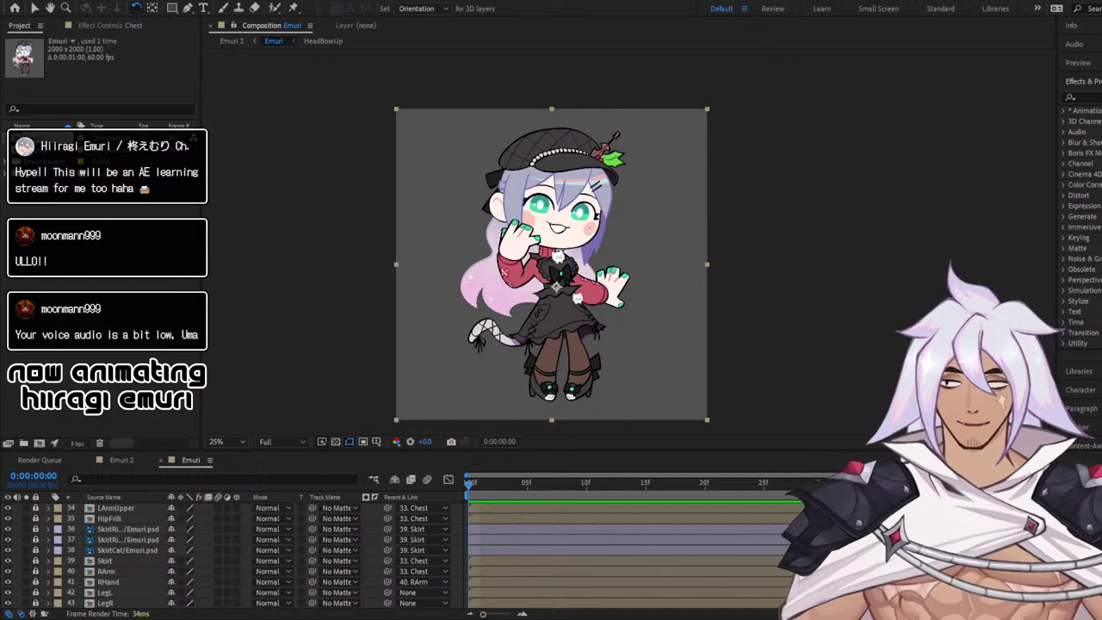
Examine the character artwork in the Emuri composition at 50% zoom and scrub the start of its timeline
key(h)
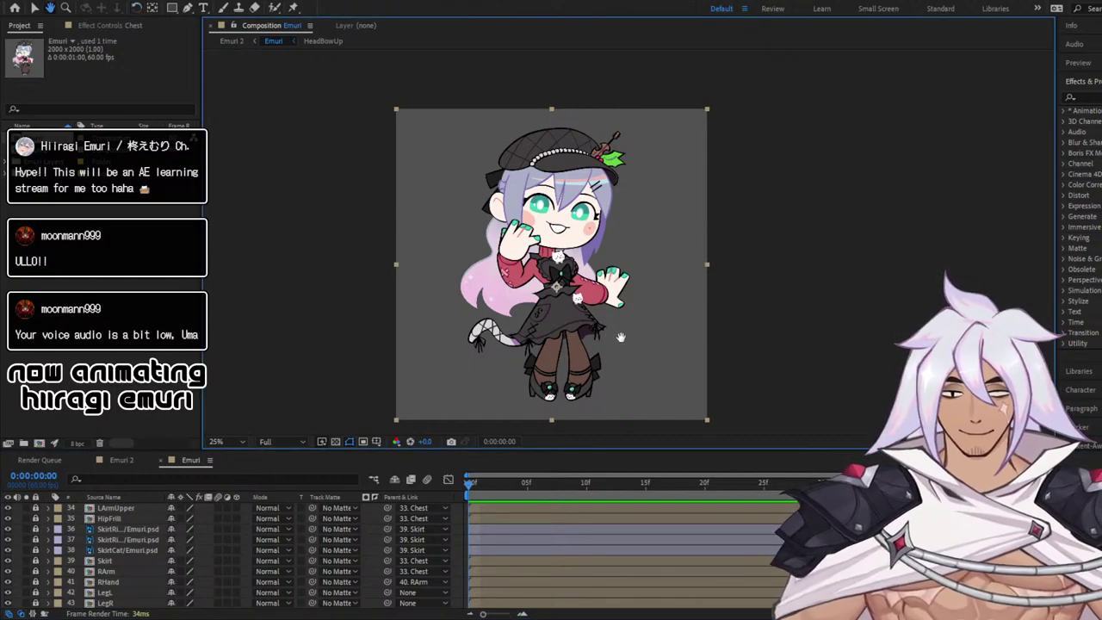
drag(608, 336, 644, 312)
key(w)
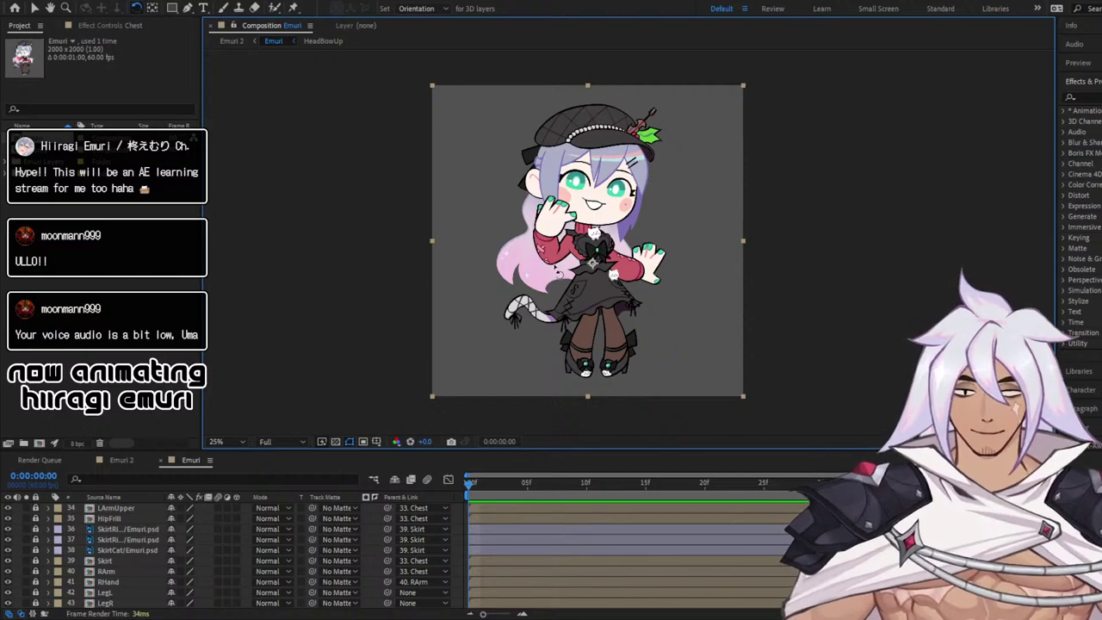
scroll(736, 208, up, 1)
scroll(633, 228, down, 1)
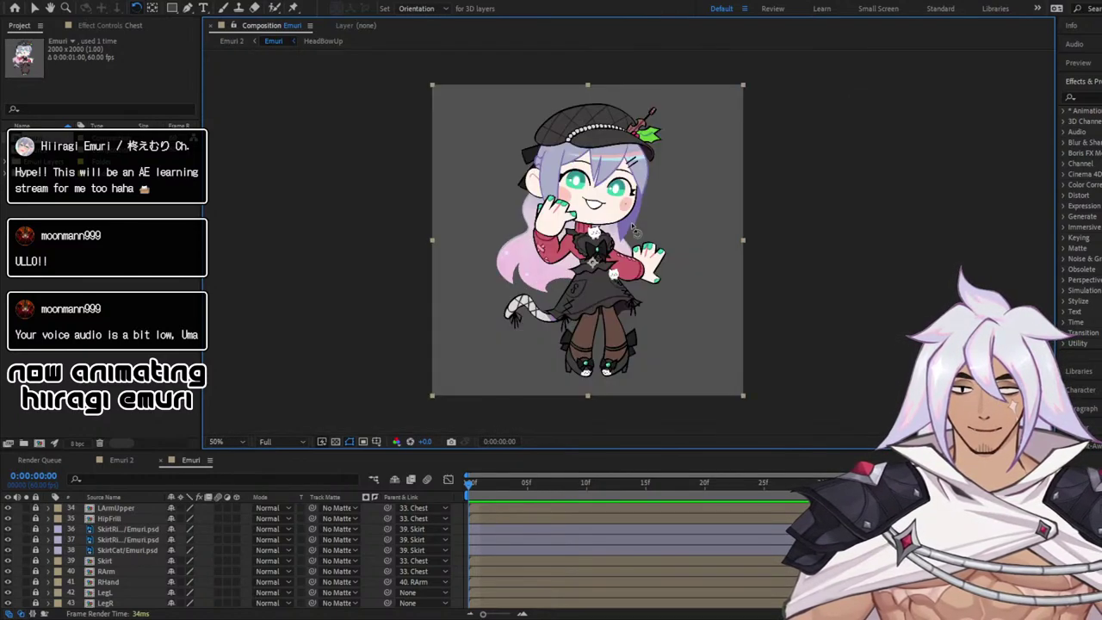
scroll(634, 229, up, 1)
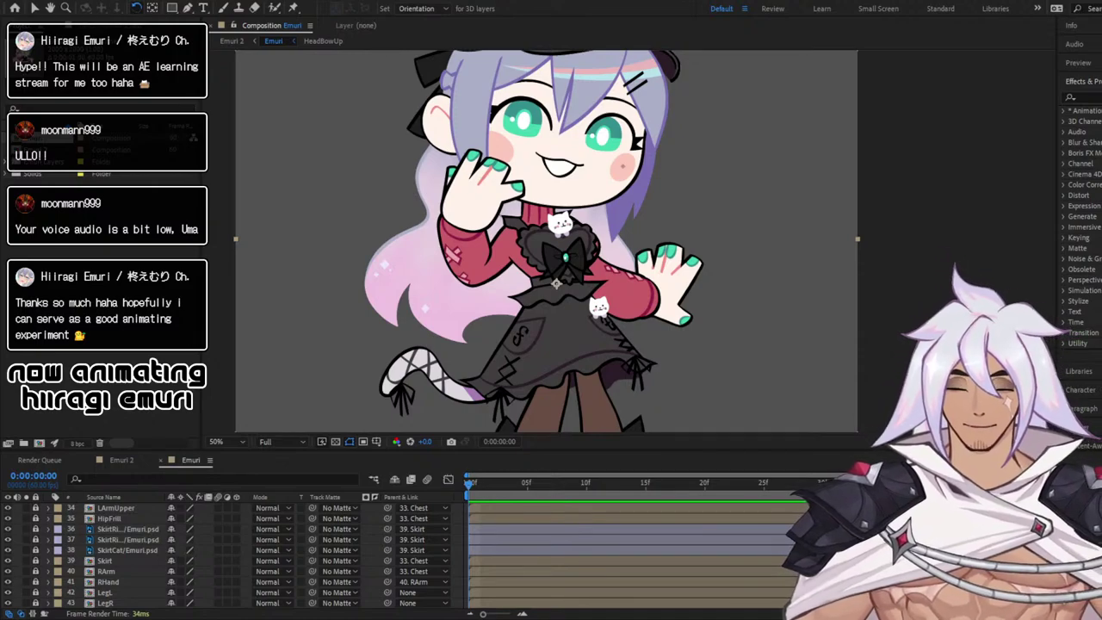
click(479, 485)
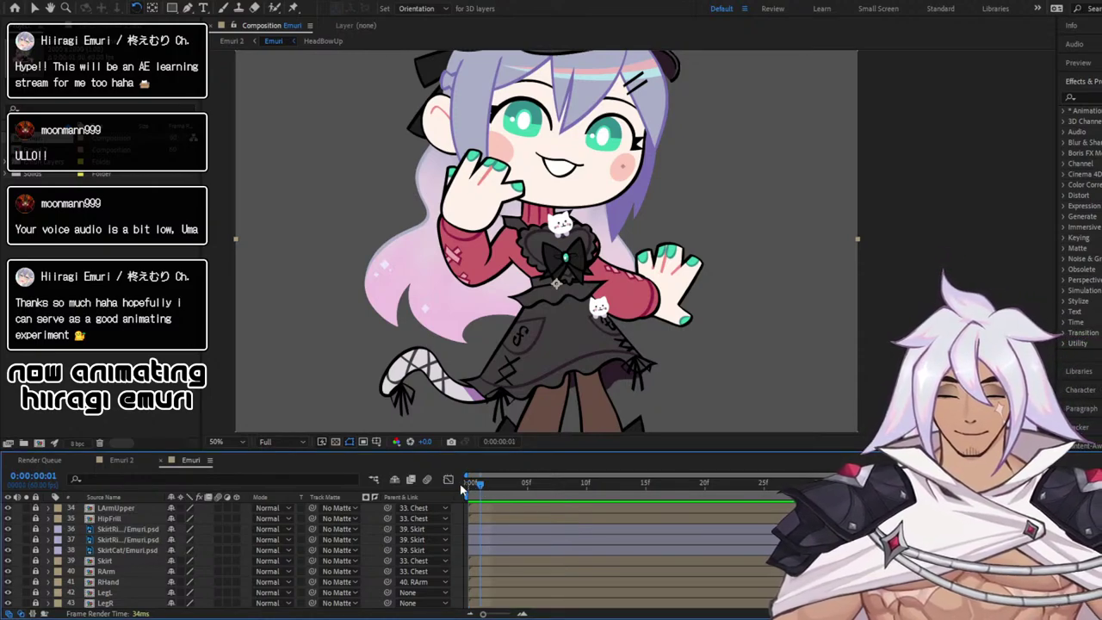
drag(494, 483, 715, 478)
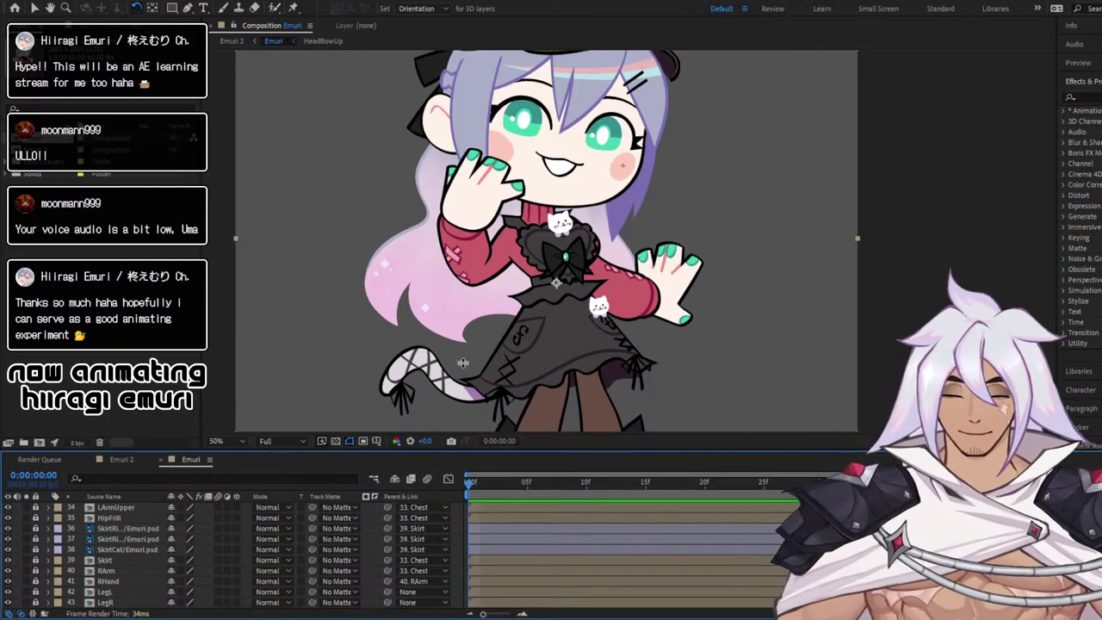
Review the full layer stack of the Emuri composition, ending at its topmost layers
drag(454, 451, 452, 196)
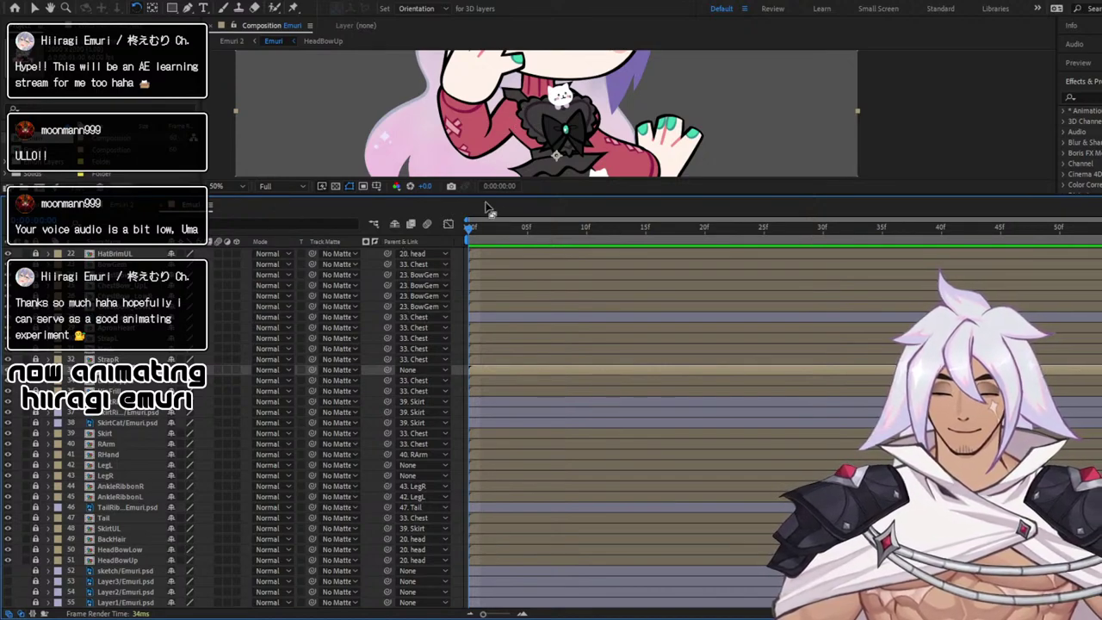
drag(523, 198, 515, 465)
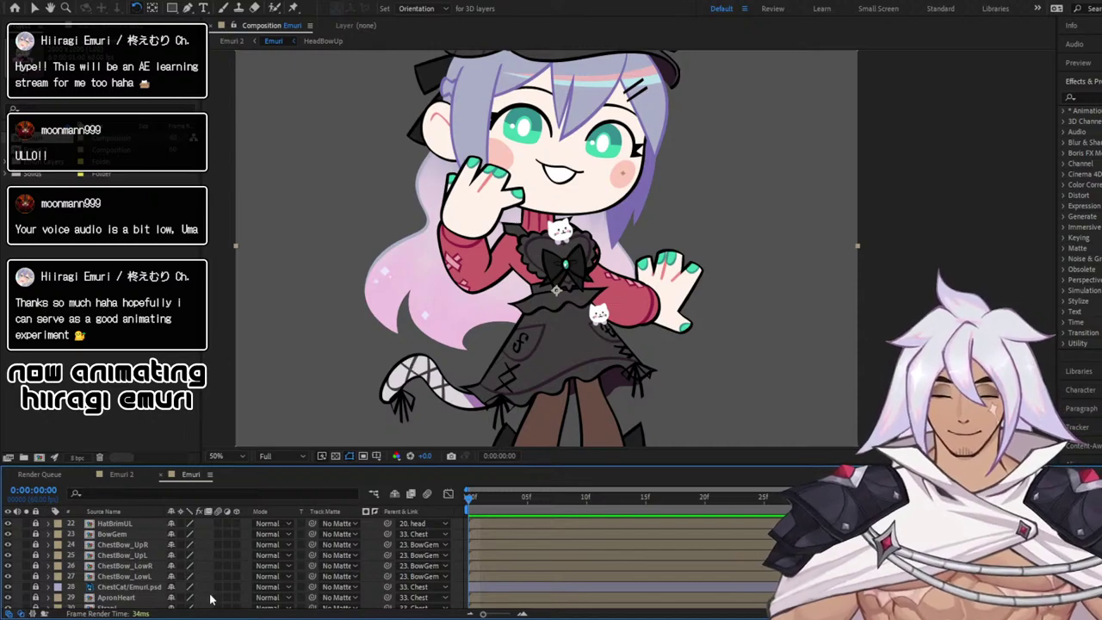
scroll(217, 596, up, 3)
scroll(217, 594, up, 5)
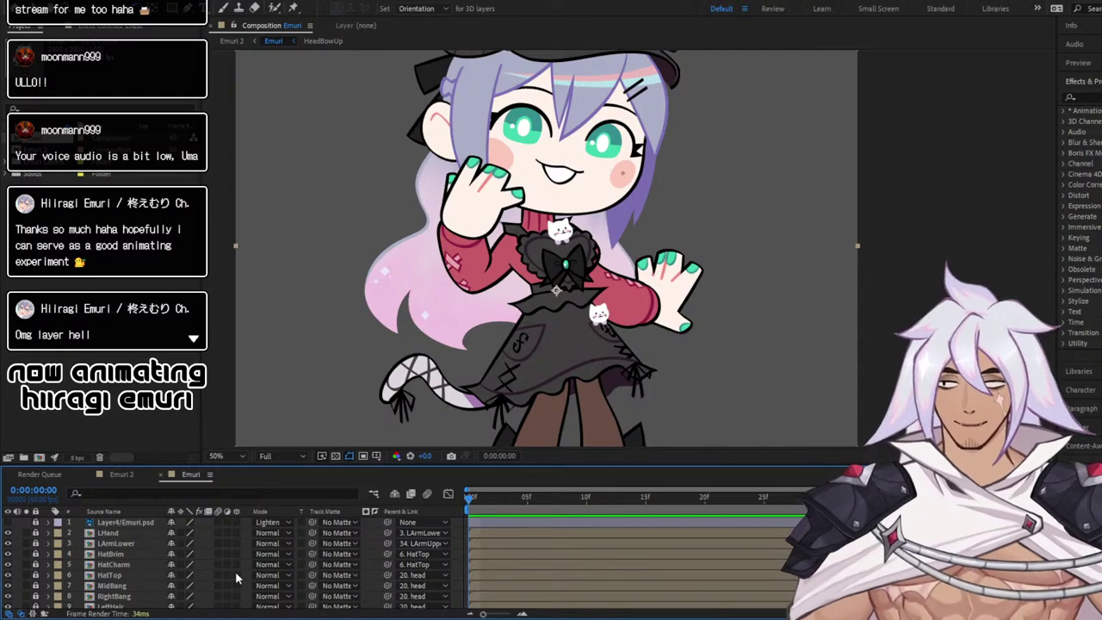
Open the LArmLower precomposition to inspect its line and color layers
double_click(112, 543)
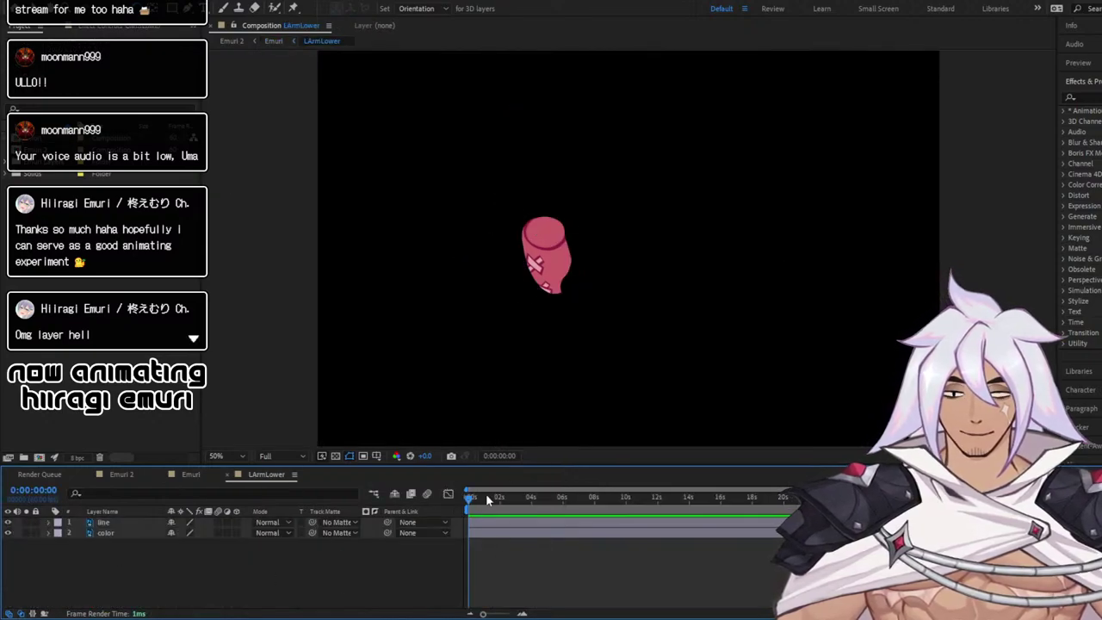
click(477, 530)
click(187, 540)
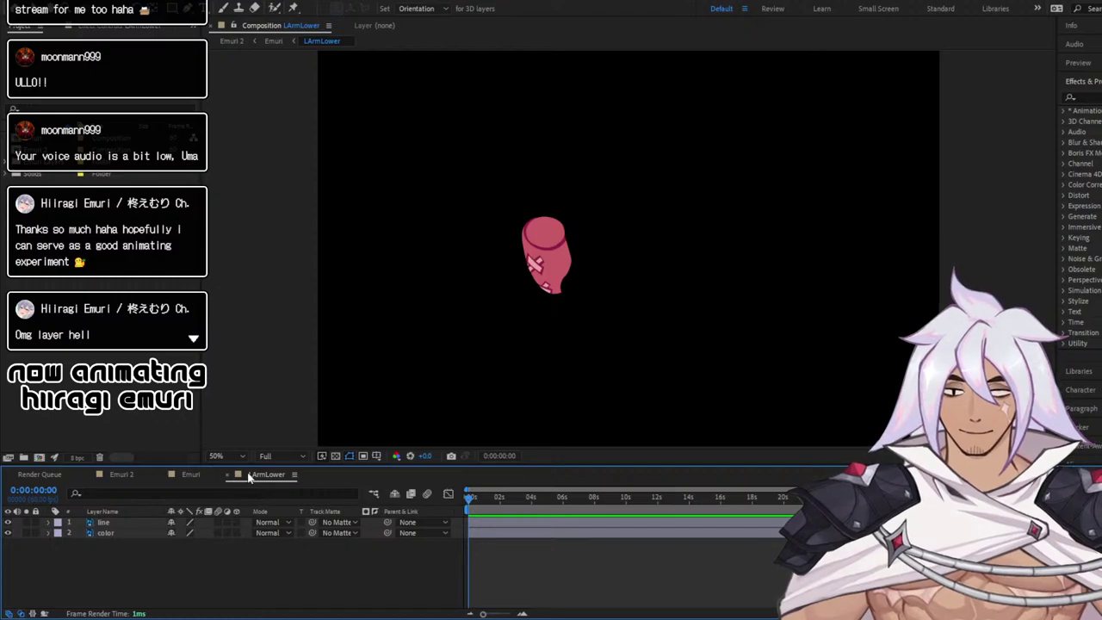
click(531, 246)
click(582, 260)
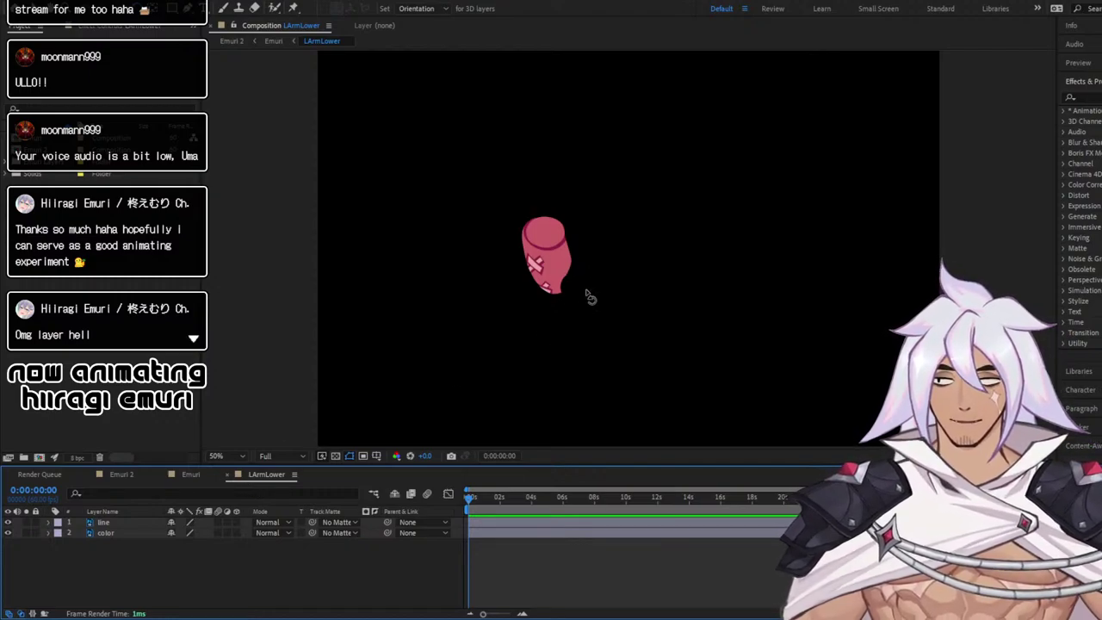
Try rotating the sleeve's line layer, undo the rotation, and return to the Emuri composition
click(546, 260)
drag(600, 265, 374, 331)
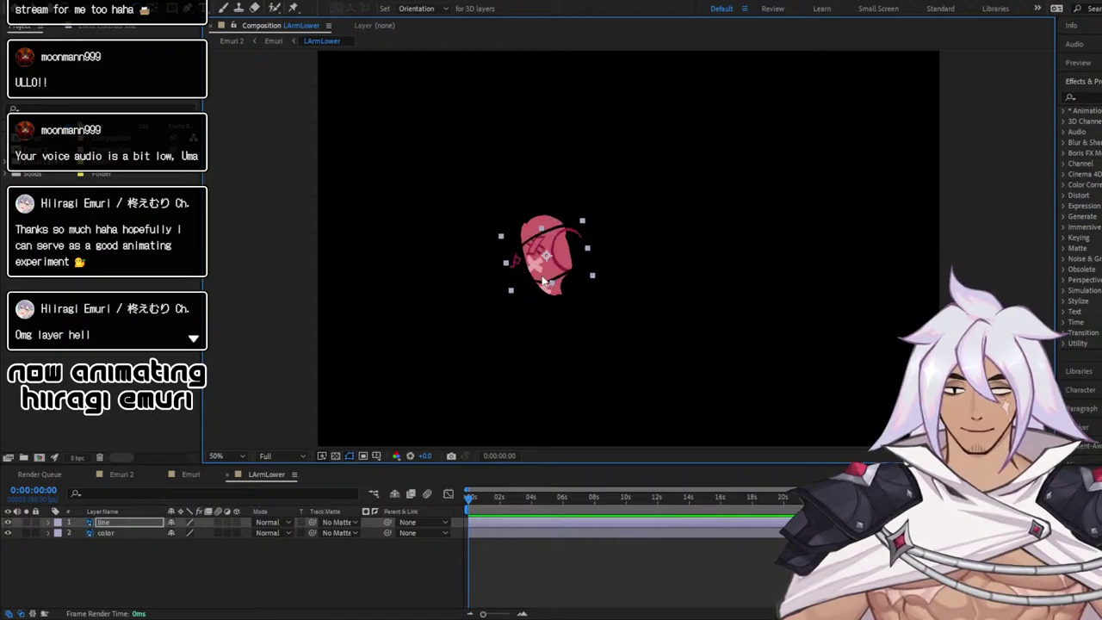
key(ctrl+z)
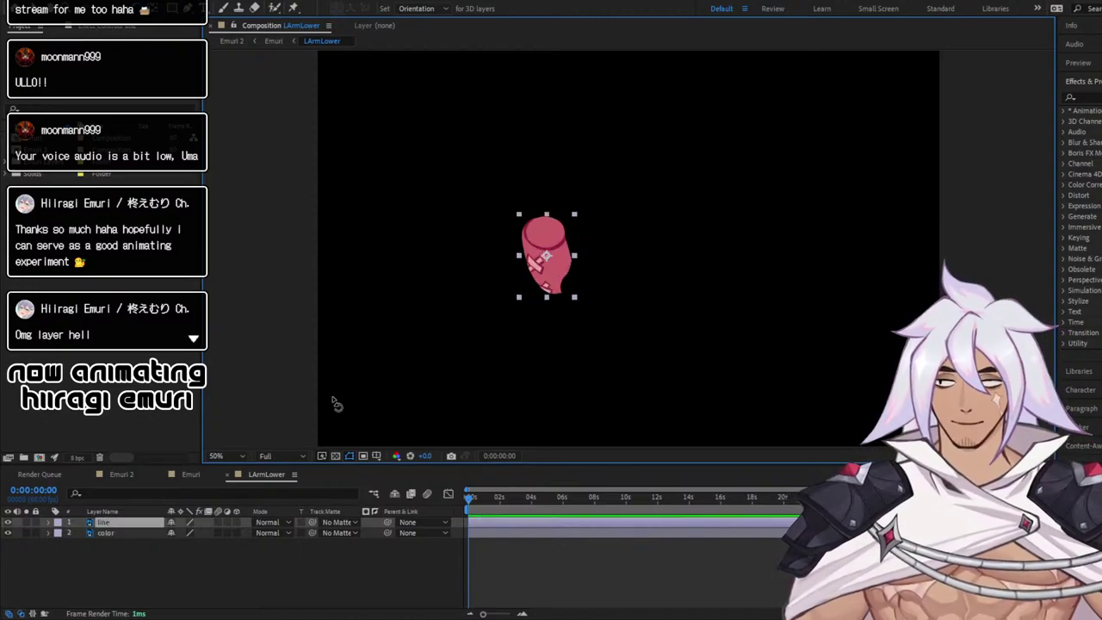
click(234, 476)
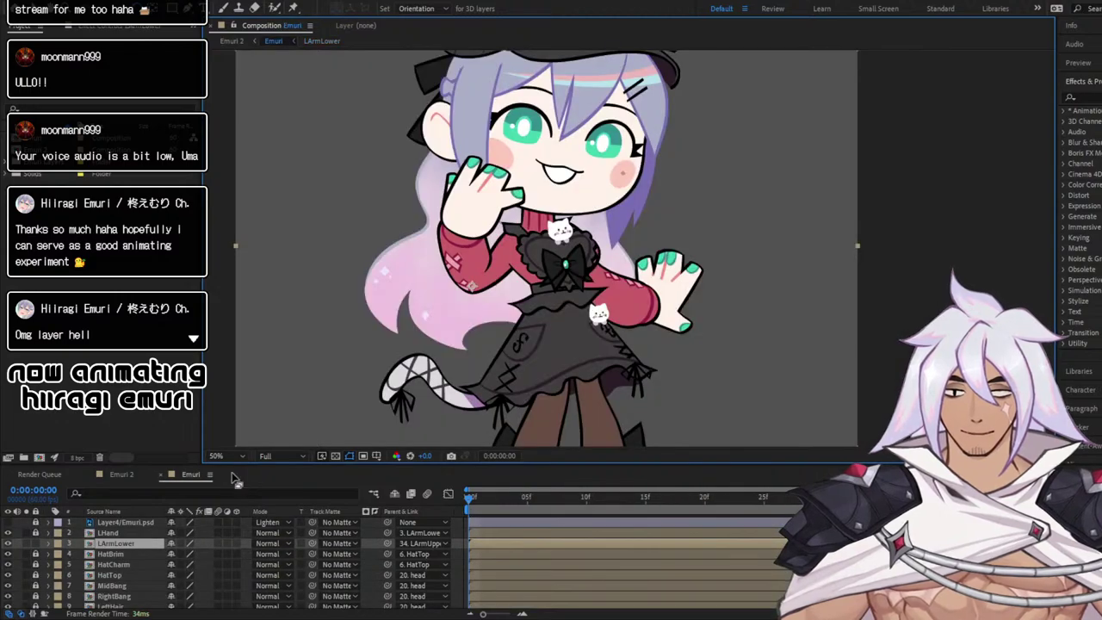
Find the EyeR layer in the Emuri layer list and open its precomposition
scroll(125, 548, down, 6)
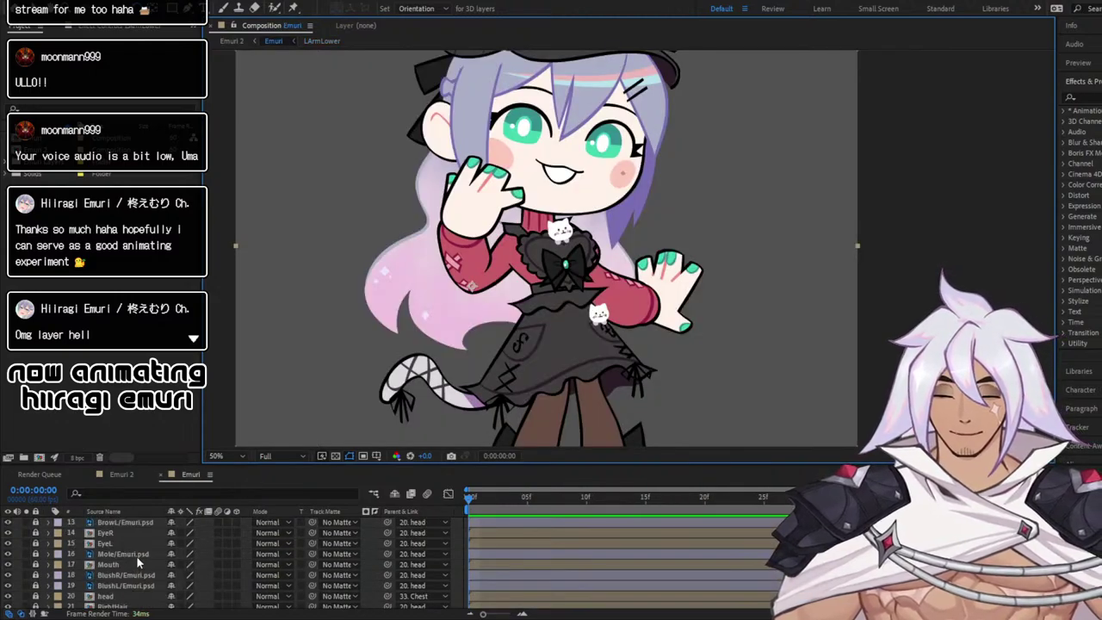
scroll(136, 553, up, 4)
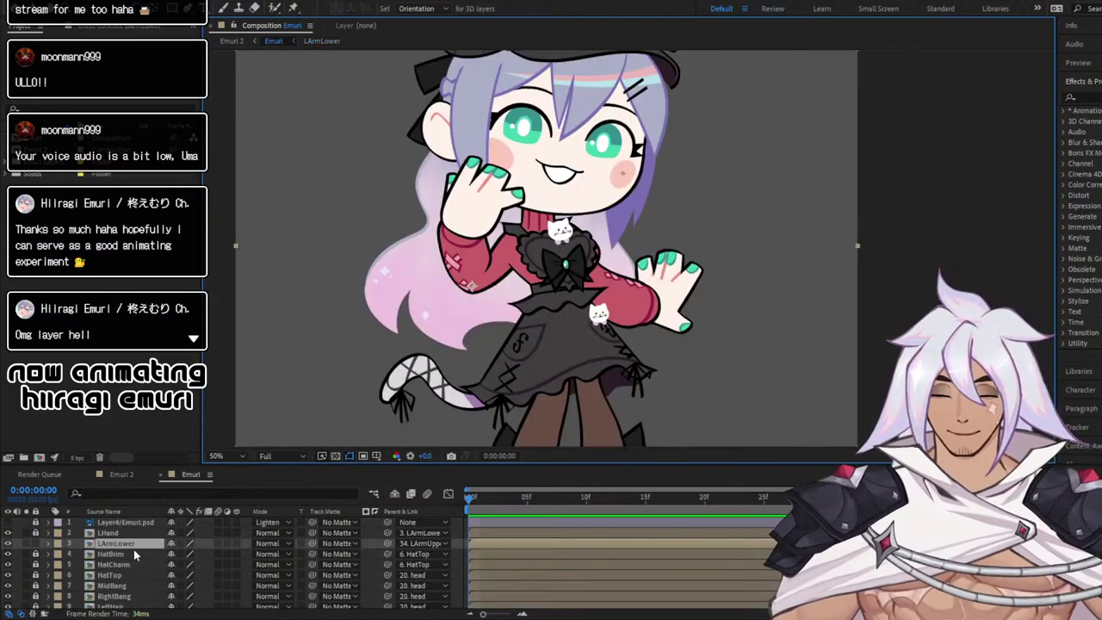
scroll(152, 533, down, 2)
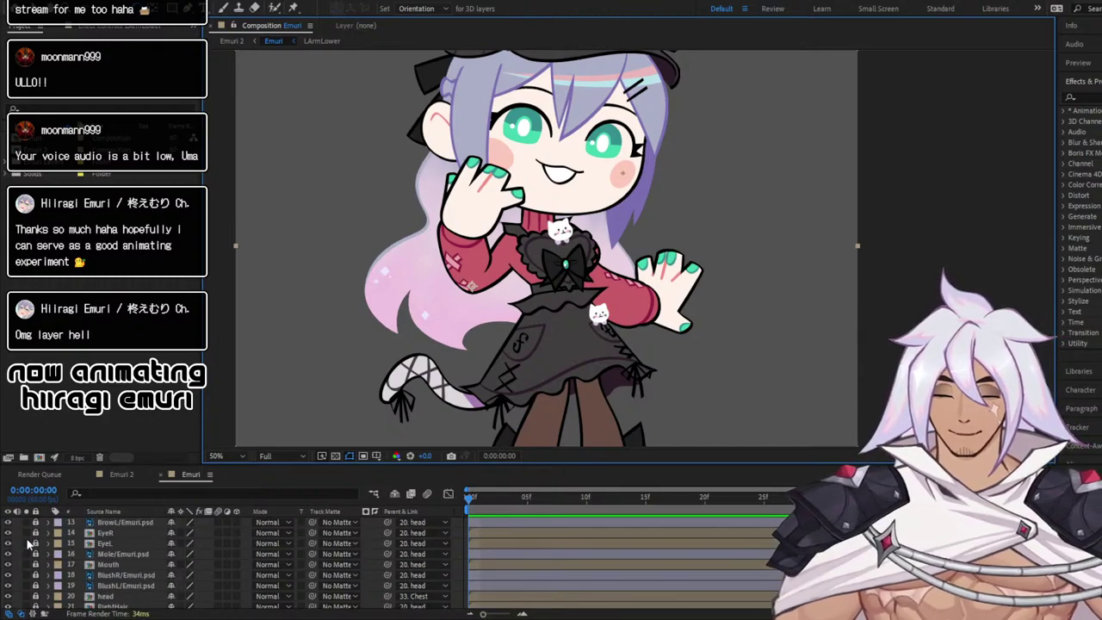
double_click(117, 533)
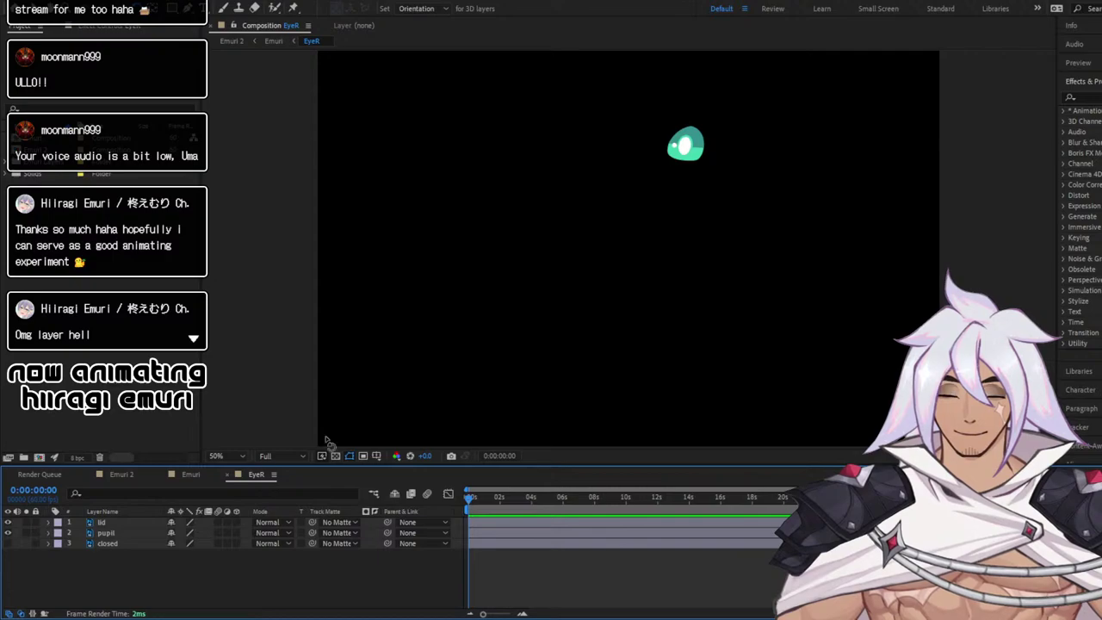
double_click(258, 478)
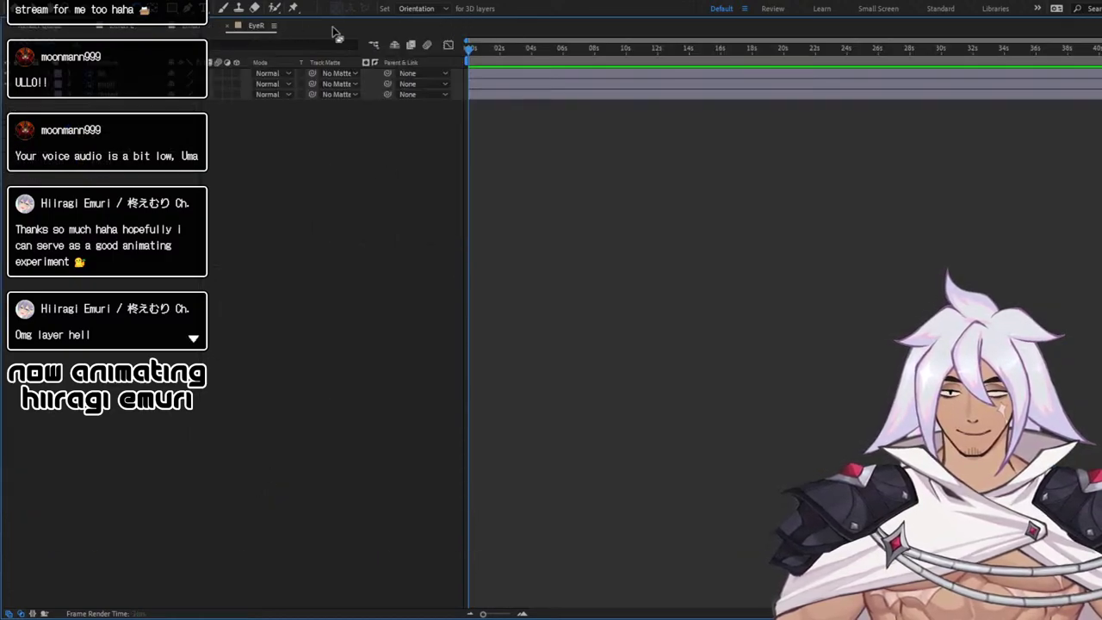
double_click(256, 25)
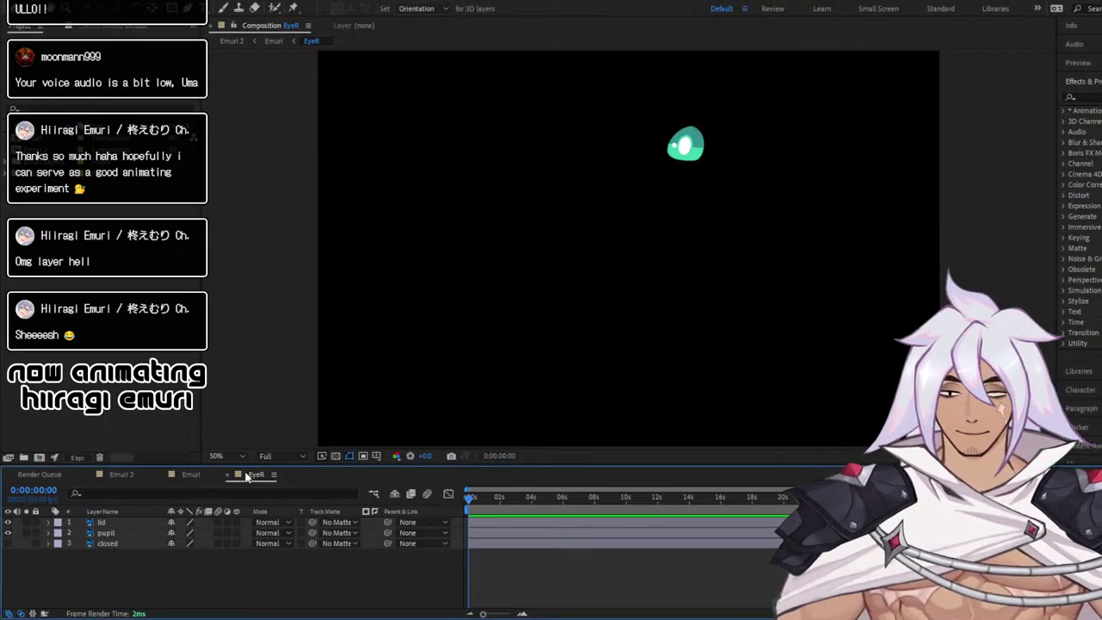
double_click(247, 476)
double_click(481, 25)
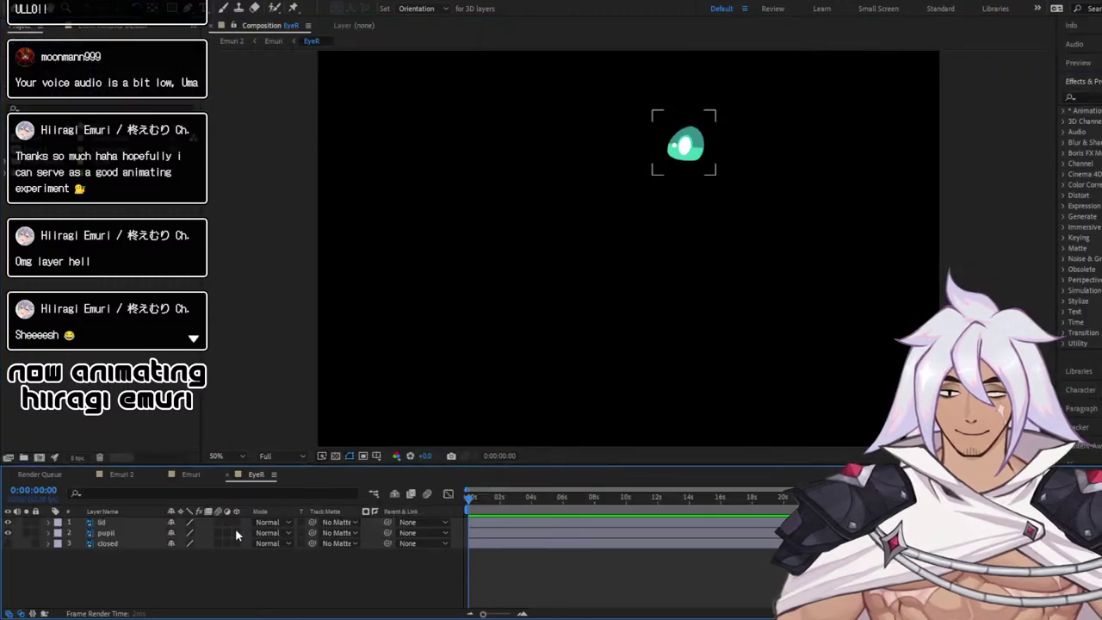
click(235, 535)
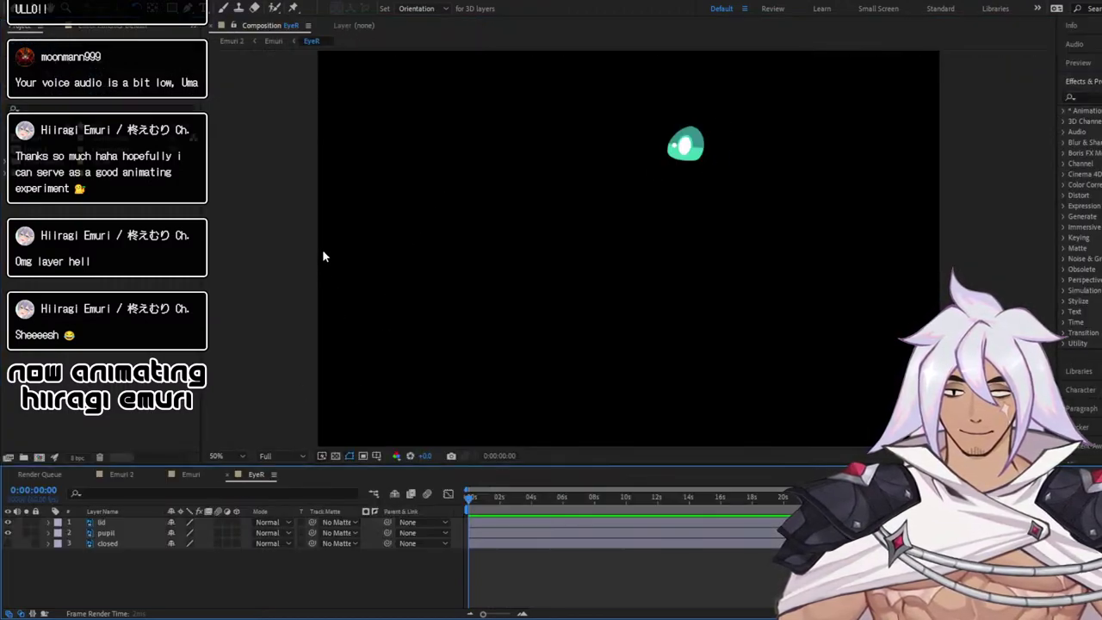
Change the EyeR composition's background color to grey in the composition settings
key(ctrl+k)
click(201, 463)
click(123, 431)
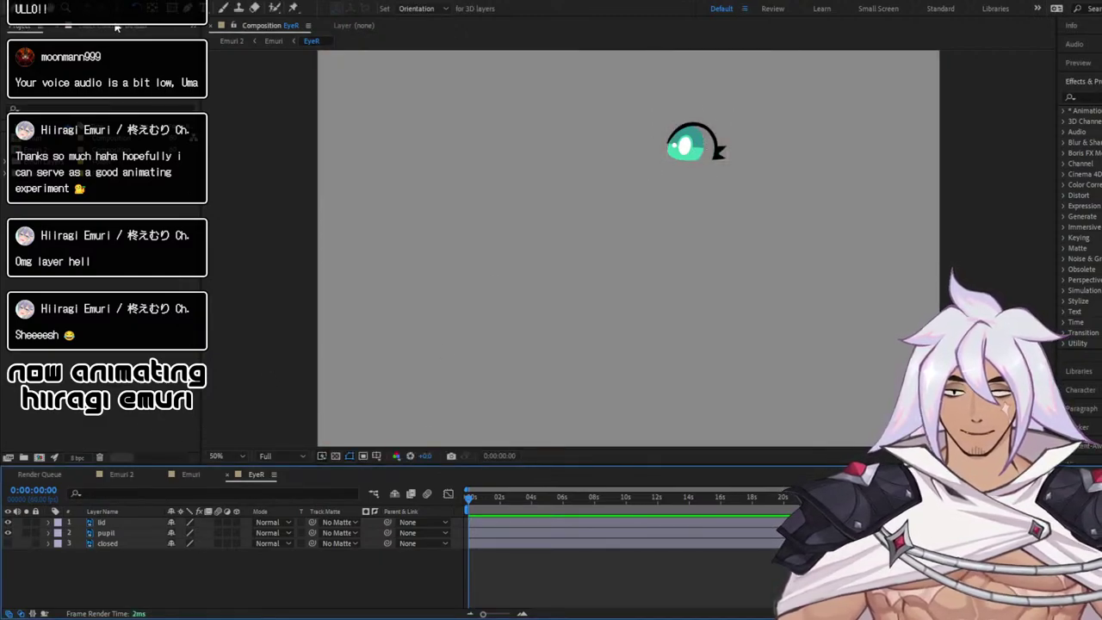
Try moving the lid layer of the eye and undo the move
key(v)
drag(713, 137, 700, 116)
key(ctrl+z)
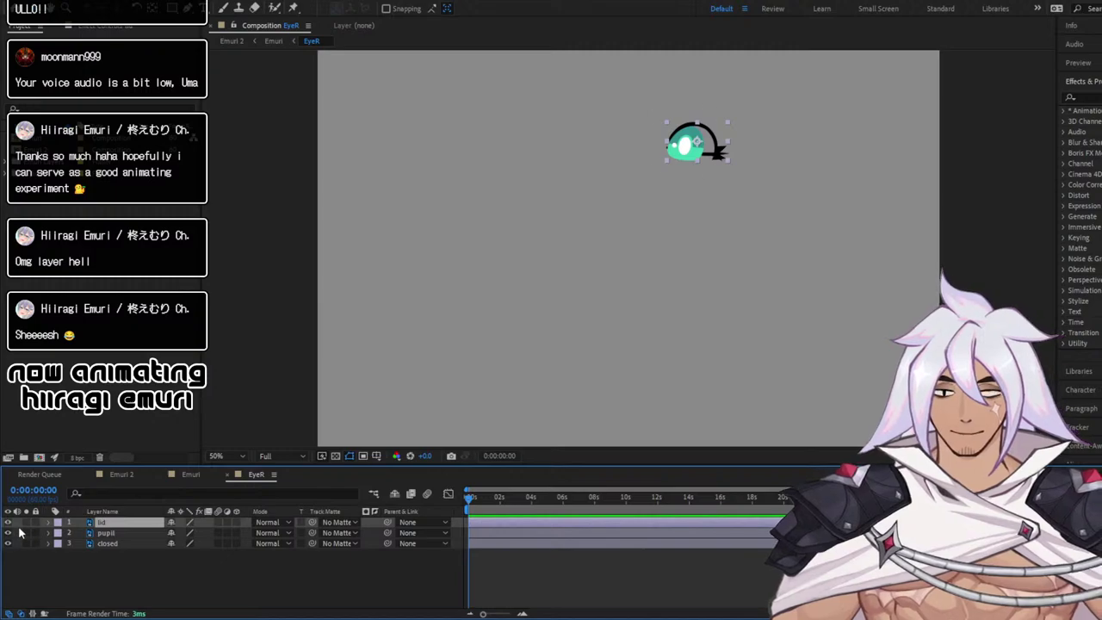
Hide the pupil and lid layers to view the closed-eye layer alone, and show both again
click(7, 533)
click(7, 522)
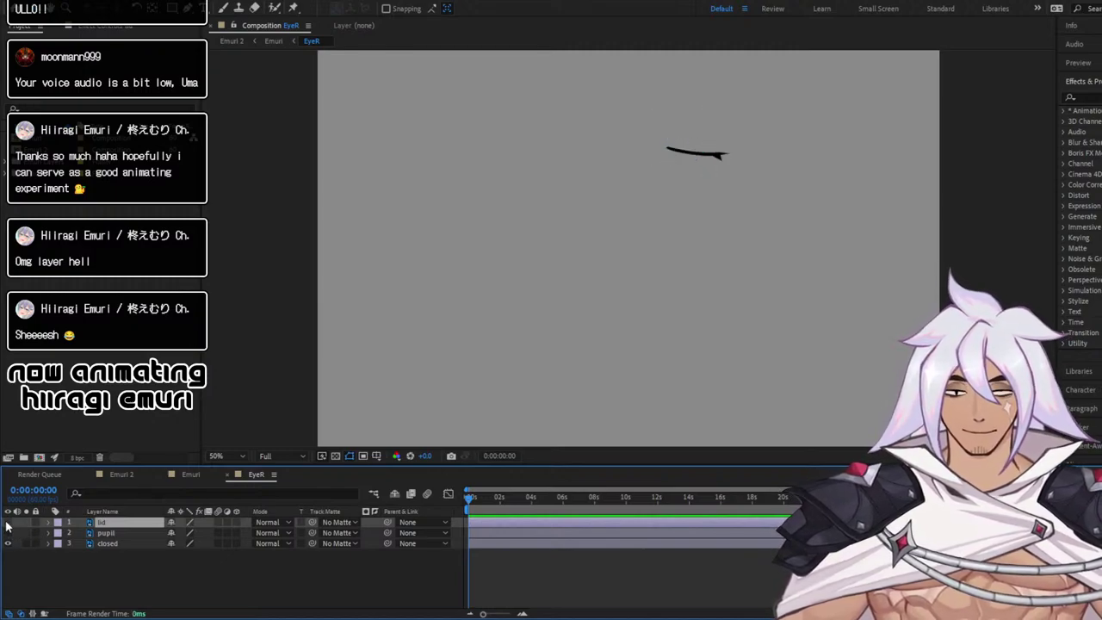
click(8, 522)
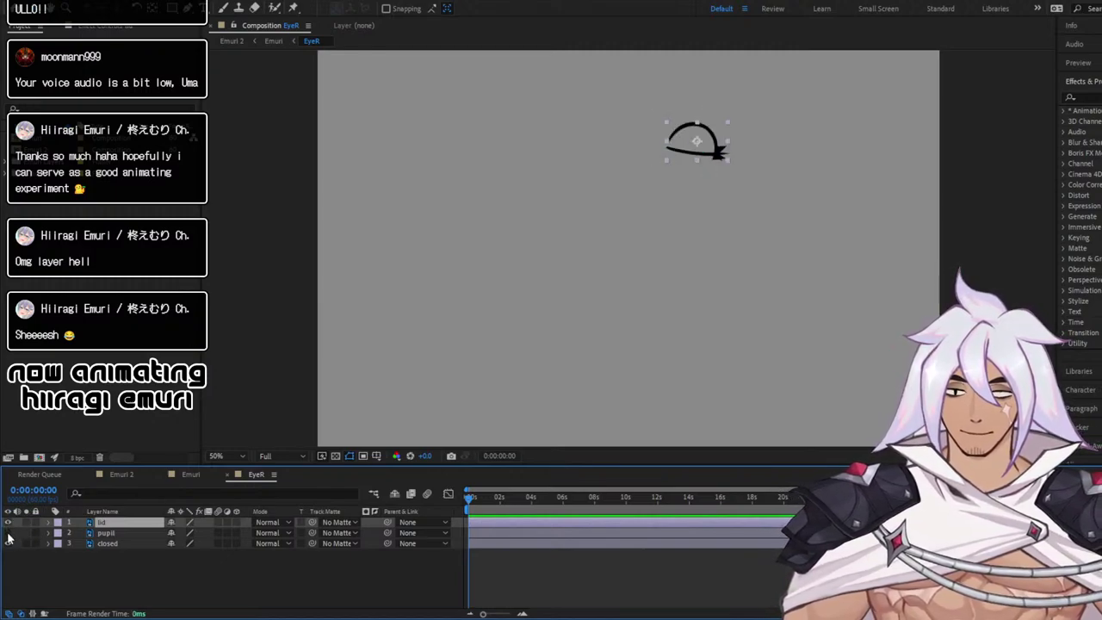
click(8, 533)
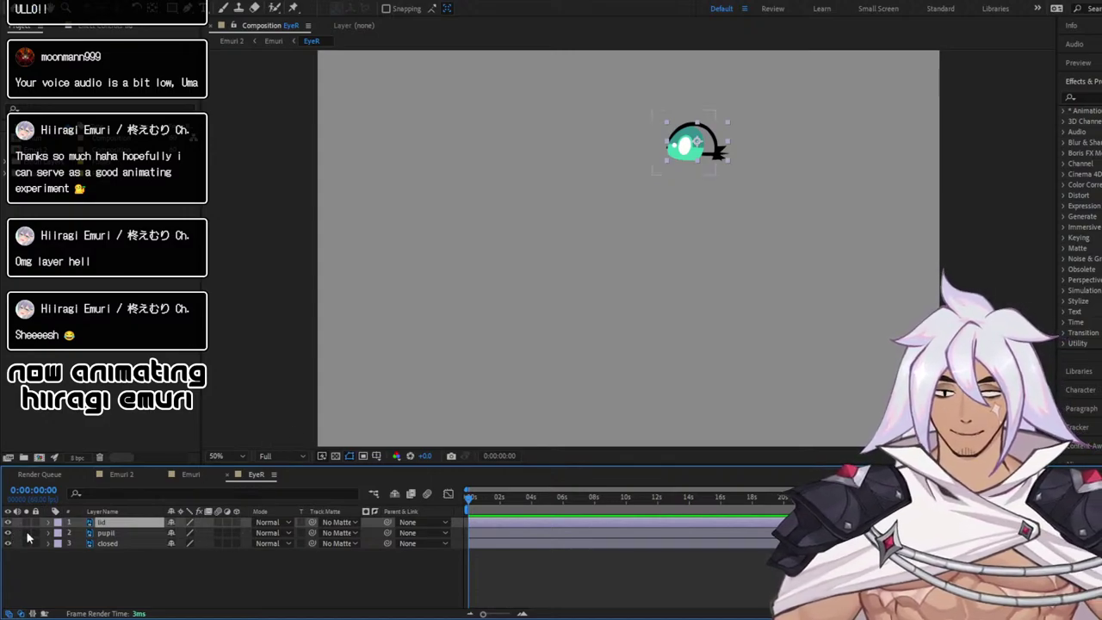
Return to the Emuri composition and look through its layers and parenting down to the Chest layer
click(190, 475)
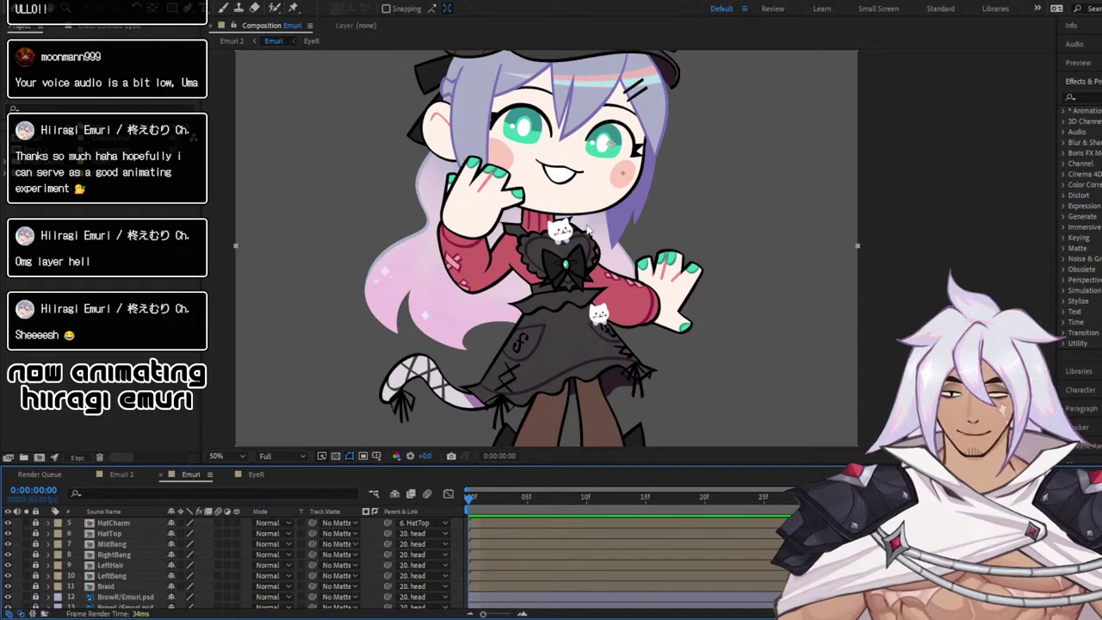
scroll(589, 211, down, 2)
scroll(603, 206, up, 2)
scroll(609, 205, down, 1)
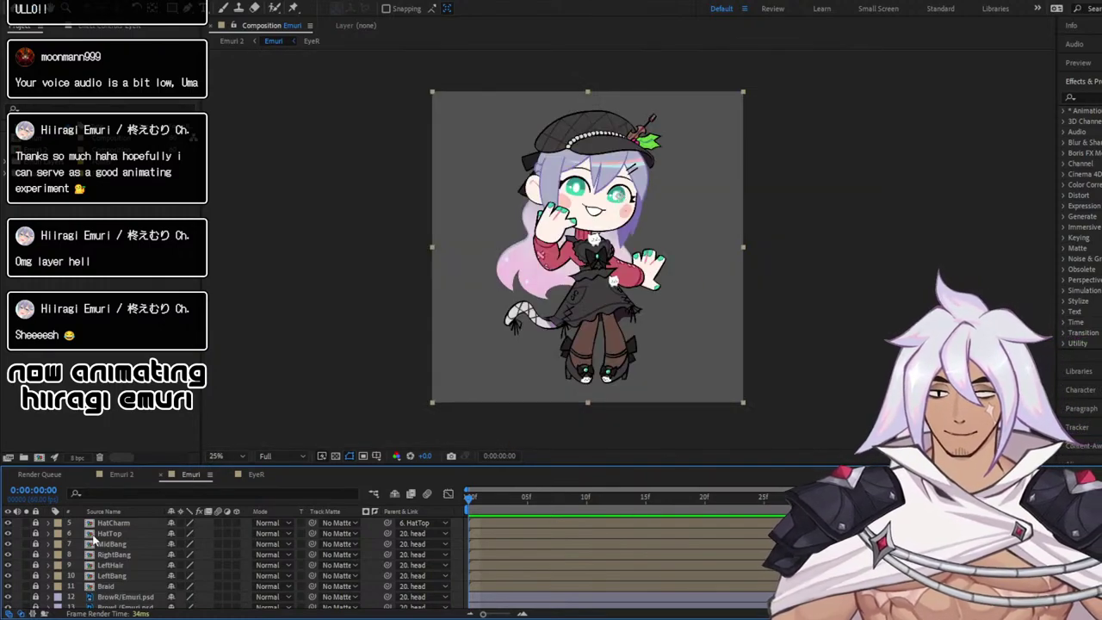
scroll(93, 536, down, 2)
scroll(112, 547, down, 1)
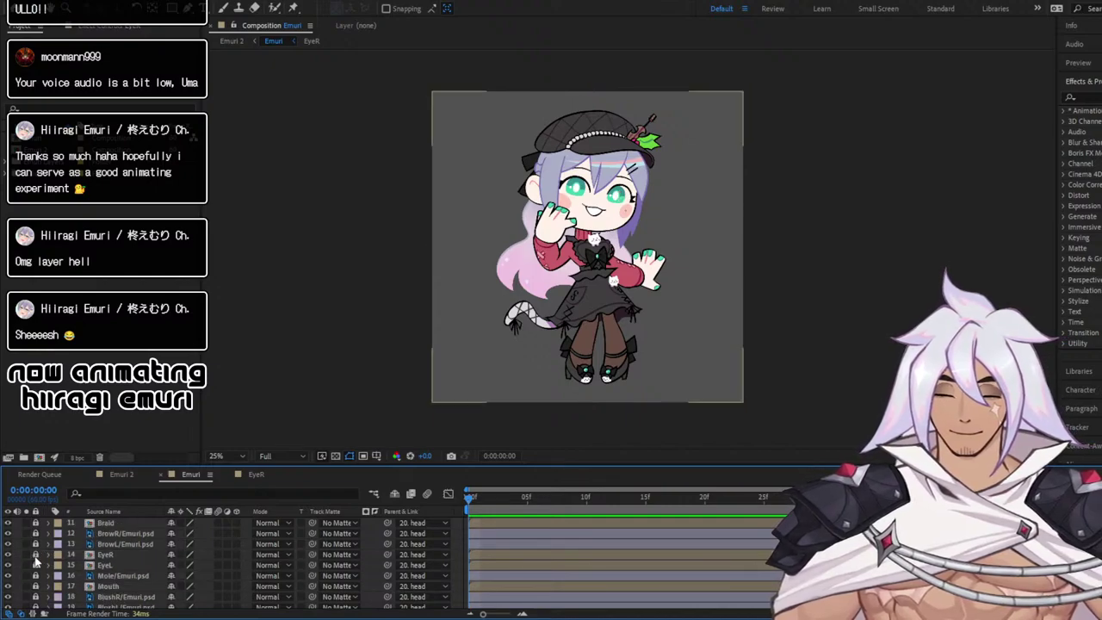
scroll(130, 551, down, 5)
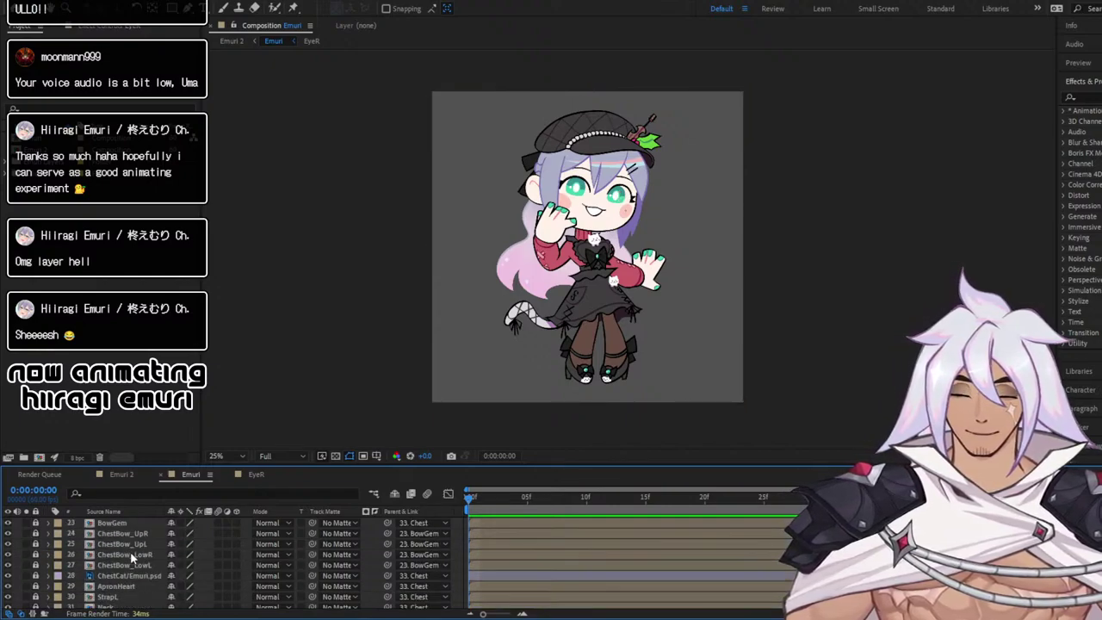
scroll(130, 551, down, 1)
Rotate the Chest layer counterclockwise so the upper body and its parented parts tilt together
click(120, 535)
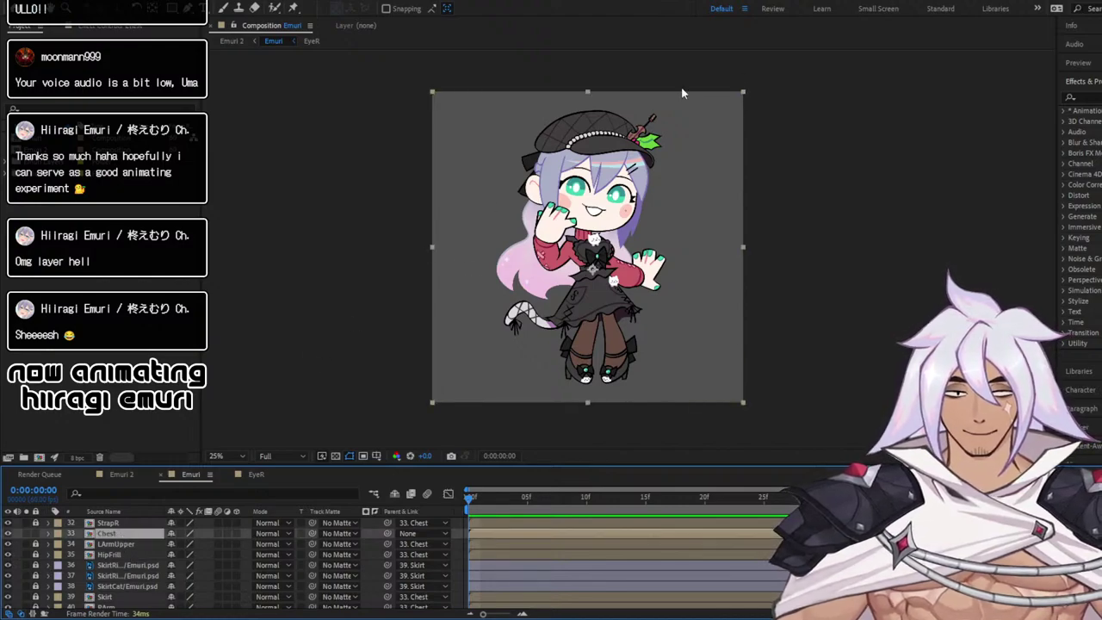
key(w)
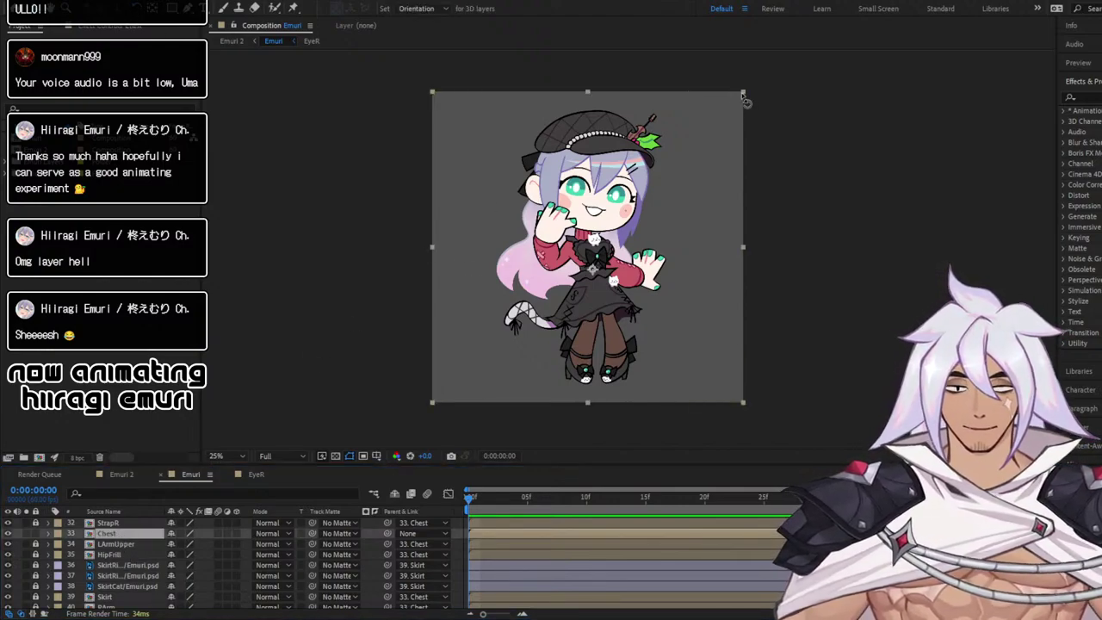
drag(743, 98, 694, 91)
key(ctrl+z)
click(34, 9)
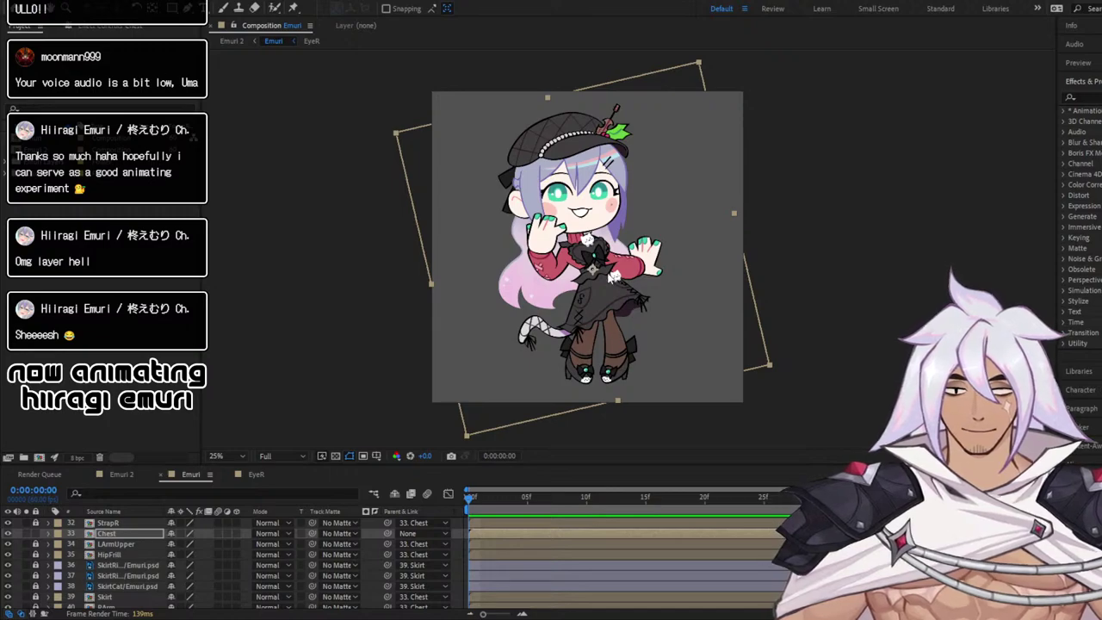
Try moving the tilted Chest layer with its parented parts, and undo both the move and the tilt
drag(573, 243, 595, 301)
key(ctrl+z)
key(ctrl+z)
key(ctrl+z)
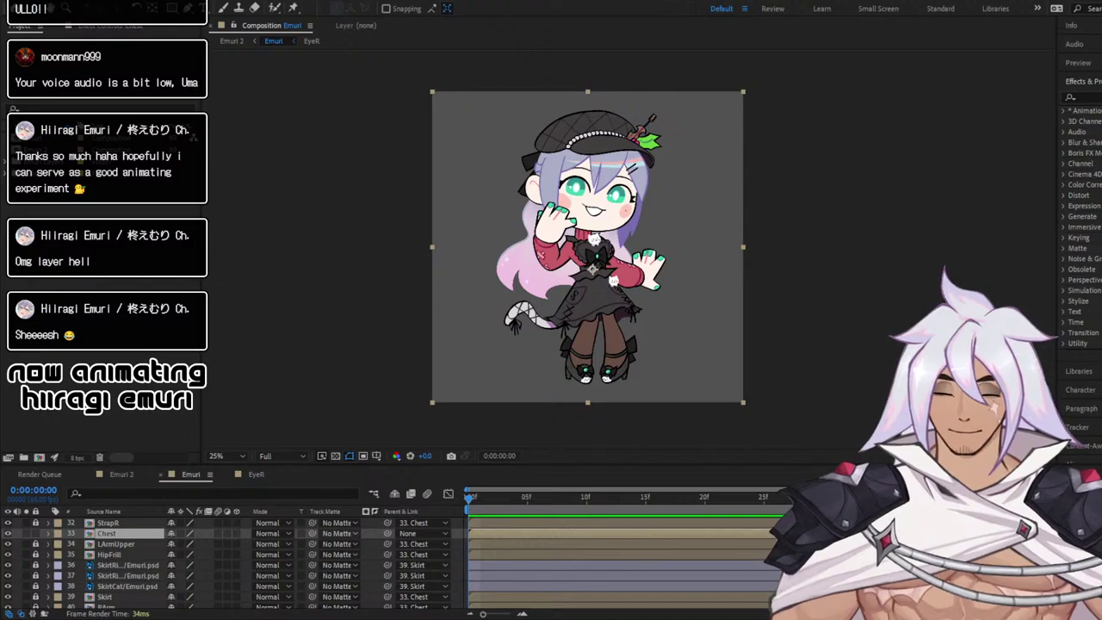
Enable keyframing for the Chest layer's Position and Rotation at frame 0, and separate Position into X and Y dimensions
click(47, 533)
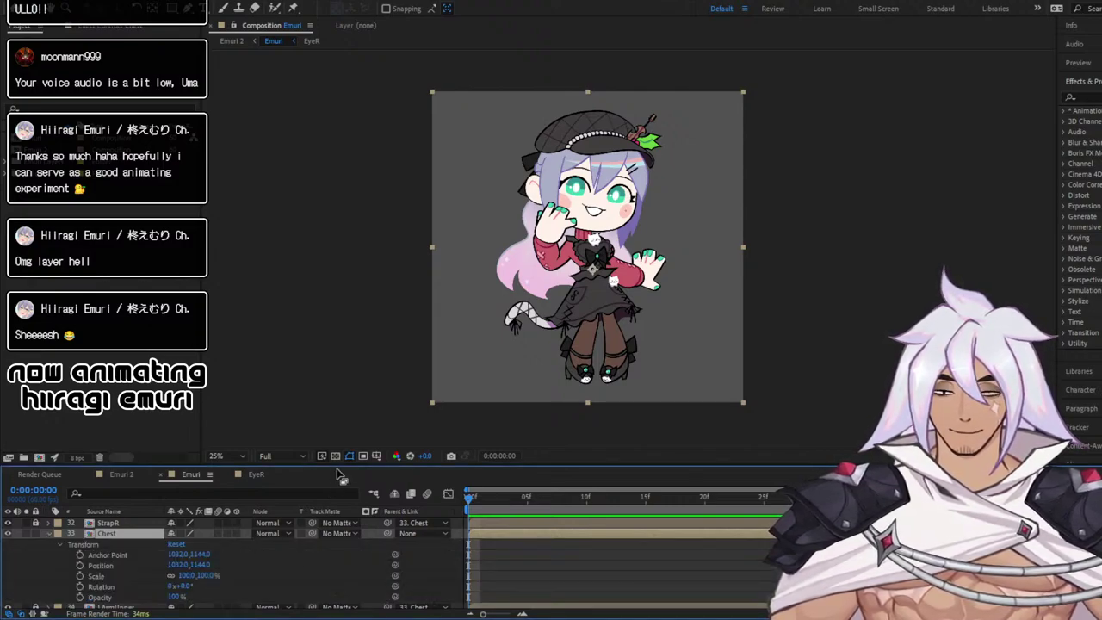
drag(342, 465, 368, 404)
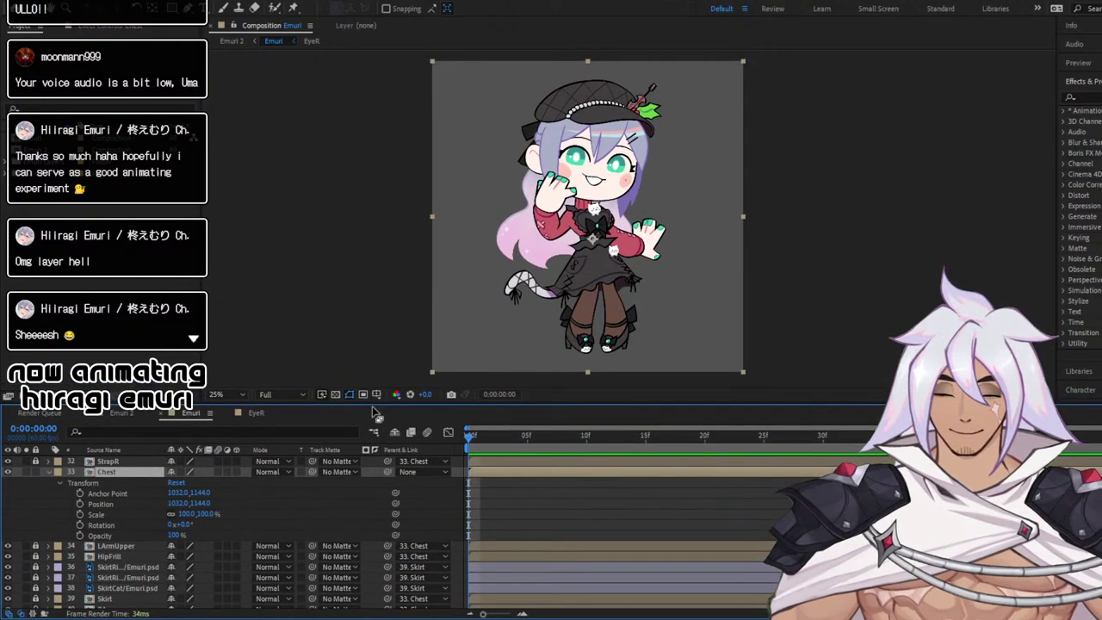
click(80, 505)
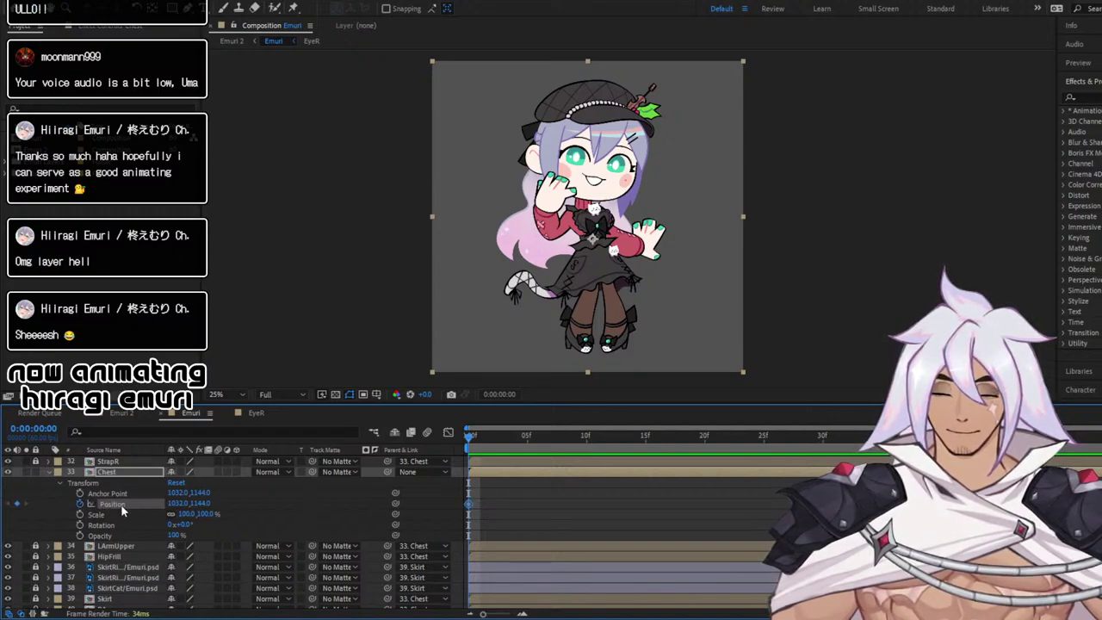
click(80, 524)
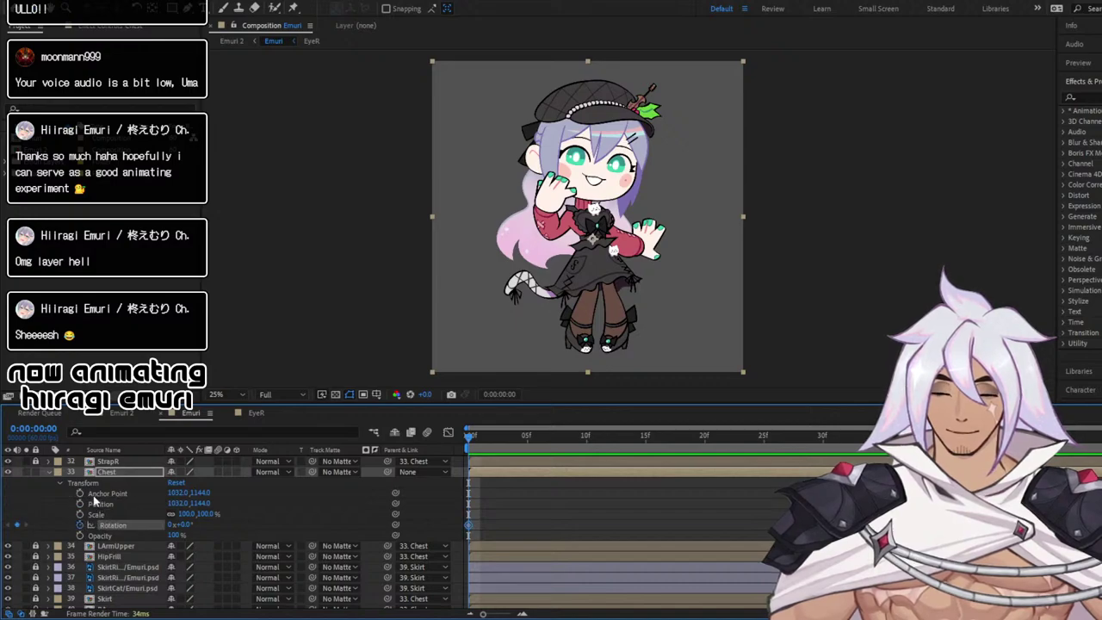
click(80, 503)
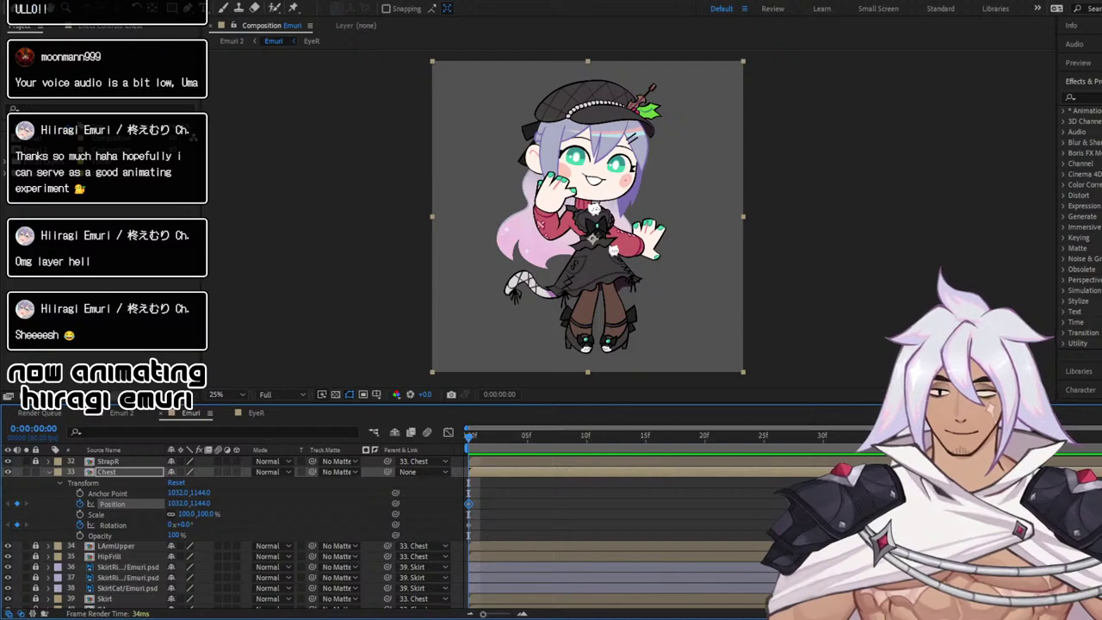
click(187, 353)
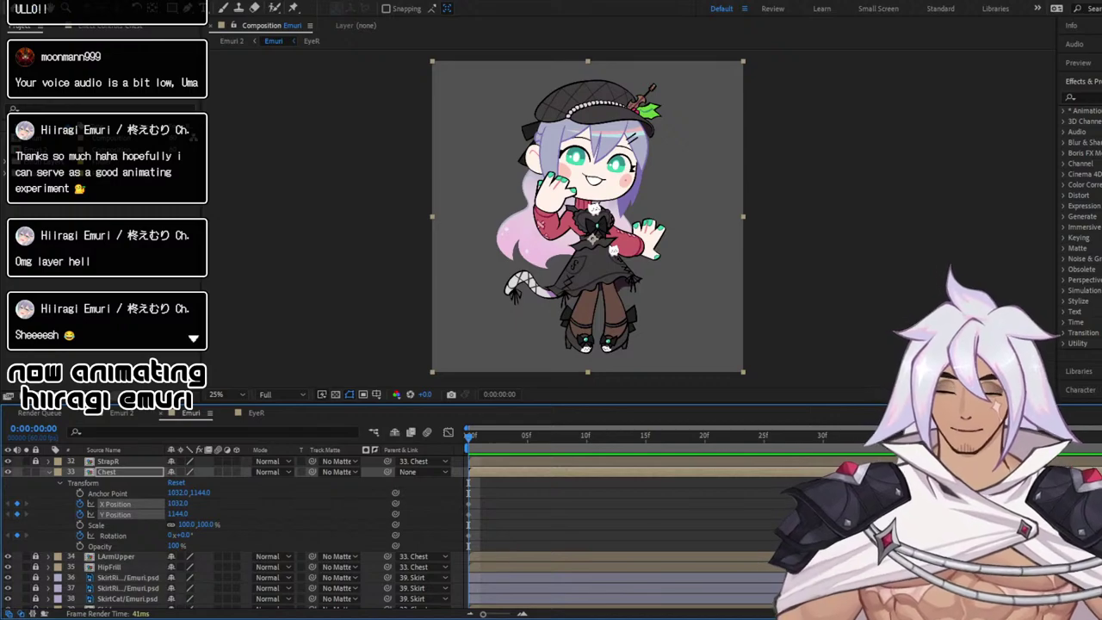
click(137, 501)
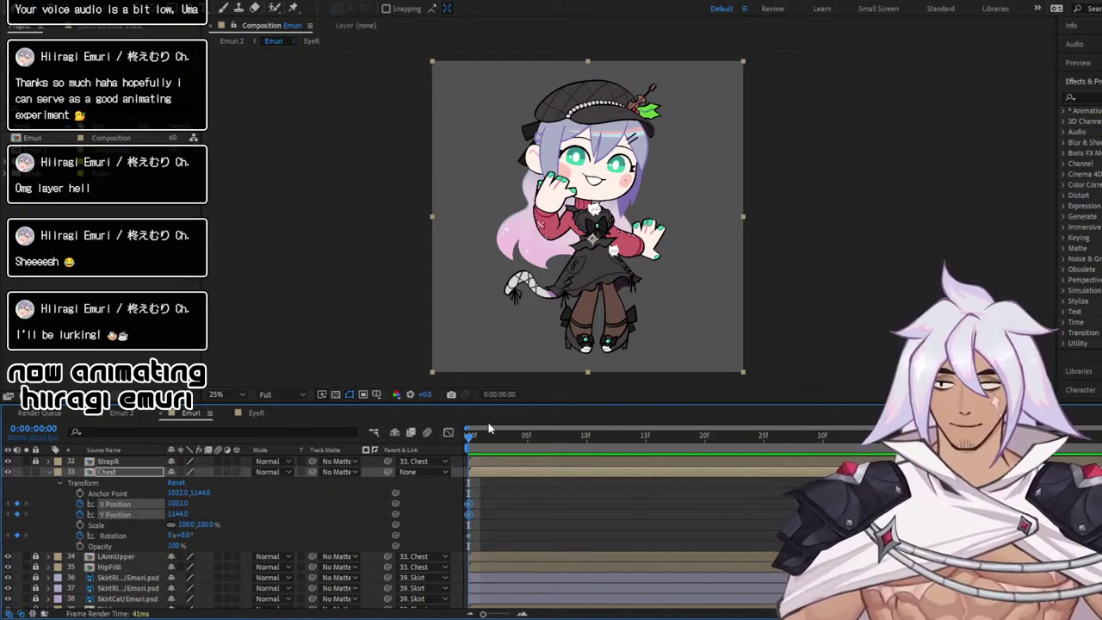
Add X Position, Y Position and Rotation keyframes to the Chest layer at 0:00:00:31
drag(509, 438, 452, 441)
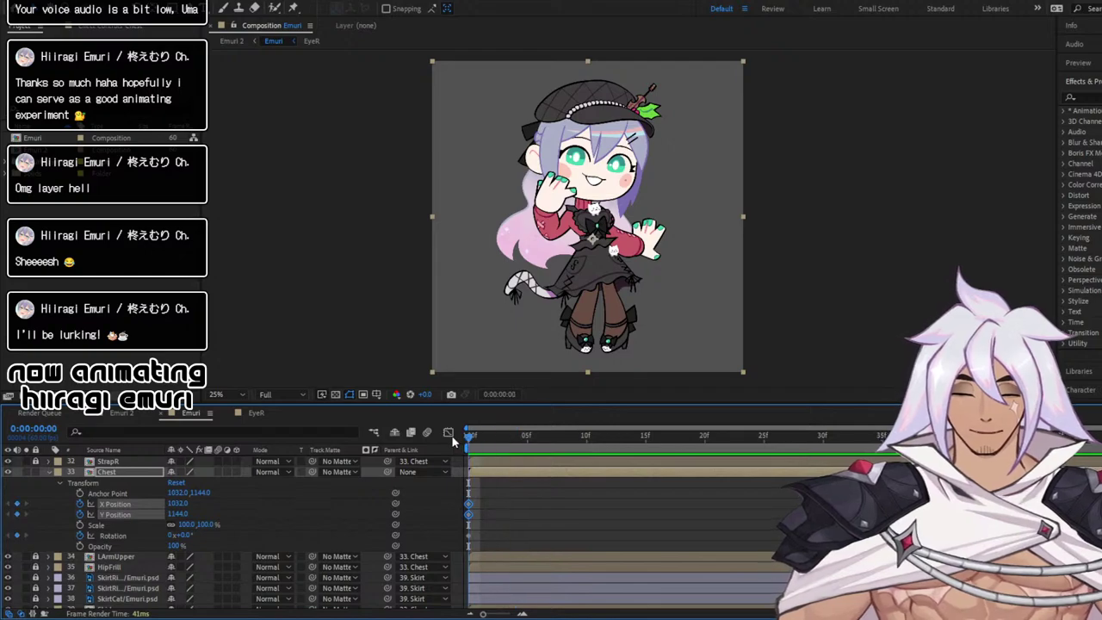
click(17, 535)
click(18, 515)
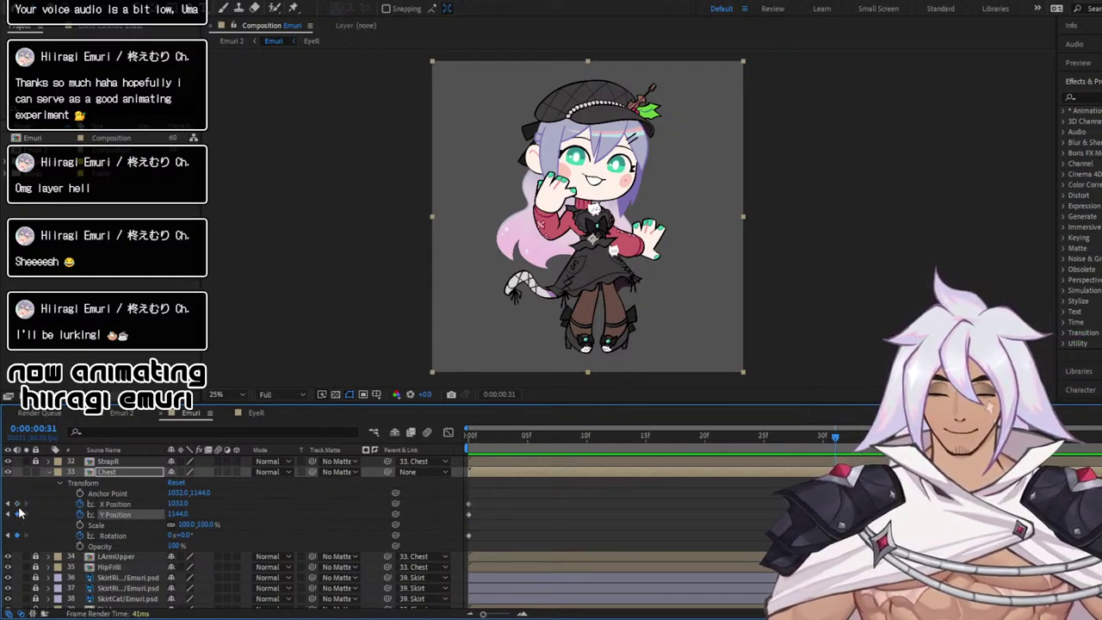
click(17, 505)
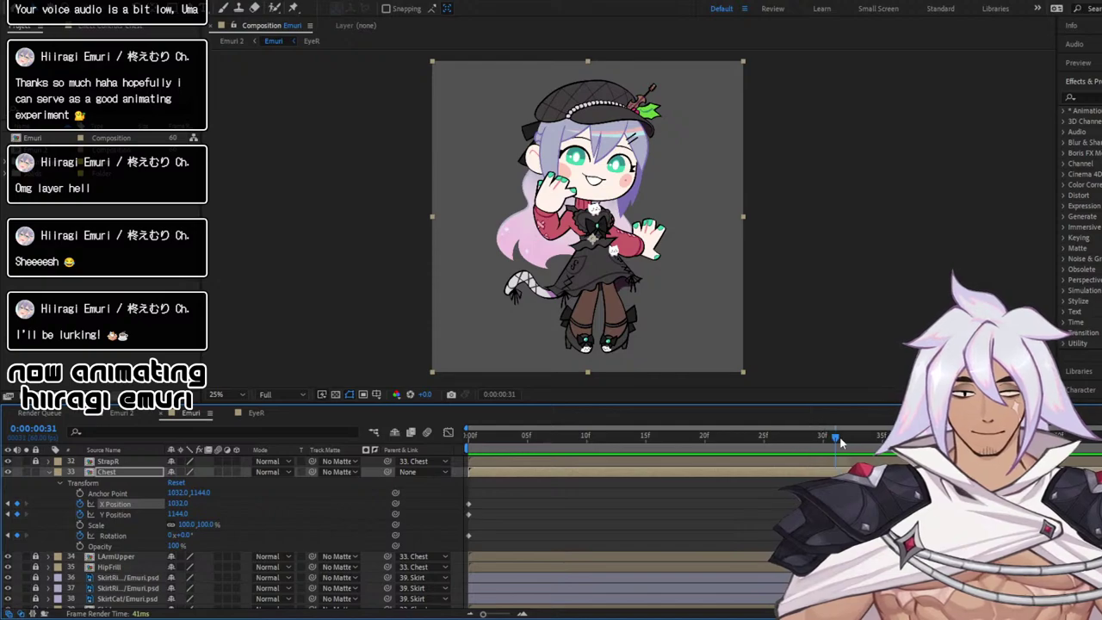
key(space)
key(space)
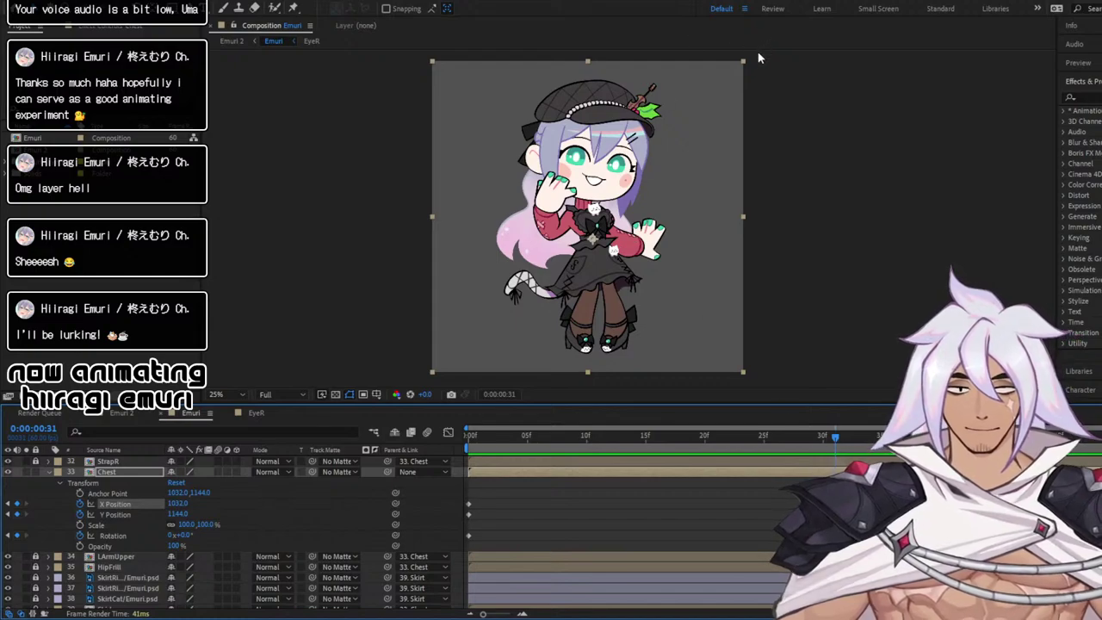
Try rotating the Chest layer slightly at 0:00:00:31 with the Rotation tool, and undo the attempt
key(w)
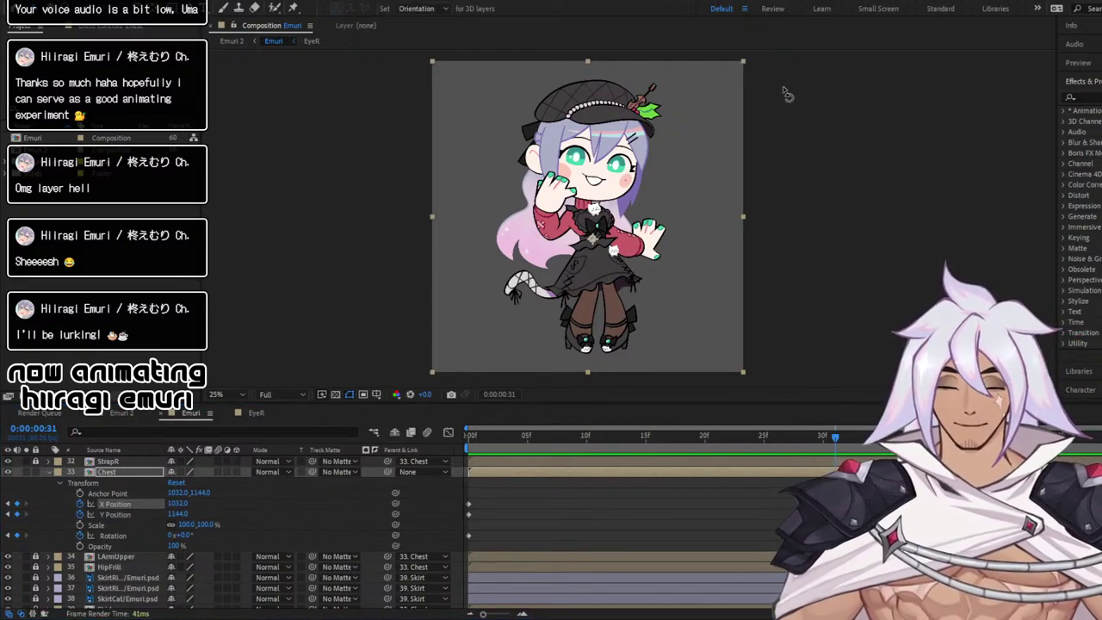
click(747, 68)
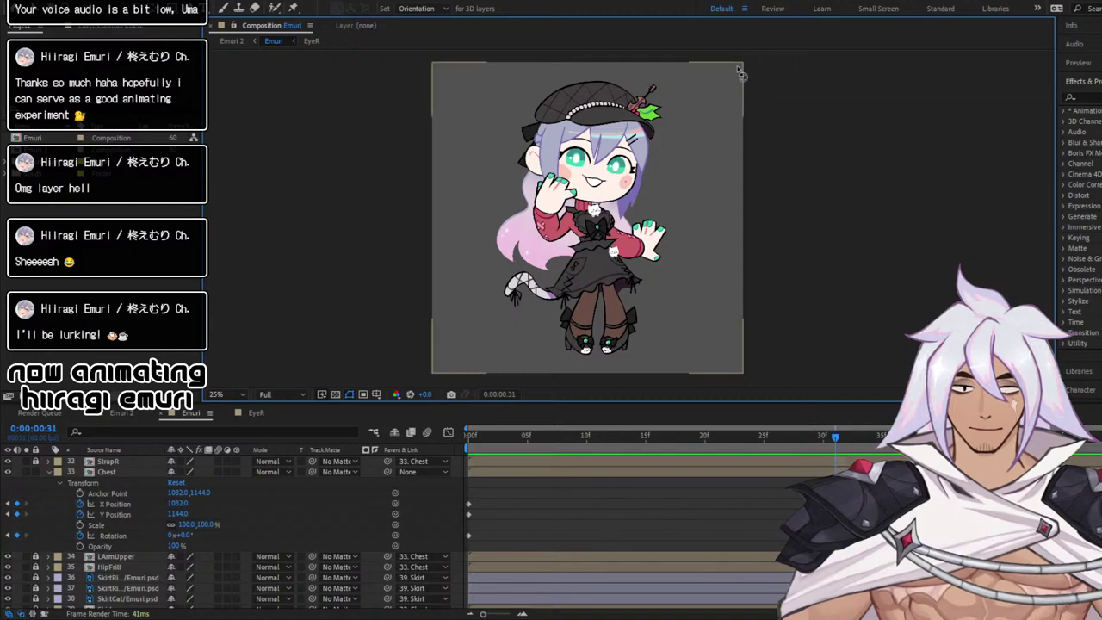
click(746, 69)
drag(746, 64, 729, 49)
key(ctrl+z)
key(ctrl+z)
key(ctrl+z)
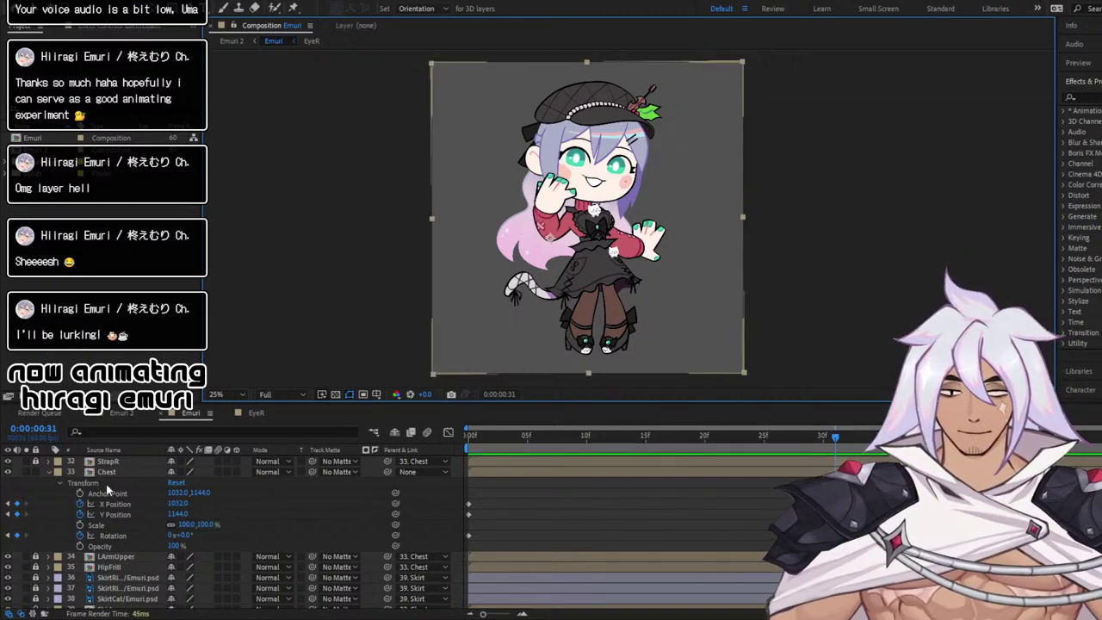
key(ctrl+z)
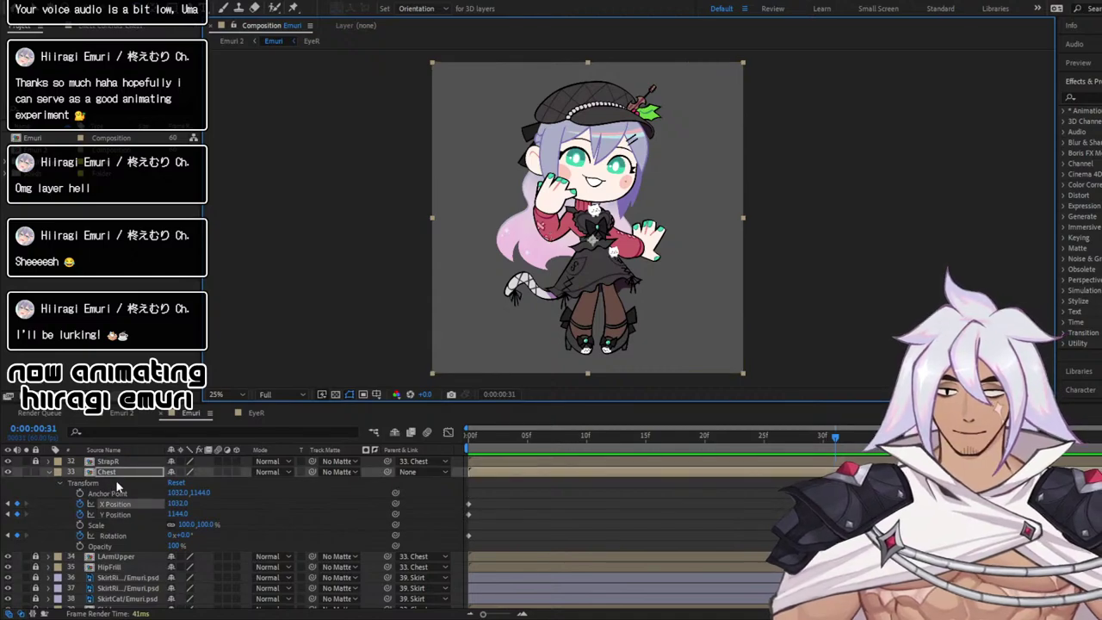
Pose the Chest layer at 0:00:00:31 by rotating it to about -5.6° and shifting it horizontally to X position 1076
scroll(115, 480, up, 10)
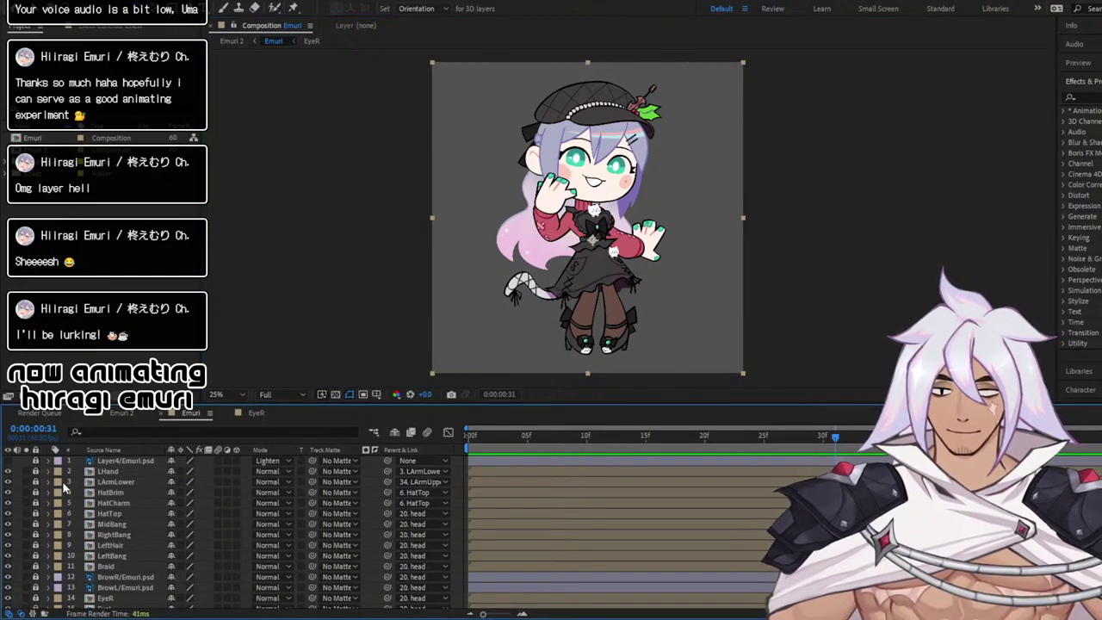
scroll(145, 485, down, 10)
scroll(145, 479, up, 2)
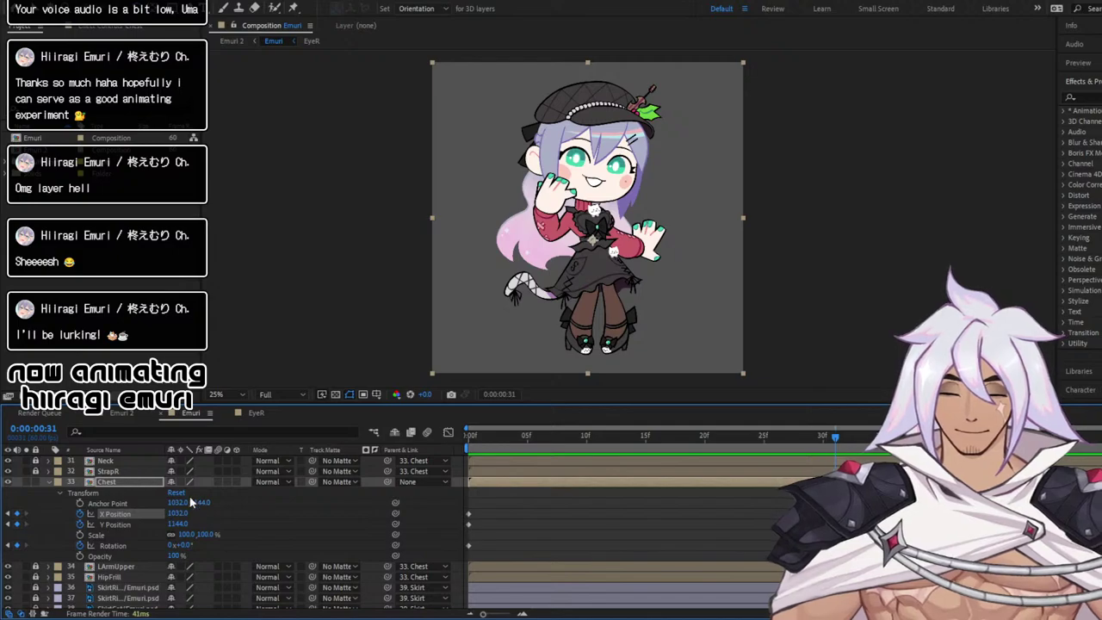
click(135, 483)
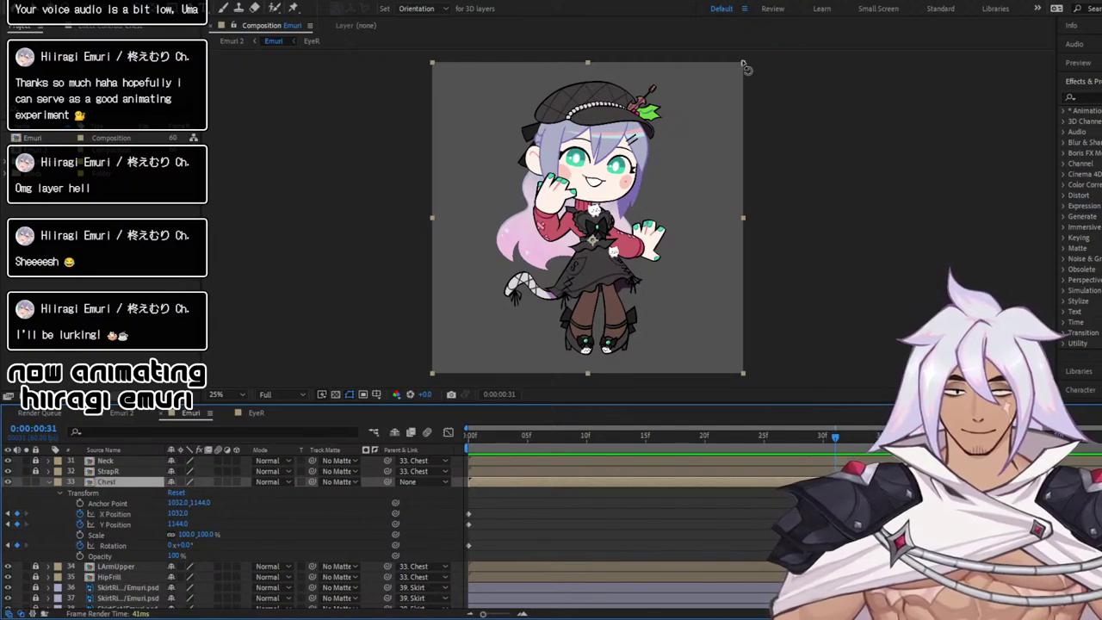
drag(746, 69, 728, 54)
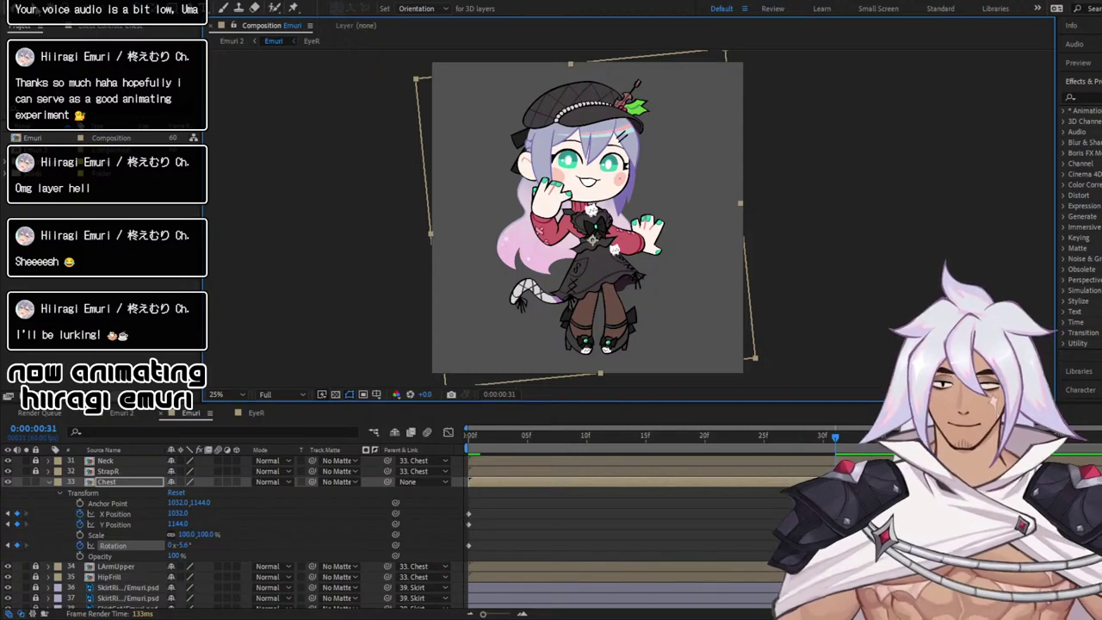
key(v)
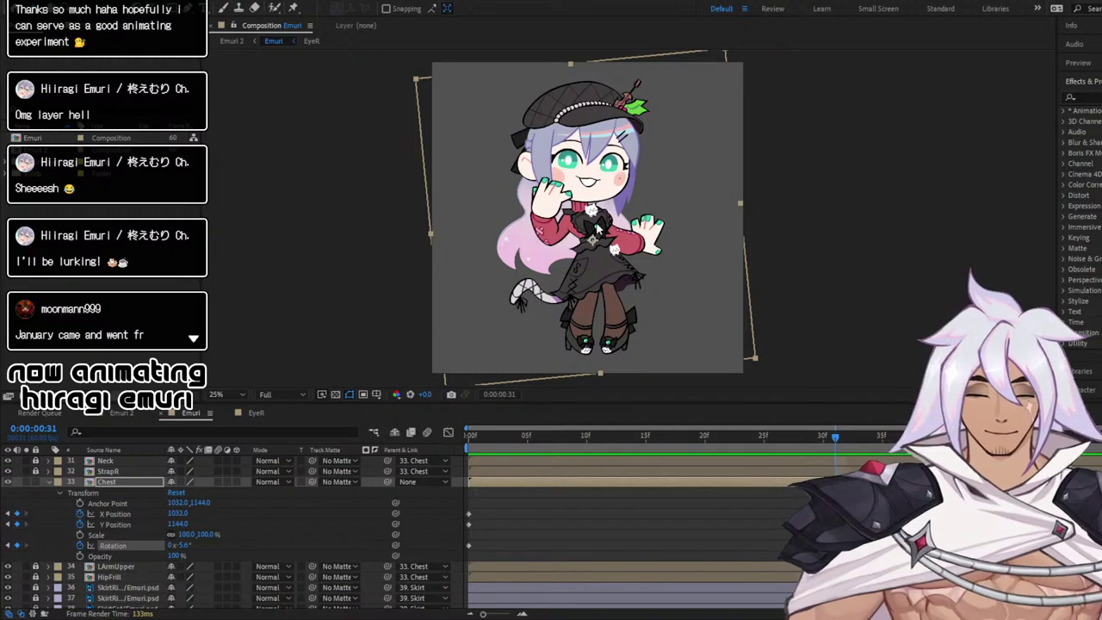
drag(596, 226, 606, 229)
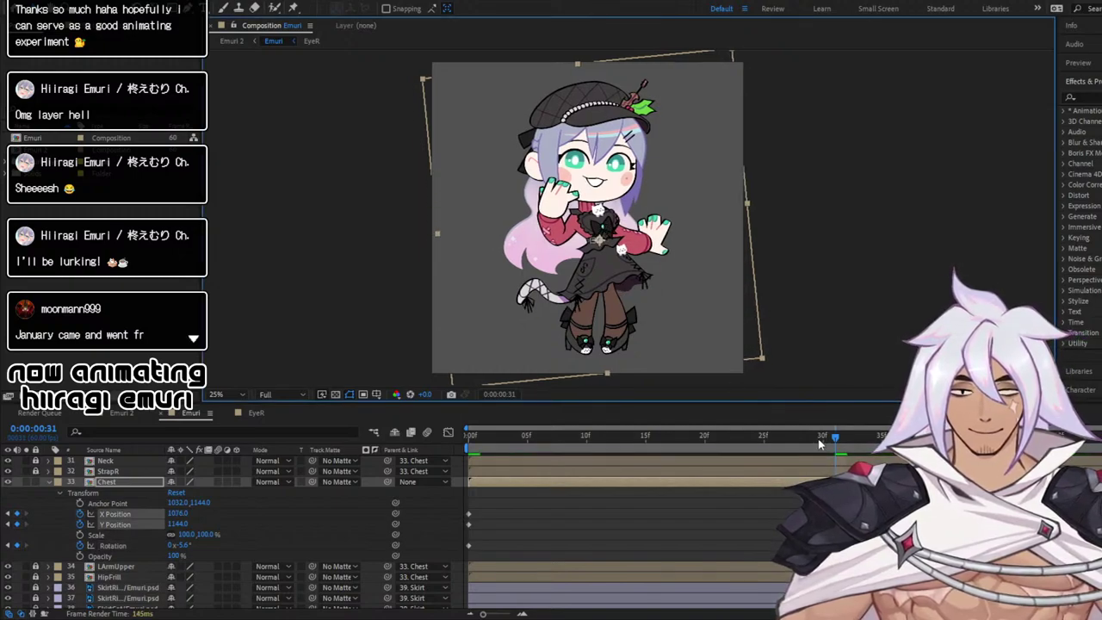
Copy the Chest layer's frame 0 Position and Rotation keyframes to 0:00:00:59, and shift the copies one frame later
drag(834, 439, 390, 464)
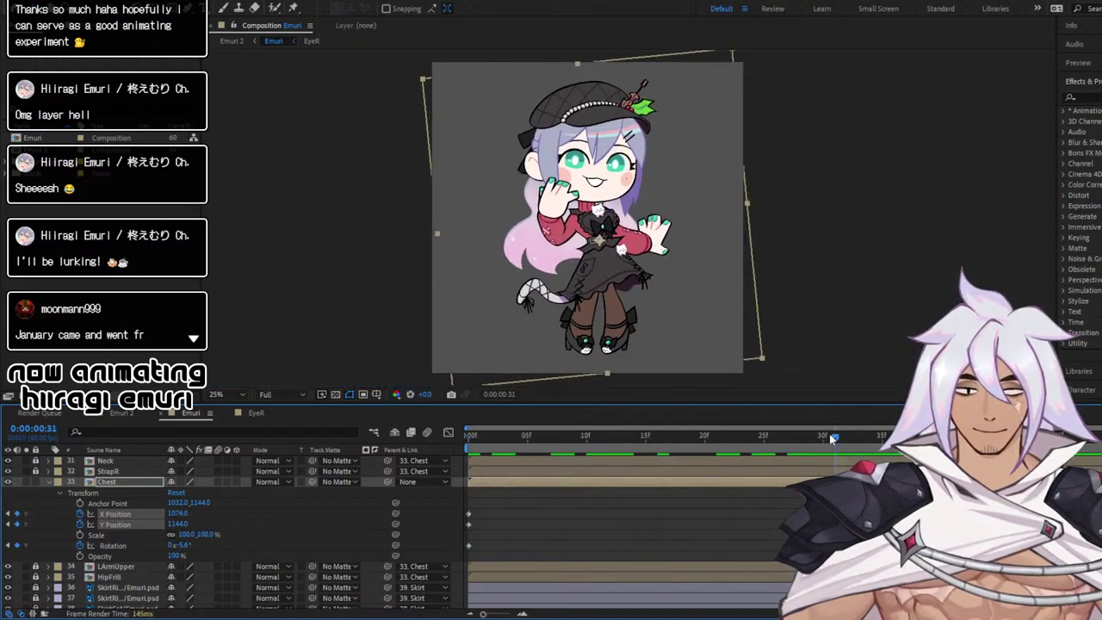
drag(526, 511, 459, 544)
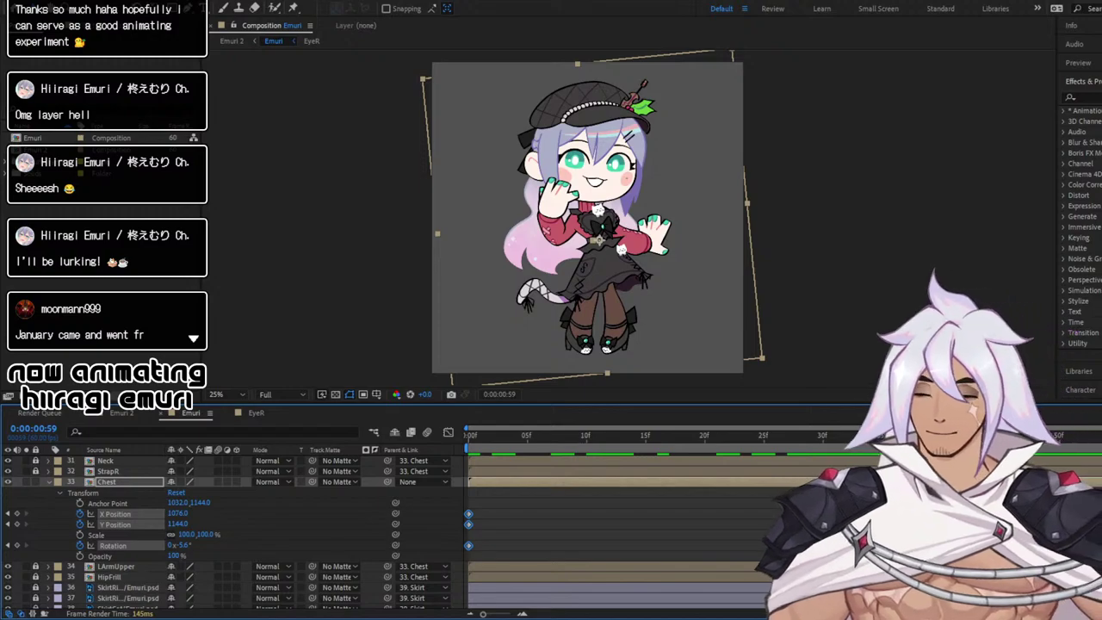
key(ctrl+v)
drag(1101, 498, 1089, 560)
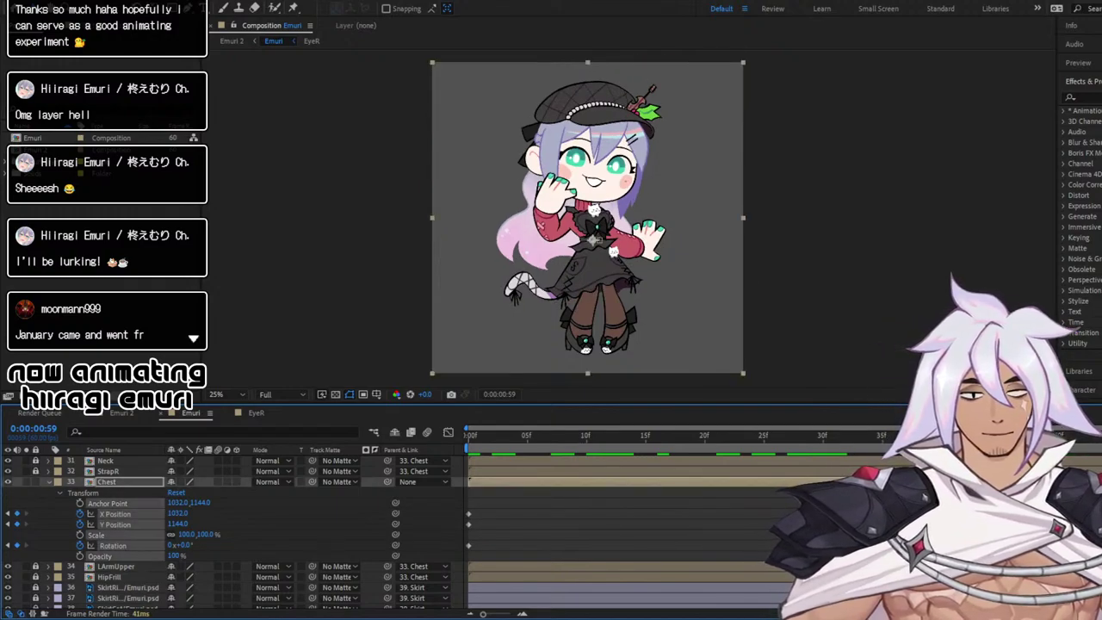
key(alt+Right)
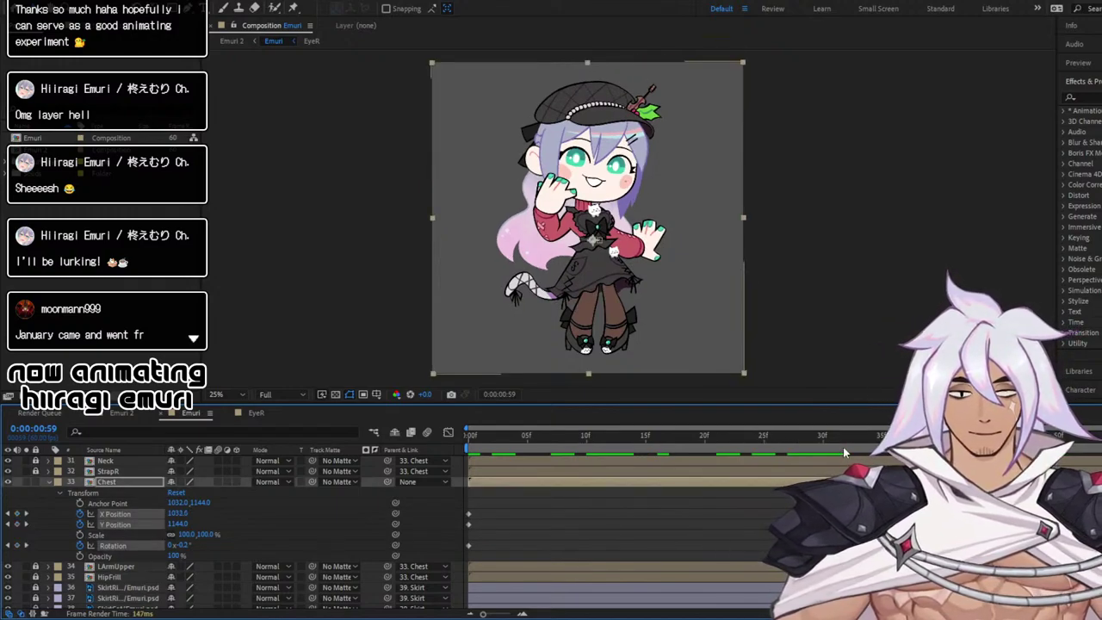
Preview the Chest sway animation and look over its keyframes in the maximized timeline
key(space)
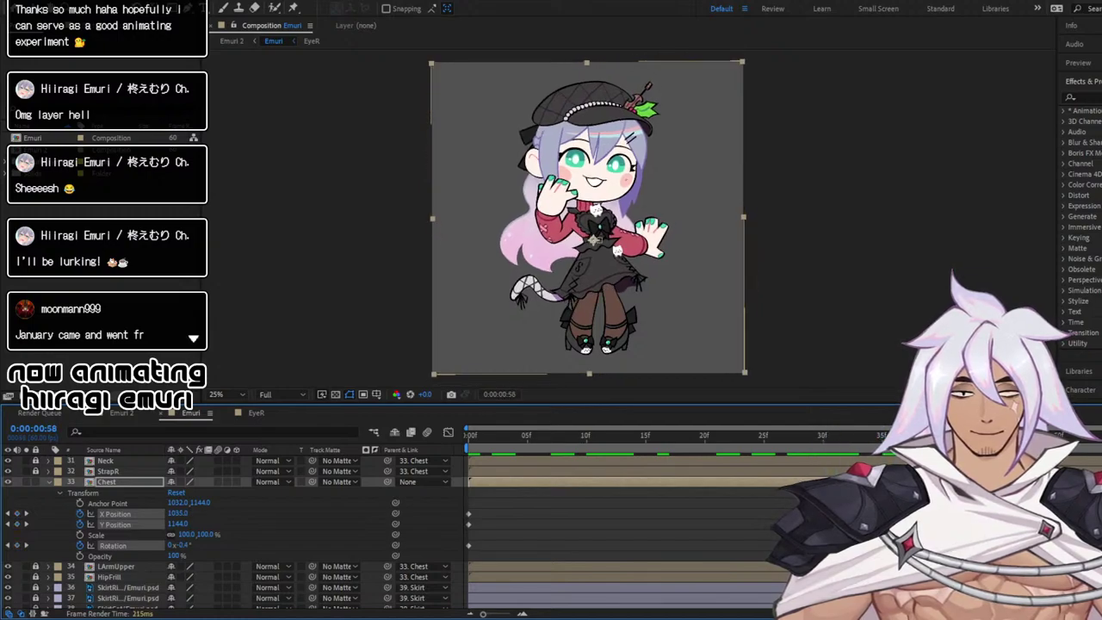
key(space)
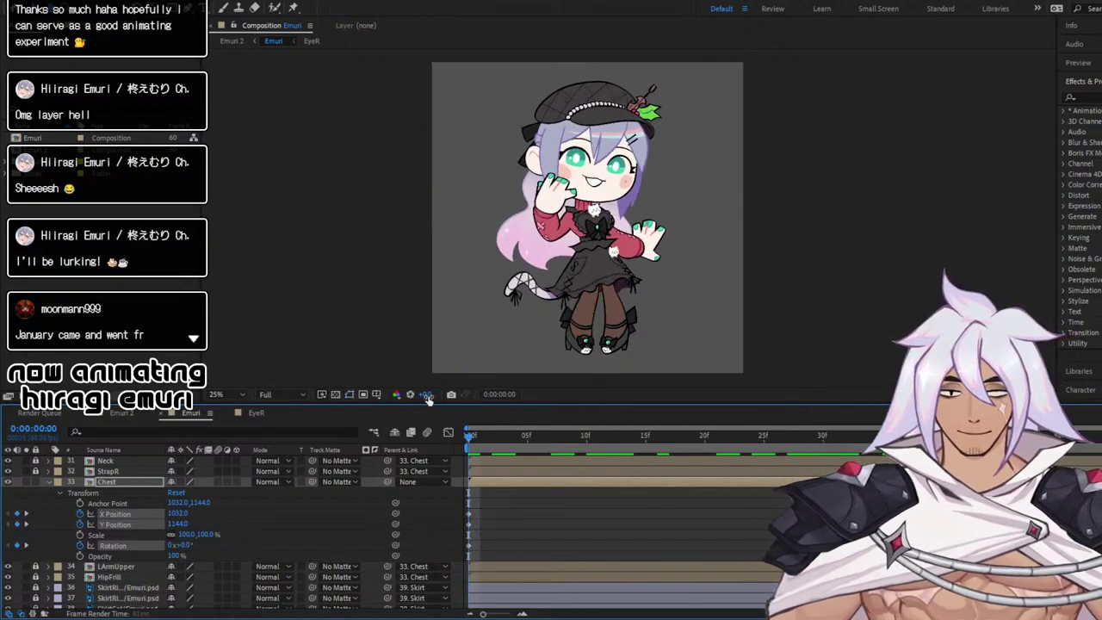
key(space)
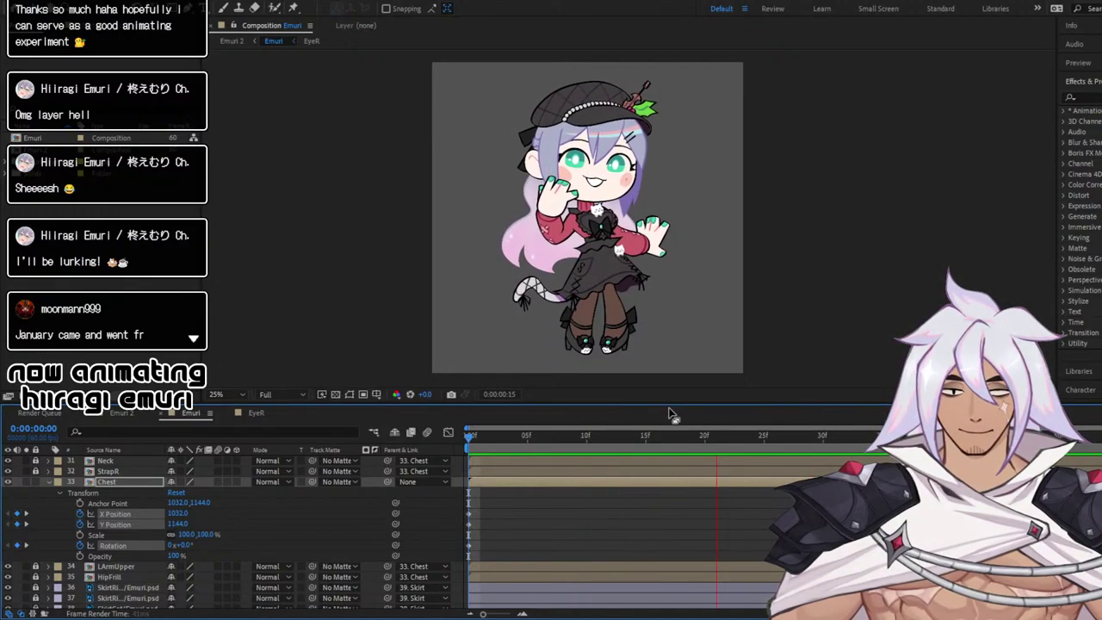
click(122, 483)
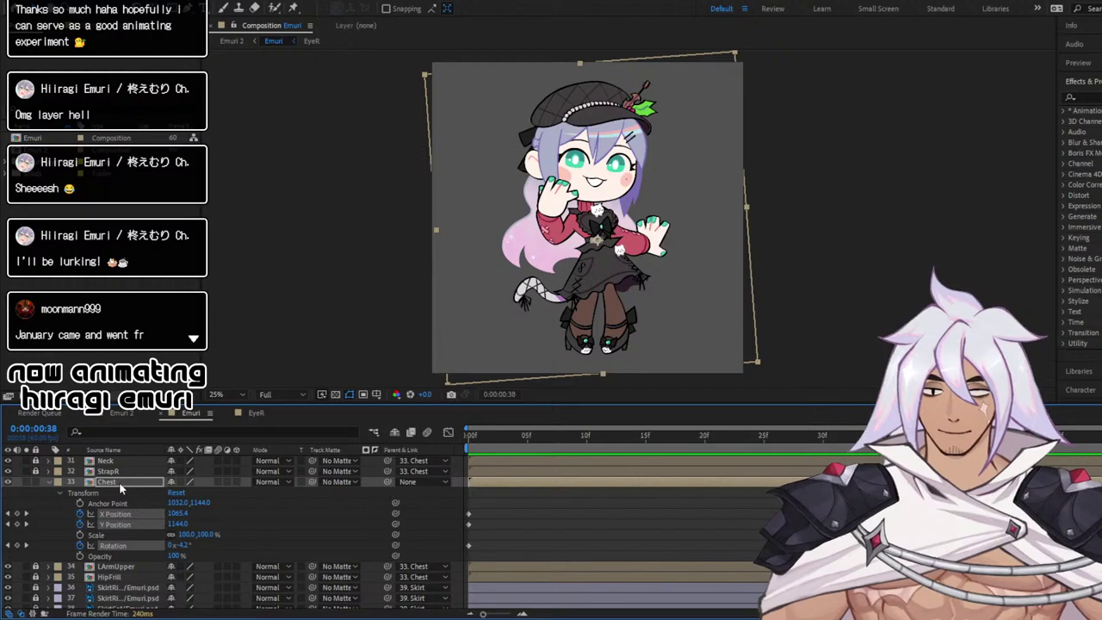
double_click(193, 413)
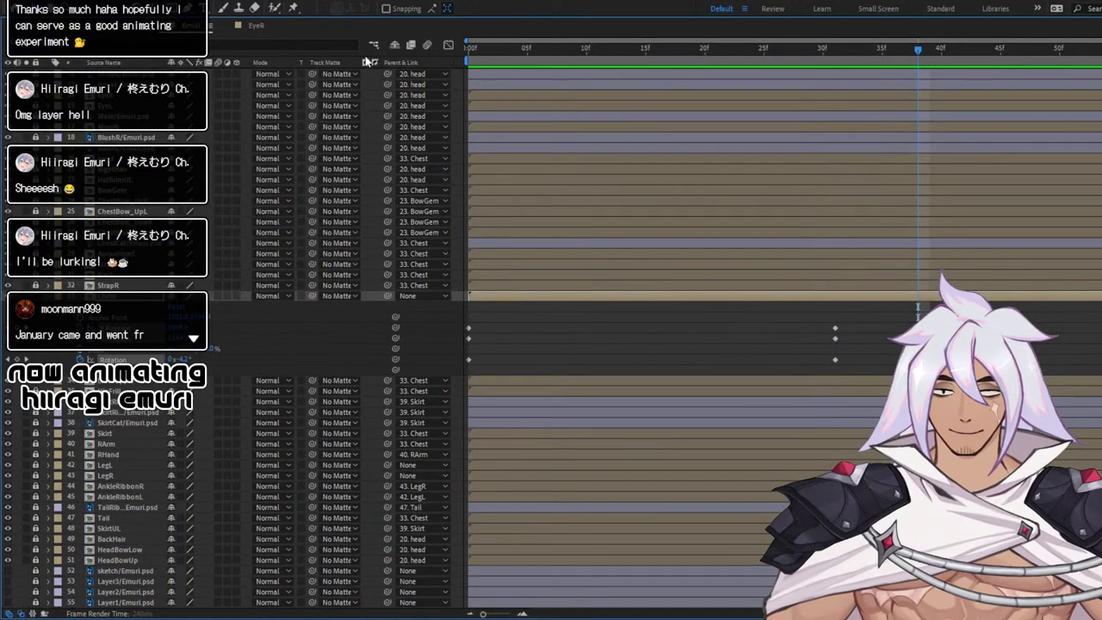
key(grave)
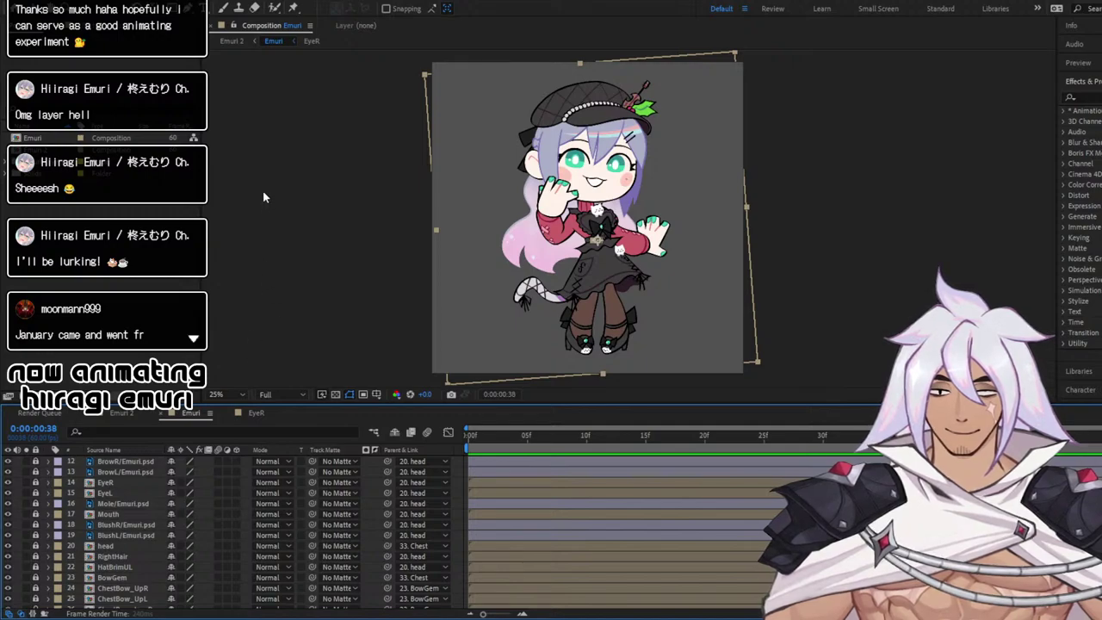
Save the project and return the playhead to the first frame
key(ctrl+s)
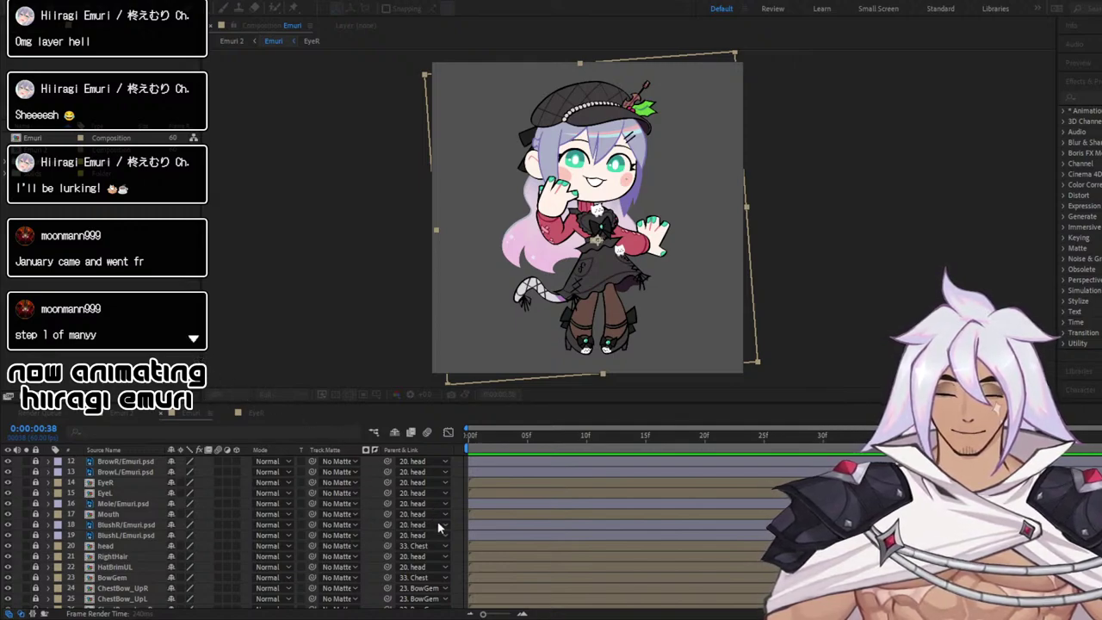
drag(691, 430, 357, 460)
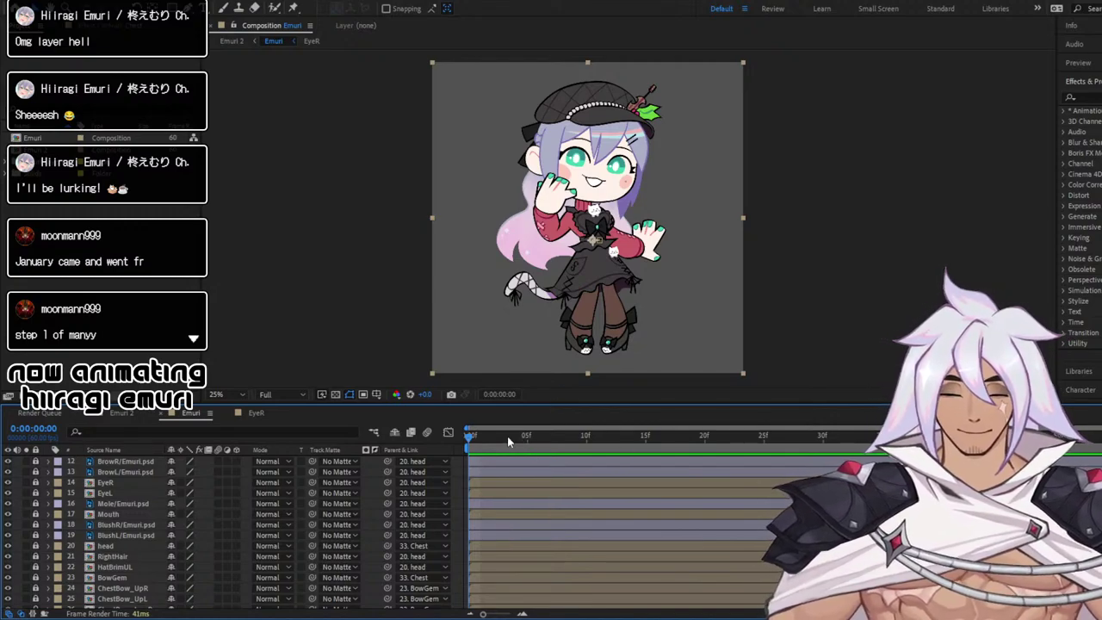
drag(490, 458, 97, 447)
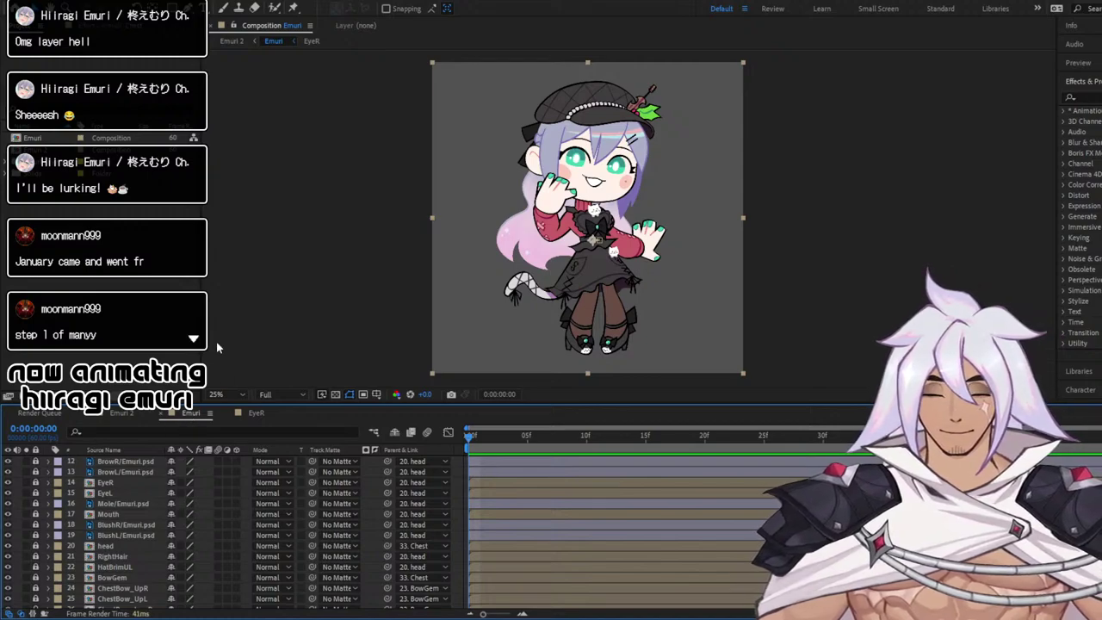
Set the frame rate of the Emuri and Emuri 2 compositions to 24 fps, then close the EyeR composition
key(ctrl+s)
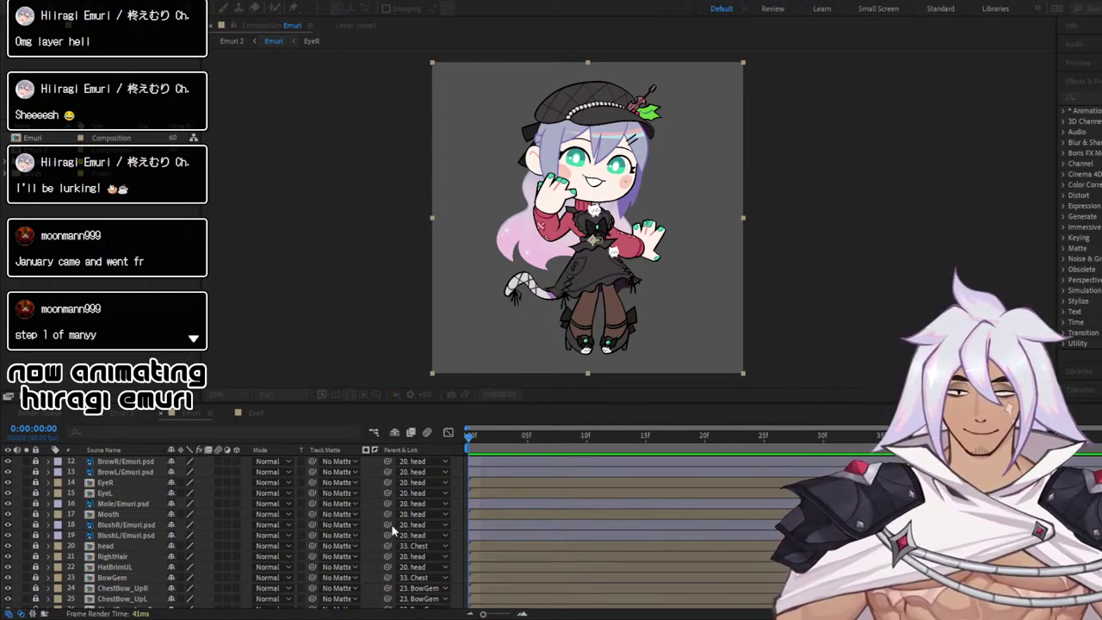
click(124, 413)
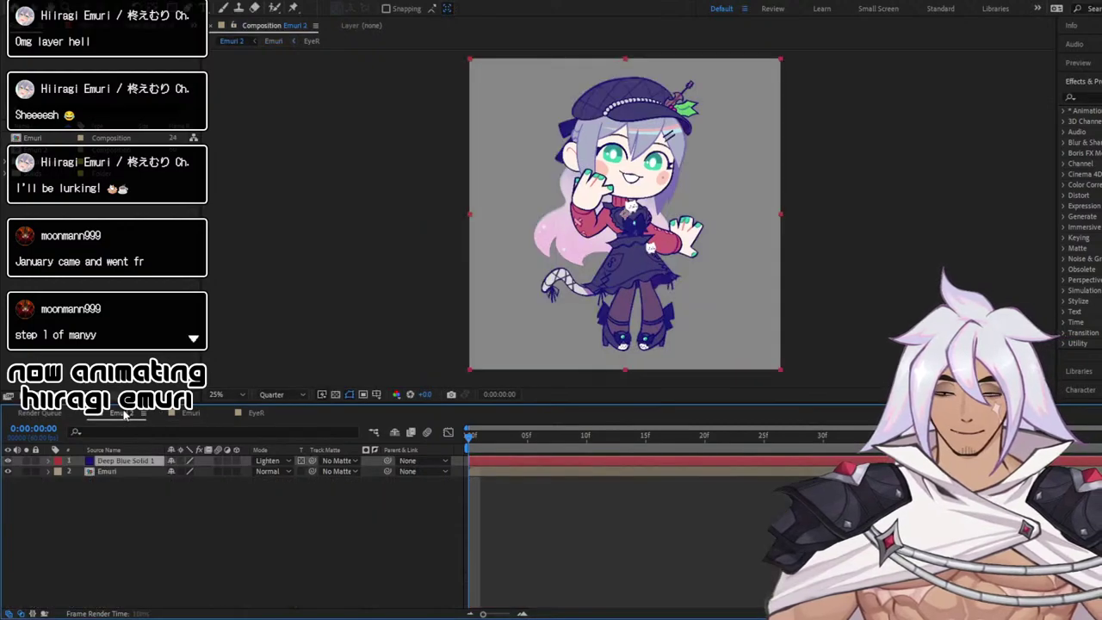
double_click(177, 207)
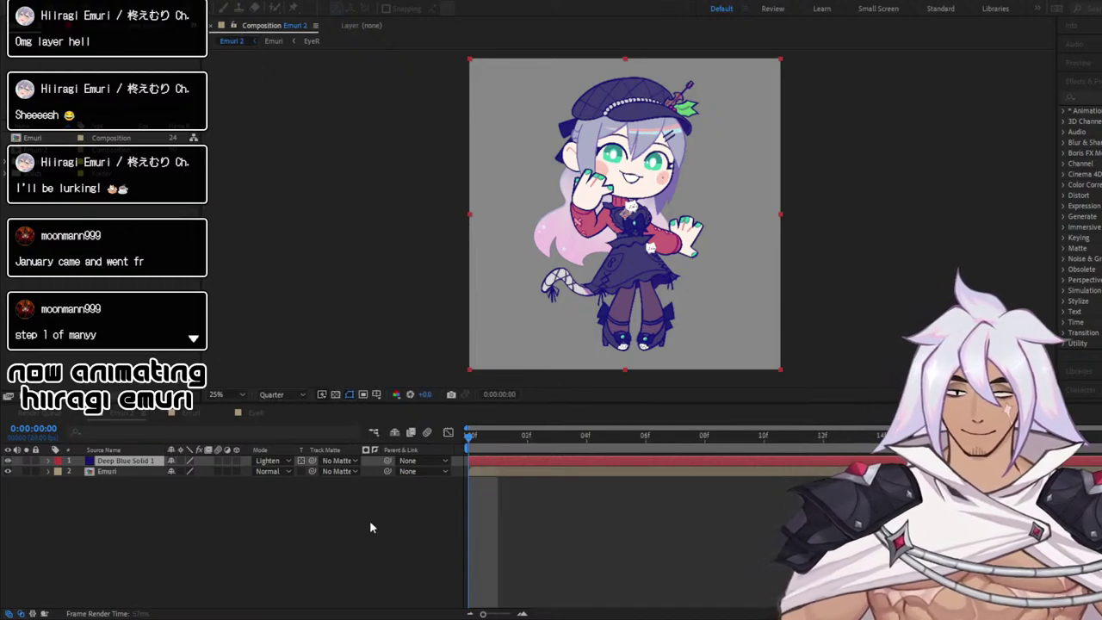
click(253, 415)
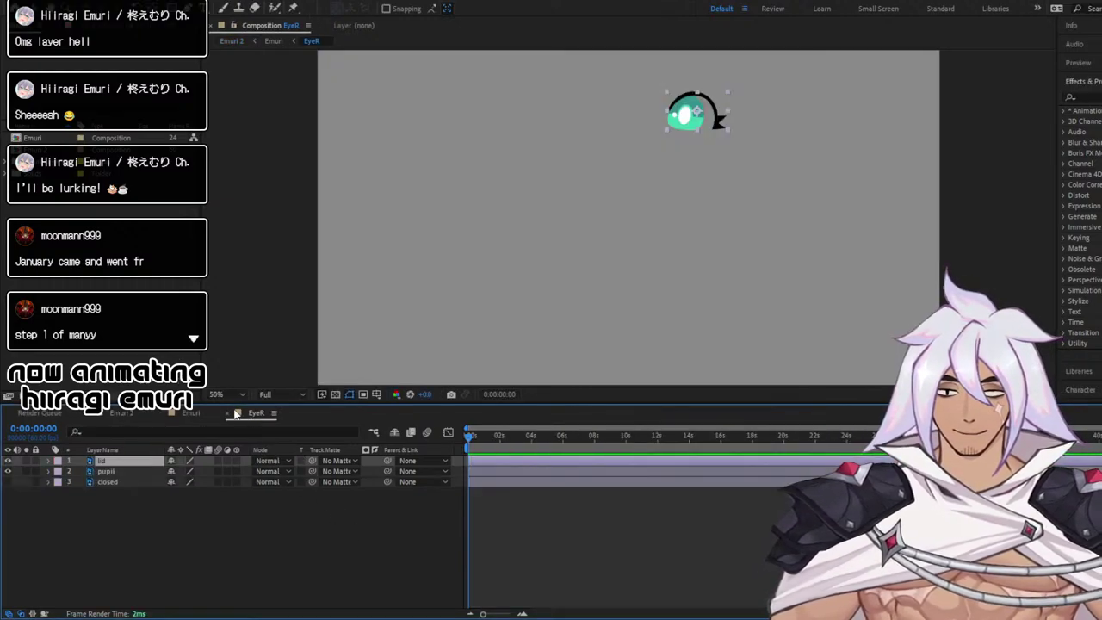
click(229, 413)
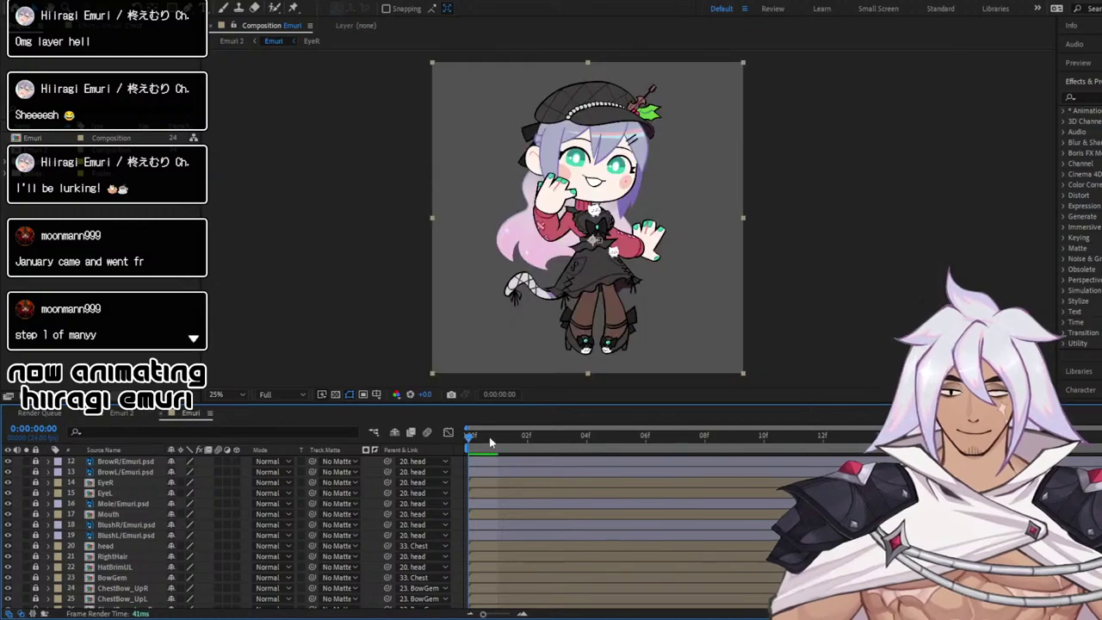
Reveal the Chest layer's transform properties and align its middle Position and Rotation keyframes to 0:00:00:12
key(space)
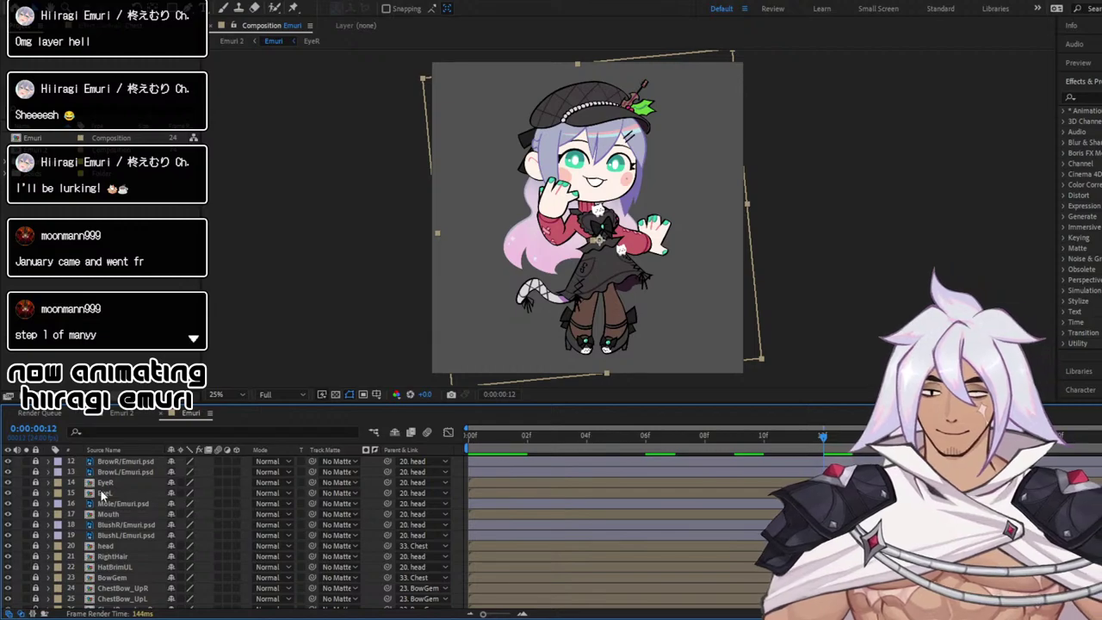
scroll(86, 534, down, 5)
click(47, 560)
scroll(86, 534, down, 2)
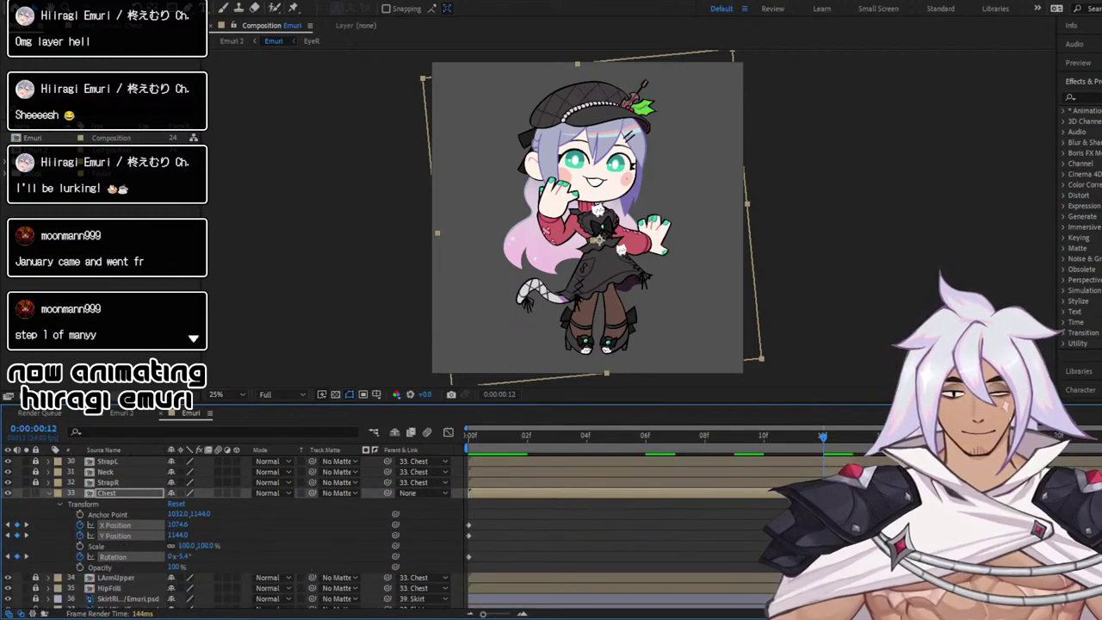
key(ctrl+z)
drag(823, 440, 794, 440)
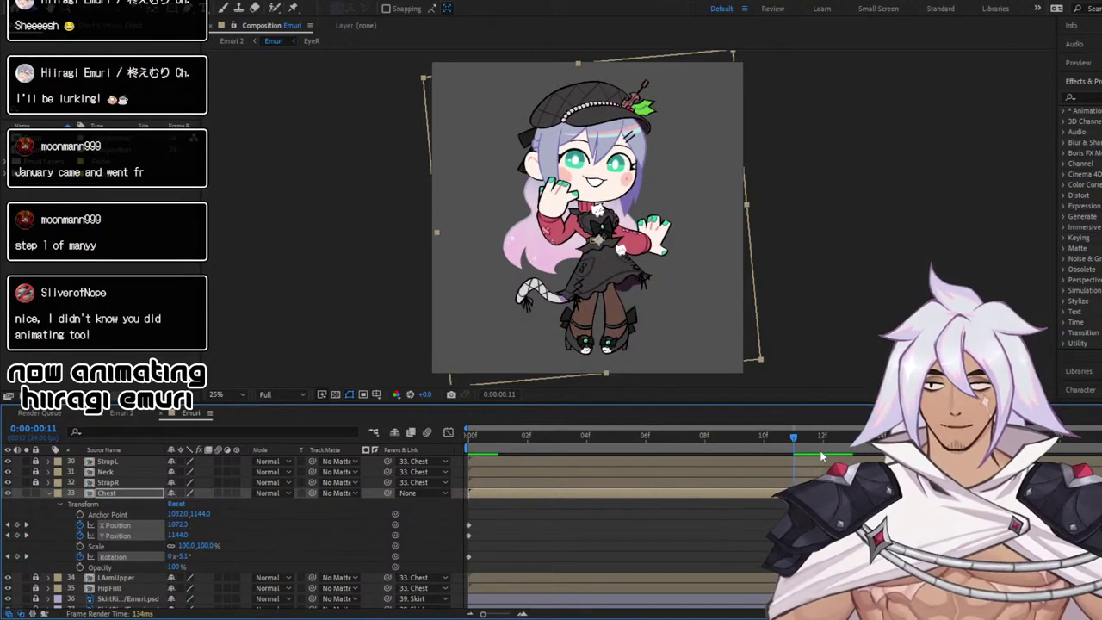
drag(801, 440, 625, 476)
key(Home)
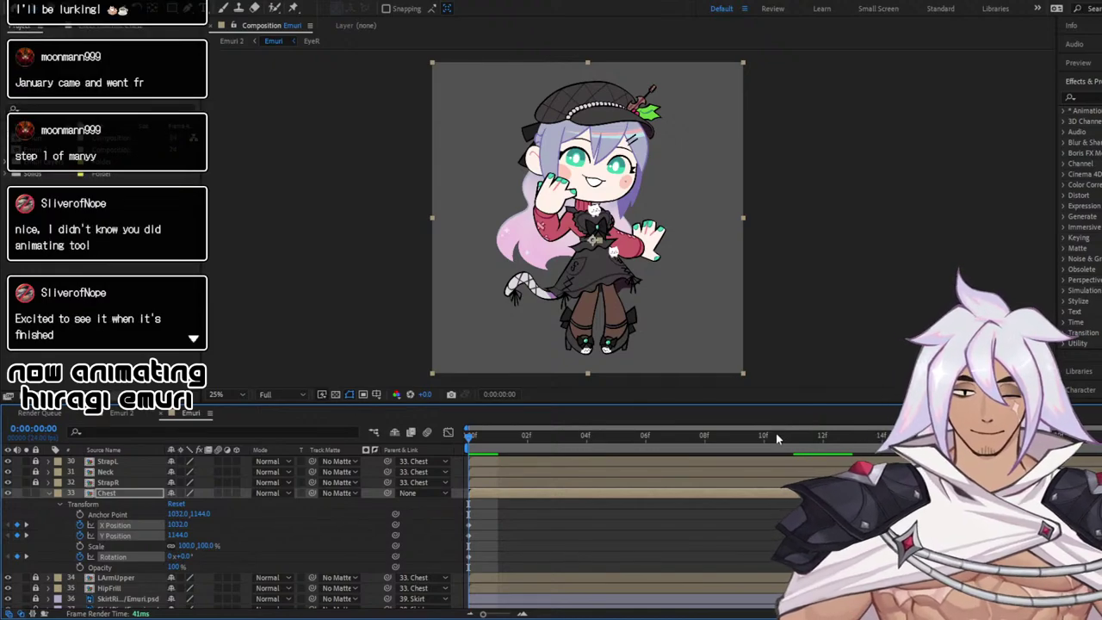
Preview the retimed Chest sway in the Emuri composition several times and check the pose at 0:00:00:12
key(space)
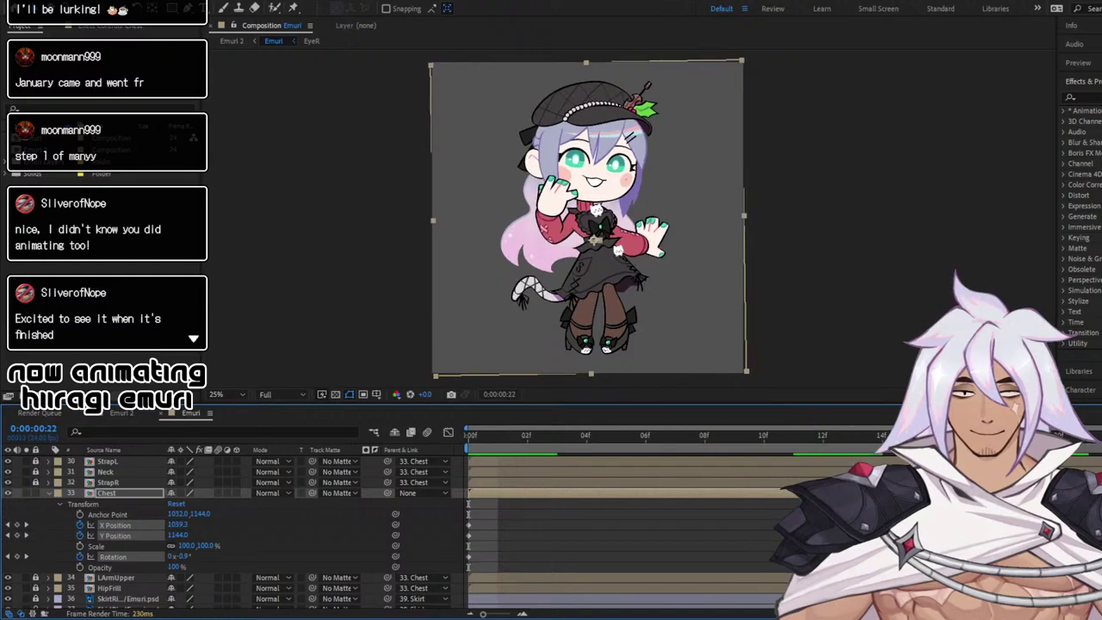
key(space)
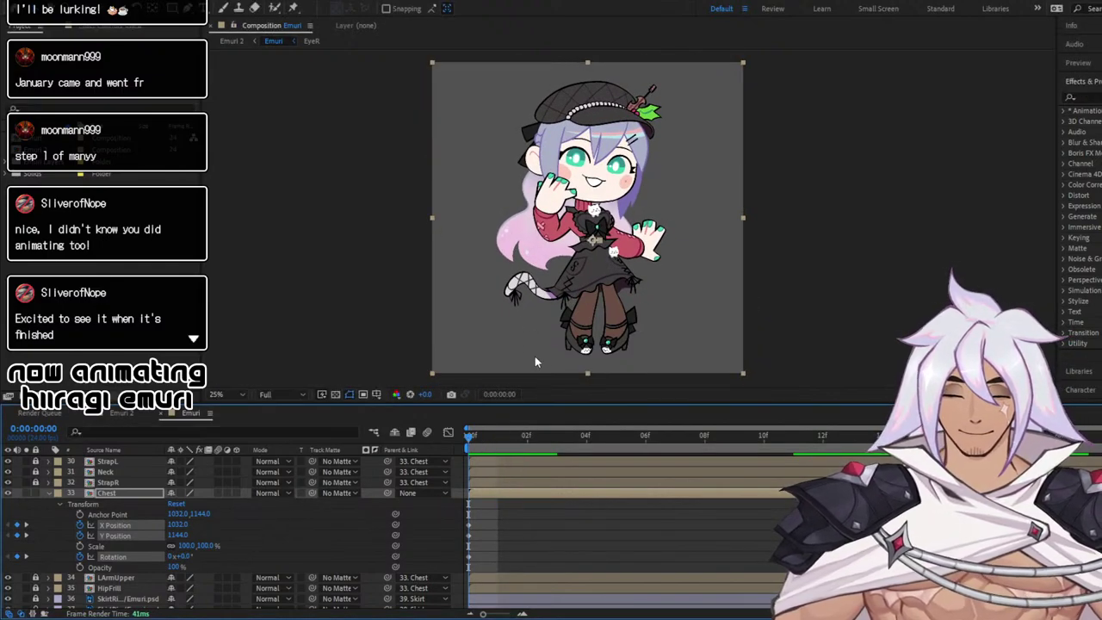
key(space)
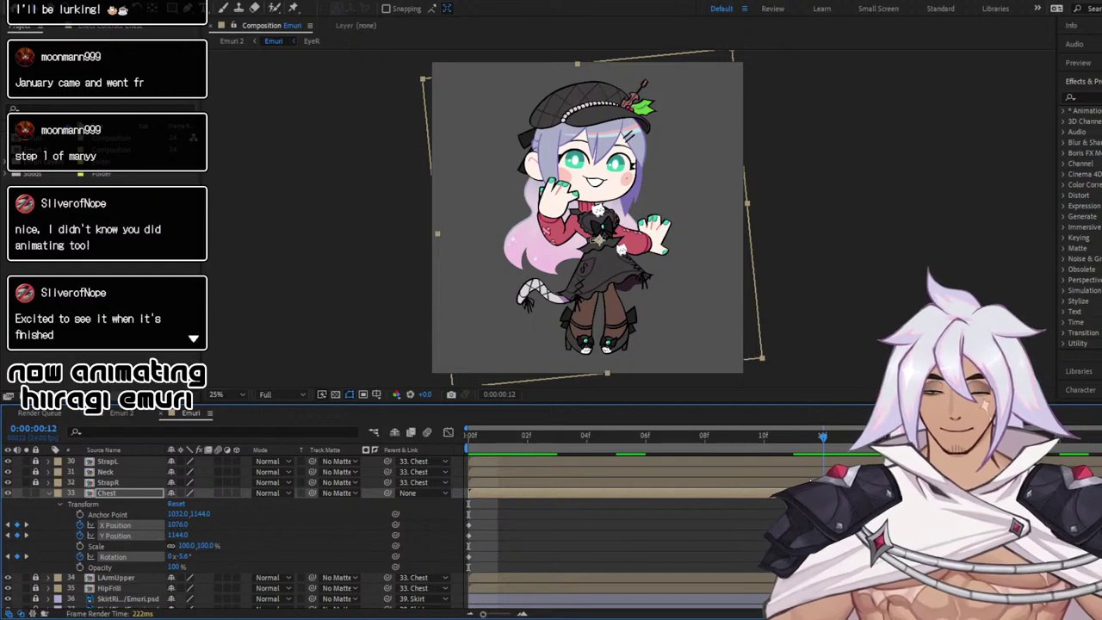
key(space)
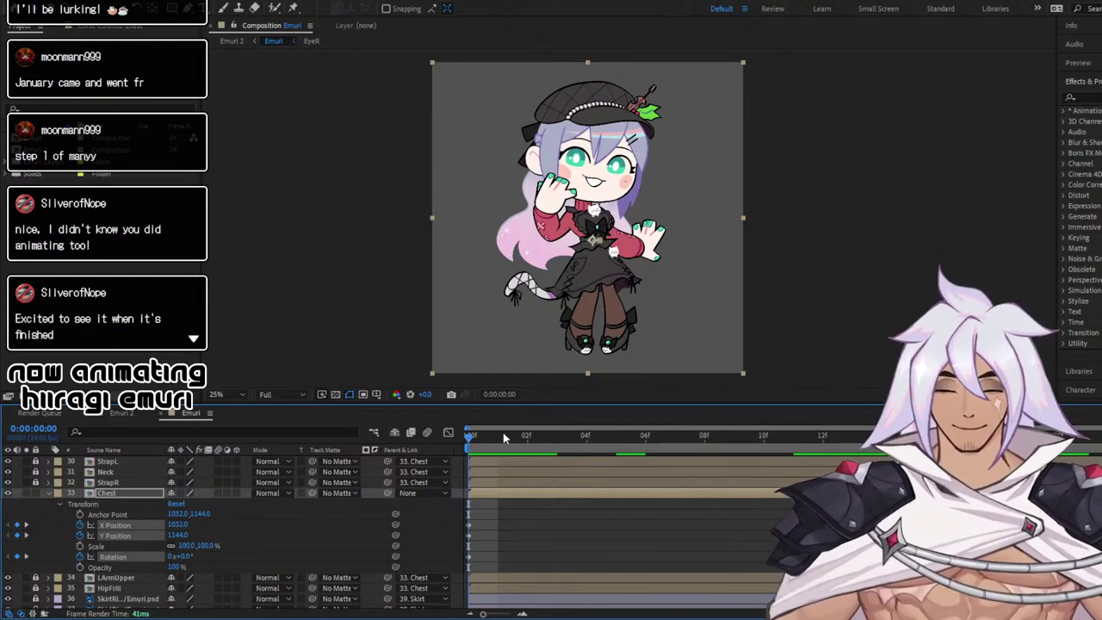
drag(469, 435, 587, 438)
key(space)
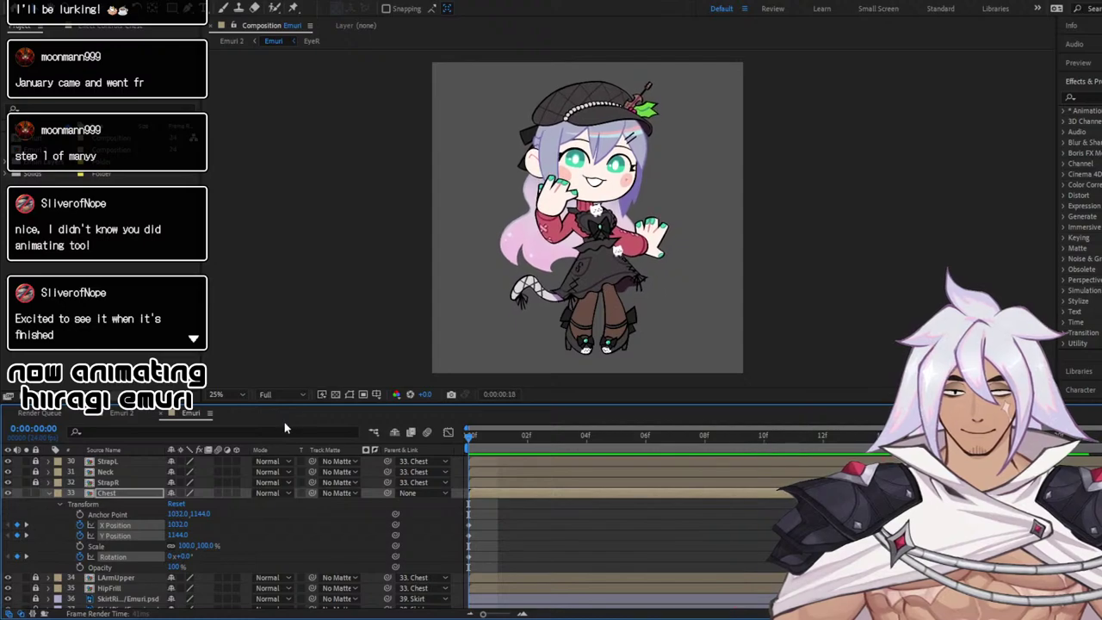
key(space)
click(823, 438)
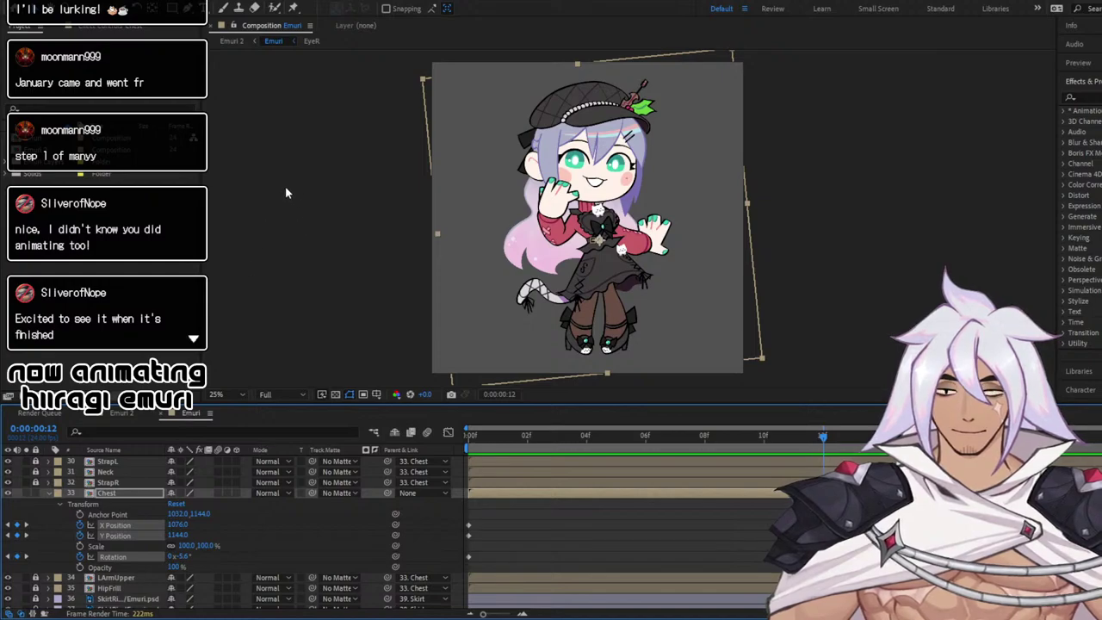
Lengthen the Emuri and Emuri 2 compositions beyond one second and show Emuri's full duration in the timeline
key(ctrl+k)
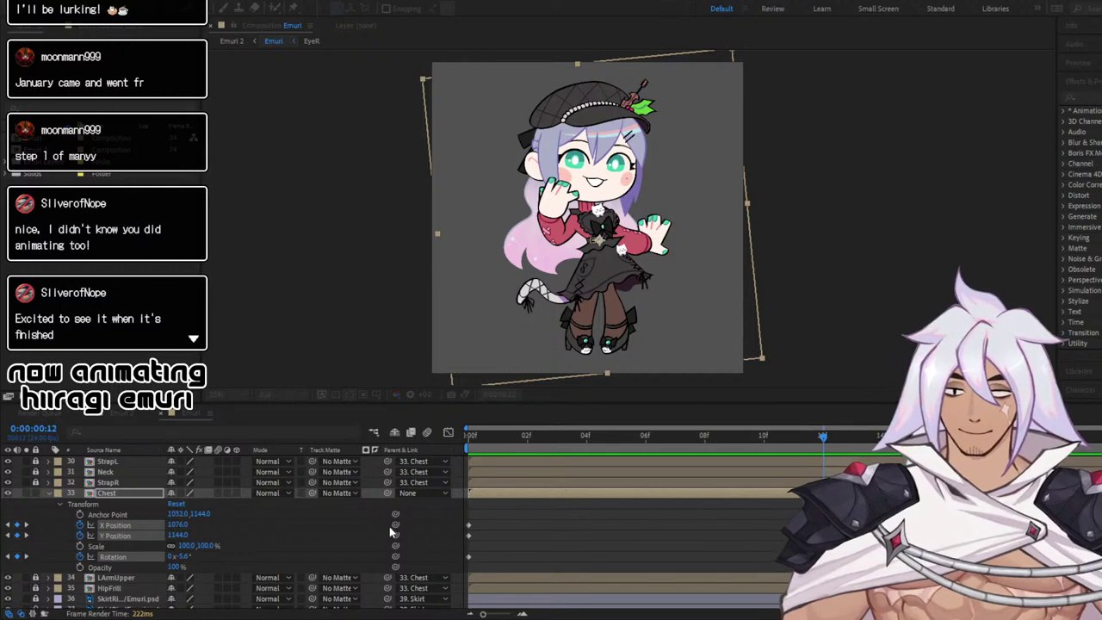
click(120, 417)
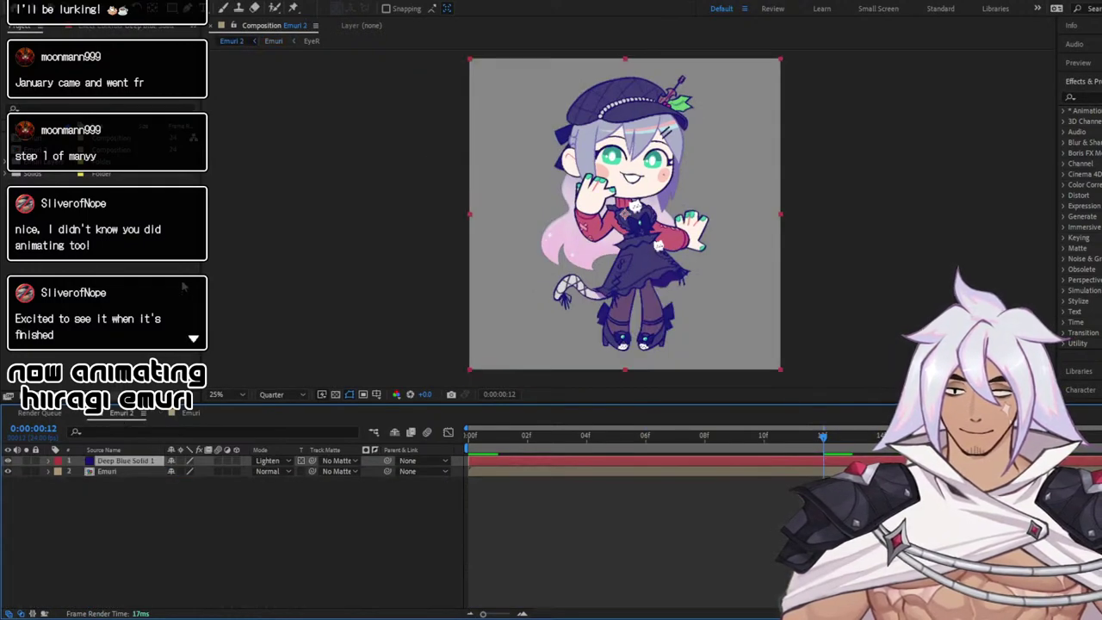
click(178, 414)
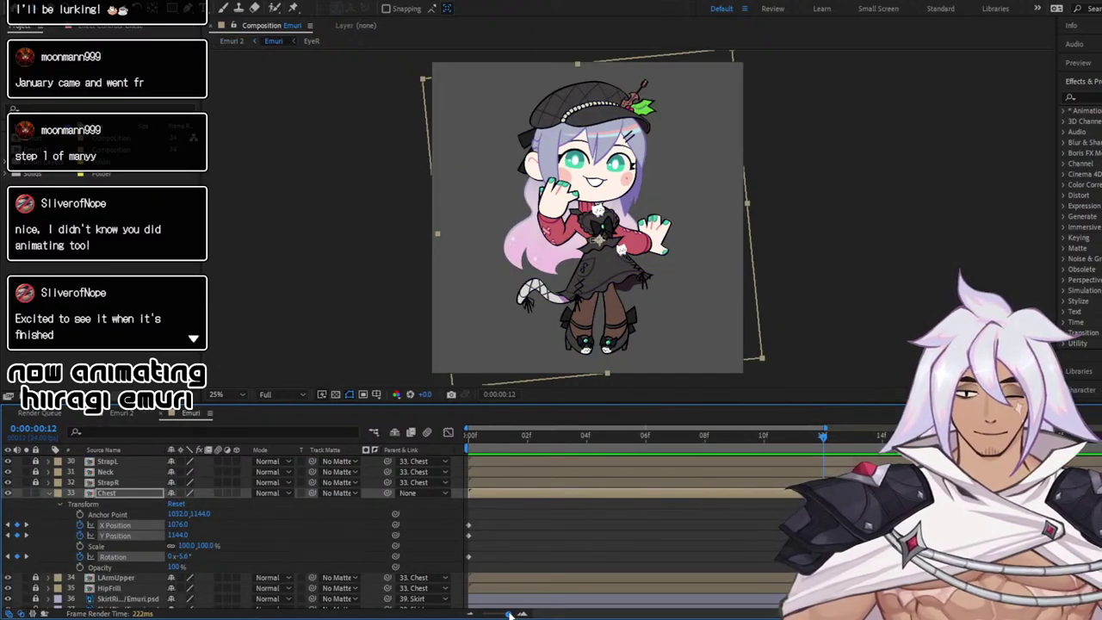
drag(509, 614, 482, 615)
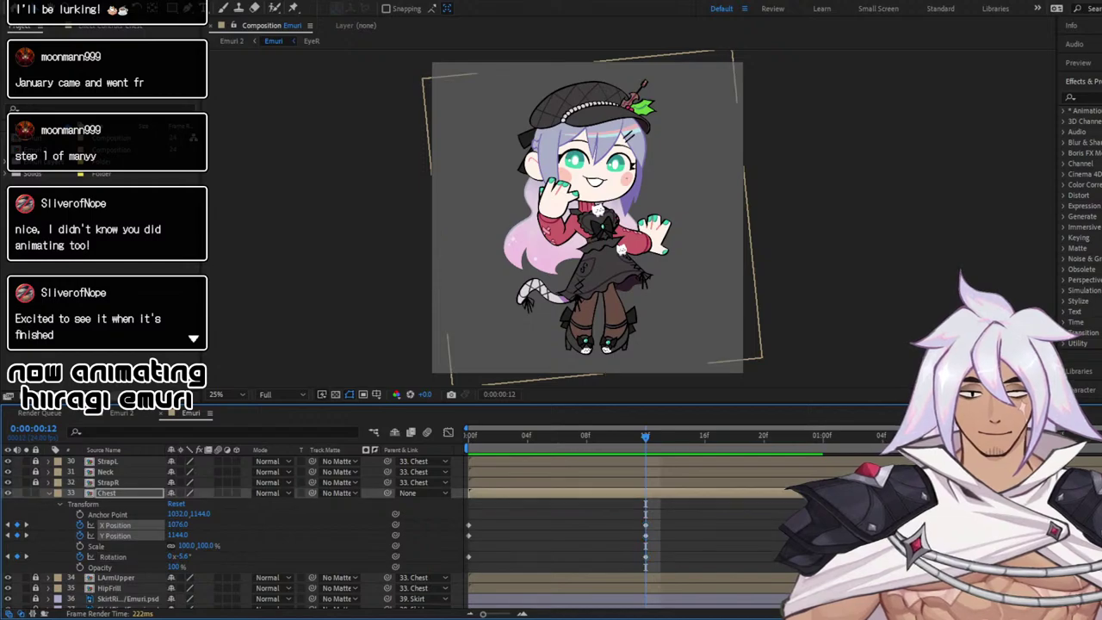
Place the playhead at 0:00:01:00 and move the Chest layer's middle Position and Rotation keyframes to frame 2
key(space)
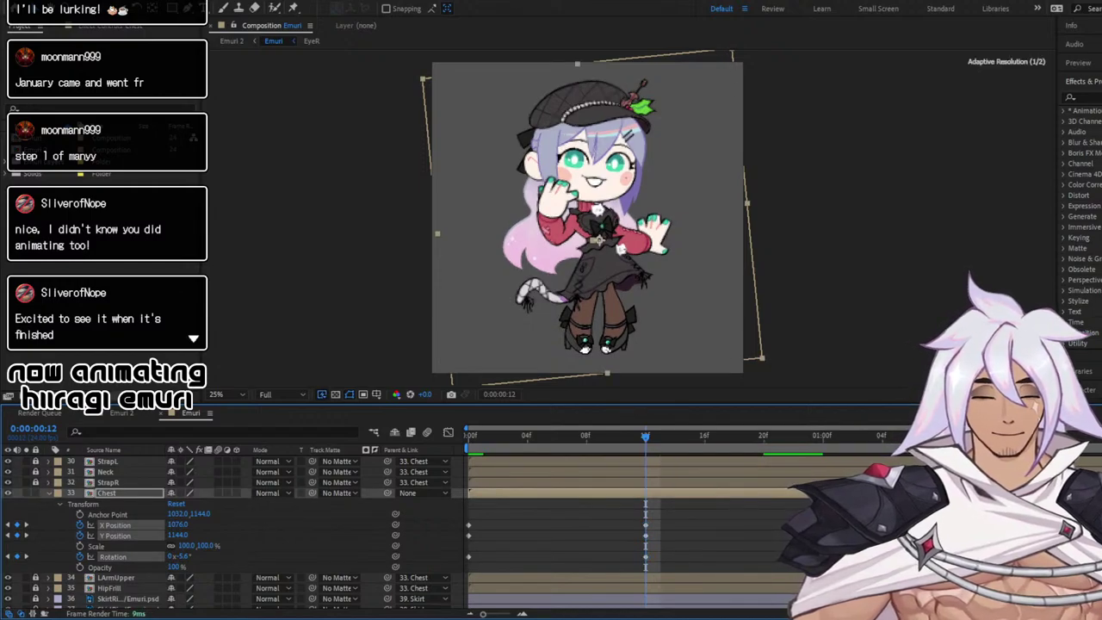
click(826, 441)
drag(668, 508, 629, 567)
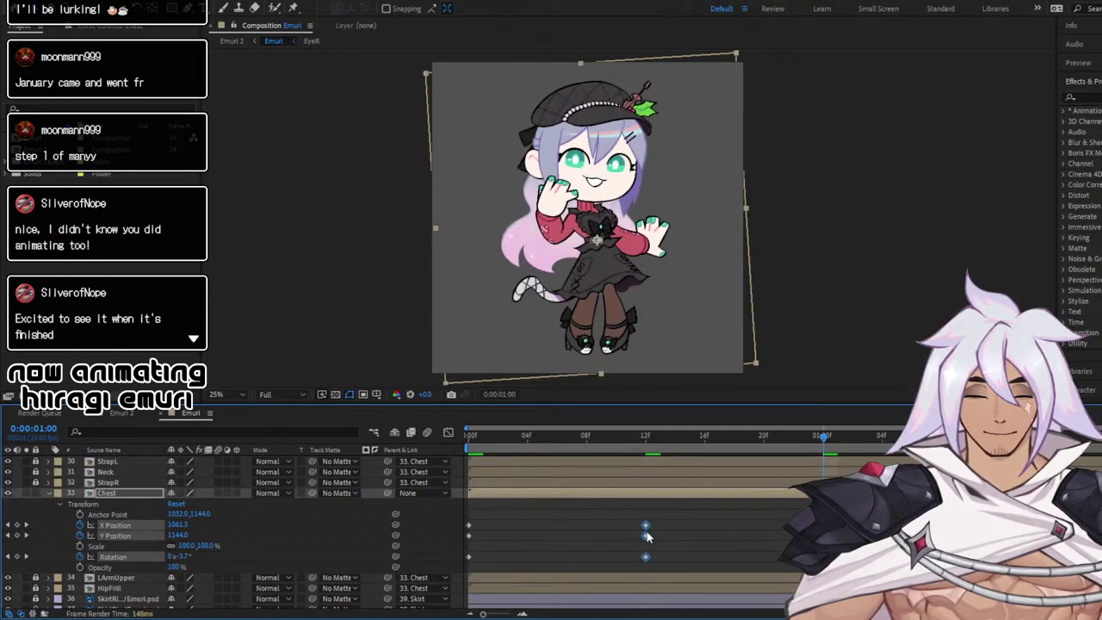
drag(646, 526, 504, 445)
Unlock the two skirt ribbon layers and the SkirtCat layer, and extend all three together past 0:00:01:00
scroll(603, 534, down, 2)
click(551, 536)
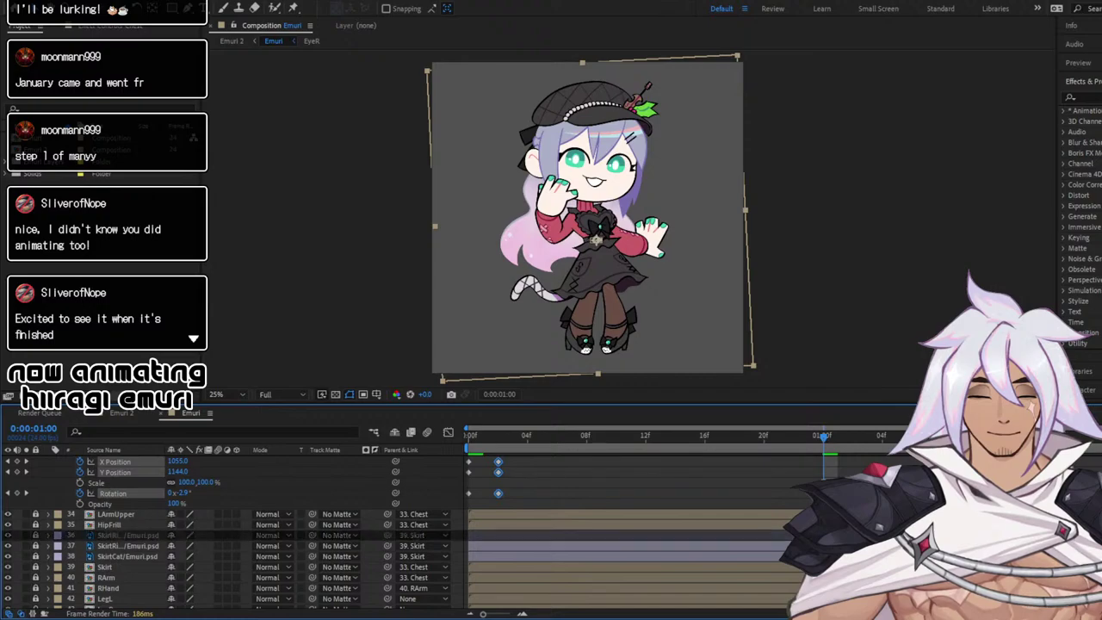
click(36, 535)
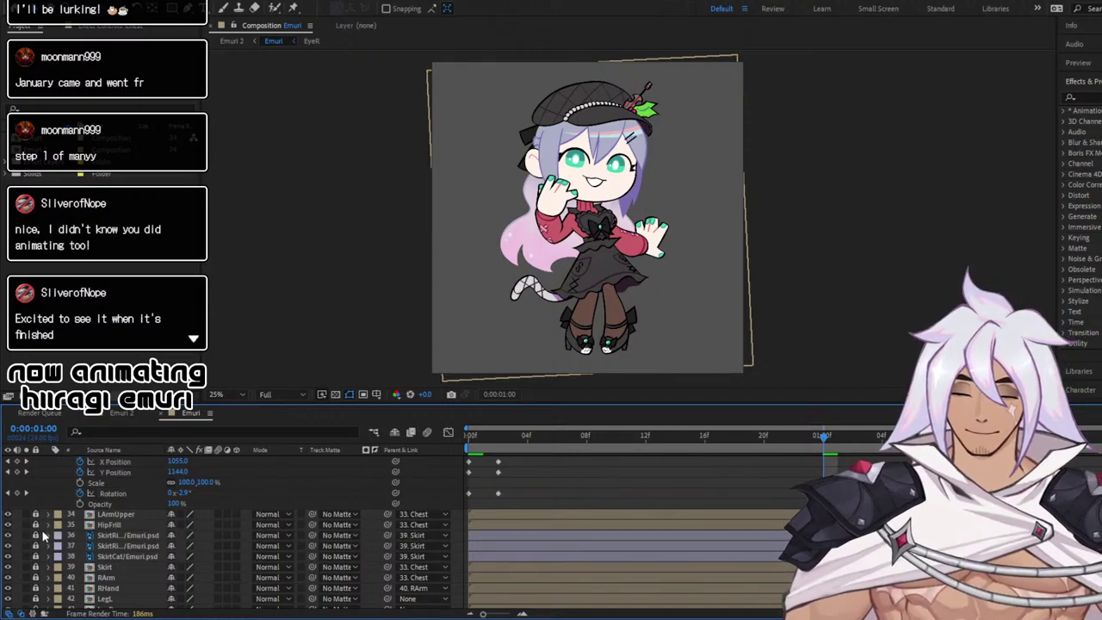
click(36, 546)
click(35, 557)
click(734, 537)
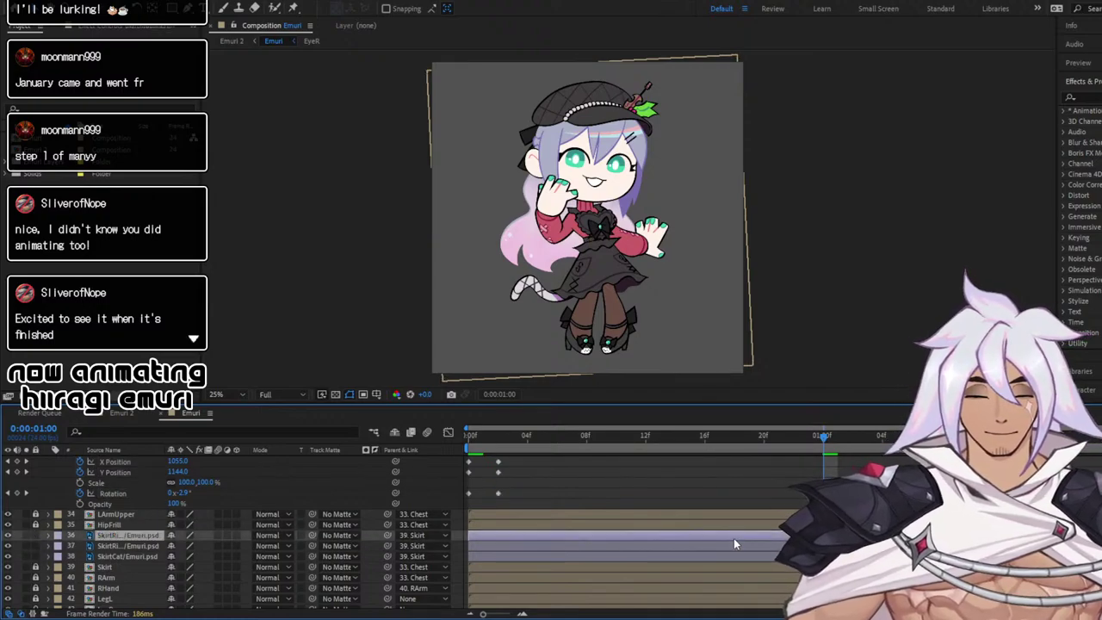
shift+click(773, 557)
click(821, 441)
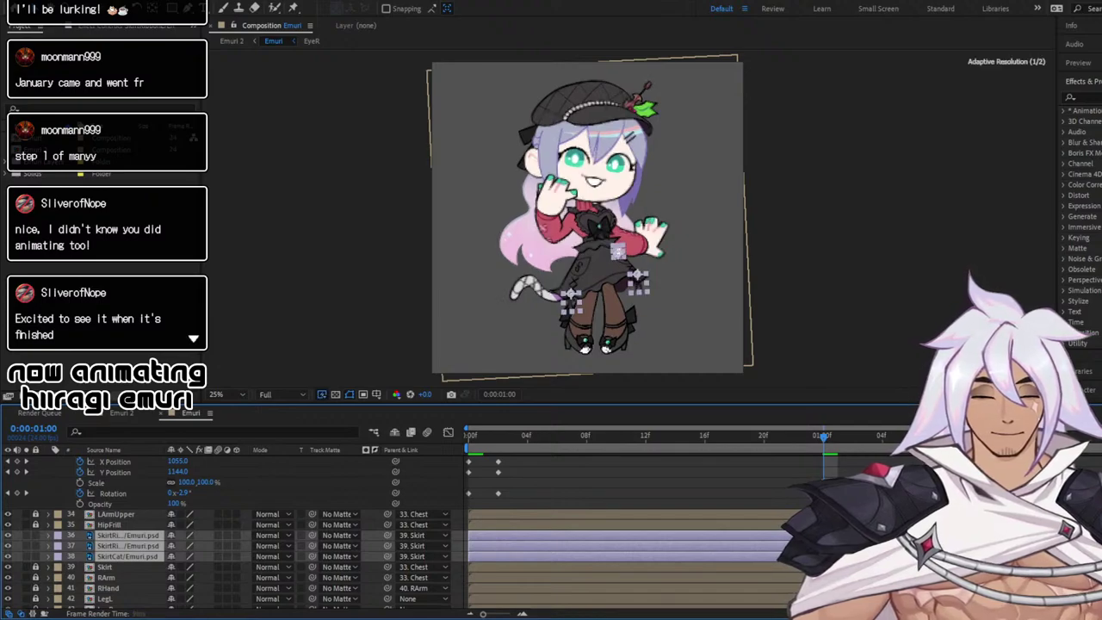
key(space)
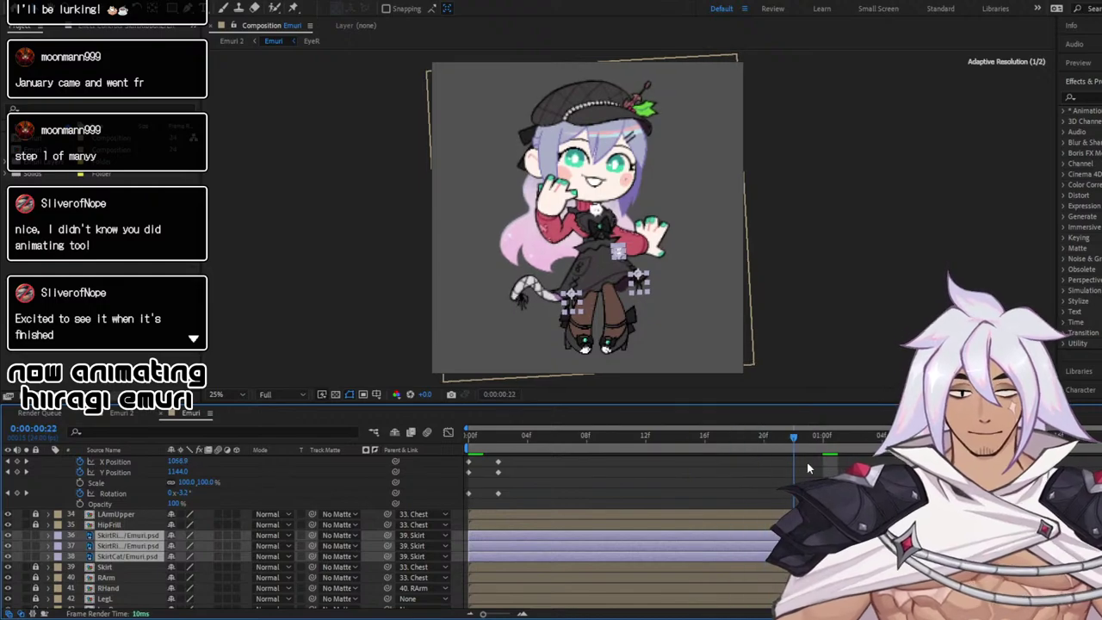
Unlock the tail ribbon layer above the Tail layer and extend it past 0:00:01:00
scroll(805, 481, down, 5)
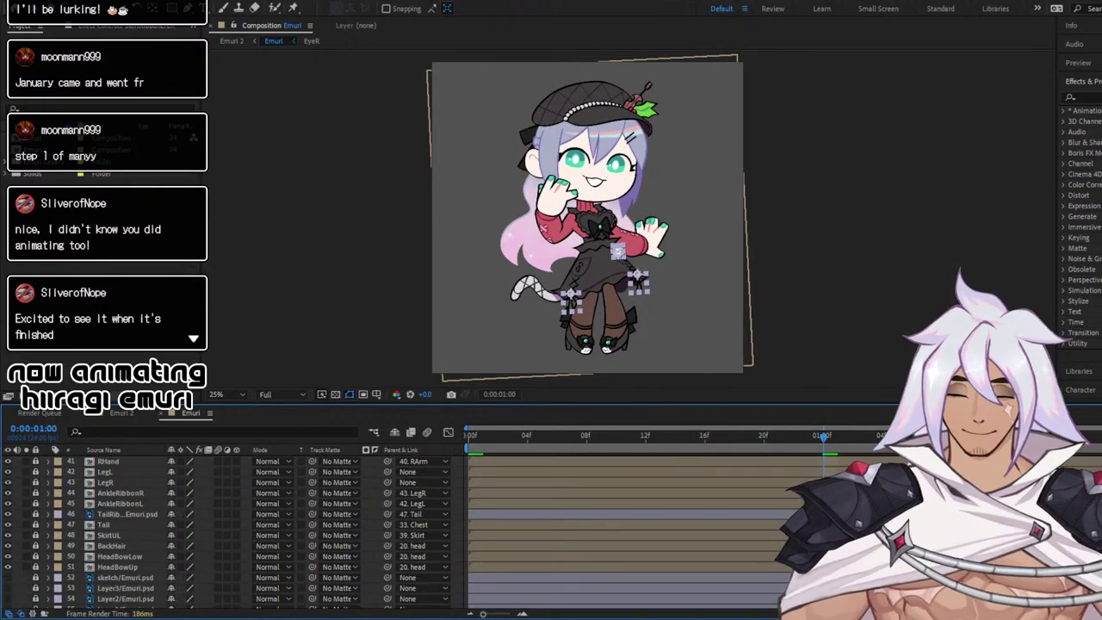
click(35, 514)
scroll(43, 534, down, 1)
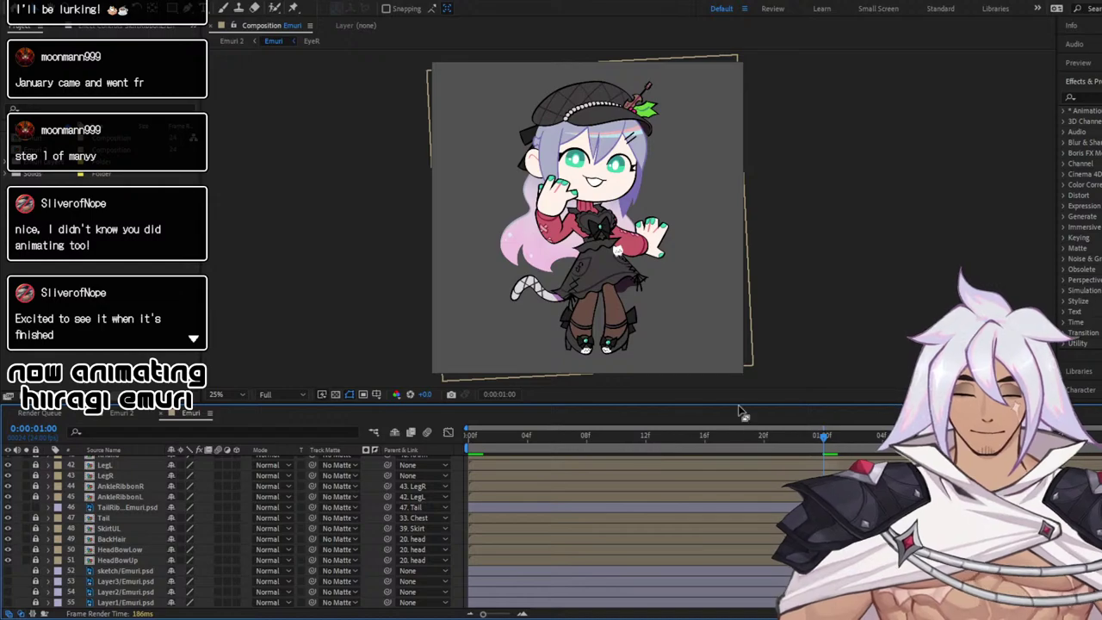
click(125, 507)
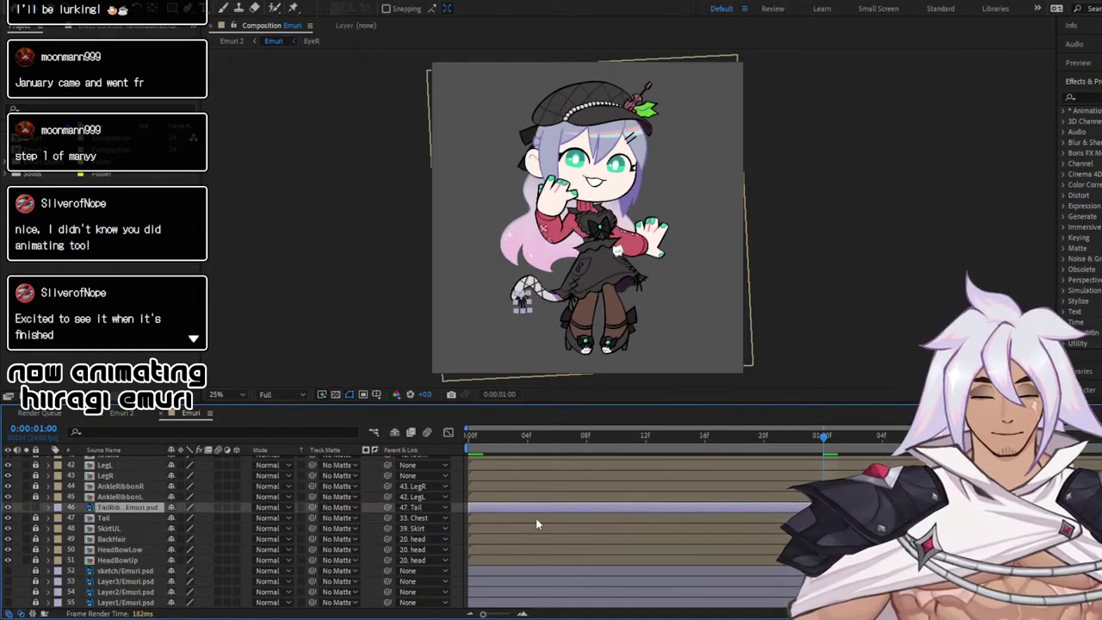
Extend the ChestCat layer past 0:00:01:00 and lock it again
scroll(552, 508, up, 10)
scroll(552, 505, down, 2)
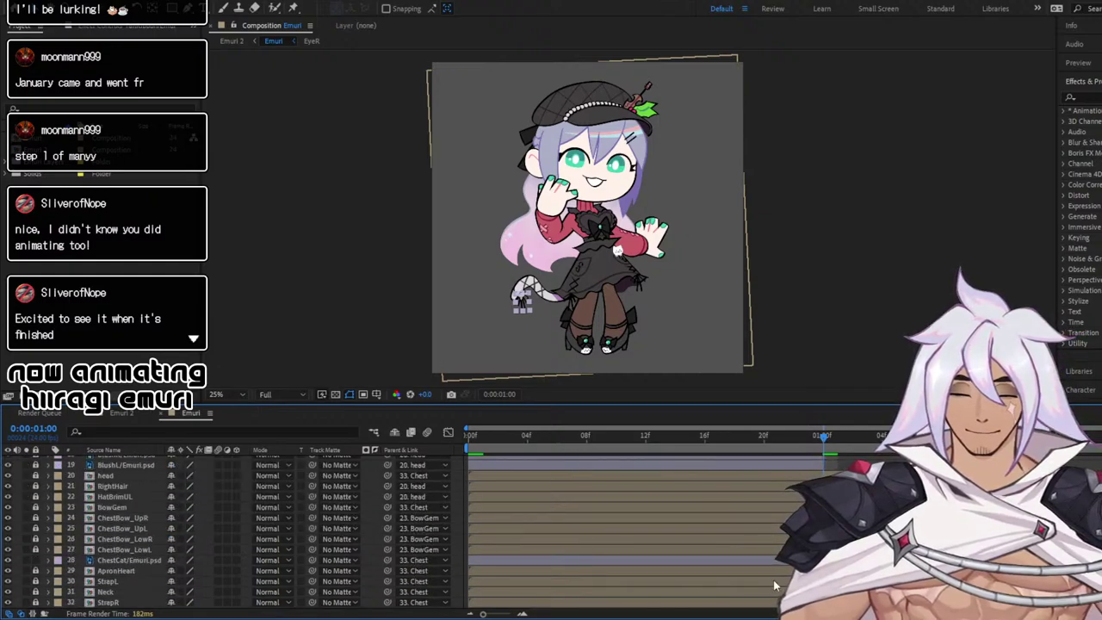
click(54, 558)
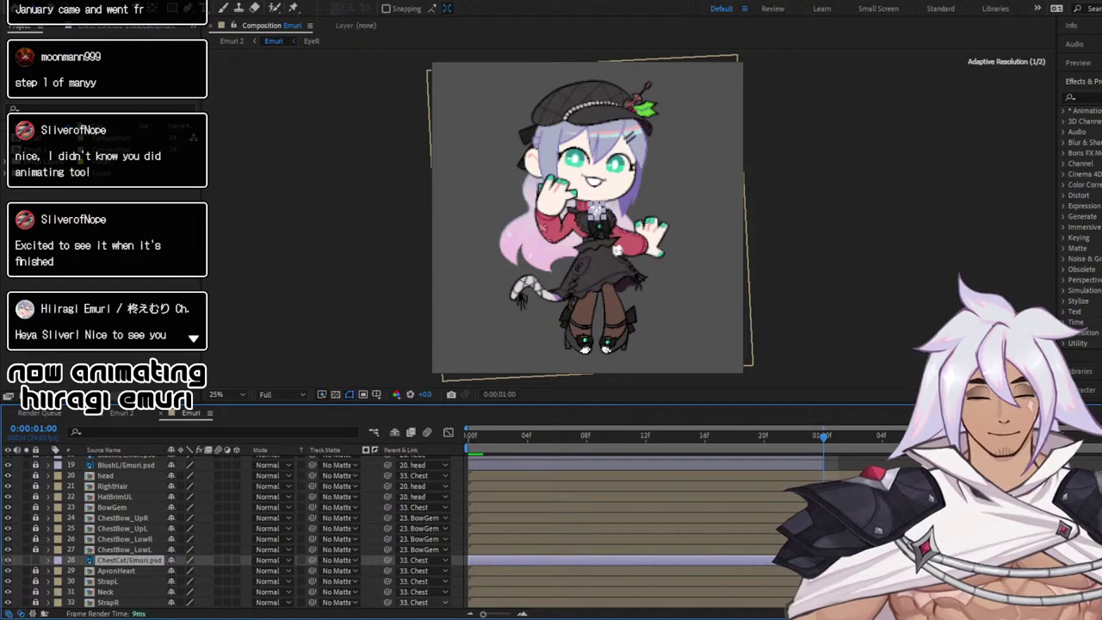
click(27, 560)
click(29, 561)
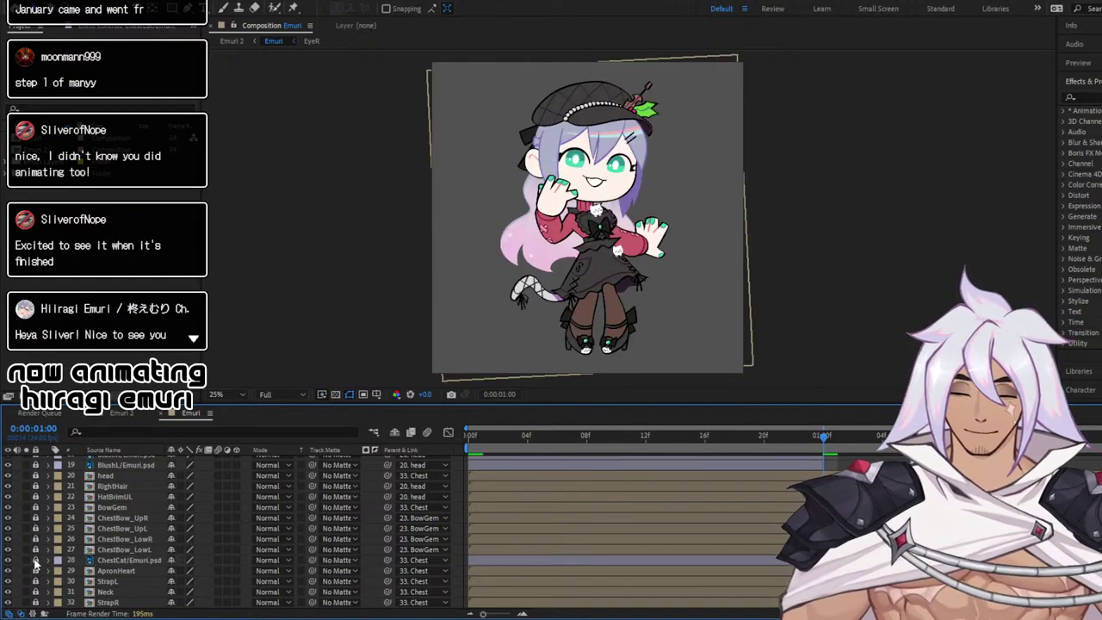
Select the two brow layers, the Mole layer and the two blush layers, and extend them together past 0:00:01:00
scroll(595, 506, up, 3)
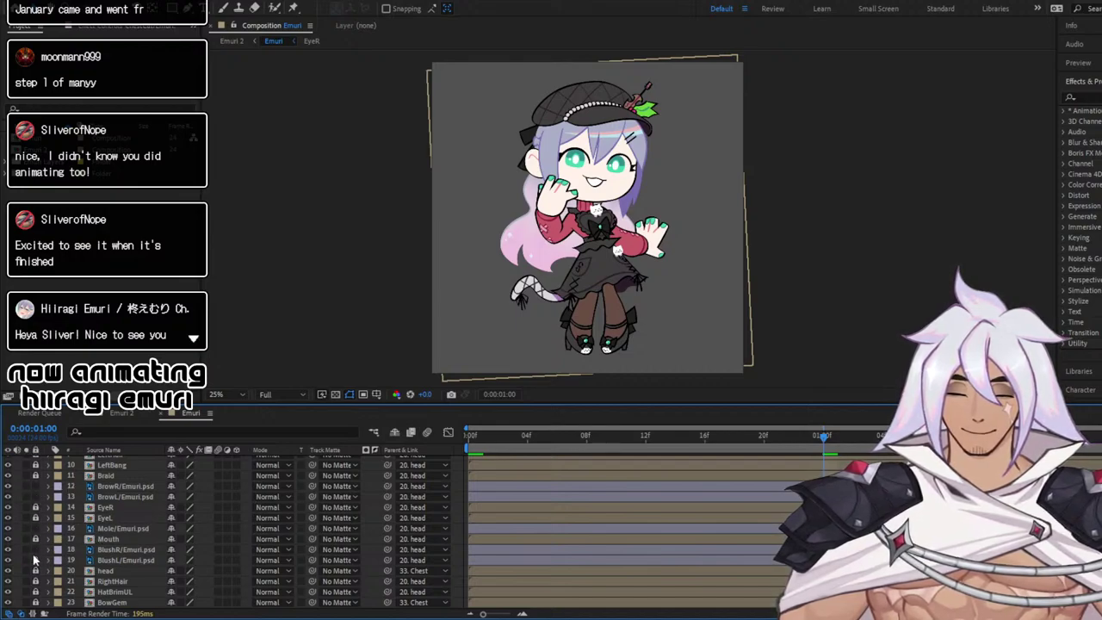
click(124, 480)
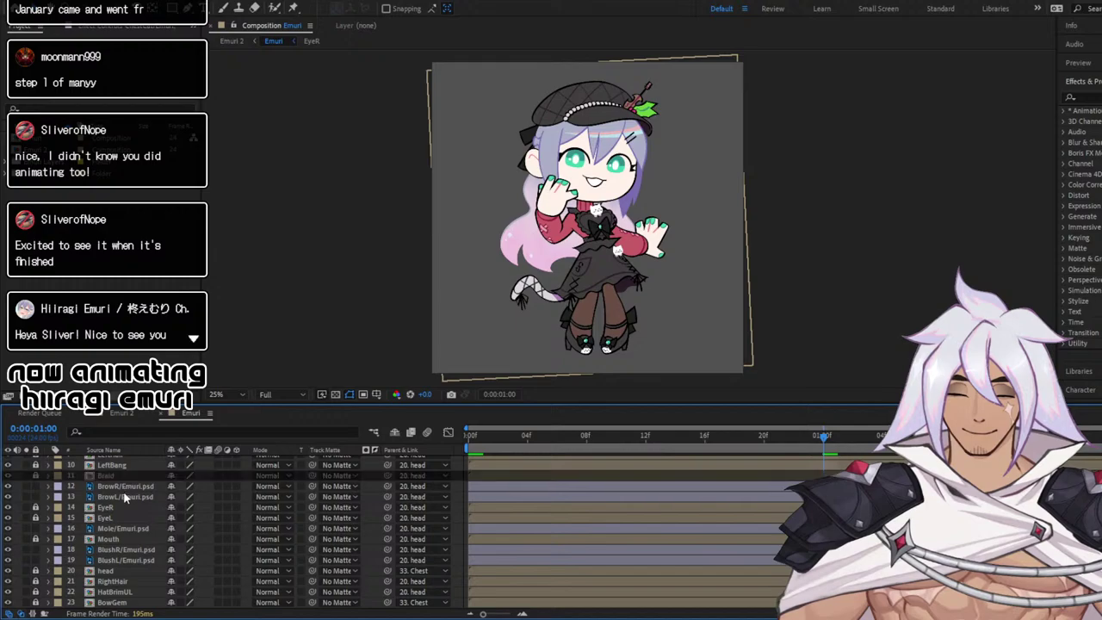
click(123, 487)
shift+click(111, 552)
ctrl+click(116, 560)
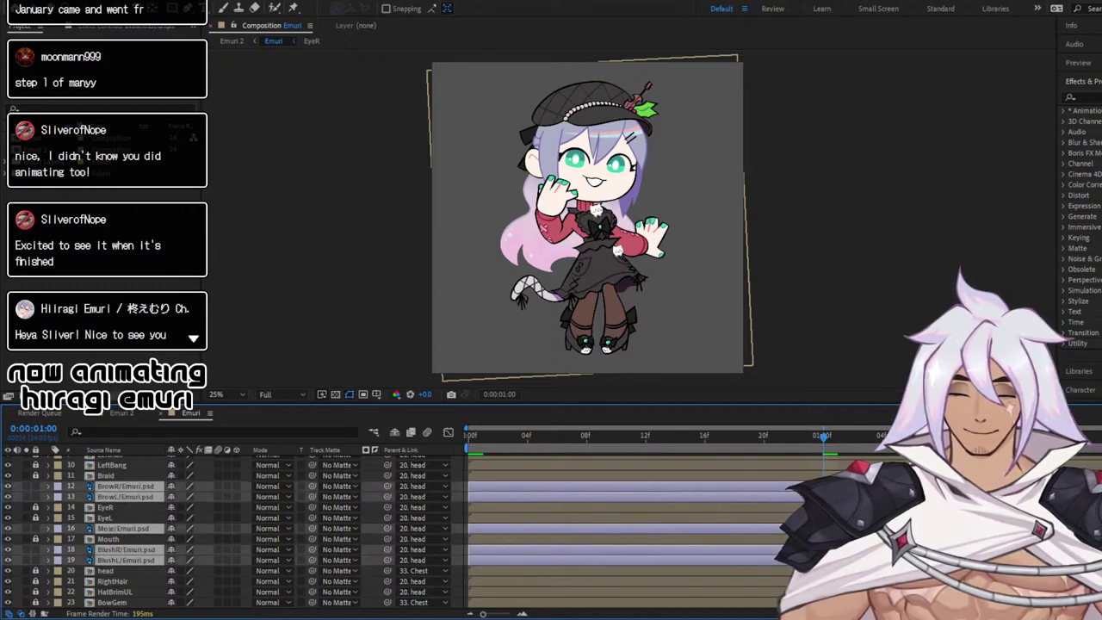
key(Down)
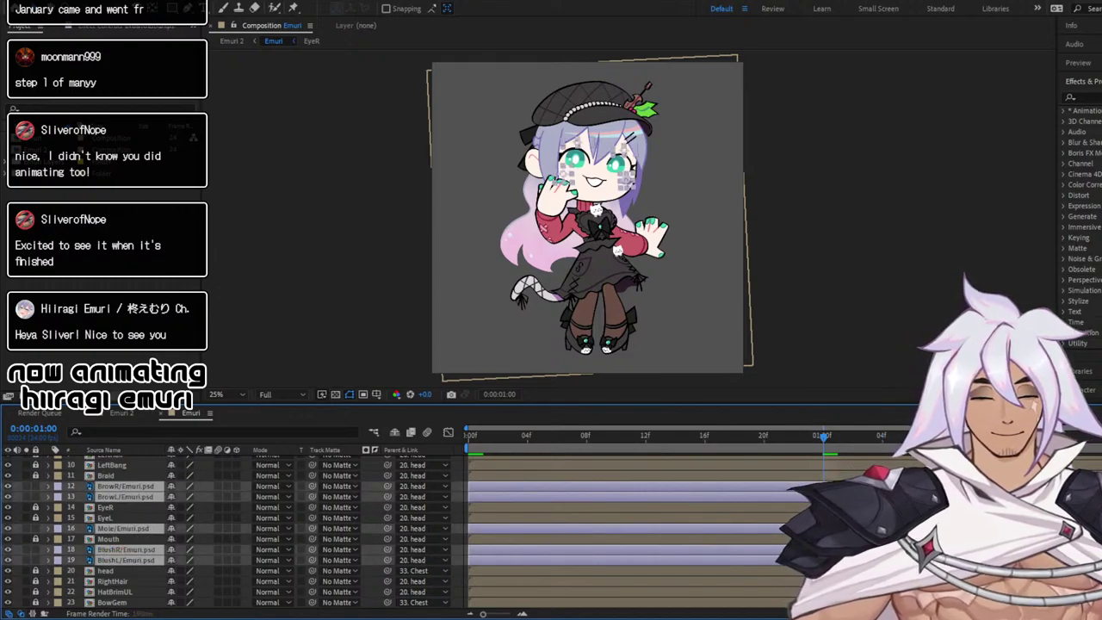
Lock the BrowR, BrowL, Mole, BlushR and BlushL layers
click(39, 485)
click(39, 485)
click(36, 495)
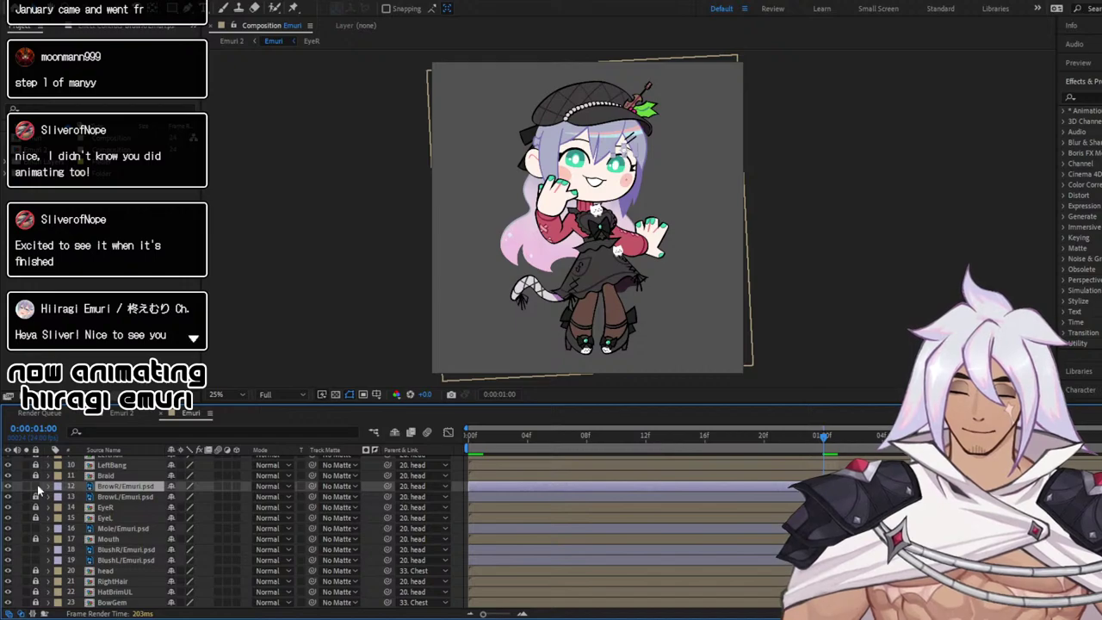
click(37, 487)
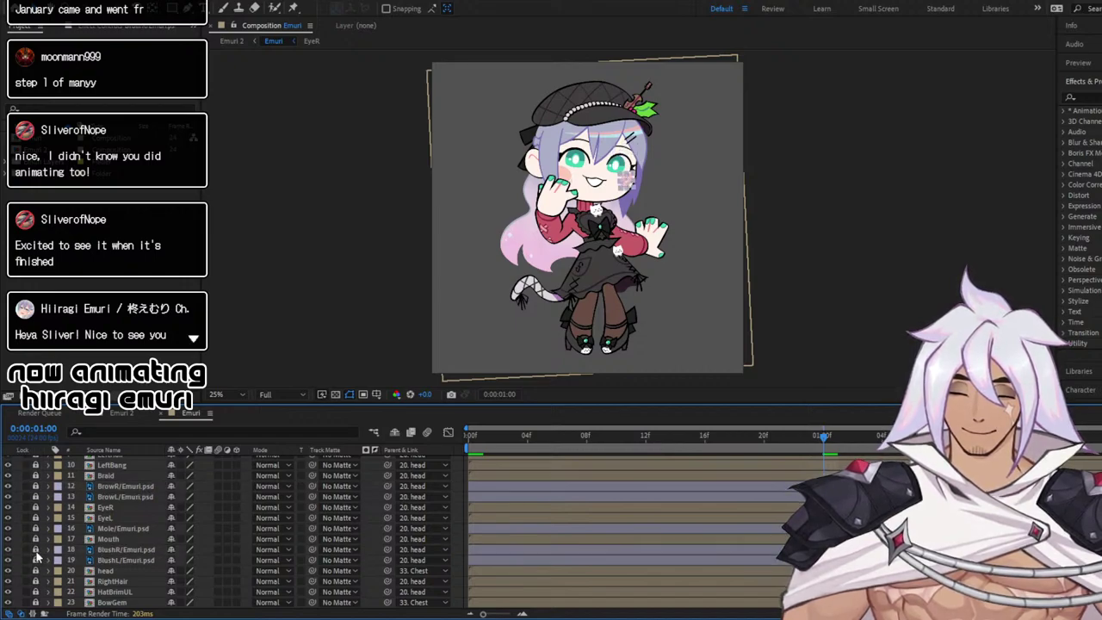
scroll(141, 525, up, 3)
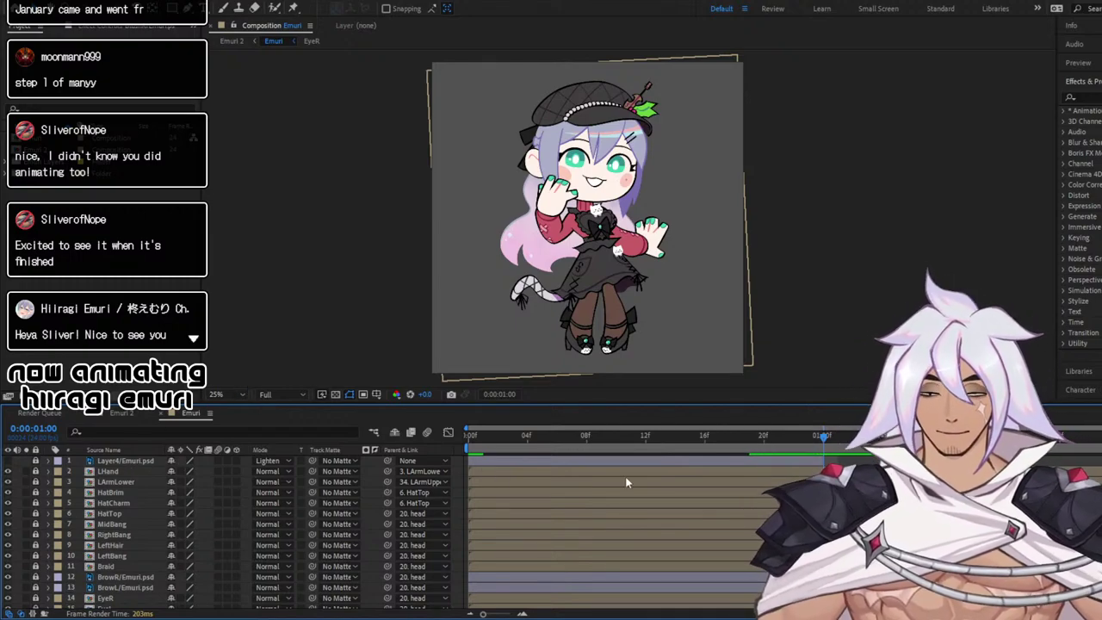
Delete the Chest layer's X Position, Y Position and Rotation keyframes at frame 2
scroll(685, 524, down, 10)
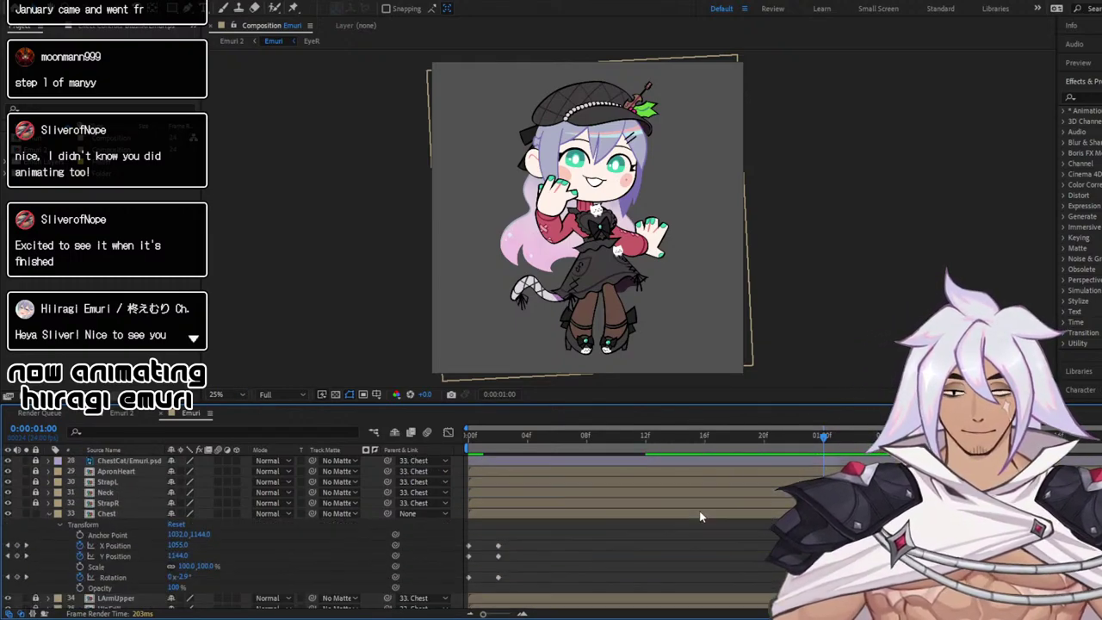
scroll(637, 520, up, 1)
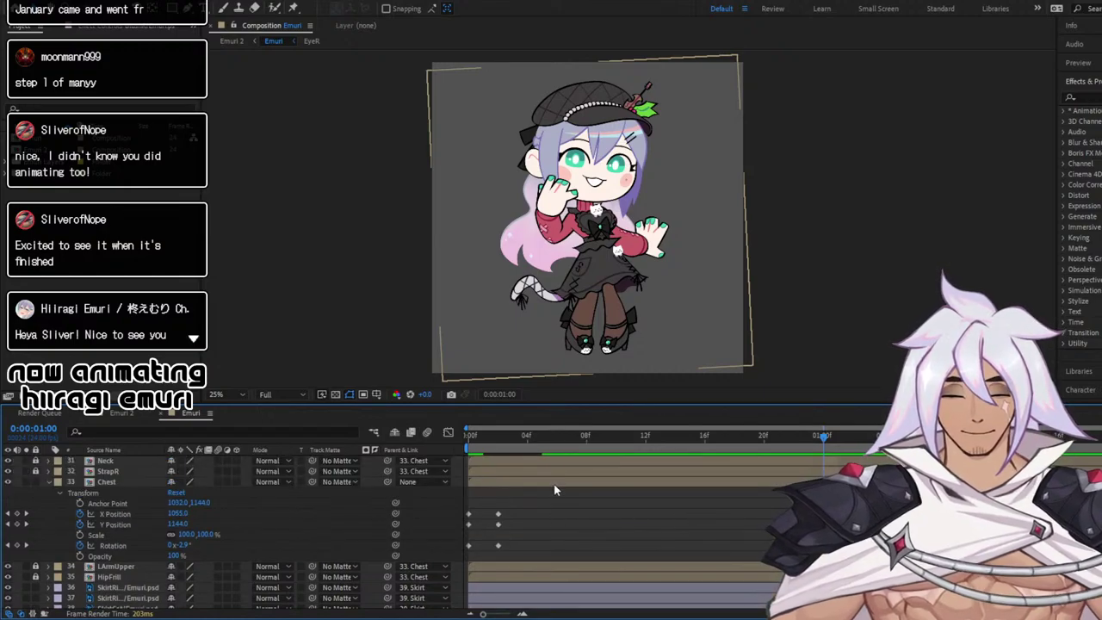
drag(506, 498, 493, 555)
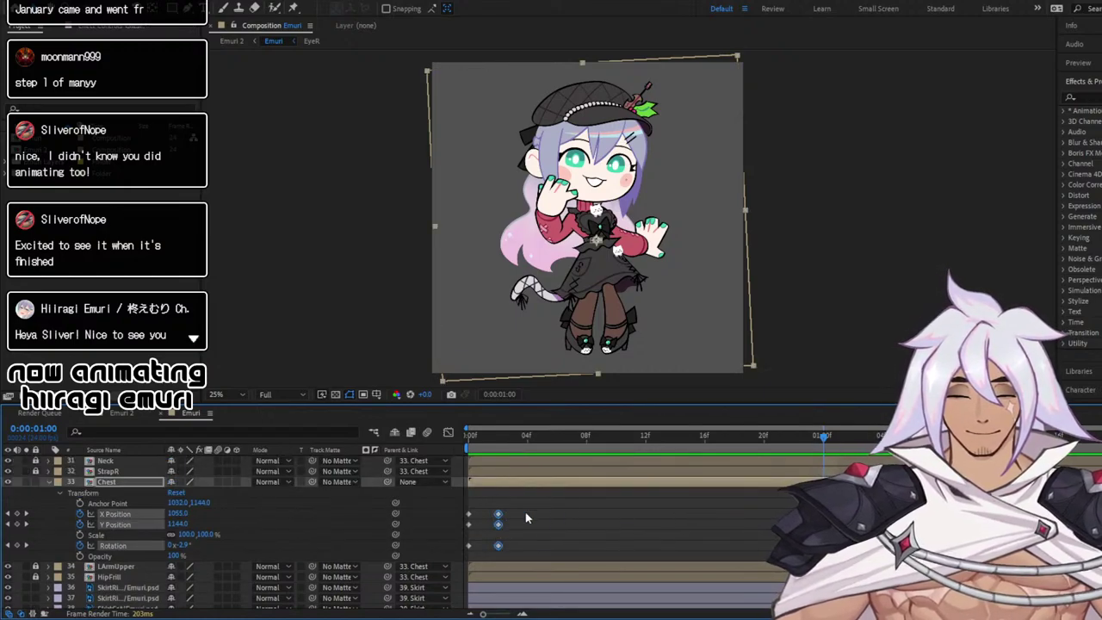
key(Delete)
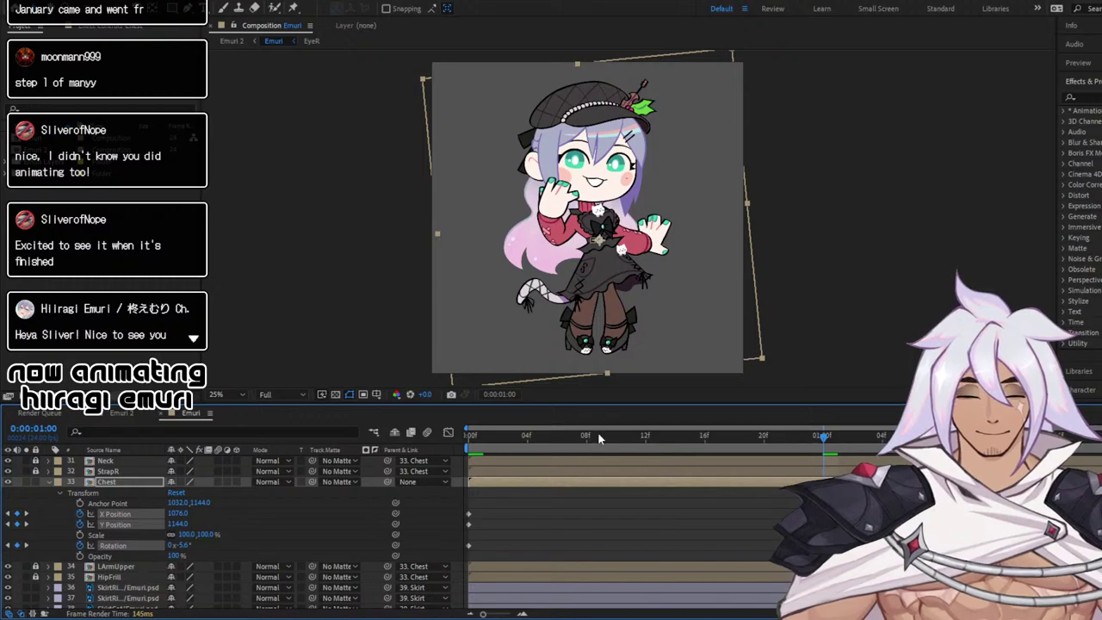
Preview the Chest sway from the start of the timeline
click(472, 441)
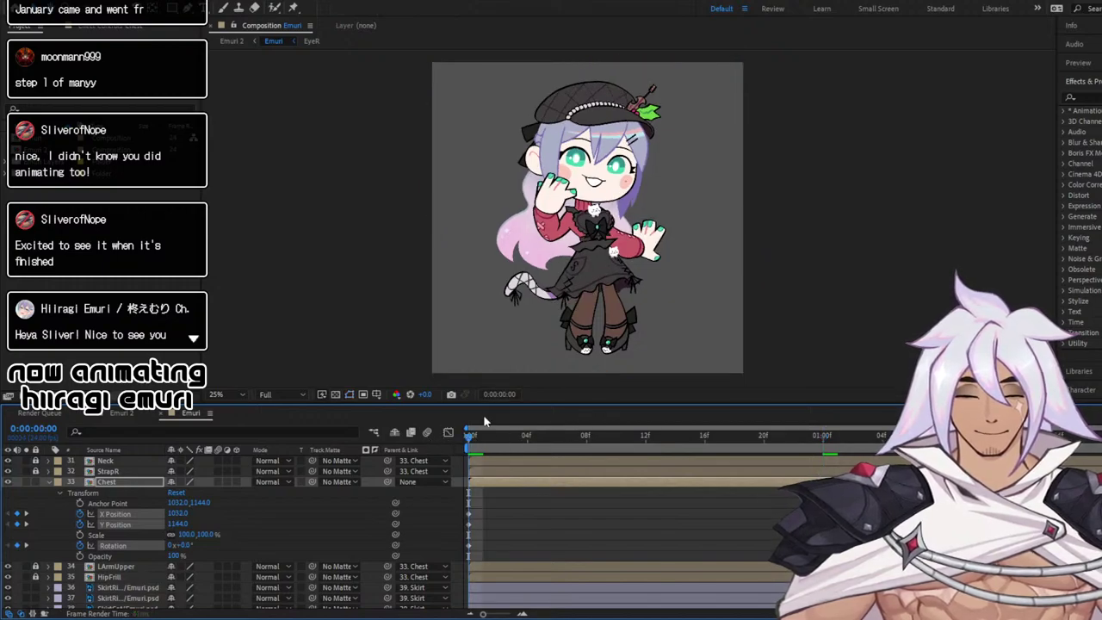
key(space)
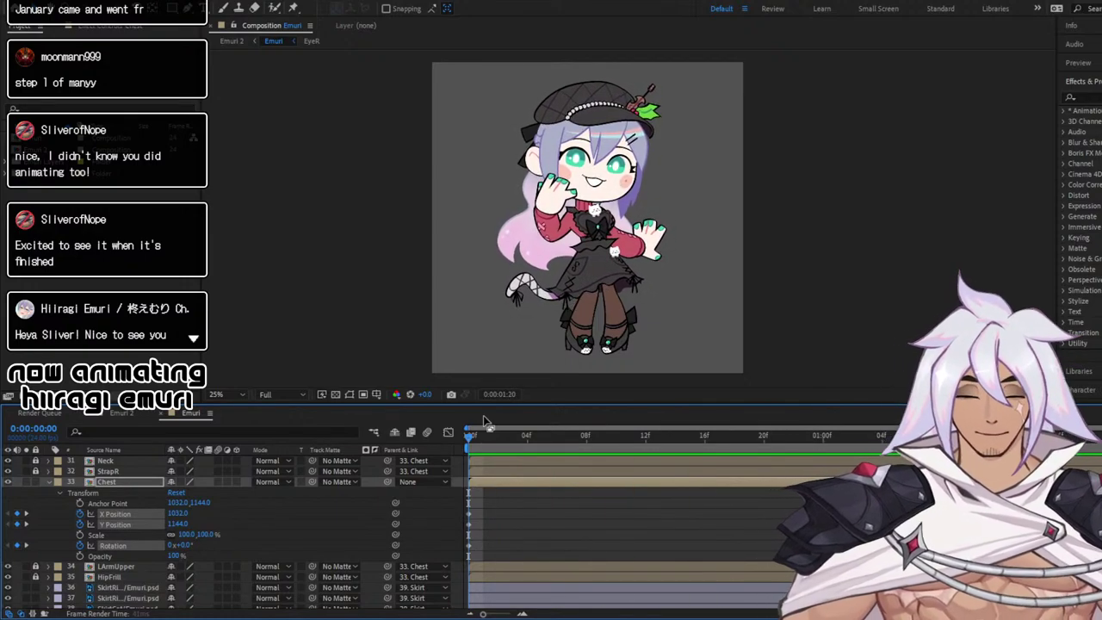
click(704, 440)
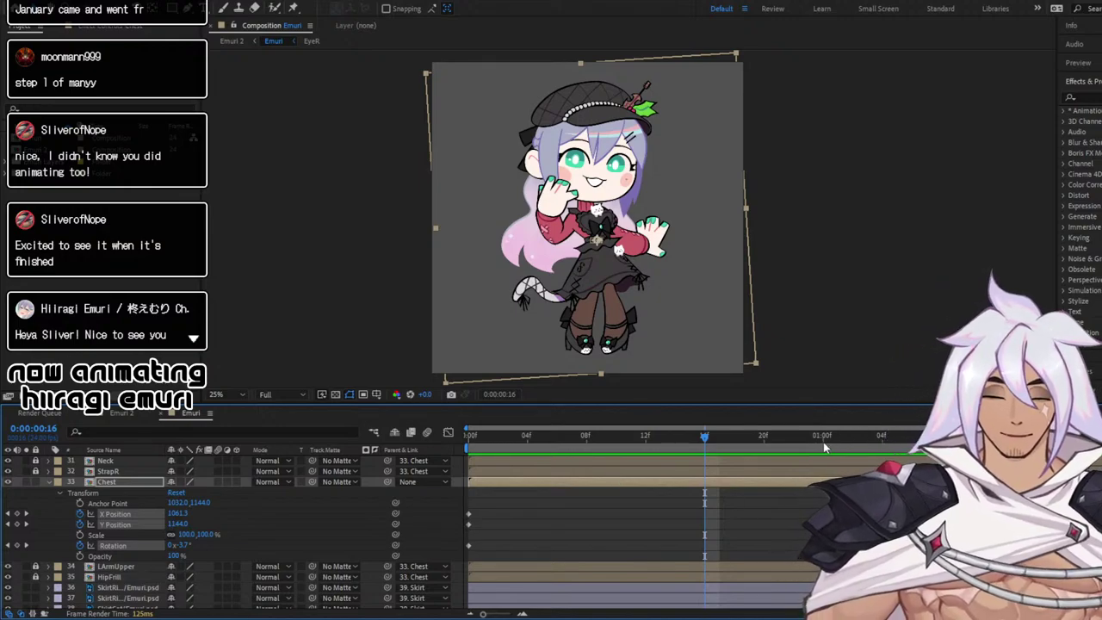
key(space)
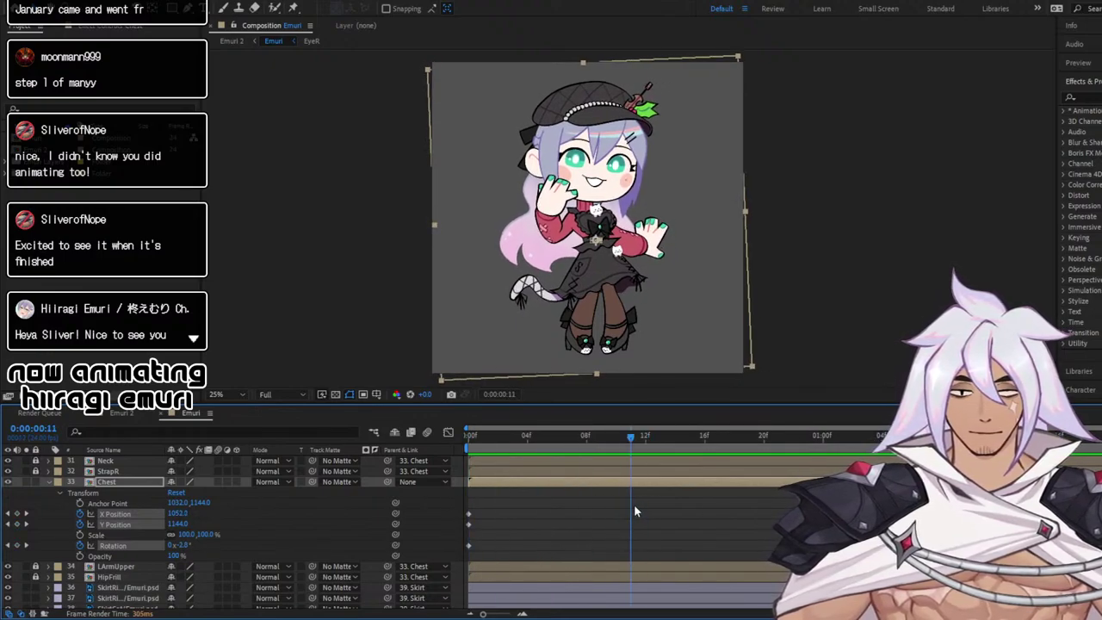
At 0:00:00:12, lower the Chest layer to a Y Position of 1164
drag(635, 506, 646, 505)
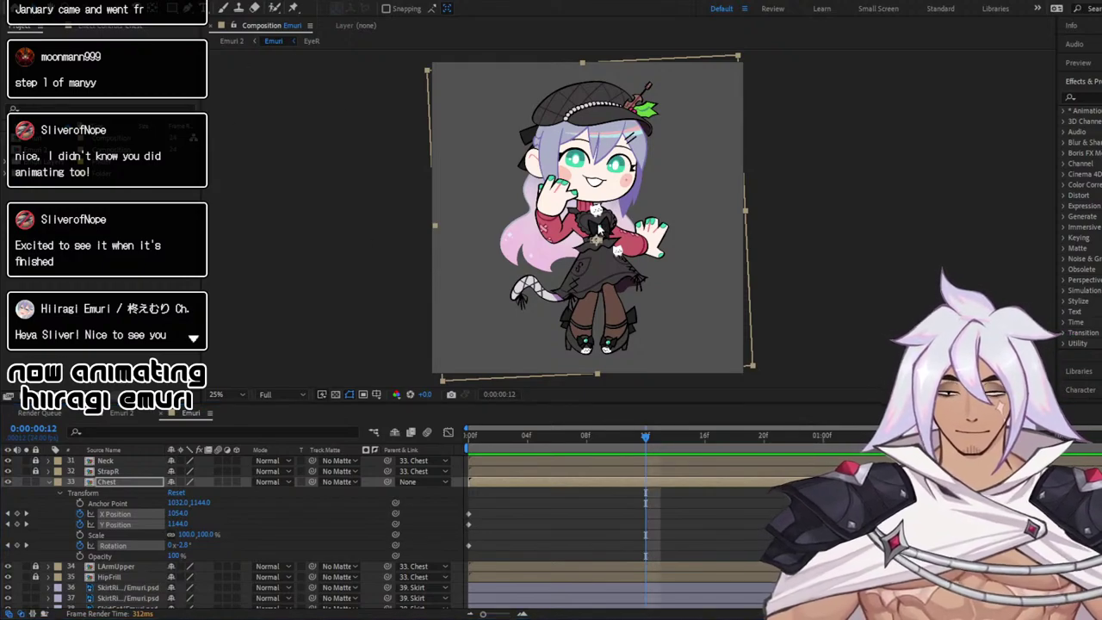
drag(600, 229, 600, 237)
key(ctrl+z)
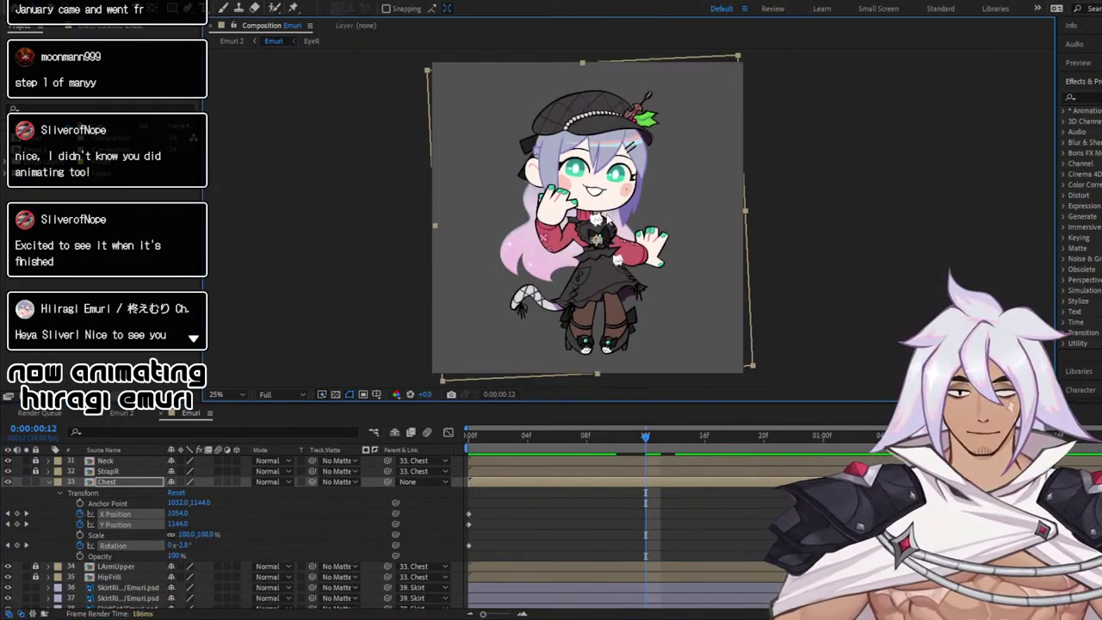
scroll(595, 218, up, 2)
scroll(595, 220, down, 2)
scroll(592, 222, up, 1)
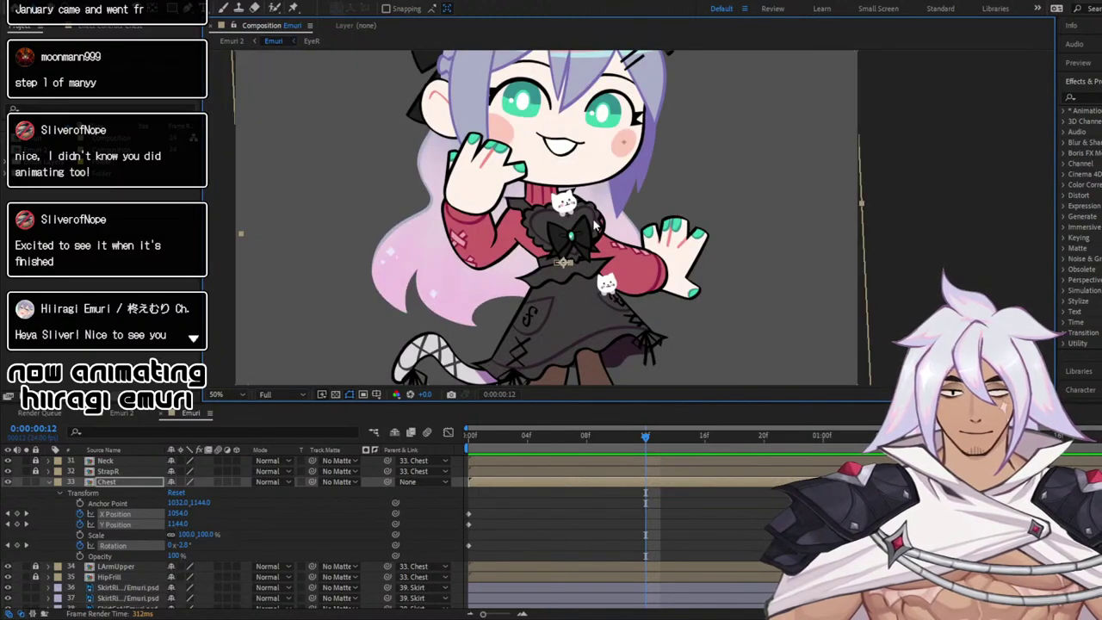
drag(593, 222, 592, 230)
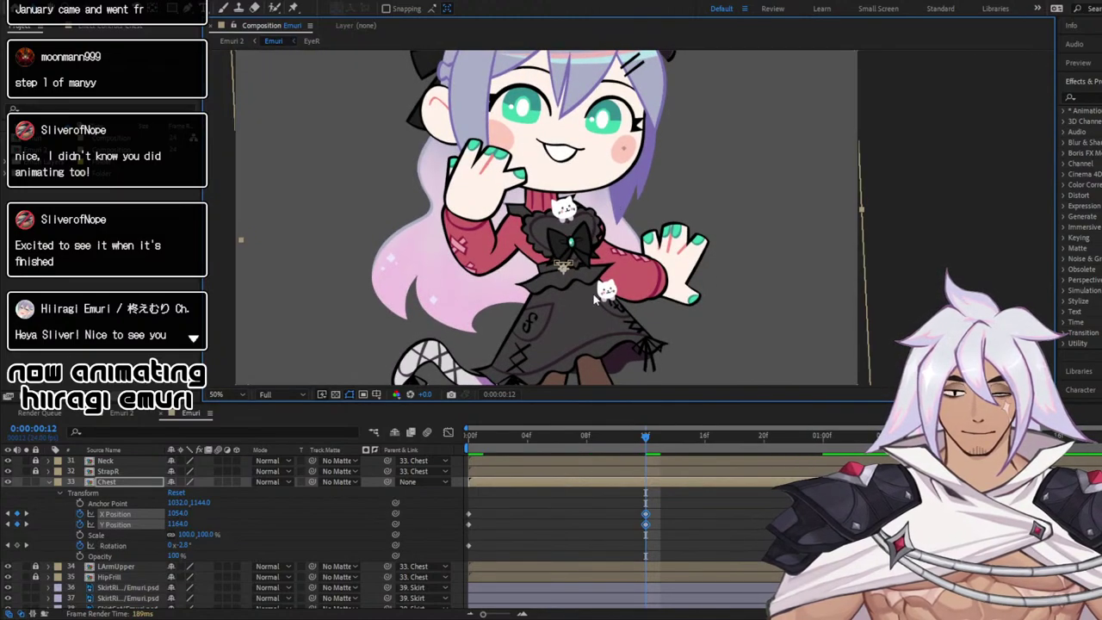
Play back the Chest motion from the first frame to check the dip at frame 12
scroll(594, 232, down, 1)
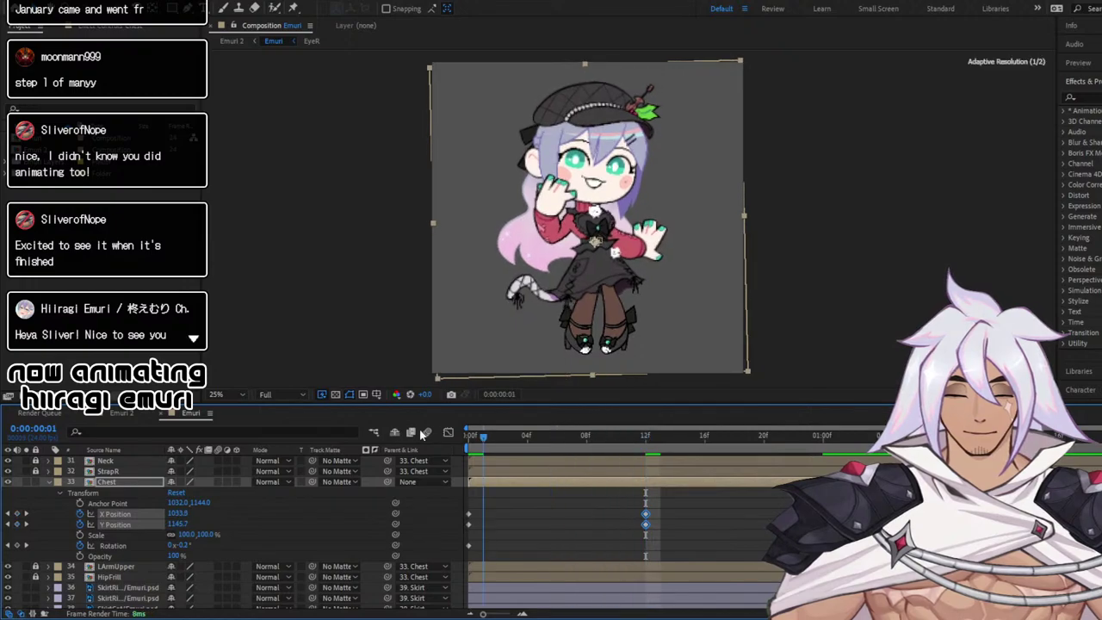
key(Home)
key(space)
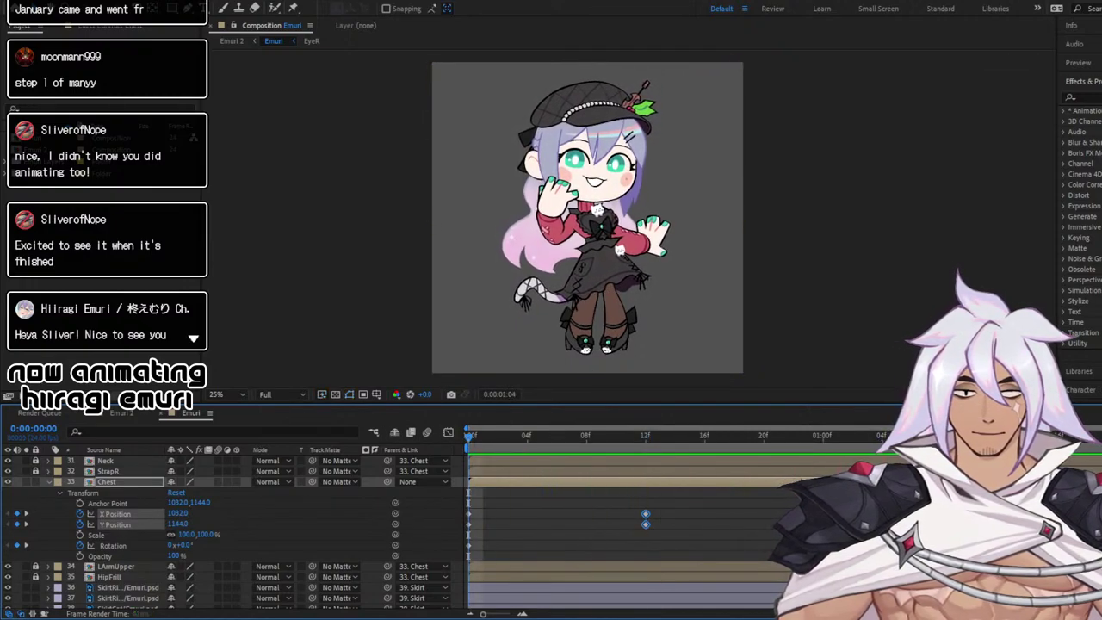
key(space)
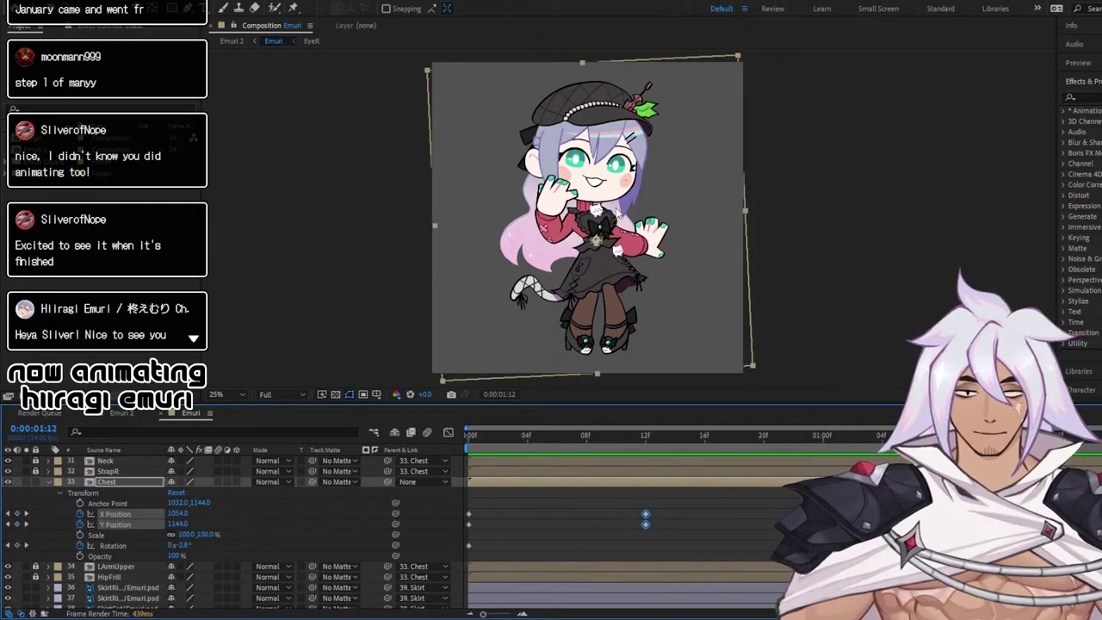
Try lowering the Chest layer to a Y Position of 1180 at 0:00:01:12 and preview the motion from the start
drag(606, 189, 608, 192)
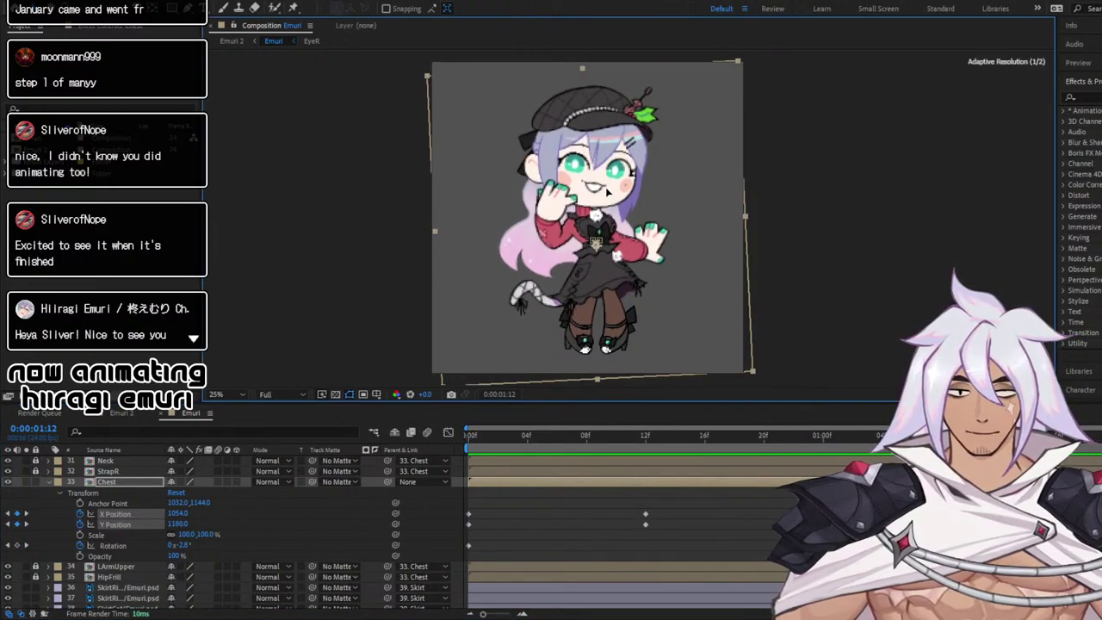
drag(503, 437, 450, 434)
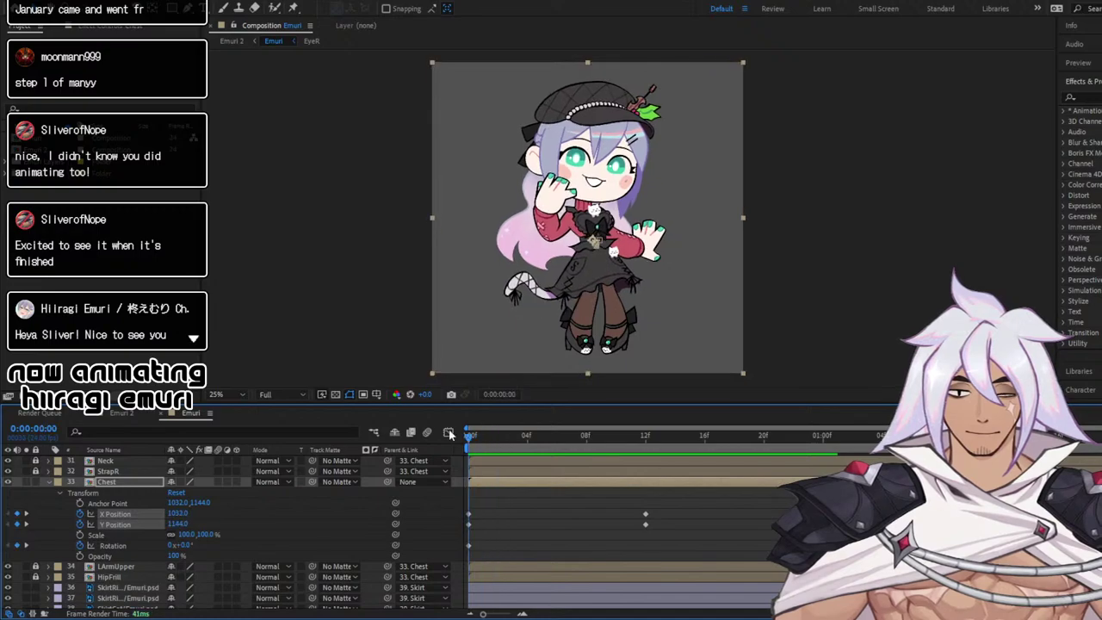
key(space)
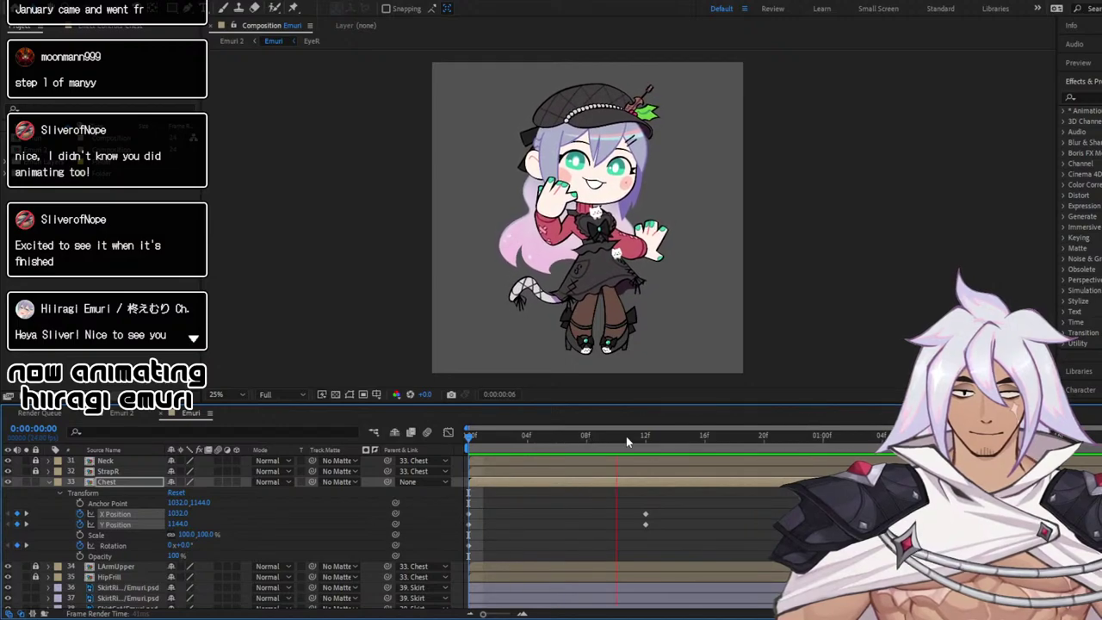
key(space)
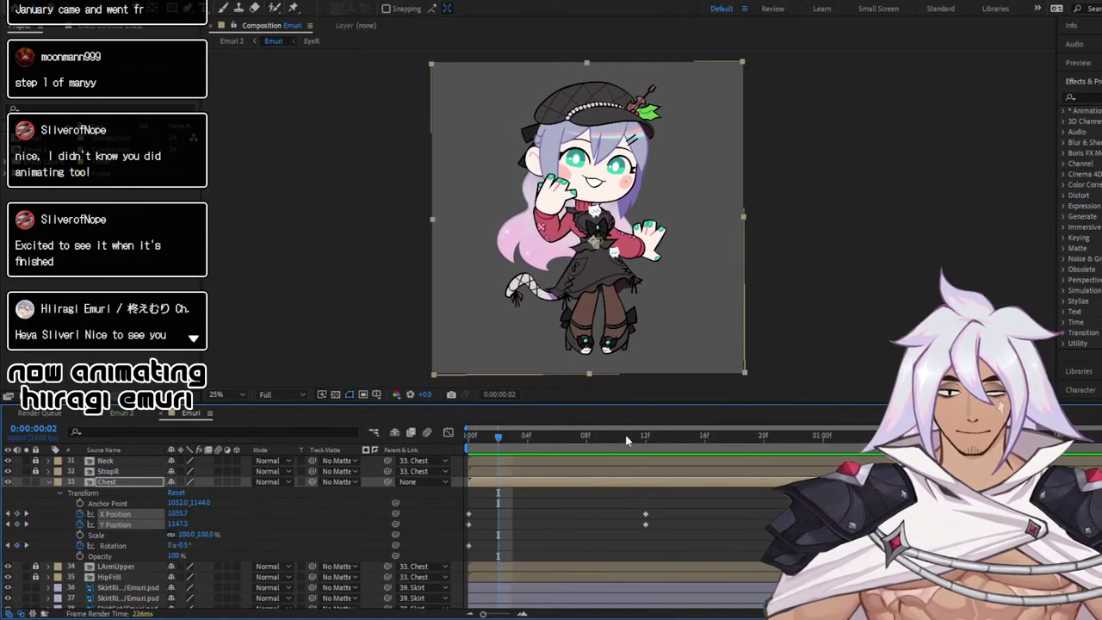
Try rotating the Chest layer to -0.8° at 0:00:01:12 with the Rotation tool and preview the result
drag(628, 440, 1002, 467)
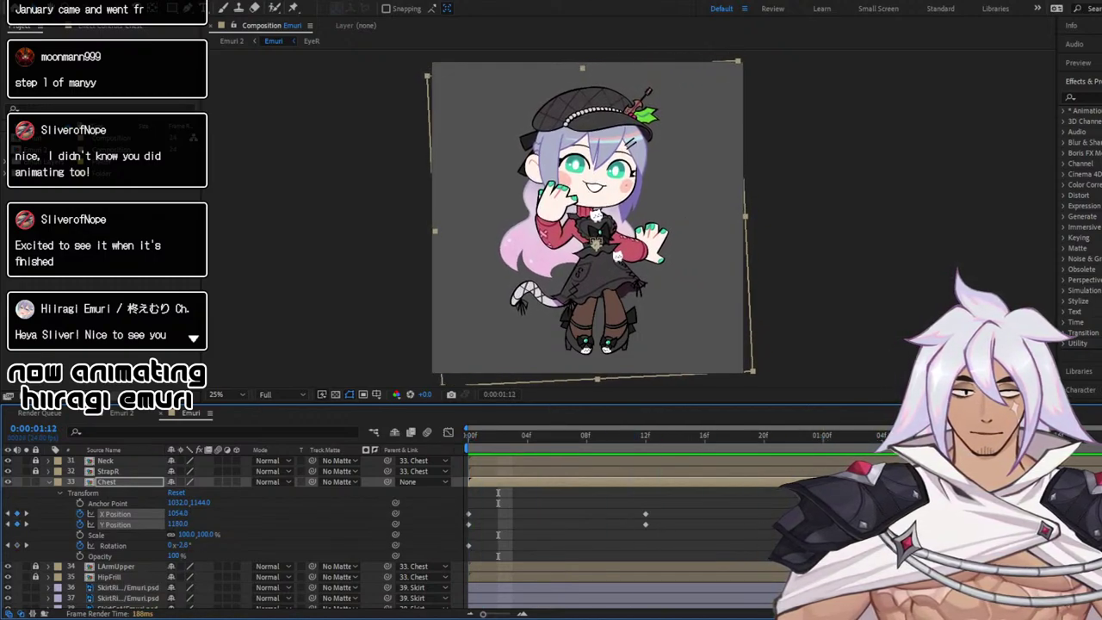
click(139, 11)
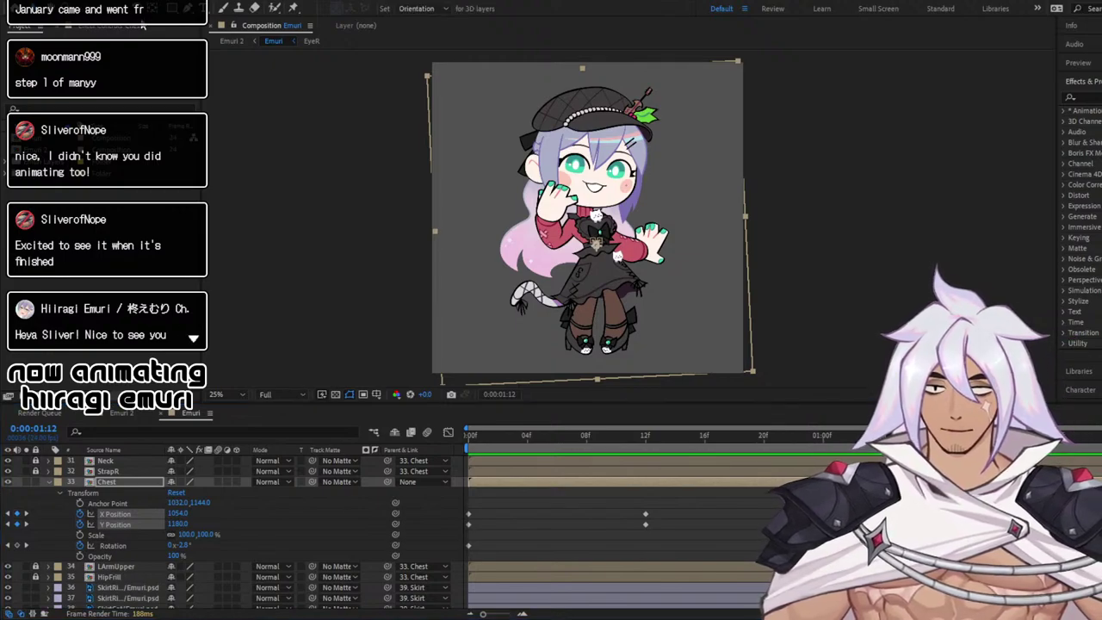
drag(741, 61, 749, 66)
key(space)
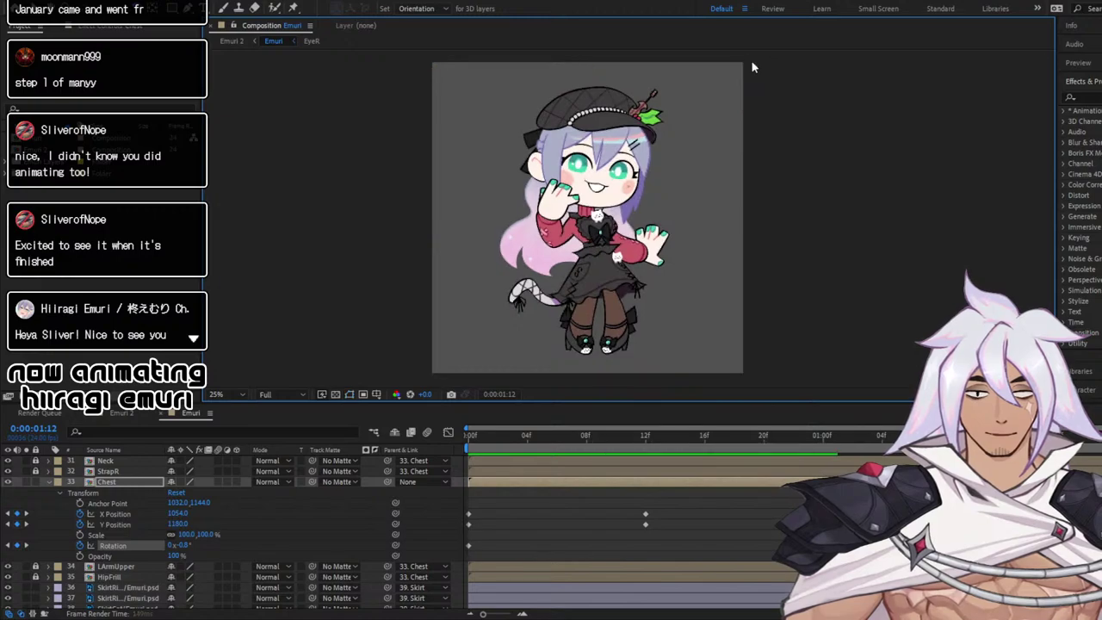
key(space)
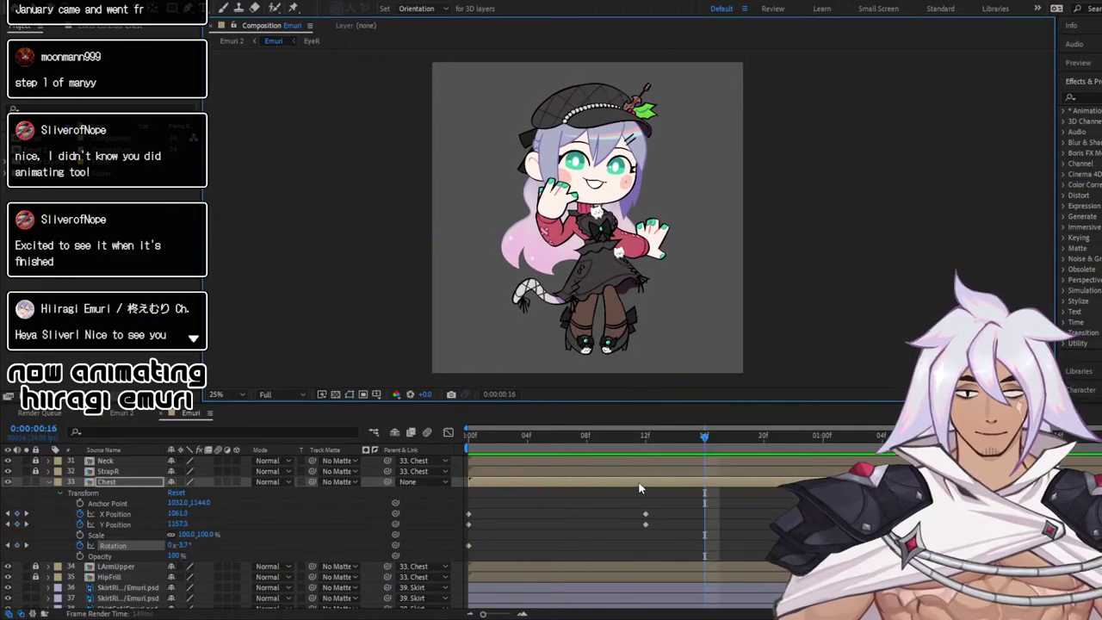
Try rotating the Chest layer to -4.5° at 0:00:00:12, preview it, and undo back through the 0:00:01:12 Rotation and Y Position edits
click(645, 438)
drag(744, 65, 738, 64)
key(space)
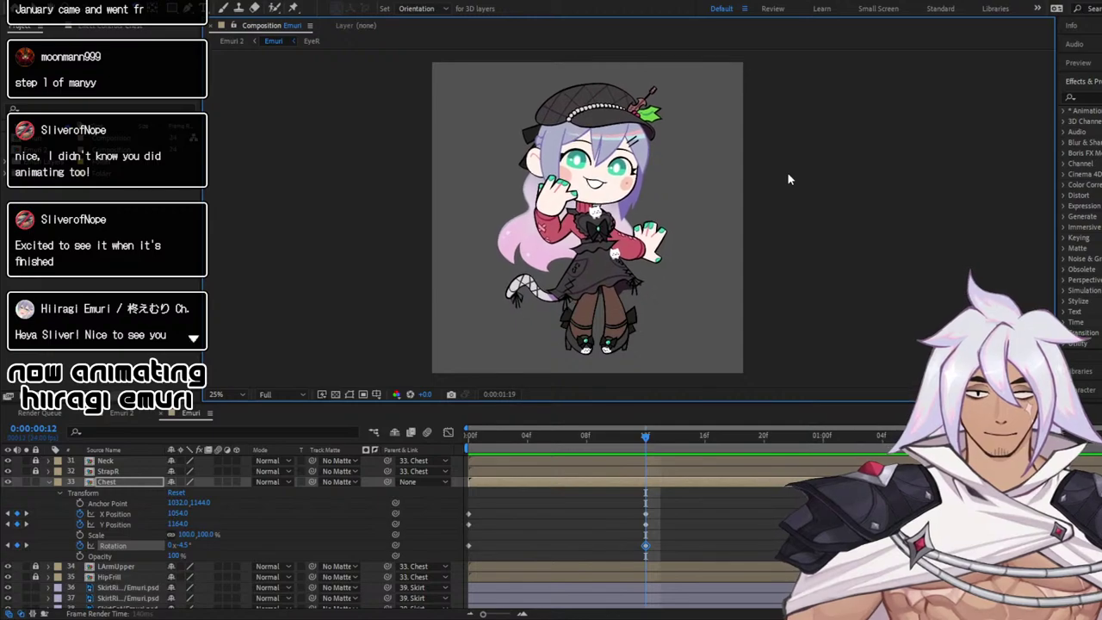
key(space)
key(ctrl+z)
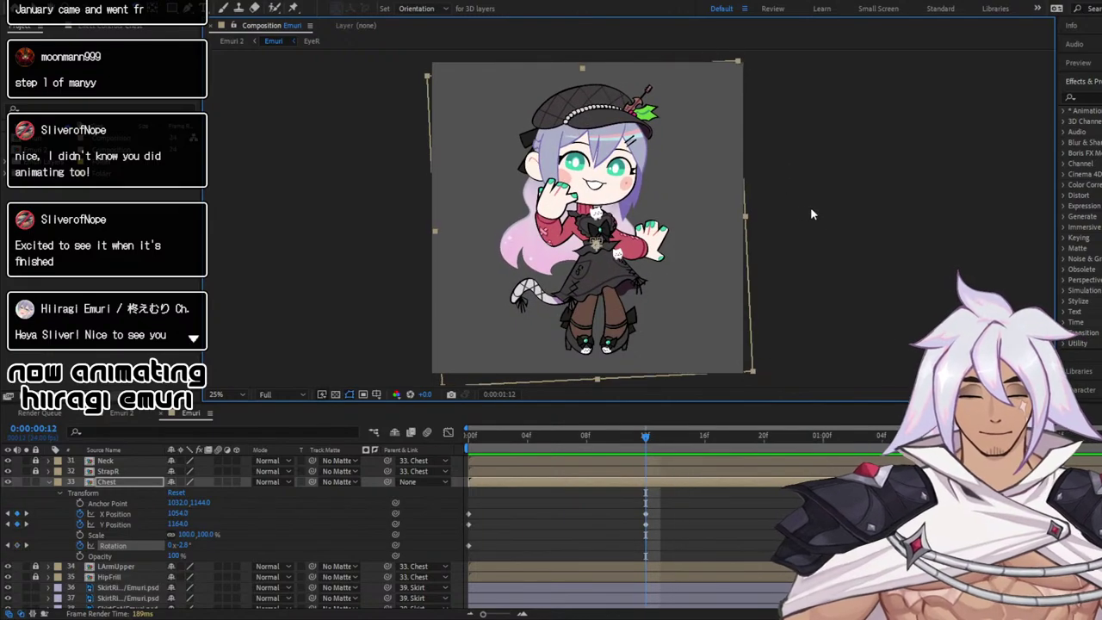
key(ctrl+z)
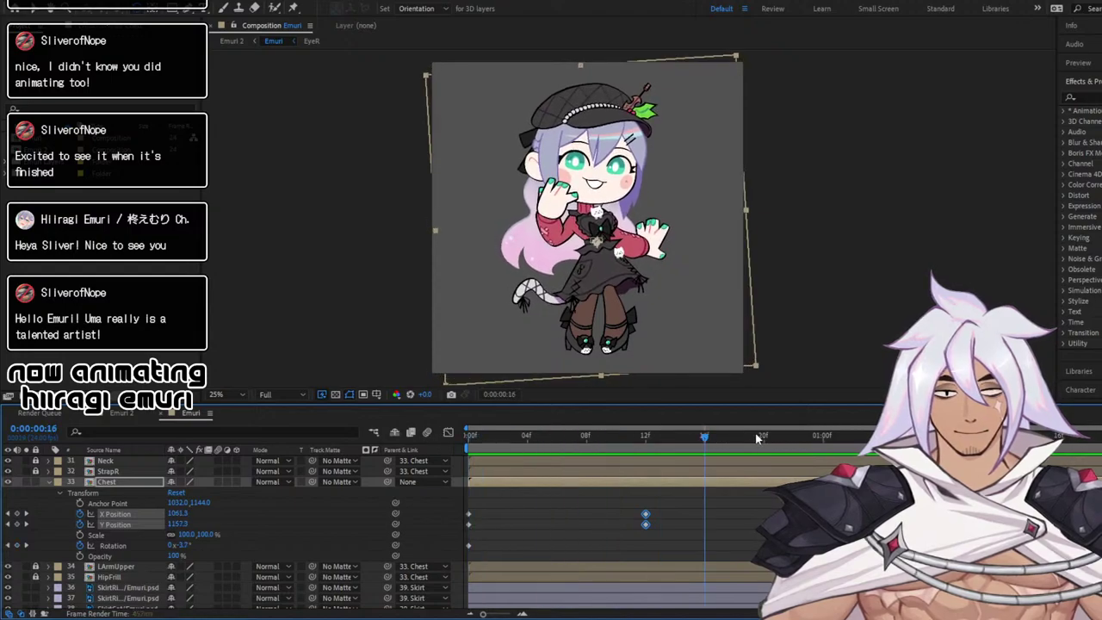
Lower the Chest layer to a Y Position of 1164 at 0:00:01:12 with the Selection tool and preview the motion
click(470, 433)
drag(470, 434, 1000, 425)
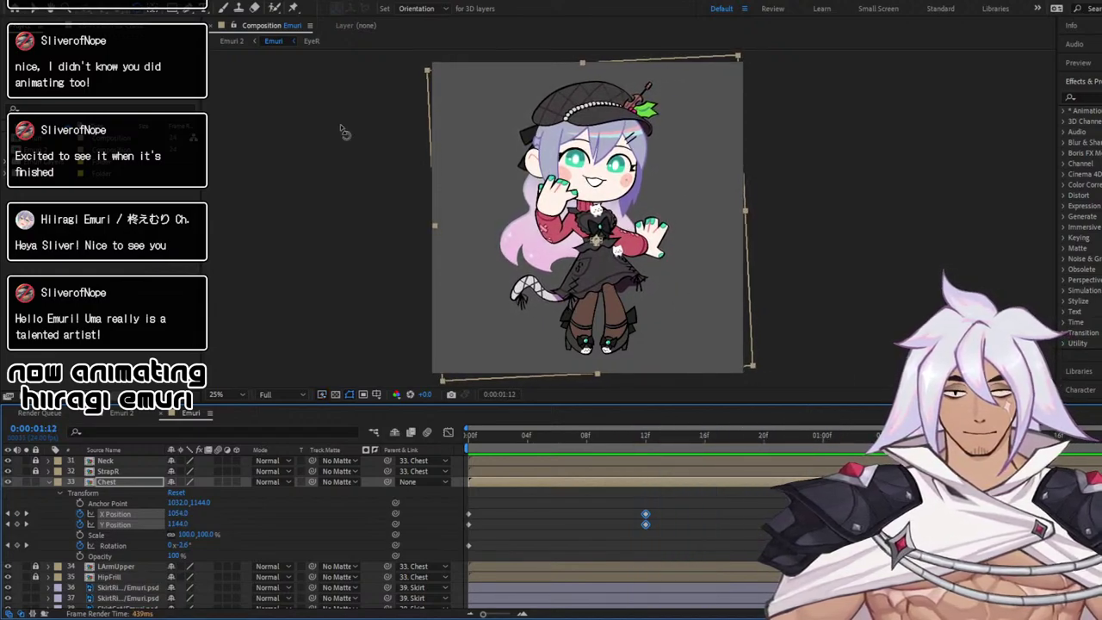
click(28, 13)
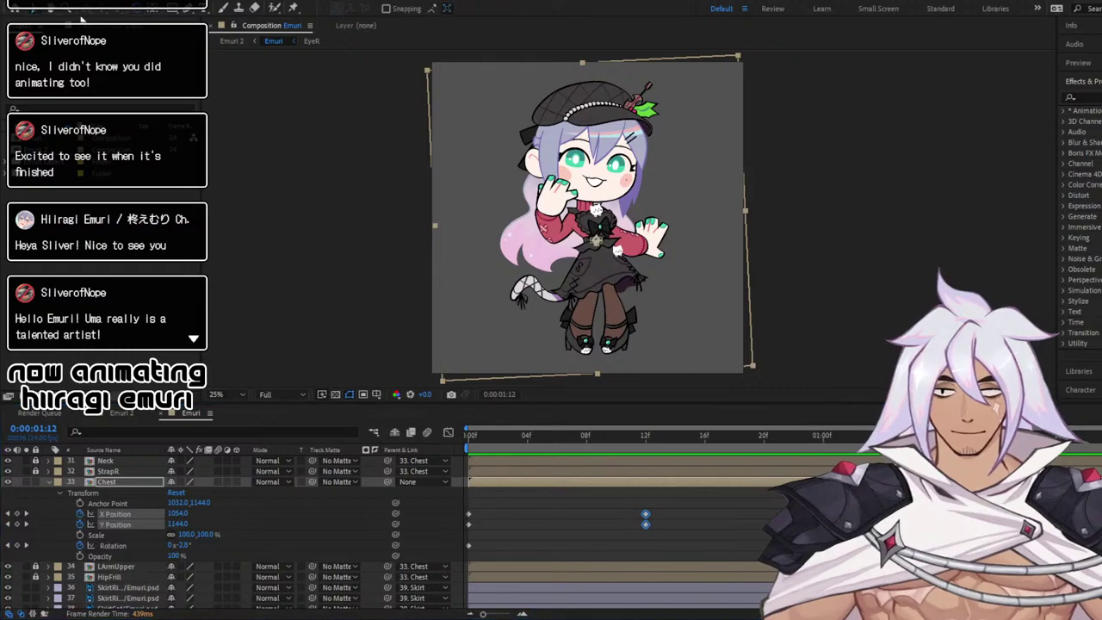
click(619, 180)
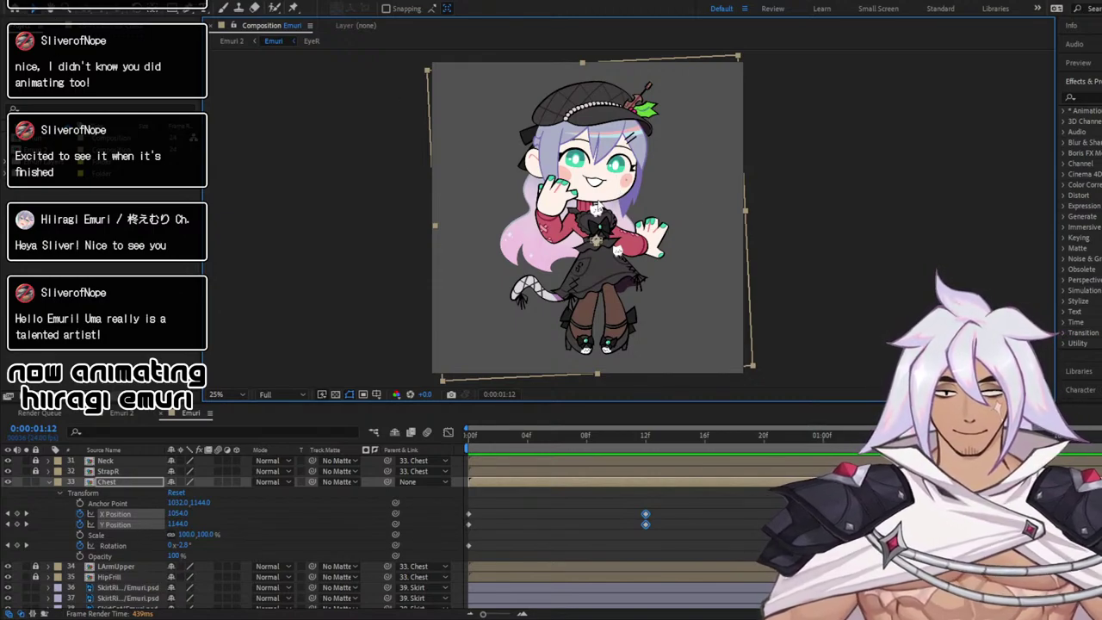
drag(602, 193, 602, 196)
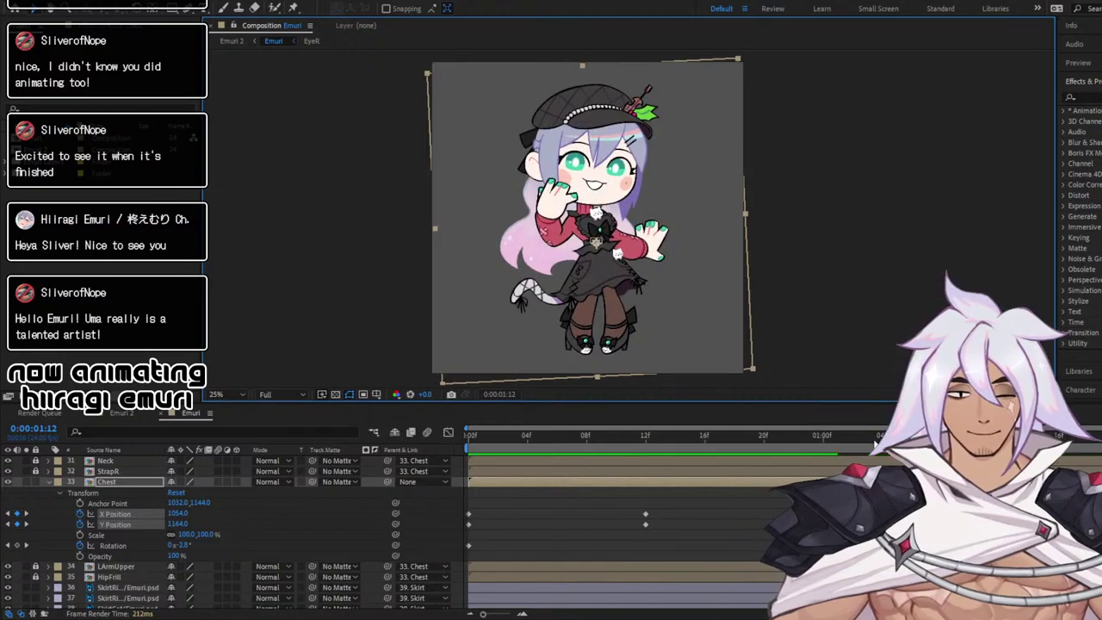
key(space)
key(space)
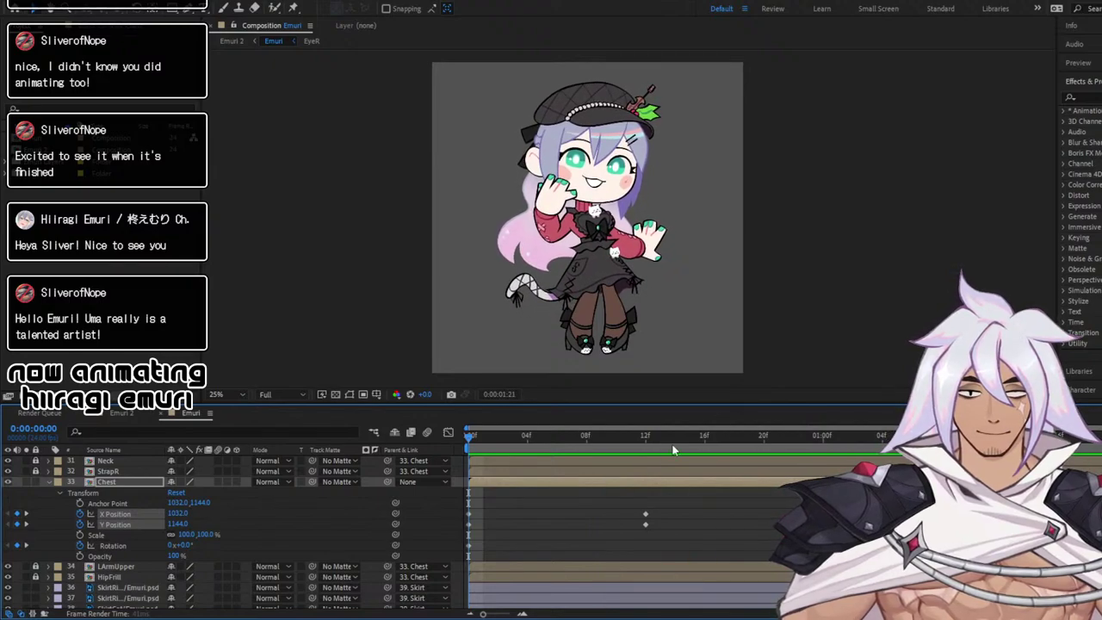
key(space)
Apply Easy Ease to the Chest's X Position keyframes at 0:00:00:00 and 0:00:01:00 in the Graph Editor and preview
drag(514, 502, 465, 528)
click(506, 511)
click(114, 514)
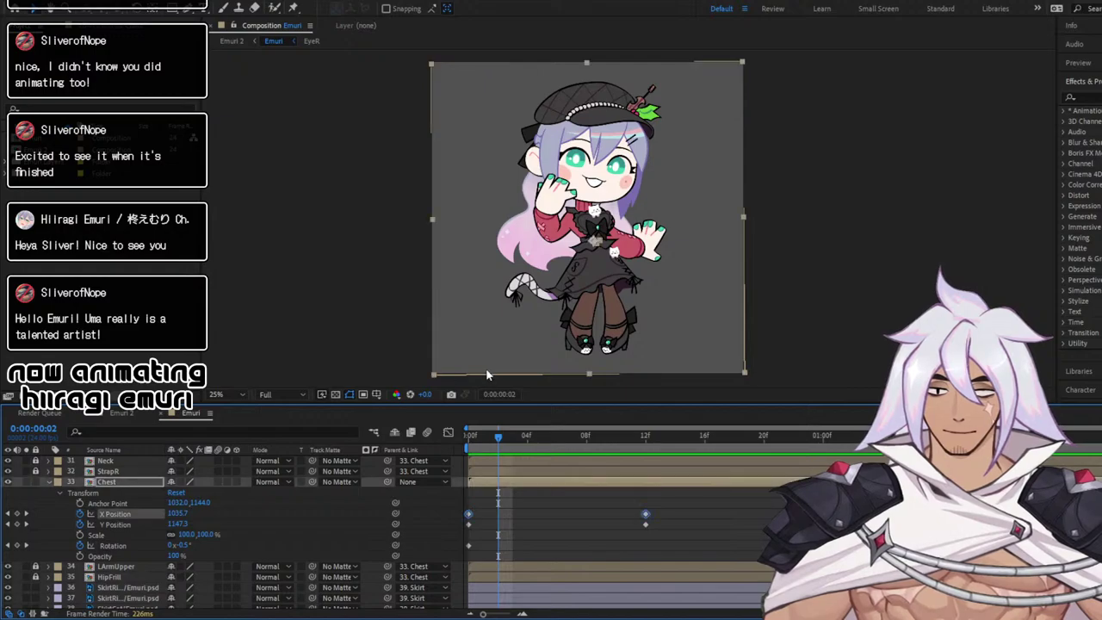
click(448, 433)
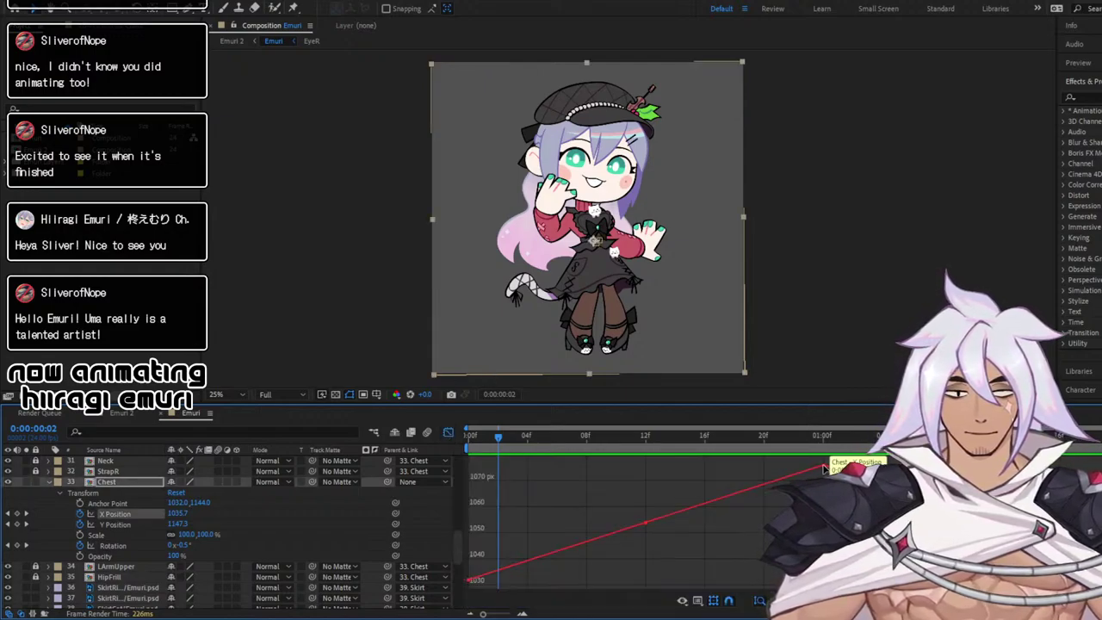
mouse_move(645, 527)
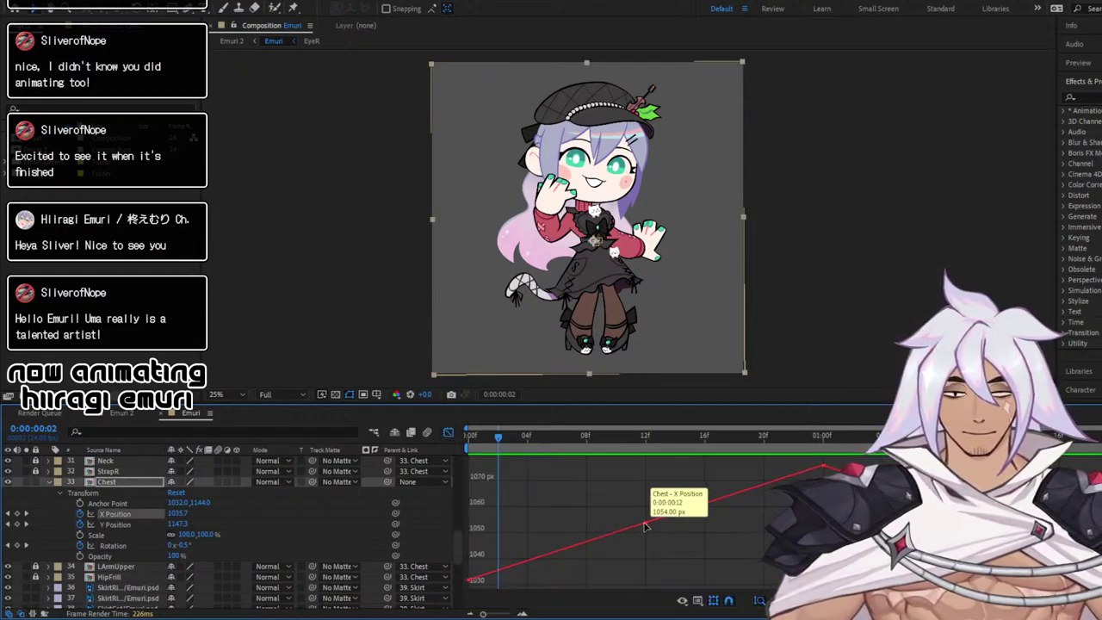
click(469, 579)
key(F9)
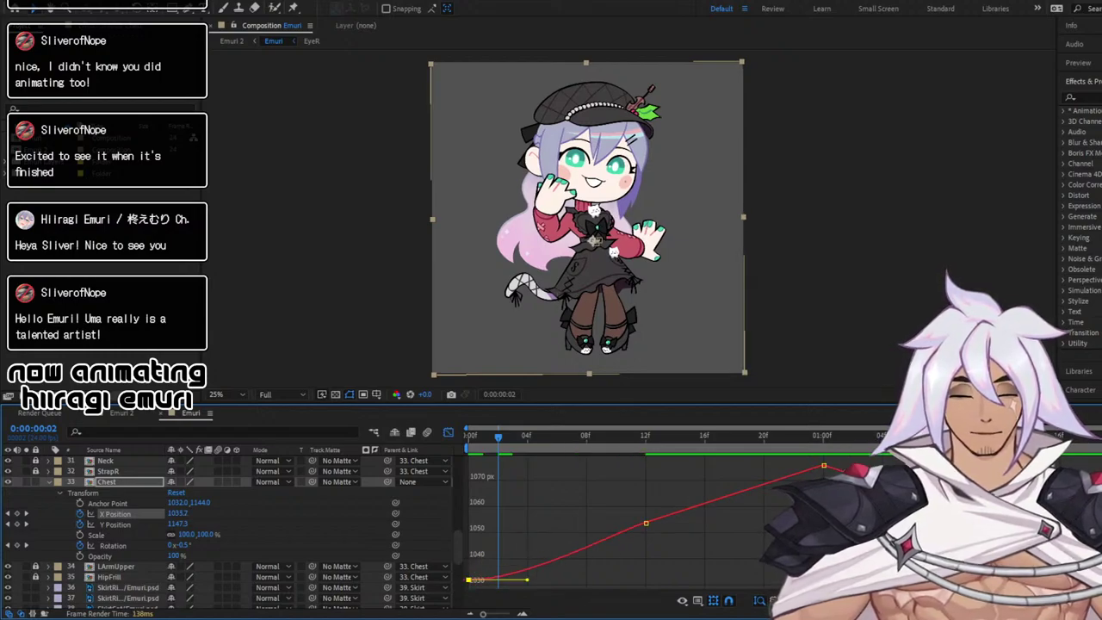
click(564, 515)
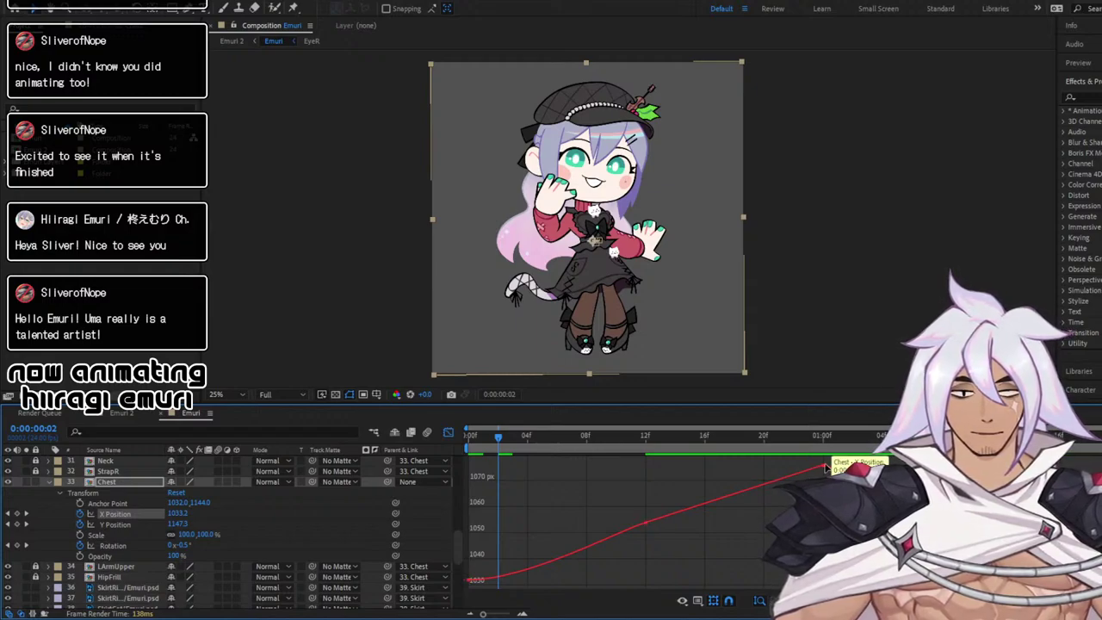
key(F9)
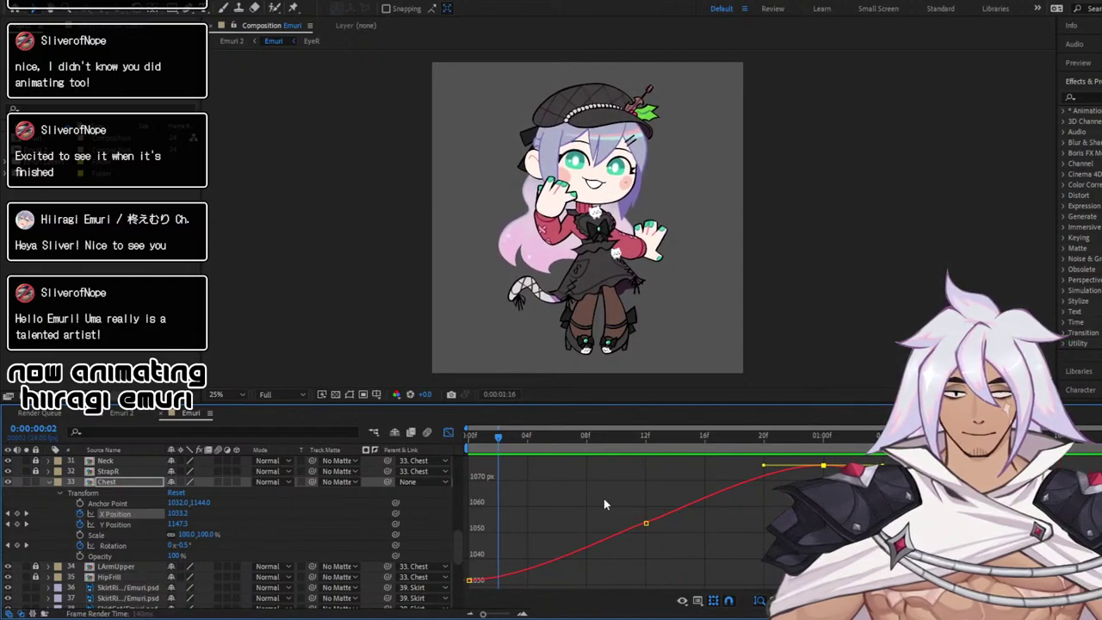
key(space)
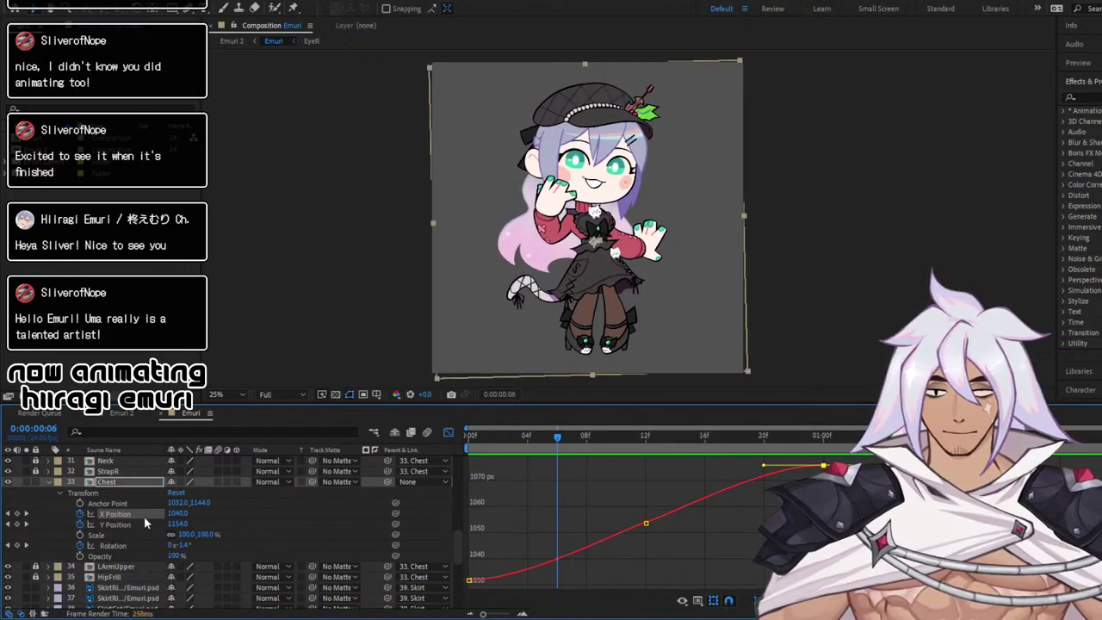
Easy Ease the Chest's Y Position keyframes at frames 0 and 12, 0:00:01:00 and 0:00:01:12, and play back from the start
click(167, 520)
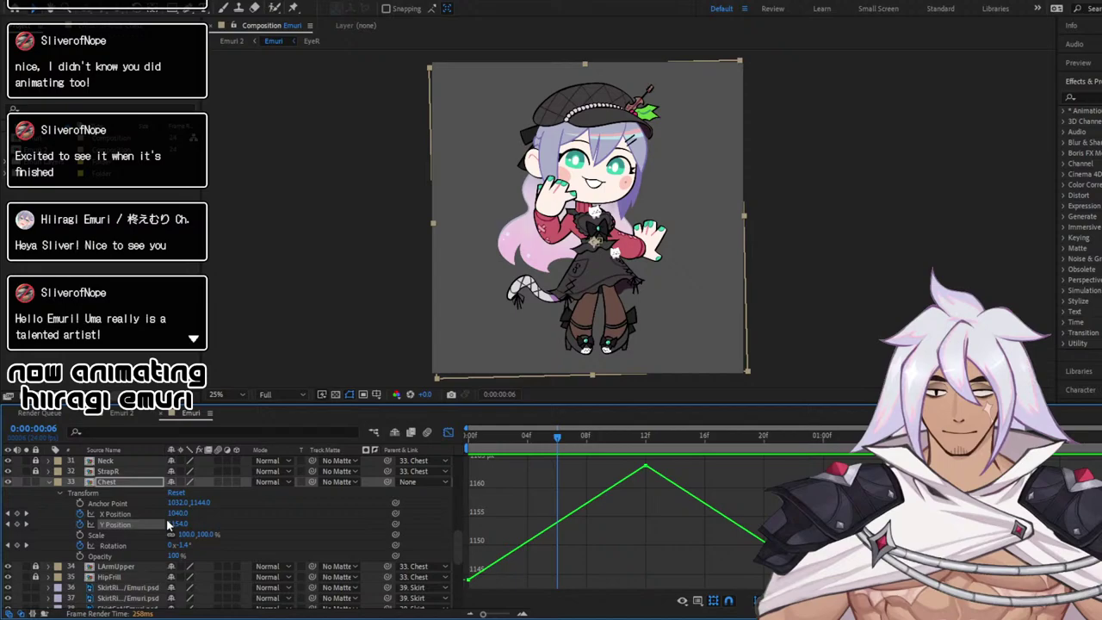
click(646, 466)
key(F9)
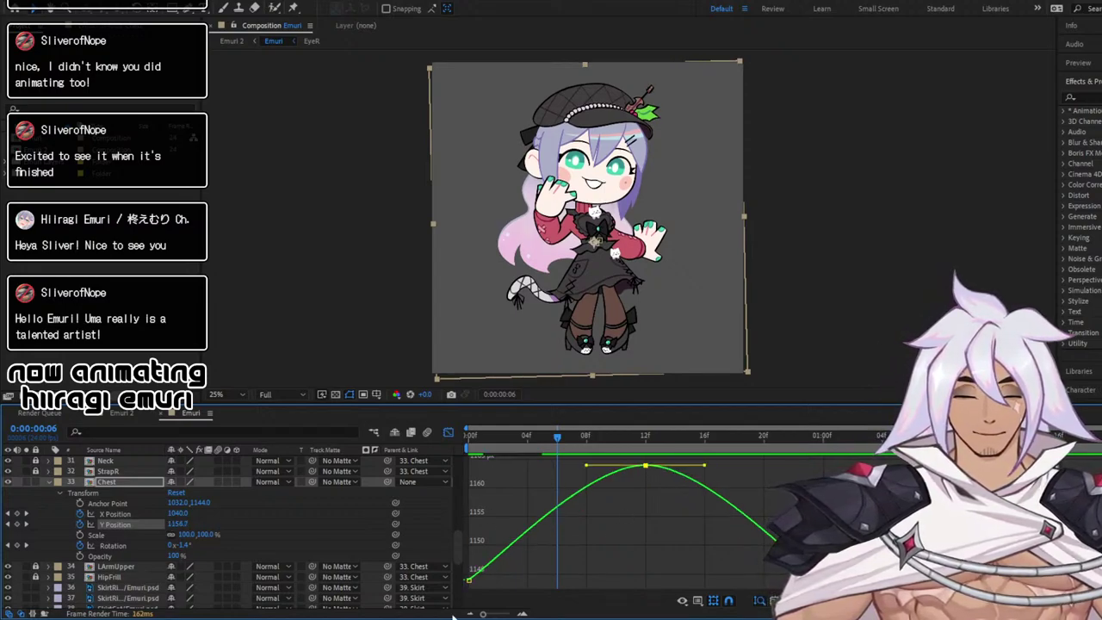
click(469, 580)
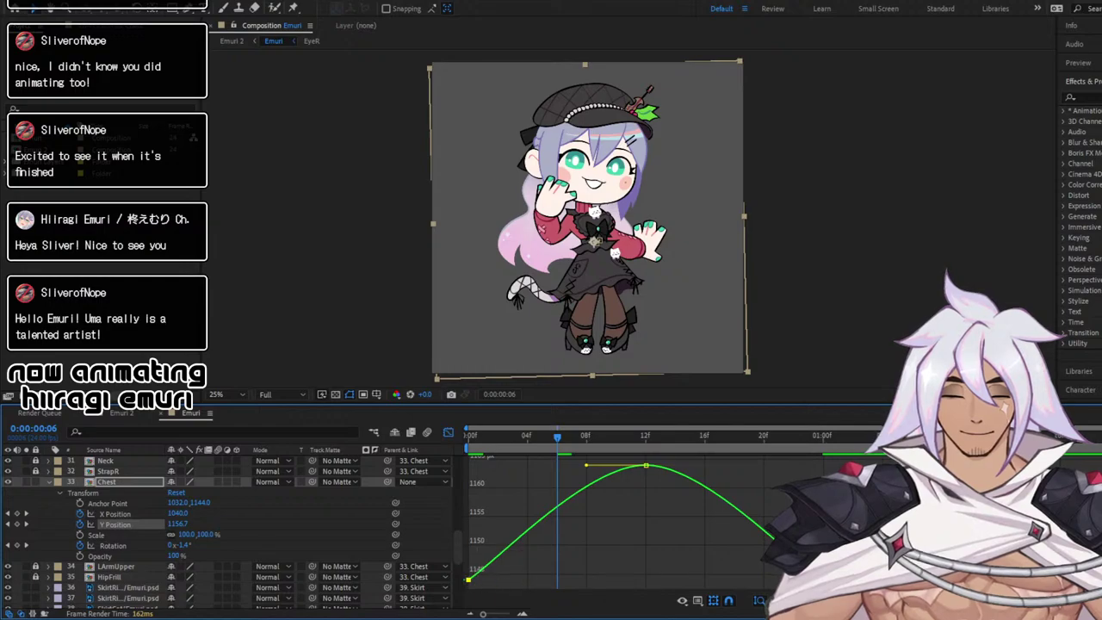
key(F9)
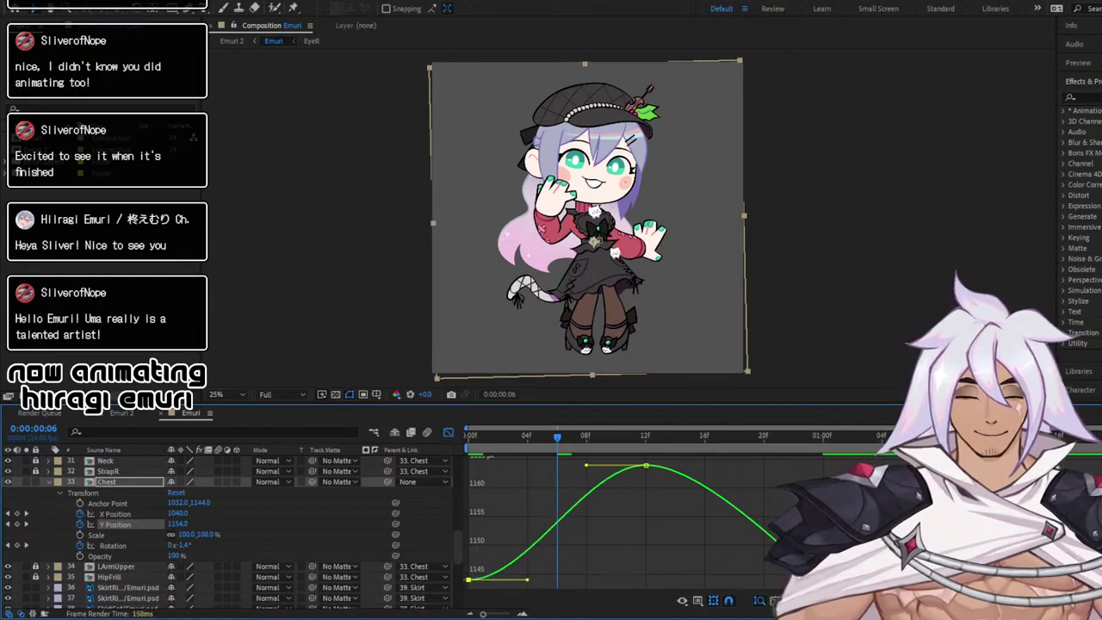
click(824, 579)
key(F9)
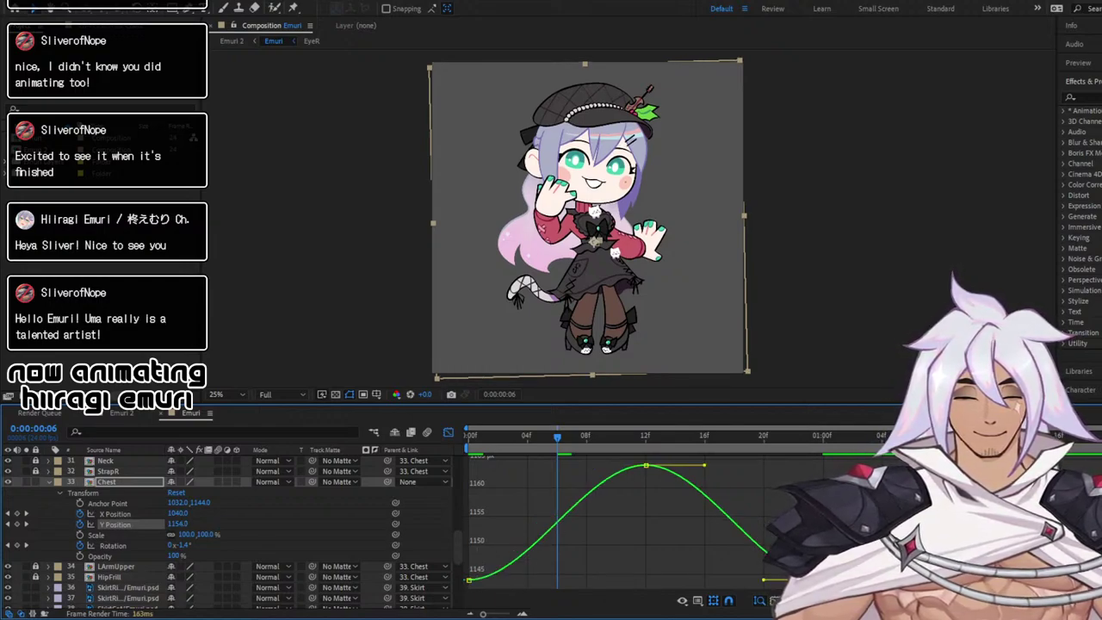
click(1001, 466)
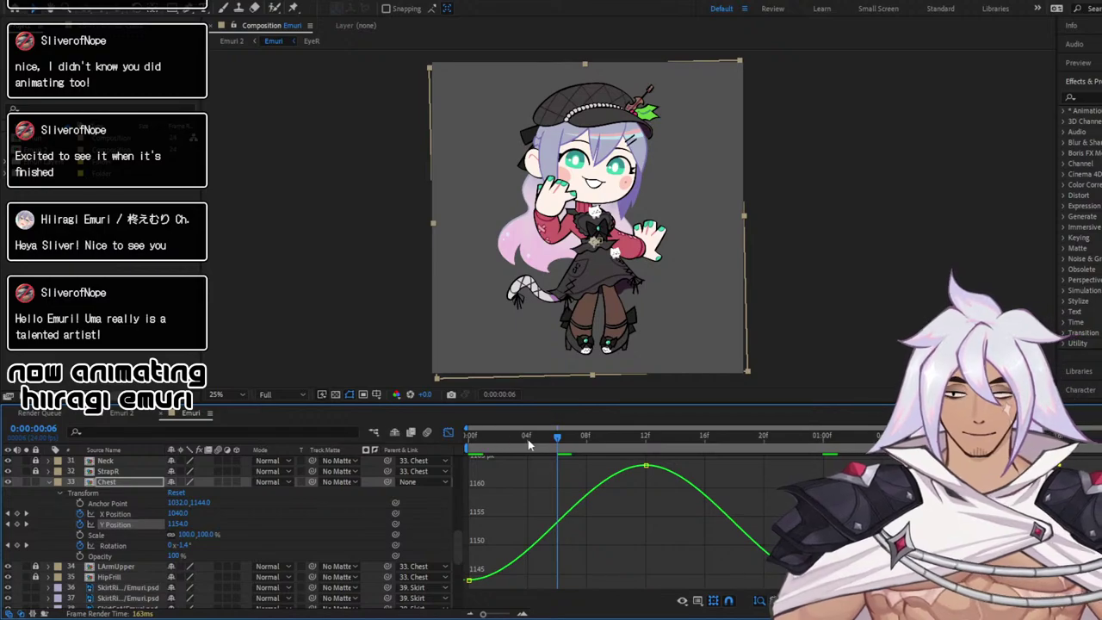
drag(558, 440, 448, 437)
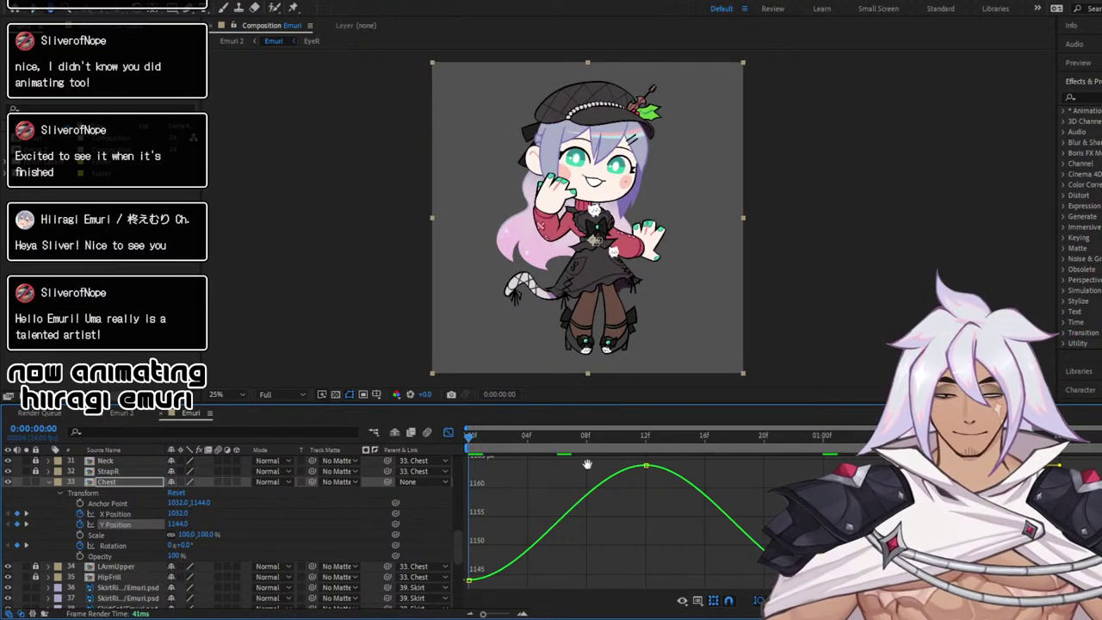
key(space)
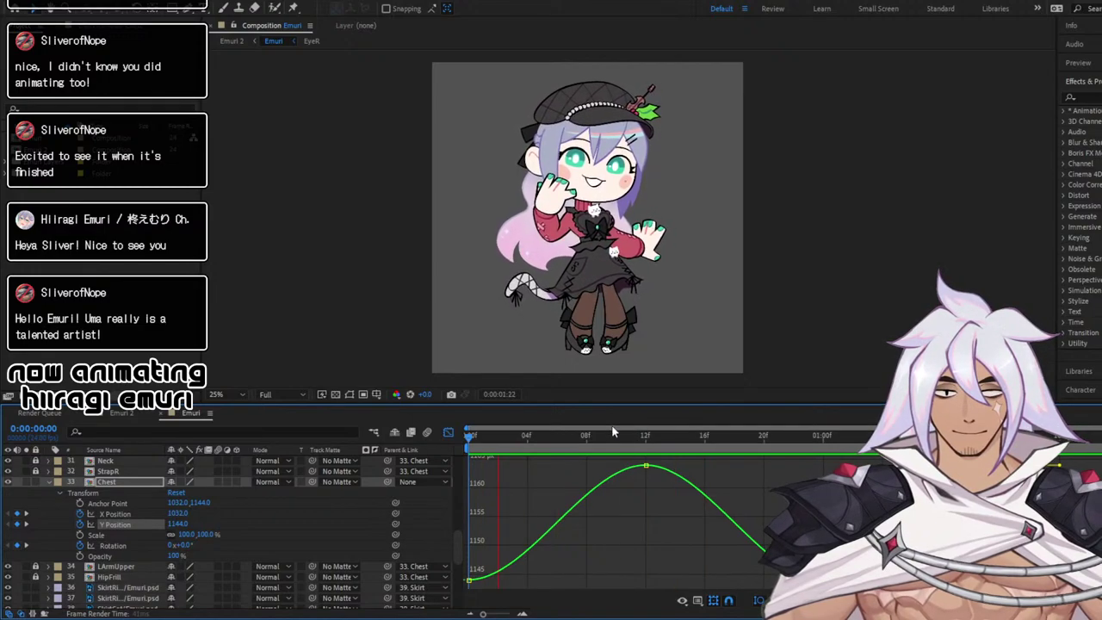
key(space)
Easy Ease the Chest's Rotation keyframes, including those at 0:00:00:00 and 0:00:01:00, in the Graph Editor and play back the sway
click(448, 432)
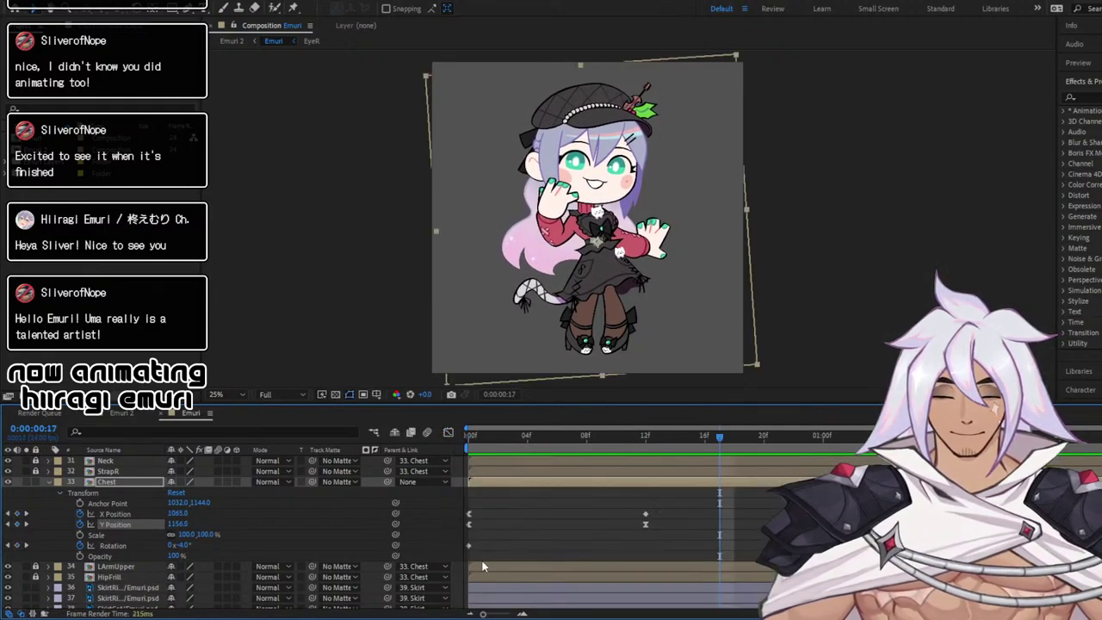
click(470, 548)
click(448, 432)
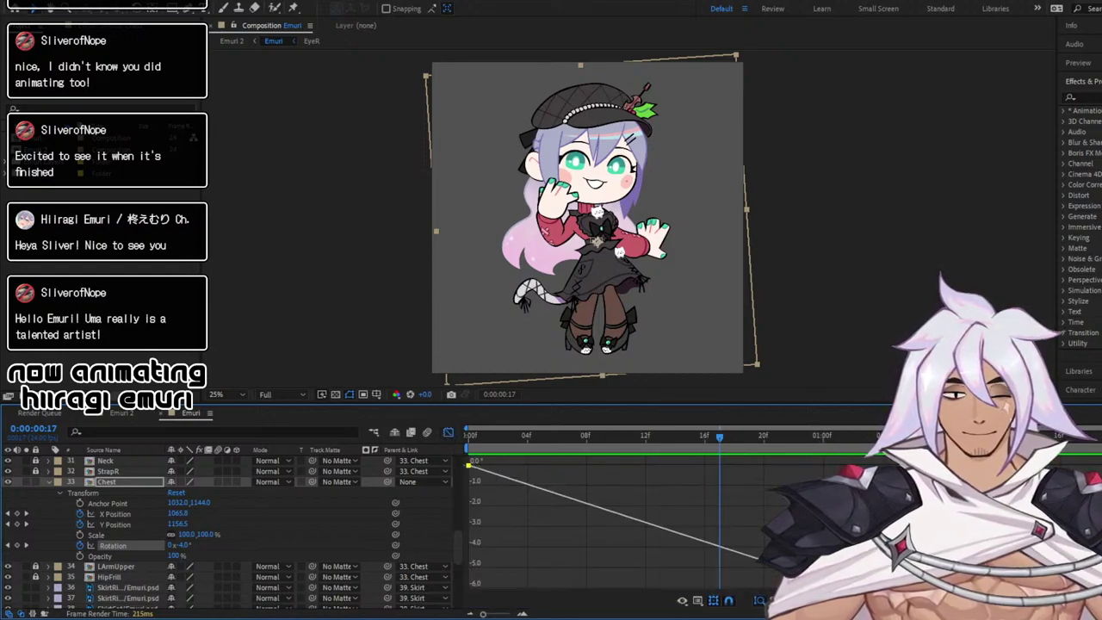
key(F9)
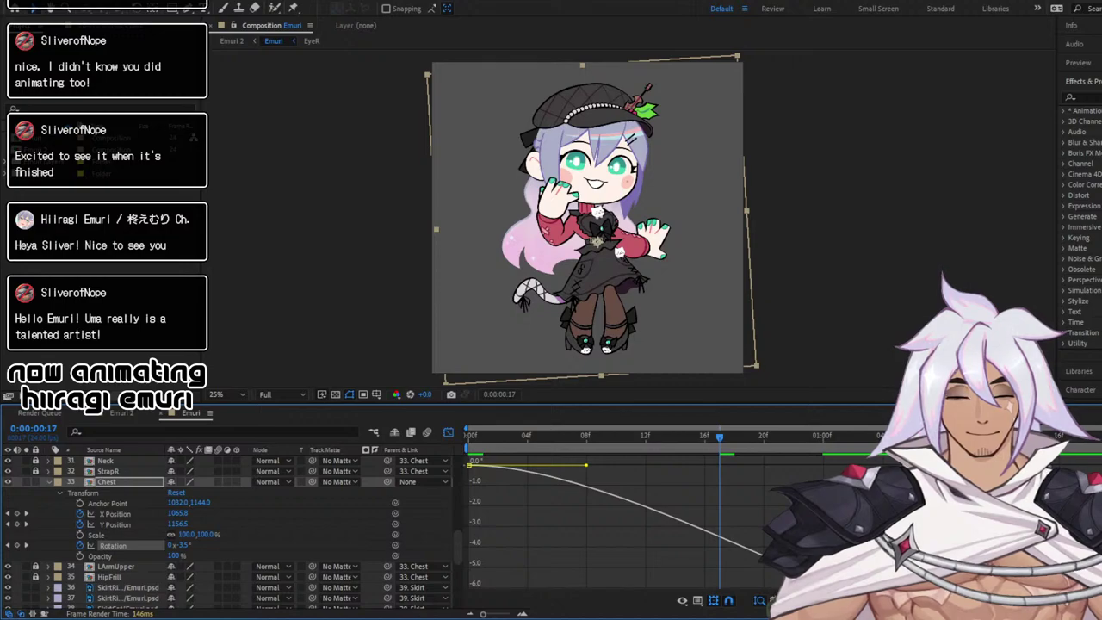
key(F9)
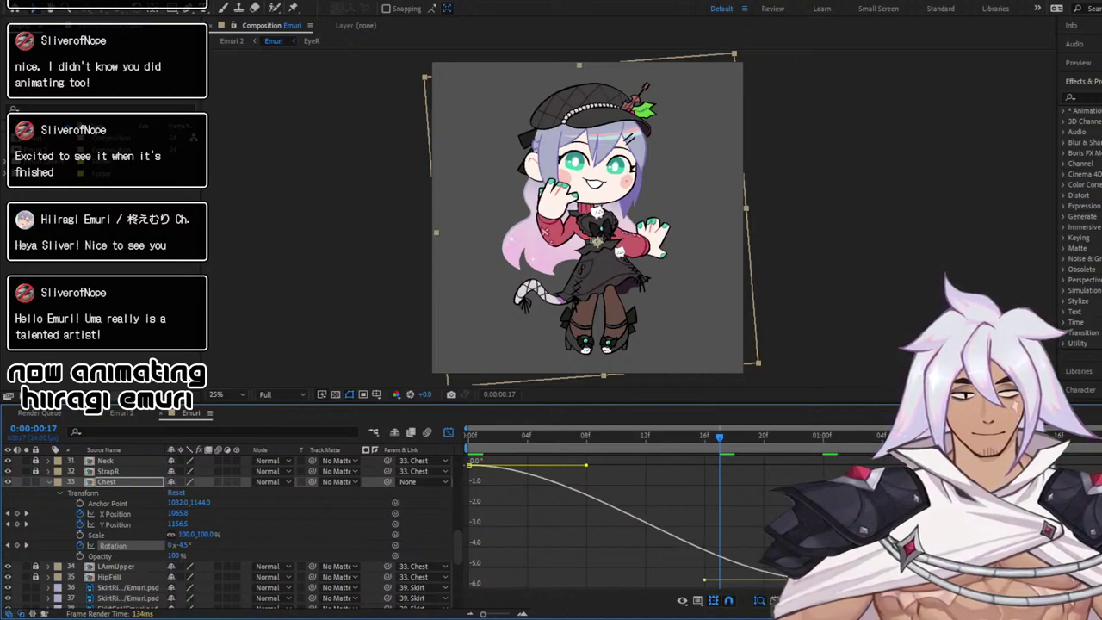
click(814, 536)
key(space)
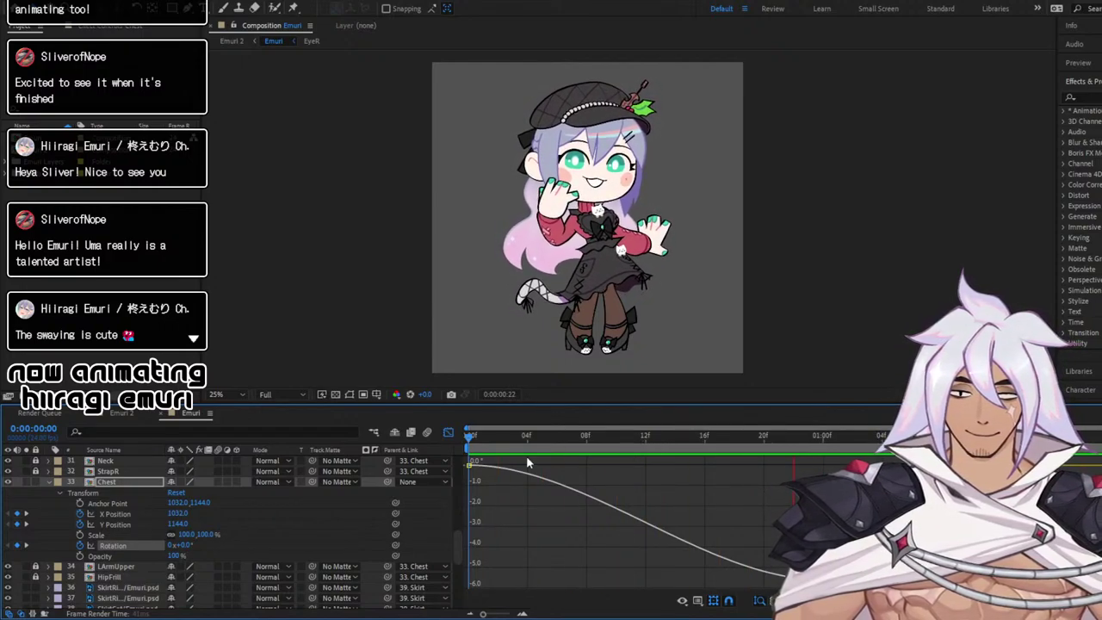
key(space)
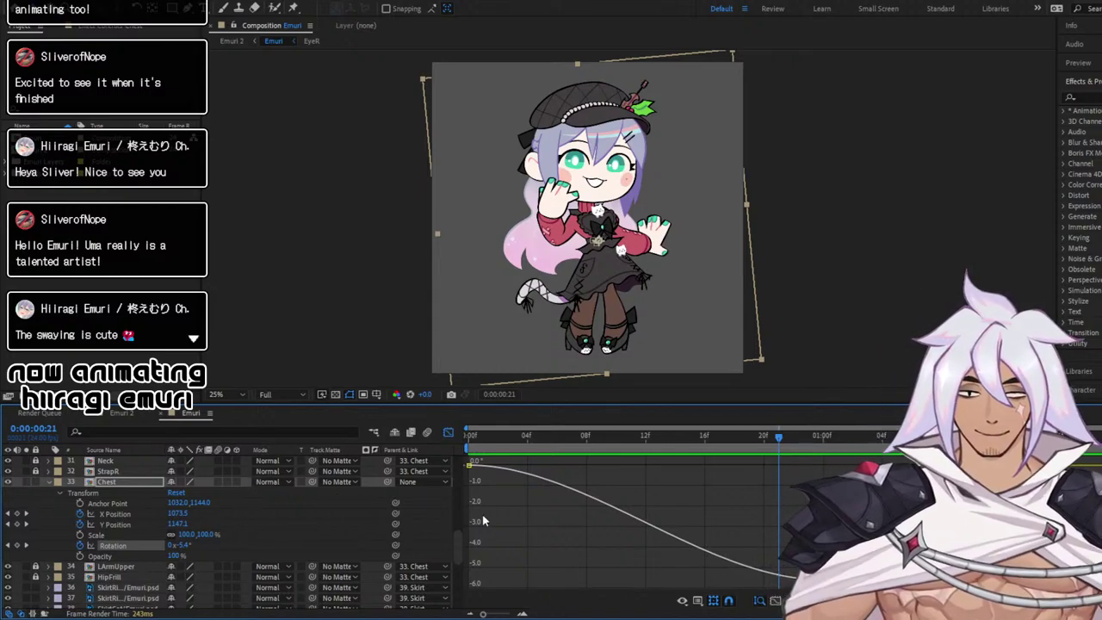
Collapse the Chest properties, close the Graph Editor, preview the eased sway from the first frame, and lock the Chest layer
click(468, 435)
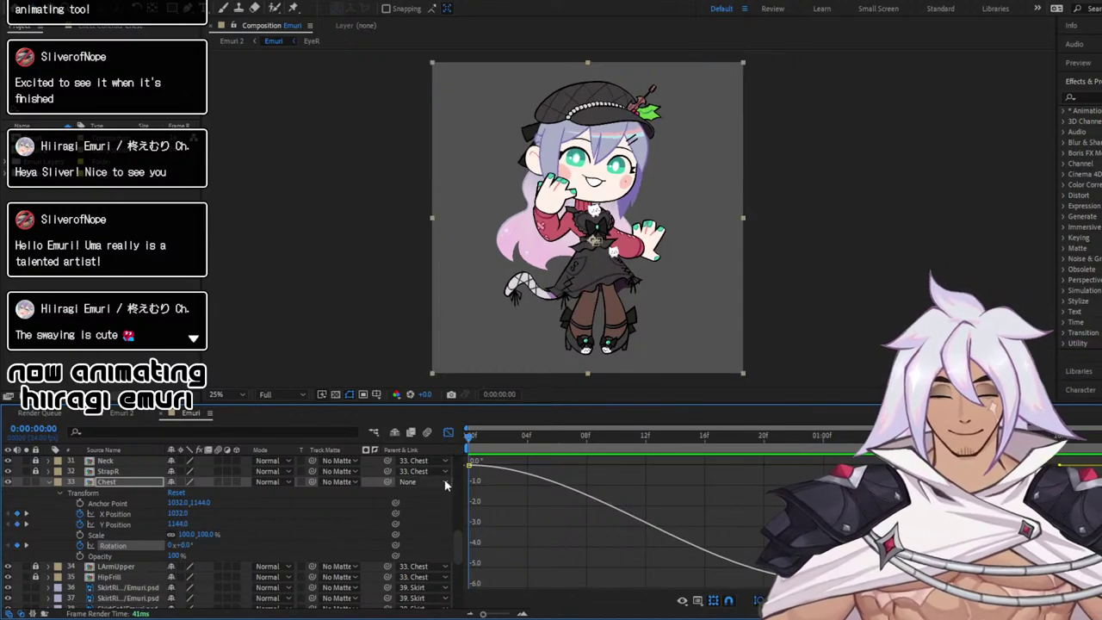
click(48, 482)
click(448, 433)
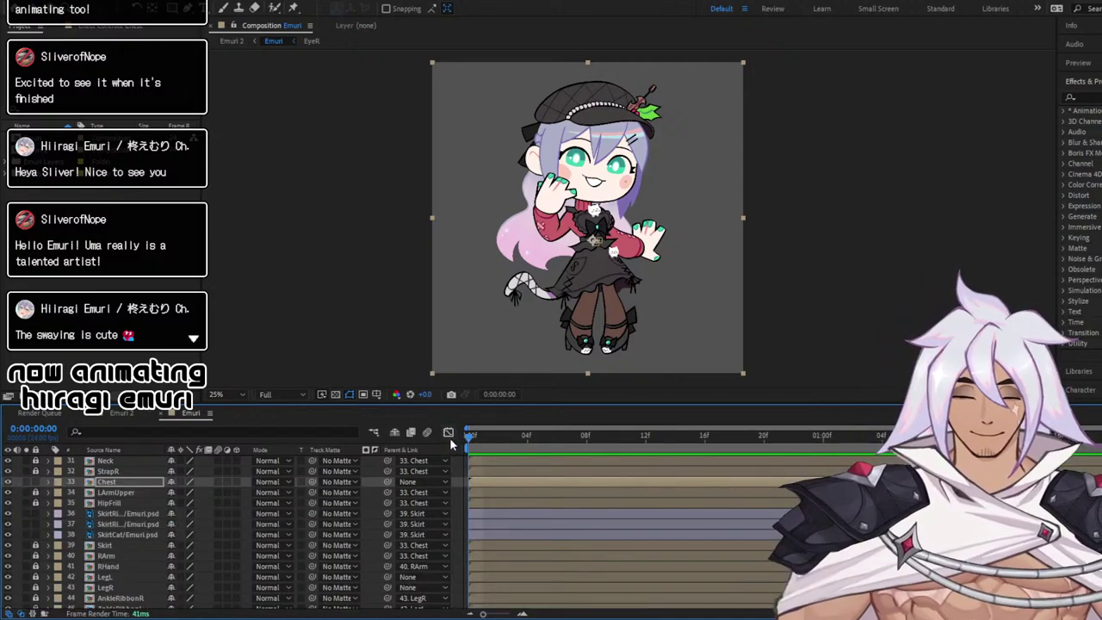
key(space)
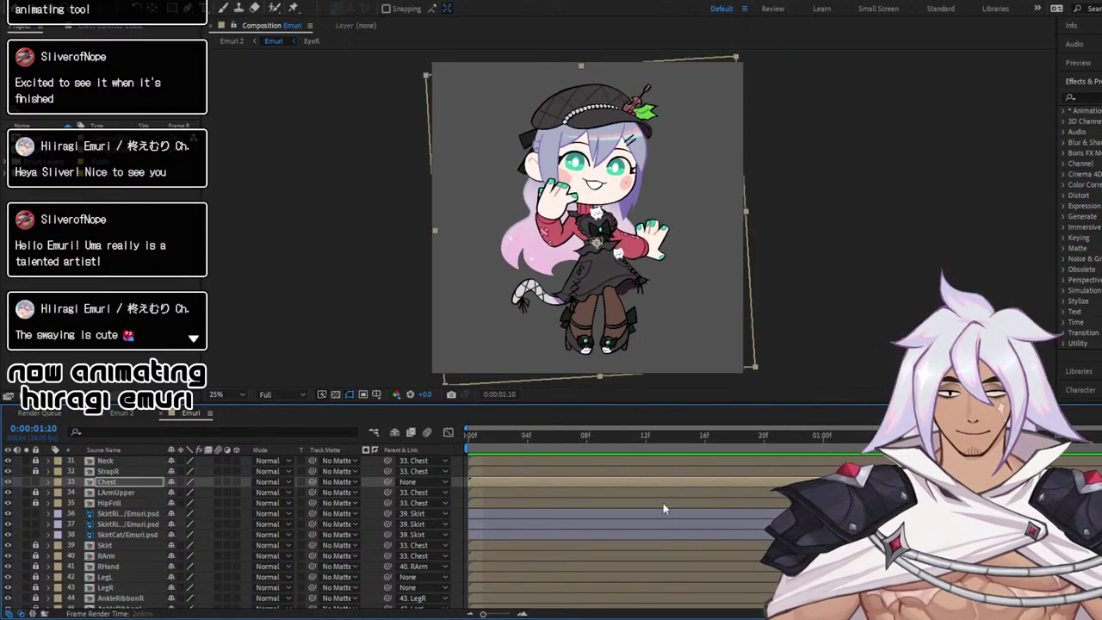
key(space)
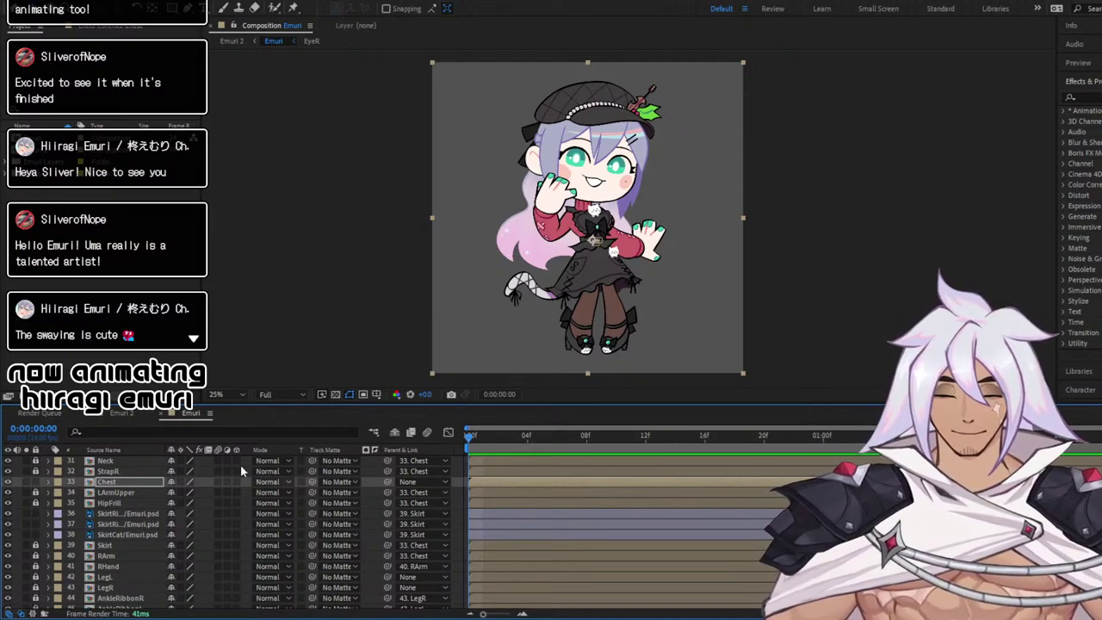
click(37, 482)
click(36, 514)
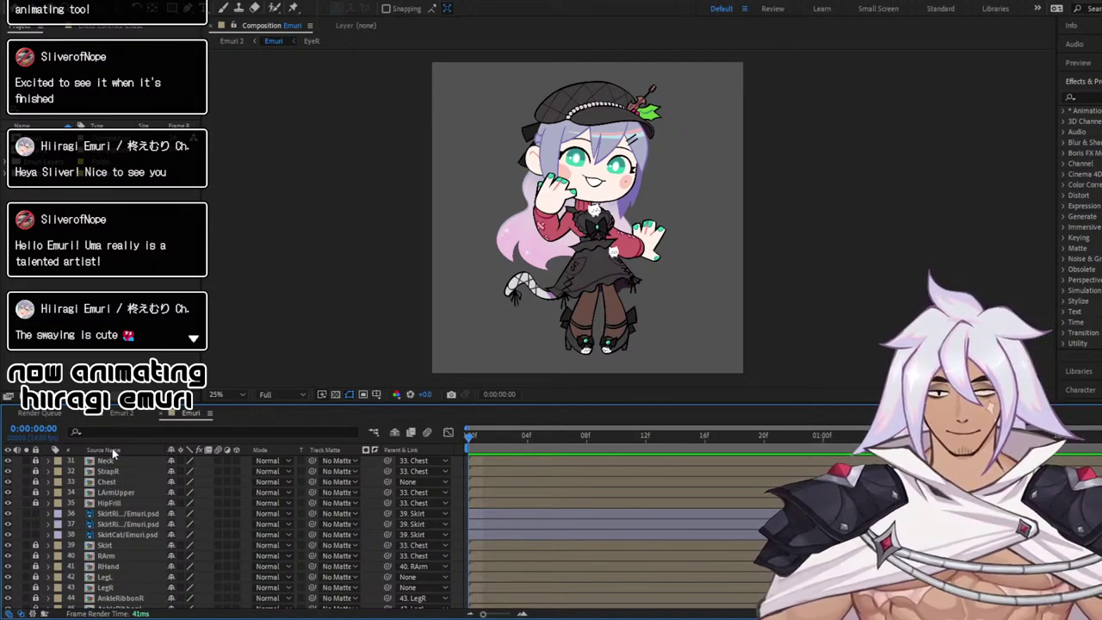
scroll(194, 496, up, 9)
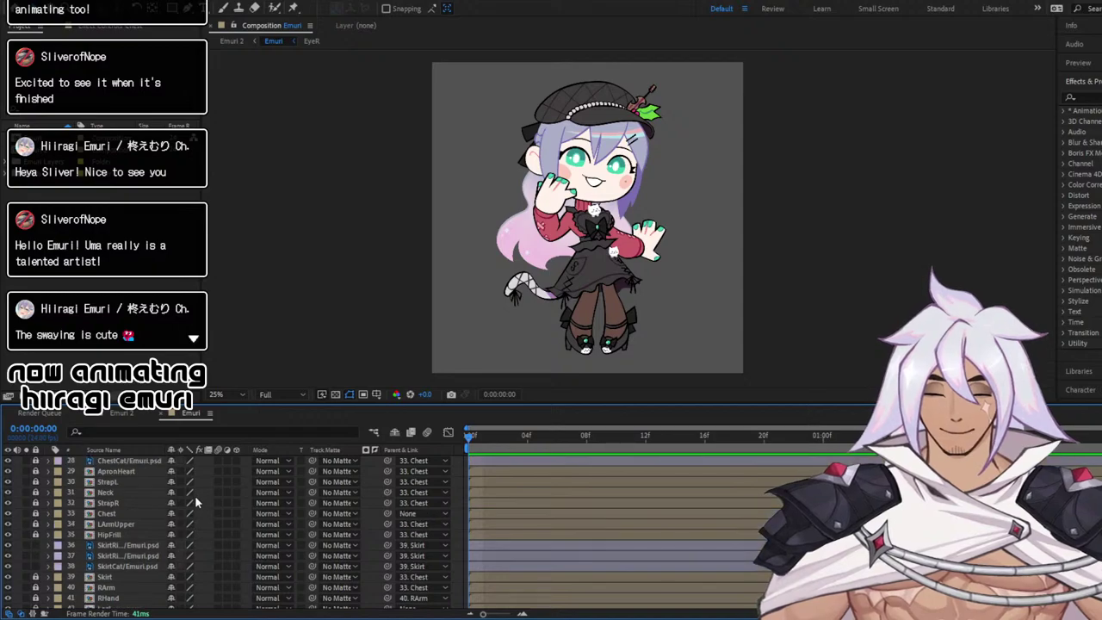
scroll(203, 491, up, 1)
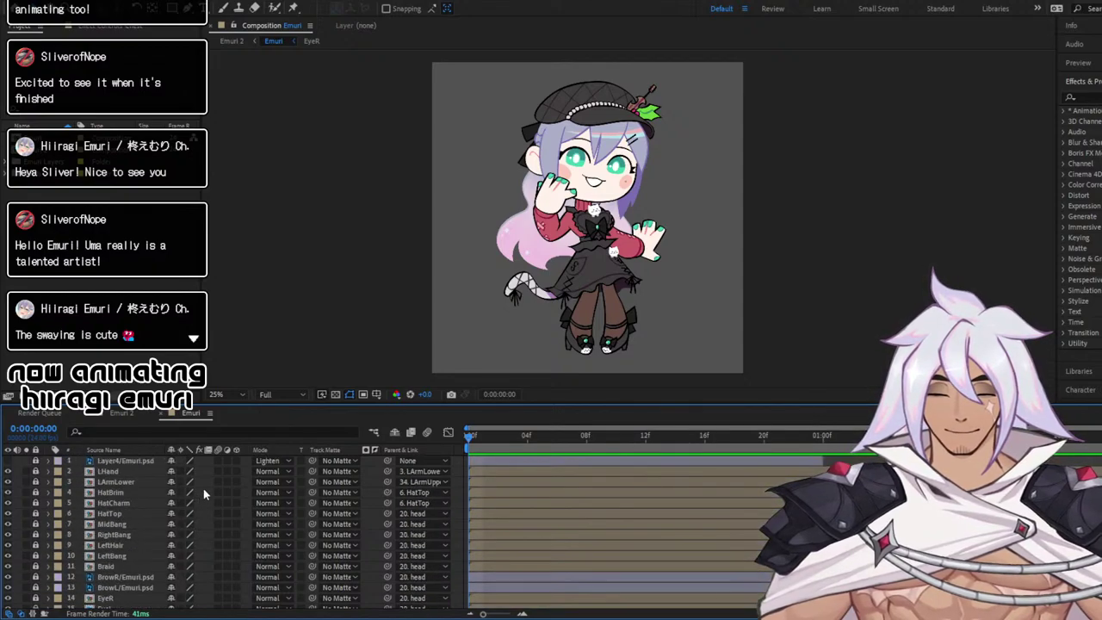
click(120, 473)
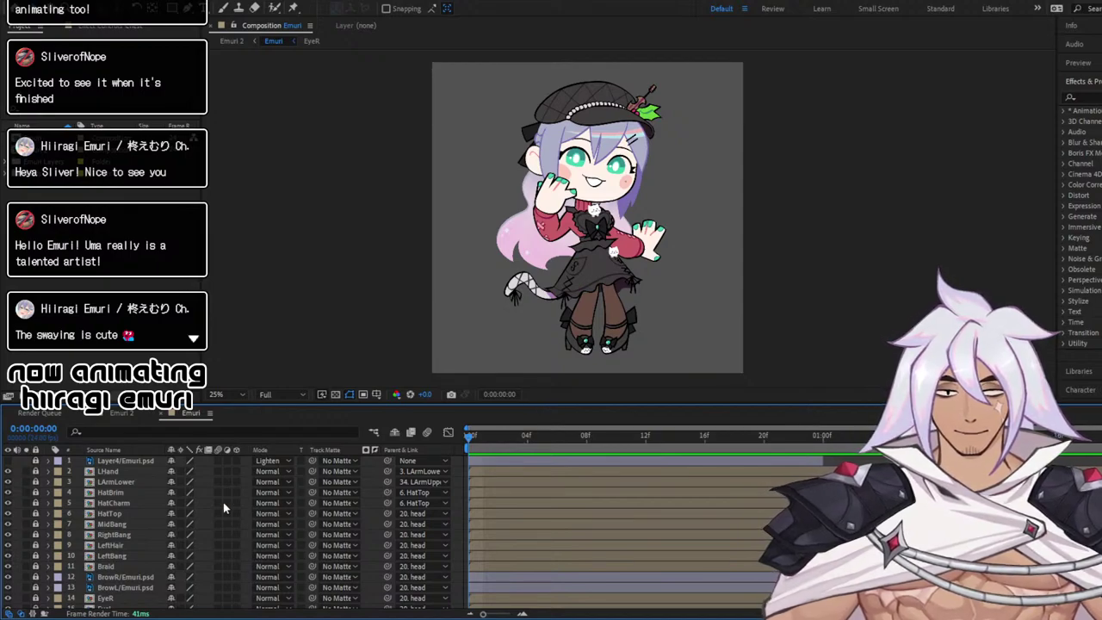
scroll(223, 504, down, 4)
scroll(150, 542, down, 2)
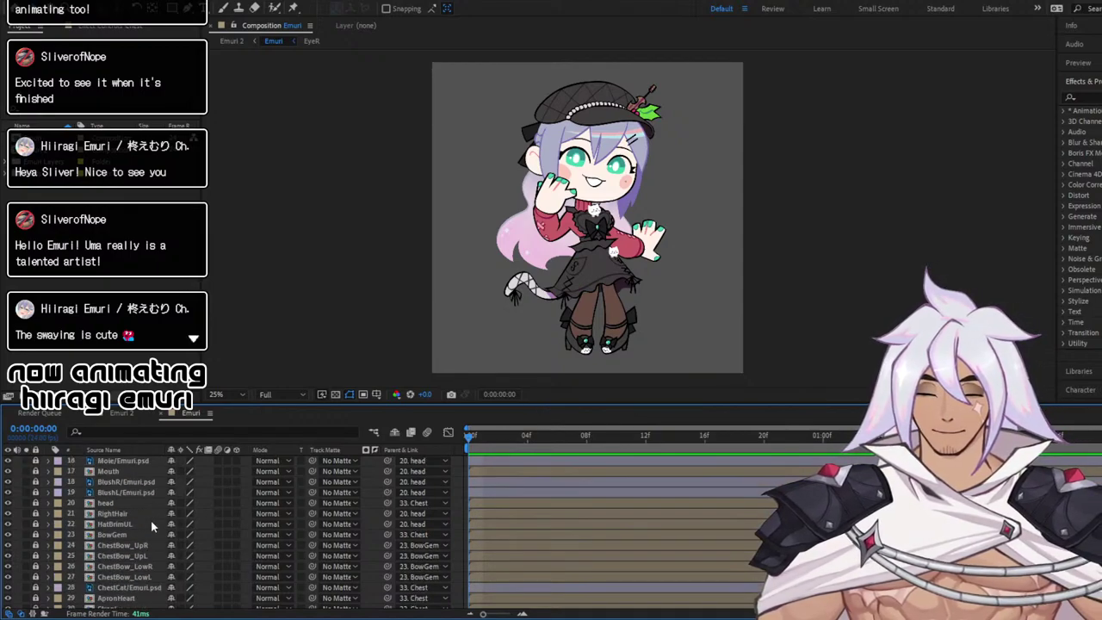
Unlock the LegL layer, select it, and expand its Transform properties
scroll(150, 528, down, 4)
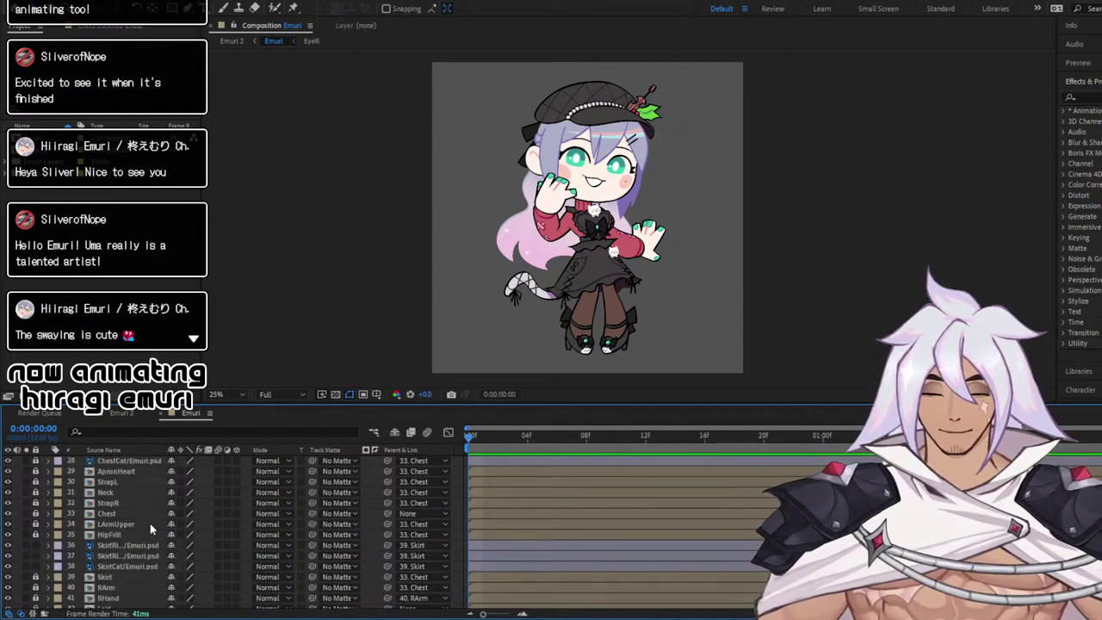
scroll(150, 529, down, 4)
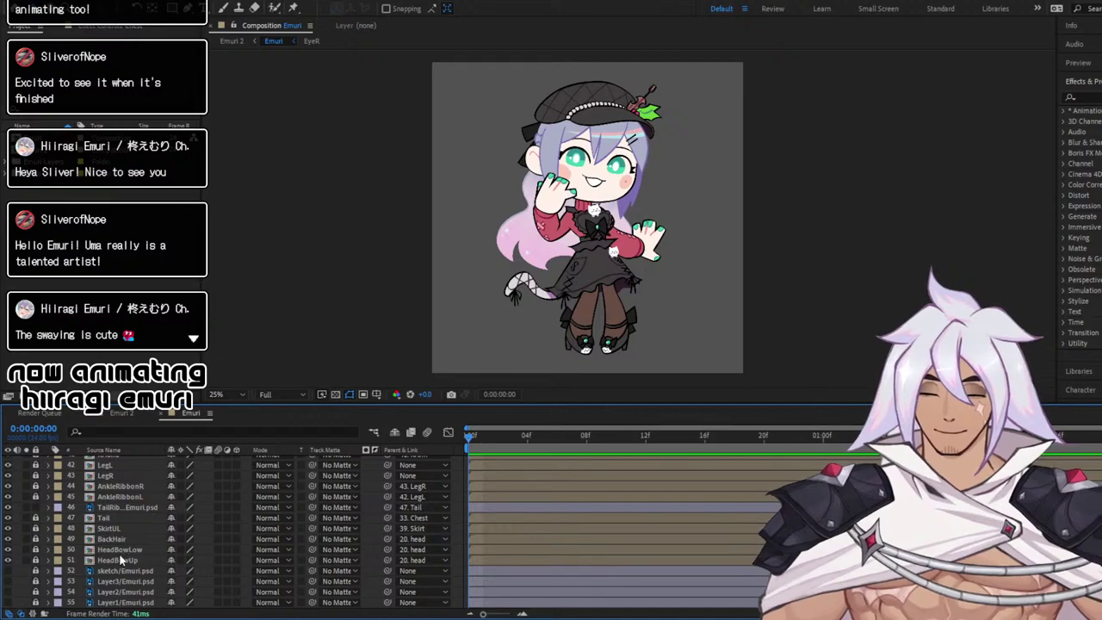
scroll(115, 485, up, 1)
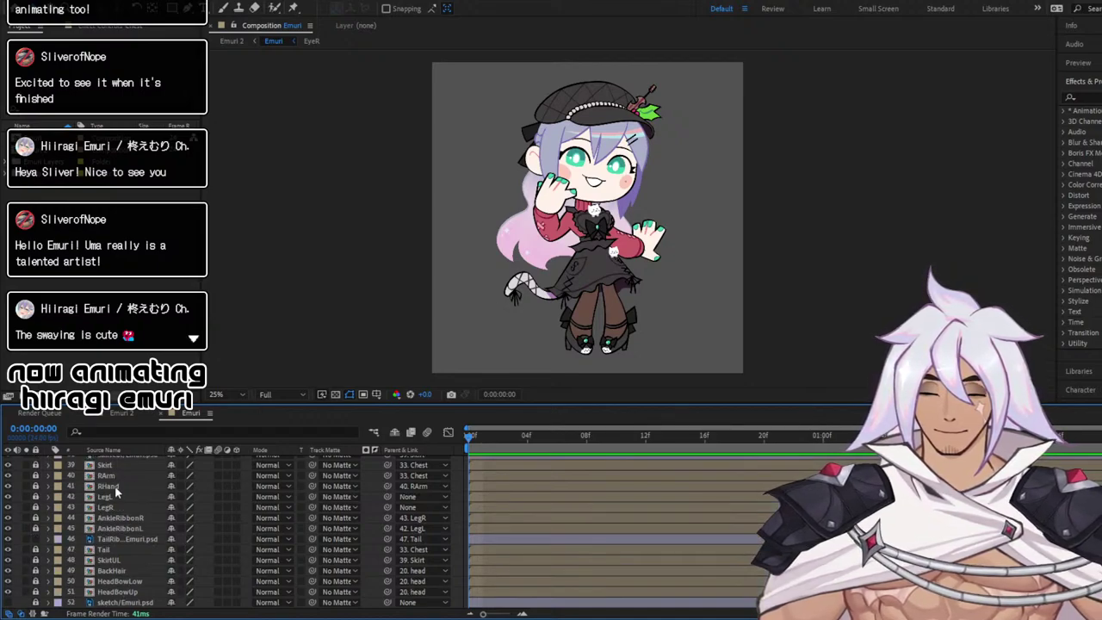
click(36, 498)
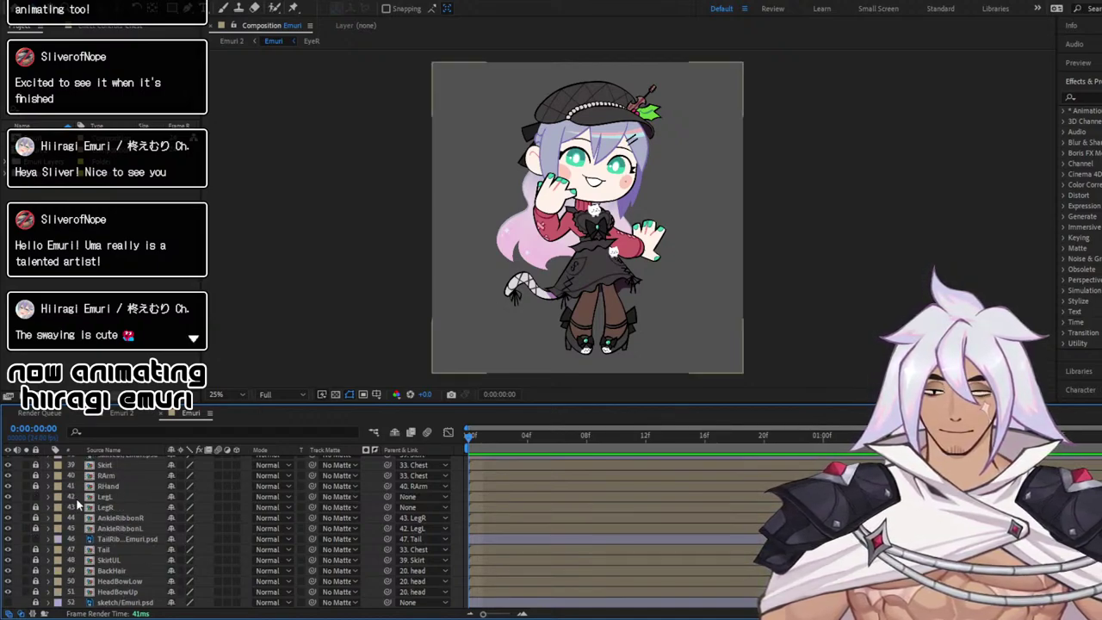
click(105, 498)
click(110, 504)
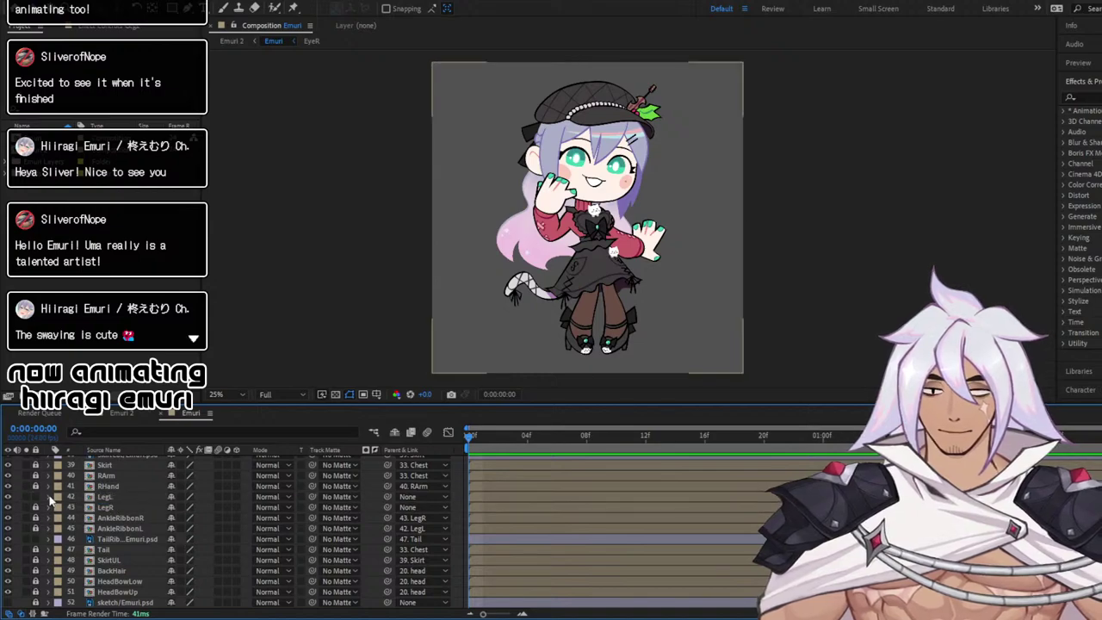
click(48, 497)
click(112, 497)
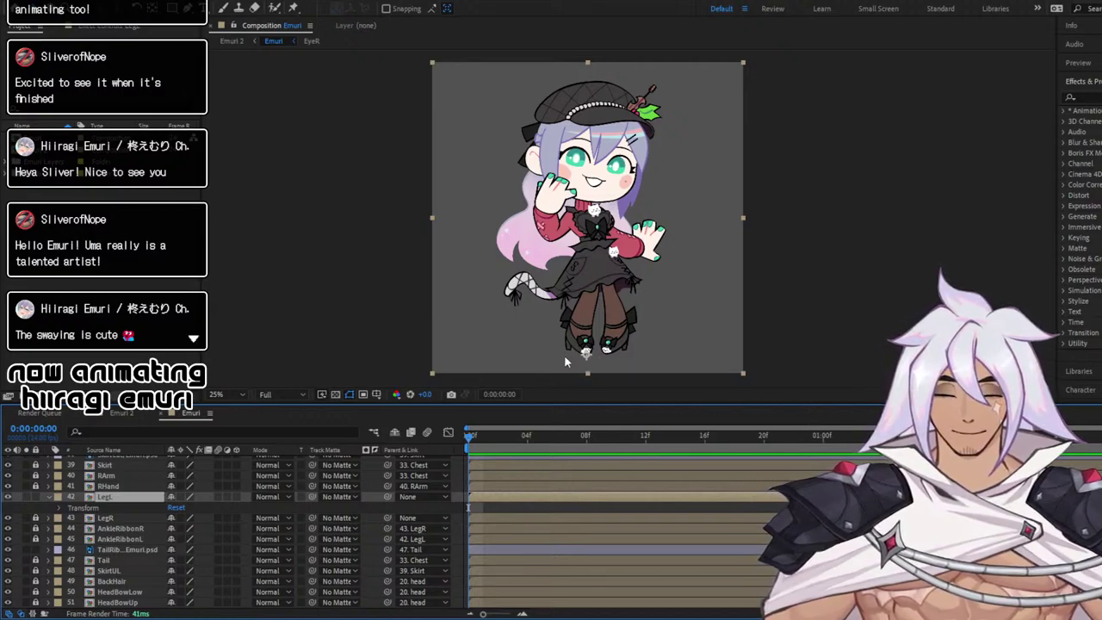
click(61, 508)
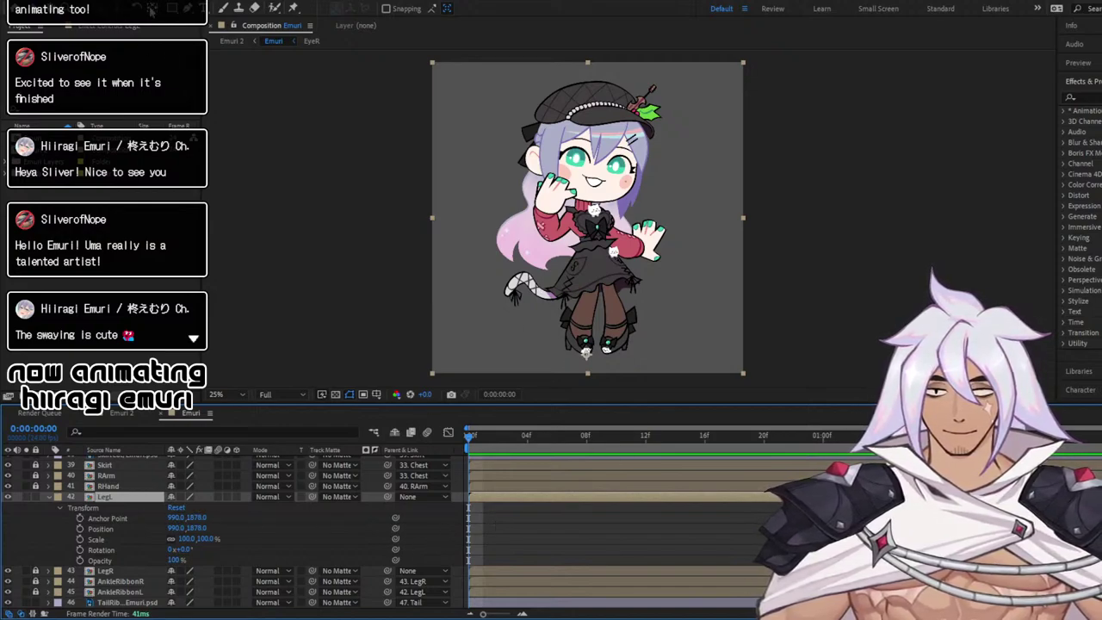
Enable Scale keyframing on LegL at 0:00:00:00 and undo trial moves and vertical stretches of the leg
drag(591, 313, 447, 317)
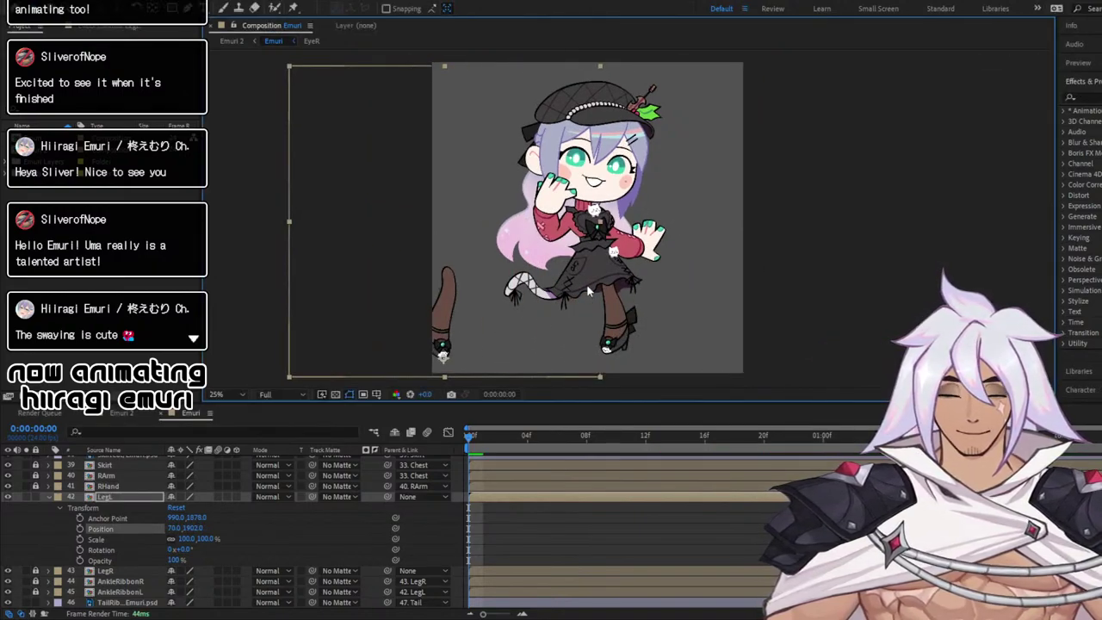
key(ctrl+z)
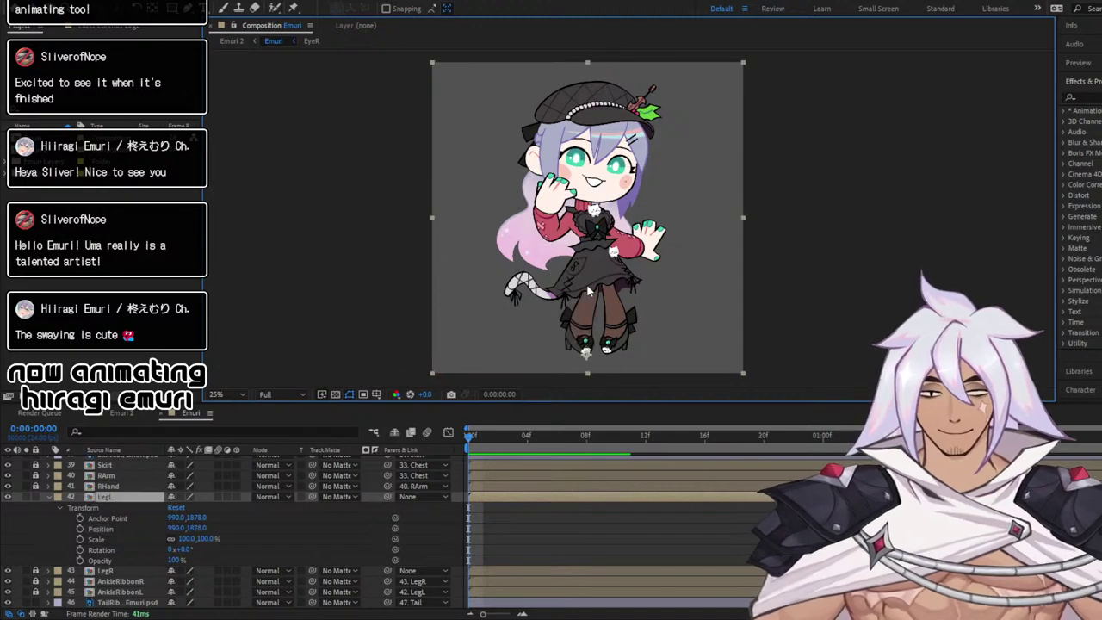
click(79, 539)
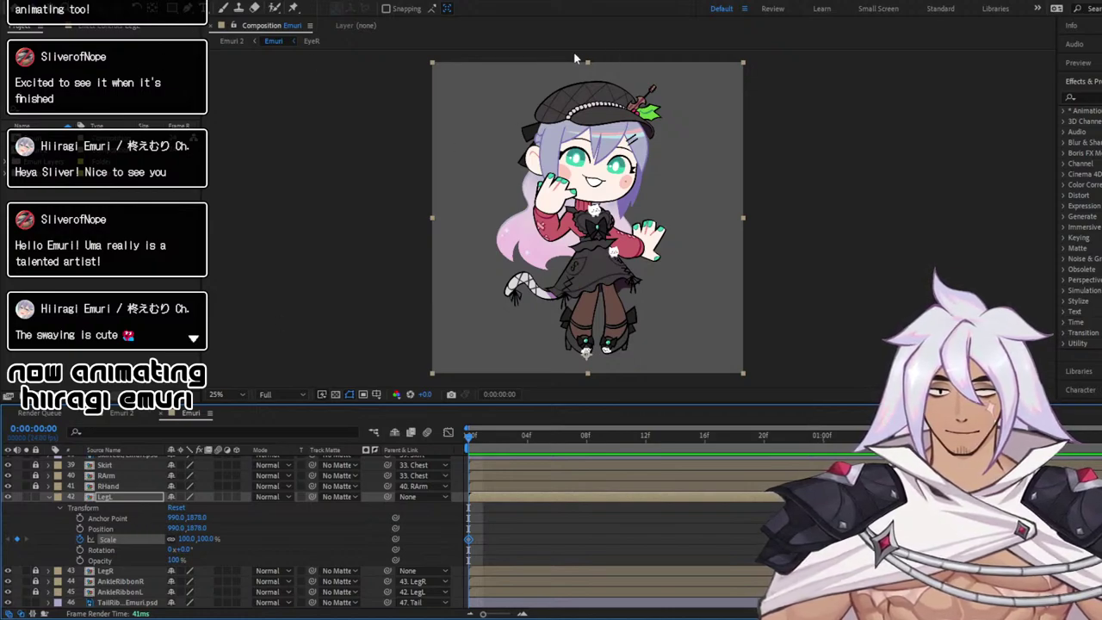
drag(587, 62, 615, 37)
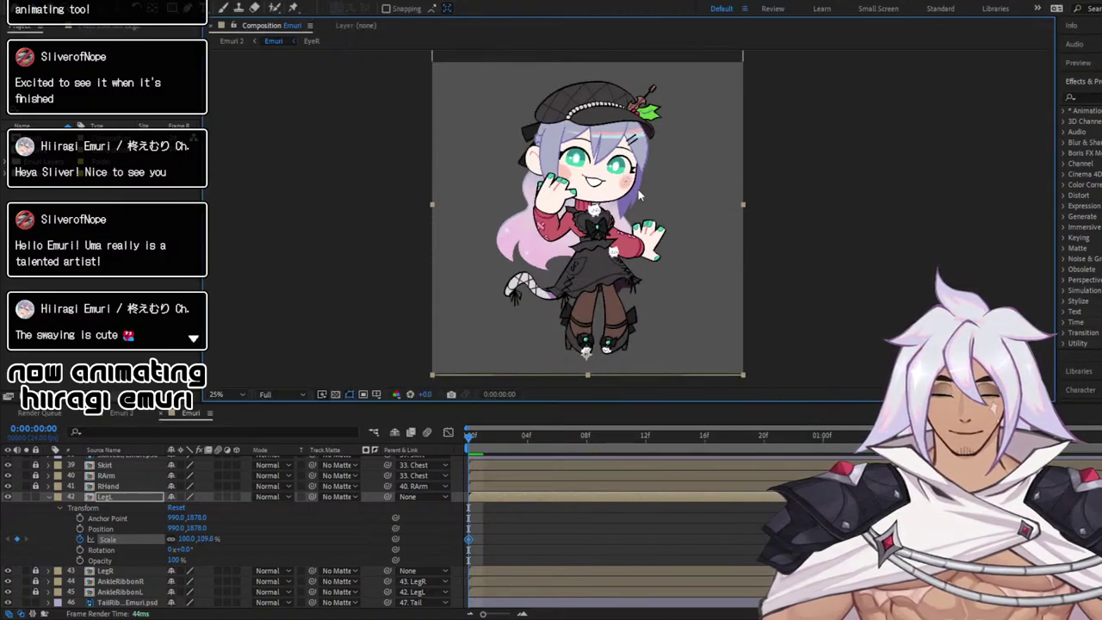
key(ctrl+z)
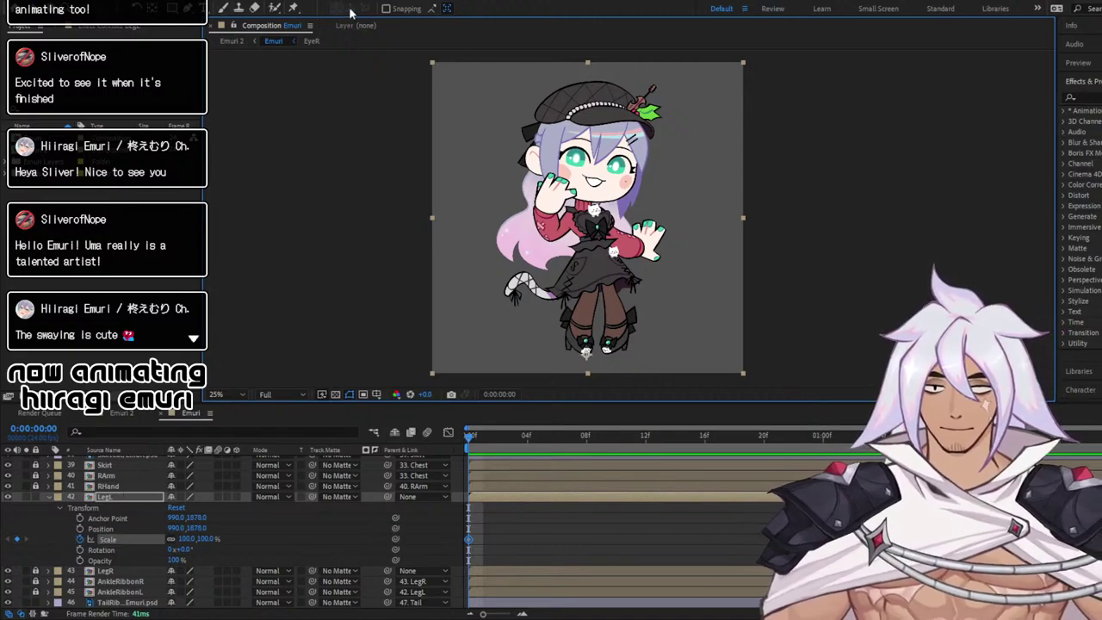
Place an Advanced puppet pin on LegL's toe at about 1000, 1884 and solo the layer
click(295, 8)
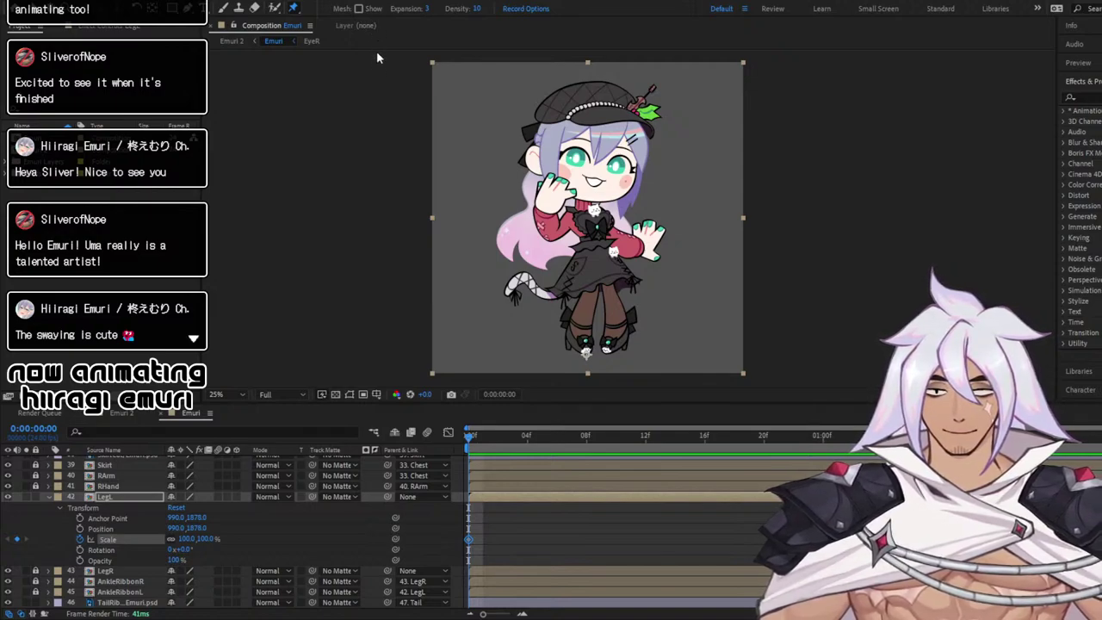
key(ctrl+p)
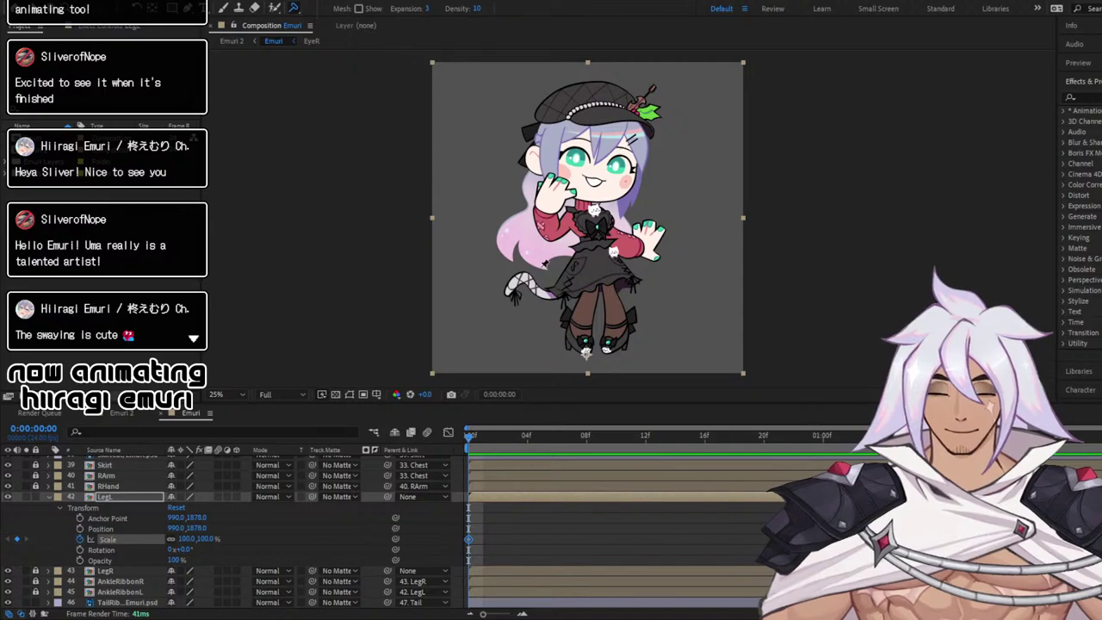
click(587, 355)
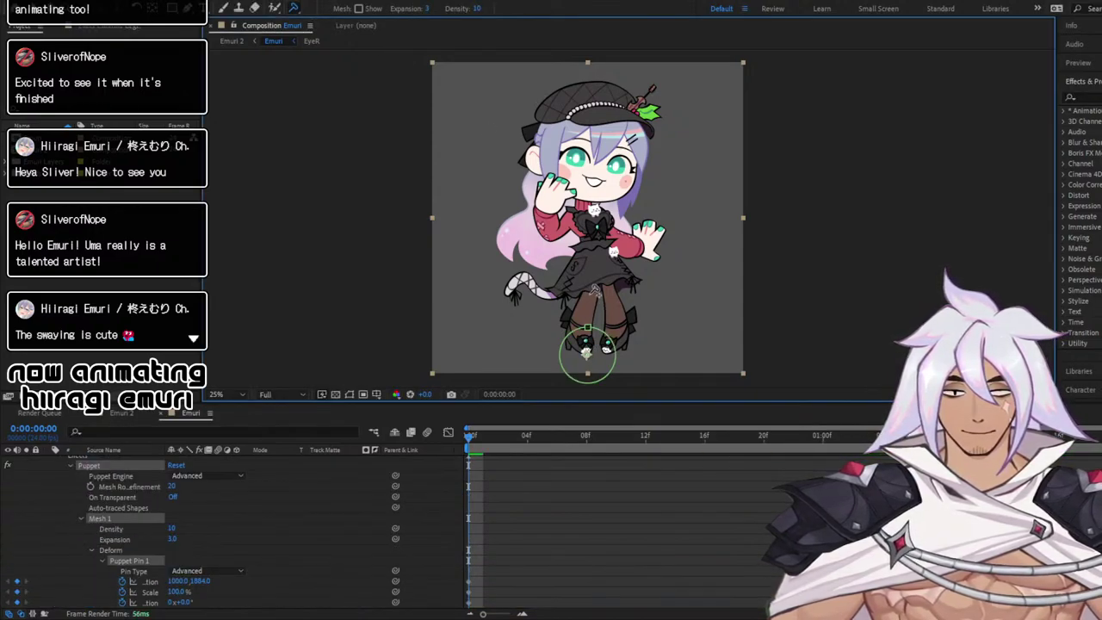
scroll(13, 479, up, 3)
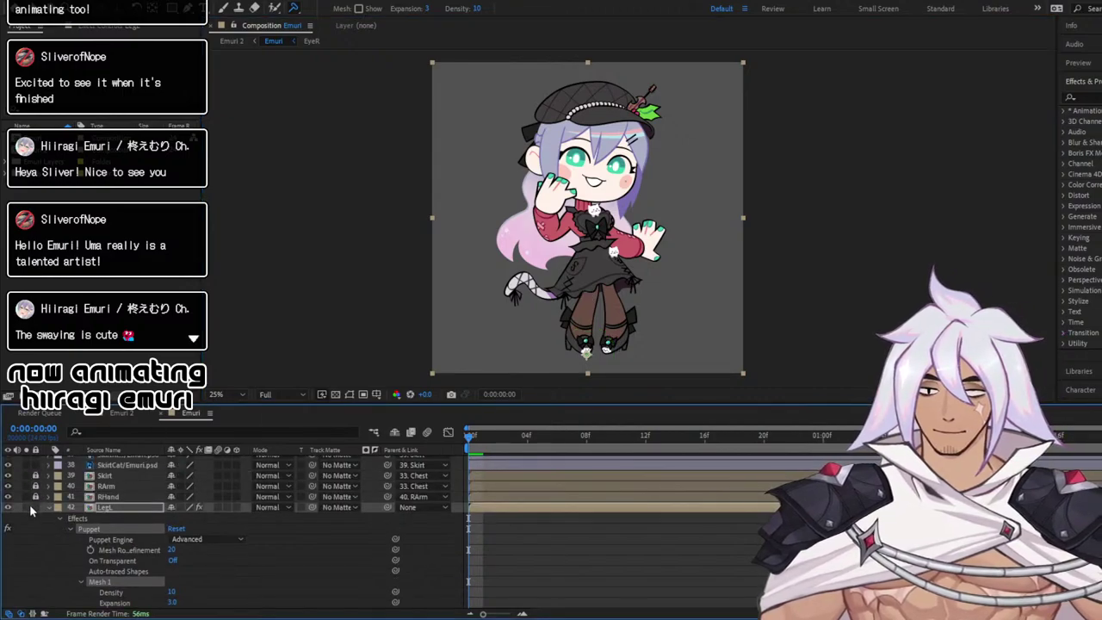
click(27, 507)
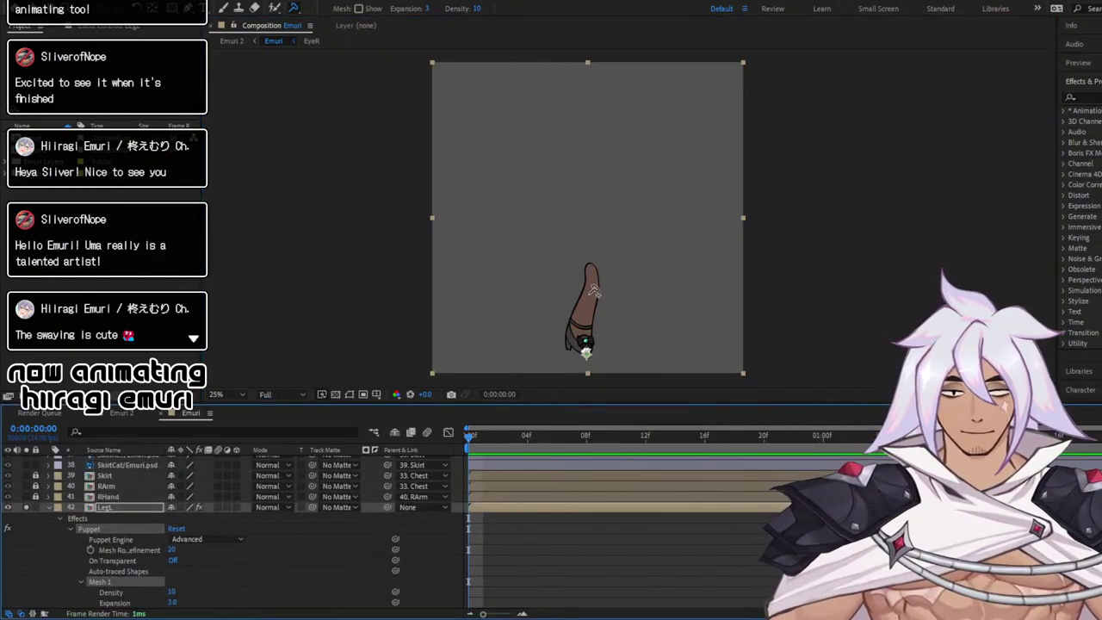
Add Advanced puppet pins in the middle of LegL at about 1012, 1488 and at its upper end at about 1013, 1292
click(592, 288)
key(slash)
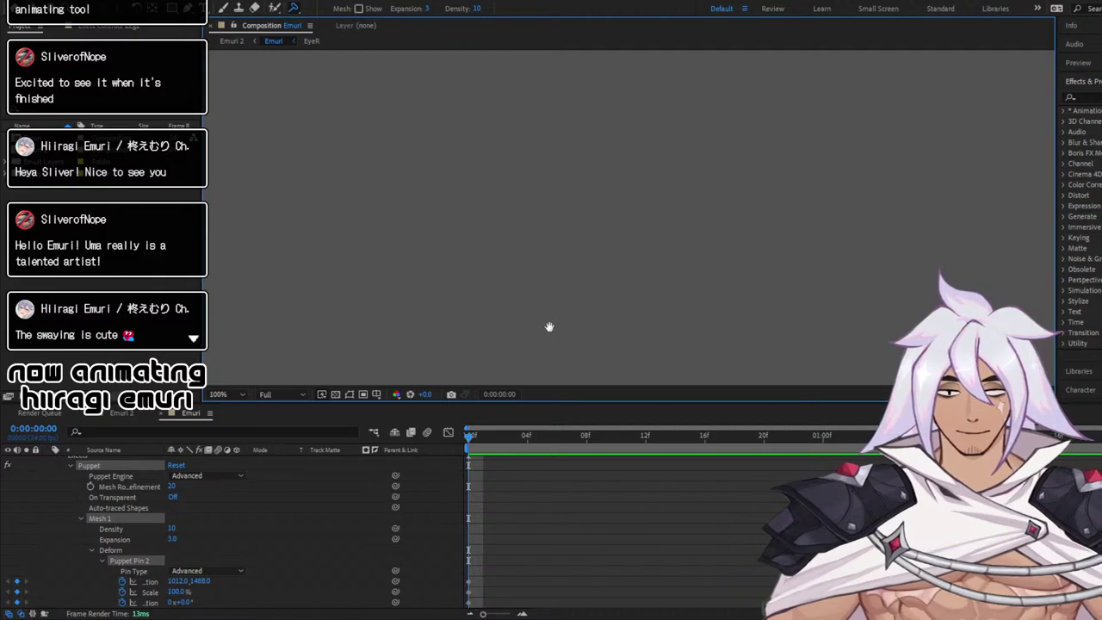
drag(550, 327, 554, 157)
click(491, 203)
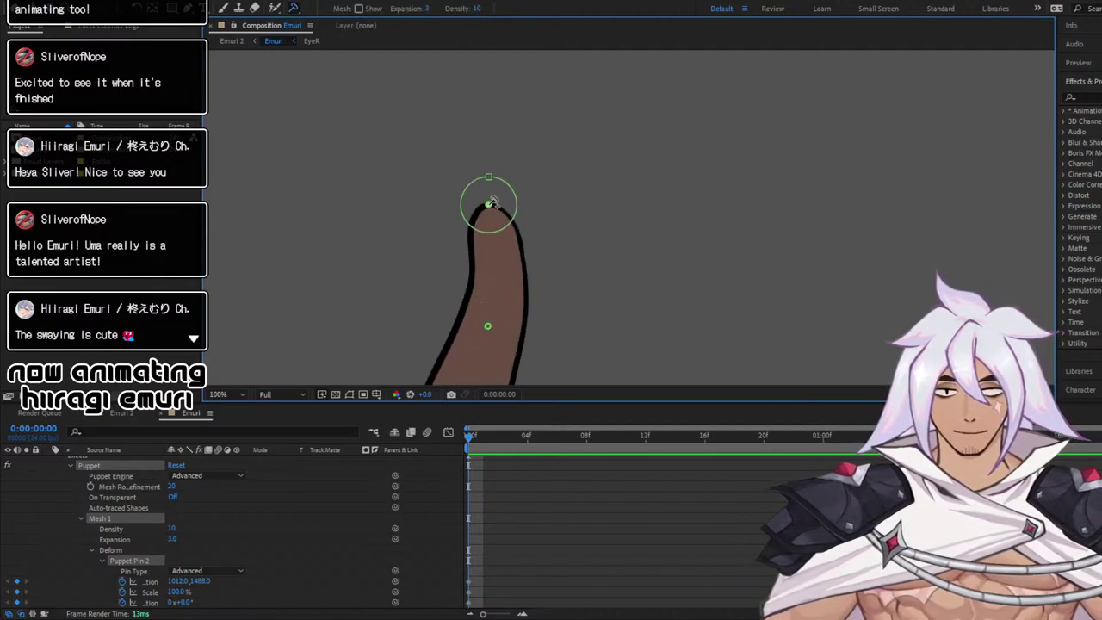
Try bending LegL by moving its middle puppet pin, and undo the change
key(comma)
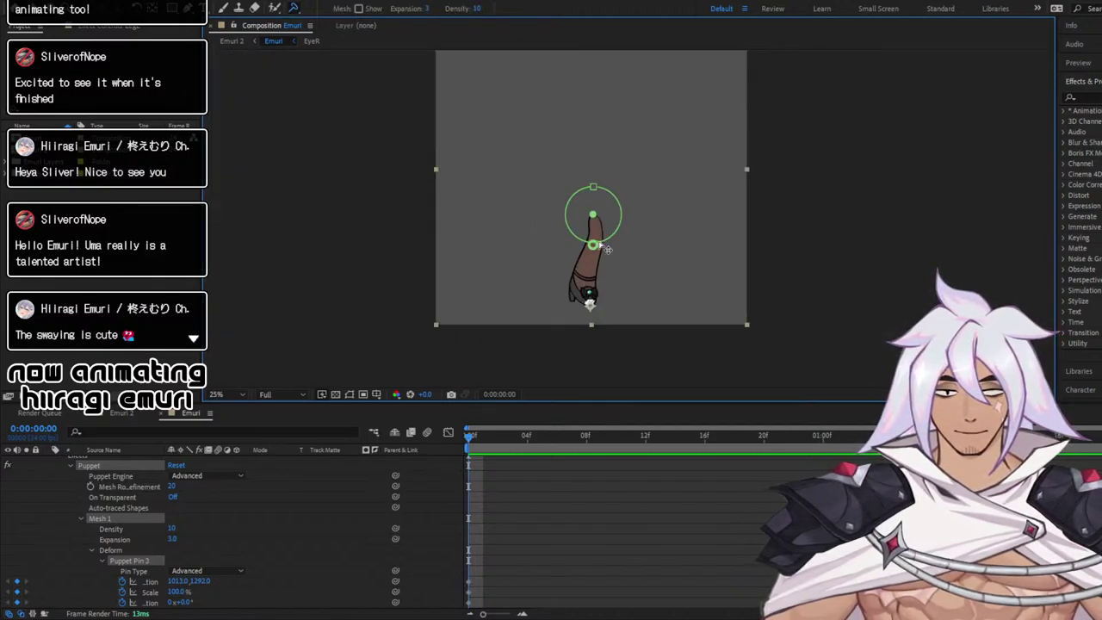
mouse_move(592, 246)
mouse_down()
mouse_move(578, 247)
mouse_move(604, 260)
mouse_up()
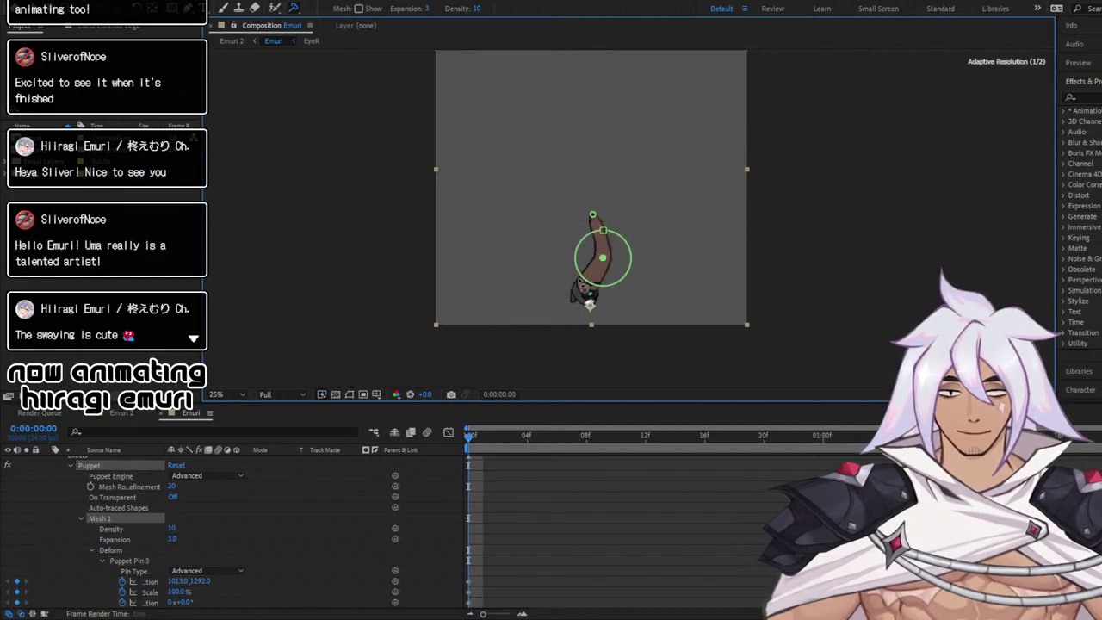
key(ctrl+z)
Add an Advanced puppet pin on the shoe heel of LegL at about 878, 1847
scroll(572, 319, up, 2)
drag(541, 315, 558, 249)
key(period)
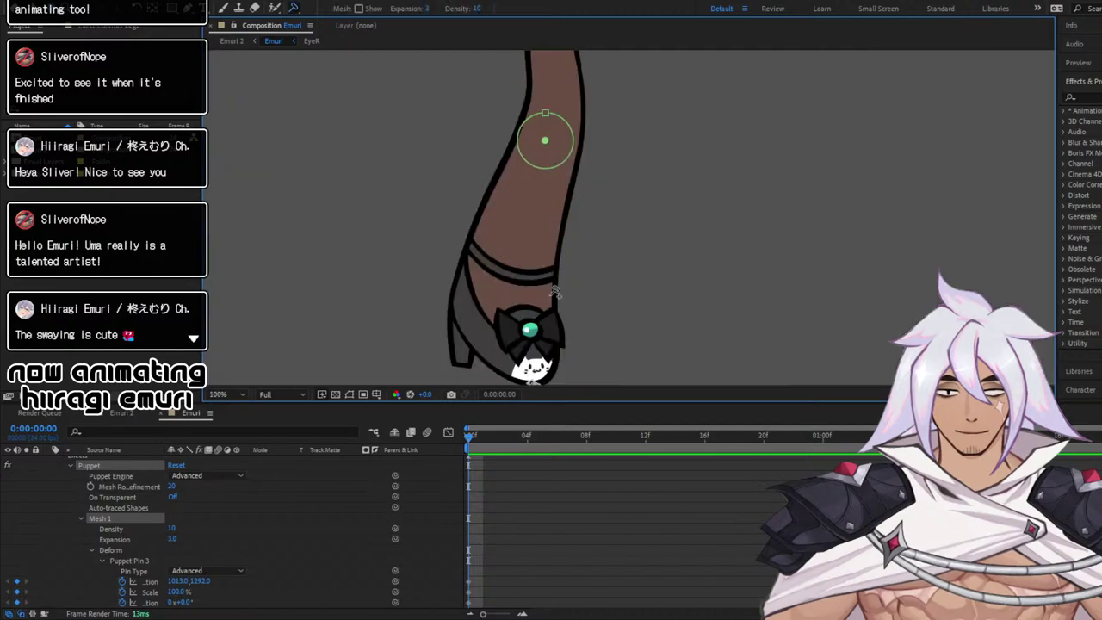
click(460, 363)
scroll(510, 292, down, 1)
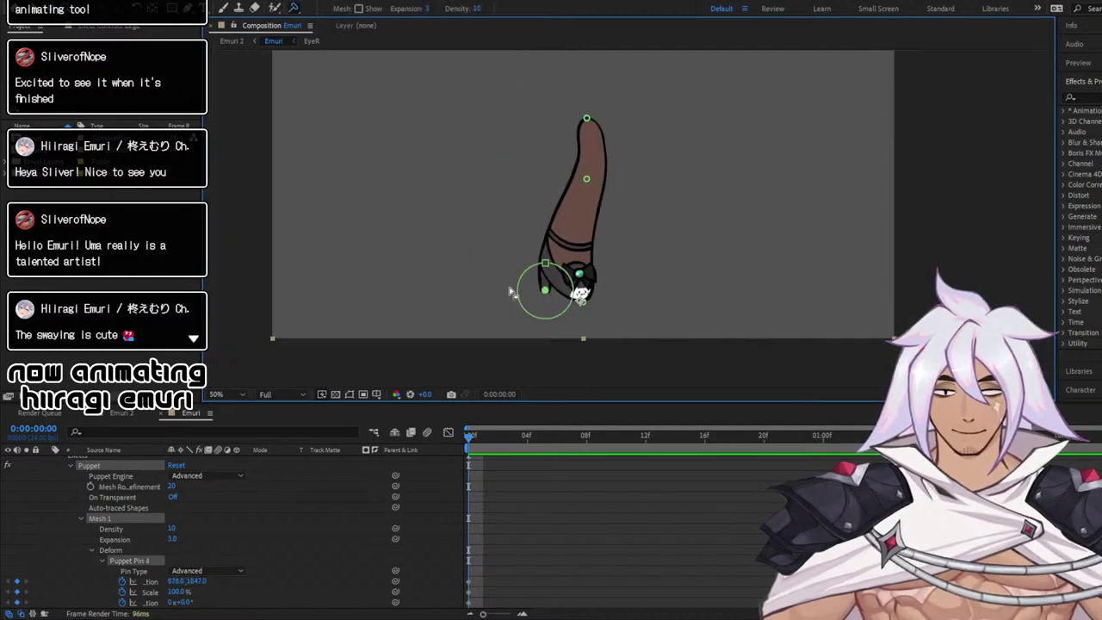
Remove LegL's middle puppet pin, test the bend with the upper pin, and restore that pin's position
drag(550, 233, 646, 236)
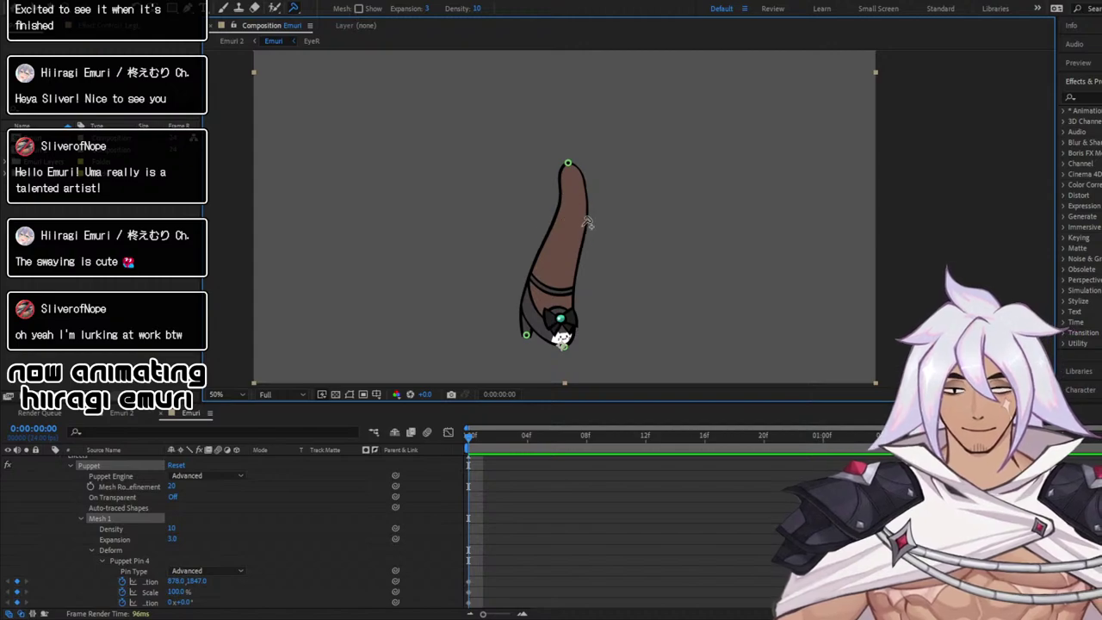
drag(583, 170, 545, 191)
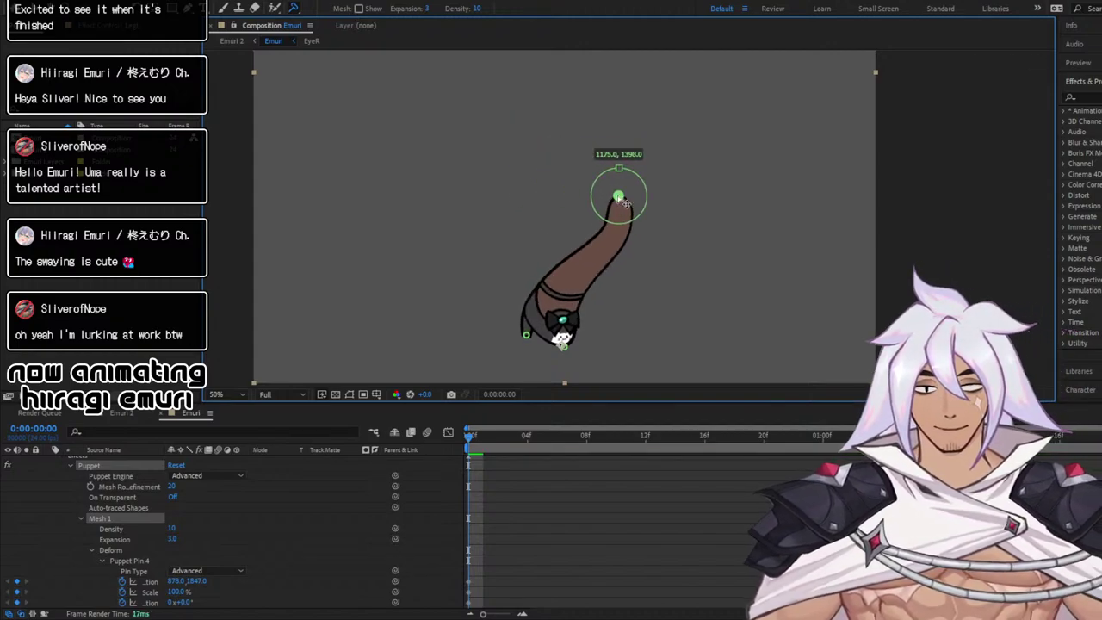
drag(625, 202, 565, 197)
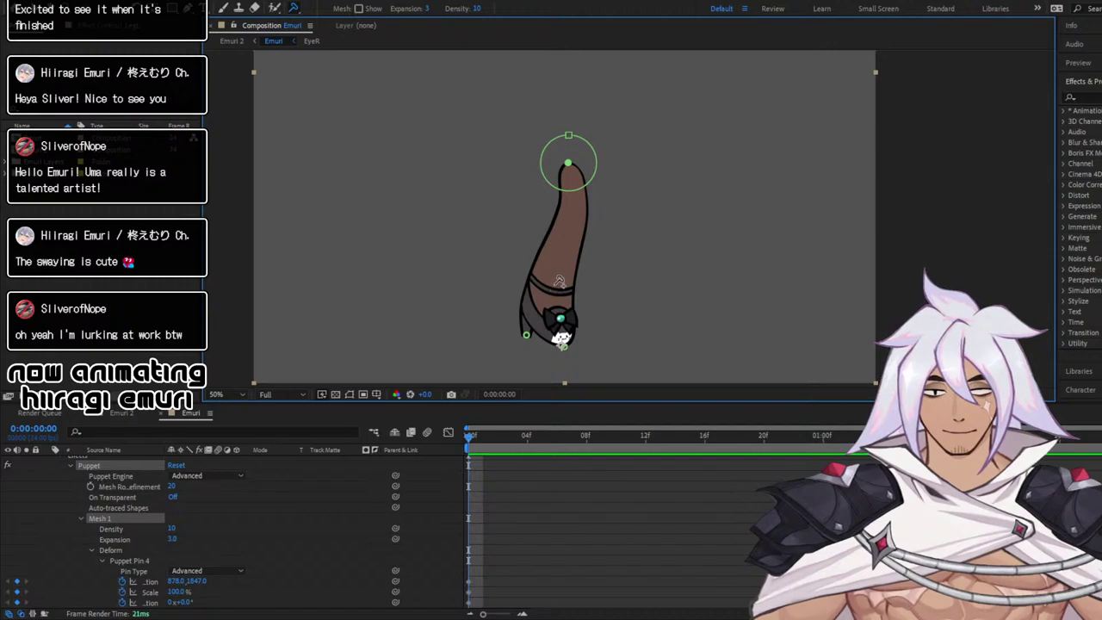
Add an Advanced puppet pin just above LegL's ankle strap at about 964, 1688 and test the bend with the upper pin
click(554, 285)
drag(583, 191, 556, 208)
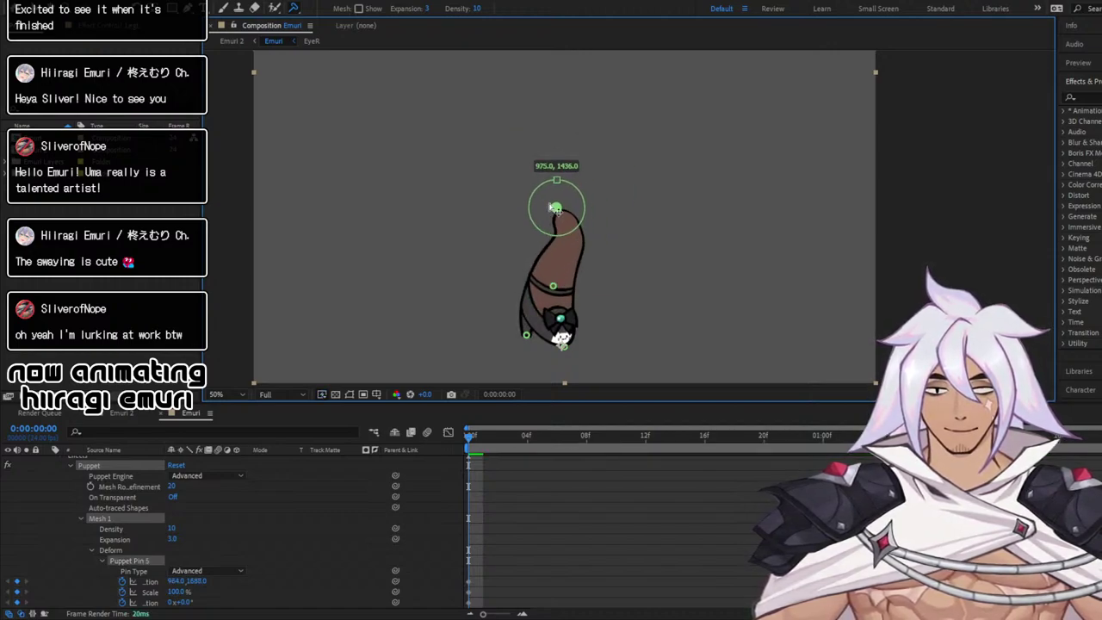
drag(617, 225, 552, 234)
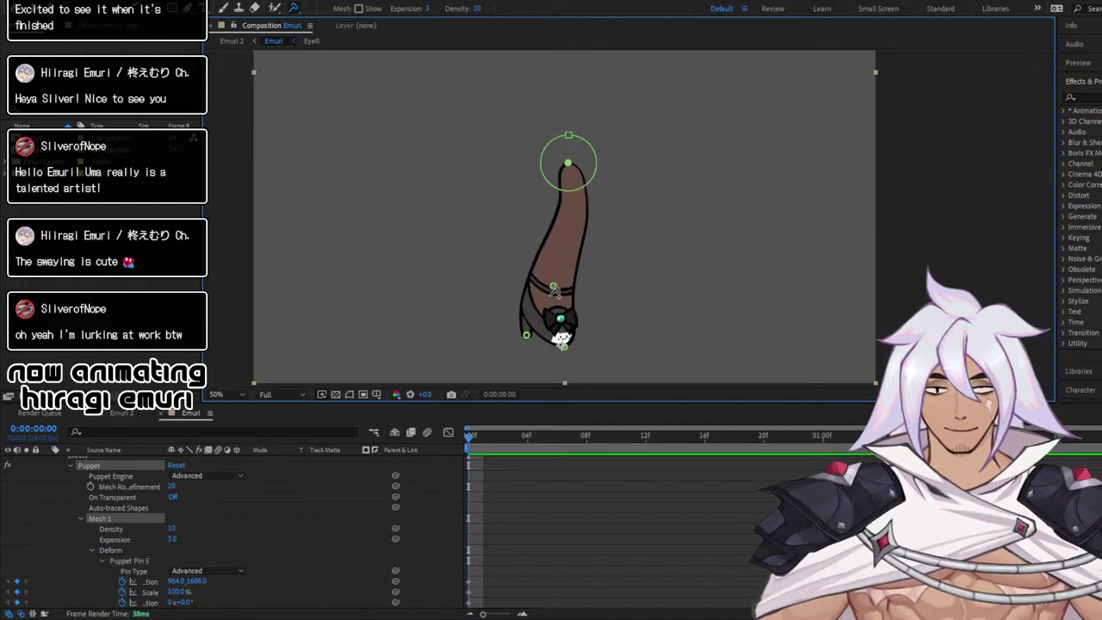
Try the ankle pin below the strap at about 962, 1734, testing the bend with the upper pin and undoing the trials
click(552, 301)
drag(568, 163, 556, 211)
key(ctrl+z)
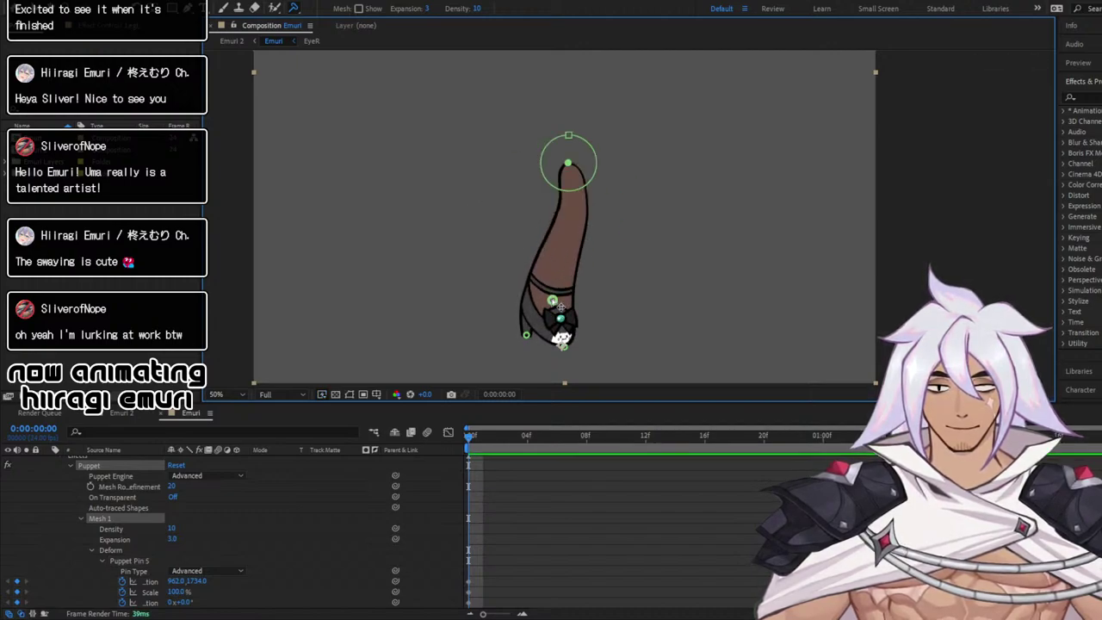
key(ctrl+z)
drag(574, 174, 569, 198)
key(ctrl+z)
Place the ankle puppet pin on LegL's strap at about 960, 1708, unsolo the layer, and test the bend within the full character
click(553, 291)
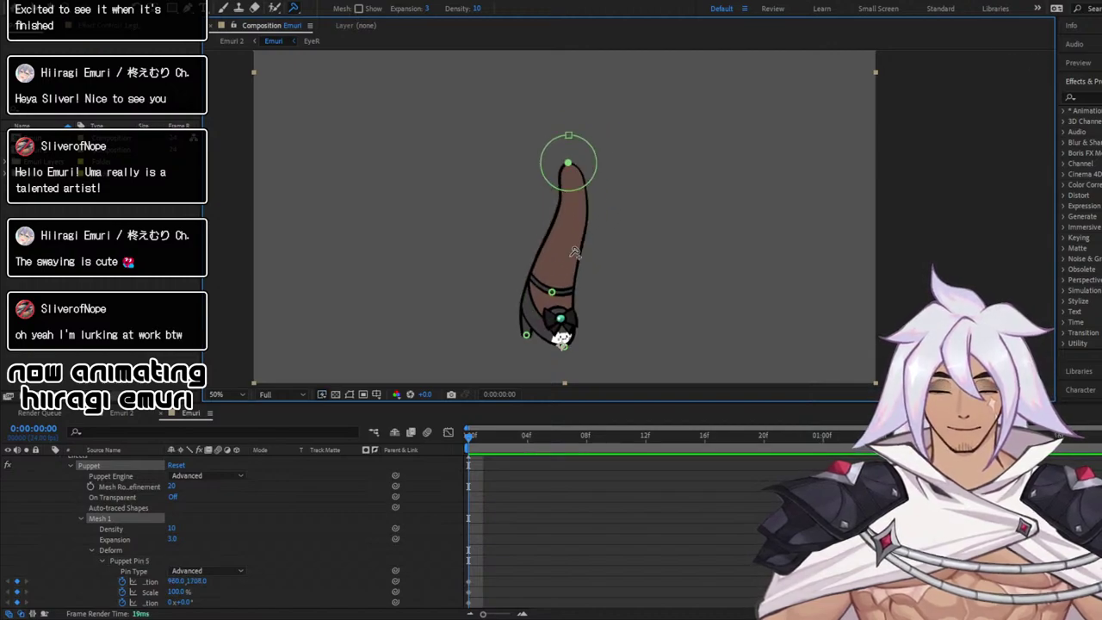
scroll(345, 508, up, 2)
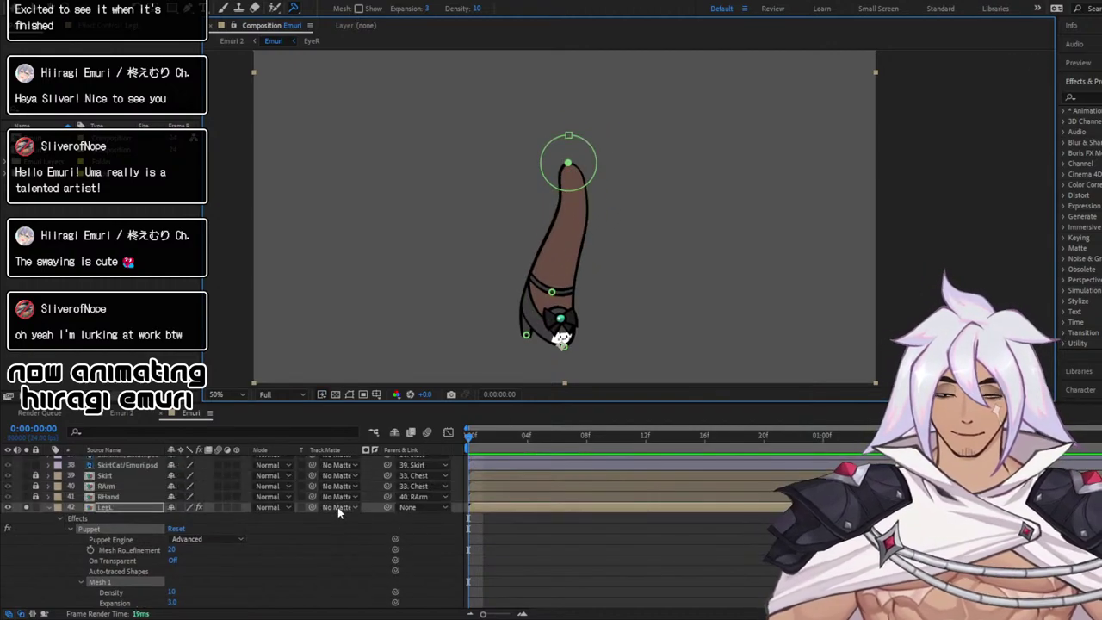
click(27, 508)
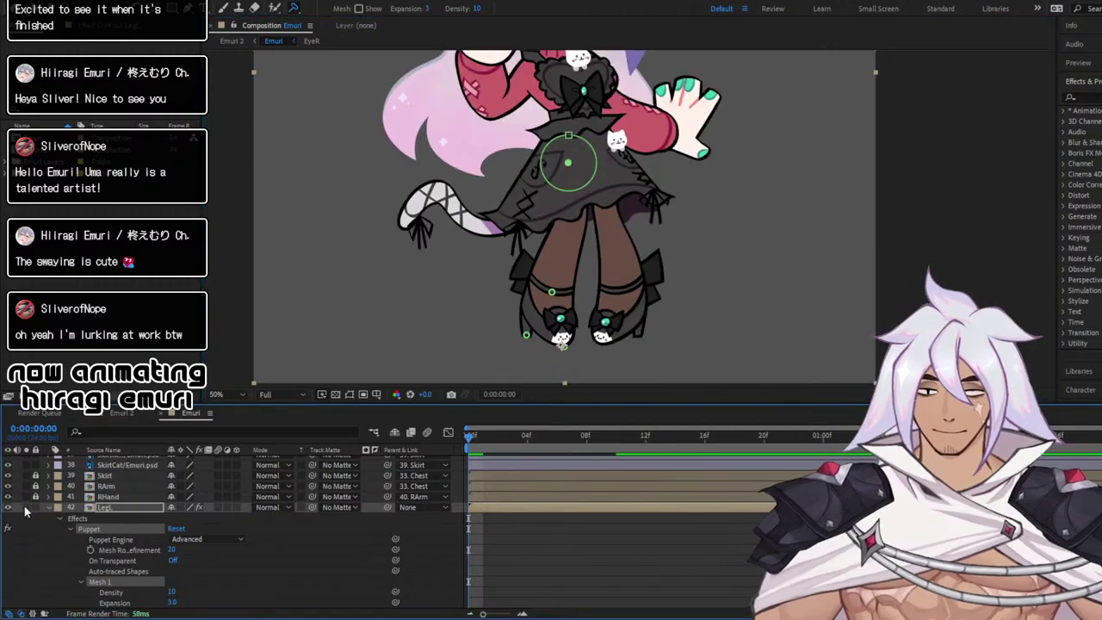
drag(575, 174, 551, 173)
key(ctrl+z)
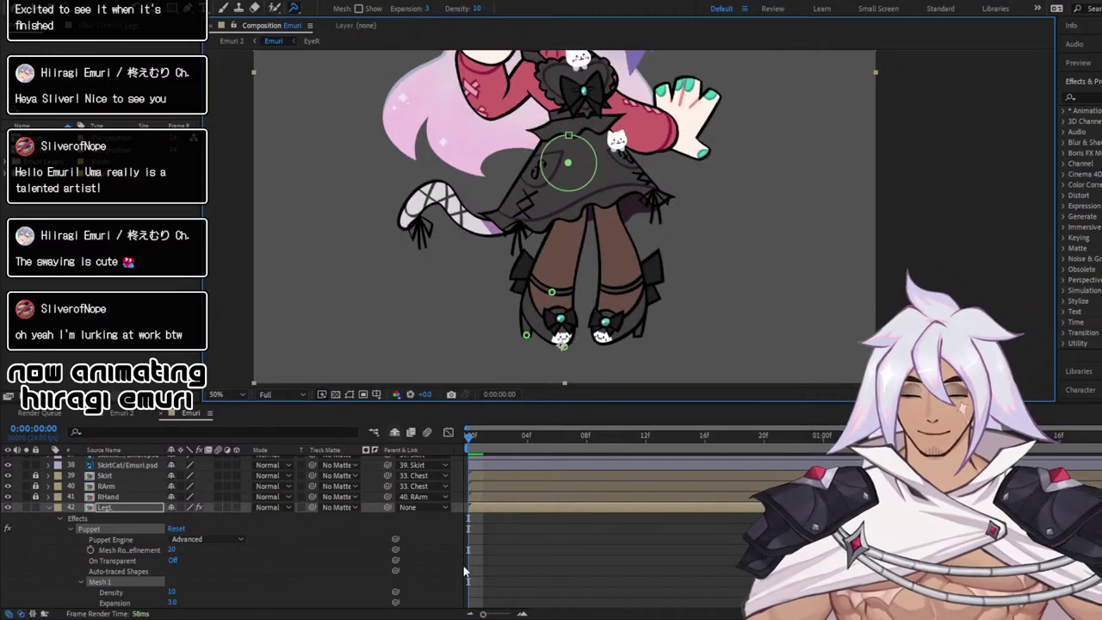
scroll(463, 570, down, 2)
scroll(465, 558, down, 2)
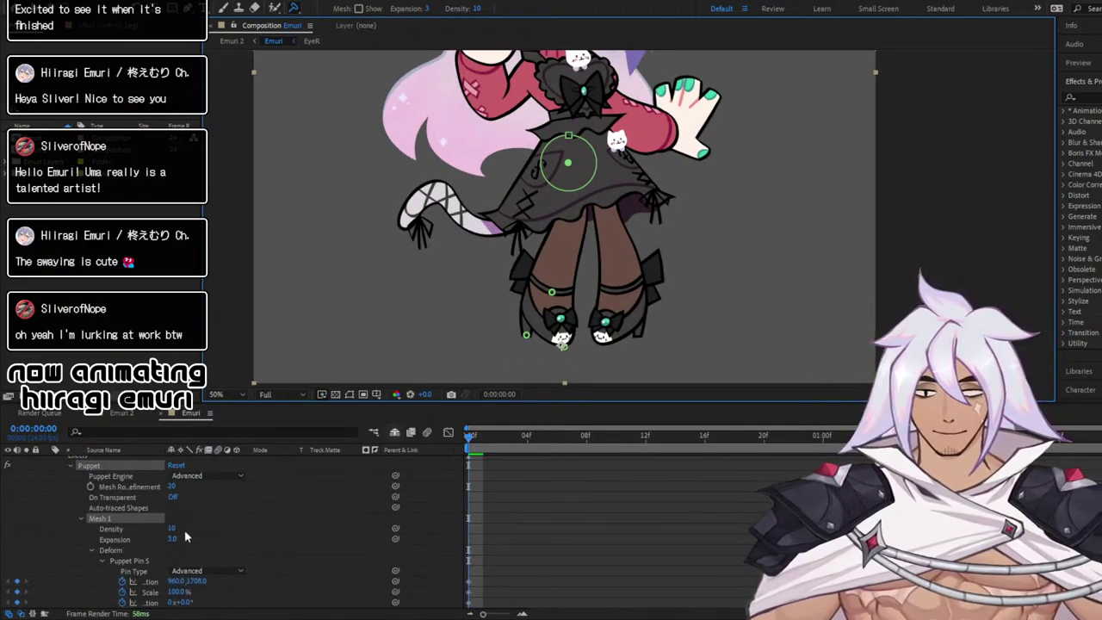
scroll(184, 536, up, 1)
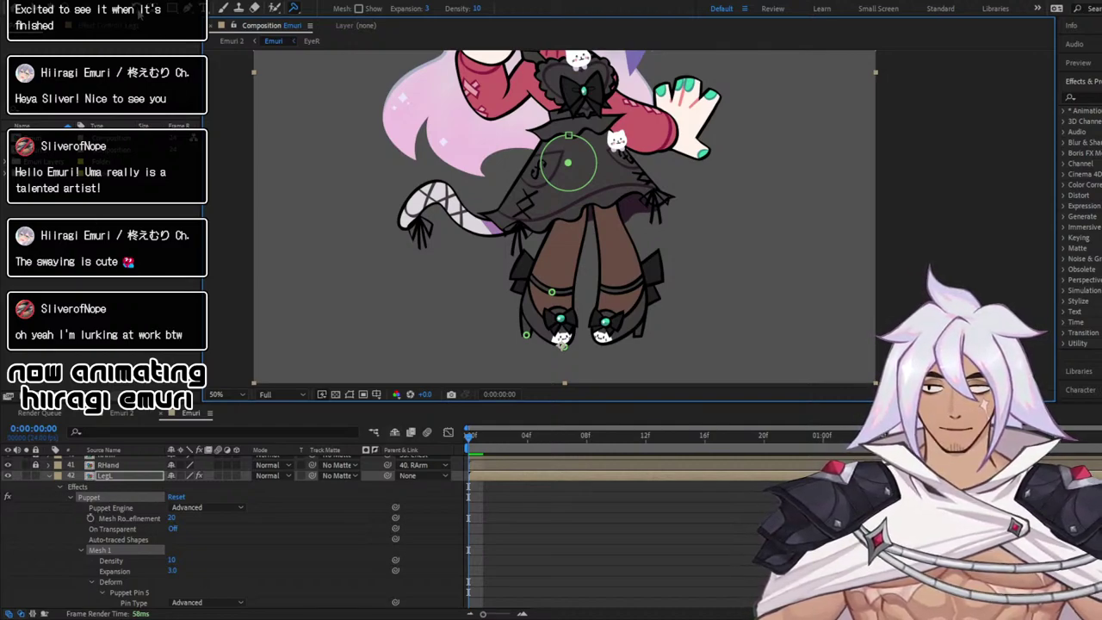
Repeat LegL's 100% Scale keyframe at 0:00:01:00 and return to the first frame
key(v)
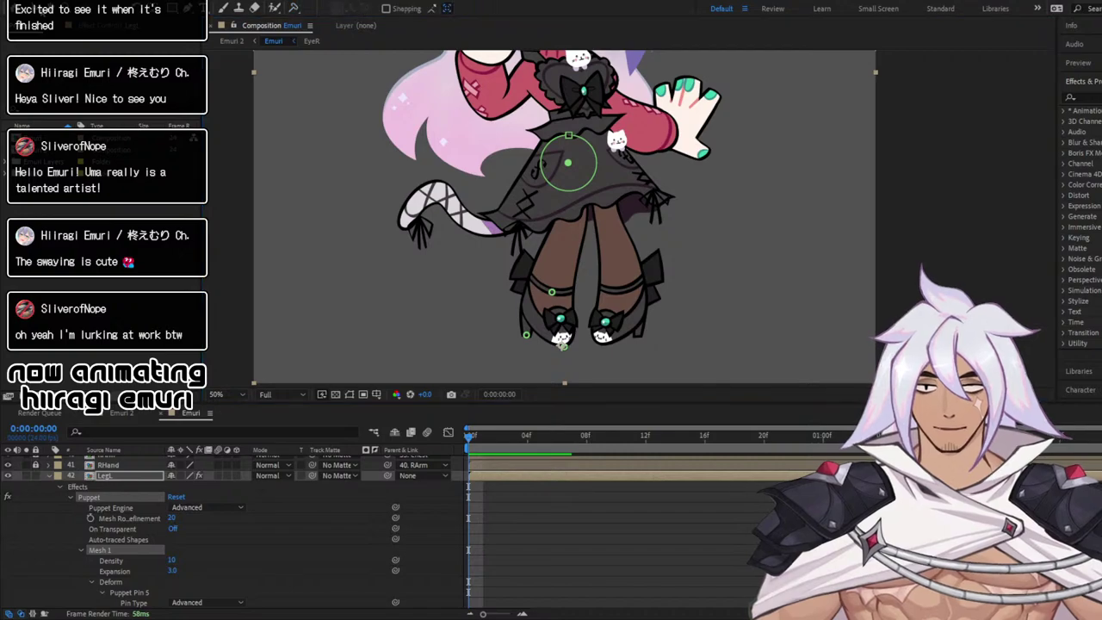
scroll(331, 484, down, 2)
scroll(323, 491, up, 2)
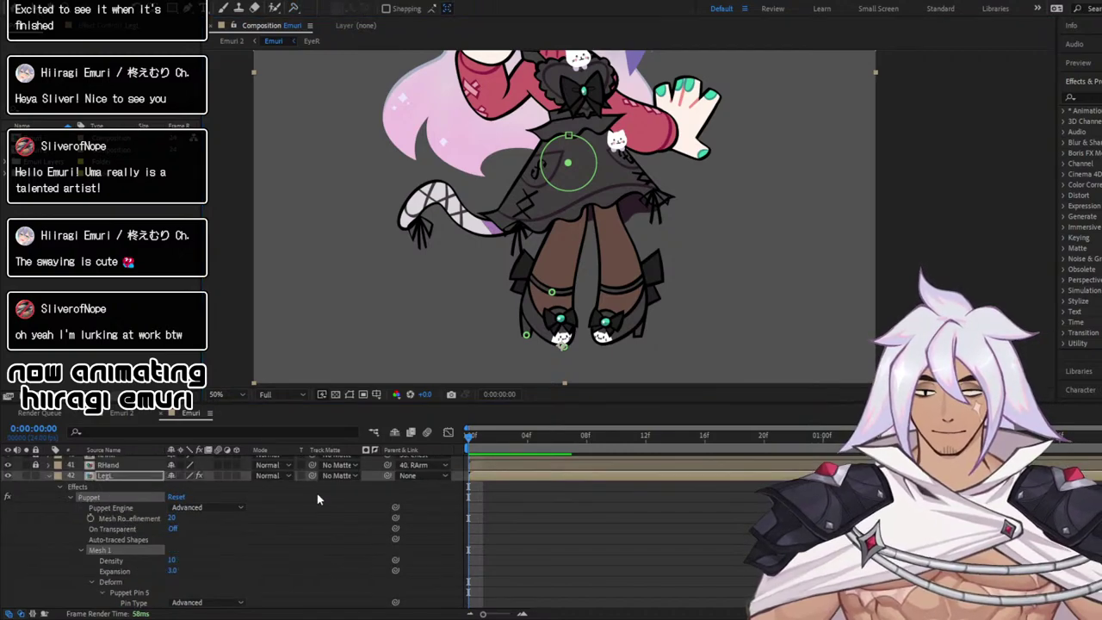
scroll(53, 488, down, 2)
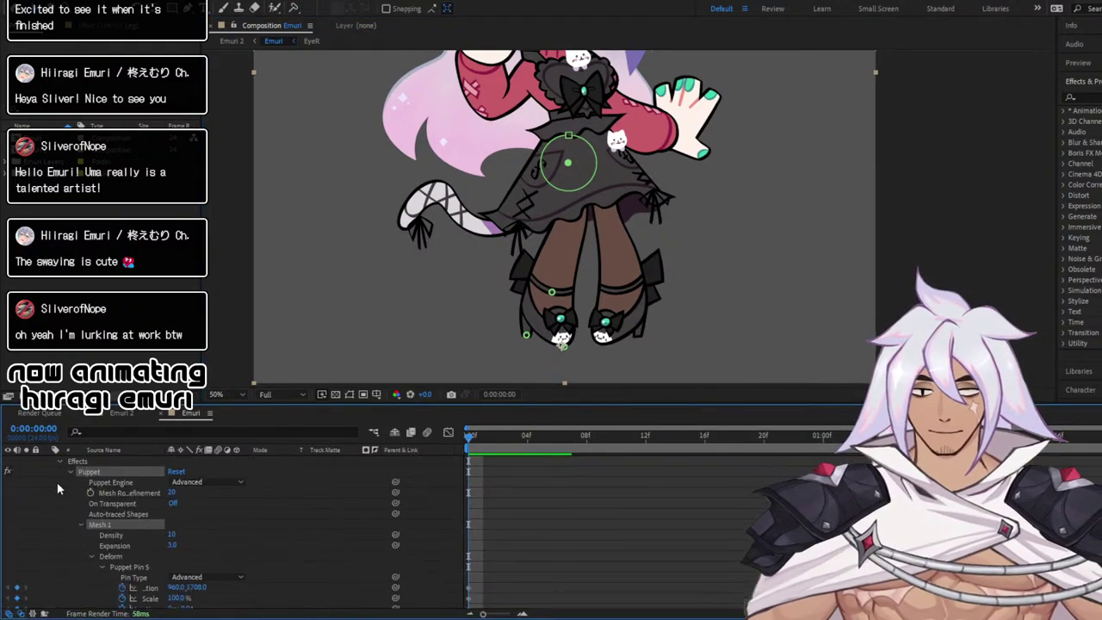
click(60, 461)
scroll(517, 502, up, 1)
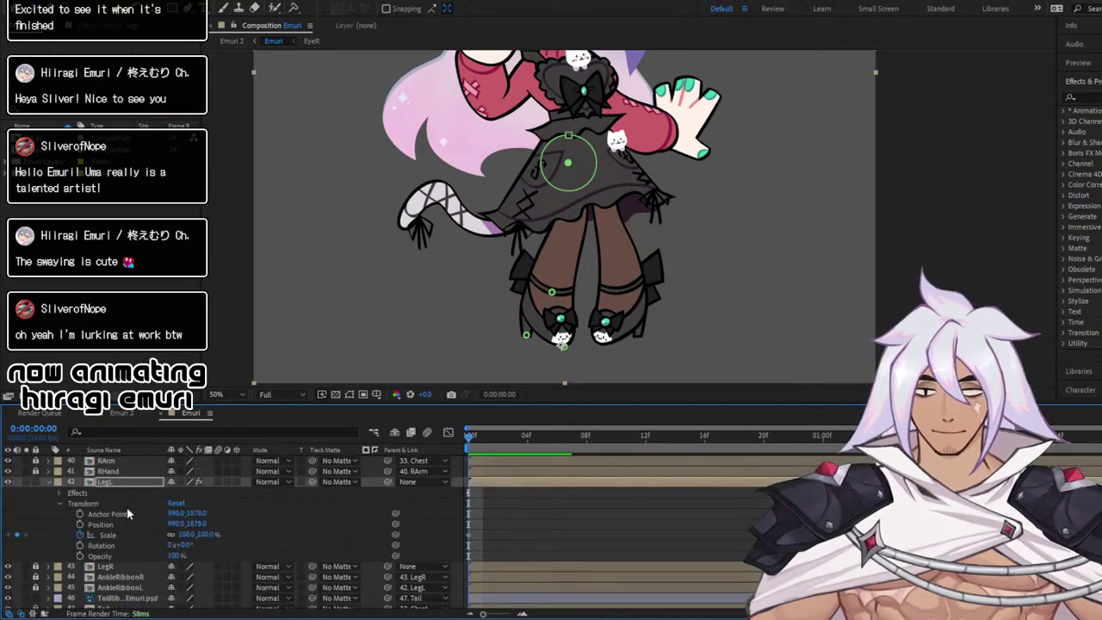
click(468, 534)
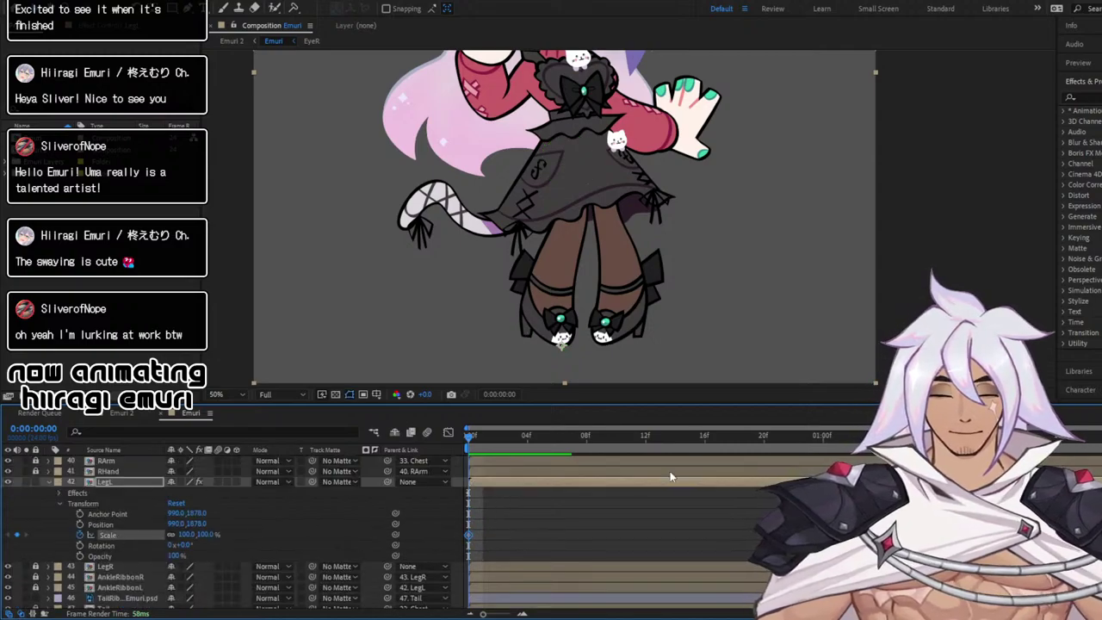
click(828, 436)
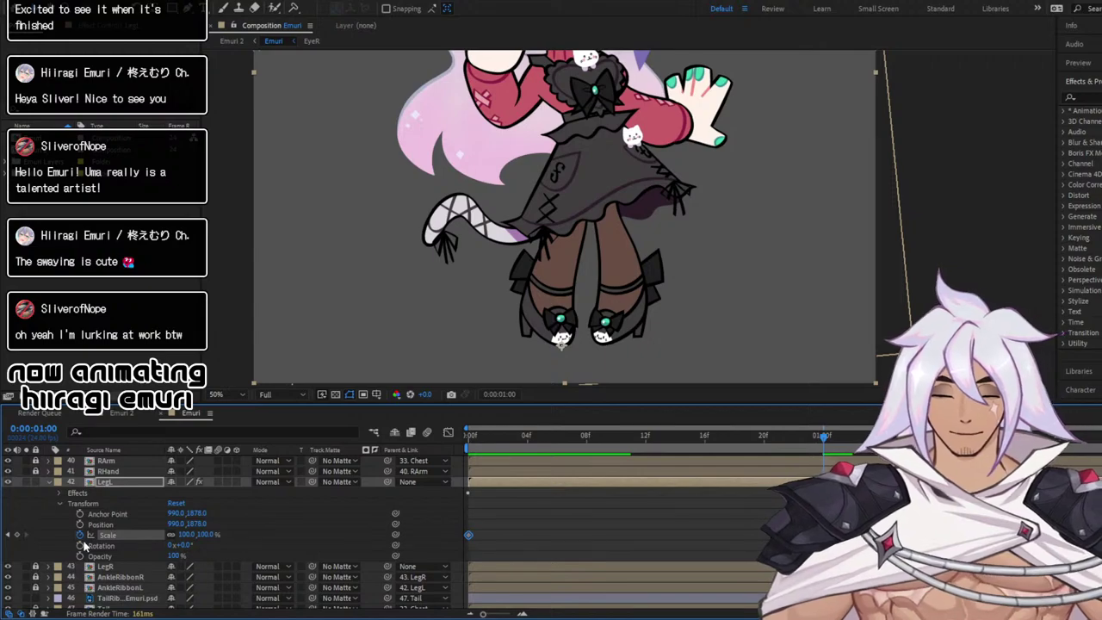
click(17, 535)
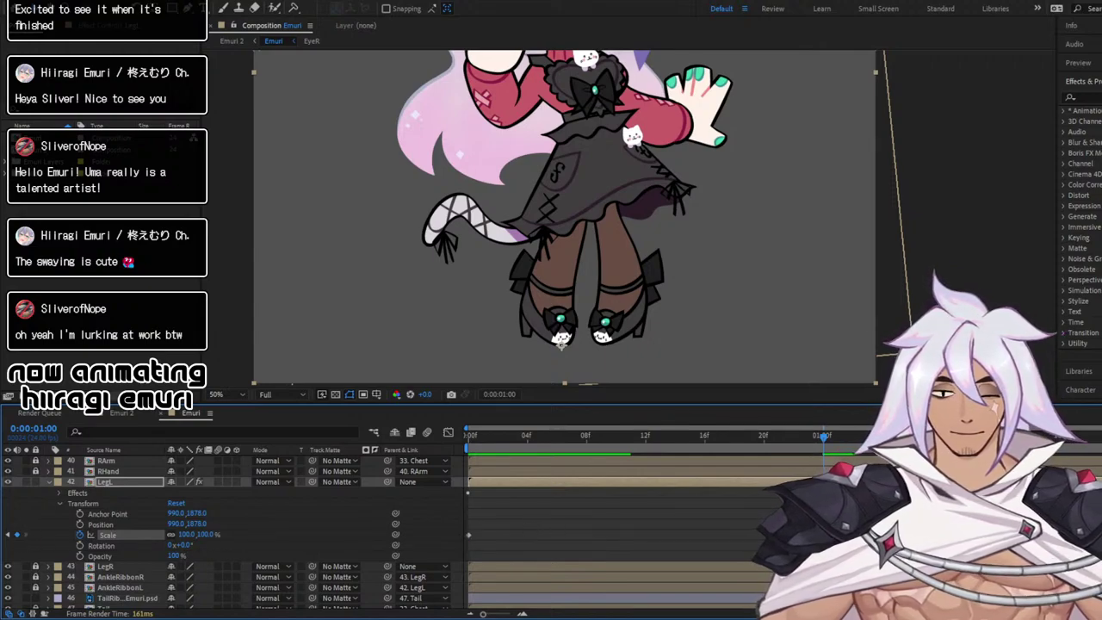
key(space)
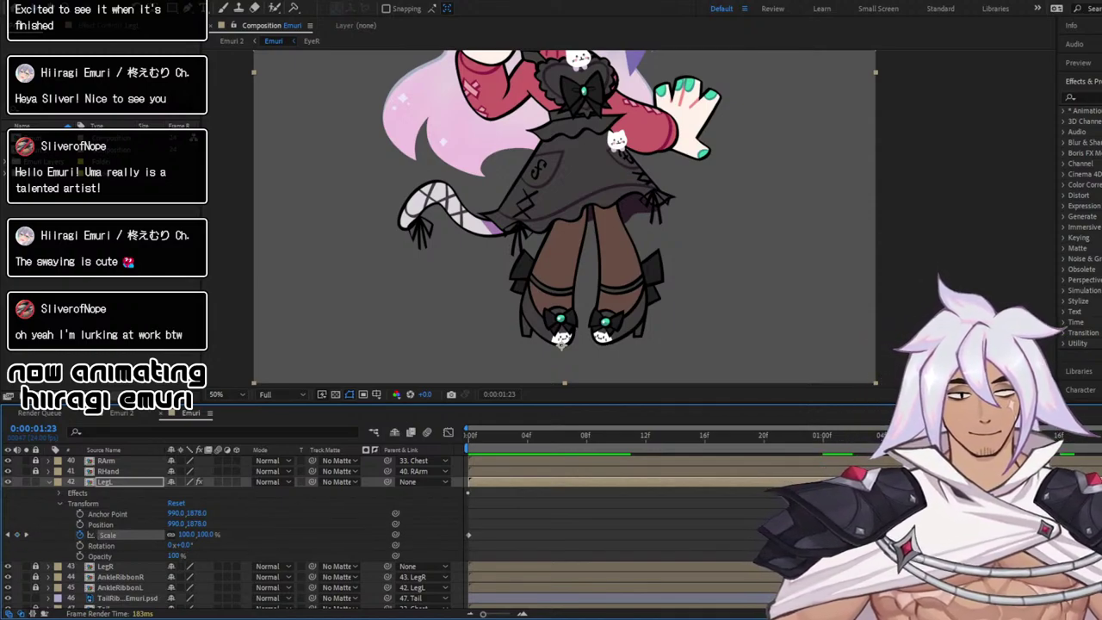
key(Home)
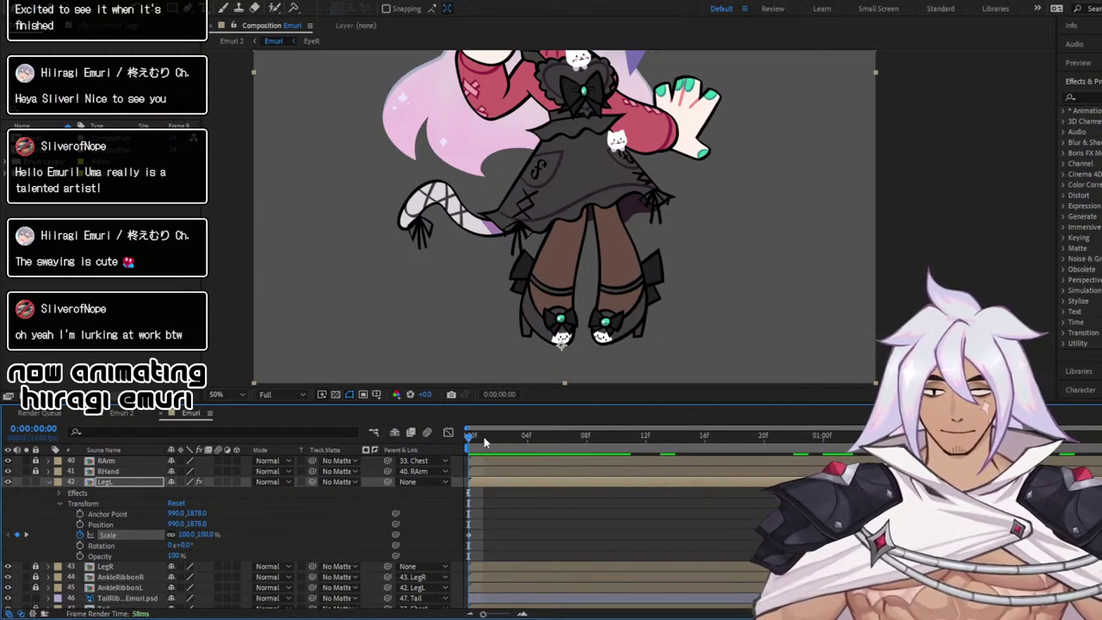
Squash LegL vertically at 0:00:00:12 by setting its Scale to about 100, 91.3%
drag(484, 442, 646, 466)
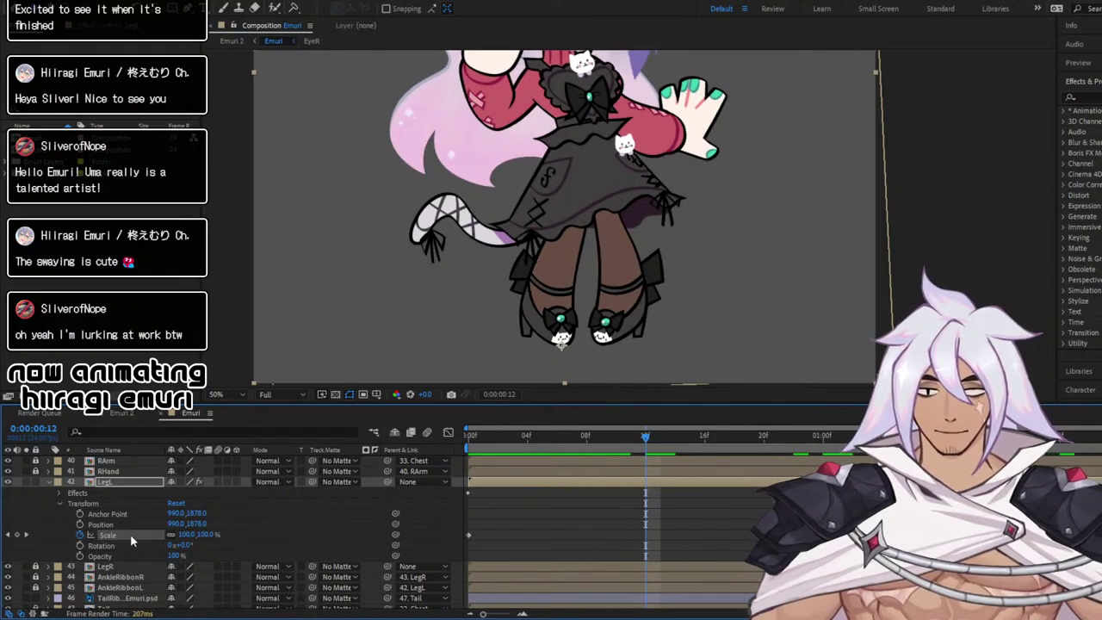
click(131, 536)
scroll(631, 218, down, 2)
drag(646, 159, 621, 251)
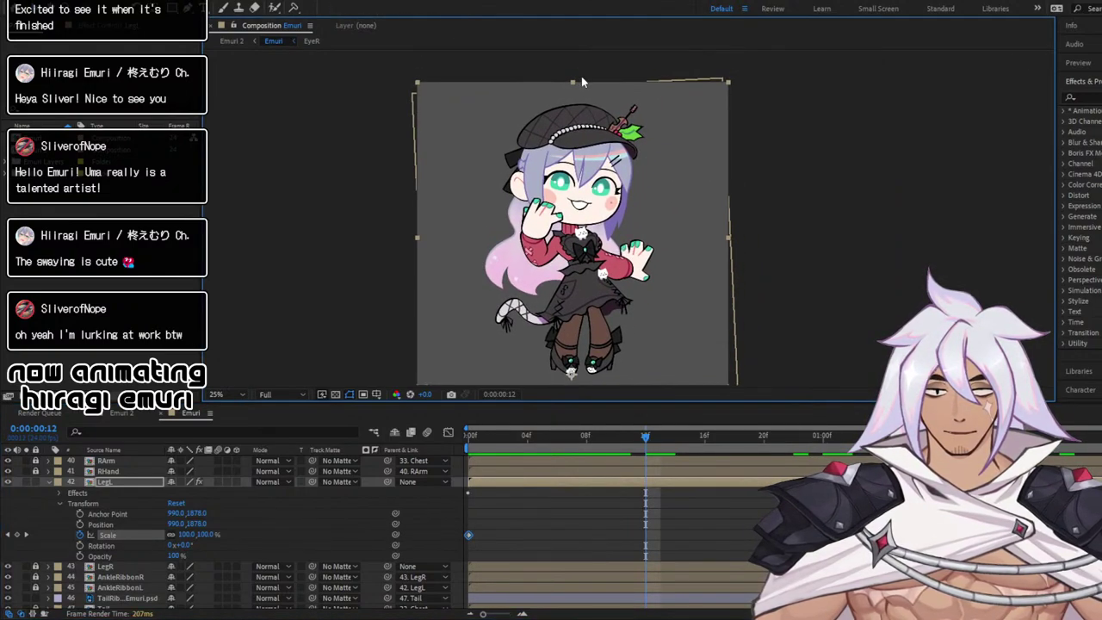
drag(573, 80, 575, 105)
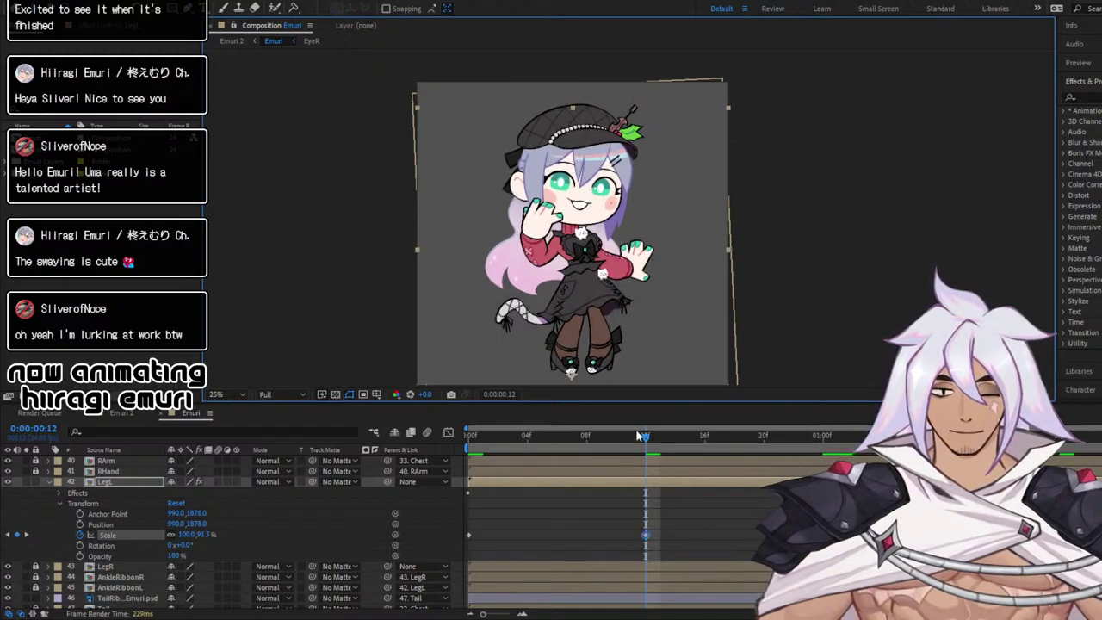
Copy LegL's squashed Scale keyframe to 0:00:01:12 and preview the loop from the start
drag(639, 437, 1000, 458)
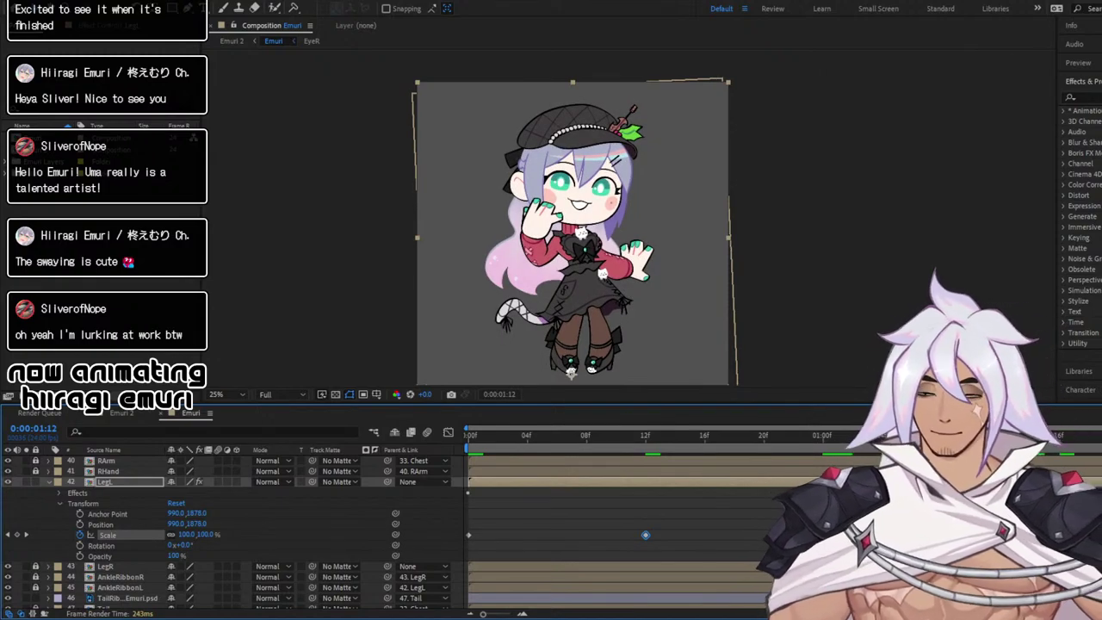
drag(999, 437, 349, 446)
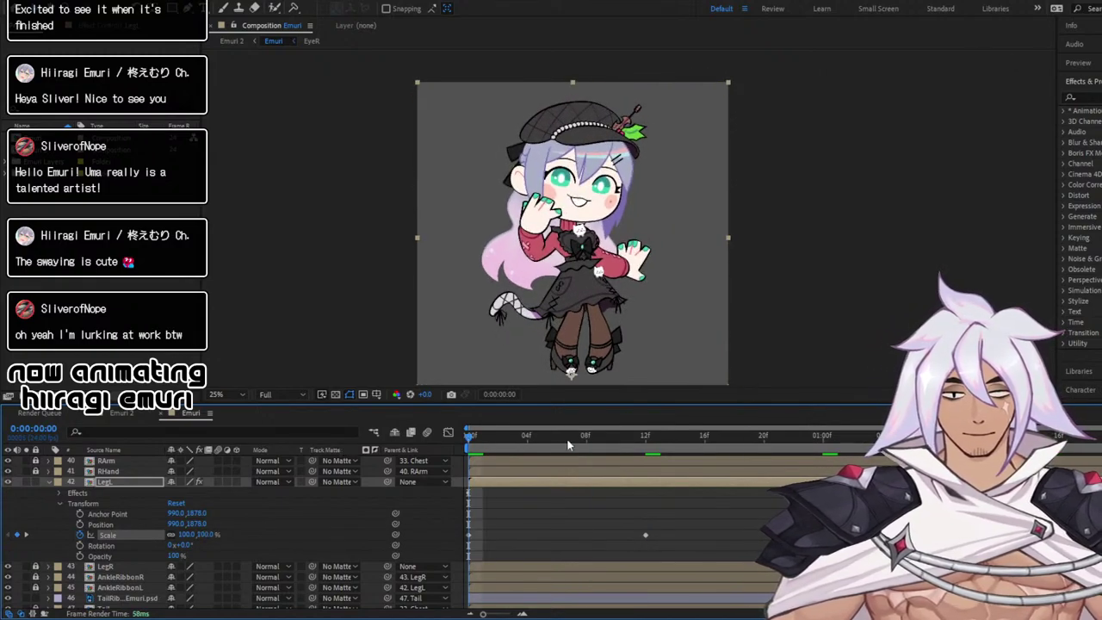
key(space)
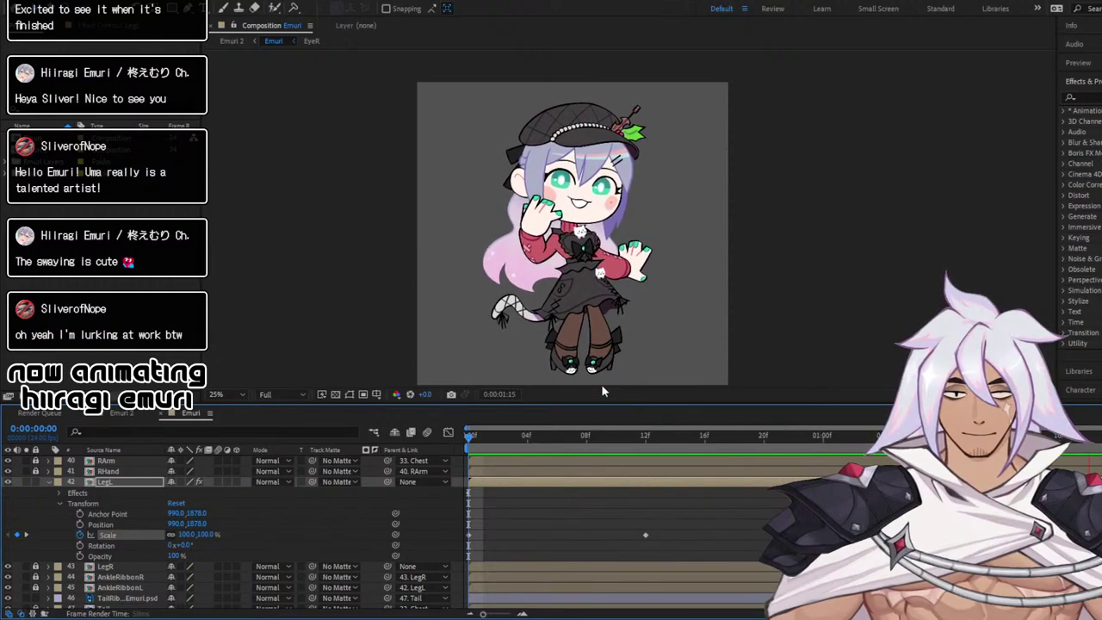
key(space)
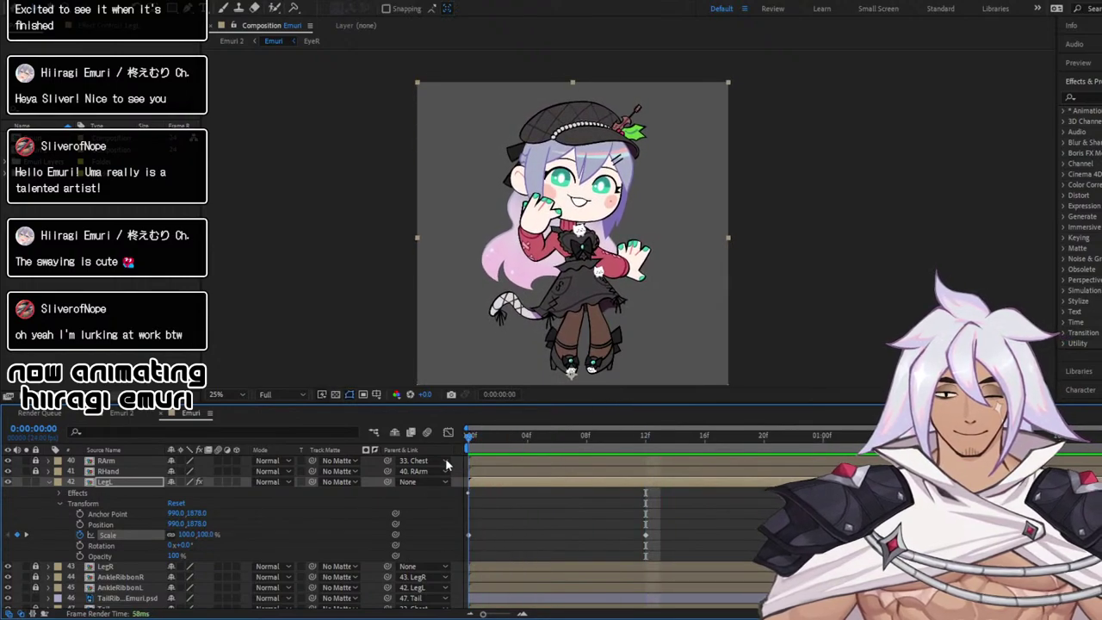
Apply Easy Ease to LegL's Scale keyframes in the Graph Editor, preview the loop, and return to the layer bars
click(448, 433)
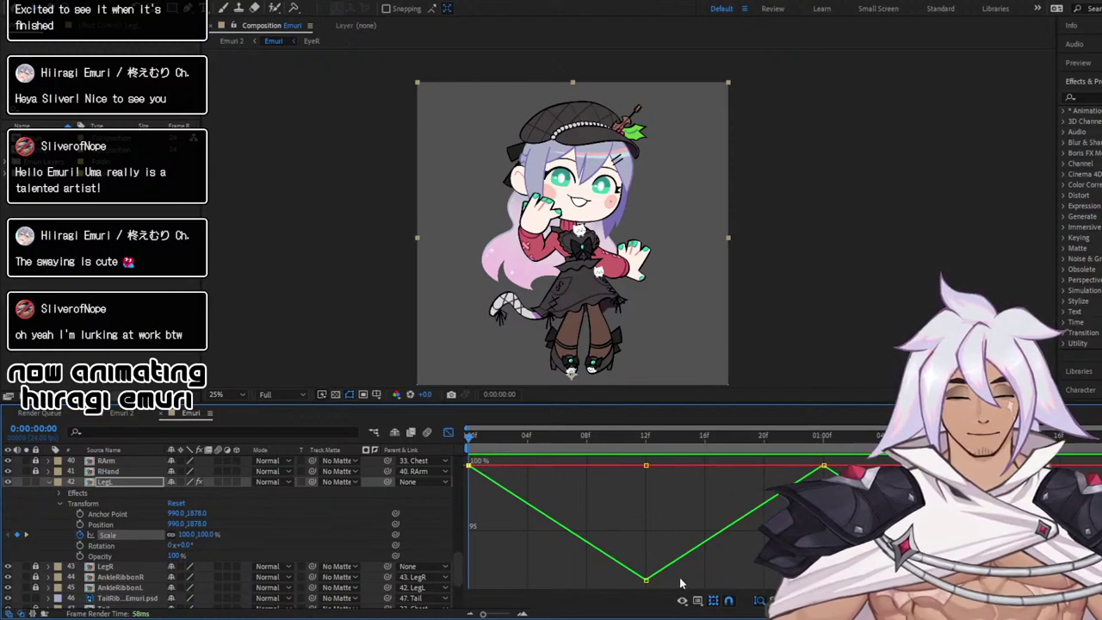
key(F9)
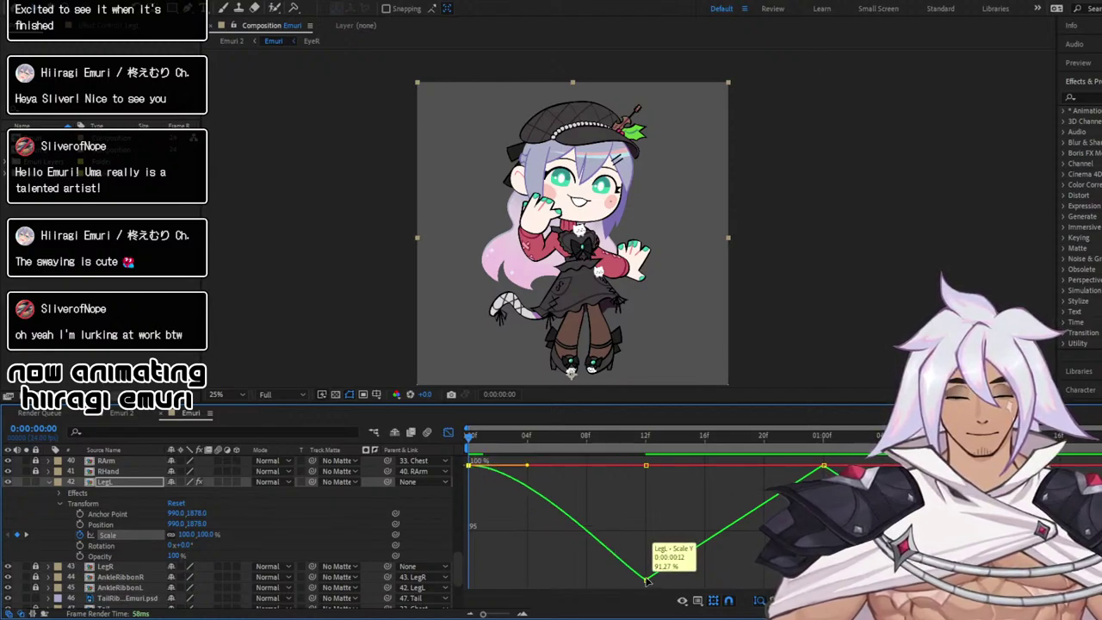
click(646, 580)
key(F9)
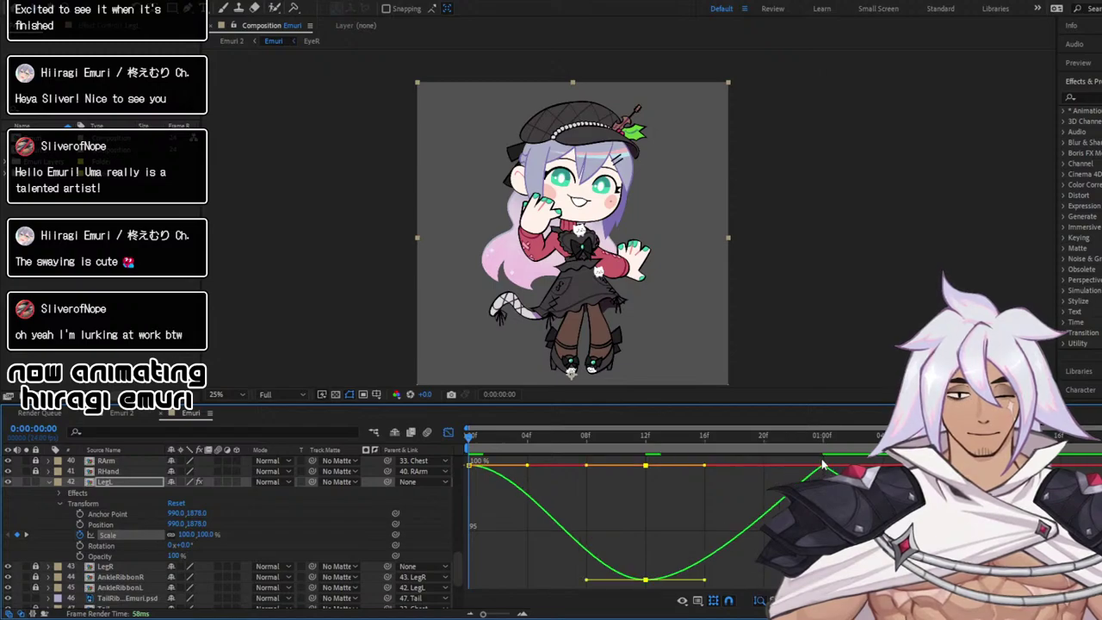
click(824, 465)
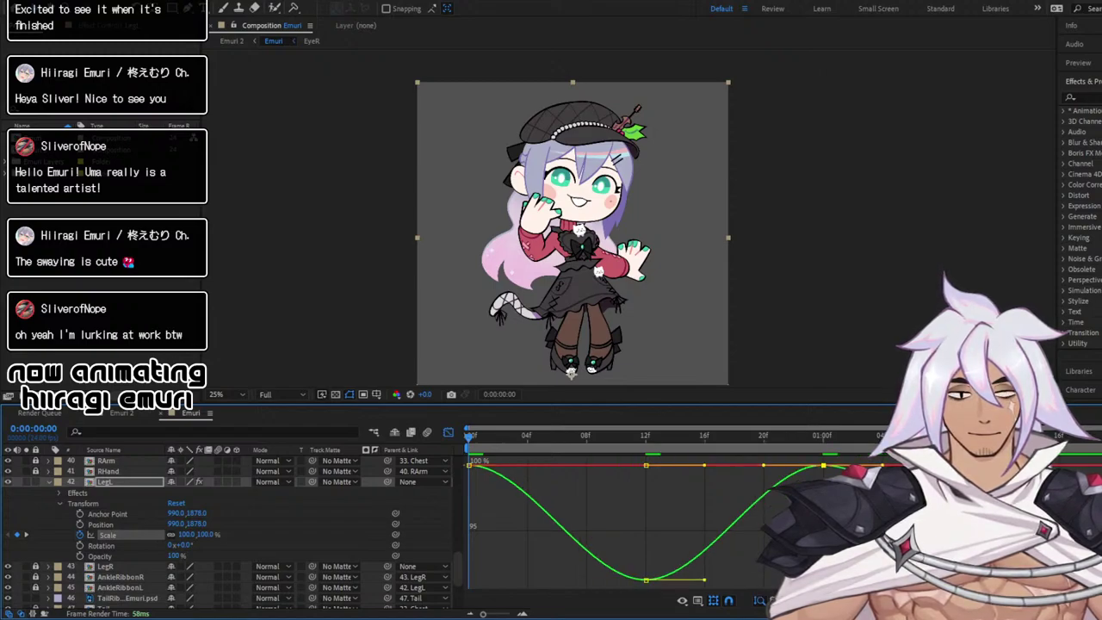
click(1001, 580)
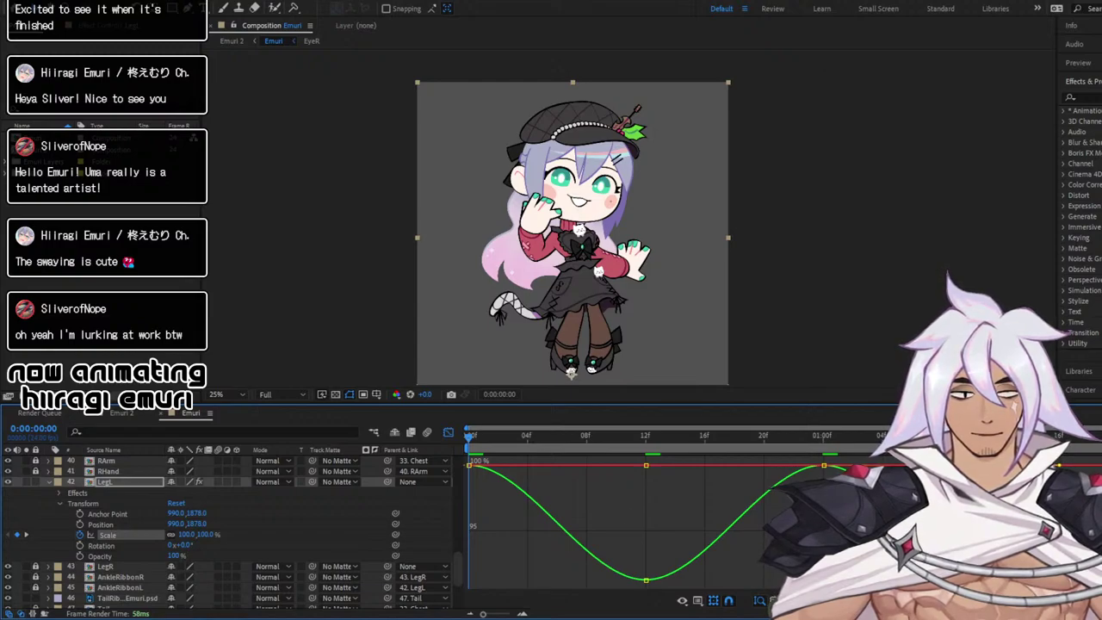
key(space)
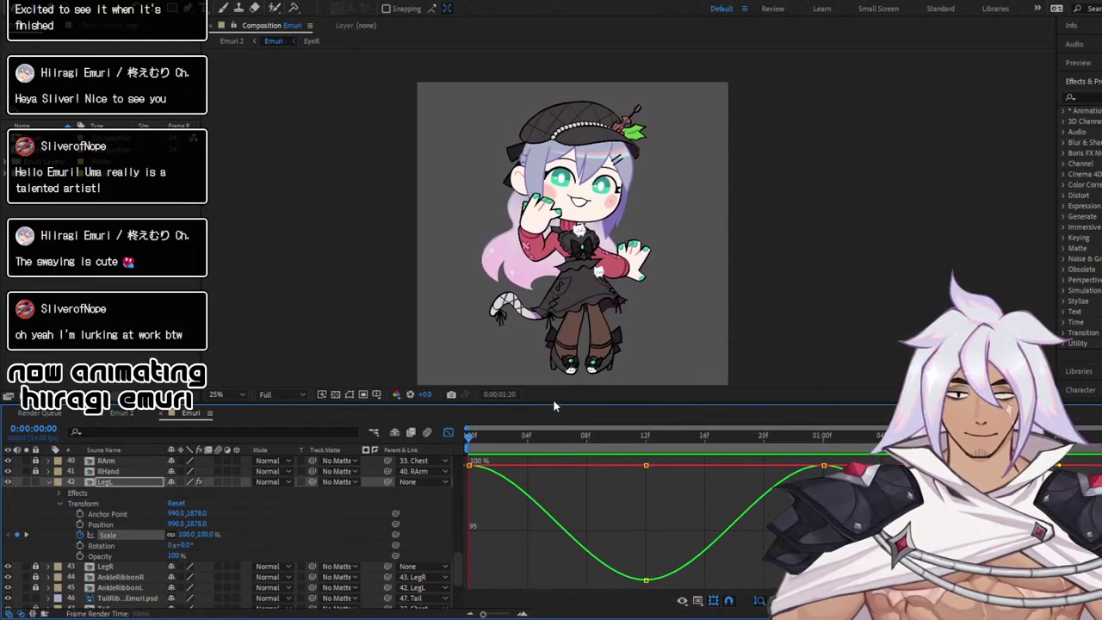
key(space)
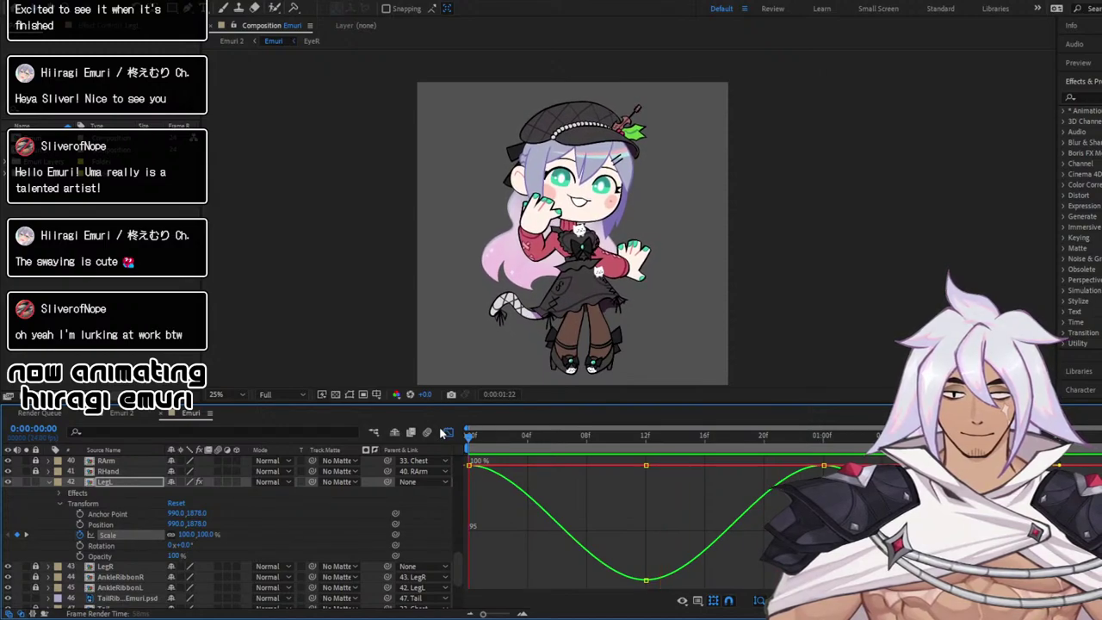
click(449, 433)
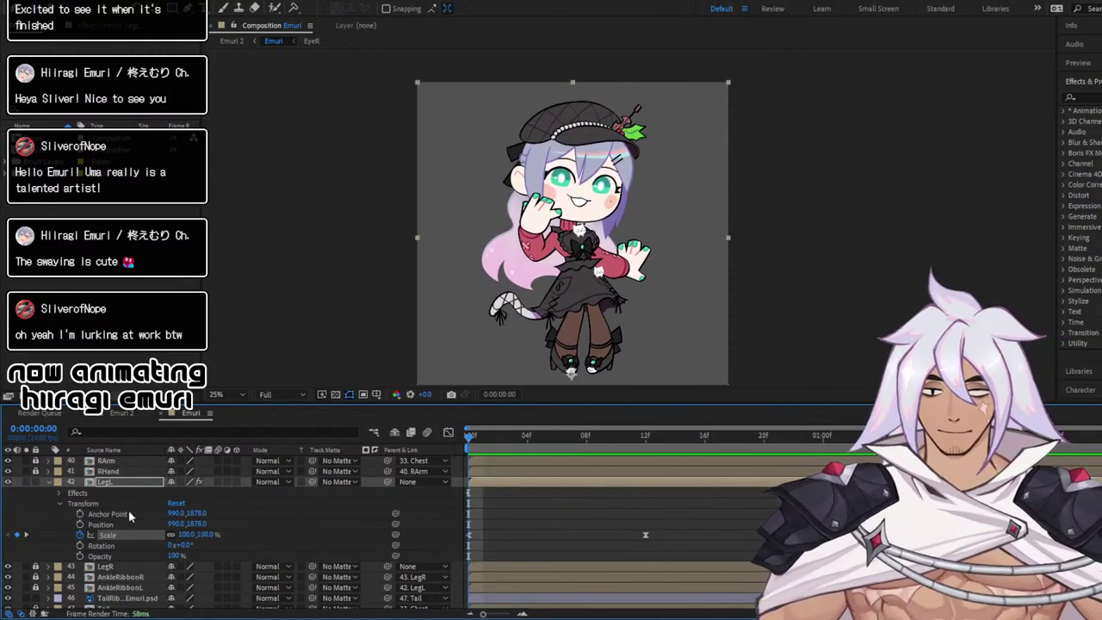
Reveal LegL's Puppet effect properties, preview the animation, and return to the first frame
click(60, 493)
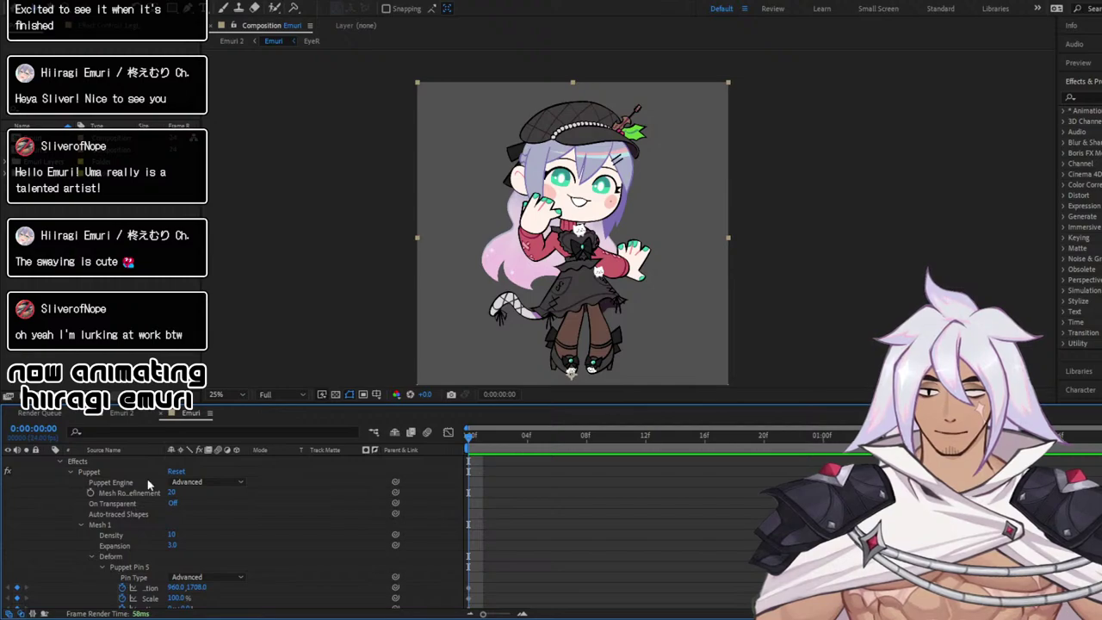
key(space)
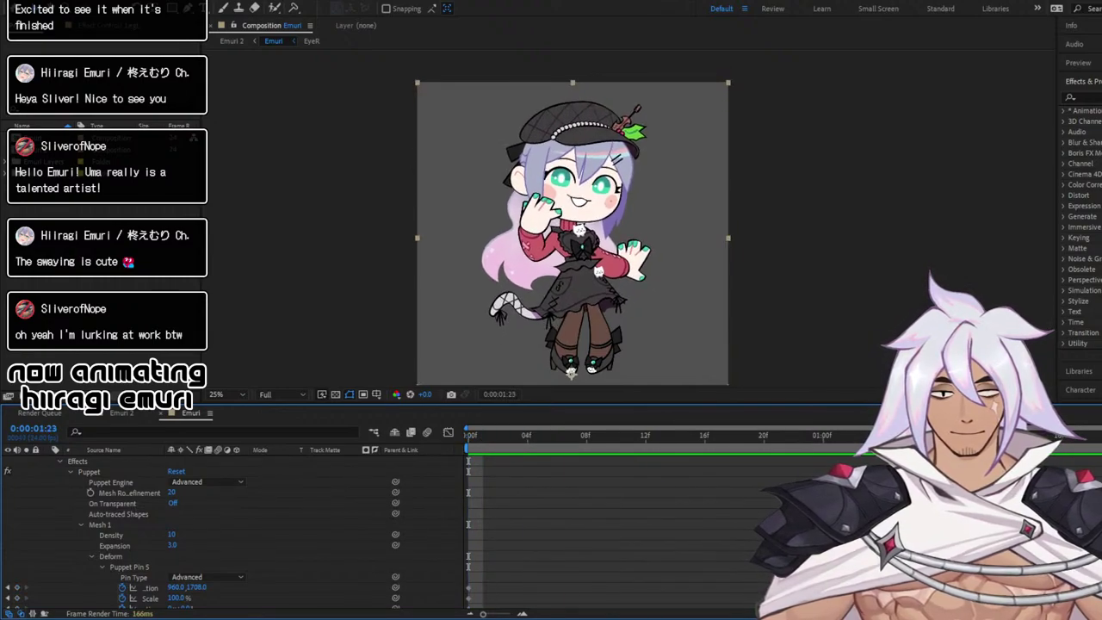
key(space)
drag(530, 447, 386, 472)
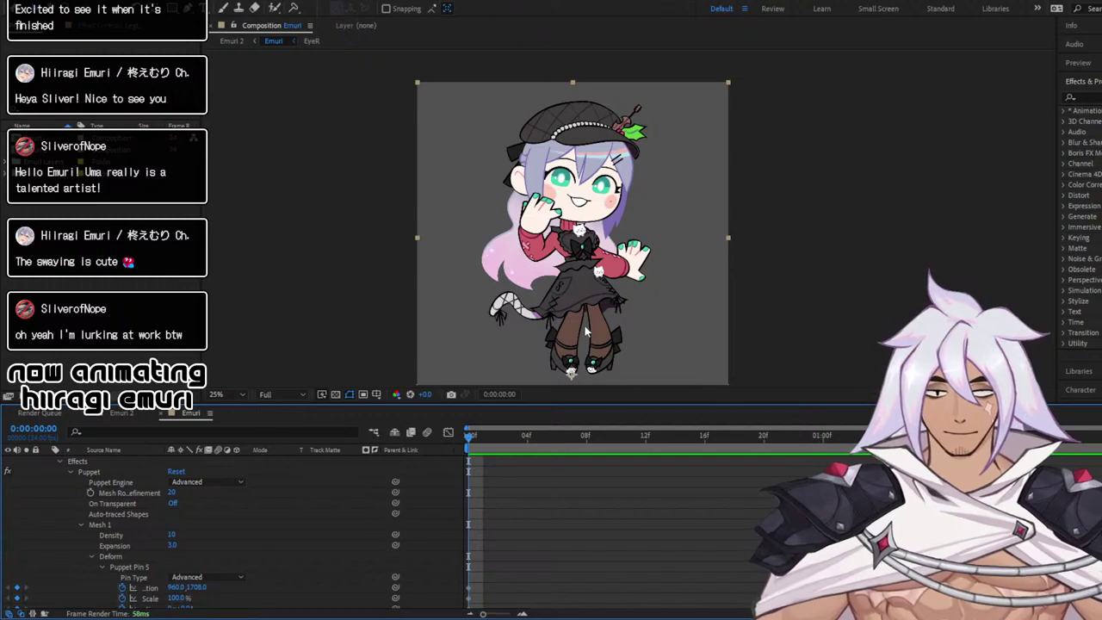
Identify LegL's Puppet Pins 5 and 4 on the figure and collapse their properties
click(133, 569)
scroll(116, 564, down, 1)
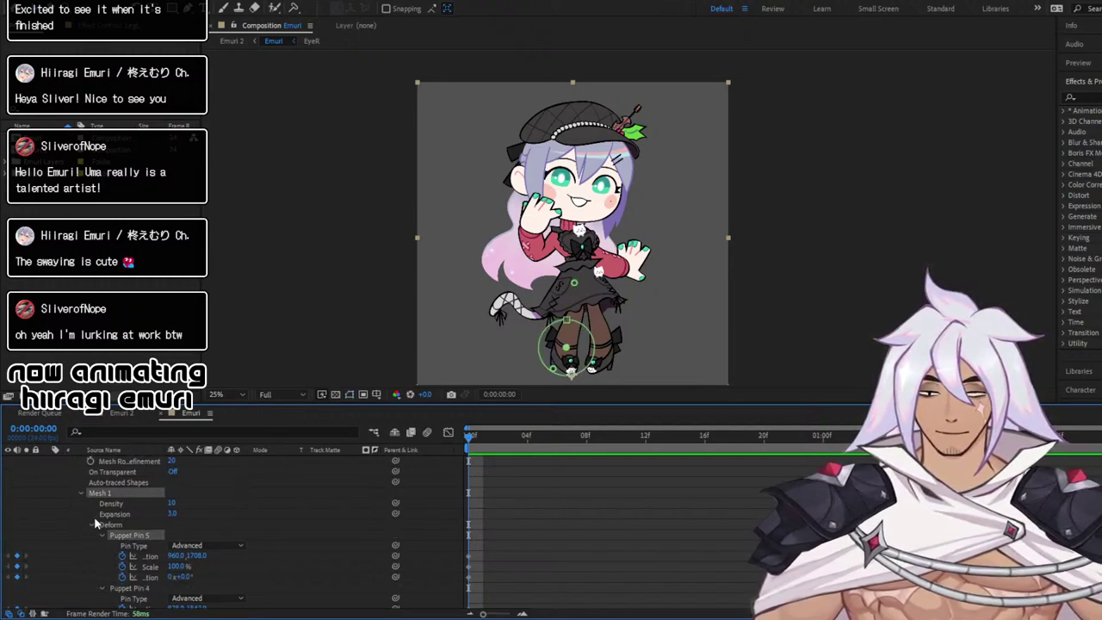
click(102, 536)
click(127, 547)
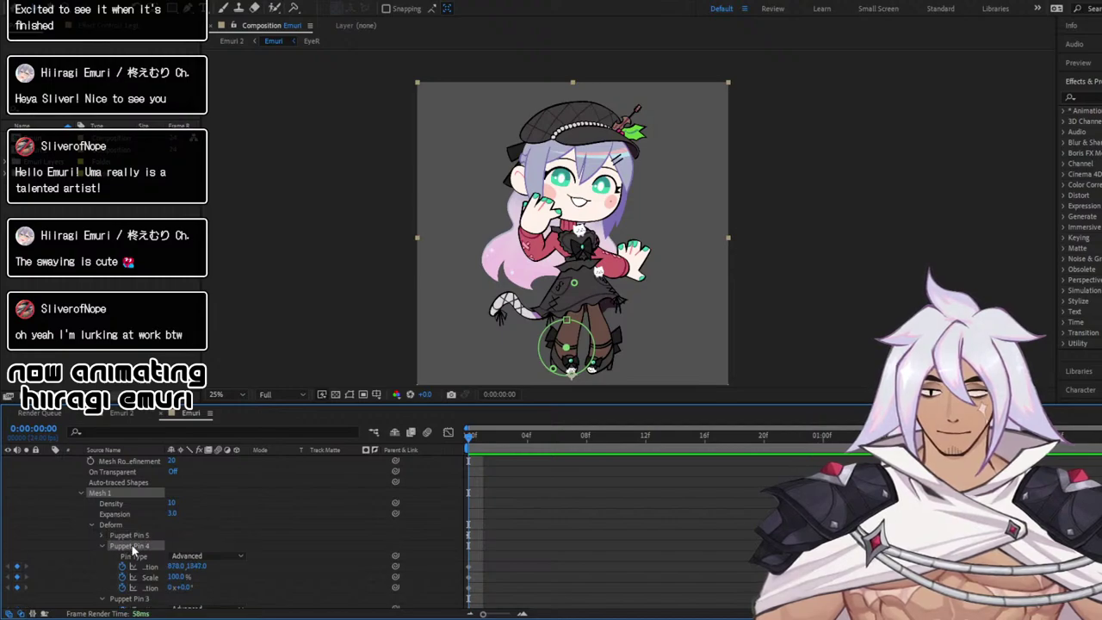
click(102, 546)
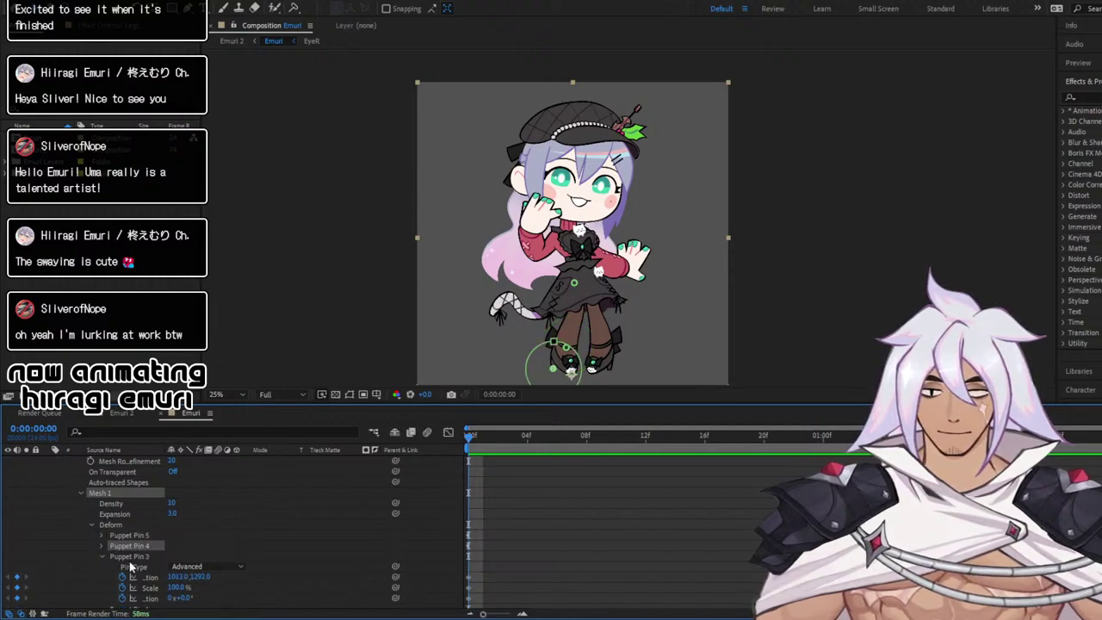
Identify LegL's Puppet Pins 3 and 1 on the figure and check the pose at 0:00:00:07 and 0:00:01:00
click(136, 558)
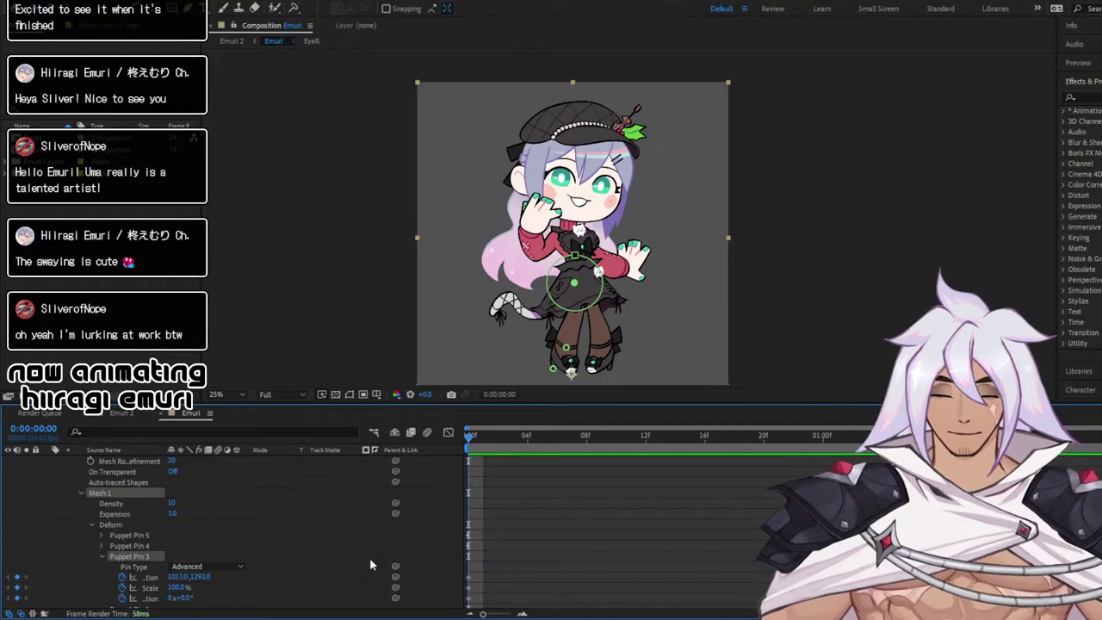
scroll(251, 564, down, 2)
scroll(248, 566, down, 2)
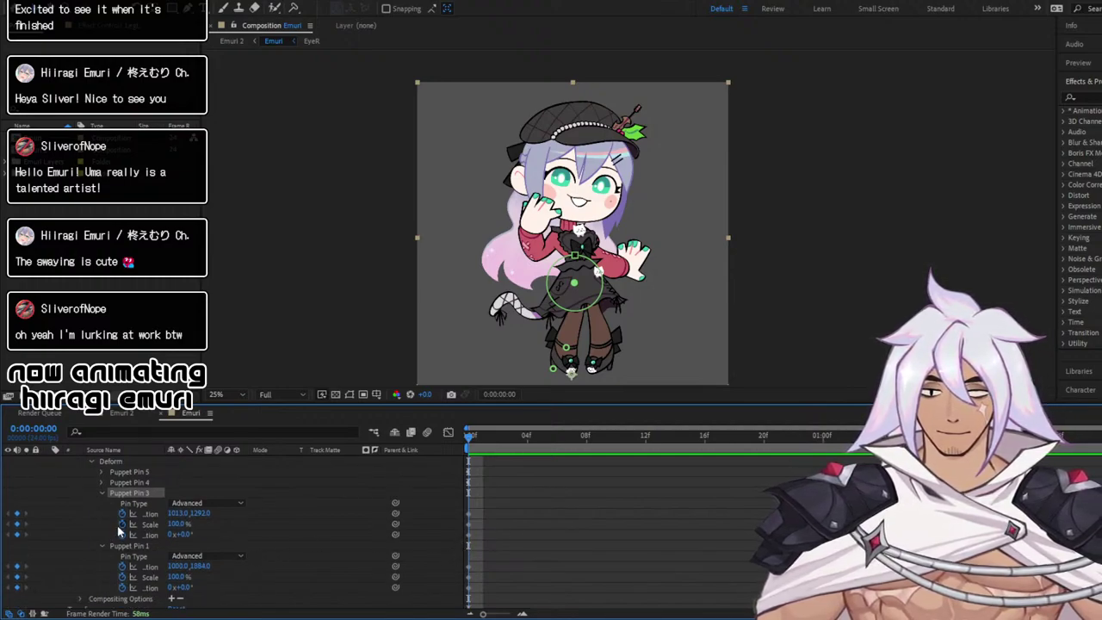
click(462, 546)
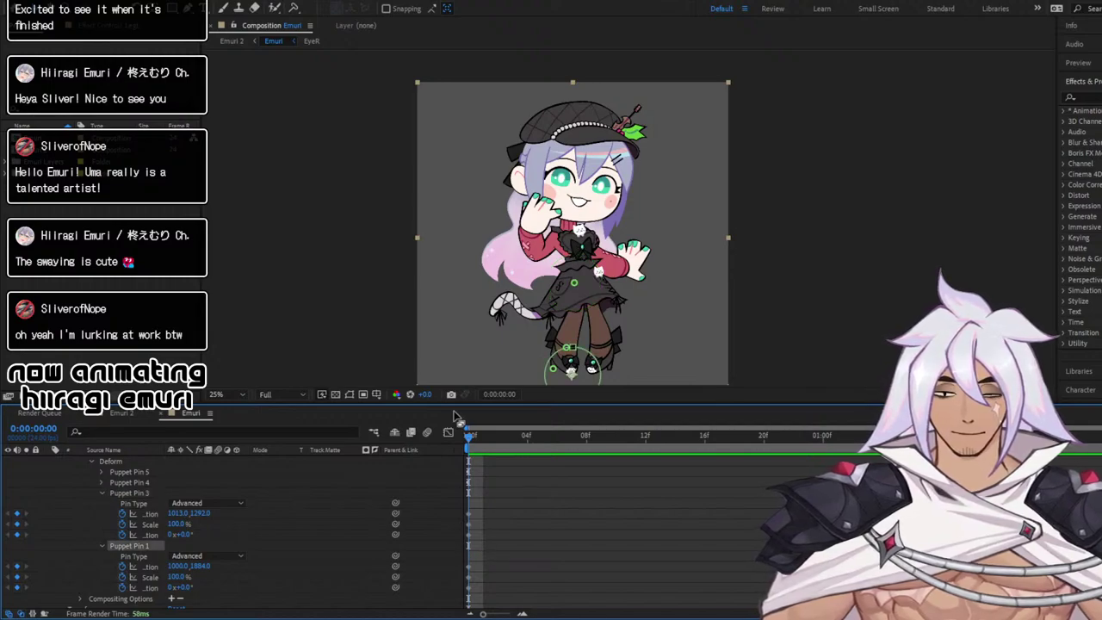
mouse_move(454, 449)
mouse_down()
mouse_move(519, 453)
mouse_move(464, 453)
mouse_up()
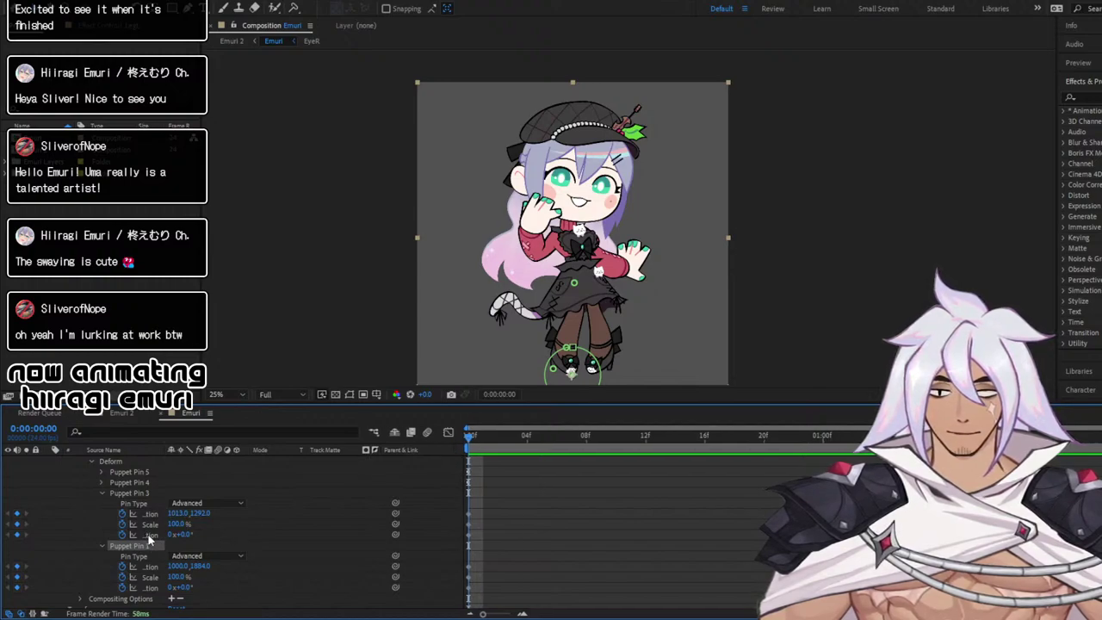
click(572, 436)
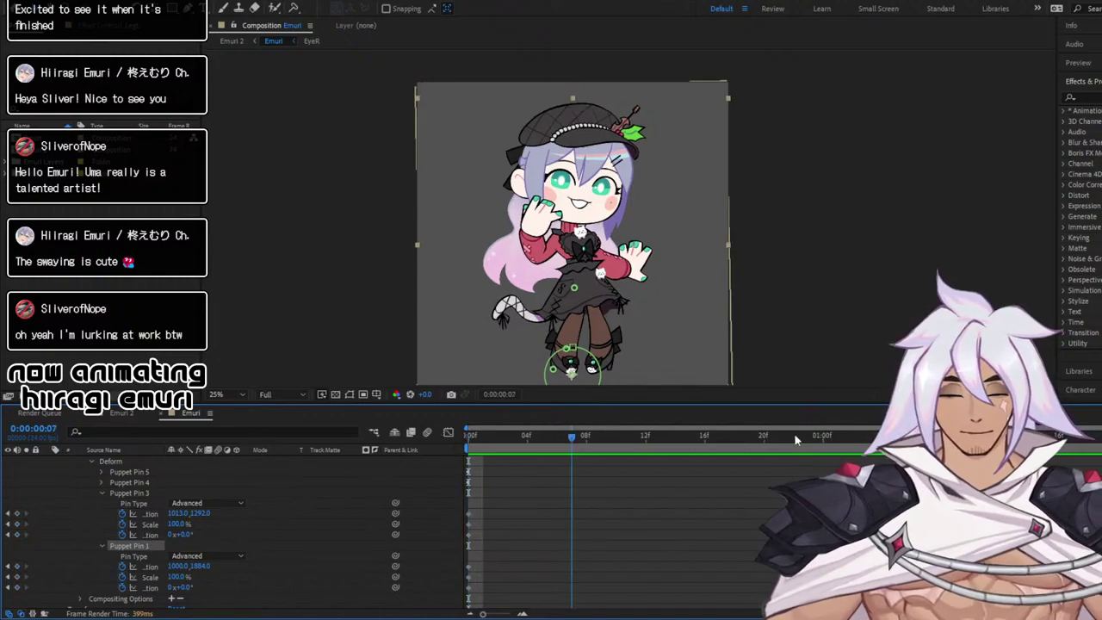
click(821, 437)
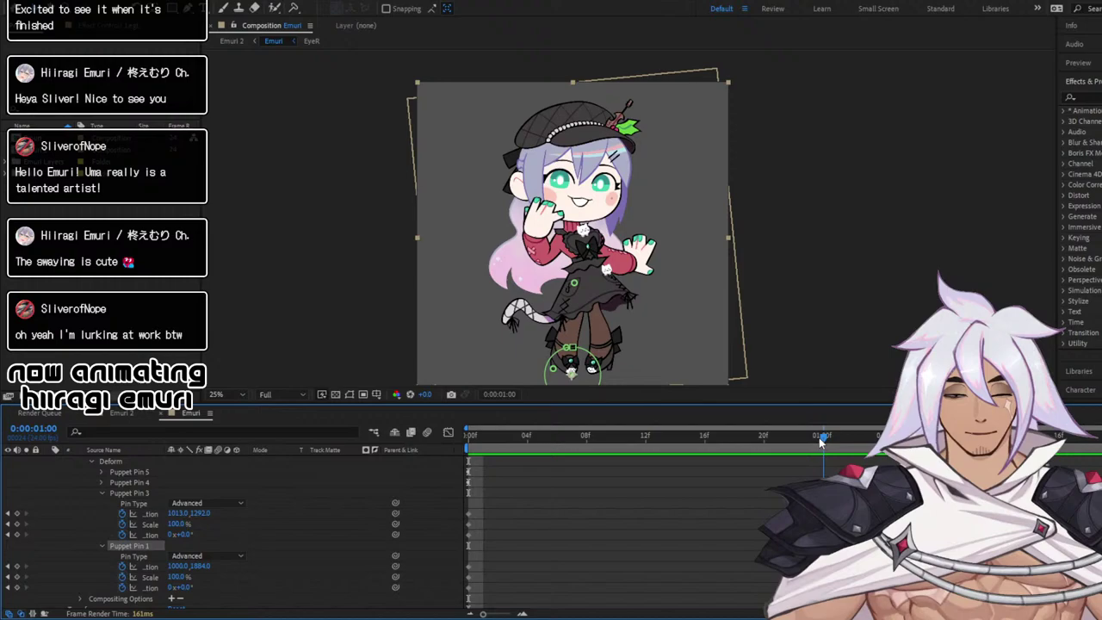
Add Position, Scale and Rotation keyframes for Puppet Pin 3 at 0:00:01:00 and near the loop's end
click(17, 523)
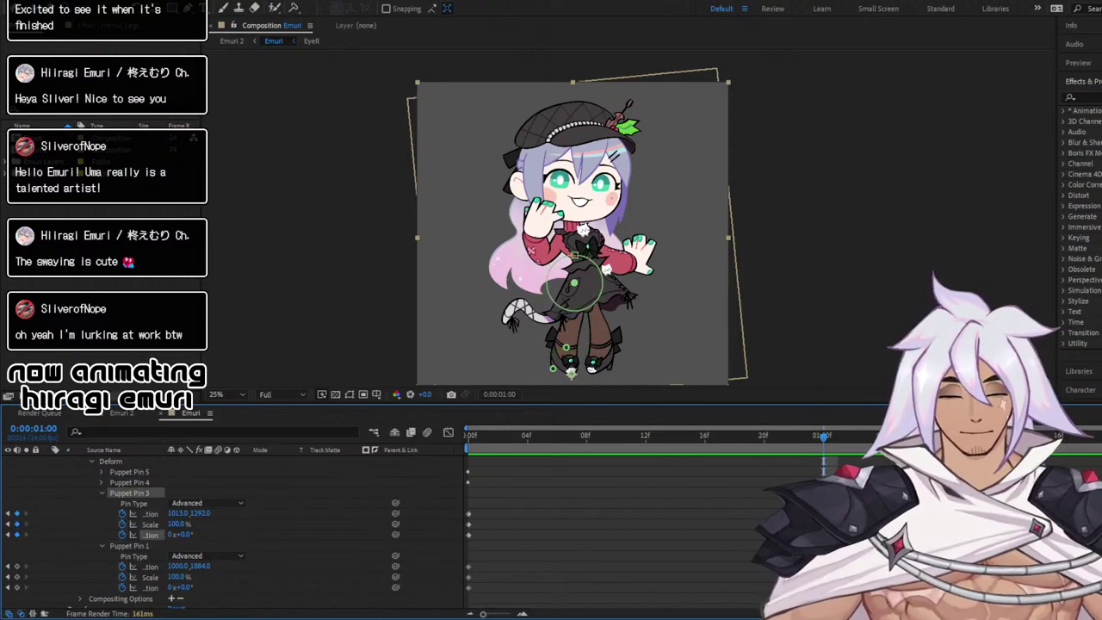
key(space)
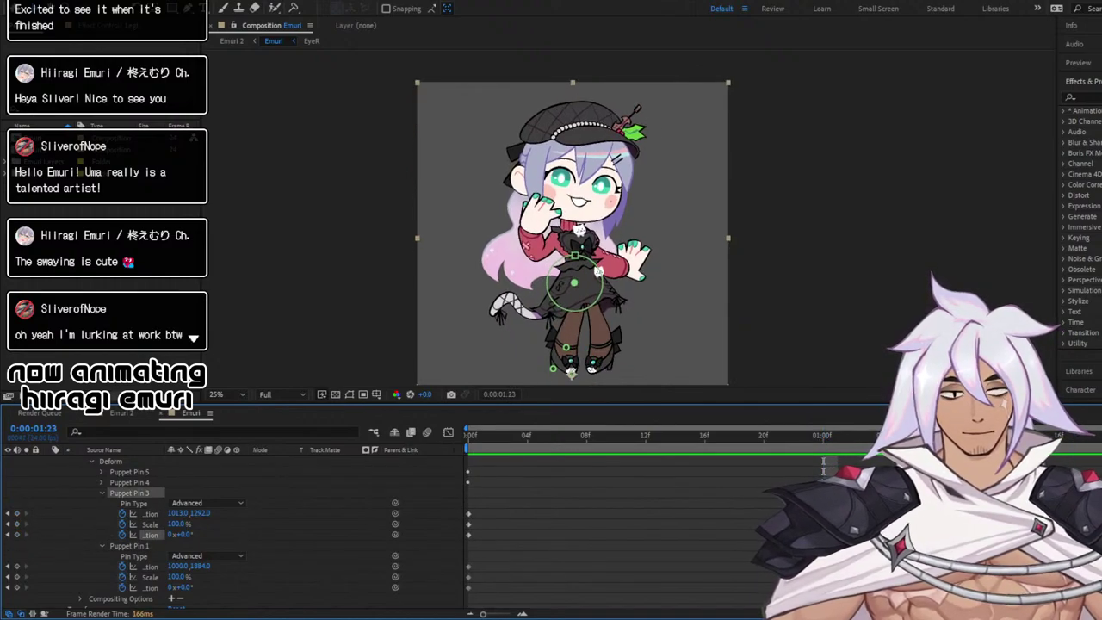
click(17, 514)
click(17, 525)
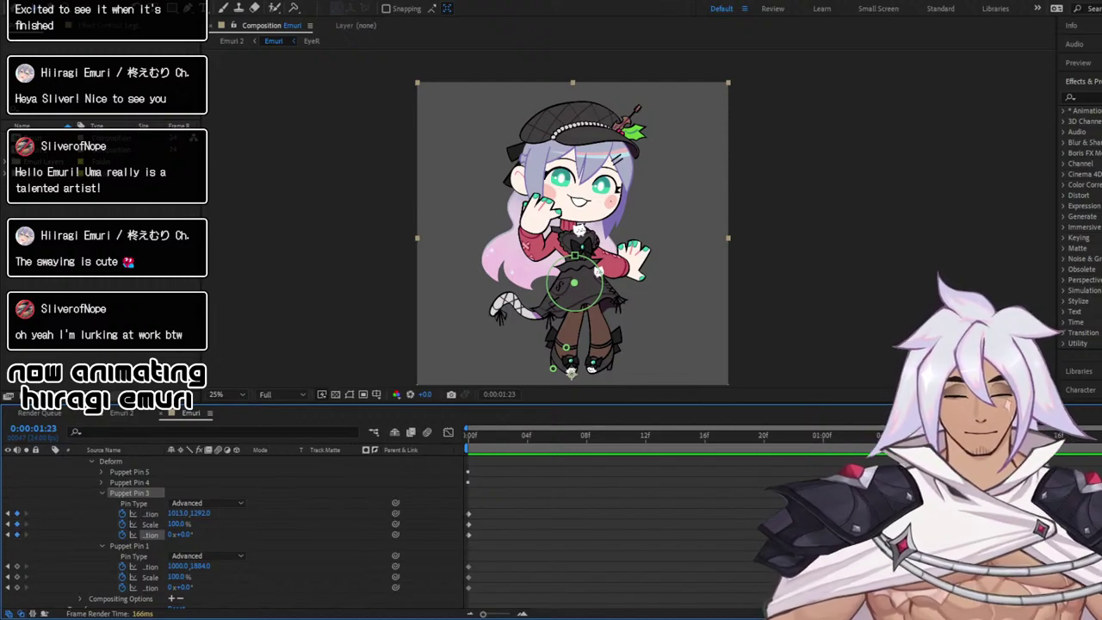
drag(1101, 501, 1101, 524)
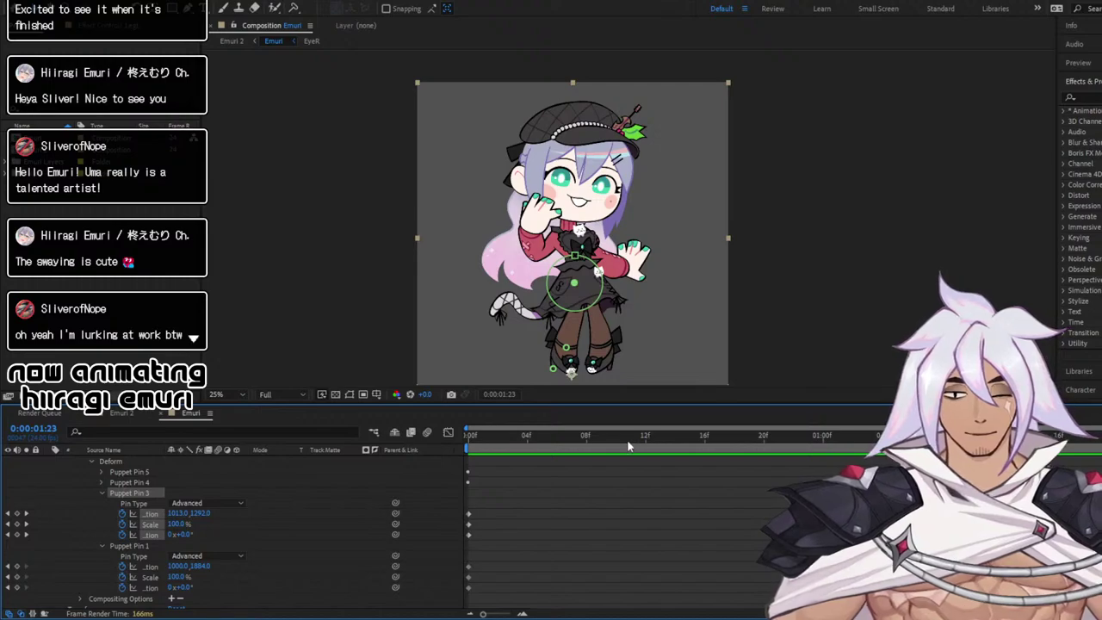
At 0:00:00:12, lower Puppet Pin 3 to about 1021, 1380 and enlarge its Scale to about 111.2%
click(648, 437)
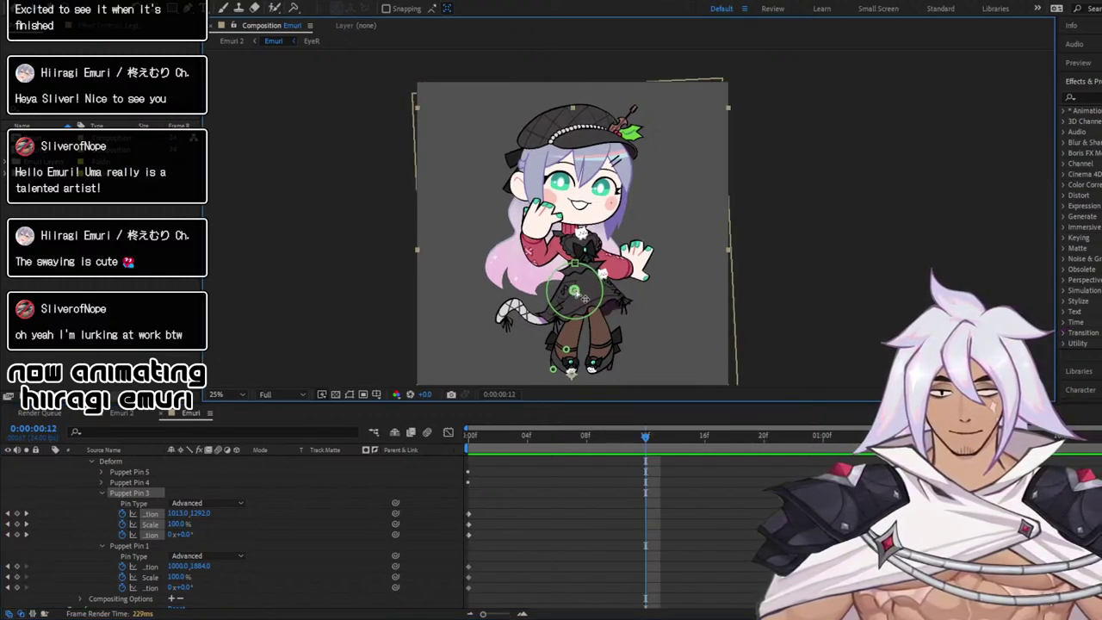
drag(585, 298, 585, 310)
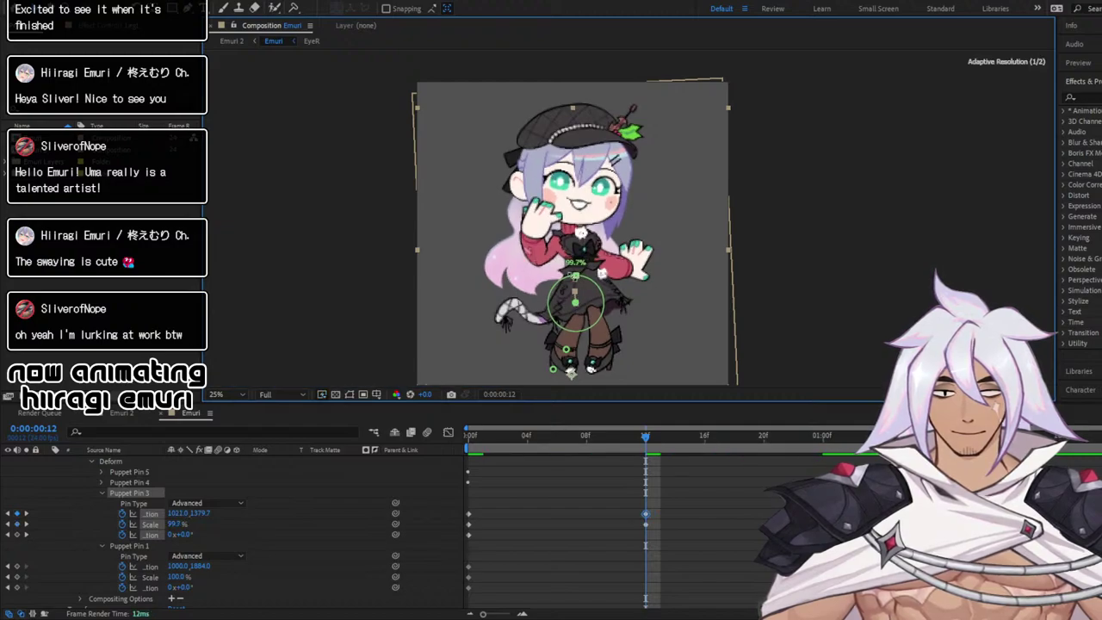
drag(543, 324, 551, 327)
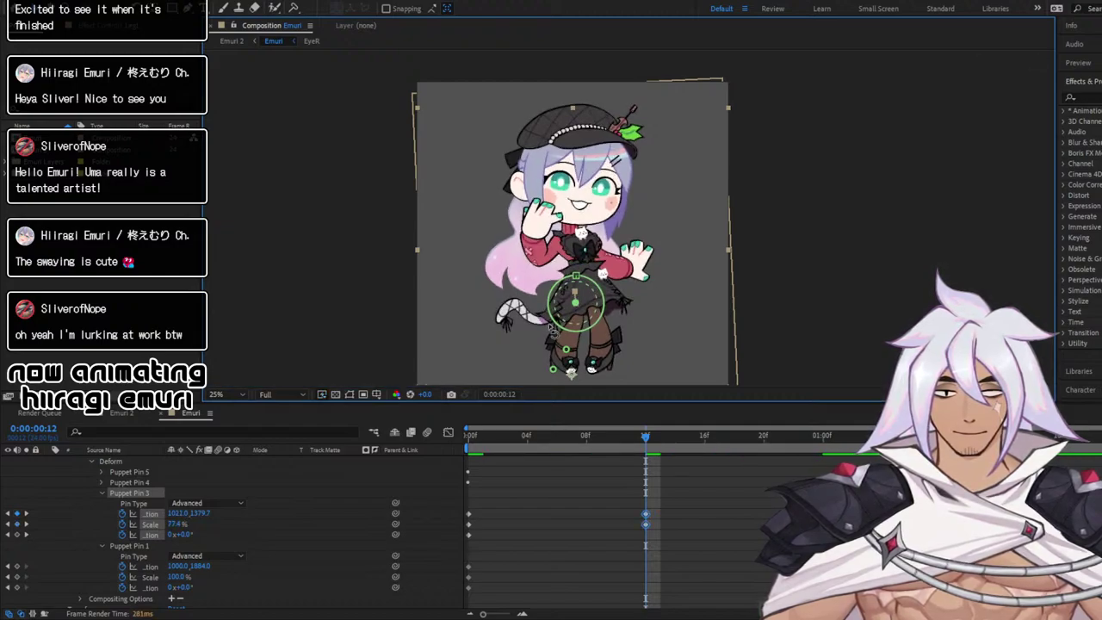
key(ctrl+z)
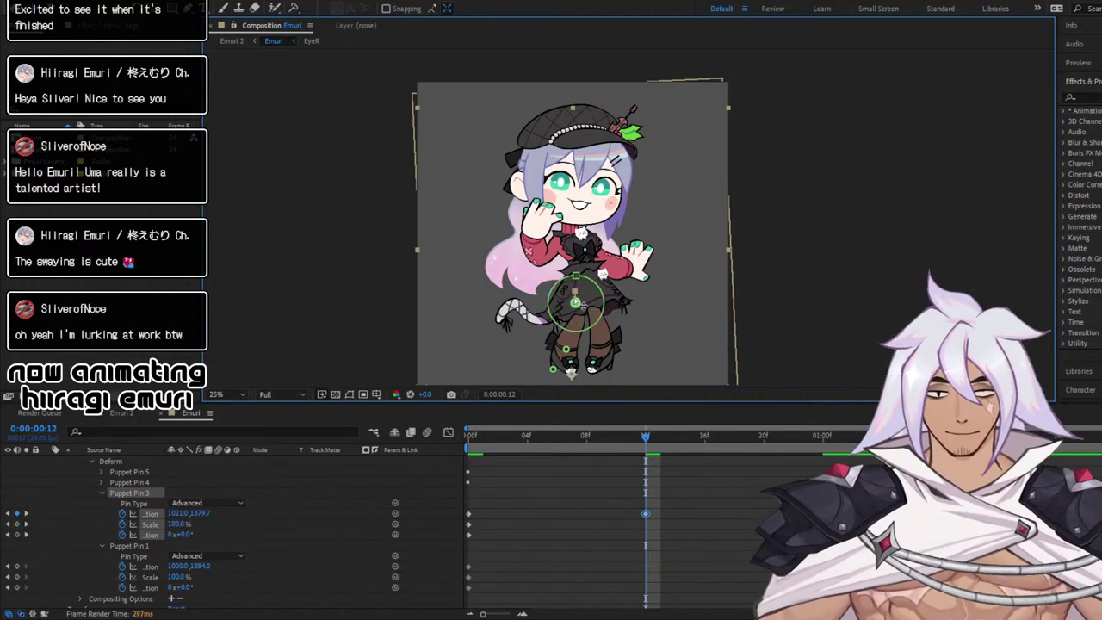
scroll(559, 322, up, 2)
drag(571, 270, 595, 173)
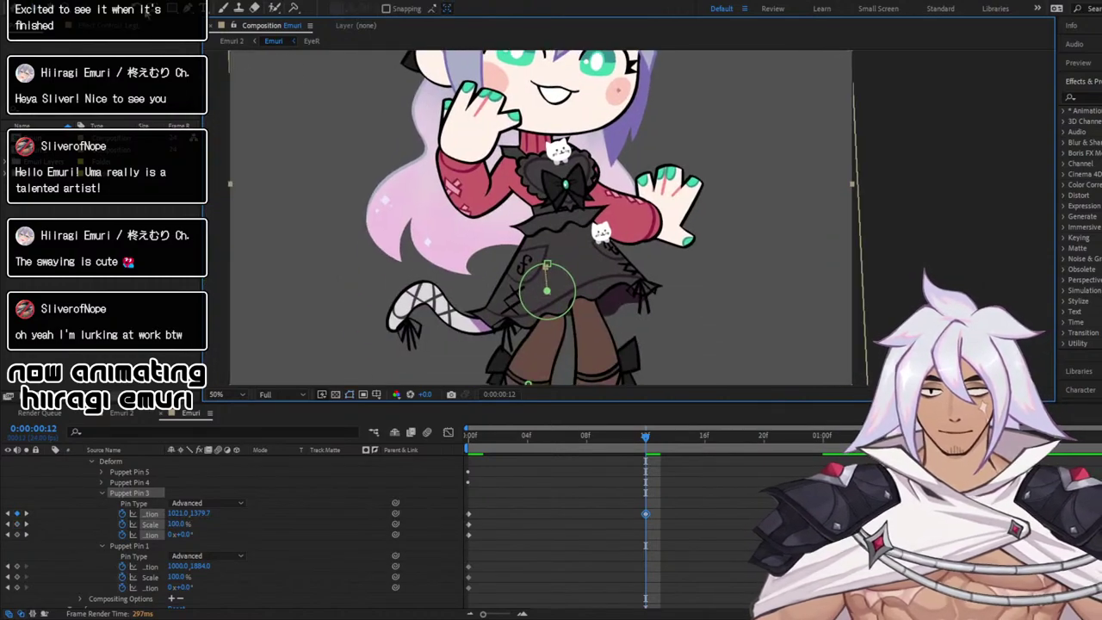
drag(542, 267, 531, 265)
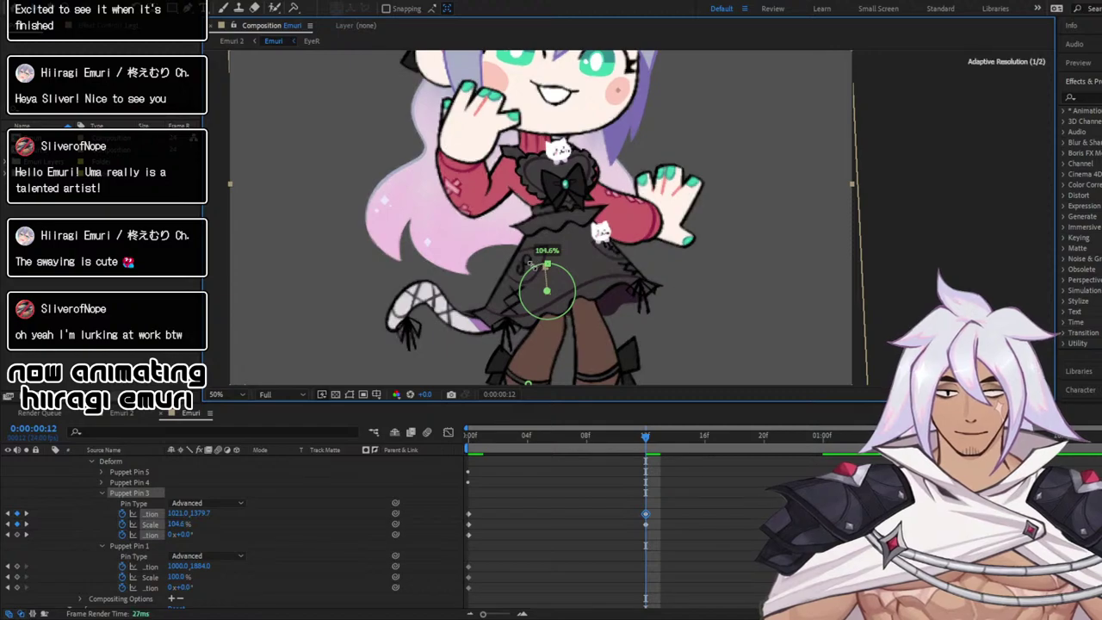
drag(504, 316, 560, 221)
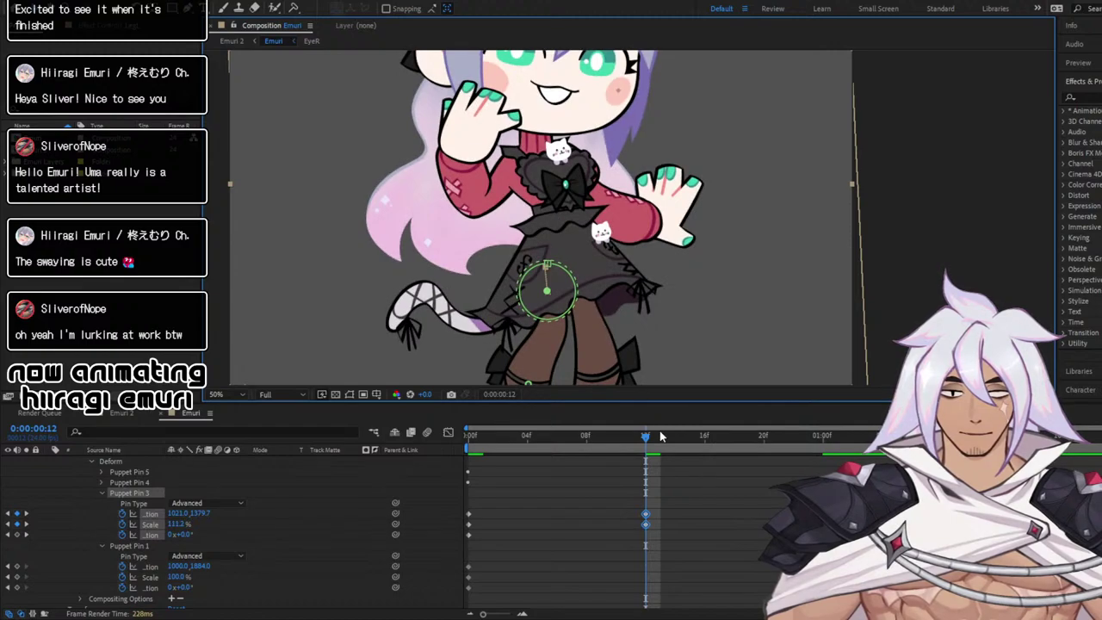
Preview the leg's pin motion from the first frame, scrub back to 0:00:00:10, and clear the keyframe selection
click(468, 438)
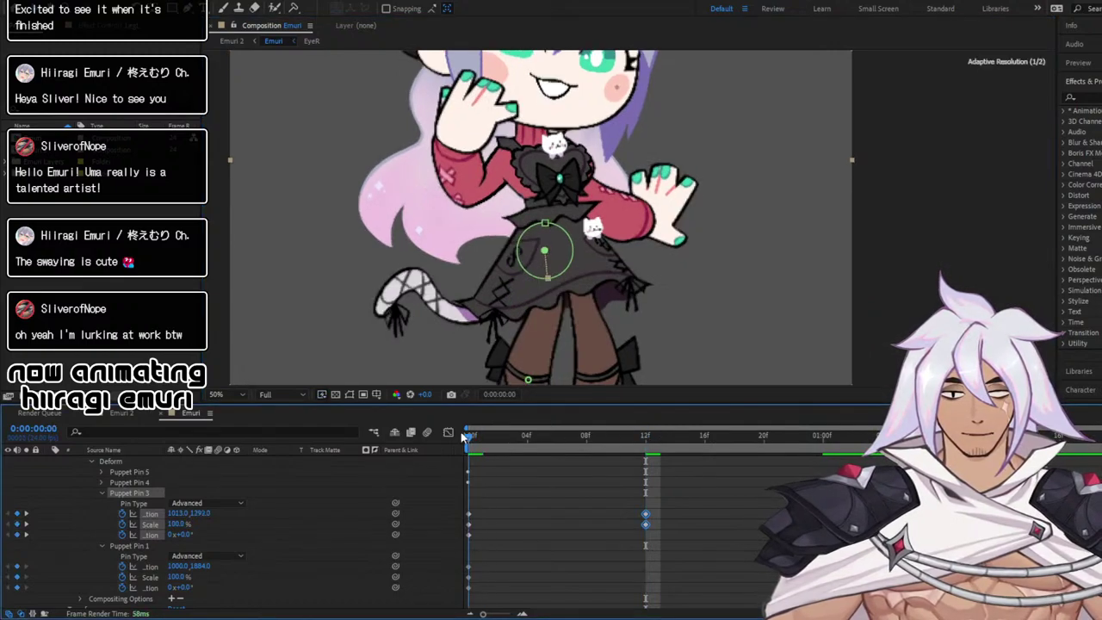
key(space)
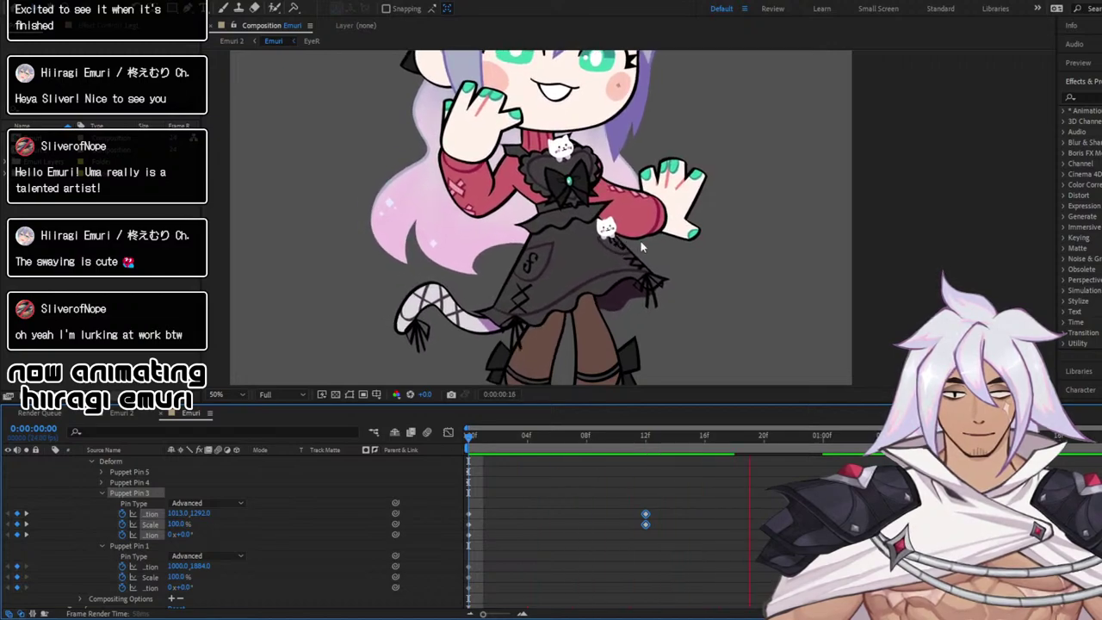
key(space)
drag(719, 443, 622, 442)
drag(676, 492, 650, 531)
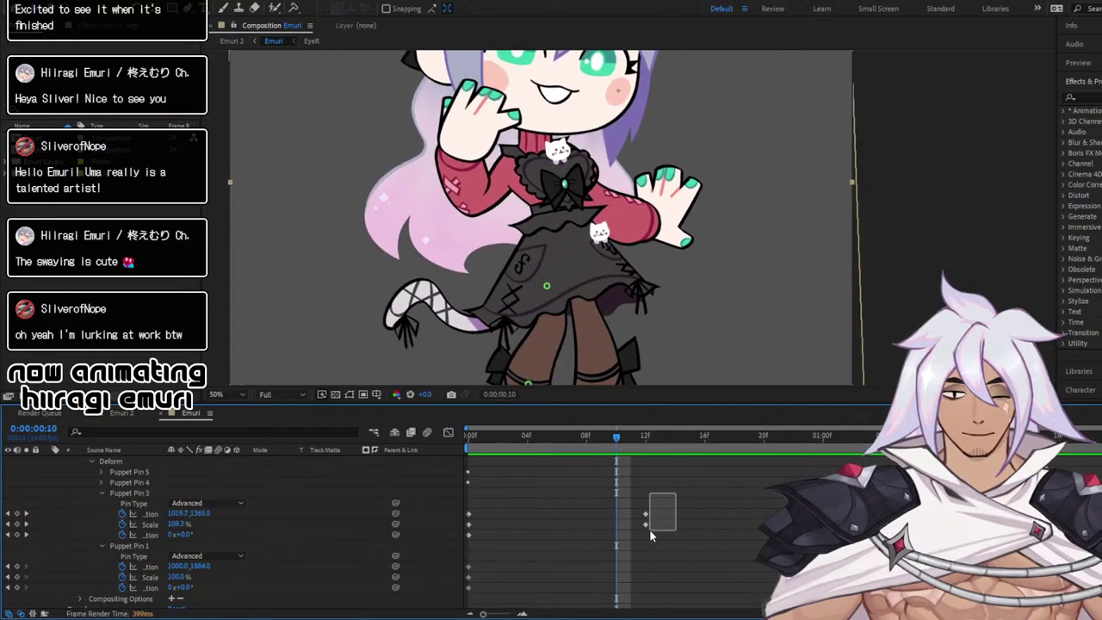
At 0:00:01:00, move Puppet Pin 3 toward the swaying hip to about 1053, 1280 and preview from the start
drag(671, 428, 823, 435)
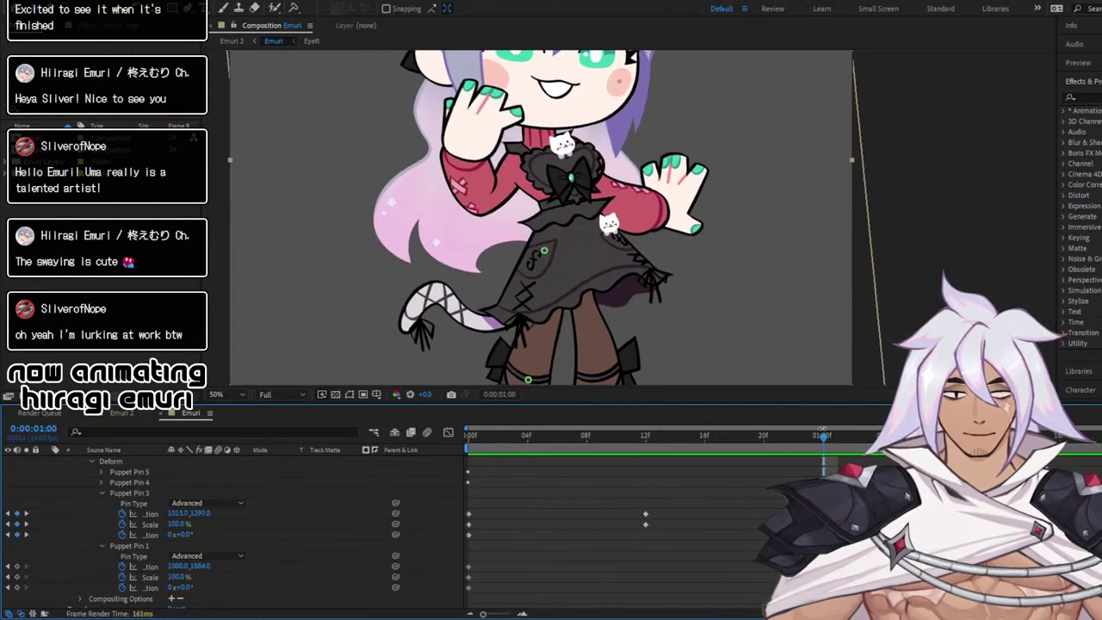
drag(548, 258, 560, 255)
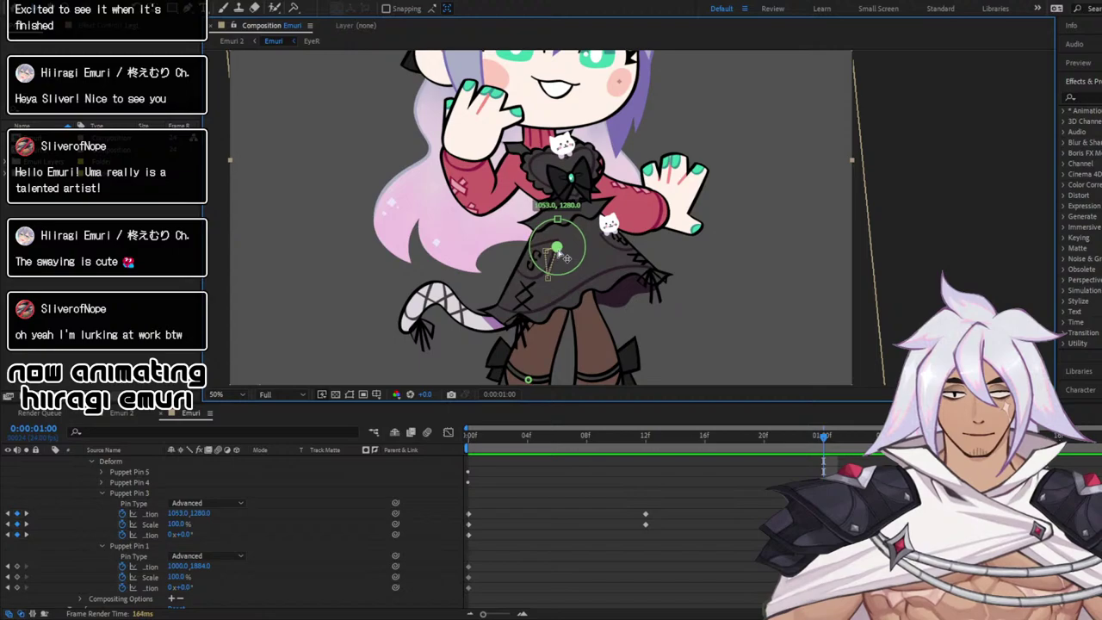
key(space)
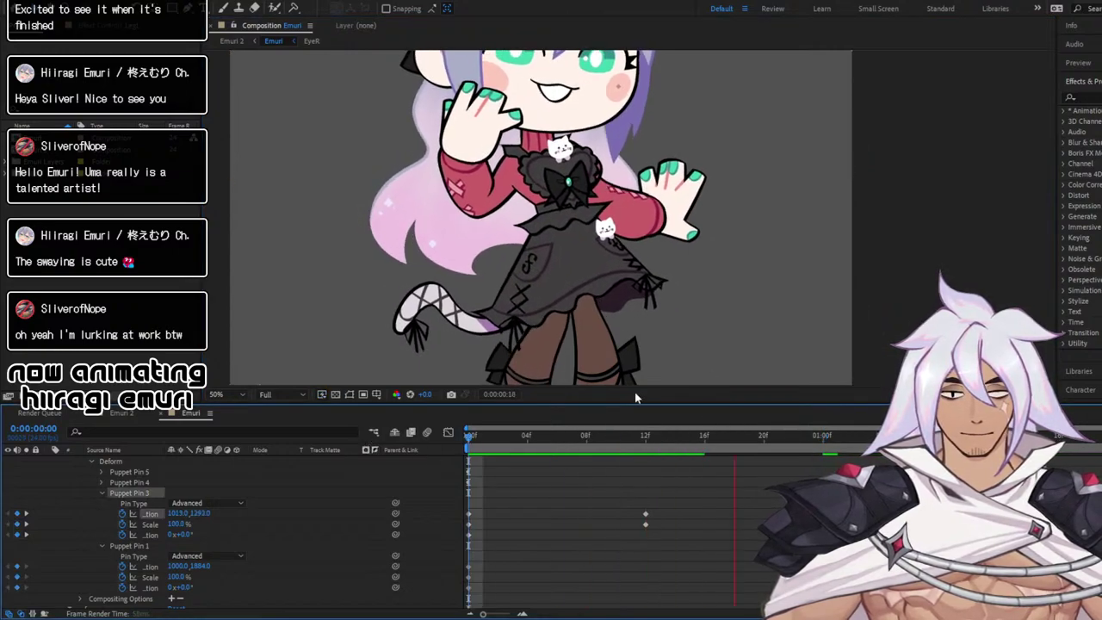
key(space)
At 0:00:00:12, raise Puppet Pin 3 to about 1019, 1340 and preview the animation from the start
click(645, 436)
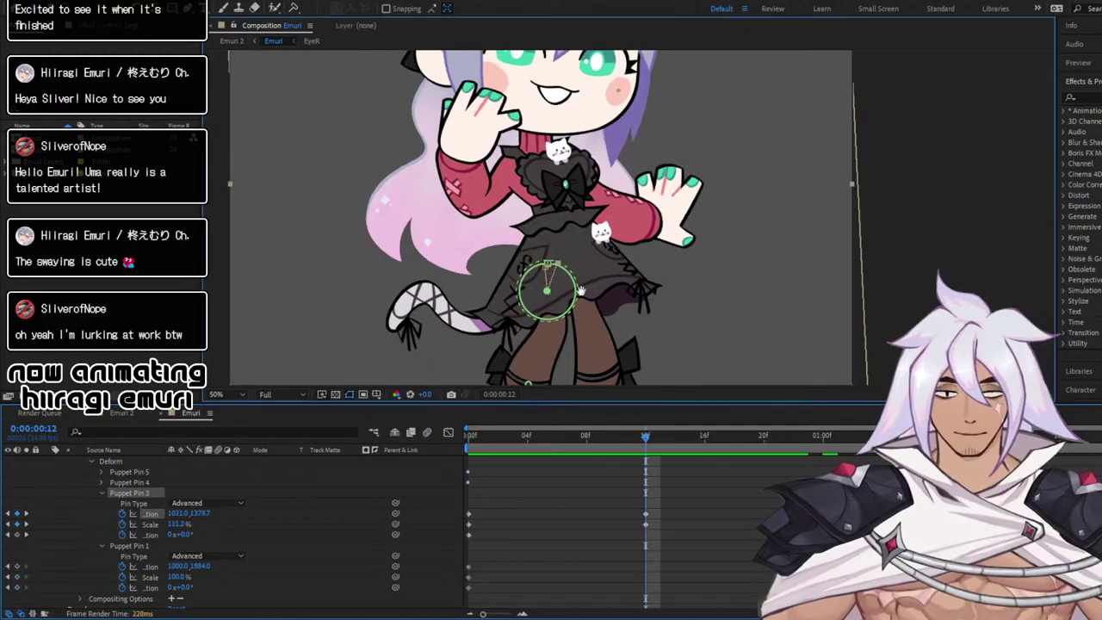
drag(580, 293, 566, 221)
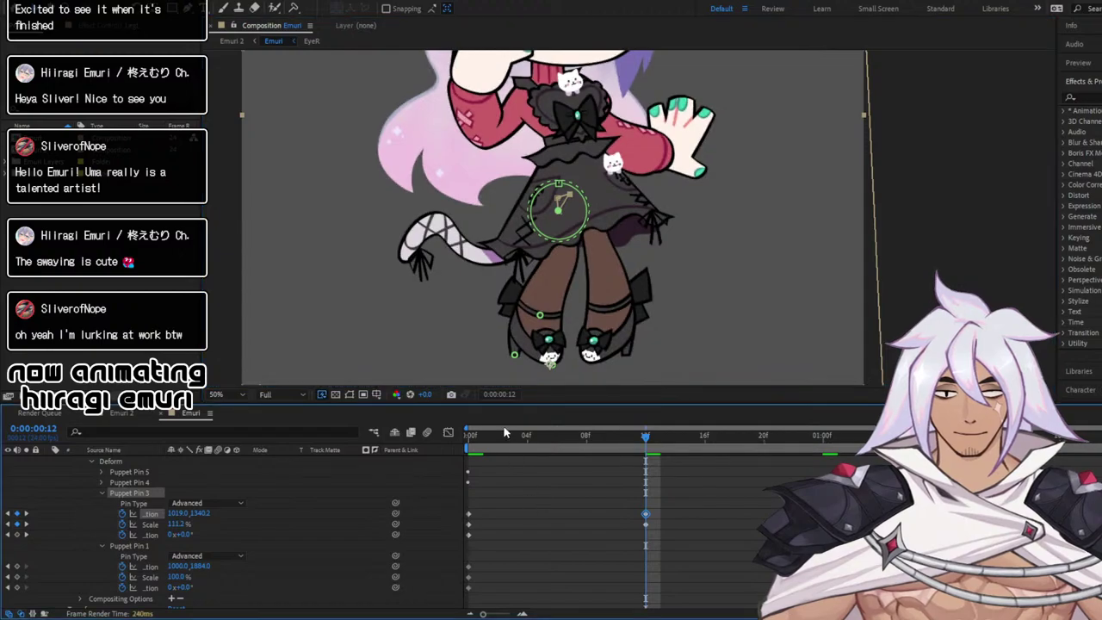
drag(499, 438, 469, 438)
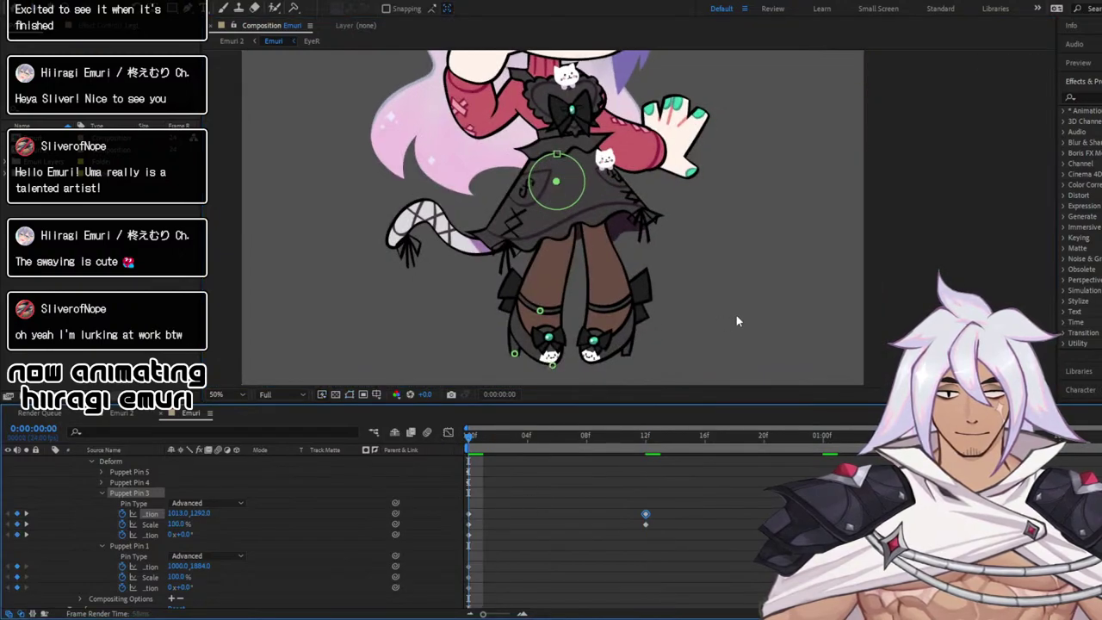
key(space)
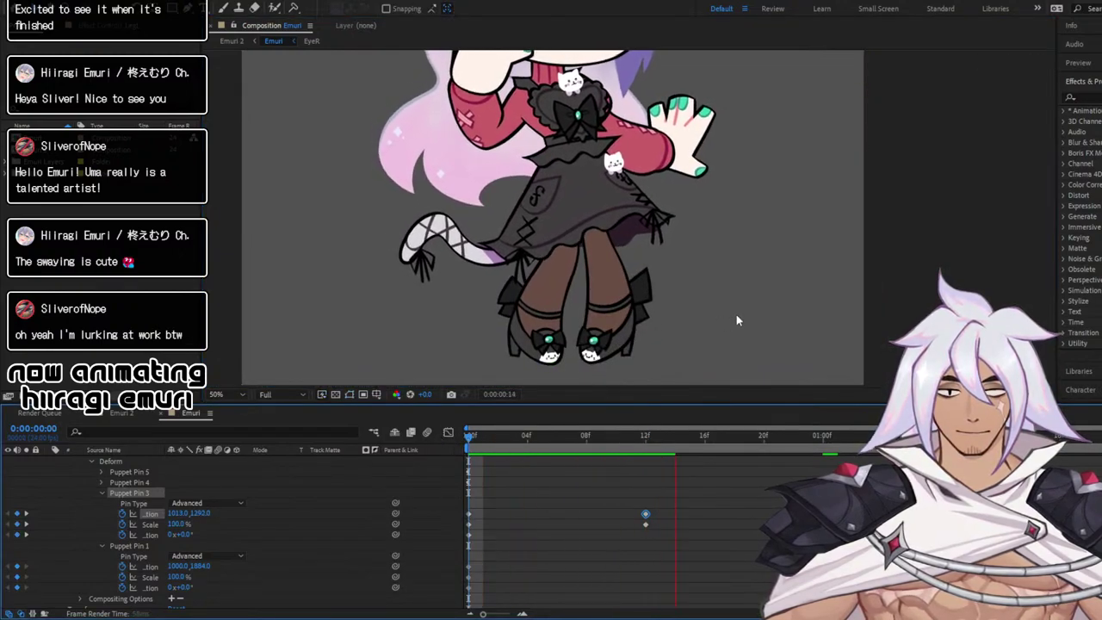
key(space)
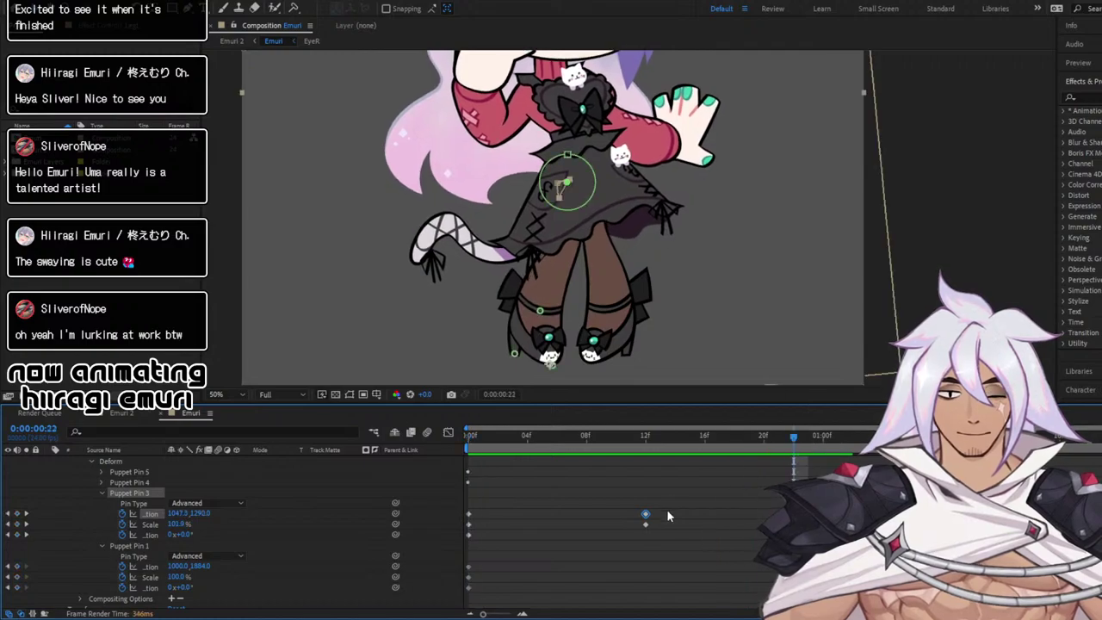
Copy Puppet Pin 3's Position and Scale keyframes from 0:00:00:12 to 0:00:01:12 and preview the loop
drag(640, 531, 641, 526)
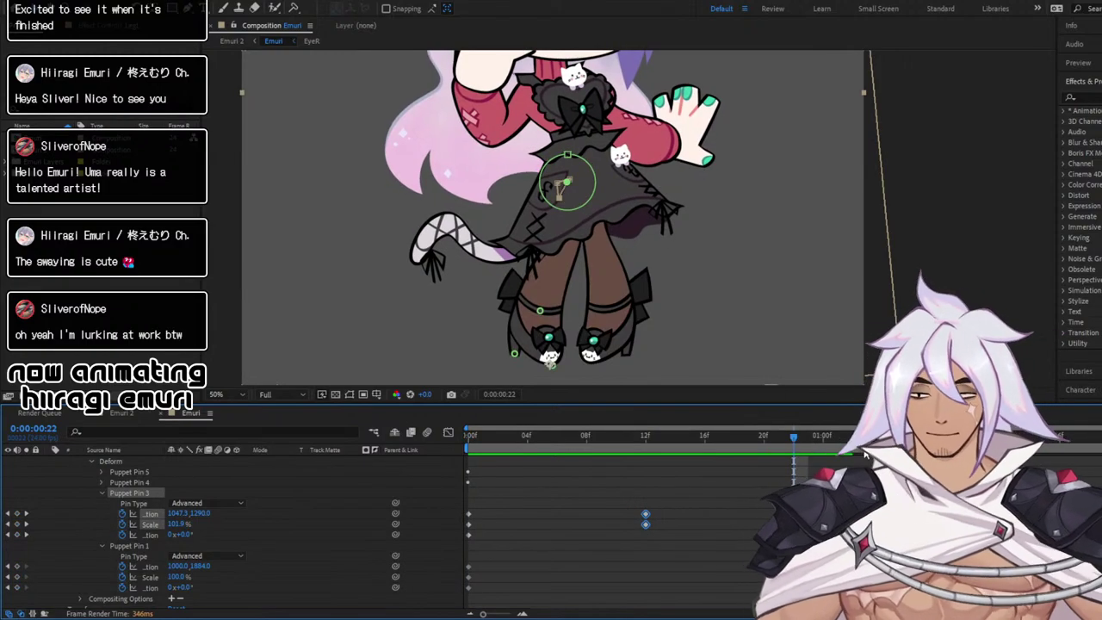
drag(794, 438, 1000, 437)
key(ctrl+v)
drag(692, 439, 356, 432)
key(space)
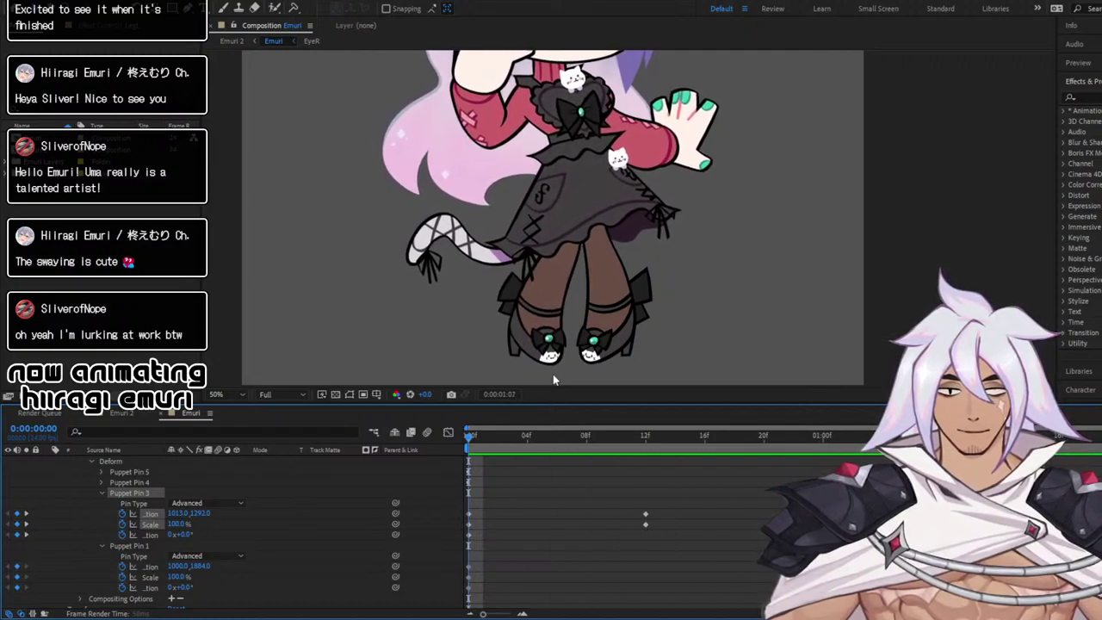
key(space)
Set the vertical Scale of LegL's keyframe at 0:00:00:12 to 95%, keeping the proportions linked
scroll(82, 507, up, 3)
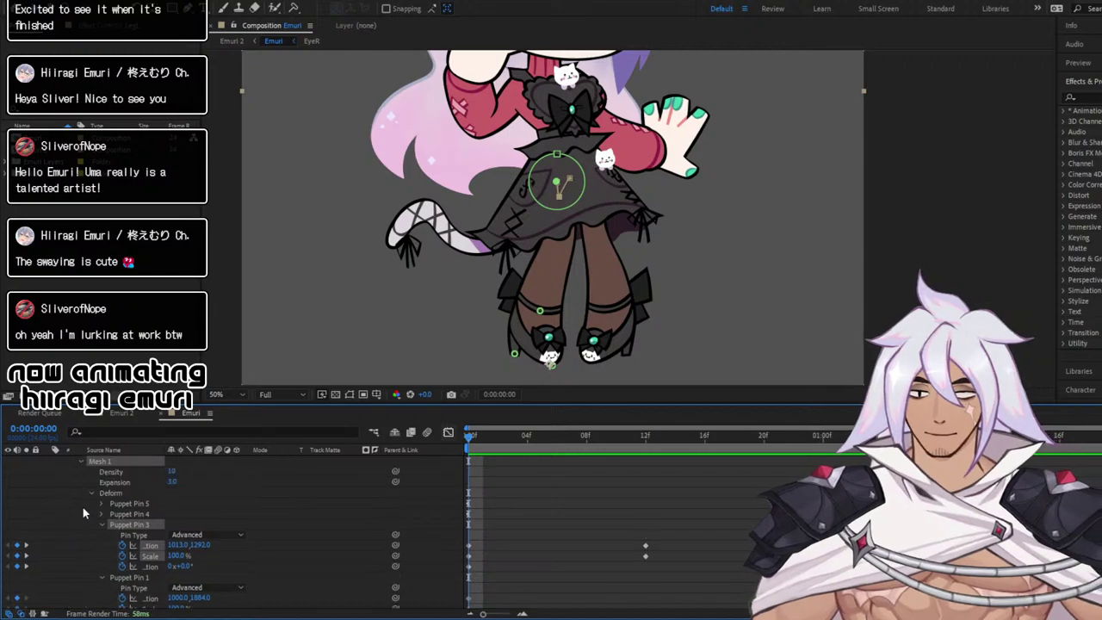
scroll(114, 489, up, 2)
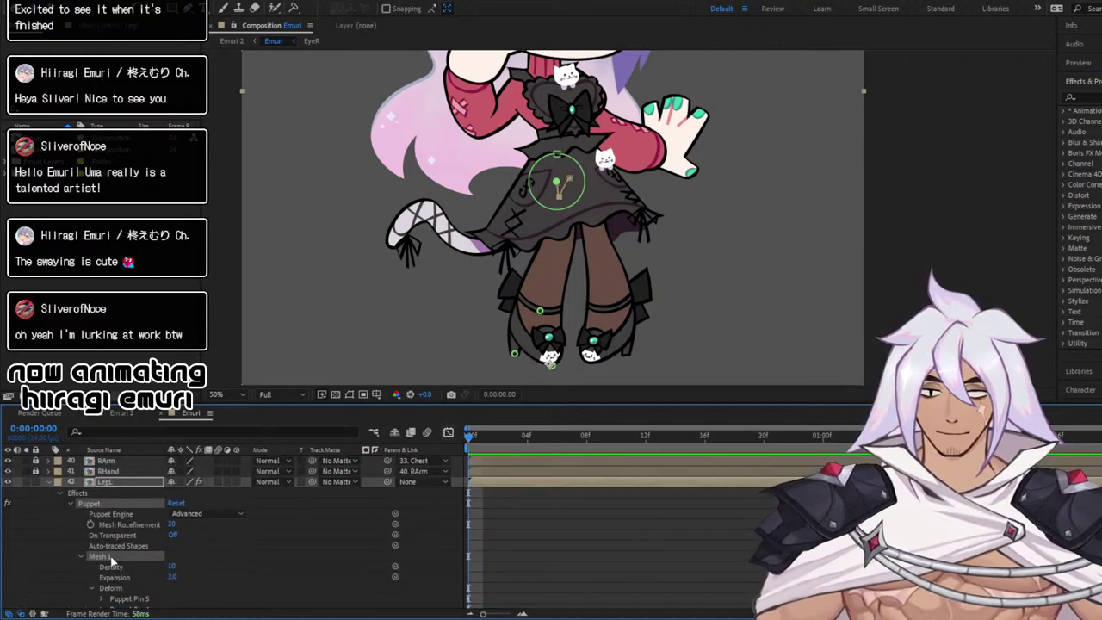
scroll(109, 552, down, 5)
scroll(105, 538, up, 1)
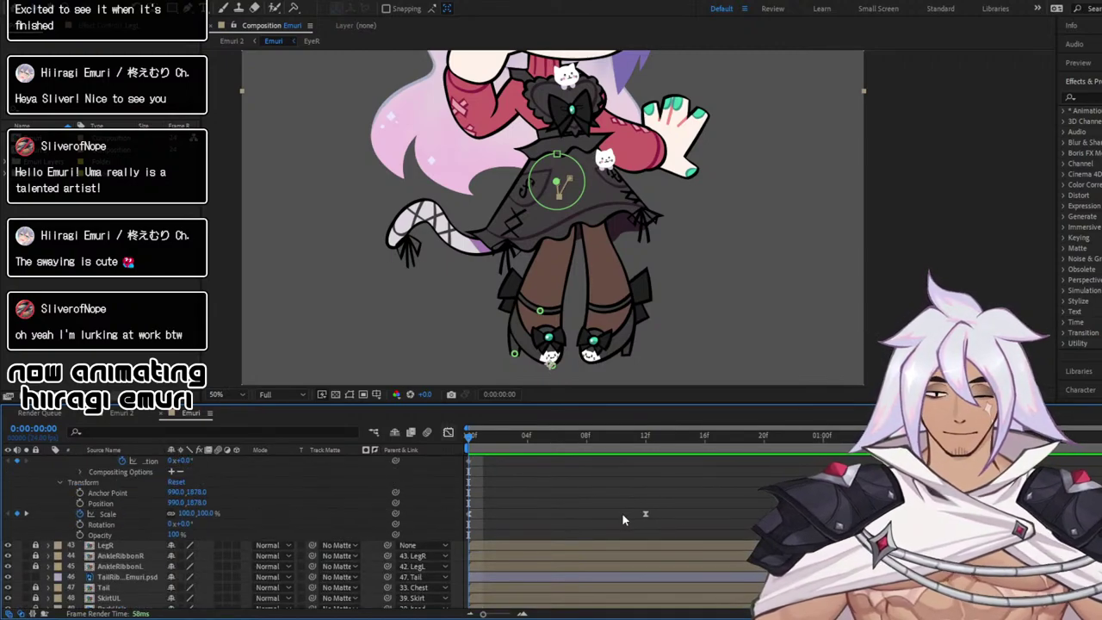
click(645, 514)
click(645, 435)
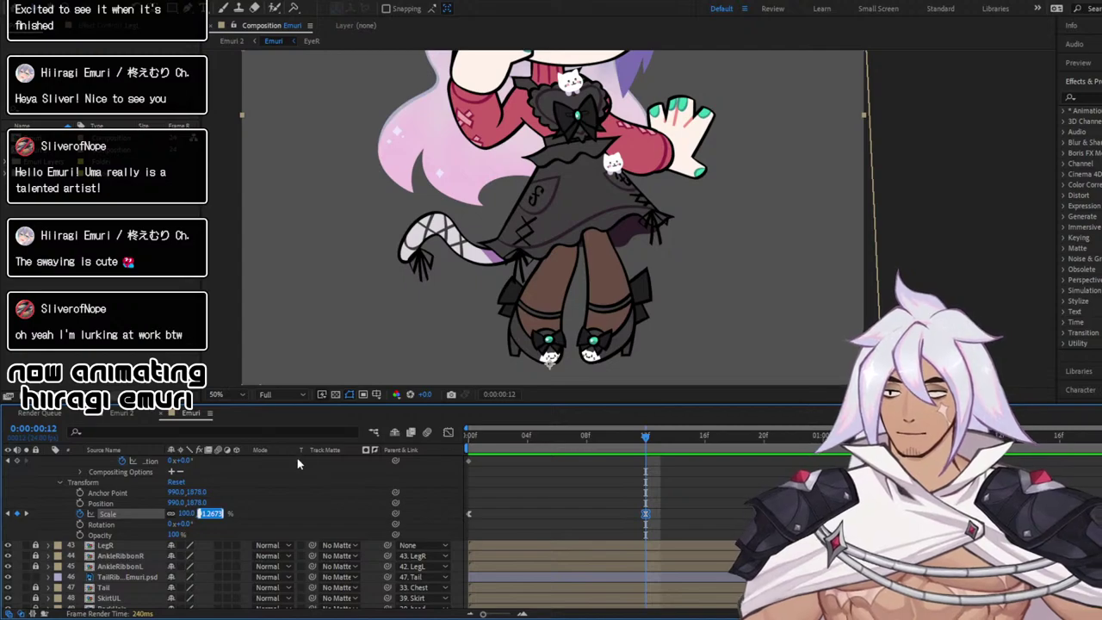
text(95)
key(Return)
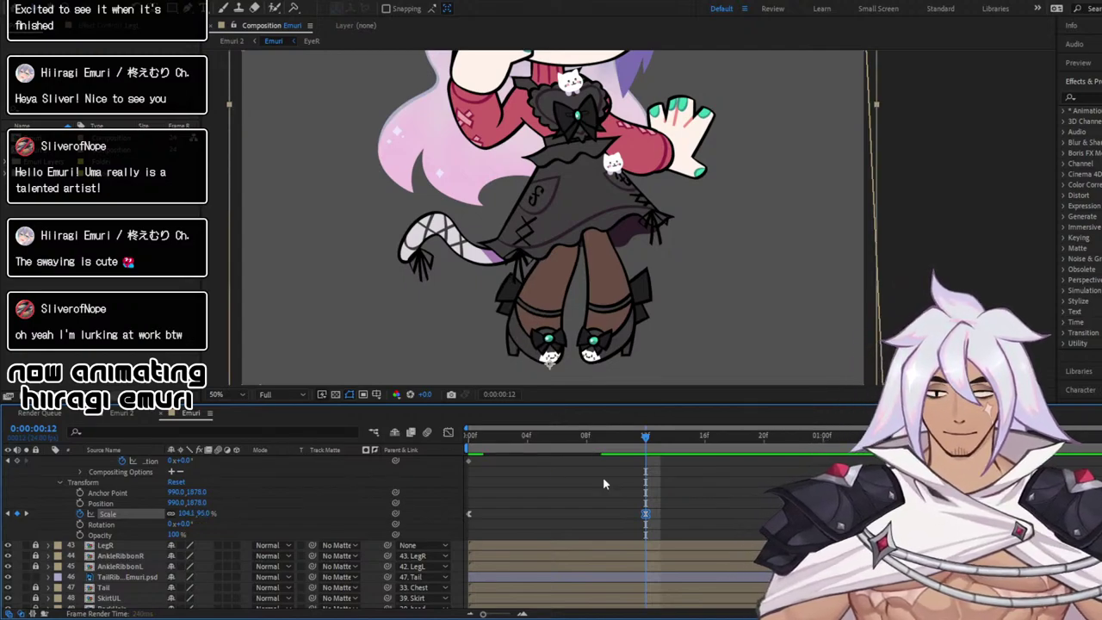
Set LegL's vertical Scale to 95% at 0:00:01:12 and preview the animation from the start
key(space)
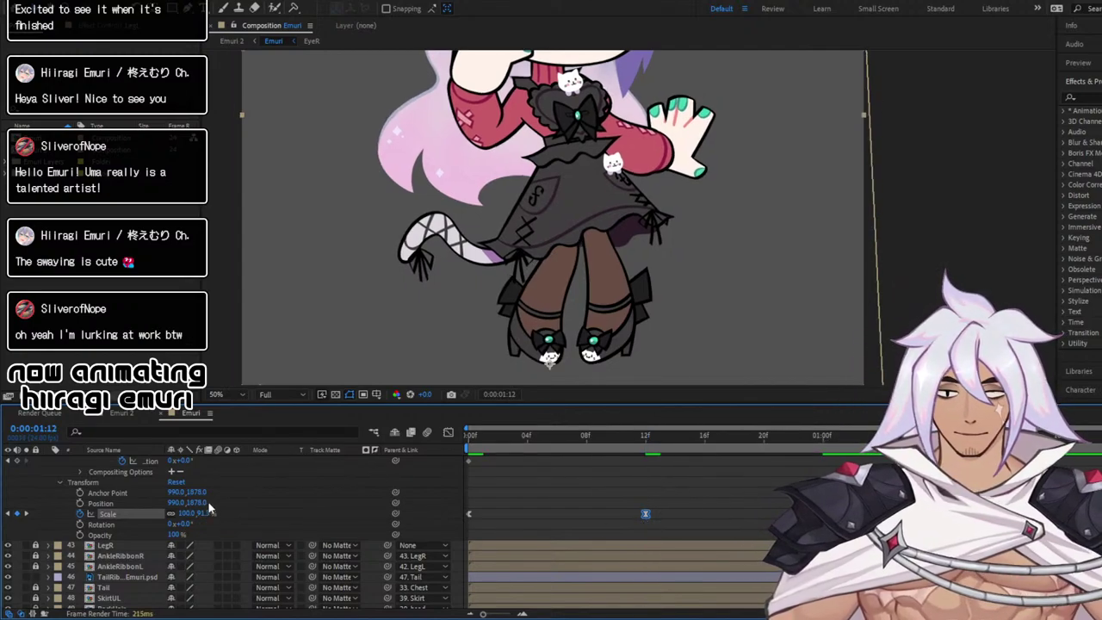
click(207, 510)
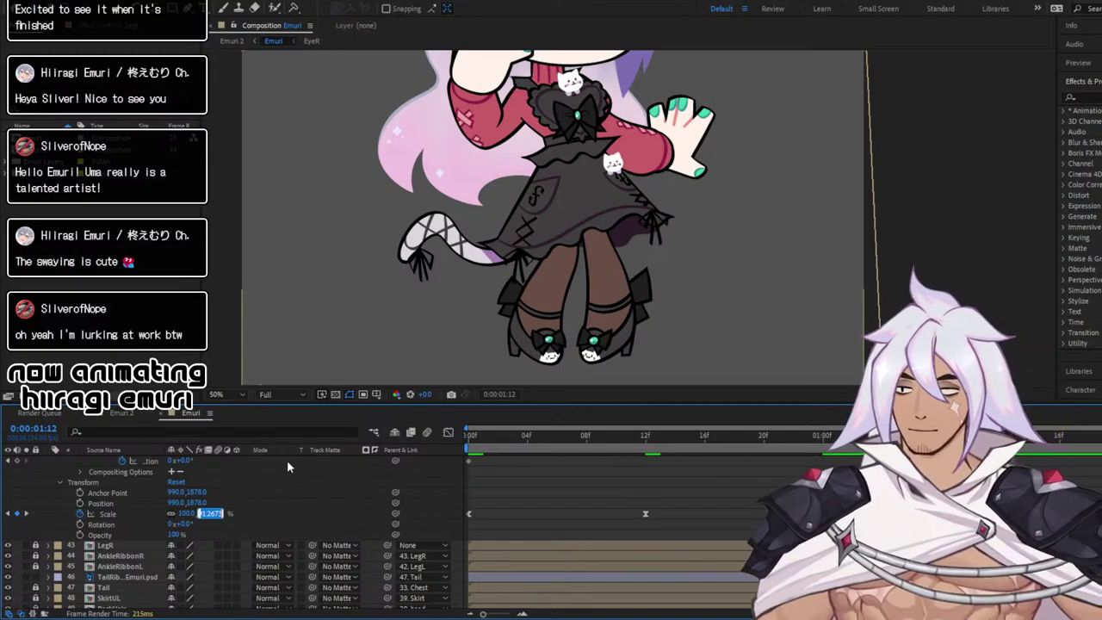
text(96)
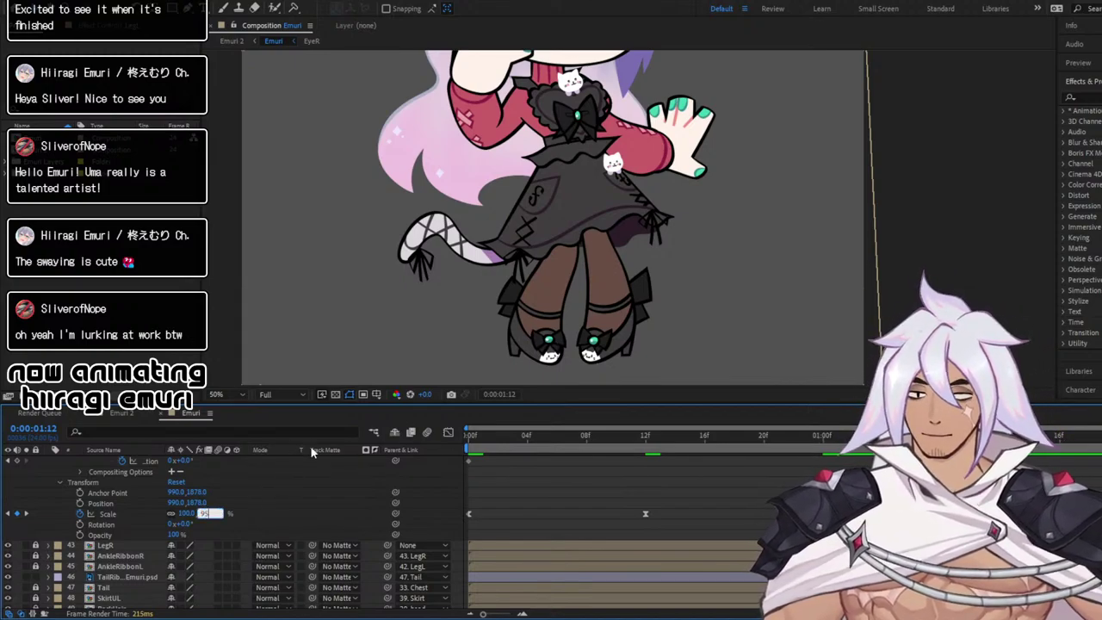
key(Return)
key(space)
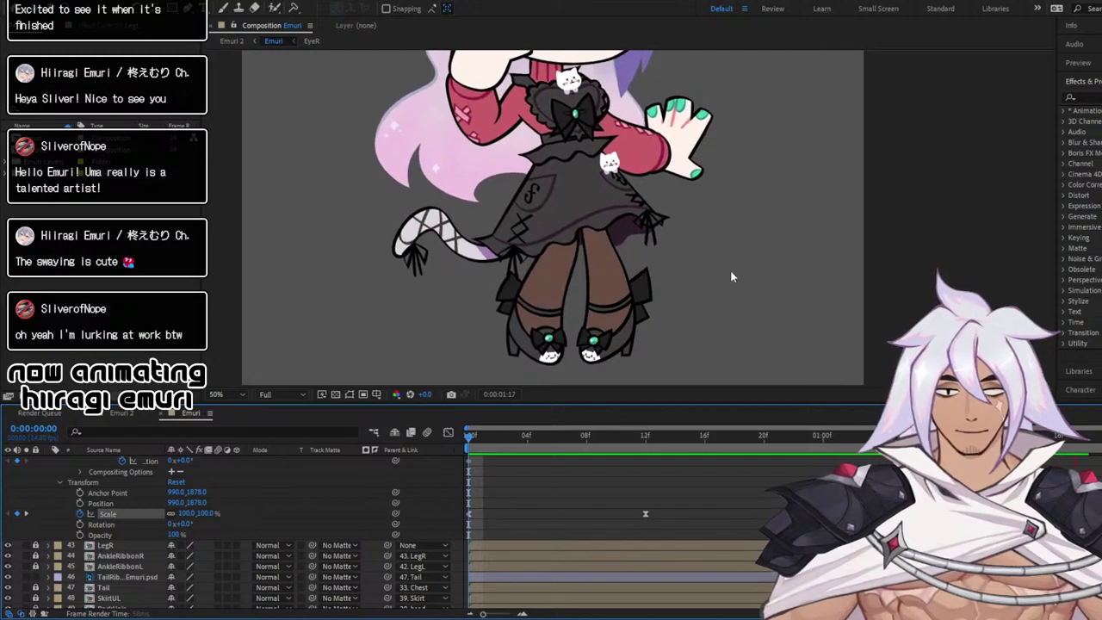
key(space)
Reduce the composition preview resolution to Half and play the loop from the start with the whole character in view
click(283, 398)
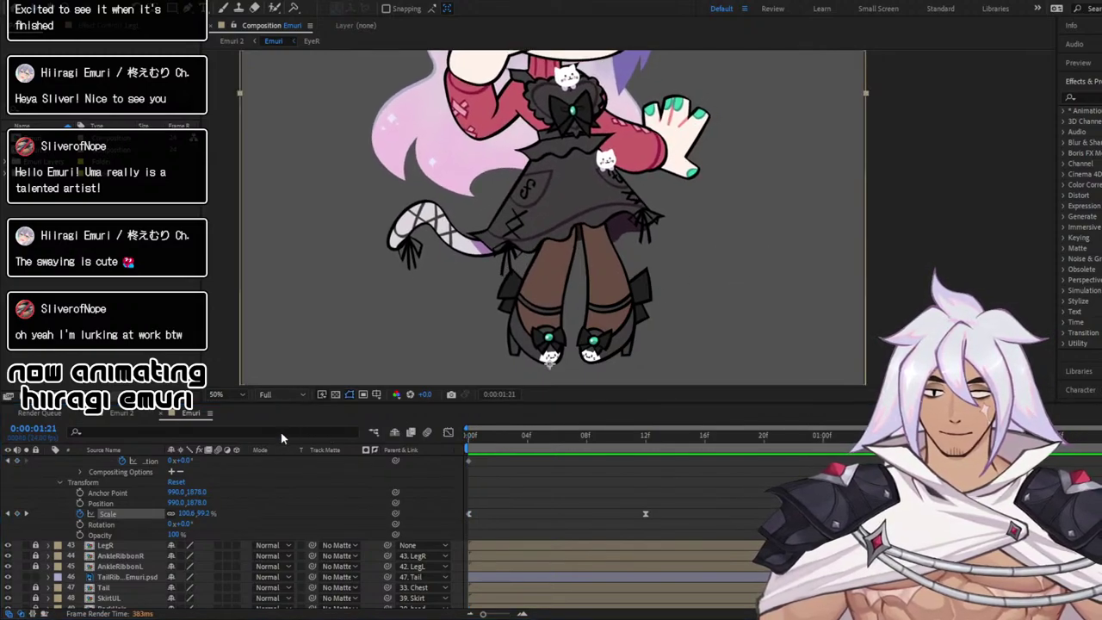
click(279, 436)
drag(510, 438, 435, 437)
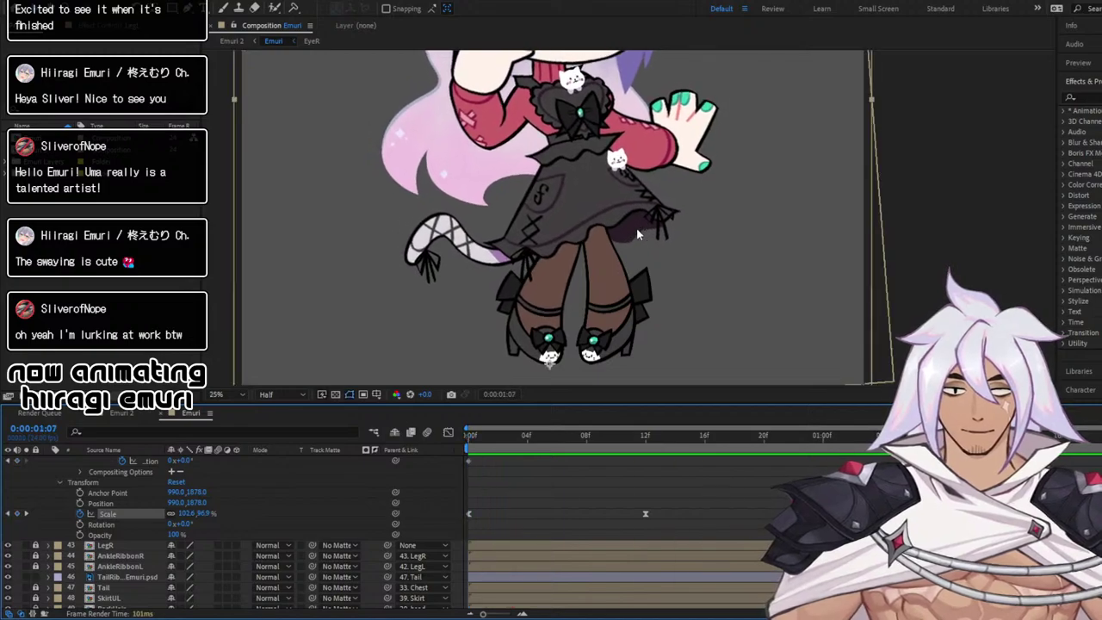
scroll(637, 227, down, 2)
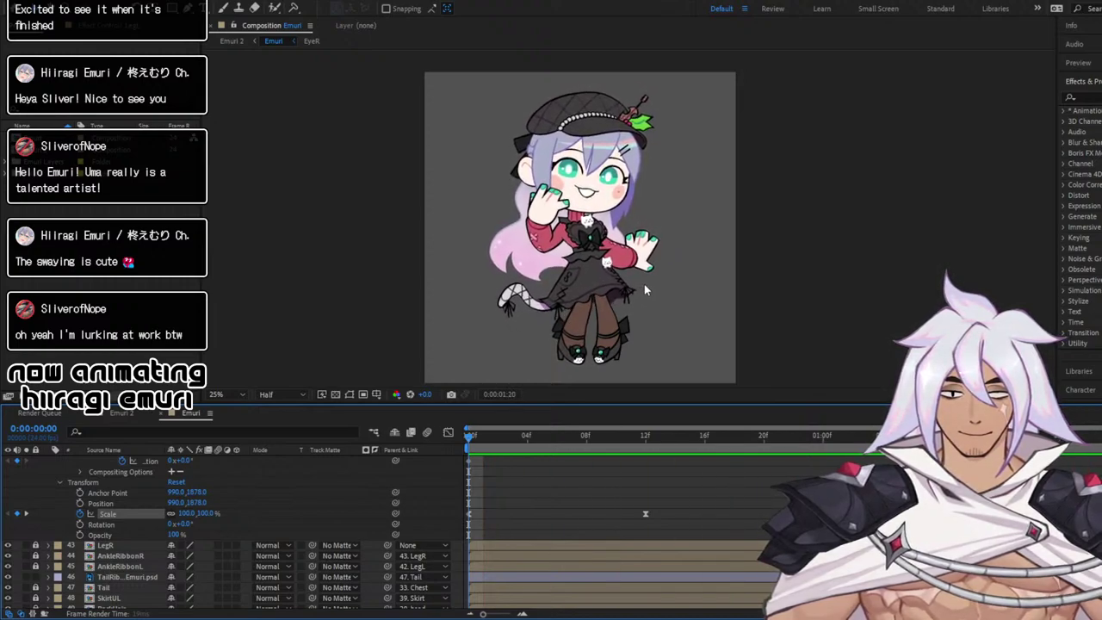
key(space)
Smooth Puppet Pin 3's Position keyframes with easing in the Graph Editor and preview the loop from the start
drag(834, 443, 820, 440)
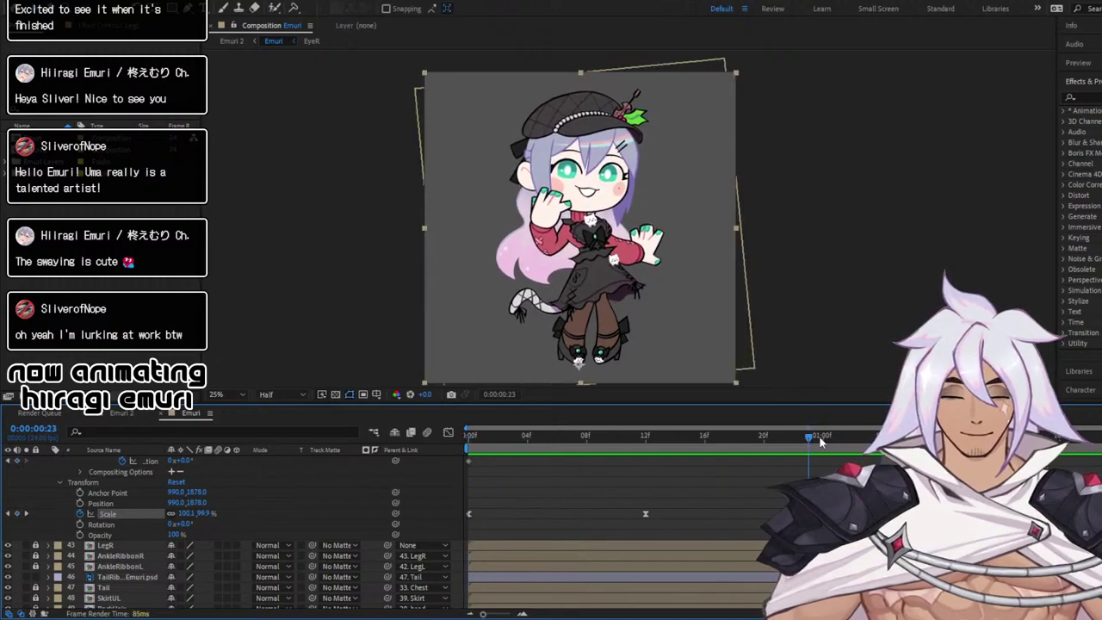
scroll(217, 535, up, 3)
scroll(217, 528, up, 1)
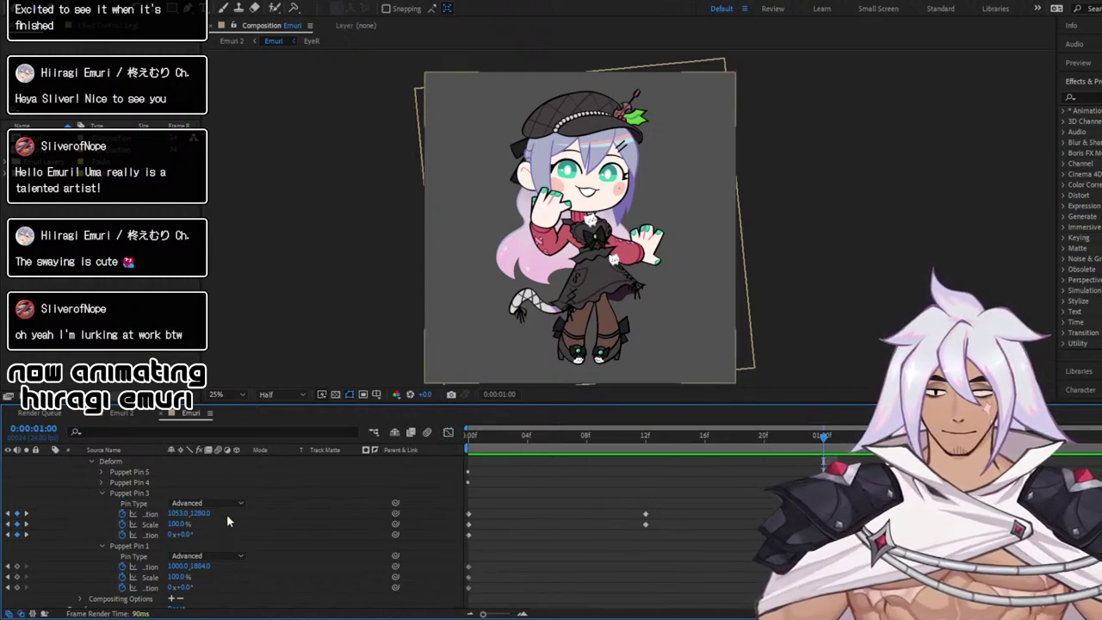
click(449, 432)
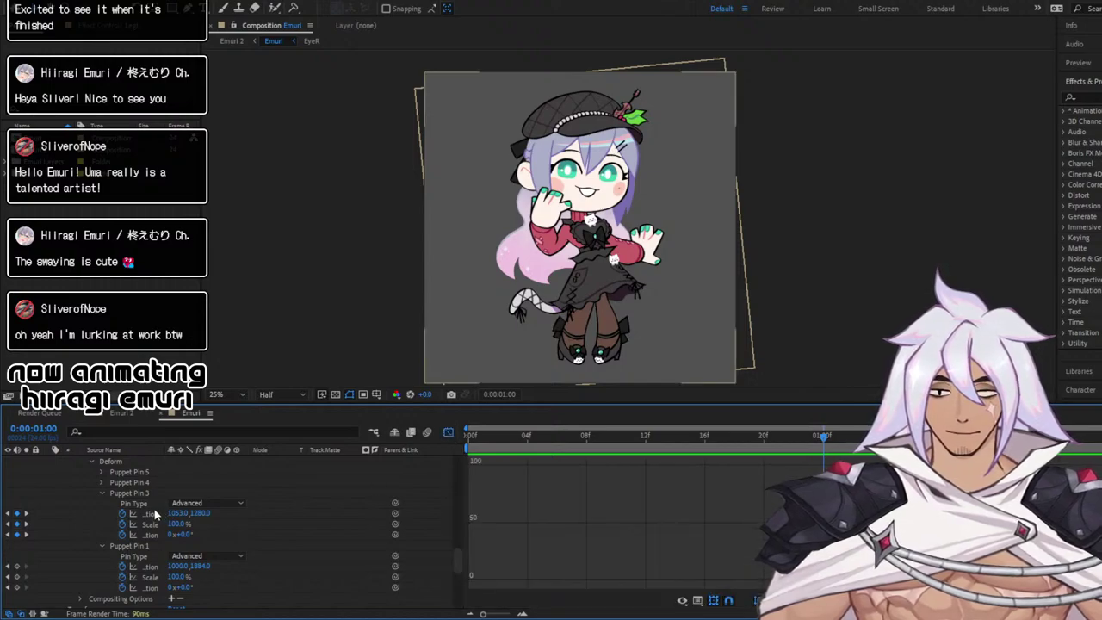
click(152, 515)
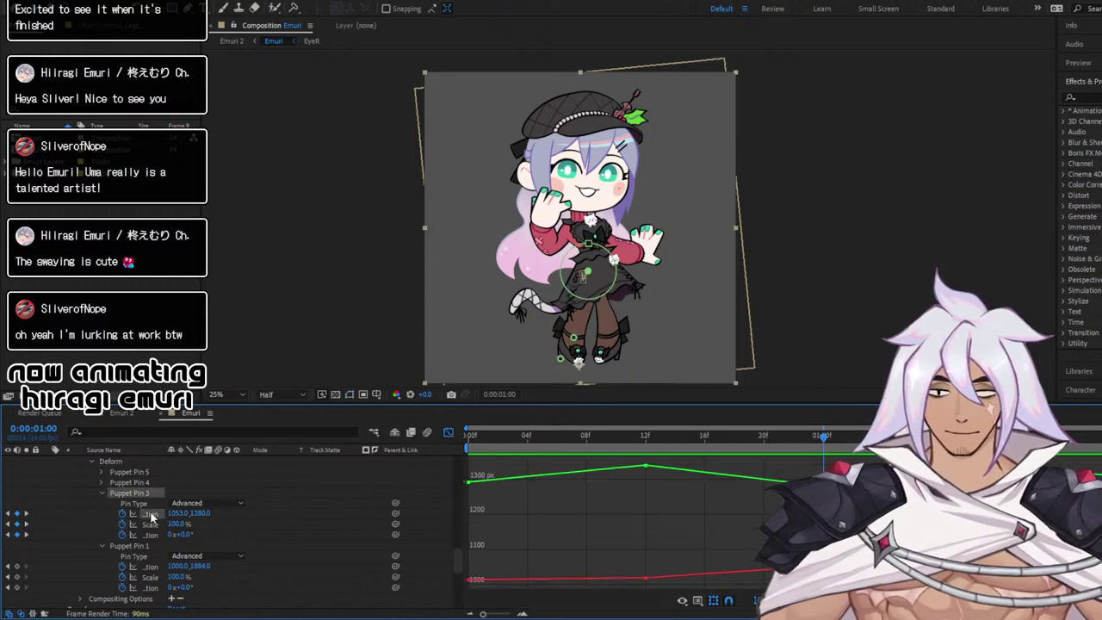
click(644, 469)
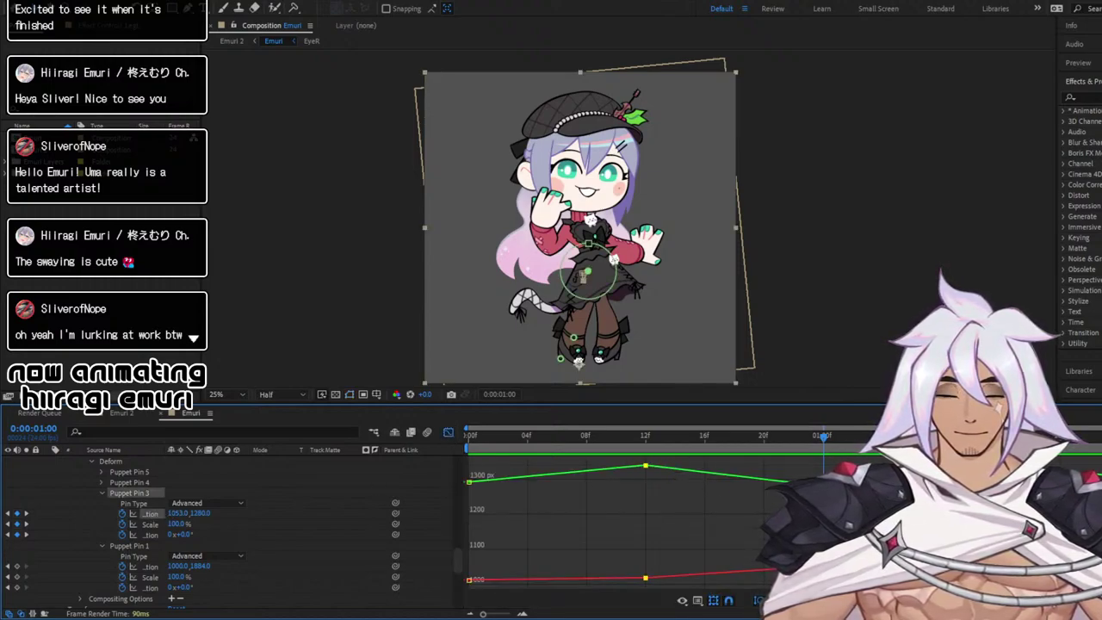
click(468, 482)
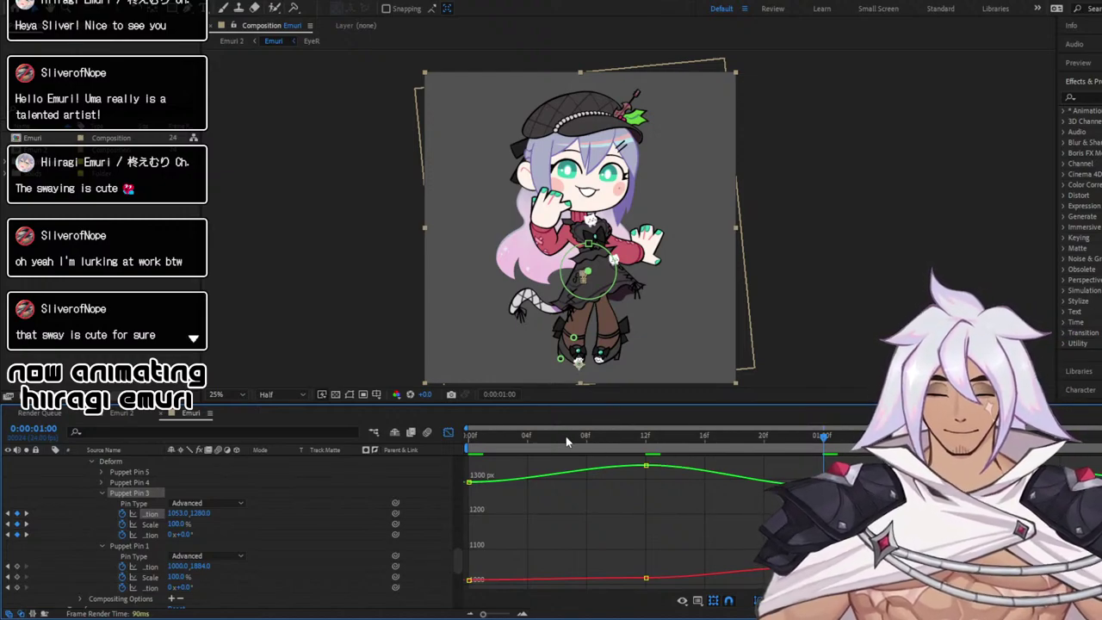
drag(457, 429, 460, 433)
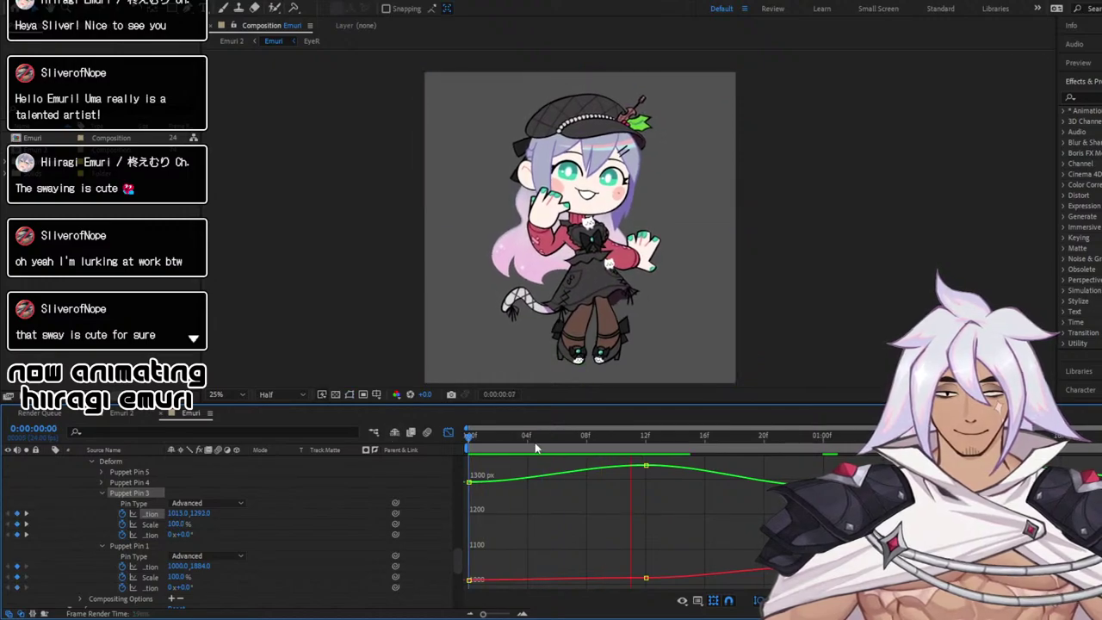
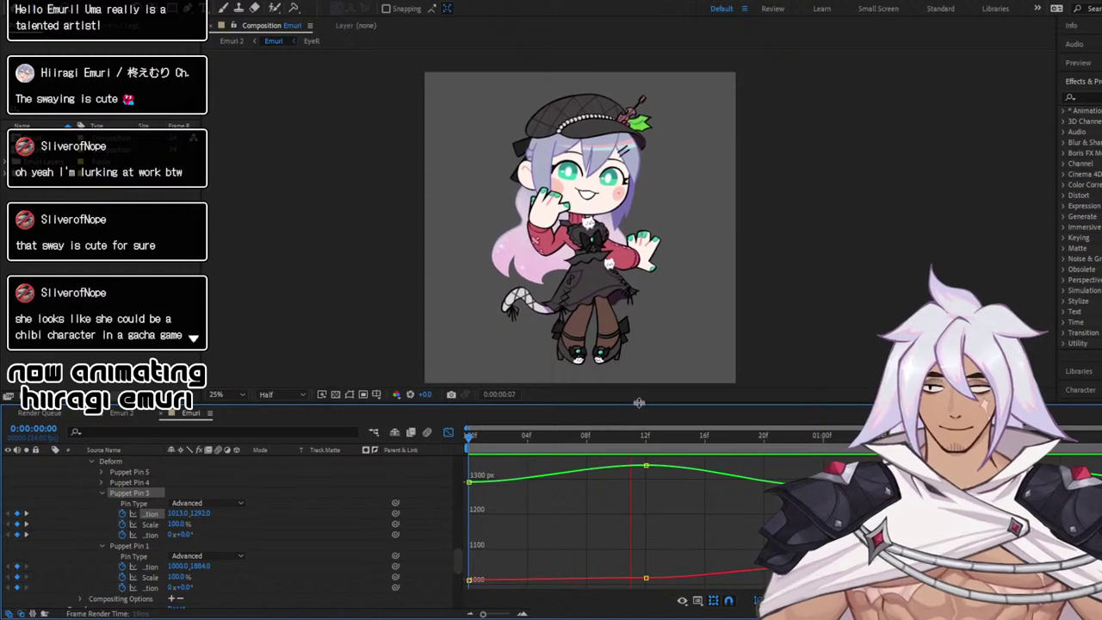
key(space)
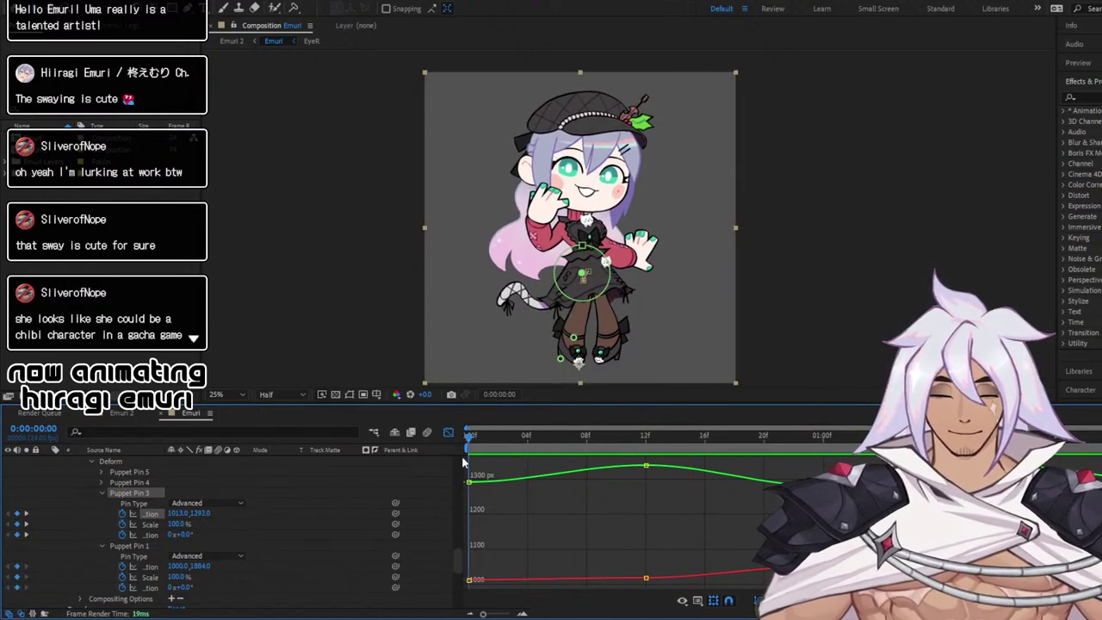
click(448, 433)
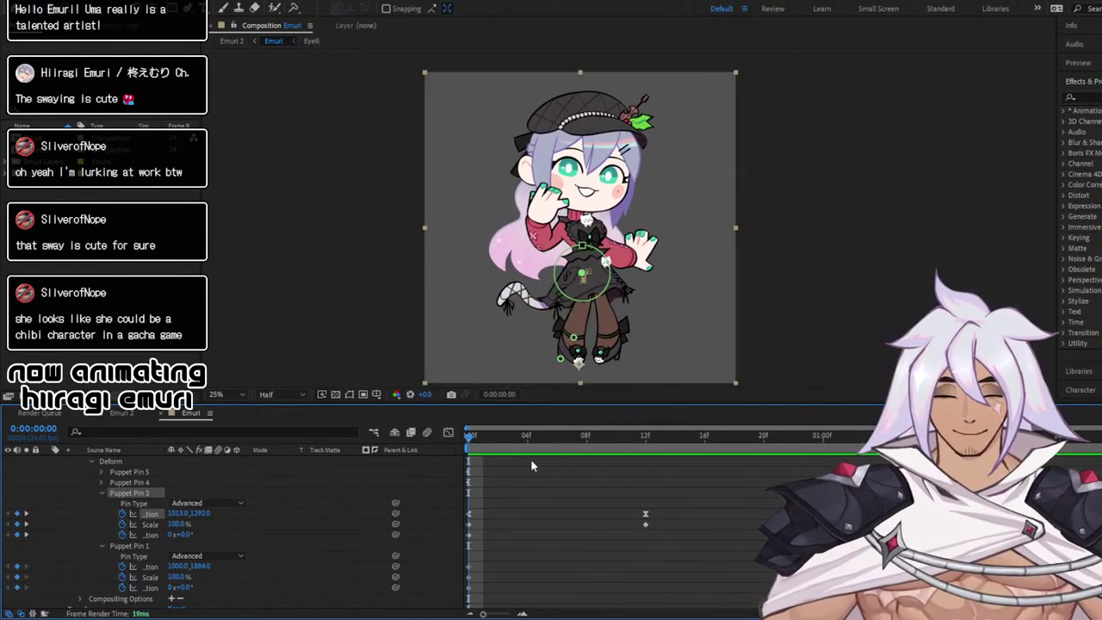
At 0:00:01:00, move Puppet Pin 3 further toward the swaying hip, to about 1081, 1288
key(space)
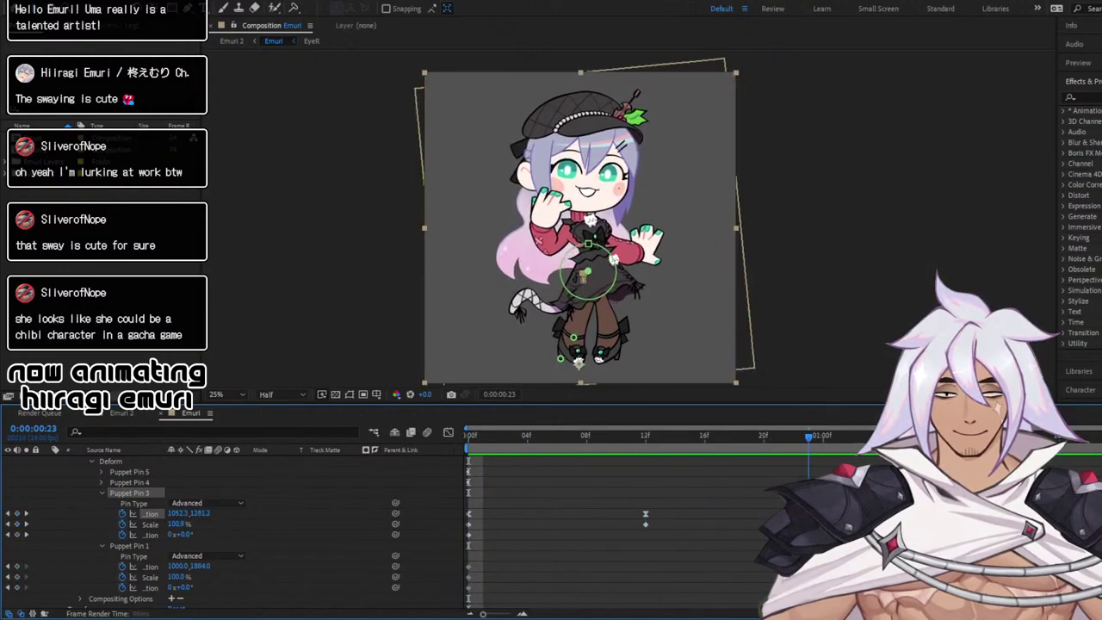
drag(838, 437, 824, 437)
key(space)
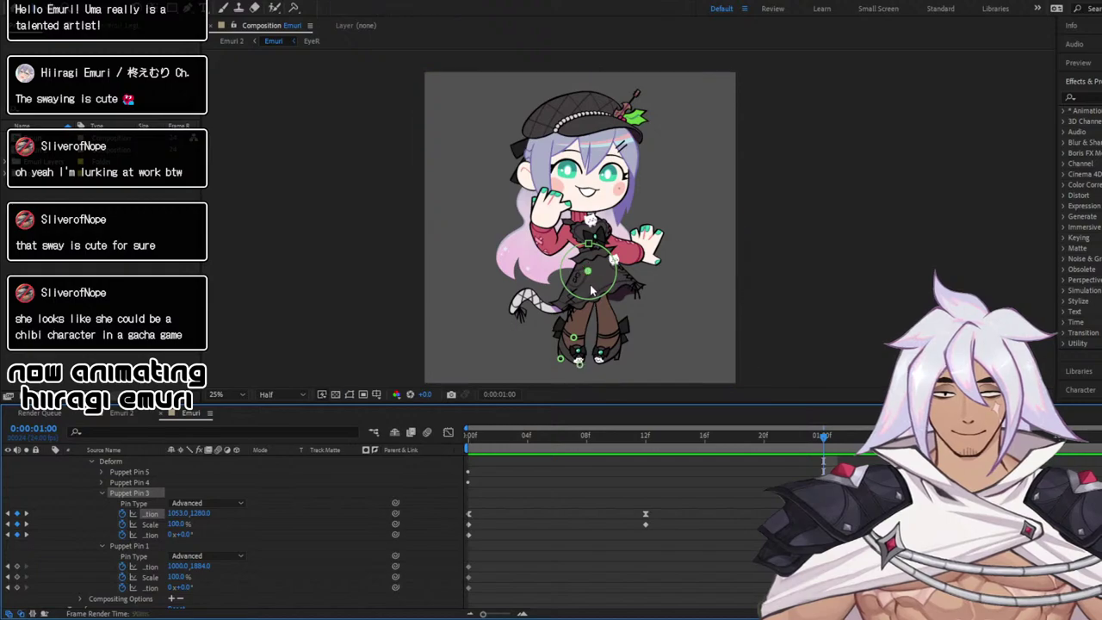
key(space)
click(809, 439)
drag(809, 437, 821, 434)
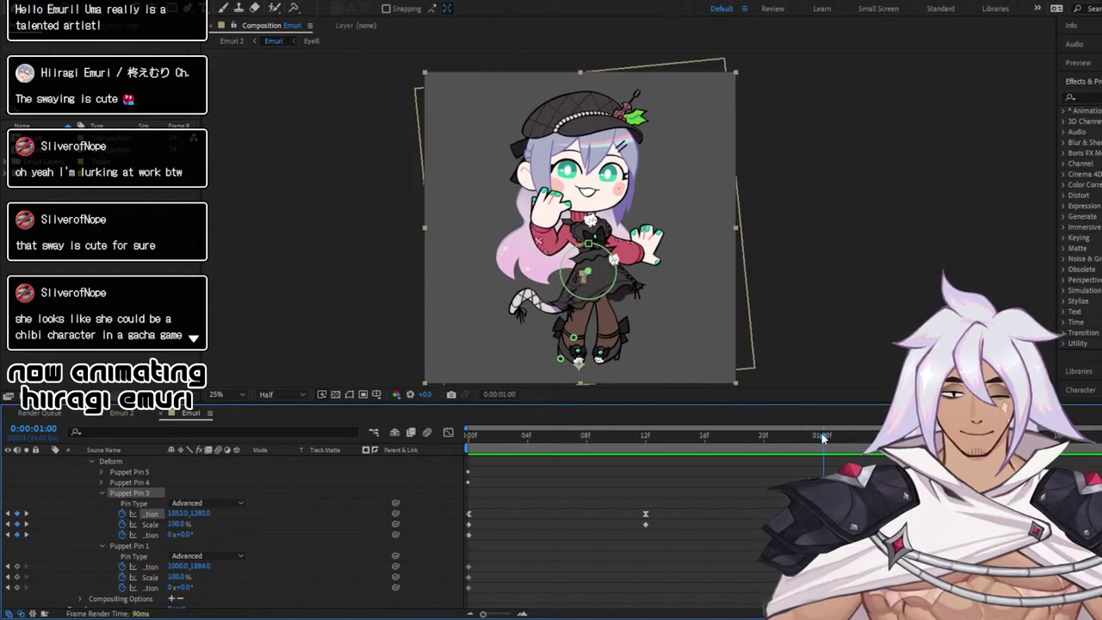
scroll(566, 199, up, 1)
scroll(567, 199, down, 3)
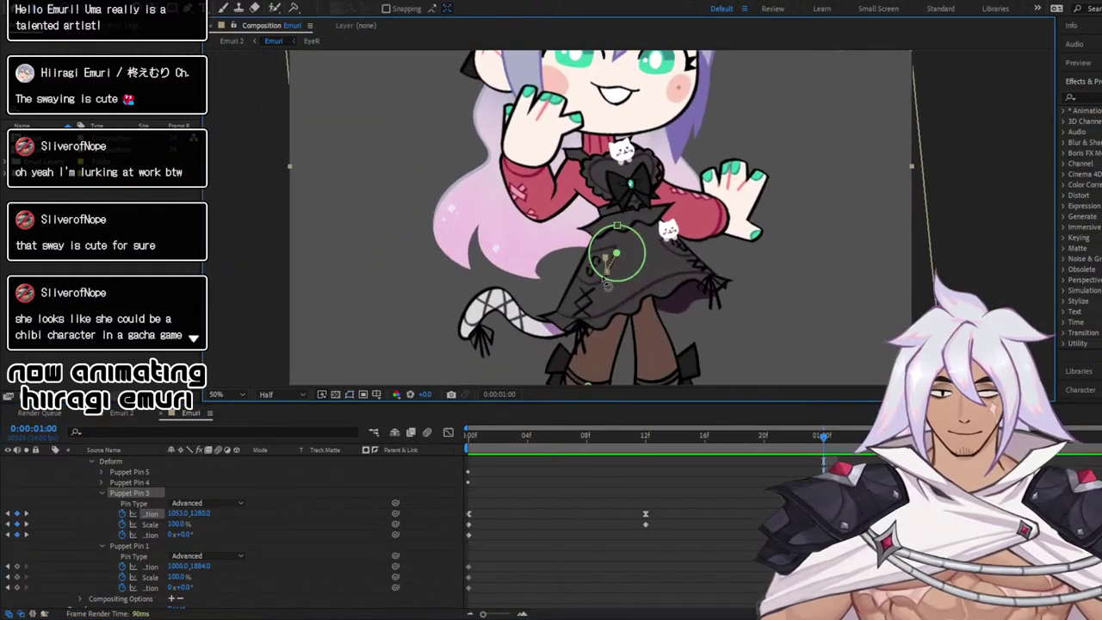
drag(600, 161, 607, 167)
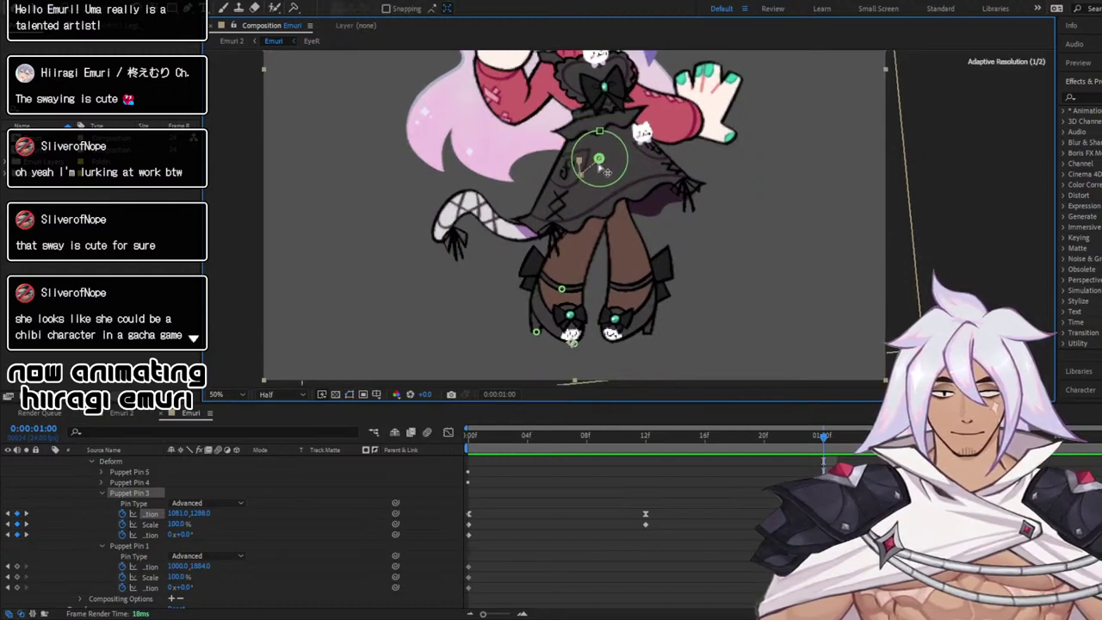
Try to rotate Puppet Pin 5 on LegL's lower leg at 0:00:01:00 and undo the rotation
click(562, 288)
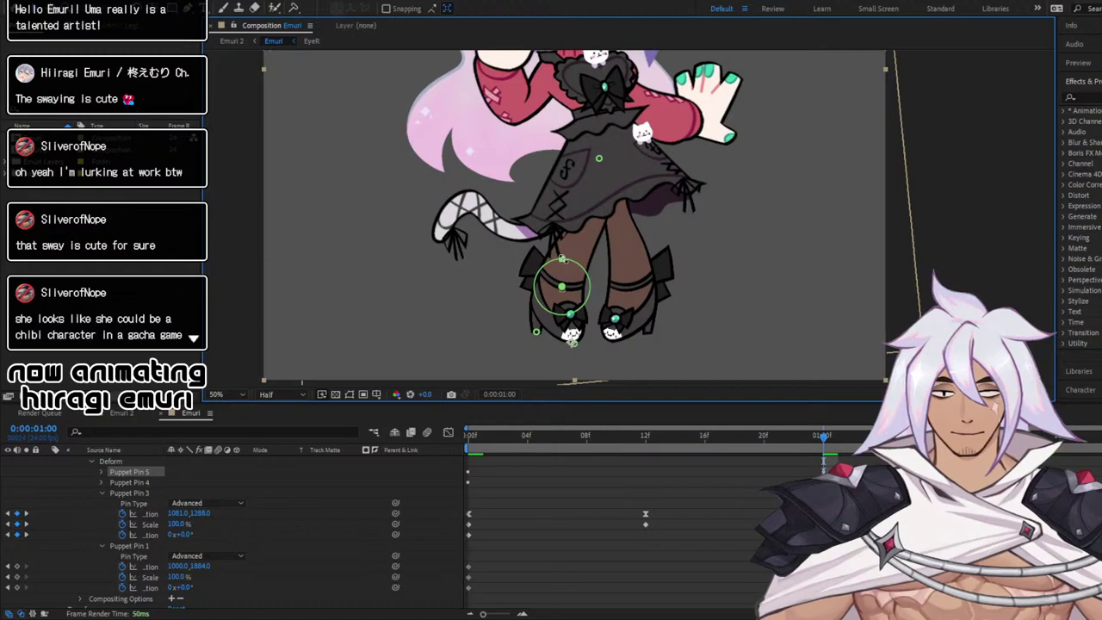
click(134, 8)
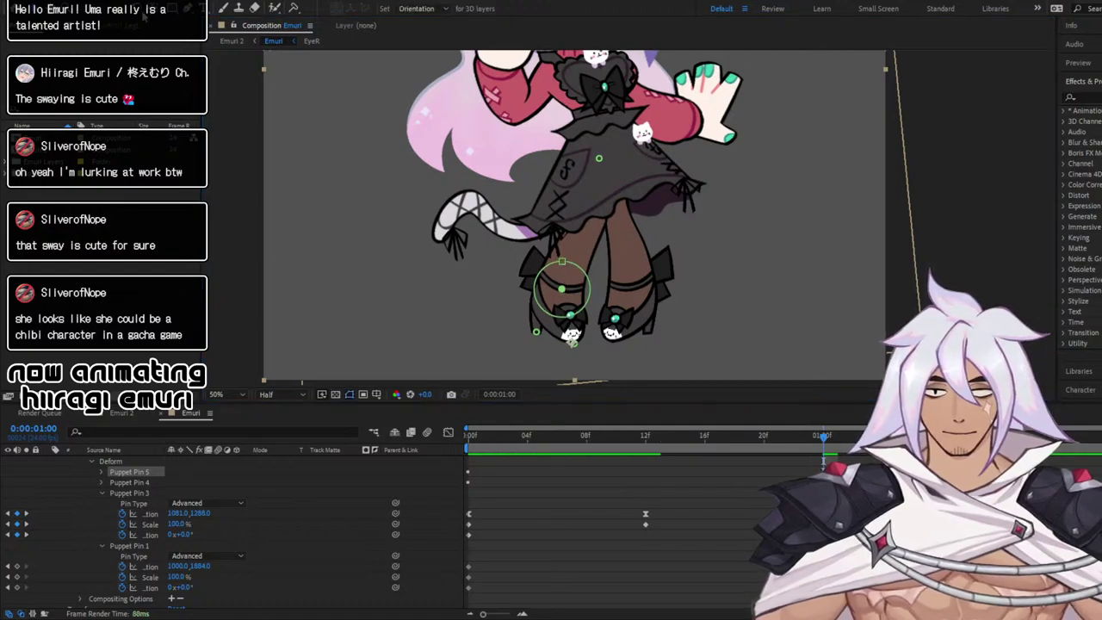
drag(563, 261, 532, 292)
key(ctrl+z)
key(ctrl+z)
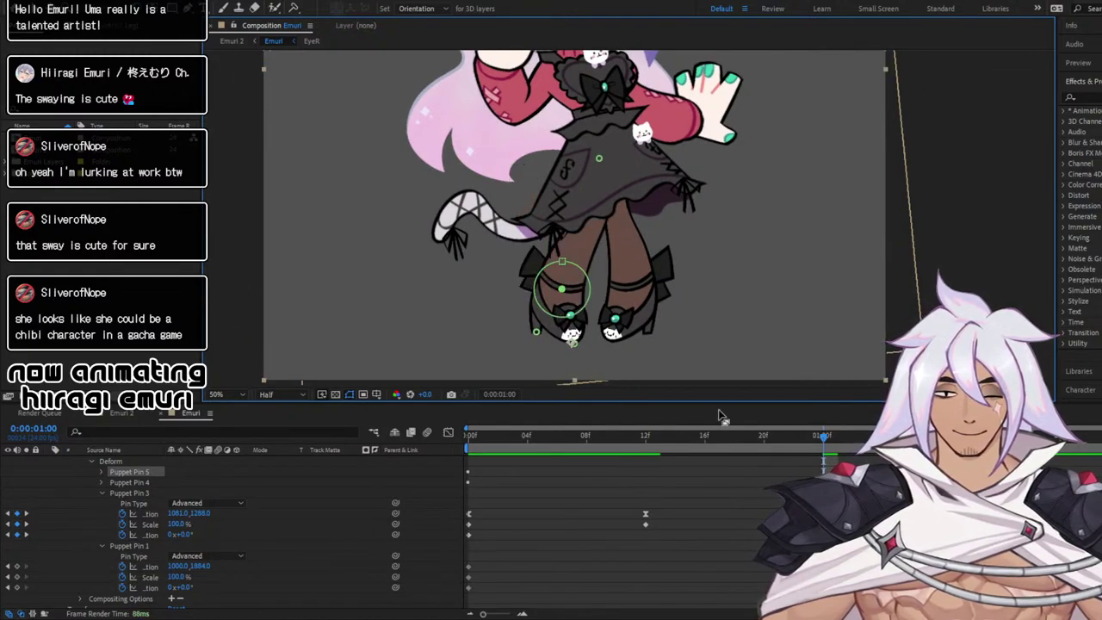
Preview the loop and, at 0:00:00:12, move Puppet Pin 3 to about 1046, 1338
key(space)
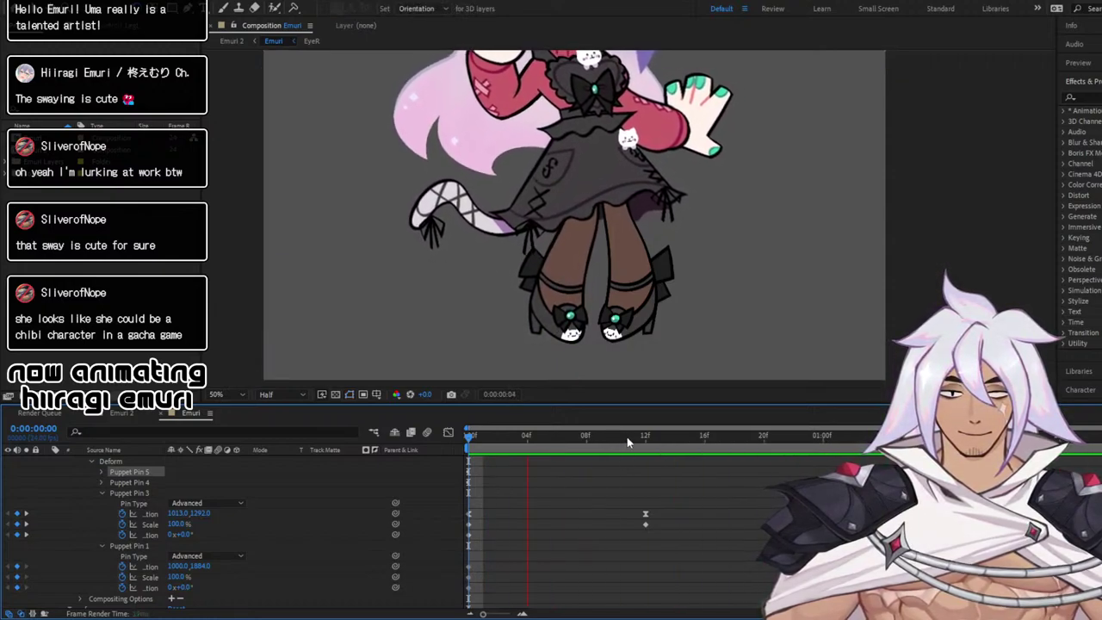
click(646, 436)
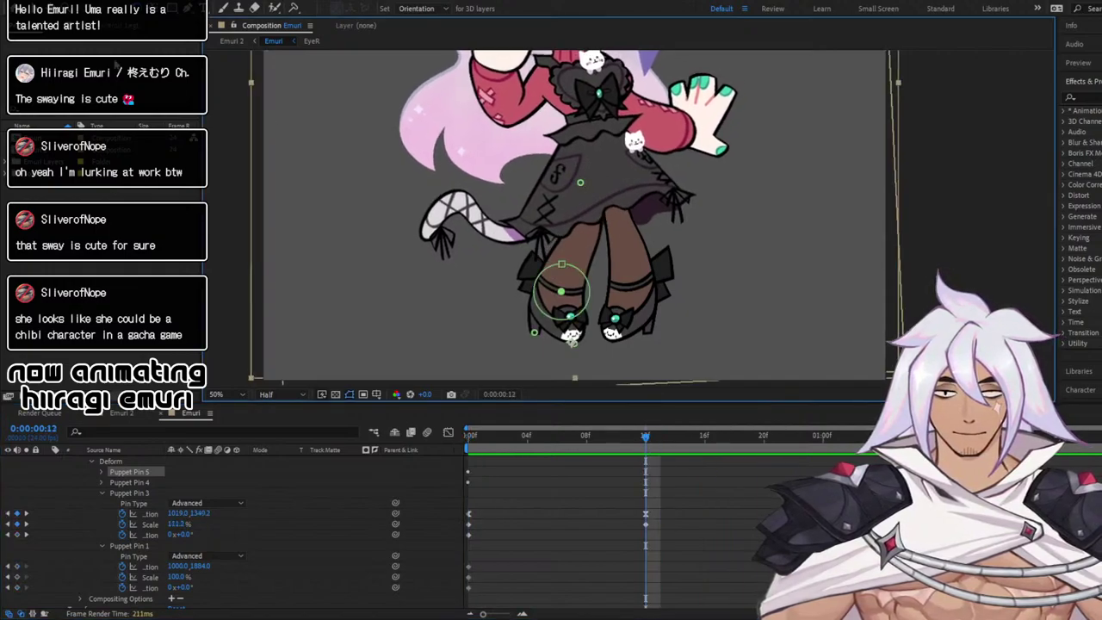
key(v)
drag(586, 189, 596, 189)
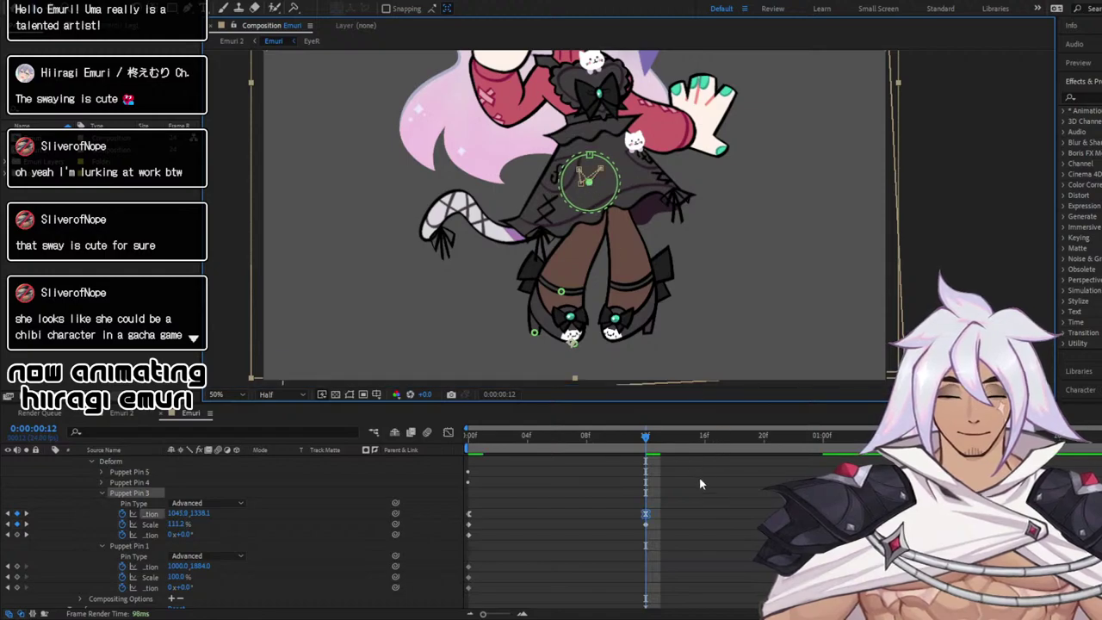
Copy Puppet Pin 3's Position and Scale keyframes from 0:00:00:12 to 0:00:01:12
drag(700, 484, 635, 540)
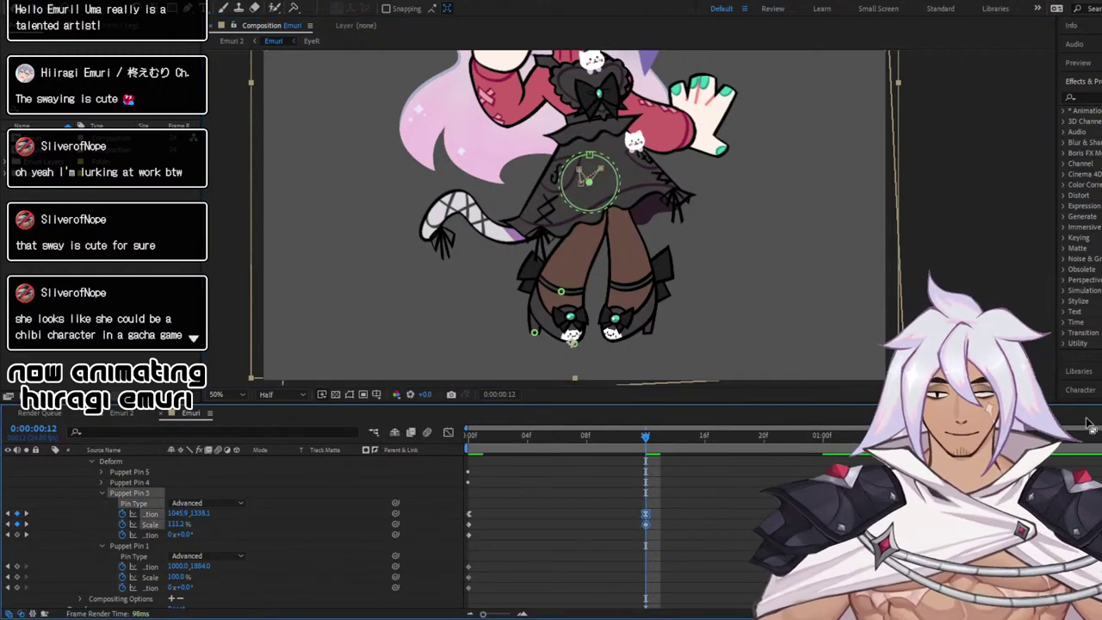
click(1000, 436)
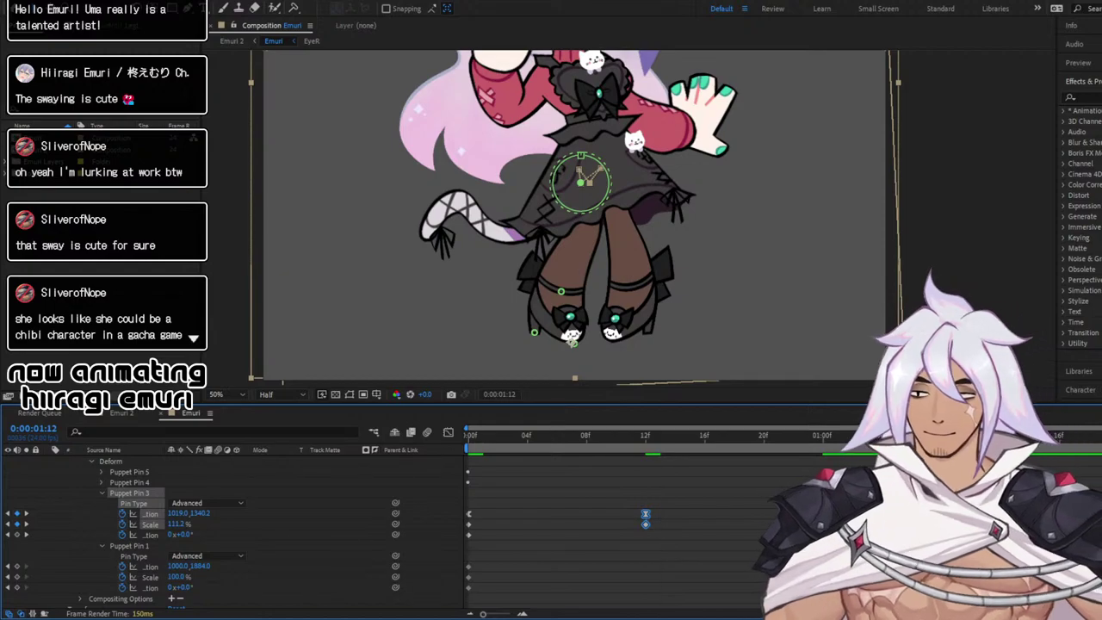
key(ctrl+v)
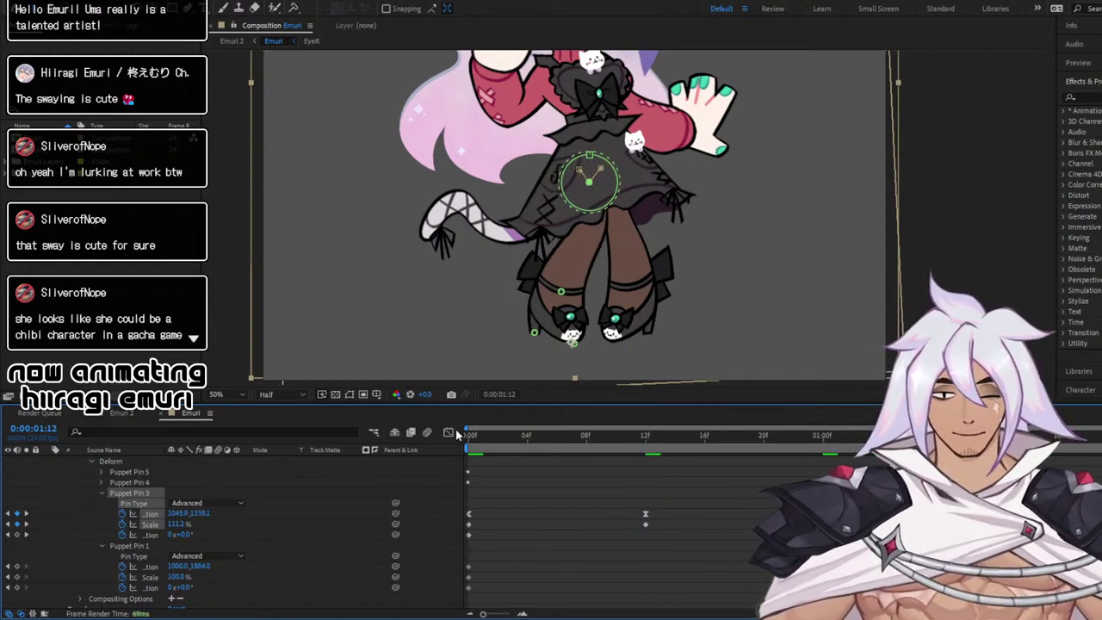
Apply Easy Ease to Puppet Pin 3's Scale keyframe at 0:00:00:12, using the graph editor
click(641, 527)
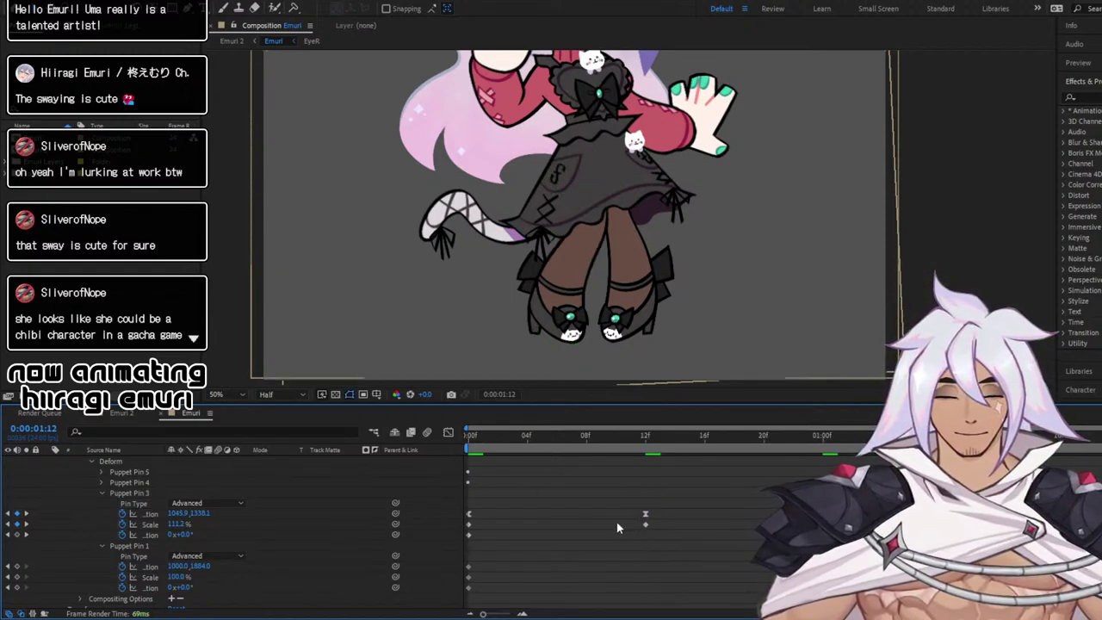
click(145, 524)
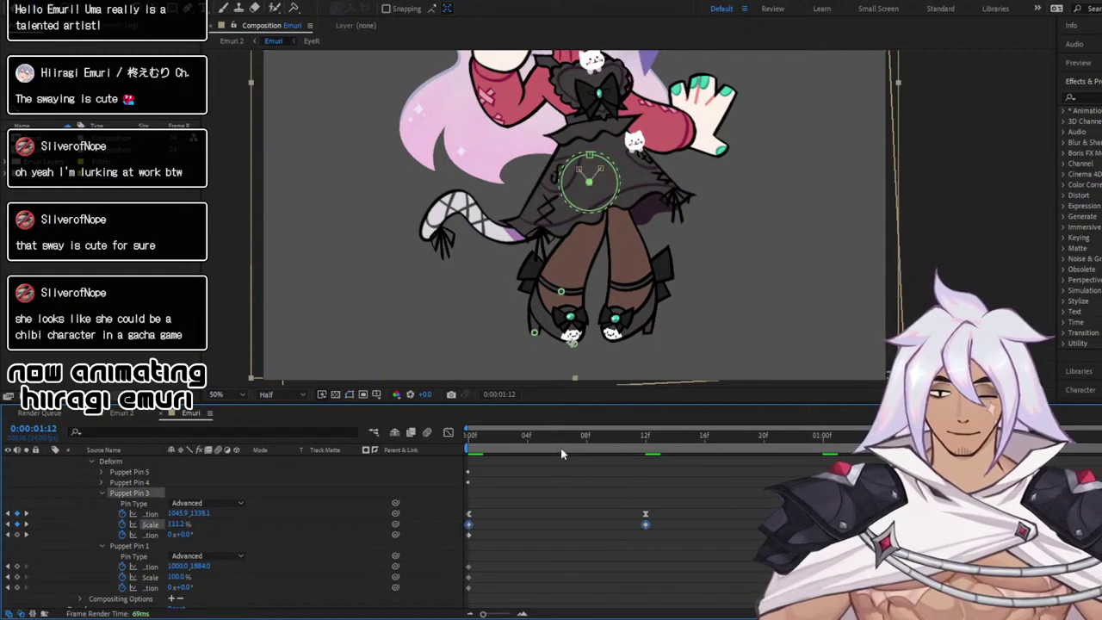
click(446, 434)
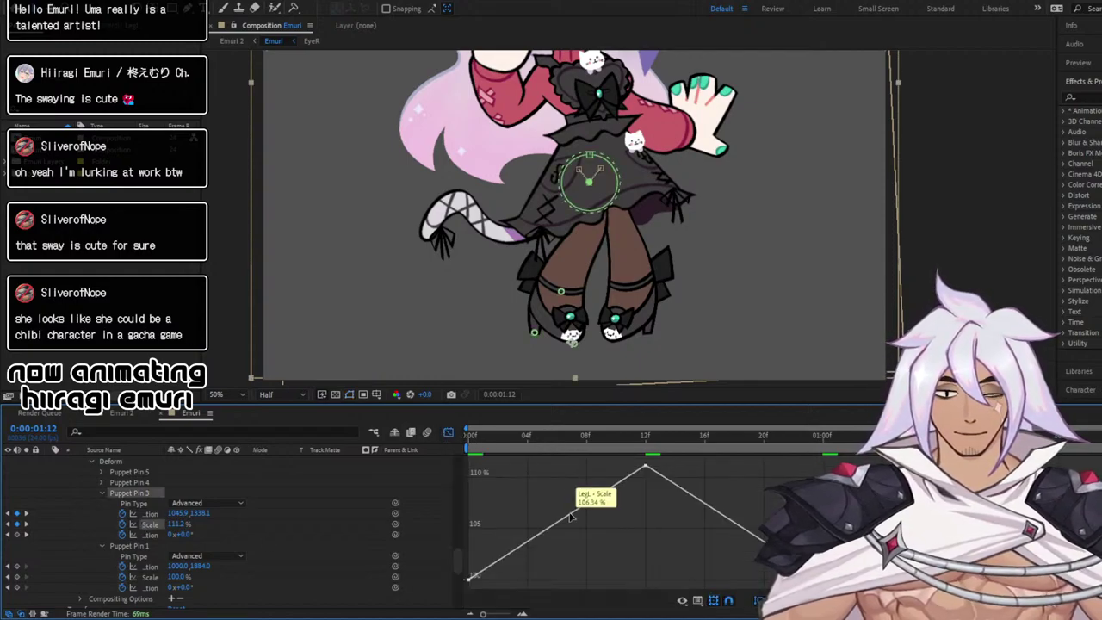
click(468, 579)
drag(472, 460, 1068, 603)
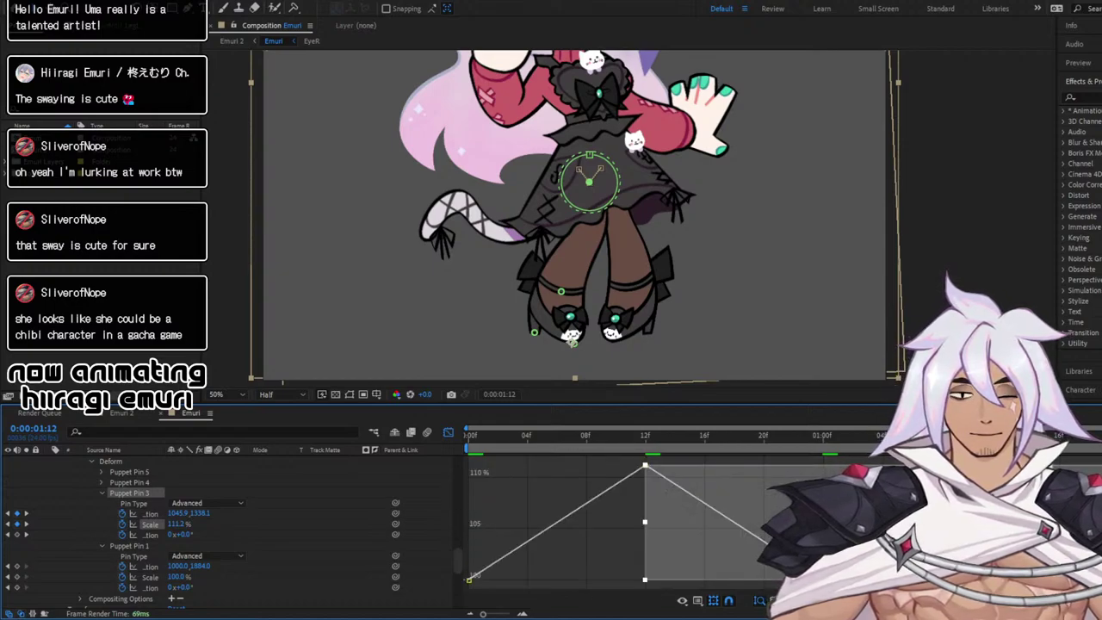
key(F9)
click(447, 432)
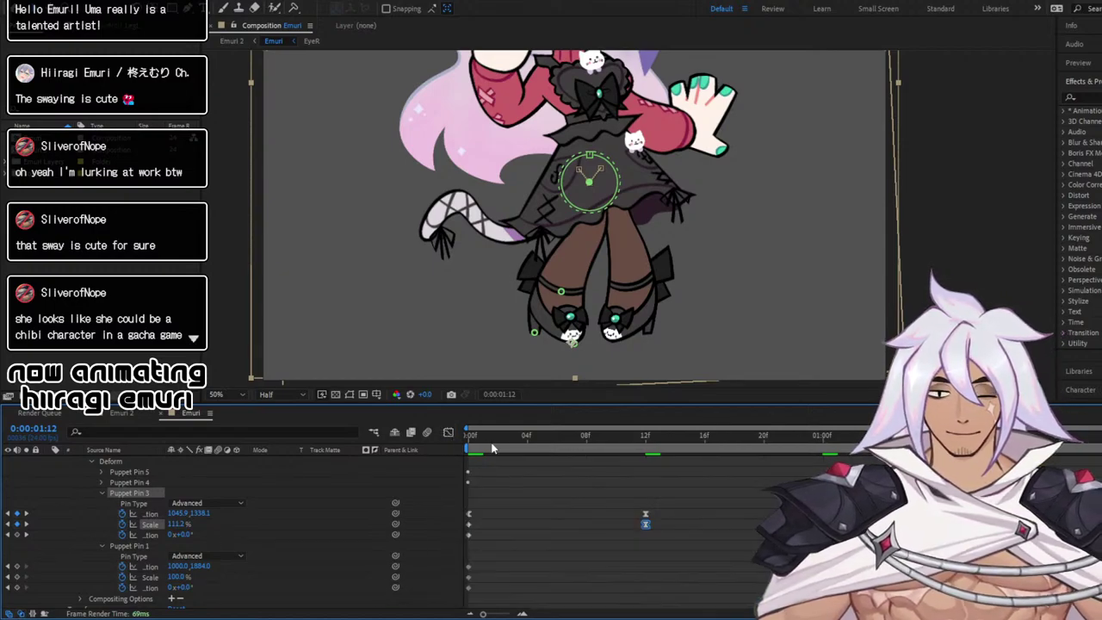
Ease Puppet Pin 3's starting Scale keyframe at 0:00:00:00 and preview the loop
key(Home)
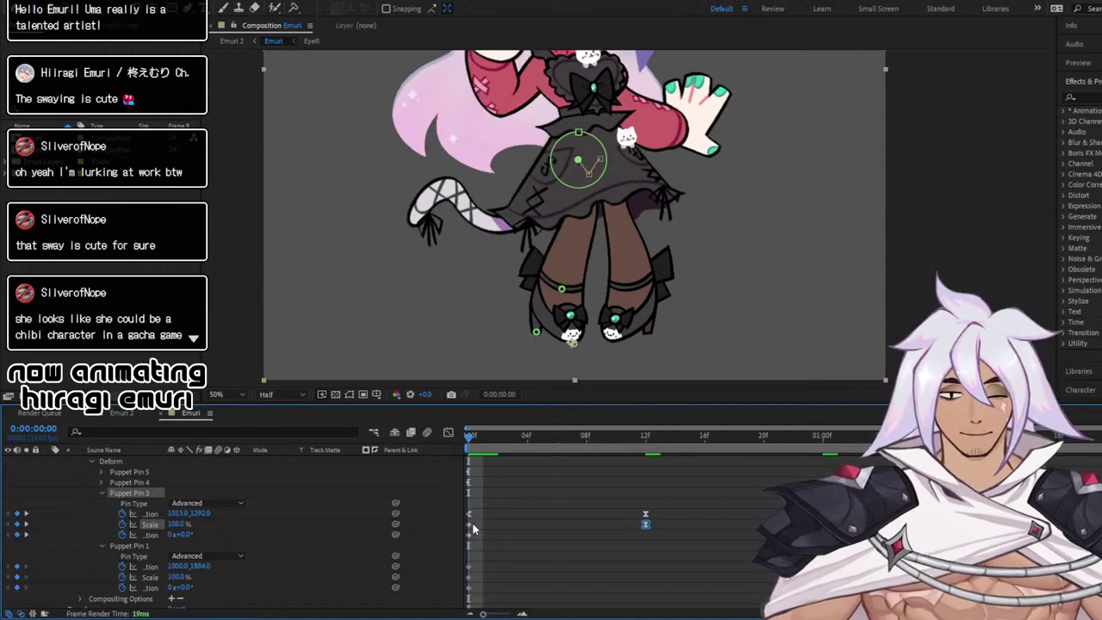
click(447, 431)
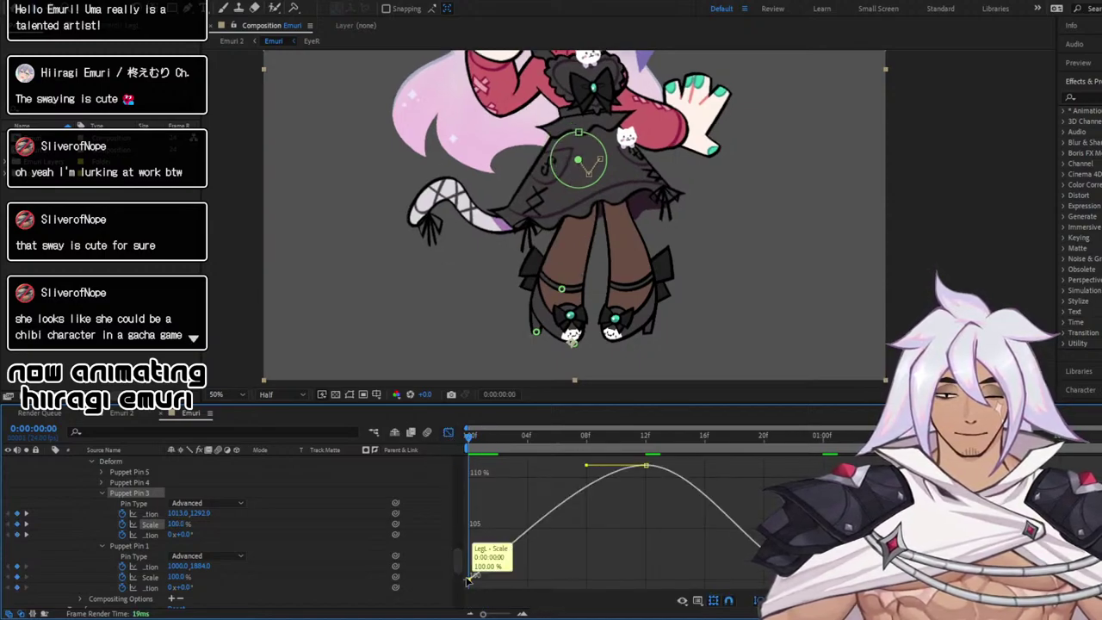
click(447, 431)
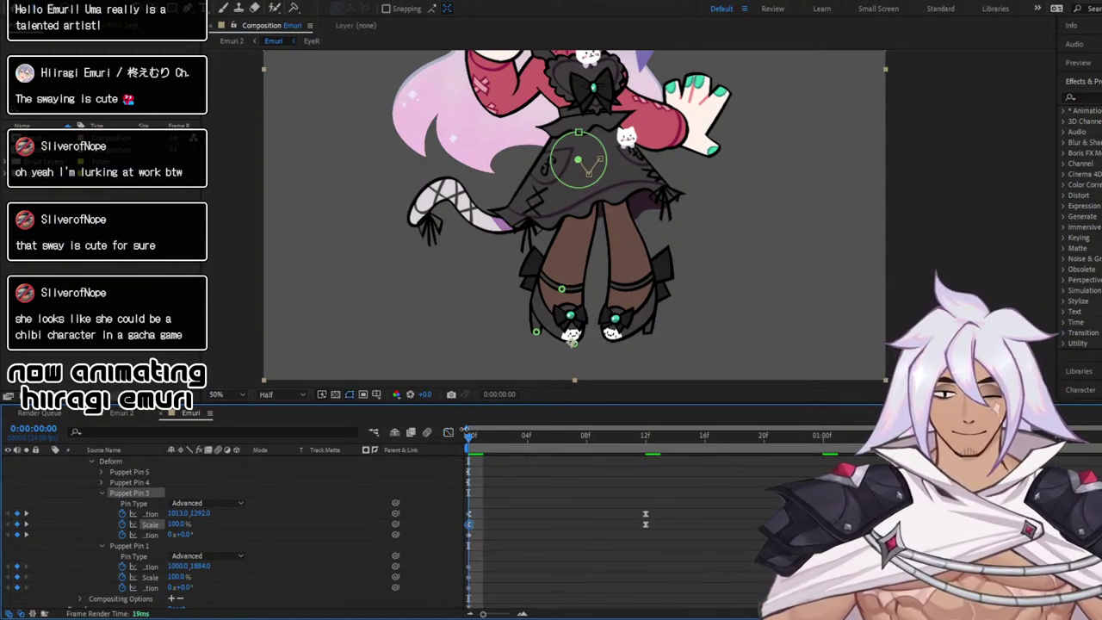
key(space)
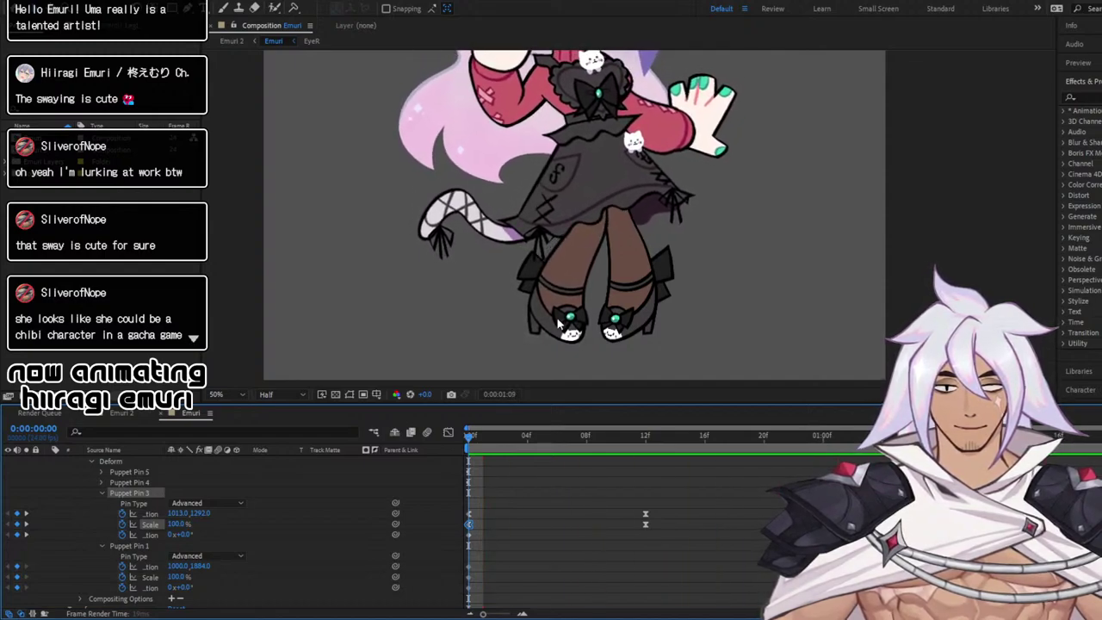
At 0:00:00:12, raise Puppet Pin 3 to about 1046, 1313, copy its Position and Scale keyframes to 0:00:01:12, and preview
click(633, 448)
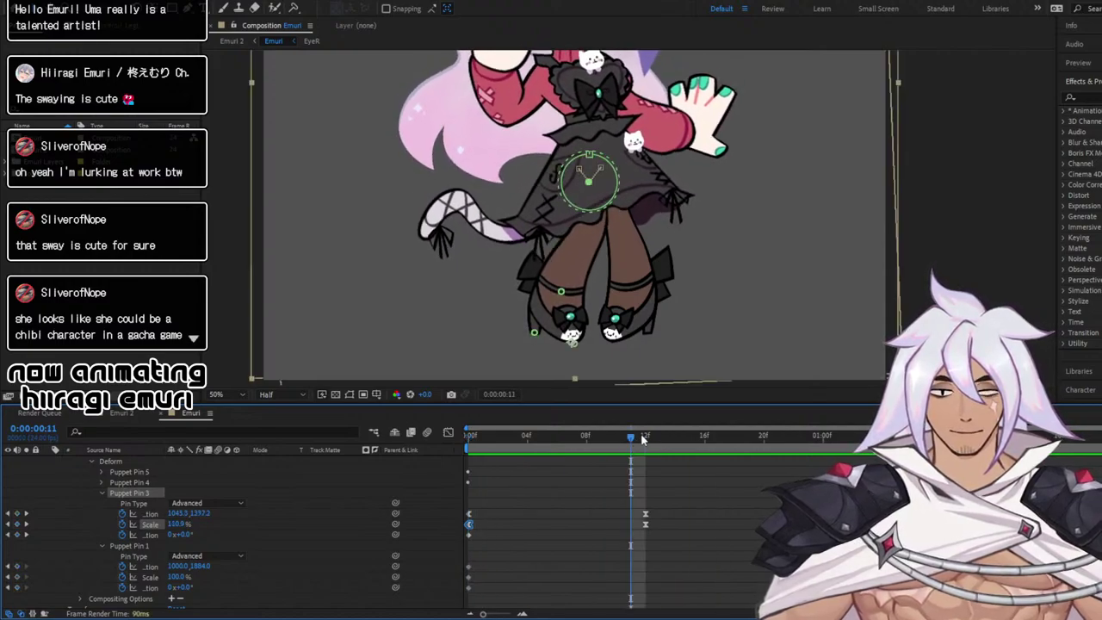
click(643, 437)
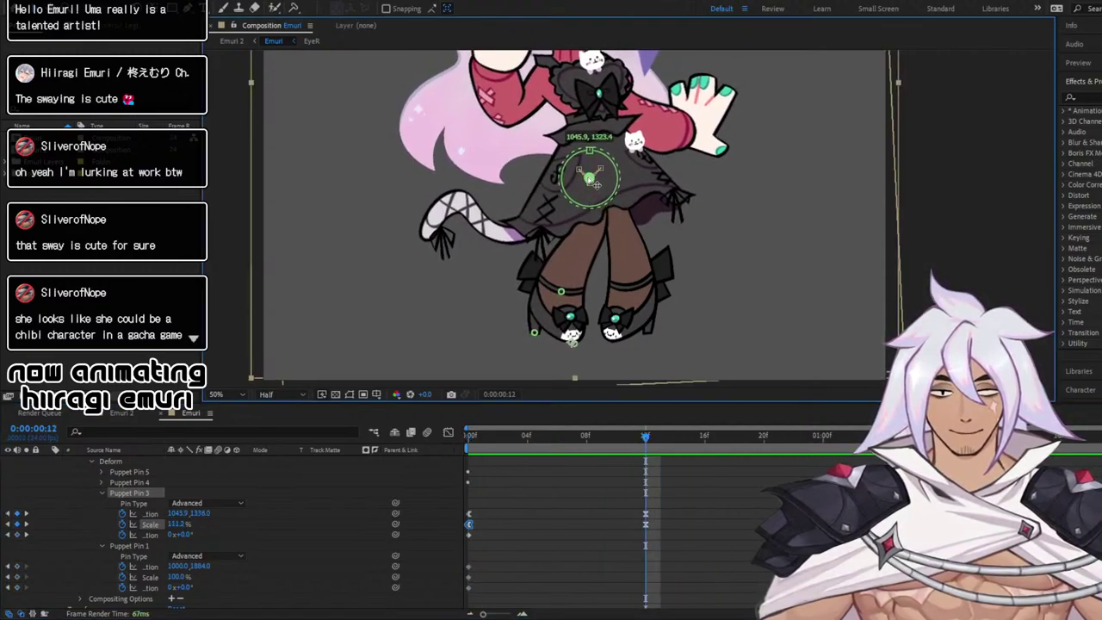
drag(670, 517, 645, 546)
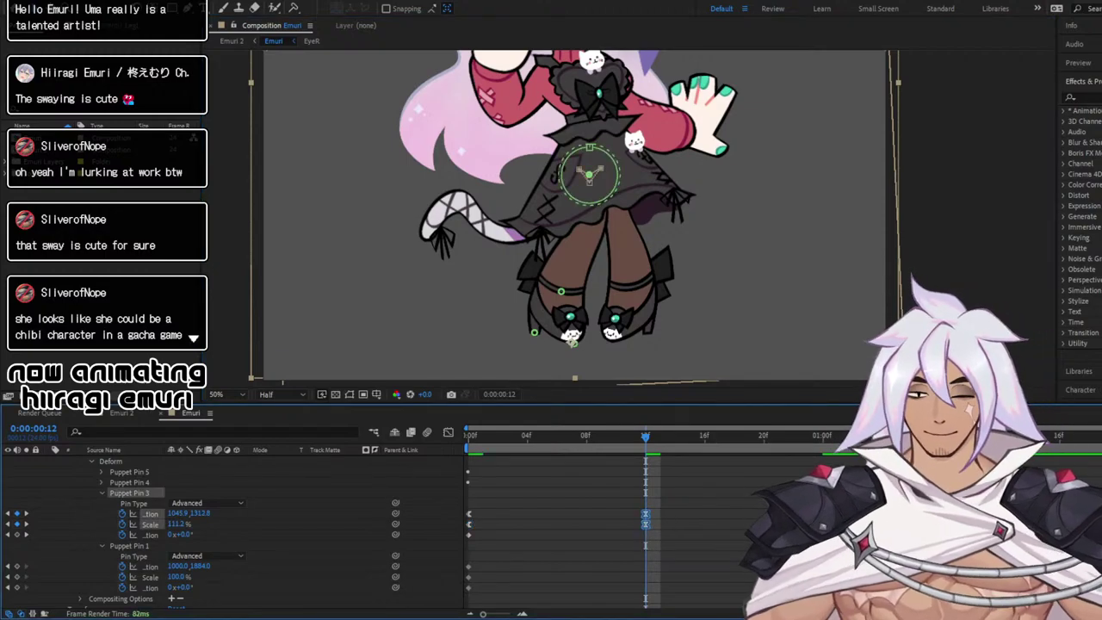
click(1002, 437)
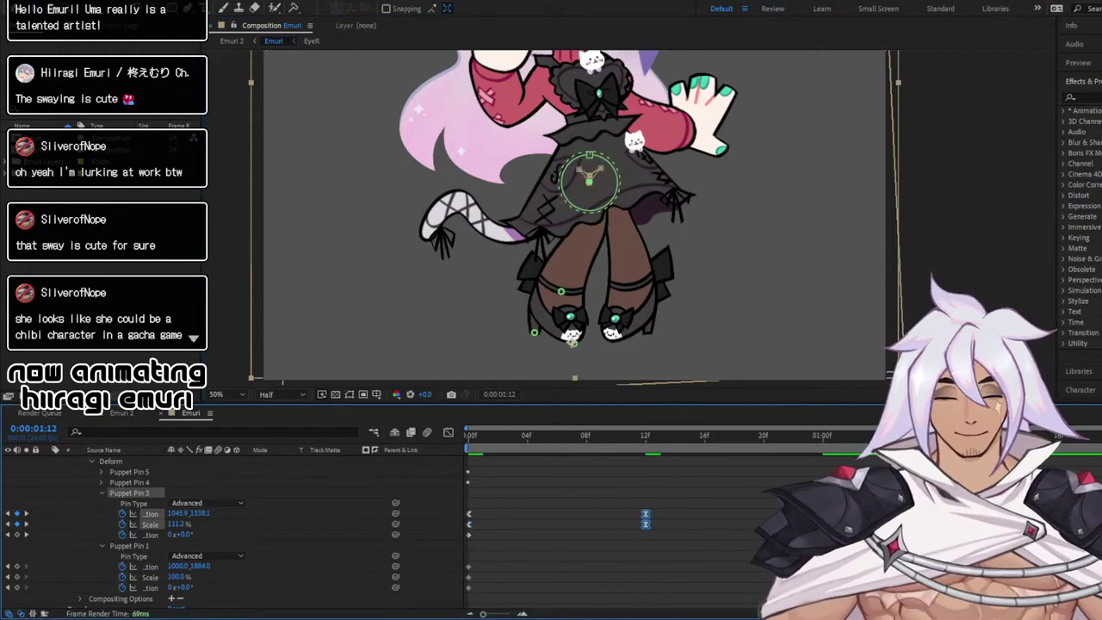
key(ctrl+v)
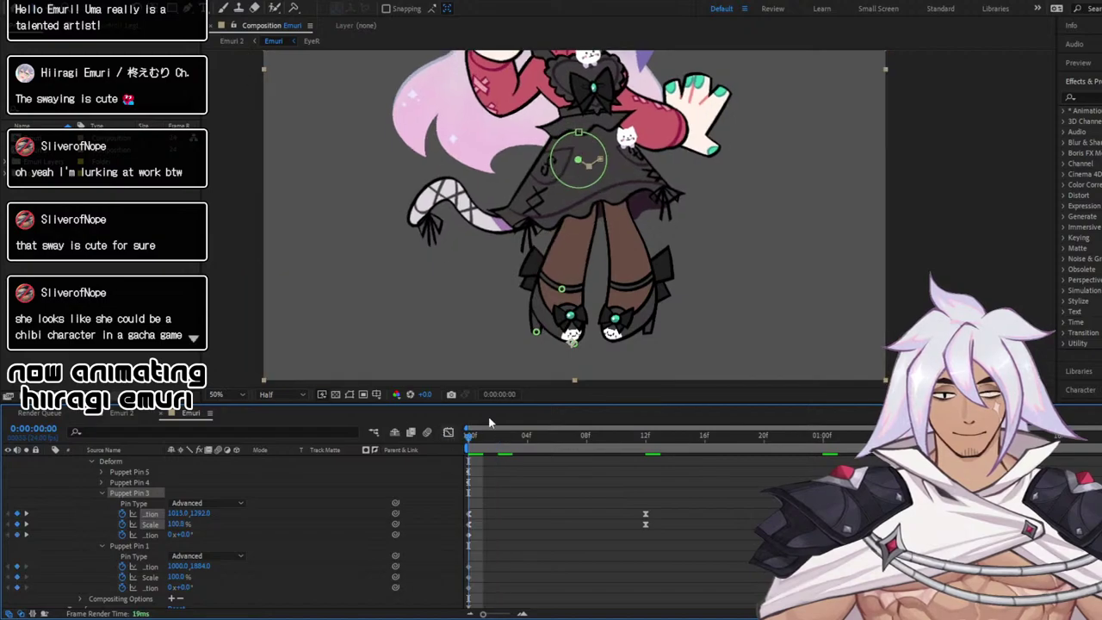
key(space)
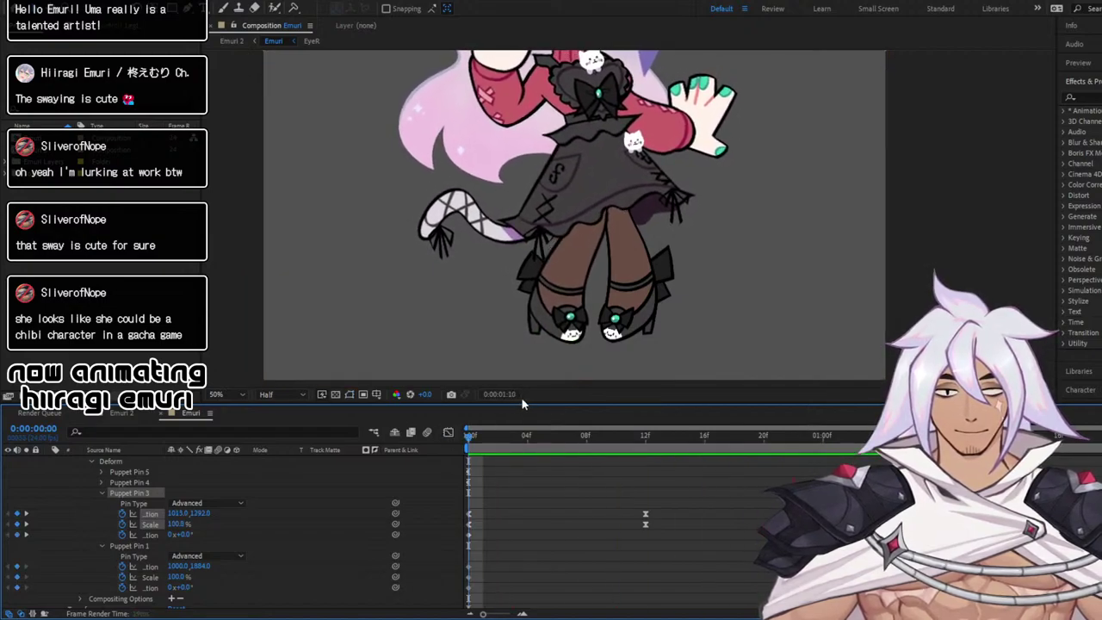
At 0:00:00:12, shift Puppet Pin 3 sideways to about 1027, 1313 and preview the loop
click(638, 439)
click(644, 437)
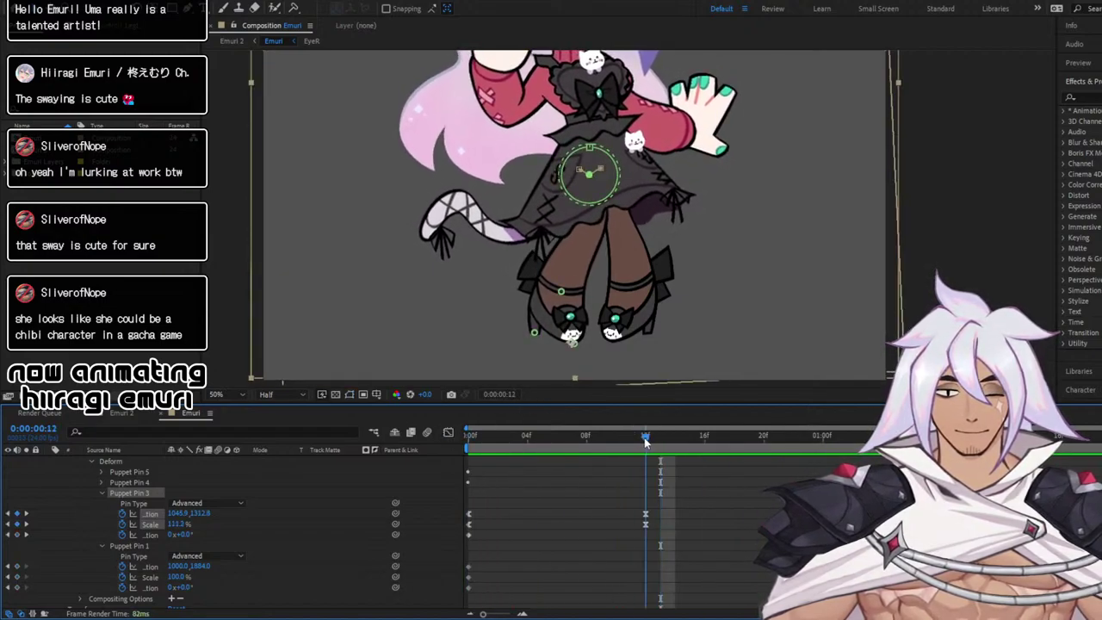
drag(594, 184, 593, 185)
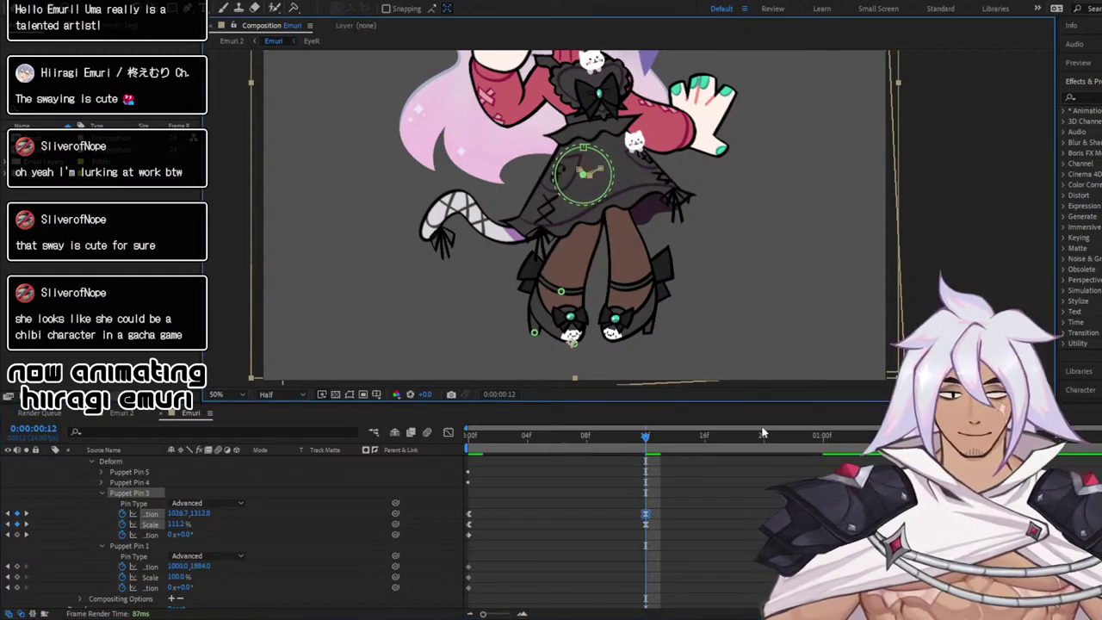
key(space)
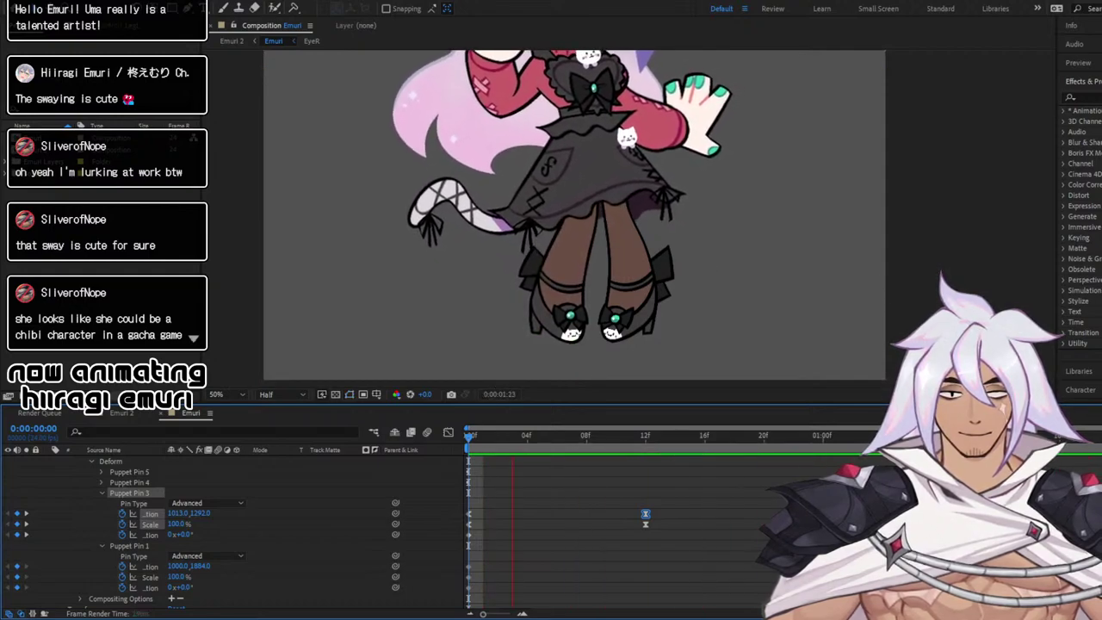
At 0:00:01:12, move Puppet Pin 3 to about 1025, 1321 and preview the loop with the whole figure in view
key(space)
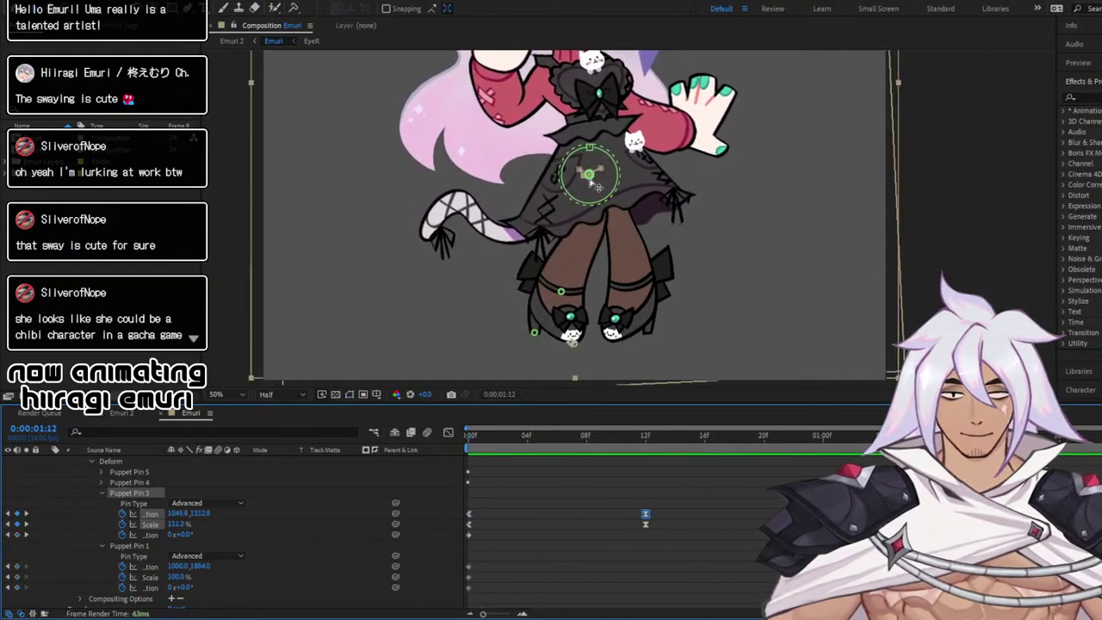
click(591, 177)
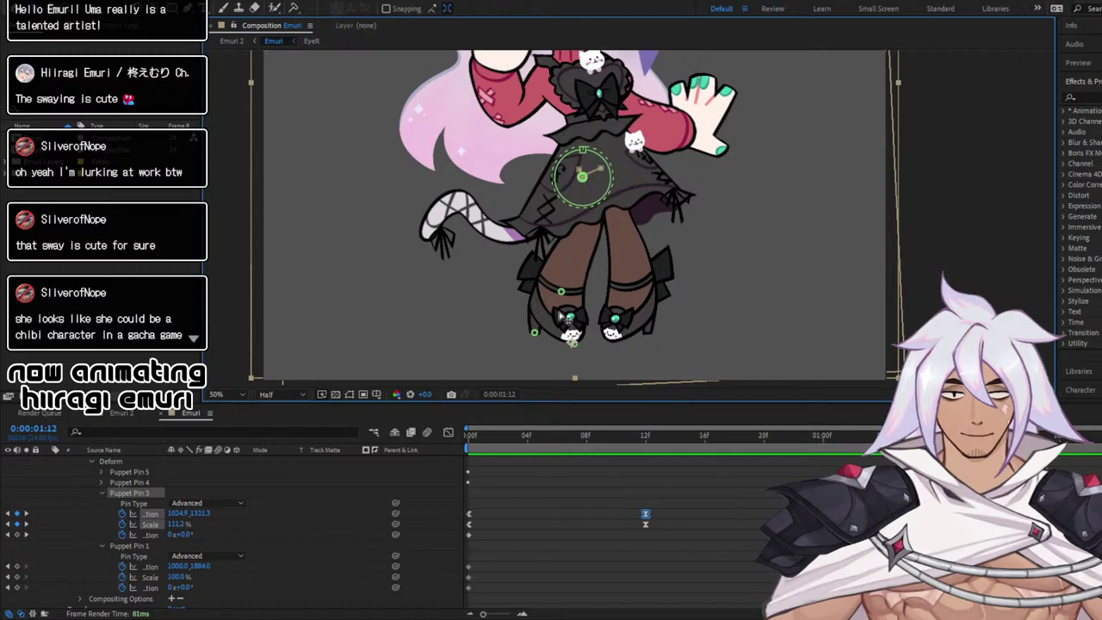
click(487, 435)
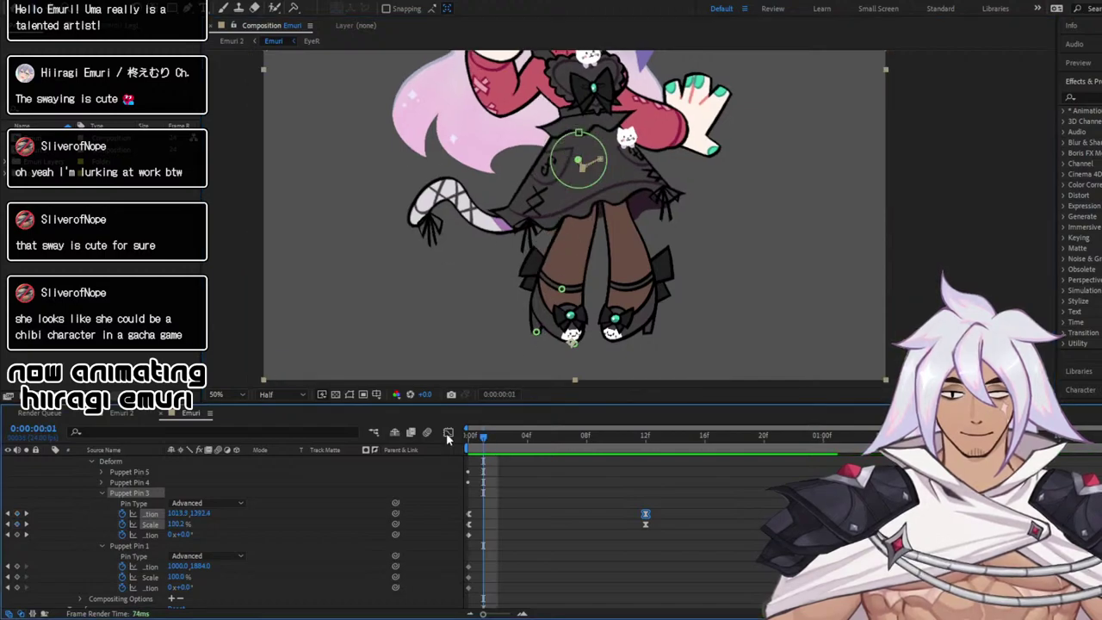
click(465, 436)
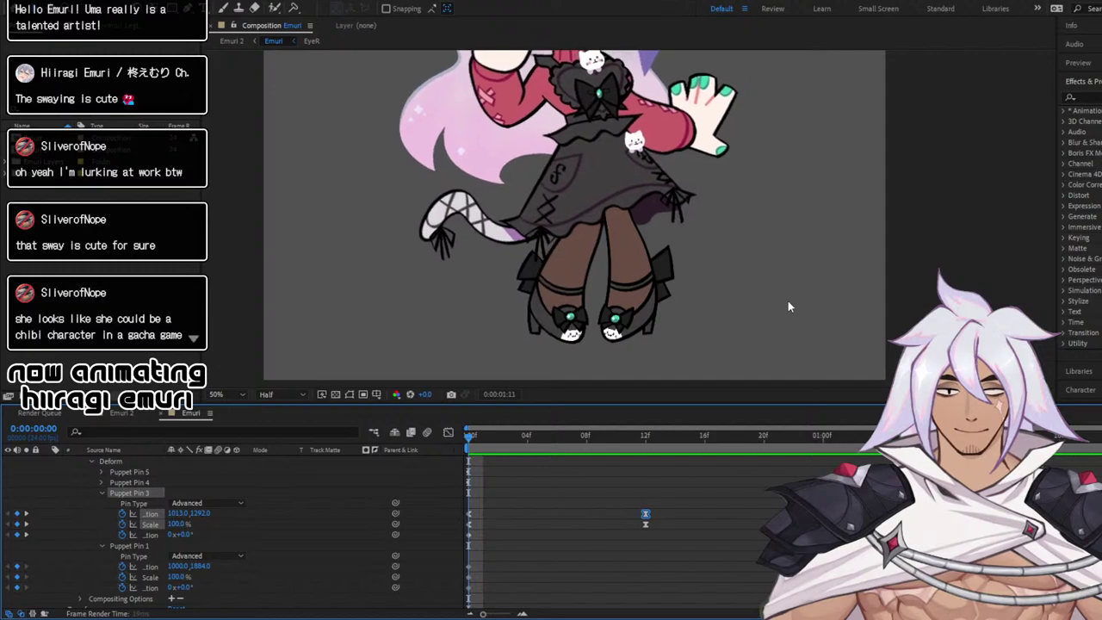
scroll(732, 300, down, 2)
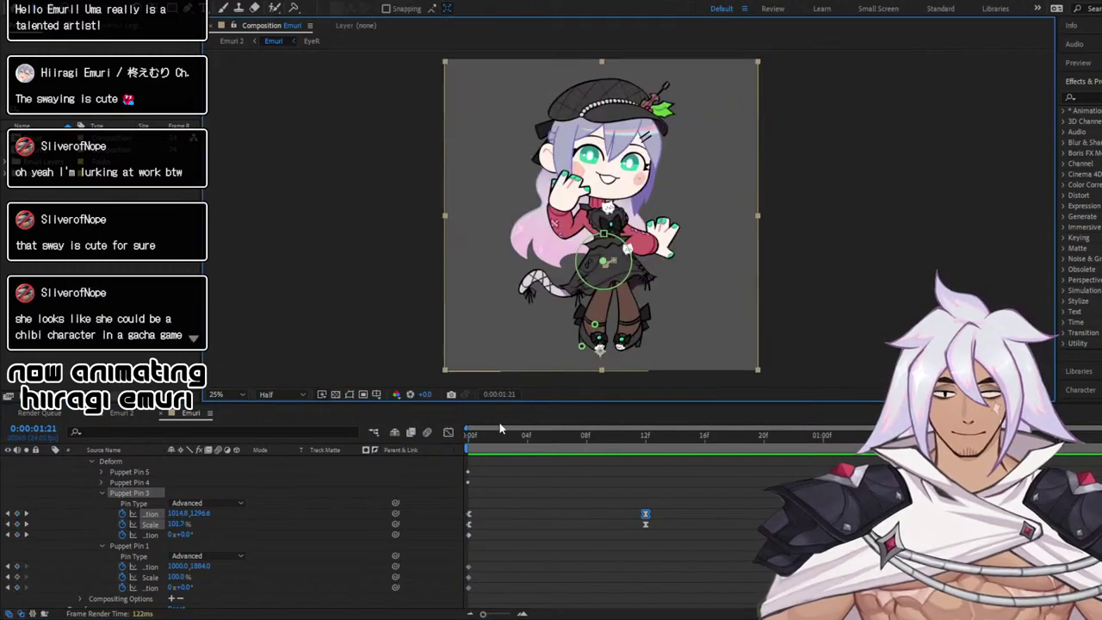
key(space)
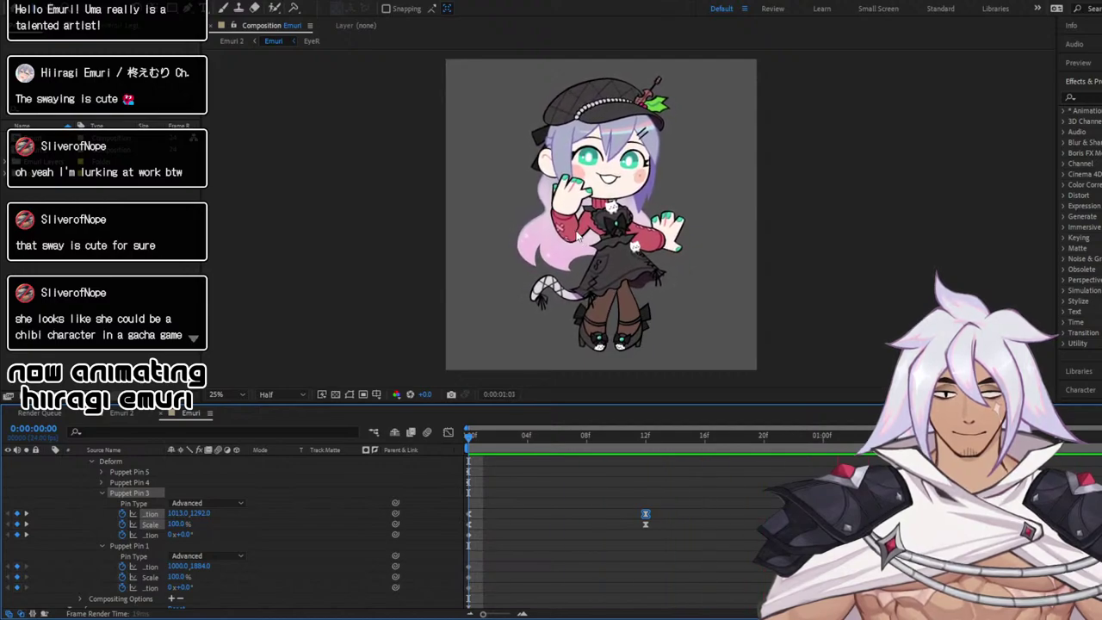
key(space)
Collapse and lock the LegL layer and expand LegR's Transform properties
scroll(91, 504, up, 3)
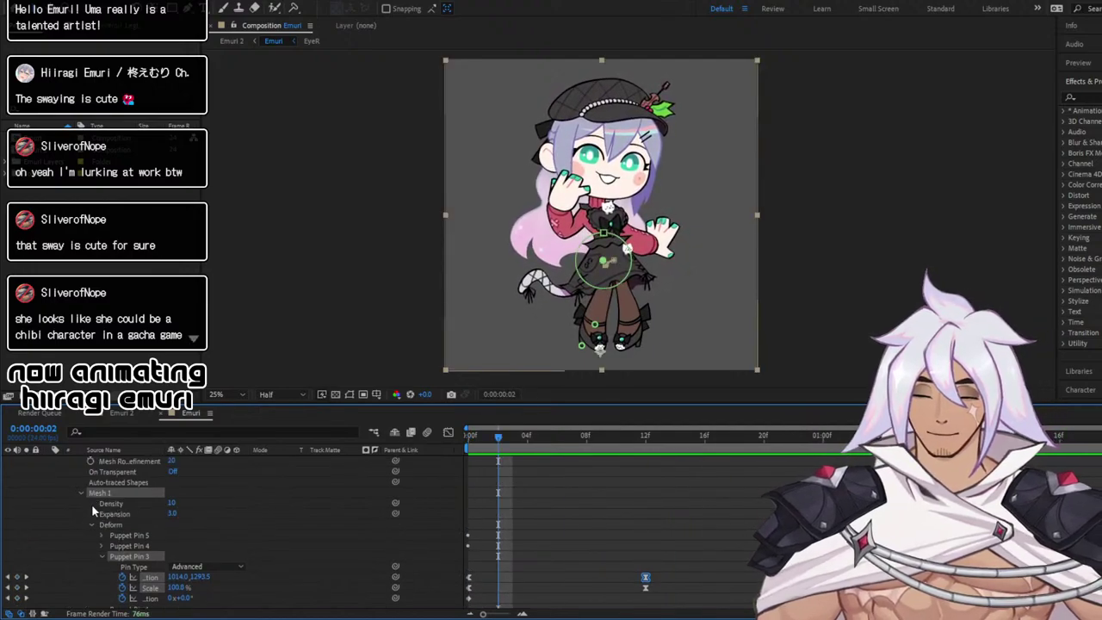
scroll(88, 510, up, 4)
click(47, 545)
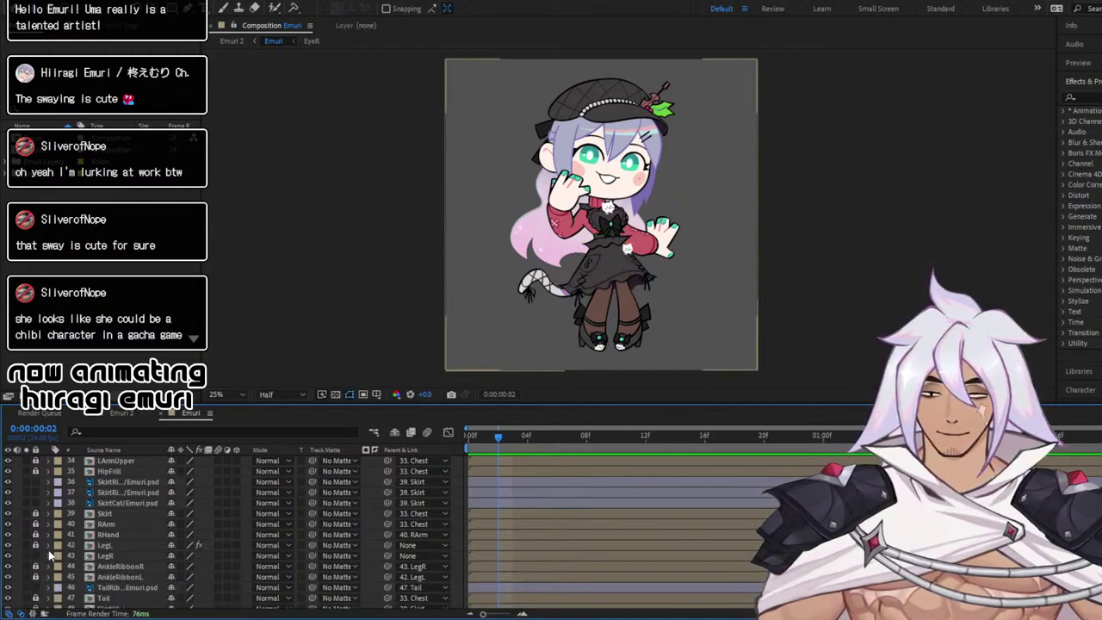
click(47, 555)
click(59, 567)
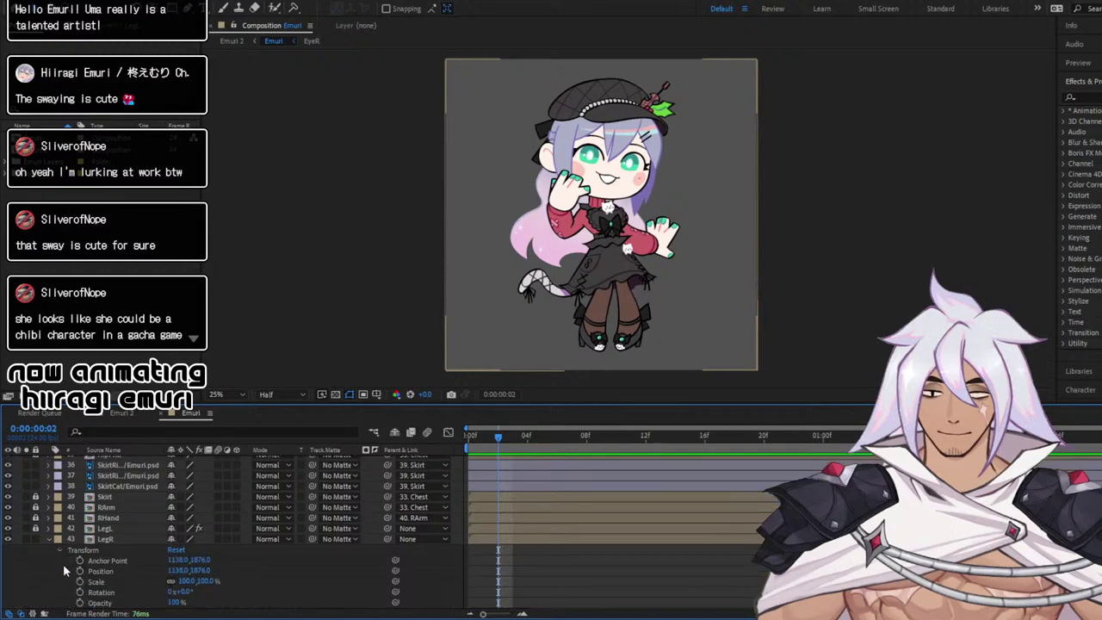
scroll(613, 539, down, 1)
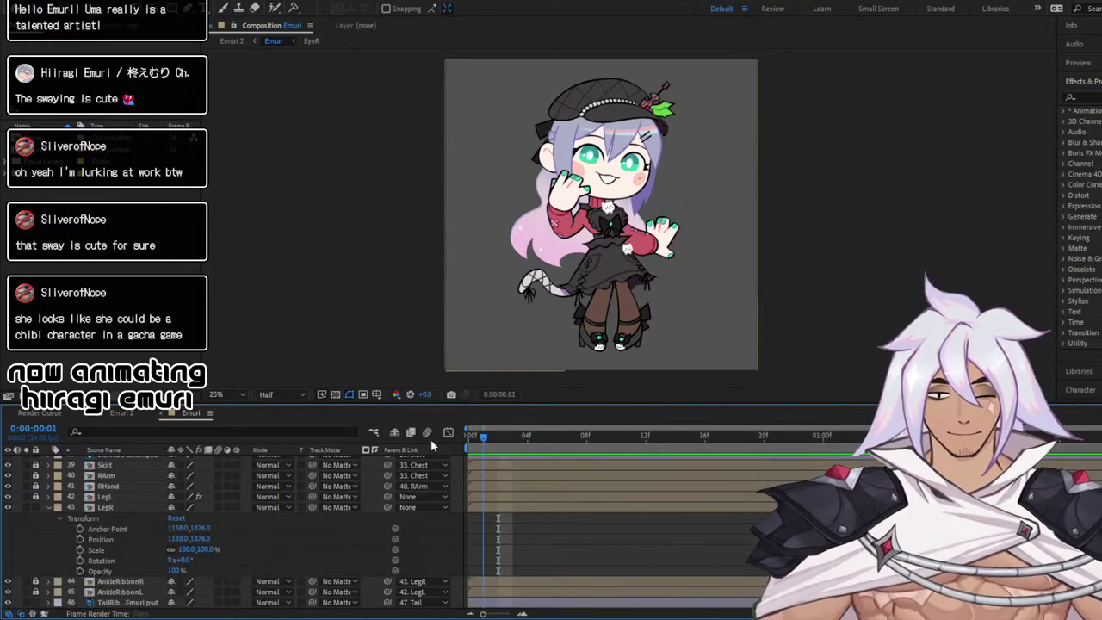
Return to 0:00:00:00 and solo the LegR layer to isolate the leg
drag(432, 446, 428, 451)
scroll(671, 258, up, 2)
drag(603, 295, 604, 294)
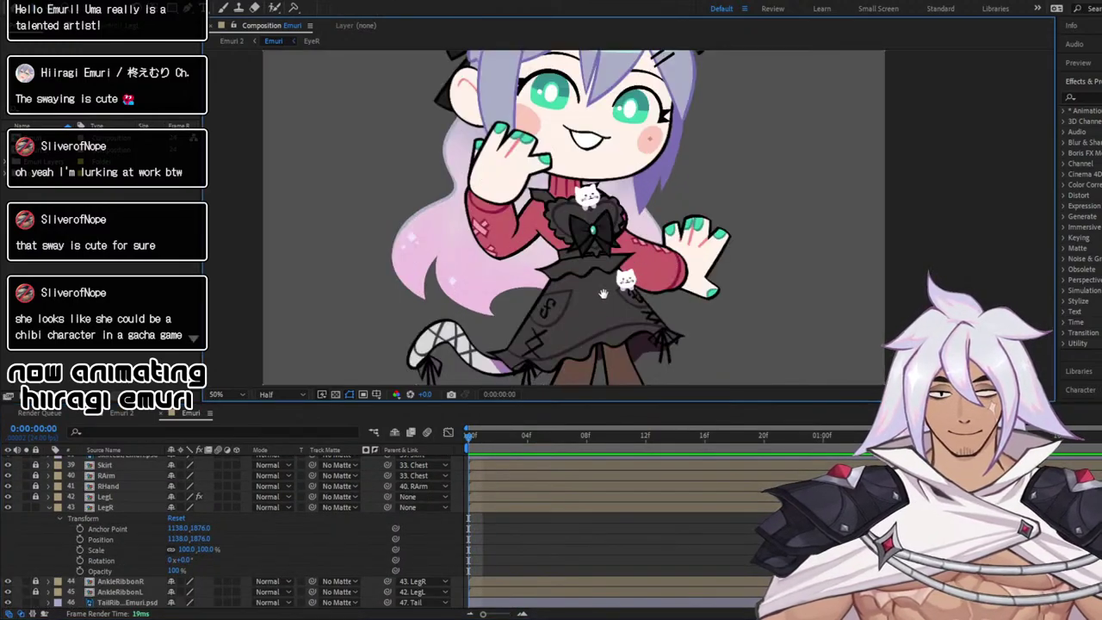
scroll(604, 294, down, 3)
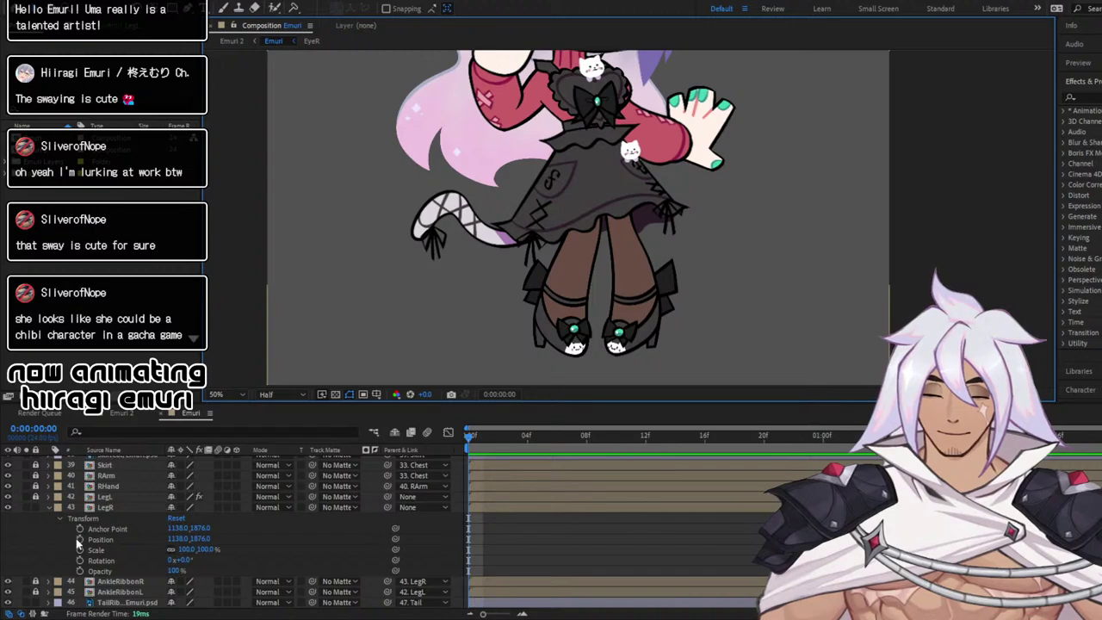
click(26, 507)
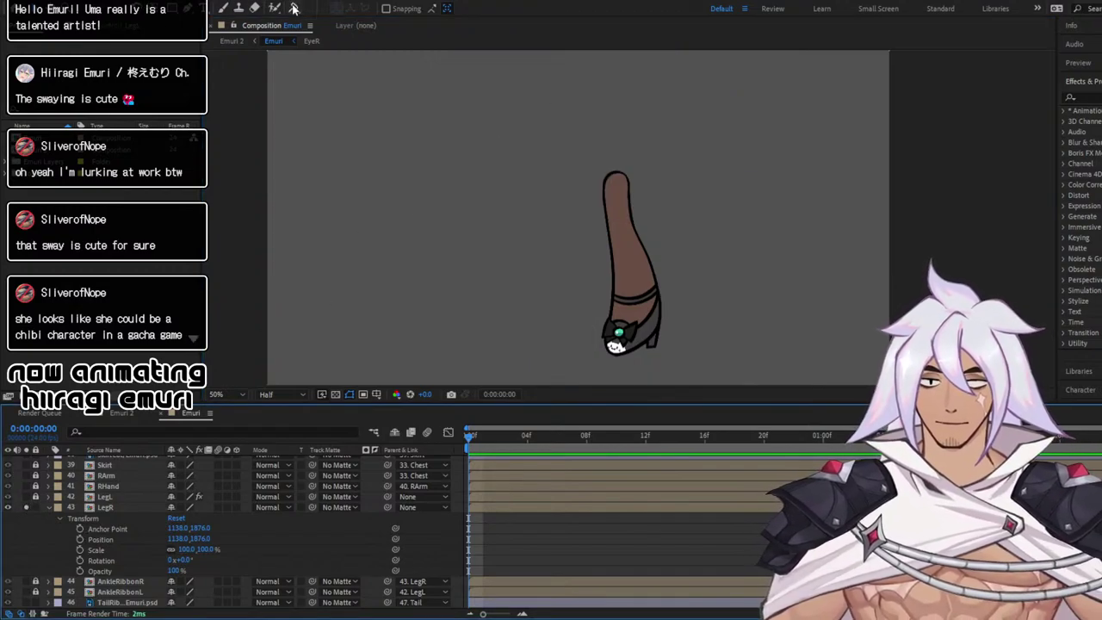
Place puppet pins on LegR's toe, heel and ankle at 0:00:00:00 with Expansion 3 and Density 10
click(294, 8)
scroll(637, 357, up, 4)
drag(620, 335, 583, 62)
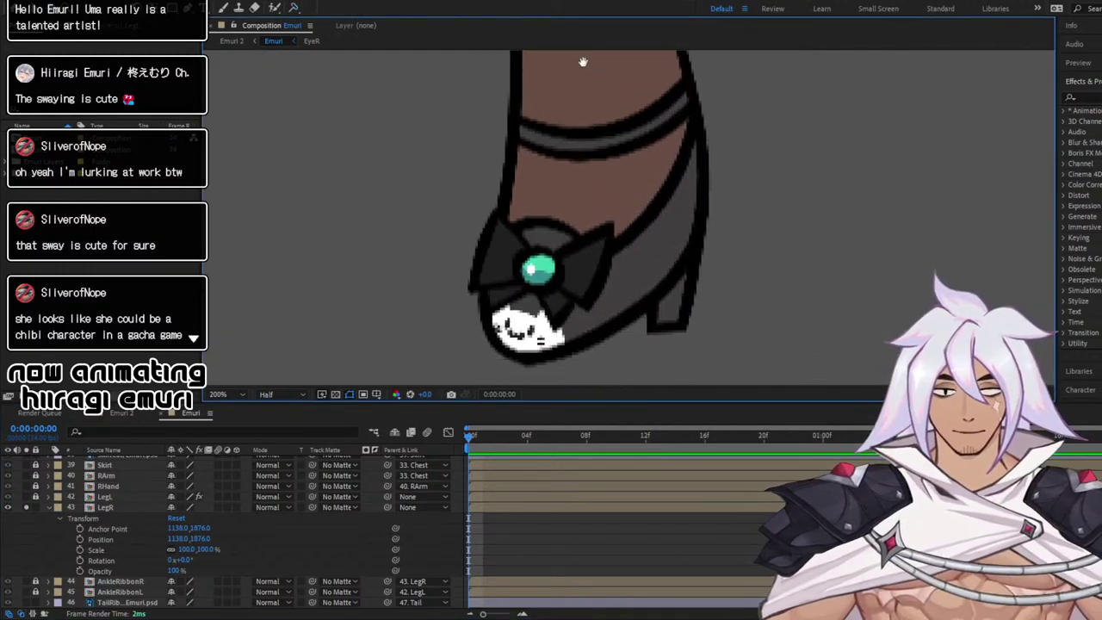
click(662, 320)
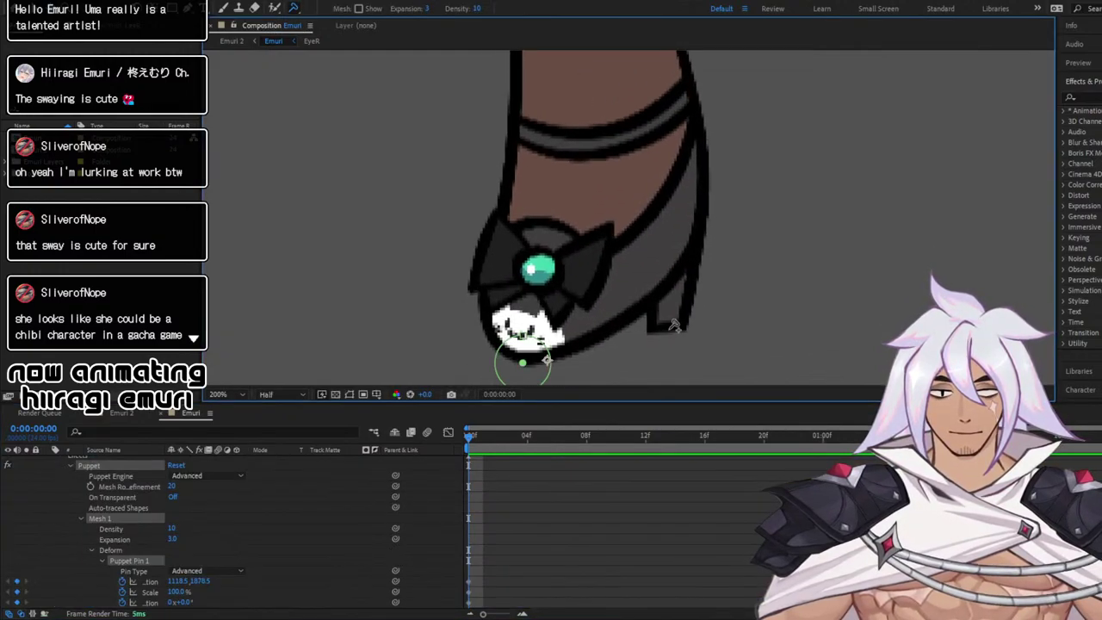
click(608, 136)
scroll(602, 138, up, 2)
scroll(603, 138, down, 6)
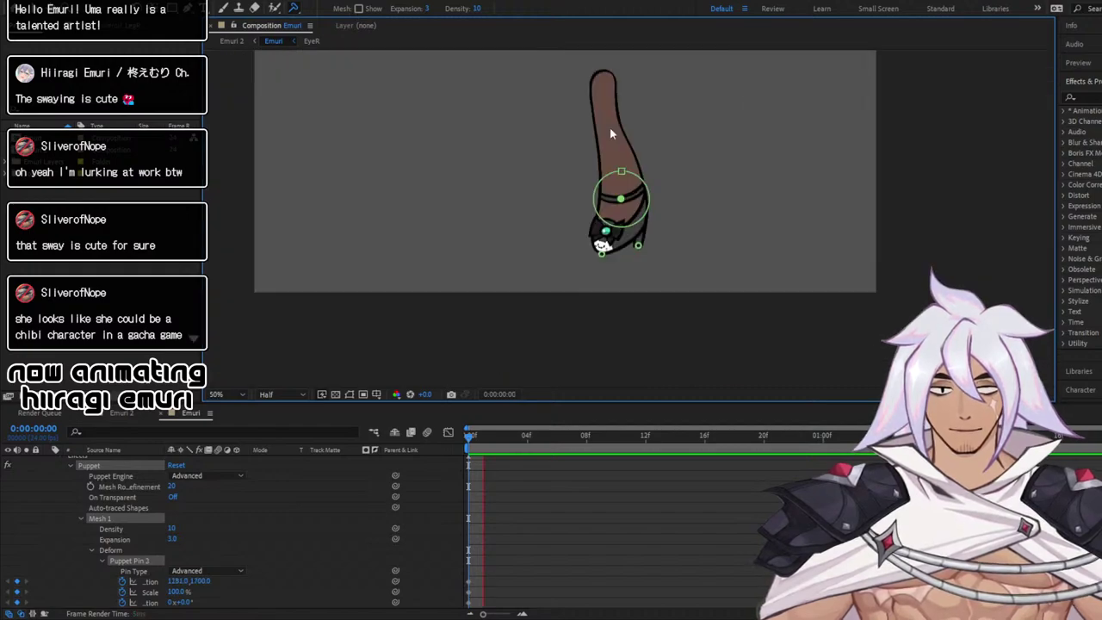
drag(621, 110, 622, 164)
click(464, 435)
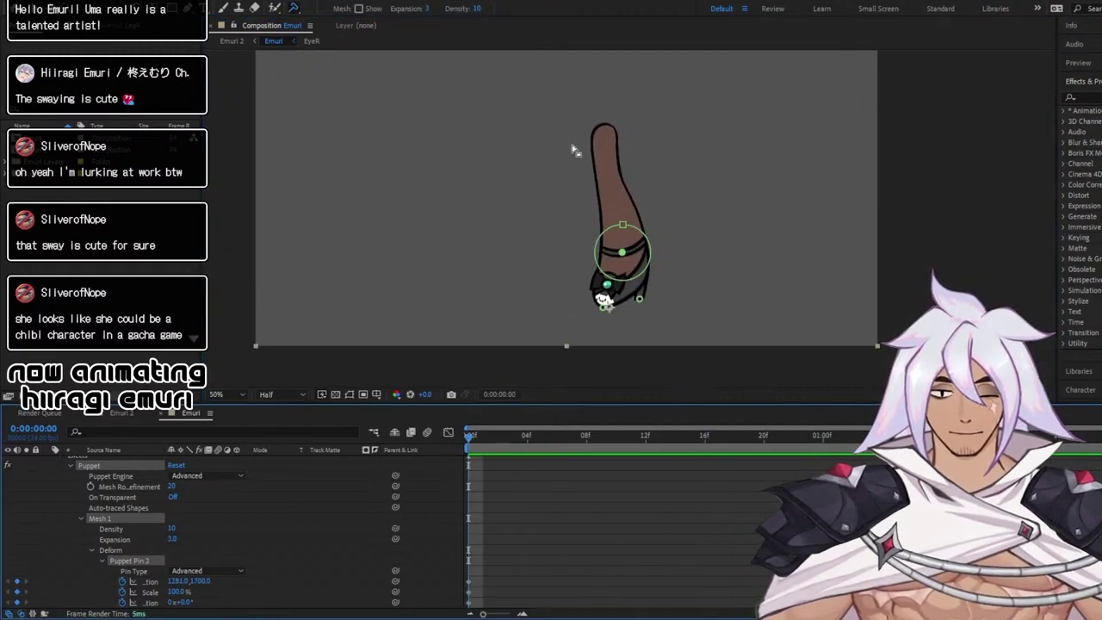
Add a fourth puppet pin at the upper end of LegR at about 1125, 1298
scroll(607, 135, up, 3)
drag(594, 220, 590, 379)
drag(478, 95, 523, 307)
key(ctrl+p)
scroll(520, 207, down, 5)
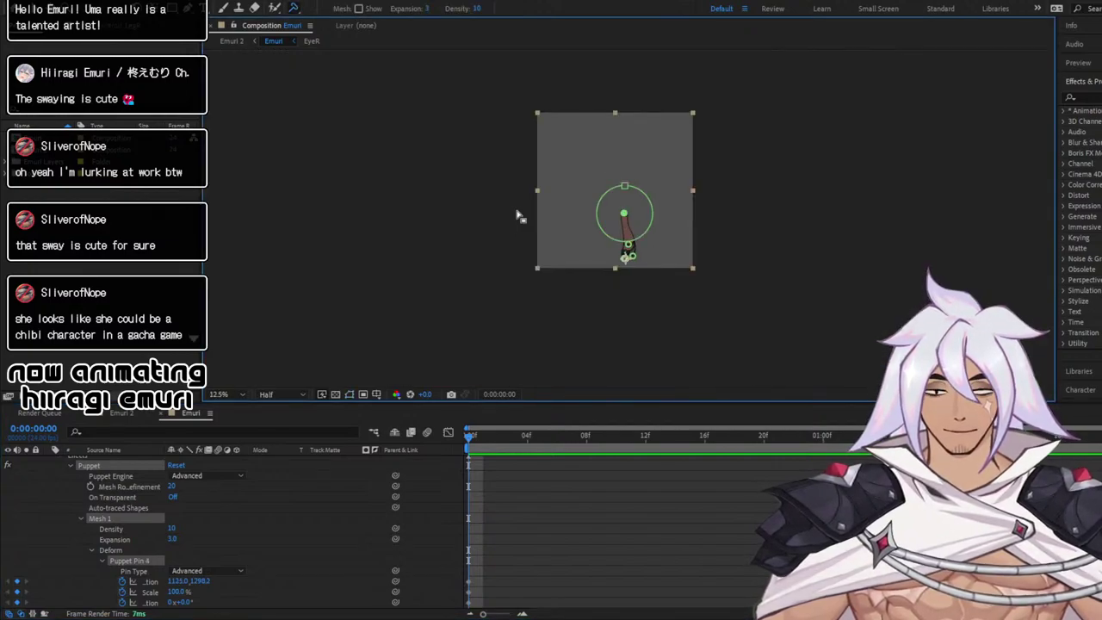
scroll(527, 226, up, 2)
drag(653, 274, 613, 177)
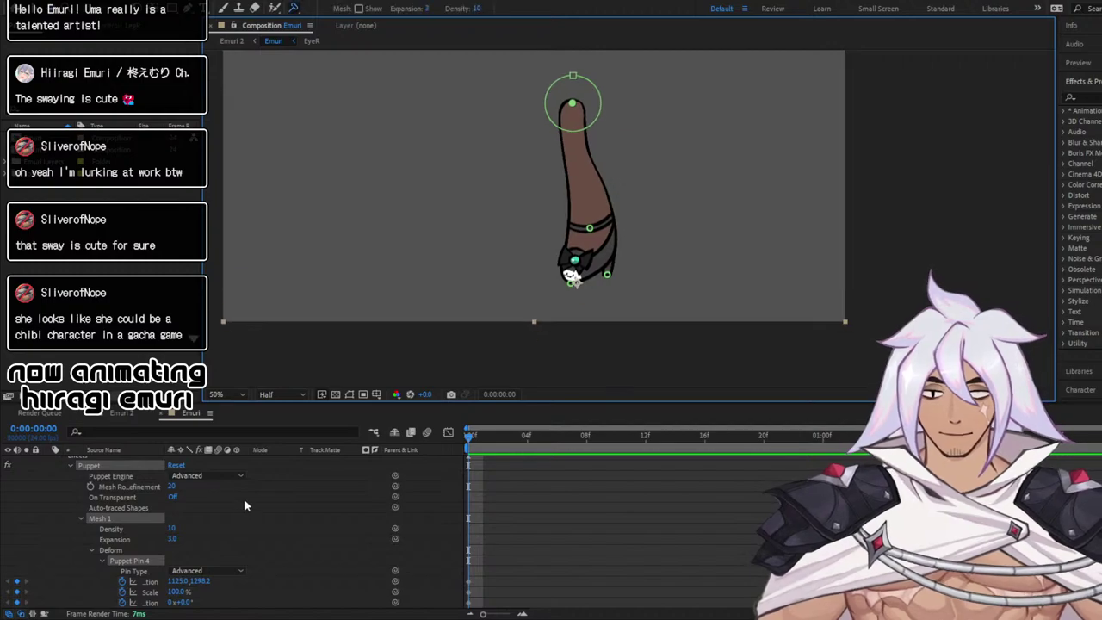
Collapse LegR's Puppet effect and keyframe its Scale at 100% at 0:00:00:00, 0:00:01:00 and 0:00:01:23
scroll(152, 538, up, 2)
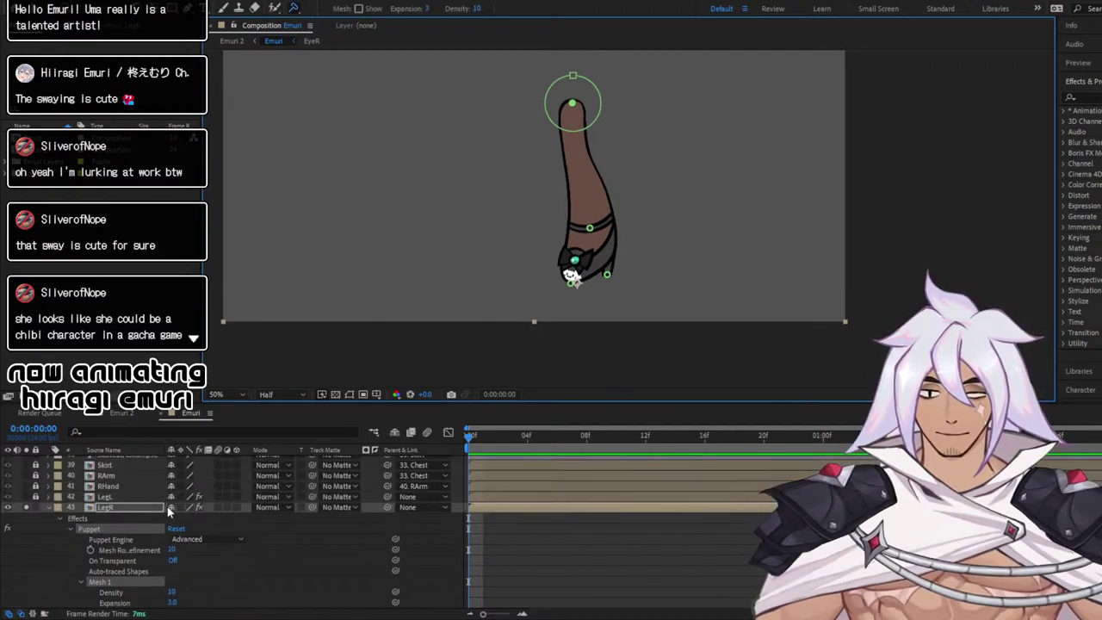
click(72, 527)
scroll(76, 530, down, 1)
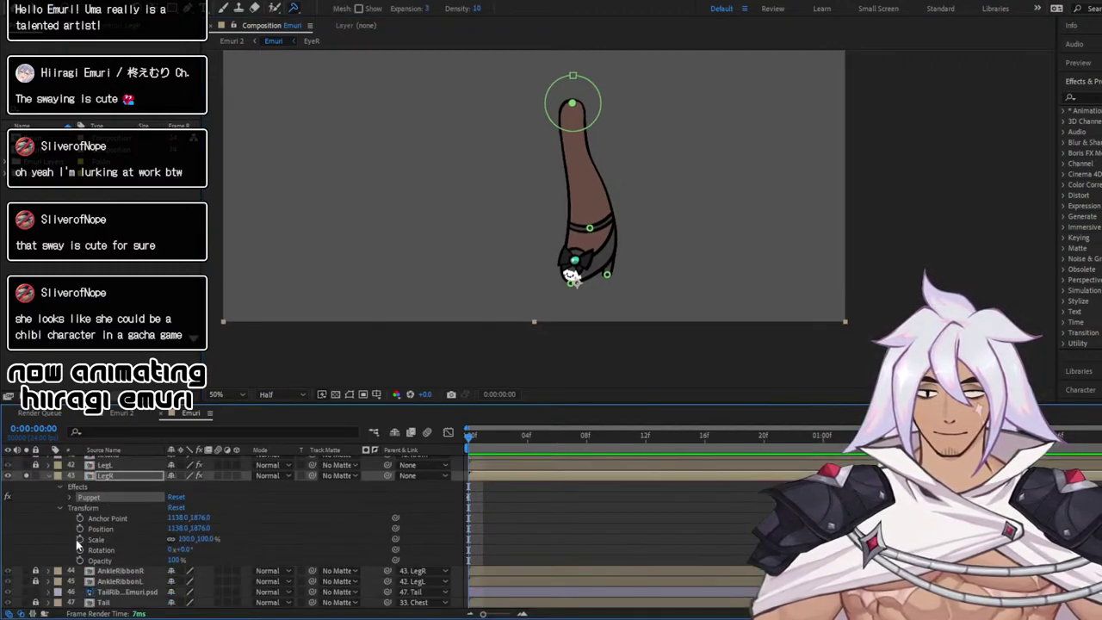
click(80, 540)
click(823, 437)
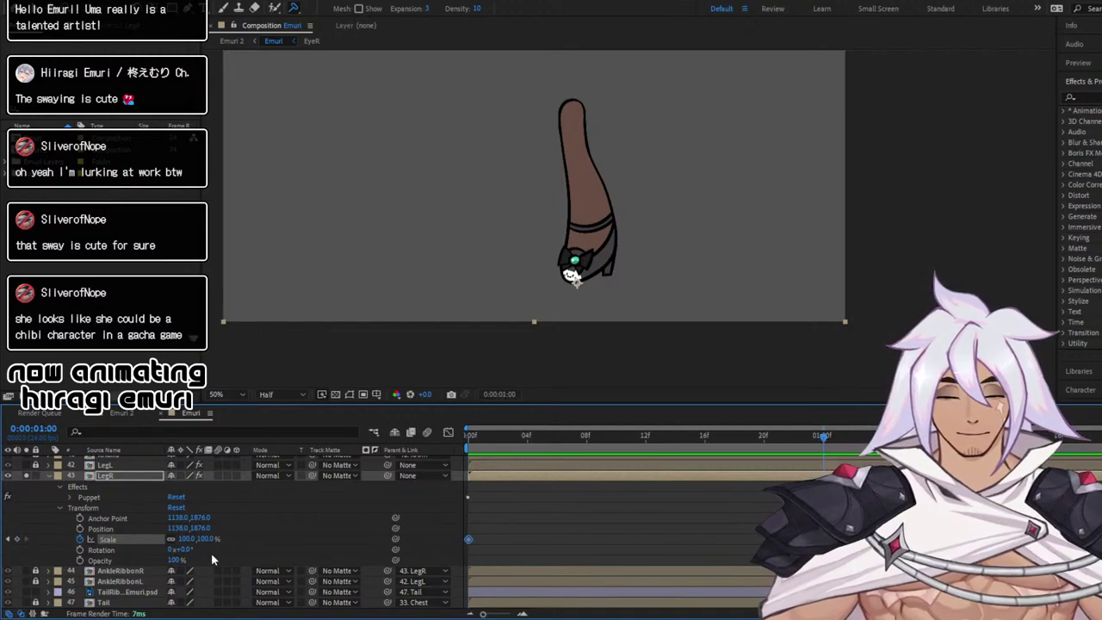
click(17, 539)
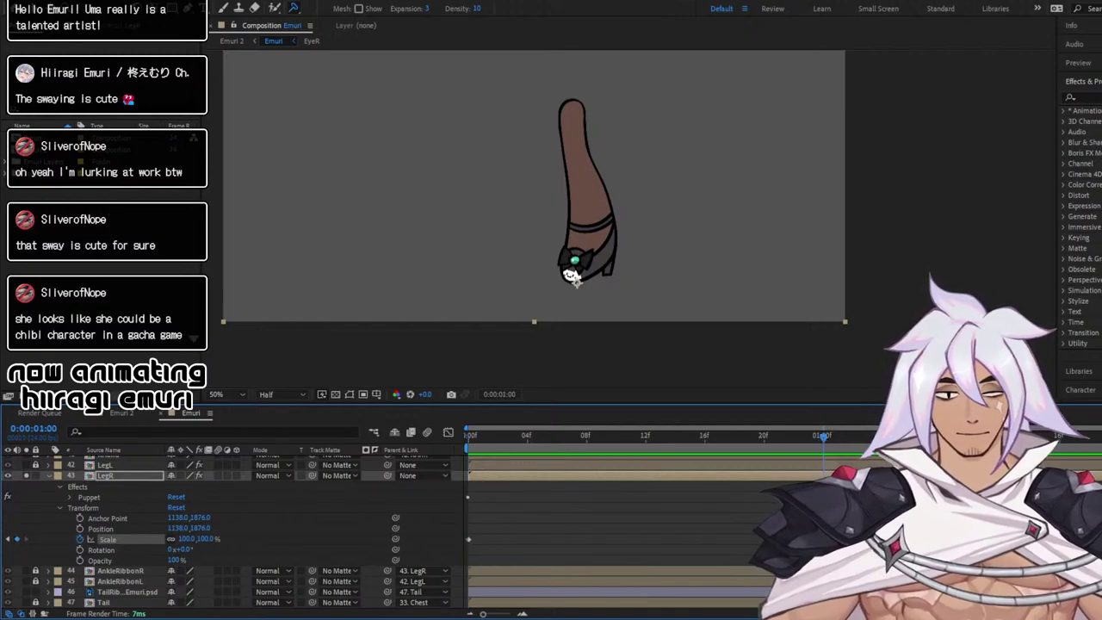
click(1101, 438)
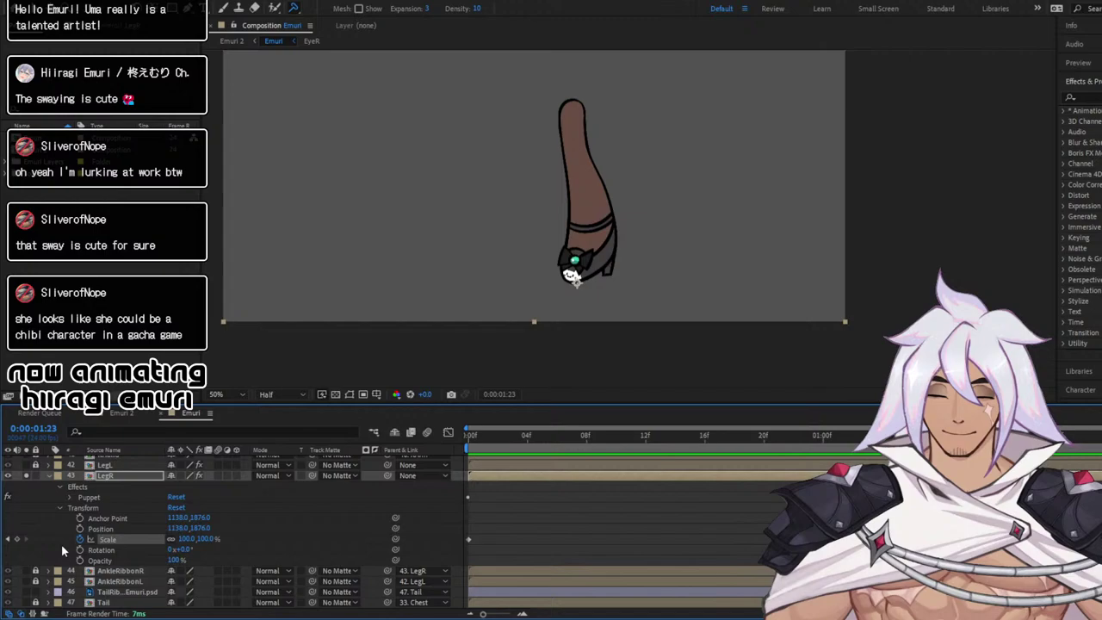
click(16, 539)
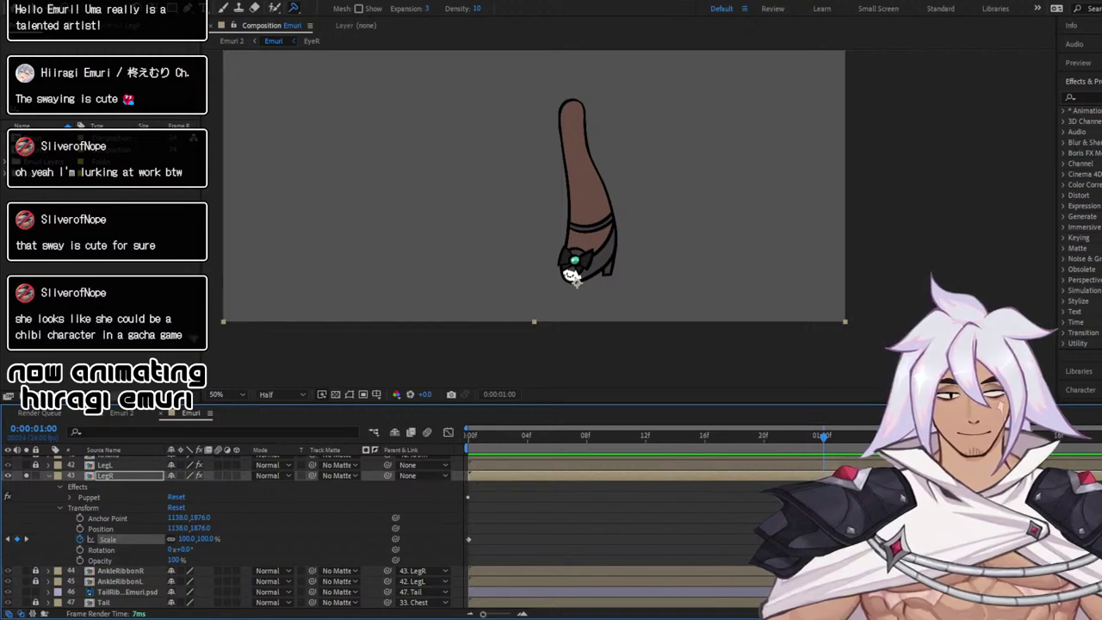
Unsolo LegR and add a Scale keyframe at 0:00:00:12
click(646, 446)
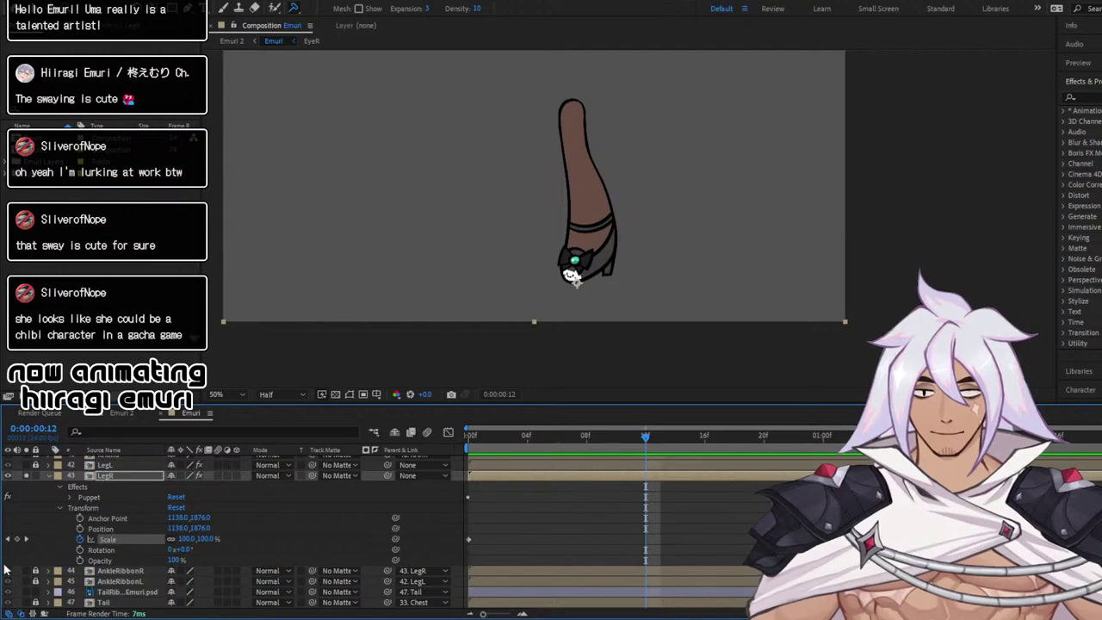
click(27, 476)
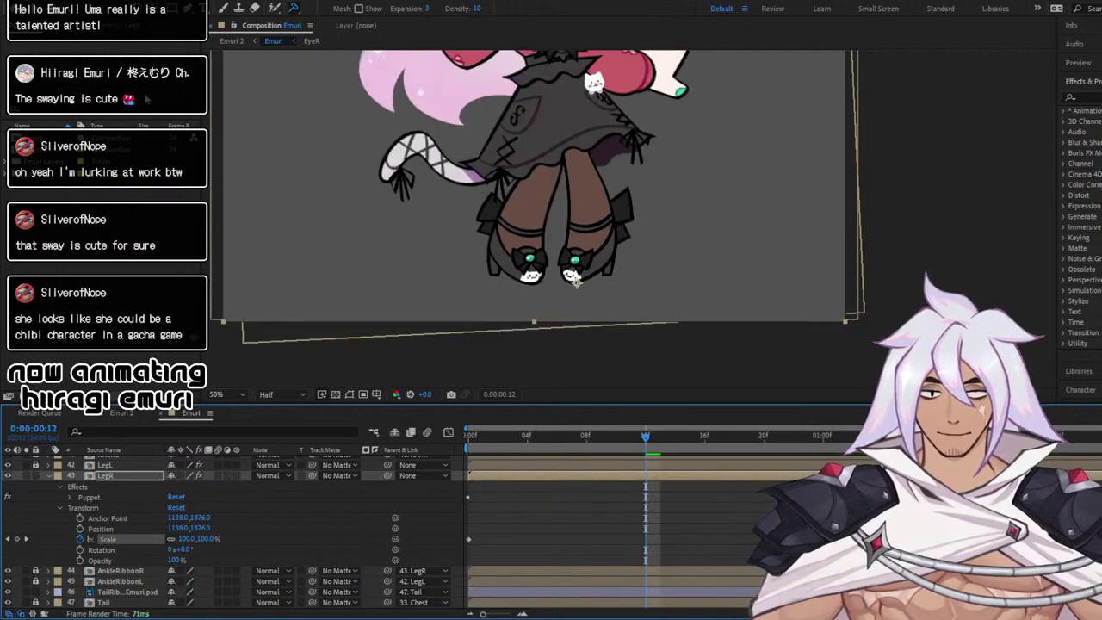
key(v)
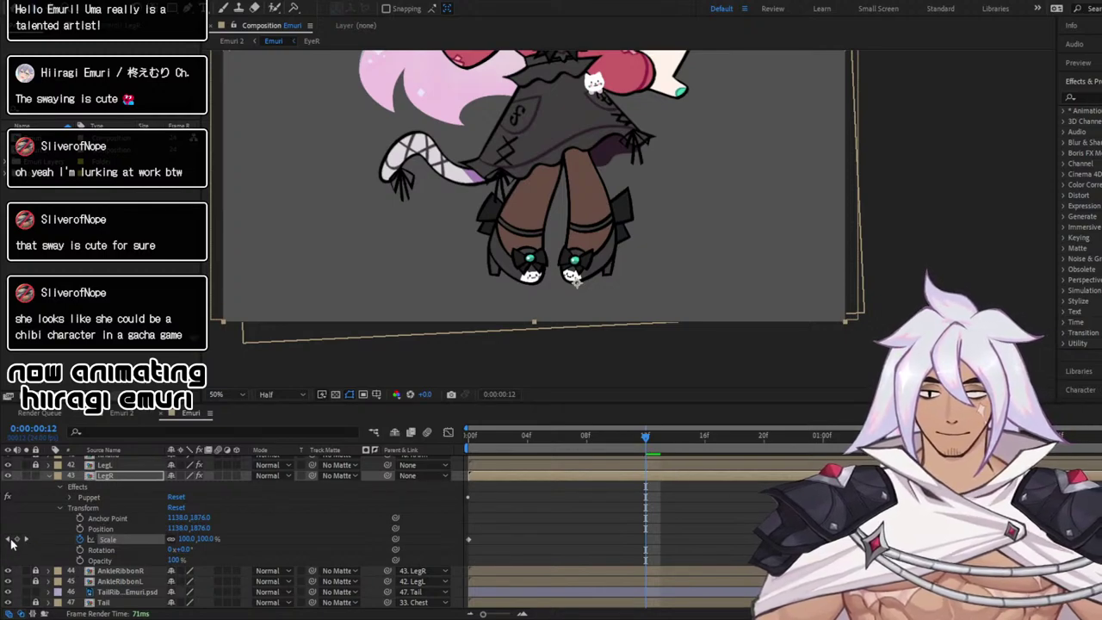
click(8, 540)
click(646, 437)
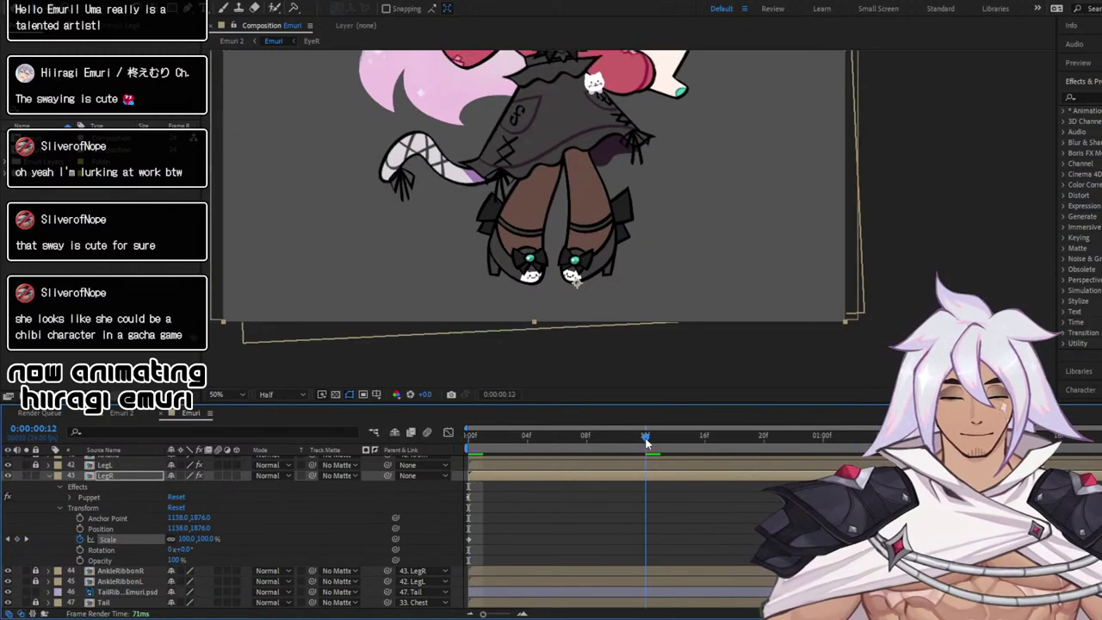
key(k)
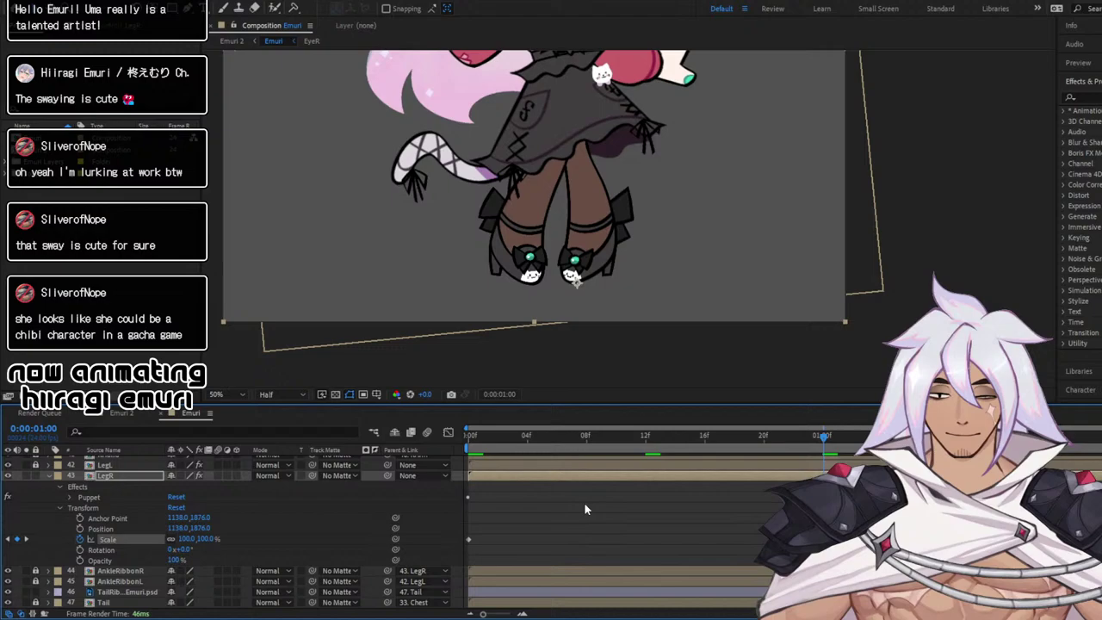
click(647, 439)
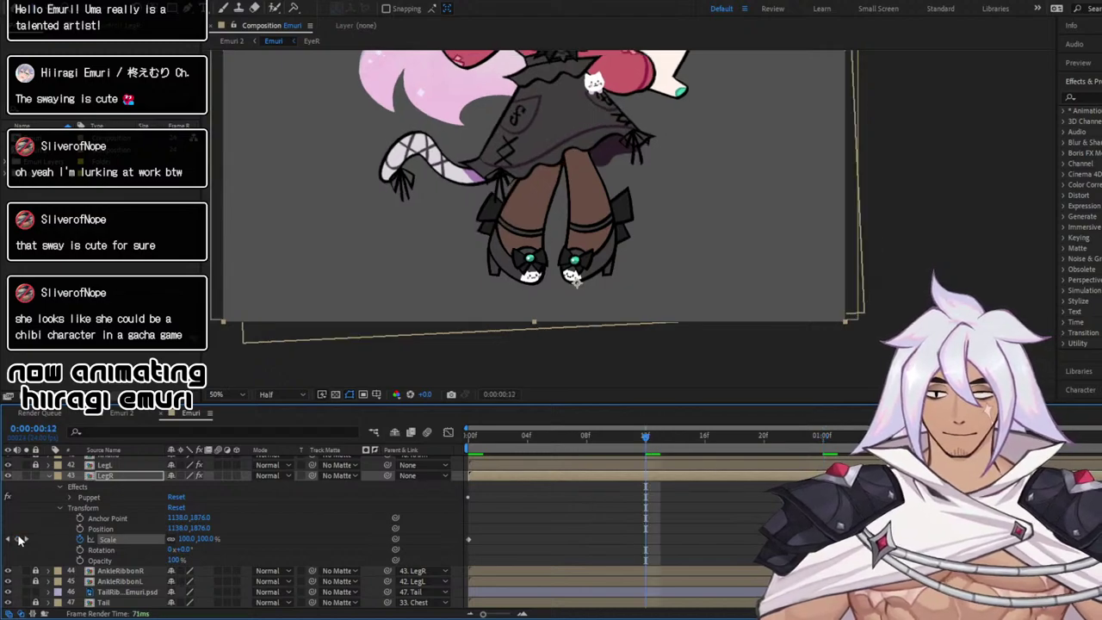
Squash LegR vertically to about 95% at 0:00:00:12, keeping its width at 100%, and play the animation
scroll(603, 206, down, 2)
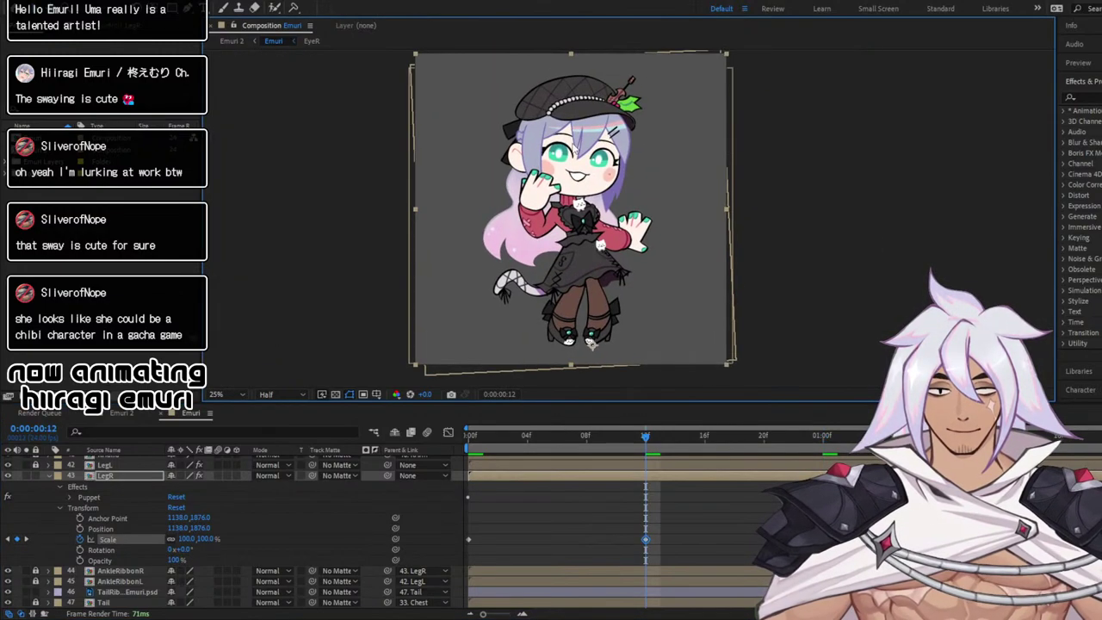
drag(575, 108, 572, 131)
click(572, 88)
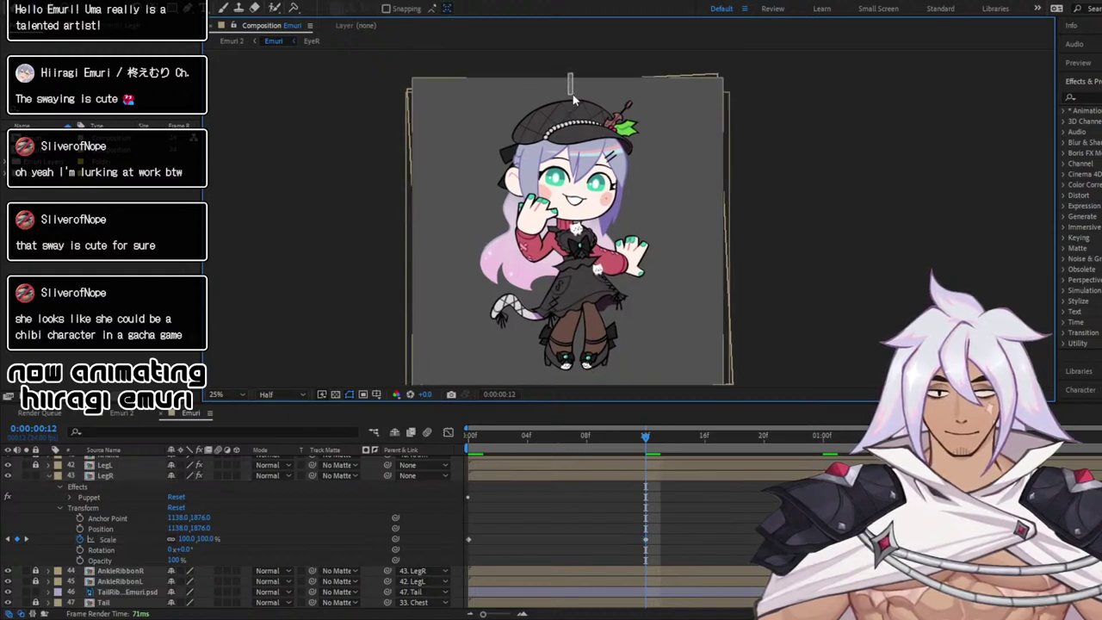
click(572, 84)
mouse_move(568, 84)
mouse_down()
mouse_move(568, 110)
mouse_move(569, 91)
mouse_up()
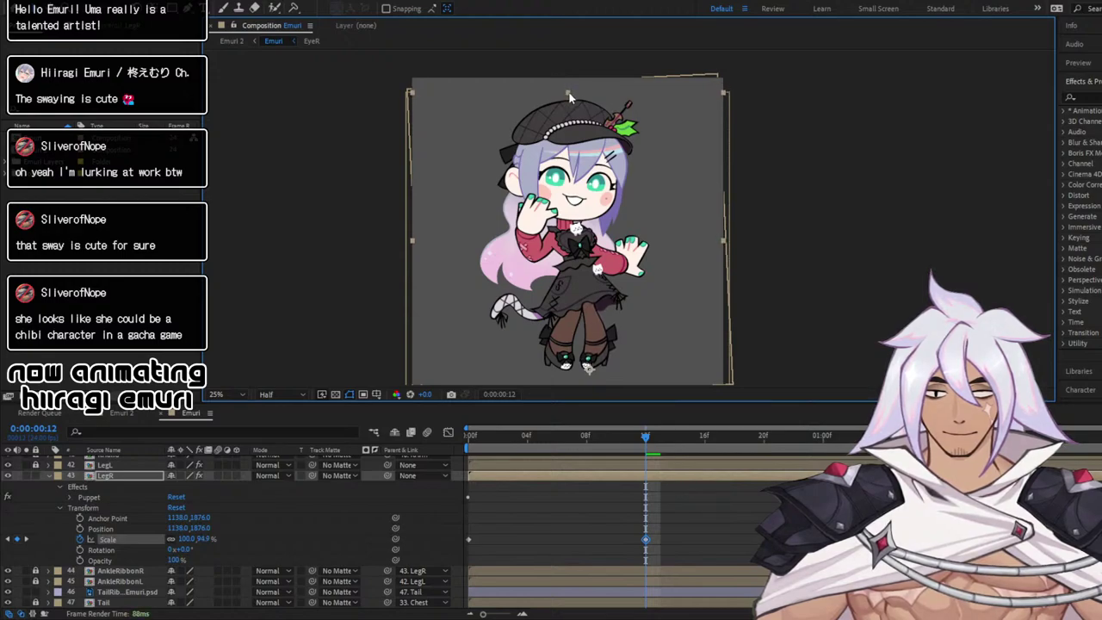
key(space)
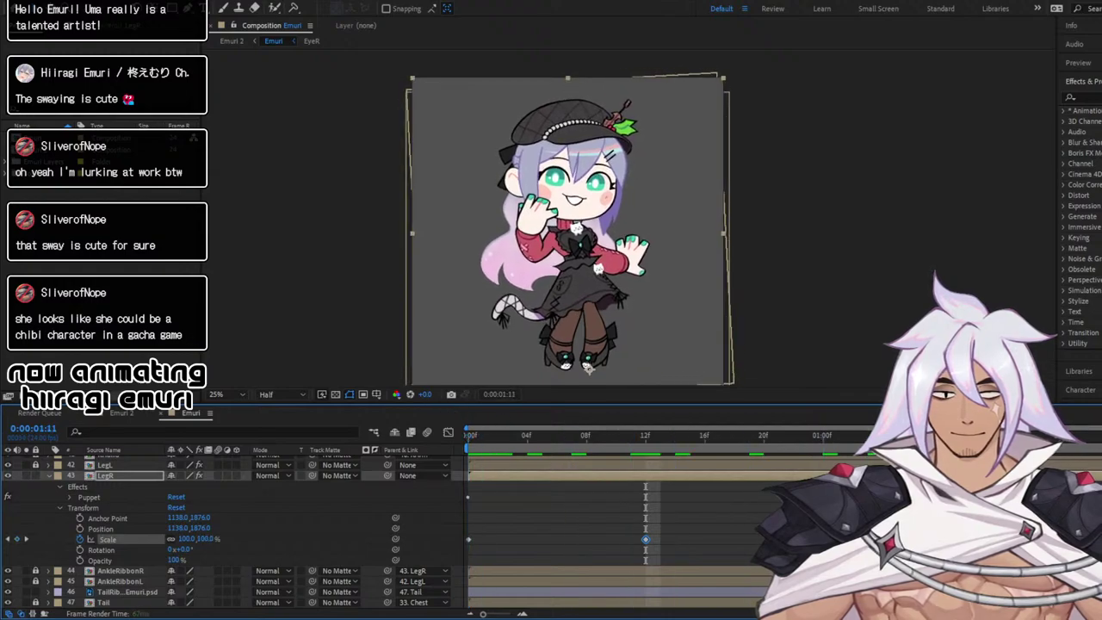
Copy LegR's squashed Scale keyframe to 0:00:01:12 and preview the loop from the start
drag(681, 524, 643, 548)
click(674, 527)
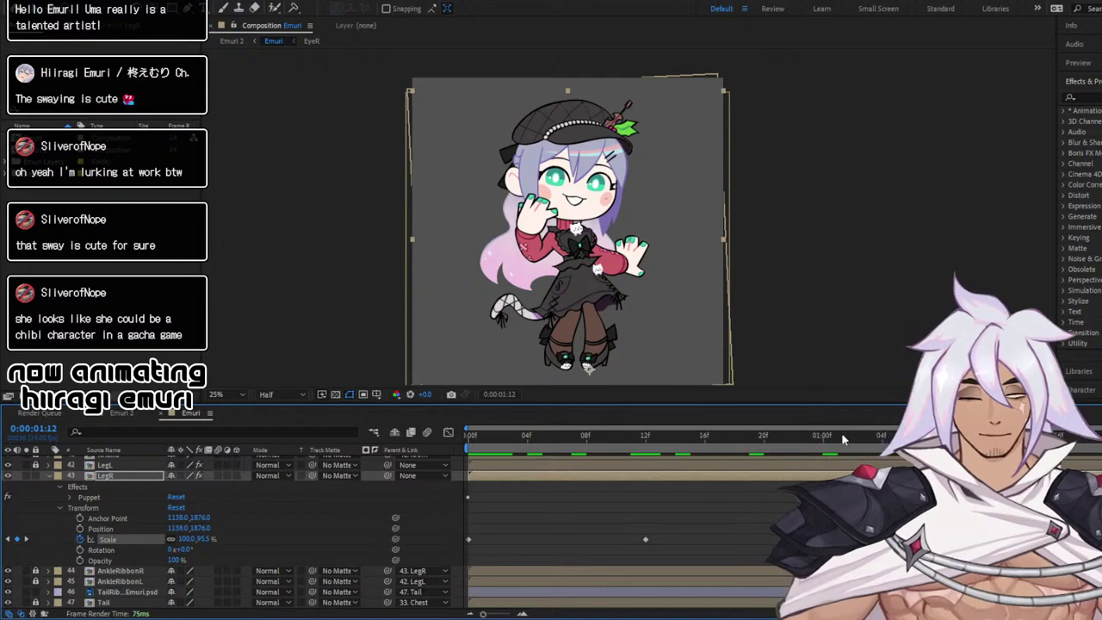
drag(842, 435, 340, 441)
key(space)
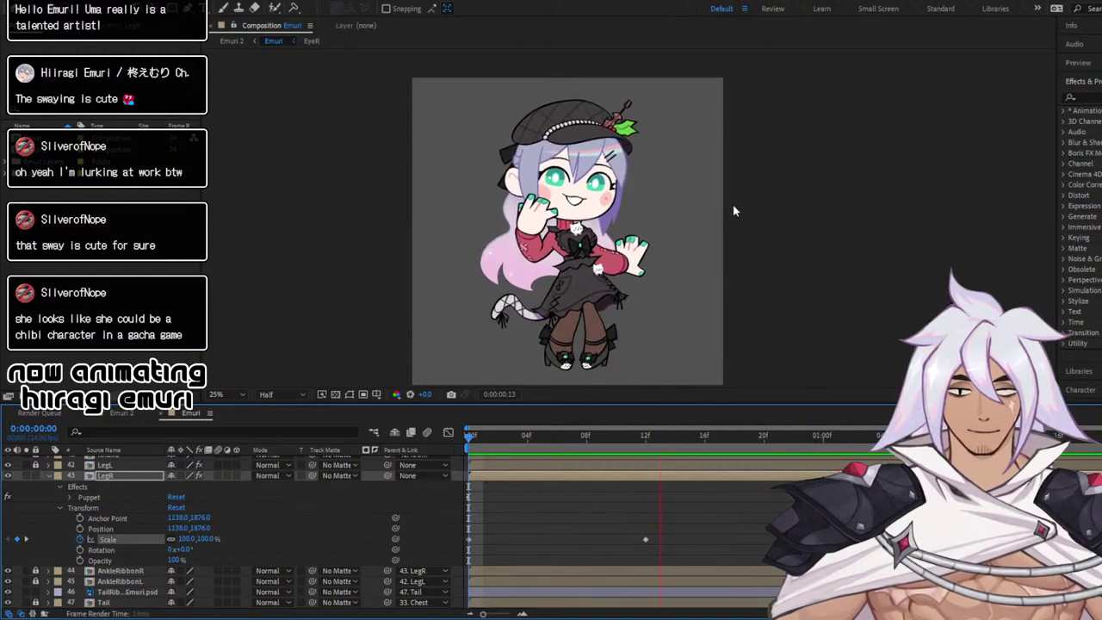
key(space)
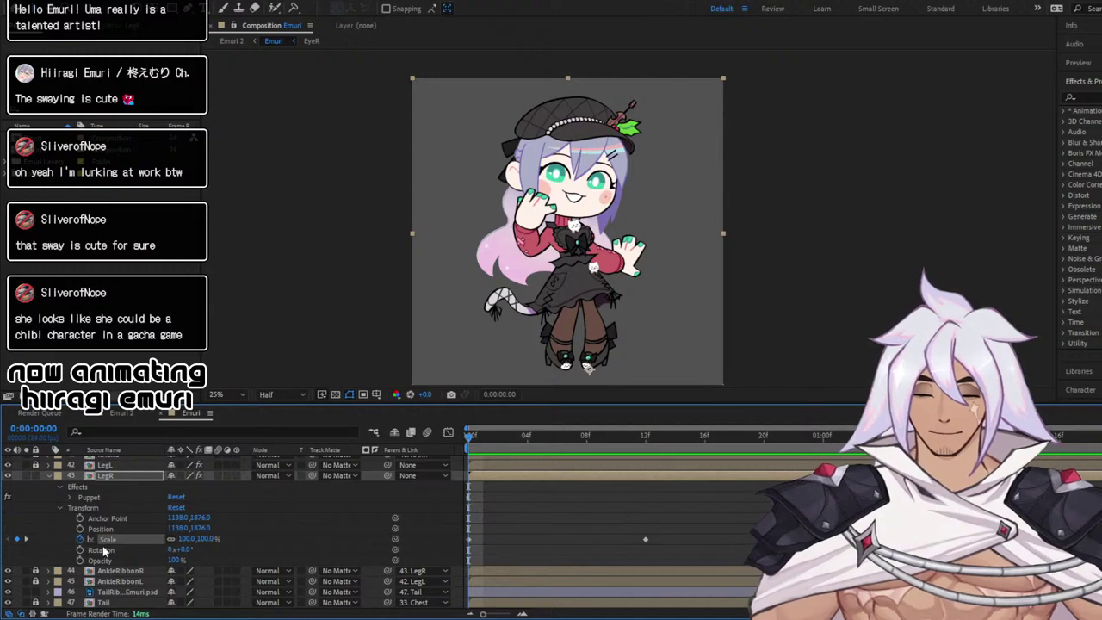
Apply Easy Ease to LegR's Scale keyframes in the Graph Editor and return to the layer timeline
click(449, 431)
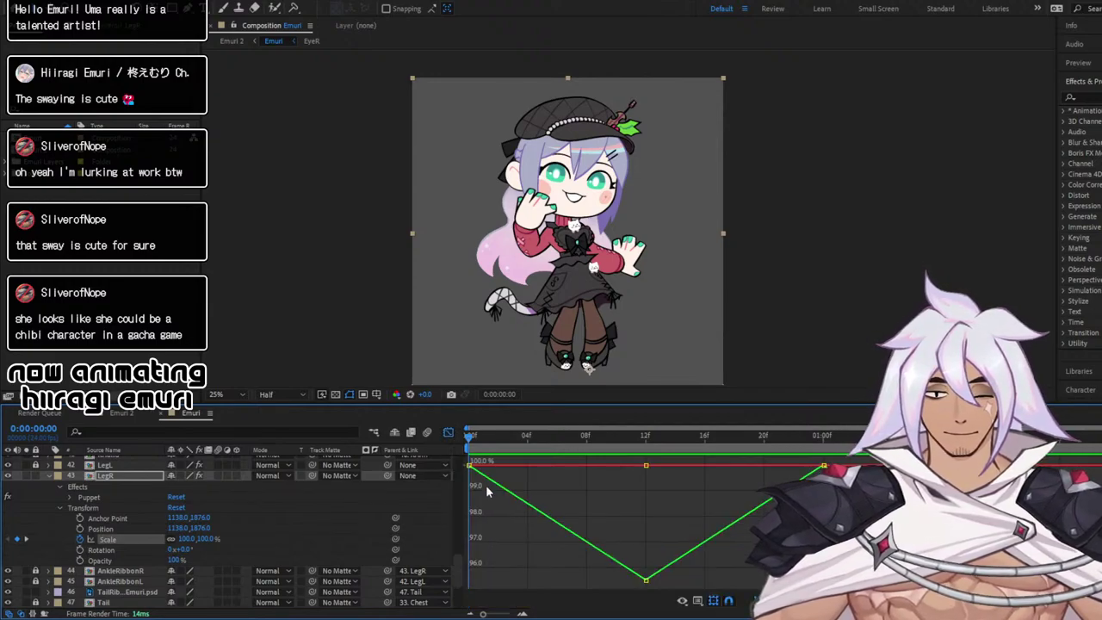
click(470, 467)
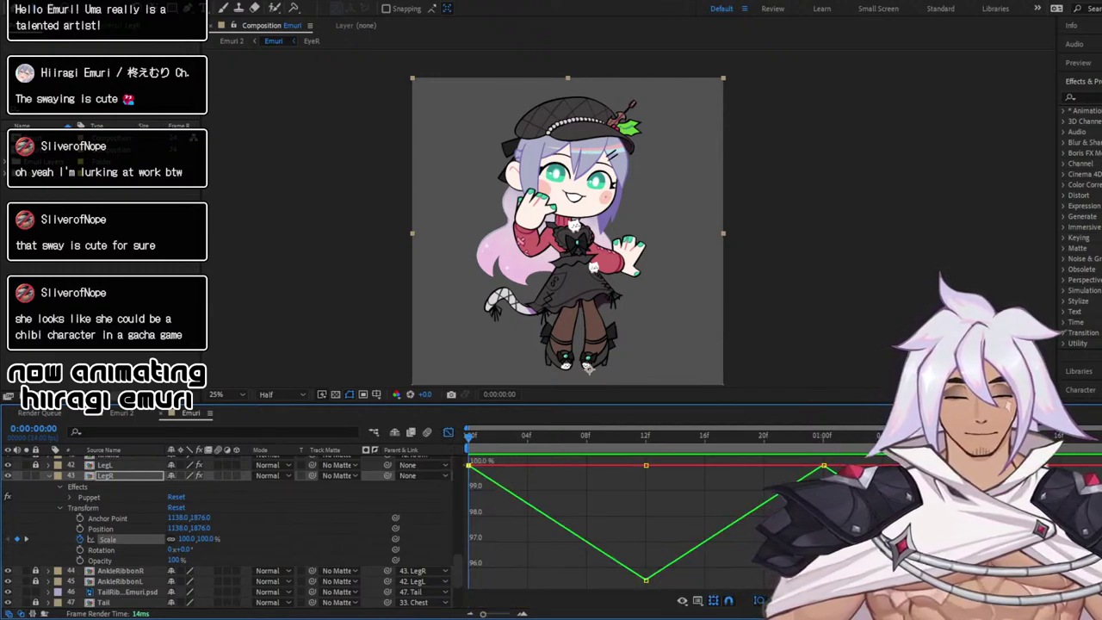
click(926, 600)
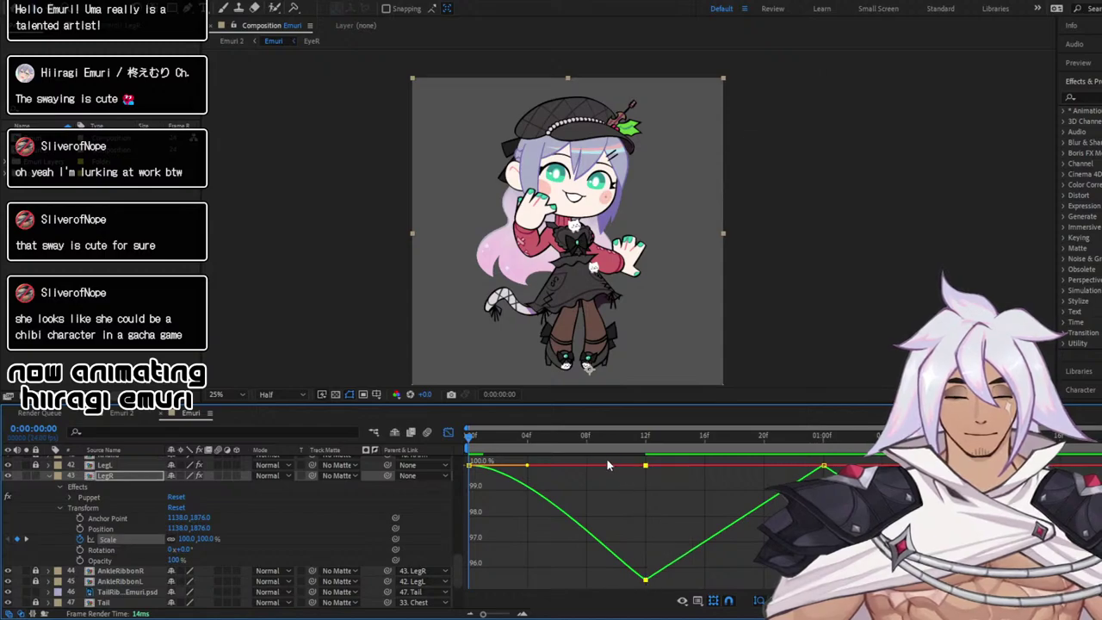
mouse_move(606, 457)
mouse_down()
mouse_move(748, 570)
mouse_move(828, 587)
mouse_up()
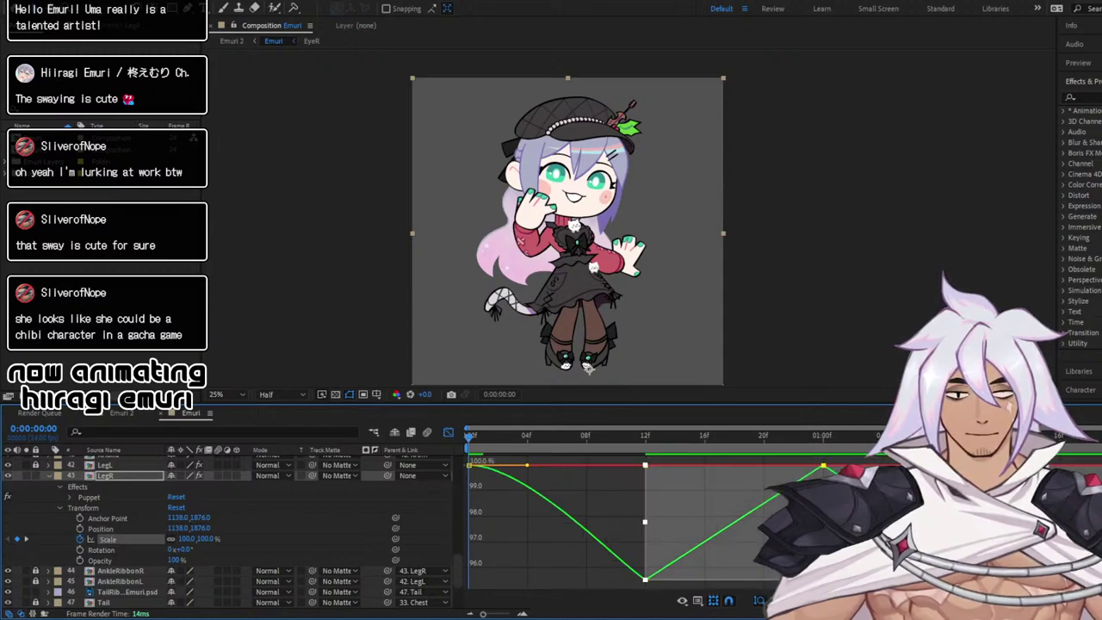
key(F9)
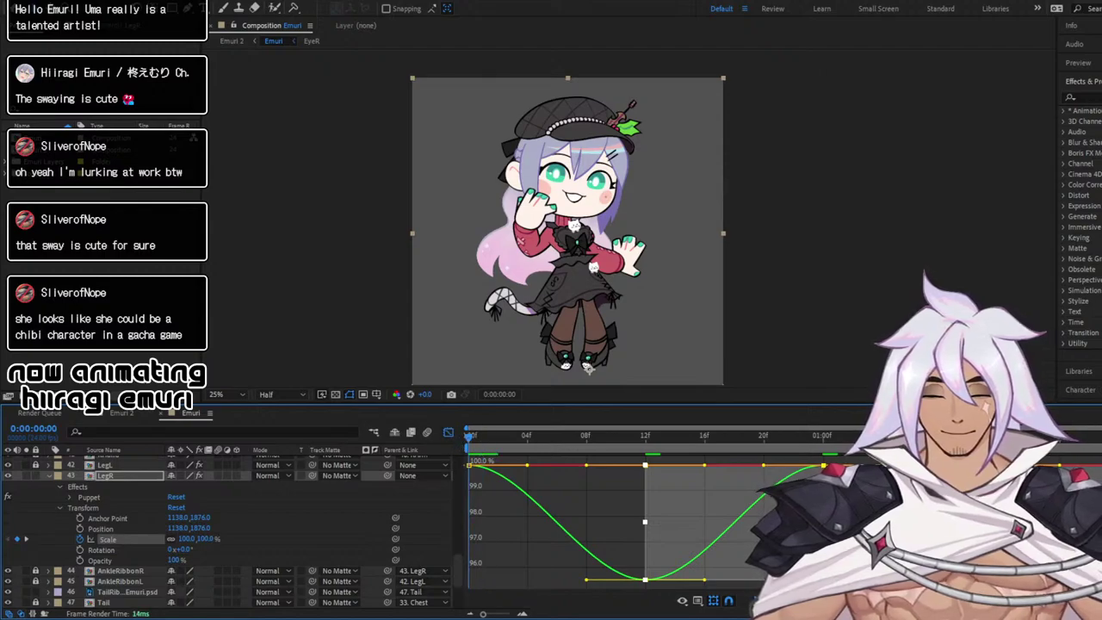
click(448, 433)
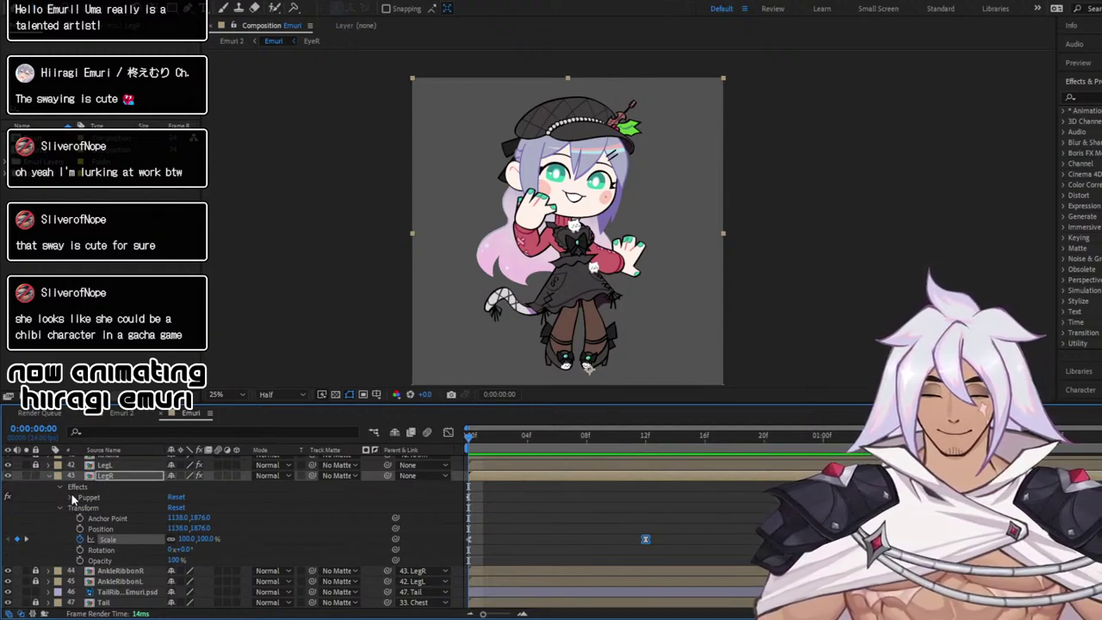
Expand LegR's Puppet effect down to its Deform pins and select Puppet Pin 4
click(71, 496)
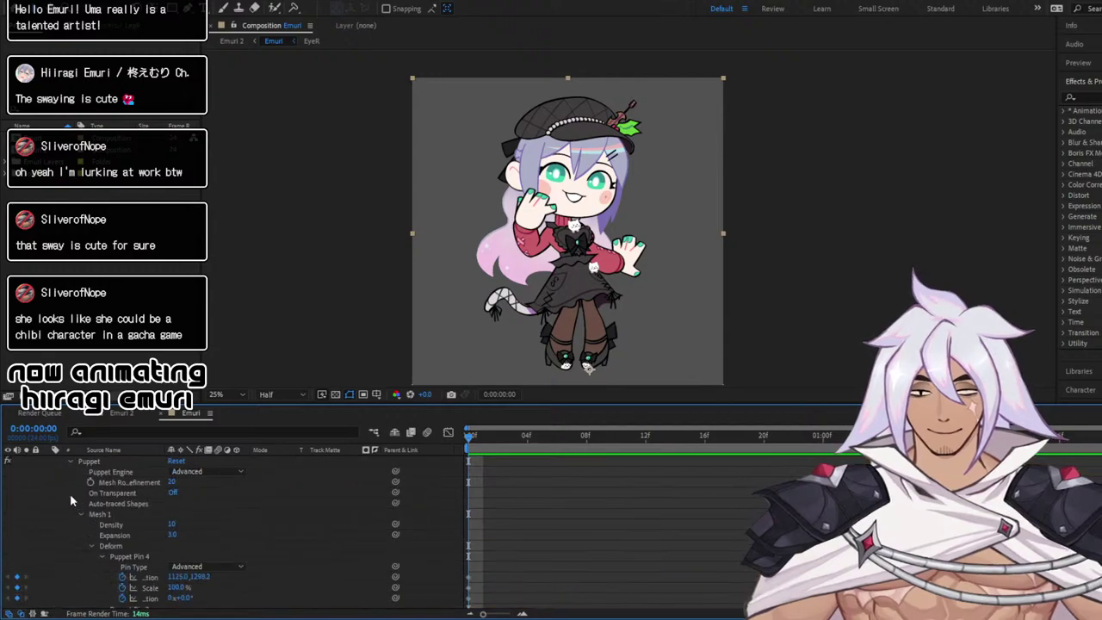
scroll(495, 482, up, 4)
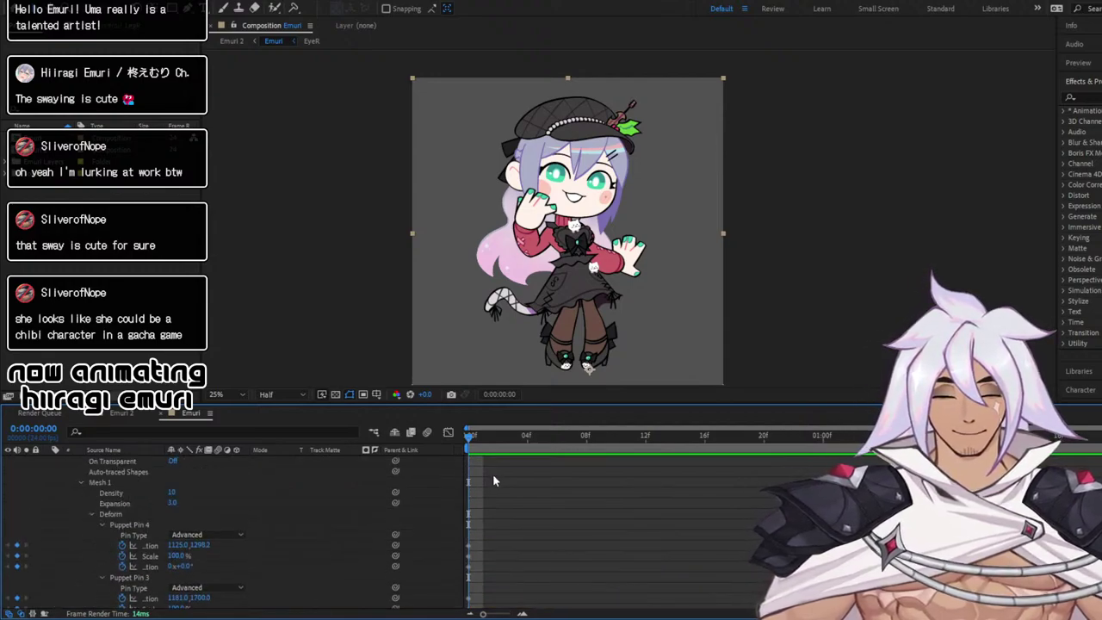
scroll(493, 474, down, 3)
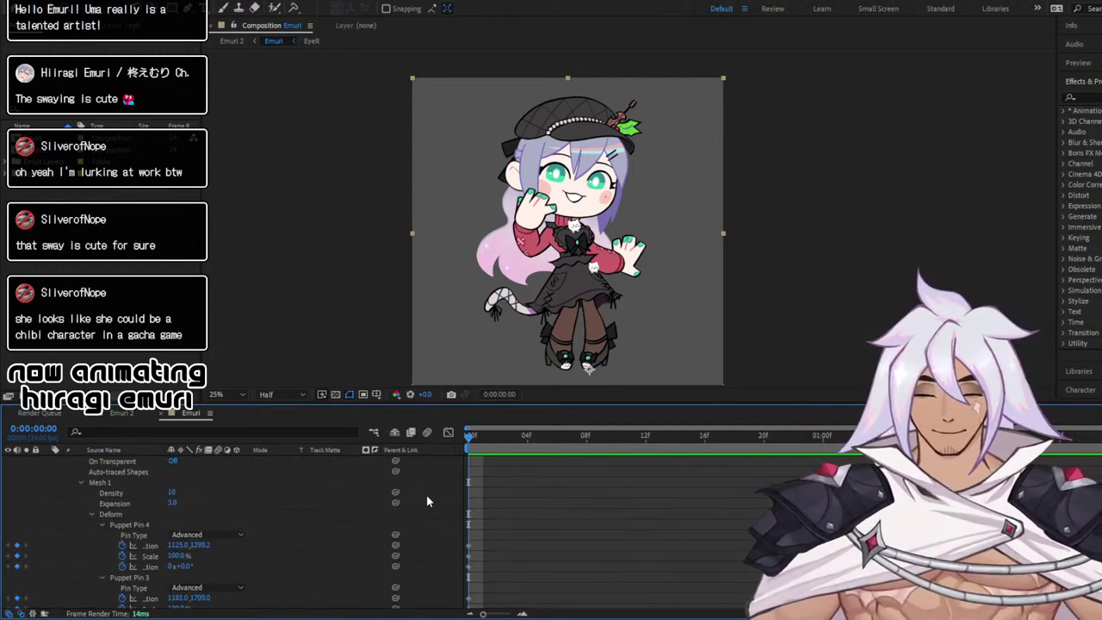
scroll(487, 473, down, 1)
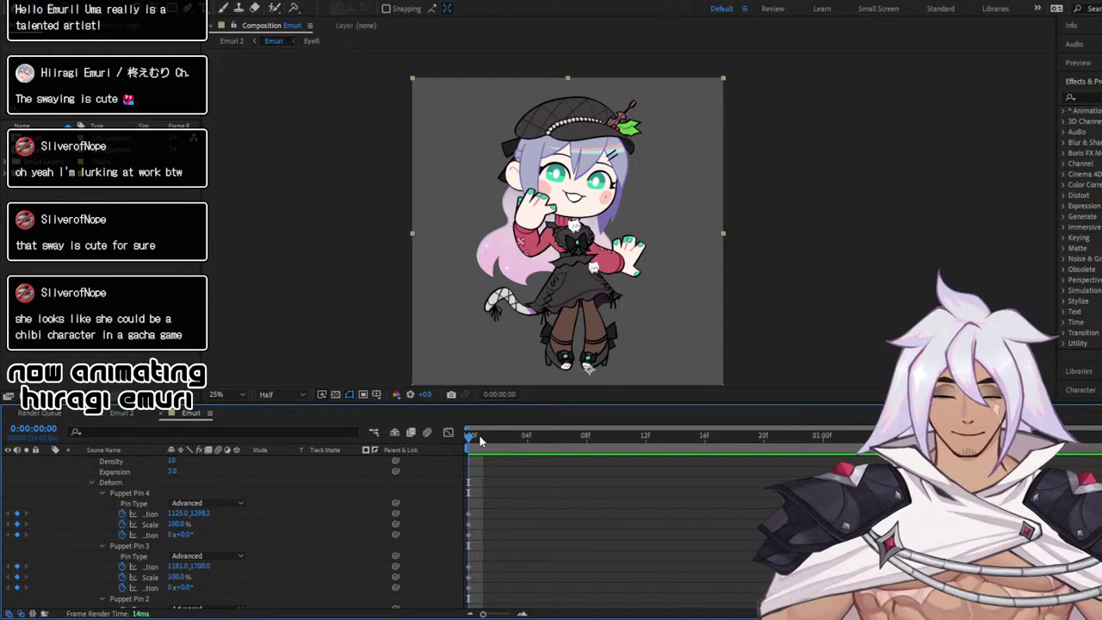
key(space)
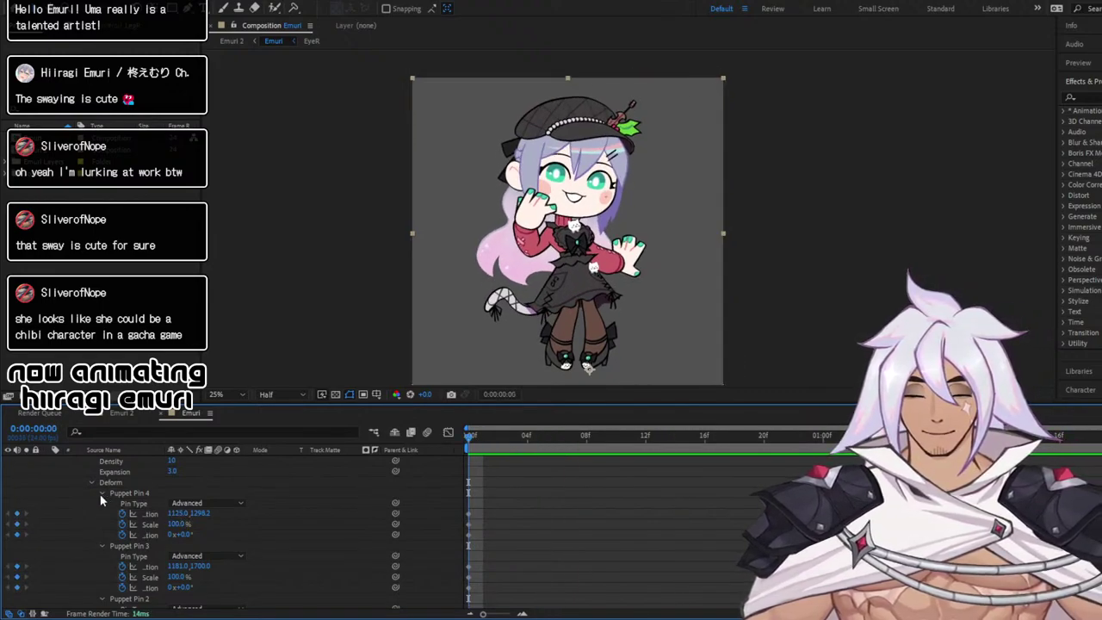
click(129, 492)
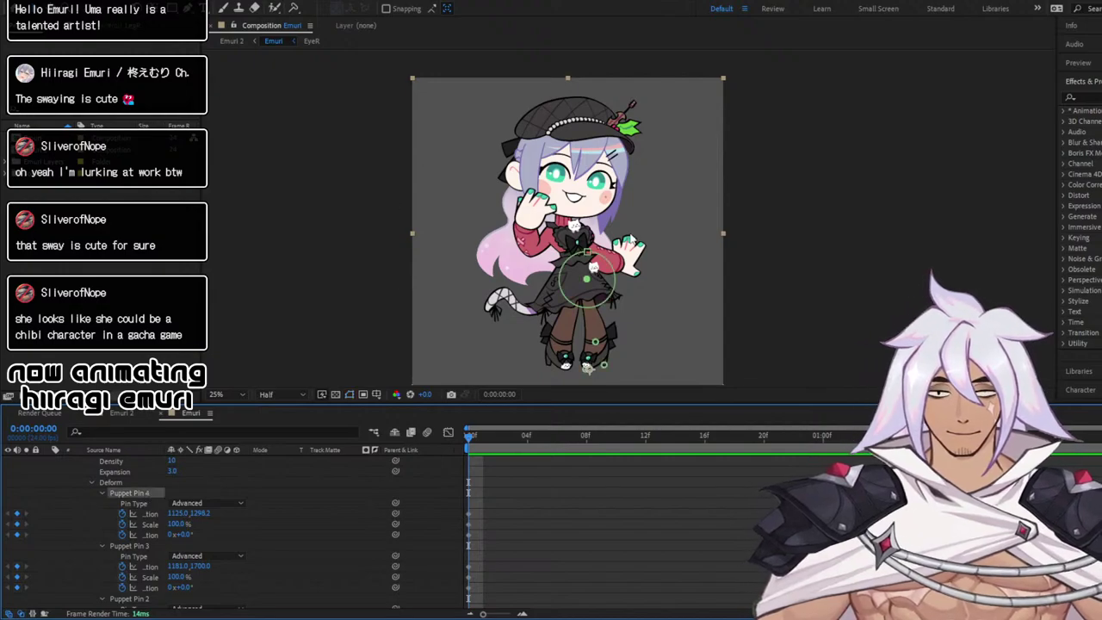
Add Position, Scale and Rotation keyframes to LegR's Puppet Pin 4 at 0:00:01:00
scroll(607, 231, down, 2)
scroll(624, 224, up, 4)
drag(551, 263, 588, 154)
scroll(562, 191, down, 1)
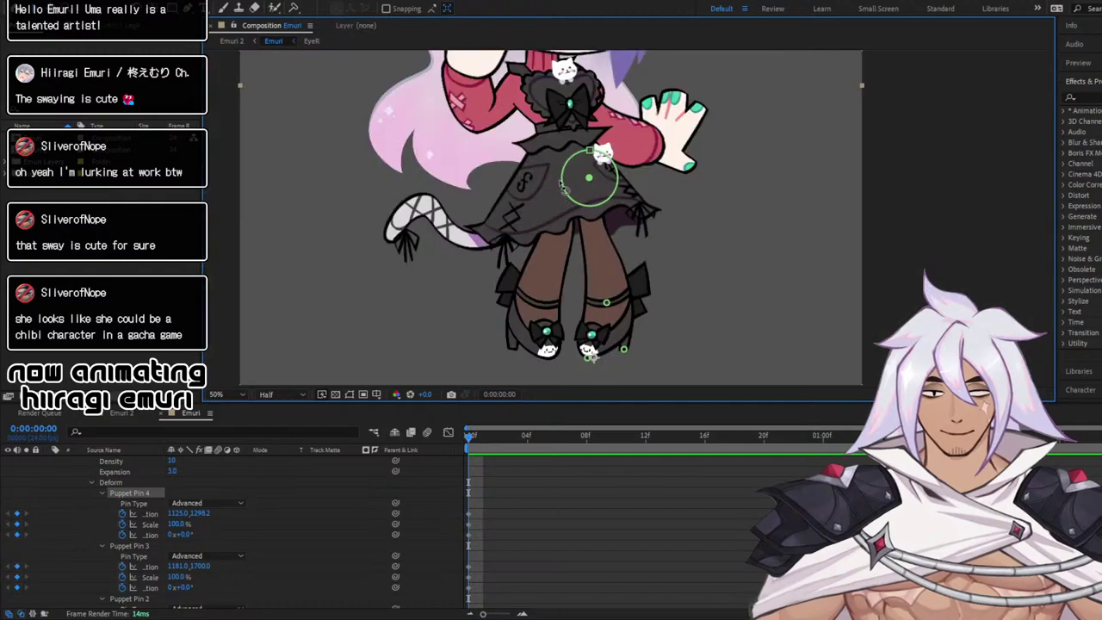
scroll(559, 181, up, 1)
drag(564, 256, 580, 219)
scroll(586, 185, down, 1)
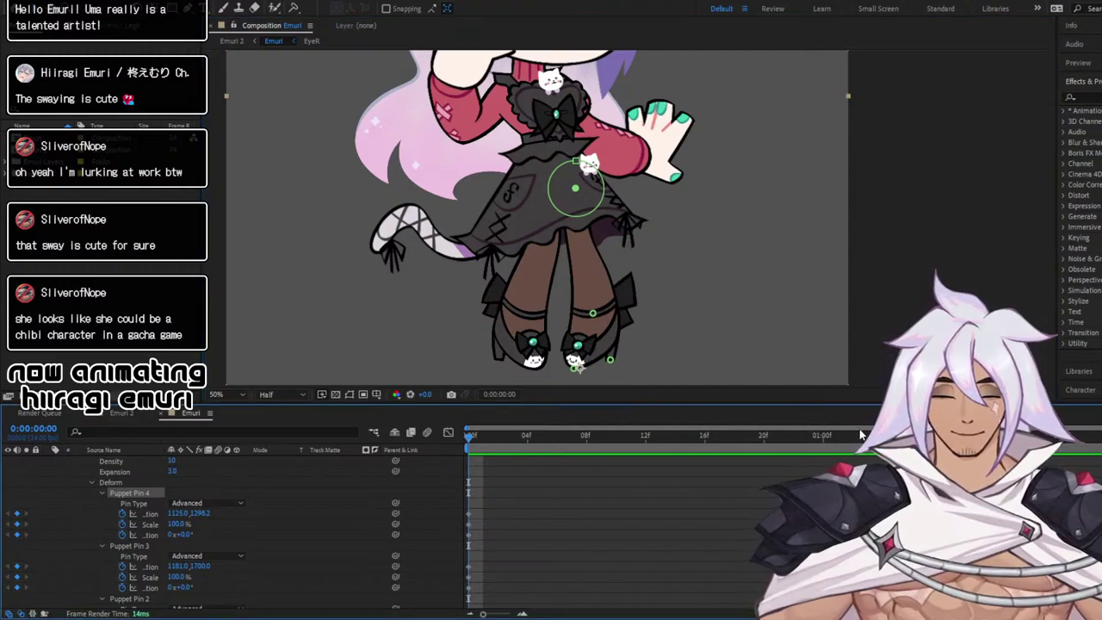
click(823, 438)
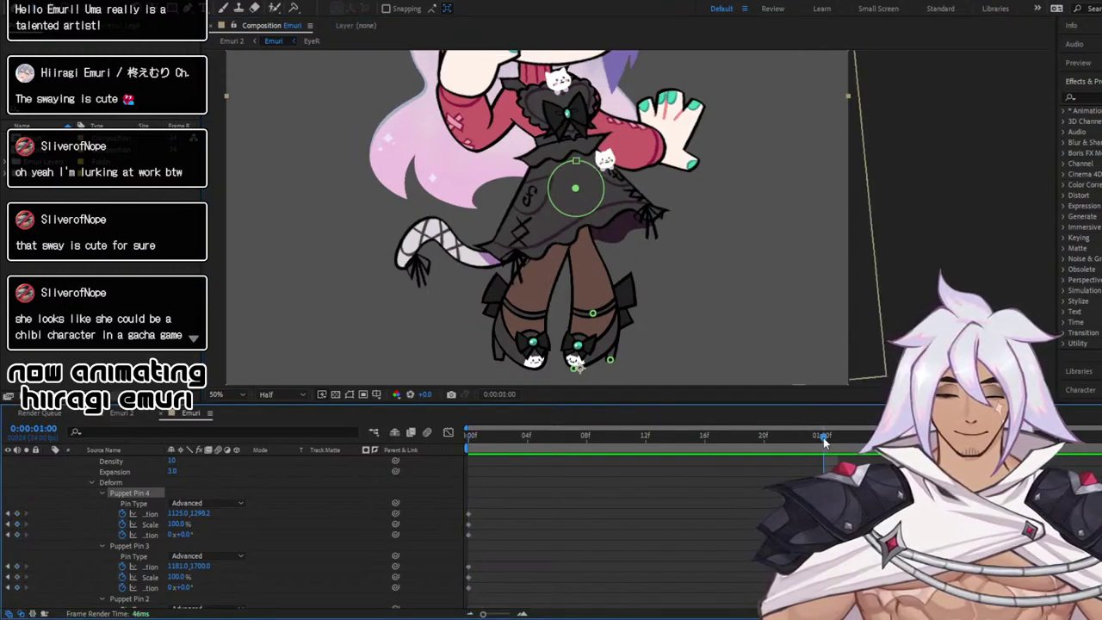
click(17, 534)
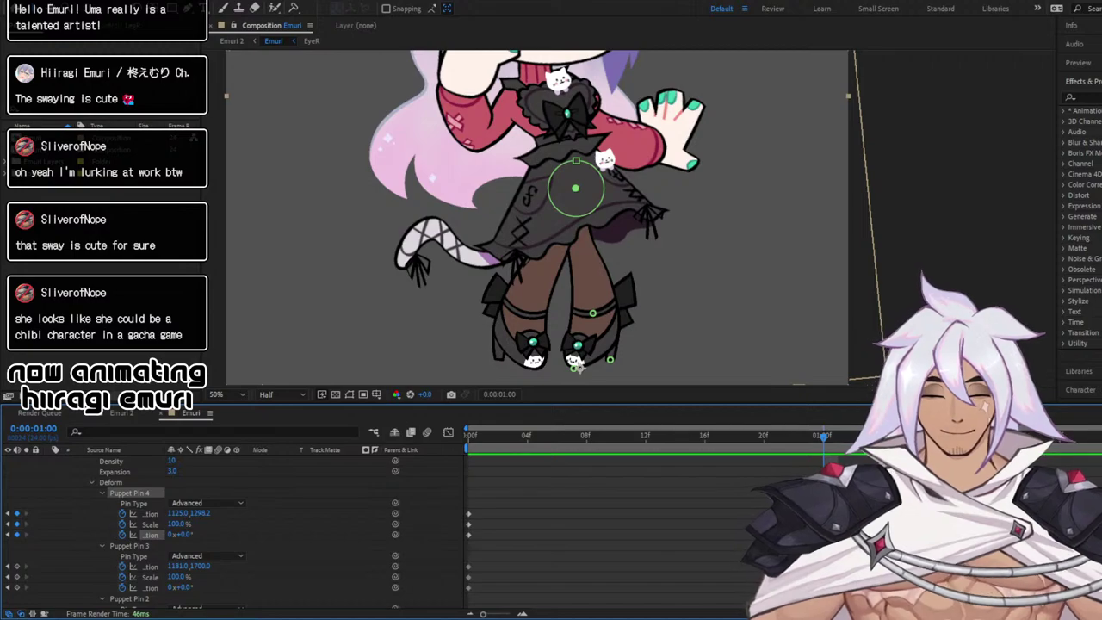
Add Position, Scale and Rotation keyframes to Puppet Pin 4 at the last frame, 0:00:01:23
key(End)
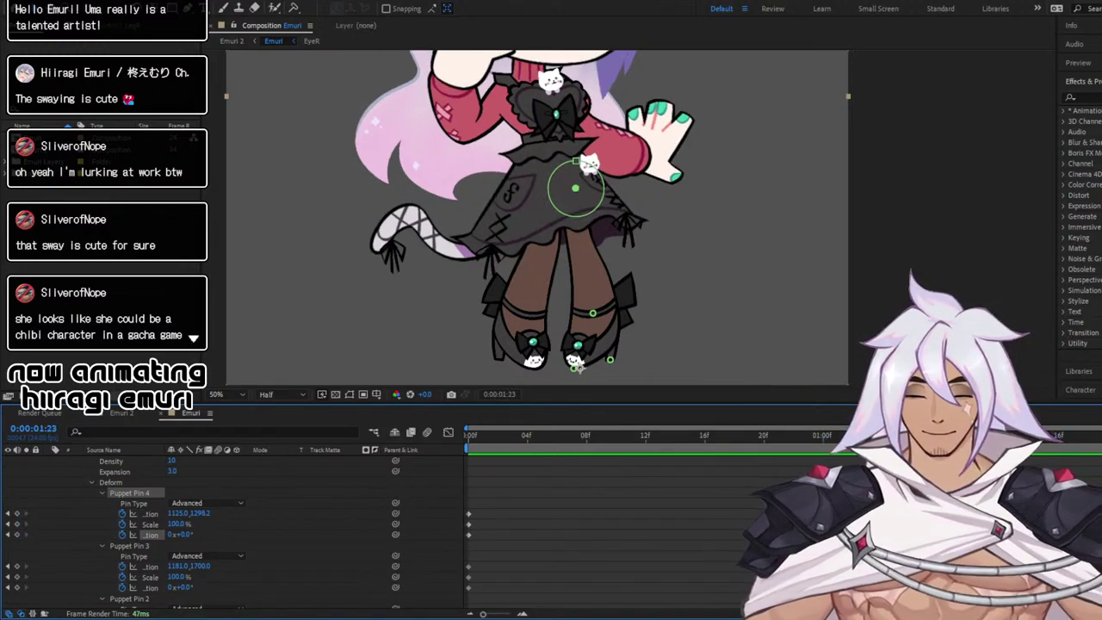
click(17, 514)
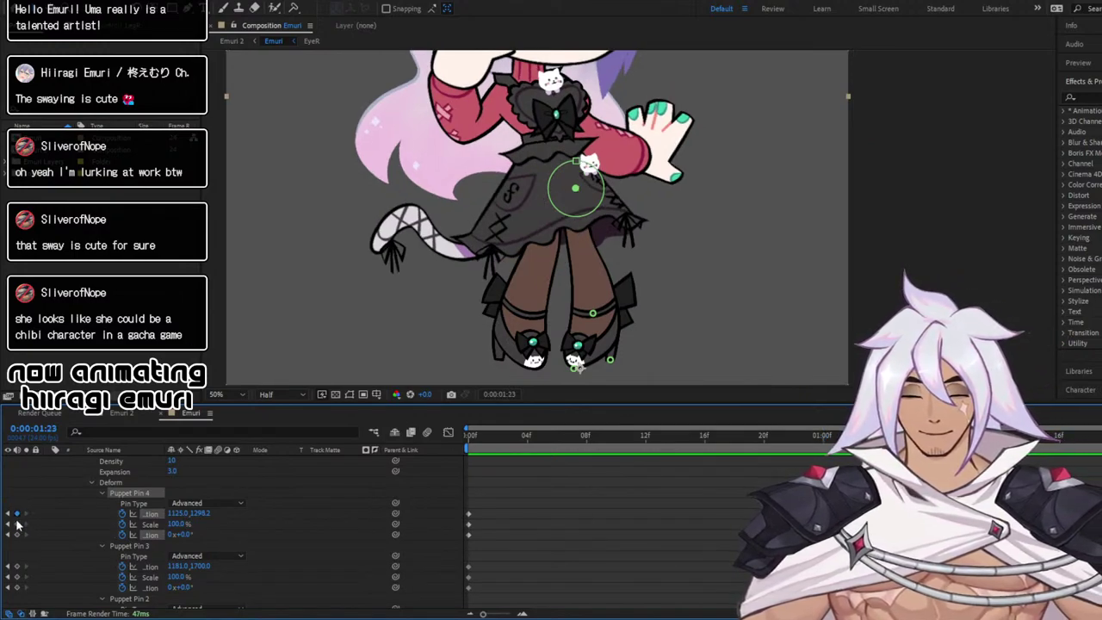
click(17, 525)
click(17, 535)
click(129, 494)
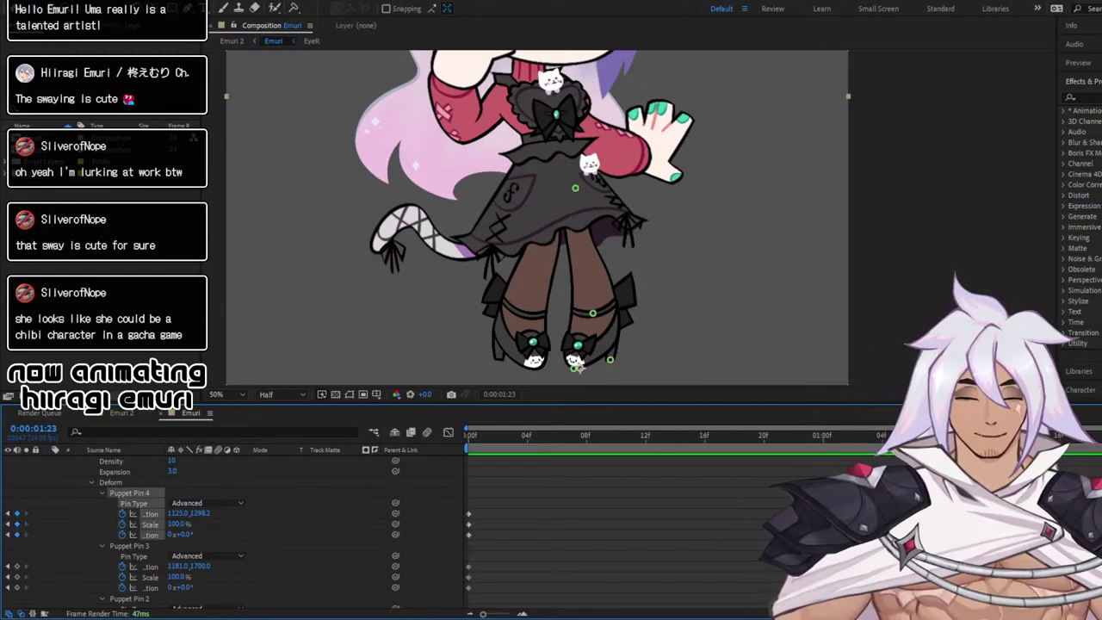
At 0:00:01:00, move Puppet Pin 4 right and slightly down so the top of LegR follows the swaying skirt
click(714, 435)
click(647, 435)
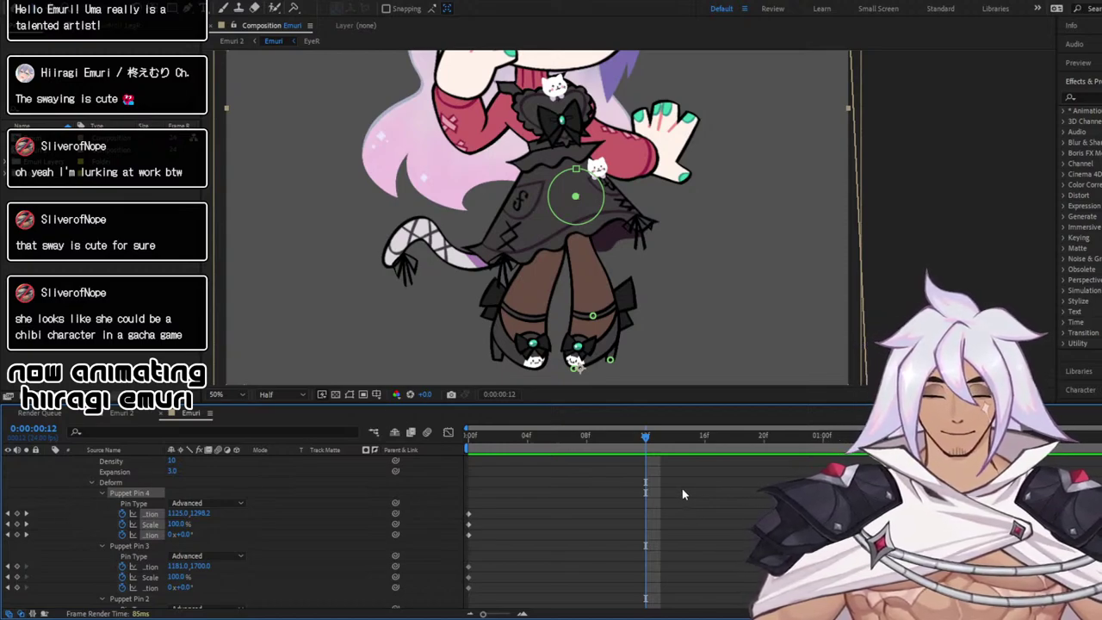
drag(644, 437, 821, 454)
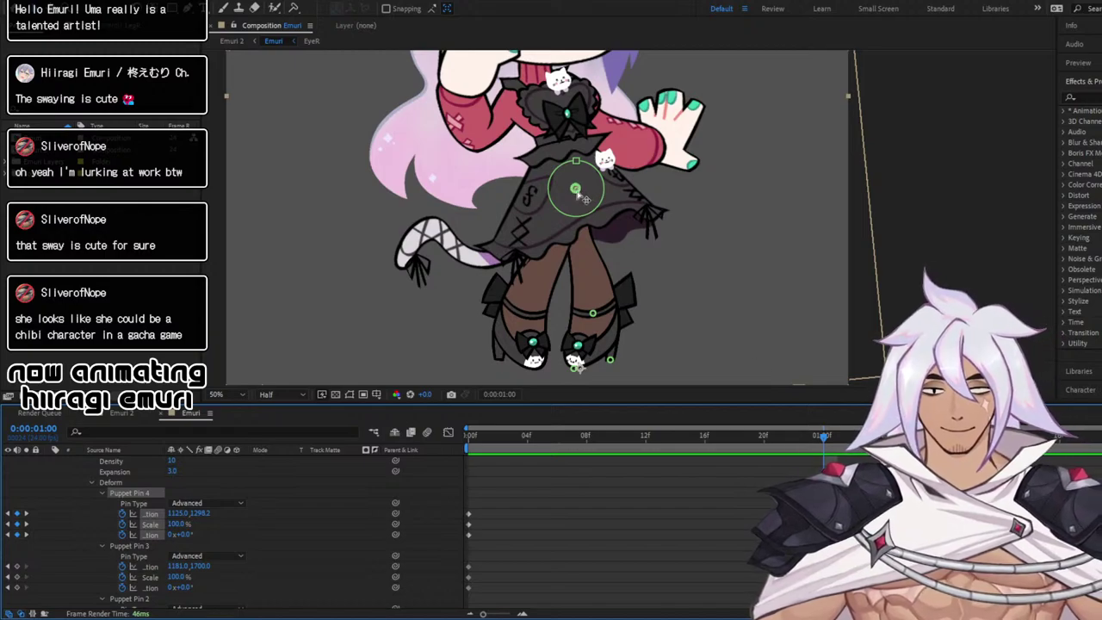
drag(582, 195, 601, 204)
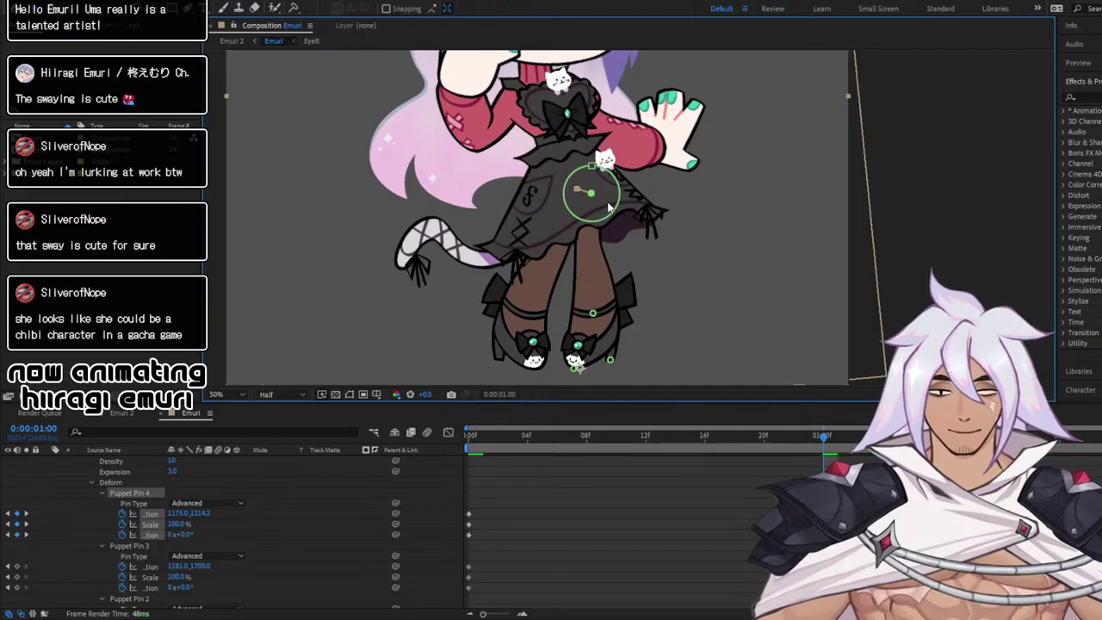
drag(606, 199, 611, 198)
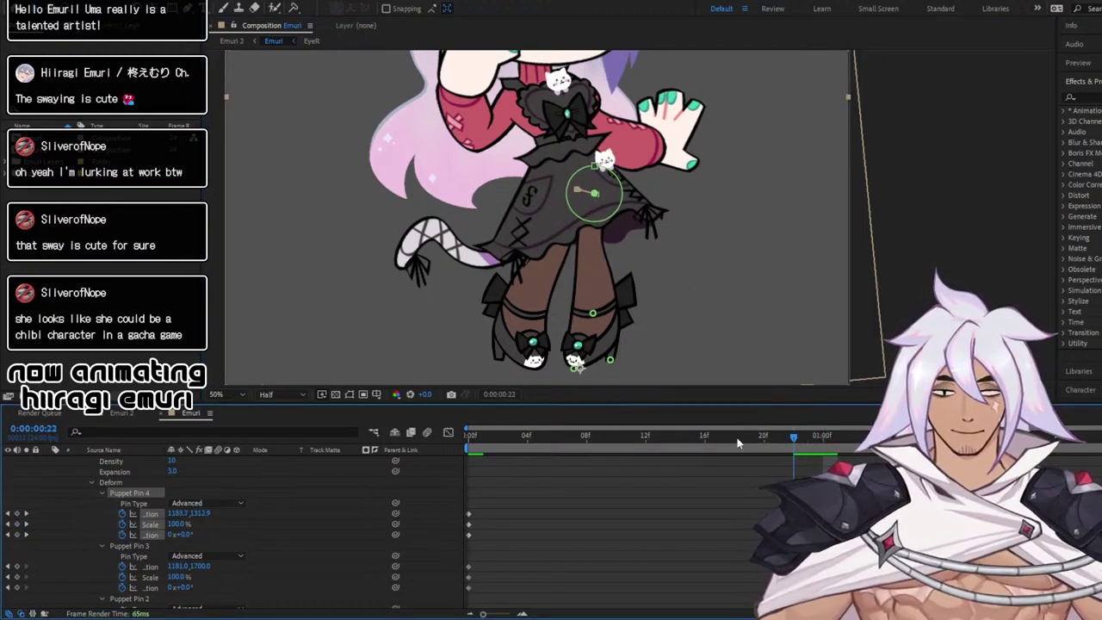
Play and scrub through the loop to check how LegR's upper end follows the body sway
key(space)
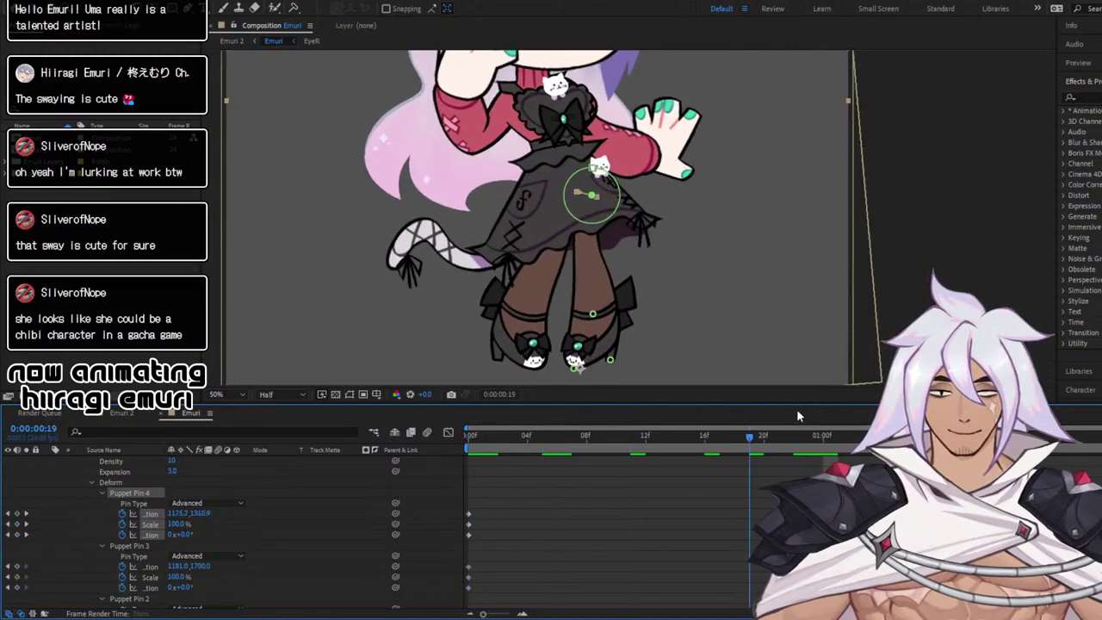
drag(782, 426, 566, 431)
key(space)
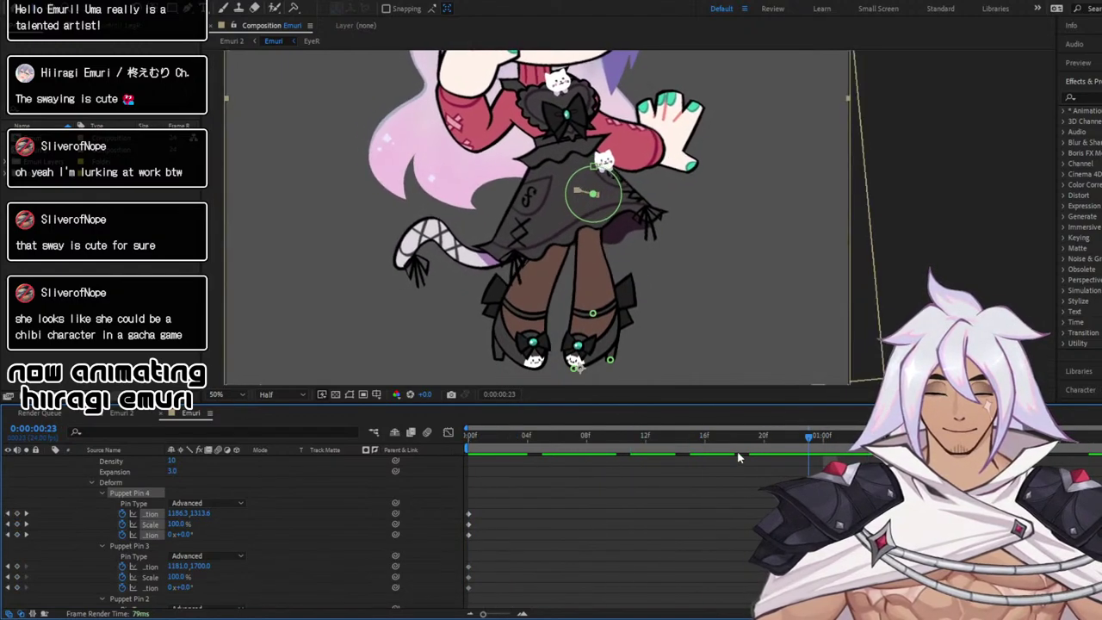
key(space)
key(space)
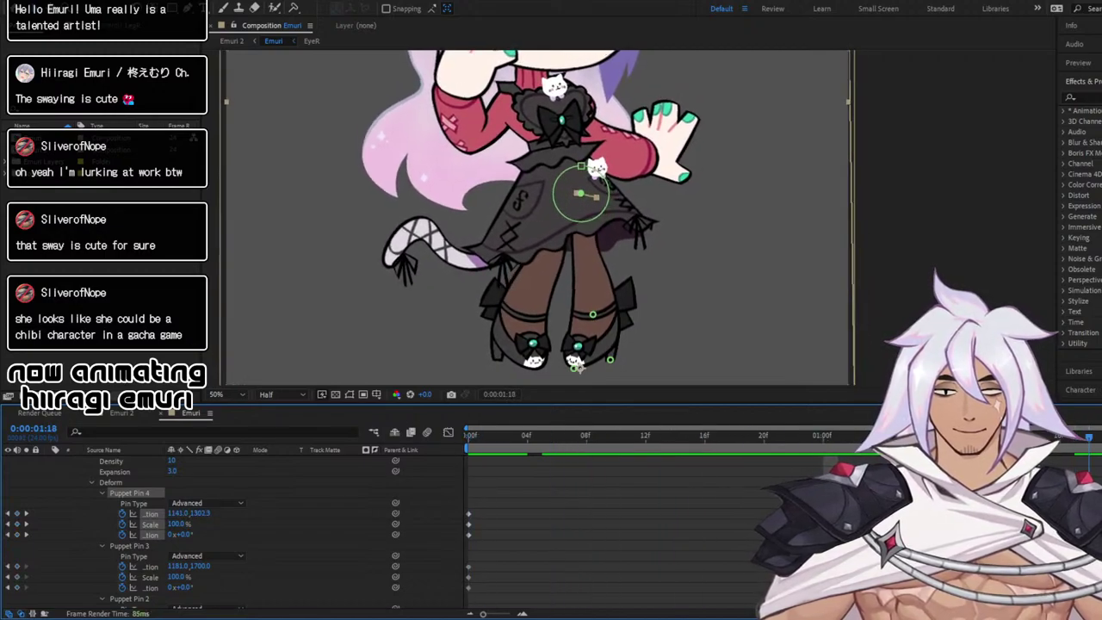
drag(711, 473, 647, 473)
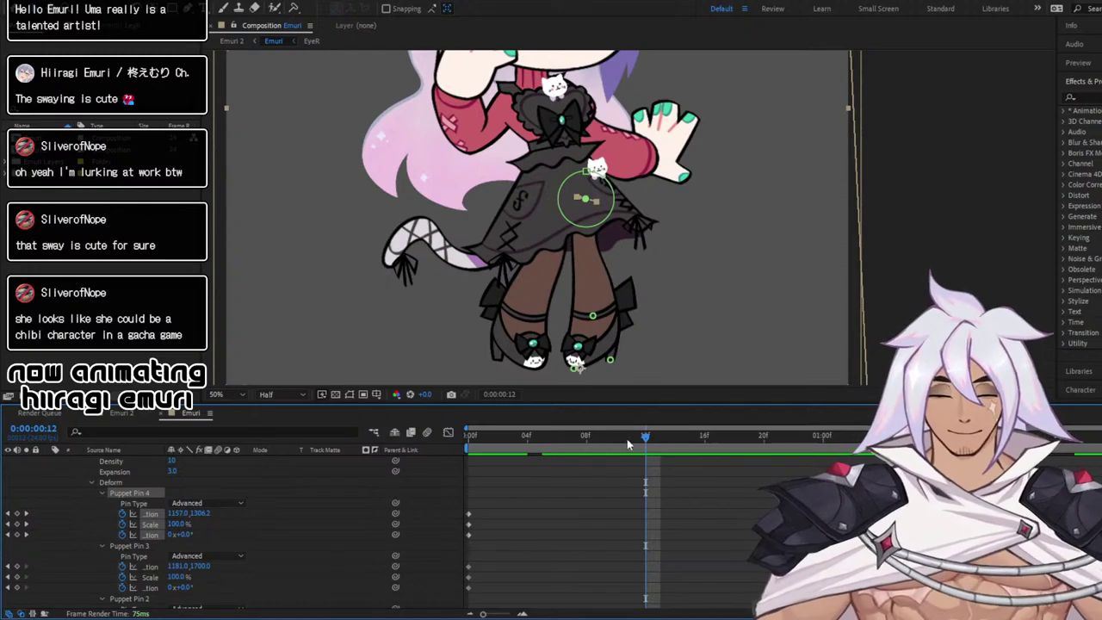
drag(622, 444, 437, 473)
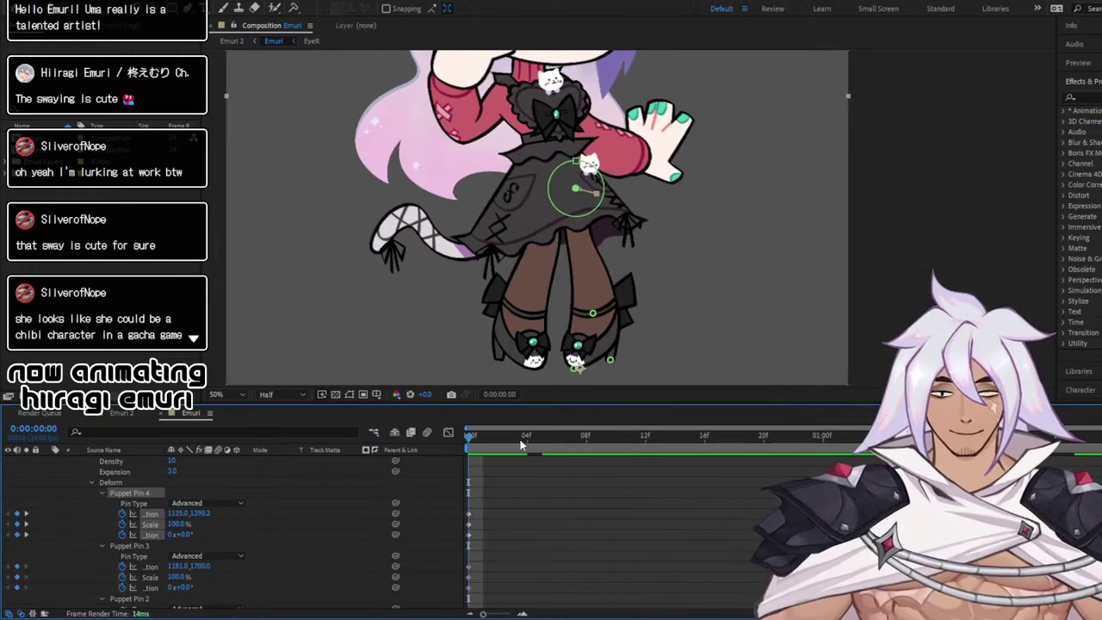
key(space)
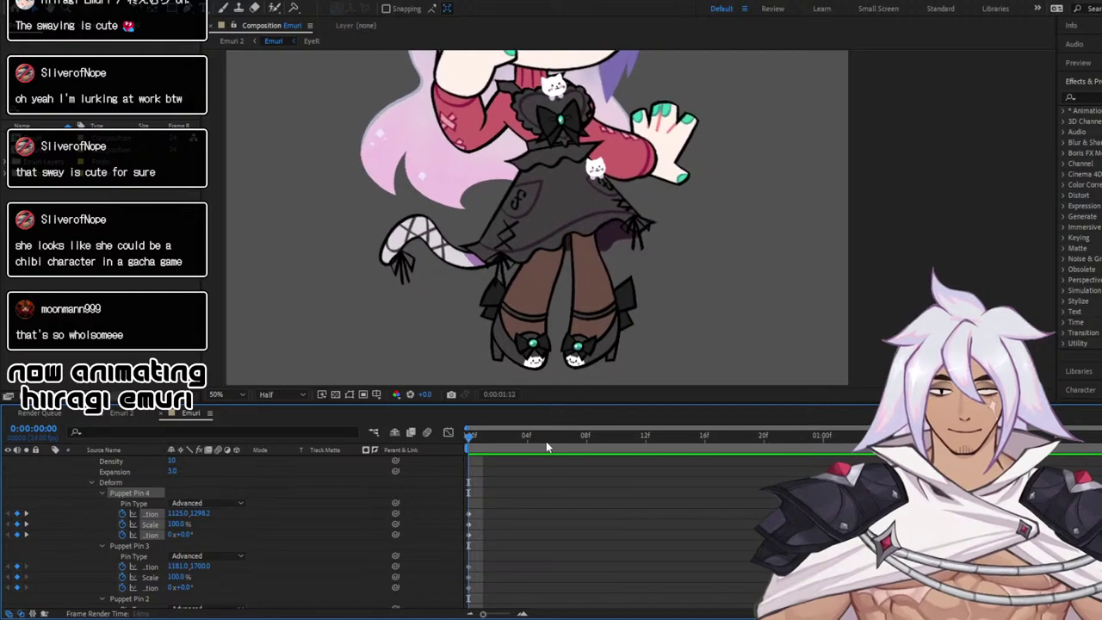
At 0:00:00:12, lower Puppet Pin 4 to about 1165, 1323 and preview the loop
click(648, 436)
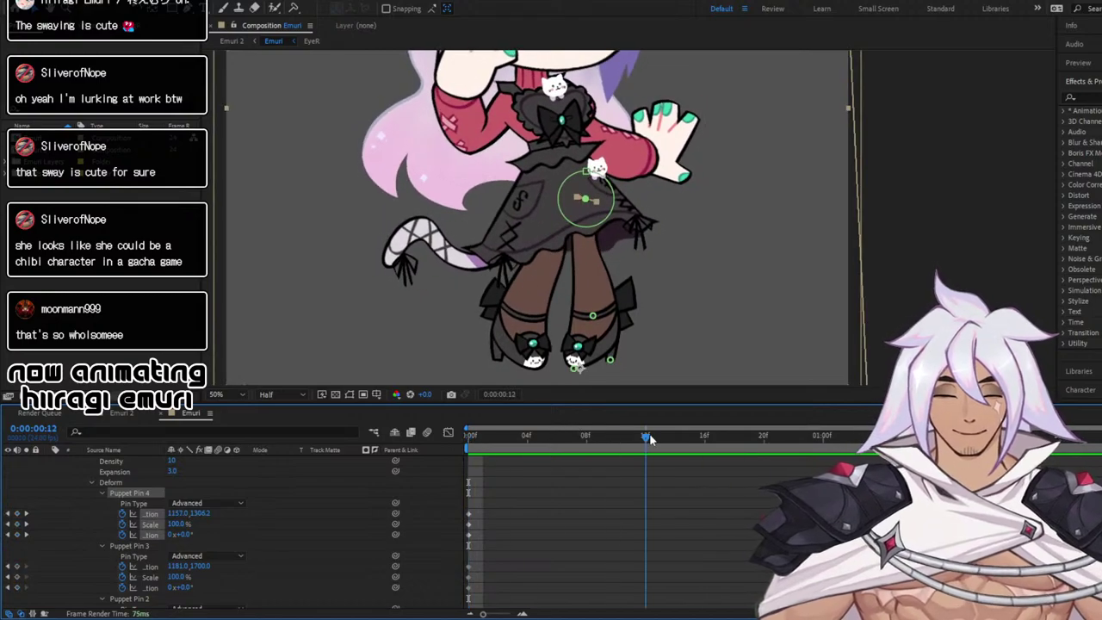
key(alt+bracketleft)
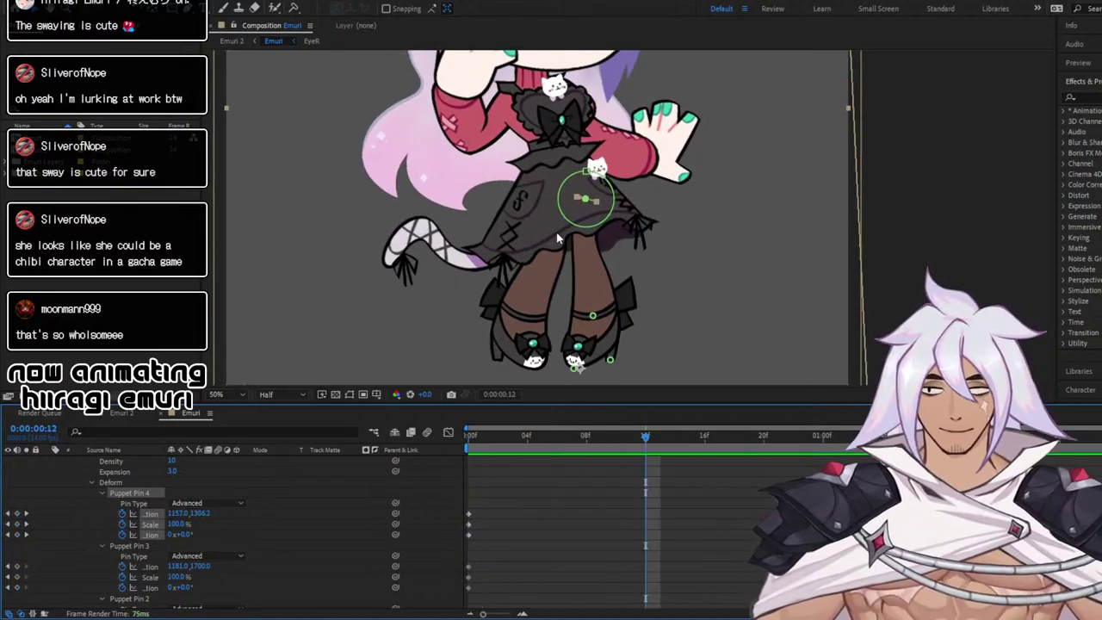
key(period)
drag(543, 181, 556, 198)
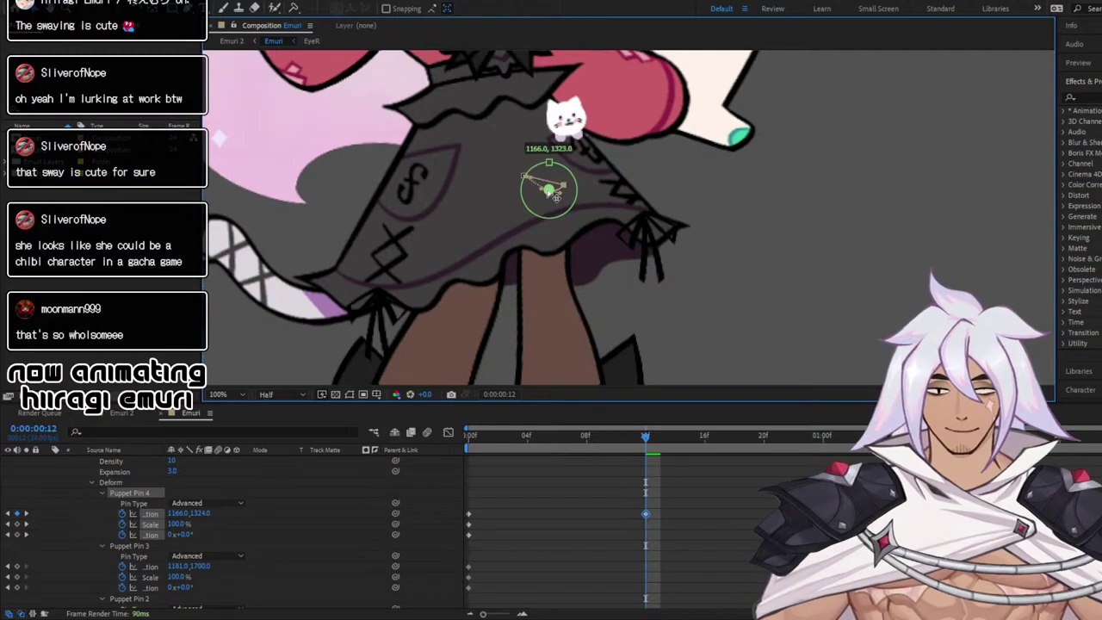
drag(546, 191, 547, 191)
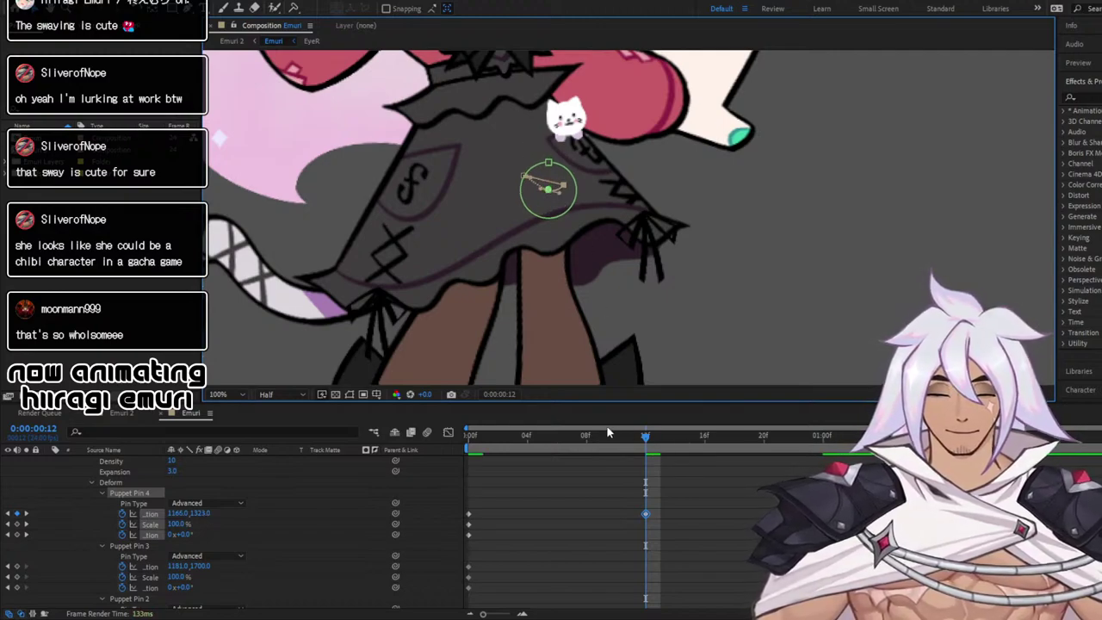
key(space)
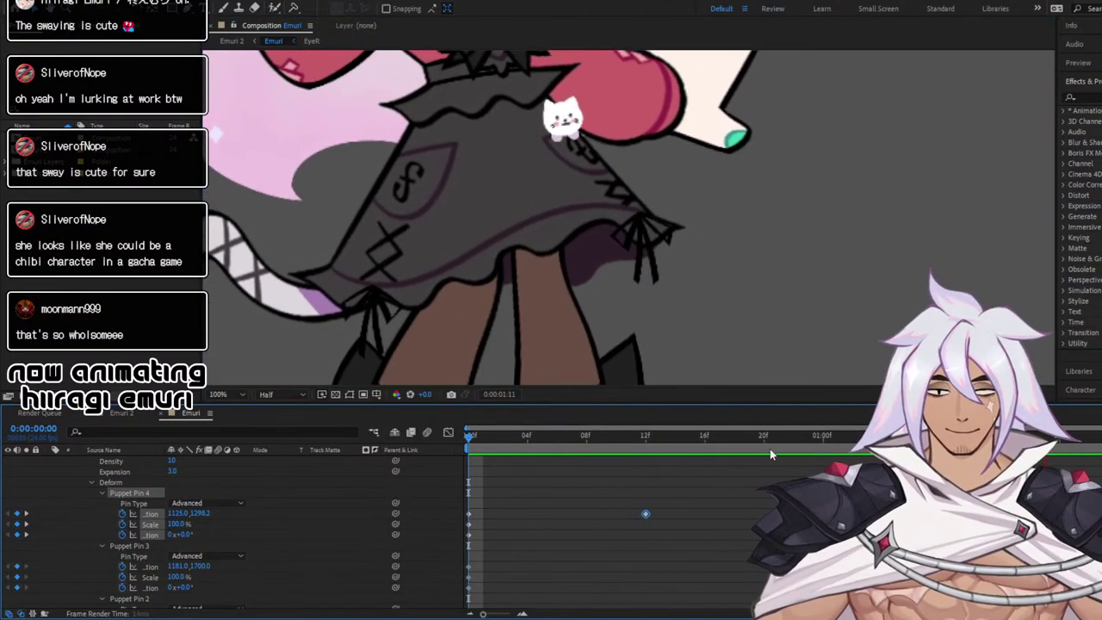
key(space)
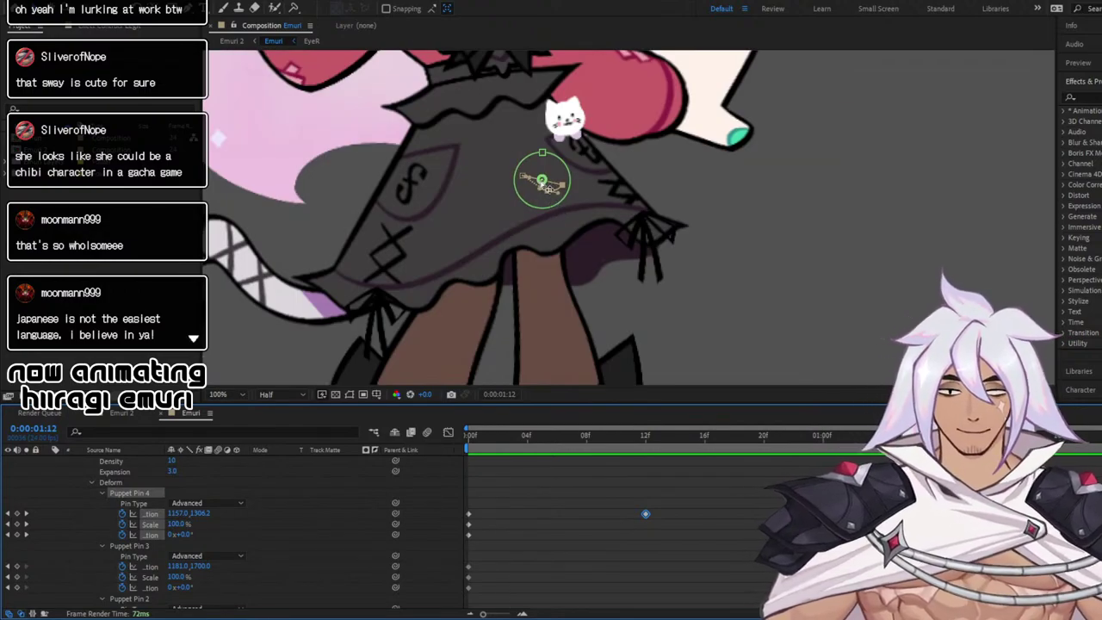
At 0:00:01:12, lower Puppet Pin 4 to about 1161, 1324
drag(541, 181, 552, 201)
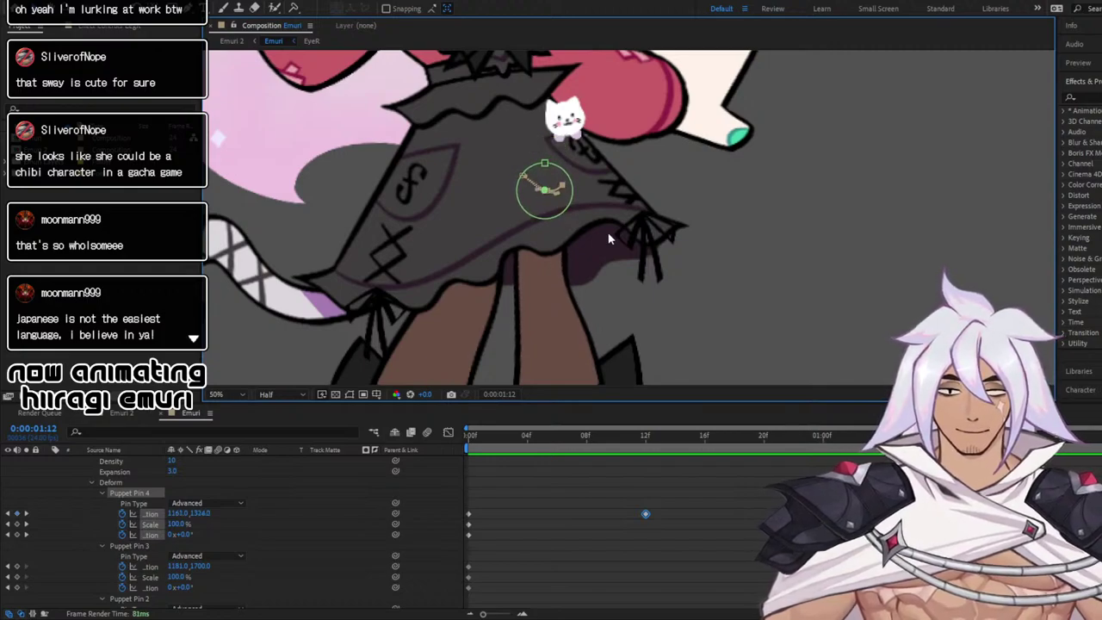
scroll(608, 239, down, 2)
drag(649, 207, 627, 244)
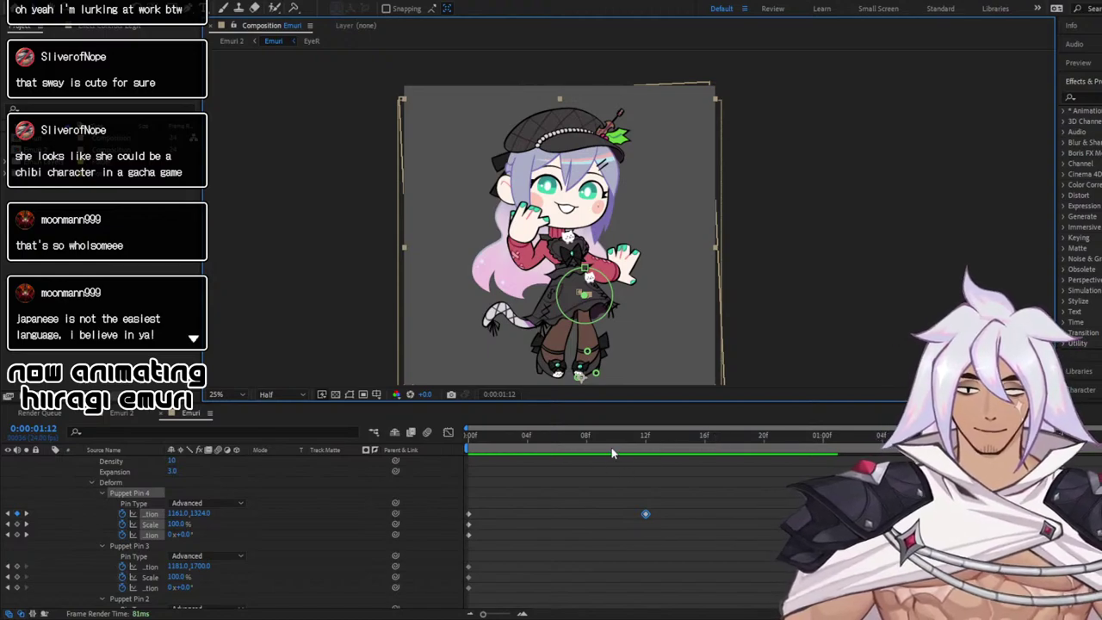
Play back the character's sway animation from the first frame
drag(616, 449, 456, 441)
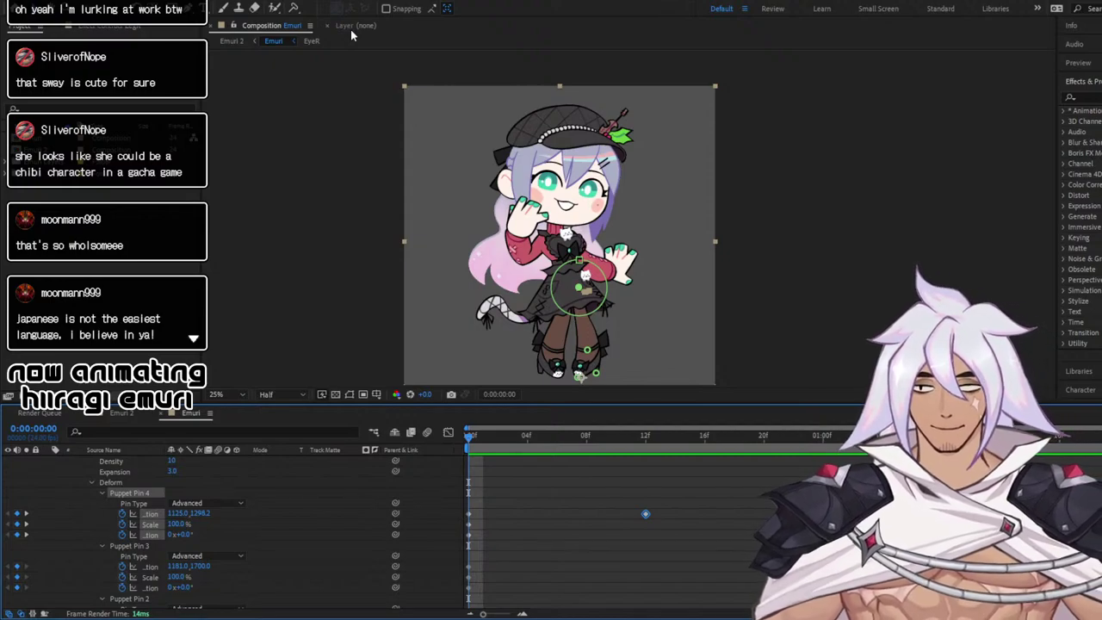
click(484, 437)
drag(484, 439, 397, 343)
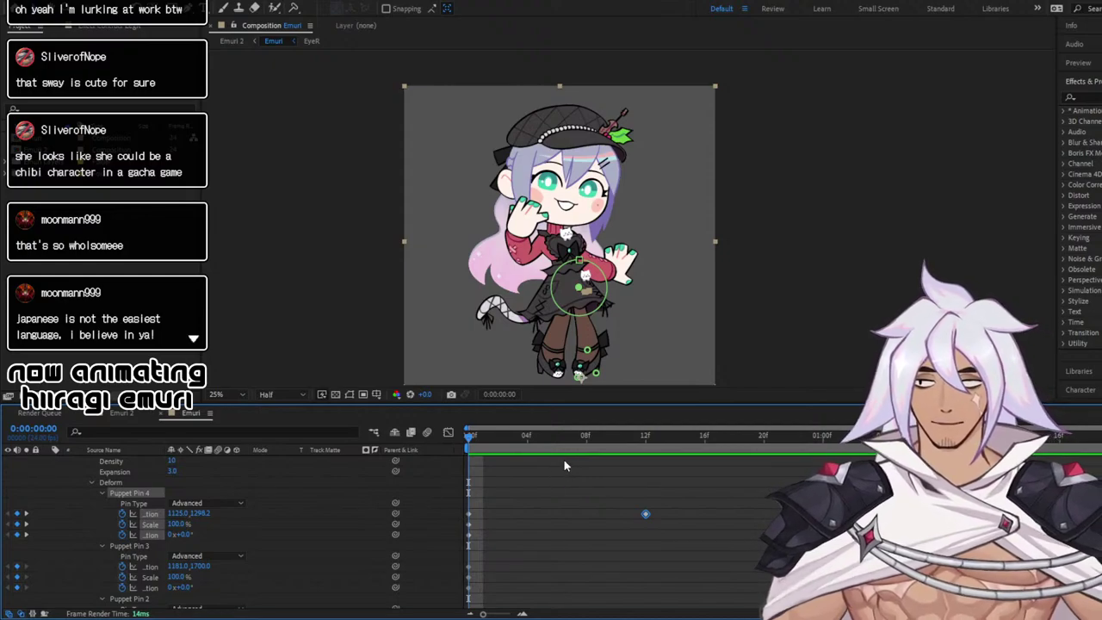
key(space)
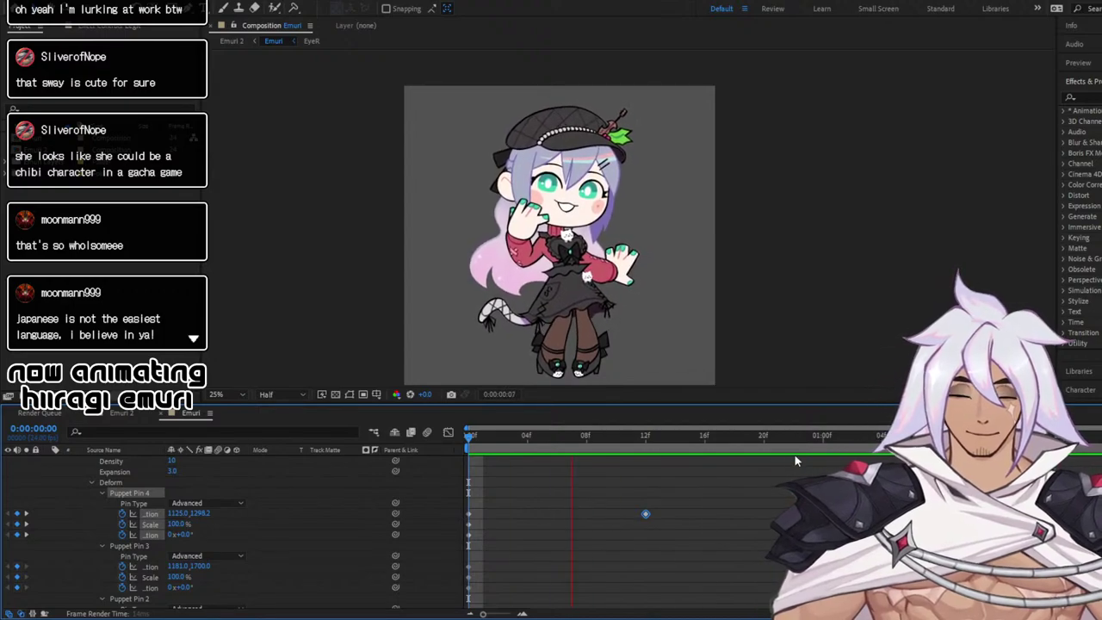
At frame 12, lower Puppet Pin 4 on the LegR layer to about 1165, 1360.7
drag(795, 455, 643, 457)
scroll(578, 288, up, 3)
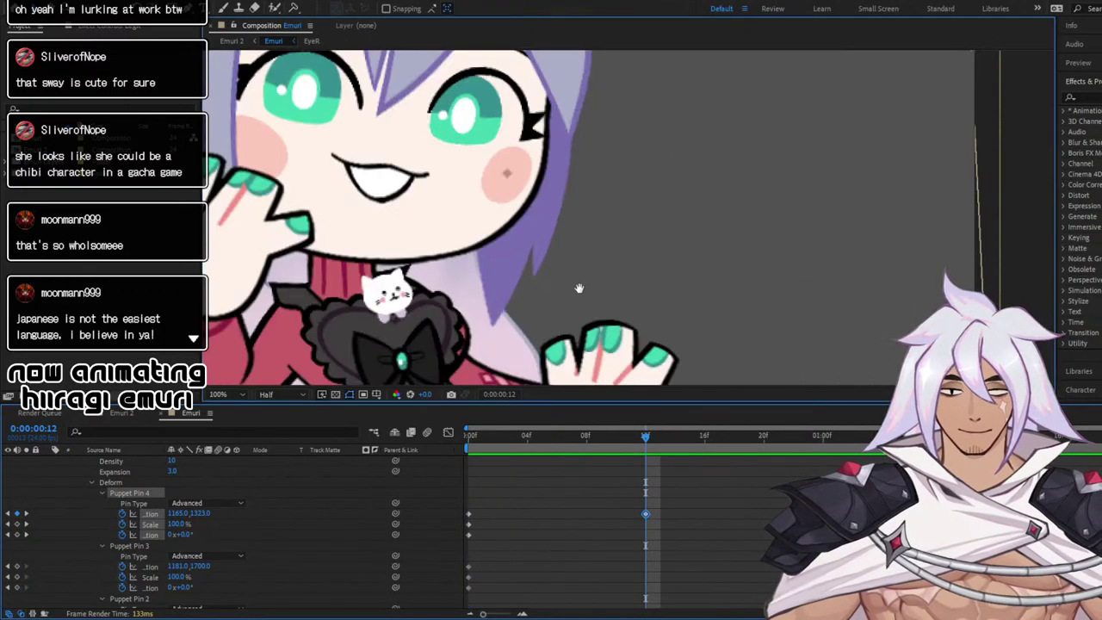
drag(578, 288, 594, 82)
mouse_move(538, 283)
mouse_down()
mouse_move(601, 133)
mouse_move(564, 117)
mouse_move(573, 139)
mouse_up()
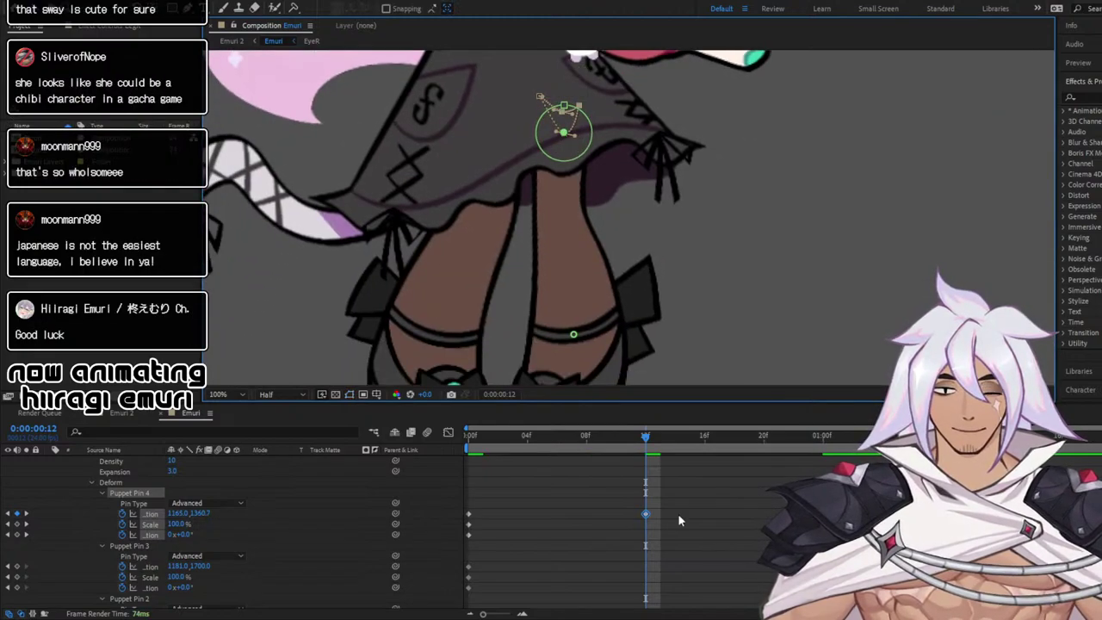
At 0:00:01:12, lower Puppet Pin 4 on the LegR layer to about 1166, 1354.4
drag(639, 435, 999, 430)
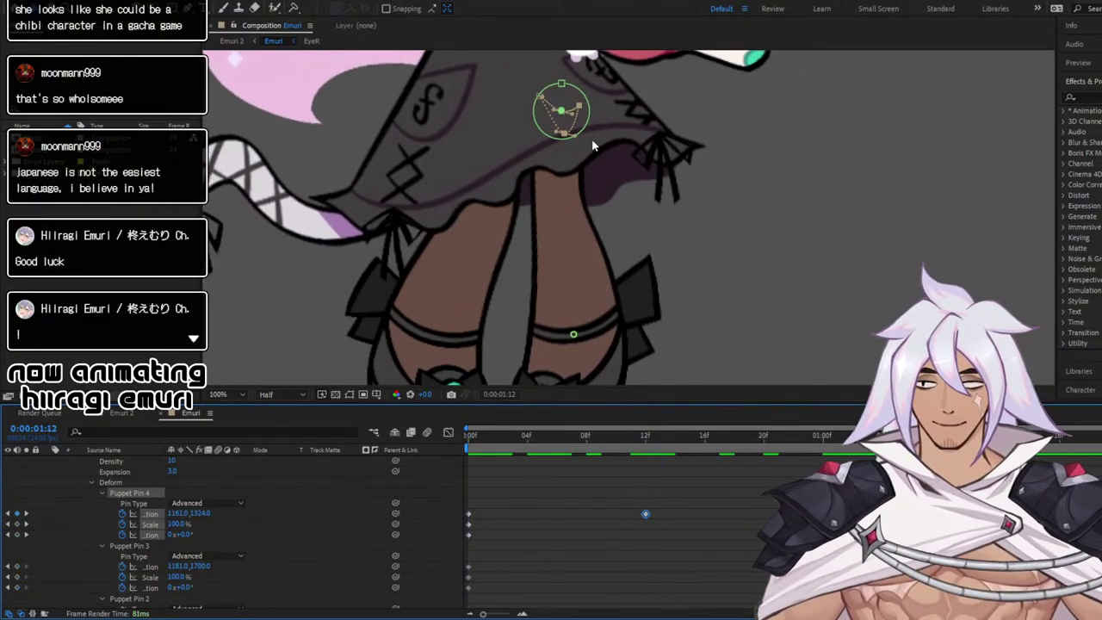
drag(553, 122, 561, 142)
scroll(649, 276, down, 2)
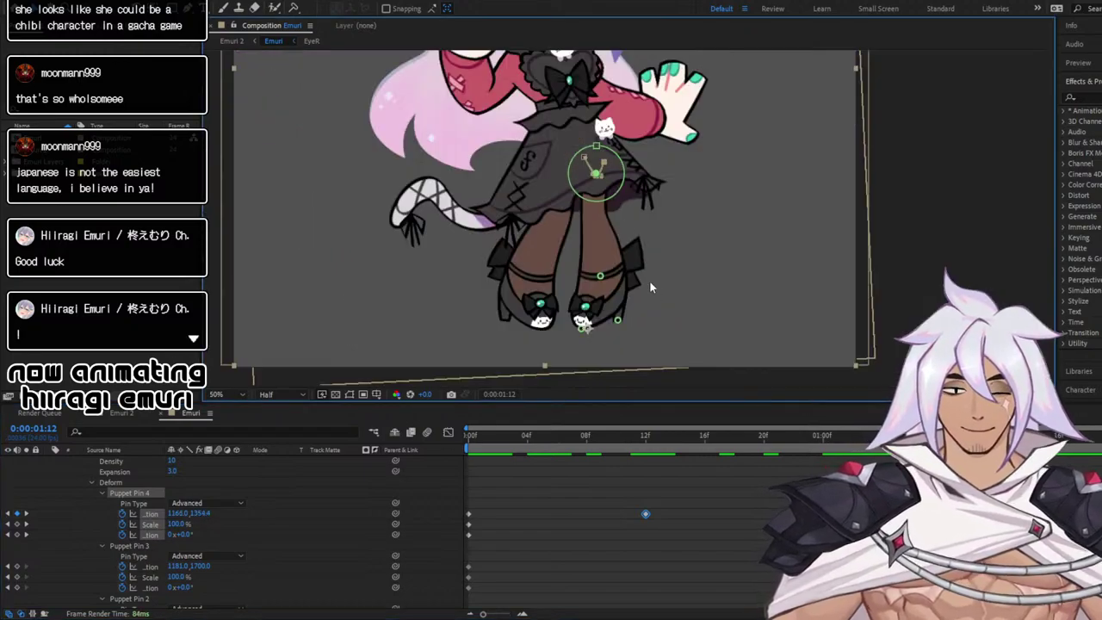
scroll(657, 242, up, 2)
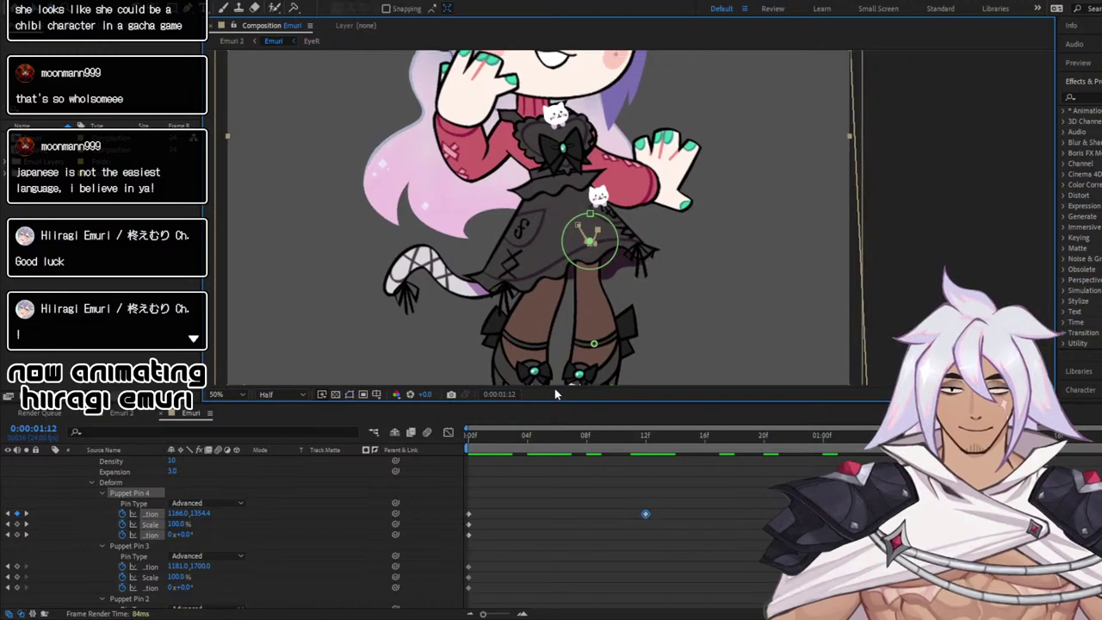
Preview the lowered leg pin from the first frame, check it around frame 12, and undo the pin moves
key(space)
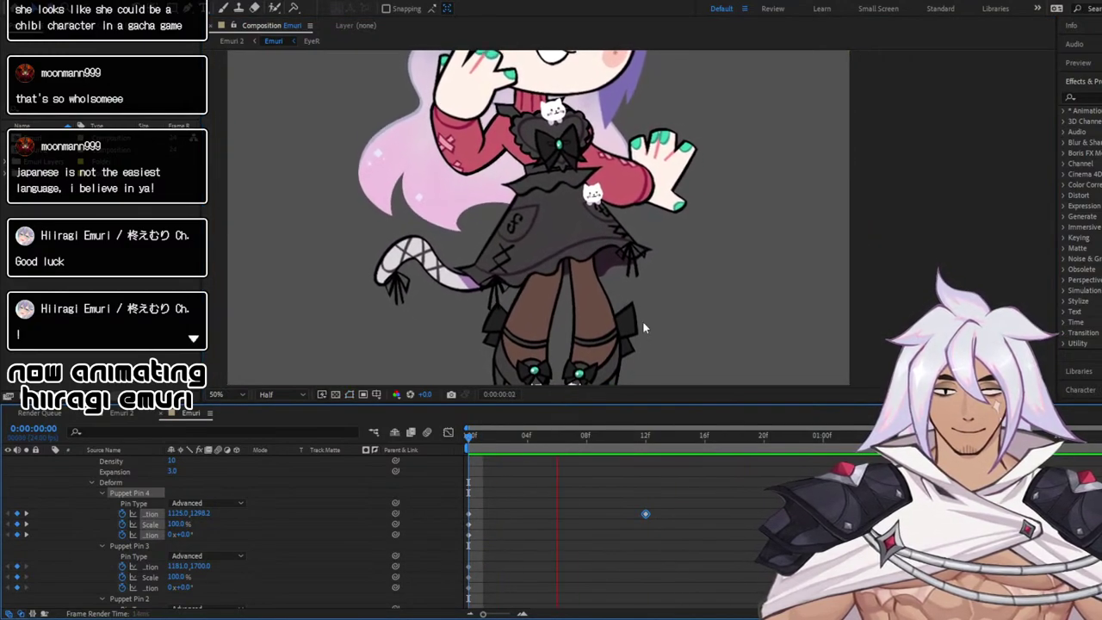
drag(654, 436, 642, 444)
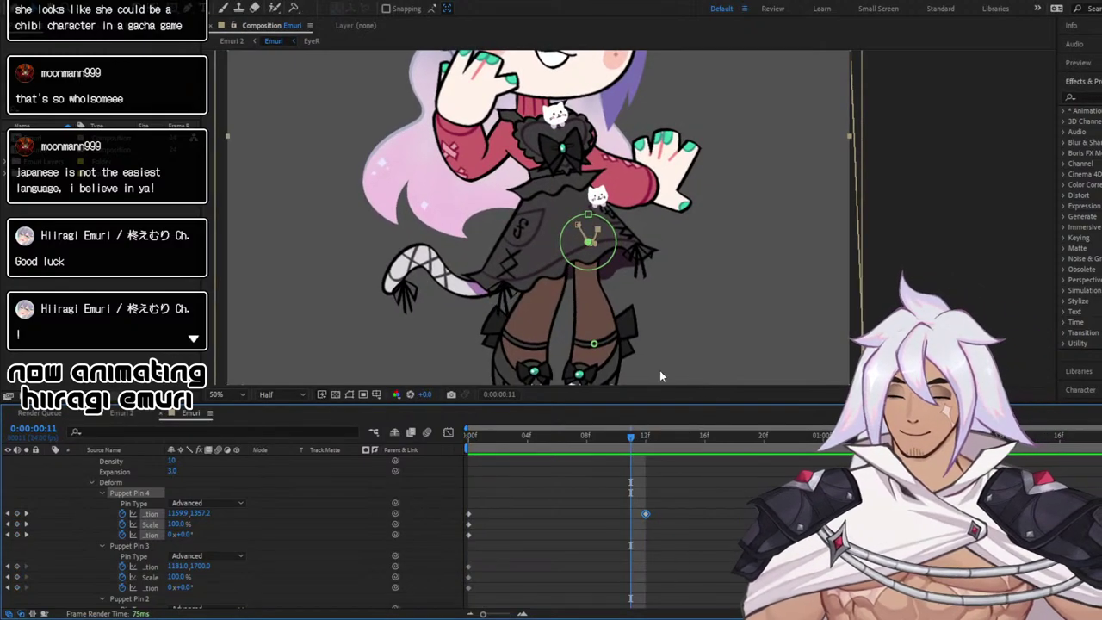
key(k)
key(k)
key(k)
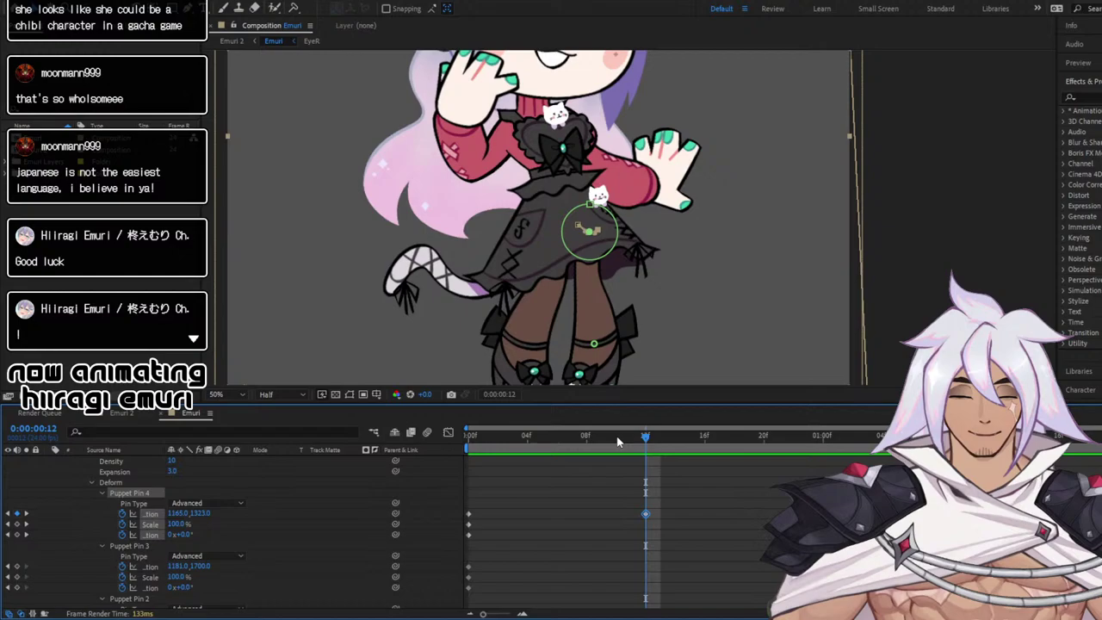
Replay the animation and scrub between the first frame and 0:00:01:00 to examine the leg's motion around frame 12
key(Home)
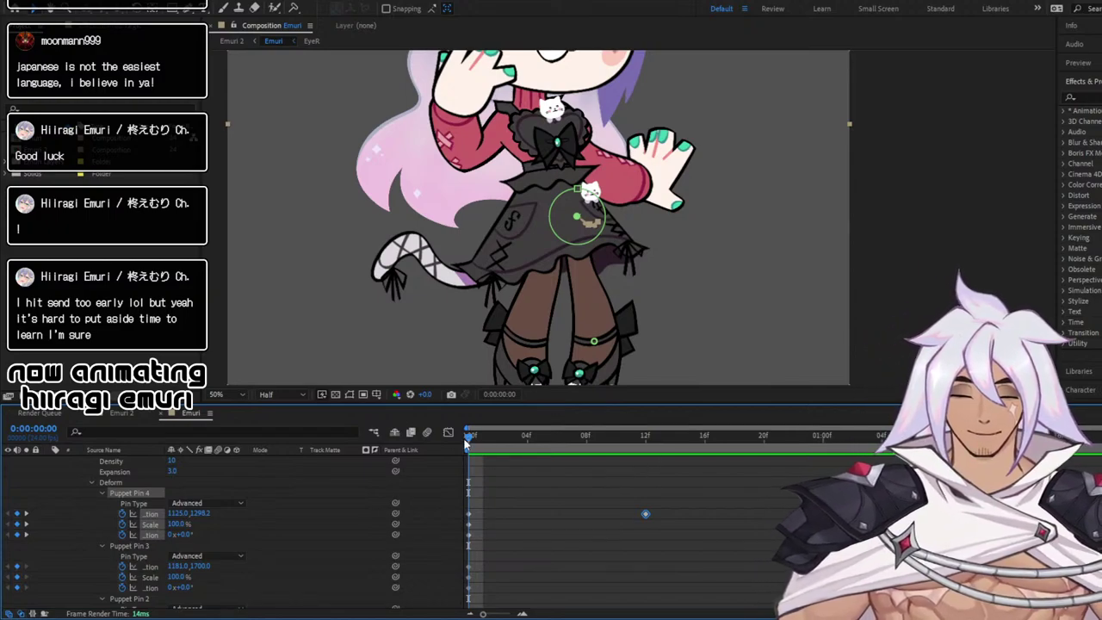
key(space)
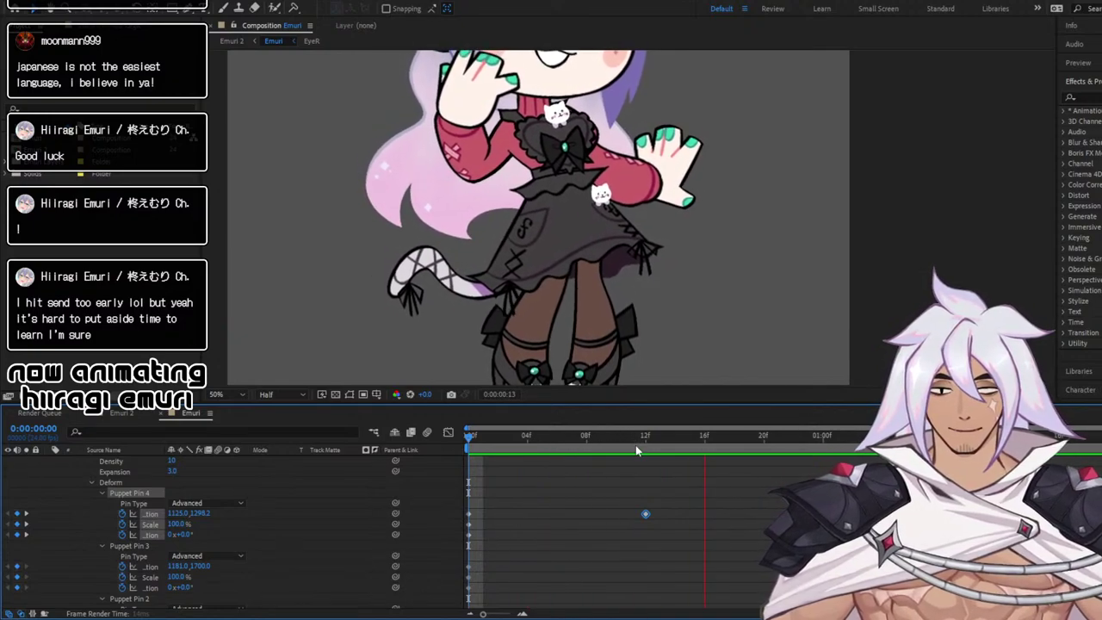
drag(635, 442, 651, 443)
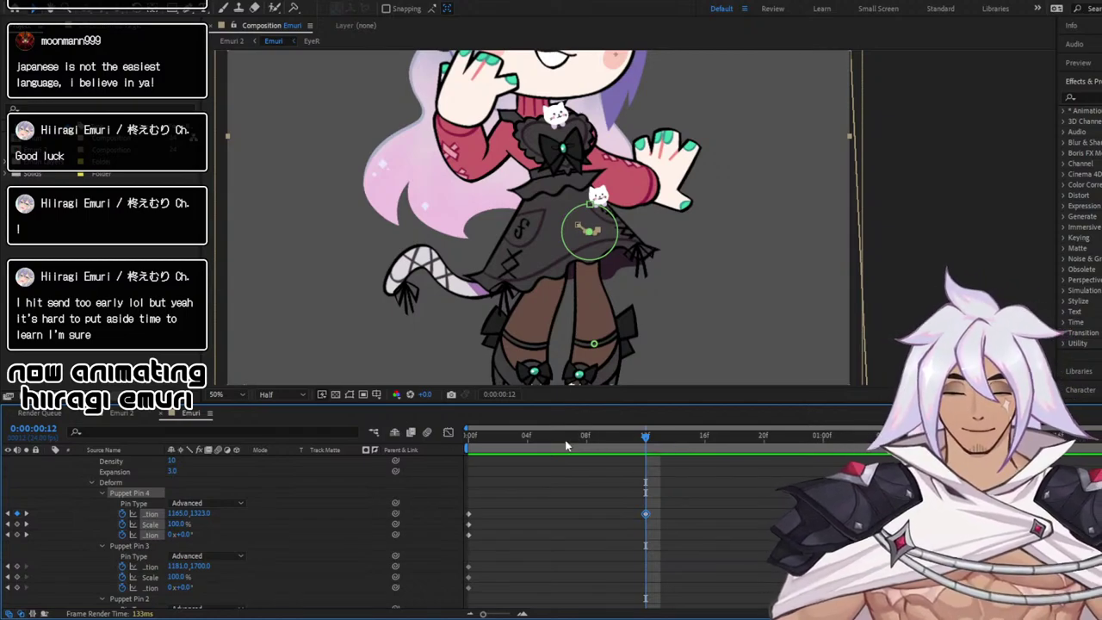
key(Page_Down)
key(Page_Down)
key(space)
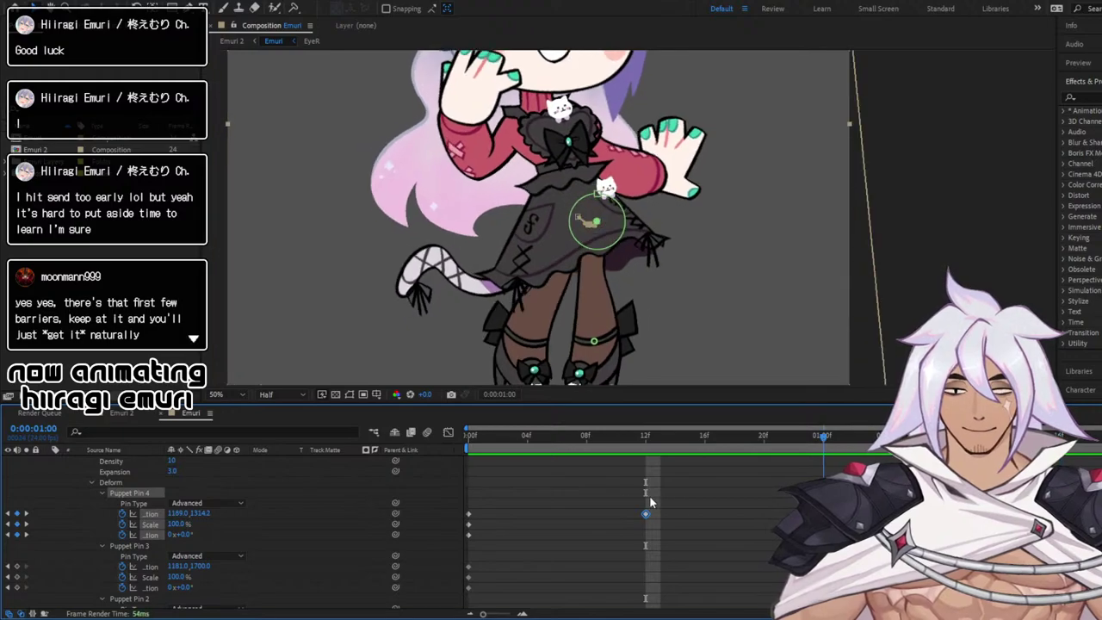
key(space)
key(space)
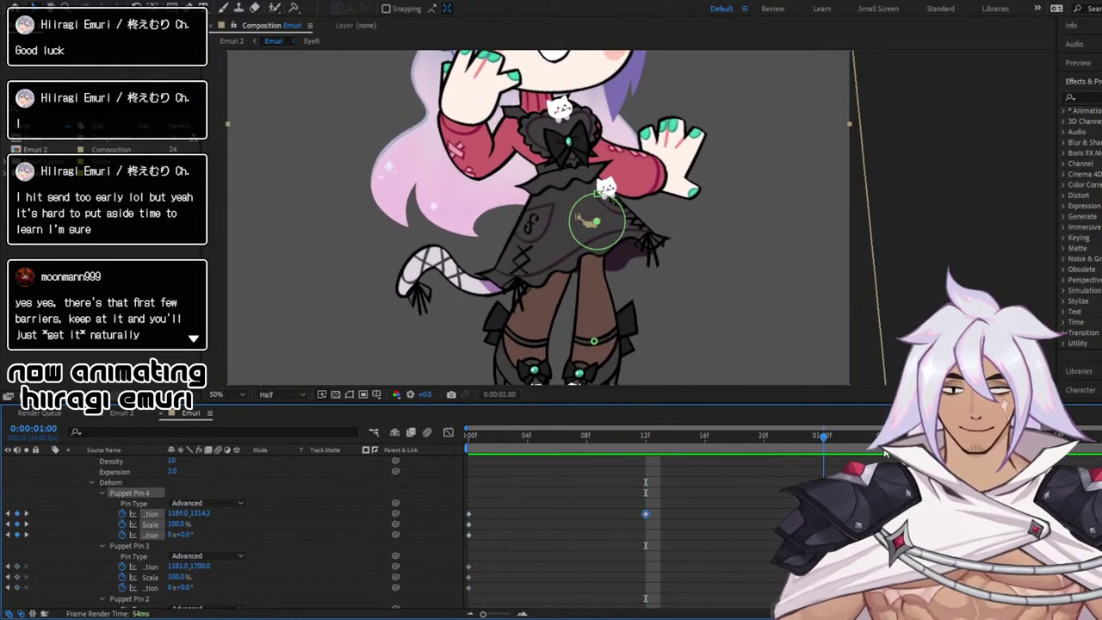
drag(405, 462, 397, 459)
drag(479, 432, 704, 435)
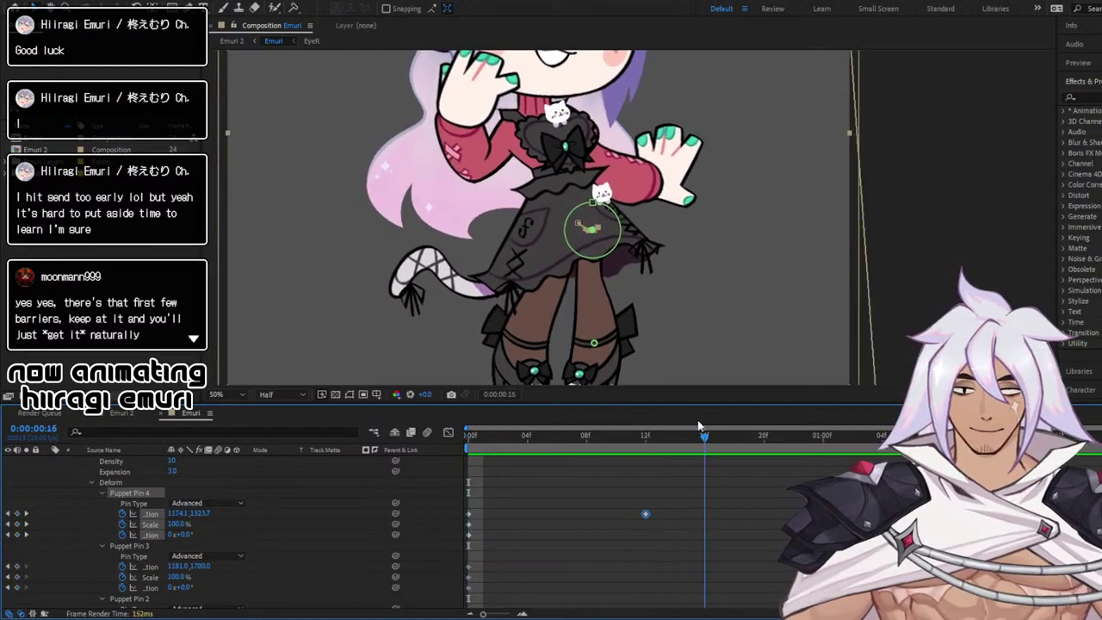
Show Puppet Pin 4's position curves in the Graph Editor and apply Easy Ease to the keyframe at frame 12
drag(466, 500, 813, 518)
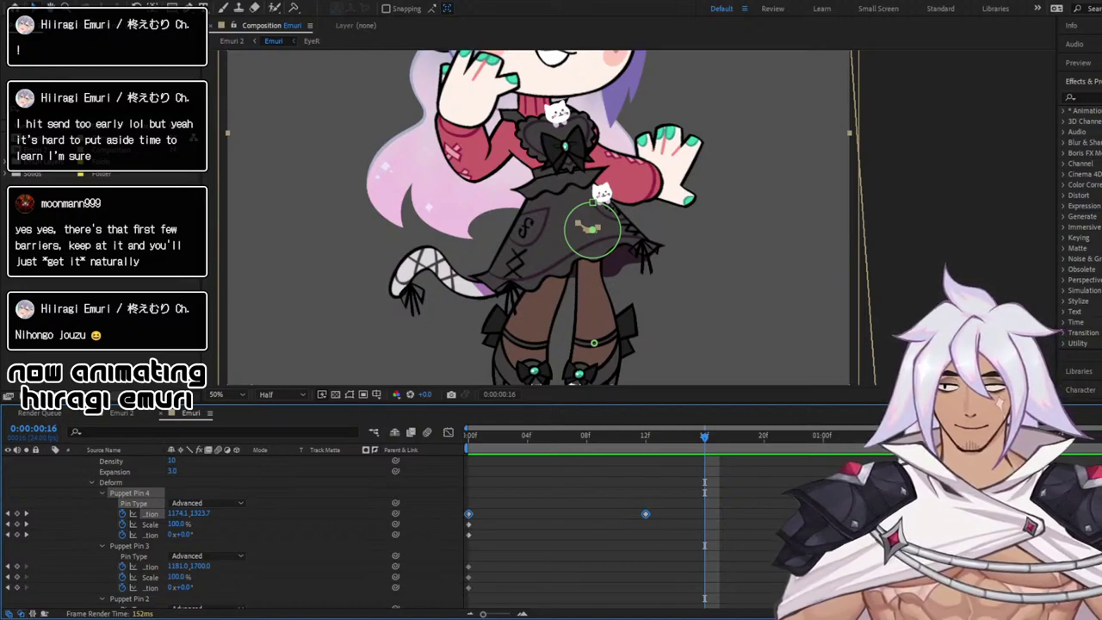
click(448, 433)
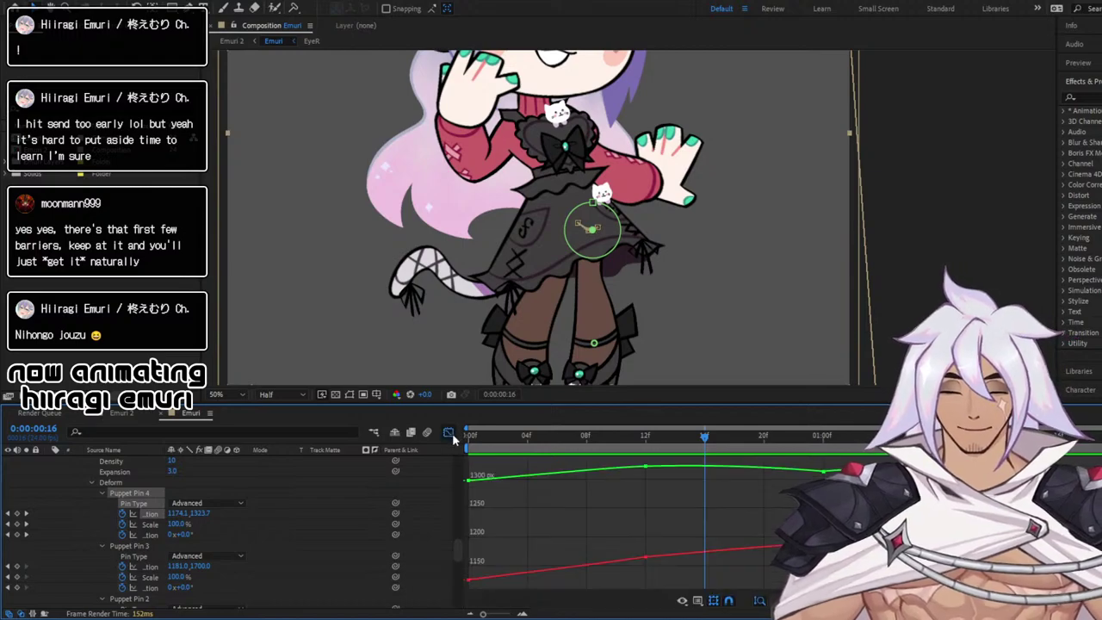
click(646, 467)
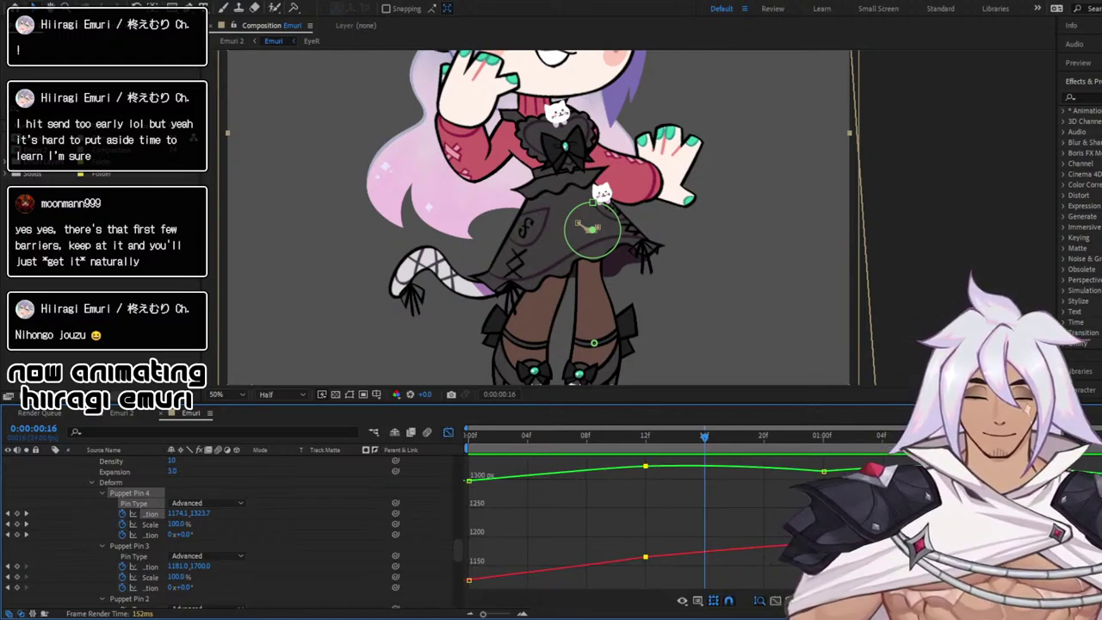
key(F9)
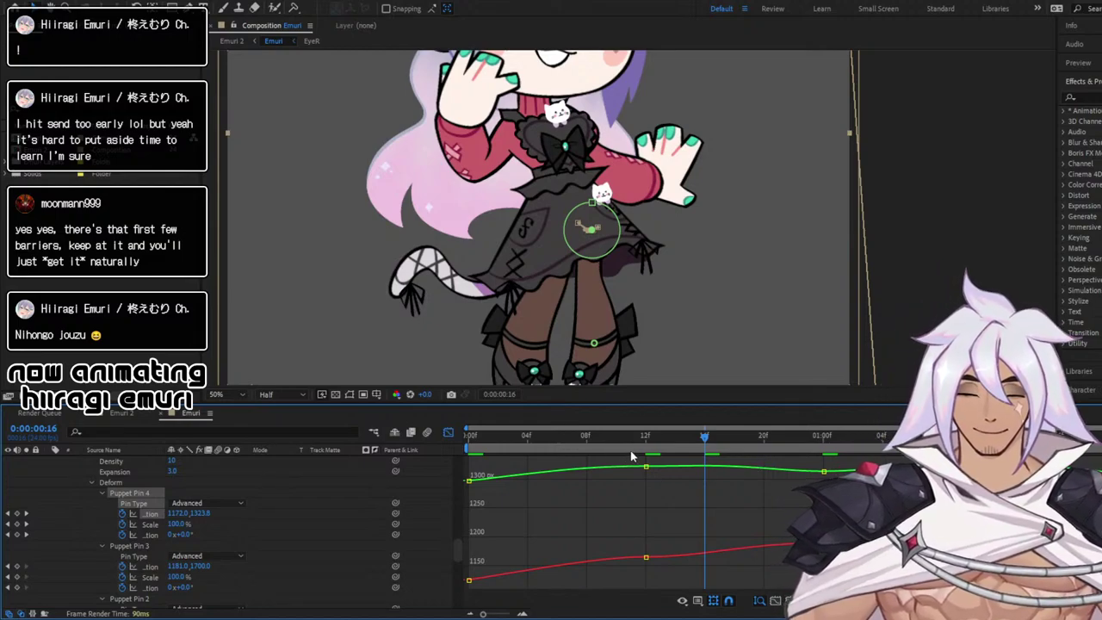
Return to the keyframe view and preview the eased leg motion from the first frame
click(428, 433)
key(Home)
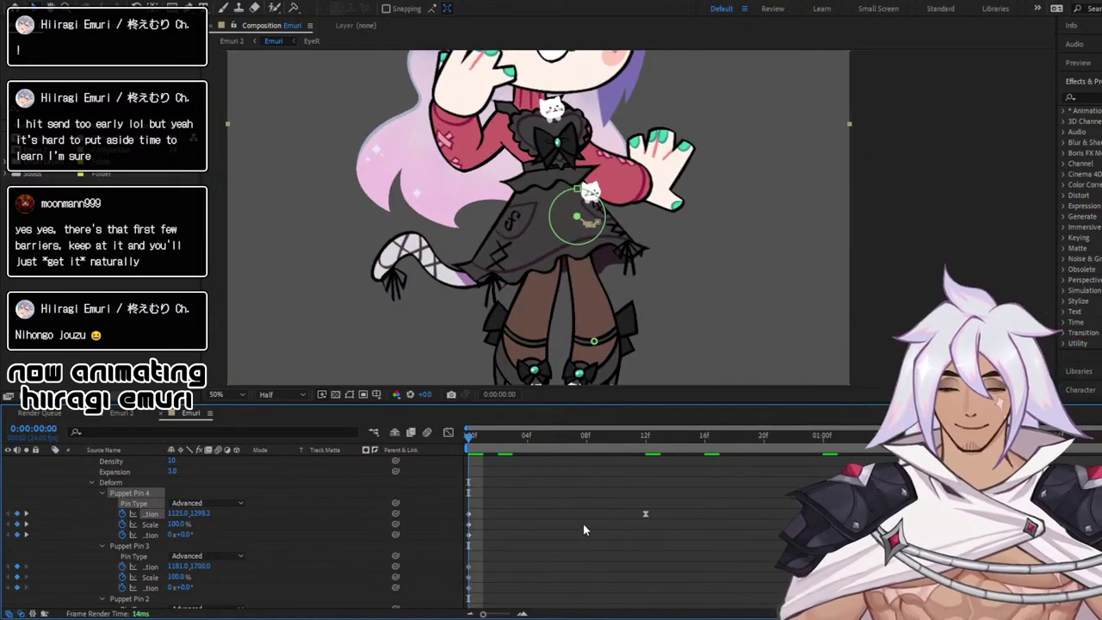
key(space)
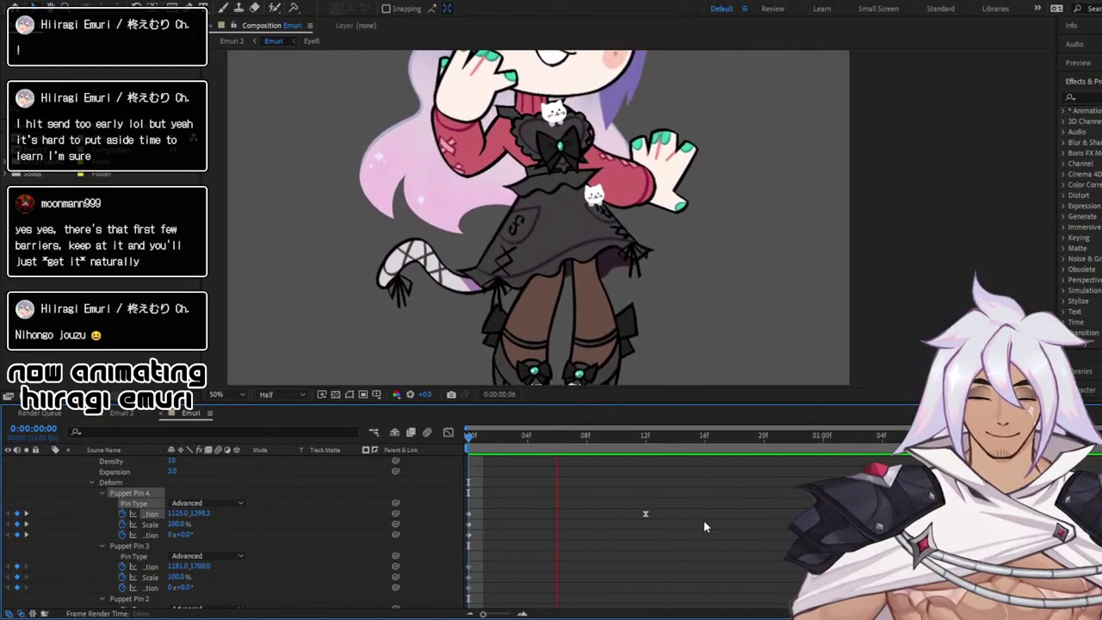
key(space)
Examine the LegR layer's puppet pin and transform keyframes, and replay the animation from the first frame
scroll(284, 542, up, 1)
scroll(215, 517, up, 3)
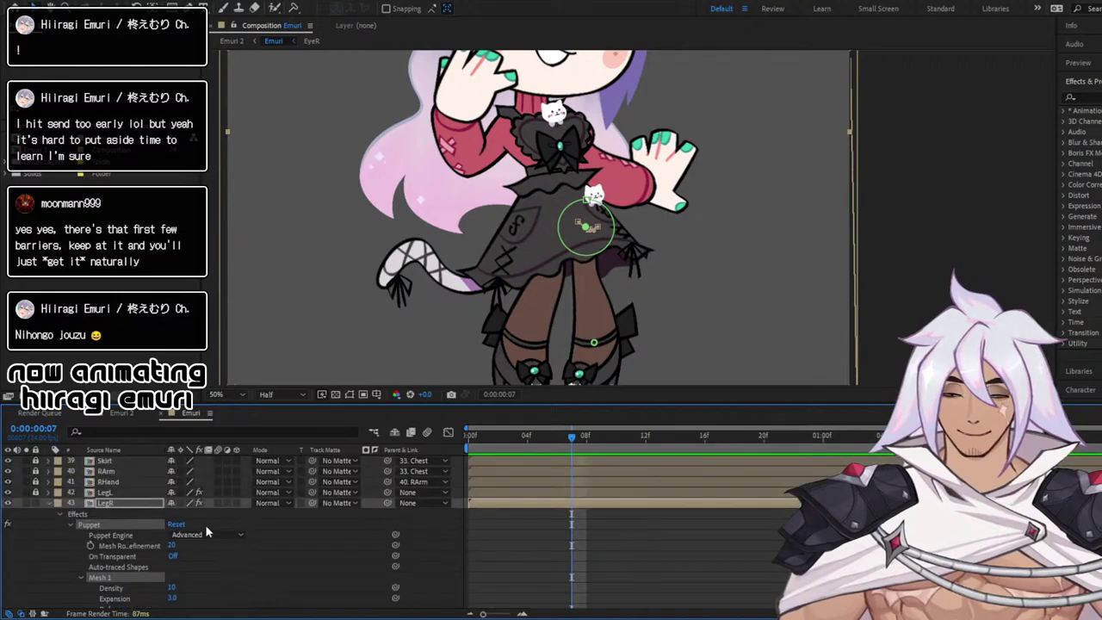
scroll(208, 527, down, 5)
scroll(132, 526, up, 5)
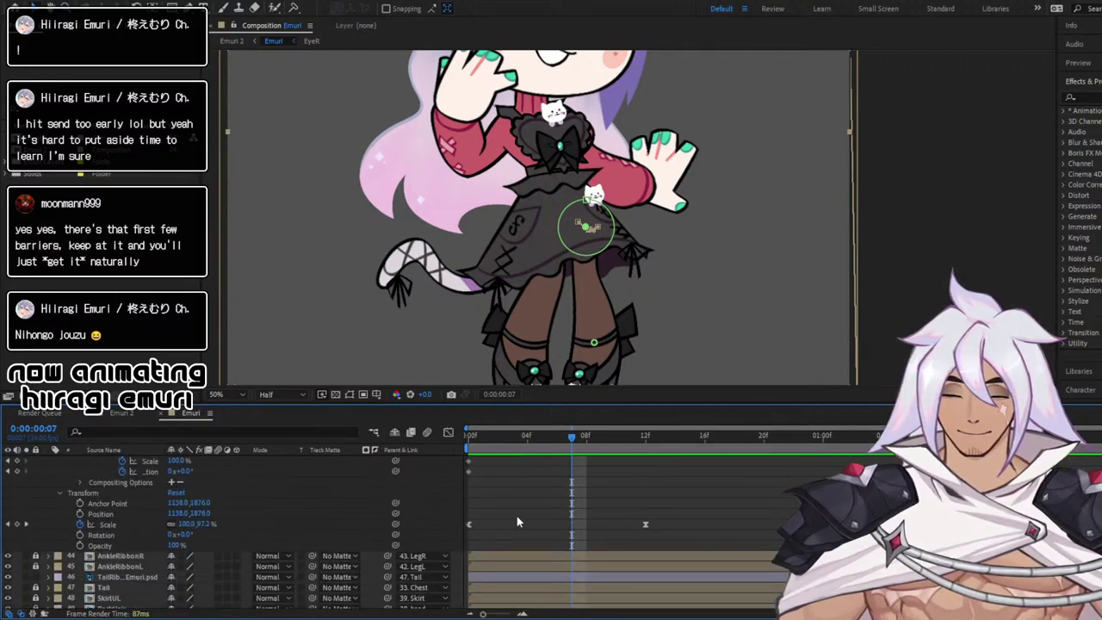
scroll(501, 514, down, 8)
scroll(502, 515, up, 4)
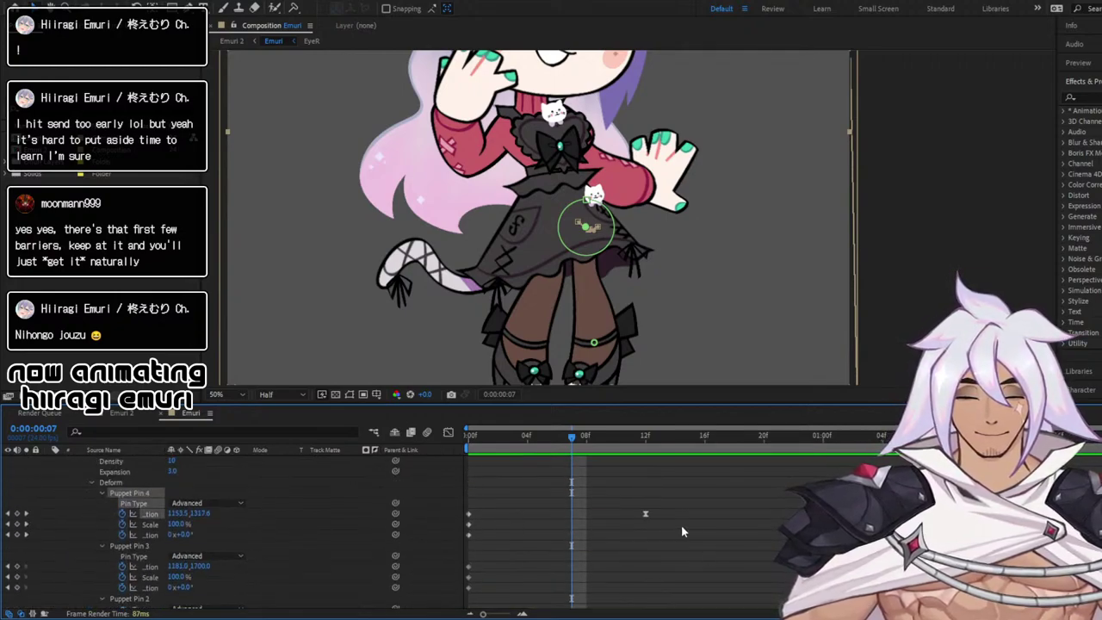
click(645, 513)
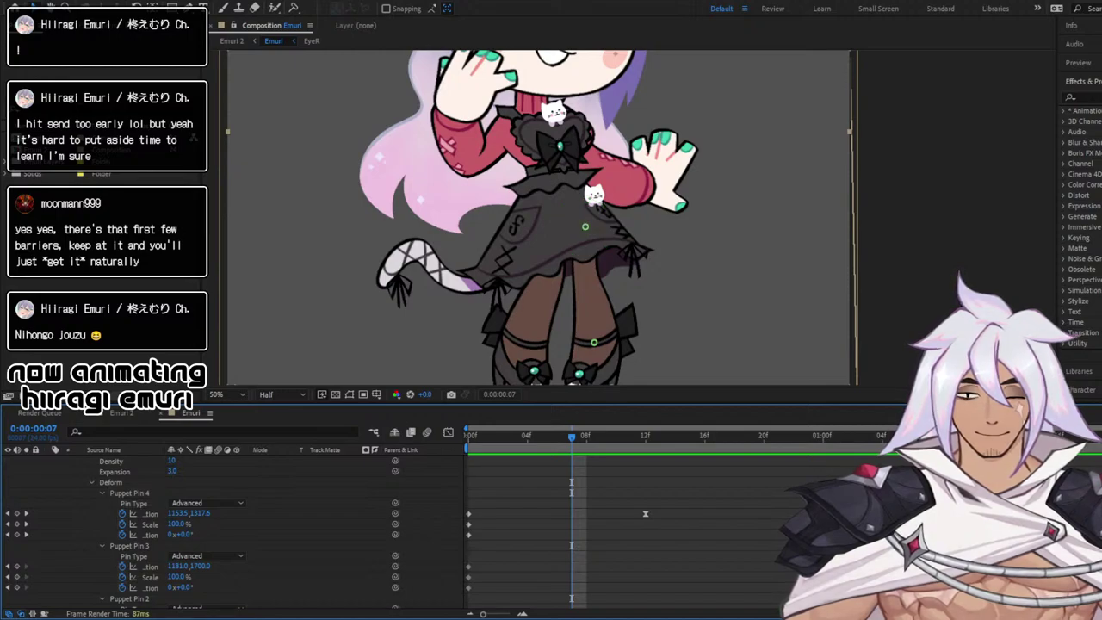
drag(570, 451, 371, 455)
key(space)
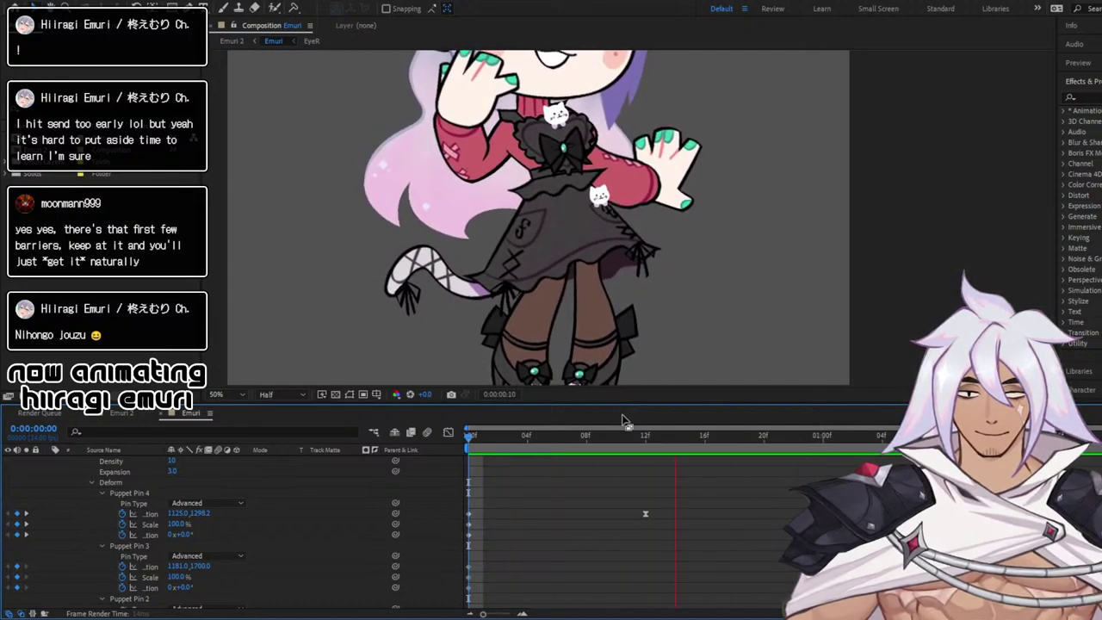
key(space)
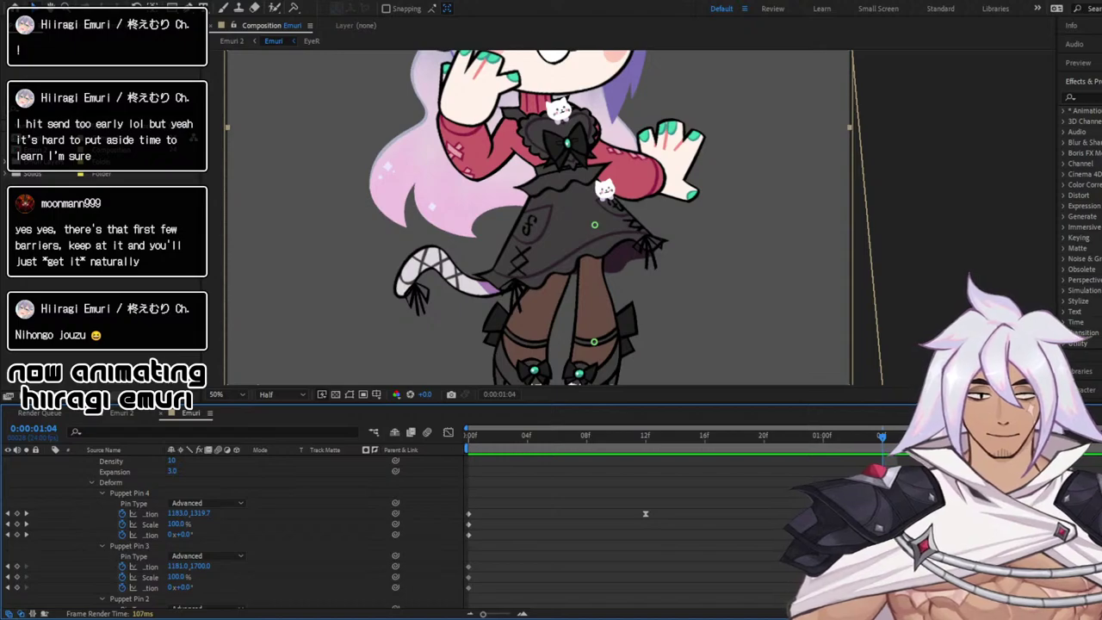
Ease Puppet Pin 4's position keyframe at frame 0 in the Graph Editor and return the playhead to the start
click(595, 225)
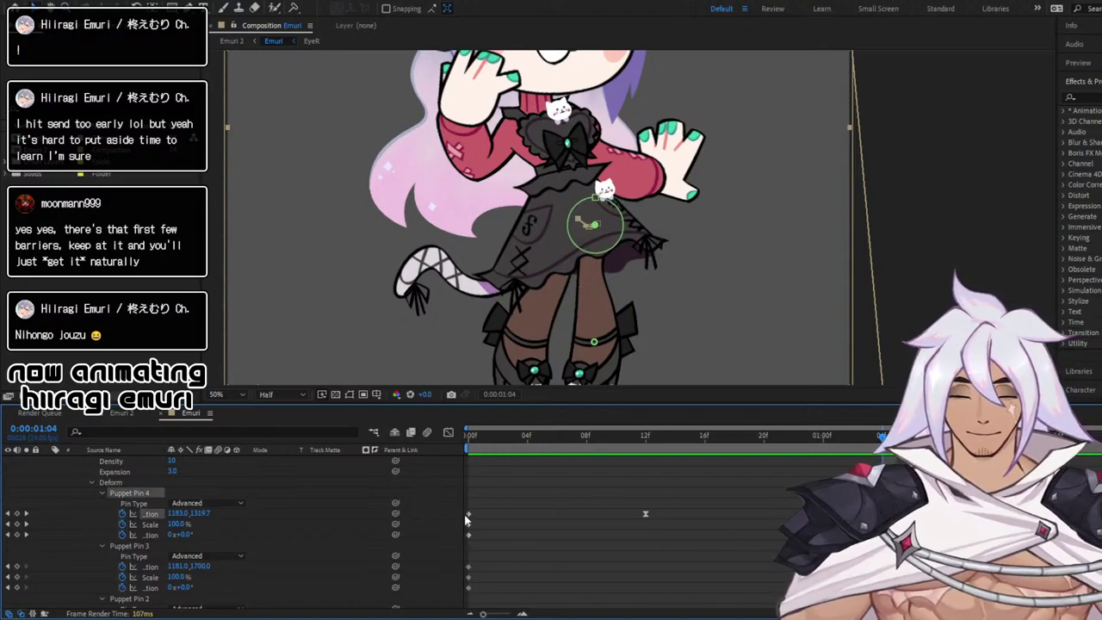
click(448, 432)
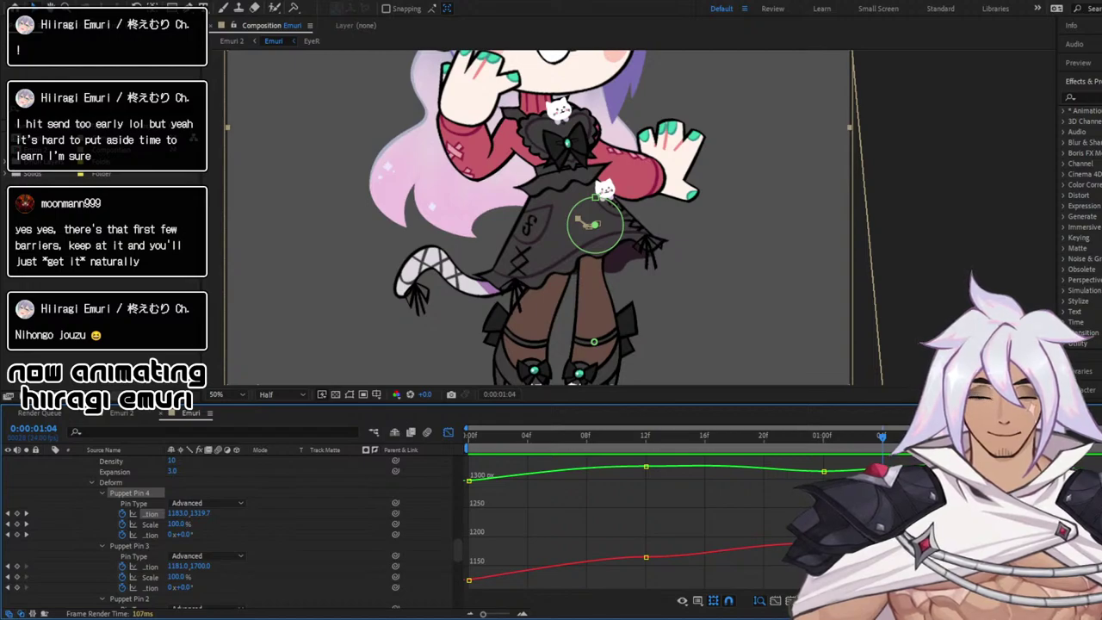
click(472, 479)
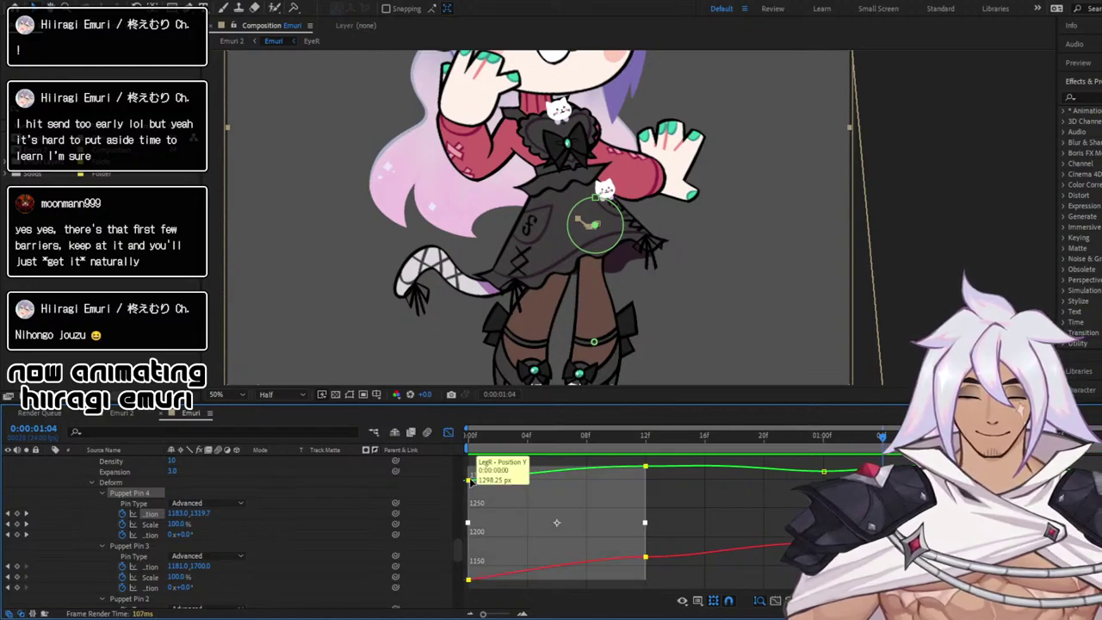
click(470, 483)
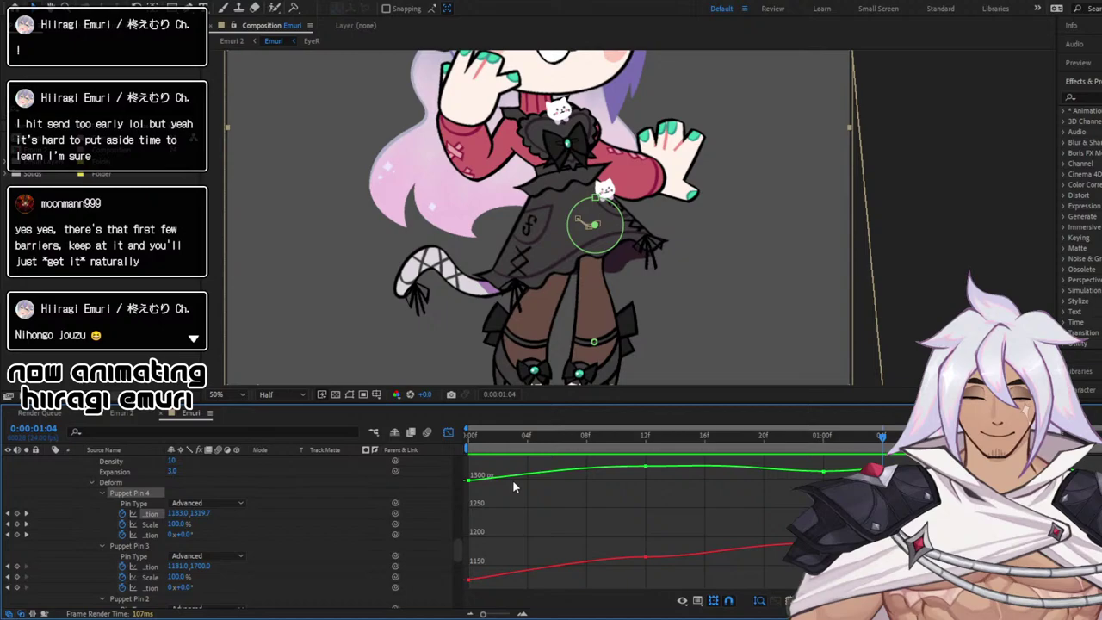
click(470, 481)
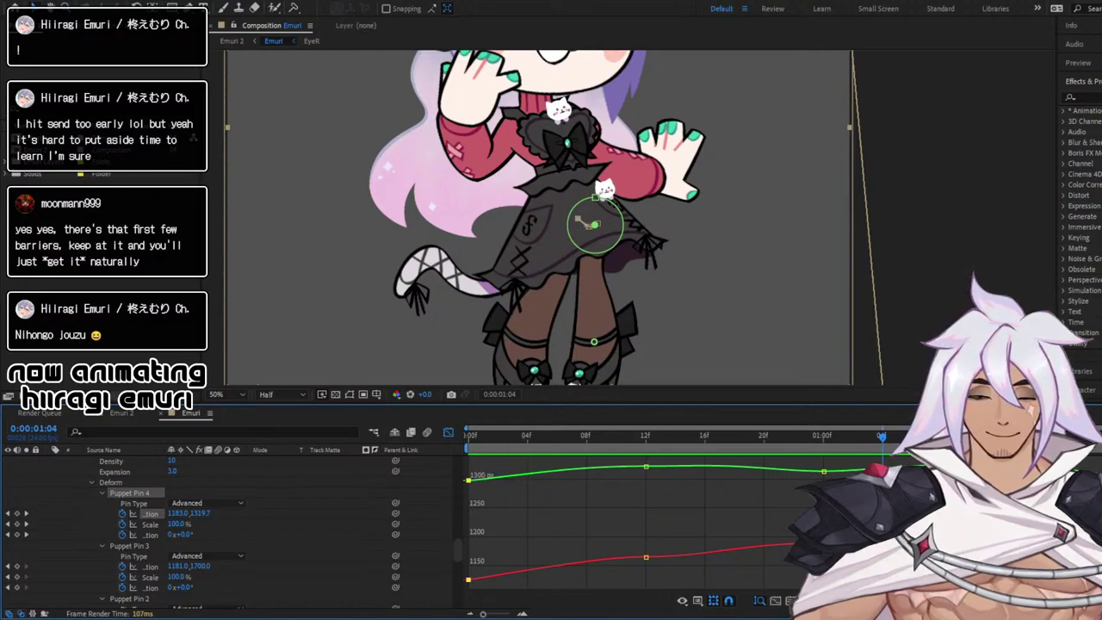
drag(529, 437, 456, 438)
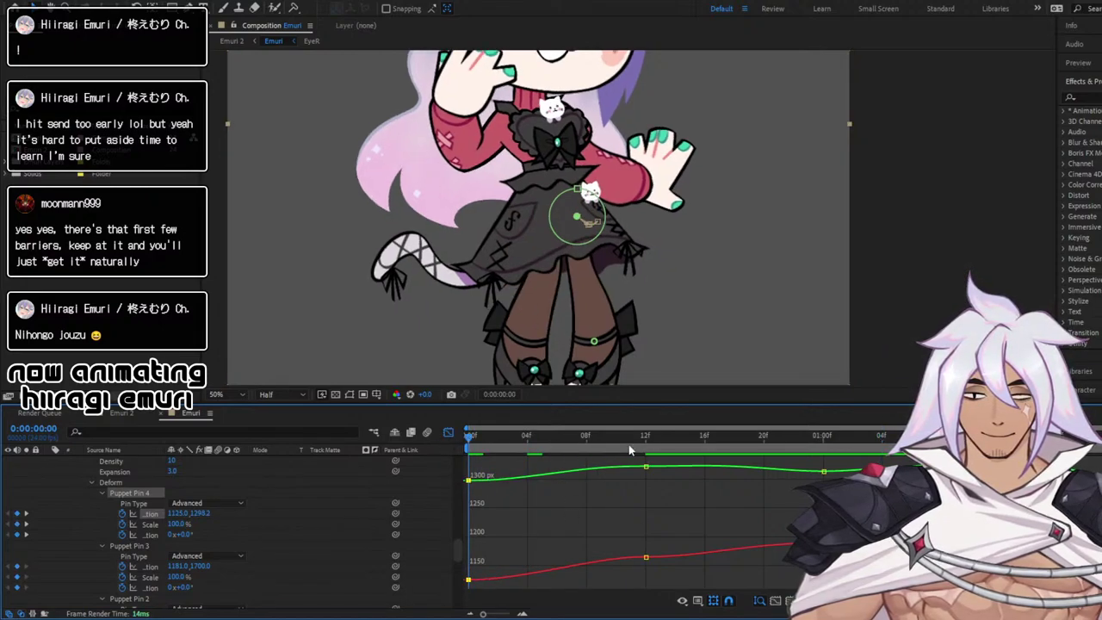
Preview the eased leg motion from the first frame and move the playhead to frame 7
key(space)
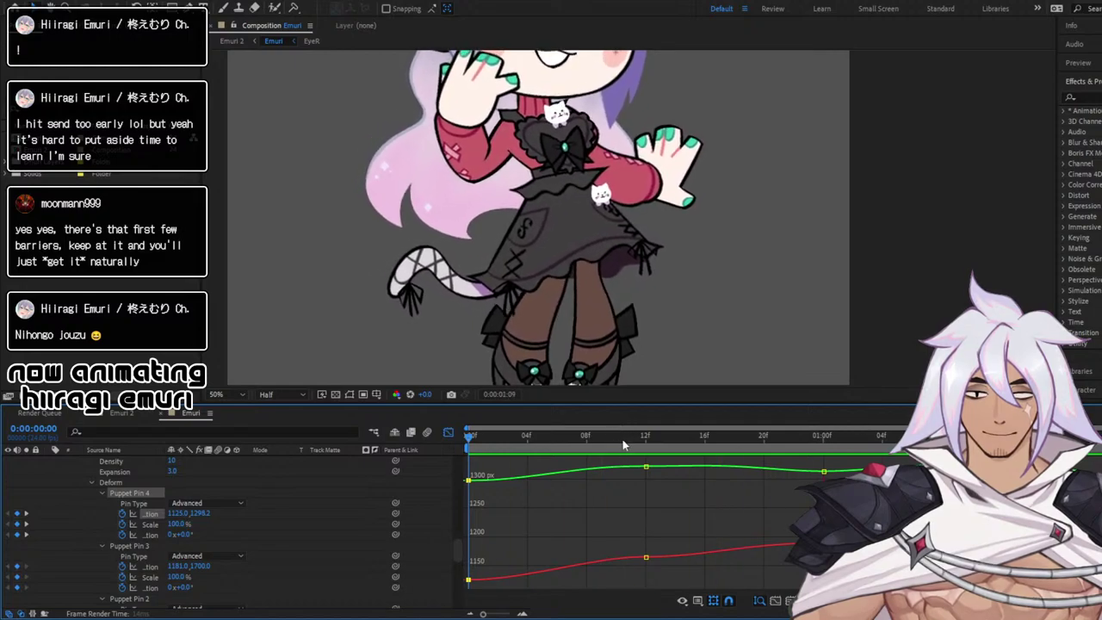
drag(623, 442, 572, 451)
Reshape Puppet Pin 4's motion path by nudging the frame-12 point, shortening its outgoing handle and angling the frame-0 handle along the path
scroll(579, 241, up, 3)
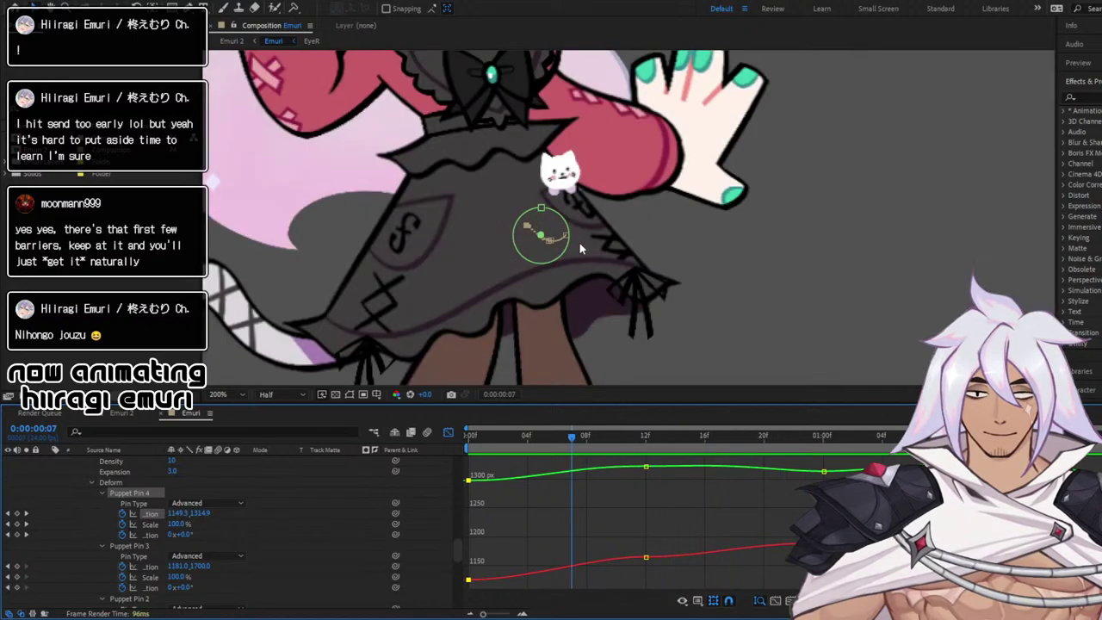
scroll(546, 274, up, 1)
drag(551, 276, 749, 293)
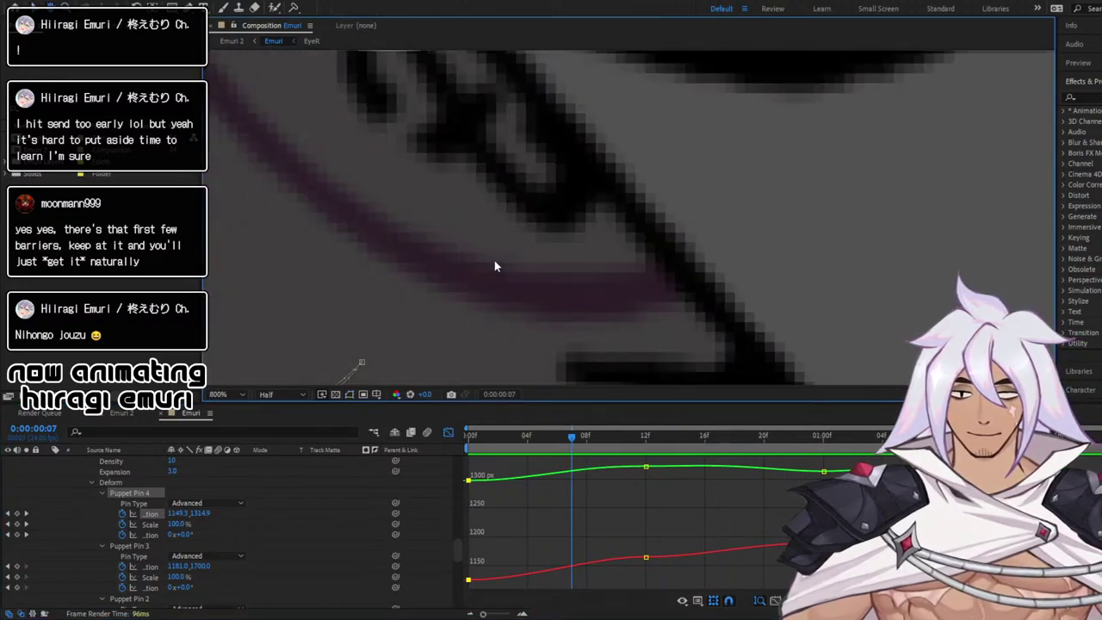
scroll(496, 256, down, 3)
scroll(497, 254, up, 2)
drag(523, 260, 561, 261)
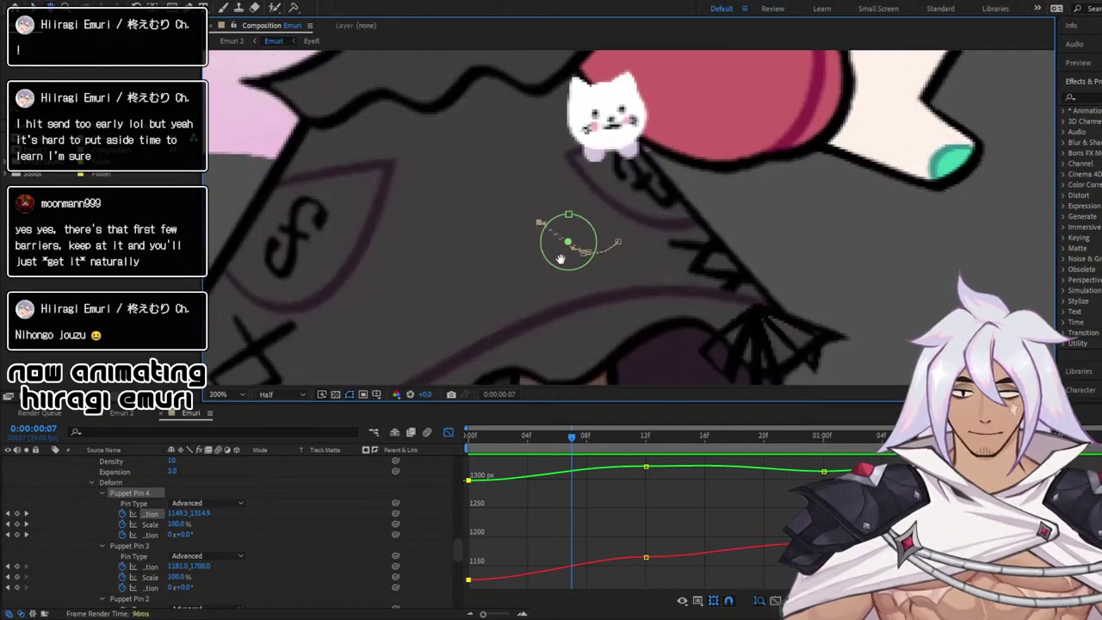
scroll(560, 265, up, 1)
scroll(532, 288, up, 2)
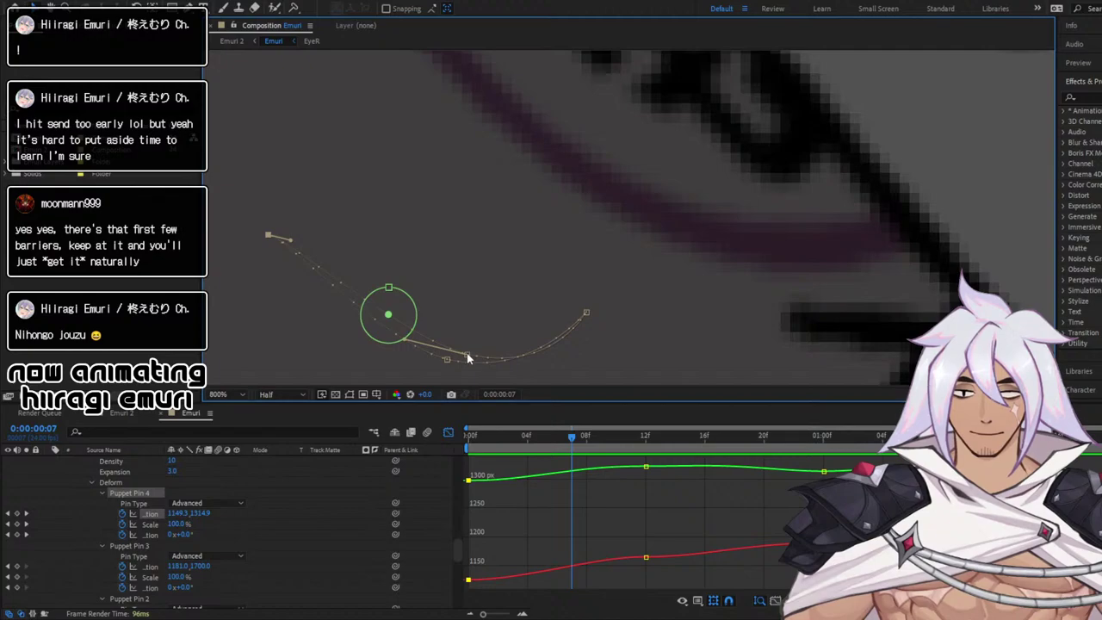
drag(457, 356, 449, 356)
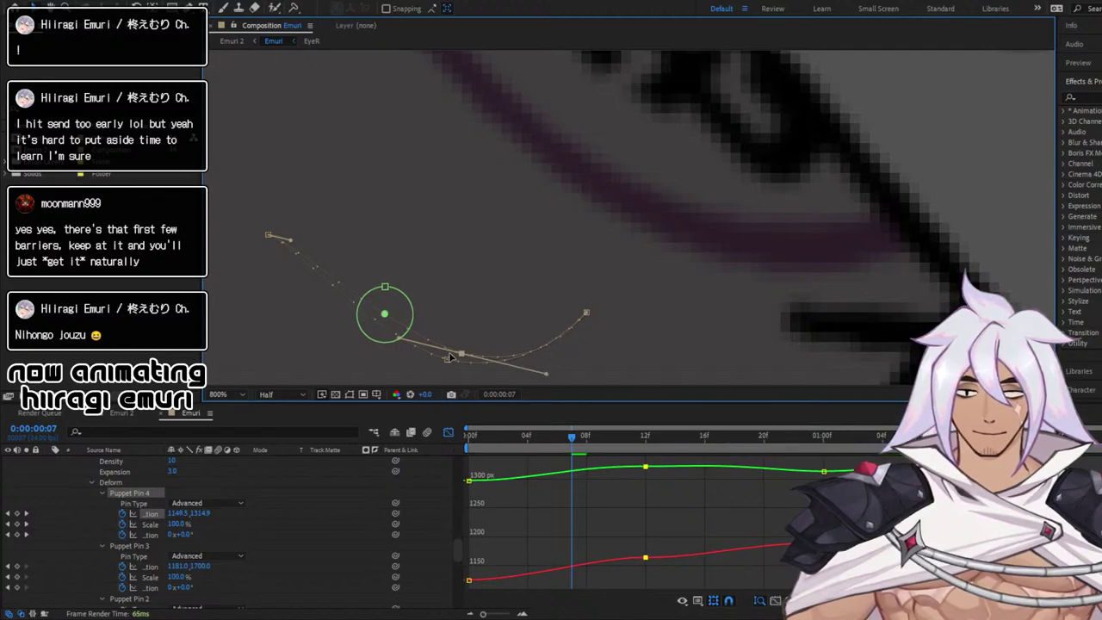
drag(547, 374, 506, 368)
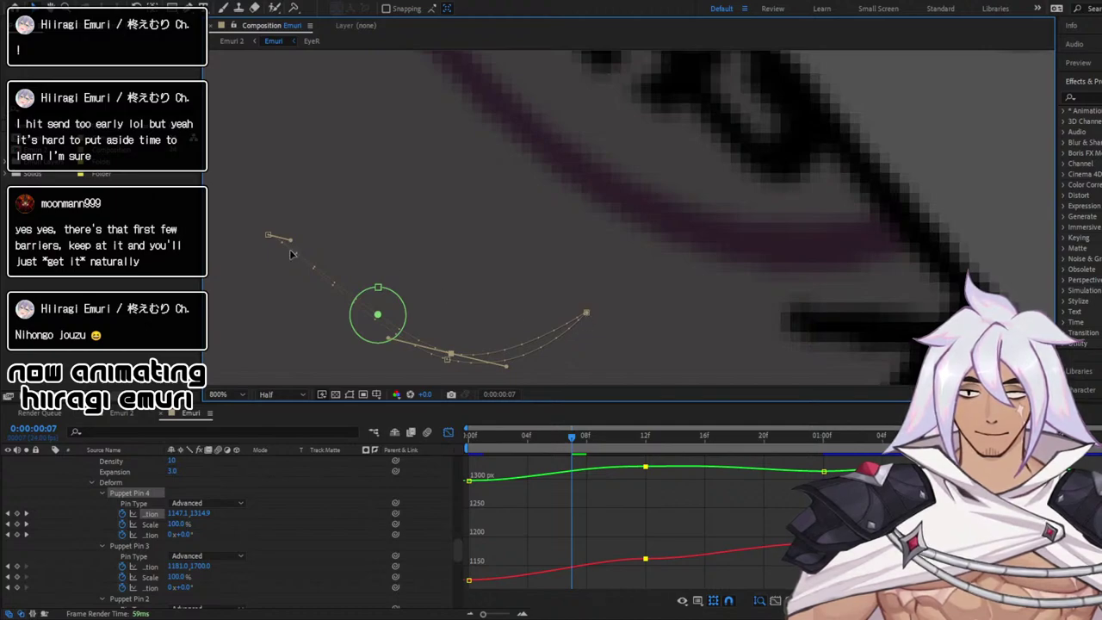
drag(290, 242, 289, 257)
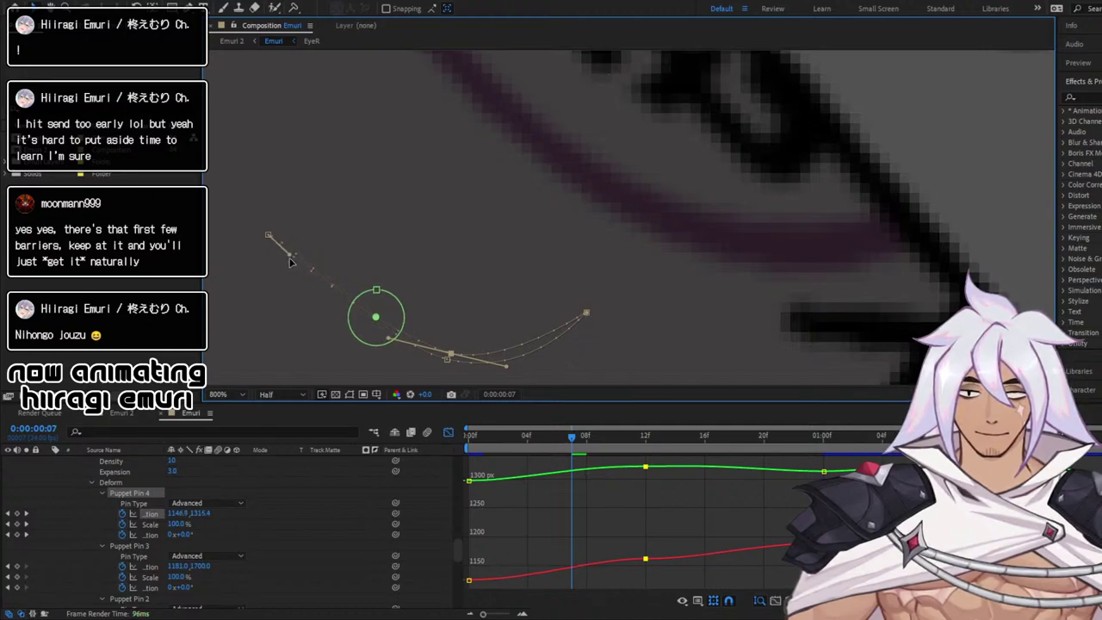
Try moving the far end point of Puppet Pin 4's motion path at 01:00, and undo the changes
click(587, 313)
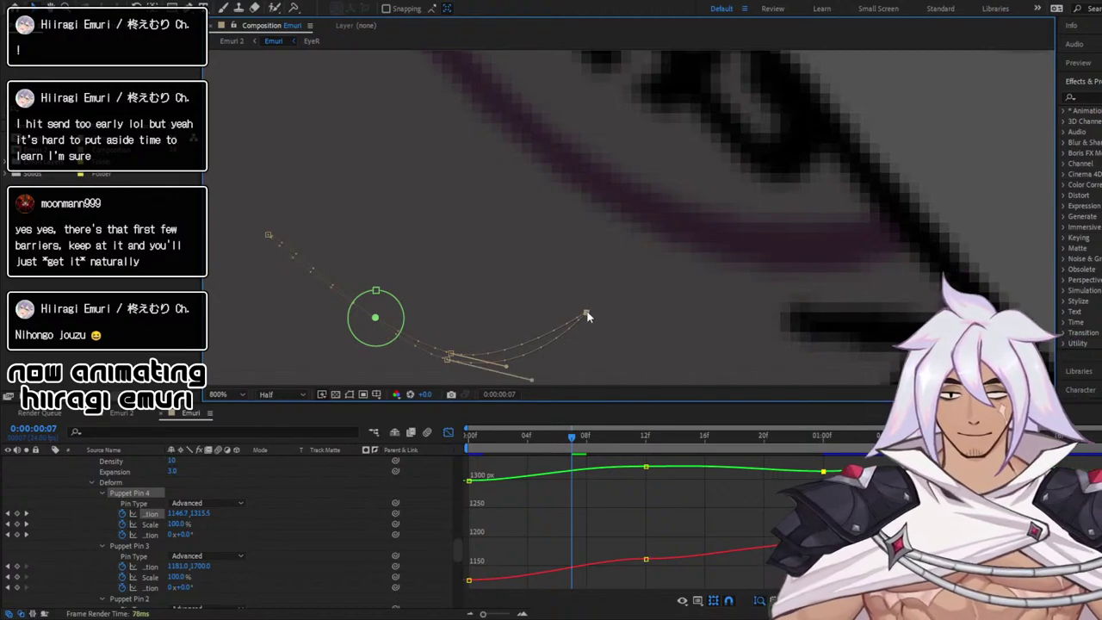
drag(588, 314, 592, 318)
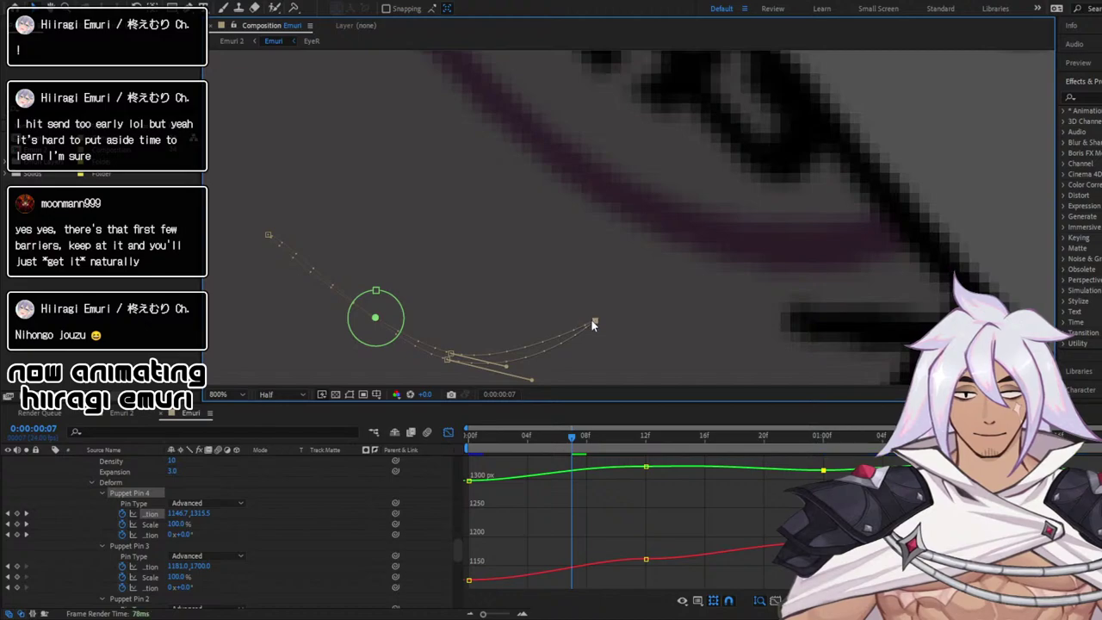
key(ctrl+z)
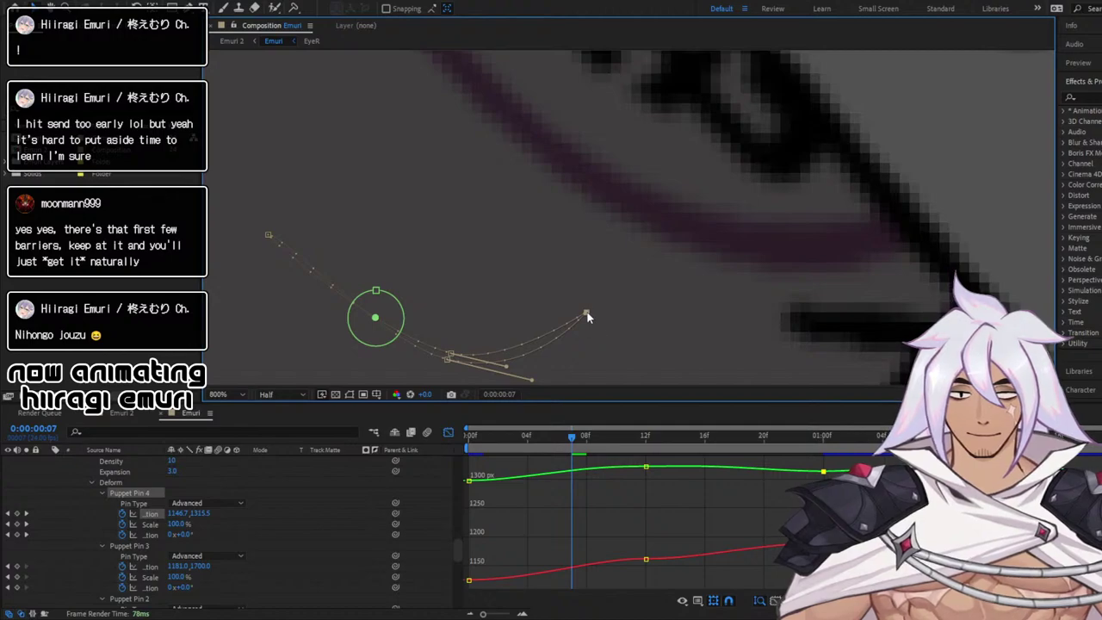
double_click(588, 314)
key(ctrl+z)
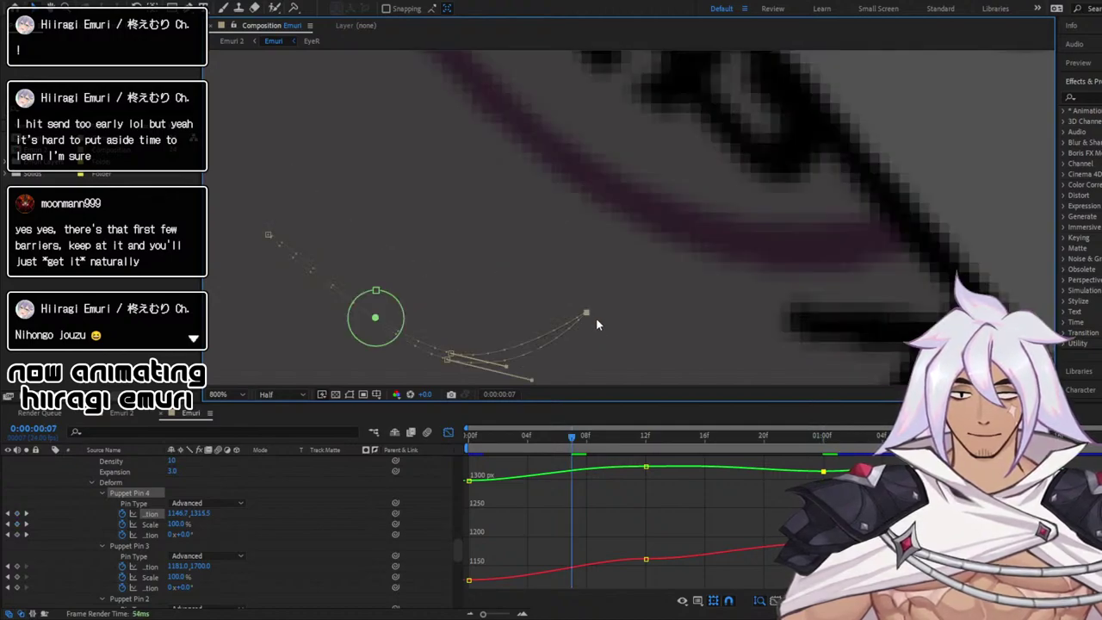
Return to the keyframe view with the character in frame and preview the reshaped leg motion from the first frame
scroll(596, 324, down, 7)
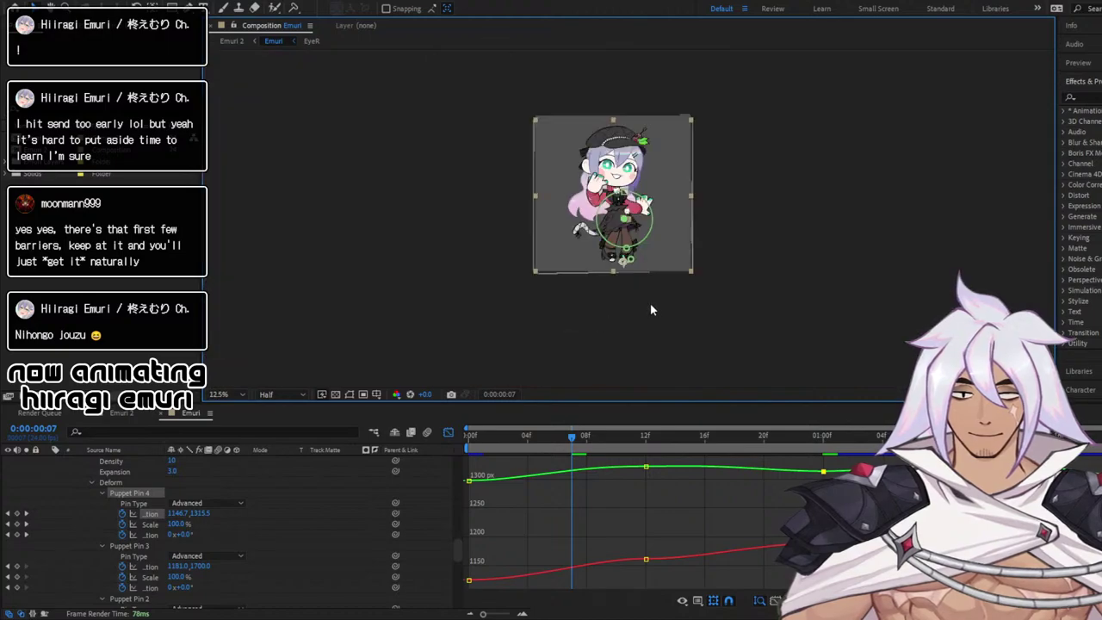
scroll(775, 285, up, 3)
click(776, 284)
drag(667, 351, 662, 392)
drag(533, 438, 413, 437)
click(448, 432)
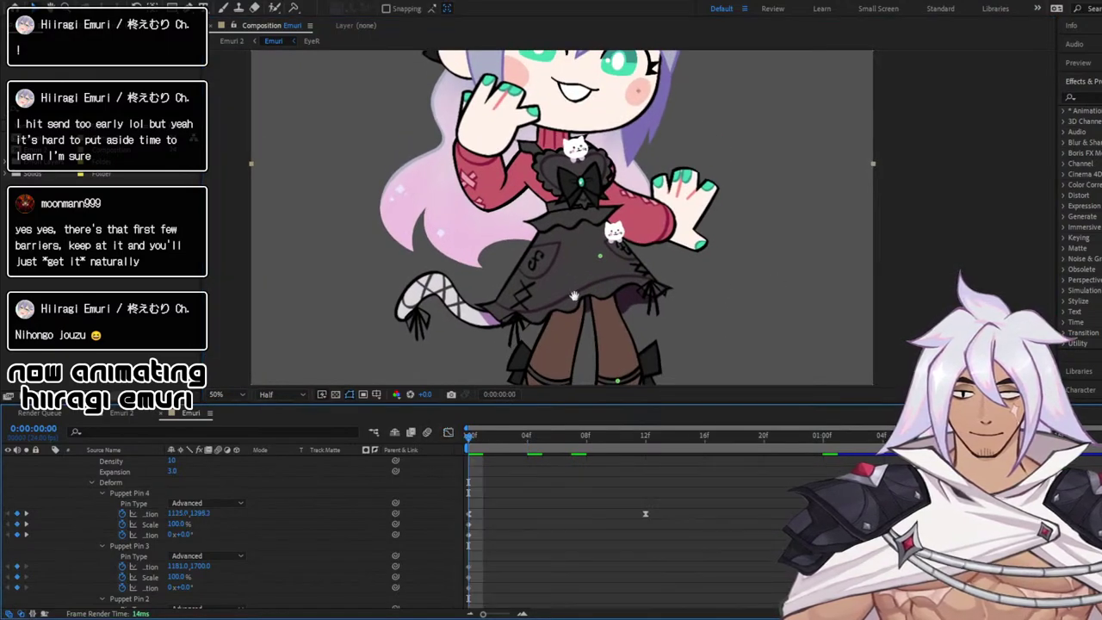
key(space)
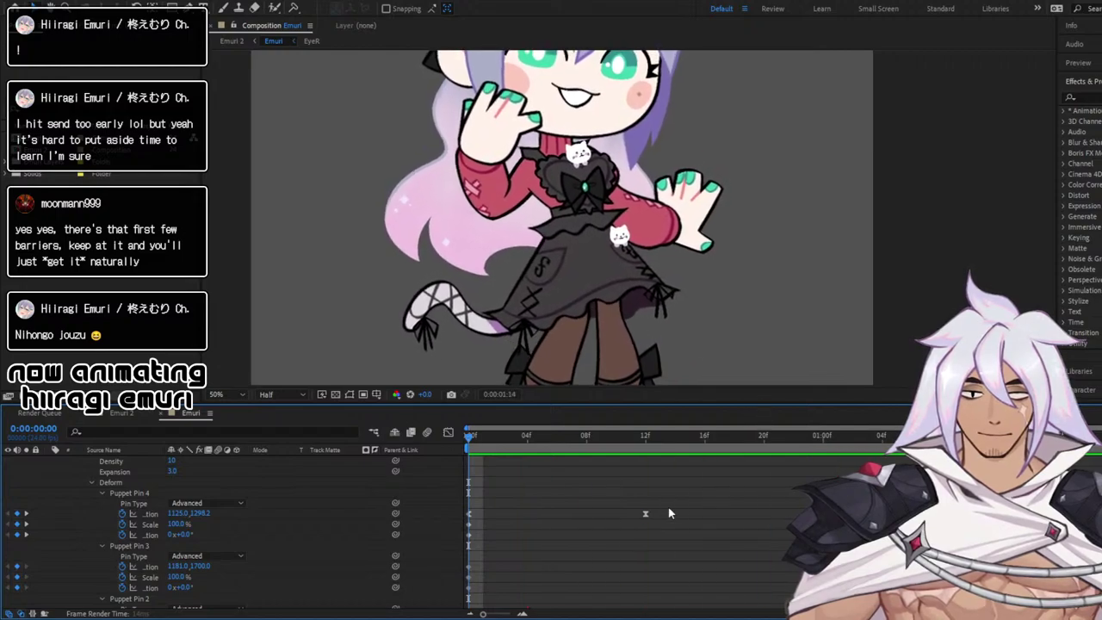
Inspect Puppet Pin 4's position keyframes and motion path at frame 12
click(646, 437)
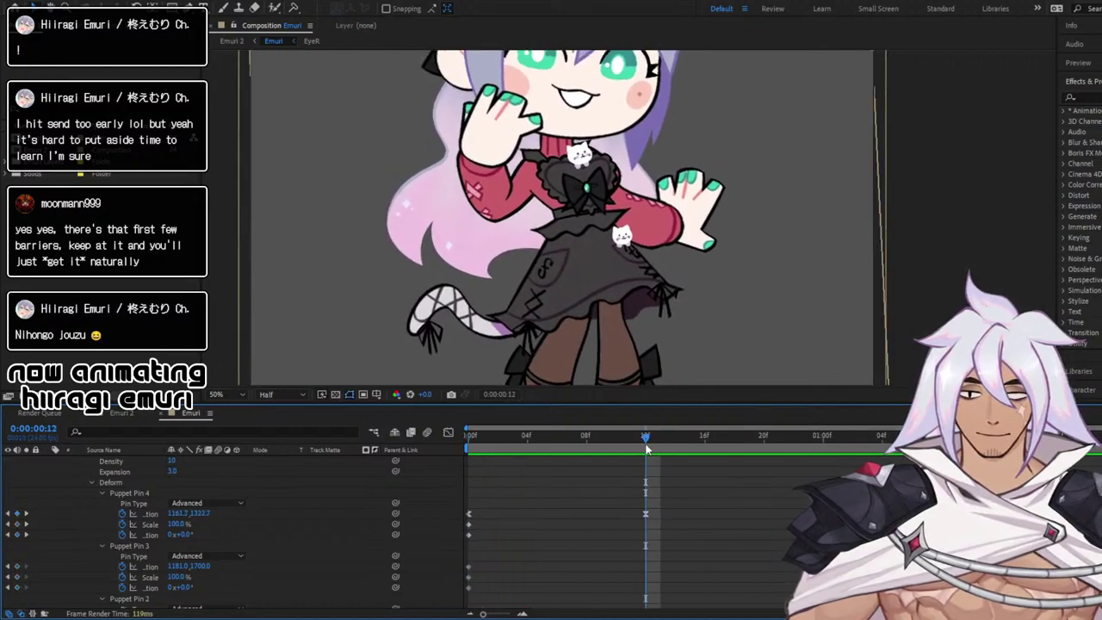
click(155, 513)
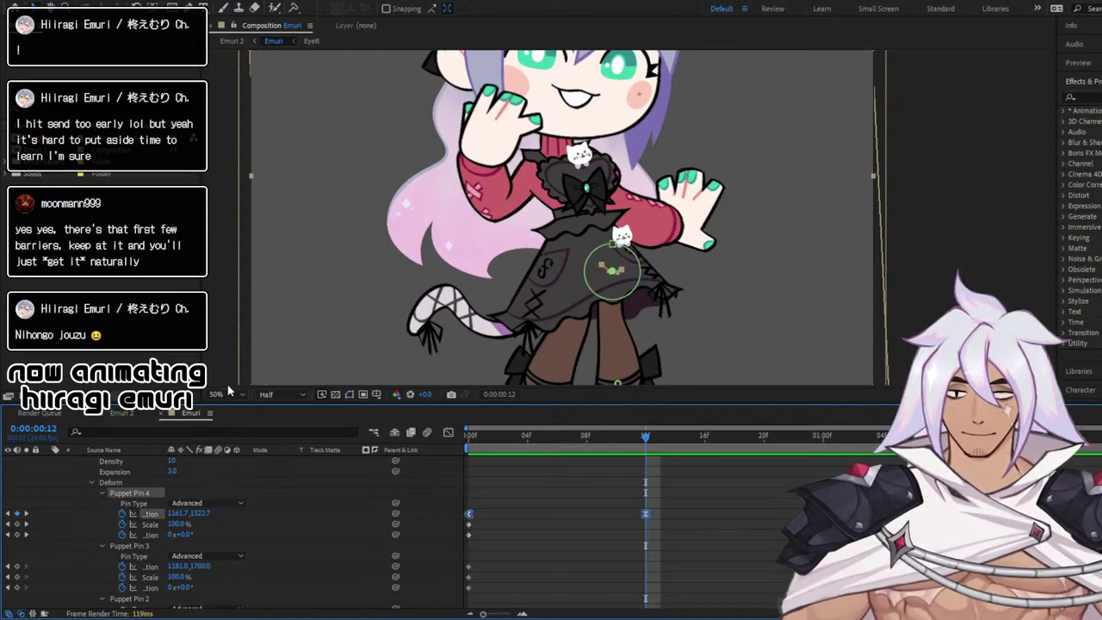
click(220, 511)
click(151, 515)
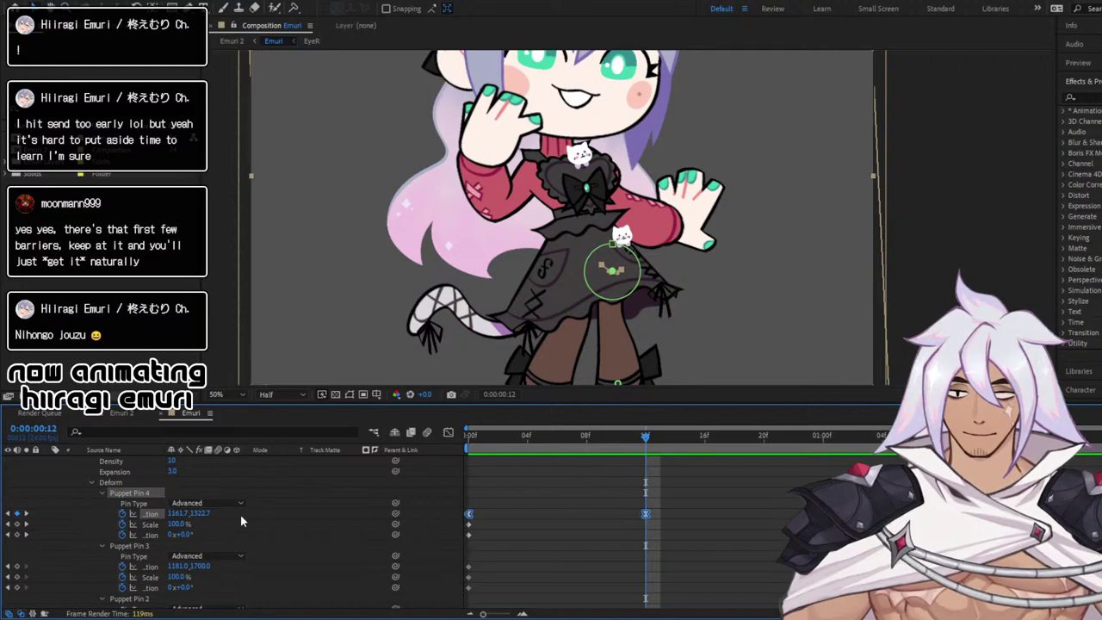
click(262, 523)
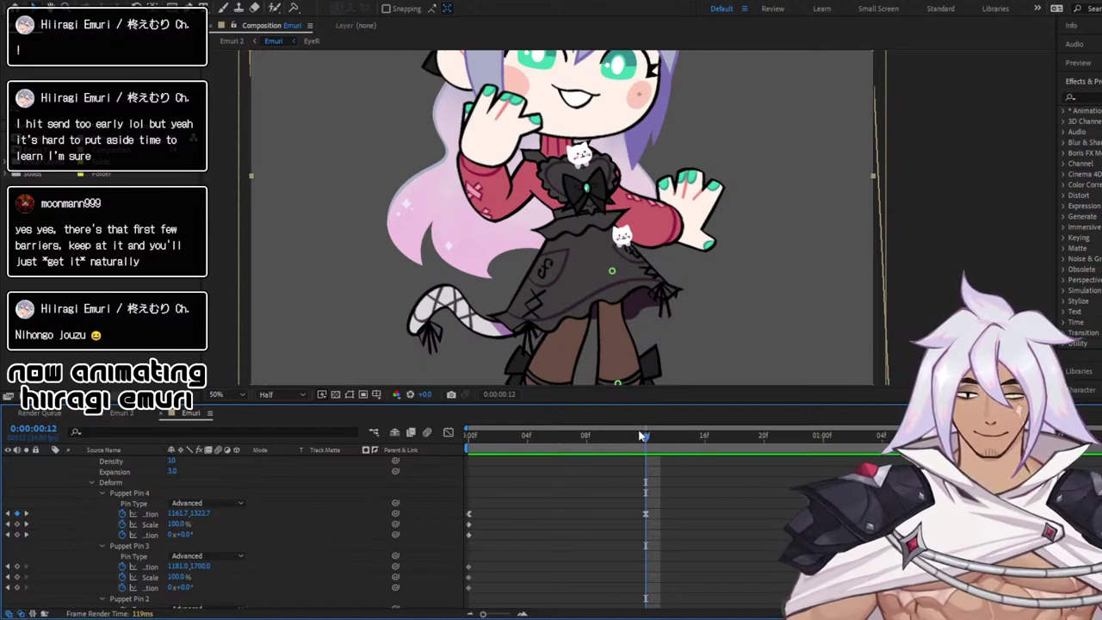
Scrub and replay the sway from the first frame to examine the leg movement around frame 12
drag(640, 437, 613, 421)
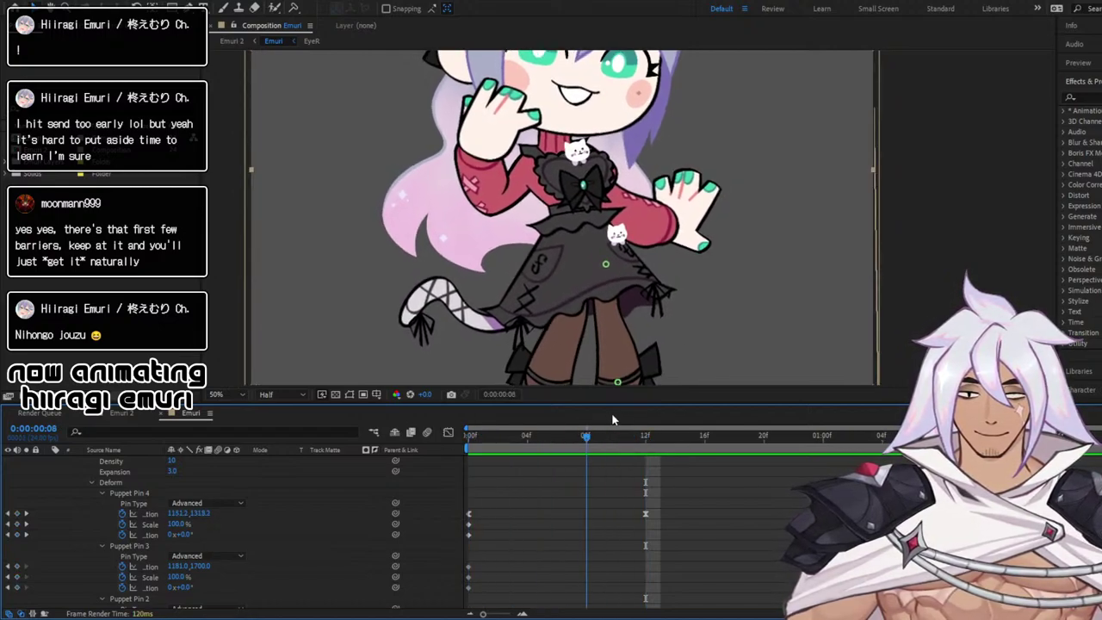
key(space)
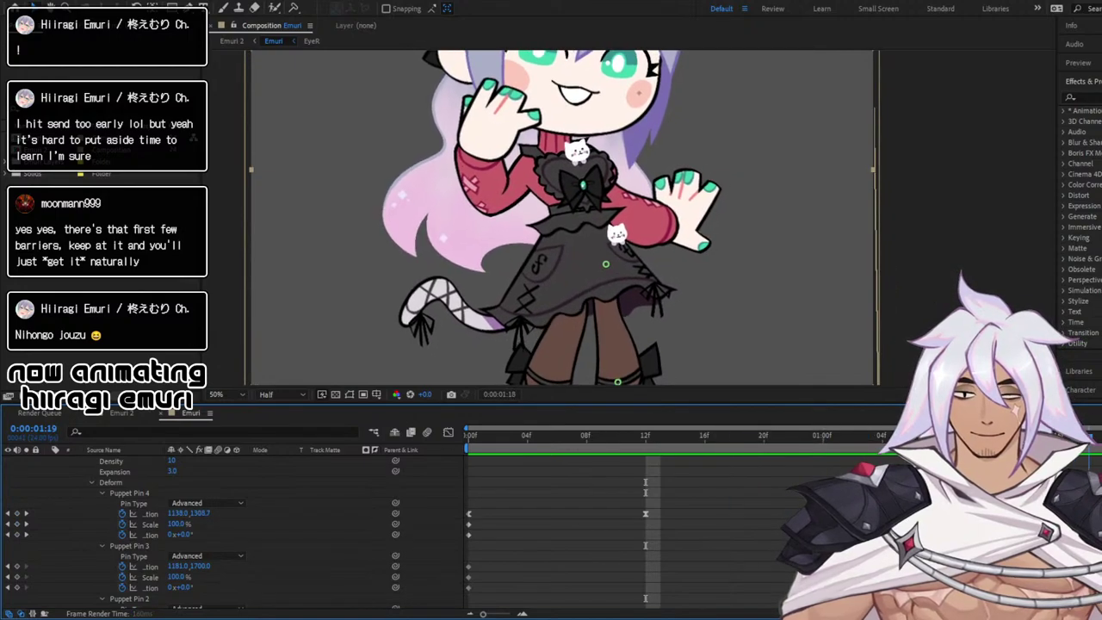
drag(633, 439, 402, 482)
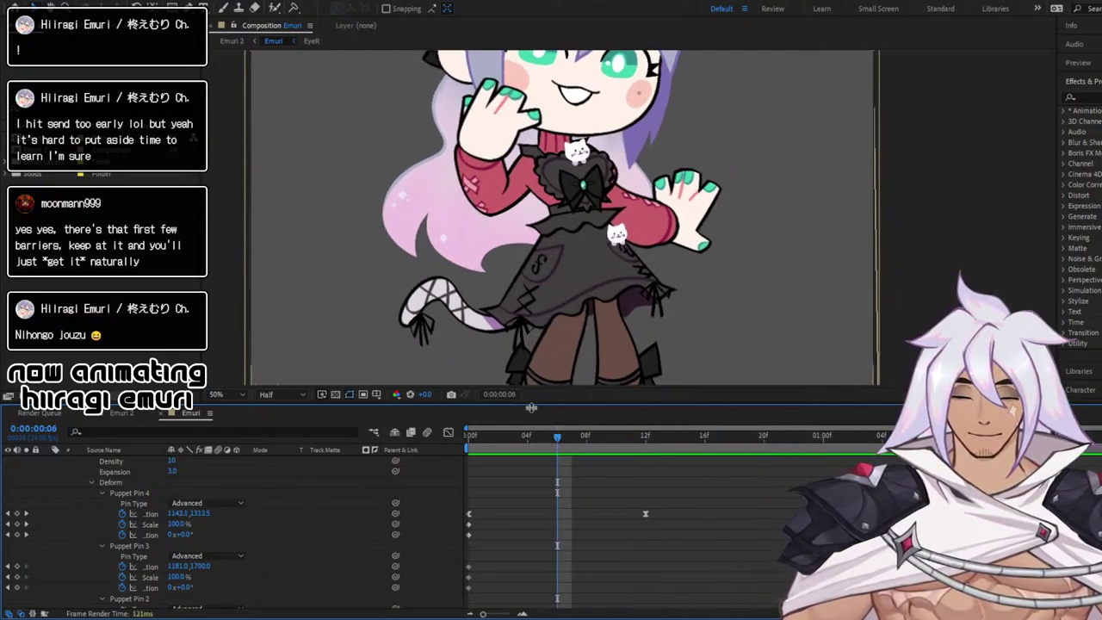
drag(524, 438, 453, 435)
key(space)
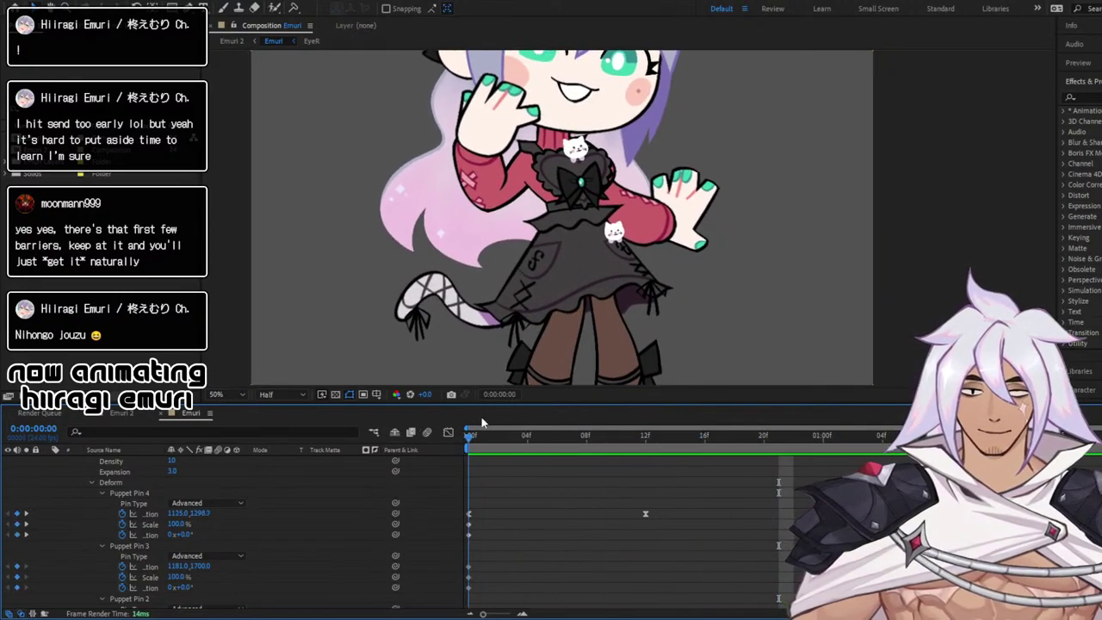
drag(849, 420, 647, 419)
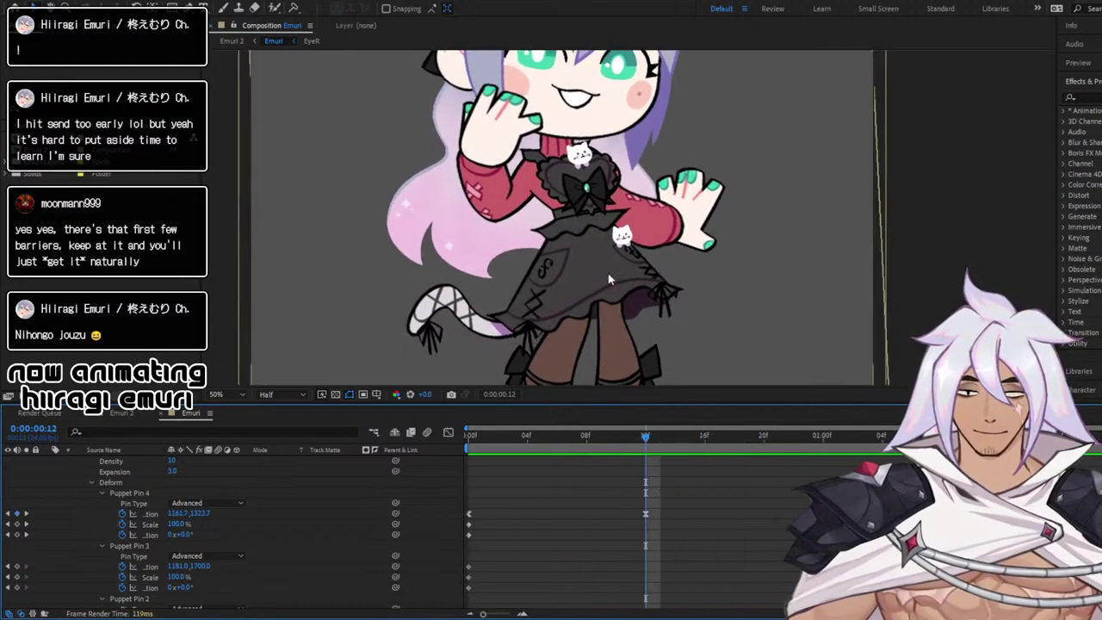
drag(644, 440, 652, 476)
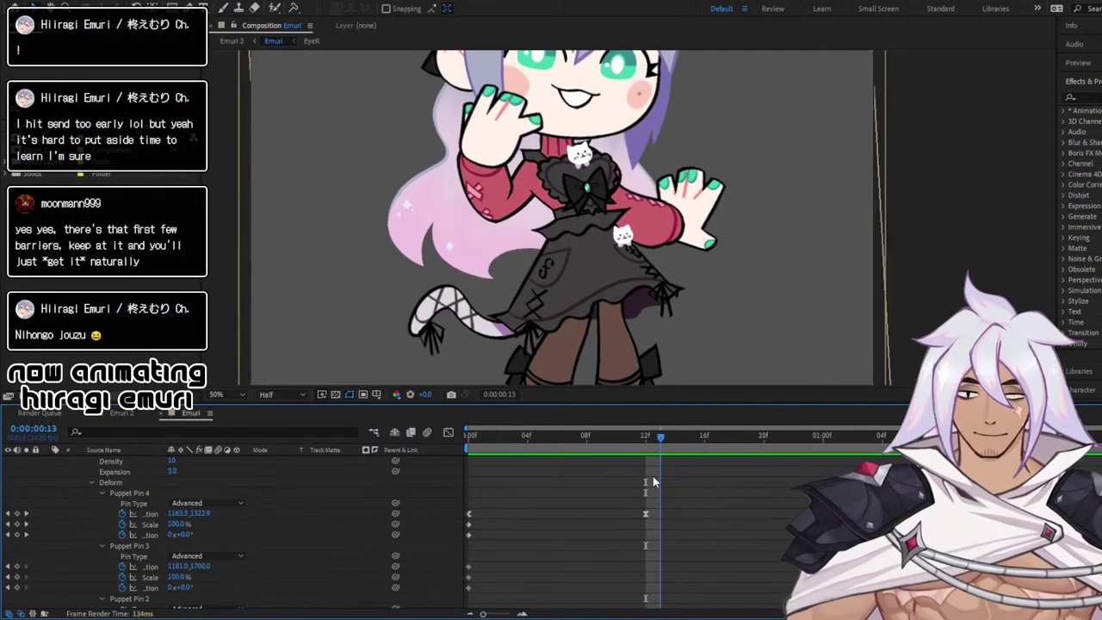
Open Puppet Pin 4's position curves in the Graph Editor and inspect the keyframe at frame 12
click(647, 514)
key(shift+F3)
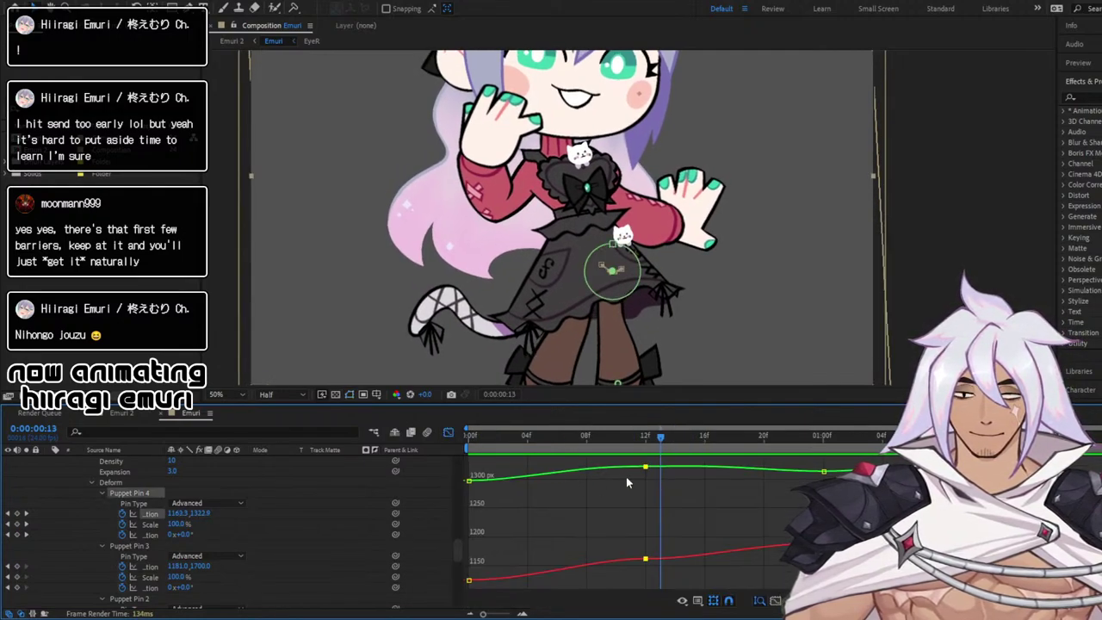
click(648, 470)
click(643, 468)
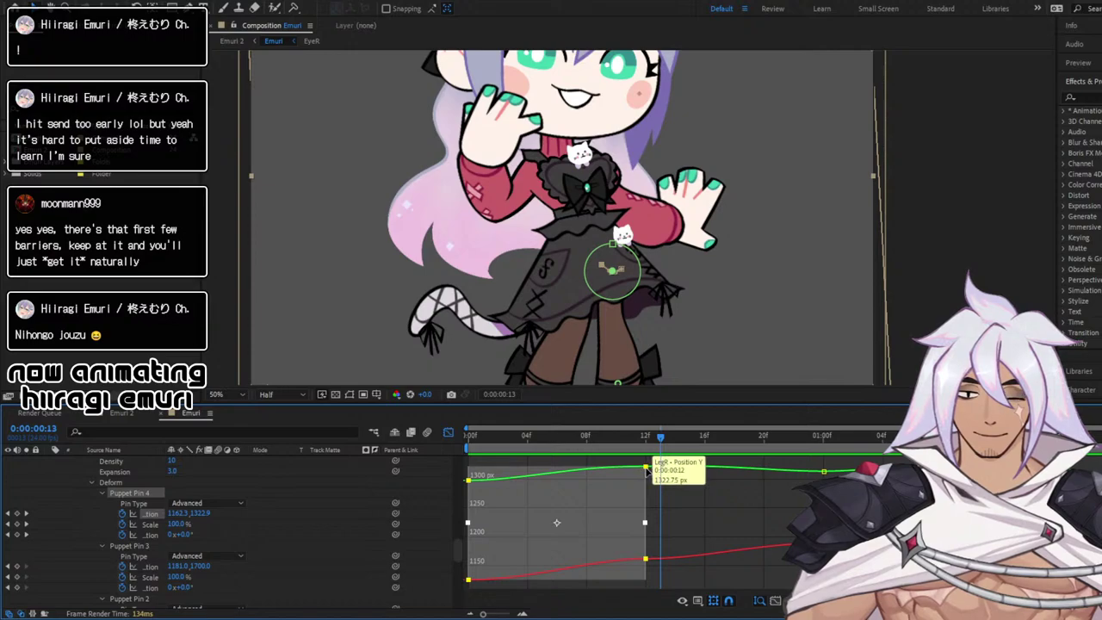
click(632, 493)
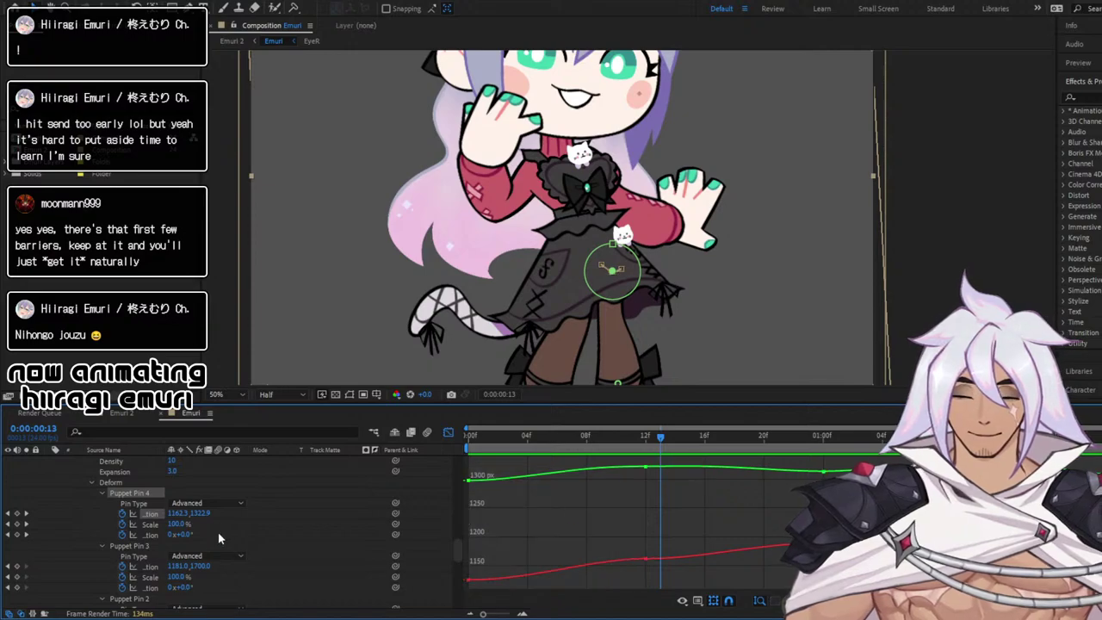
Try changing Puppet Pin 4's Pin Type to Position, check it in the keyframe view, and undo the type change
click(148, 514)
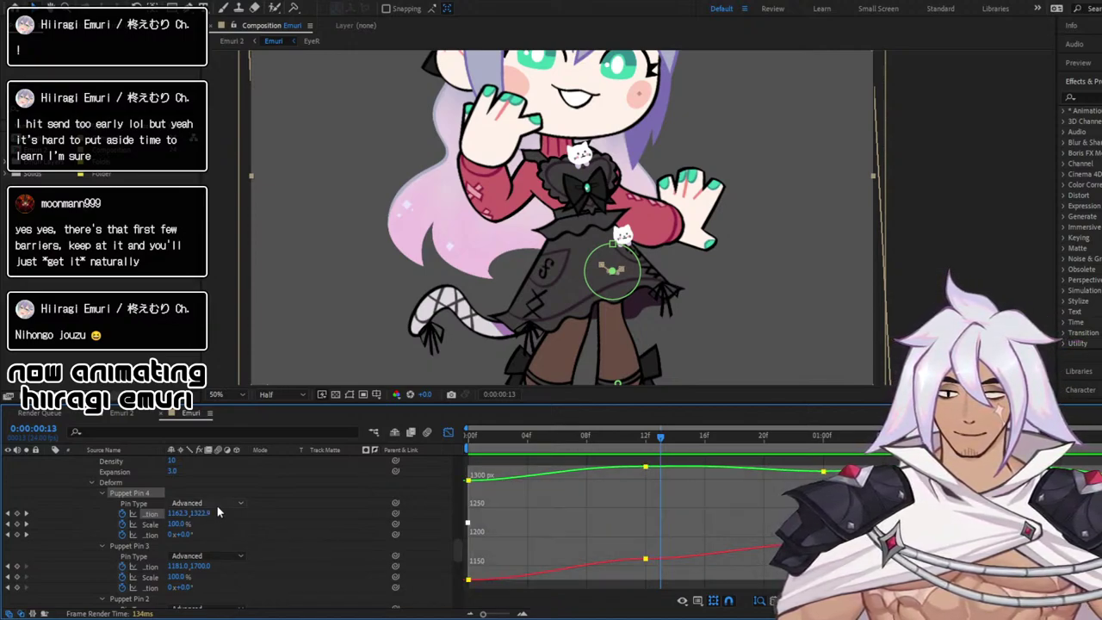
click(216, 505)
click(212, 516)
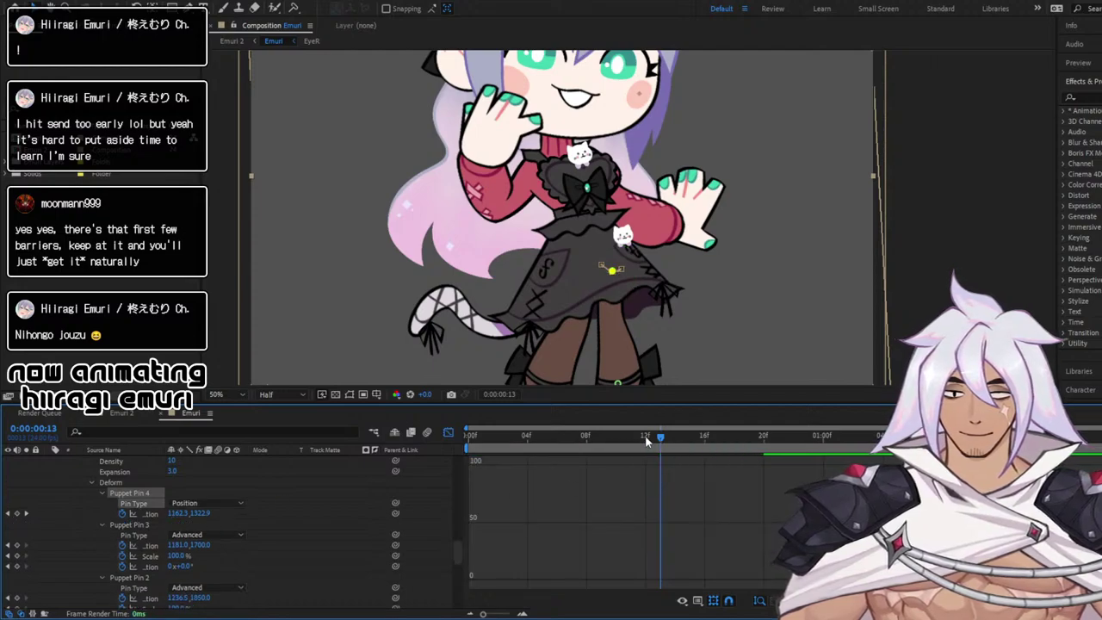
key(Home)
key(ctrl+s)
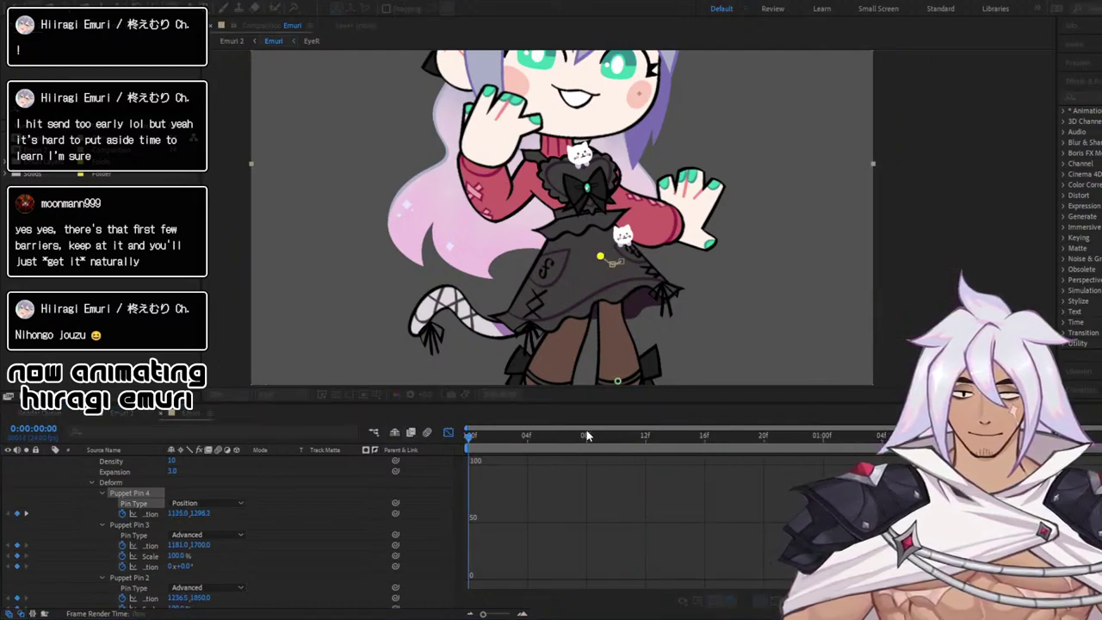
click(448, 432)
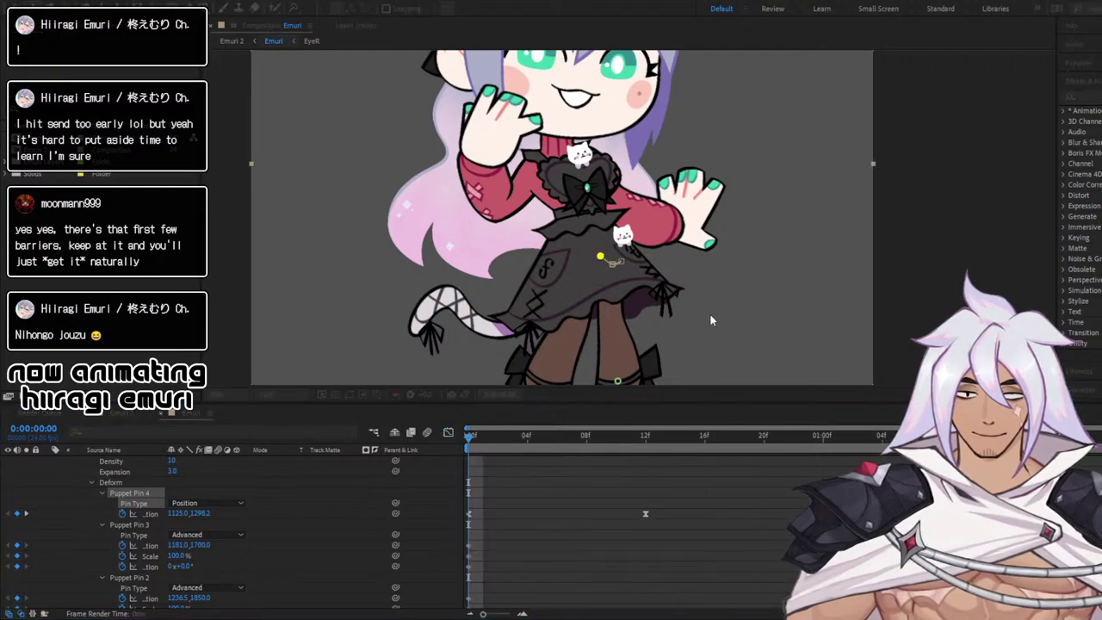
drag(513, 434, 507, 464)
key(ctrl+z)
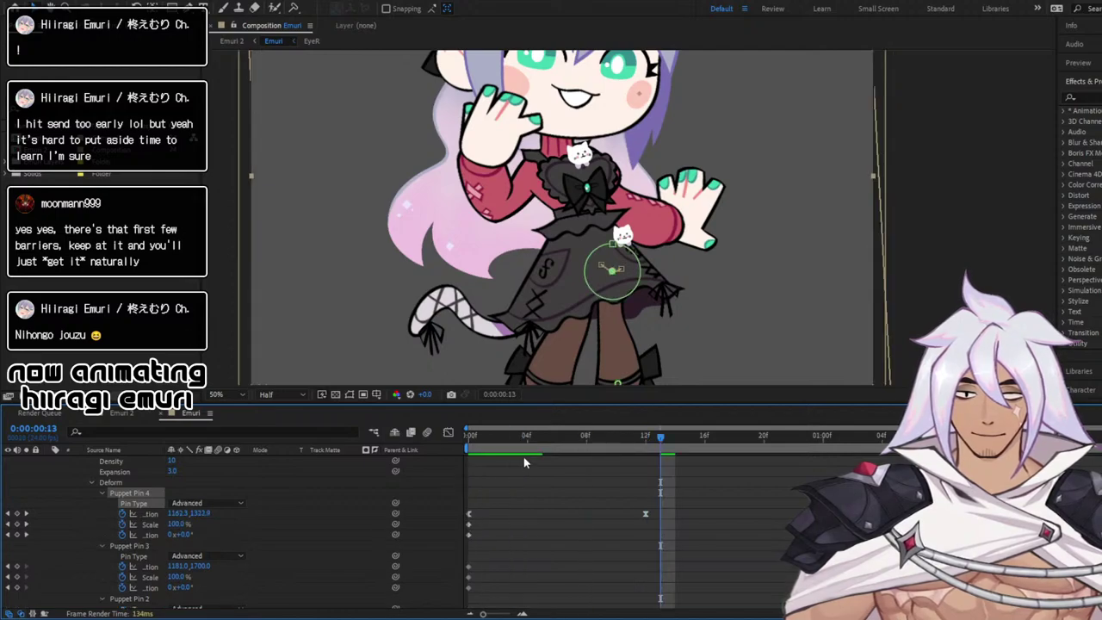
Replay the animation from the first frame with Puppet Pin 4's Advanced pin type restored
drag(566, 437, 433, 449)
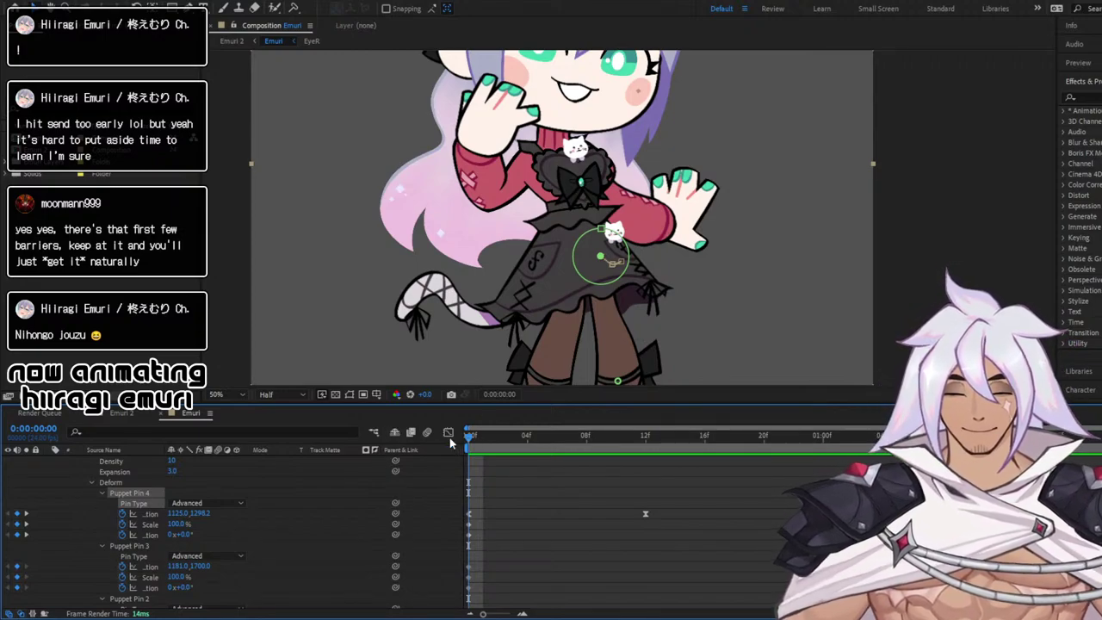
key(space)
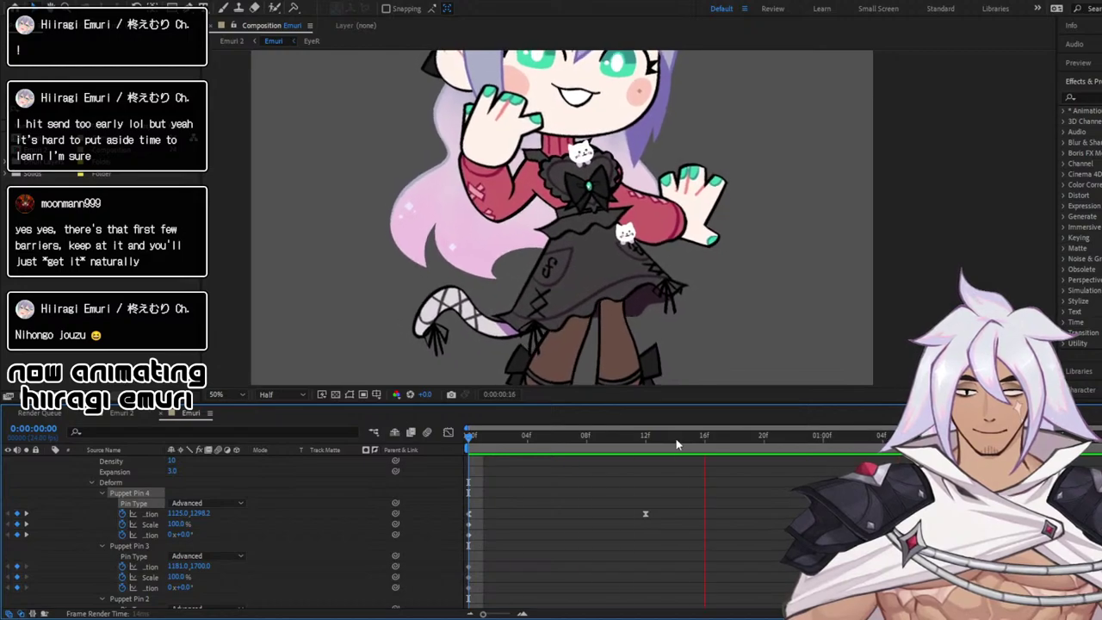
Shift Puppet Pin 4 to about 1181.6, 1323.1 at frame 17, adding a position keyframe there
drag(677, 441, 715, 458)
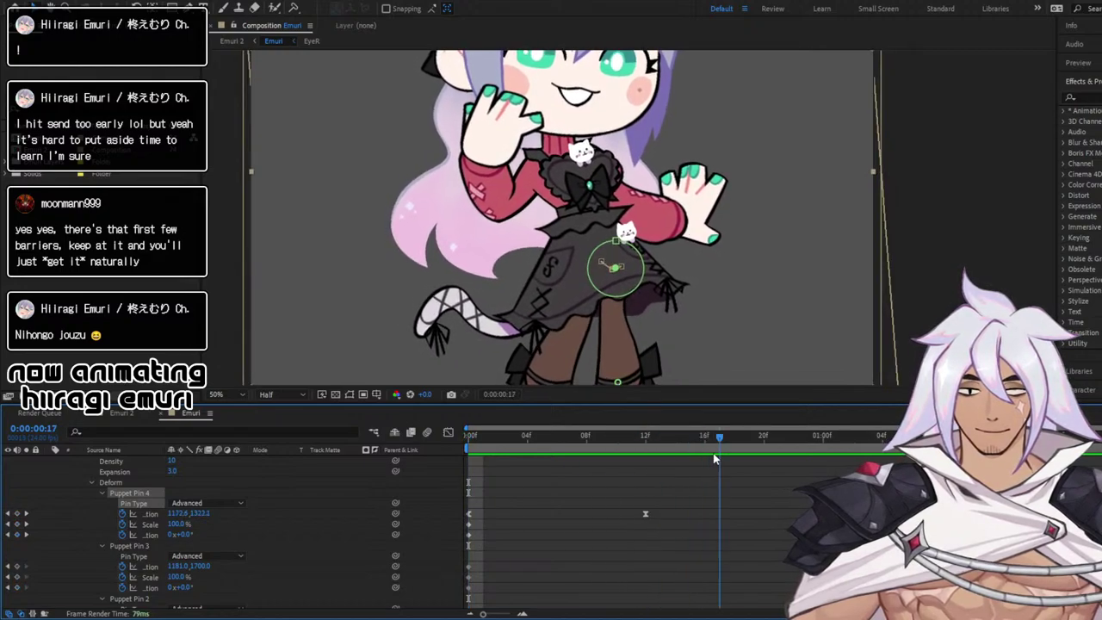
scroll(607, 277, up, 1)
scroll(606, 312, up, 4)
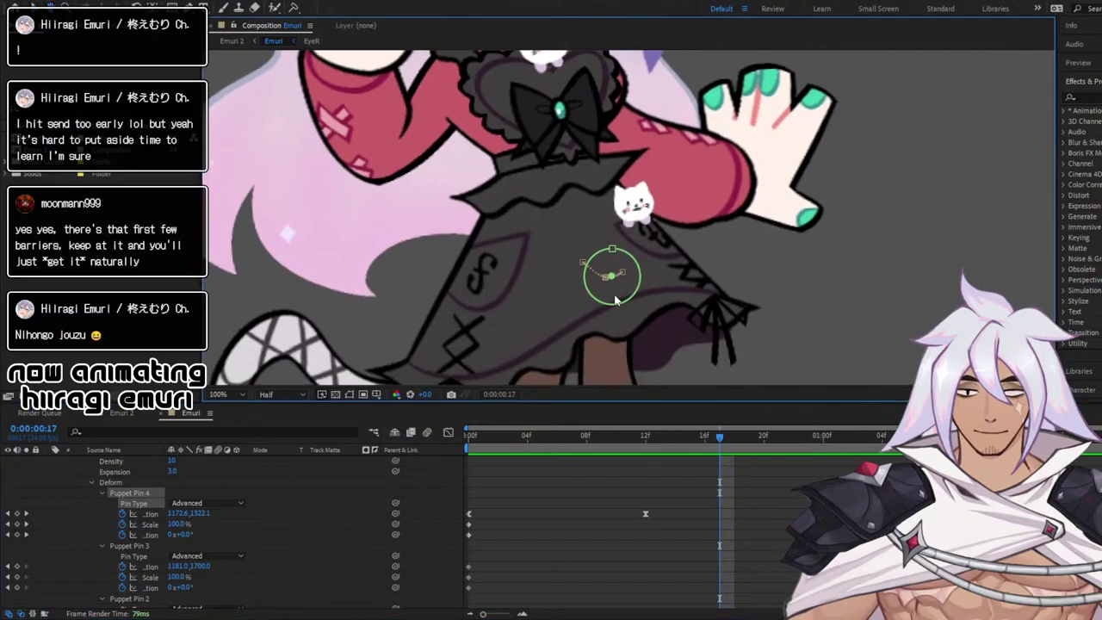
scroll(617, 315, up, 1)
scroll(617, 315, down, 3)
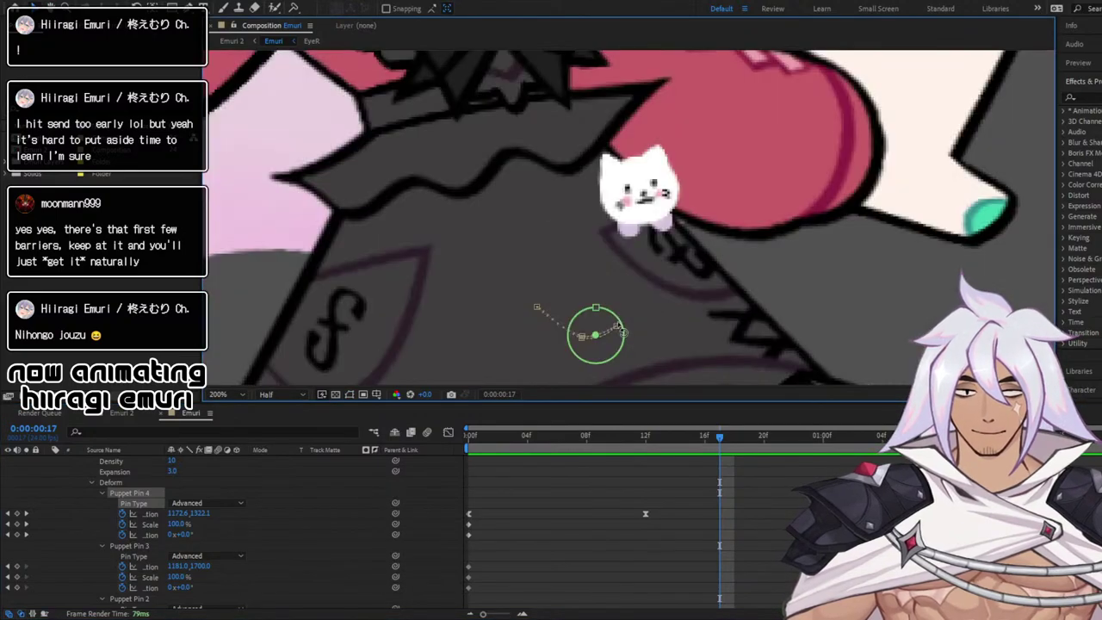
drag(603, 342, 613, 342)
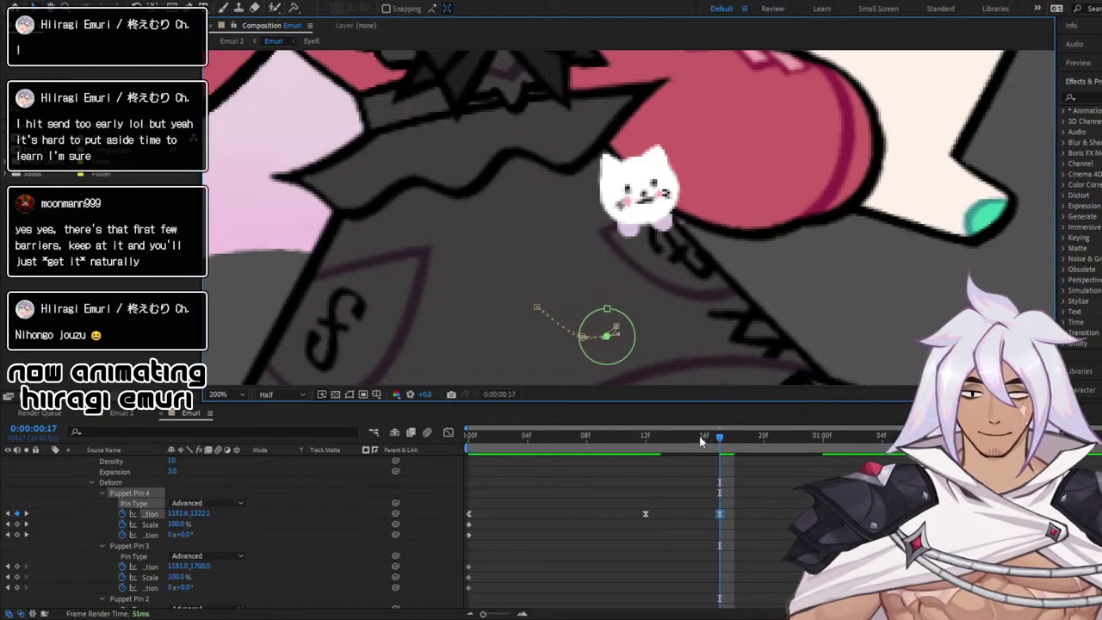
Move Puppet Pin 4's frame 17 position keyframe to frame 18 and replay the sway
scroll(675, 287, down, 2)
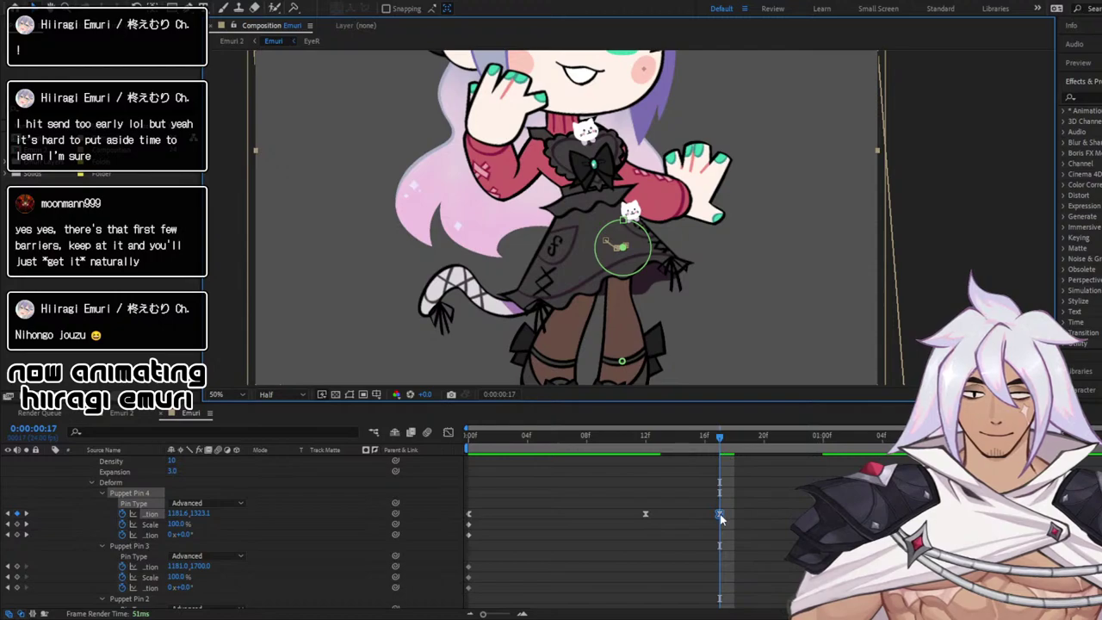
drag(721, 516, 734, 516)
key(space)
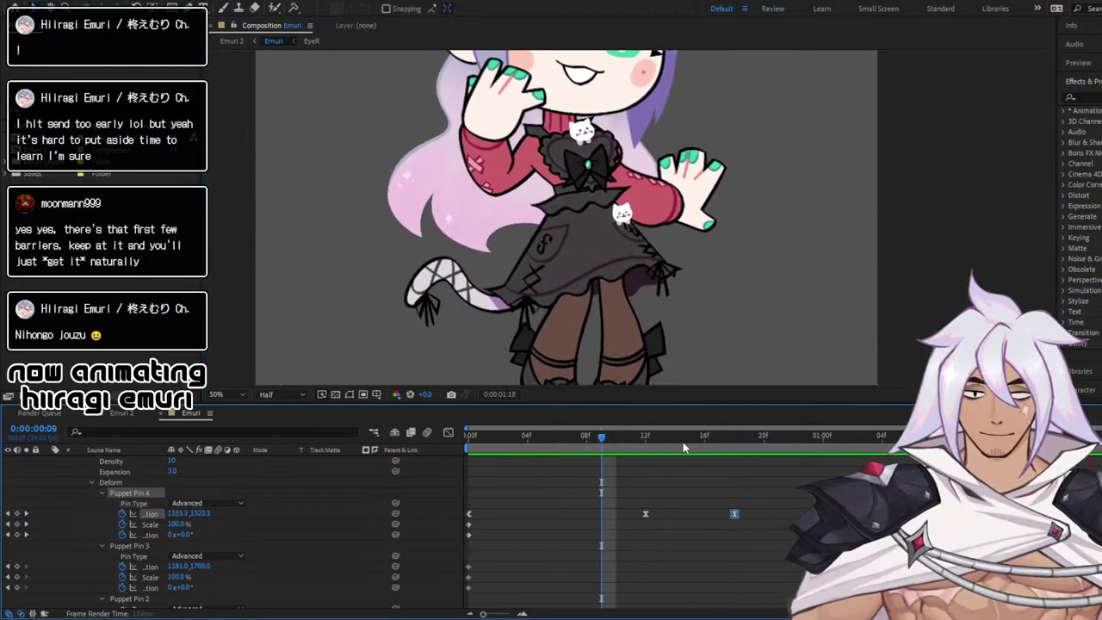
Reposition Puppet Pin 4 to about 1137.1, 1313.5 at frame 6, adding a position keyframe on the path
drag(746, 439, 558, 439)
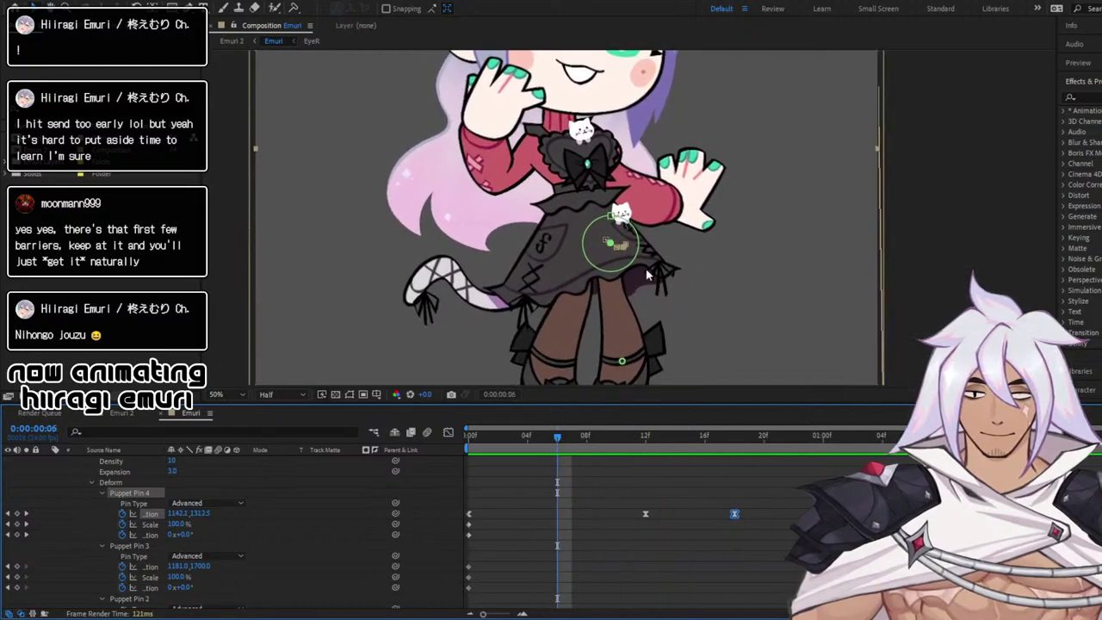
scroll(621, 292, up, 4)
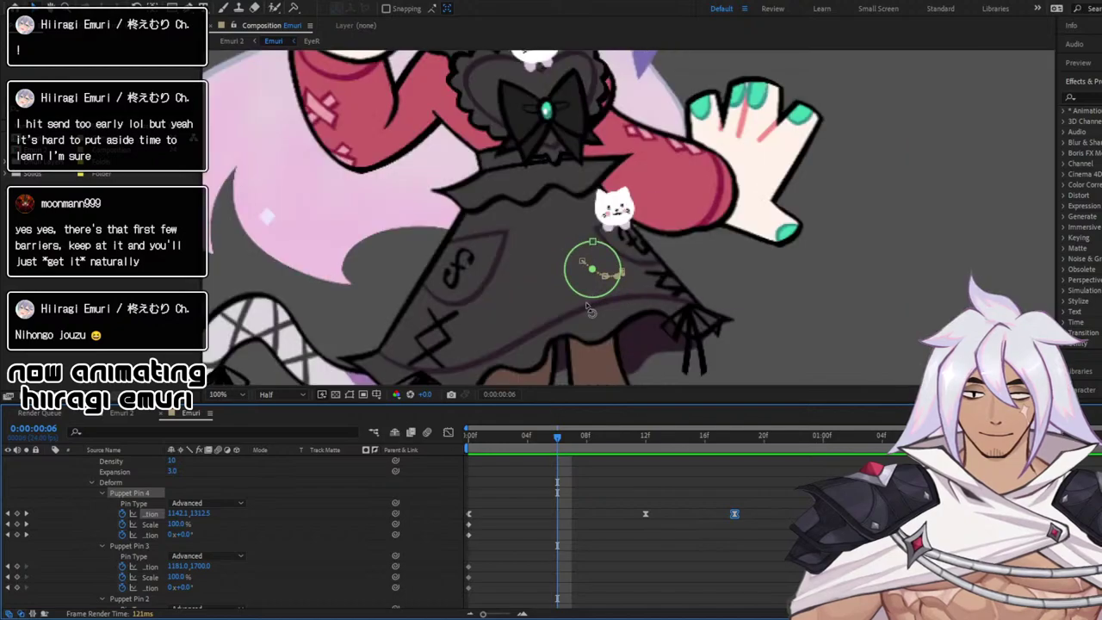
mouse_move(562, 320)
mouse_down()
mouse_move(546, 326)
mouse_move(558, 330)
mouse_up()
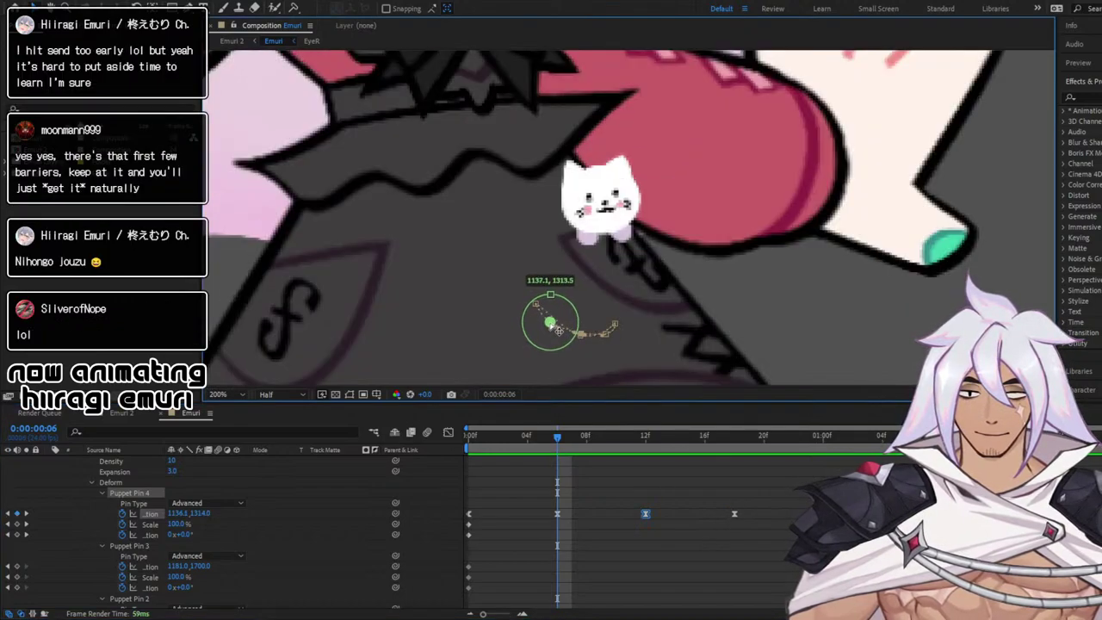
Try nudging Puppet Pin 4's position keyframes at frames 6 and 12 downward along the motion path, and nudge them back
key(period)
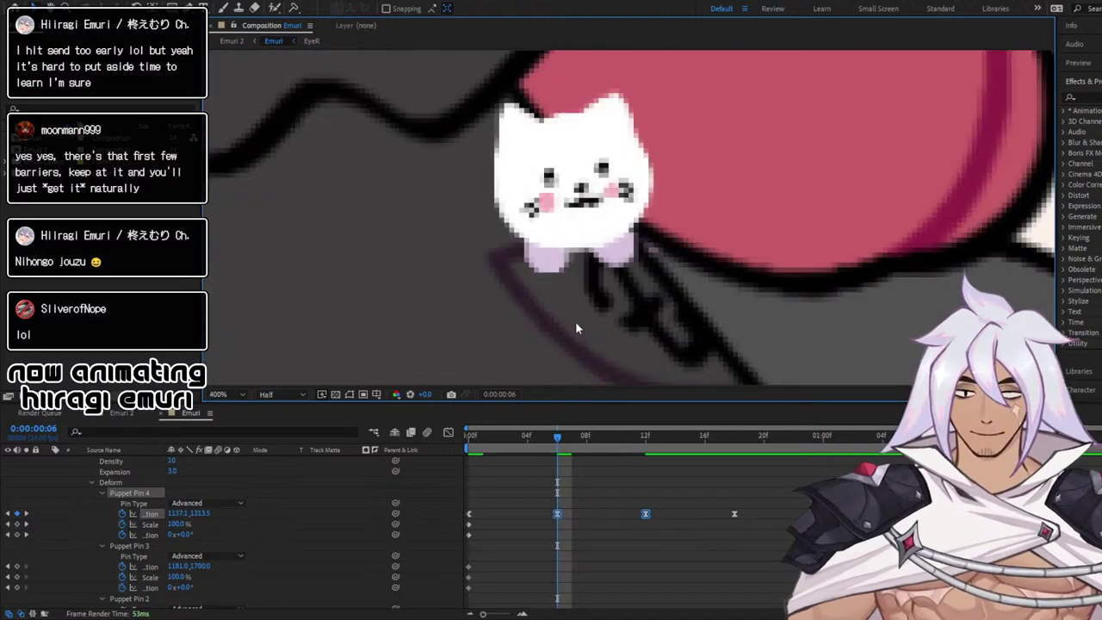
drag(636, 102, 638, 88)
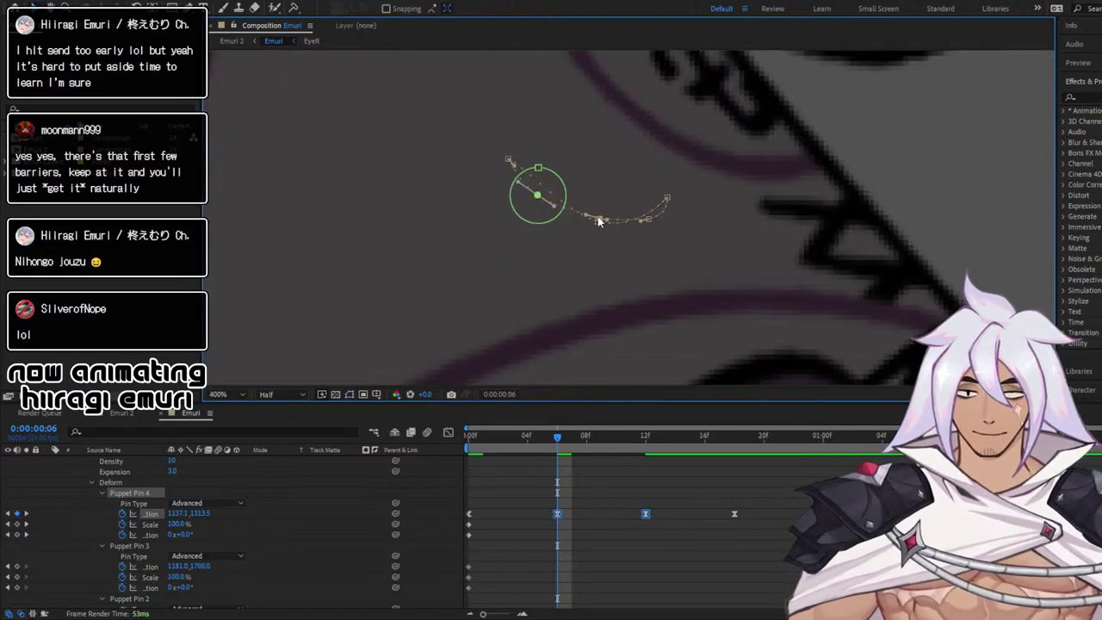
key(shift+Down)
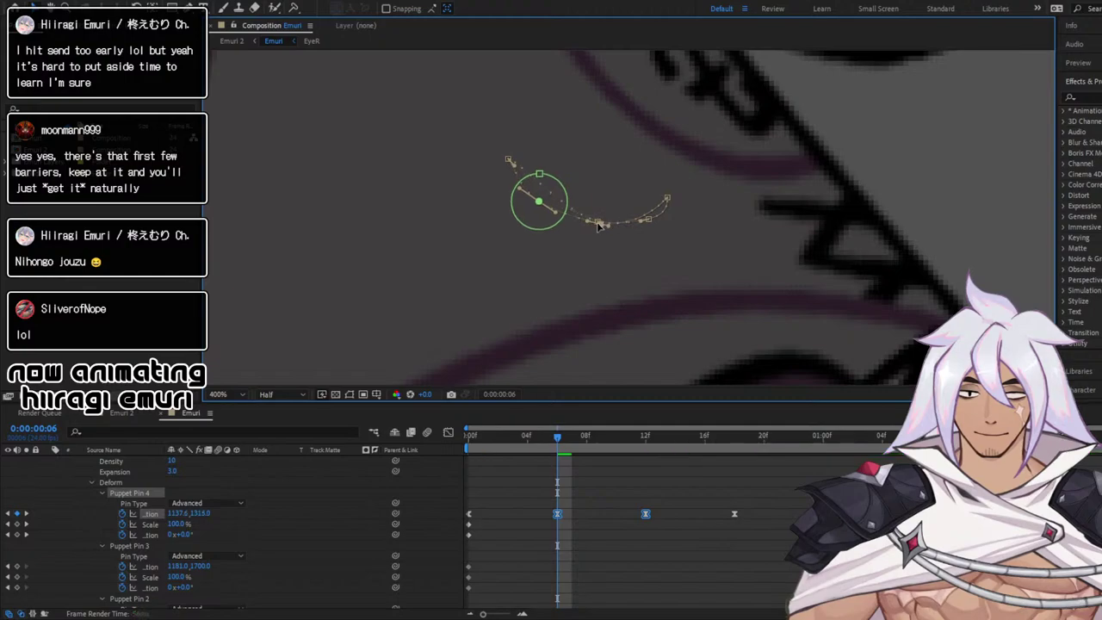
key(Down)
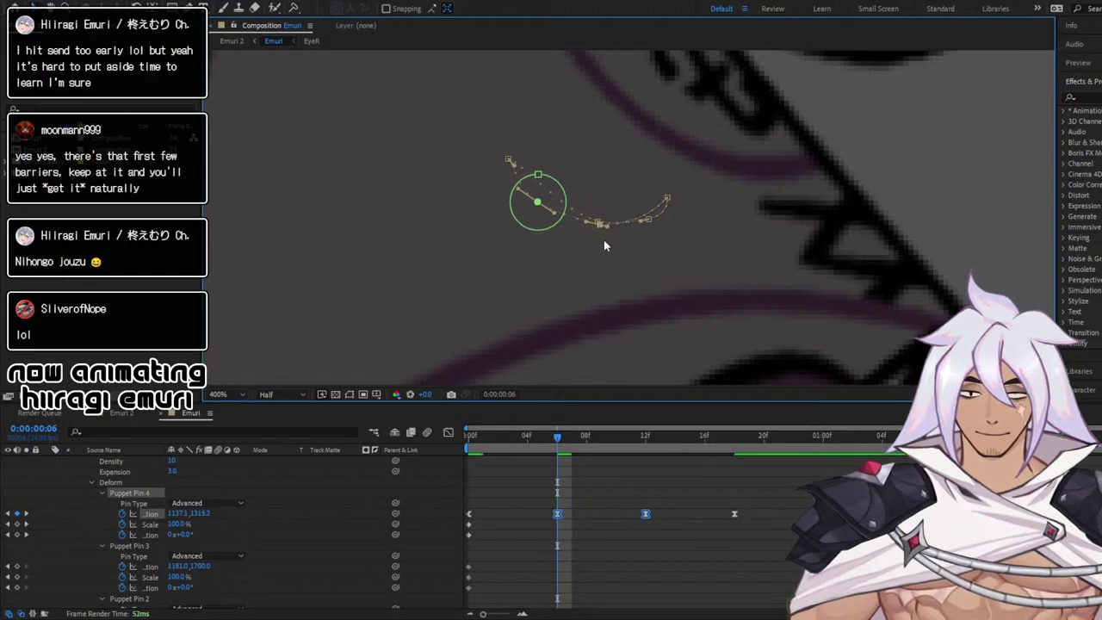
key(Up)
key(Up)
click(541, 484)
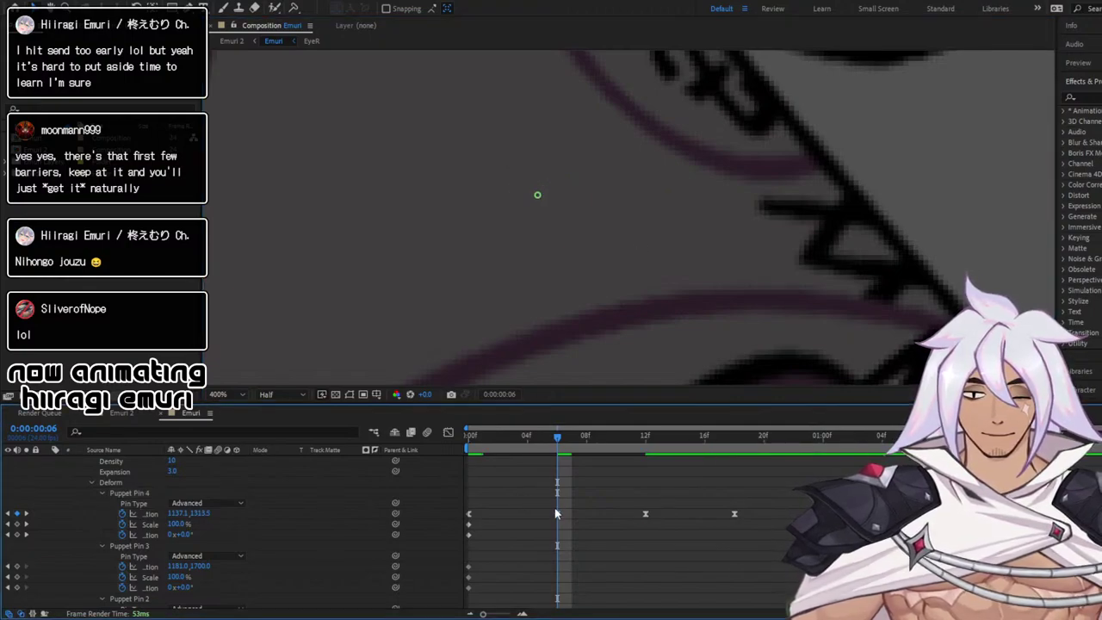
Copy Puppet Pin 4's frame 6 position keyframe to 0:00:01:18 and its frame 18 keyframe to 0:00:01:06
click(557, 513)
key(space)
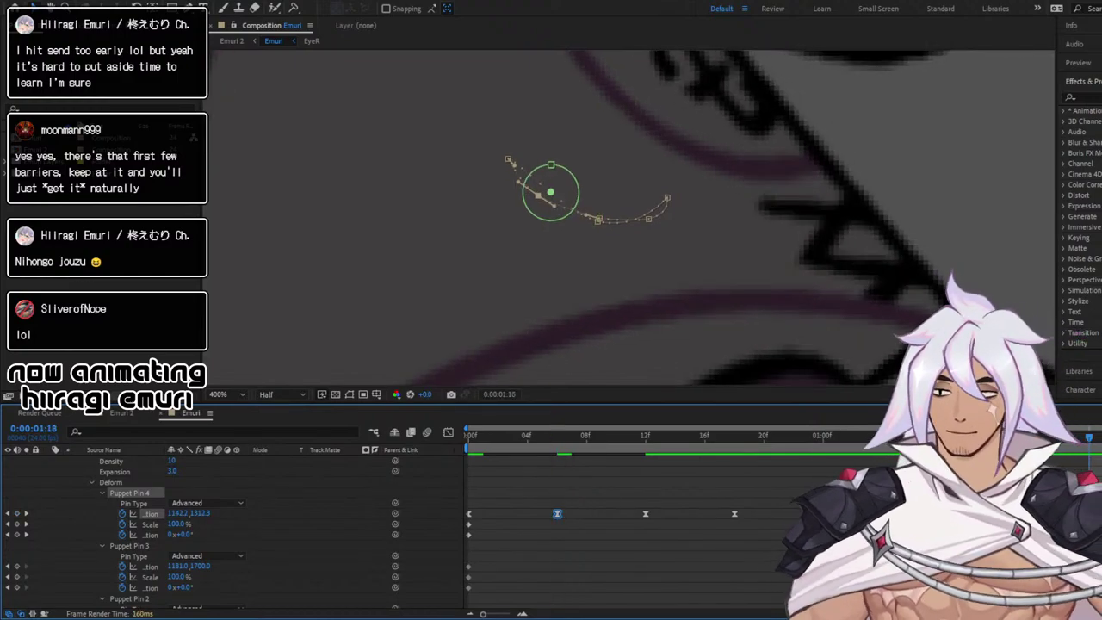
key(ctrl+v)
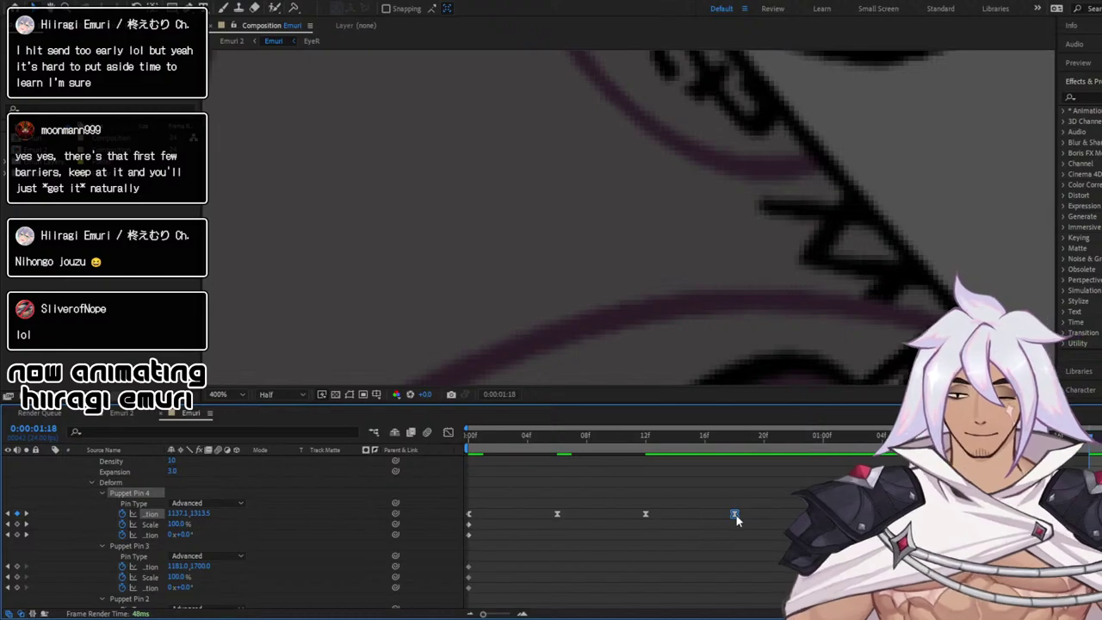
click(927, 436)
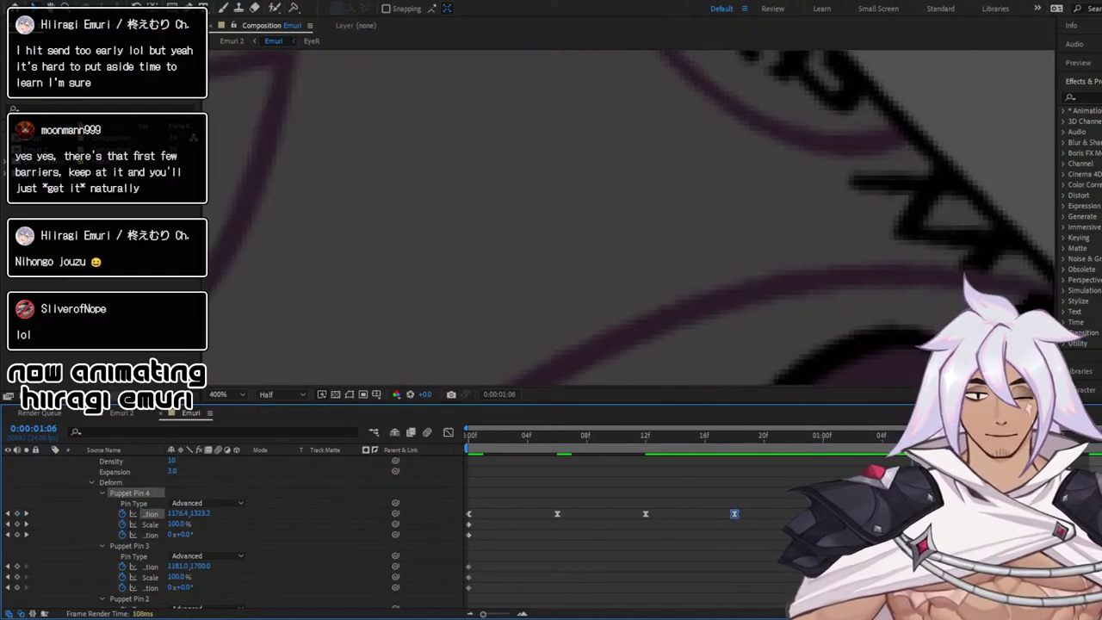
key(ctrl+v)
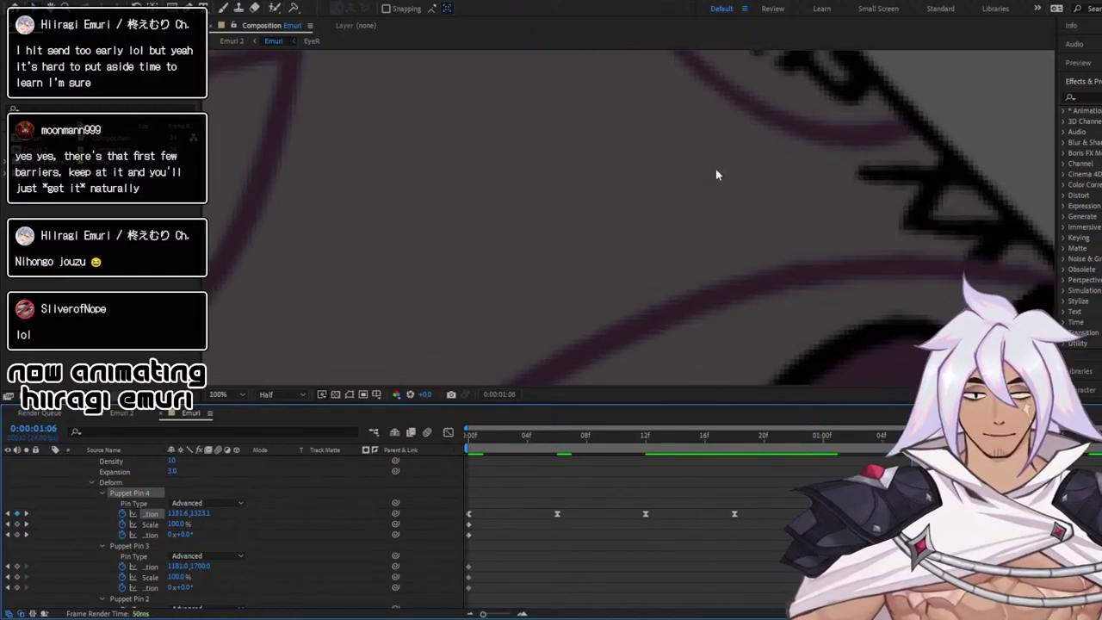
scroll(716, 175, down, 2)
key(space)
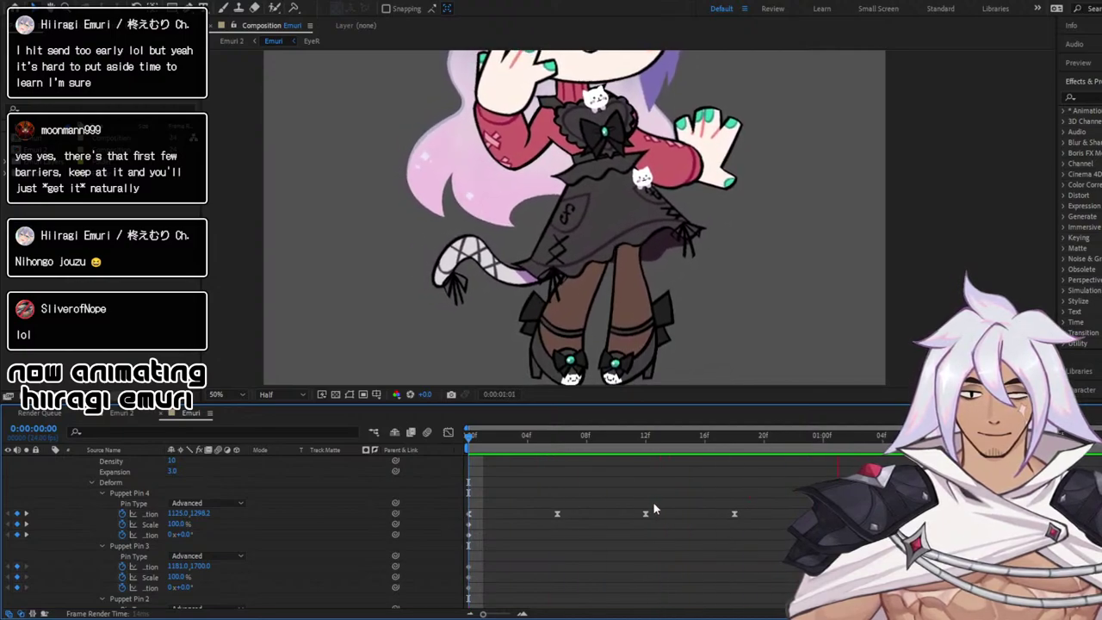
Open Puppet Pin 4's position curves in the Graph Editor and apply Easy Ease to the keyframes at frames 0 and 6
key(space)
click(448, 432)
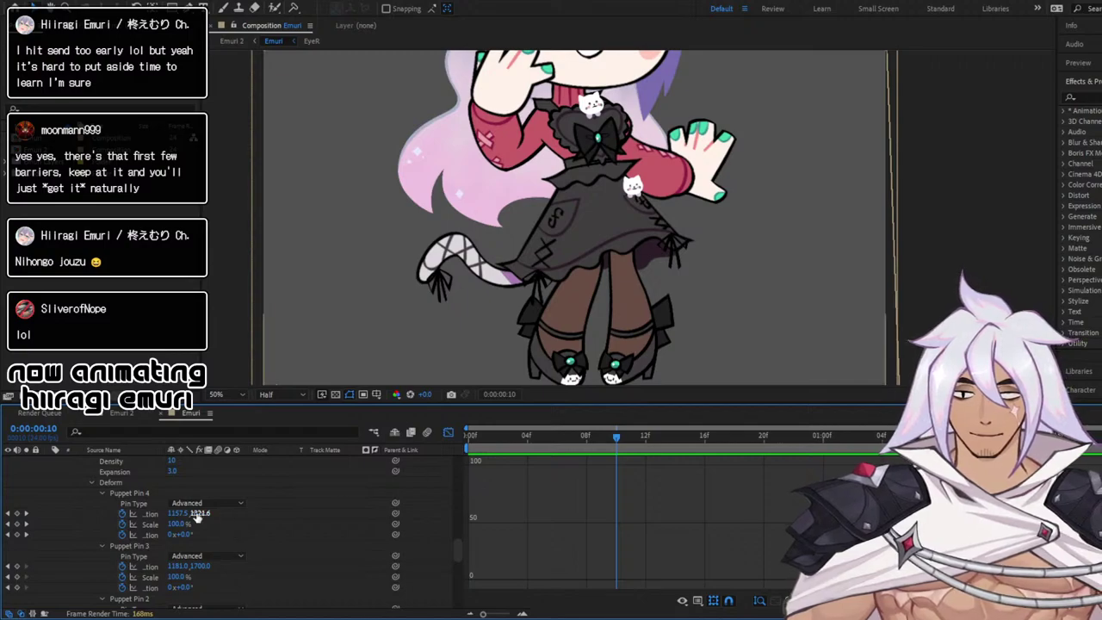
click(148, 513)
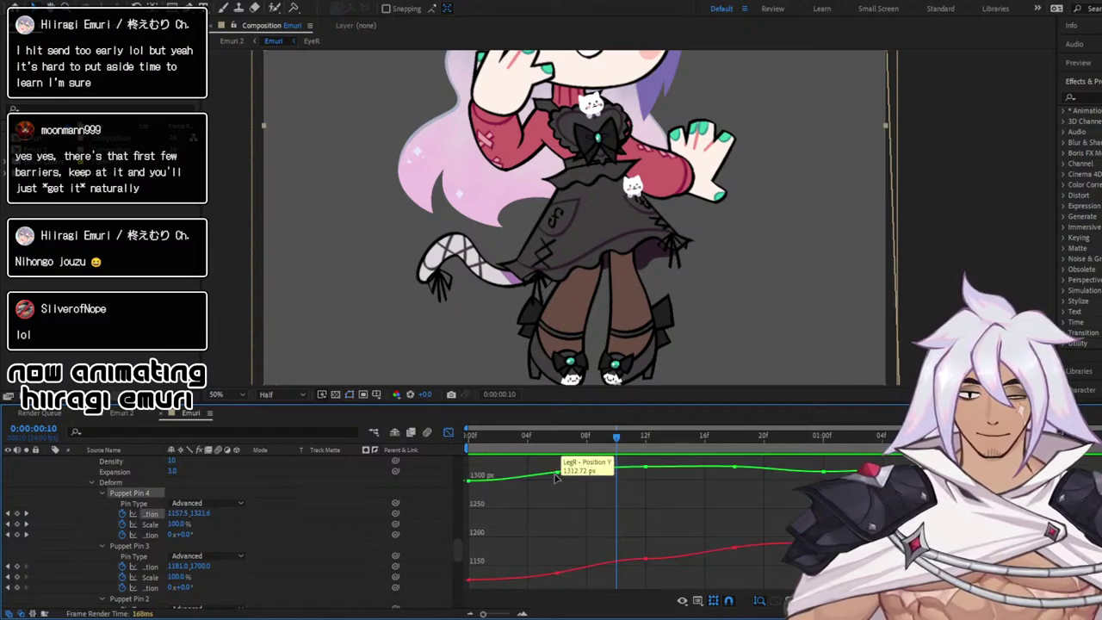
drag(567, 461, 463, 584)
key(F9)
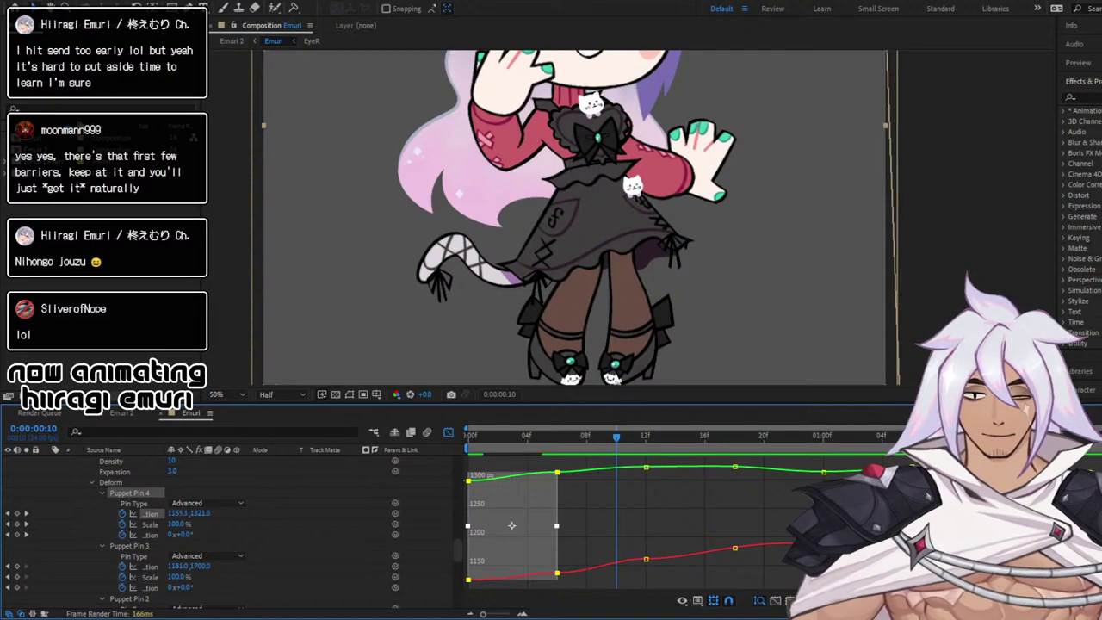
Try removing Puppet Pin 4's frame 6 position keyframe, save the project, and undo the removal
click(577, 525)
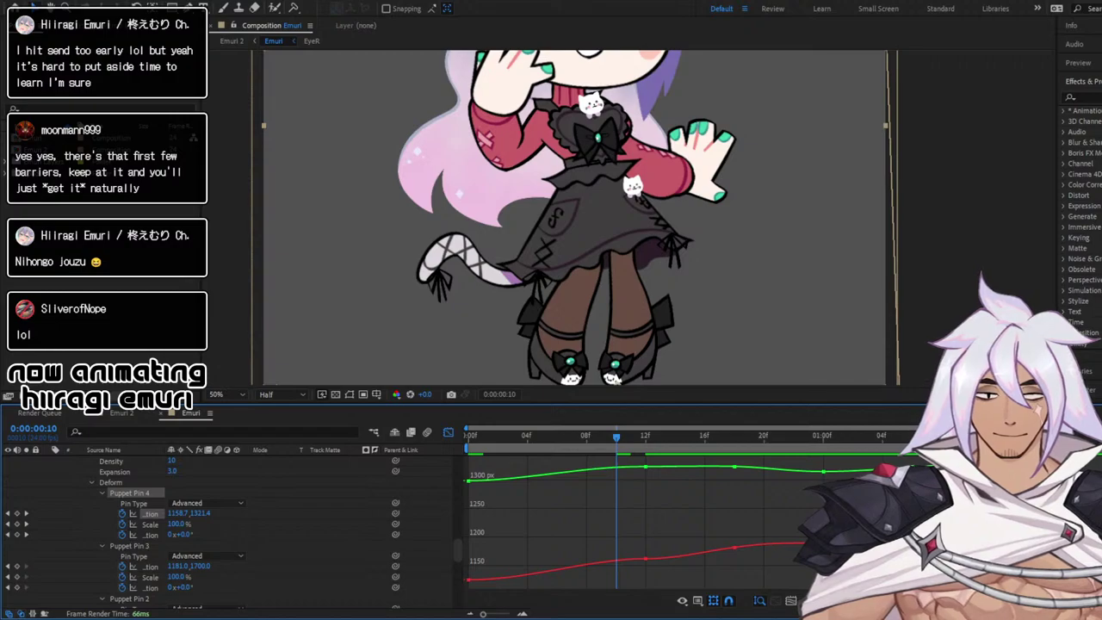
key(ctrl+a)
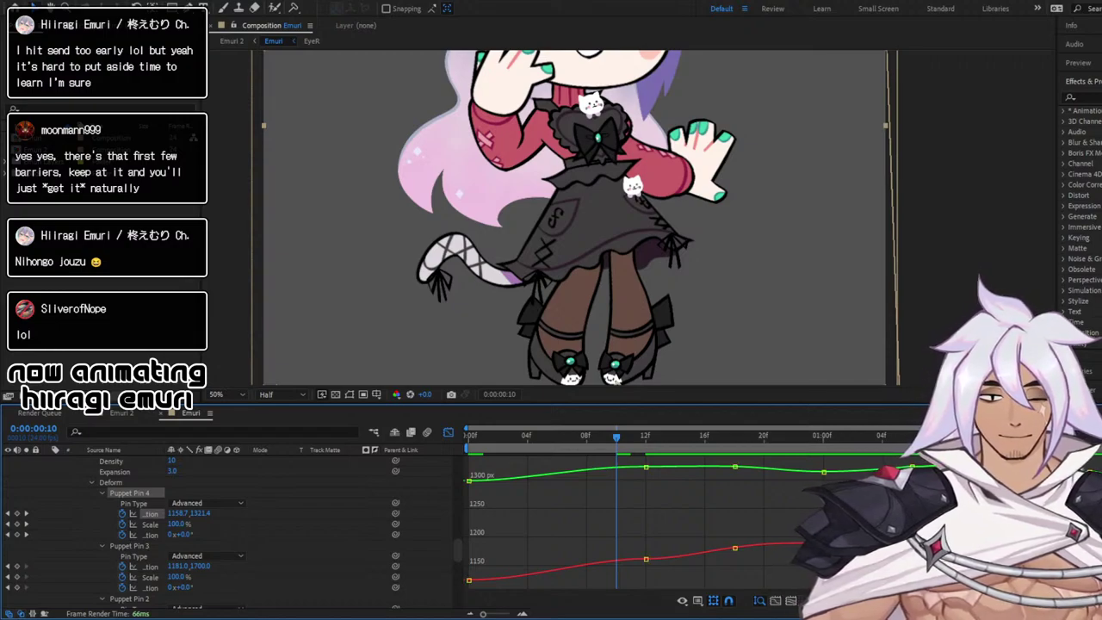
key(ctrl+s)
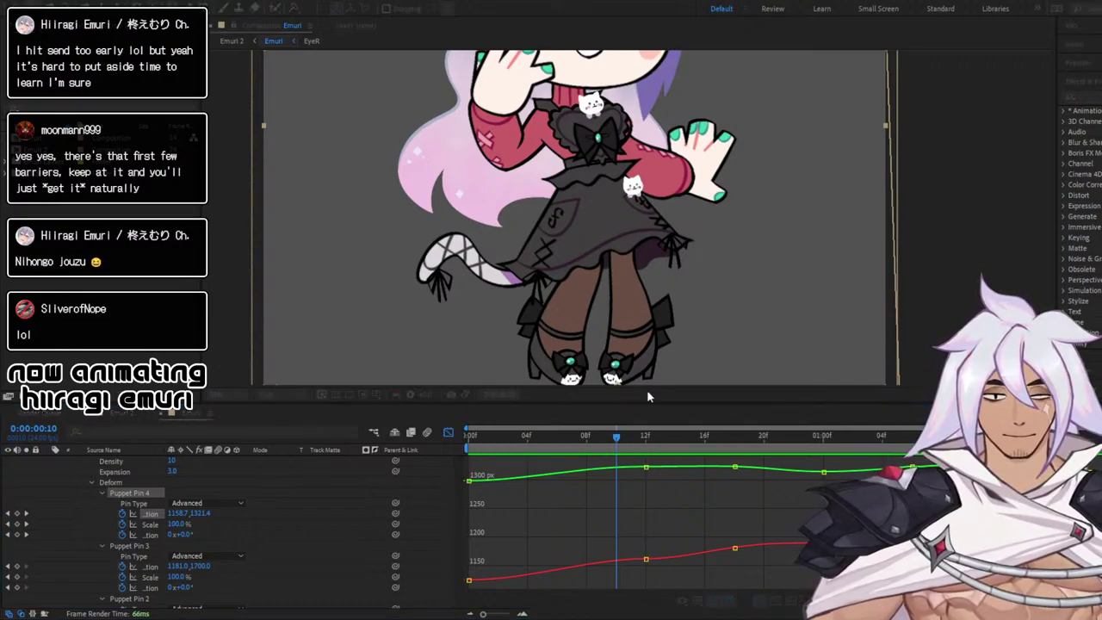
click(663, 344)
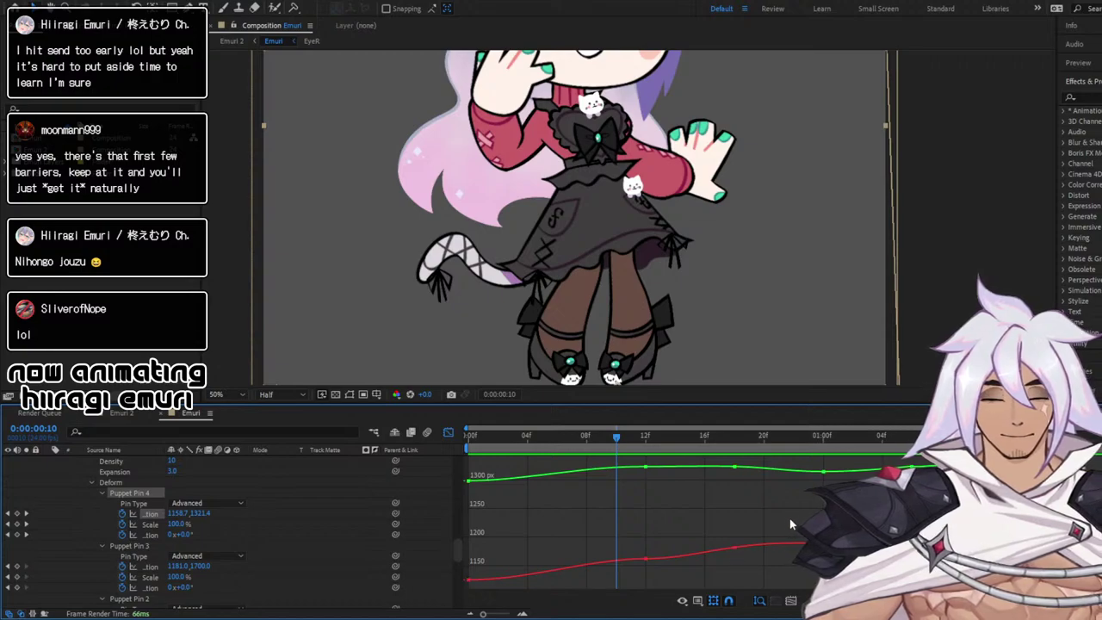
key(ctrl+z)
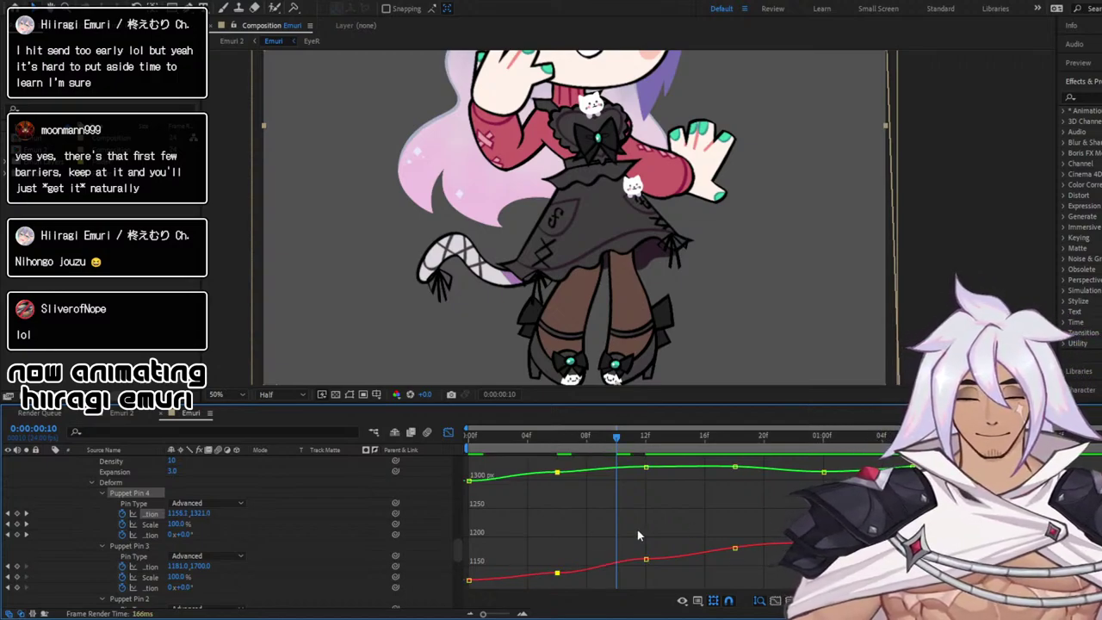
Try reshaping Puppet Pin 4's Position X curve at the frame 6 keyframe and undo the change
click(155, 515)
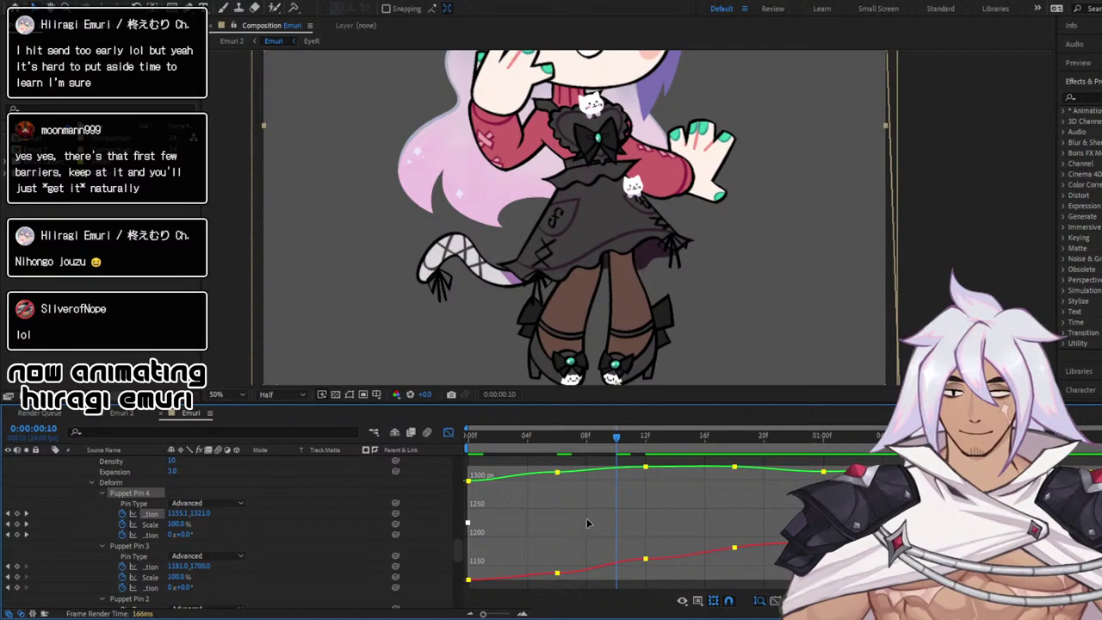
drag(543, 439, 553, 476)
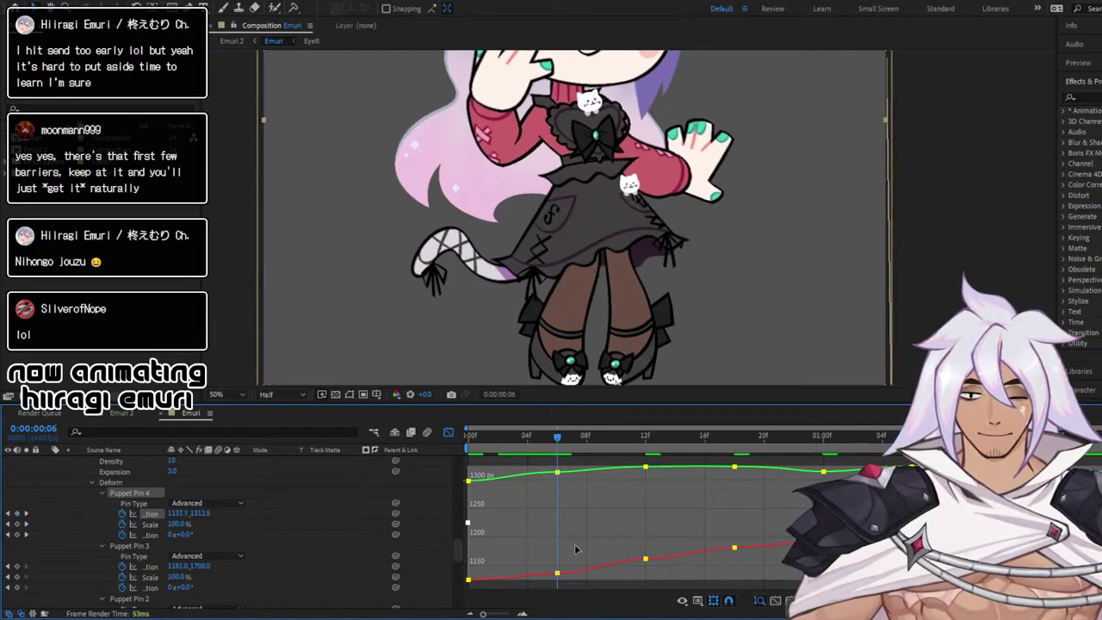
click(561, 572)
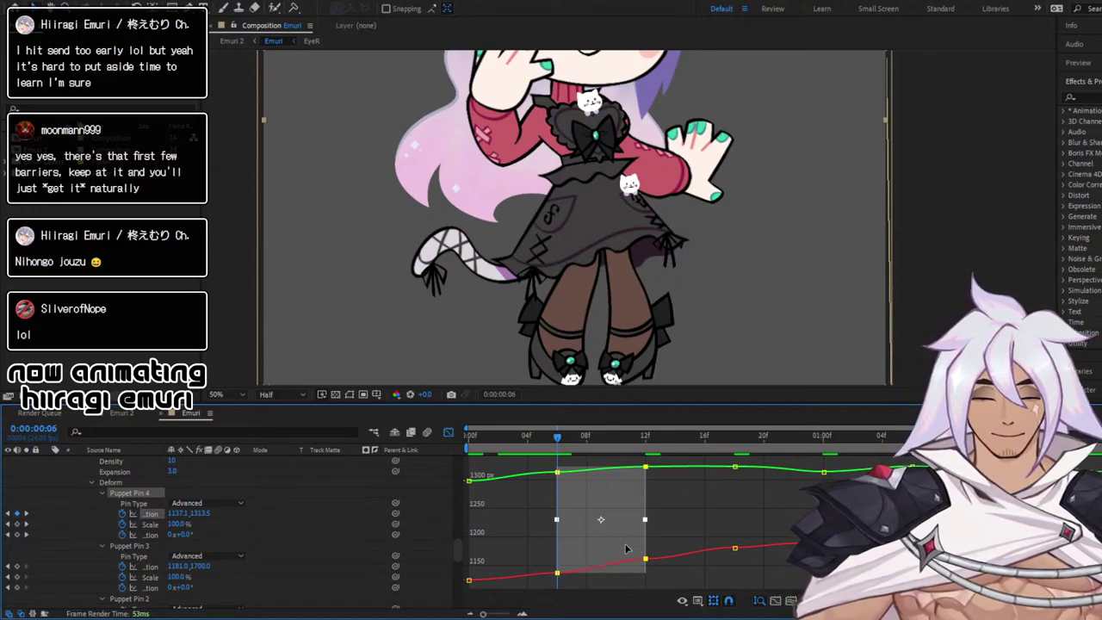
mouse_move(558, 576)
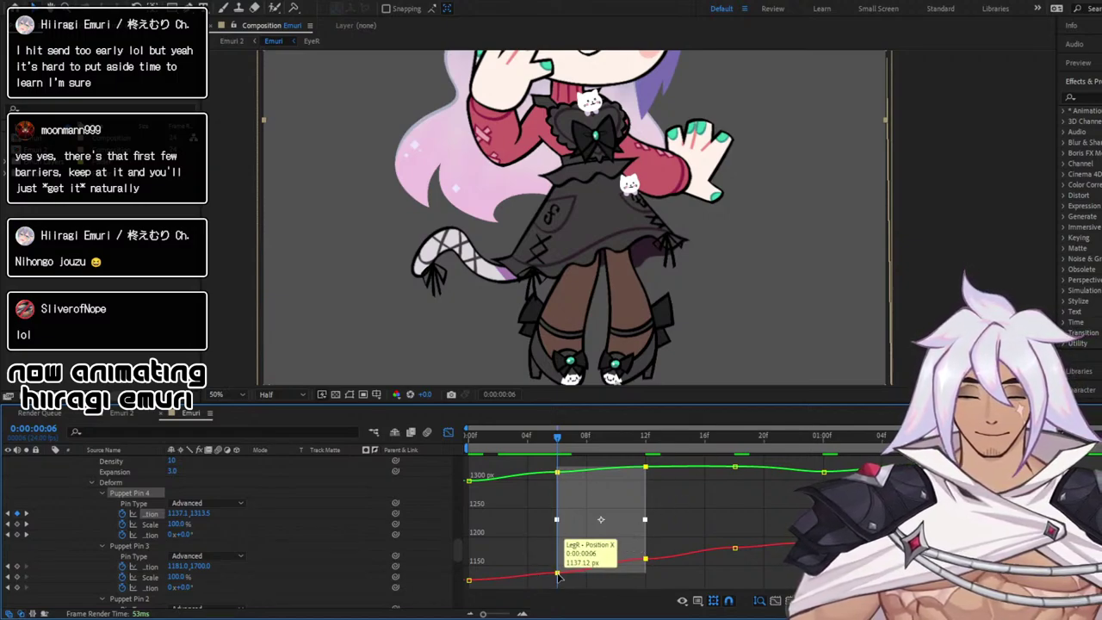
drag(558, 575, 574, 527)
key(ctrl+z)
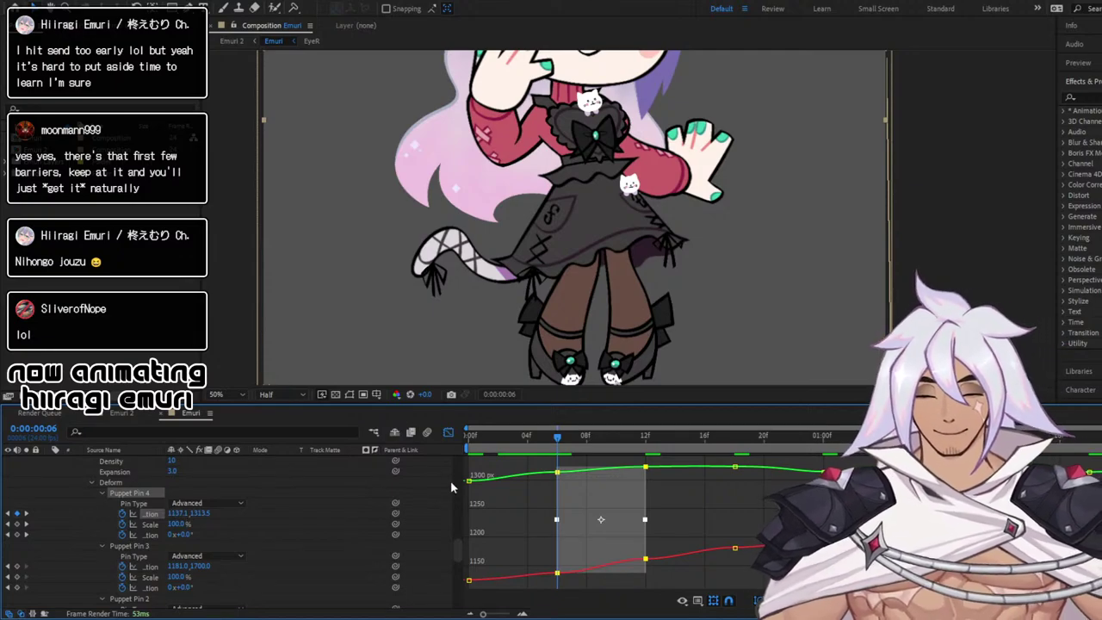
Select all of Puppet Pin 4's position keyframes and switch from the Graph Editor back to the keyframe view
scroll(603, 322, up, 1)
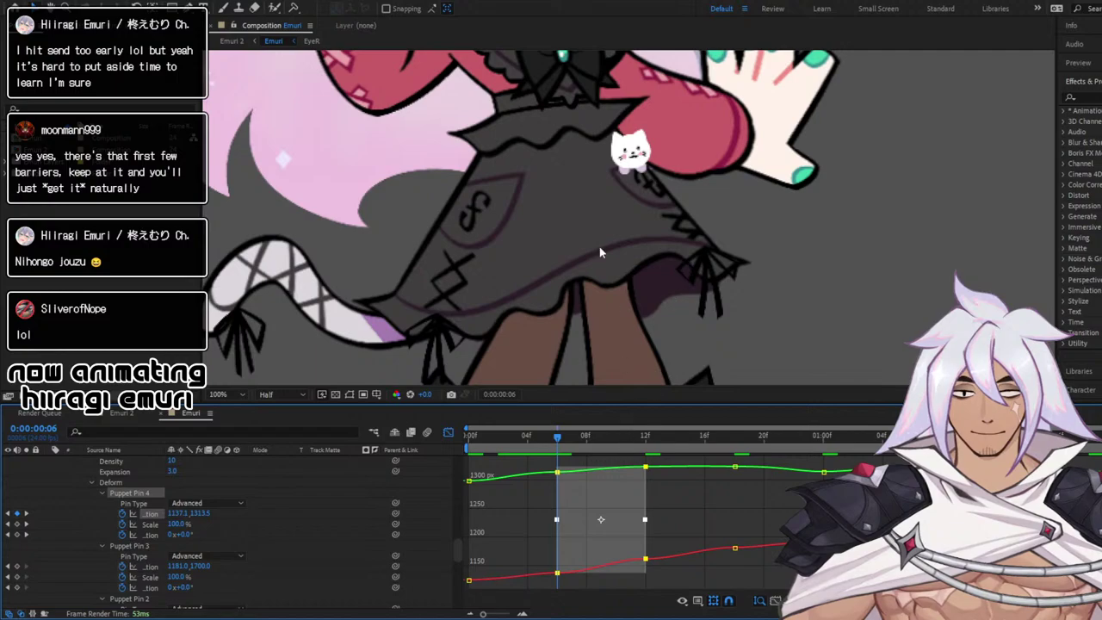
click(157, 516)
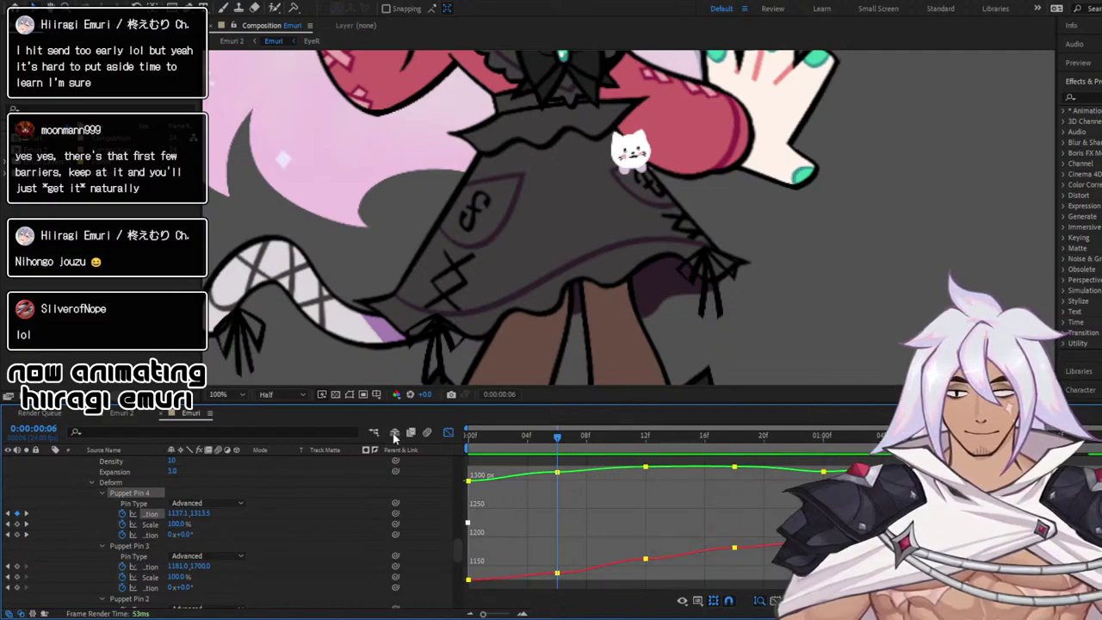
click(448, 432)
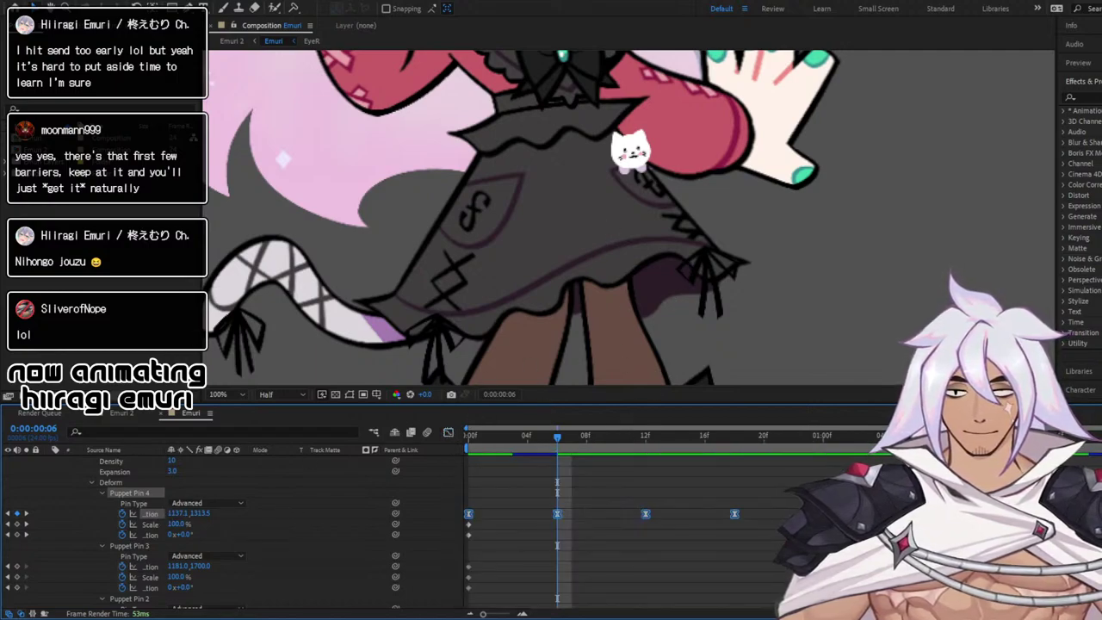
Return to the Emuri composition and preview the leg sway with both feet in view
double_click(639, 337)
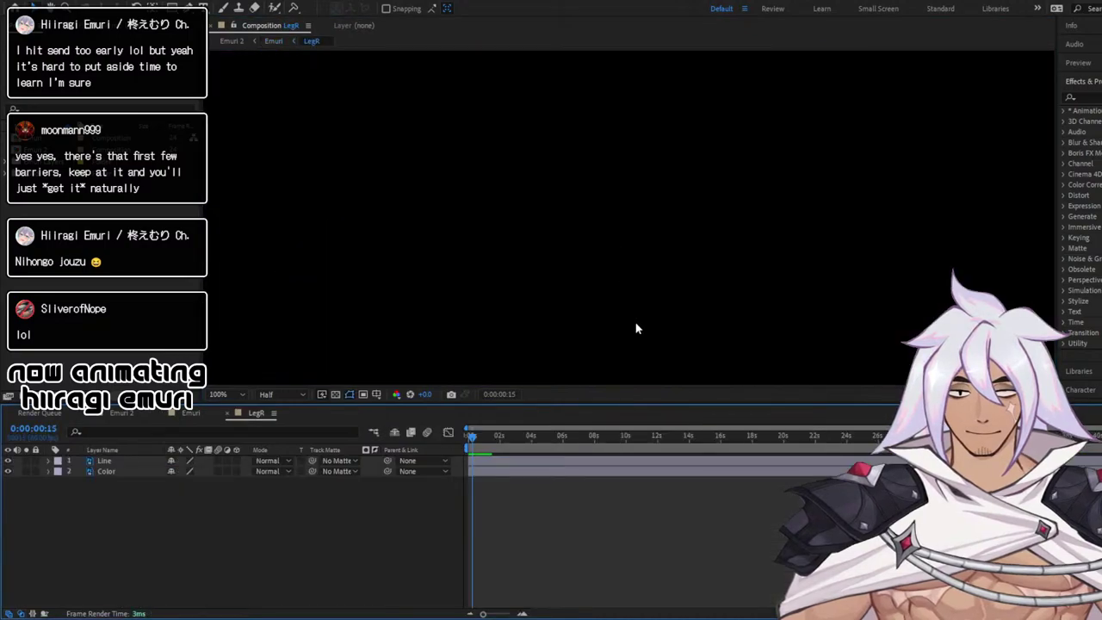
click(230, 414)
scroll(748, 209, down, 4)
scroll(676, 298, up, 2)
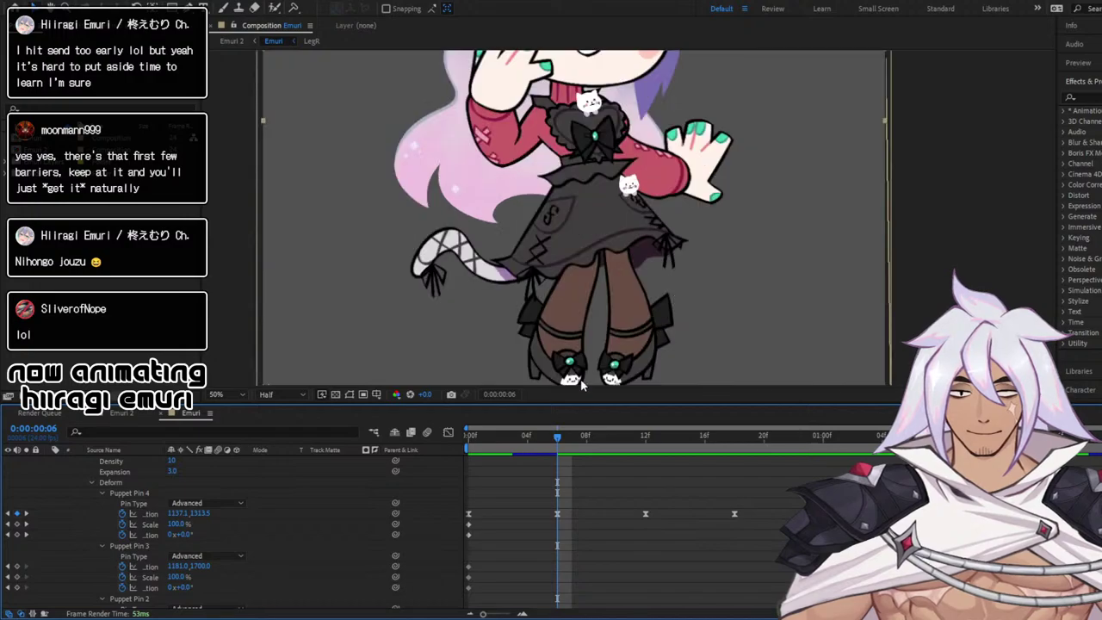
click(501, 437)
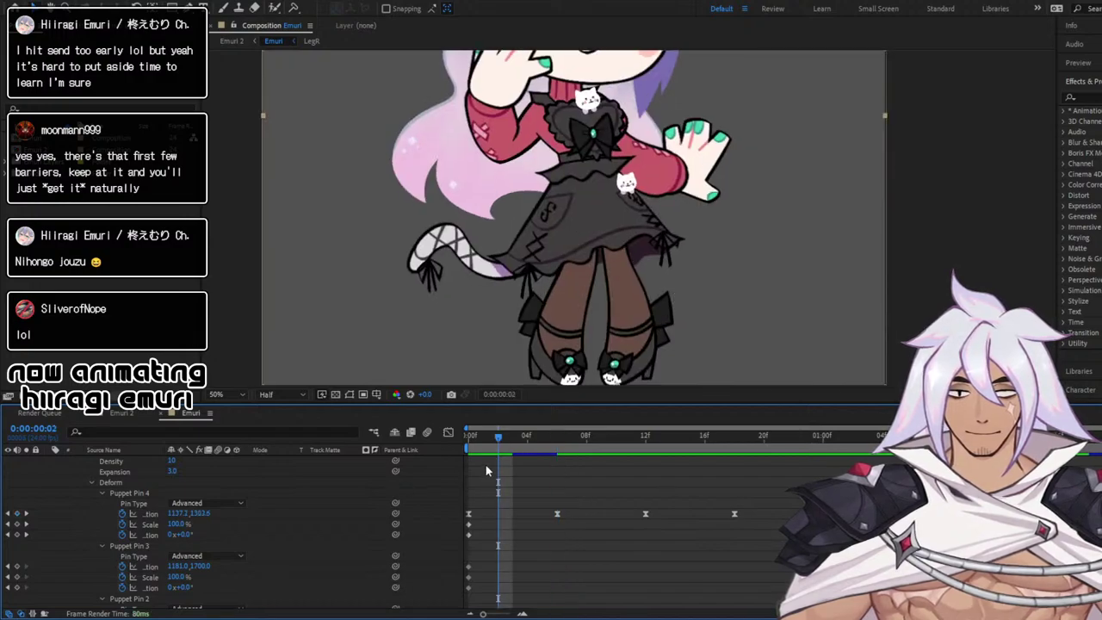
key(space)
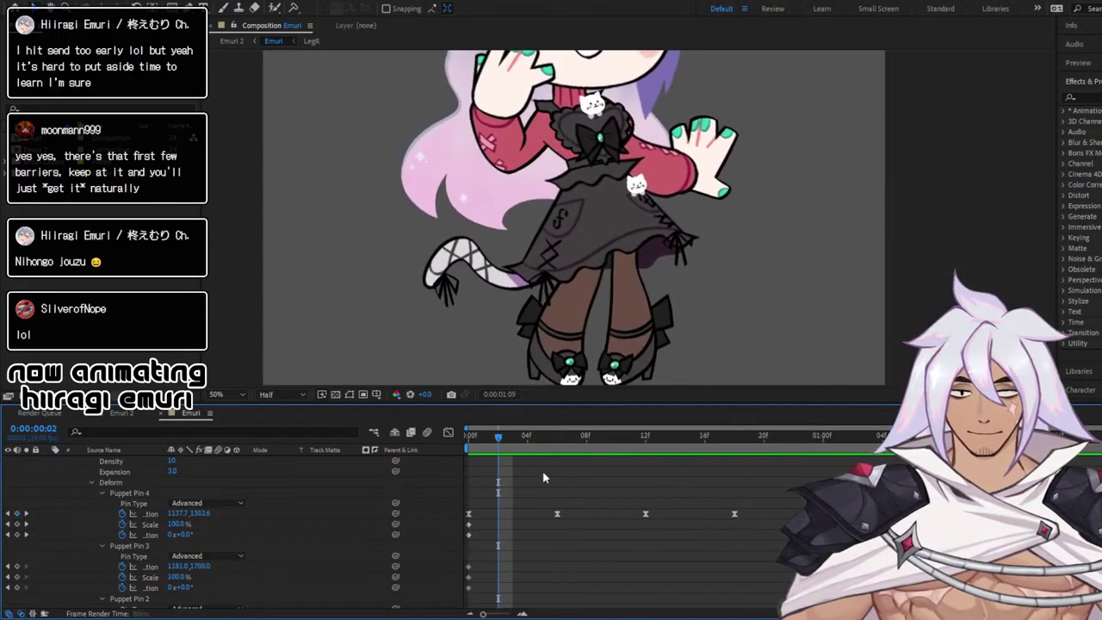
Try deleting Puppet Pin 4's position keyframes at frames 6 and 18, and undo back to the version with keyframes at frames 0, 12 and 17
drag(567, 505, 542, 528)
key(Delete)
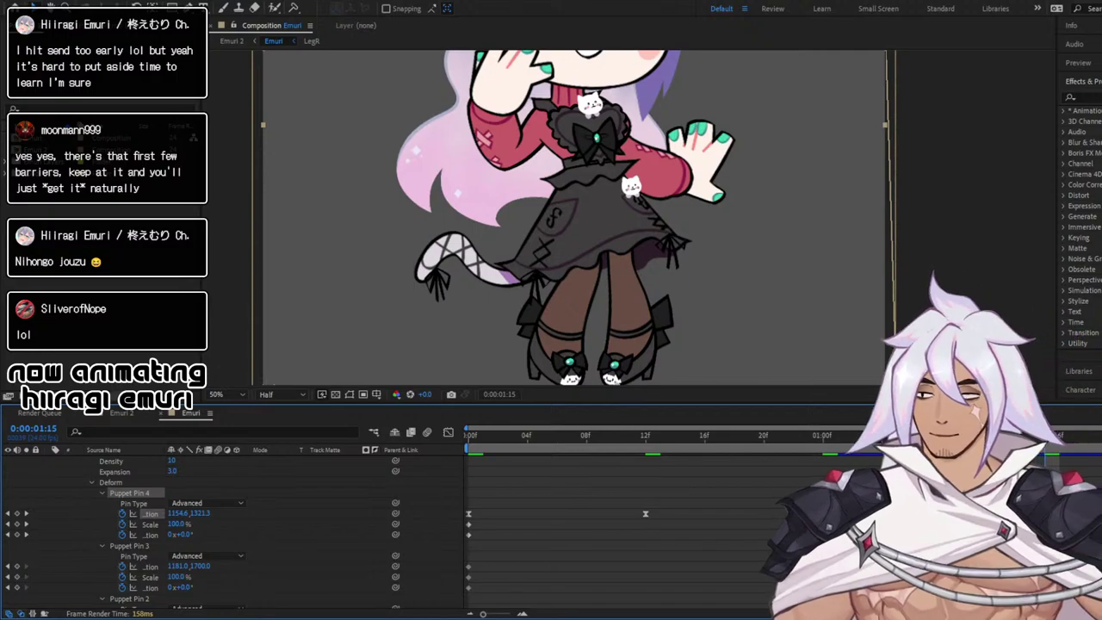
key(ctrl+z)
key(ctrl+z)
key(ctrl+z)
key(ctrl+z)
key(ctrl+z)
key(ctrl+z)
key(ctrl+z)
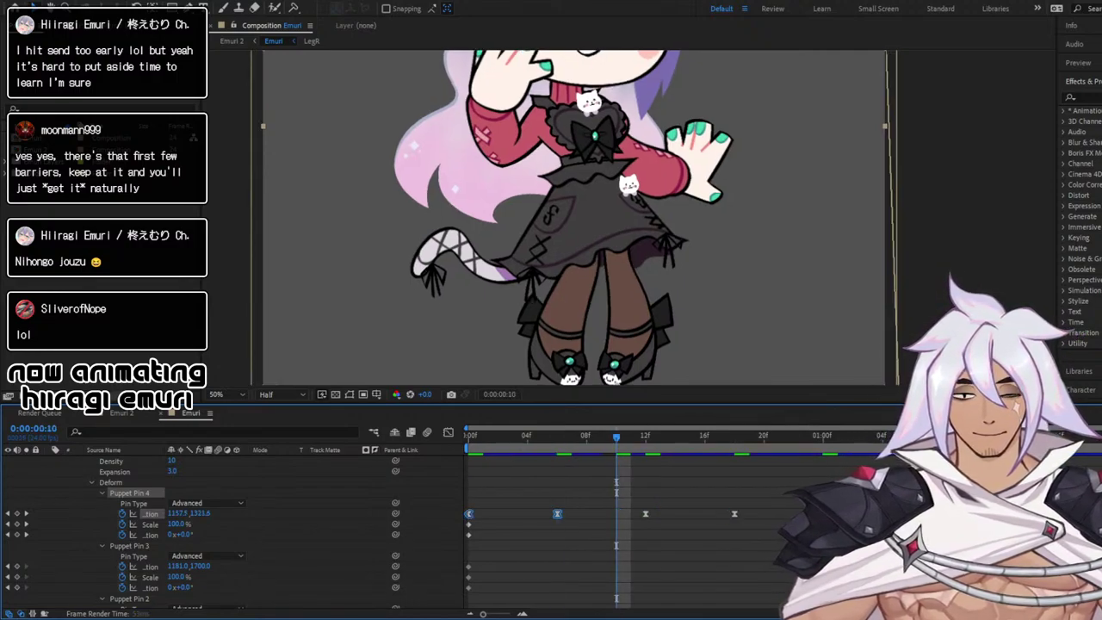
key(ctrl+z)
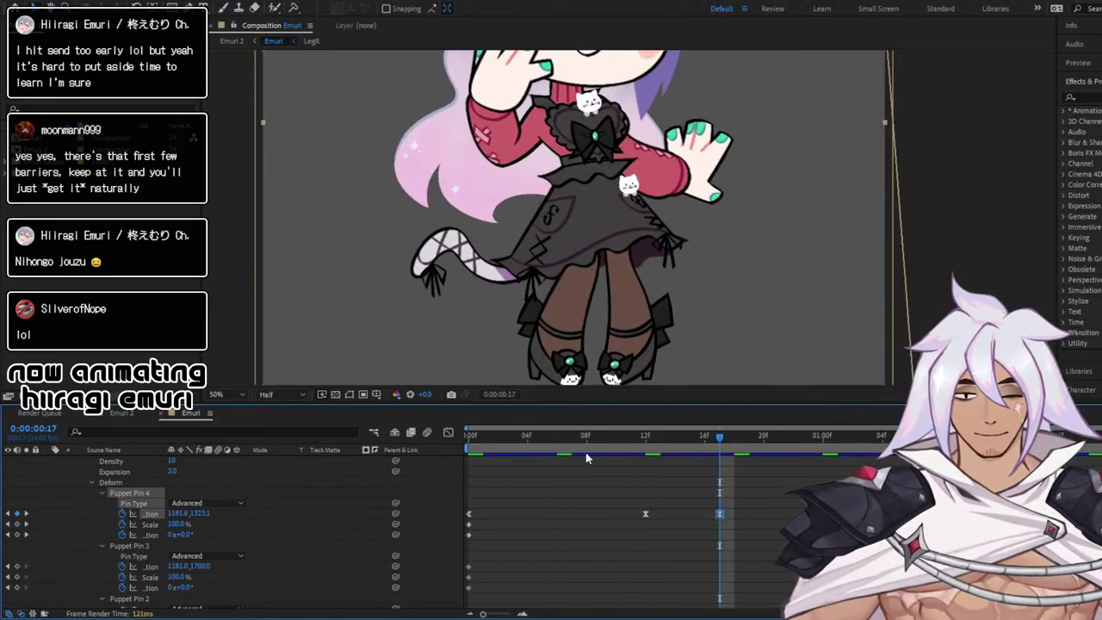
Preview the leg motion from frame 0 and remove Puppet Pin 4's position keyframe at frame 17
drag(511, 437, 467, 437)
key(space)
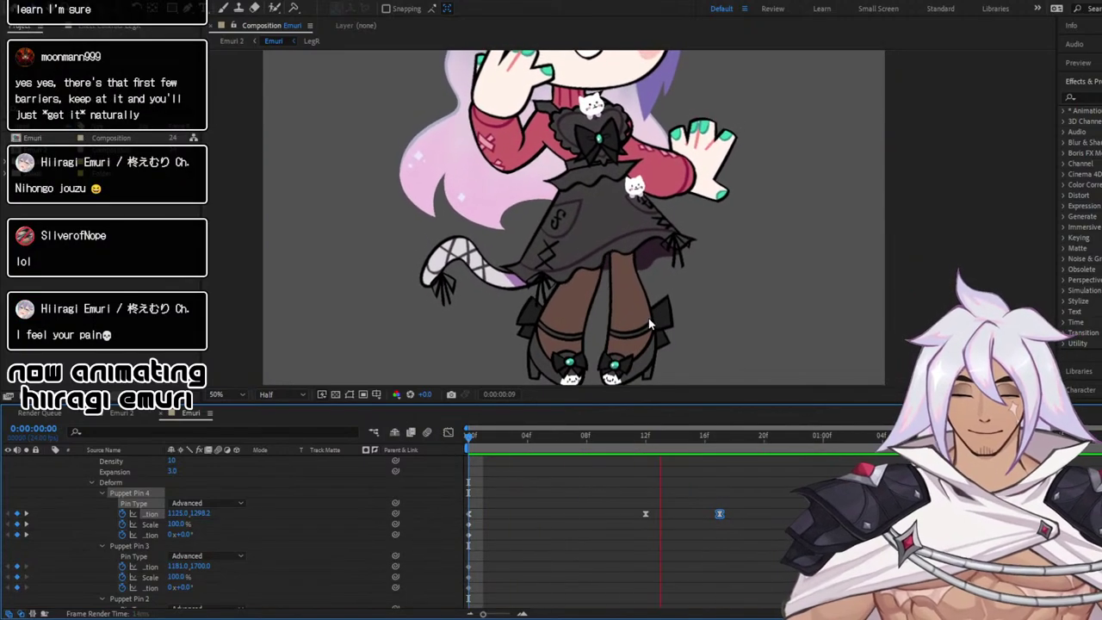
key(space)
click(722, 443)
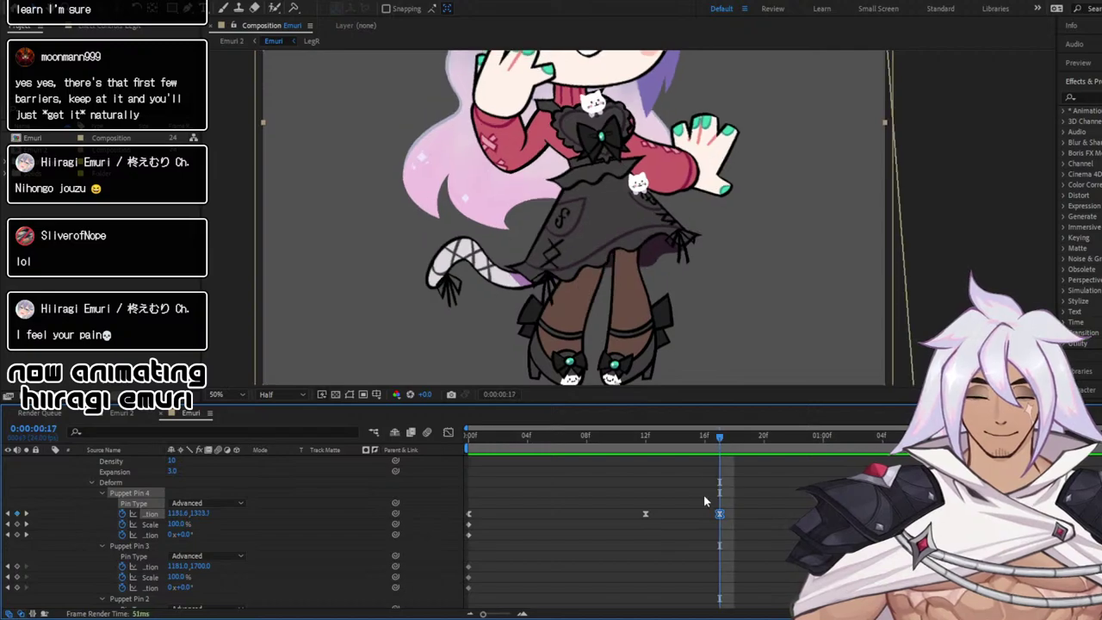
key(space)
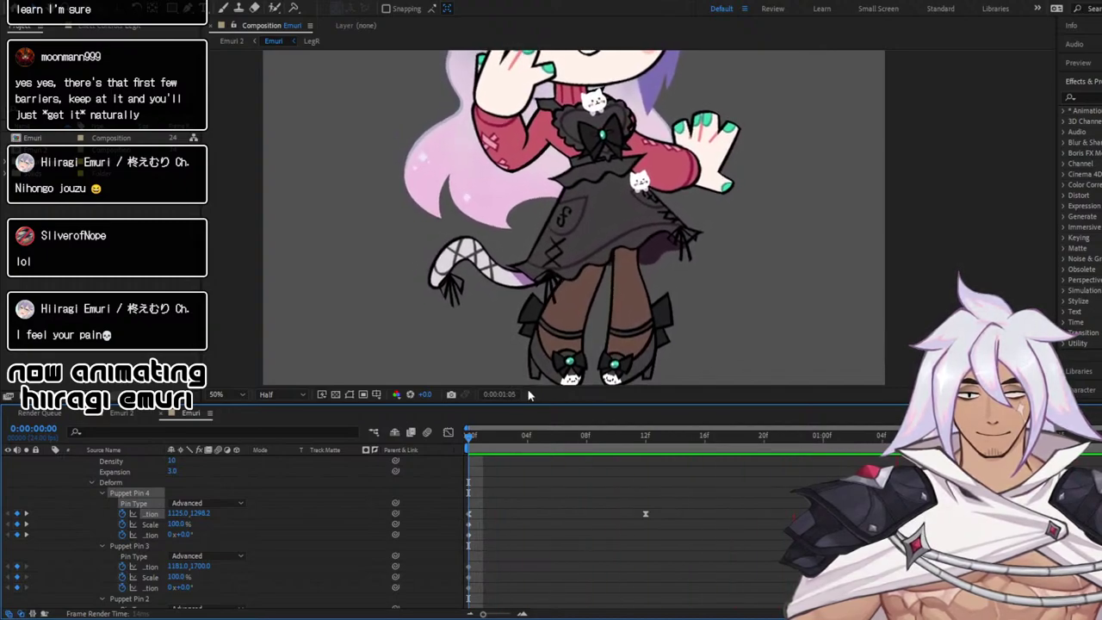
key(space)
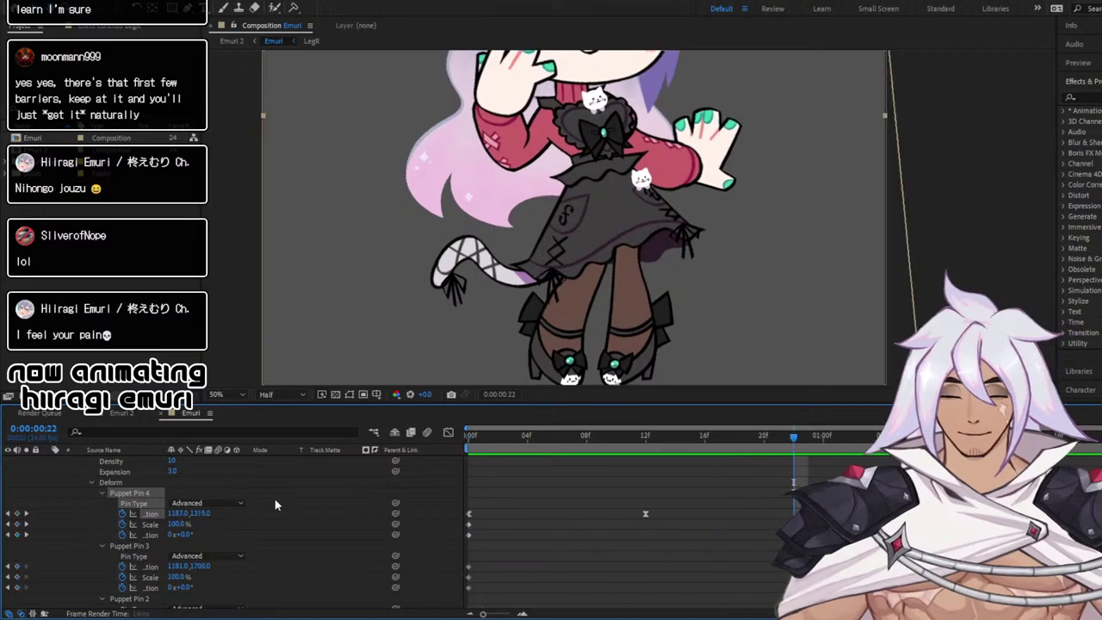
Collapse and lock the LegR layer and go back to frame 0
scroll(120, 536, up, 3)
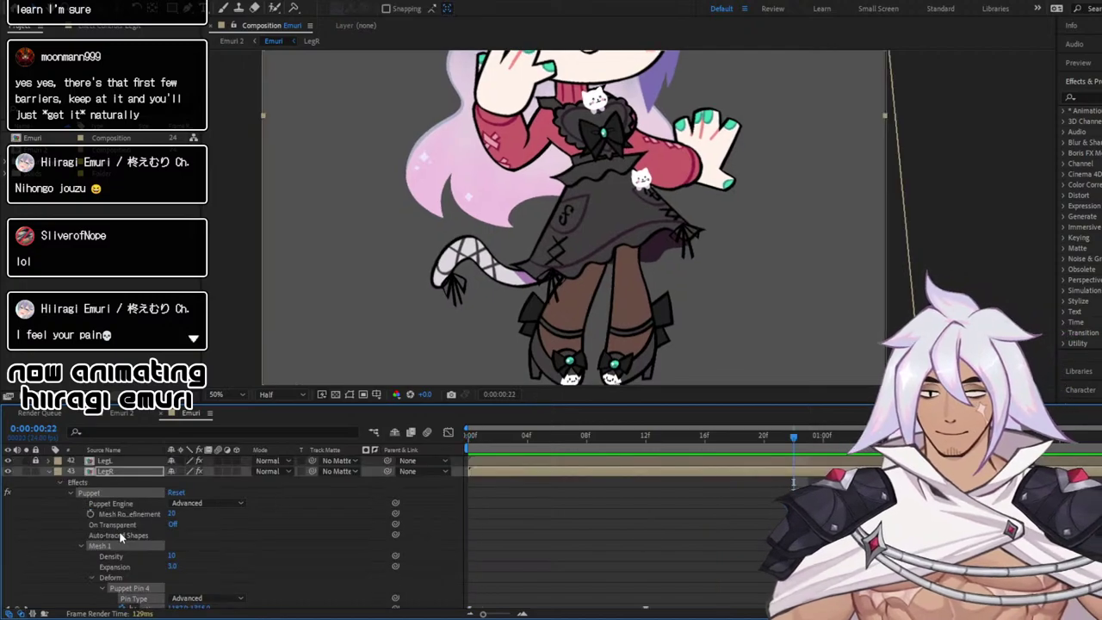
click(48, 473)
key(Home)
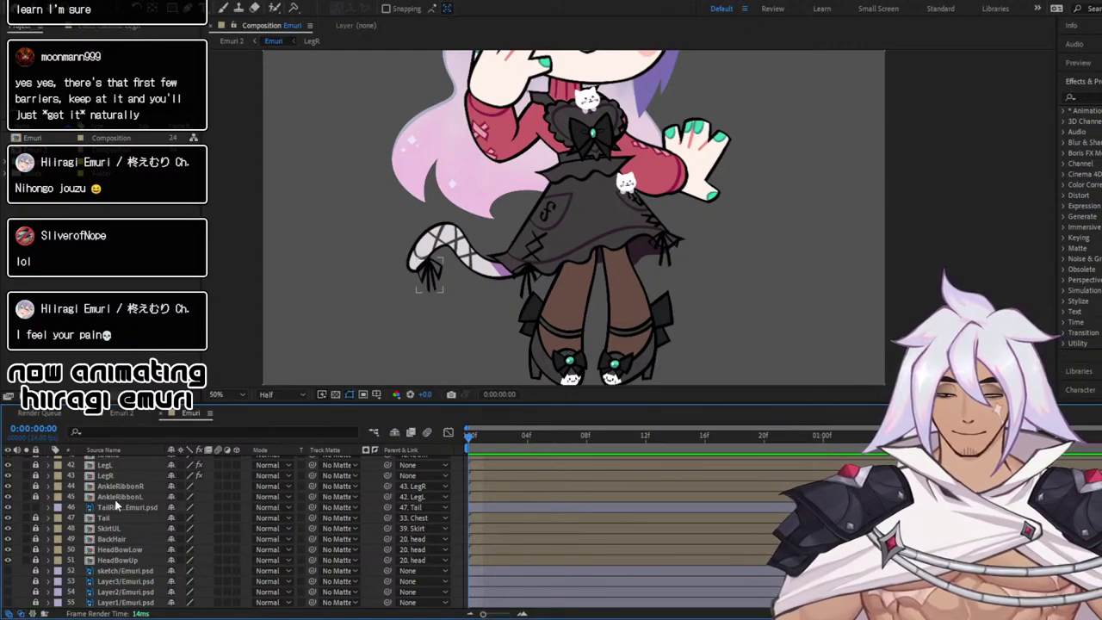
Unlock AnkleRibbonR, reveal its transform properties, and keyframe its Rotation at 0° at frame 0 and at 1:00
scroll(135, 517, up, 1)
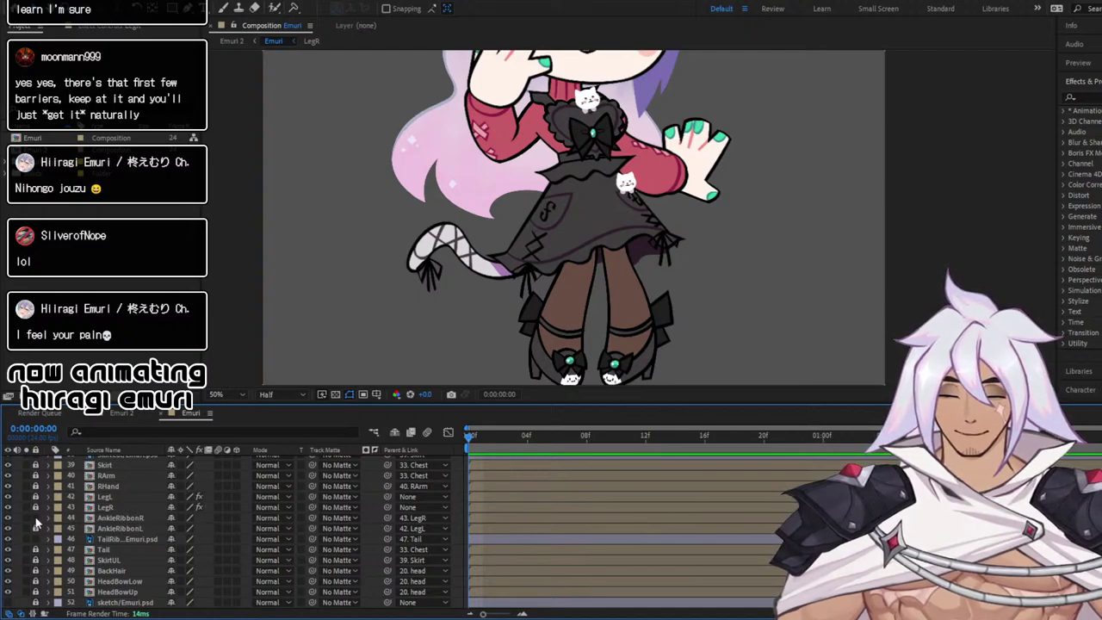
click(128, 519)
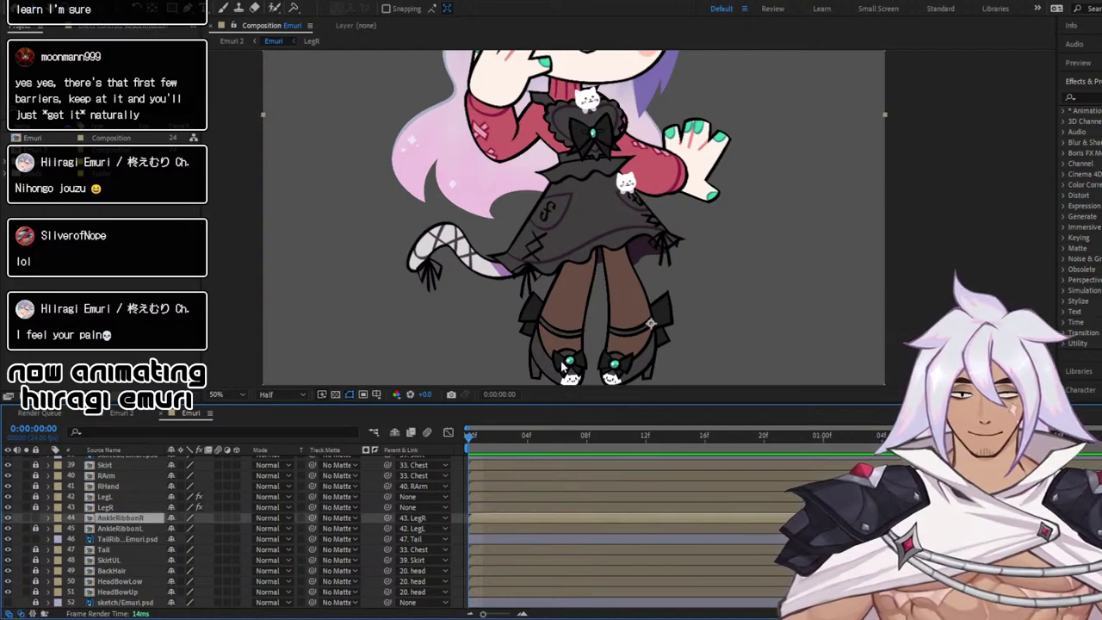
click(48, 518)
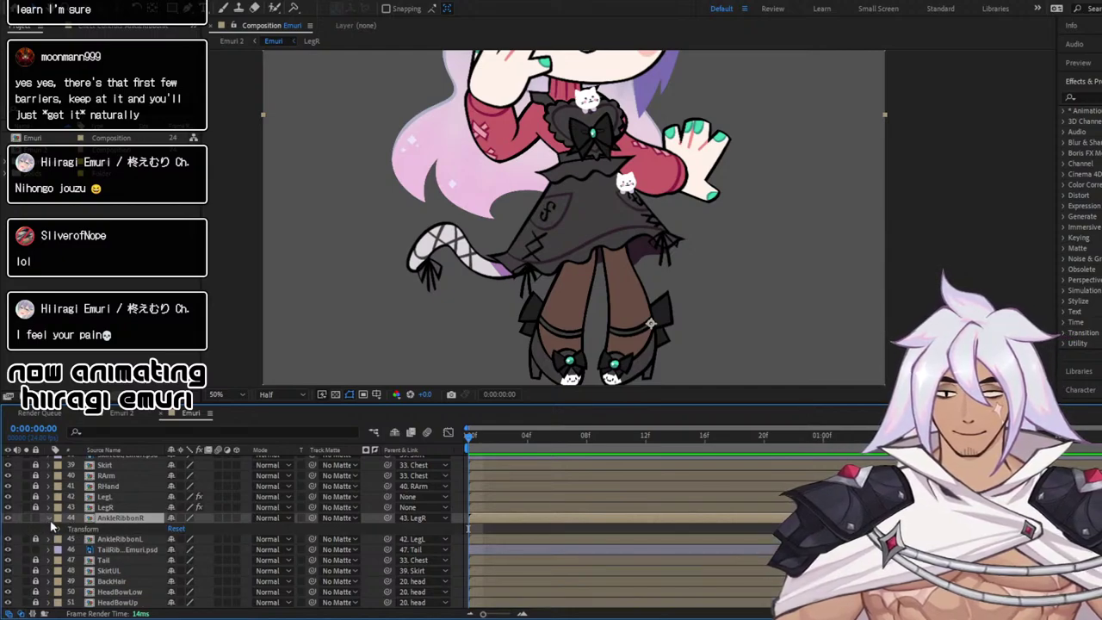
click(57, 529)
scroll(76, 536, down, 1)
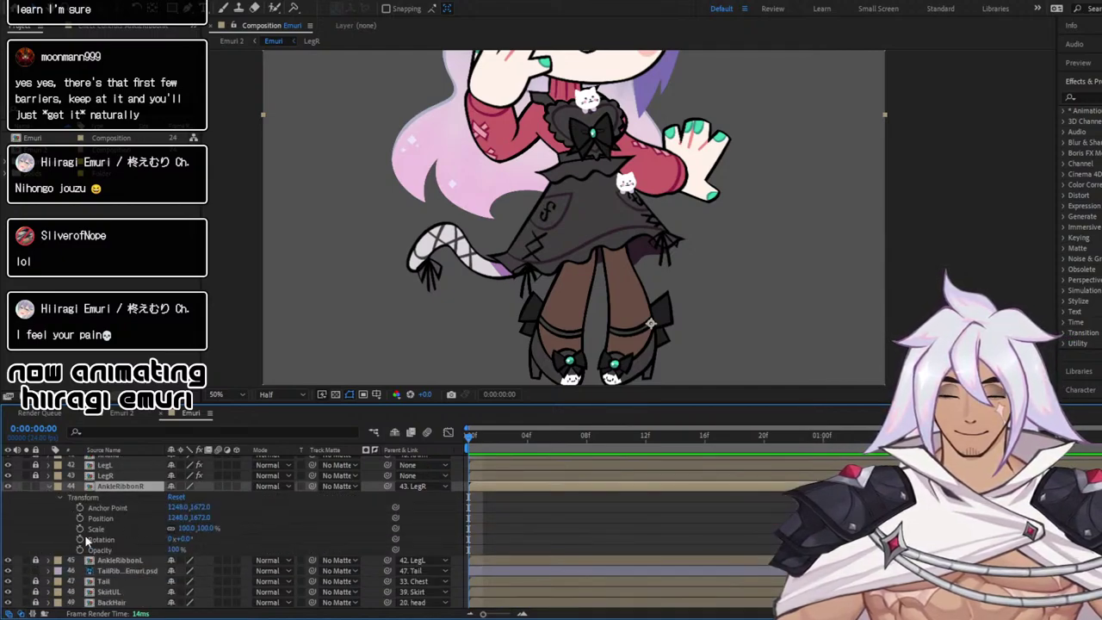
click(79, 539)
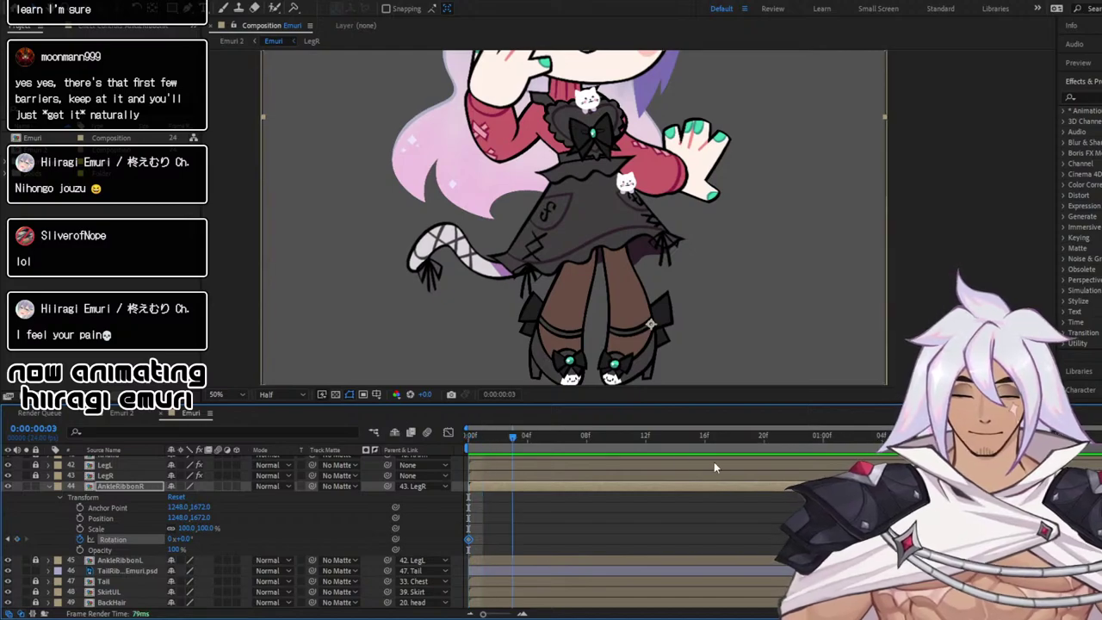
click(822, 441)
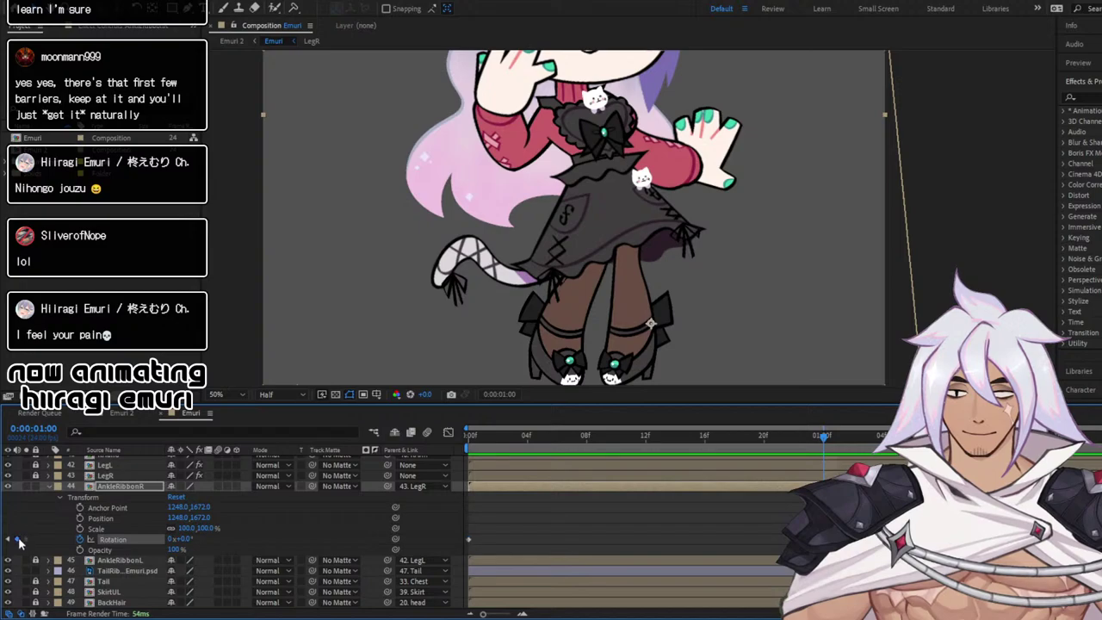
click(18, 540)
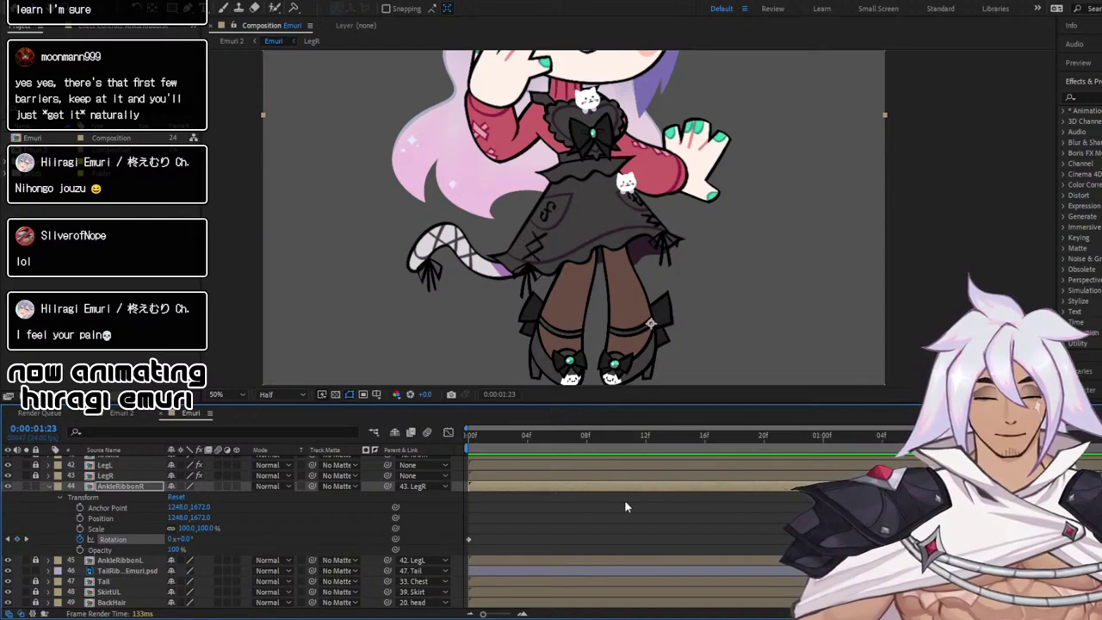
Rotate AnkleRibbonR to about -7.6° at frame 6 and preview the ribbon's swing
drag(887, 436, 557, 437)
key(ctrl+v)
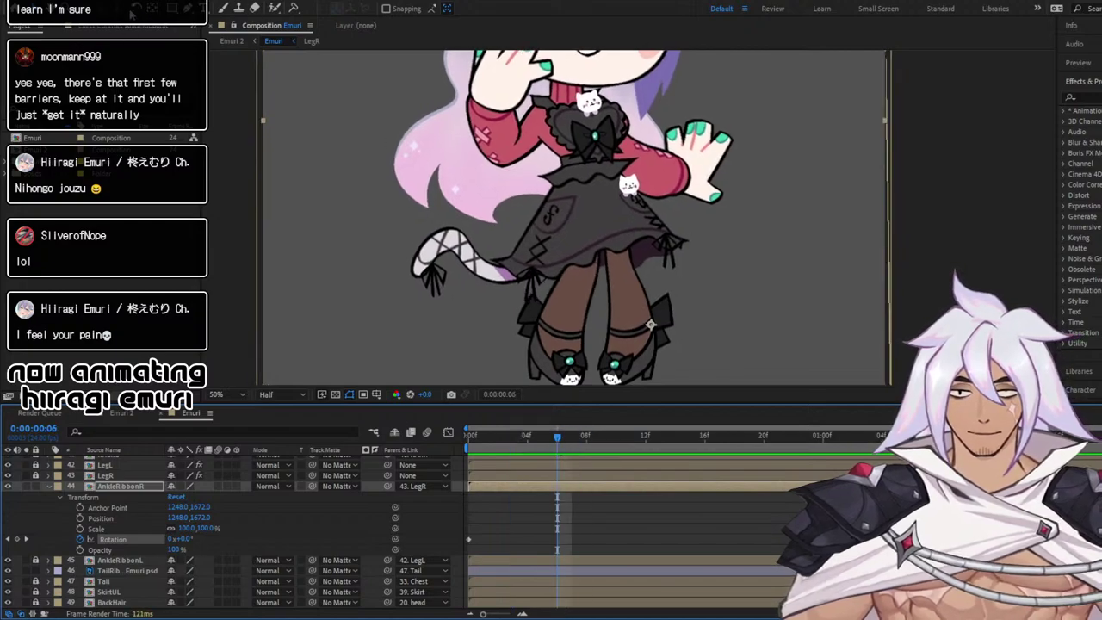
mouse_move(863, 227)
mouse_down()
mouse_move(861, 169)
mouse_move(875, 223)
mouse_up()
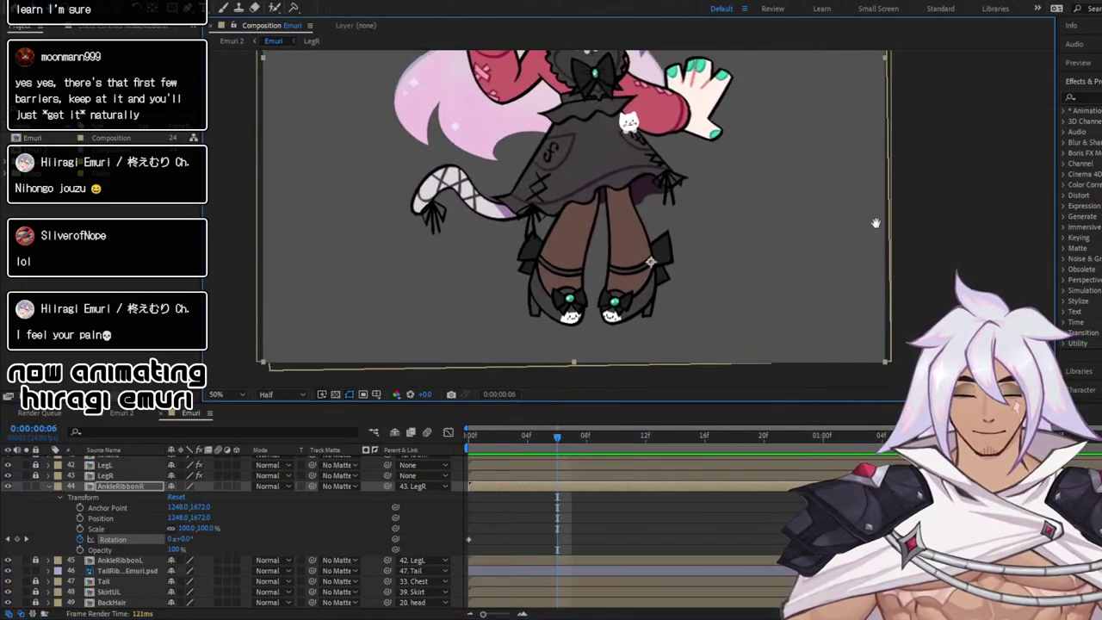
key(w)
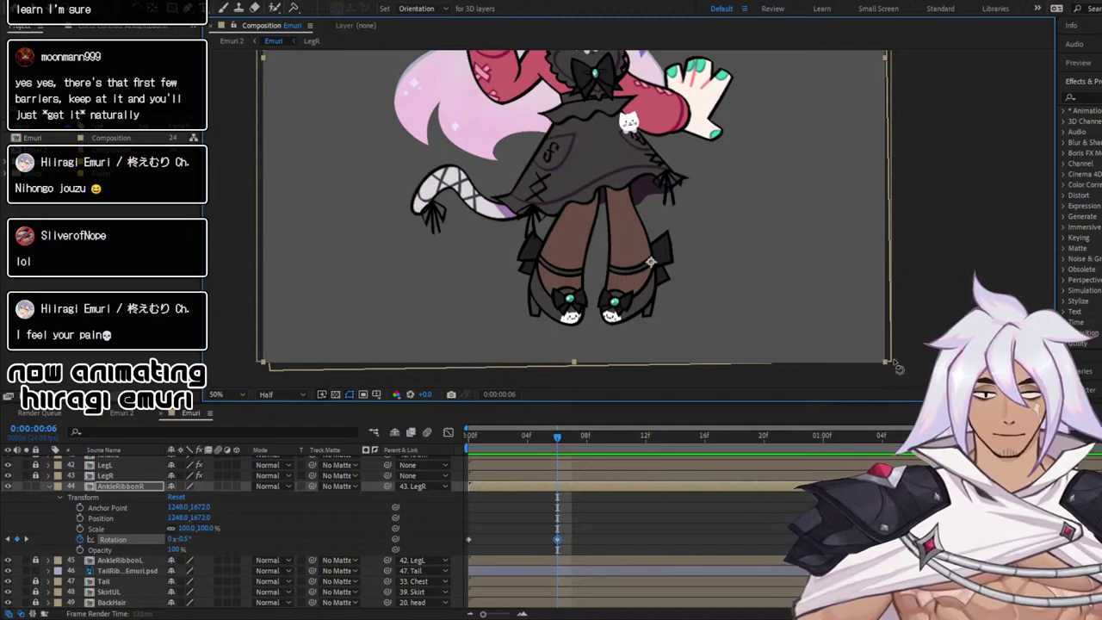
drag(899, 368, 917, 341)
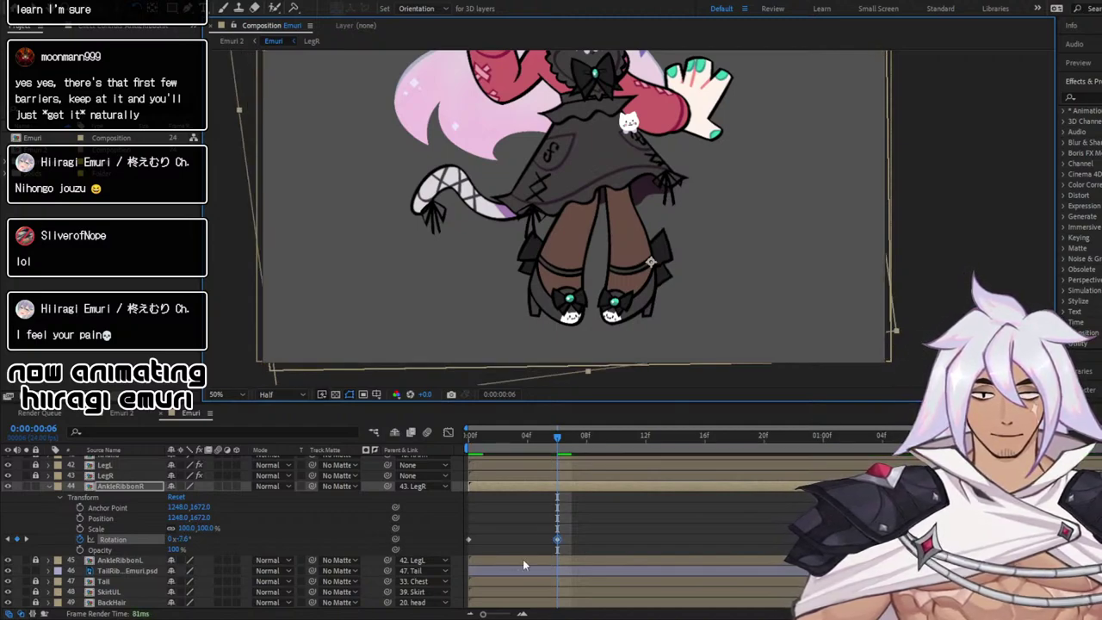
key(Page_Down)
key(Page_Down)
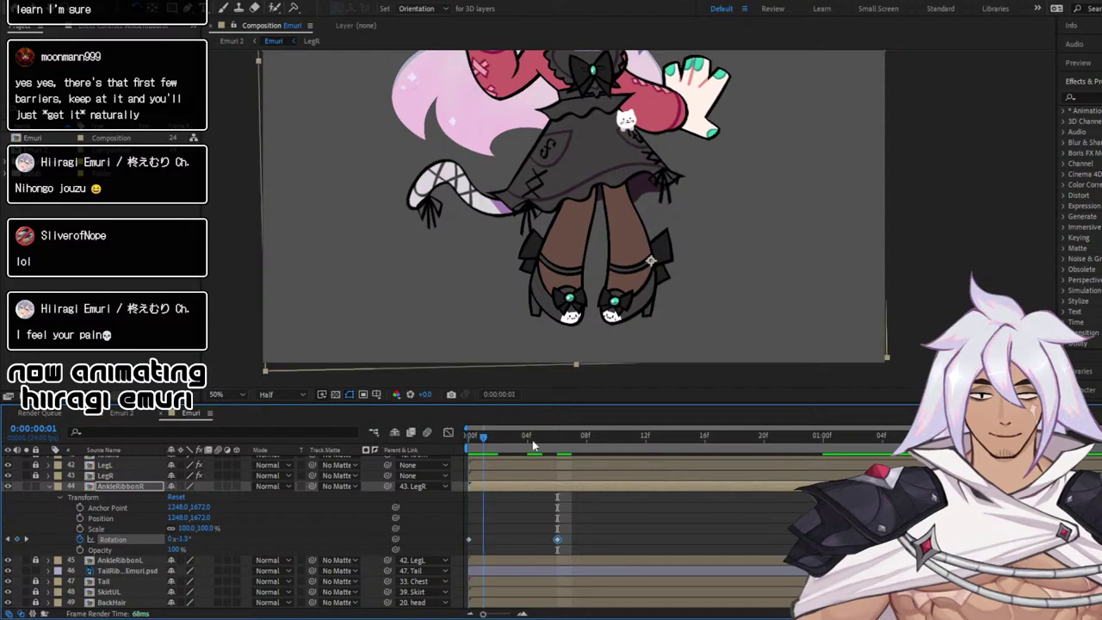
key(space)
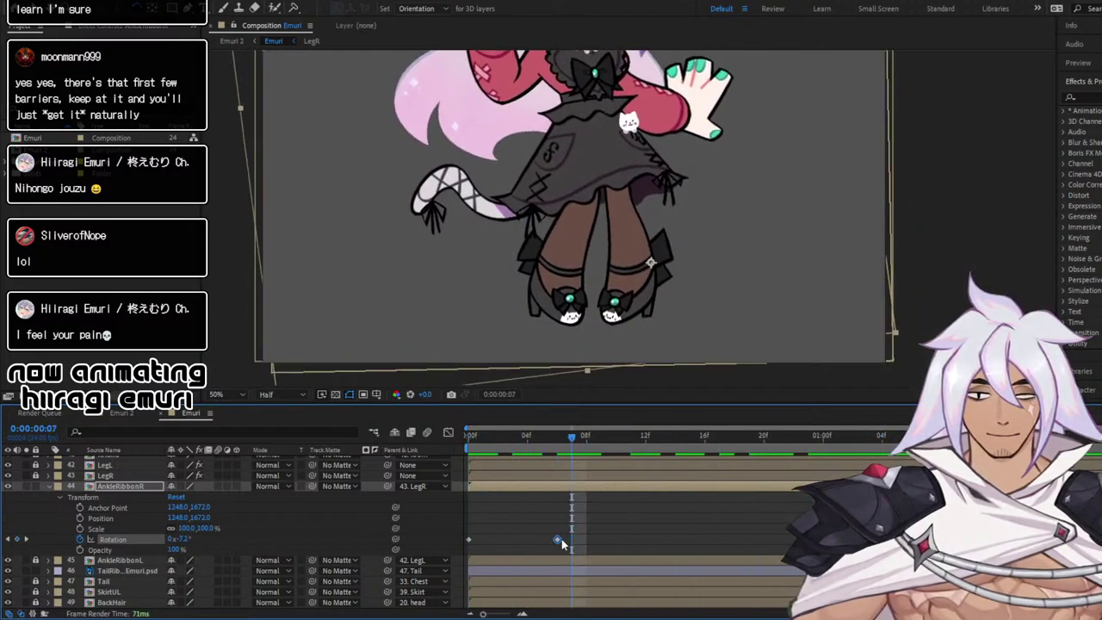
key(space)
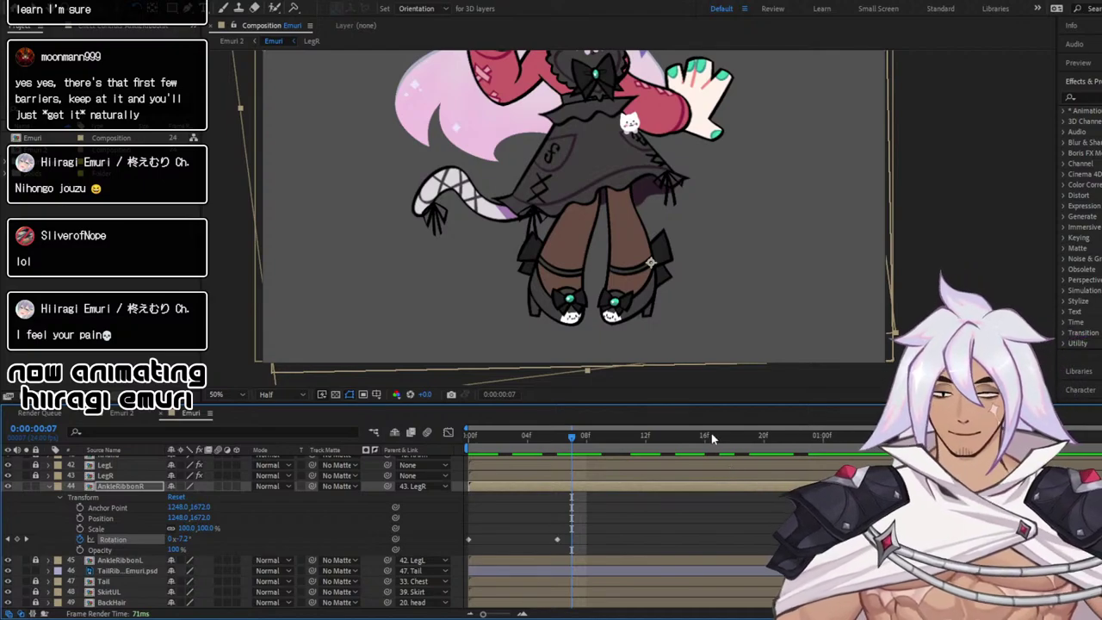
Rotate AnkleRibbonR to about +8.5° at frame 16 and play back the result
click(708, 434)
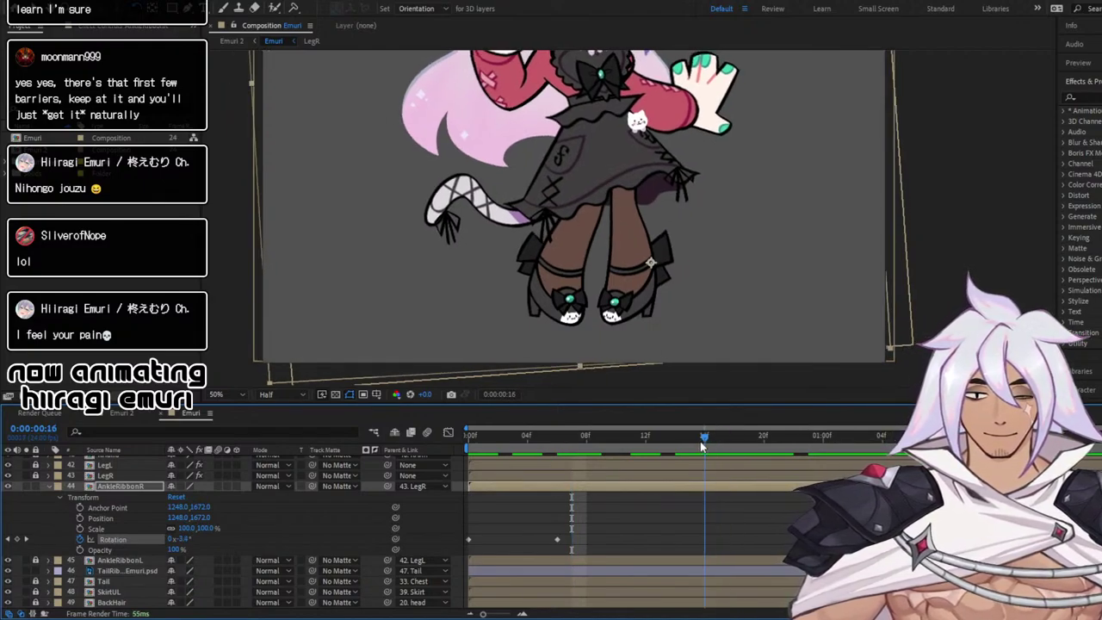
key(ctrl+x)
key(ctrl+v)
drag(892, 356, 874, 407)
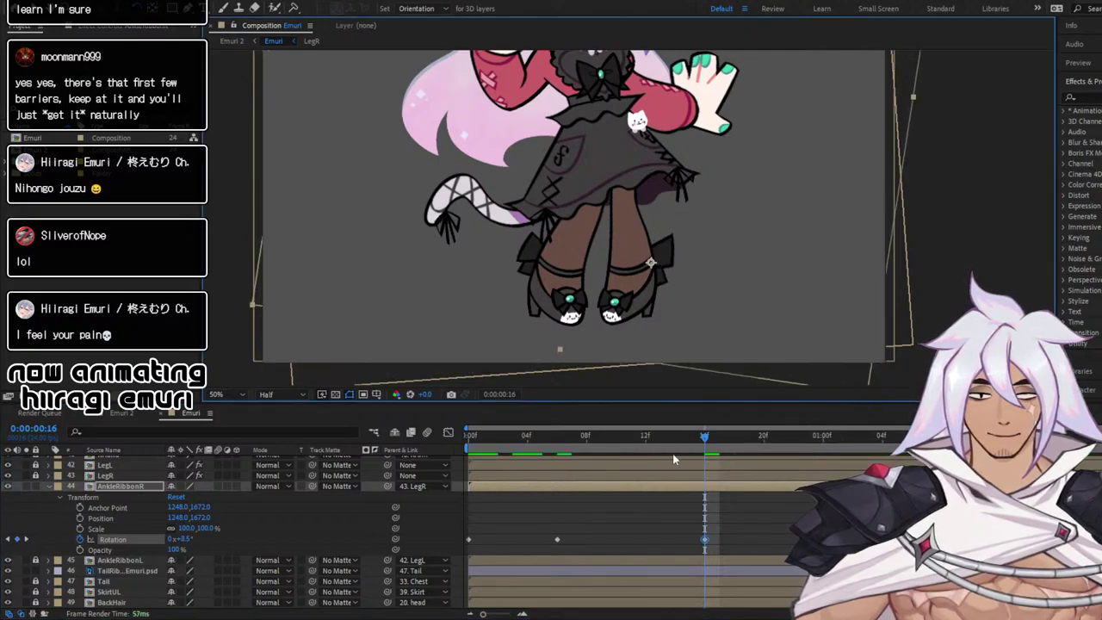
key(space)
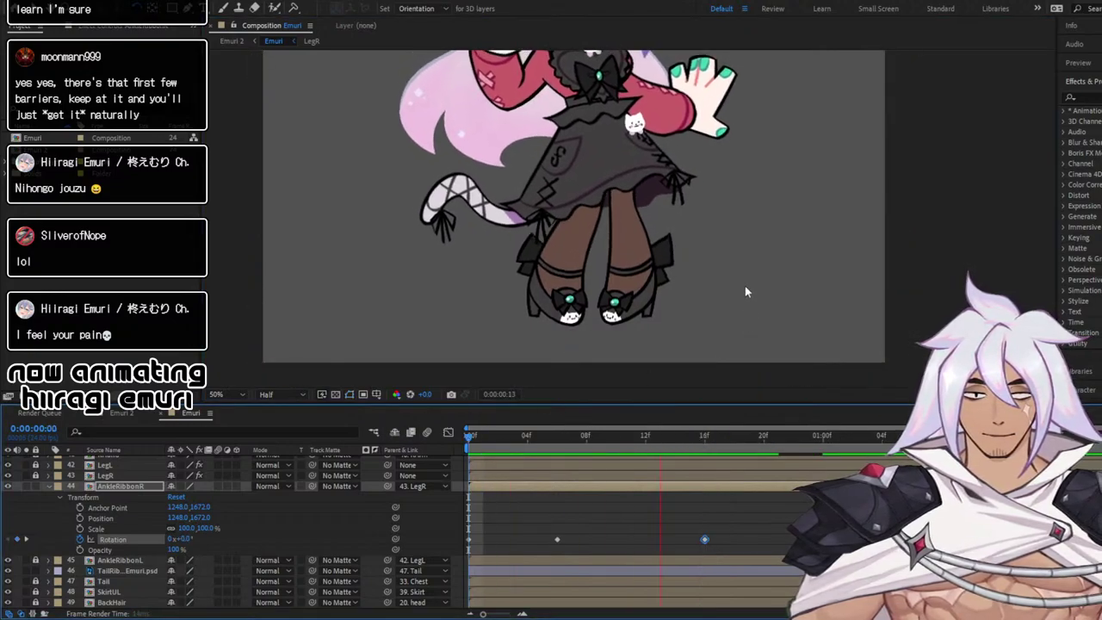
Duplicate AnkleRibbonR's Rotation keyframes from frames 6 and 16 into the second half of the loop, starting at 1:06
drag(496, 510, 719, 557)
key(Delete)
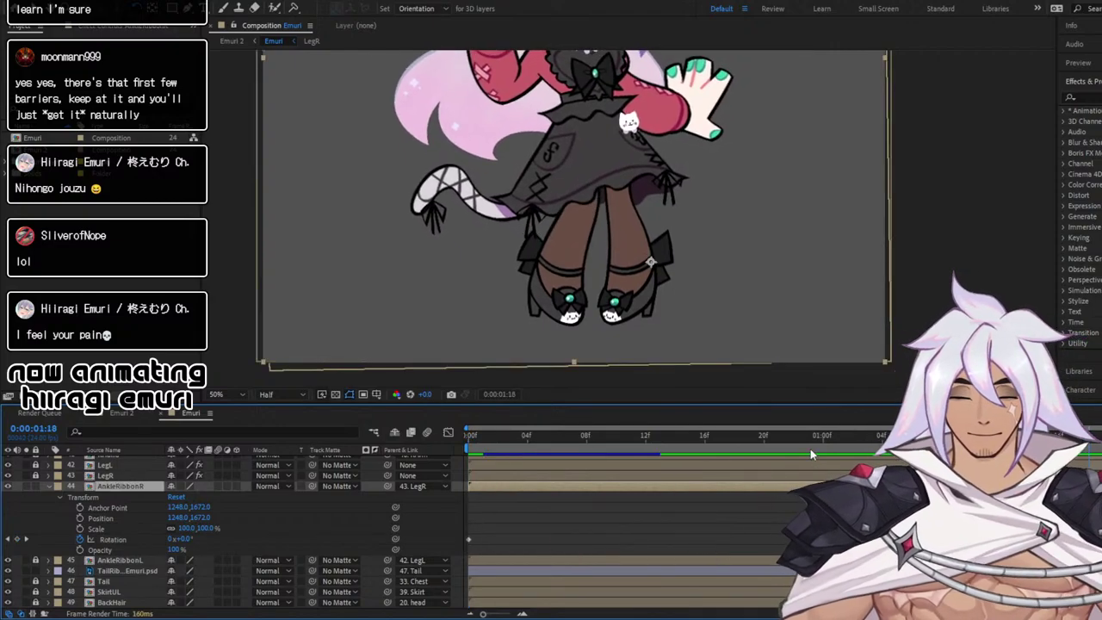
key(ctrl+z)
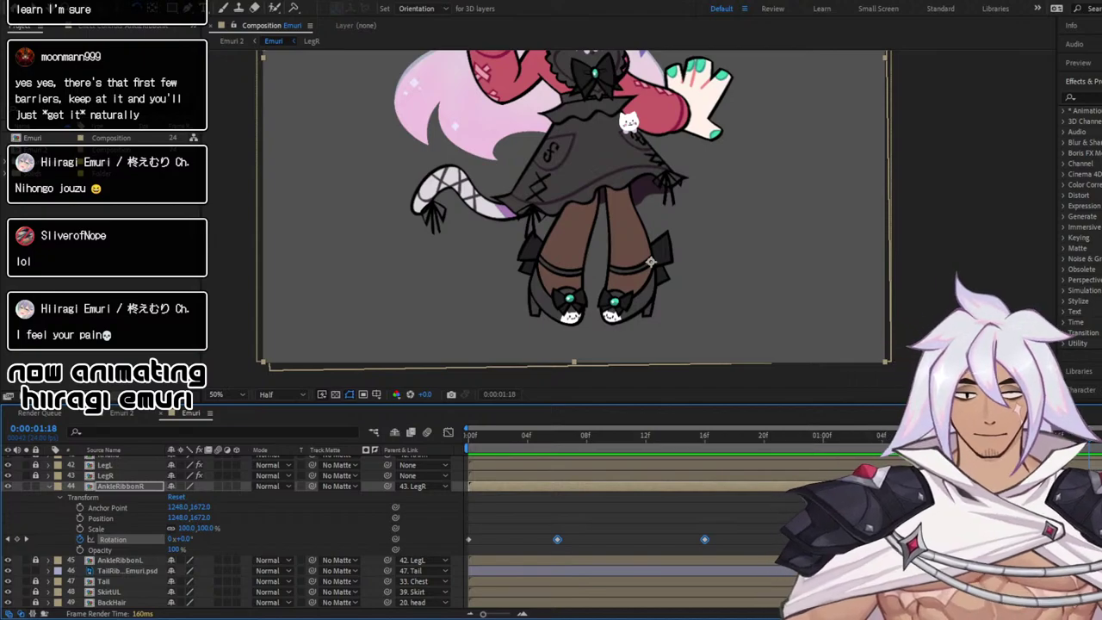
drag(1089, 436, 911, 436)
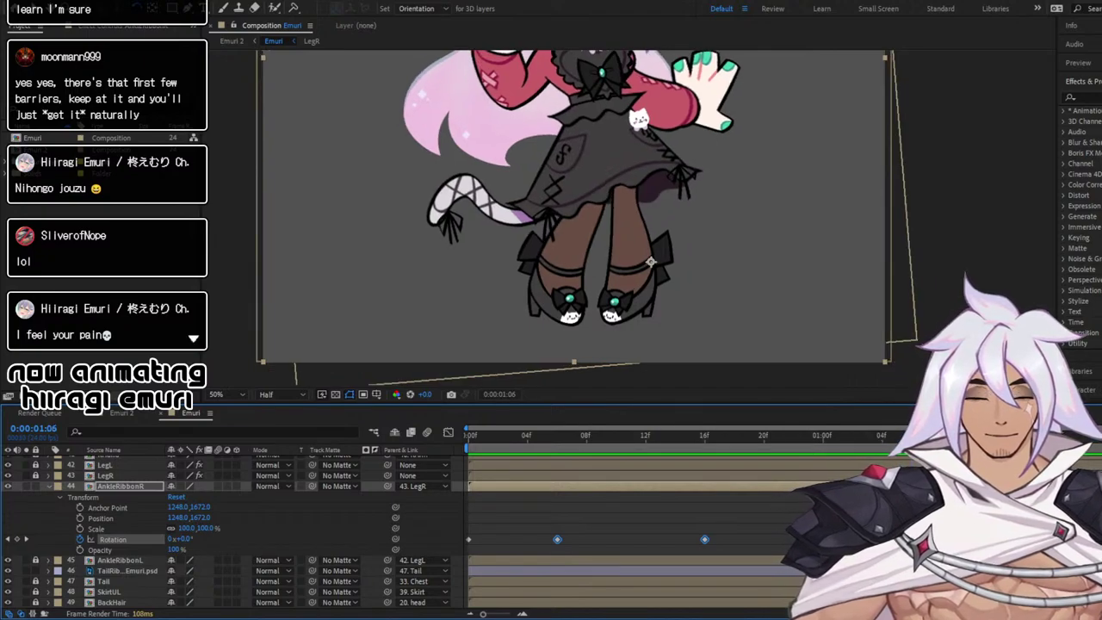
key(ctrl+v)
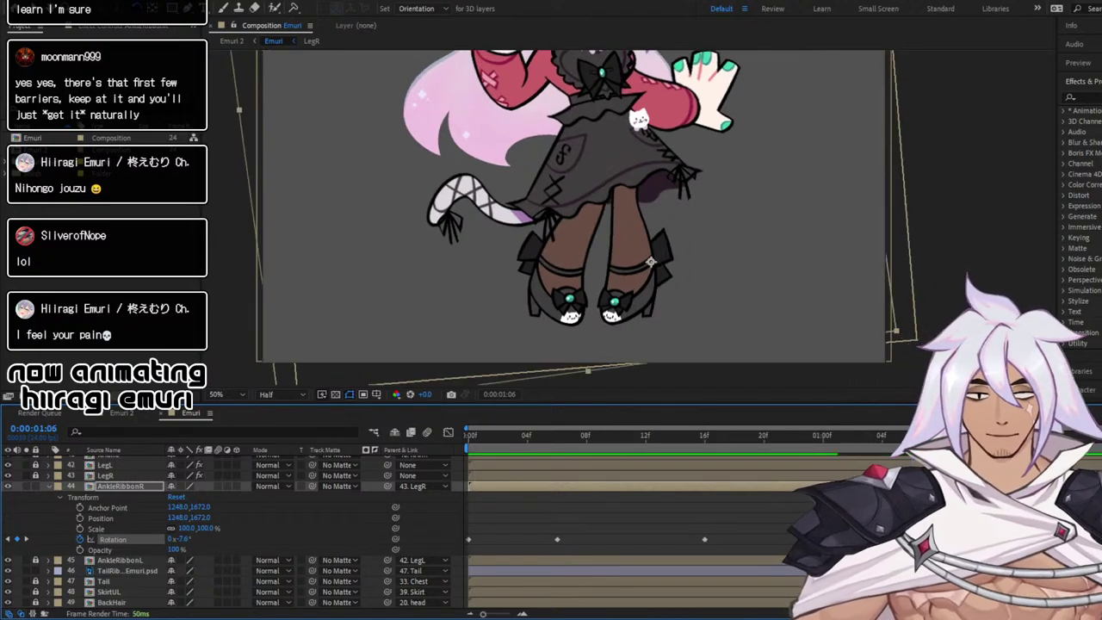
click(725, 507)
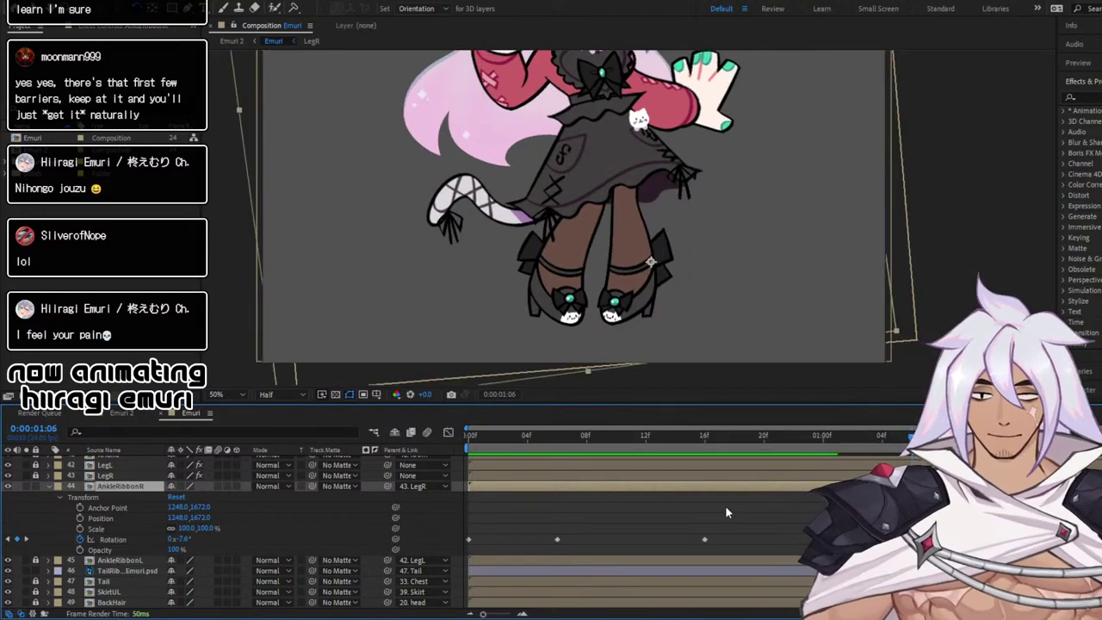
Play back the loop and move AnkleRibbonR's positive-swing Rotation keyframes two frames later, to frame 18 and 1:18
drag(689, 438, 426, 434)
key(space)
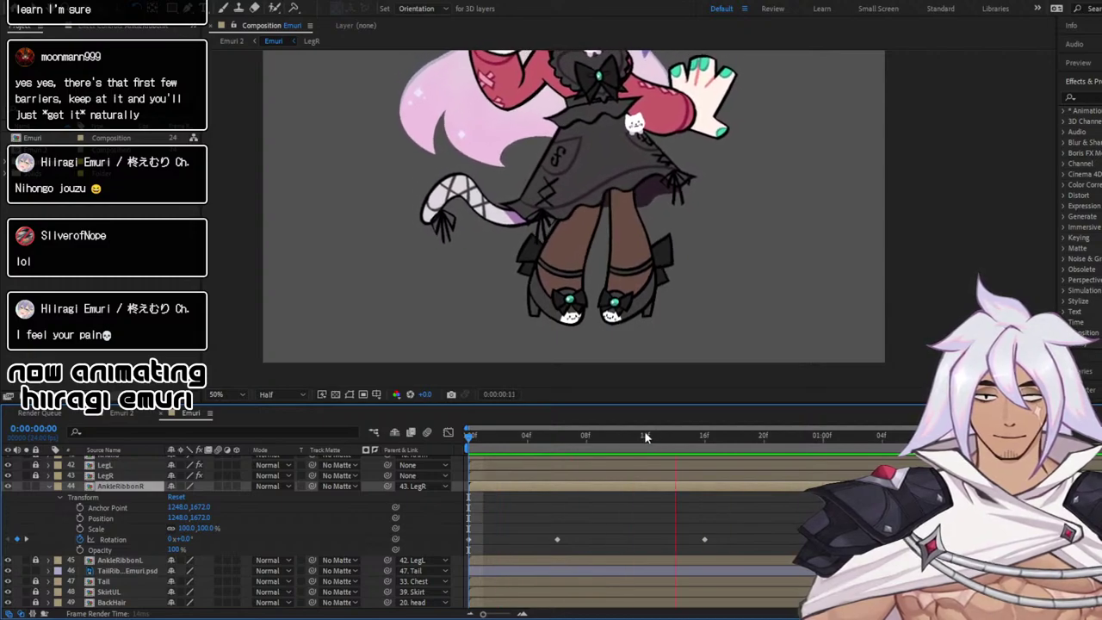
scroll(693, 267, down, 2)
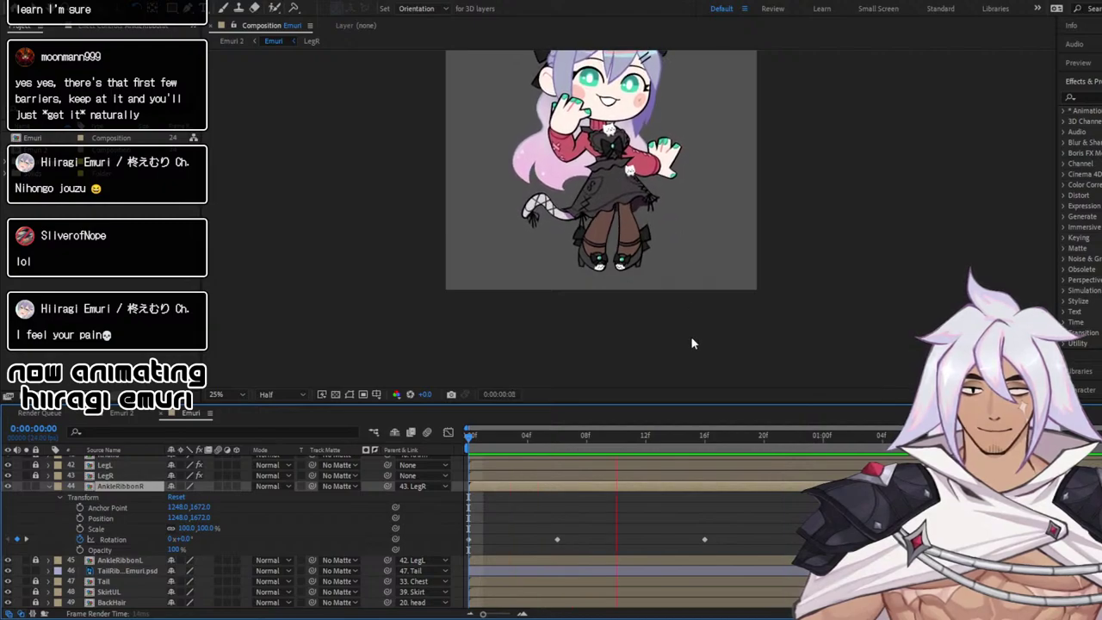
key(space)
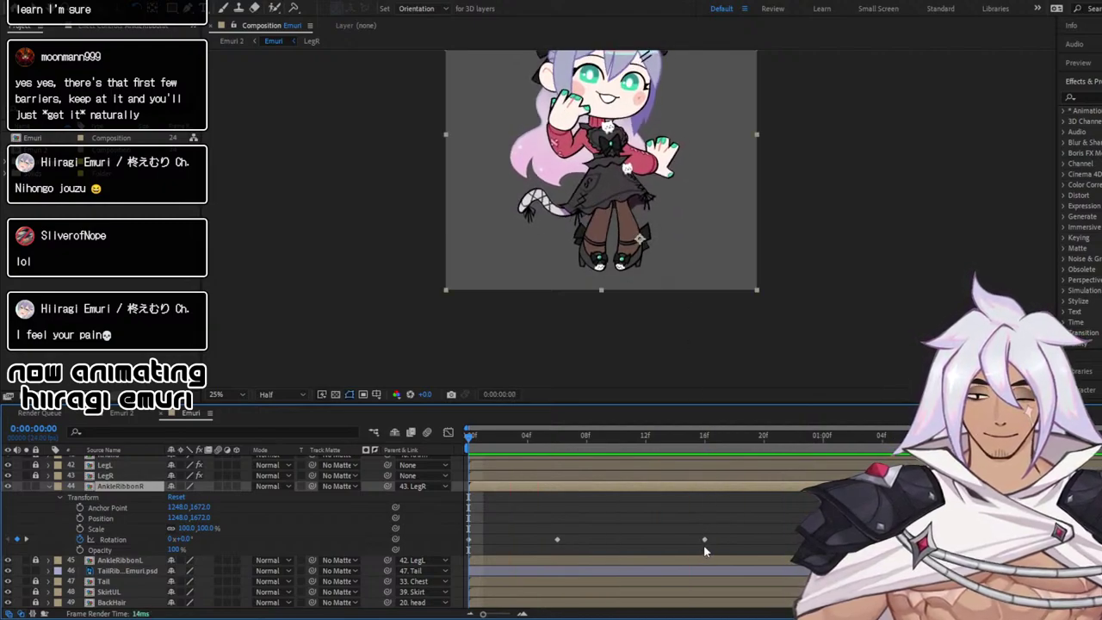
drag(705, 540, 717, 543)
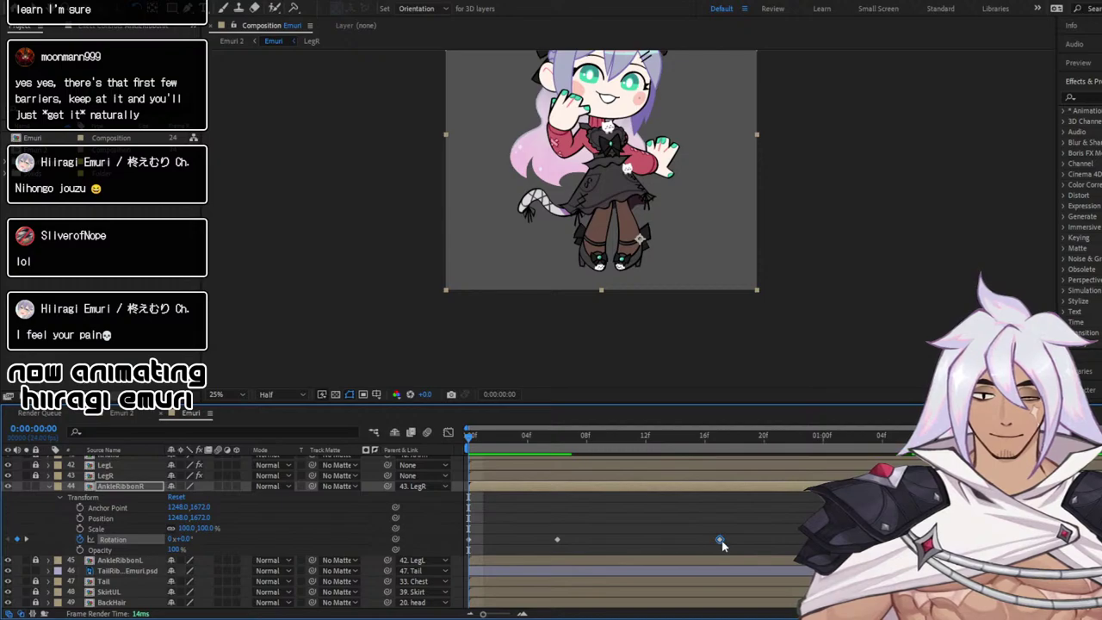
click(730, 432)
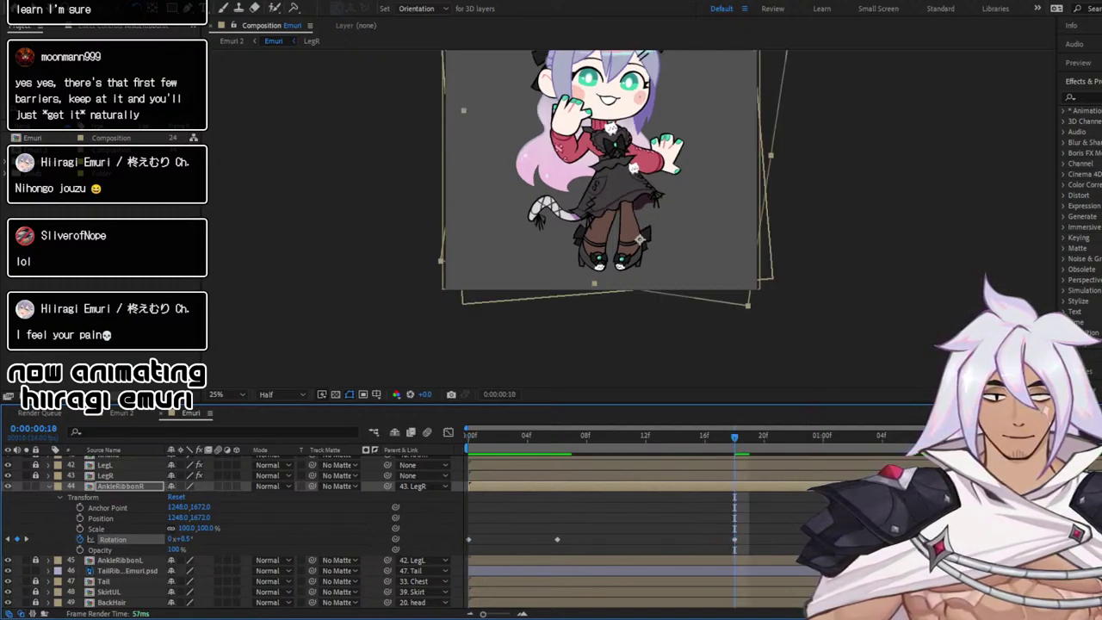
drag(1063, 436, 738, 472)
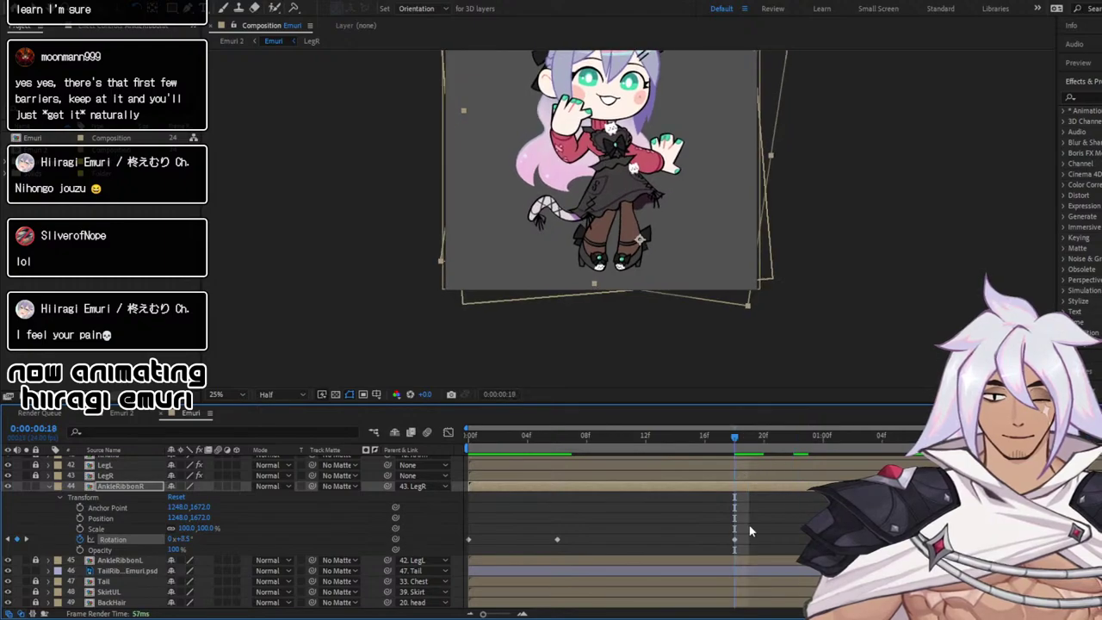
Rotate AnkleRibbonR to about +4.5° at frame 18, copy that keyframe to 1:18, and play back the loop
drag(747, 317, 767, 309)
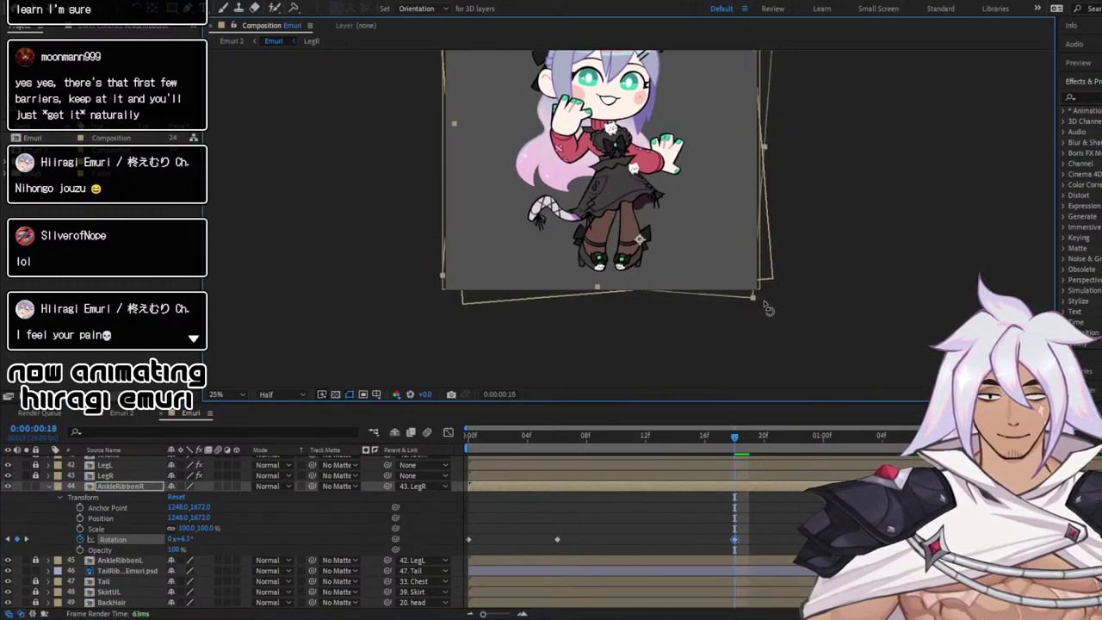
click(737, 543)
key(space)
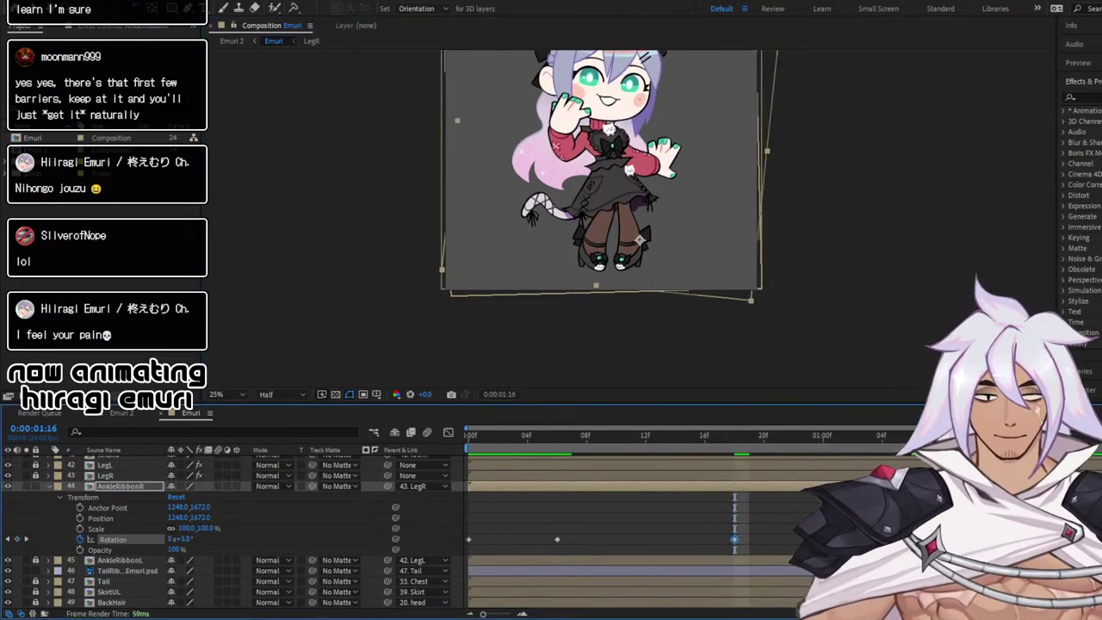
key(ctrl+v)
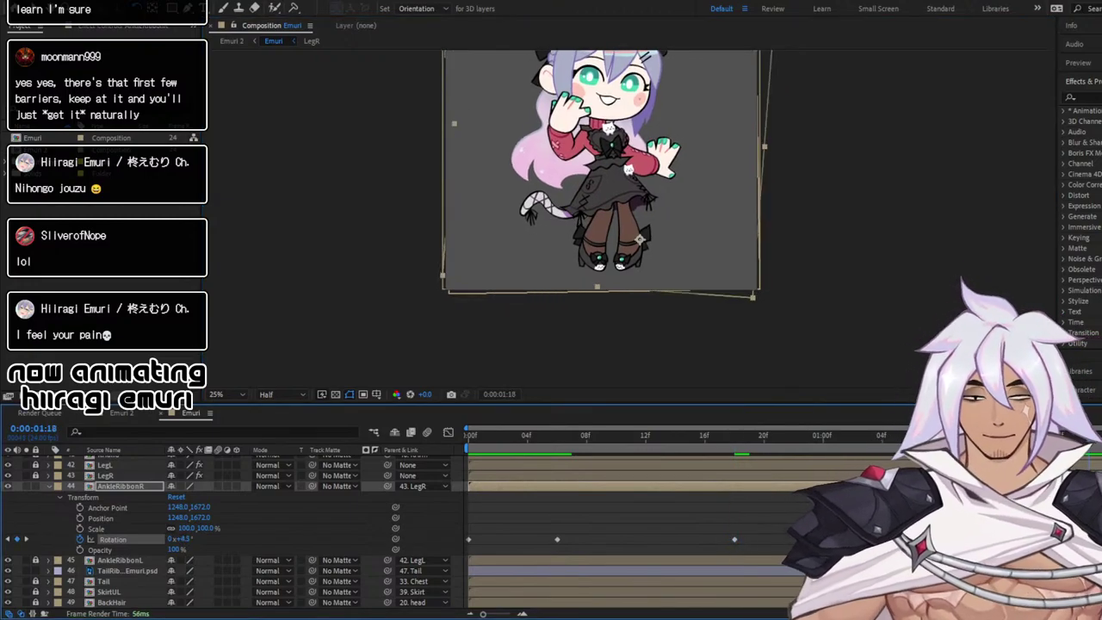
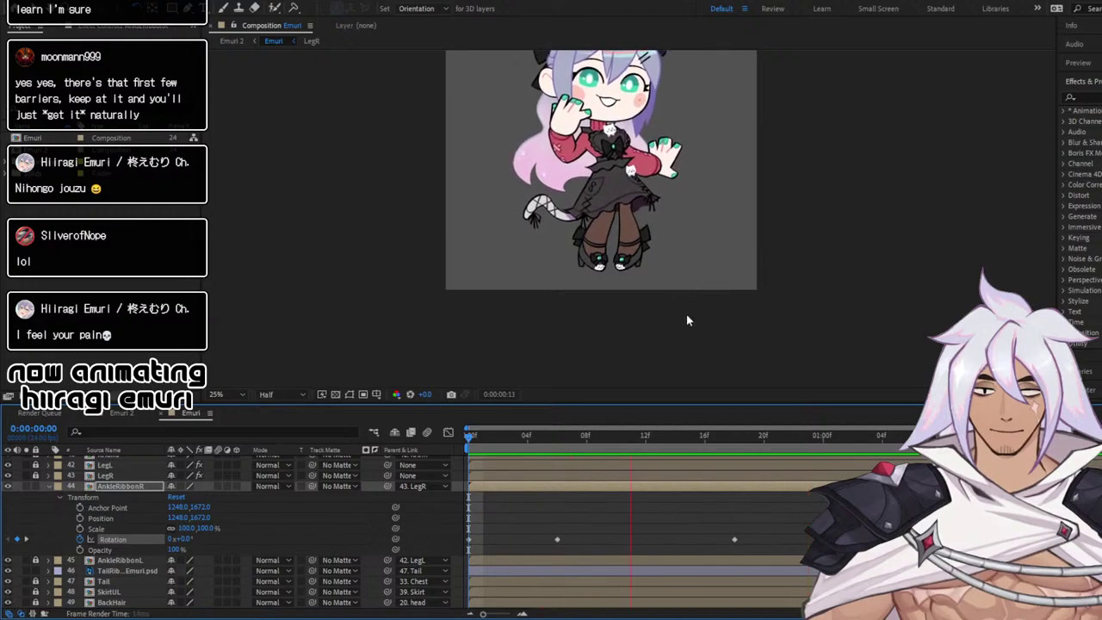
key(space)
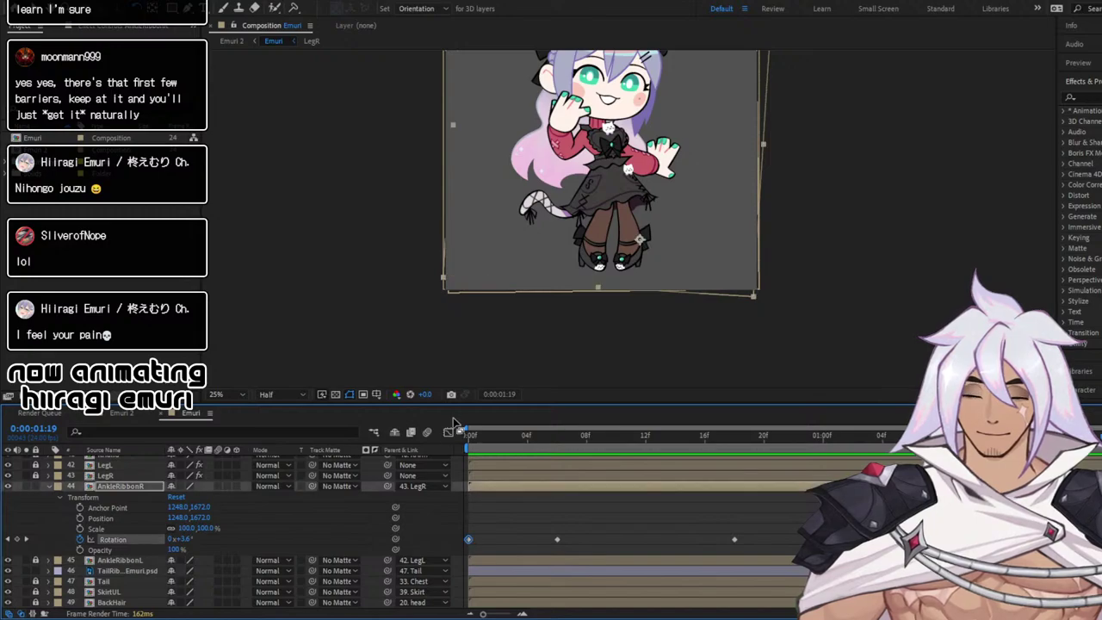
Apply Easy Ease to AnkleRibbonR's Rotation keyframes from frame 6 onward and preview the smoothed swing
click(448, 433)
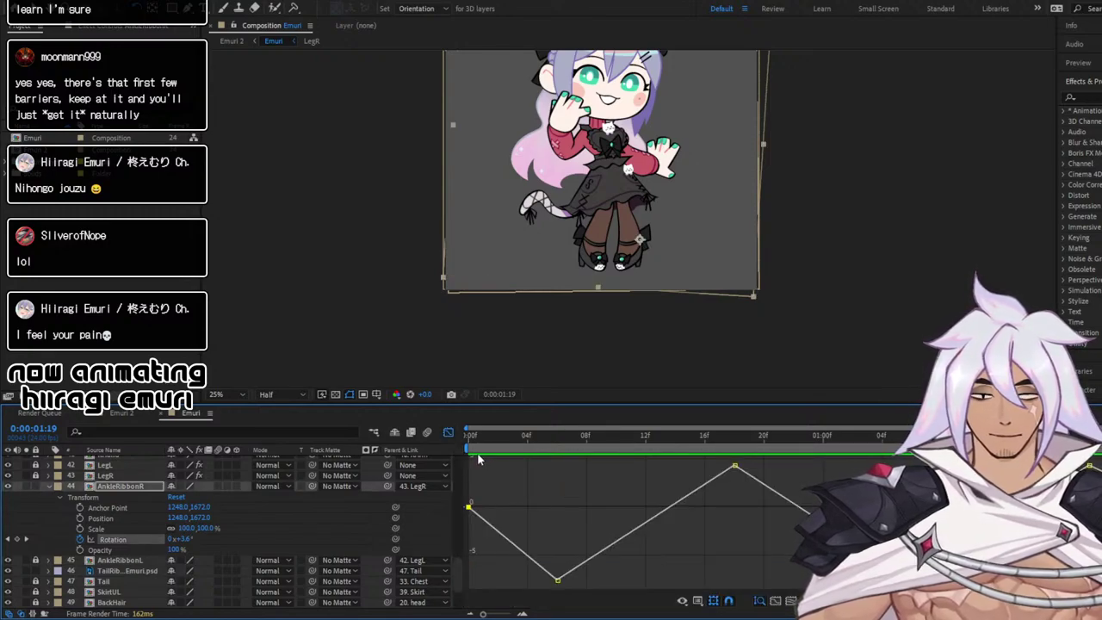
drag(537, 459, 826, 589)
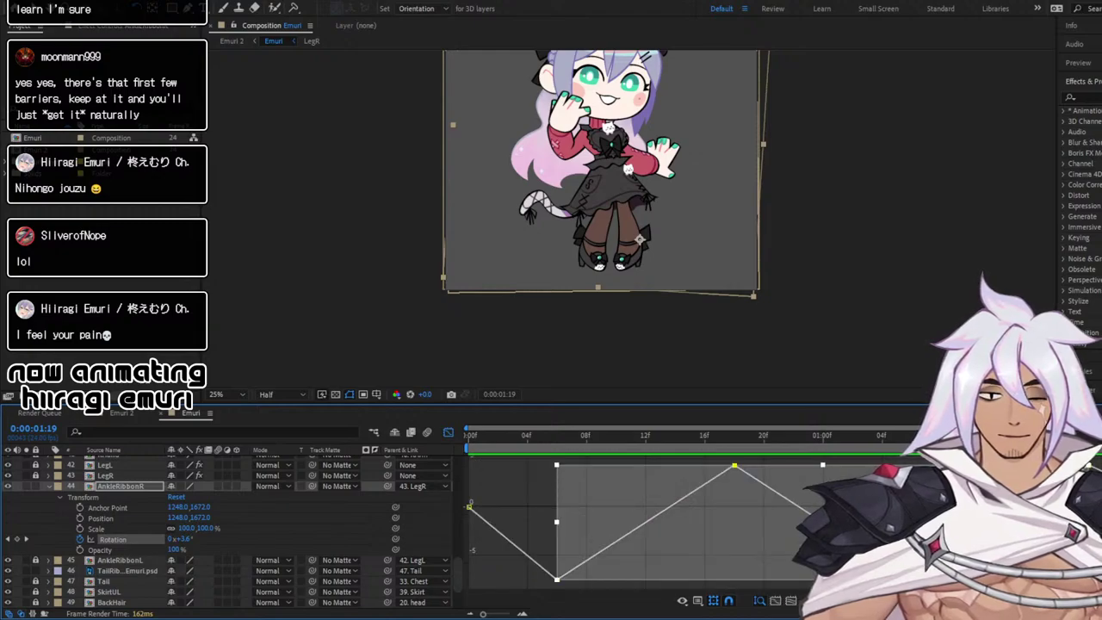
key(F9)
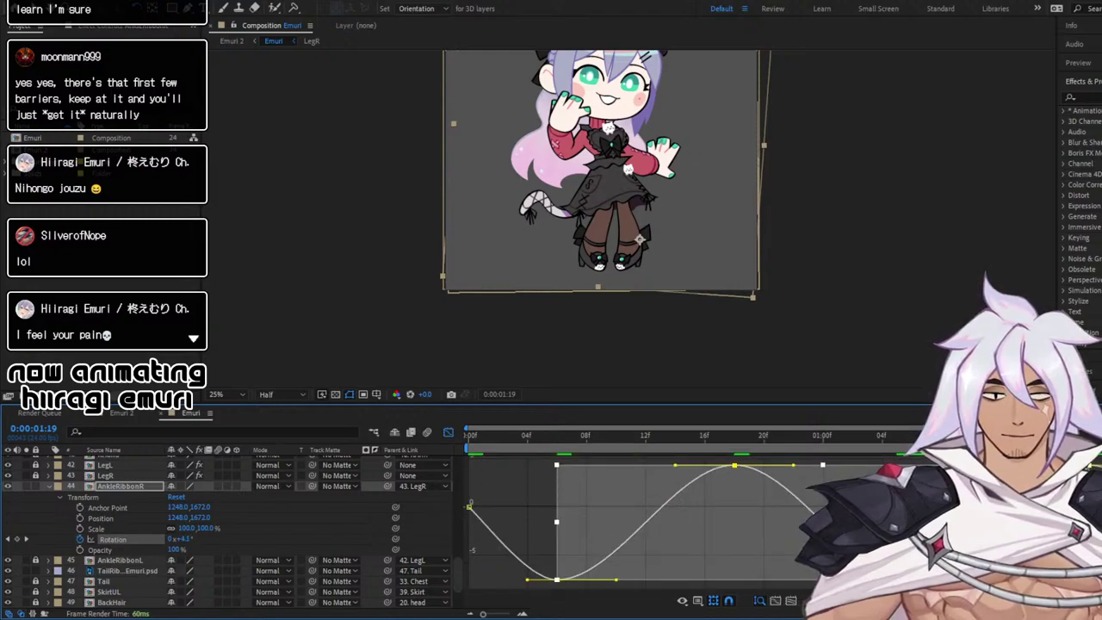
click(465, 446)
key(space)
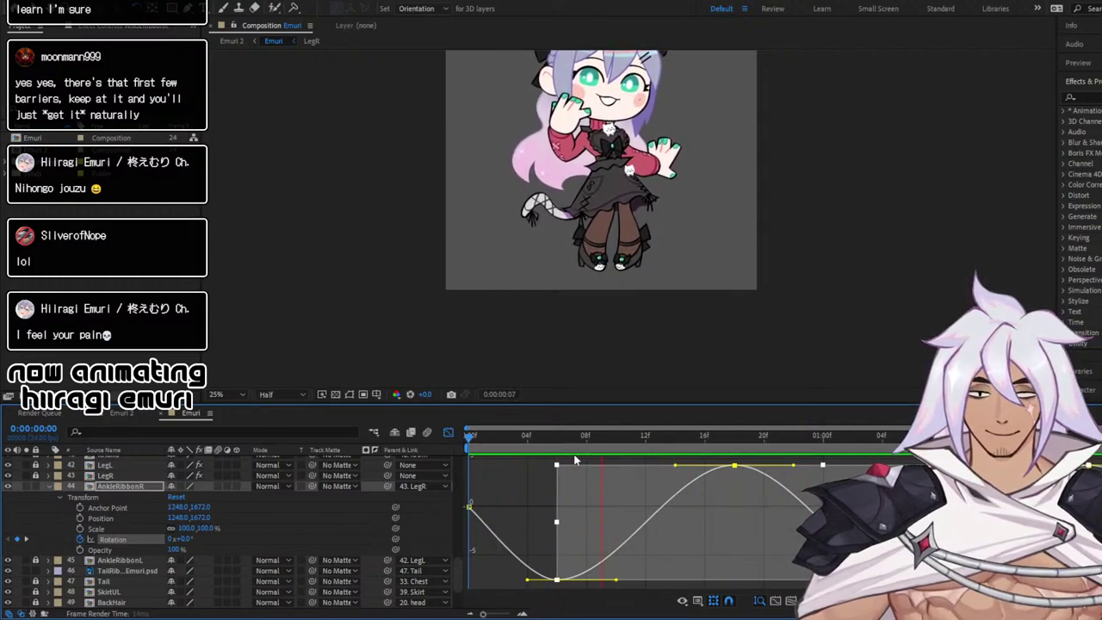
scroll(616, 267, up, 2)
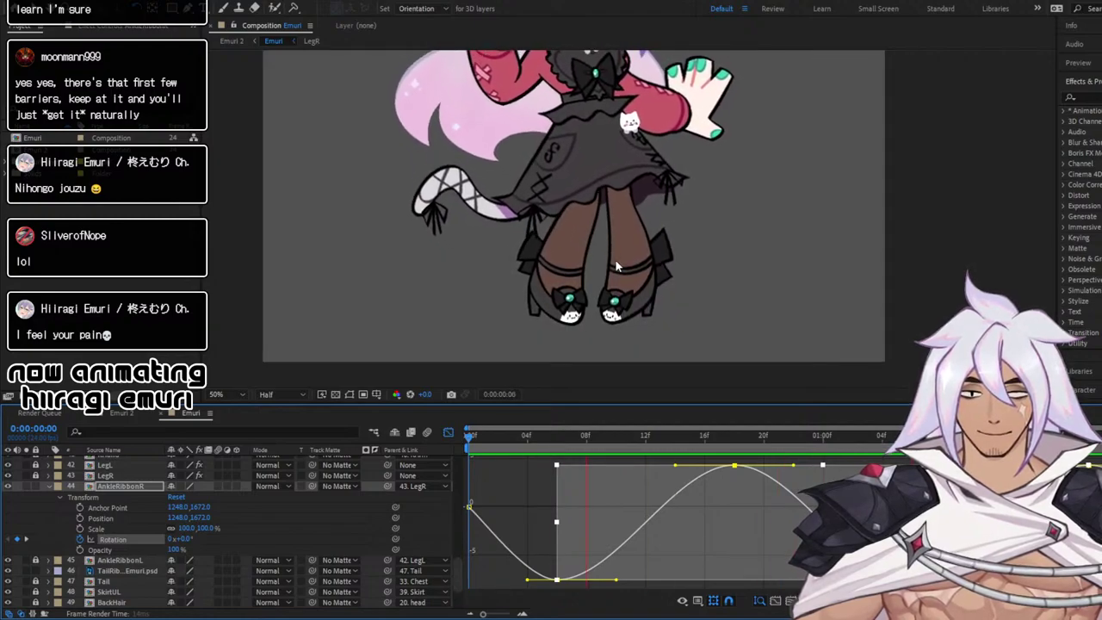
key(space)
Lengthen the incoming ease handle of AnkleRibbonR's Rotation keyframe at frame 6 and play back the loop from frame 0
click(527, 435)
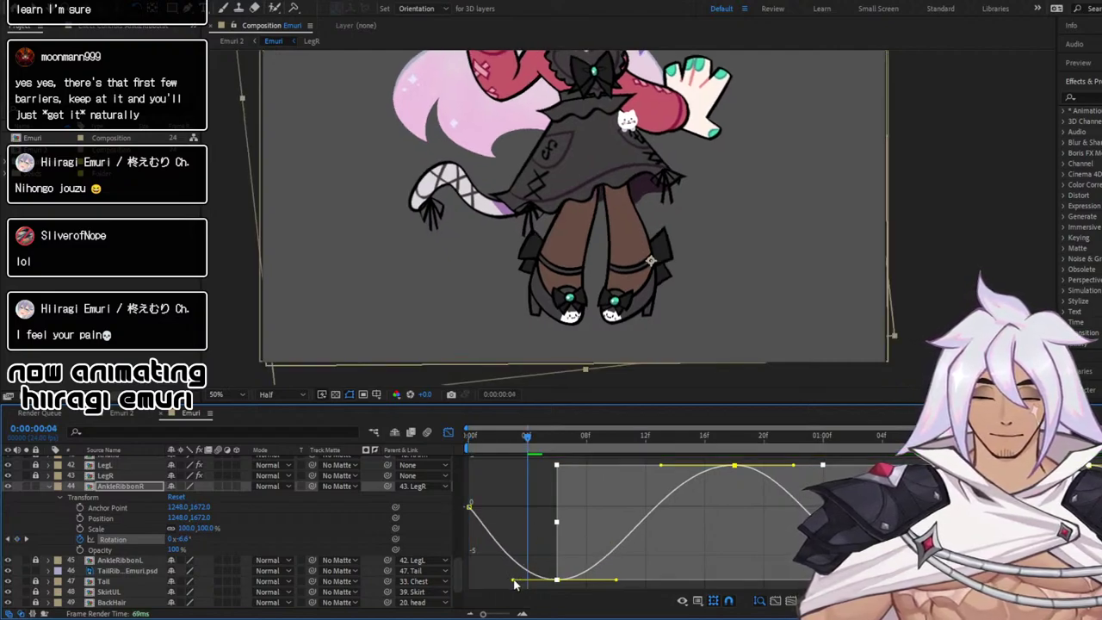
click(532, 517)
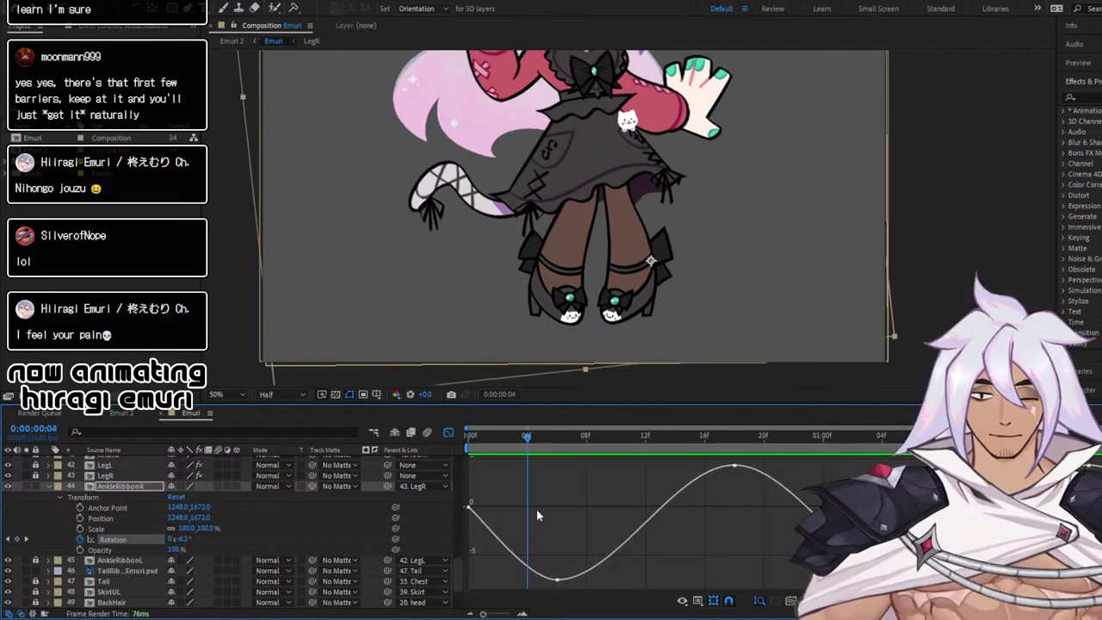
click(557, 580)
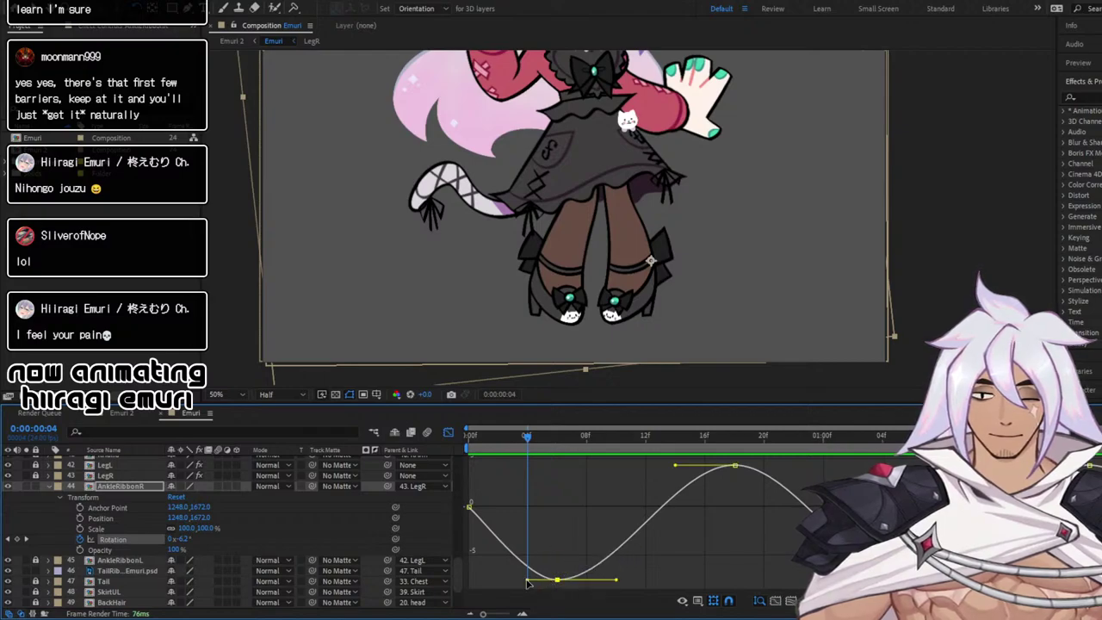
drag(524, 582, 503, 585)
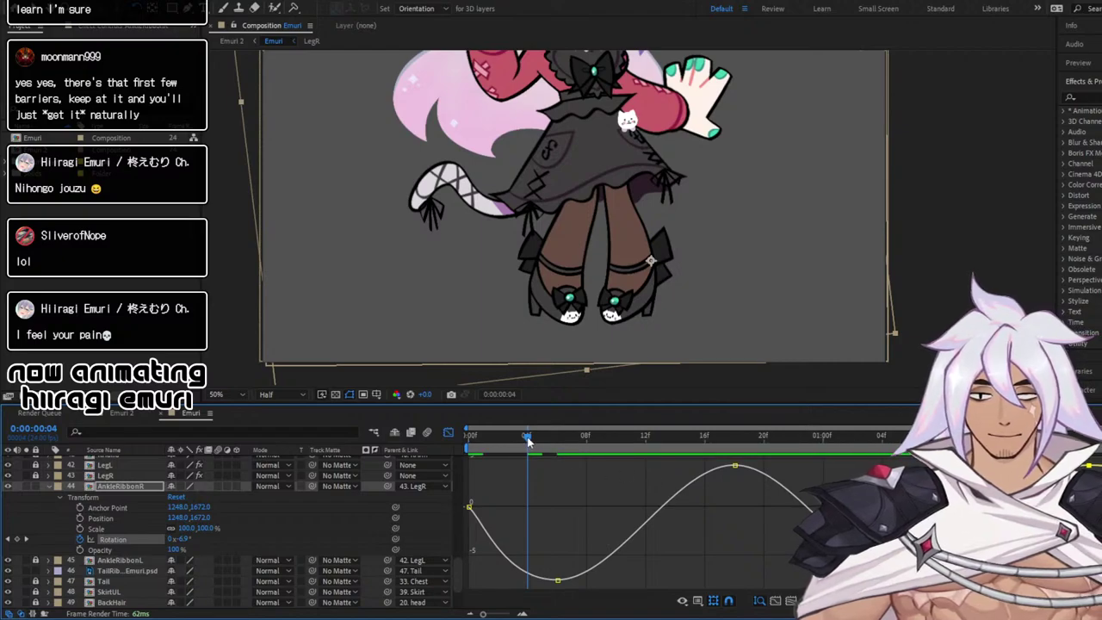
drag(529, 439, 449, 440)
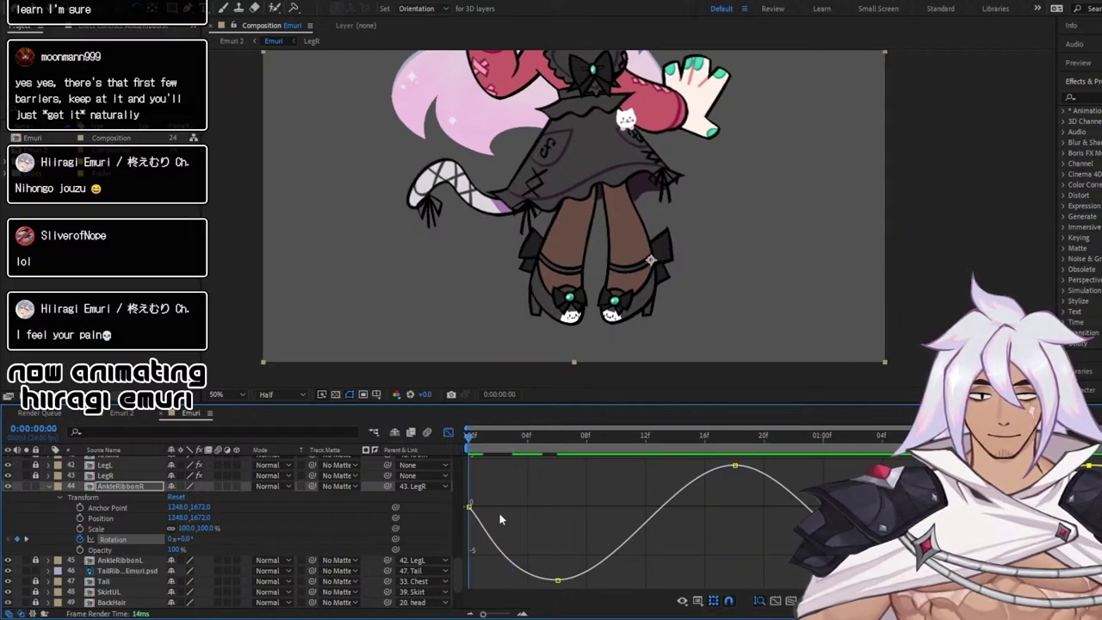
click(469, 507)
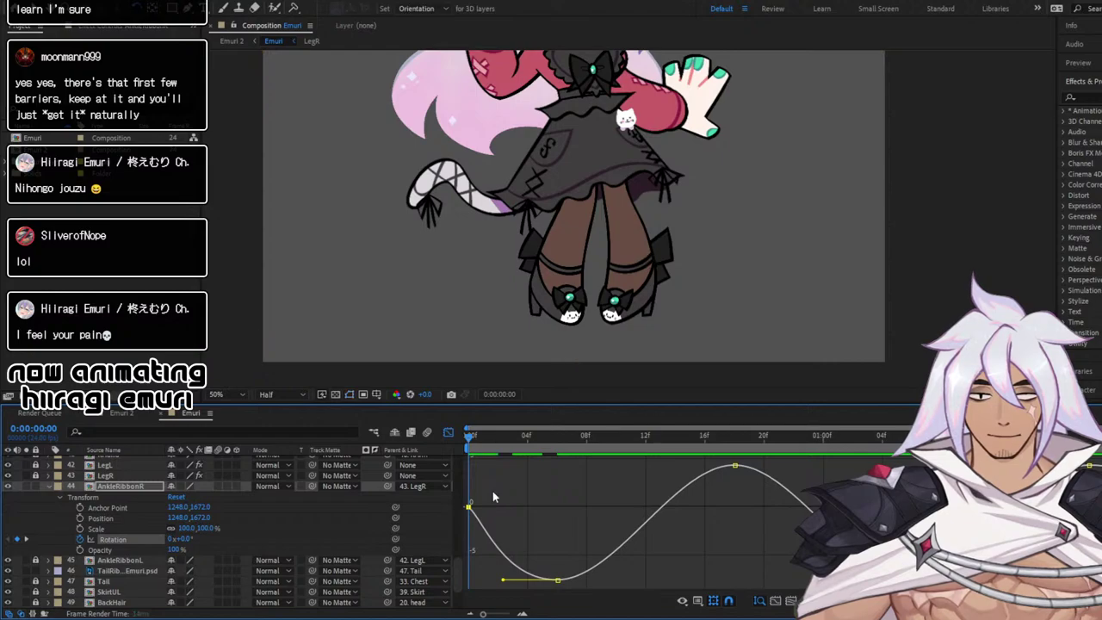
key(space)
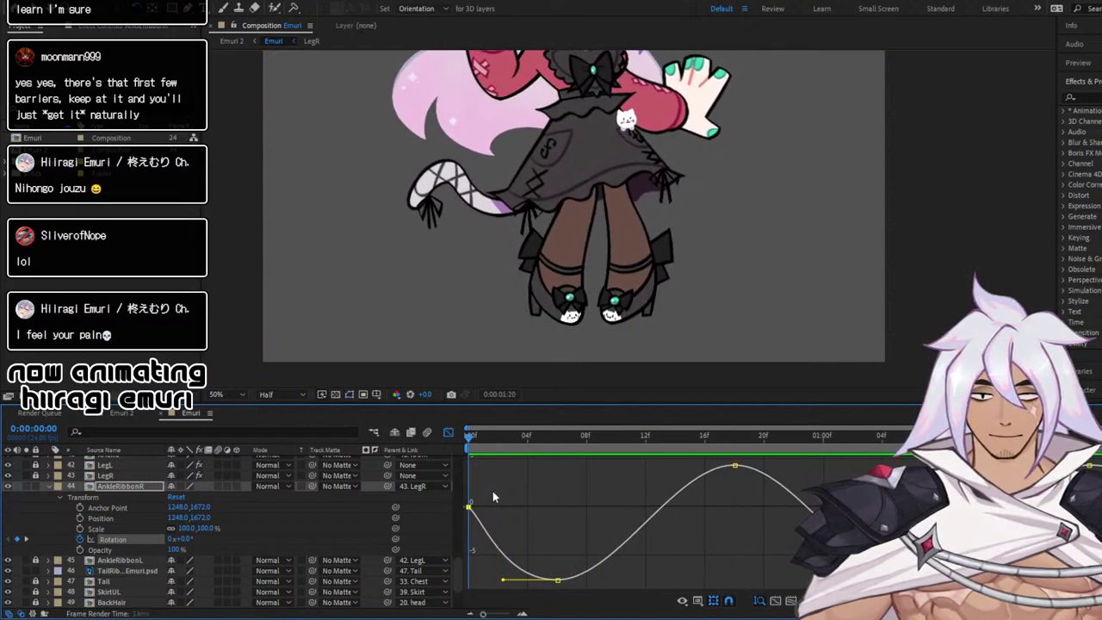
key(space)
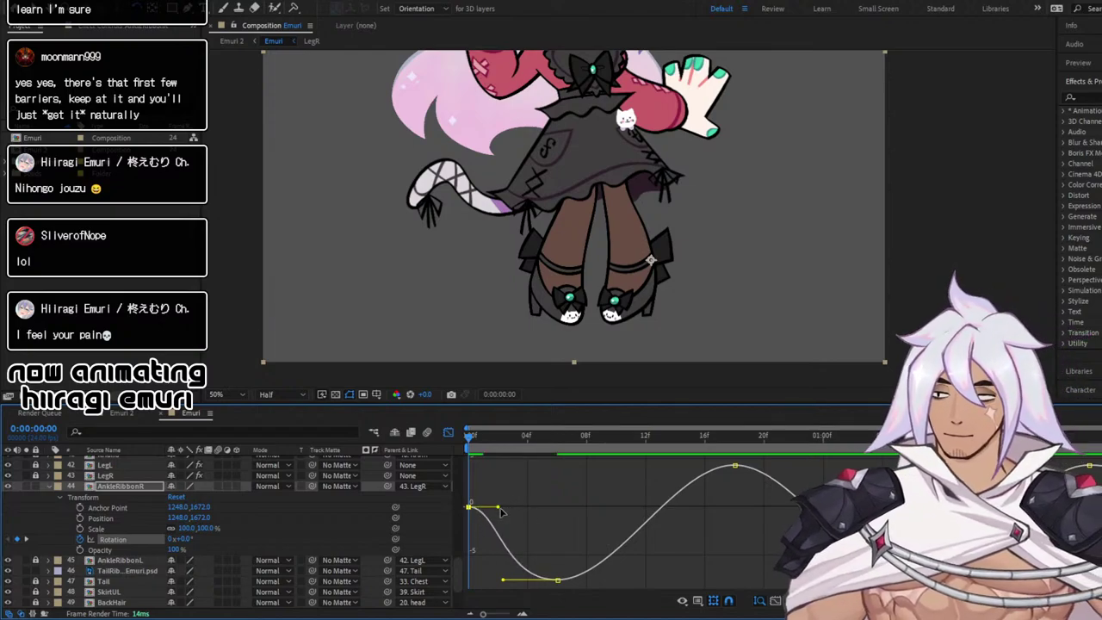
drag(500, 508, 503, 509)
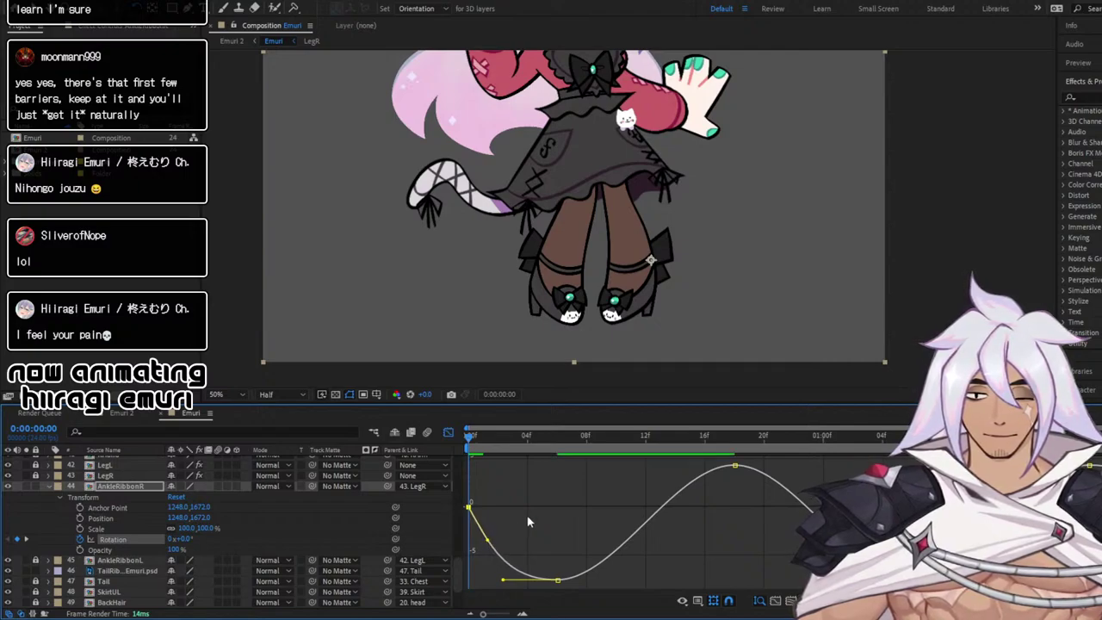
key(ctrl+z)
key(ctrl+z)
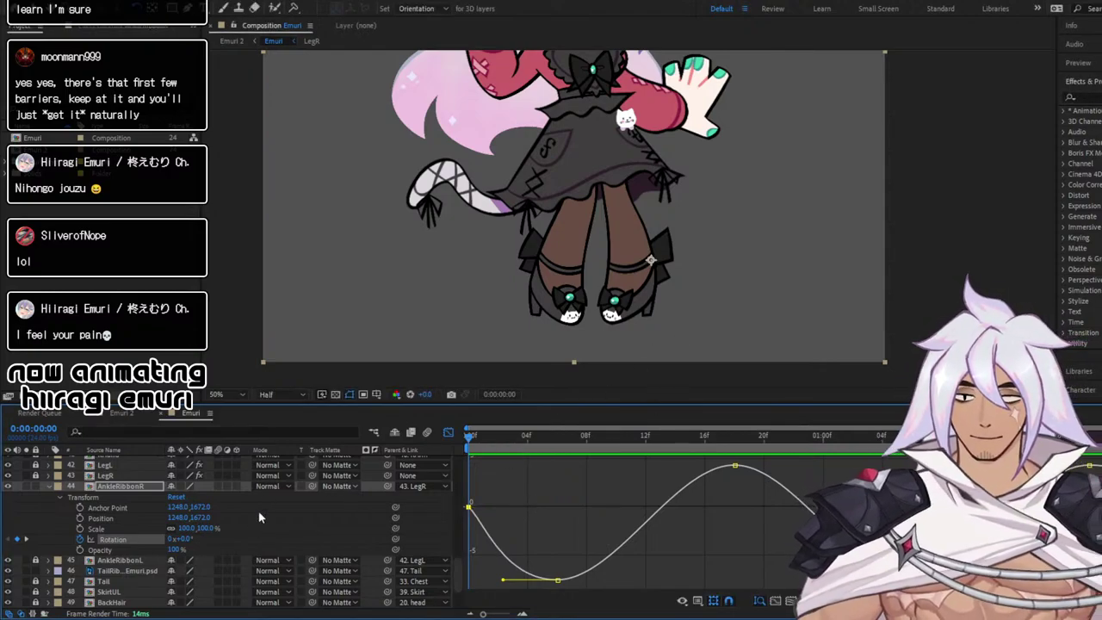
Lock and collapse AnkleRibbonR, leave the graph view, and unlock AnkleRibbonL with its transform properties revealed
click(48, 487)
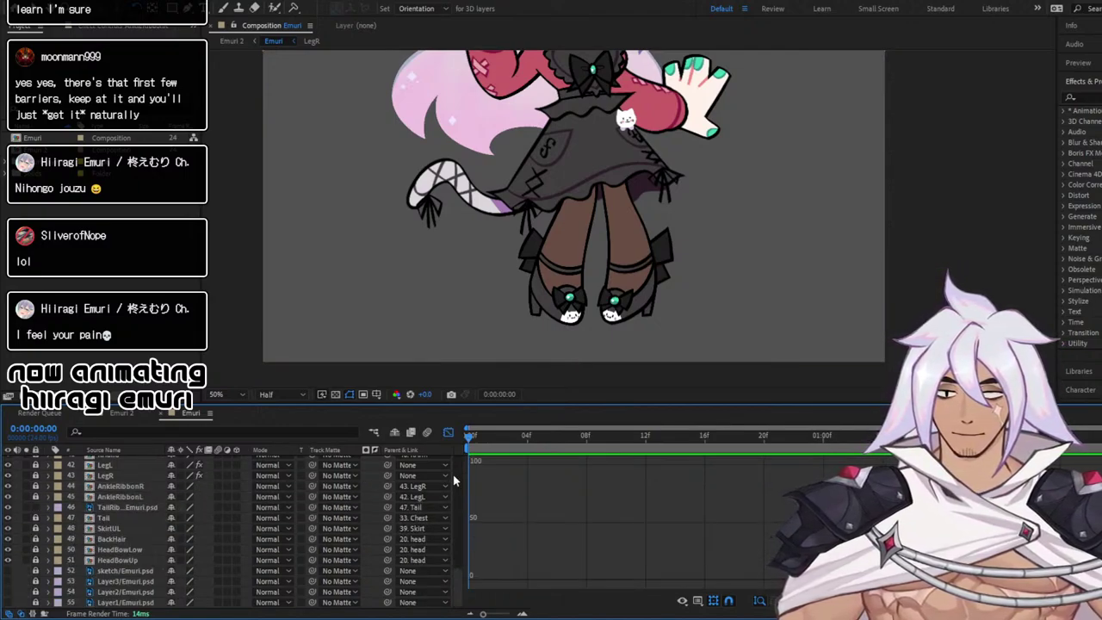
click(448, 433)
click(121, 498)
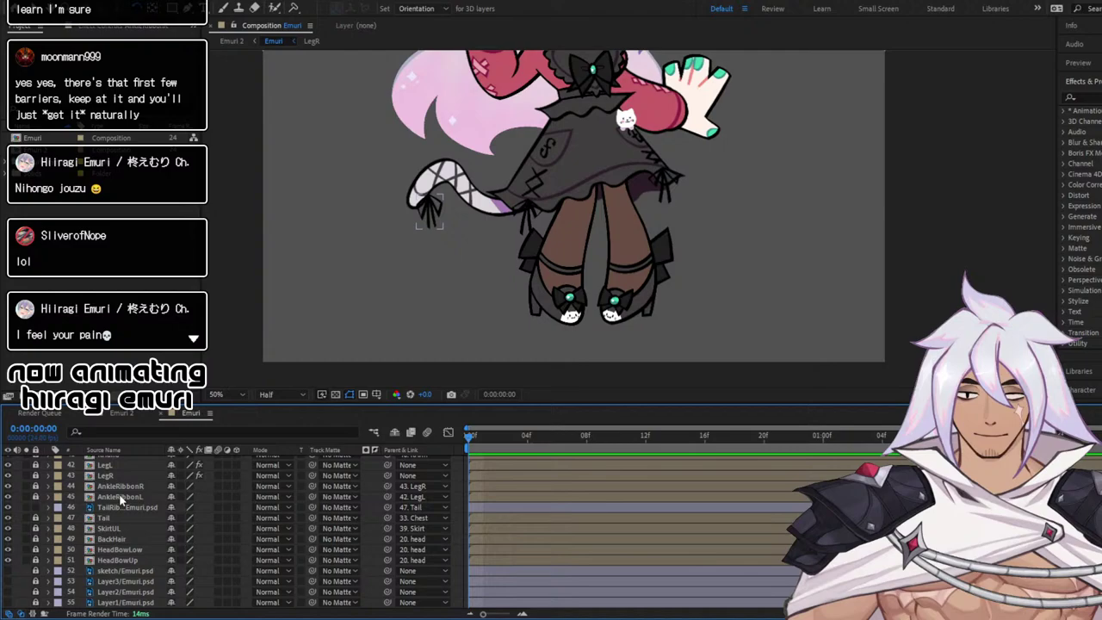
click(47, 497)
click(60, 508)
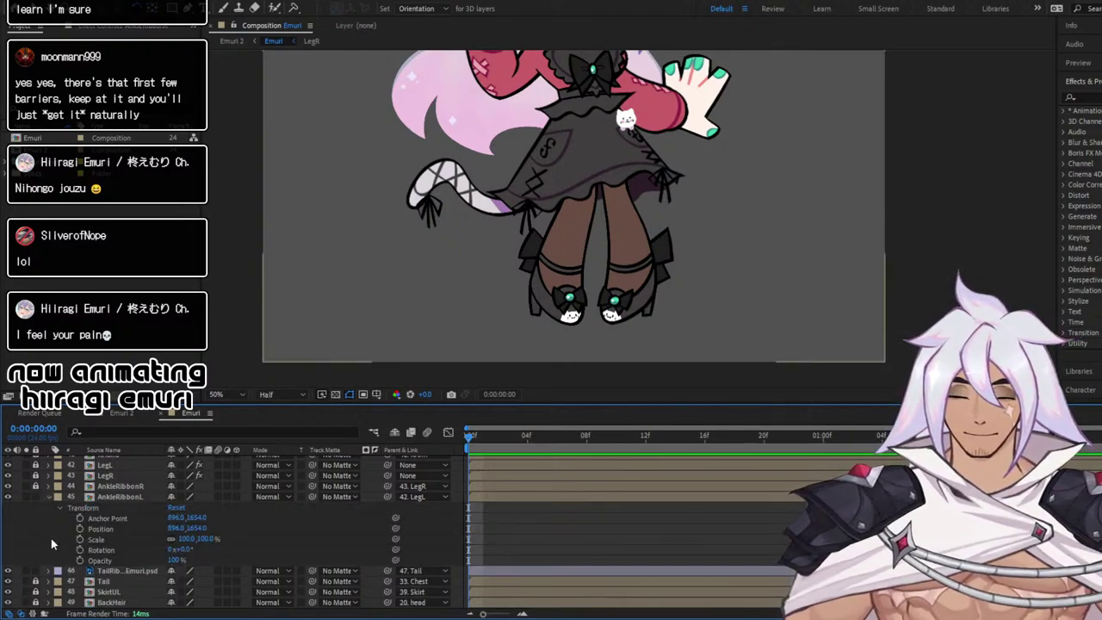
Keyframe AnkleRibbonL's Rotation at 0° at frame 0 and at the end of the loop
click(79, 529)
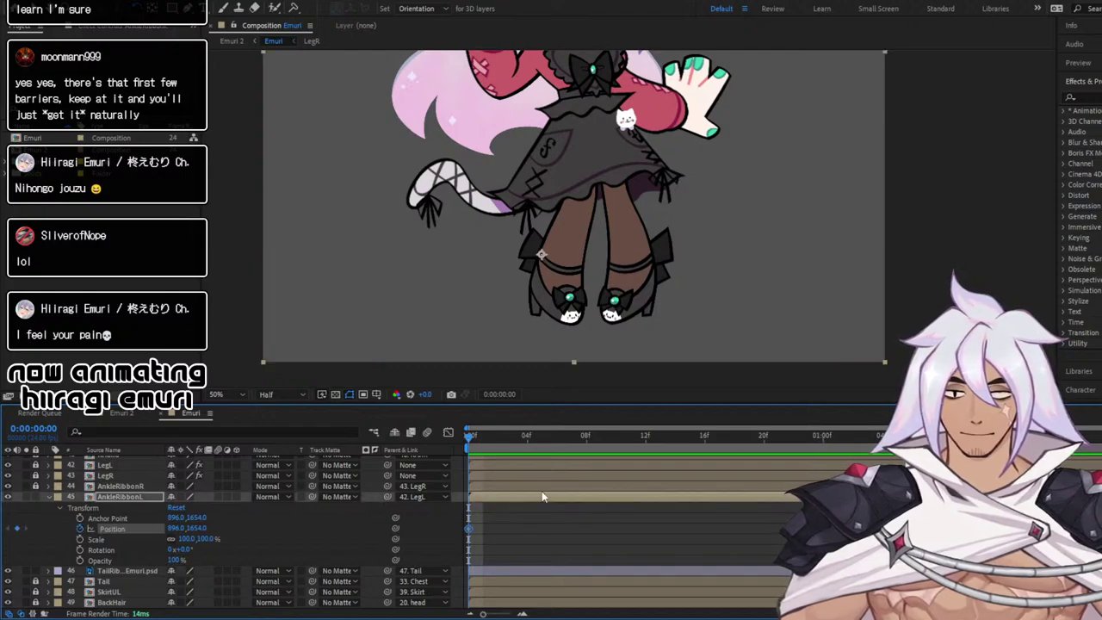
key(ctrl+z)
click(79, 549)
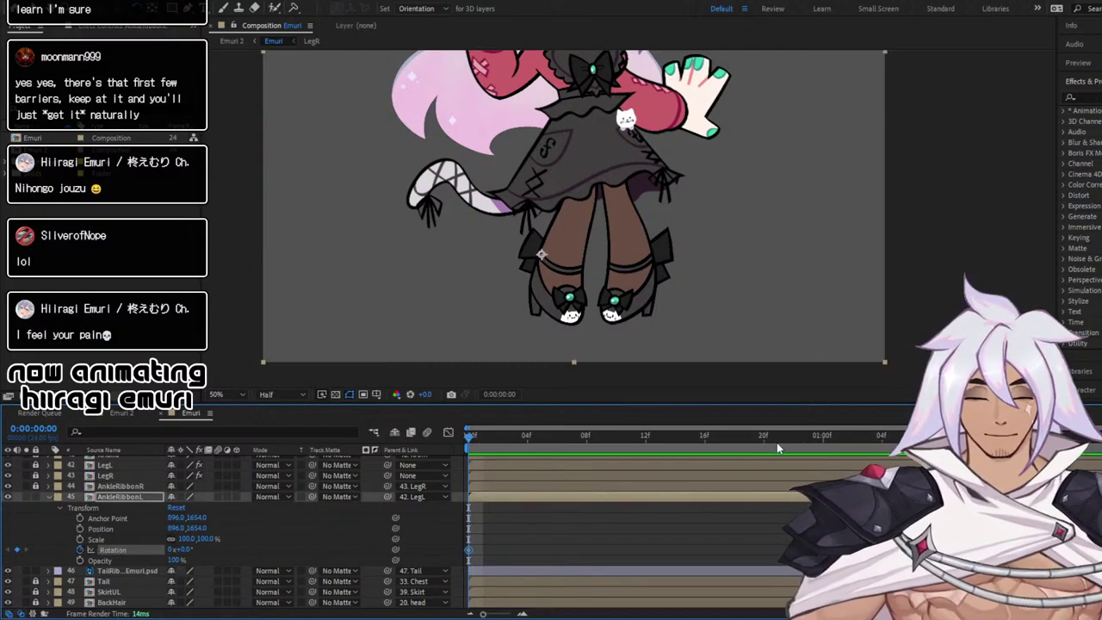
click(823, 436)
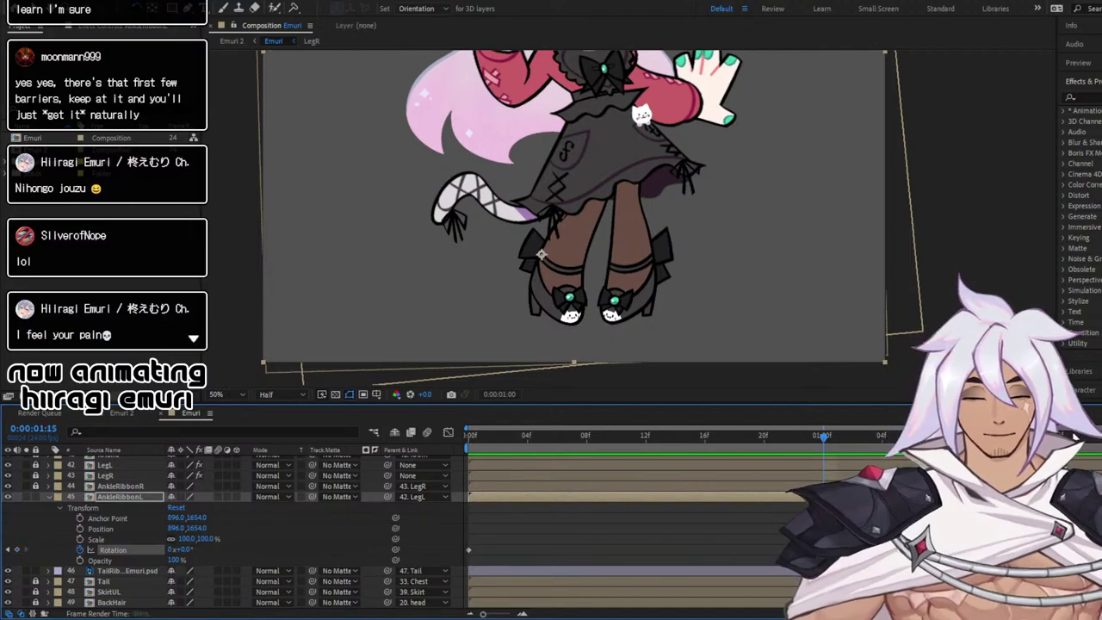
key(End)
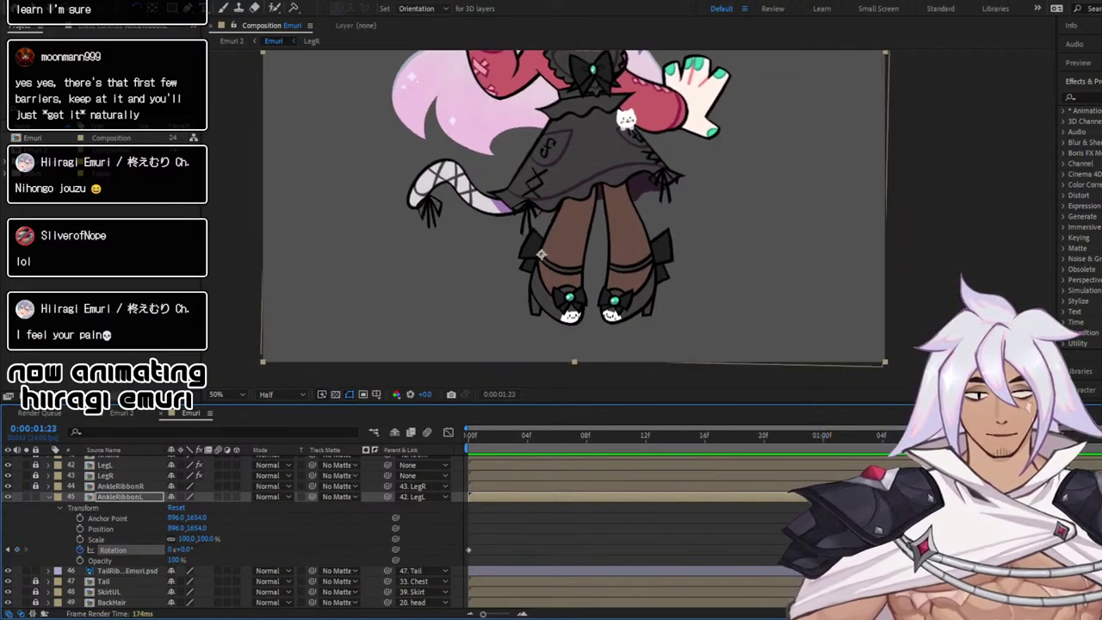
click(16, 551)
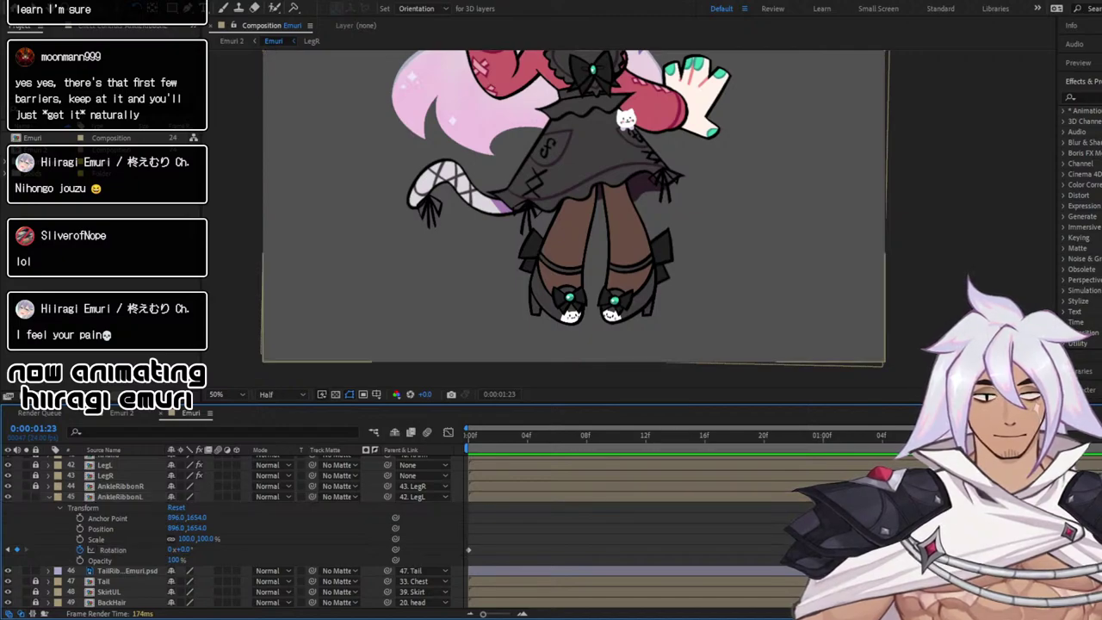
double_click(1101, 550)
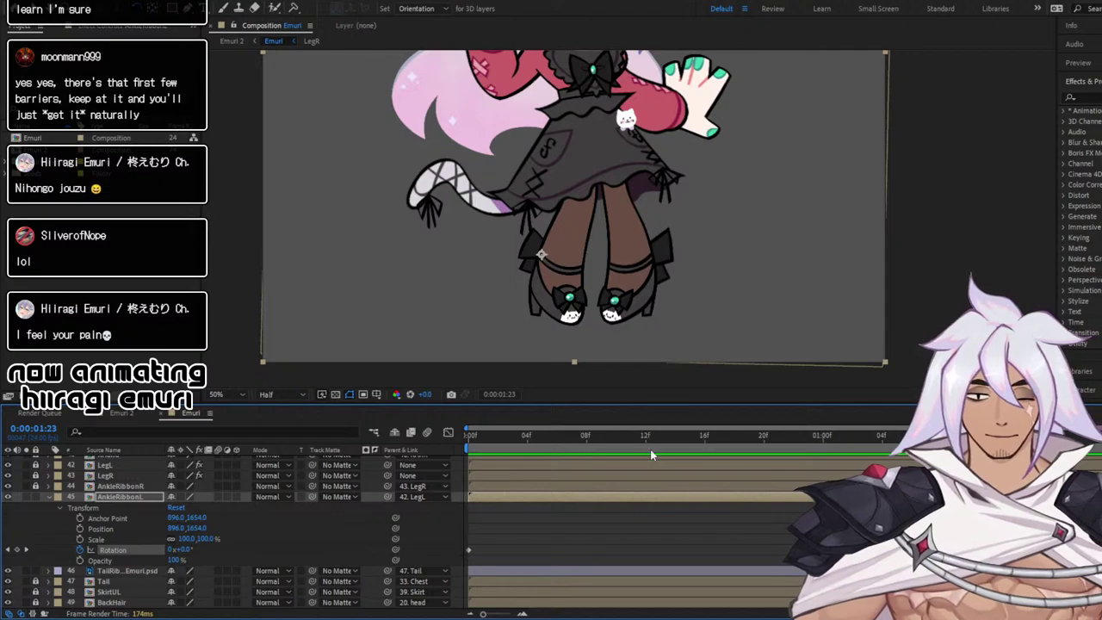
Keyframe AnkleRibbonL's Rotation at about 5.5° at frame 6, lining it up with AnkleRibbonR's keyframe
click(647, 438)
drag(647, 442, 618, 442)
click(48, 486)
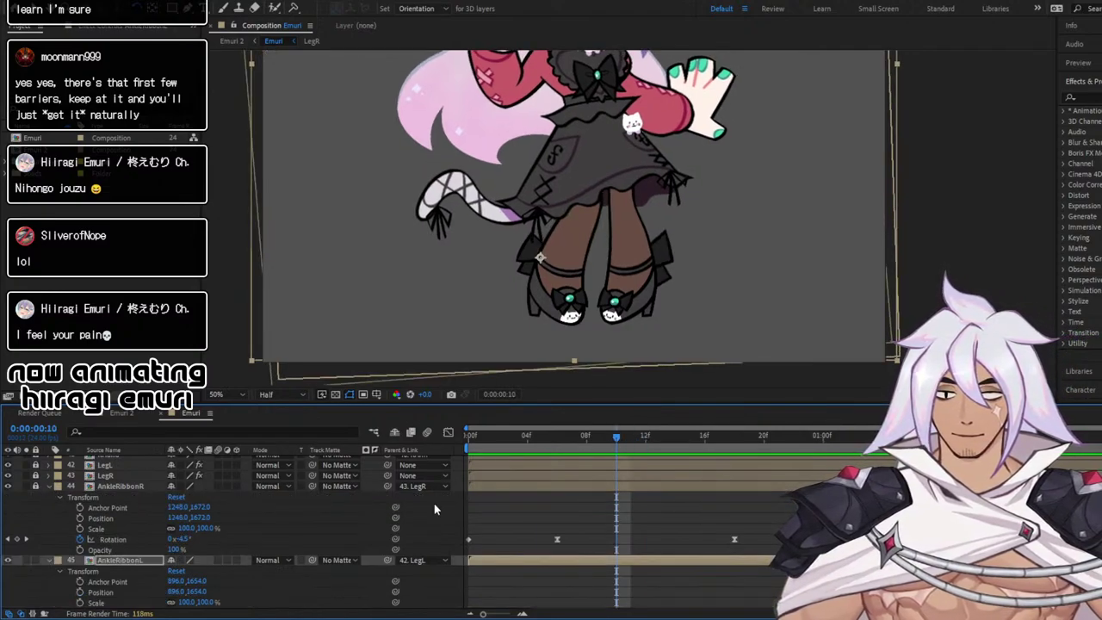
scroll(542, 517, down, 3)
click(558, 435)
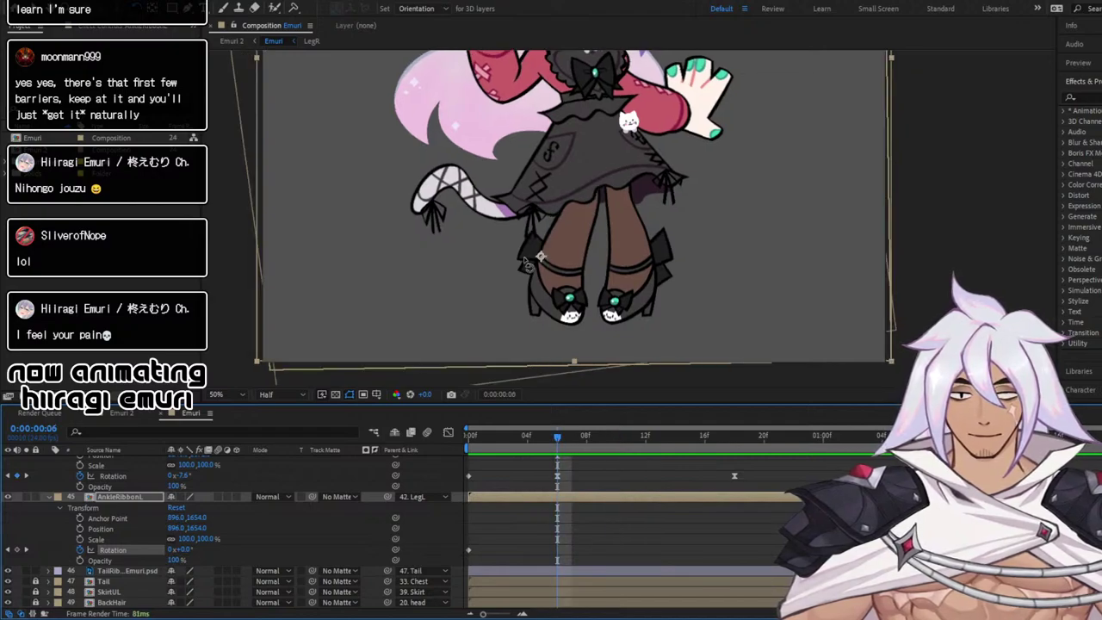
drag(260, 372, 249, 338)
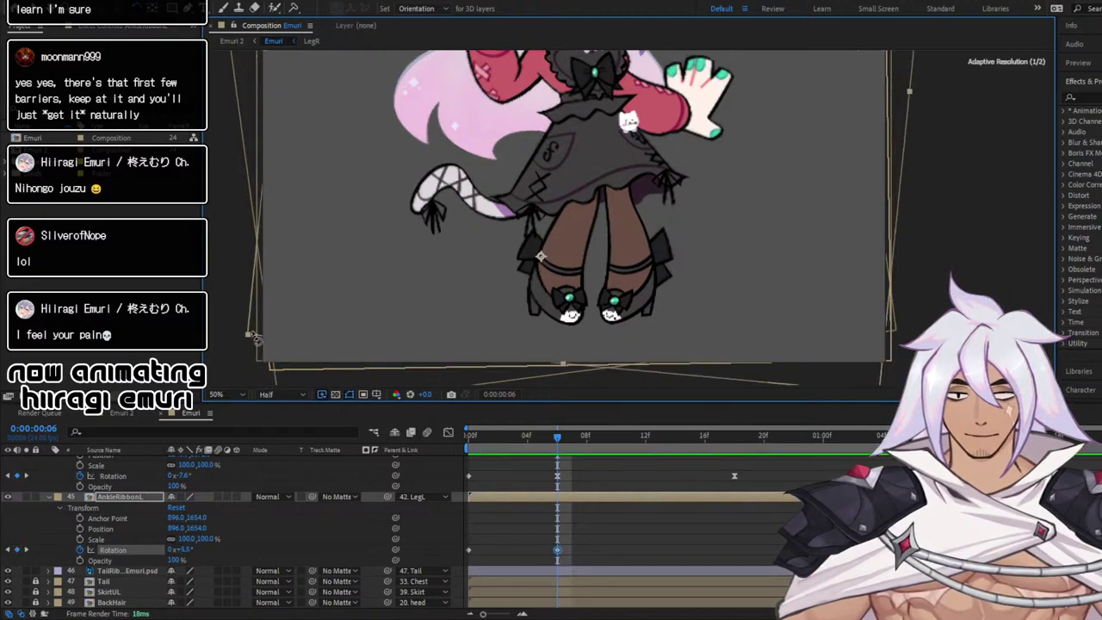
Keyframe AnkleRibbonL's Rotation at about -5.8° at frame 18
drag(550, 441, 735, 489)
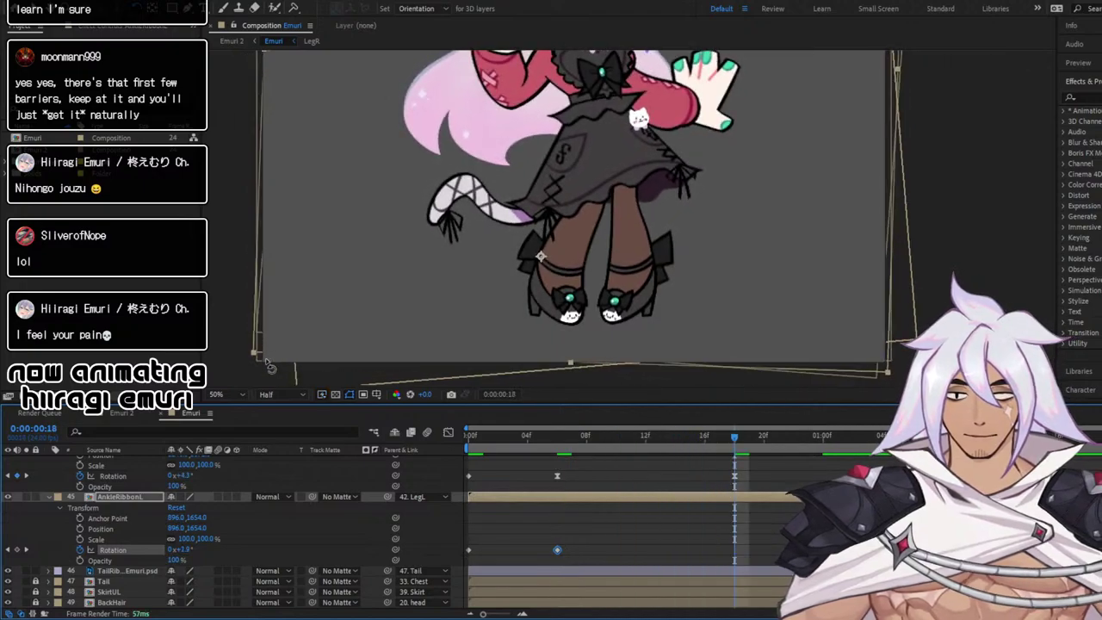
drag(258, 367, 275, 398)
click(734, 550)
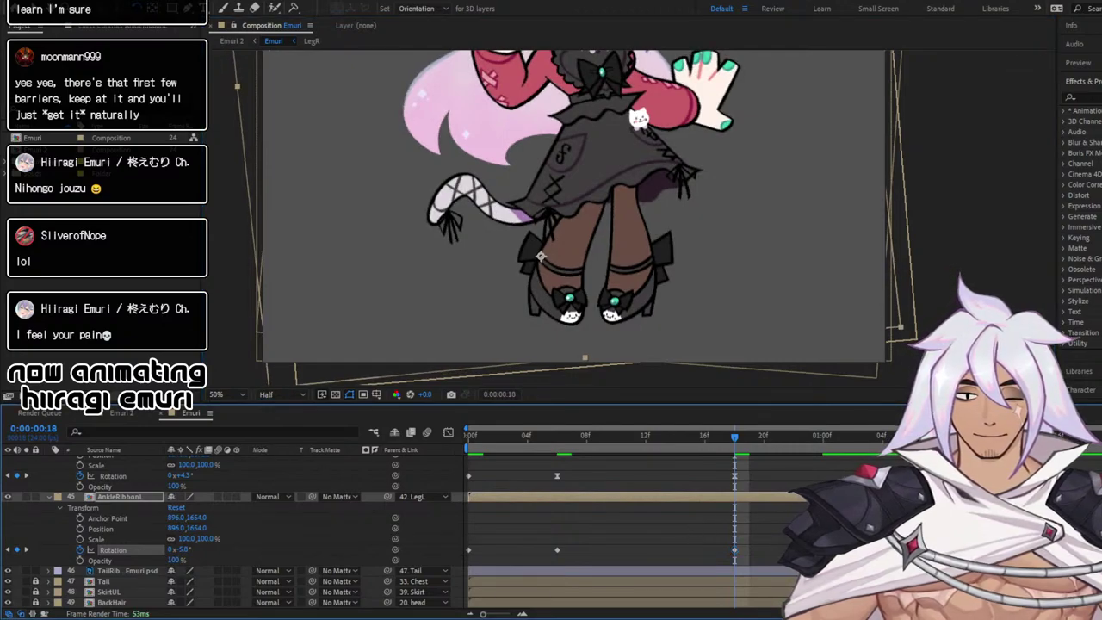
Copy AnkleRibbonL's Rotation keyframes at frames 6 and 18 to 0:00:01:06 onward and play back the loop from frame 0
click(735, 519)
drag(767, 572, 525, 540)
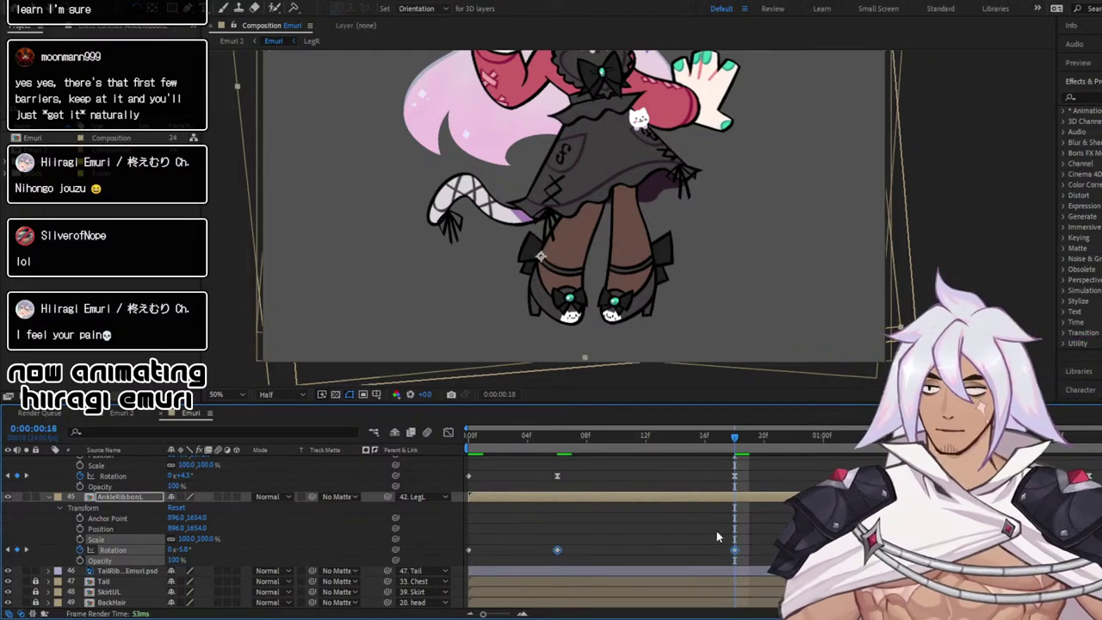
key(space)
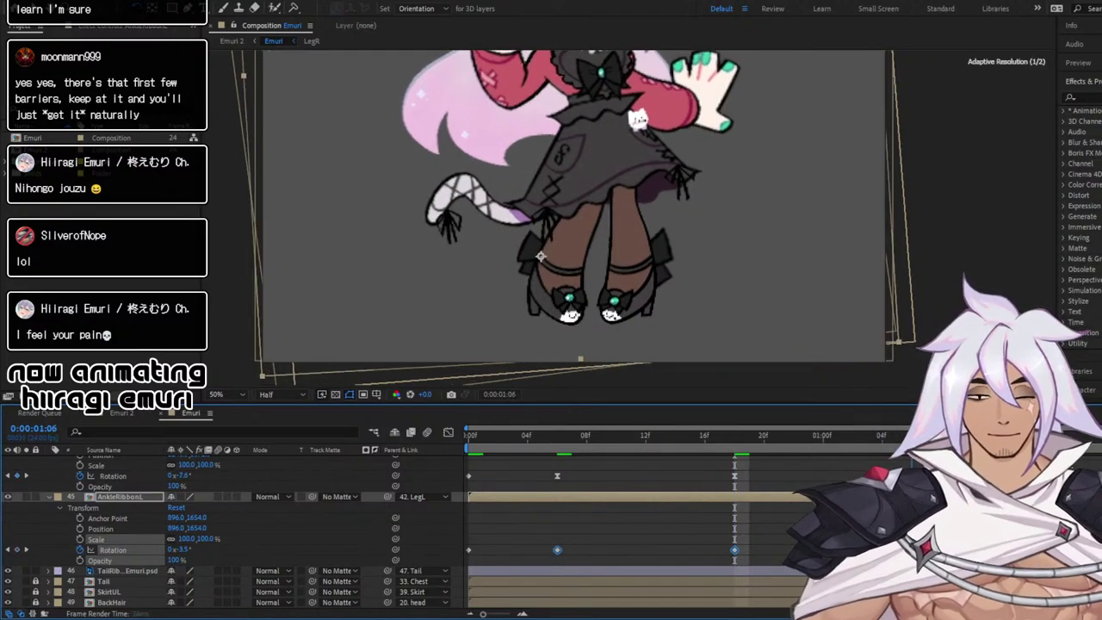
key(ctrl+v)
click(470, 447)
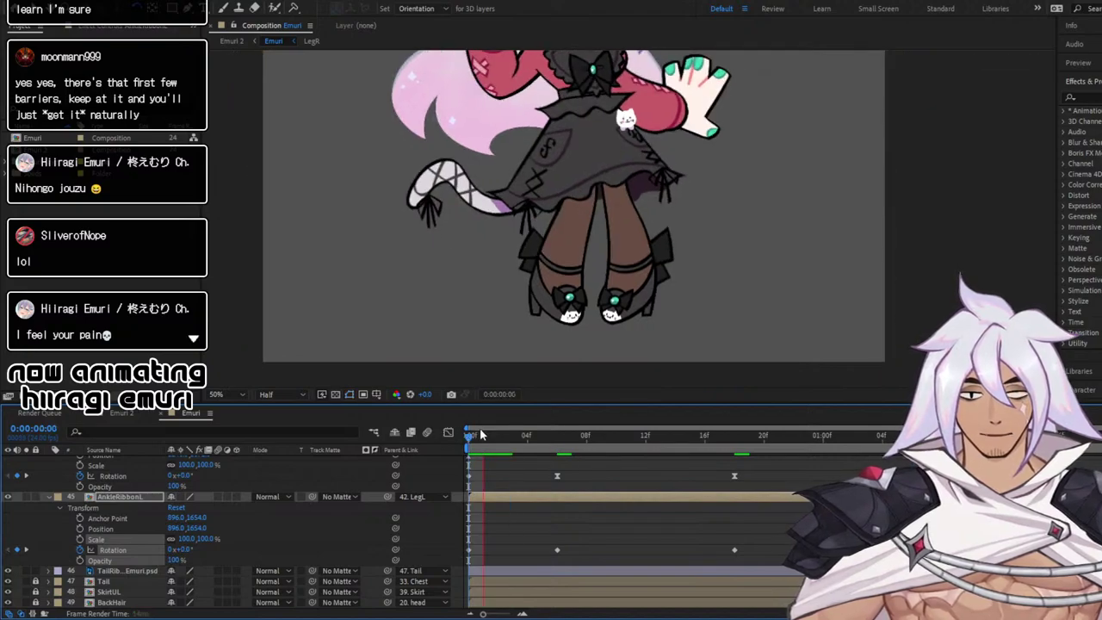
key(space)
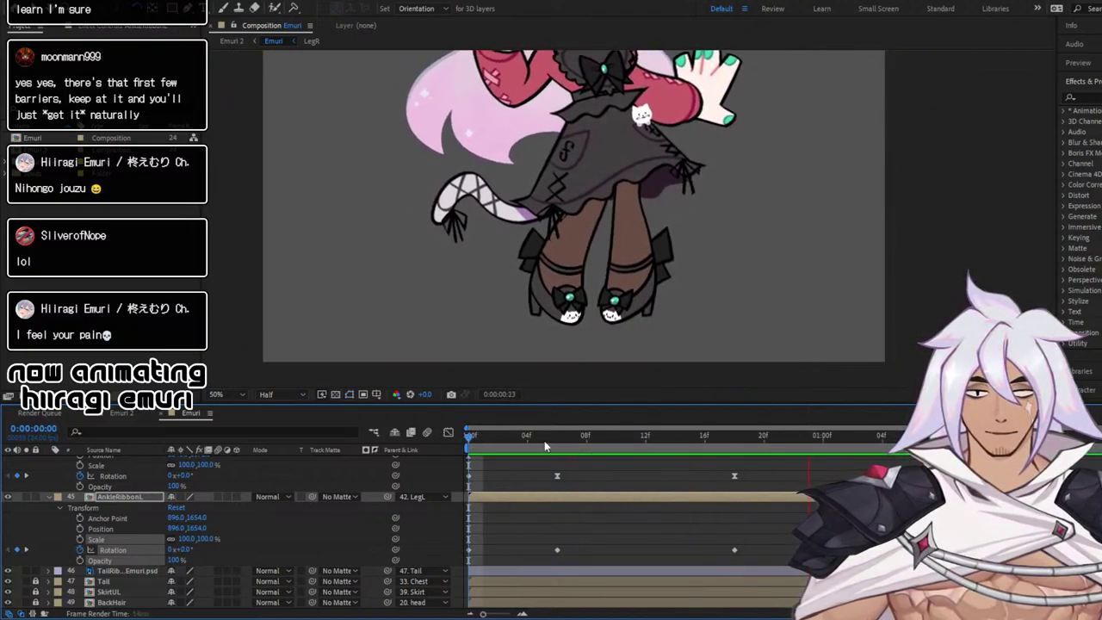
key(space)
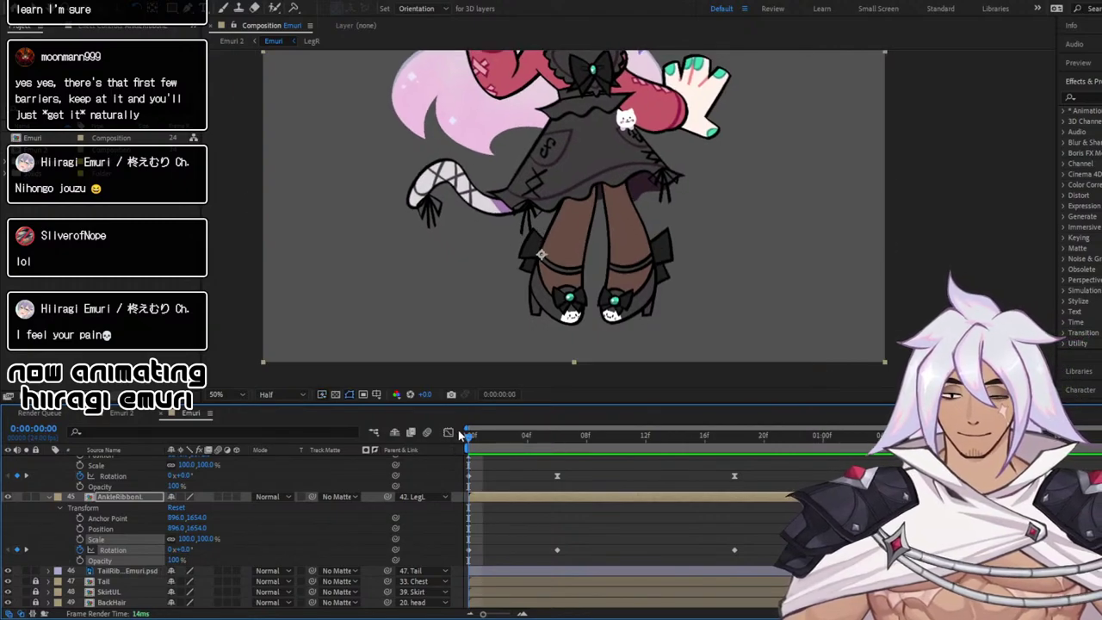
Show only AnkleRibbonL's Rotation curve in the graph view and apply Easy Ease to its keyframes from frame 6 onward
click(447, 431)
drag(534, 468, 861, 590)
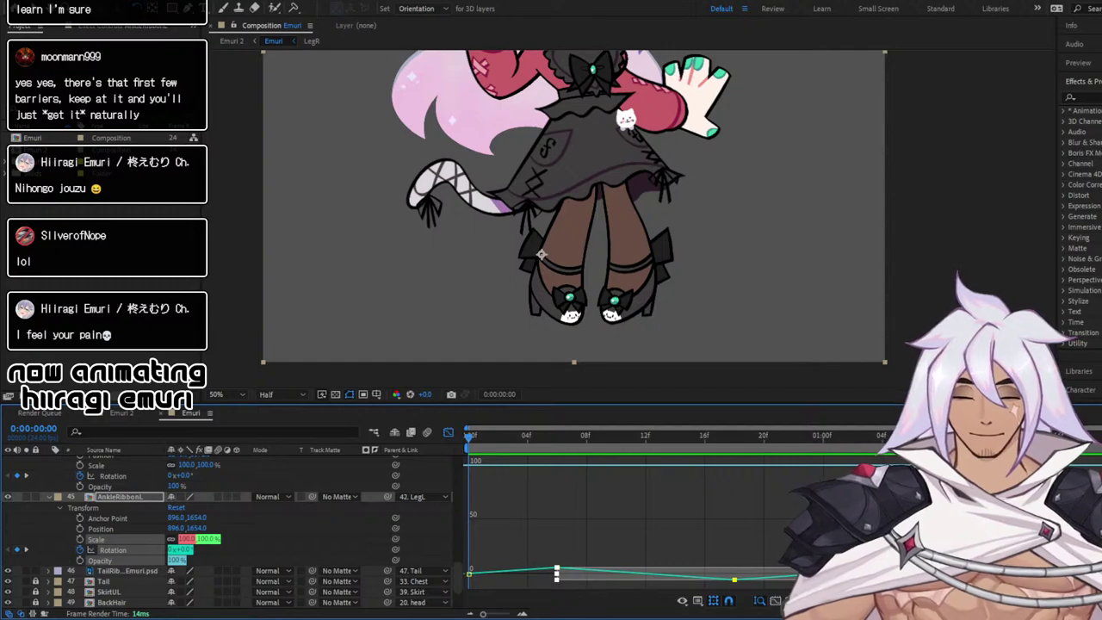
click(129, 539)
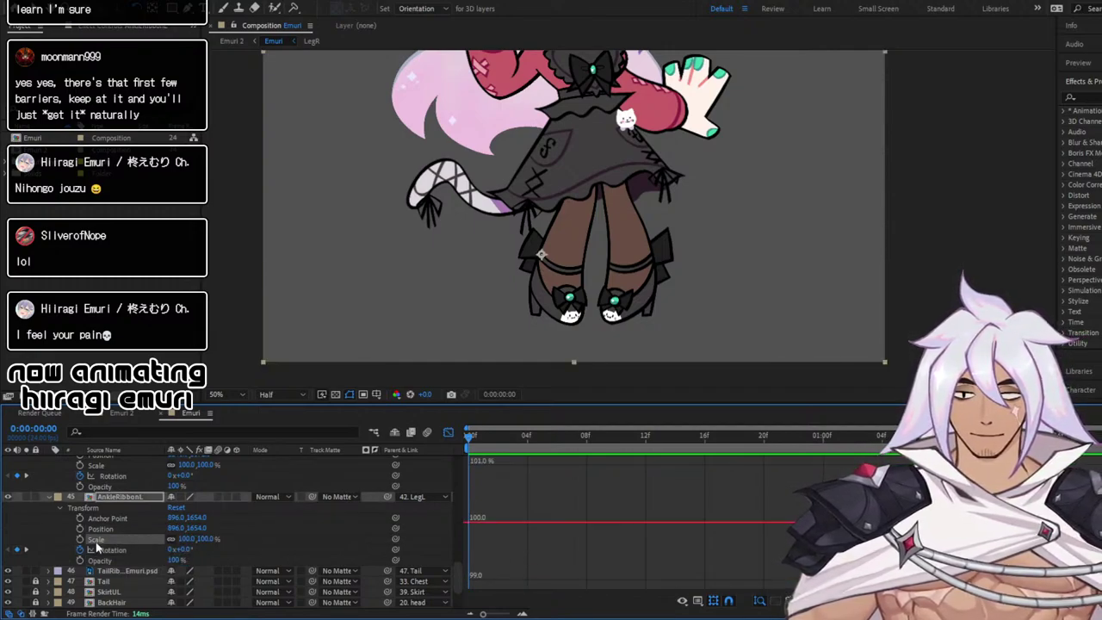
click(99, 549)
drag(521, 463, 827, 582)
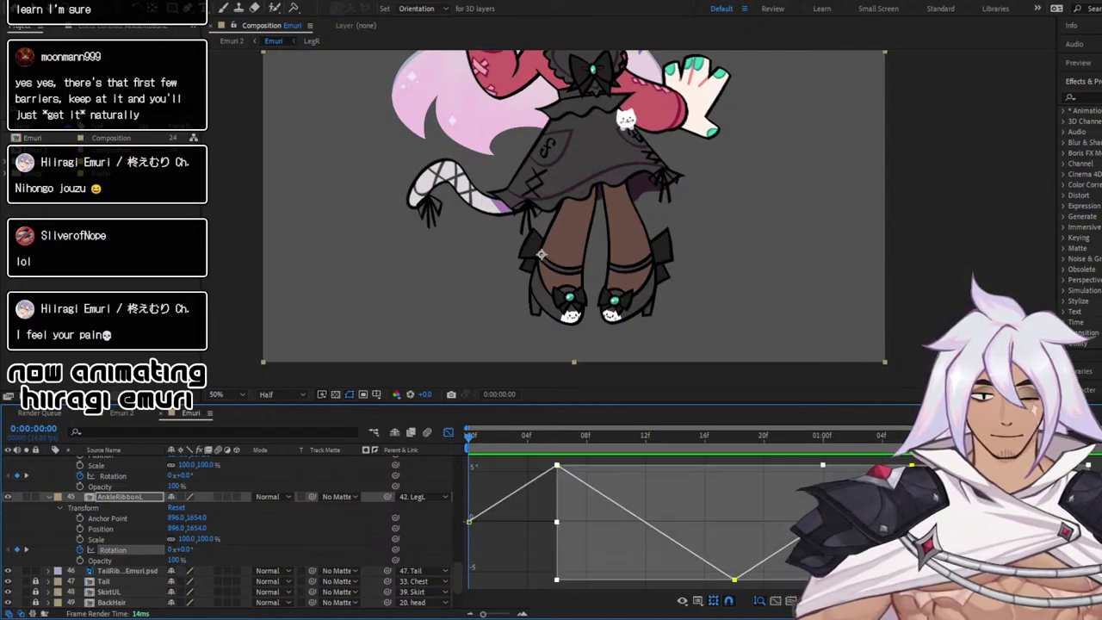
key(F9)
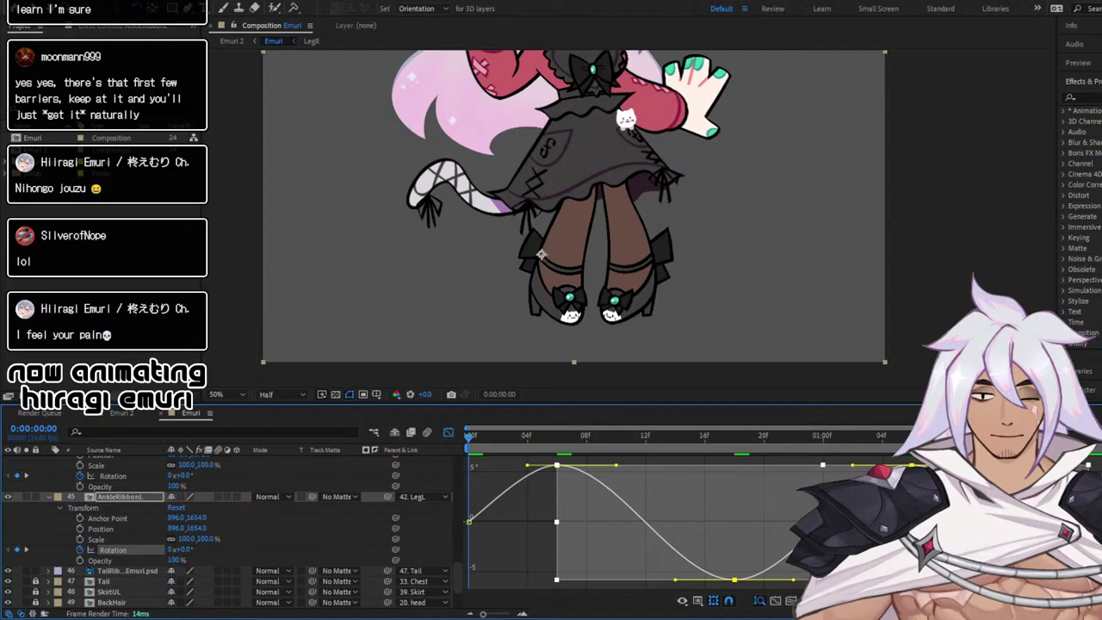
Lengthen the incoming ease handle of AnkleRibbonL's Rotation keyframe at frame 6, and preview the loop after leaving the graph view
click(520, 502)
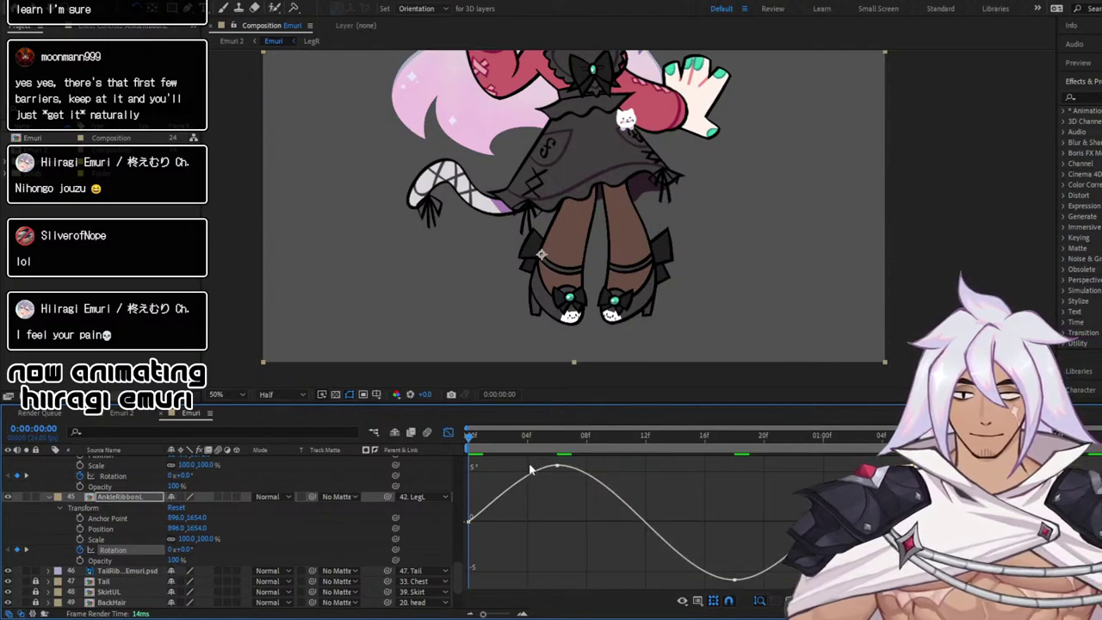
click(533, 468)
click(558, 466)
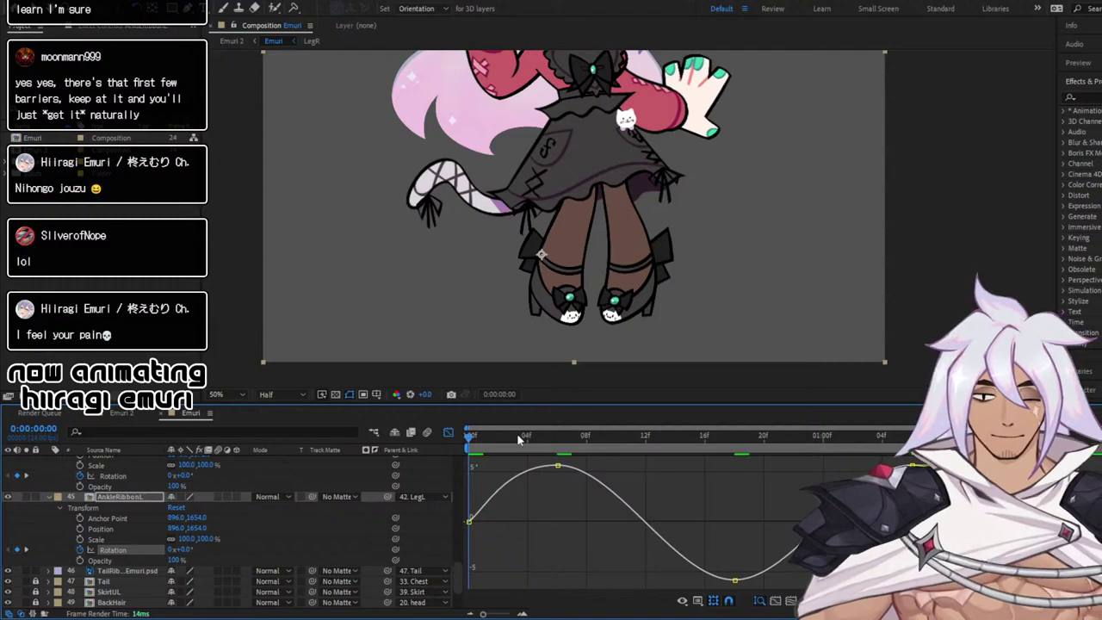
key(space)
key(w)
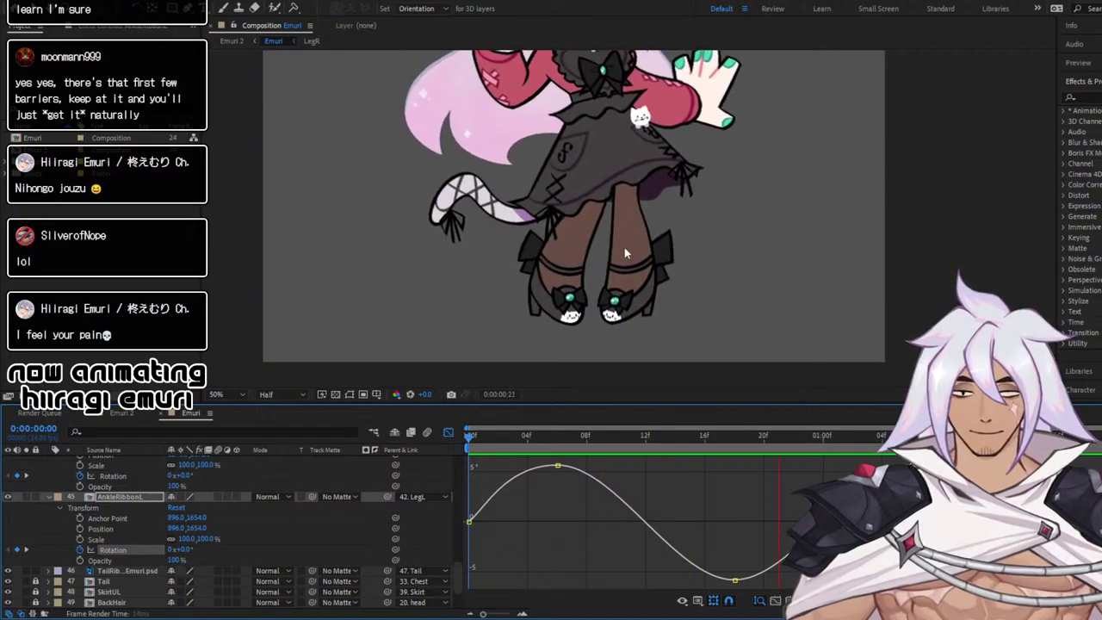
click(448, 432)
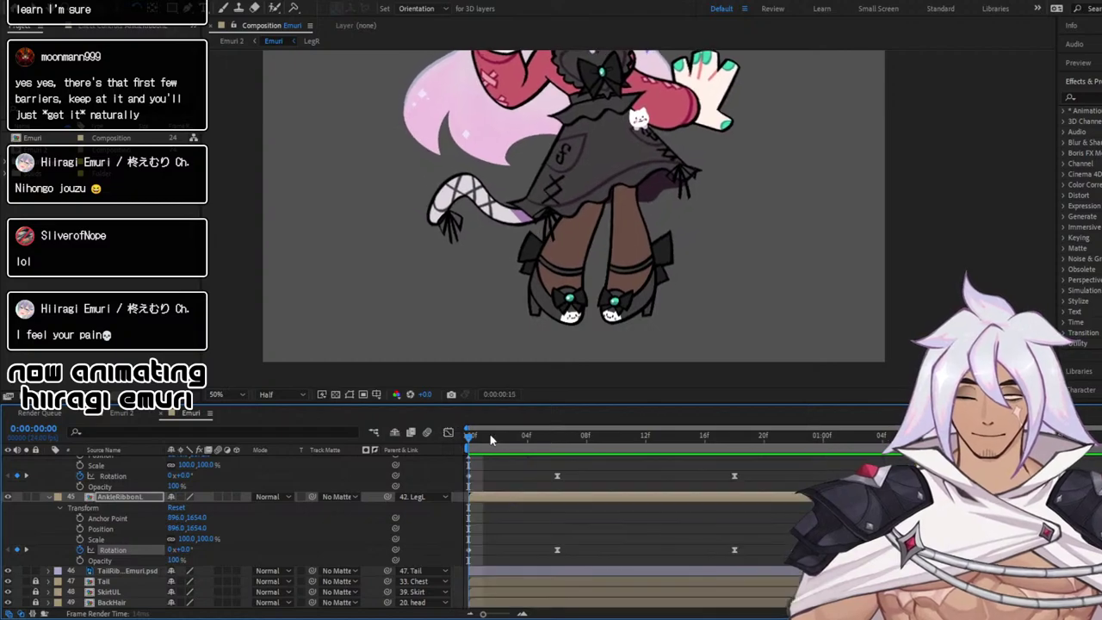
key(space)
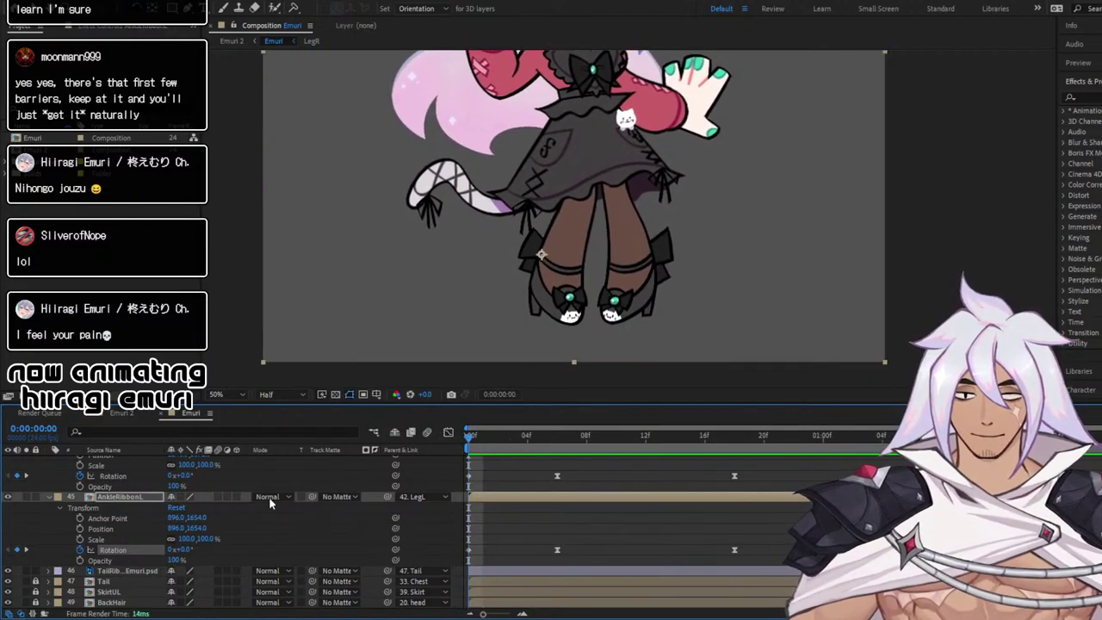
key(space)
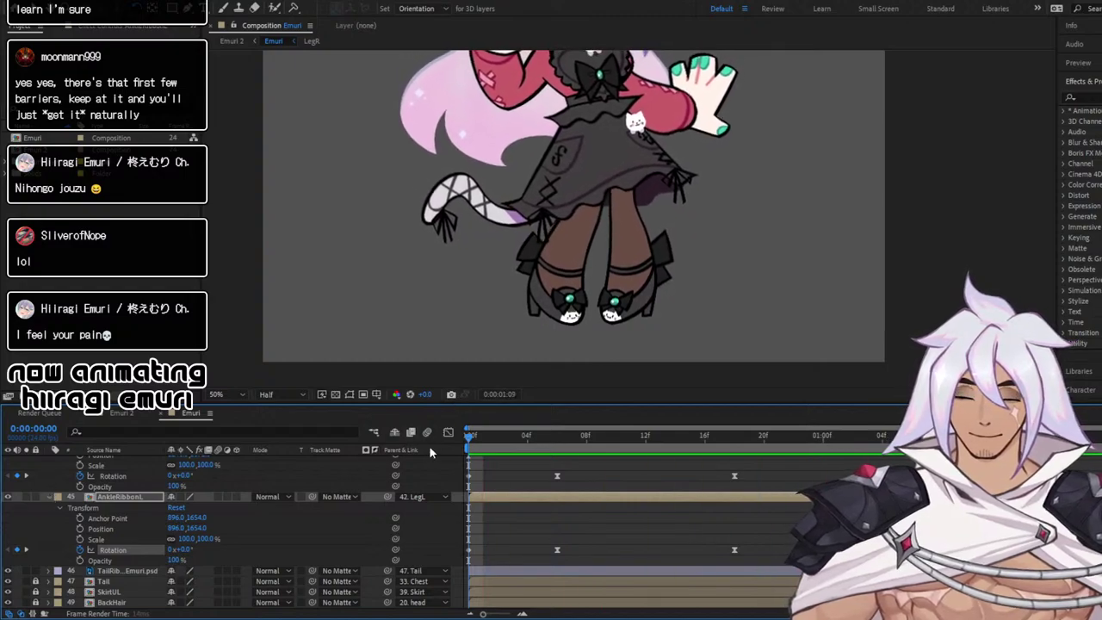
click(466, 443)
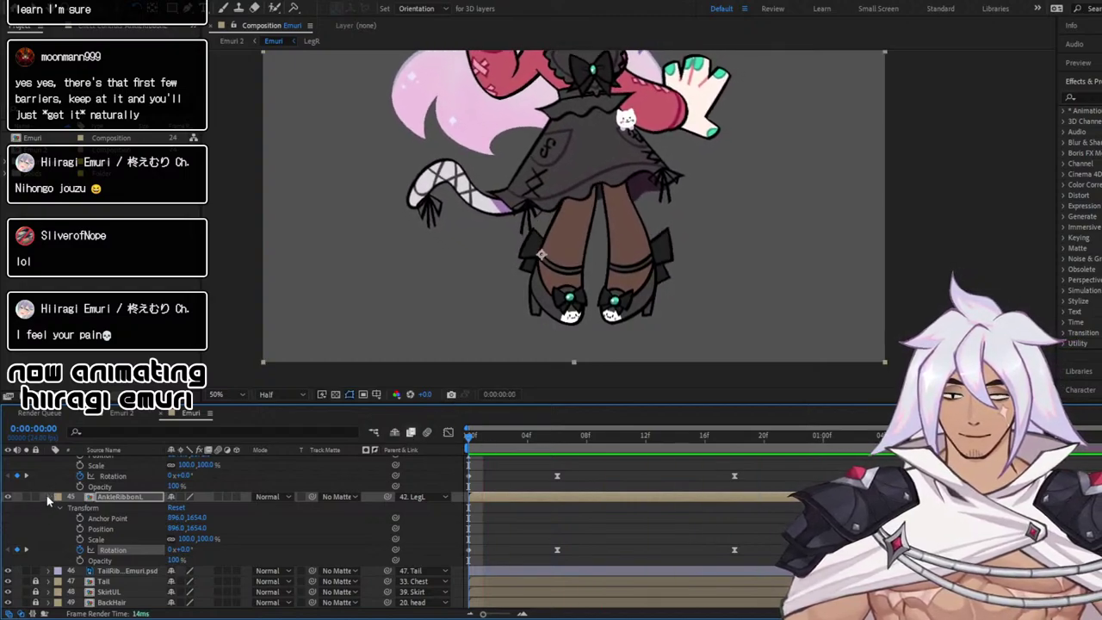
Lock and collapse AnkleRibbonL, and collapse AnkleRibbonR
click(47, 497)
scroll(81, 529, up, 3)
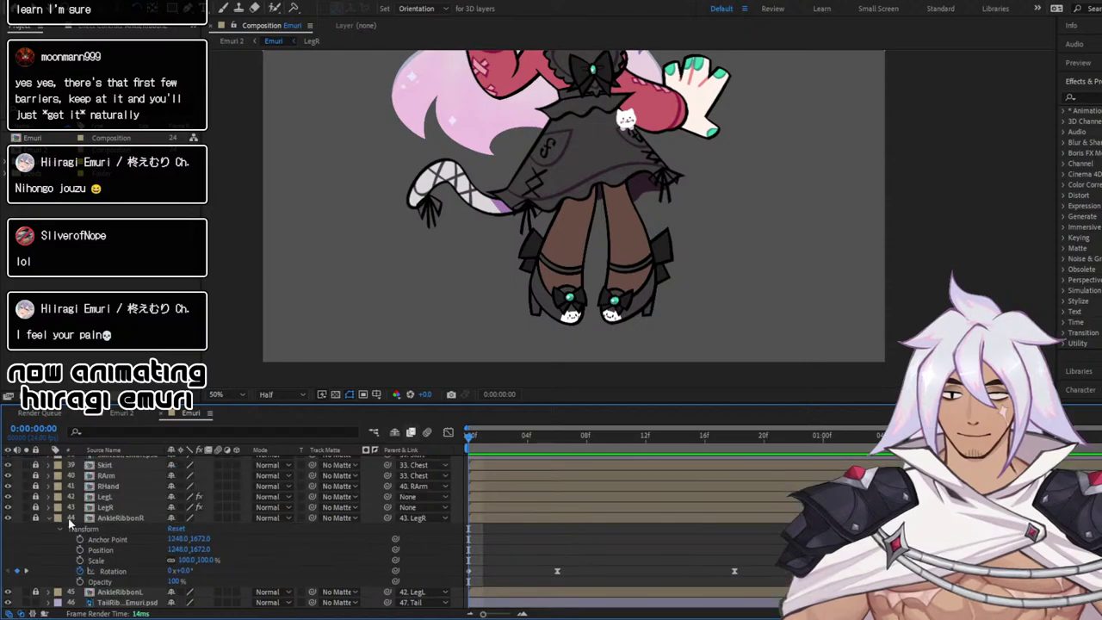
click(48, 518)
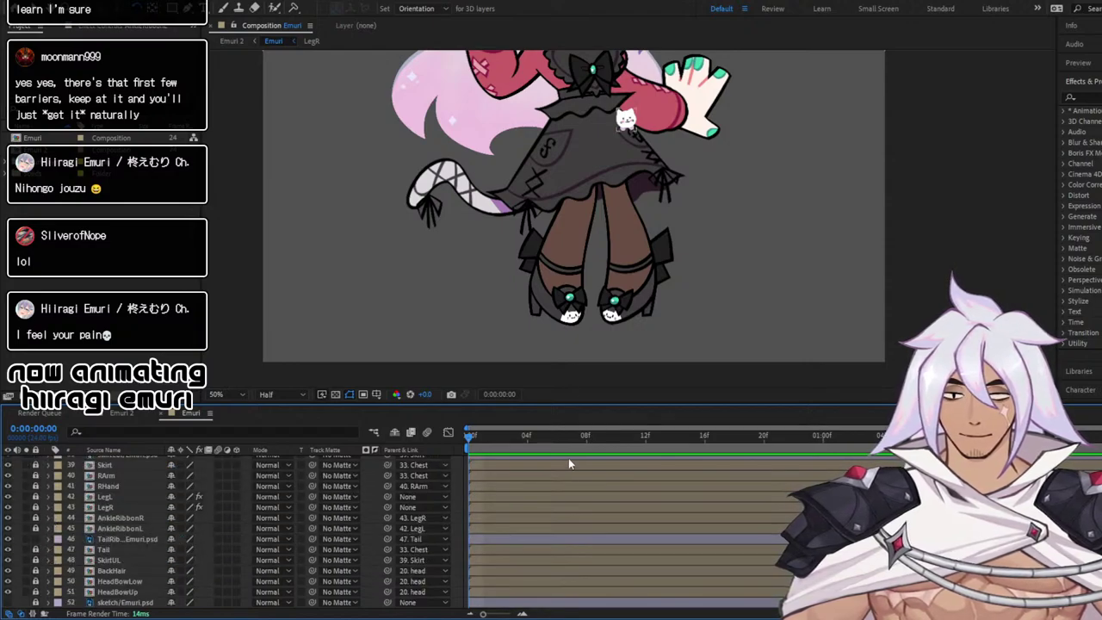
Unlock the Skirt layer, reveal its transform properties, and keyframe Scale at 100% and Rotation at 0° at frame 0
drag(607, 181, 606, 260)
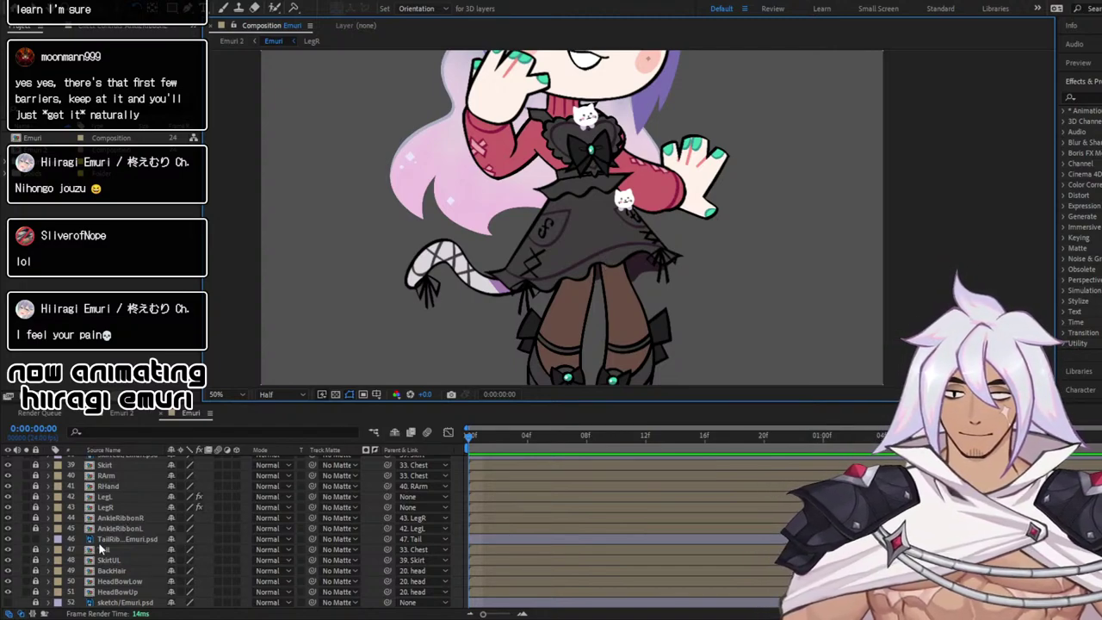
click(137, 466)
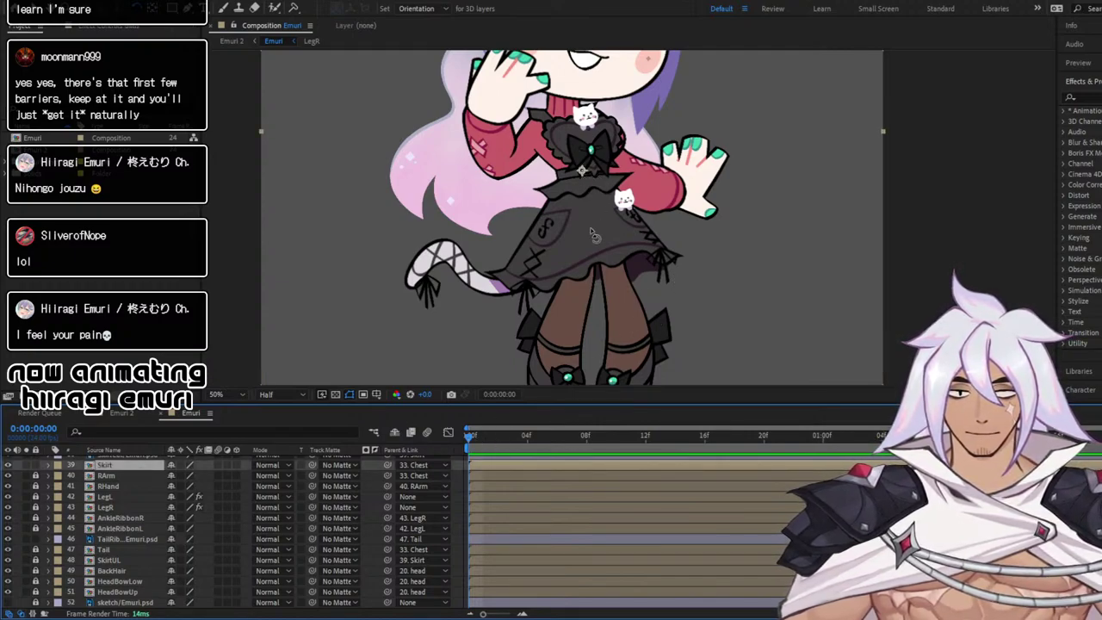
click(49, 465)
click(61, 476)
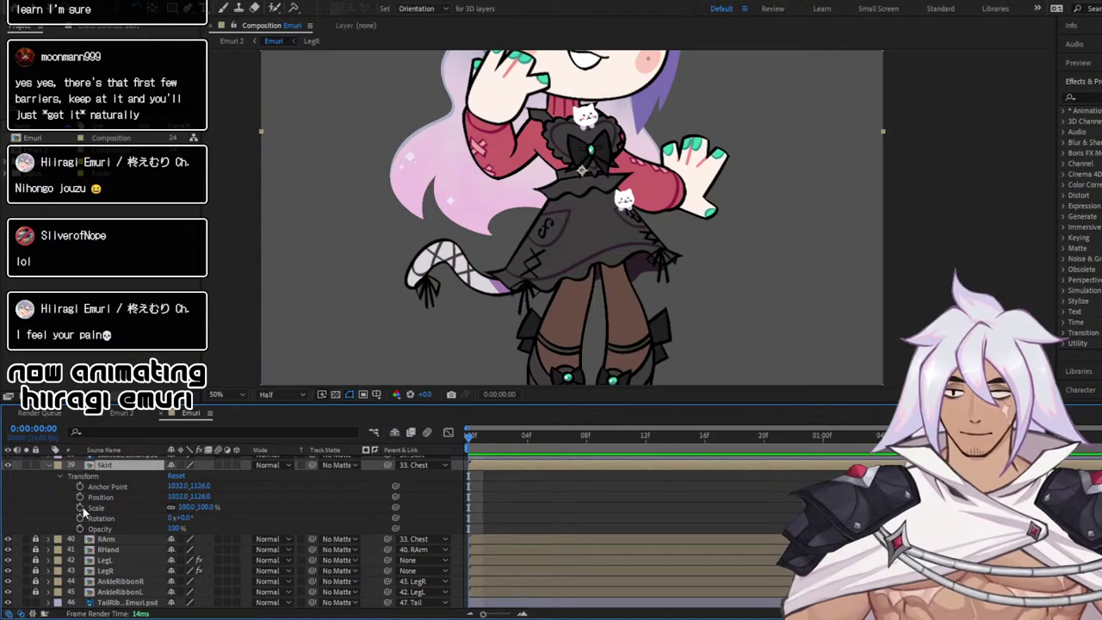
click(81, 507)
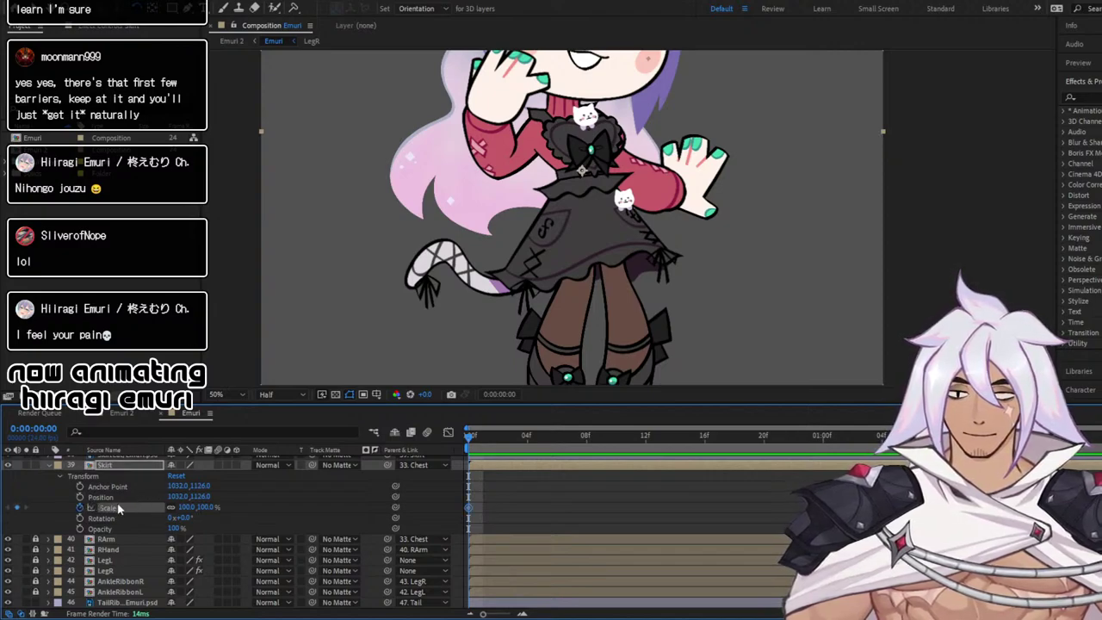
click(80, 518)
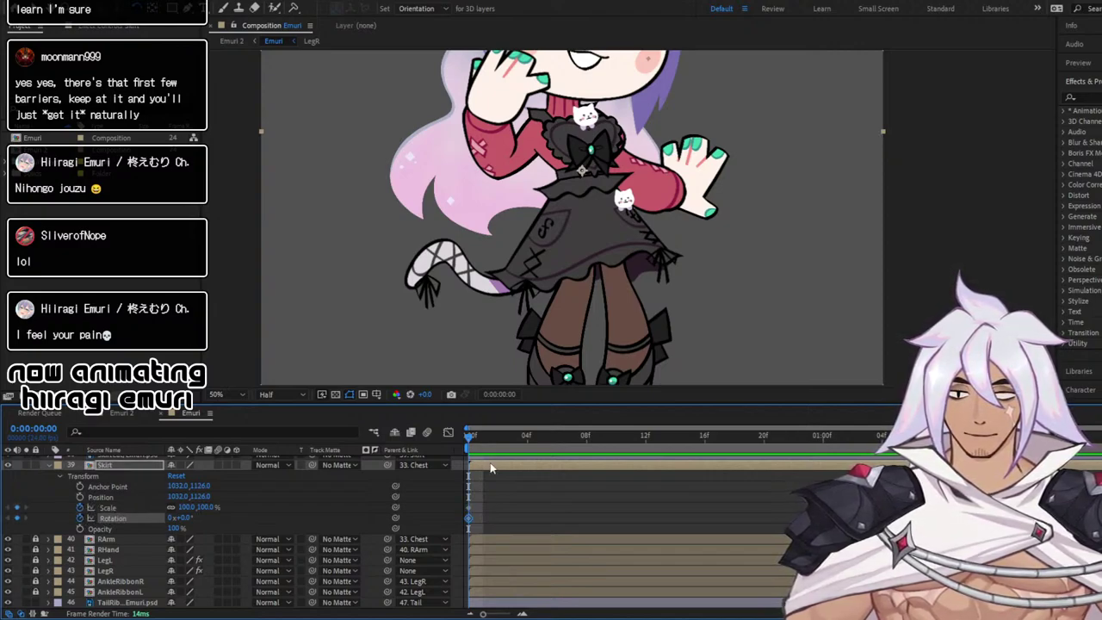
drag(574, 441, 823, 436)
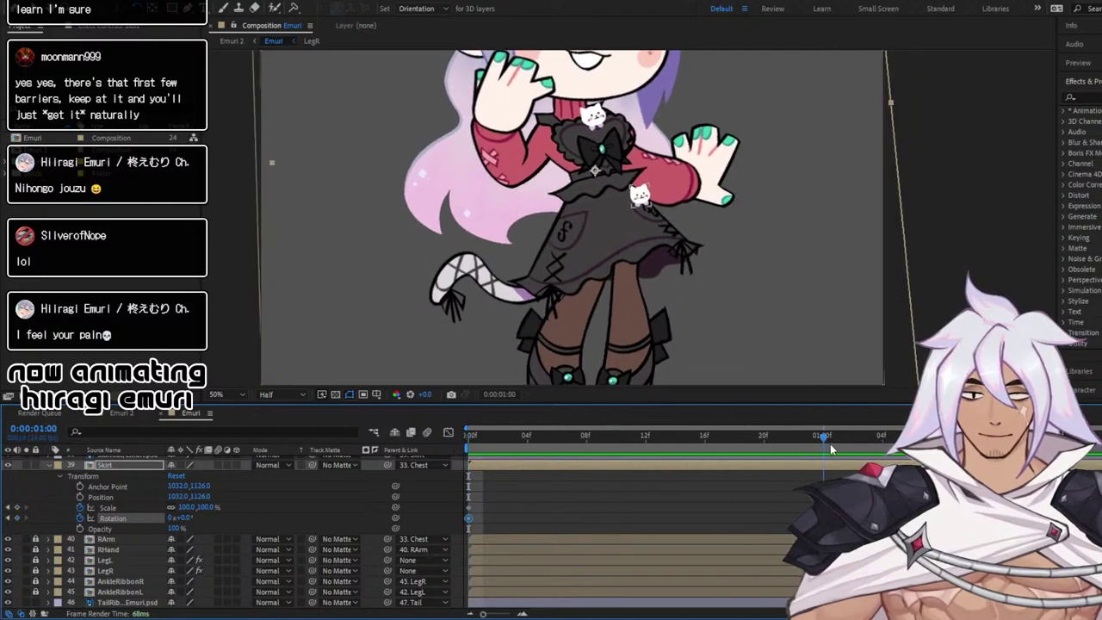
key(Home)
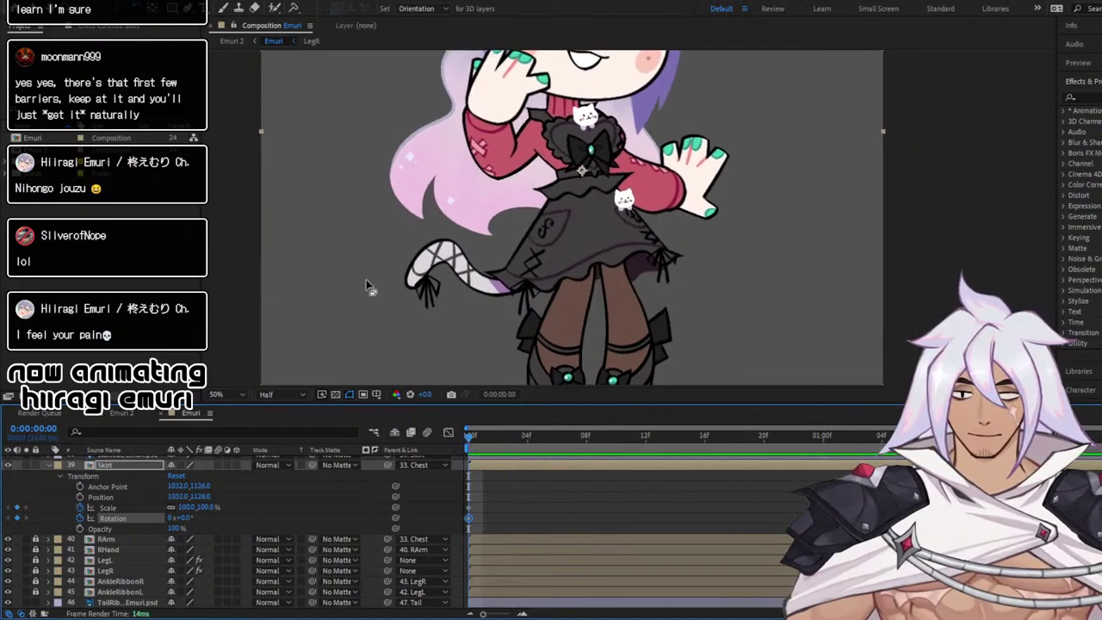
Place Puppet pins at the Skirt's waist anchor and hem centre, then try moving the hem pin sideways and undo the move
click(293, 8)
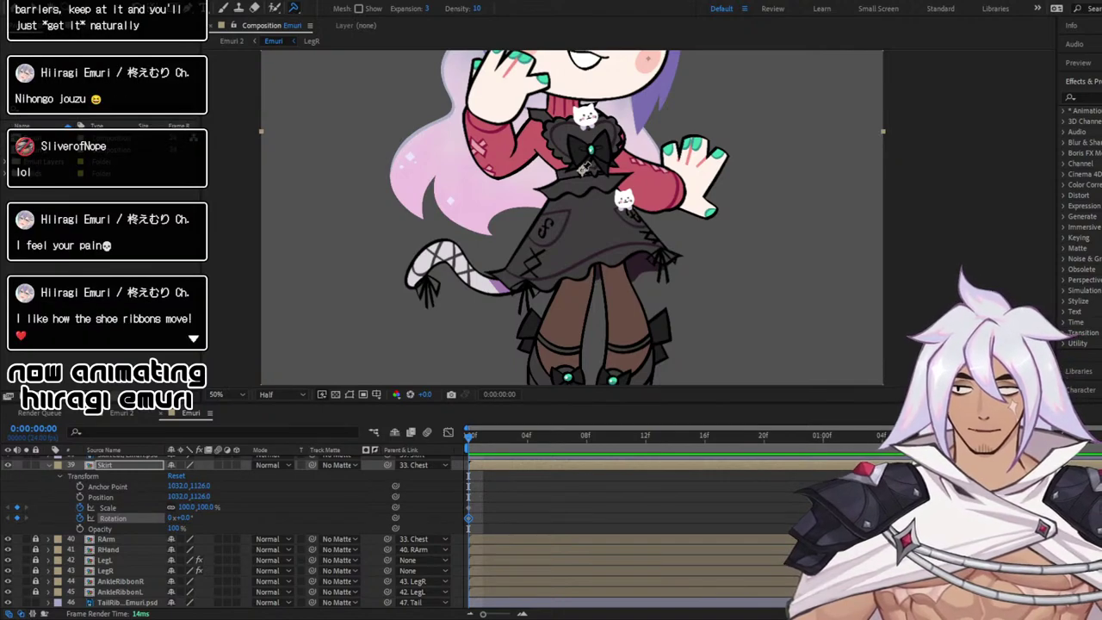
click(582, 170)
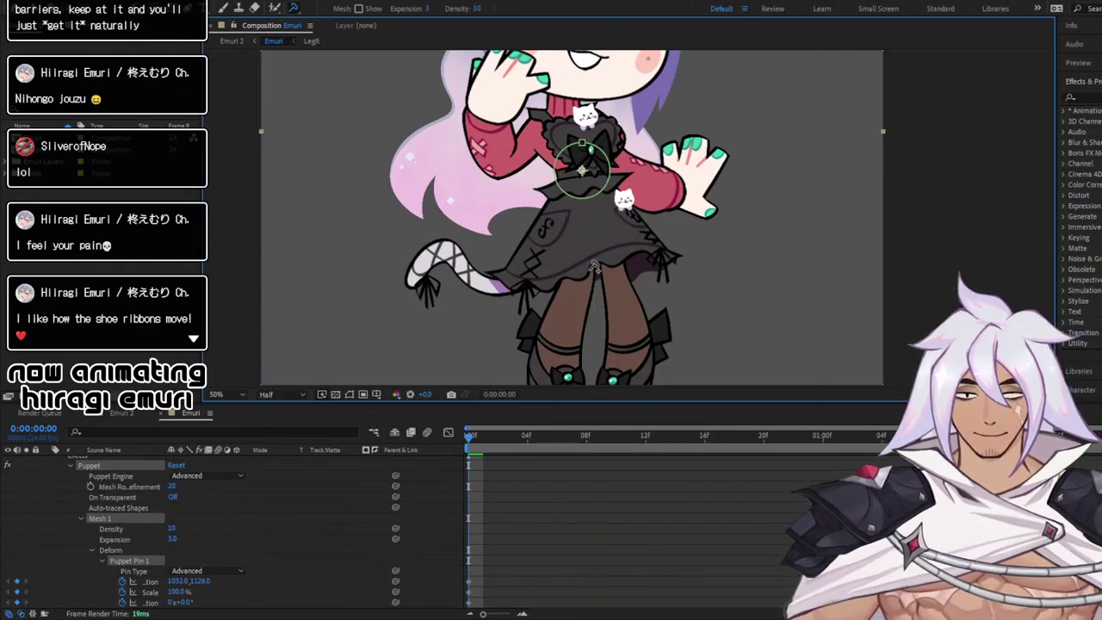
click(590, 270)
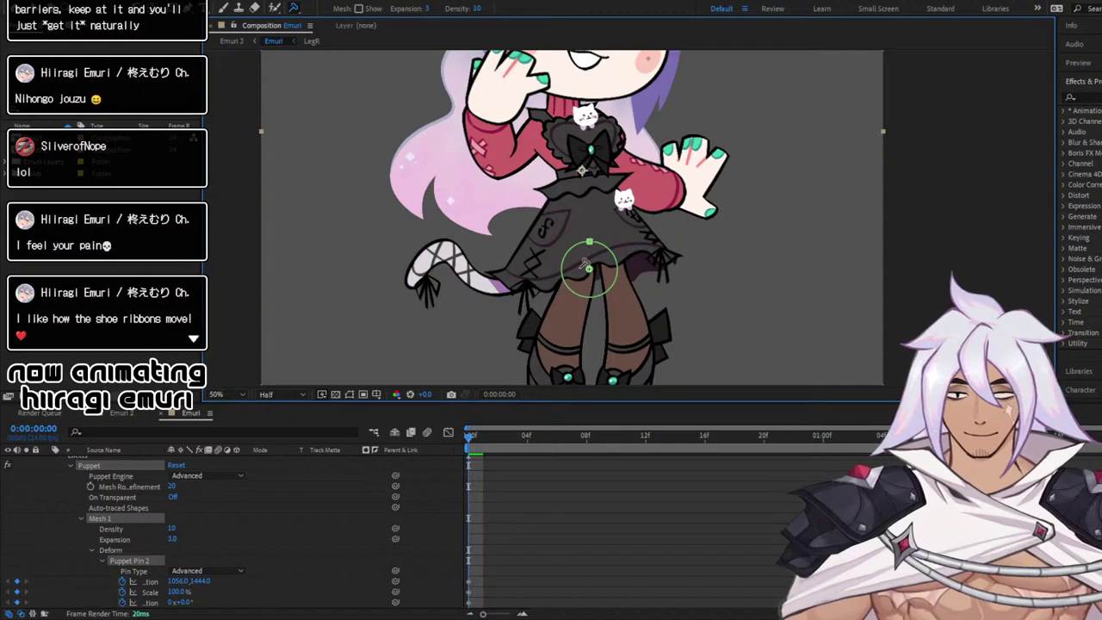
drag(591, 271, 568, 269)
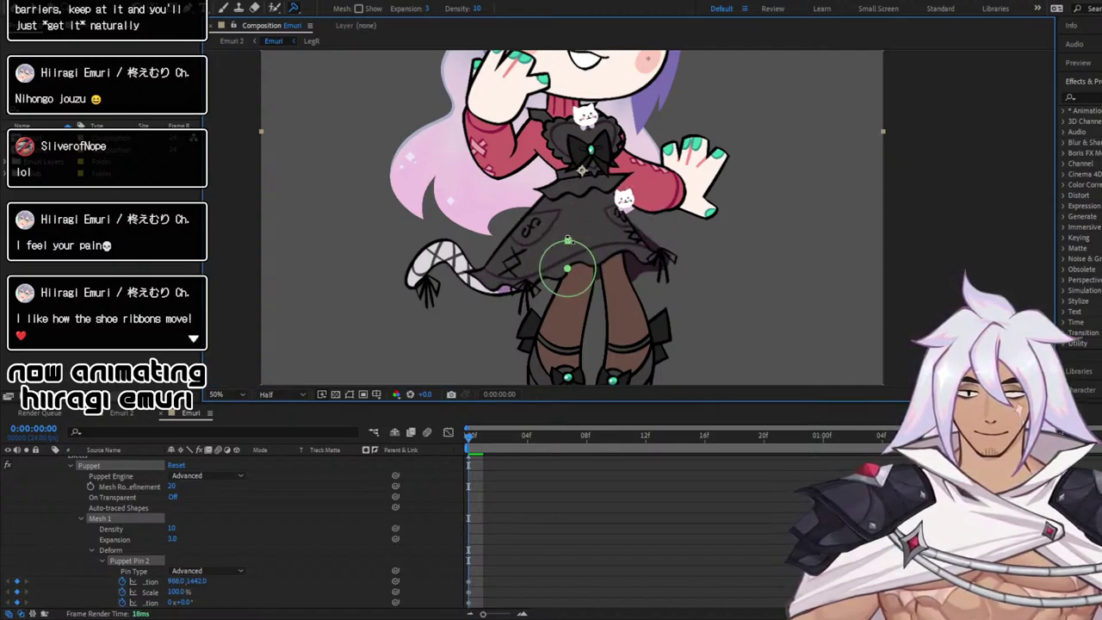
key(ctrl+z)
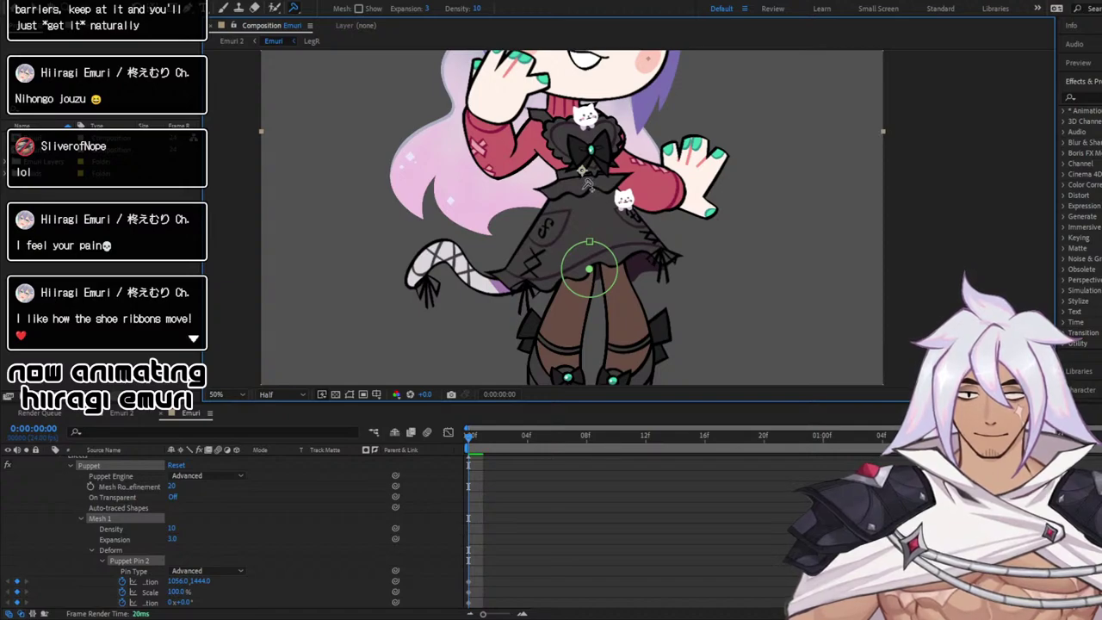
Redo the Puppet pins on the Skirt, placing one at the waist and one at the hem centre
click(586, 182)
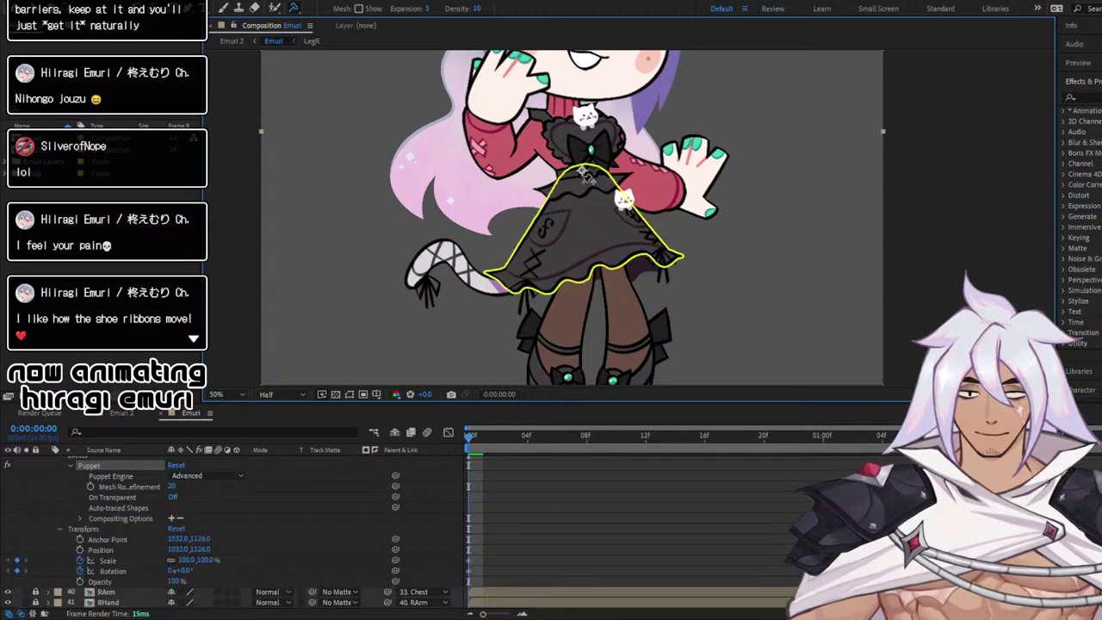
click(585, 175)
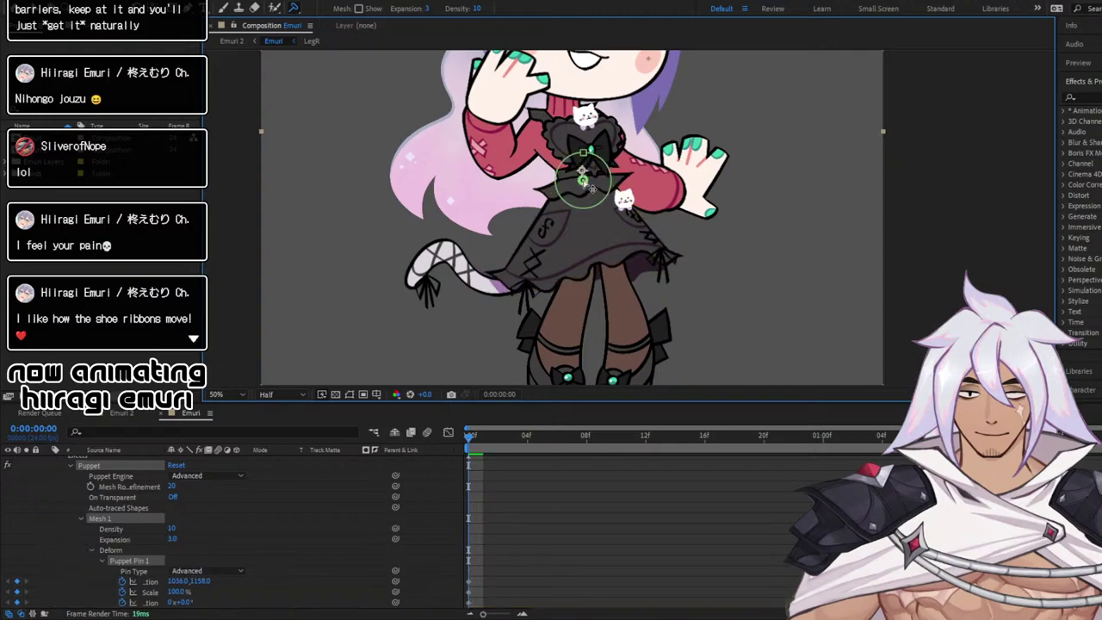
click(592, 268)
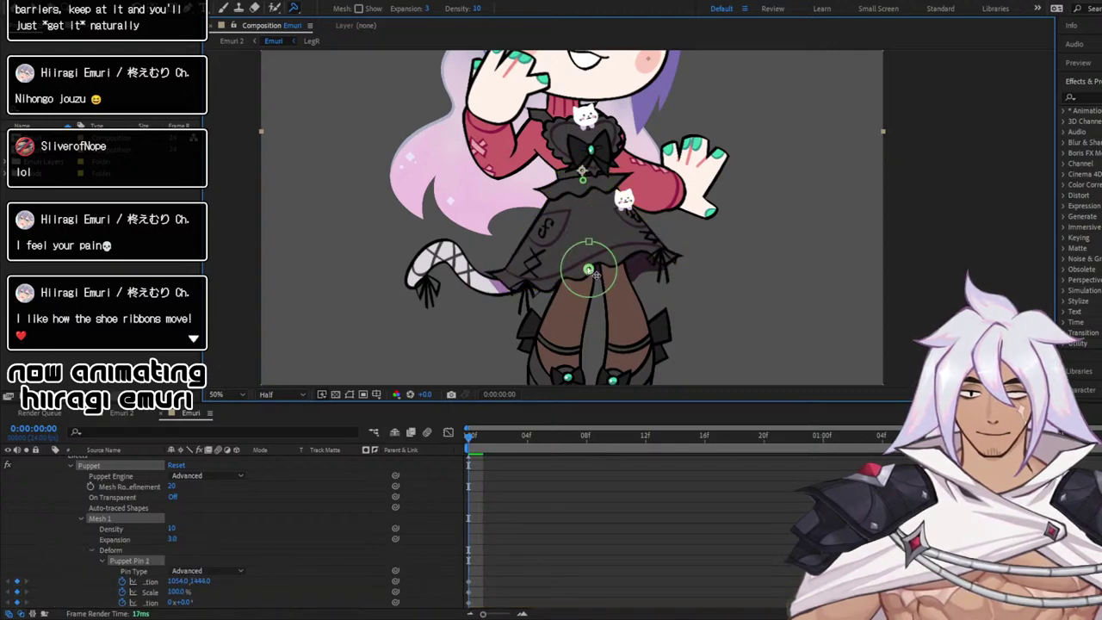
Try moving the Skirt's hem pin sideways and rotating it about 28°, undoing each change
drag(595, 274, 584, 246)
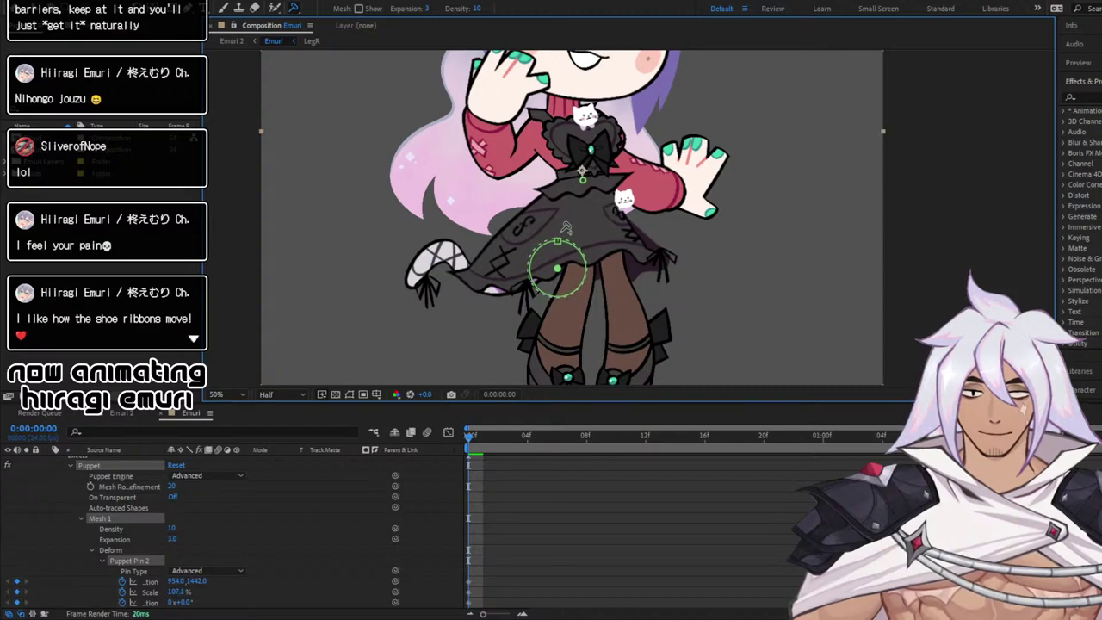
key(ctrl+z)
key(ctrl+z)
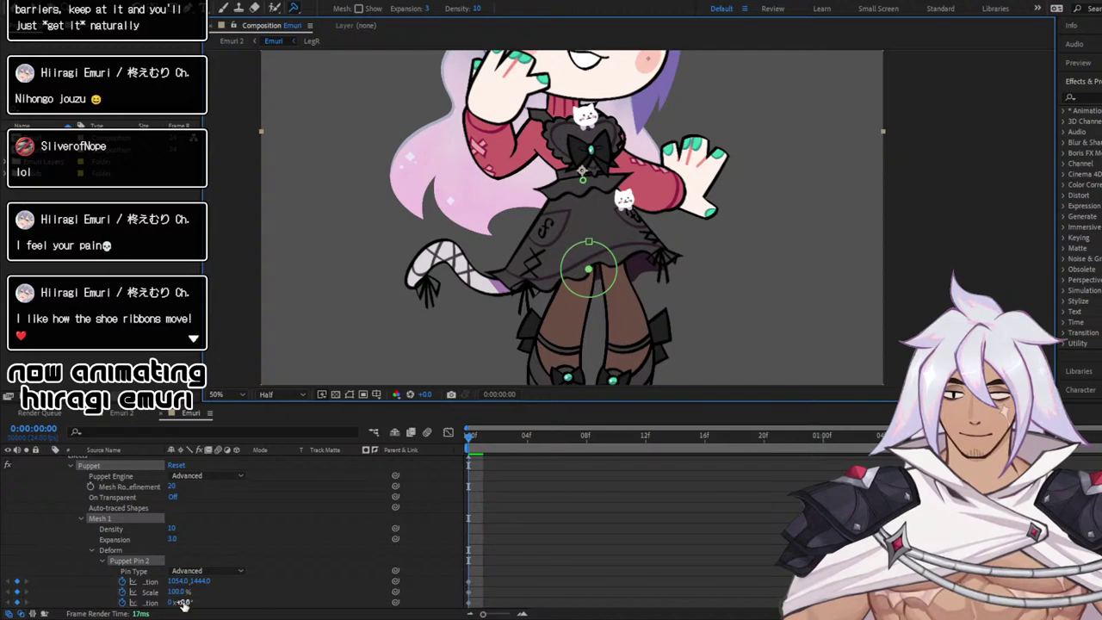
drag(183, 606, 196, 600)
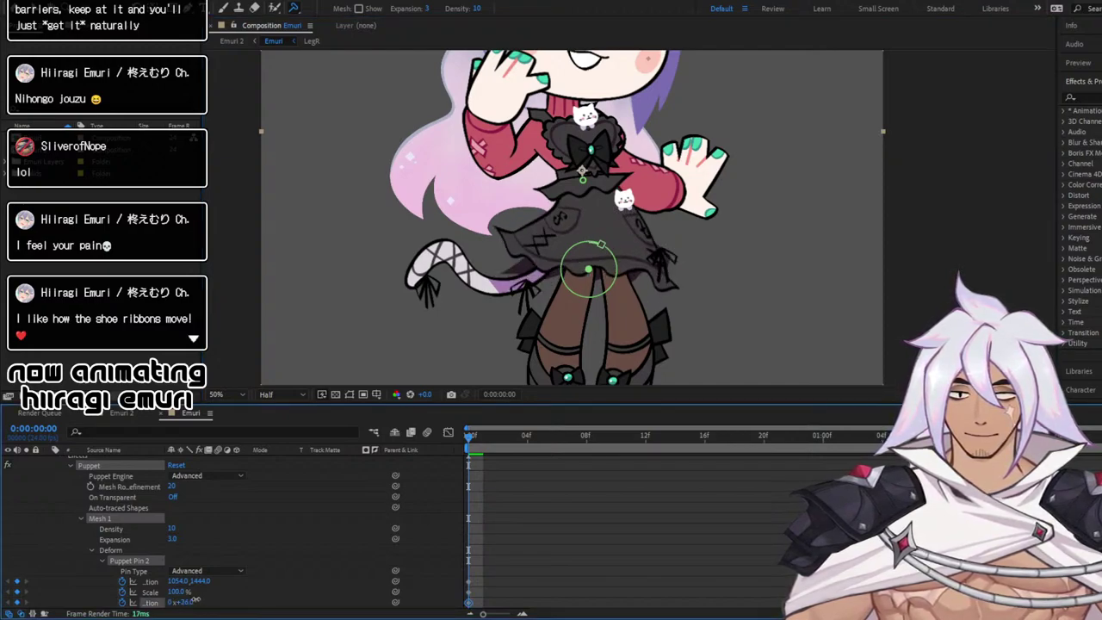
key(ctrl+z)
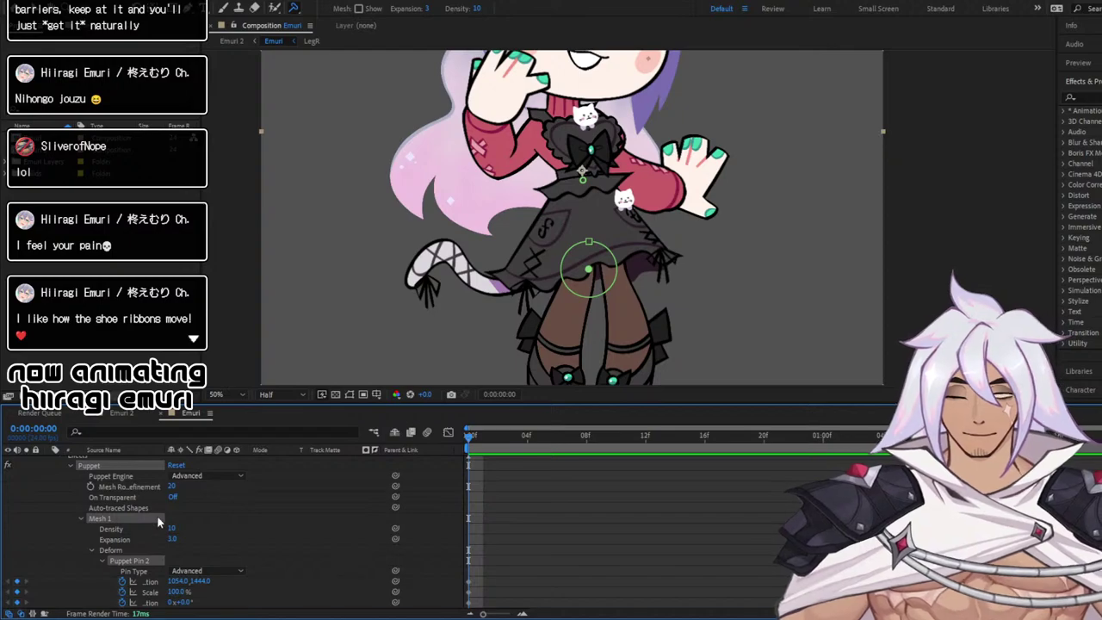
Collapse the Skirt layer and preview the loop, ending at frame 0
scroll(156, 515, up, 5)
scroll(157, 515, down, 6)
scroll(156, 516, up, 5)
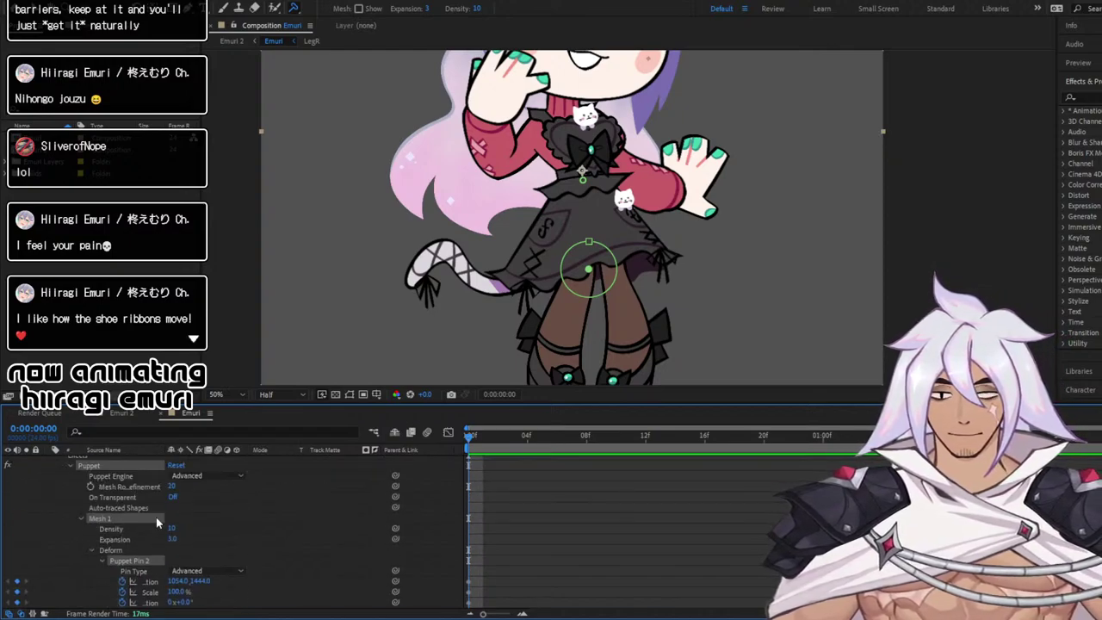
click(49, 506)
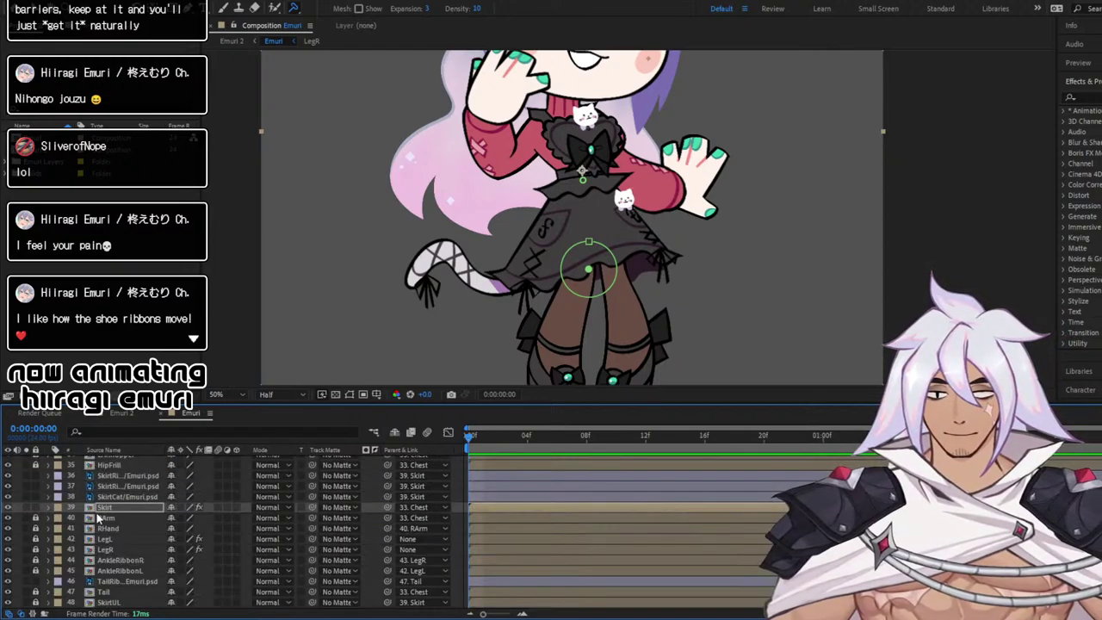
key(space)
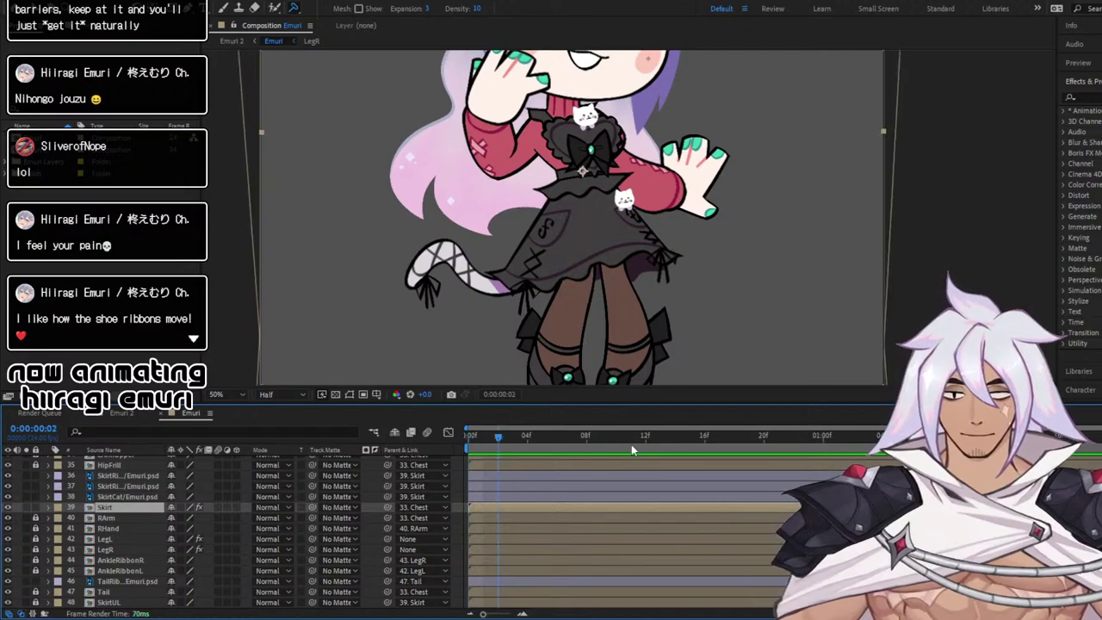
key(space)
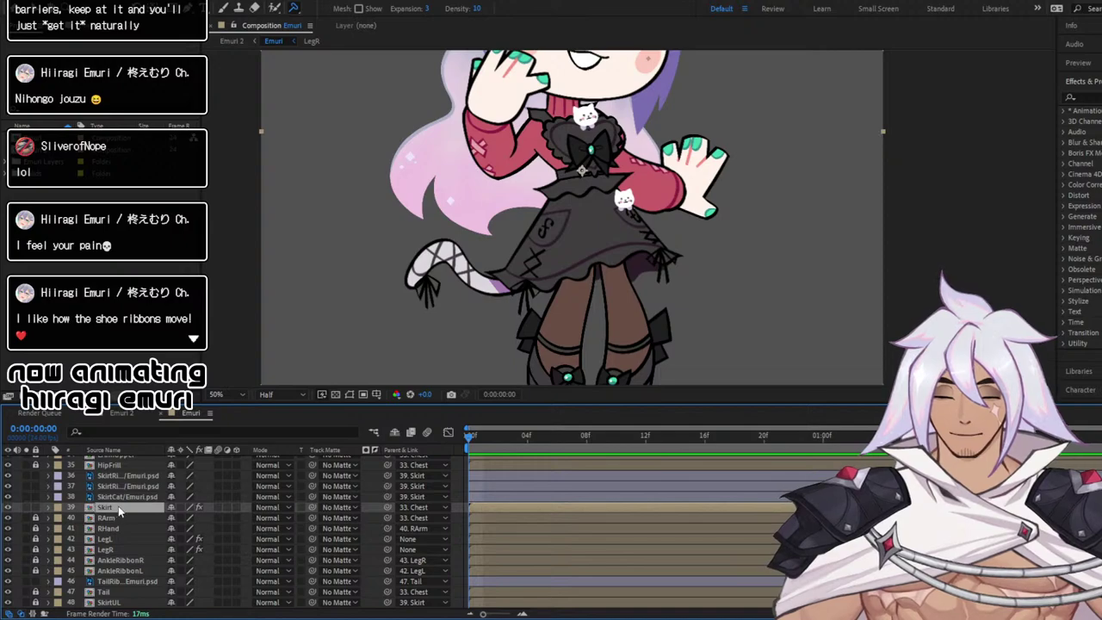
Delete the Puppet pins and the Puppet effect from the Skirt layer, and collapse the layer
click(50, 508)
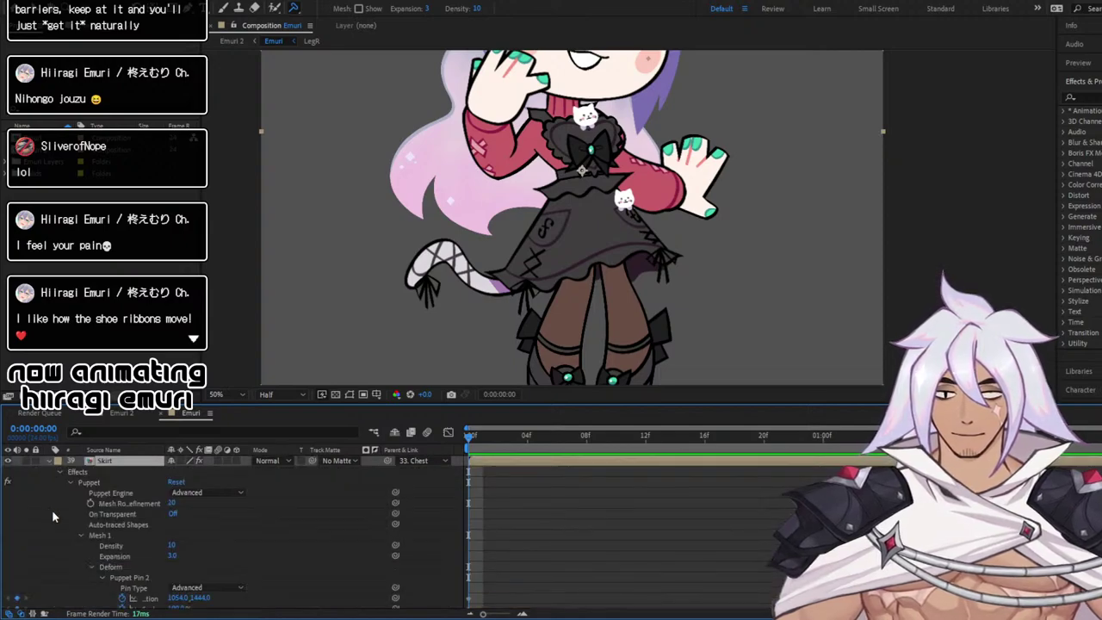
key(Delete)
key(Delete)
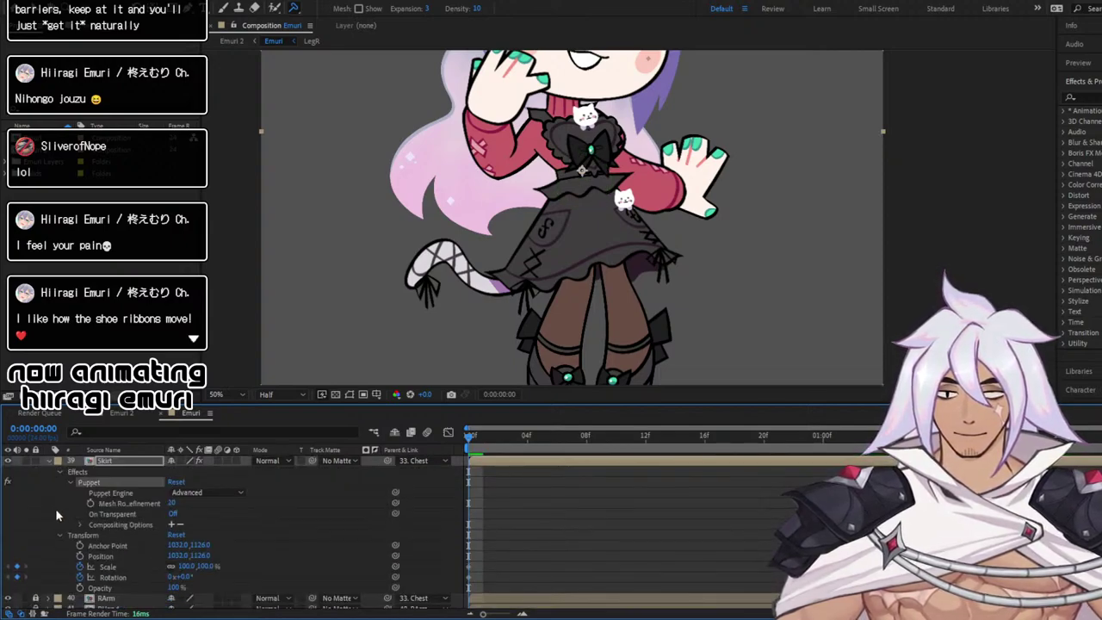
key(Delete)
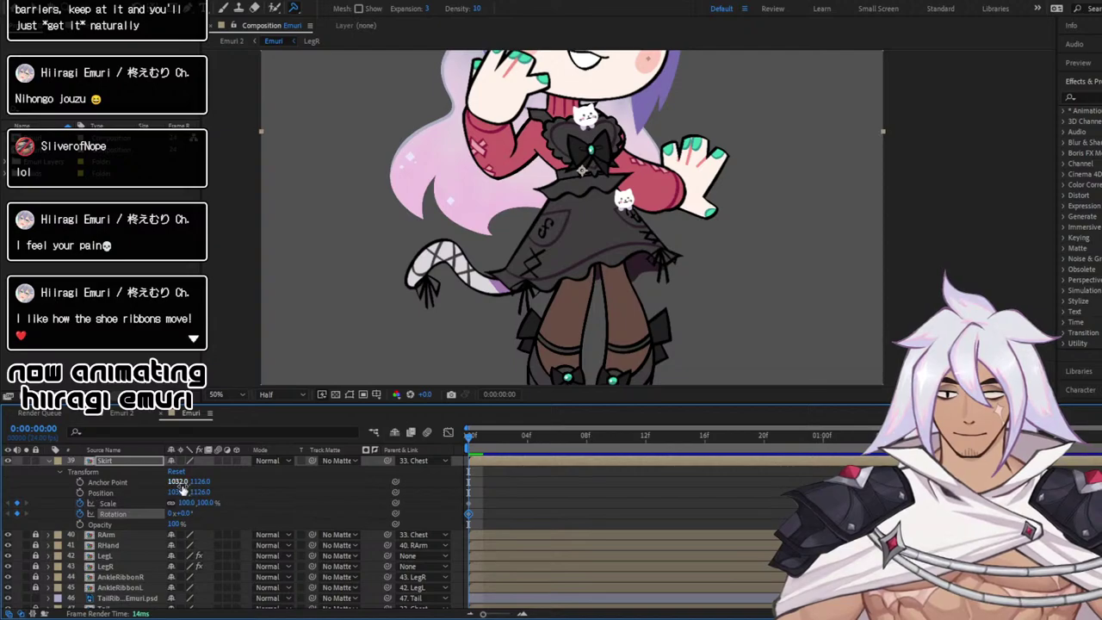
click(50, 462)
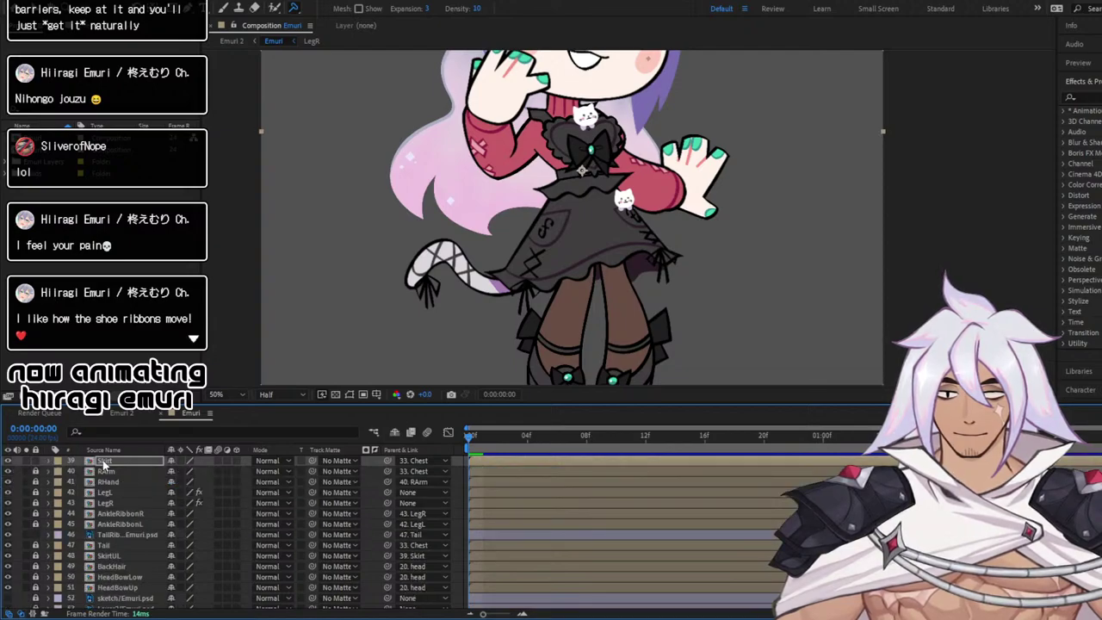
Move the SkirtCat layer above the two skirt ribbon layers in the layer stack
scroll(118, 468, up, 1)
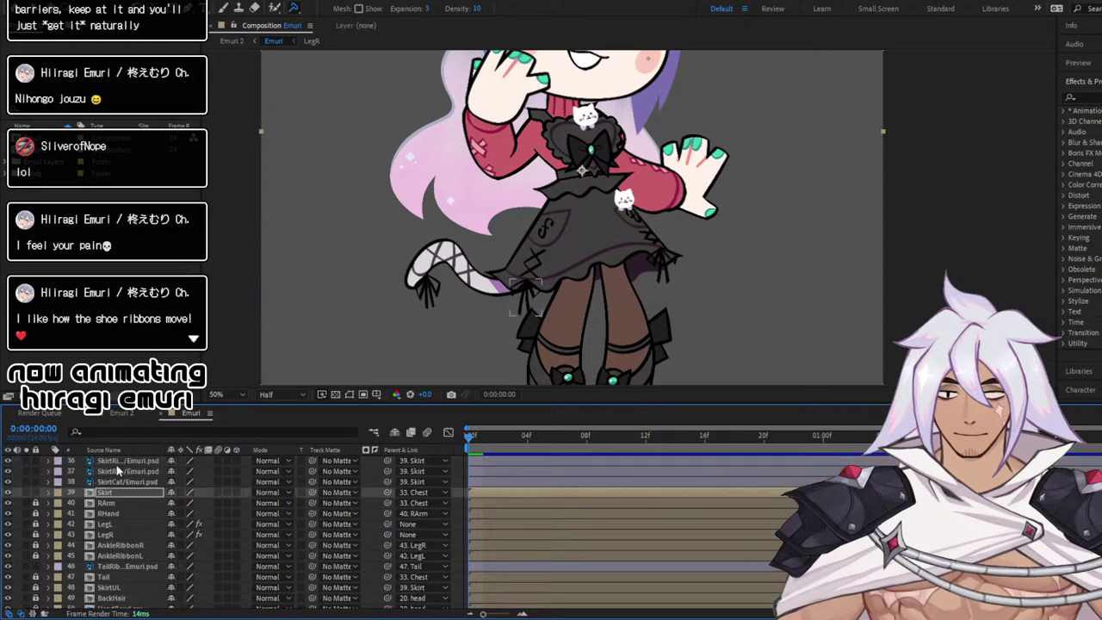
scroll(115, 482, down, 1)
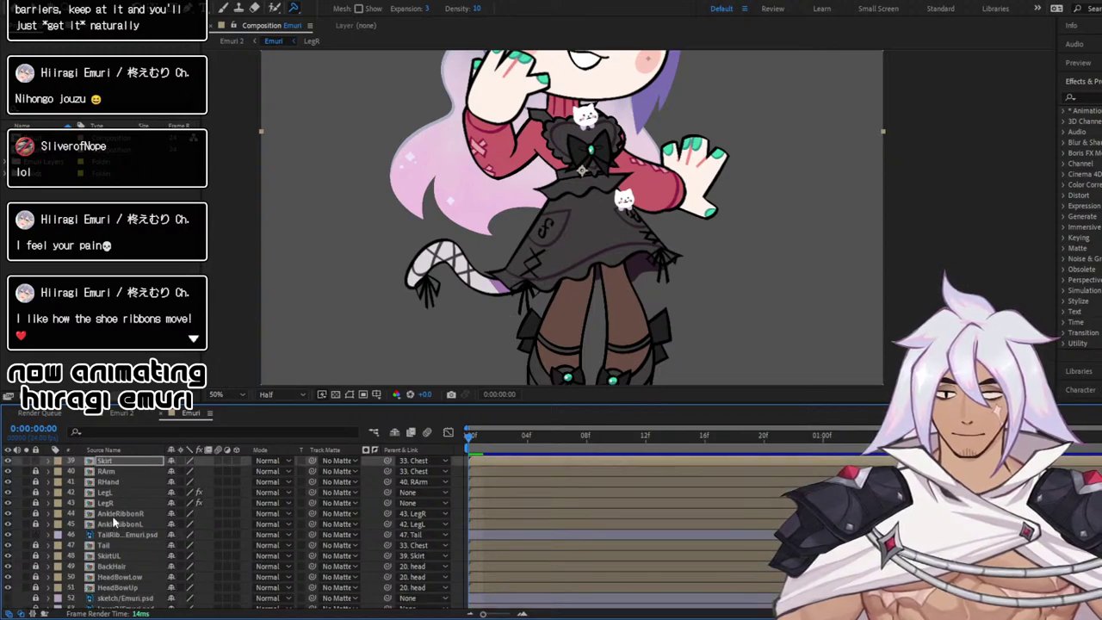
scroll(130, 513, up, 2)
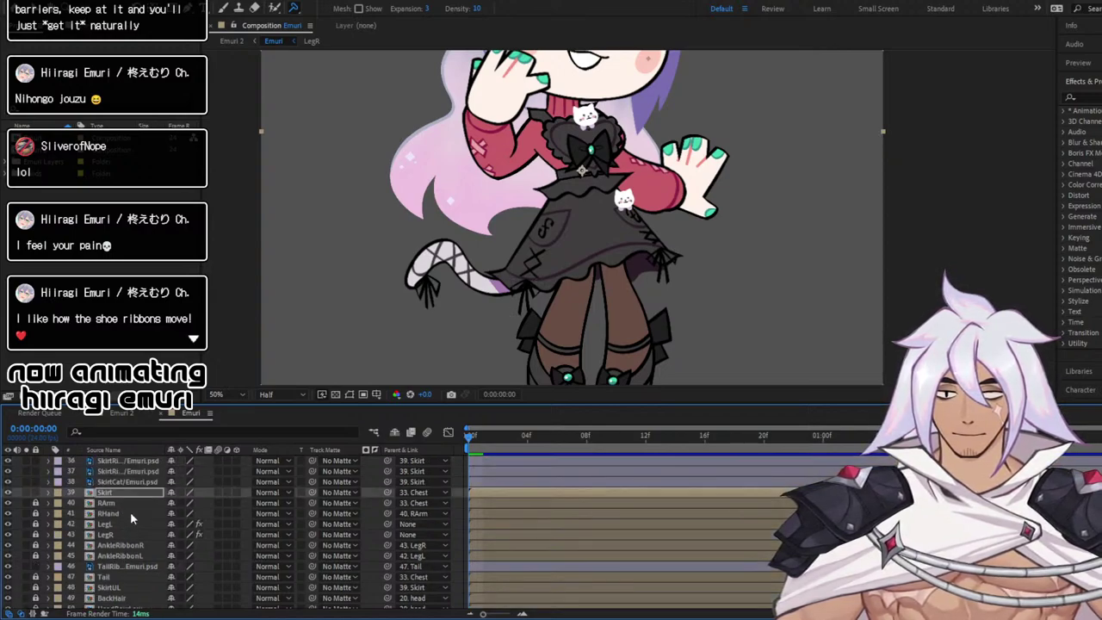
click(132, 513)
click(131, 506)
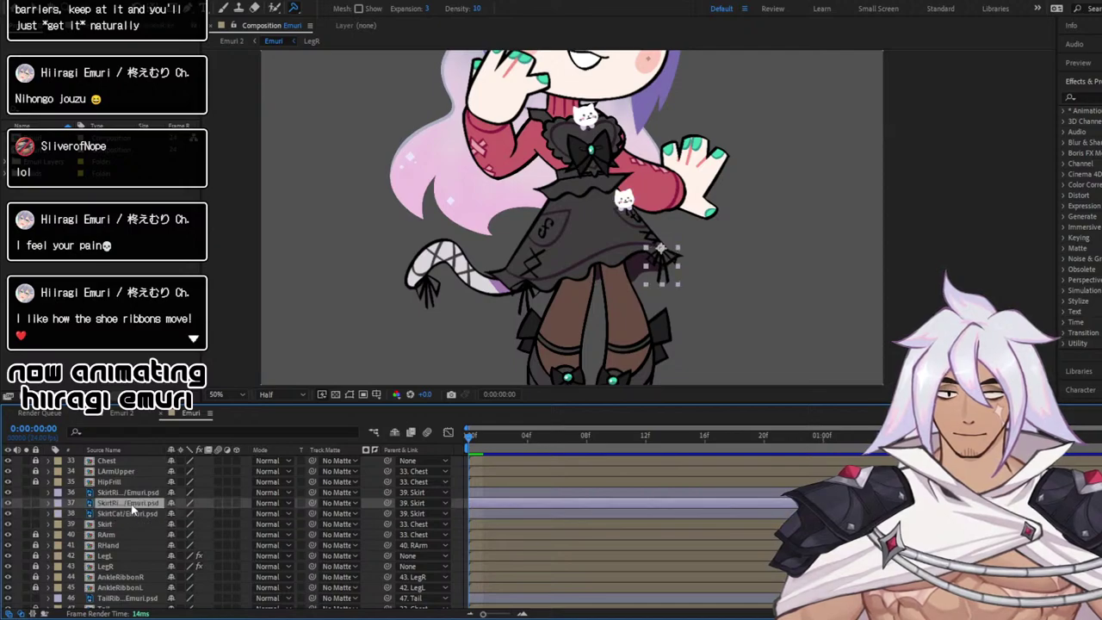
click(121, 512)
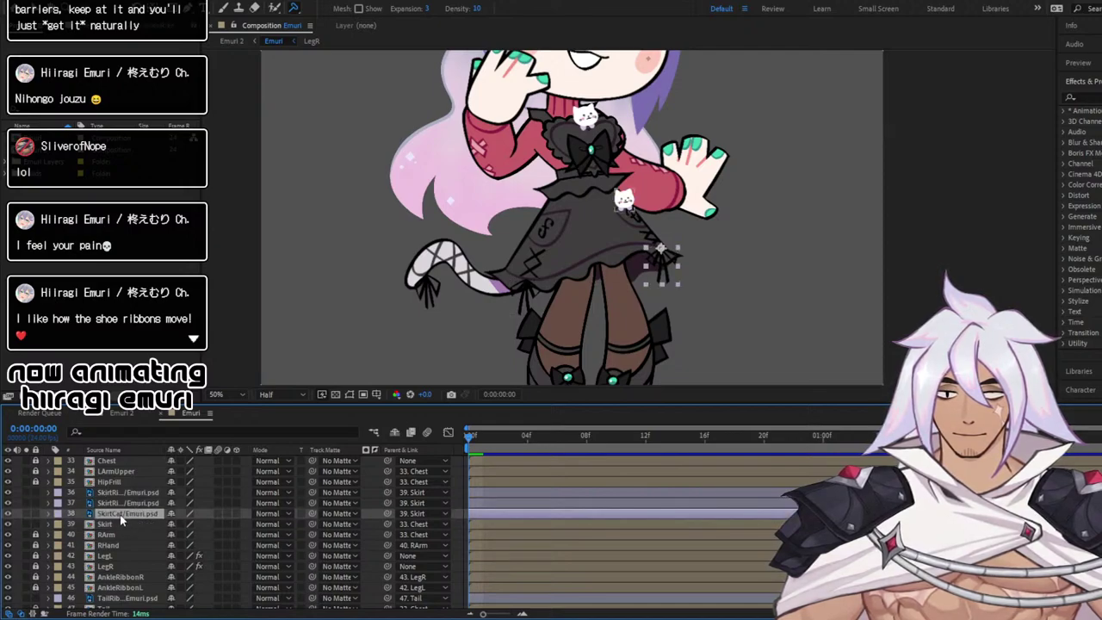
drag(128, 485, 127, 487)
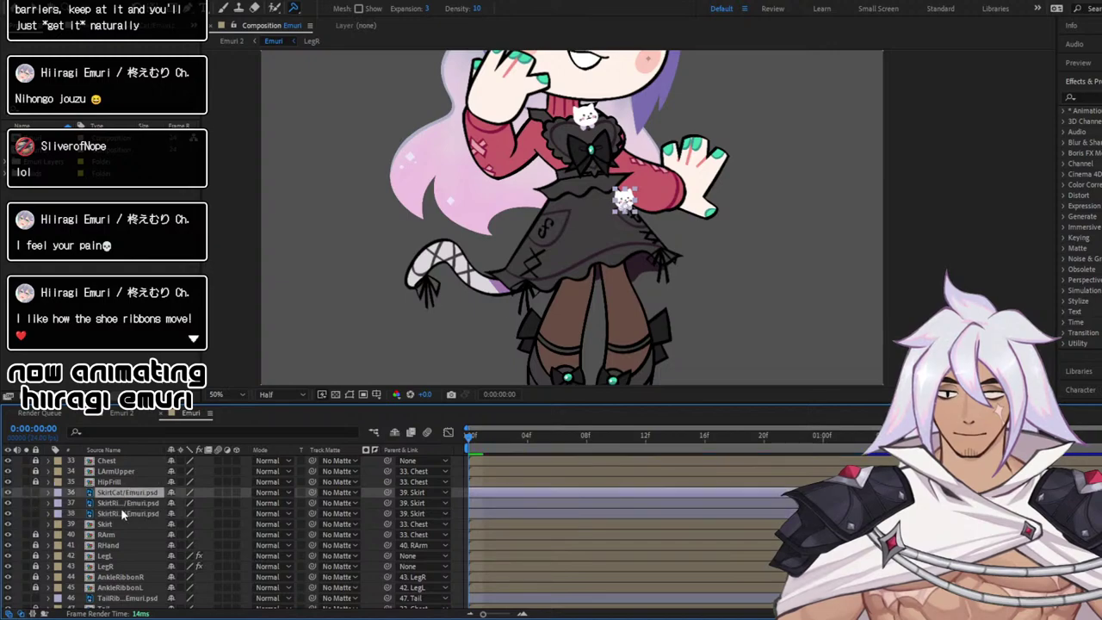
Precompose the two skirt ribbon layers and Skirt as SkirtComp, and move its anchor point to the waist centre
click(125, 504)
shift+click(123, 516)
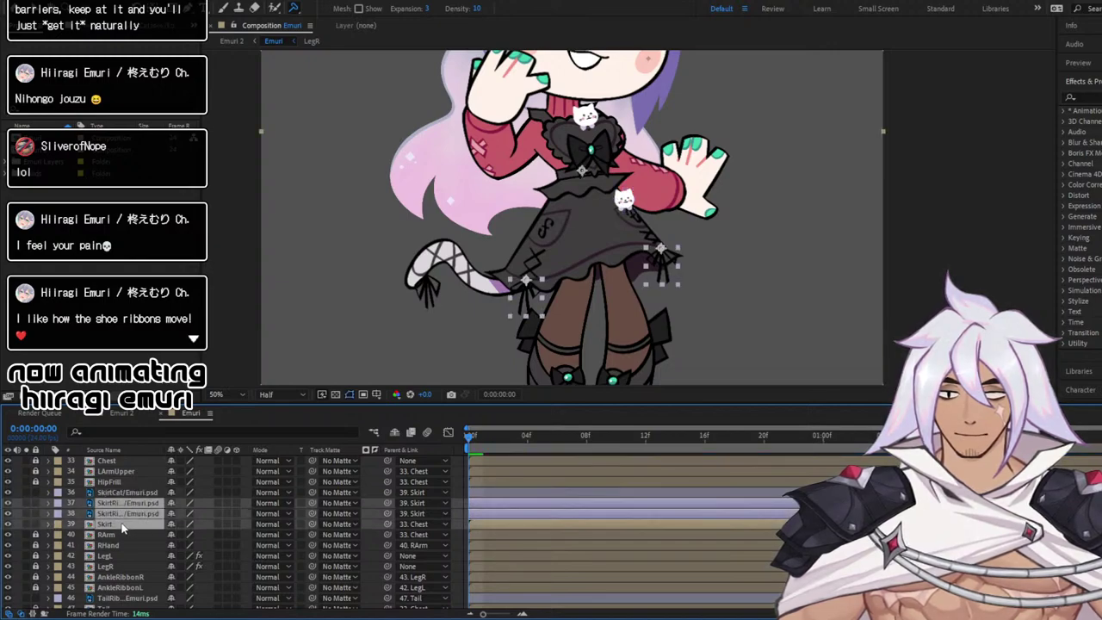
key(ctrl+shift+c)
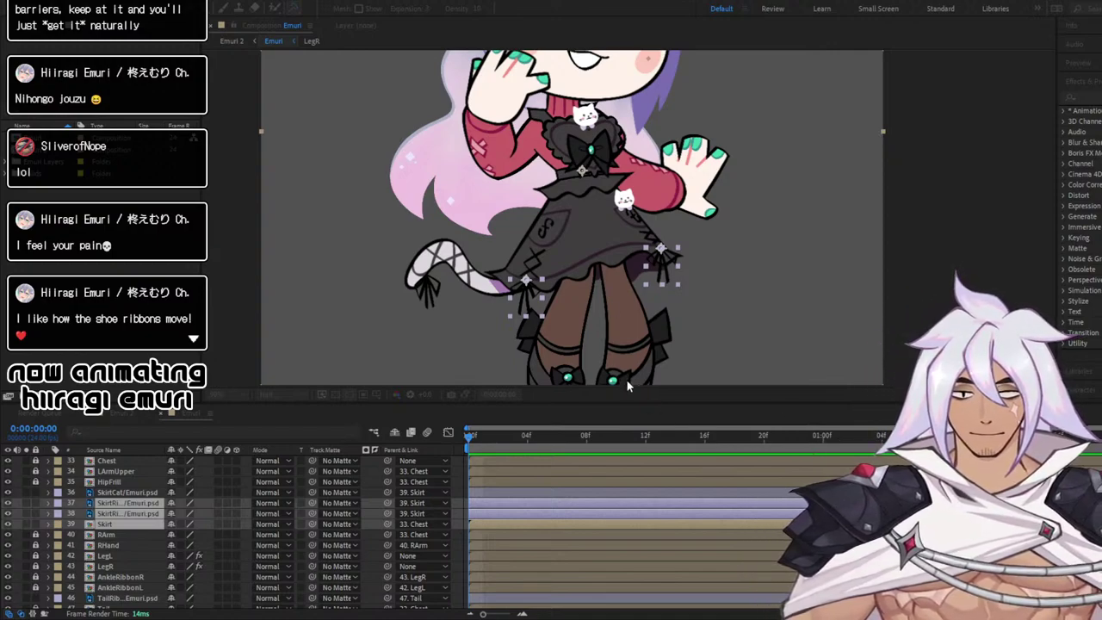
key(space)
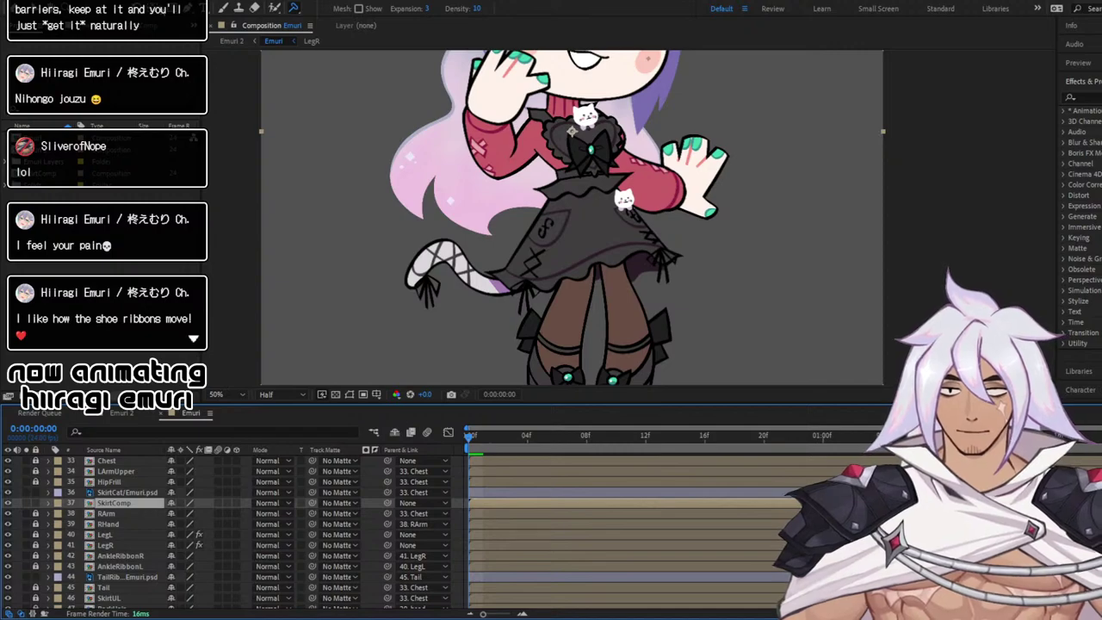
key(v)
drag(571, 134, 584, 180)
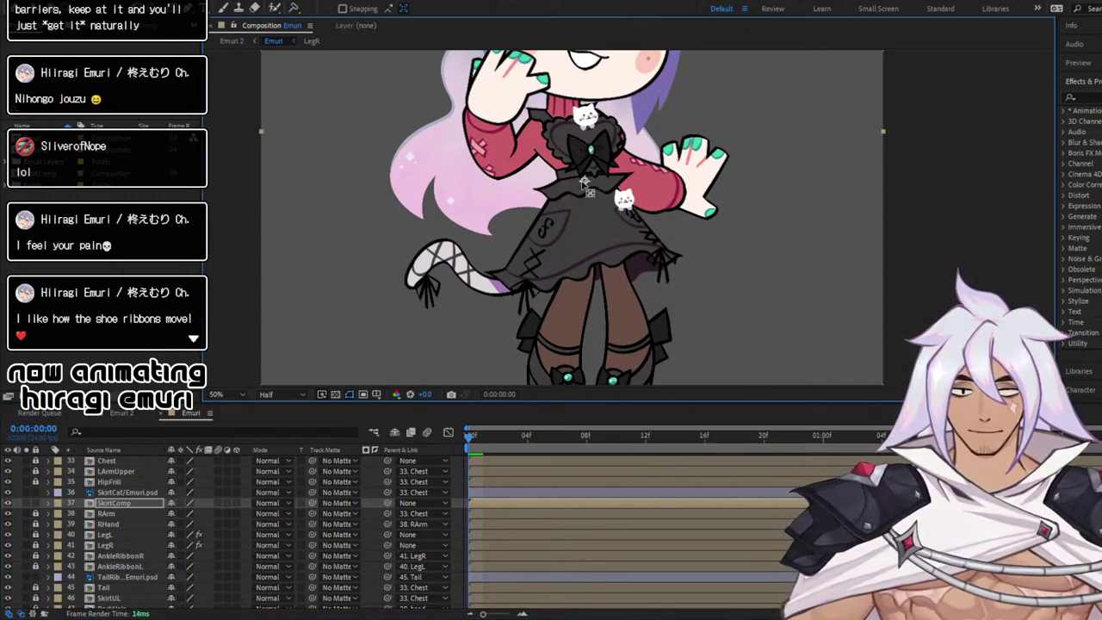
Keyframe SkirtComp's Scale at 100% and Rotation at 0° at frame 0 and at 0:00:01:00
click(49, 503)
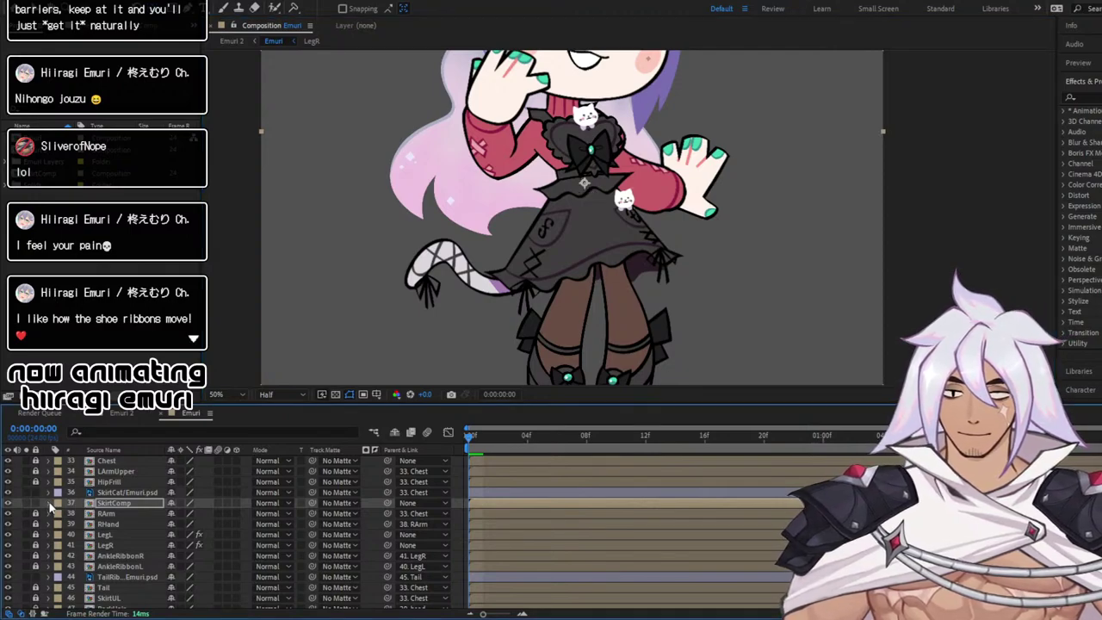
click(60, 514)
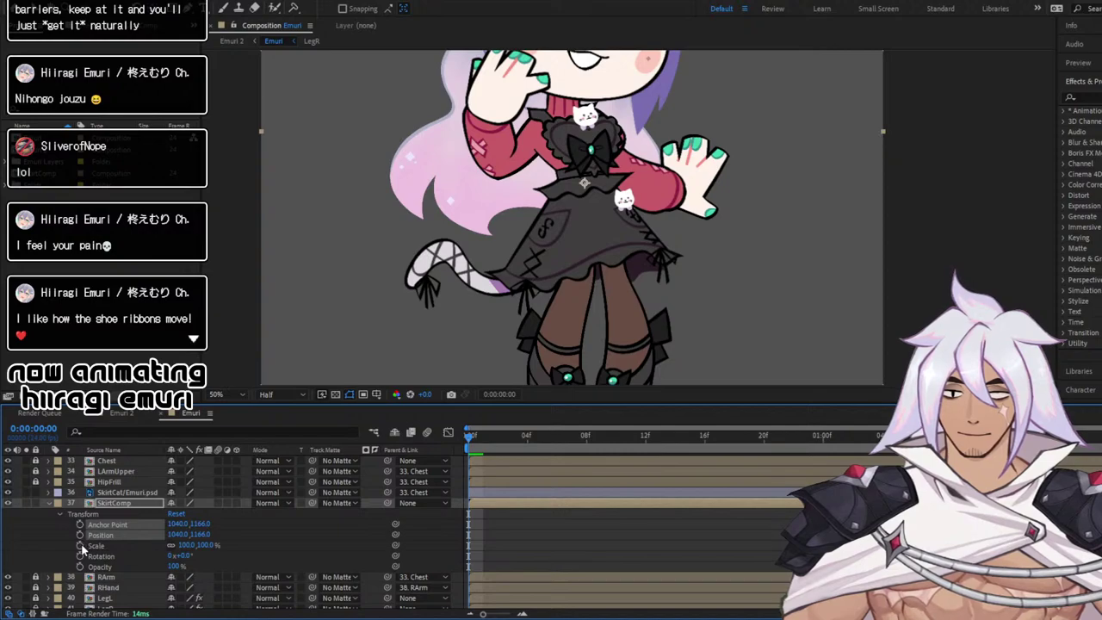
click(80, 545)
click(80, 557)
click(823, 437)
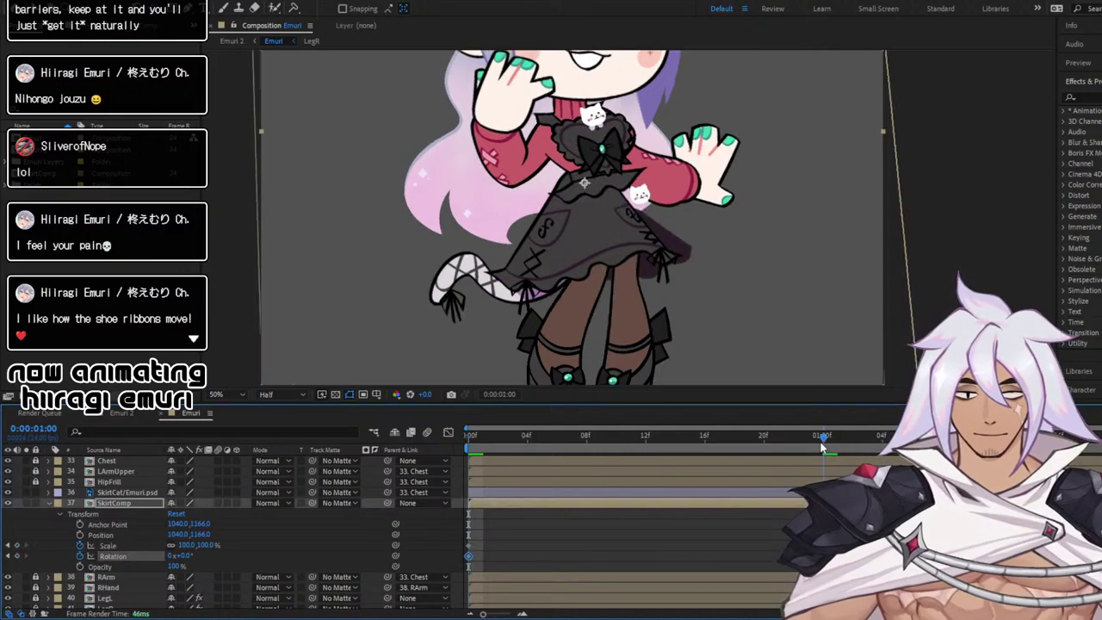
click(19, 546)
click(17, 556)
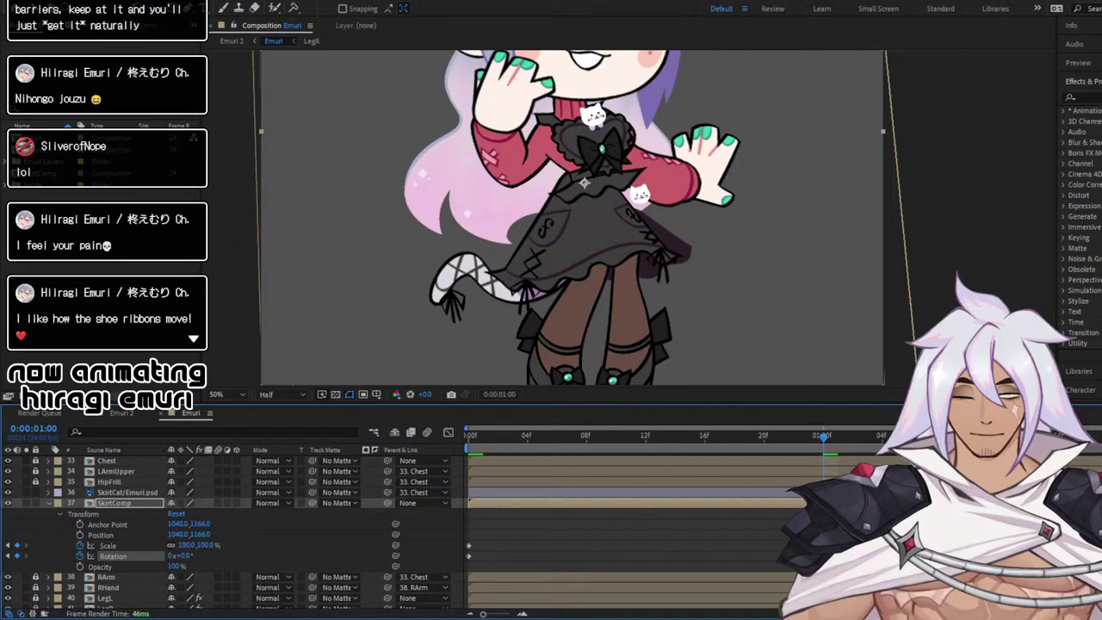
Add SkirtComp Scale 100% and Rotation 0° keyframes at 0:00:01:23, and shift both one frame later
click(1101, 437)
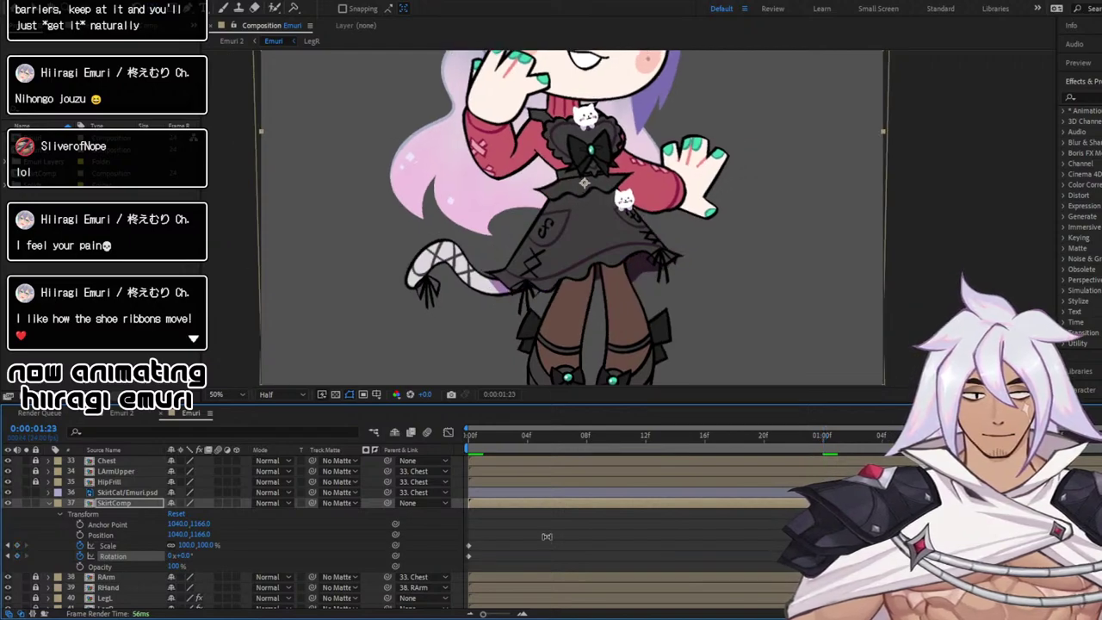
click(18, 546)
click(17, 556)
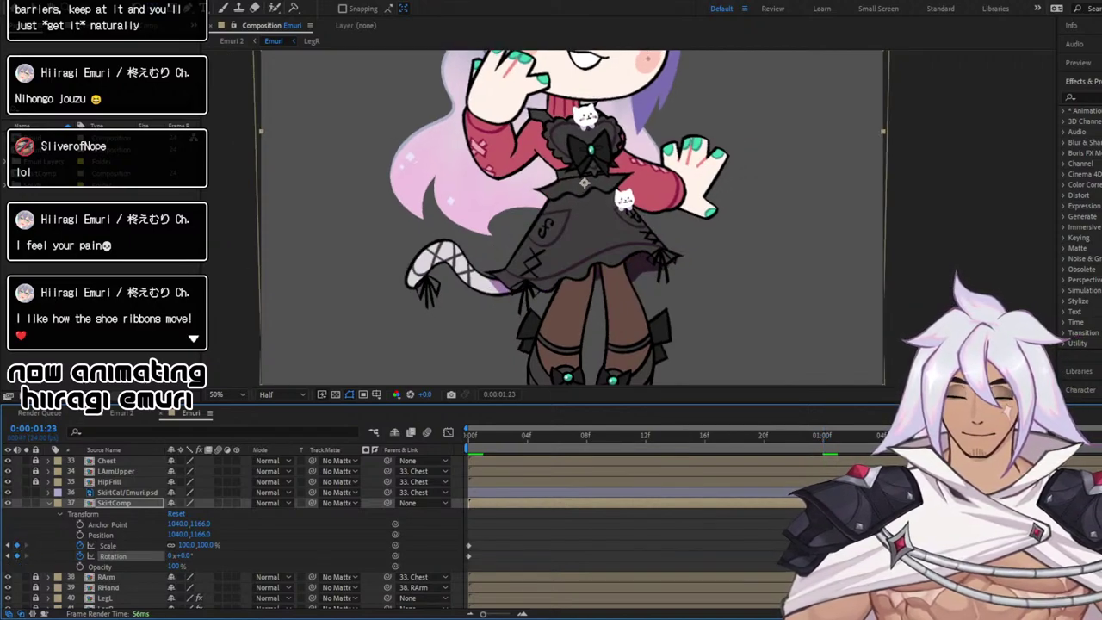
drag(1101, 534, 1071, 567)
key(alt+Right)
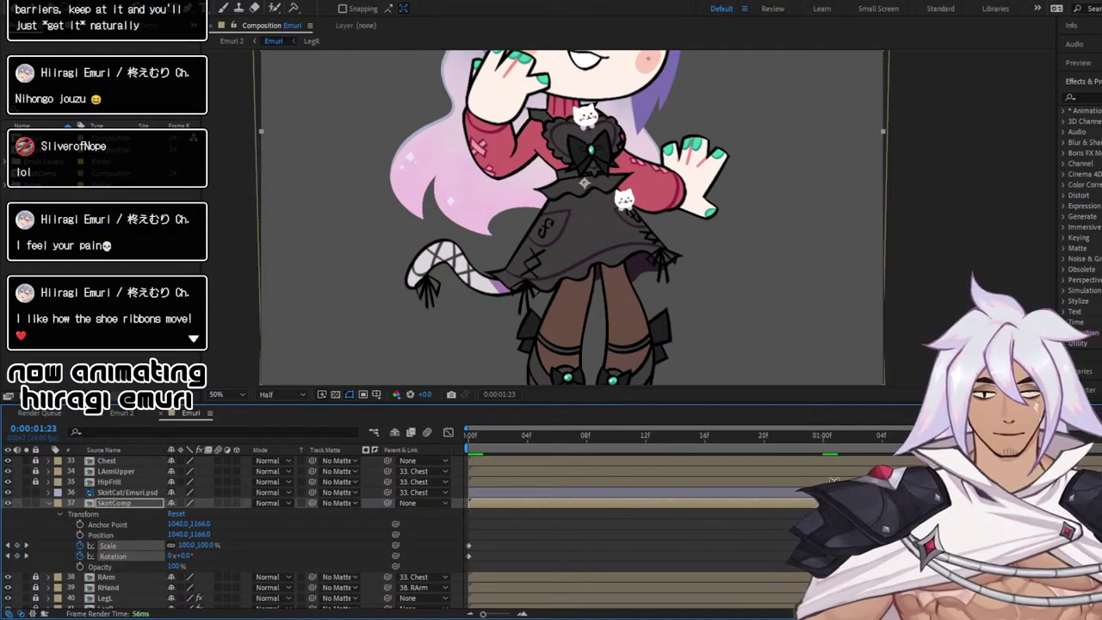
Return to frame 0, parent SkirtComp to the Chest layer, and preview how the skirt follows the body
click(825, 437)
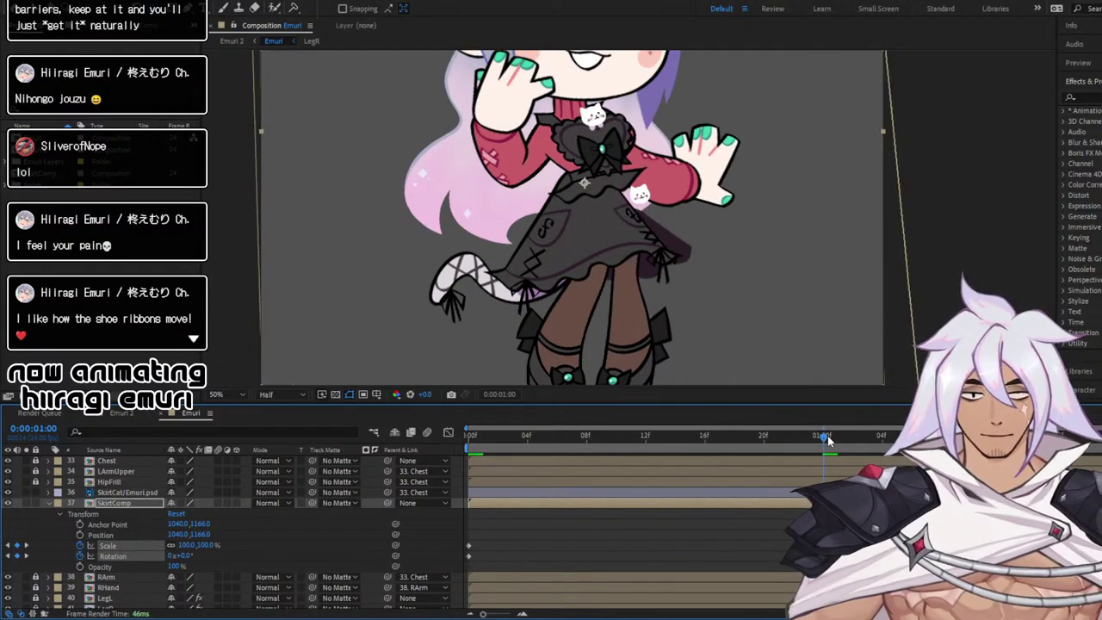
drag(828, 435, 311, 409)
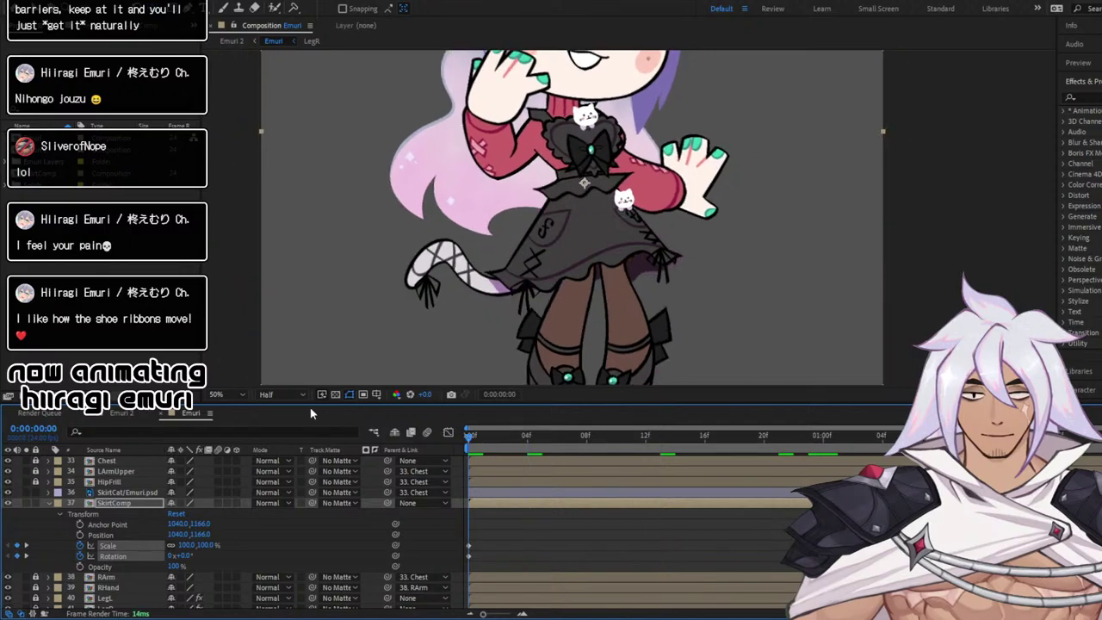
click(447, 502)
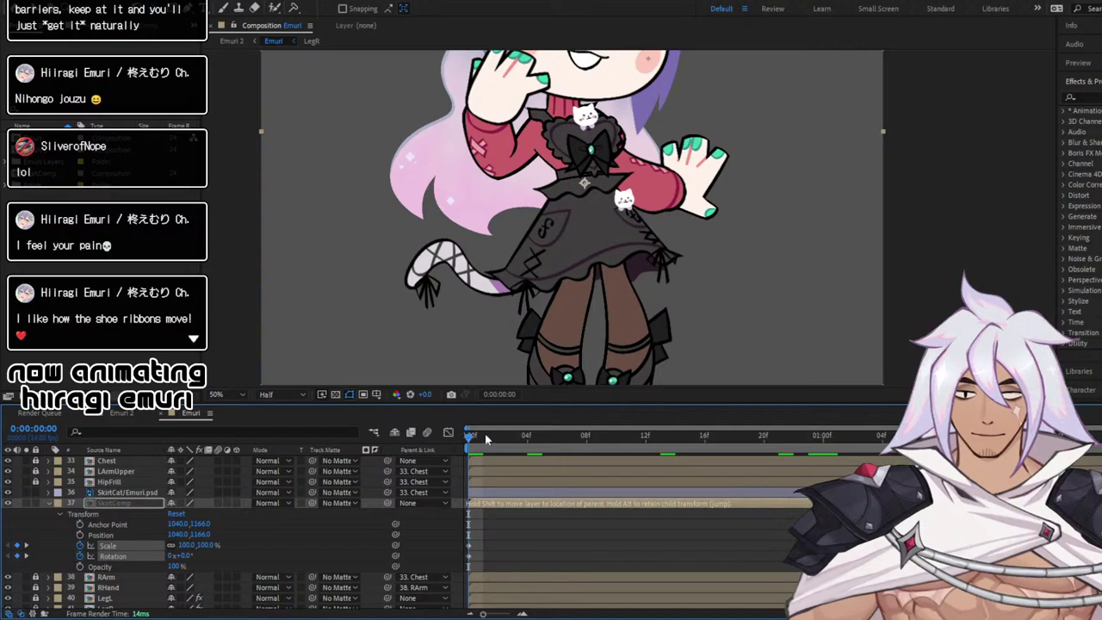
drag(494, 338, 553, 489)
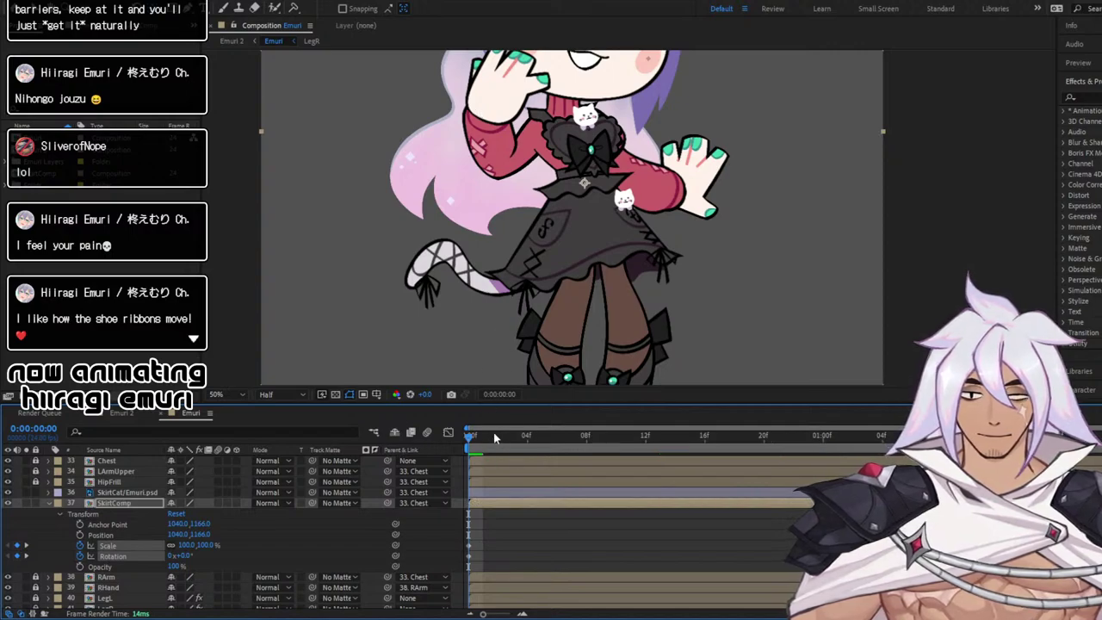
key(space)
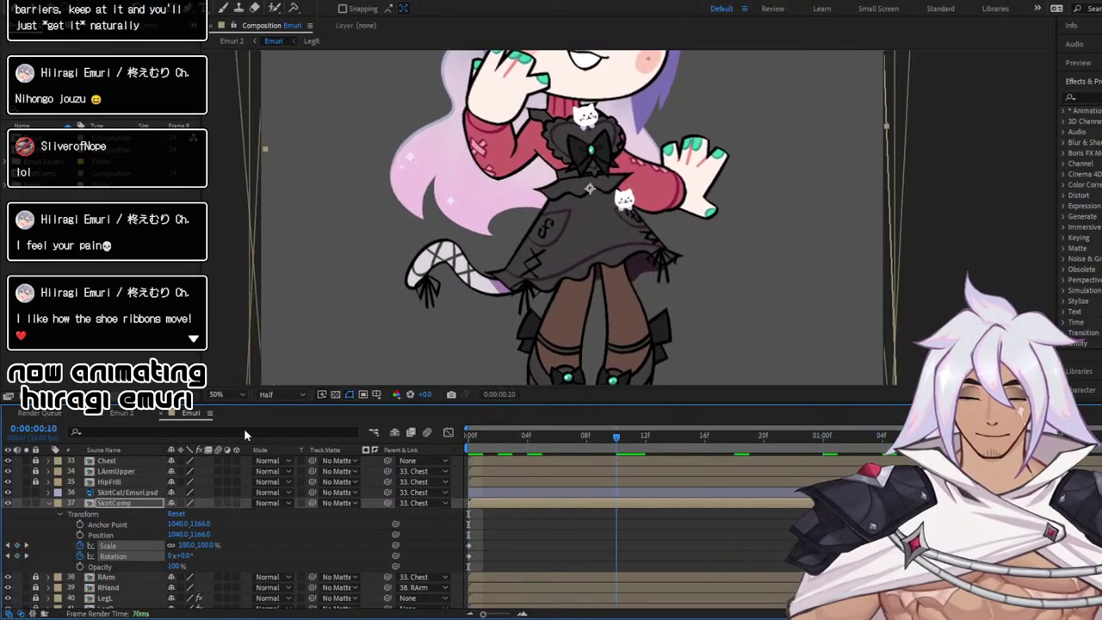
key(space)
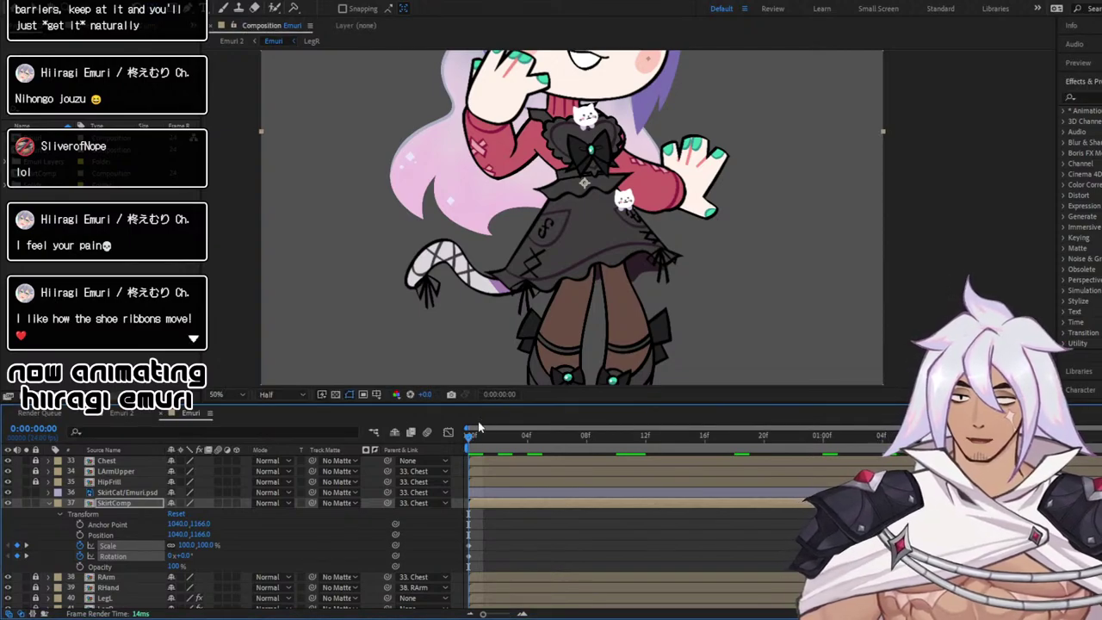
Use the Puppet Pin tool to pin SkirtComp at the waist centre and at both outer hem corners
click(295, 8)
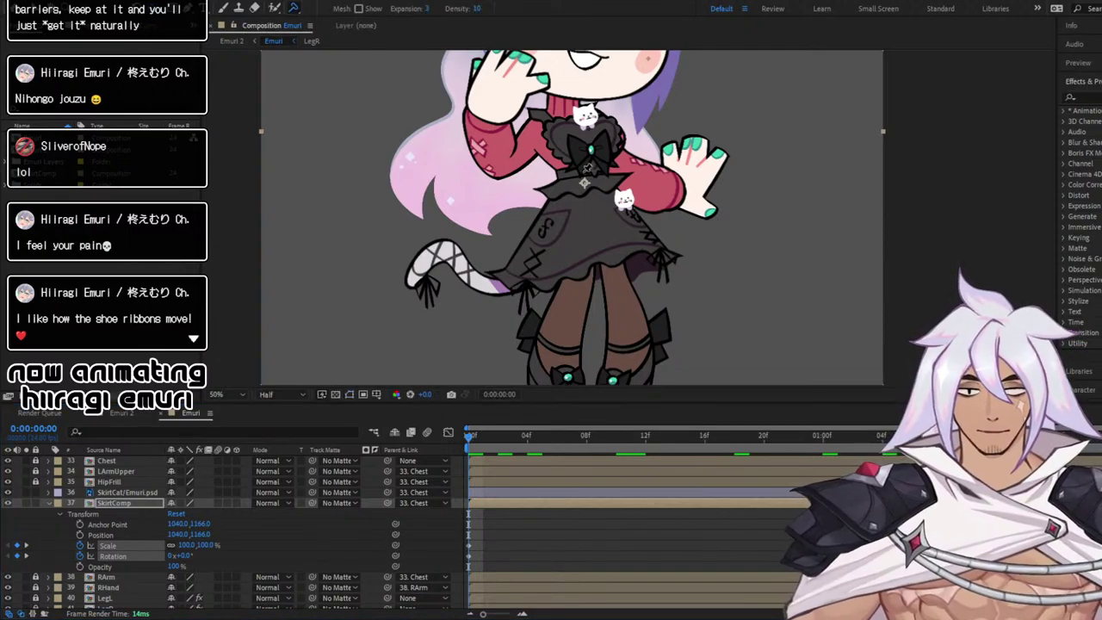
click(585, 184)
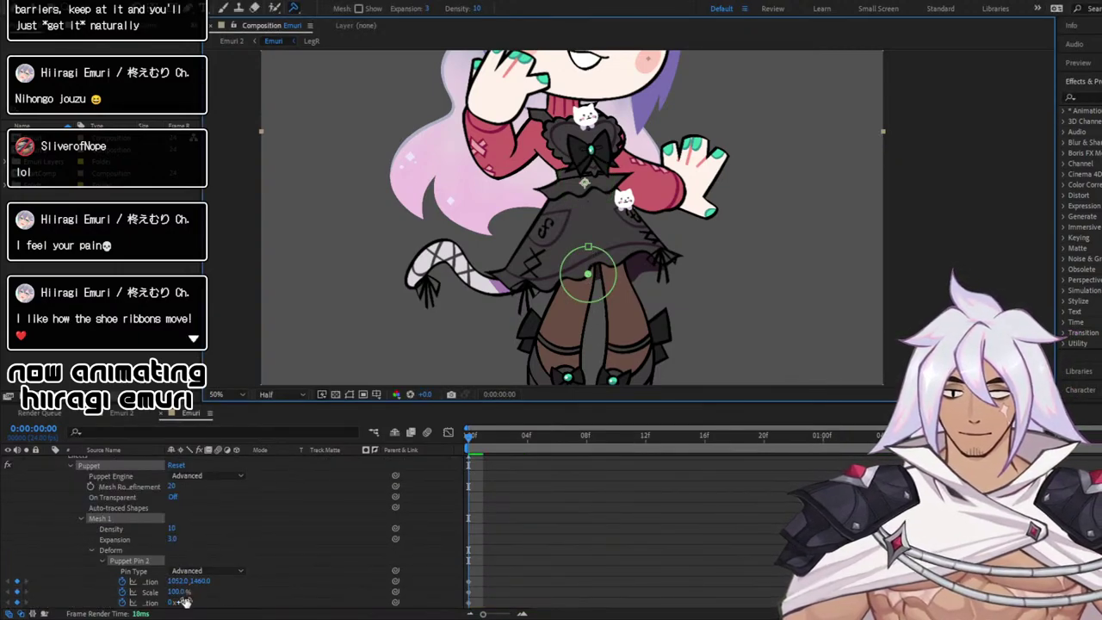
mouse_move(184, 602)
mouse_down()
mouse_move(181, 590)
mouse_move(195, 585)
mouse_move(180, 587)
mouse_up()
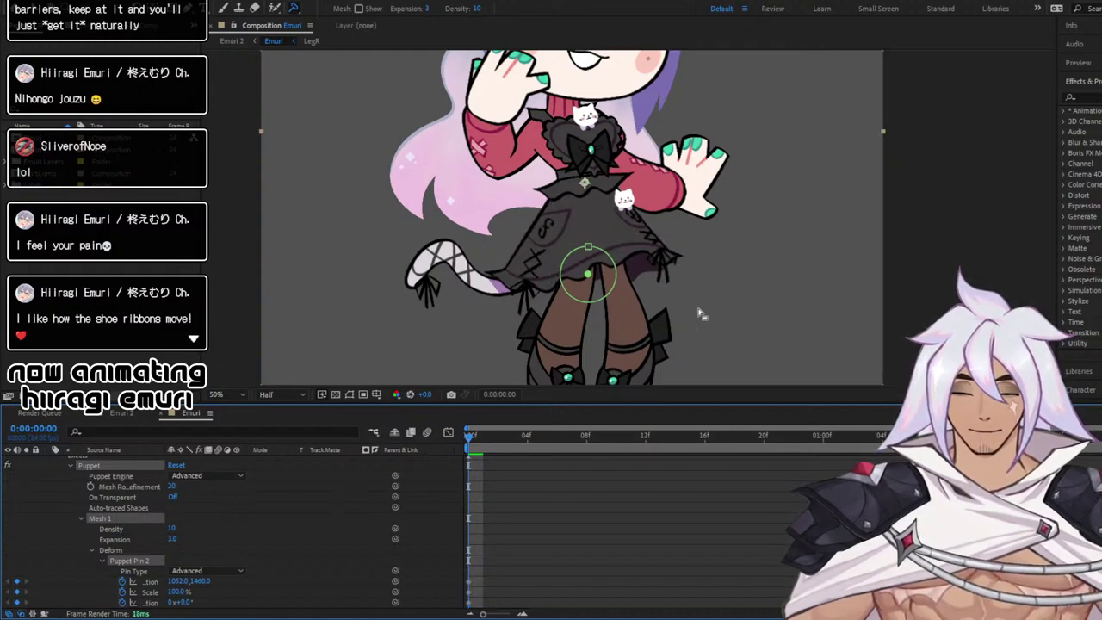
click(490, 270)
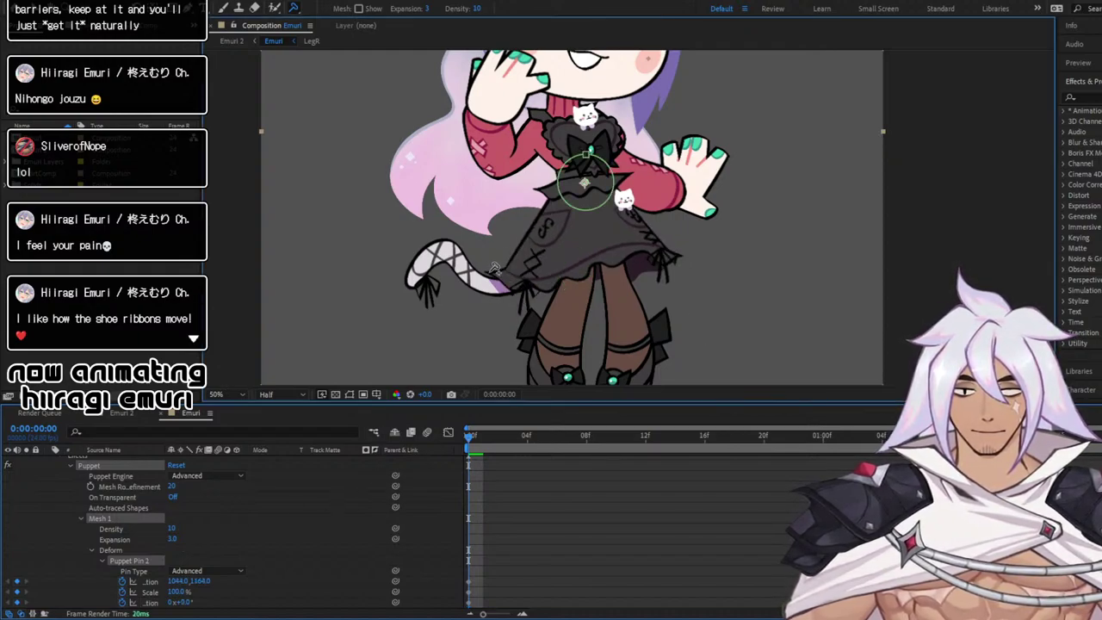
click(684, 255)
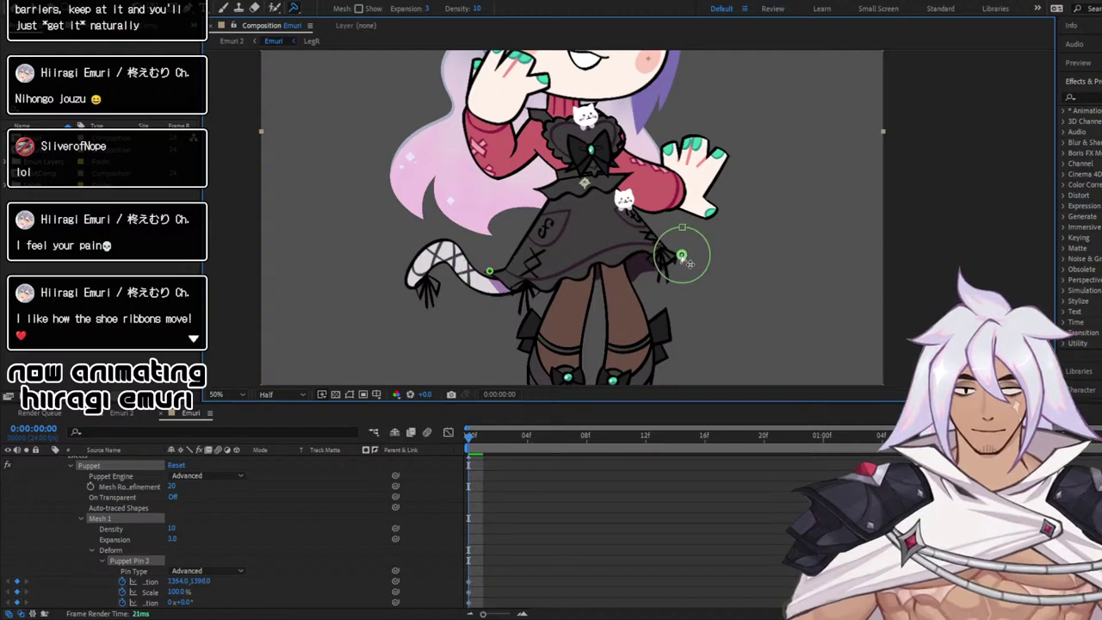
Try pulling the right hem corner's puppet pin down to about 1322, 1516 and rotating it to -14°, and undo both changes
drag(690, 263, 679, 299)
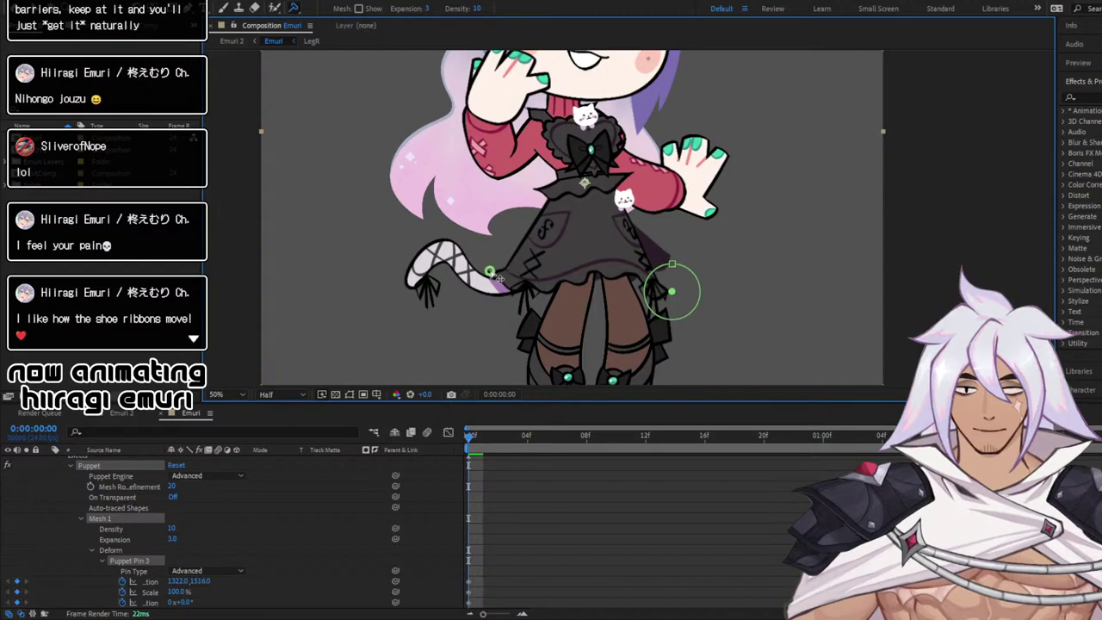
click(491, 273)
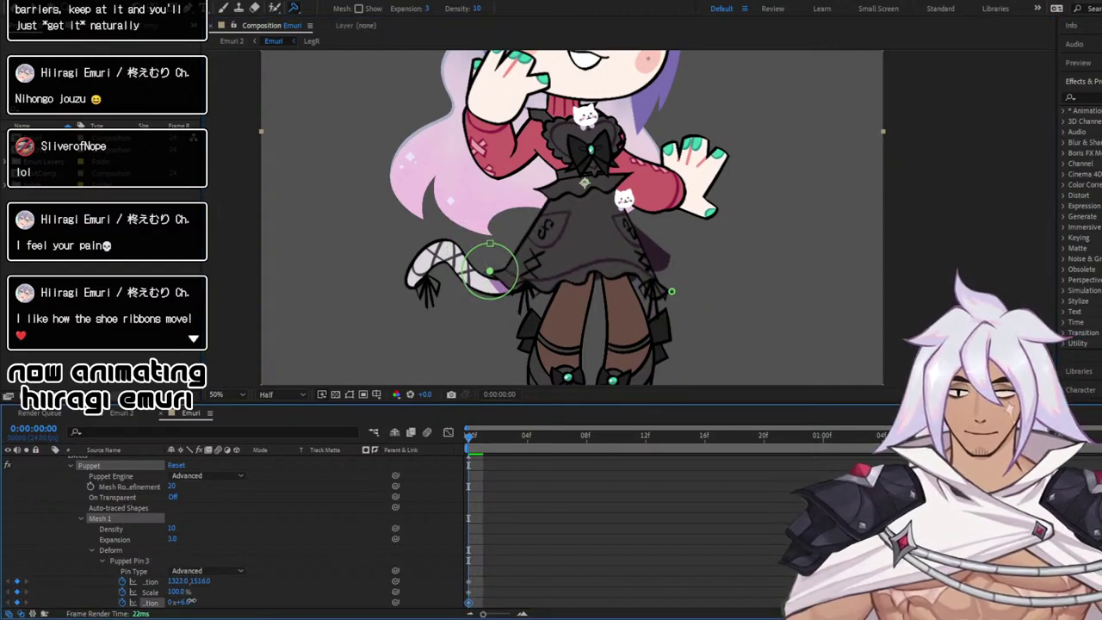
click(672, 292)
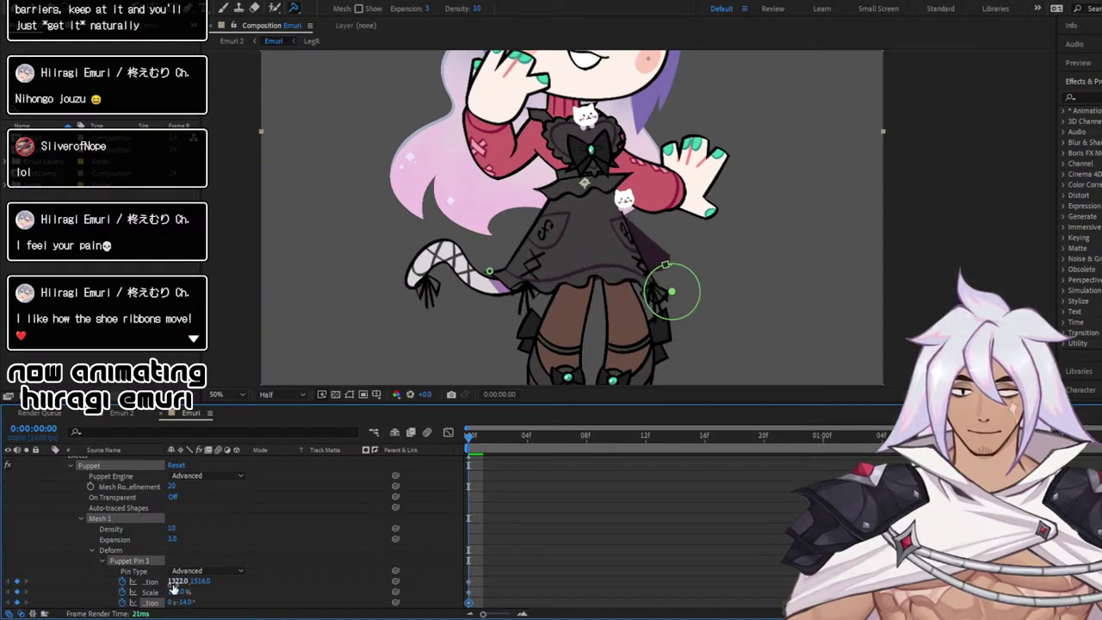
key(ctrl+z)
key(ctrl+z)
key(ctrl+z)
key(ctrl+z)
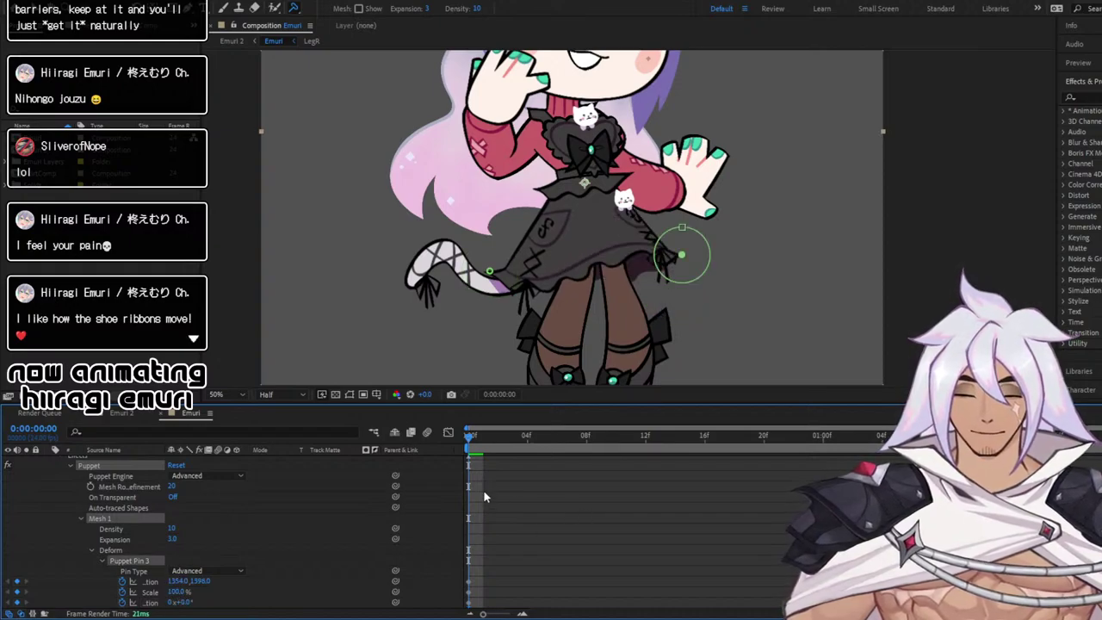
Undo the right hem corner's puppet pin and place it again slightly closer to the skirt, at about 1344, 1396
key(space)
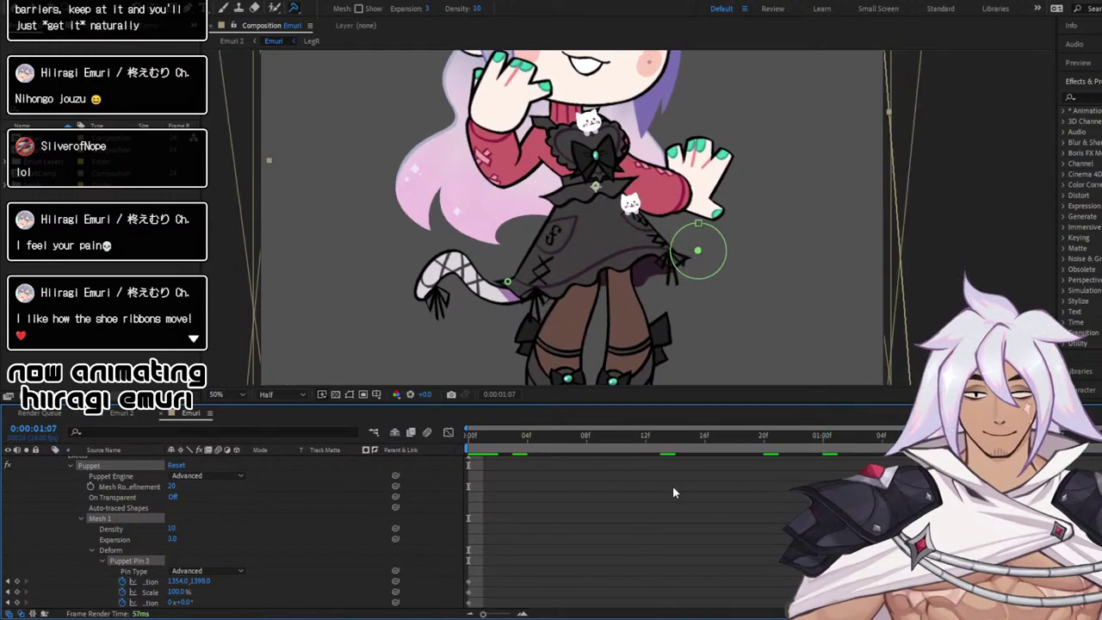
key(space)
key(ctrl+z)
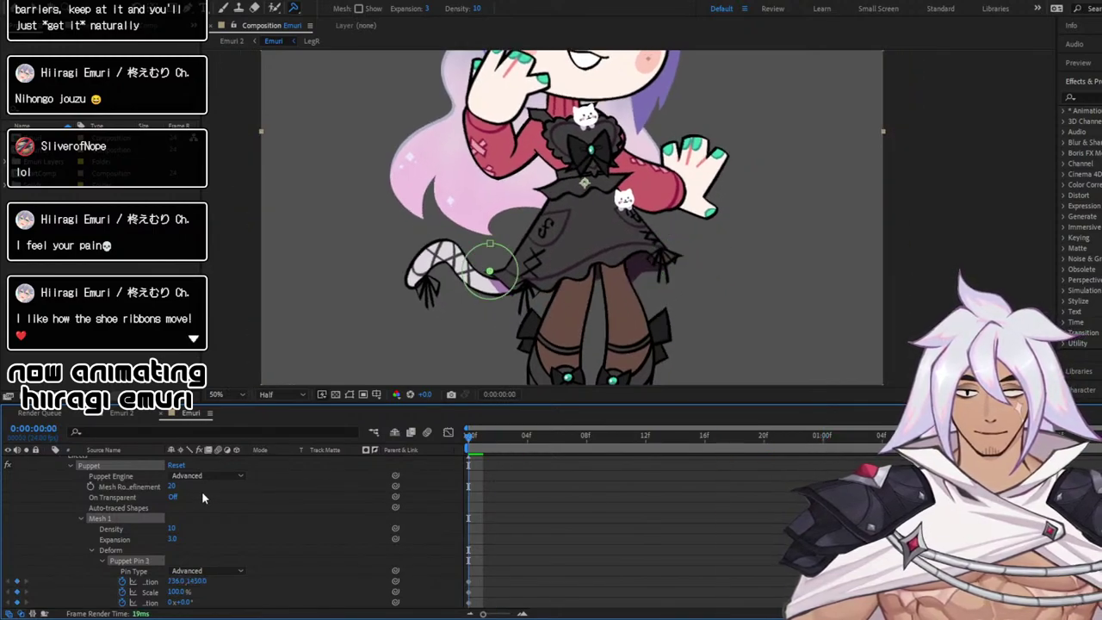
click(681, 254)
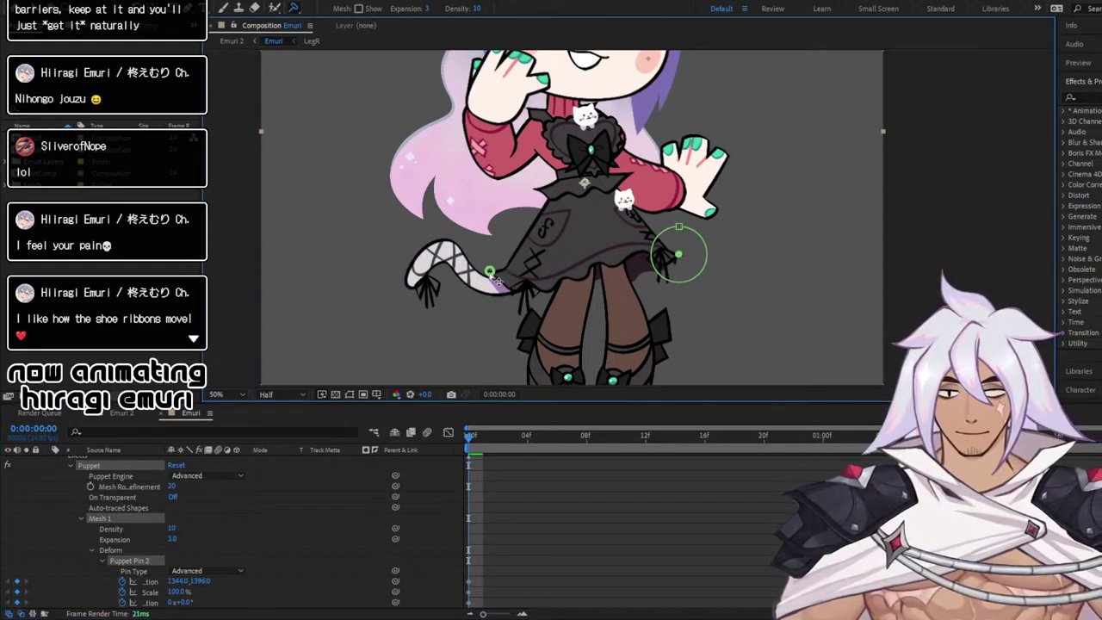
click(490, 273)
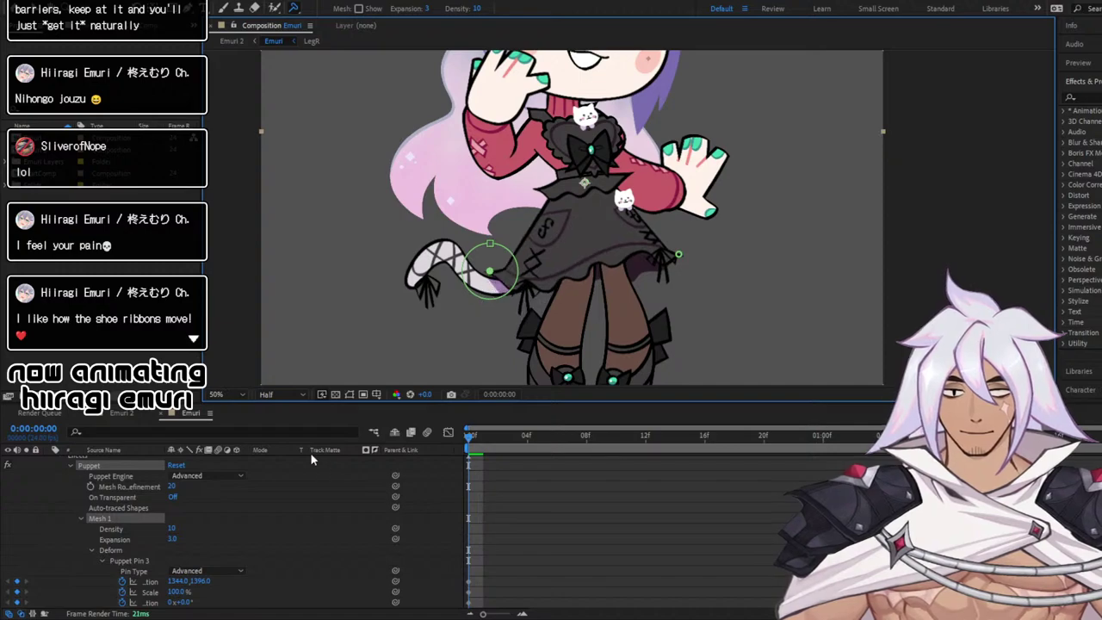
Play back the loop and examine the skirt's motion along with the keyframes of its puppet pins and Transform properties
scroll(285, 536, down, 5)
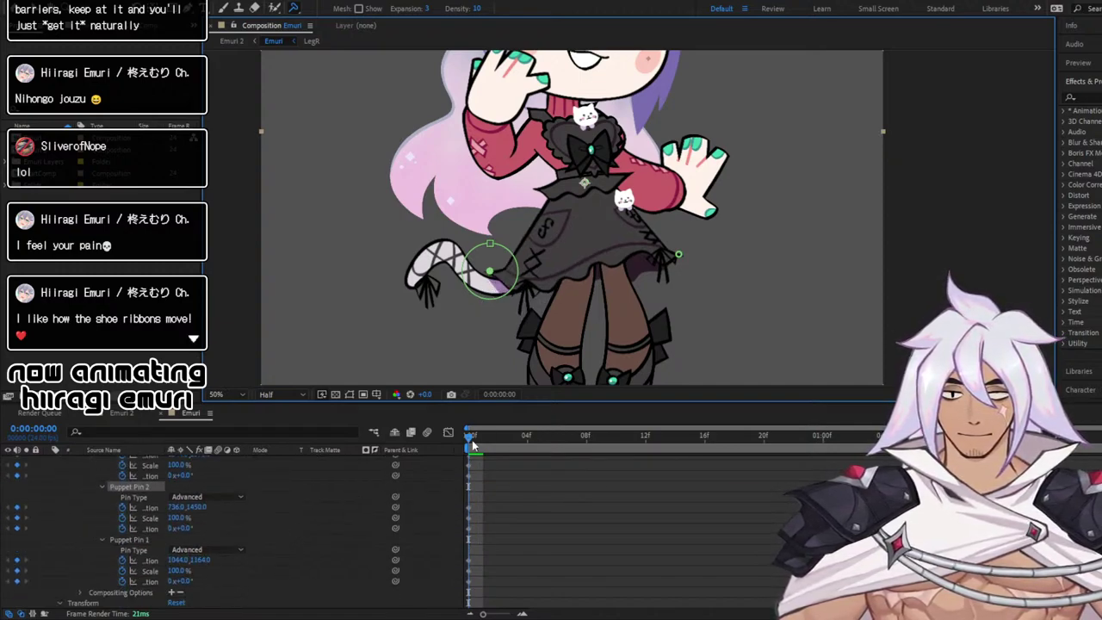
drag(472, 437, 750, 437)
key(space)
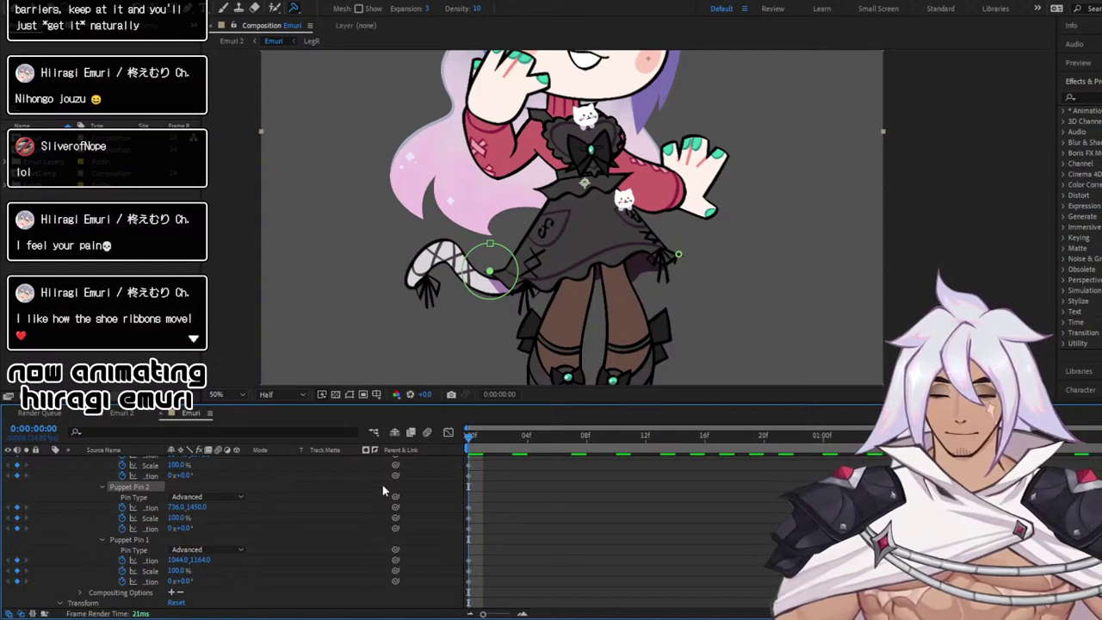
scroll(336, 517, up, 4)
scroll(336, 517, down, 3)
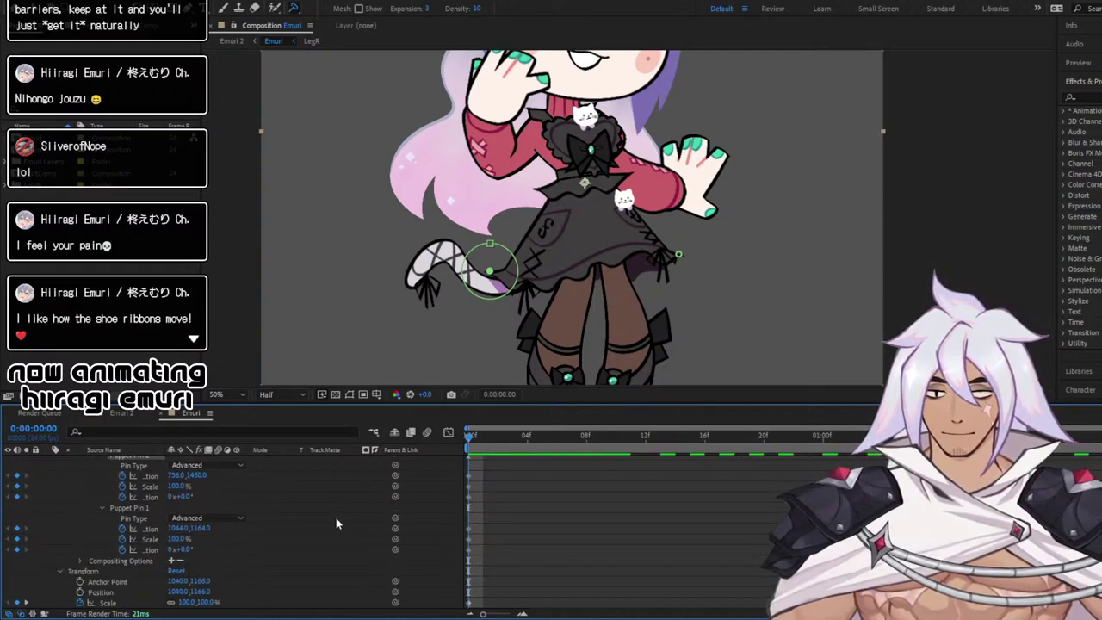
scroll(281, 557, down, 2)
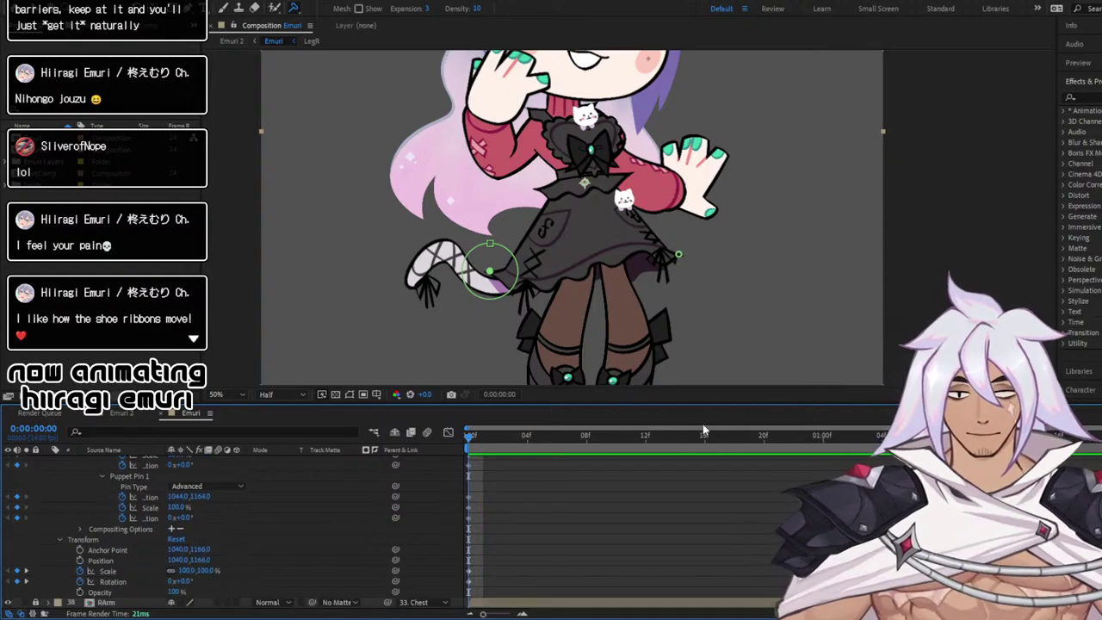
key(space)
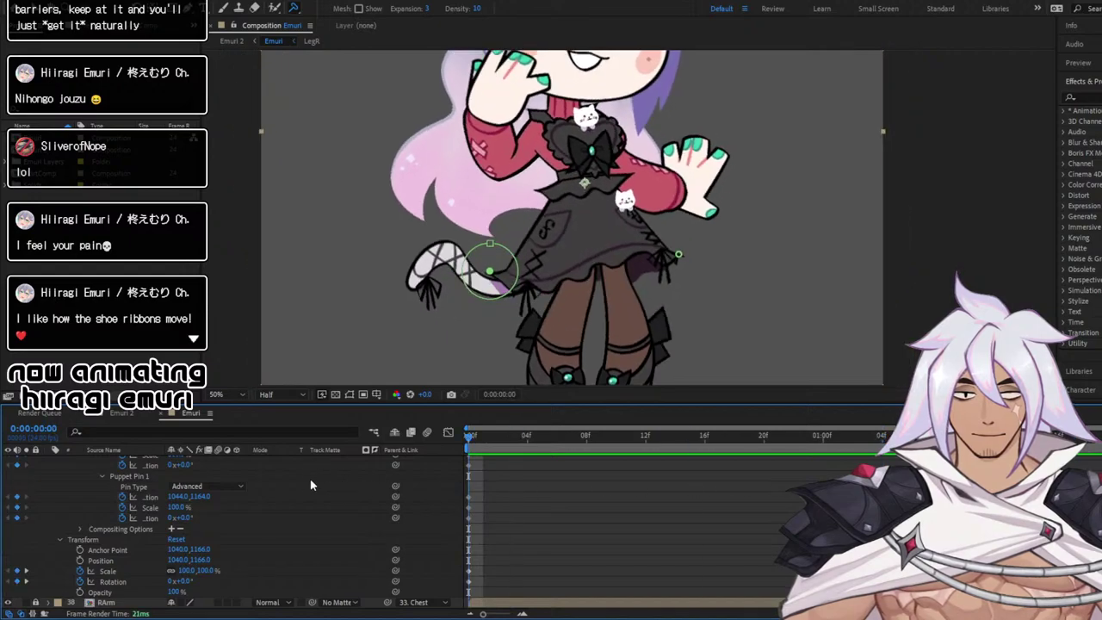
click(53, 539)
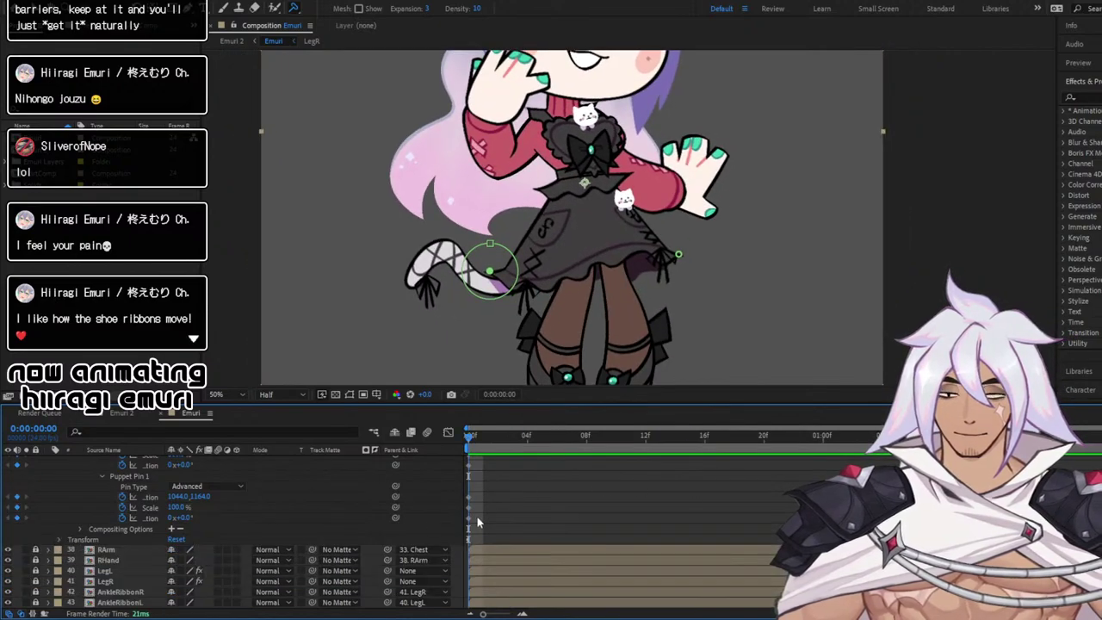
scroll(478, 516, up, 5)
scroll(355, 572, down, 2)
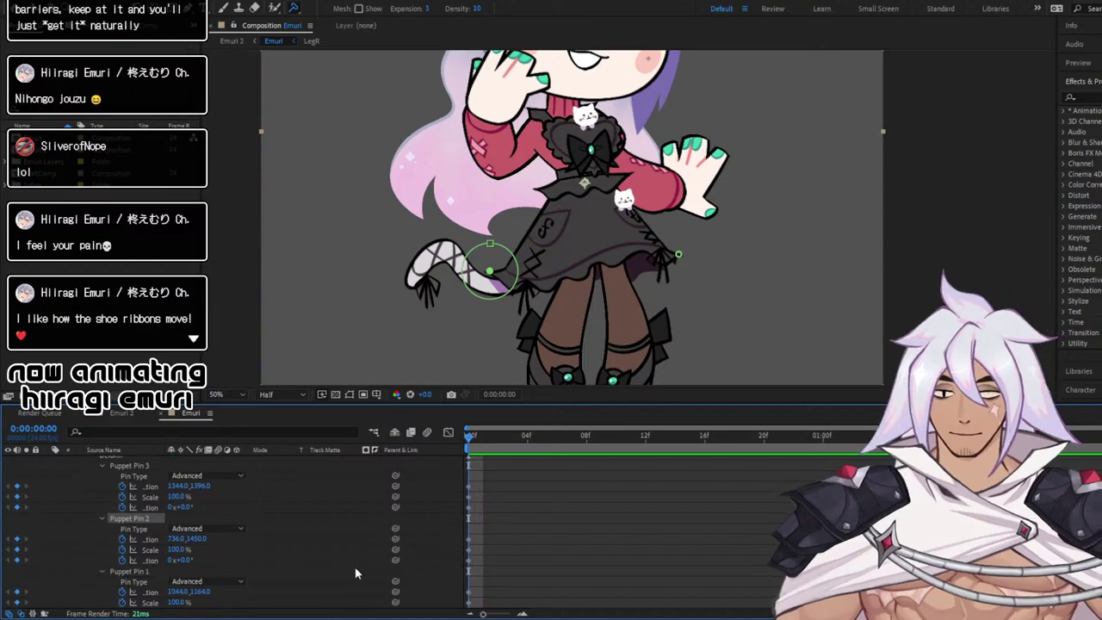
scroll(556, 483, down, 1)
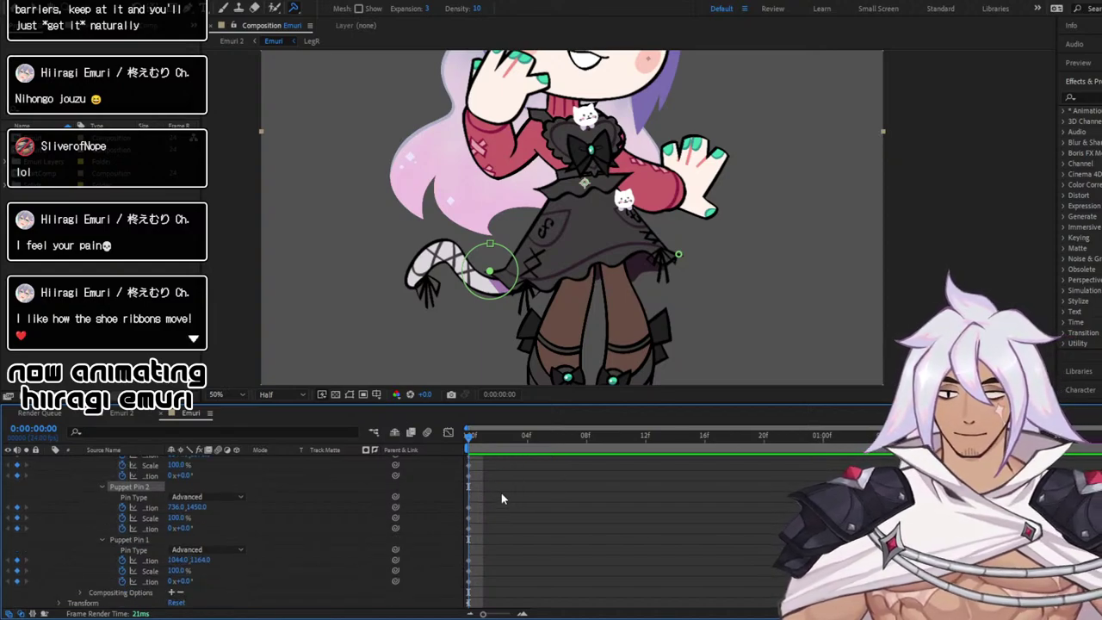
click(102, 539)
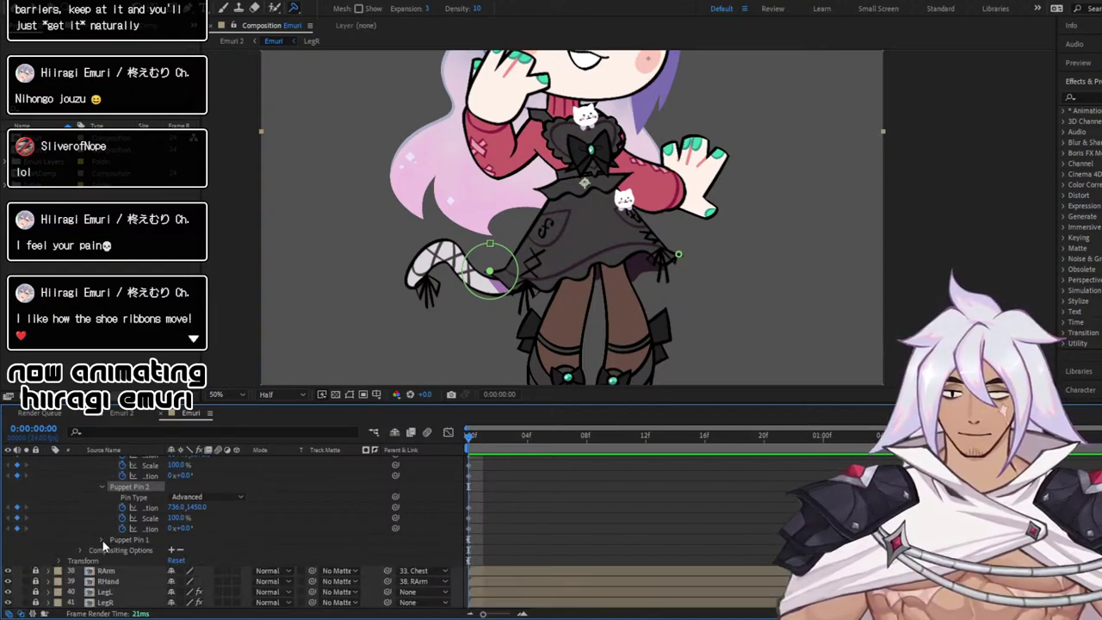
scroll(267, 540, up, 1)
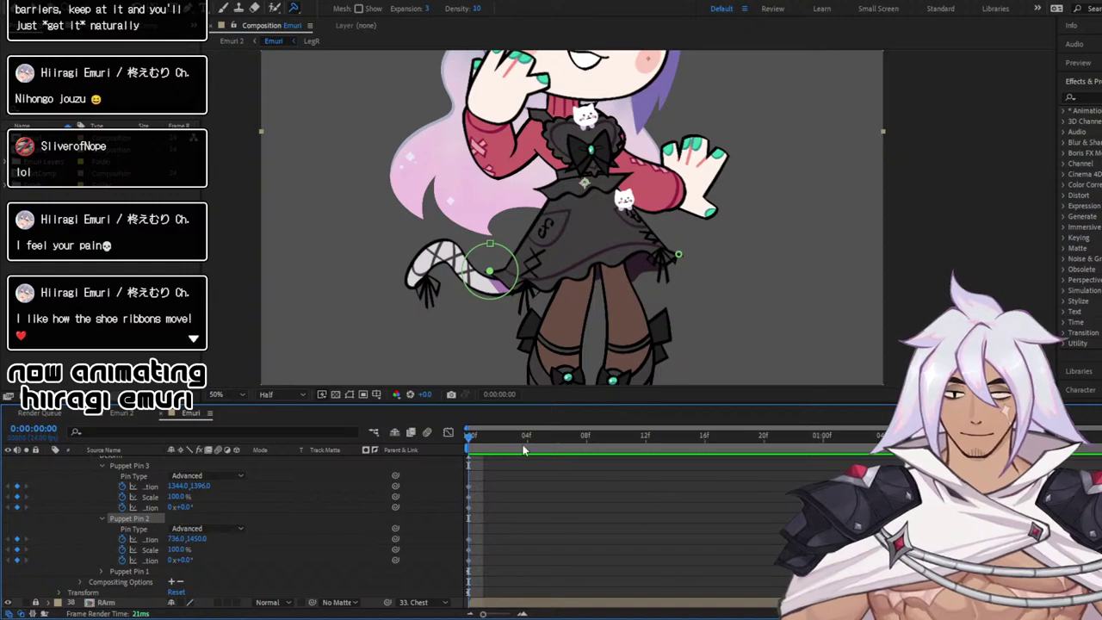
Save the project and remove the Position keyframing from Puppet Pin 2 at the left hem corner
drag(641, 445, 512, 460)
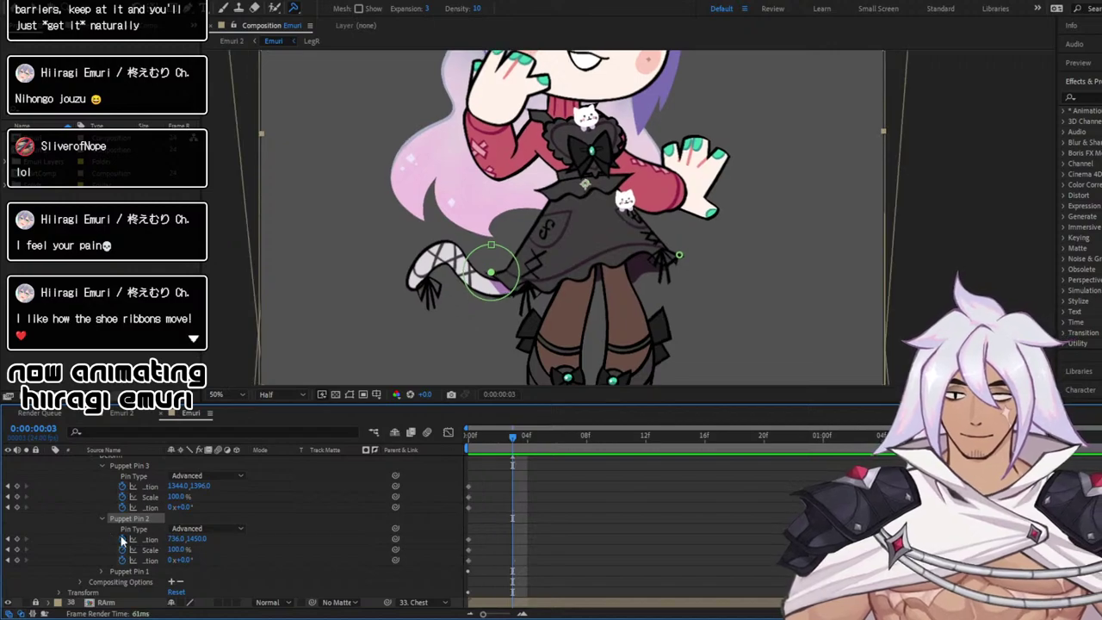
click(158, 540)
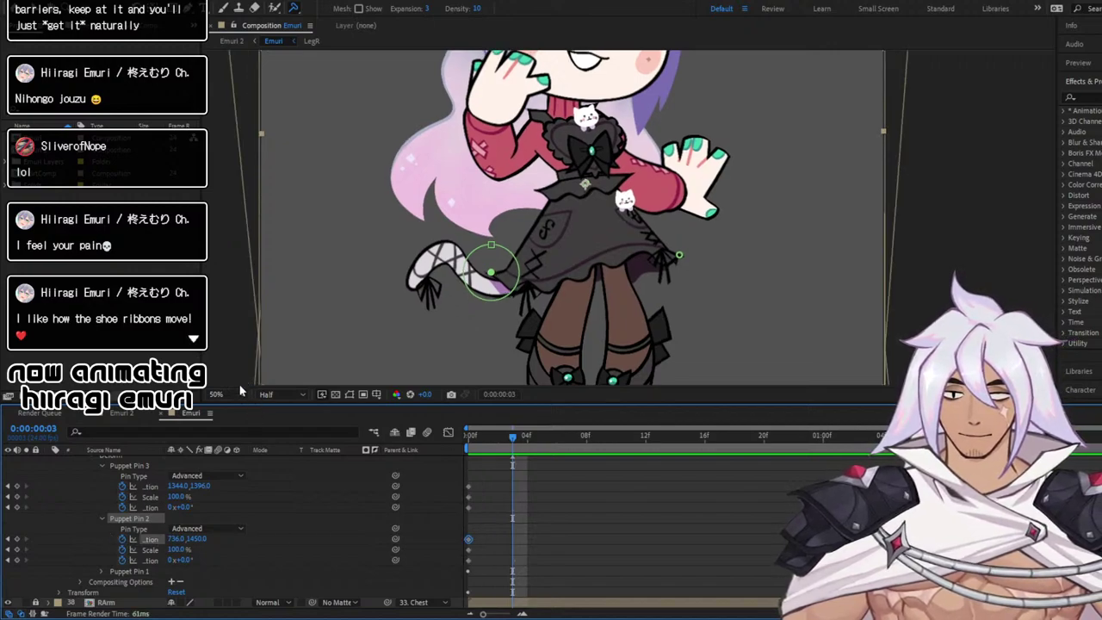
key(ctrl+s)
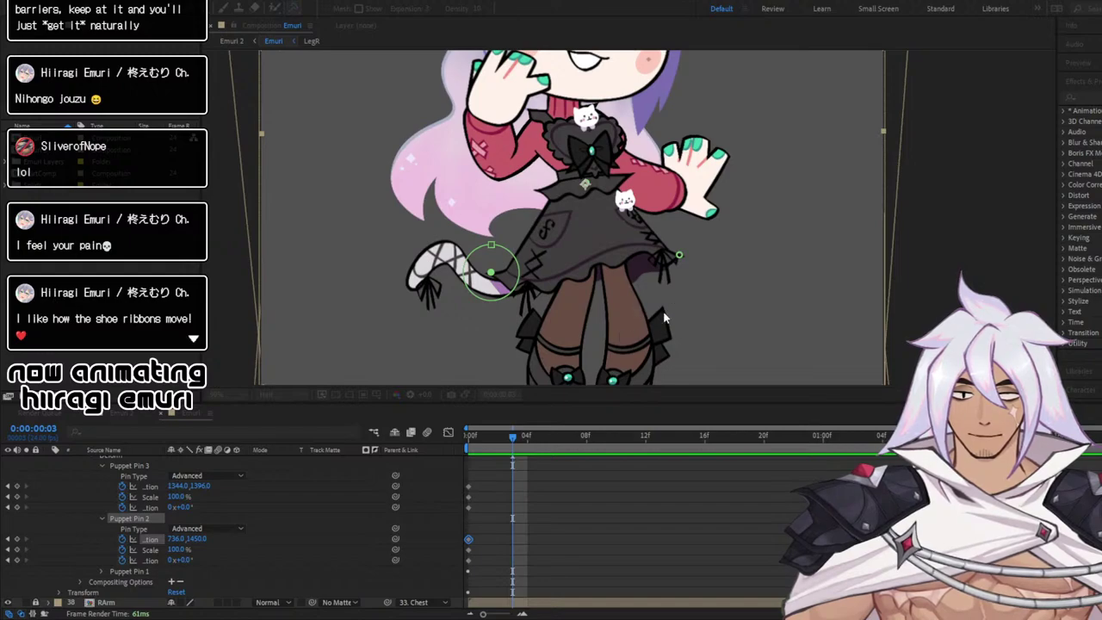
click(644, 343)
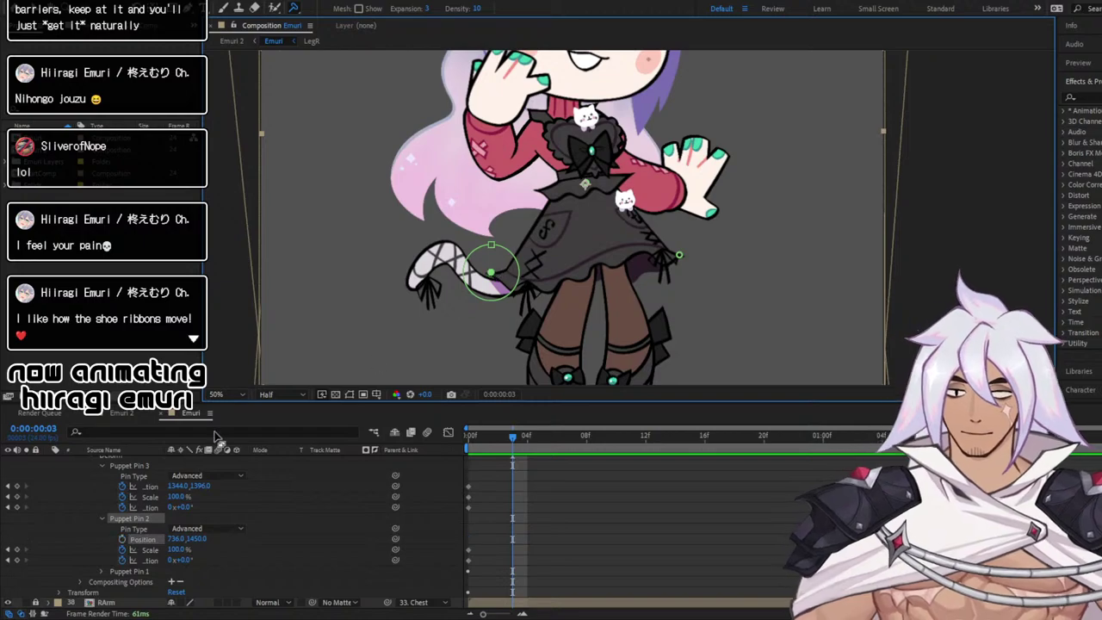
Delete the puppet pins at both hem corners of SkirtComp
key(Delete)
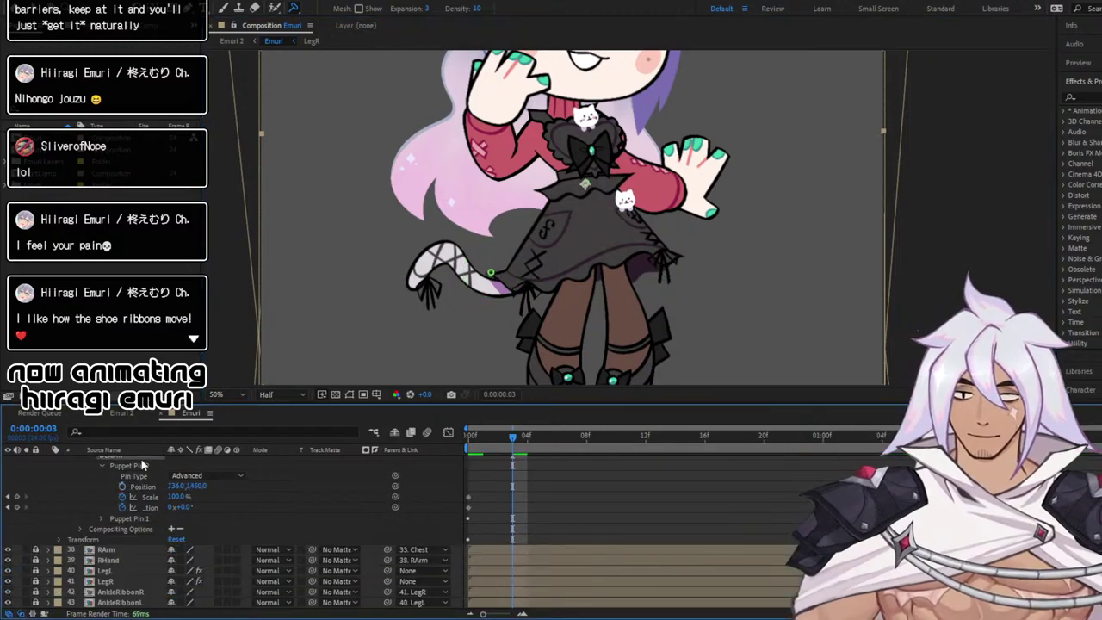
click(138, 467)
key(Delete)
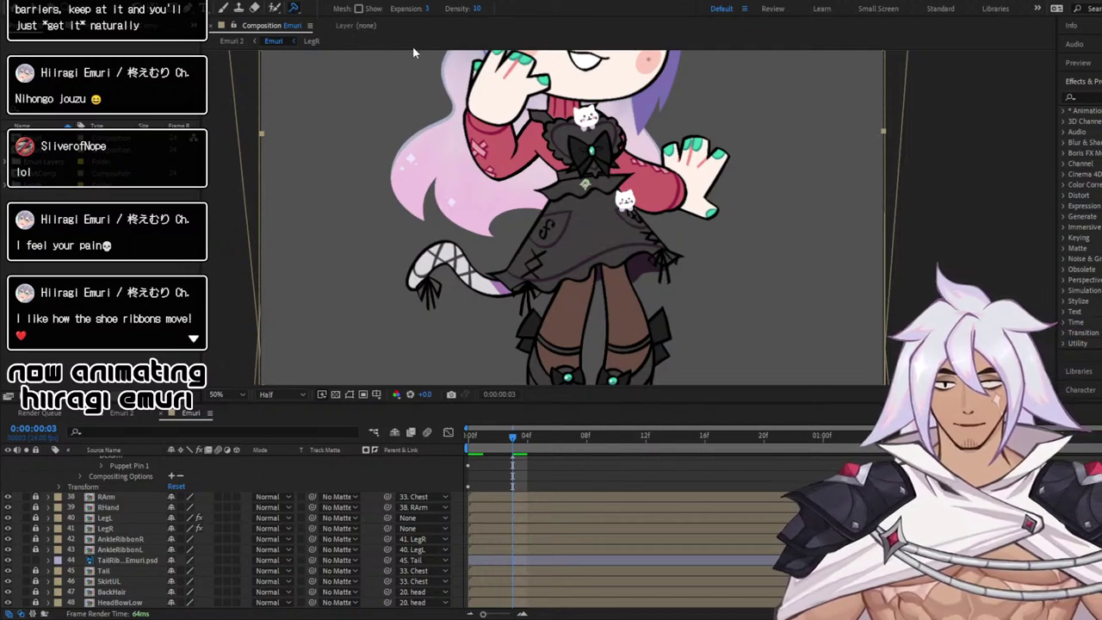
Try placing a new puppet pin at SkirtComp's left hem corner and lowering it to about 736, 1486
click(489, 273)
mouse_move(490, 274)
mouse_down()
mouse_move(475, 255)
mouse_move(491, 284)
mouse_up()
scroll(97, 498, up, 1)
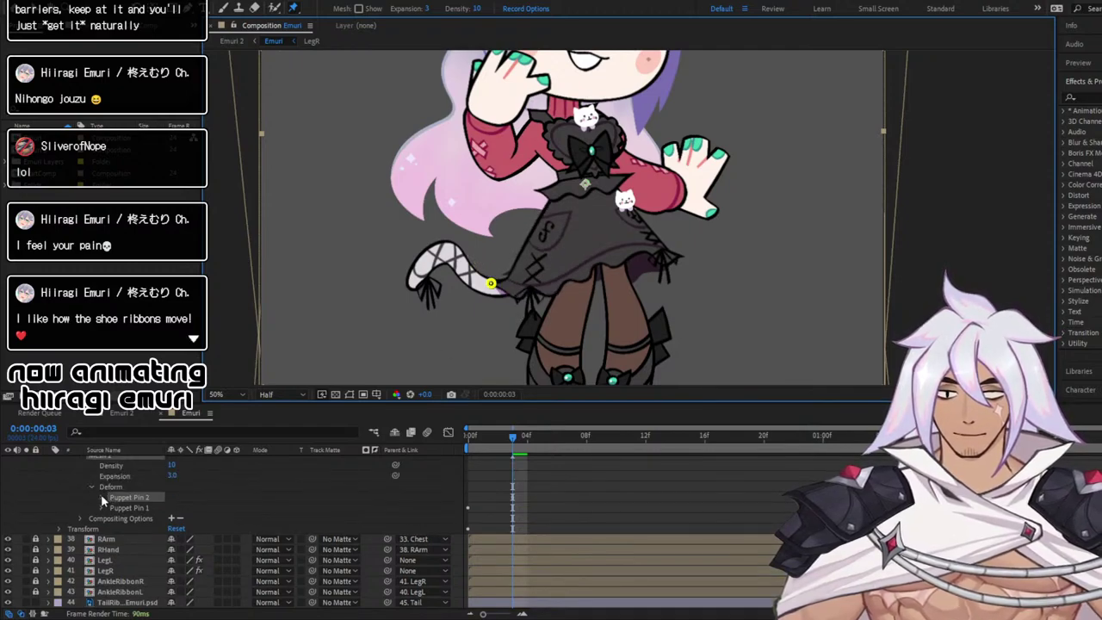
click(102, 498)
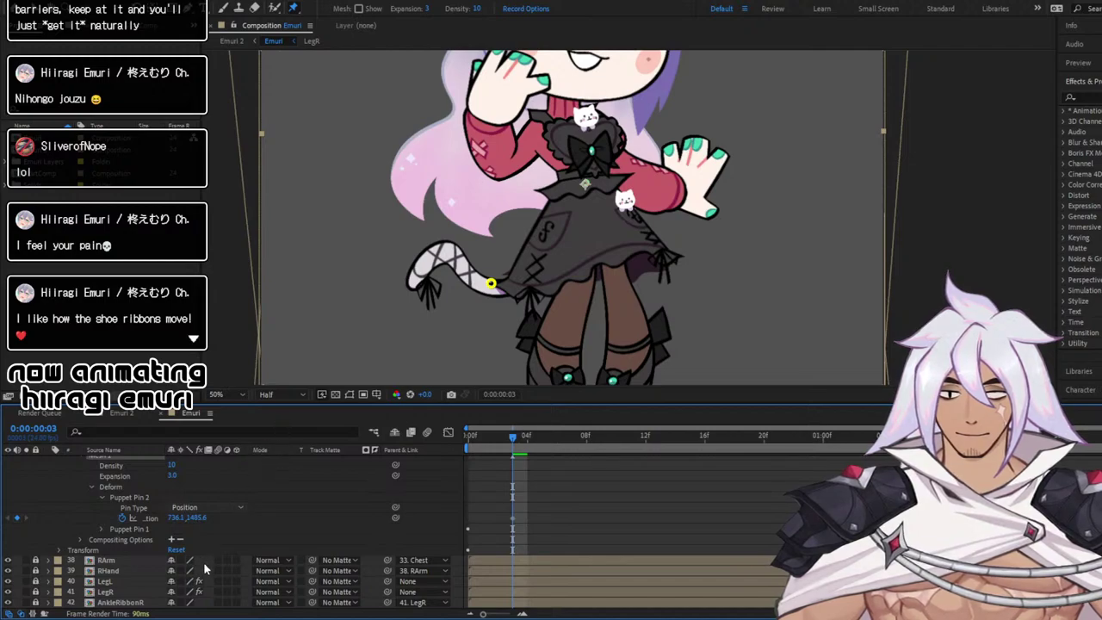
Undo the new left hem pin and the deletion of both hem corner puppet pins
key(ctrl+z)
key(ctrl+z)
key(ctrl+z)
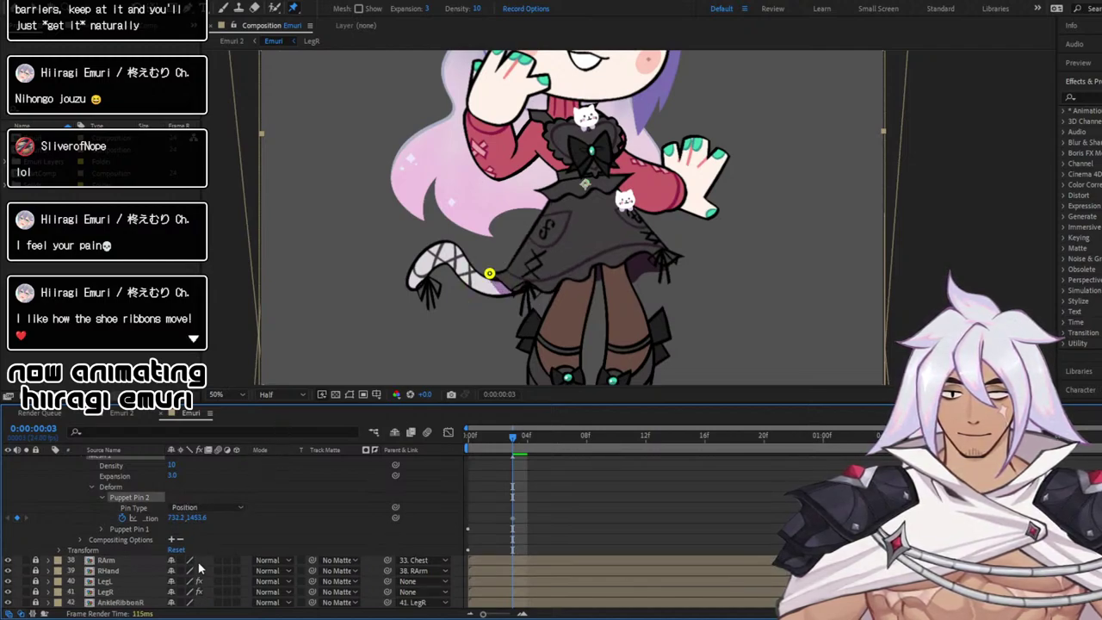
key(ctrl+z)
key(ctrl+z)
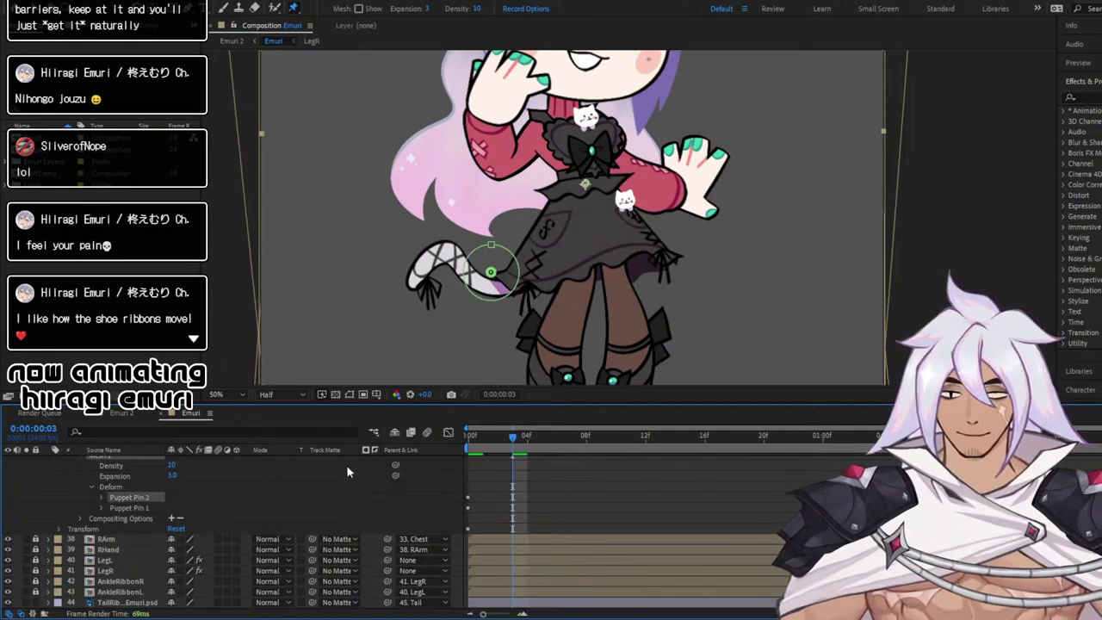
key(ctrl+z)
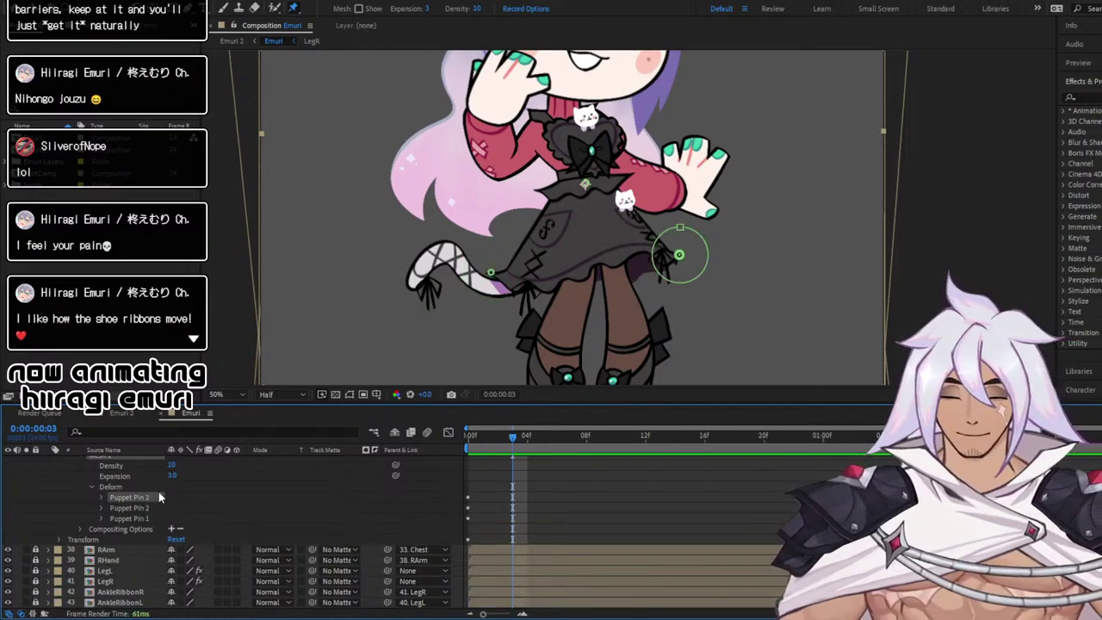
Start Position keyframing on Puppet Pin 2 at frame 0 and add Position, Scale and Rotation keyframes at 0:00:01:23
click(102, 509)
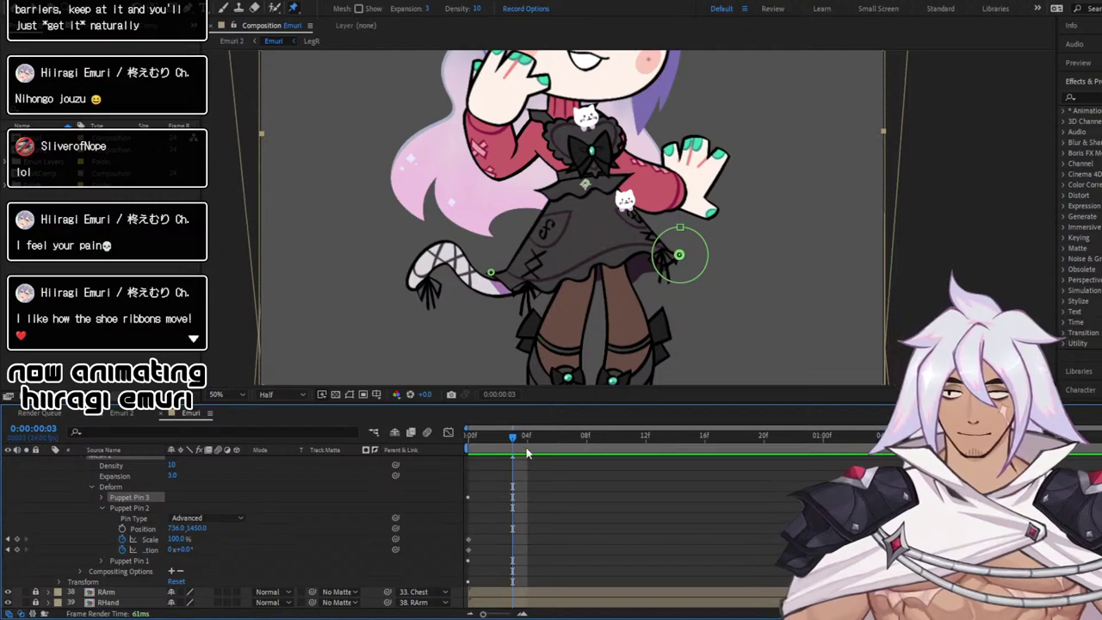
drag(518, 437, 702, 476)
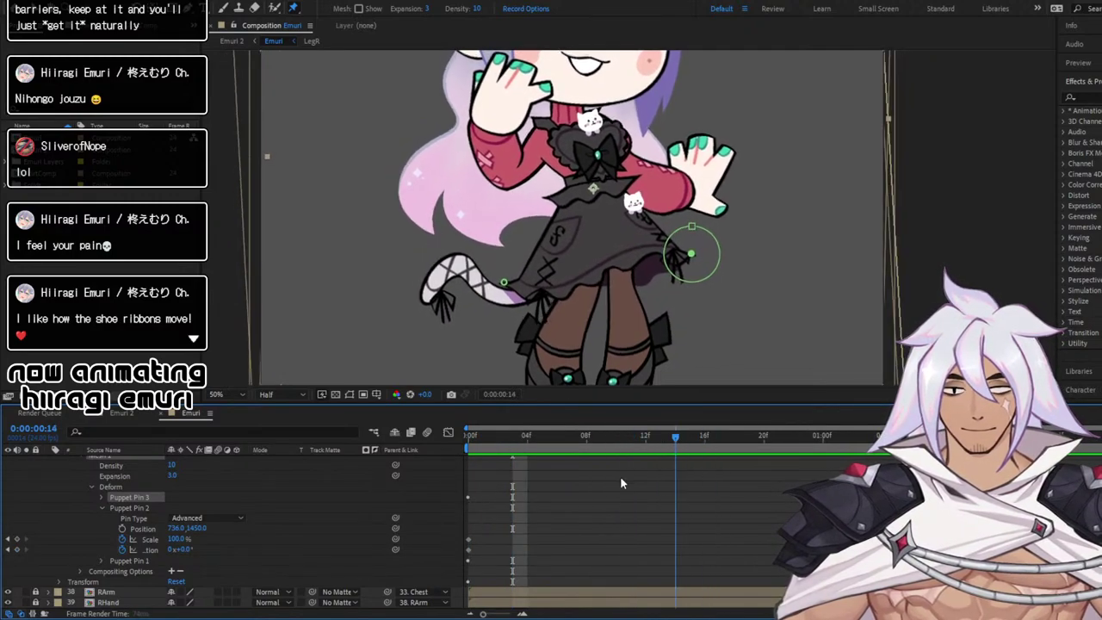
drag(538, 472, 827, 484)
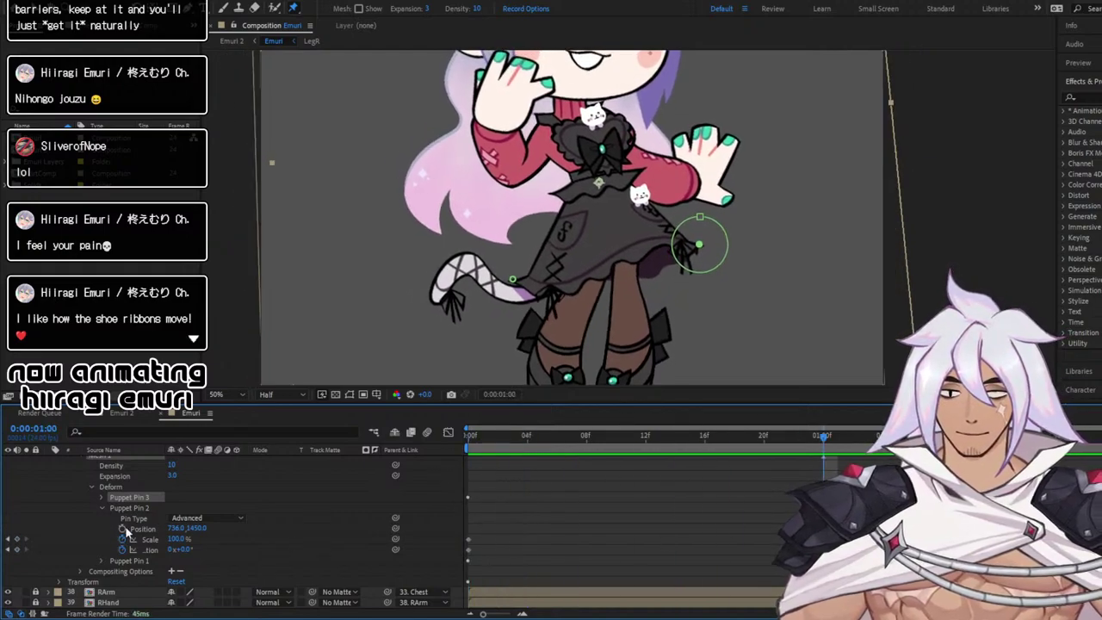
click(122, 528)
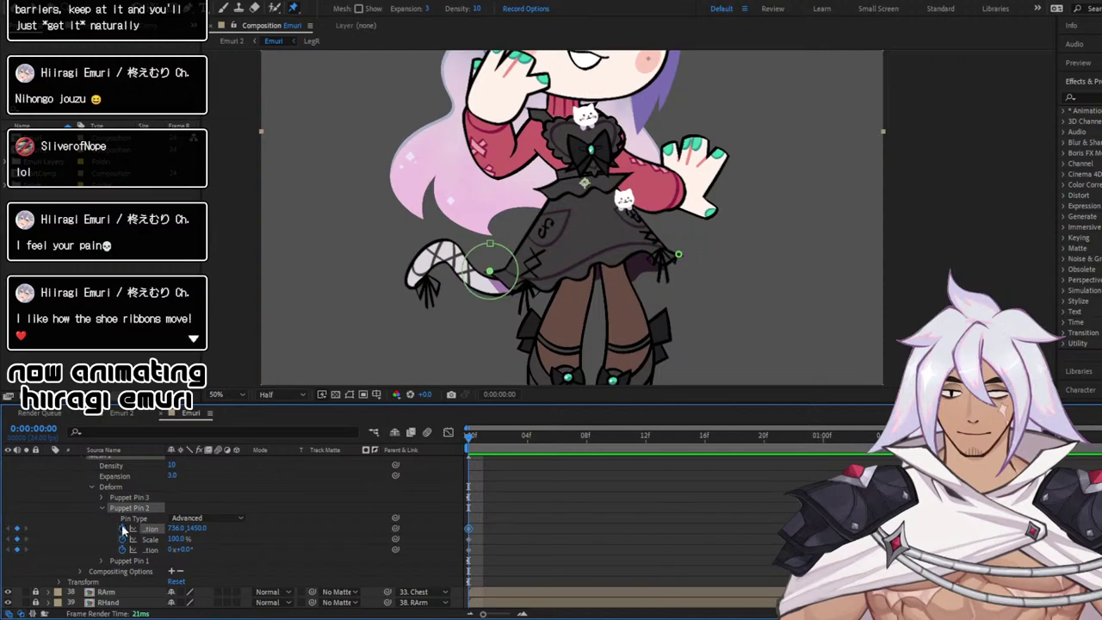
key(space)
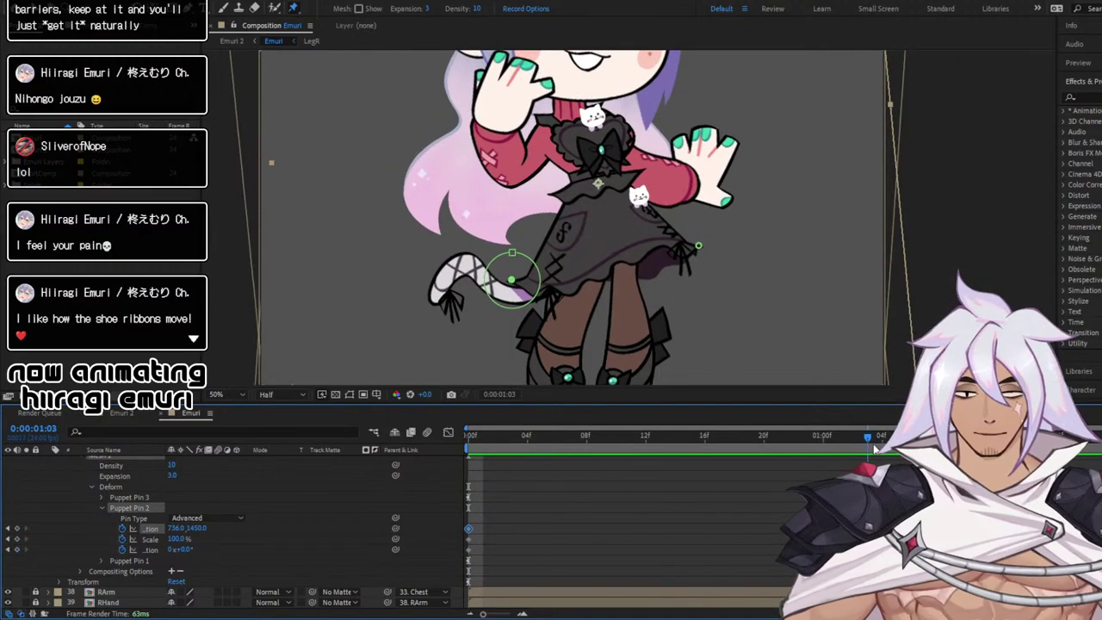
click(17, 528)
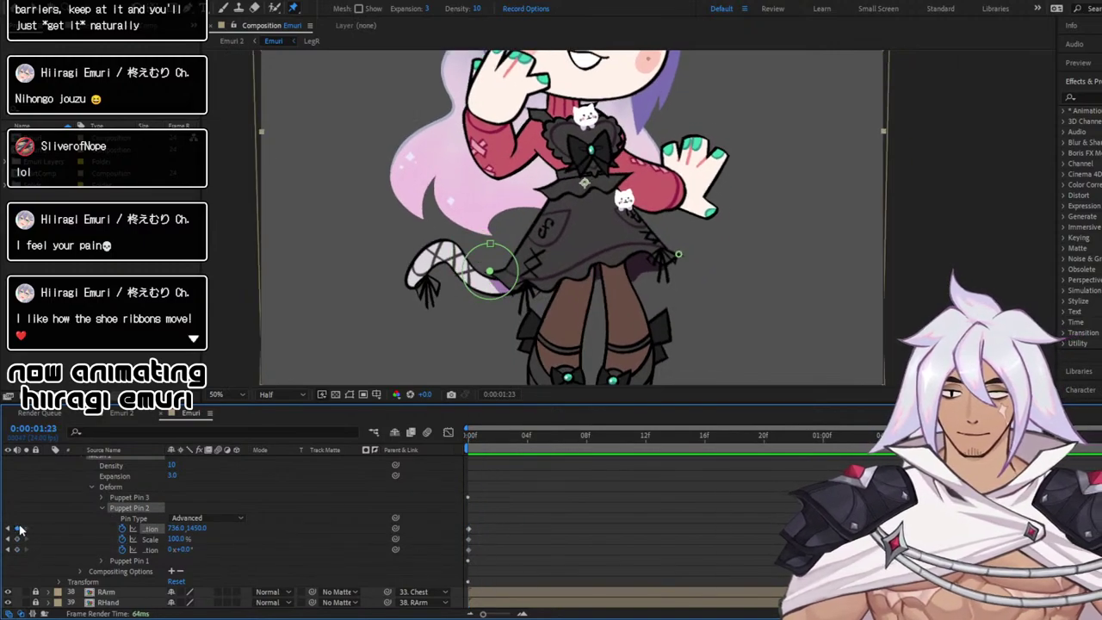
click(17, 539)
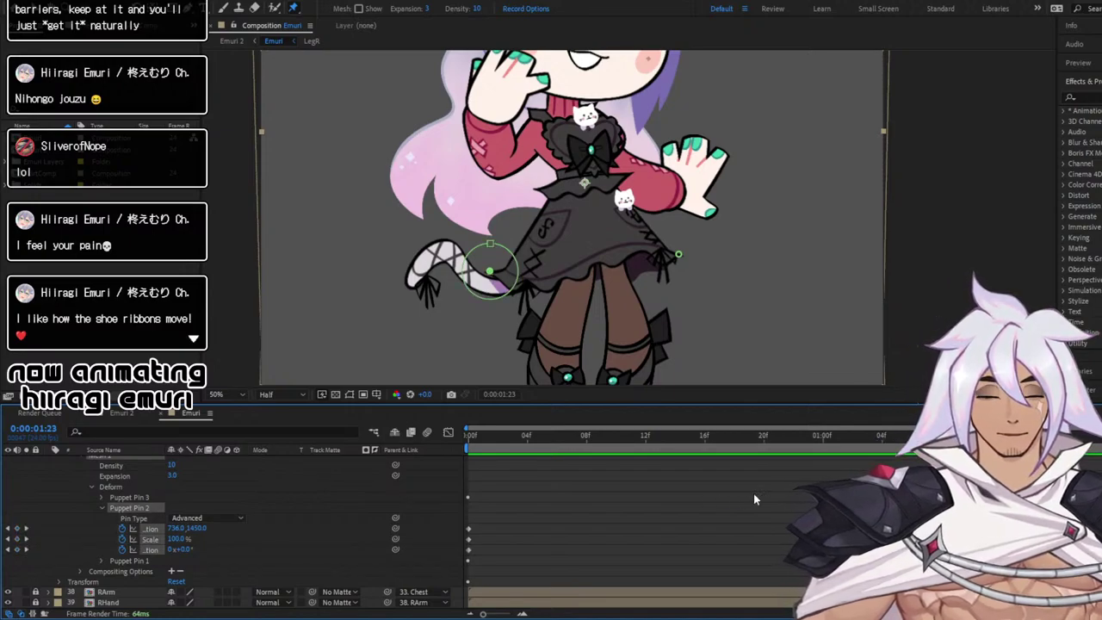
Add Position, Scale and Rotation keyframes for Puppet Pin 2 at 0:00:01:00
click(763, 437)
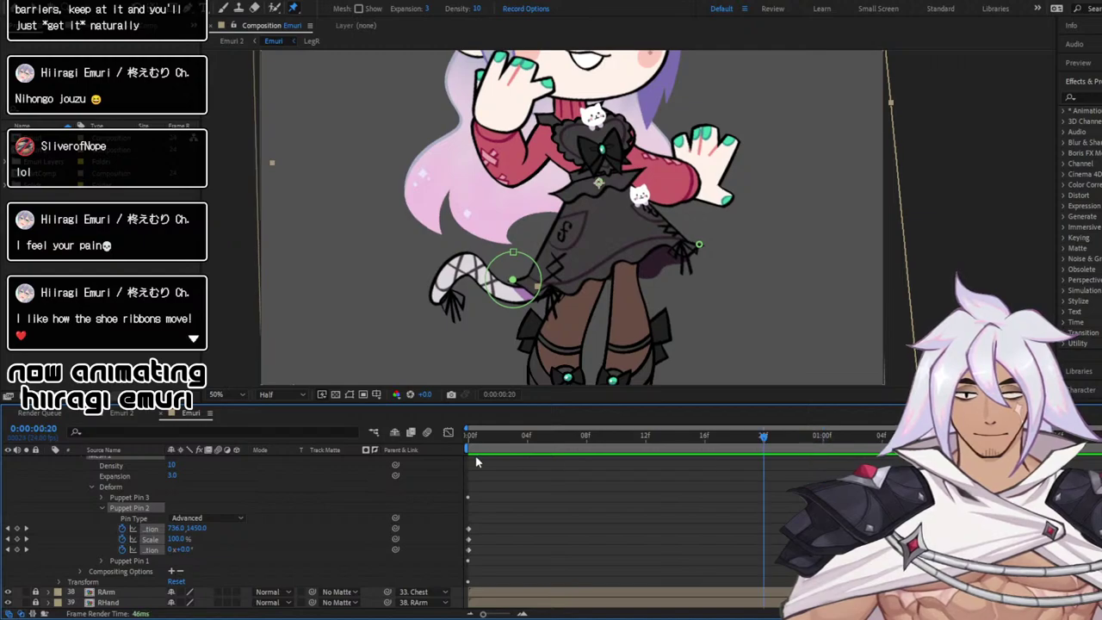
key(space)
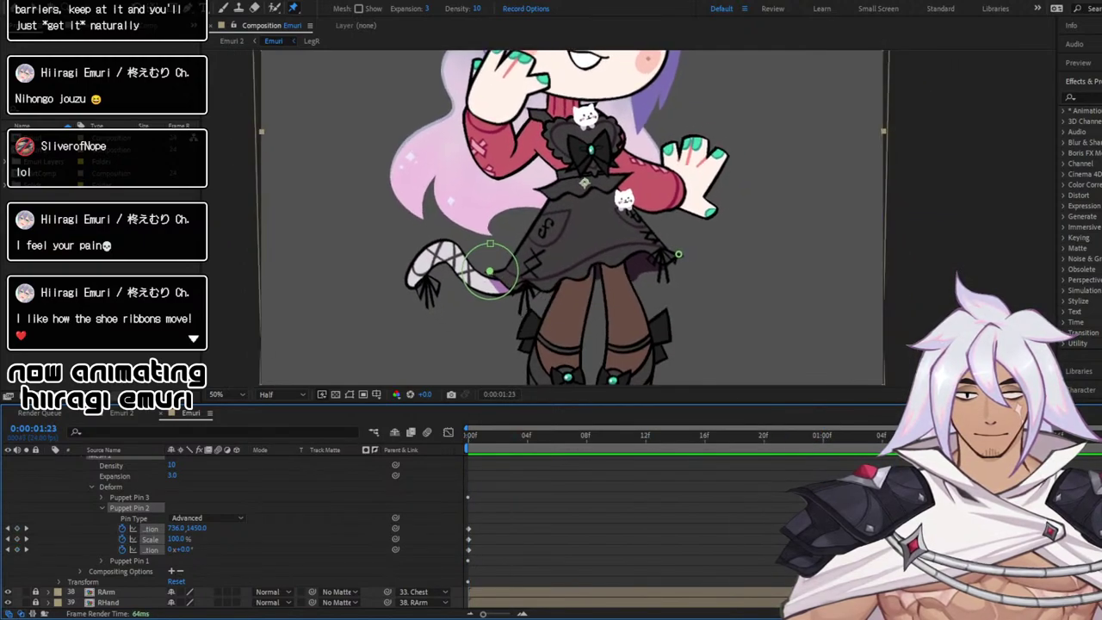
key(space)
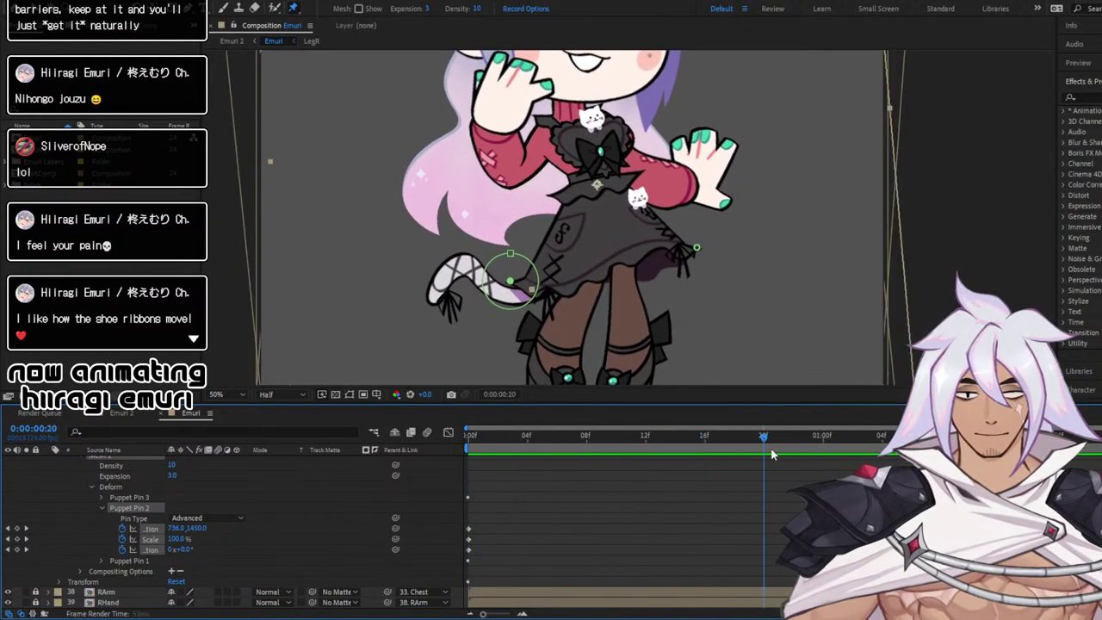
drag(773, 441, 825, 446)
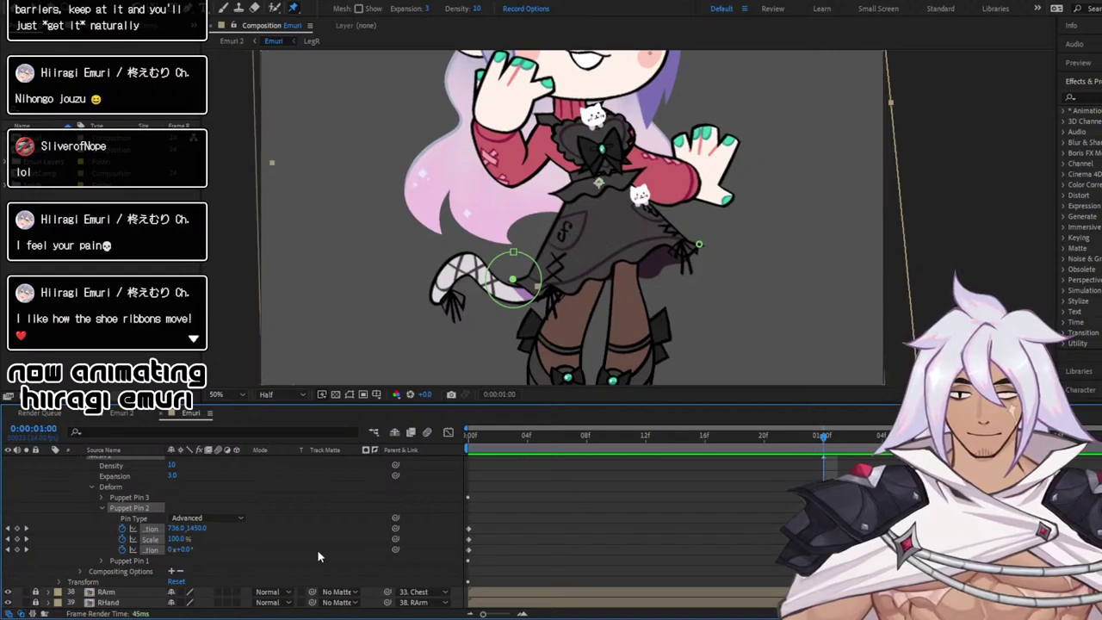
click(17, 528)
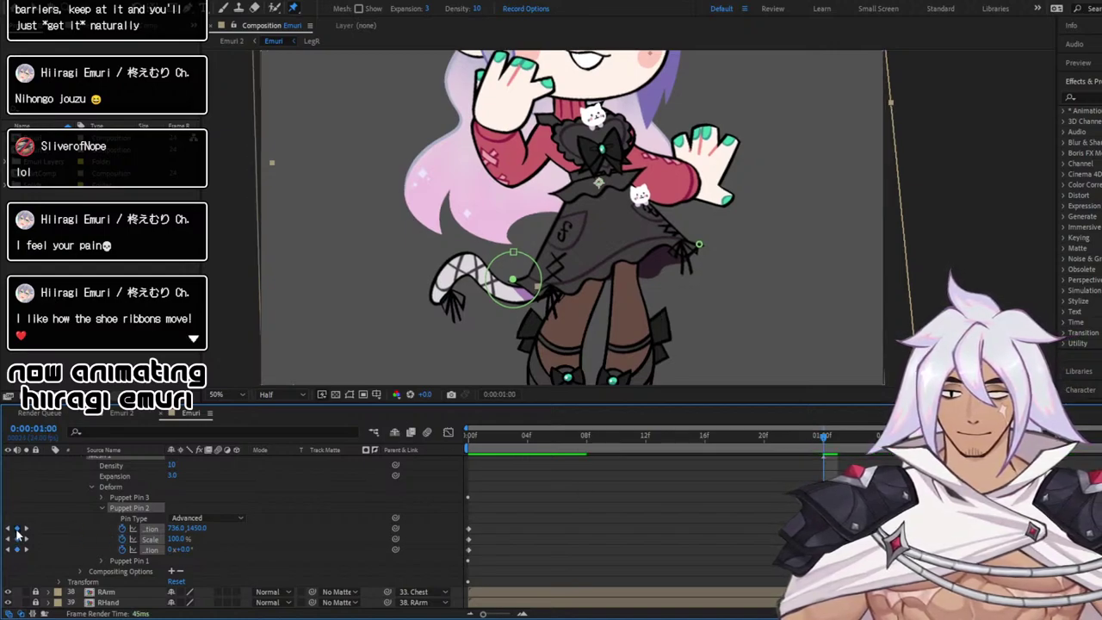
click(17, 538)
click(17, 549)
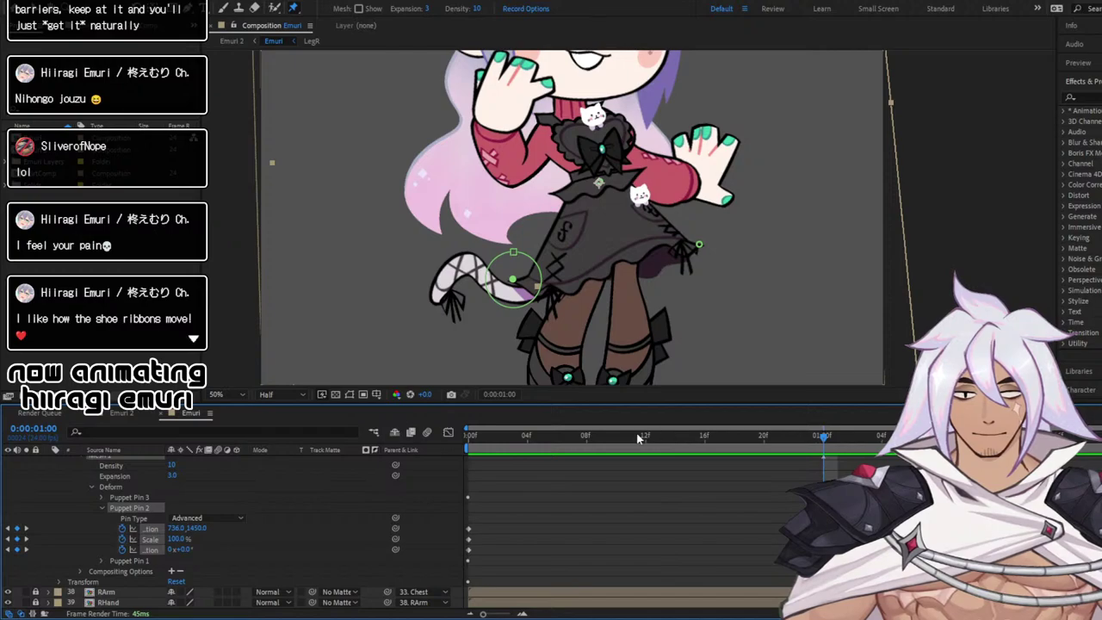
At 0:00:01:00, set Puppet Pin 2's rotation to -16° and its position to about 776, 1496, and play back the loop
drag(638, 439, 822, 448)
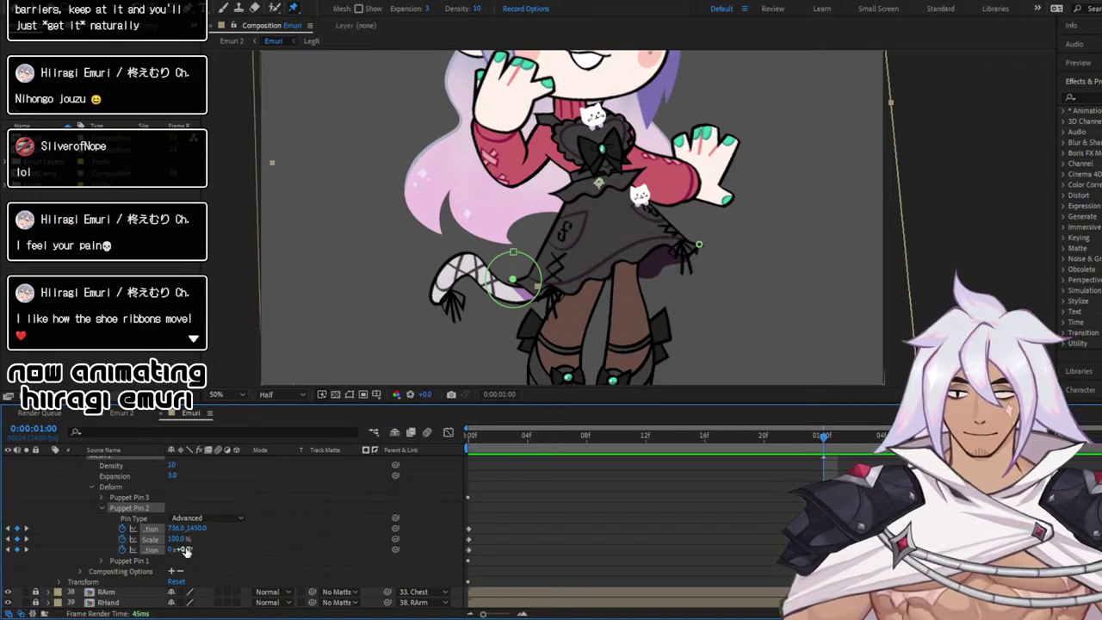
drag(185, 550, 169, 549)
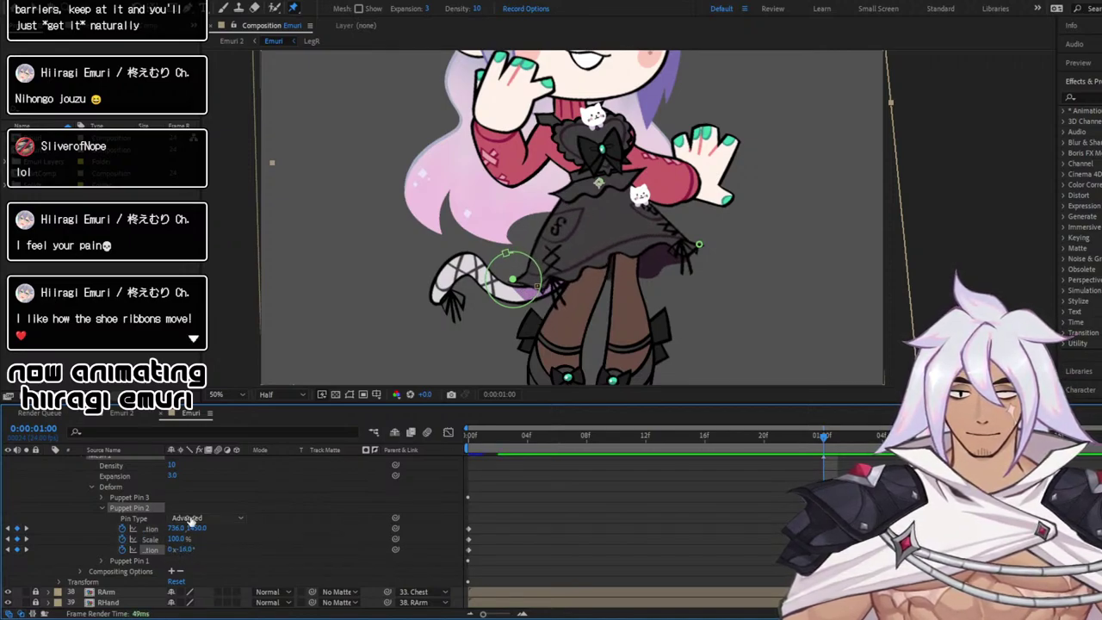
drag(513, 280, 527, 294)
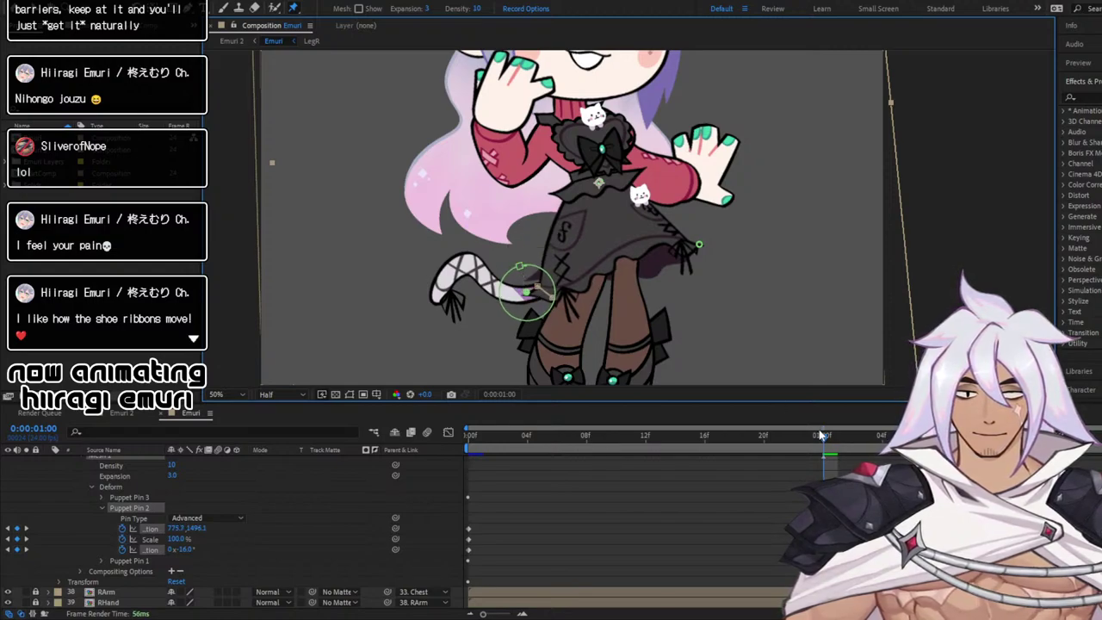
drag(821, 435, 424, 393)
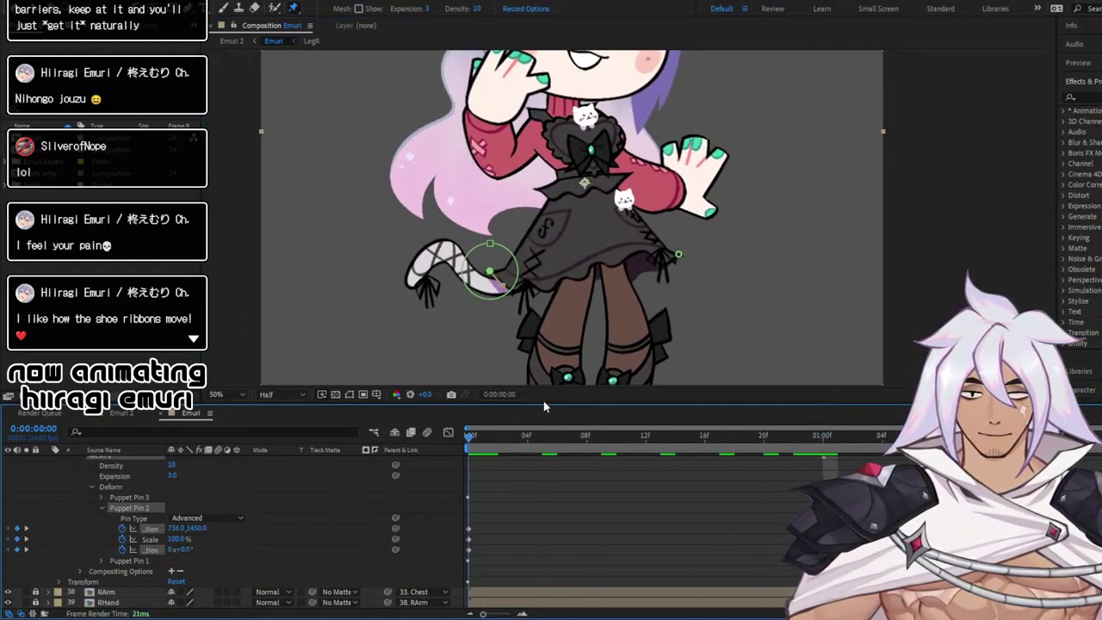
key(space)
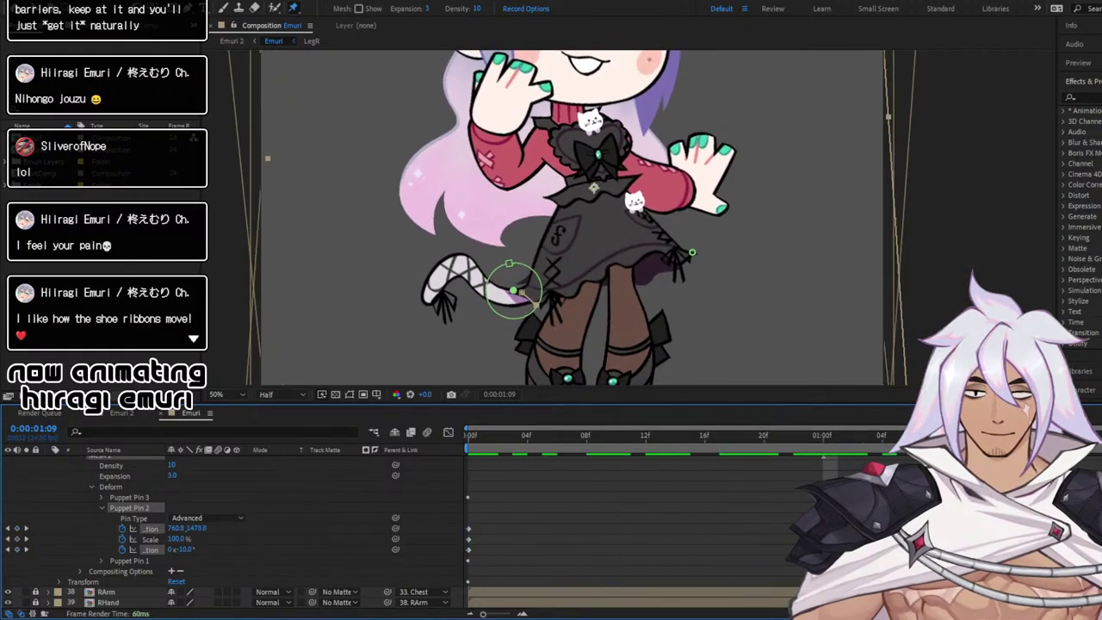
At frame 8, move Puppet Pin 2 to about 730, 1453, set its rotation to 6.7°, and play back the loop
drag(956, 448, 584, 446)
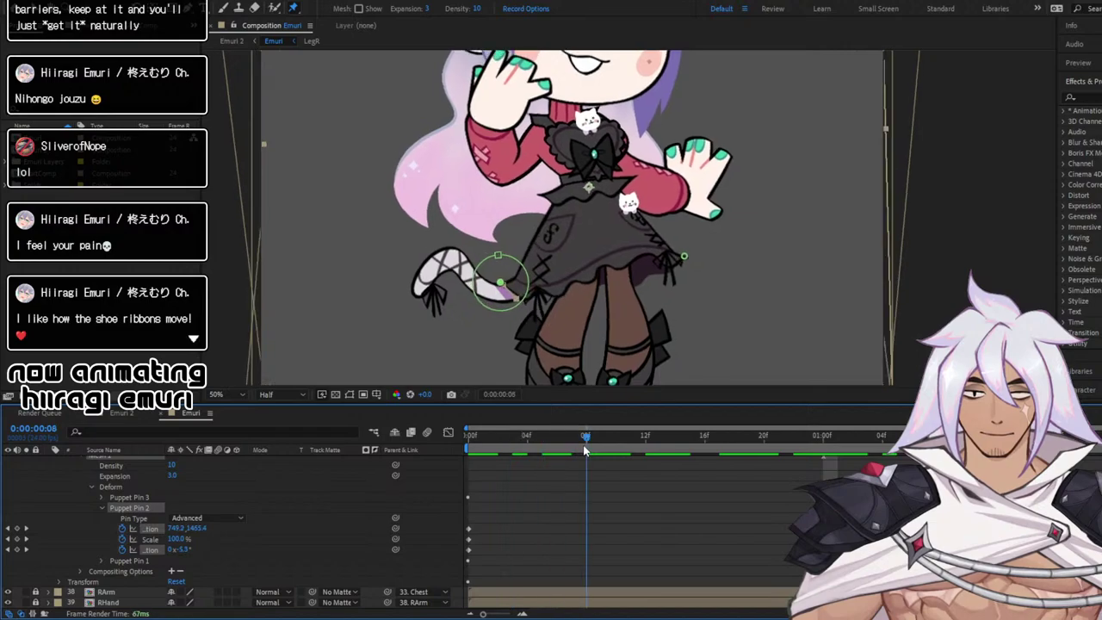
drag(502, 284, 503, 285)
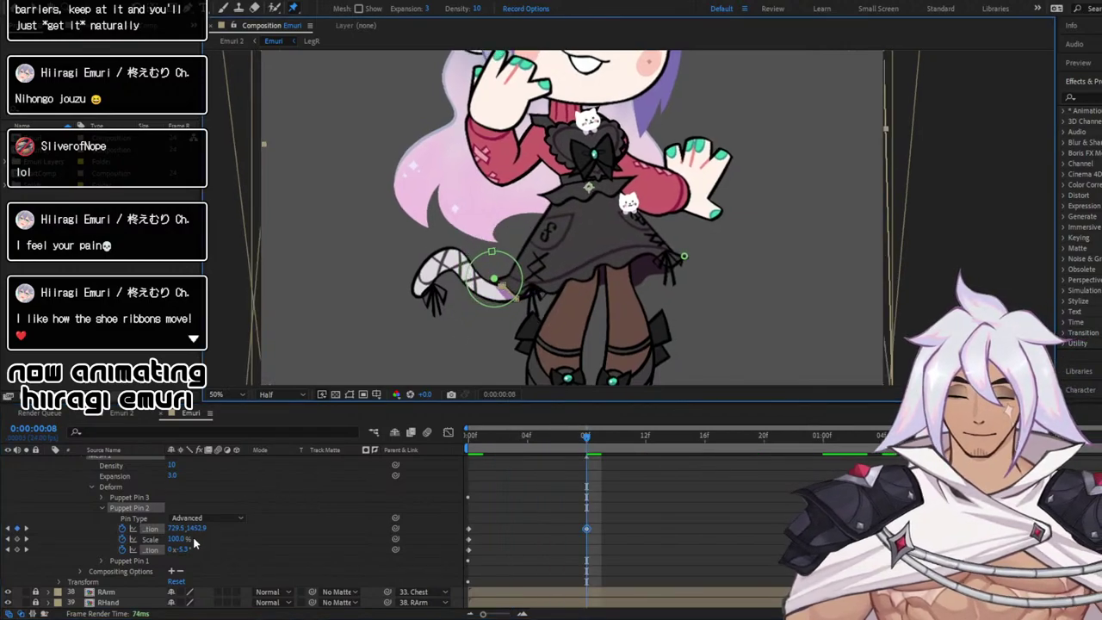
drag(181, 550, 193, 549)
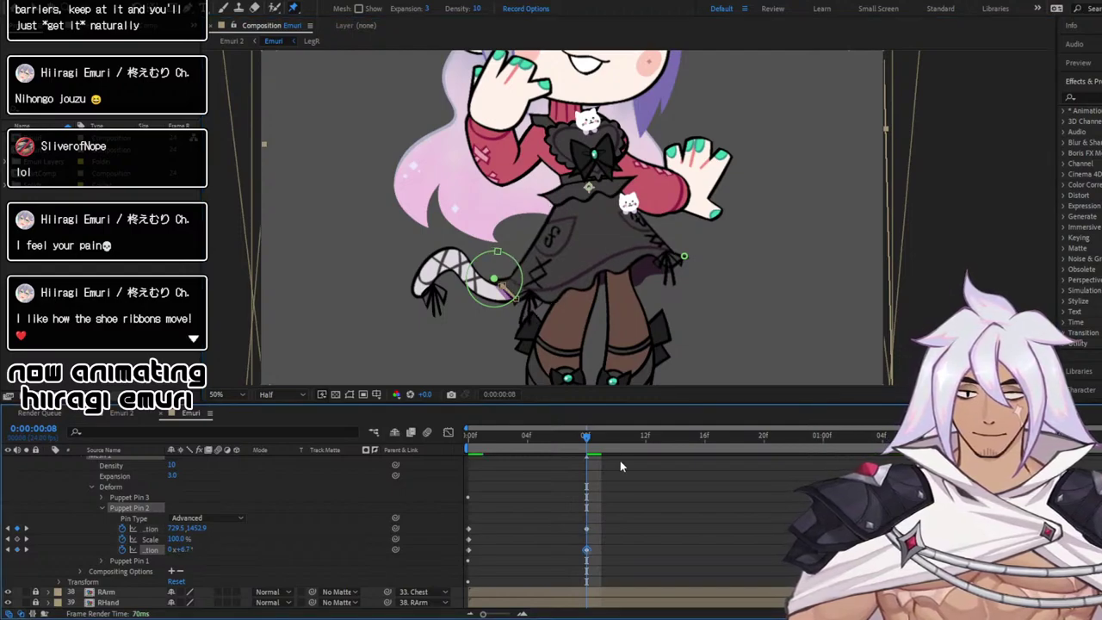
click(573, 446)
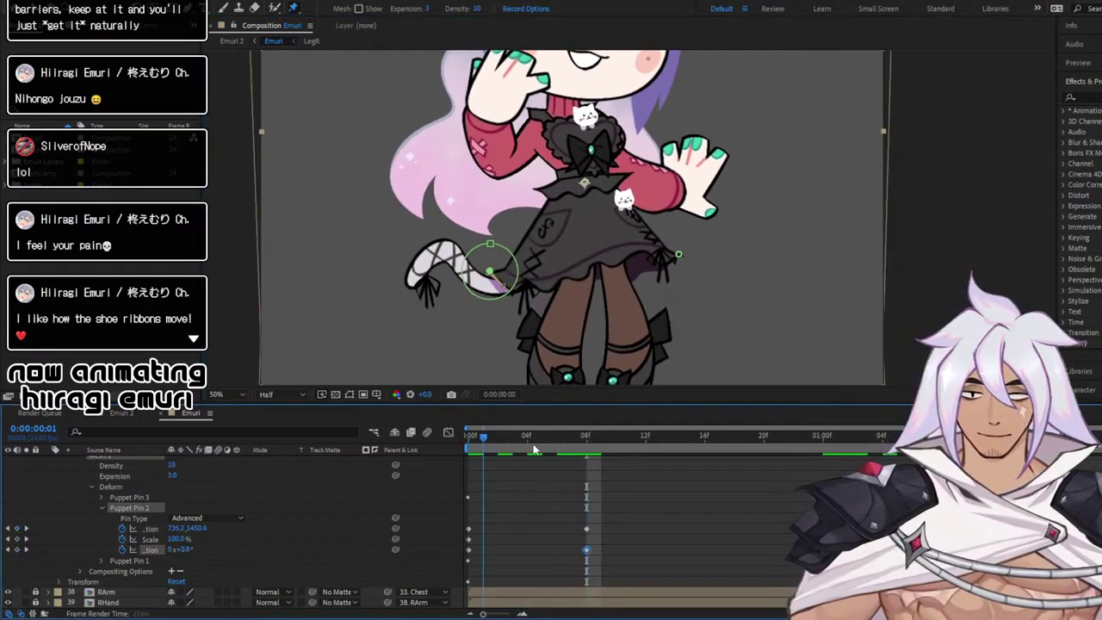
key(space)
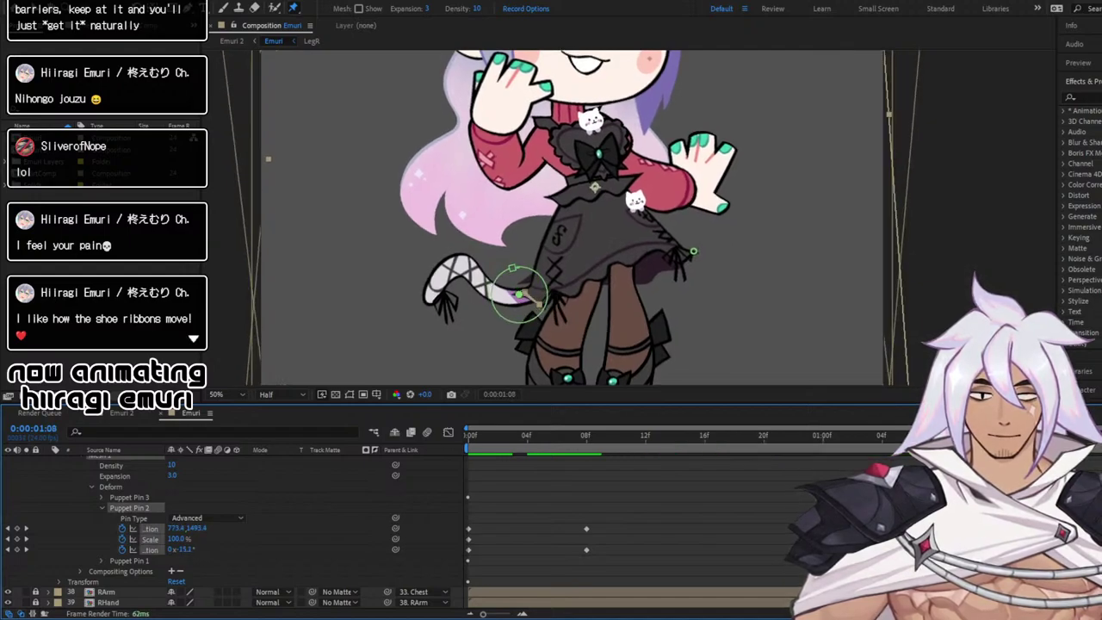
Review the loop, raise Puppet Pin 2 at frame 8 to about 732, 1437, and check the skirt's motion up to 0:00:01:00
drag(489, 453, 525, 441)
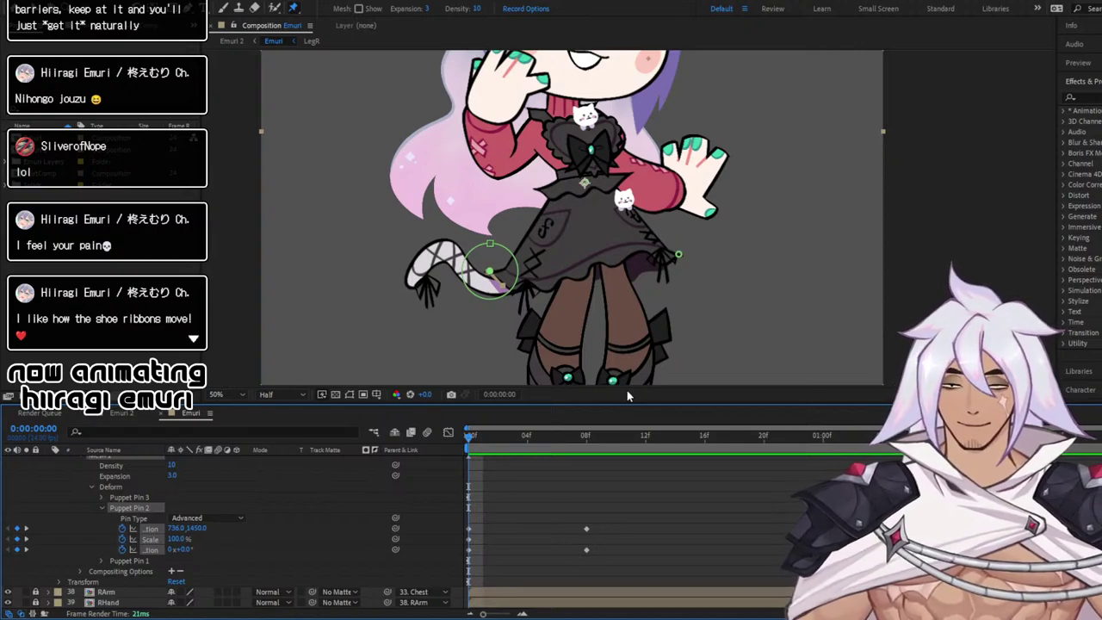
key(space)
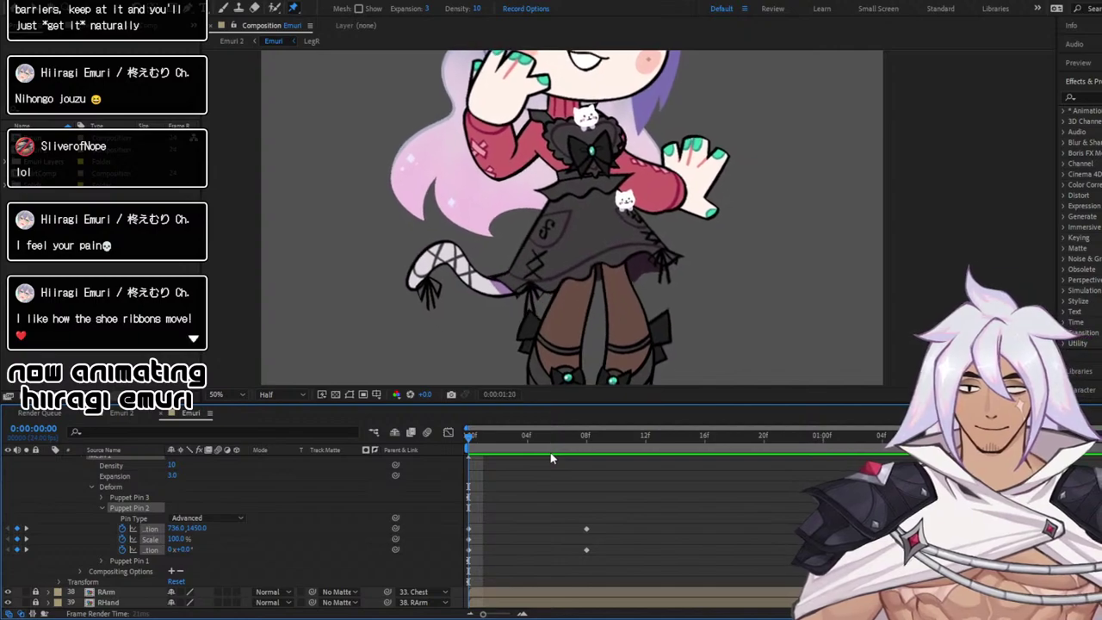
mouse_move(583, 439)
mouse_down()
mouse_move(599, 441)
mouse_move(589, 444)
mouse_up()
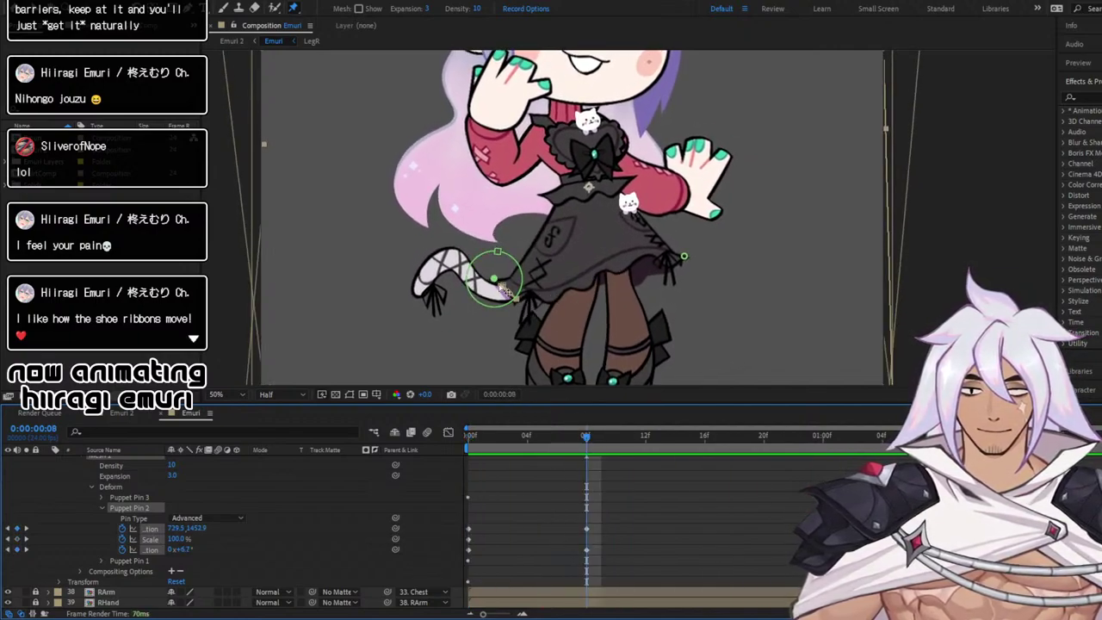
drag(505, 291, 502, 284)
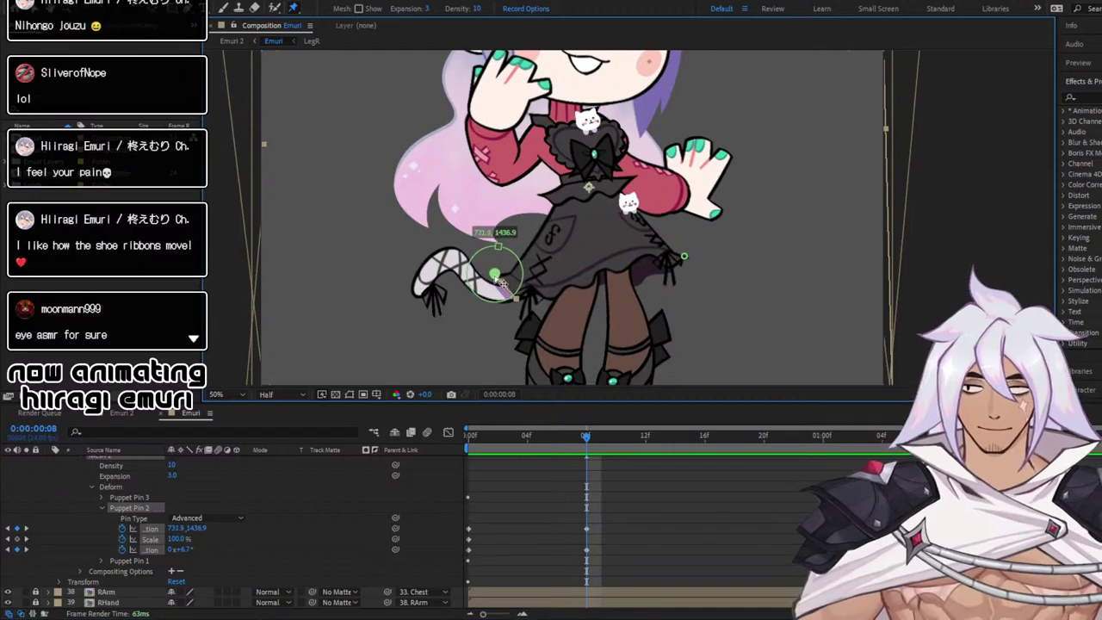
drag(594, 437, 440, 443)
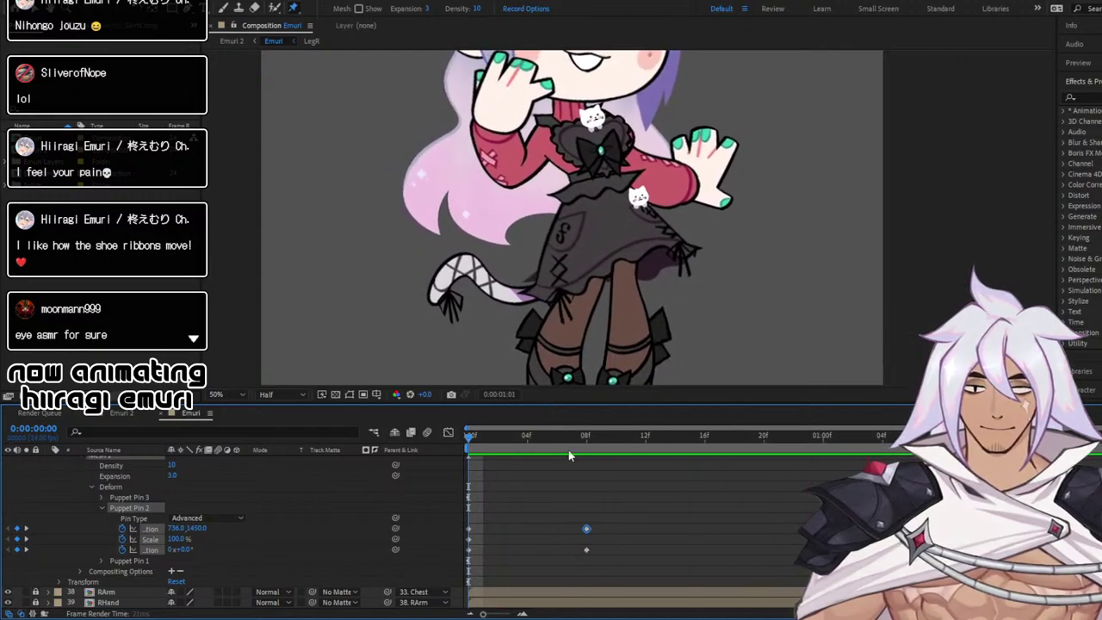
drag(868, 439, 418, 417)
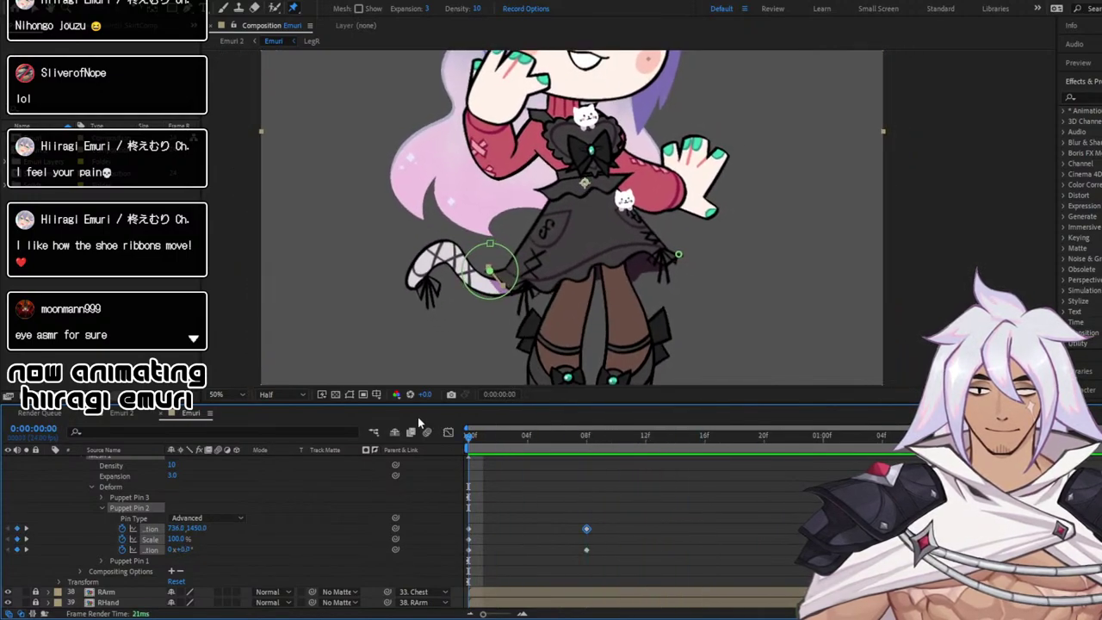
drag(488, 432, 824, 543)
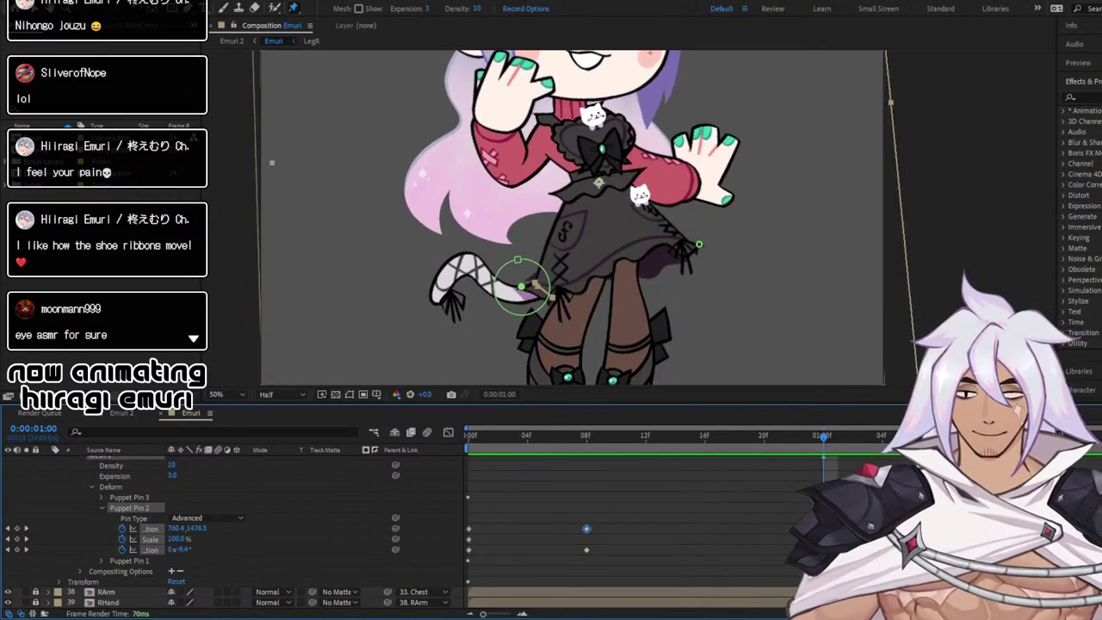
Delete Puppet Pin 2's rotation keyframe at frame 8 and play back the loop
double_click(587, 552)
click(660, 324)
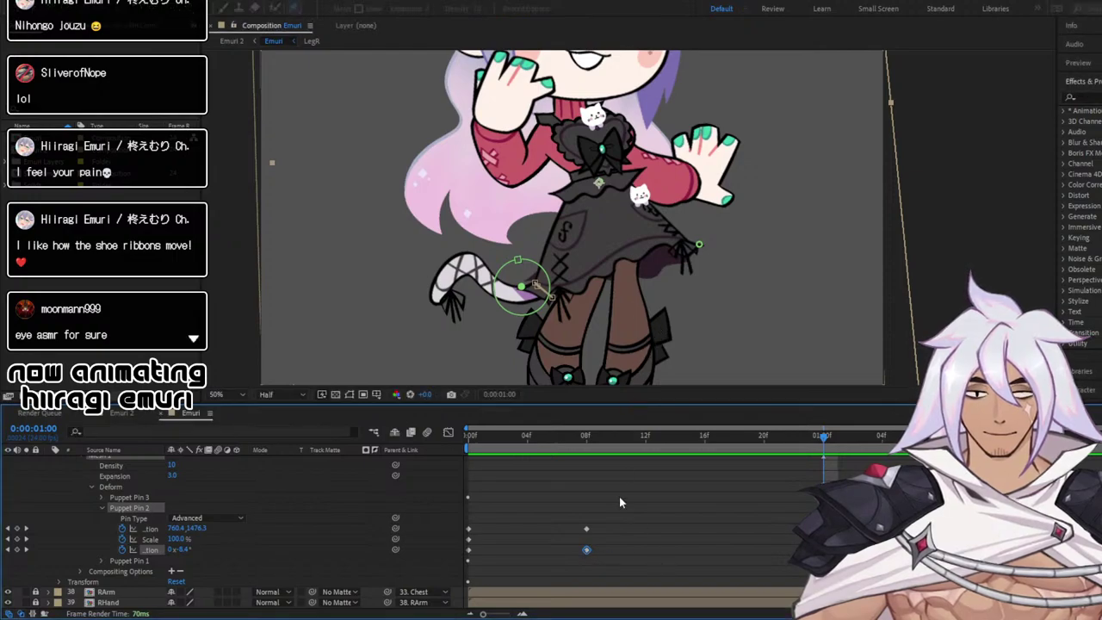
key(Delete)
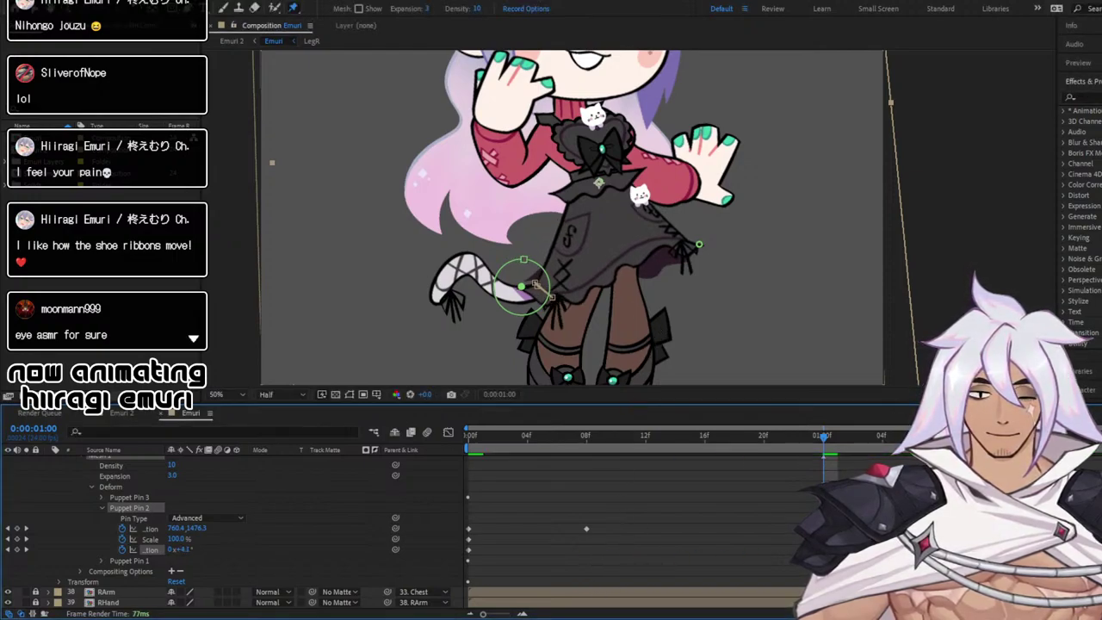
drag(823, 442, 469, 439)
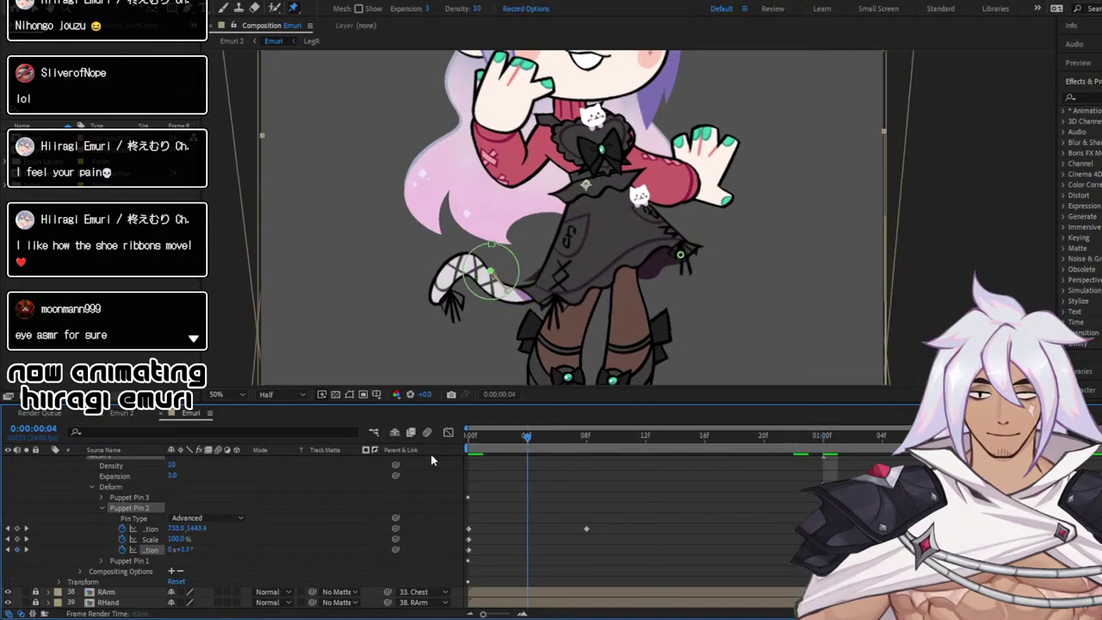
key(space)
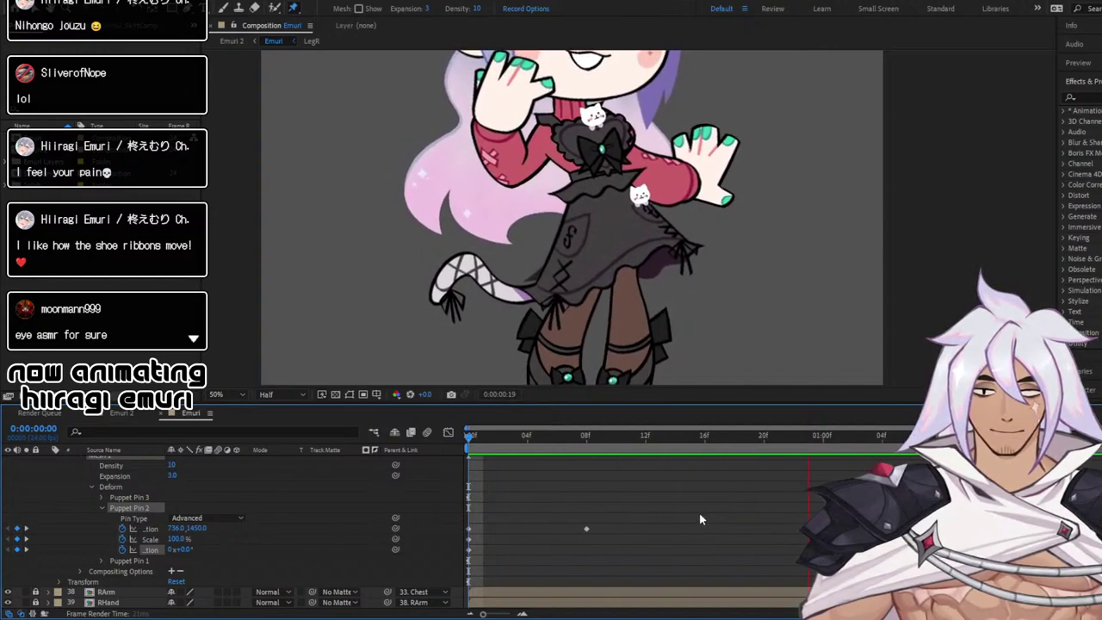
Move Puppet Pin 2's 6.7° rotation keyframe to frame 16 and play back the loop
drag(901, 440, 704, 454)
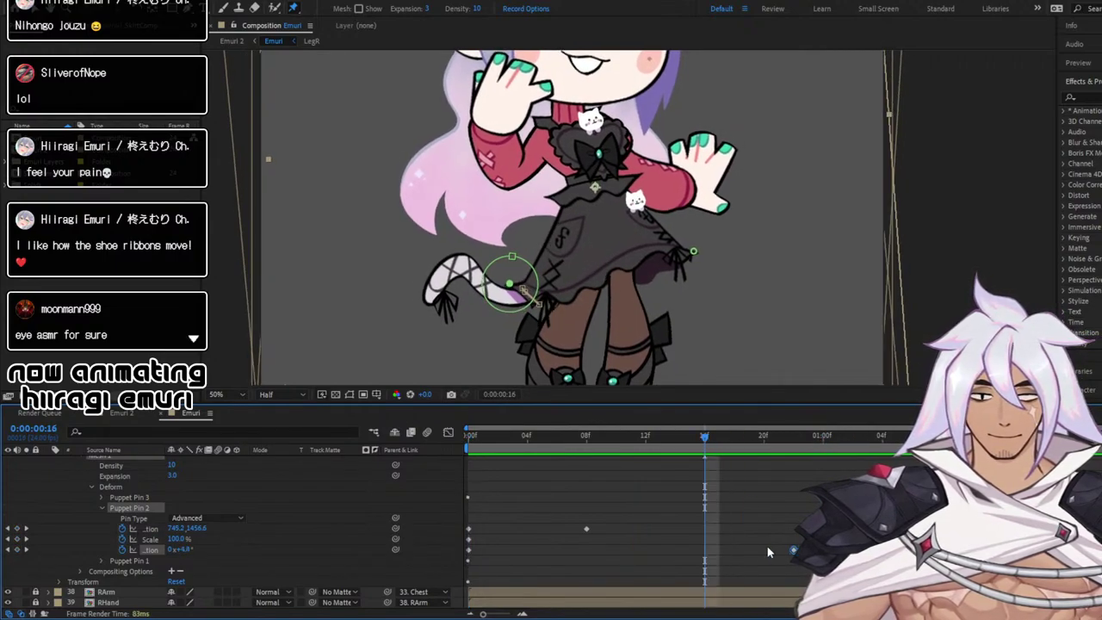
drag(793, 549, 705, 550)
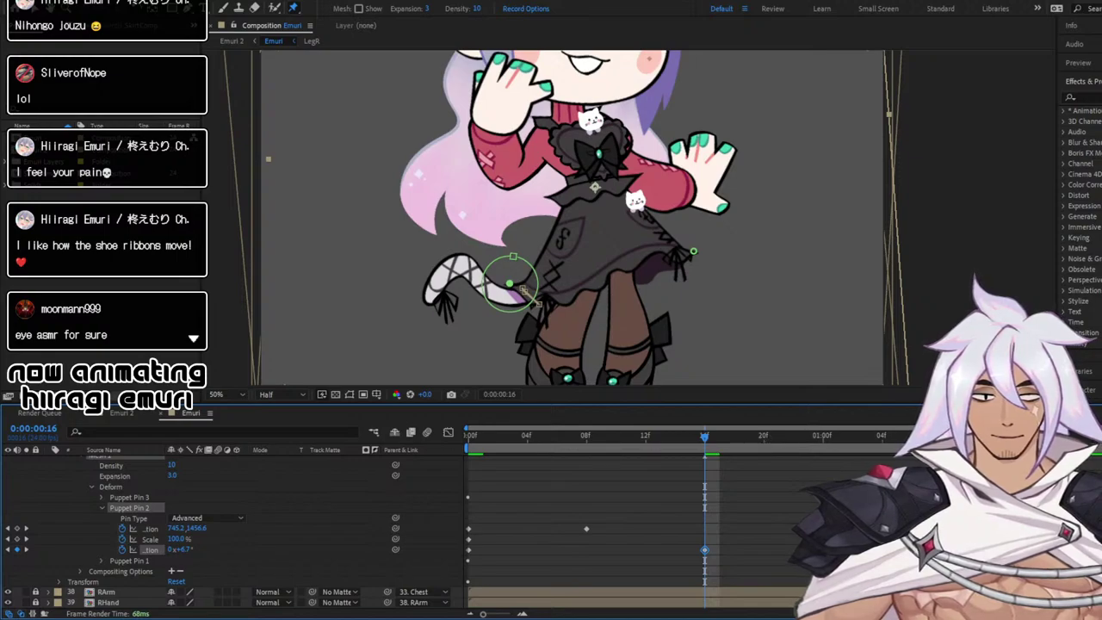
key(space)
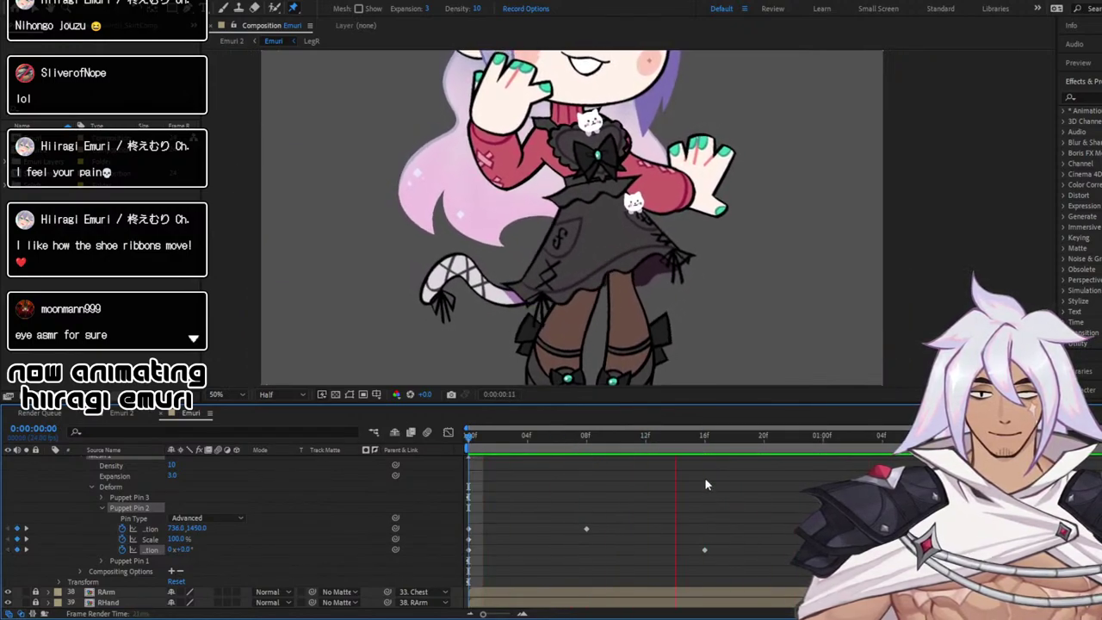
key(space)
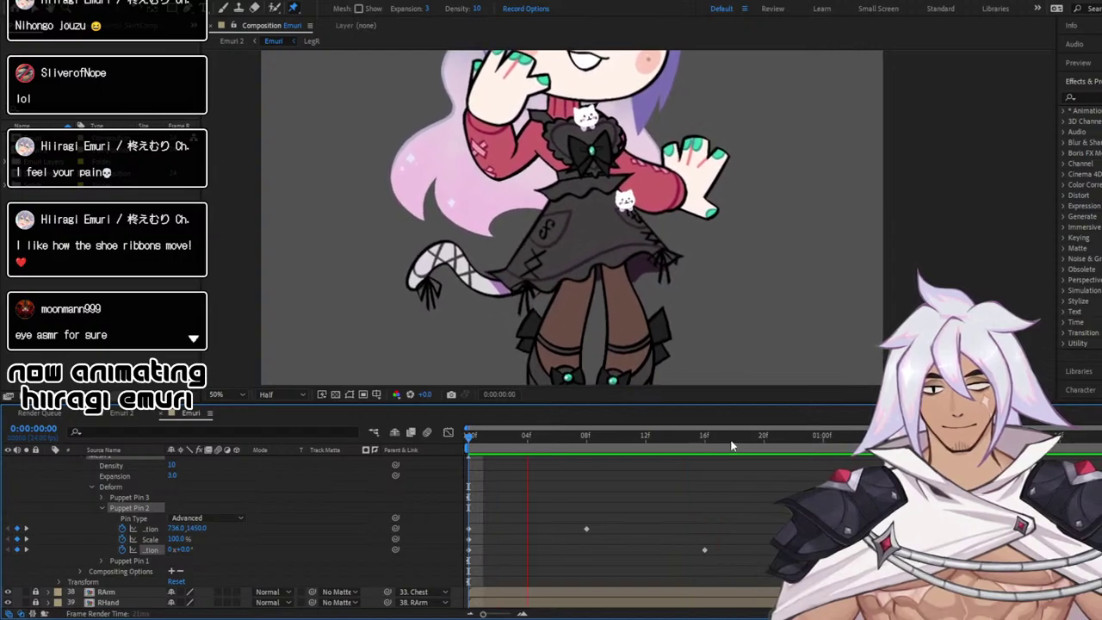
key(space)
At frame 16, keyframe Puppet Pin 2's position at about 722, 1417 and play back the loop
drag(674, 452, 701, 555)
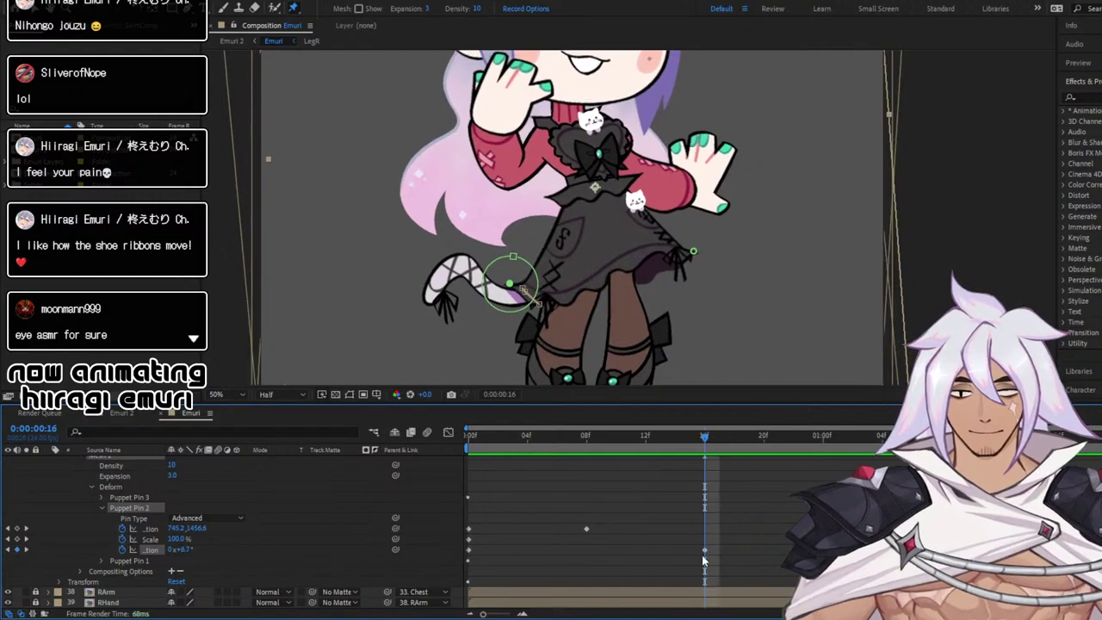
click(586, 528)
mouse_move(705, 448)
mouse_down()
mouse_move(559, 456)
mouse_move(758, 470)
mouse_move(710, 468)
mouse_up()
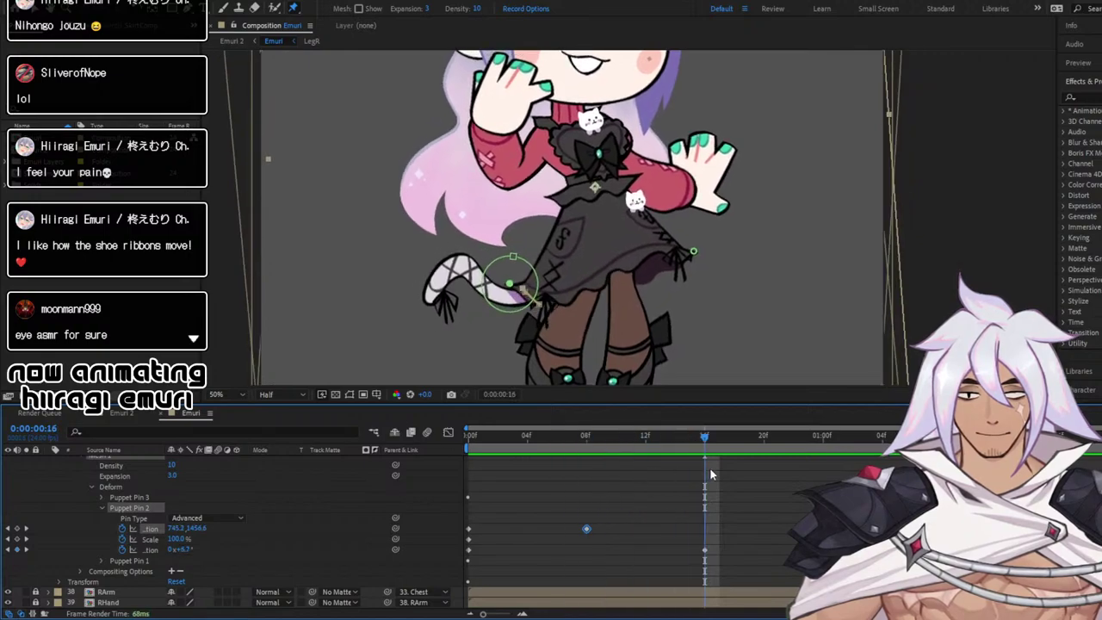
drag(510, 284, 508, 285)
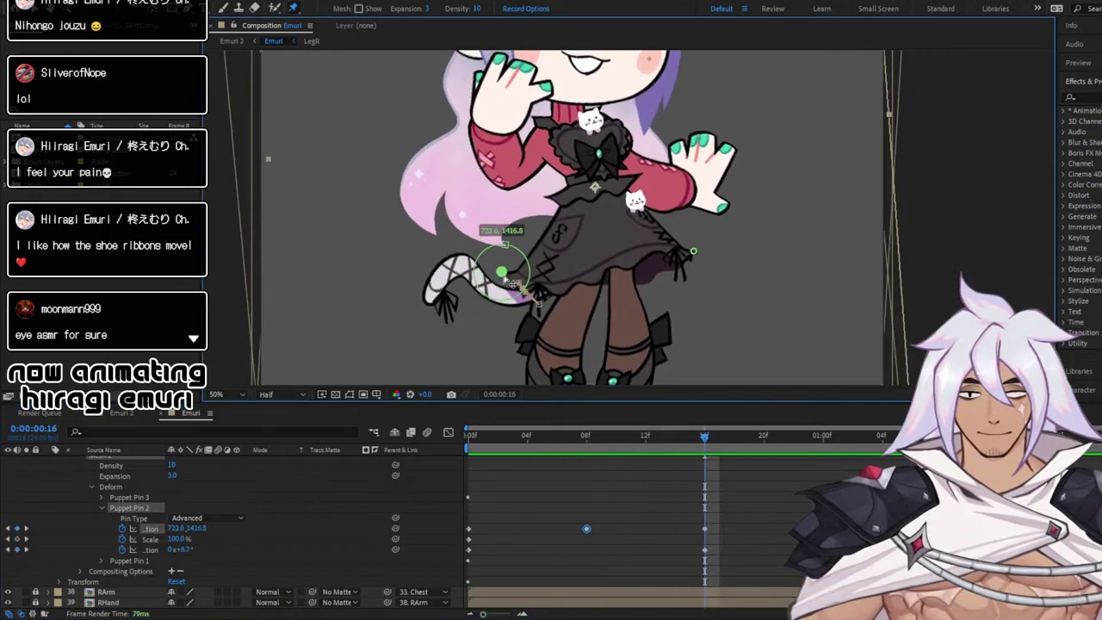
key(space)
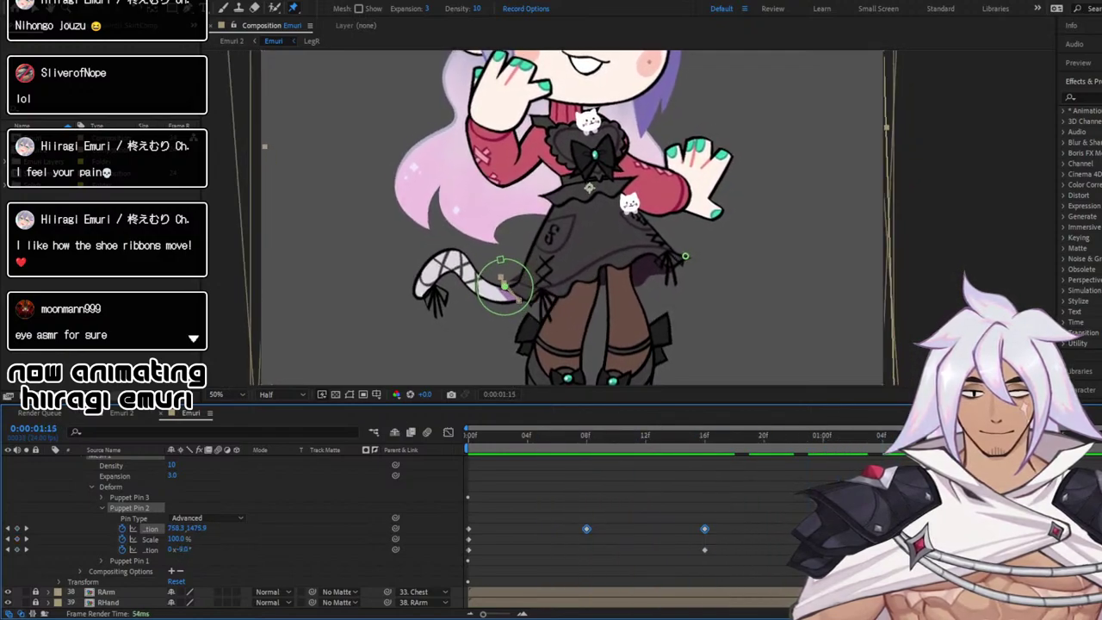
Move Puppet Pin 2 to about 776, 1496 at 0:00:01:15 and delete its position keyframe at frame 8, checking the loop
drag(506, 287, 511, 293)
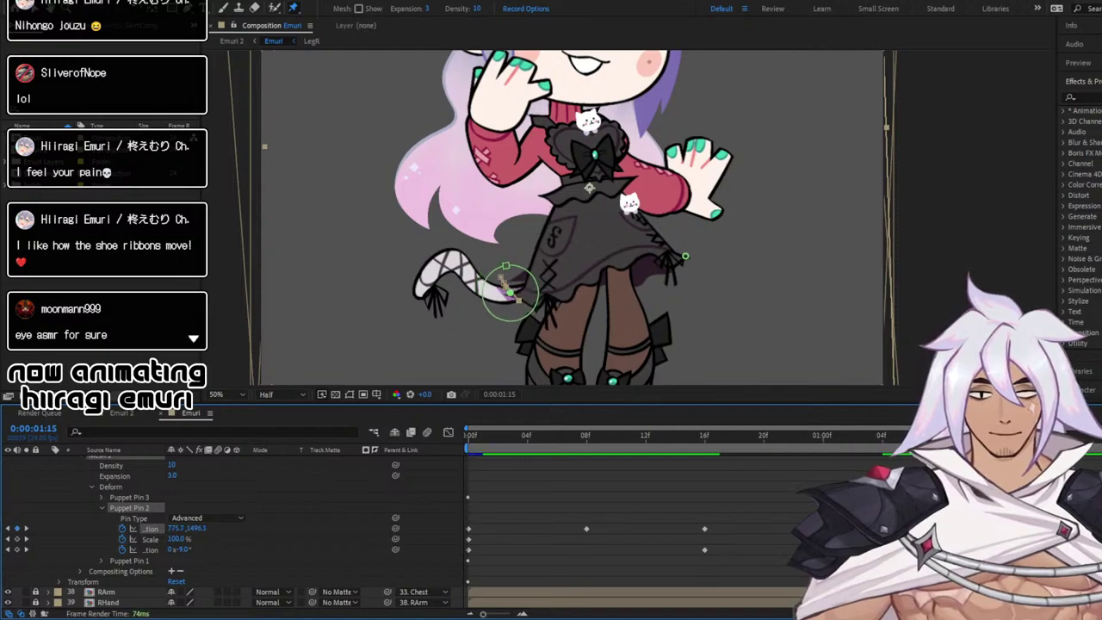
click(542, 436)
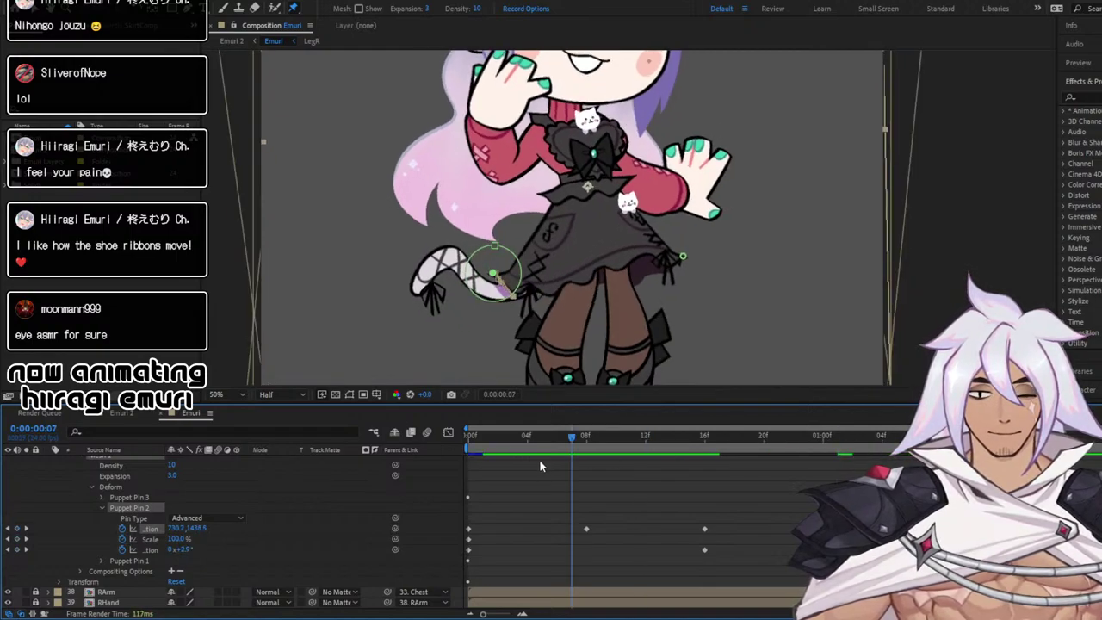
click(587, 530)
key(Delete)
drag(499, 438, 466, 438)
key(space)
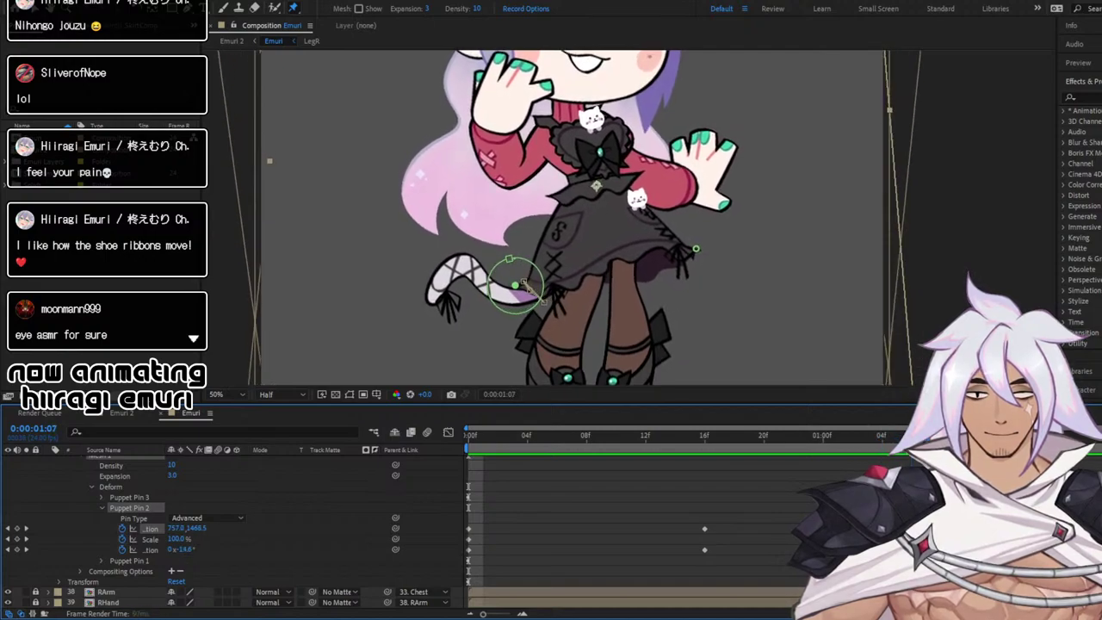
Step through the frames around 0:00:01:09 up to 0:00:01:20 to examine how the skirt hem swings back
key(Page_Up)
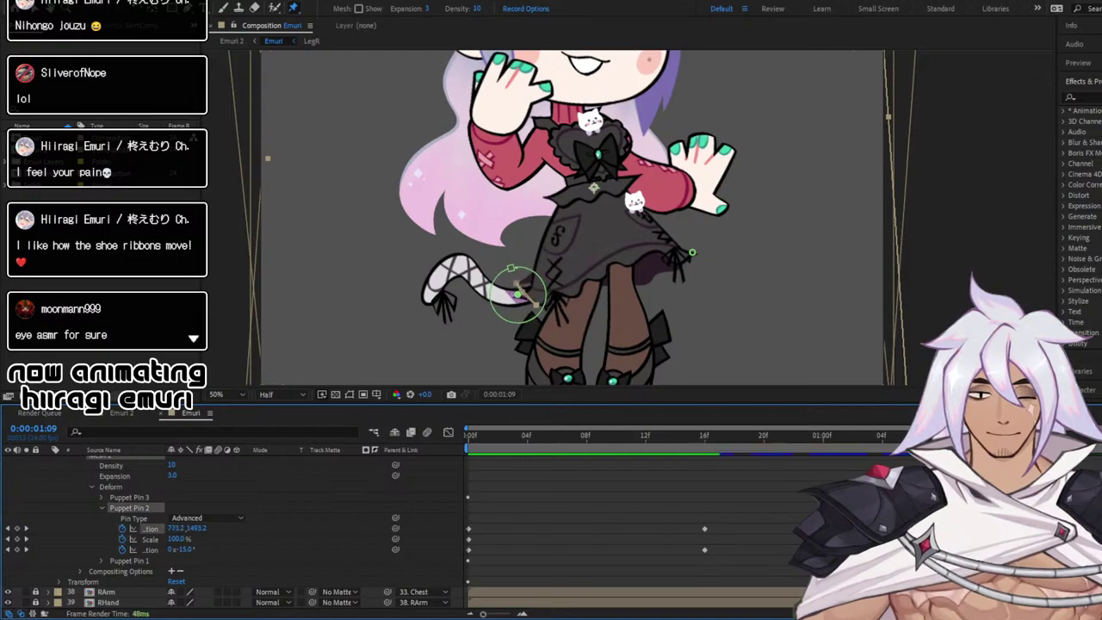
key(Page_Up)
key(Page_Up)
key(Page_Up)
key(Page_Down)
key(Page_Down)
key(Page_Down)
key(Page_Down)
key(Page_Down)
key(Page_Down)
key(Page_Down)
key(Page_Down)
key(Page_Down)
key(Page_Down)
key(Page_Down)
key(Page_Down)
key(Page_Down)
key(Page_Down)
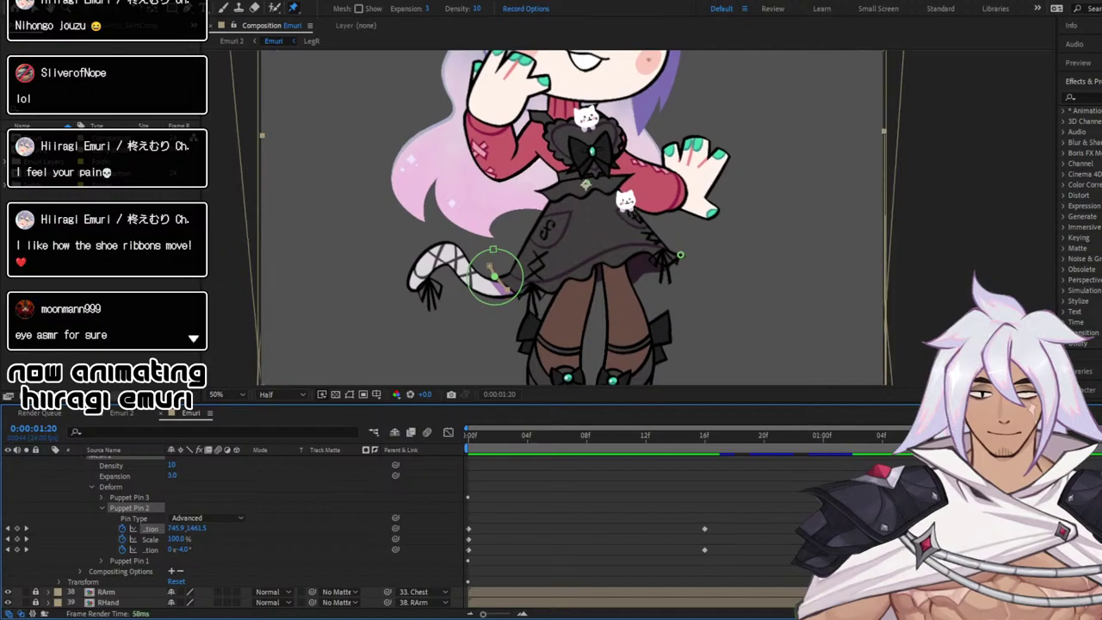
Adjust Puppet Pin 2's rotation at 0:00:01:16 and play back the loop
key(Page_Up)
key(Page_Up)
key(Page_Up)
key(Page_Up)
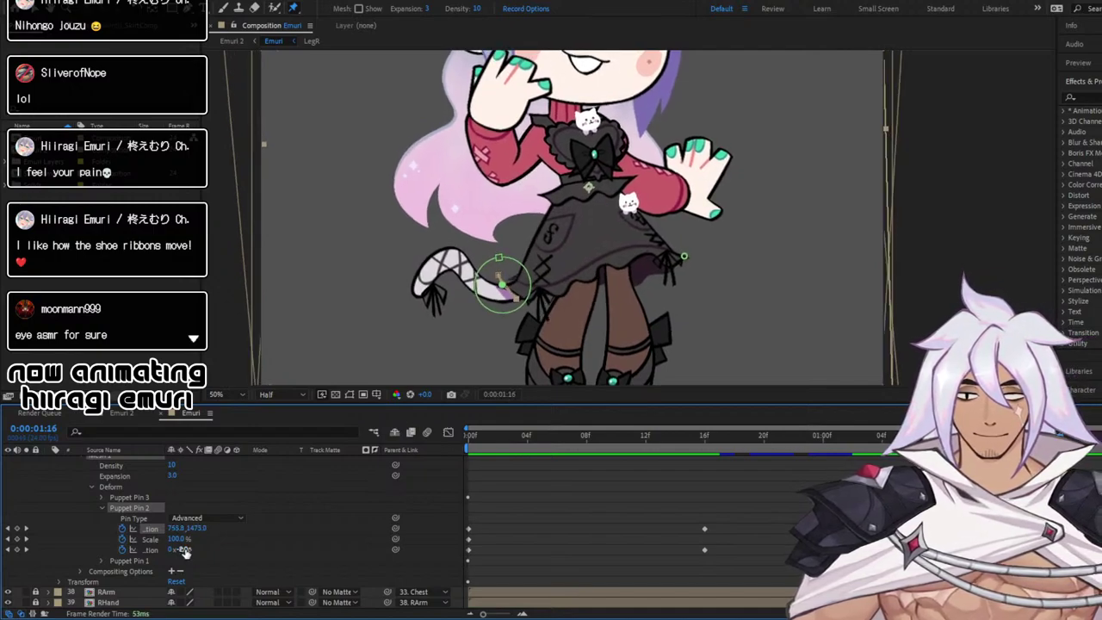
drag(181, 551, 188, 555)
key(space)
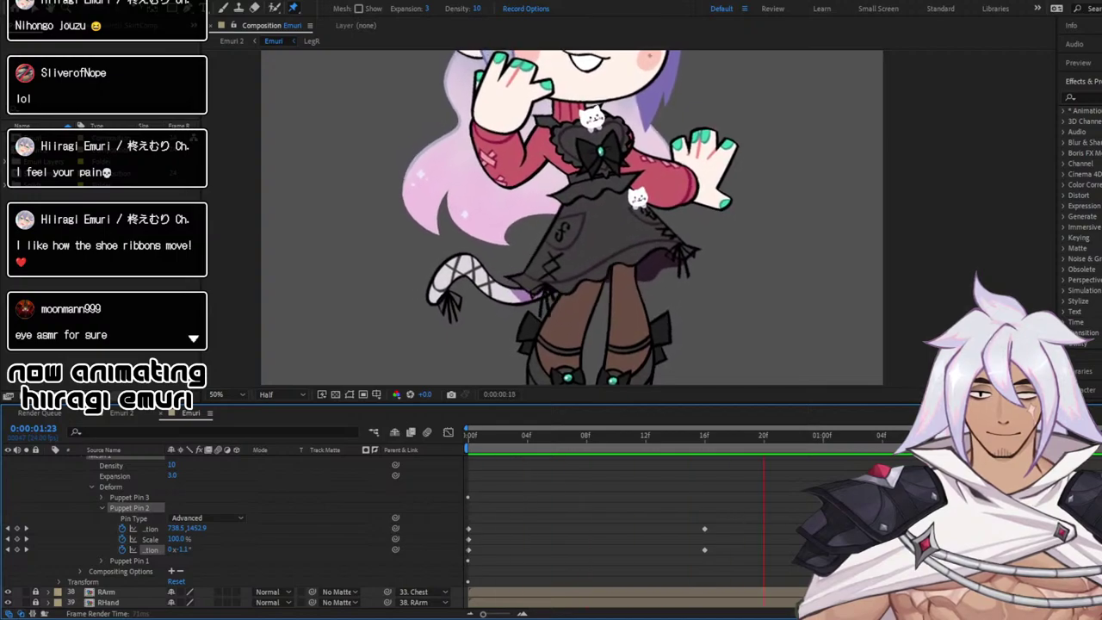
key(space)
Move Puppet Pin 2's position and rotation keyframes from frame 16 to frame 12 and play back the loop
drag(583, 445, 733, 444)
drag(703, 499, 675, 550)
click(471, 455)
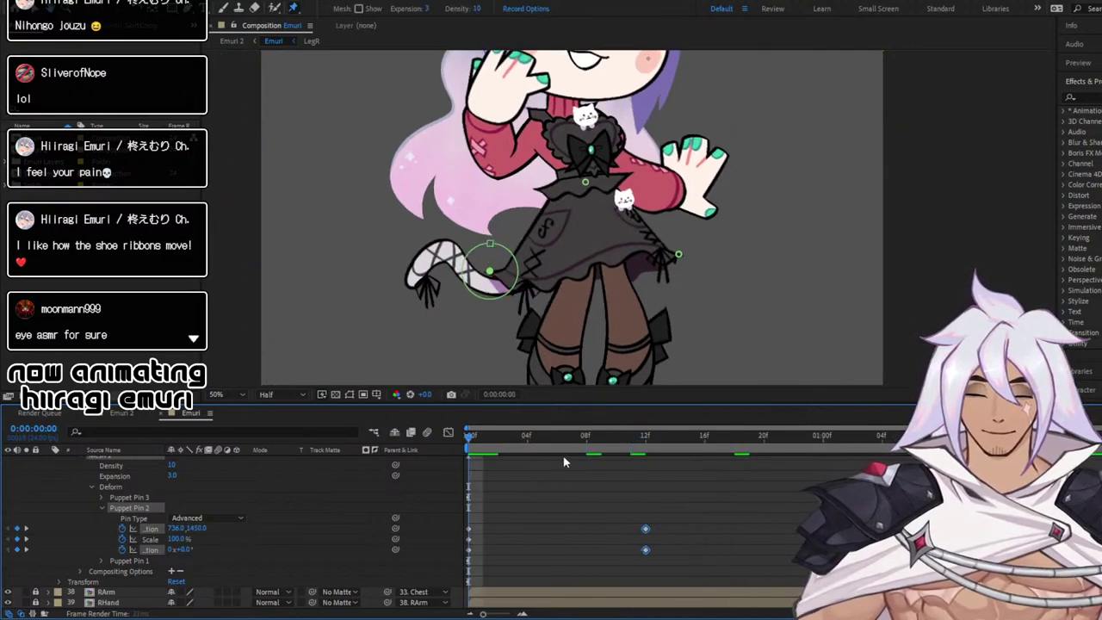
key(space)
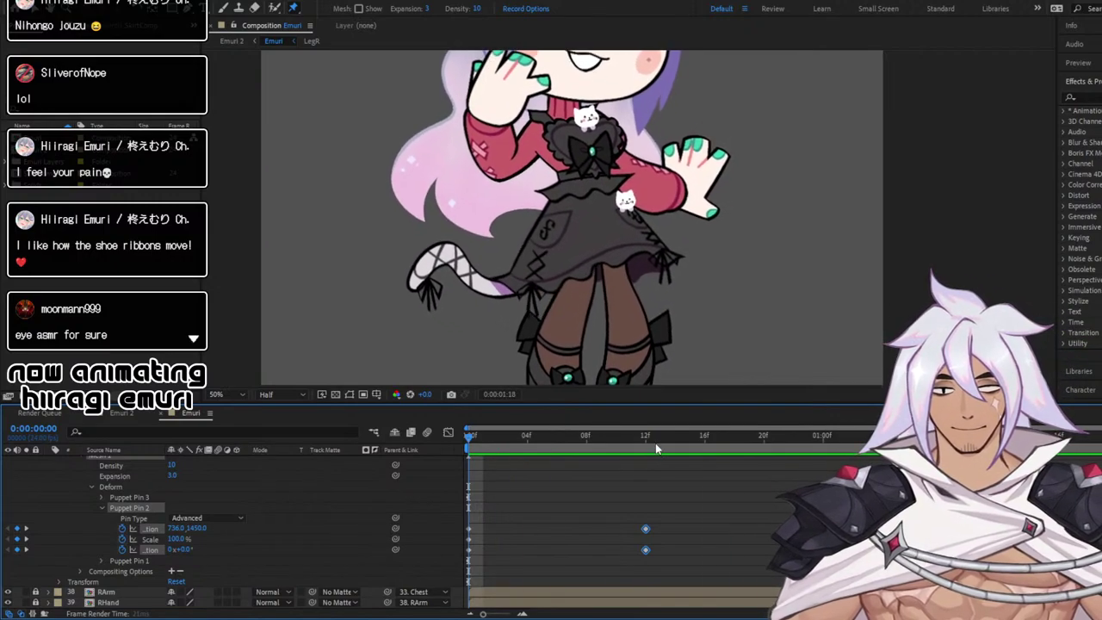
Set Puppet Pin 1's rotation to about -3° at 0:00:01:00 and play back the loop
click(661, 436)
drag(666, 443, 646, 445)
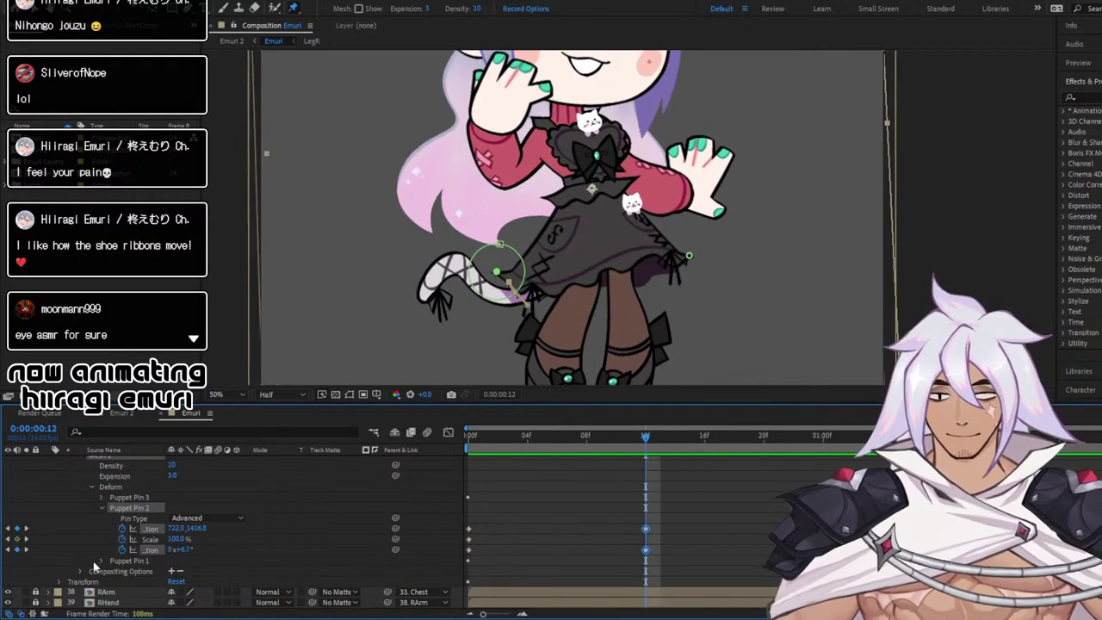
click(127, 560)
click(101, 561)
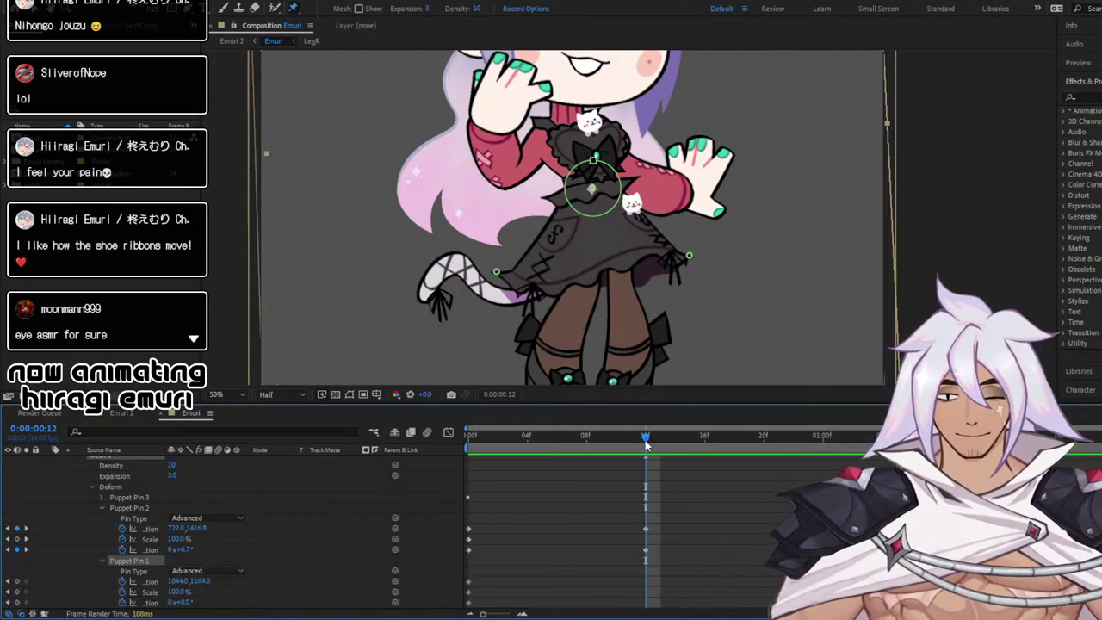
drag(646, 444, 824, 443)
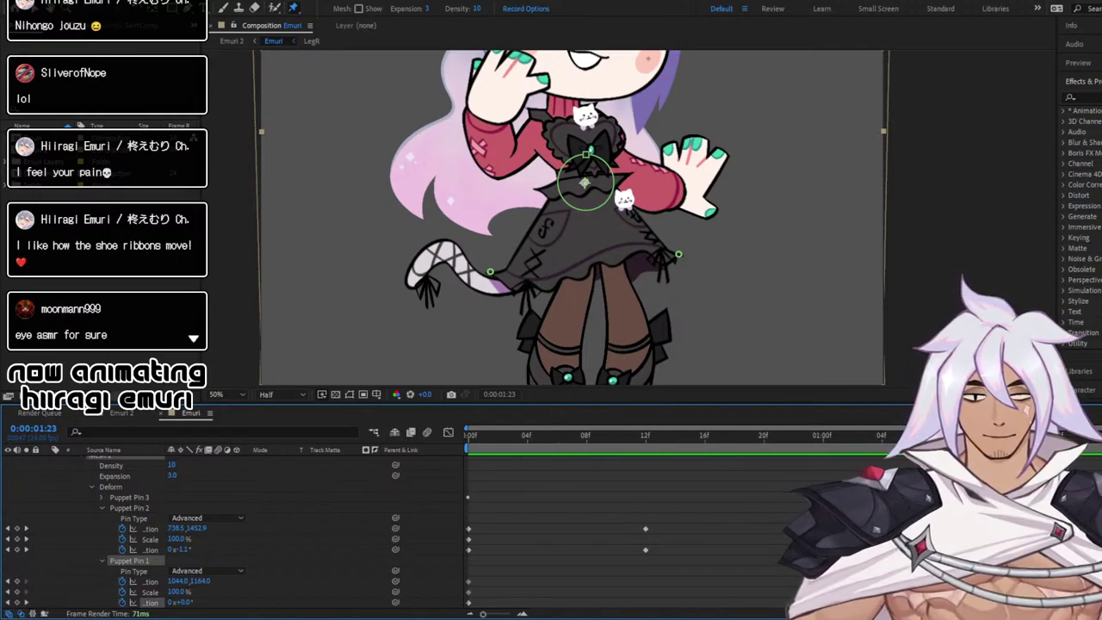
click(824, 443)
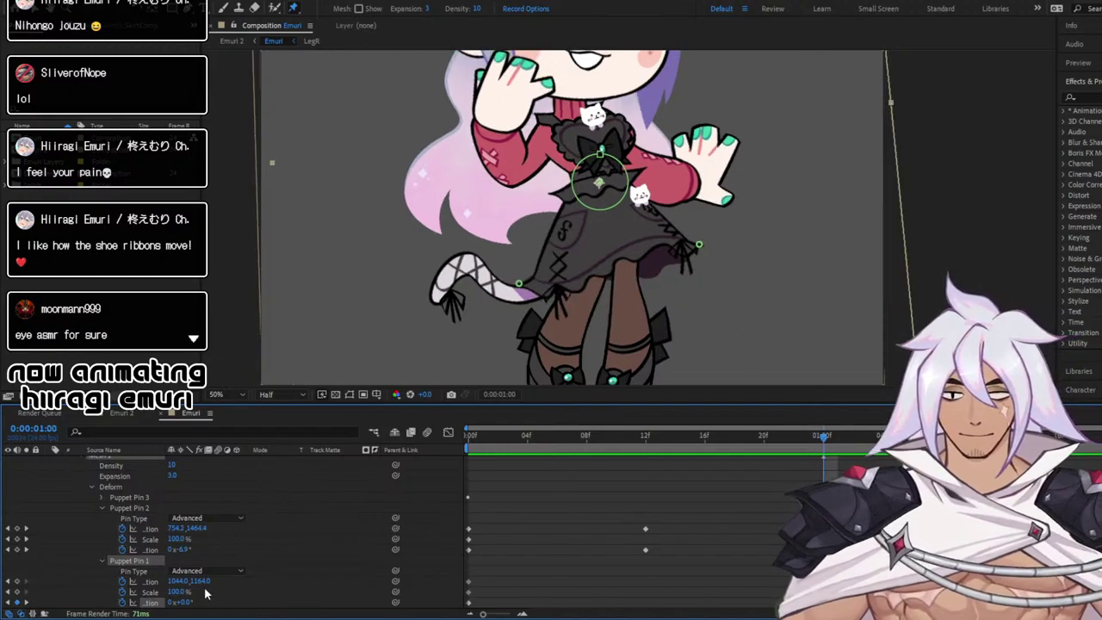
drag(187, 601, 186, 600)
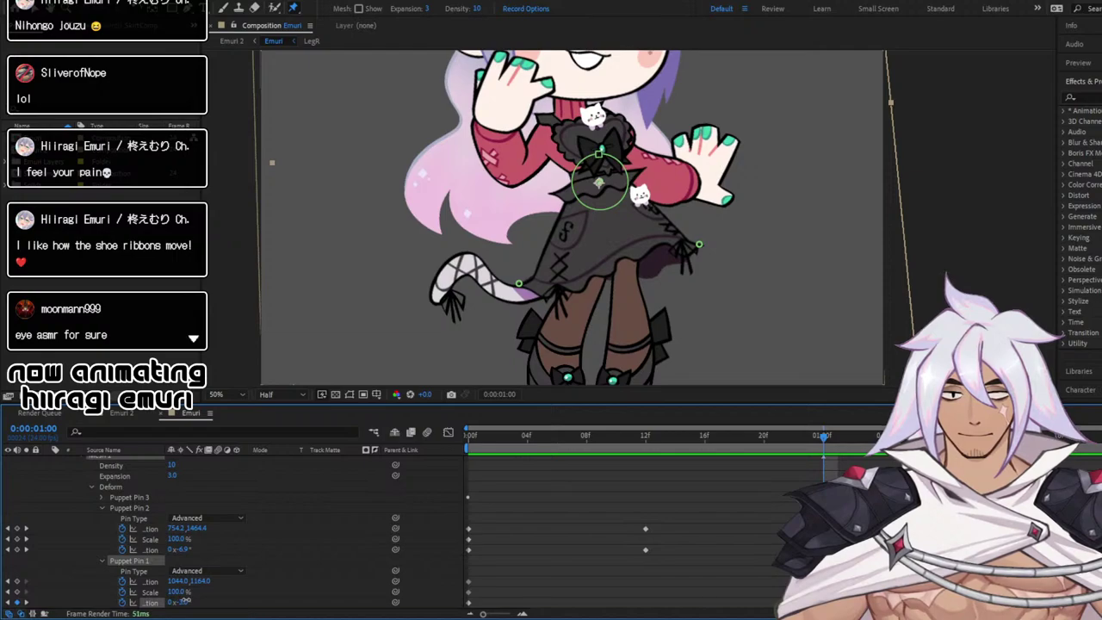
drag(824, 440, 428, 450)
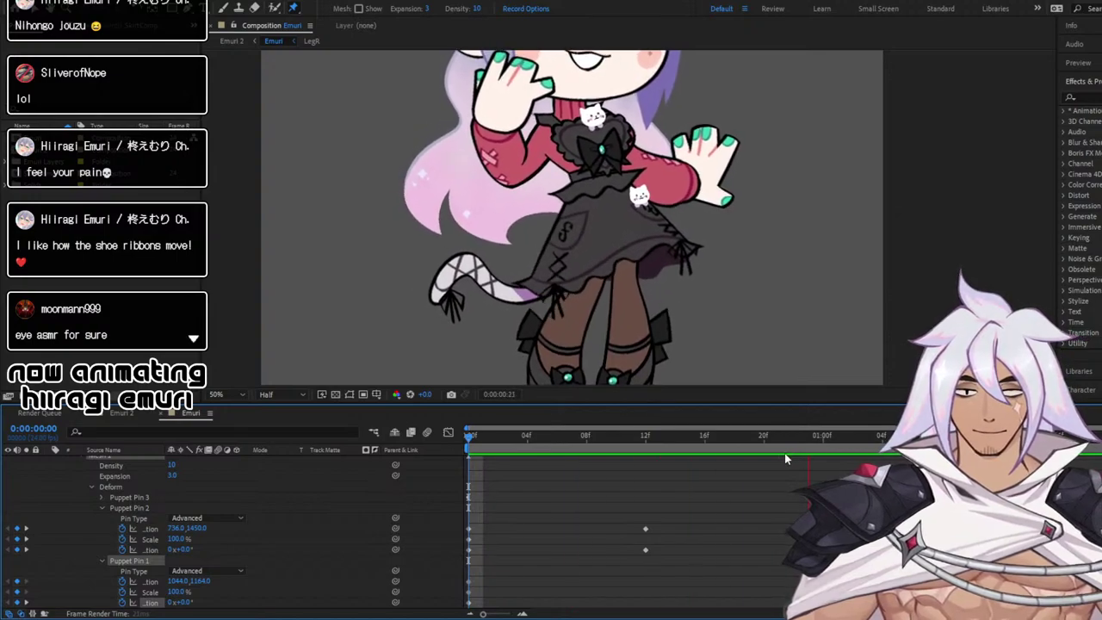
key(space)
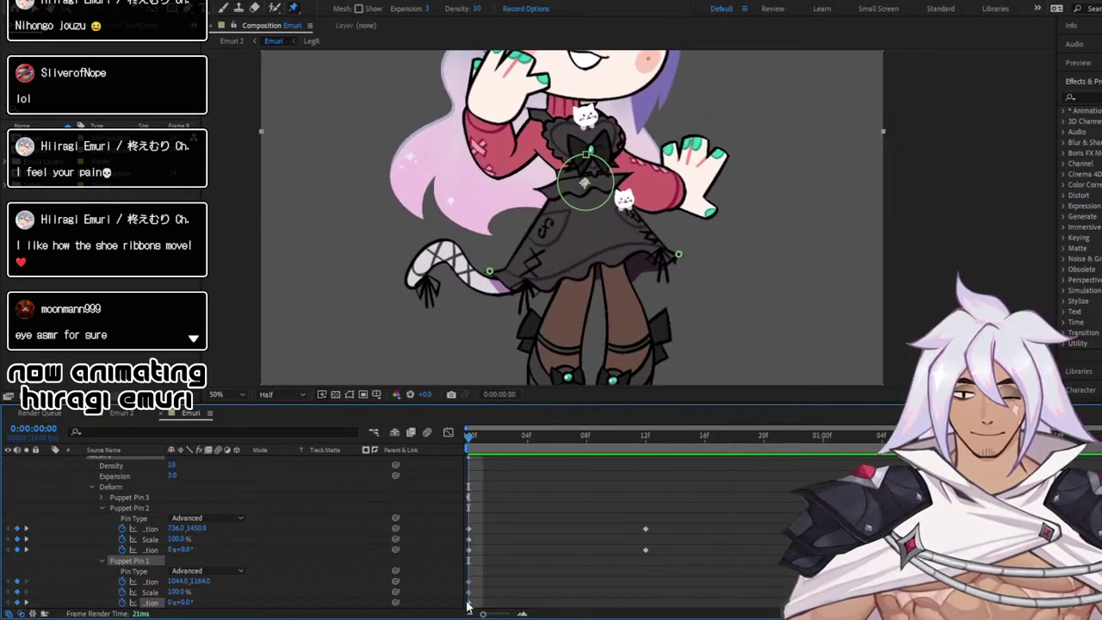
Apply Easy Ease to Puppet Pin 1's rotation keyframes in the Graph Editor and play back the loop
click(448, 432)
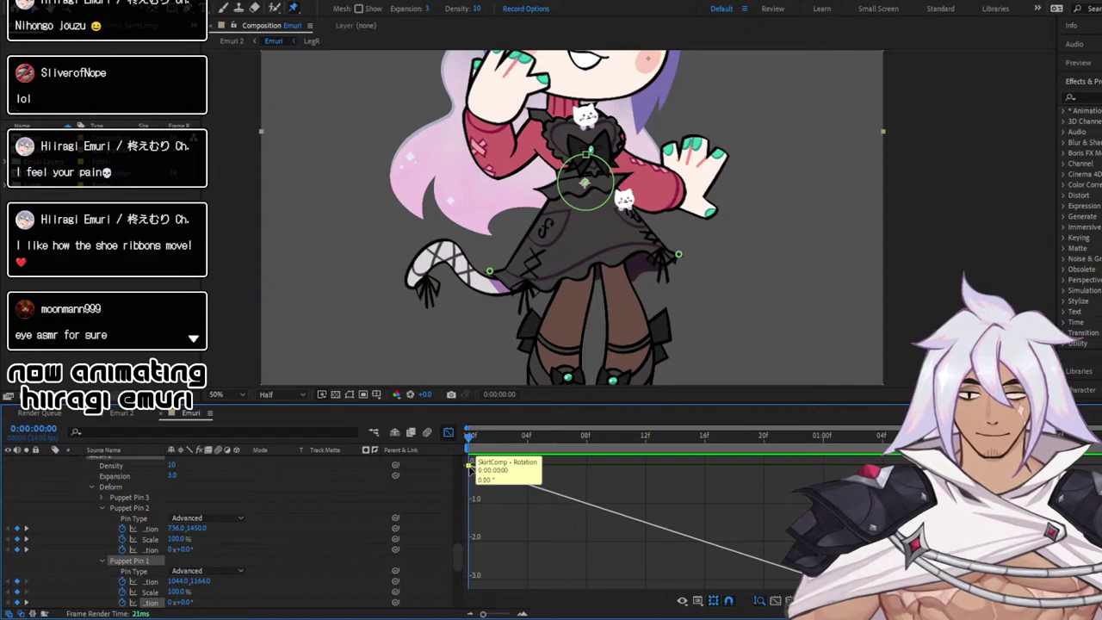
key(F9)
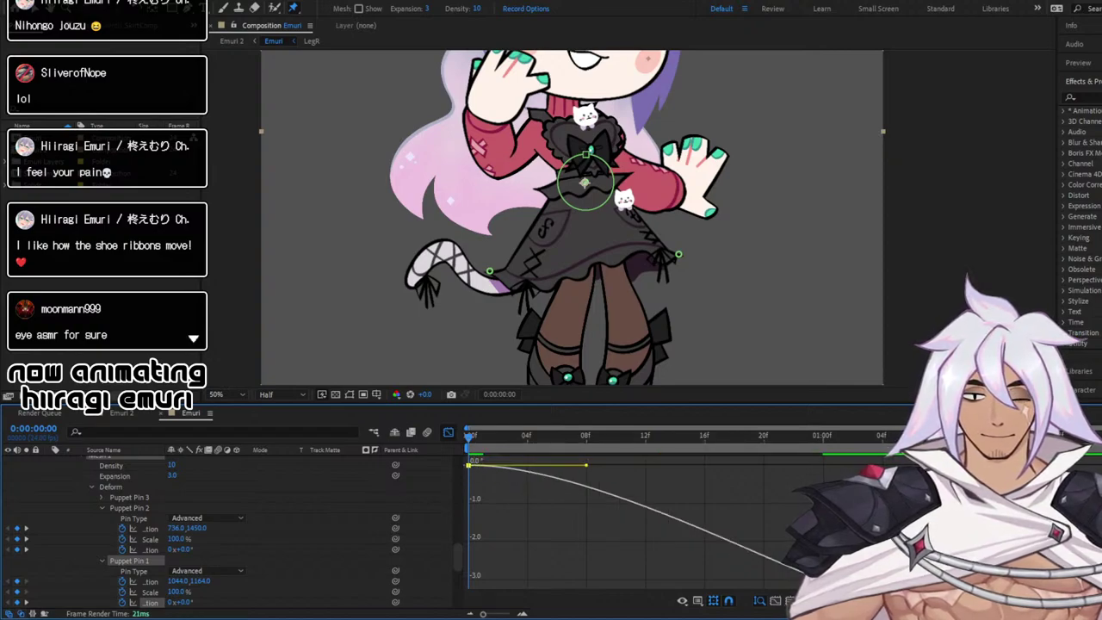
key(F9)
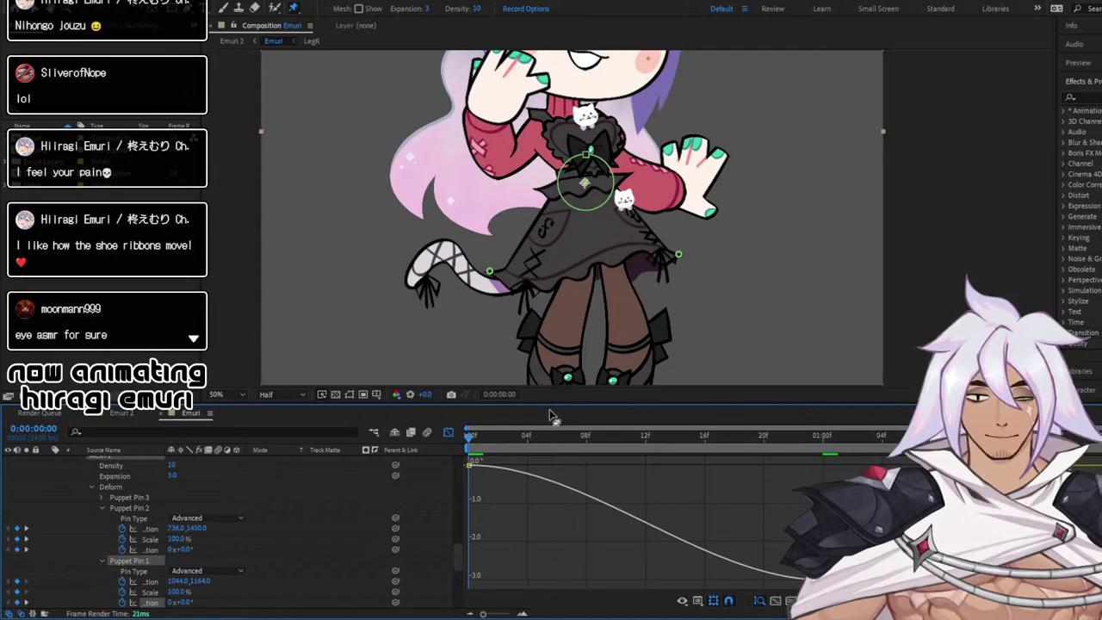
key(space)
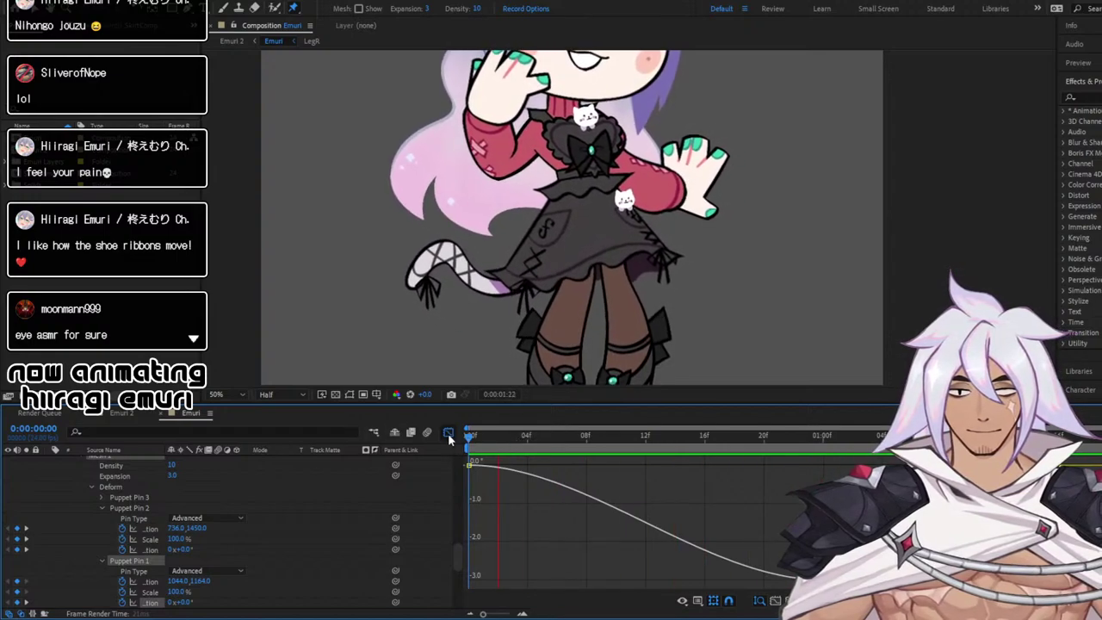
key(space)
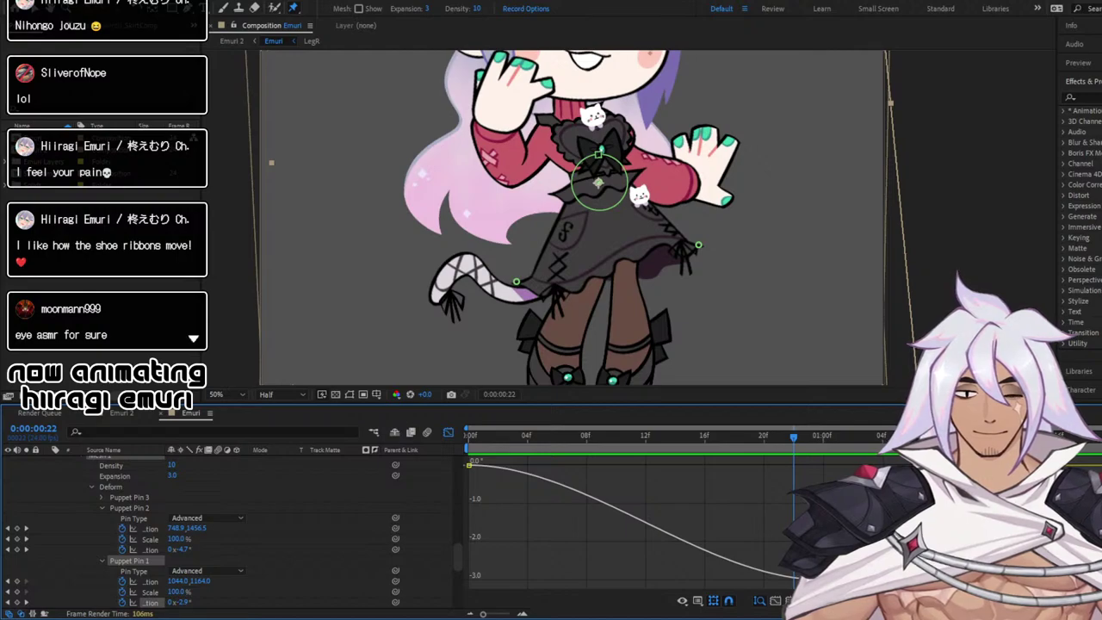
Lower Puppet Pin 1's rotation keyframe at 0:00:01:00 slightly past -4° on the graph and return to the first frame
mouse_move(823, 578)
mouse_down()
mouse_move(822, 594)
mouse_move(823, 565)
mouse_move(822, 586)
mouse_up()
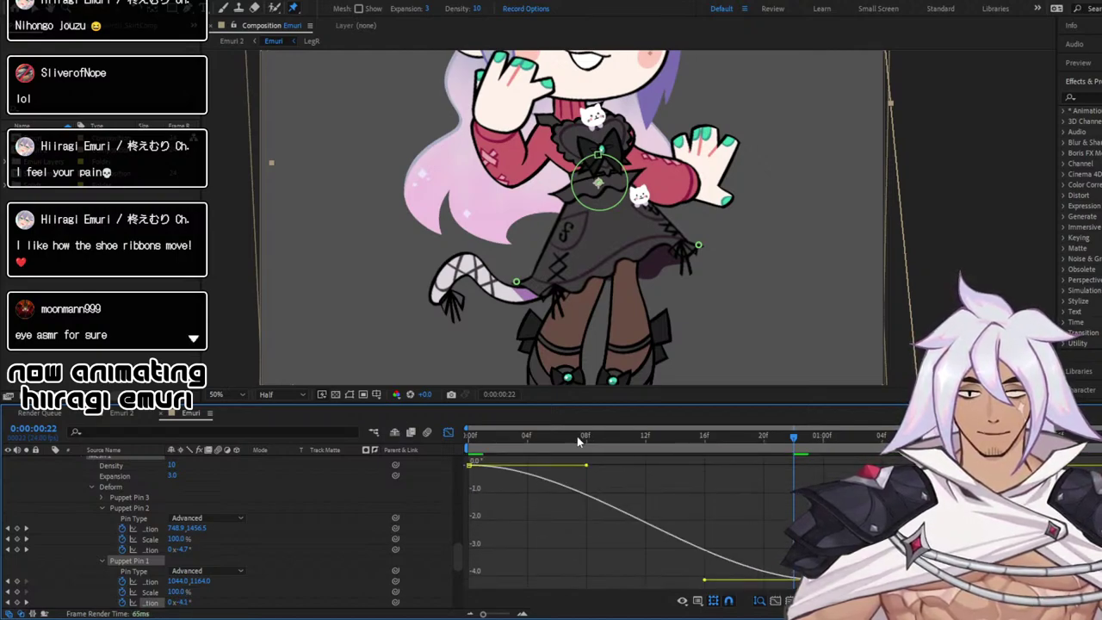
key(Home)
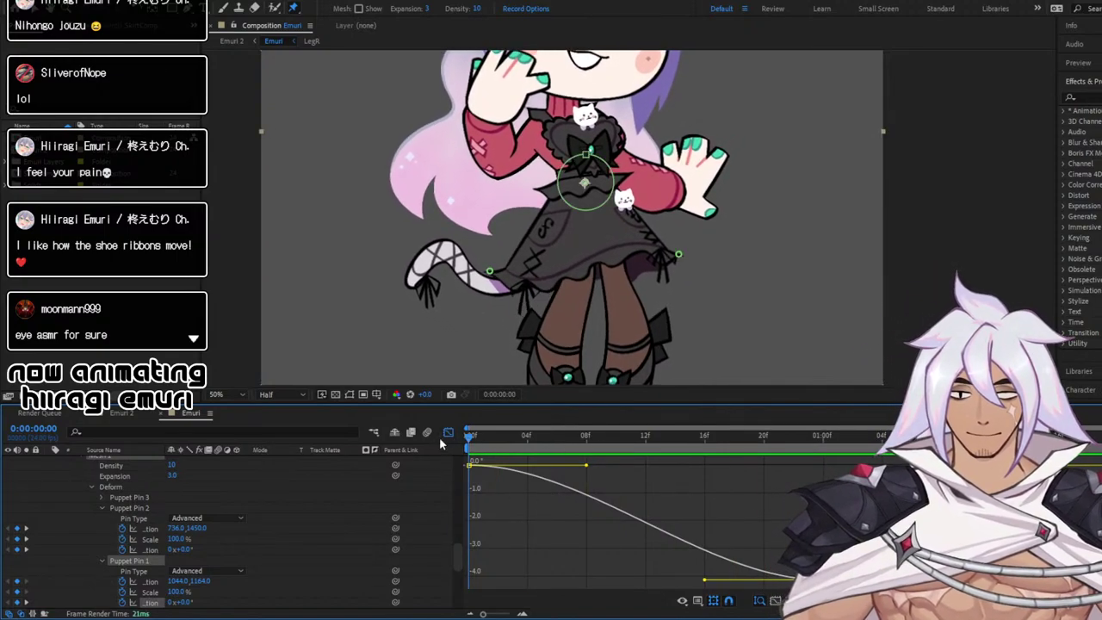
Delete Puppet Pin 2's keyframes after the first frame and play back the loop
click(448, 432)
drag(585, 513, 806, 577)
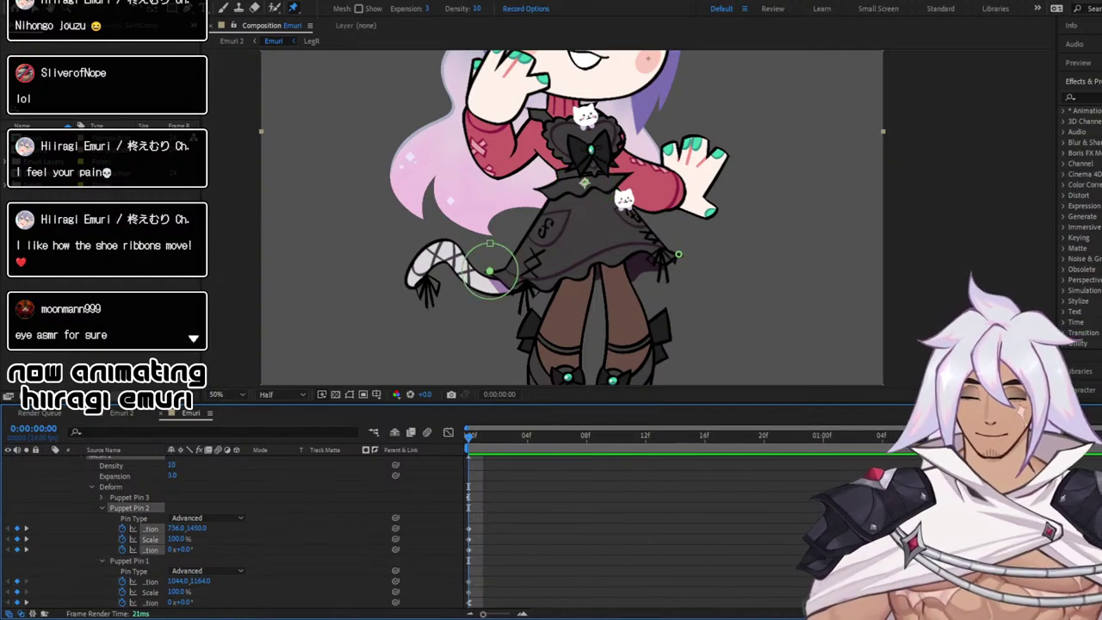
key(Delete)
key(space)
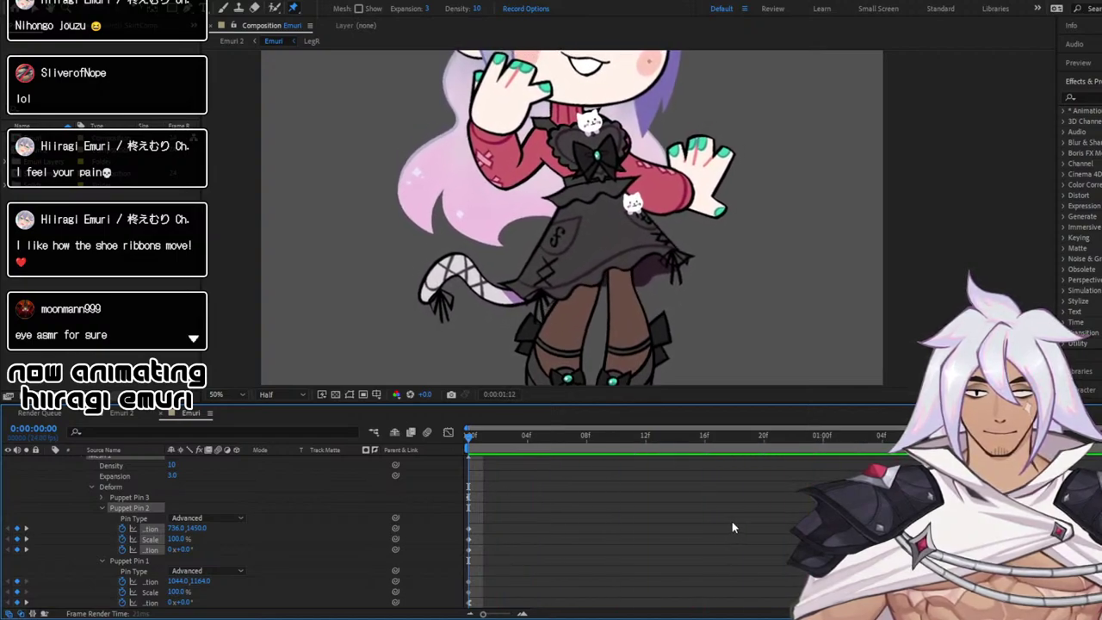
key(space)
Move Puppet Pin 1's rotation keyframe to frame 12 and play back the loop
drag(679, 444, 645, 452)
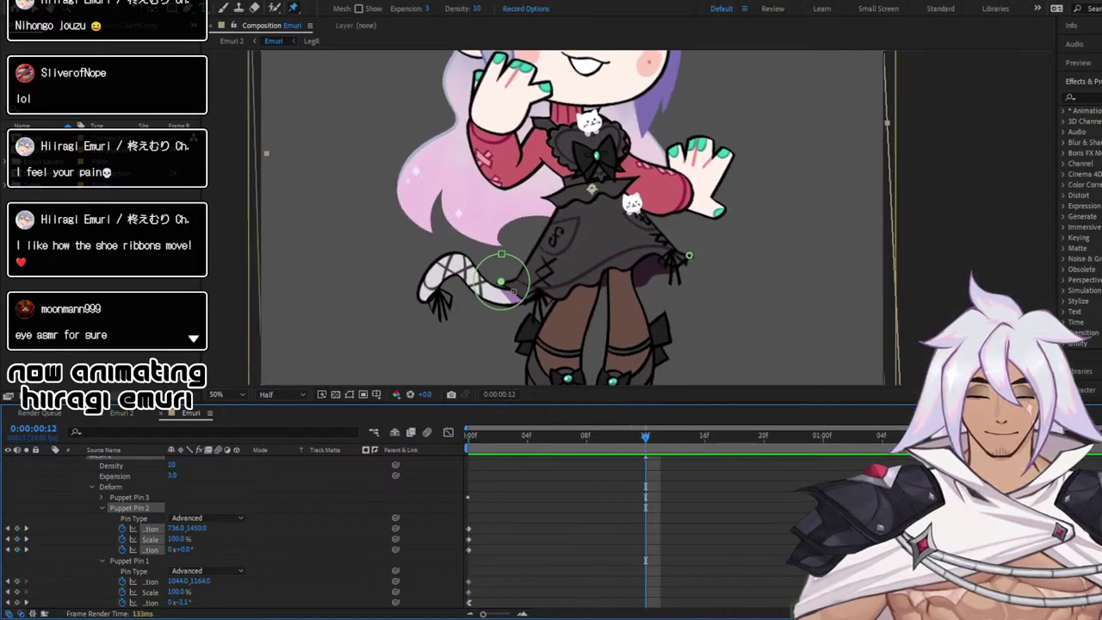
drag(823, 603, 649, 608)
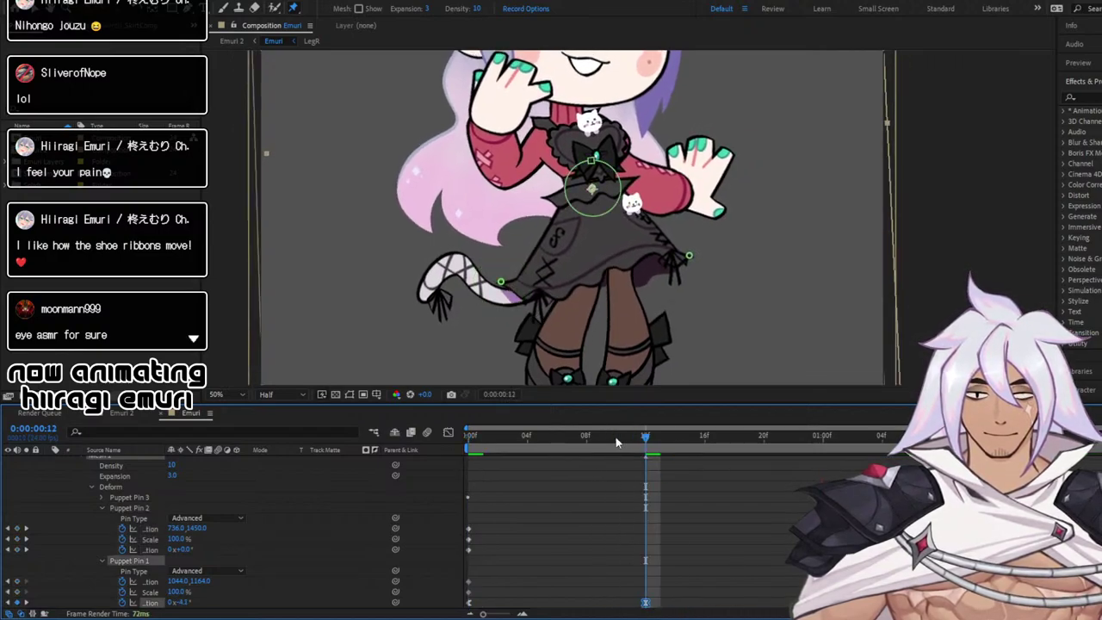
key(space)
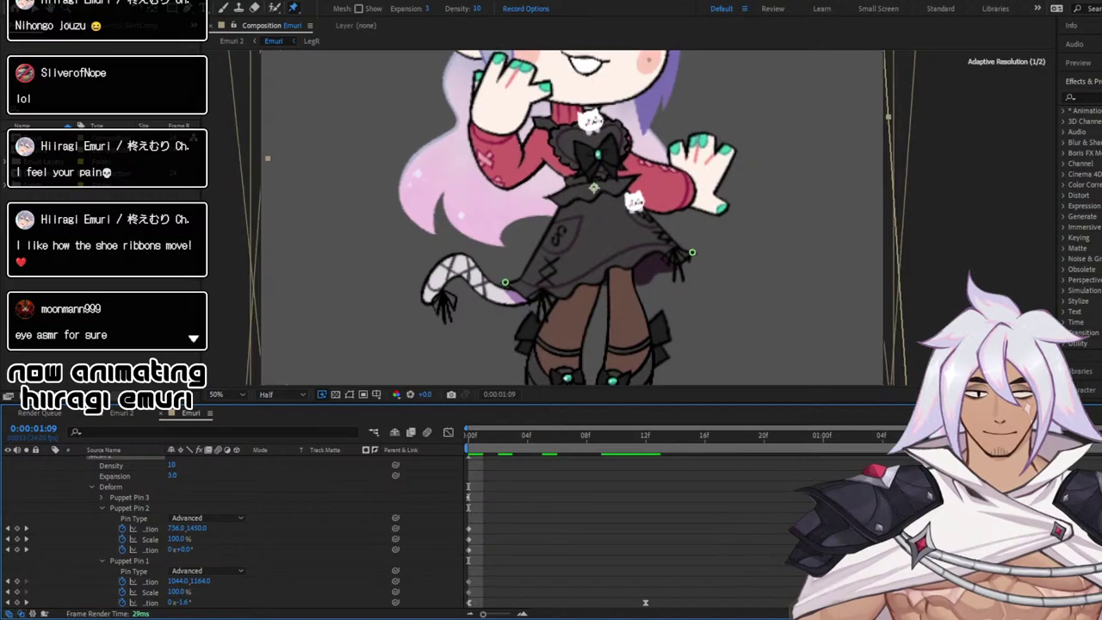
Set Puppet Pin 1's rotation to about 10° at 0:00:01:12 and play back the loop
key(space)
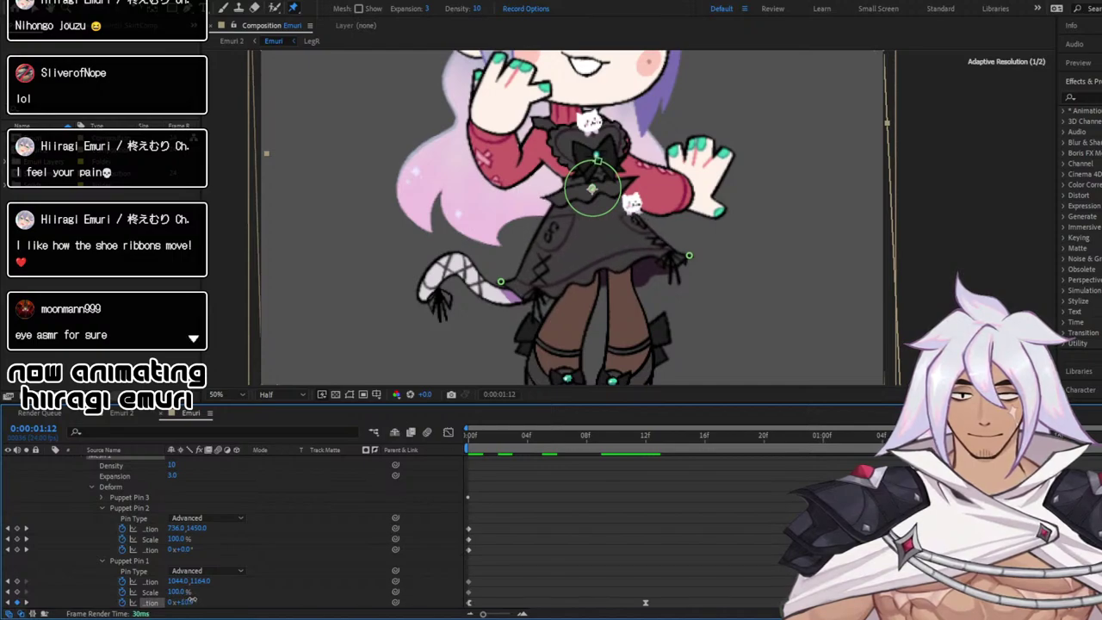
drag(191, 600, 193, 600)
drag(995, 437, 635, 440)
click(571, 437)
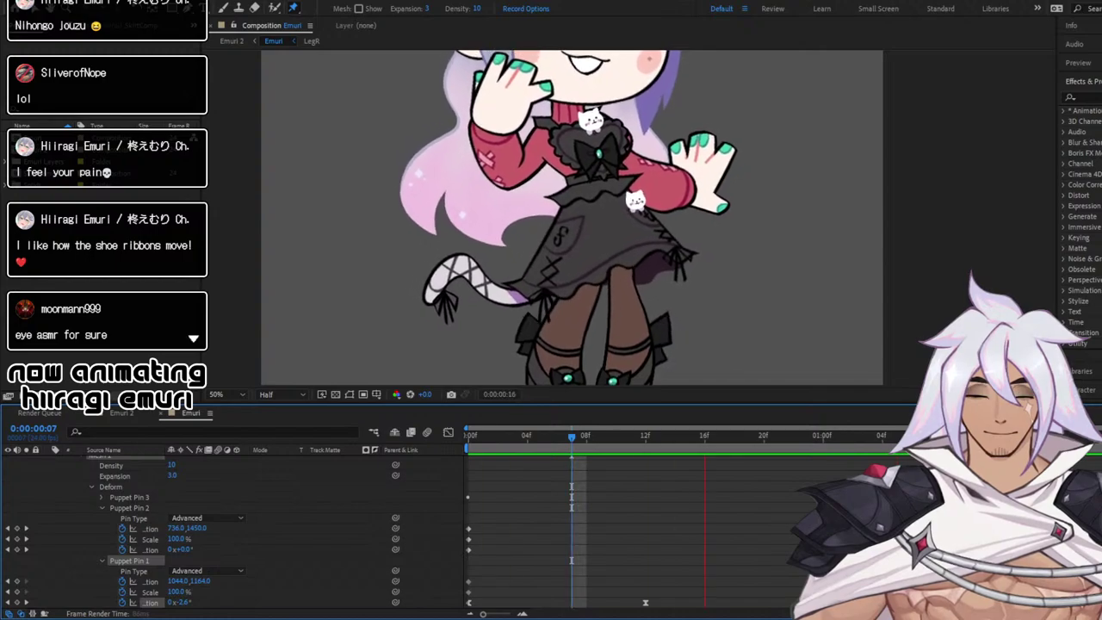
click(764, 441)
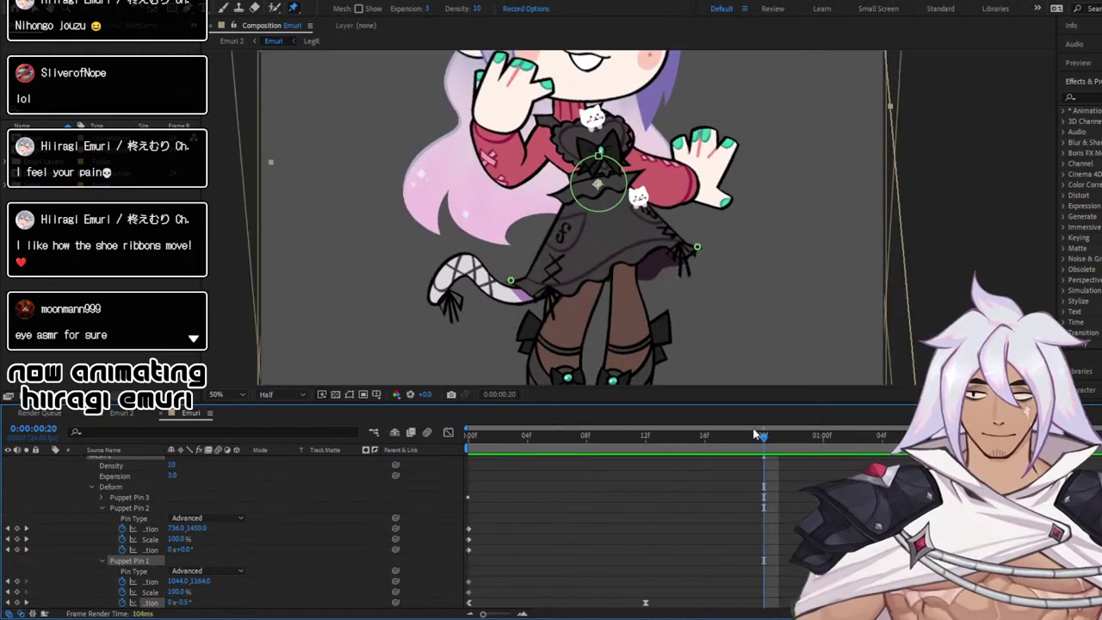
key(Home)
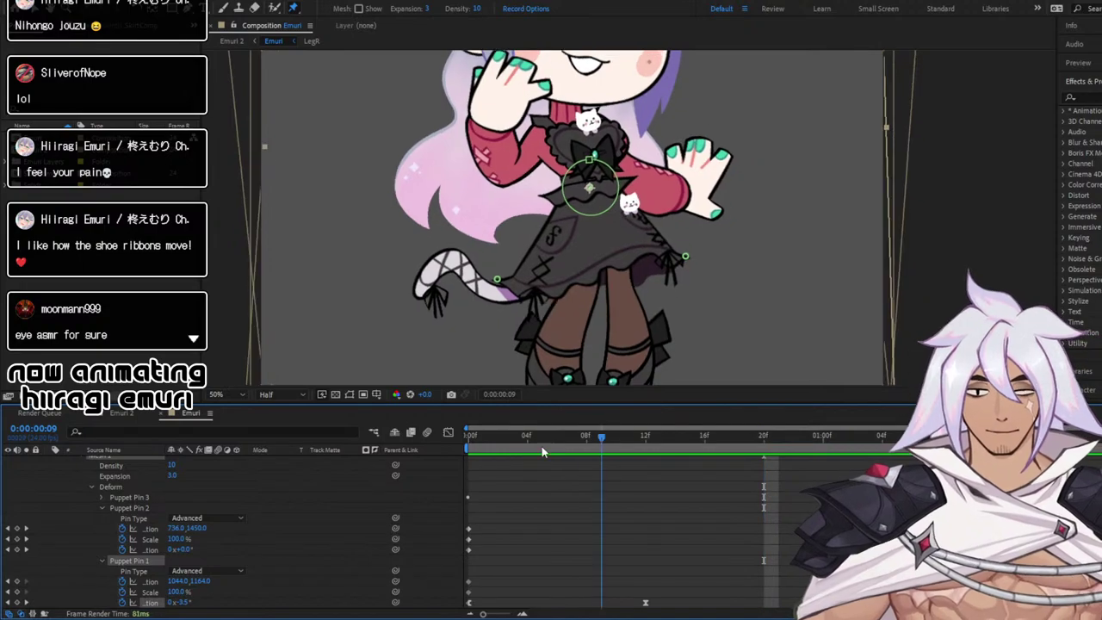
key(space)
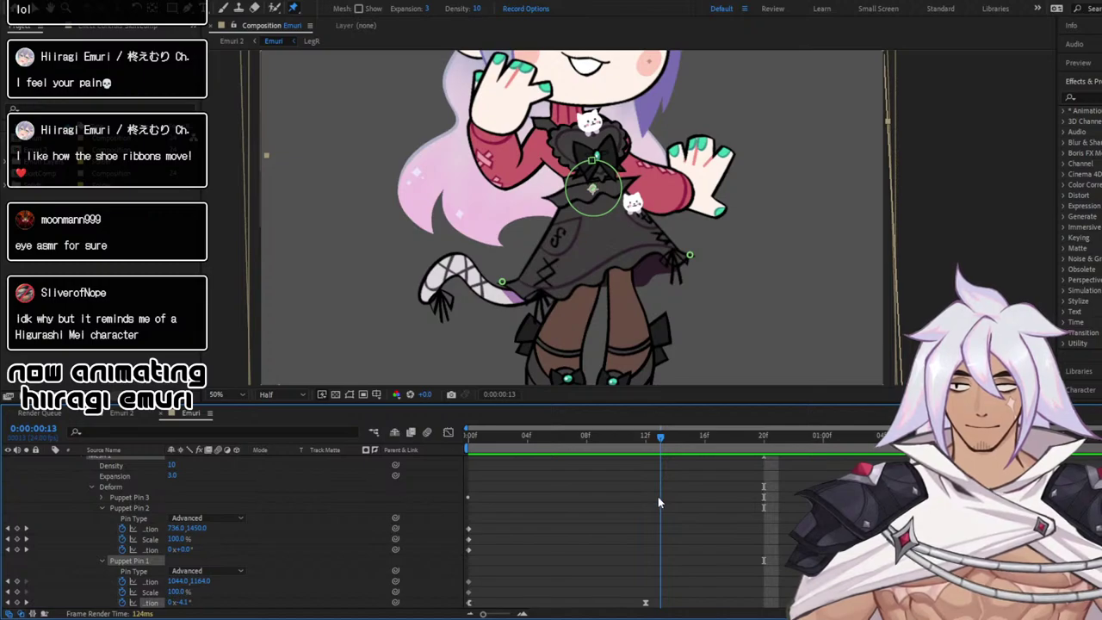
Try deleting Puppet Pin 1's rotation keyframe at frame 12 and bringing the following rotation keyframe forward to frame 18
mouse_move(664, 494)
mouse_down()
mouse_move(837, 479)
mouse_move(801, 506)
mouse_move(663, 515)
mouse_up()
key(Page_Down)
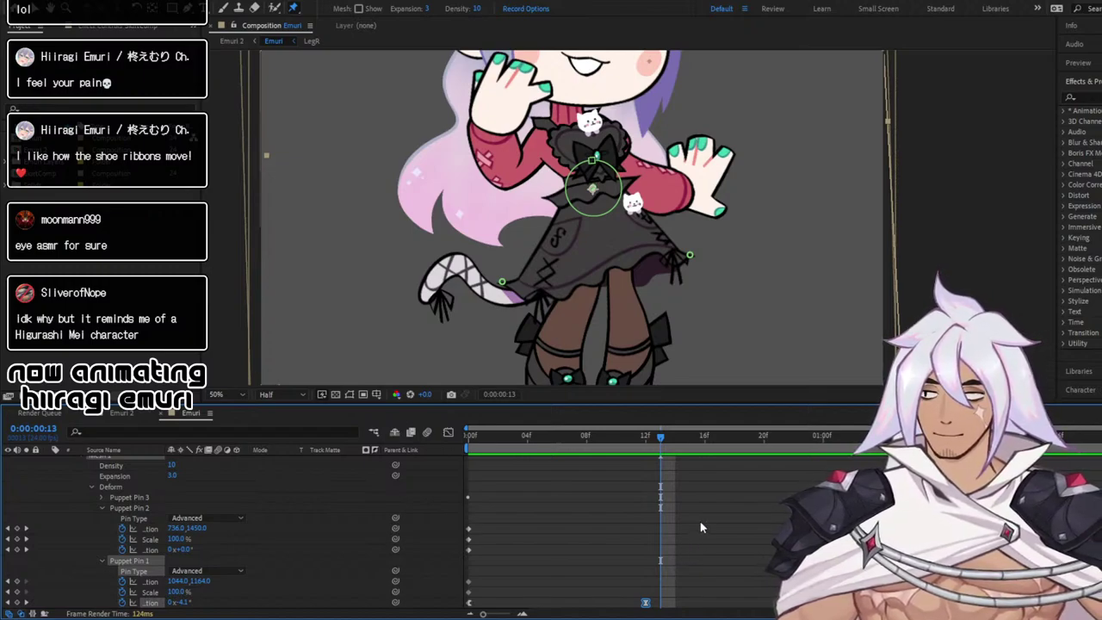
key(Delete)
scroll(700, 521, down, 3)
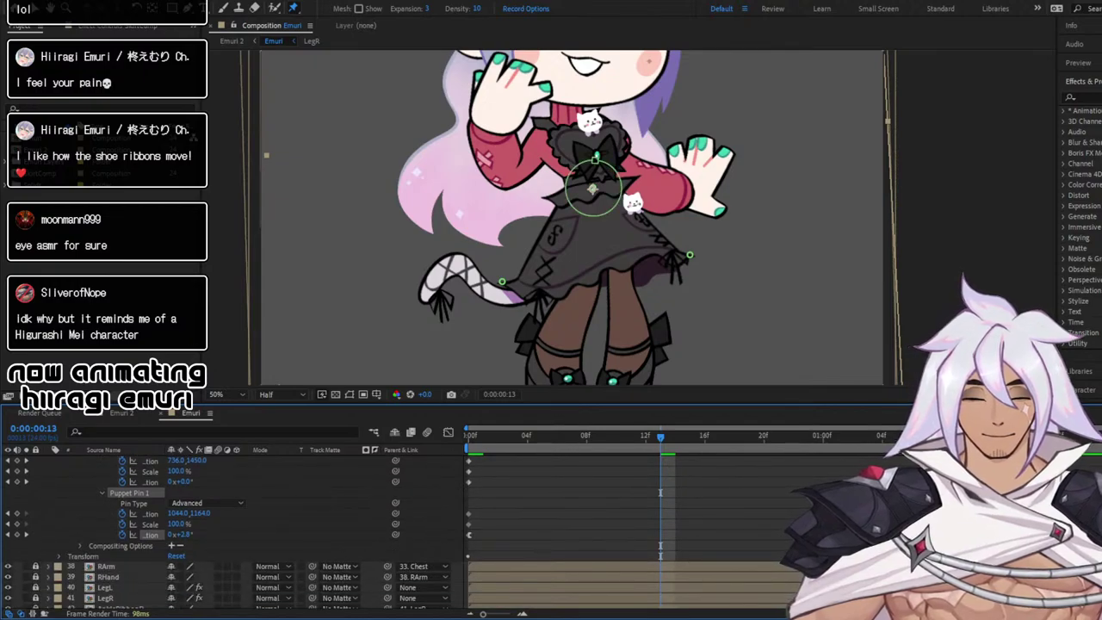
key(ctrl+z)
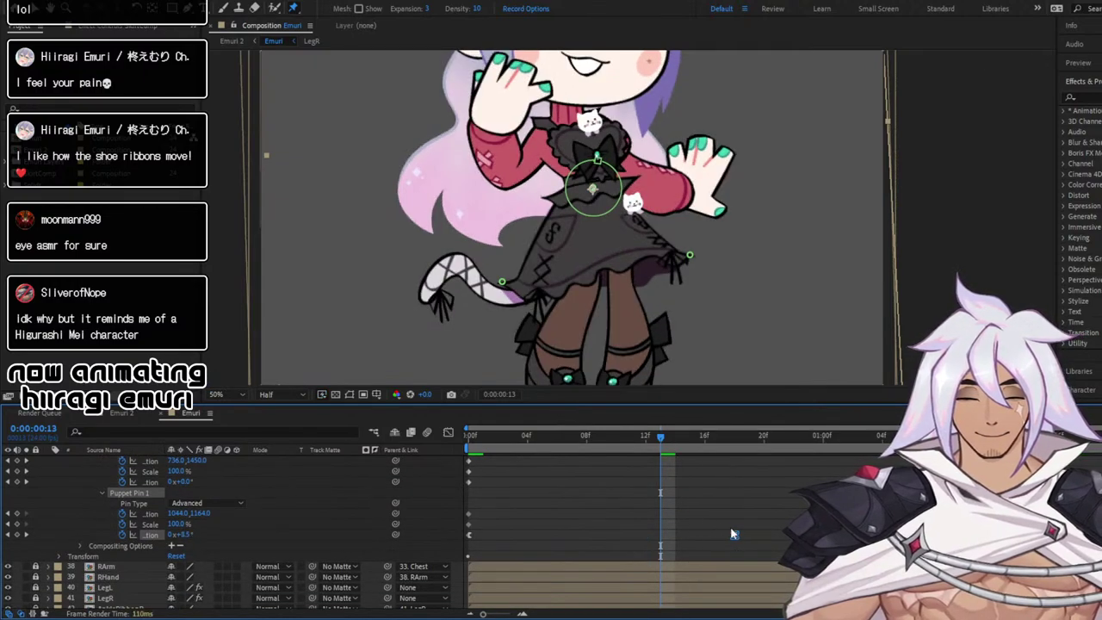
Move Puppet Pin 1's rotation keyframe from frame 18 to frame 12 and play back the loop
drag(707, 544, 647, 540)
drag(658, 440, 999, 440)
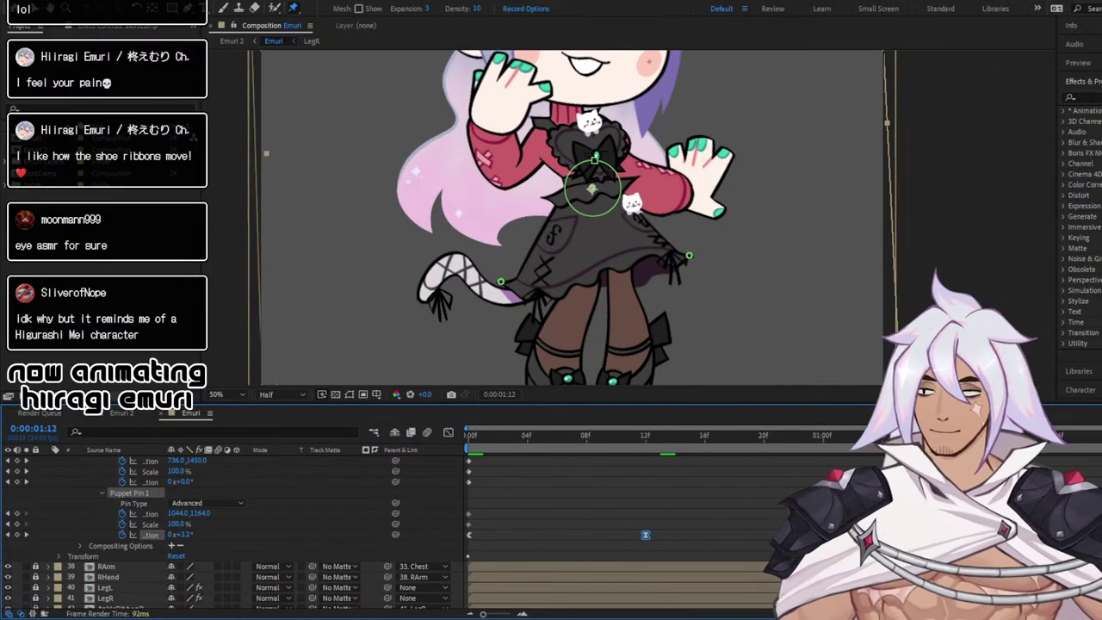
click(808, 503)
drag(632, 438, 418, 433)
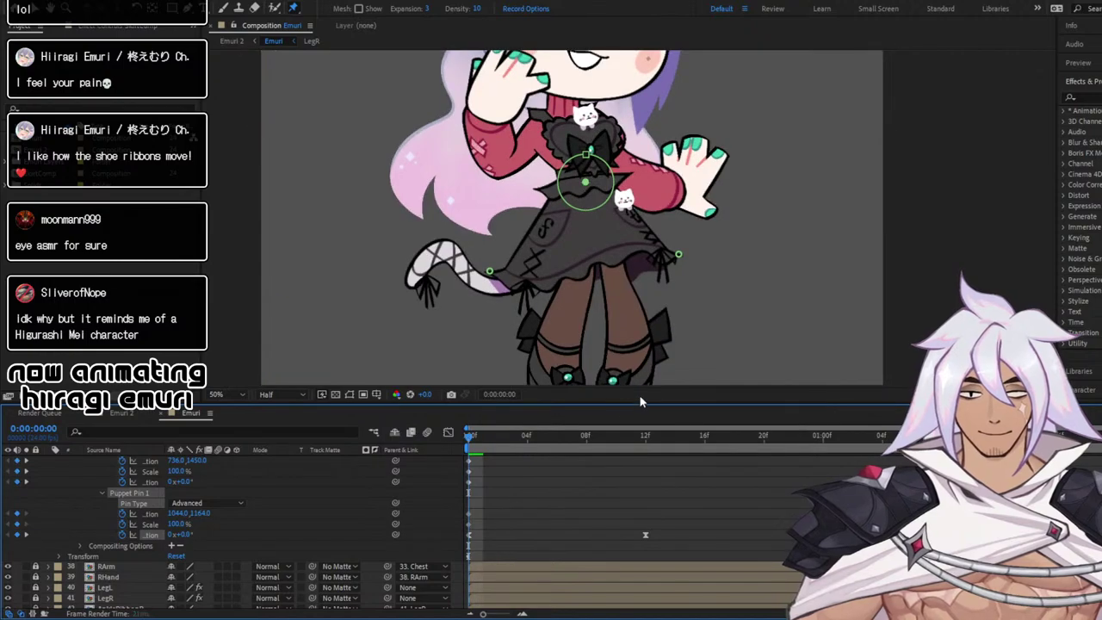
key(space)
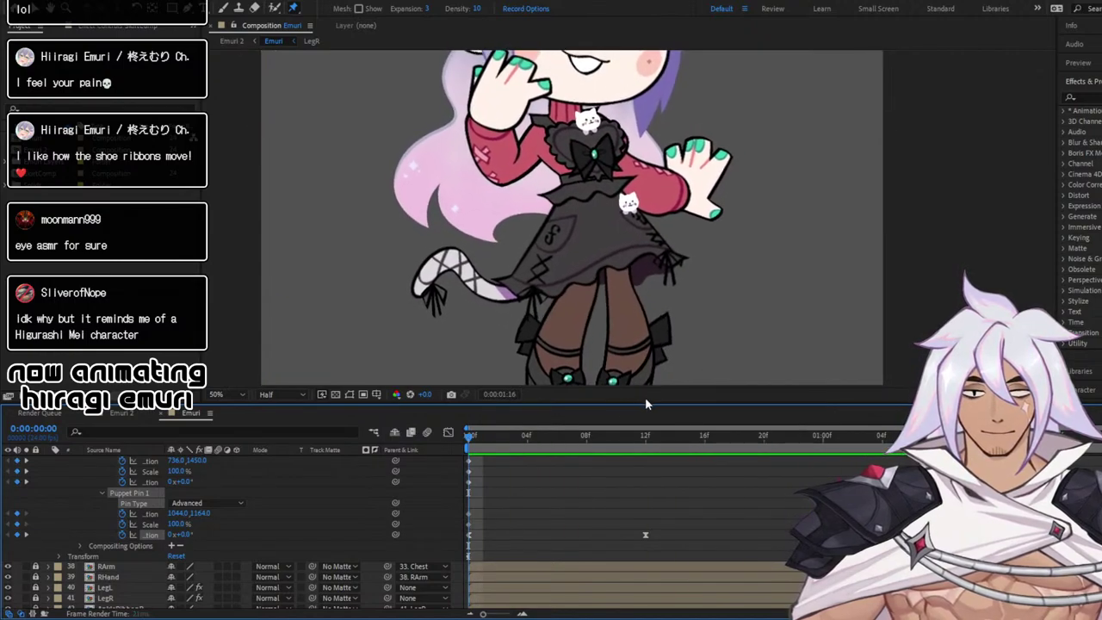
click(675, 434)
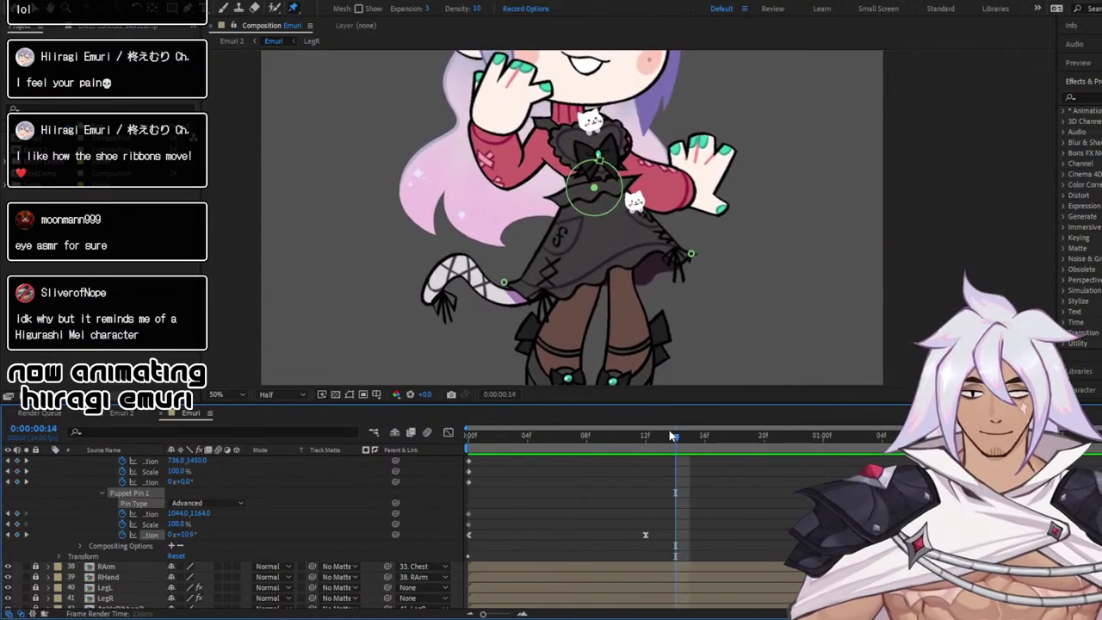
key(space)
Undo the rotation keyframe moves and the deletion of Puppet Pin 1's frame 12 keyframe, scrubbing the loop to compare
key(ctrl+z)
key(ctrl+z)
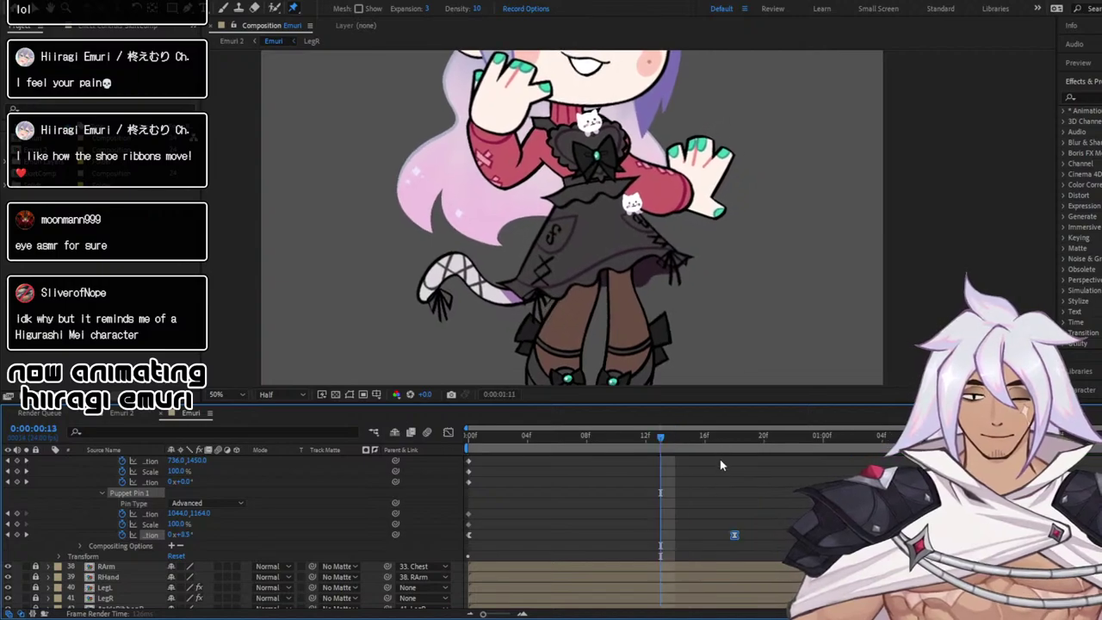
drag(750, 443, 599, 450)
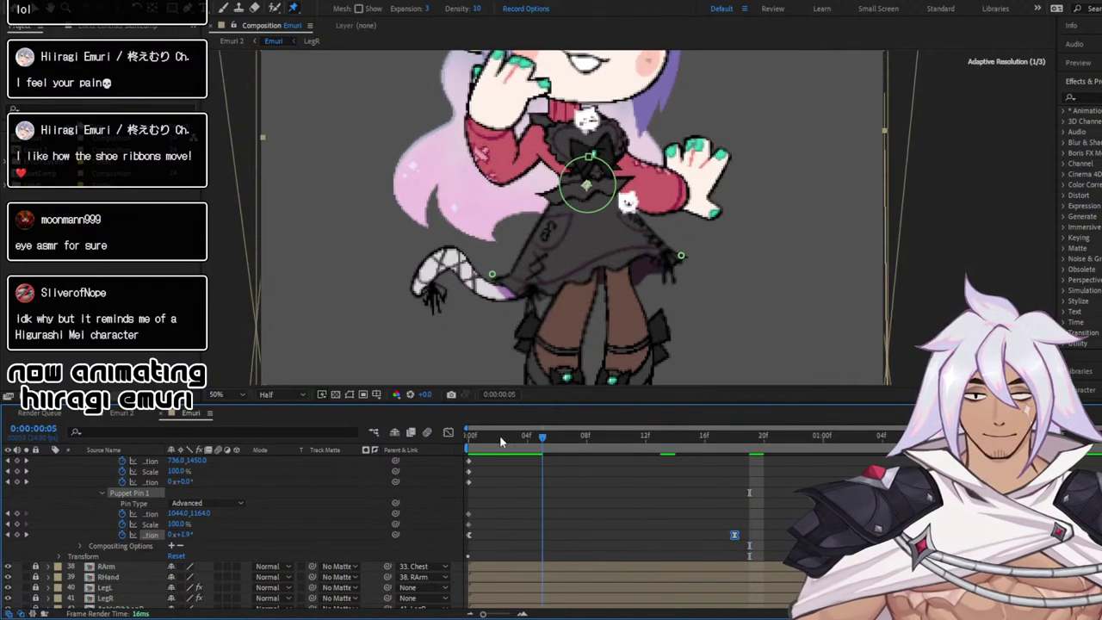
key(space)
scroll(610, 501, up, 1)
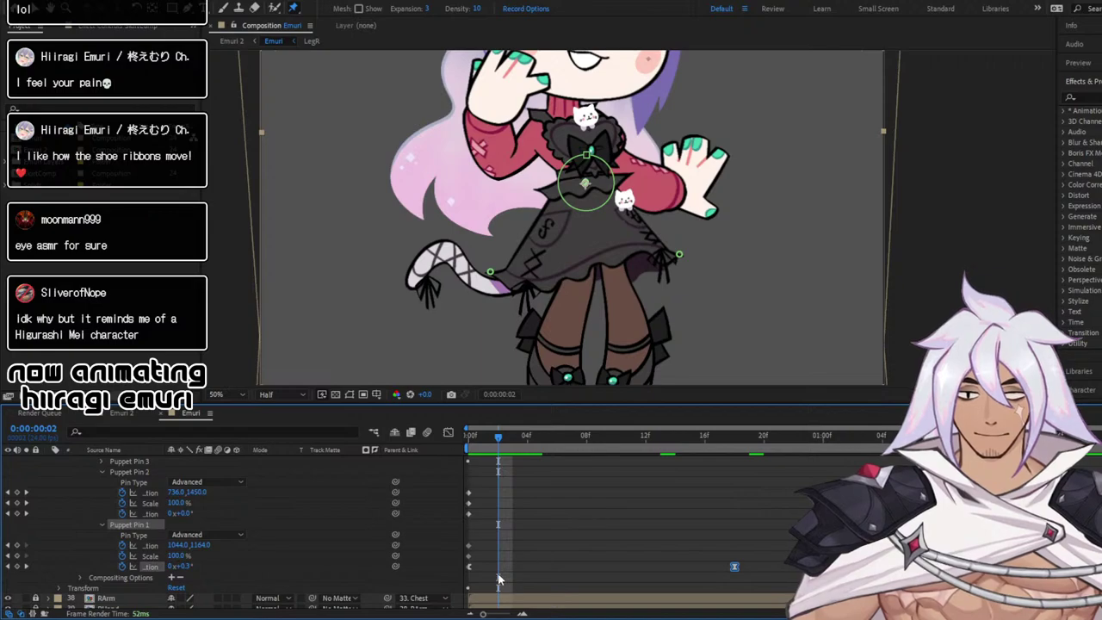
drag(574, 446, 666, 465)
click(571, 435)
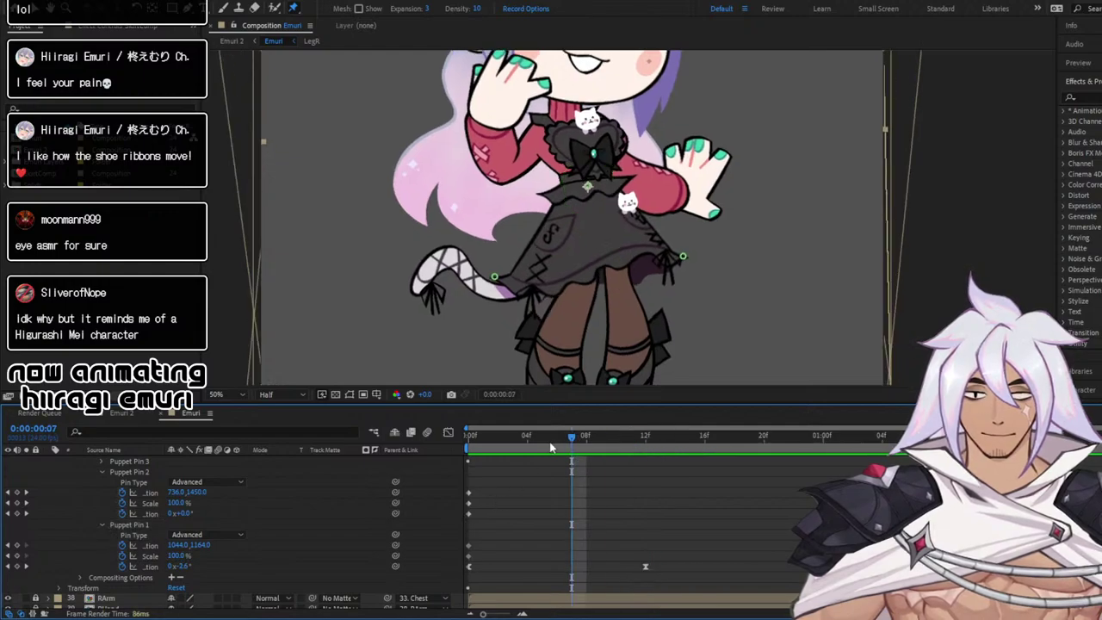
Try Puppet Pin 1's frame 12 rotation keyframe at frame 4 and play back the loop
drag(573, 437, 704, 434)
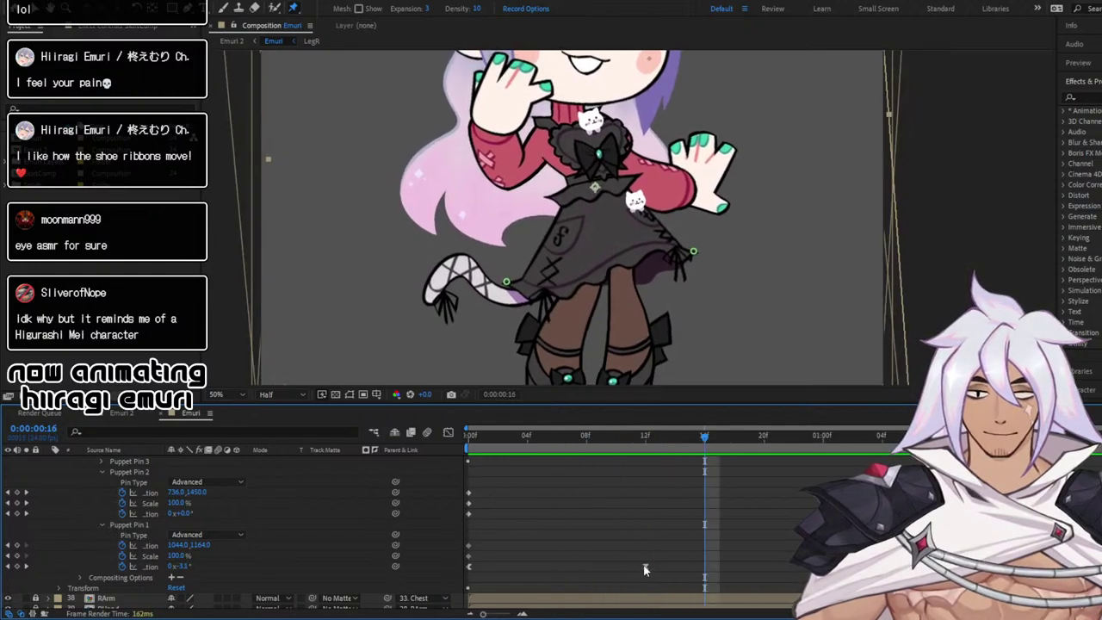
click(645, 569)
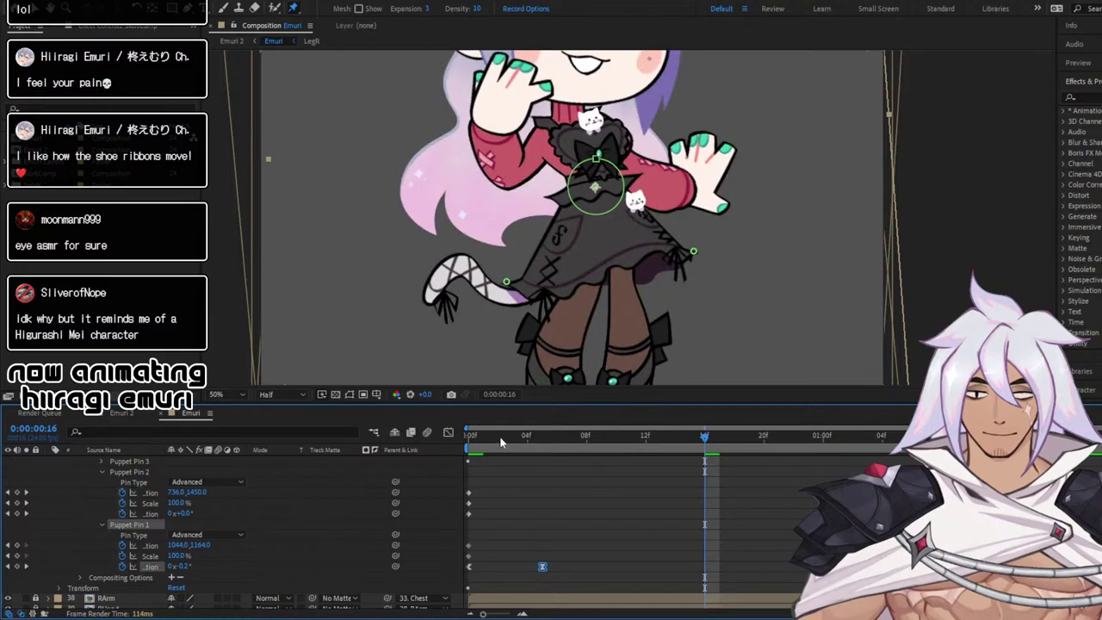
drag(512, 435, 529, 451)
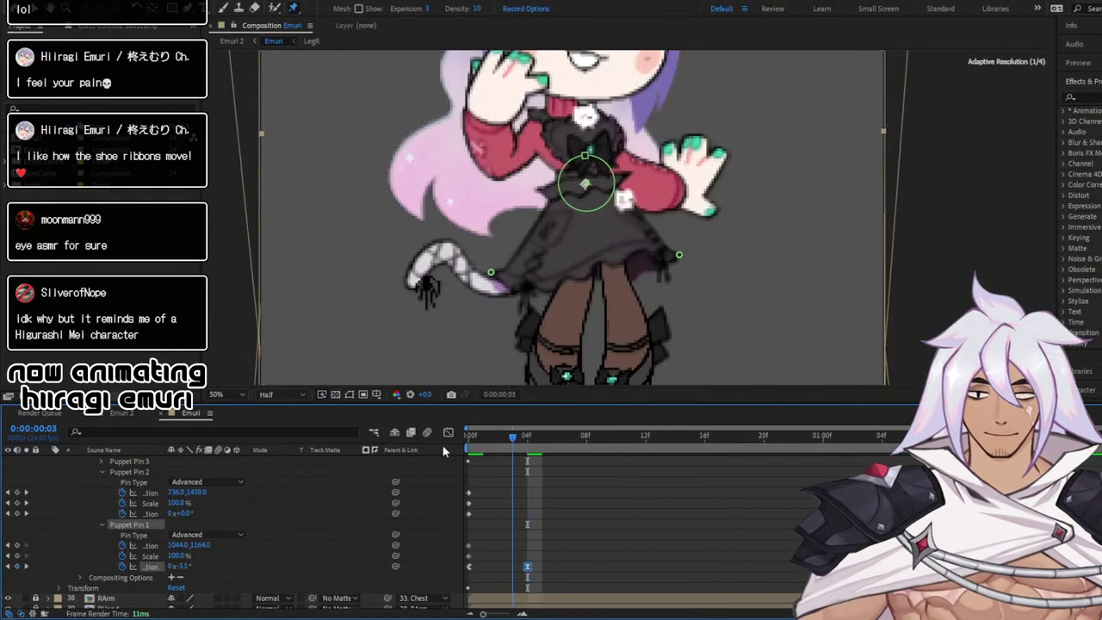
key(Home)
key(space)
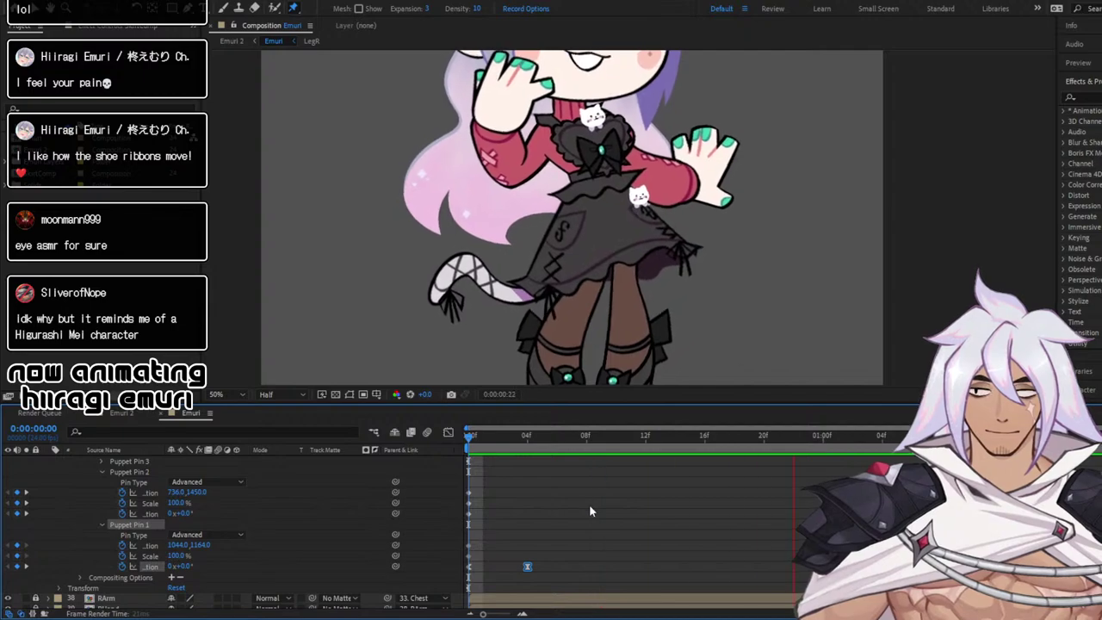
key(space)
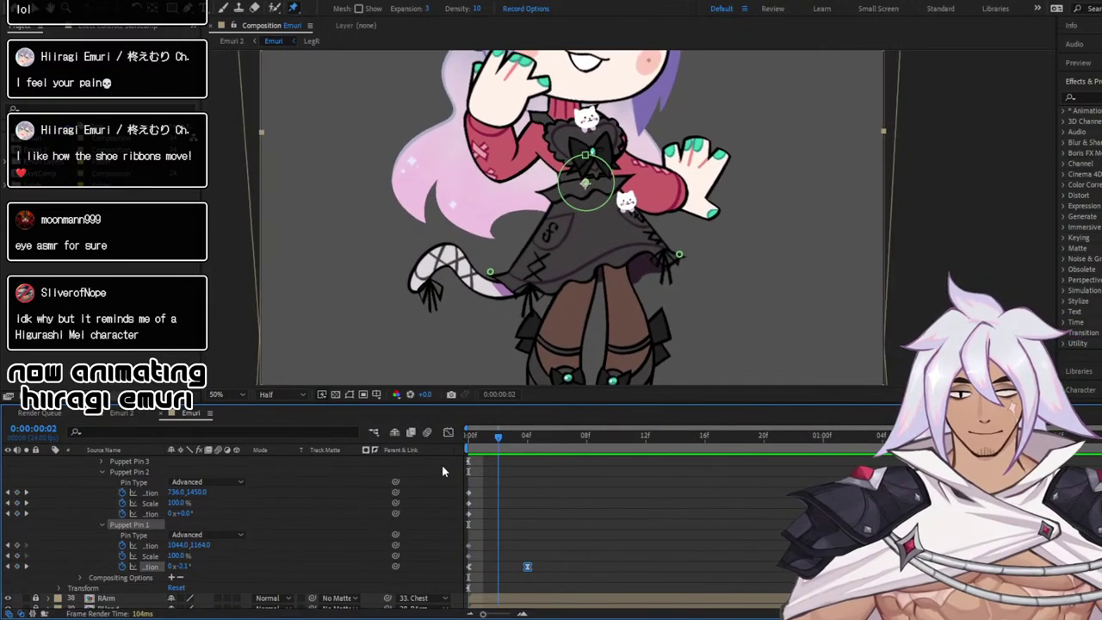
key(Page_Up)
key(space)
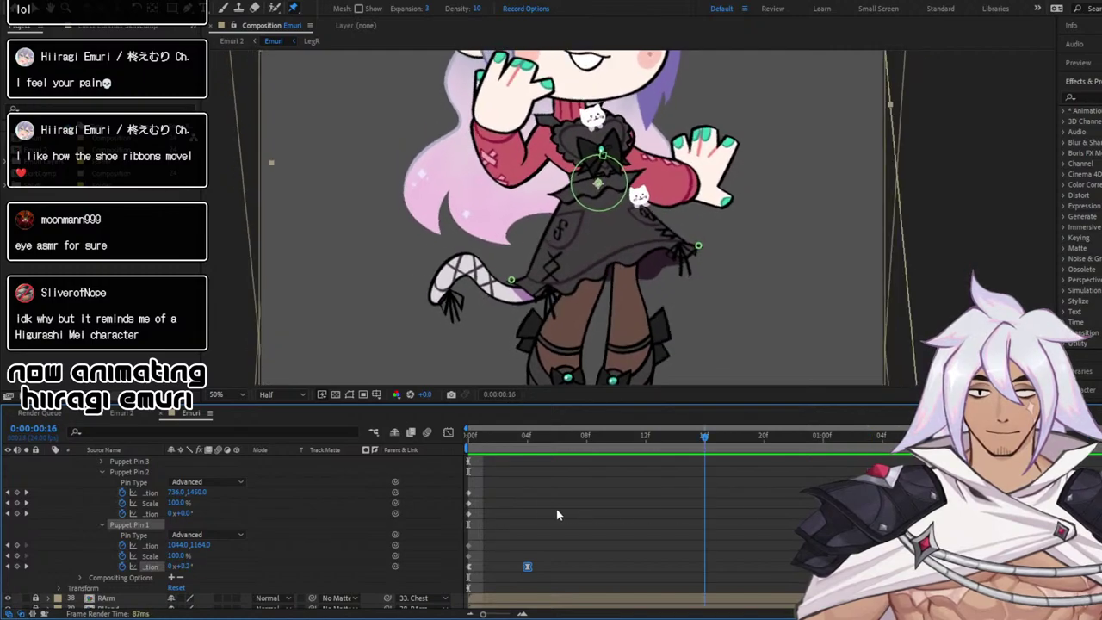
key(space)
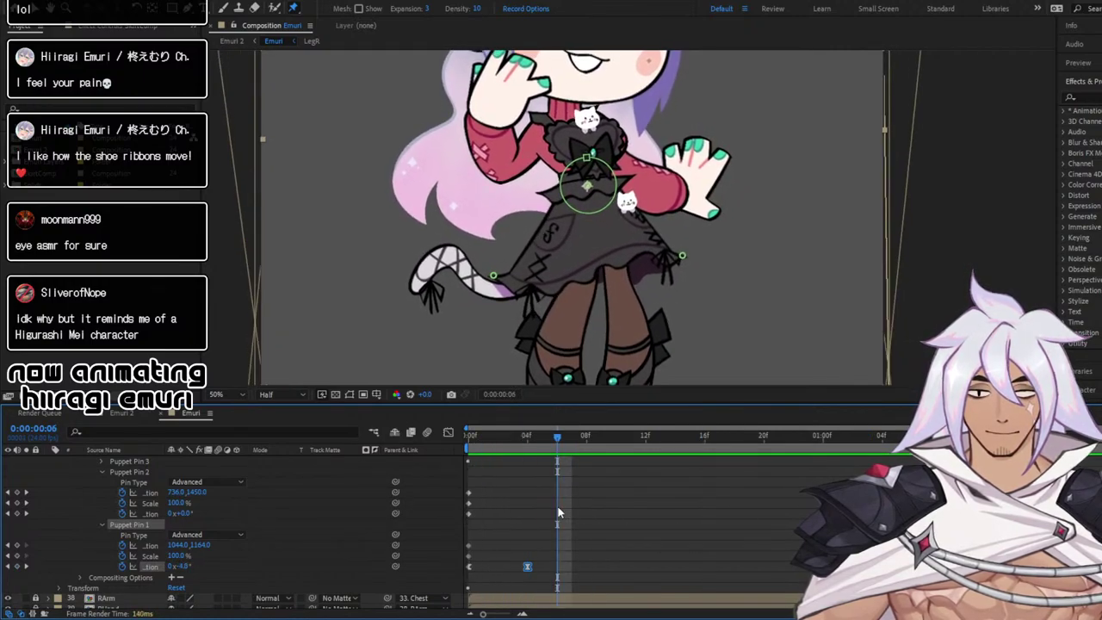
Move Puppet Pin 1's rotation keyframes to frame 16 and 0:00:01:16 and play back the loop
key(j)
key(alt+Right)
drag(577, 437, 691, 435)
drag(542, 566, 699, 566)
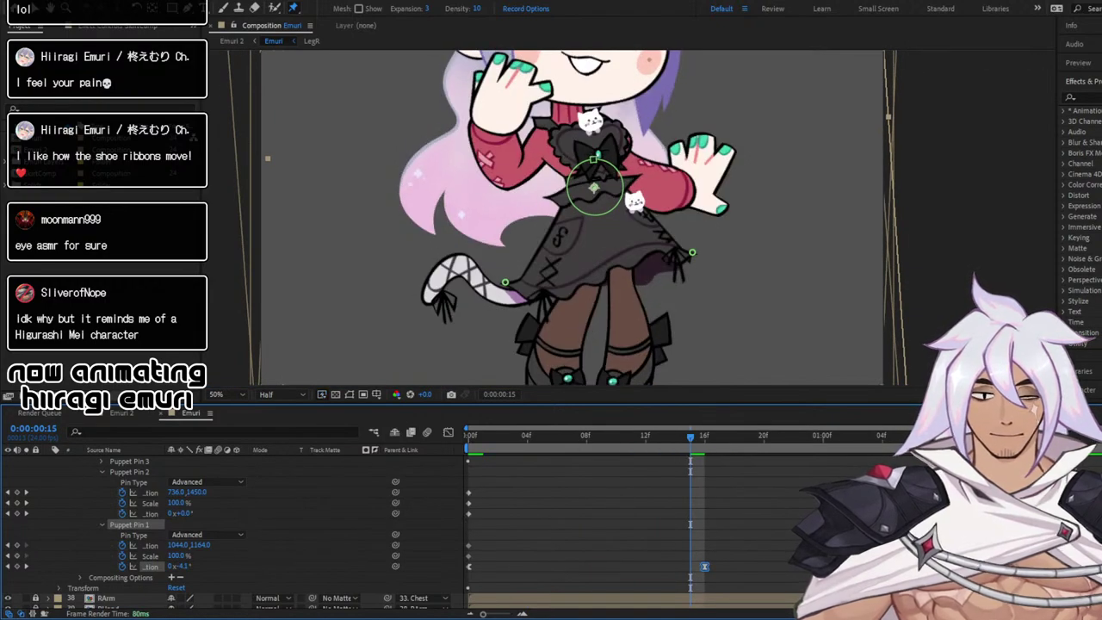
key(space)
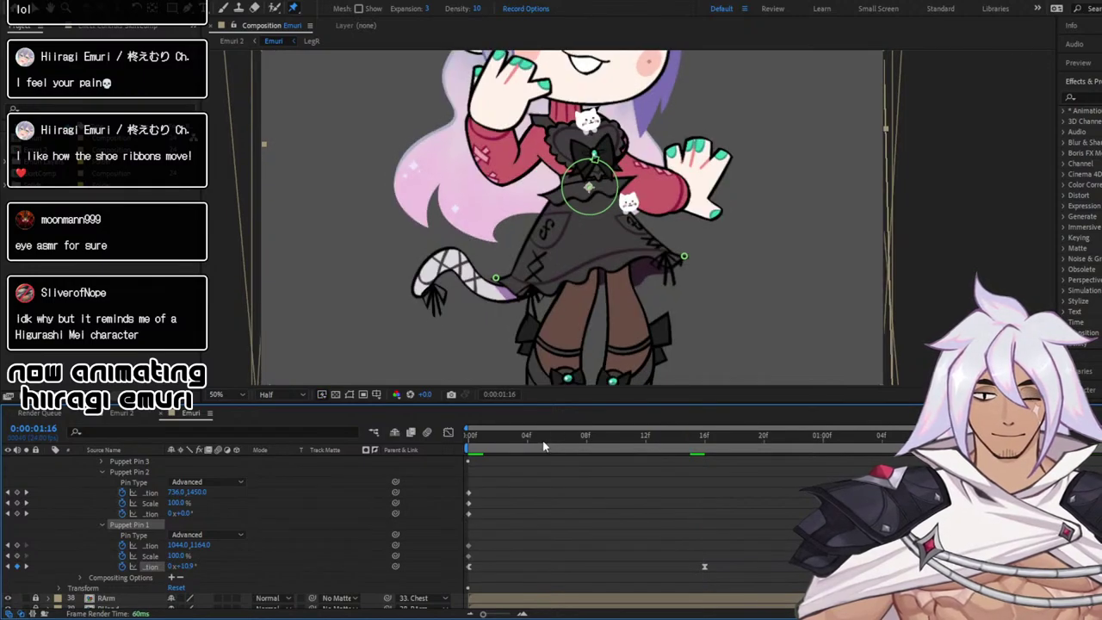
drag(542, 441, 410, 448)
key(space)
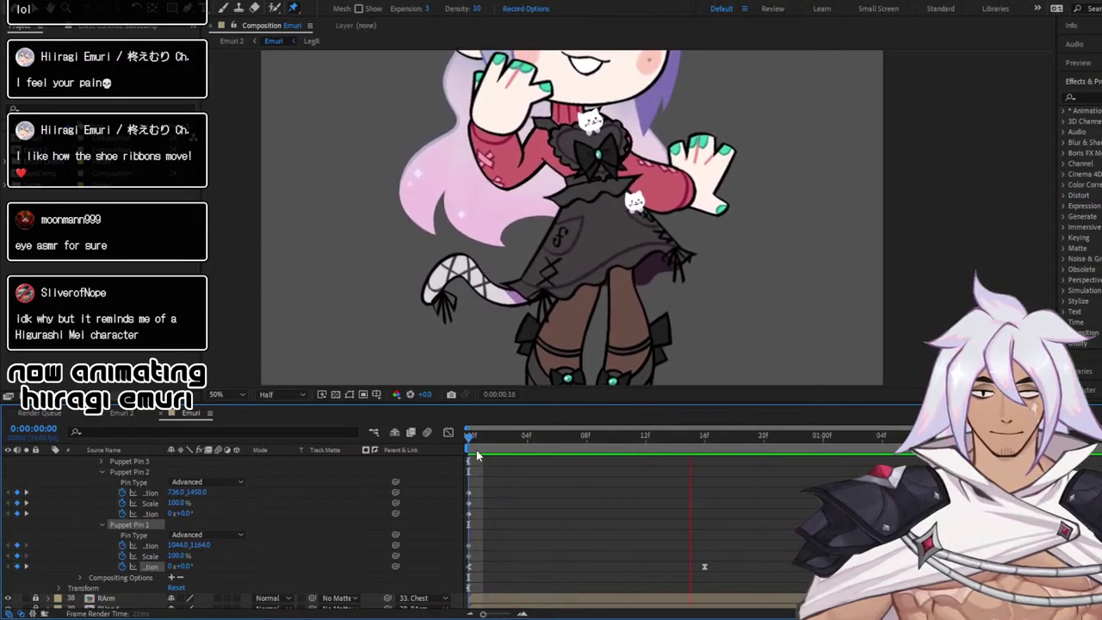
key(space)
Delete Puppet Pin 1's rotation keyframe at frame 0 and move its frame 16 rotation keyframe to the start of the loop
drag(665, 549, 810, 579)
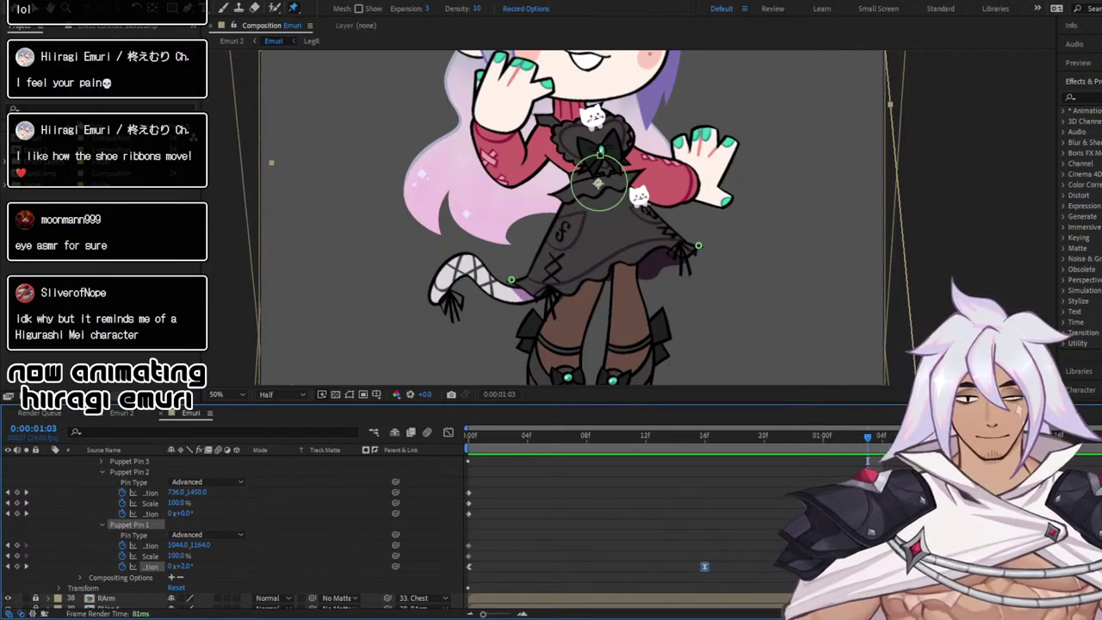
drag(801, 540, 479, 574)
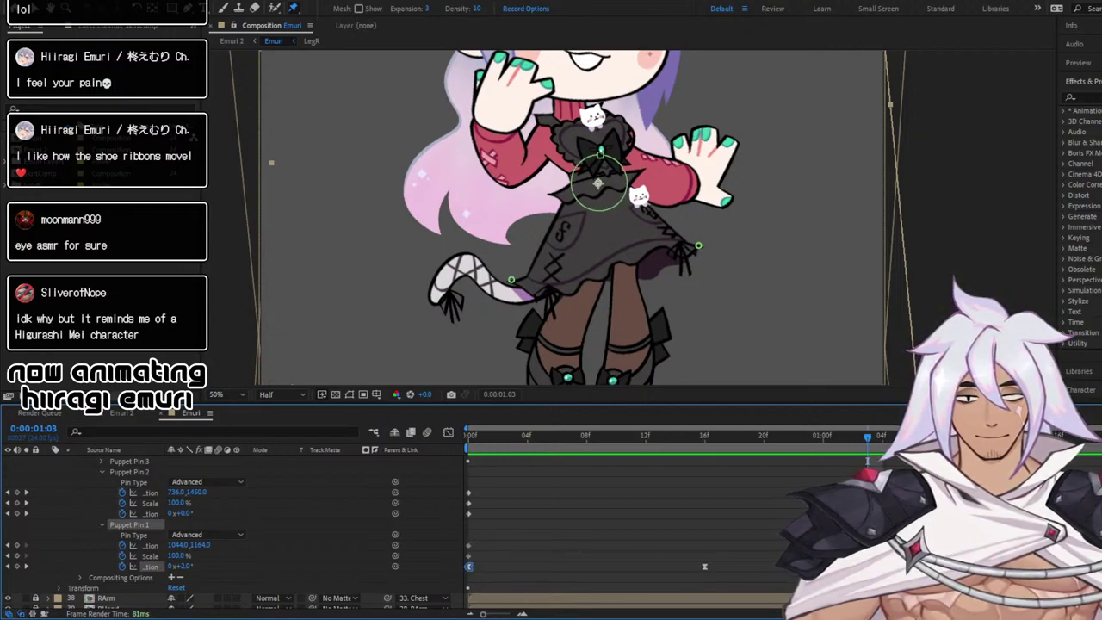
click(682, 567)
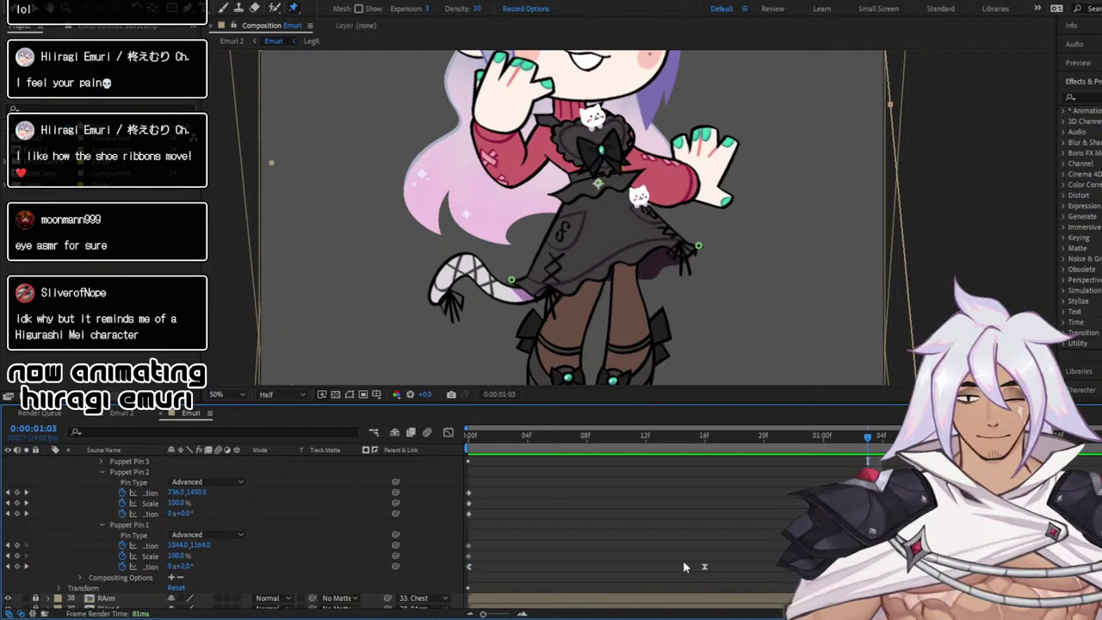
click(468, 566)
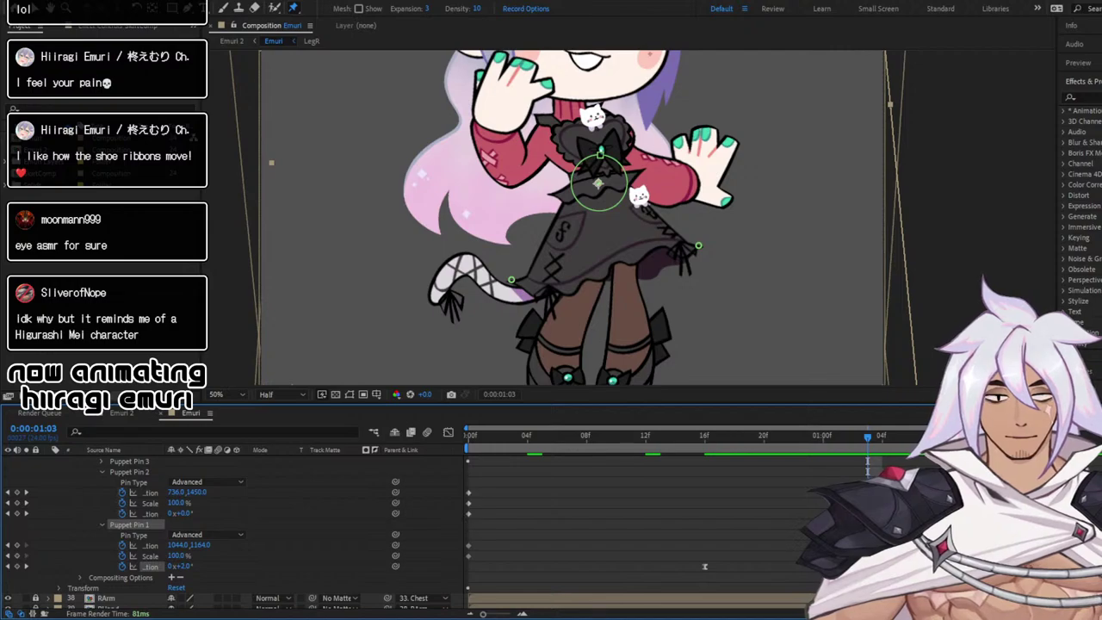
drag(683, 524, 525, 566)
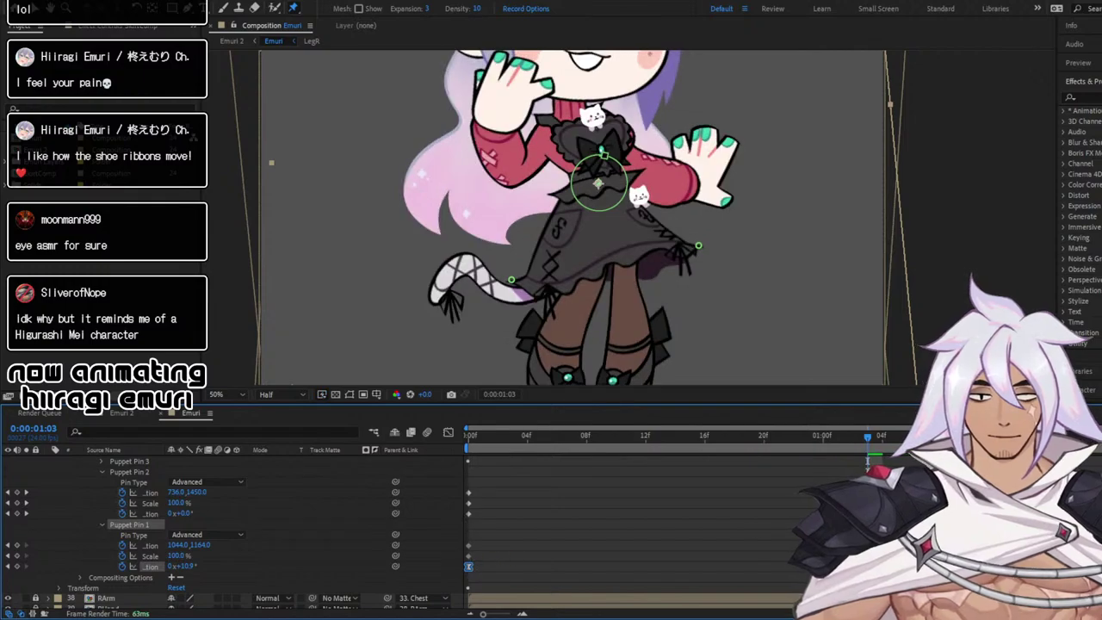
click(536, 536)
click(469, 567)
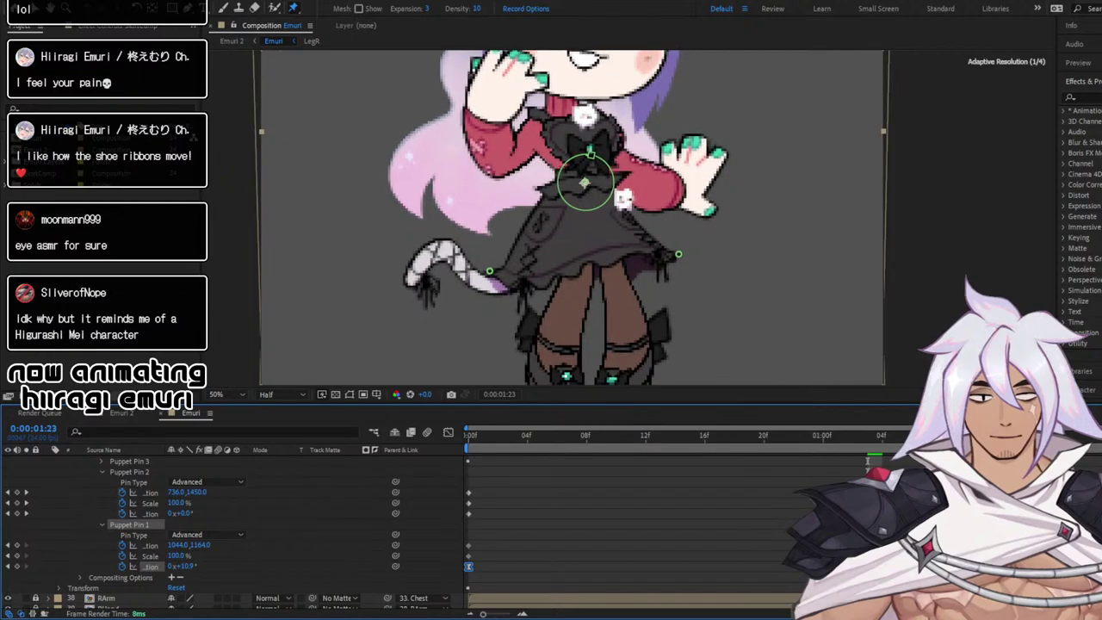
Rotate Puppet Pin 1 at the waist to about -4.1° at 0:00:01:23 and play back the loop
drag(591, 155, 584, 155)
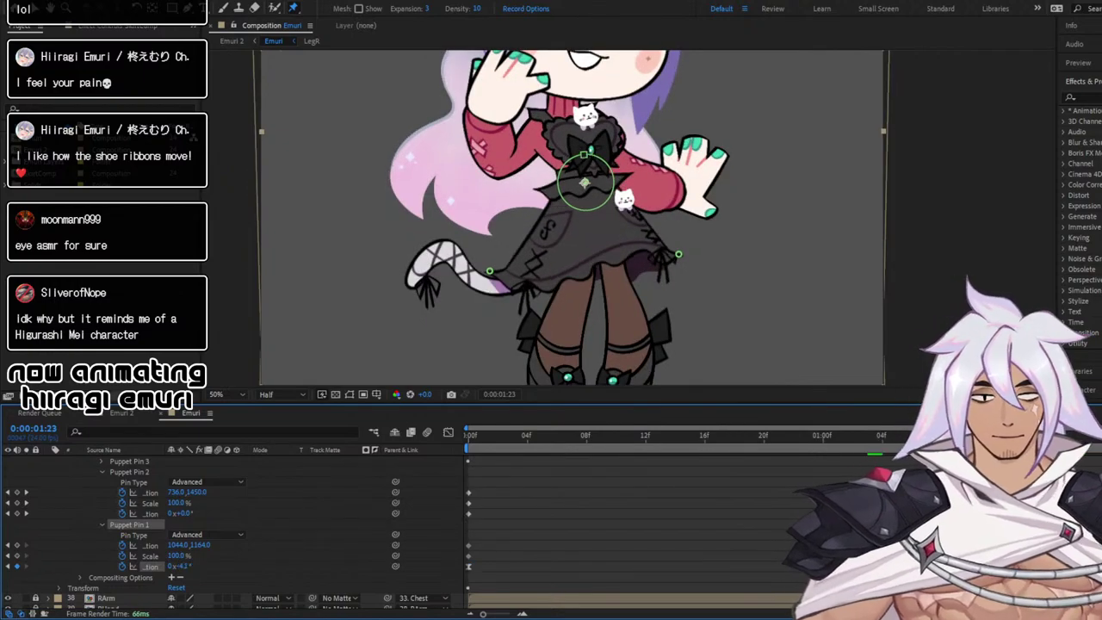
key(space)
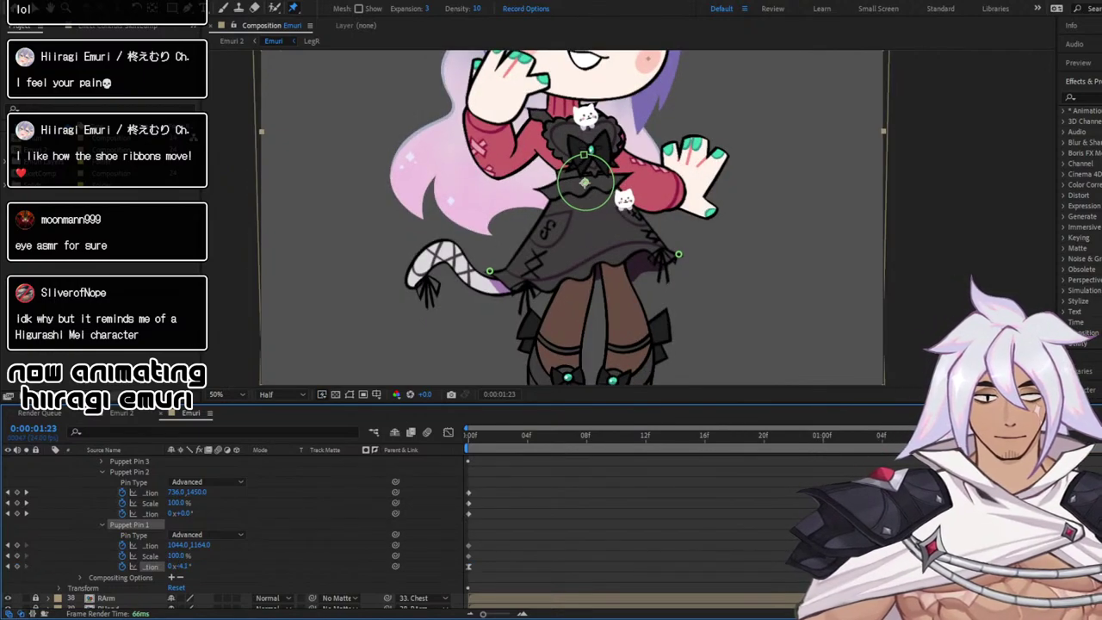
drag(584, 154, 590, 151)
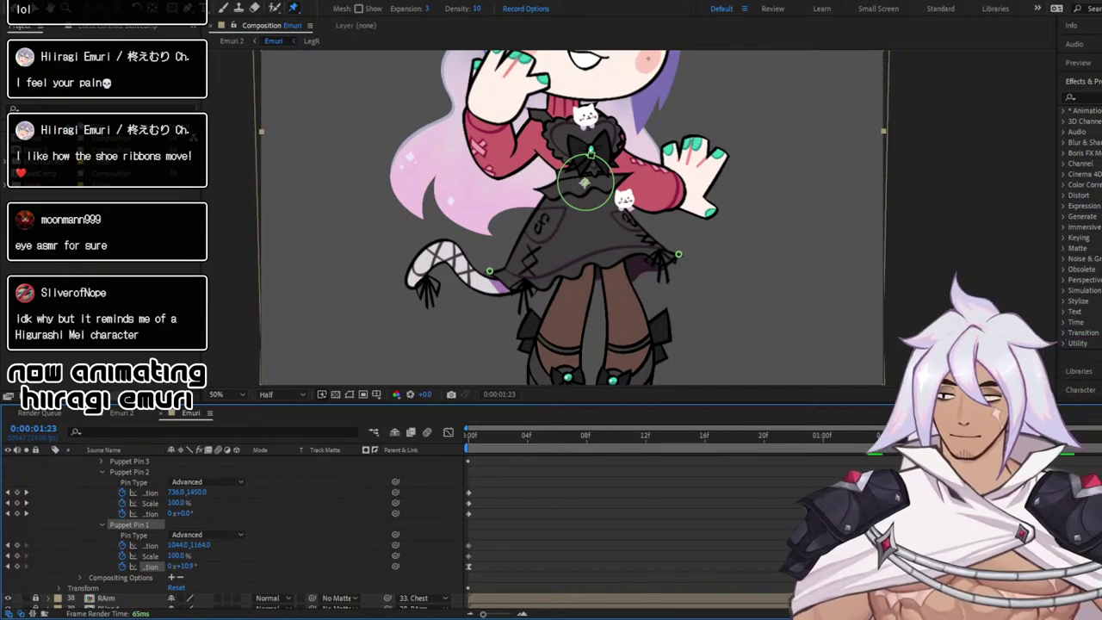
key(ctrl+z)
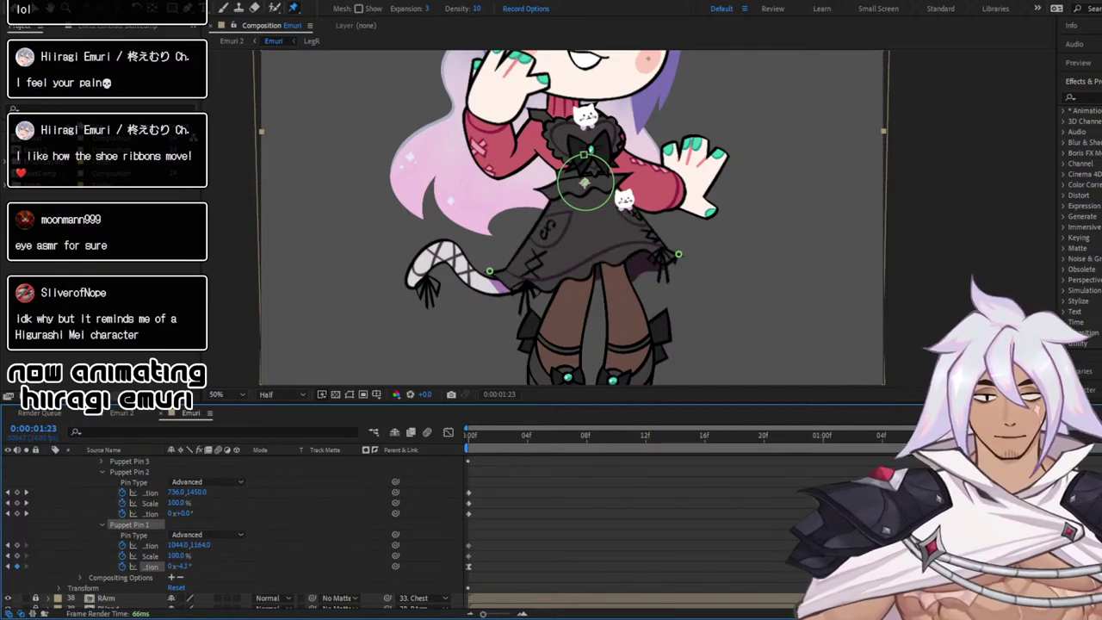
click(151, 567)
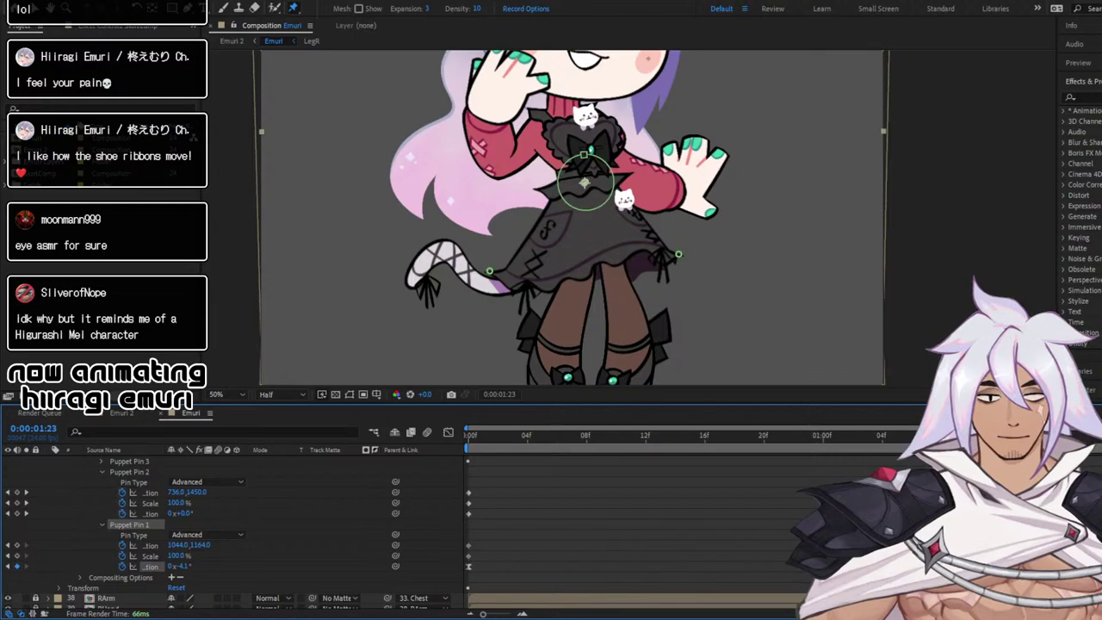
key(space)
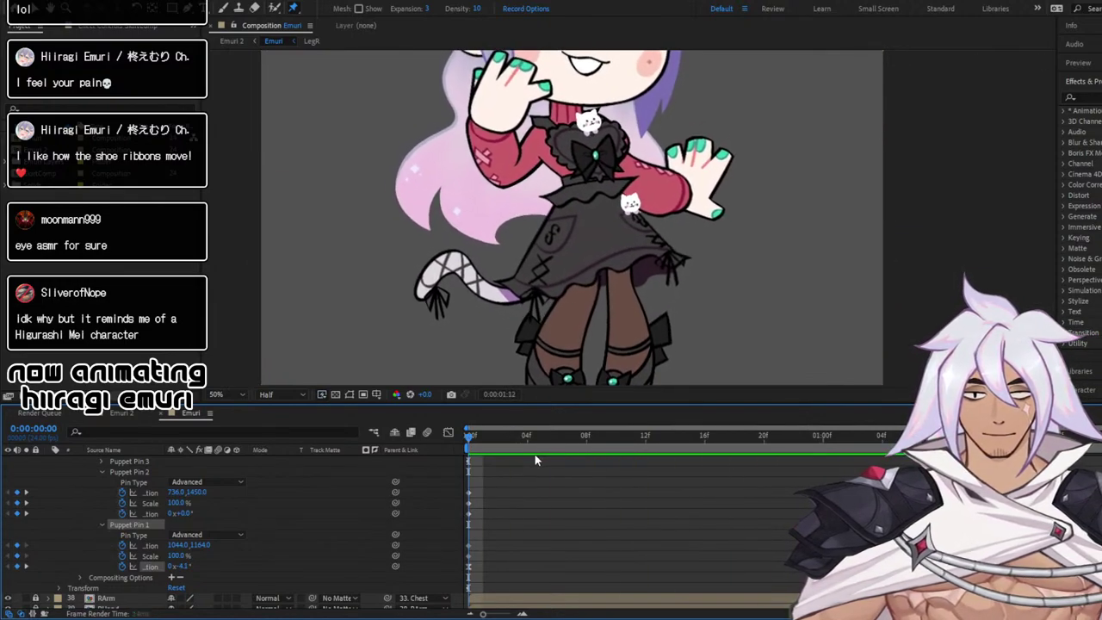
key(space)
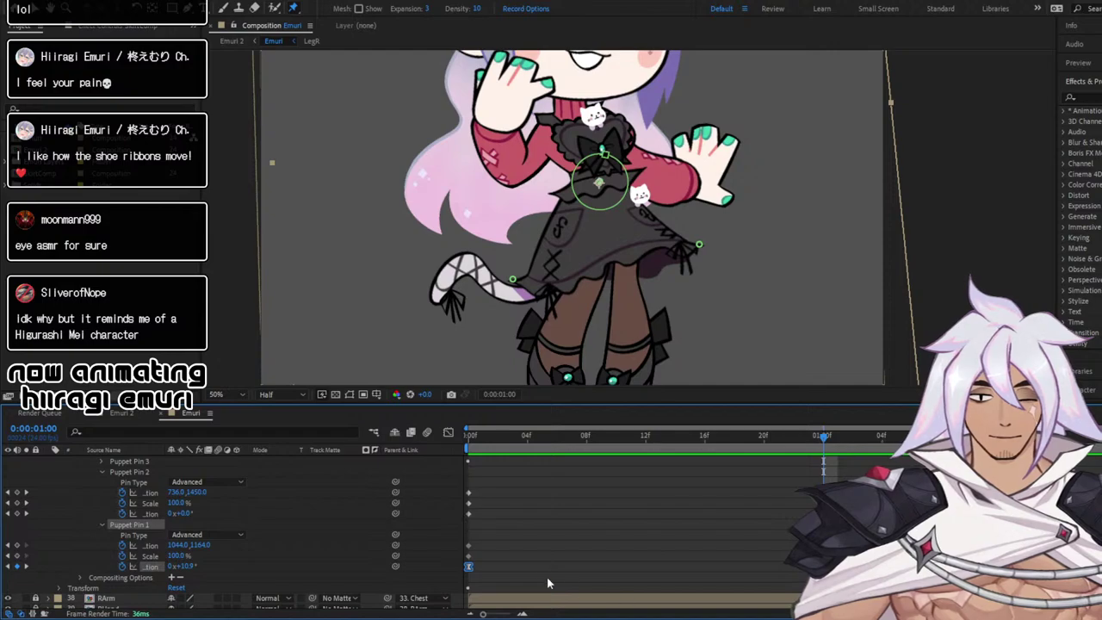
Move Puppet Pin 1's rotation keyframe from frame 0 to 0:00:01:00 and save the project
drag(469, 570, 824, 566)
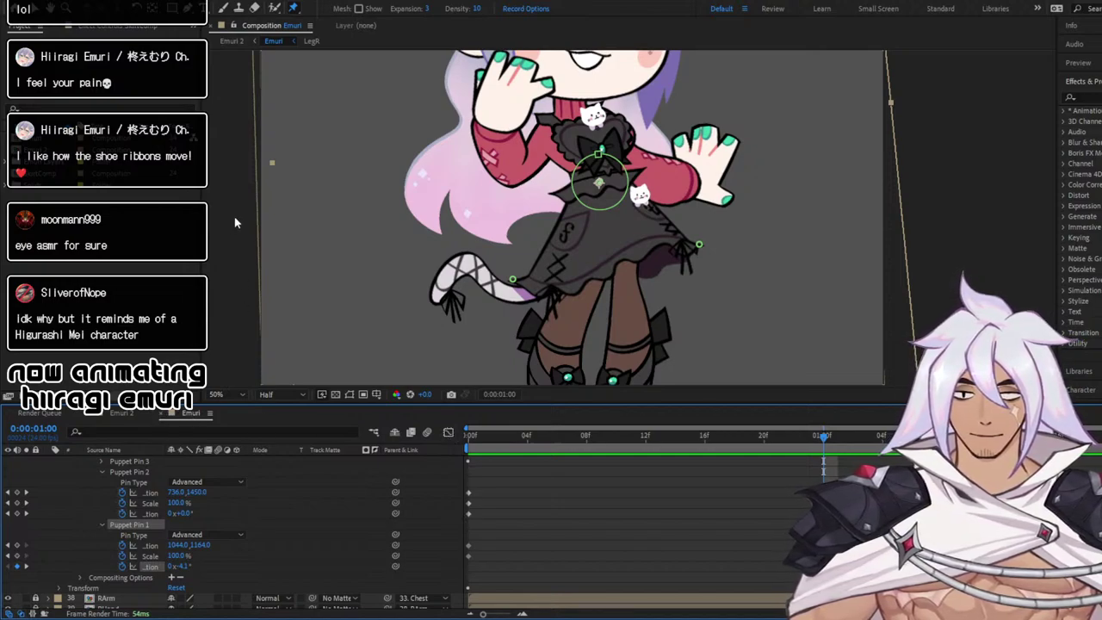
key(ctrl+s)
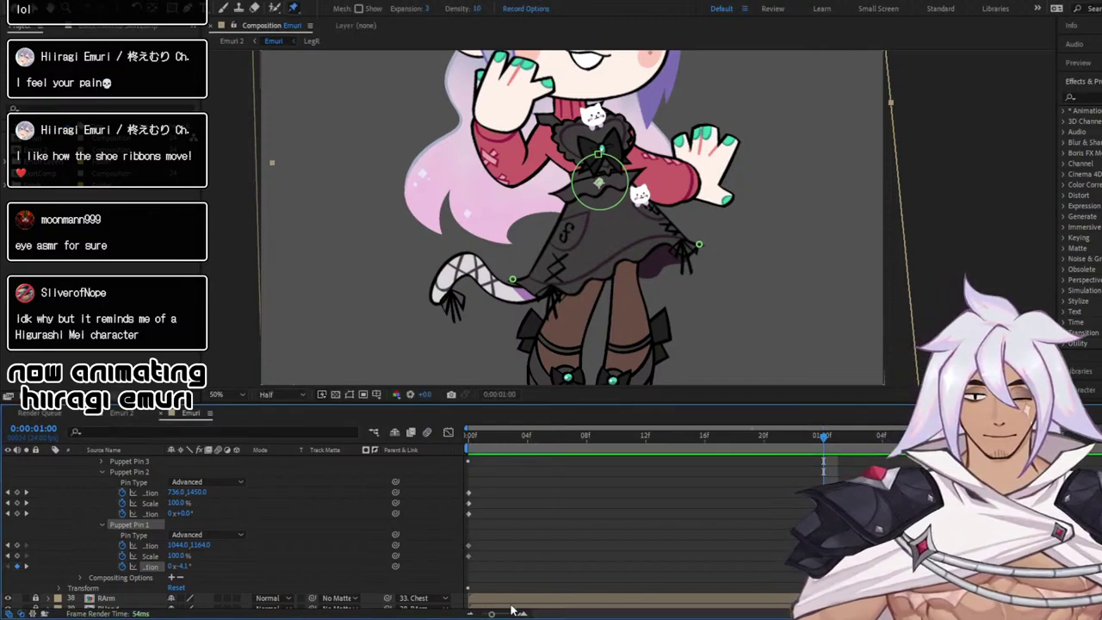
Paste the copied Puppet Pin 1 rotation keyframe at frame 0 and preview the skirt animation
drag(491, 614, 476, 614)
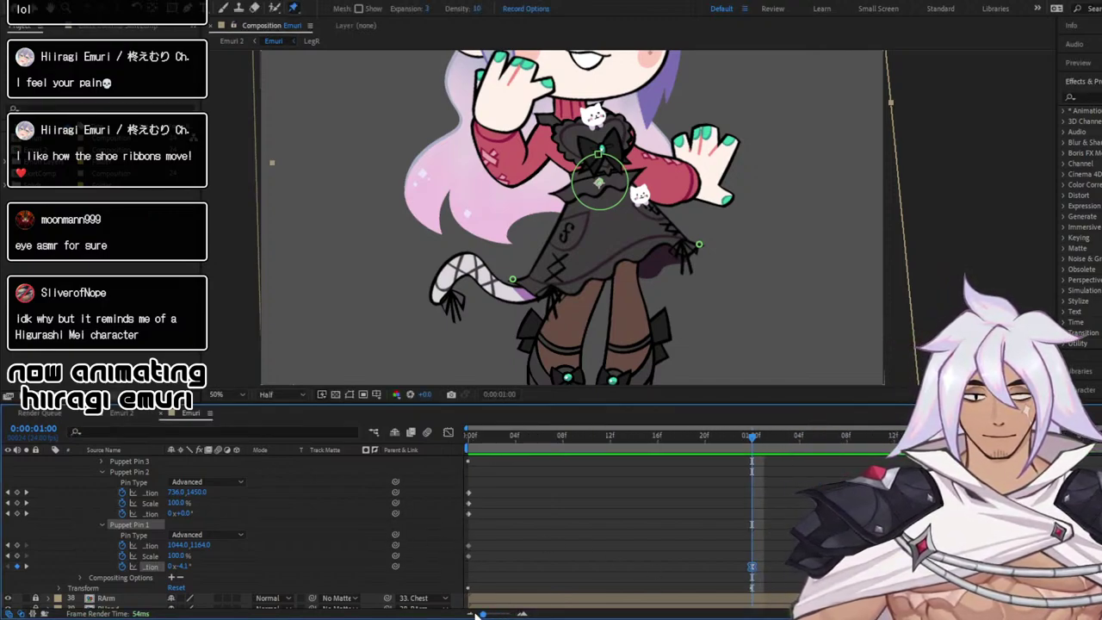
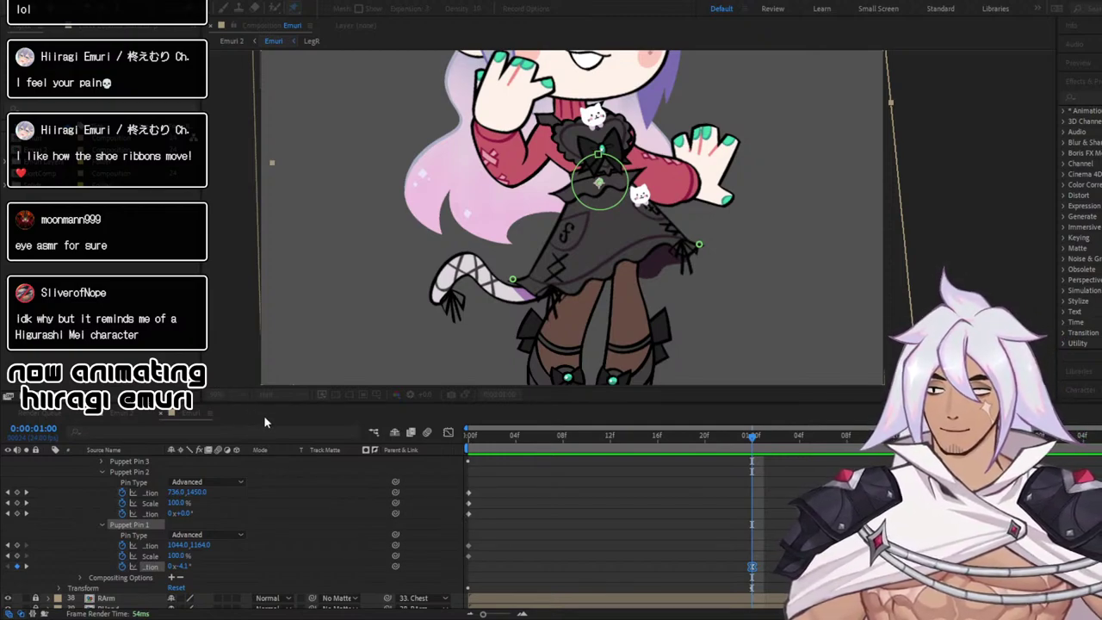
click(383, 519)
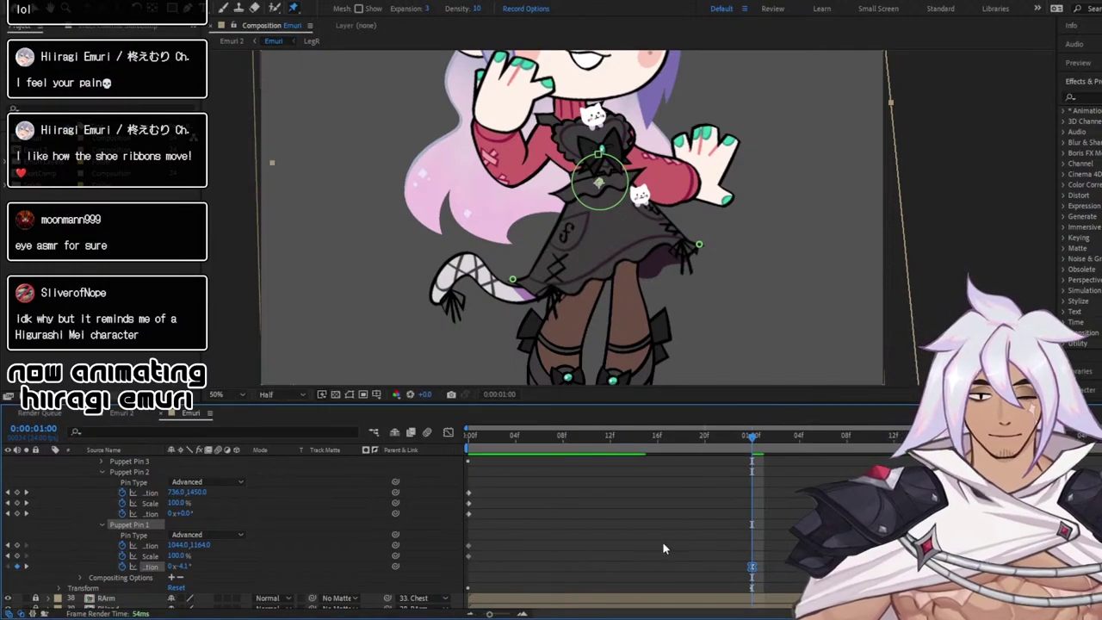
click(471, 614)
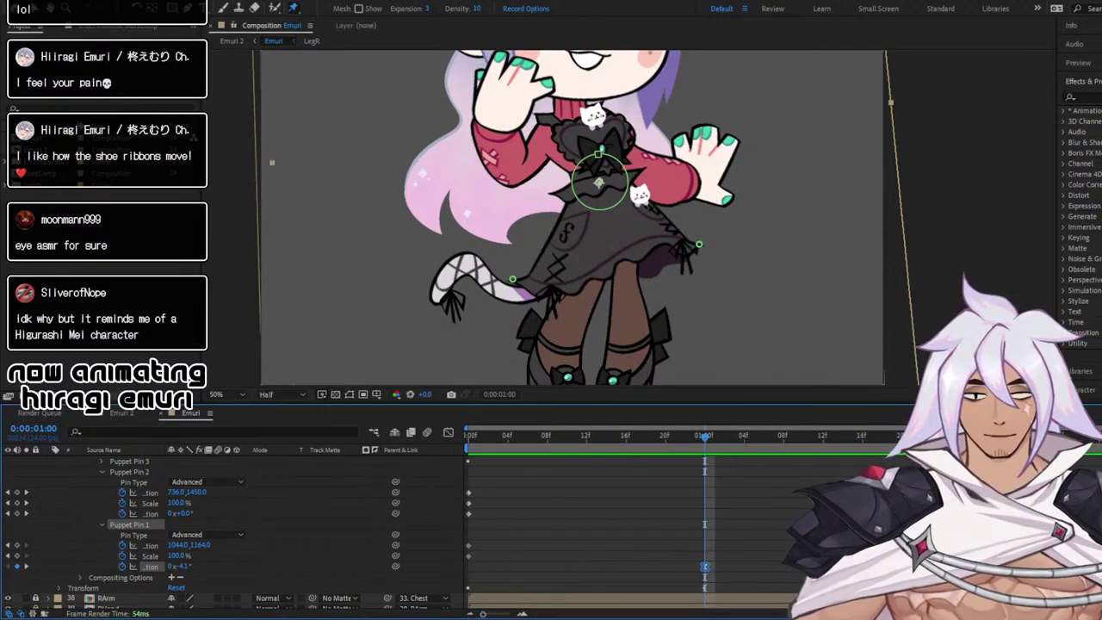
click(672, 551)
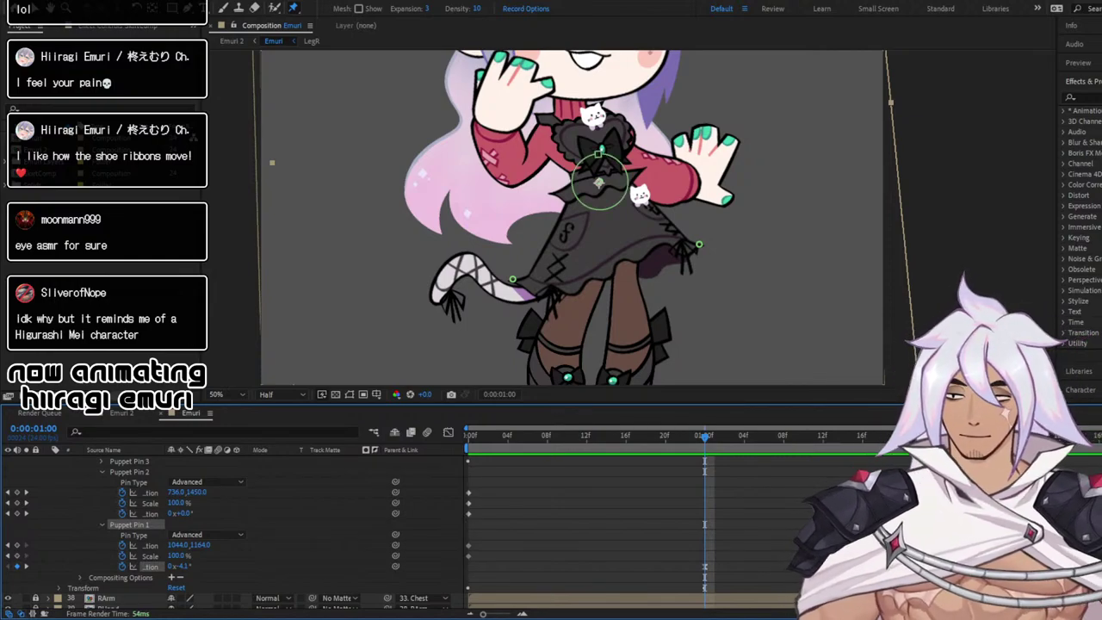
click(470, 434)
key(ctrl+v)
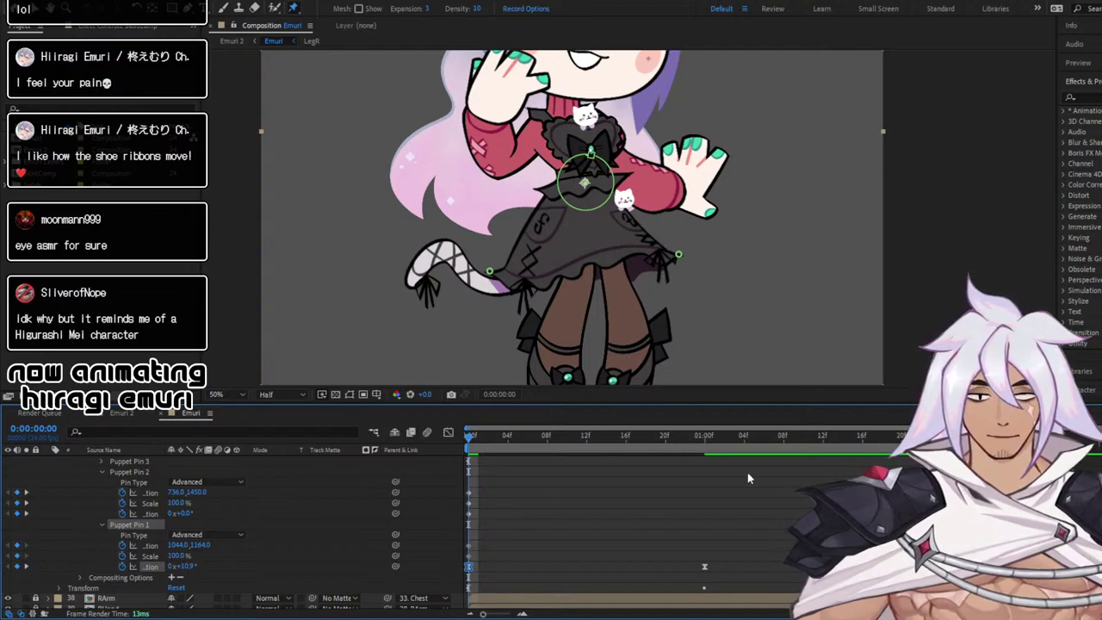
key(space)
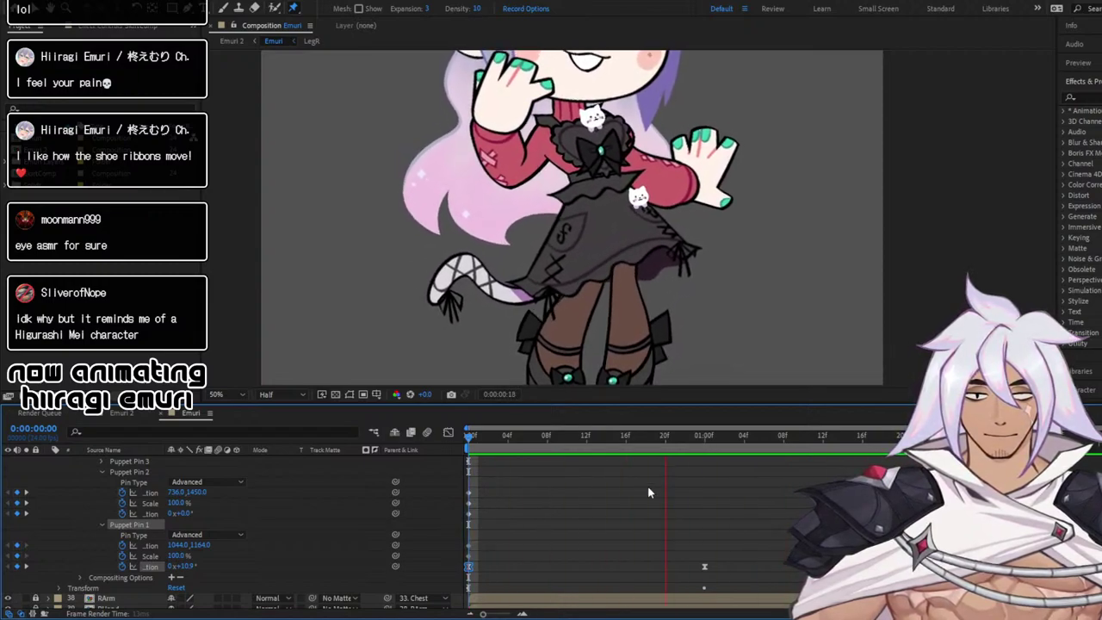
key(space)
Select all Puppet Pin 1 rotation keyframes, shift them so the middle one sits at frame 12, and preview from the start
drag(805, 551, 486, 579)
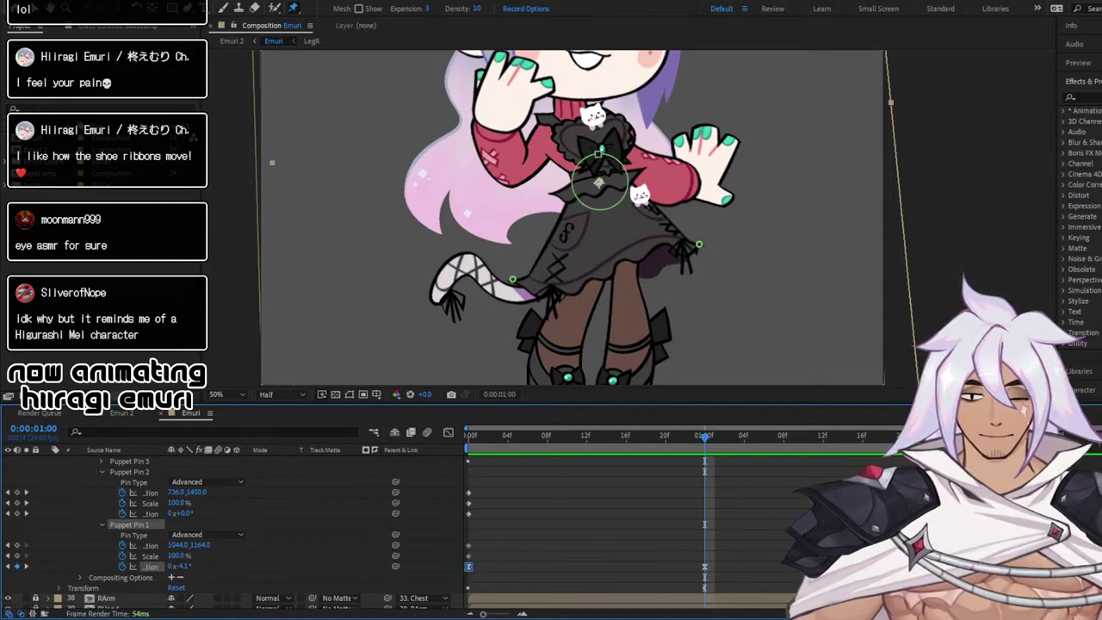
drag(644, 535, 799, 570)
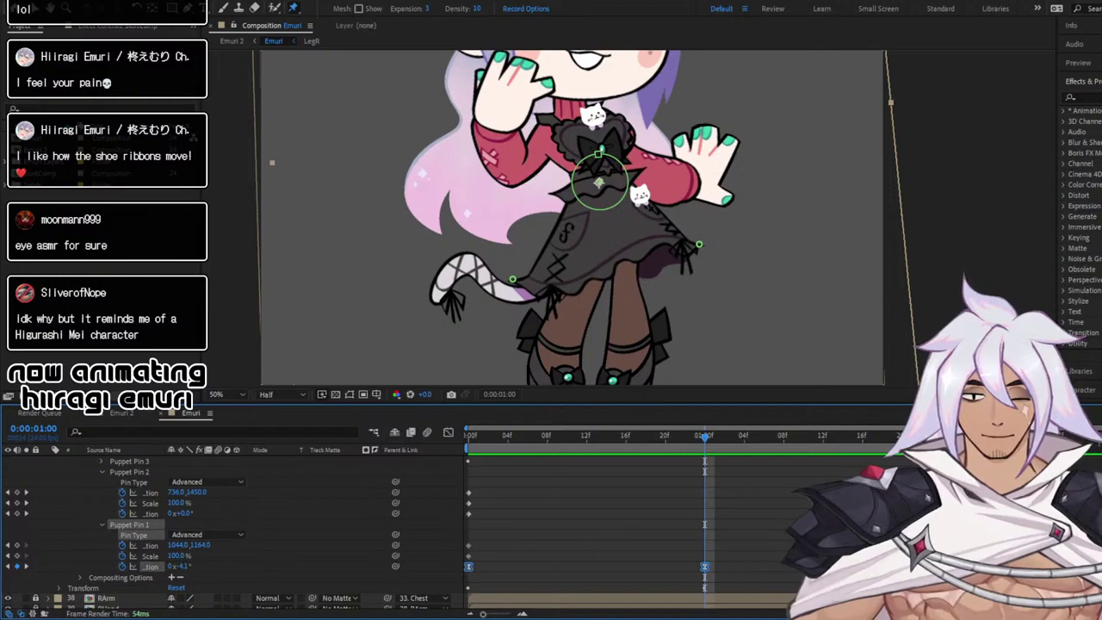
drag(705, 567, 587, 566)
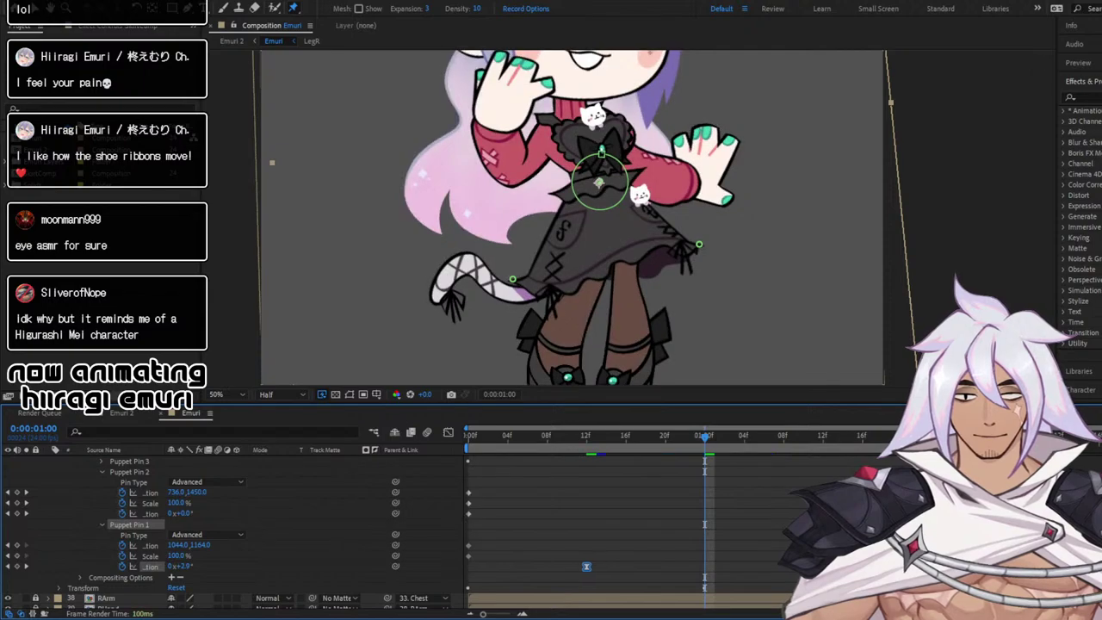
drag(598, 439, 534, 456)
key(space)
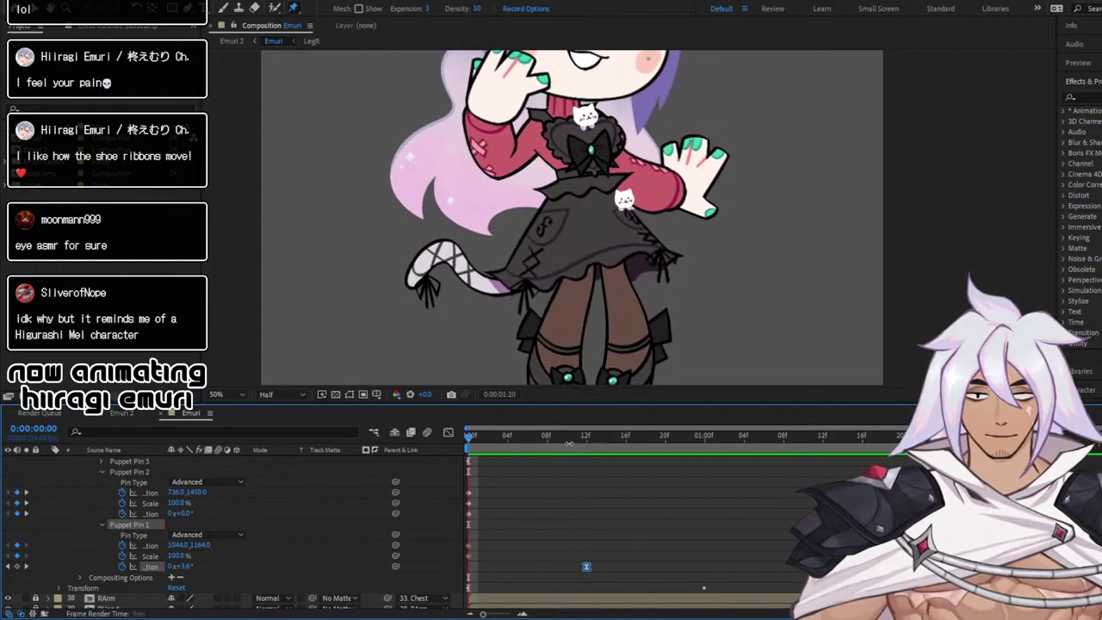
key(space)
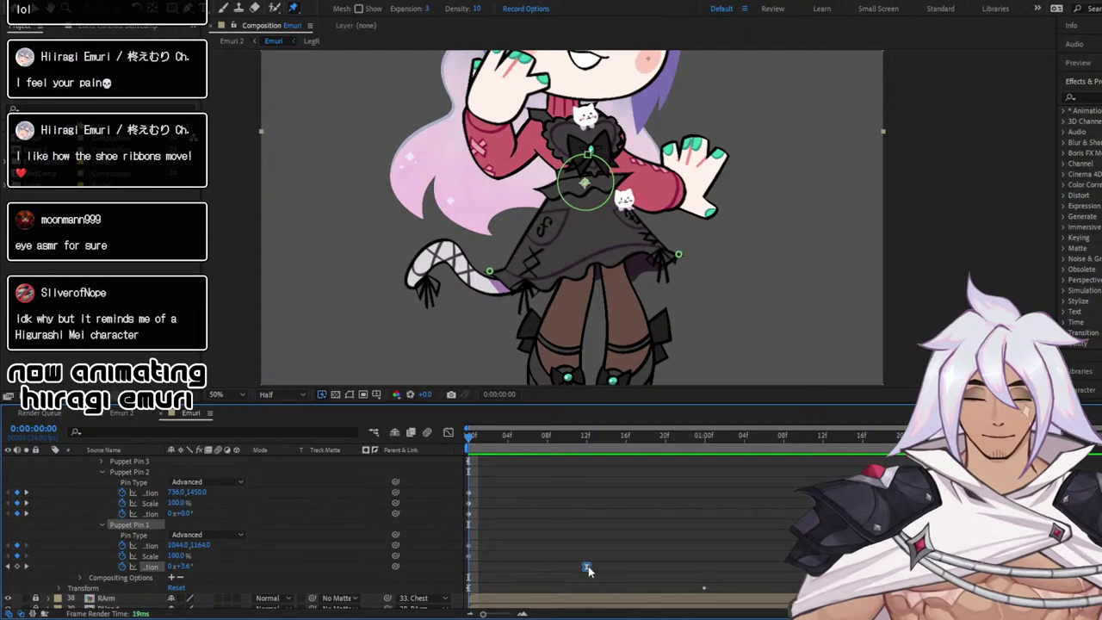
Shift the Puppet Pin 1 rotation keyframes later so the middle one sits at frame 16, and play the animation
drag(620, 567, 626, 569)
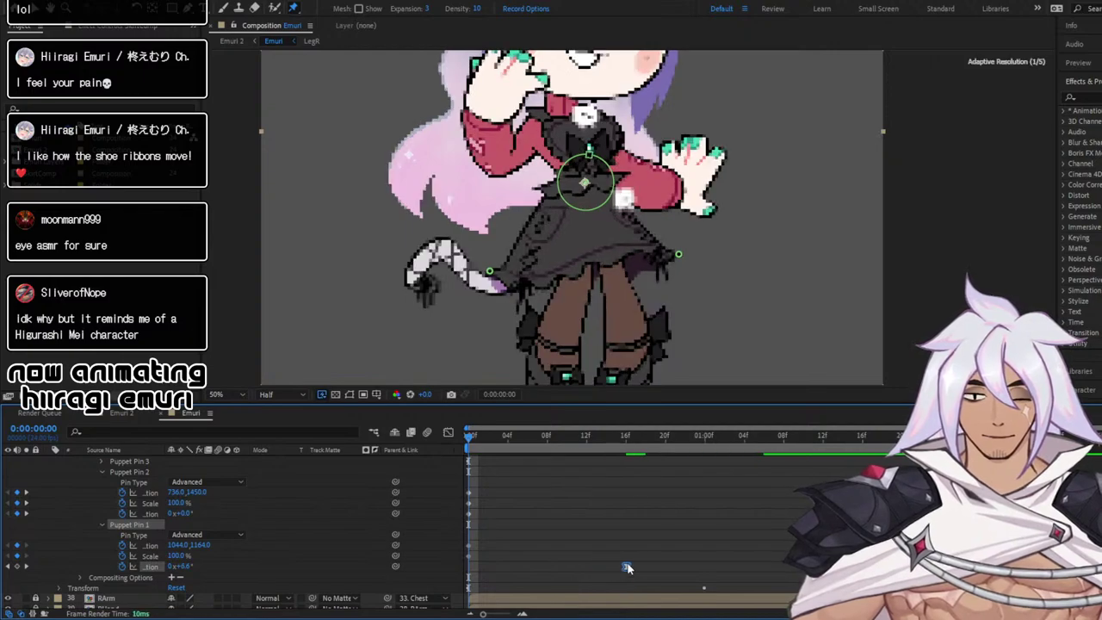
click(625, 442)
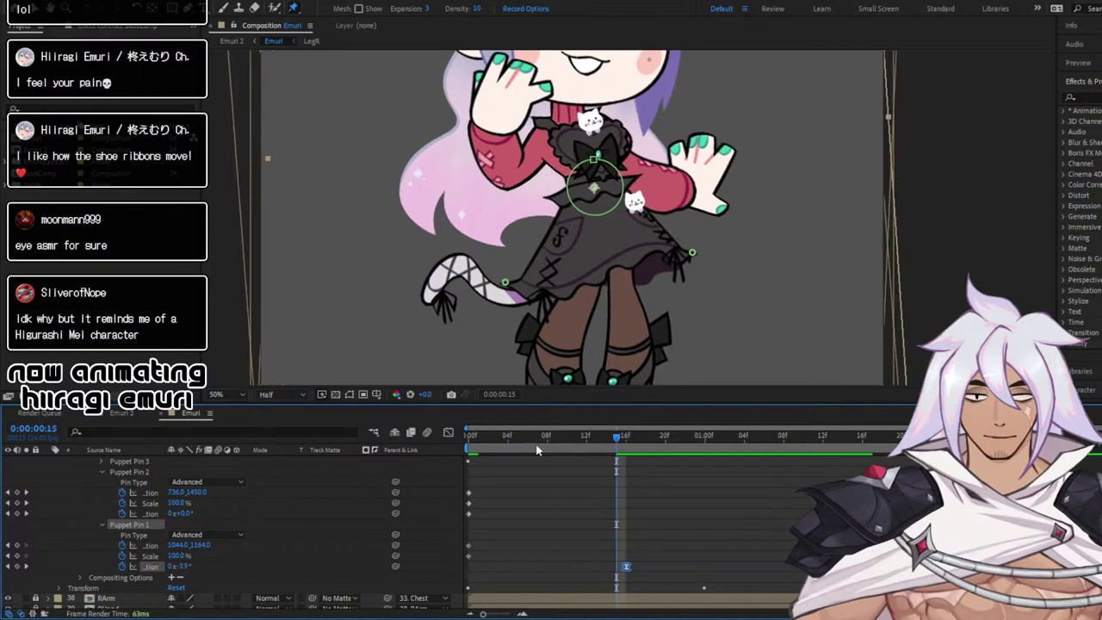
key(Home)
key(space)
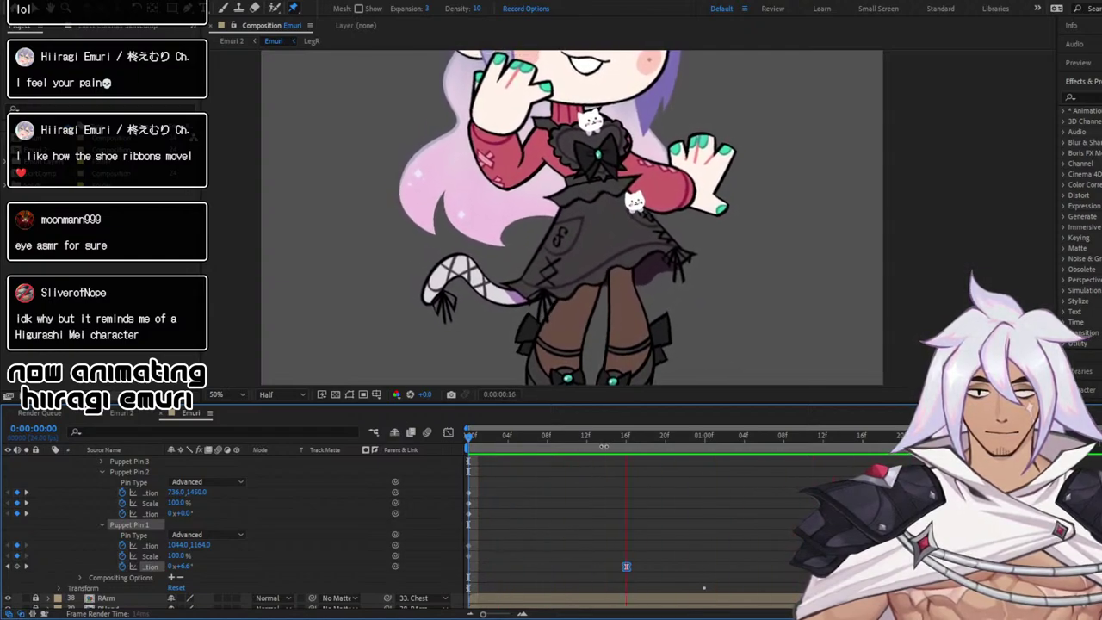
click(614, 442)
drag(614, 442, 722, 479)
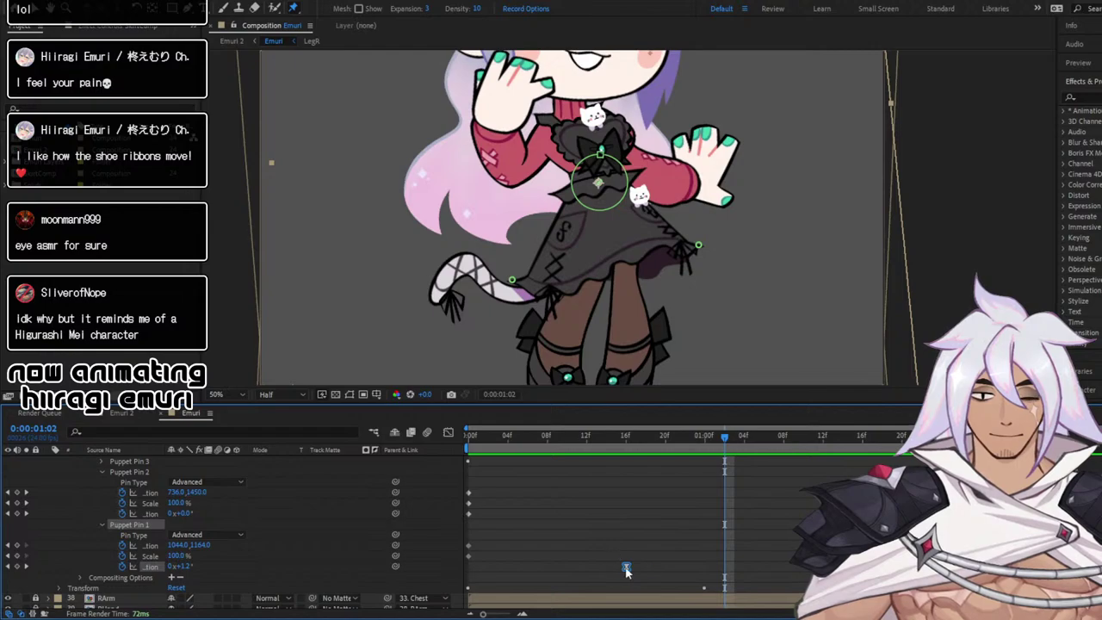
Offset the Puppet Pin 1 rotation keyframes so the +10.9° key lands at frame 21, and preview the timing
drag(624, 566, 517, 549)
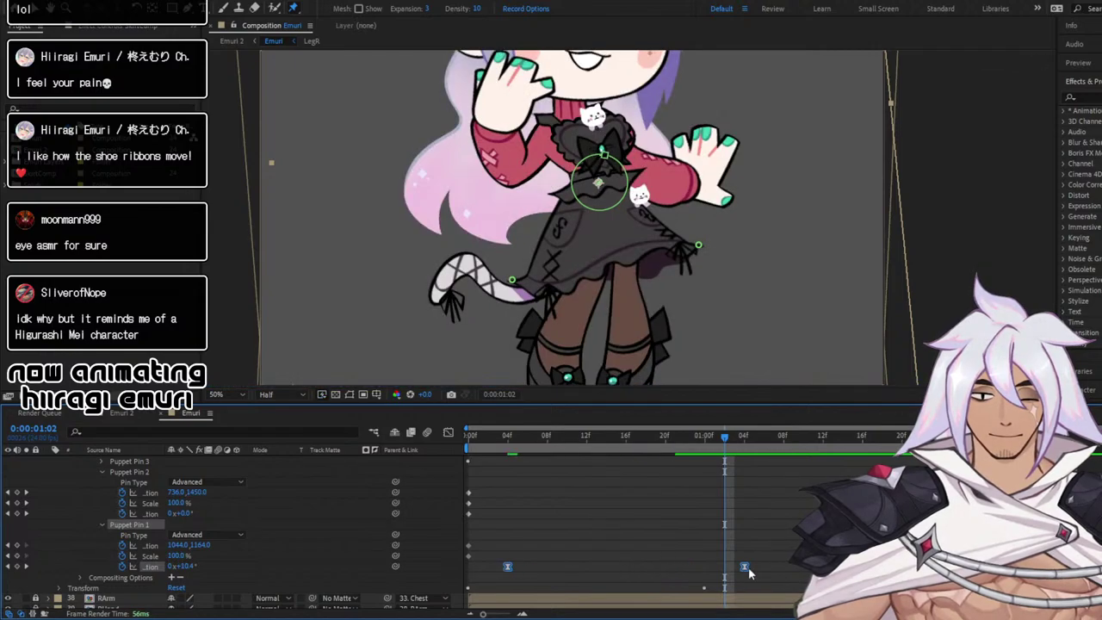
mouse_move(704, 569)
mouse_down()
mouse_move(669, 564)
mouse_move(818, 566)
mouse_move(699, 564)
mouse_up()
key(space)
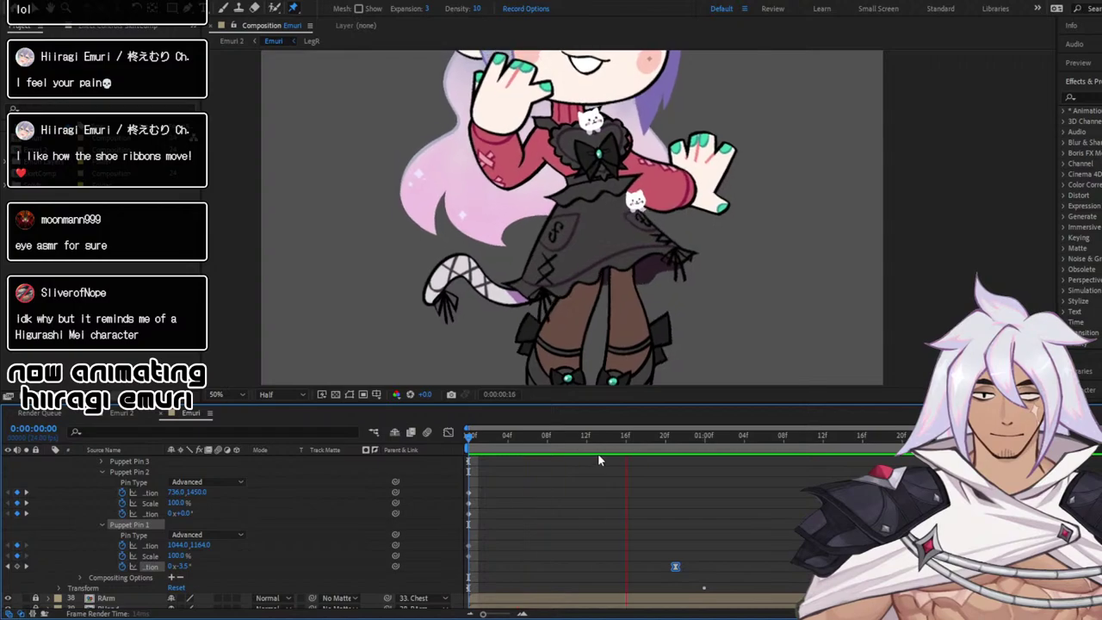
key(space)
click(687, 444)
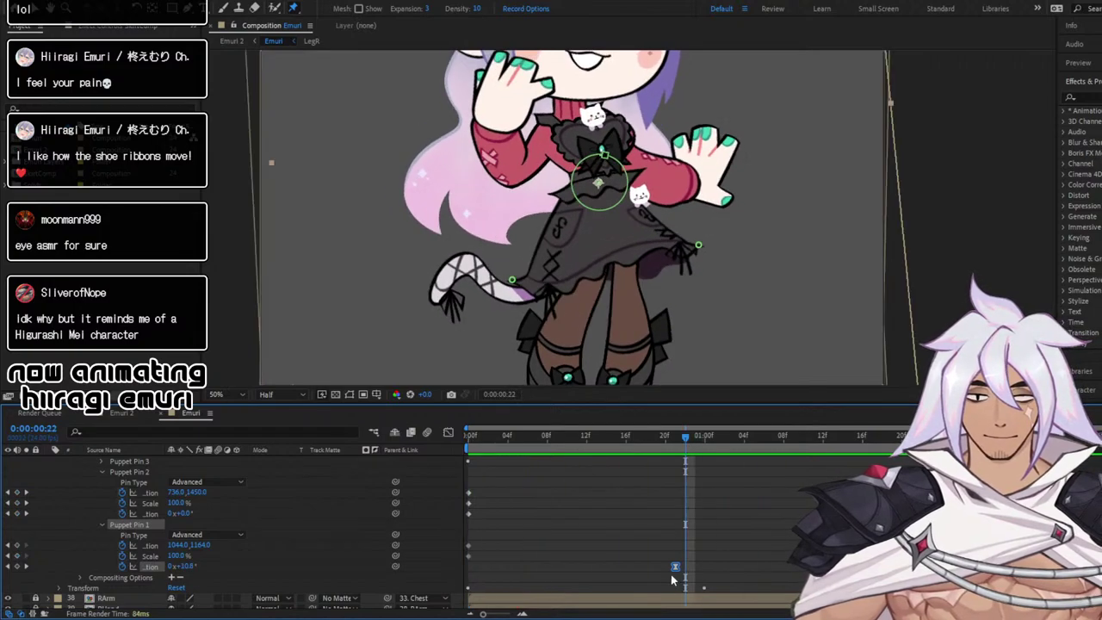
Shift the Puppet Pin 1 rotation keyframes earlier so the +10.9° key lands at frame 16, and preview the motion
drag(676, 566, 628, 566)
click(627, 445)
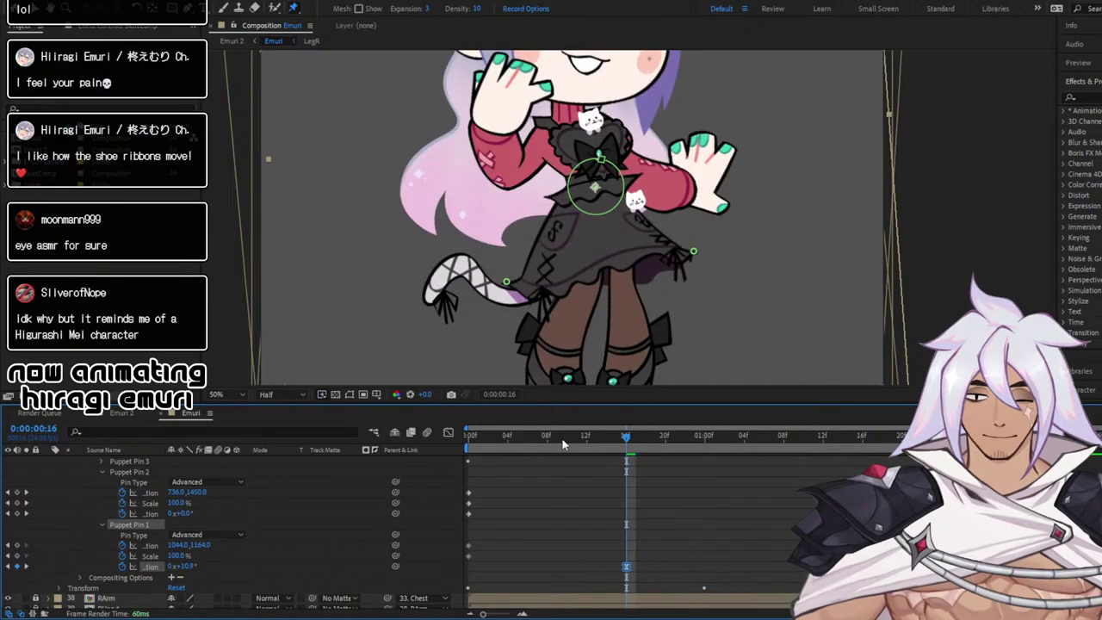
key(space)
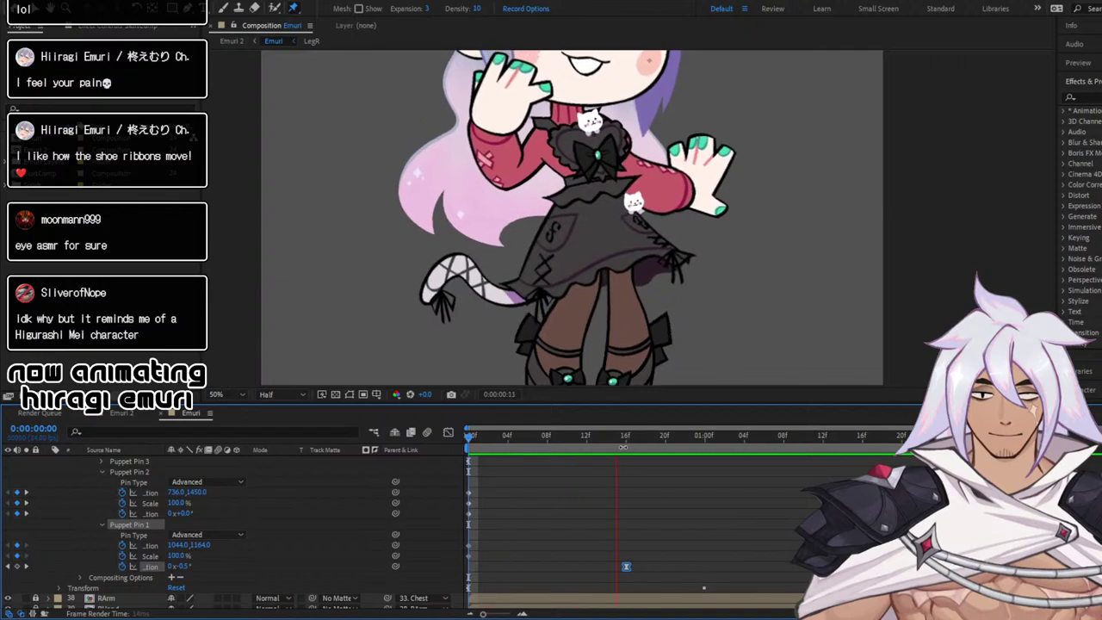
key(space)
Shift the Puppet Pin 1 rotation keyframes so the +10.9° key lands at frame 20, and play it back
drag(626, 569, 664, 567)
key(space)
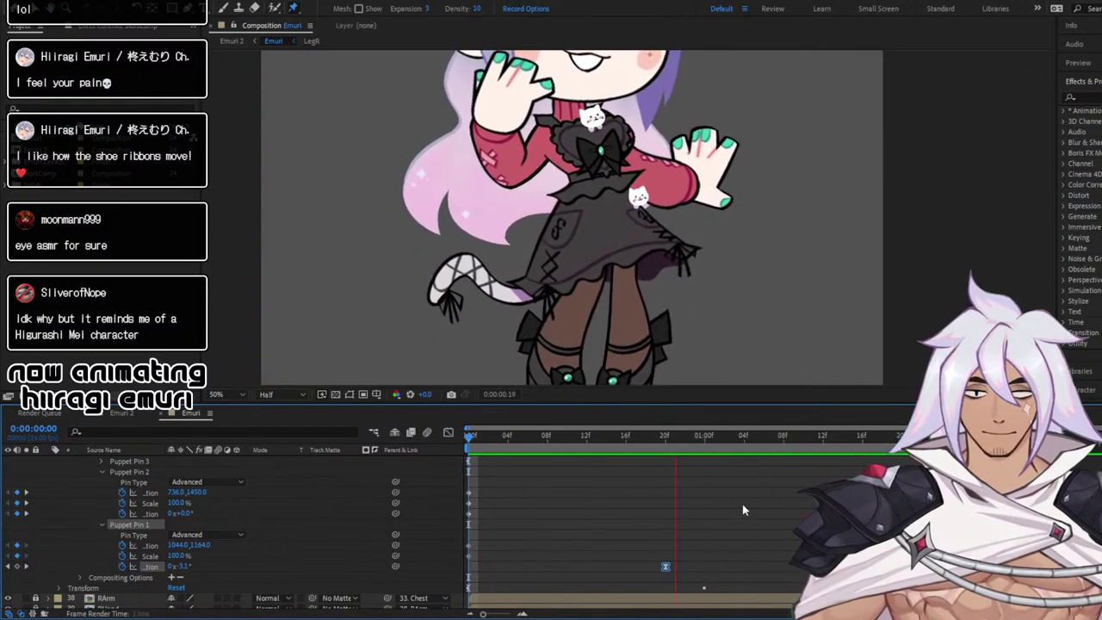
key(space)
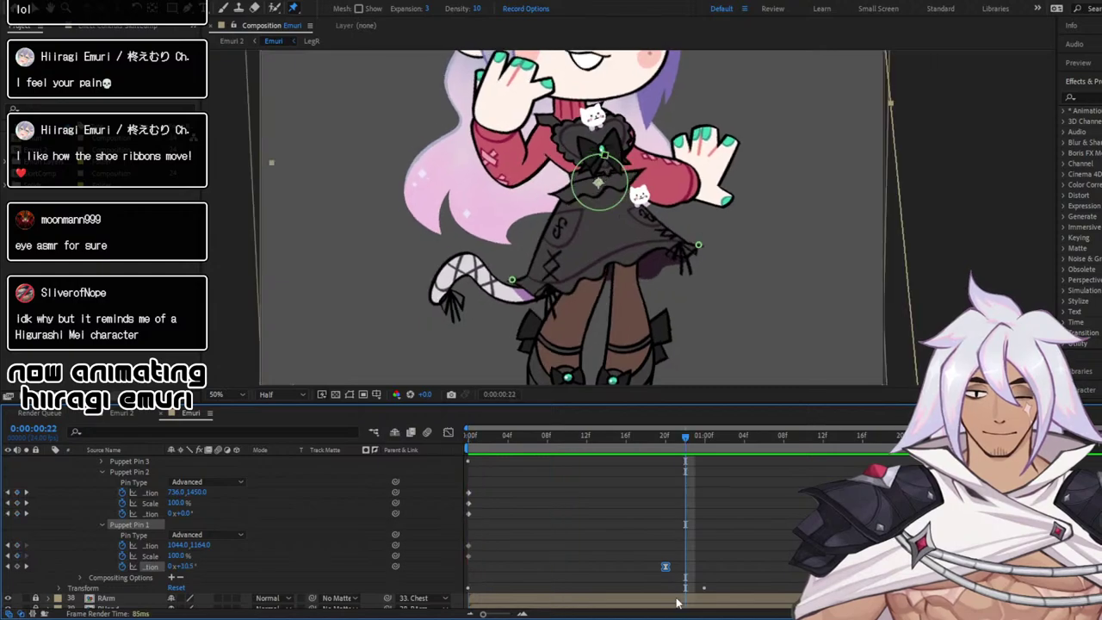
Offset the Puppet Pin 1 rotation keyframes so the -4.1° key lands at frame 20, and preview from the start
drag(694, 567, 666, 567)
click(902, 437)
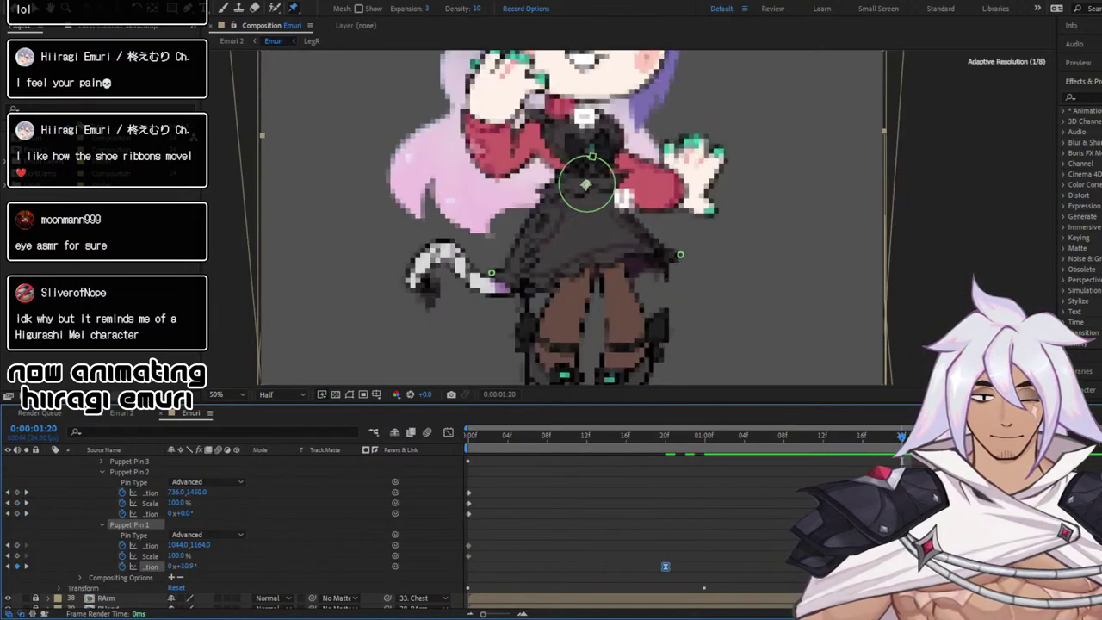
drag(473, 440, 440, 449)
key(space)
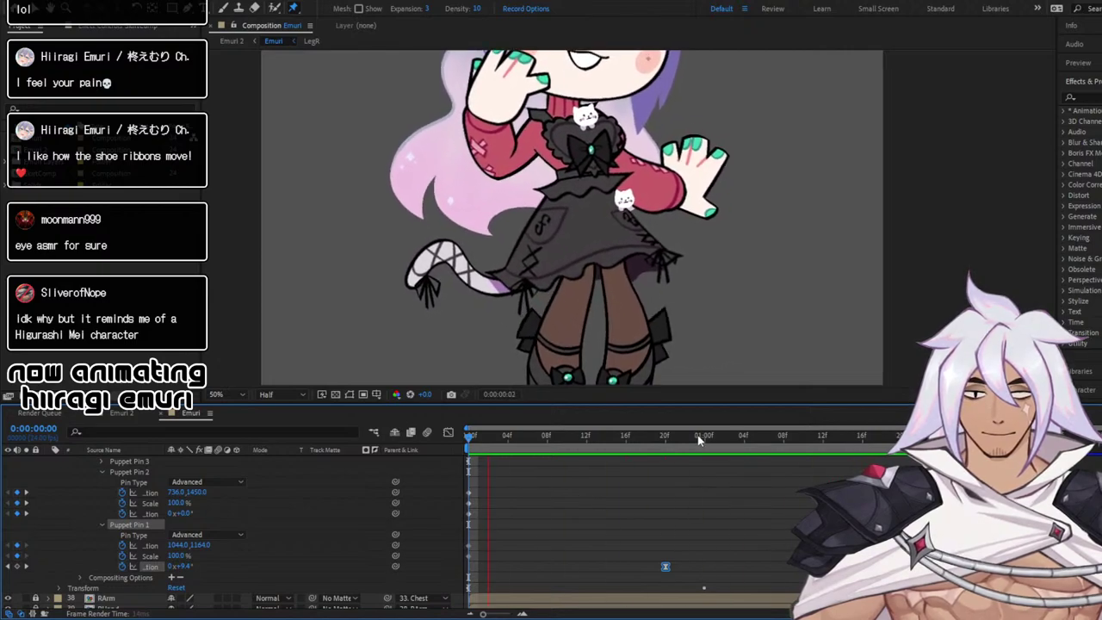
click(665, 437)
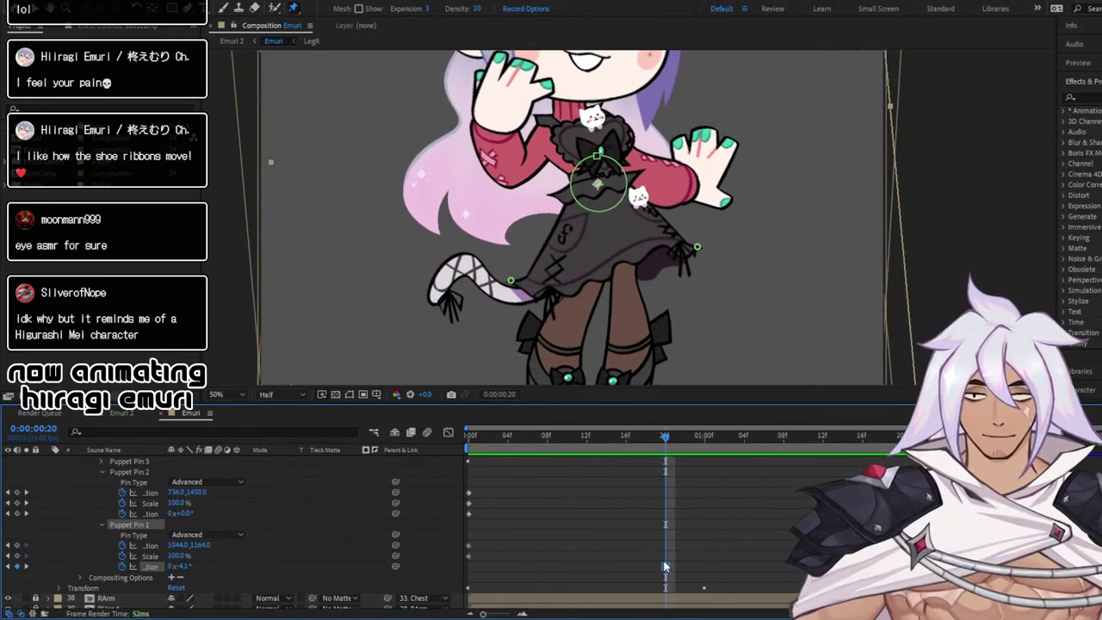
Move the Puppet Pin 1 rotation keyframes to frame 3 and 1:03, and preview the animation
drag(523, 441, 726, 453)
drag(666, 567, 735, 560)
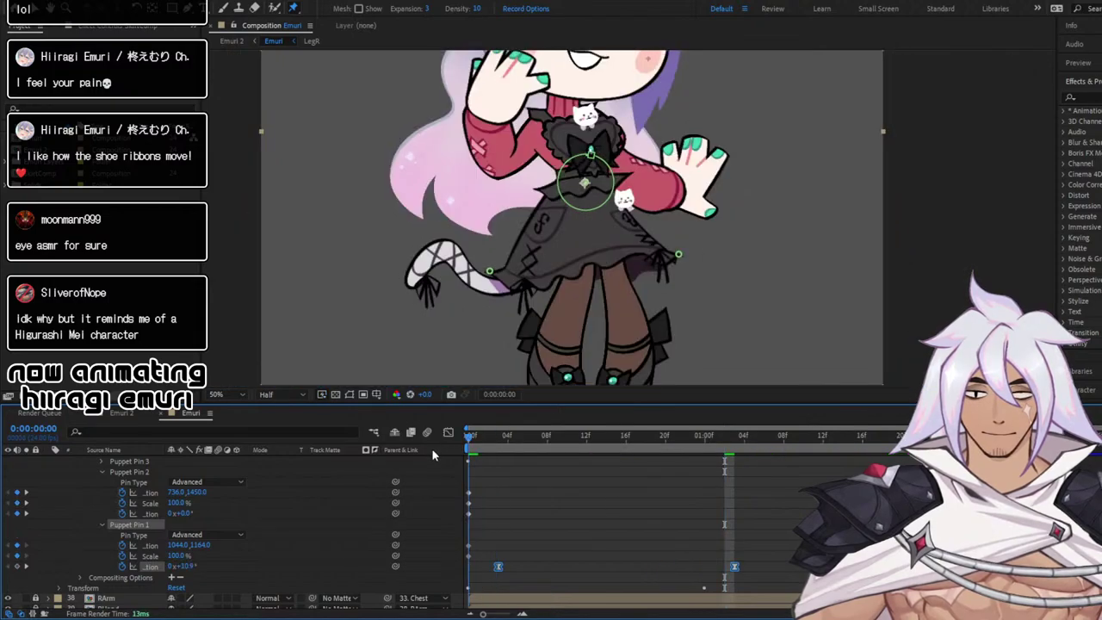
key(space)
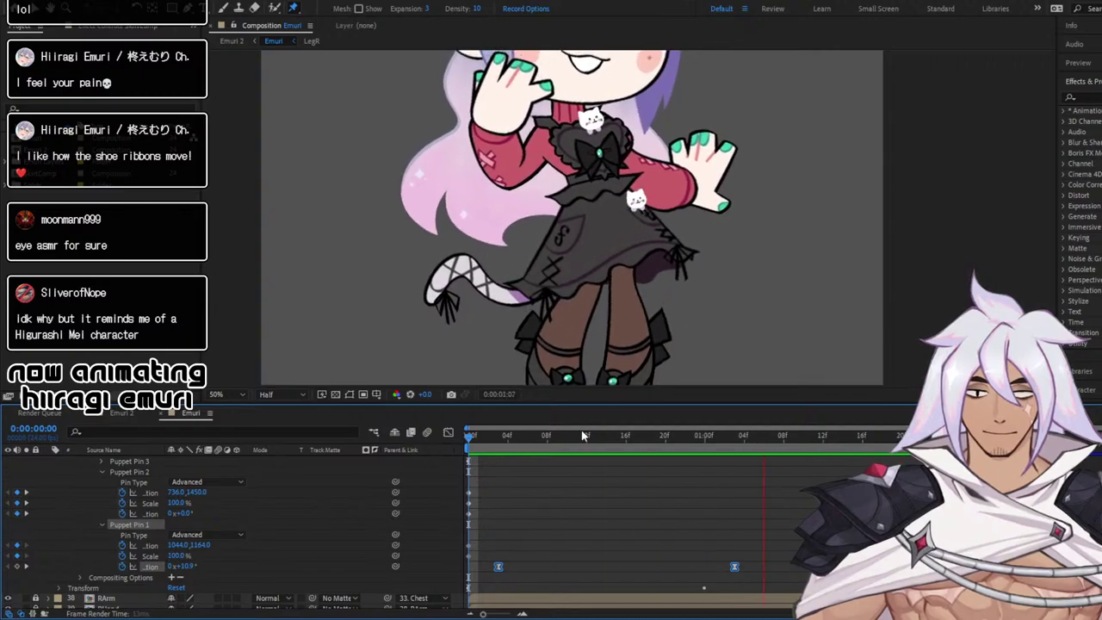
key(space)
Shift the Puppet Pin 1 rotation keyframes one frame later to frame 4 and 1:04, and reselect them
drag(735, 570, 744, 569)
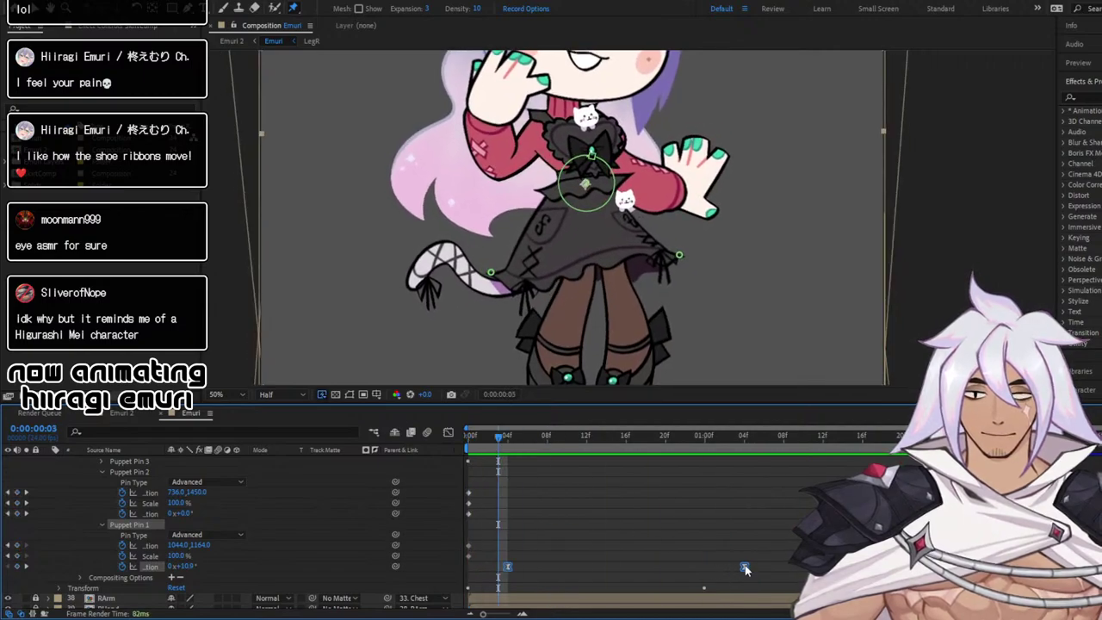
click(506, 440)
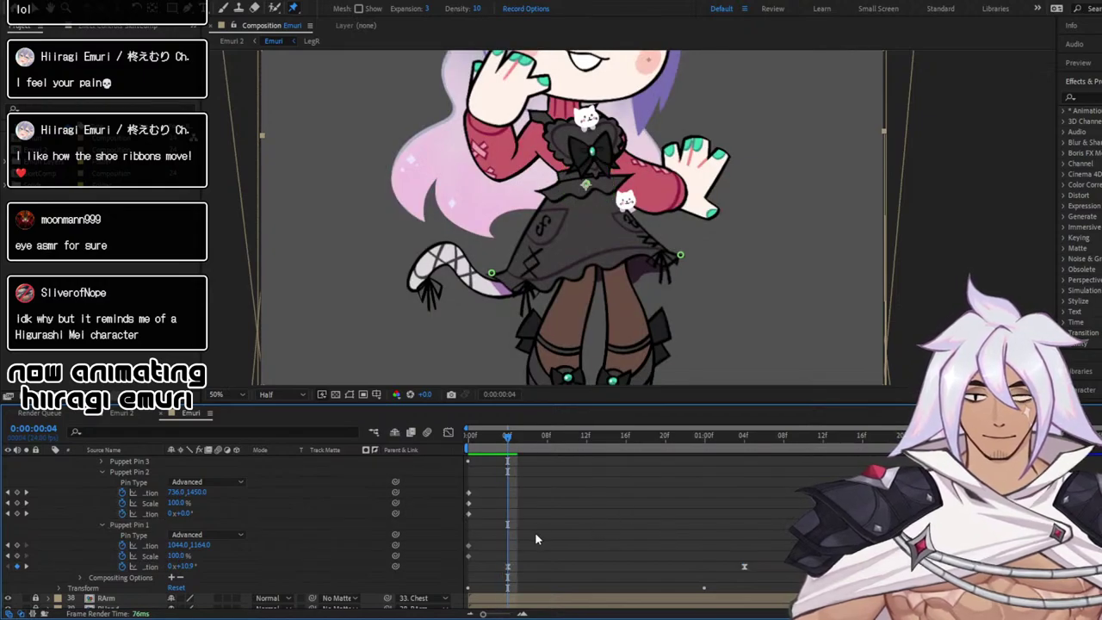
drag(506, 429, 526, 454)
drag(479, 530, 805, 584)
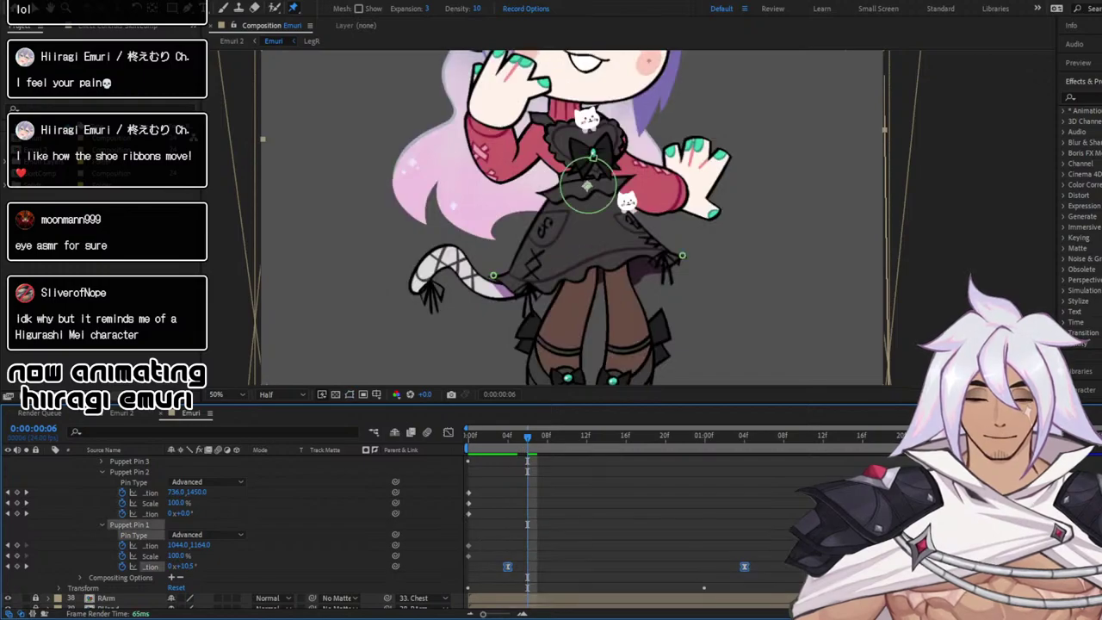
Try to delete the selected rotation keyframes, and undo the deletion along with the last keyframe shifts
key(Delete)
key(Delete)
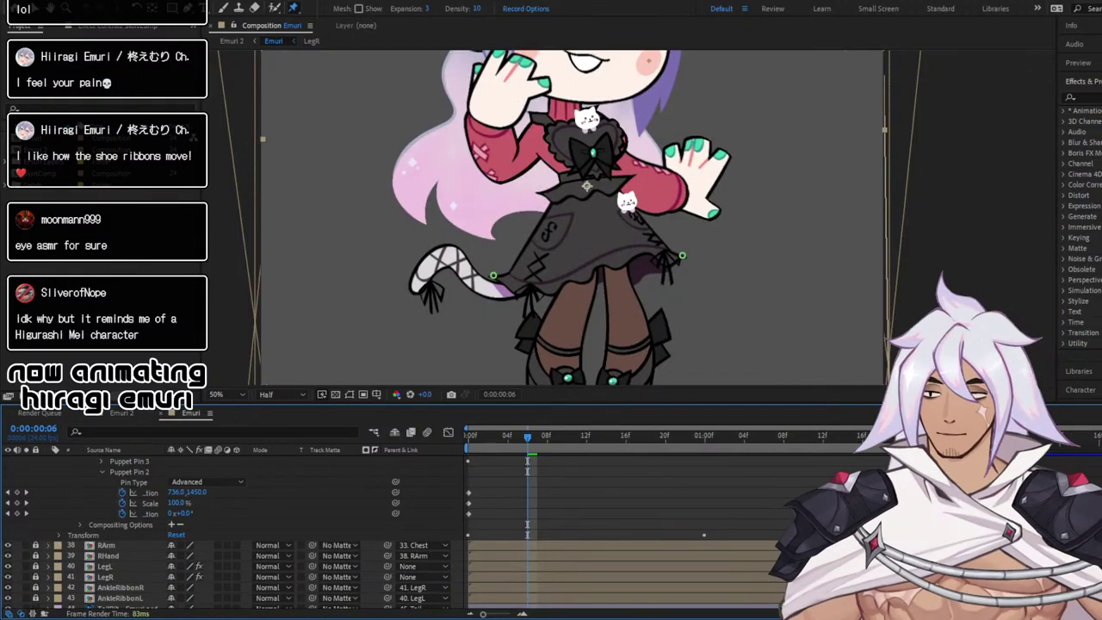
key(ctrl+z)
key(ctrl+z)
key(ctrl+z)
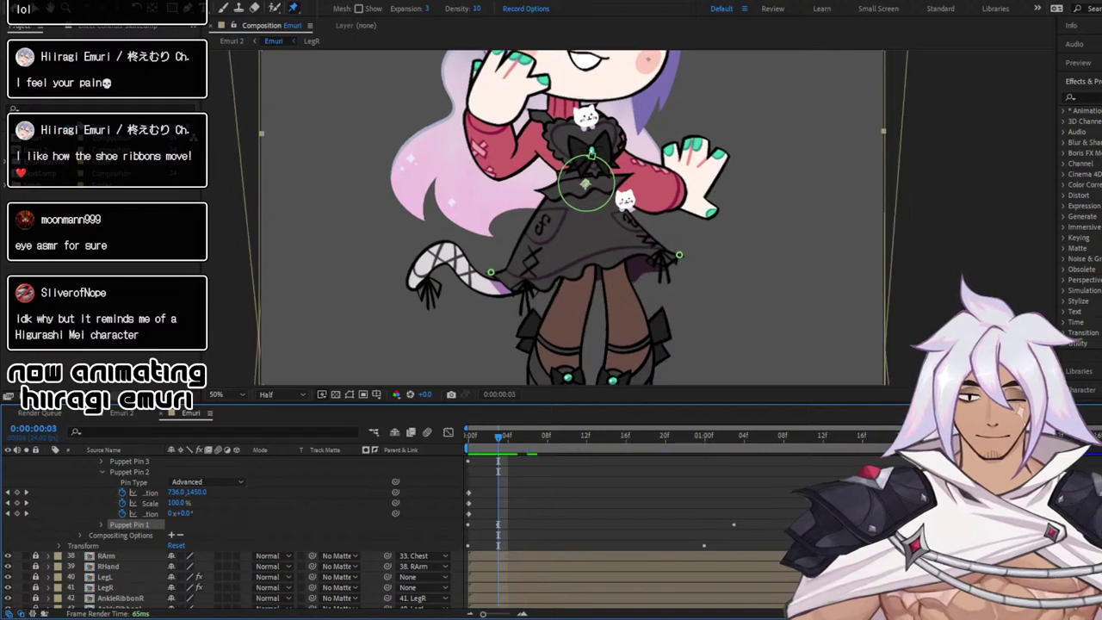
Expand the Puppet Pin 1 properties and move the playhead to the rotation keyframe at frame 20
click(101, 524)
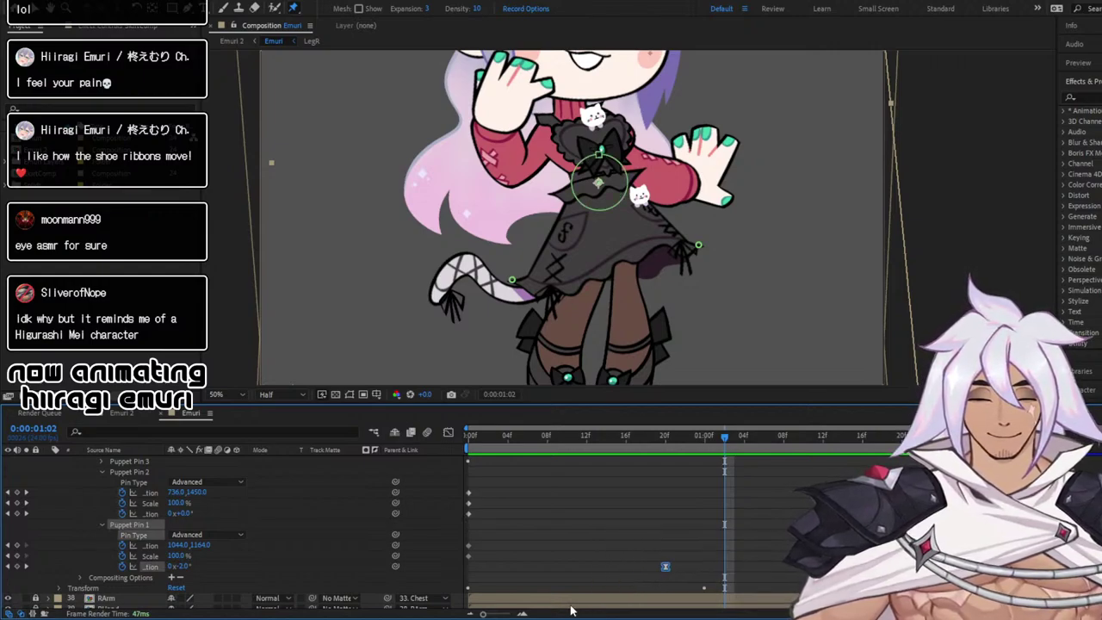
key(j)
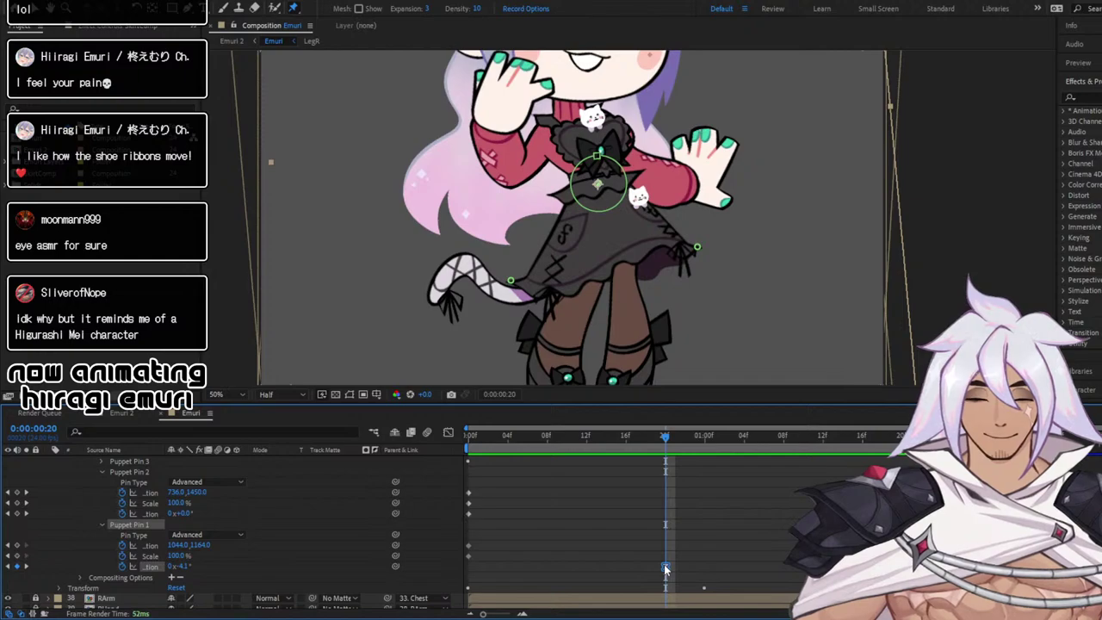
Try the Puppet Pin 1 rotation keyframes at frame 4 and 1:04, preview the animation, and undo the move
drag(577, 570, 504, 570)
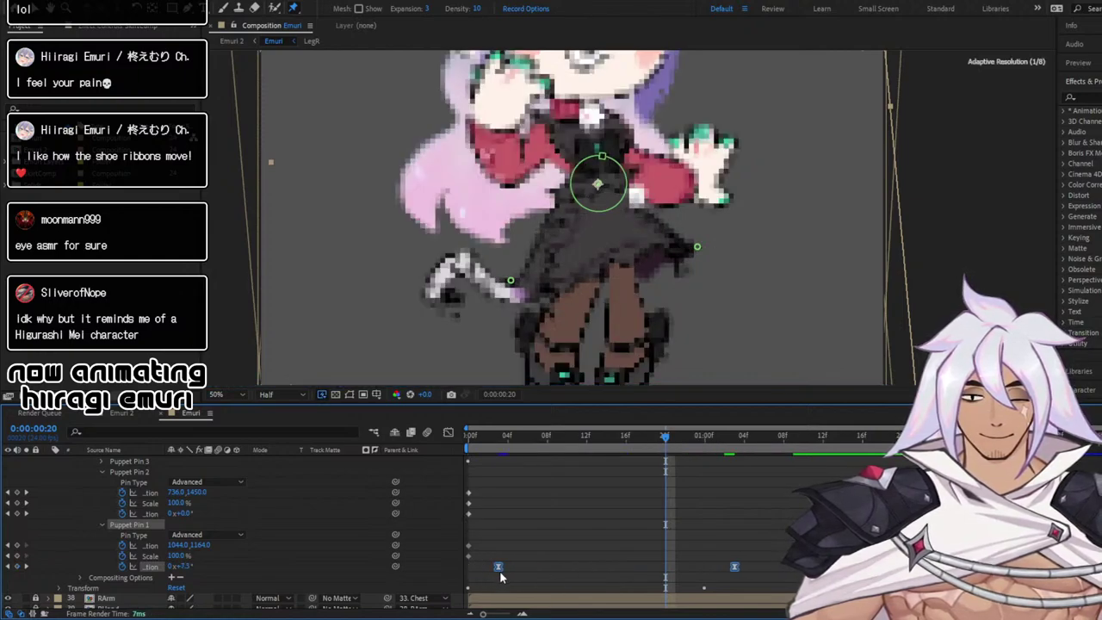
click(508, 439)
key(space)
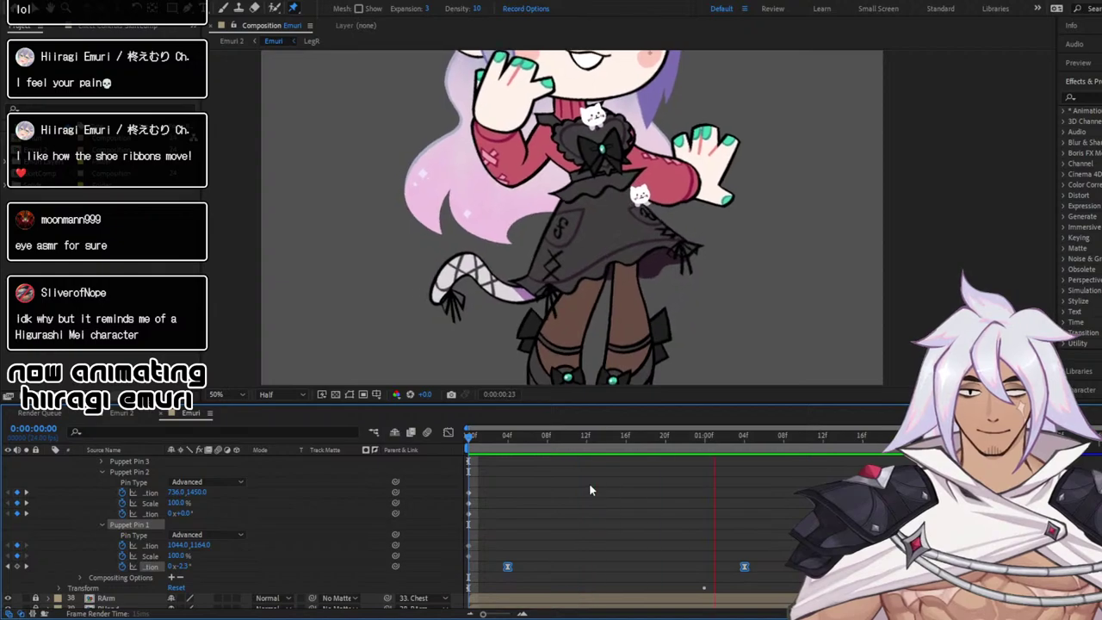
key(space)
key(ctrl+z)
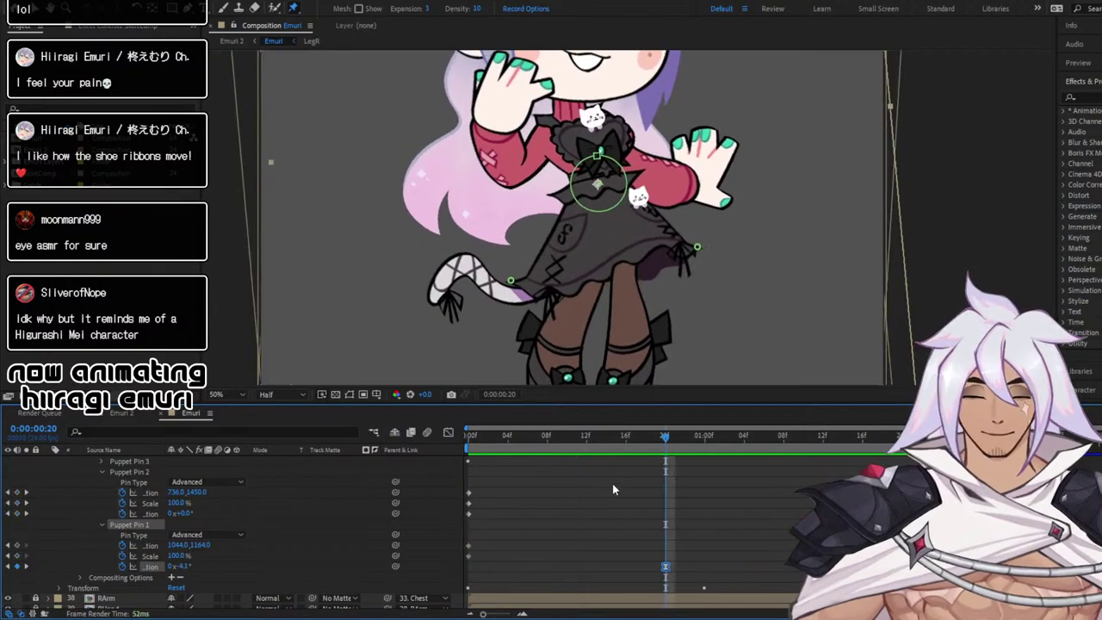
With the playhead at 1:07, place the first Puppet Pin 1 rotation keyframe at frame 20 and save the project
drag(504, 439, 773, 440)
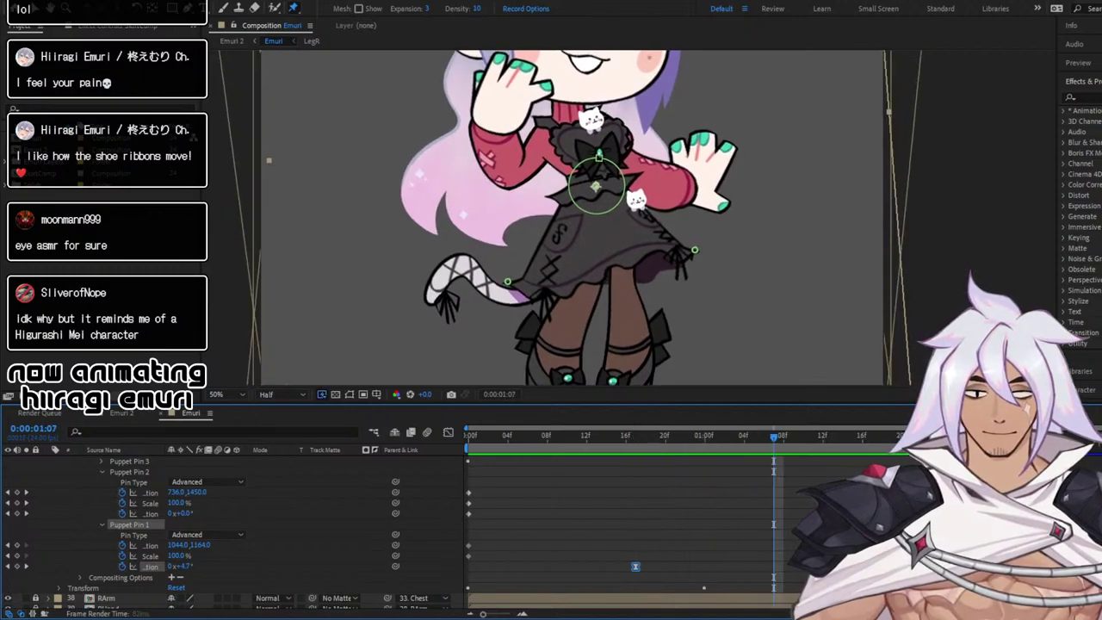
drag(636, 567, 666, 566)
click(732, 566)
click(902, 567)
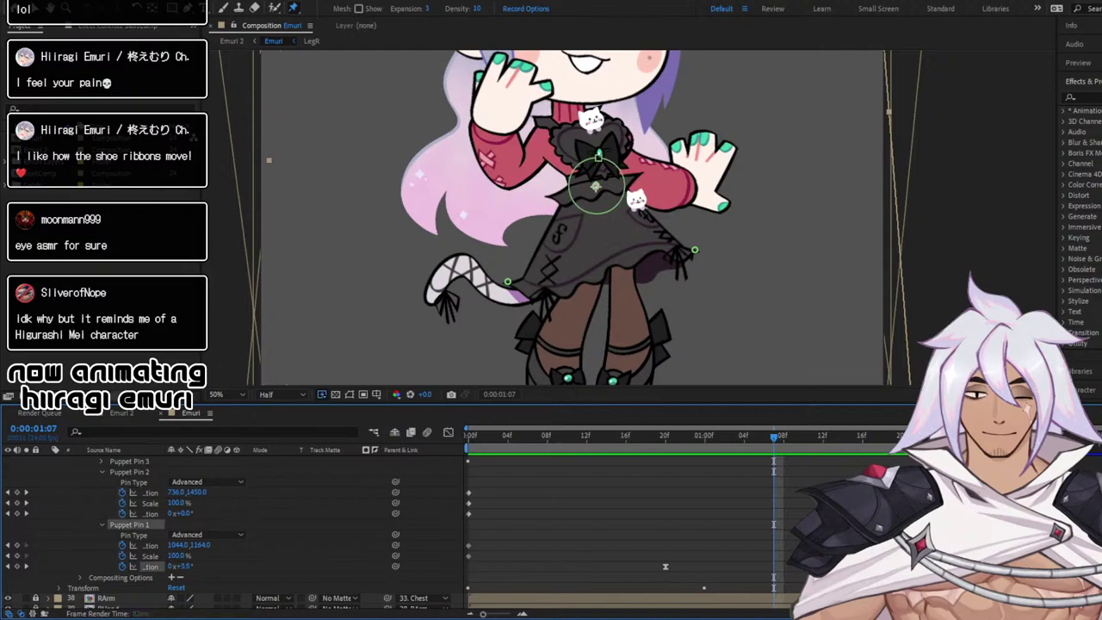
mouse_move(774, 438)
mouse_down()
mouse_move(823, 443)
mouse_move(774, 439)
mouse_up()
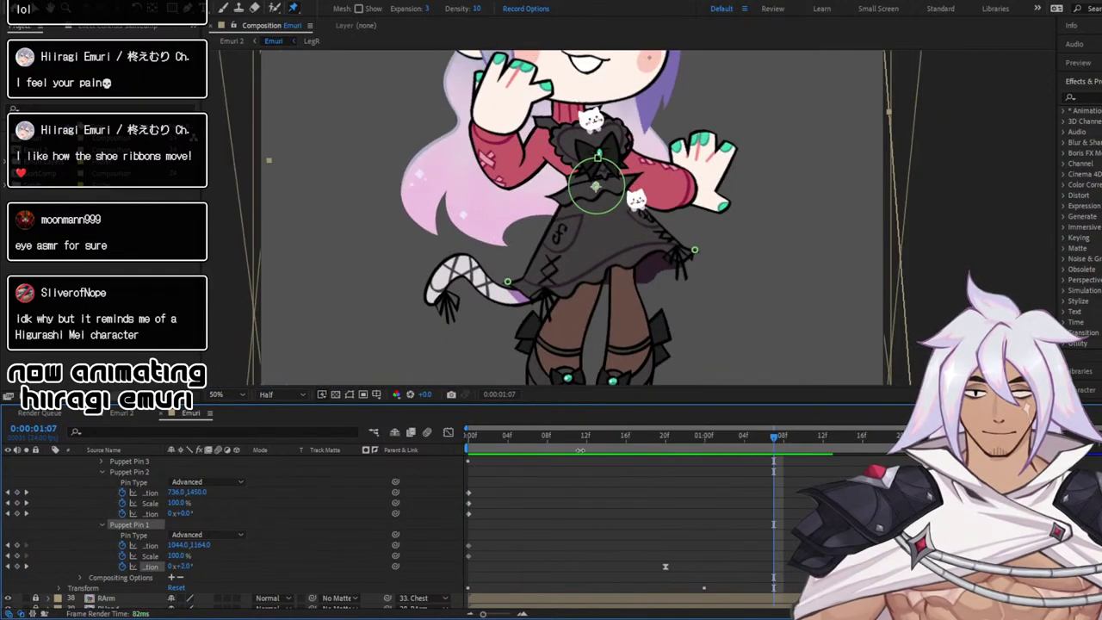
key(ctrl+s)
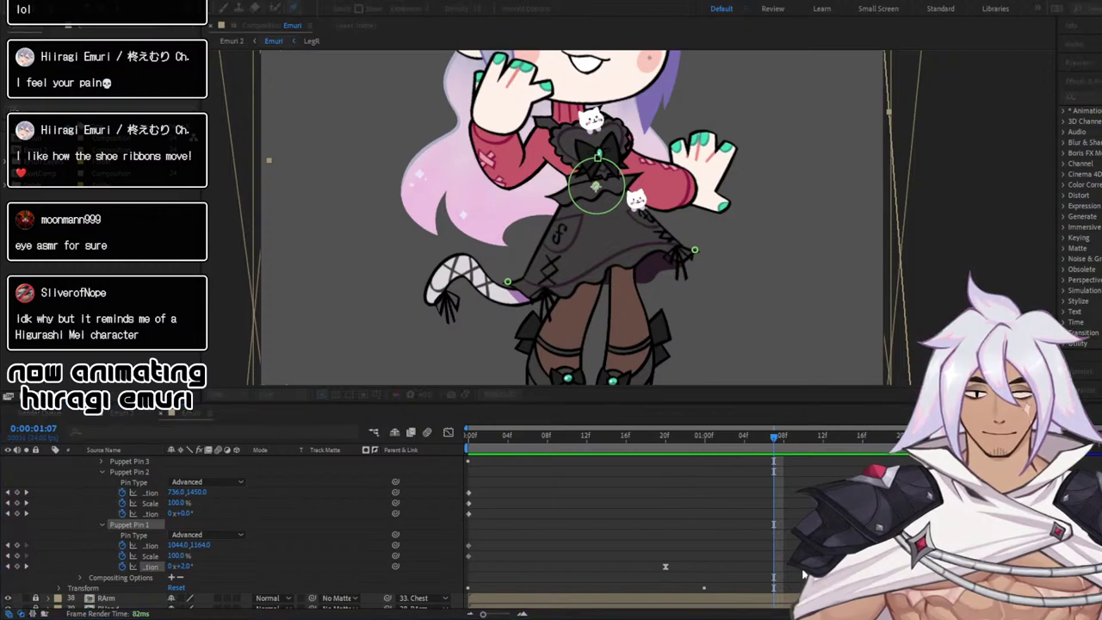
Rotate Puppet Pin 1 slightly counterclockwise at about 1:12 and preview the skirt motion
click(824, 439)
drag(596, 159, 592, 160)
drag(677, 445, 562, 446)
key(space)
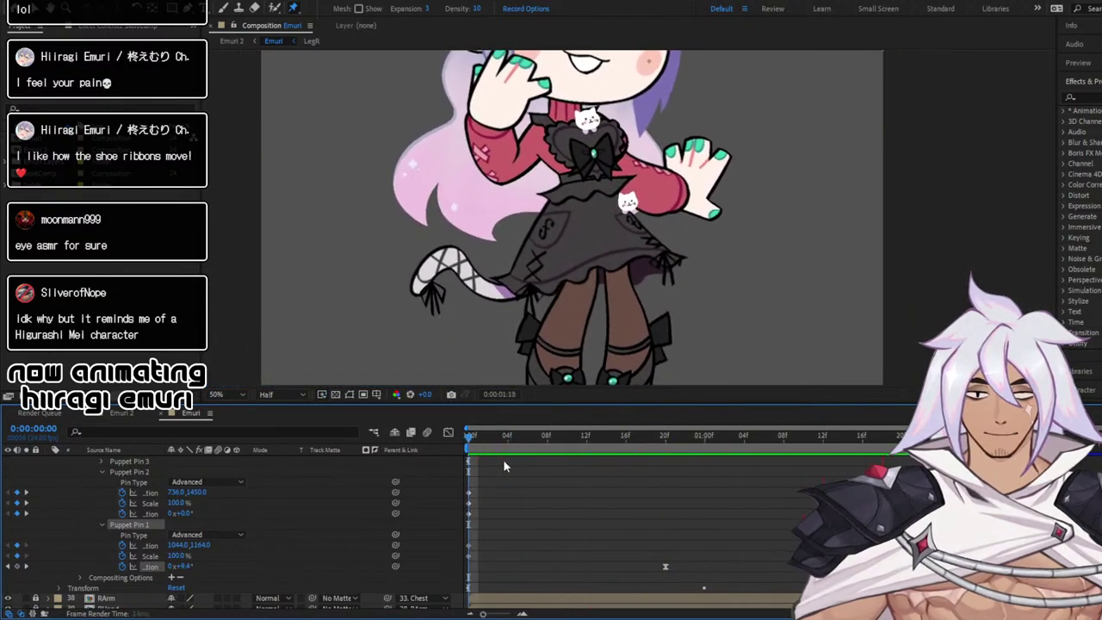
key(space)
Shift the Puppet Pin 1 rotation keyframes earlier so the first one lands on frame 12, and preview the animation
drag(608, 443, 746, 462)
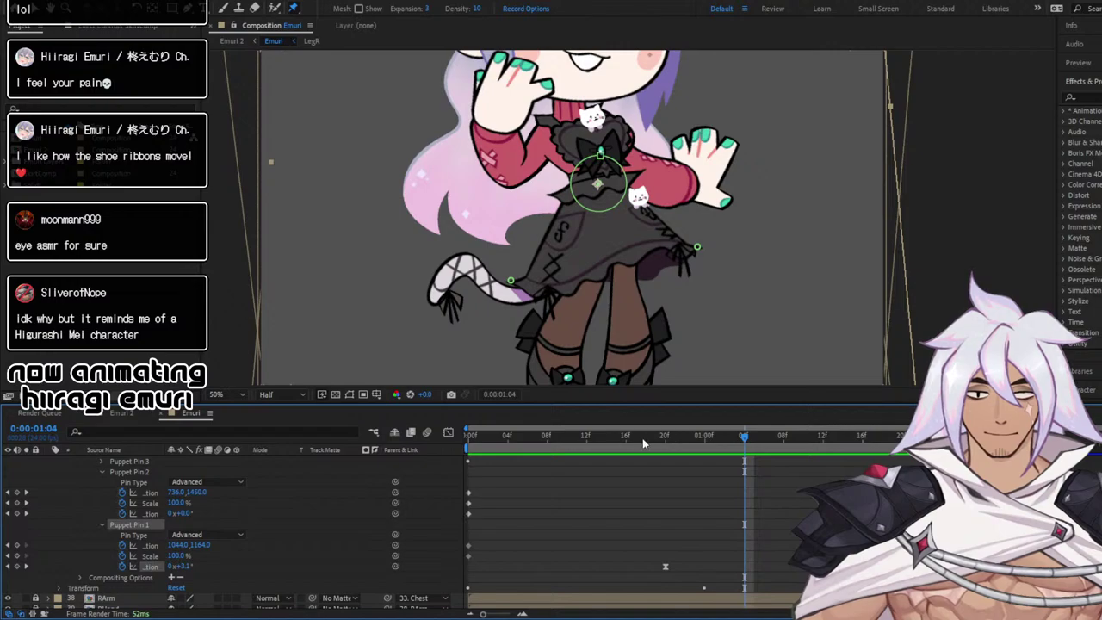
drag(633, 441, 950, 474)
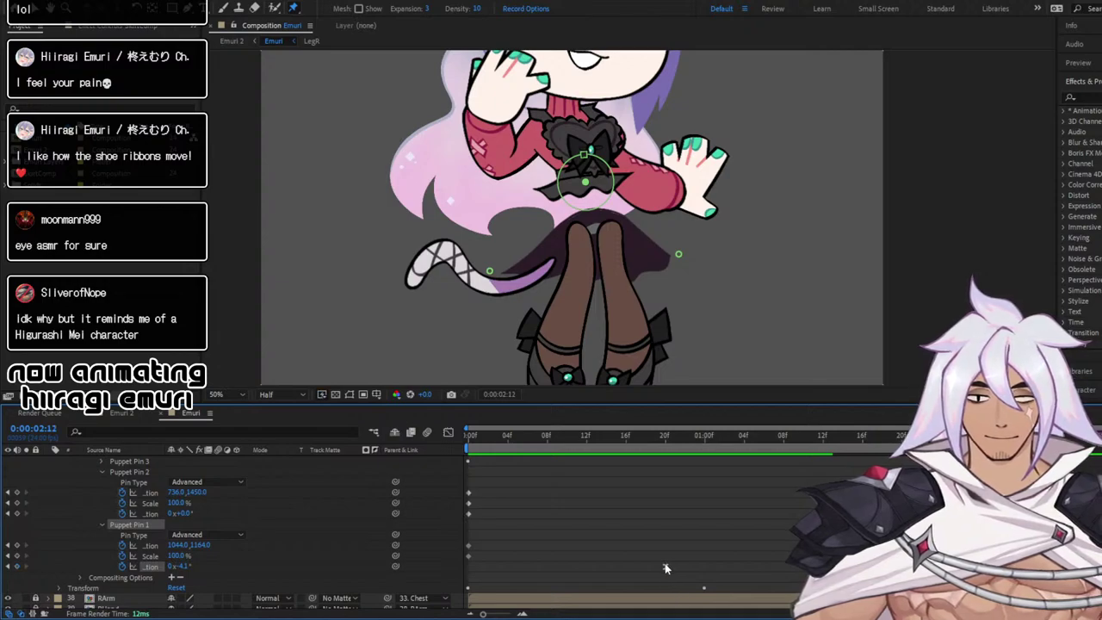
drag(599, 576, 588, 577)
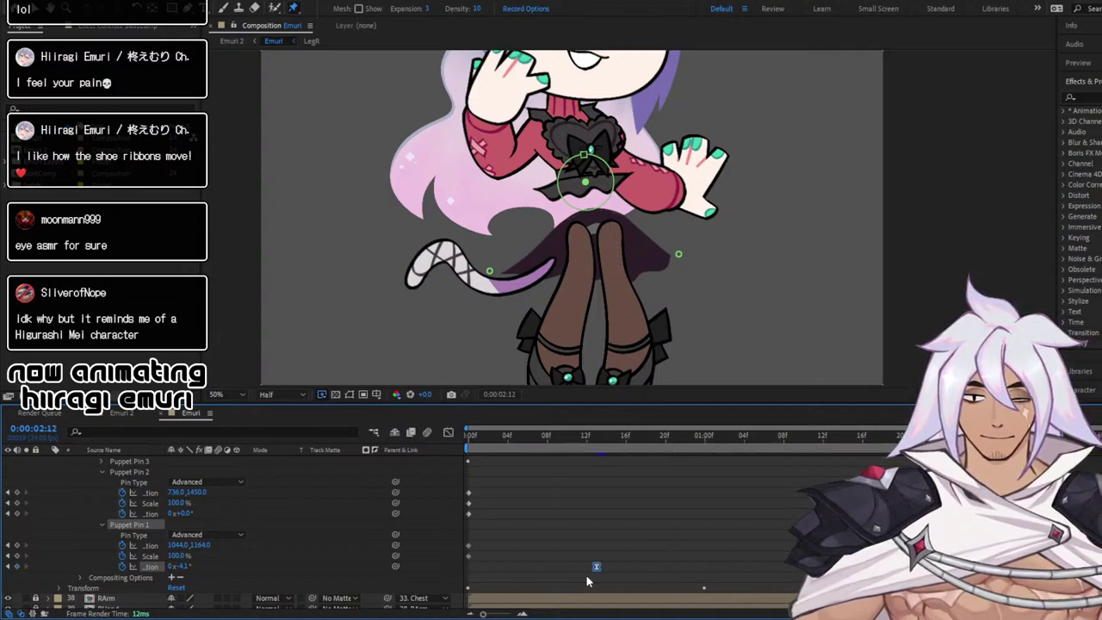
click(585, 436)
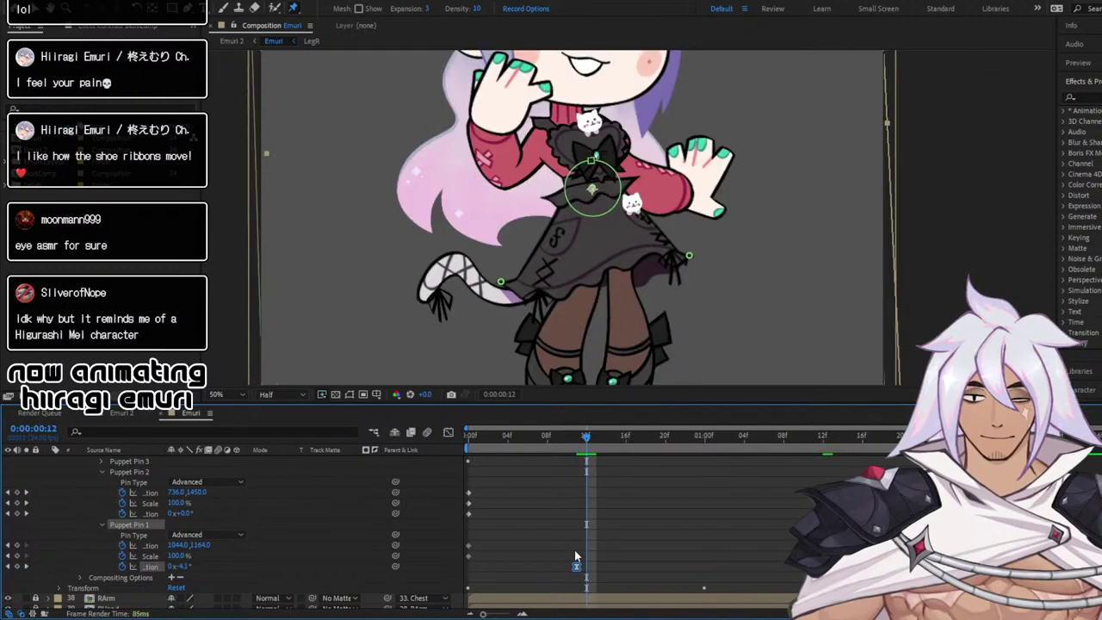
key(space)
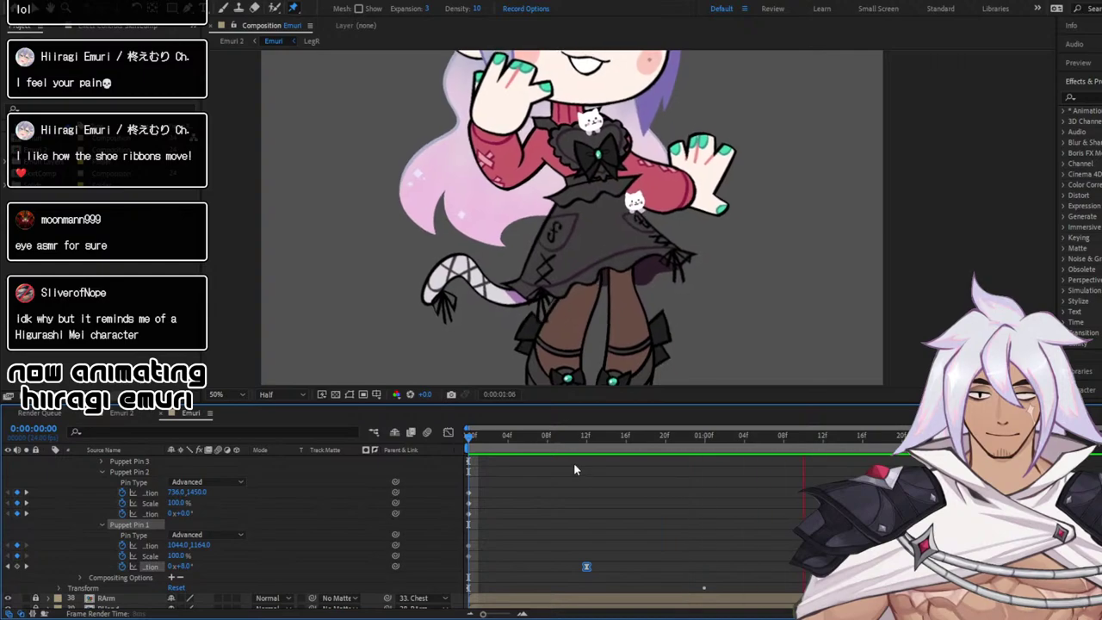
Key the Puppet Pin 1 rotation at 2:00, paste that keyframe at frame 0, and preview the loop
mouse_move(649, 437)
mouse_down()
mouse_move(677, 436)
mouse_move(656, 436)
mouse_up()
key(k)
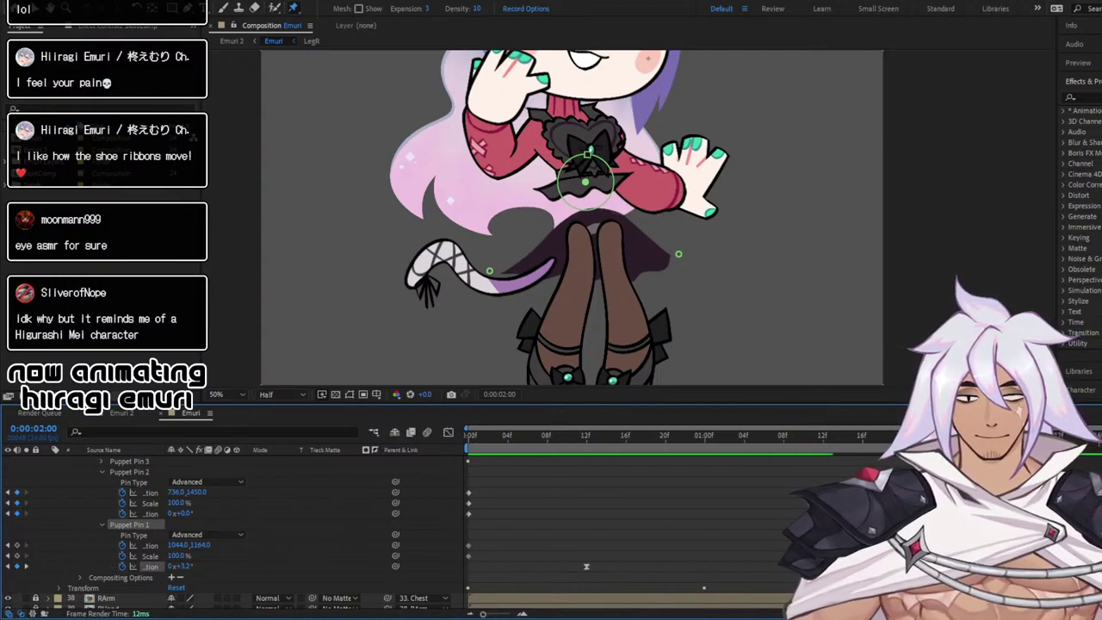
click(466, 441)
key(ctrl+v)
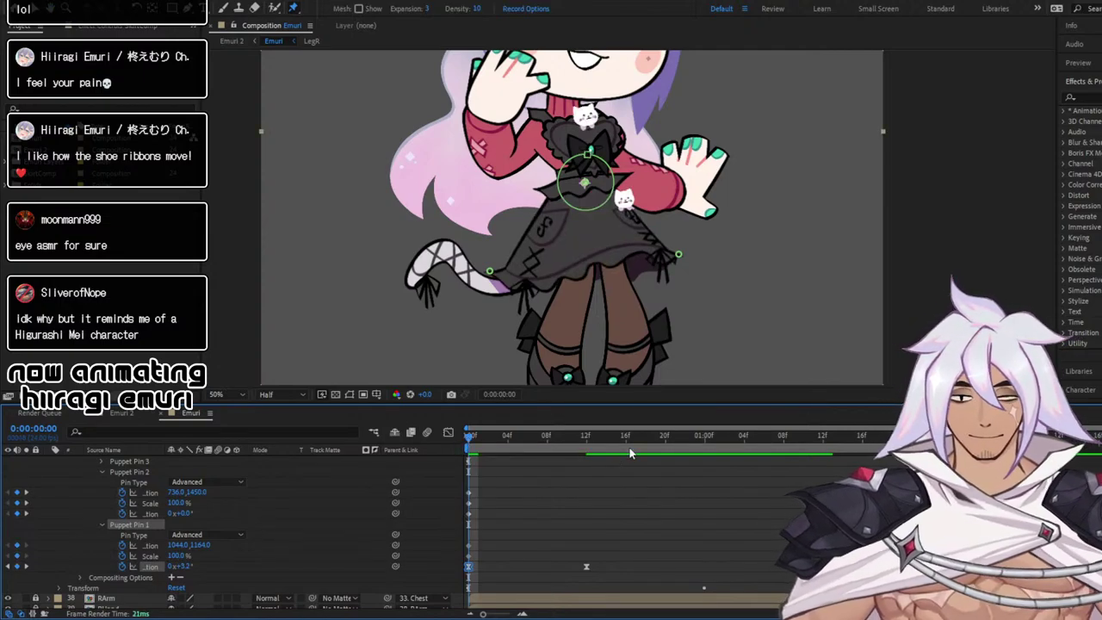
key(space)
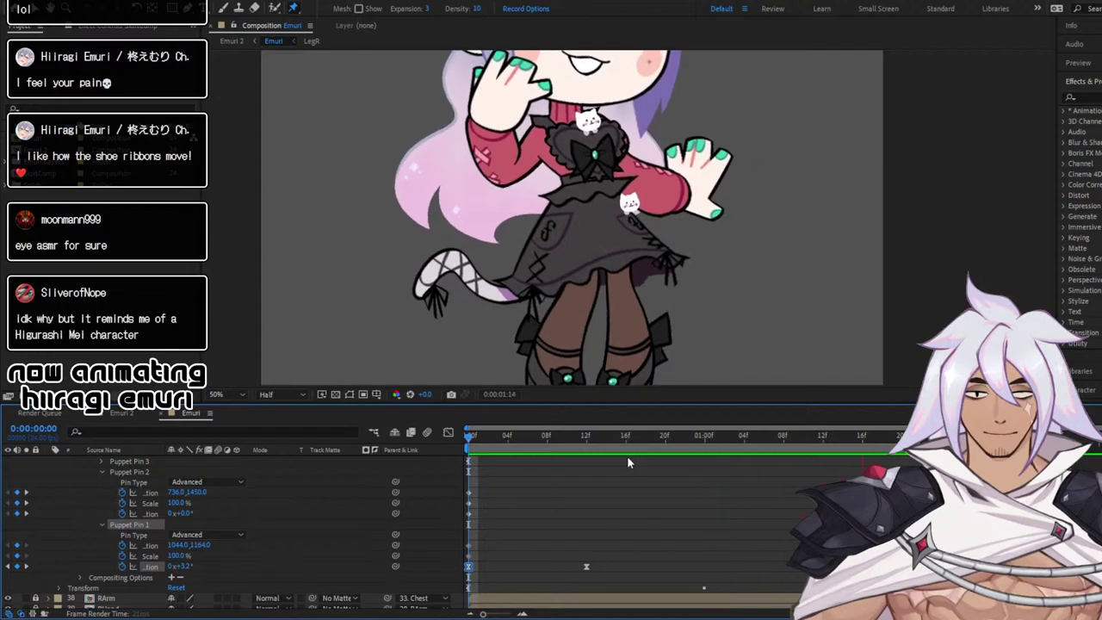
key(space)
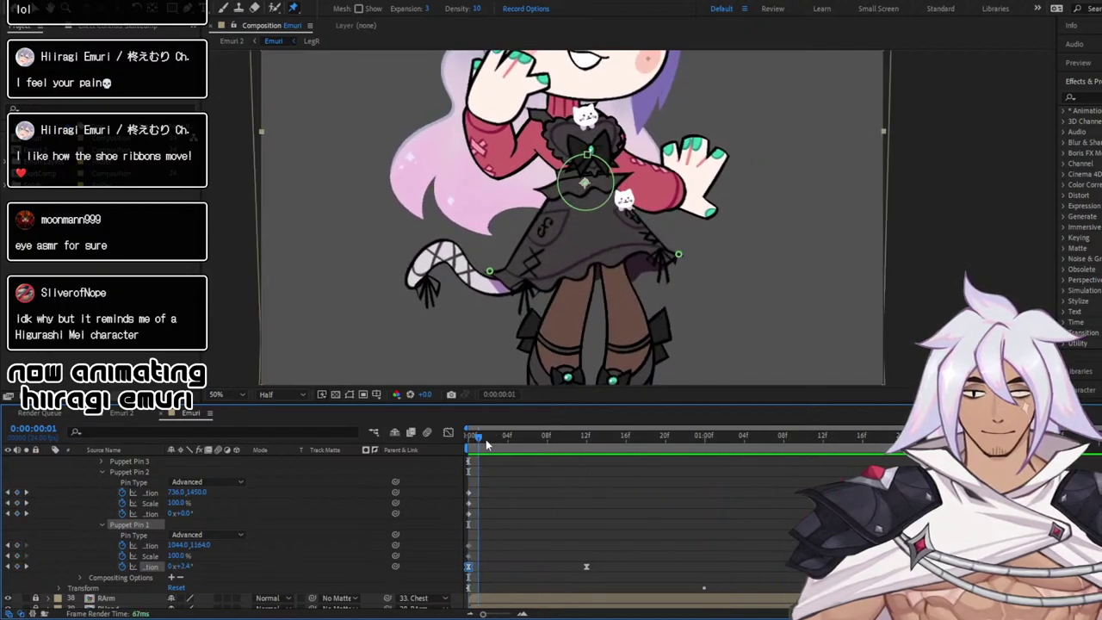
drag(508, 460, 399, 469)
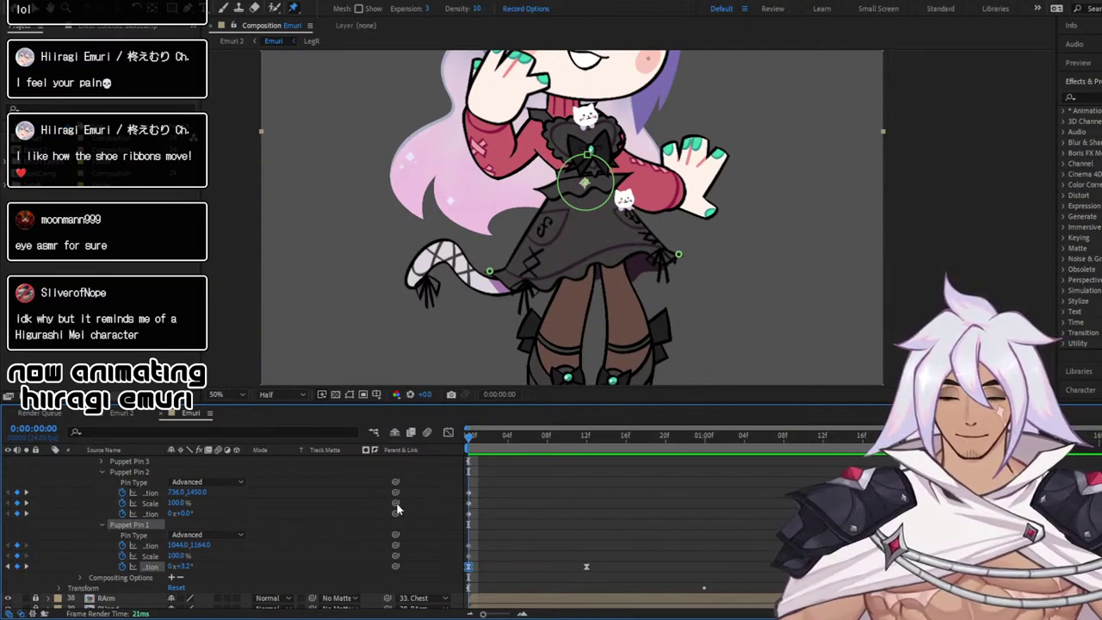
Add position, scale and rotation keyframes for Puppet Pin 2 at frame 12
click(149, 513)
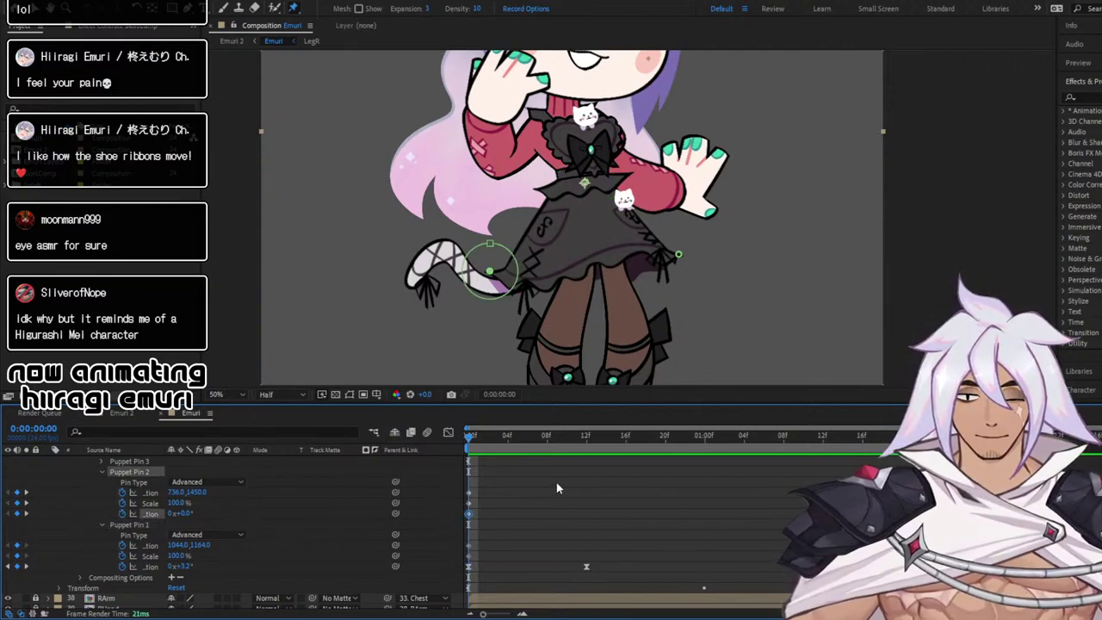
drag(467, 437, 588, 451)
key(ctrl+v)
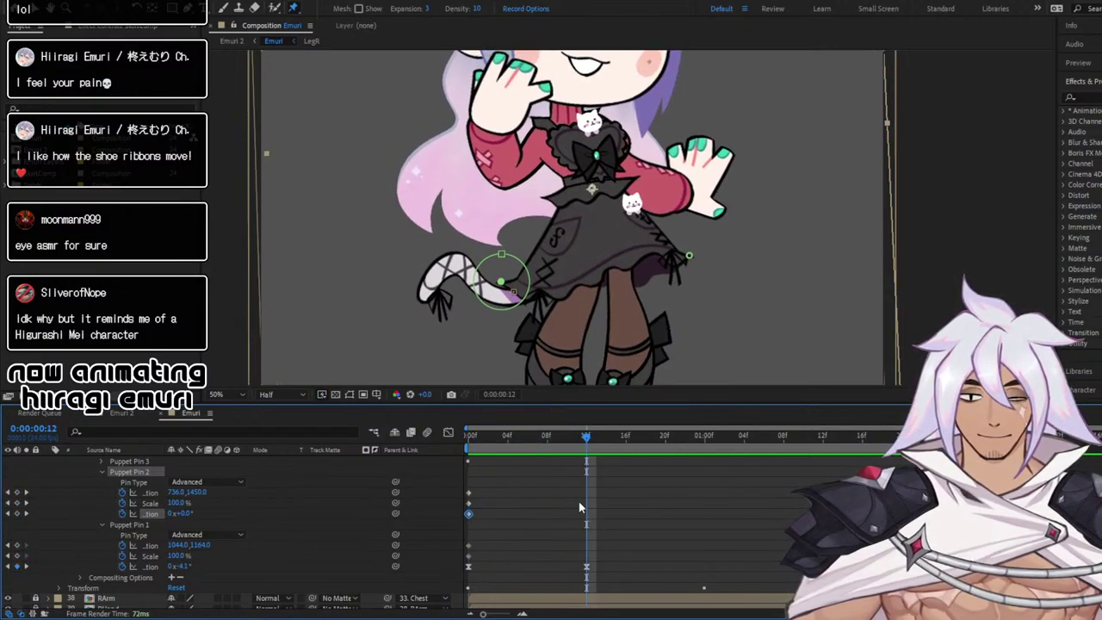
click(18, 492)
click(18, 503)
click(17, 514)
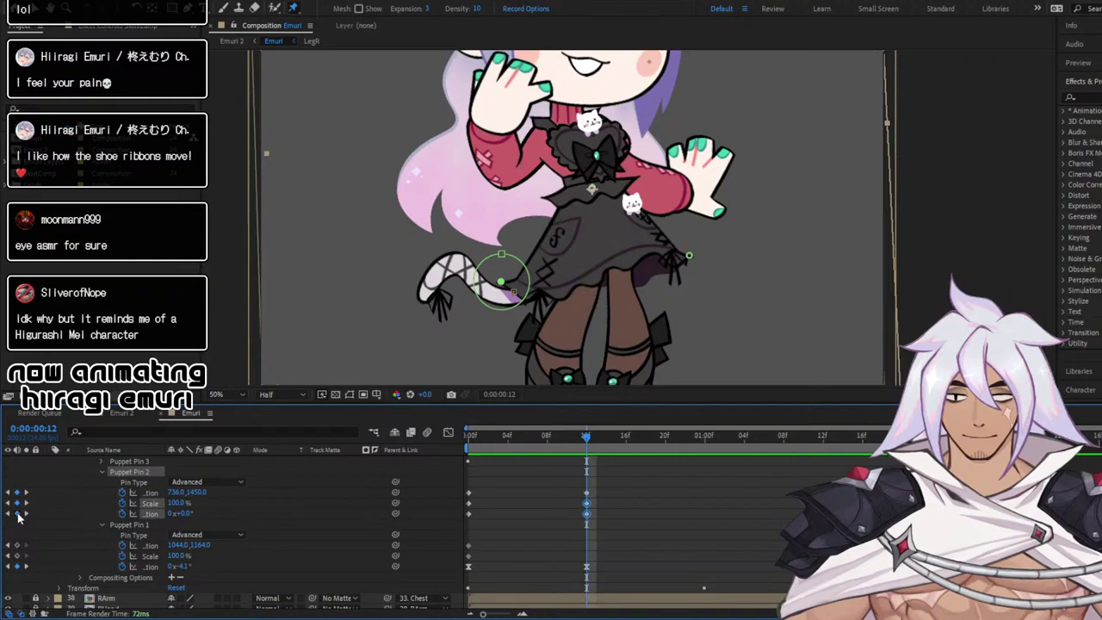
drag(588, 437, 587, 469)
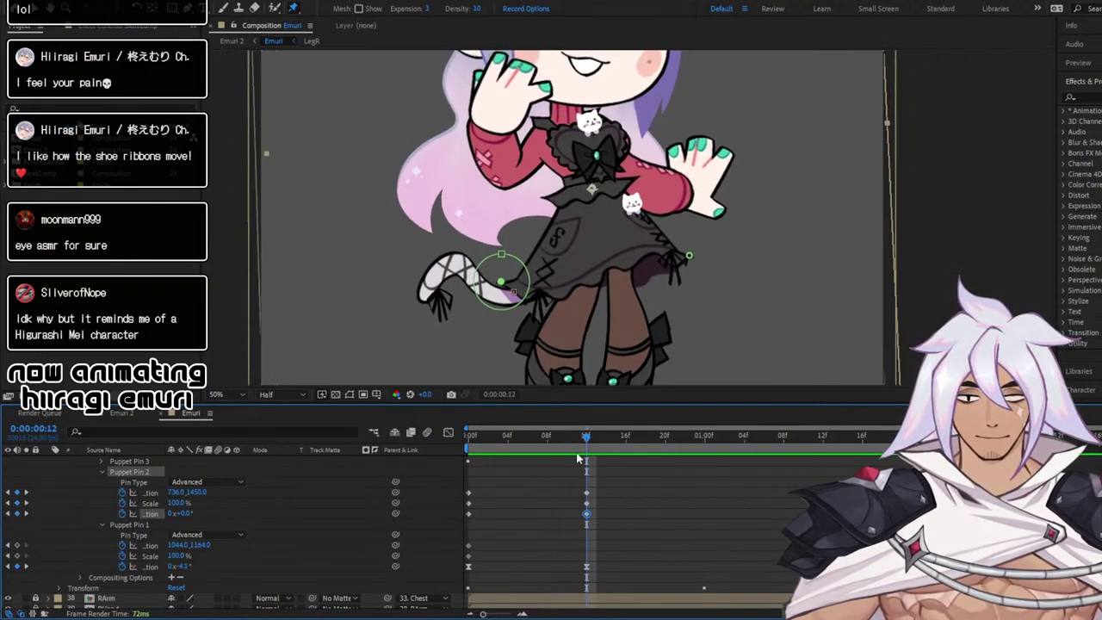
At frame 12, move Puppet Pin 2 to 732.9, 1431.8, set its rotation to 9.0°, and preview the motion
drag(496, 284, 513, 298)
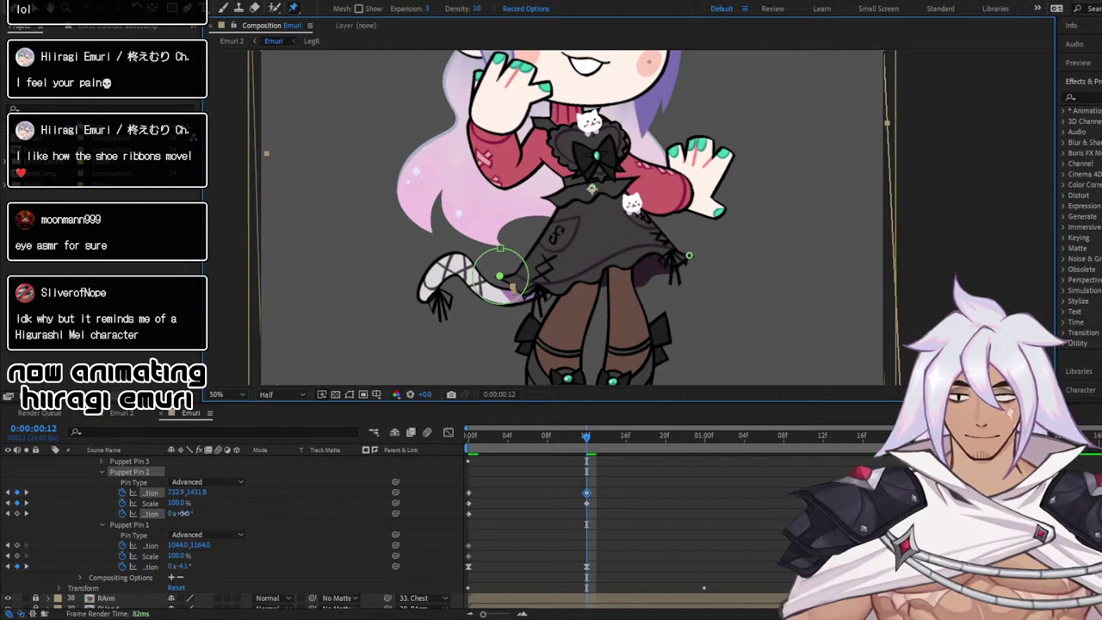
drag(184, 514, 190, 515)
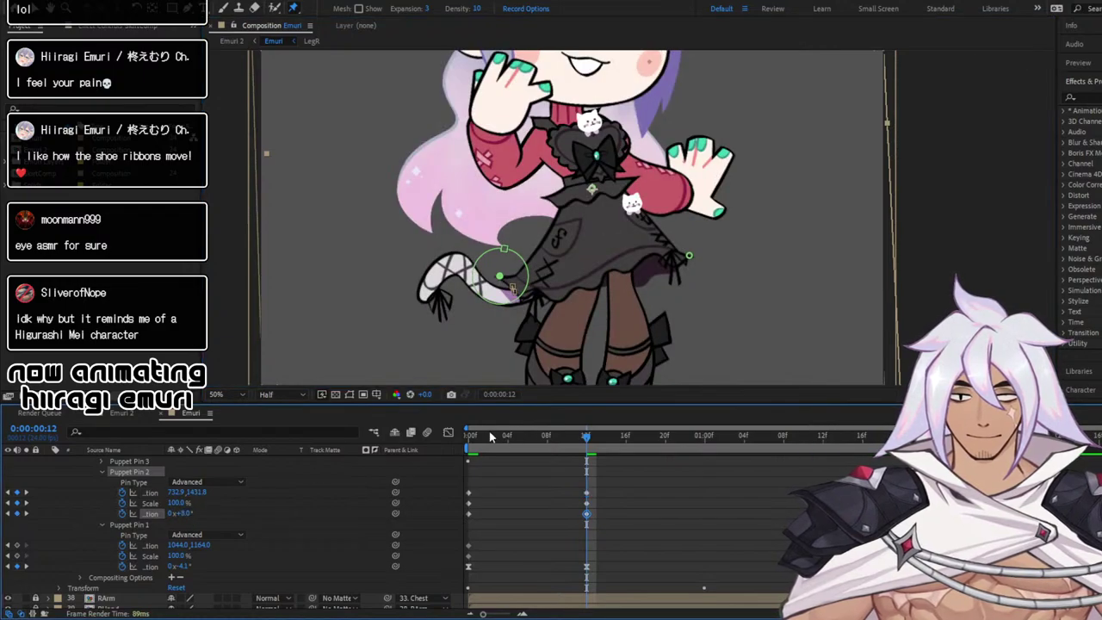
key(Home)
key(space)
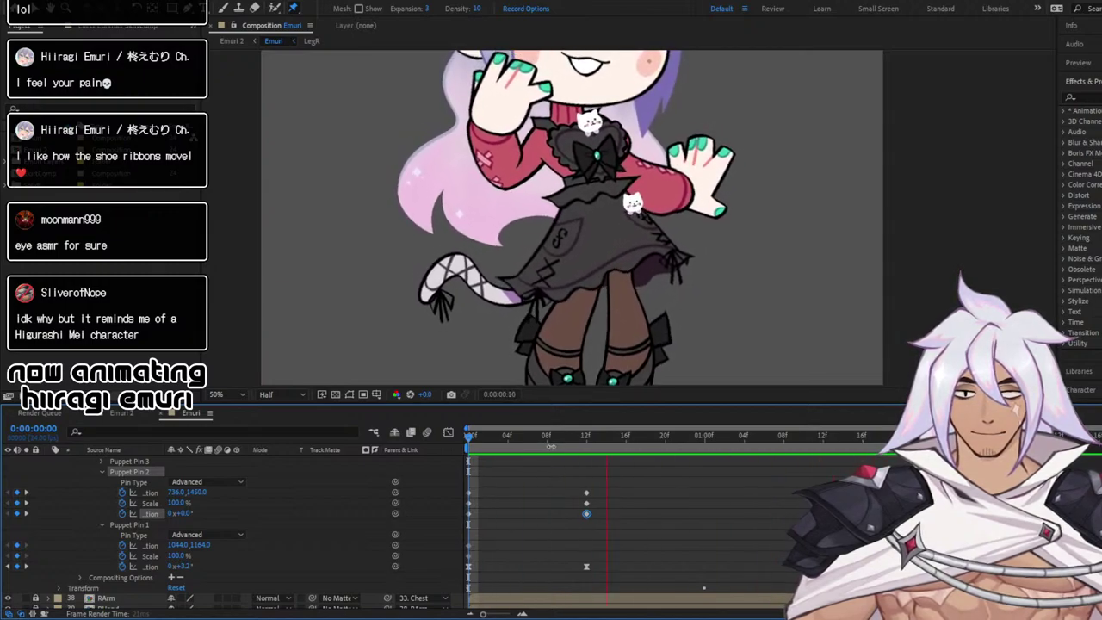
key(space)
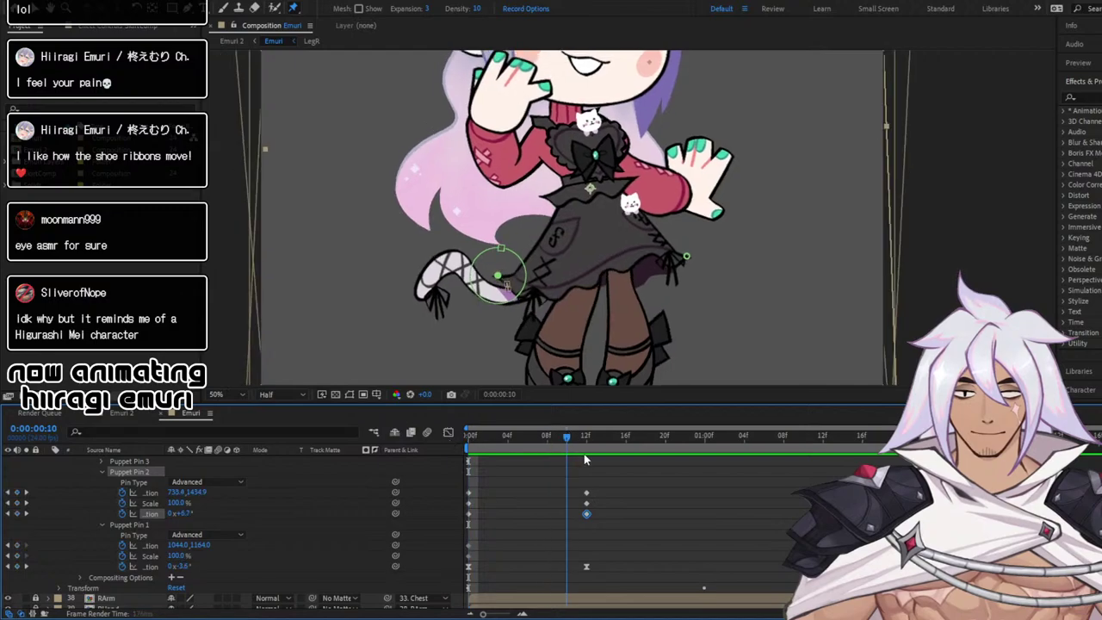
Key Puppet Pin 2's position, scale and rotation at 1:08 and move the pin to 762.7, 1442.0
drag(585, 459, 785, 457)
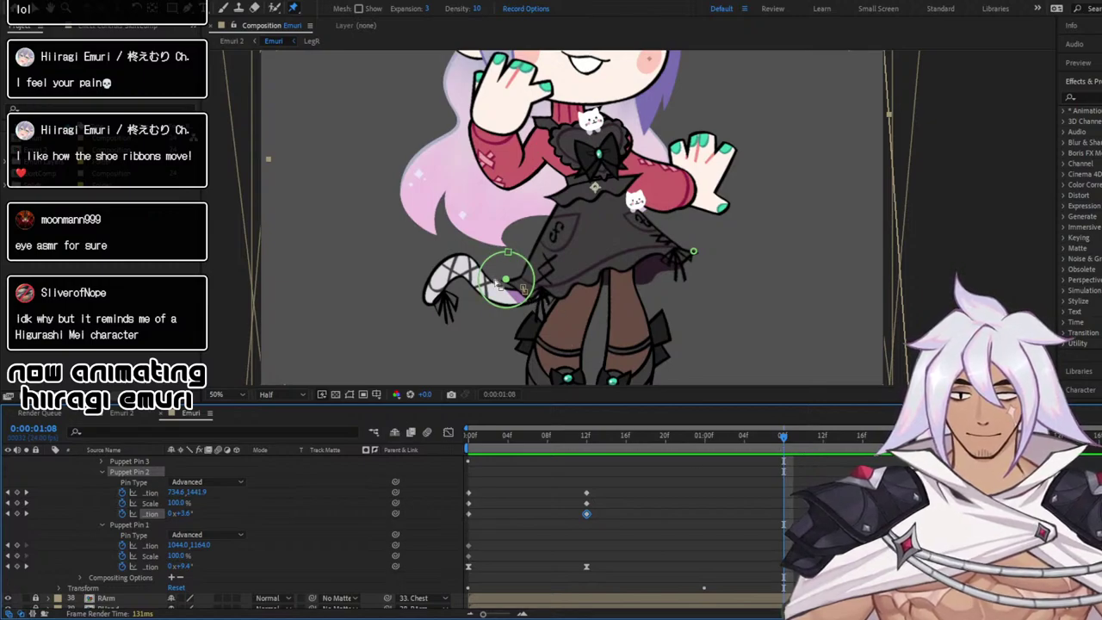
click(17, 514)
drag(511, 290, 517, 254)
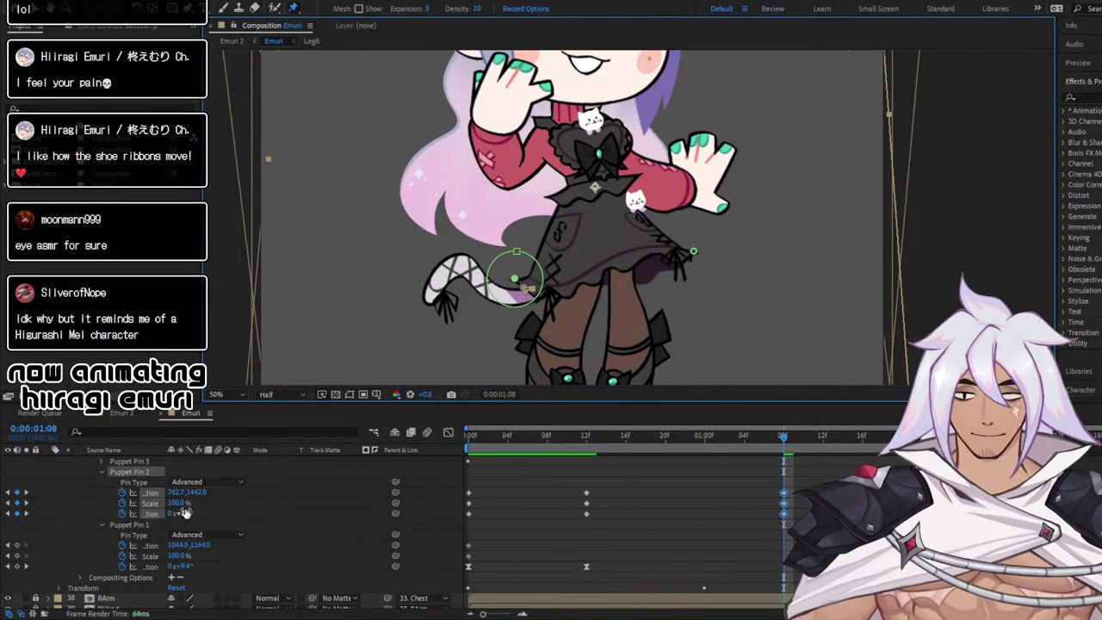
Set Puppet Pin 2's rotation at 1:08 to -7.4° and preview the skirt animation from the start
drag(185, 514, 196, 503)
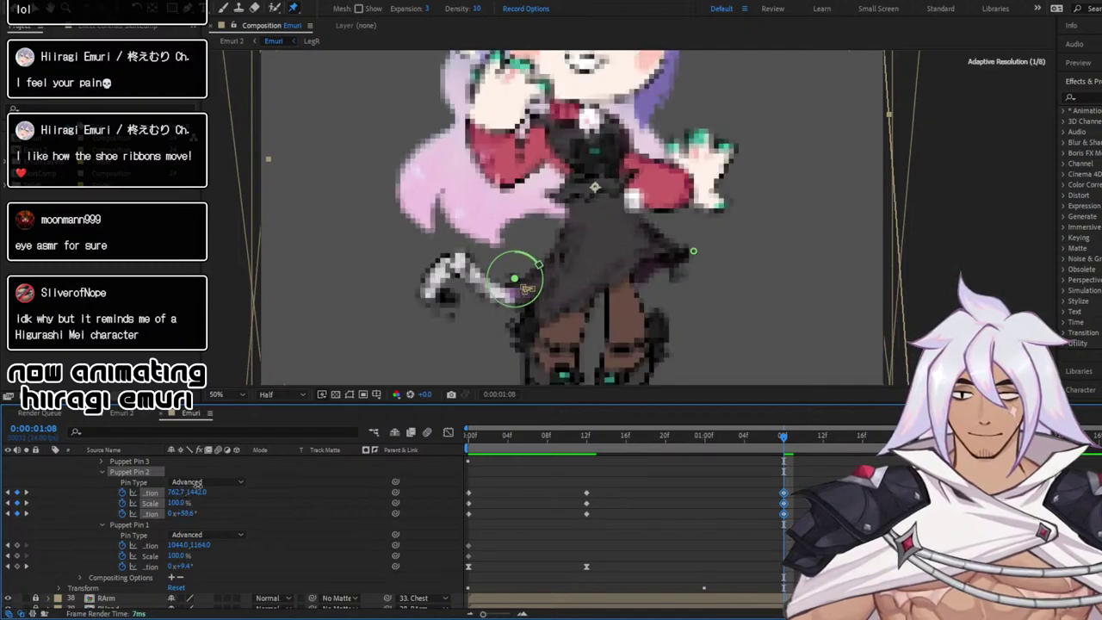
drag(200, 517, 178, 514)
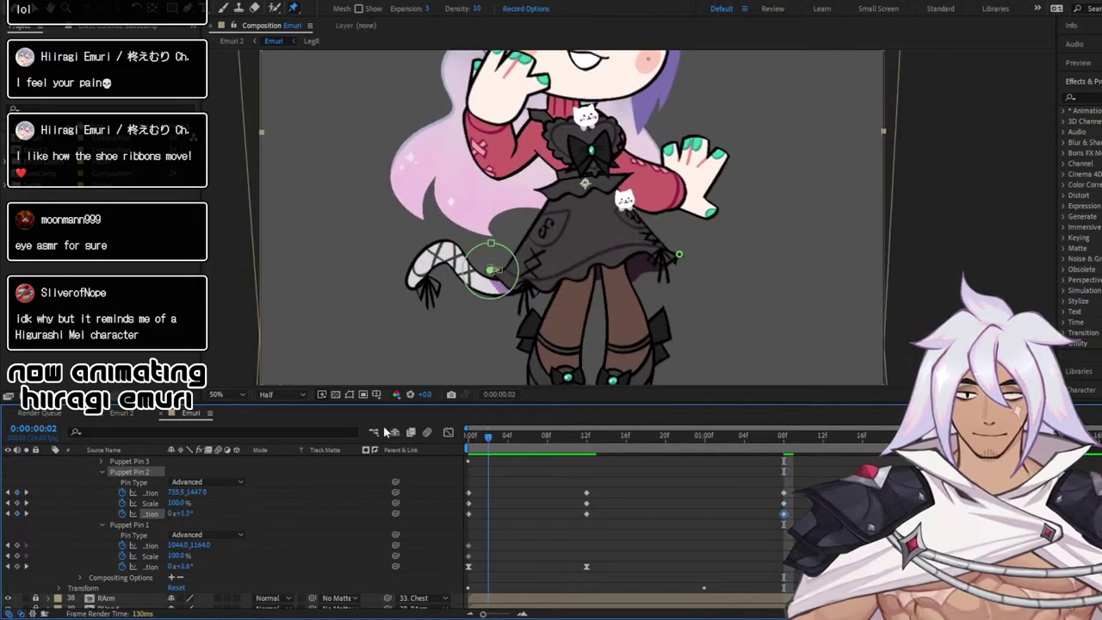
key(Home)
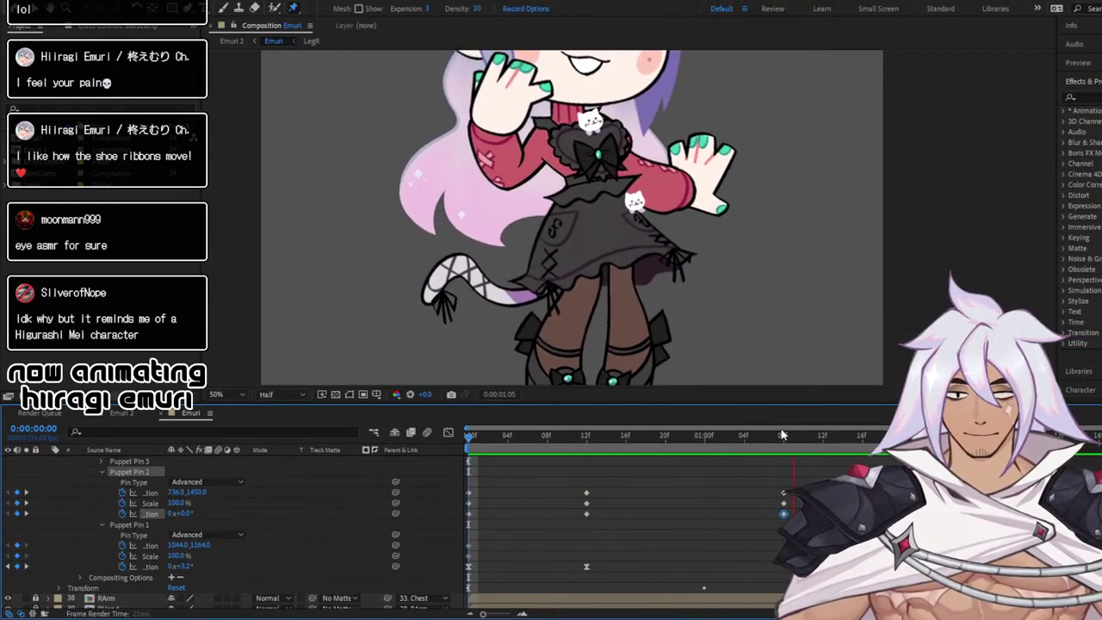
key(space)
Lower Puppet Pin 2 at 1:08 to about 770, 1483 and preview the skirt animation again
click(783, 439)
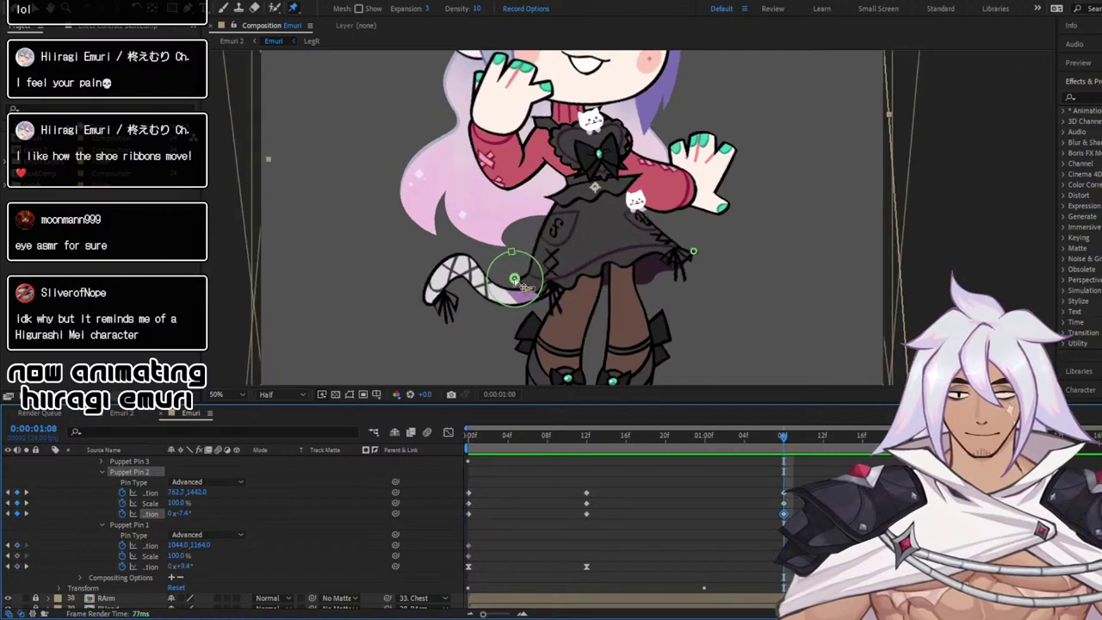
drag(512, 266, 518, 289)
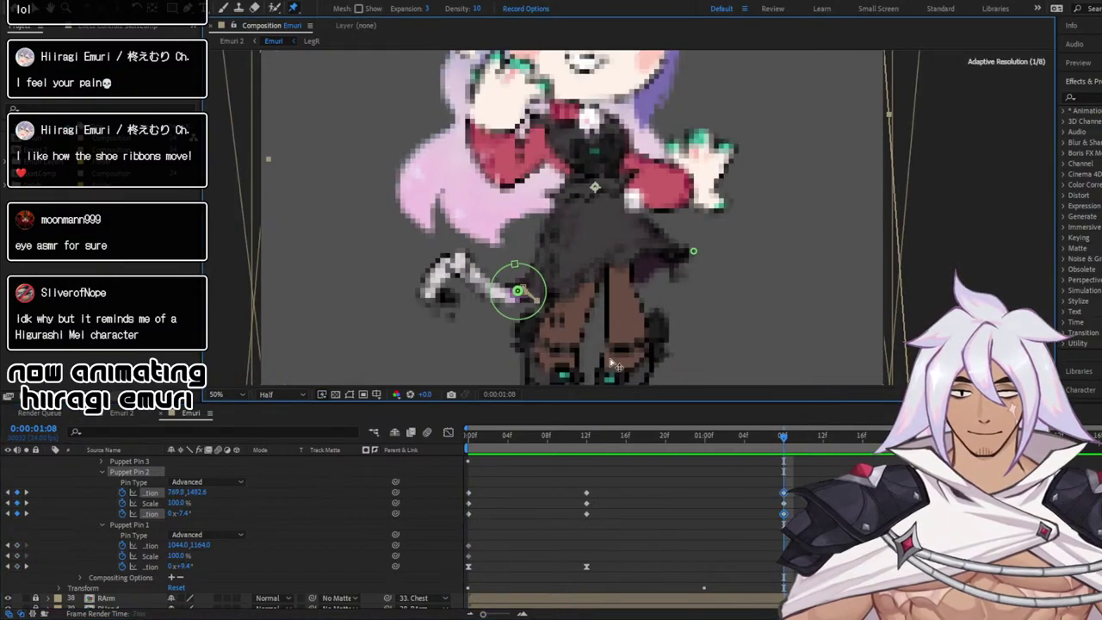
click(566, 436)
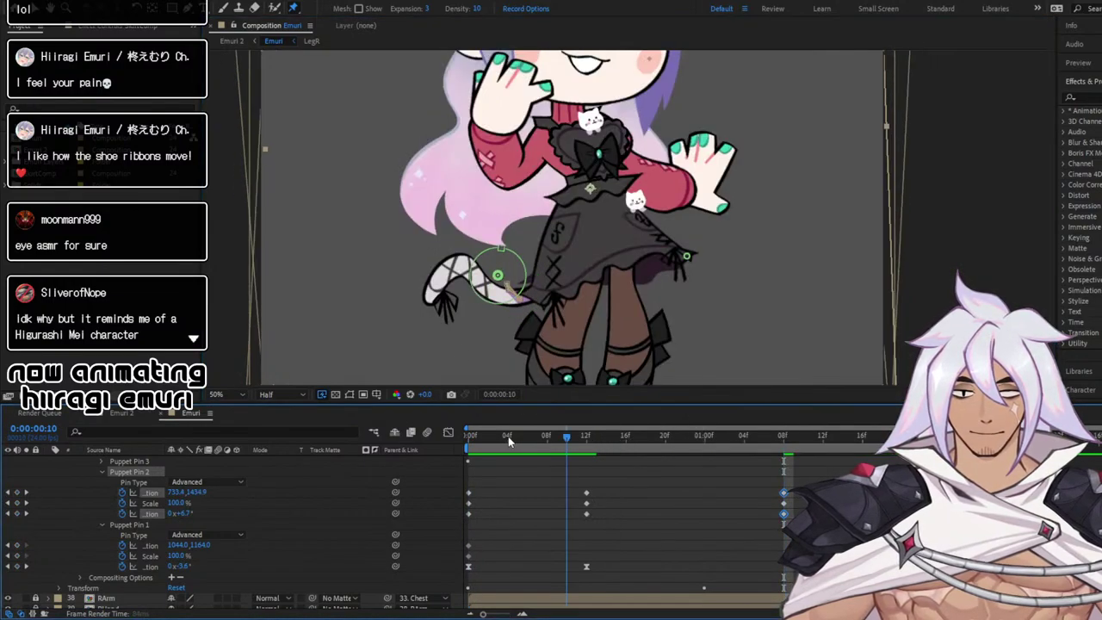
key(space)
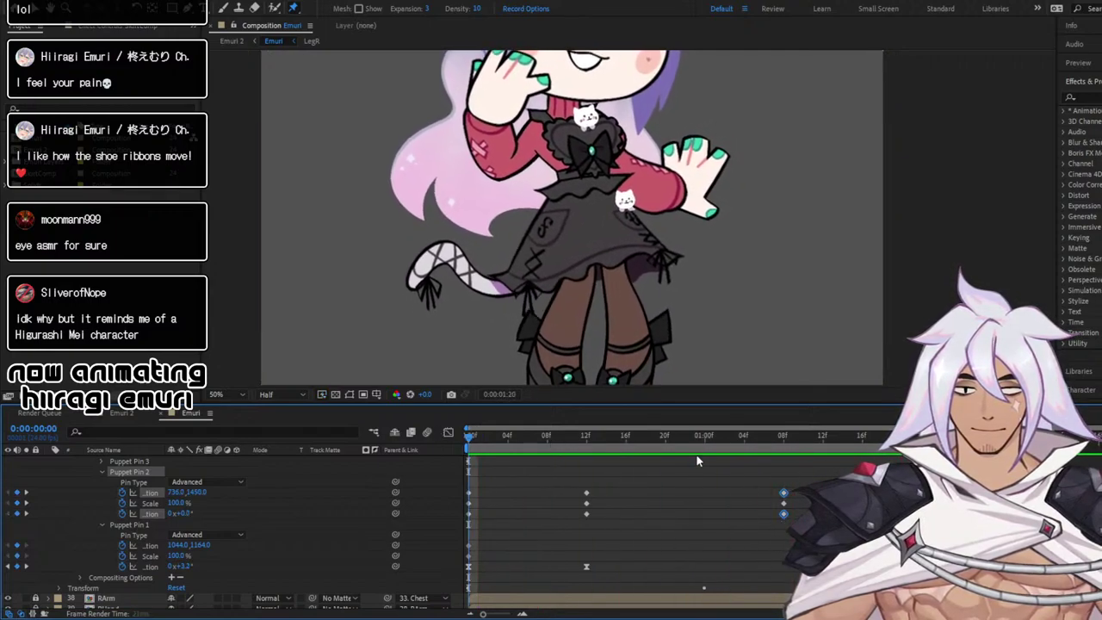
Key Puppet Pin 2's rotation at 1:16, set it to -9.7°, and preview the skirt motion
click(864, 454)
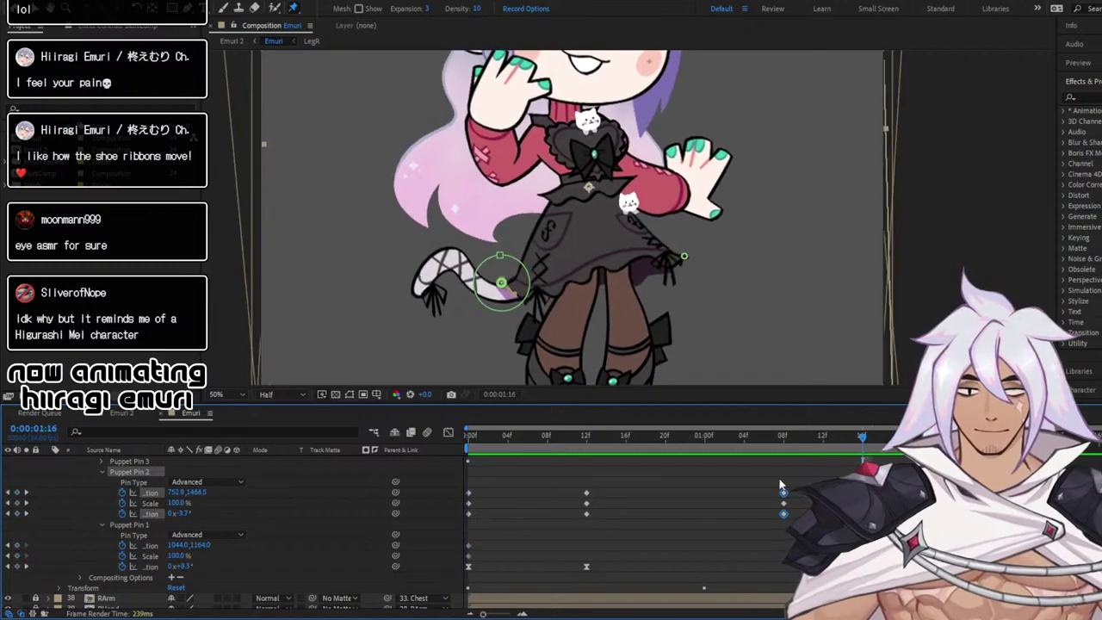
click(17, 514)
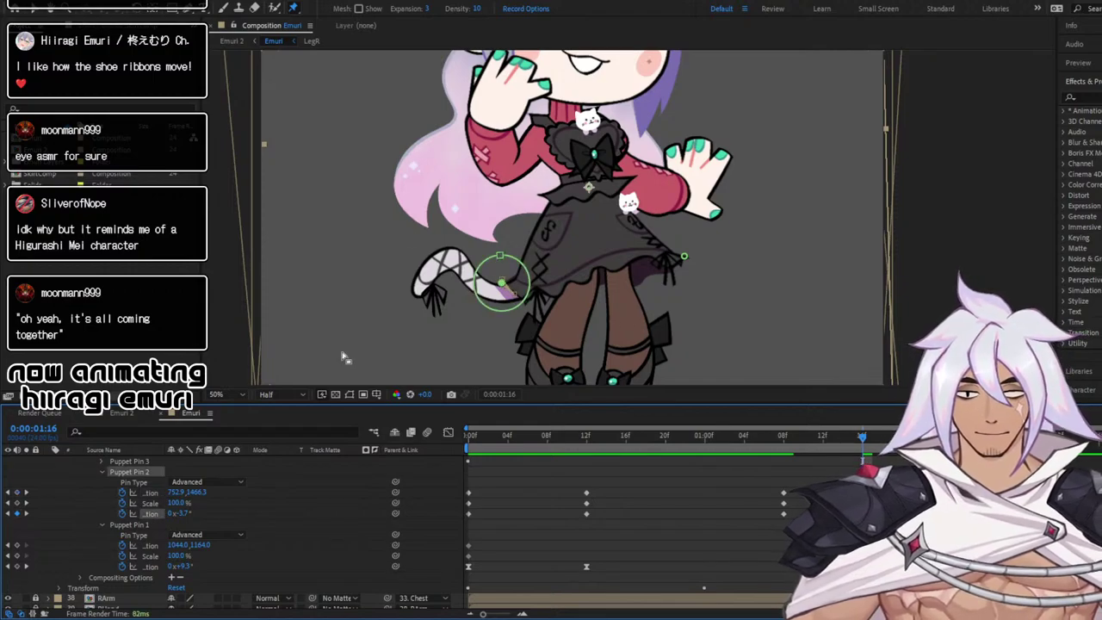
drag(179, 513, 177, 513)
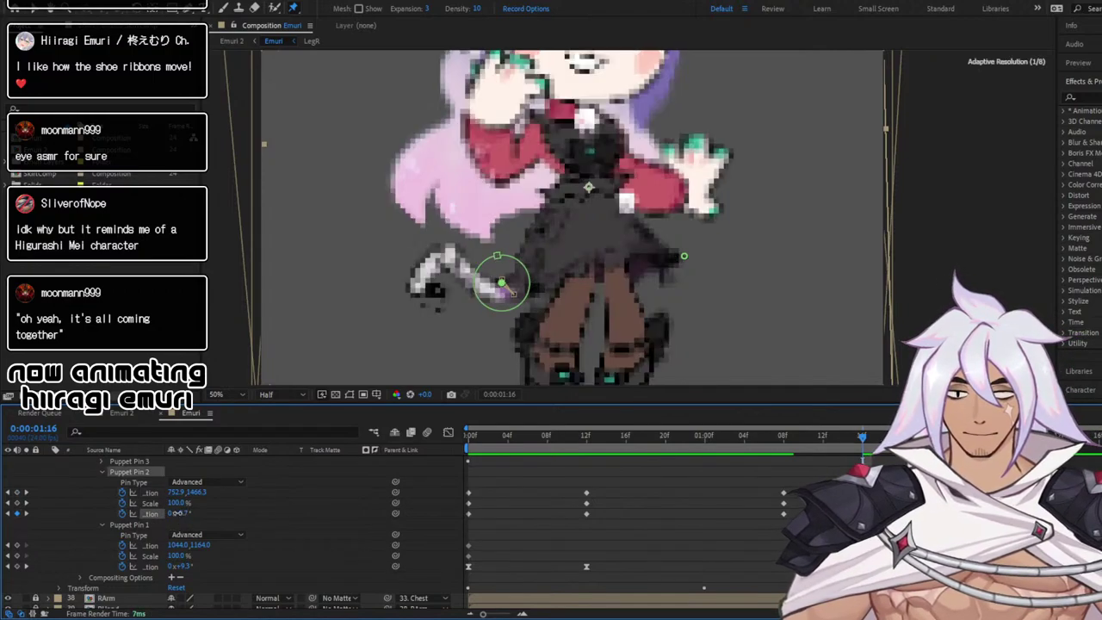
key(space)
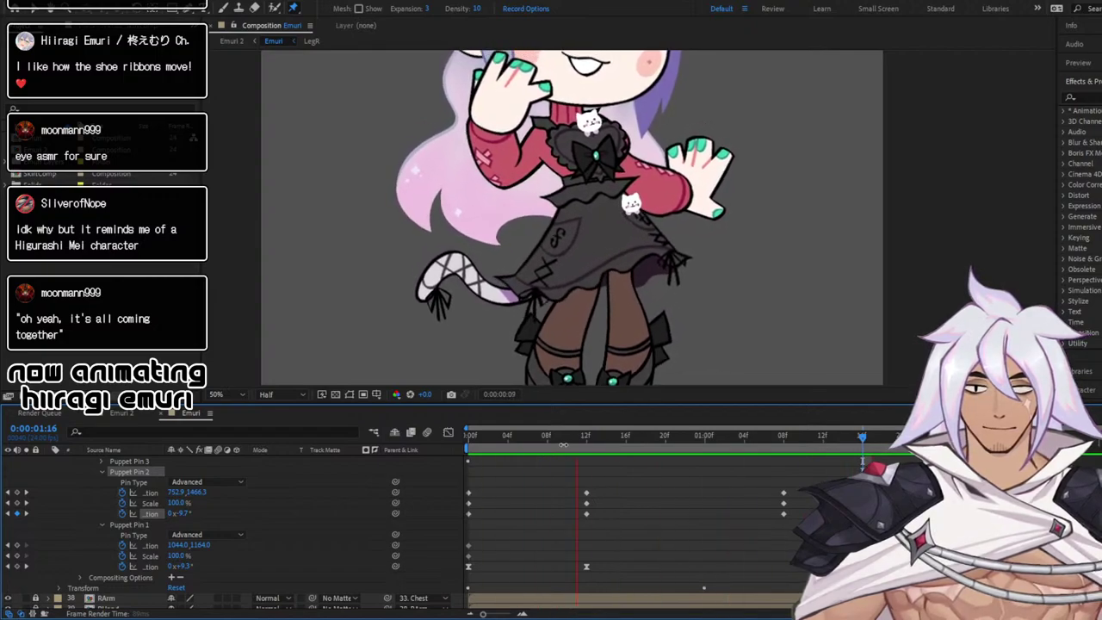
key(space)
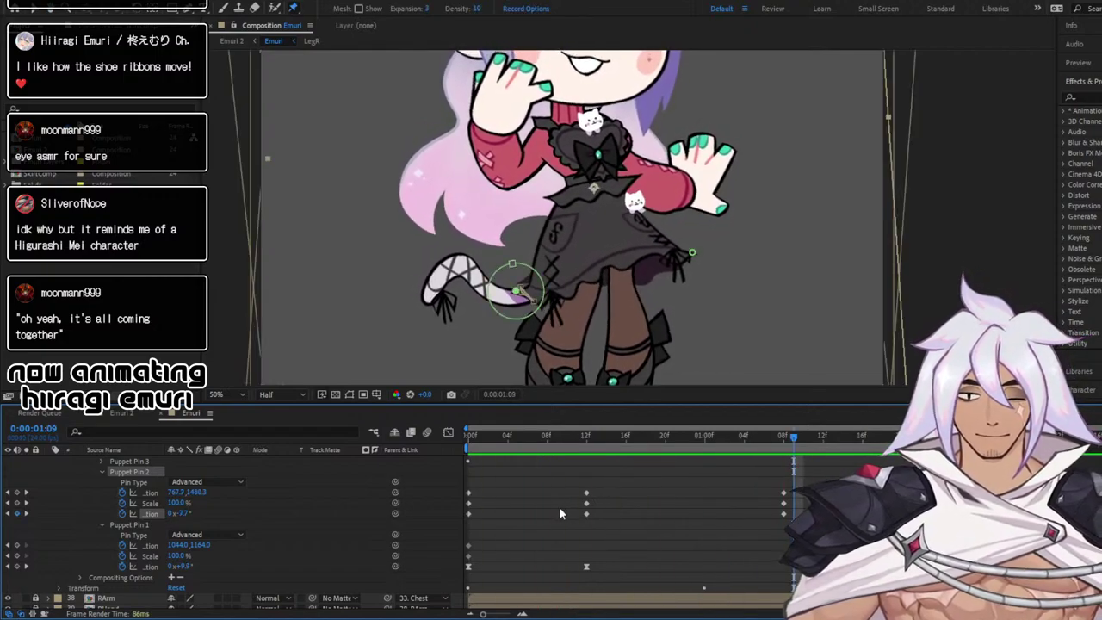
In the Graph Editor, delete Puppet Pin 2's rotation keyframe at 1:08 and shift the frame 12 peak keyframe to frame 16
click(230, 507)
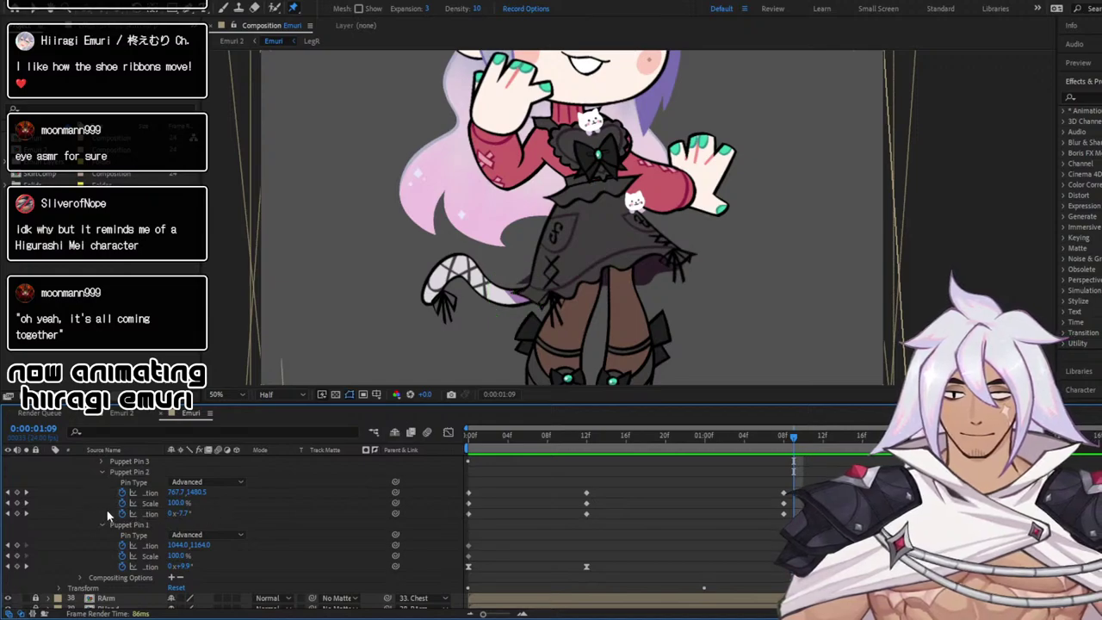
click(449, 432)
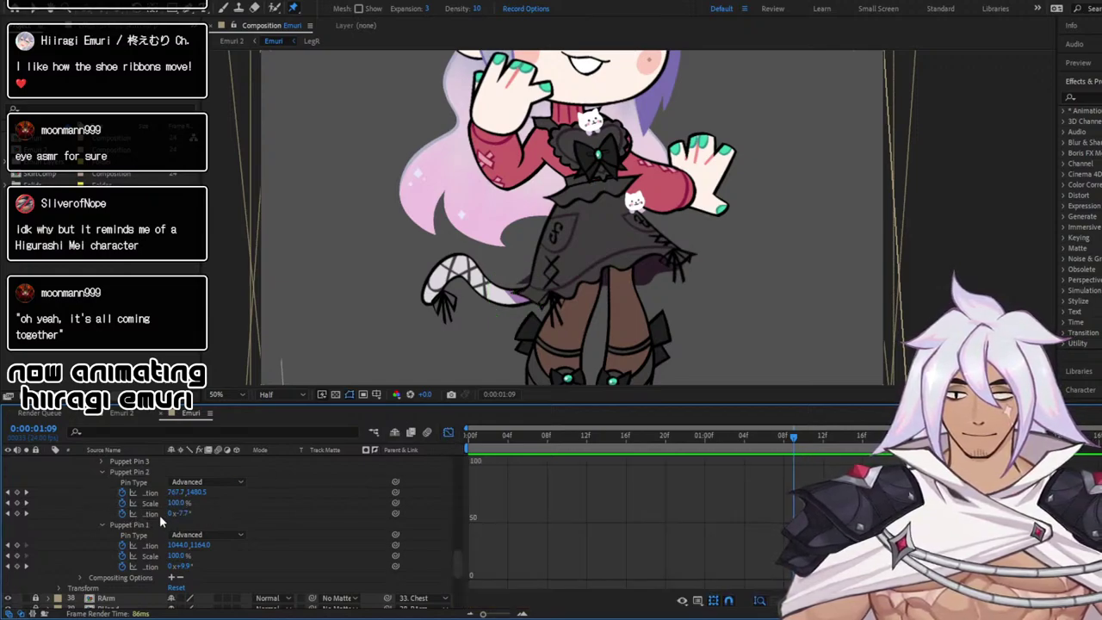
click(160, 514)
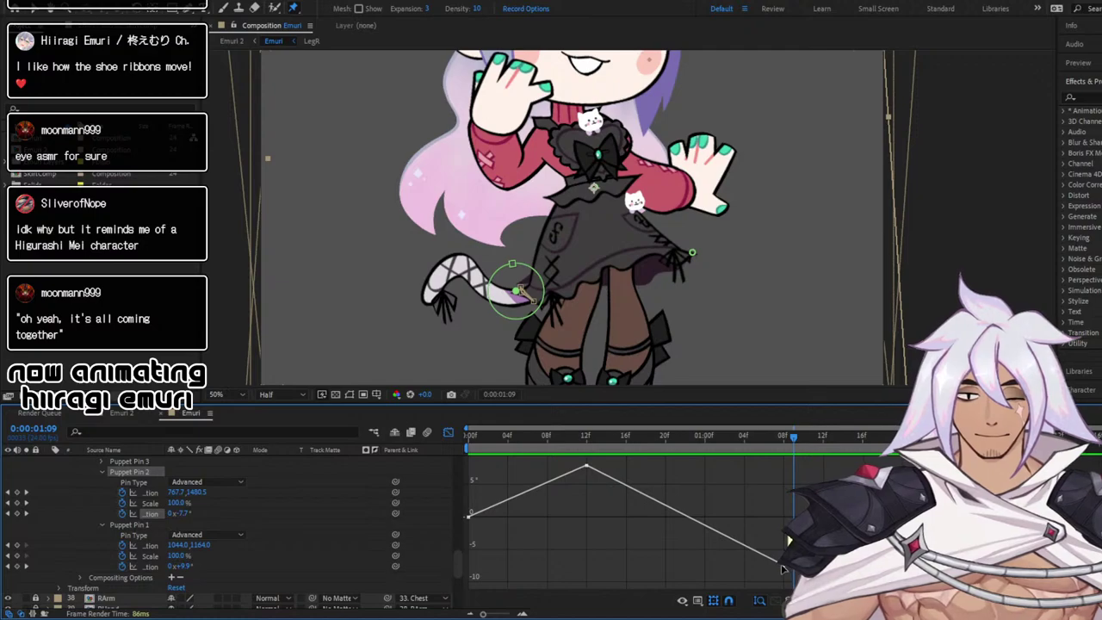
key(Delete)
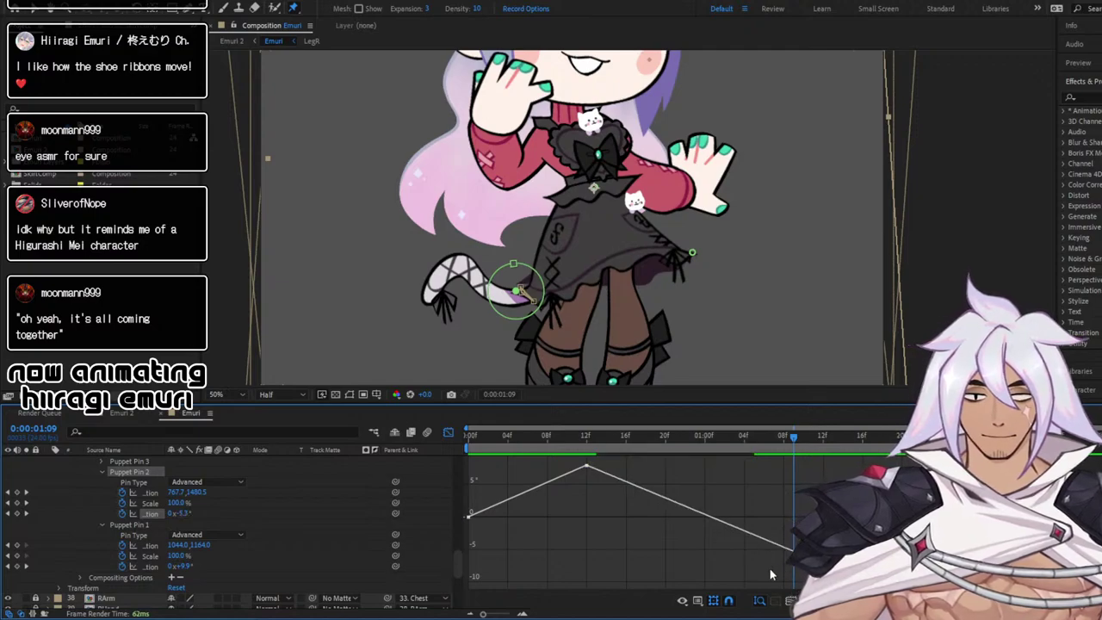
drag(587, 469, 626, 467)
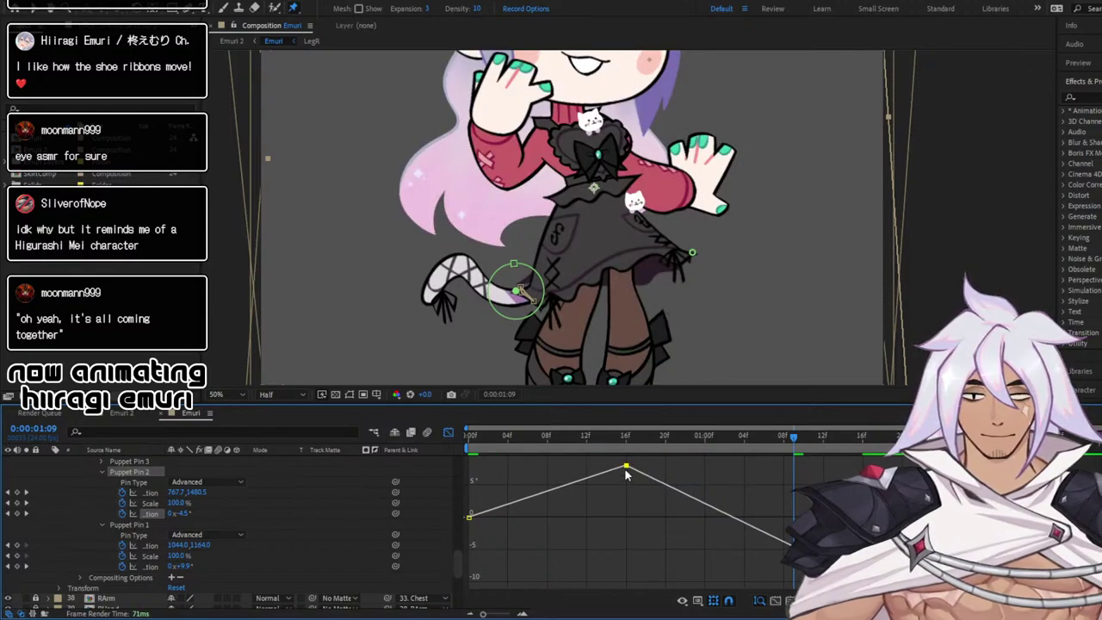
Apply Easy Ease to Puppet Pin 2's rotation keyframes at frame 16 and 1:16, and preview the animation
key(F9)
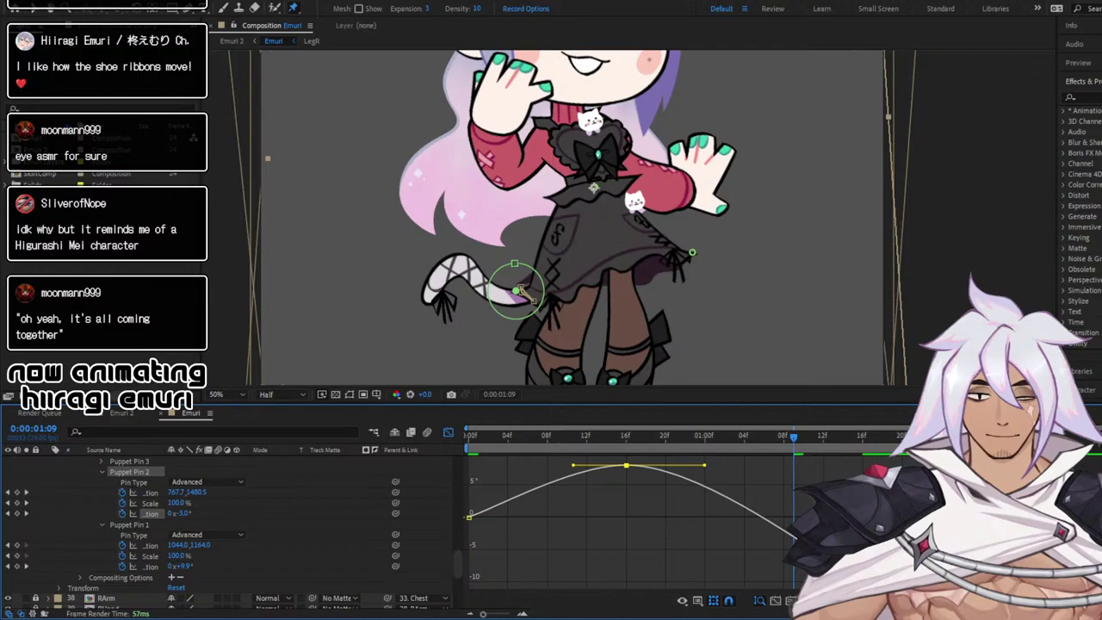
key(F9)
key(space)
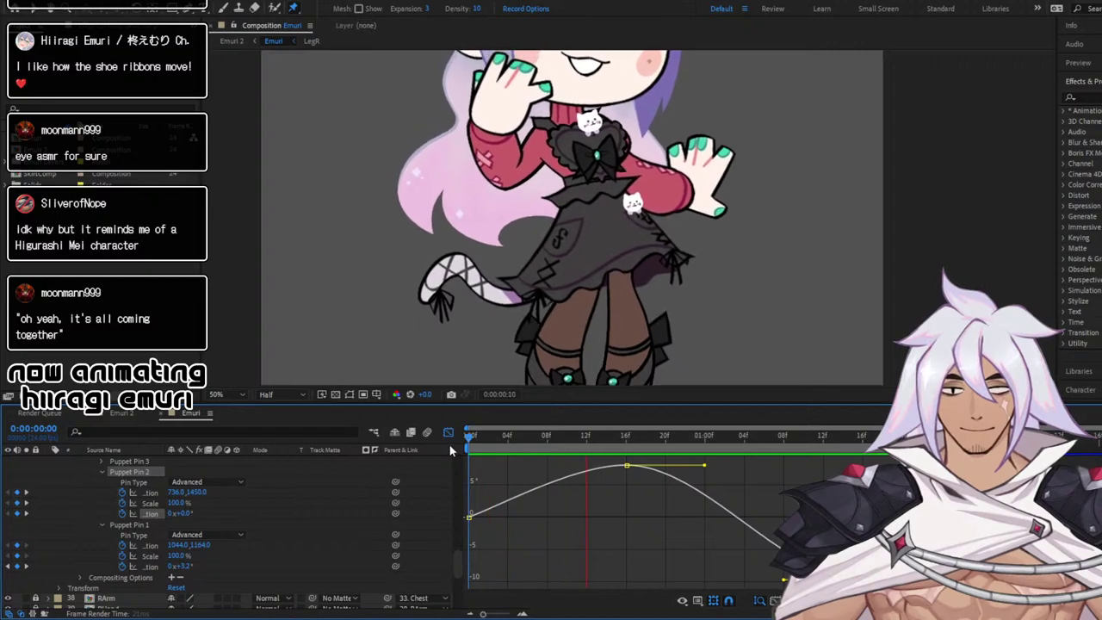
click(484, 435)
Apply Easy Ease to Puppet Pin 2's position keyframes at frame 12 and 1:08, and preview from the start
key(shift+F3)
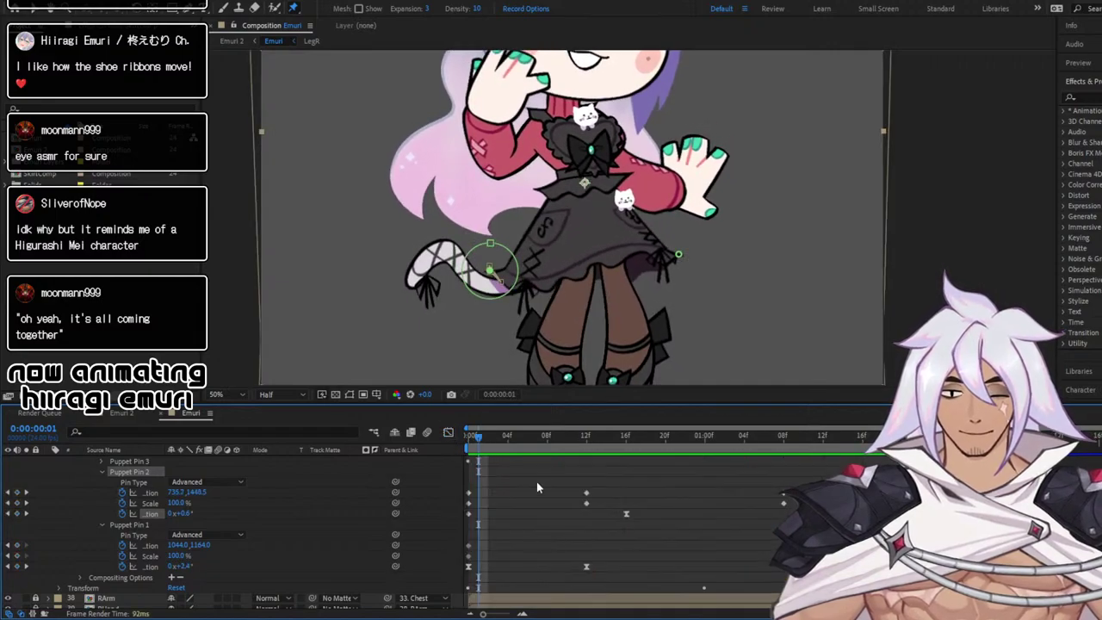
click(448, 433)
mouse_move(588, 472)
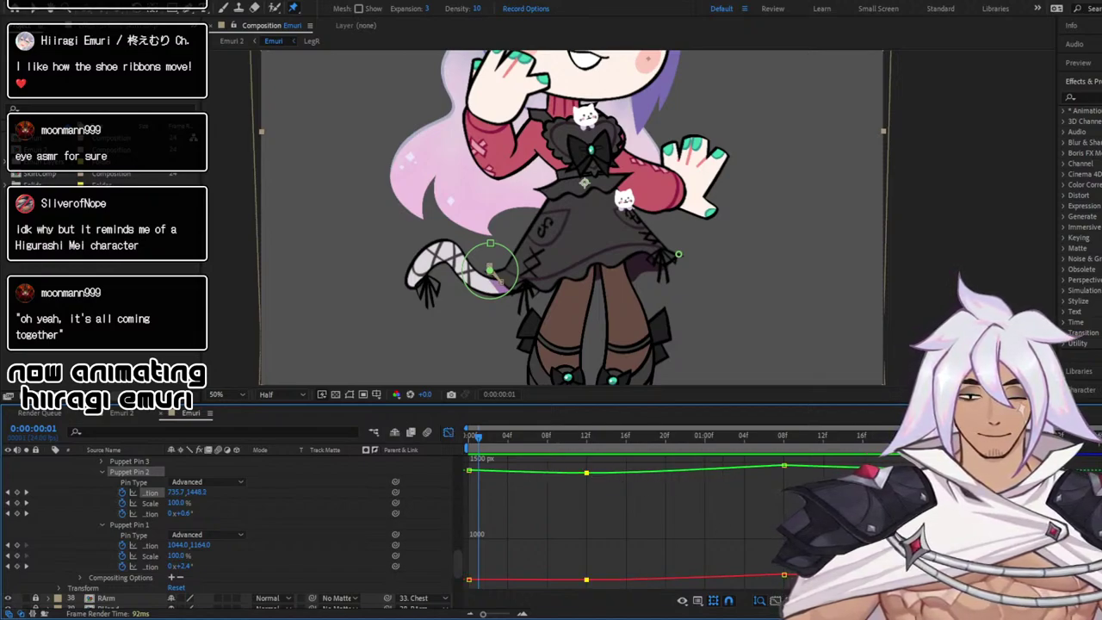
click(784, 466)
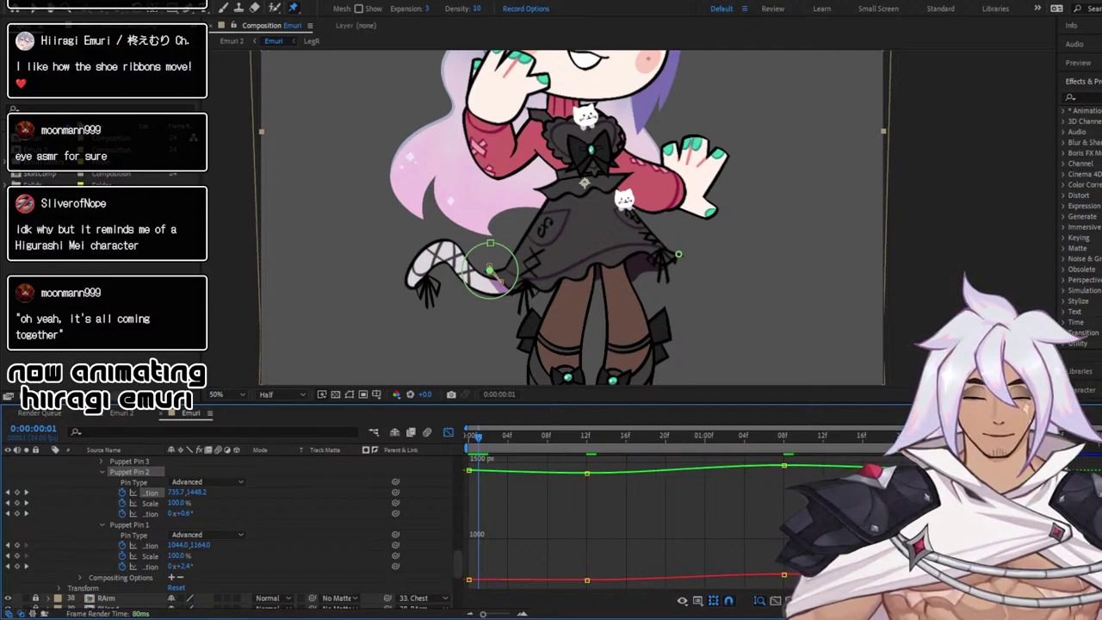
drag(479, 437, 431, 434)
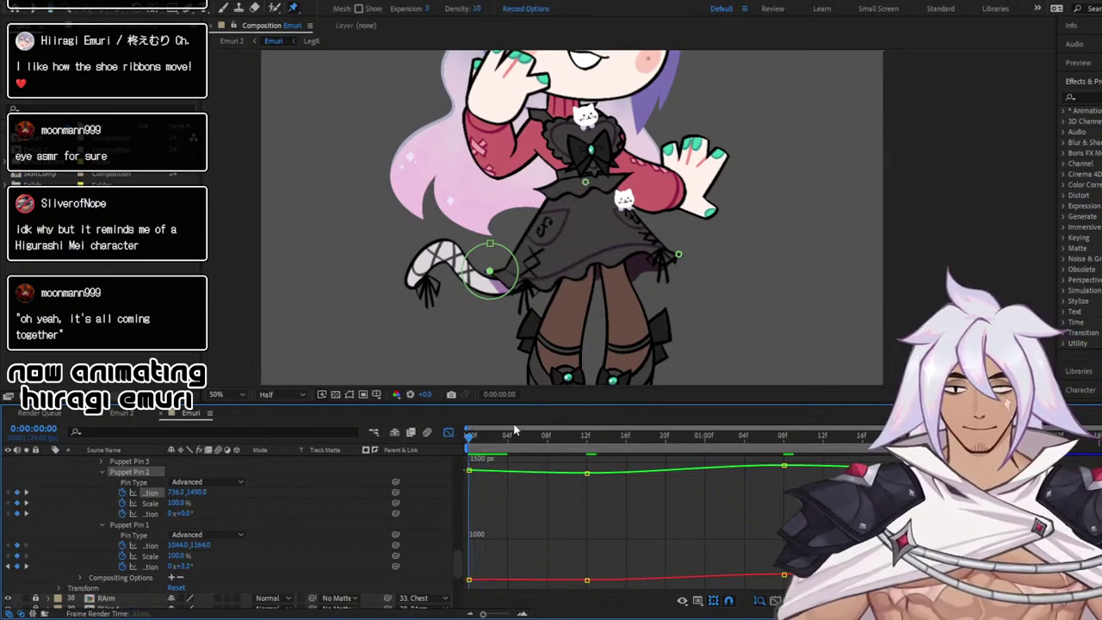
key(space)
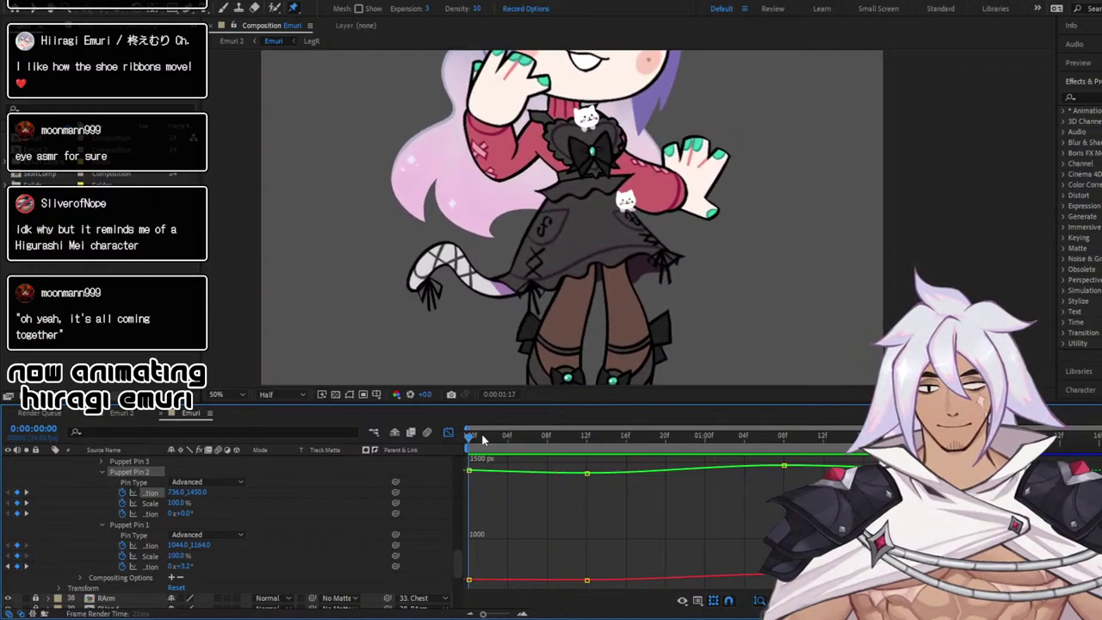
key(space)
Delete Puppet Pin 2's scale keyframes at frame 12 and 1:08, and preview the animation
click(448, 432)
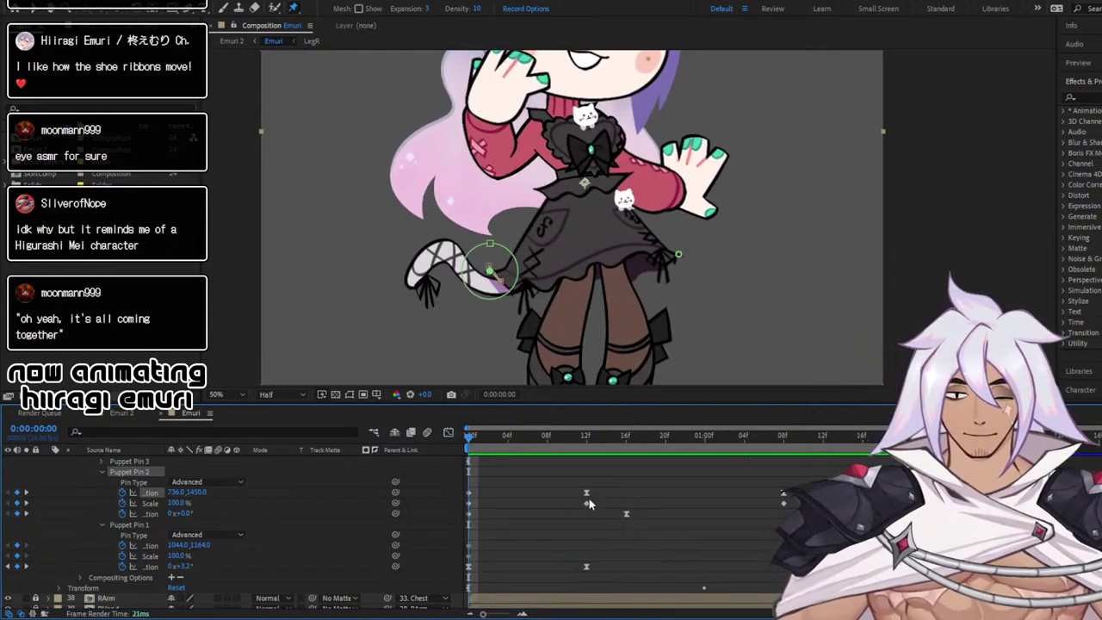
drag(575, 498, 800, 509)
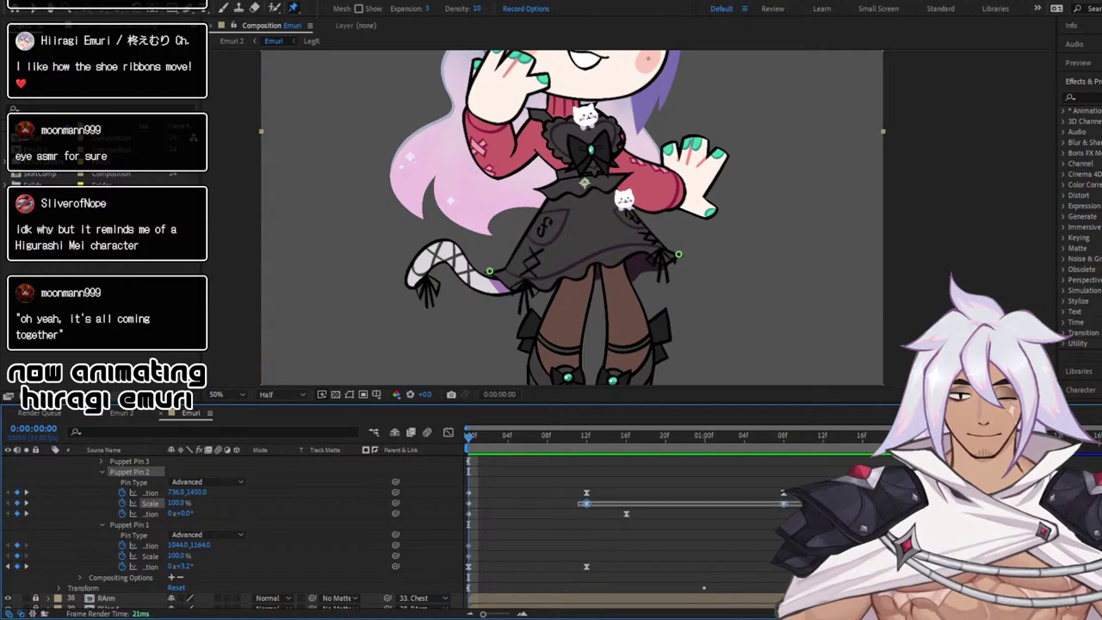
key(Delete)
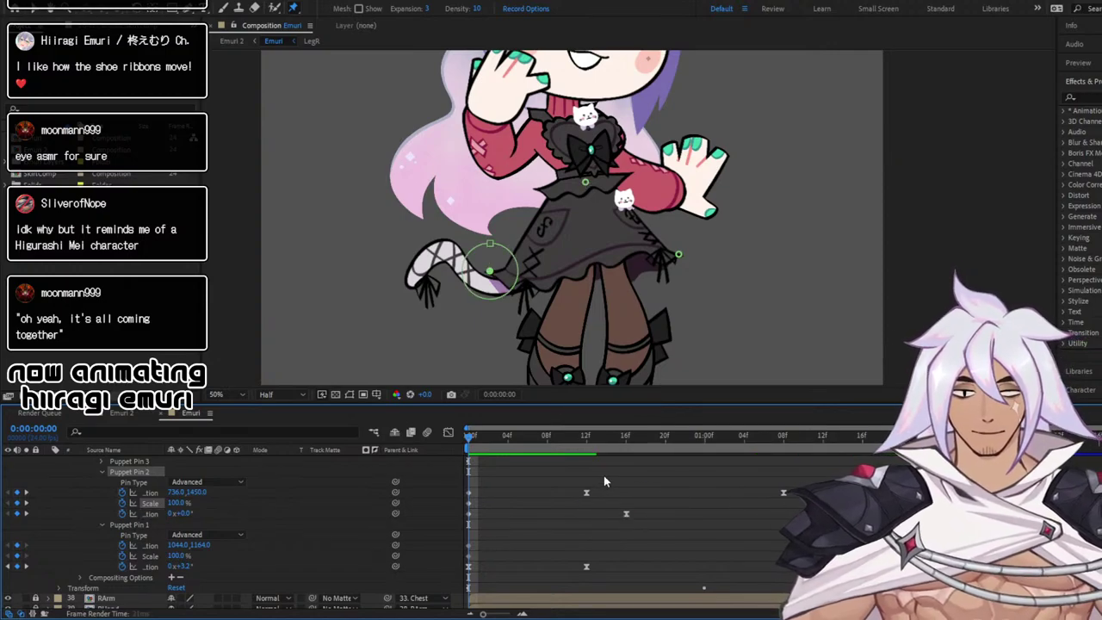
key(space)
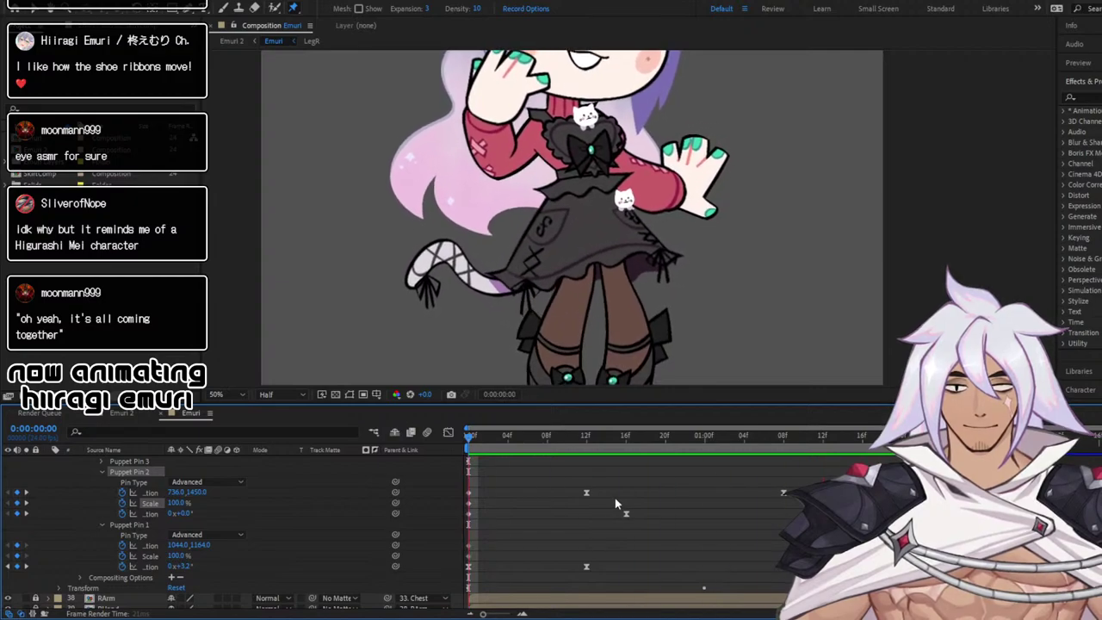
At 1:12, move Puppet Pin 1 at the waist to 1065.8, 1169.1 and scrub through the motion
drag(574, 441, 825, 470)
drag(600, 199, 605, 198)
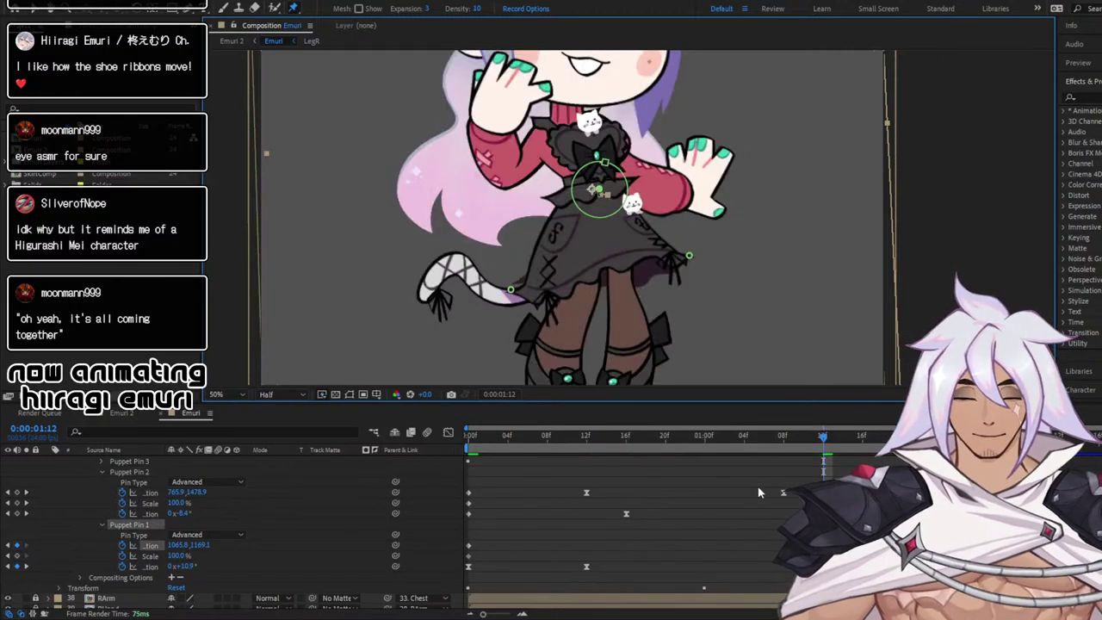
drag(741, 435, 434, 450)
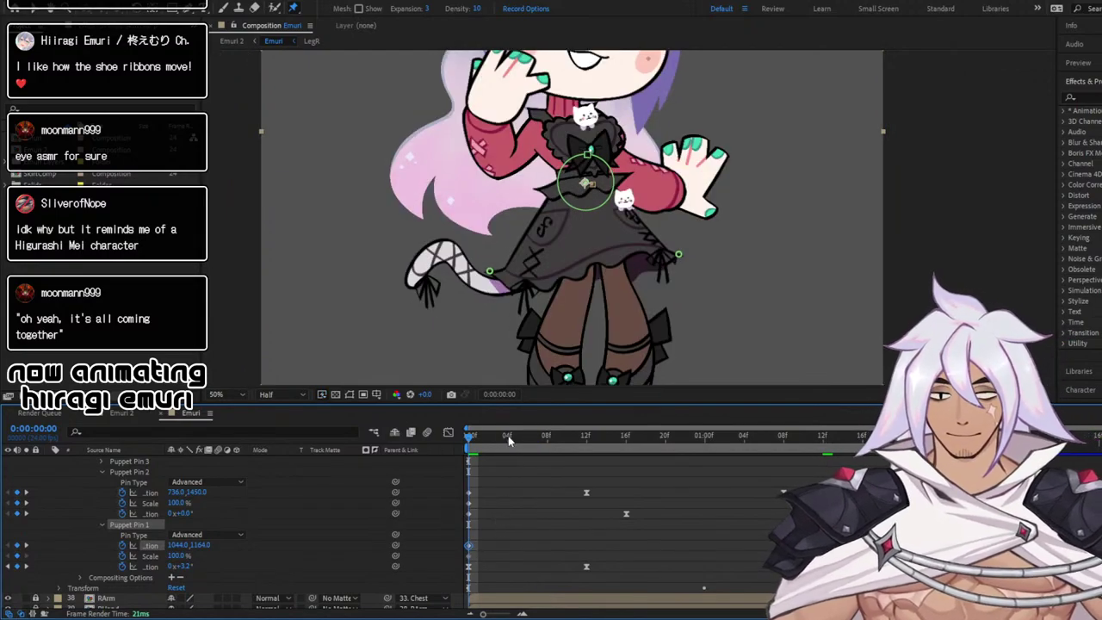
drag(509, 435, 783, 436)
click(806, 534)
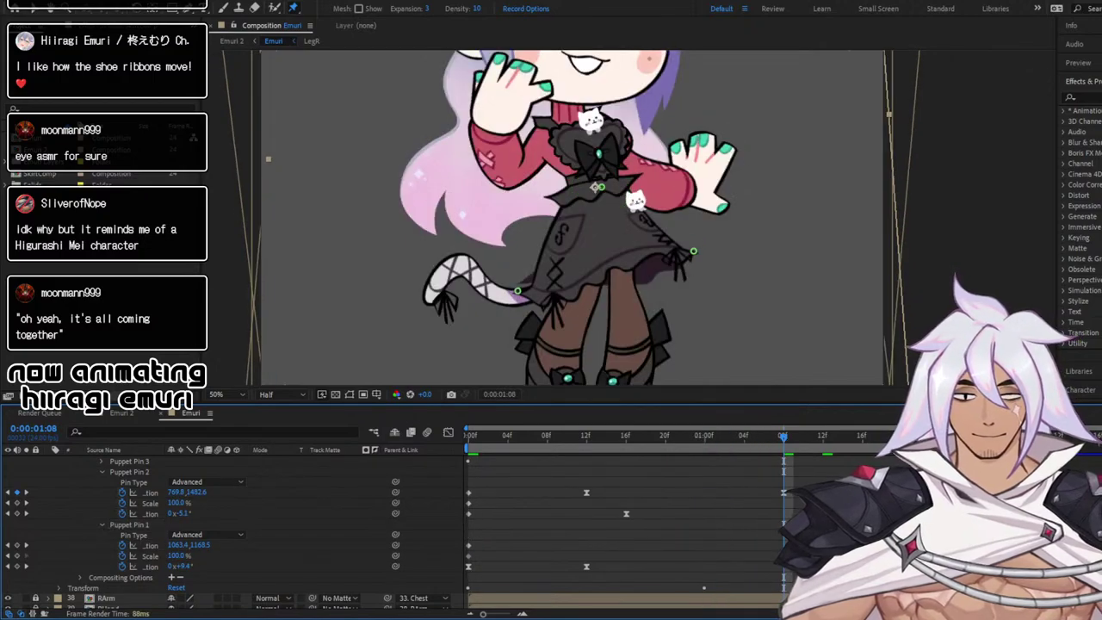
Shift Puppet Pin 1's position keyframe from 1:12 to 1:00 and preview from the start
drag(823, 545, 703, 545)
drag(698, 437, 466, 439)
key(space)
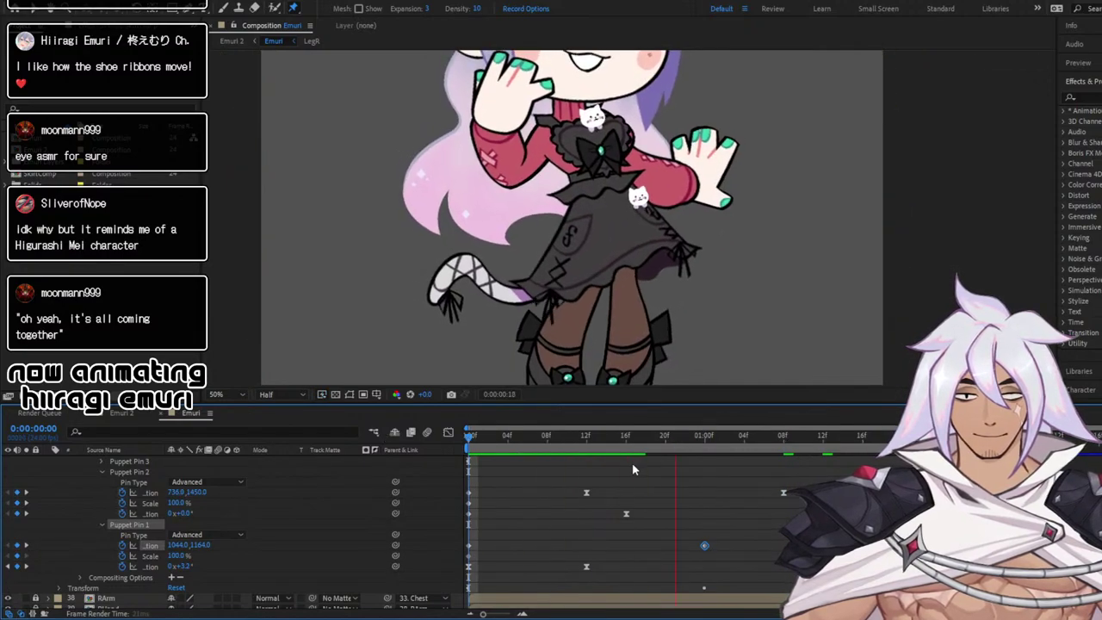
Copy Puppet Pin 1's first position keyframe to 2:00 to close the loop
click(470, 545)
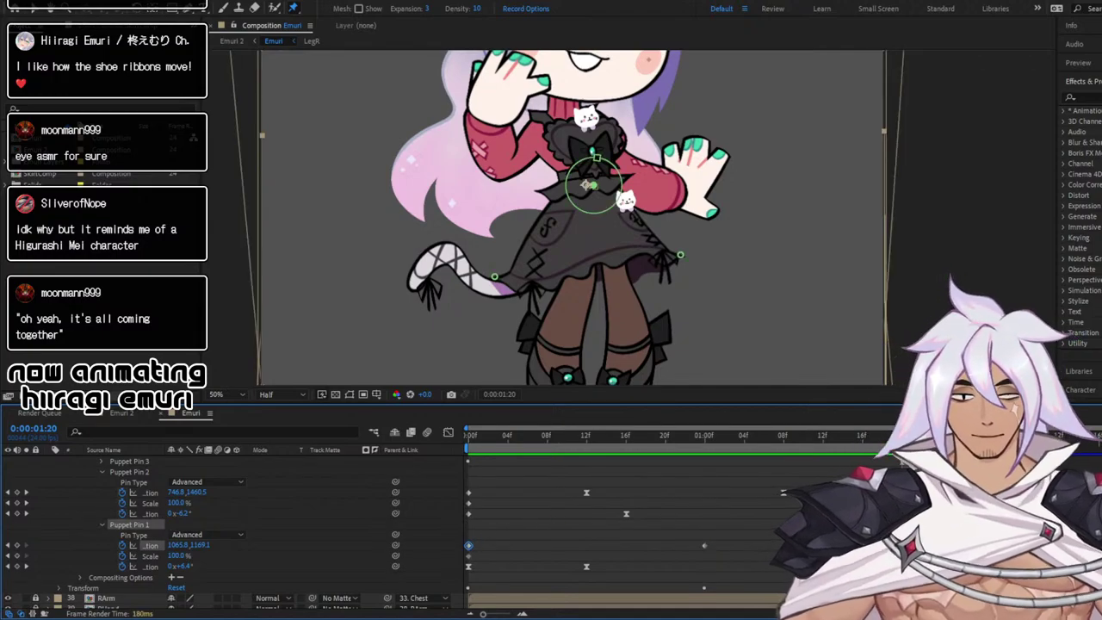
click(940, 437)
key(ctrl+c)
key(ctrl+v)
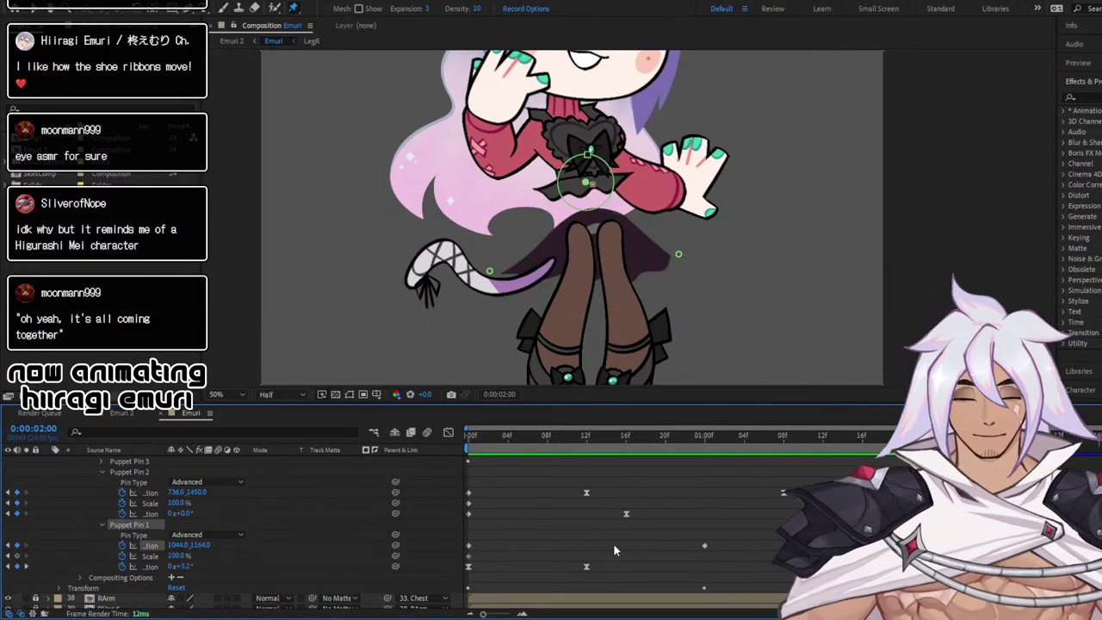
Ease Puppet Pin 1's position keyframes in the Graph Editor and preview the loop from the start
click(317, 552)
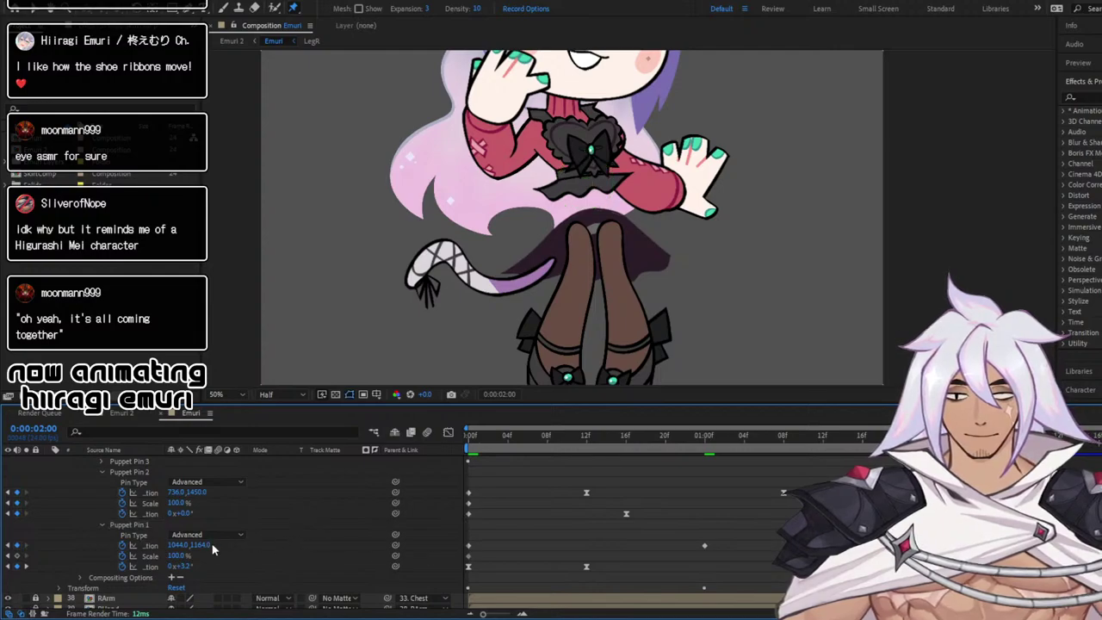
click(151, 546)
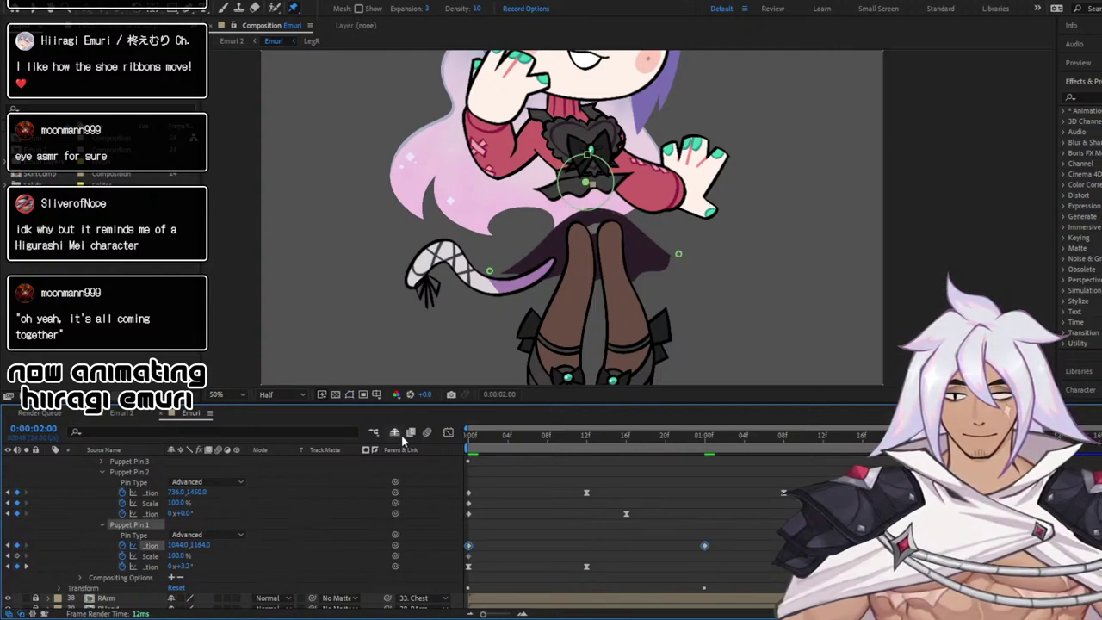
click(448, 432)
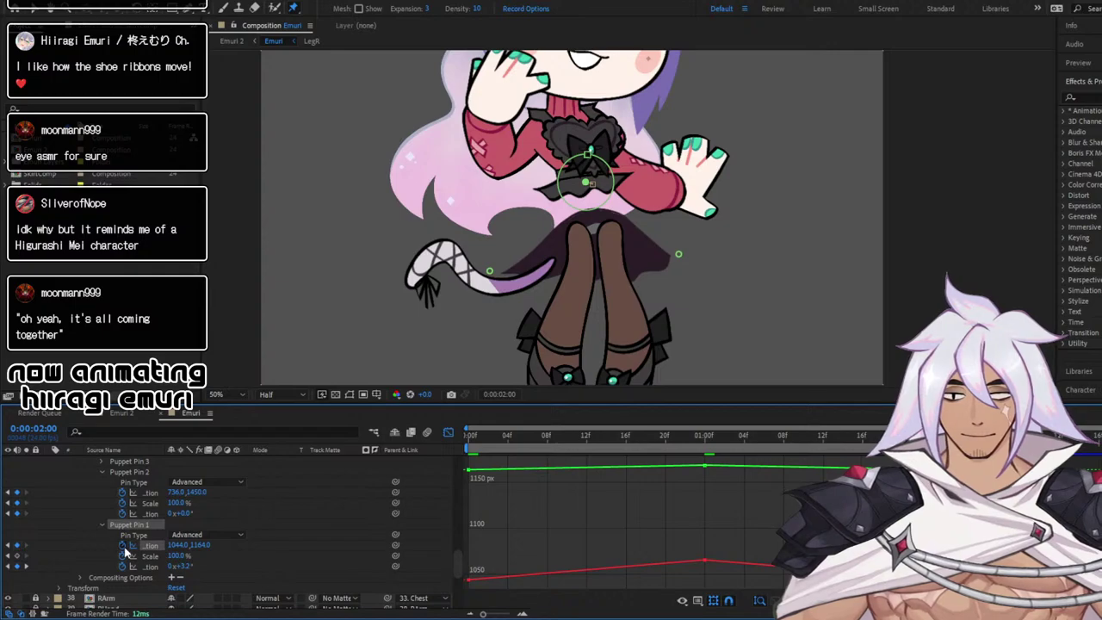
click(131, 546)
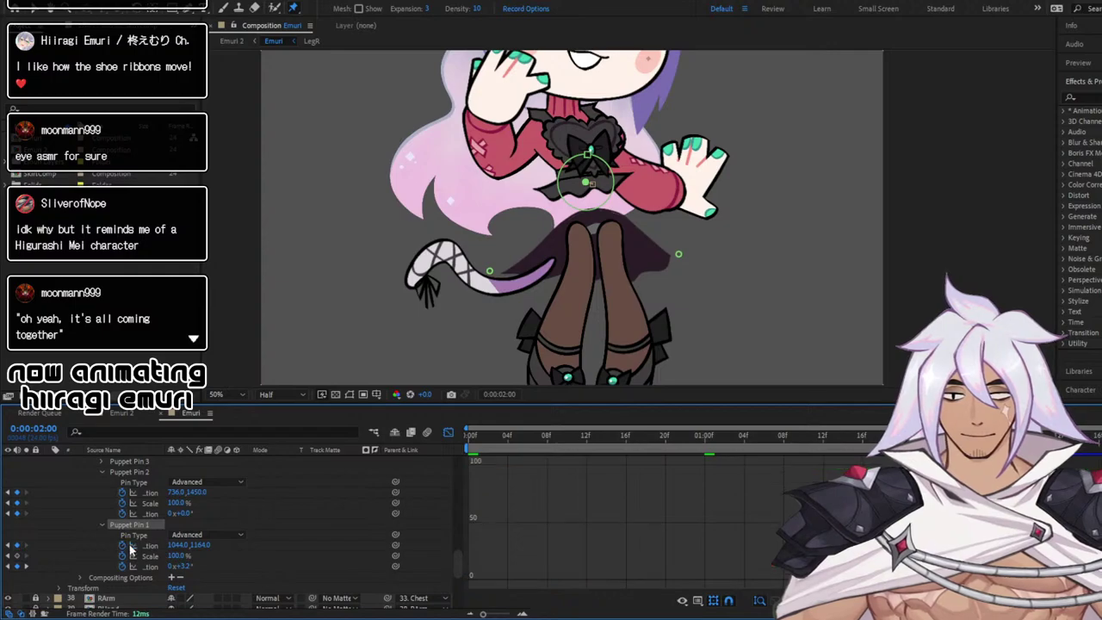
click(449, 432)
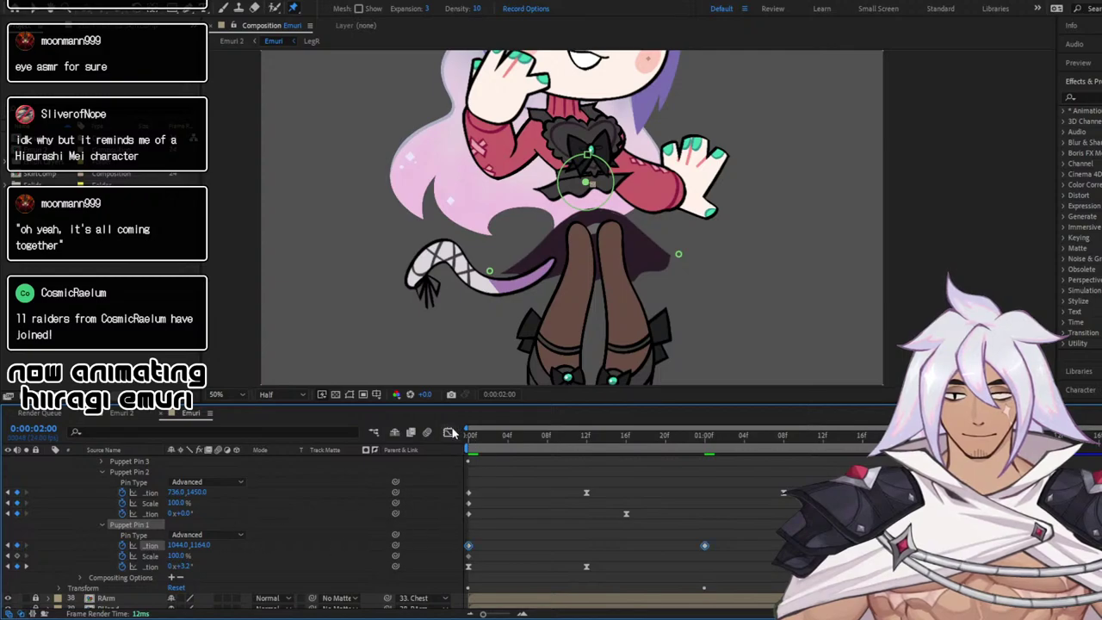
click(449, 432)
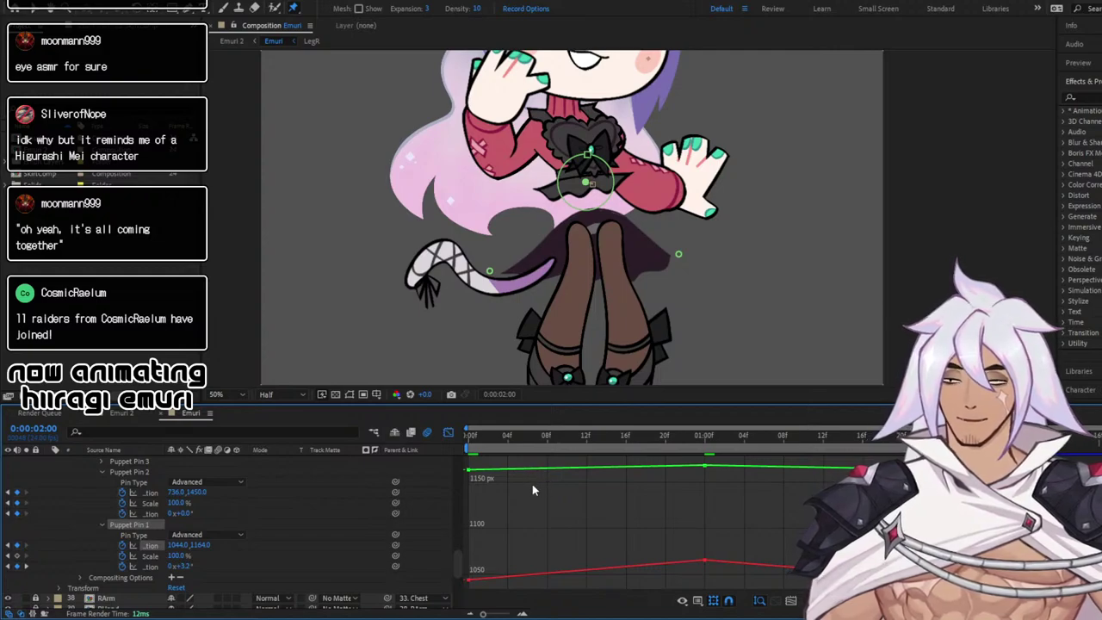
click(469, 471)
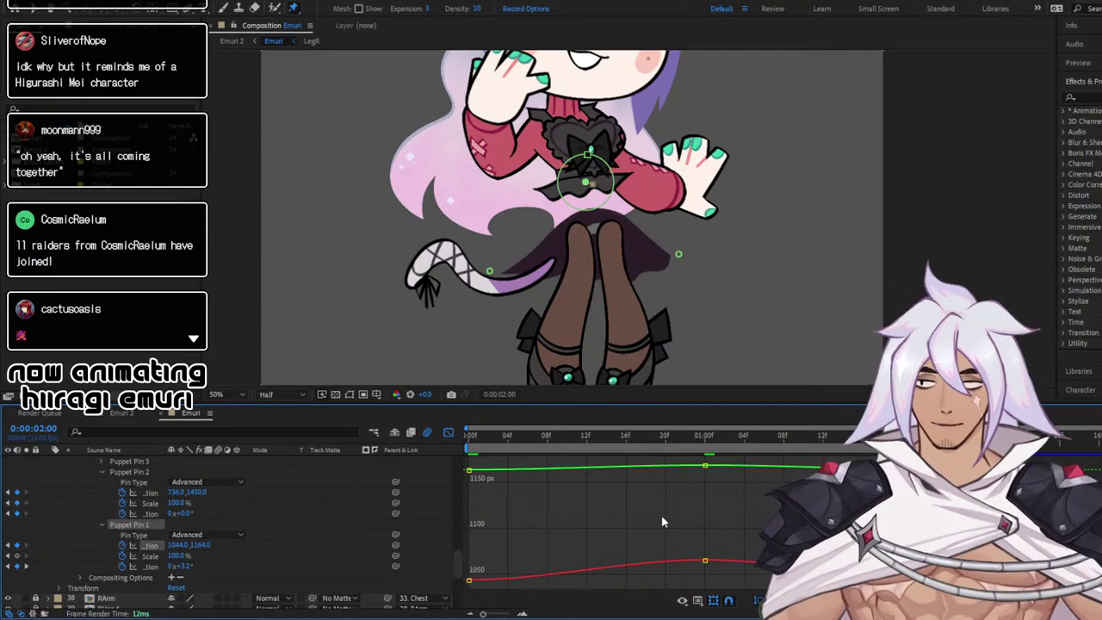
drag(479, 438, 468, 439)
key(space)
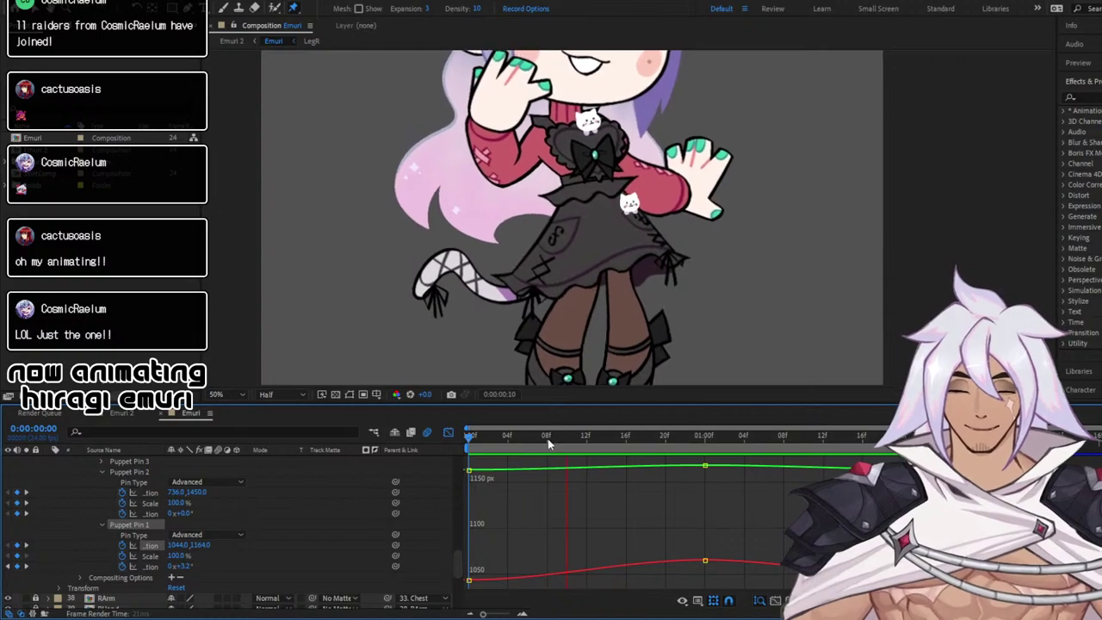
Close the Graph Editor to return to the keyframe view and preview the character's loop from the start
key(space)
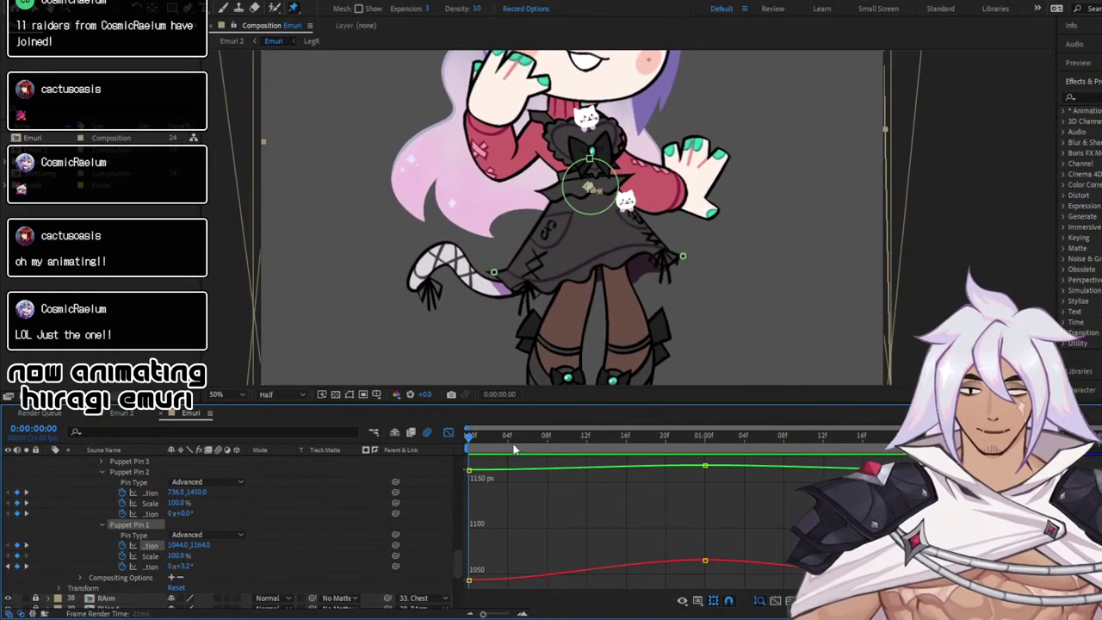
scroll(596, 196, up, 6)
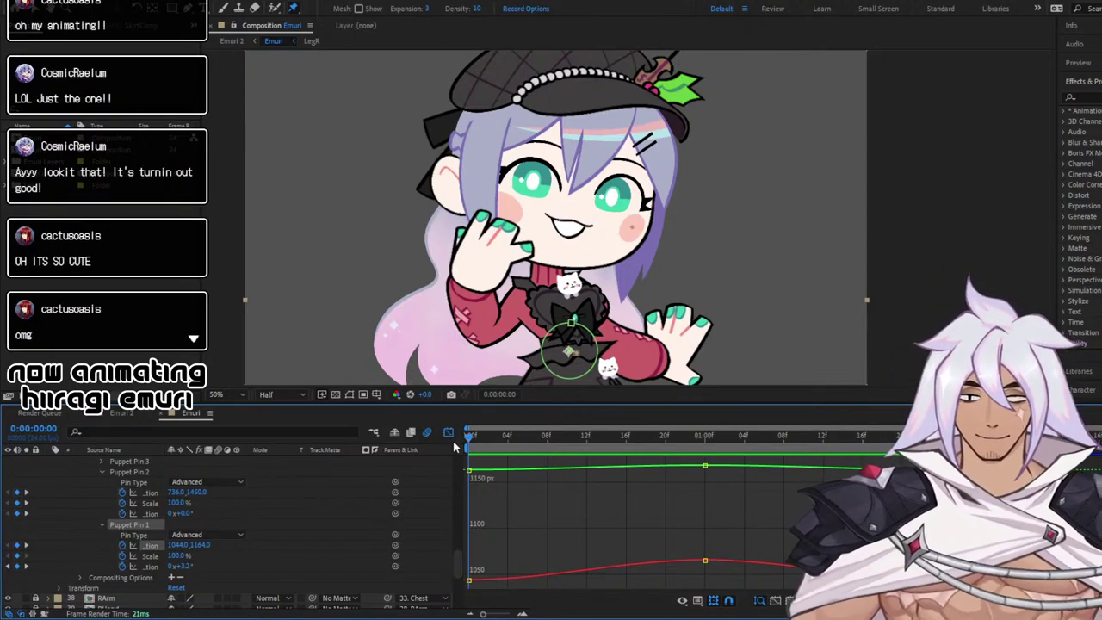
click(449, 432)
key(space)
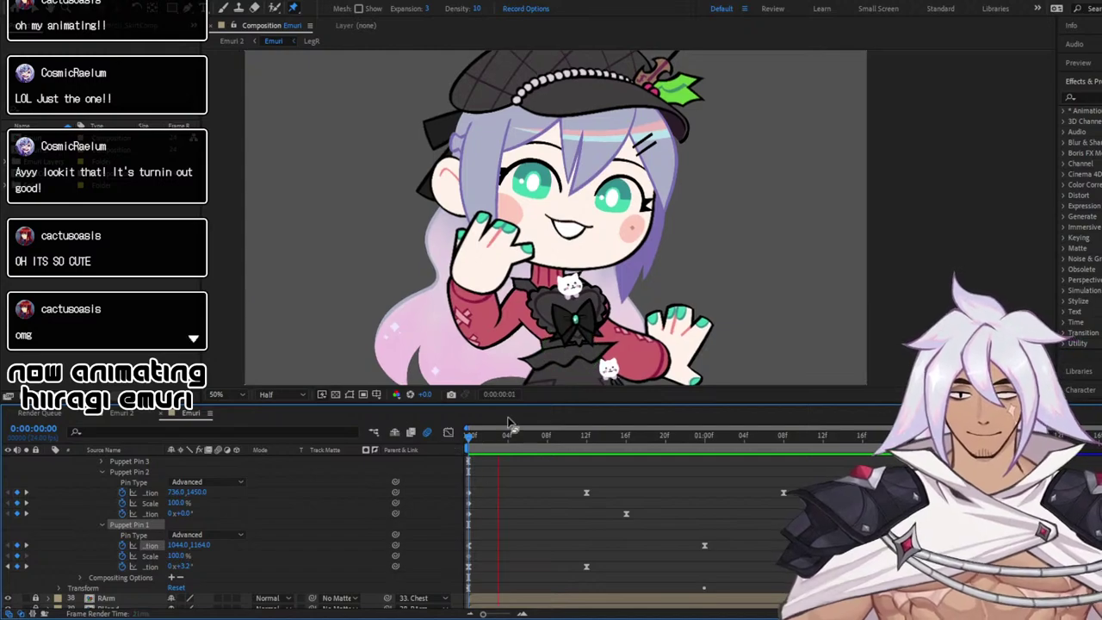
key(space)
drag(473, 439, 449, 433)
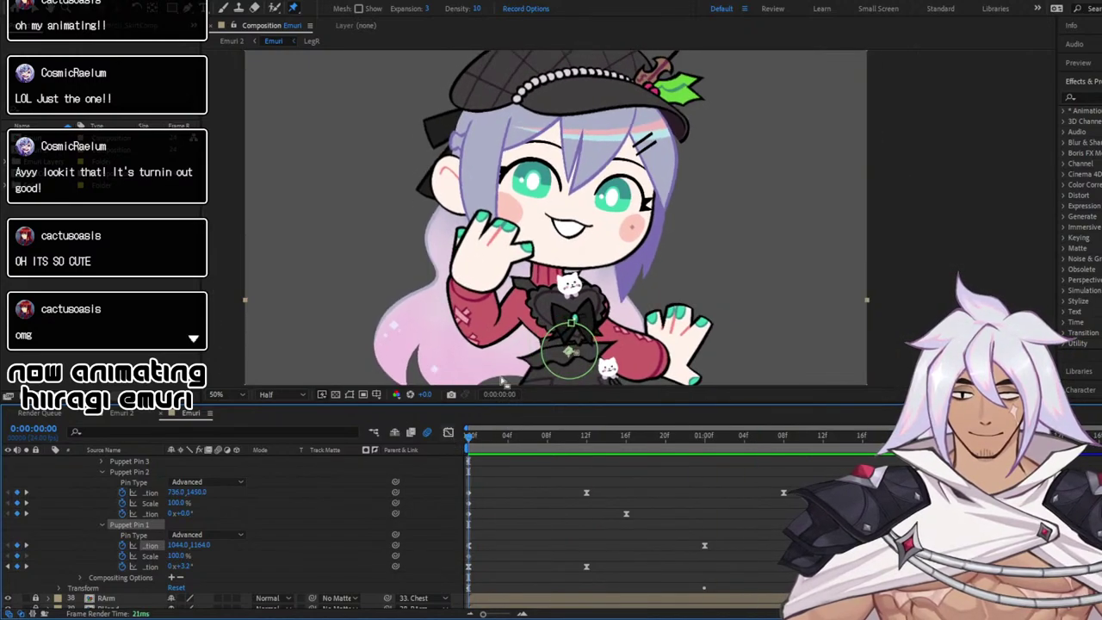
Bring the whole skirt into view and play the loop from the first frame to check its motion
drag(687, 261, 692, 124)
key(ctrl+p)
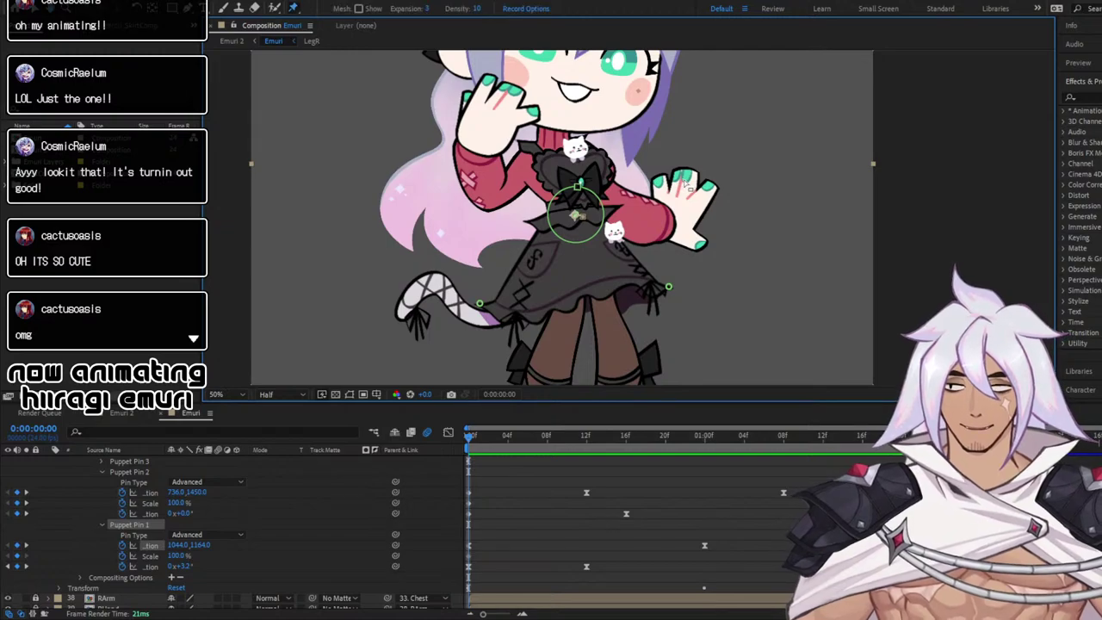
key(space)
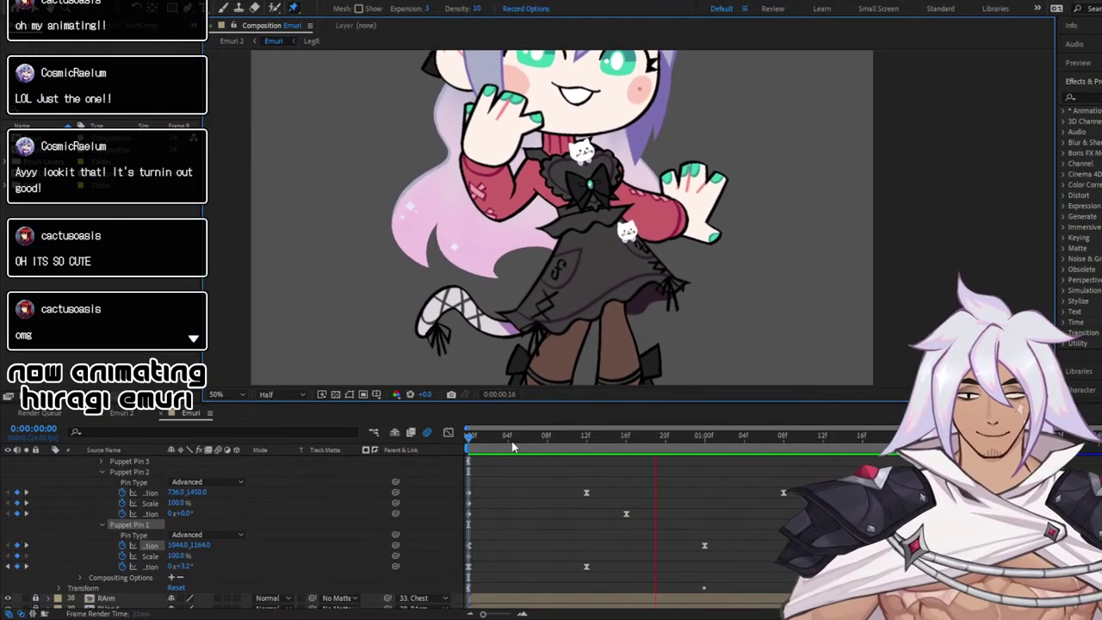
key(space)
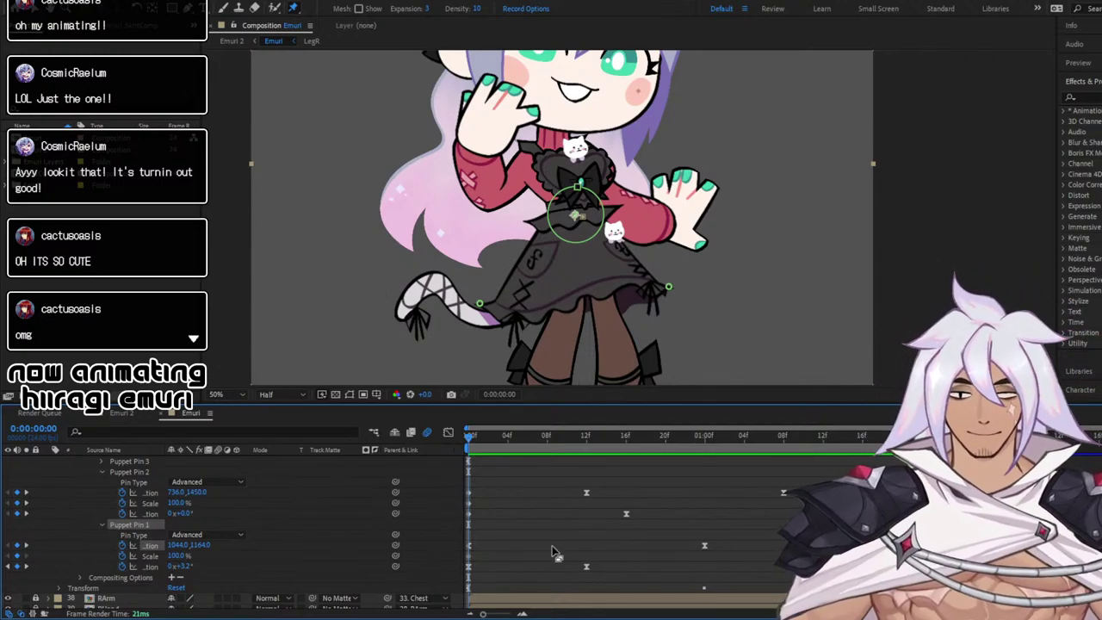
mouse_move(472, 442)
mouse_down()
mouse_move(541, 437)
mouse_move(456, 440)
mouse_up()
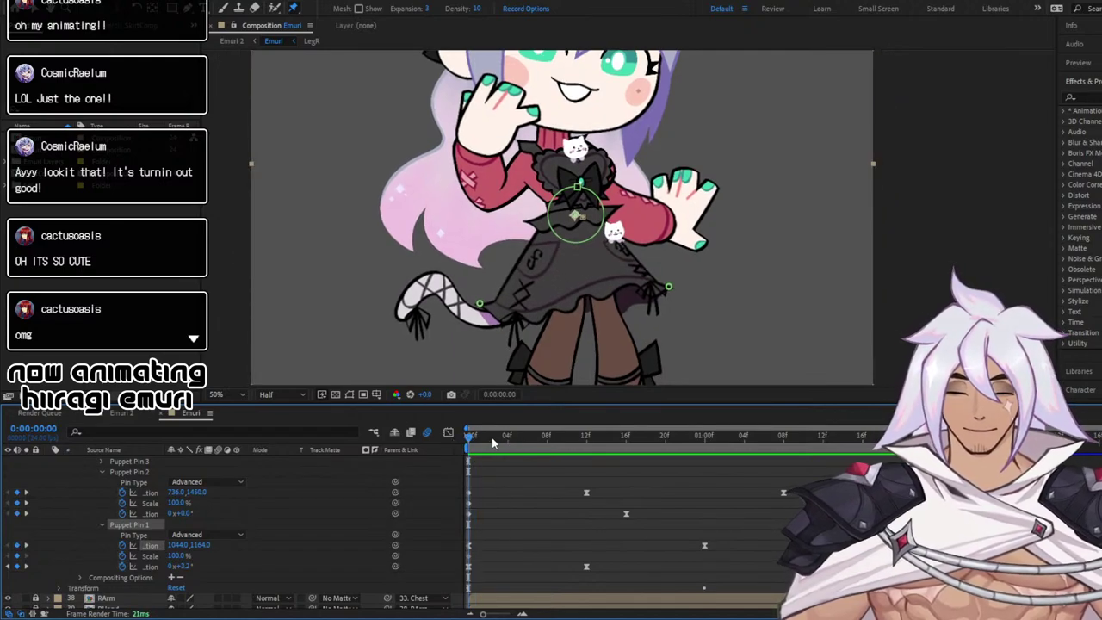
key(space)
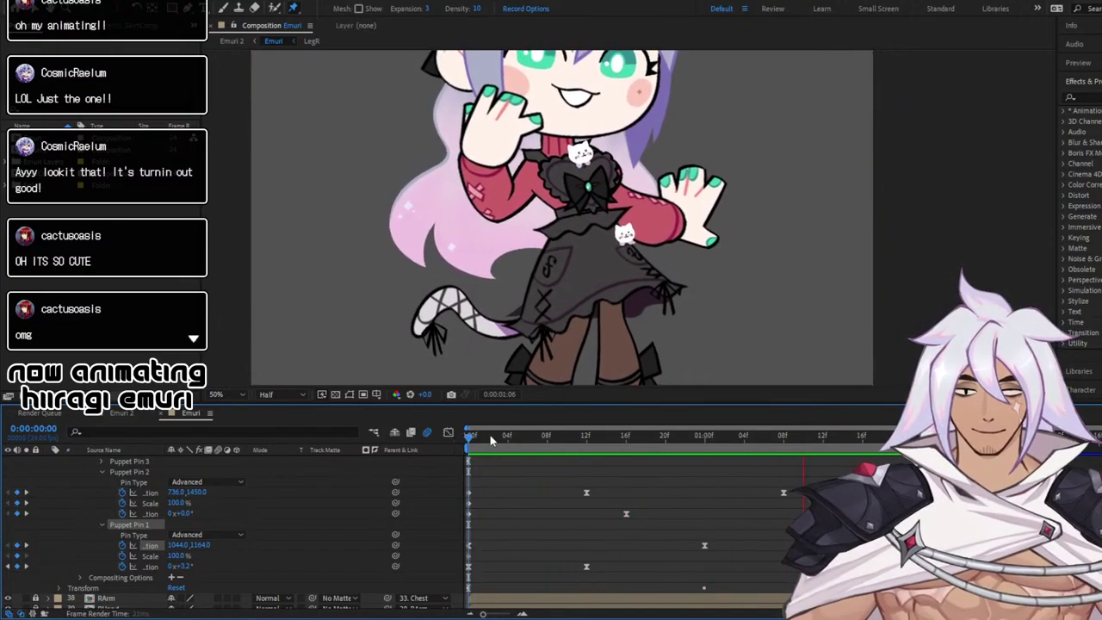
key(space)
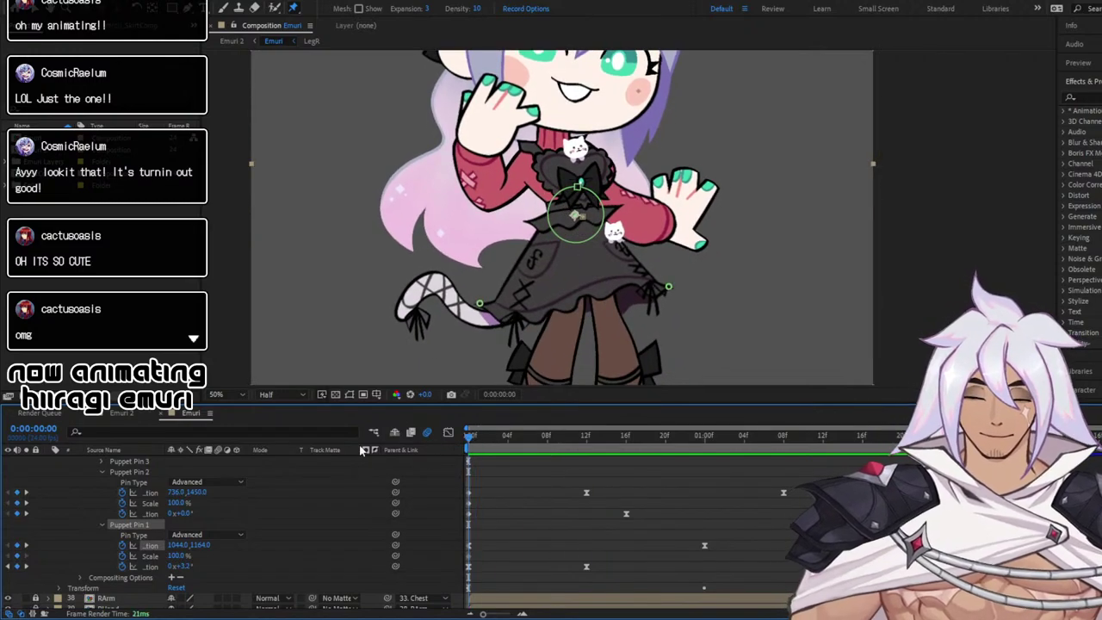
Collapse Puppet Pin 2's properties and replay the skirt animation from the start
scroll(314, 490, up, 3)
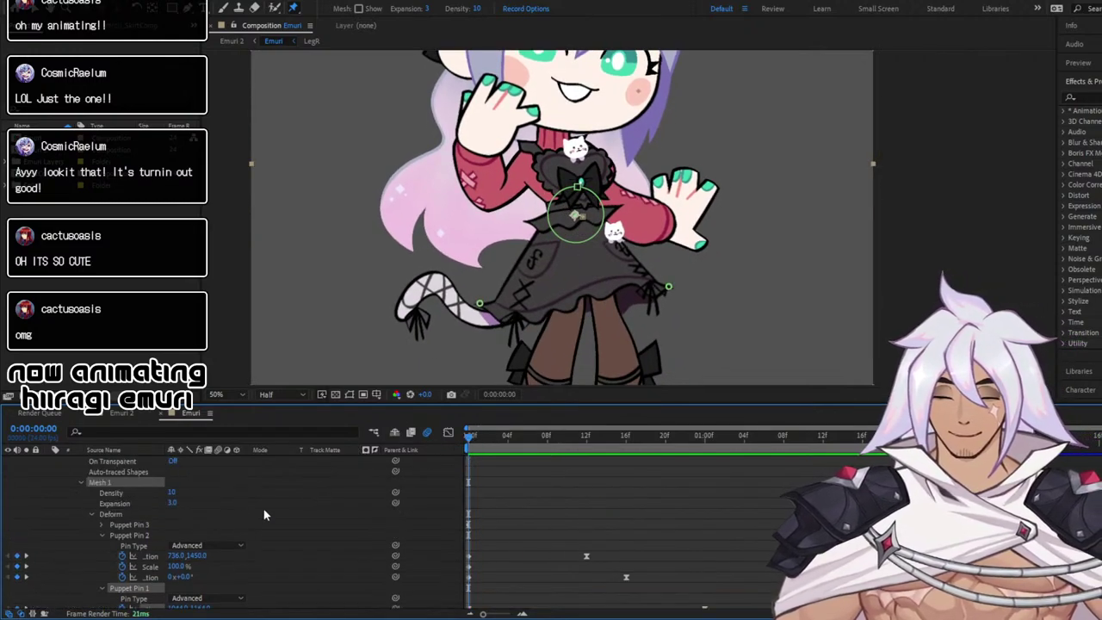
click(102, 534)
scroll(387, 494, down, 2)
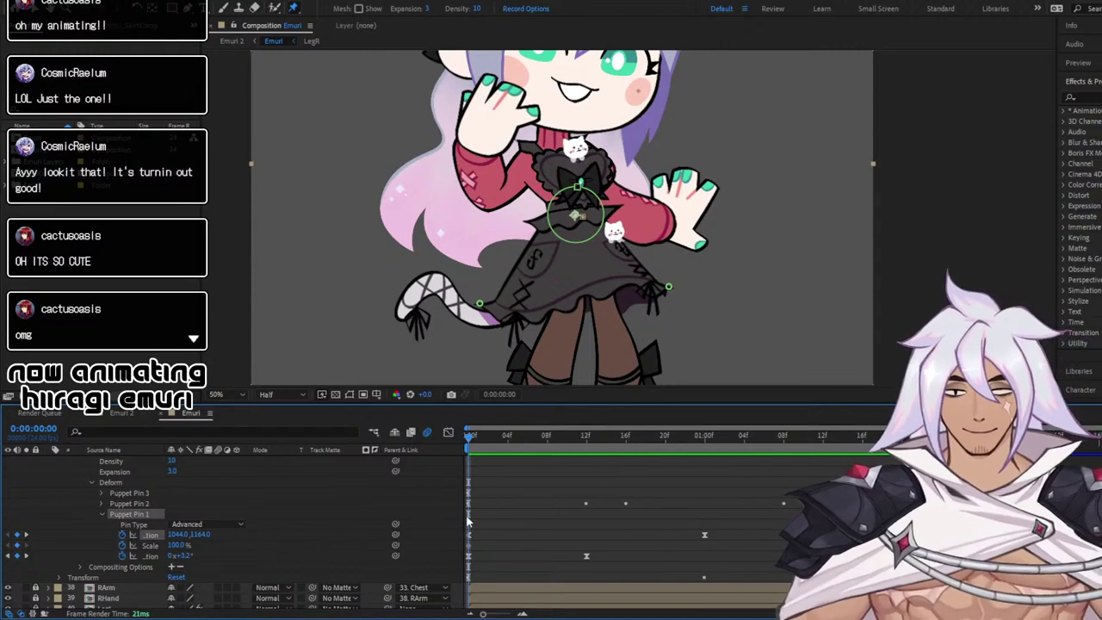
click(488, 440)
click(469, 441)
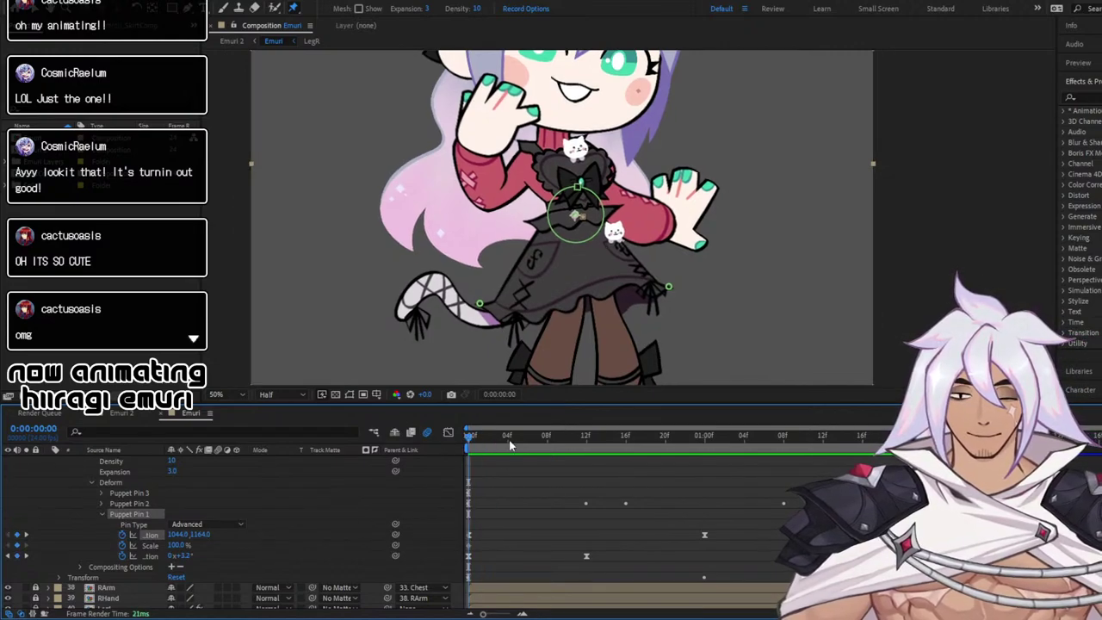
drag(490, 440, 309, 458)
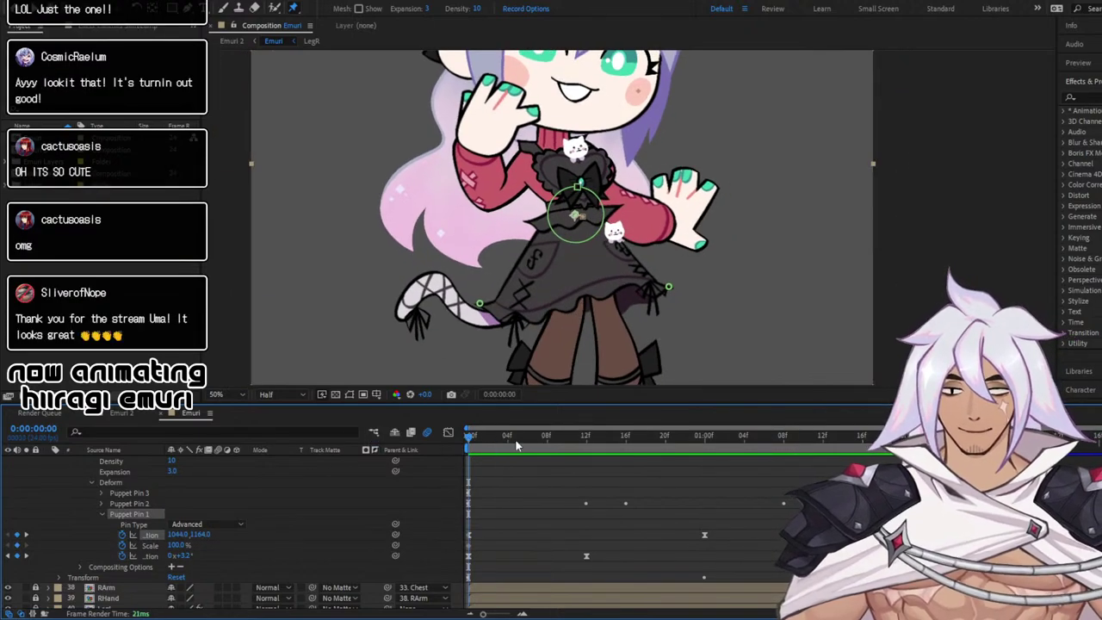
drag(489, 443, 467, 446)
click(469, 439)
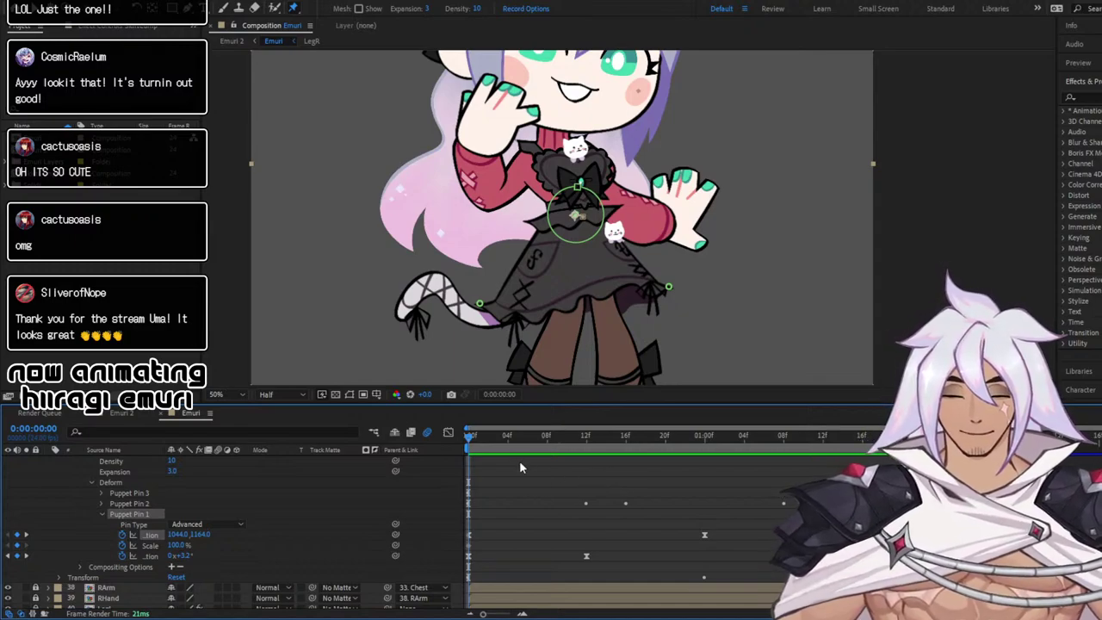
key(space)
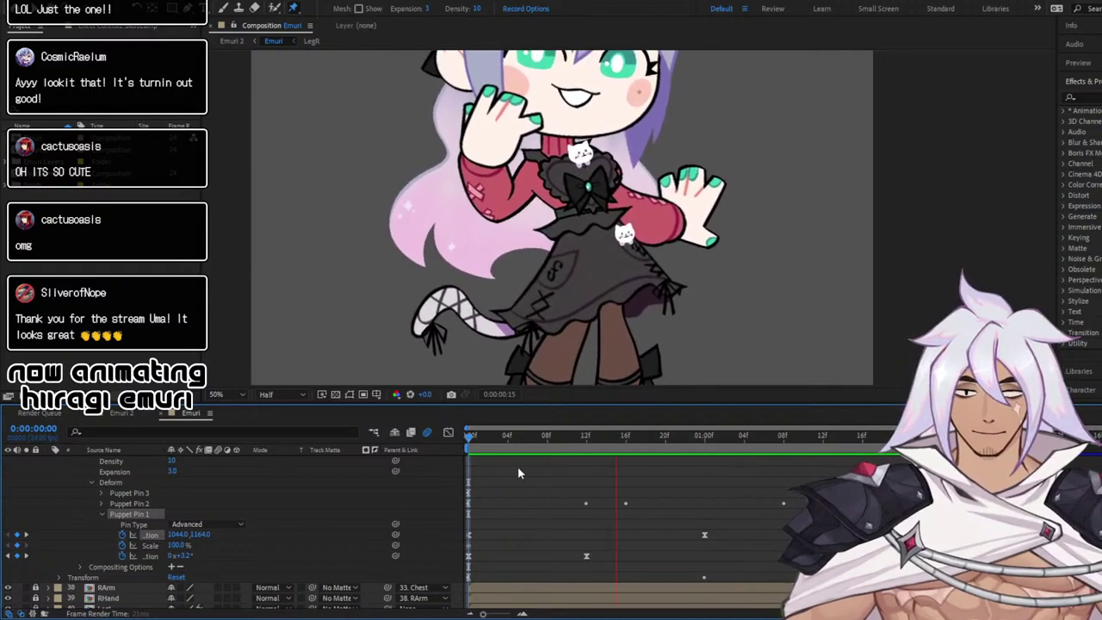
key(space)
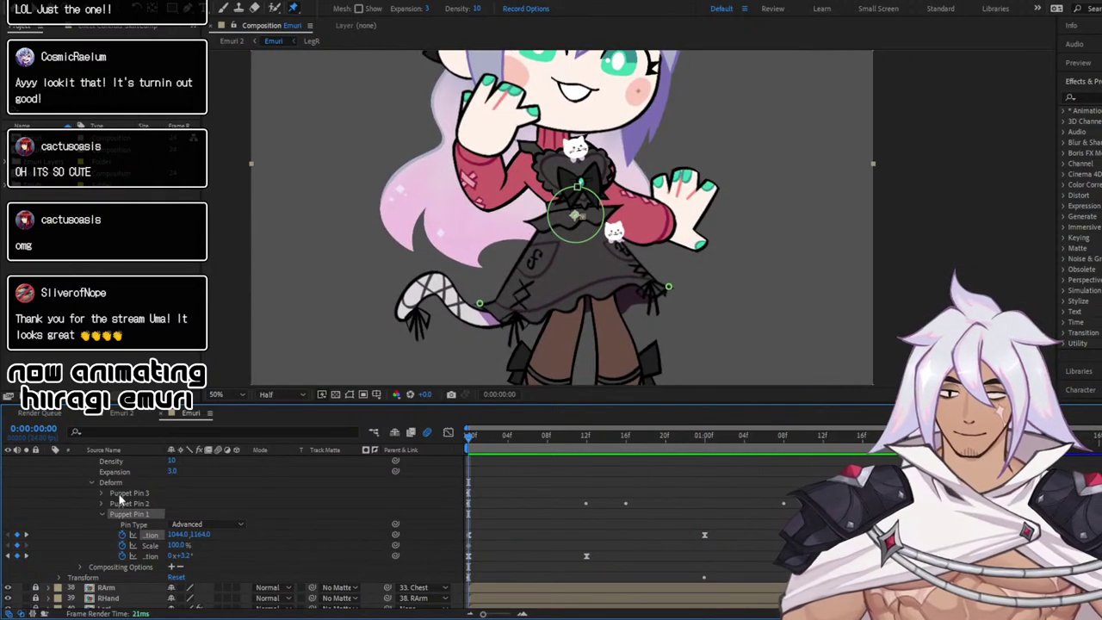
Expand Puppet Pin 3's properties, collapse Puppet Pin 1's, and preview the skirt motion
click(102, 494)
click(102, 557)
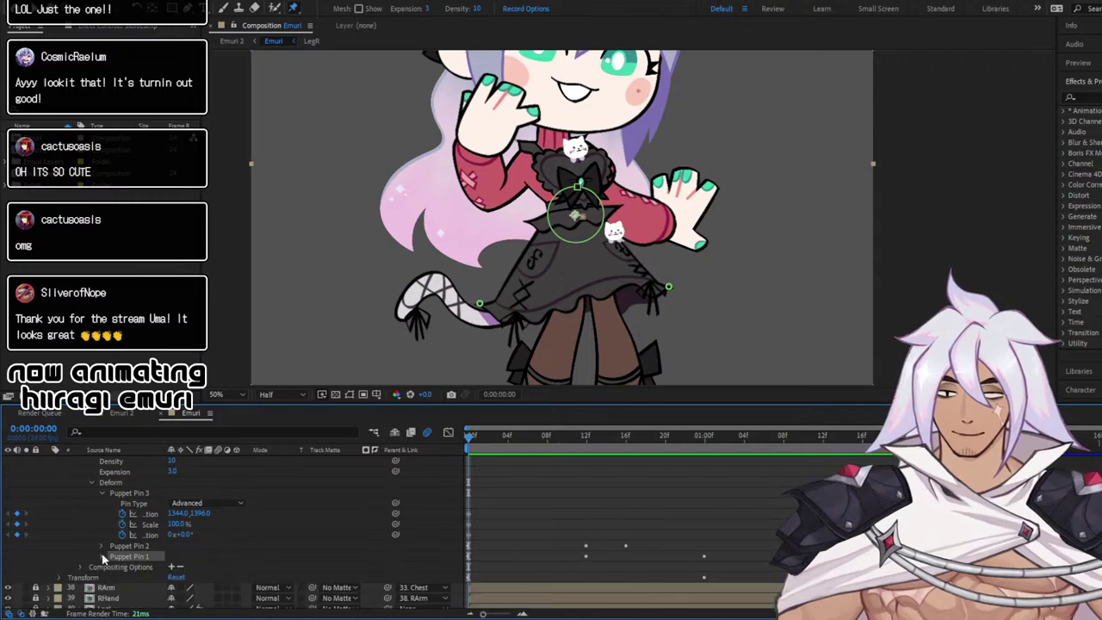
key(space)
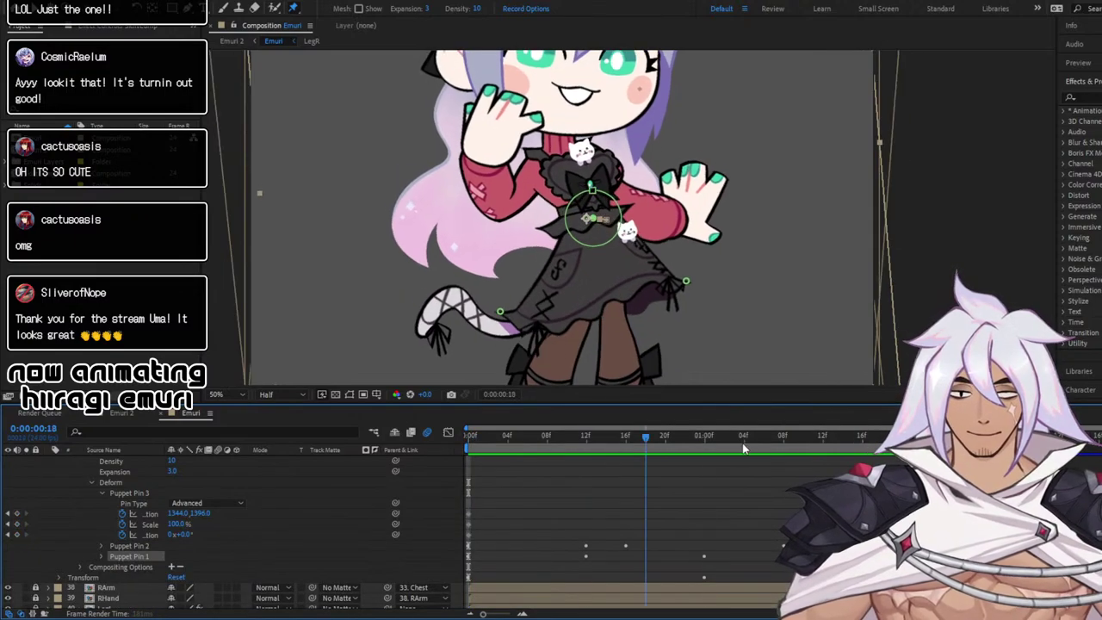
key(space)
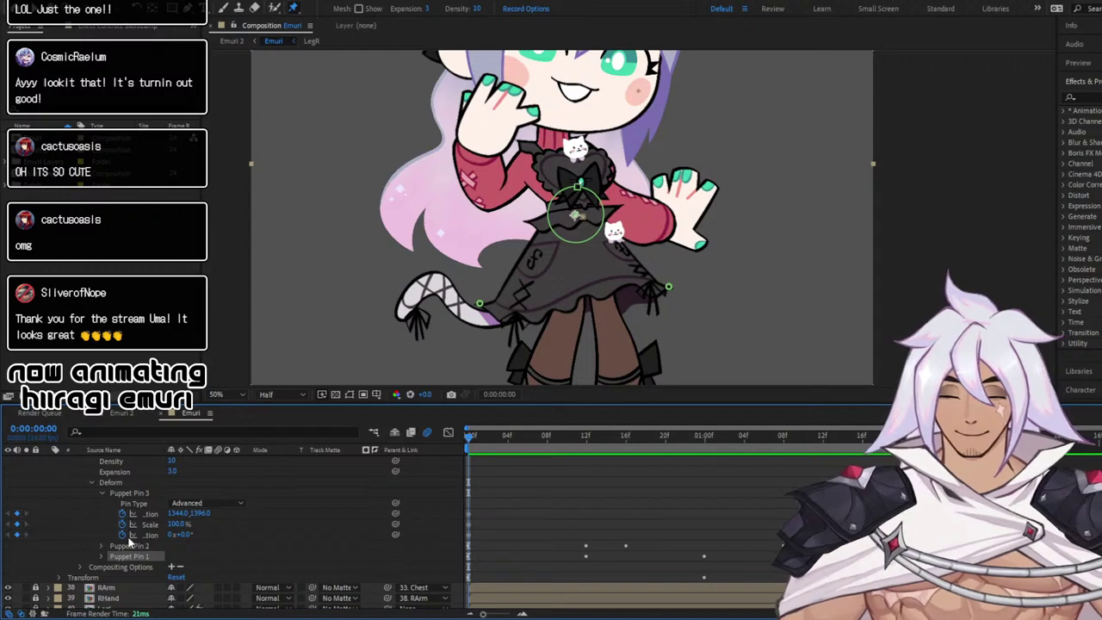
drag(494, 440, 704, 448)
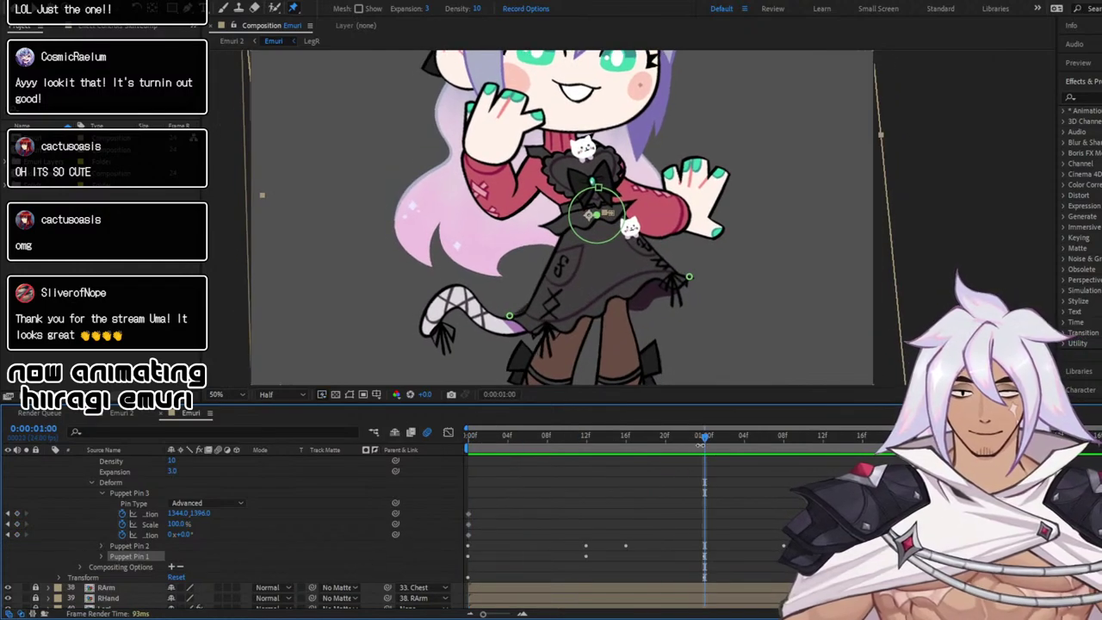
click(17, 514)
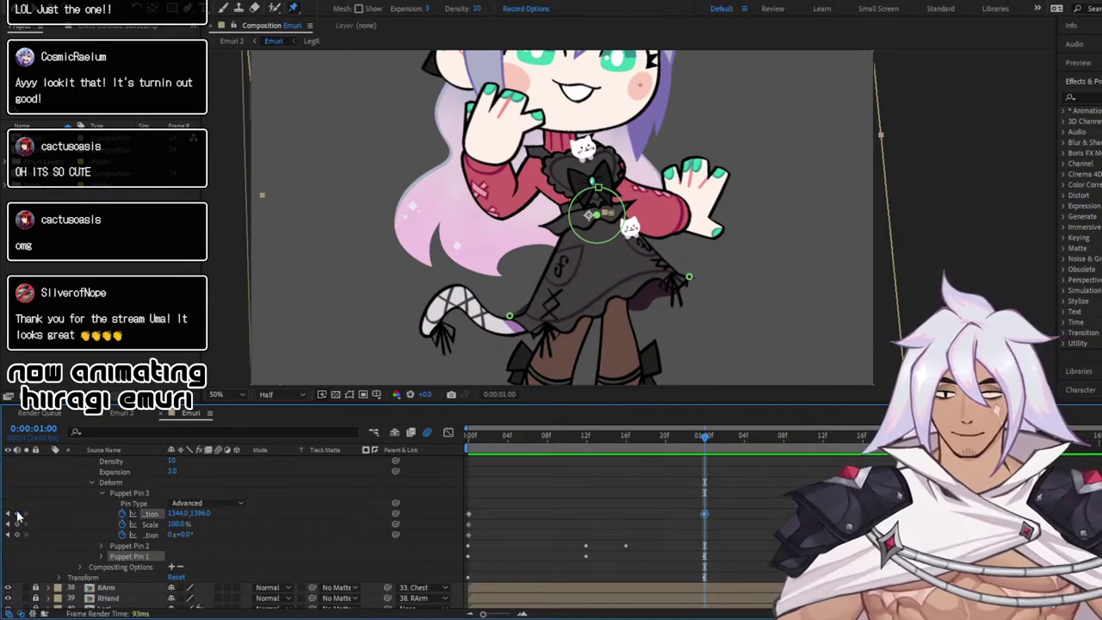
click(17, 525)
click(17, 535)
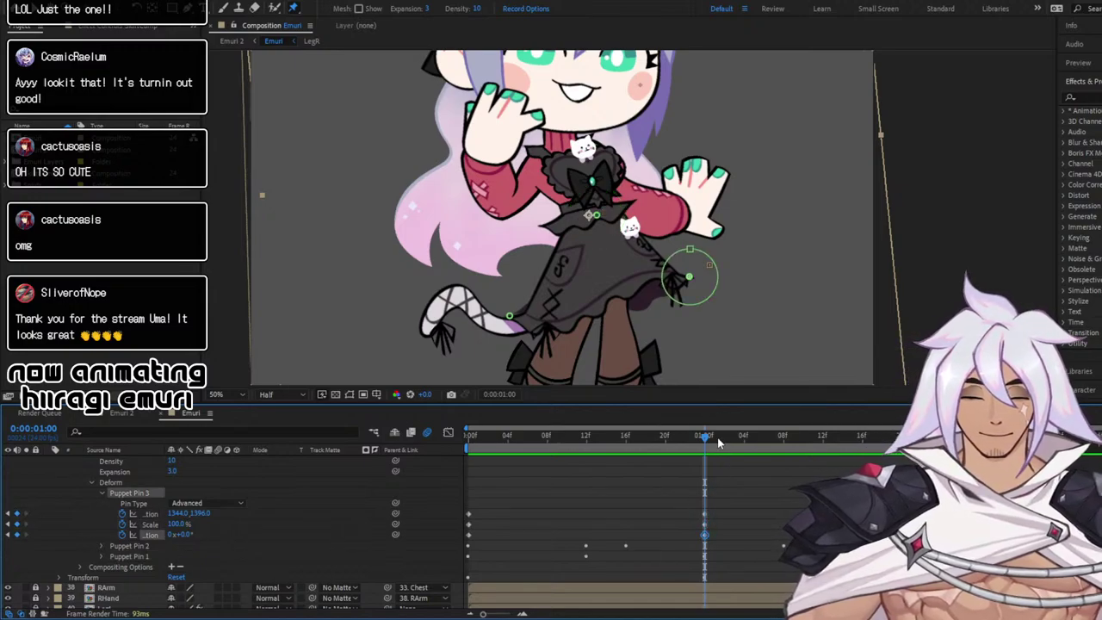
click(825, 435)
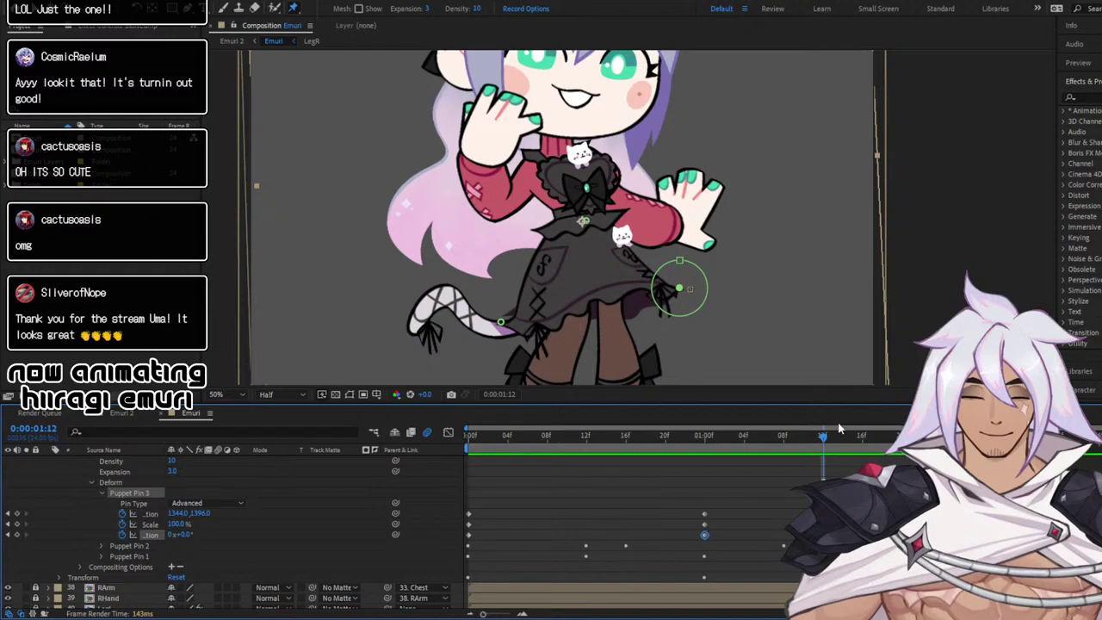
key(ctrl+z)
key(ctrl+z)
key(ctrl+z)
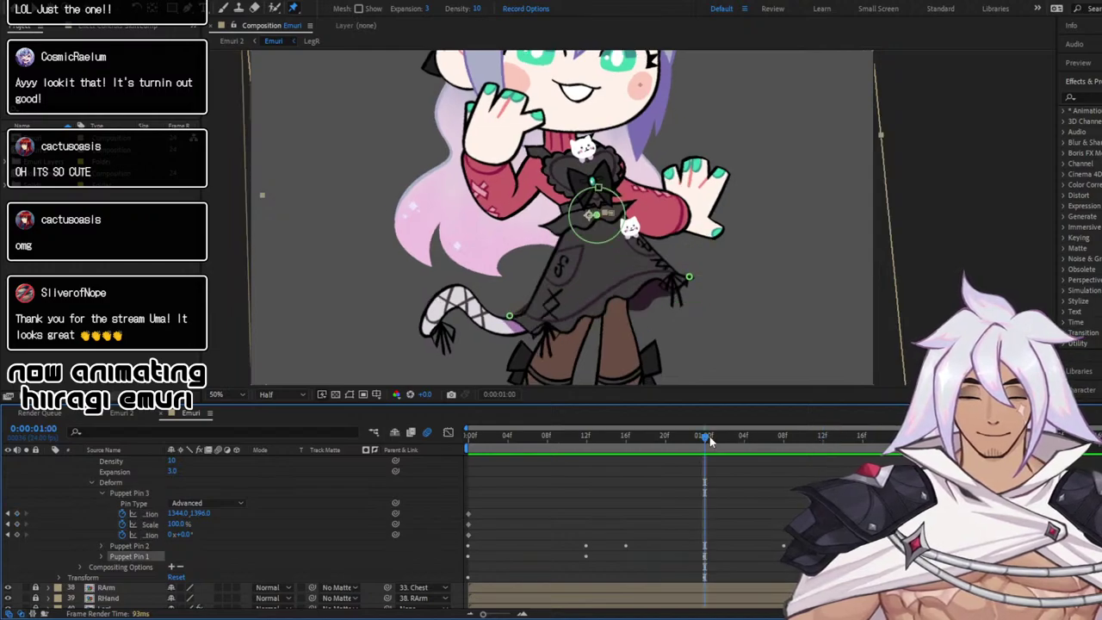
Add a position keyframe for Puppet Pin 3 at 2:00 with its starting value to close the loop
drag(707, 439, 814, 438)
key(space)
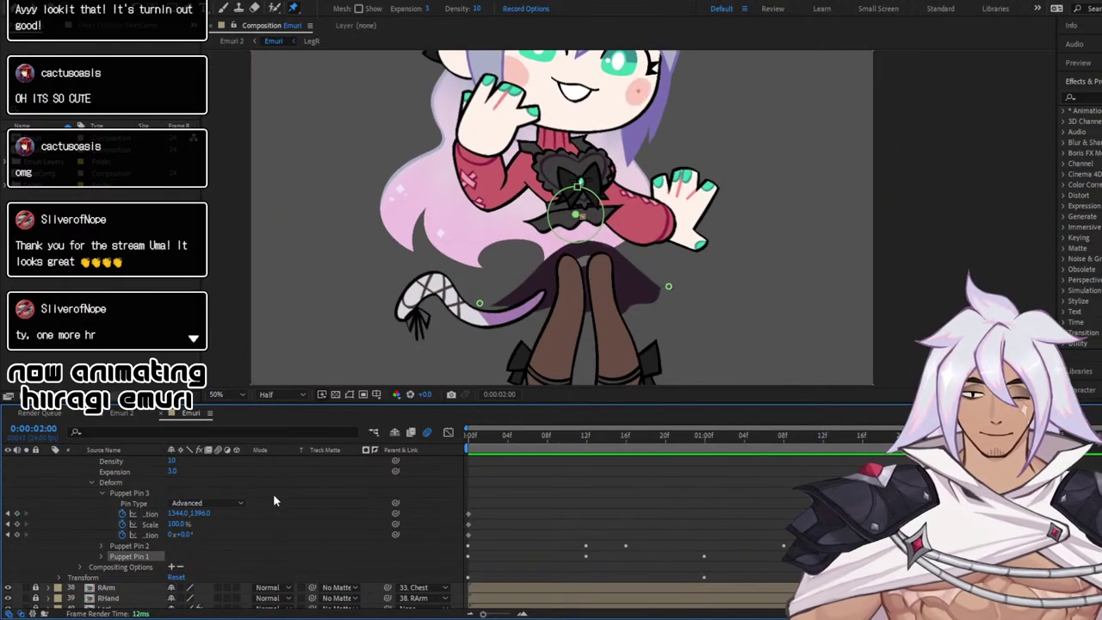
click(17, 515)
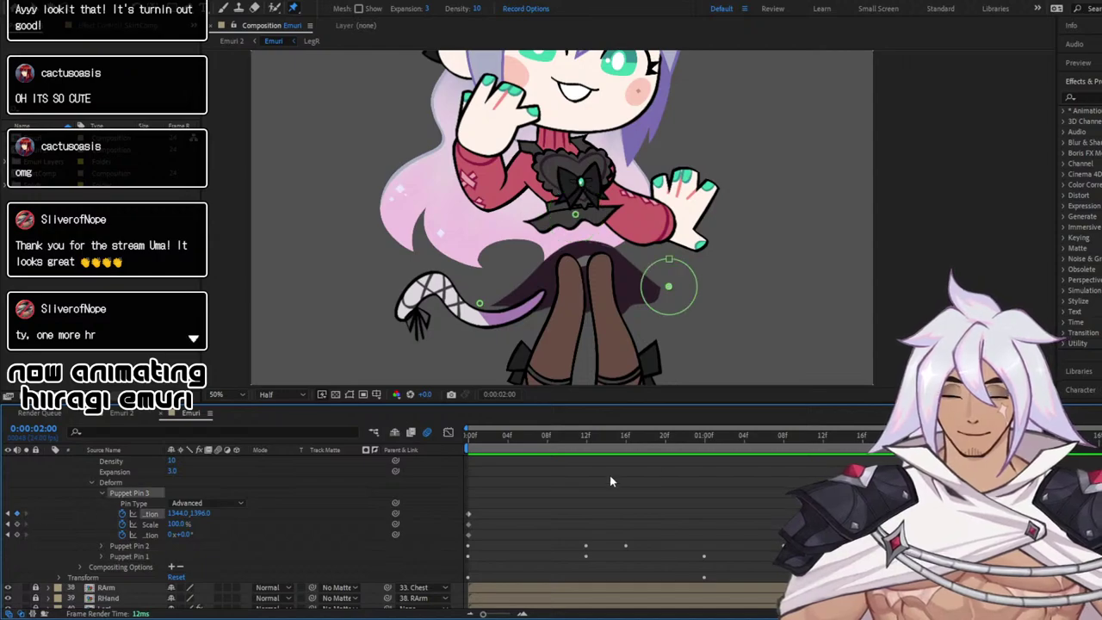
click(707, 437)
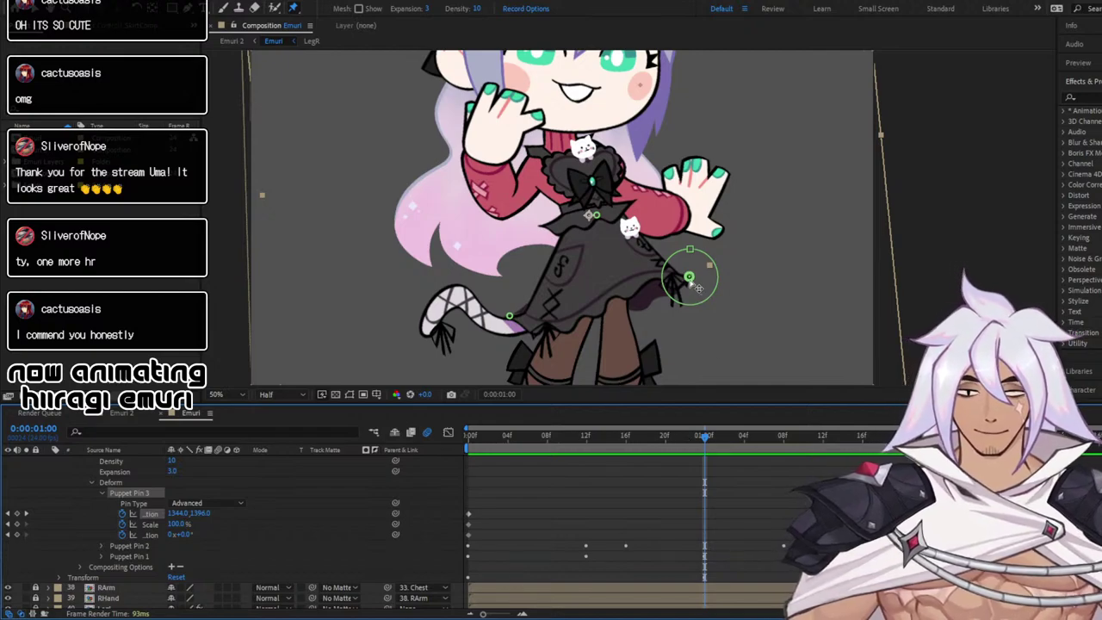
drag(698, 287, 698, 275)
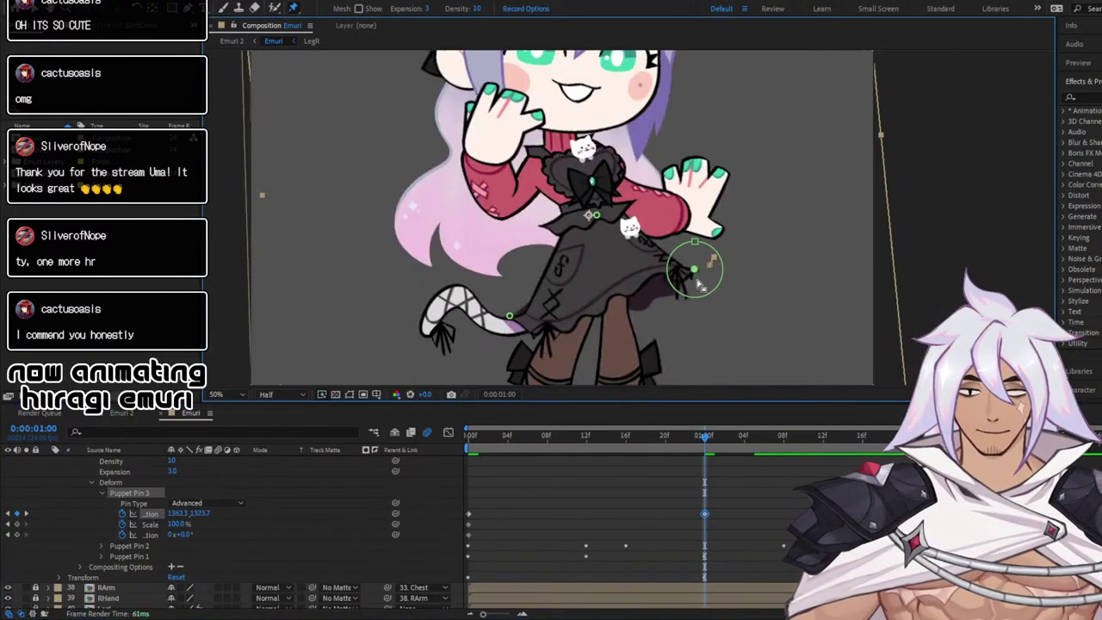
key(ctrl+z)
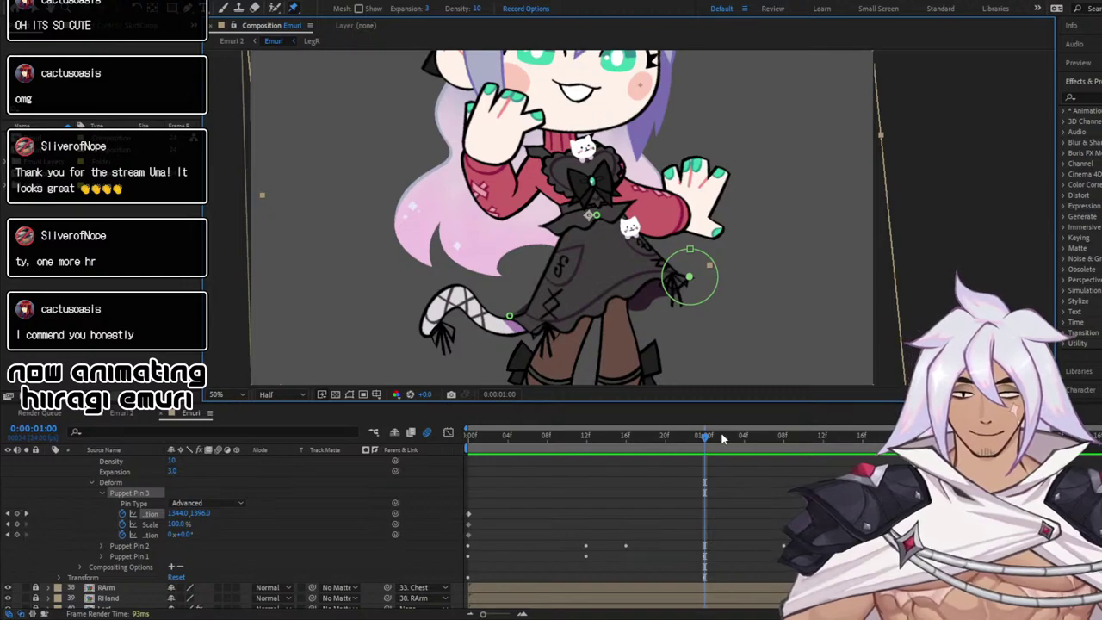
At 0:12, move Puppet Pin 3 at the skirt's hem to 1322.5, 1427.0 and go back to the first frame
drag(640, 445, 590, 429)
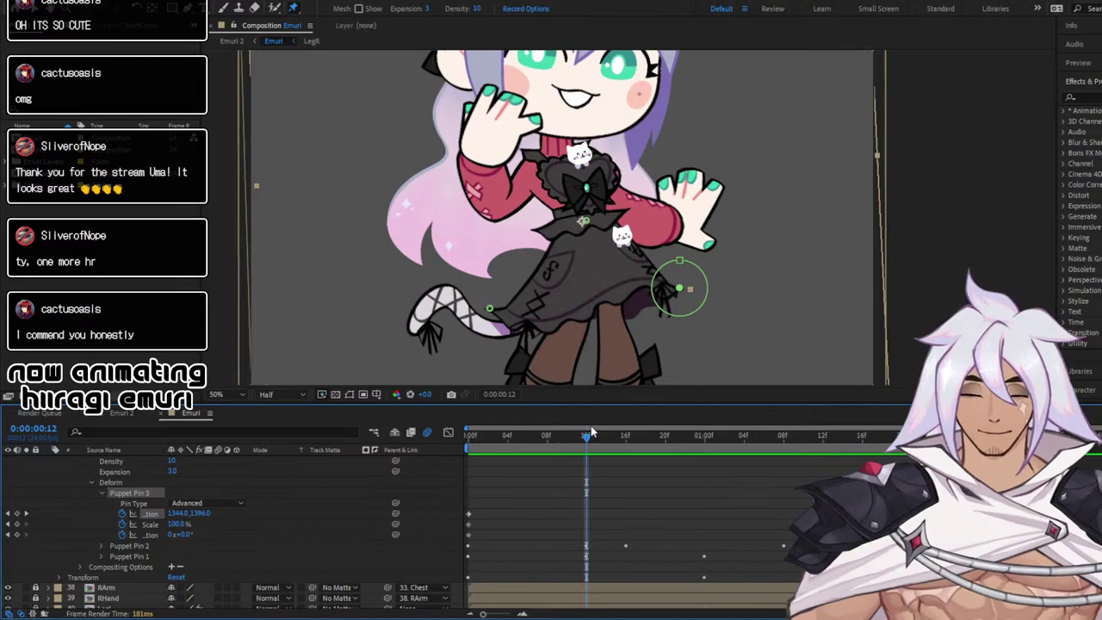
drag(684, 297, 680, 308)
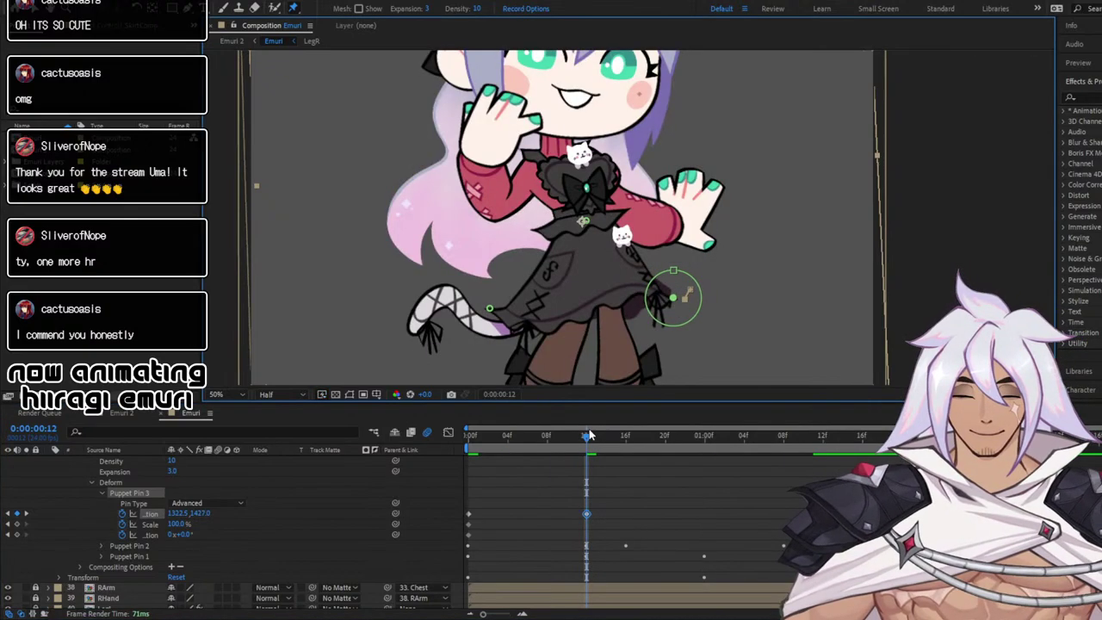
drag(589, 431, 404, 437)
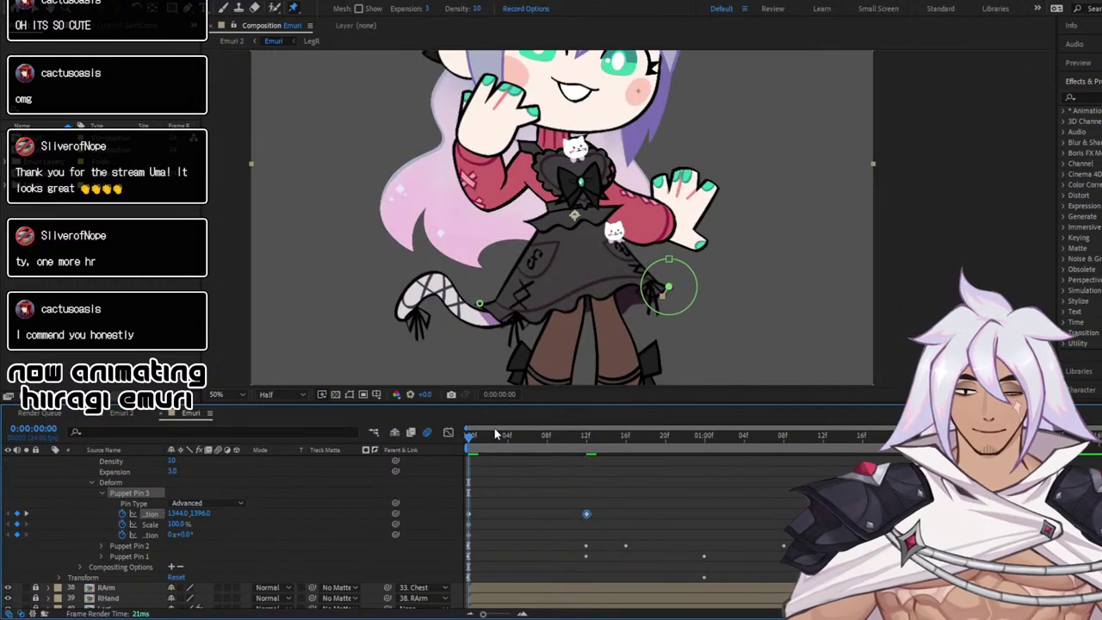
At 1:12, move Puppet Pin 3 at the skirt's hem to 1362.2, 1379.5
drag(476, 436, 823, 410)
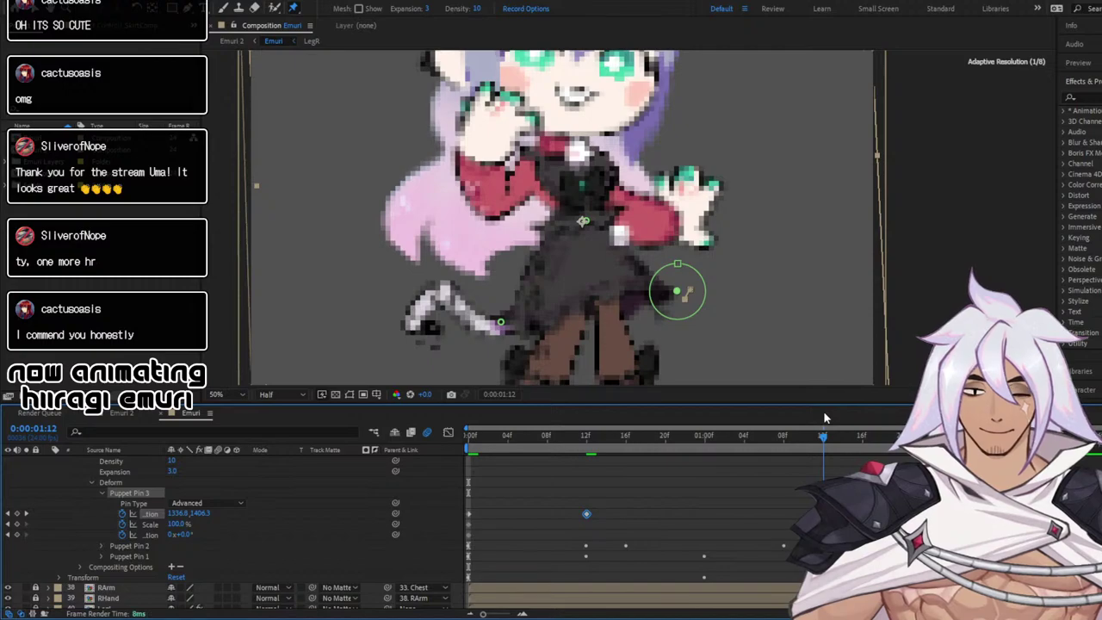
drag(684, 297, 692, 298)
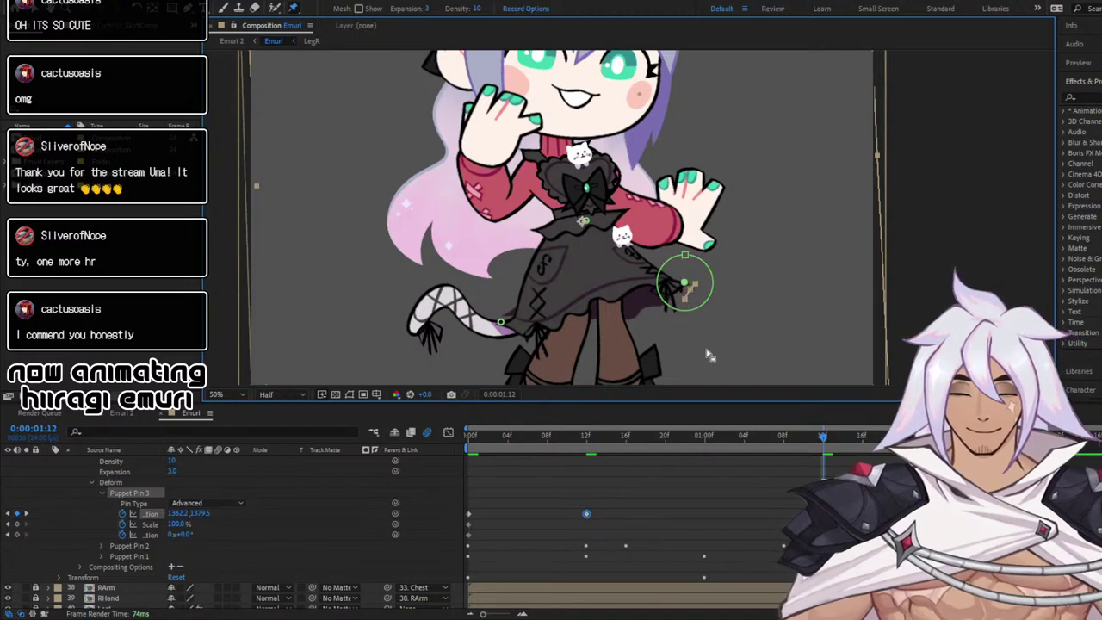
Preview the skirt motion from the first frame, and delete Puppet Pin 3's position keyframes at 0:12 and 1:12
key(Home)
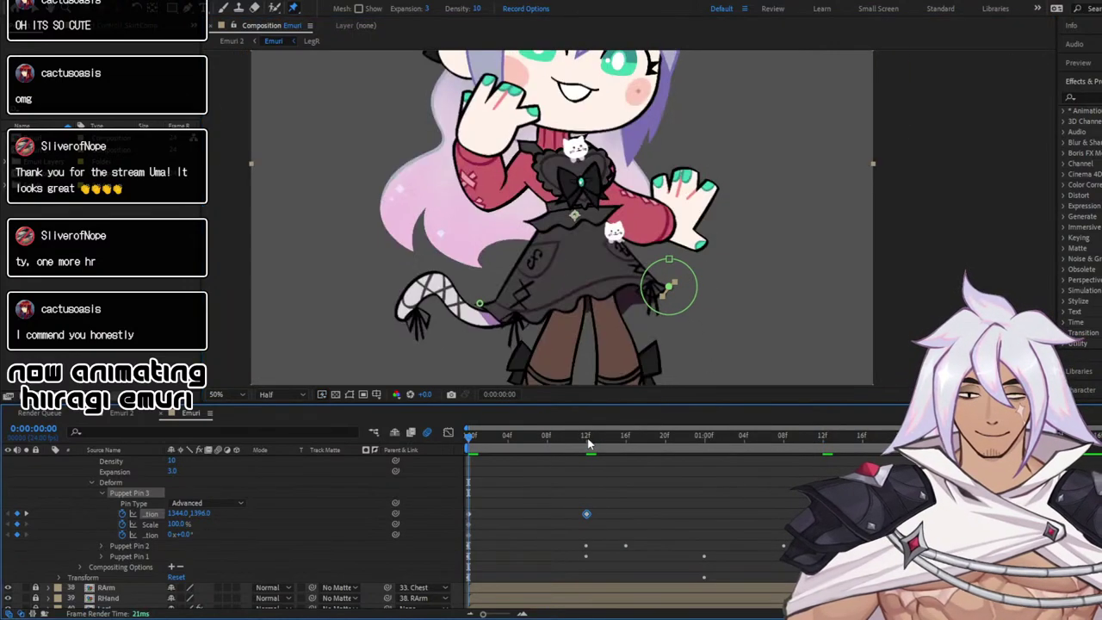
key(space)
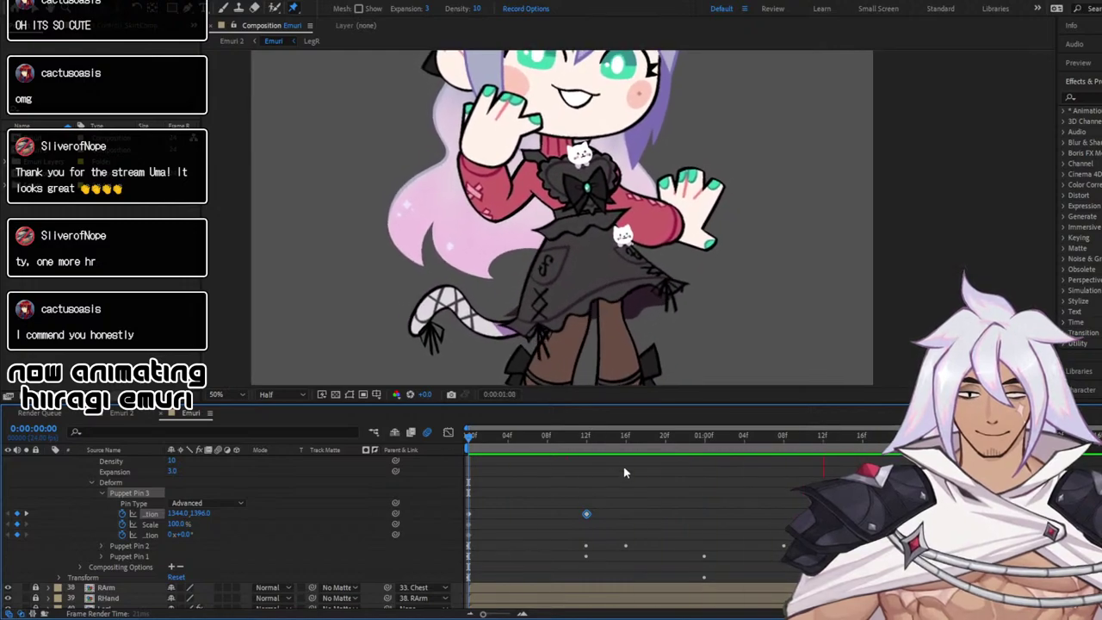
click(615, 435)
drag(569, 475, 792, 520)
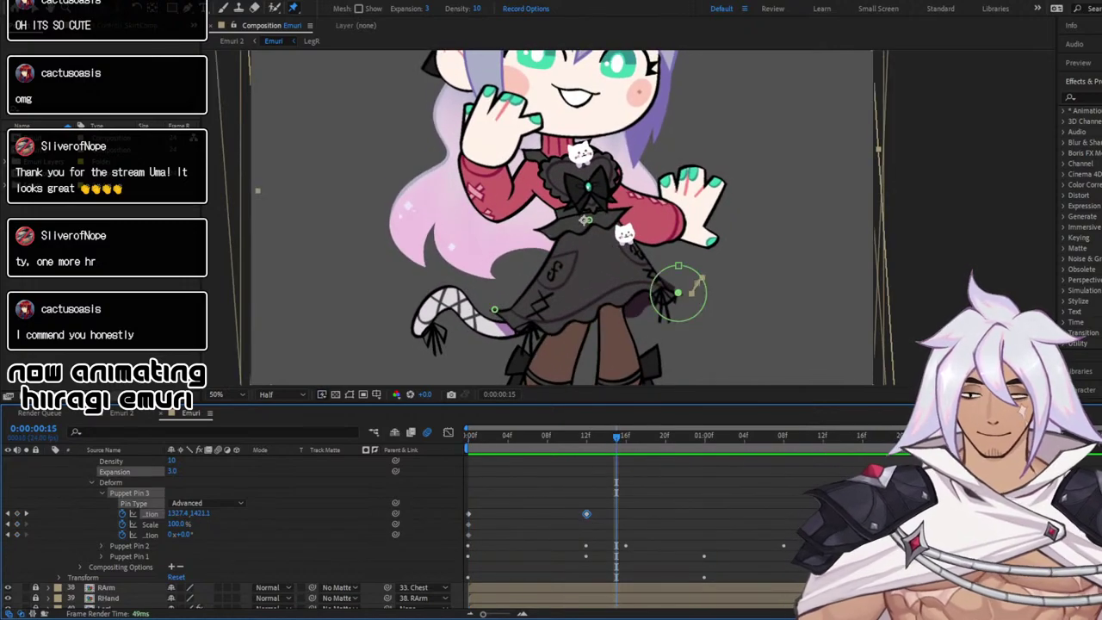
key(Delete)
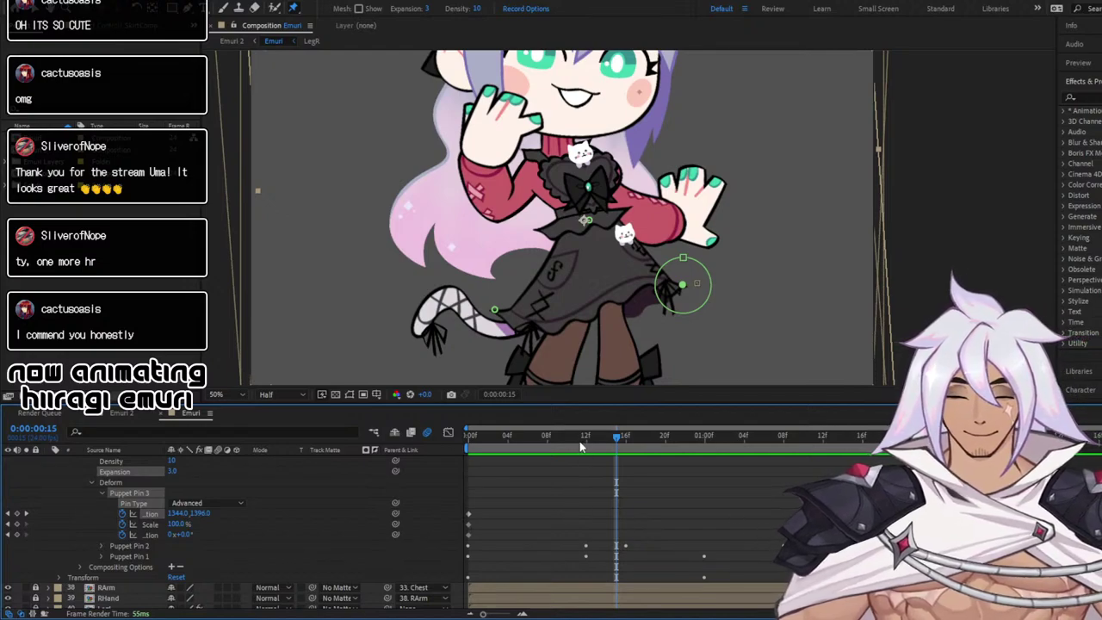
Add rotation keyframes for Puppet Pin 3 at 0:12 and 1:12
mouse_move(580, 440)
mouse_down()
mouse_move(428, 449)
mouse_move(584, 460)
mouse_up()
key(ctrl+x)
key(ctrl+v)
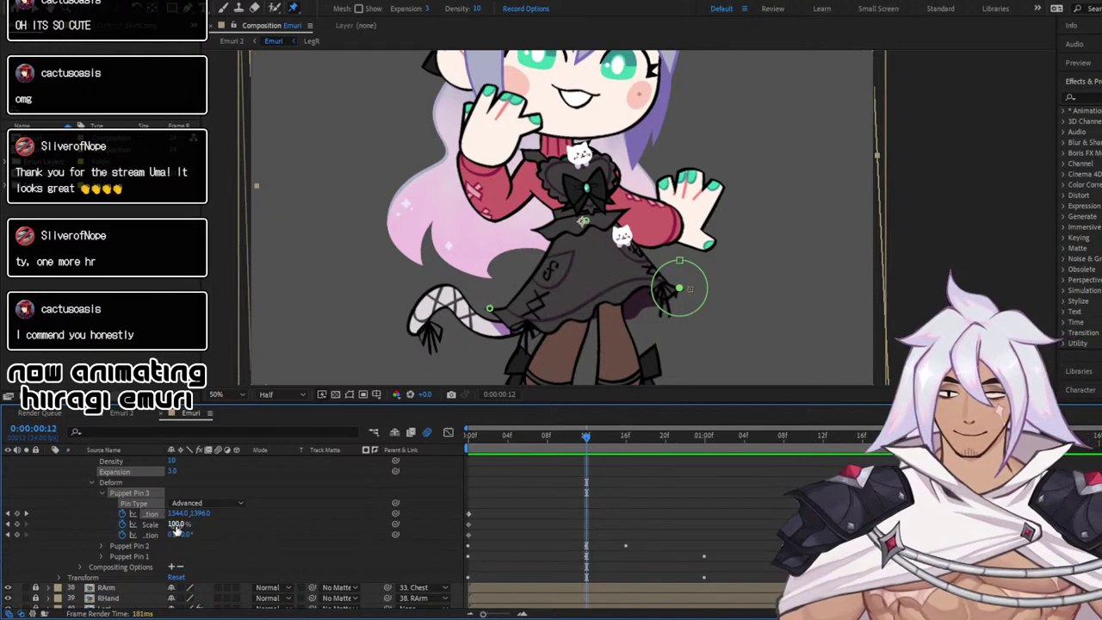
click(17, 535)
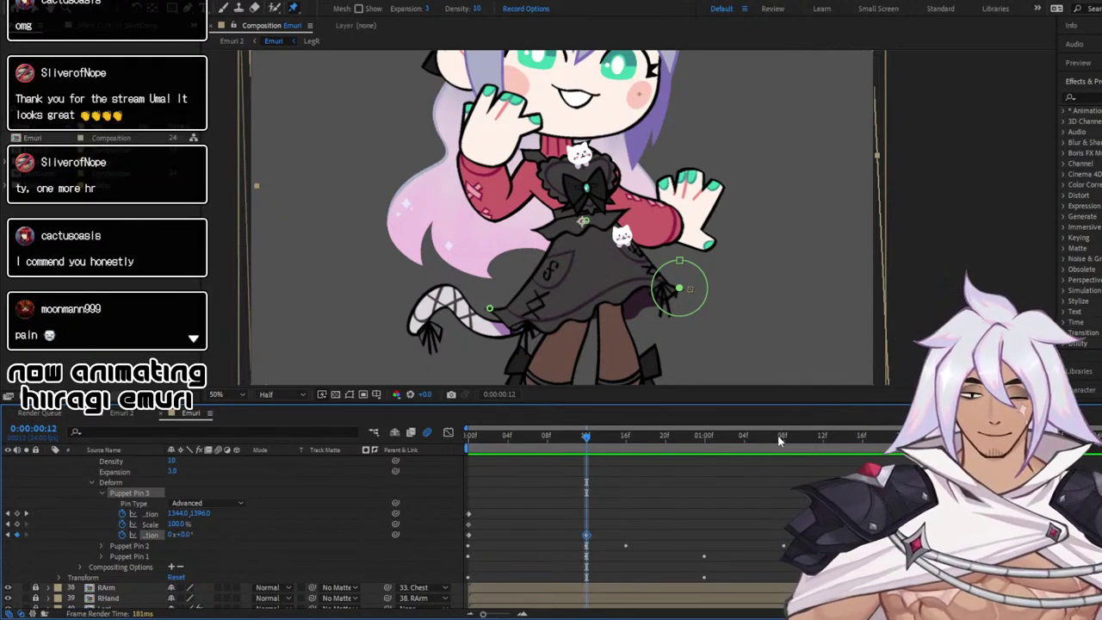
drag(778, 435, 822, 435)
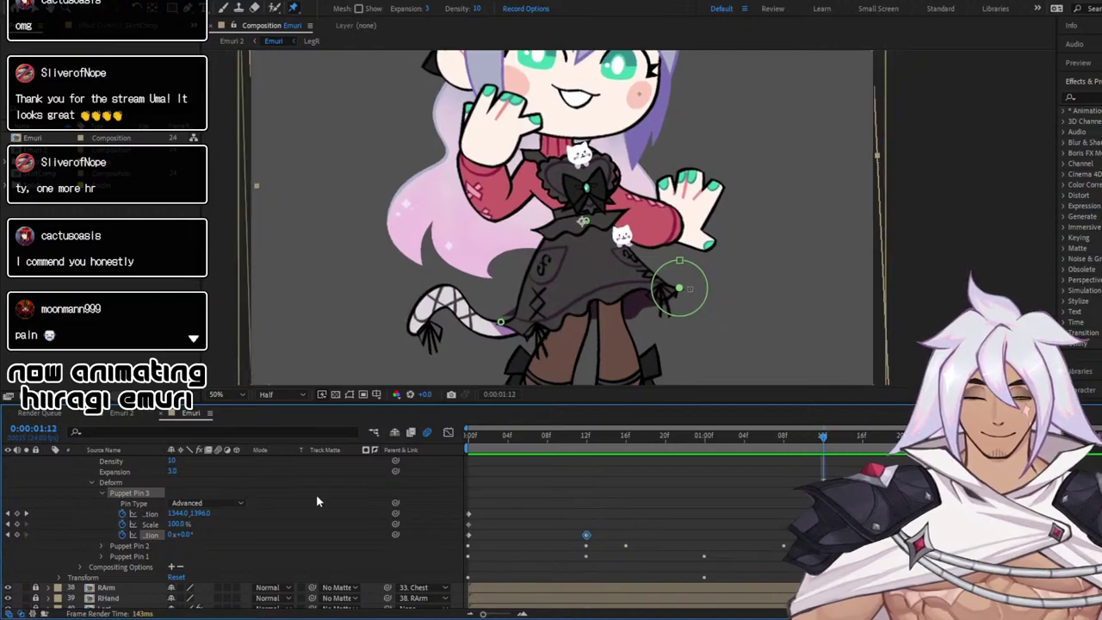
click(16, 535)
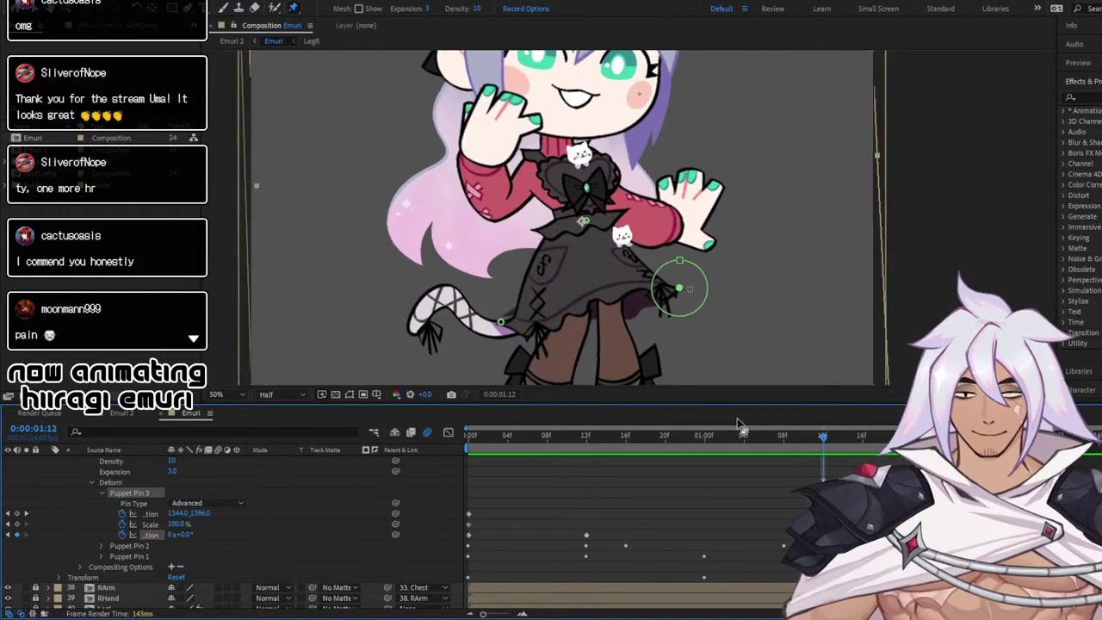
Set Puppet Pin 3's rotation at 0:12 to 12.0° and preview the motion from the first frame
drag(477, 435, 587, 493)
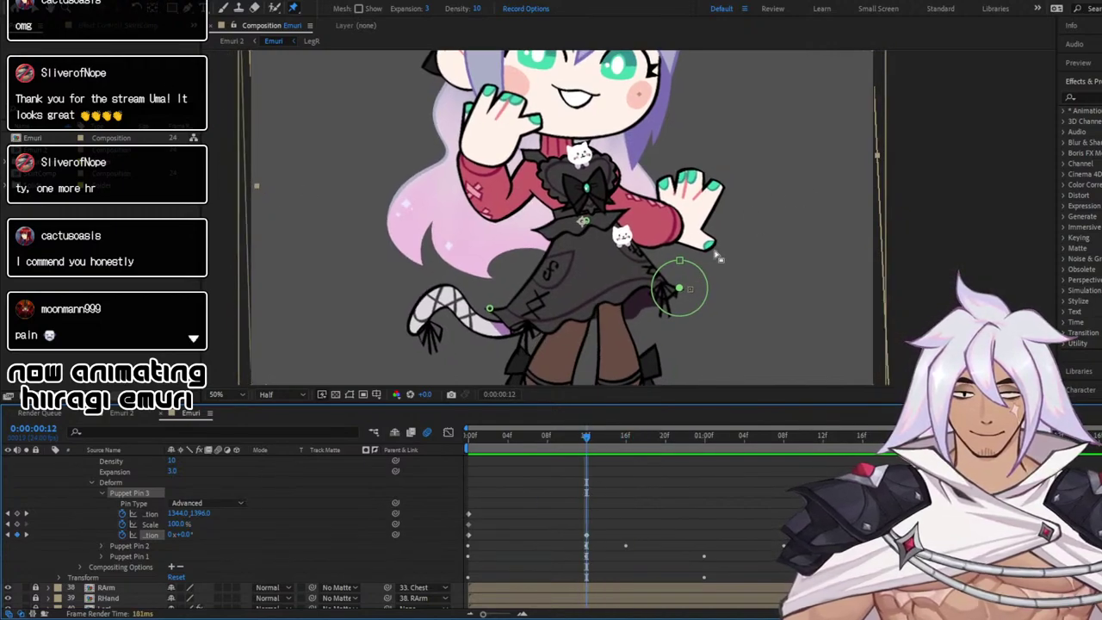
drag(186, 532, 193, 533)
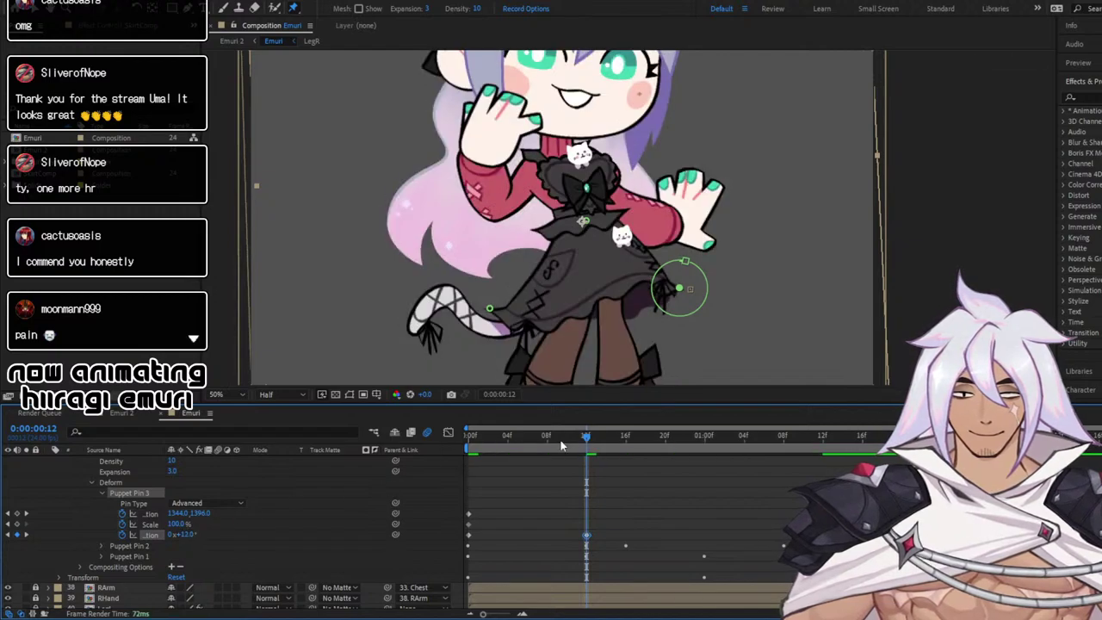
drag(565, 441, 423, 437)
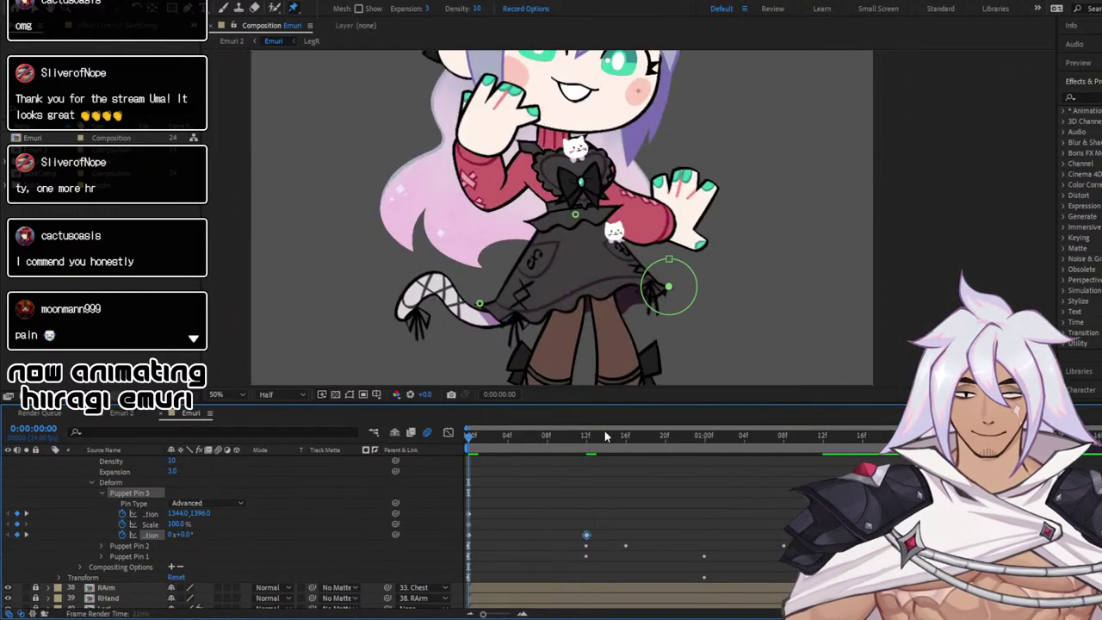
key(space)
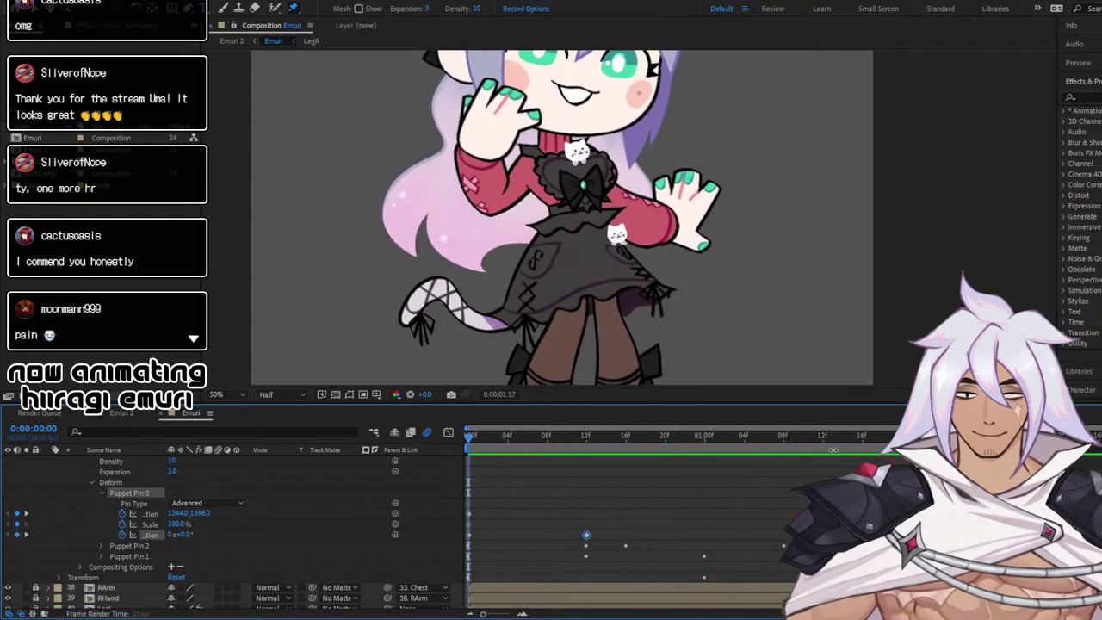
Set Puppet Pin 3's rotation at 1:12 to -5.0° and preview the skirt's sway
click(833, 437)
drag(833, 440, 825, 439)
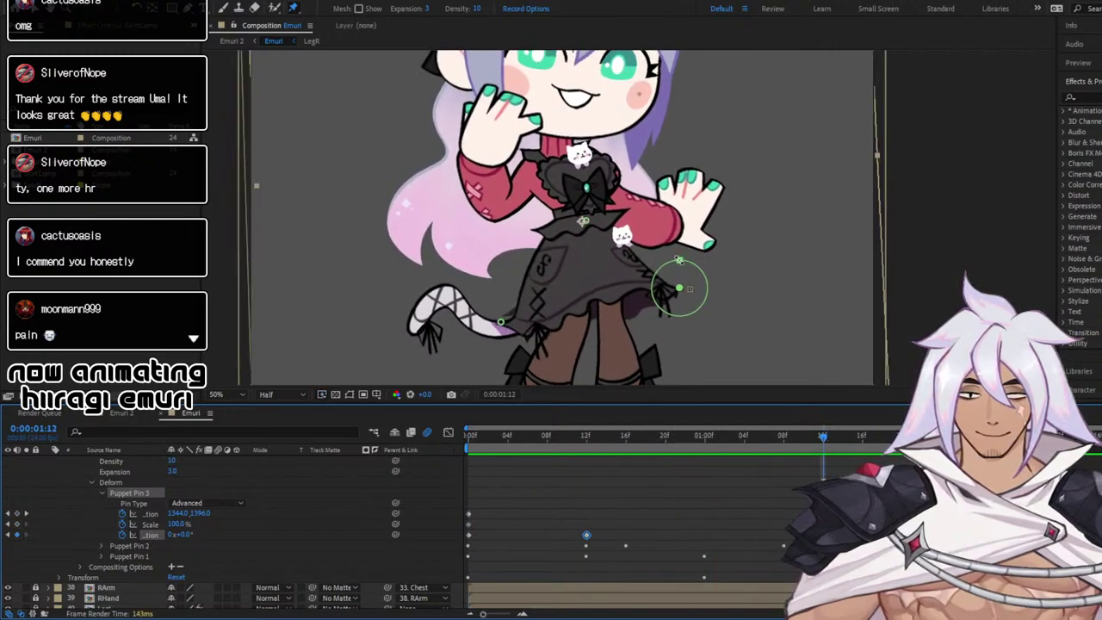
drag(187, 535, 184, 535)
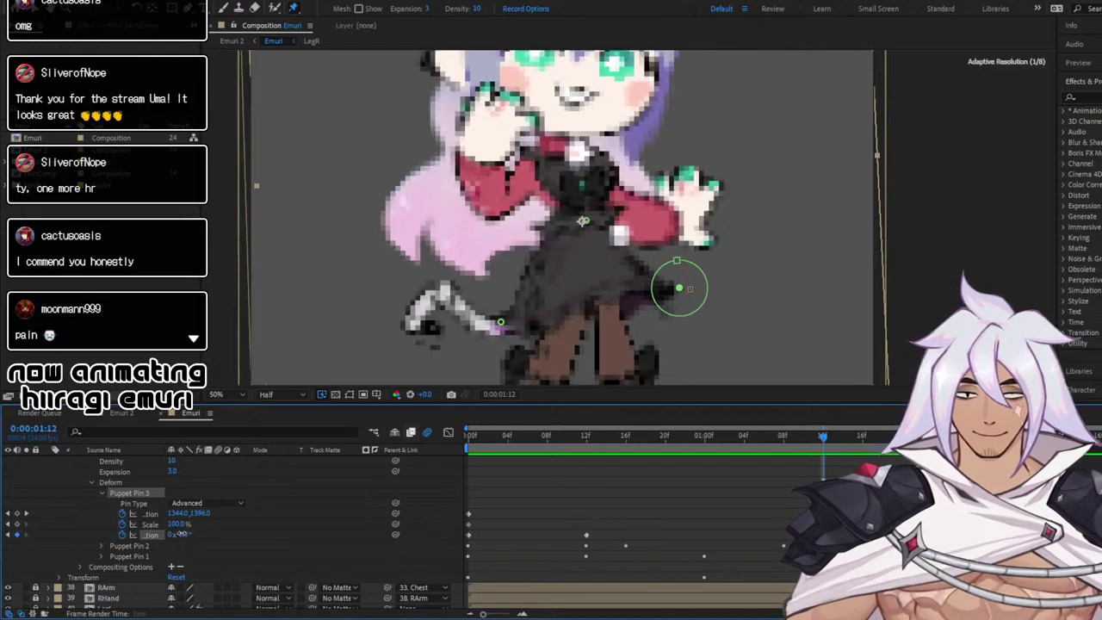
key(space)
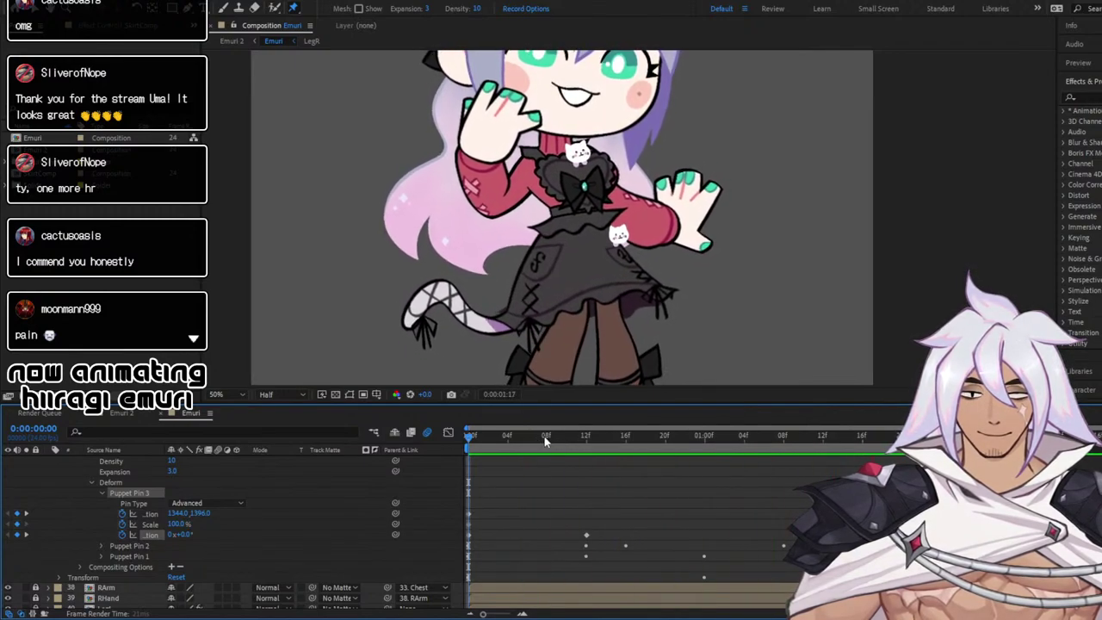
key(space)
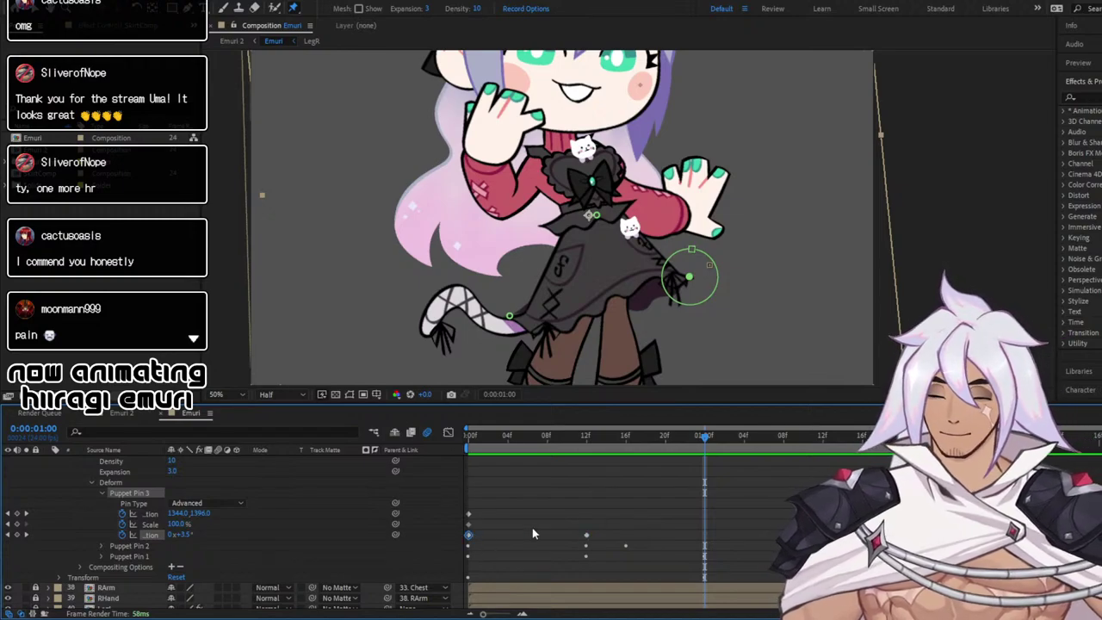
Copy Puppet Pin 3's starting rotation keyframe to 2:00 to close the loop, and play the animation from the start
drag(892, 438, 940, 438)
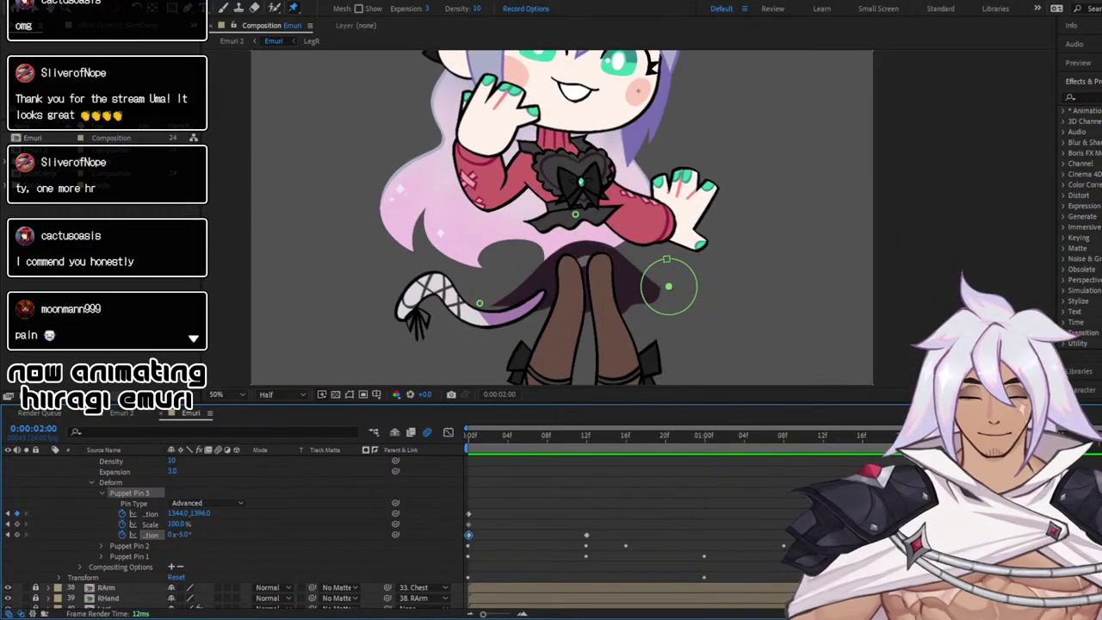
drag(549, 433, 451, 432)
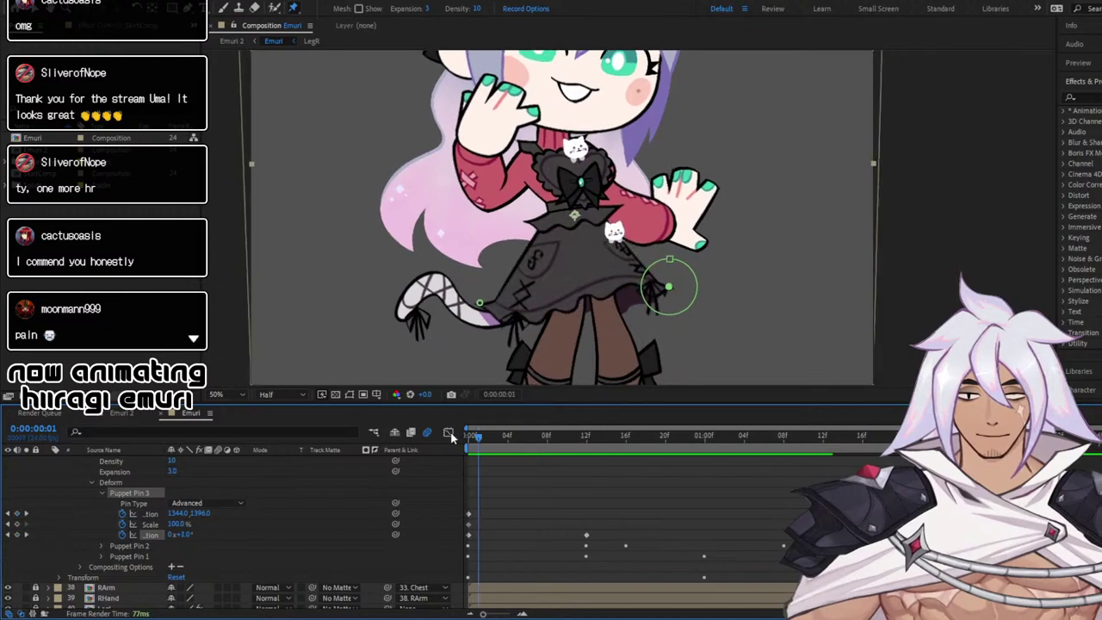
key(space)
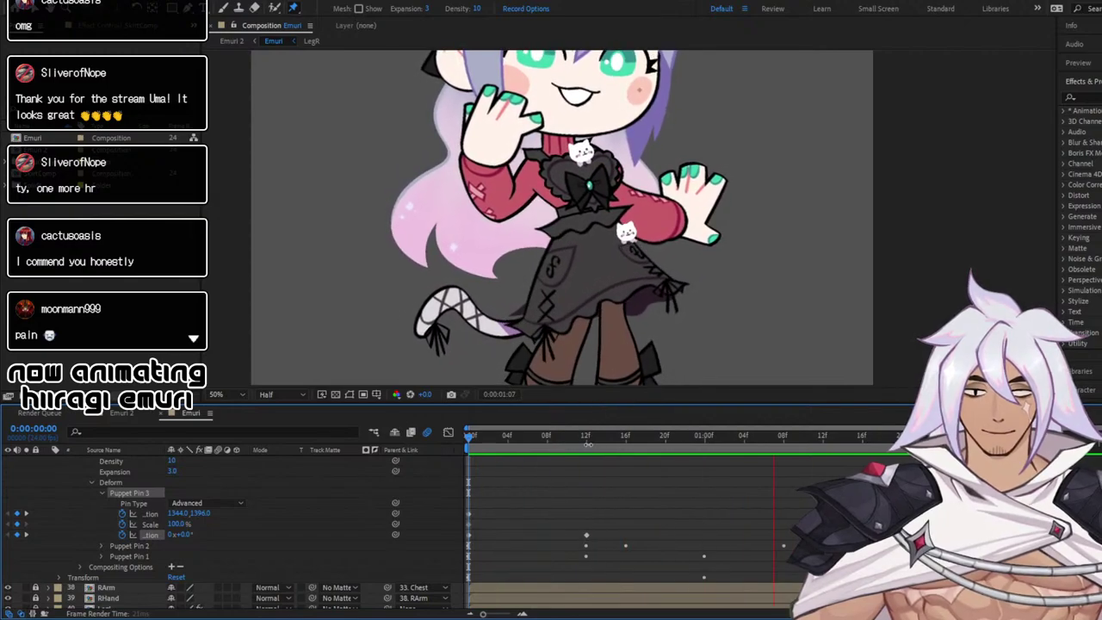
Apply Easy Ease to Puppet Pin 3's rotation keyframes at 0:12 and 1:12, and preview the eased skirt loop
click(586, 438)
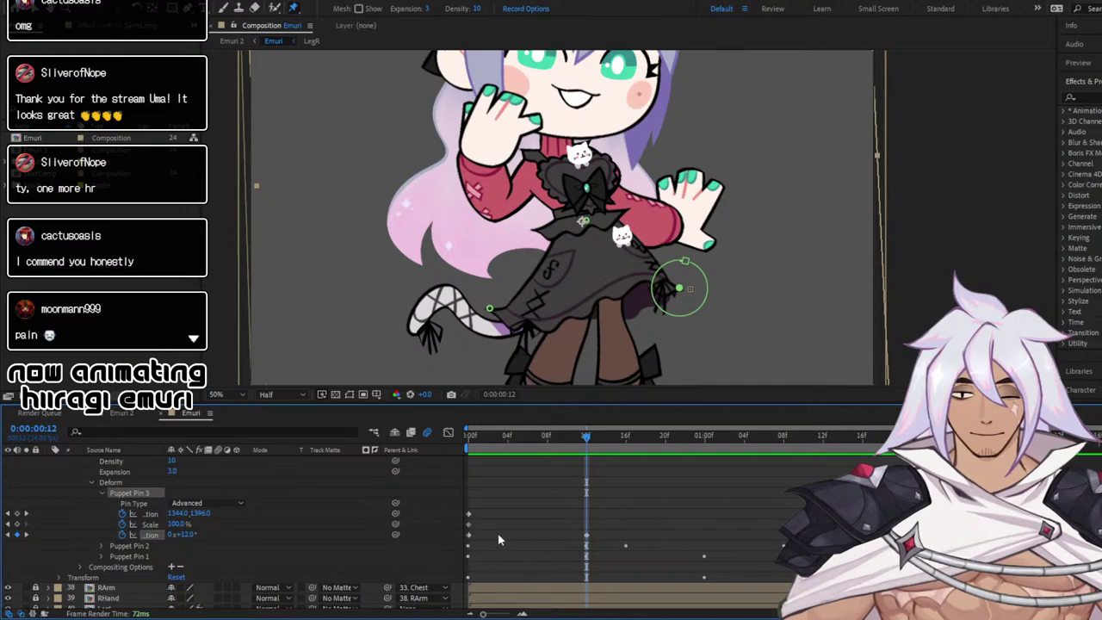
drag(744, 520, 553, 541)
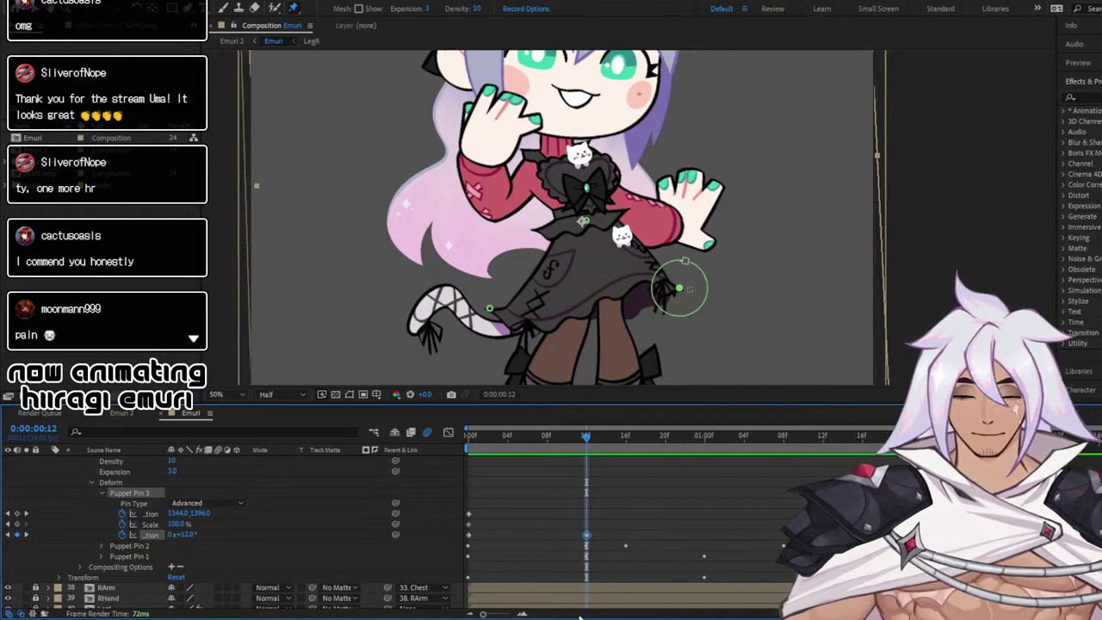
click(448, 433)
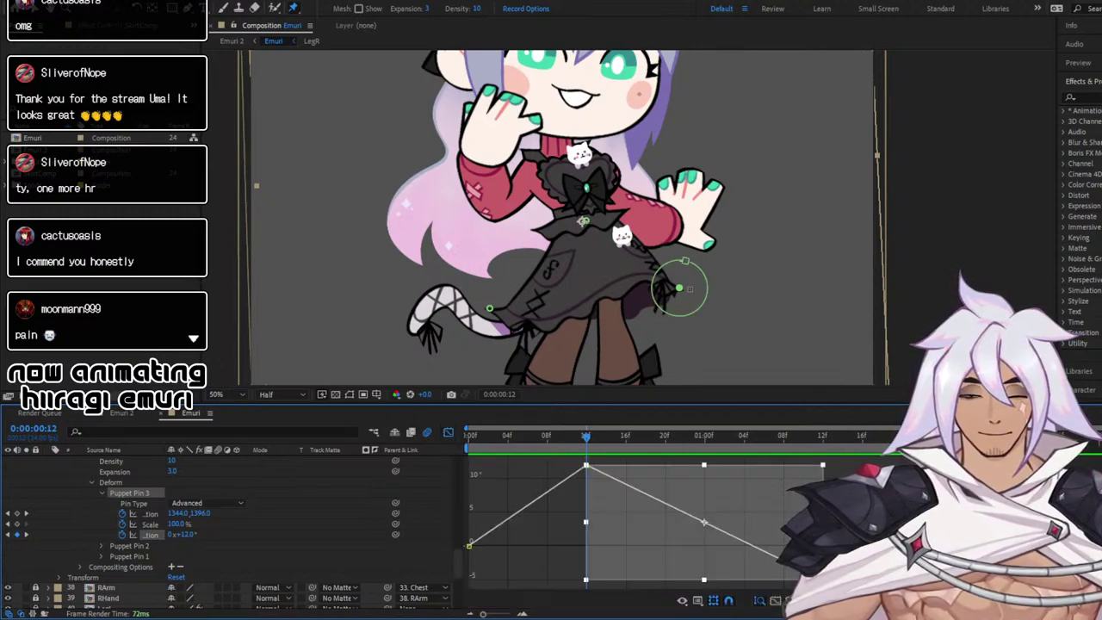
key(F9)
click(448, 434)
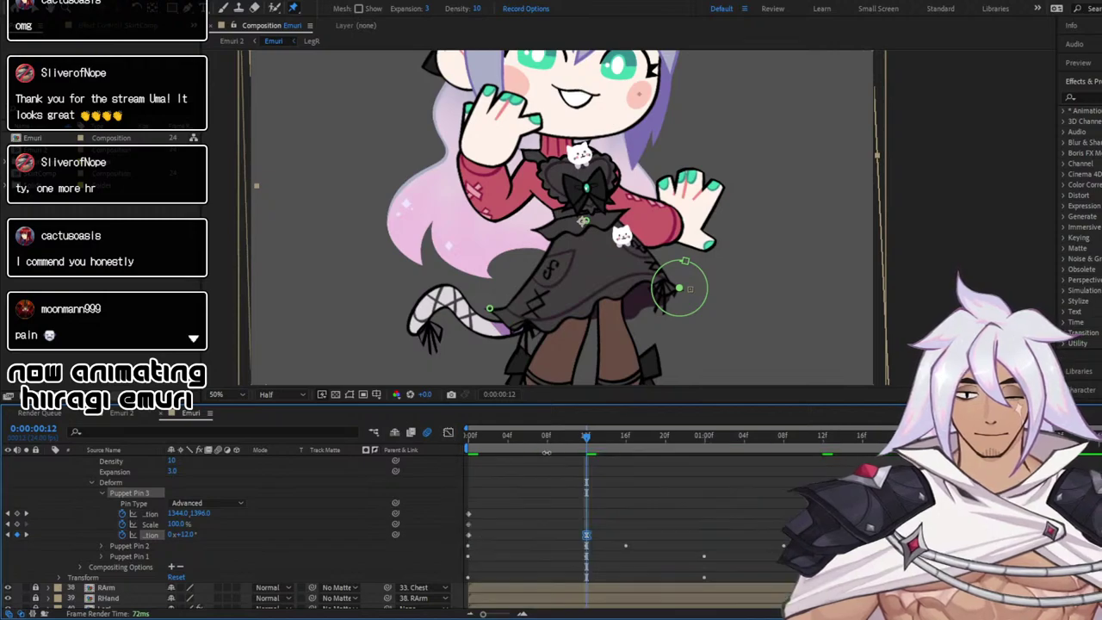
key(Home)
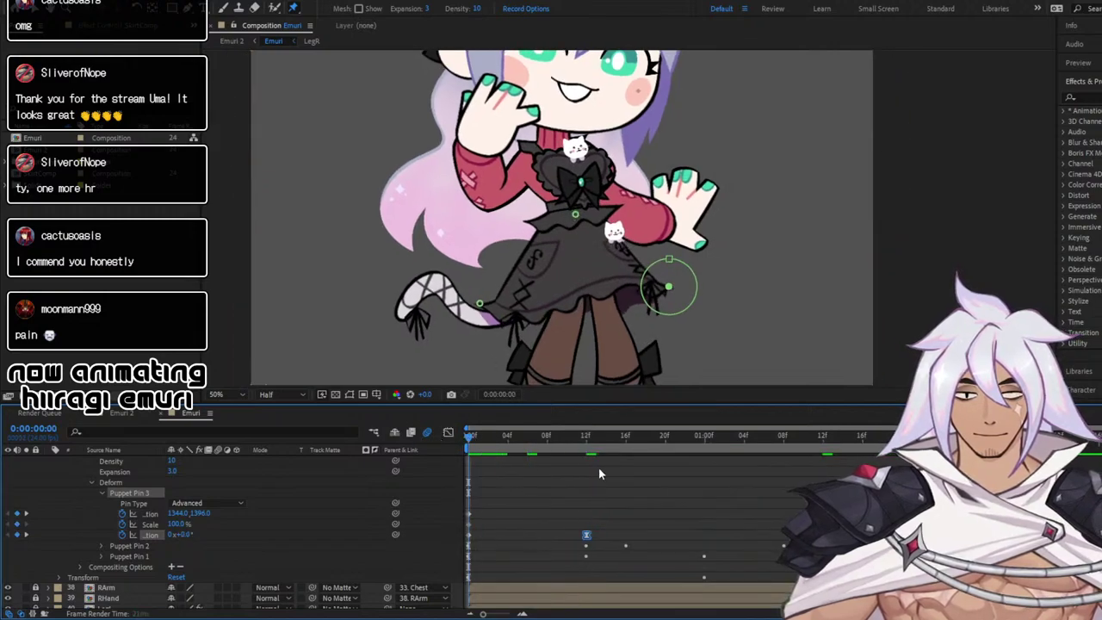
key(space)
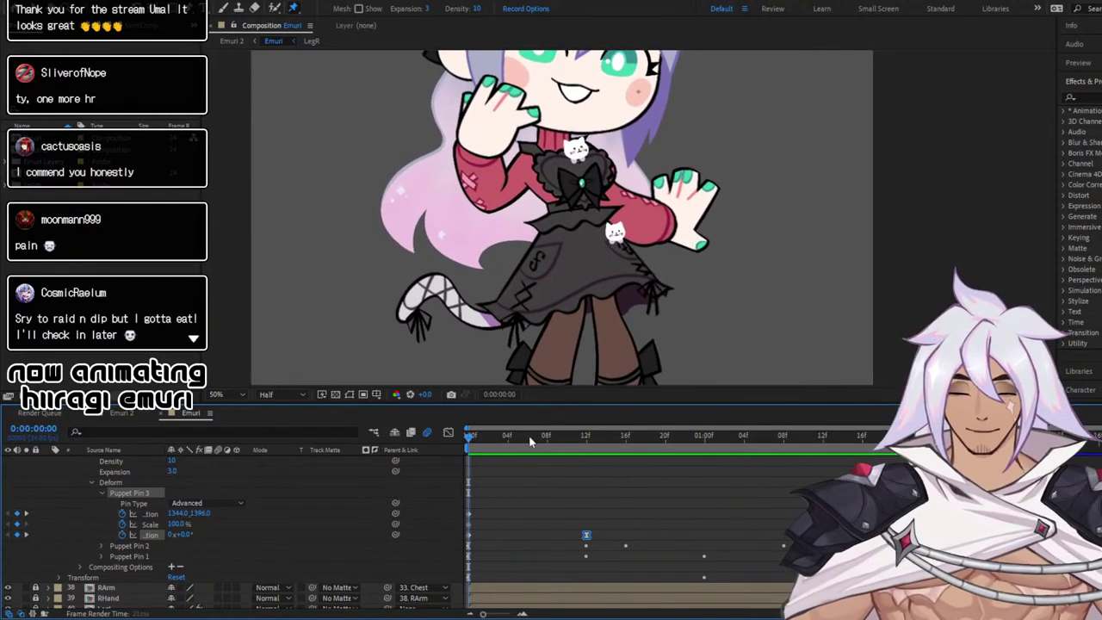
key(space)
key(space)
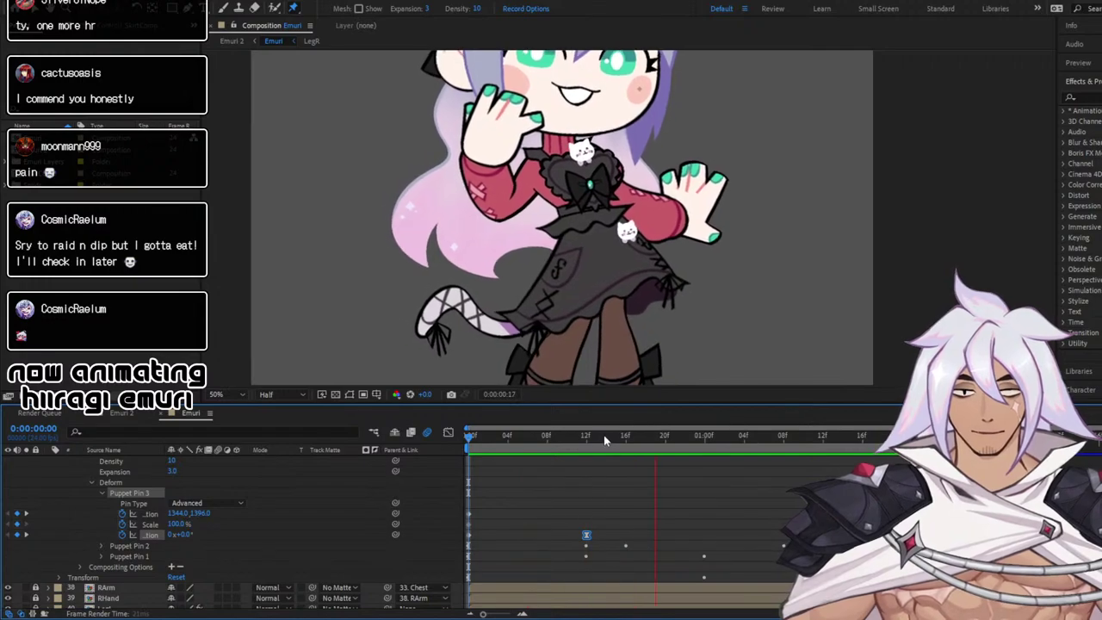
At 0:12, move Puppet Pin 3 at the skirt's hem slightly down to 1344.5, 1426.1
click(577, 438)
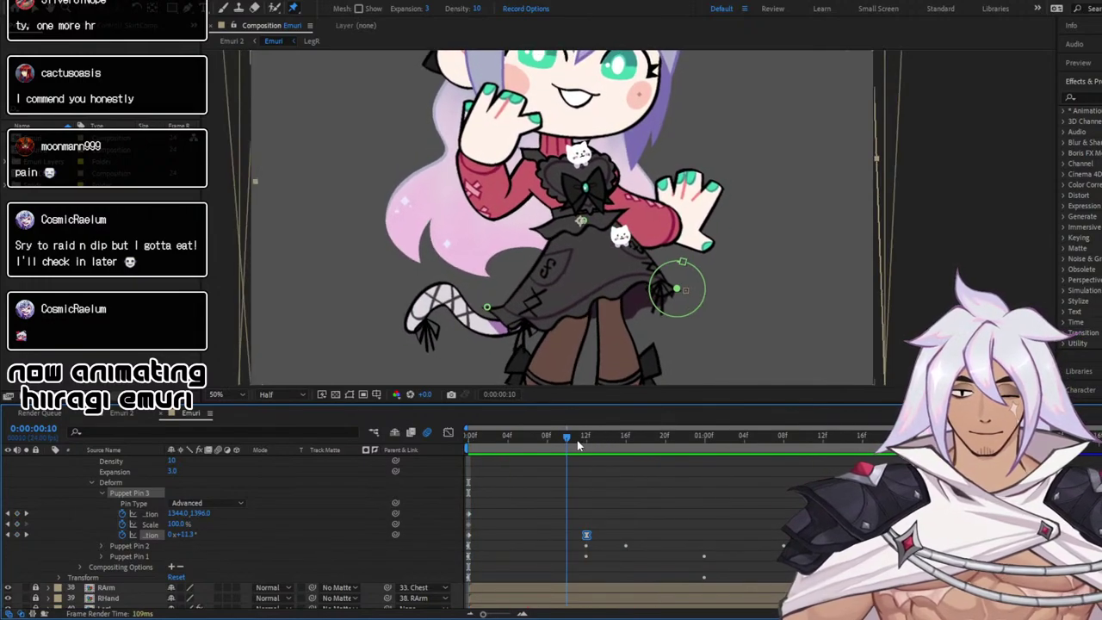
click(468, 514)
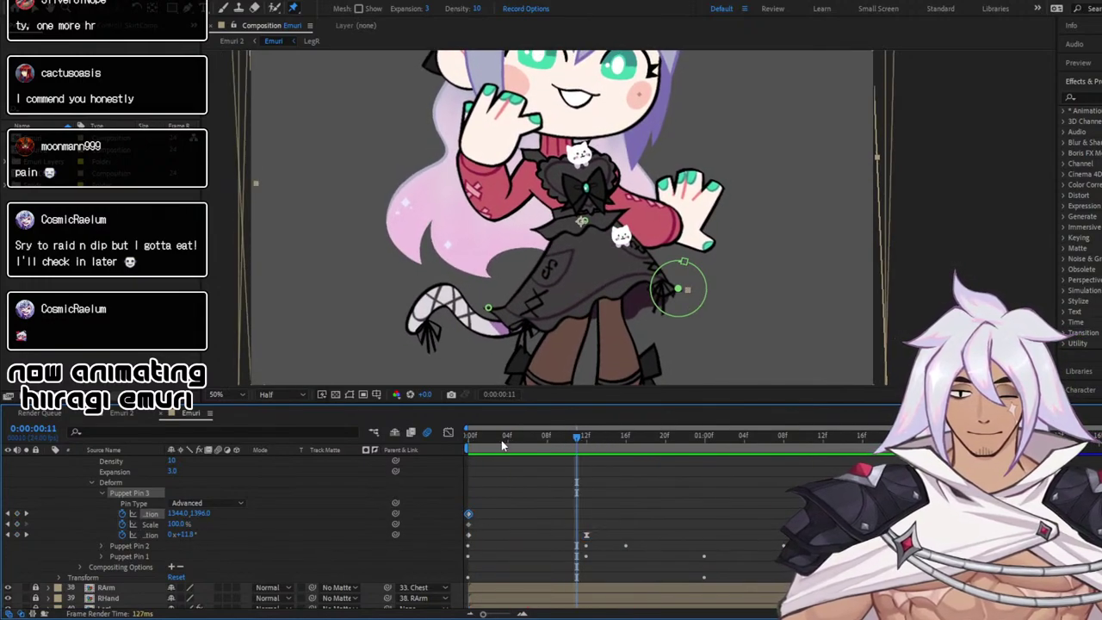
click(585, 441)
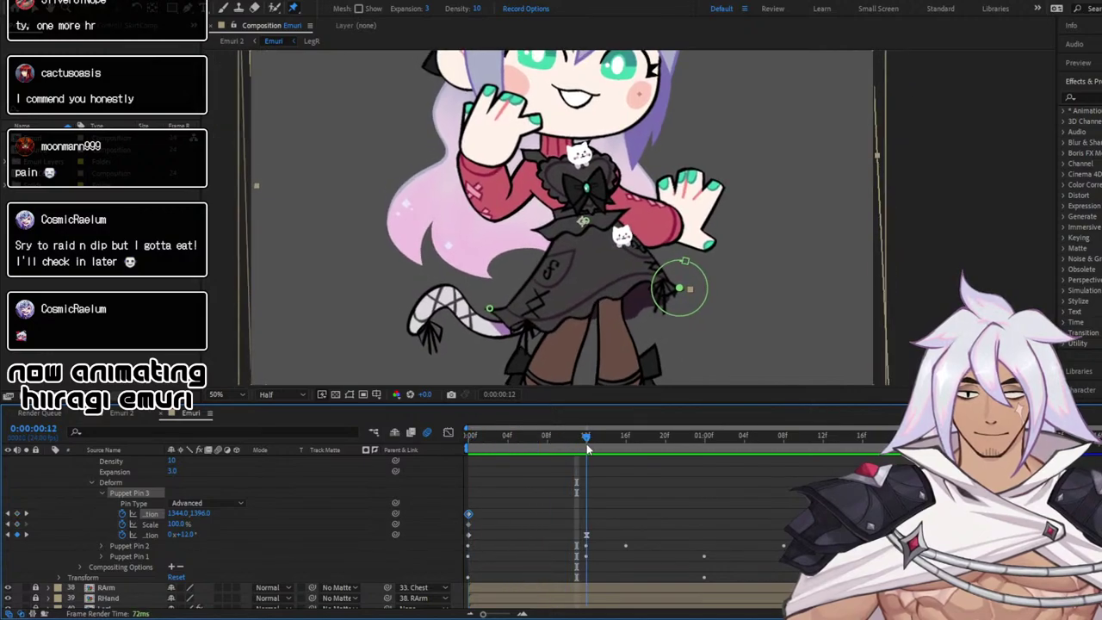
key(alt+Right)
drag(687, 297, 687, 305)
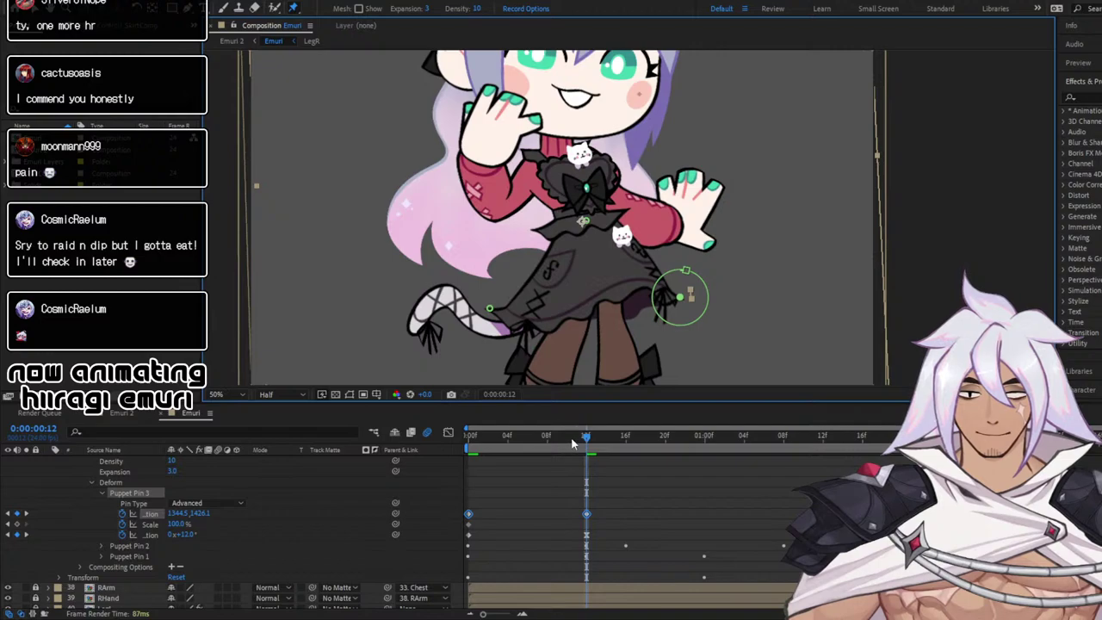
Preview the skirt motion from the first frame, and expand Puppet Pin 2's properties at 1:11
drag(573, 443, 431, 443)
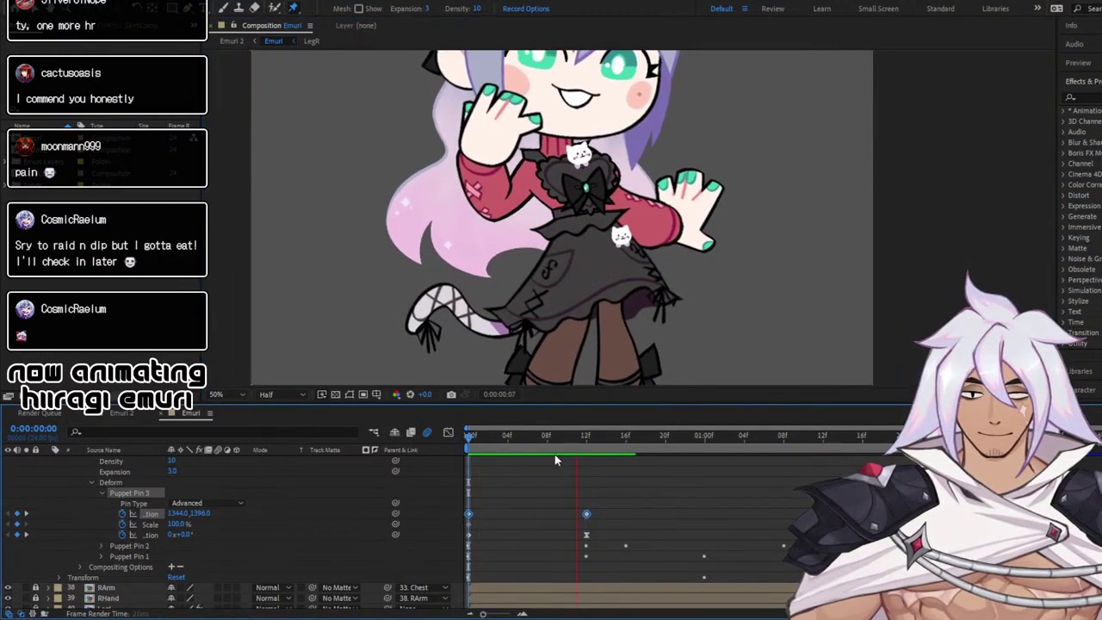
key(space)
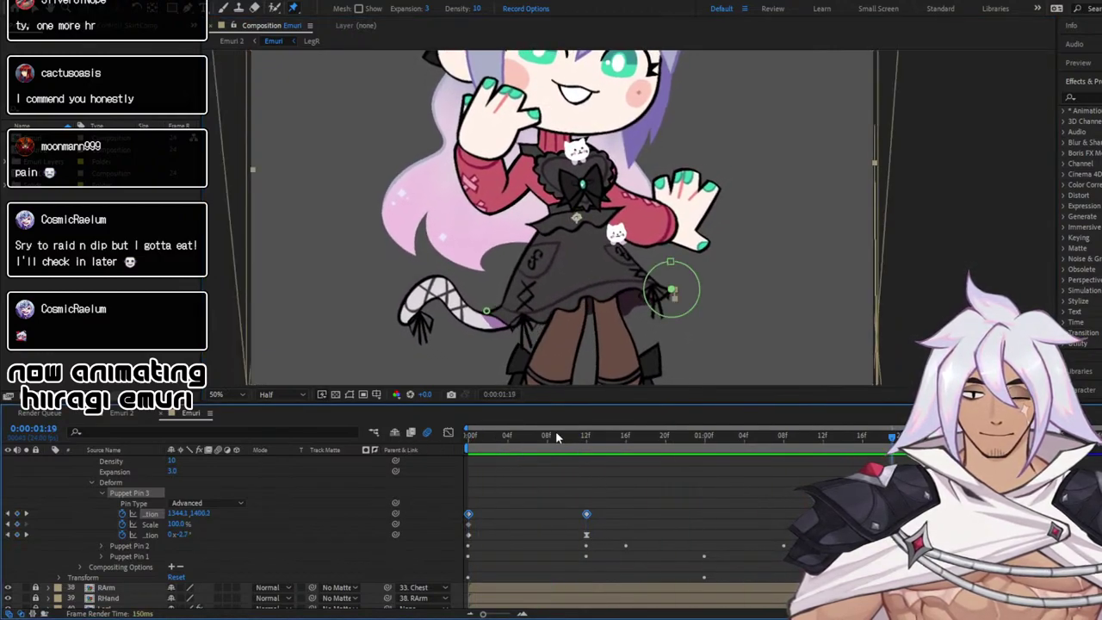
key(space)
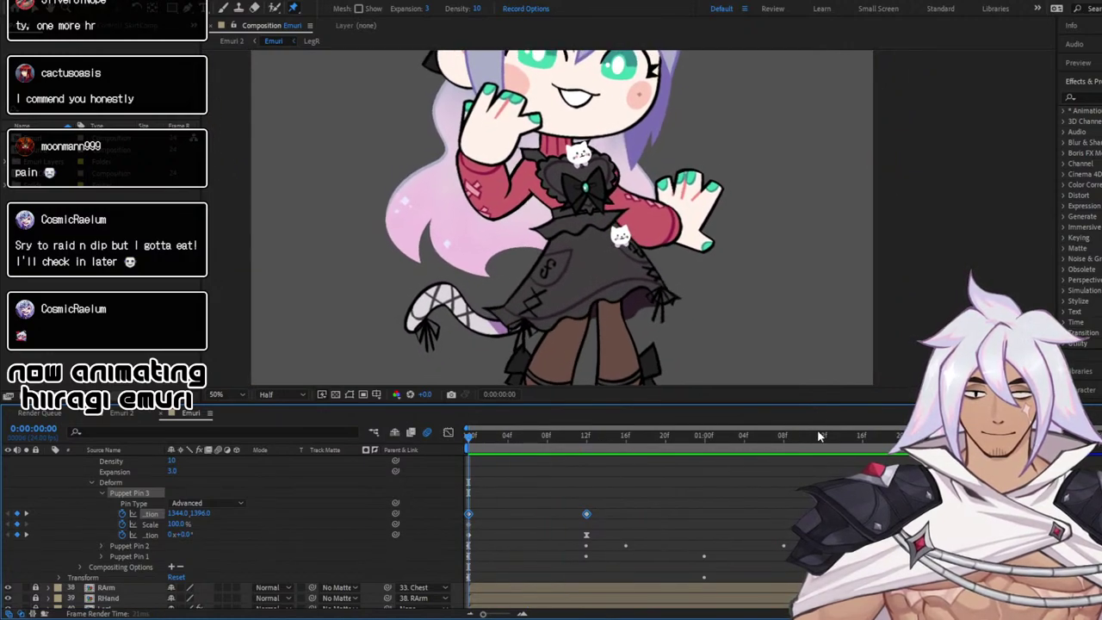
drag(818, 433, 810, 458)
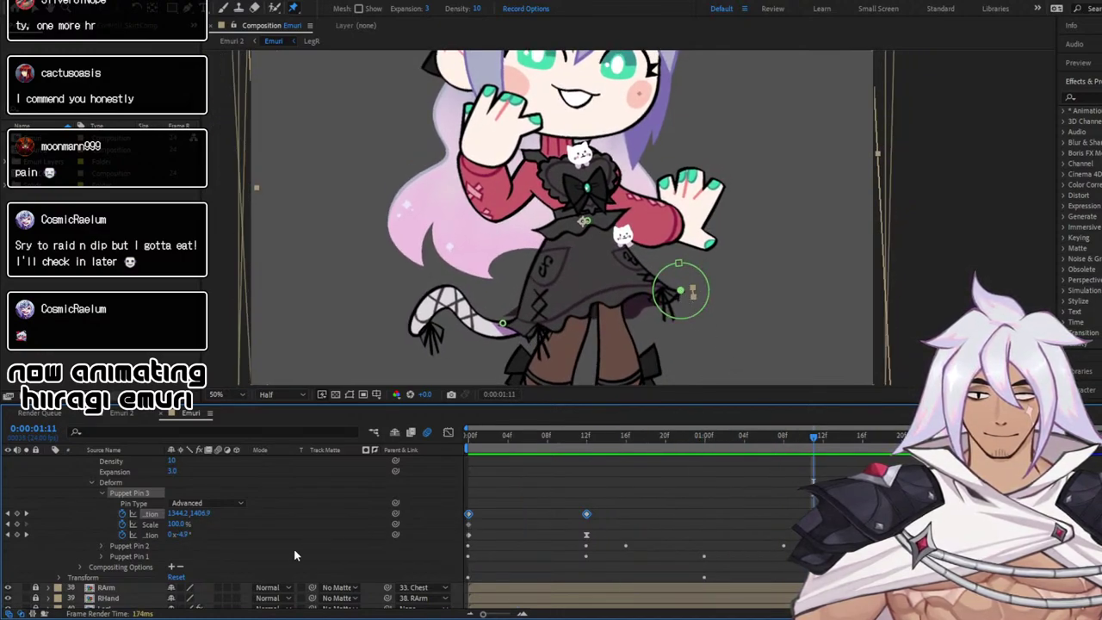
click(101, 546)
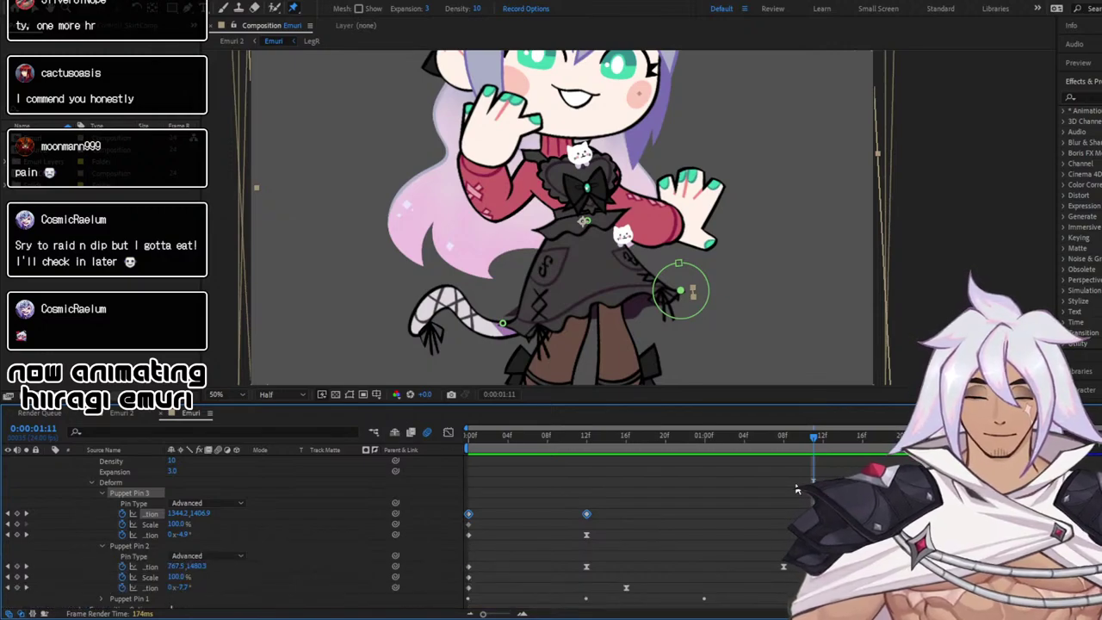
Apply Easy Ease to Puppet Pin 3's second rotation keyframe and shift it to 0:16, keeping Puppet Pin 2's position timing
click(586, 536)
key(F9)
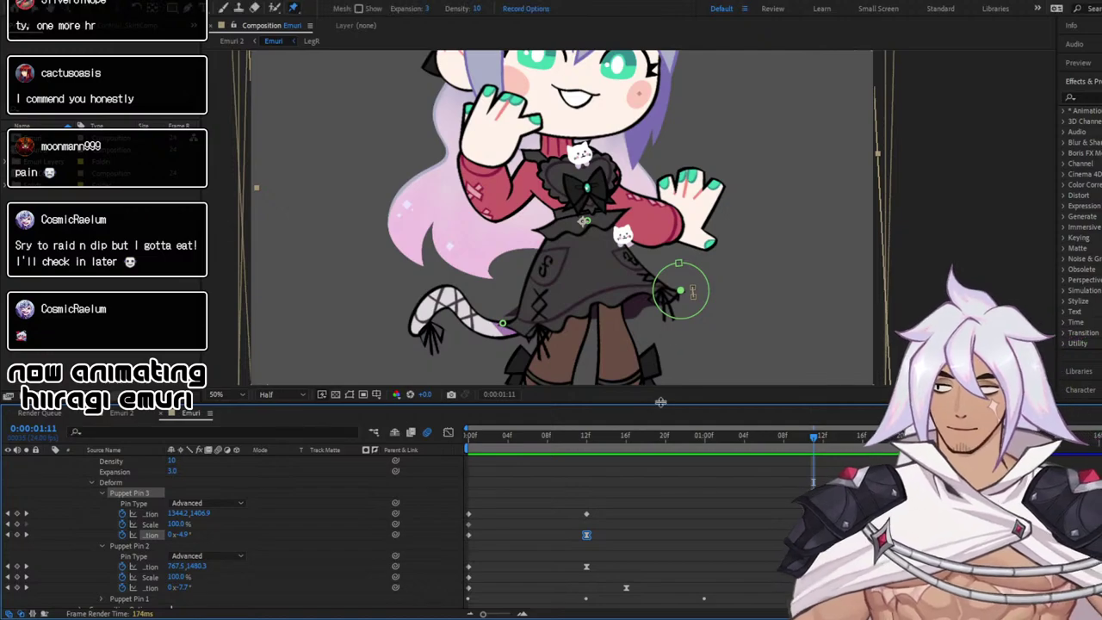
drag(587, 567, 626, 566)
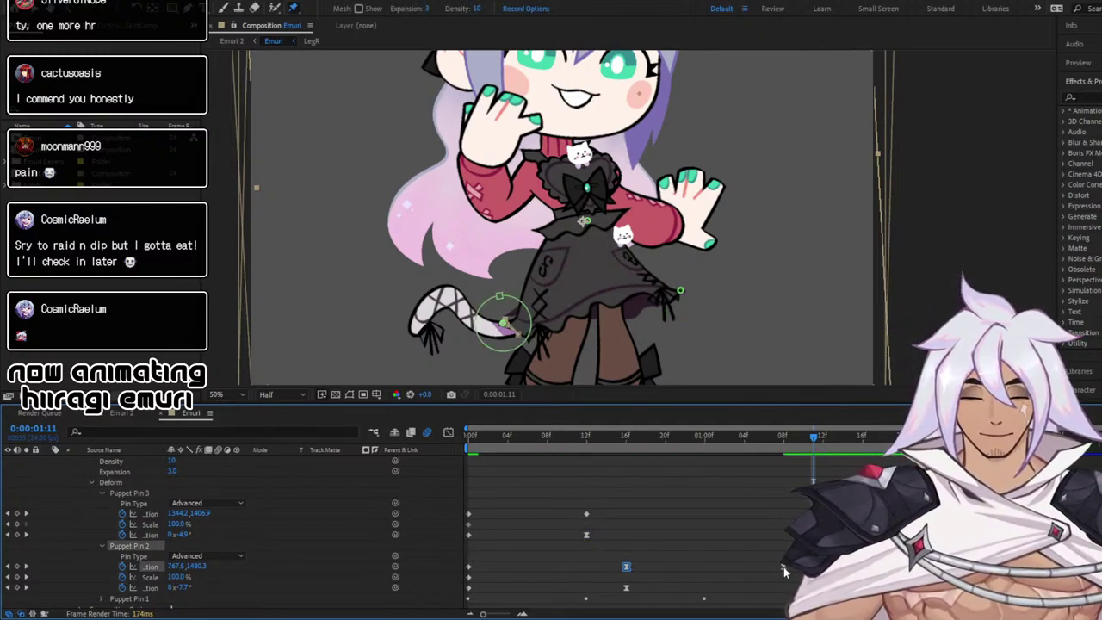
key(ctrl+z)
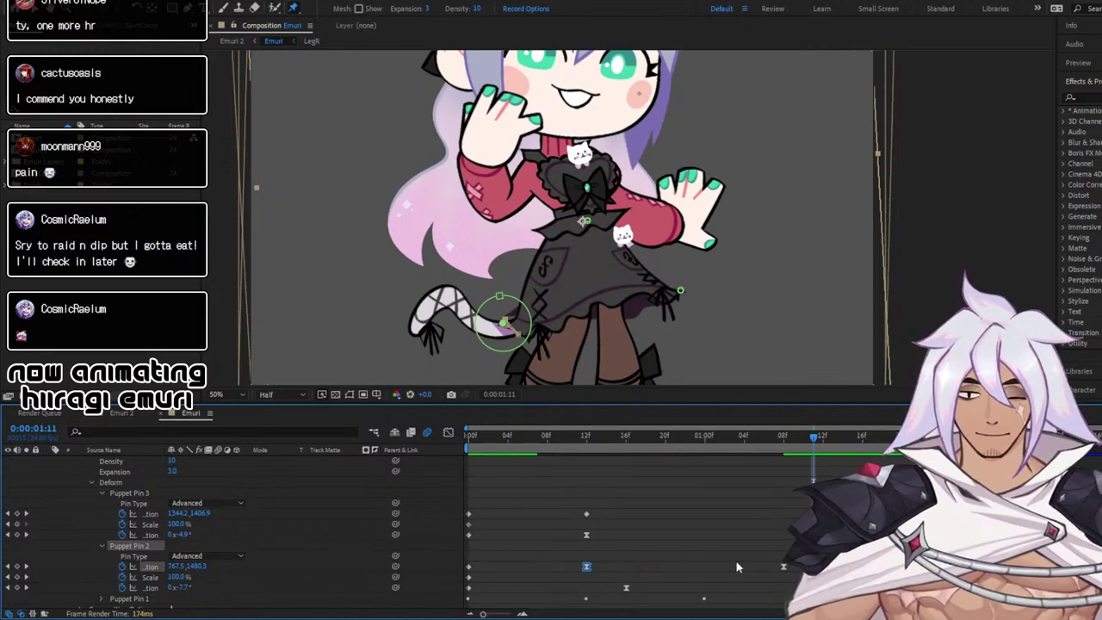
drag(586, 534, 626, 534)
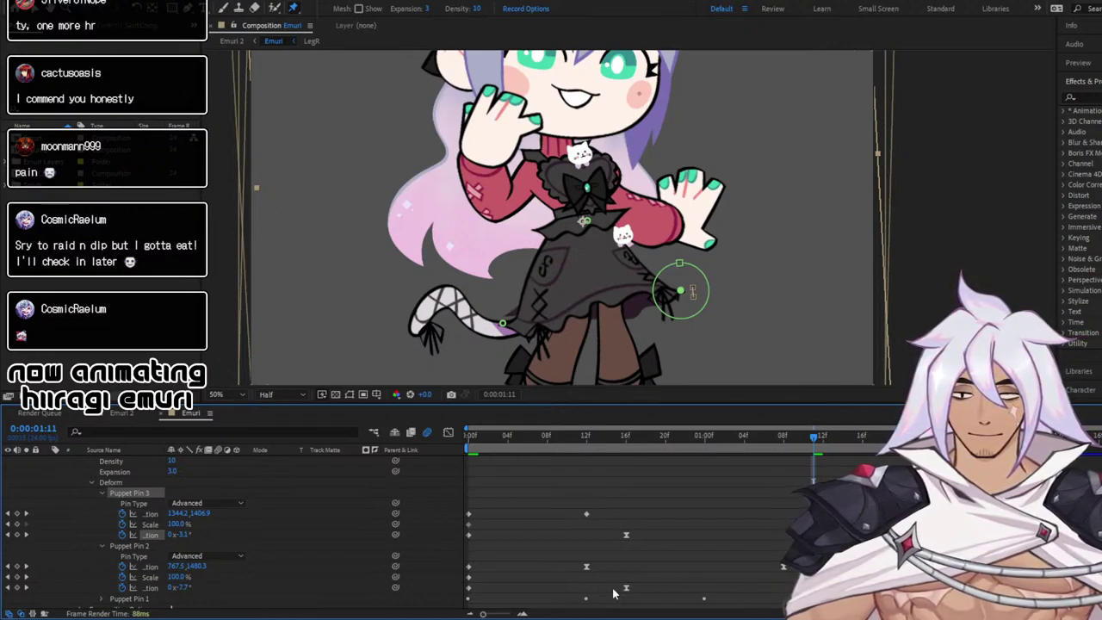
Preview the skirt loop with Puppet Pin 3's delayed rotation timing
click(528, 437)
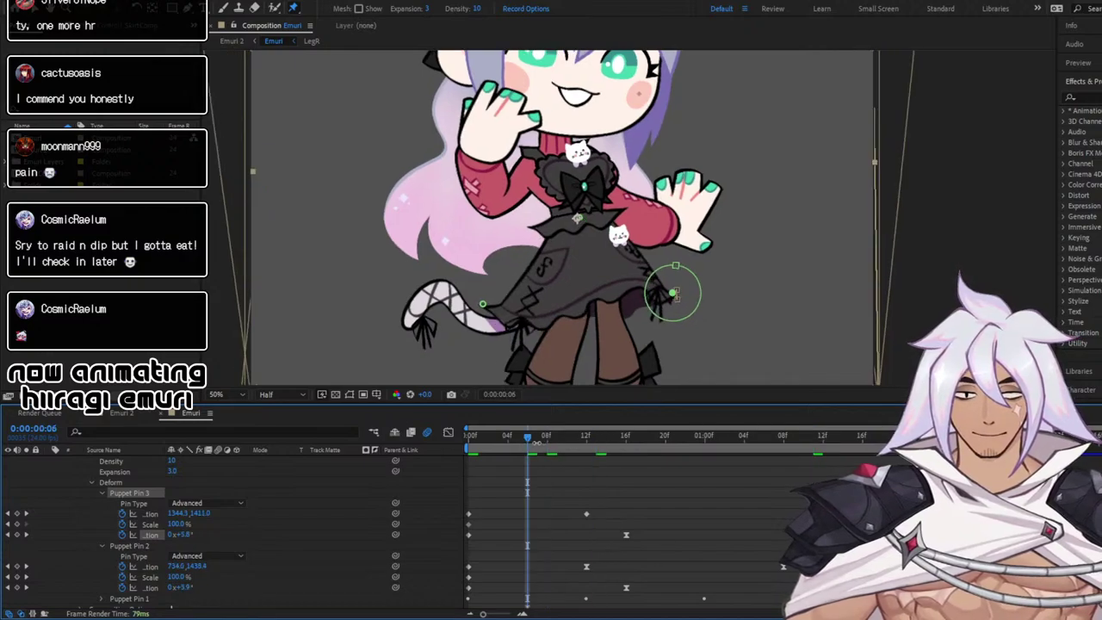
key(space)
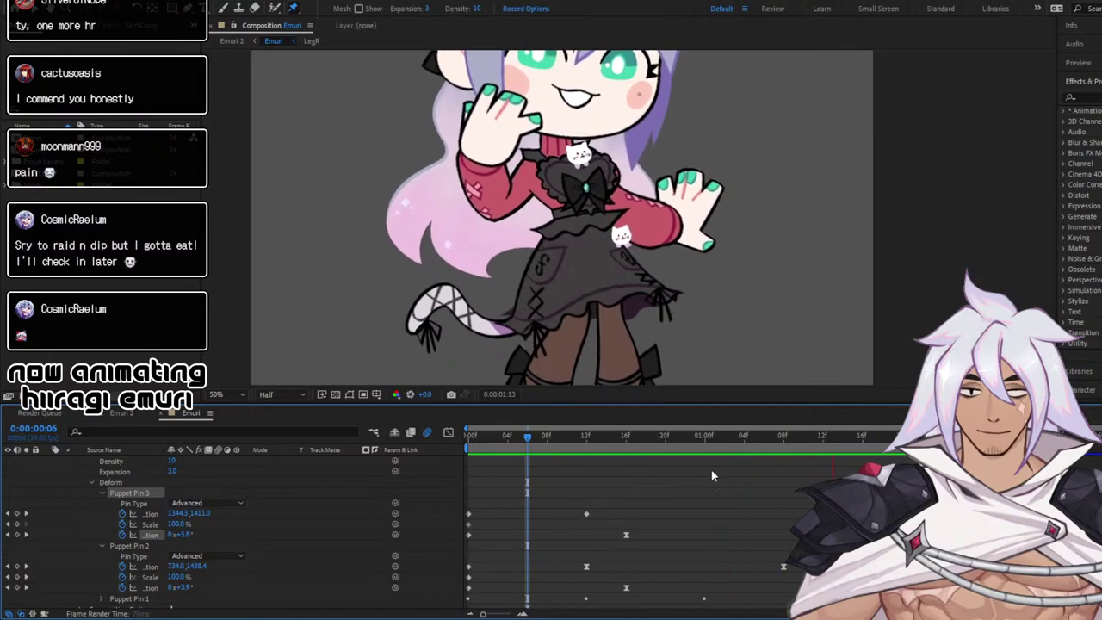
key(space)
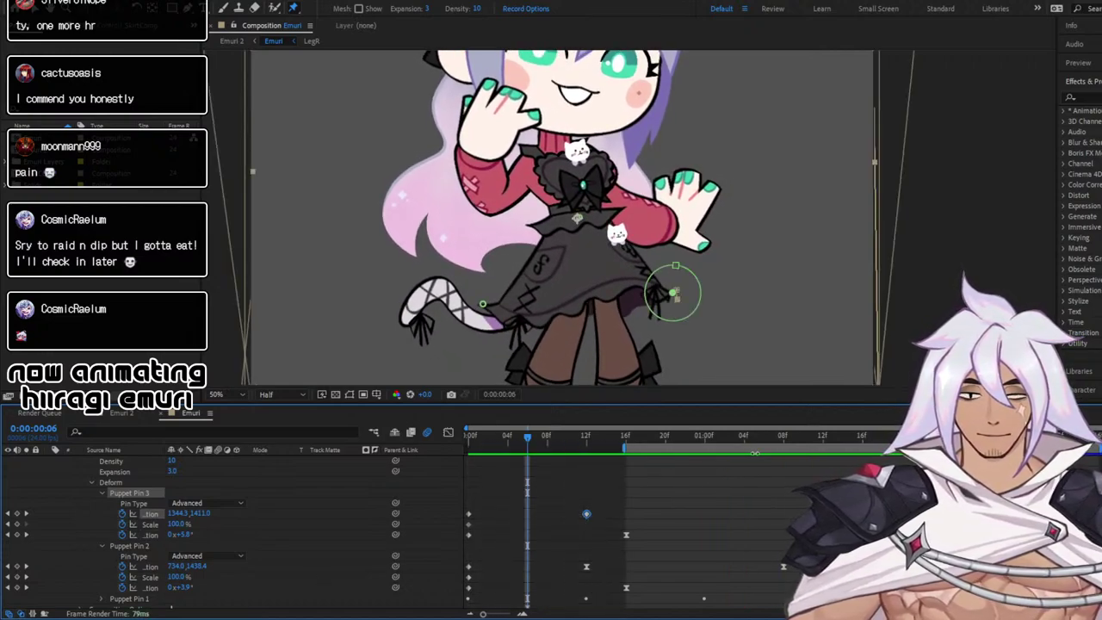
key(space)
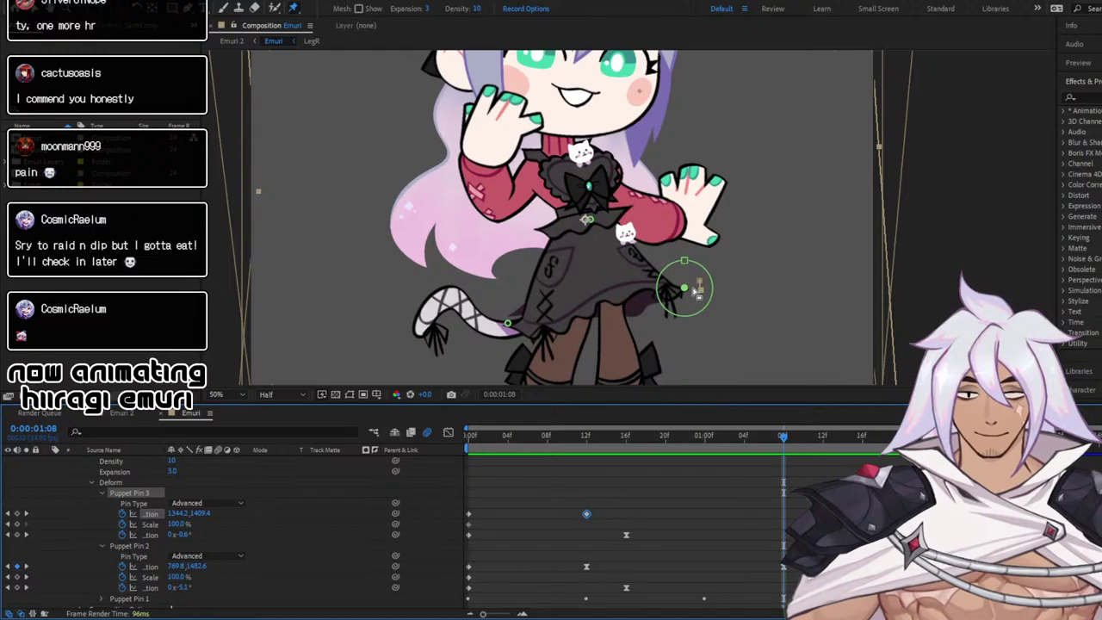
At 1:08, move Puppet Pin 3 at the skirt's hem to about 1367.4, 1421.1, and play the loop from the start
drag(696, 291, 693, 302)
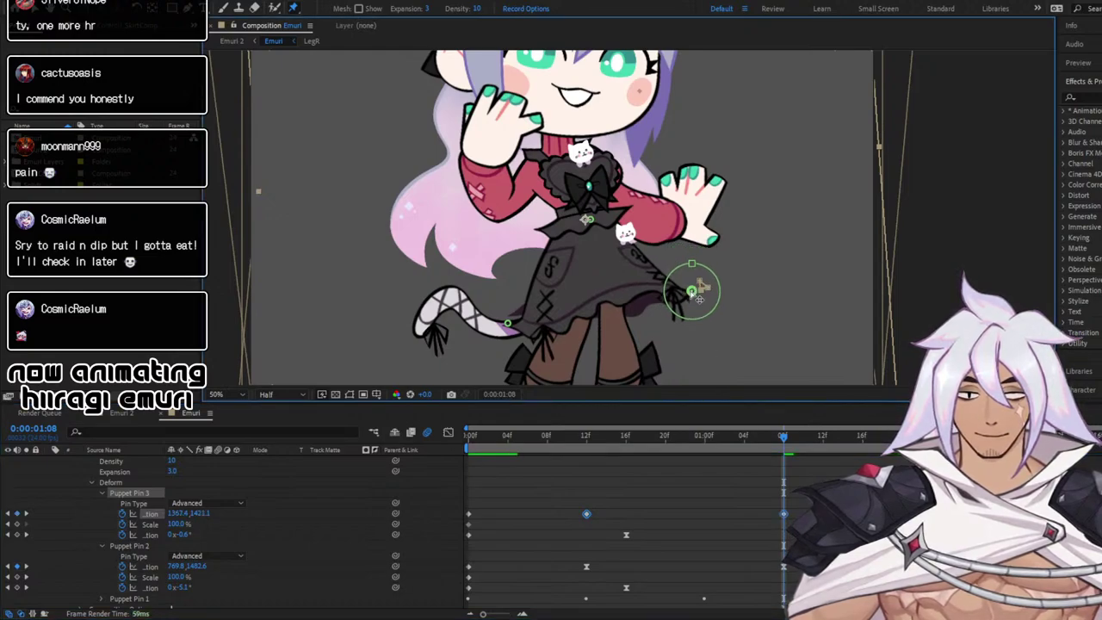
key(space)
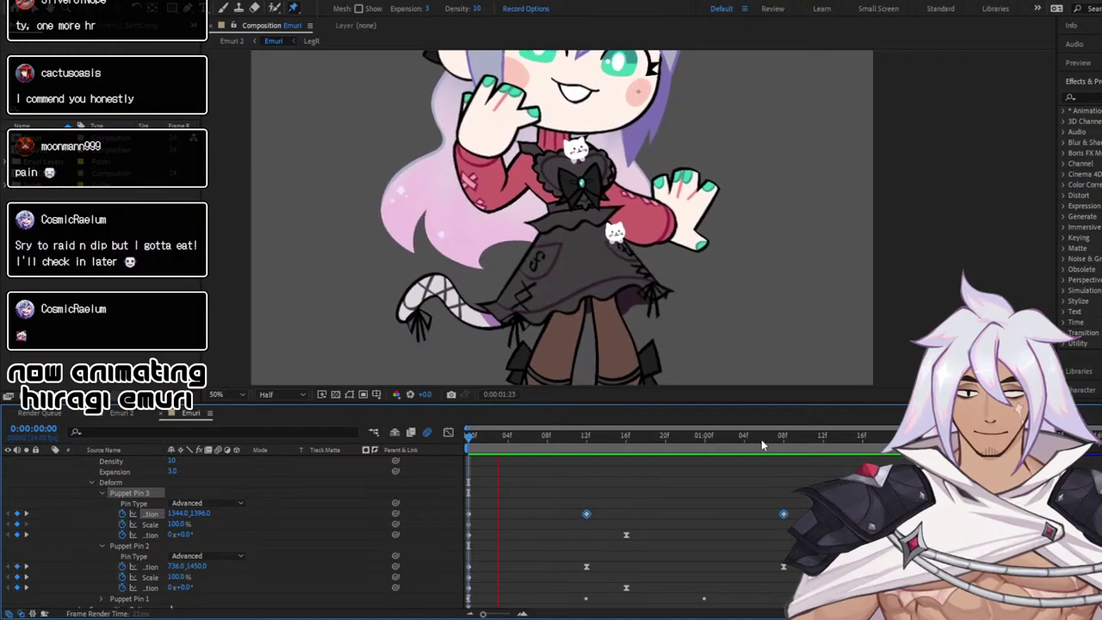
click(677, 439)
Try an extra Puppet Pin 3 position keyframe at 1:14, lowering the hem to about 1337.6, 1440.9, and preview it
drag(677, 448, 847, 439)
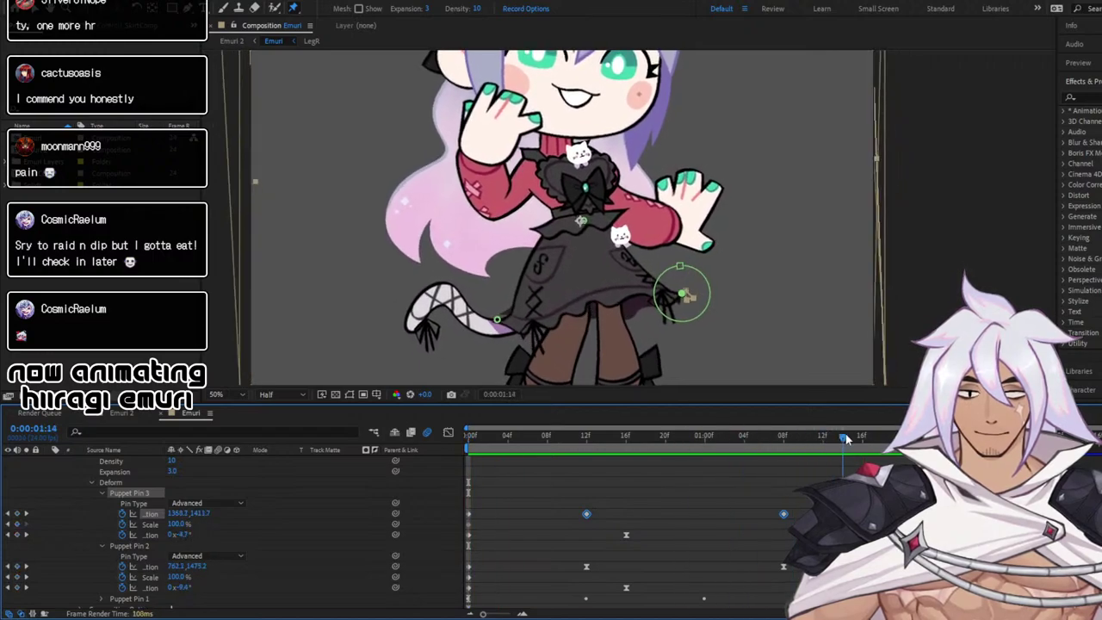
drag(687, 297, 679, 309)
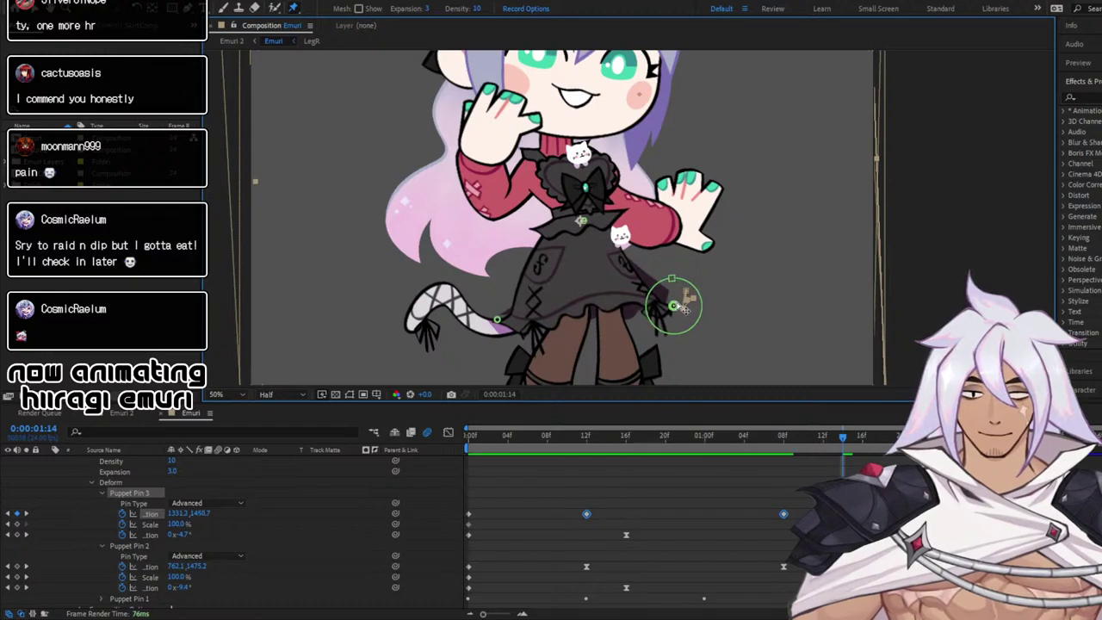
drag(685, 307, 688, 305)
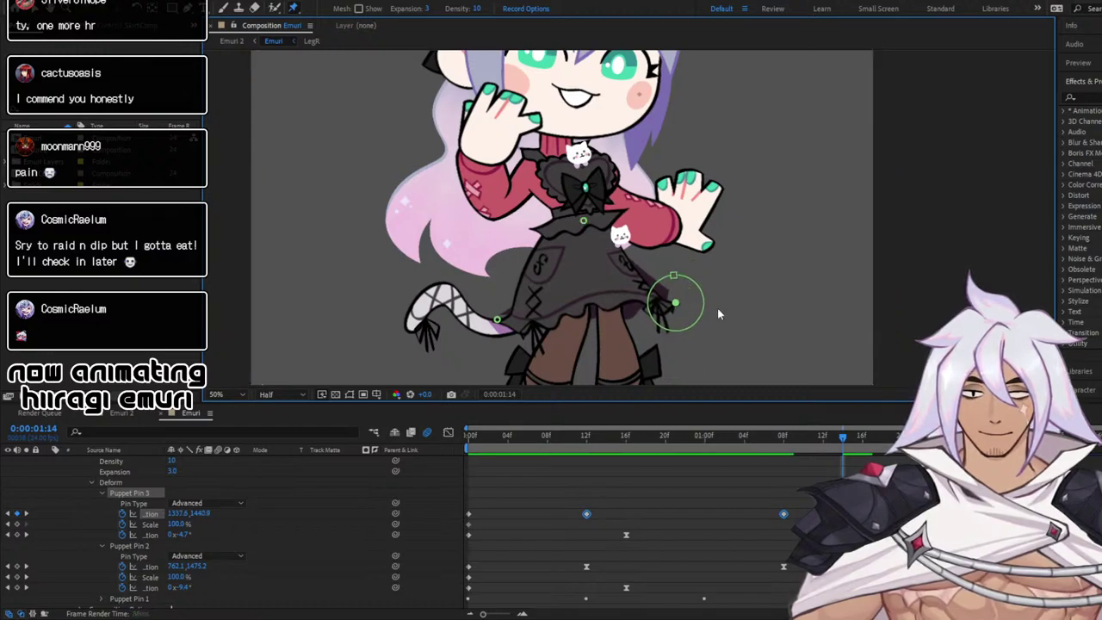
key(space)
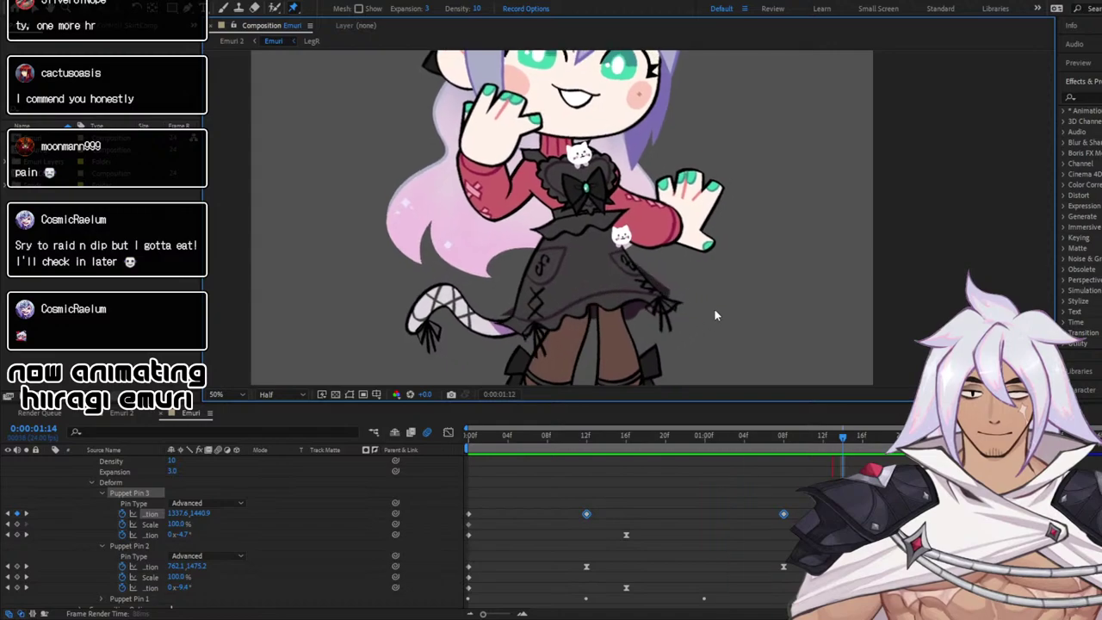
click(794, 438)
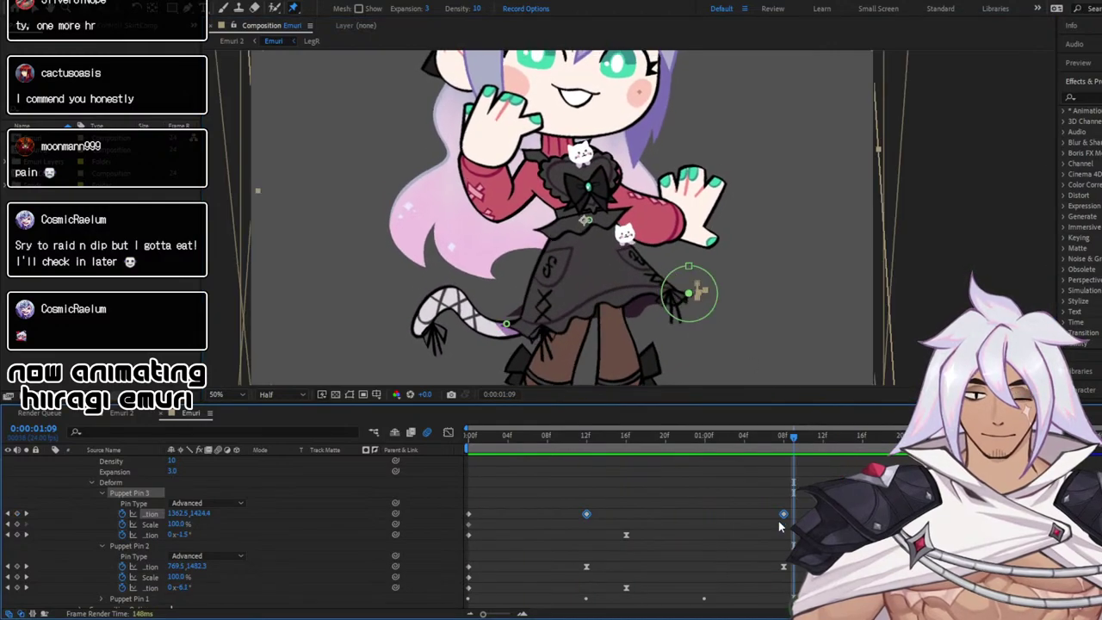
click(779, 515)
key(Delete)
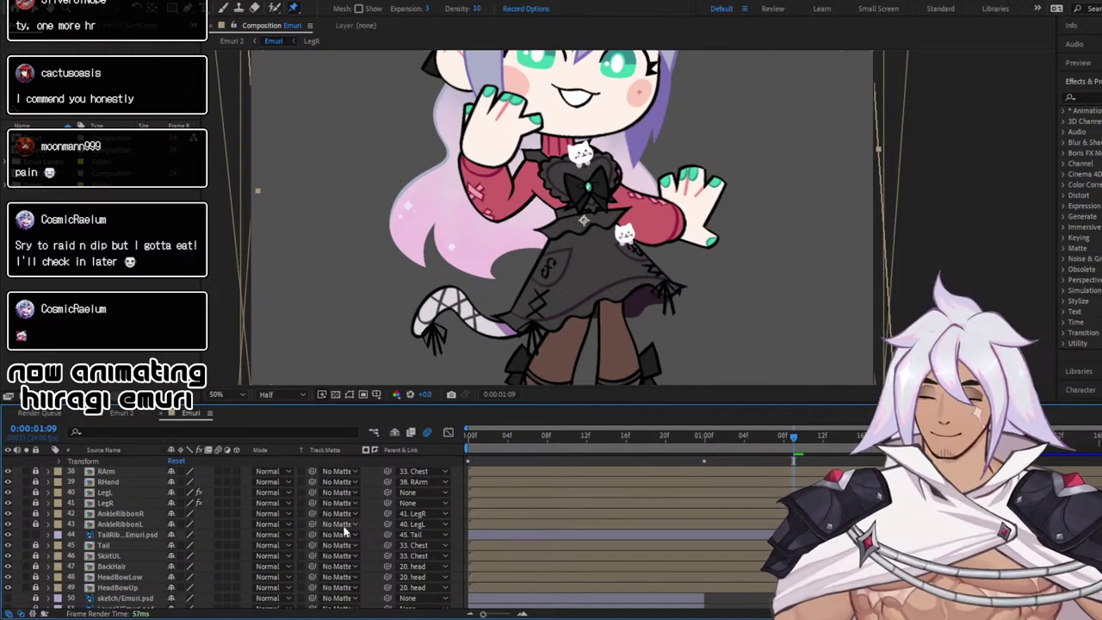
scroll(346, 523, down, 1)
scroll(344, 524, up, 4)
scroll(344, 524, down, 4)
scroll(345, 524, up, 5)
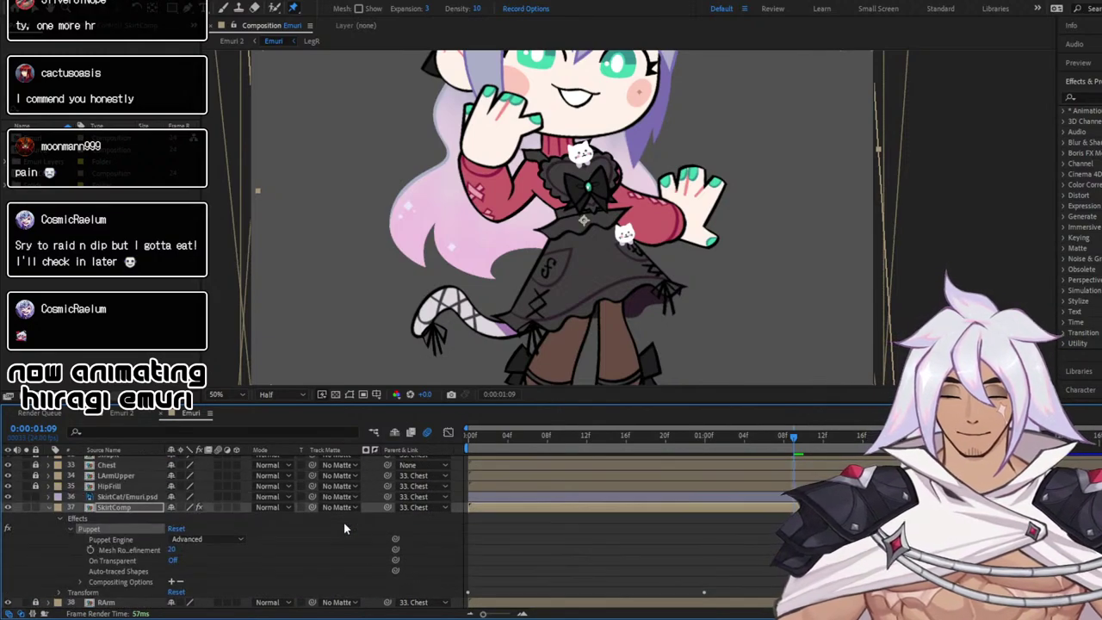
click(346, 524)
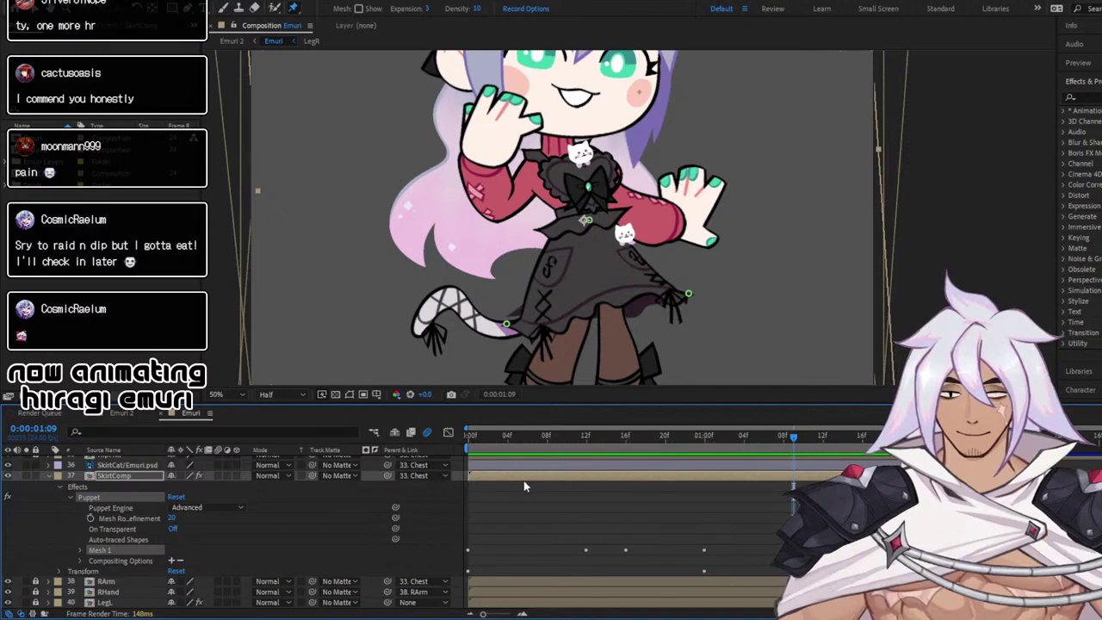
Expand the SkirtComp layer's Mesh 1 and Deform groups to show the properties of Puppet Pins 2 and 3
click(81, 550)
scroll(172, 521, down, 2)
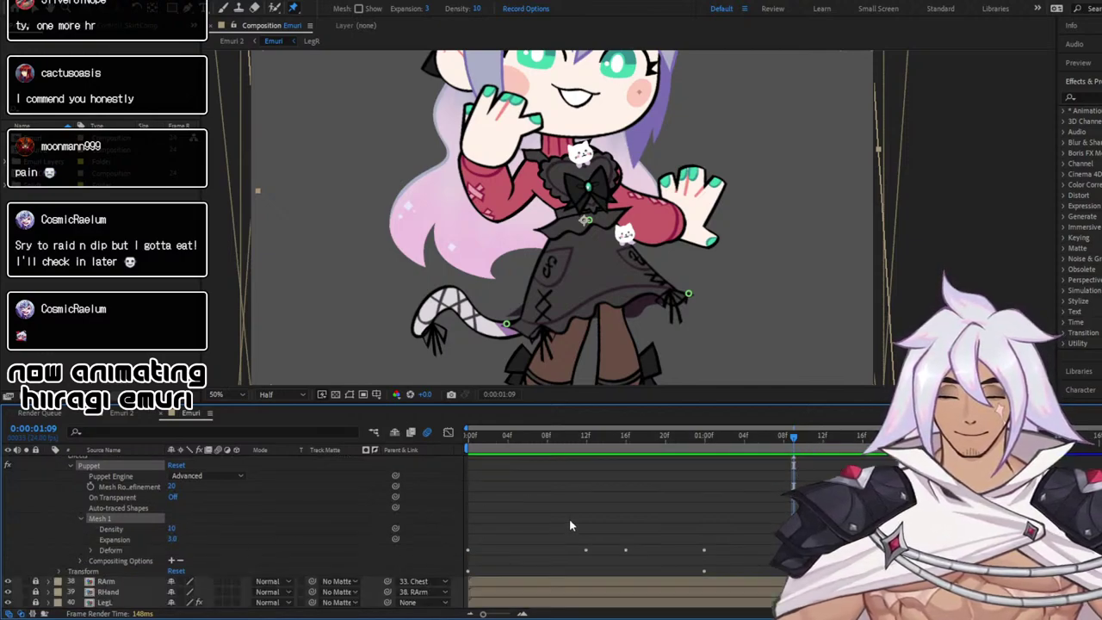
scroll(91, 515, up, 1)
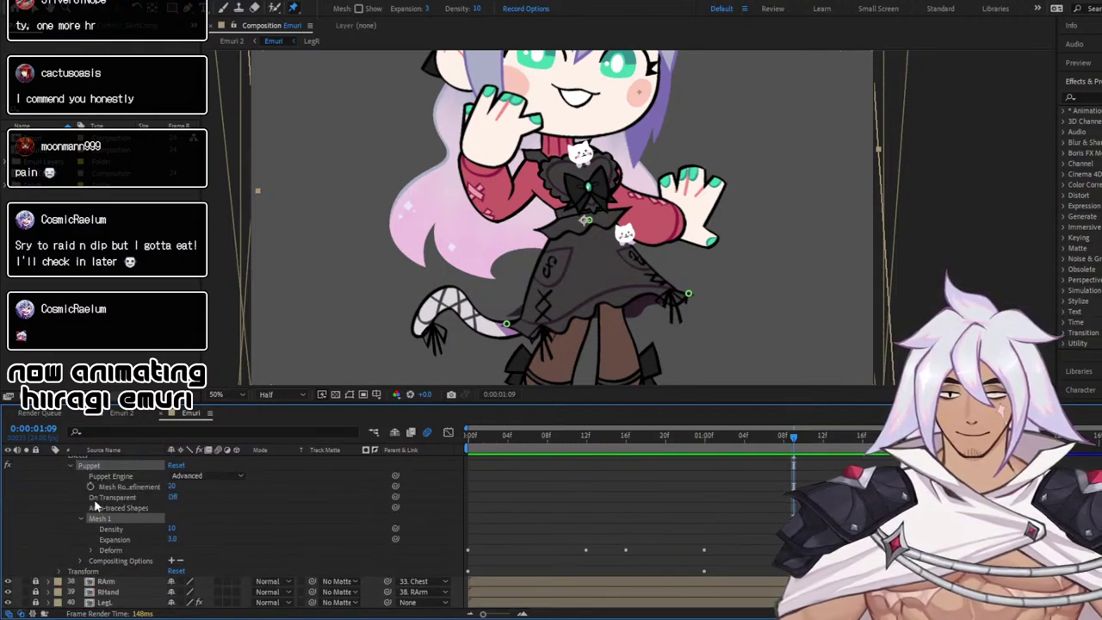
click(93, 550)
scroll(90, 546, down, 1)
click(100, 540)
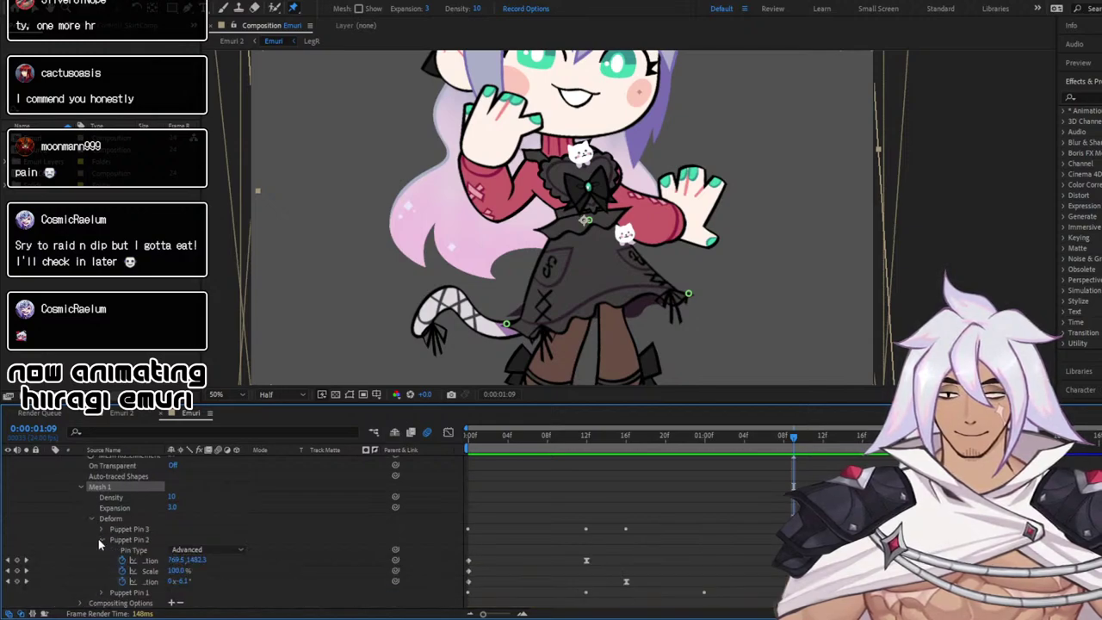
click(101, 529)
scroll(744, 488, down, 2)
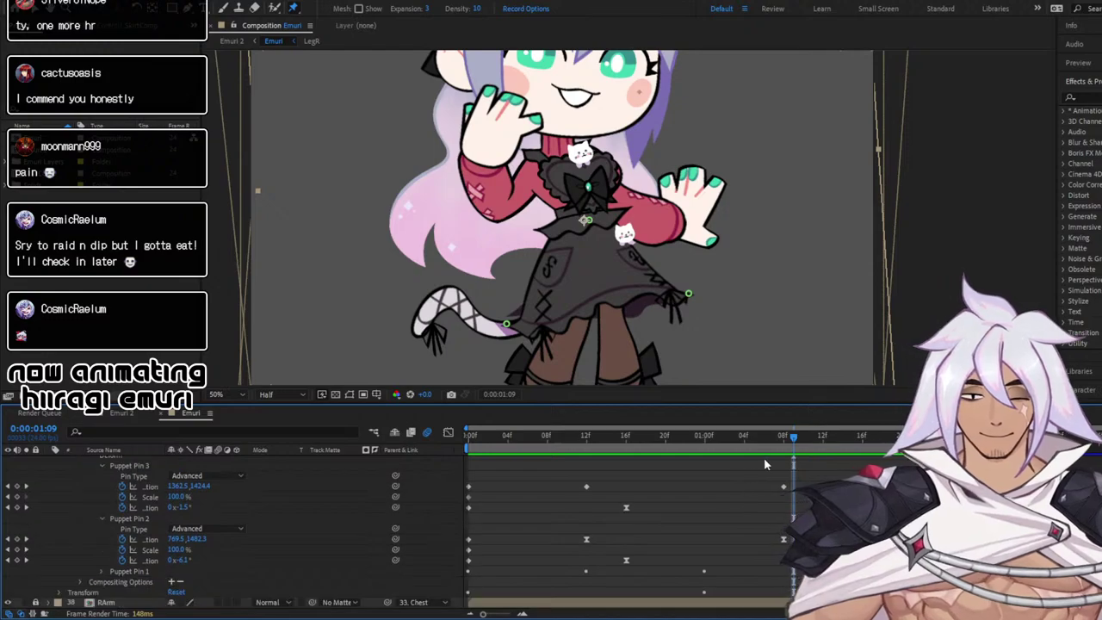
Replay the skirt motion from 0:10 and remove Puppet Pin 3's position keyframe at 1:14
drag(585, 437, 567, 439)
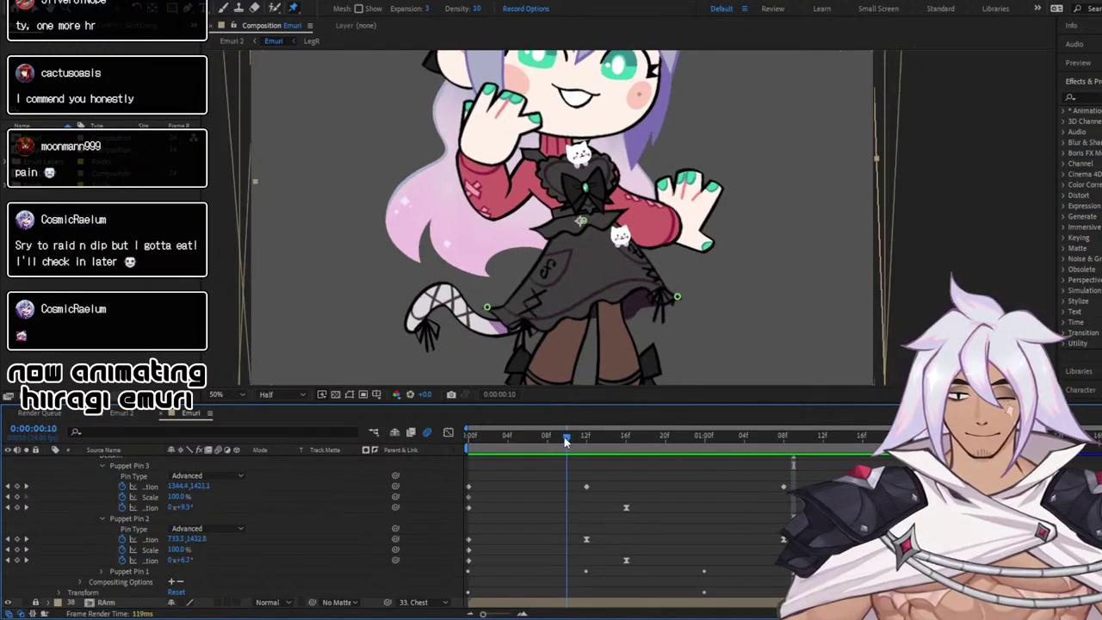
key(space)
key(space)
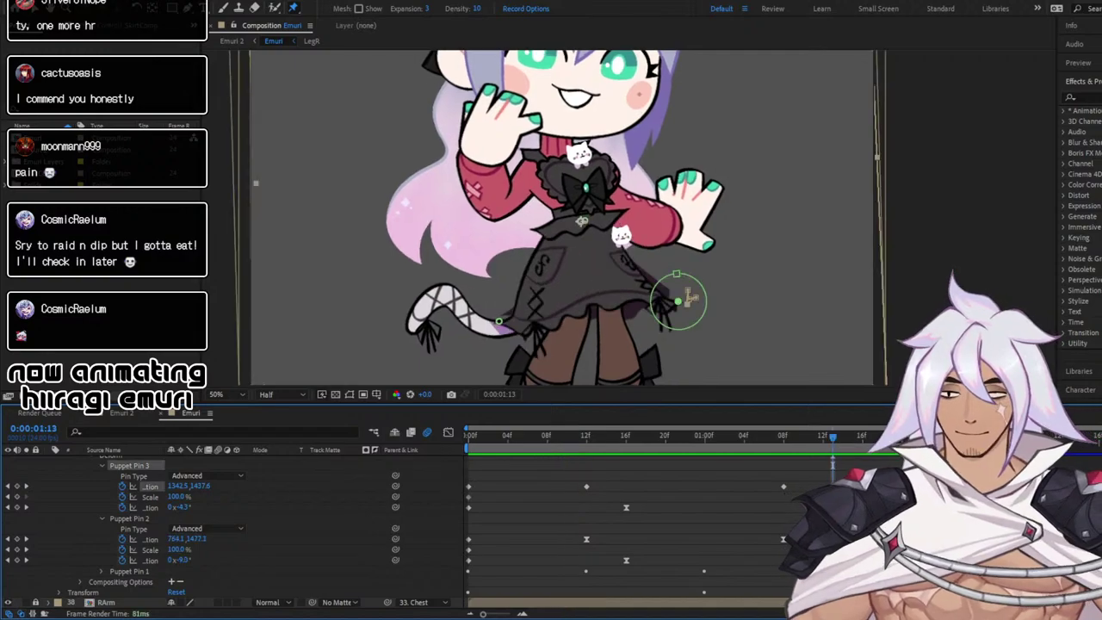
drag(680, 300, 685, 294)
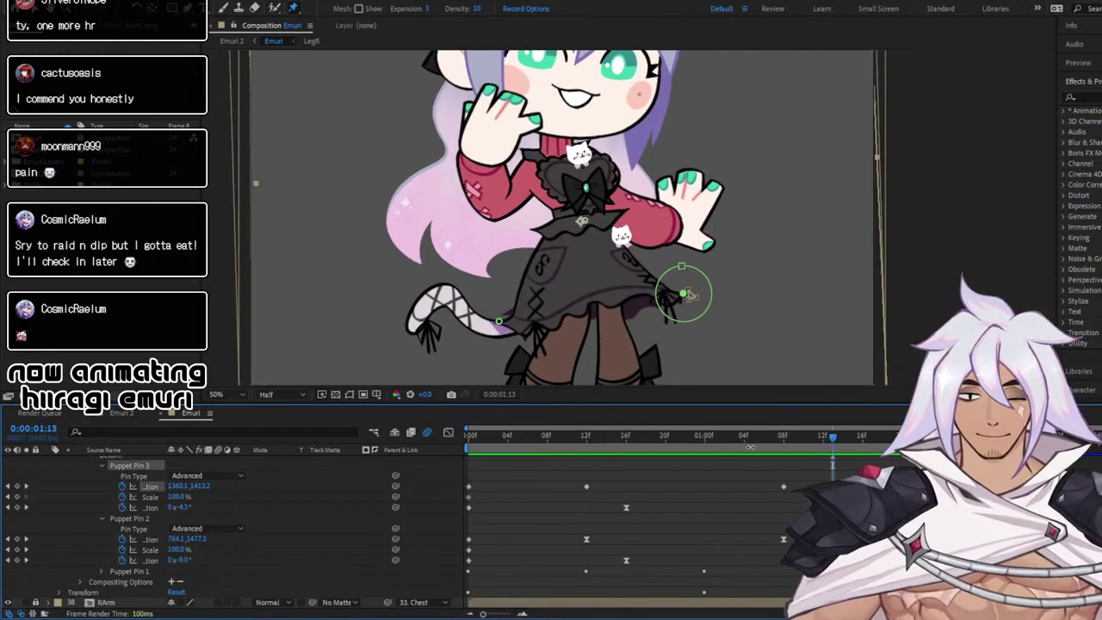
Apply Easy Ease to Puppet Pin 3's position keyframes at 0:12 and 1:08 with the value graph shown, and preview the loop
drag(607, 440, 808, 499)
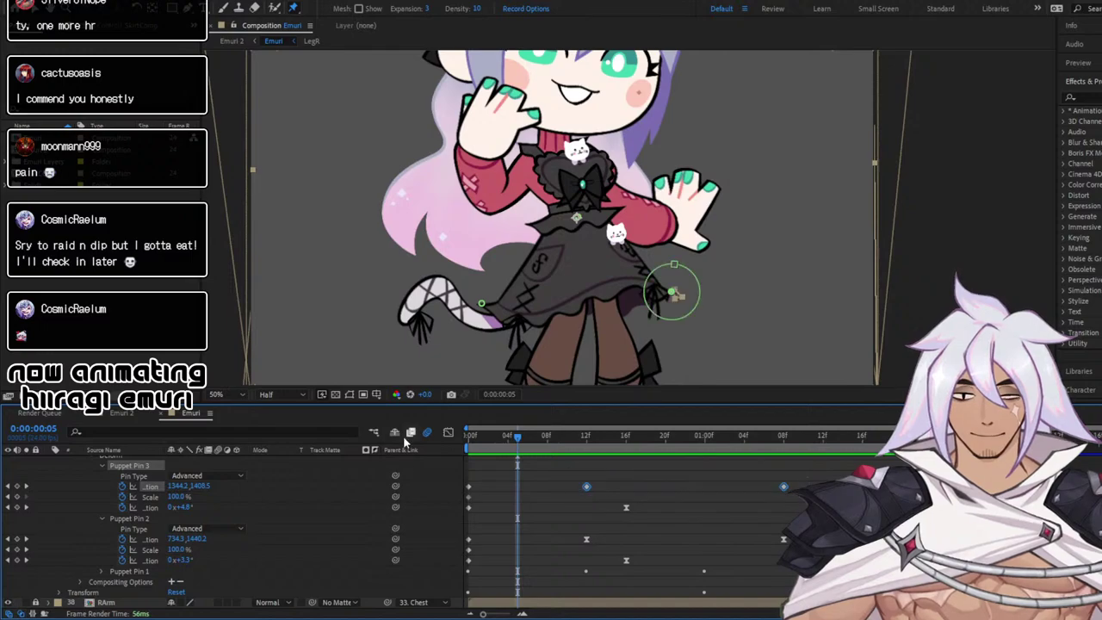
click(447, 434)
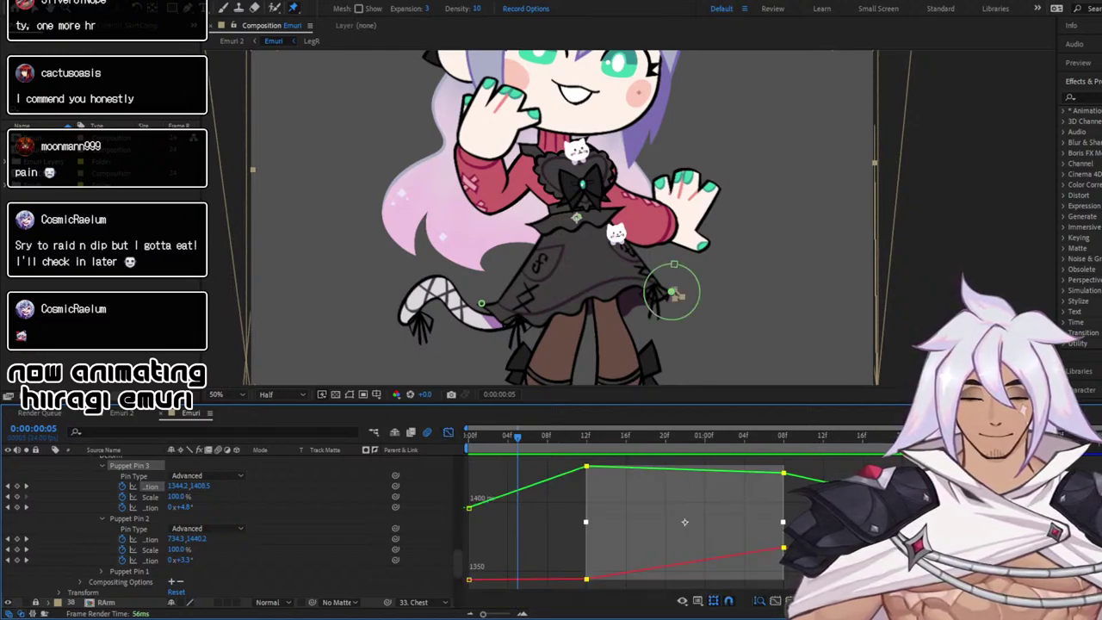
key(F9)
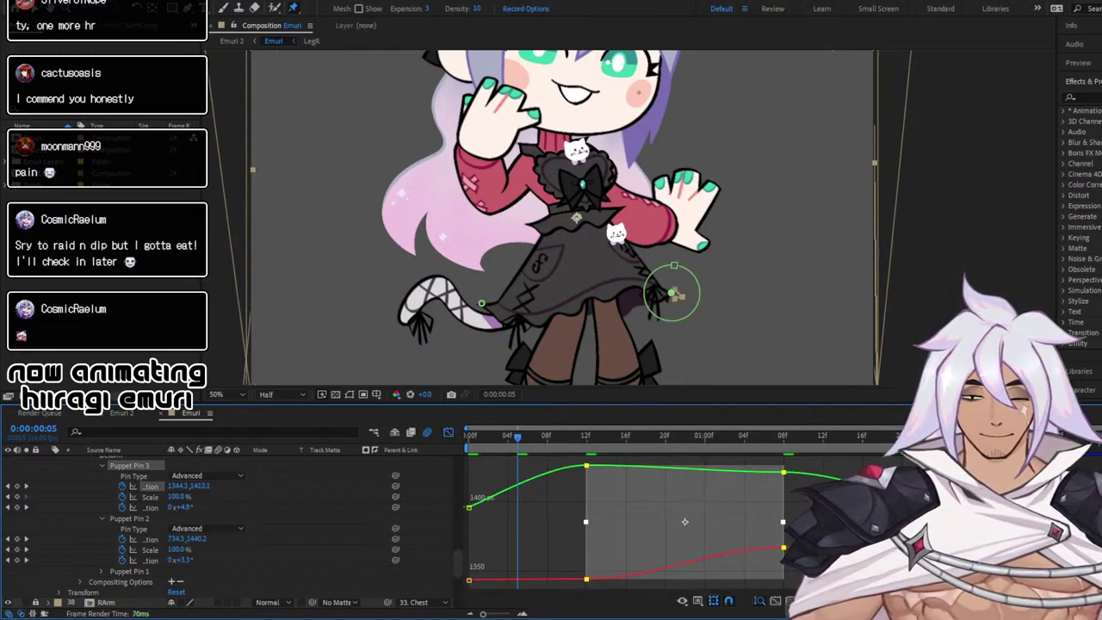
click(825, 535)
click(447, 432)
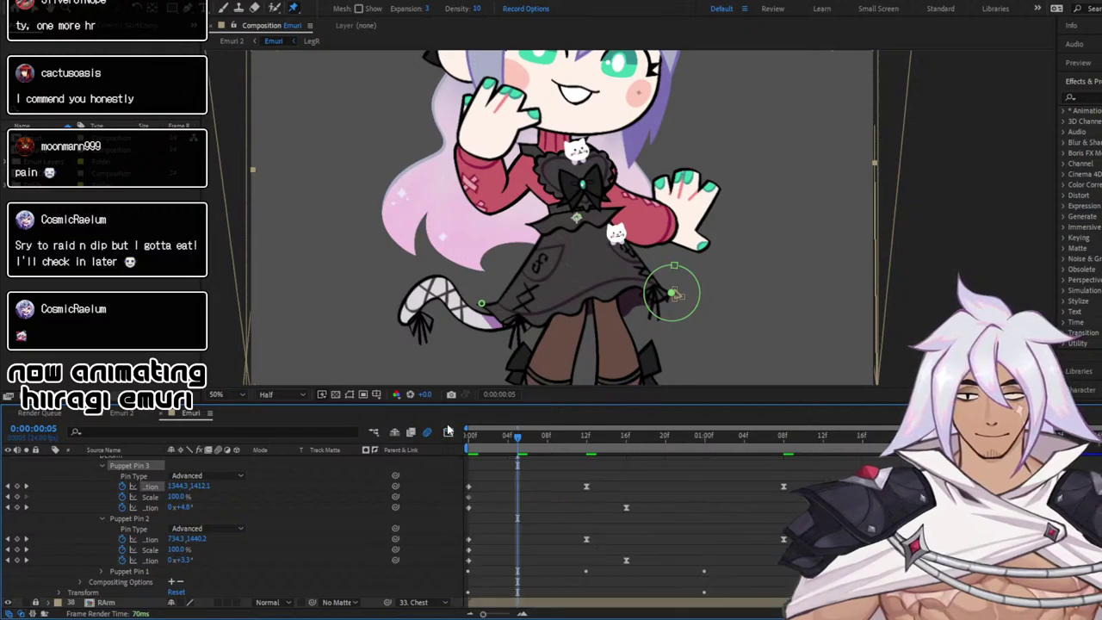
key(space)
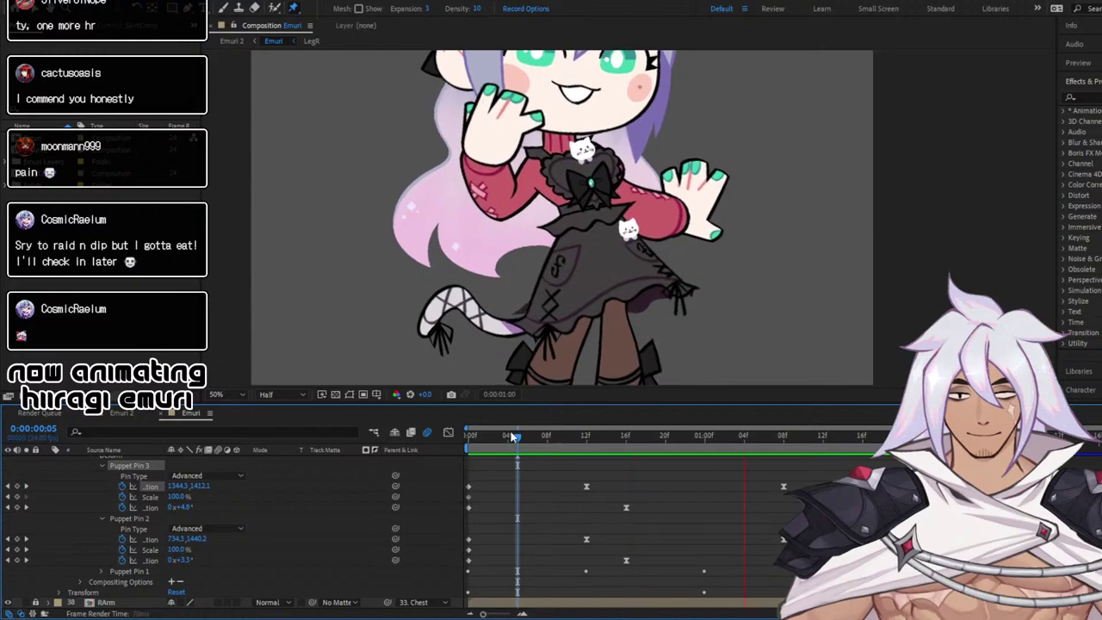
At 1:08, move Puppet Pin 3 to about 1346.3, 1433.6 and rotate it to -9.6°
click(777, 437)
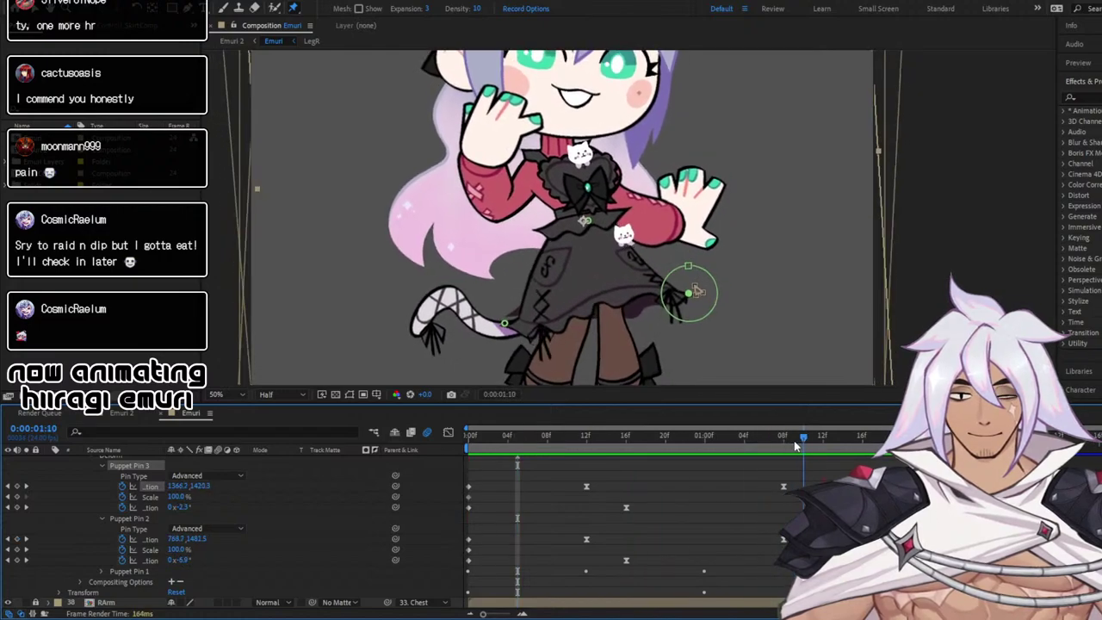
key(Page_Down)
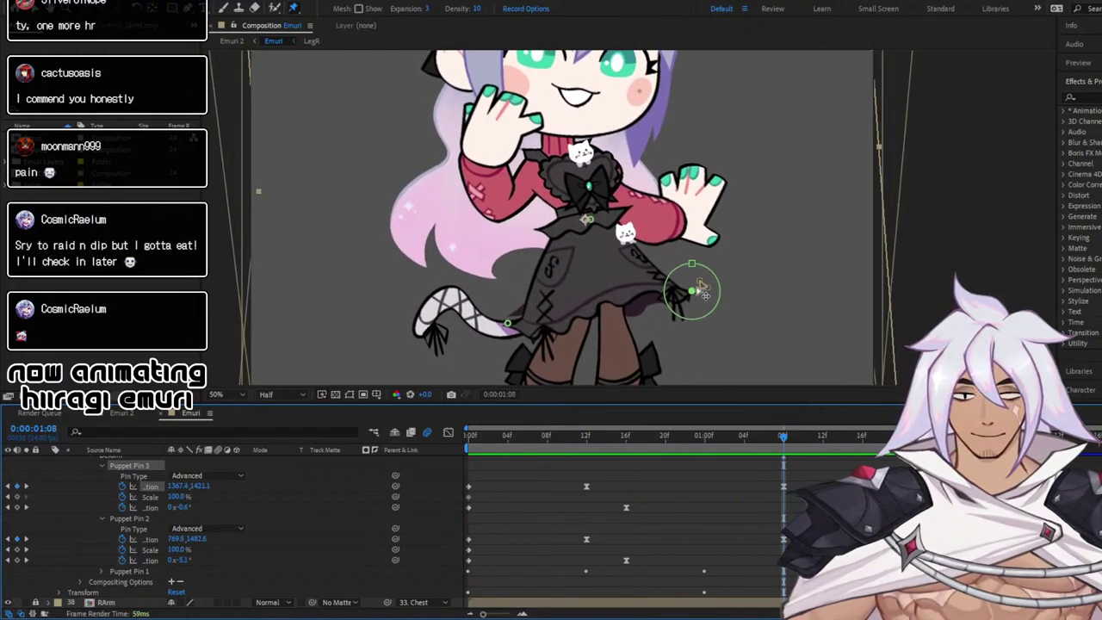
drag(700, 287, 696, 297)
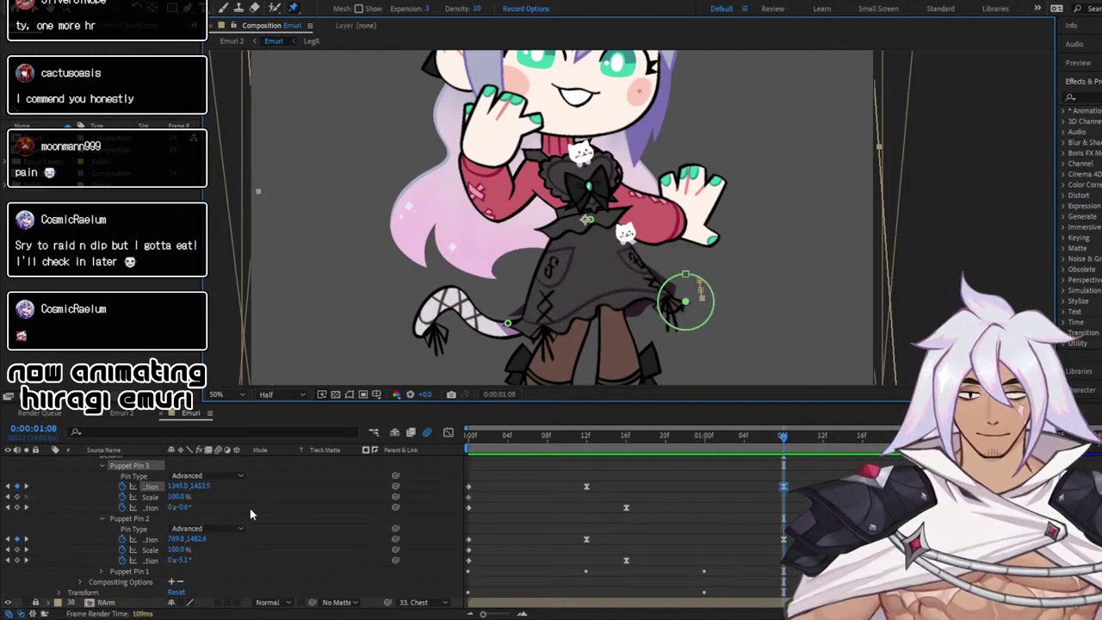
drag(179, 508, 174, 505)
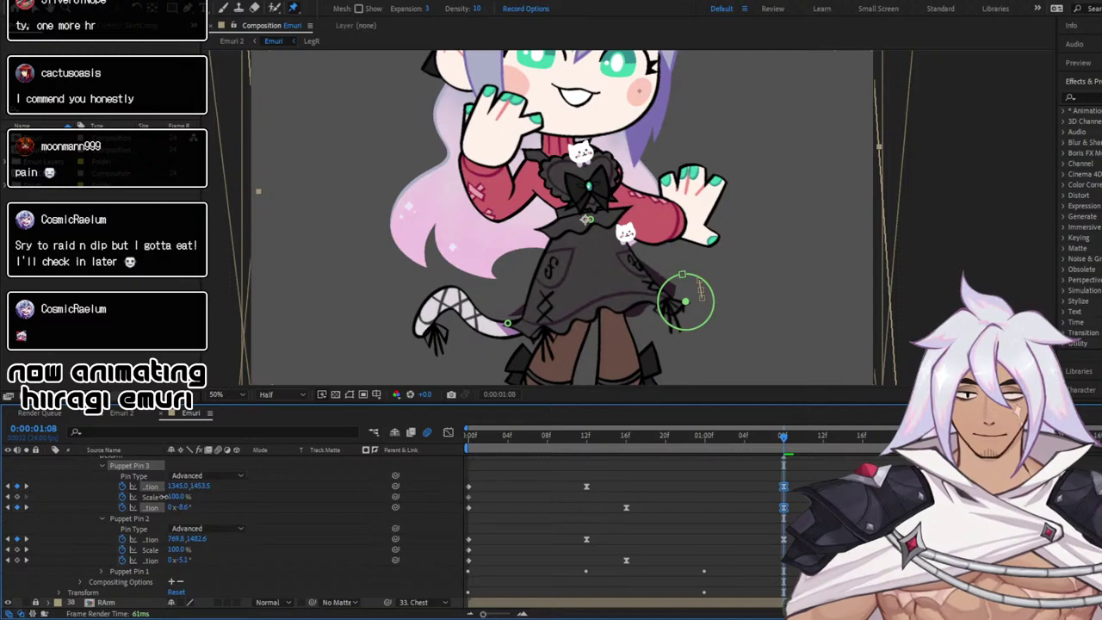
drag(696, 312, 692, 307)
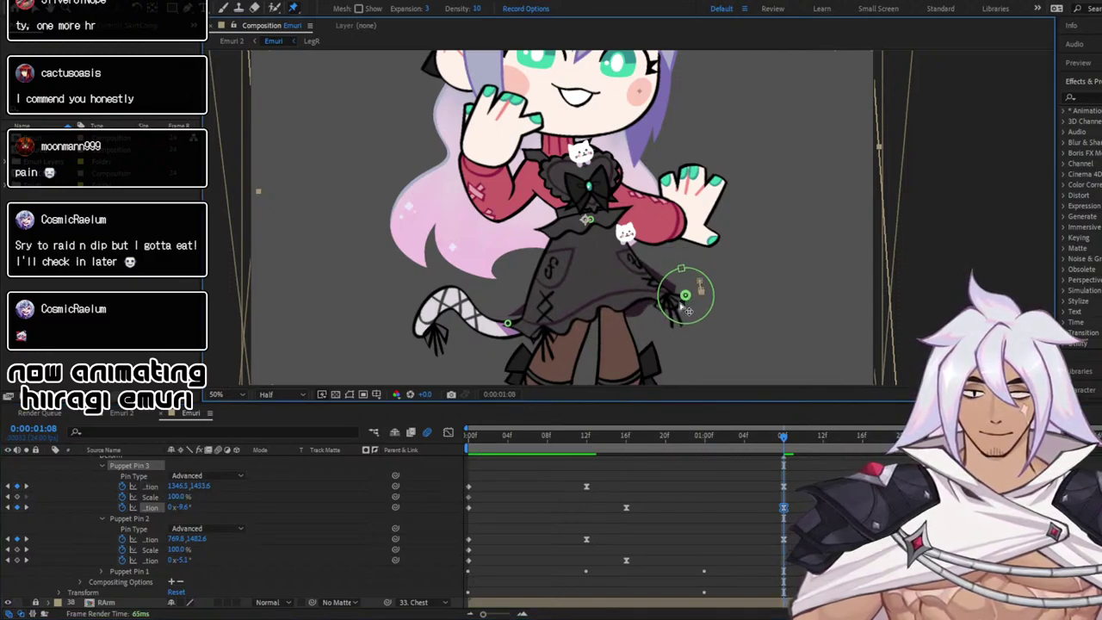
Replay the skirt loop from the start and check Puppet Pin 3's motion around 1:08
drag(713, 436, 413, 470)
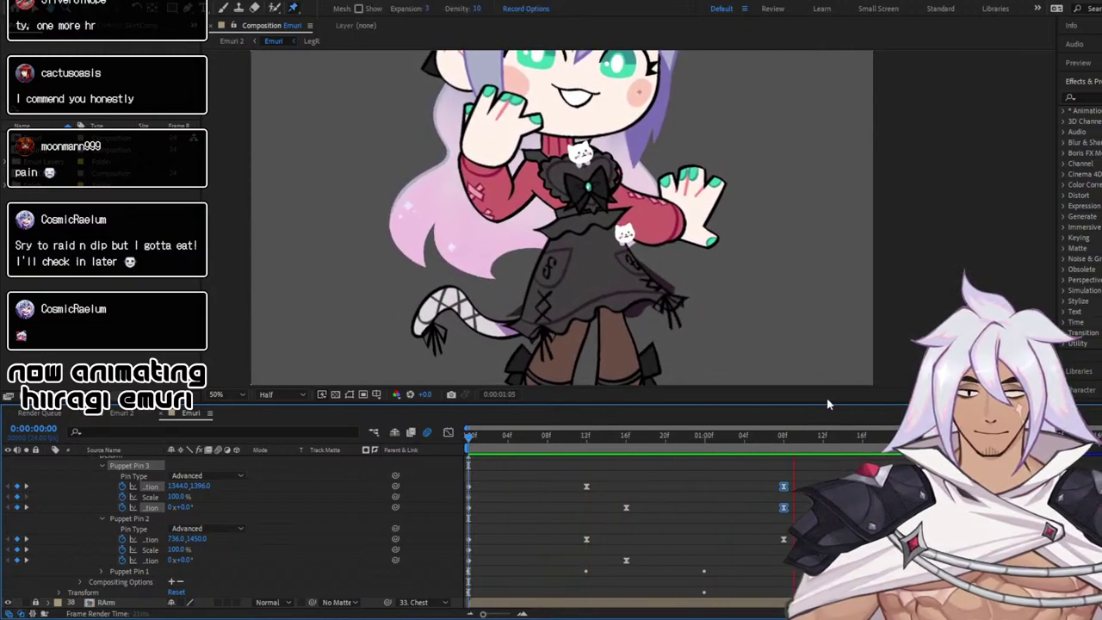
click(776, 441)
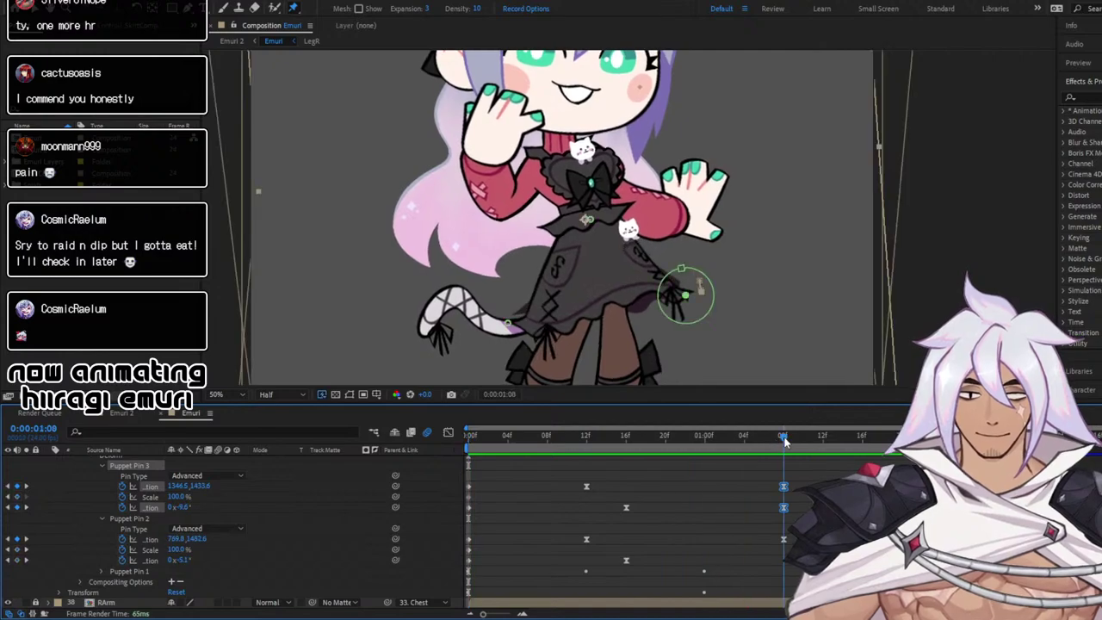
drag(801, 456, 404, 464)
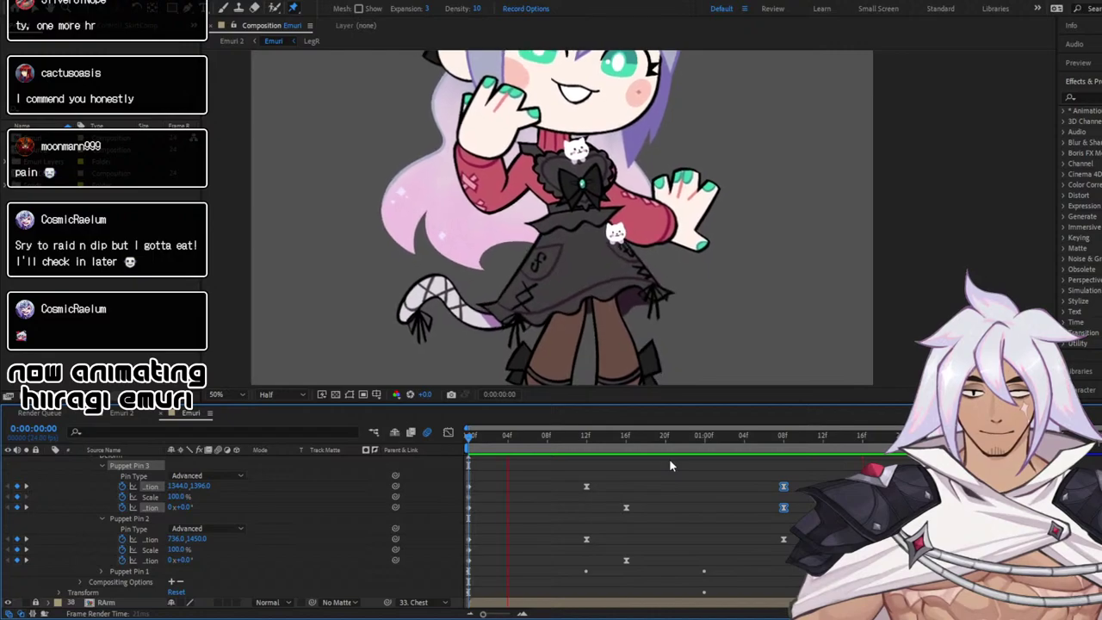
click(862, 437)
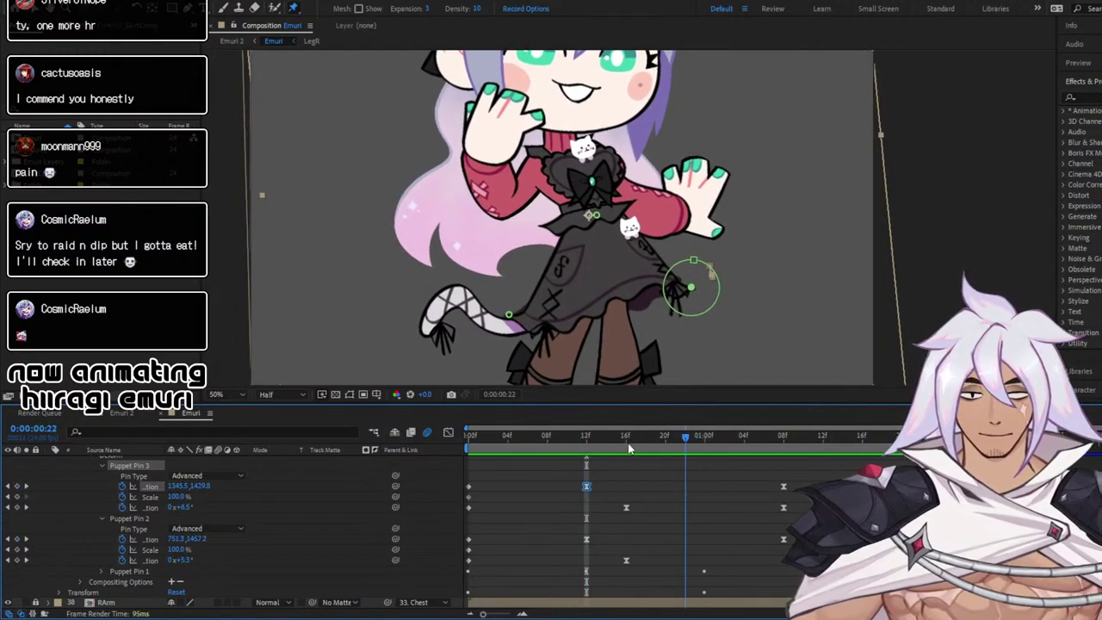
At 0:12, move Puppet Pin 3 down and inward to about 1321.5, 1451.0 and review the loop
drag(628, 448, 481, 446)
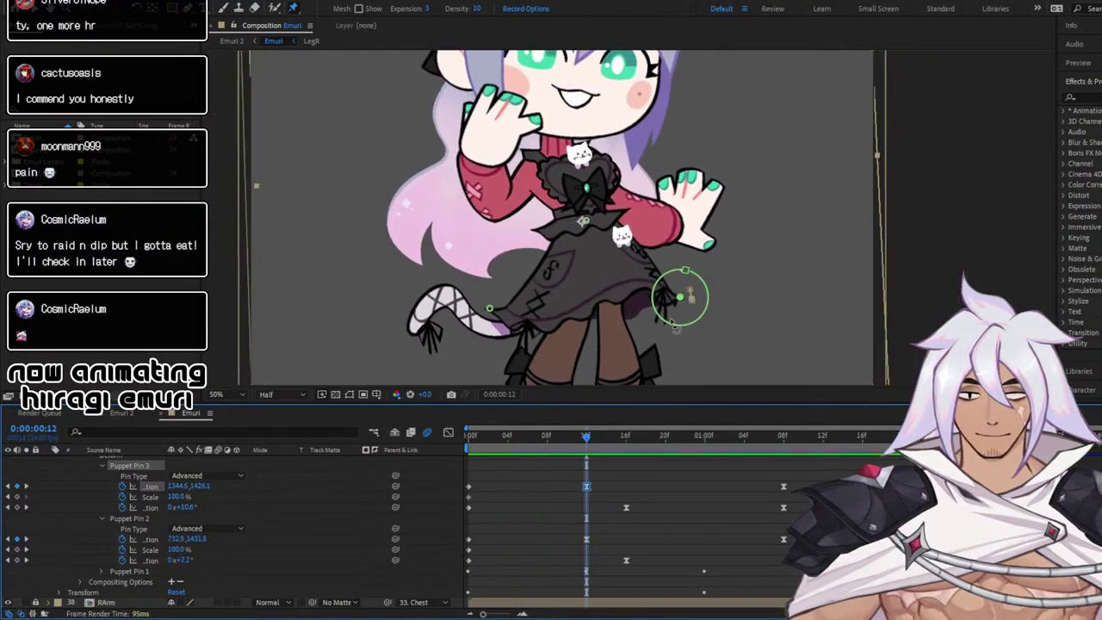
drag(691, 300, 687, 303)
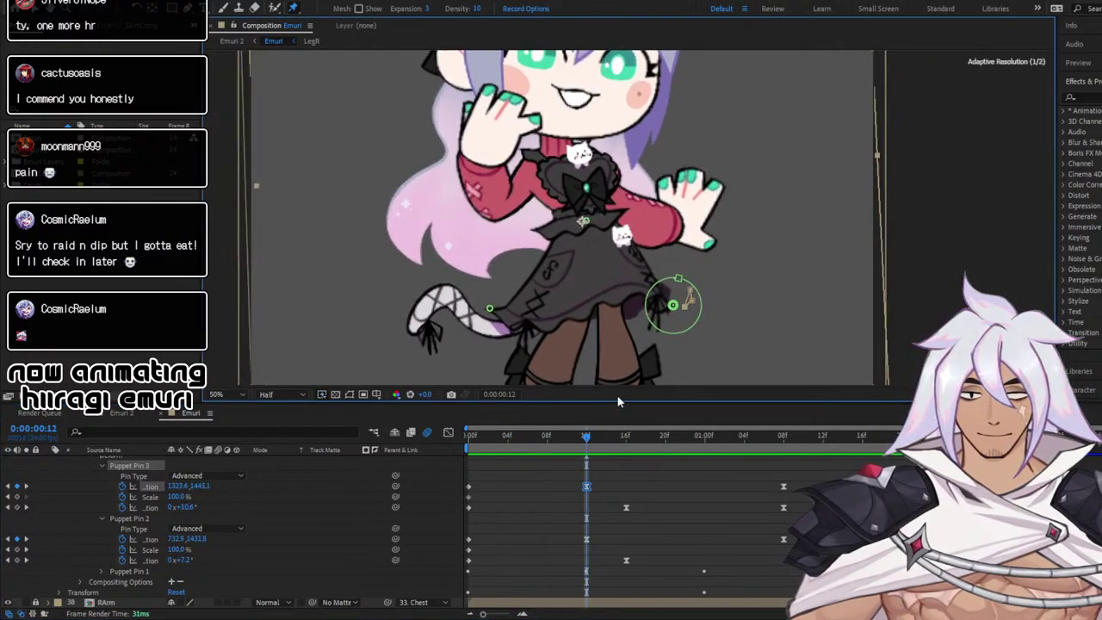
drag(588, 440, 514, 451)
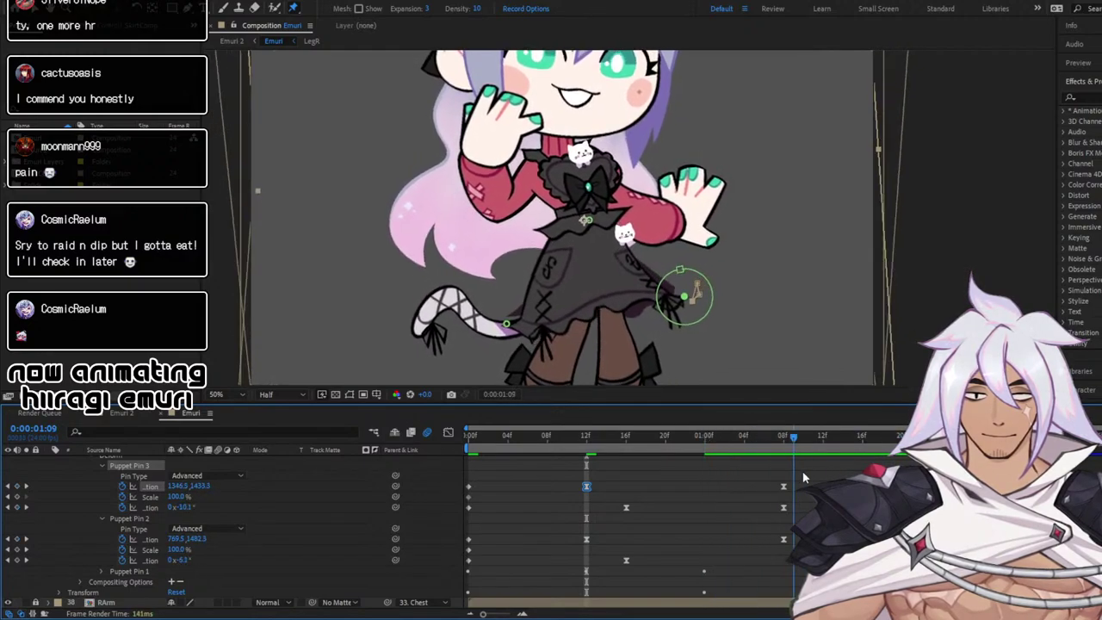
At 1:16, set Puppet Pin 3's rotation to 7.0° and preview the skirt motion
drag(873, 438, 863, 437)
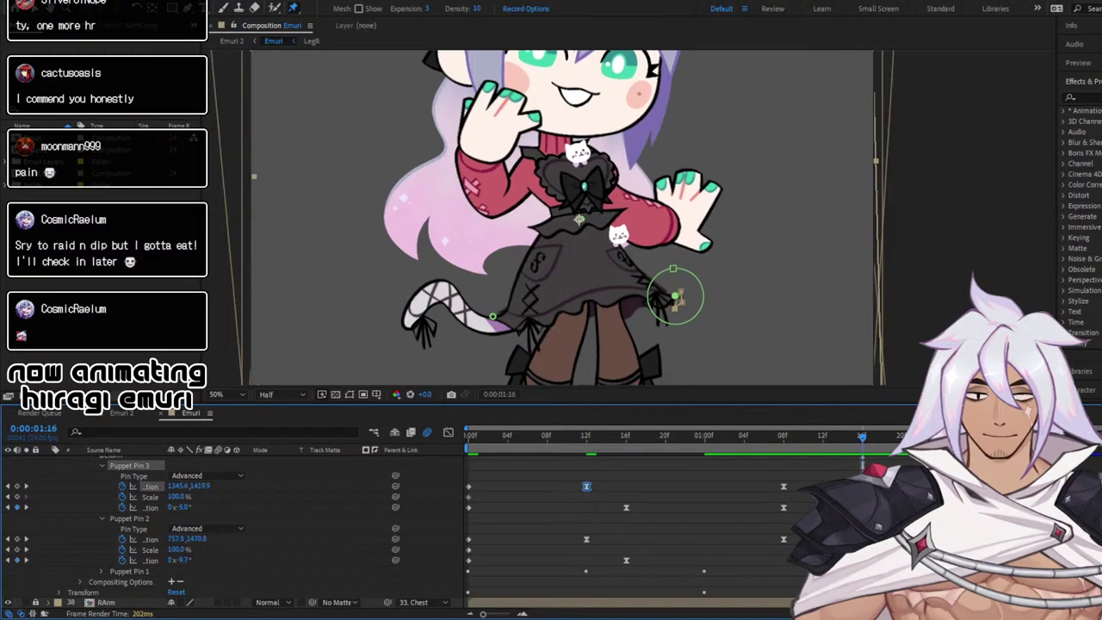
click(863, 464)
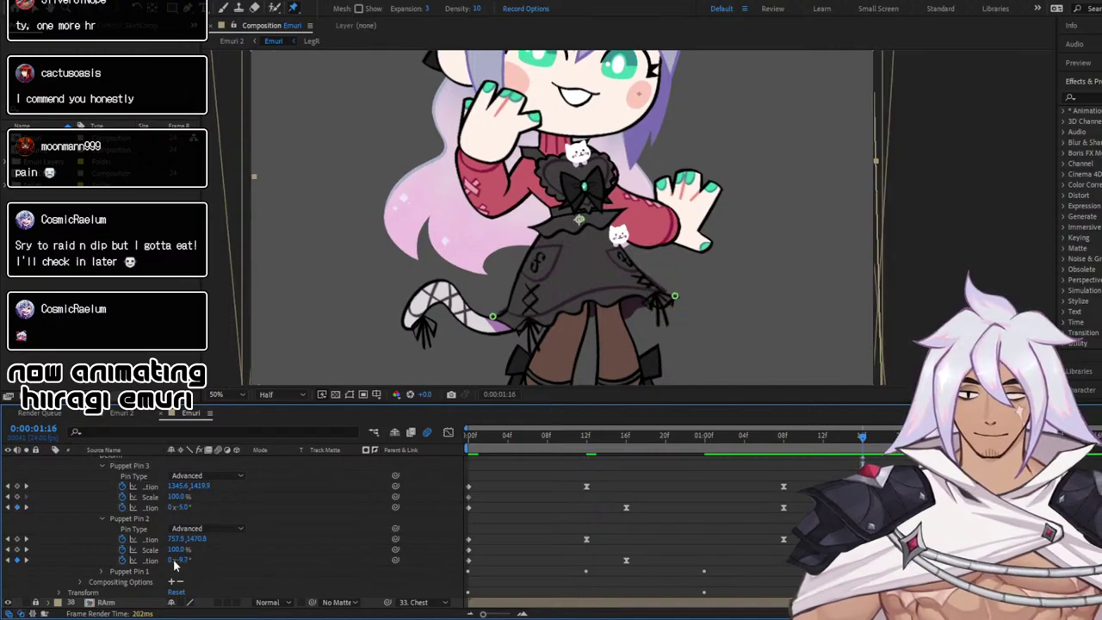
click(183, 506)
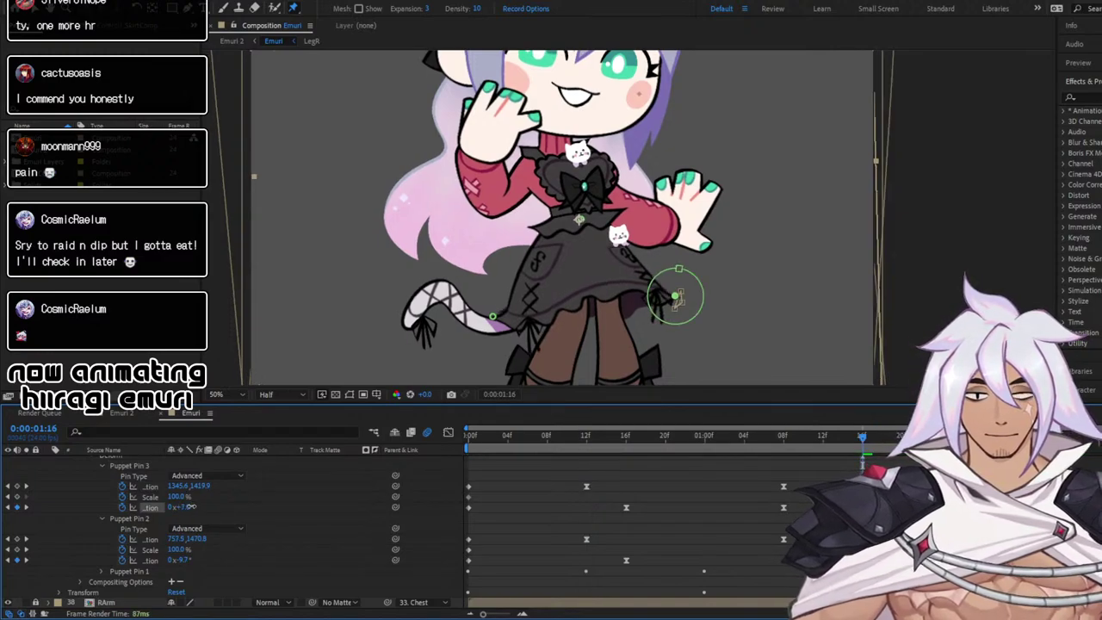
key(space)
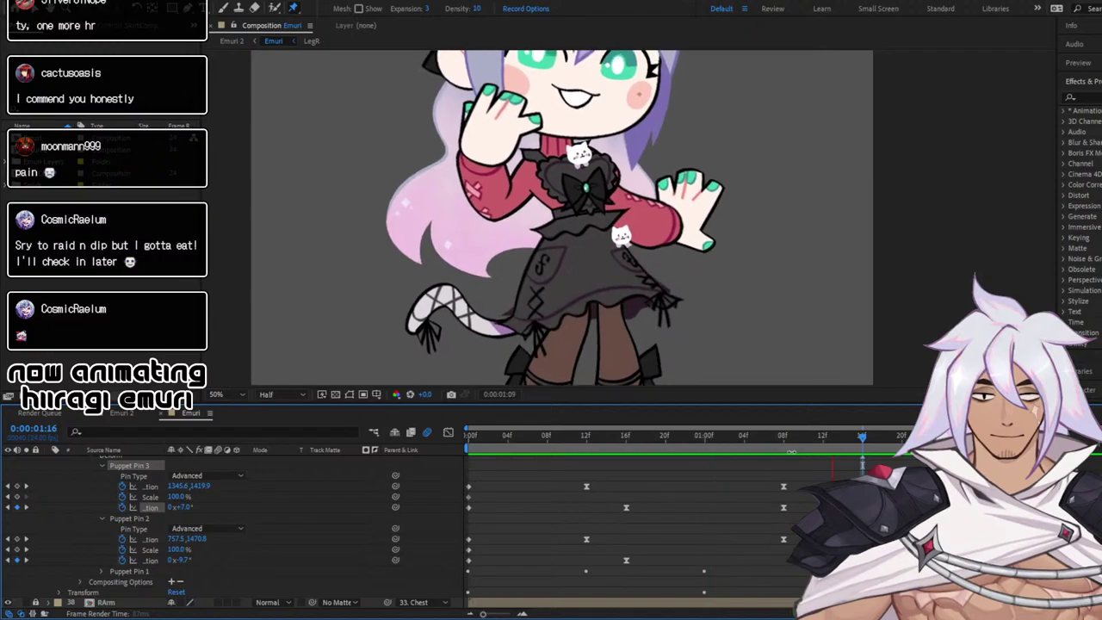
At 1:16, move Puppet Pin 3 to about 1319.0, 1441.3 and replay the loop
click(783, 437)
drag(783, 439, 851, 444)
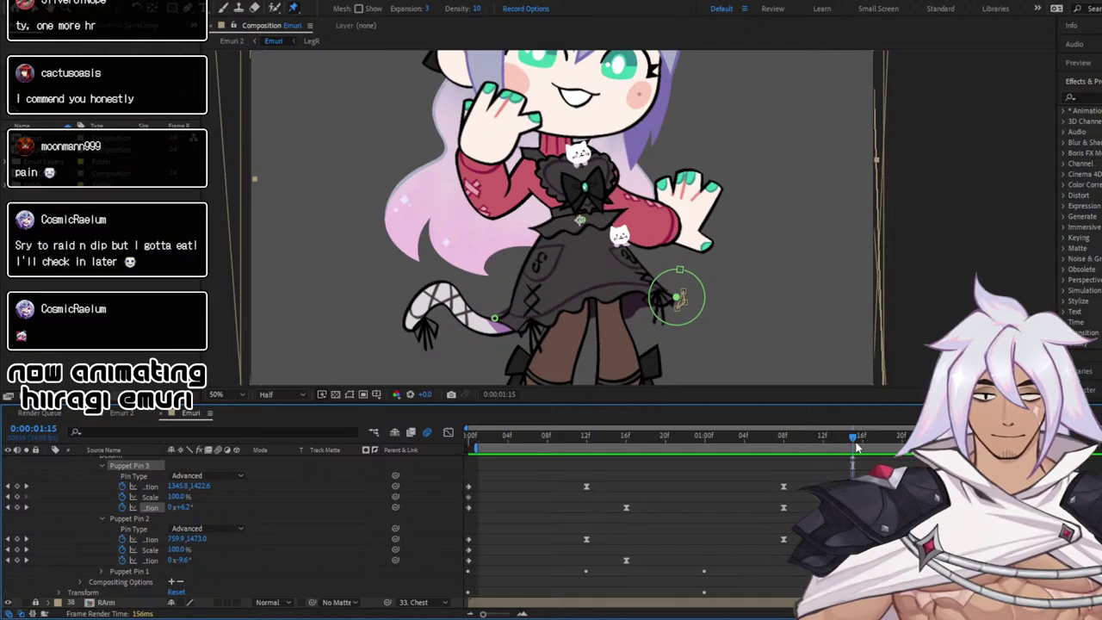
drag(854, 442, 866, 442)
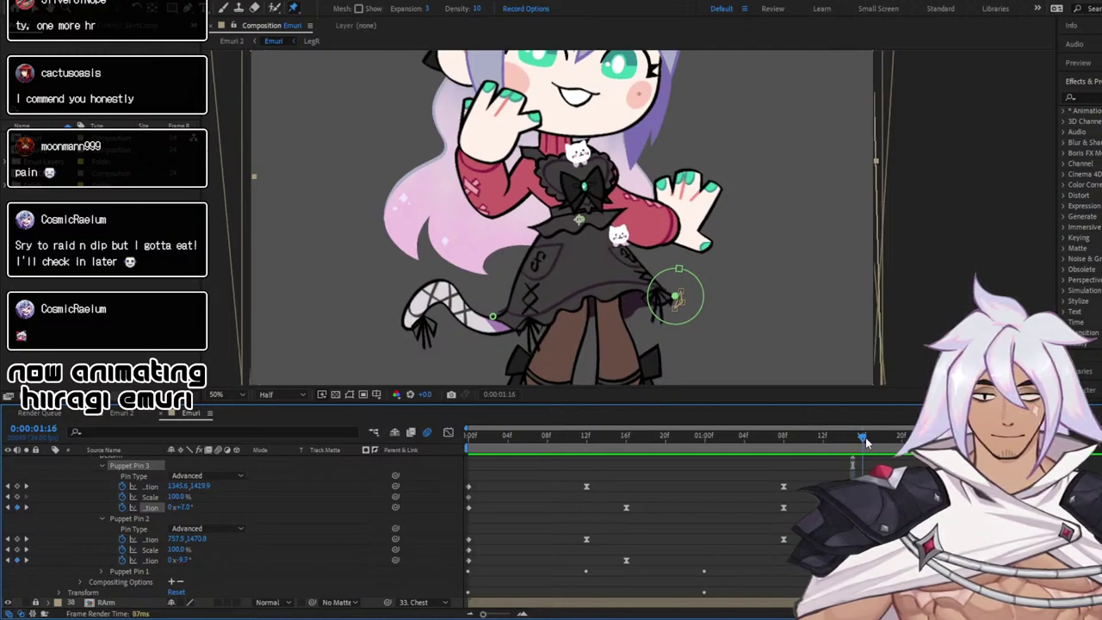
drag(679, 303, 676, 310)
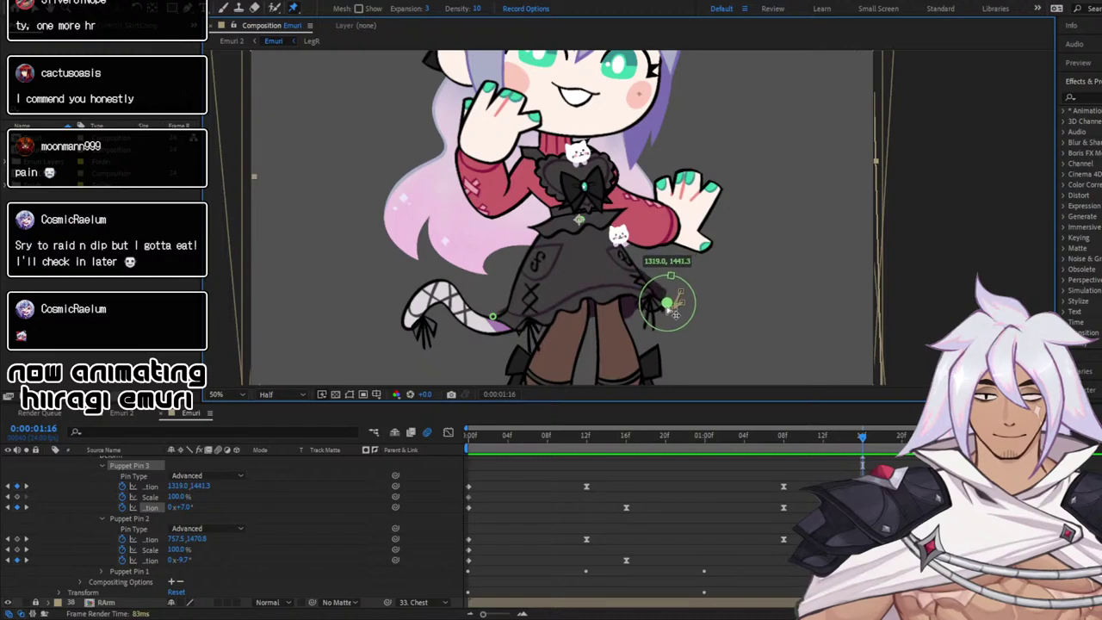
drag(863, 439, 952, 439)
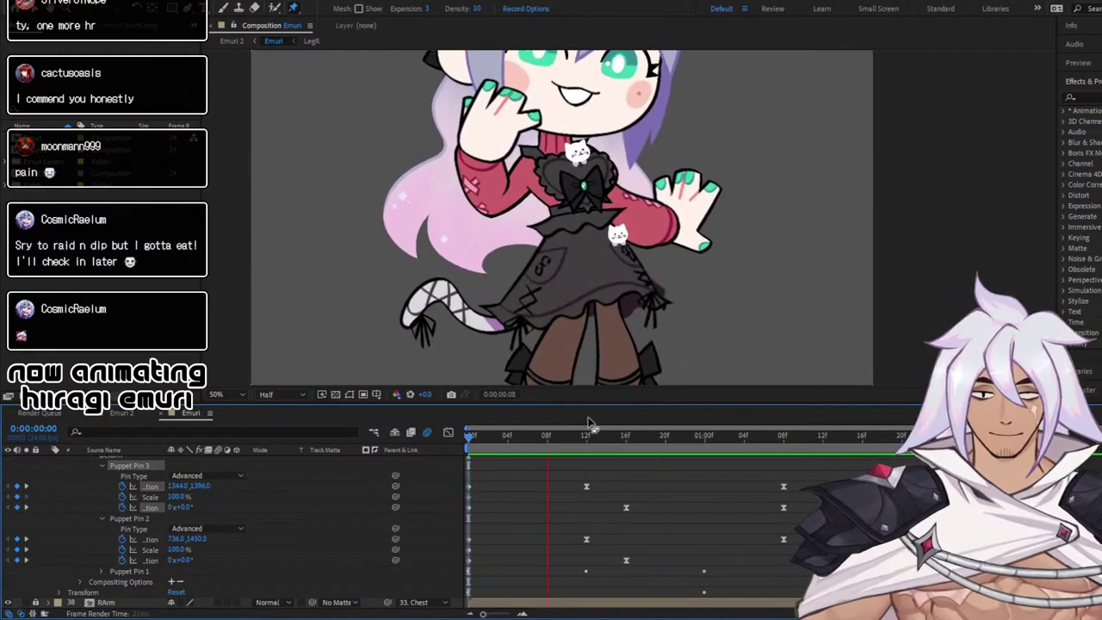
At 0:12, move Puppet Pin 3 back outward to about 1350.6, 1424.4 and play the loop
drag(529, 430, 586, 456)
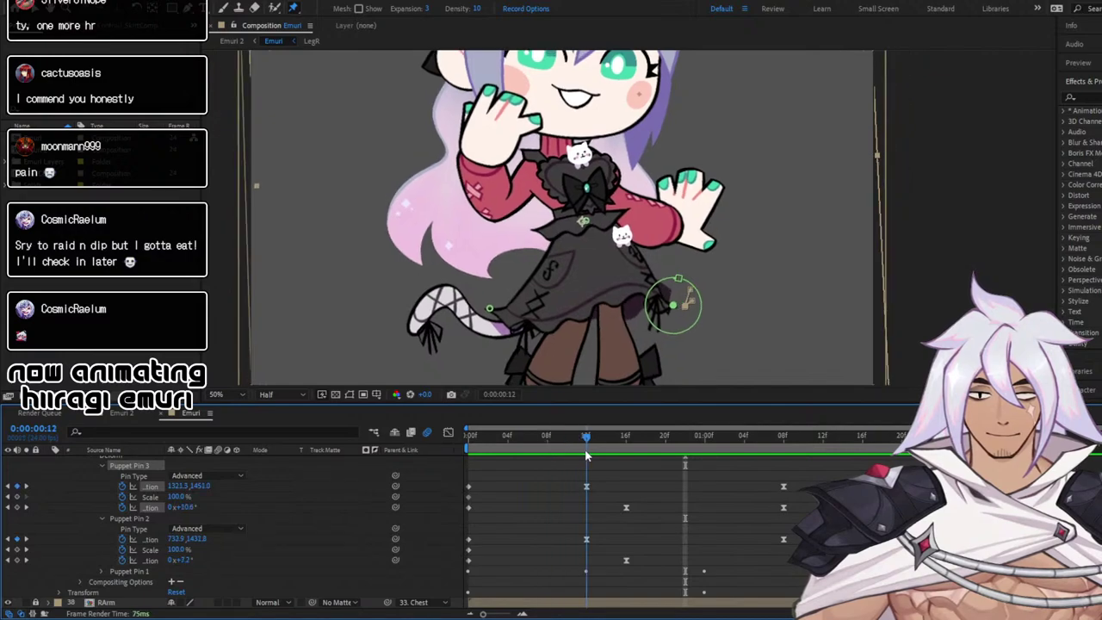
drag(673, 305, 686, 303)
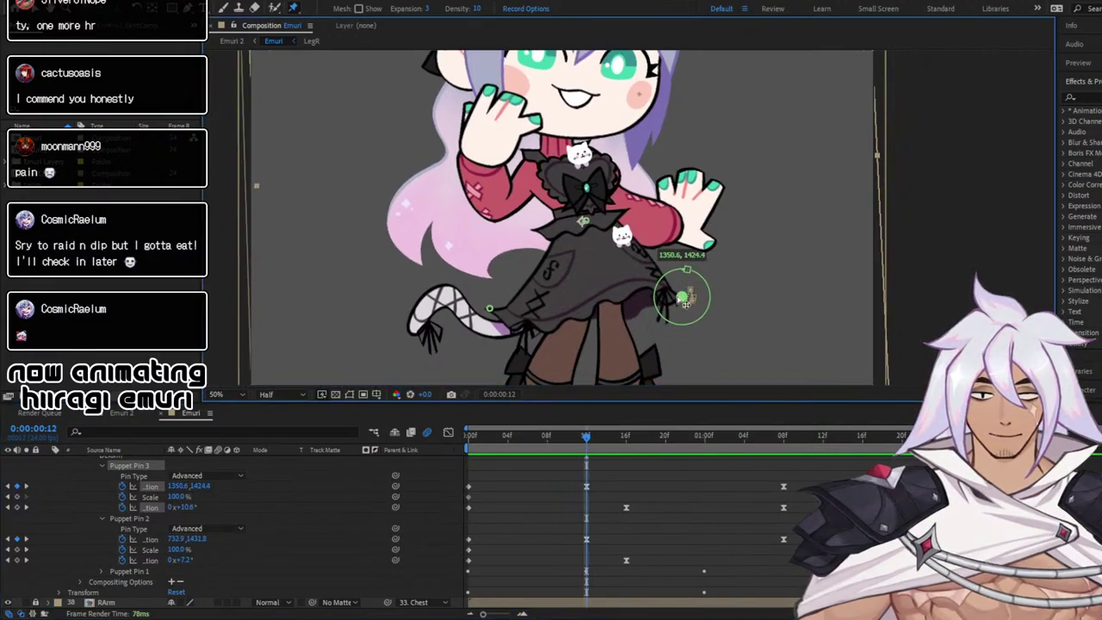
key(space)
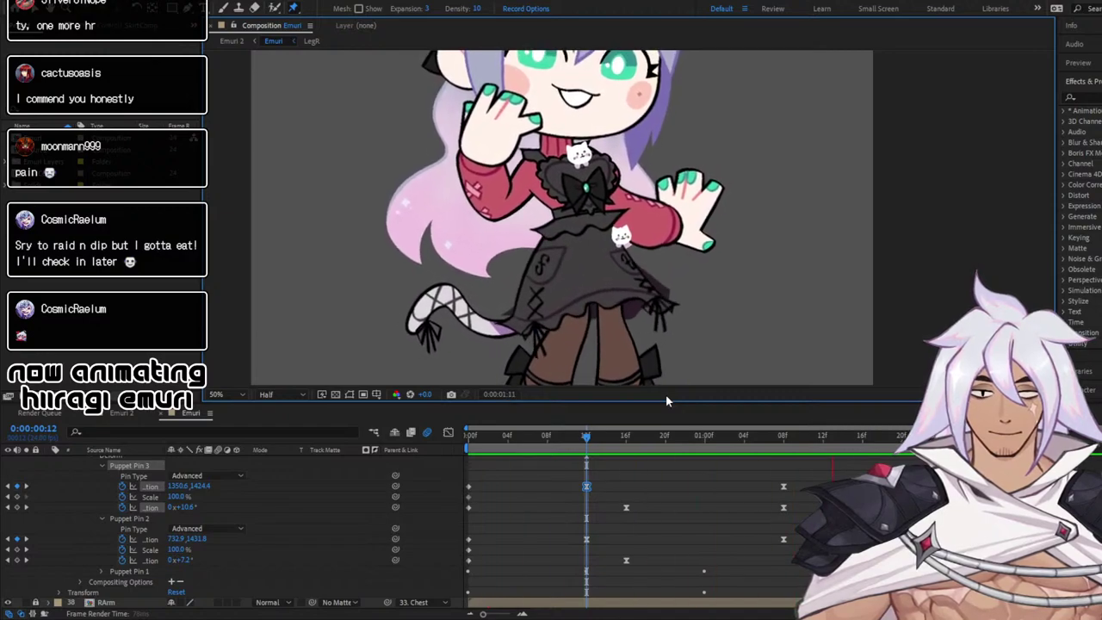
Delete Puppet Pin 3's position and rotation keyframes after frame 0:00 and preview the skirt without them
drag(562, 476, 784, 522)
key(Delete)
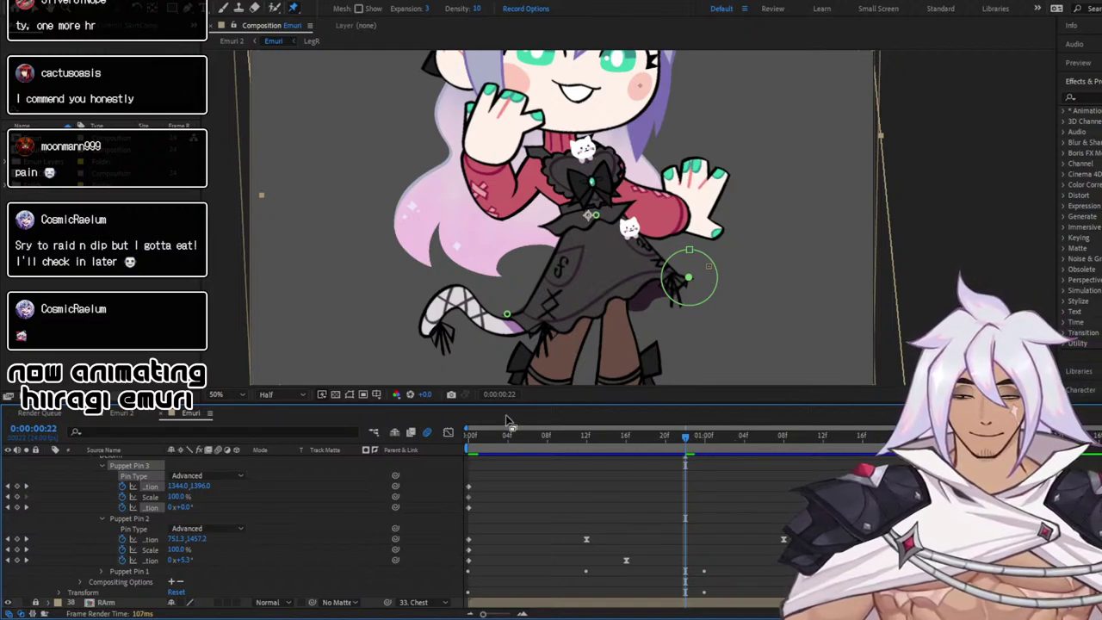
click(689, 277)
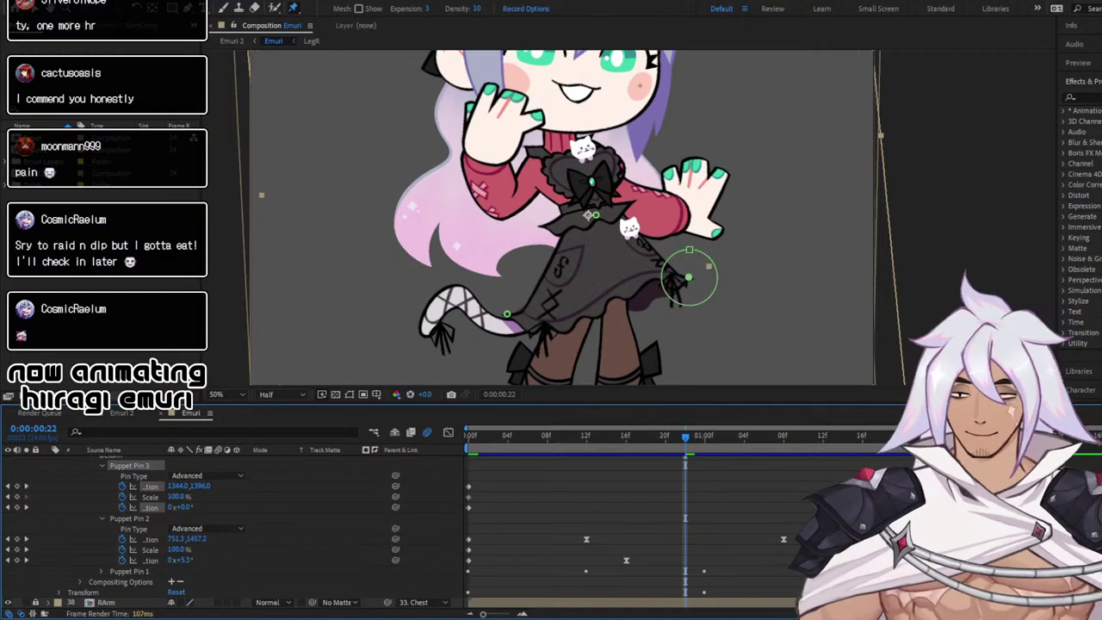
drag(494, 435, 598, 463)
key(space)
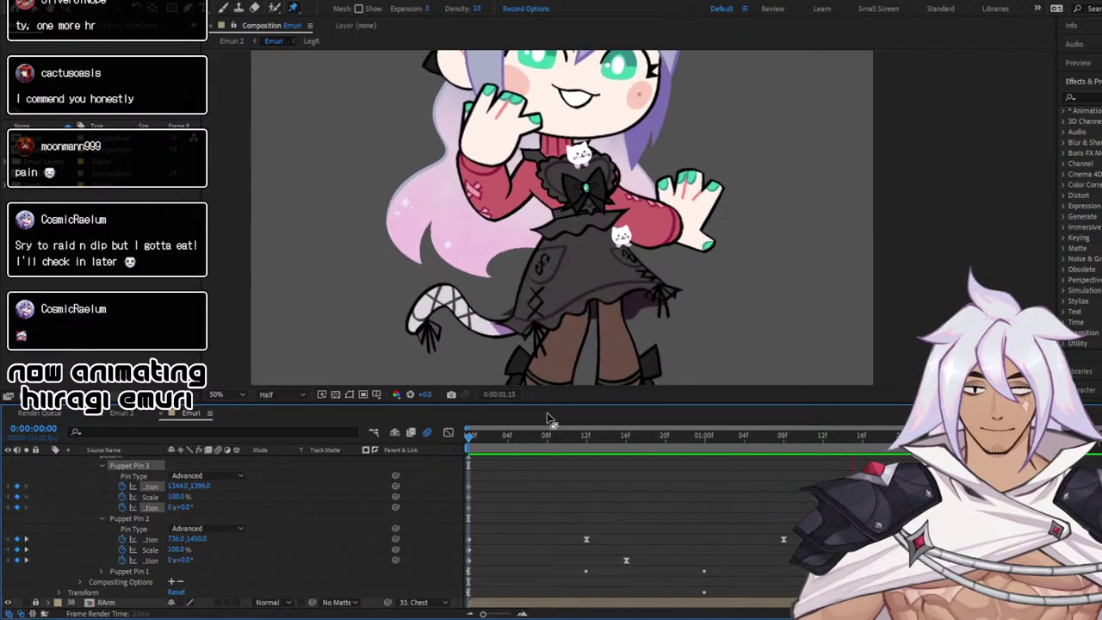
Keyframe Puppet Pin 3's unchanged position at 0:12 and 1:08, its rotation at 0:16 and 1:16, and position, scale and rotation at 2:00
drag(470, 439, 627, 465)
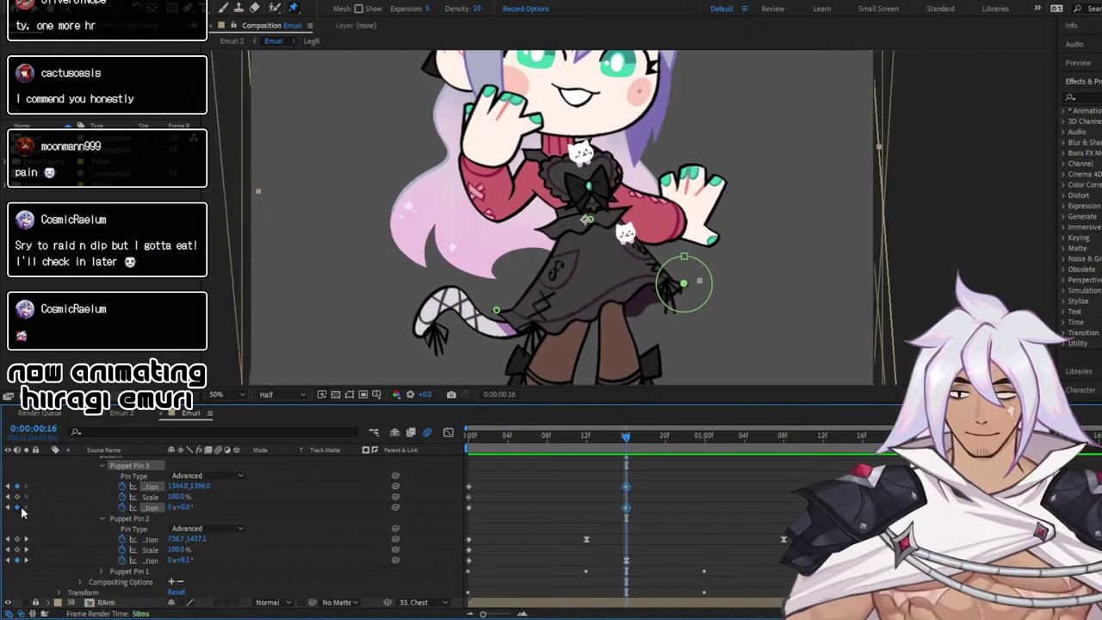
click(645, 509)
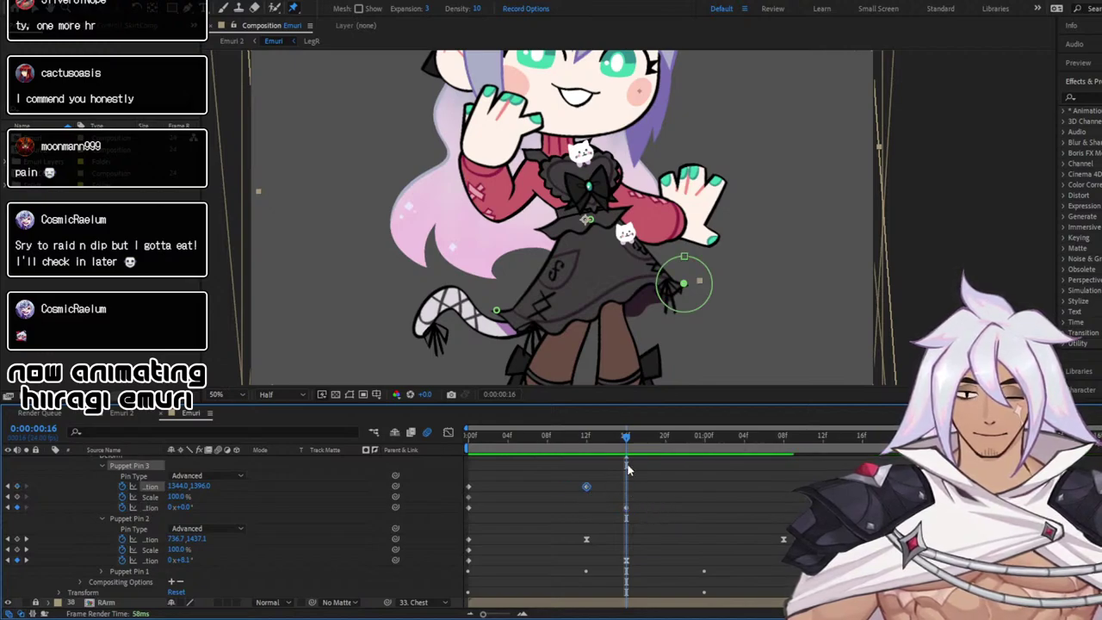
drag(688, 446, 784, 455)
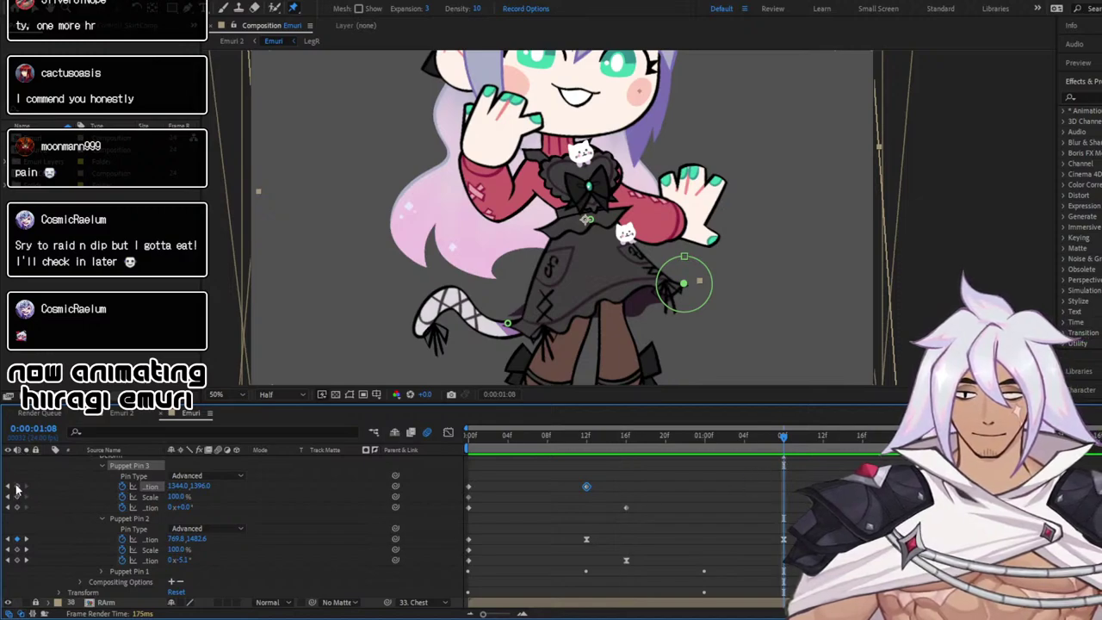
drag(801, 440, 864, 448)
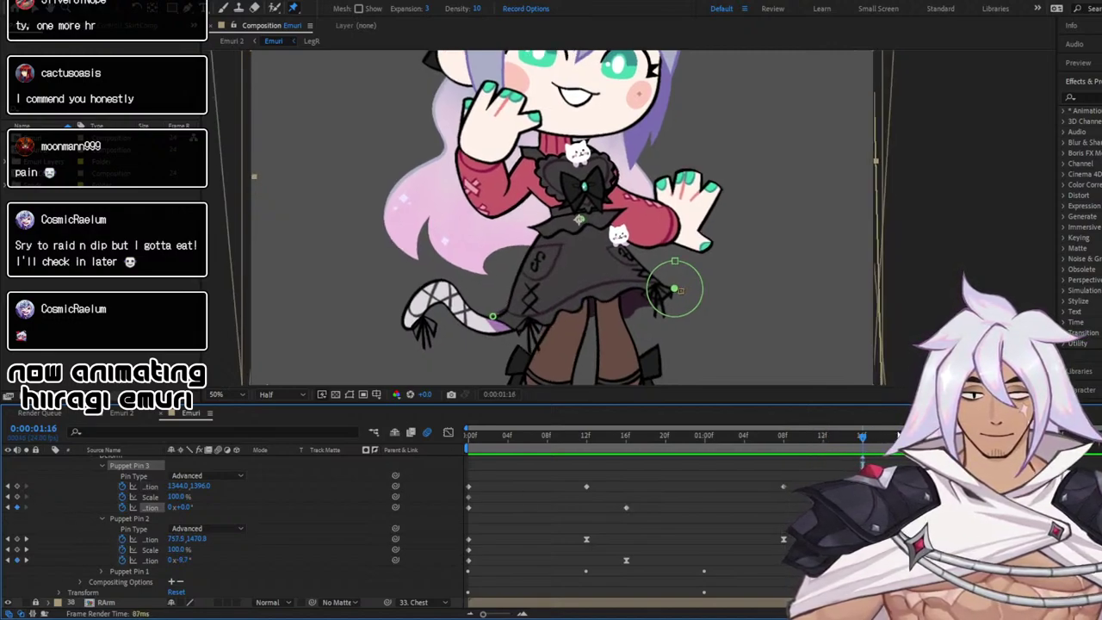
drag(900, 435, 940, 438)
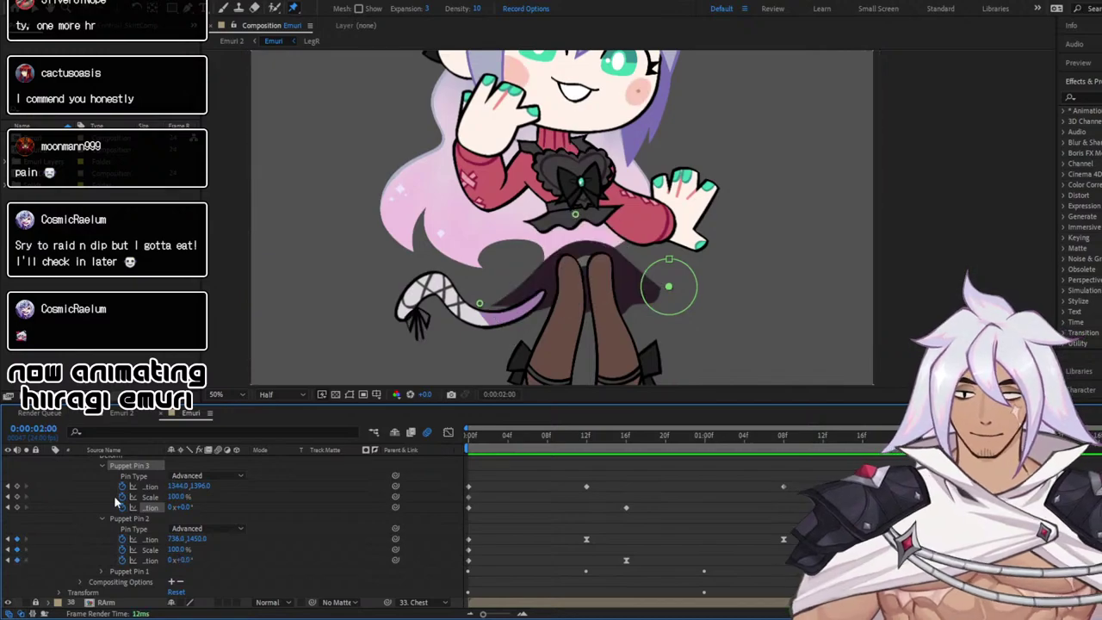
click(16, 497)
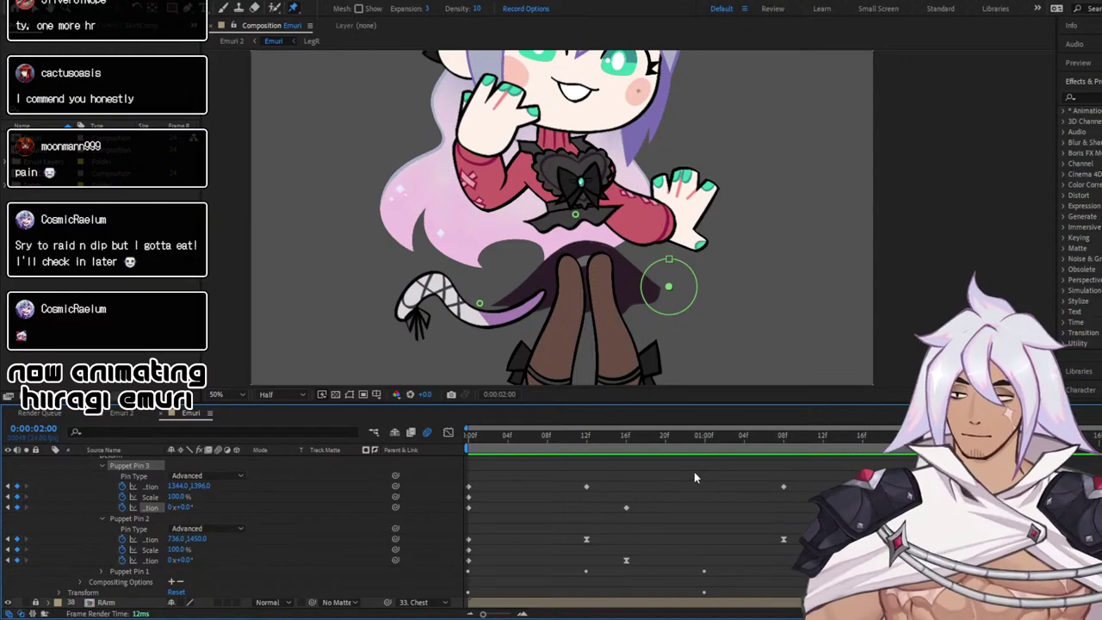
Preview the loop from the start, and at 0:12 move Puppet Pin 3 slightly inward to about 1319.5, 1404.8
drag(572, 436, 416, 456)
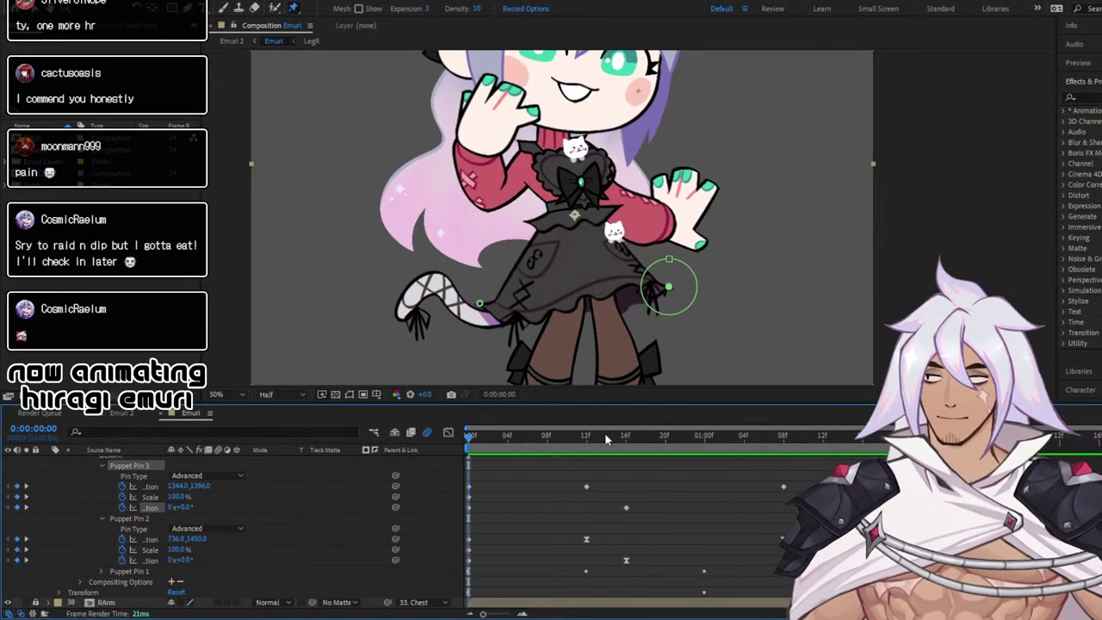
key(space)
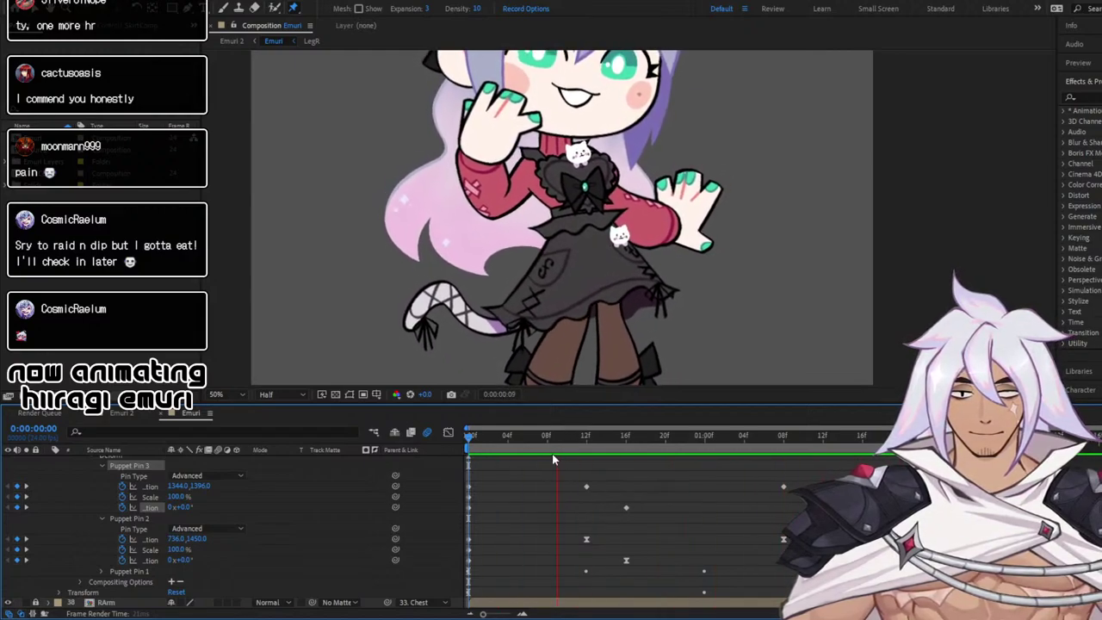
key(space)
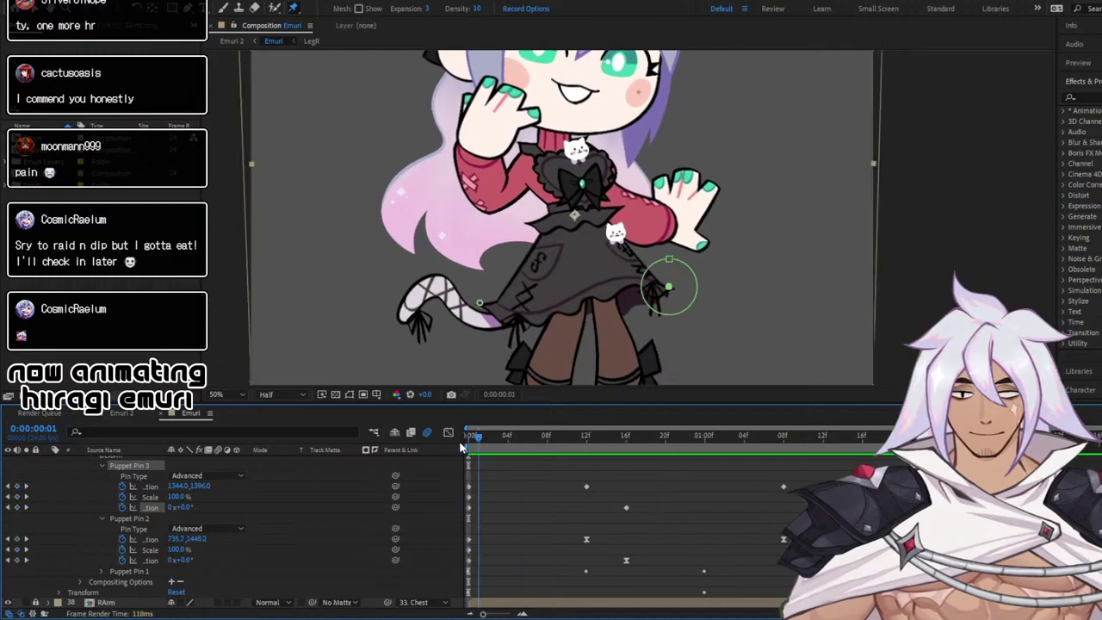
drag(466, 444, 586, 453)
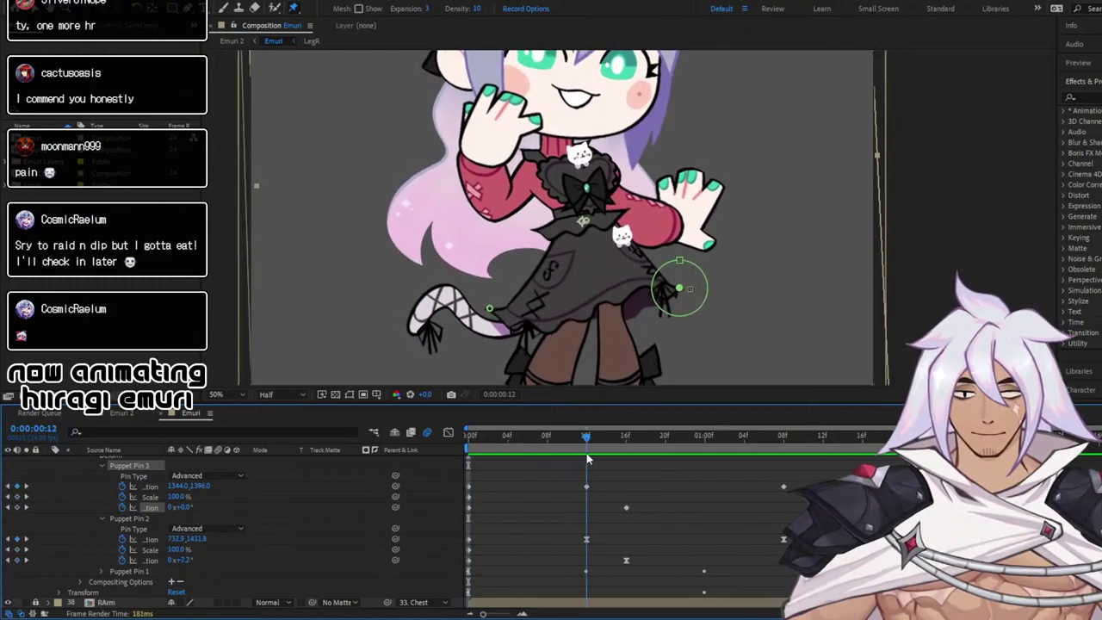
drag(686, 287, 682, 291)
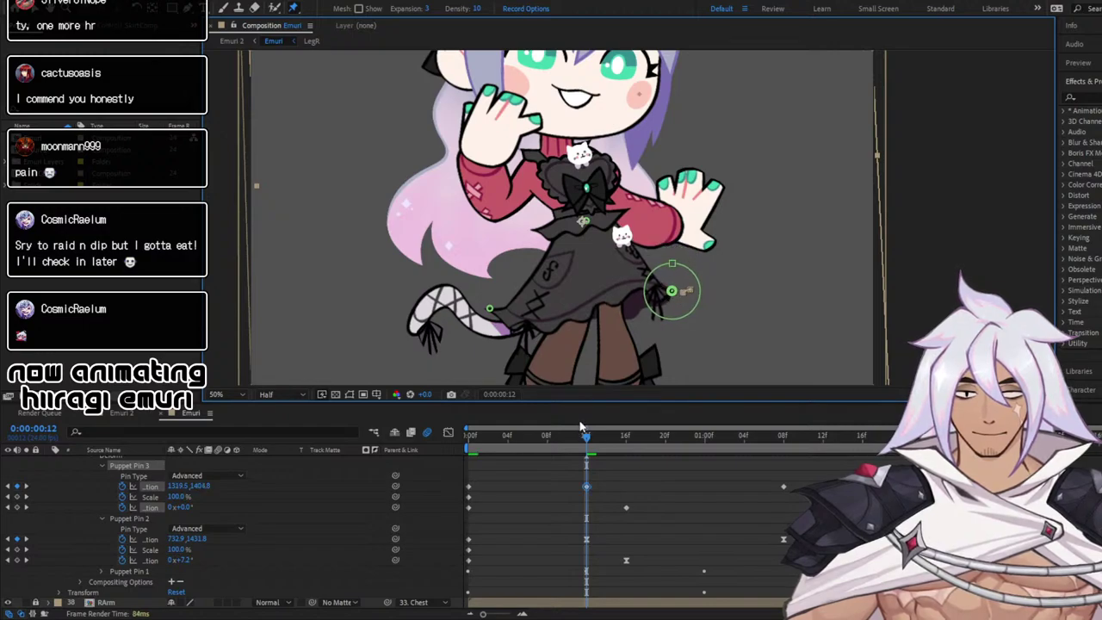
Replay the loop, and at 1:08 move Puppet Pin 3 slightly outward to about 1361.7, 1401.3
key(space)
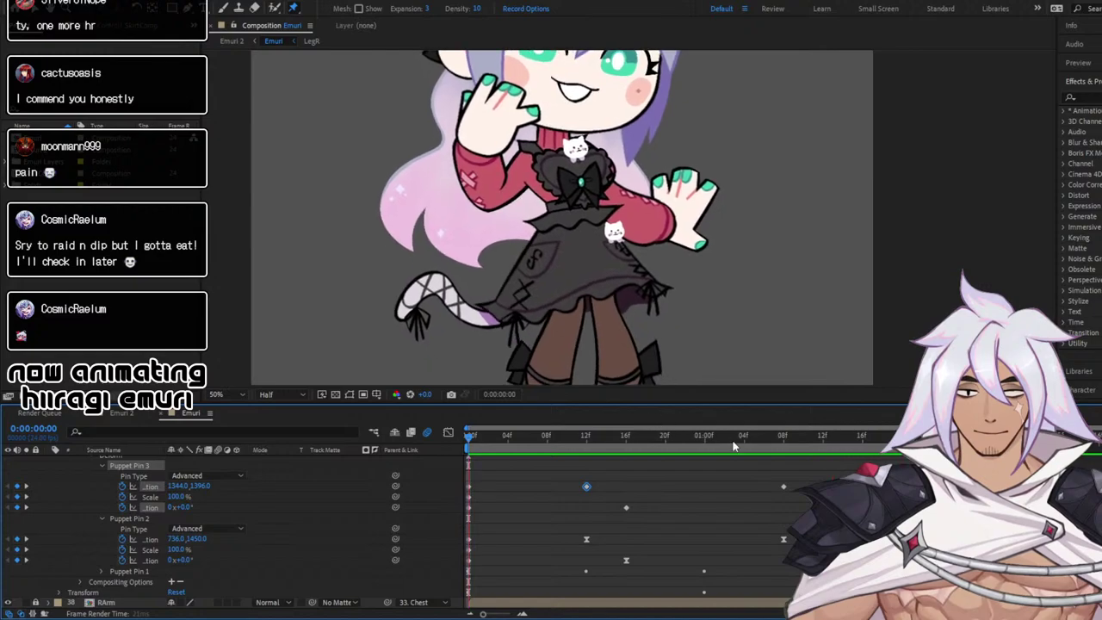
click(783, 436)
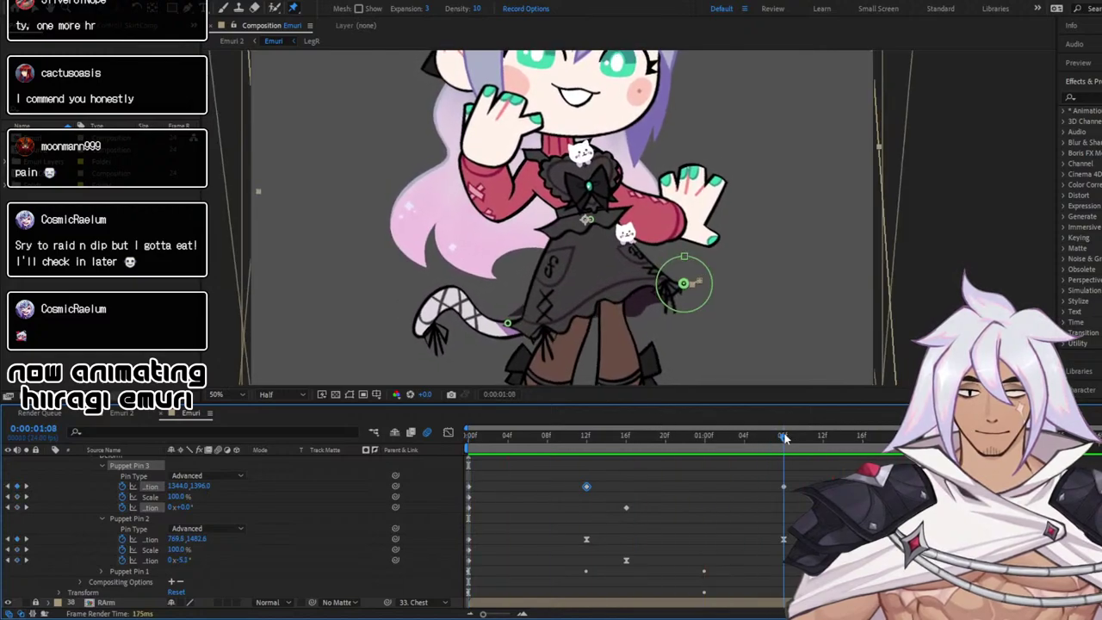
drag(694, 287, 692, 288)
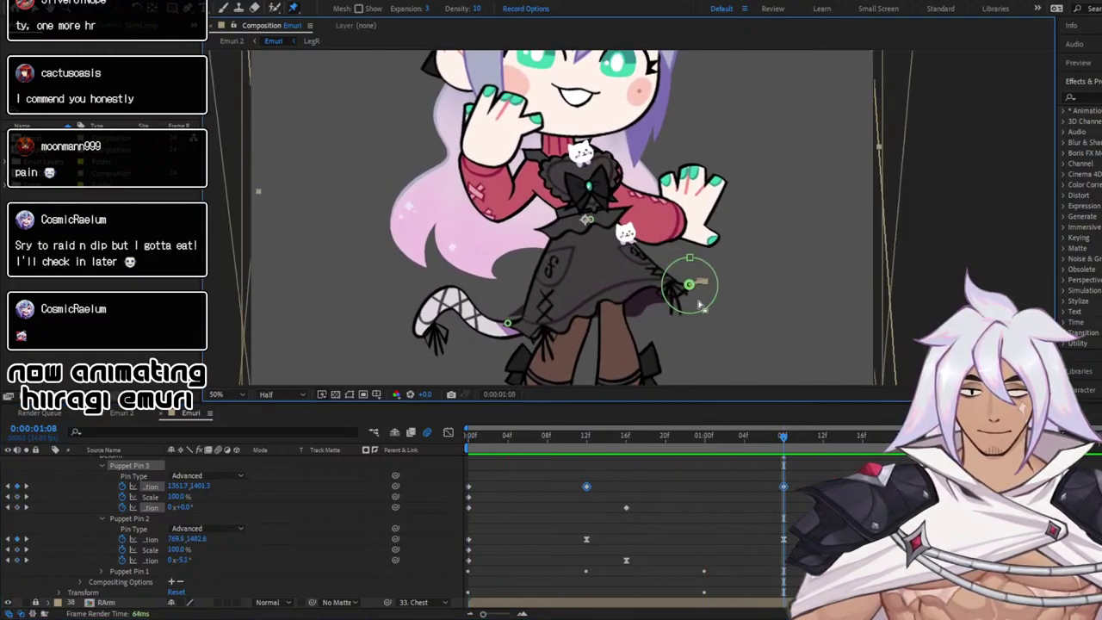
Apply Easy Ease to Puppet Pin 3's position keyframes at 0:12 and 1:08 and preview the loop
key(space)
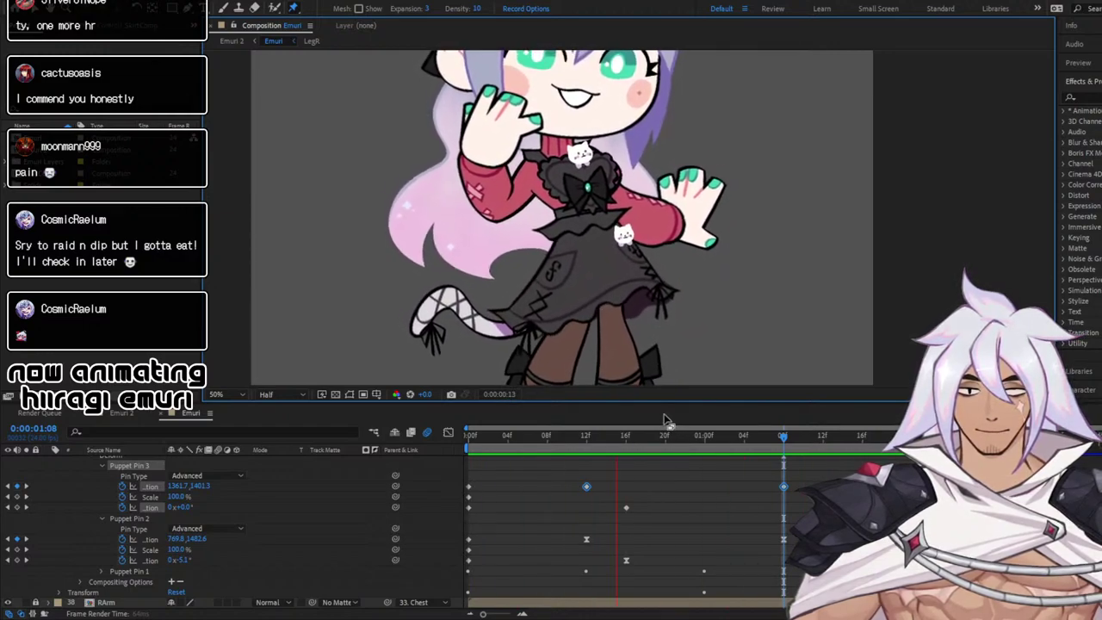
key(space)
click(449, 433)
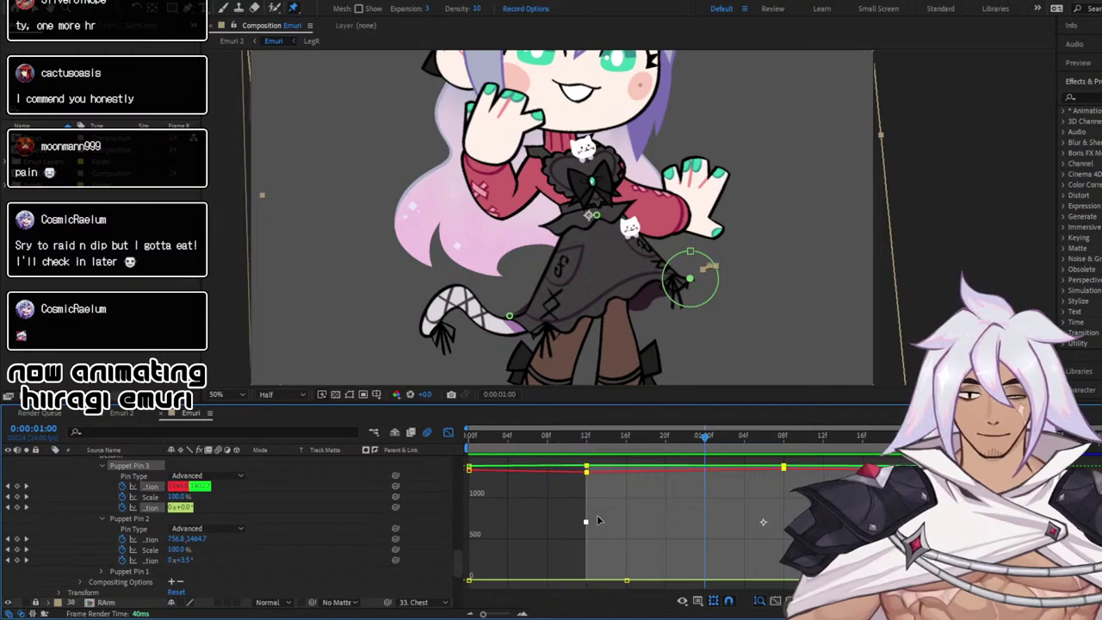
click(543, 524)
click(147, 485)
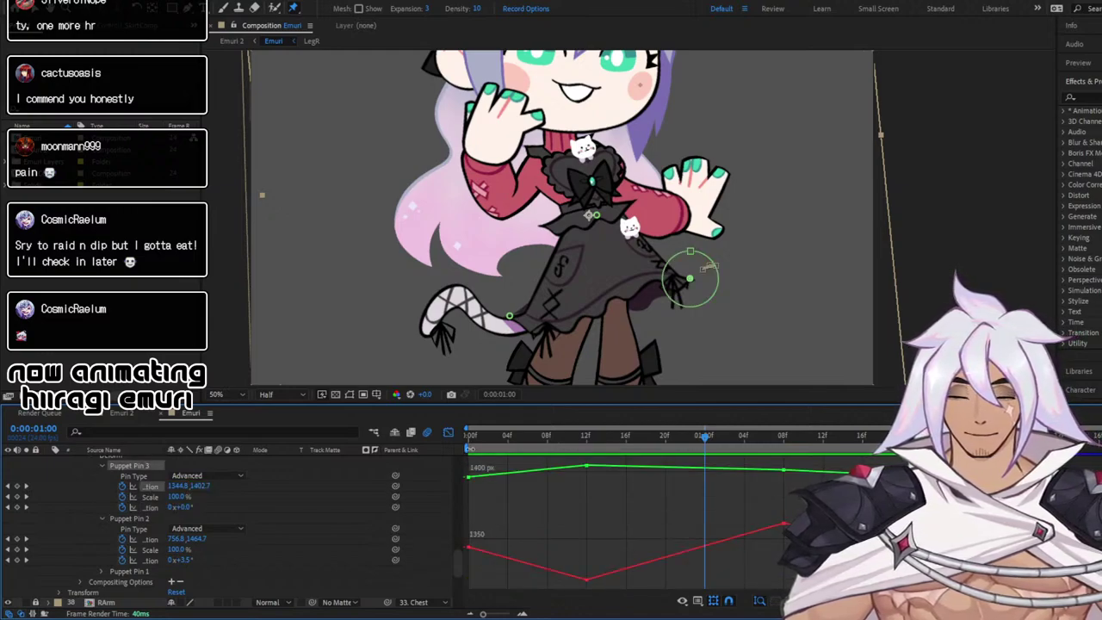
mouse_move(532, 460)
mouse_down()
mouse_move(799, 561)
mouse_move(813, 586)
mouse_up()
key(F9)
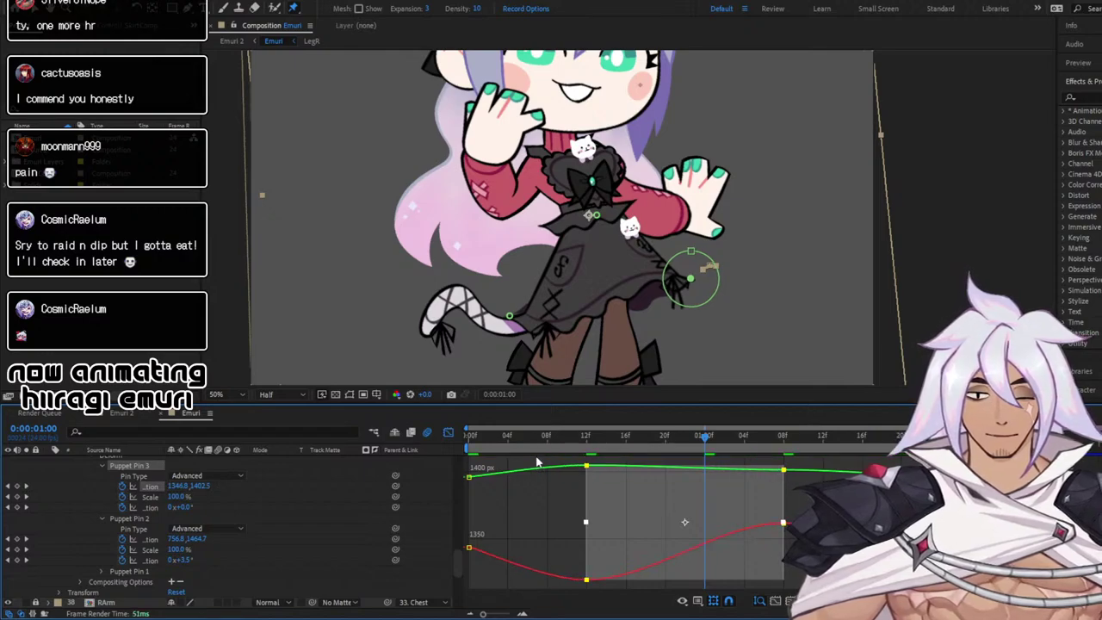
key(space)
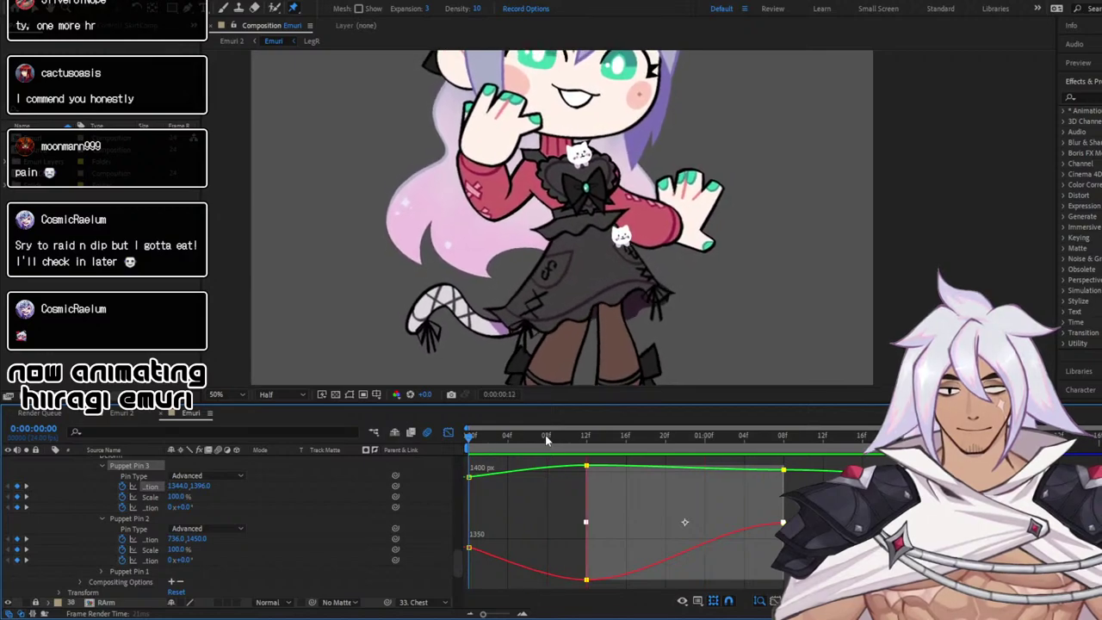
click(449, 432)
Set Puppet Pin 3's rotation at 0:16 to 7° and preview from the start
click(519, 440)
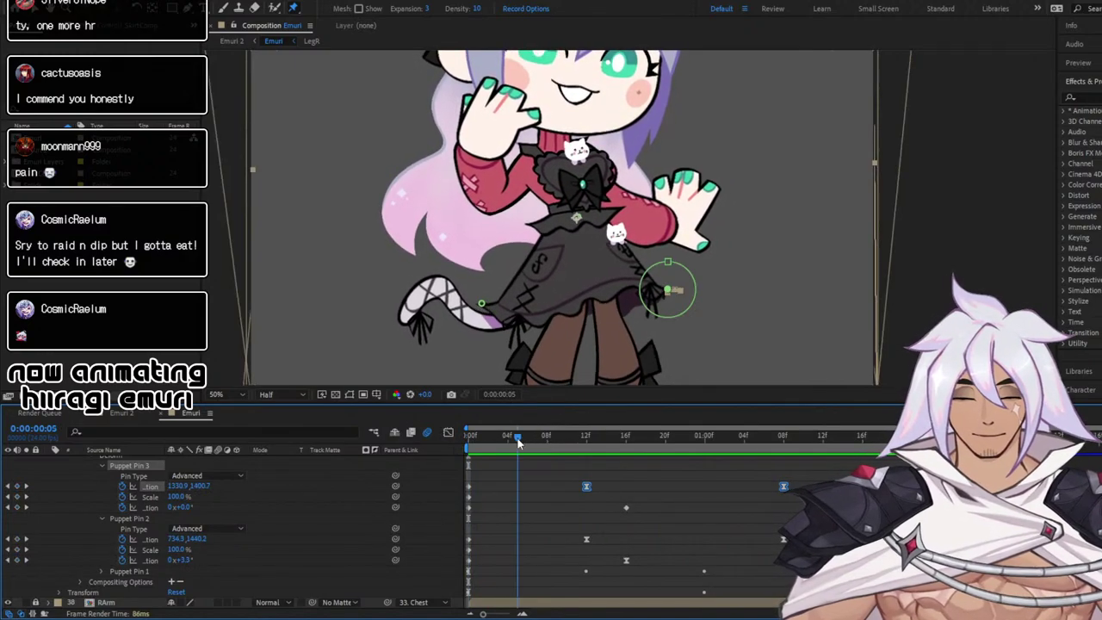
drag(518, 441, 626, 452)
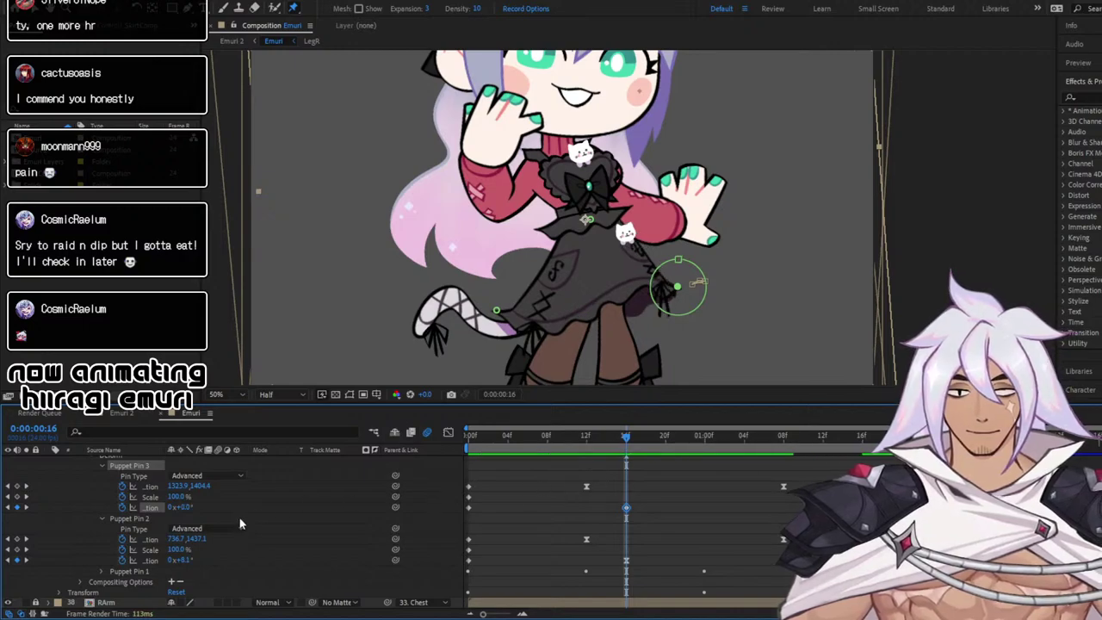
drag(185, 508, 197, 511)
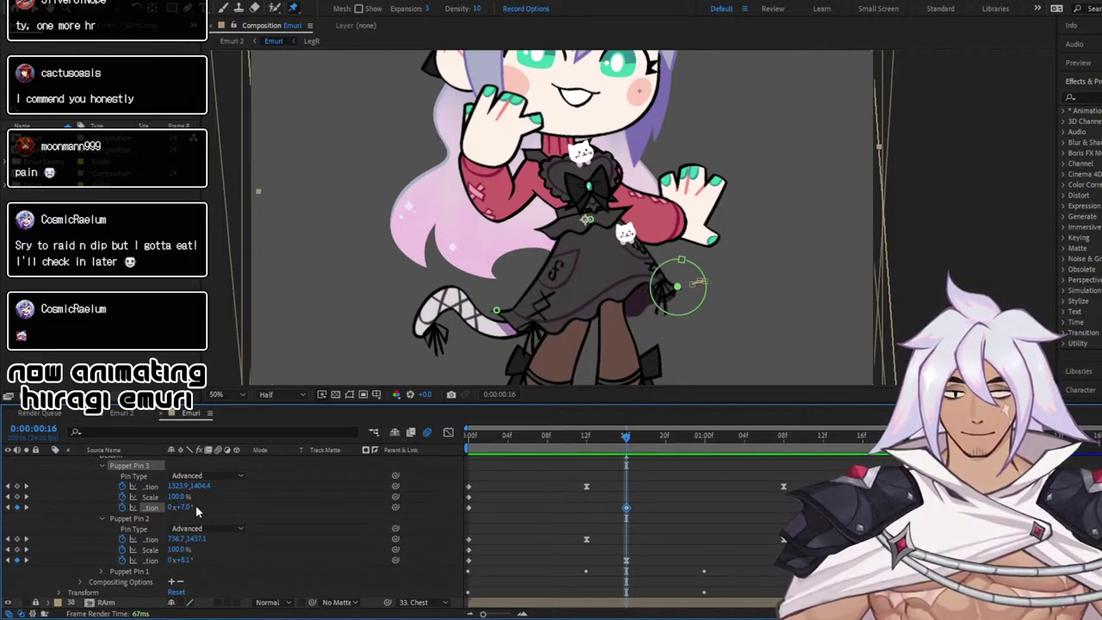
drag(616, 436, 355, 463)
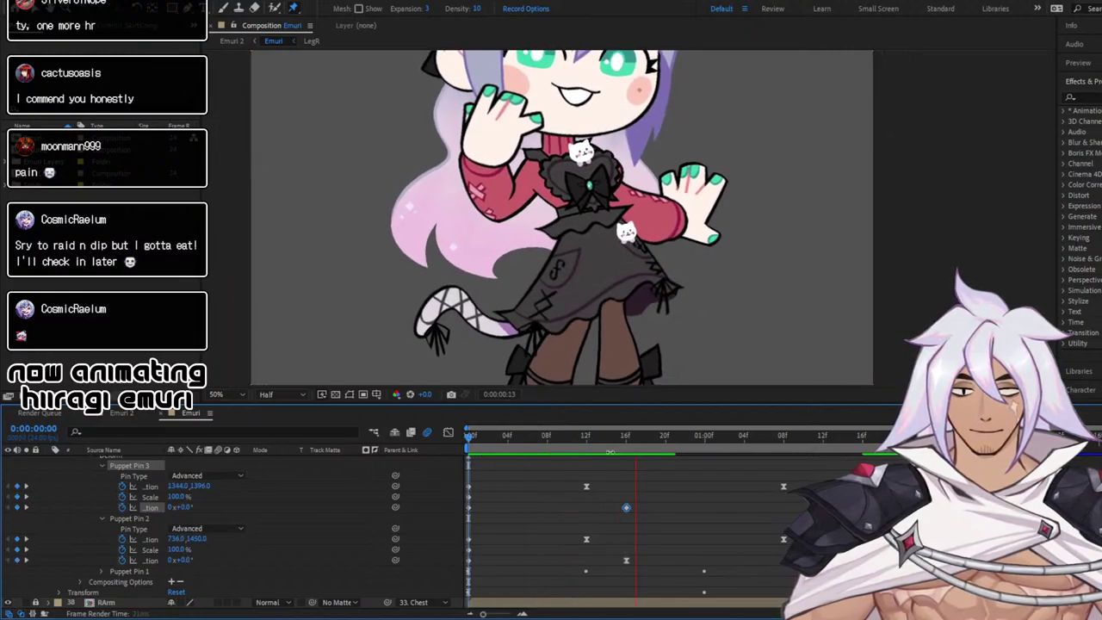
Set Puppet Pin 3's rotation at 1:16 to -15° and play the loop from the start
click(862, 455)
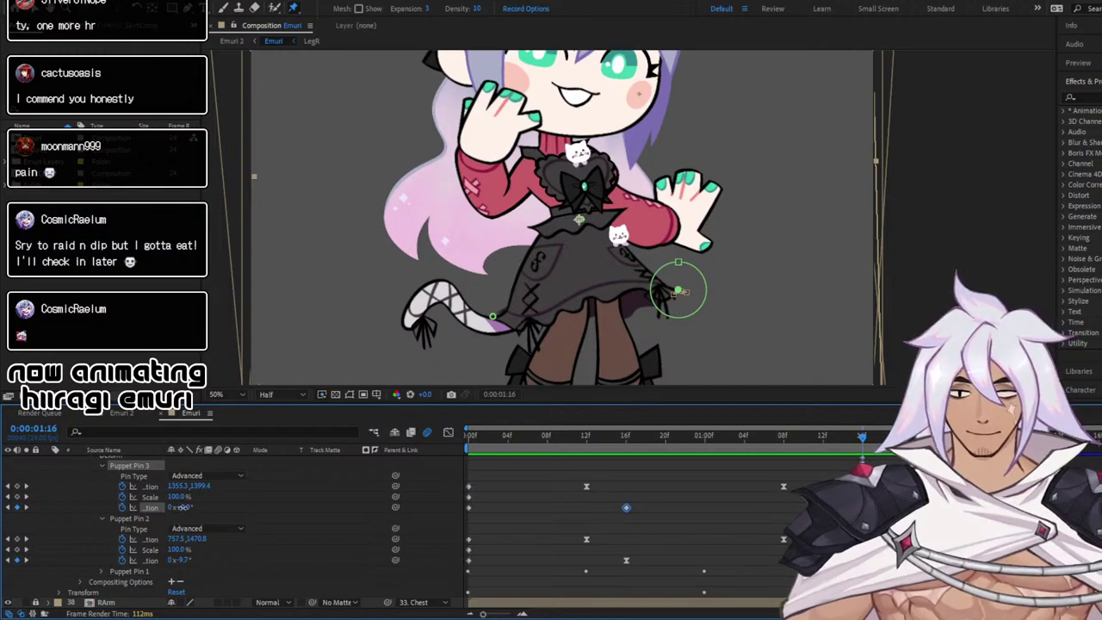
drag(181, 507, 177, 507)
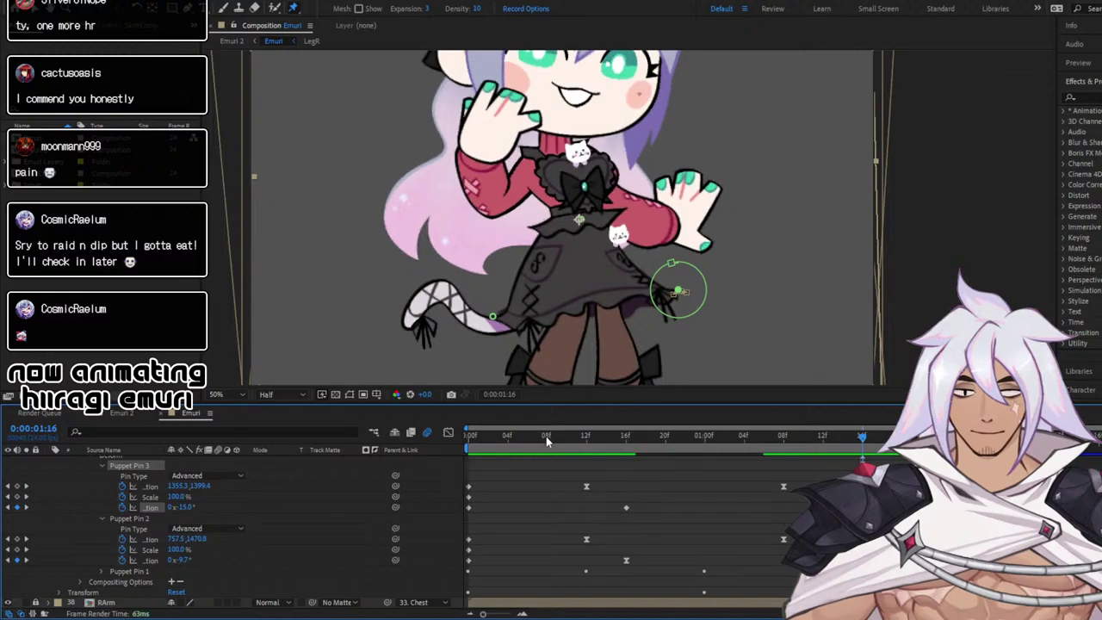
drag(481, 440, 430, 437)
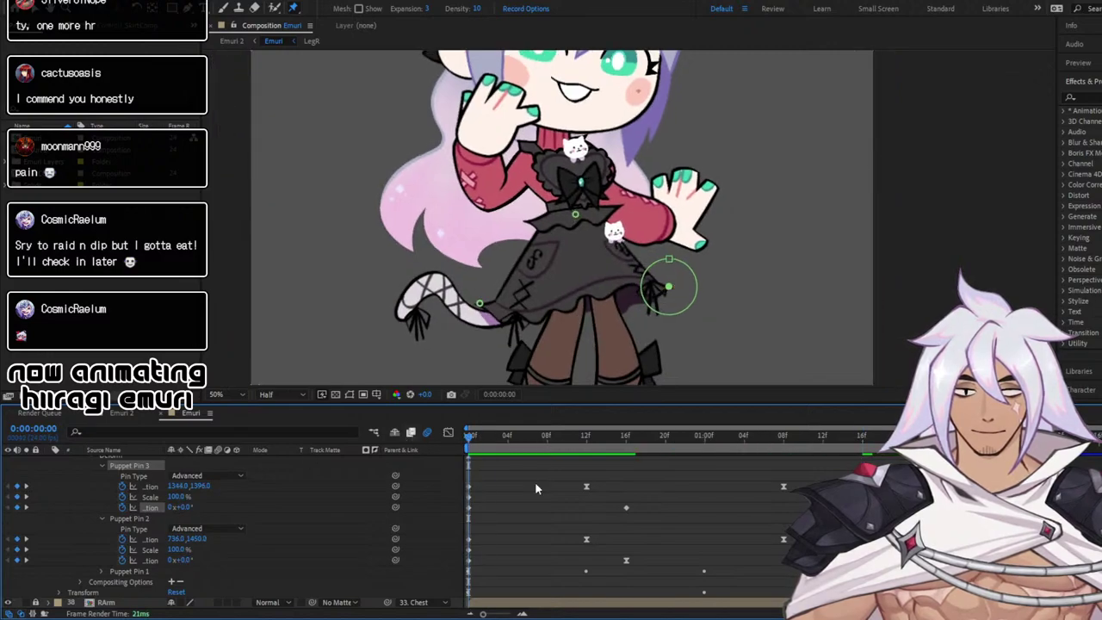
key(space)
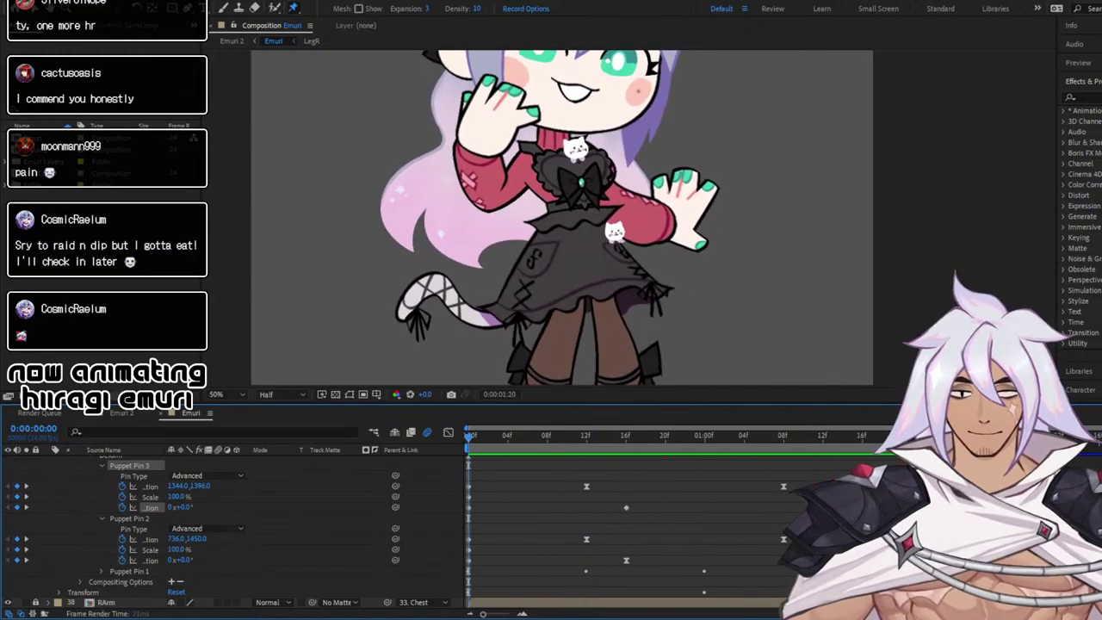
Reduce Puppet Pin 3's negative rotation at 1:16 on the value graph and replay the loop
click(448, 434)
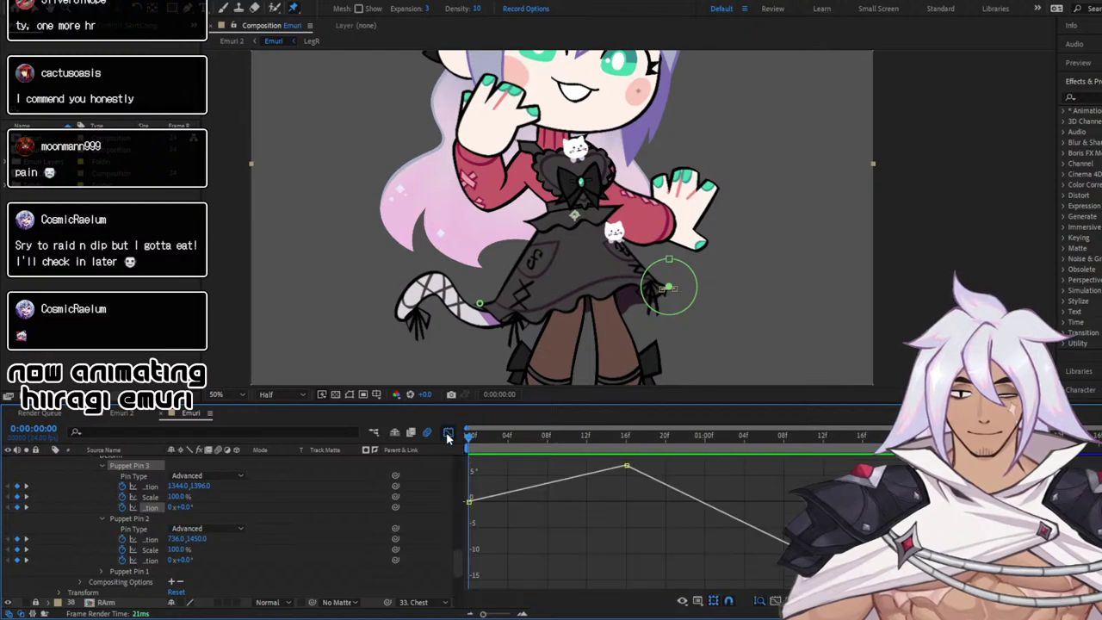
drag(595, 458, 862, 568)
click(883, 584)
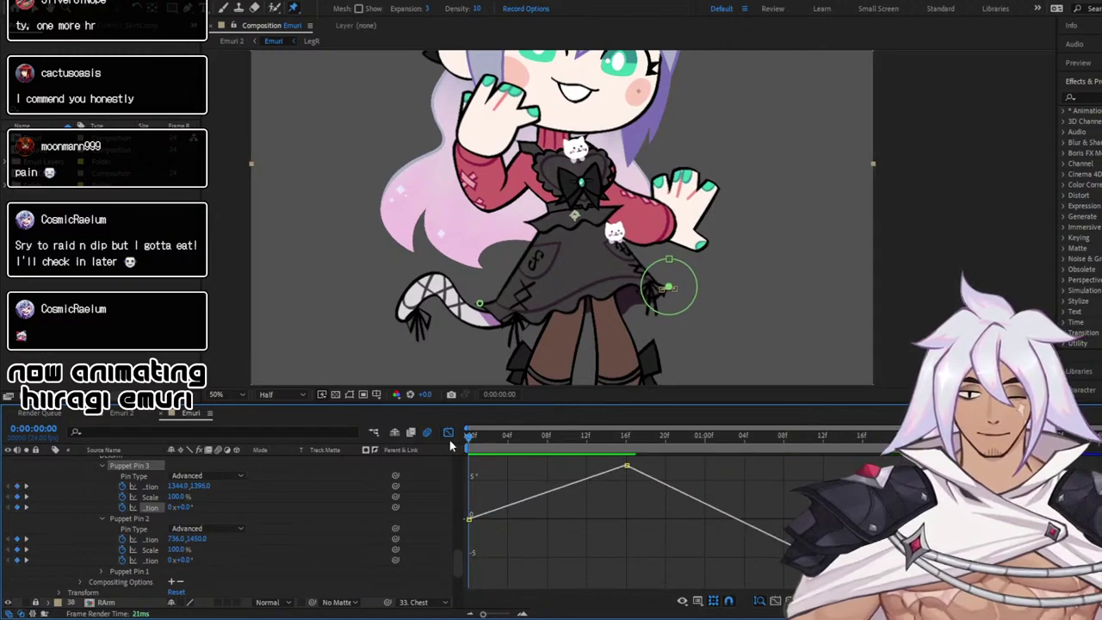
key(space)
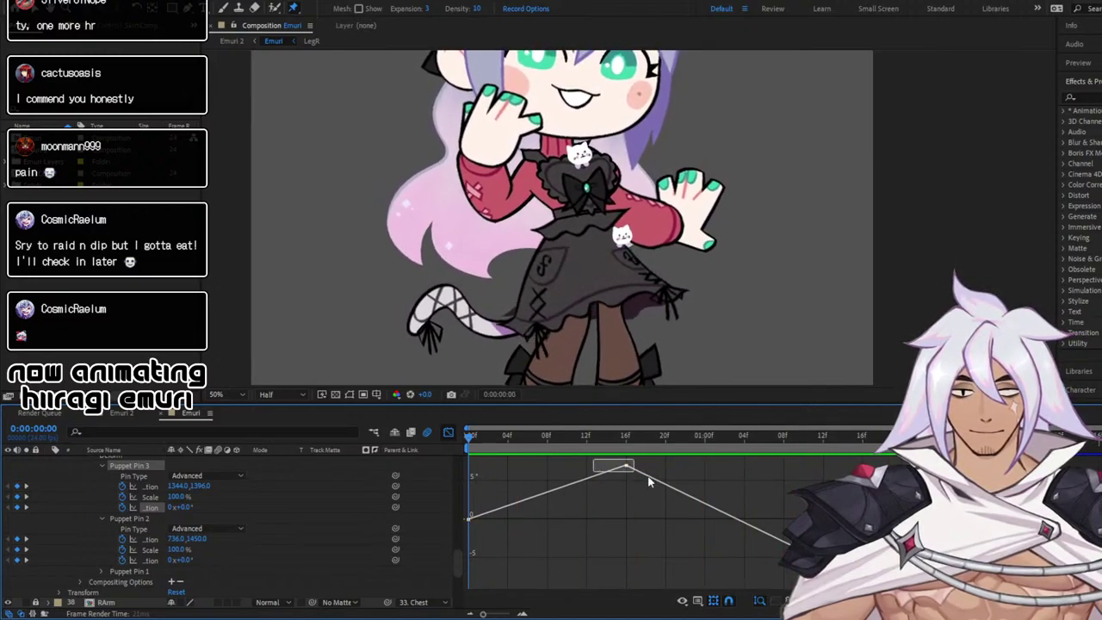
Apply Easy Ease to Puppet Pin 3's rotation keyframes at 0:16 and 1:16 and check the playback
drag(594, 460, 823, 582)
key(F9)
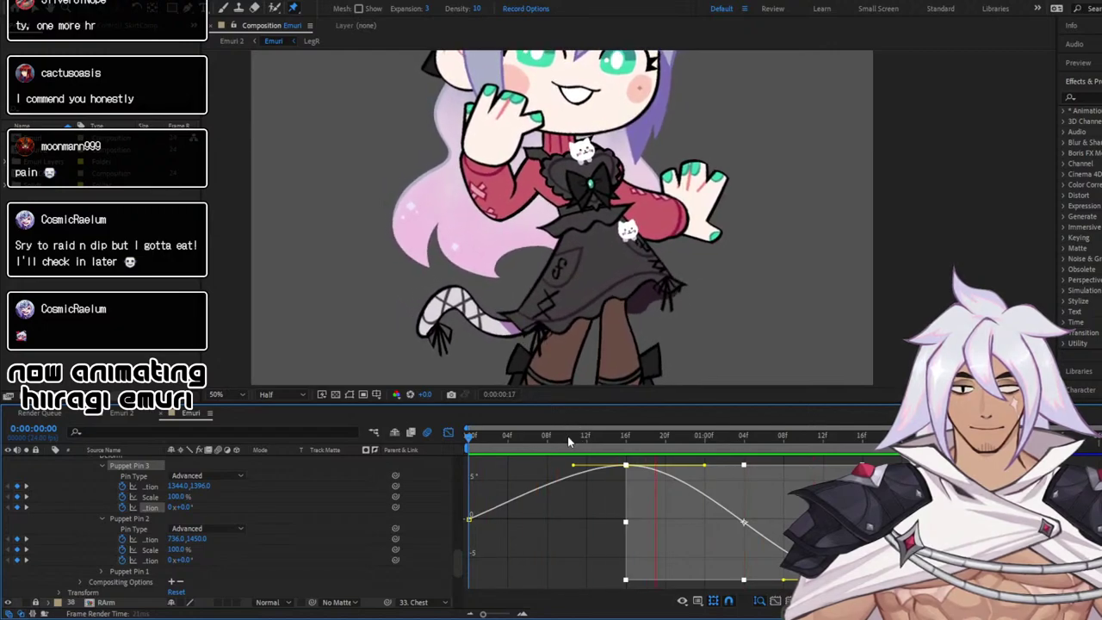
click(568, 438)
click(448, 433)
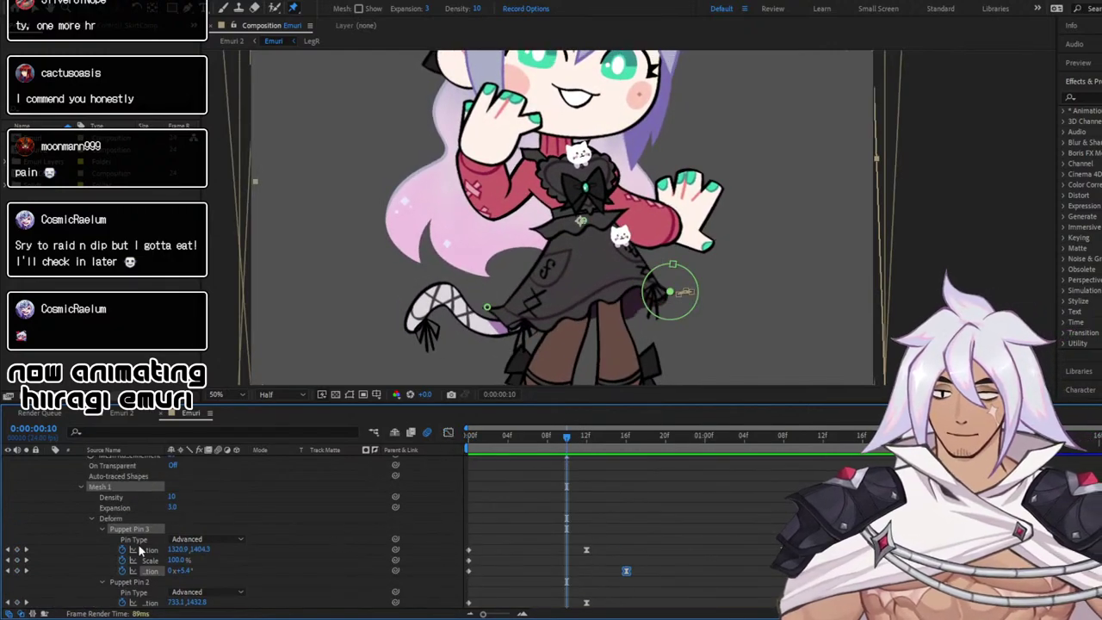
At 0:16, keyframe the skirt layer's own Transform rotation at 4.4° and preview from the start
scroll(143, 551, down, 3)
click(58, 563)
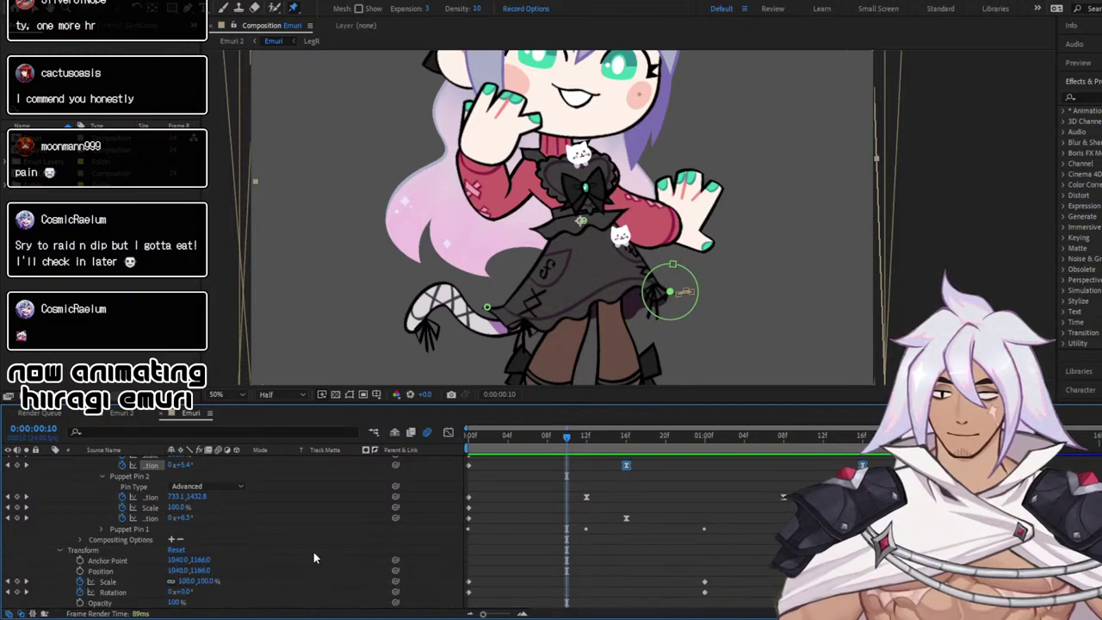
scroll(314, 552, down, 4)
drag(519, 440, 393, 436)
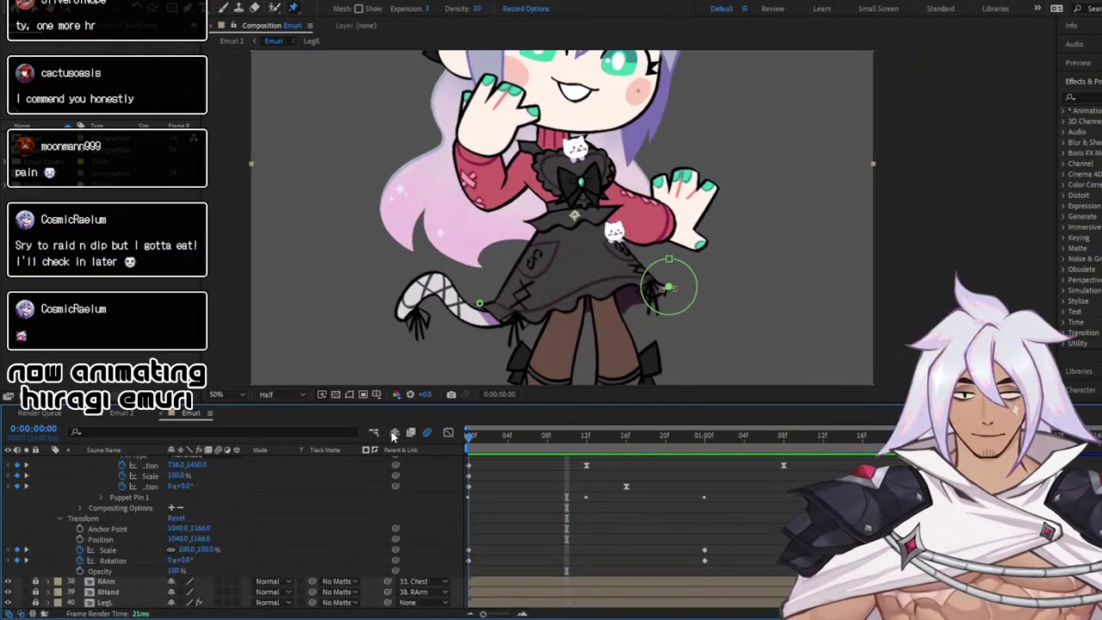
drag(469, 439, 625, 454)
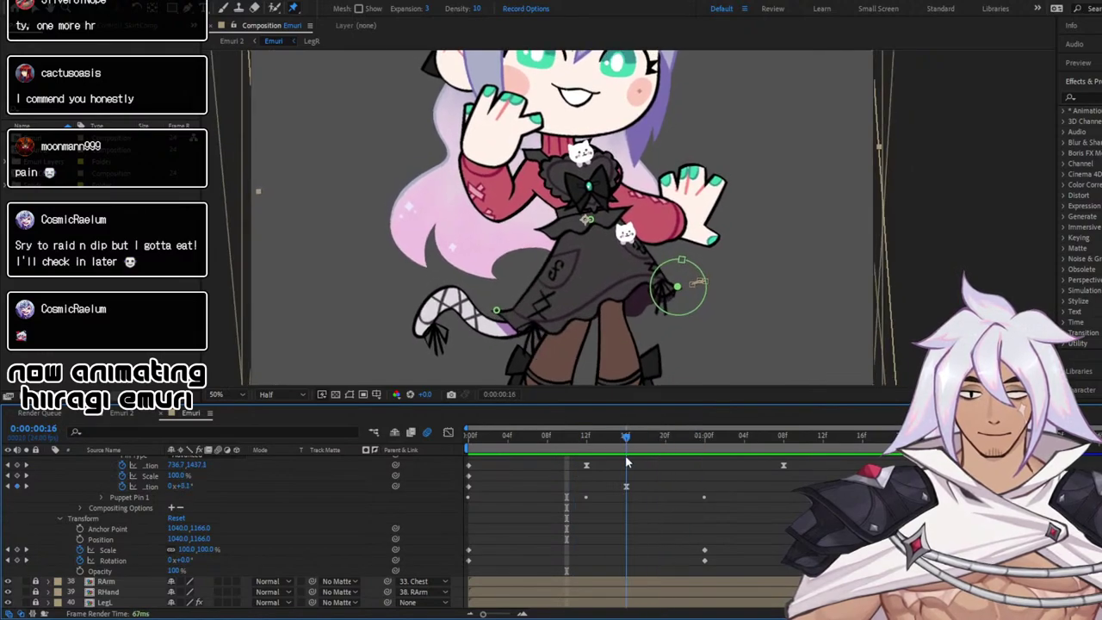
scroll(523, 246, down, 4)
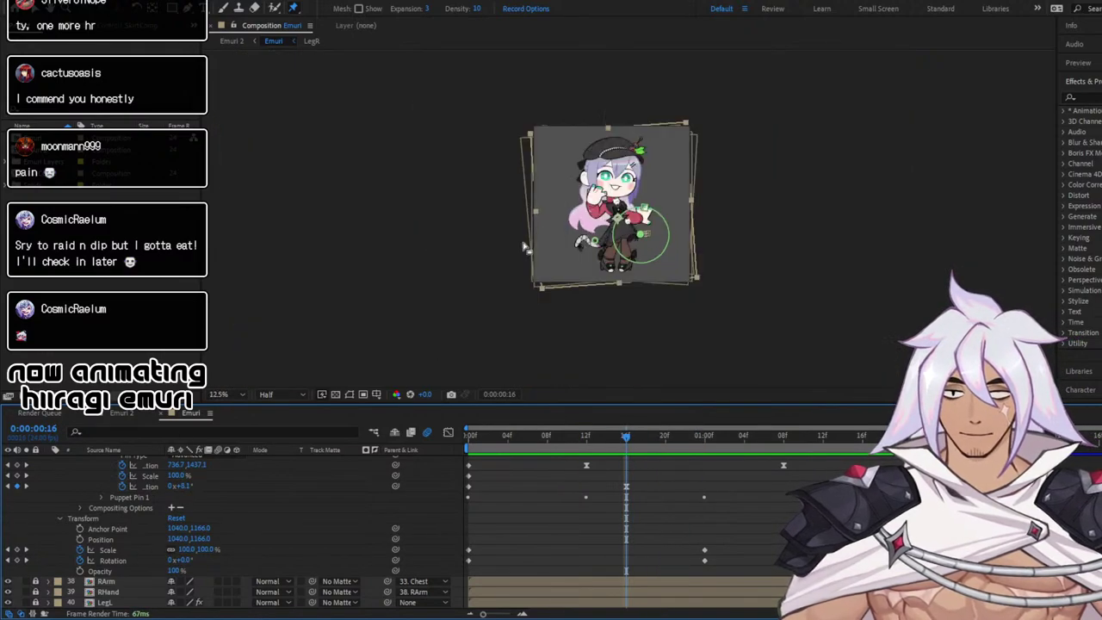
scroll(632, 213, up, 2)
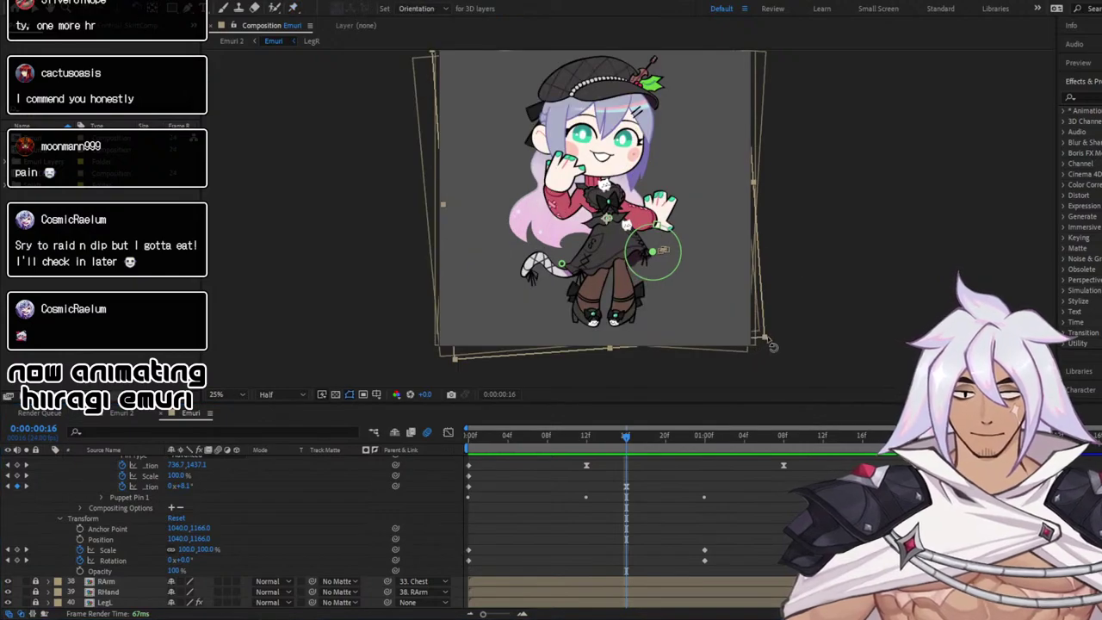
key(w)
drag(761, 341, 759, 355)
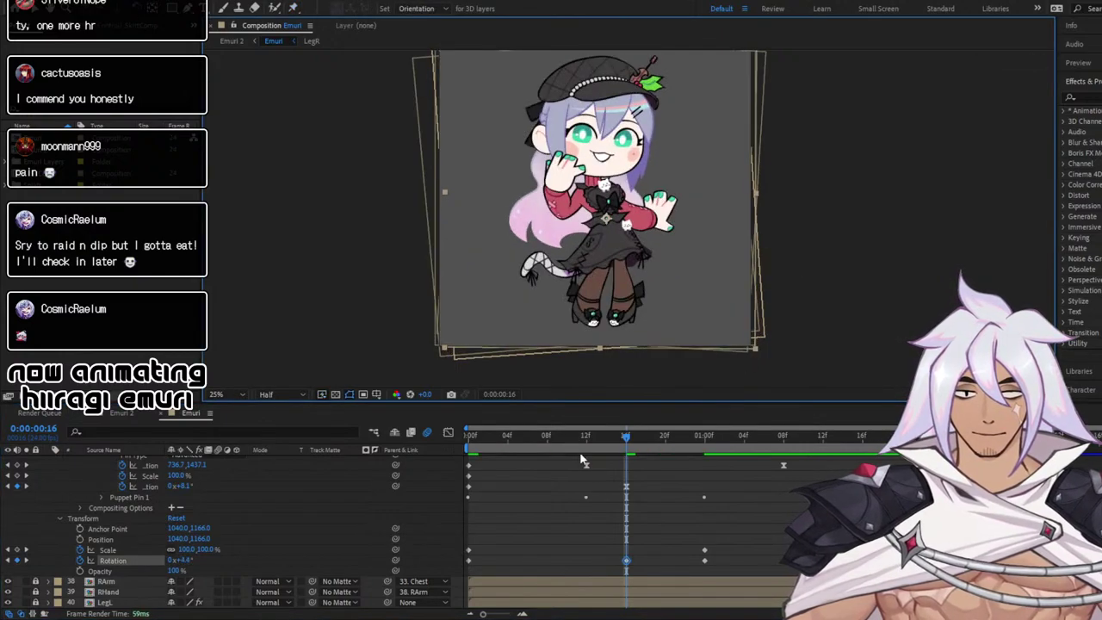
drag(596, 439, 414, 445)
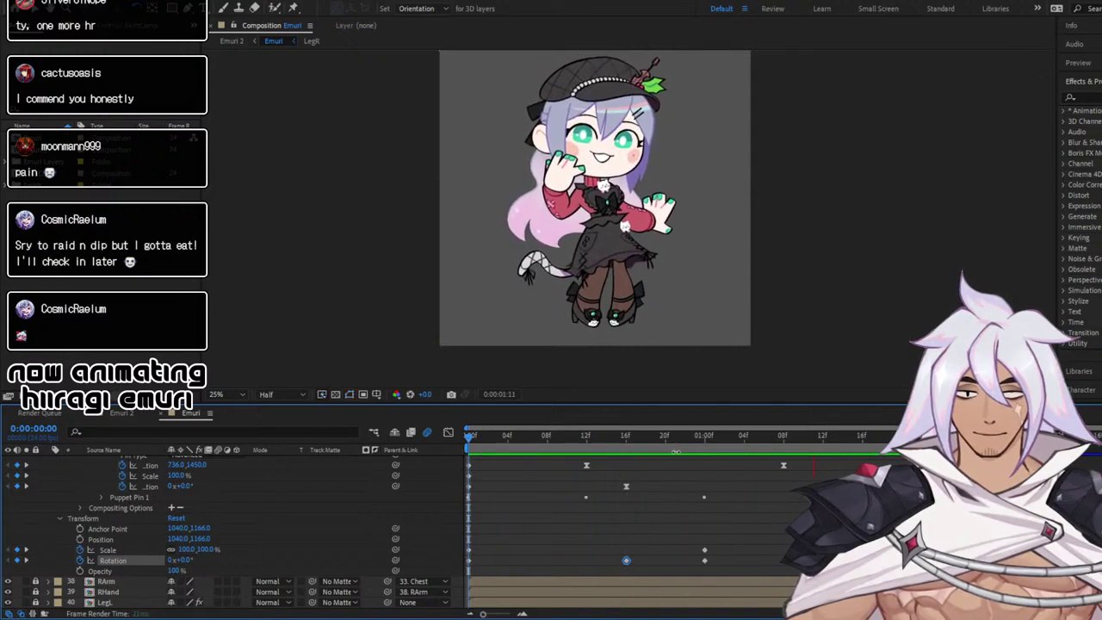
Delete the skirt layer's rotation keyframe at 1:00, rotate the layer to -3.1° at 1:16, and preview the loop
click(704, 561)
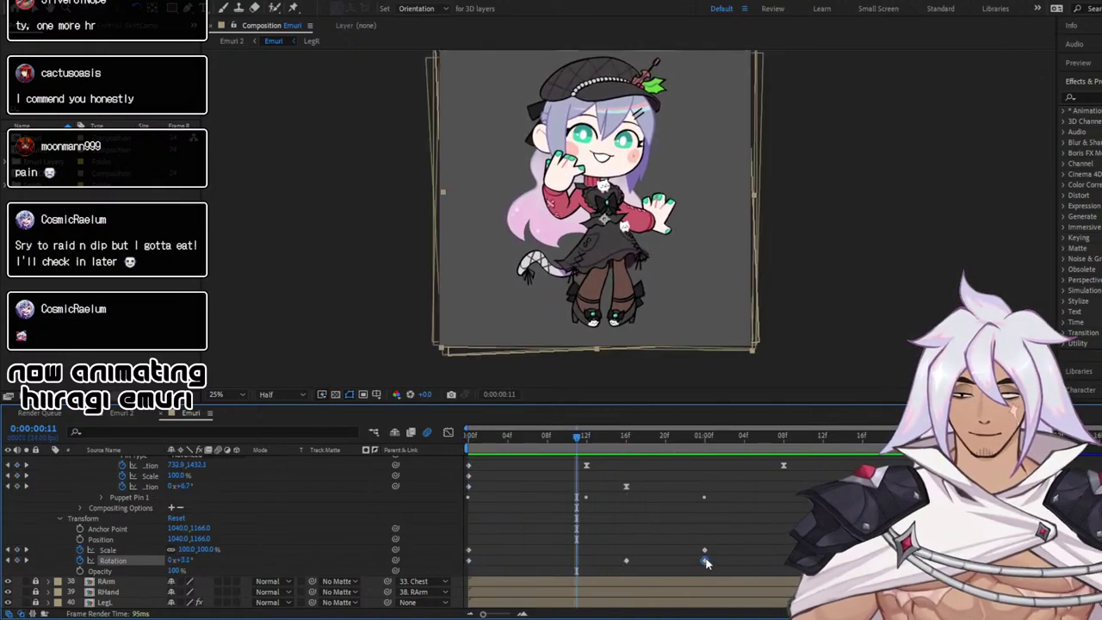
key(Delete)
drag(657, 438, 859, 431)
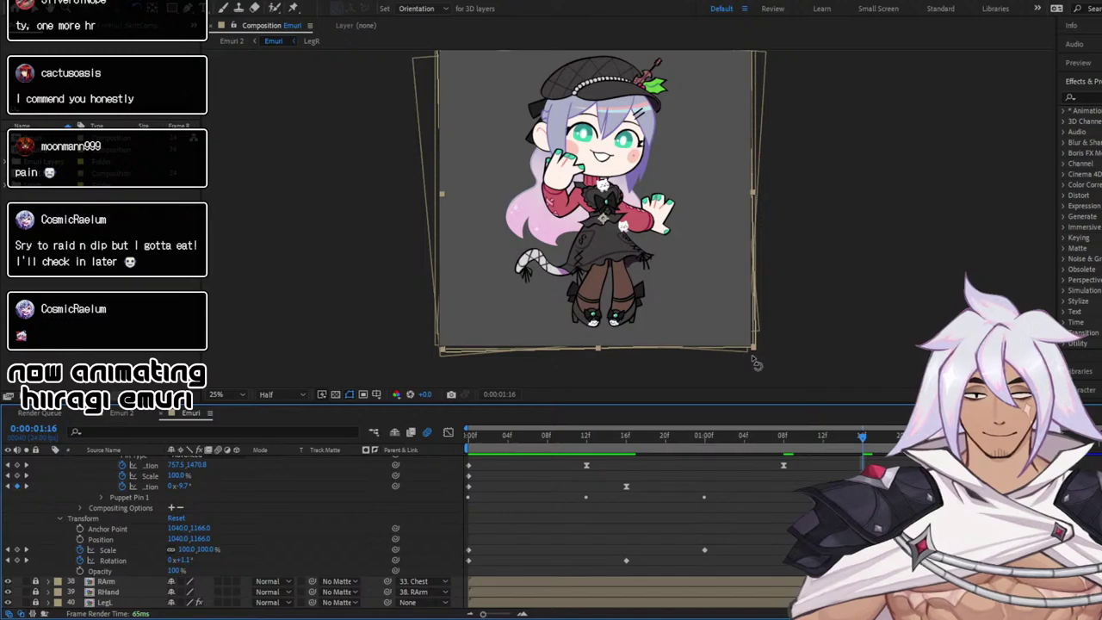
drag(754, 355, 765, 340)
key(space)
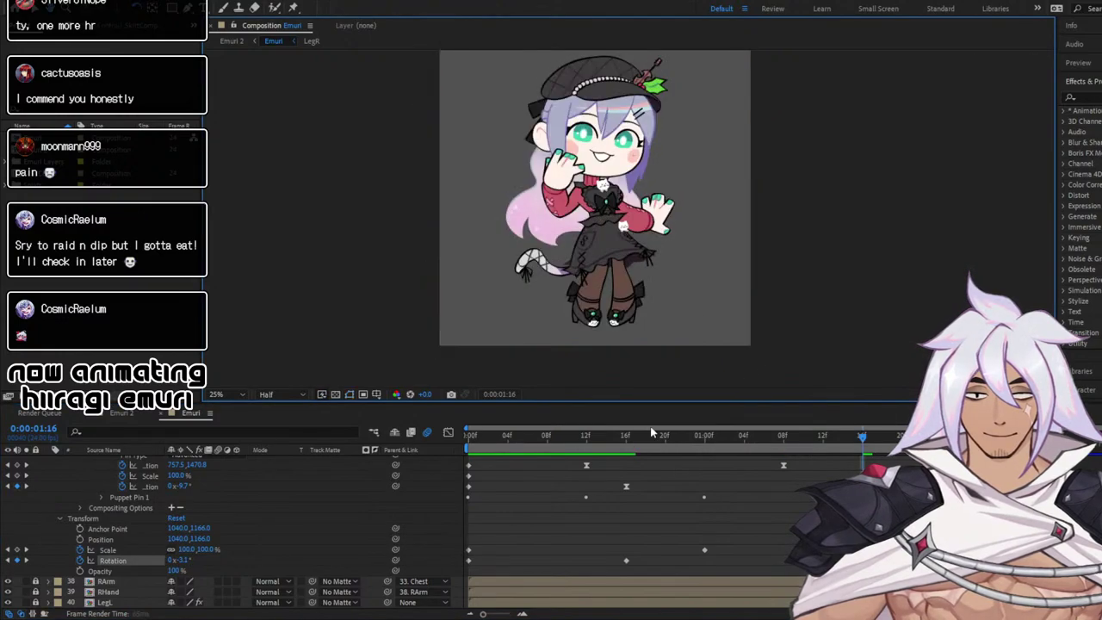
key(space)
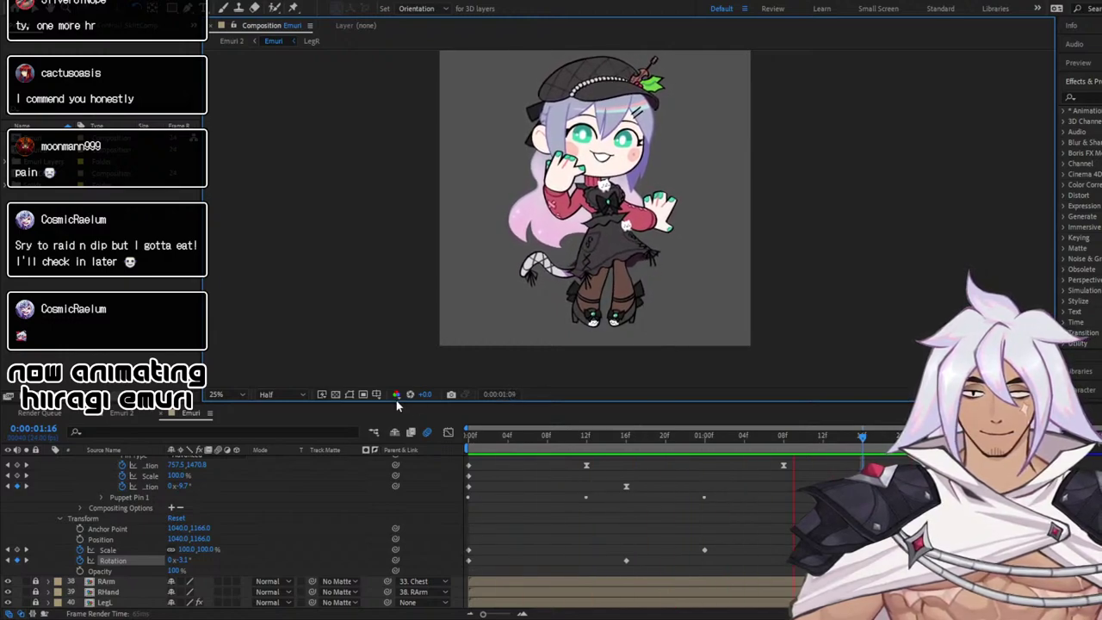
Apply Easy Ease to the skirt layer's rotation keyframes at 0:16 and 1:16 and review the sway
click(448, 432)
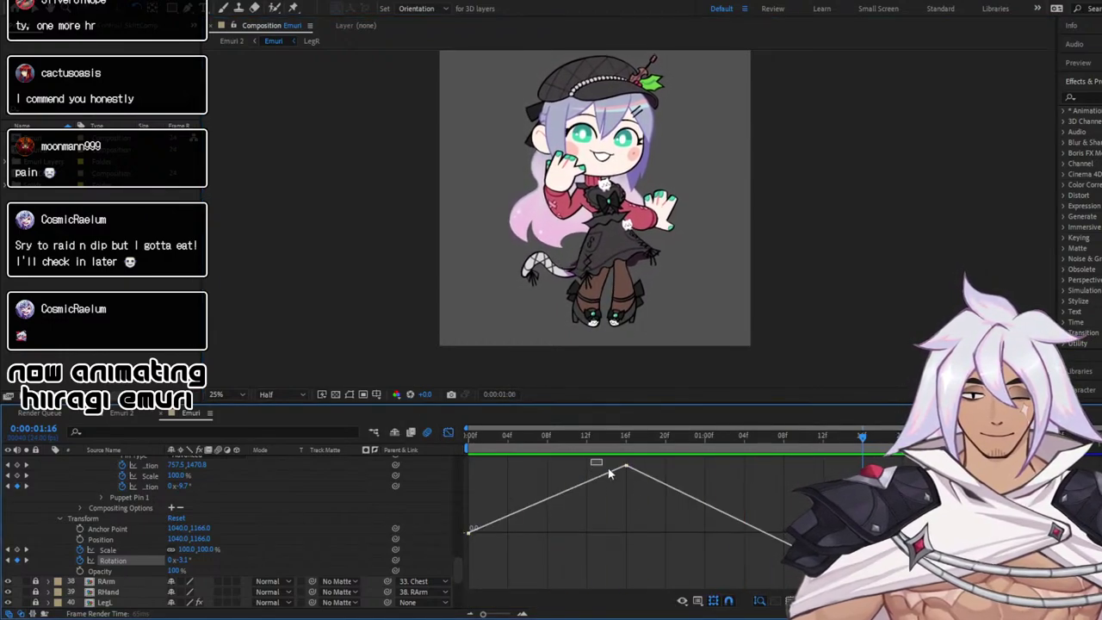
drag(608, 474, 891, 594)
key(F9)
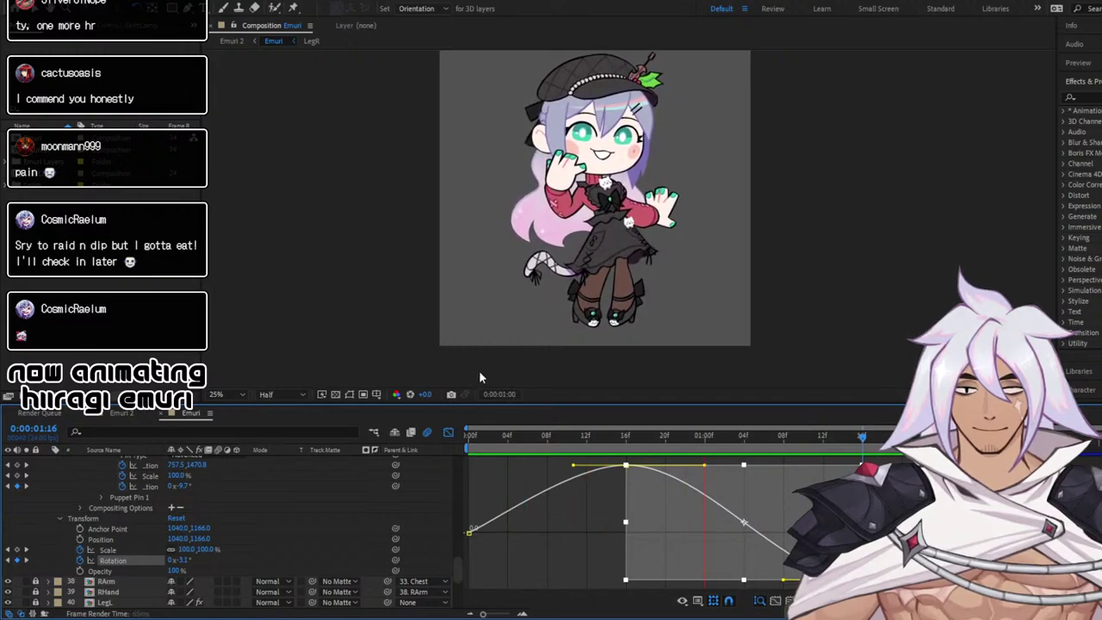
key(space)
click(449, 433)
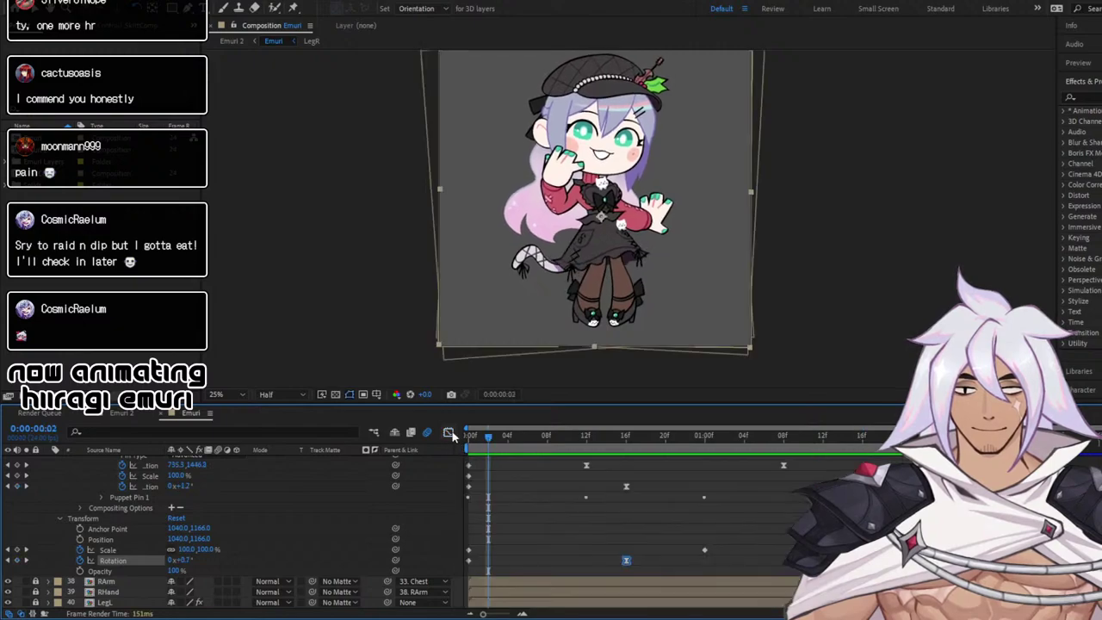
key(space)
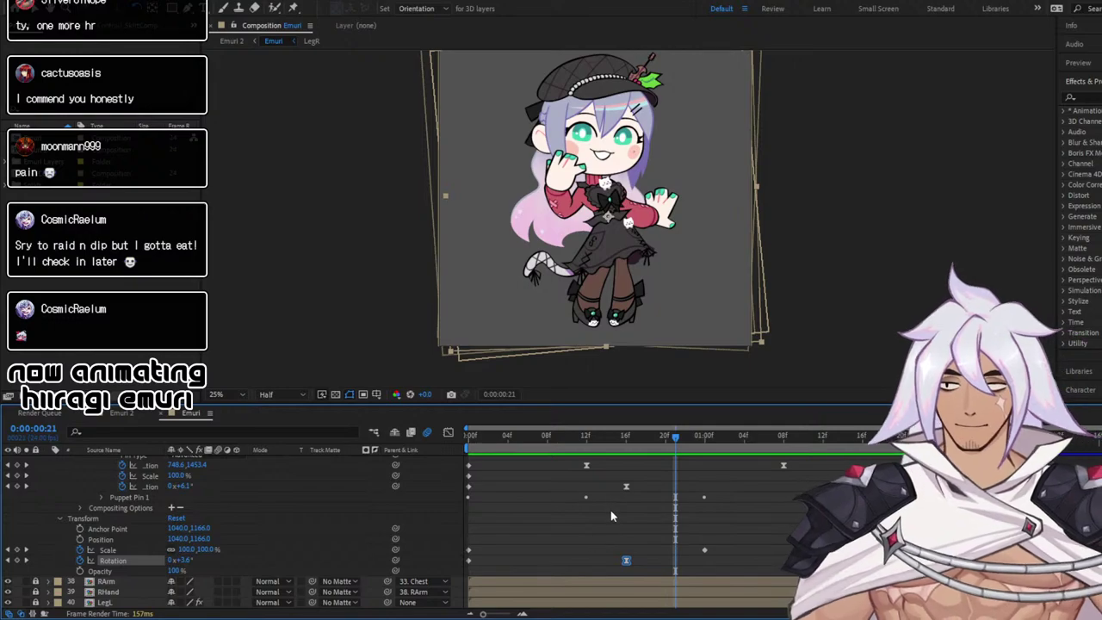
Increase the skirt layer's rotation at 0:16 to about 14.4°
click(627, 437)
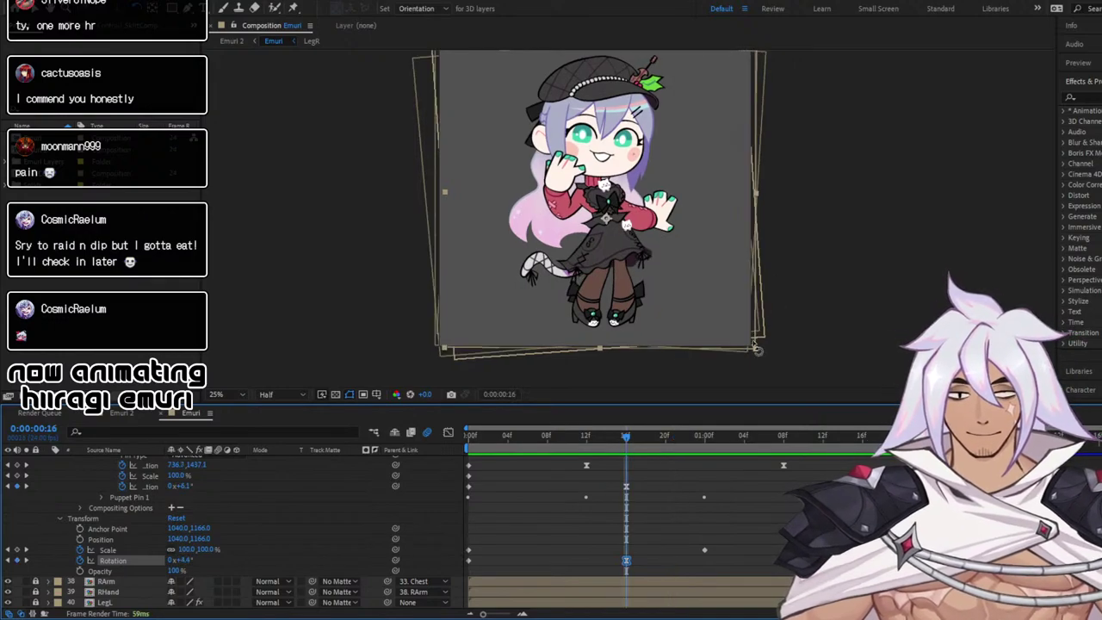
drag(758, 353, 726, 372)
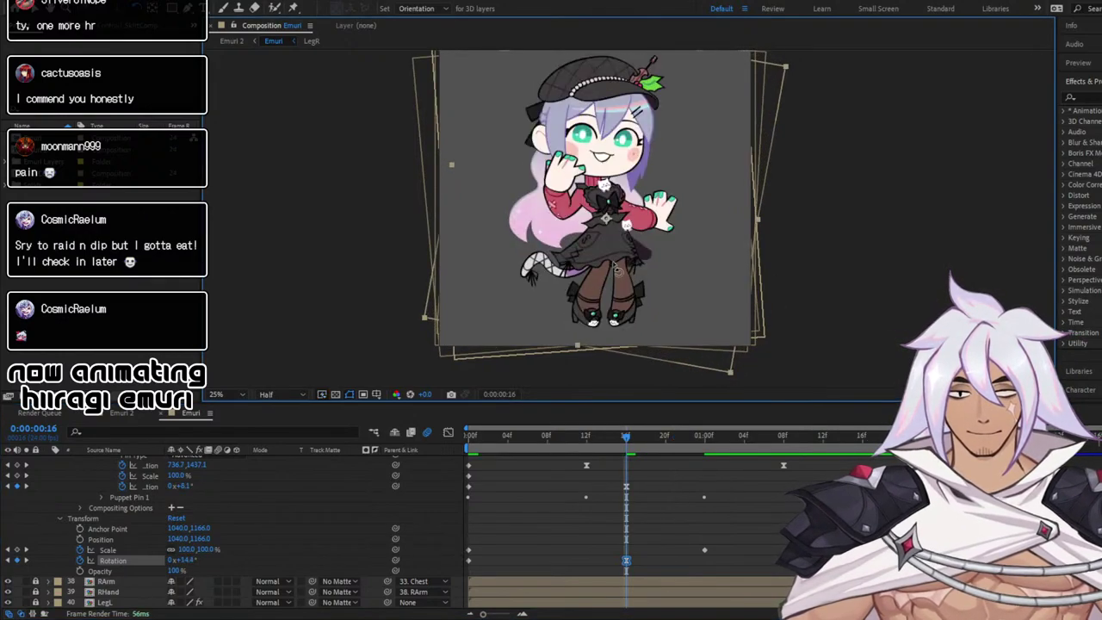
Set the skirt layer's rotation at 1:16 to about -9.2° and preview the sway before and after the change
drag(627, 439, 429, 433)
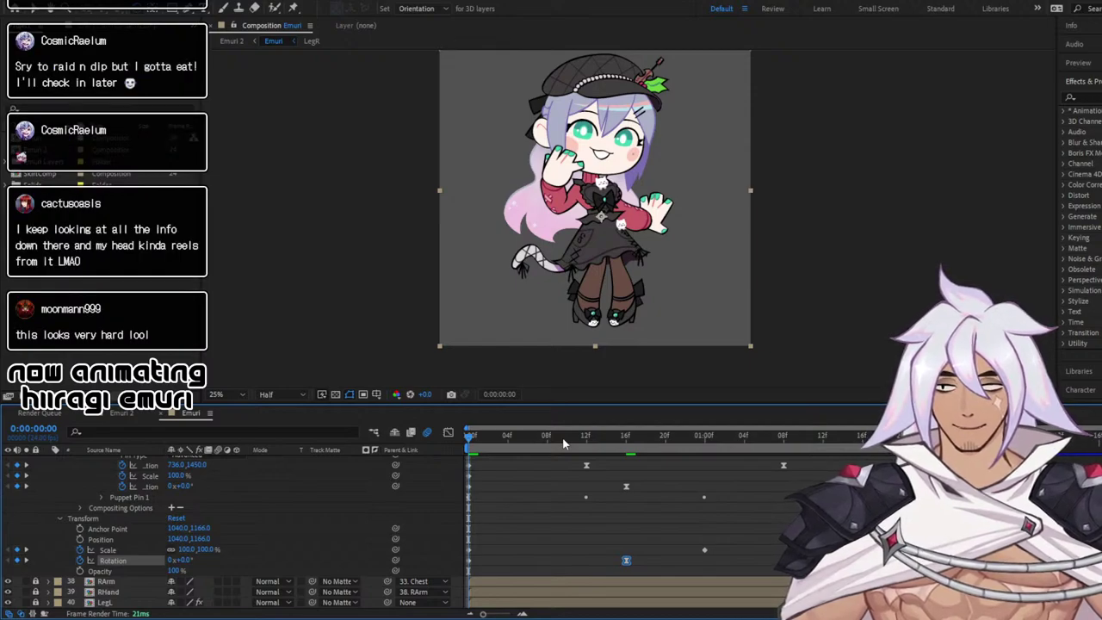
key(space)
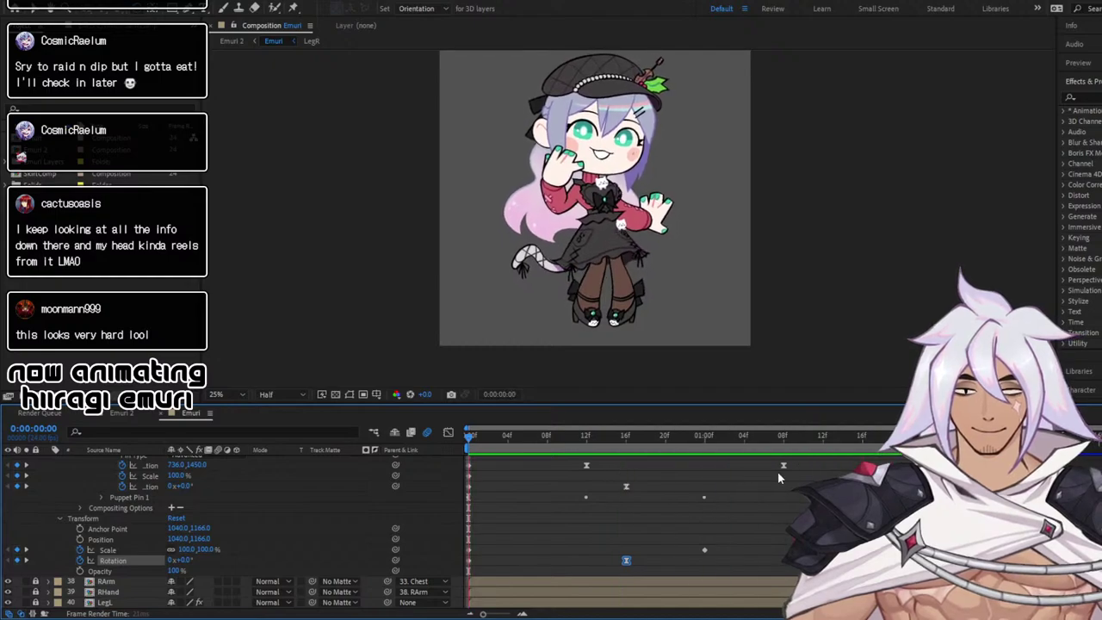
key(space)
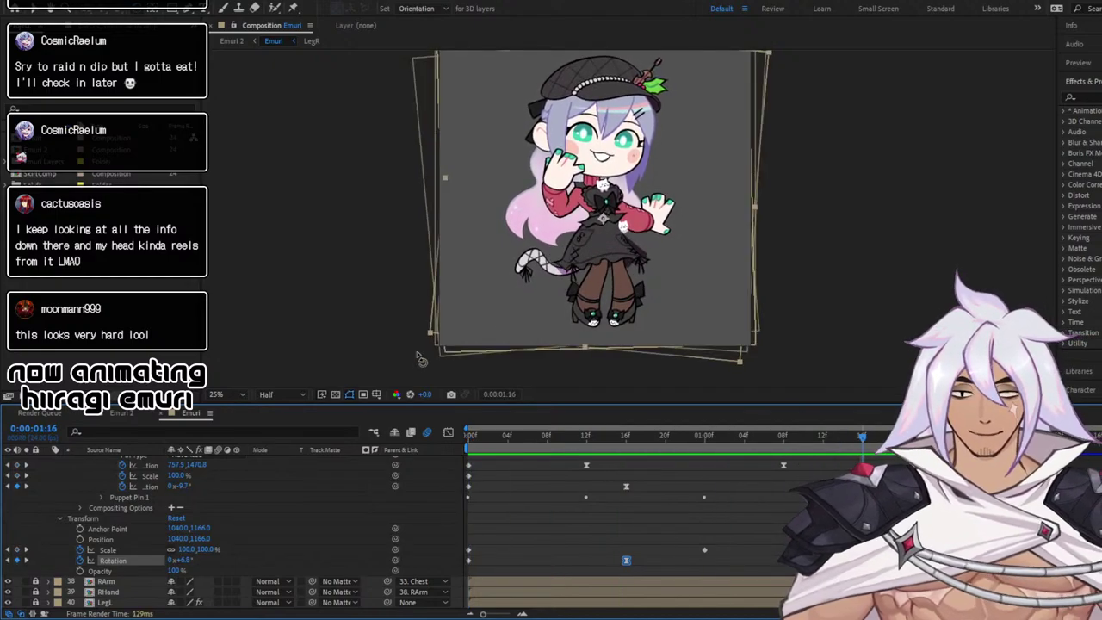
drag(421, 360, 479, 372)
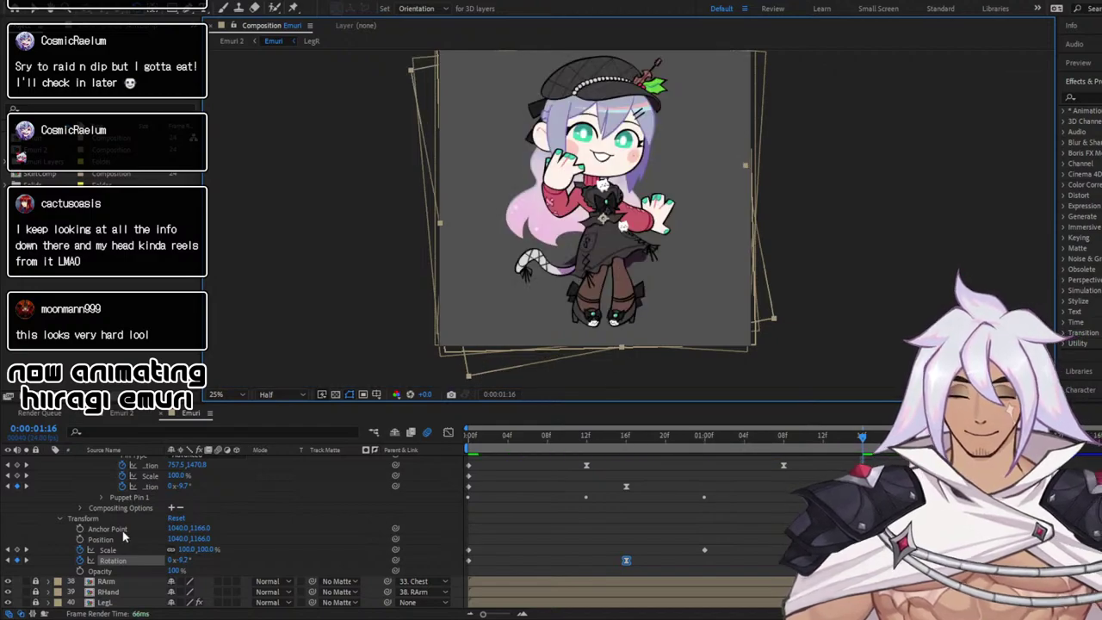
click(612, 466)
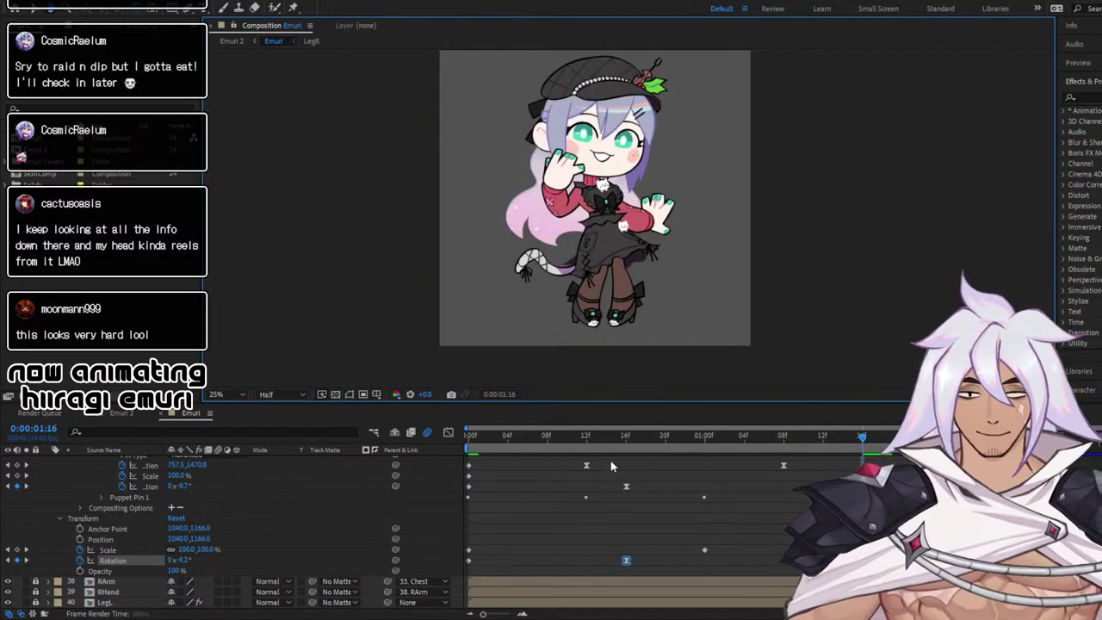
key(space)
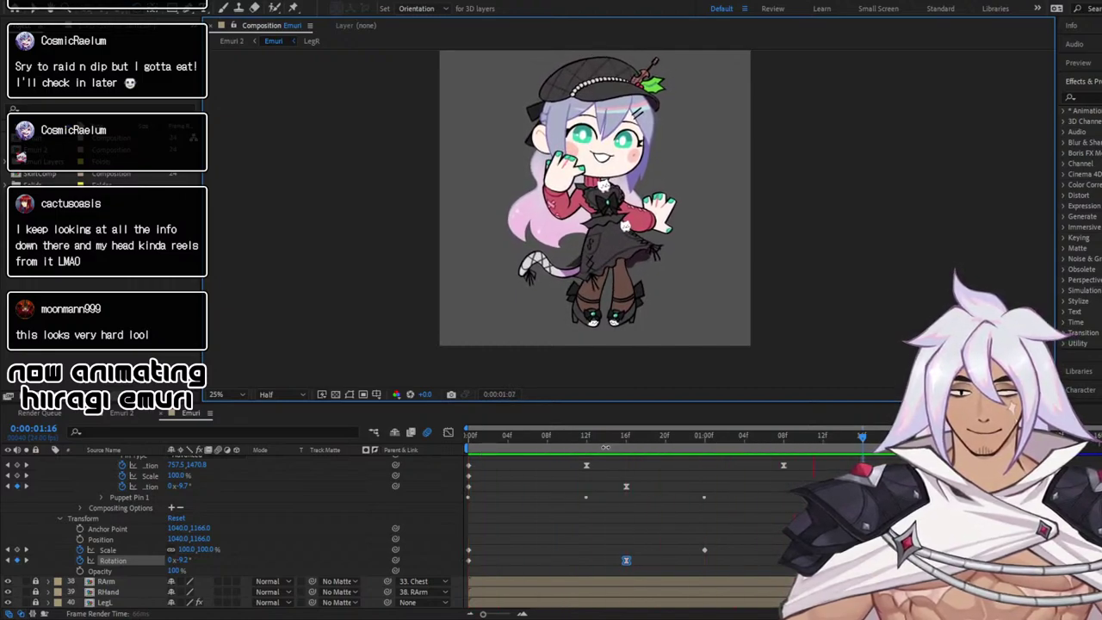
Delete the skirt layer's rotation keyframe at 2:00, paste the 0:16 rotation keyframe at 2:16, and preview from the start
click(626, 561)
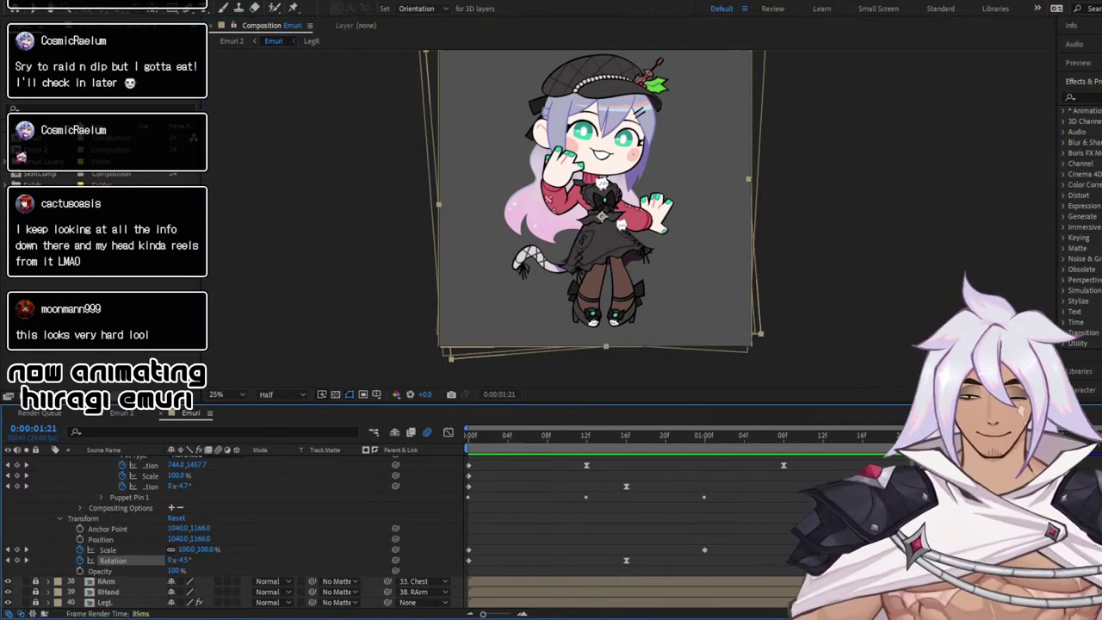
key(Delete)
drag(911, 440, 970, 440)
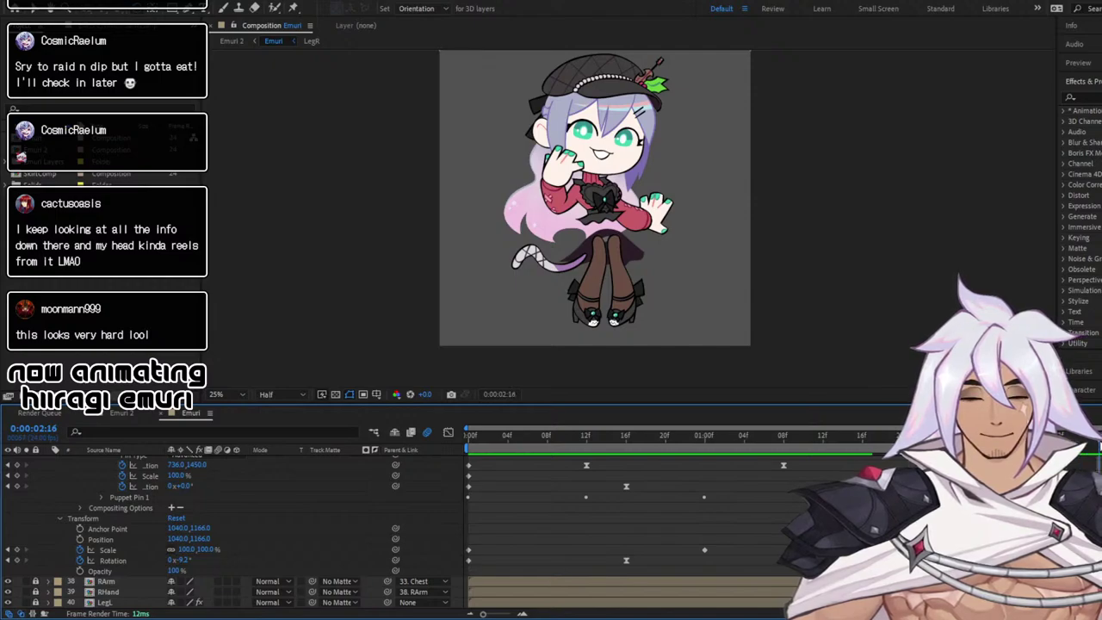
key(ctrl+v)
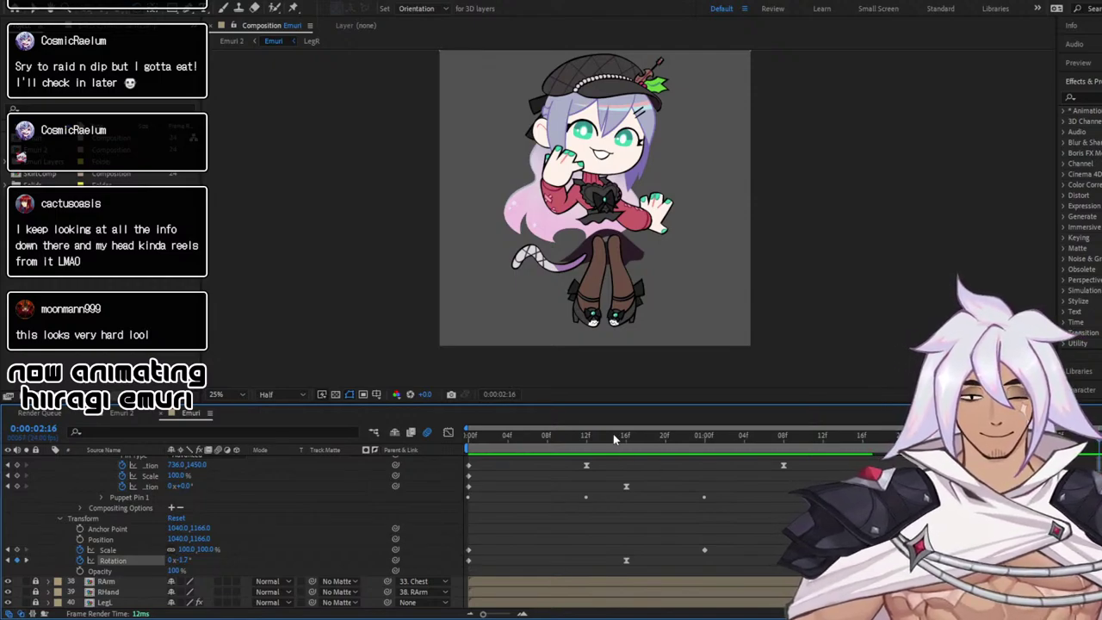
drag(615, 439, 402, 451)
key(space)
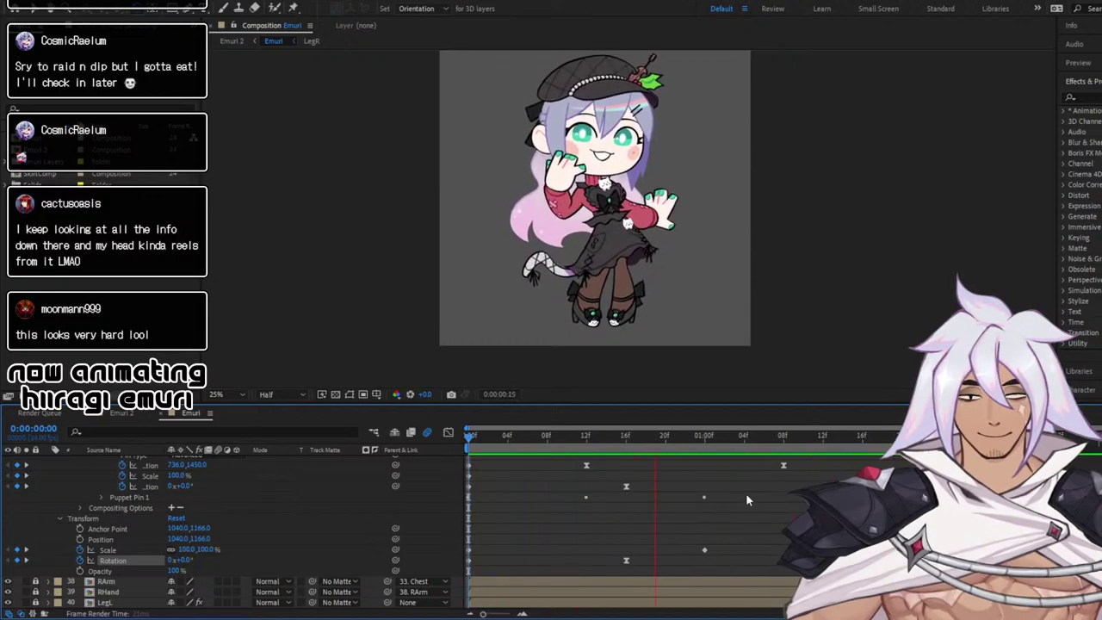
key(space)
key(space)
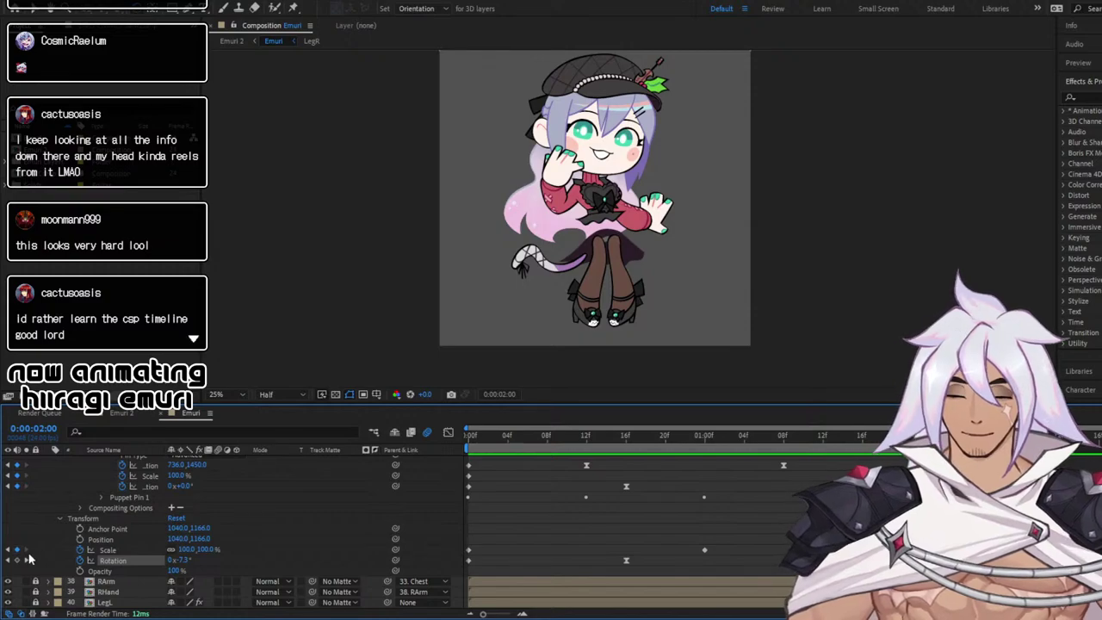
Add a skirt rotation keyframe at 2:00 at -7.3°, paste it at 0:00, and preview the loop
click(25, 561)
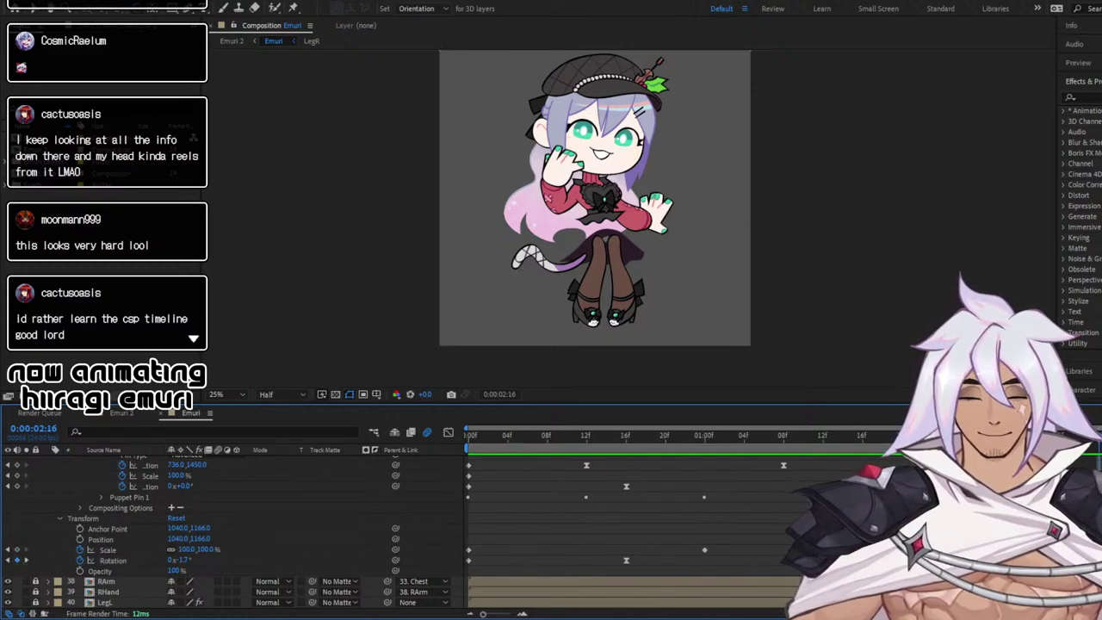
key(Page_Up)
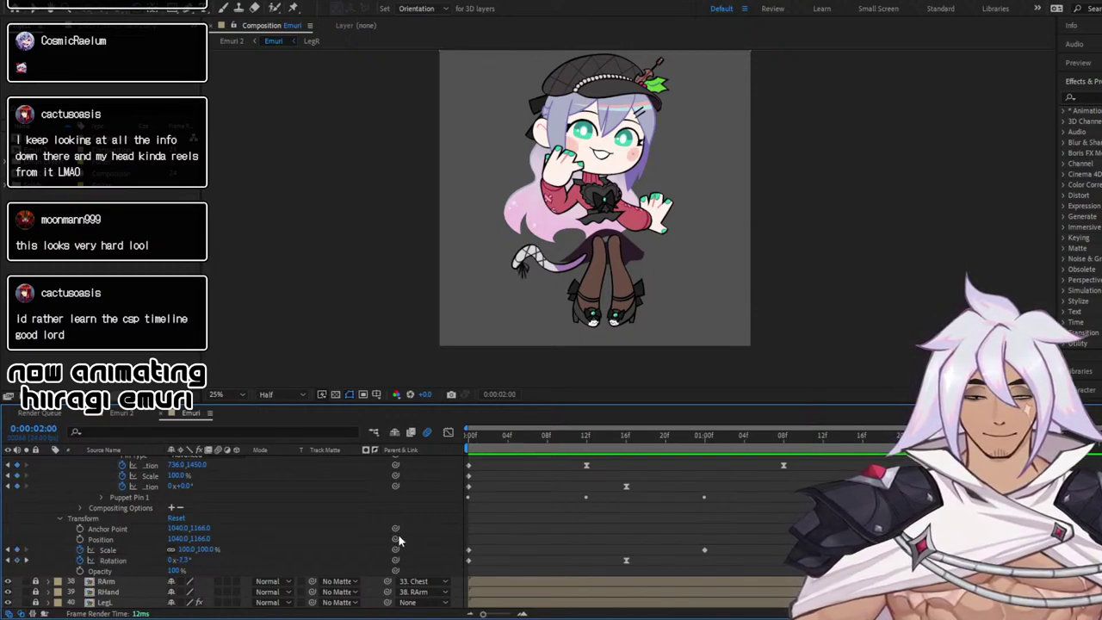
click(19, 562)
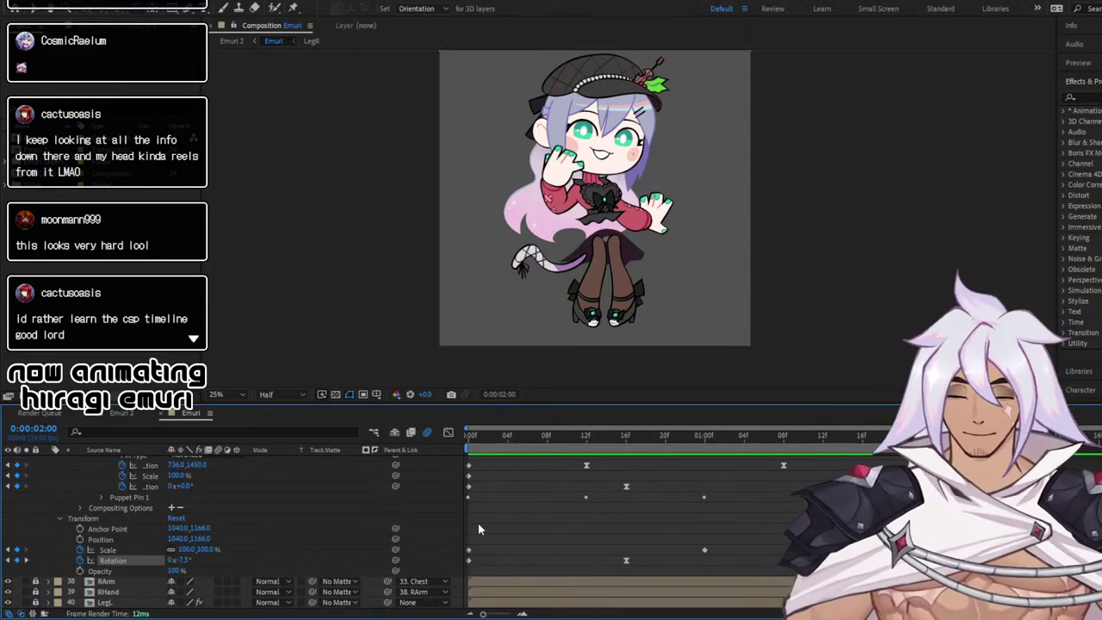
click(472, 439)
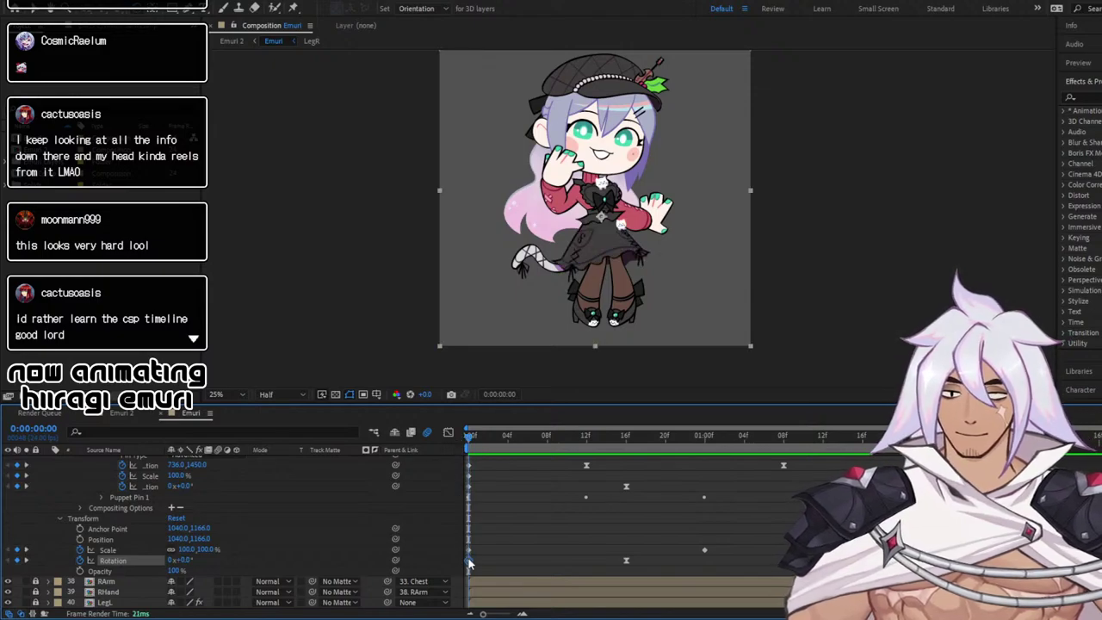
key(ctrl+v)
key(space)
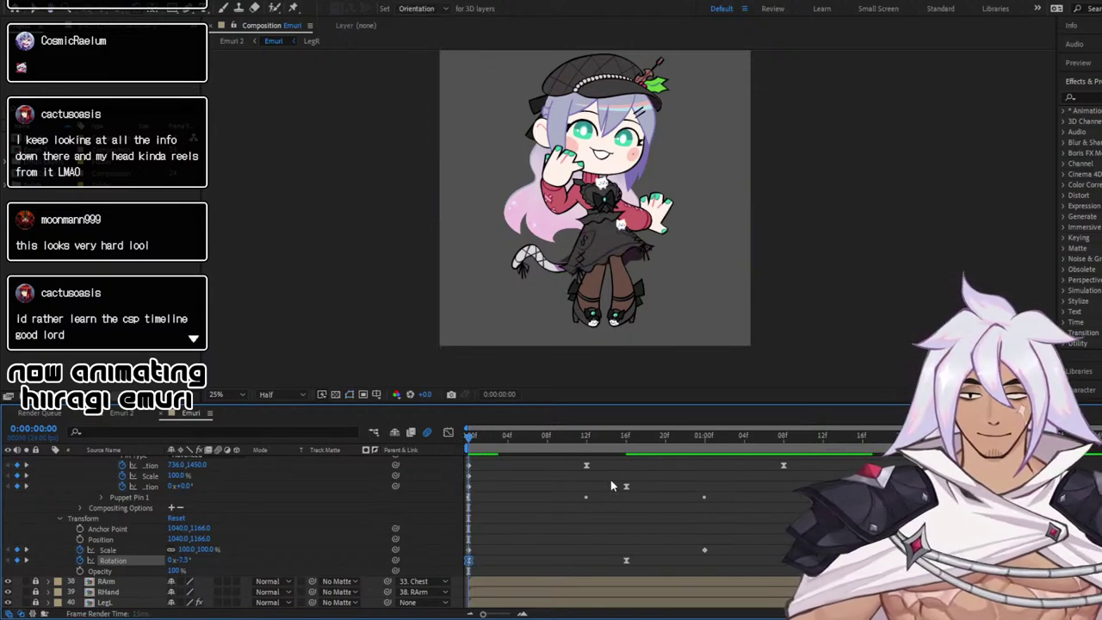
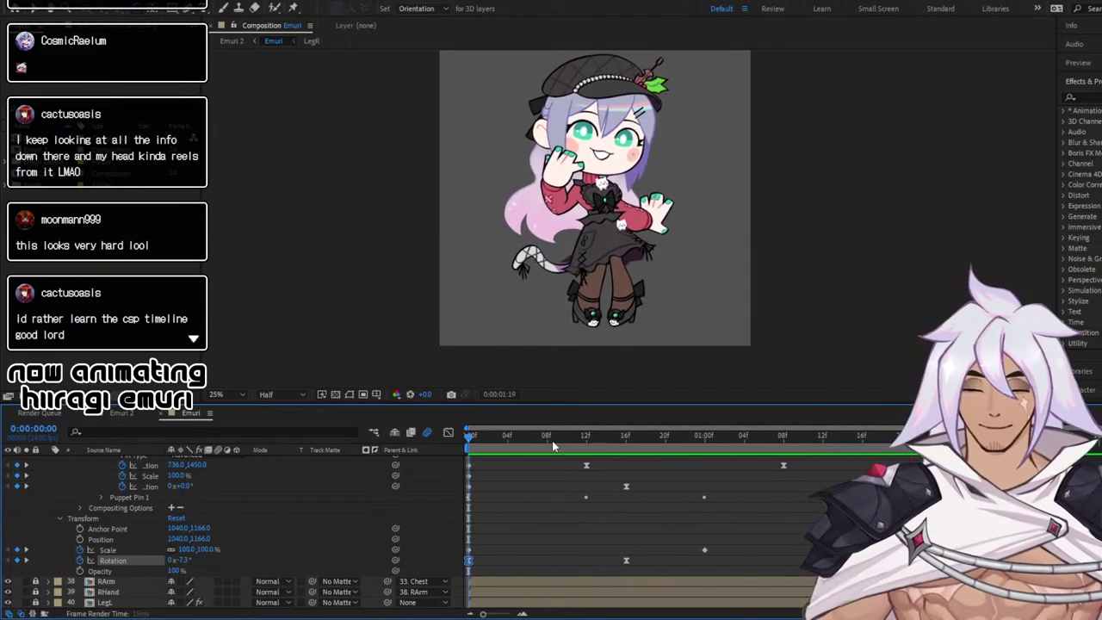
key(space)
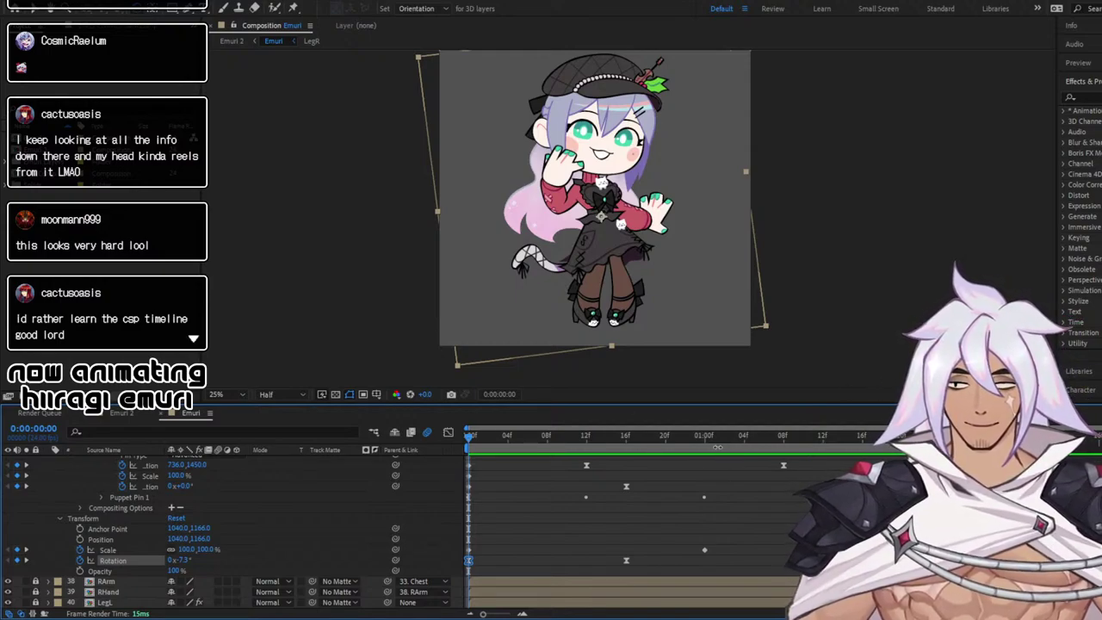
key(space)
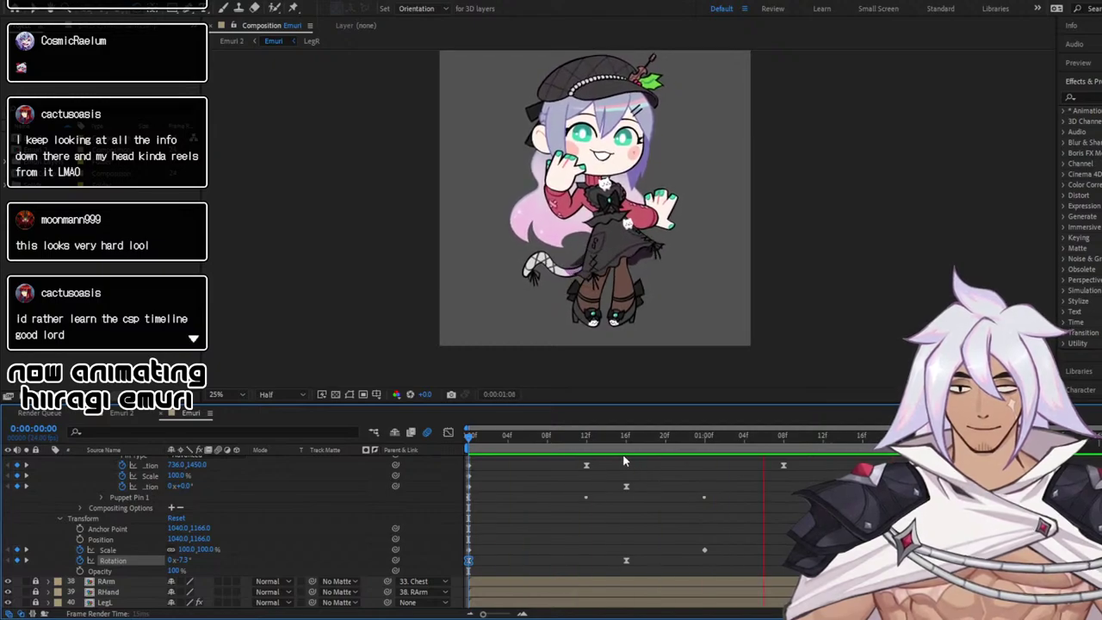
key(space)
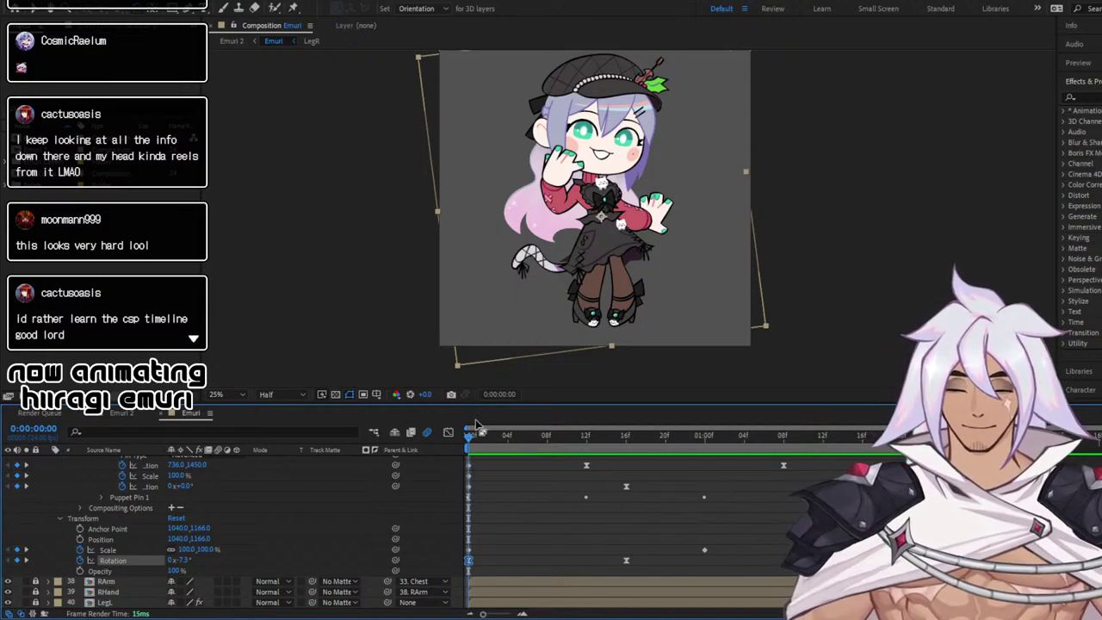
key(space)
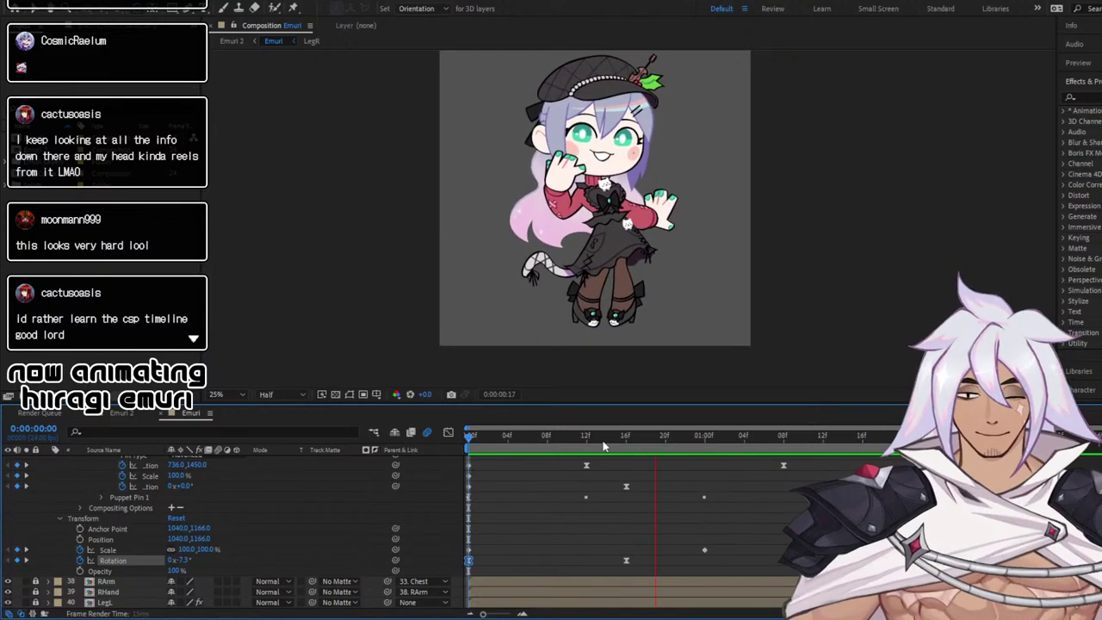
Rotate the skirt layer to about 7.1° at 0:16 and preview from the start
drag(605, 439, 626, 442)
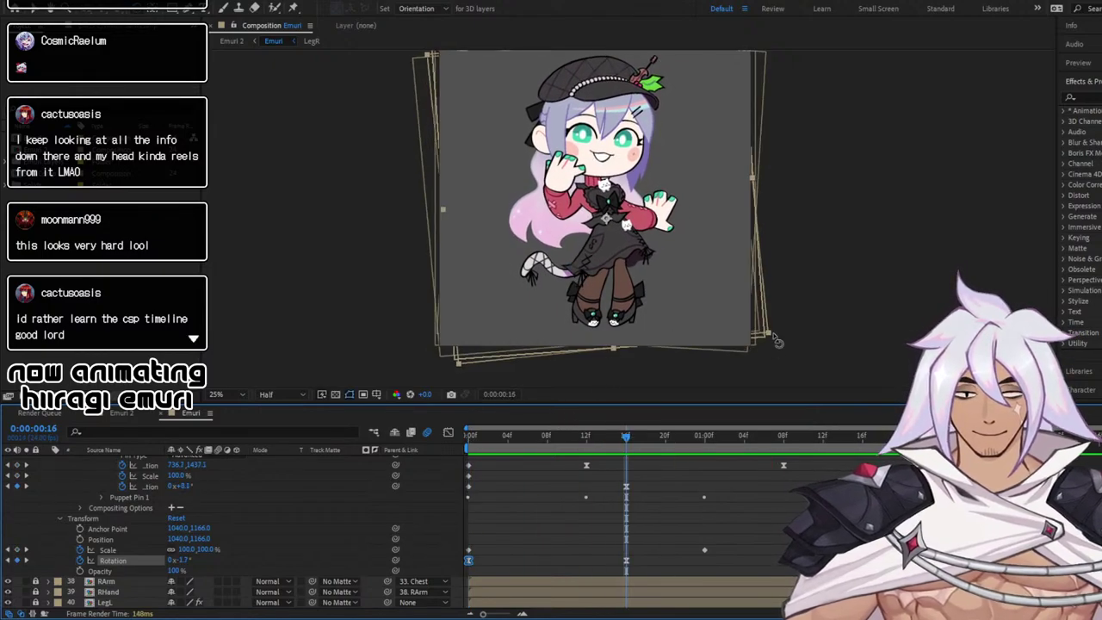
drag(767, 344, 748, 367)
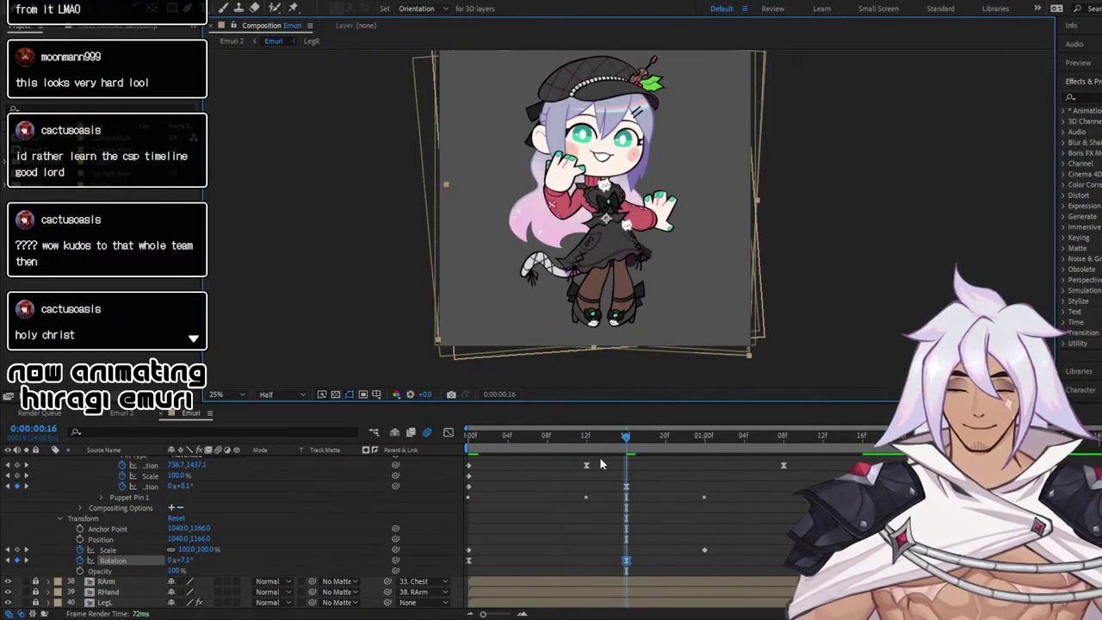
key(Home)
key(space)
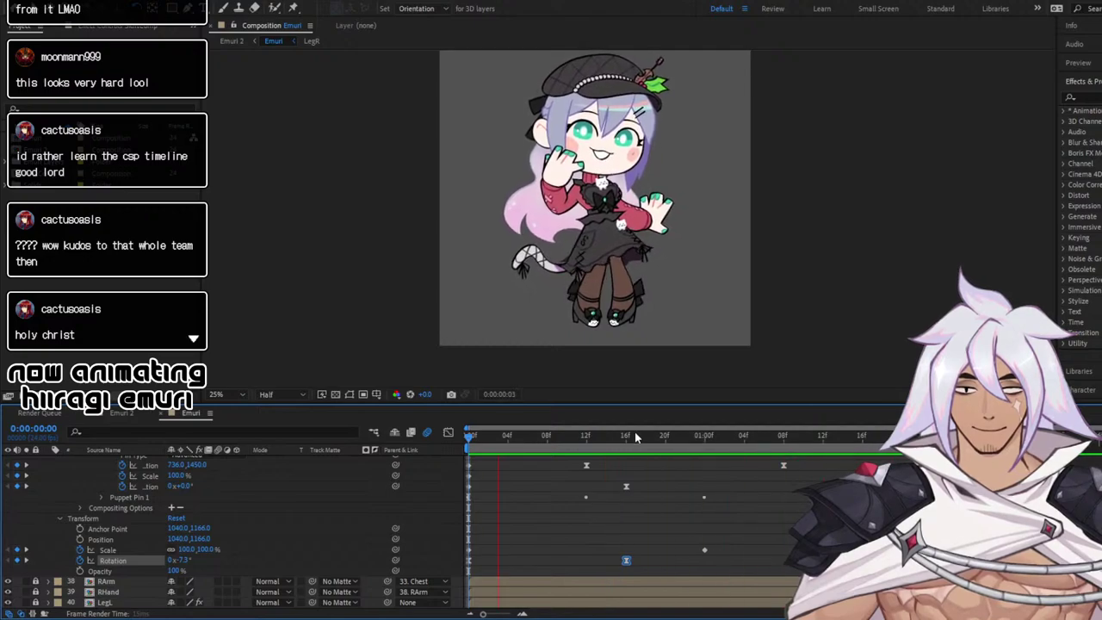
Reduce the skirt layer's tilt at 1:16 to a rotation of about -3.8° and preview the loop
click(853, 436)
key(Page_Down)
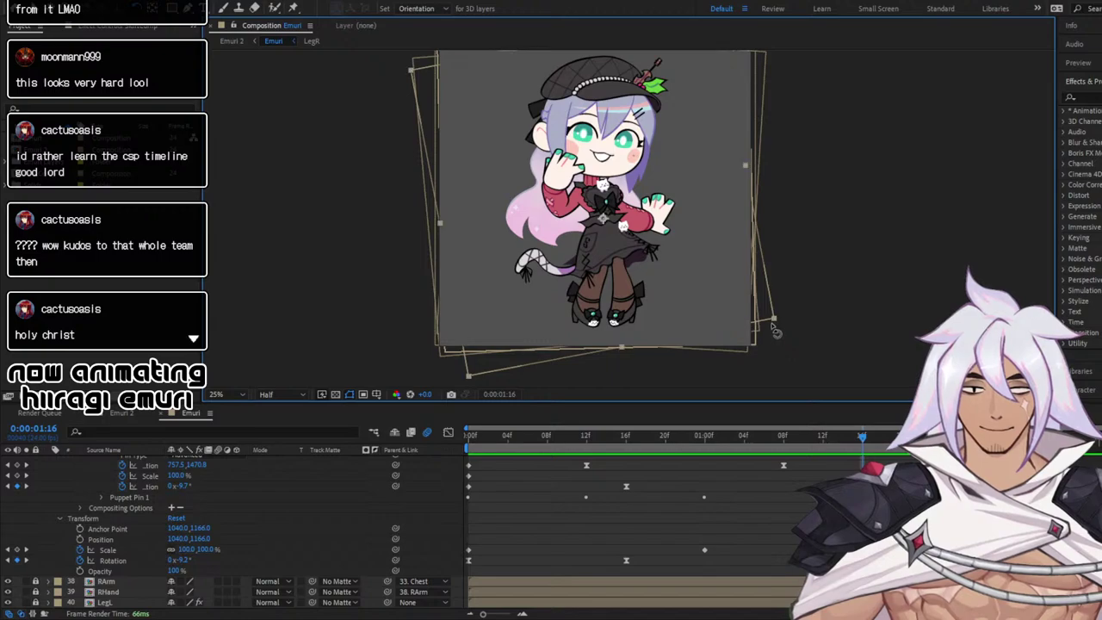
drag(778, 337, 764, 348)
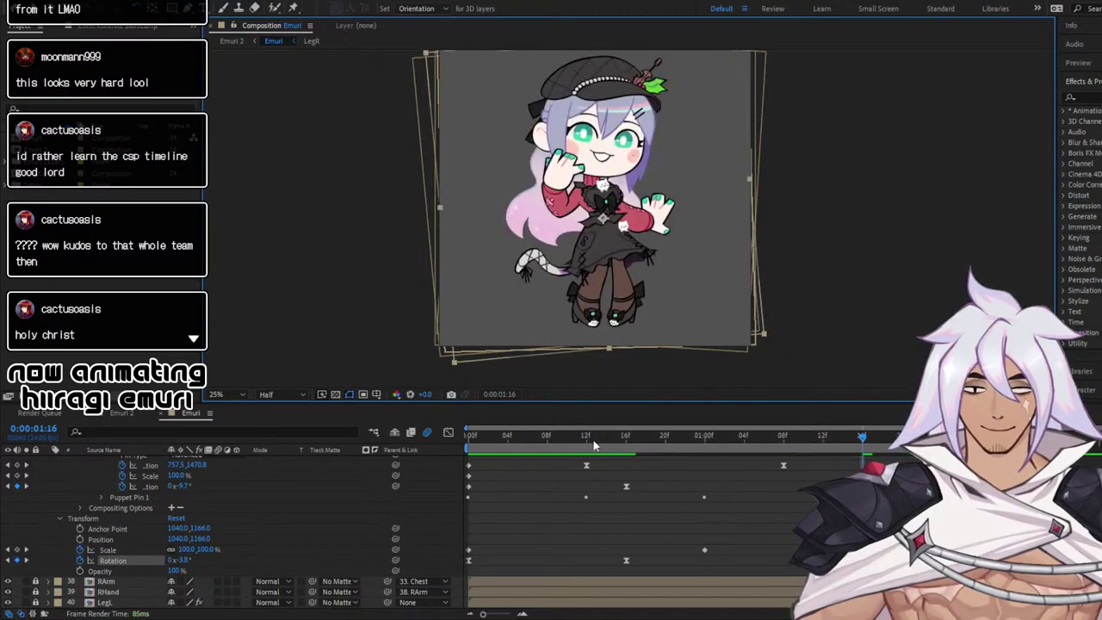
key(space)
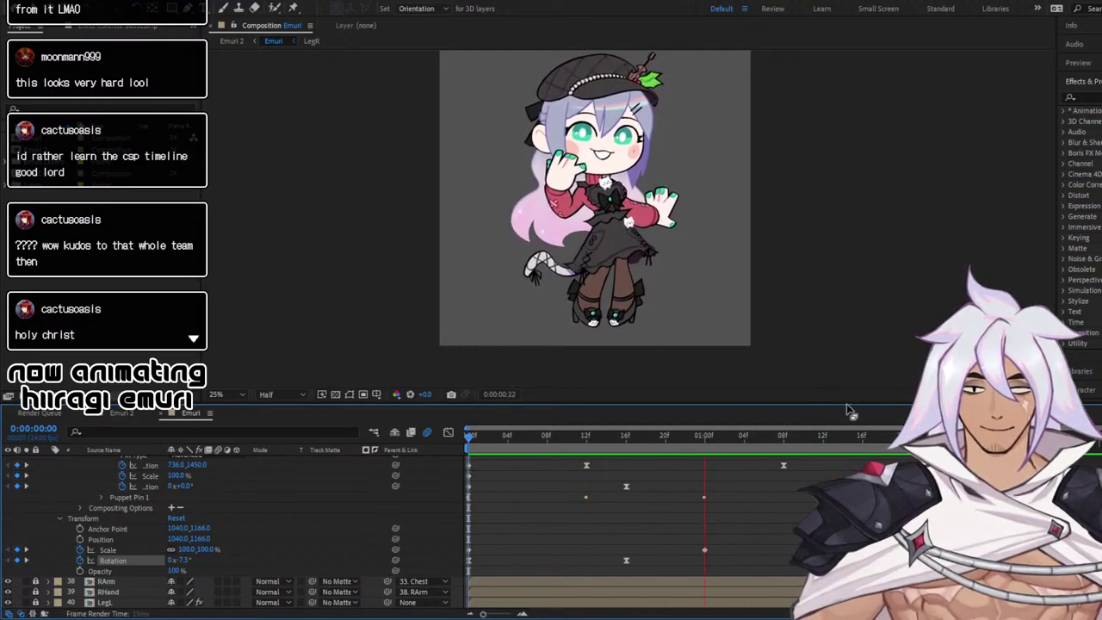
key(space)
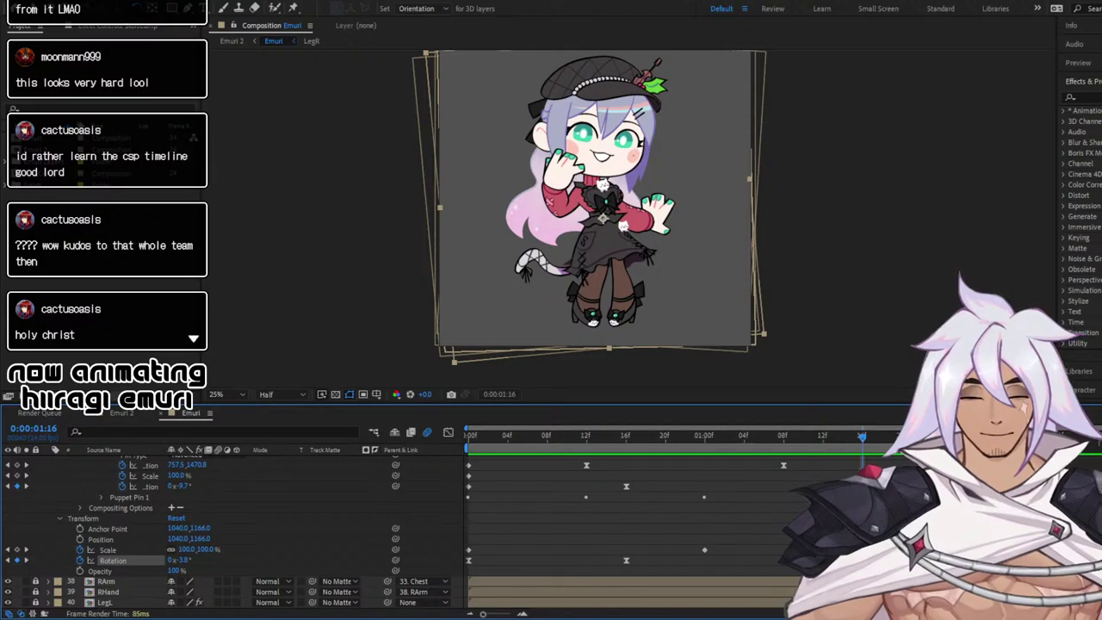
Remove the skirt layer's rotation keyframe at 2:00 and play the loop back
click(869, 534)
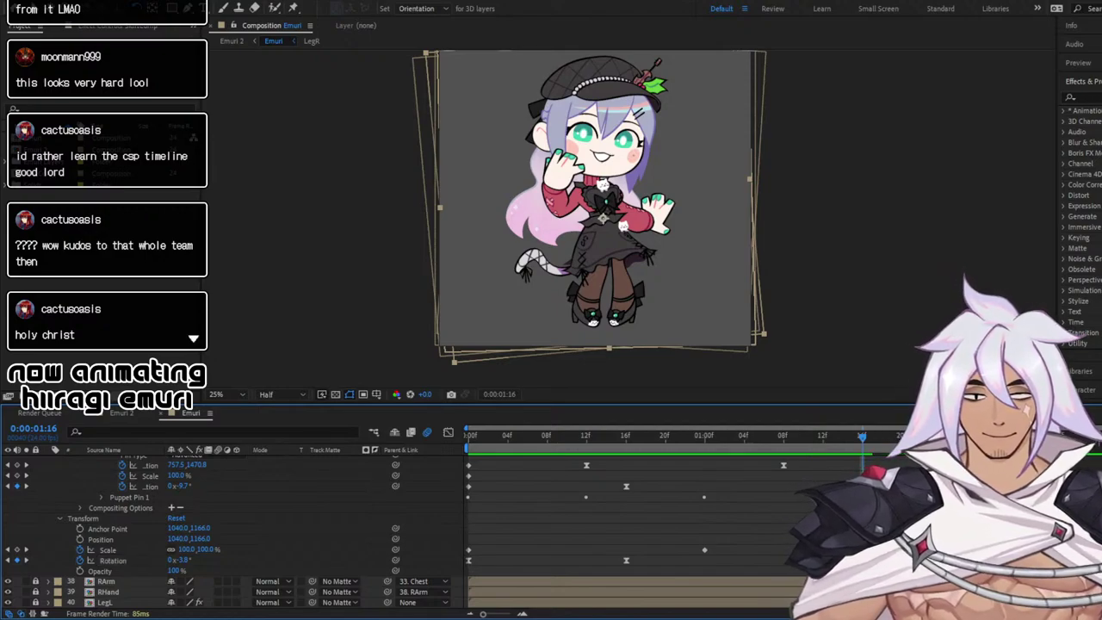
key(space)
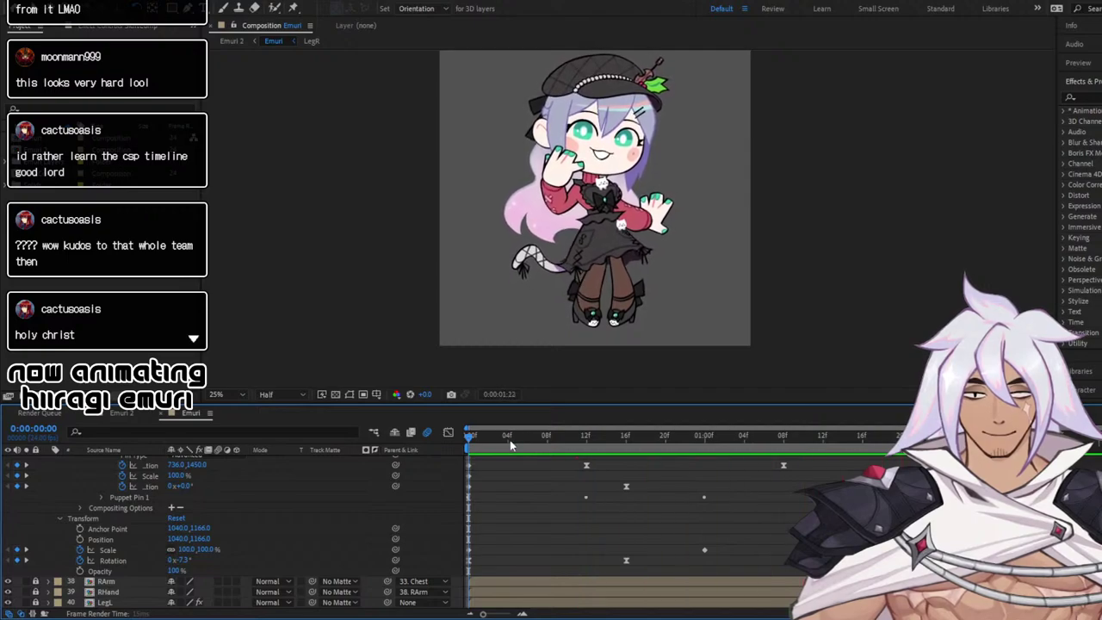
key(space)
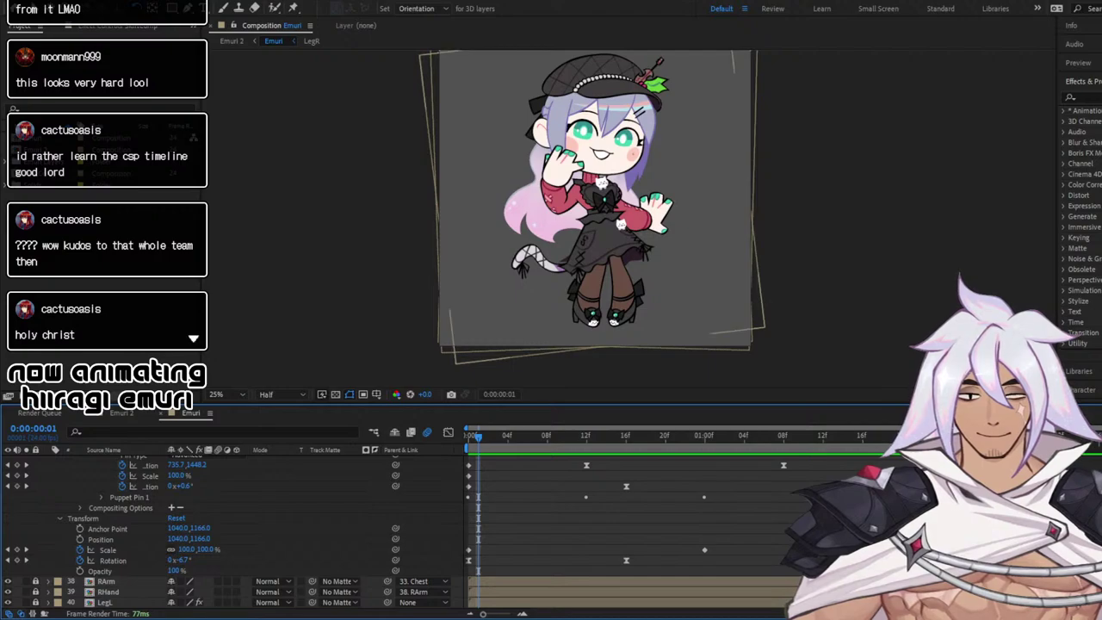
Copy the skirt layer's 7.1° rotation keyframe from 0:16 and paste it at 2:16
key(space)
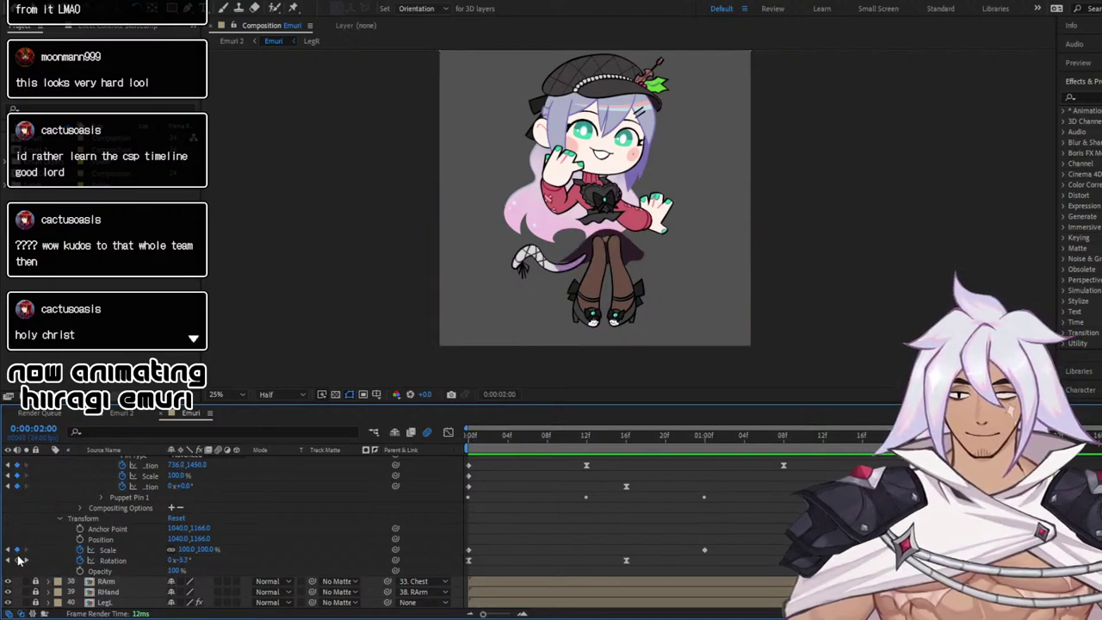
click(55, 559)
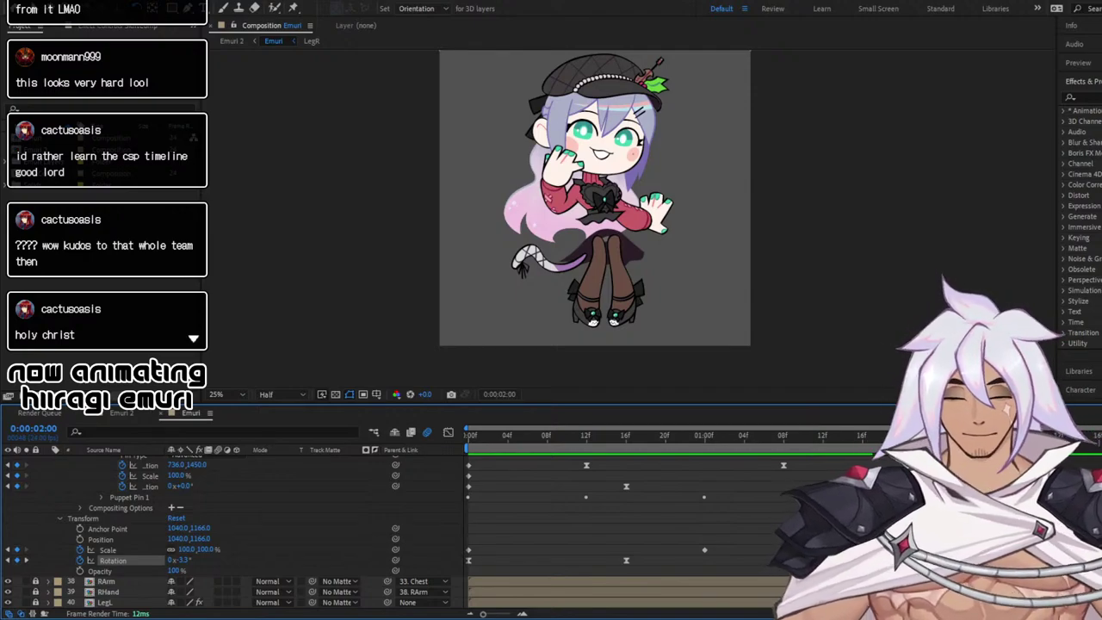
click(637, 562)
click(626, 560)
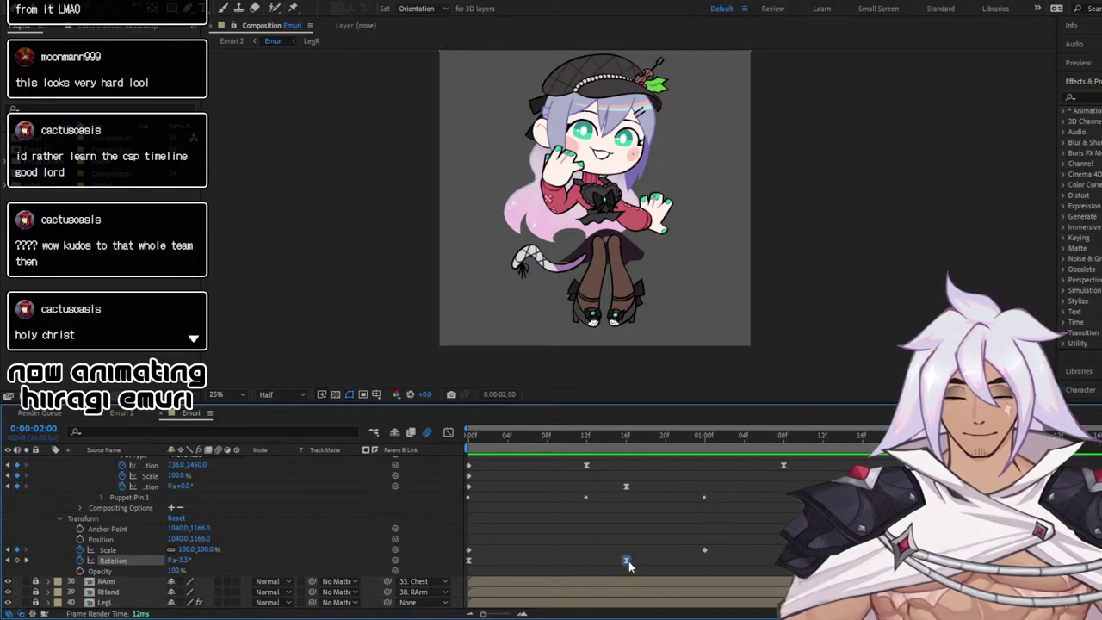
click(1099, 440)
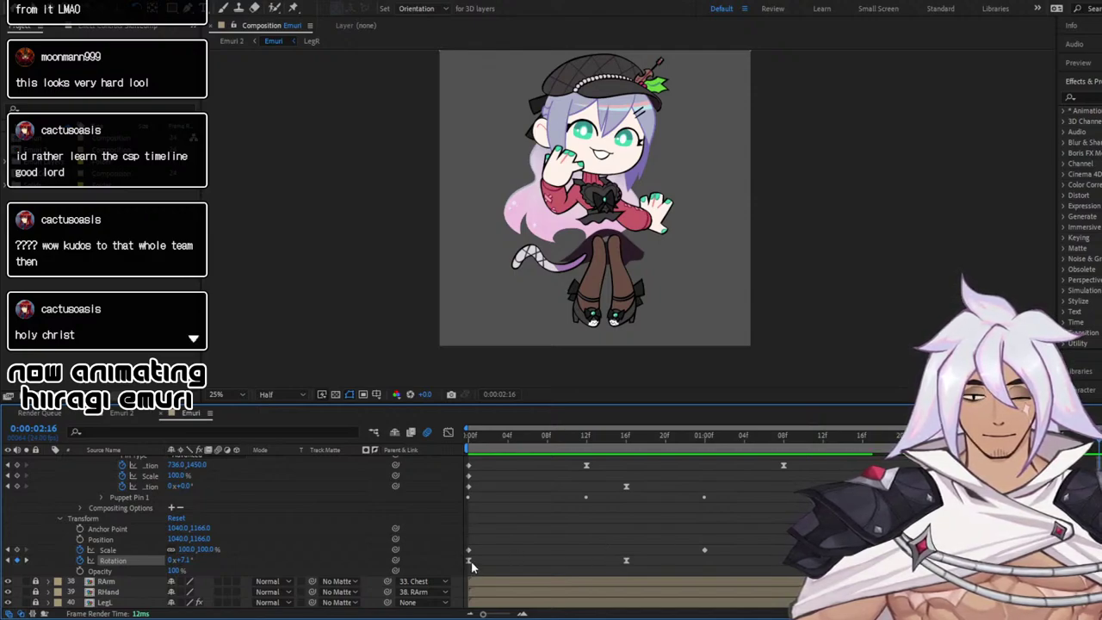
Remove the skirt layer's rotation keyframe at 0:00 and delay the 0:16 rotation keyframe to 0:20
mouse_move(600, 552)
mouse_down()
mouse_move(711, 577)
mouse_move(811, 574)
mouse_move(727, 557)
mouse_move(797, 562)
mouse_move(600, 565)
mouse_up()
click(523, 544)
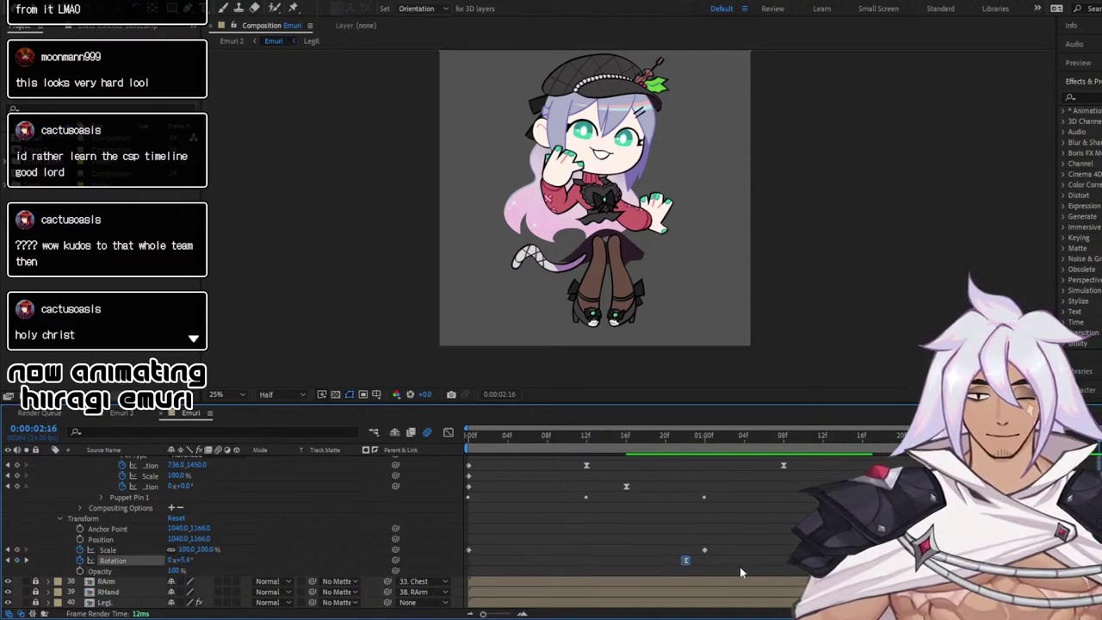
key(Delete)
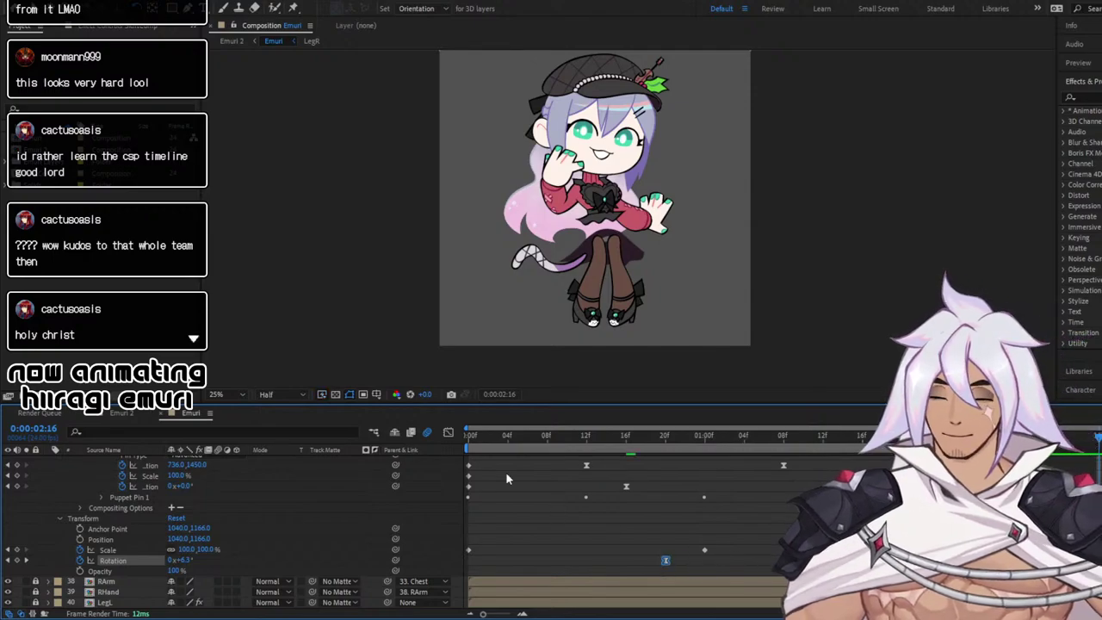
Copy the skirt layer's -3.8° rotation keyframe from 1:16 to 0:16 and delete the rotation keyframe at 0:20
drag(485, 439, 624, 456)
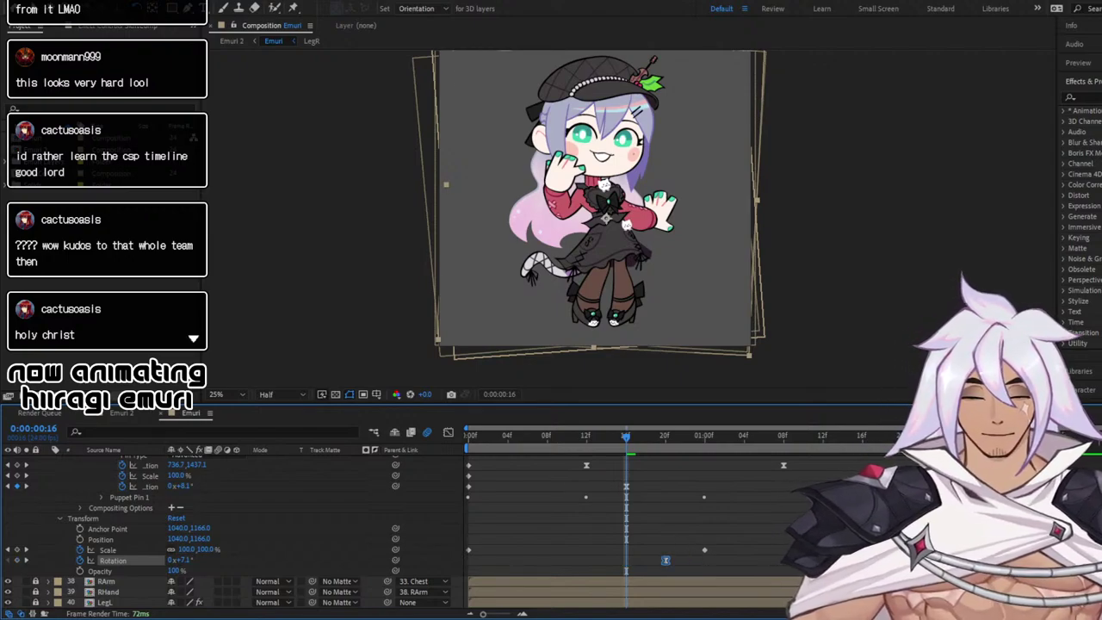
key(Delete)
click(862, 560)
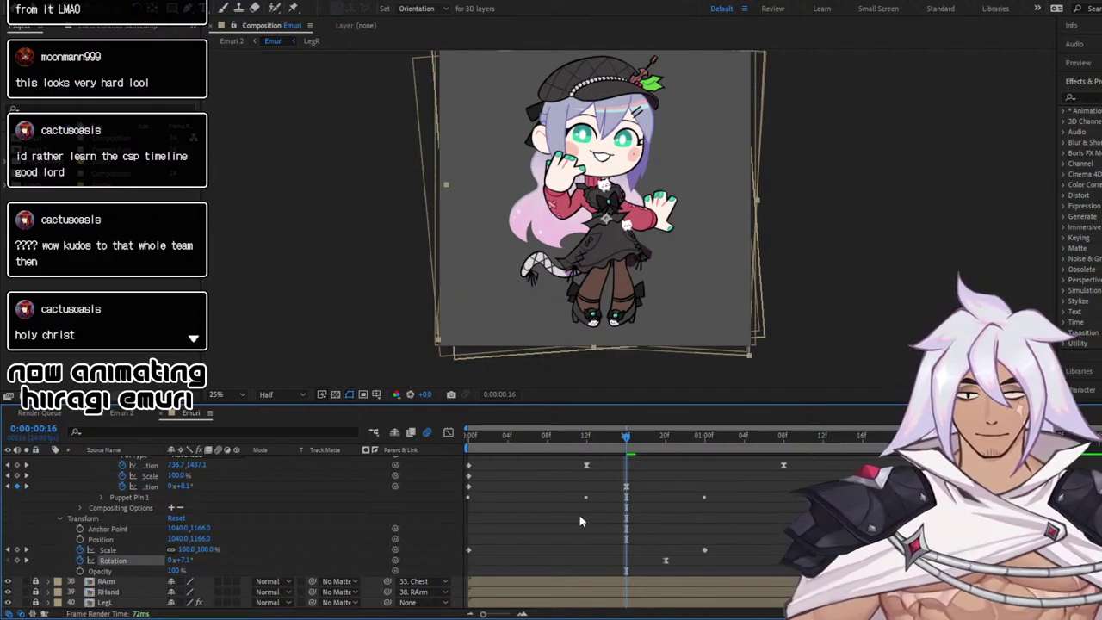
click(555, 559)
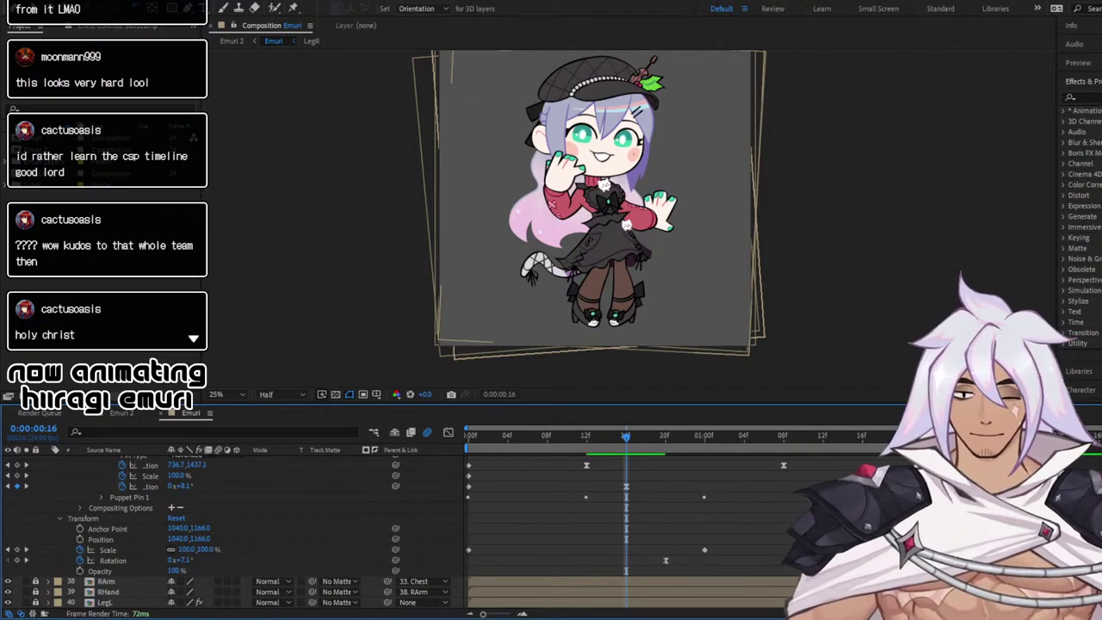
click(863, 561)
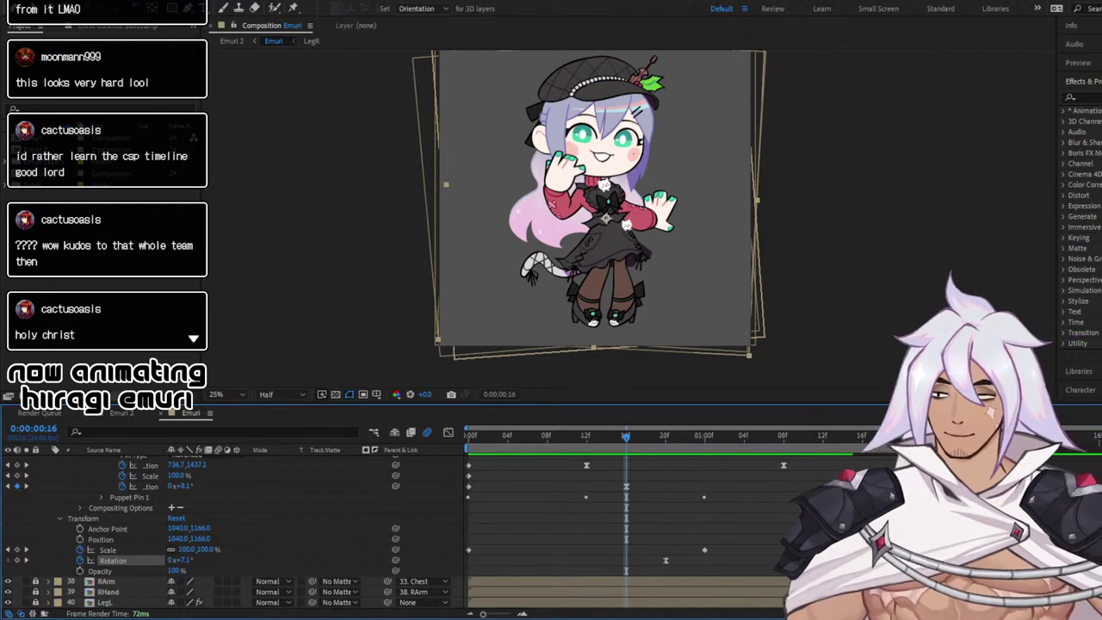
click(629, 562)
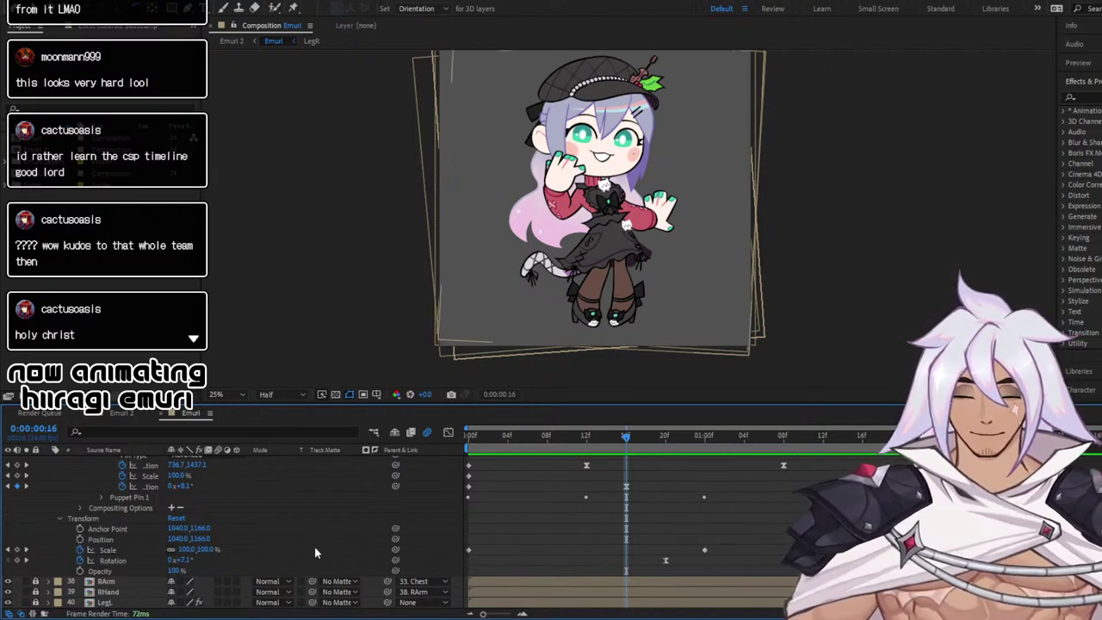
click(17, 561)
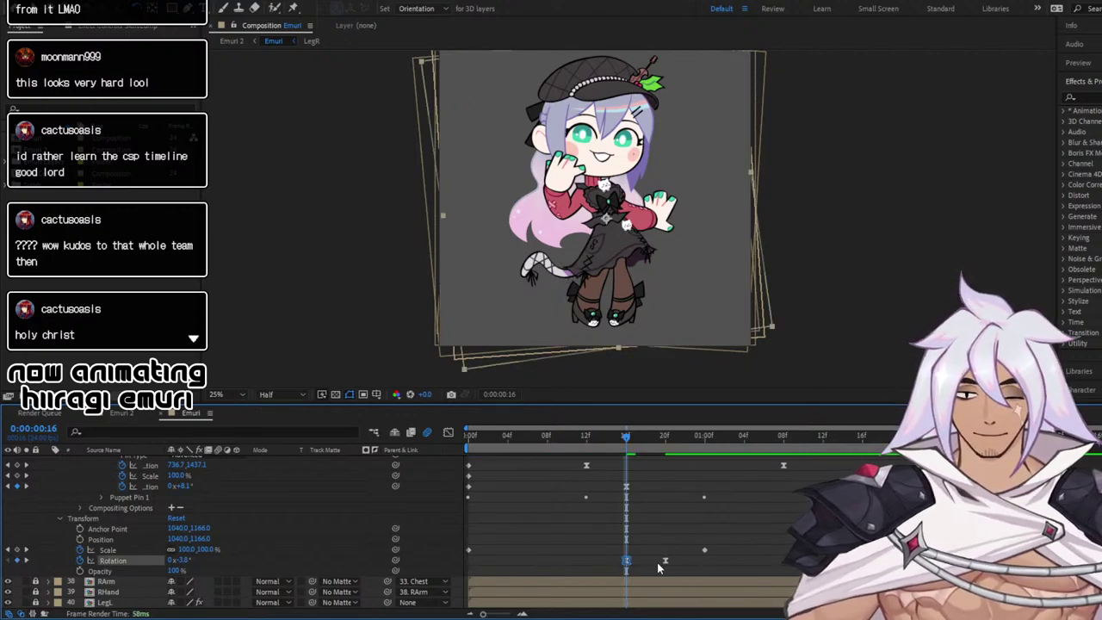
click(665, 562)
key(Delete)
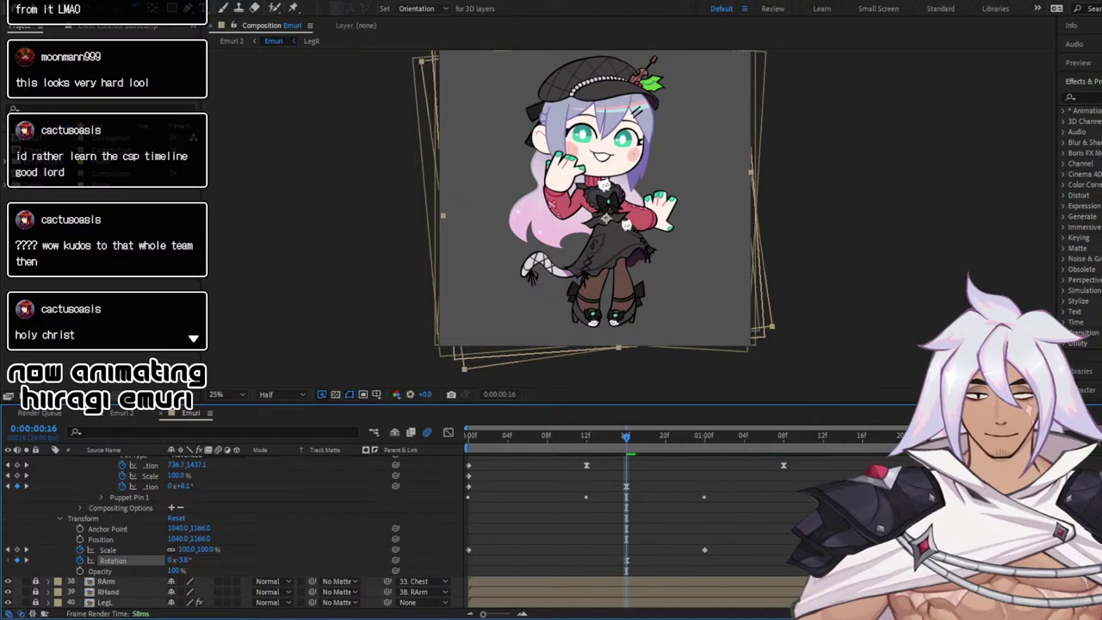
Slide the copied skirt rotation keyframe ahead of the loop's start and place the next rotation keyframe at 0:19
drag(605, 556, 823, 566)
key(alt+Left)
key(alt+Left)
key(alt+Left)
key(alt+Left)
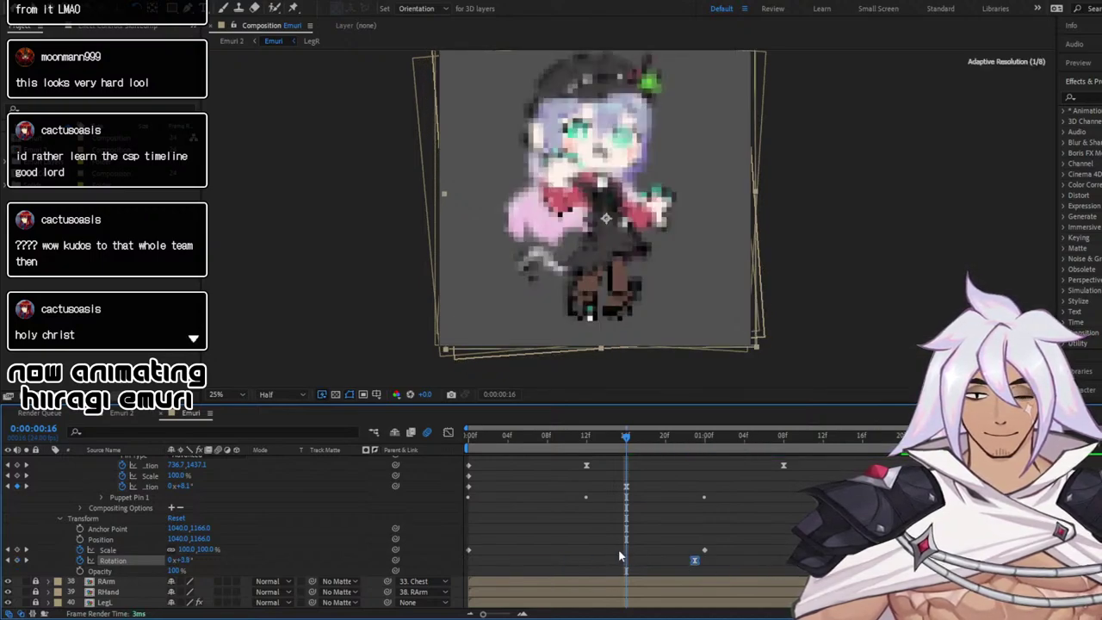
drag(586, 561, 655, 561)
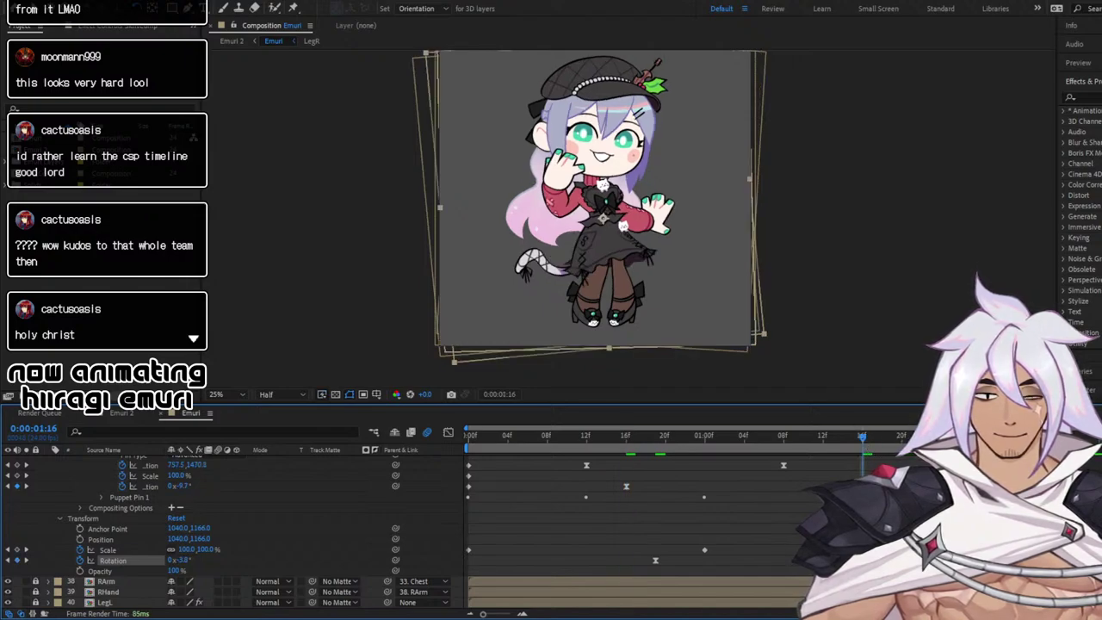
Check the skirt's pose at 2:16 and play the loop from the start
click(1099, 437)
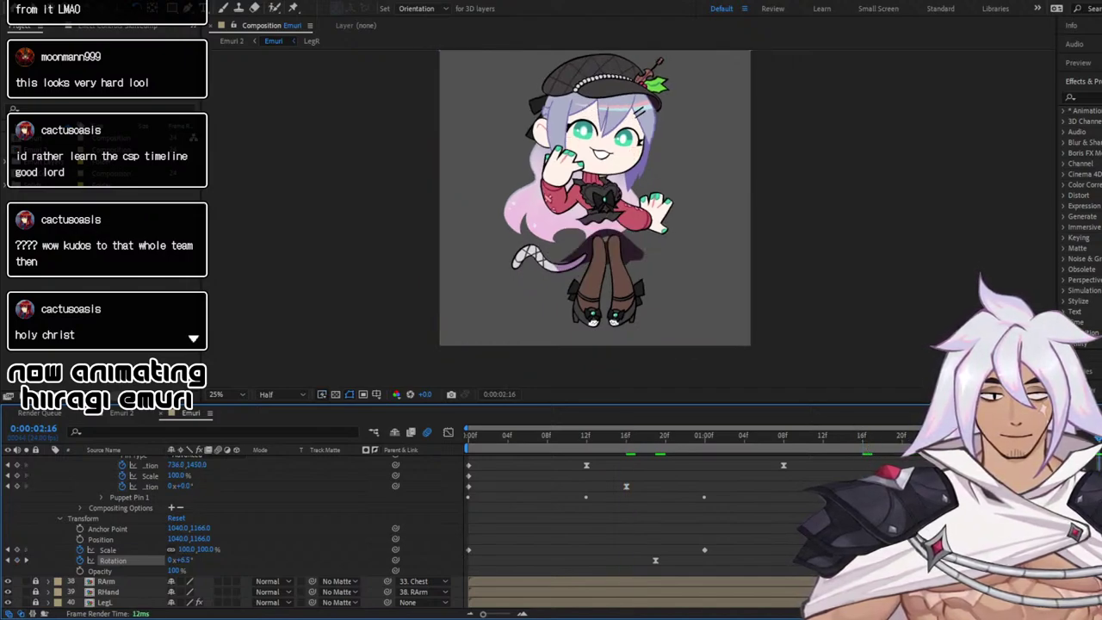
drag(578, 436, 466, 439)
key(space)
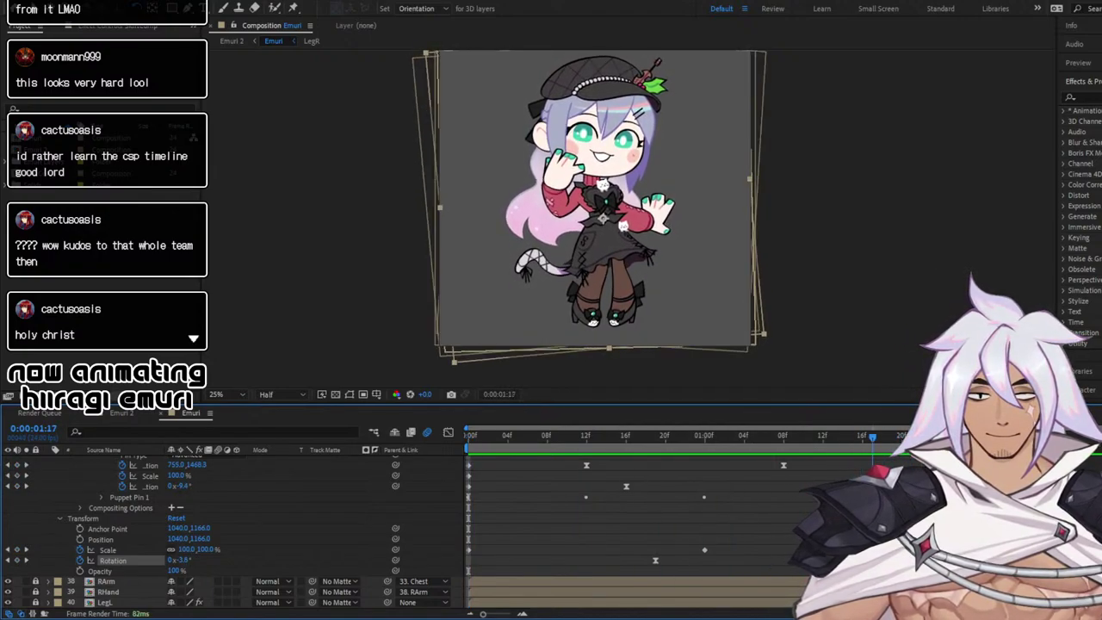
Try a rotation keyframe on the skirt layer at 0:00 and delete it again
drag(892, 485, 920, 487)
click(467, 563)
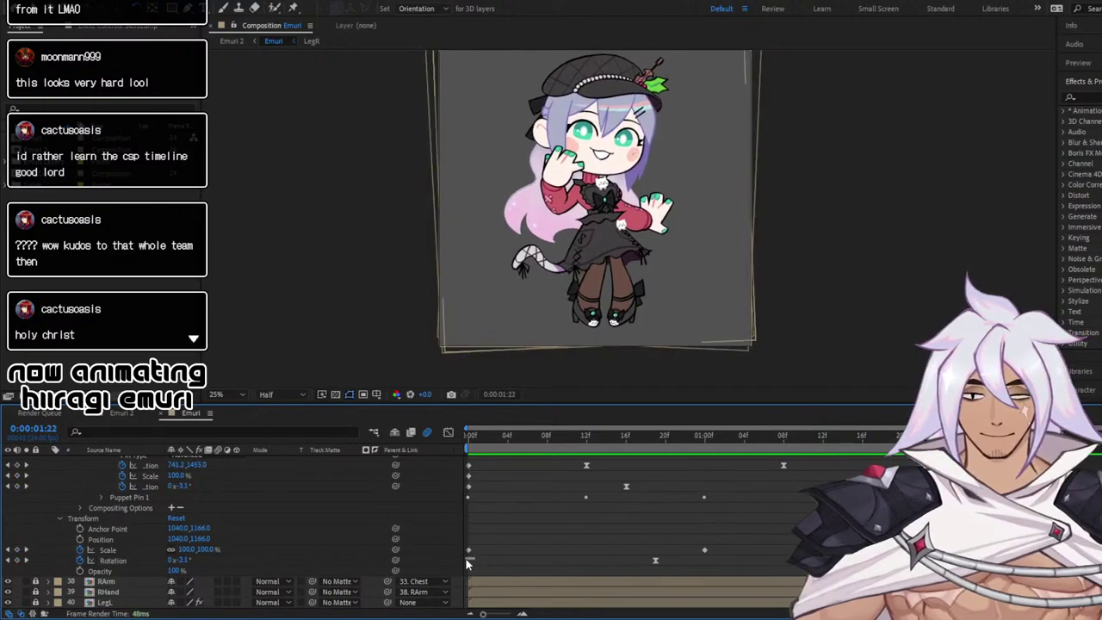
click(472, 443)
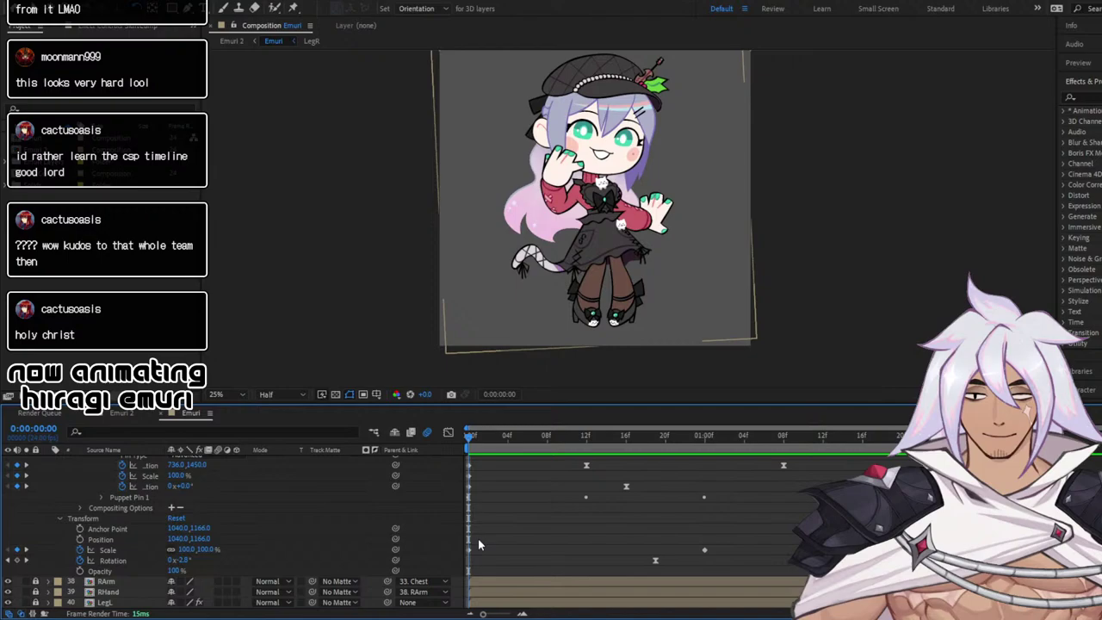
click(20, 560)
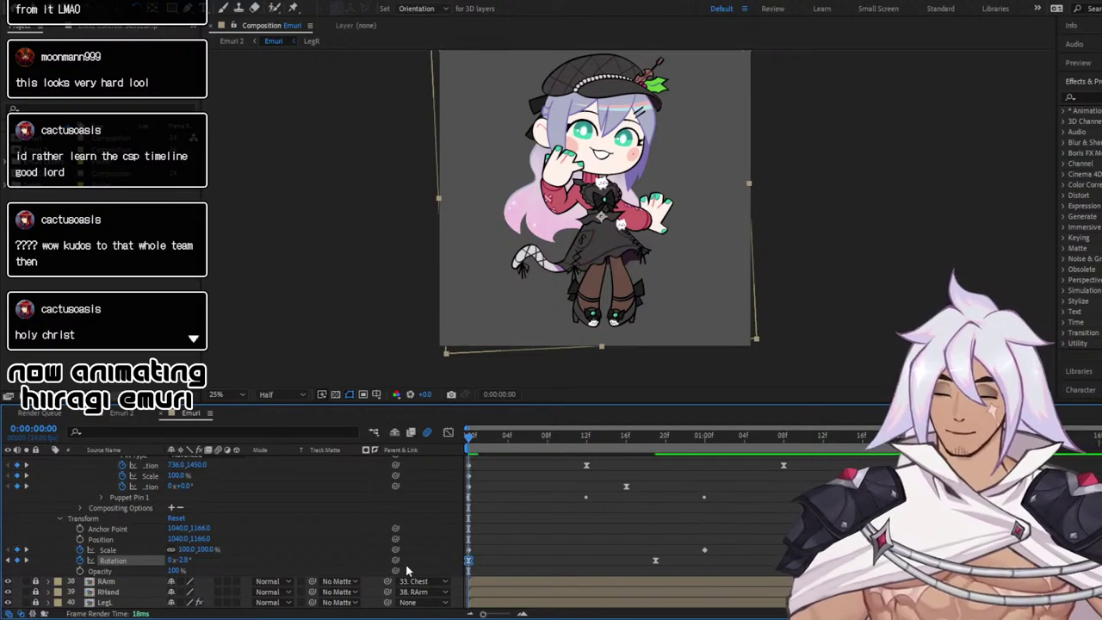
key(Delete)
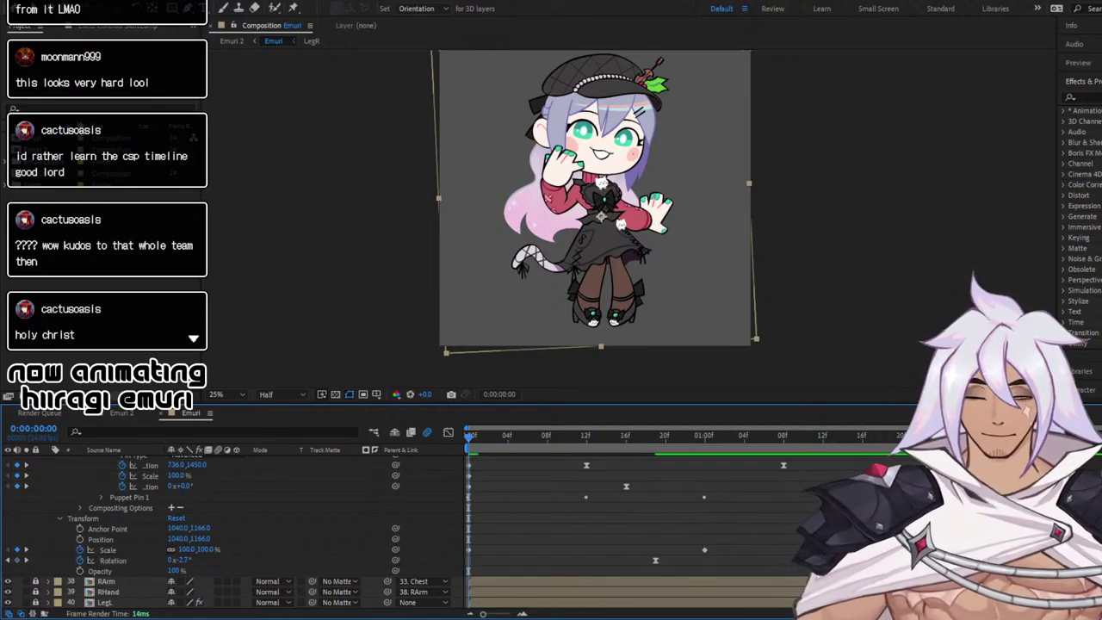
Add a rotation keyframe to the skirt layer at 2:00 and preview the loop from the start
click(940, 436)
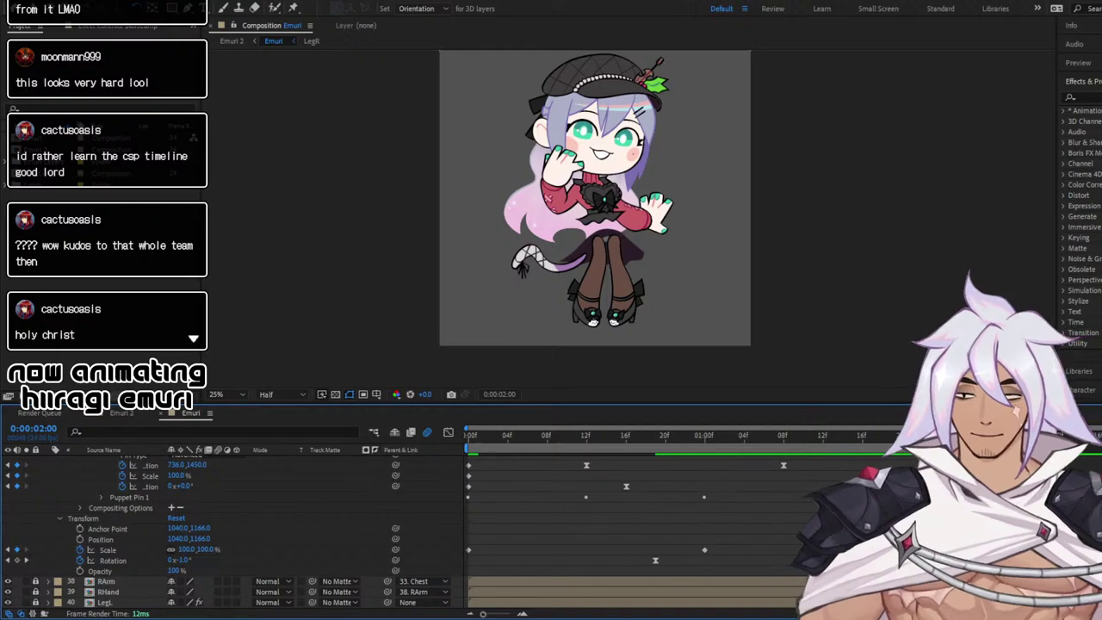
click(17, 560)
key(Home)
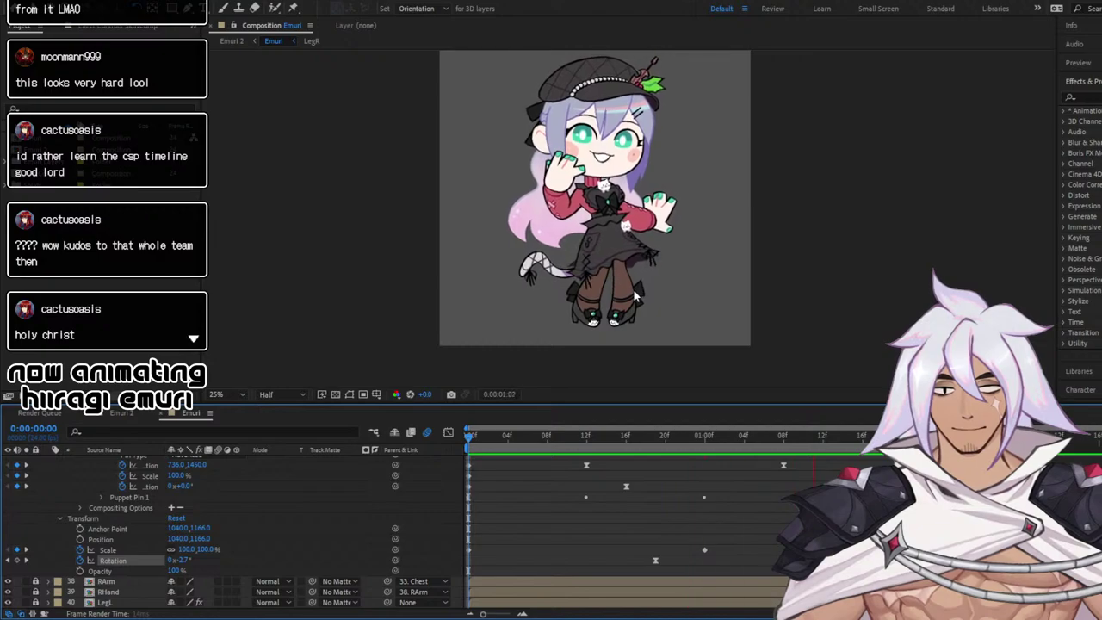
Try to adjust the skirt's Puppet Pin 2 at 1:00 and undo the accidental rotation of the whole layer
click(637, 437)
scroll(722, 565, up, 4)
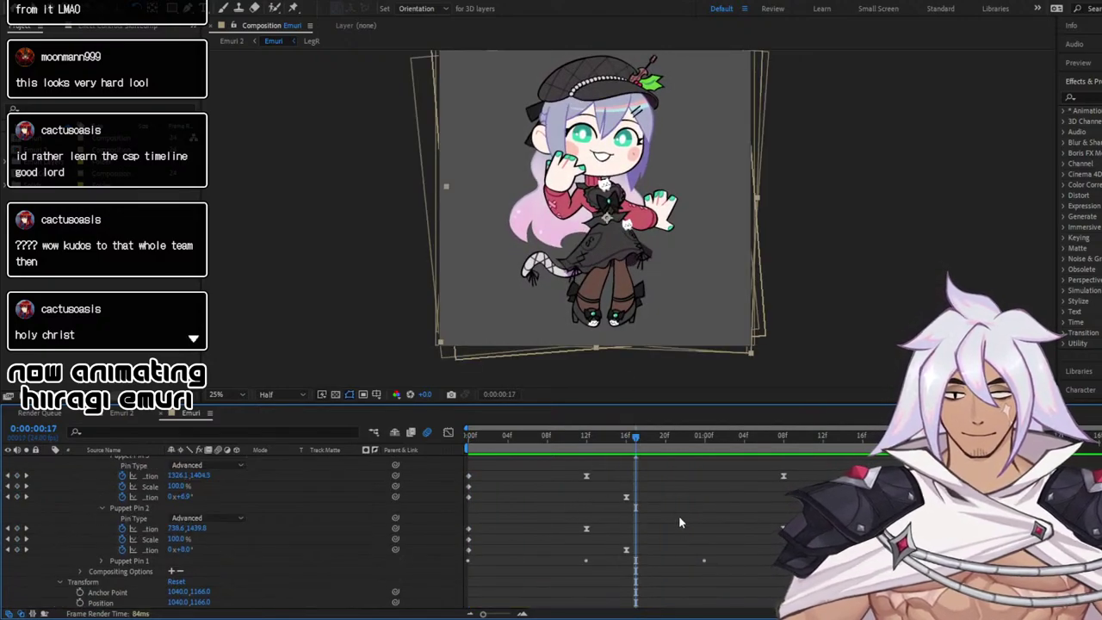
drag(585, 440, 701, 446)
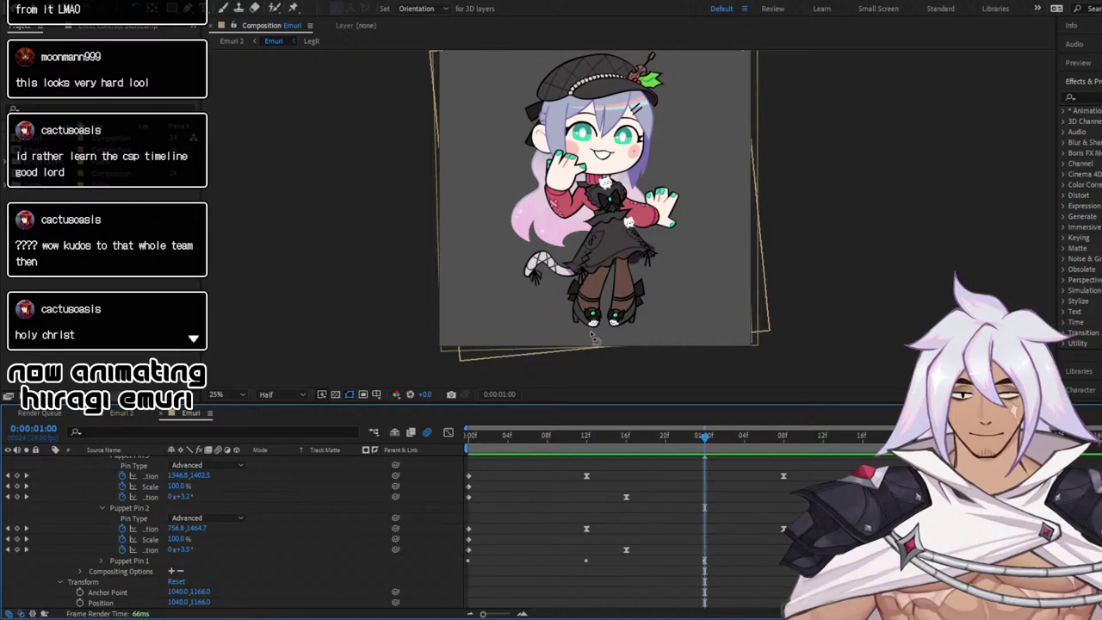
click(148, 509)
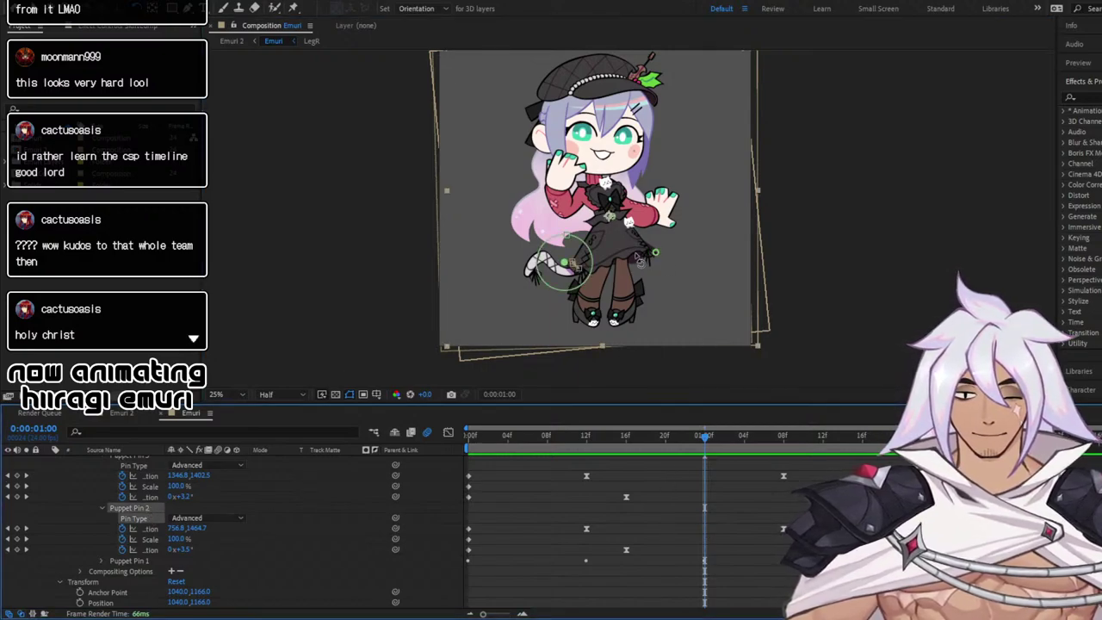
scroll(639, 260, up, 2)
drag(506, 314, 532, 332)
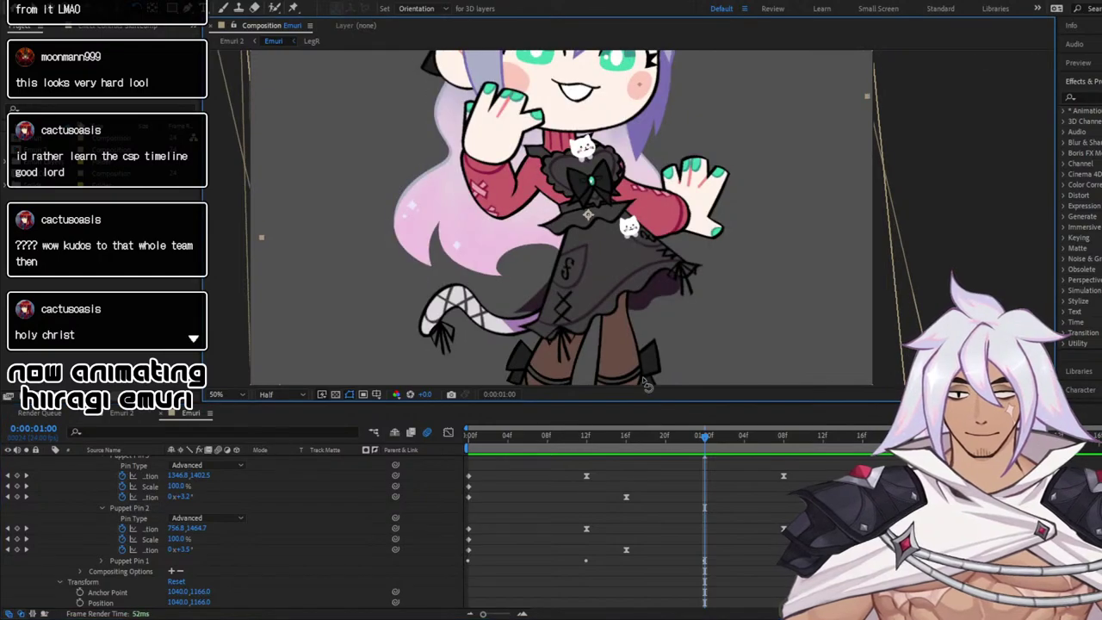
key(ctrl+z)
key(ctrl+z)
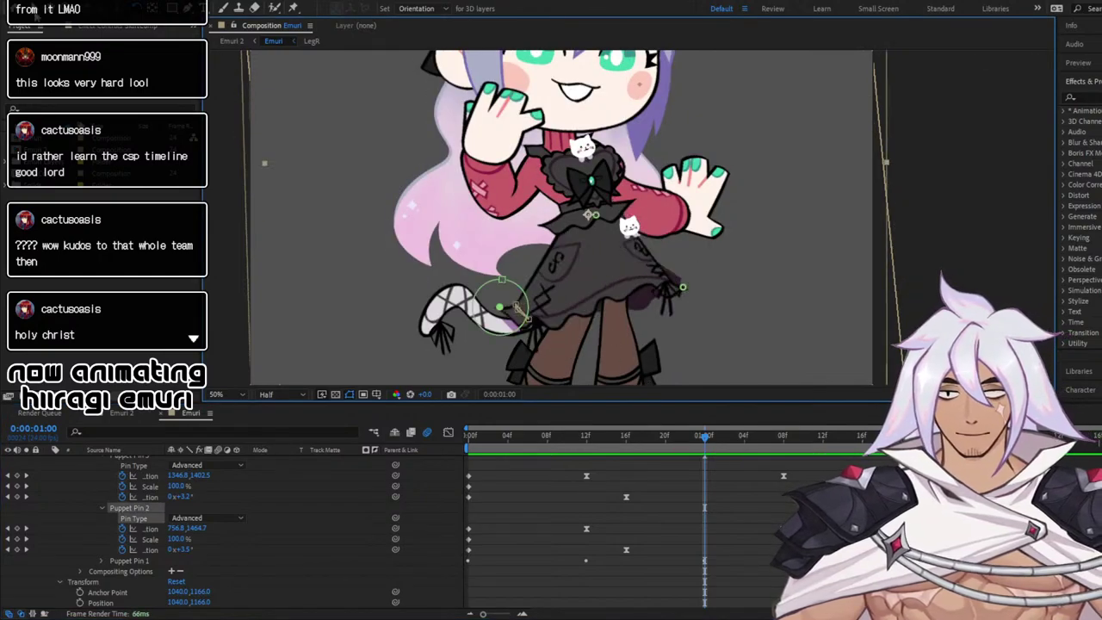
Move the skirt's Puppet Pin 2 inward at 1:00 to about 806.8, 1480.8 and preview the motion
click(31, 8)
drag(489, 307, 505, 311)
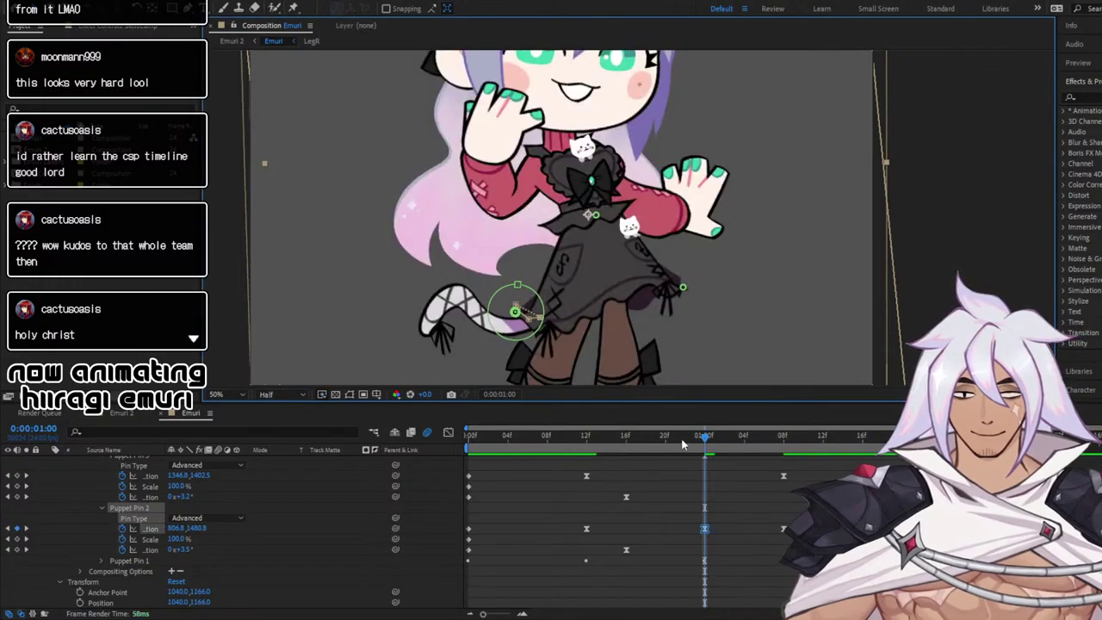
key(space)
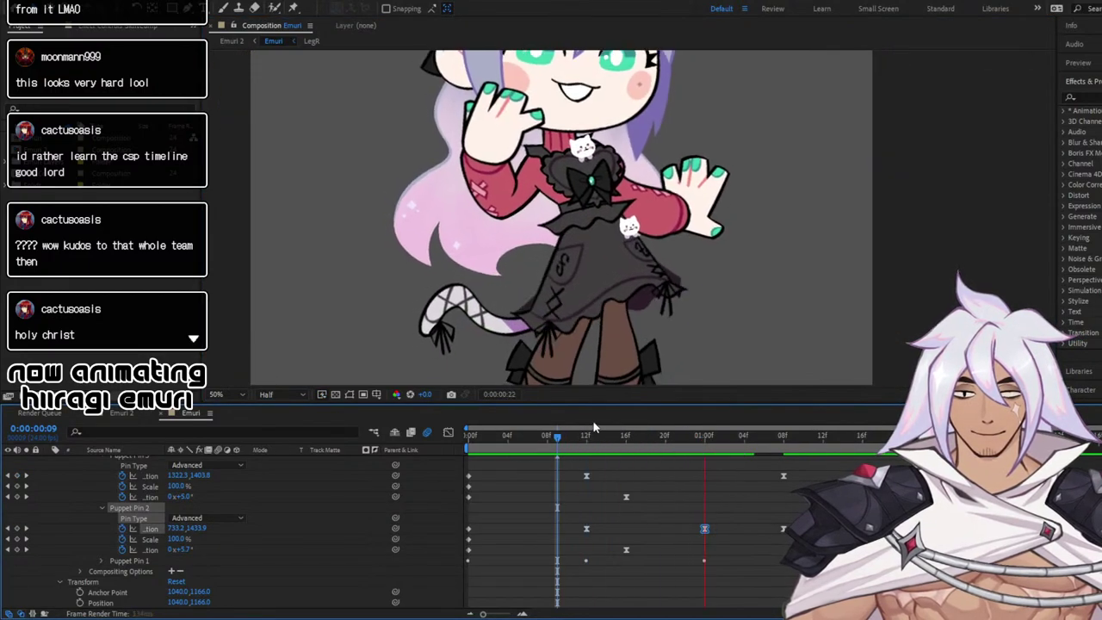
key(space)
Inspect Puppet Pin 2's position curve in the Graph Editor and delete its position keyframe at 1:00
click(702, 532)
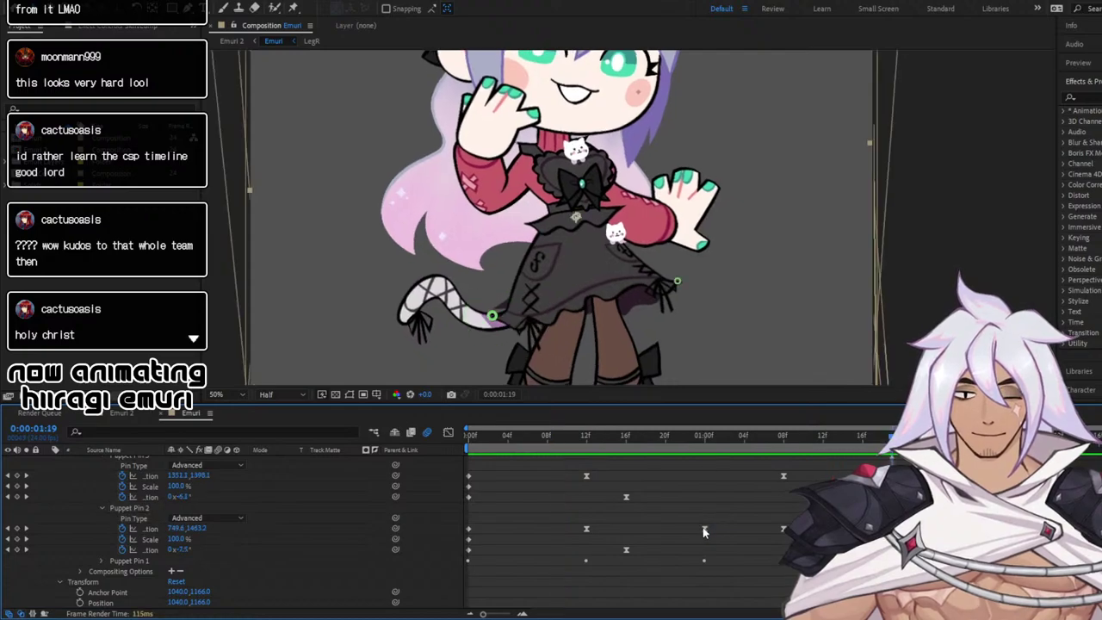
click(704, 529)
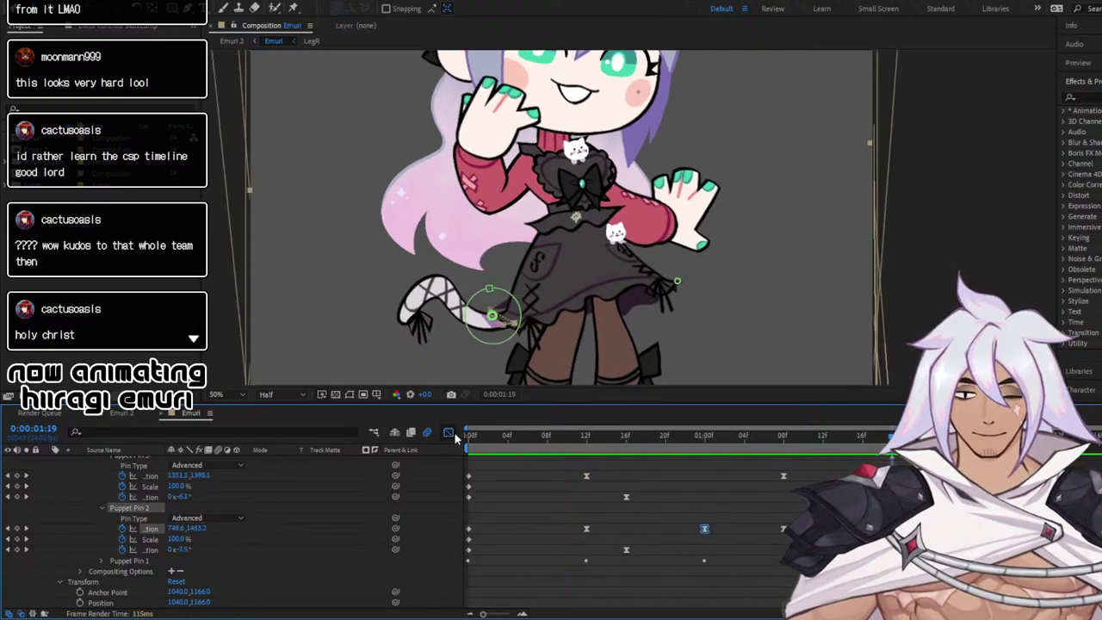
click(449, 431)
click(706, 441)
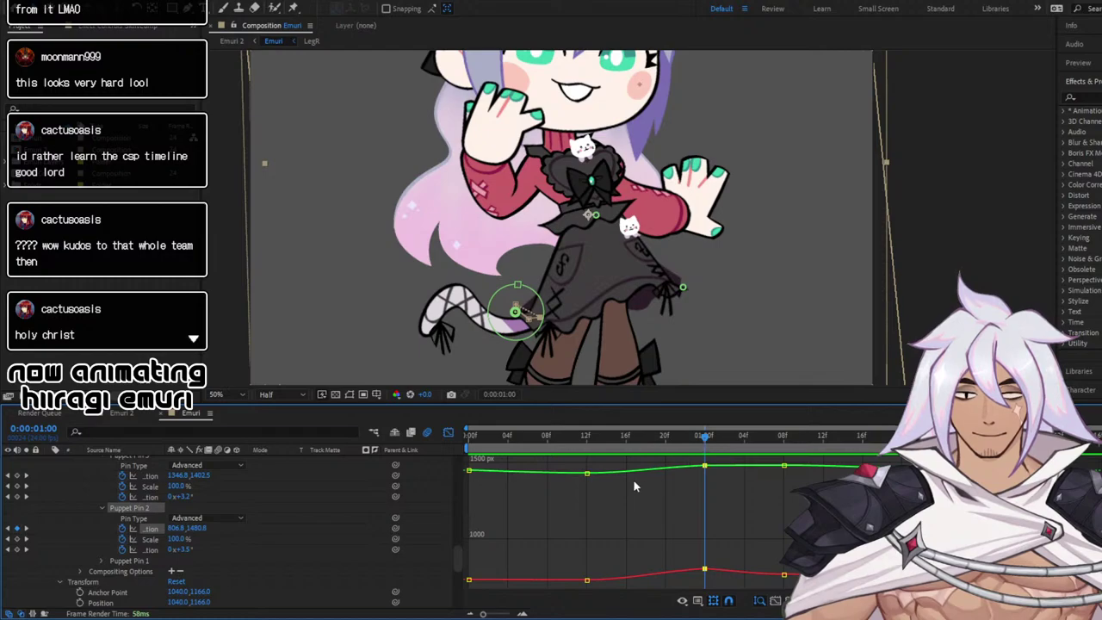
mouse_move(704, 467)
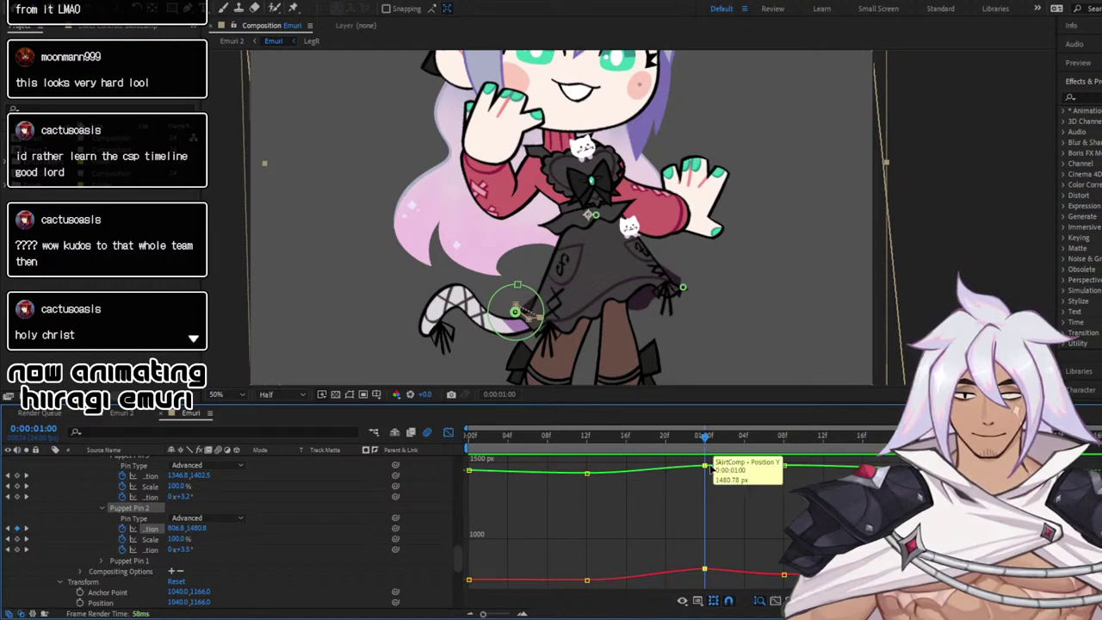
key(Delete)
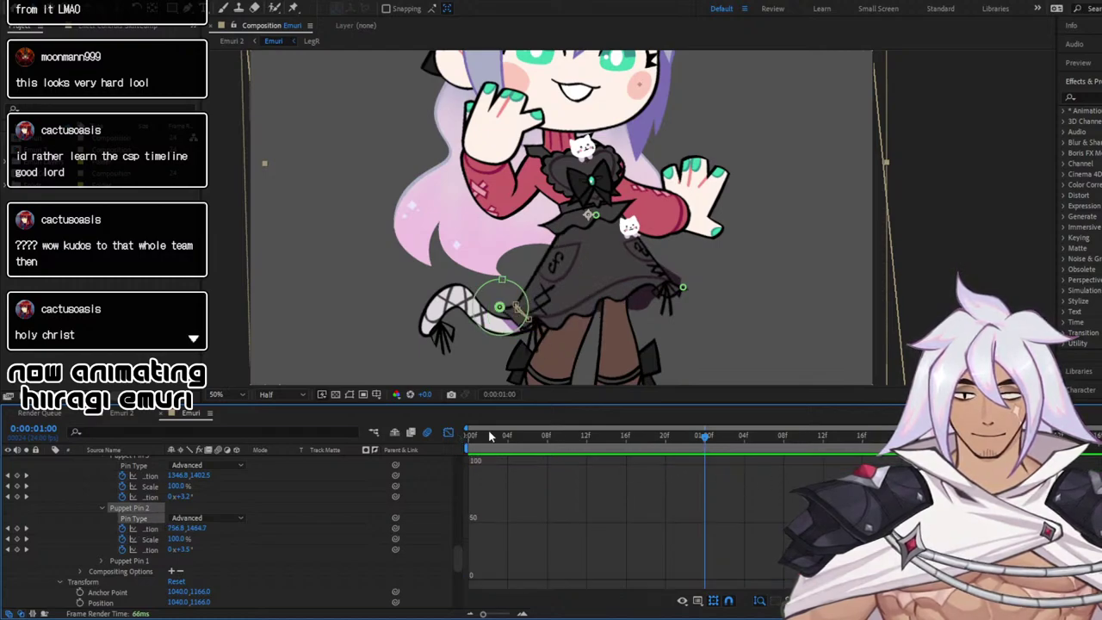
click(448, 433)
Try shifting the position keyframe of the skirt's other hem pin from 1:08 to 1:00, preview it, and revert the shift
click(784, 475)
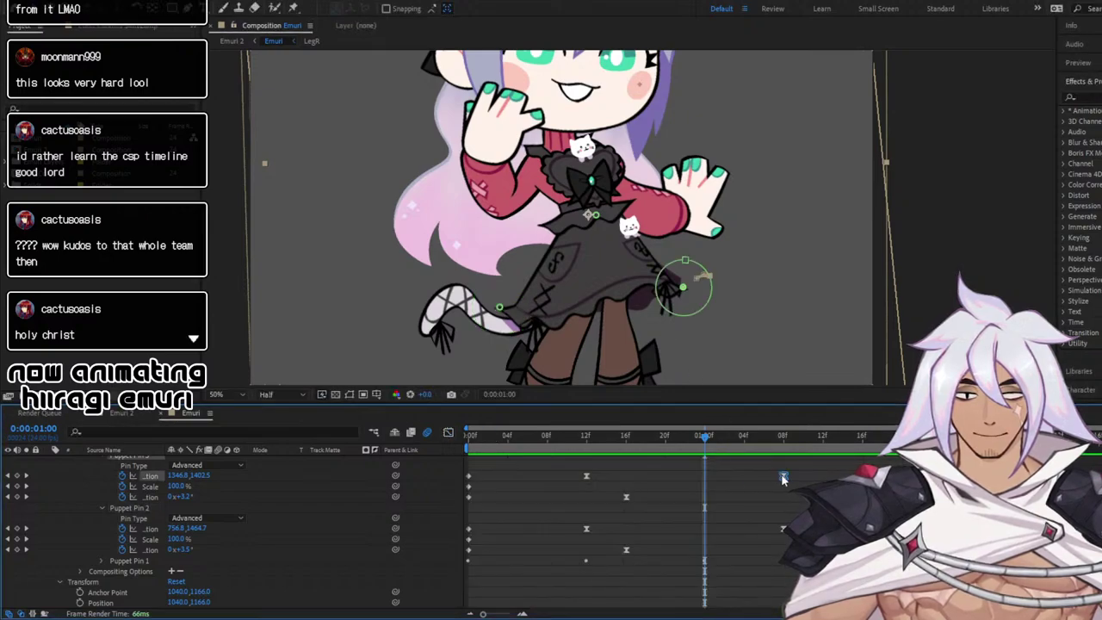
drag(784, 476, 704, 476)
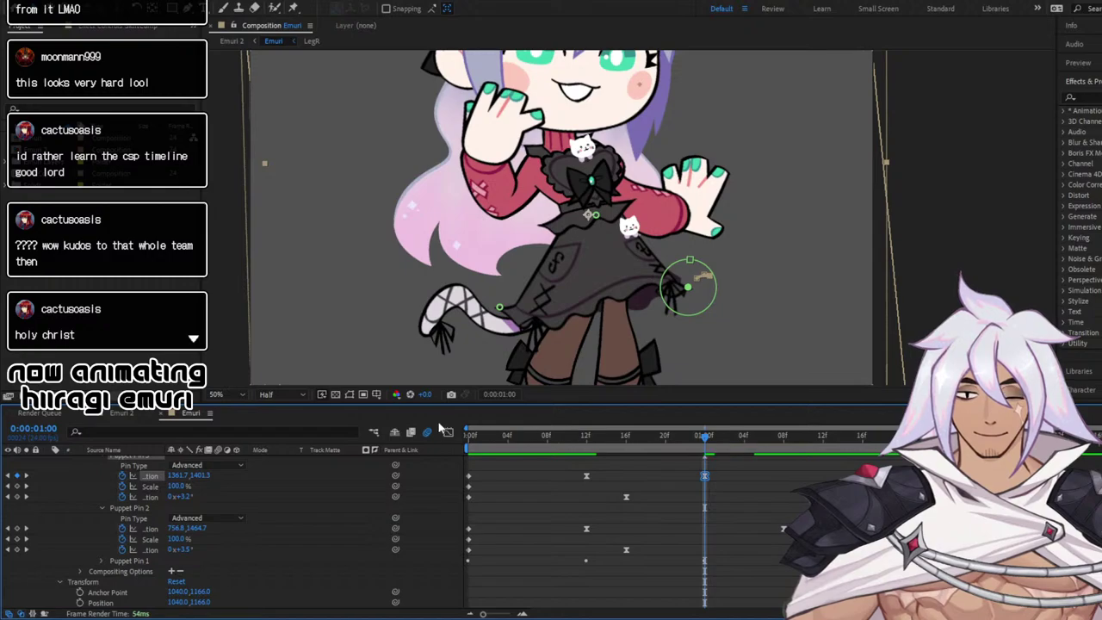
key(space)
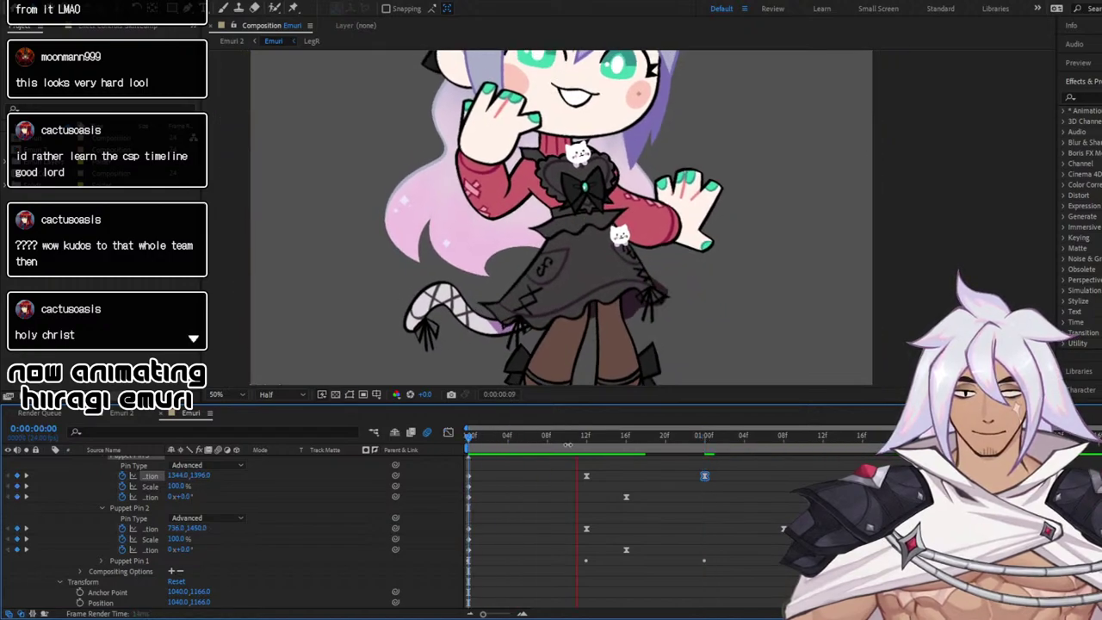
key(space)
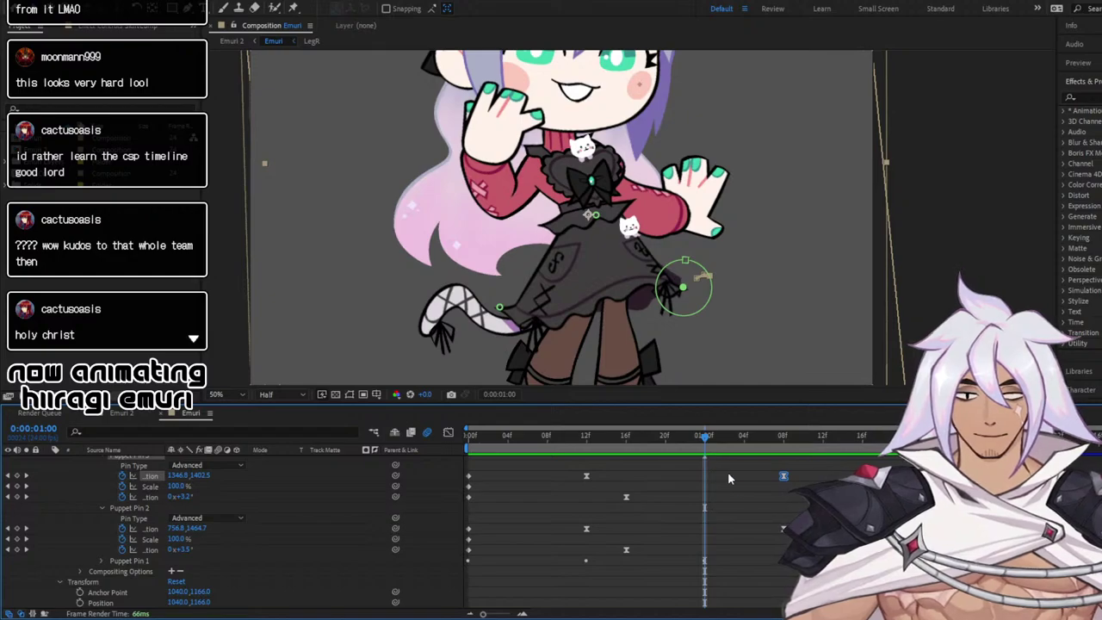
Shift the position keyframe of the skirt's Puppet Pin 2 from 1:08 to 1:00 and preview the motion from 0:12
drag(783, 528, 705, 528)
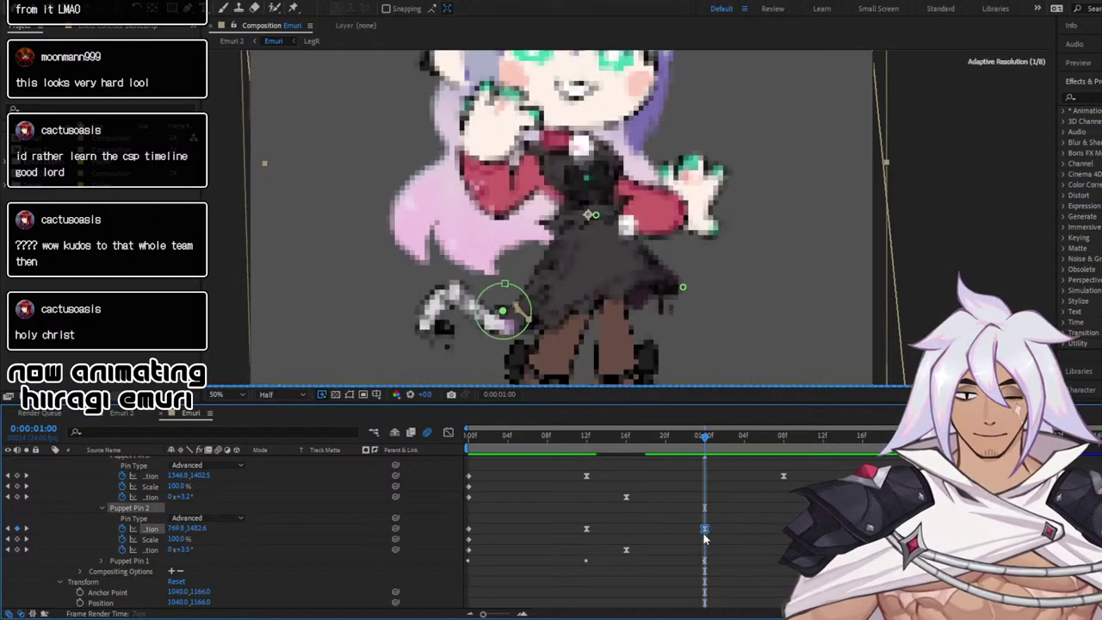
click(586, 439)
key(space)
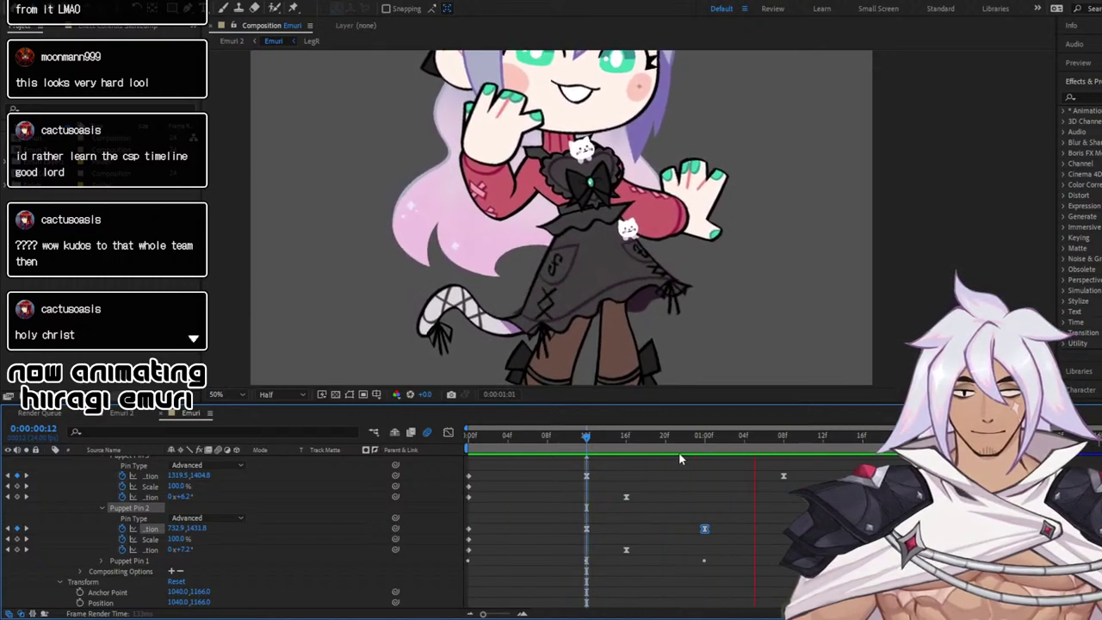
key(space)
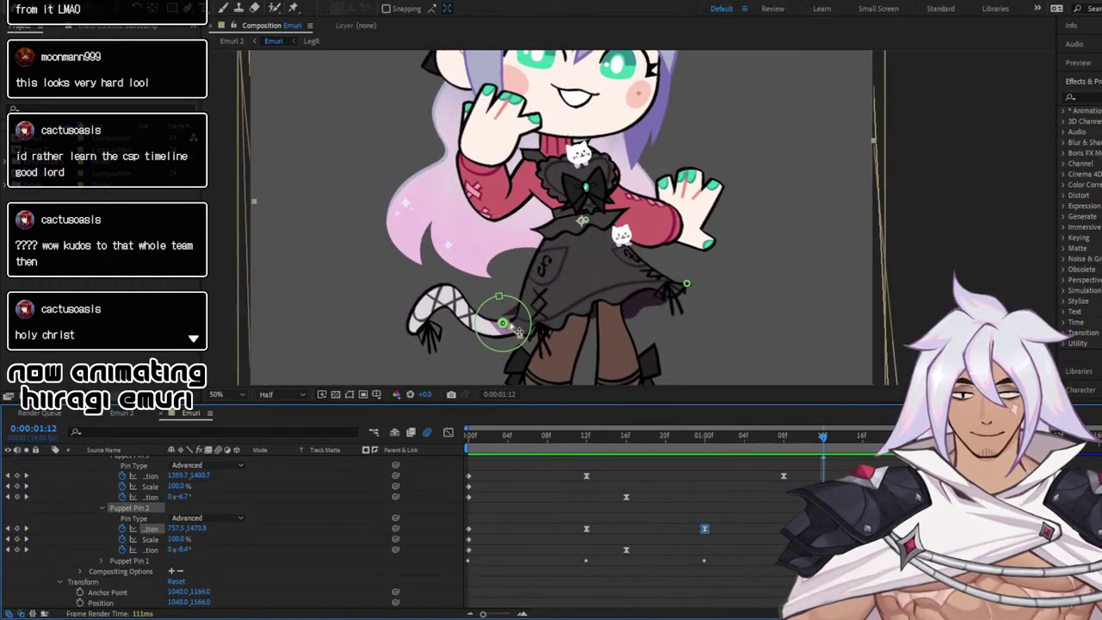
Move the skirt's Puppet Pin 2 at 1:12 to about 785.2, 1497.2 and preview the loop
drag(508, 327, 515, 331)
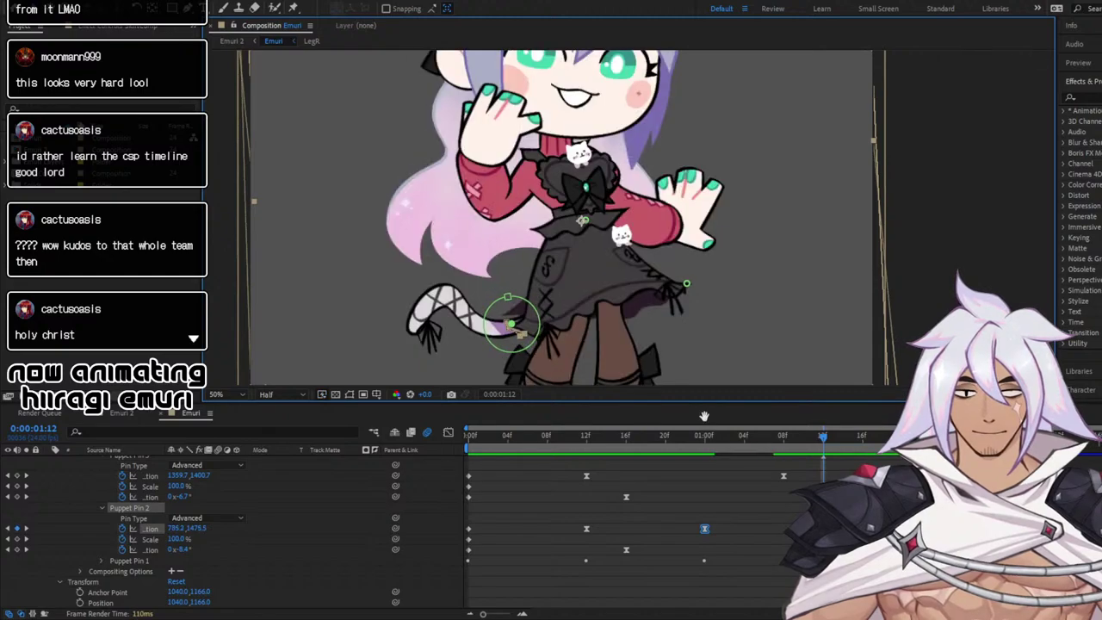
key(space)
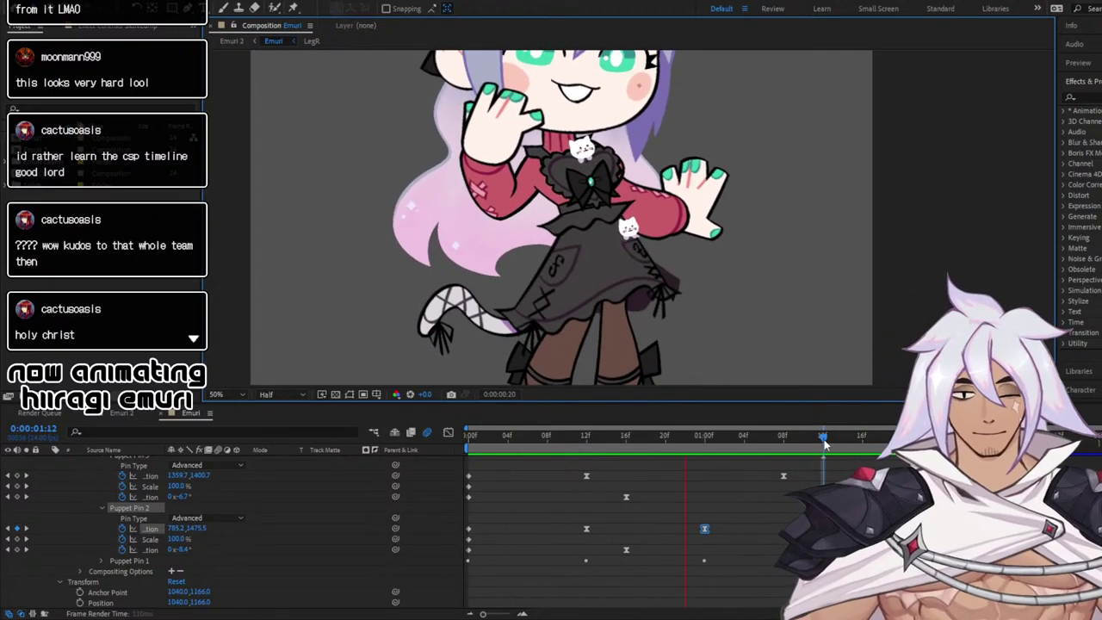
mouse_move(824, 439)
mouse_down()
mouse_move(796, 440)
mouse_move(837, 445)
mouse_up()
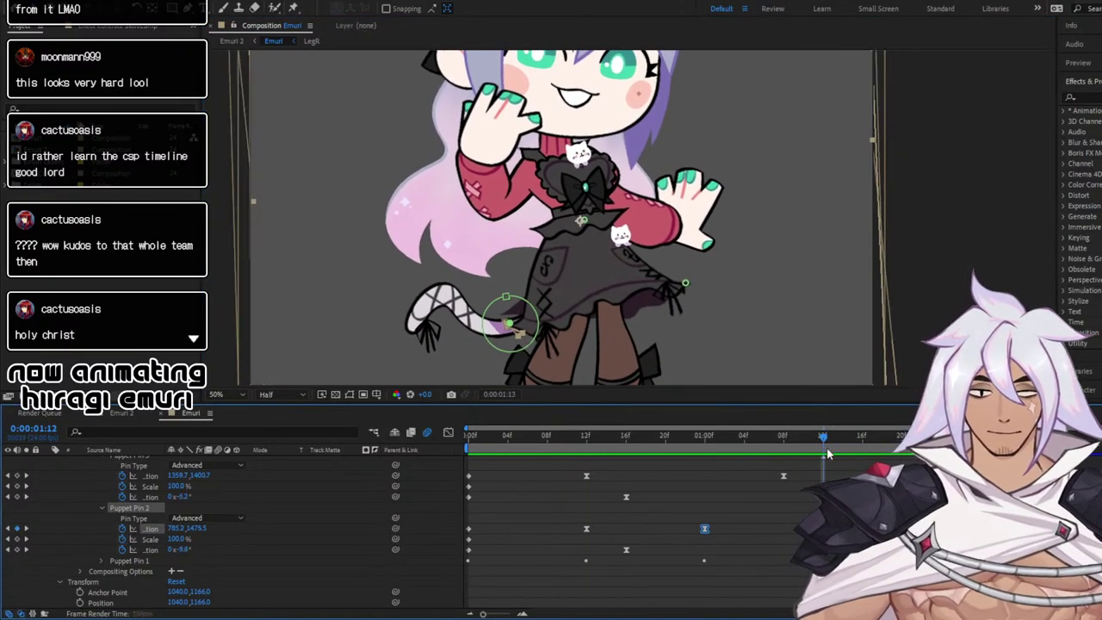
drag(512, 325, 515, 332)
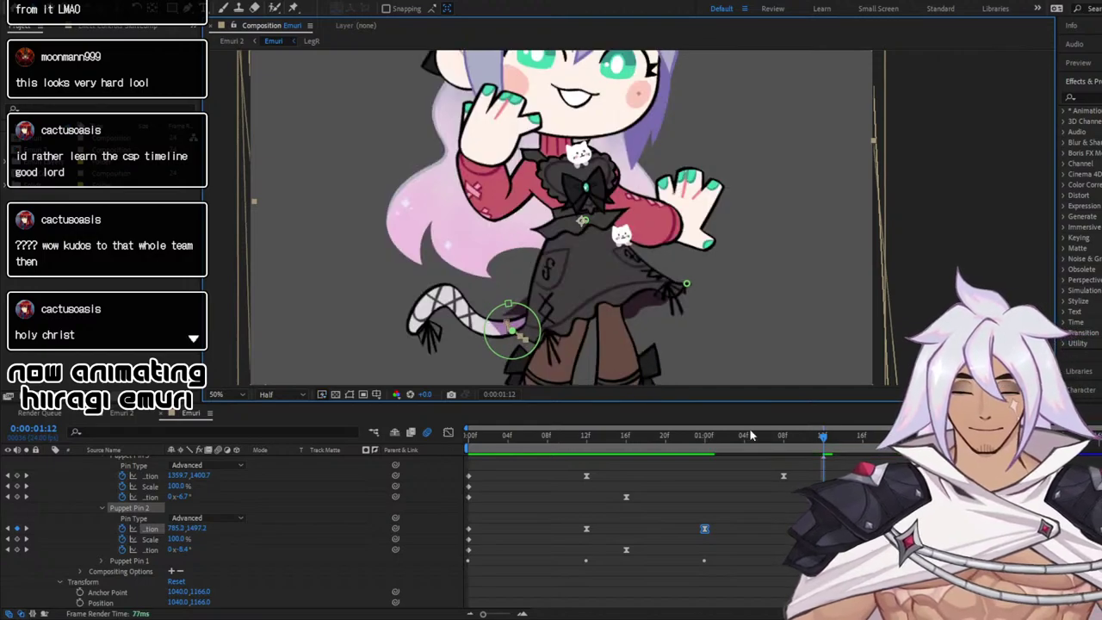
drag(582, 439, 468, 444)
key(space)
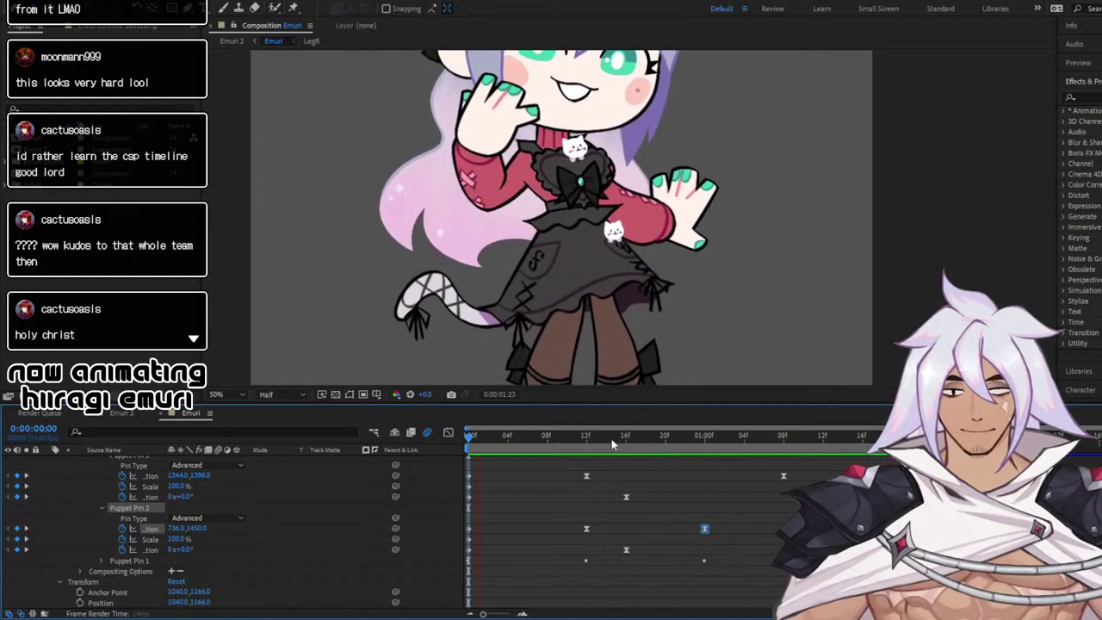
drag(612, 444, 822, 464)
click(823, 437)
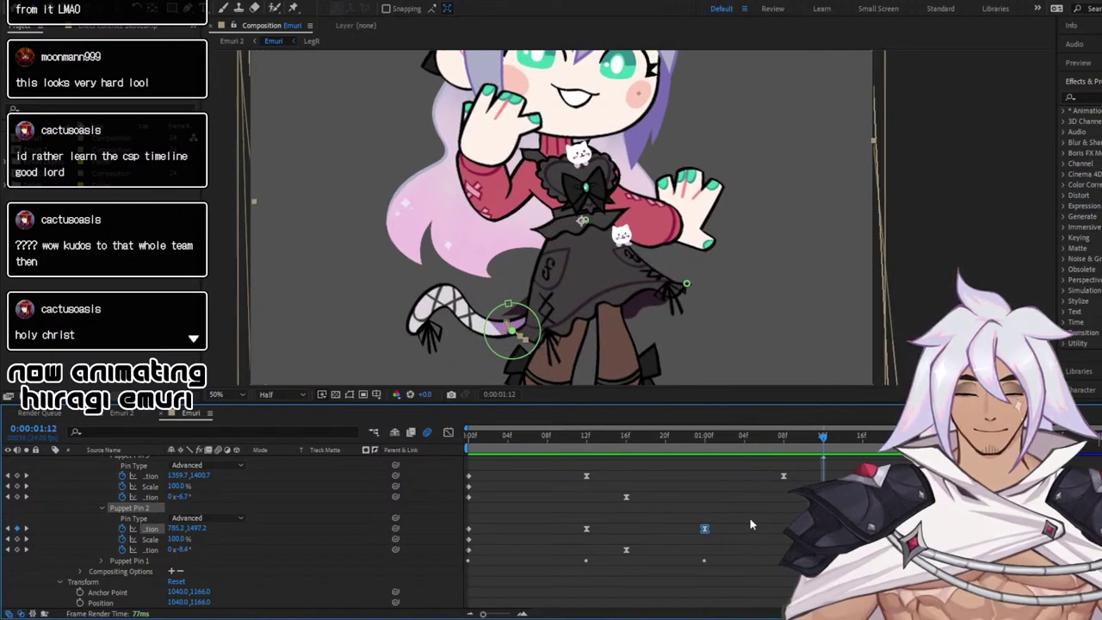
Delete Puppet Pin 2's position keyframe at 1:00 in the Graph Editor and preview the smoother curve
click(448, 433)
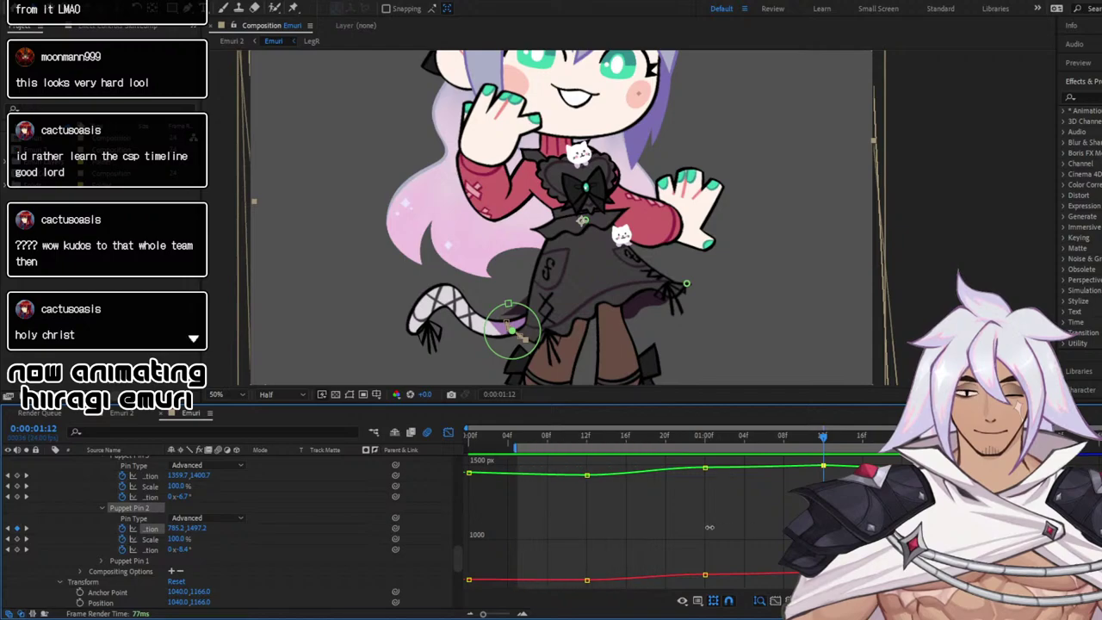
drag(678, 468, 801, 599)
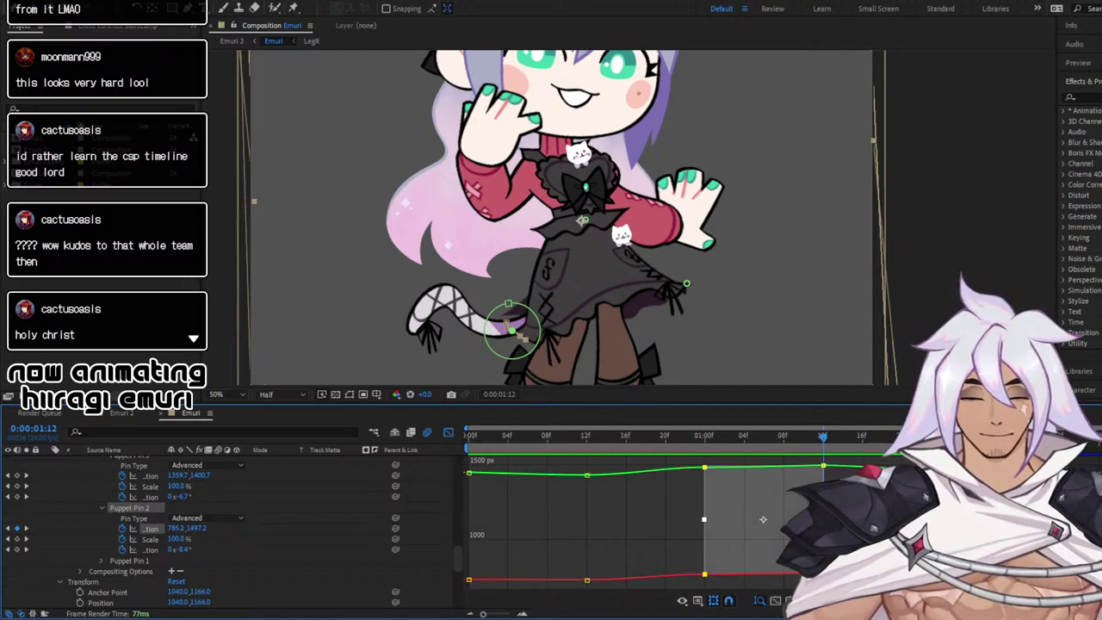
click(703, 469)
key(Delete)
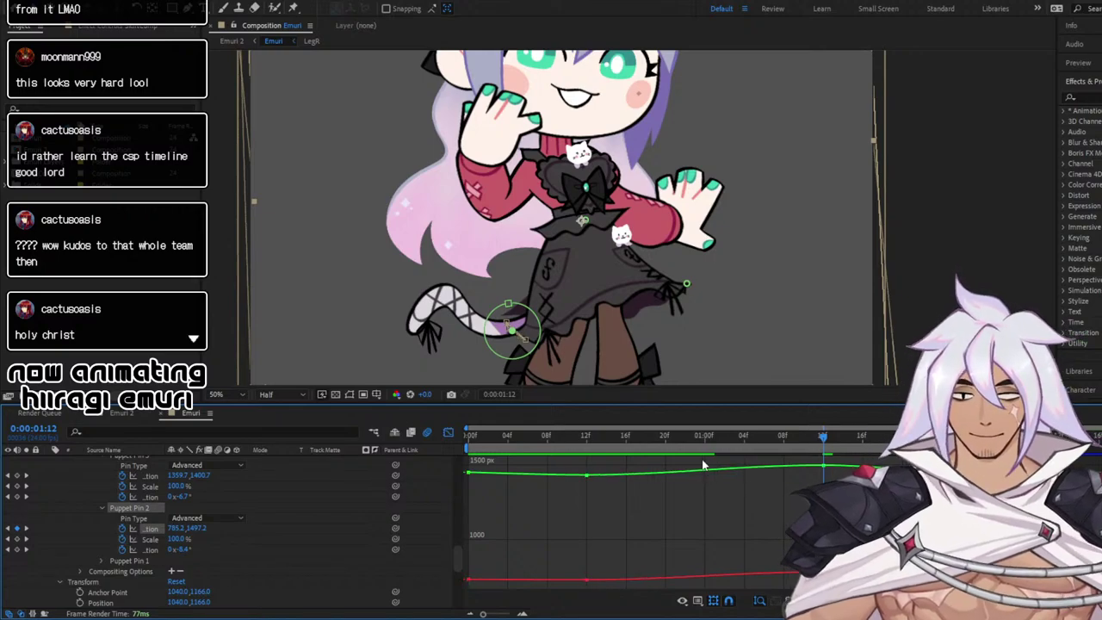
key(space)
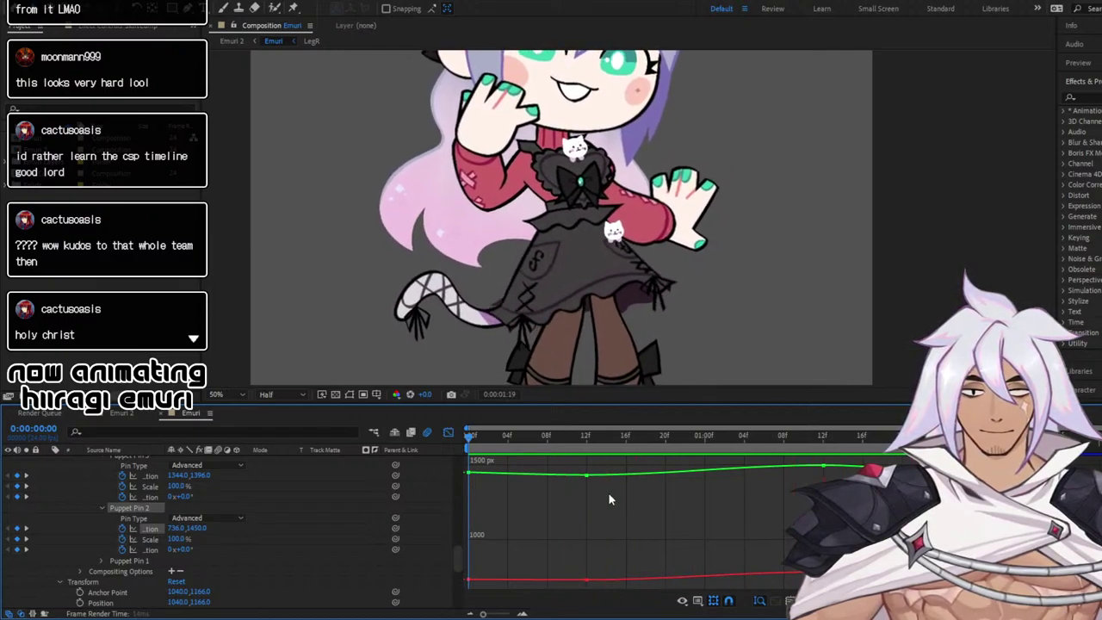
mouse_move(820, 469)
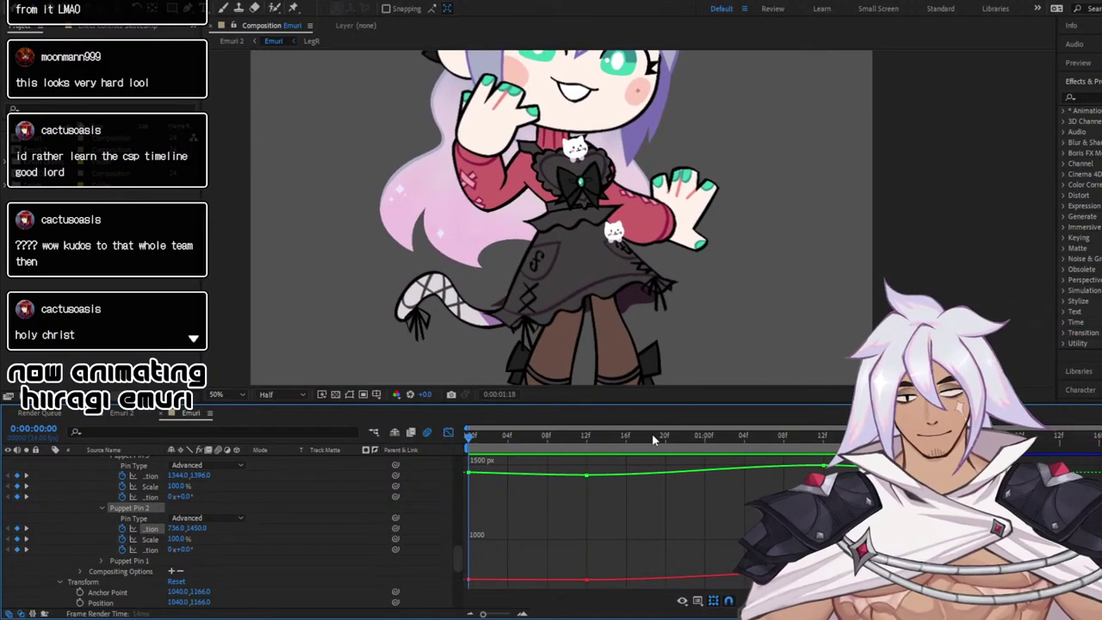
key(space)
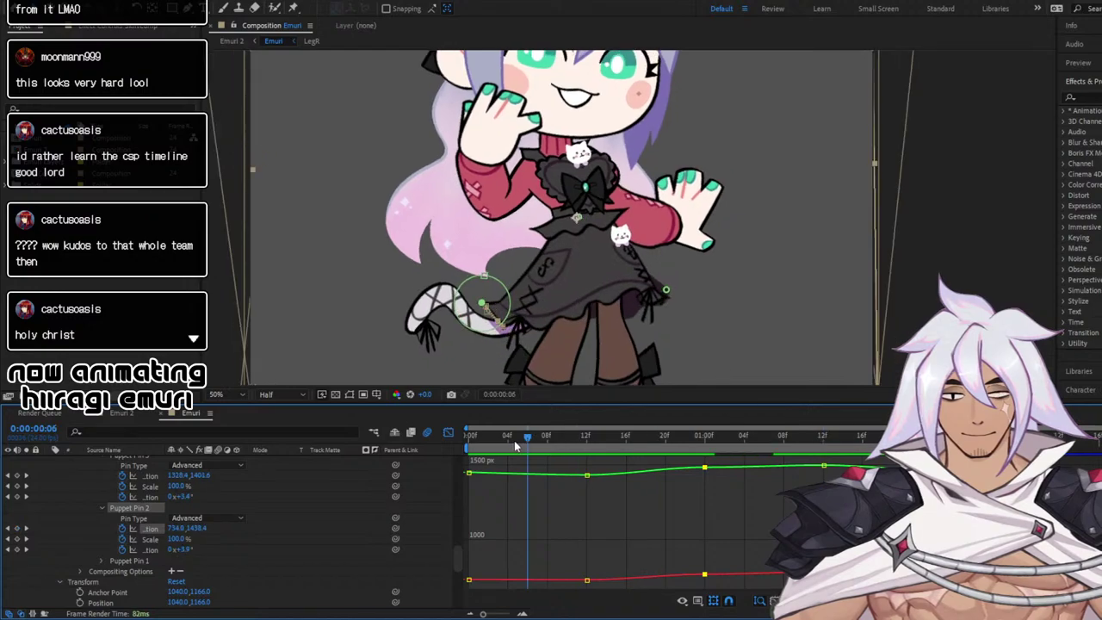
Undo the keyframe deletion and the Puppet Pin 2 moves at 1:12, and replay the loop
key(ctrl+z)
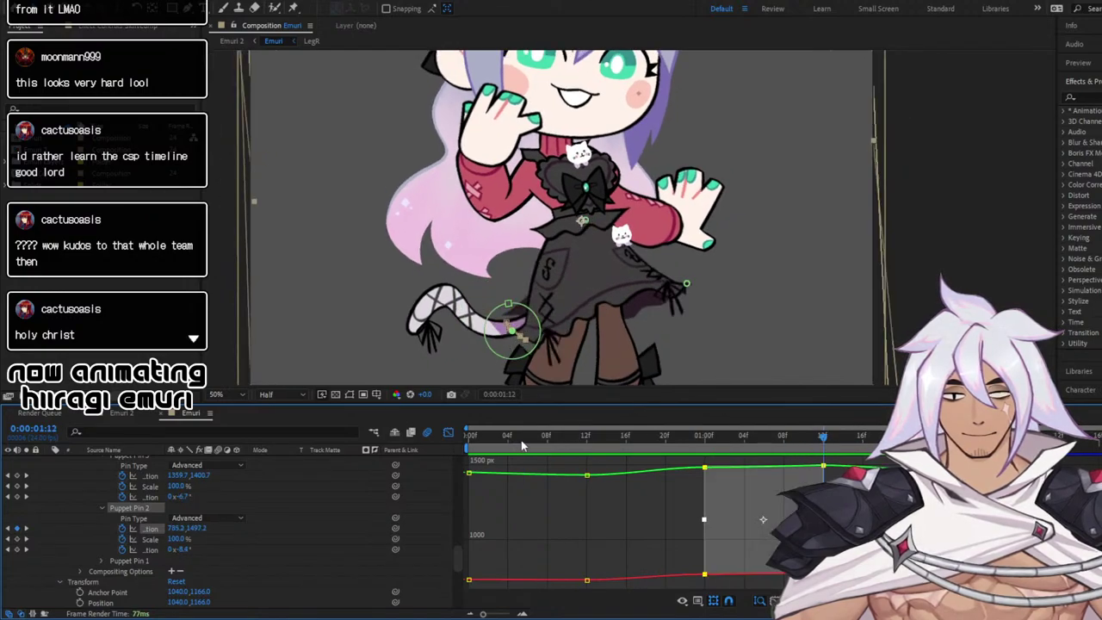
key(ctrl+z)
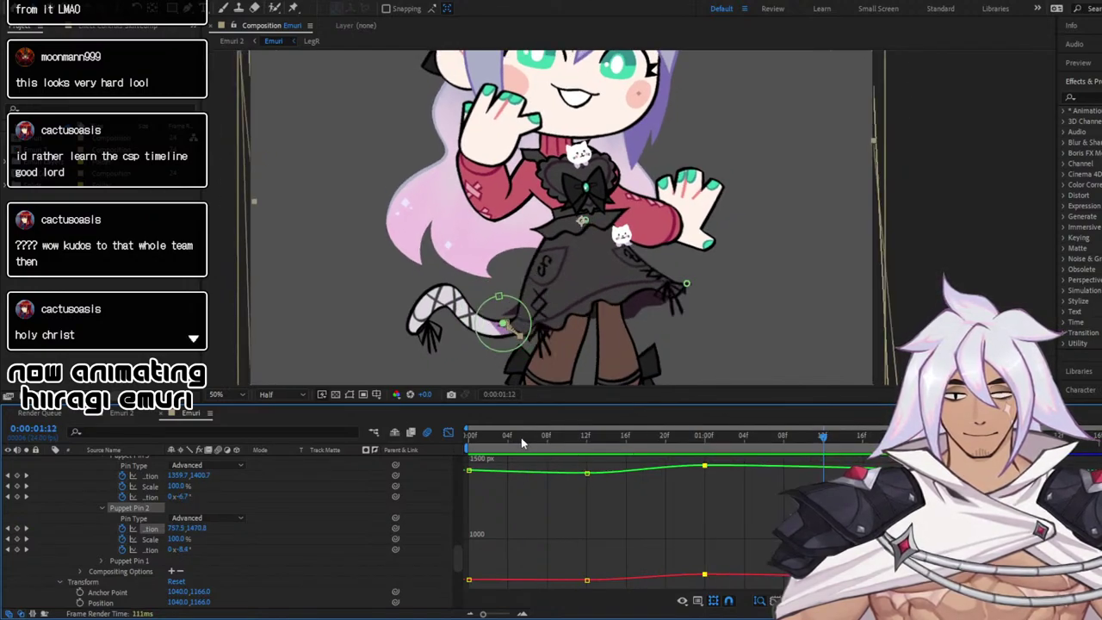
key(space)
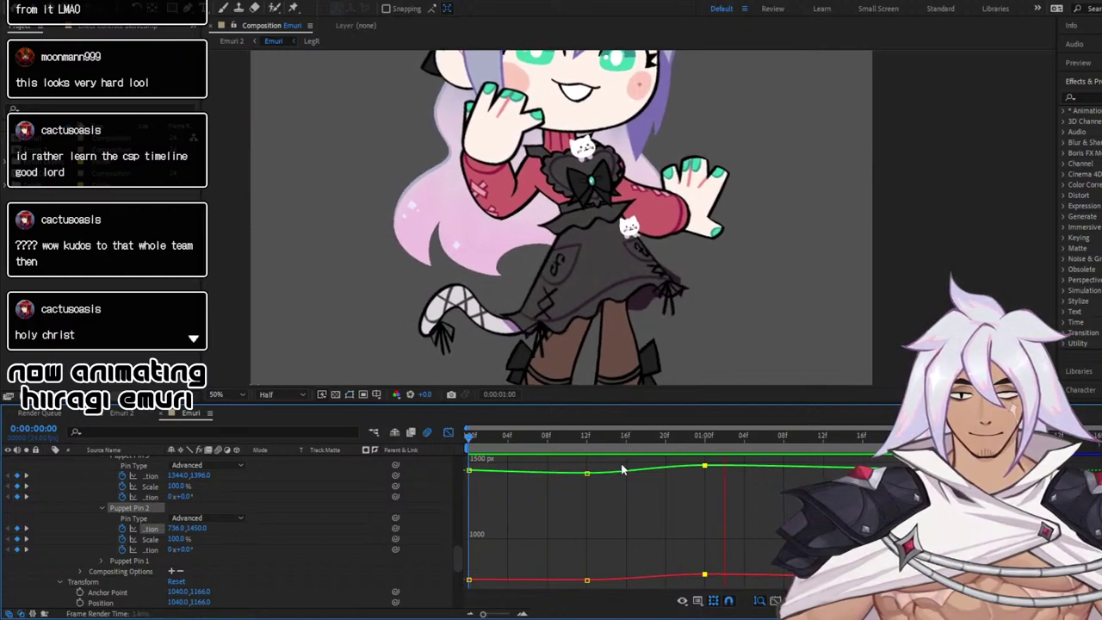
Shift Puppet Pin 2's position keyframe on the graph from 1:00 to 1:04 and preview the loop
click(700, 442)
mouse_move(705, 467)
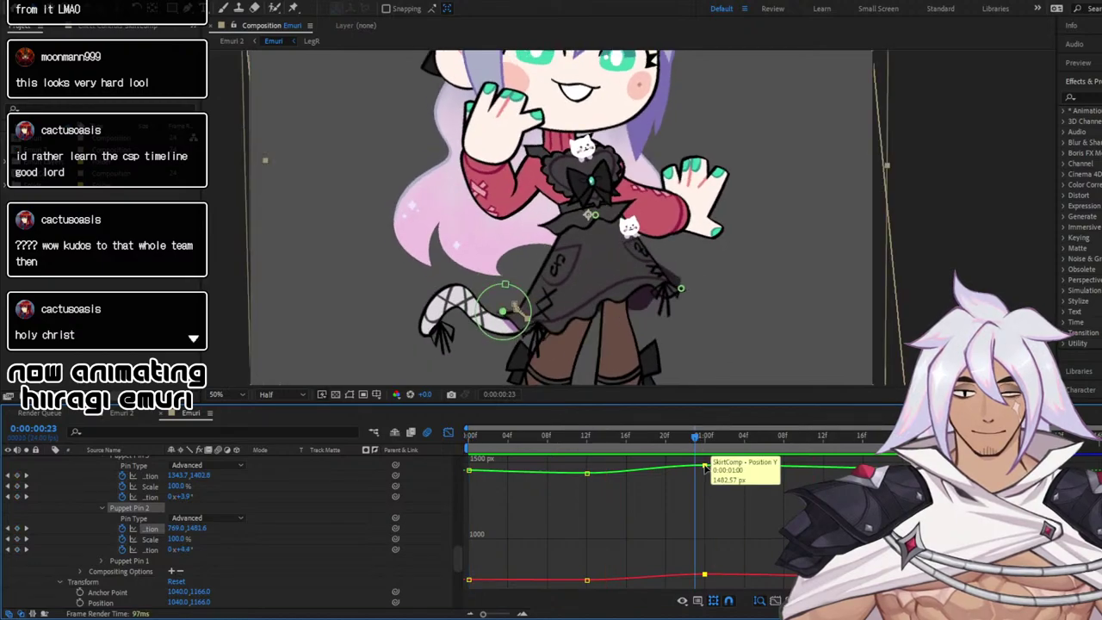
drag(705, 466, 746, 469)
key(space)
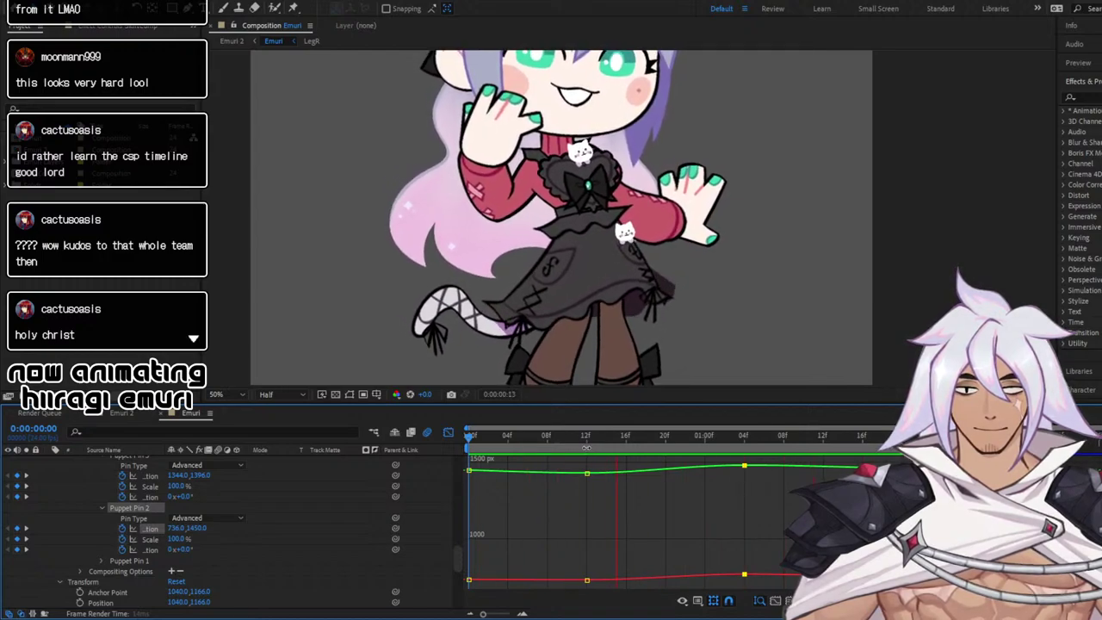
Scrub the skirt's motion, return to the keyframe view, and place Puppet Pin 2's position keyframe at 1:02
click(466, 438)
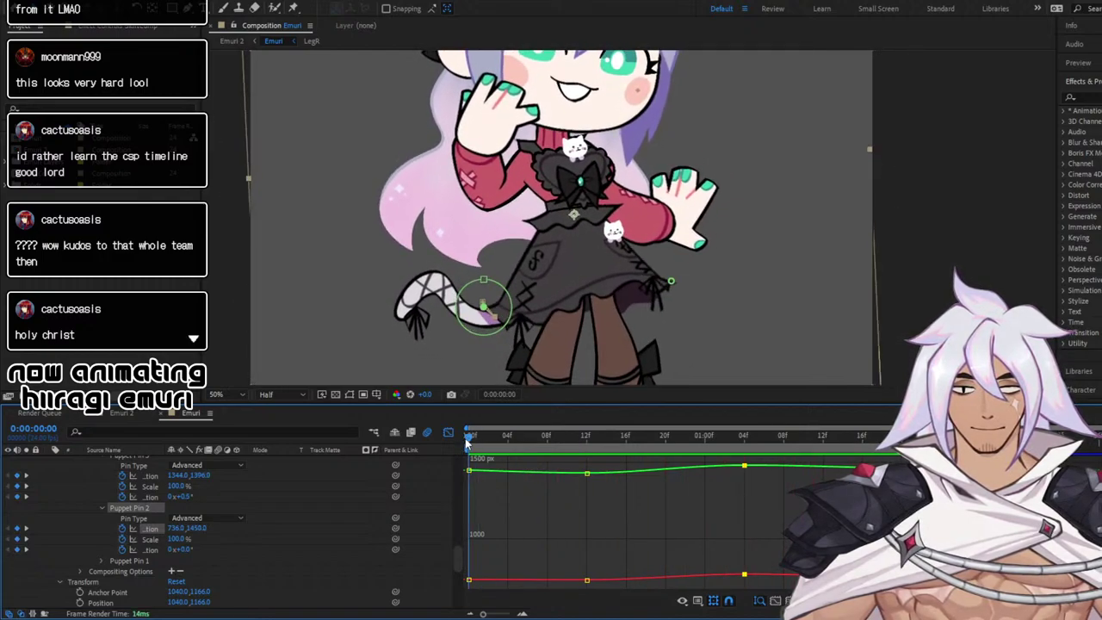
drag(472, 435, 677, 446)
click(448, 433)
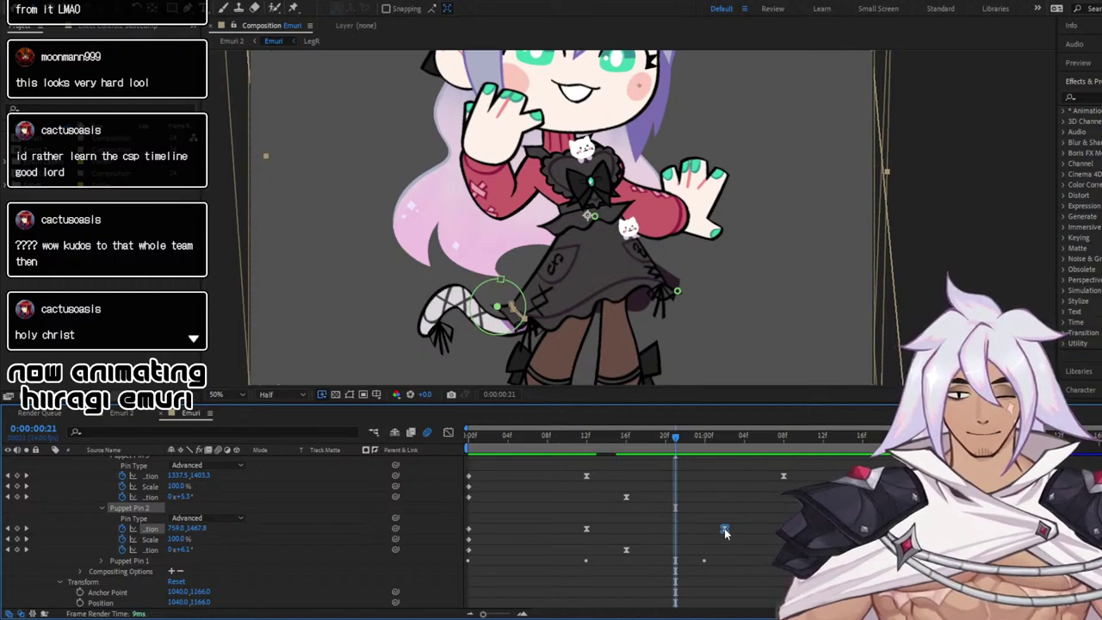
drag(724, 528, 726, 529)
Try moving Puppet Pin 2 inward at 0:21 to about 831.2, 1474.0 and undo the change
drag(504, 311, 518, 311)
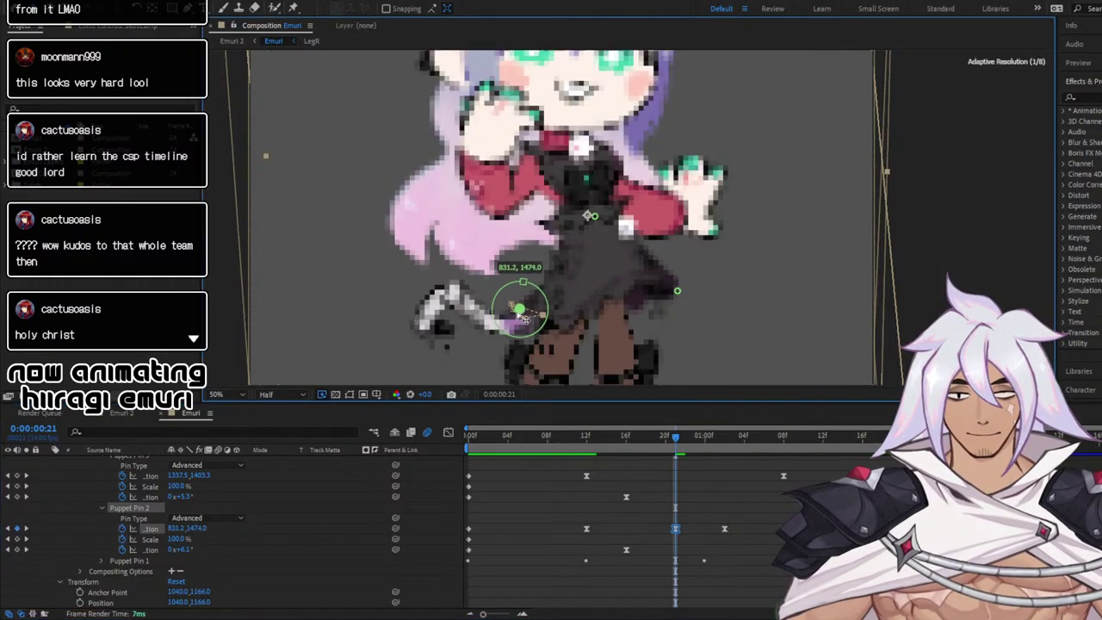
drag(677, 439, 715, 440)
key(ctrl+z)
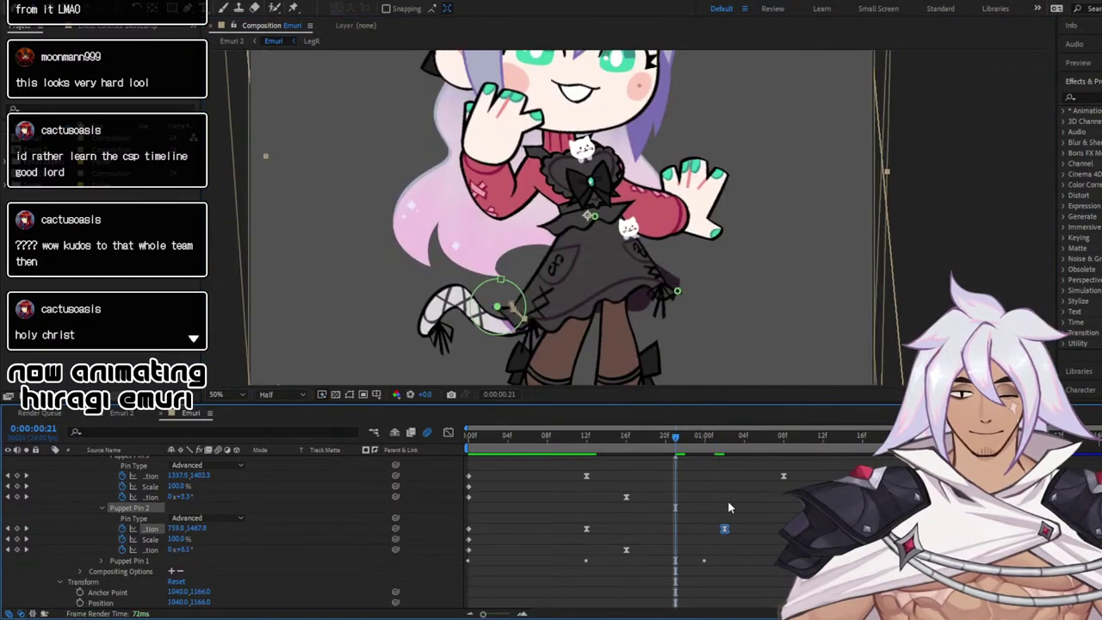
Check the skirt's sway, set Puppet Pin 1's rotation at 0:12 to 5.9°, and preview the loop from the start
drag(676, 439, 394, 447)
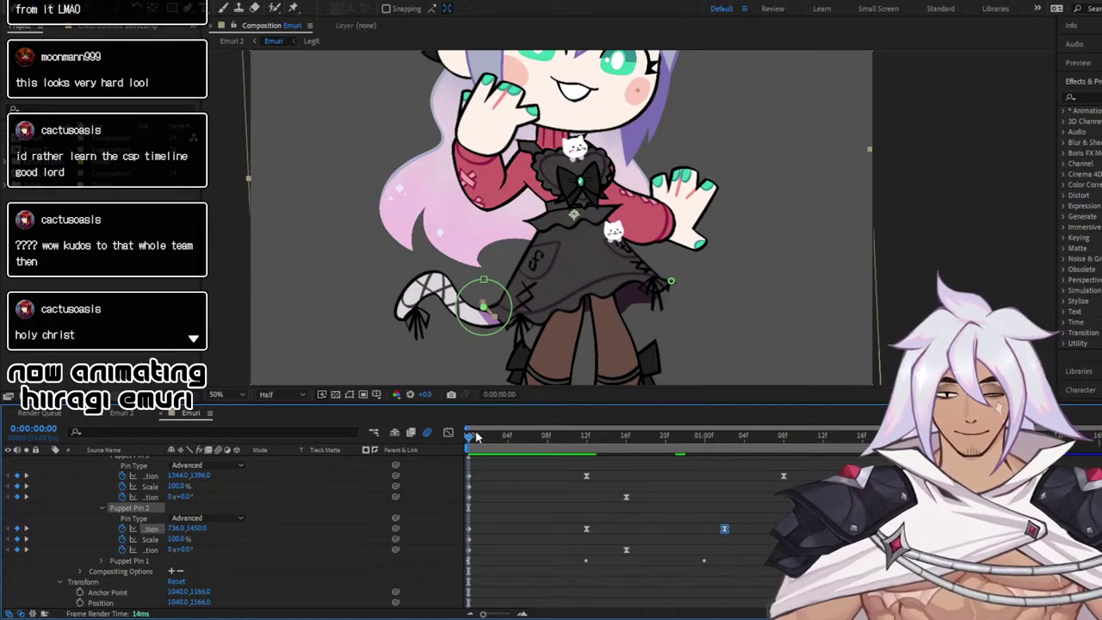
drag(476, 437, 380, 485)
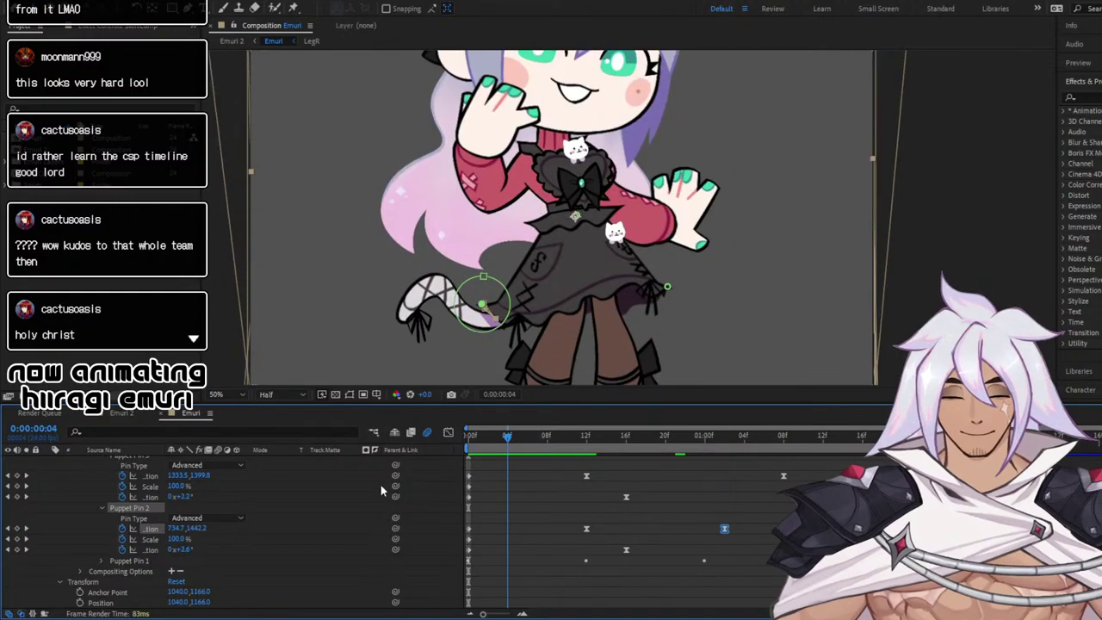
drag(486, 484, 436, 484)
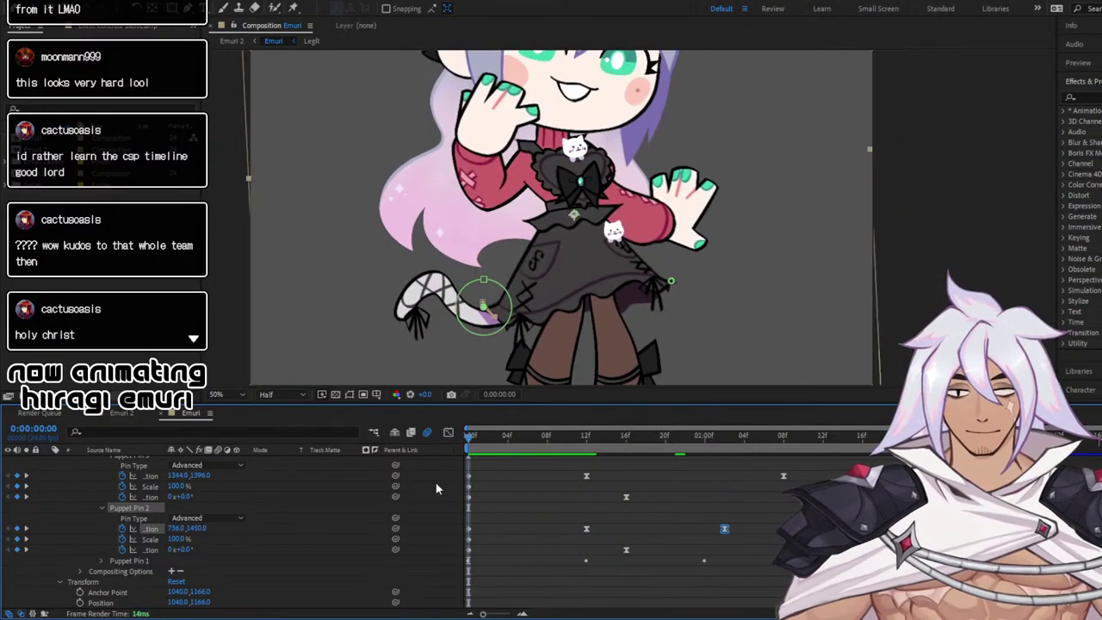
drag(523, 477, 862, 496)
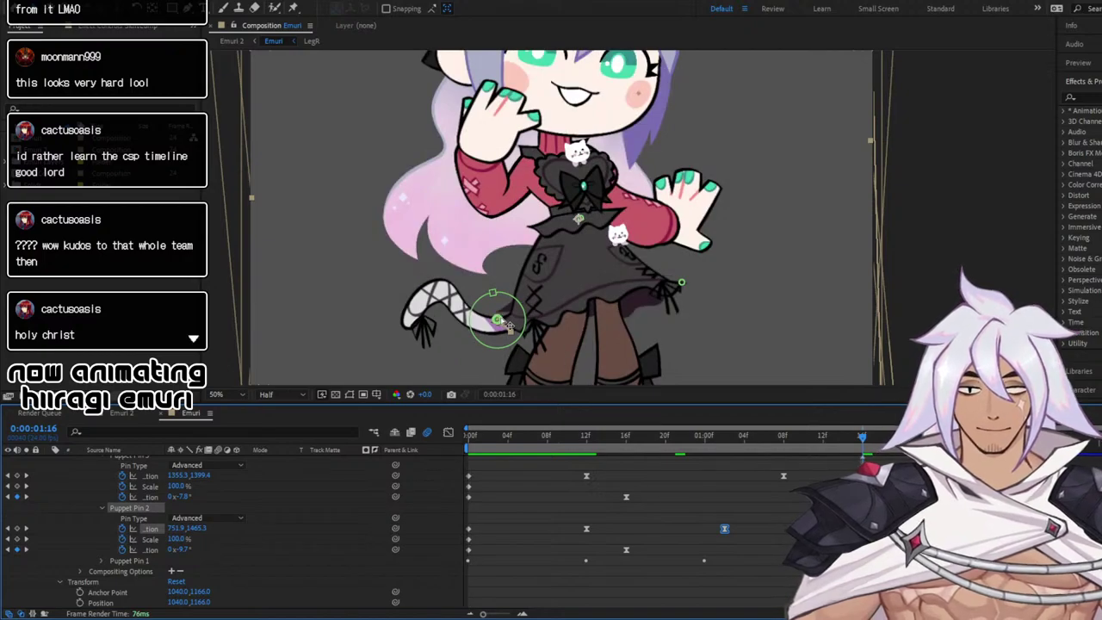
scroll(336, 556, down, 5)
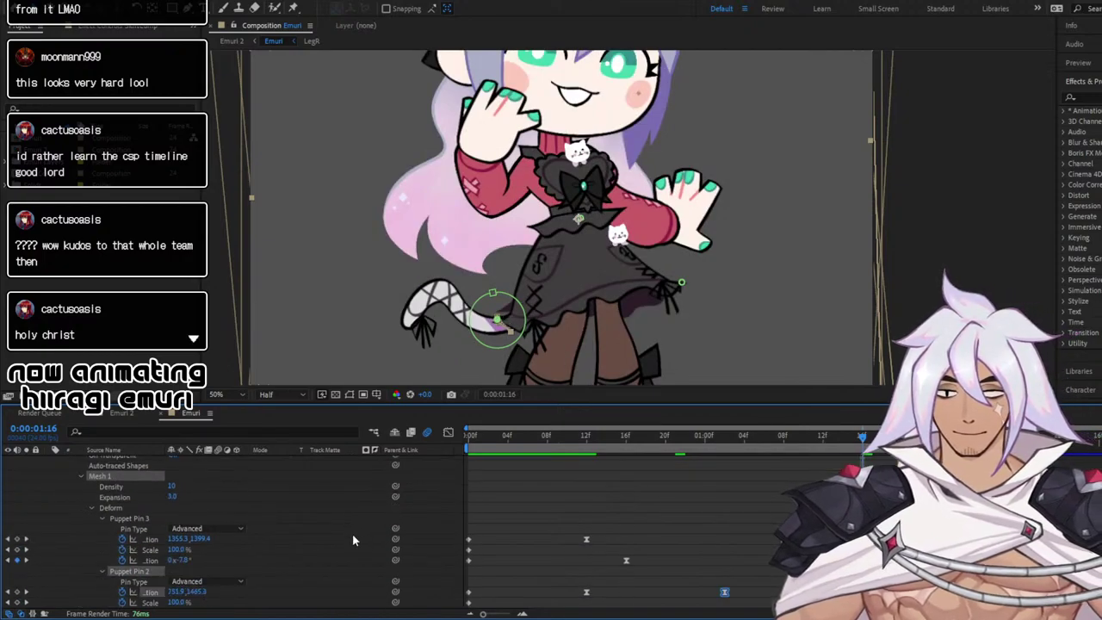
click(102, 498)
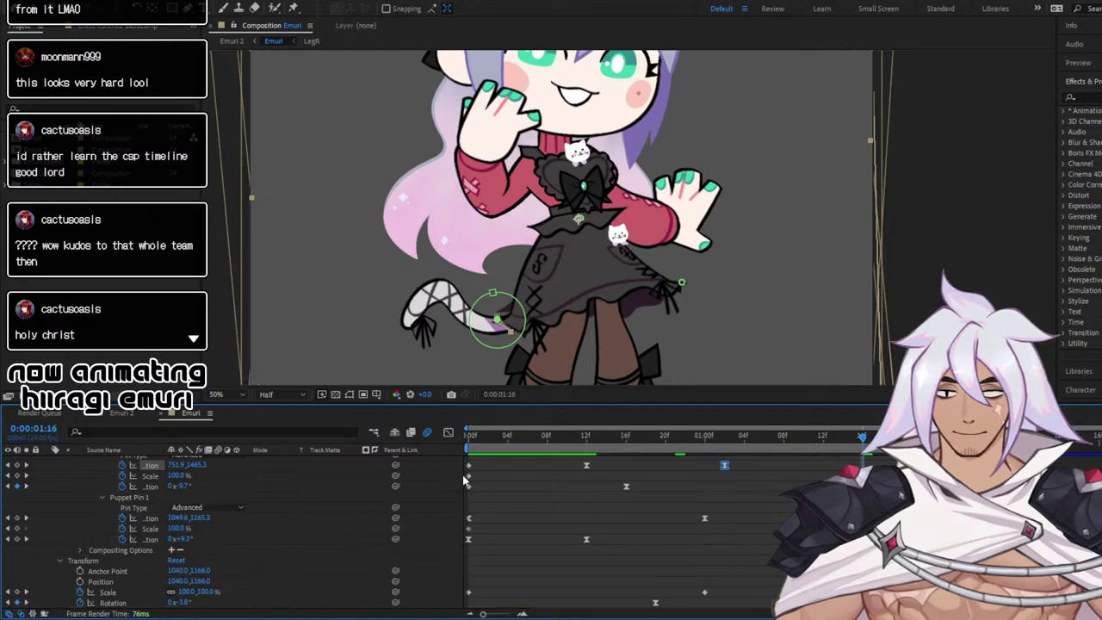
drag(653, 439, 704, 439)
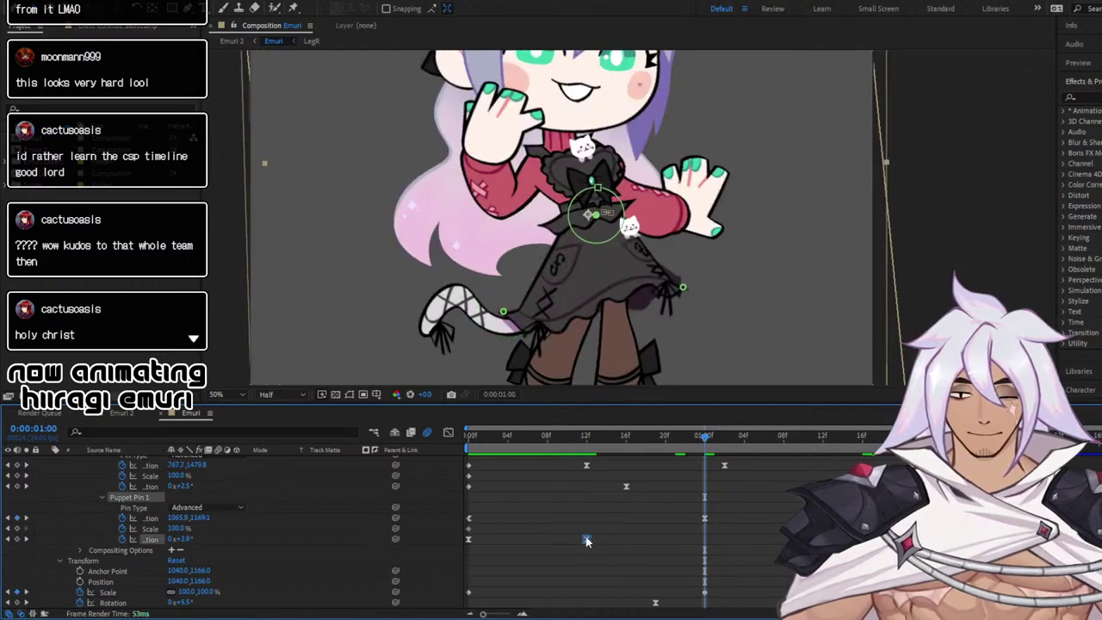
mouse_move(605, 433)
mouse_down()
mouse_move(568, 437)
mouse_move(590, 444)
mouse_up()
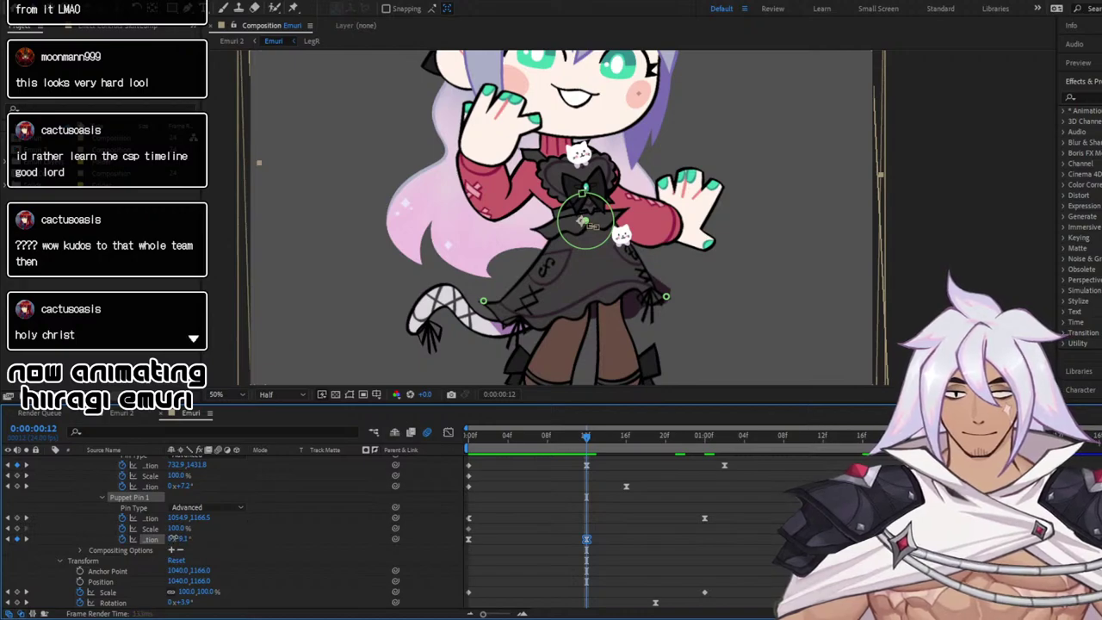
drag(173, 538, 155, 538)
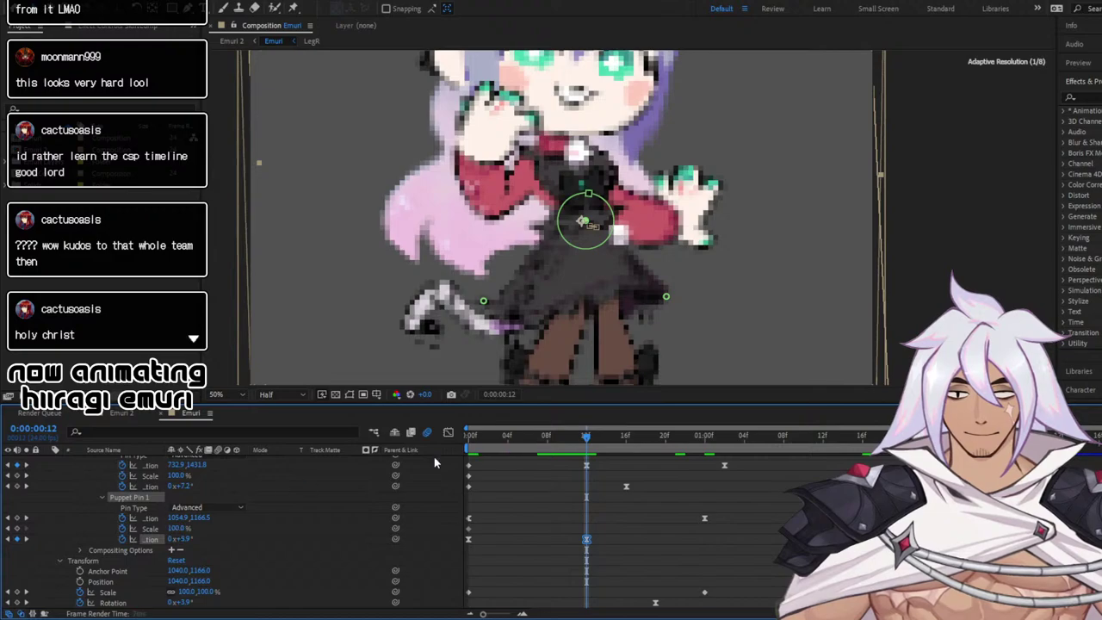
key(Home)
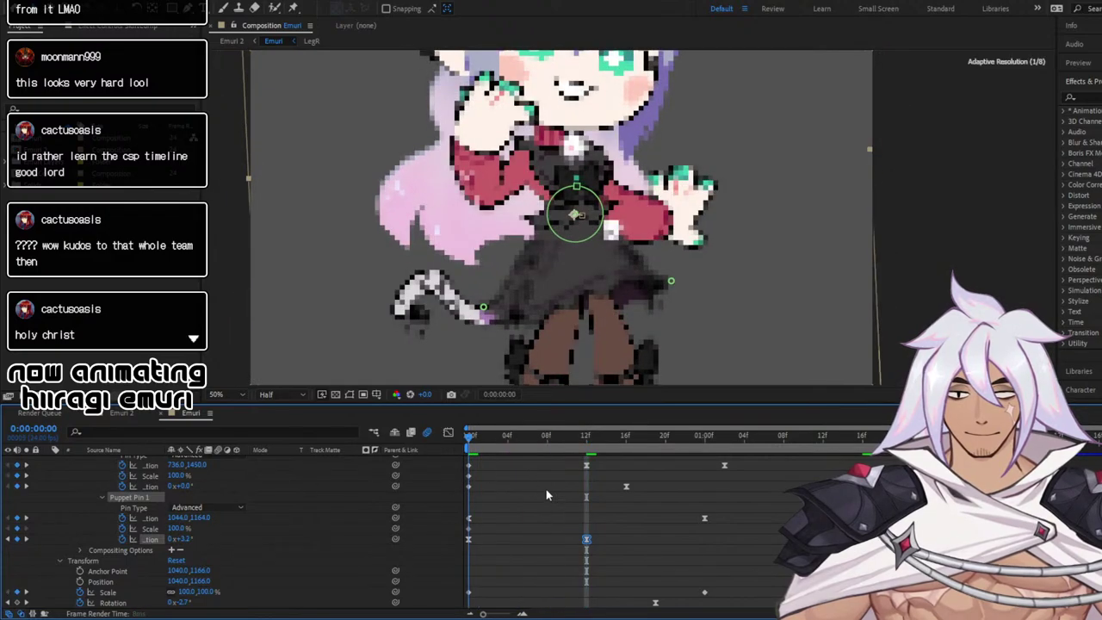
key(space)
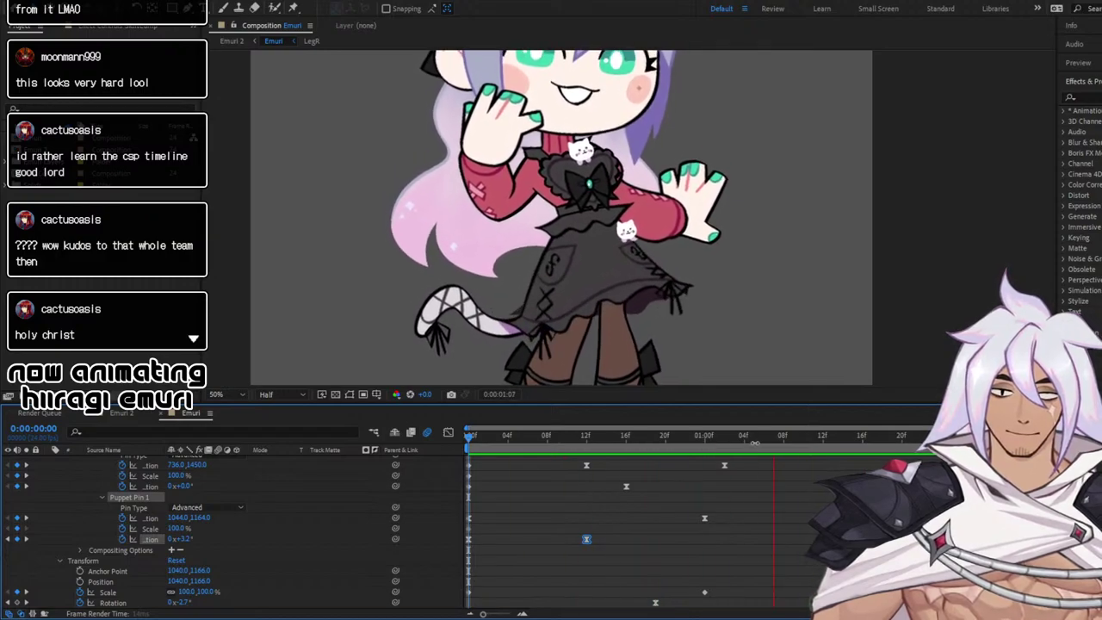
Stop the preview and scrub the timeline from 0:23 to 1:16 to check how the skirt trails the body
key(space)
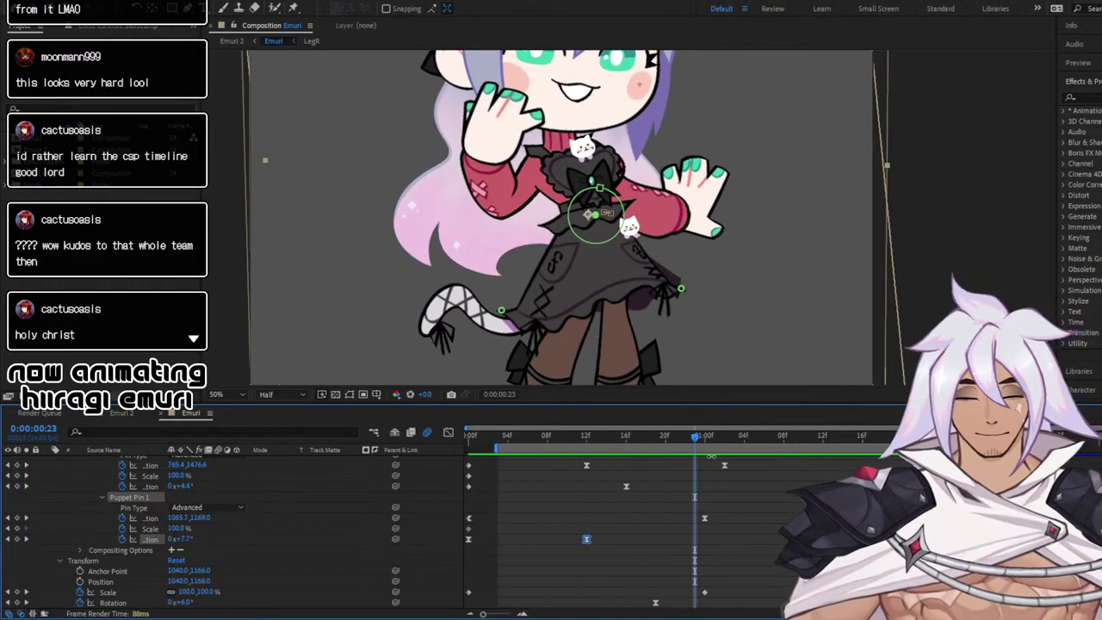
click(769, 436)
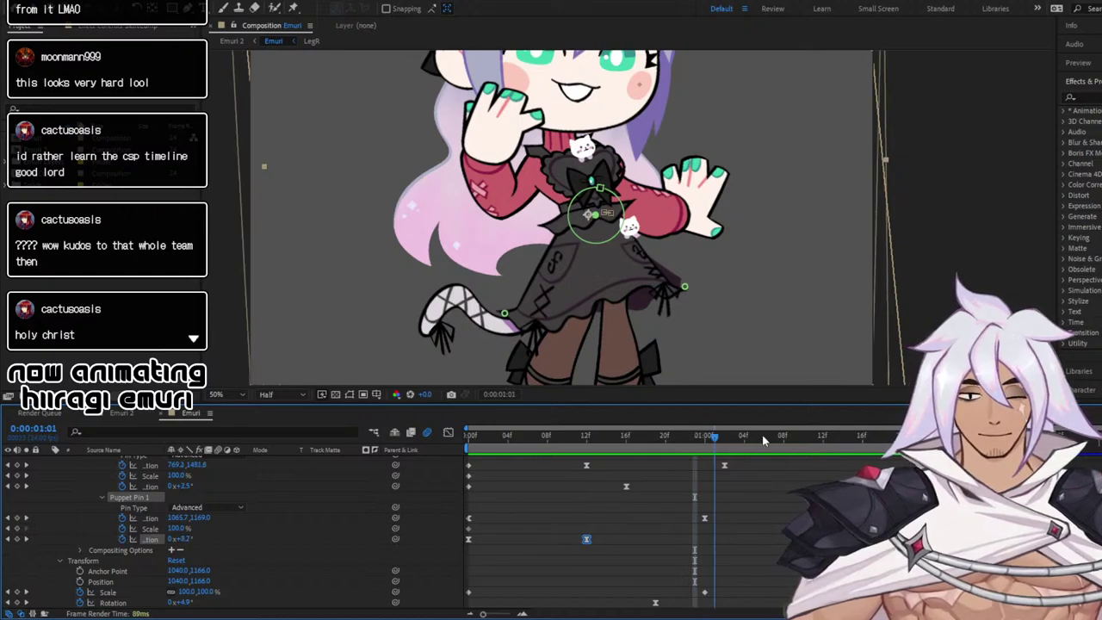
drag(765, 440, 815, 448)
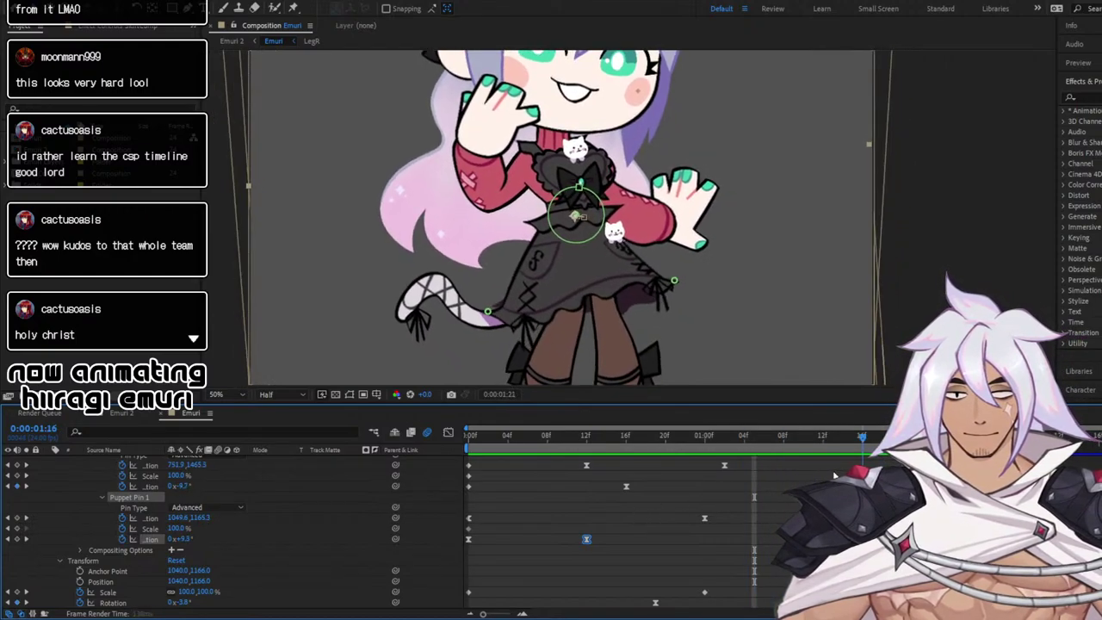
drag(833, 475, 447, 442)
Adjust the easing of Puppet Pin 1's rotation curve between 0:12 and 1:12, preview it, and return to the keyframe view
click(449, 434)
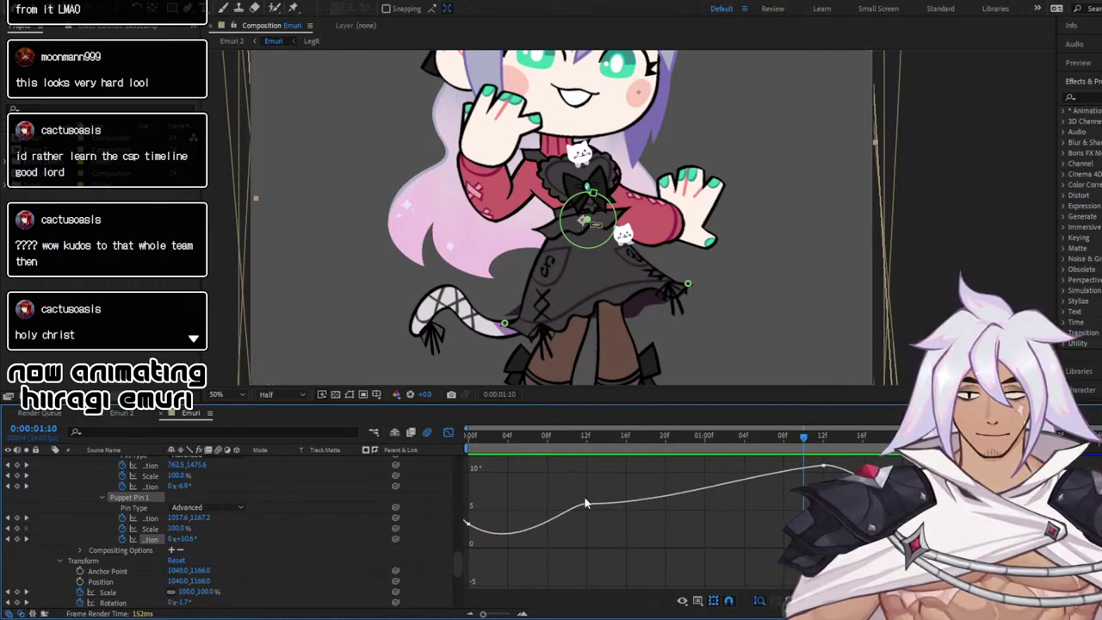
click(586, 506)
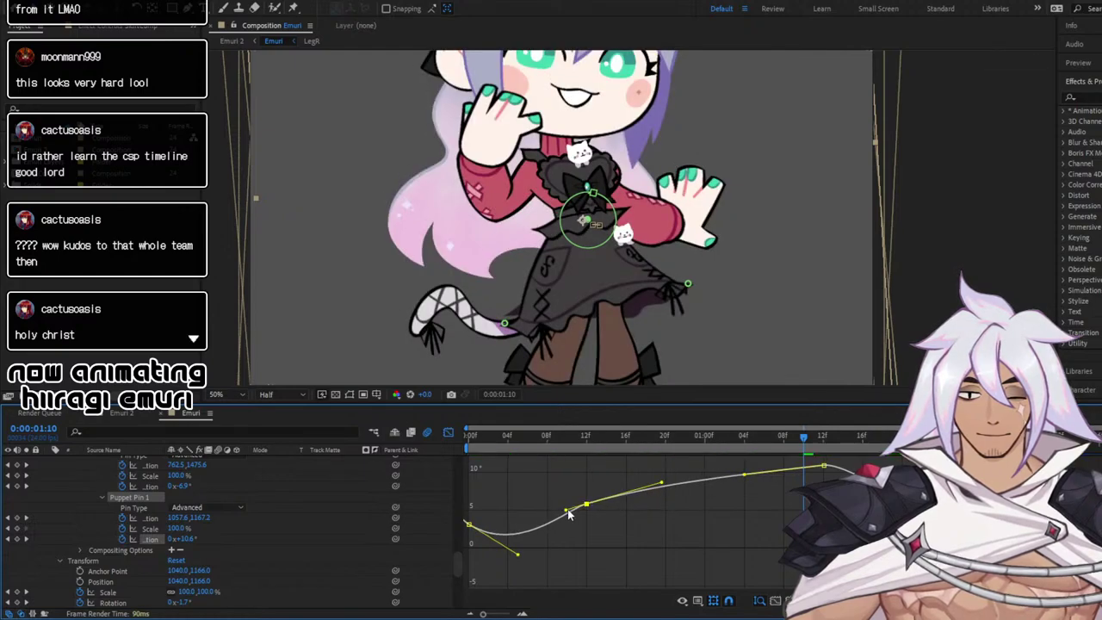
drag(744, 477, 746, 477)
key(space)
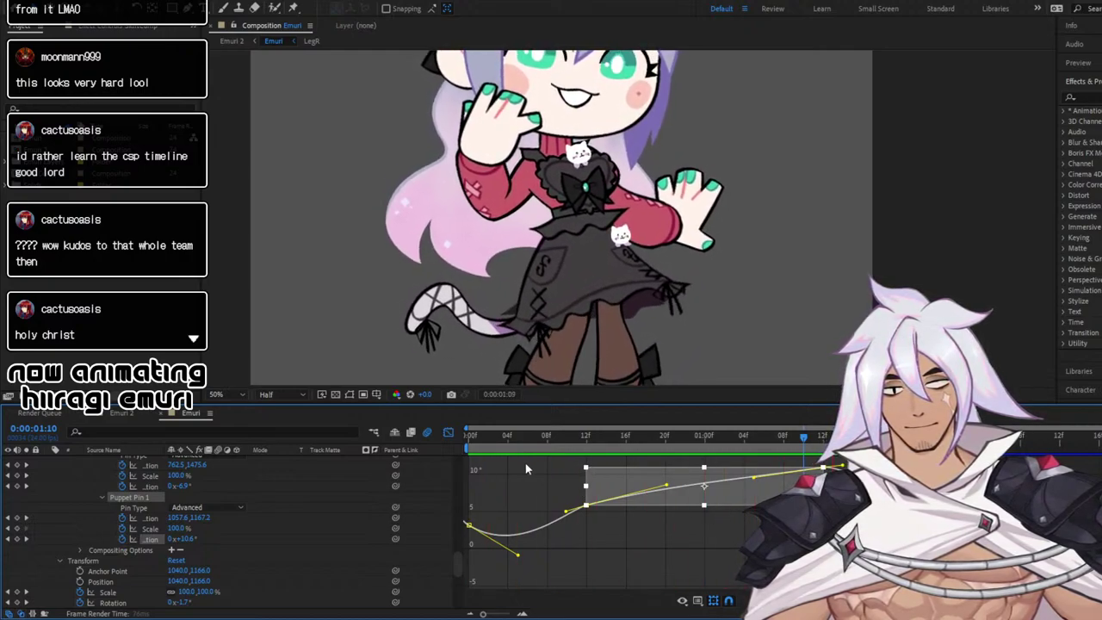
click(448, 432)
Scrub the skirt's motion up to 1:12 and back to 0:10 to check the waist pin's rotation
key(space)
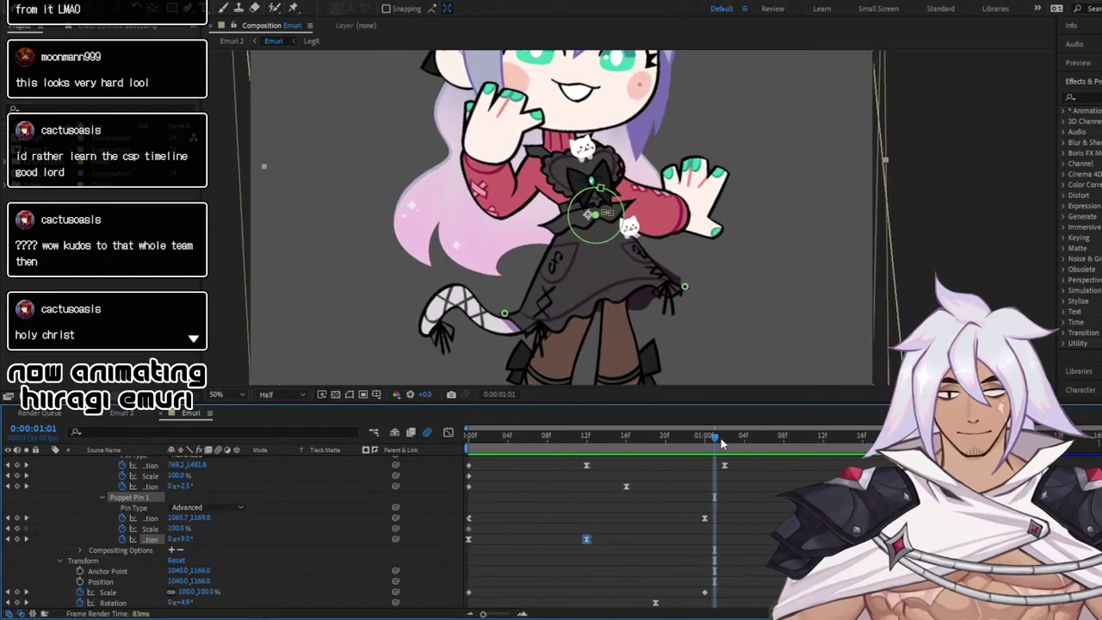
drag(772, 441, 822, 439)
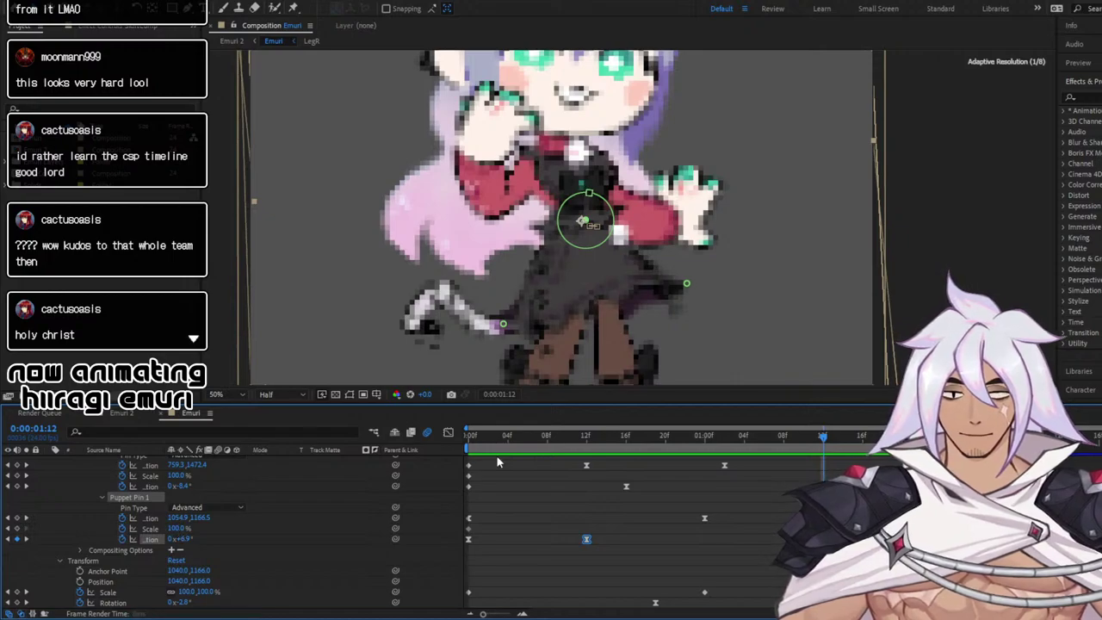
drag(732, 441, 567, 439)
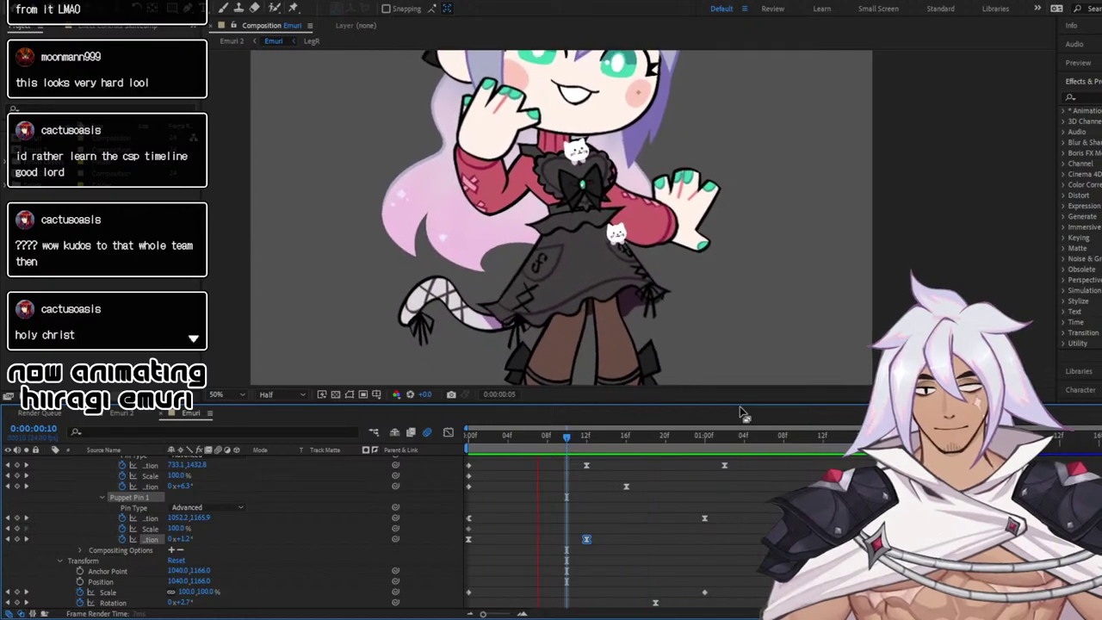
Try setting Puppet Pin 2's rotation to -2.4° at 0:00:01:12, play it back, and undo the change
click(823, 441)
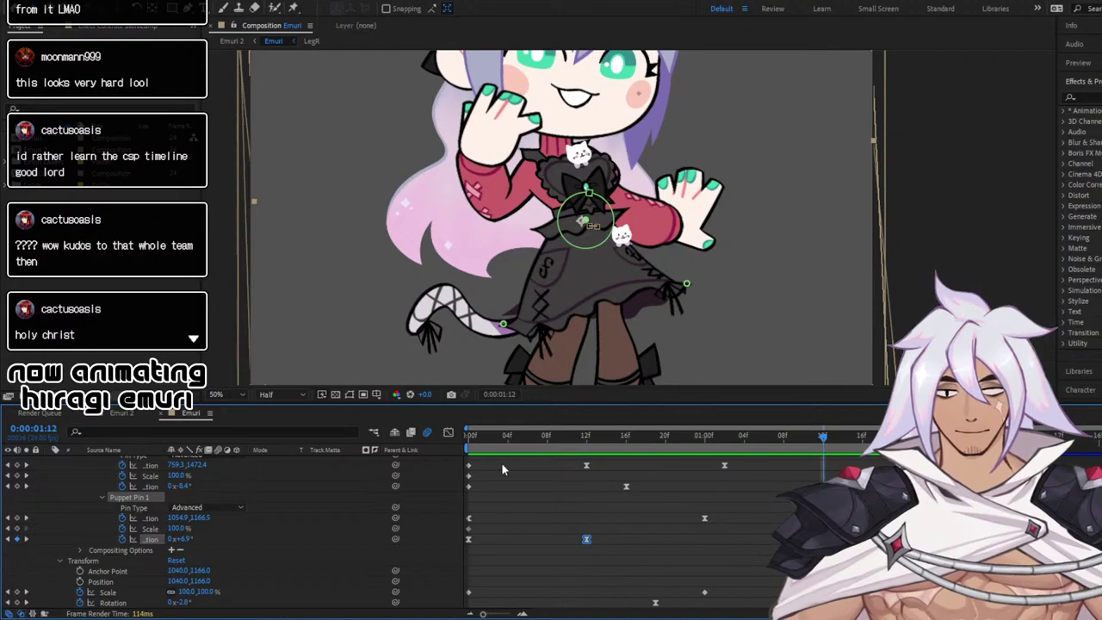
scroll(487, 478, up, 3)
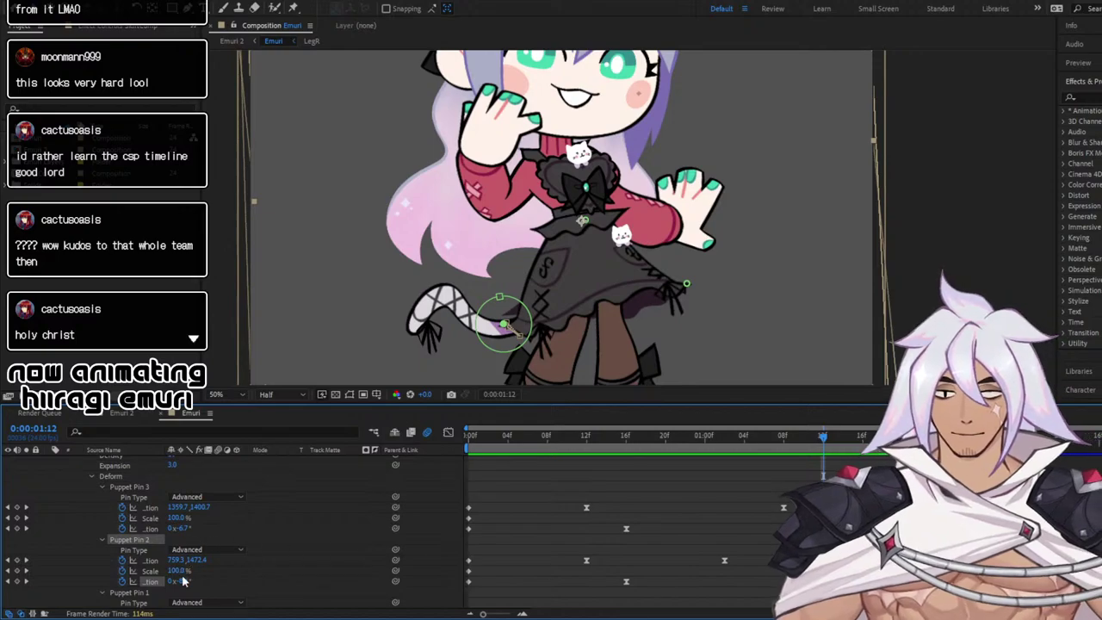
drag(191, 581, 192, 582)
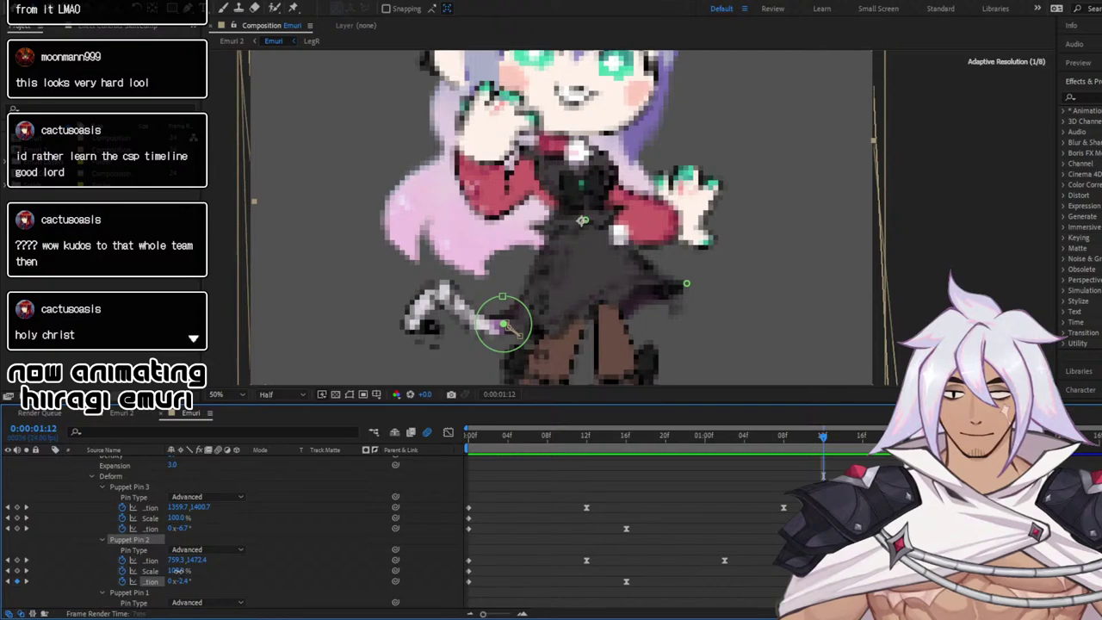
key(space)
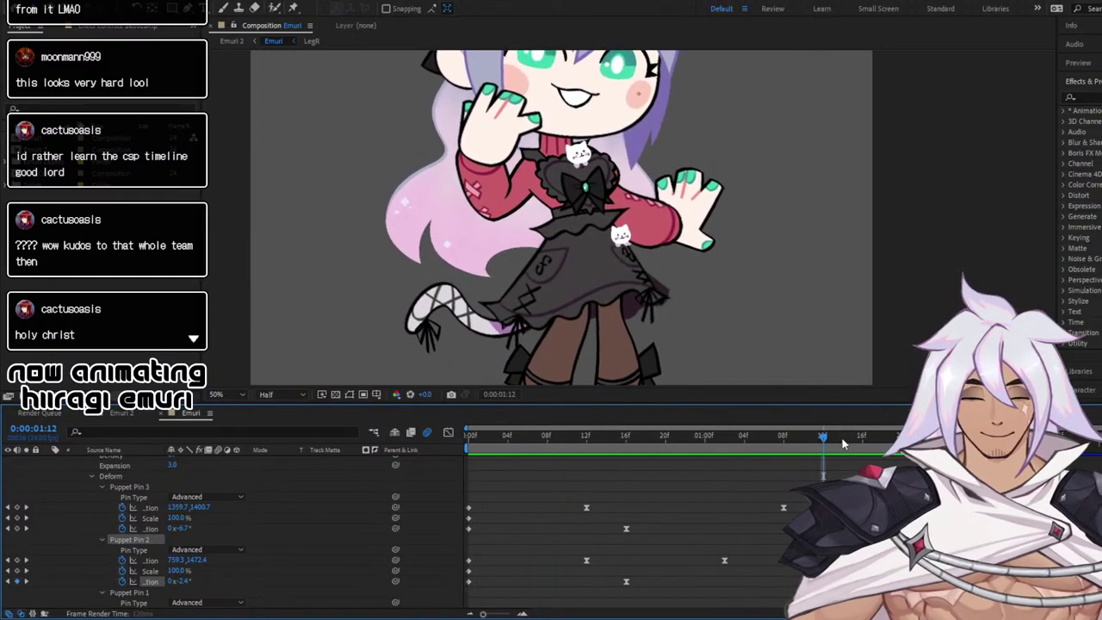
key(space)
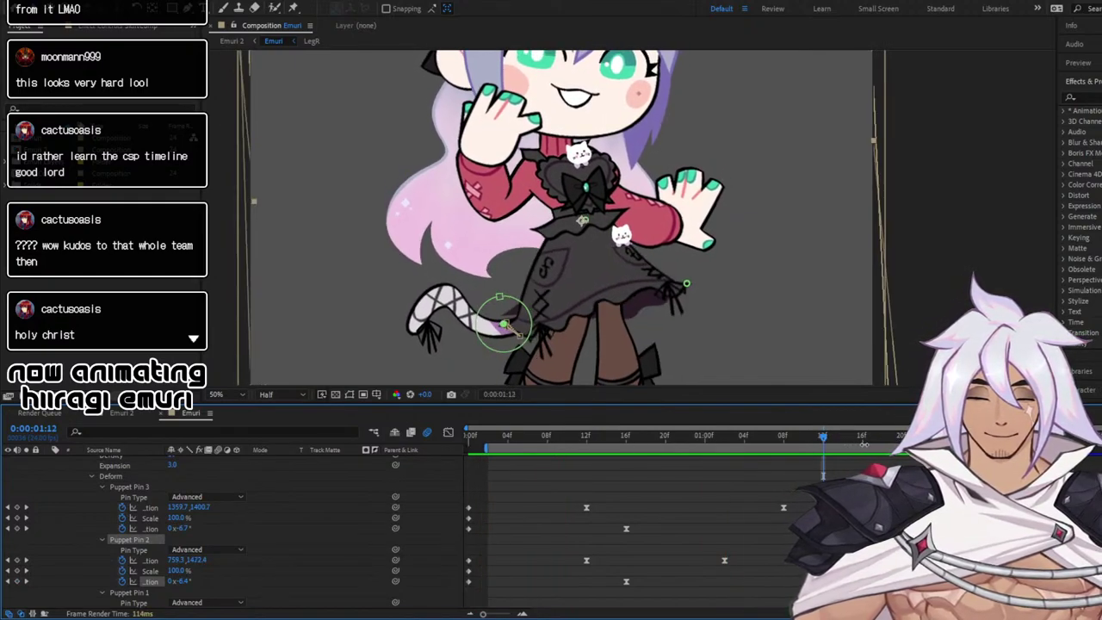
Set Puppet Pin 2's rotation to -0.7° at 0:00:01:16 and play the animation from the start
click(868, 438)
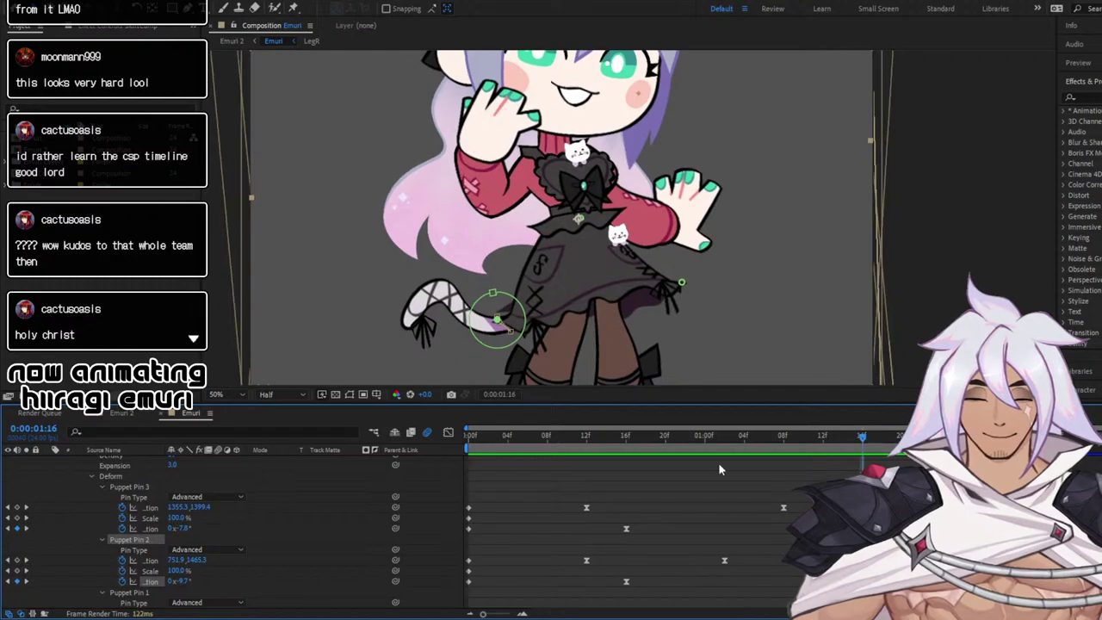
drag(175, 581, 177, 582)
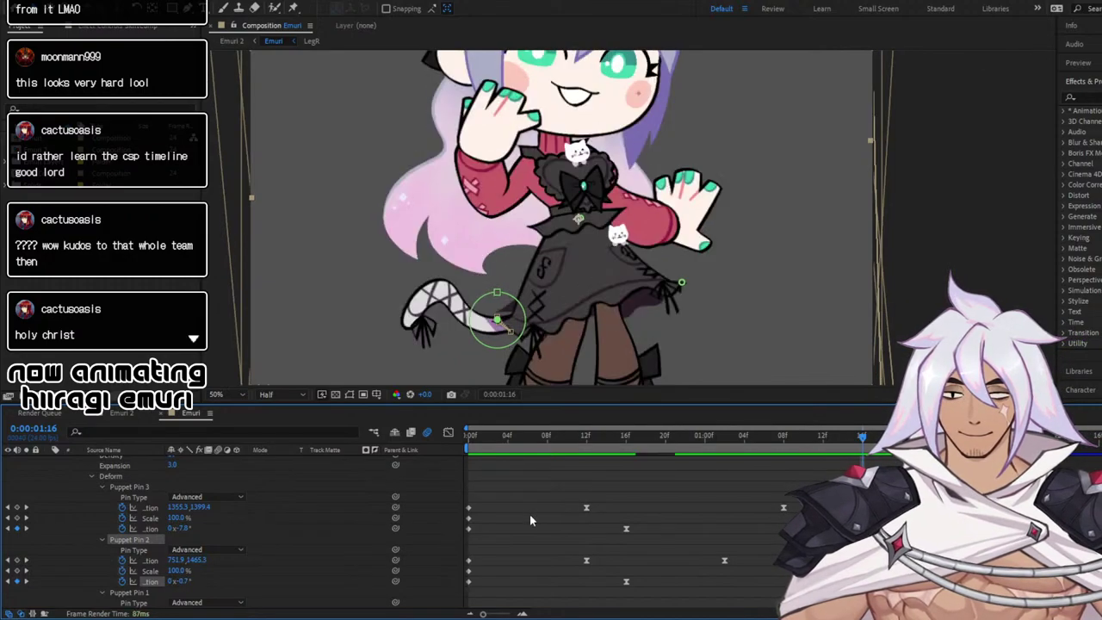
key(Home)
key(space)
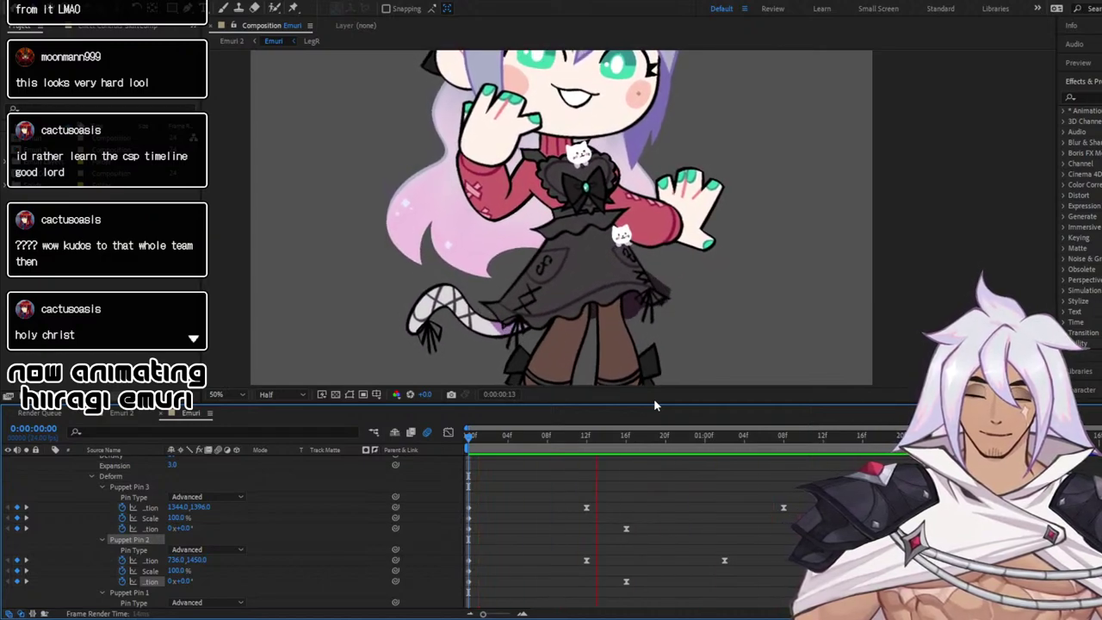
key(space)
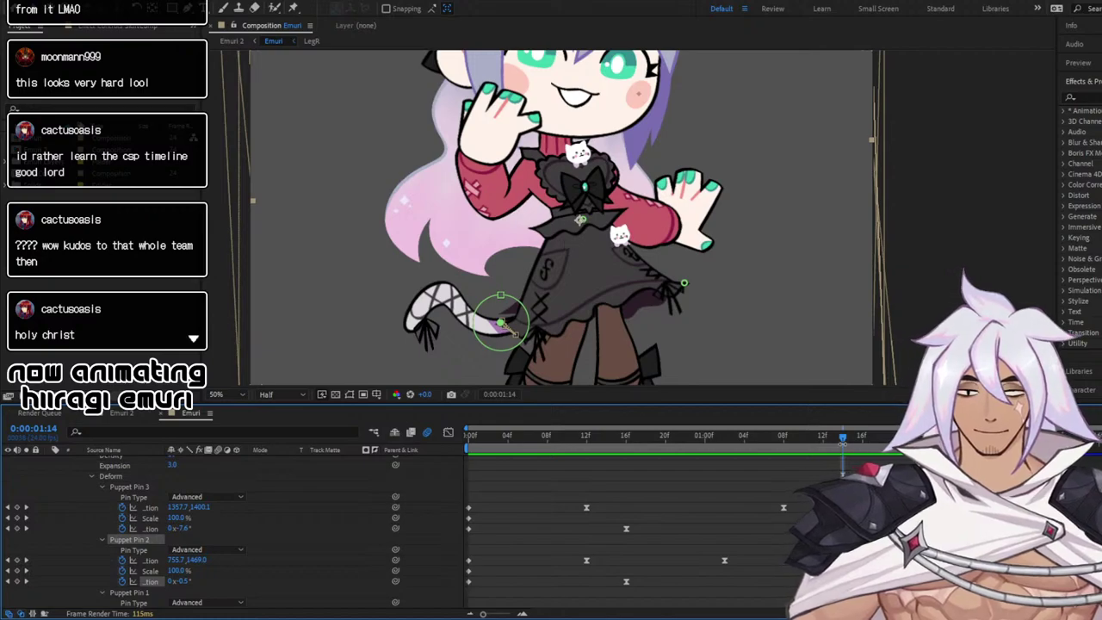
Play and scrub through the timeline to examine how the skirt swings over the whole loop
drag(877, 439, 431, 507)
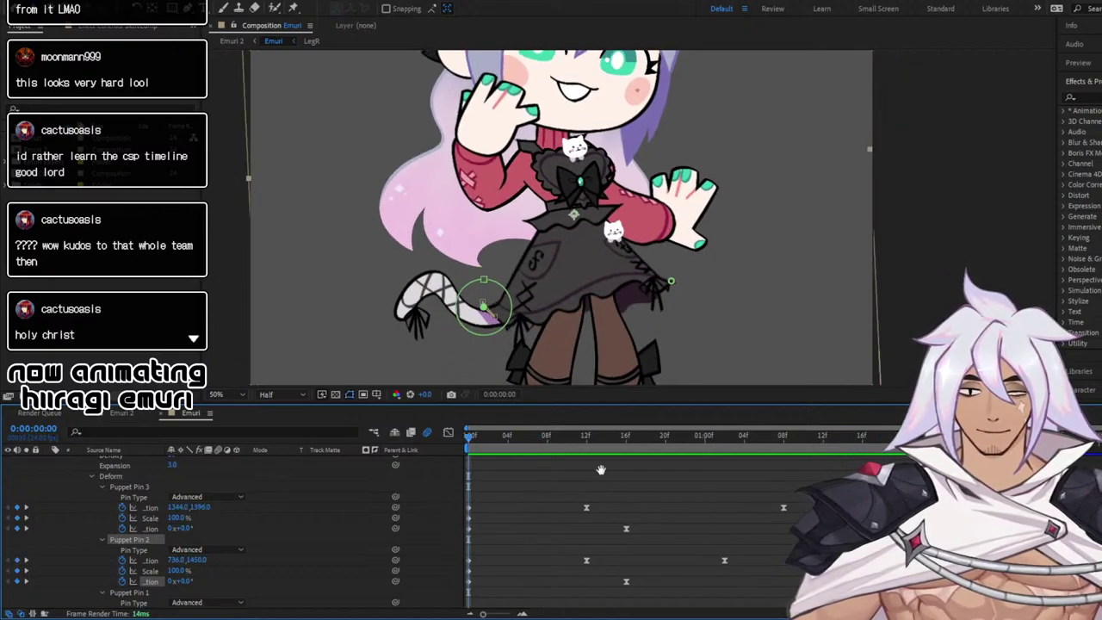
key(space)
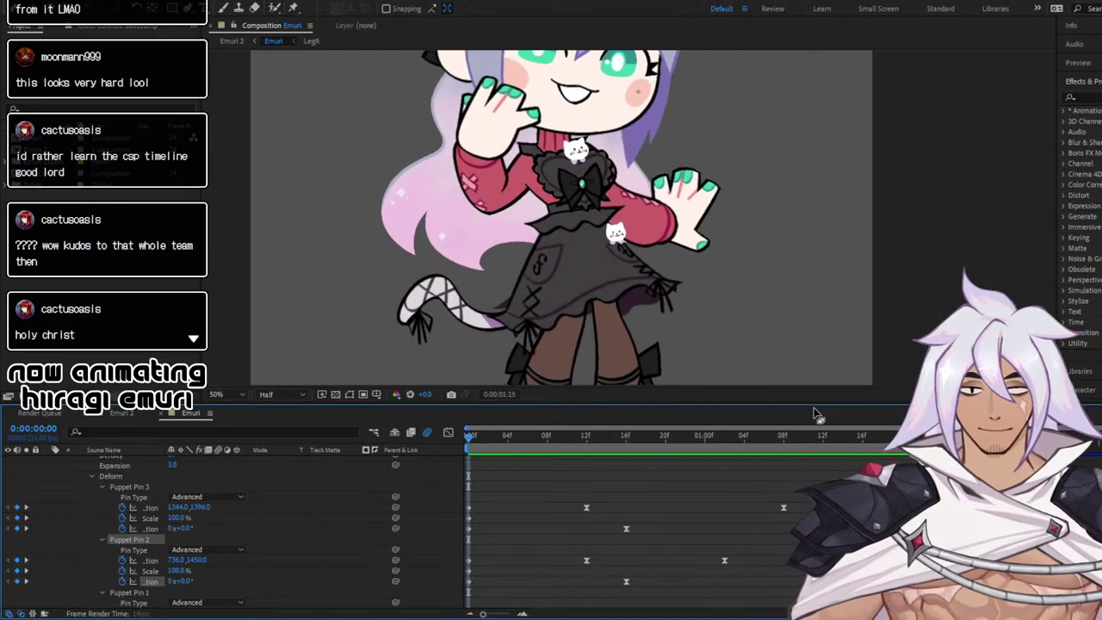
drag(642, 436, 973, 456)
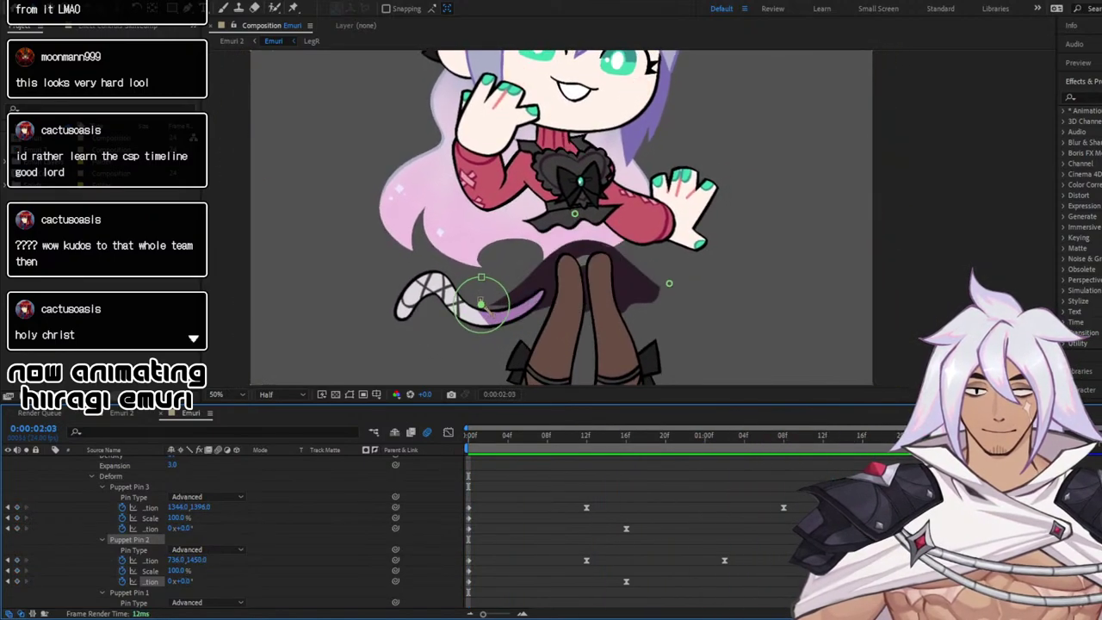
drag(484, 440, 674, 462)
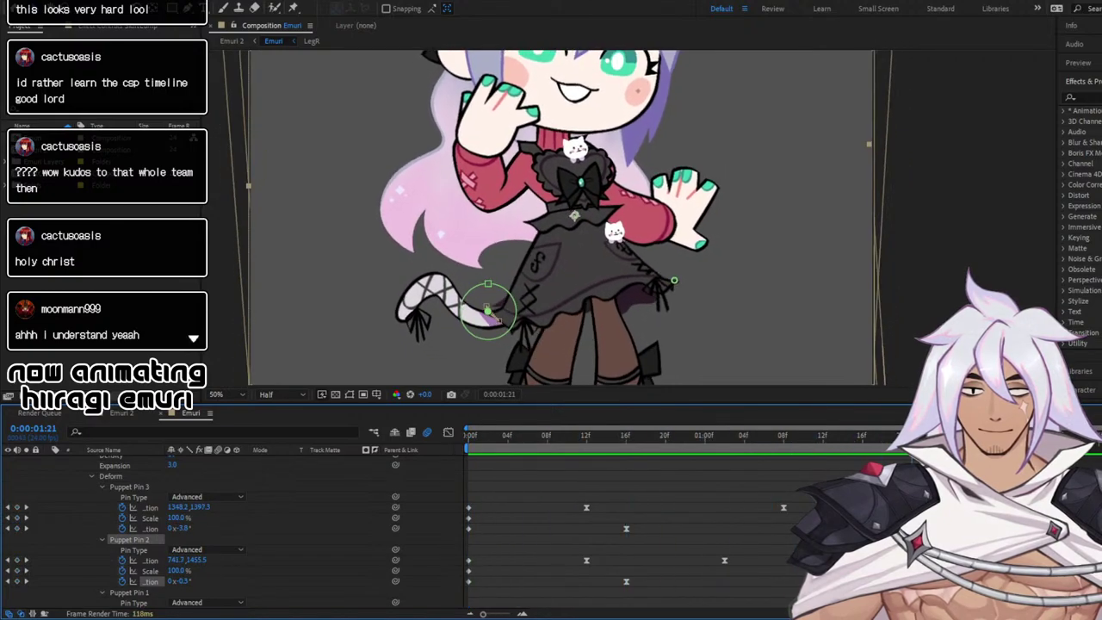
Move Puppet Pin 3 at the skirt's corner to about 1329.0, 1378.6 at 0:00:00:12 and preview the motion
drag(479, 437, 567, 437)
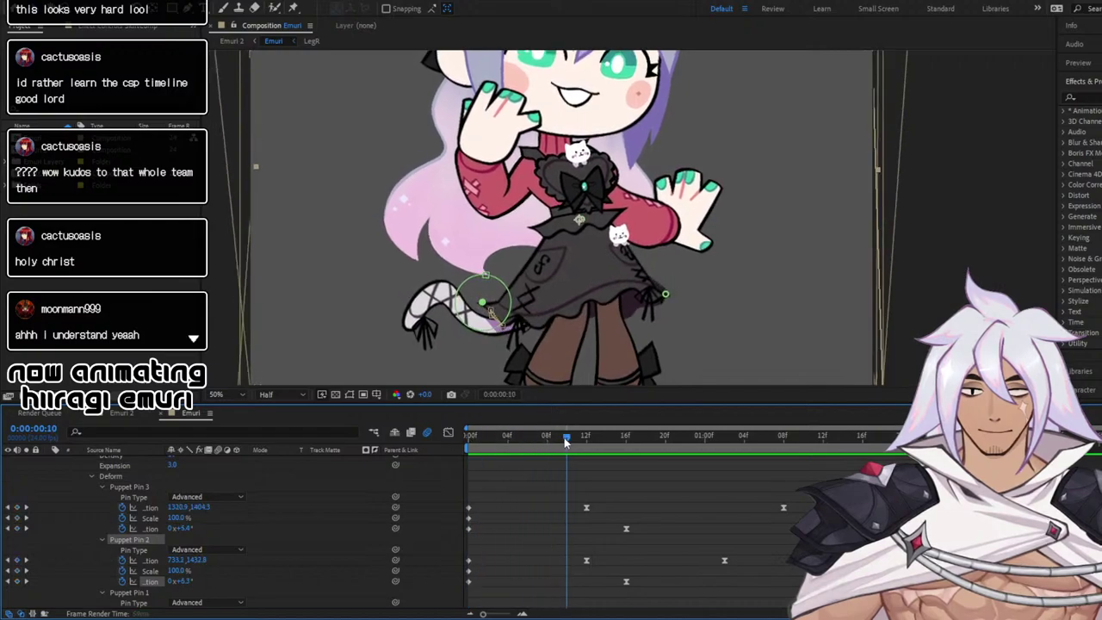
click(665, 298)
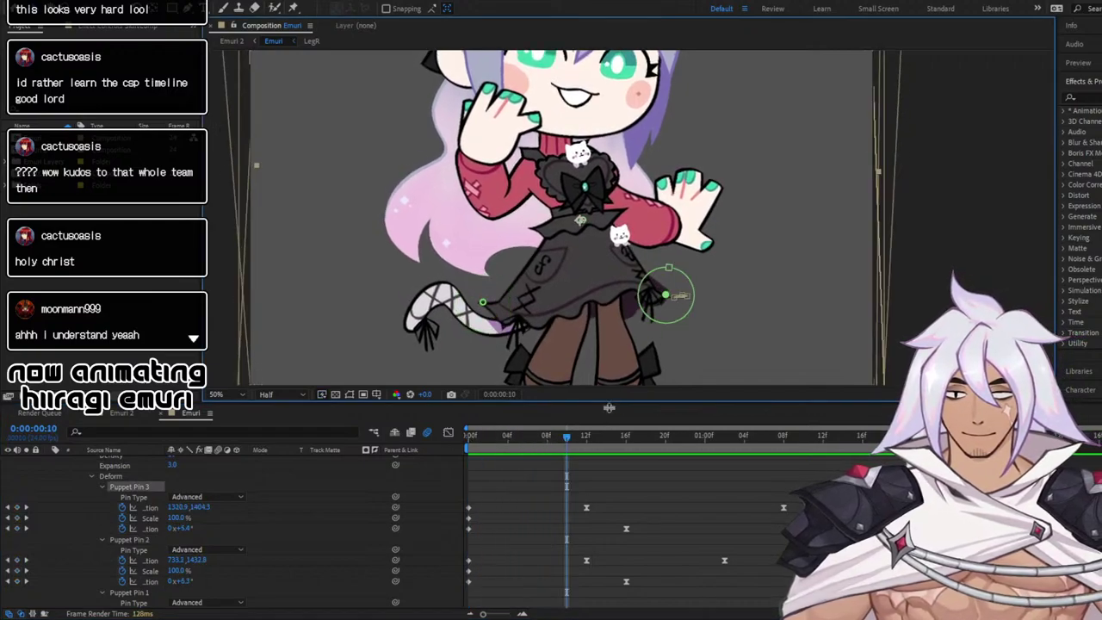
click(587, 439)
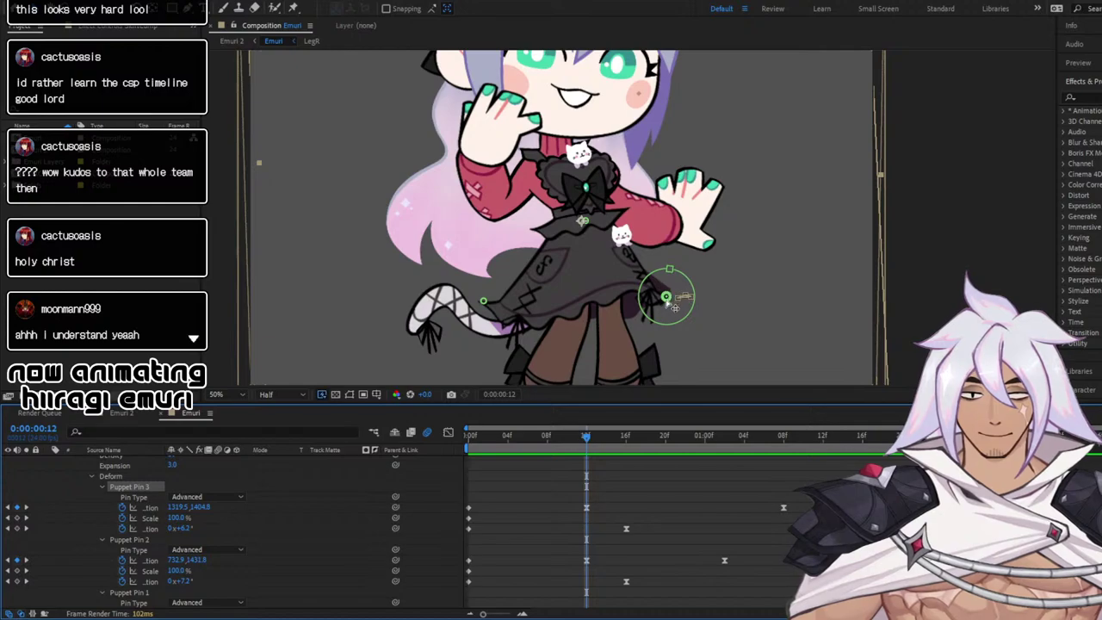
drag(674, 303, 677, 295)
key(space)
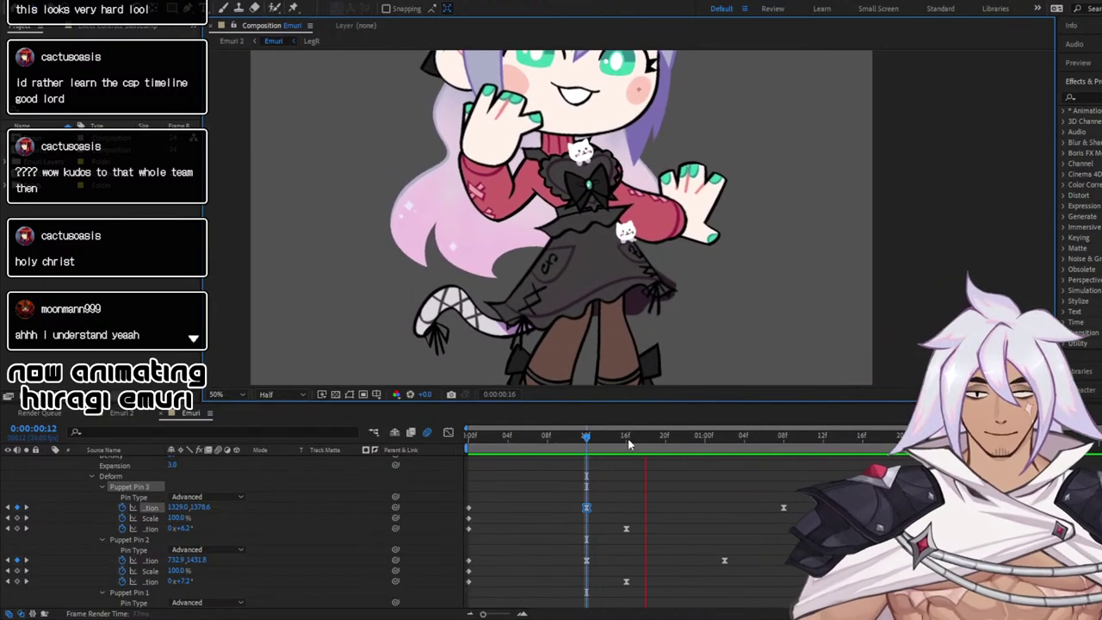
Move Puppet Pin 2 at the skirt's tail-side corner to about 776.2, 1464.7 at 0:00:01:02 and preview the loop
drag(627, 438, 727, 446)
drag(514, 324, 518, 319)
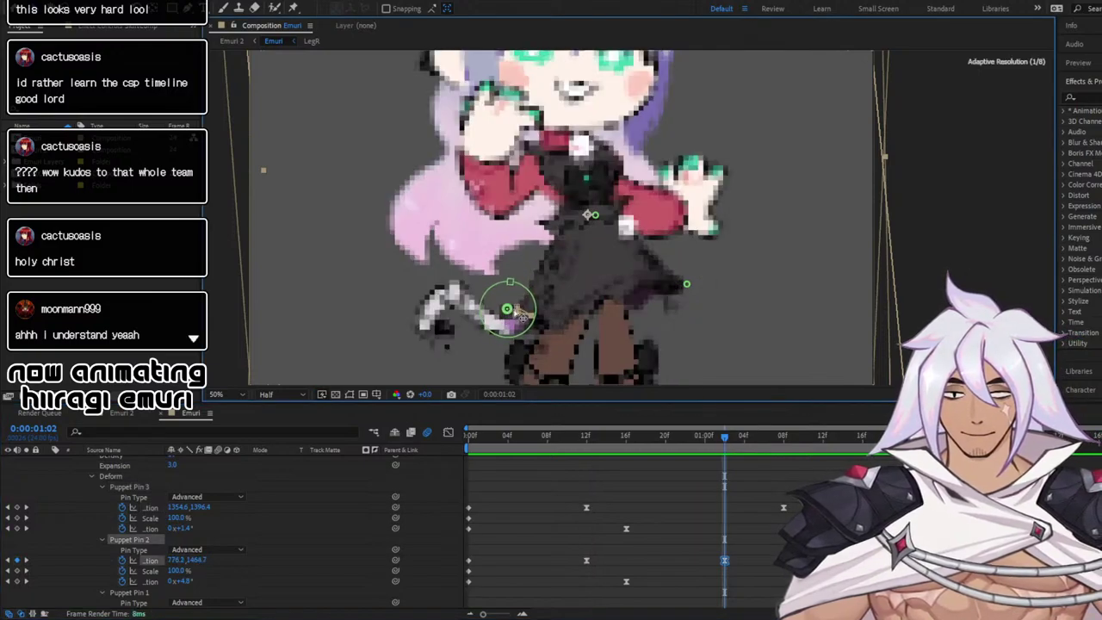
drag(722, 438, 401, 458)
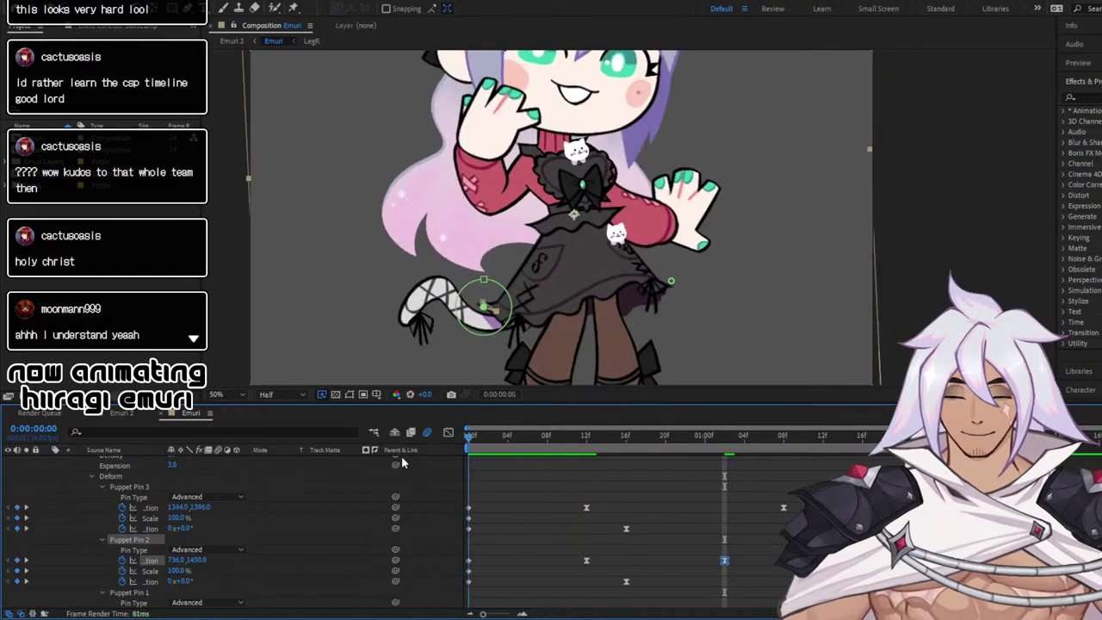
key(space)
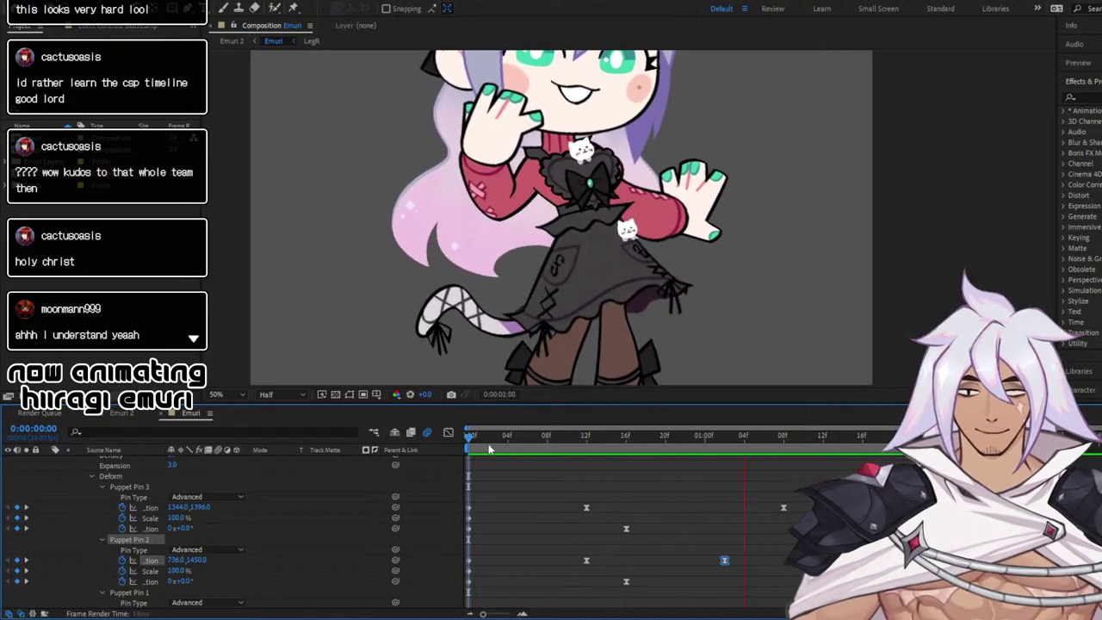
key(space)
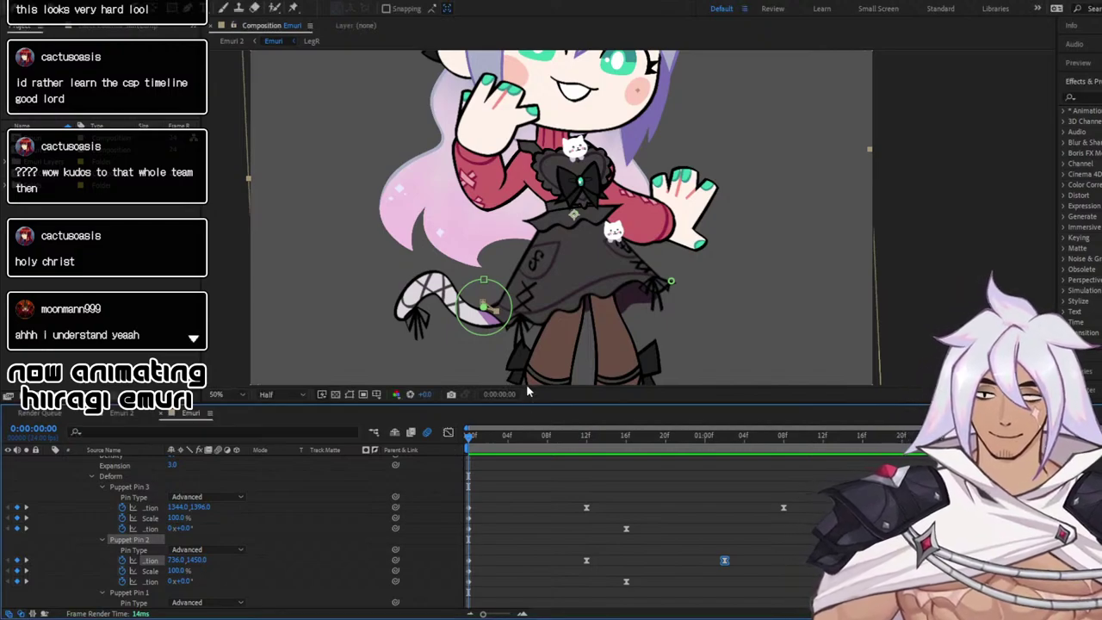
key(Page_Down)
drag(522, 434, 748, 441)
key(space)
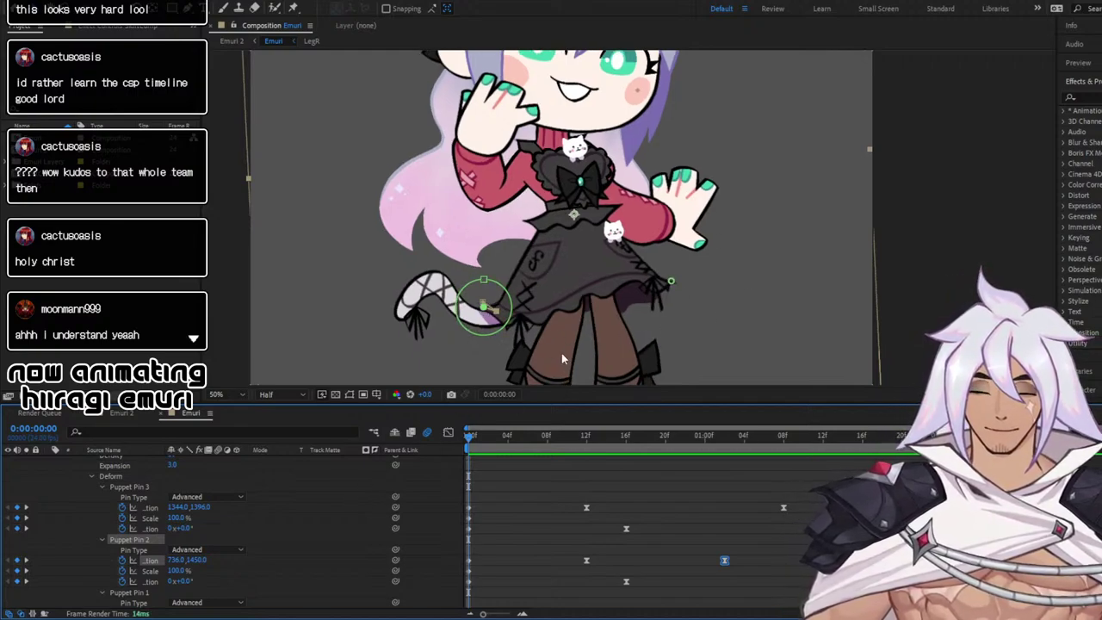
Collapse the SkirtComp layer's properties and look through the layer list
scroll(213, 536, up, 3)
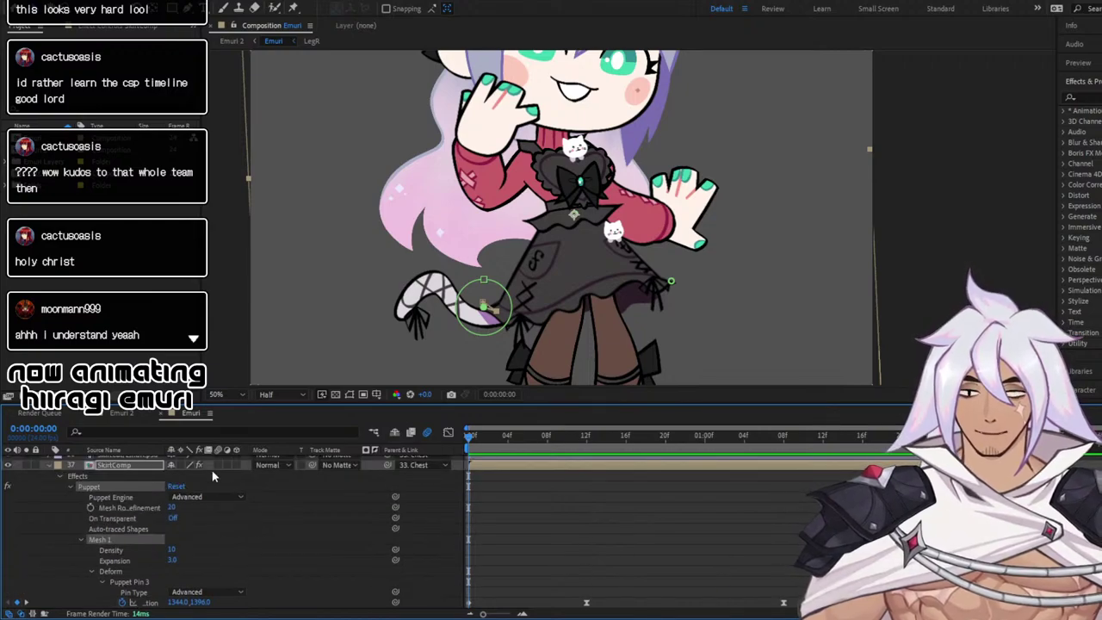
click(49, 465)
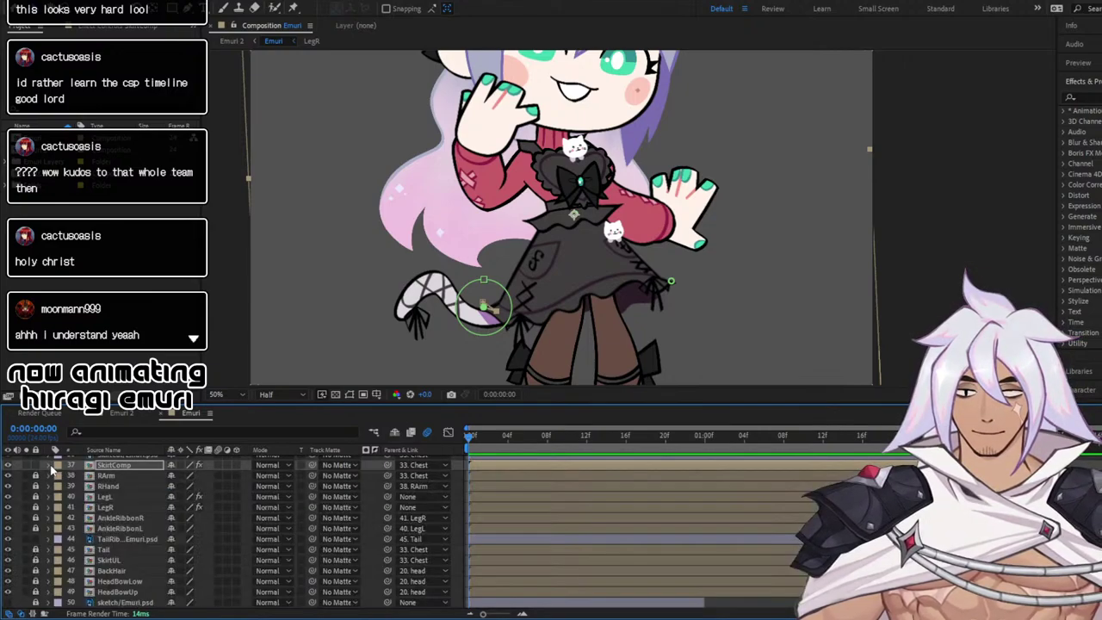
scroll(134, 498, up, 2)
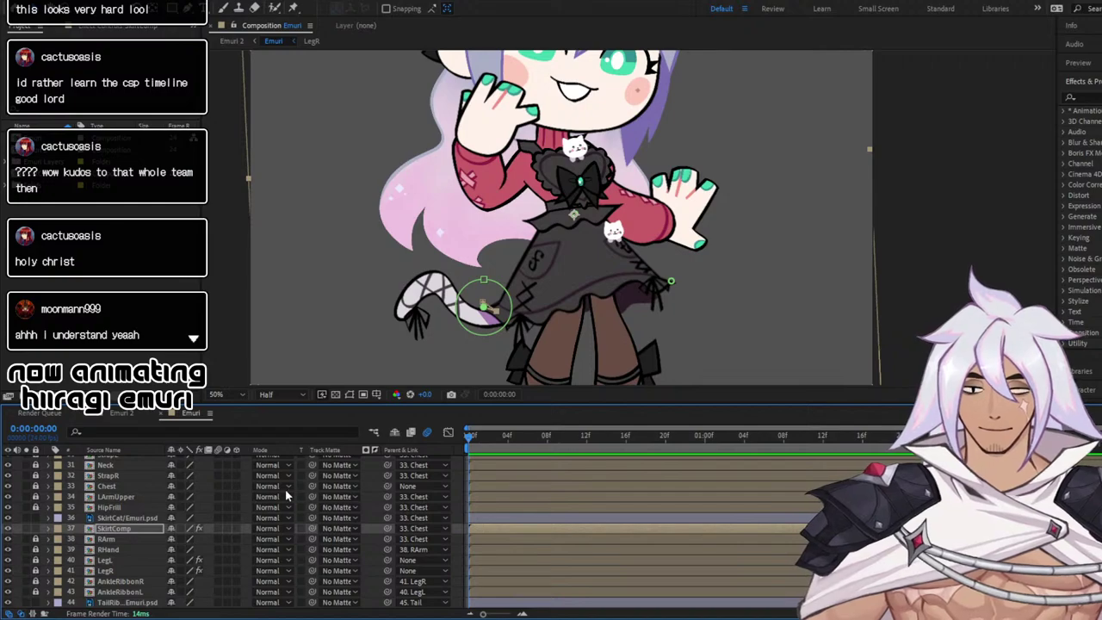
scroll(626, 276, down, 2)
scroll(648, 207, up, 1)
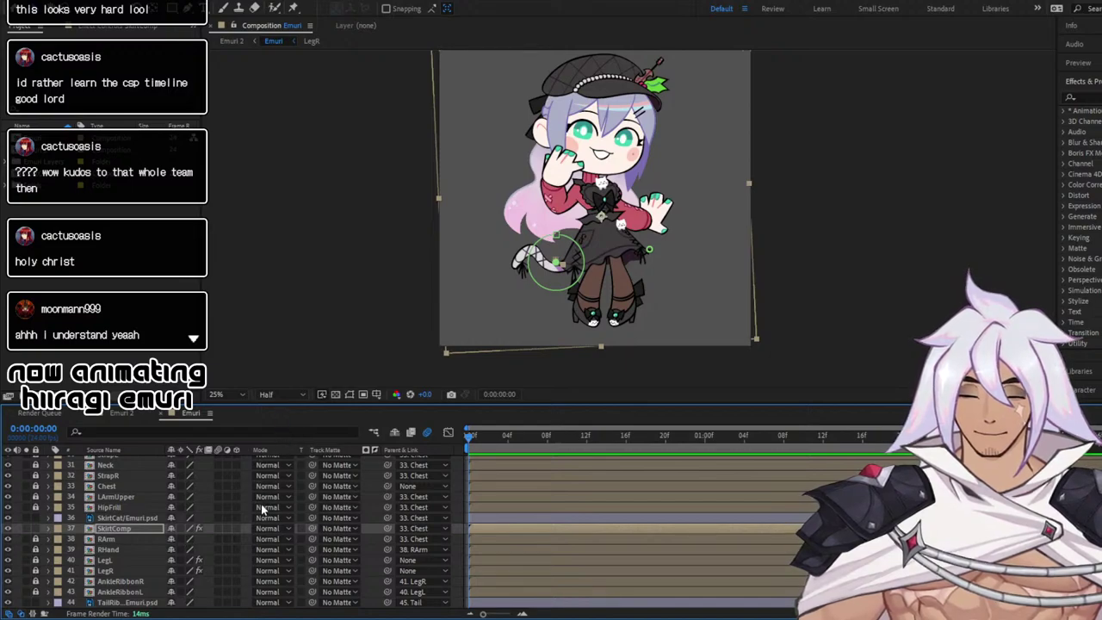
Open the SkirtComp composition and frame the skirt with its two ribbons at 50% magnification
double_click(112, 526)
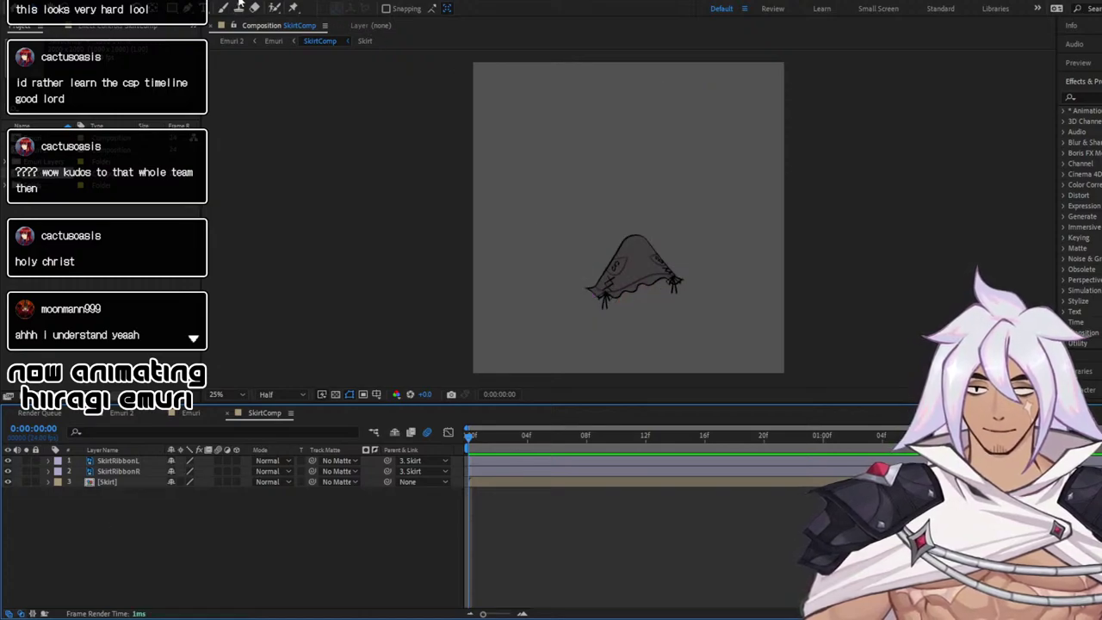
click(274, 41)
click(319, 41)
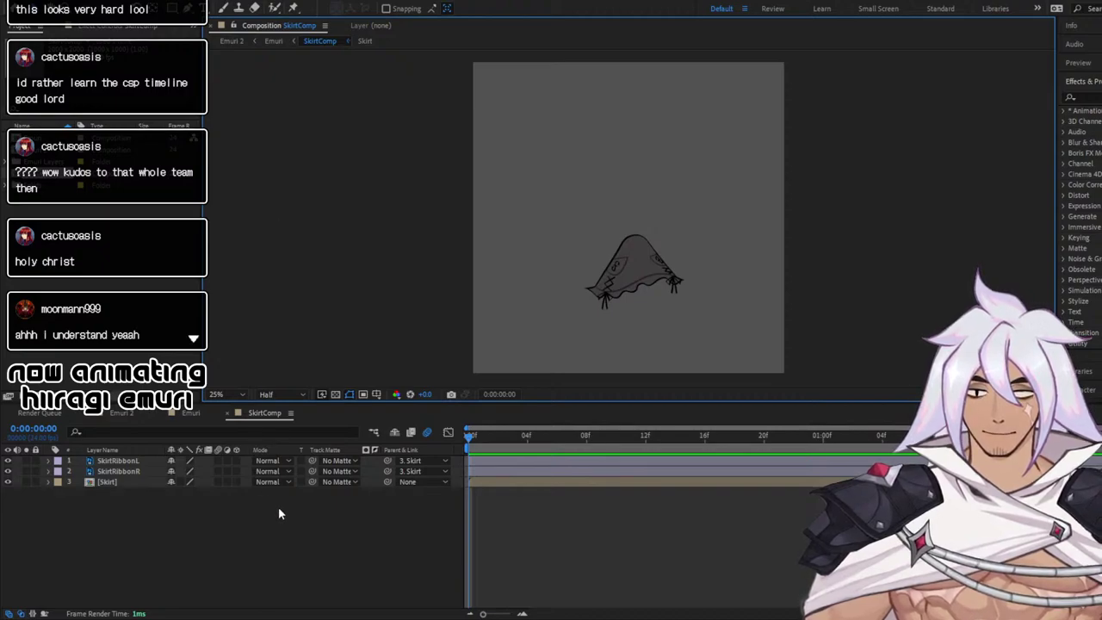
key(shift+Escape)
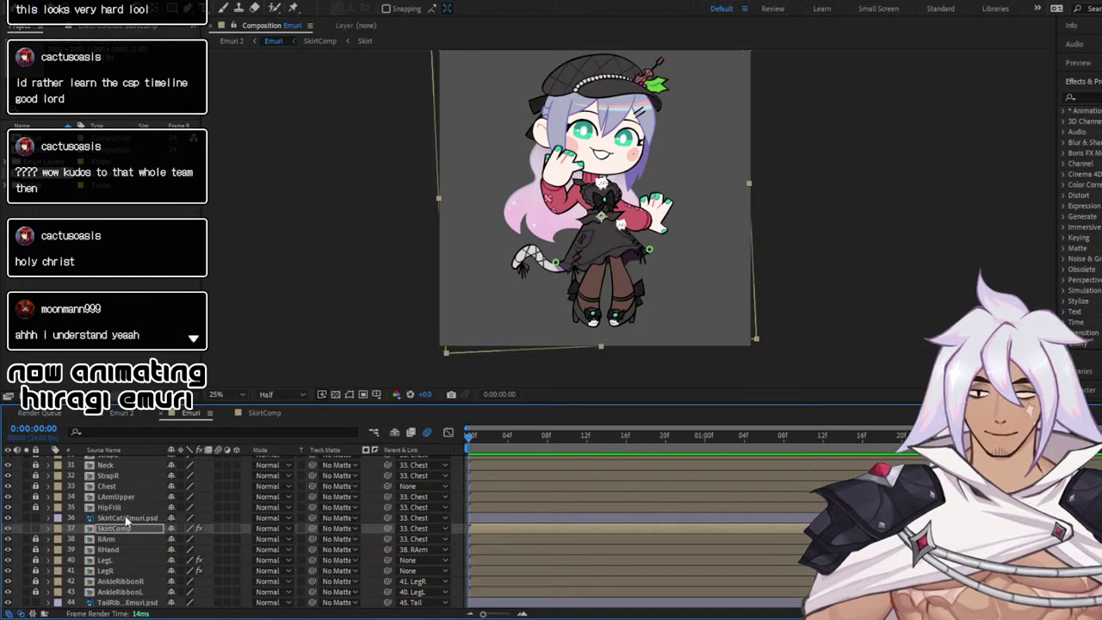
click(271, 413)
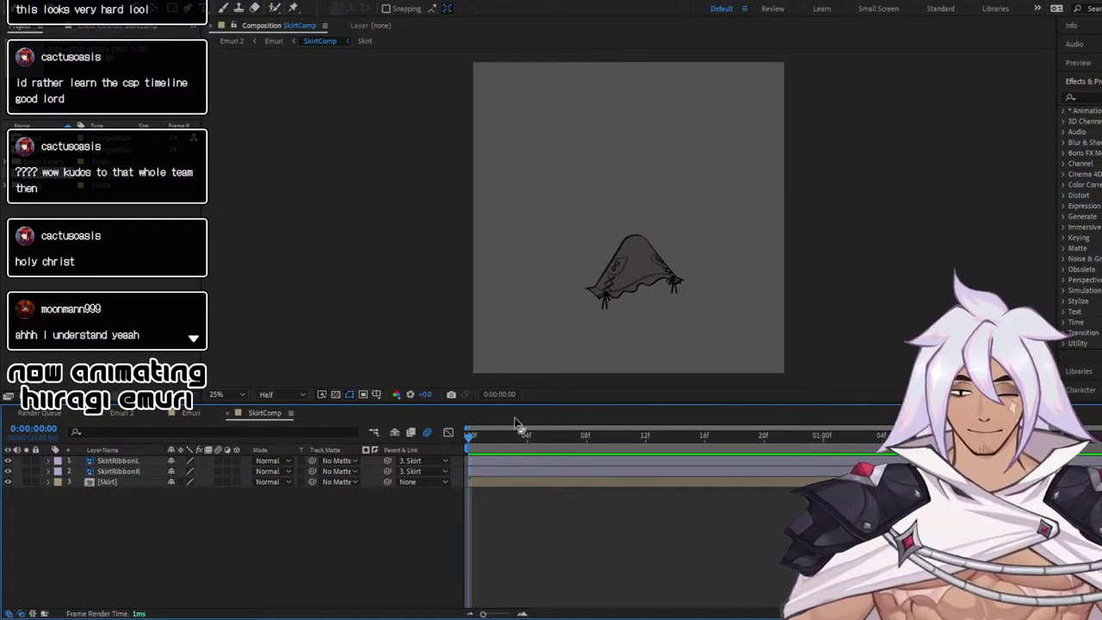
key(slash)
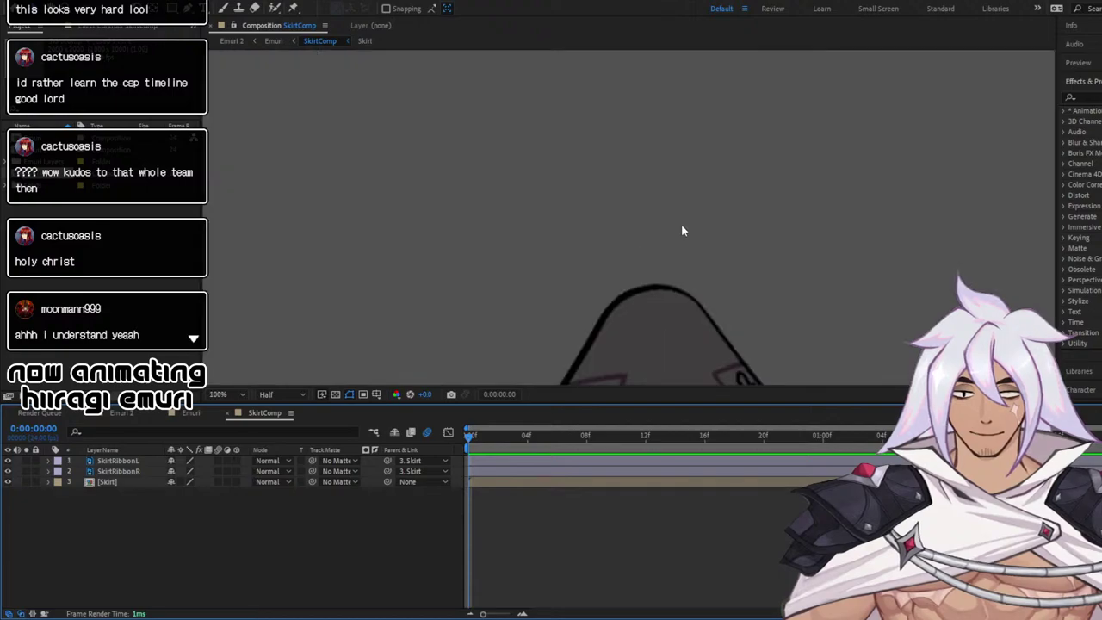
scroll(703, 275, down, 3)
scroll(695, 284, up, 2)
drag(696, 284, 637, 164)
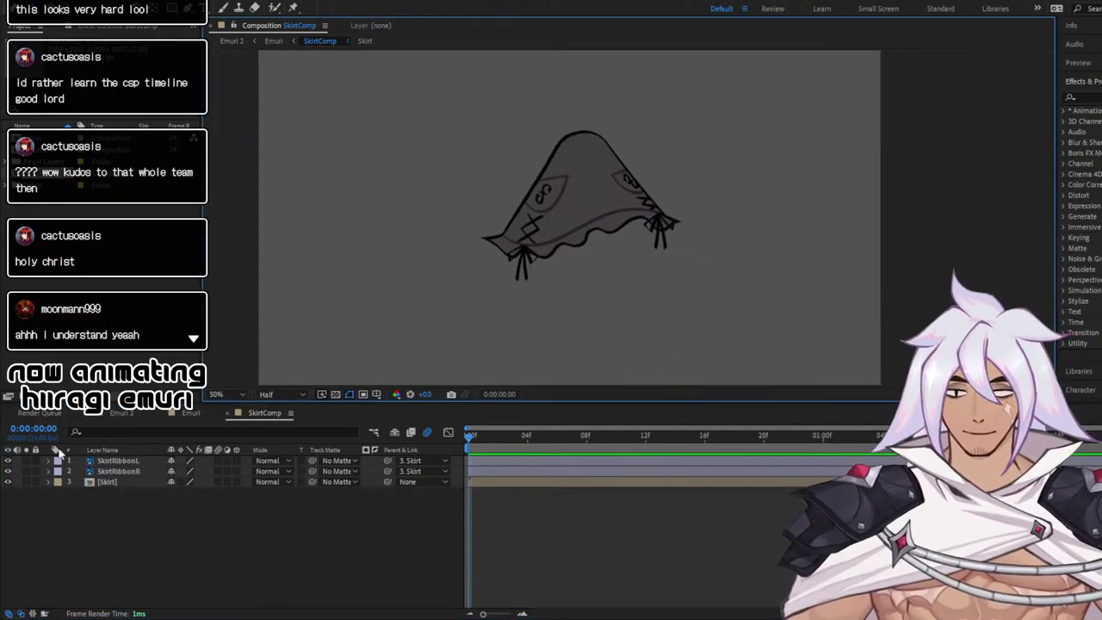
Lock the Skirt layer and expand the transform properties of the SkirtRibbonR layer
click(35, 482)
click(48, 472)
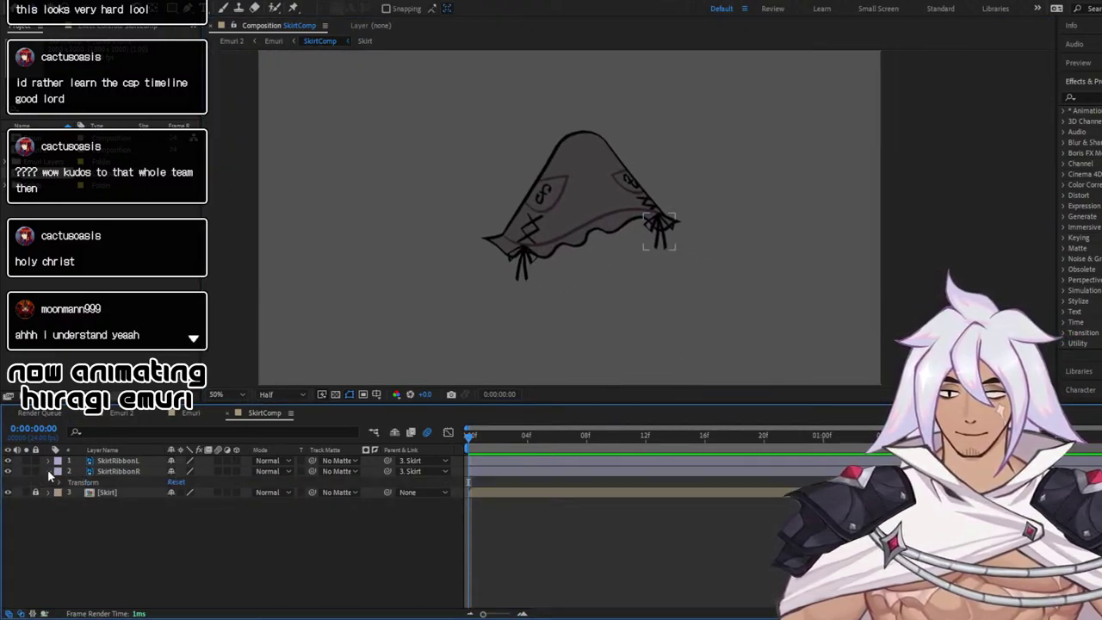
click(60, 483)
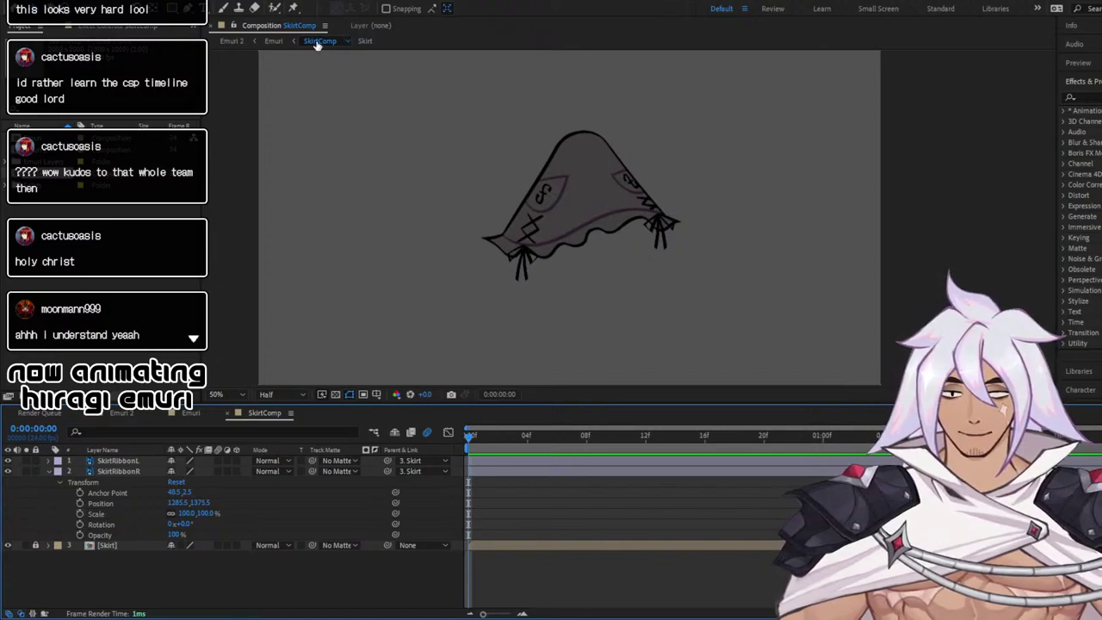
Return to the Emuri composition
click(197, 413)
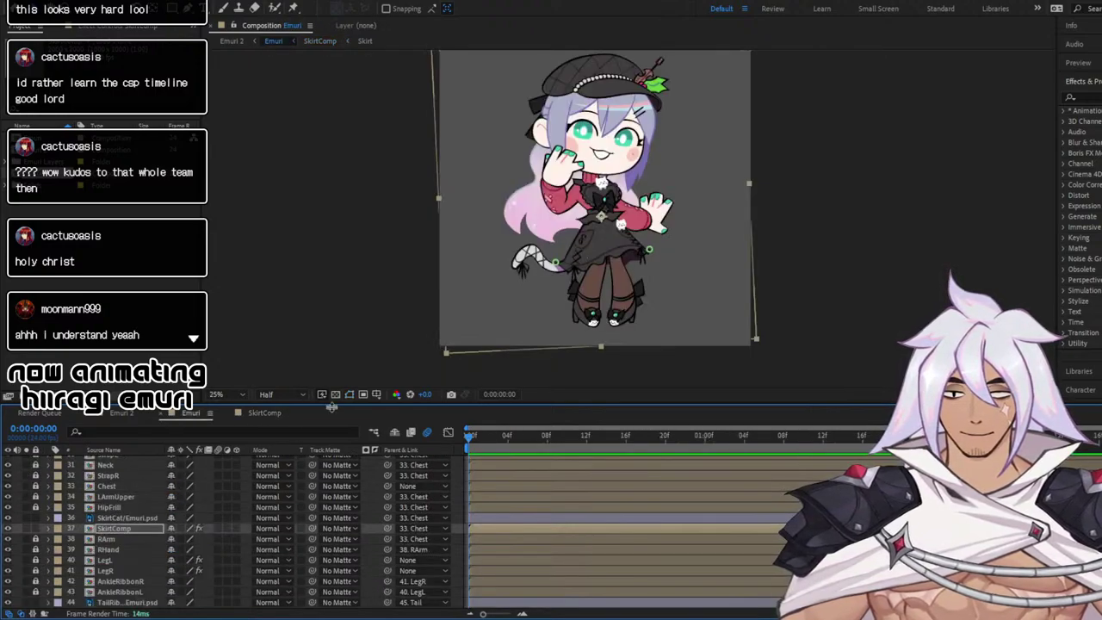
In the SkirtComp composition, add SkirtRibbonR rotation keyframes of 0° at the first frame, 0:00:01:00 and 0:00:01:23
click(258, 413)
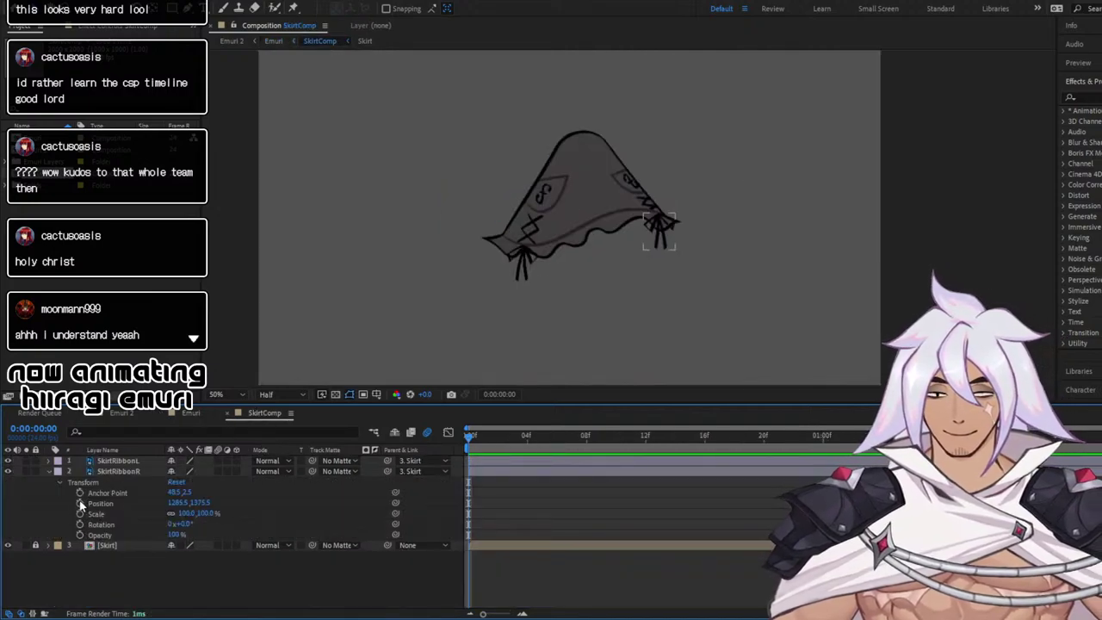
click(79, 524)
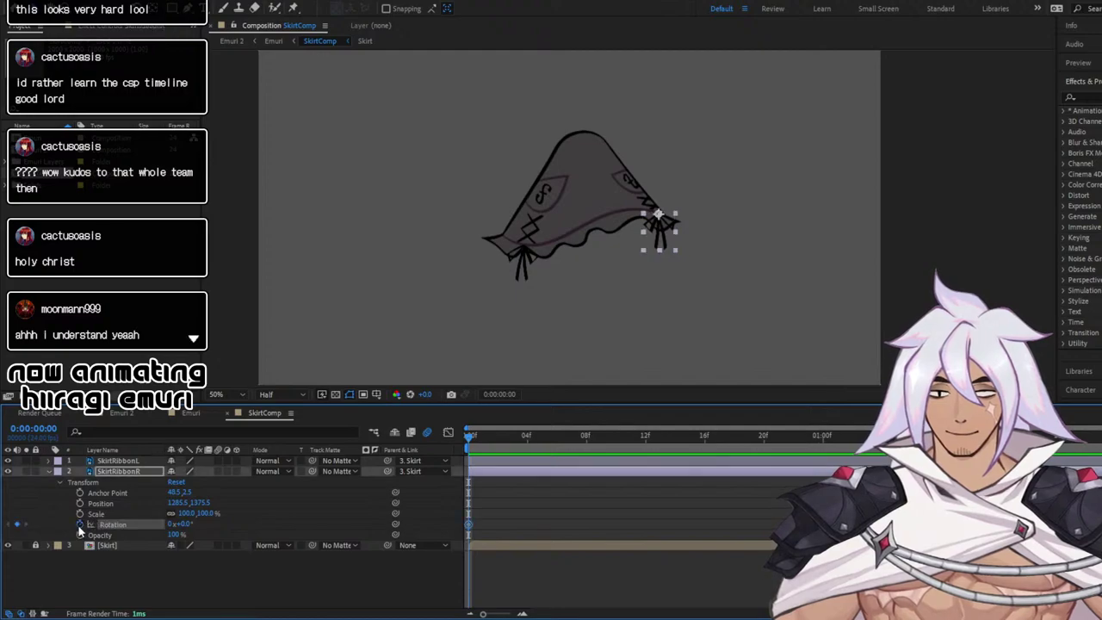
drag(617, 443, 1101, 445)
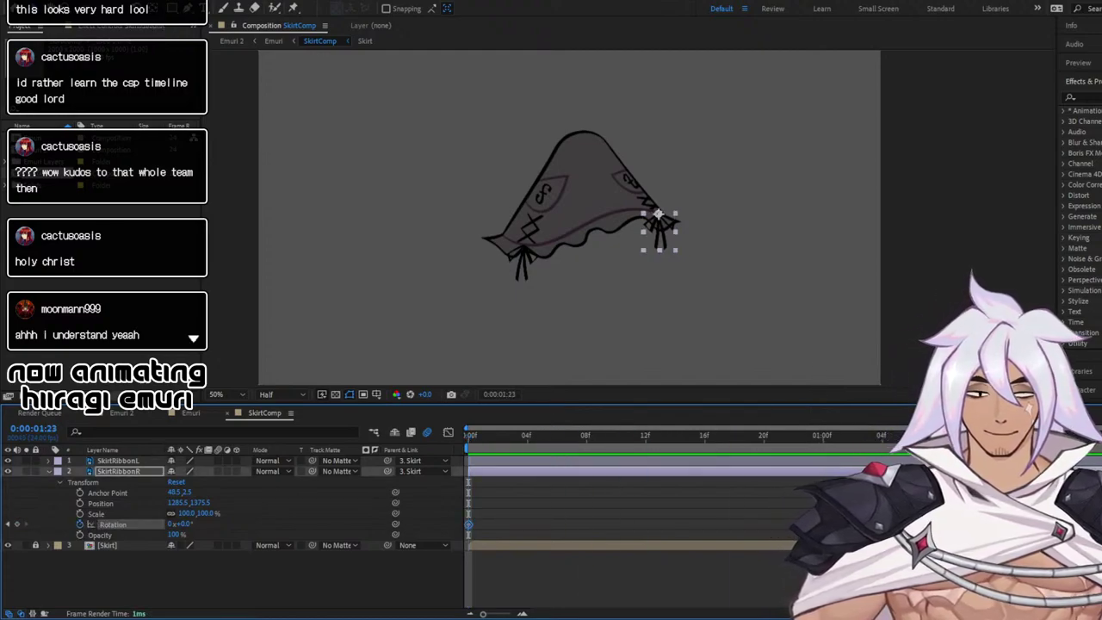
click(17, 524)
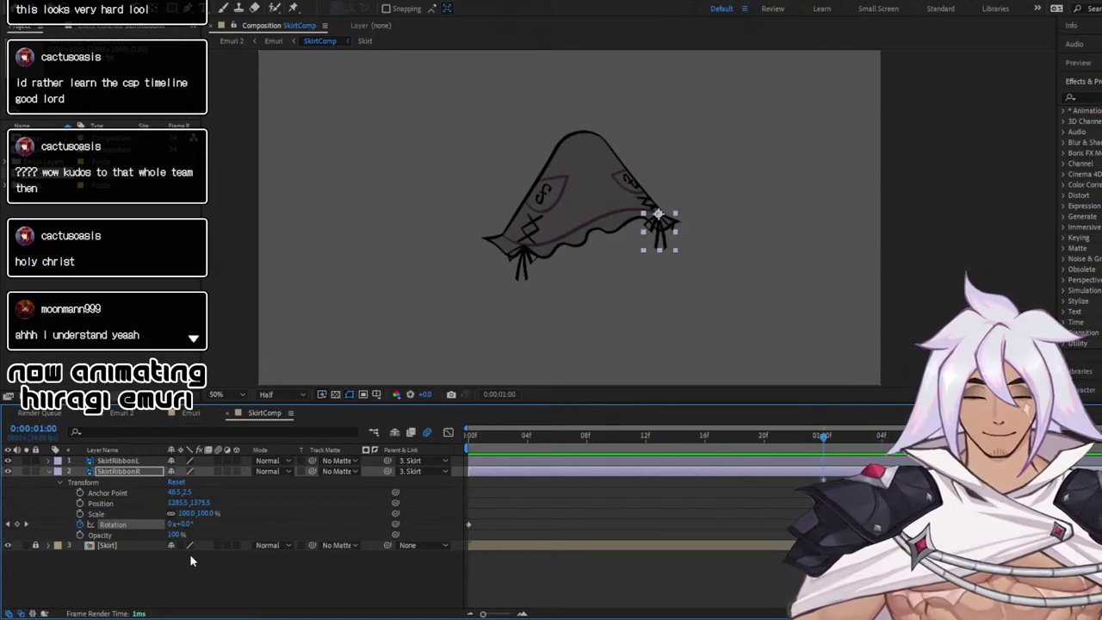
click(18, 524)
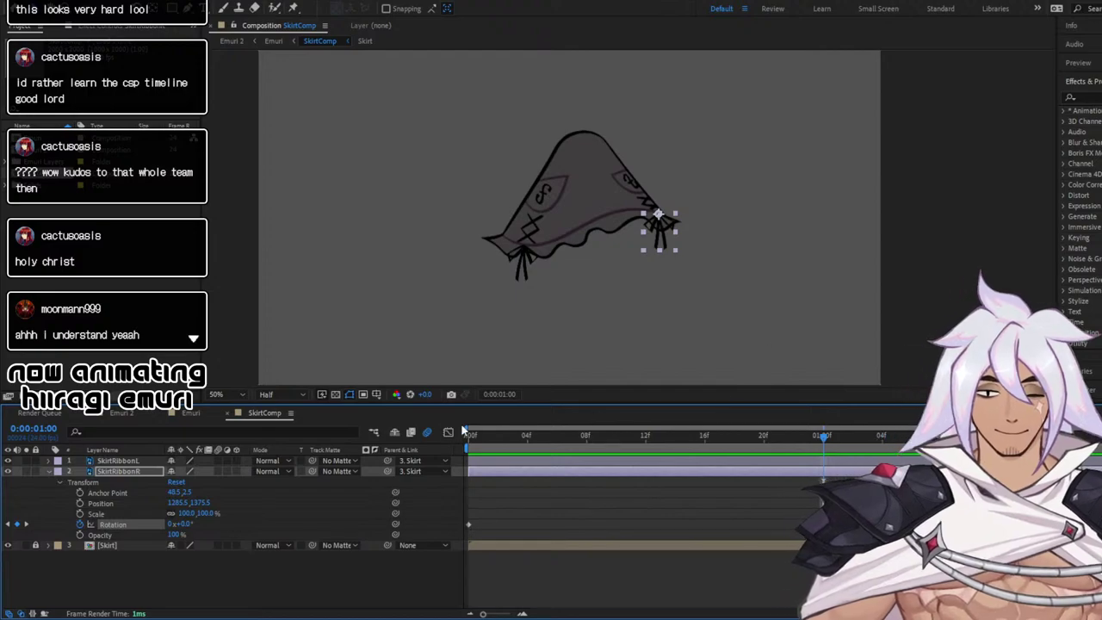
Try rotating SkirtRibbonR by about 23° at 0:00:01:00 with the Rotation tool and preview the swing
drag(469, 434, 826, 474)
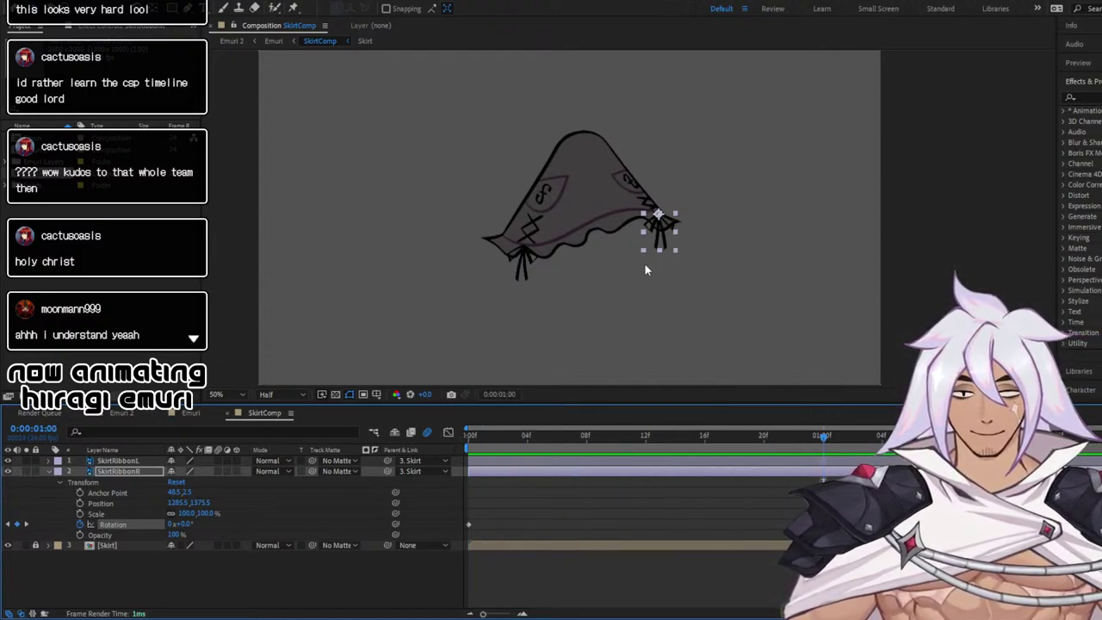
click(17, 524)
key(w)
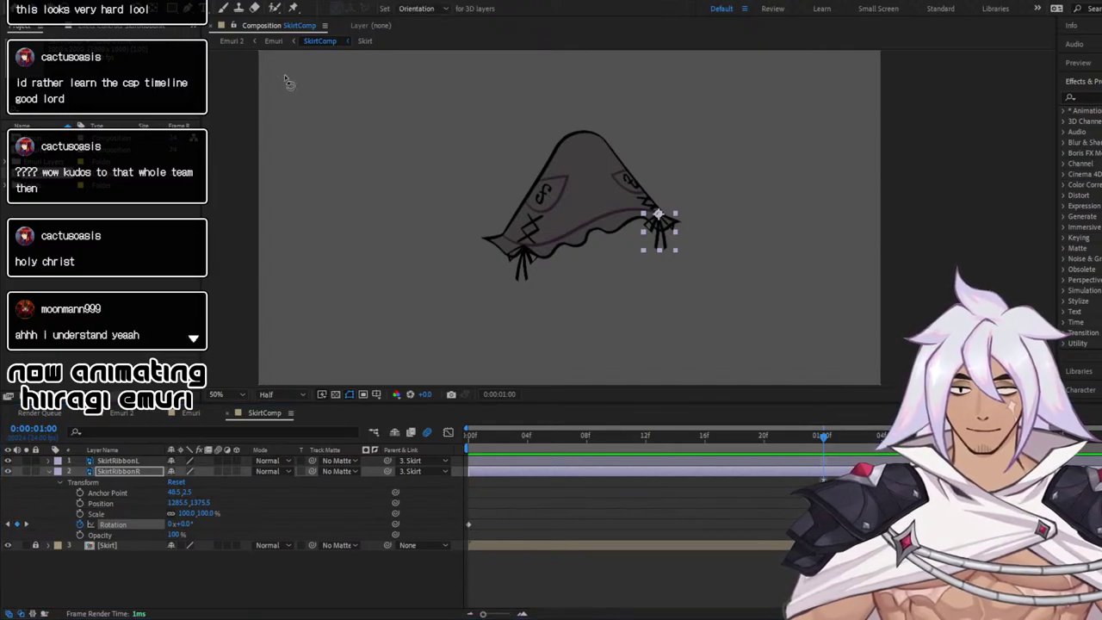
drag(678, 260, 660, 257)
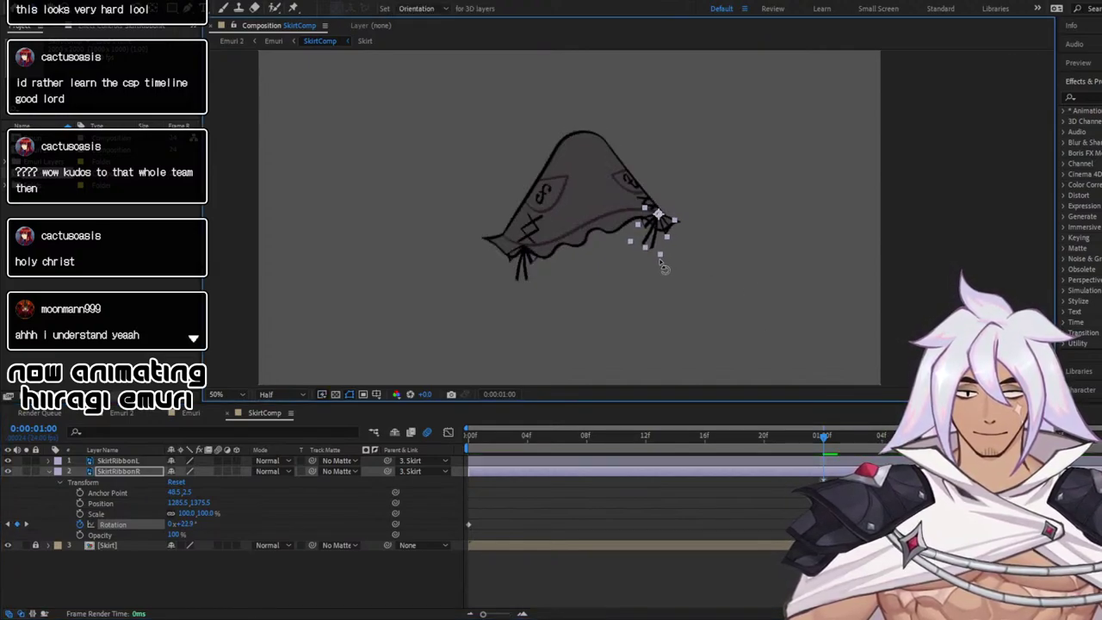
drag(596, 438, 385, 436)
key(space)
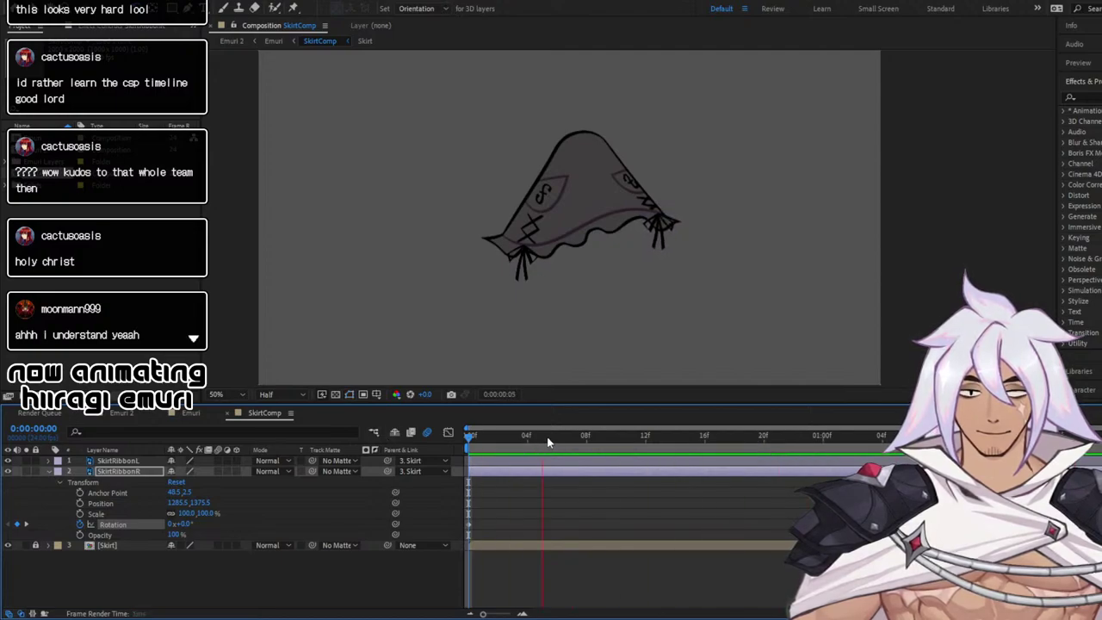
drag(553, 442, 634, 443)
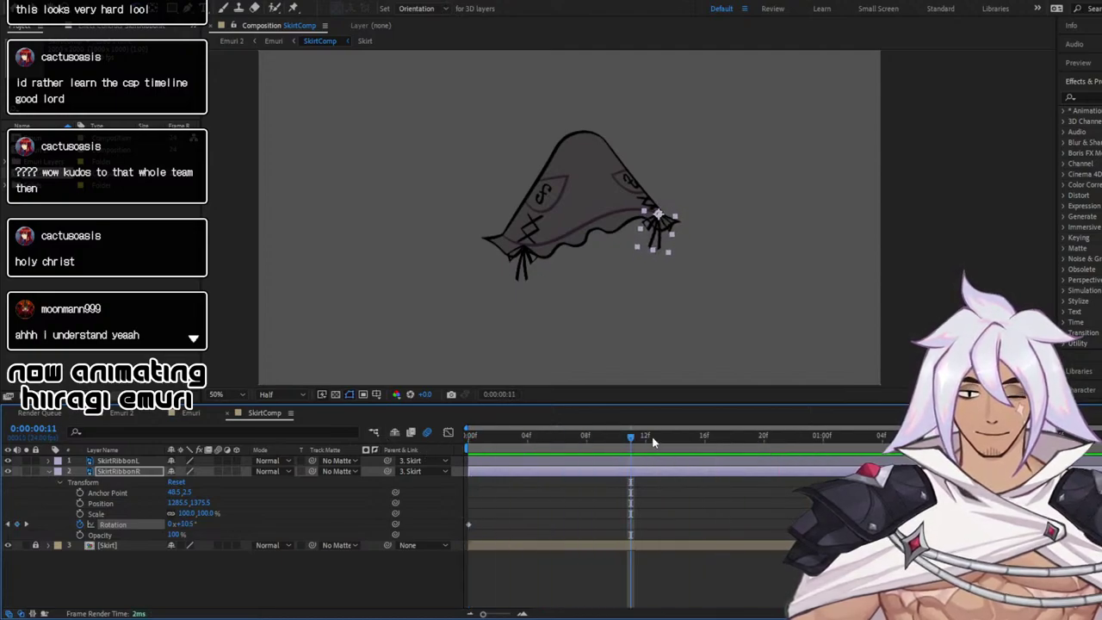
key(k)
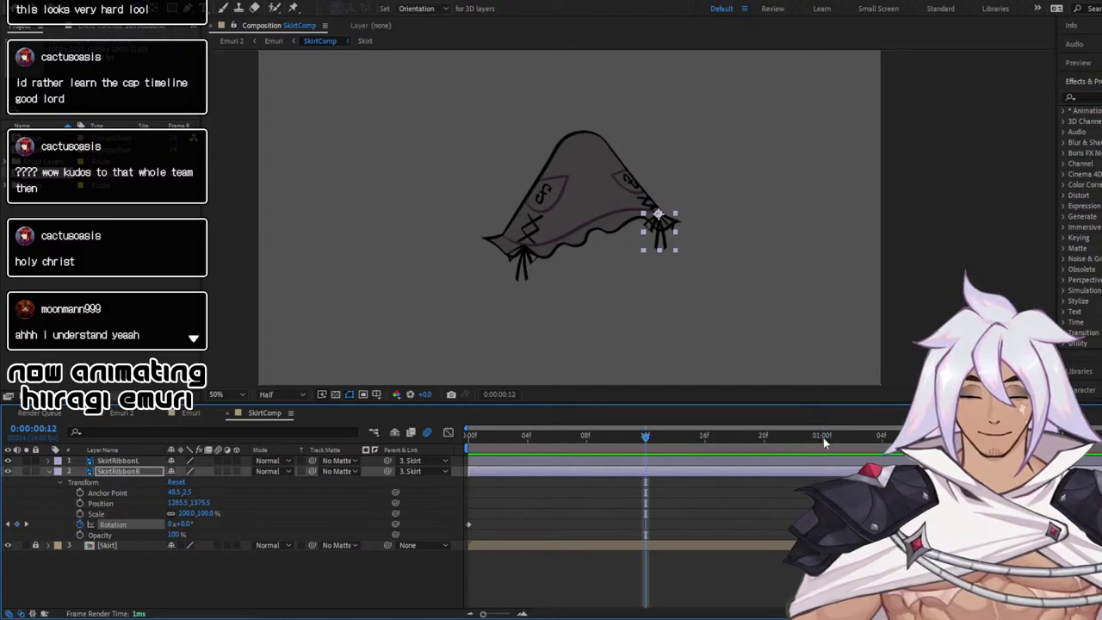
Rotate SkirtRibbonR to about 18° at 0:00:00:12 and about -13.5° at 0:00:01:12, and preview the swing
drag(828, 439, 646, 444)
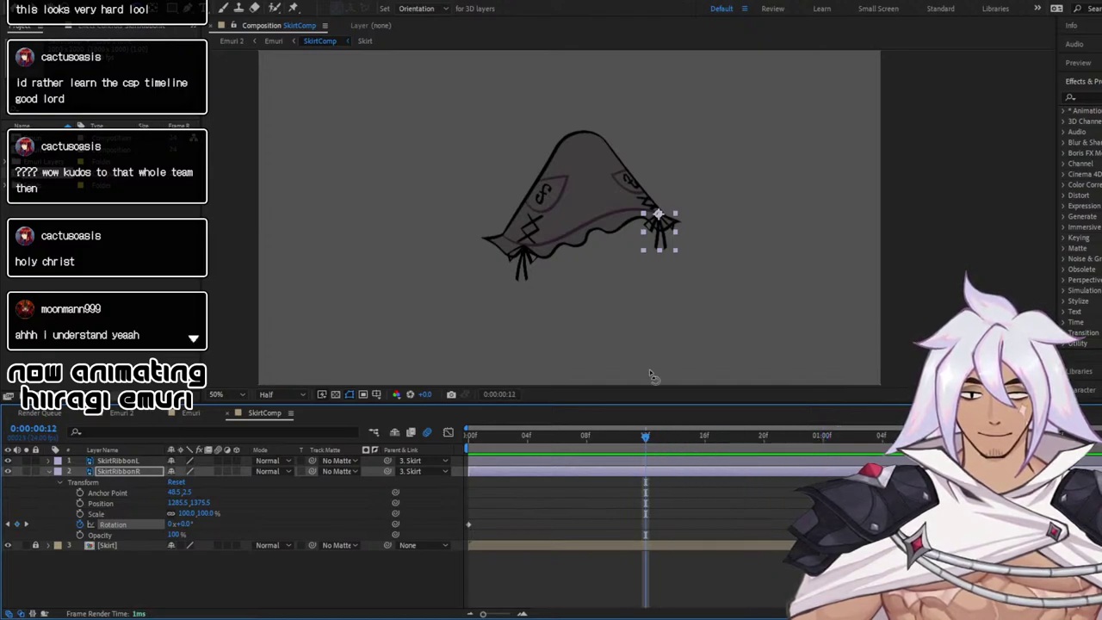
drag(676, 256, 663, 259)
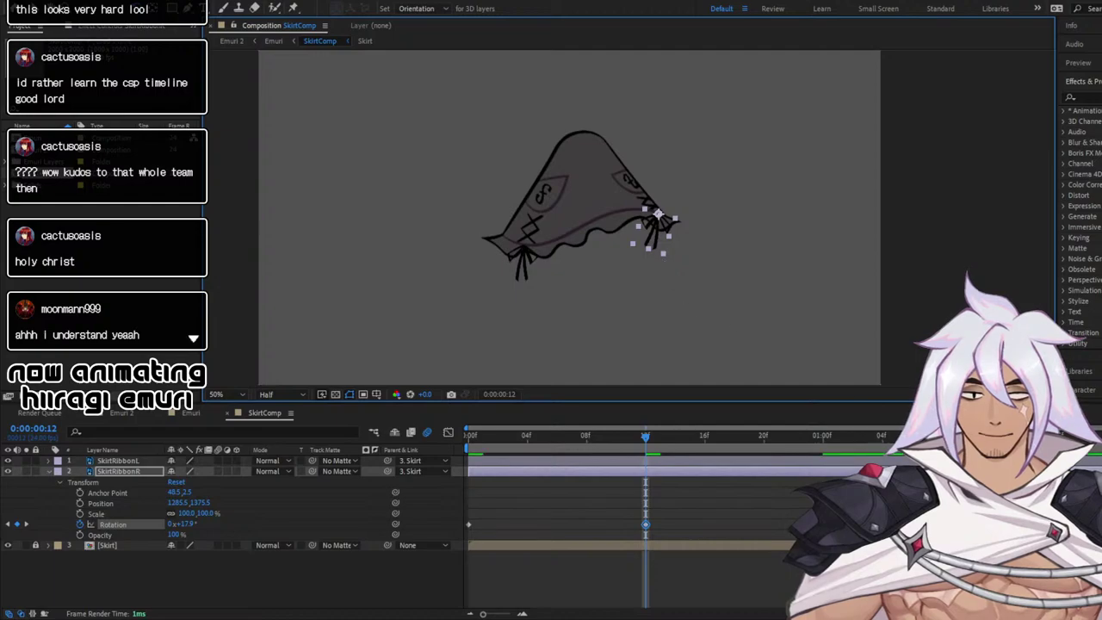
click(1014, 437)
drag(1014, 438, 1001, 437)
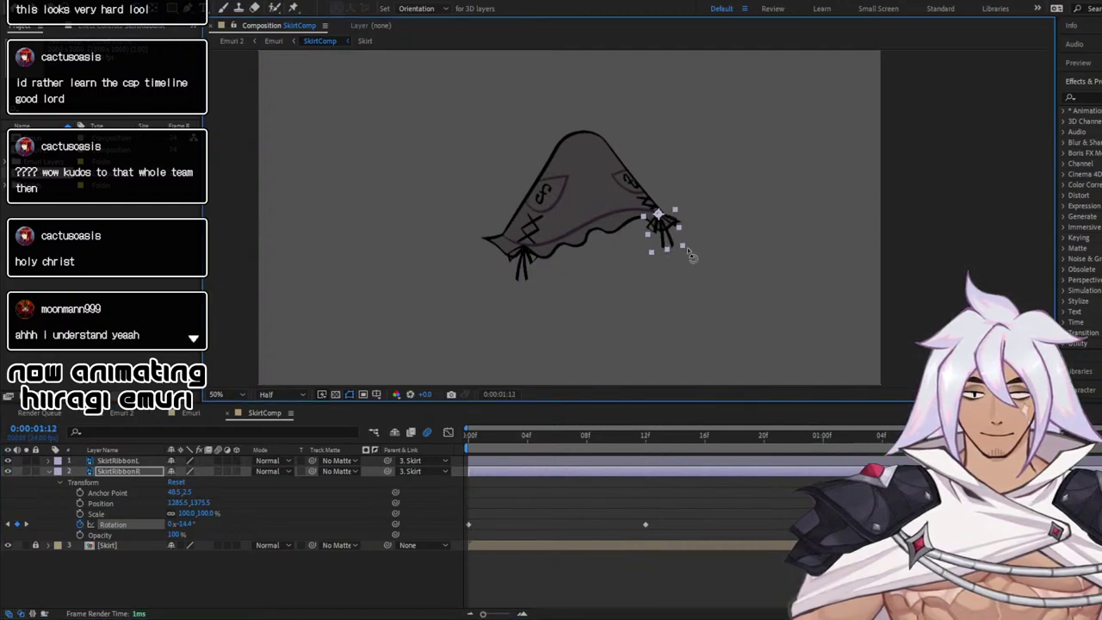
key(space)
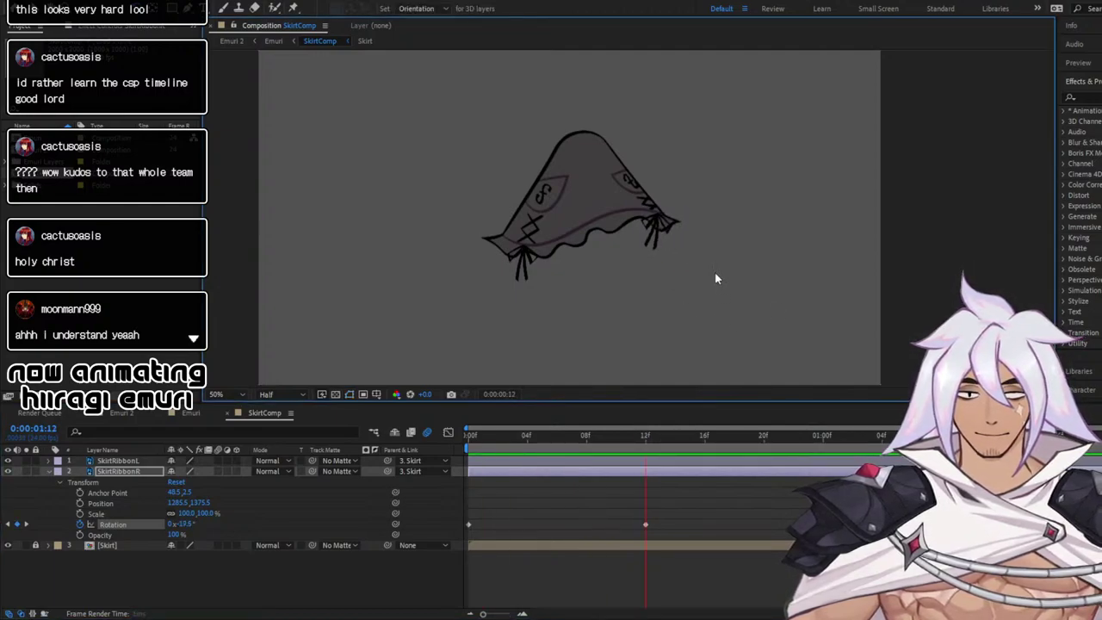
Preview the Emuri composition from the start and examine the ribbon's motion on the skirt at 50% magnification
click(179, 413)
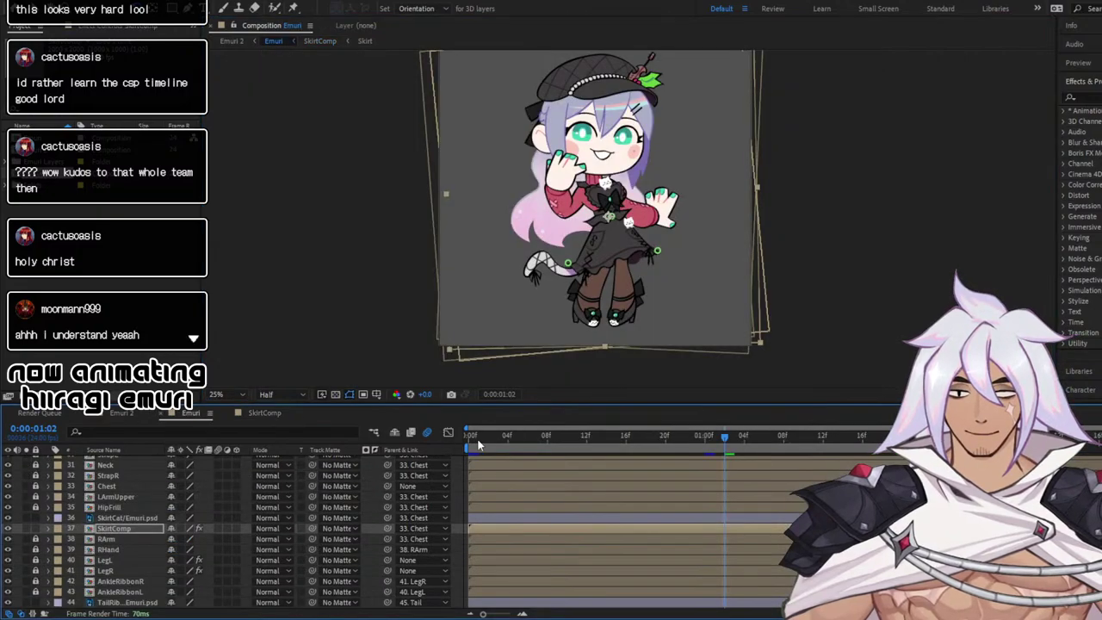
drag(474, 439, 414, 441)
key(space)
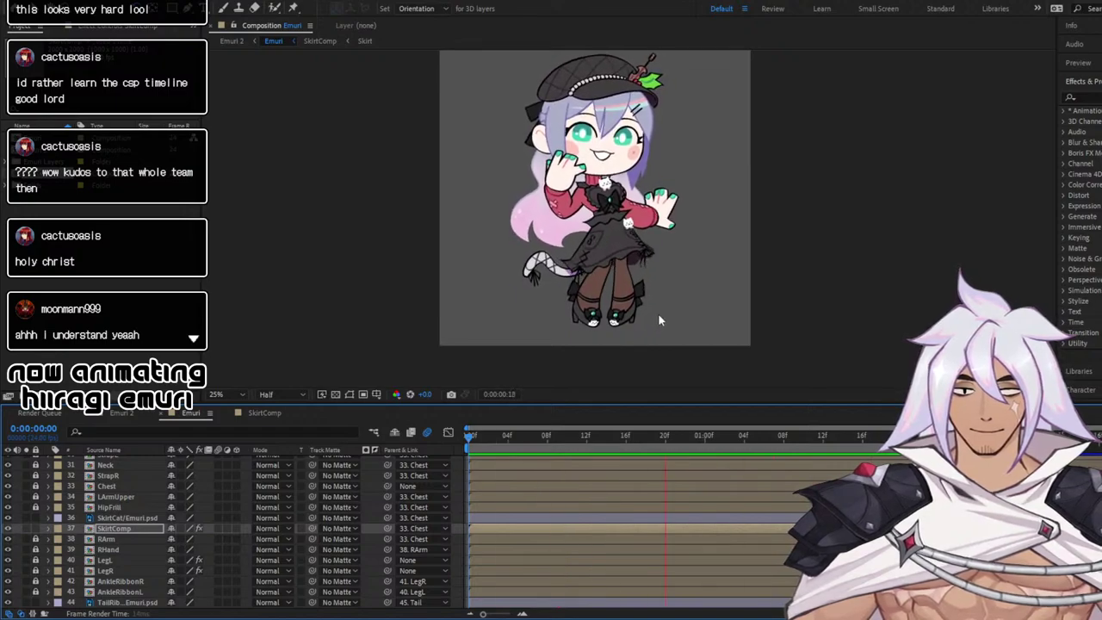
scroll(658, 302, up, 4)
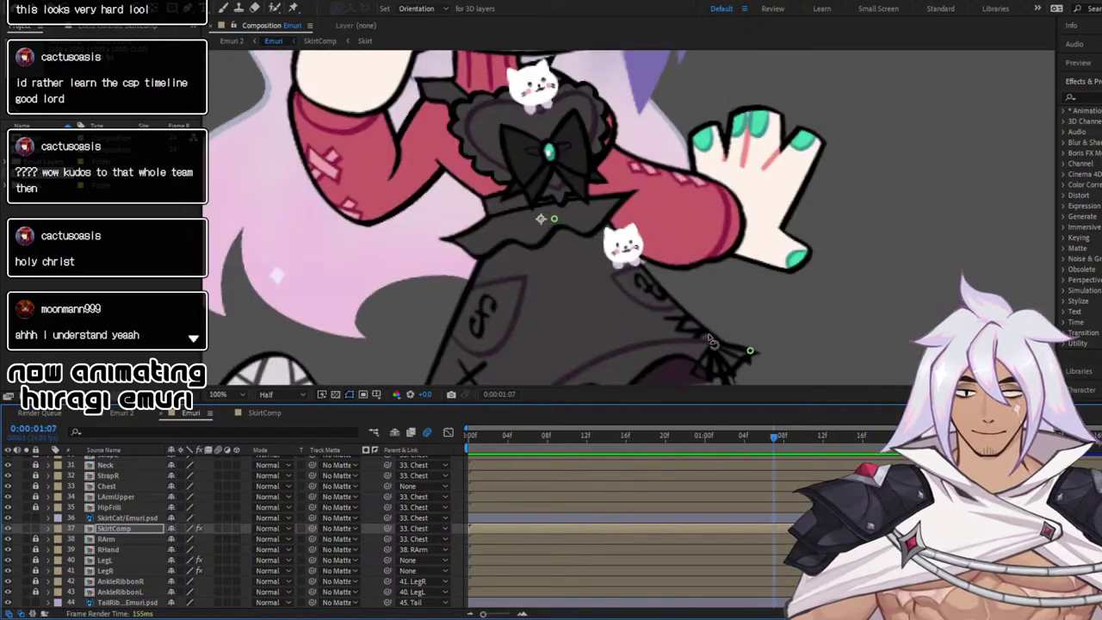
scroll(711, 342, down, 2)
key(space)
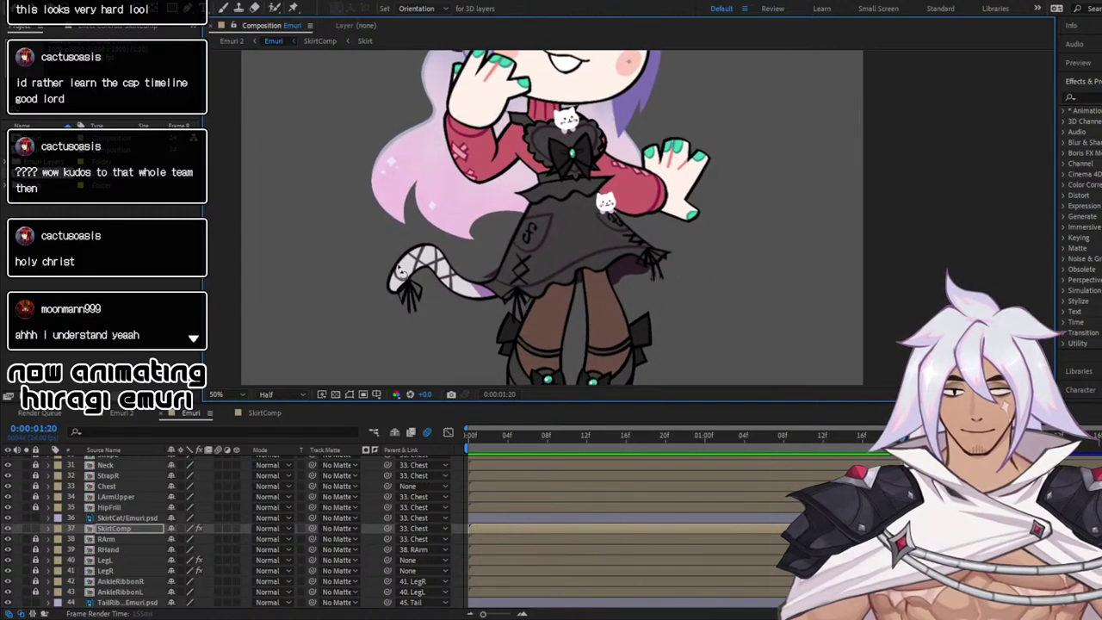
key(space)
Set the preview resolution to Full and examine the SkirtRibbonR artwork on the skirt at 100% magnification
click(282, 393)
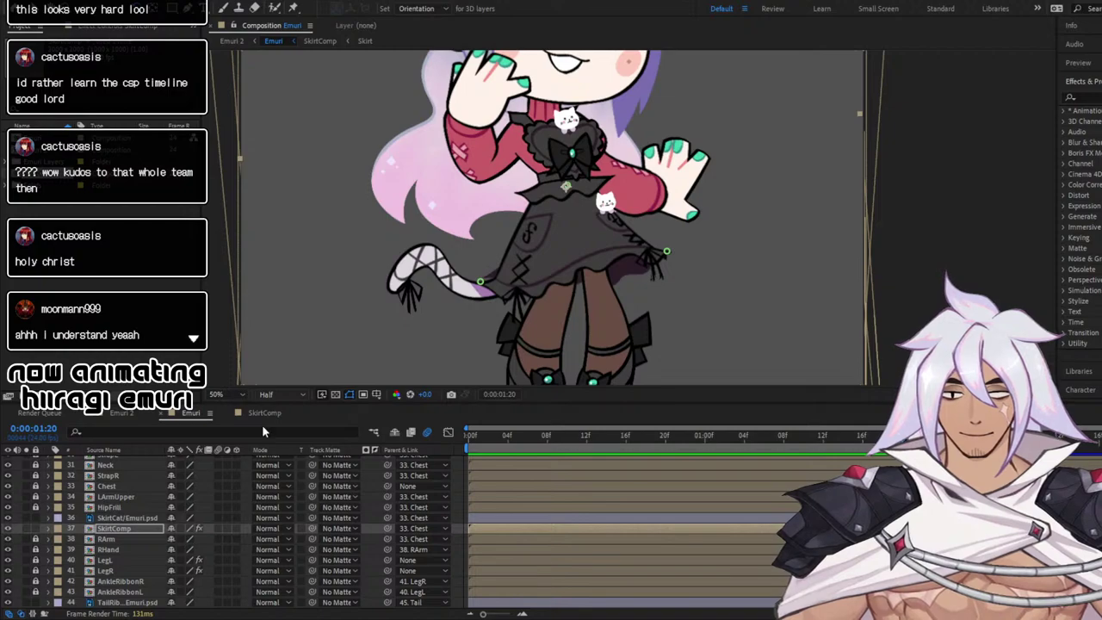
click(262, 424)
key(period)
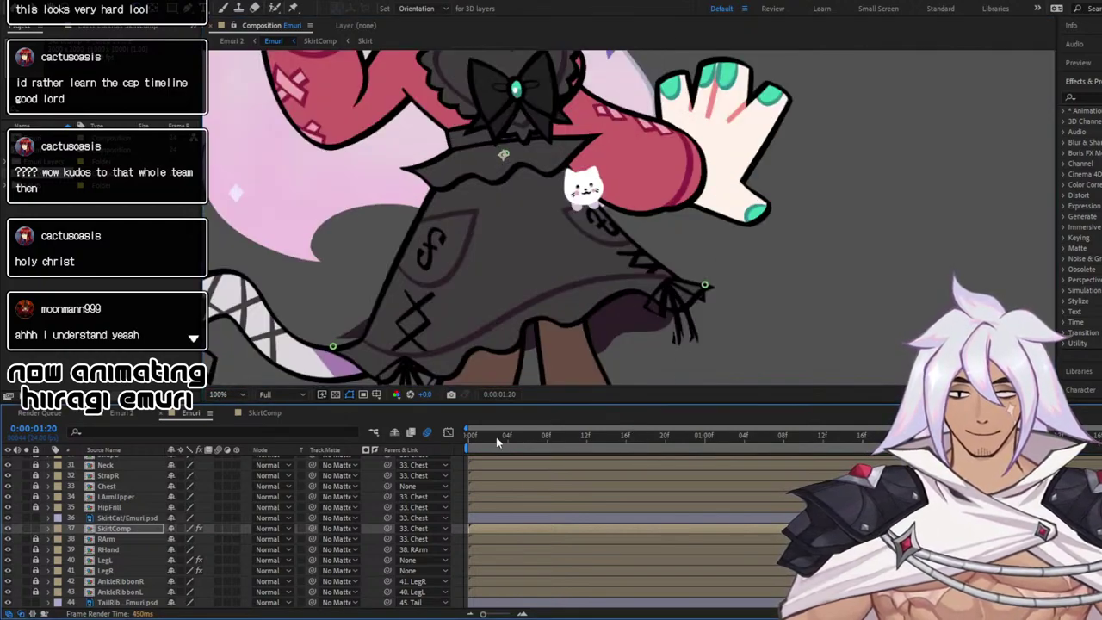
key(space)
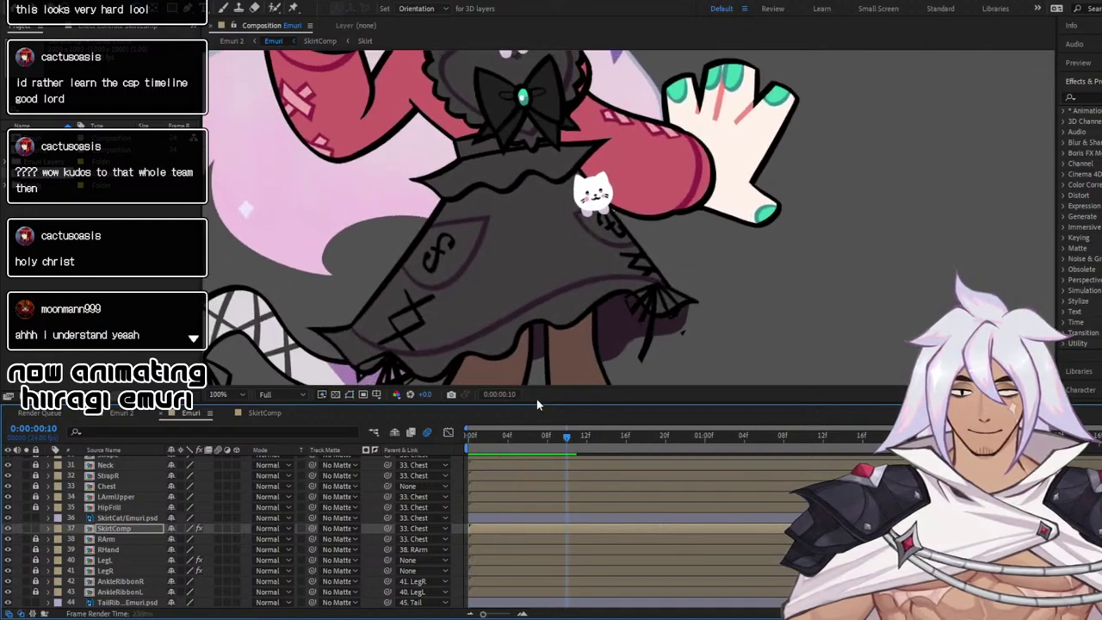
key(space)
drag(488, 439, 416, 442)
scroll(546, 277, down, 2)
scroll(548, 275, up, 1)
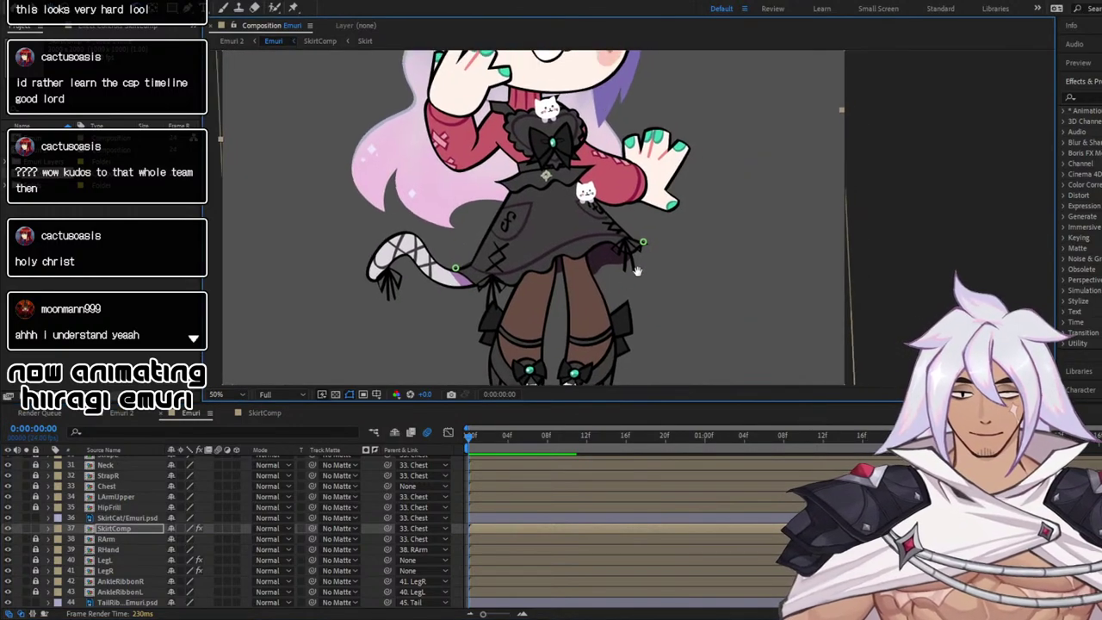
scroll(652, 267, up, 2)
scroll(651, 268, down, 2)
scroll(644, 271, up, 2)
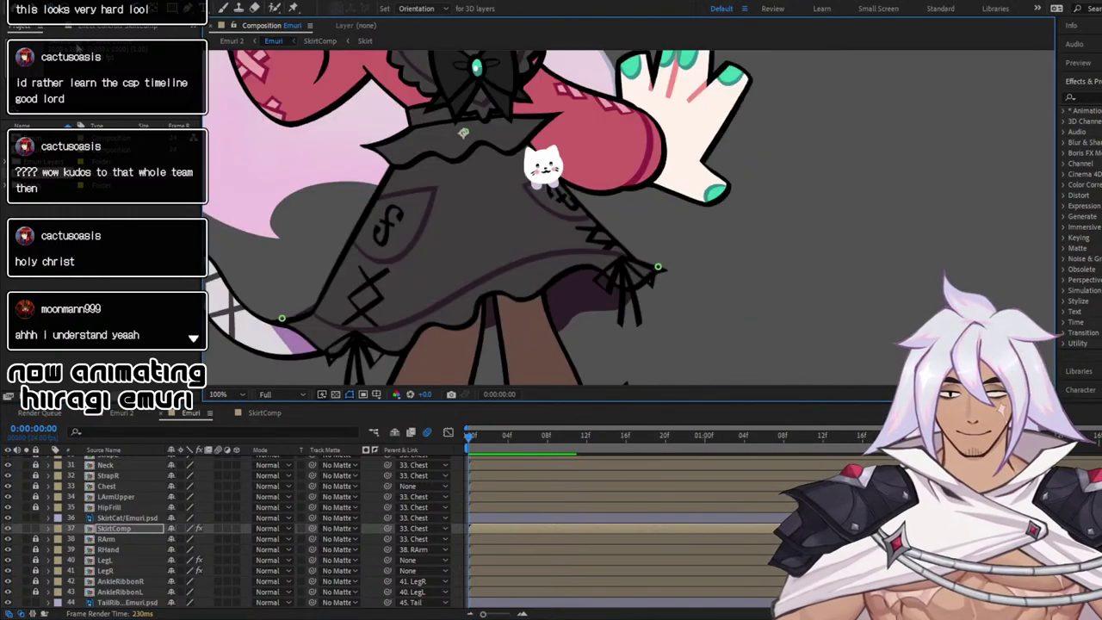
Try adding a puppet pin to SkirtComp at the lower tip of SkirtRibbonR, and preview the motion
key(v)
click(619, 286)
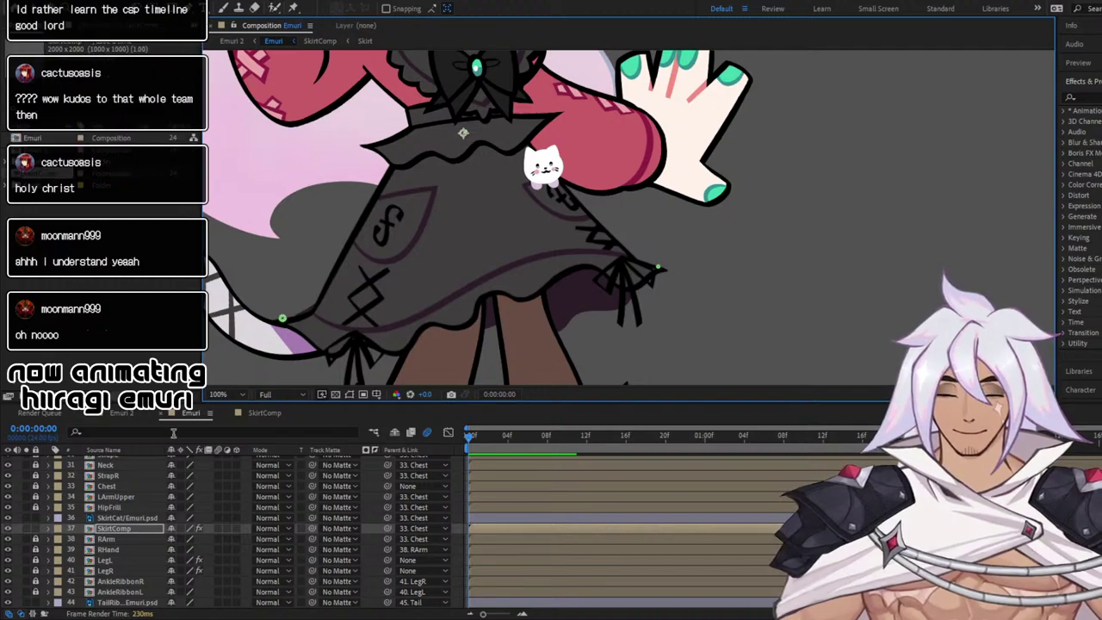
click(129, 538)
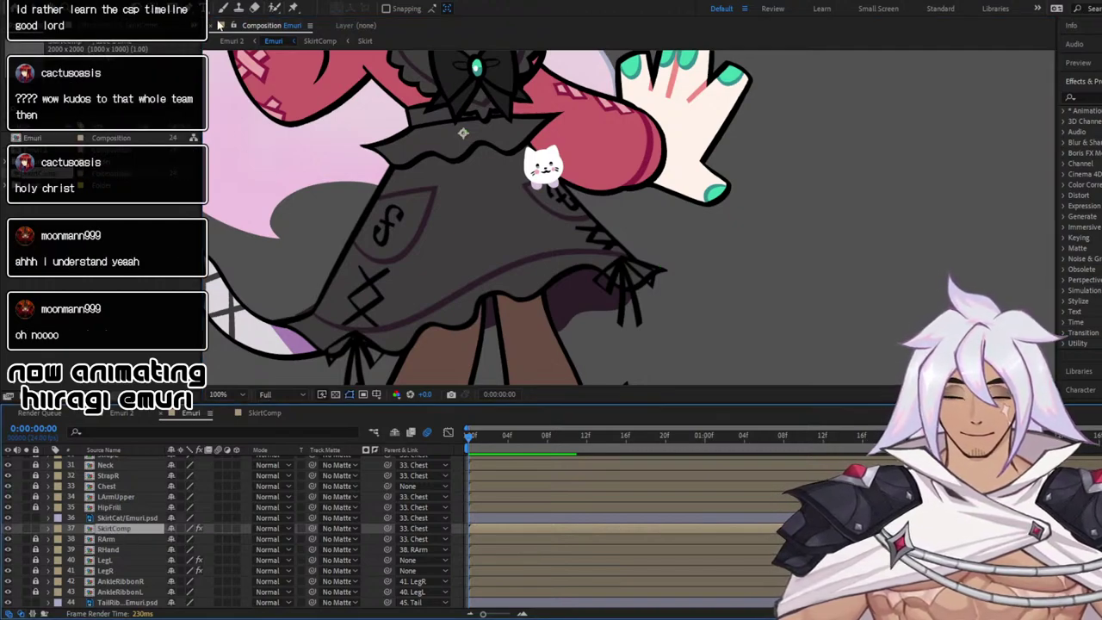
click(293, 9)
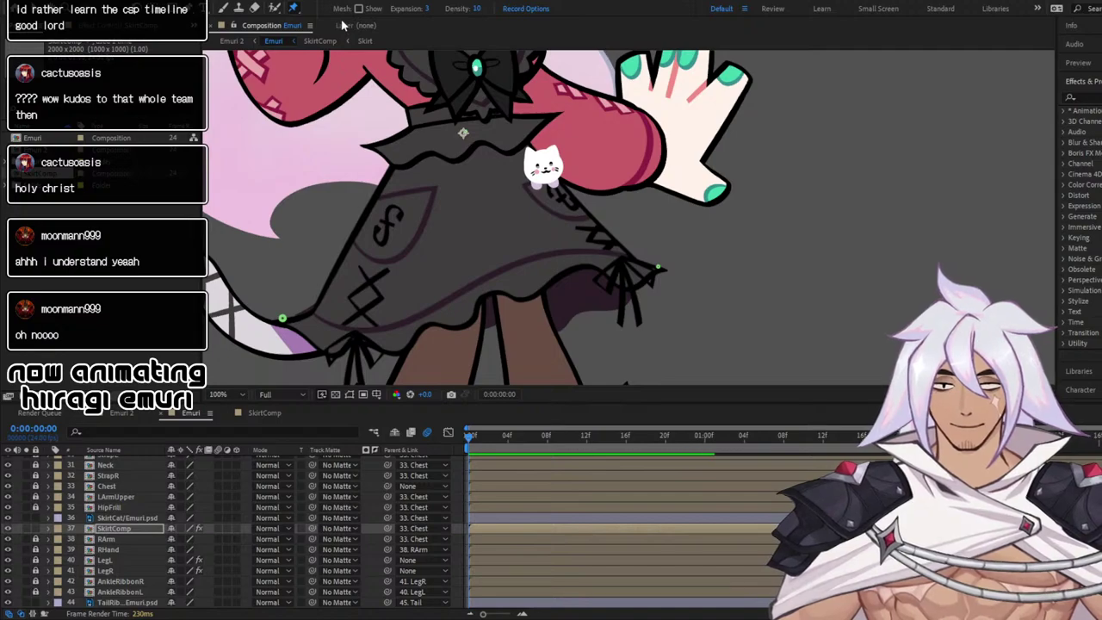
click(638, 323)
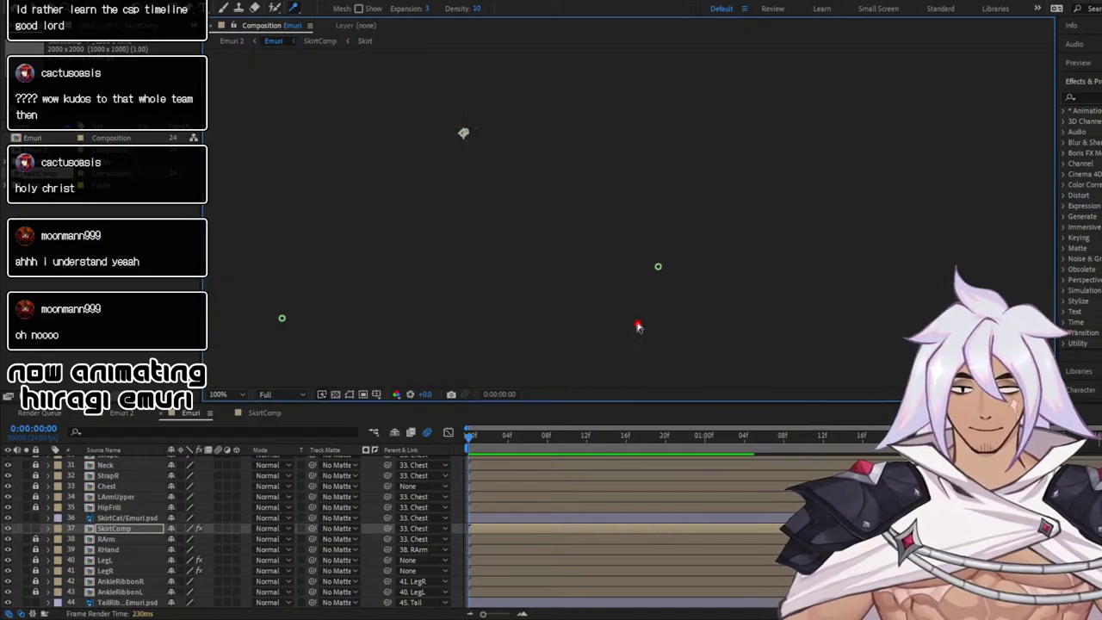
key(space)
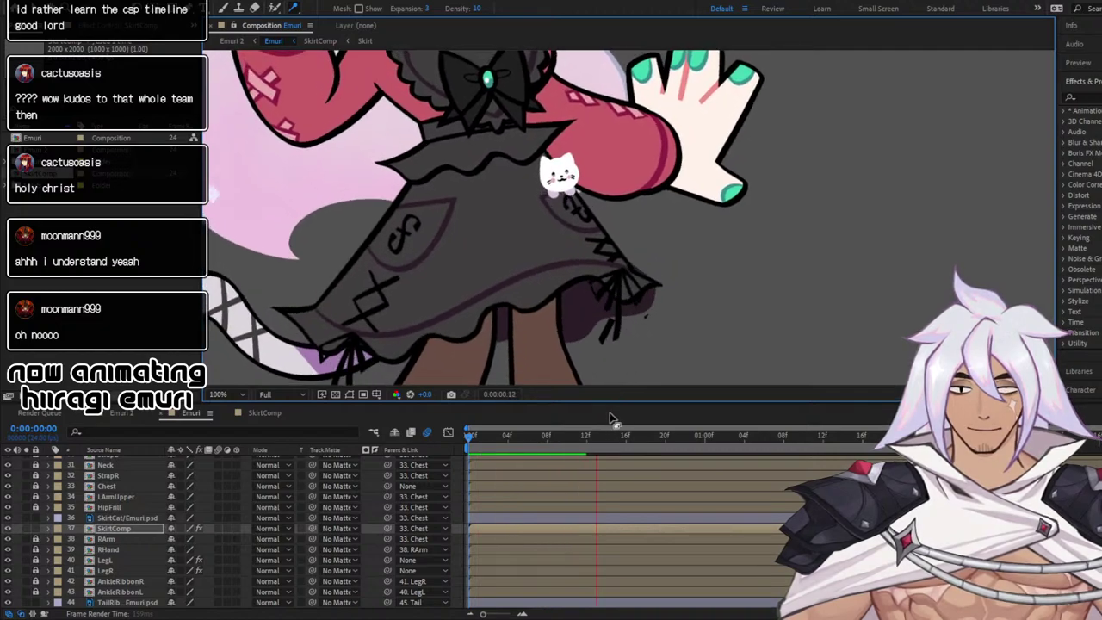
key(space)
key(Home)
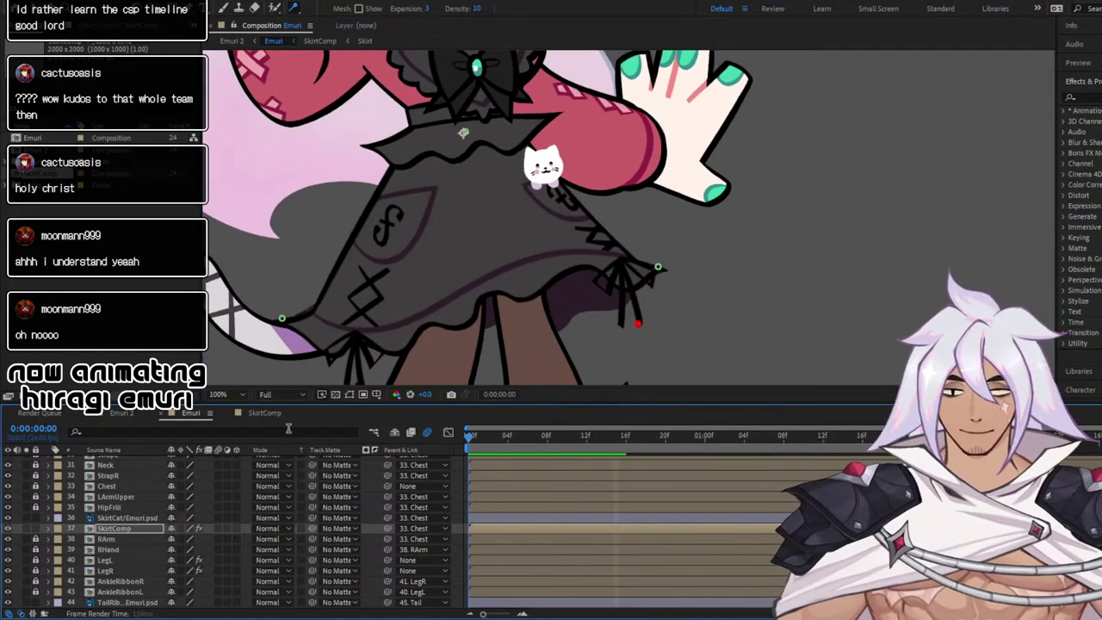
Reveal SkirtComp's animated properties and select Mesh 1 within its Puppet effect
key(u)
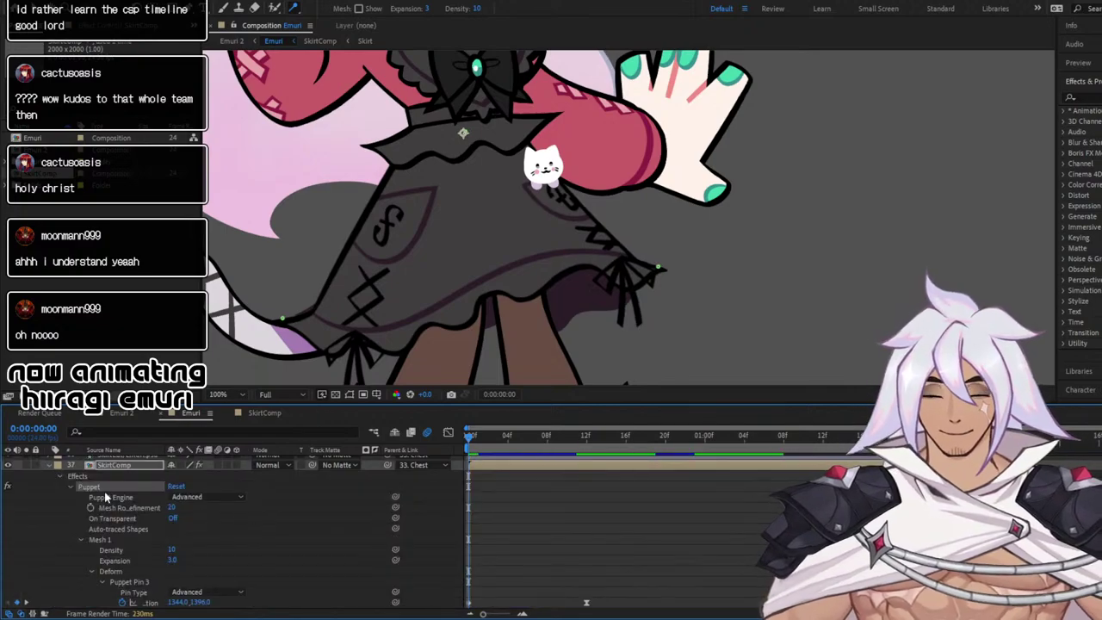
click(59, 476)
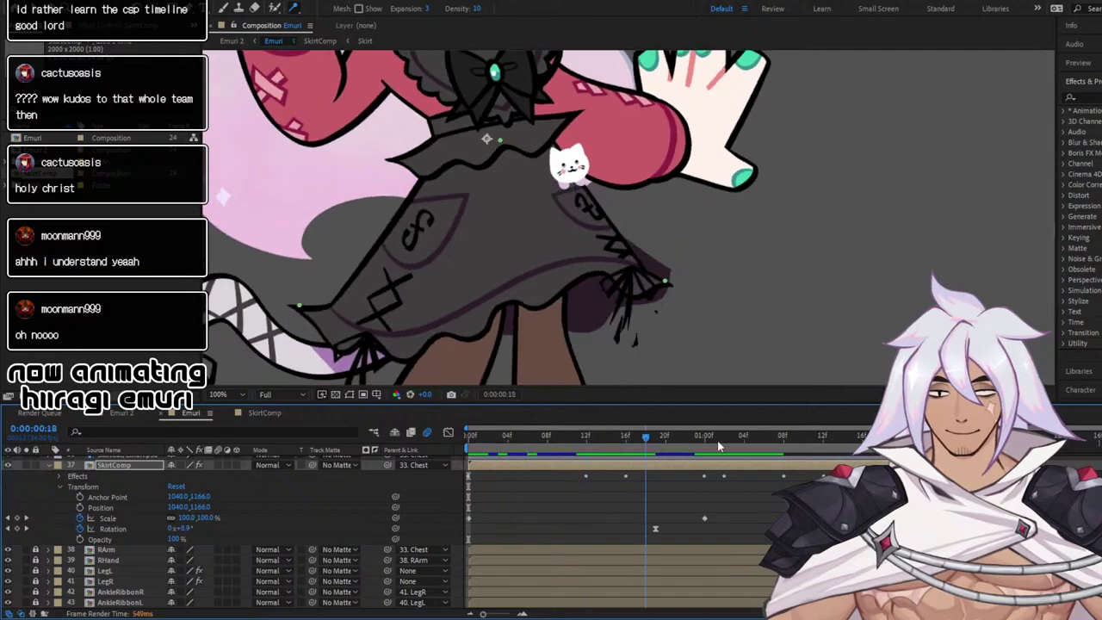
key(space)
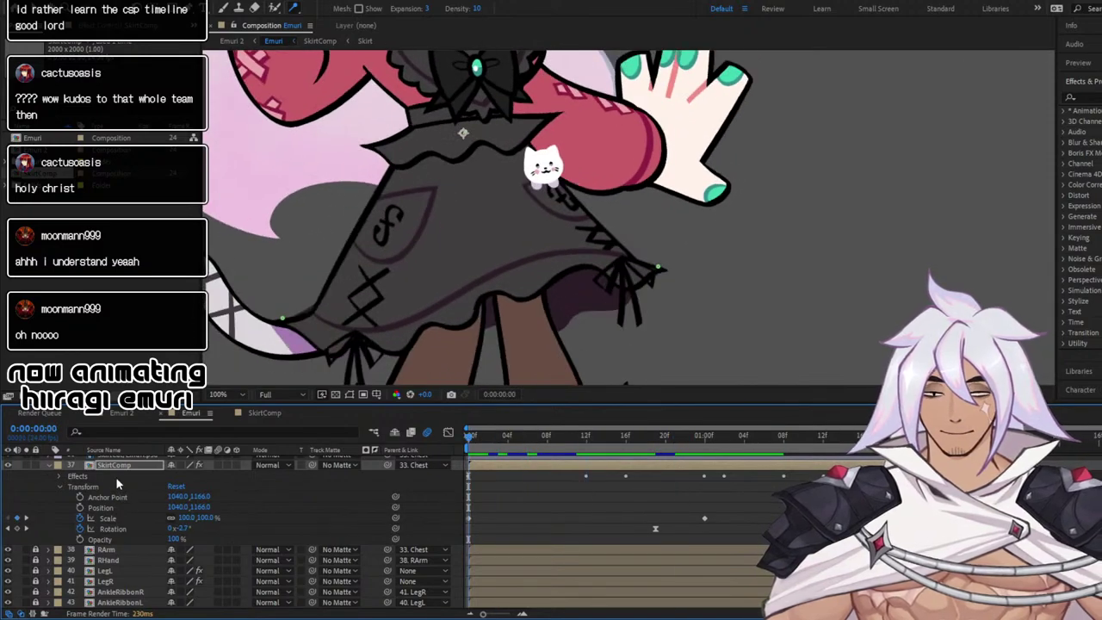
click(59, 486)
click(58, 476)
scroll(268, 504, down, 1)
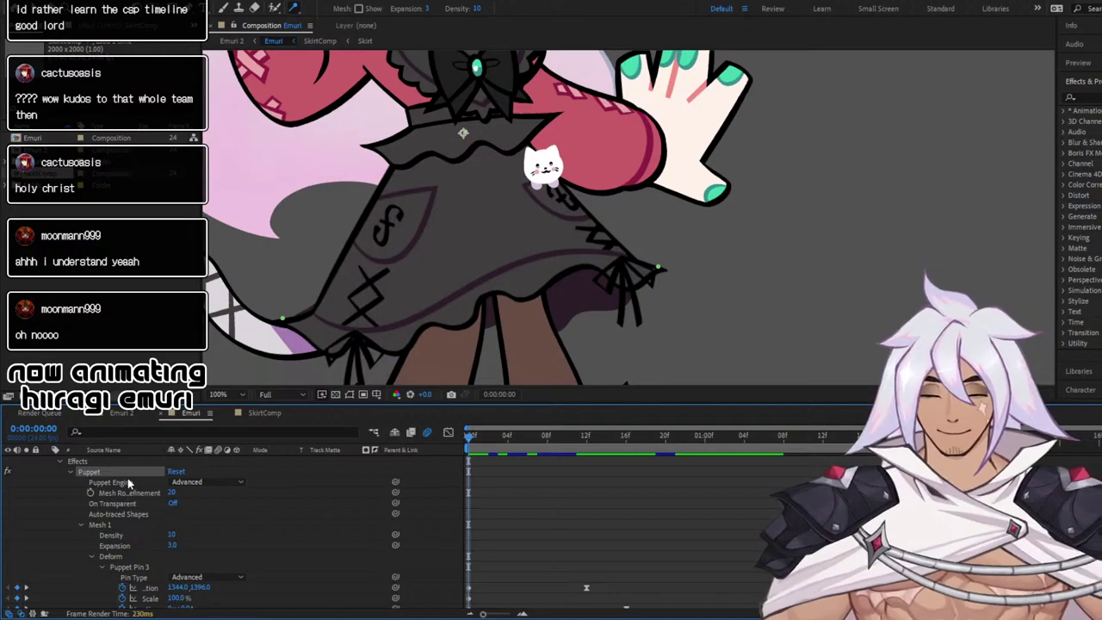
click(99, 526)
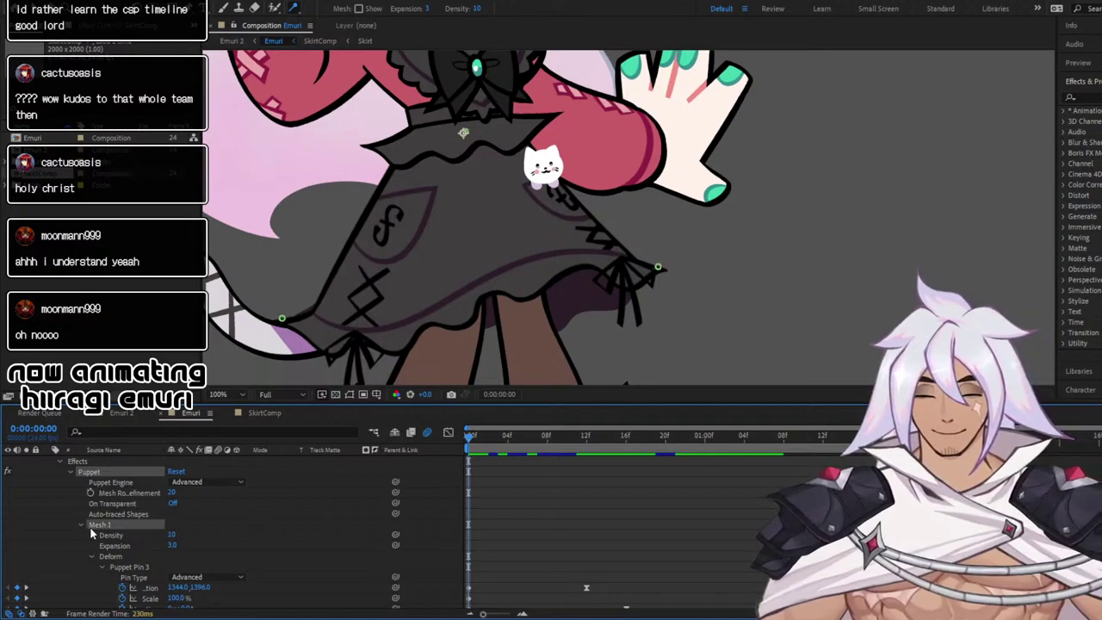
scroll(86, 530, down, 3)
click(91, 491)
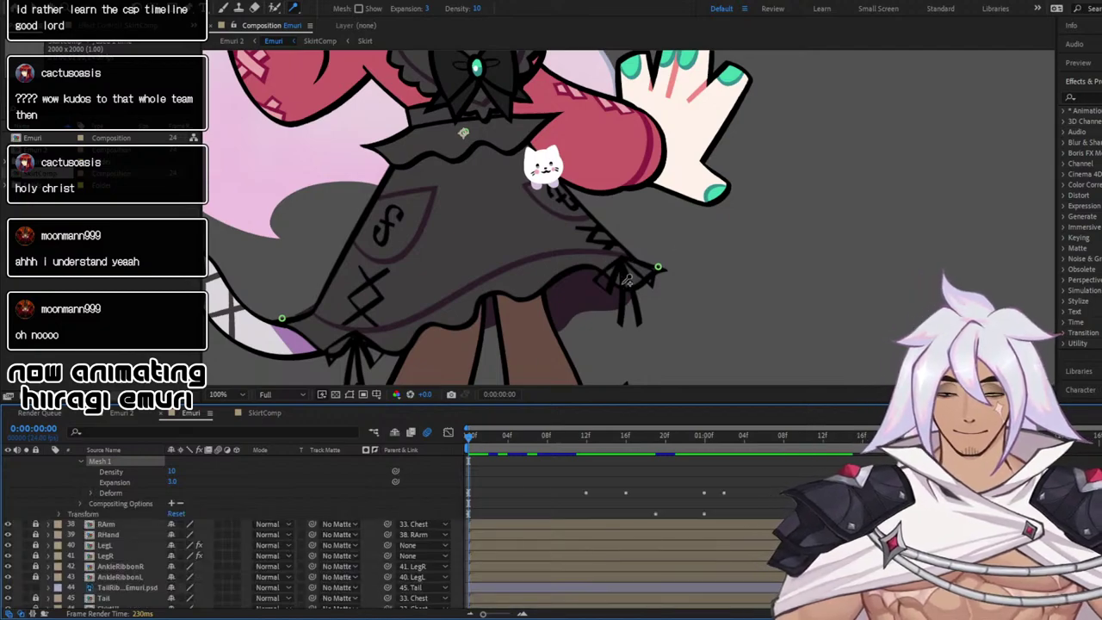
Try adding a puppet pin at the tip of SkirtRibbonR's inner tail and preview the skirt's motion
click(620, 325)
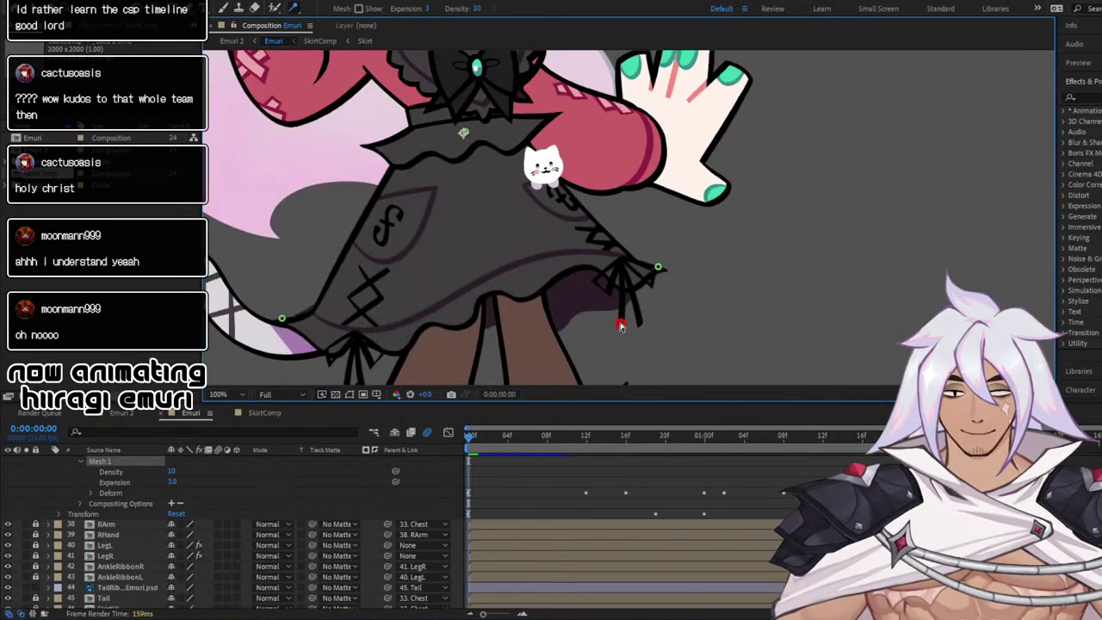
key(space)
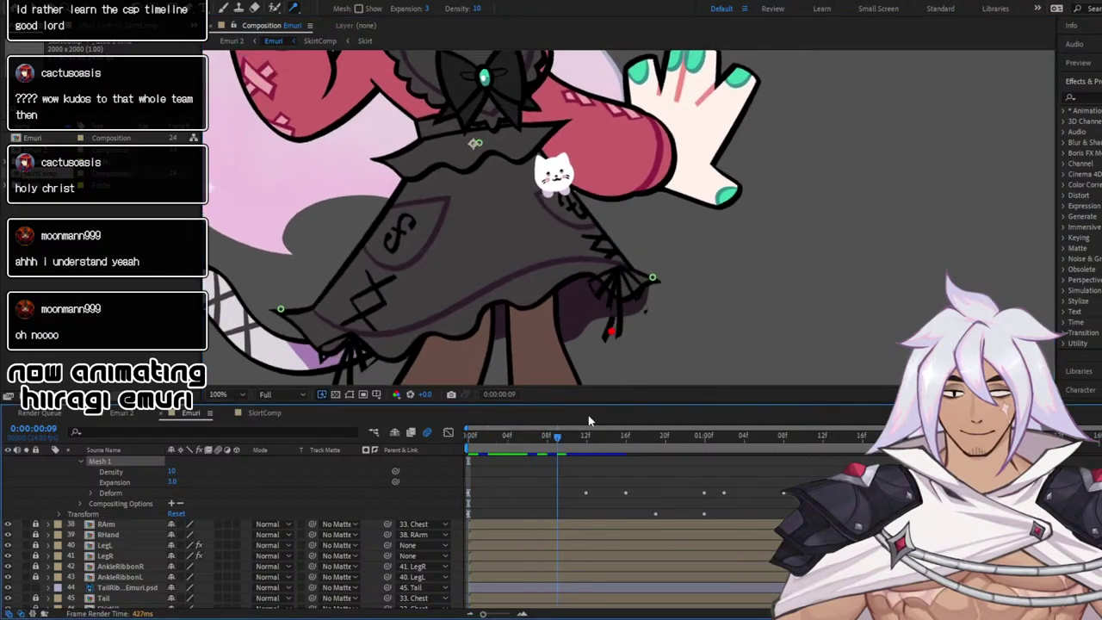
key(space)
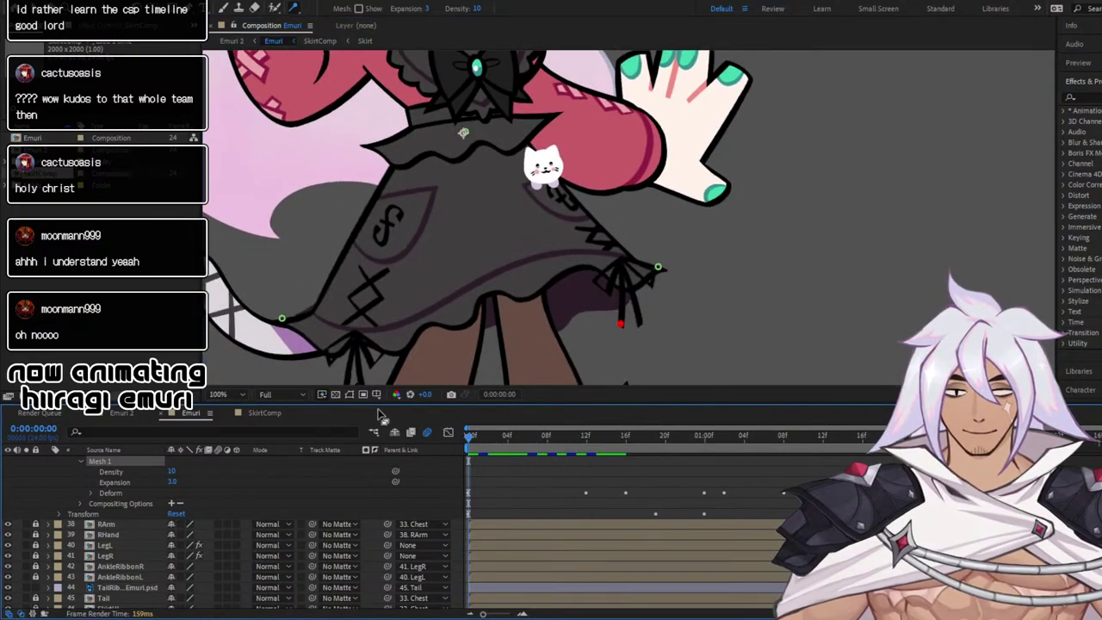
key(u)
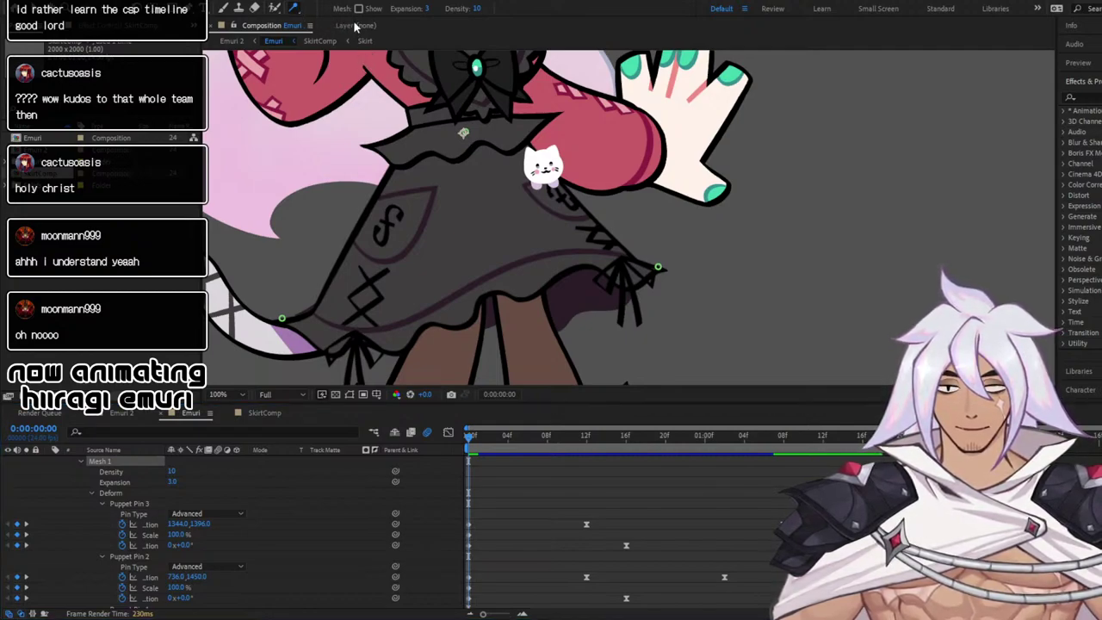
Activate the Puppet Position Pin tool
click(274, 12)
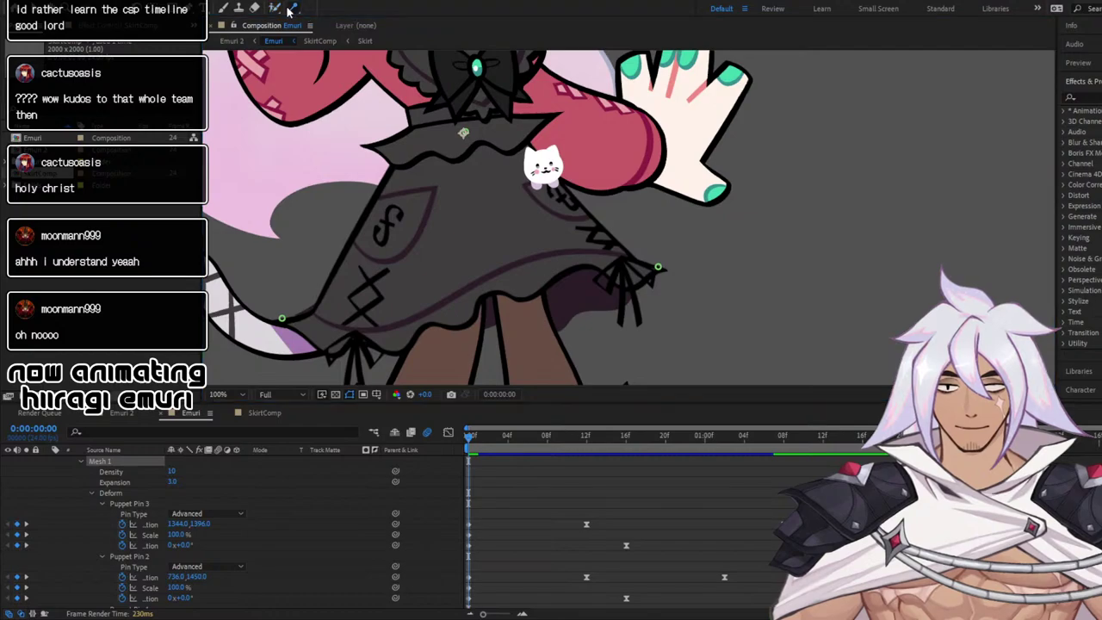
click(295, 9)
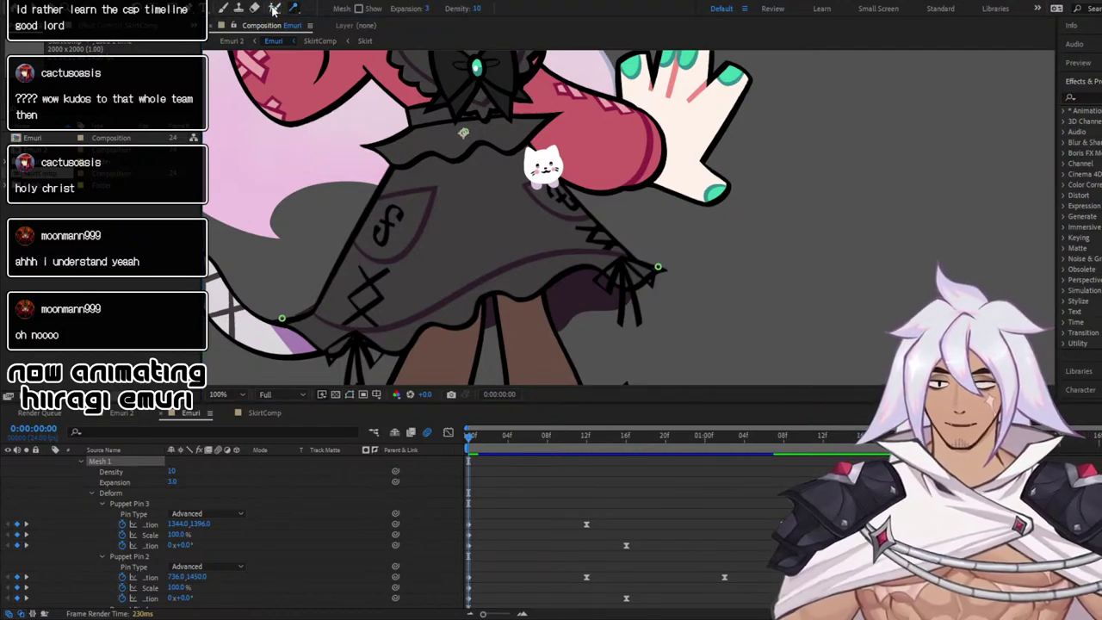
click(274, 8)
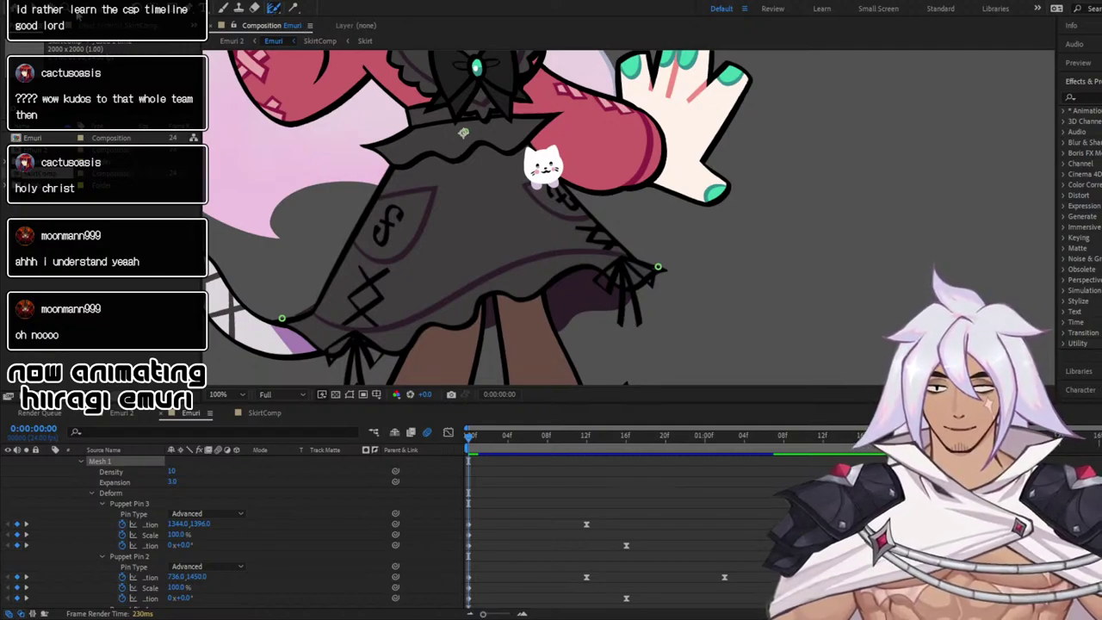
click(291, 9)
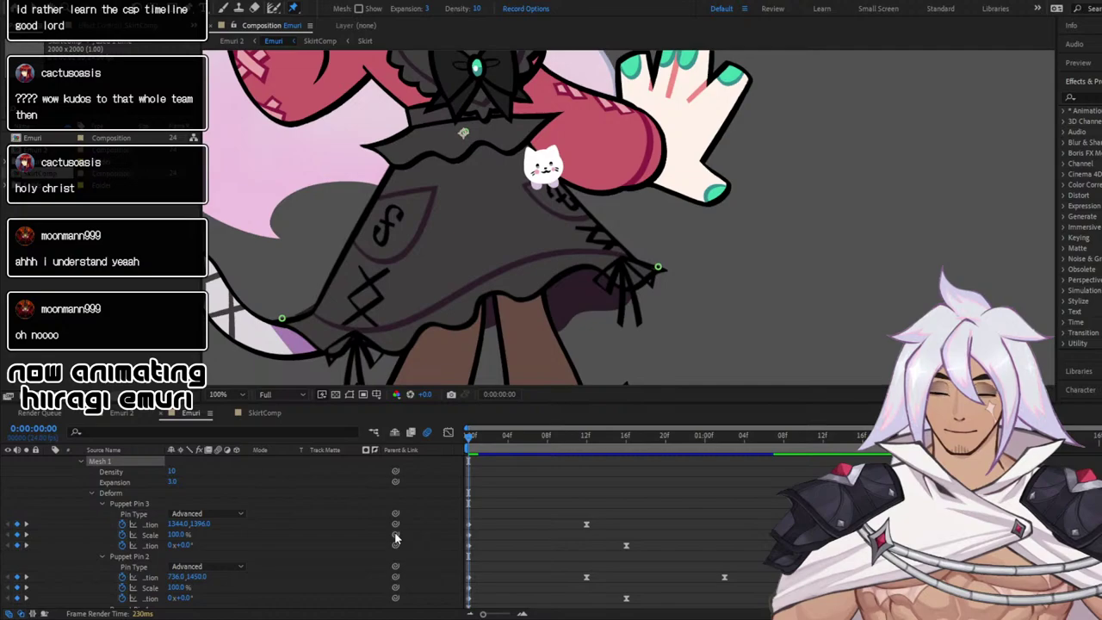
Try a Mesh 1 expansion of 363, undo the change, and preview the skirt's motion again
click(178, 483)
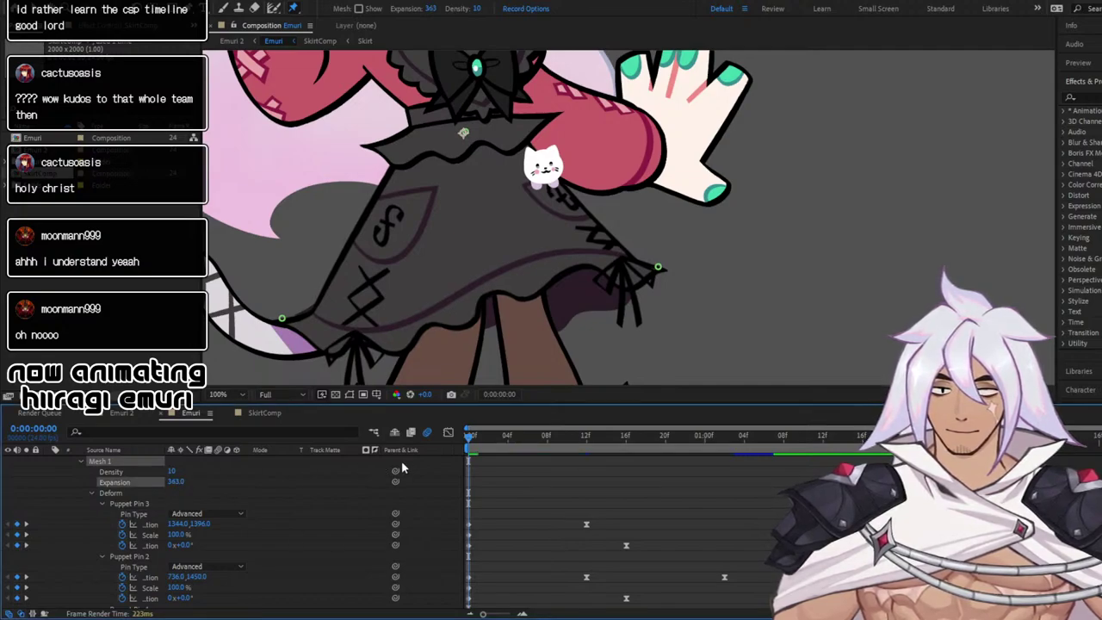
key(space)
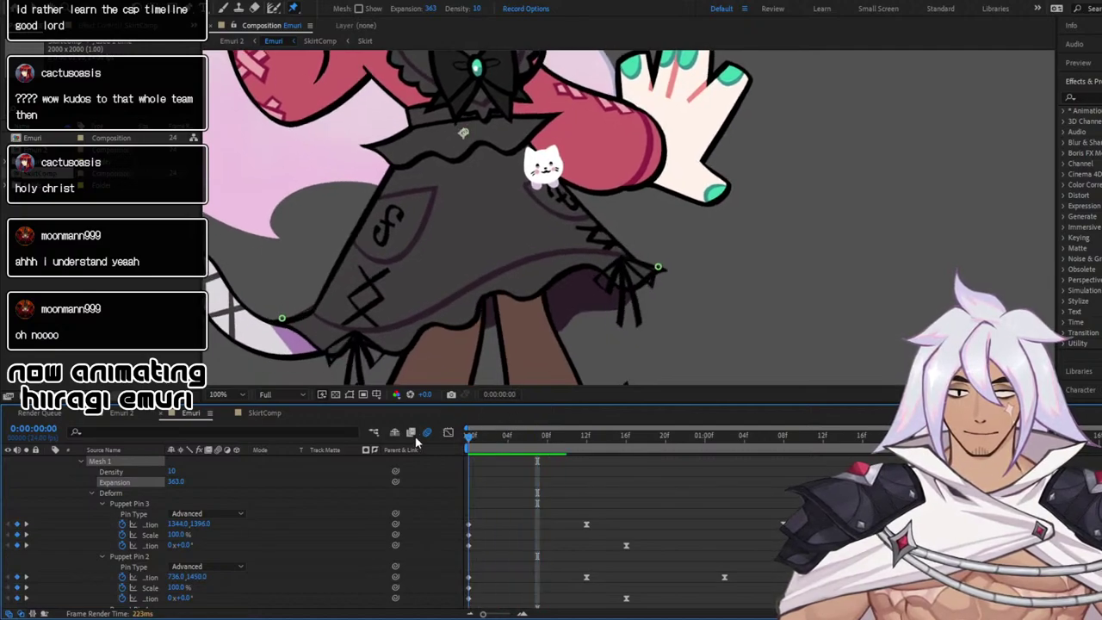
key(space)
scroll(516, 284, down, 2)
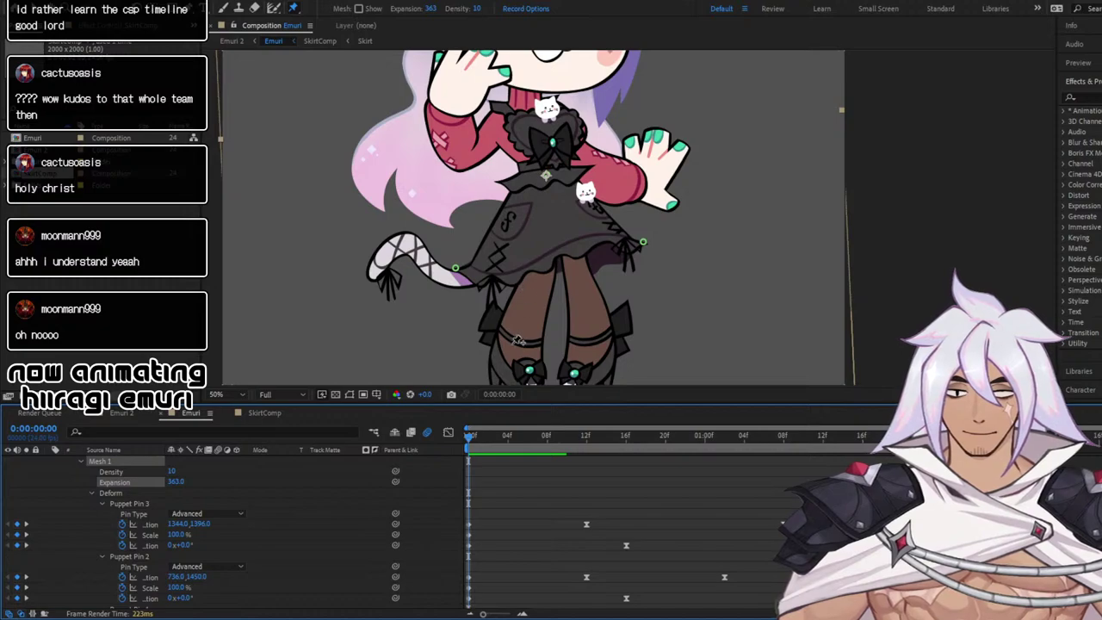
key(ctrl+z)
key(space)
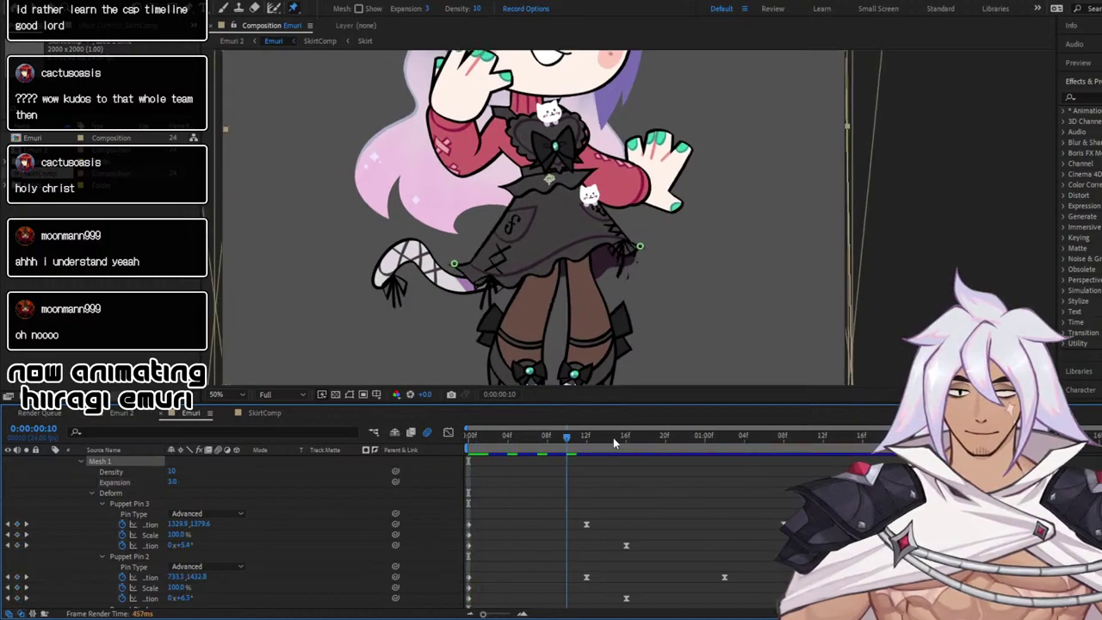
key(space)
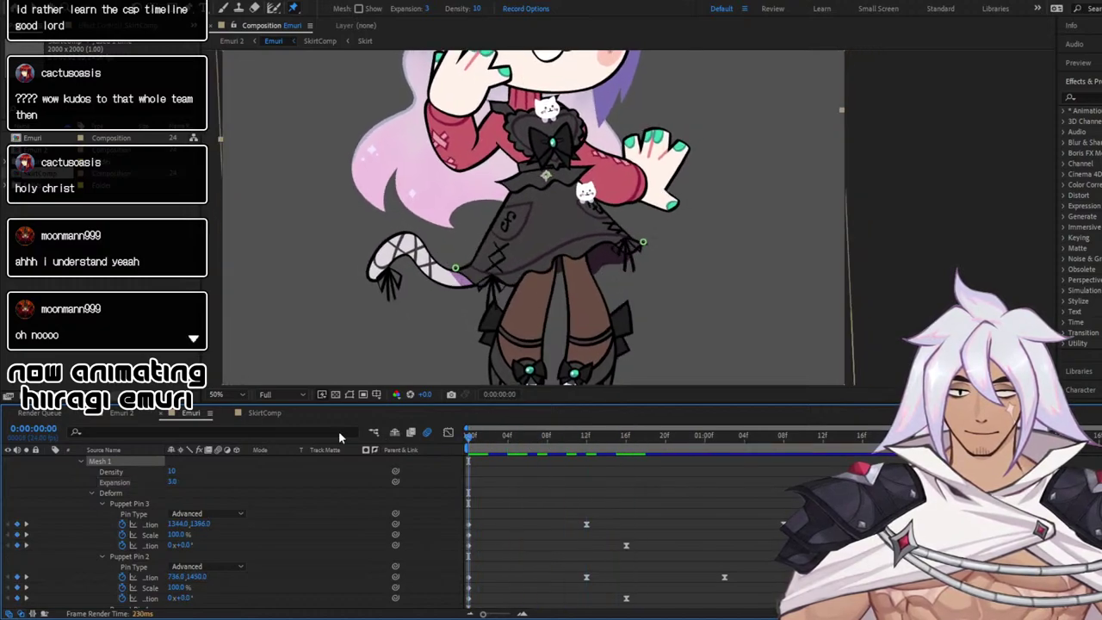
Try extreme expansion values for Mesh 1, including -47, -147 and 2000
click(174, 483)
text(-47)
key(Return)
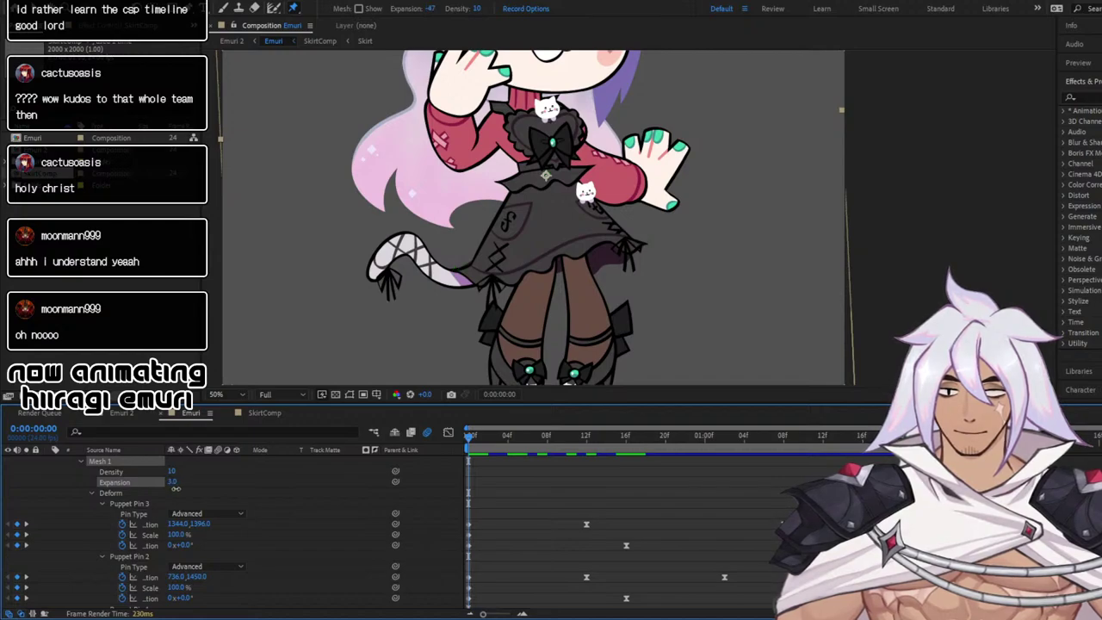
drag(176, 490, 162, 489)
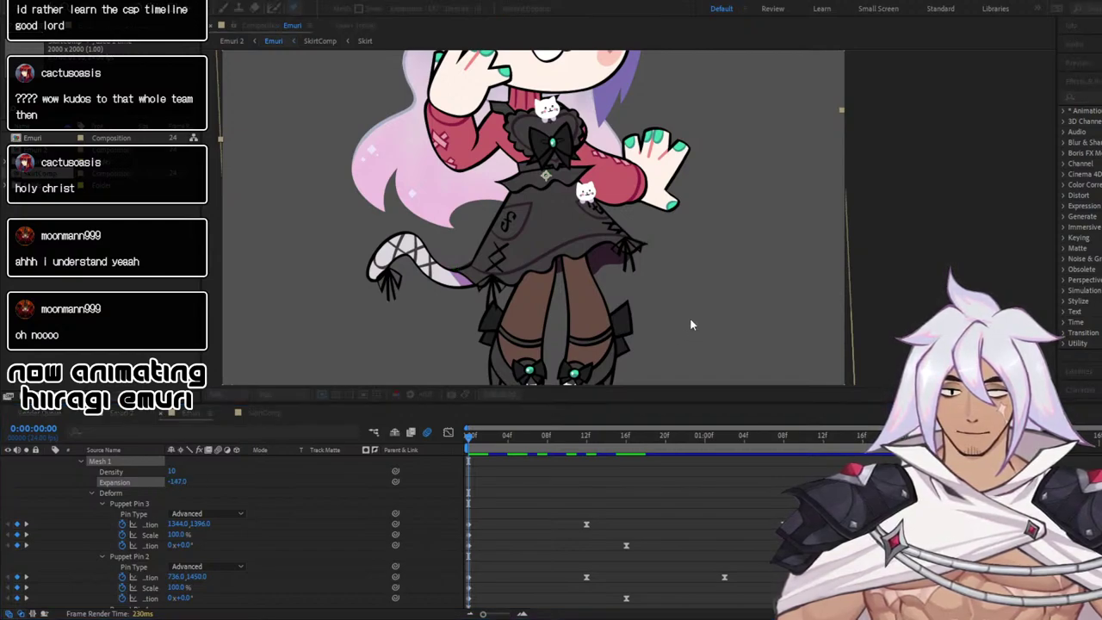
click(690, 319)
Set Mesh 1's expansion to 10, preview the ribbon's motion, and return to the first frame
click(178, 482)
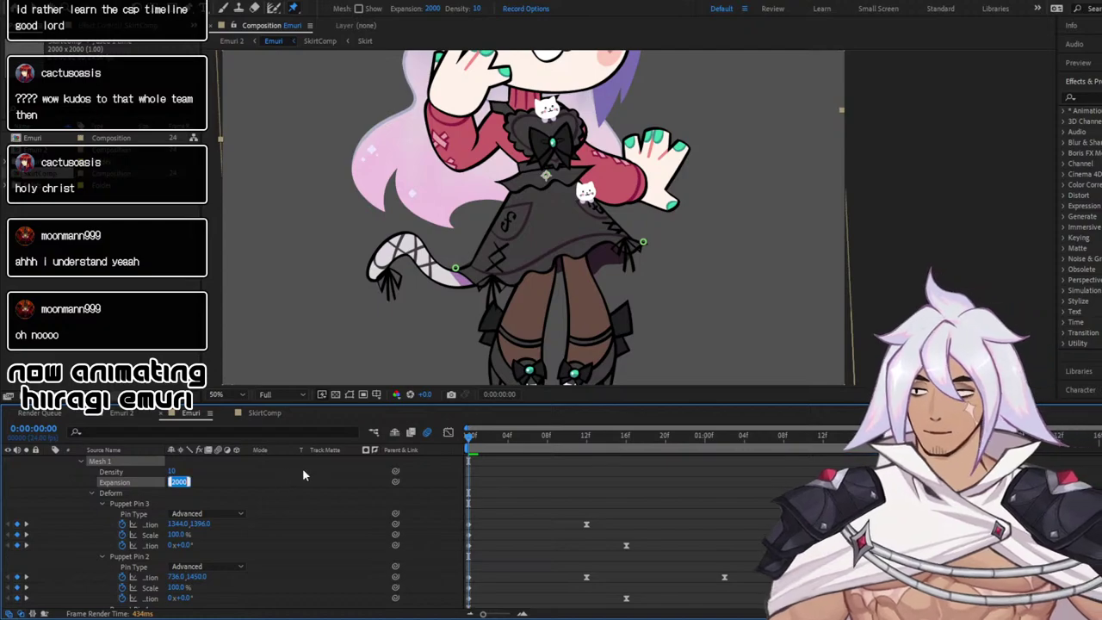
text(10)
key(Return)
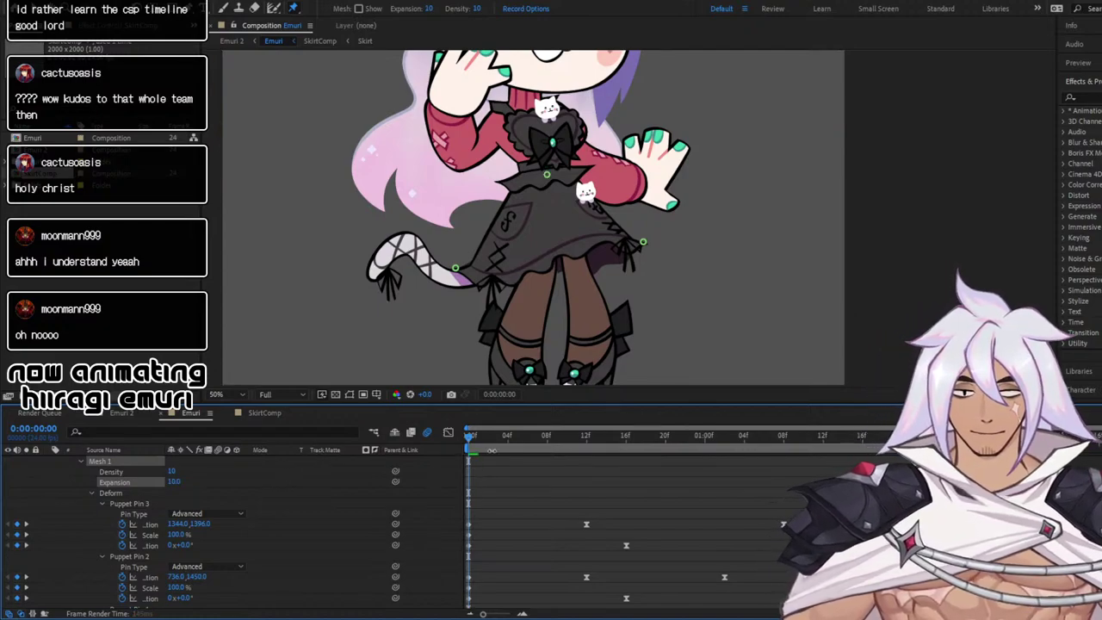
key(space)
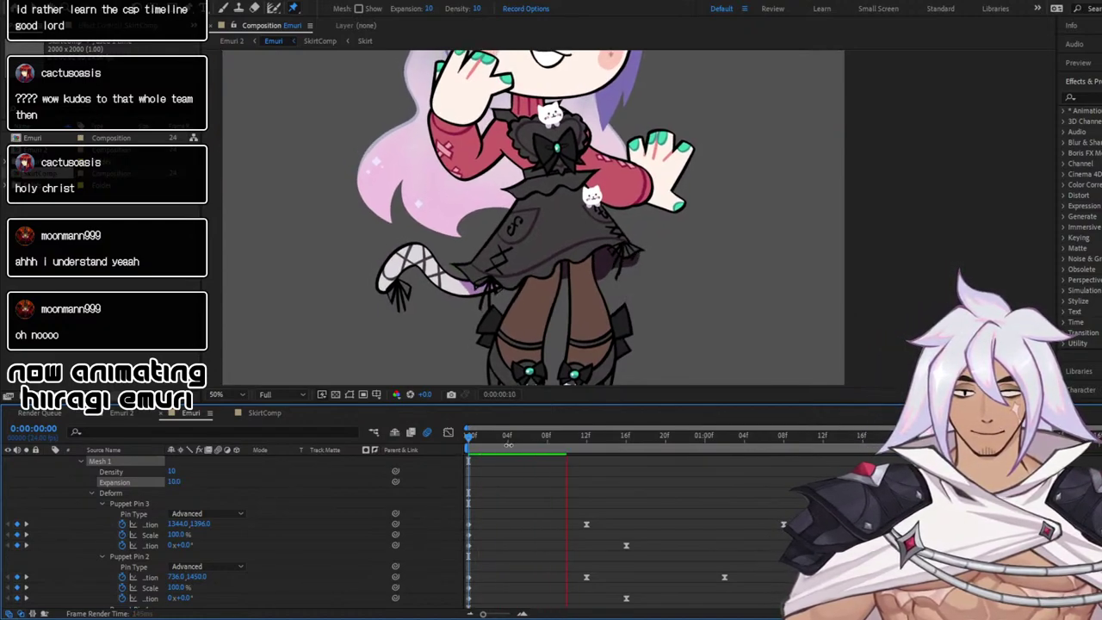
drag(489, 437, 454, 446)
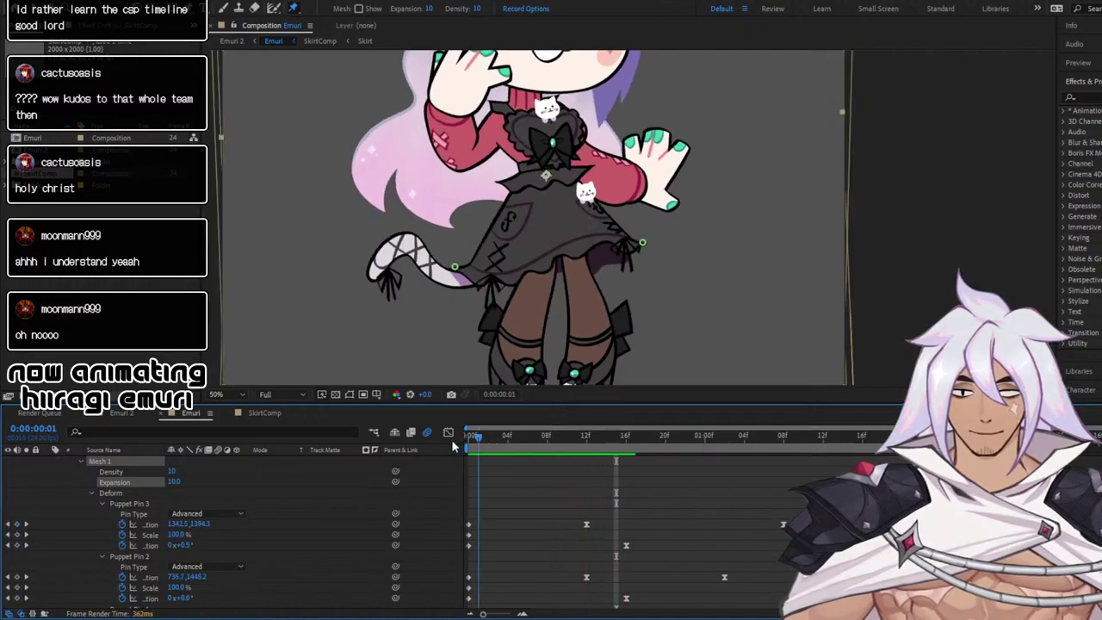
key(Home)
Set Mesh 1's expansion to 20 and preview the ribbon's motion from the start
click(173, 481)
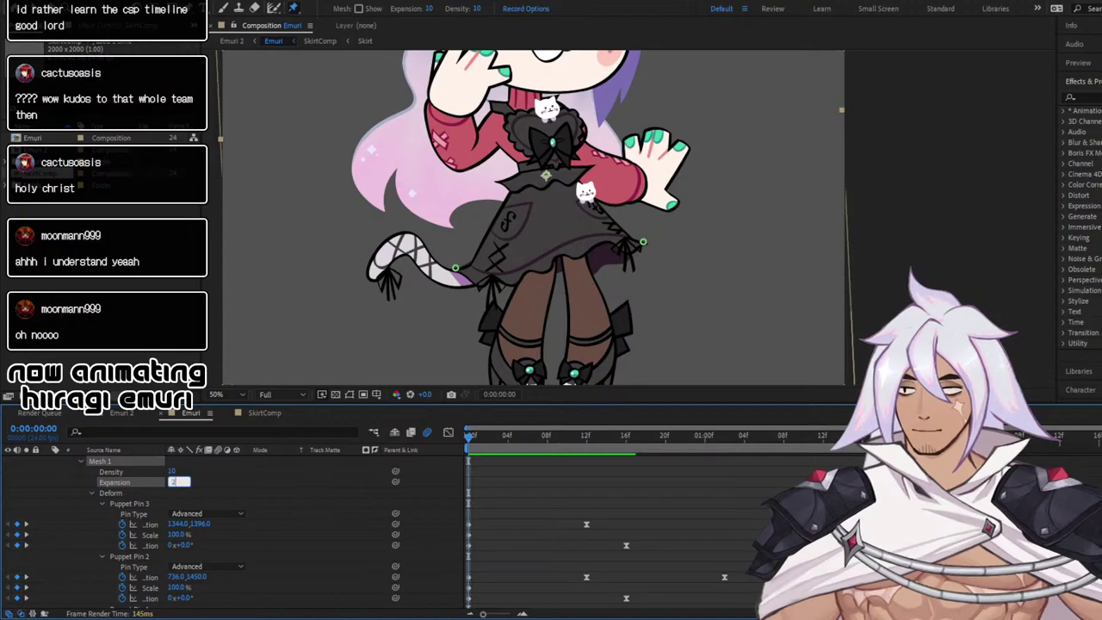
text(20)
key(Return)
key(space)
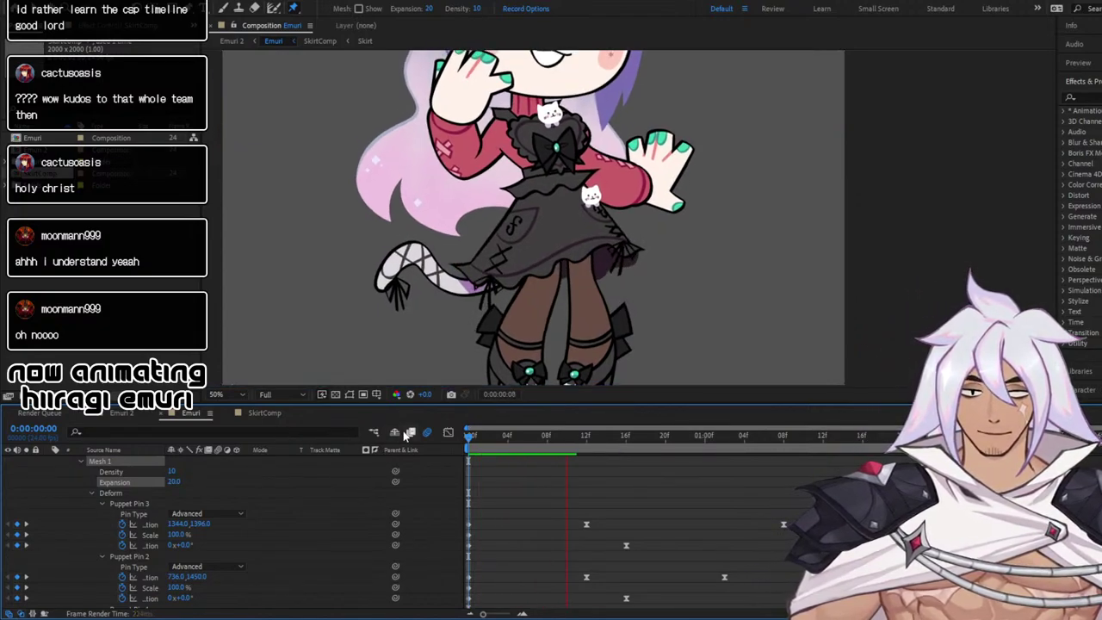
key(space)
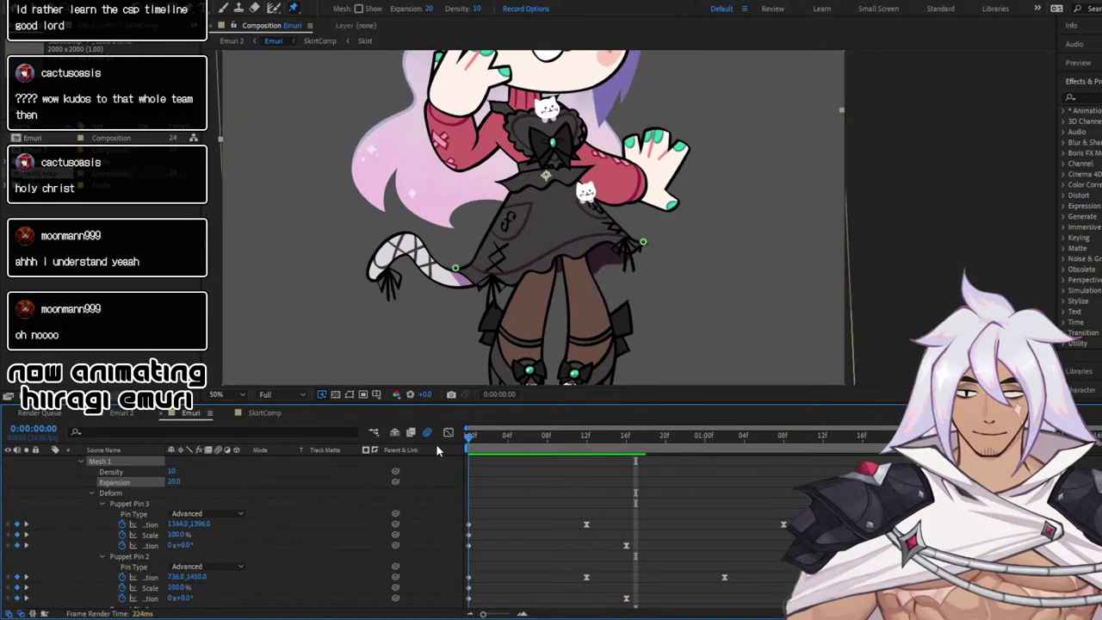
Set Mesh 1's expansion to 30 and preview the skirt and ribbon swing
click(177, 482)
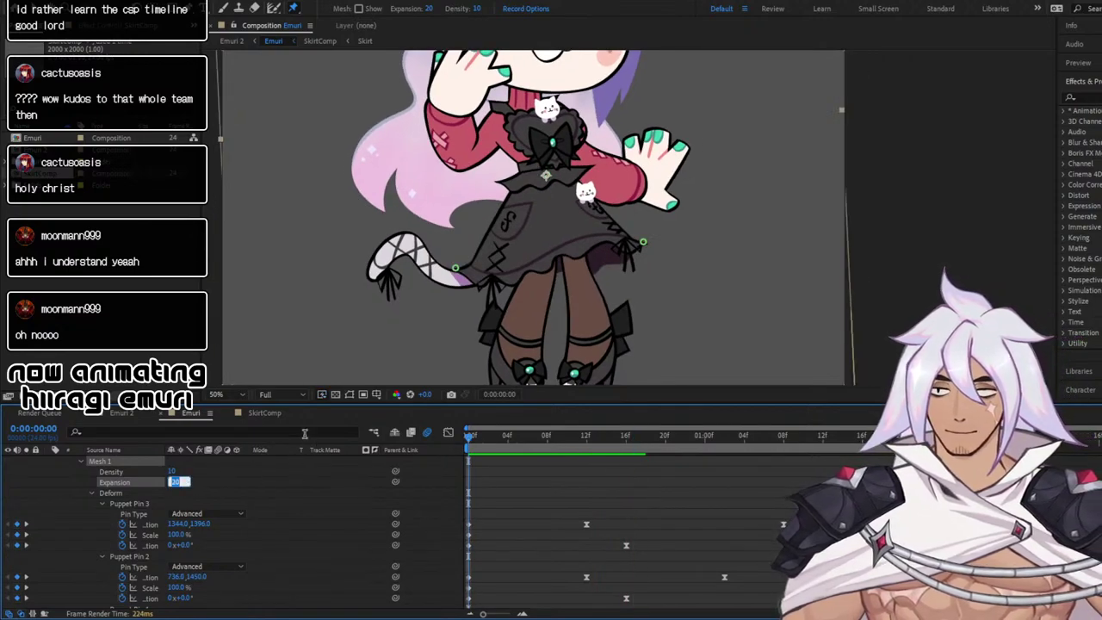
text(30)
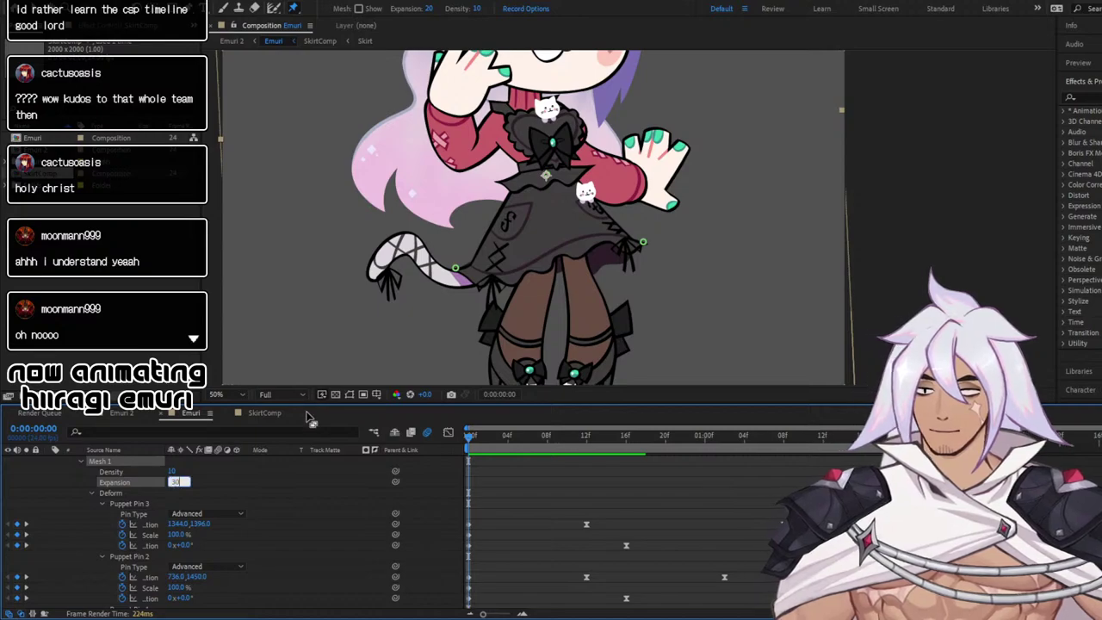
key(Return)
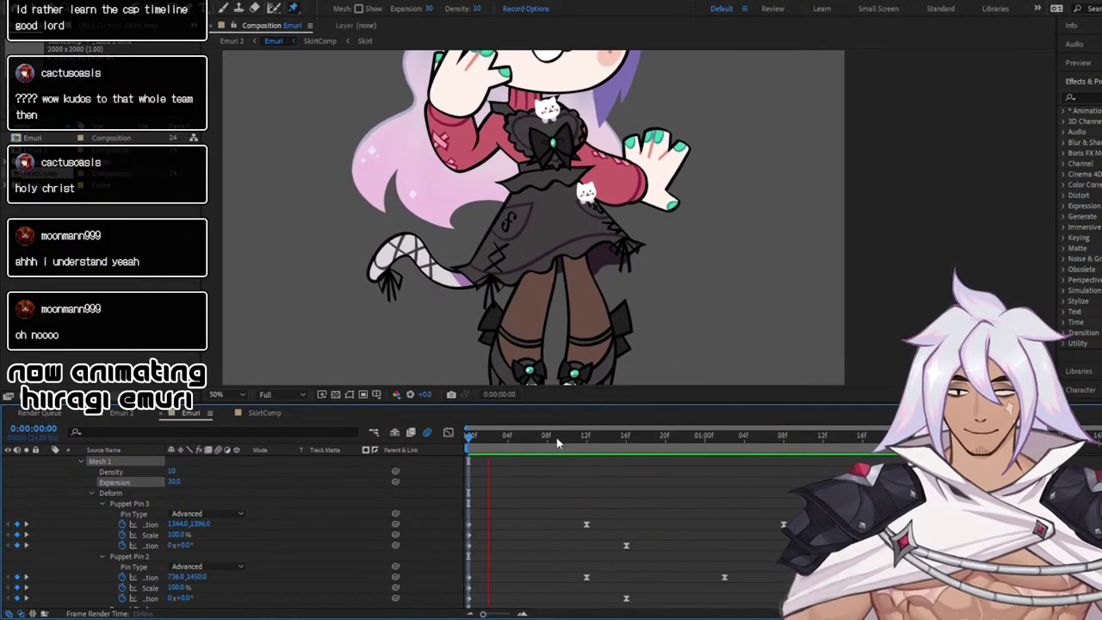
key(space)
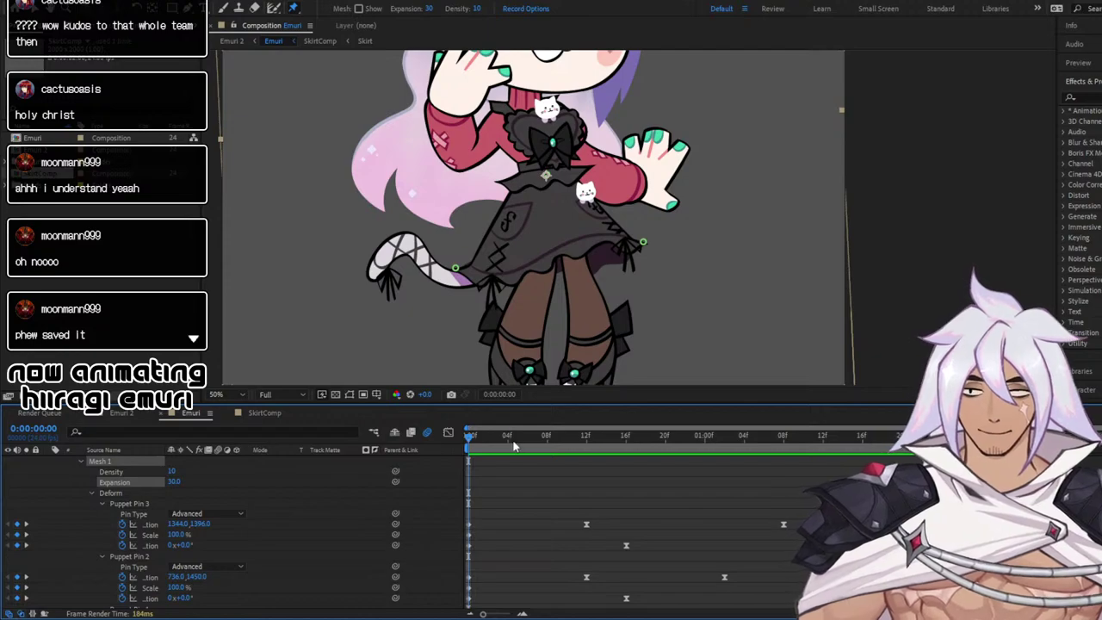
click(447, 433)
click(449, 432)
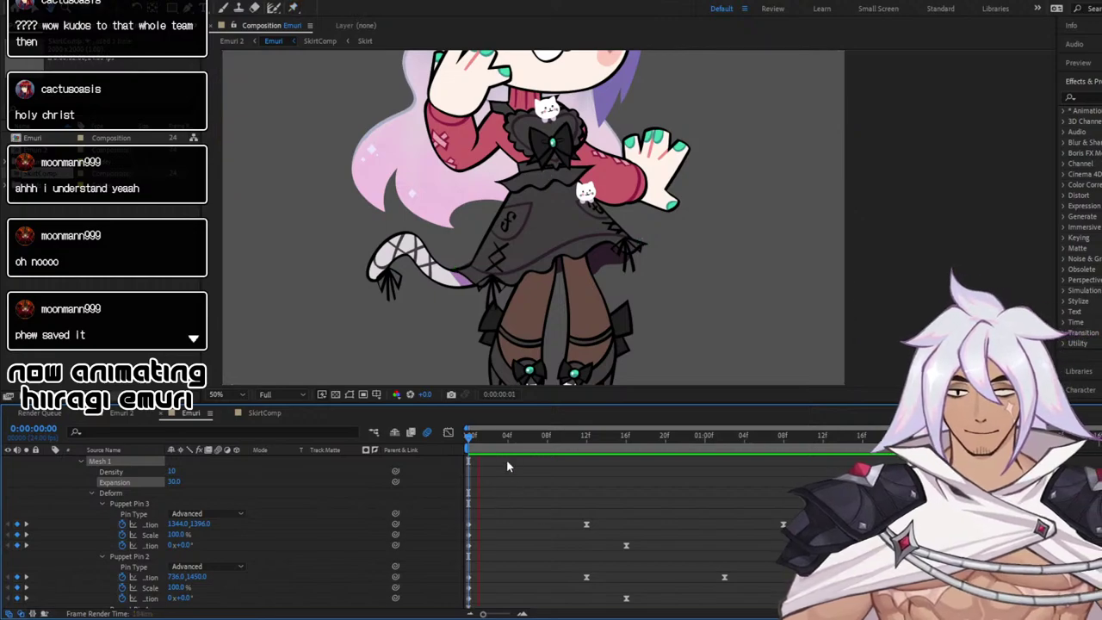
Apply Easy Ease to SkirtRibbonR's rotation keyframes in SkirtComp, including the first keyframe, to smooth its swing curve
click(252, 414)
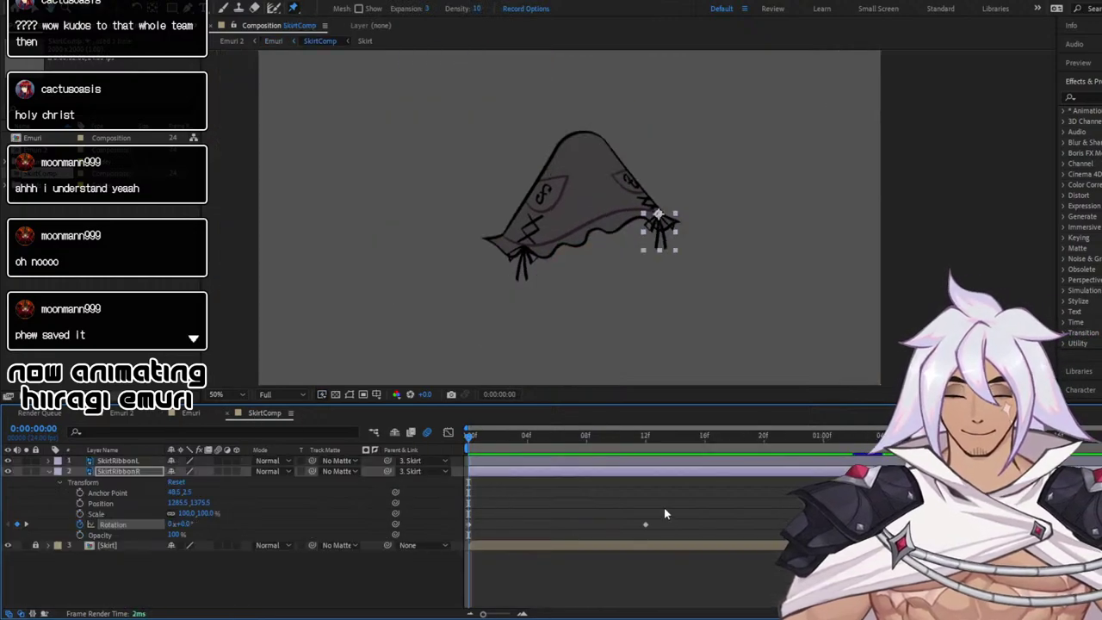
drag(591, 499, 742, 536)
click(742, 536)
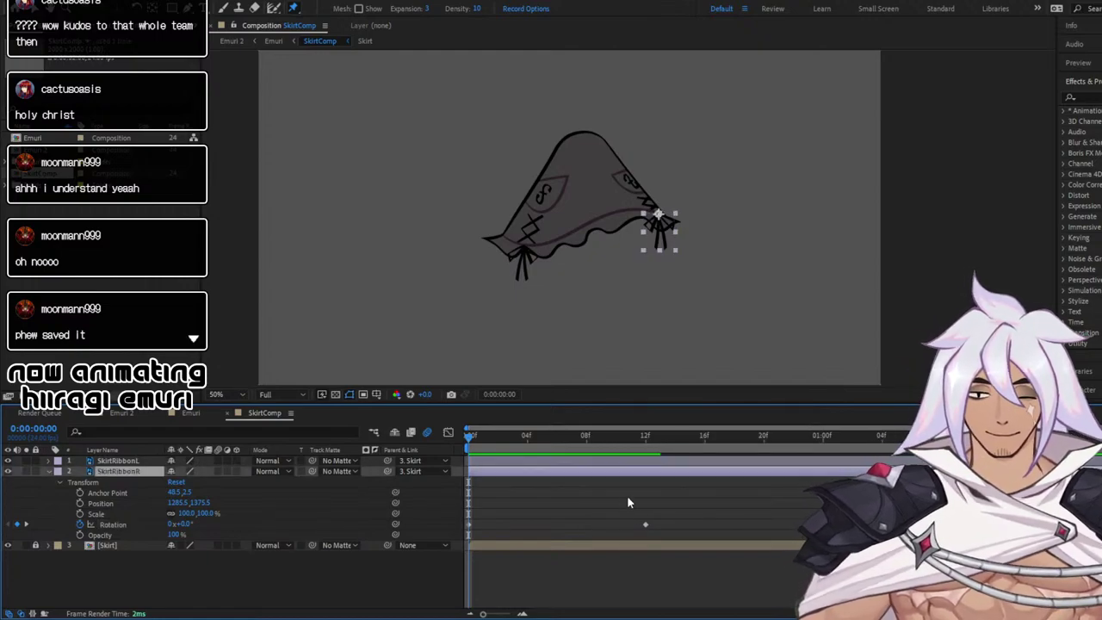
drag(627, 499, 822, 534)
click(448, 432)
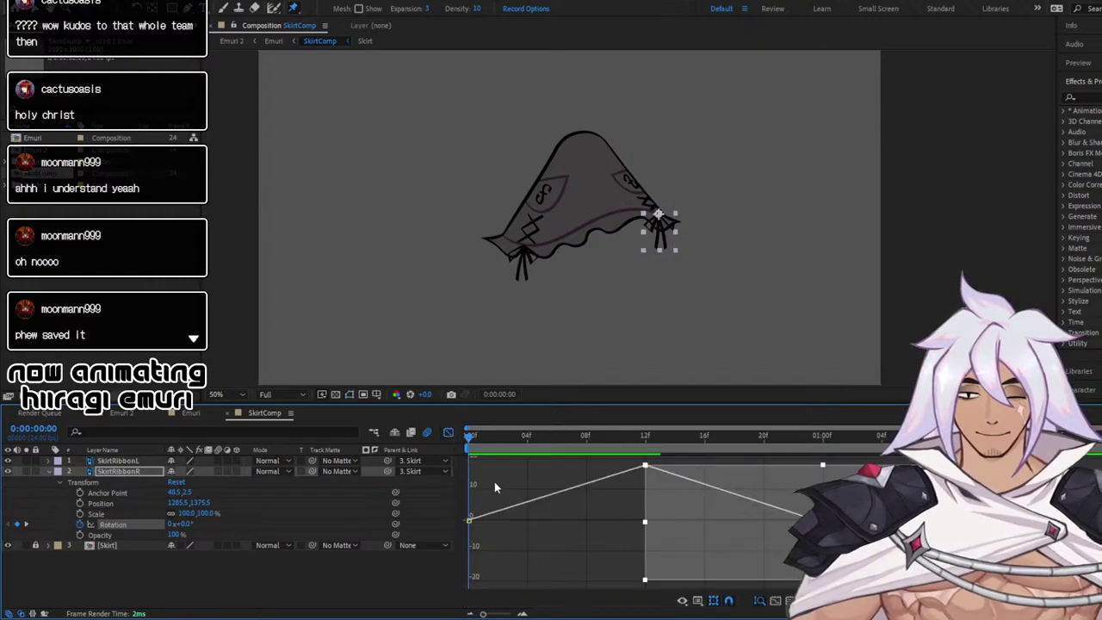
key(F9)
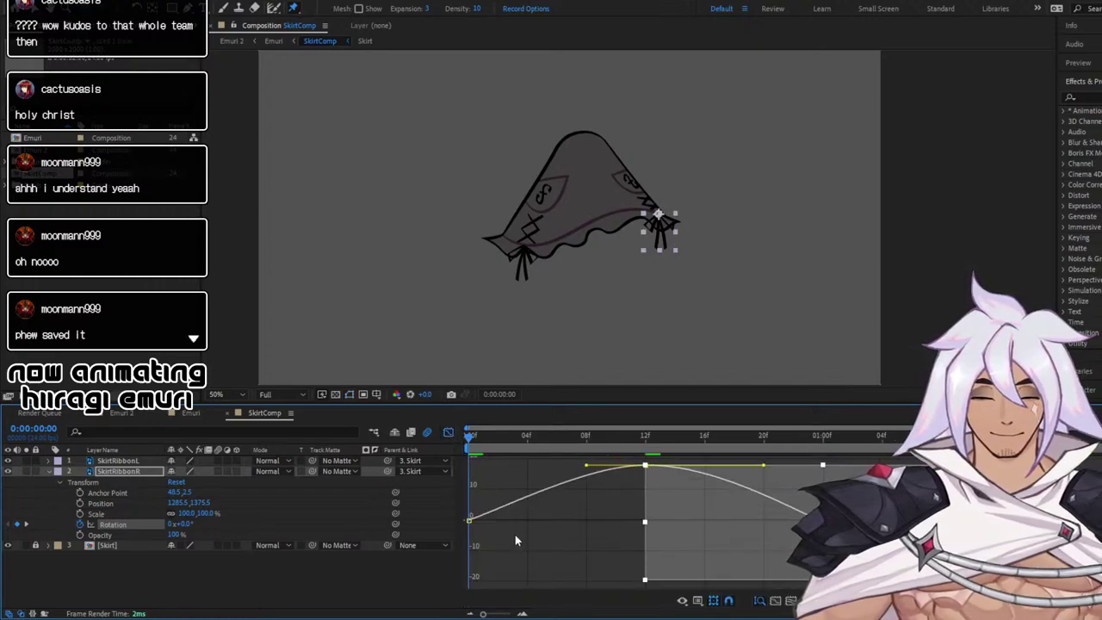
click(469, 520)
key(F9)
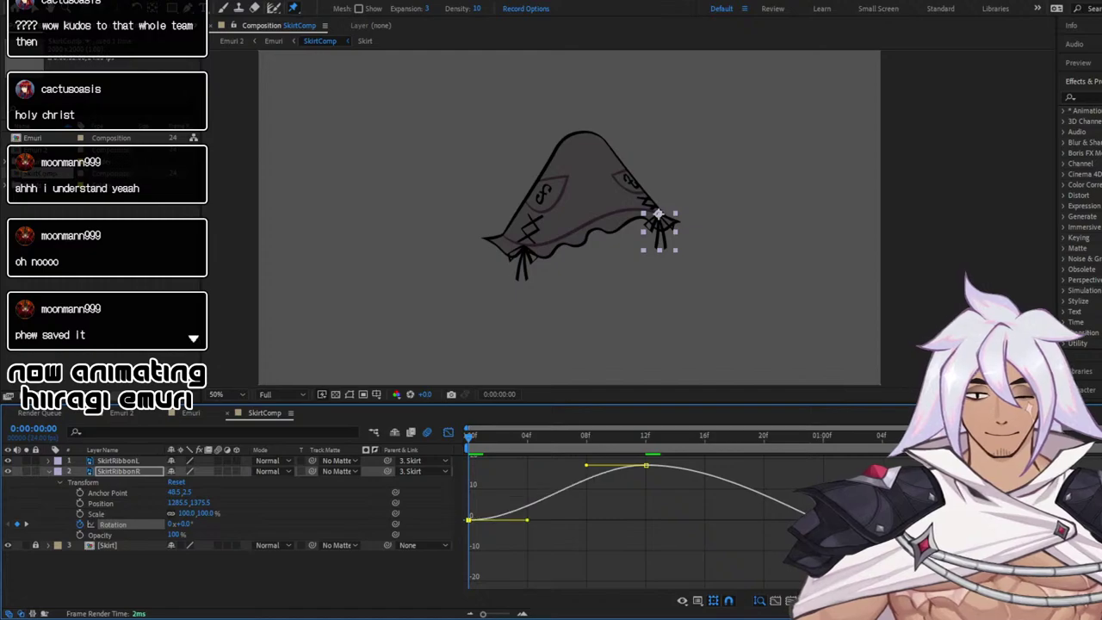
click(552, 551)
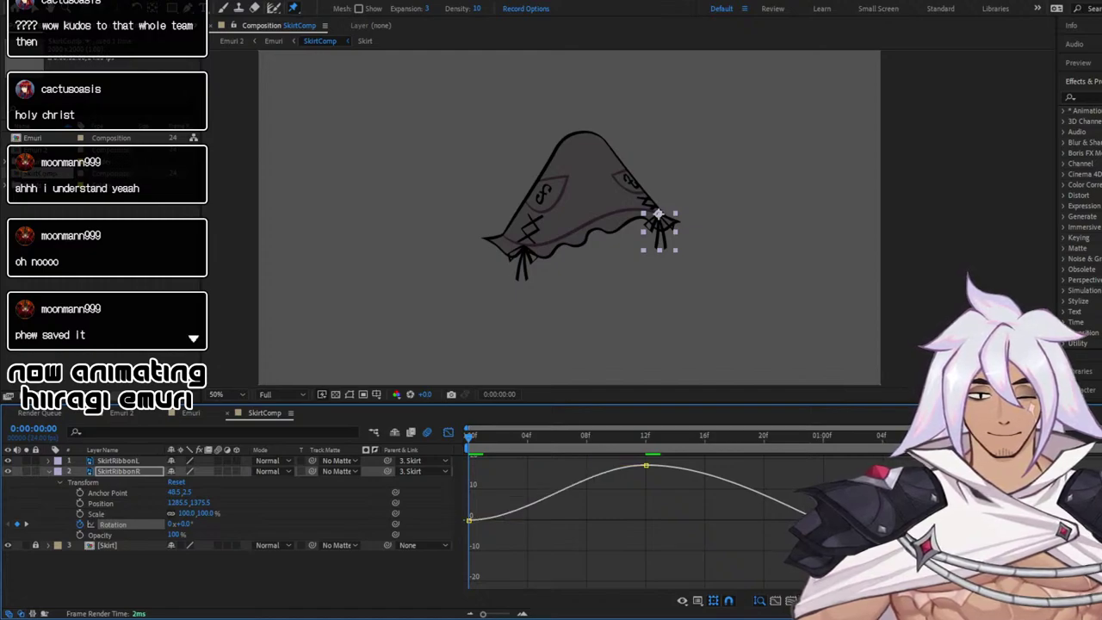
Preview the eased ribbon motion in SkirtComp and on the full character in the Emuri composition from the first frame
key(space)
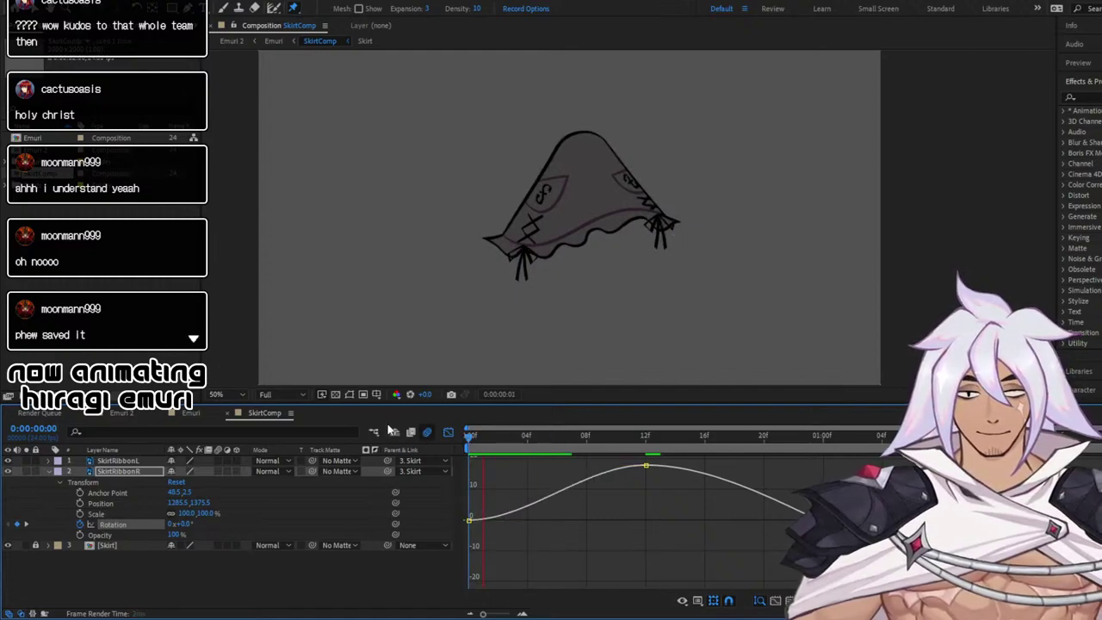
click(191, 412)
click(470, 437)
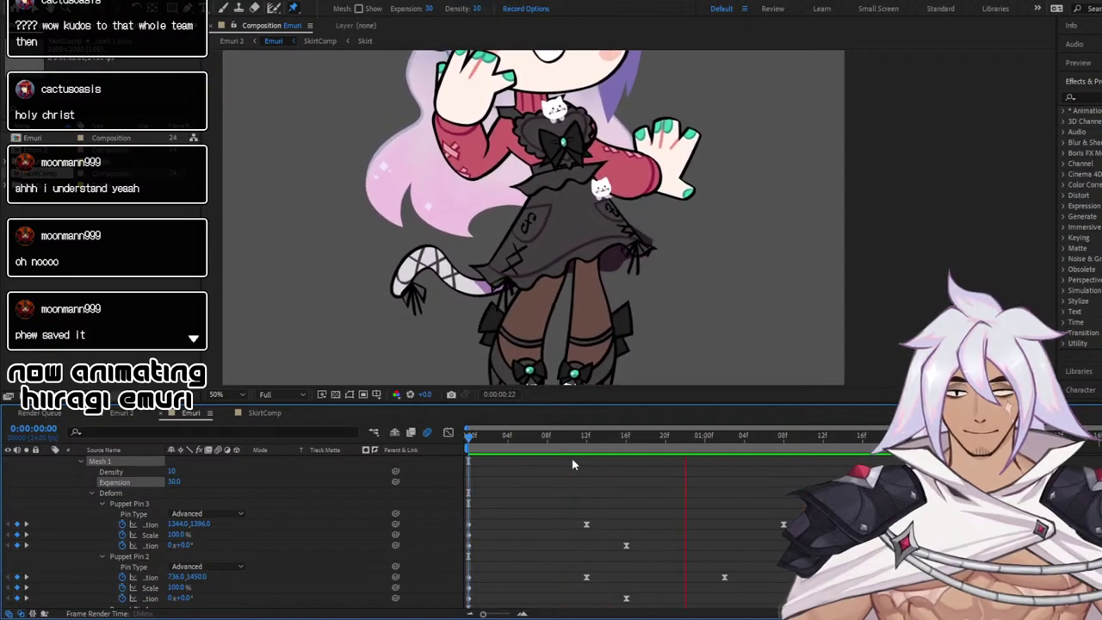
key(space)
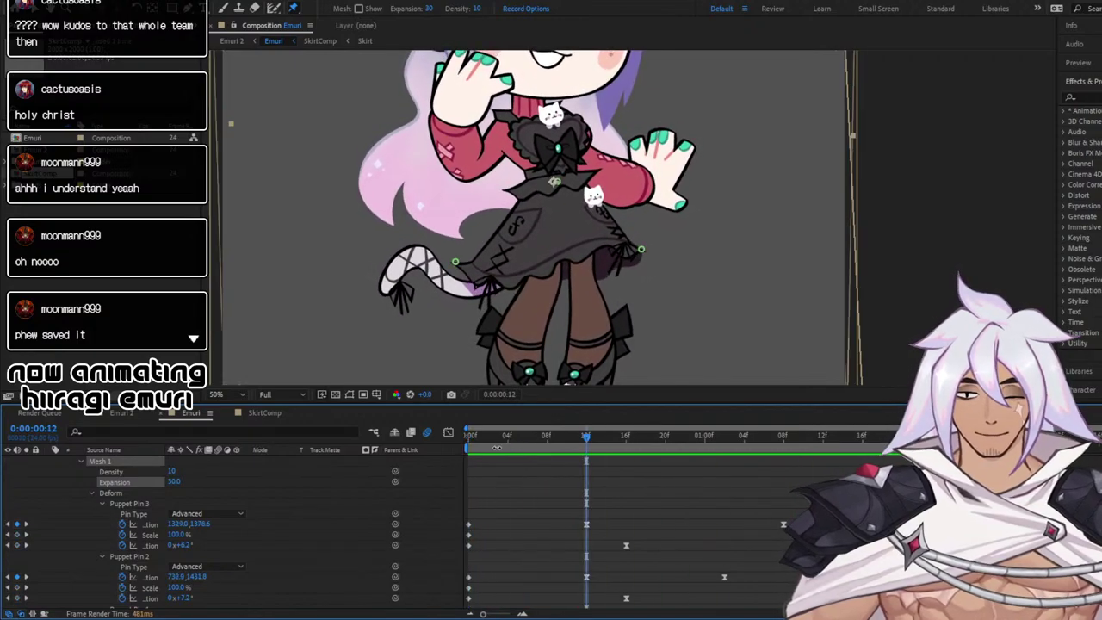
Collapse the SkirtComp layer in Emuri and expose SkirtRibbonL's transform properties inside the SkirtComp composition
scroll(270, 517, up, 5)
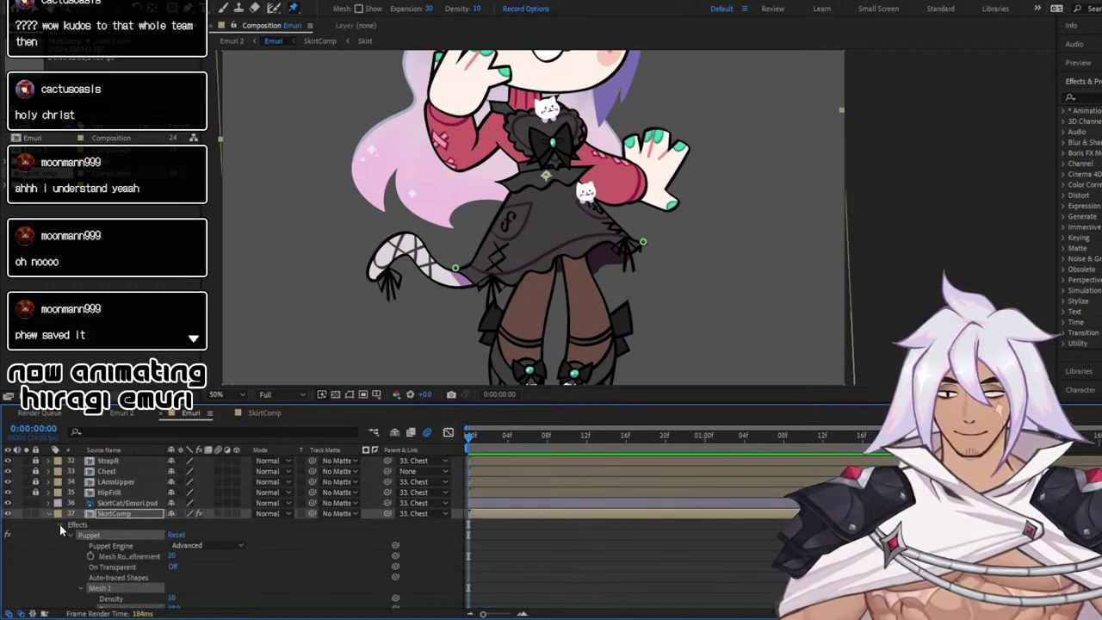
click(48, 513)
click(250, 413)
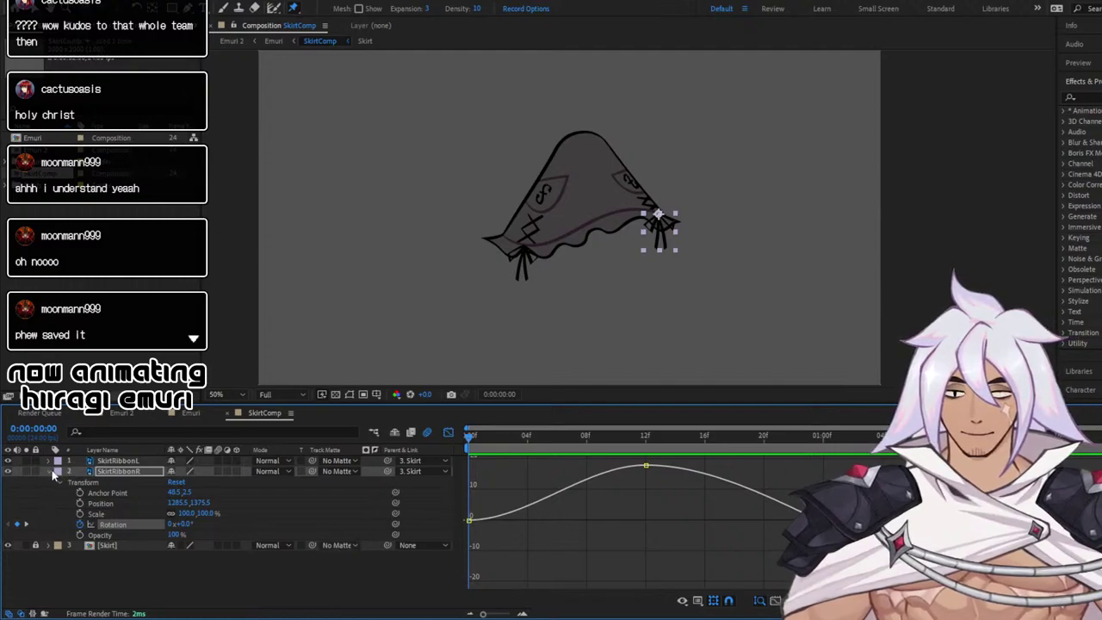
click(48, 471)
click(48, 461)
click(59, 471)
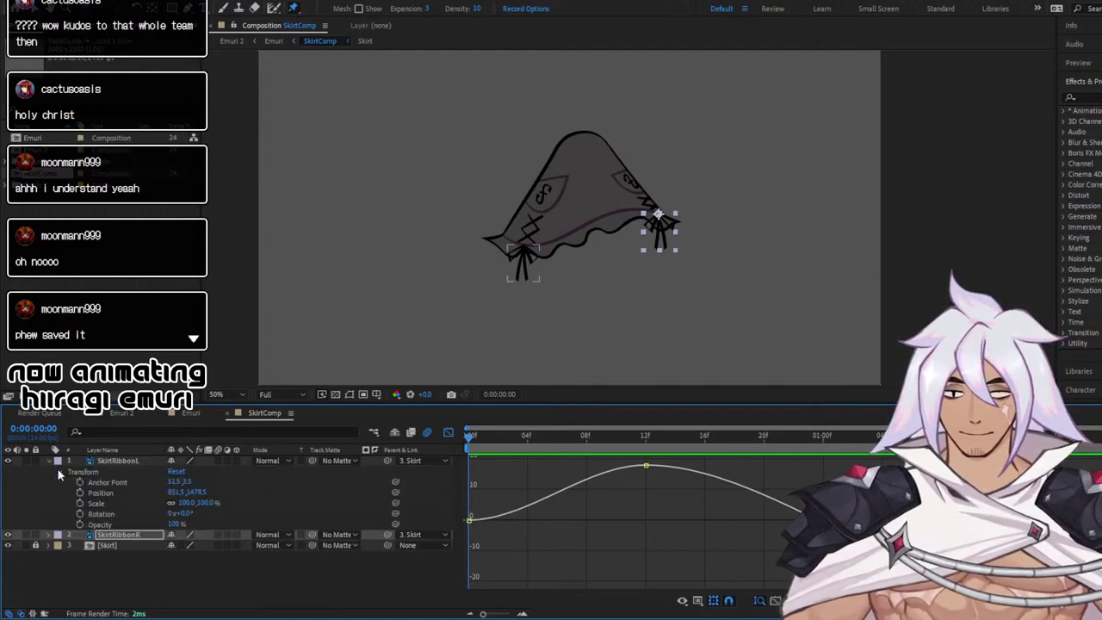
Keyframe SkirtRibbonL's rotation at 0° on the first frame, at 0:00:01:00 and at 0:00:01:23
click(447, 431)
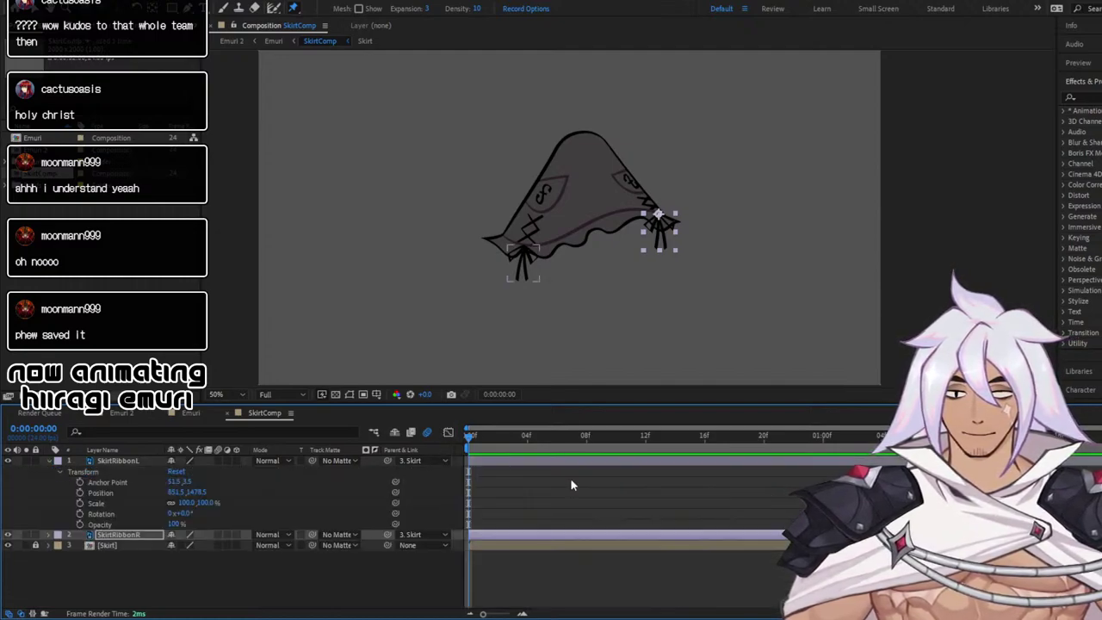
click(80, 513)
drag(571, 436, 816, 444)
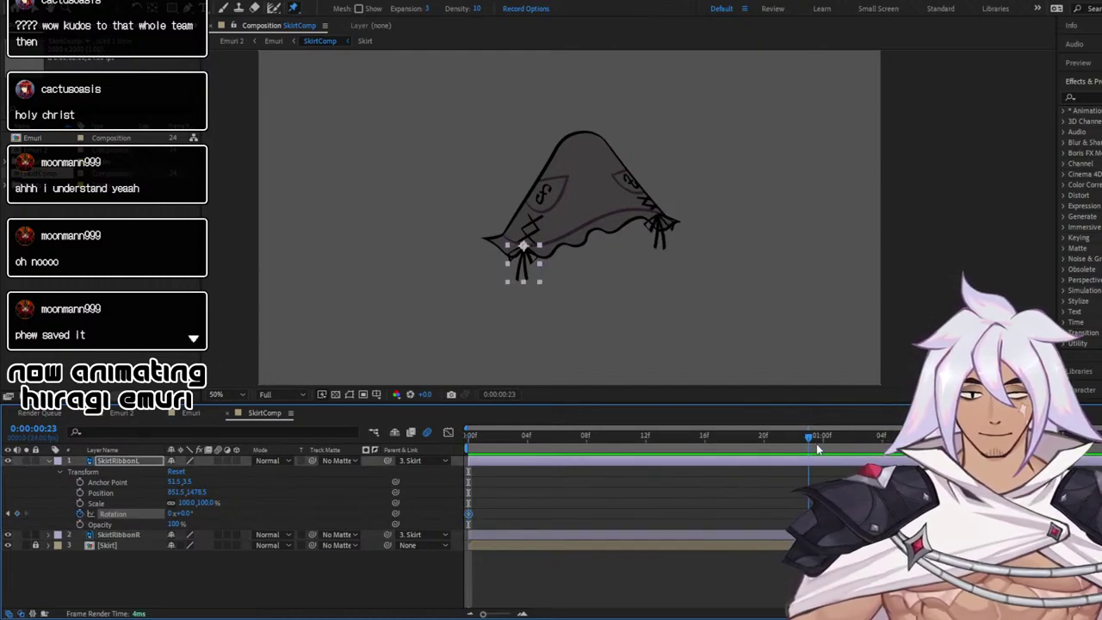
click(17, 514)
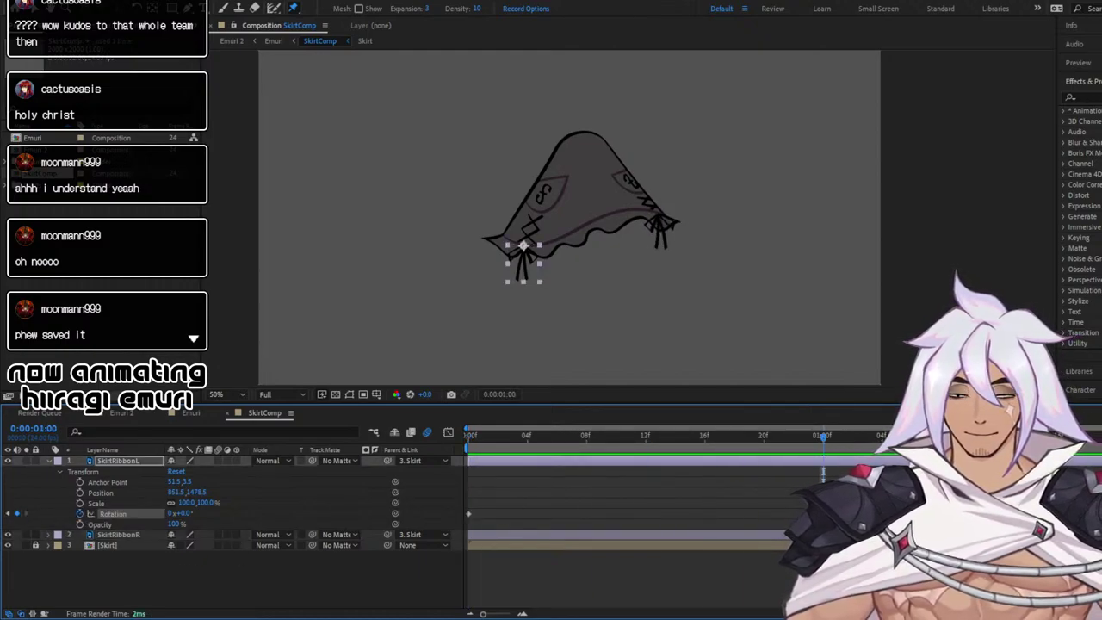
drag(825, 437, 1101, 437)
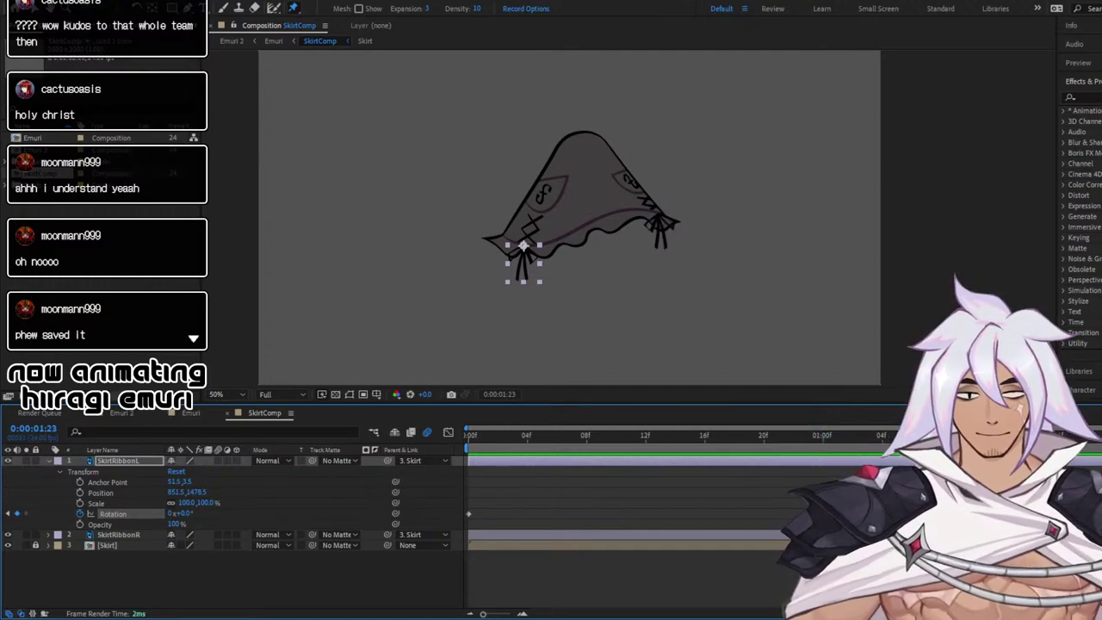
drag(1059, 437, 1017, 437)
Rotate SkirtRibbonL clockwise at frame 12 and to about -27° at 0:00:01:08, moving the second swing keyframe later in time
click(646, 434)
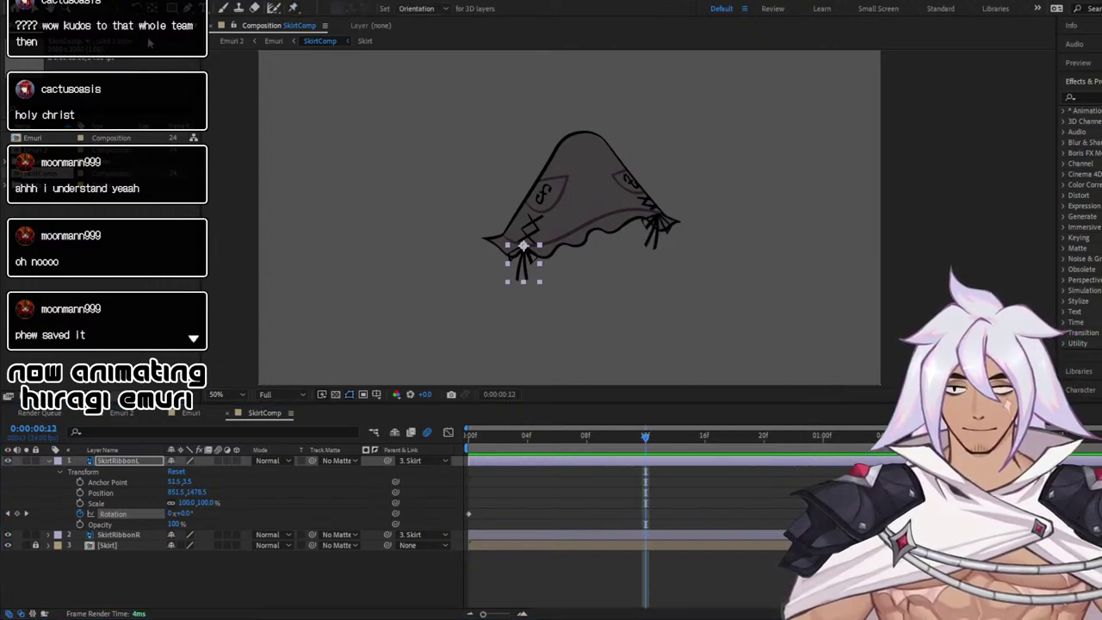
key(w)
mouse_move(541, 284)
mouse_down()
mouse_move(528, 283)
mouse_move(528, 297)
mouse_up()
drag(723, 438, 941, 437)
drag(543, 289, 562, 278)
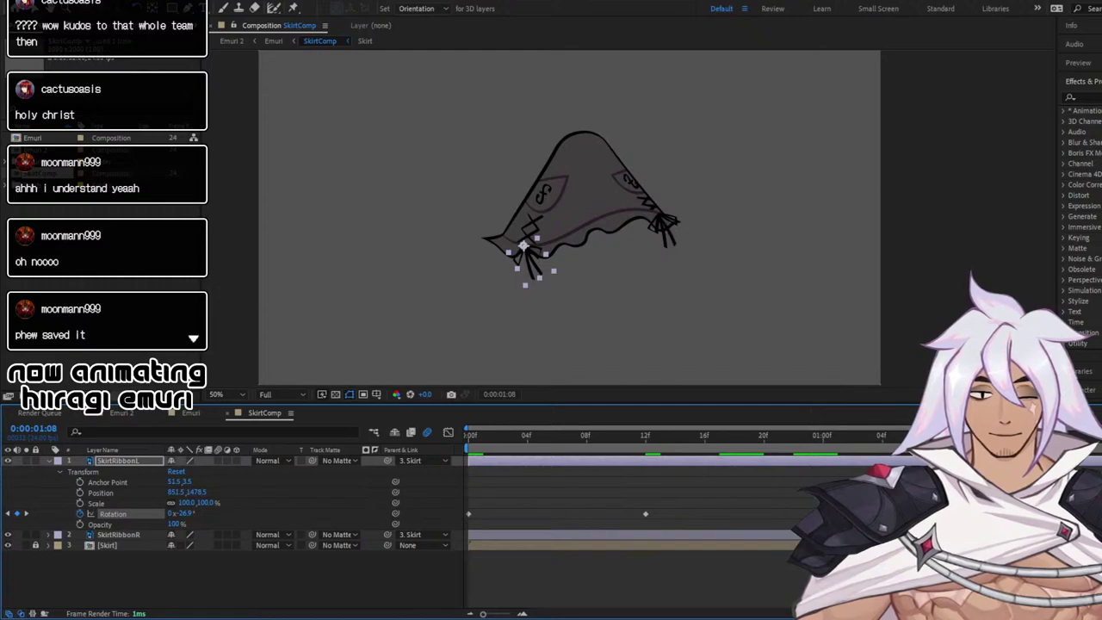
drag(941, 514, 1029, 514)
Apply Easy Ease to SkirtRibbonL's swing keyframes on its rotation curve and preview both ribbons
click(759, 522)
drag(609, 492, 1046, 520)
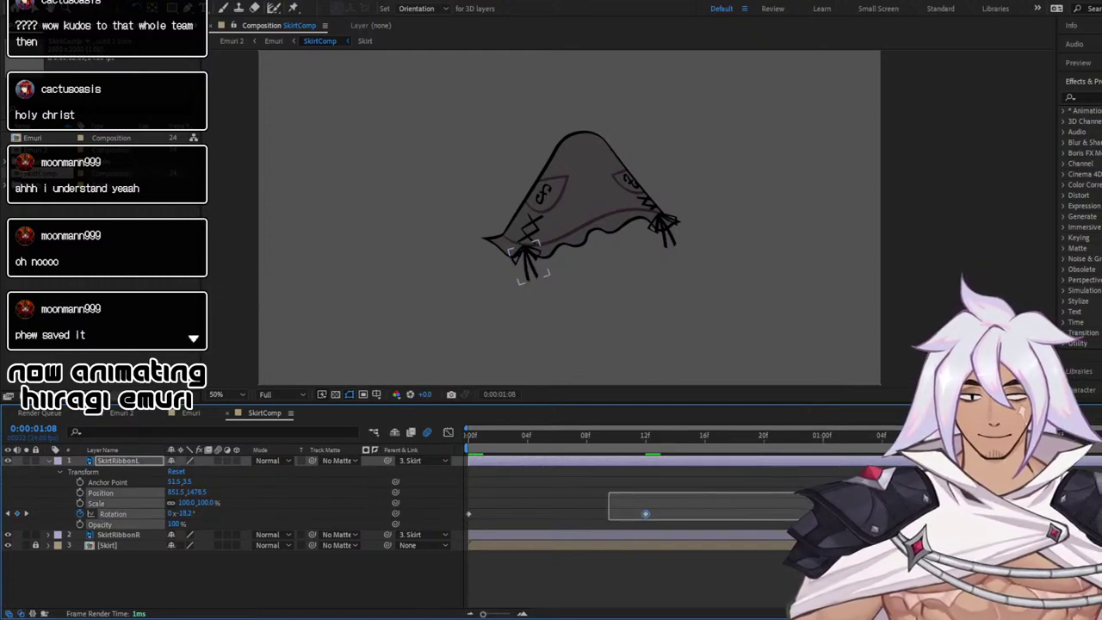
drag(827, 522, 827, 522)
click(448, 432)
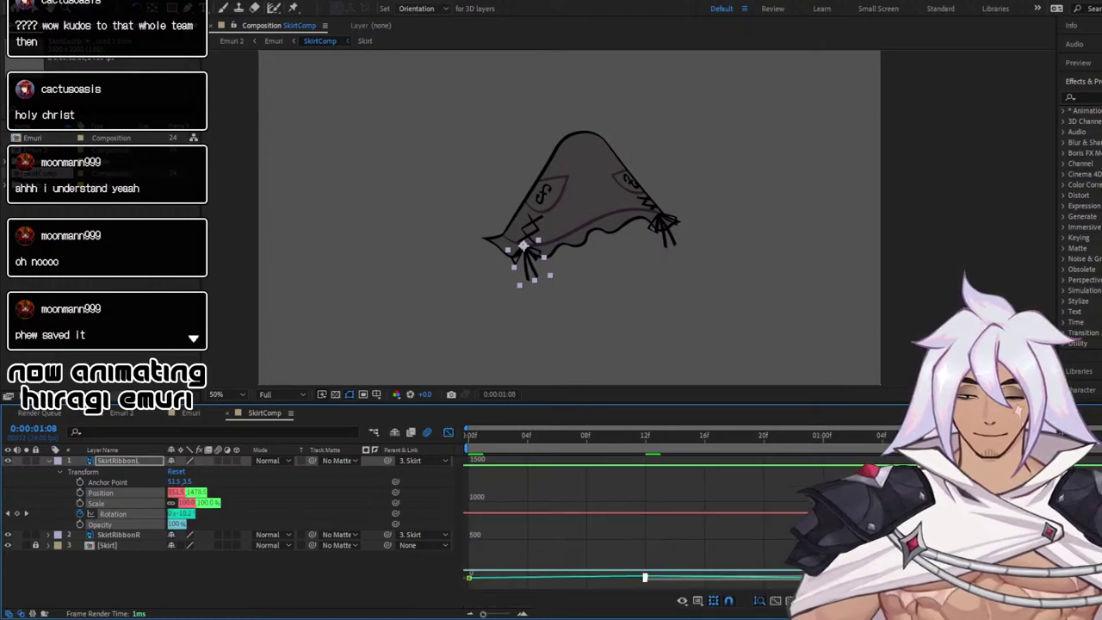
click(259, 560)
click(118, 507)
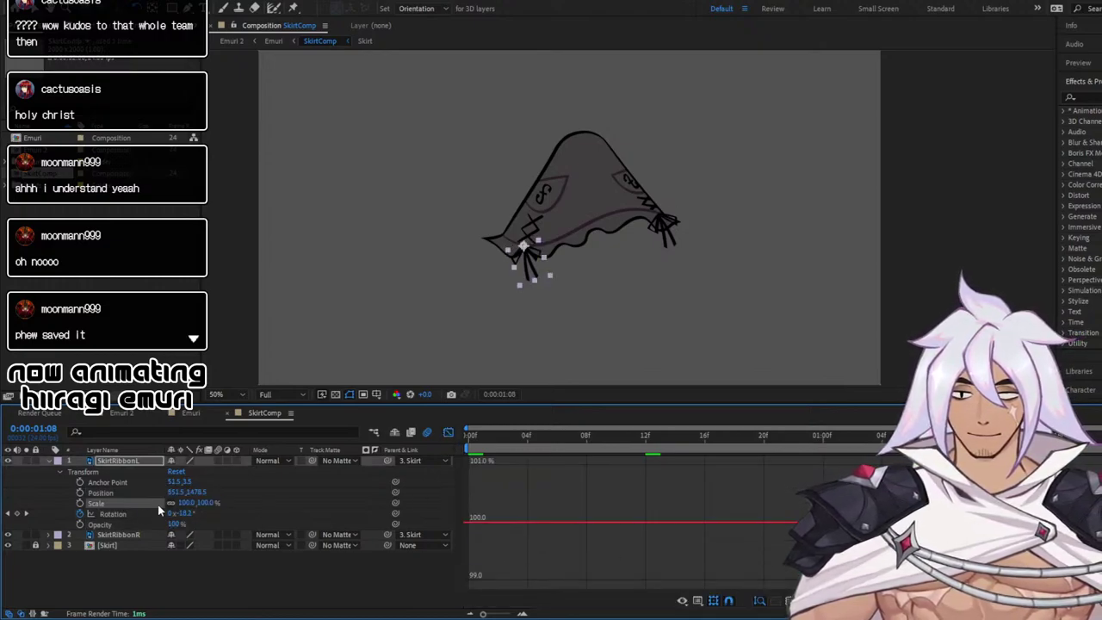
click(105, 514)
drag(568, 462, 827, 587)
key(F9)
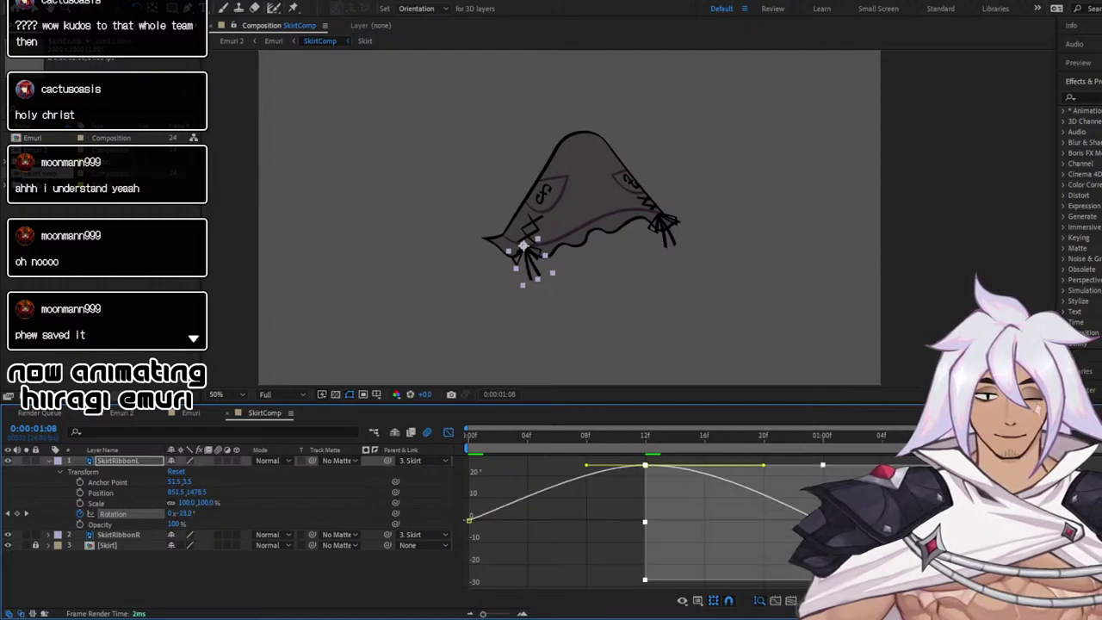
click(468, 521)
click(519, 517)
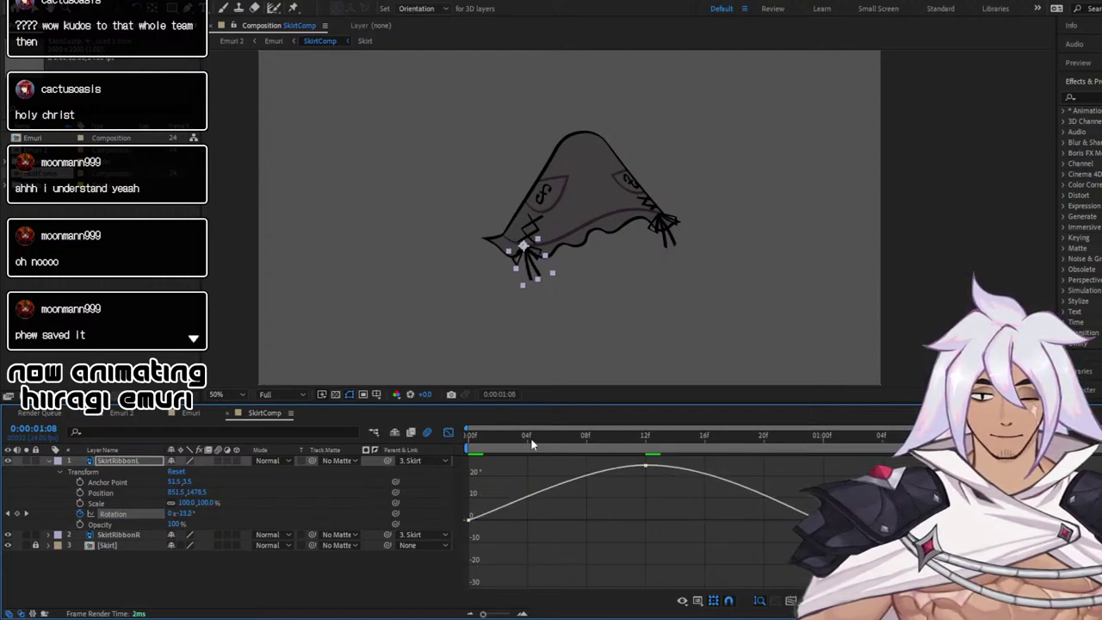
key(space)
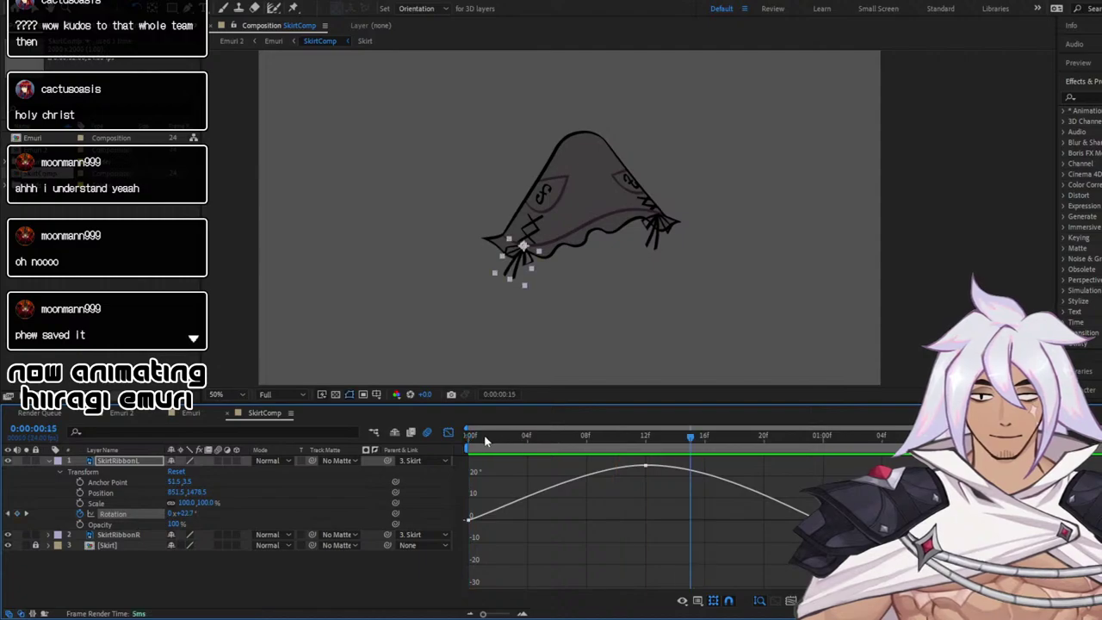
Display SkirtRibbonR's rotation curve in the graph editor and save the project
click(119, 535)
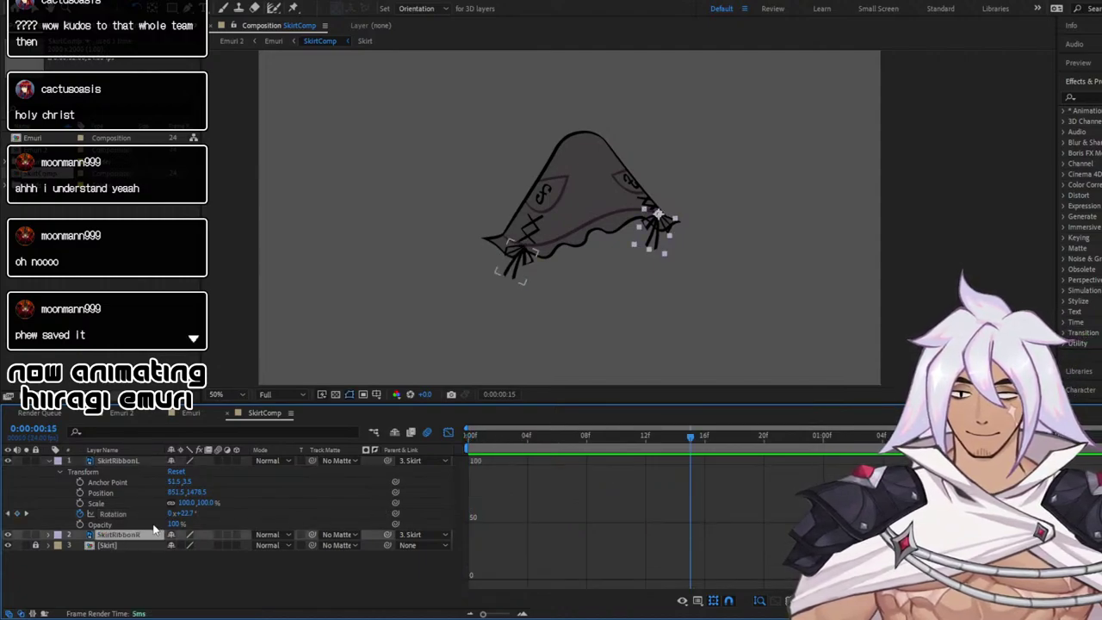
click(47, 534)
click(112, 589)
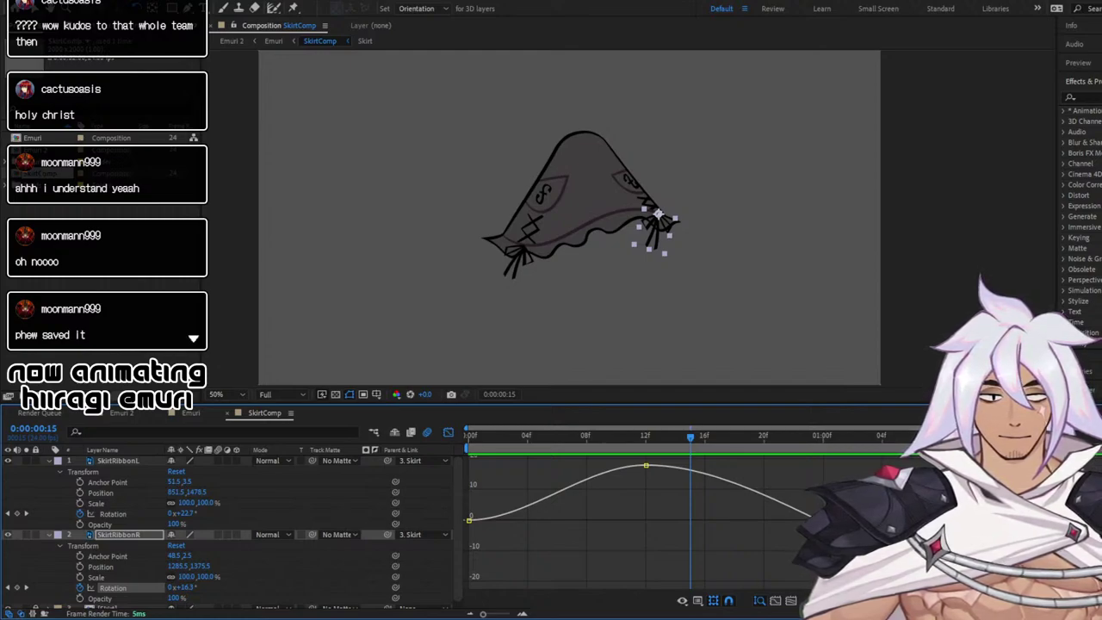
key(ctrl+s)
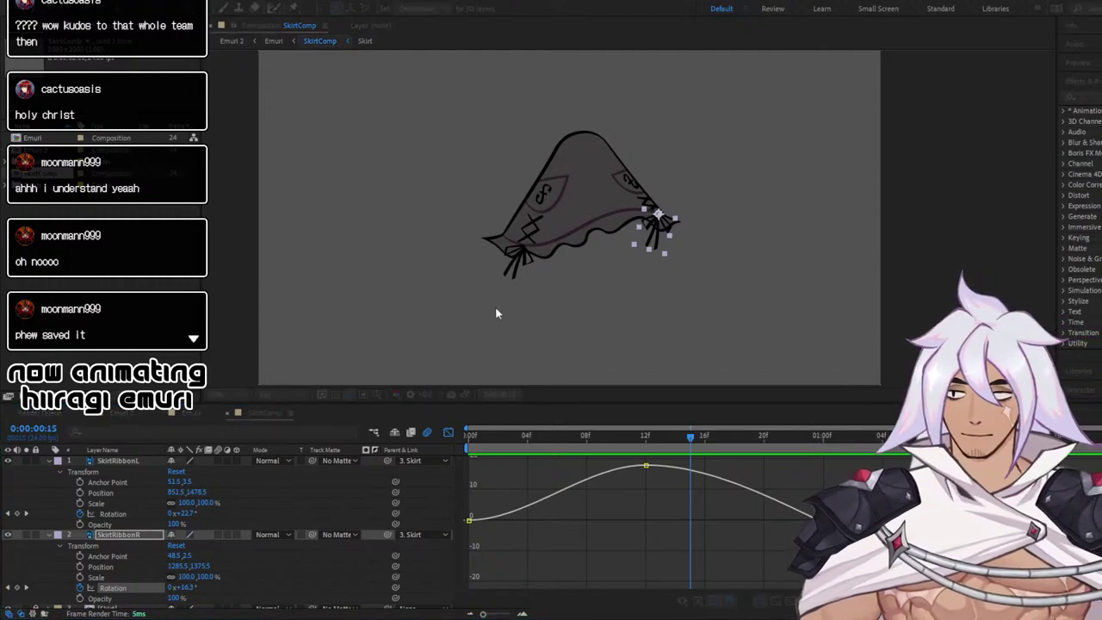
click(582, 291)
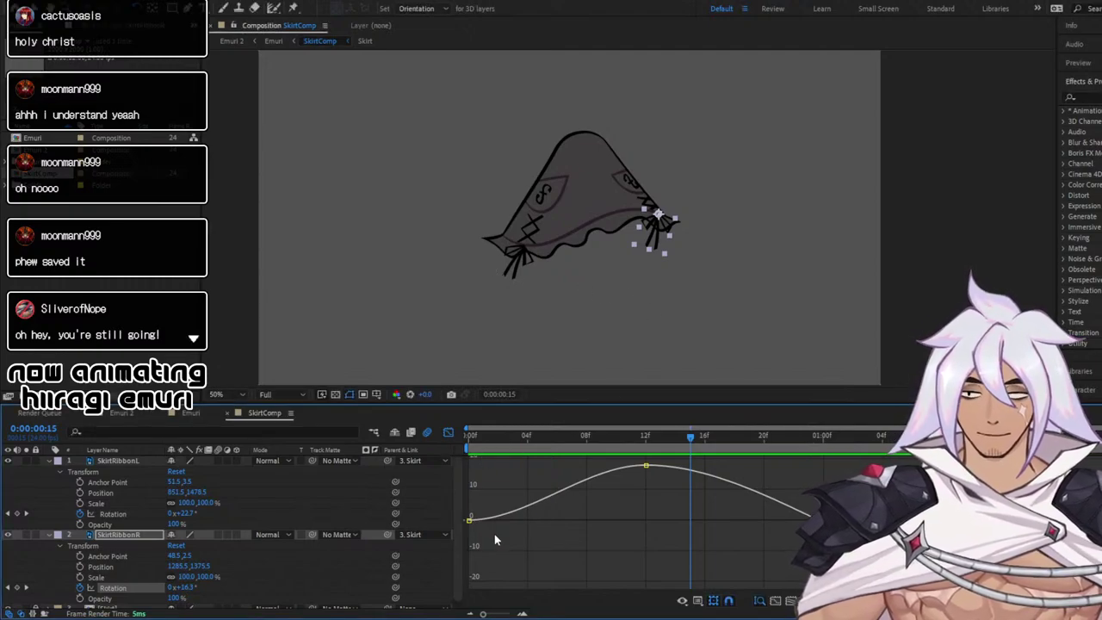
Remove the ease from SkirtRibbonR's first rotation keyframe, save the project, and return to the keyframe view
click(469, 520)
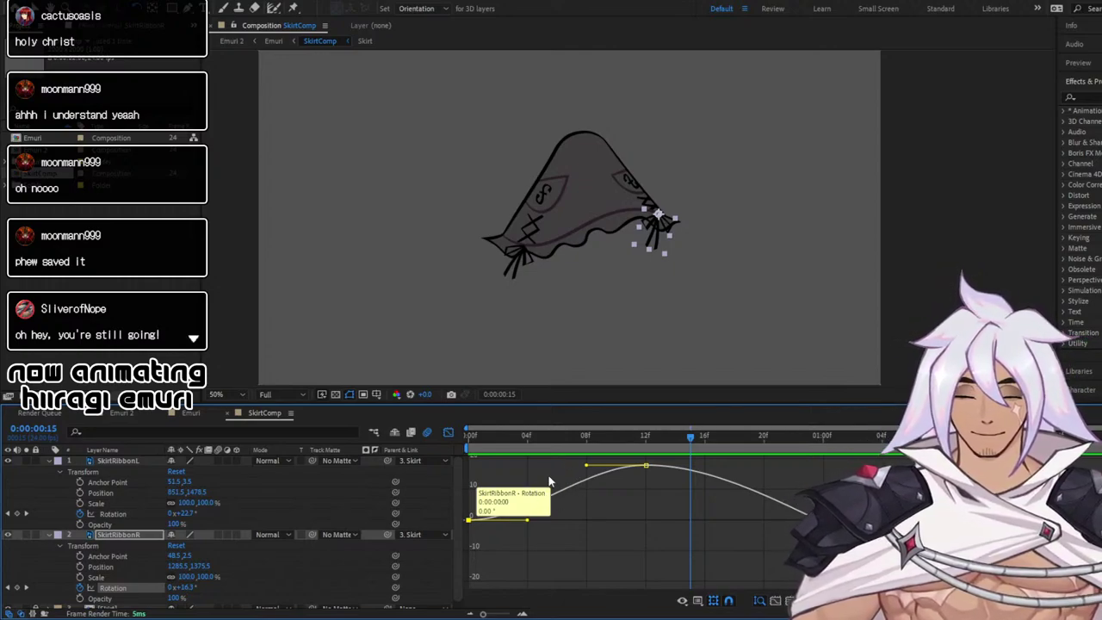
key(ctrl+s)
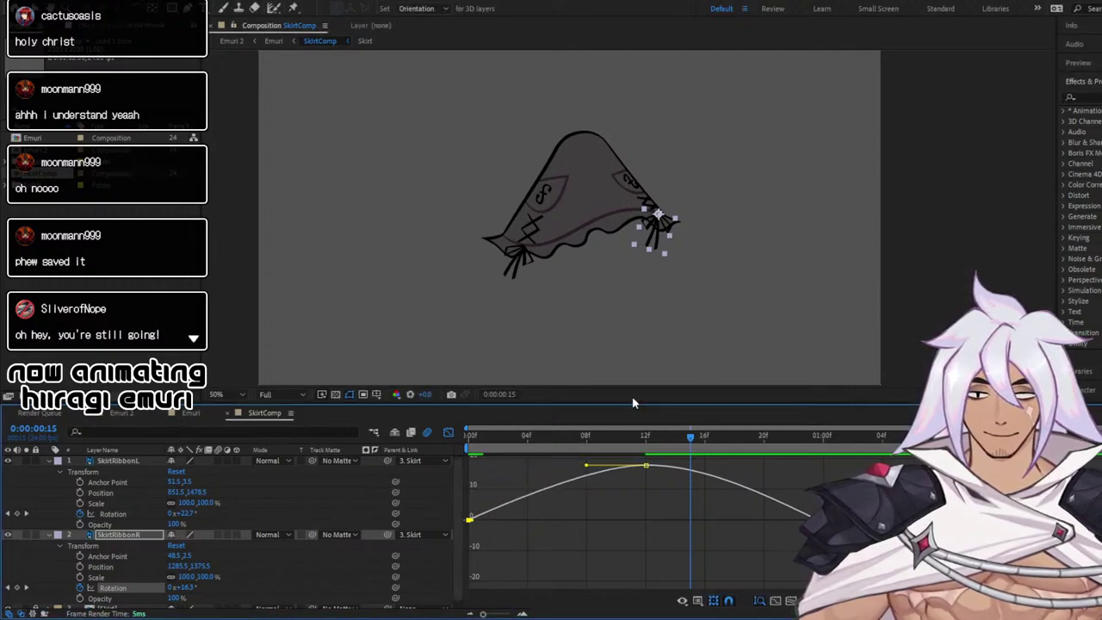
click(448, 432)
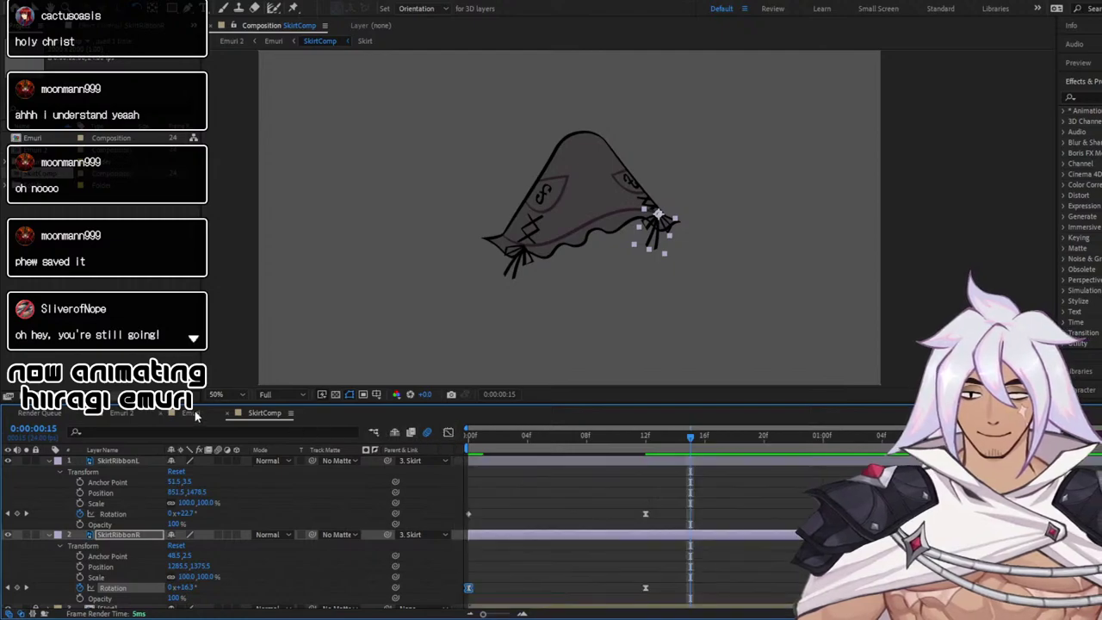
Preview the skirt and ribbon swing on the character in Emuri and lock the SkirtComp layer
click(193, 414)
click(428, 433)
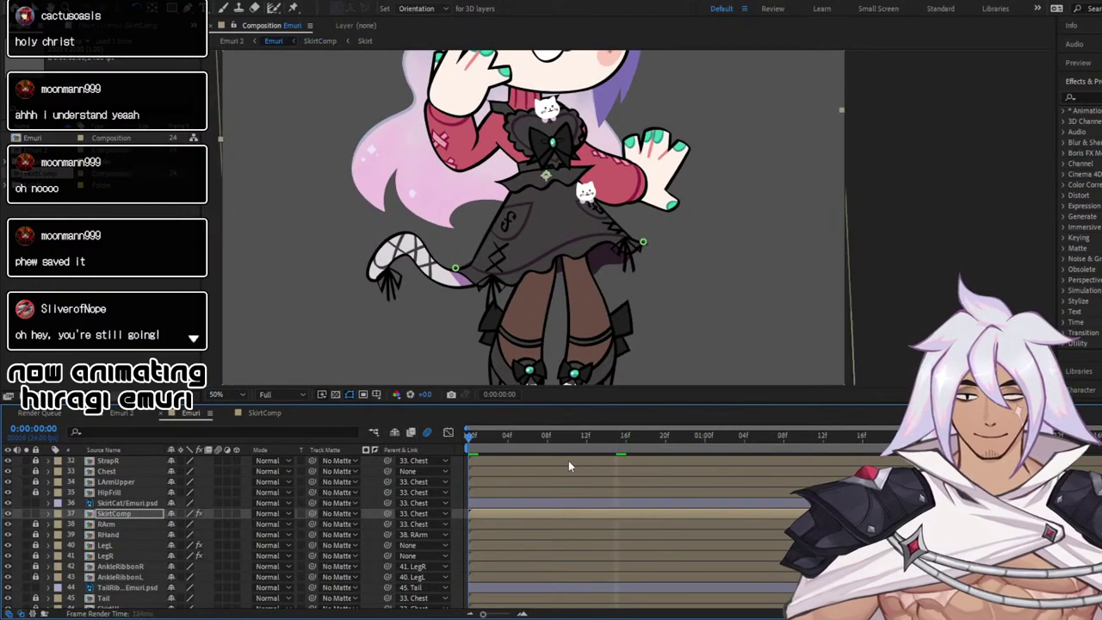
key(space)
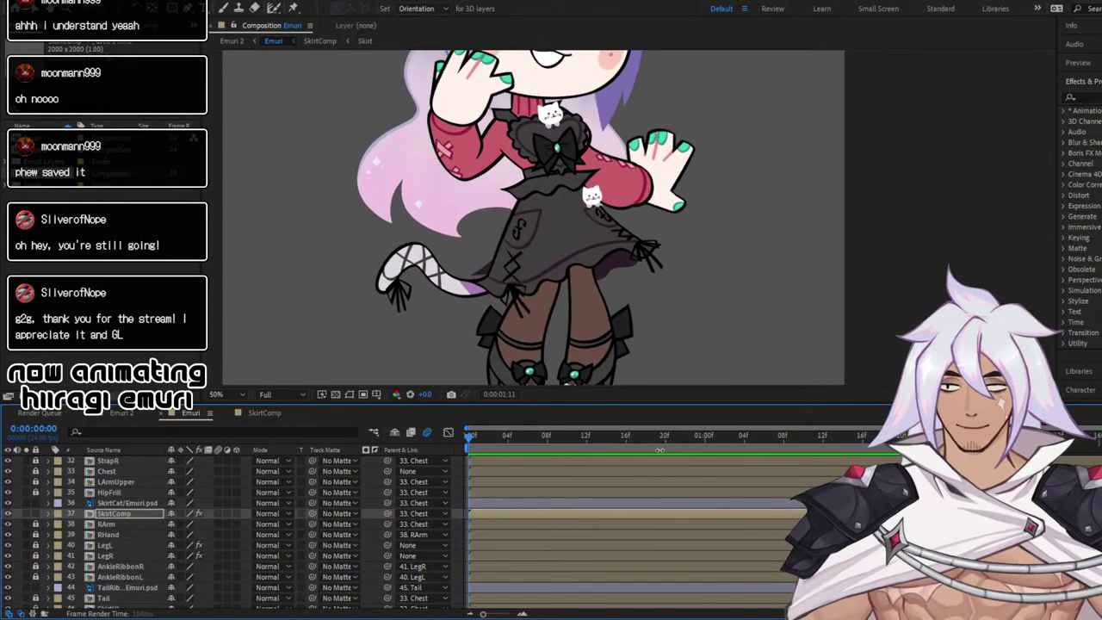
key(space)
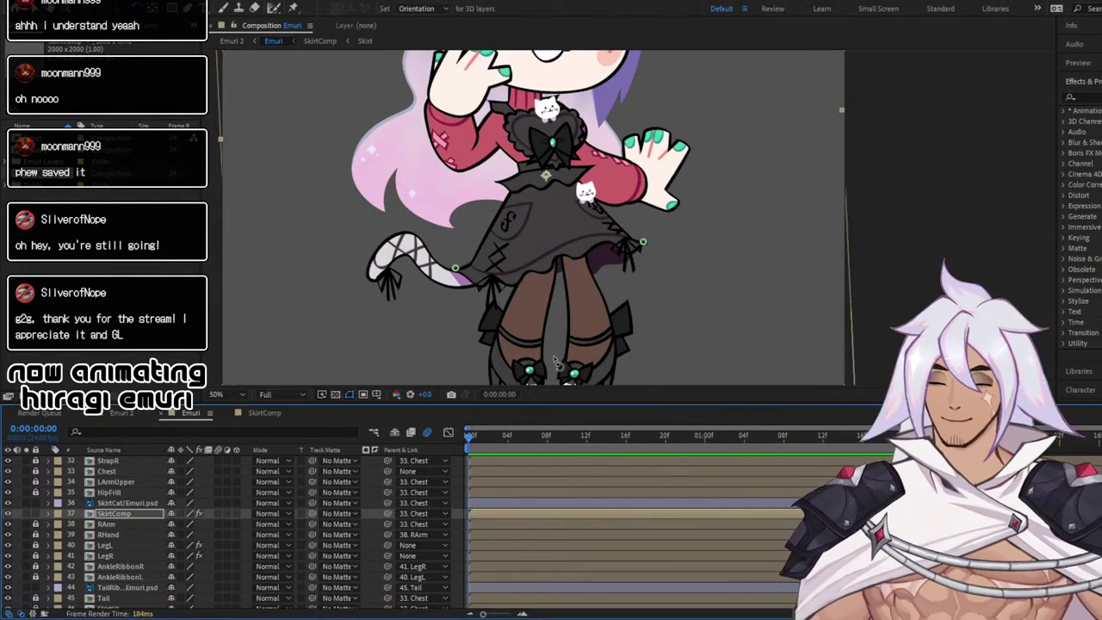
click(36, 514)
drag(506, 443, 411, 434)
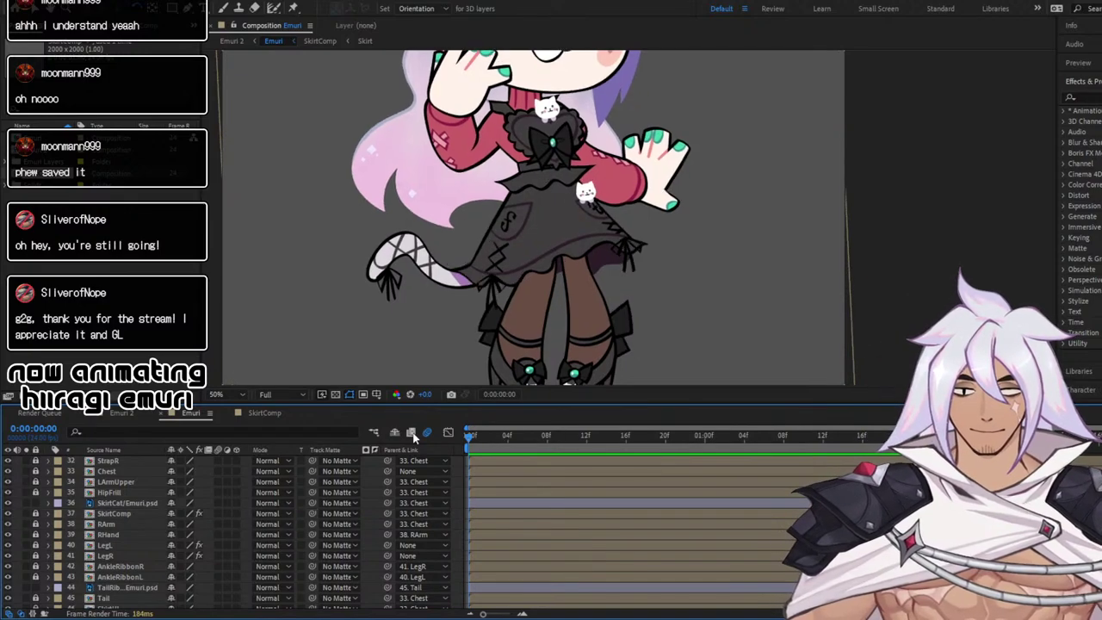
Try parenting the SkirtCat layer to SkirtComp and preview how the cat follows the skirt swing
scroll(644, 238, down, 2)
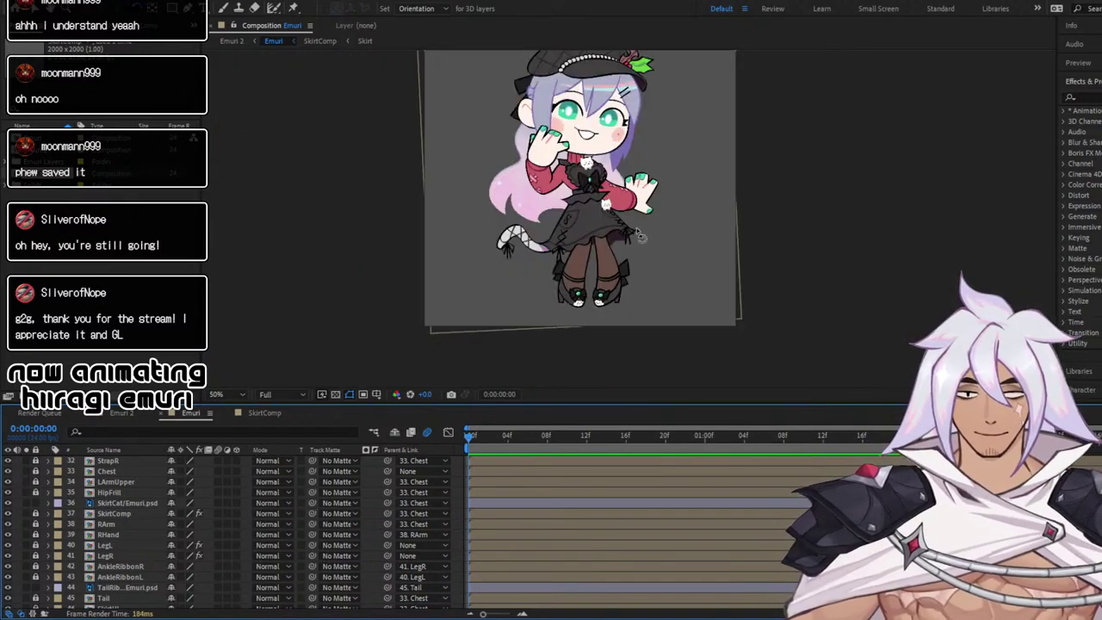
scroll(643, 236, up, 2)
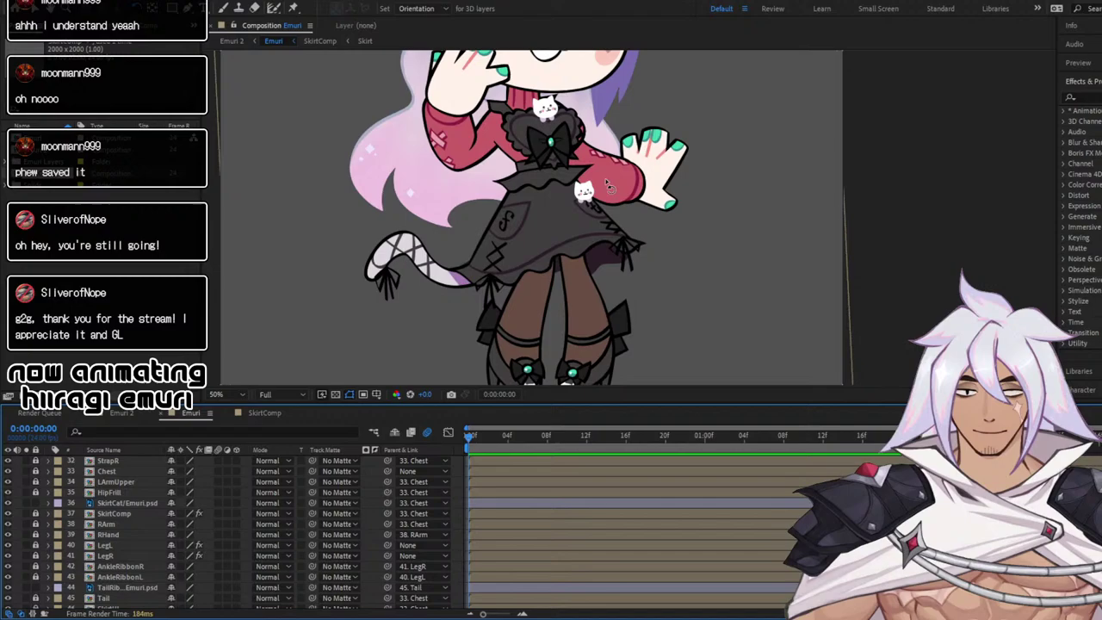
click(140, 504)
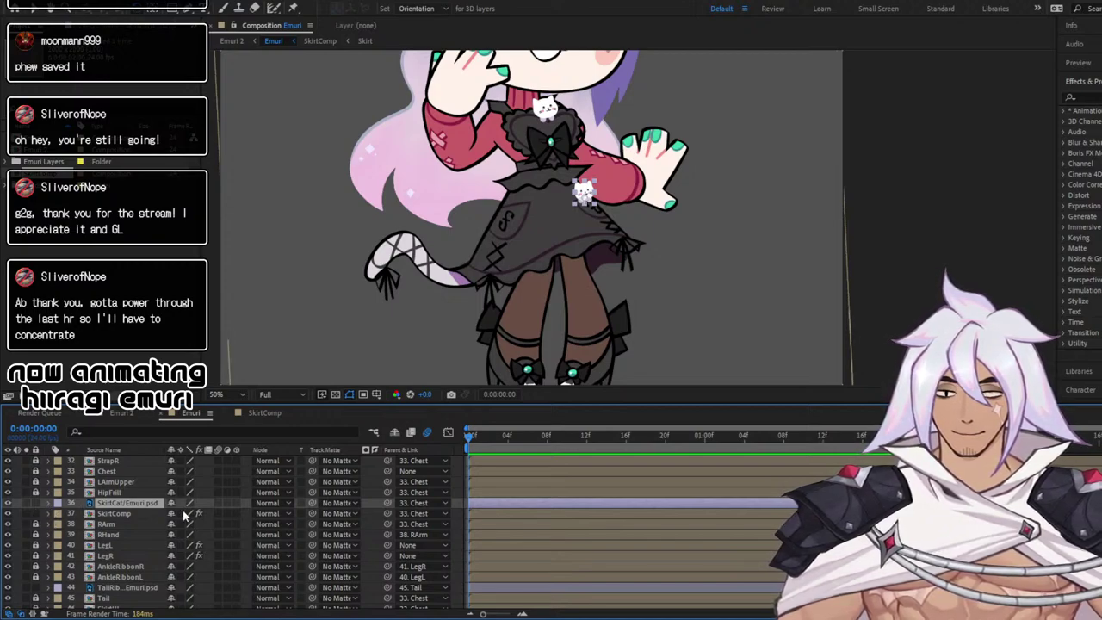
drag(135, 508, 496, 416)
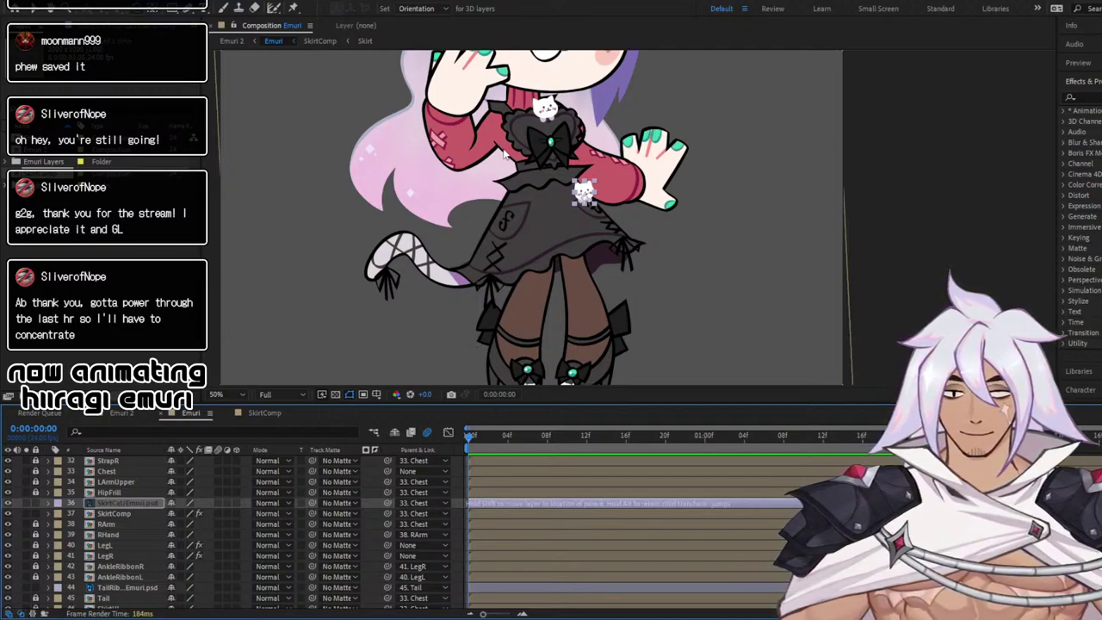
drag(505, 151, 507, 387)
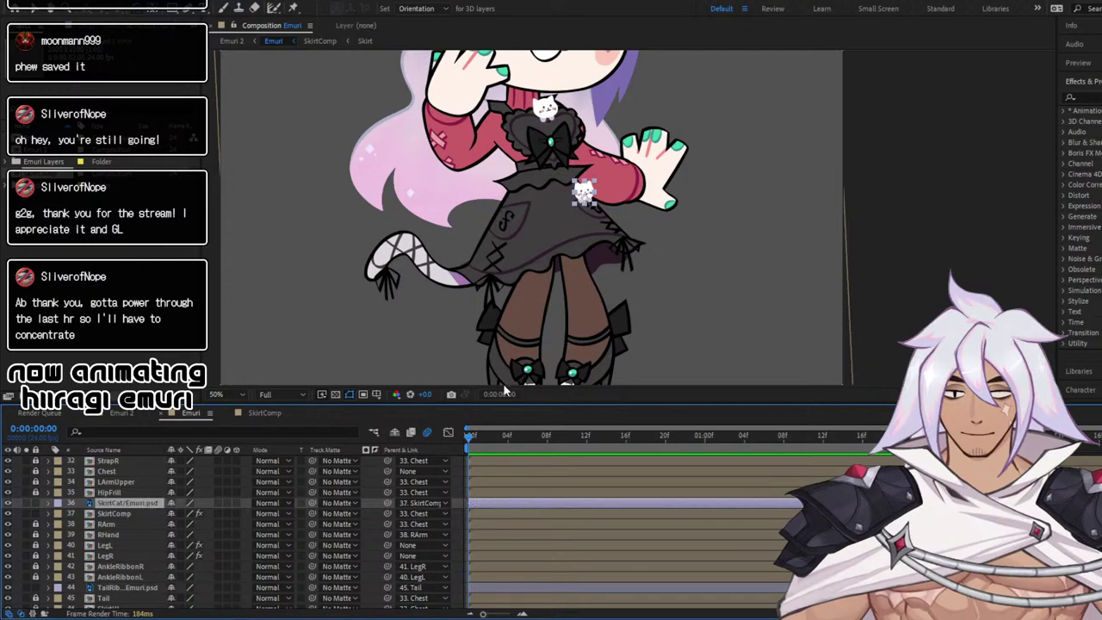
key(Page_Down)
key(space)
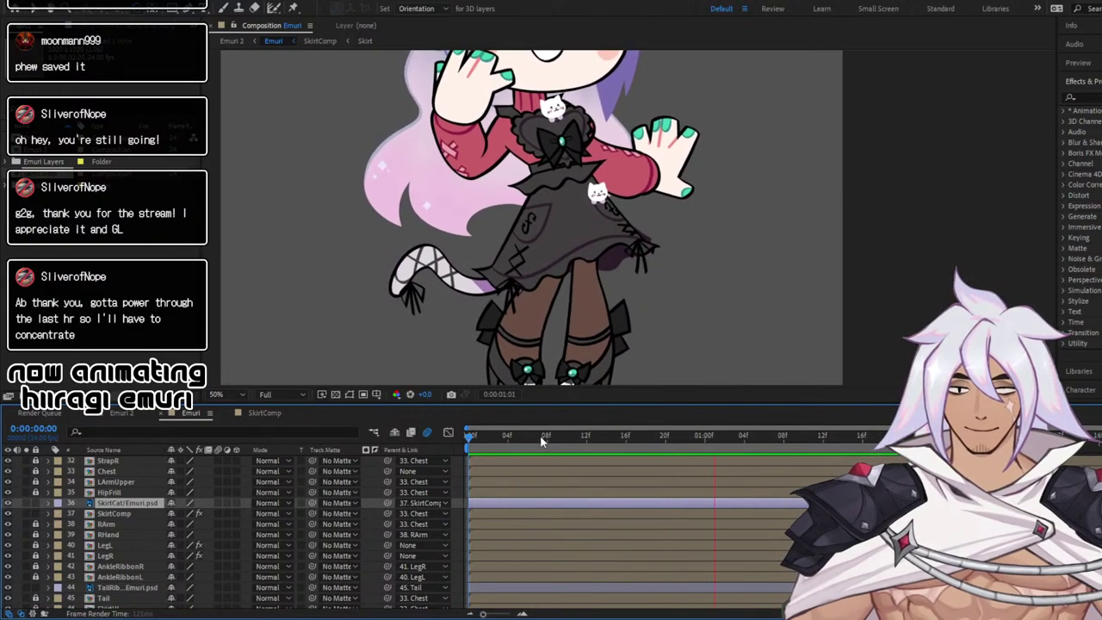
key(space)
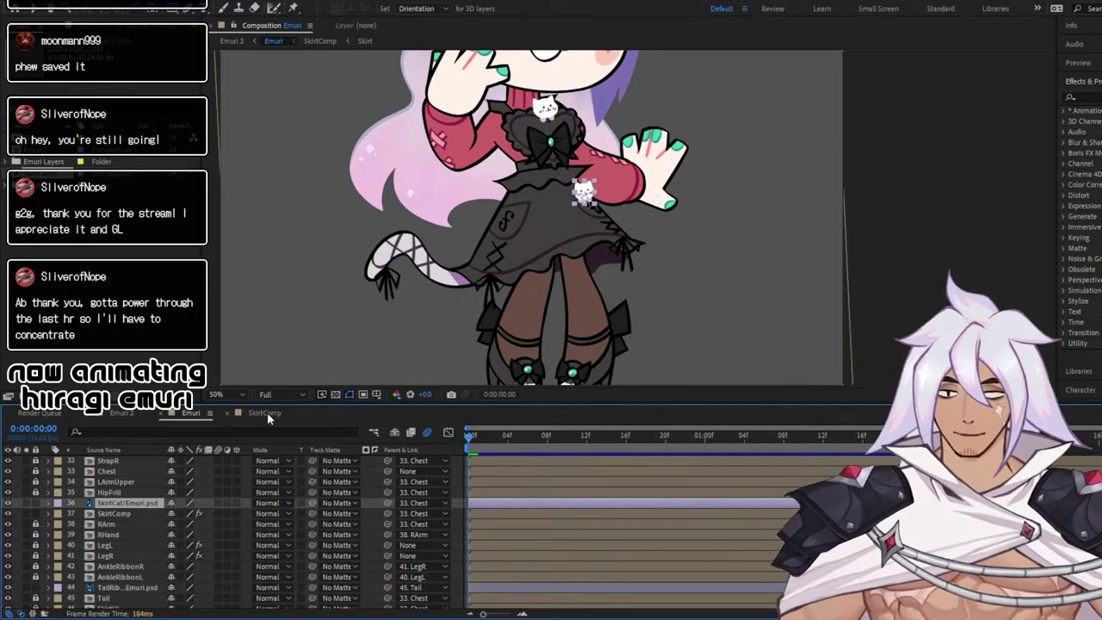
Paste a copy of the SkirtCat layer at the top of the SkirtComp composition
double_click(116, 513)
click(49, 460)
click(49, 471)
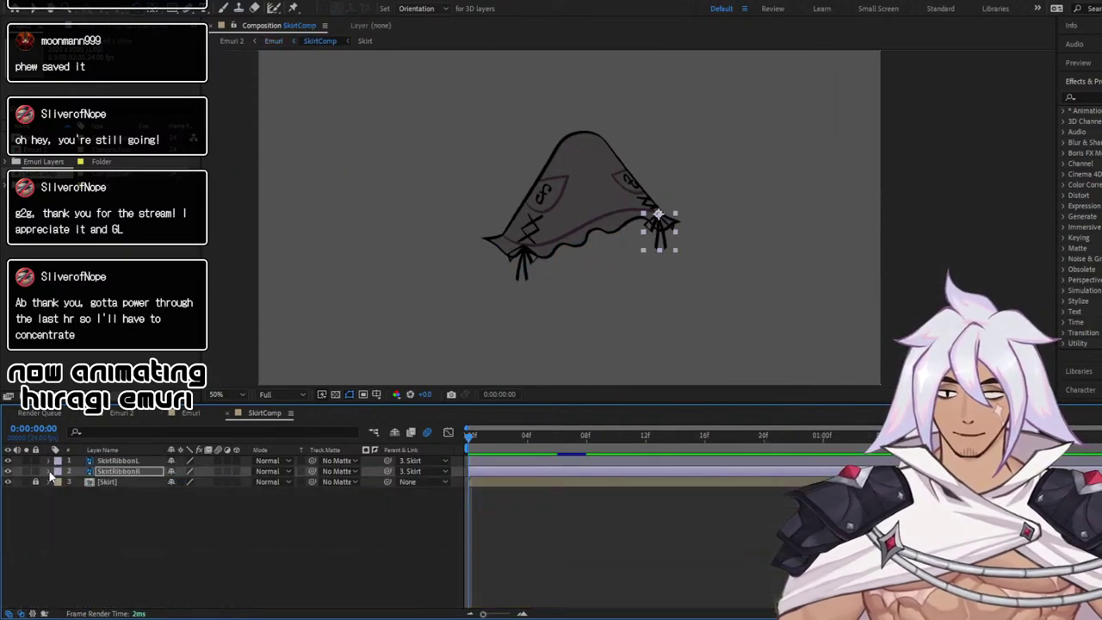
click(61, 506)
key(ctrl+v)
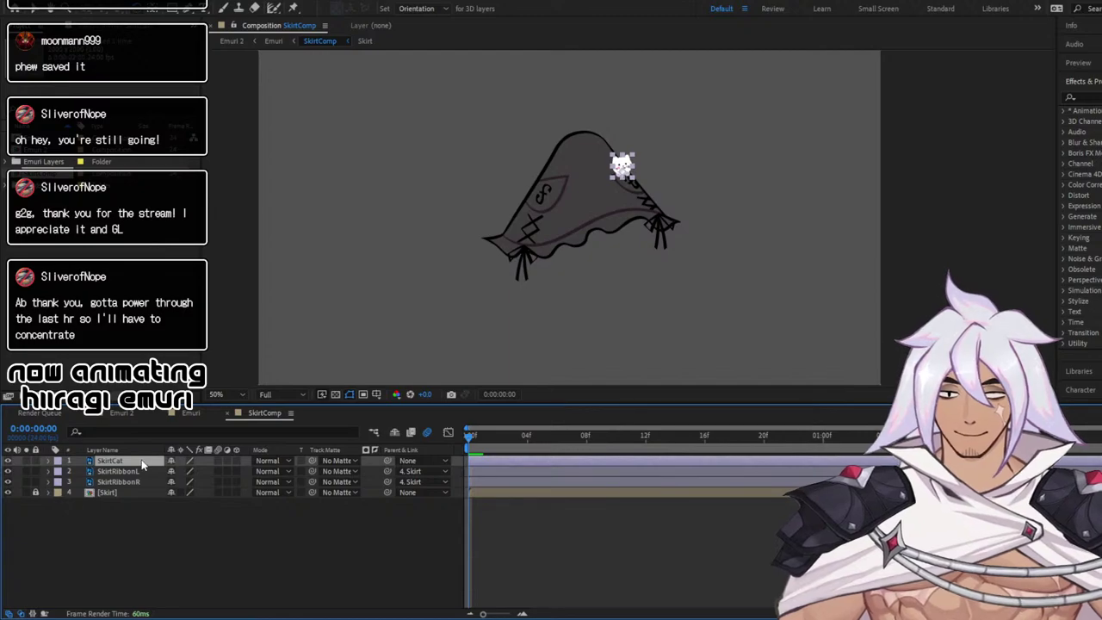
Hide and lock the original SkirtCat layer in the Emuri composition and preview the animation
click(192, 412)
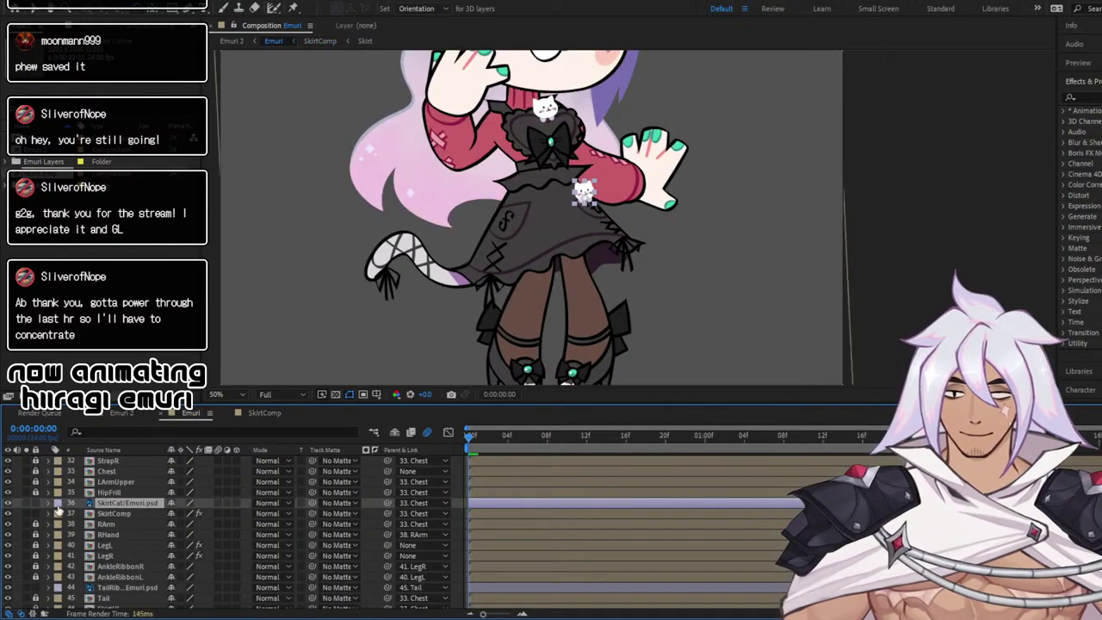
click(9, 503)
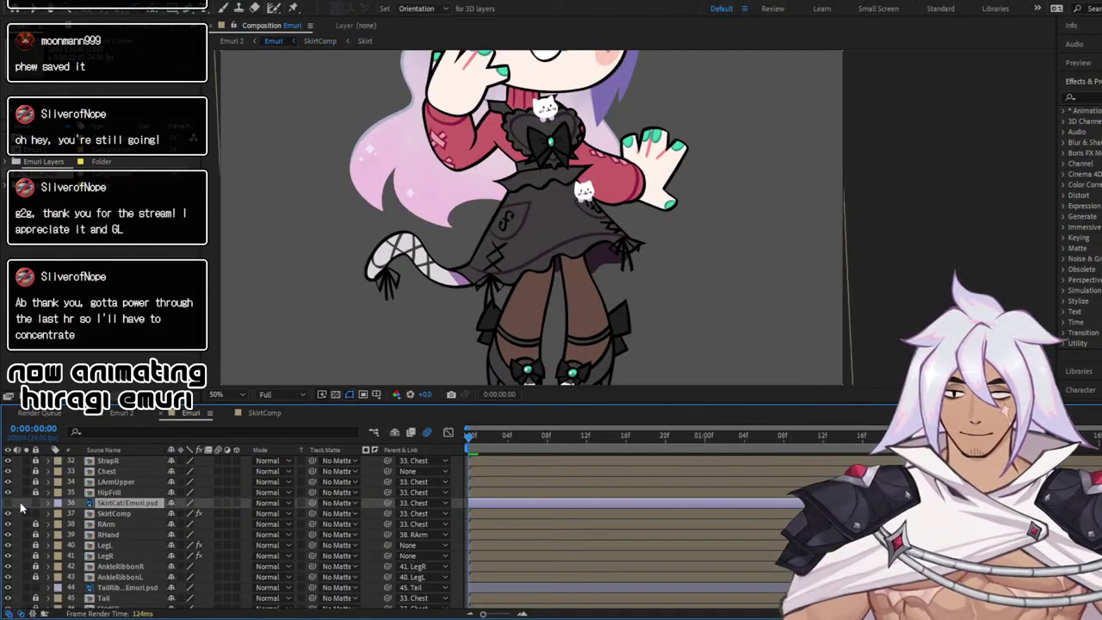
click(36, 503)
key(space)
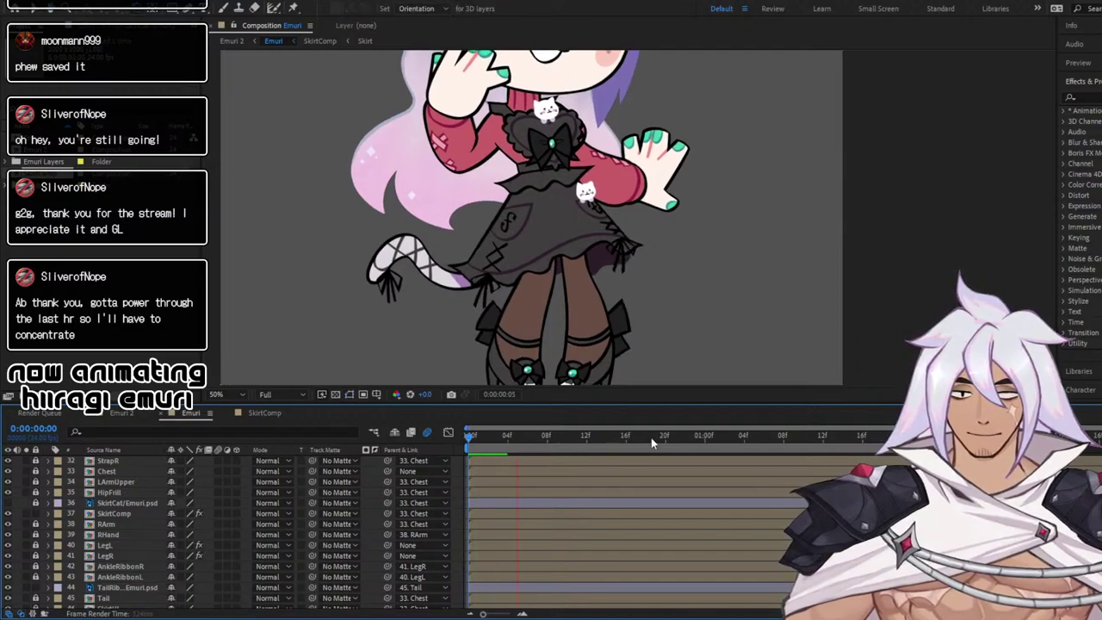
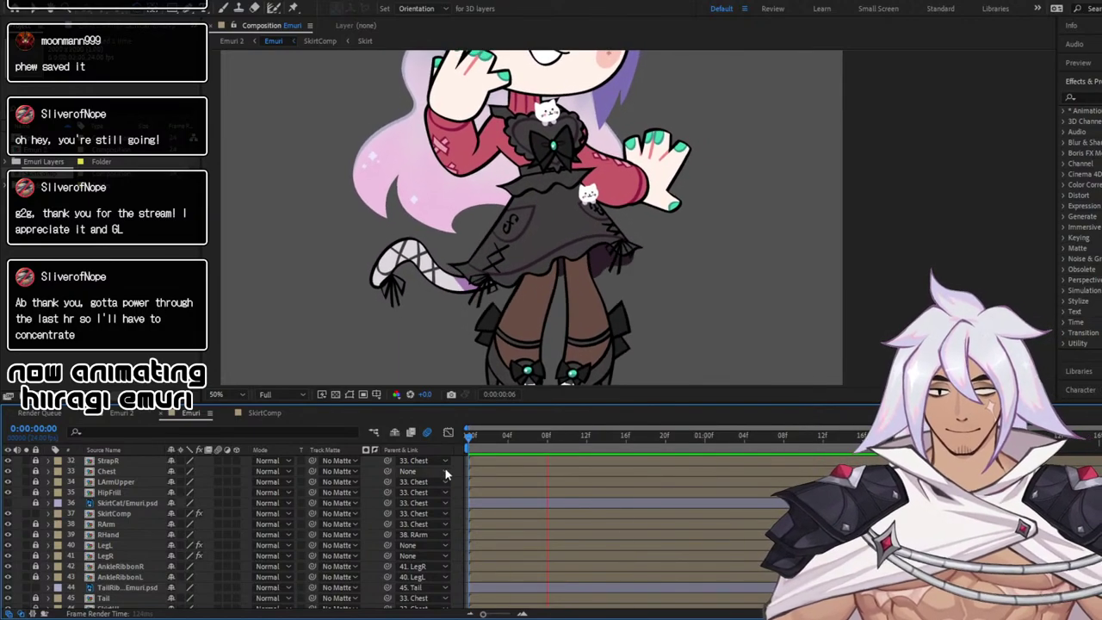
key(space)
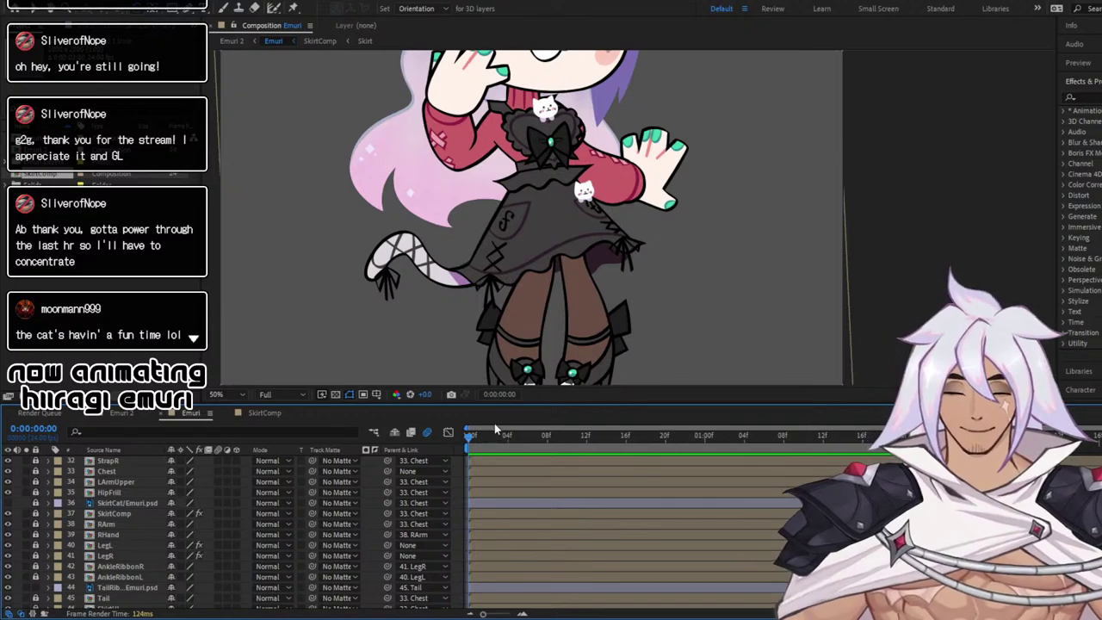
Examine the cat's movement on the skirt up close during playback and review the character's overall motion
scroll(540, 244, down, 3)
scroll(540, 244, up, 4)
scroll(556, 187, down, 1)
scroll(555, 188, up, 2)
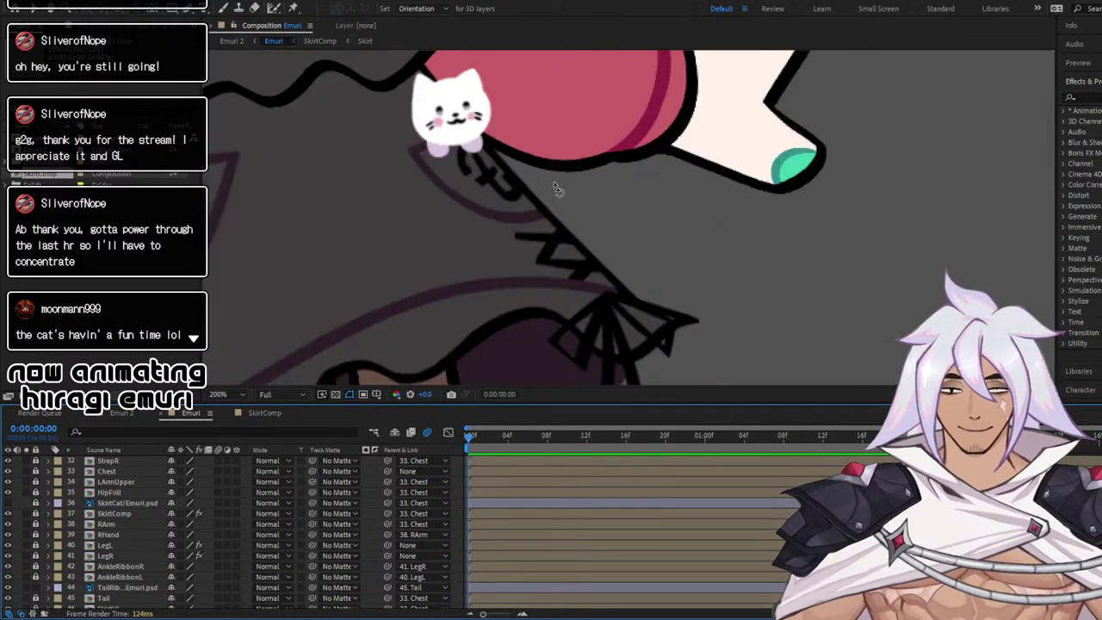
key(space)
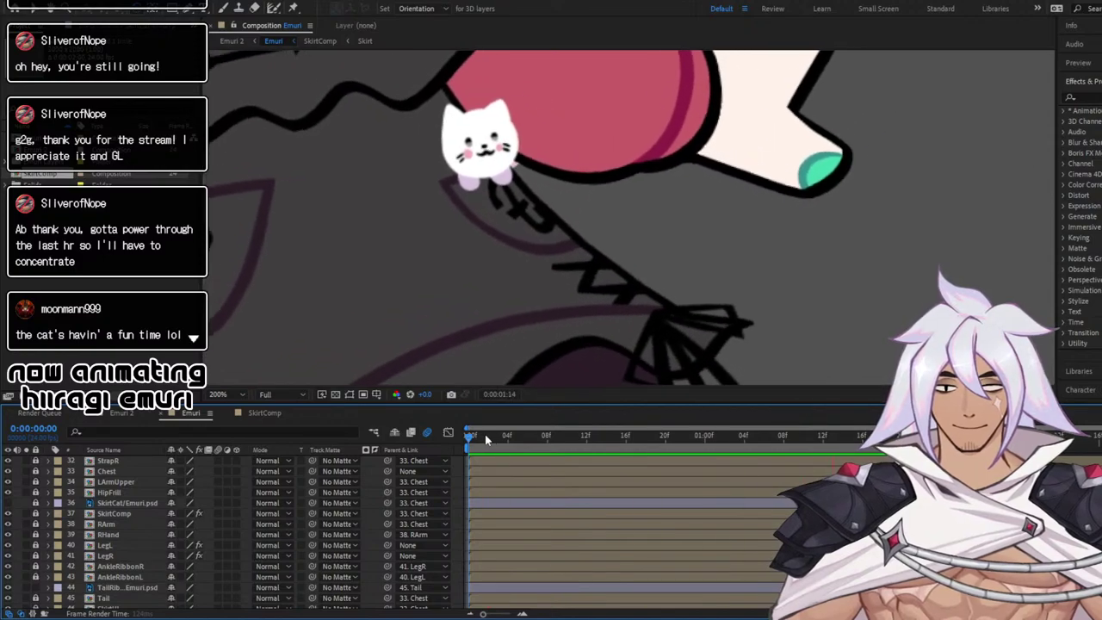
scroll(506, 220, down, 4)
scroll(504, 216, down, 2)
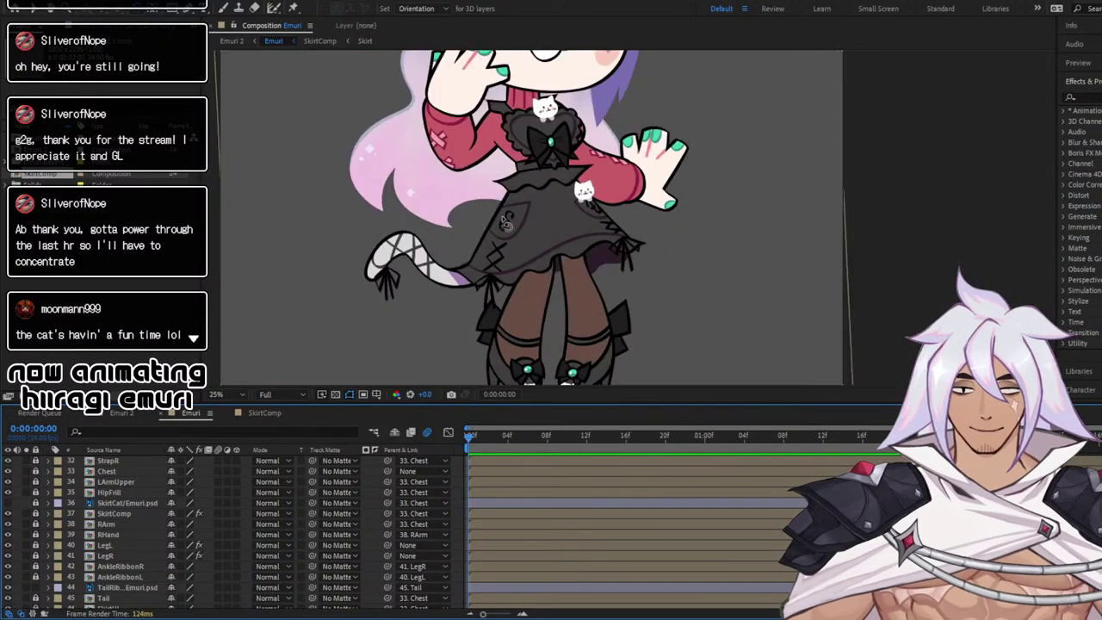
scroll(508, 214, up, 2)
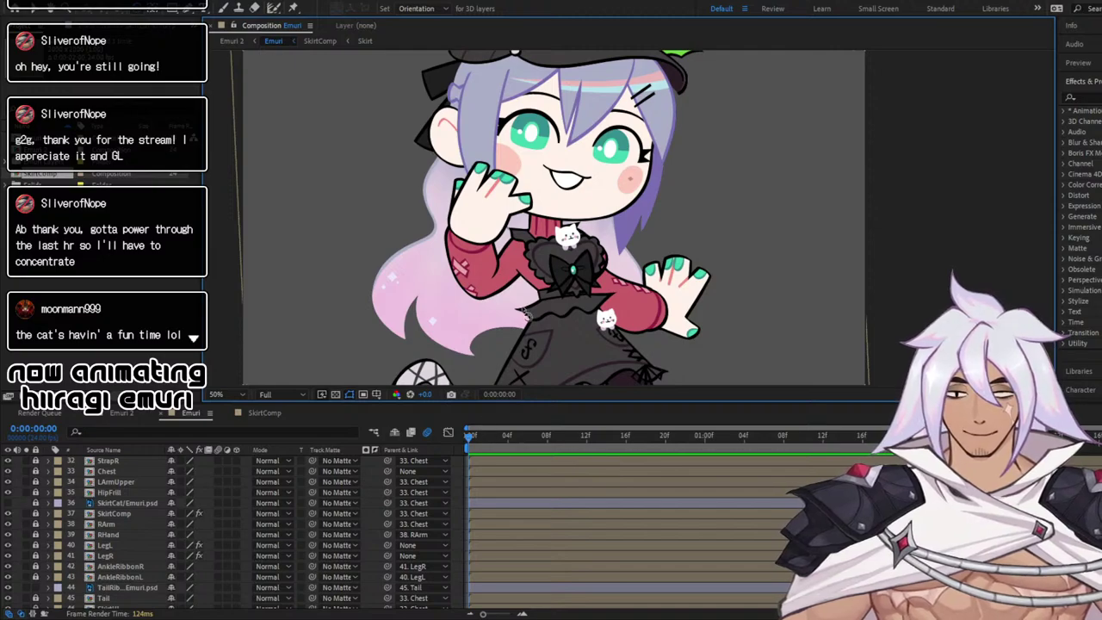
drag(523, 311, 570, 172)
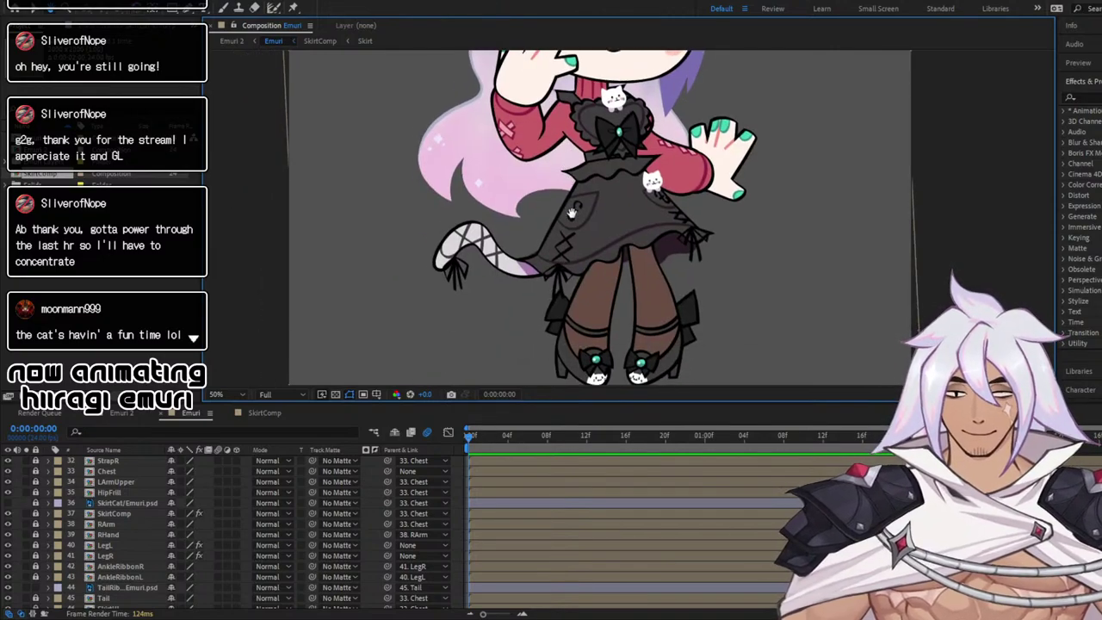
scroll(515, 360, up, 3)
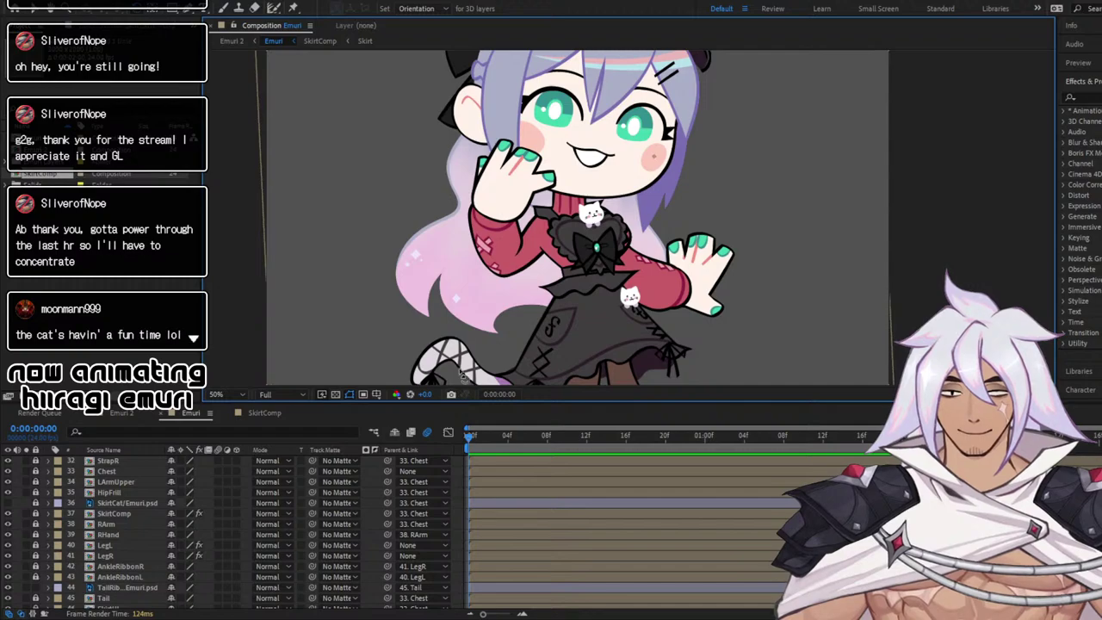
key(space)
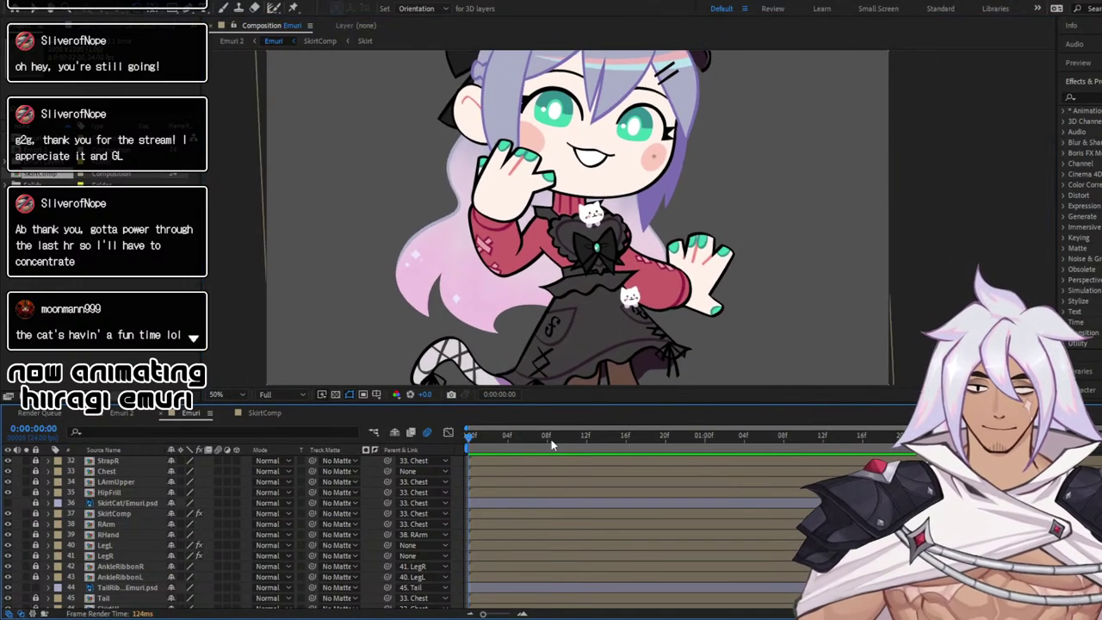
key(space)
Unlock the HipFrill layer, reveal its transform properties, and preview the frill's motion
scroll(128, 527, down, 2)
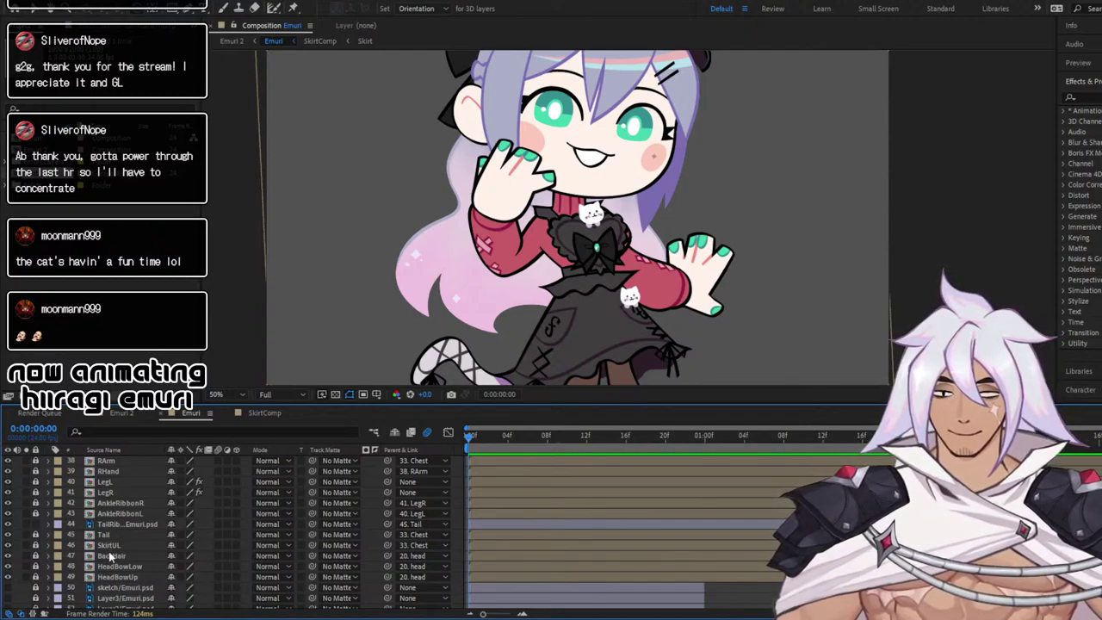
scroll(110, 508, up, 3)
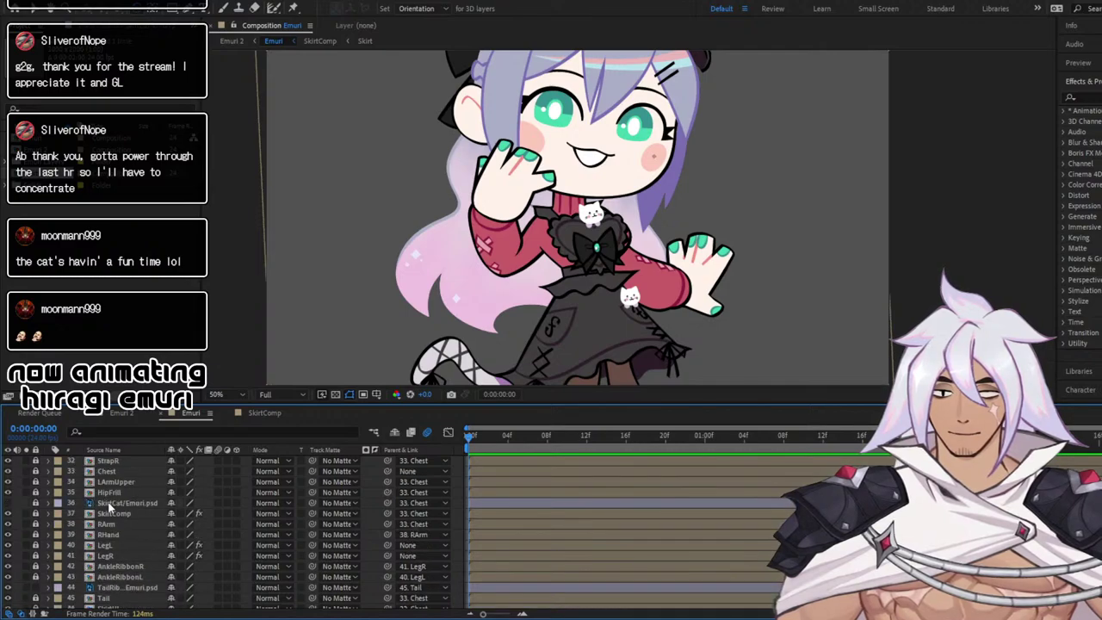
click(55, 491)
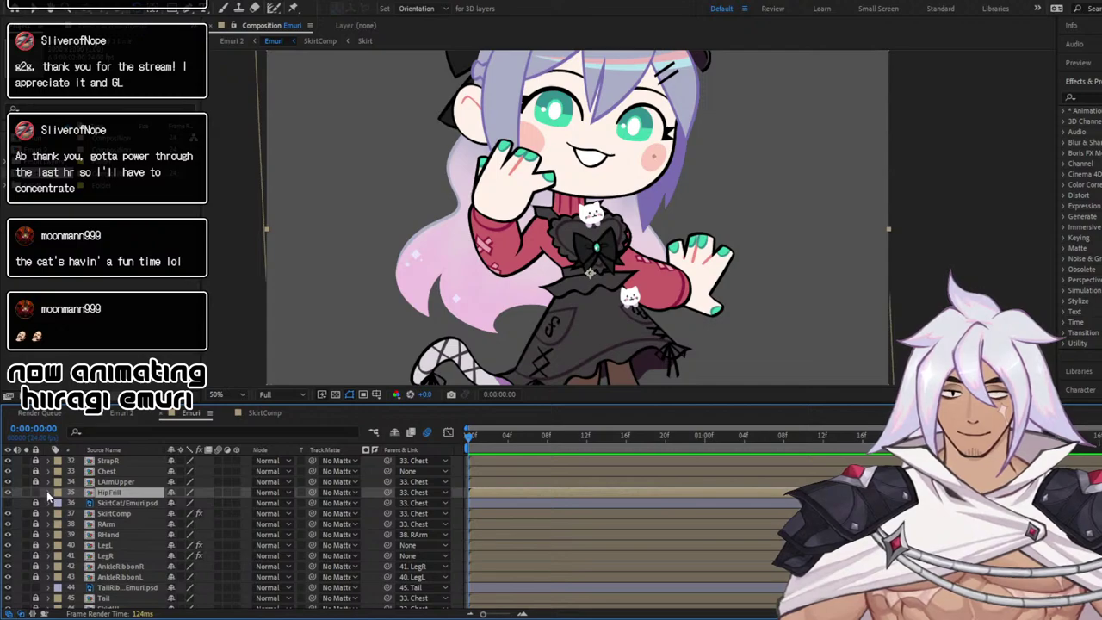
click(49, 492)
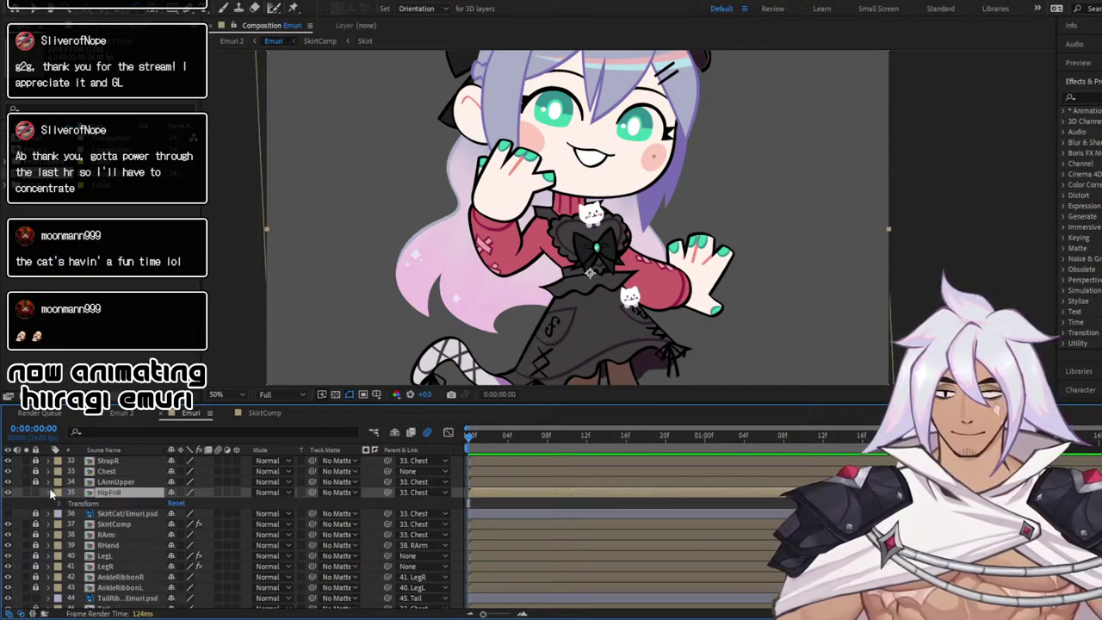
click(60, 506)
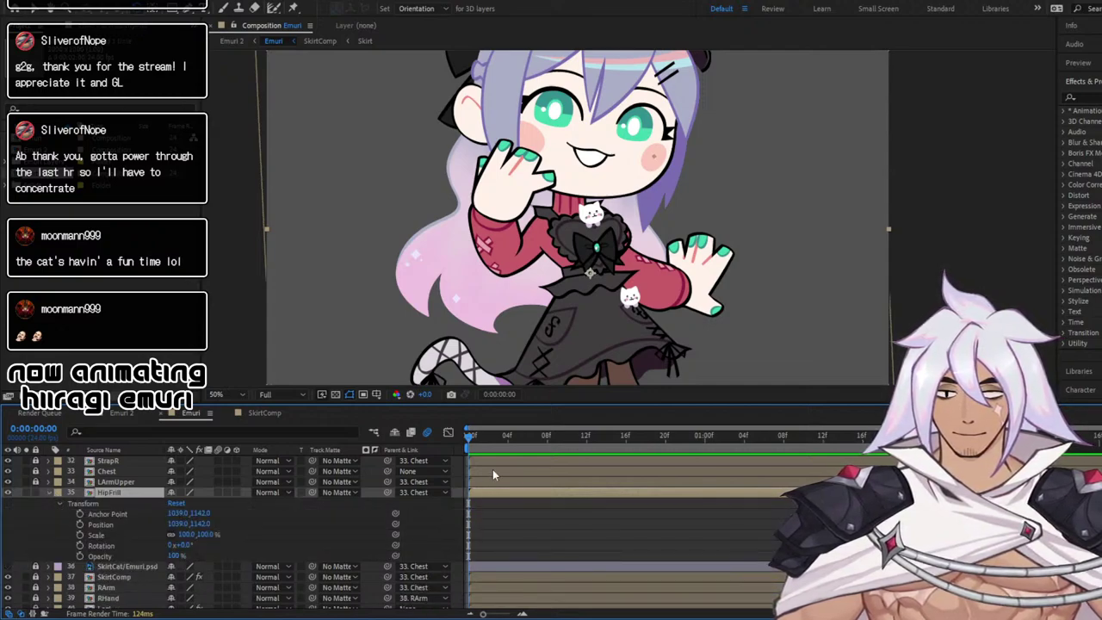
key(space)
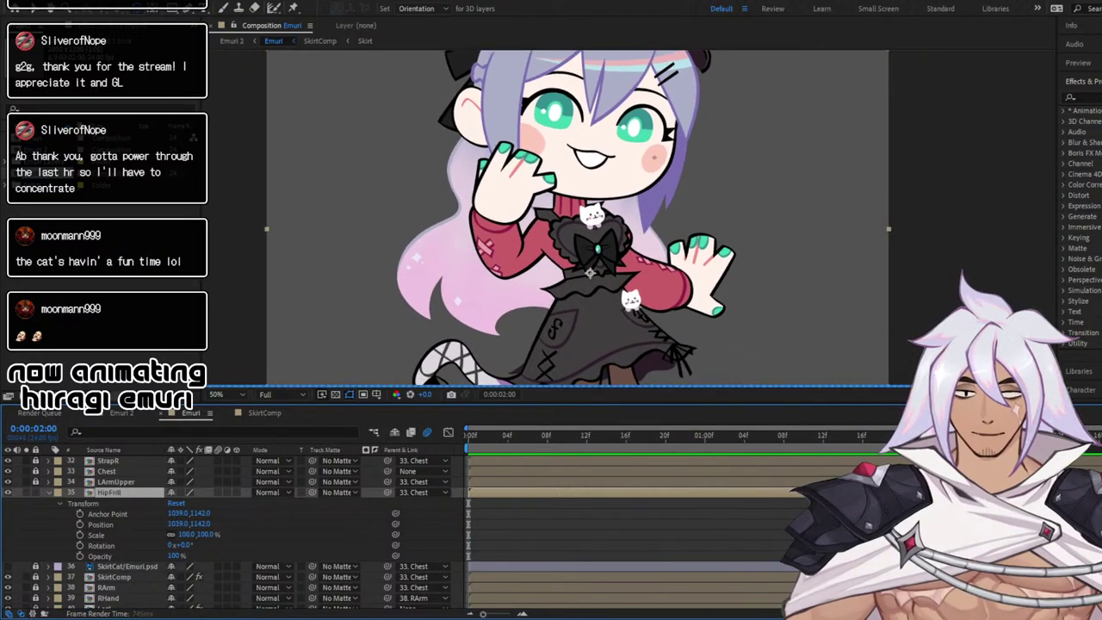
key(space)
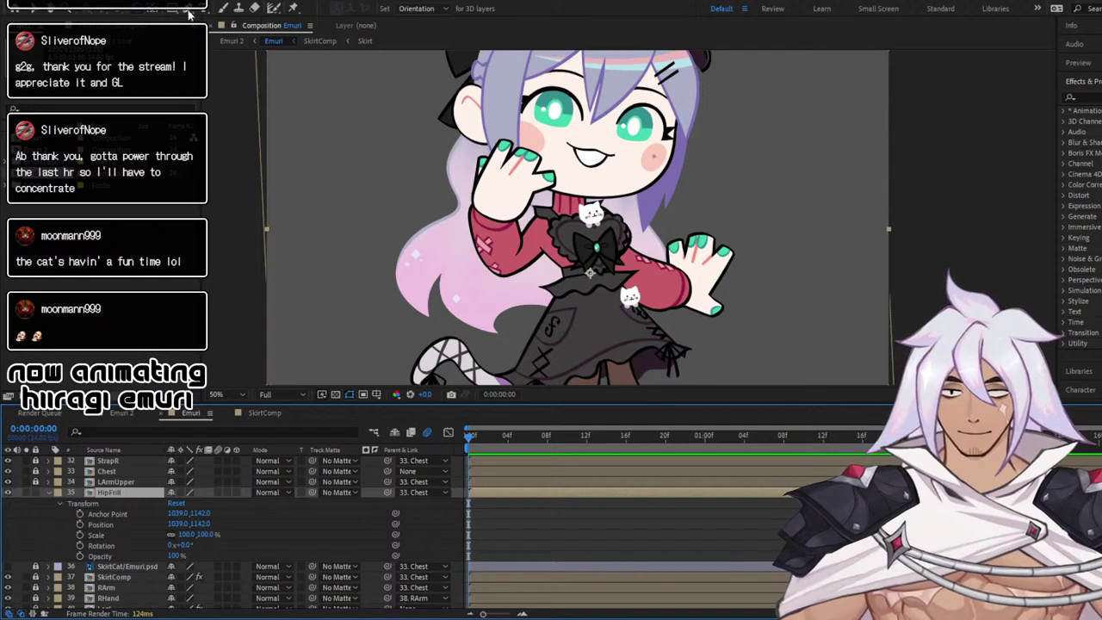
Try placing puppet pins at the hip frill's centre and both outer tips, and undo the pins
click(292, 8)
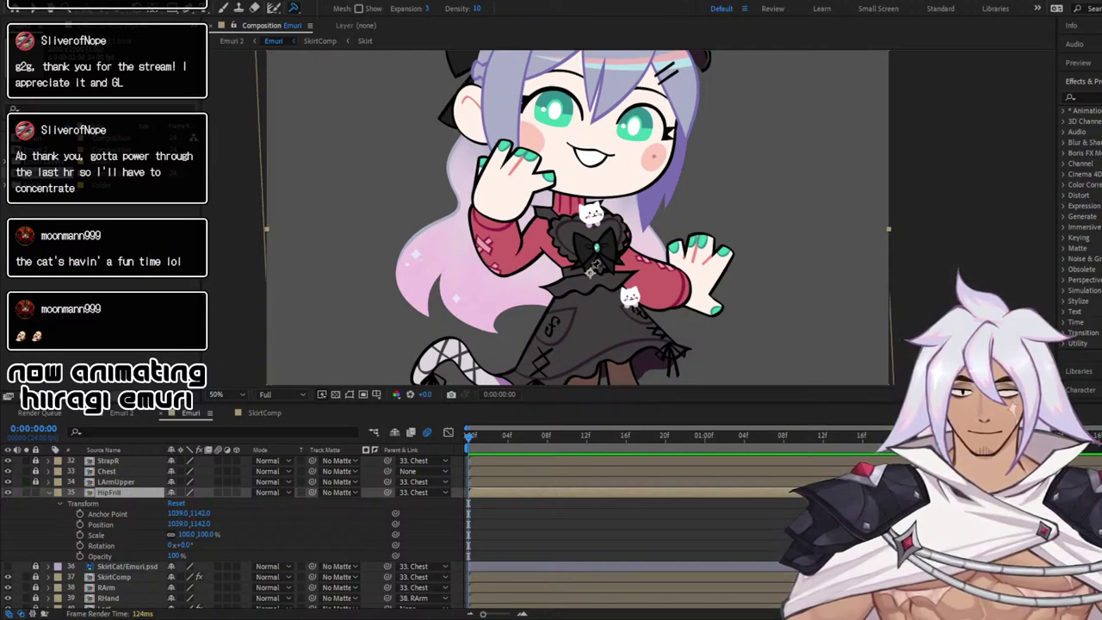
click(590, 270)
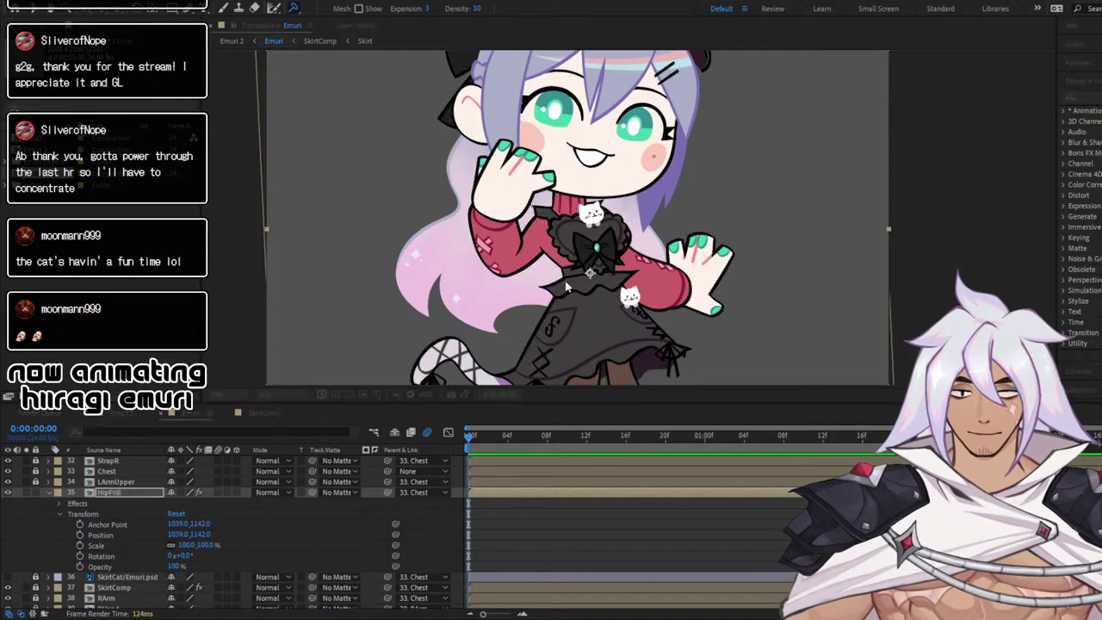
click(541, 285)
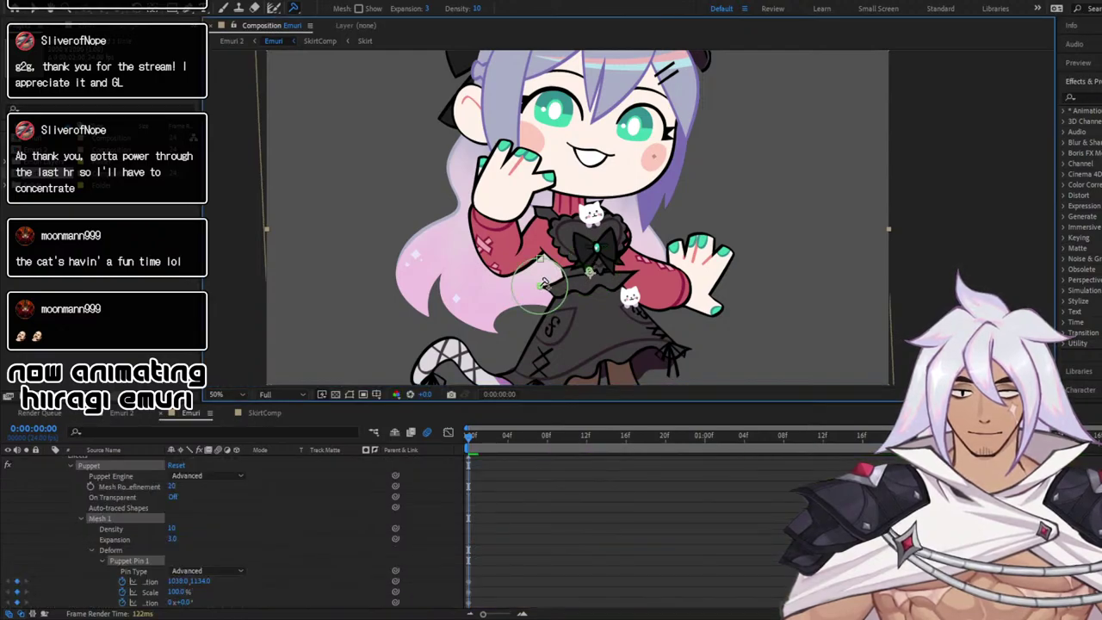
mouse_move(639, 268)
mouse_down()
mouse_move(629, 297)
mouse_move(659, 241)
mouse_move(644, 258)
mouse_up()
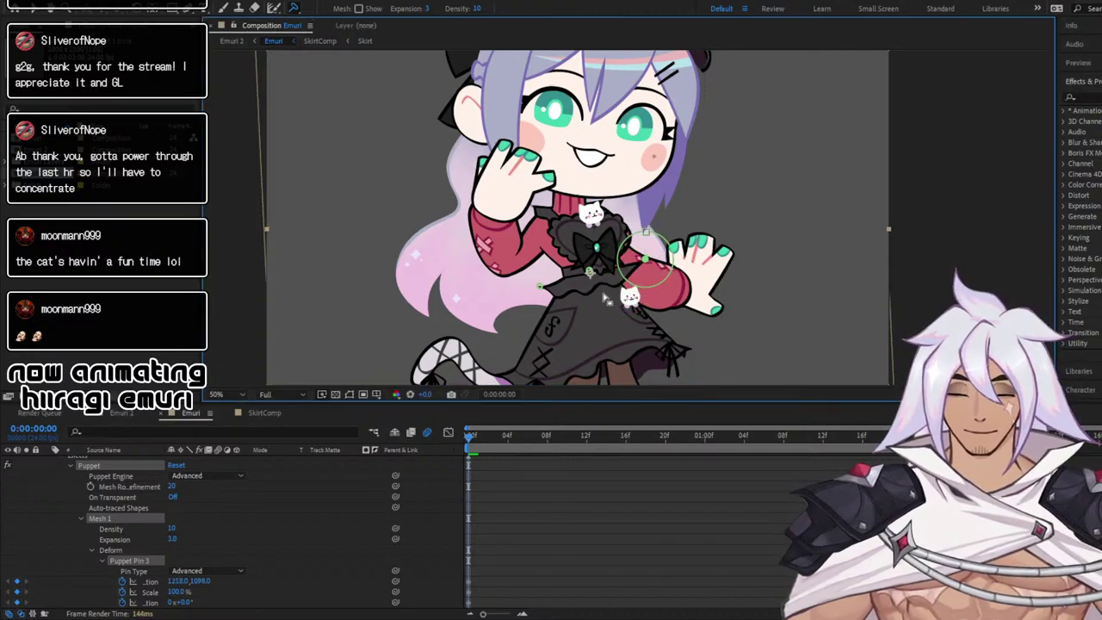
key(ctrl+z)
key(ctrl+z)
key(ctrl+z)
key(ctrl+z)
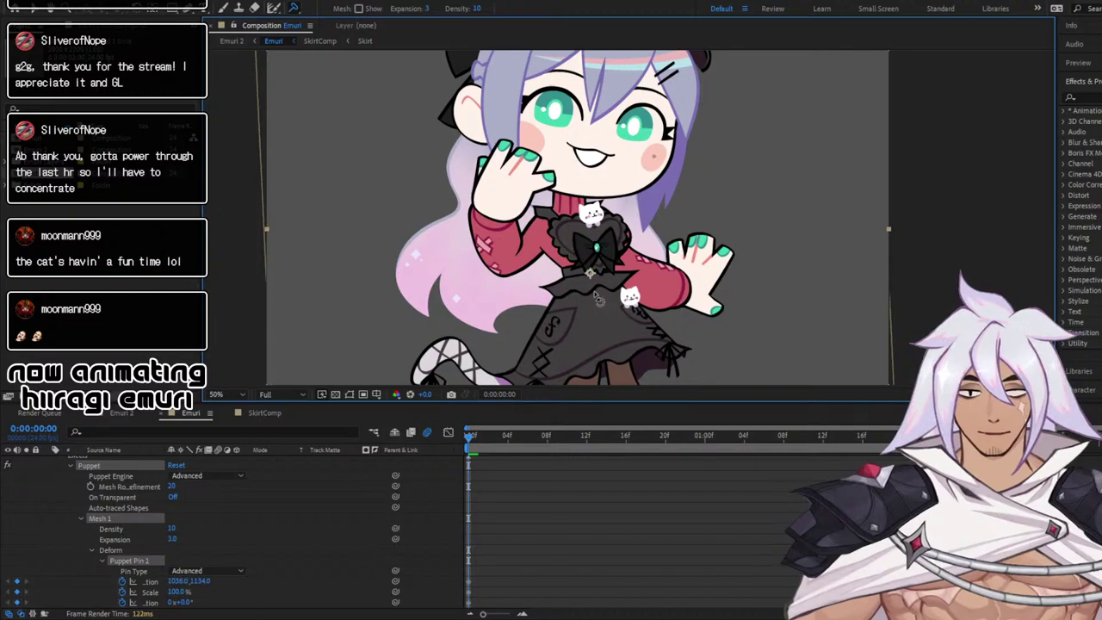
Try rotating the hip frill layer 17° around its anchor point, and undo the rotation
scroll(596, 296, up, 2)
drag(571, 300, 644, 91)
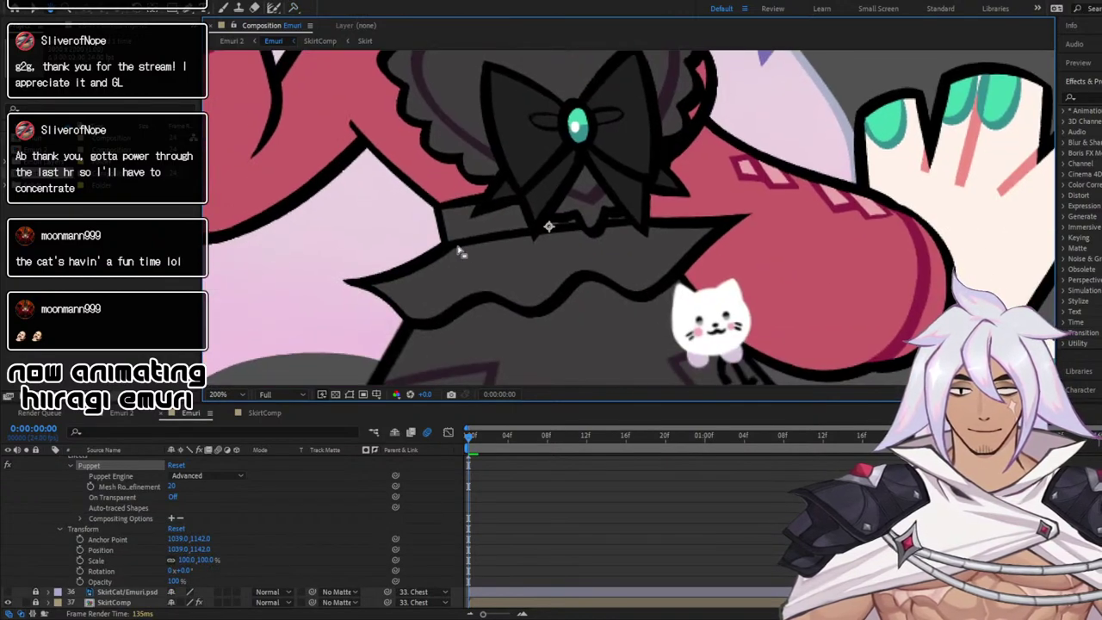
key(ctrl+p)
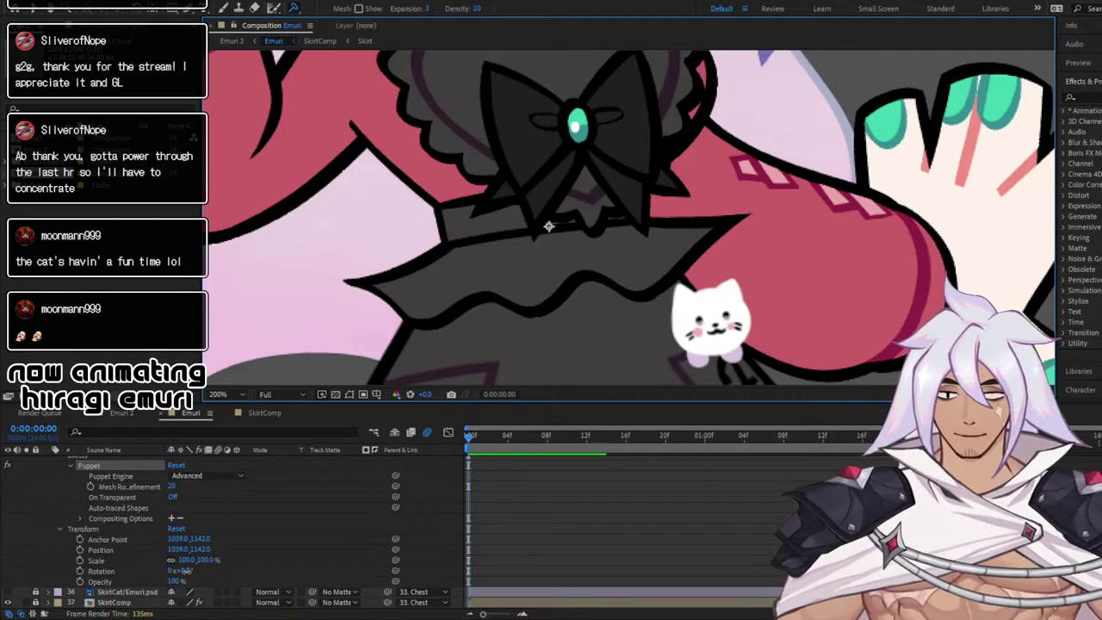
drag(180, 570, 570, 288)
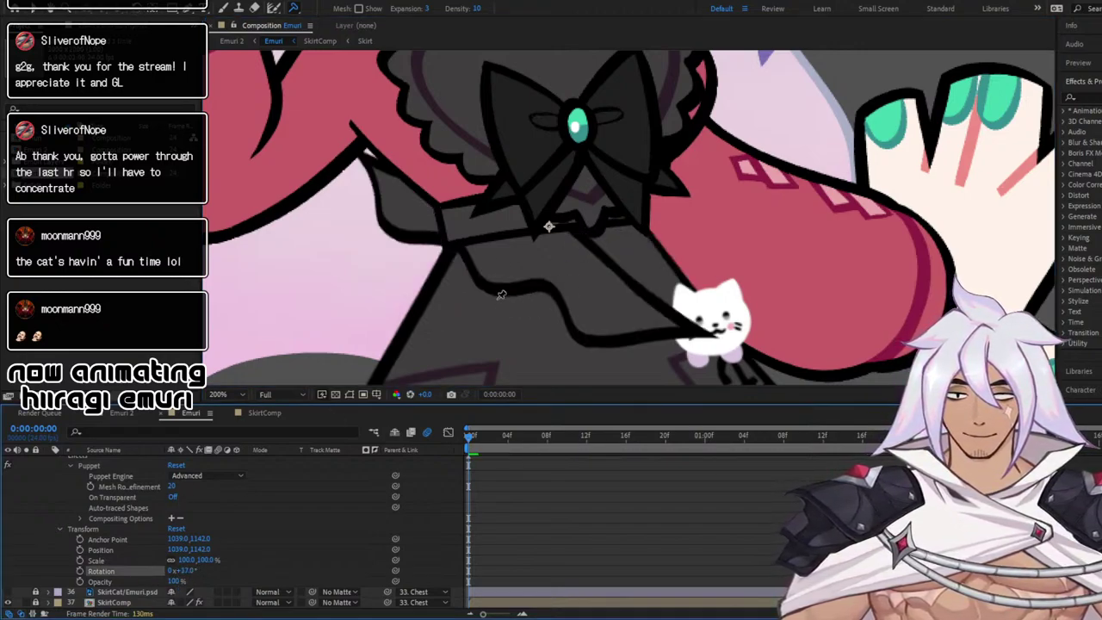
key(ctrl+z)
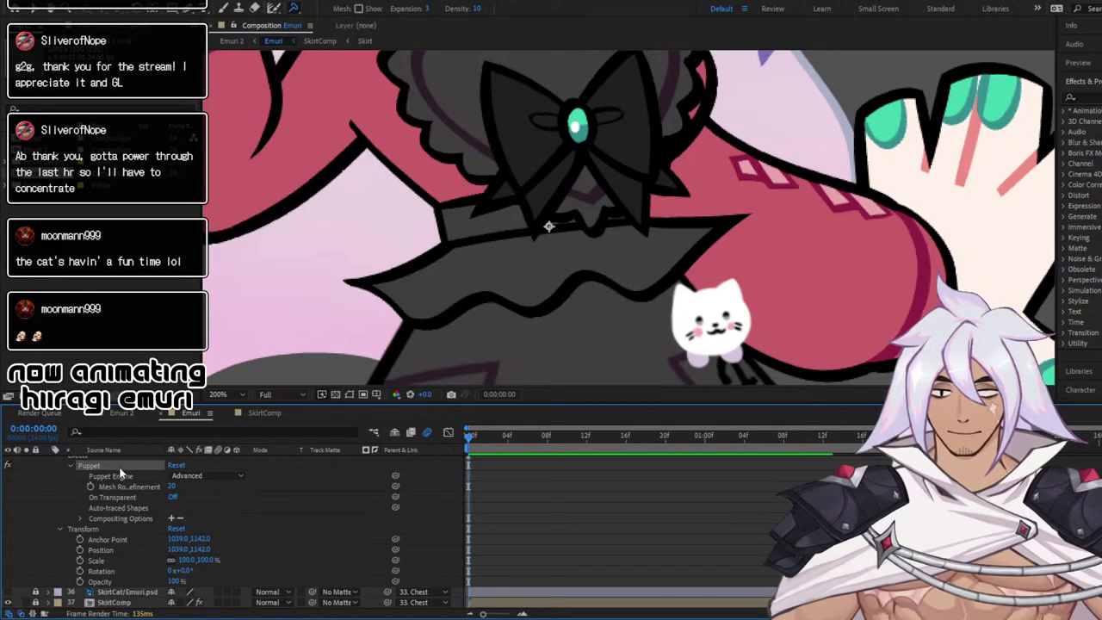
Place four puppet pins on the hip frill: two along its waist edge and one at each outer tip
scroll(121, 475, up, 1)
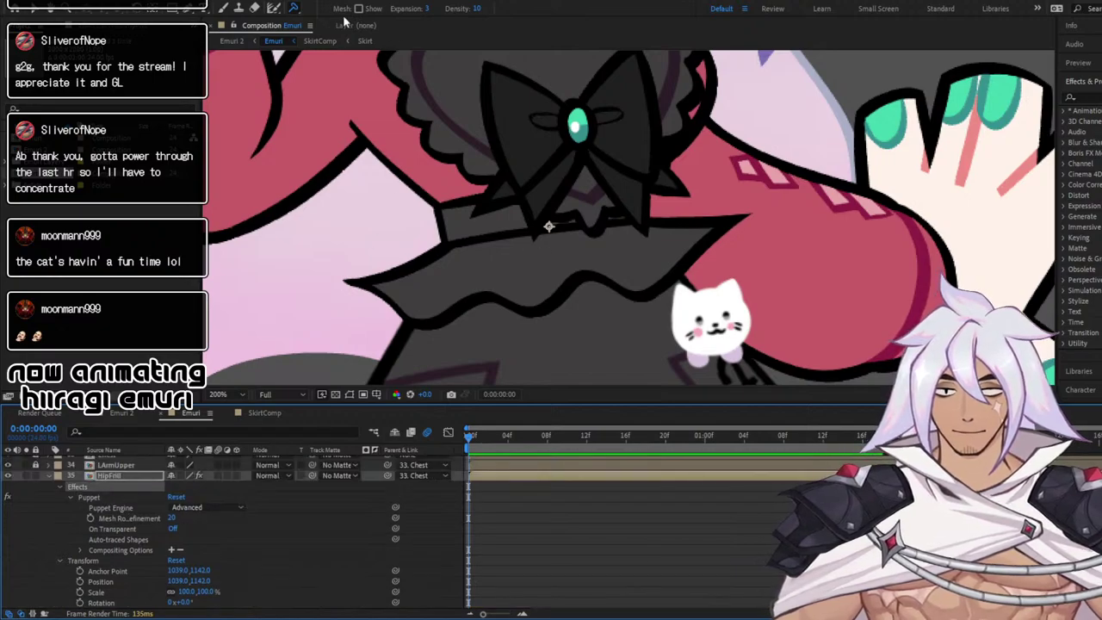
click(448, 245)
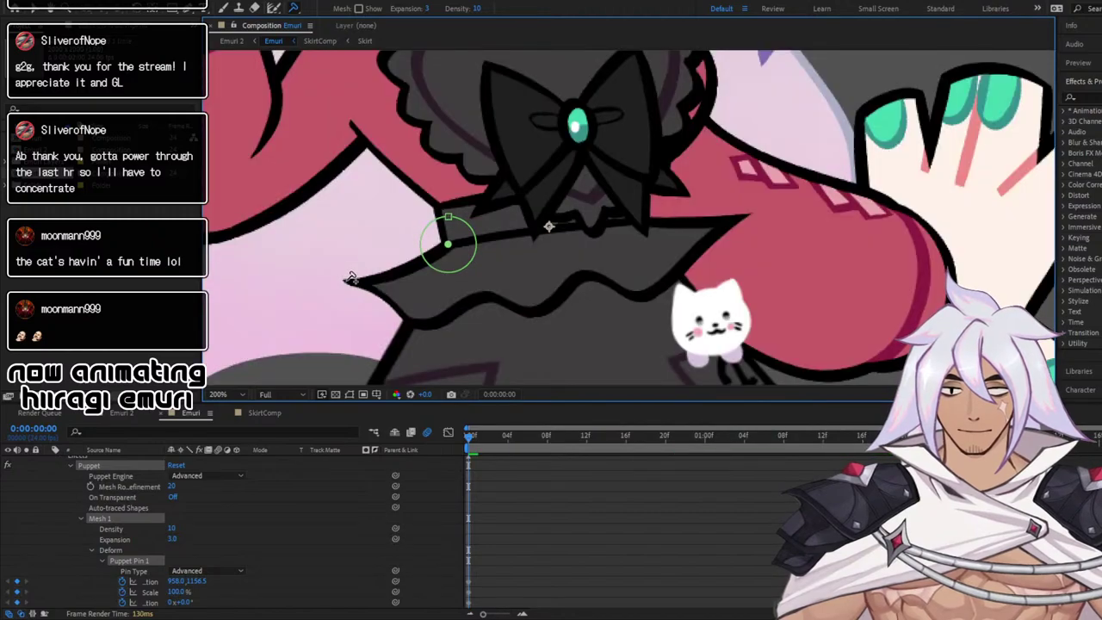
click(631, 219)
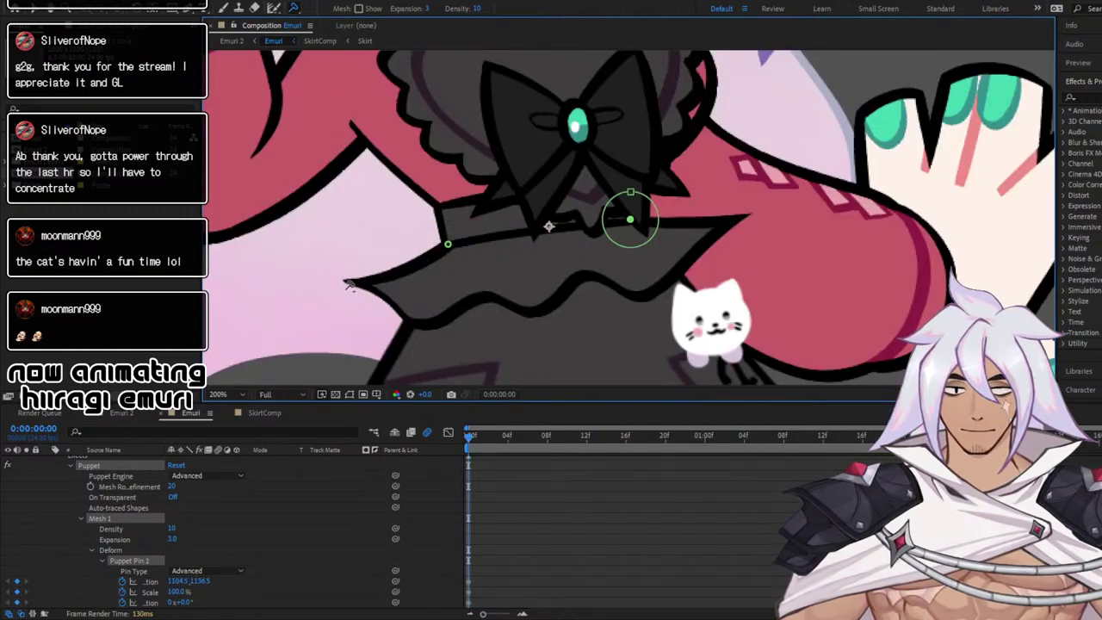
click(348, 277)
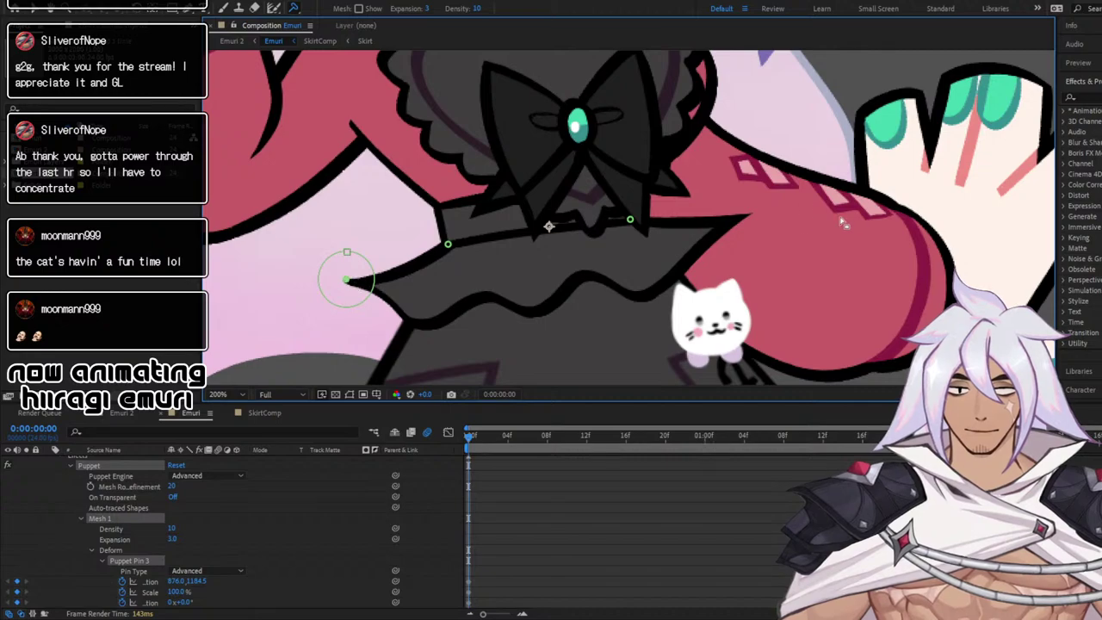
click(754, 212)
scroll(925, 263, down, 2)
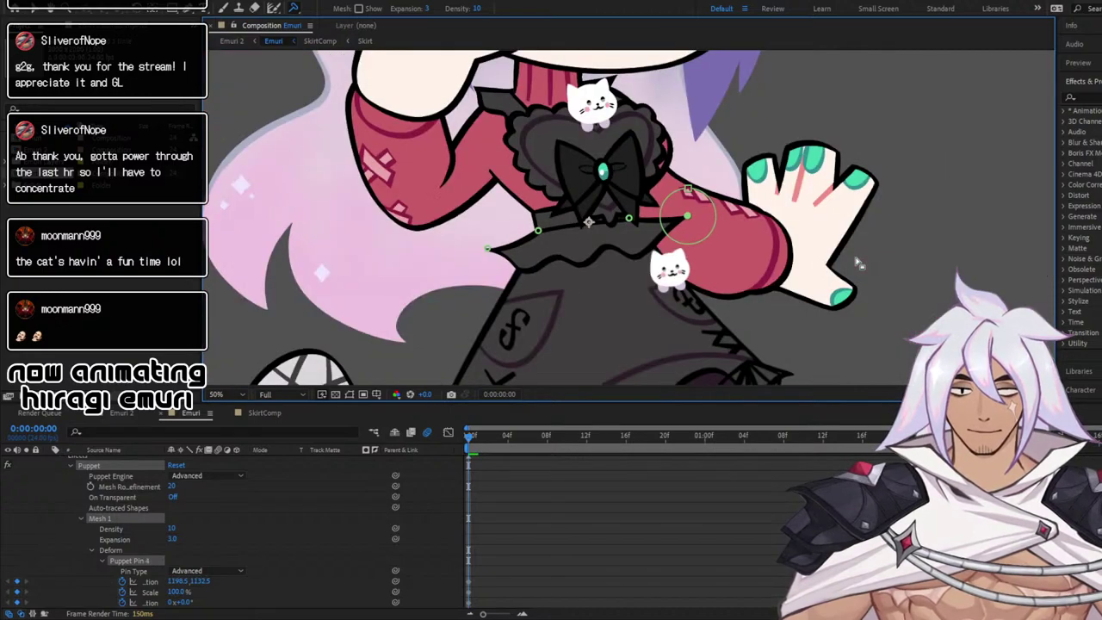
scroll(856, 263, up, 1)
drag(801, 272, 797, 301)
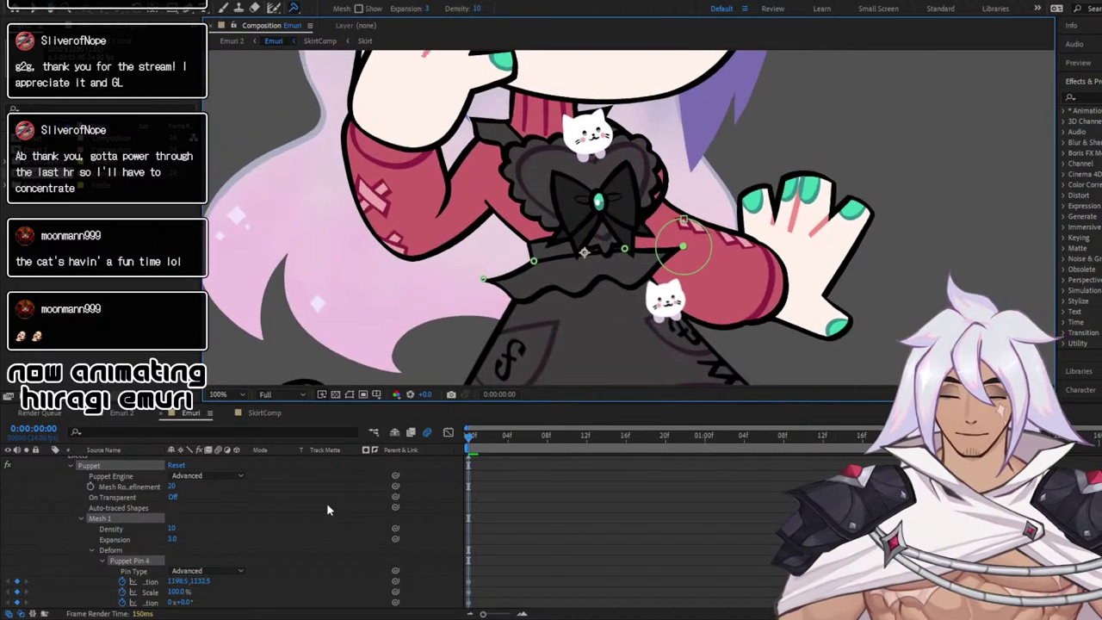
Collapse the properties of Puppet Pin 2 and Puppet Pin 1, leaving the two outer-tip pins expanded
scroll(155, 557, down, 3)
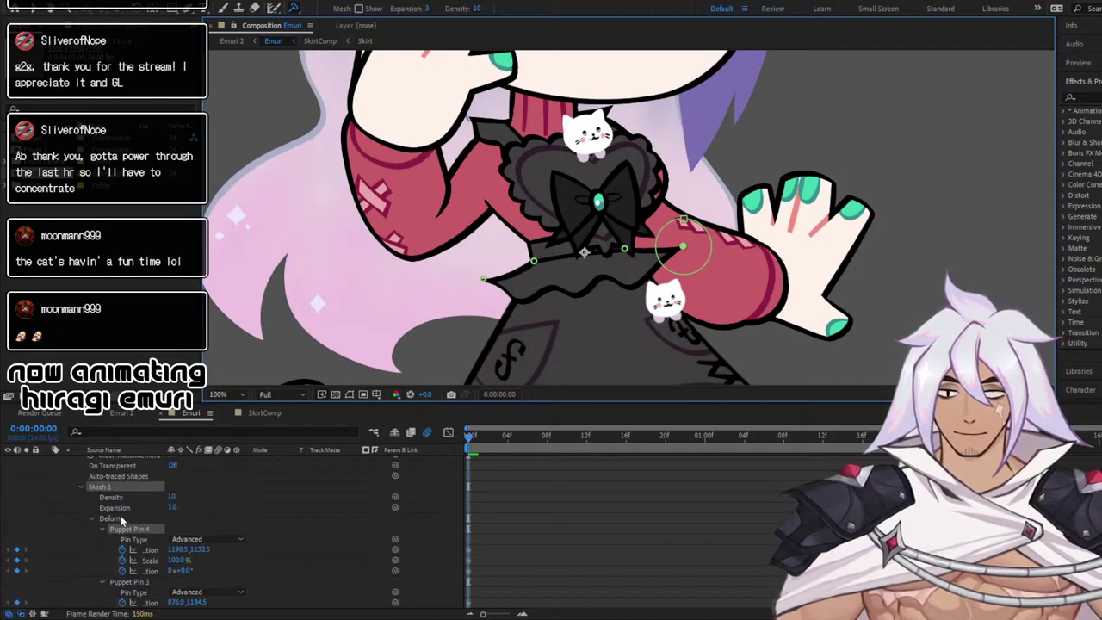
scroll(117, 529, down, 5)
scroll(99, 539, down, 1)
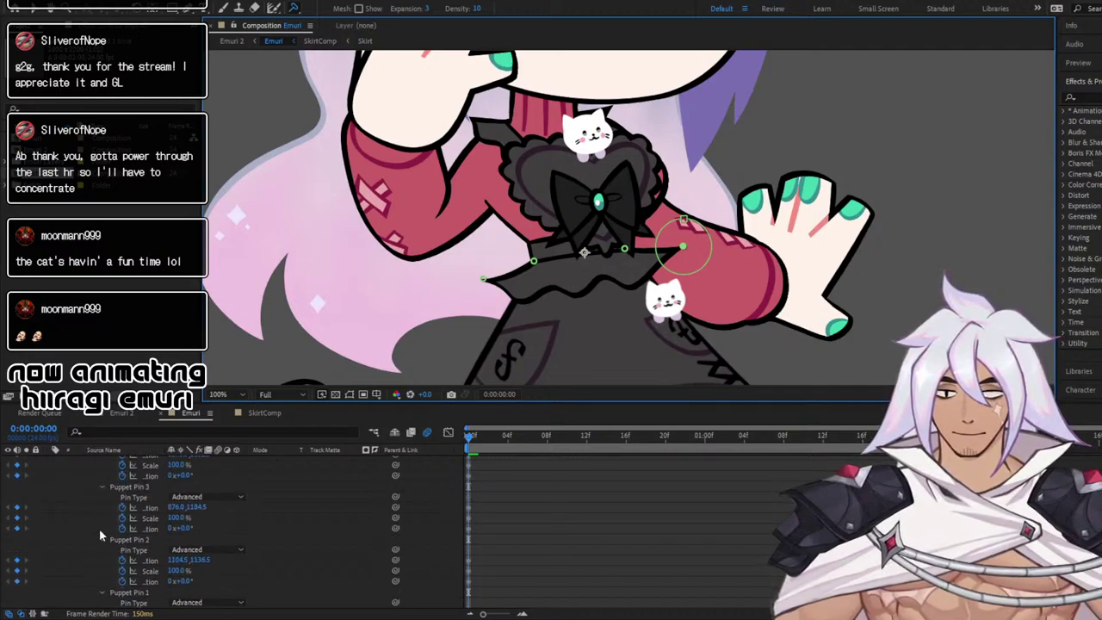
click(101, 539)
click(102, 552)
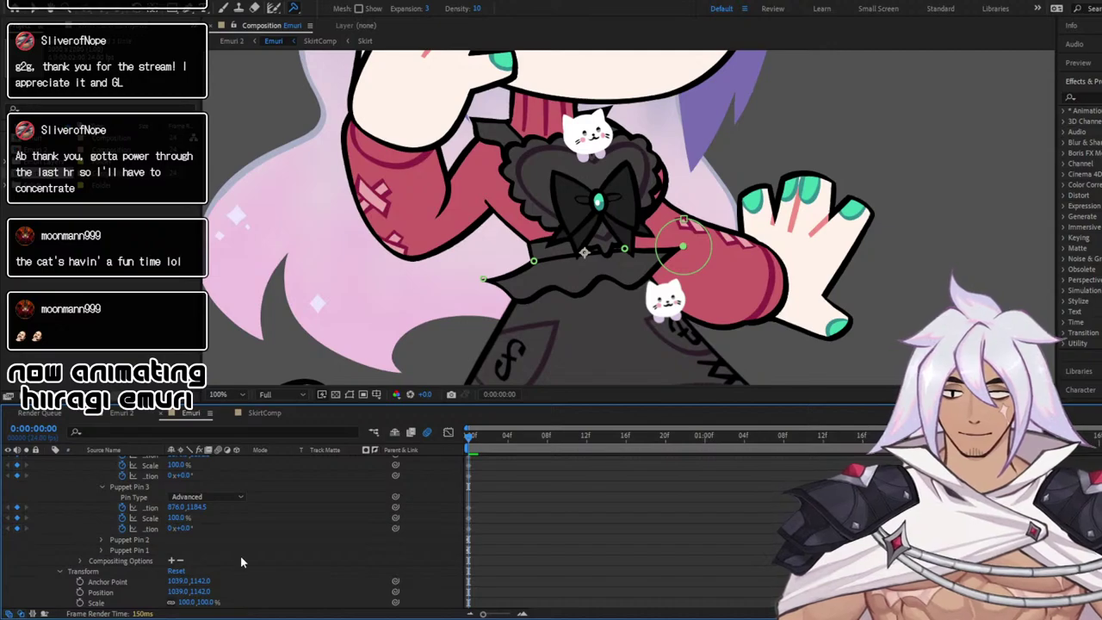
scroll(240, 555, up, 3)
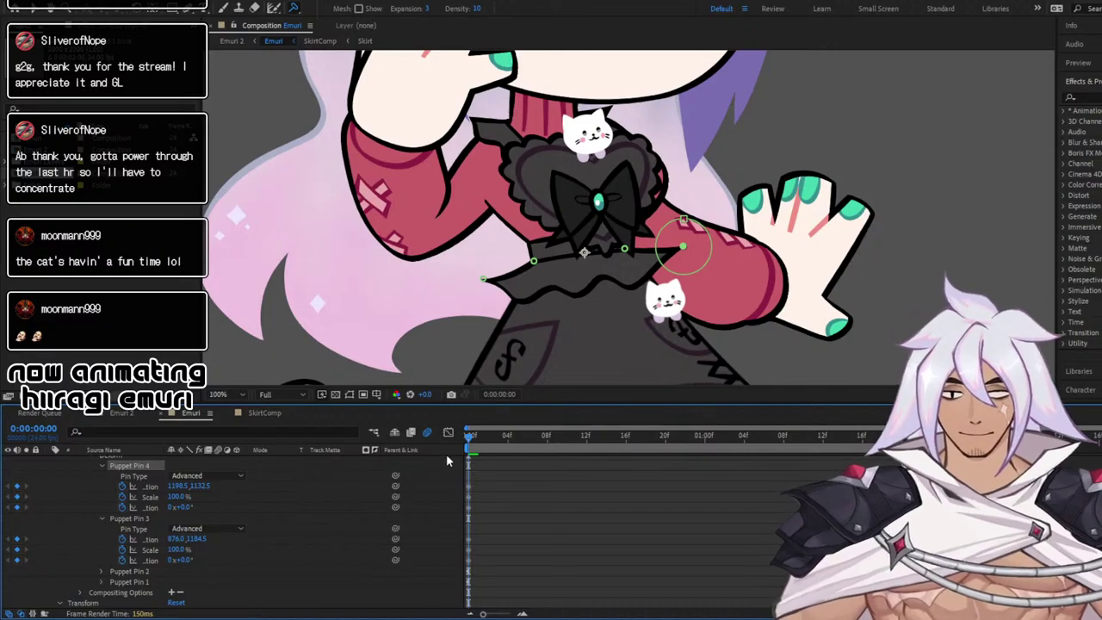
Add position, scale and rotation keyframes for Puppet Pin 4 and Puppet Pin 3 at 0:00:02:00
key(space)
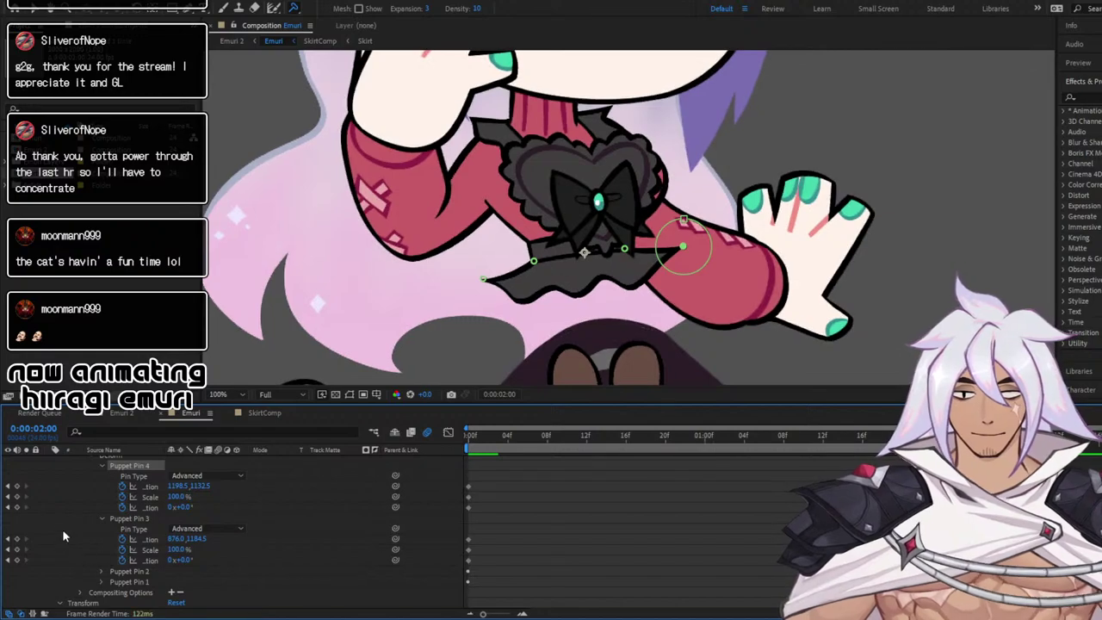
click(17, 487)
click(16, 497)
click(16, 507)
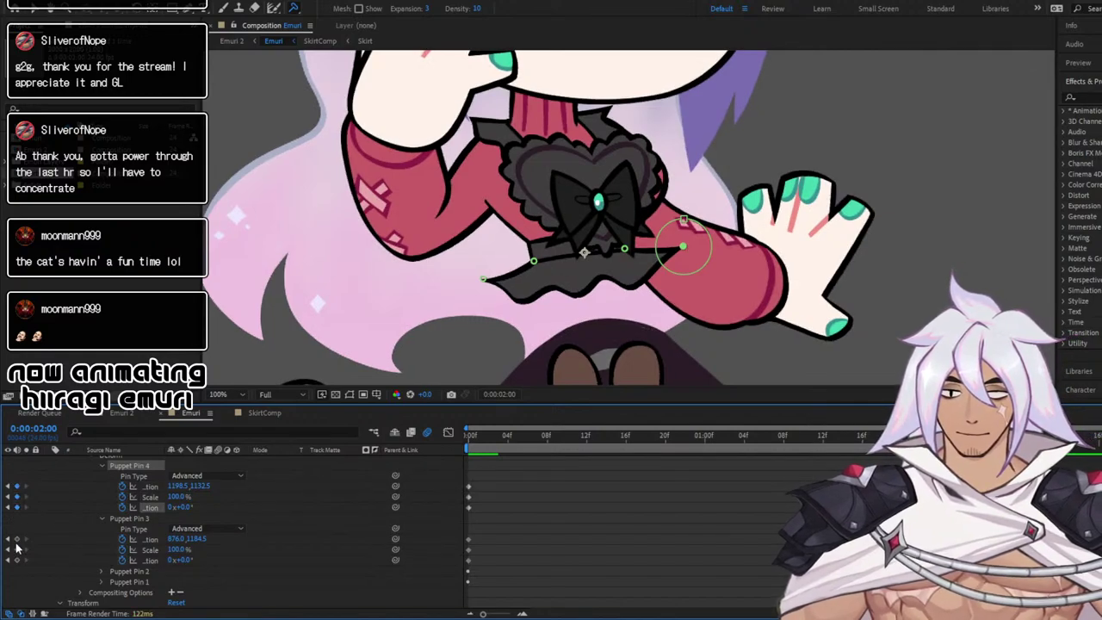
click(17, 539)
click(17, 550)
click(17, 560)
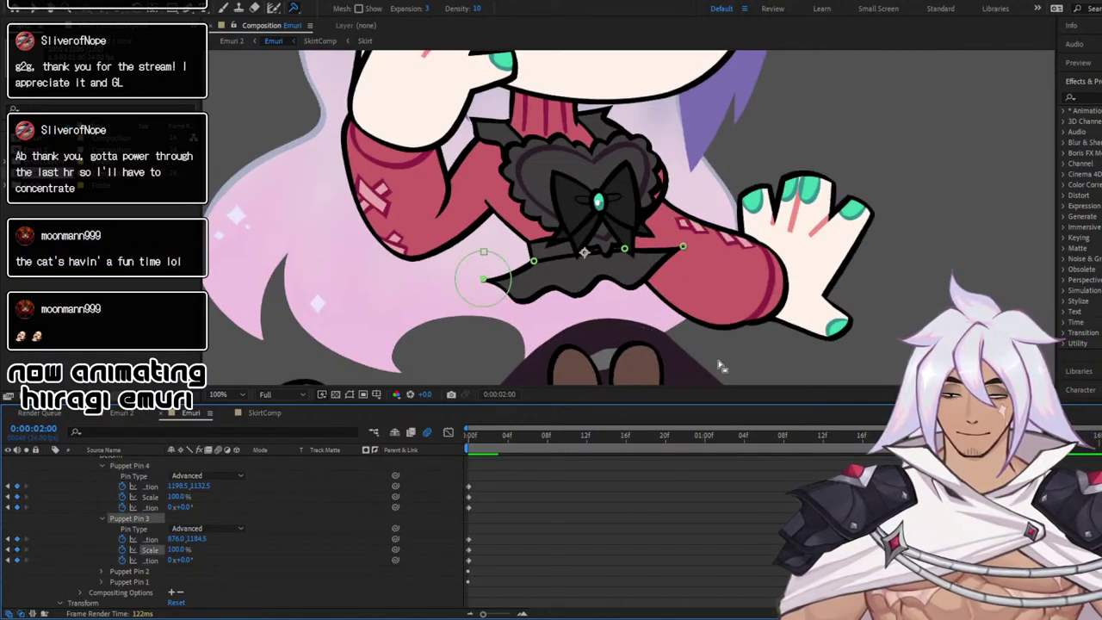
Keyframe the frill's left tip pin slightly upward at 0:00:00:08, to about 870.2, 1176.4, and preview the movement
click(706, 438)
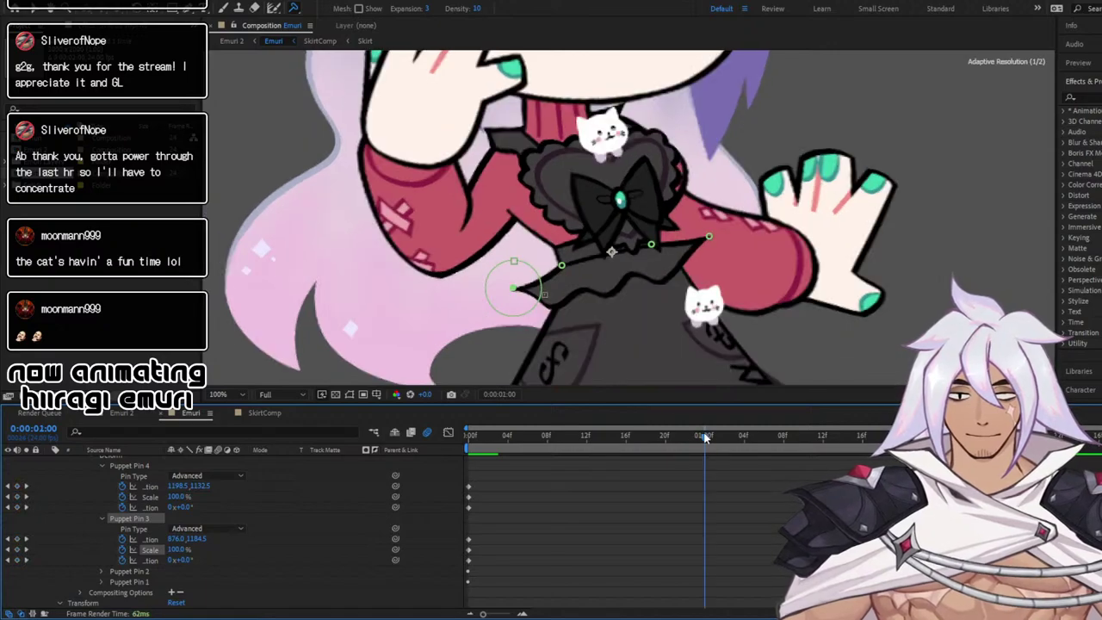
drag(670, 437, 429, 417)
drag(495, 435, 470, 433)
key(space)
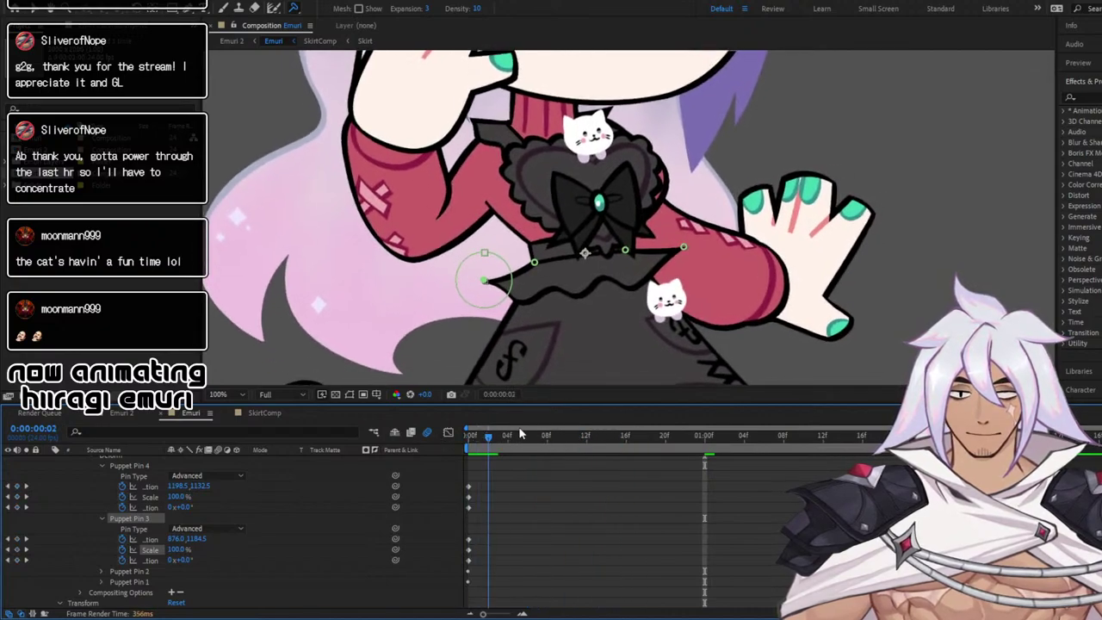
drag(502, 297, 499, 290)
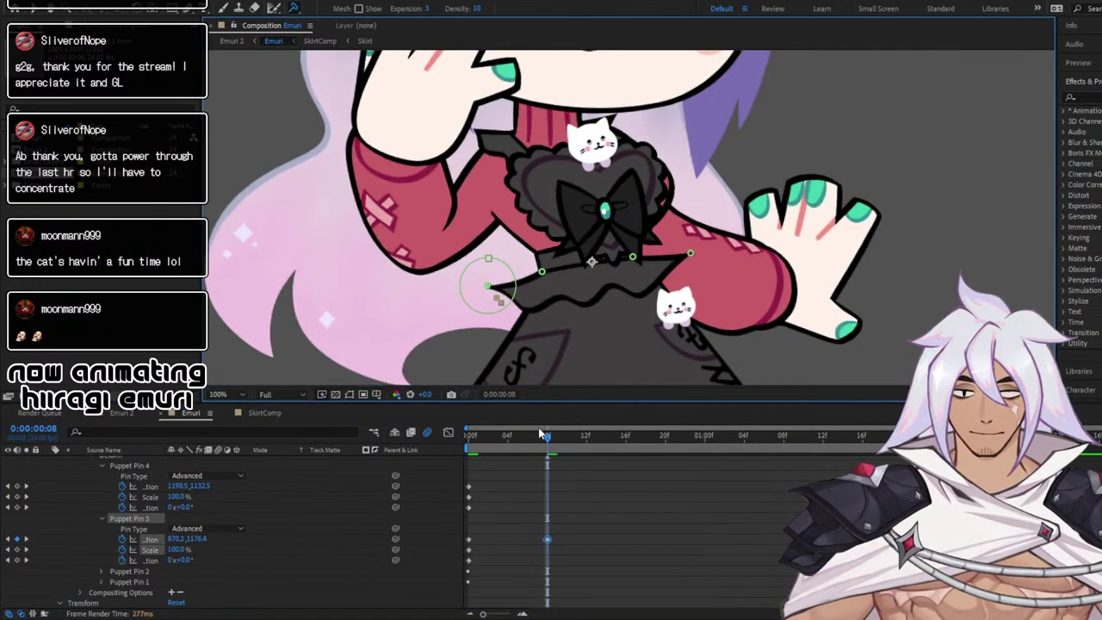
drag(540, 434, 425, 442)
key(space)
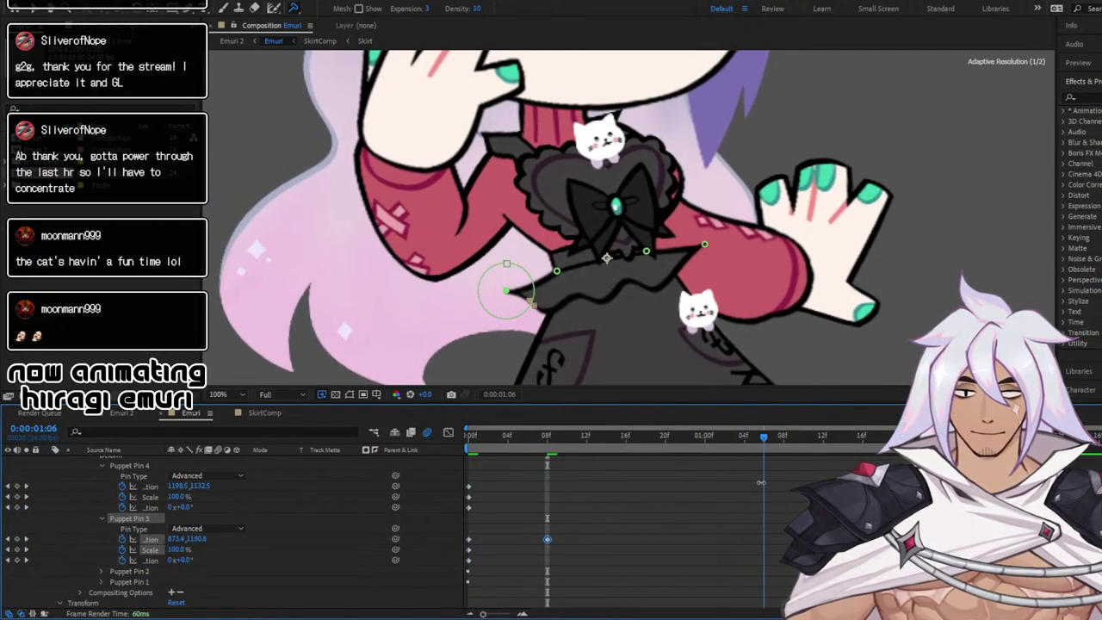
At 0:00:01:08, lower the frill's left tip pin and rotate it slightly counterclockwise, and preview the loop
drag(769, 480, 785, 479)
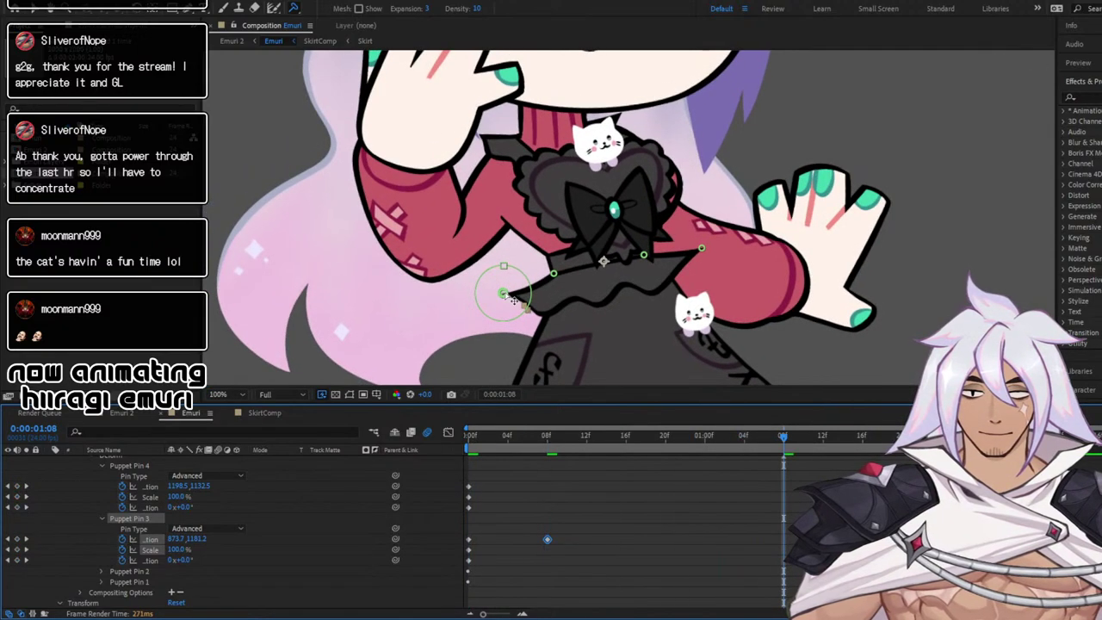
drag(504, 294, 516, 299)
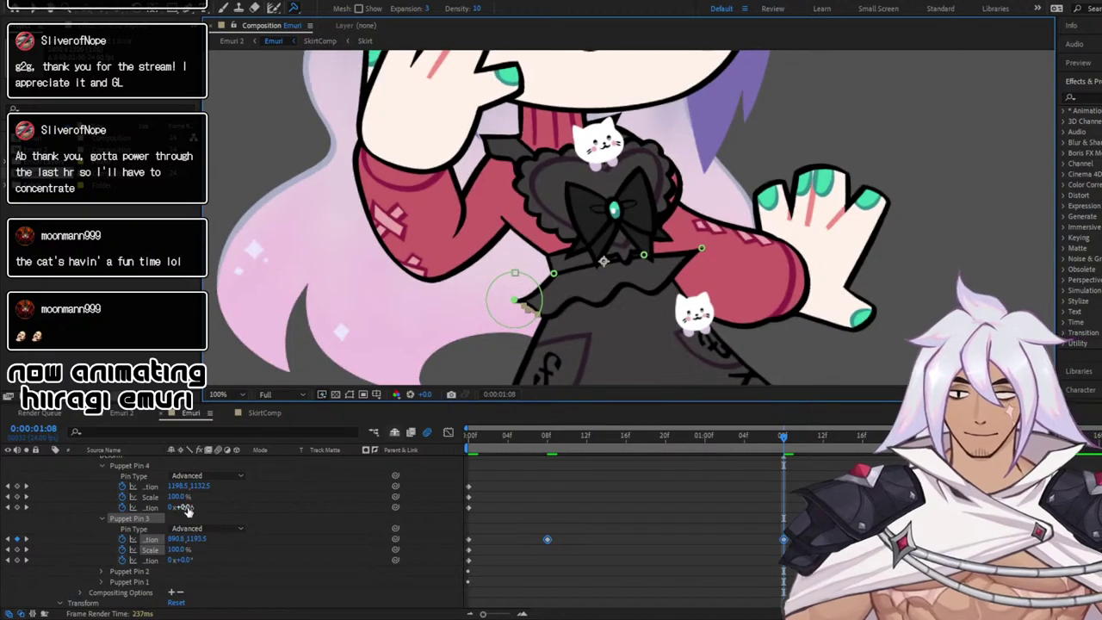
drag(186, 508, 183, 504)
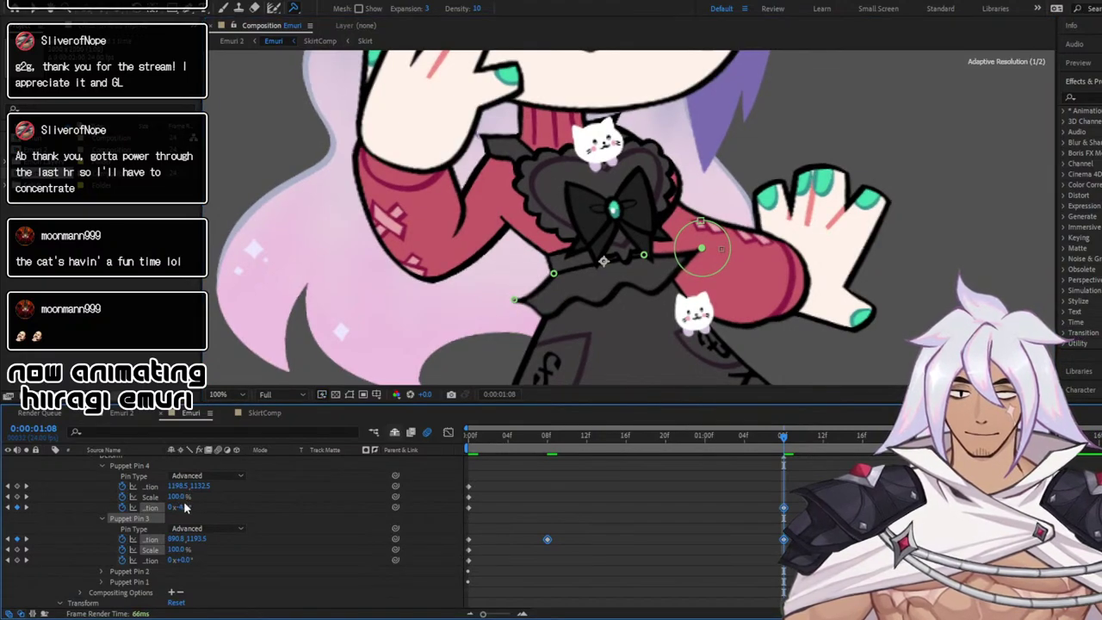
click(197, 515)
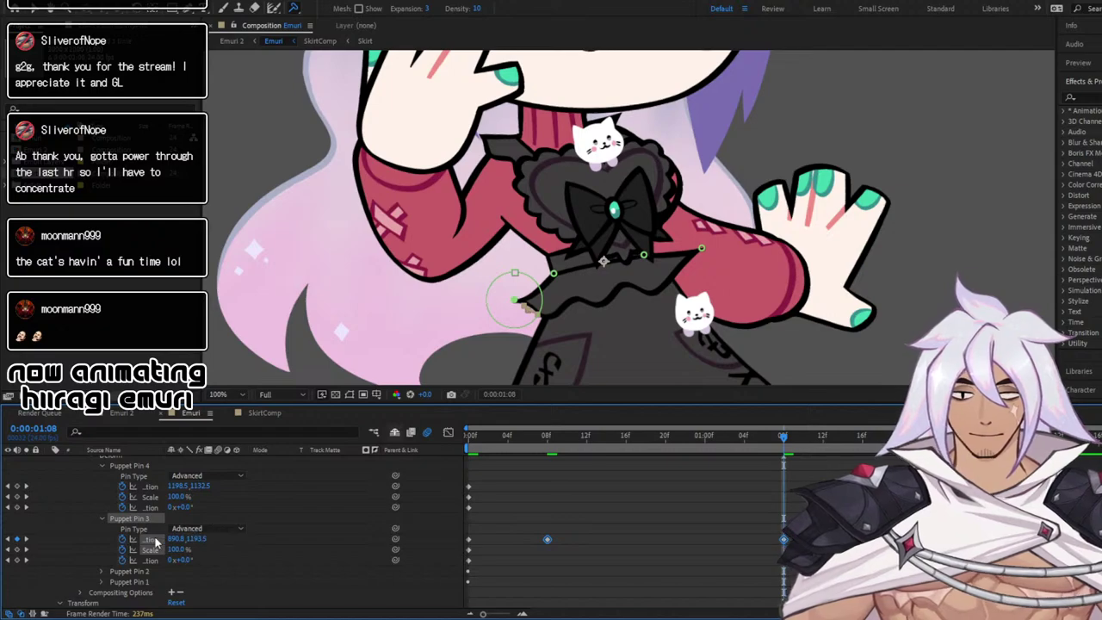
drag(179, 560, 176, 559)
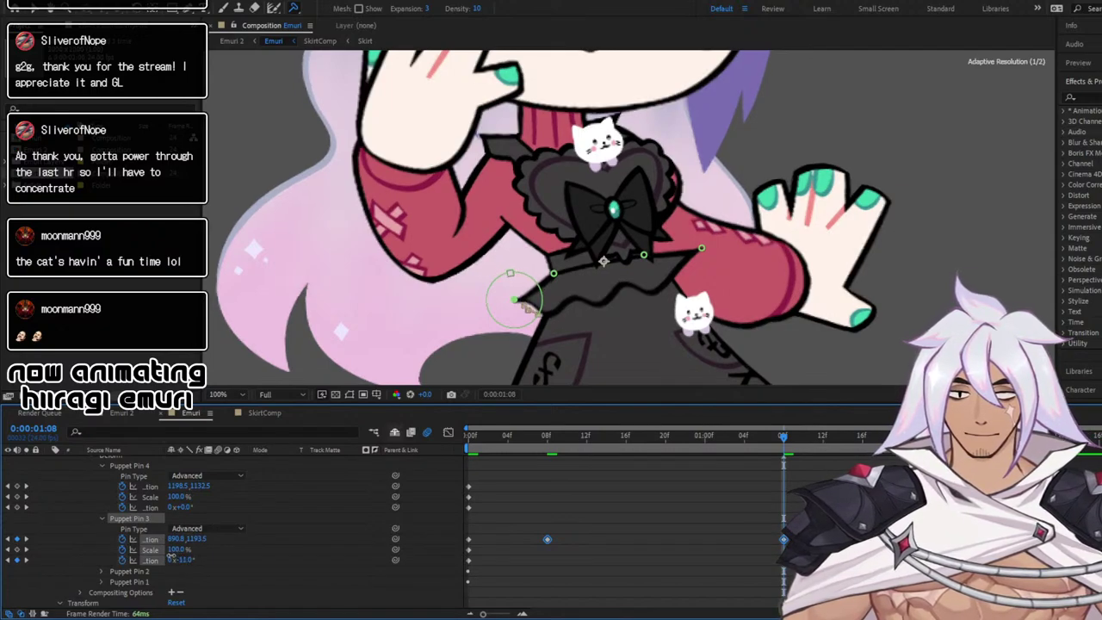
drag(514, 300, 509, 313)
drag(618, 437, 438, 433)
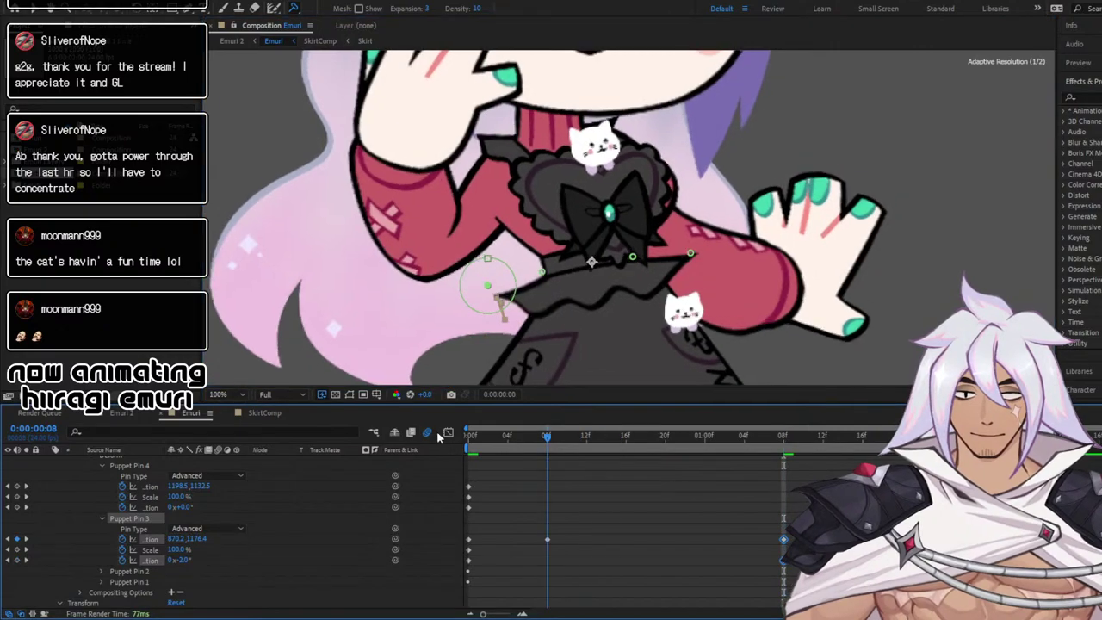
key(space)
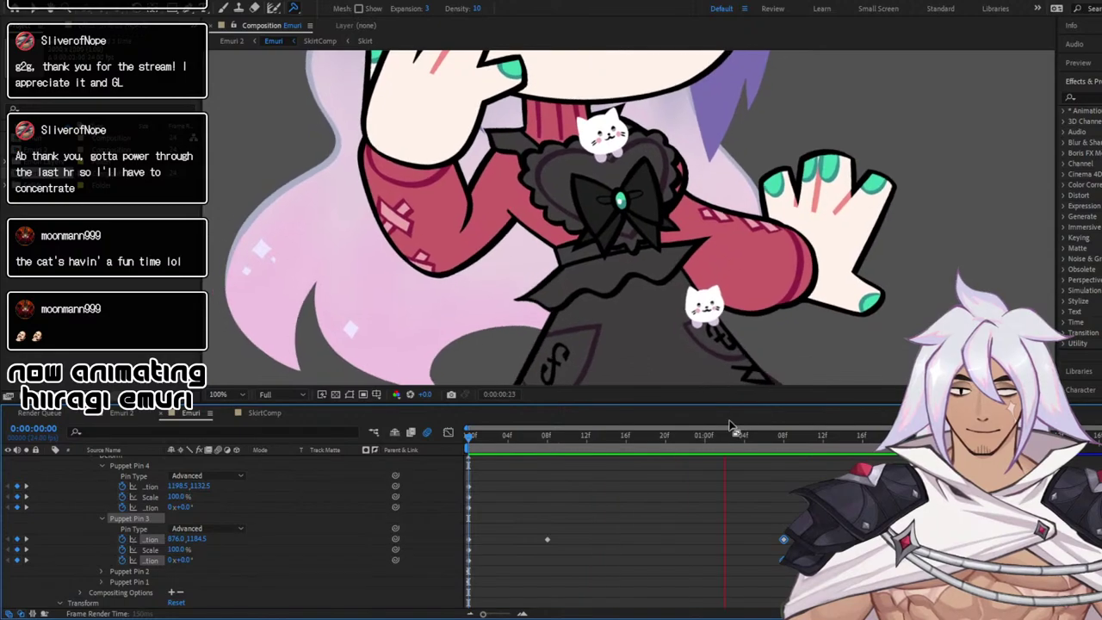
key(space)
key(space)
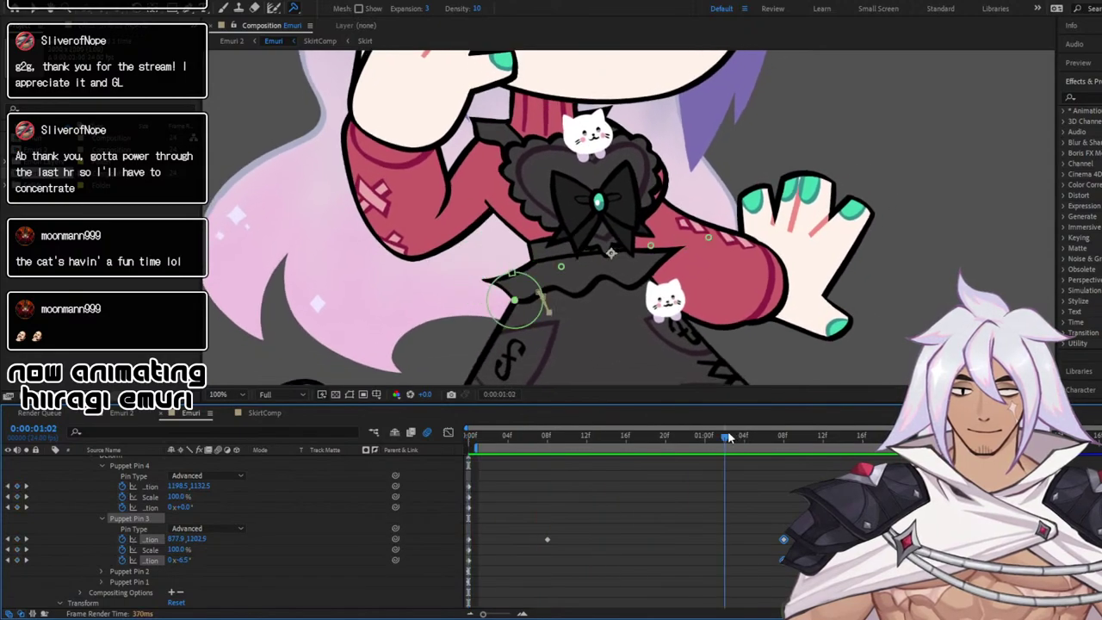
Add a small clockwise rotation keyframe to the frill's left tip pin at 0:00:00:08 and preview the swing
click(473, 437)
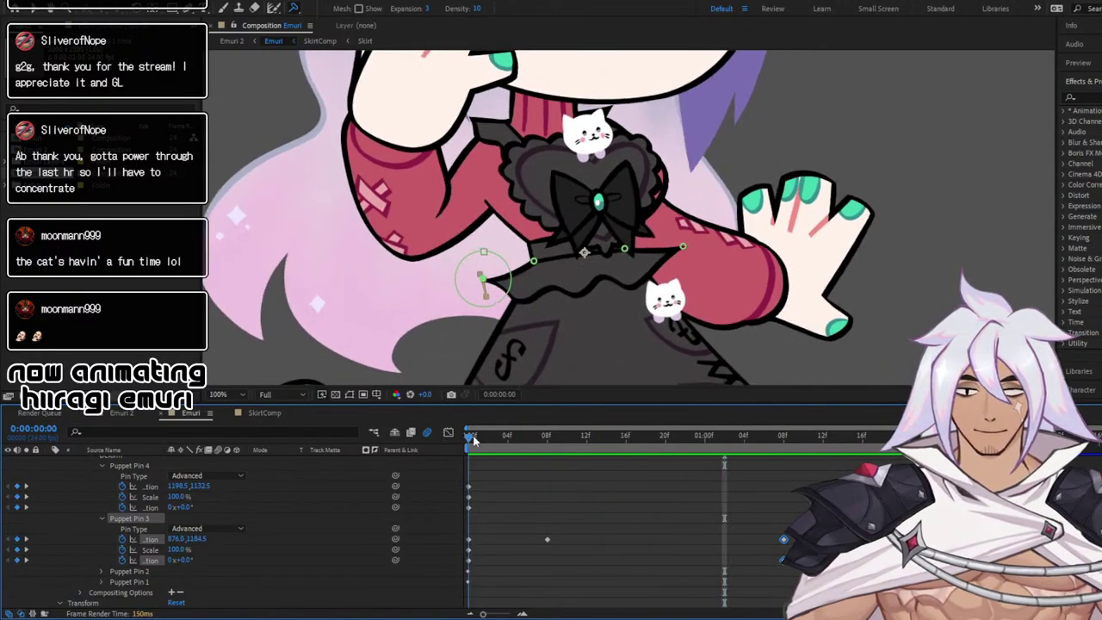
click(547, 437)
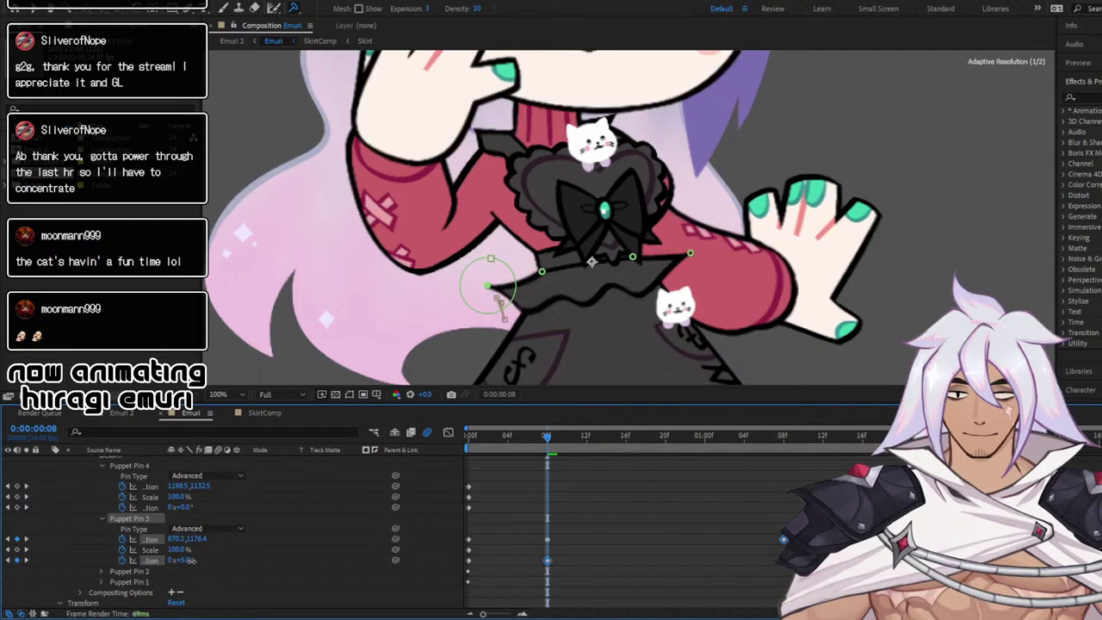
click(470, 441)
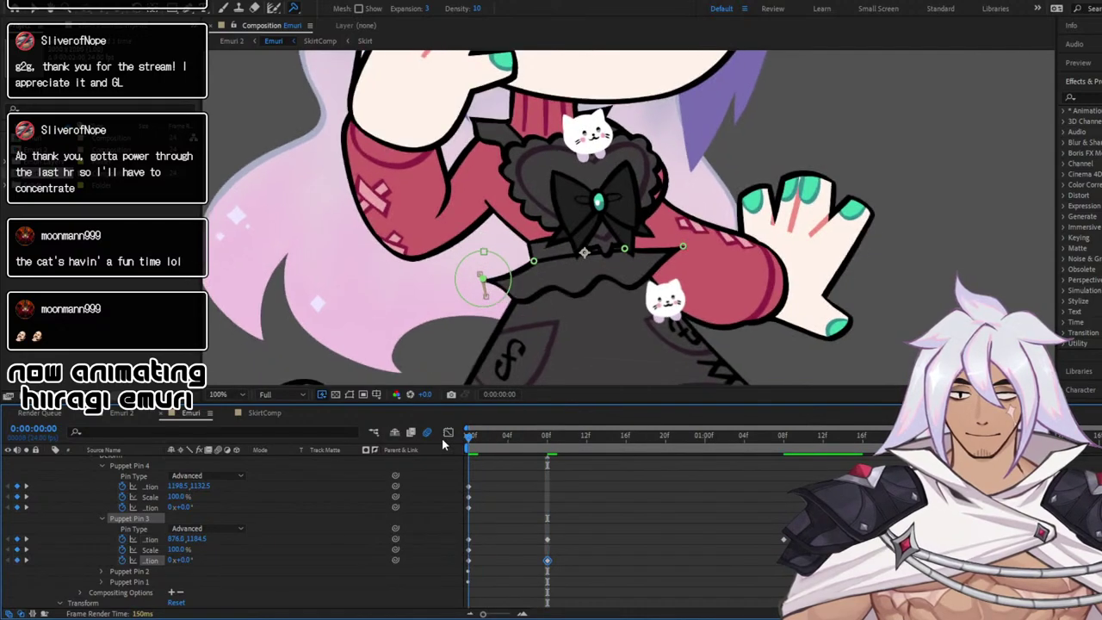
key(space)
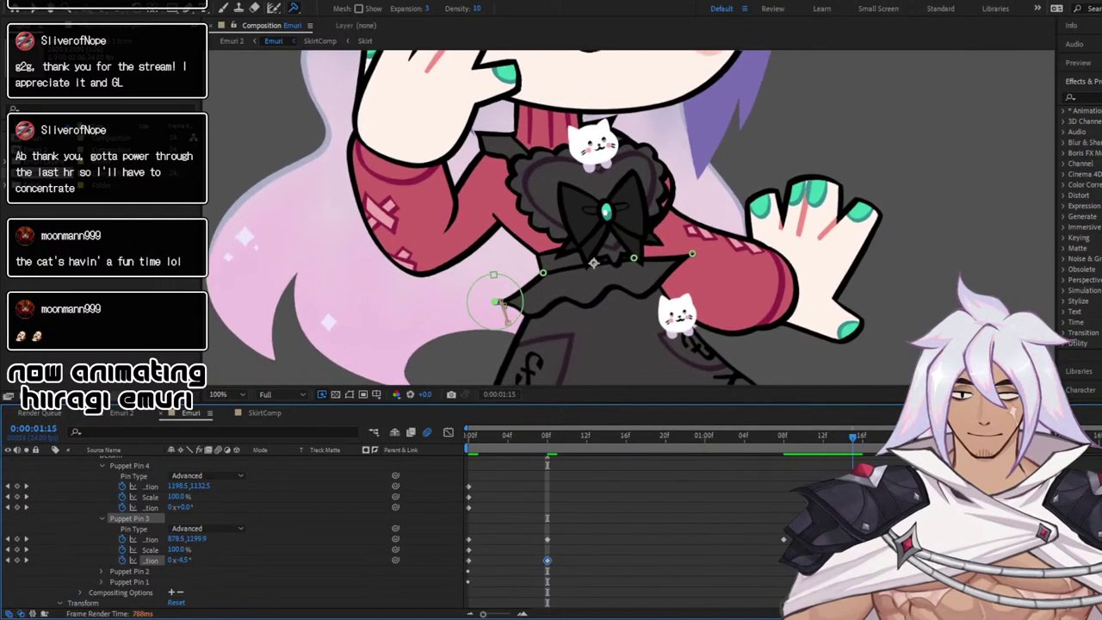
drag(801, 443, 459, 446)
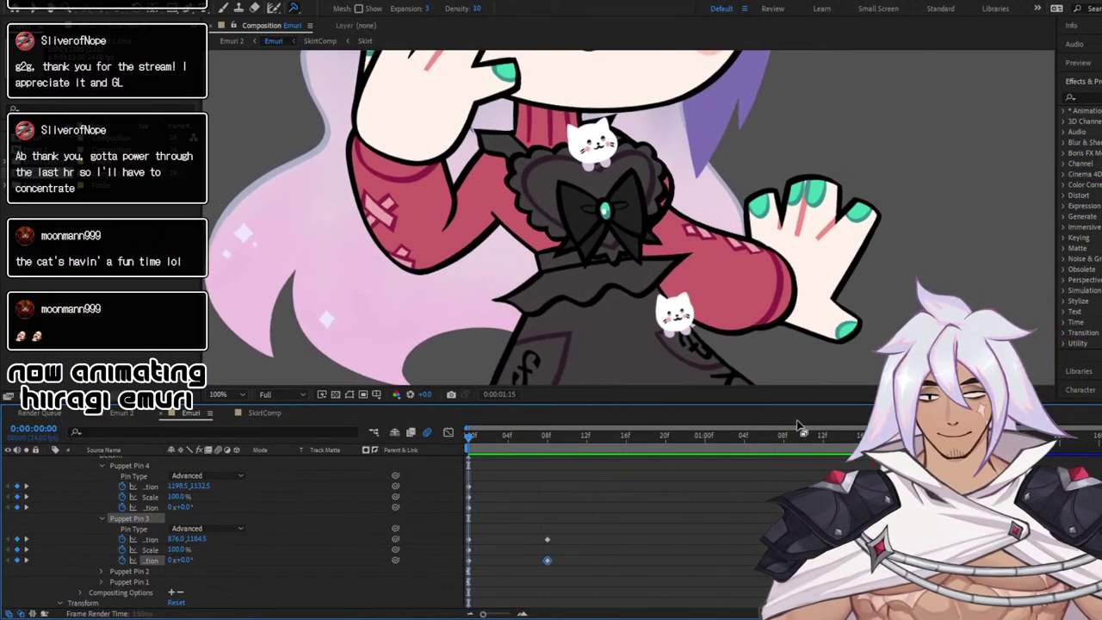
At 0:00:01:13, rotate the frill's left tip pin counterclockwise to about -11.5° and preview the swing
click(801, 437)
drag(809, 446, 833, 479)
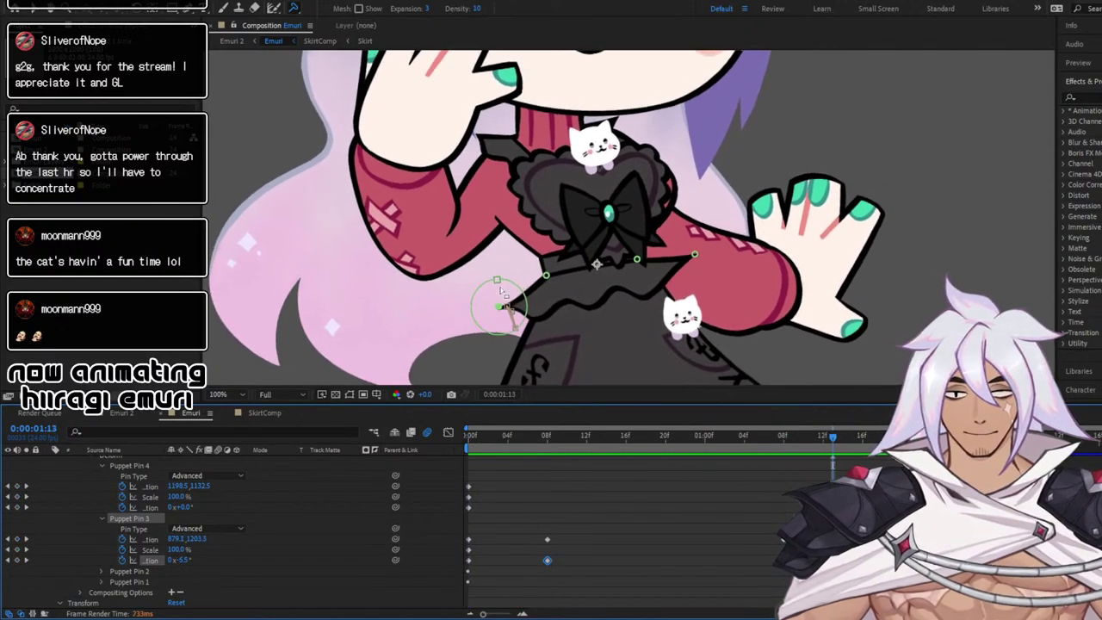
drag(183, 560, 188, 560)
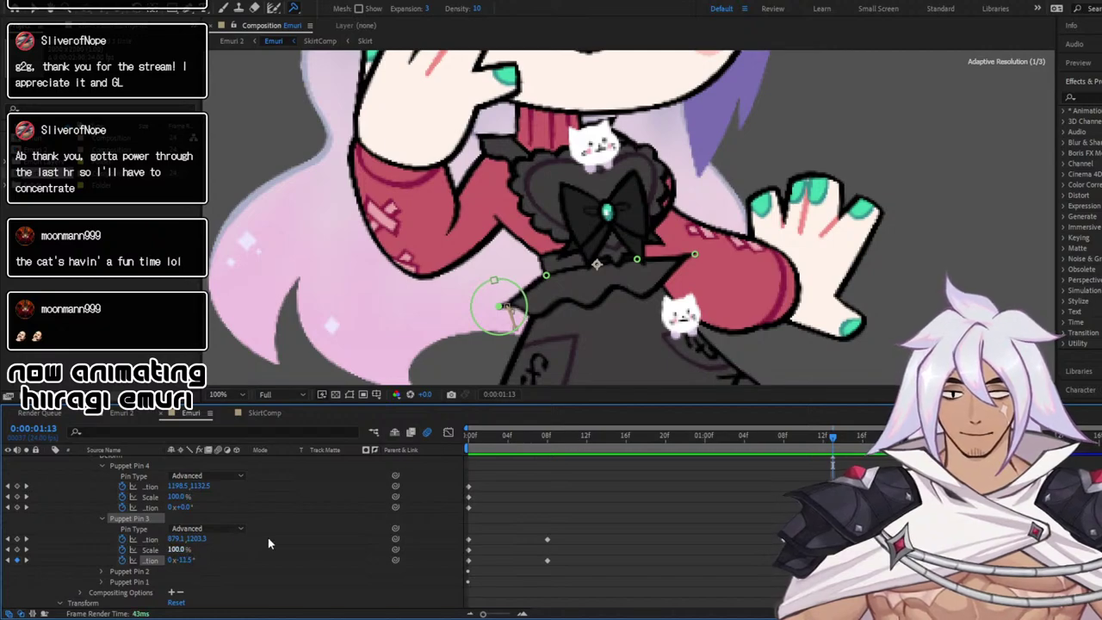
drag(815, 442, 716, 456)
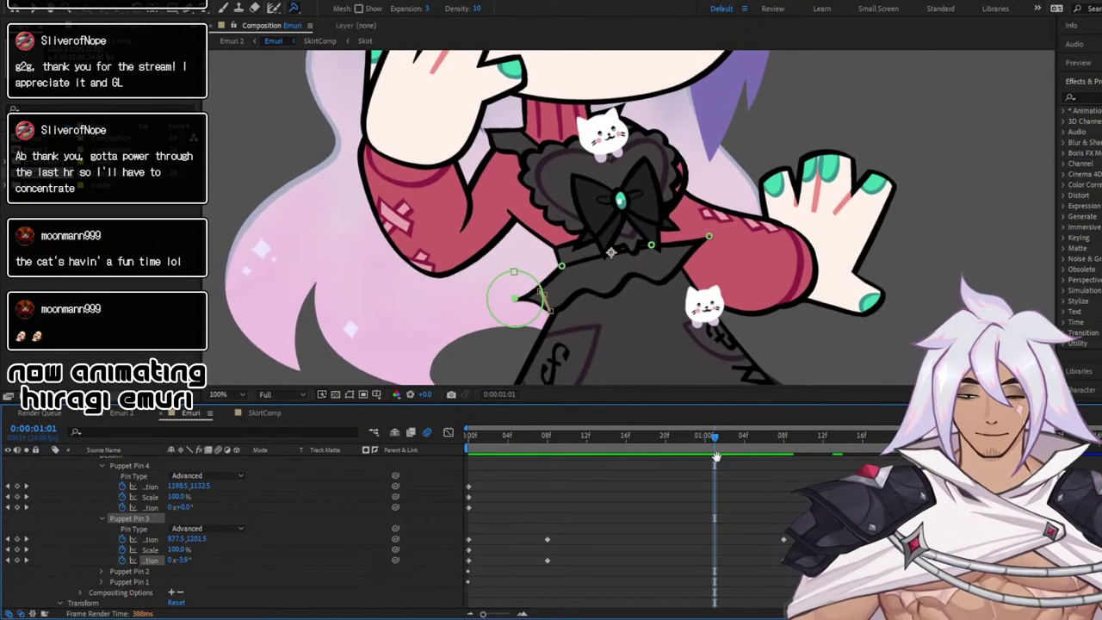
key(space)
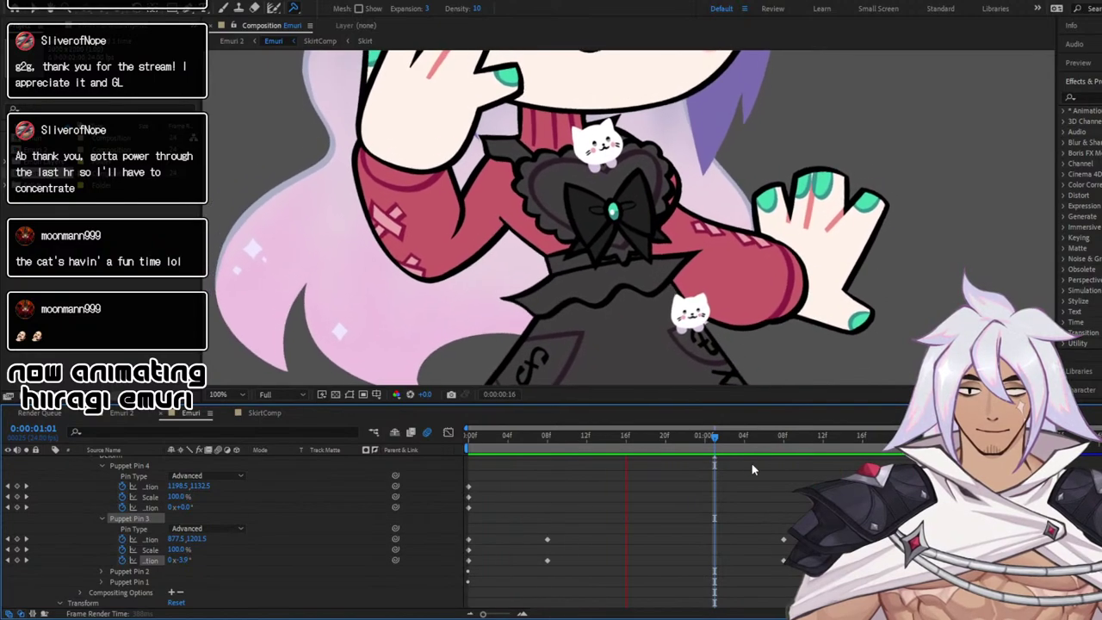
key(space)
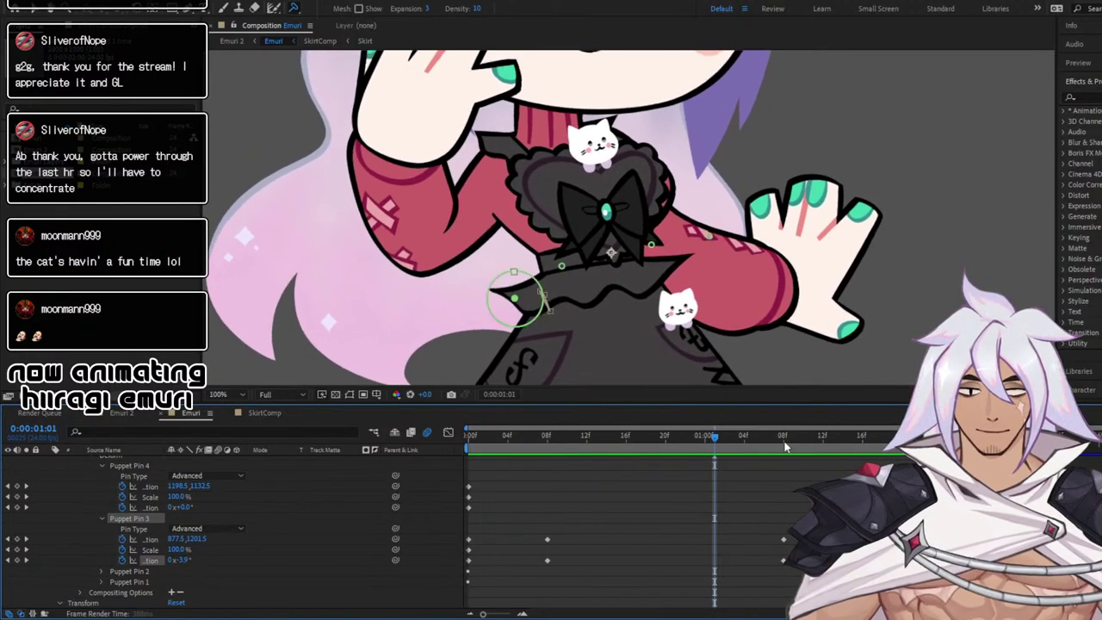
Delete the left tip pin's rotation keyframe at 0:00:01:08 and easy-ease those at 0:00:00:08 and 0:00:01:13, checking the loop
click(449, 433)
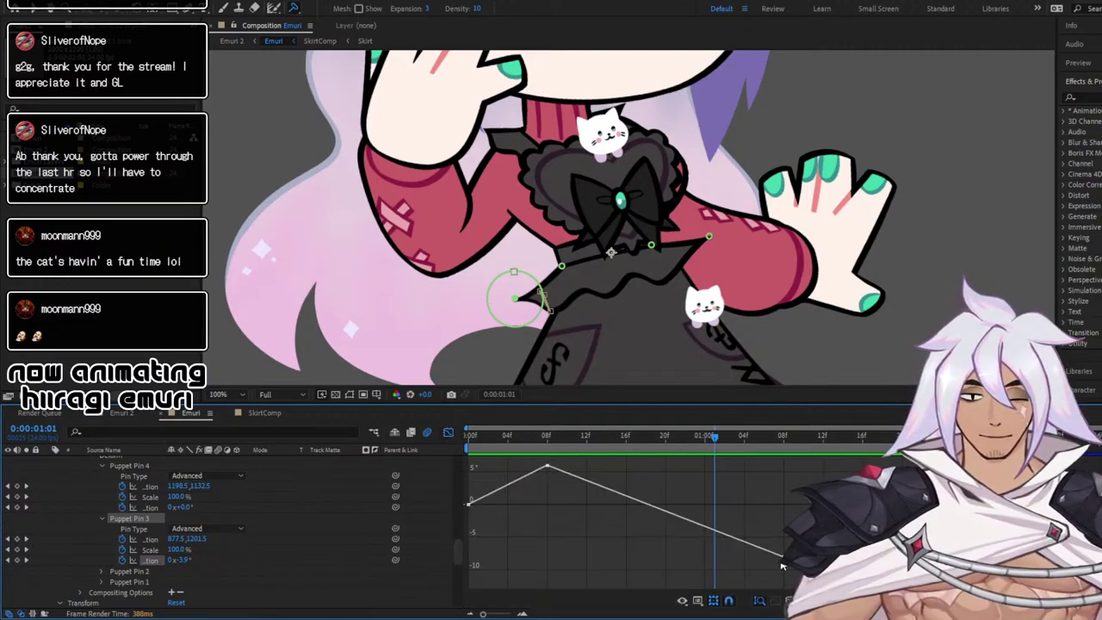
drag(785, 562, 793, 566)
click(583, 514)
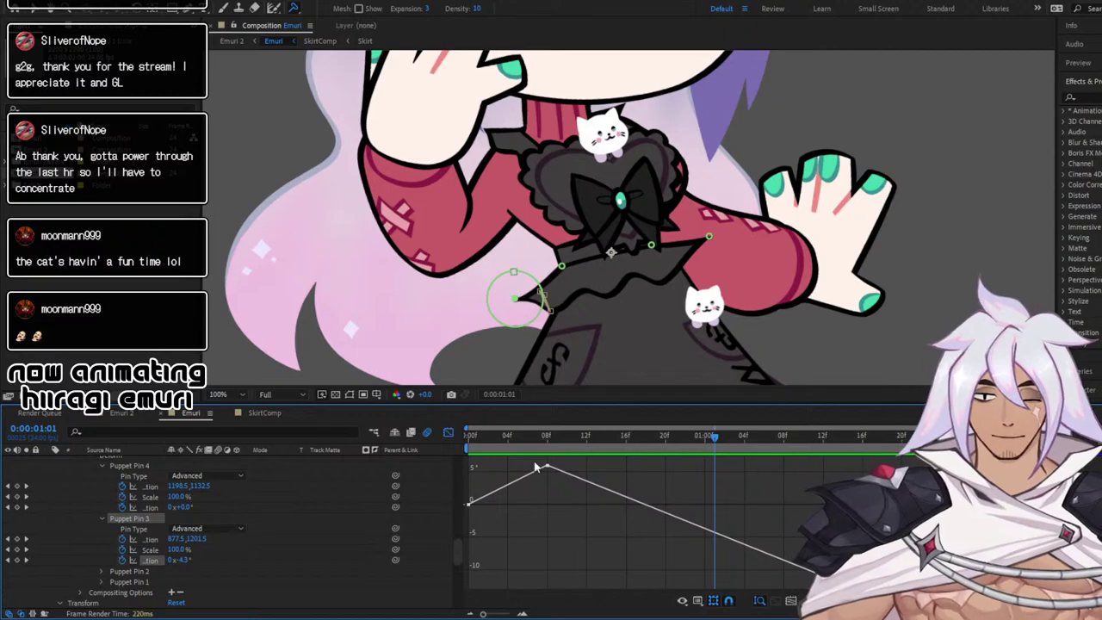
drag(535, 467, 856, 587)
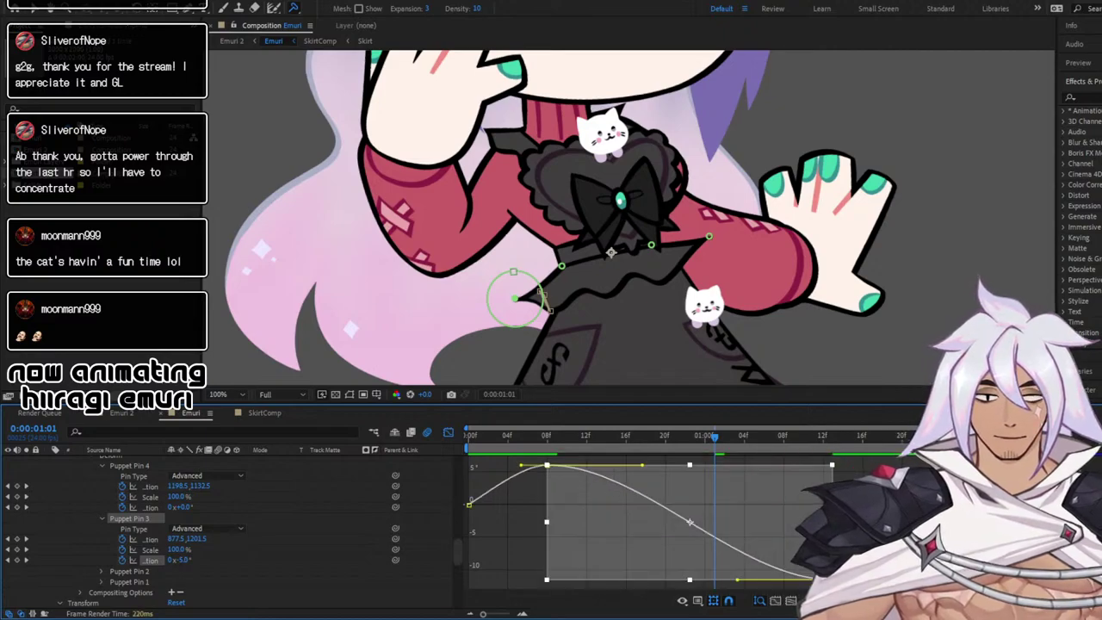
drag(472, 440, 467, 439)
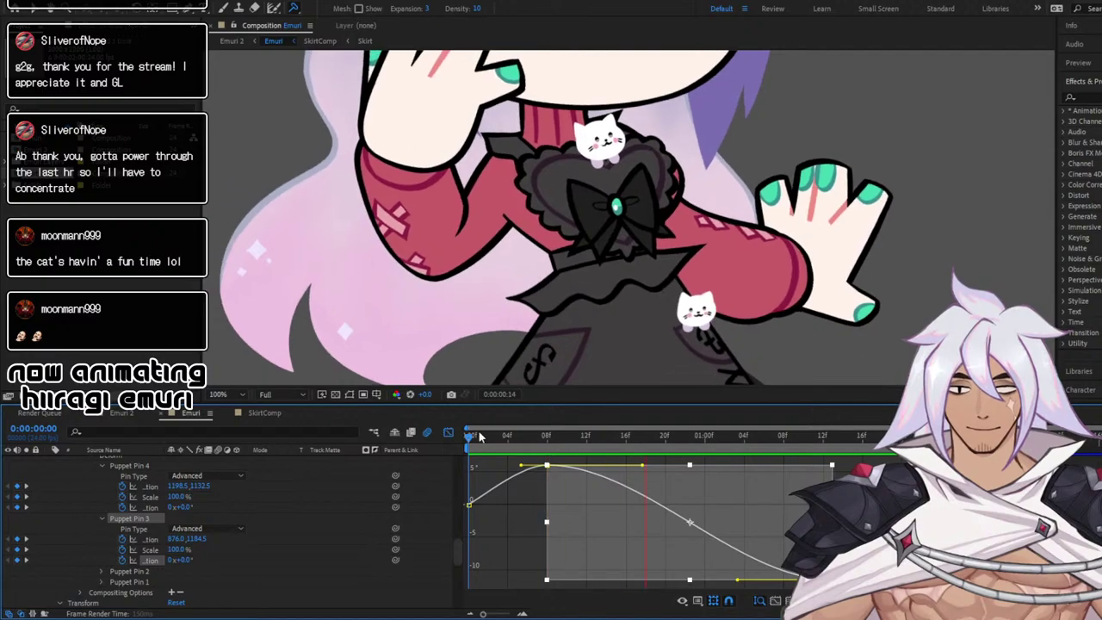
key(space)
Easy-ease the left tip pin's position keyframes at 0:00:00:08 and 0:00:01:08, and preview the whole character's motion
click(447, 434)
drag(526, 514, 797, 548)
click(447, 434)
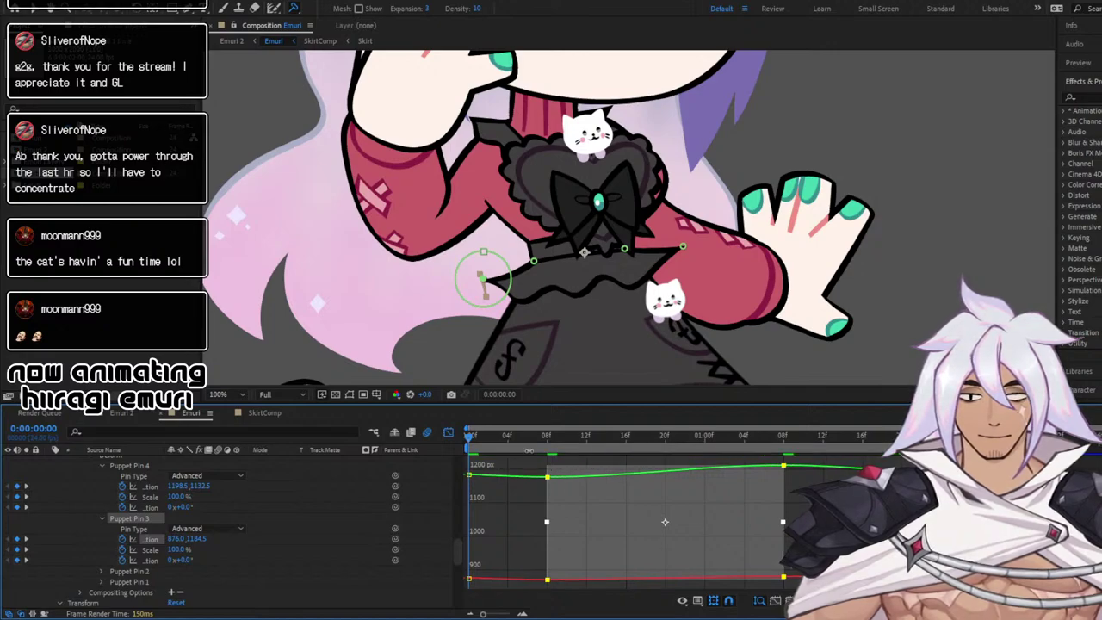
key(space)
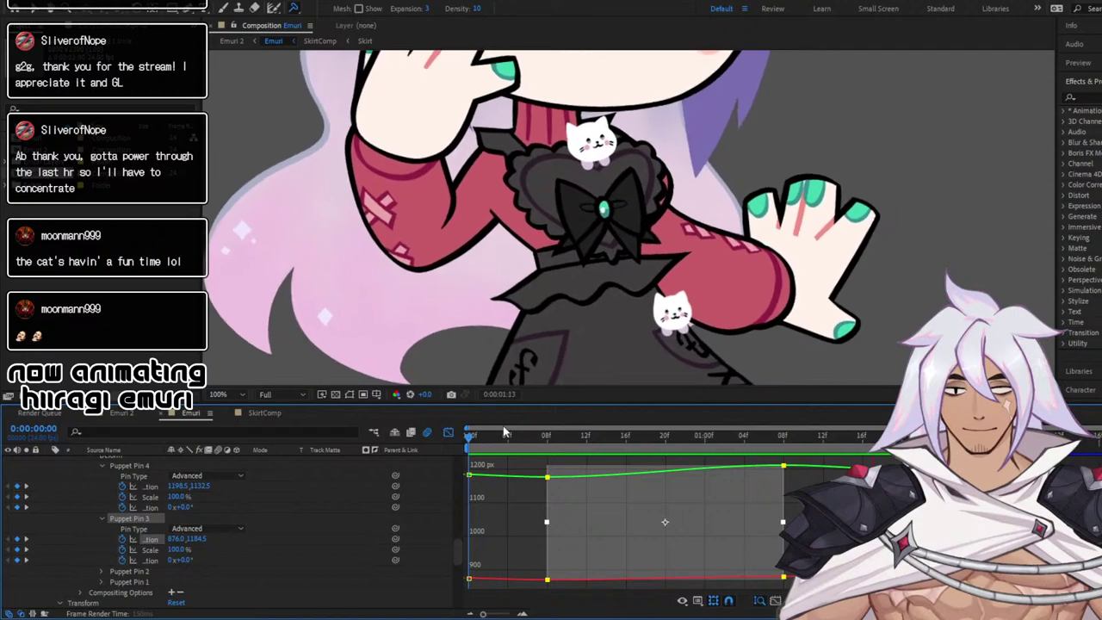
scroll(585, 280, down, 2)
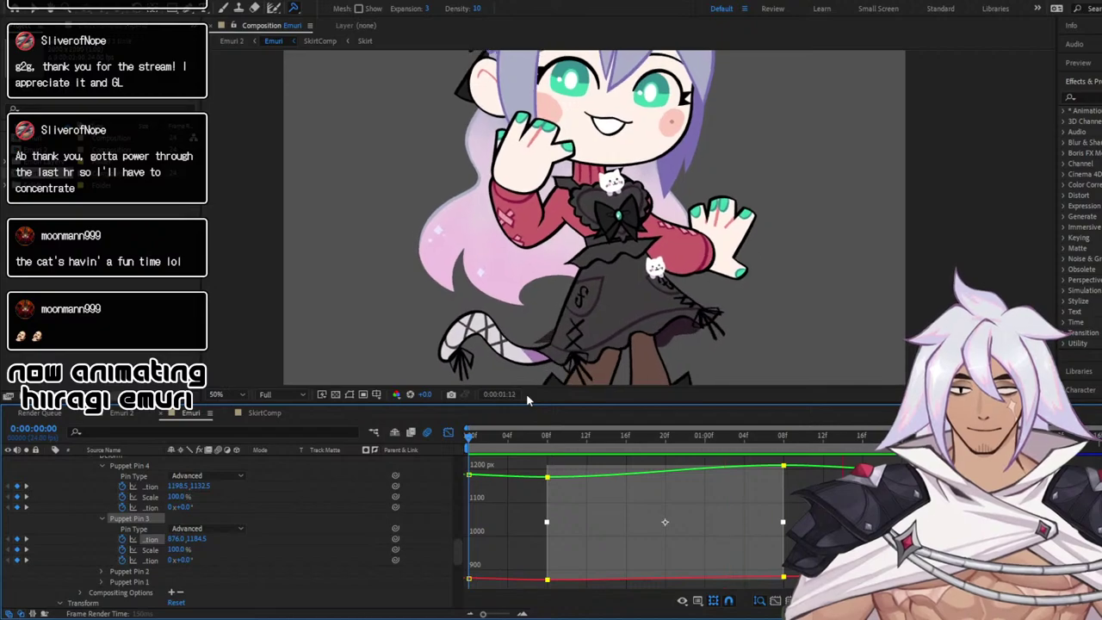
key(space)
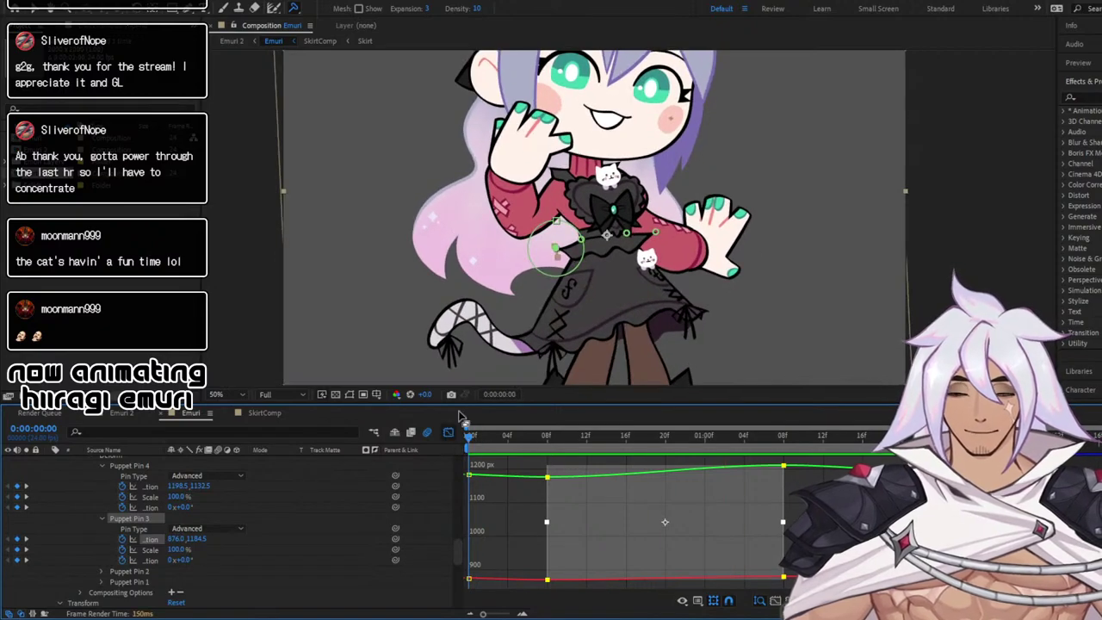
click(448, 432)
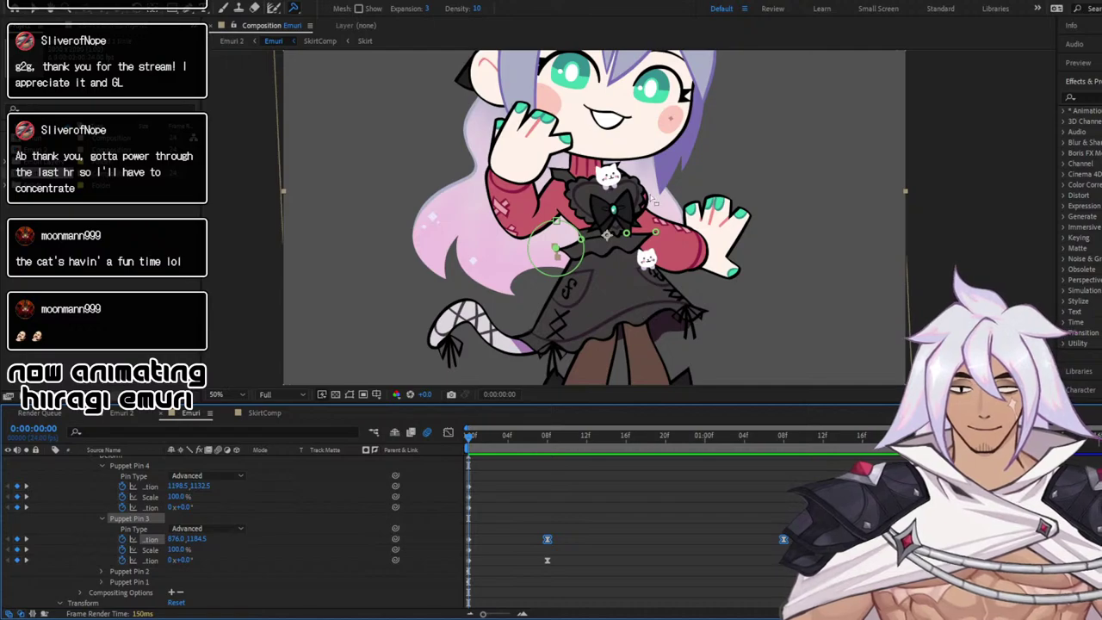
Try lowering the frill's right tip pin to about 1197.9, 1156.5 and rotating it to 26° at 0:00:00:08
drag(650, 145, 652, 214)
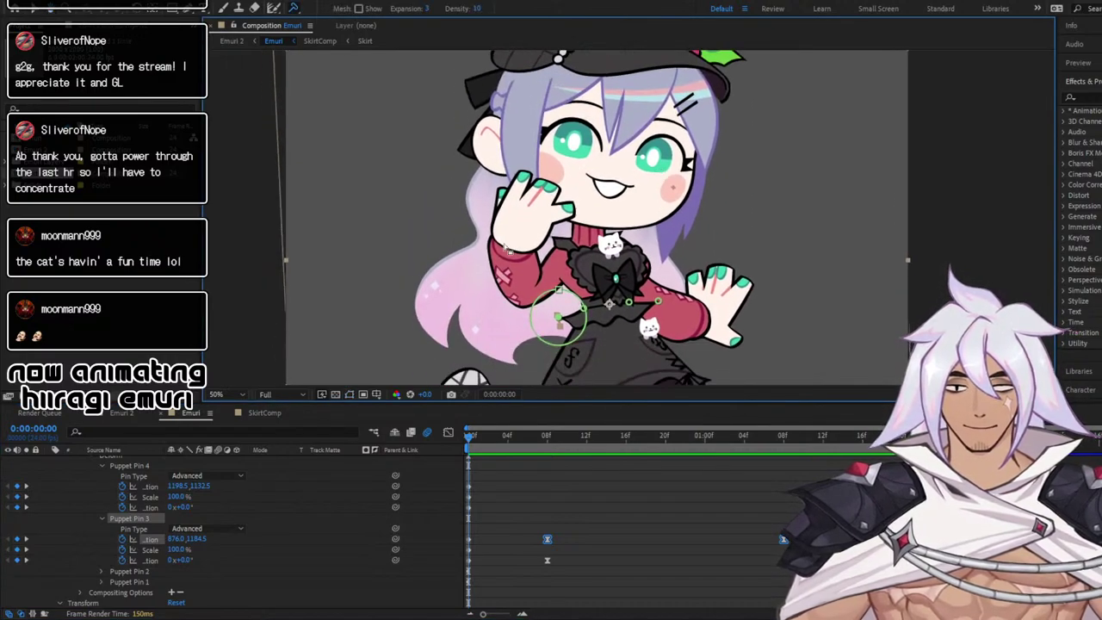
drag(508, 248, 577, 194)
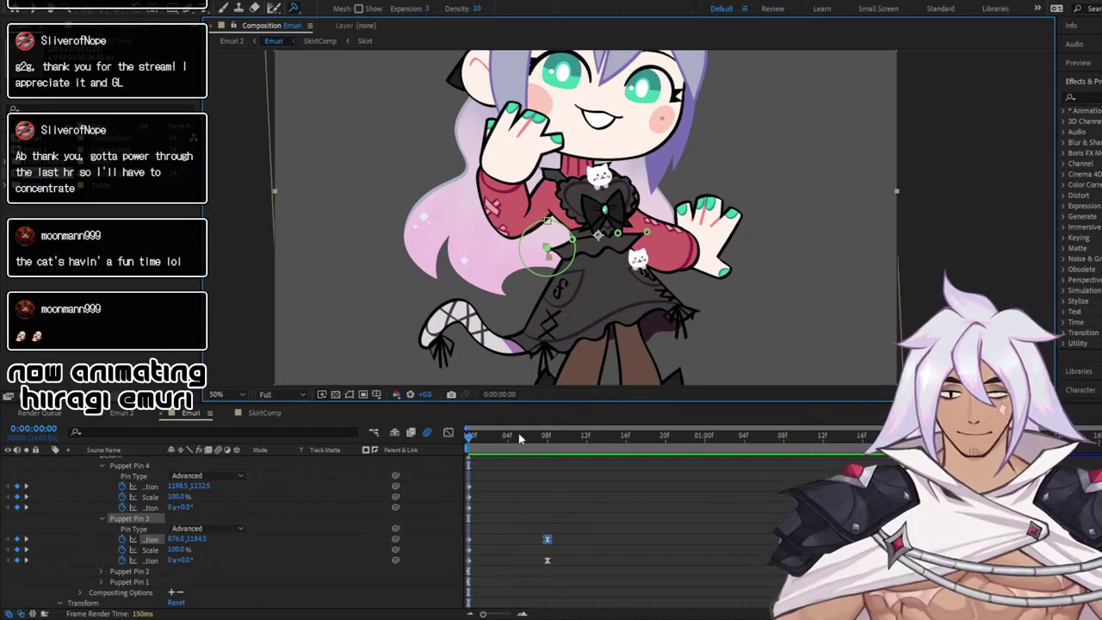
drag(519, 439, 548, 441)
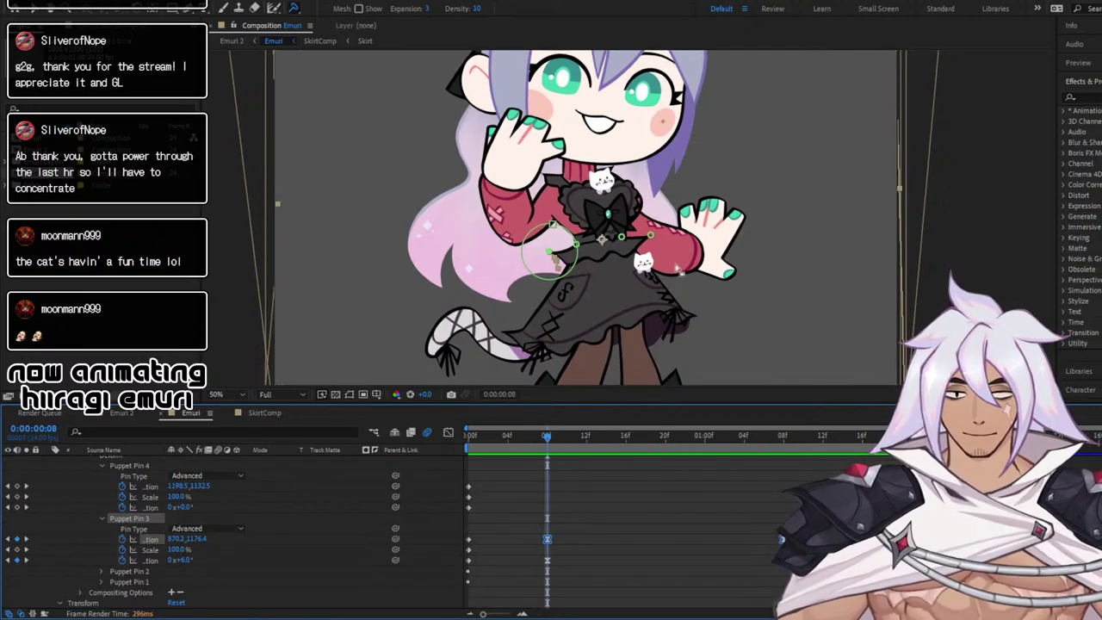
scroll(664, 236, up, 2)
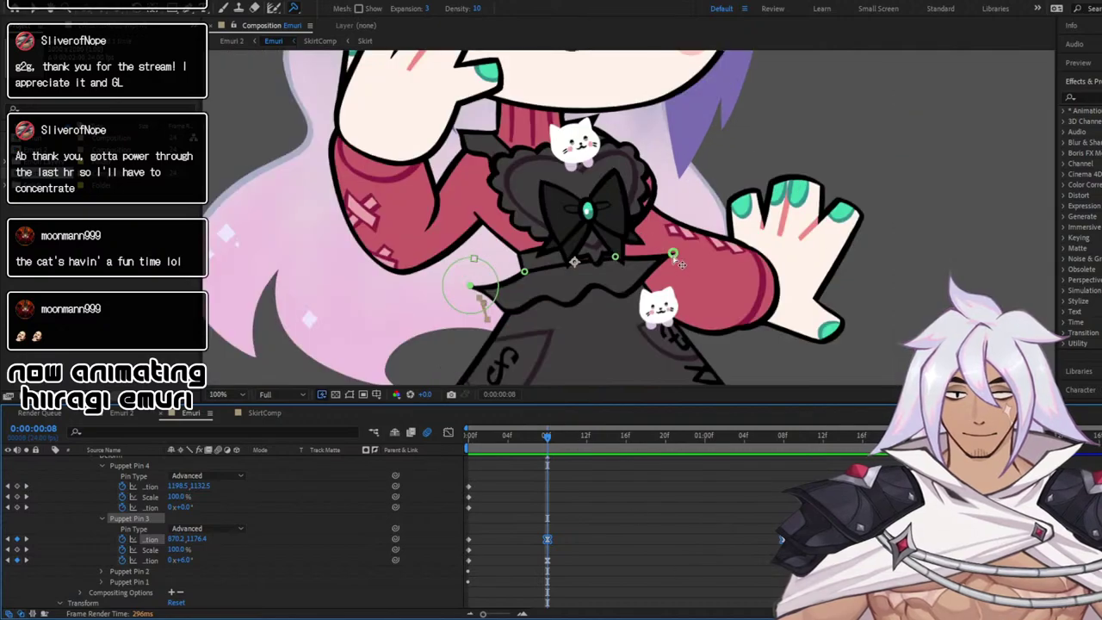
drag(680, 264, 681, 272)
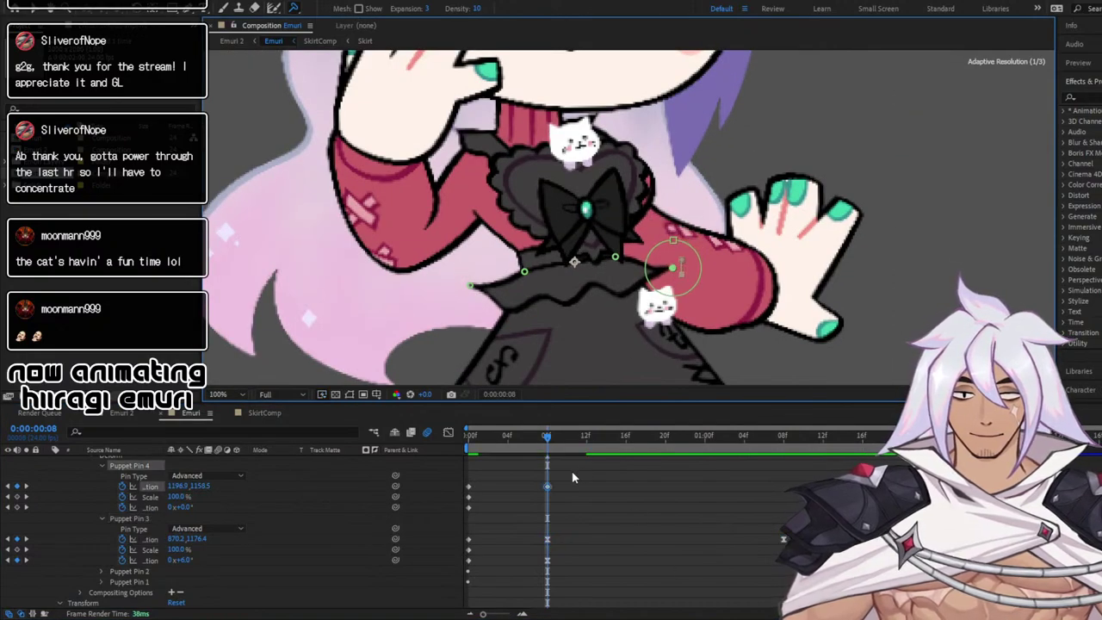
drag(184, 509, 196, 508)
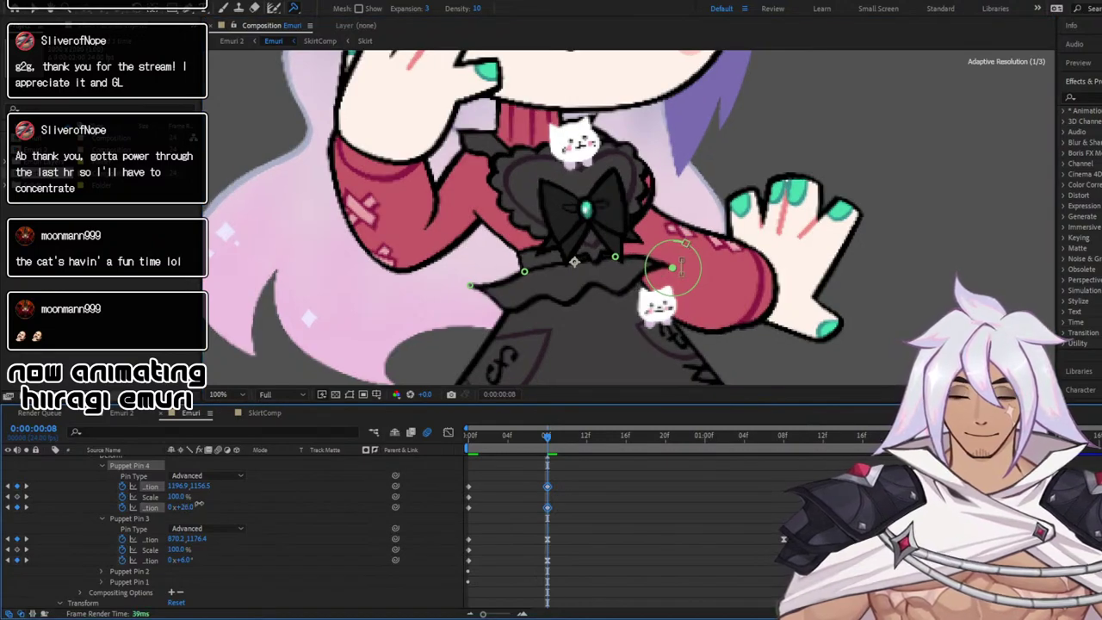
drag(679, 274, 683, 277)
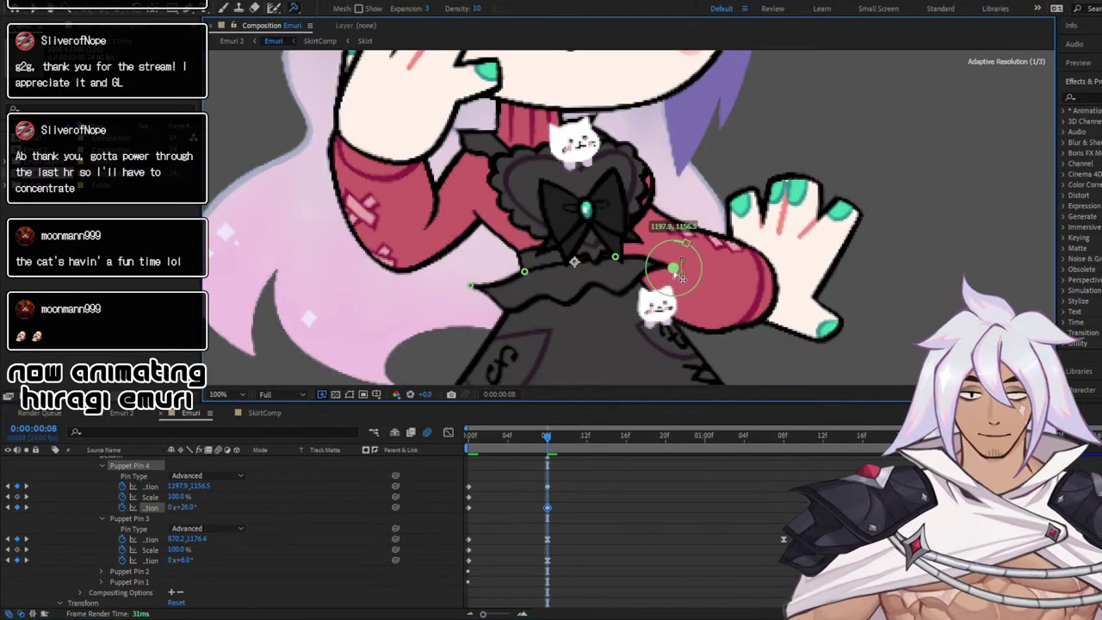
mouse_move(534, 432)
mouse_down()
mouse_move(416, 425)
mouse_move(551, 436)
mouse_up()
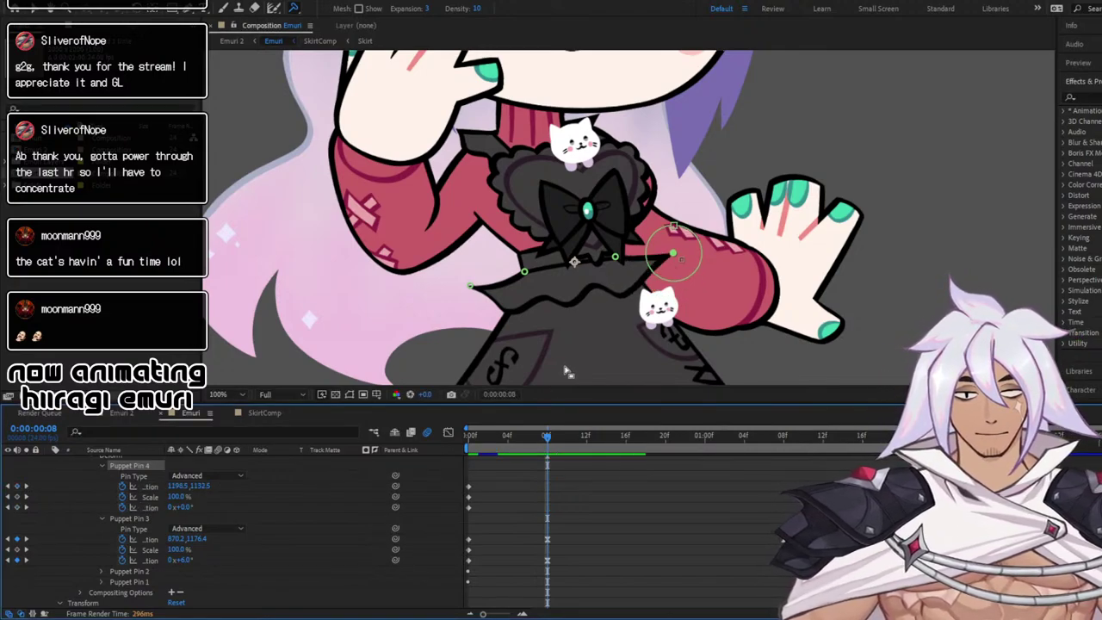
At 0:00:01:10, rotate the frill's right tip pin to about -16° and raise it slightly to about 1195.7, 1128.3
drag(564, 439, 799, 438)
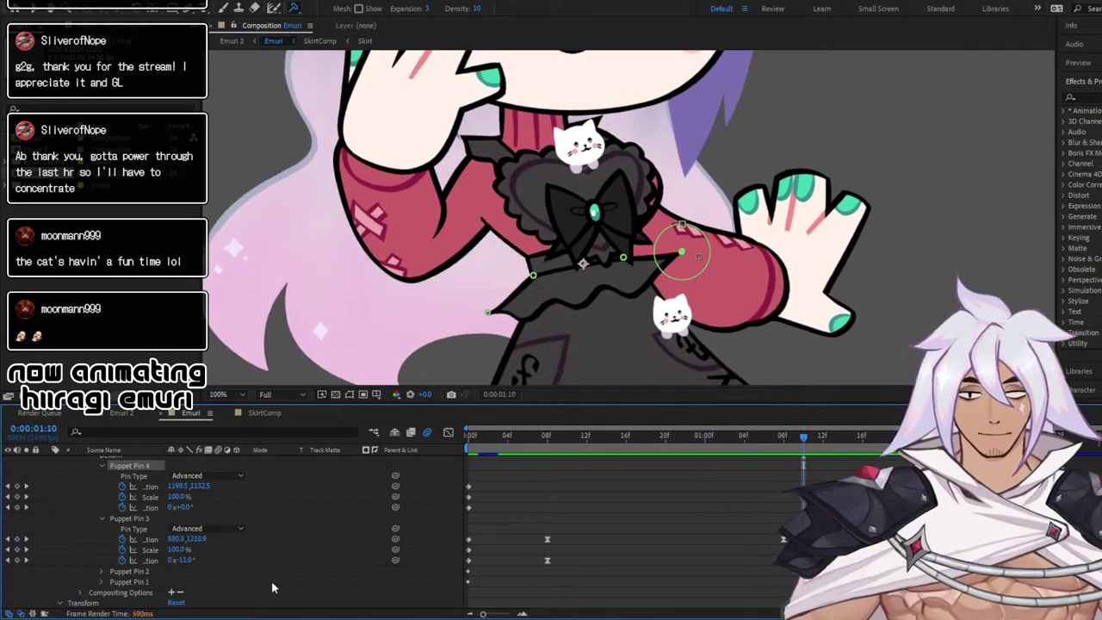
drag(181, 508, 175, 507)
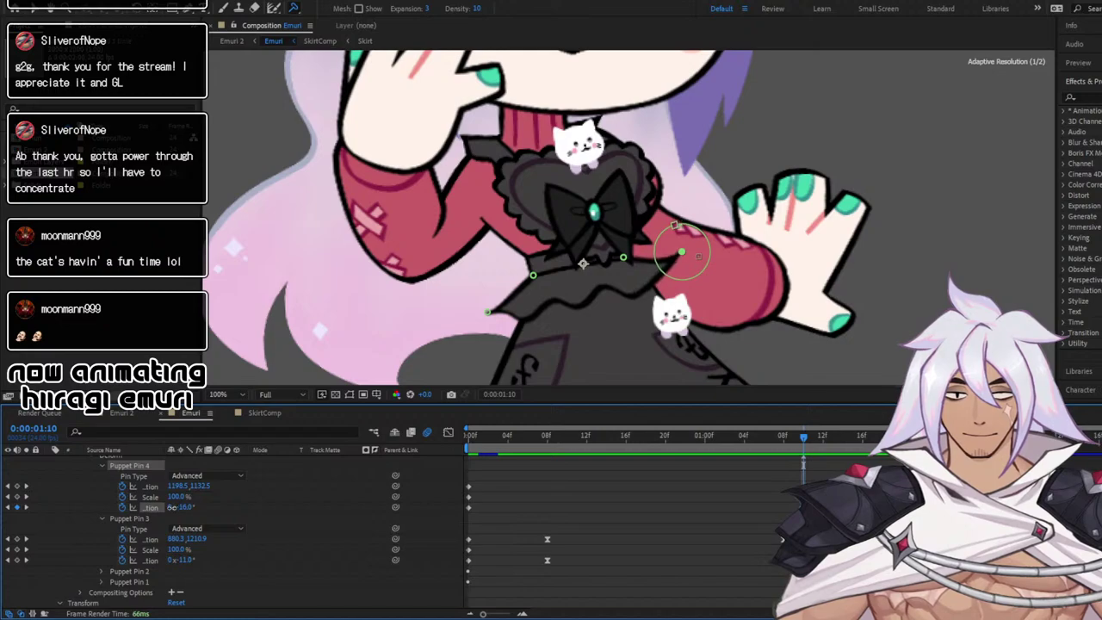
drag(689, 260, 691, 260)
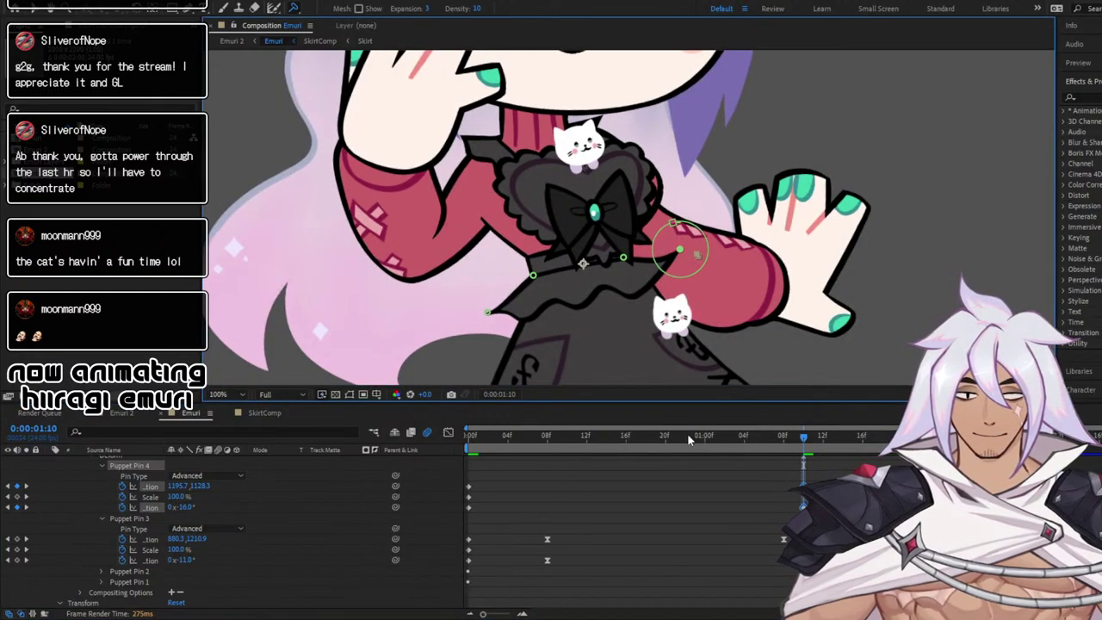
drag(687, 436, 411, 434)
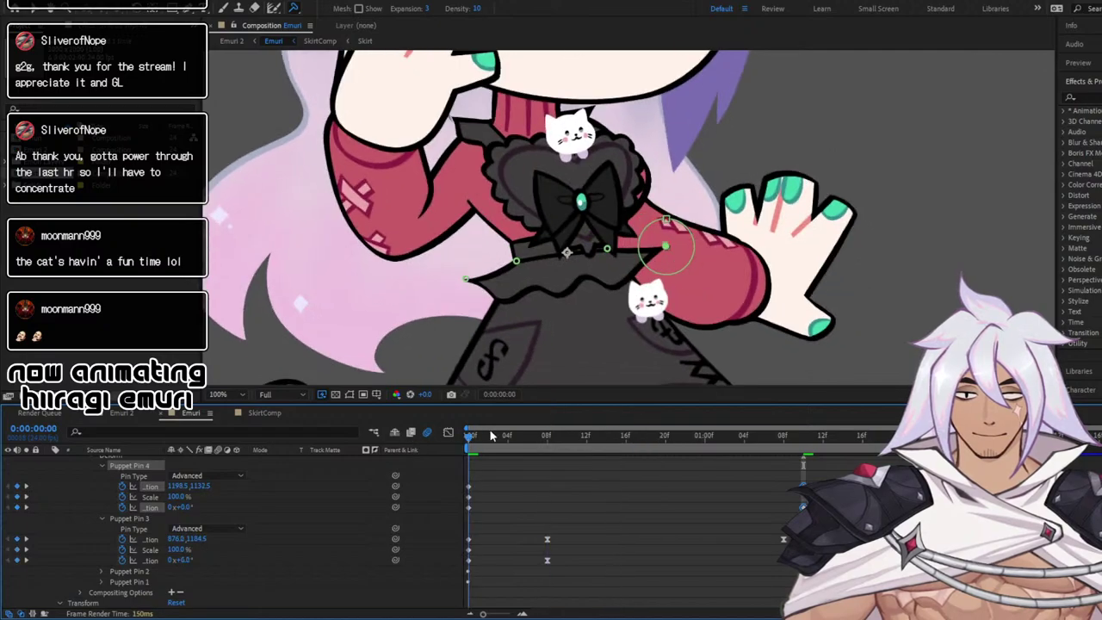
At 0:00:00:11, lower the right tip pin to about 1199.0, 1144.2, rotate it slightly clockwise, and preview the loop
drag(491, 436, 580, 444)
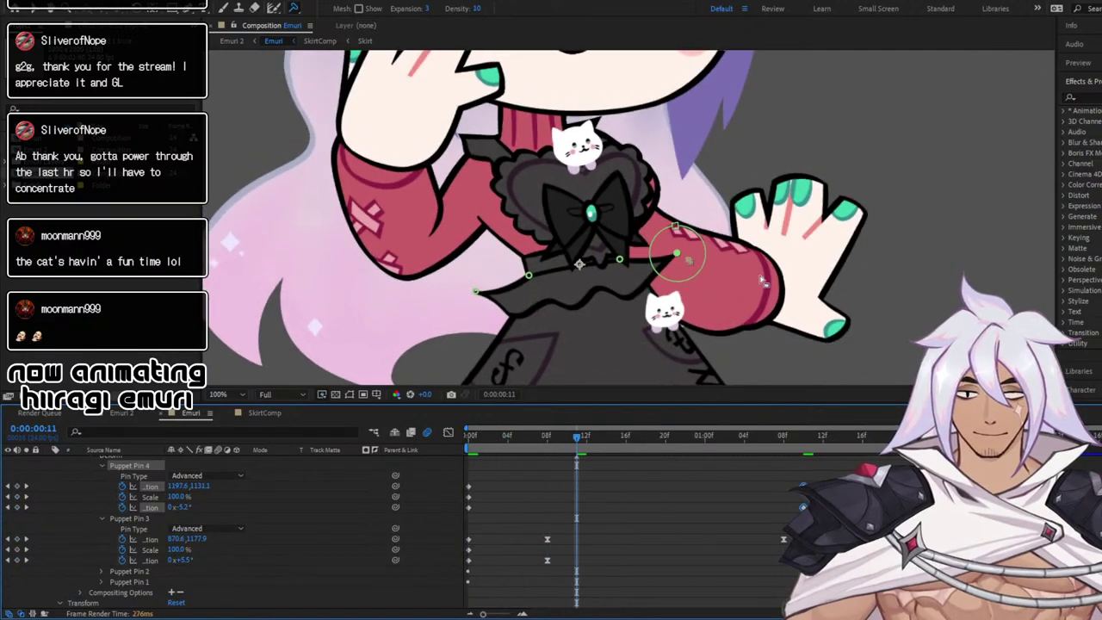
click(687, 261)
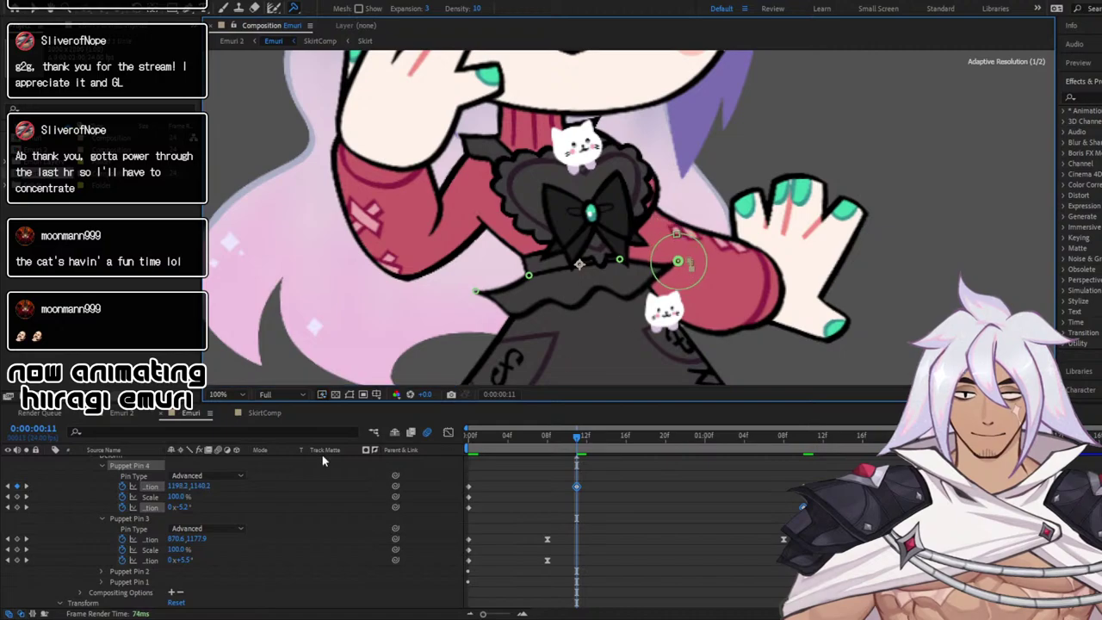
drag(190, 507, 184, 507)
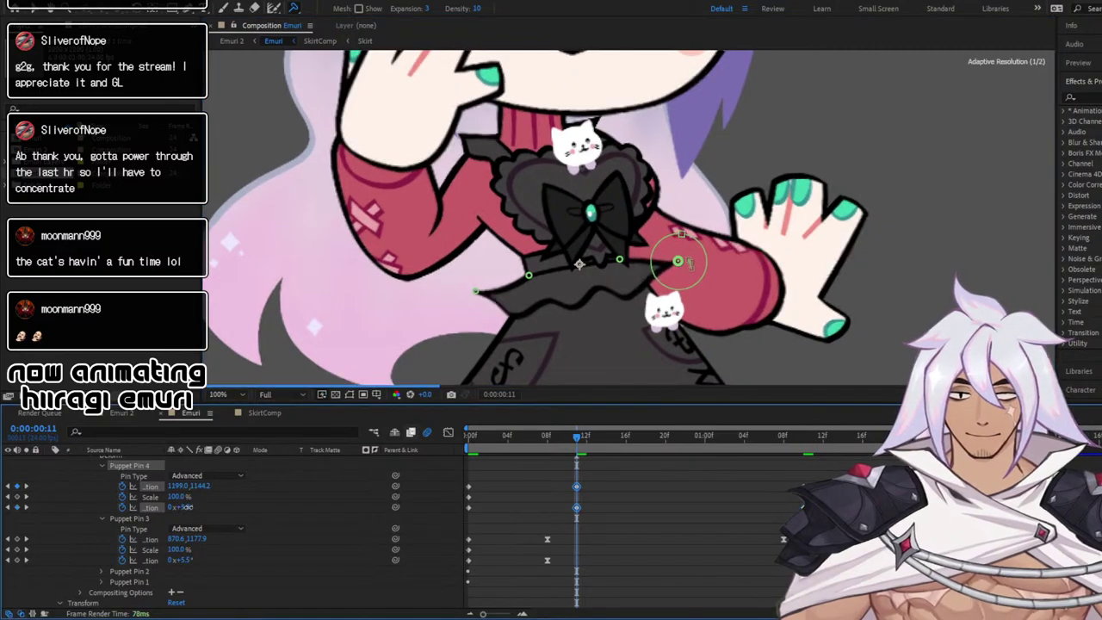
drag(542, 437, 433, 446)
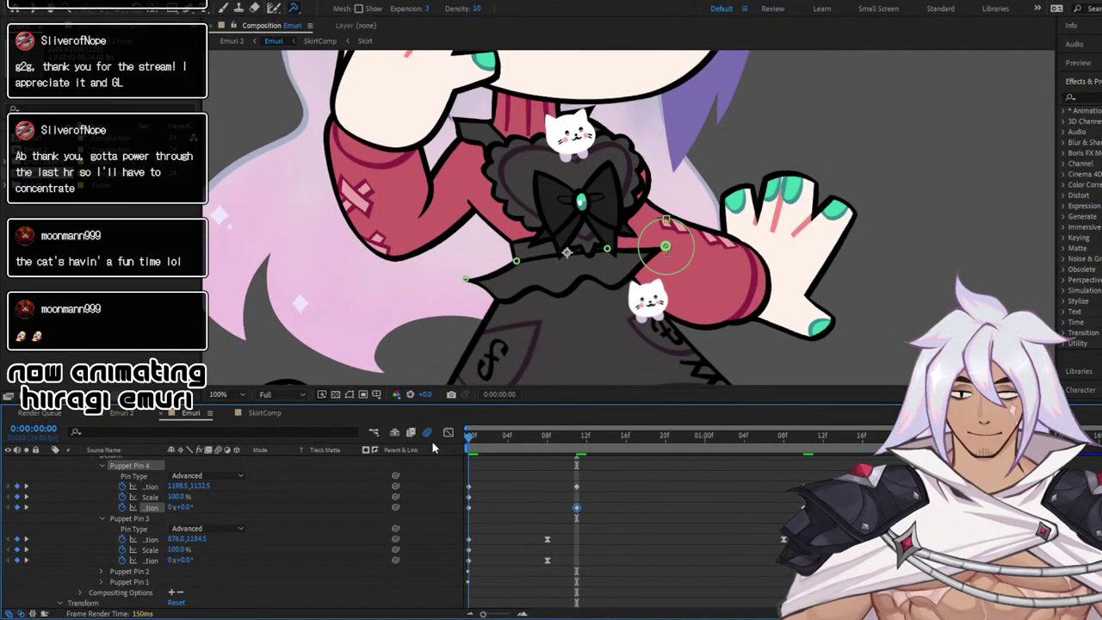
key(space)
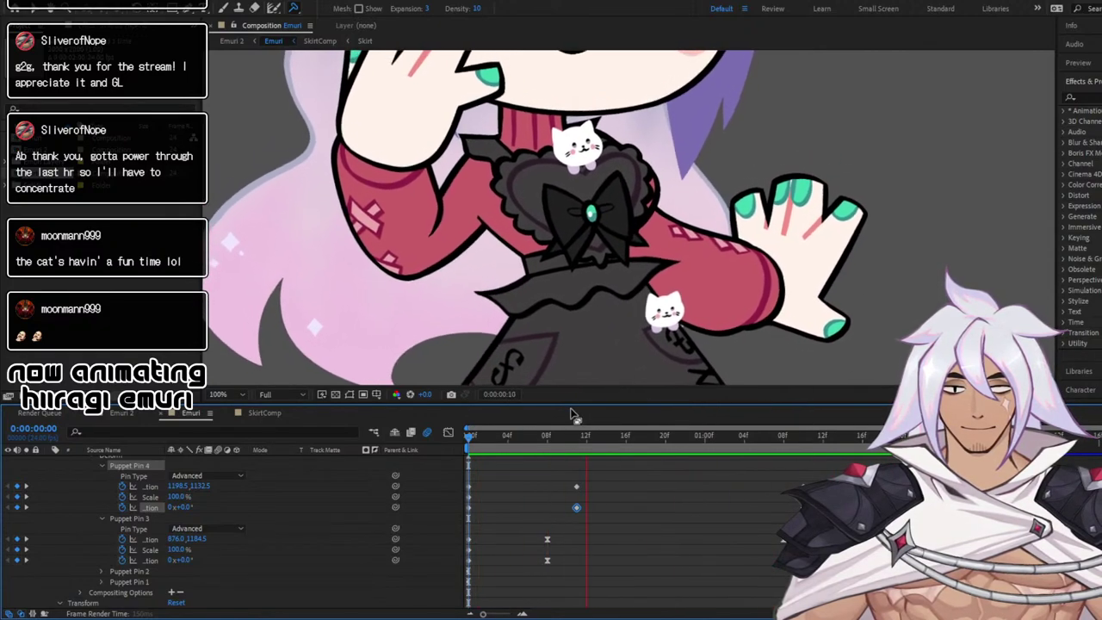
click(537, 437)
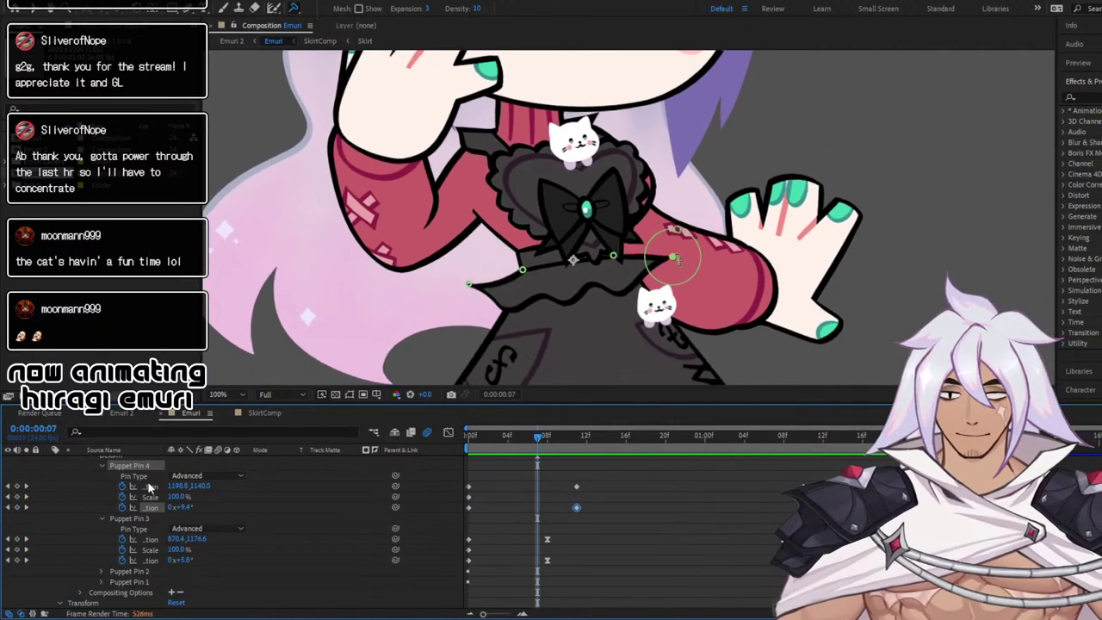
Easy-ease the right tip pin's position keyframes at 0:00:00:11 and 0:00:01:10
click(449, 433)
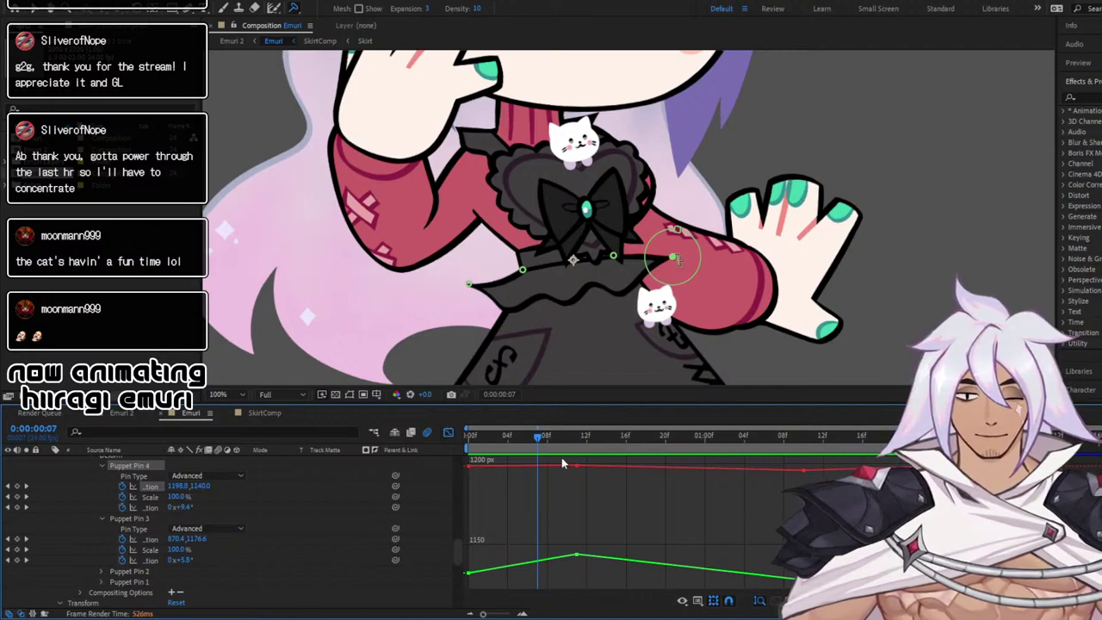
drag(561, 459, 832, 585)
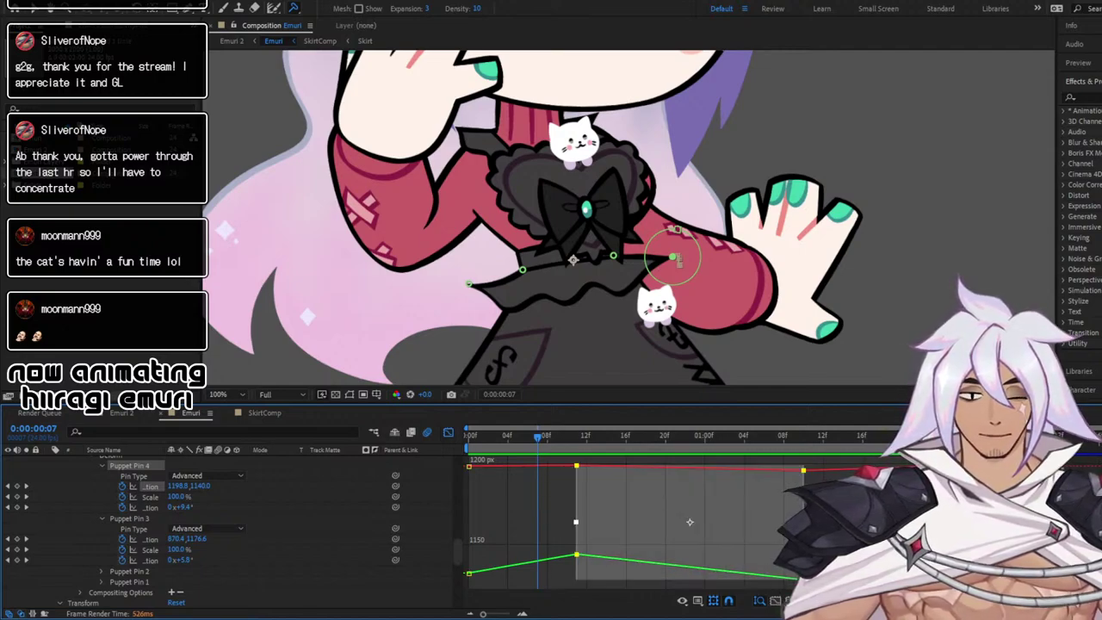
key(F9)
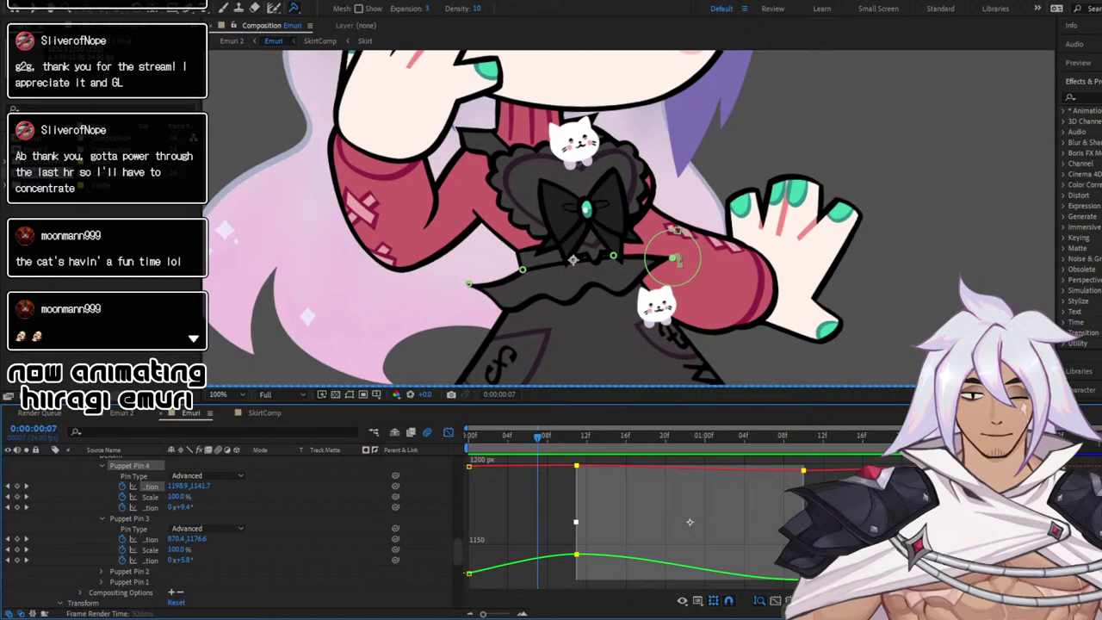
Easy-ease the right tip pin's rotation keyframes at 0:00:00:11 and 0:00:01:10, and preview the loop
click(76, 508)
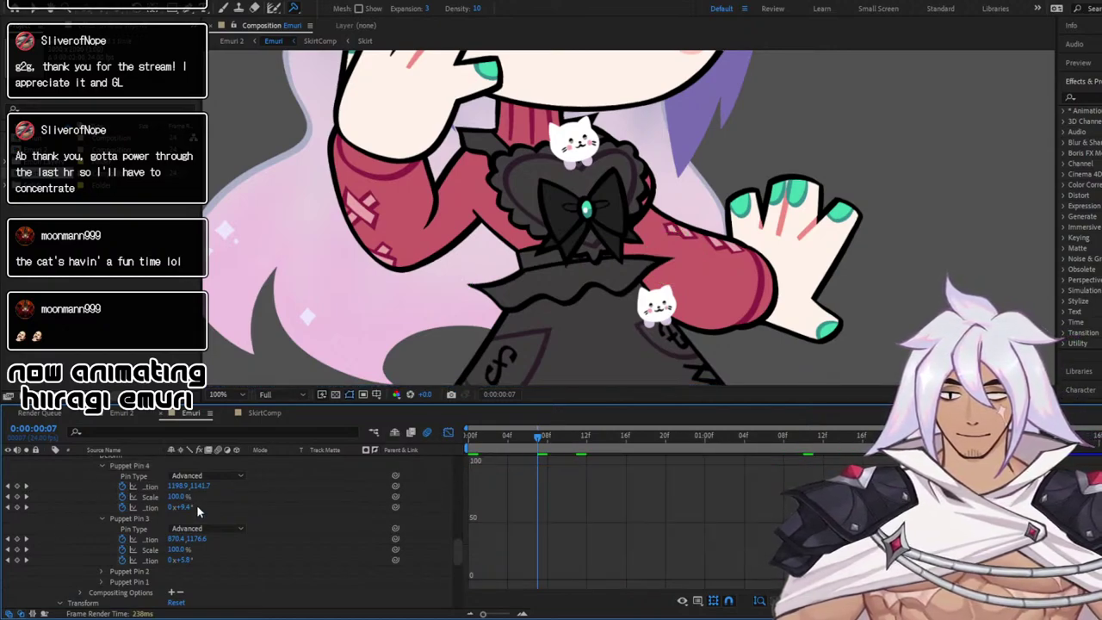
click(152, 507)
drag(553, 458, 801, 584)
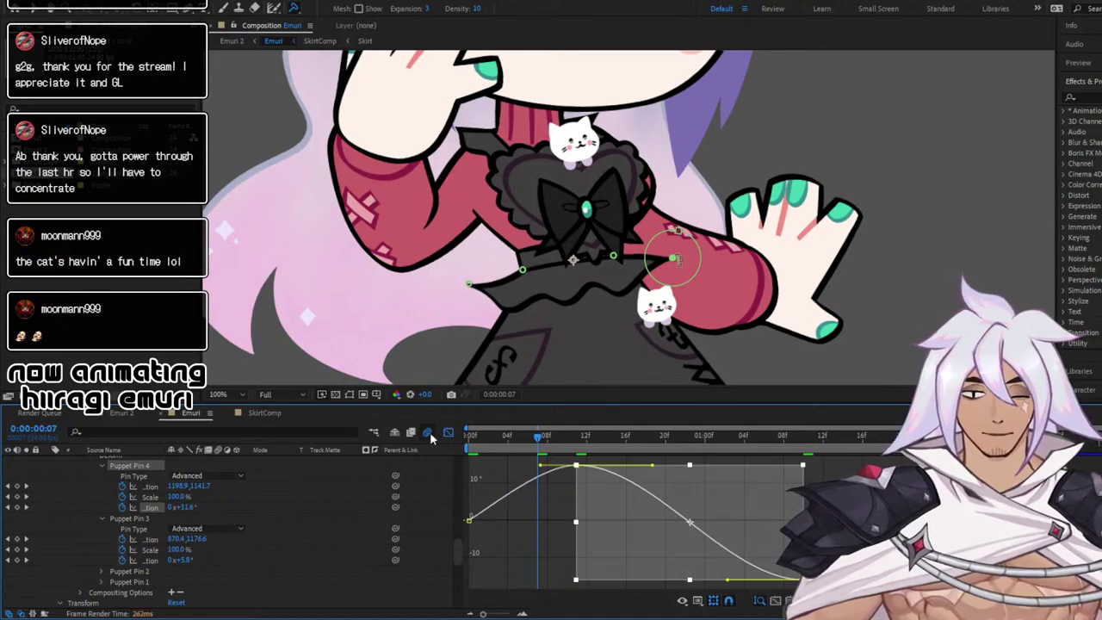
drag(487, 437, 446, 432)
key(space)
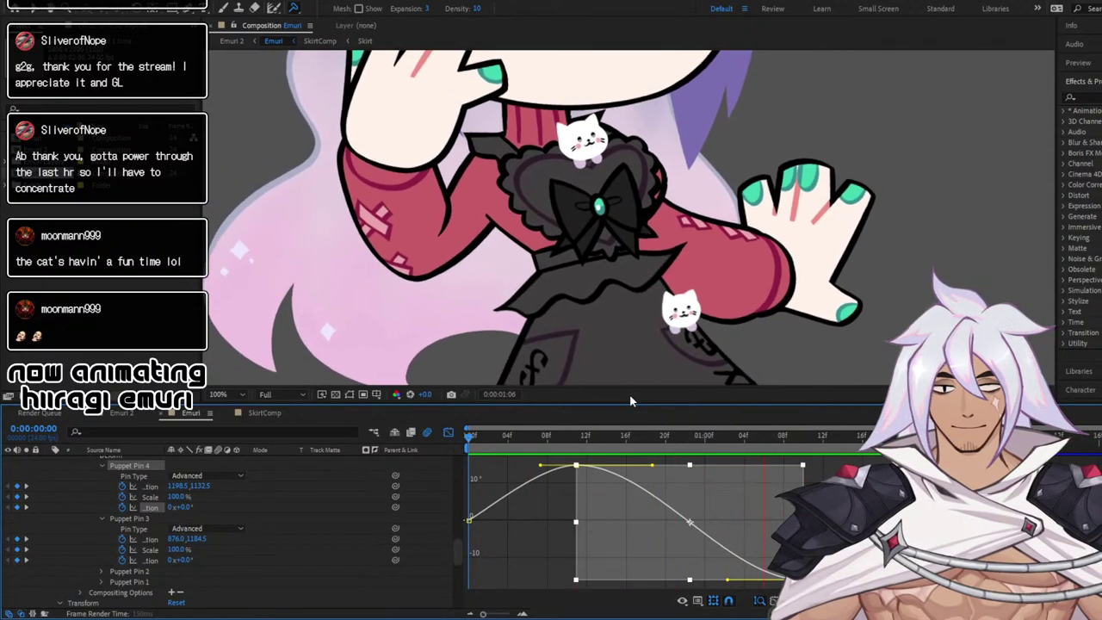
key(shift+F3)
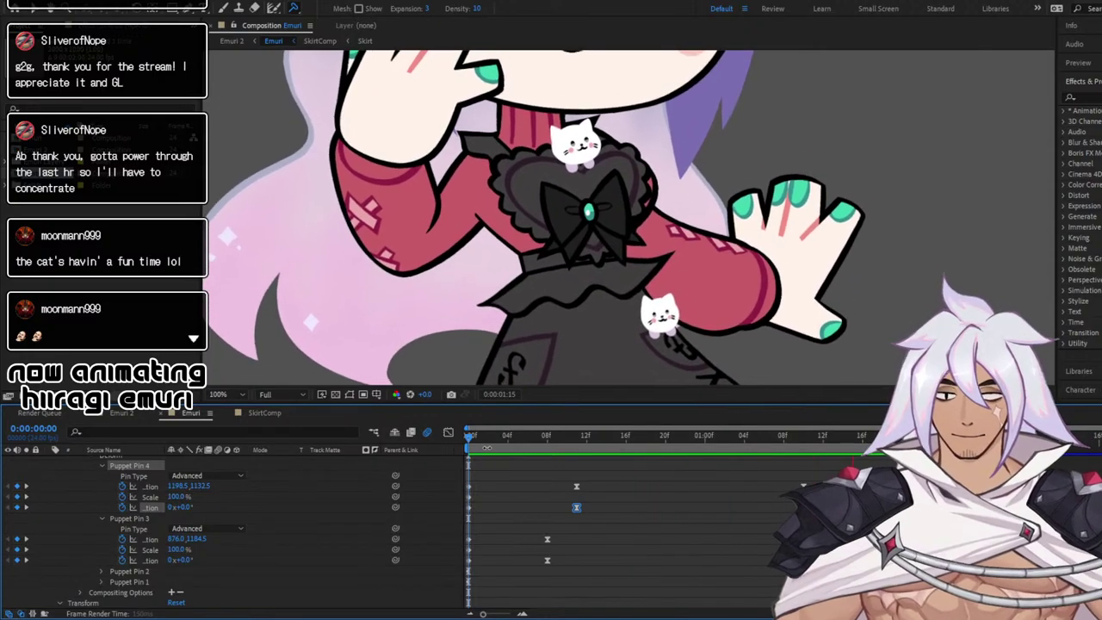
key(space)
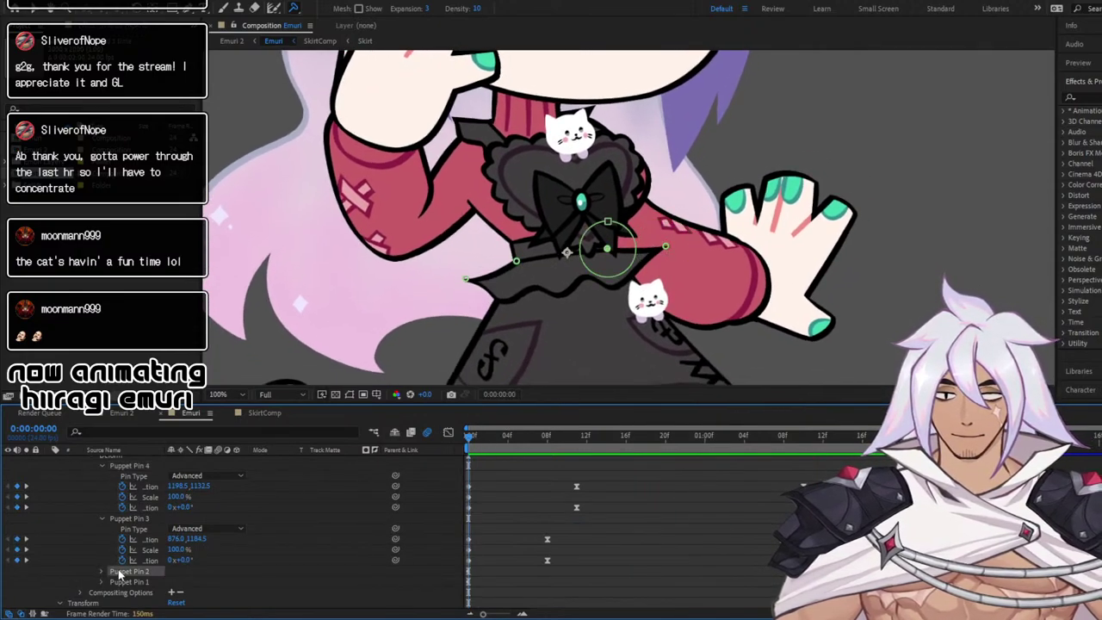
At 0:00:01:10, rotate the frill's inner right pin, Puppet Pin 2, to -7°
click(101, 573)
scroll(137, 579, down, 2)
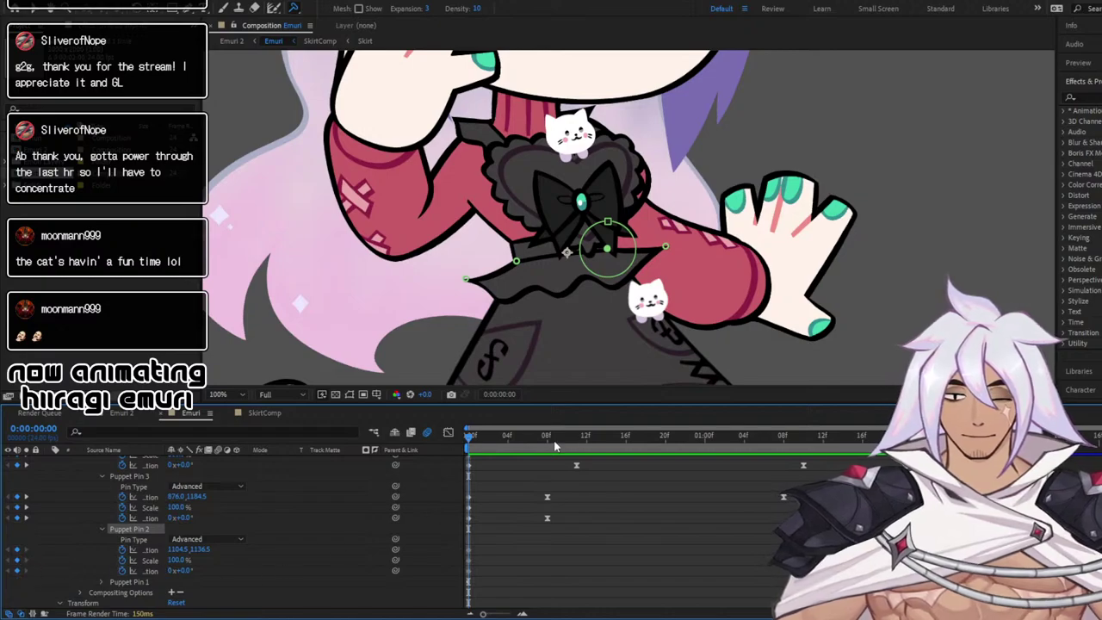
drag(541, 436, 805, 471)
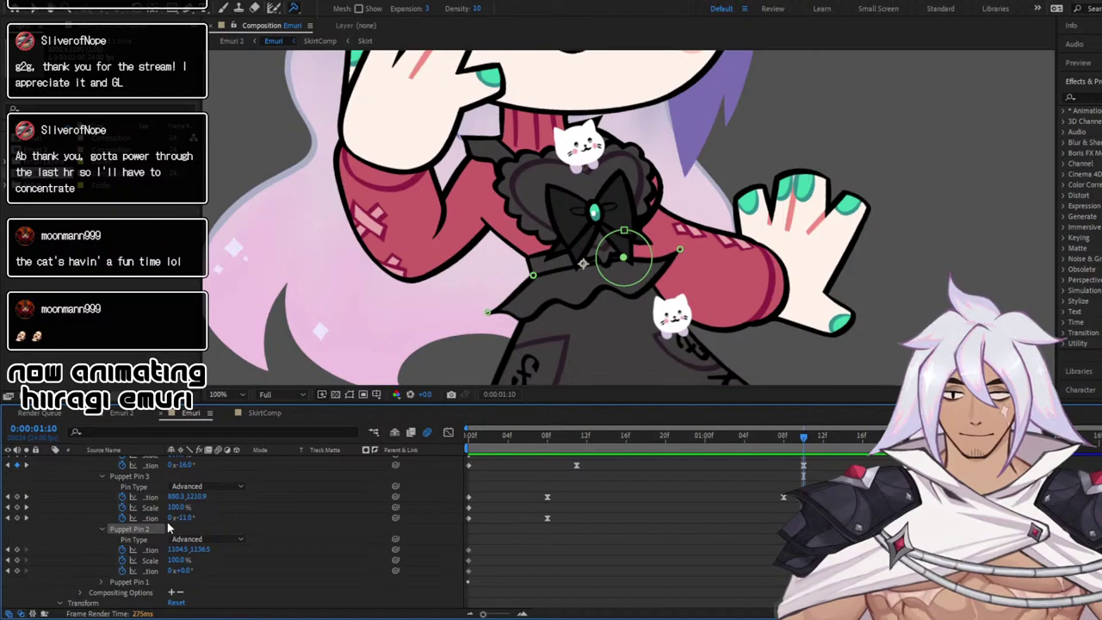
drag(189, 518, 194, 518)
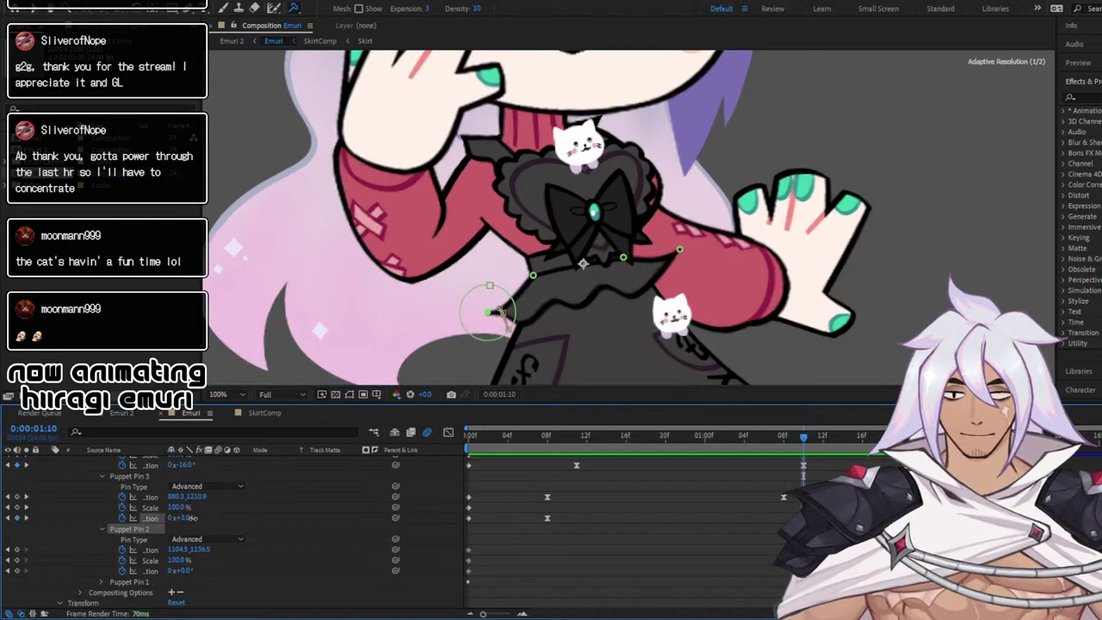
click(175, 569)
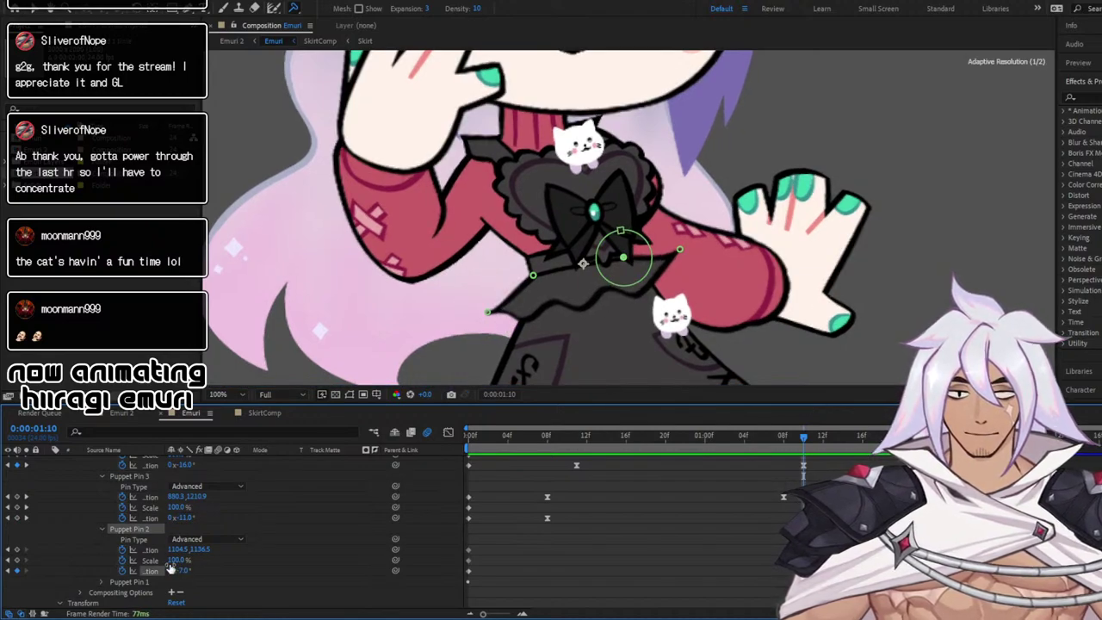
At 0:00:00:11, rotate Puppet Pin 2 to about 16.7° and scrub through the swing to check it
drag(801, 443, 578, 453)
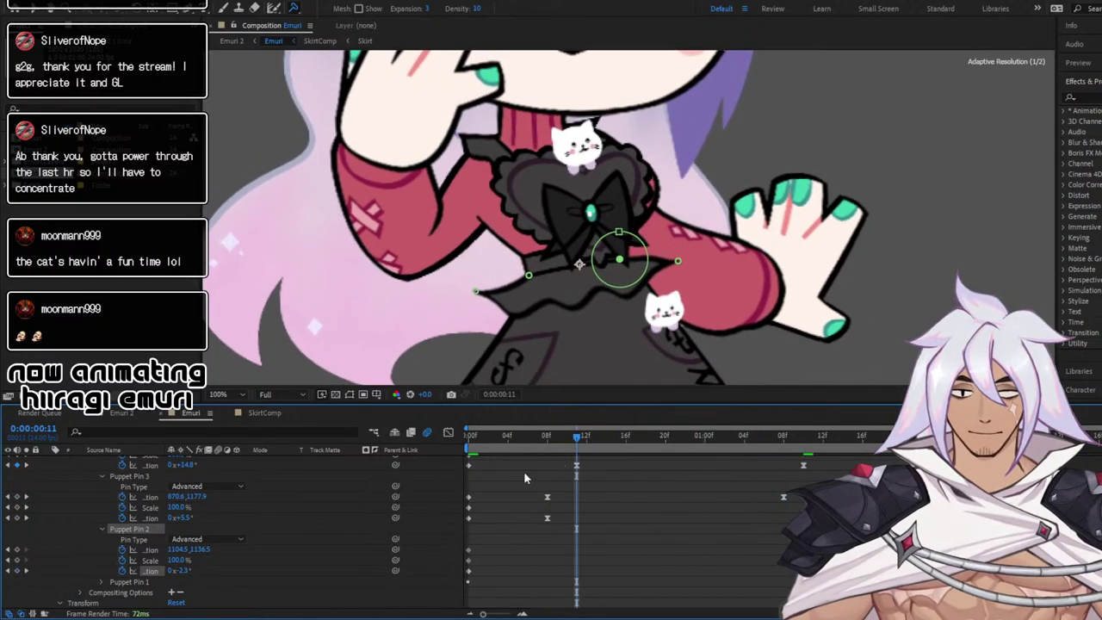
drag(179, 571, 172, 571)
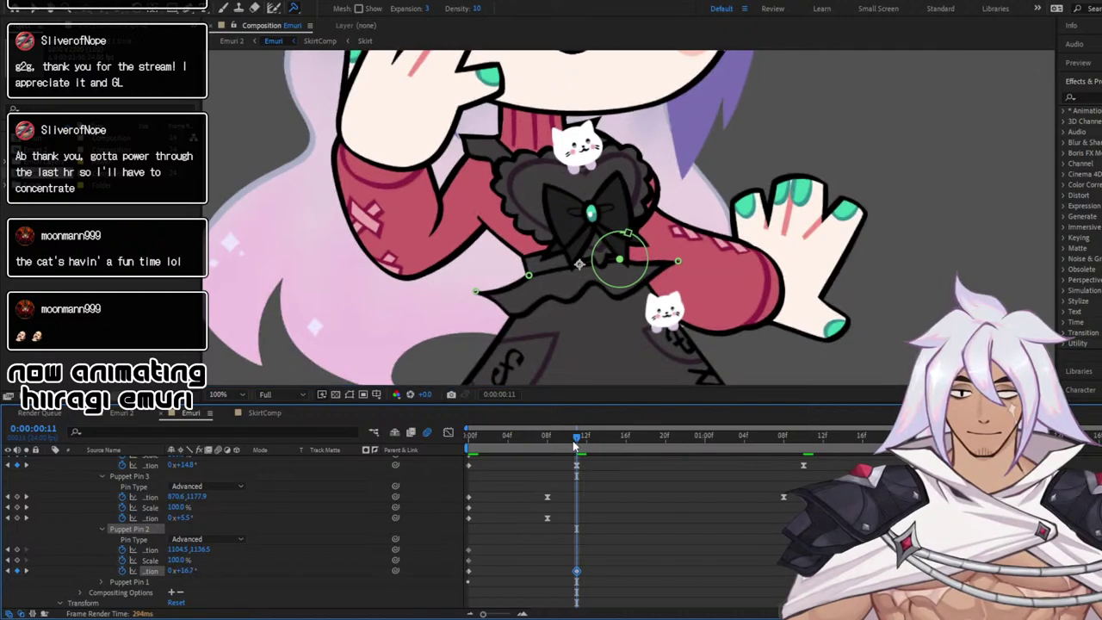
drag(576, 446, 420, 449)
drag(508, 444, 942, 449)
Copy Puppet Pin 2's starting rotation keyframe of 0° to 0:00:02:00 to close the loop
drag(486, 438, 425, 438)
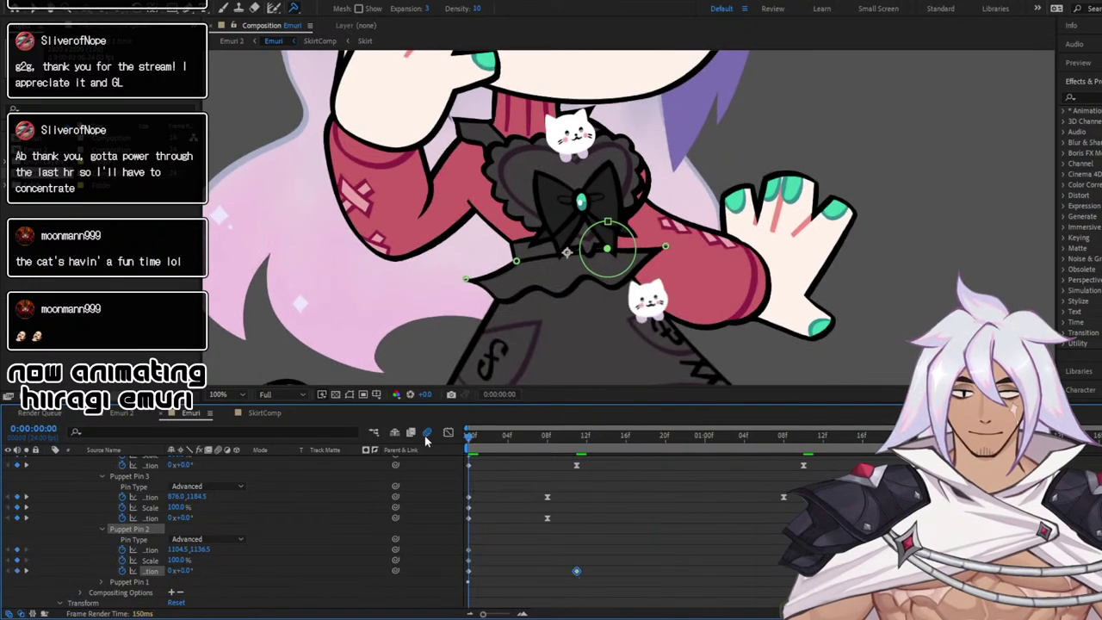
click(467, 576)
click(469, 571)
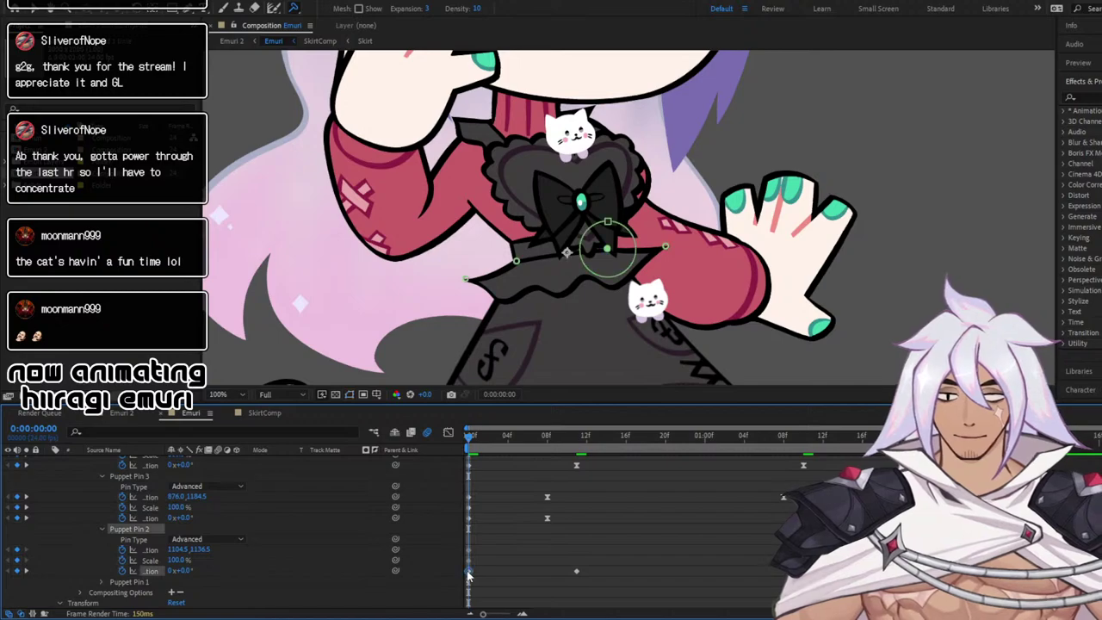
key(space)
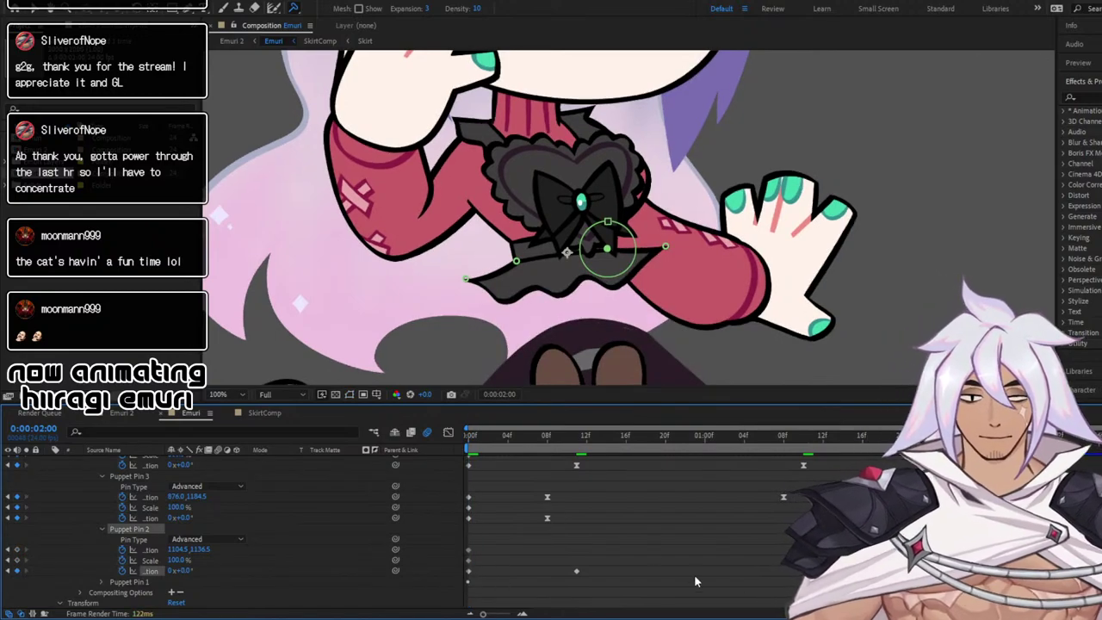
Shift Puppet Pin 2's two swing rotation keyframes to 0:00:00:12 and 0:00:01:12, and preview the loop
drag(568, 437, 587, 437)
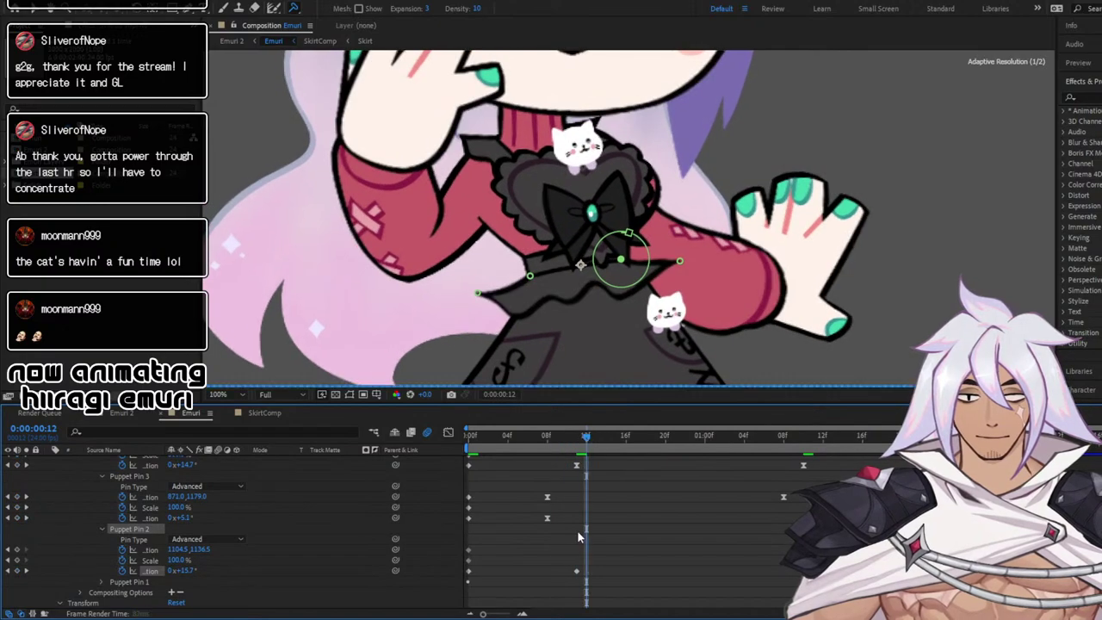
drag(578, 573, 587, 572)
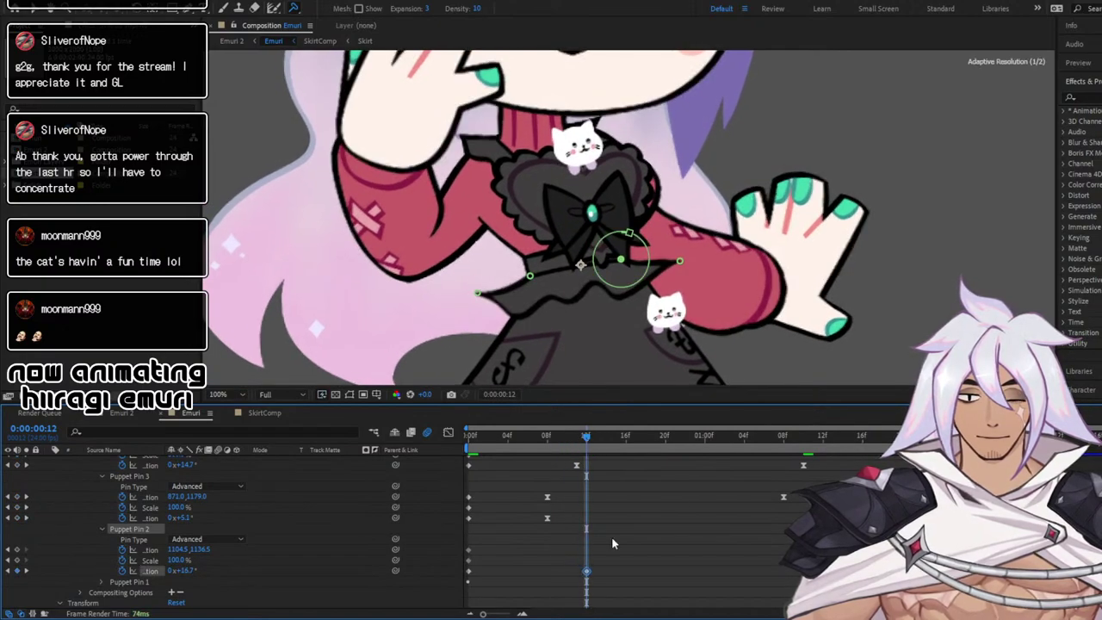
click(824, 438)
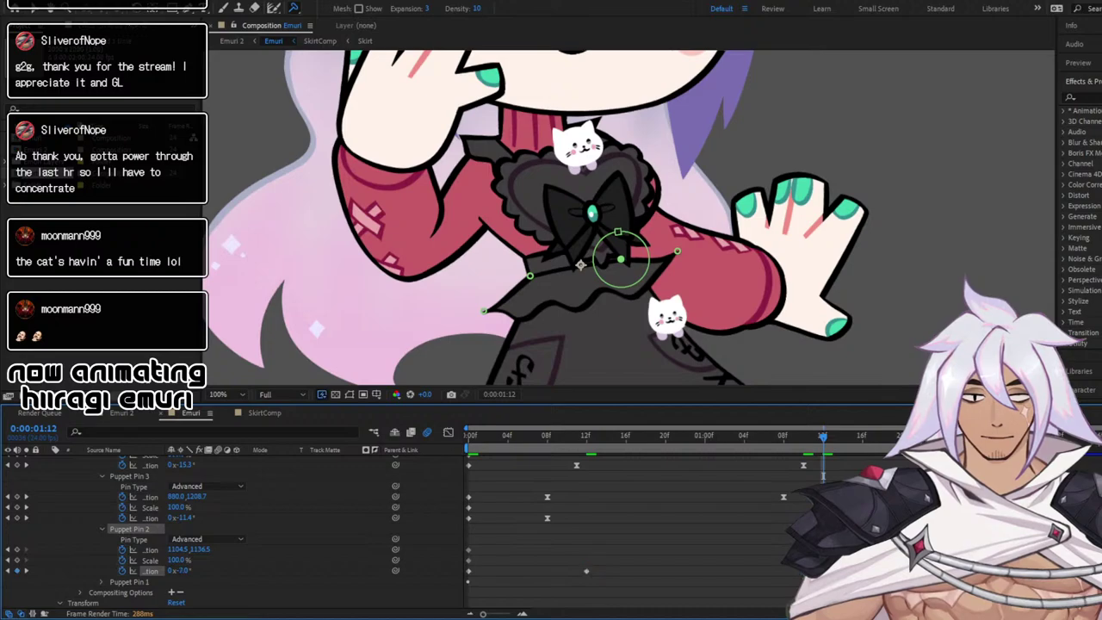
key(Home)
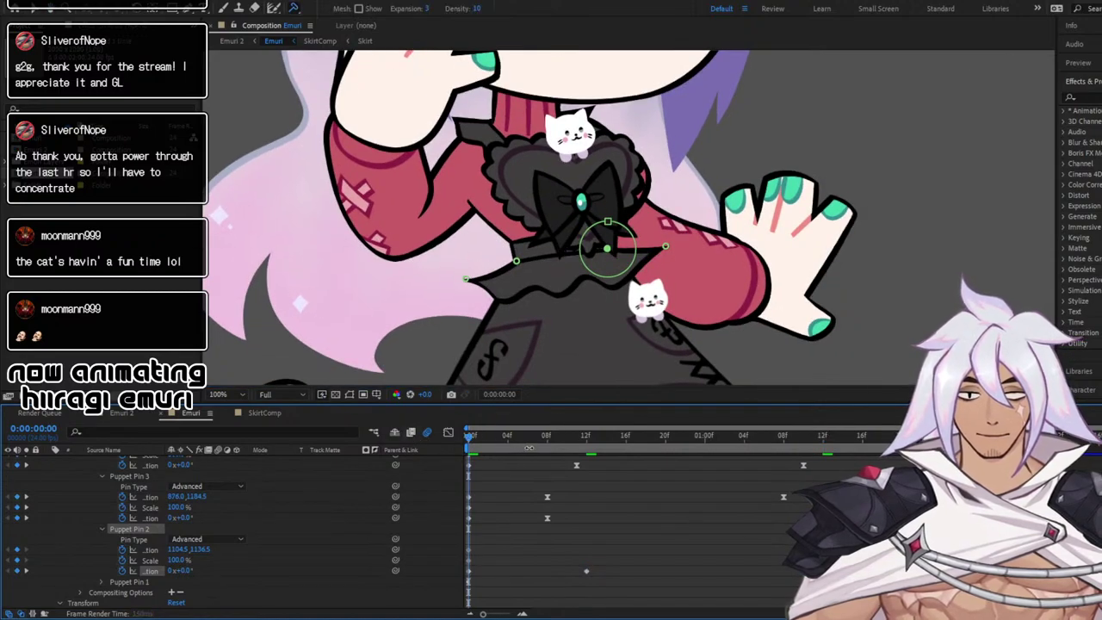
key(space)
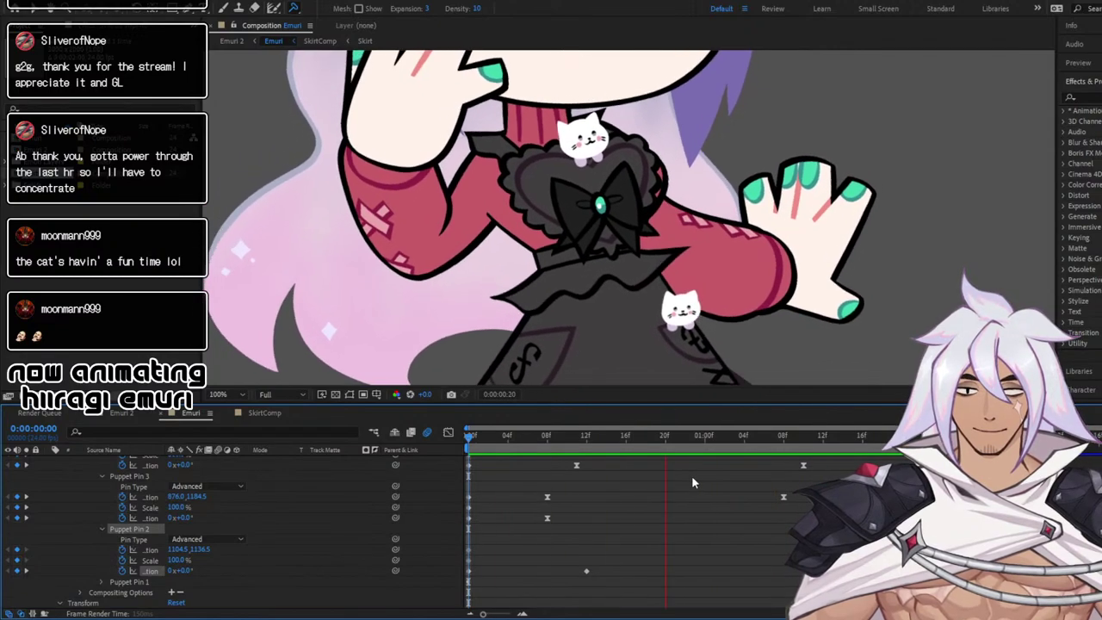
Easy-ease Puppet Pin 2's rotation keyframes at 0:00:00:12 and 0:00:01:12 in the graph, and play the loop
click(661, 438)
click(447, 431)
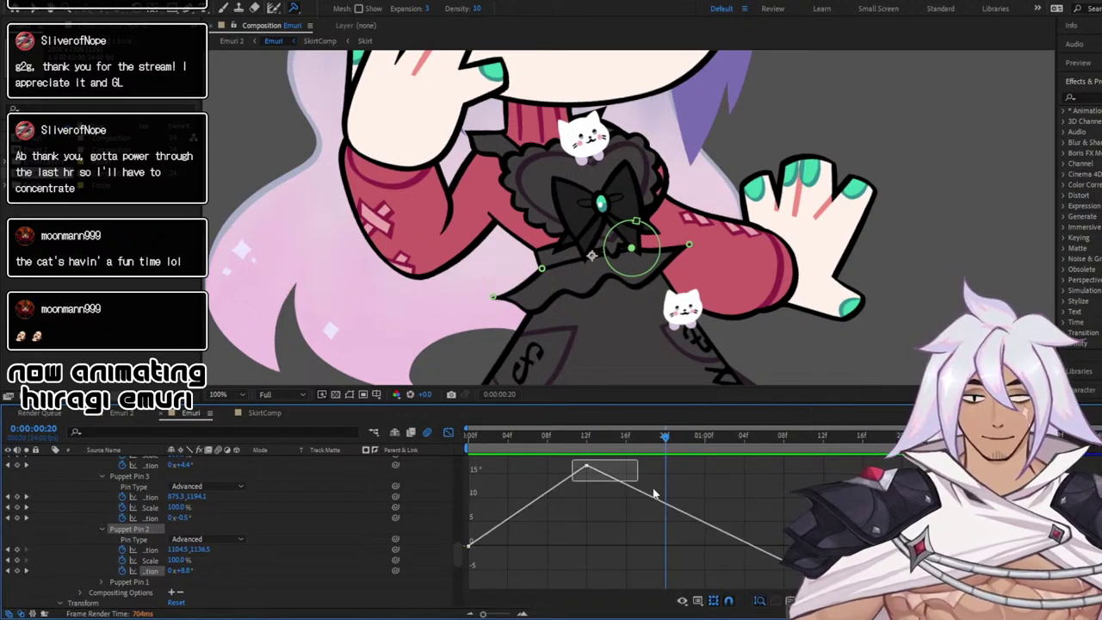
drag(654, 493, 825, 584)
key(F9)
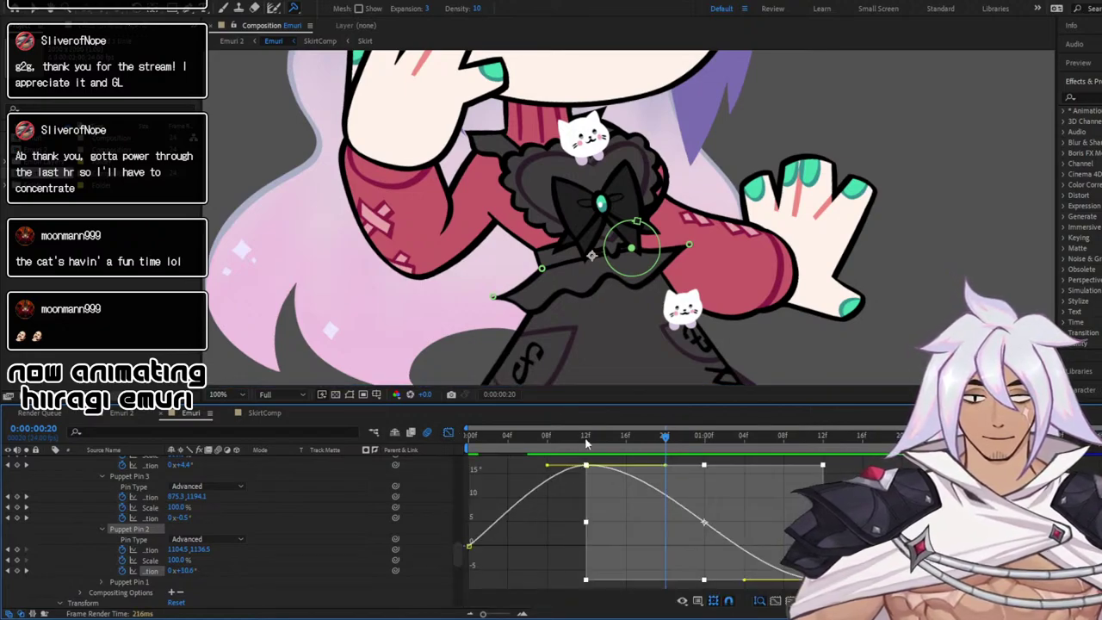
drag(587, 441, 452, 429)
key(space)
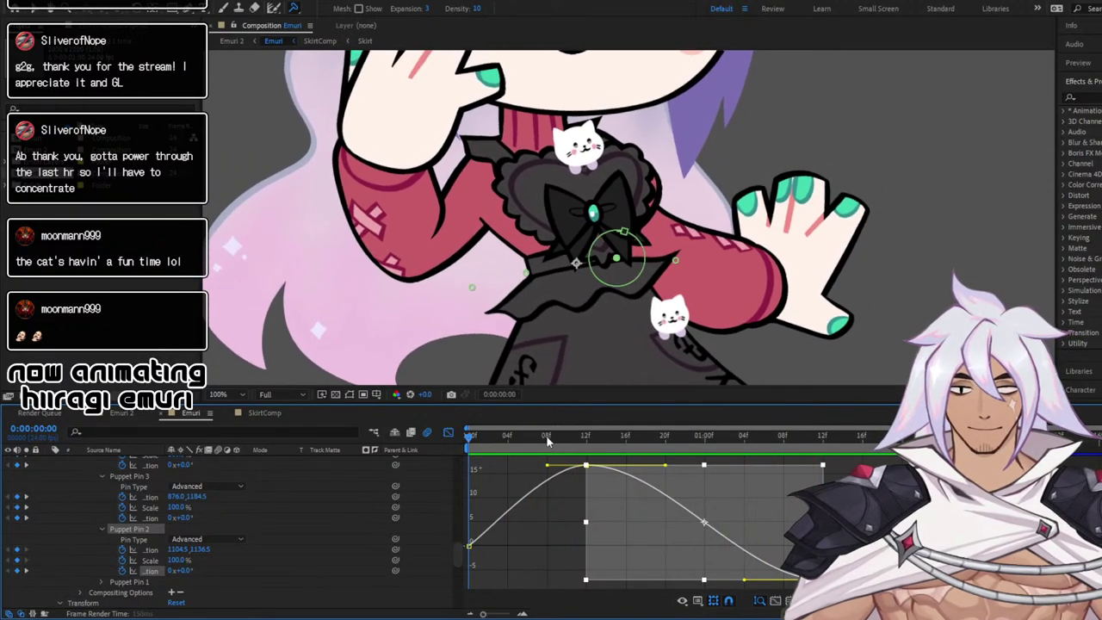
key(space)
Shift Puppet Pin 2's eased rotation keyframes earlier to 0:00:00:08 and 0:00:01:08, and preview the result
click(448, 432)
drag(457, 440, 941, 454)
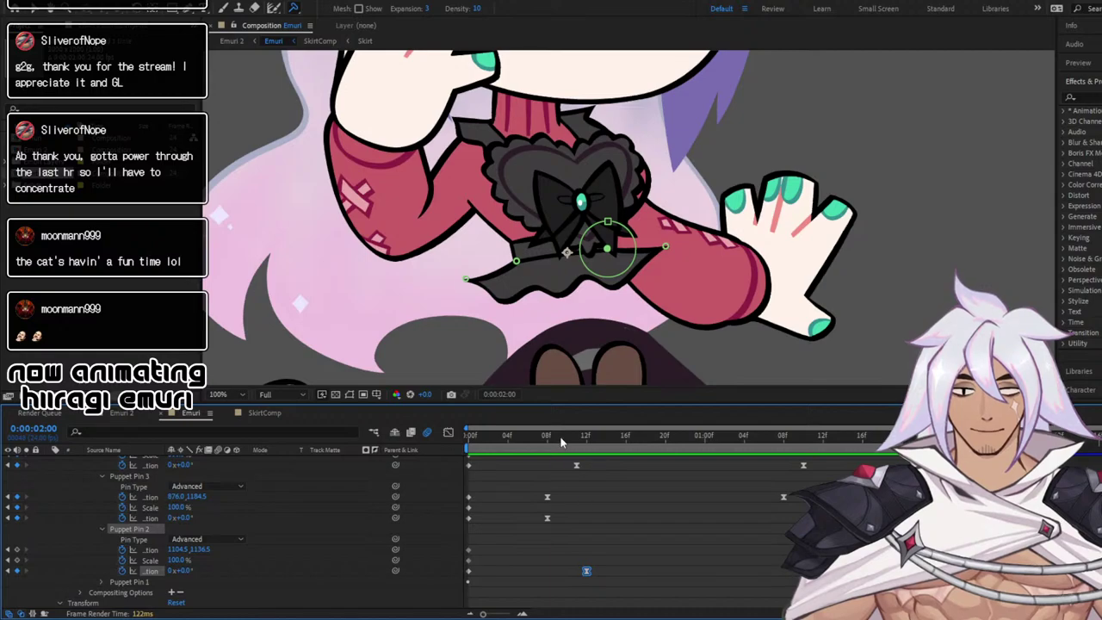
drag(560, 441, 529, 444)
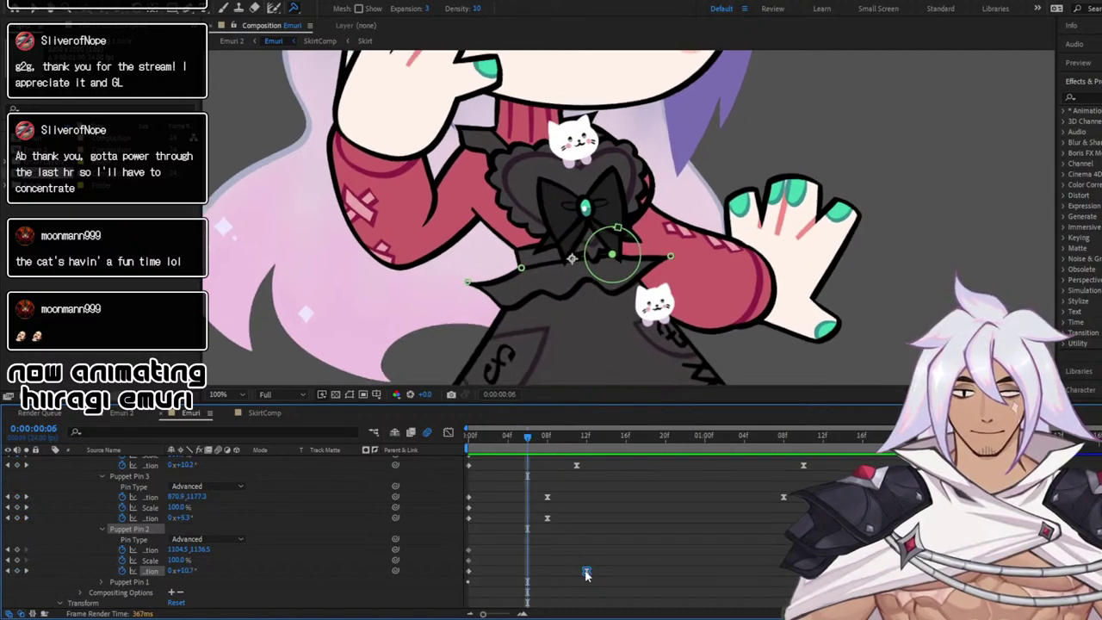
drag(567, 571, 547, 571)
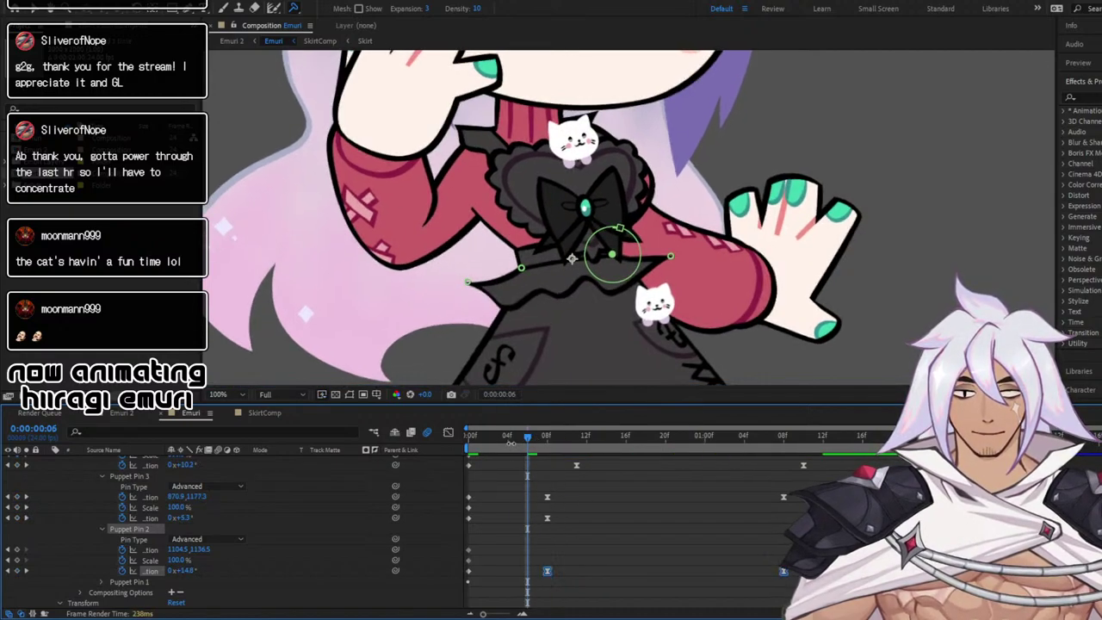
key(space)
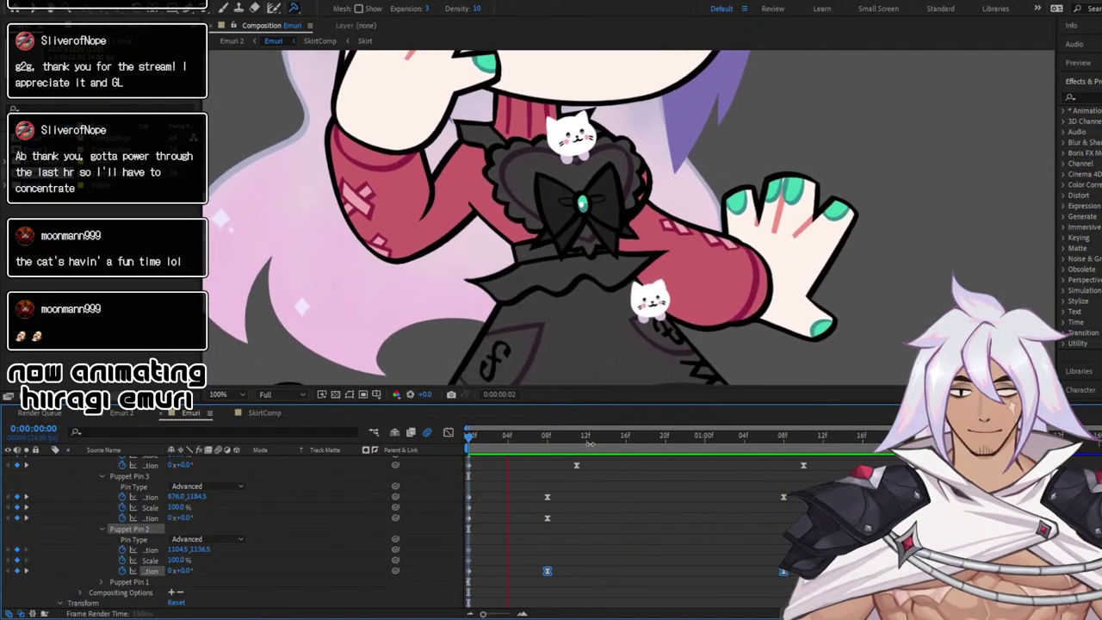
key(space)
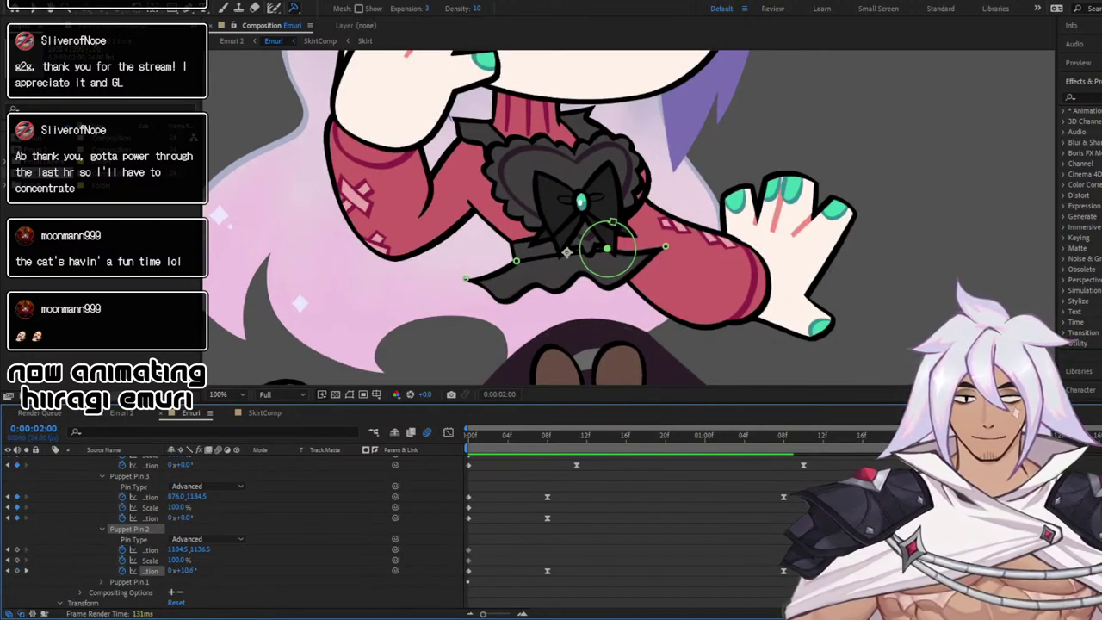
Copy Puppet Pin 2's rotation keyframe of 10.6° from 0:00:02:00 to 0:00:00:00 so the hip frill's loop matches
key(shift+F2)
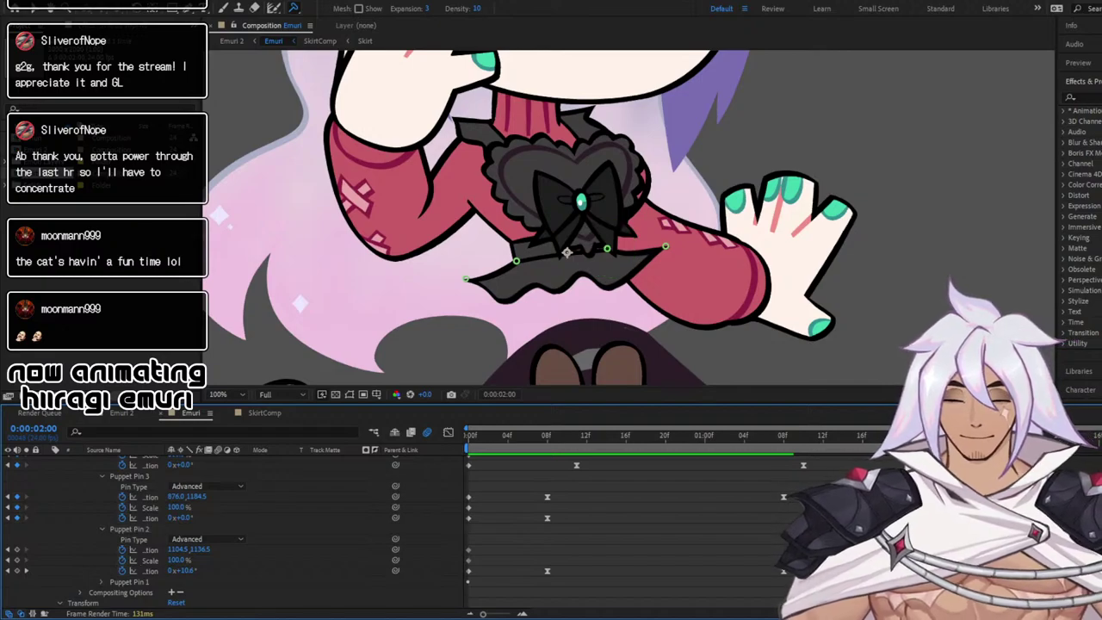
drag(478, 440, 458, 445)
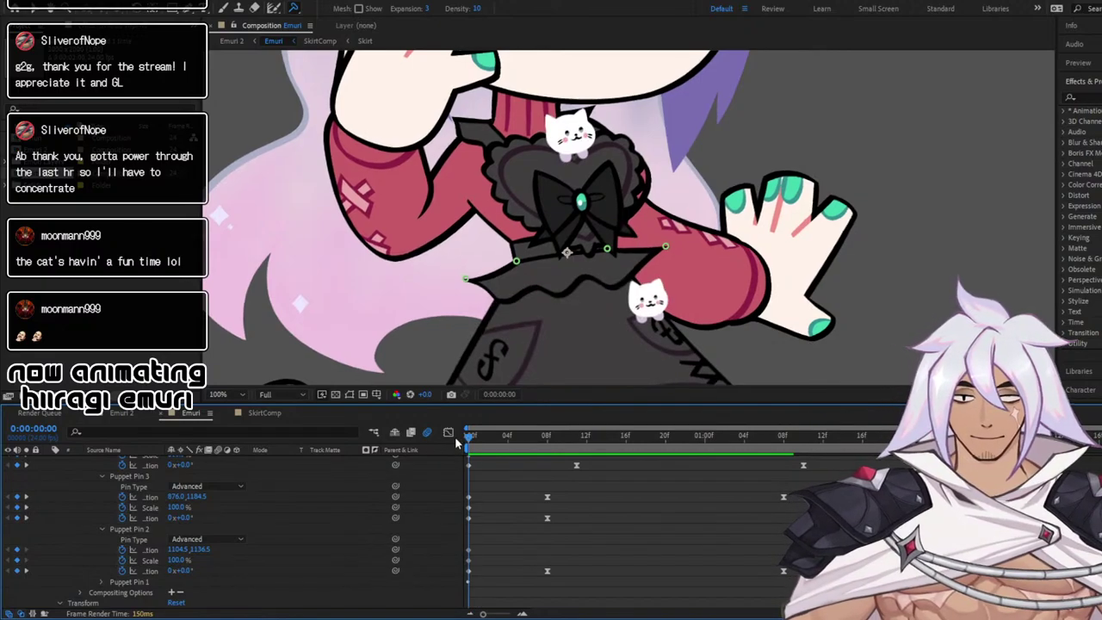
click(469, 572)
scroll(469, 571, down, 4)
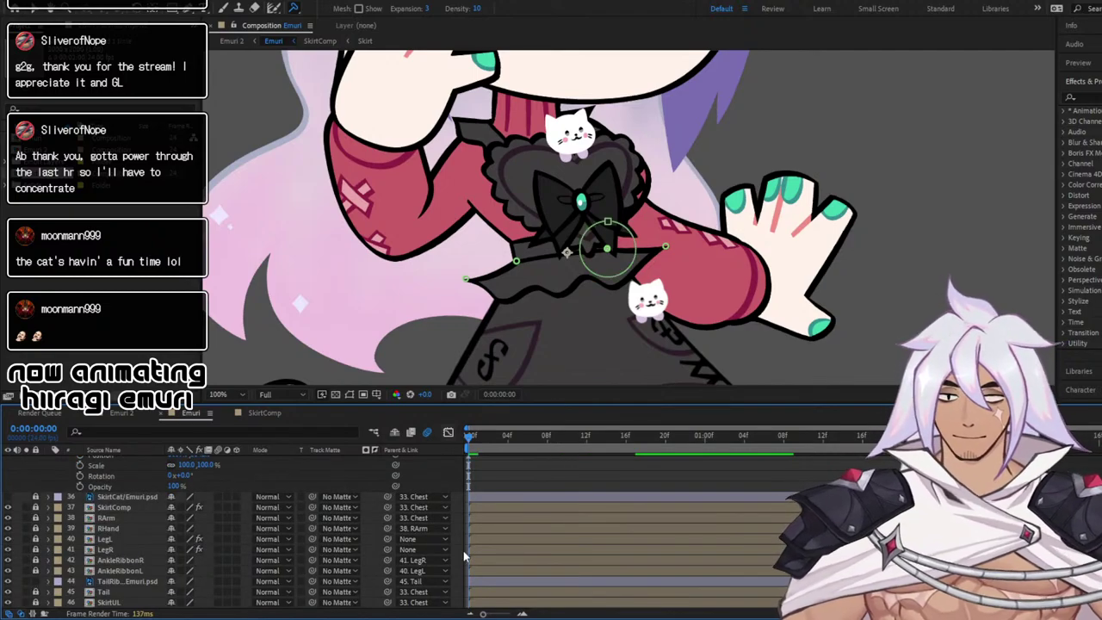
scroll(410, 521, up, 3)
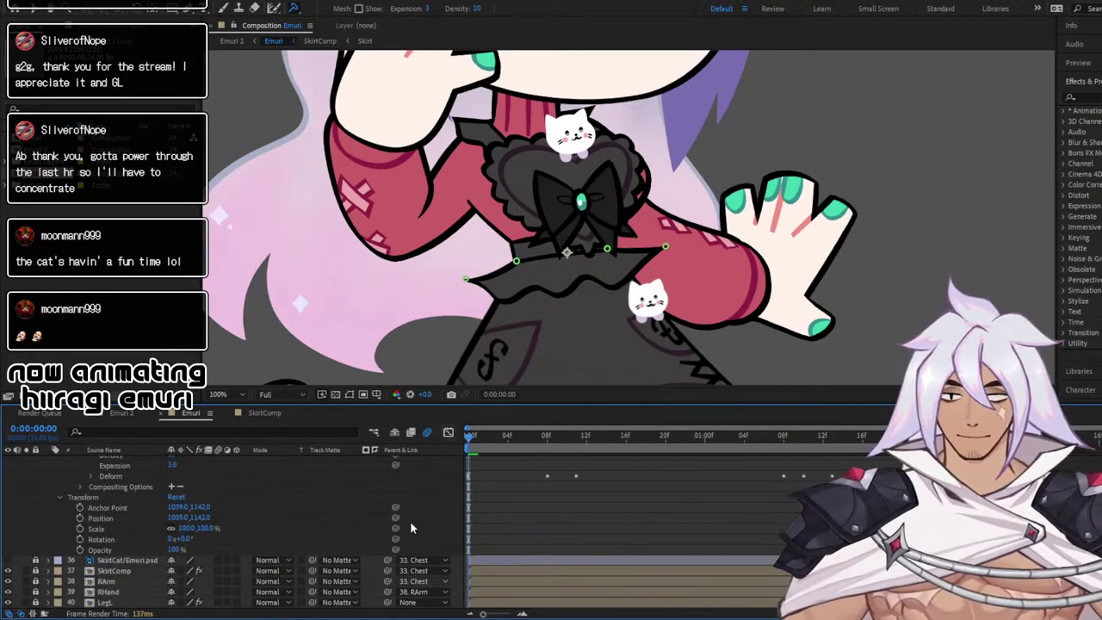
scroll(343, 533, up, 1)
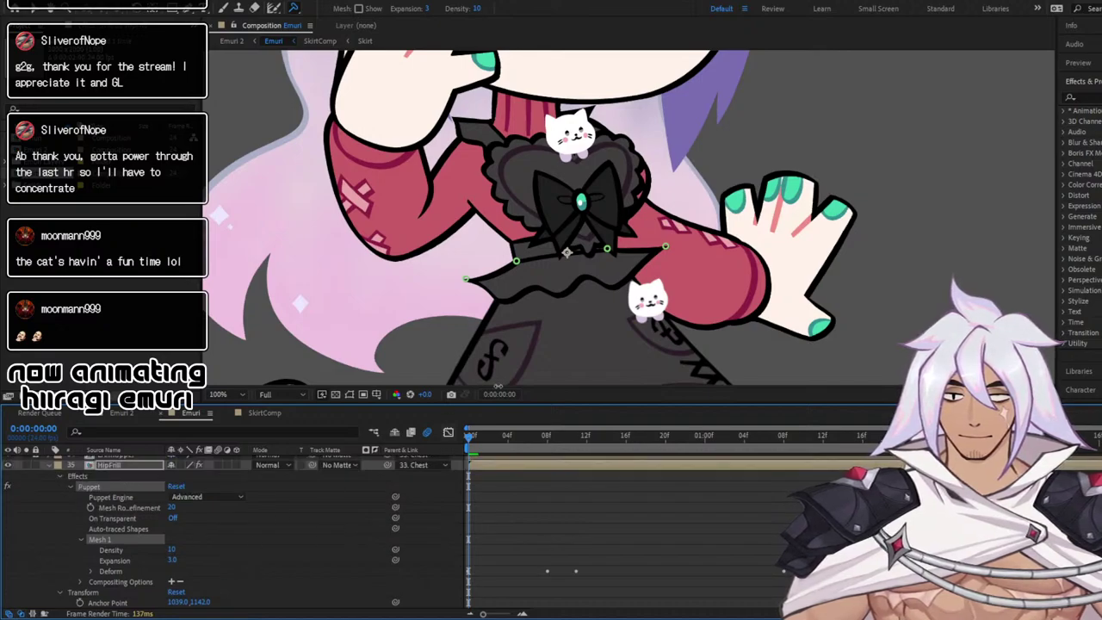
click(608, 250)
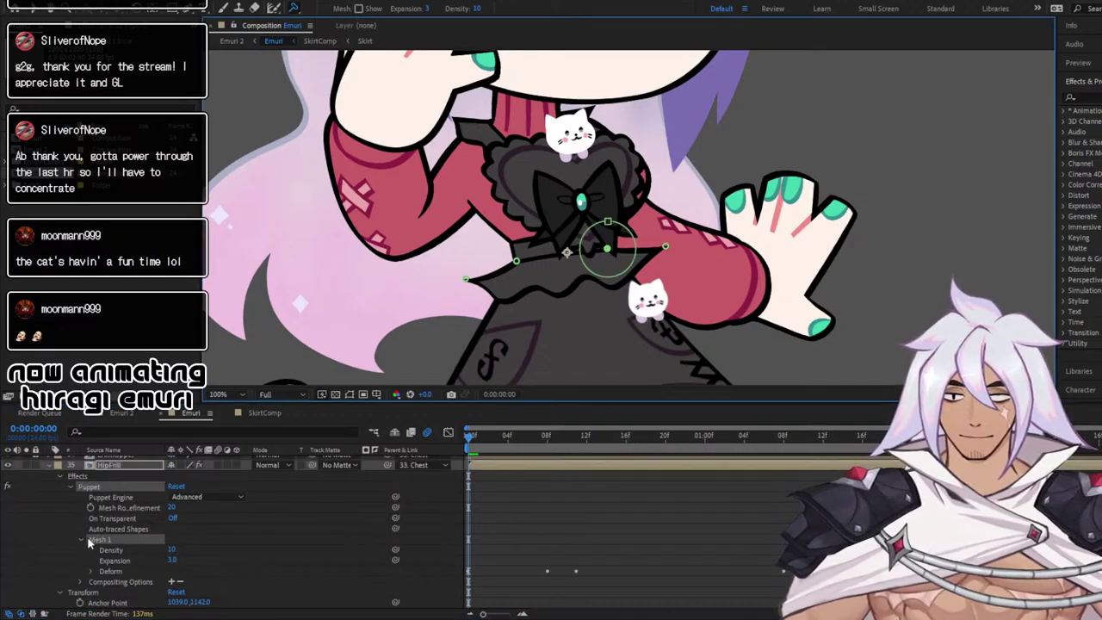
scroll(89, 543, down, 2)
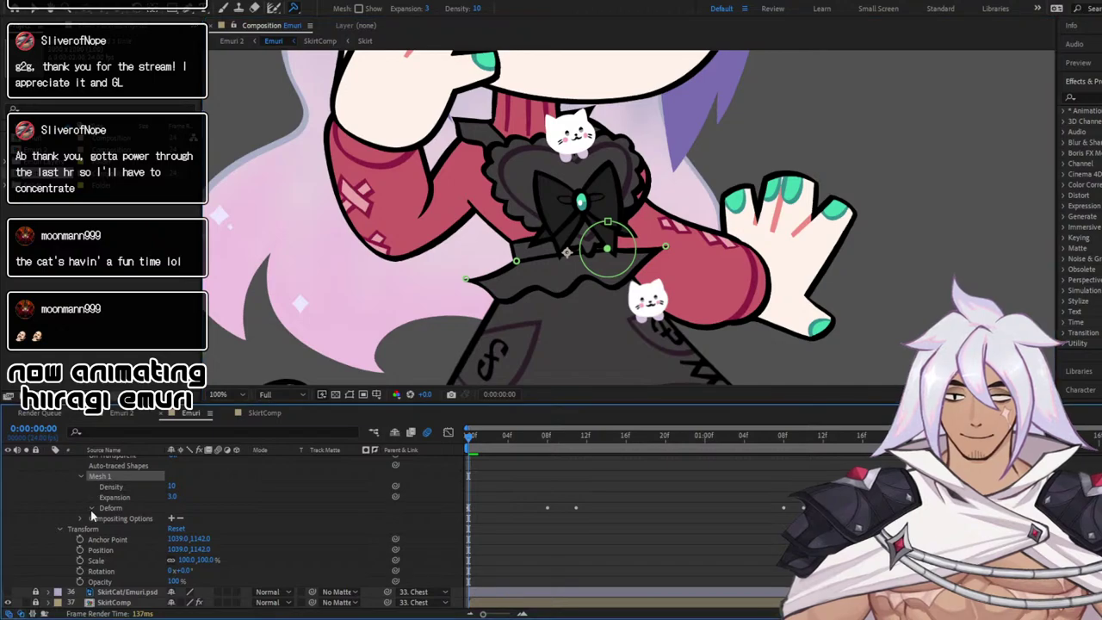
click(91, 507)
click(101, 539)
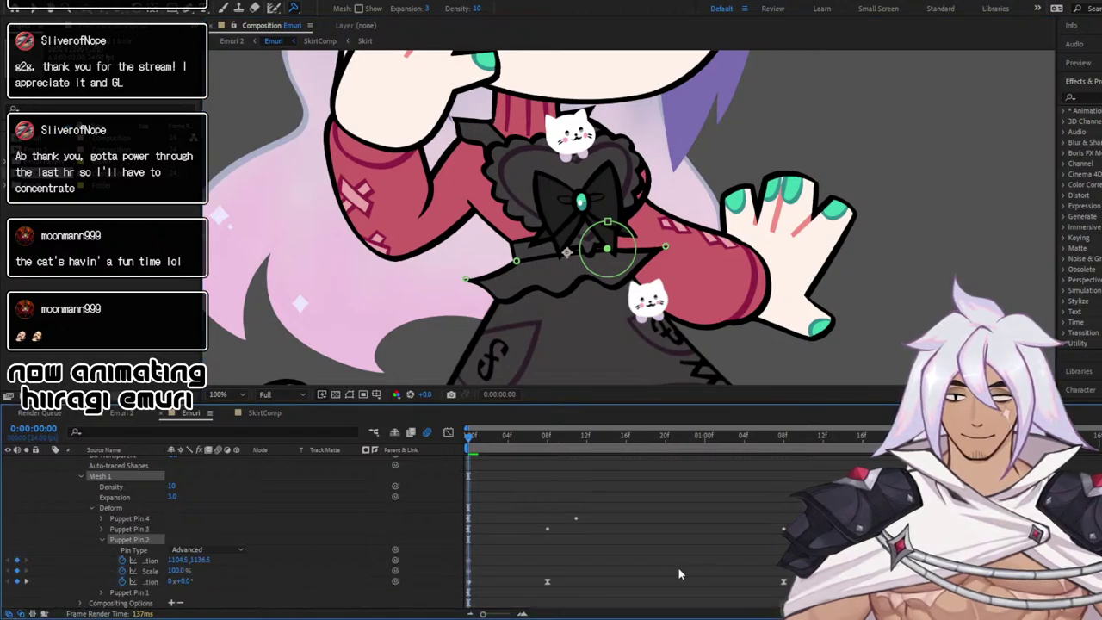
scroll(782, 583, down, 1)
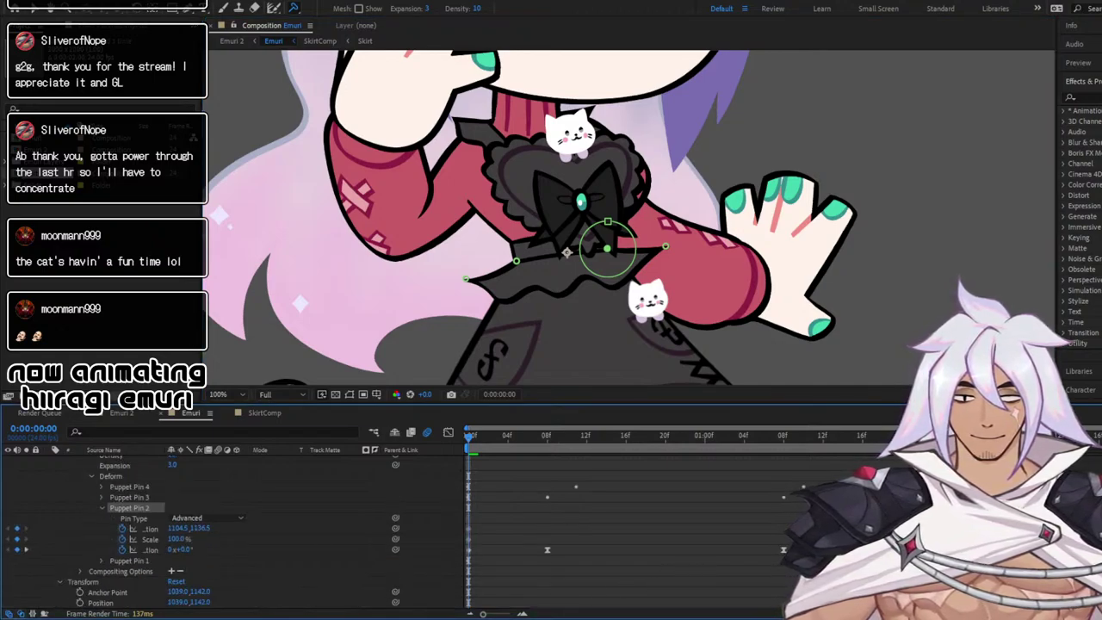
key(space)
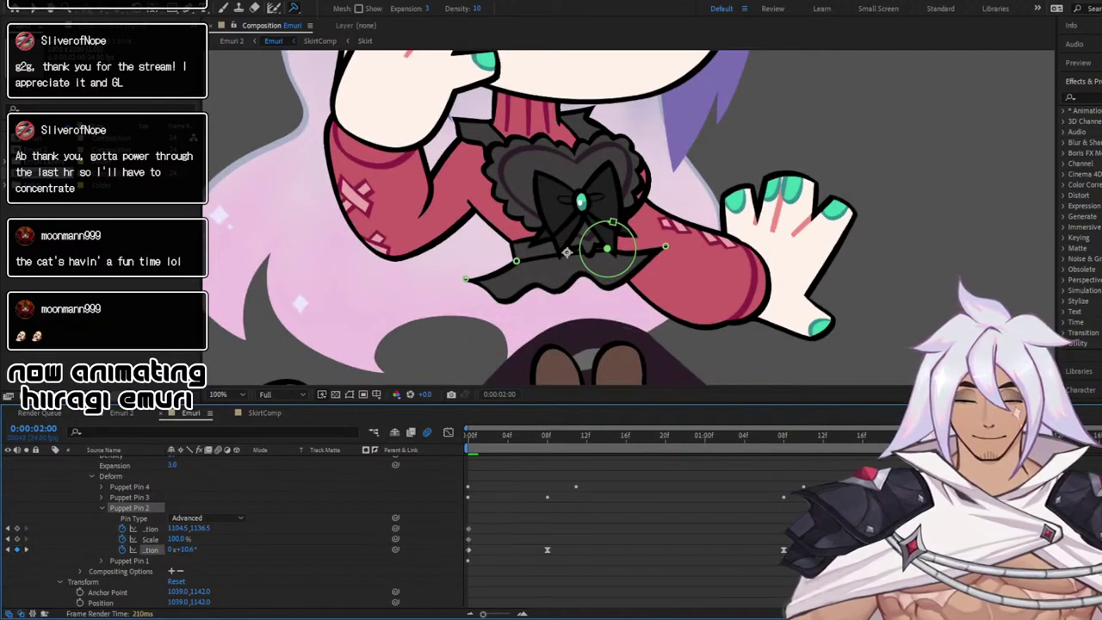
click(467, 442)
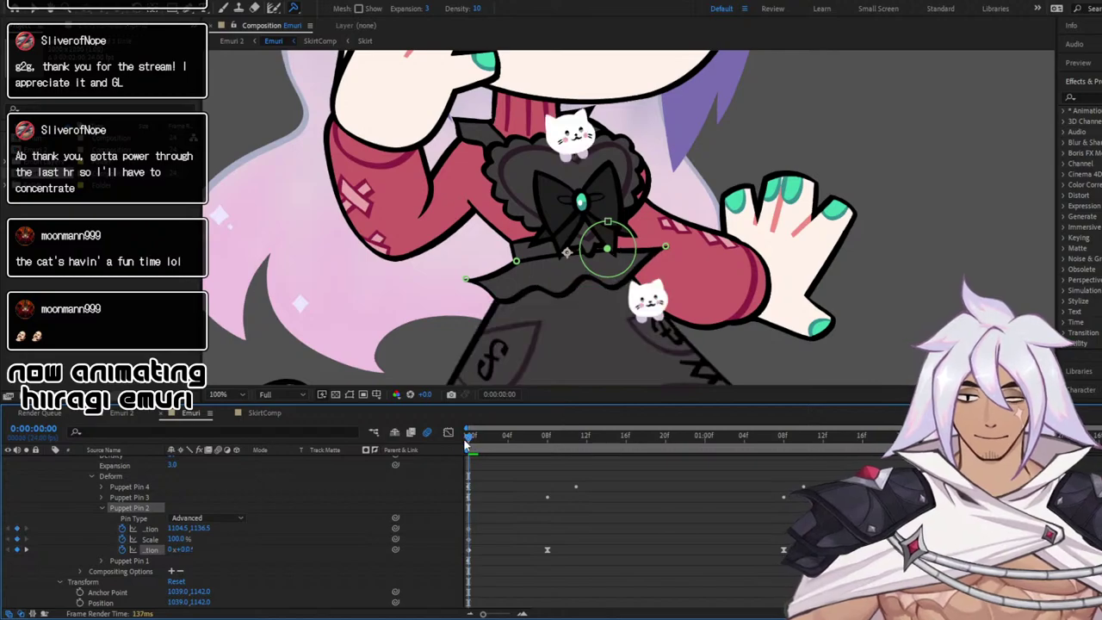
click(468, 549)
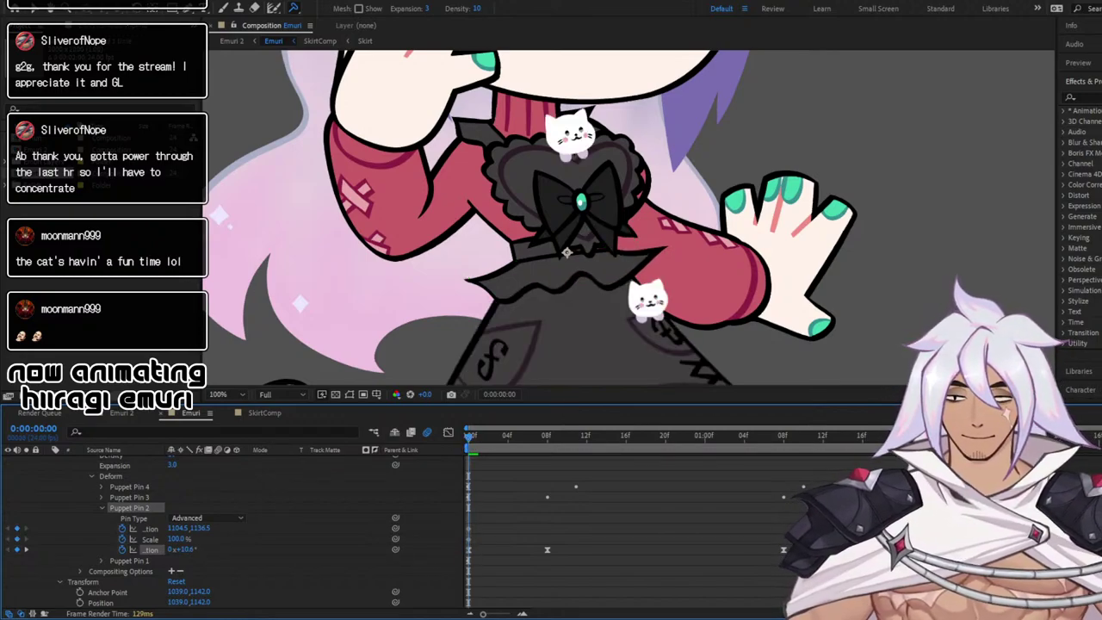
Play the loop and check the hip frill's swing at a wider view, and collapse the HipFrill layer
key(space)
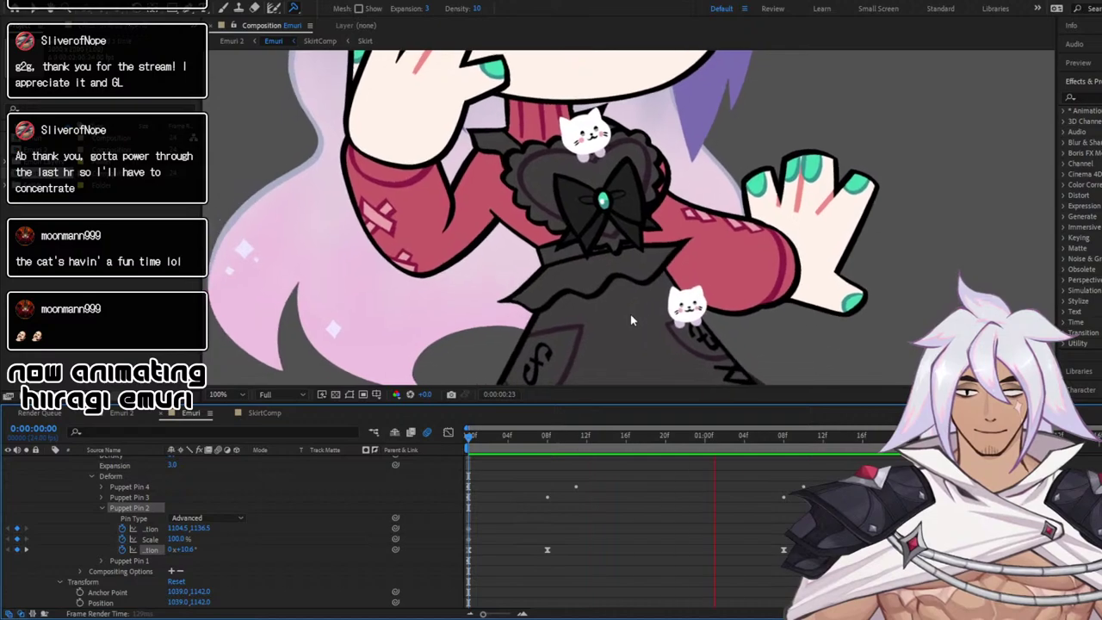
scroll(634, 289, down, 4)
scroll(634, 289, up, 2)
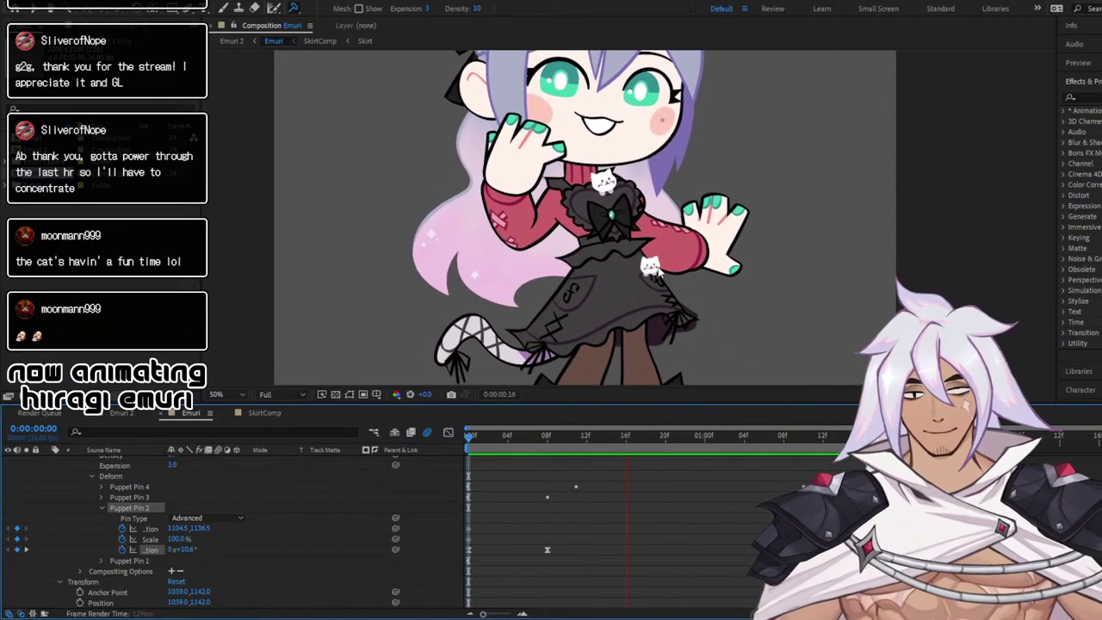
click(659, 271)
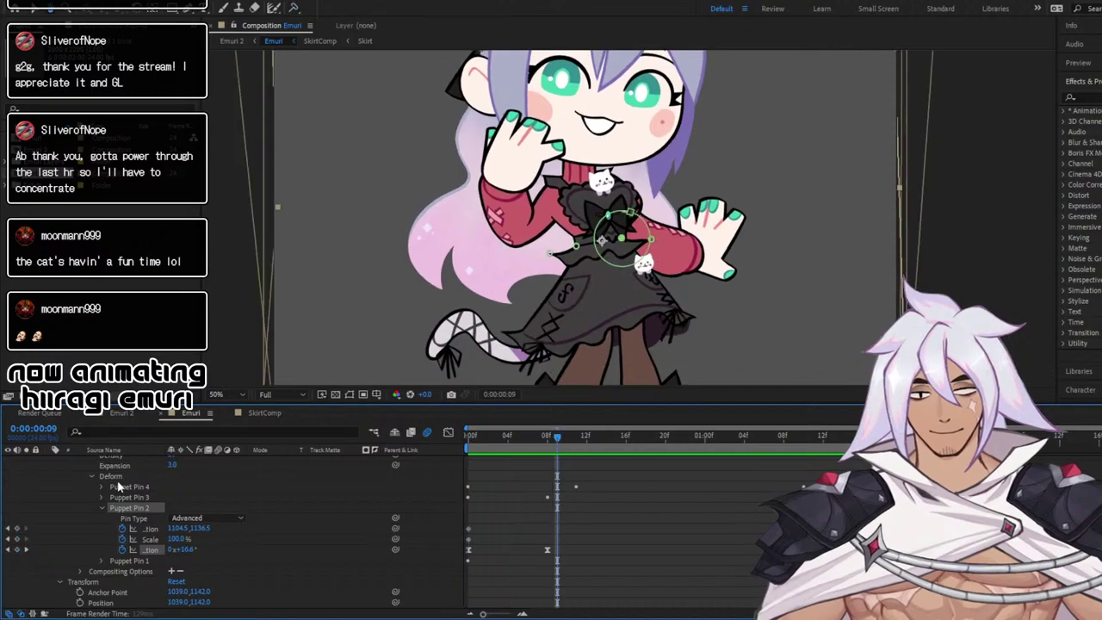
scroll(73, 478, up, 3)
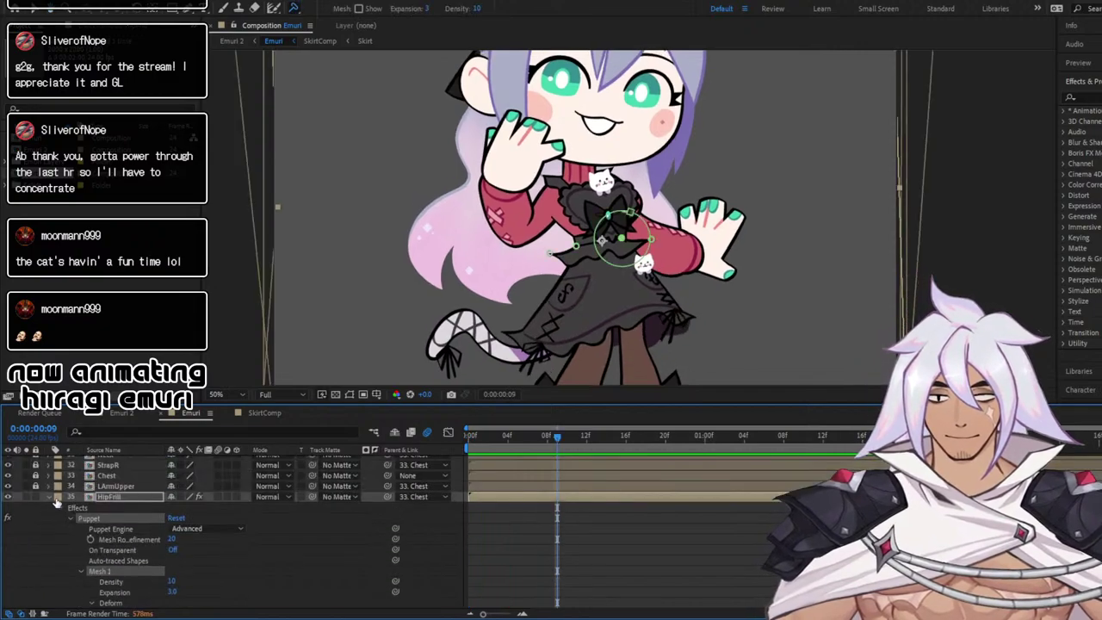
click(47, 497)
key(F2)
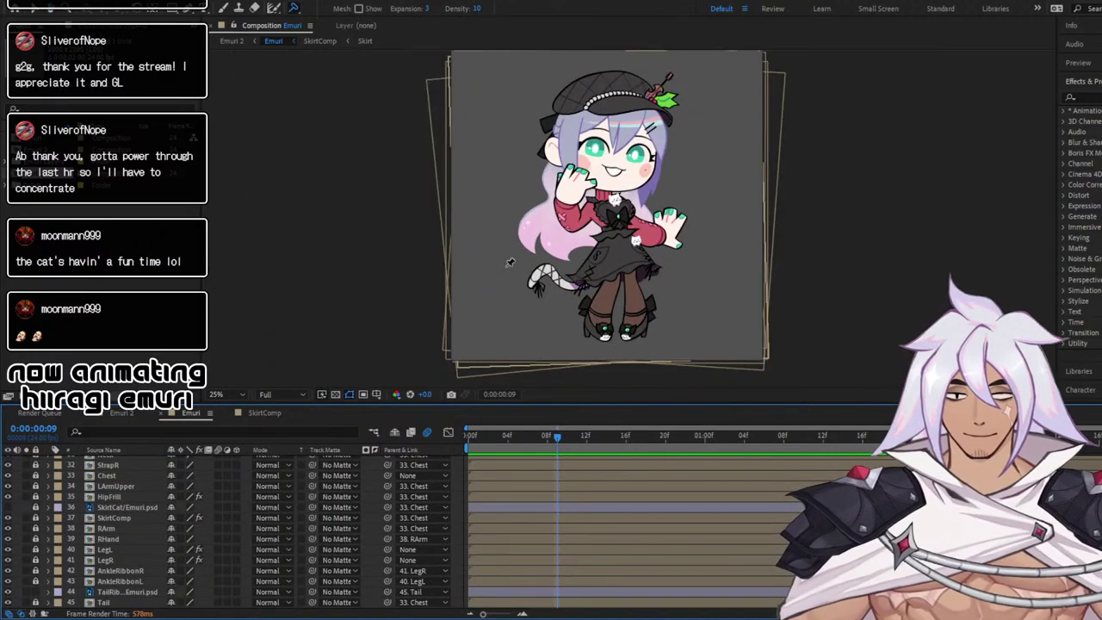
Select the Tail layer and expand its Transform properties
drag(651, 224, 632, 256)
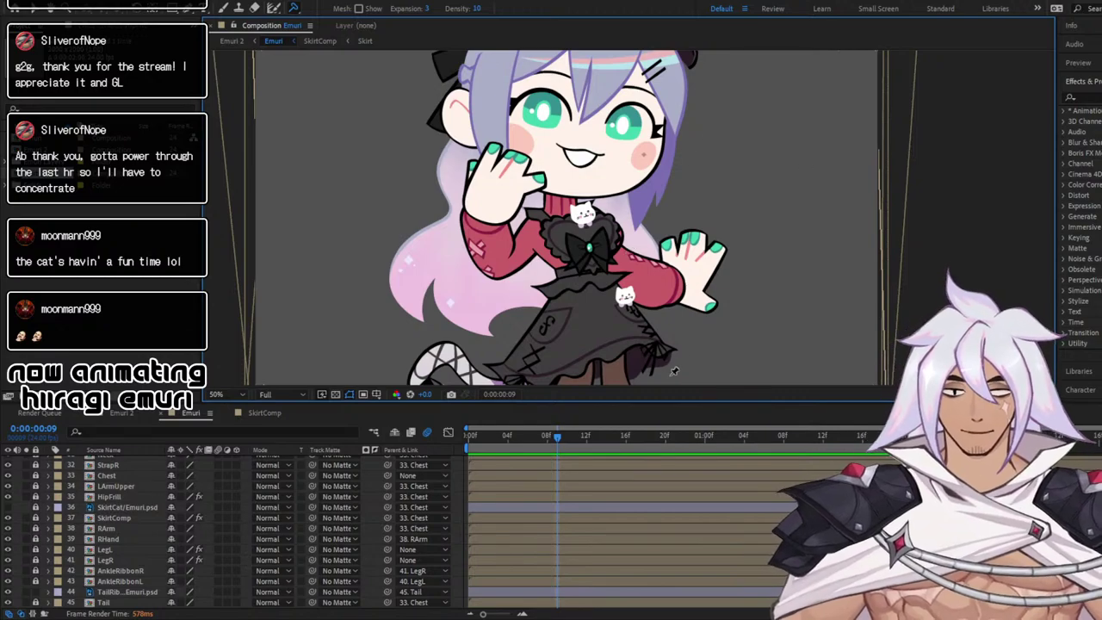
scroll(587, 315, down, 2)
scroll(588, 315, up, 2)
drag(588, 313, 594, 236)
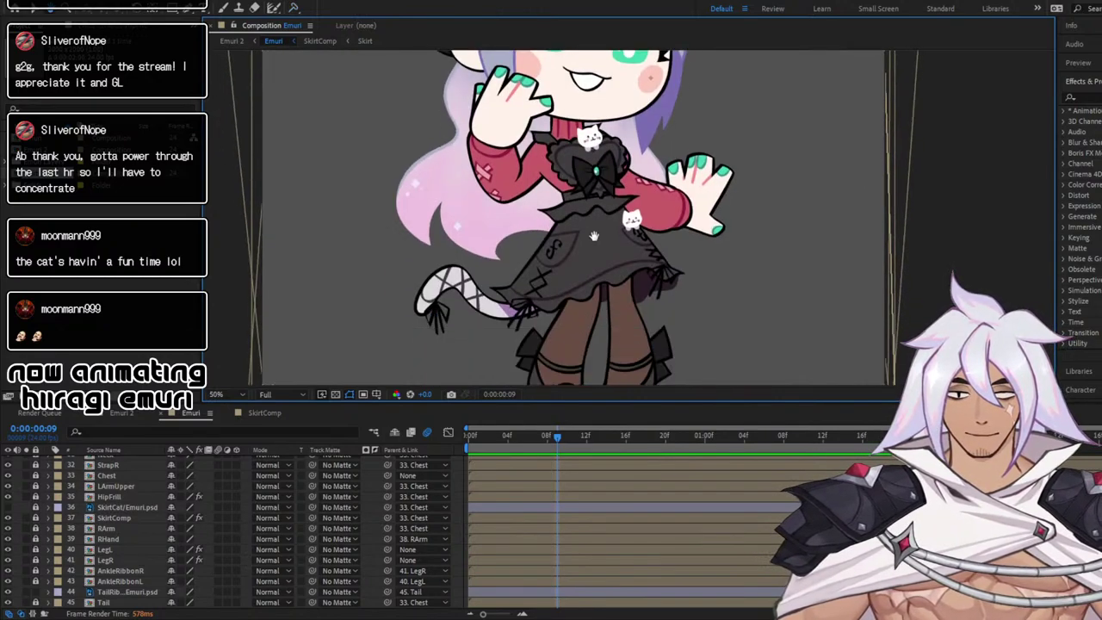
key(ctrl+p)
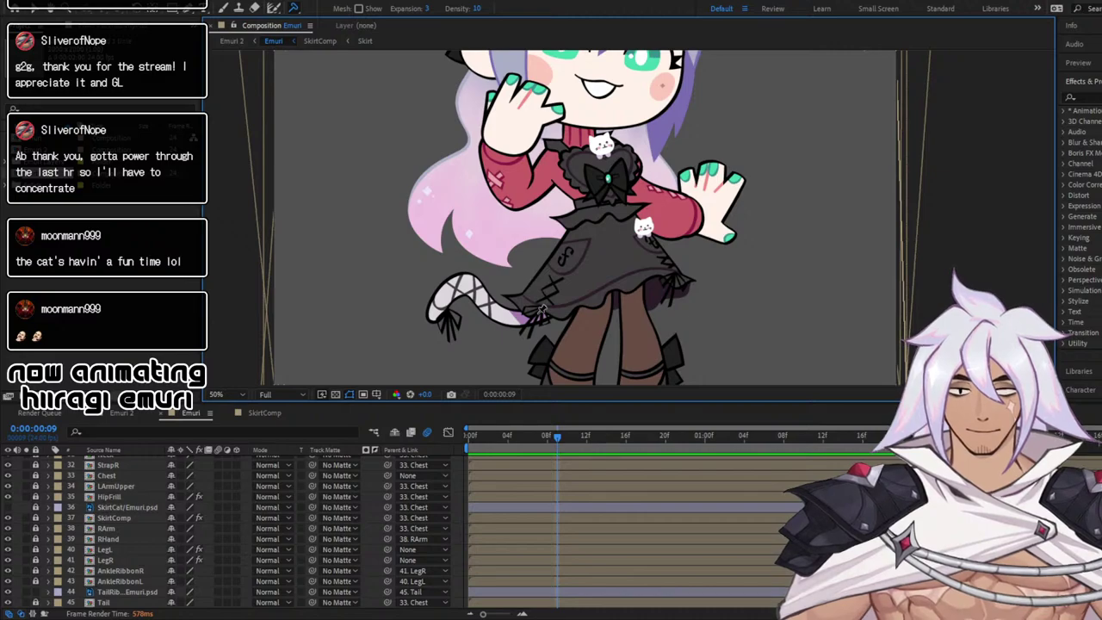
scroll(212, 543, down, 3)
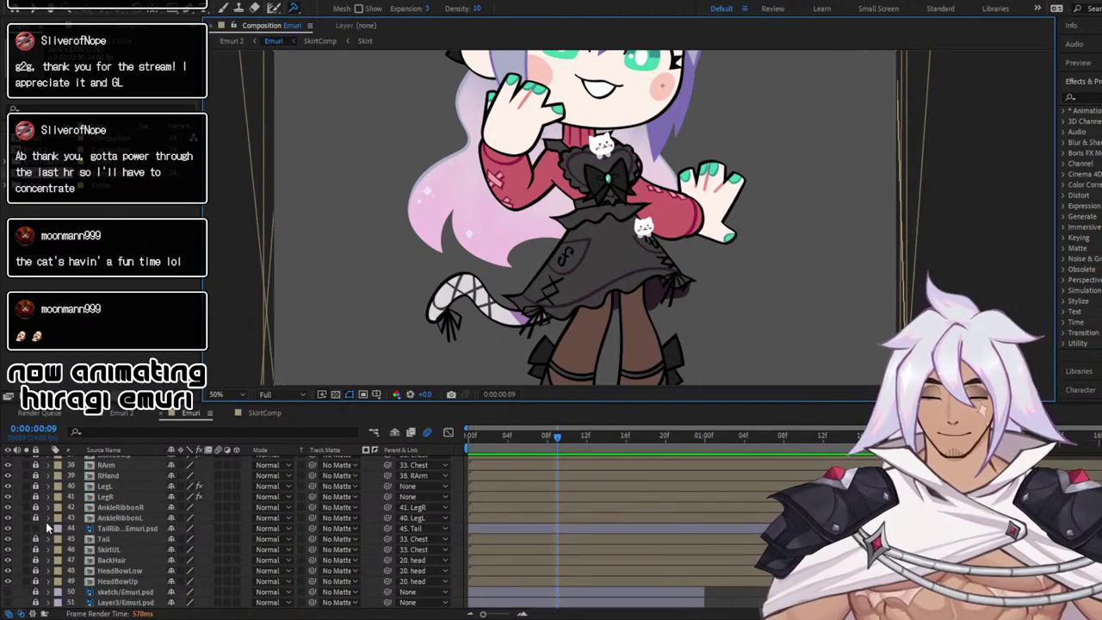
click(116, 540)
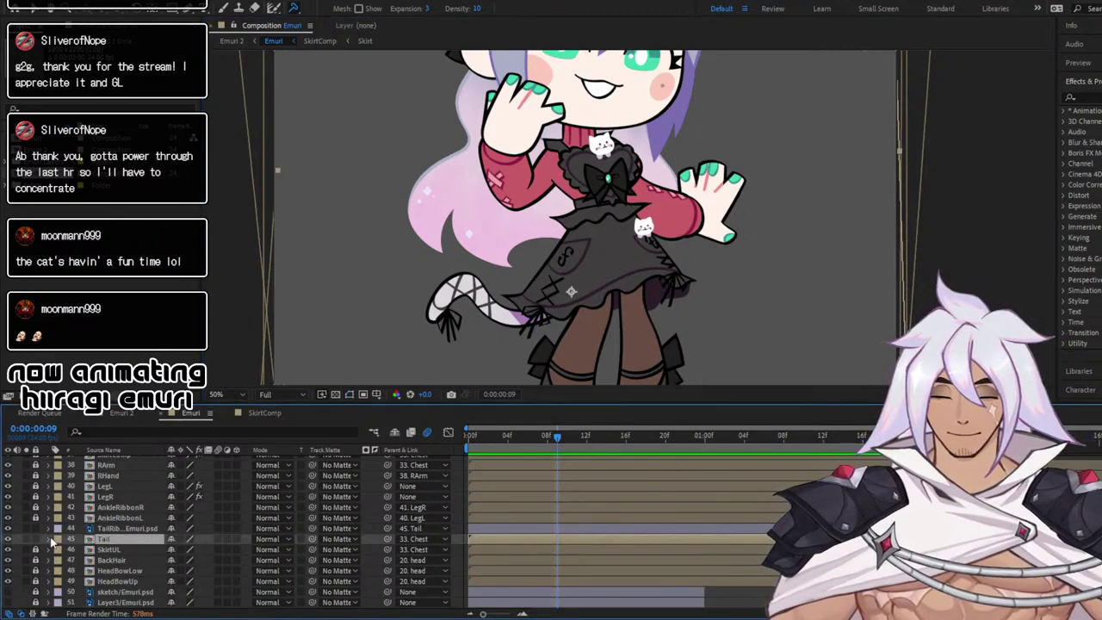
click(48, 539)
click(60, 550)
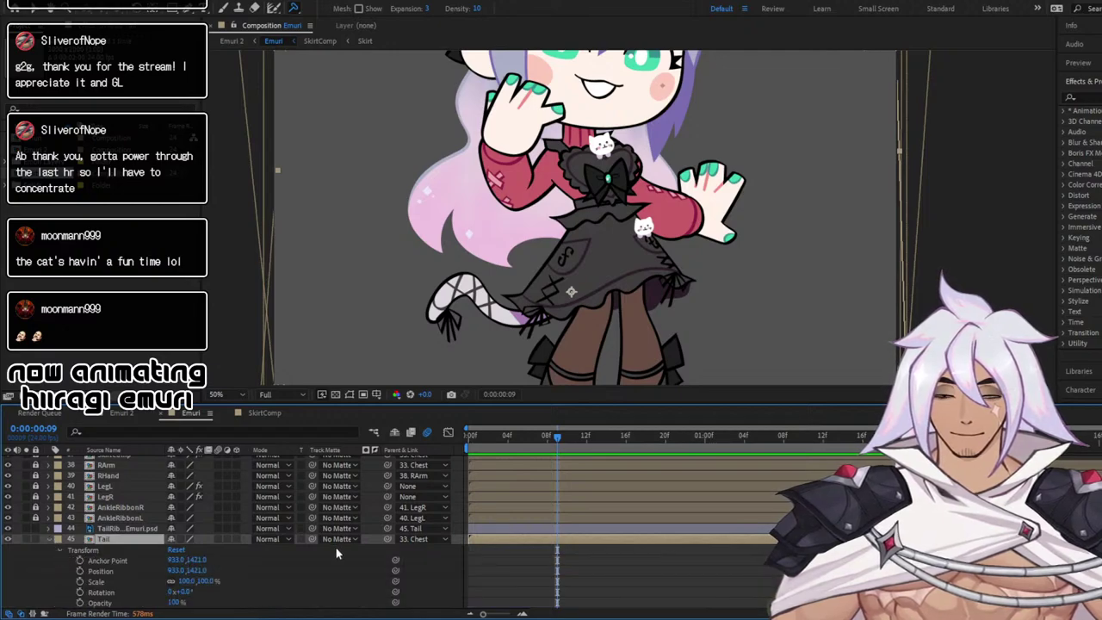
Keyframe the Tail layer's rotation at 0° at 0:00:00:00 and 0:00:02:00
mouse_move(557, 438)
mouse_down()
mouse_move(449, 436)
mouse_move(538, 443)
mouse_up()
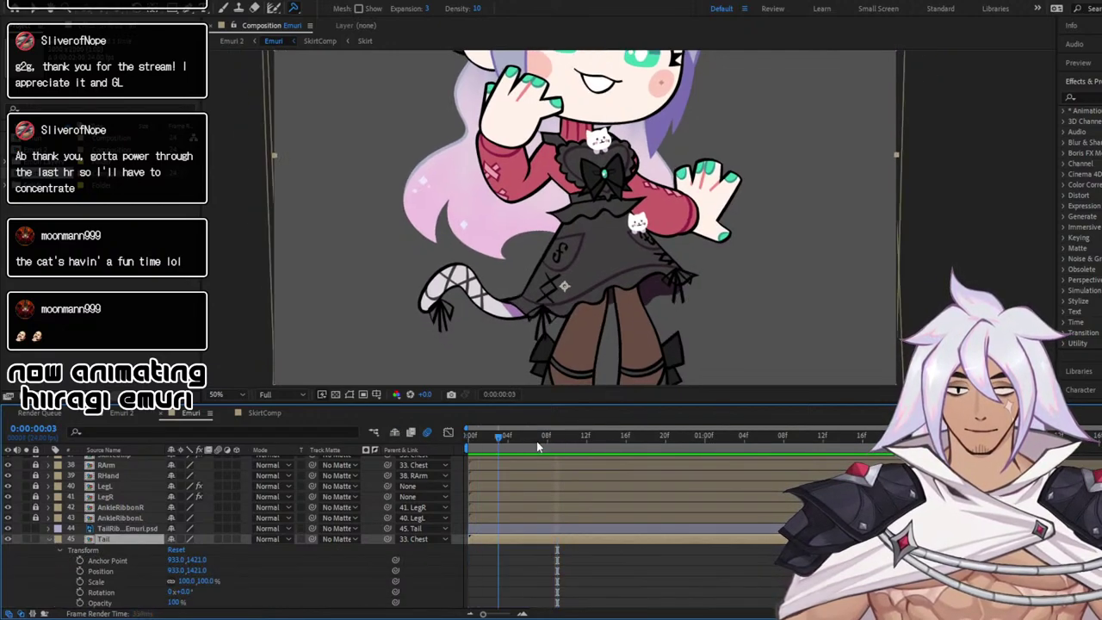
key(space)
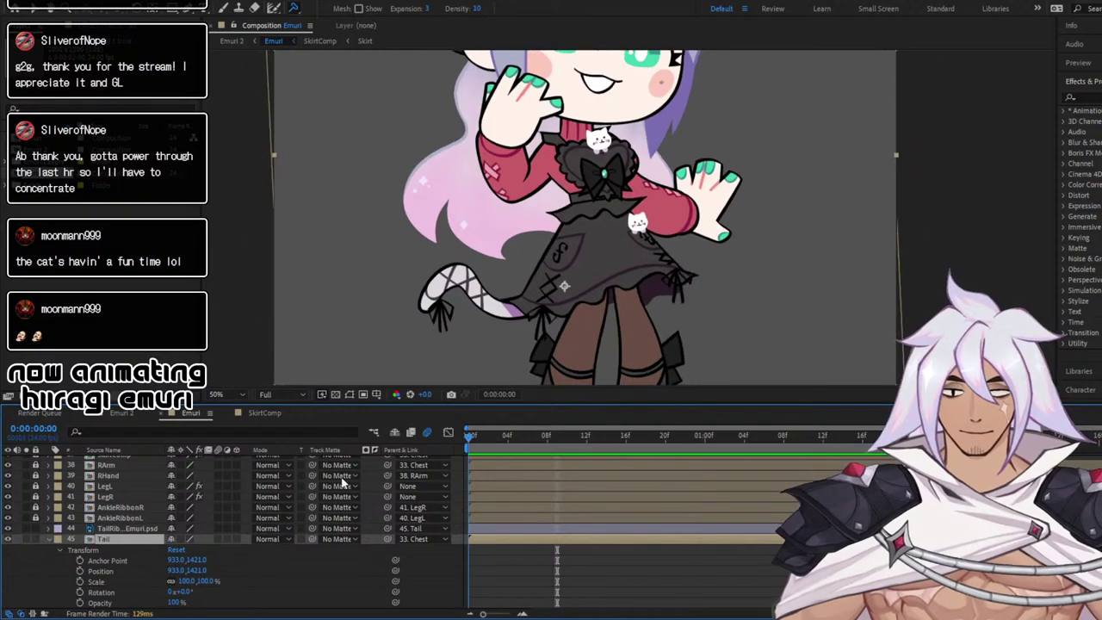
scroll(342, 485, down, 3)
click(73, 528)
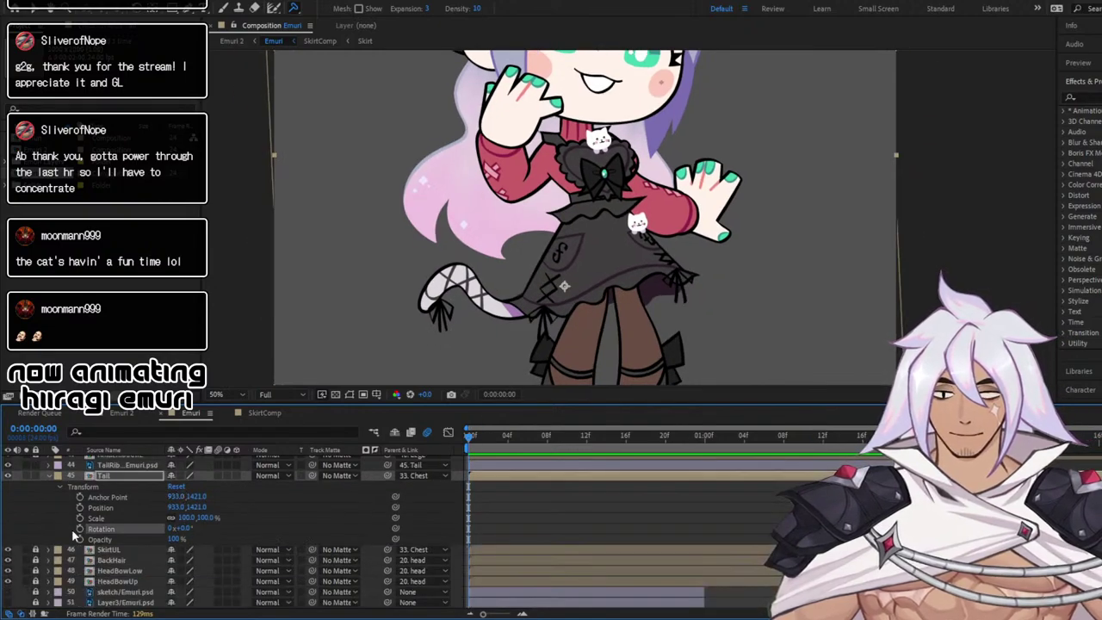
click(79, 529)
click(869, 436)
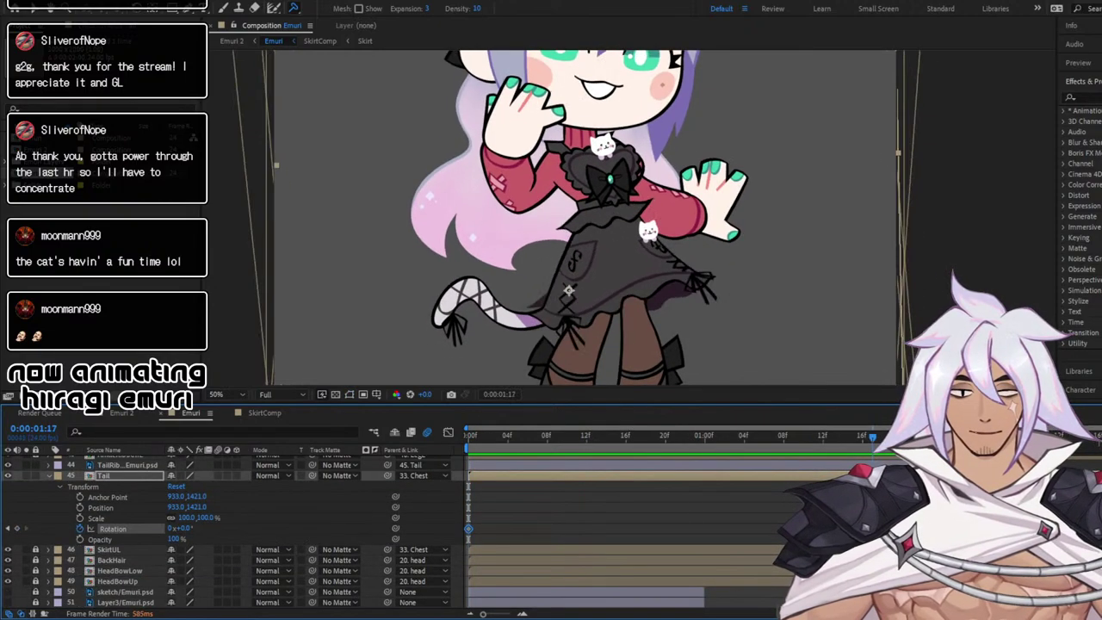
drag(873, 437, 941, 436)
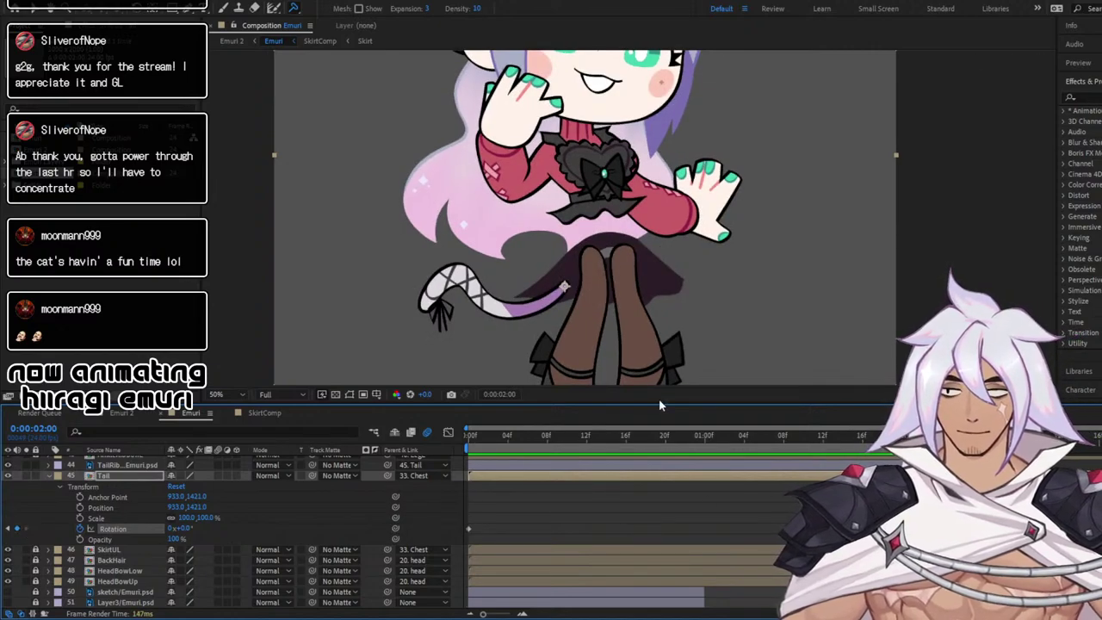
Rotate the Tail layer to about 4.1° at 0:00:00:12 with the Rotation tool
click(705, 436)
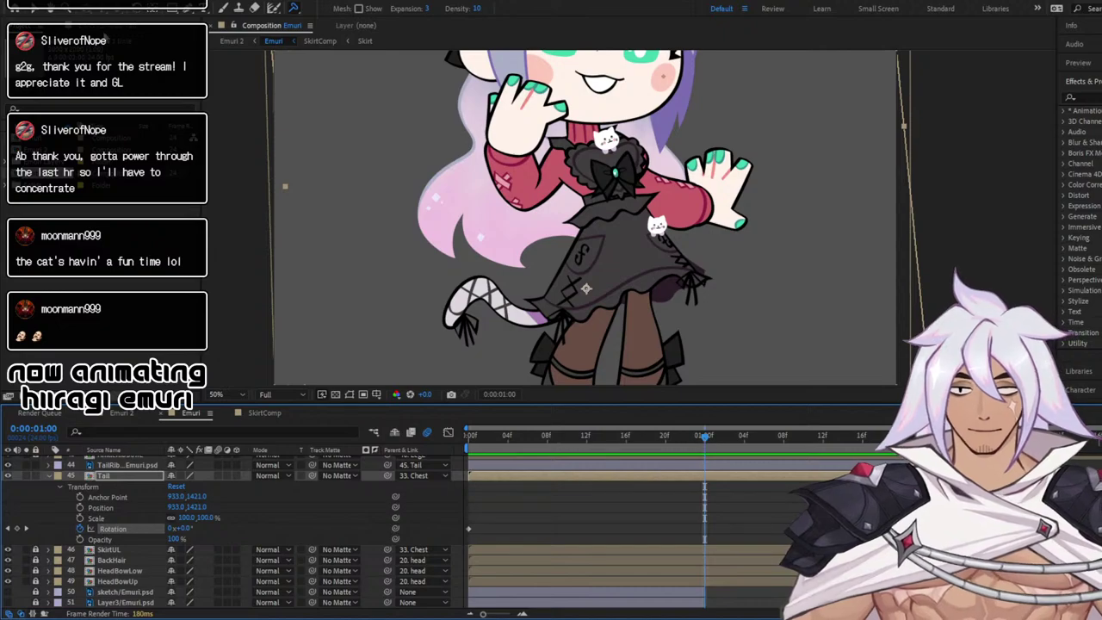
key(w)
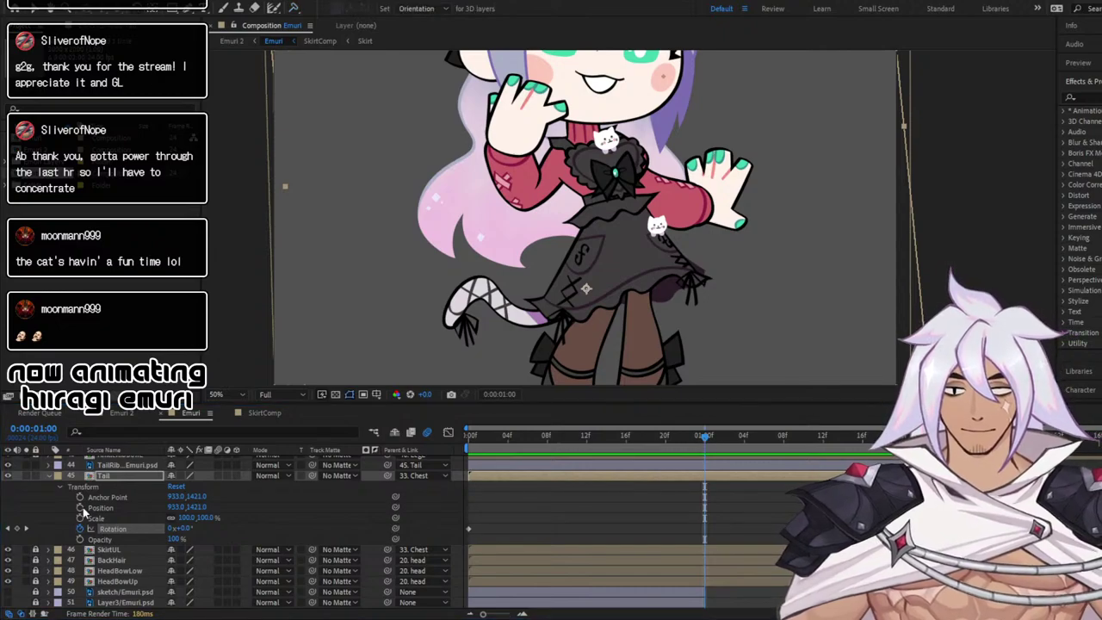
click(18, 529)
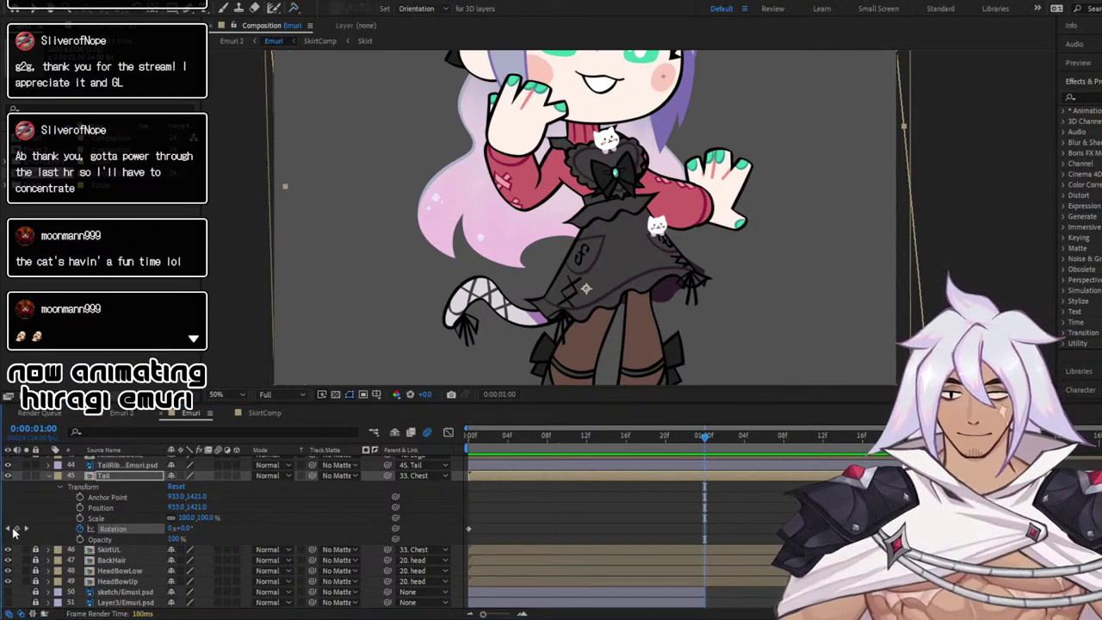
click(586, 436)
key(comma)
key(comma)
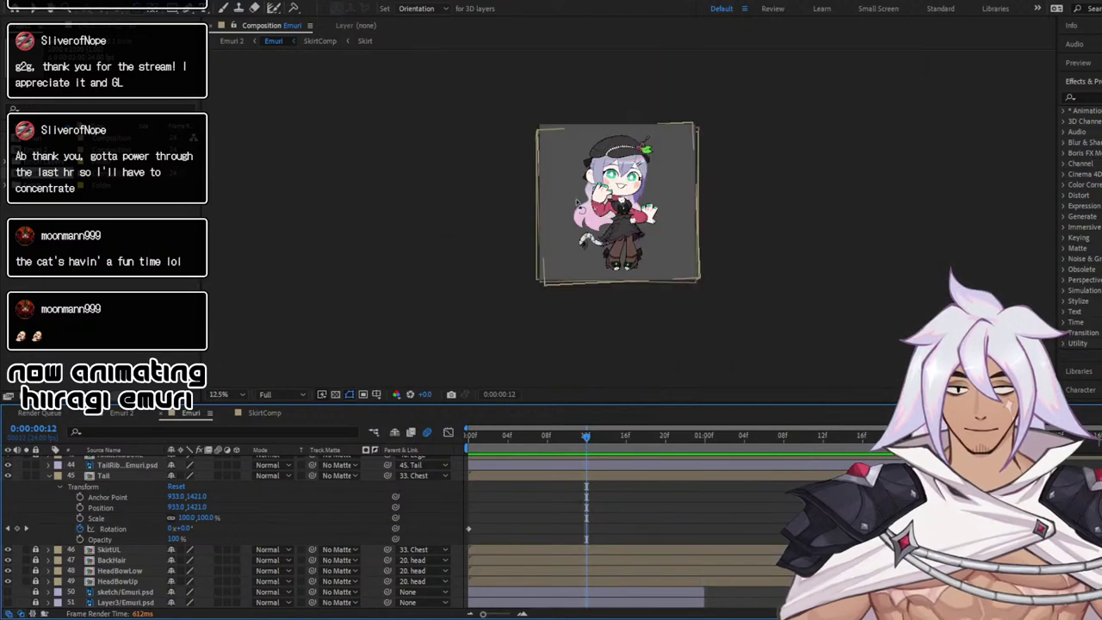
click(139, 10)
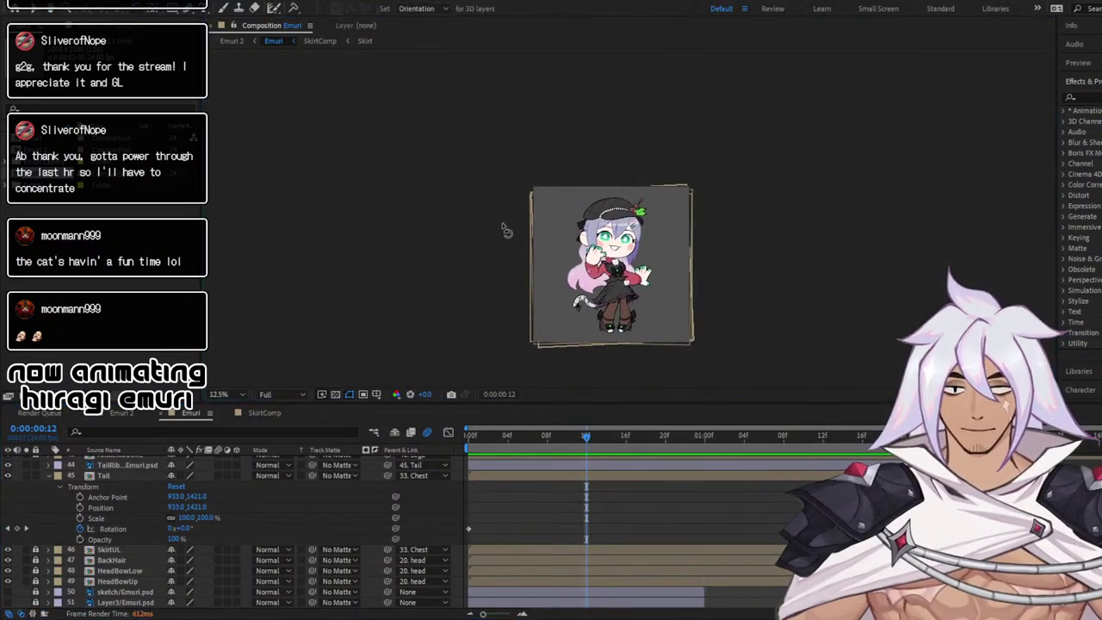
click(132, 476)
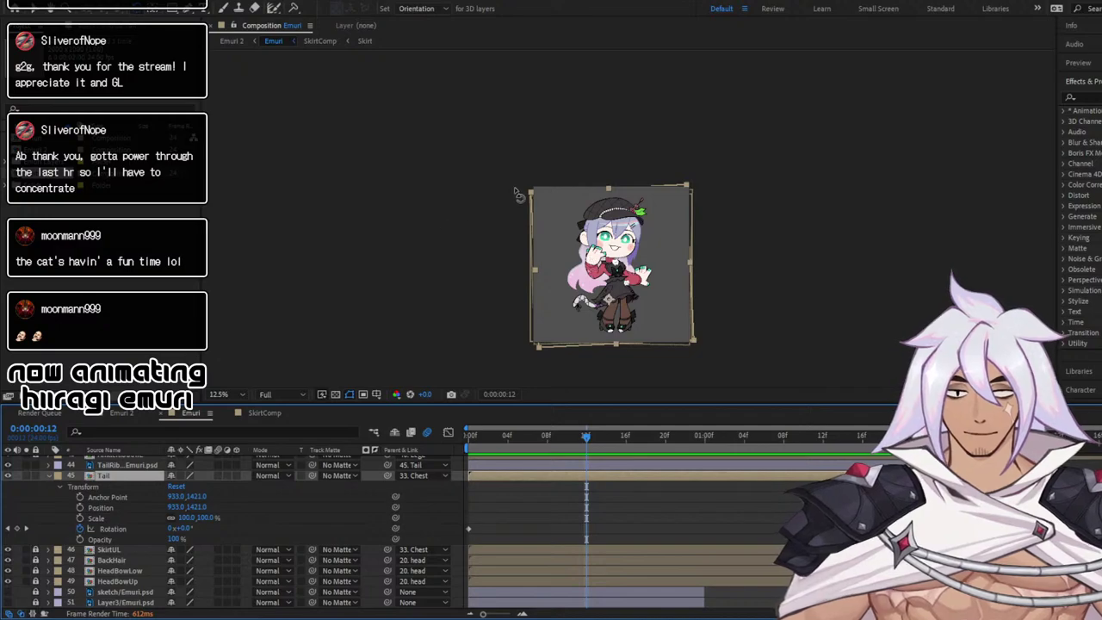
drag(534, 200, 531, 178)
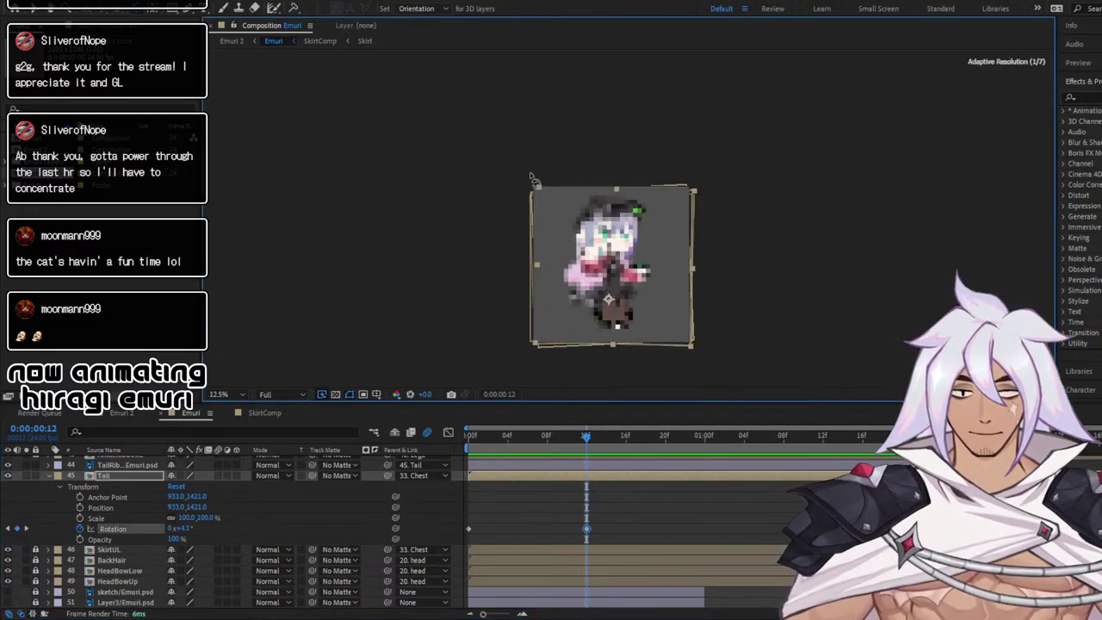
Rotate the Tail layer to about -4.5° at 0:00:01:12 and play the loop to check the tail's swing
key(period)
drag(599, 250, 591, 215)
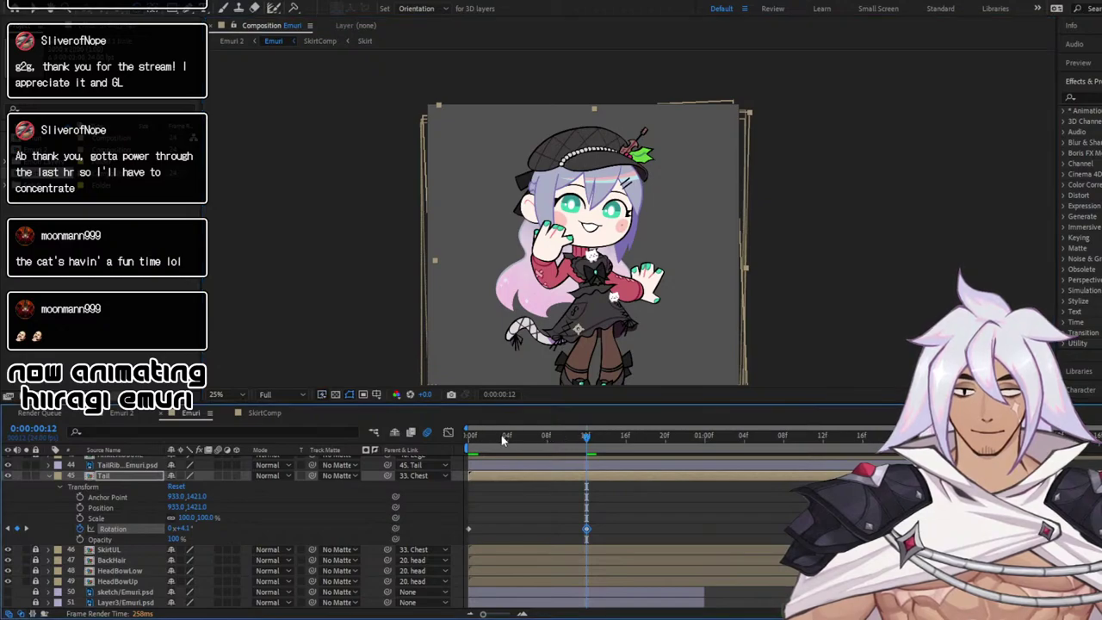
drag(501, 435, 821, 463)
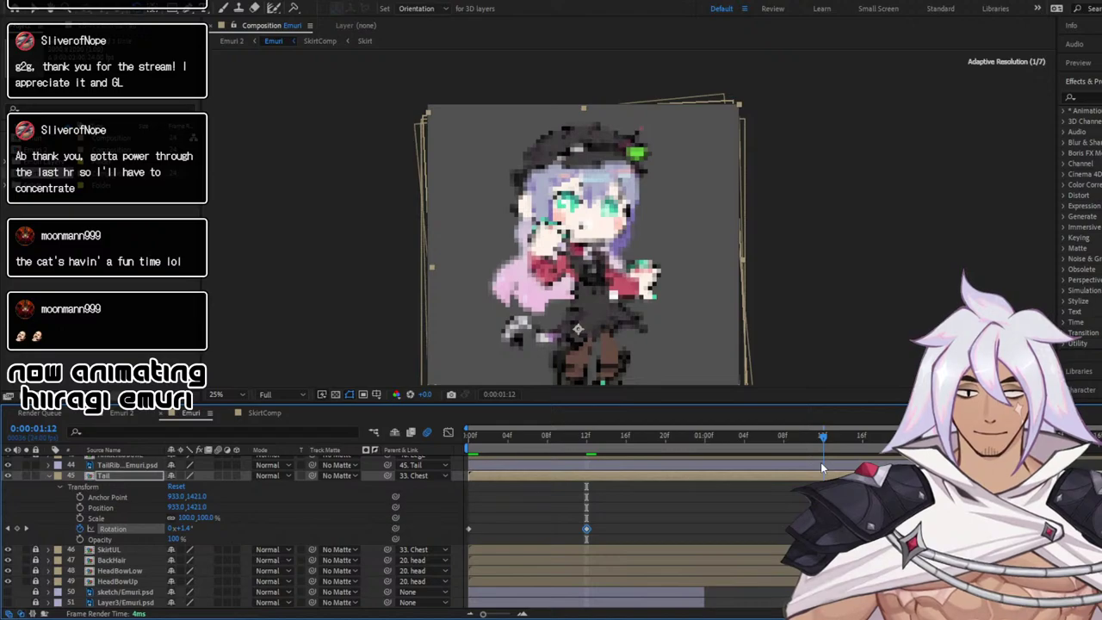
drag(431, 123, 415, 147)
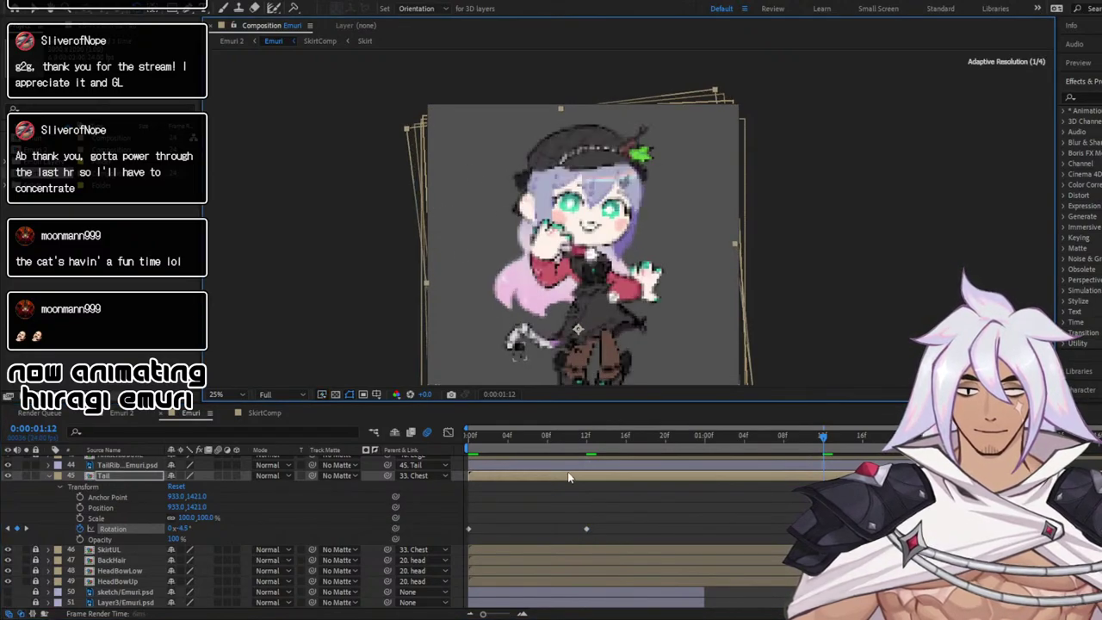
drag(486, 437, 434, 433)
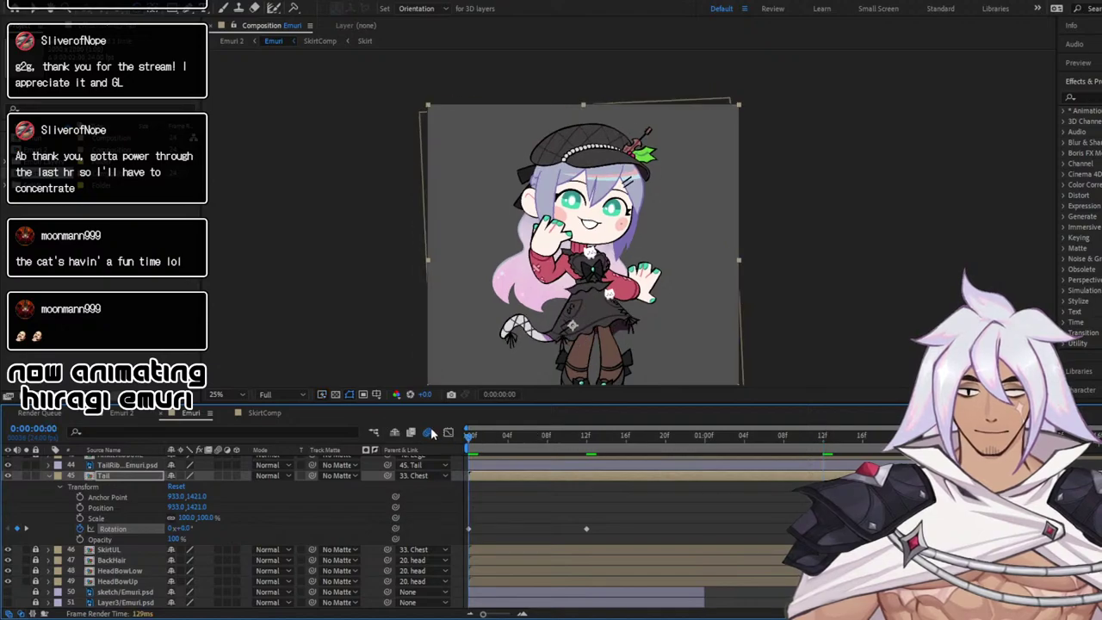
drag(582, 338, 568, 271)
key(space)
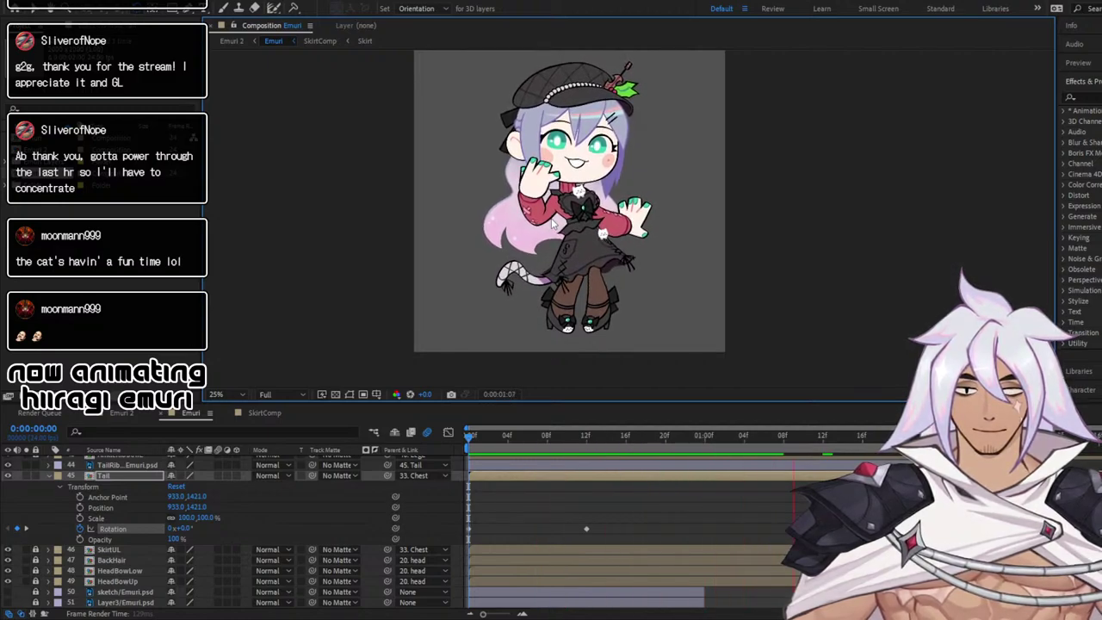
key(space)
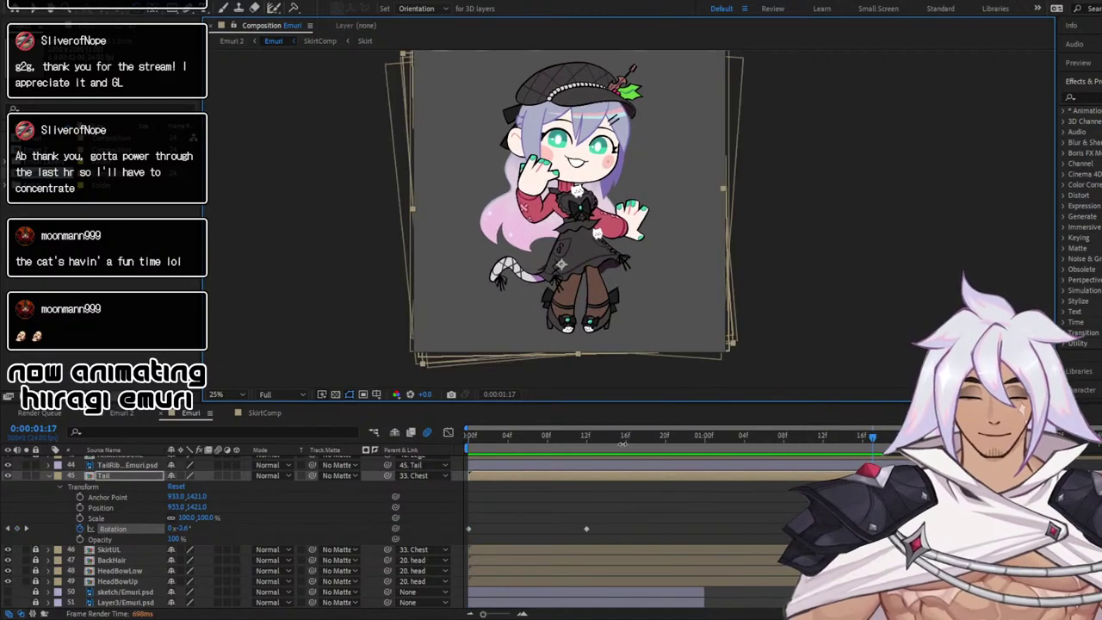
Undo the Tail layer's rotation changes back to its initial 0° keyframe and return to 0:00:00:00
key(ctrl+z)
key(ctrl+z)
key(ctrl+z)
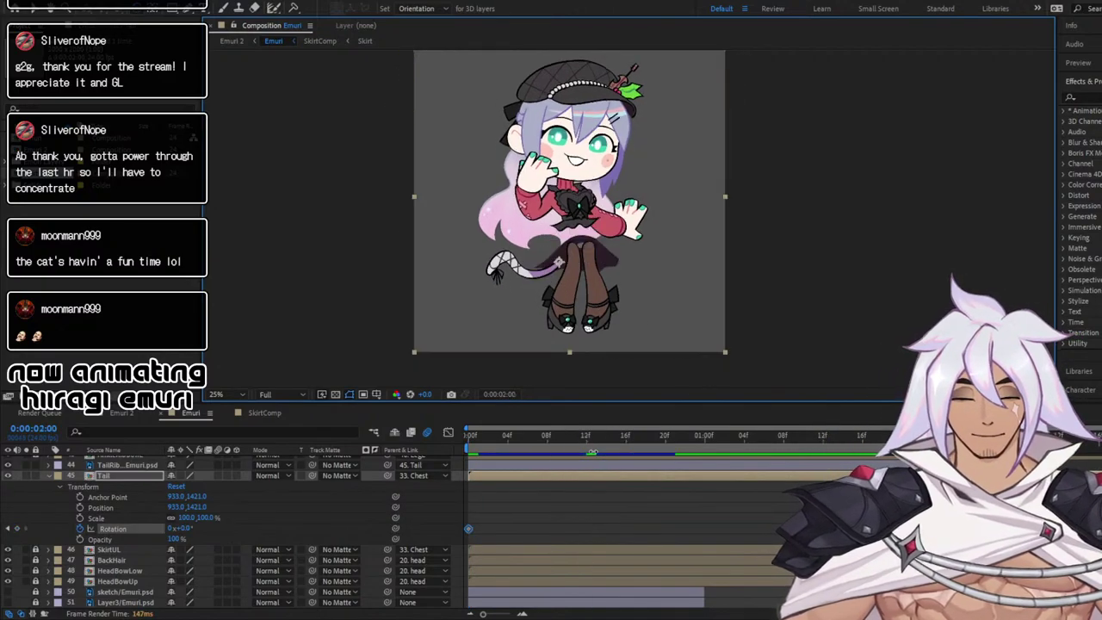
key(space)
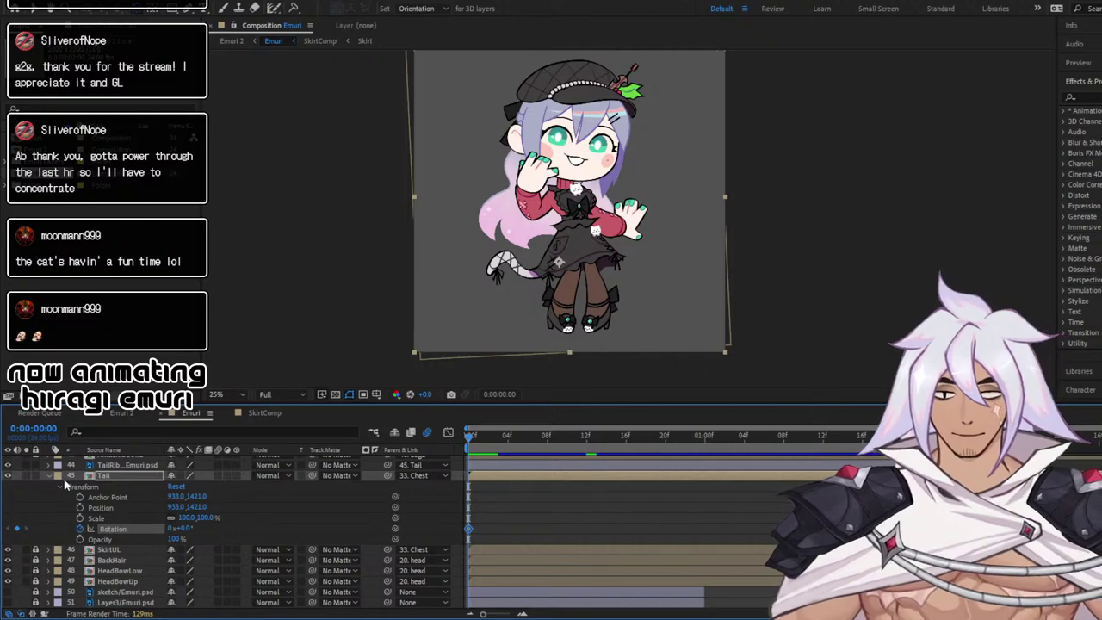
Collapse the Tail layer and pre-compose it with the tail ribbon layer into a new composition named TailComp
click(49, 478)
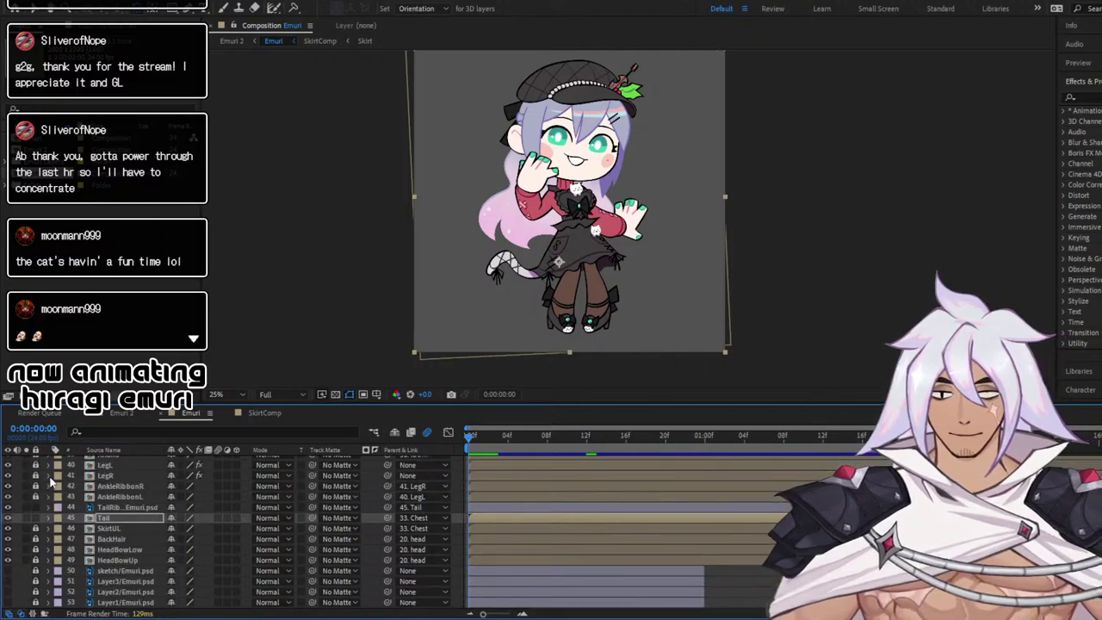
click(118, 508)
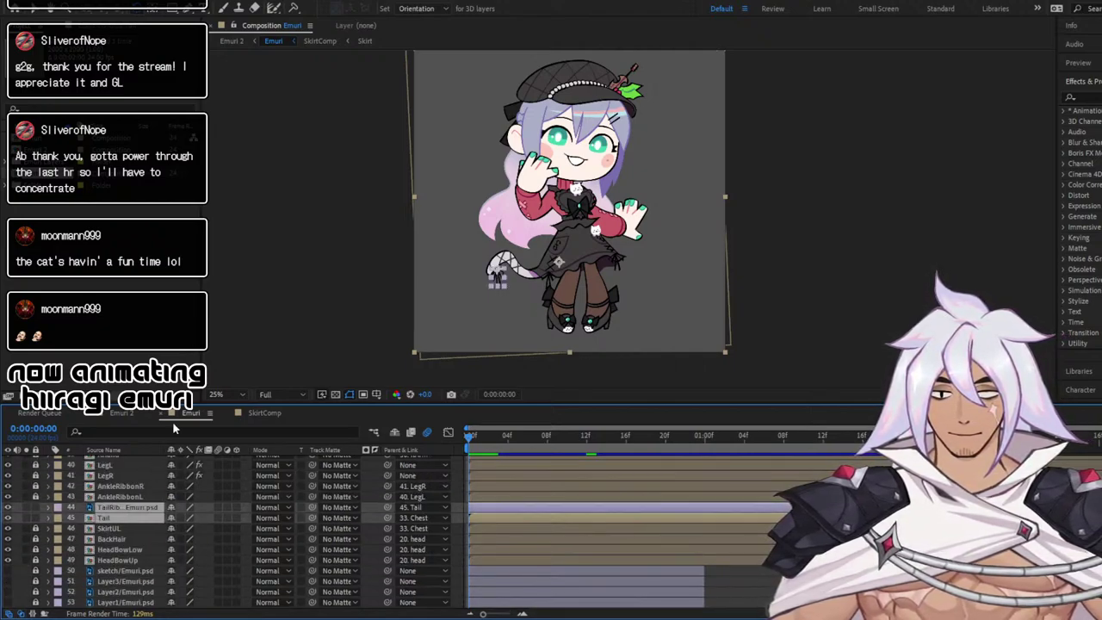
key(ctrl+shift+c)
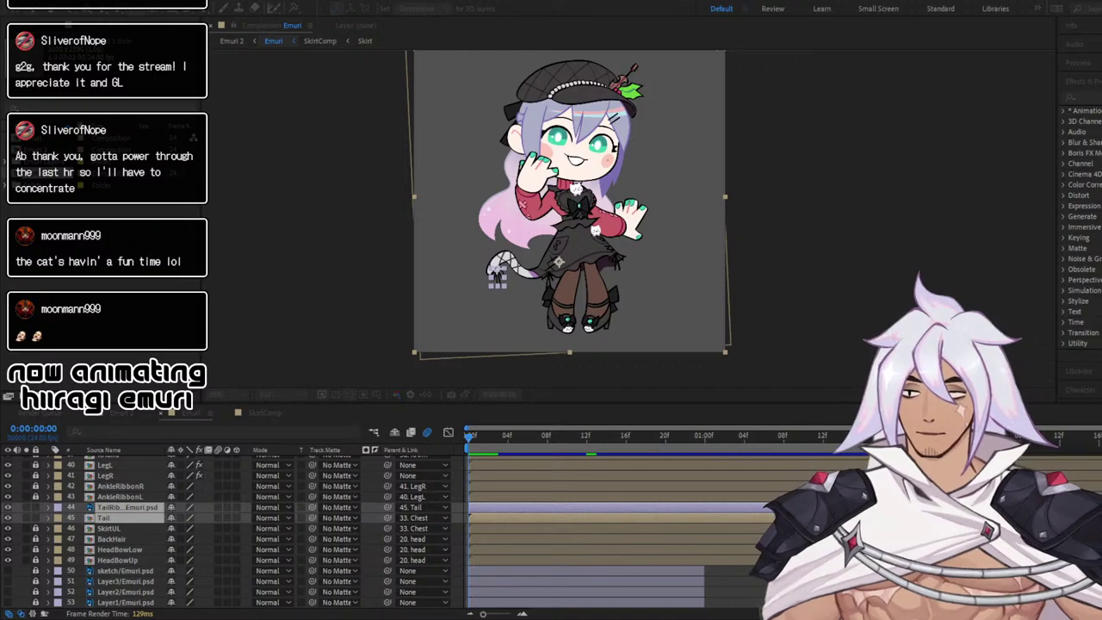
click(626, 384)
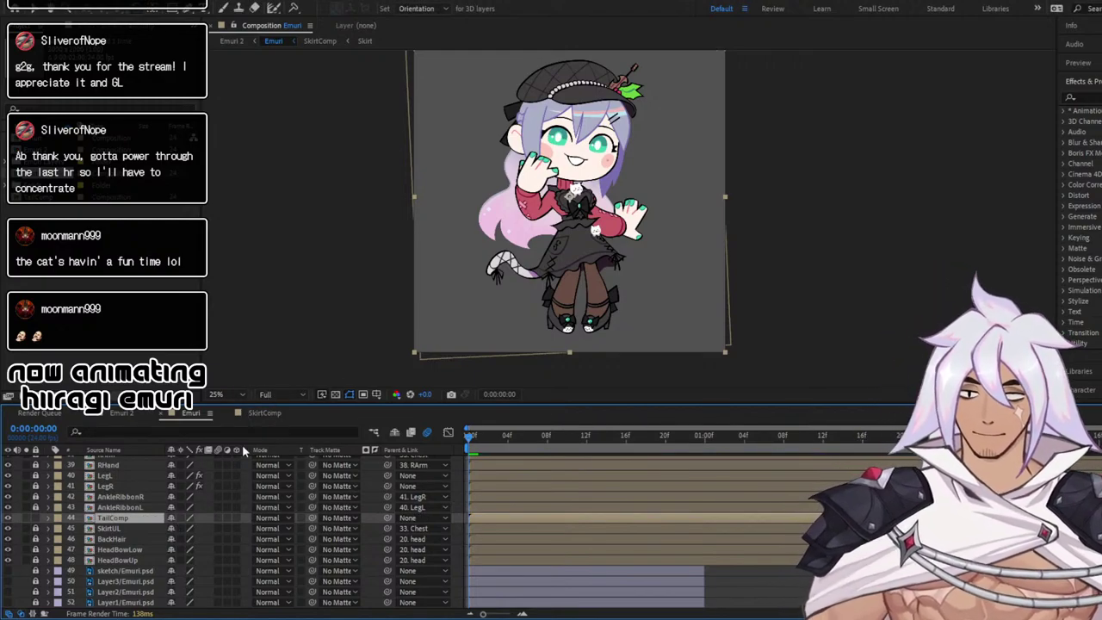
Open TailComp to inspect its layers, close the SkirtComp timeline and return to the Emuri composition
double_click(142, 520)
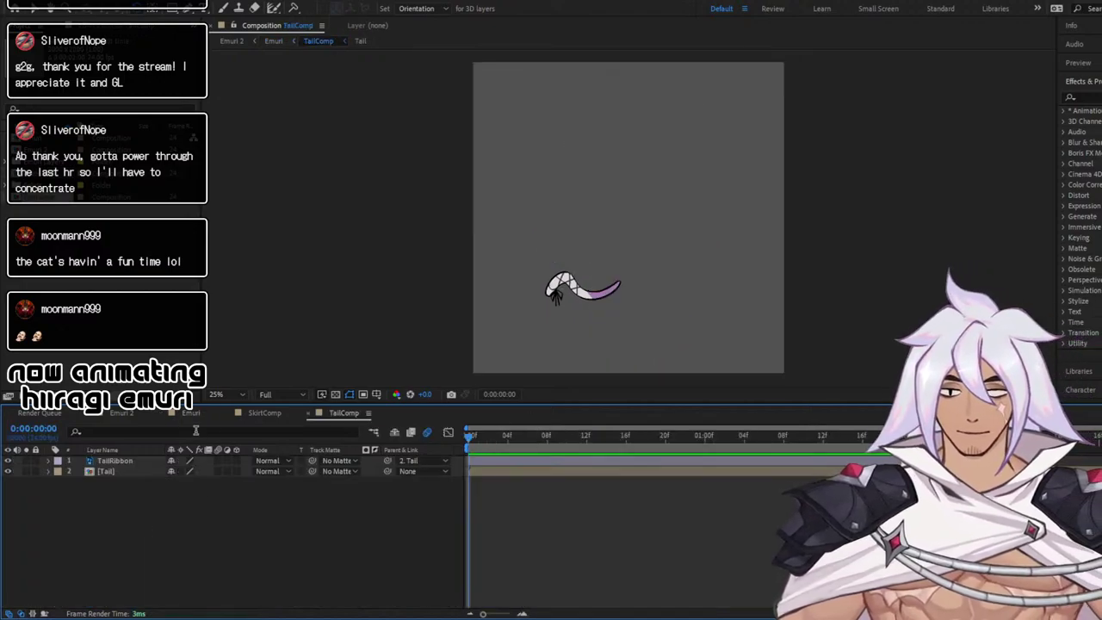
click(259, 412)
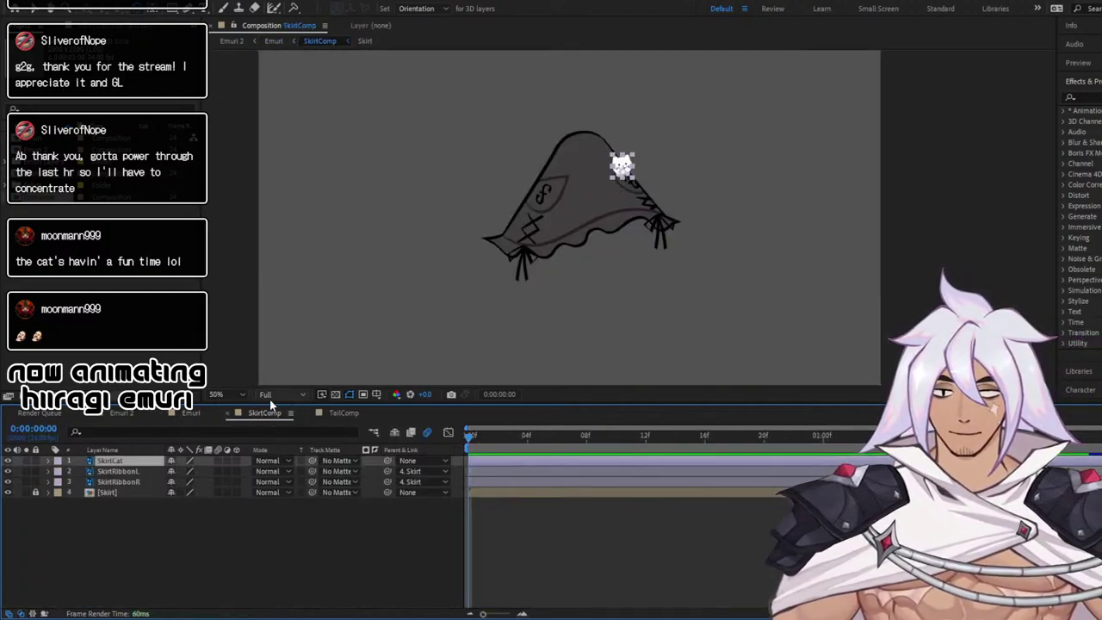
click(231, 415)
click(190, 412)
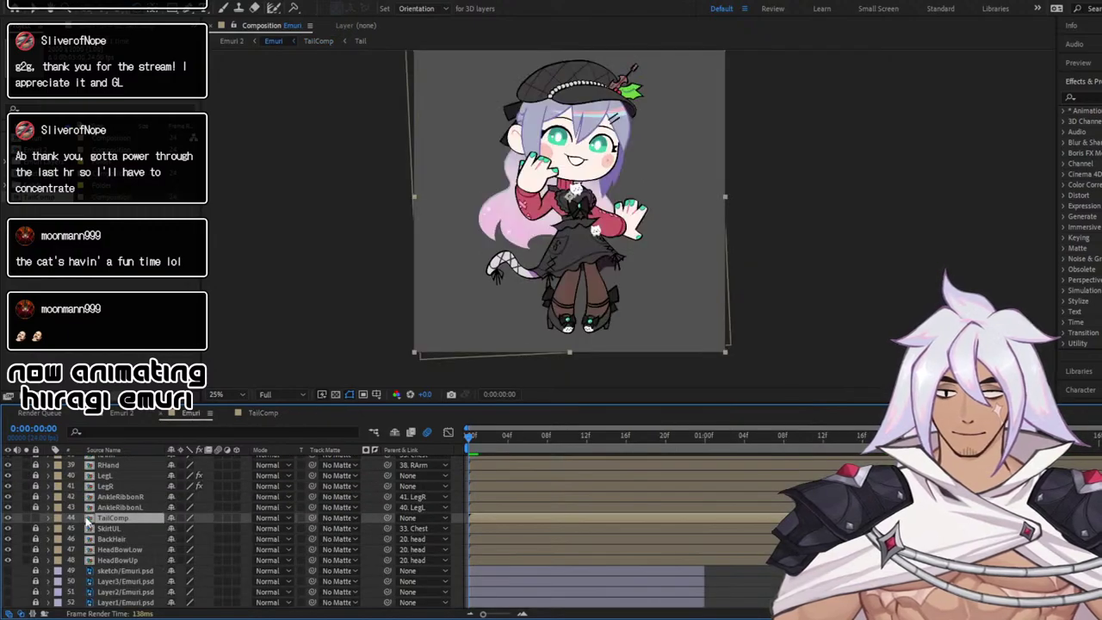
Expand TailComp's Transform properties, isolate the layer, move its anchor point to the tail's base at about 934, 1419.5, and end the isolation
click(48, 518)
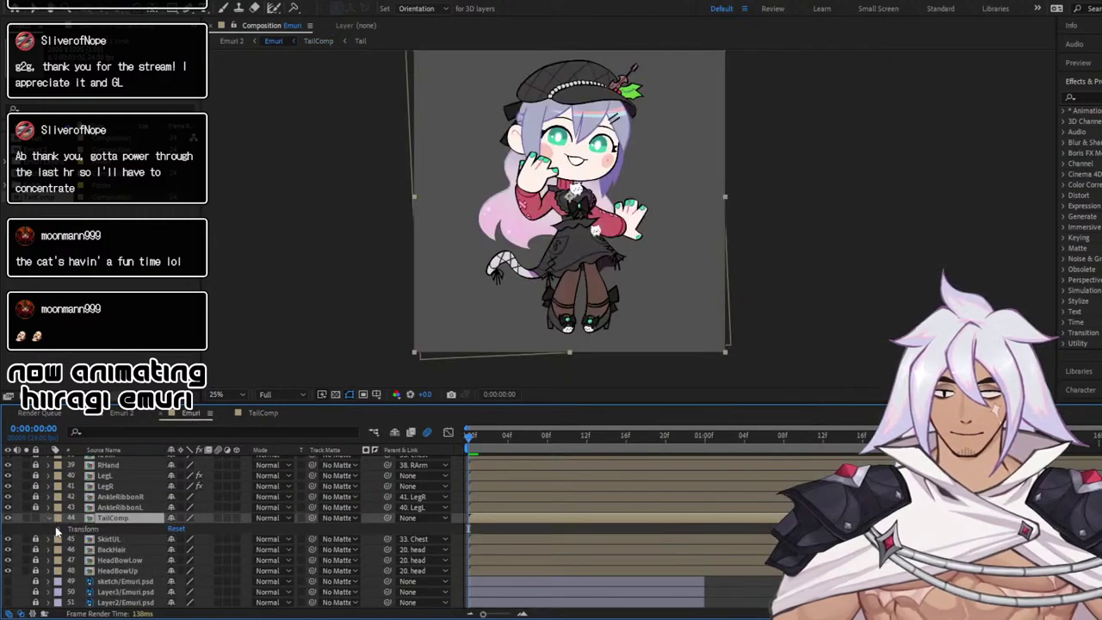
click(57, 529)
click(152, 11)
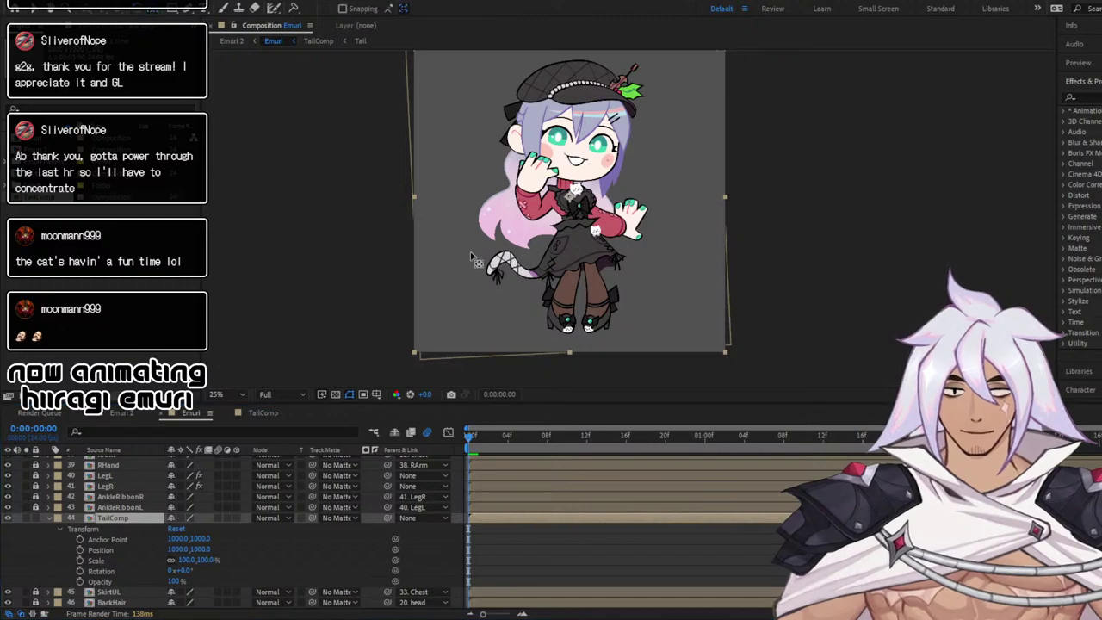
click(28, 517)
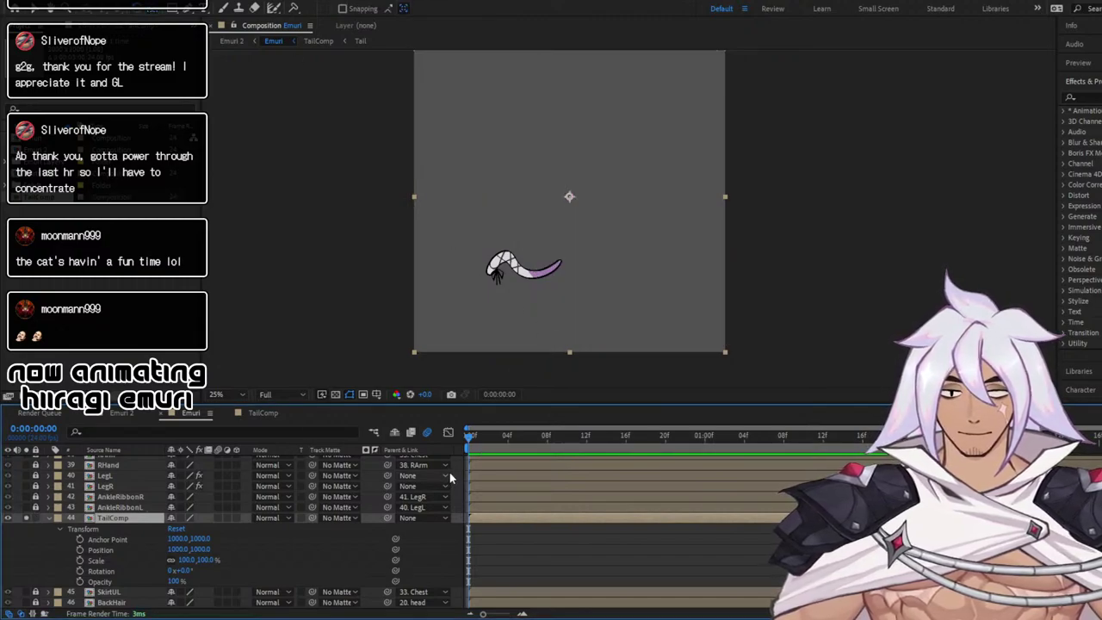
drag(571, 196, 558, 257)
scroll(558, 256, up, 3)
drag(514, 297, 673, 35)
drag(290, 305, 494, 268)
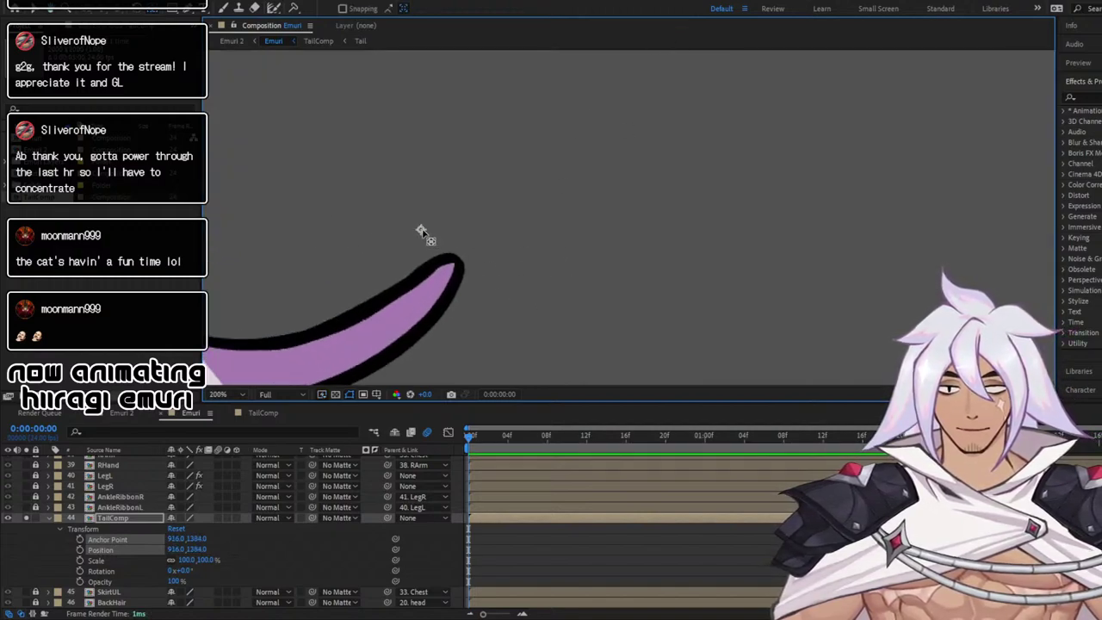
drag(421, 230, 442, 266)
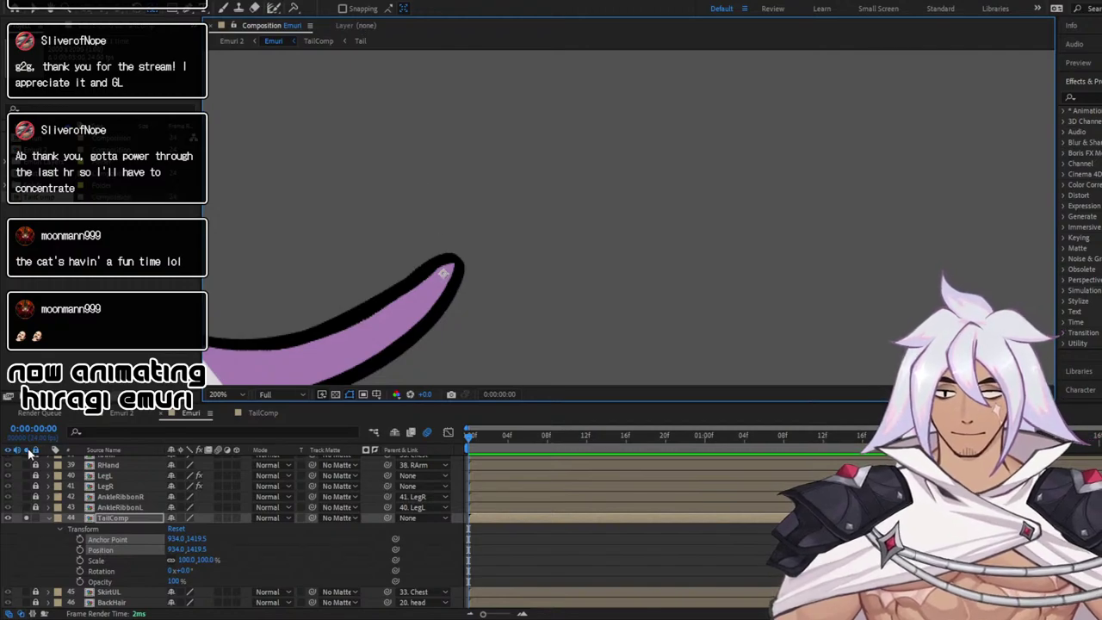
click(35, 518)
Keyframe TailComp's rotation at 0° at 0:00:00:00 and 0:00:02:00
scroll(723, 155, down, 4)
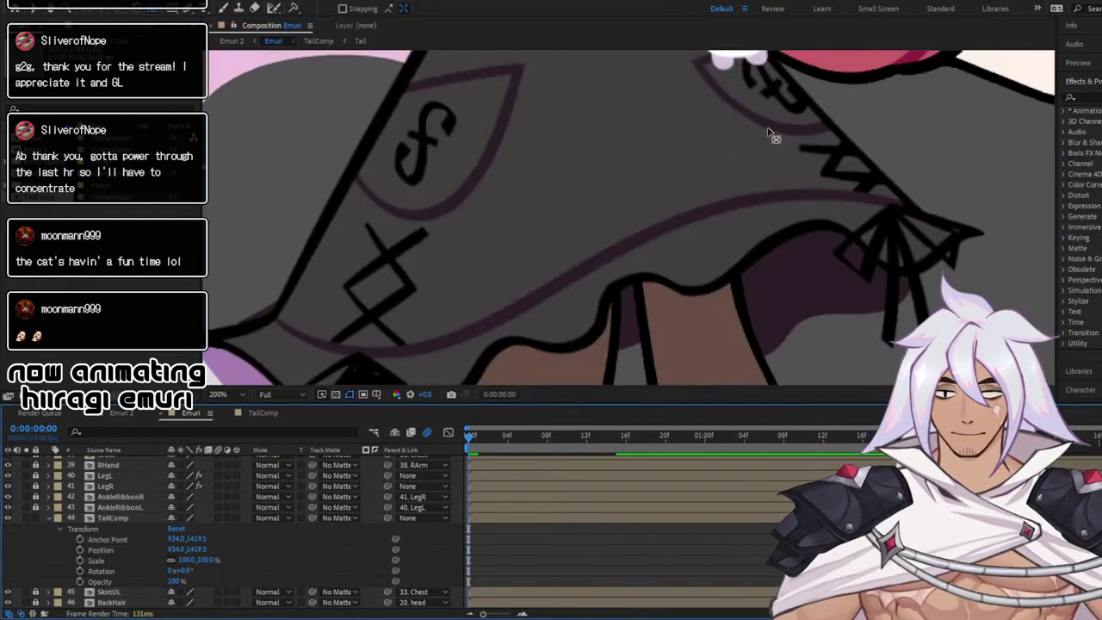
scroll(706, 145, up, 3)
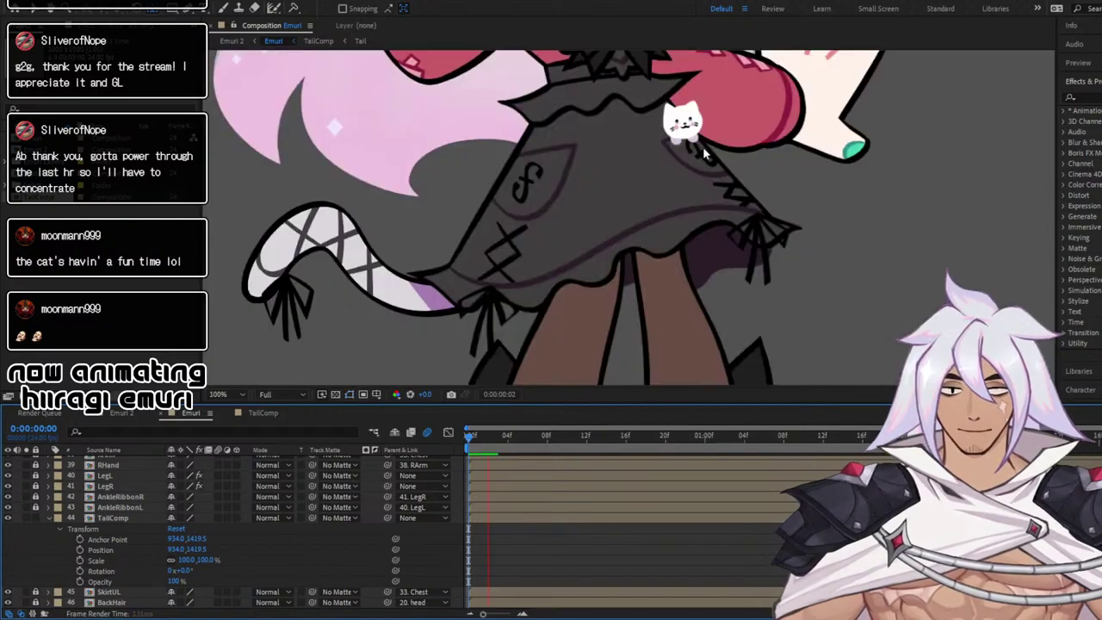
drag(607, 274, 607, 219)
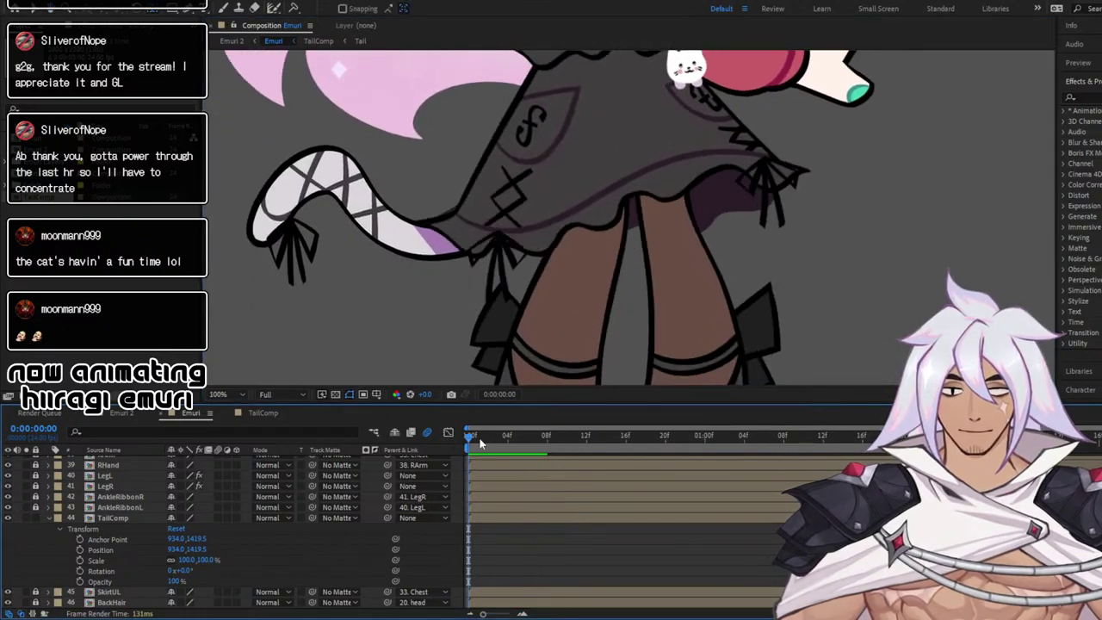
scroll(569, 205, down, 2)
drag(577, 175, 566, 225)
click(79, 571)
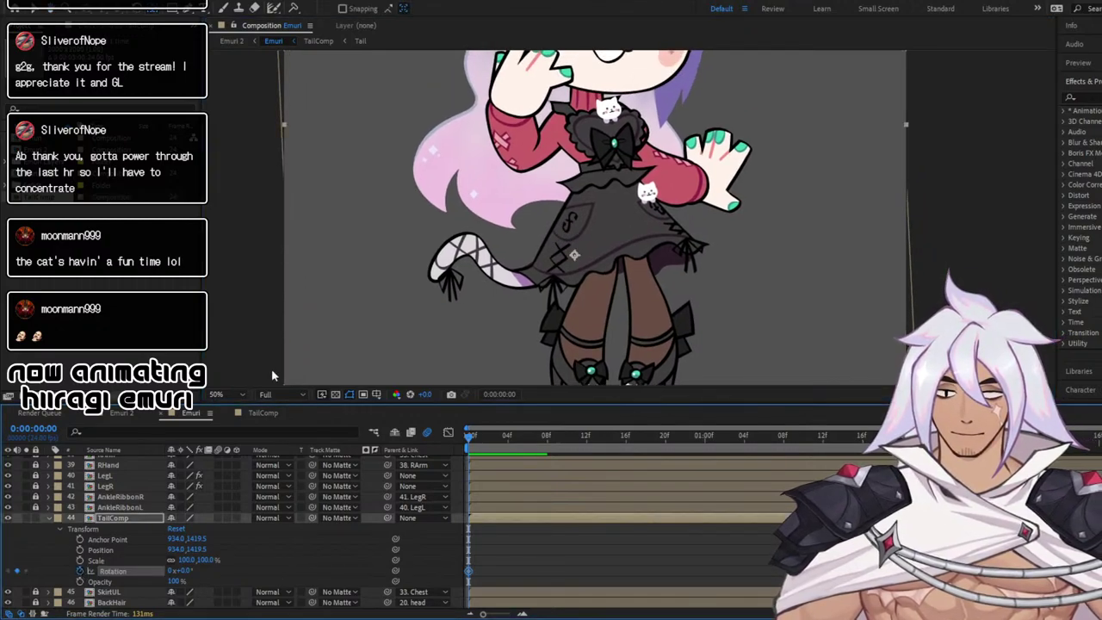
click(702, 436)
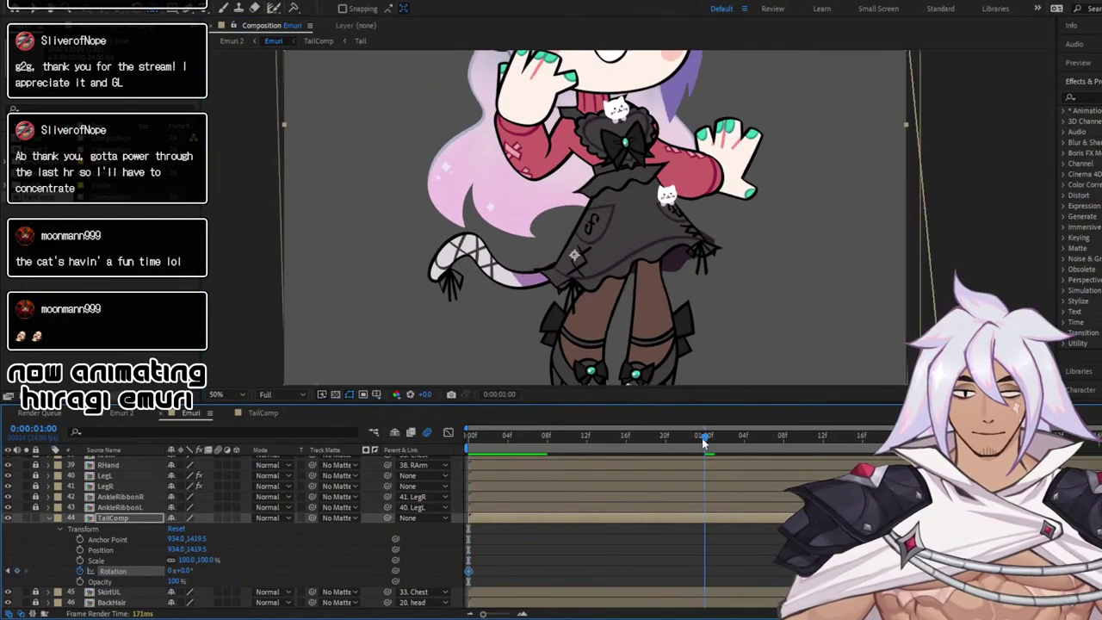
key(space)
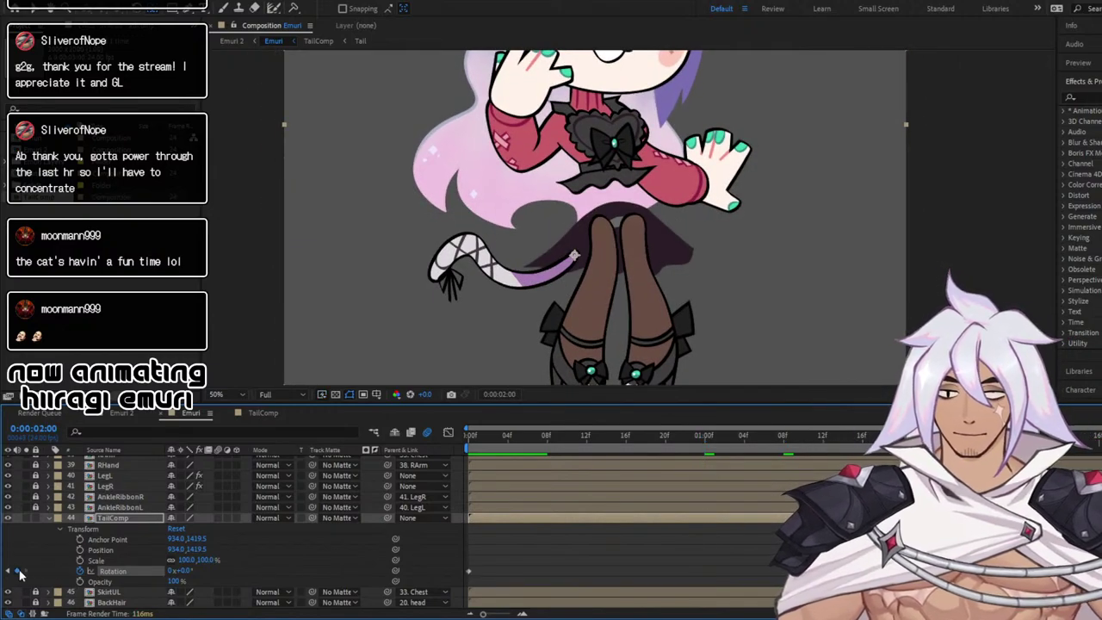
Rotate TailComp to about 7.2° at 0:00:00:12 with the Rotation tool
click(619, 436)
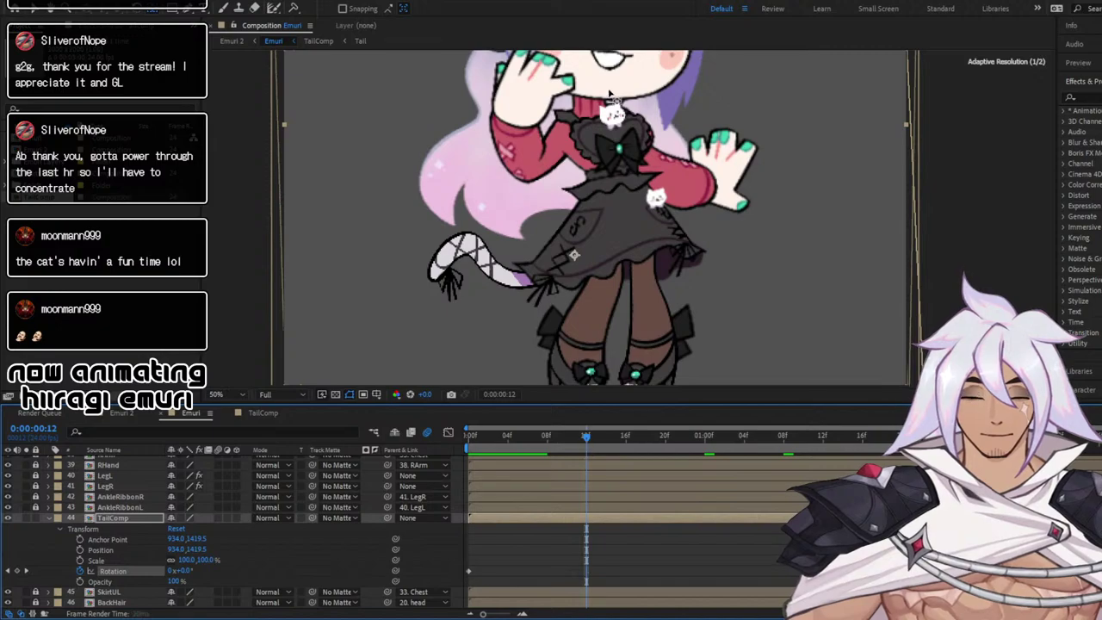
scroll(610, 93, down, 4)
drag(603, 99, 528, 200)
click(138, 12)
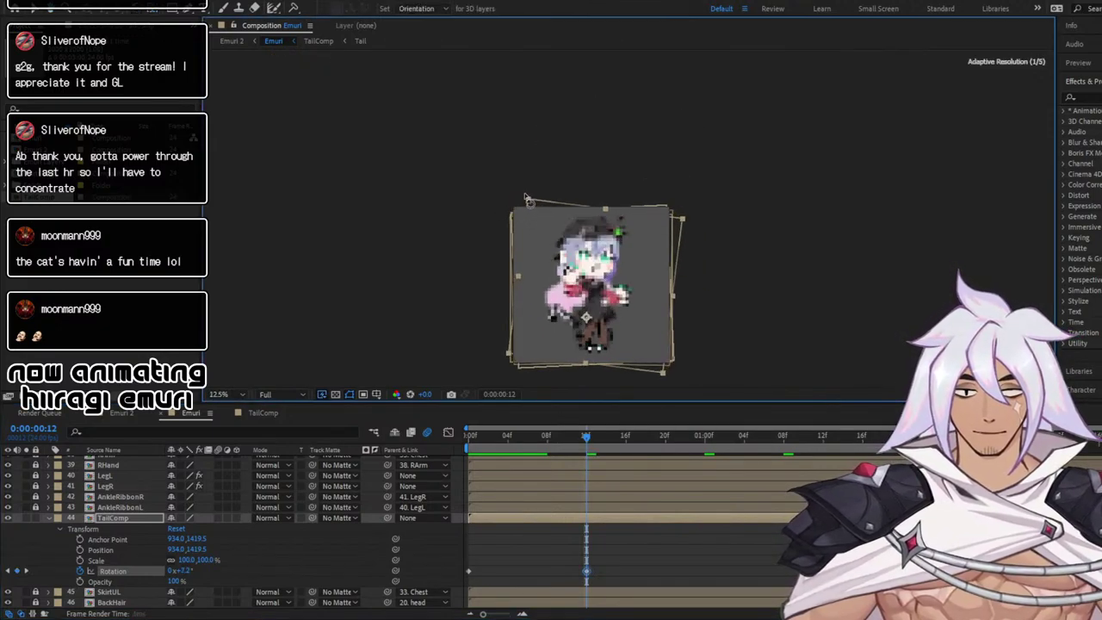
Rotate TailComp to about -5.1° at 0:00:01:12 and play the loop from the start
key(space)
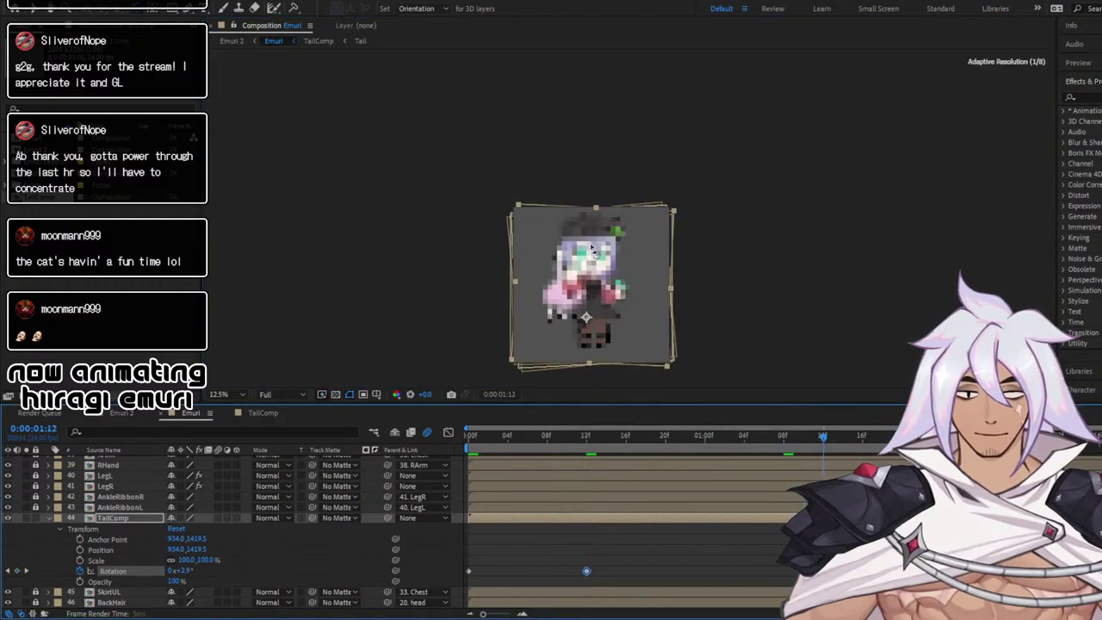
drag(517, 203, 505, 226)
drag(517, 434, 415, 429)
scroll(634, 286, up, 1)
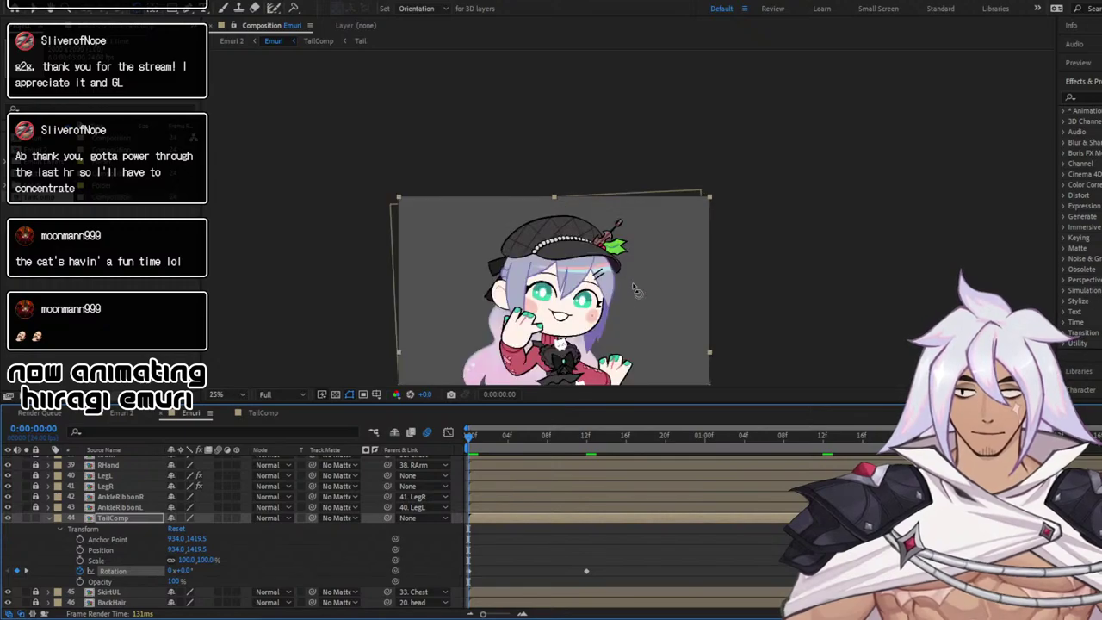
drag(620, 248, 639, 148)
key(space)
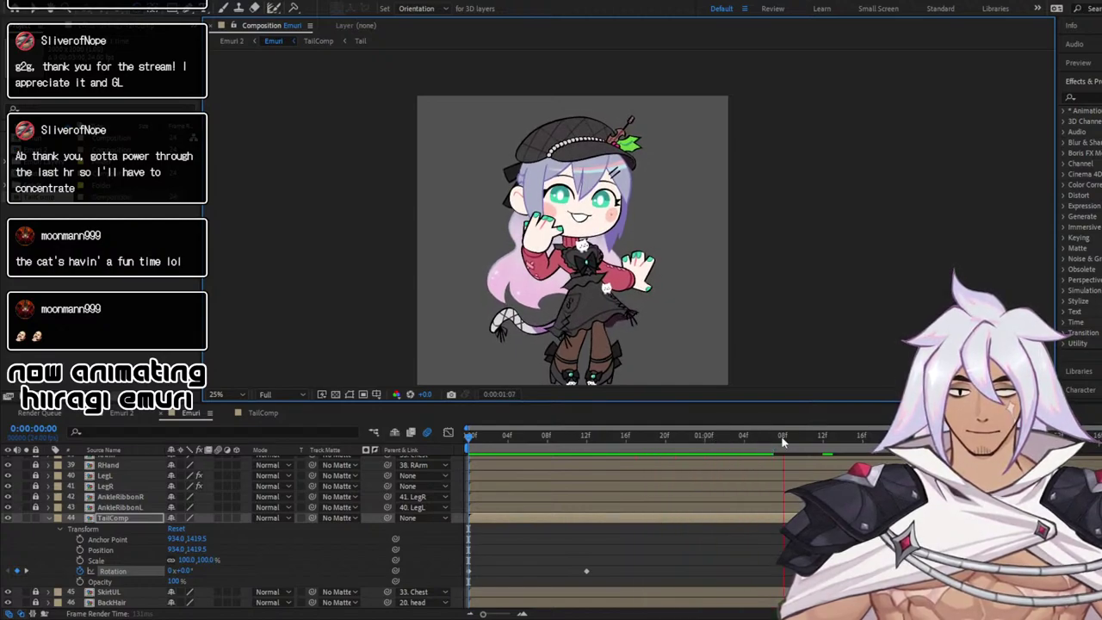
Try a stronger TailComp rotation of about -18.2° at 0:00:01:12, and undo it
click(823, 437)
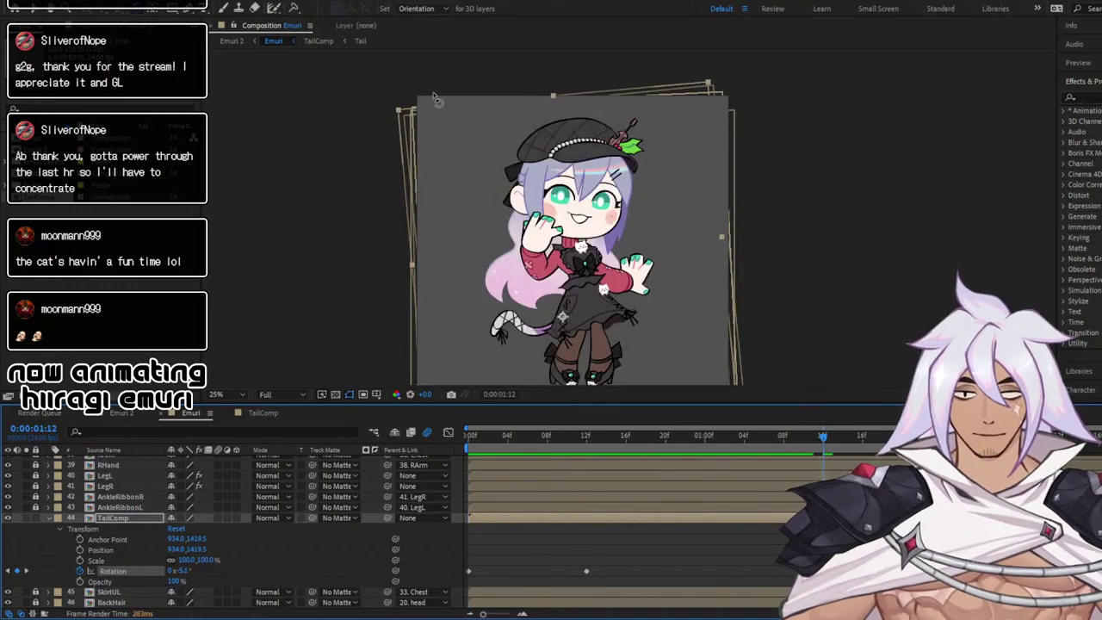
drag(434, 160, 401, 191)
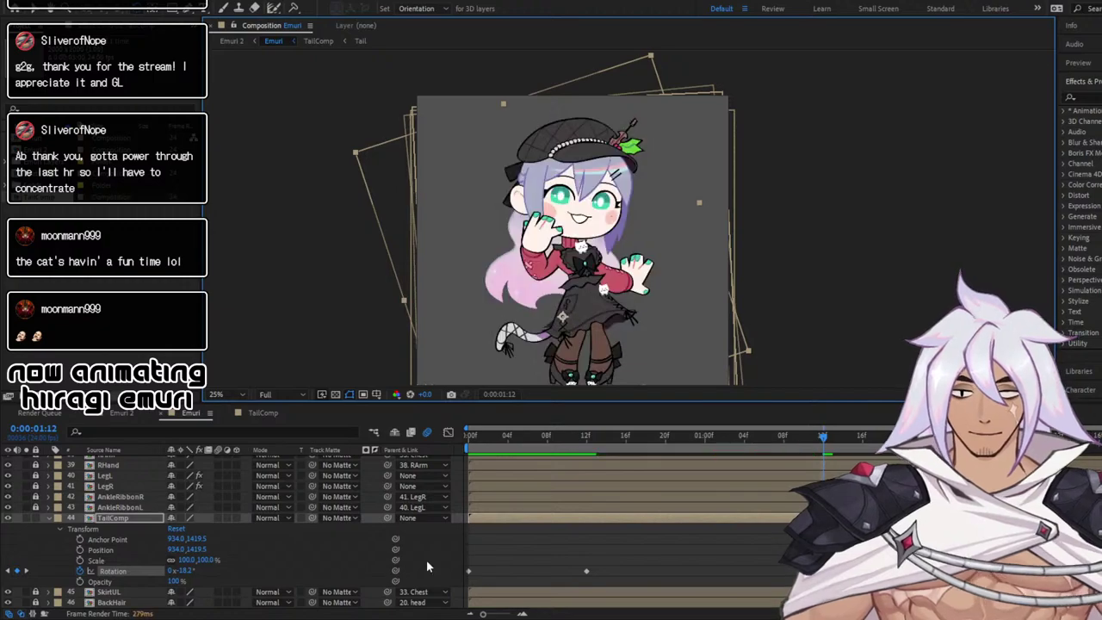
key(ctrl+z)
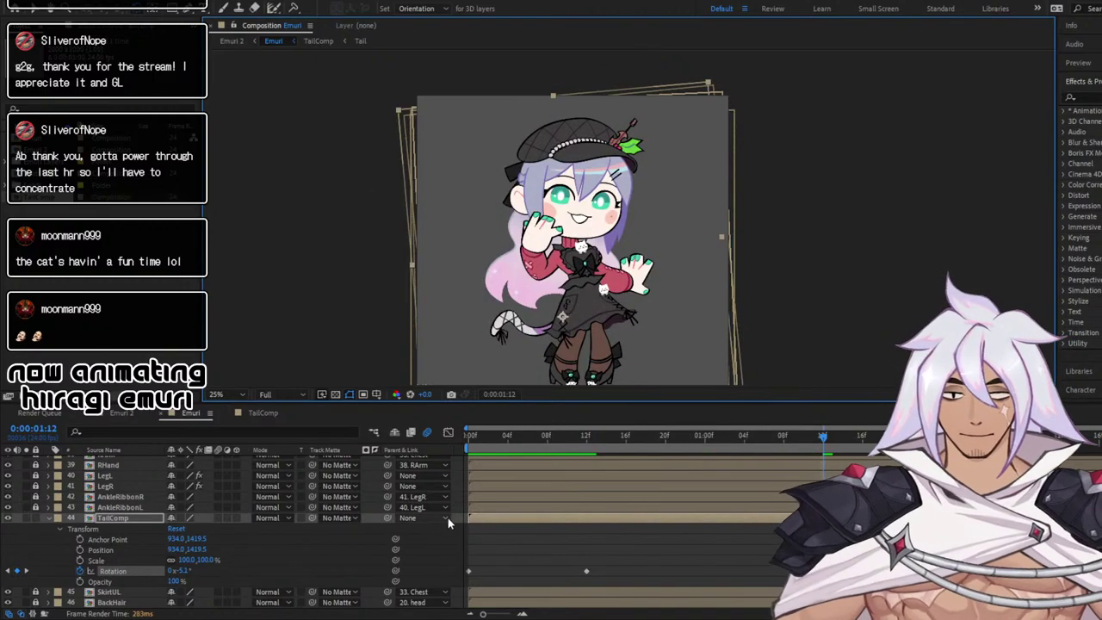
Parent TailComp to the Chest layer and scrub to 0:00:01:12 to check the tail's movement
click(470, 349)
drag(570, 440, 825, 443)
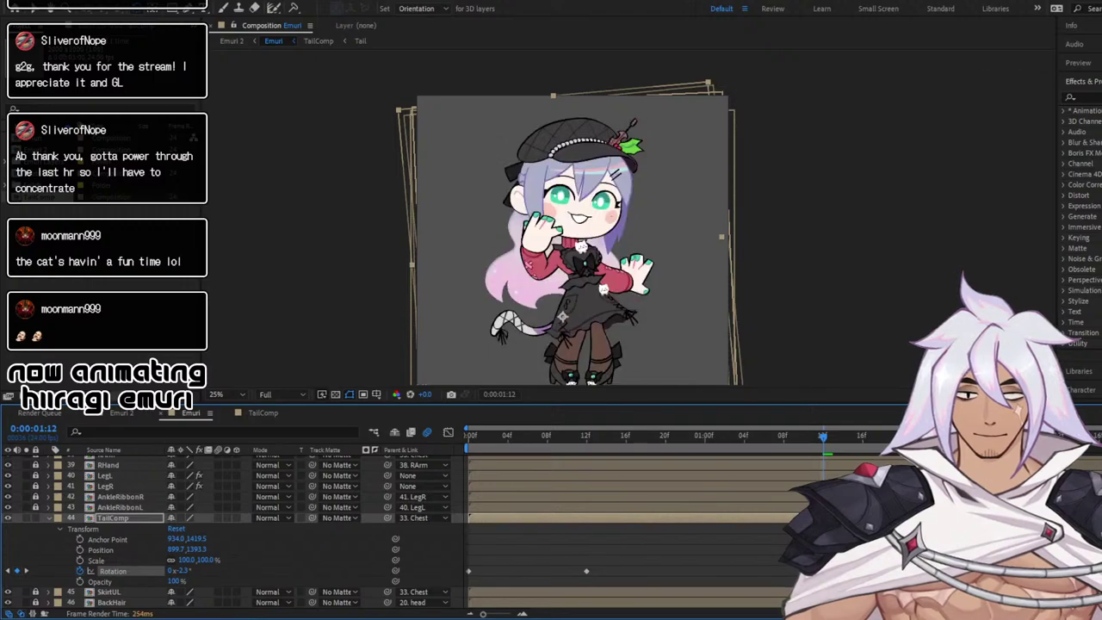
Rotate TailComp to about -20.1° at 0:00:01:12 and play the loop from the first frame to check the swing
drag(398, 121, 400, 217)
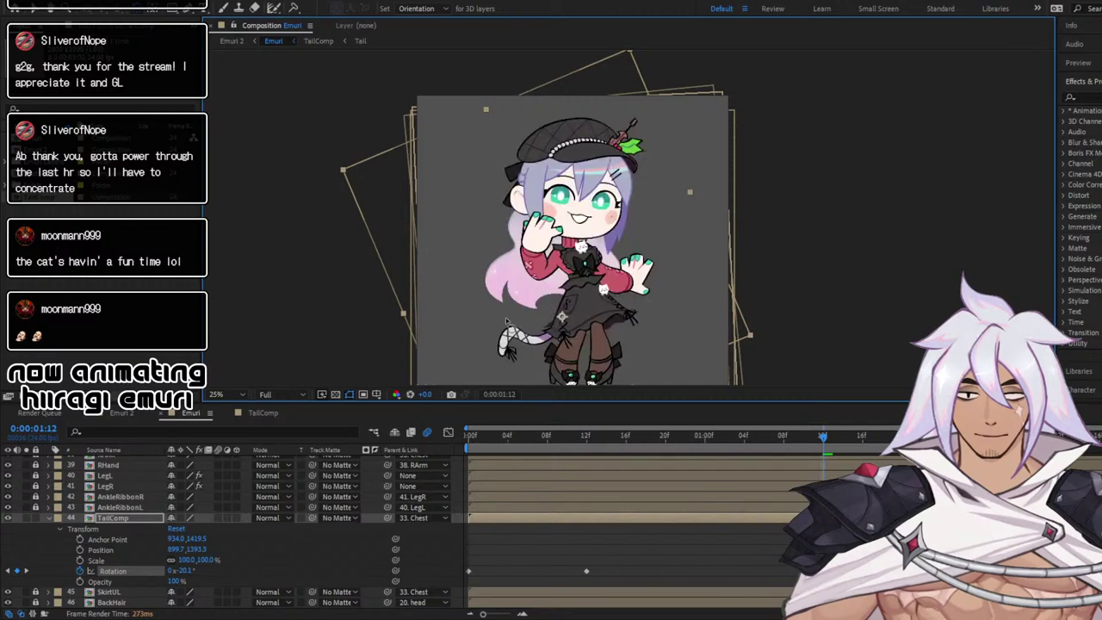
drag(604, 443, 446, 421)
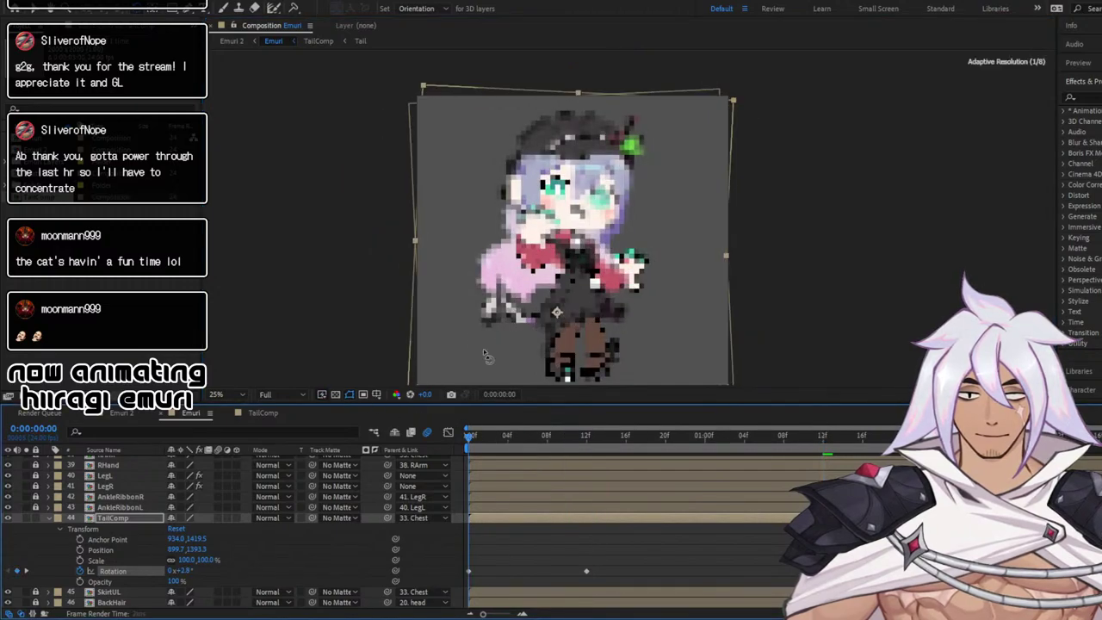
key(space)
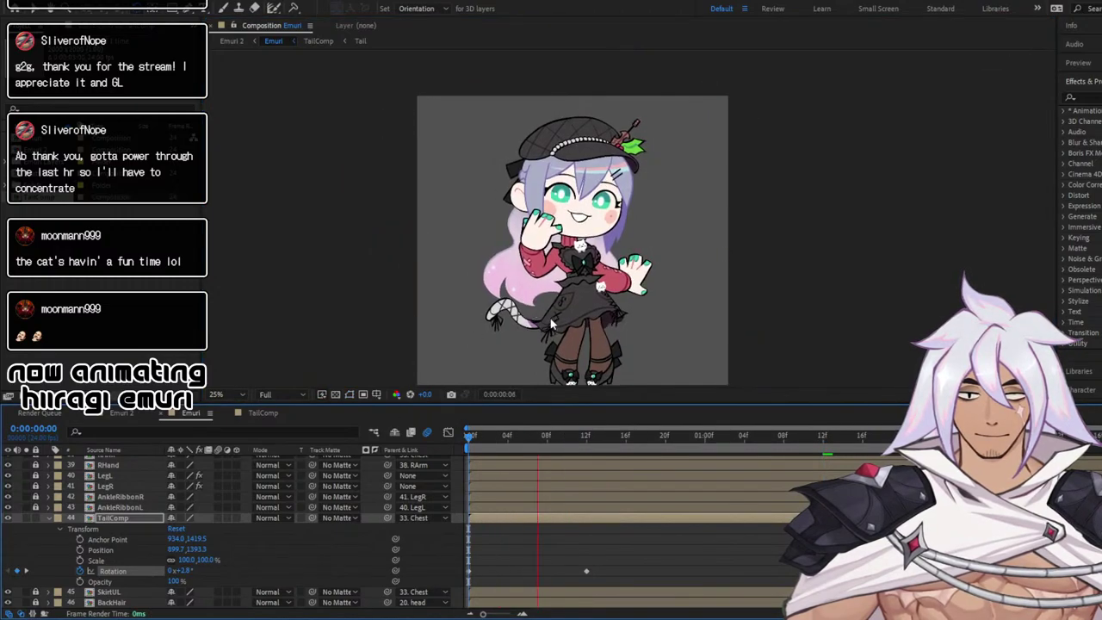
drag(508, 437, 475, 439)
click(472, 437)
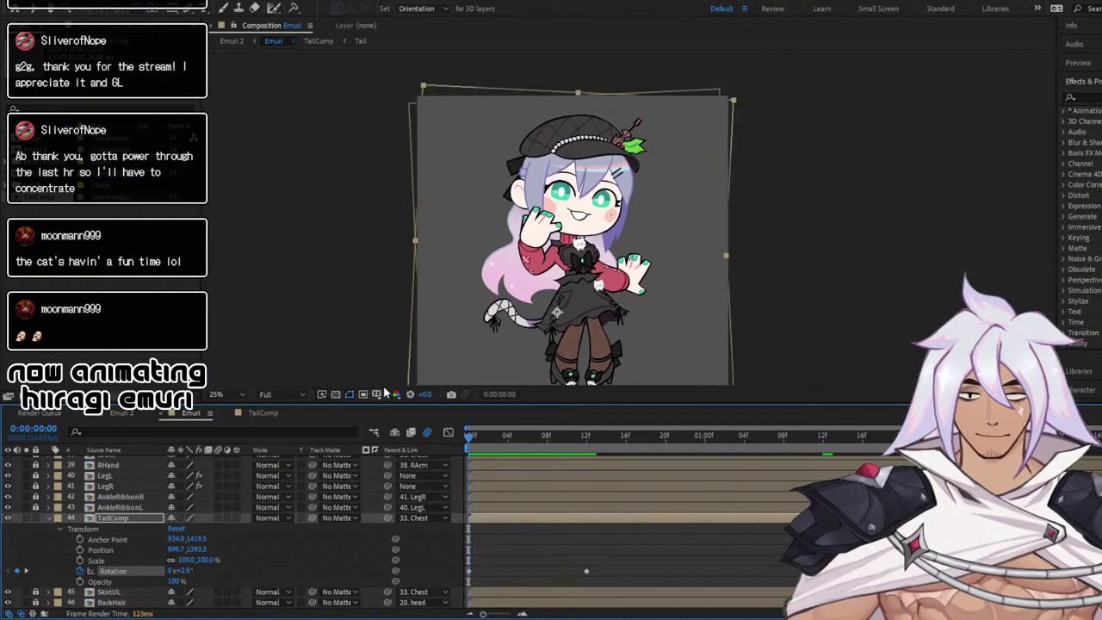
Reset TailComp's rotation to 0° at 0:00:00:00 and rotate the tail from there to about -10.8°
drag(613, 303, 588, 258)
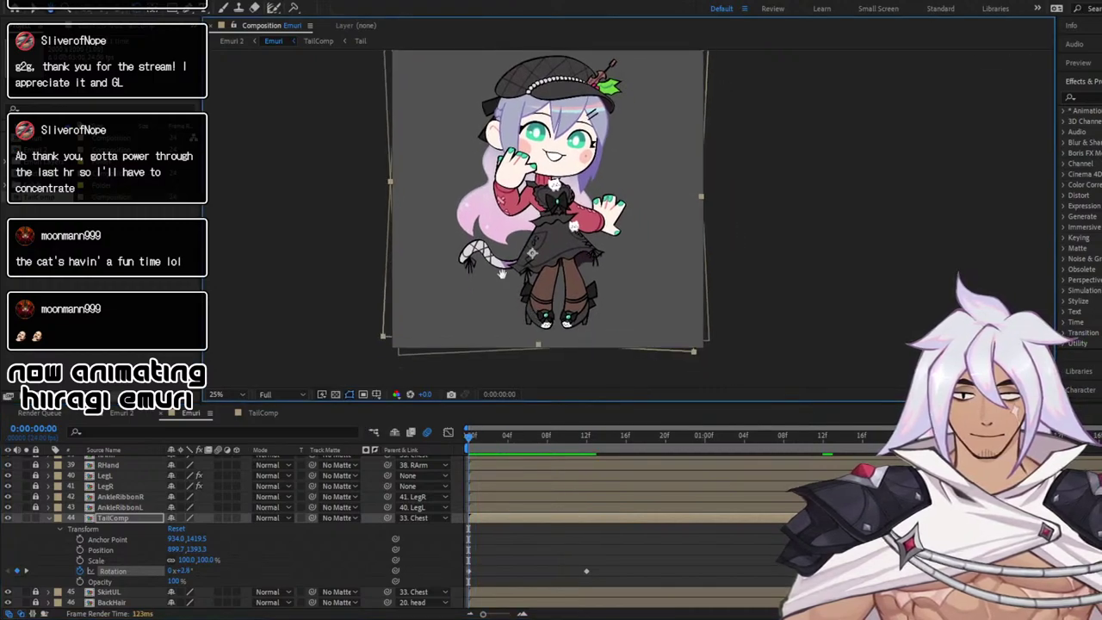
drag(502, 273, 502, 303)
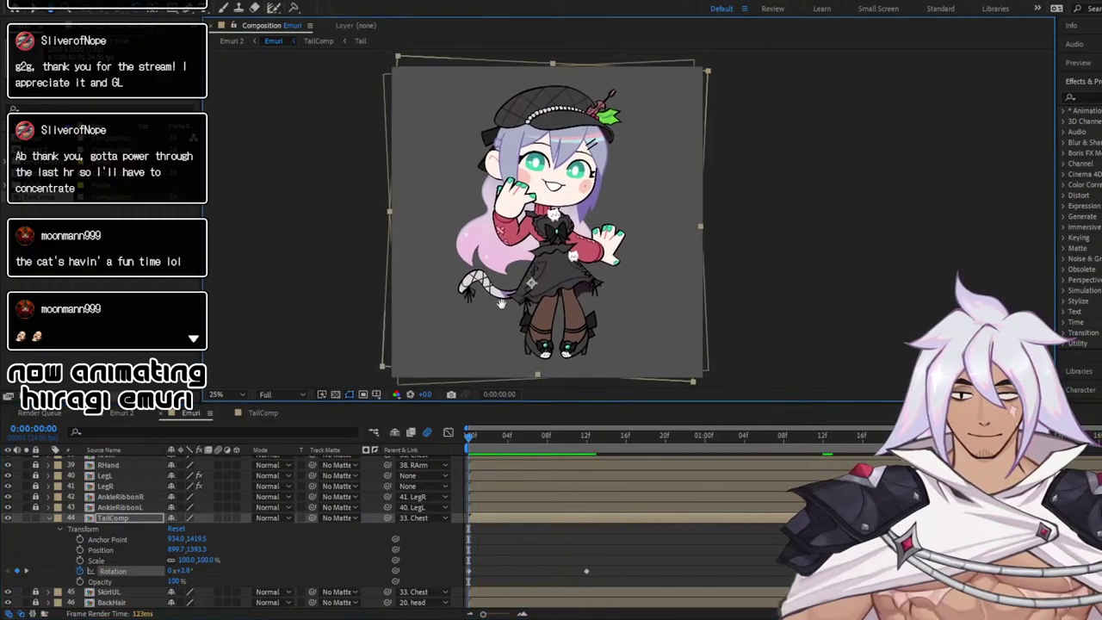
click(190, 571)
text(0)
key(Return)
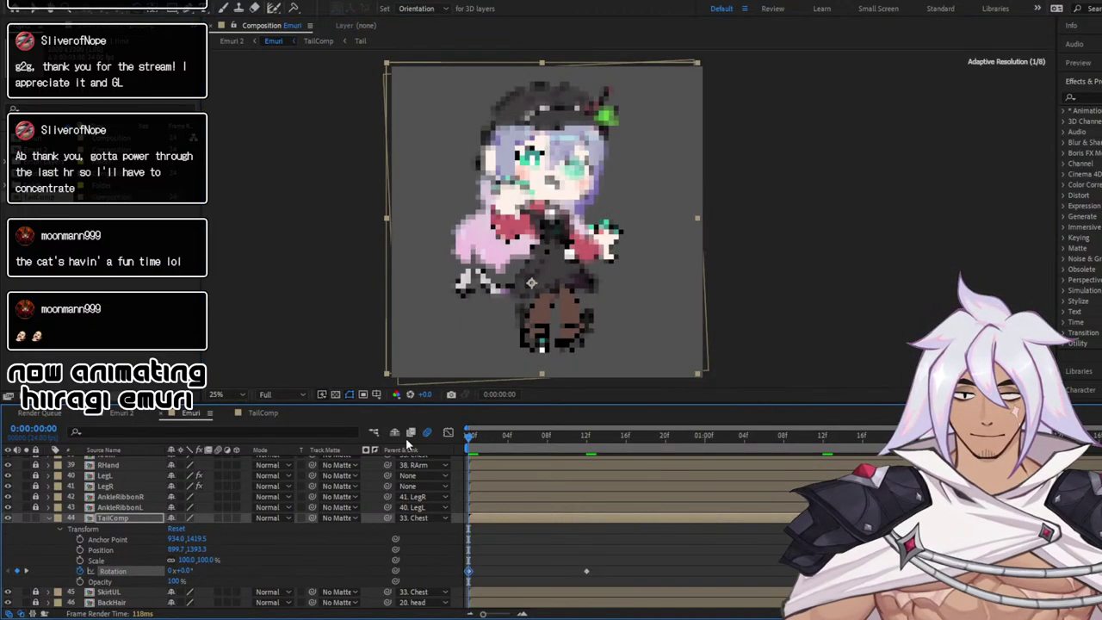
drag(389, 69, 391, 145)
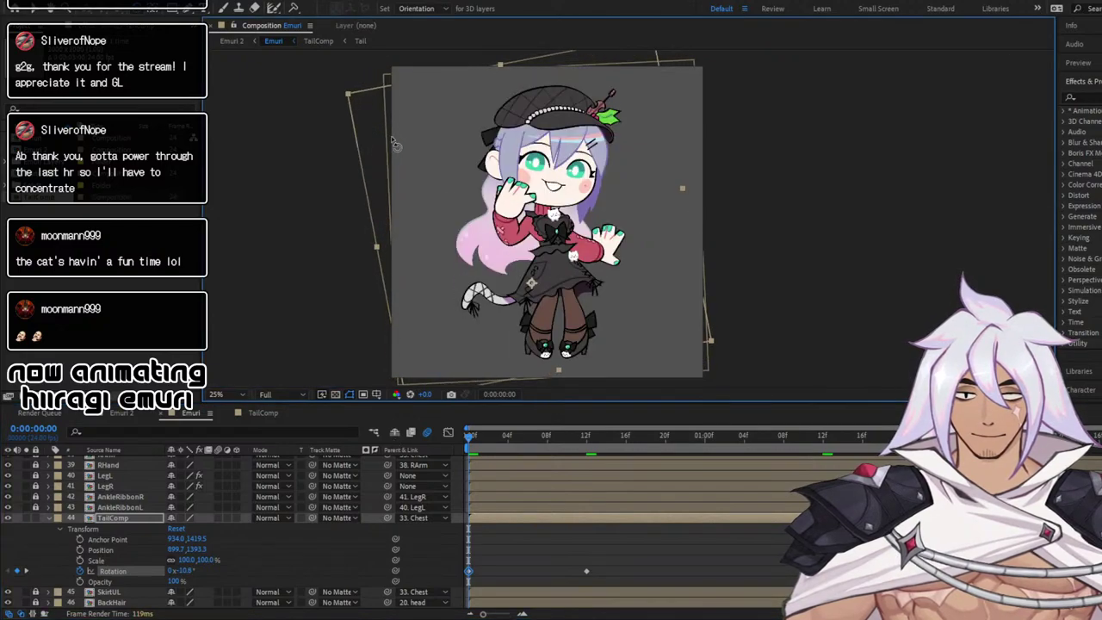
Rotate TailComp to about 7.5° at 0:00:00:12 and copy its starting rotation keyframe to 0:00:02:00
drag(514, 440, 588, 440)
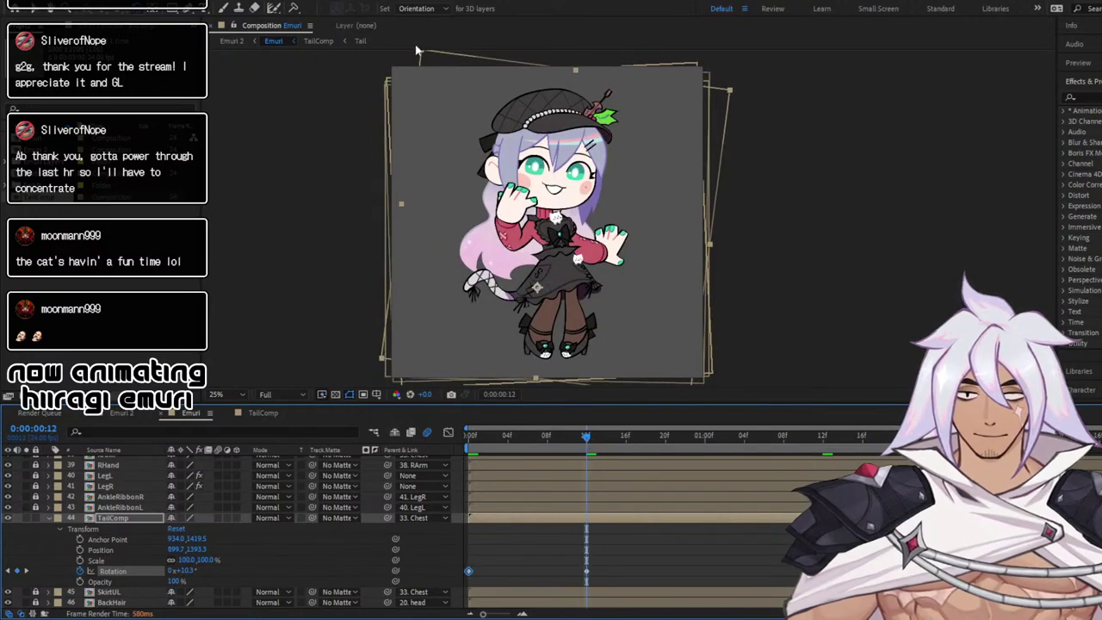
drag(416, 51, 422, 76)
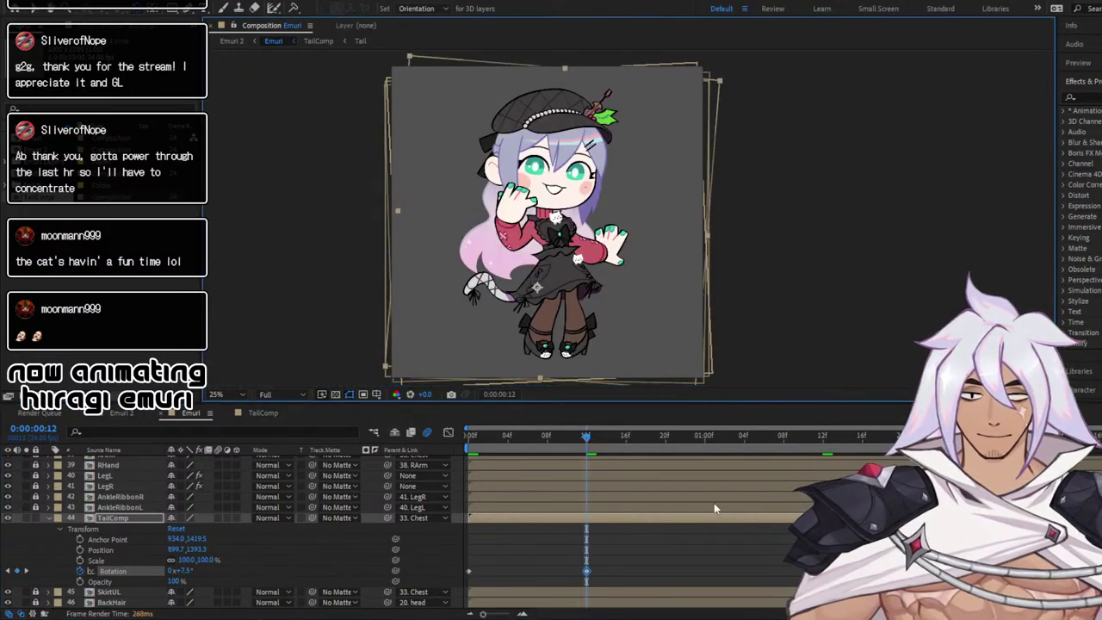
drag(586, 437, 824, 461)
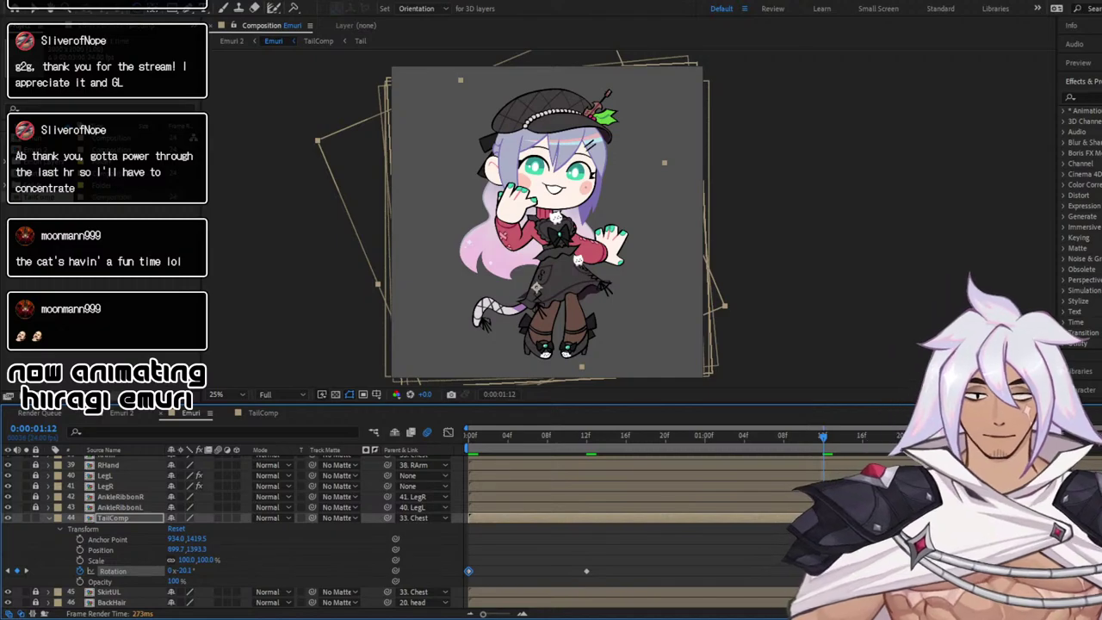
click(942, 437)
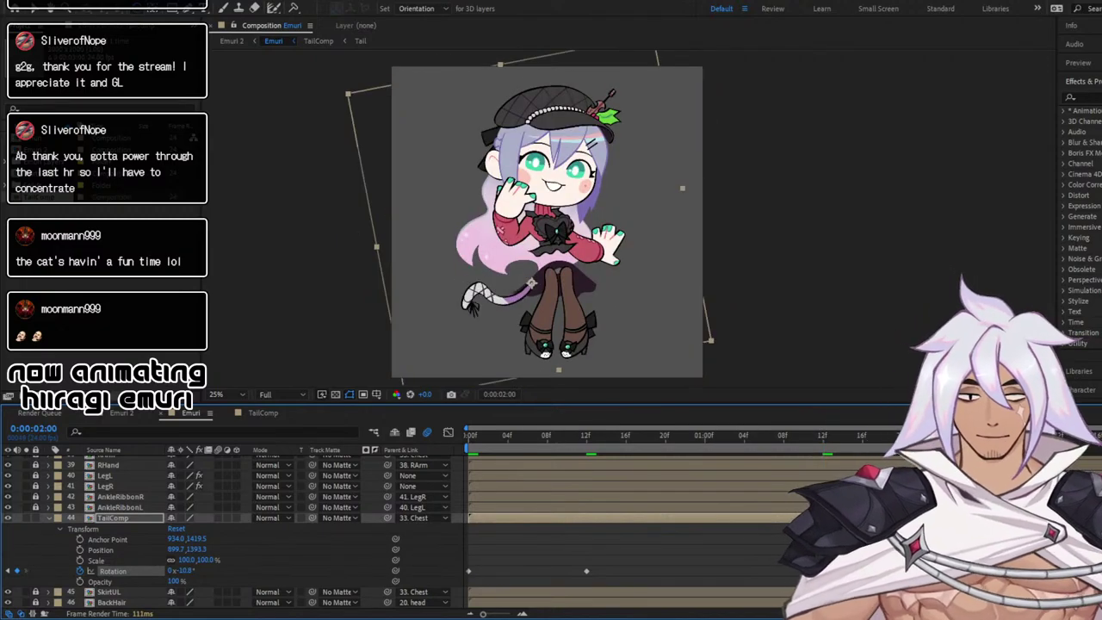
Apply Easy Ease to TailComp's rotation keyframes at 0:00:00:12 and 0:00:01:12 and play the loop from the start
click(448, 432)
drag(540, 459, 841, 582)
key(F9)
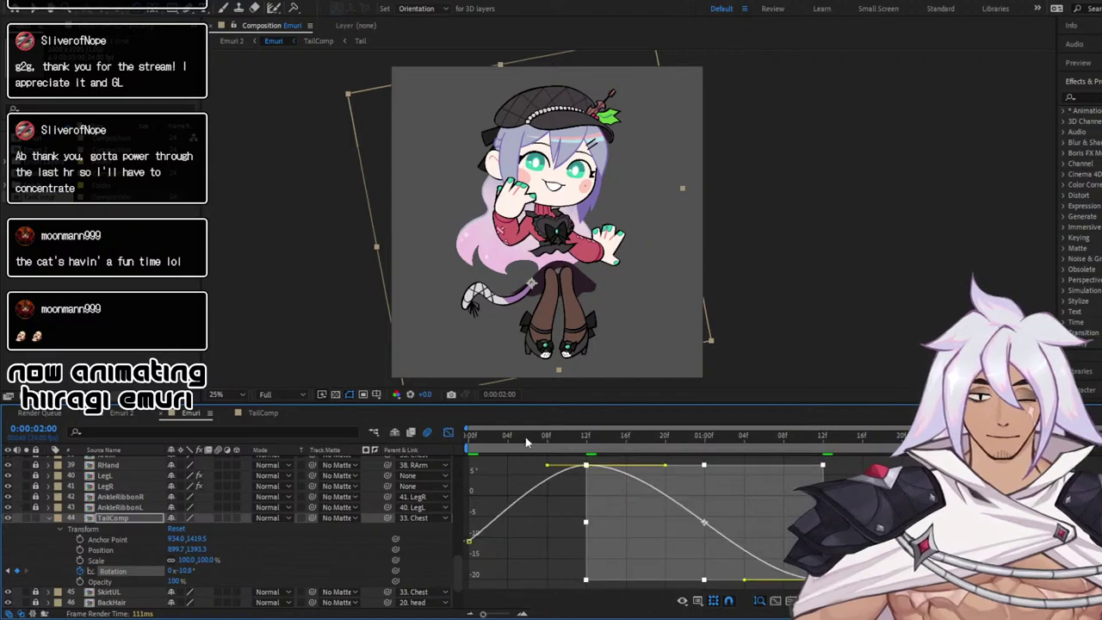
drag(491, 440, 467, 440)
key(space)
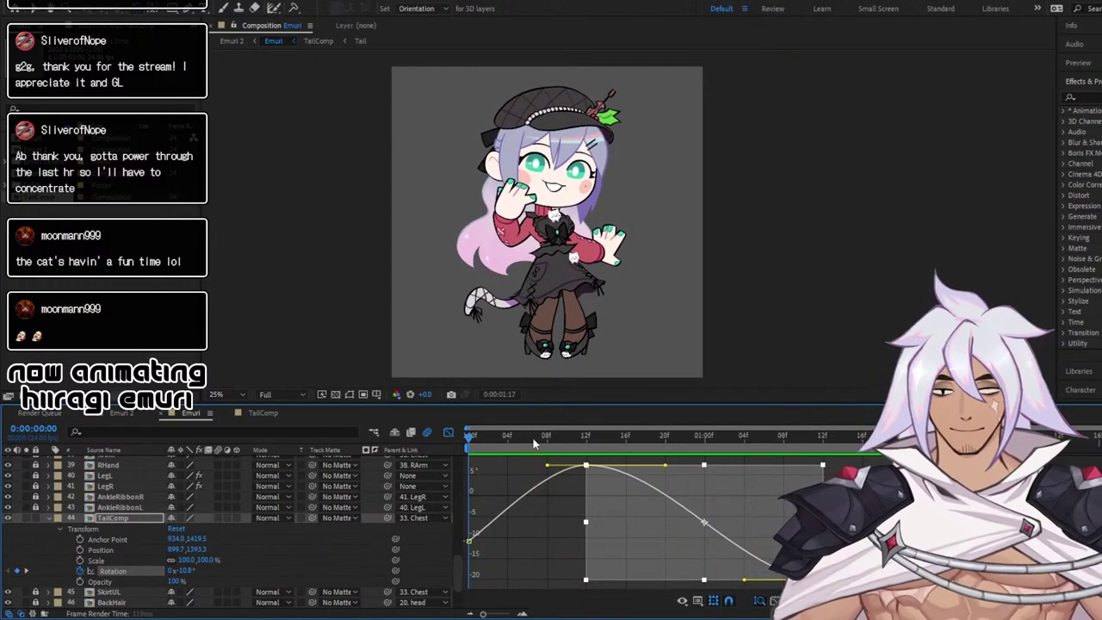
click(473, 437)
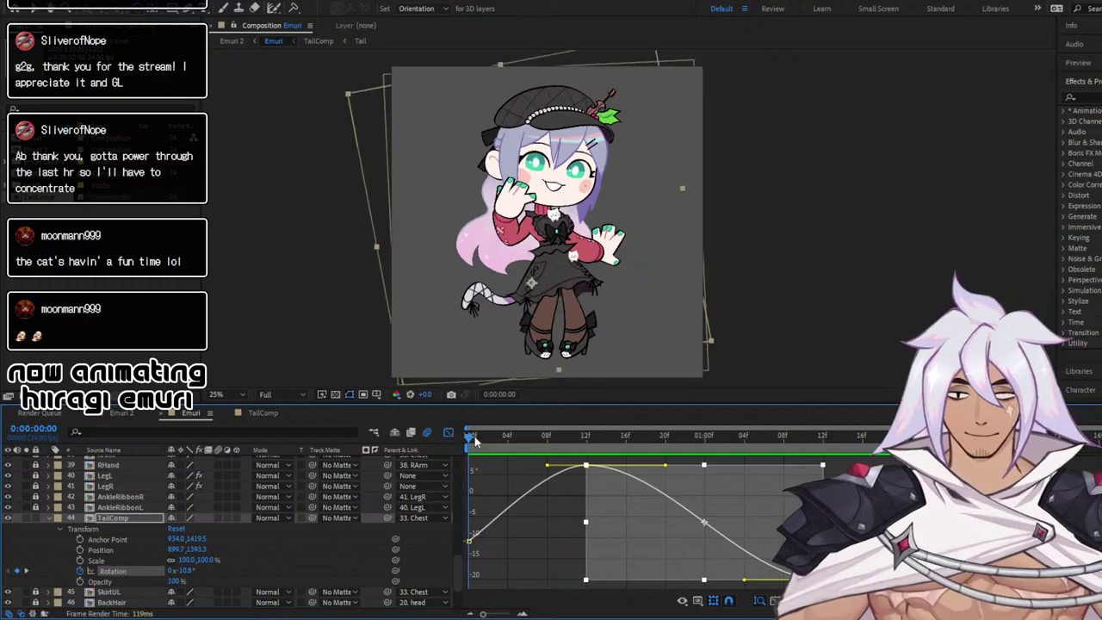
click(447, 432)
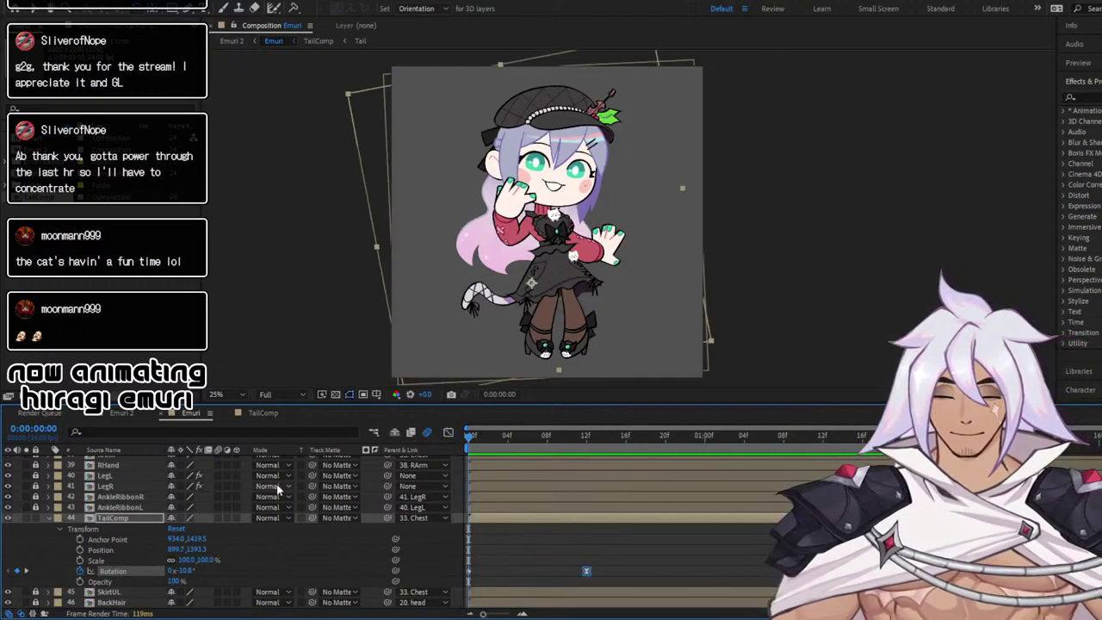
Solo TailComp and place four puppet pins along the tail: at its base, lower bend, upper bend and tip
click(293, 8)
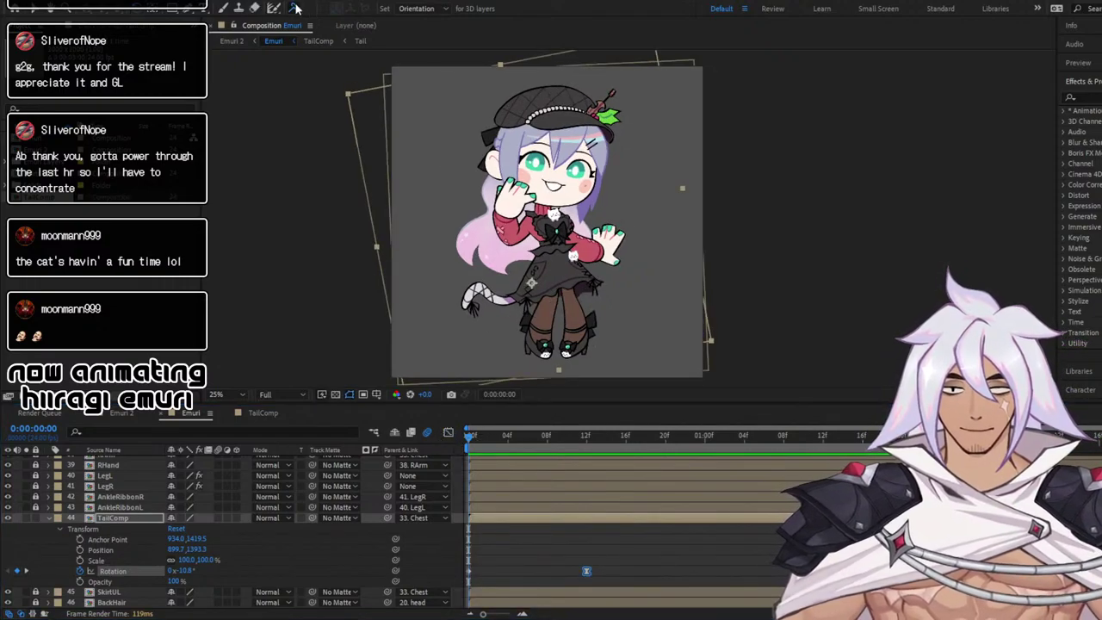
click(26, 518)
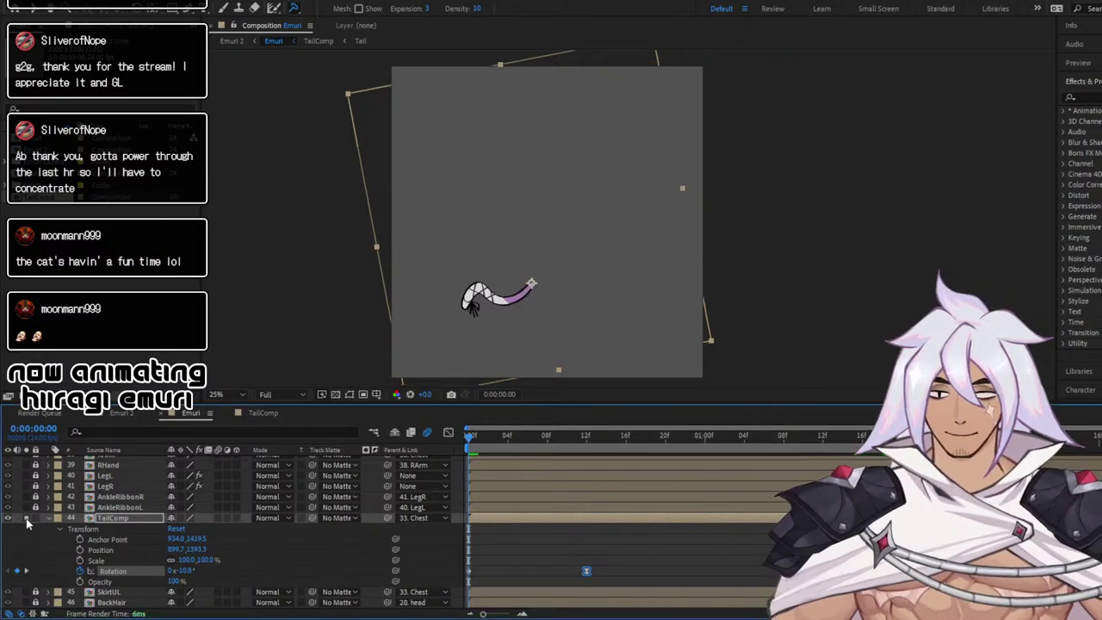
click(27, 518)
click(27, 519)
scroll(512, 261, up, 3)
drag(456, 300, 646, 260)
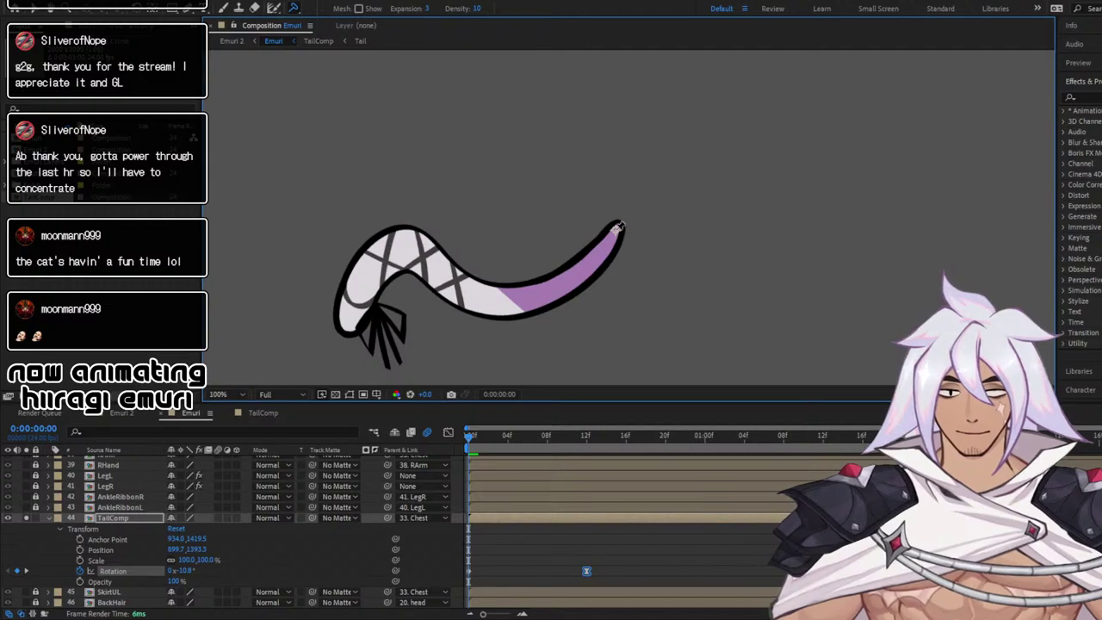
click(616, 227)
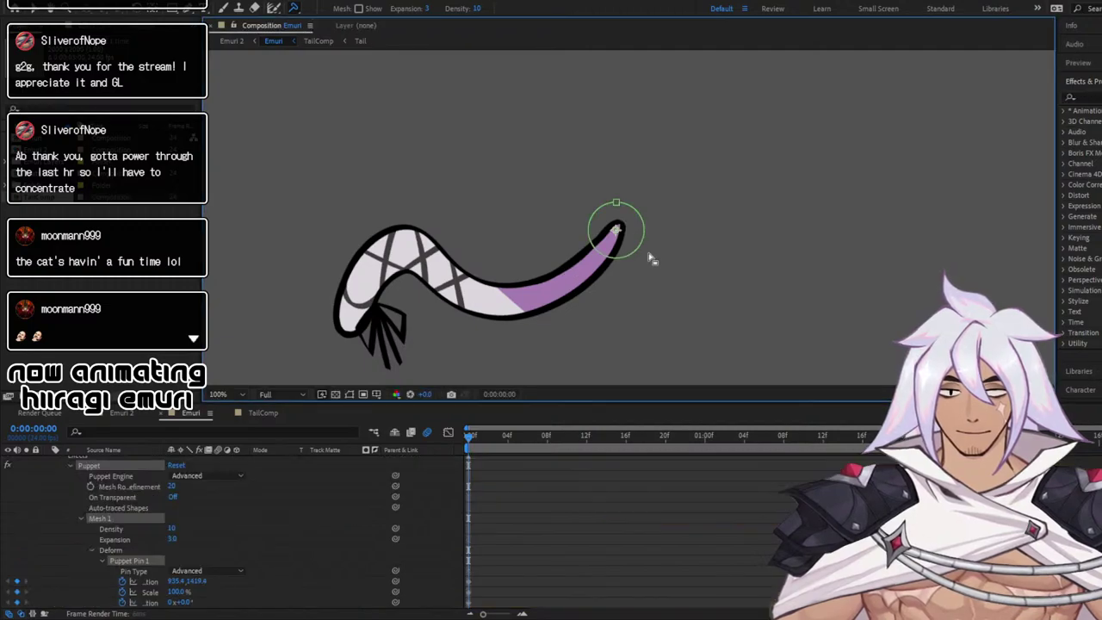
click(503, 303)
click(405, 243)
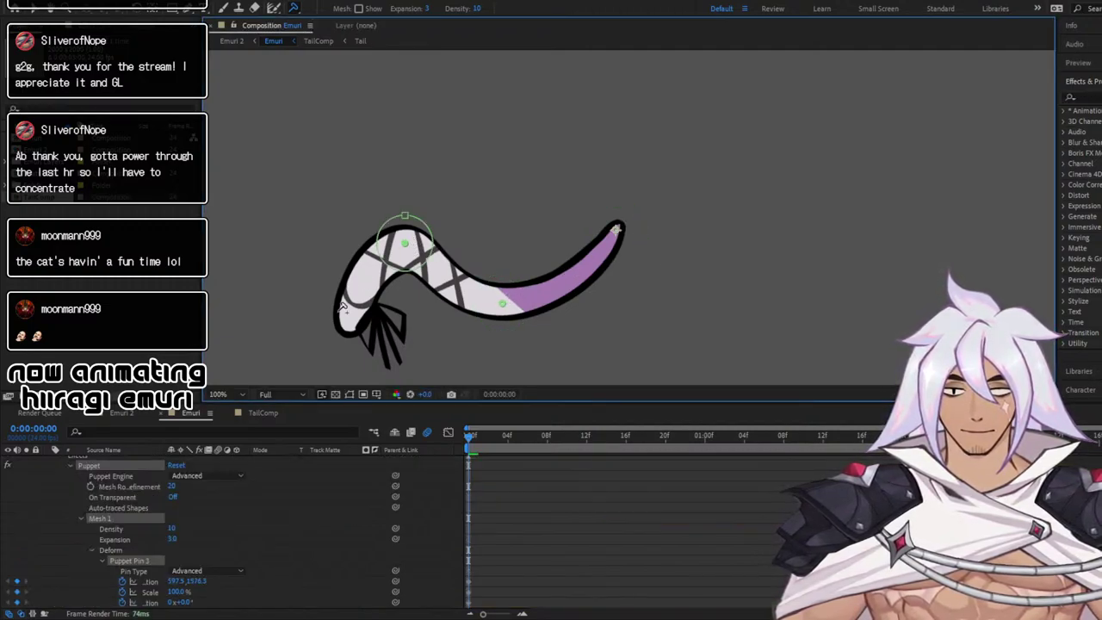
click(346, 329)
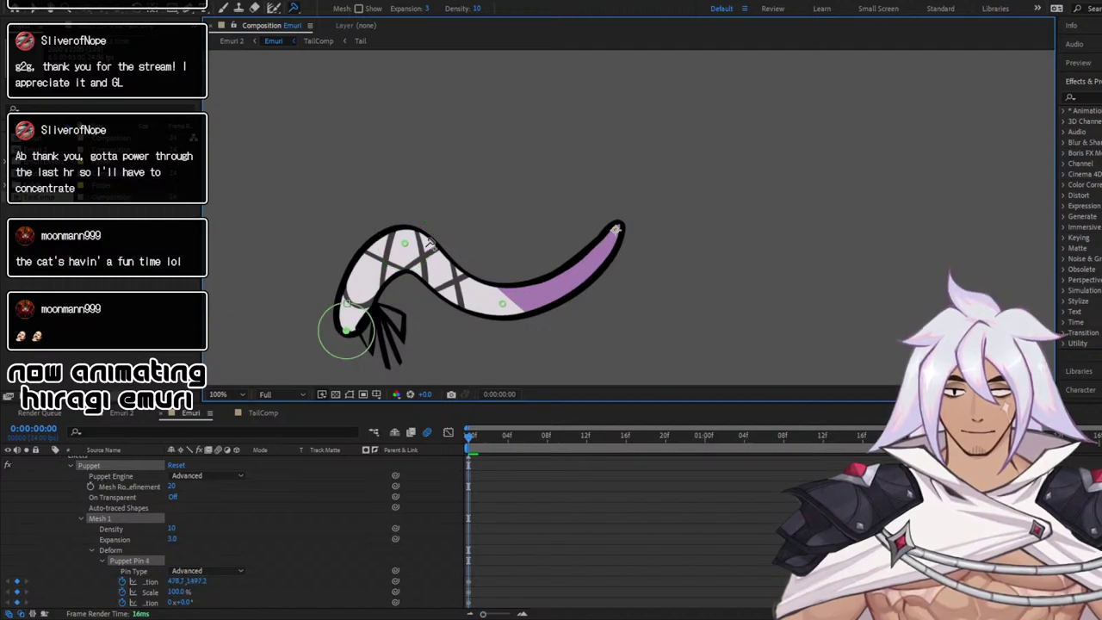
Shift the puppet pin at the tail's upper bend slightly toward the tail base and show all layers again
drag(413, 249, 422, 242)
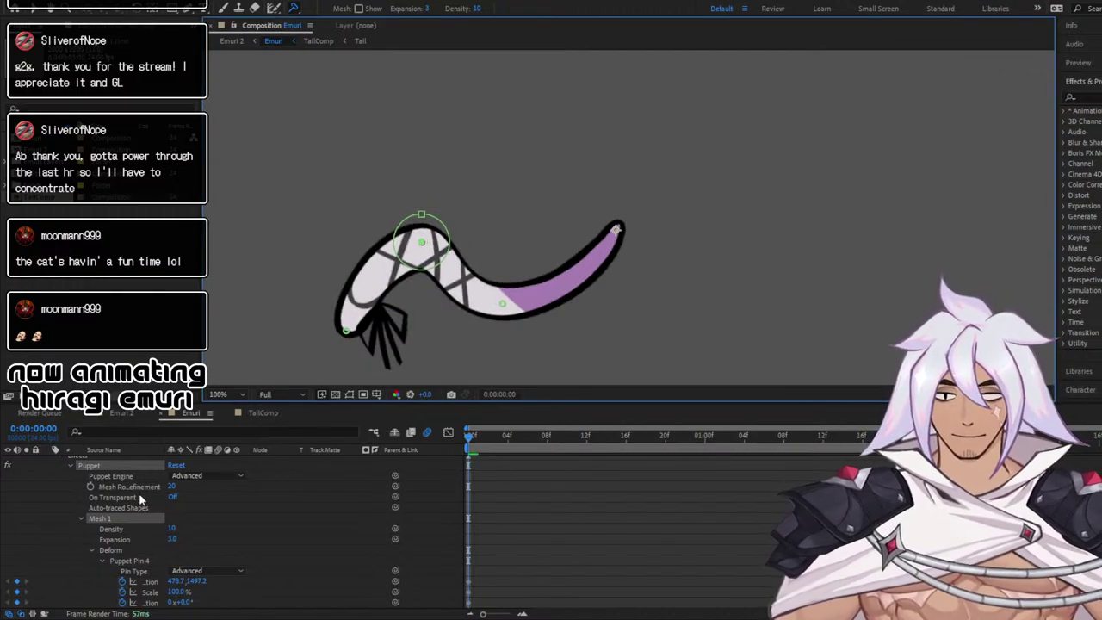
scroll(87, 509, up, 5)
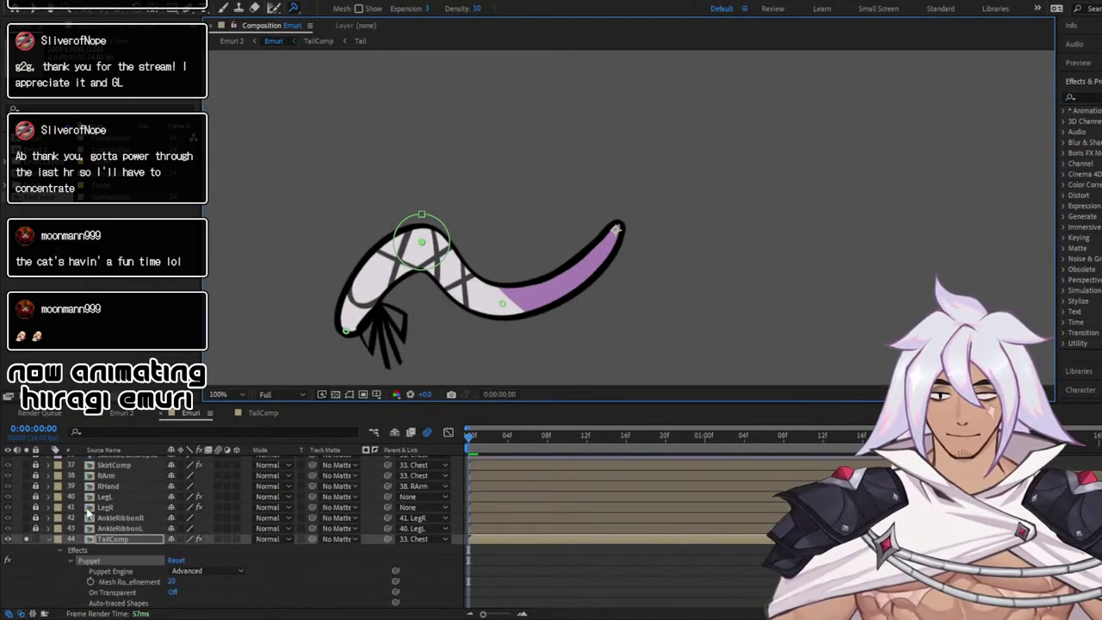
click(26, 541)
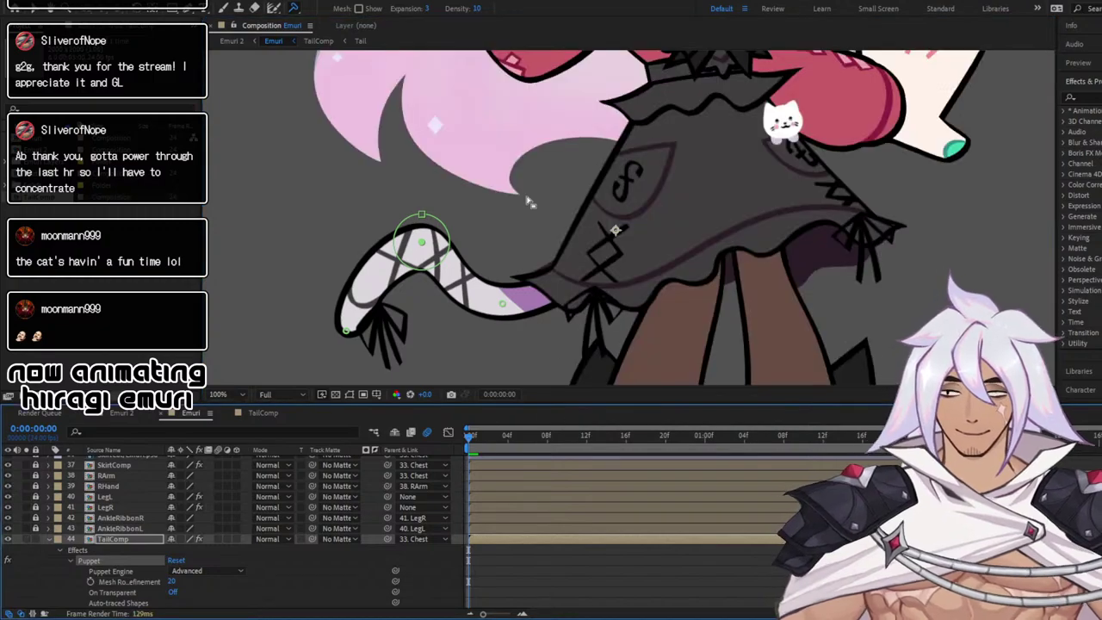
scroll(529, 202, down, 3)
scroll(546, 141, up, 1)
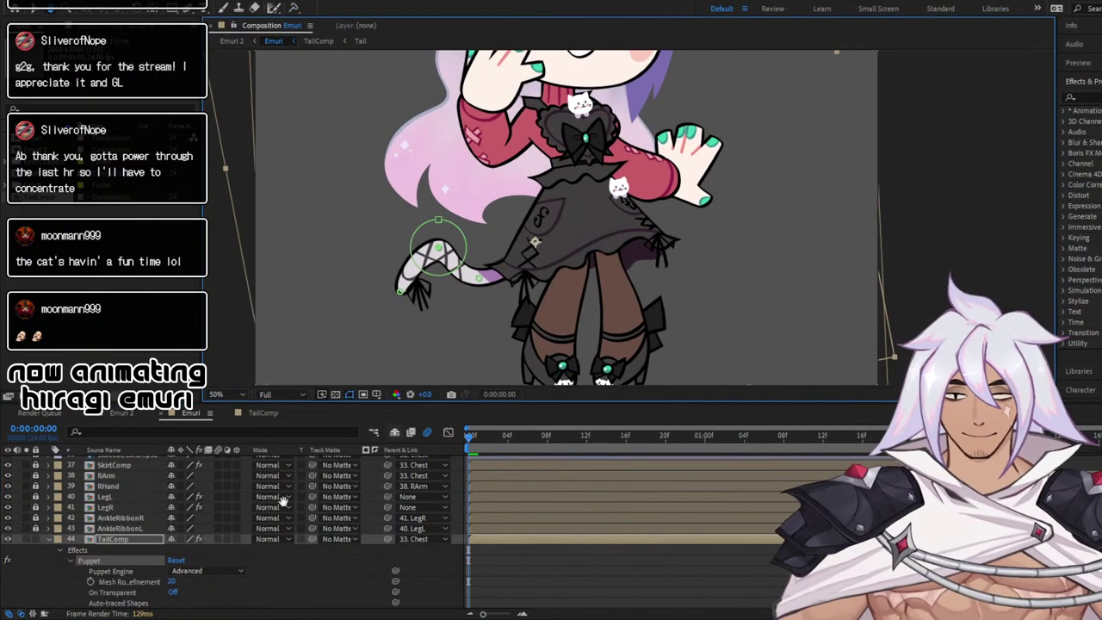
Copy Puppet Pin 3's starting position keyframe to 0:00:02:00 and return to the first frame
key(ctrl+p)
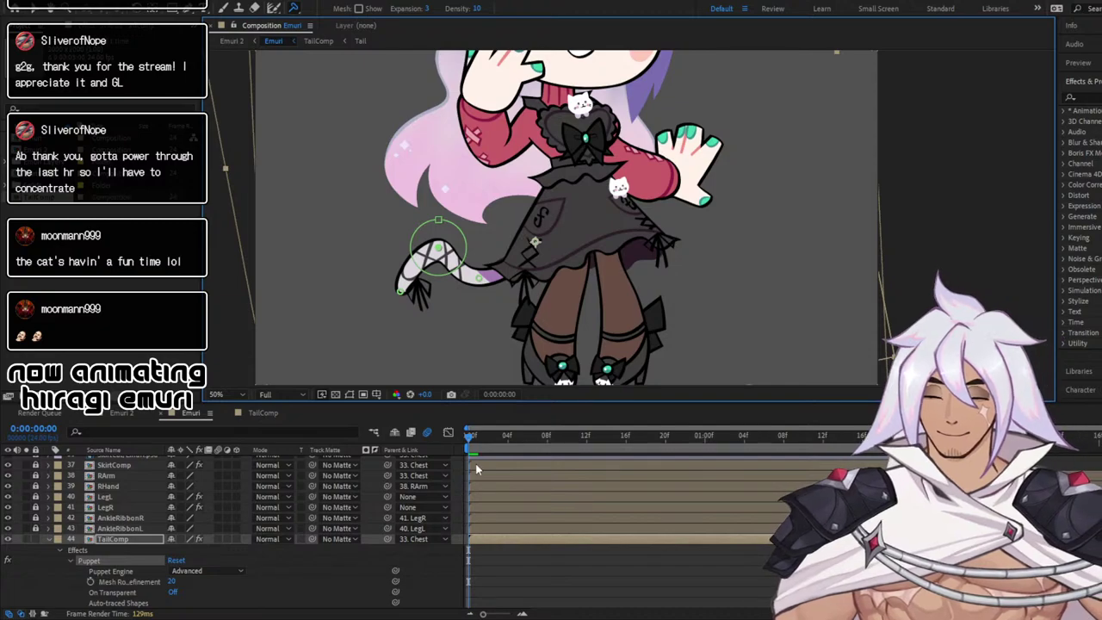
scroll(263, 511, down, 4)
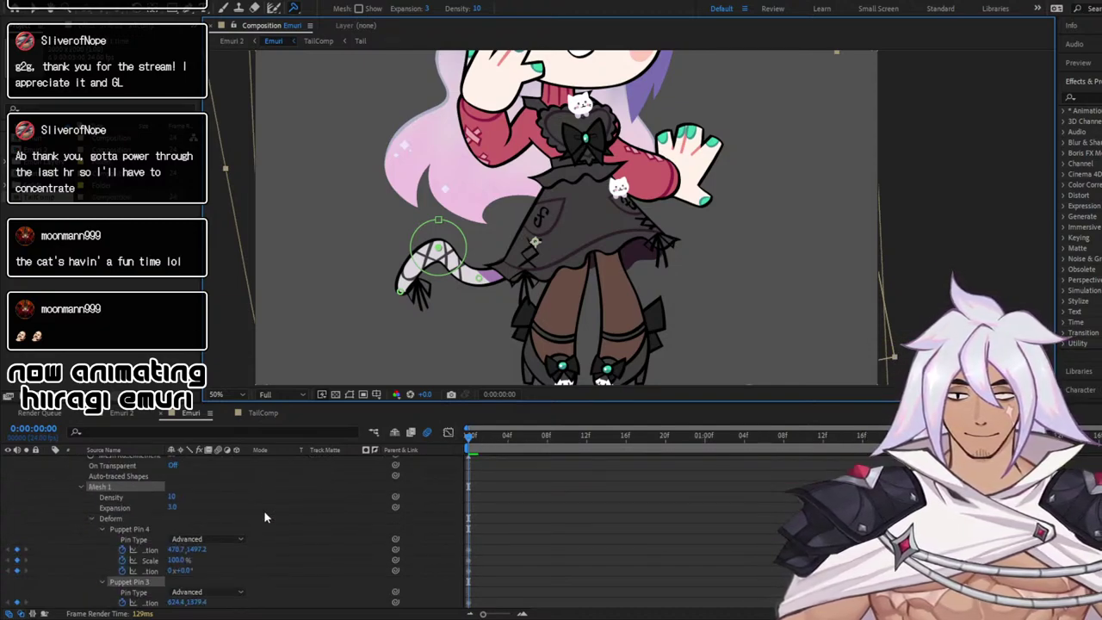
scroll(264, 523, down, 3)
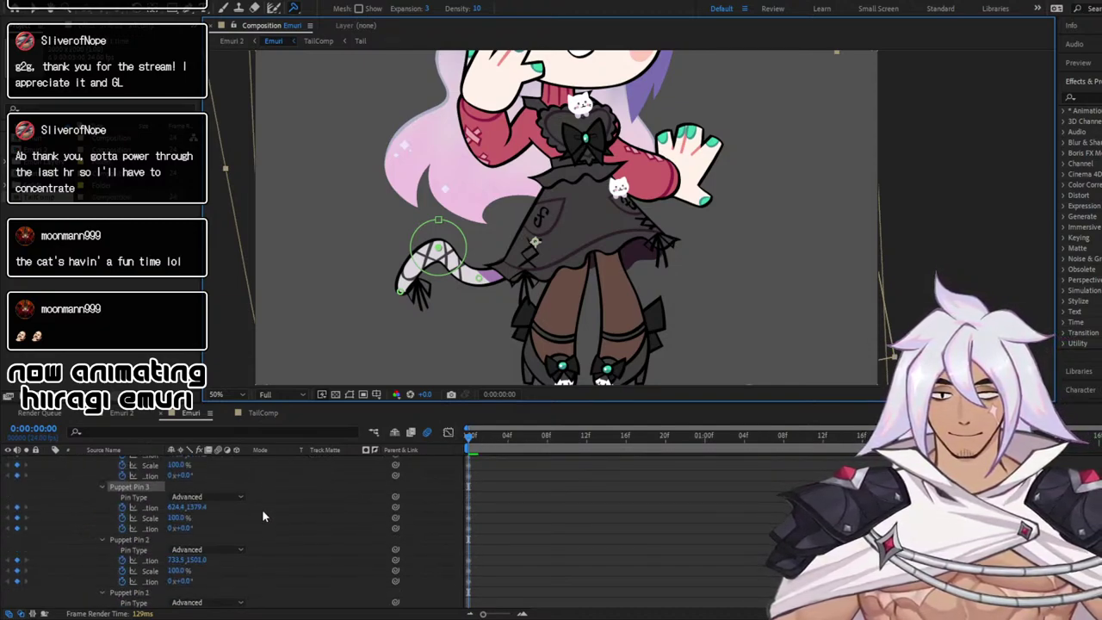
scroll(181, 504, up, 1)
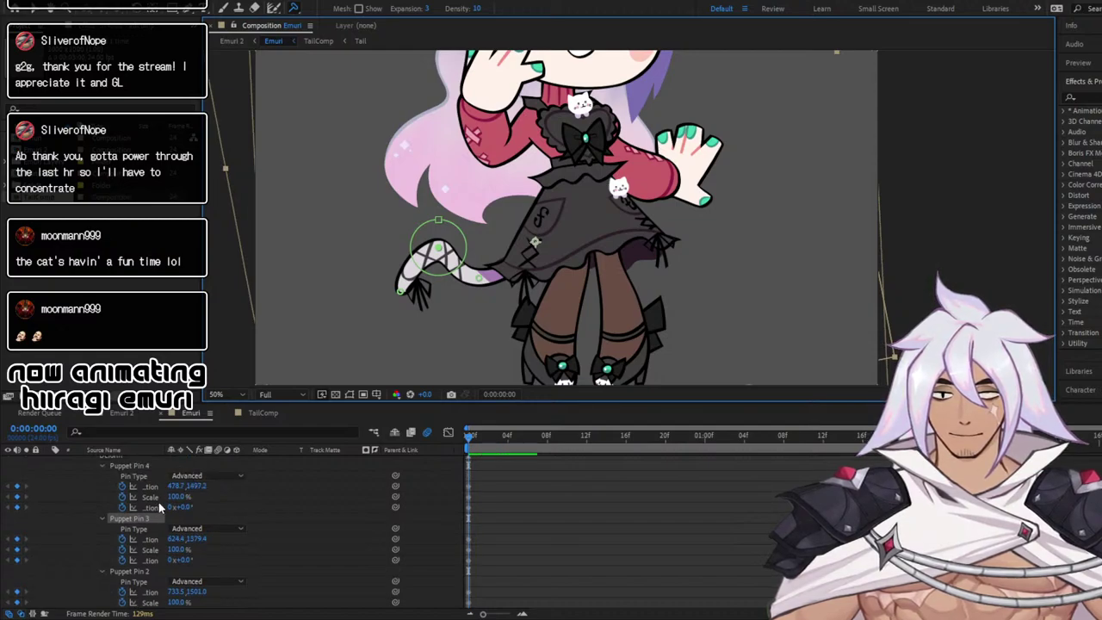
scroll(159, 502, down, 1)
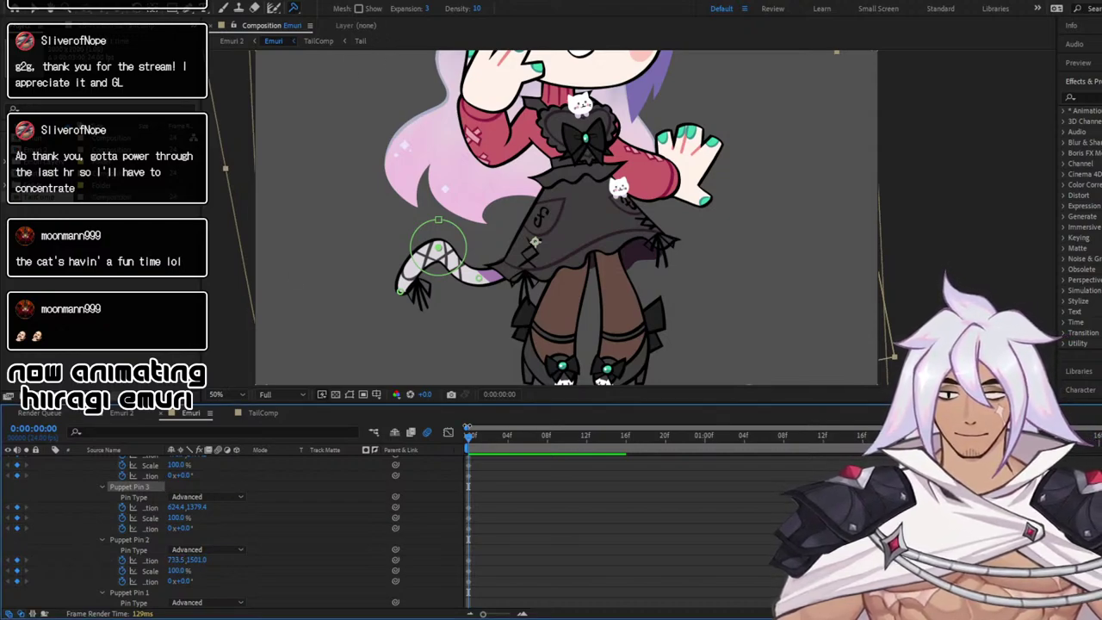
drag(469, 437, 418, 447)
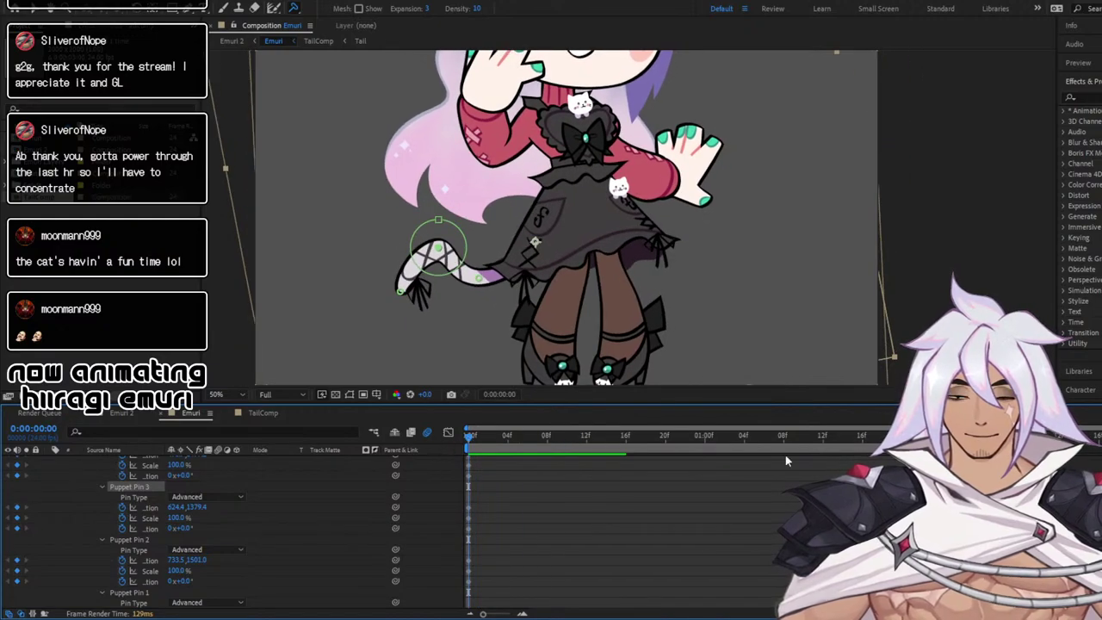
key(space)
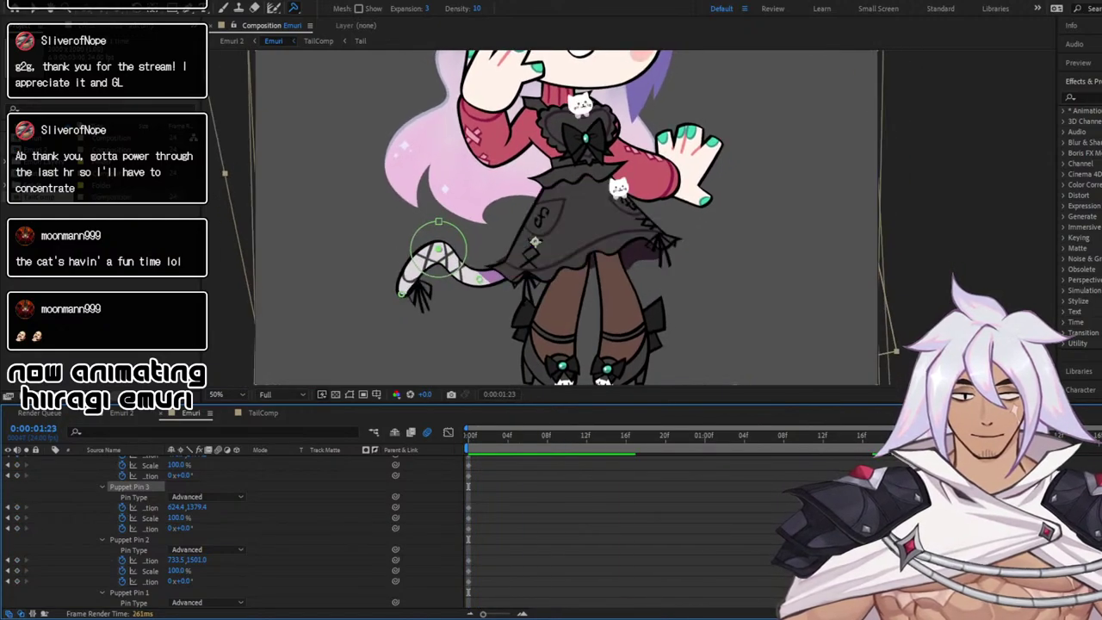
click(10, 518)
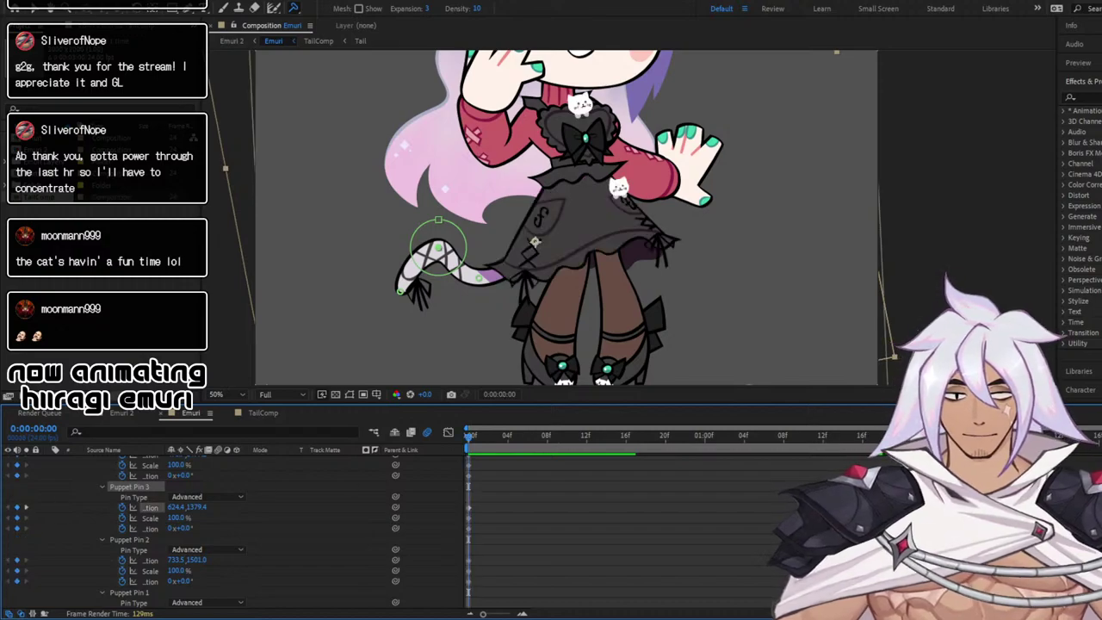
click(58, 515)
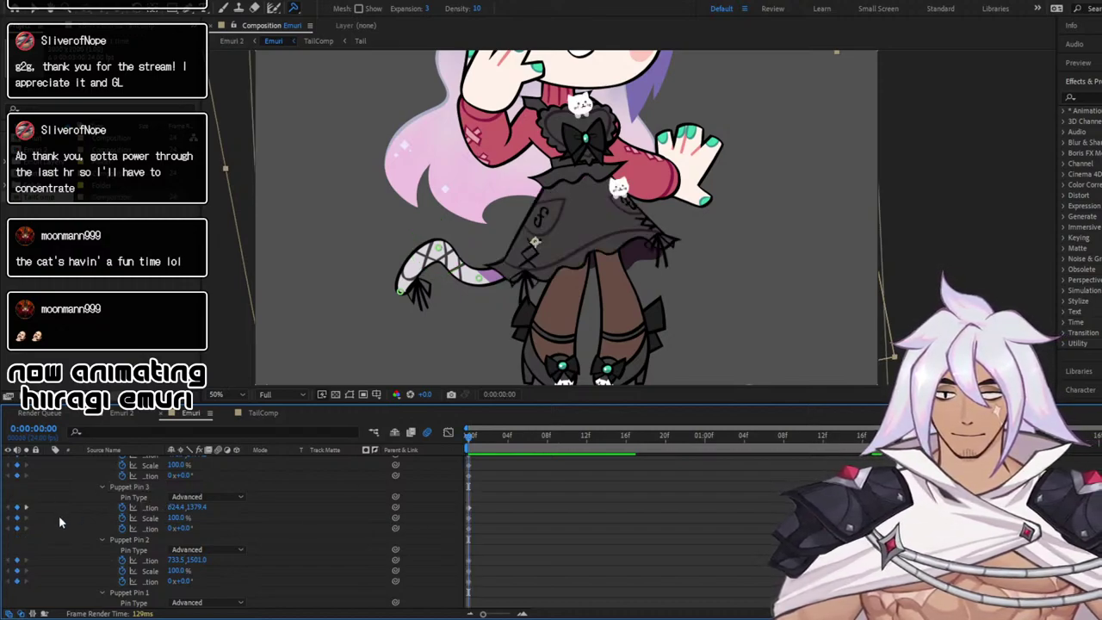
Restore Puppet Pin 3's removed starting scale keyframe and add scale and rotation keyframes for the pin at 0:00:02:00
click(18, 519)
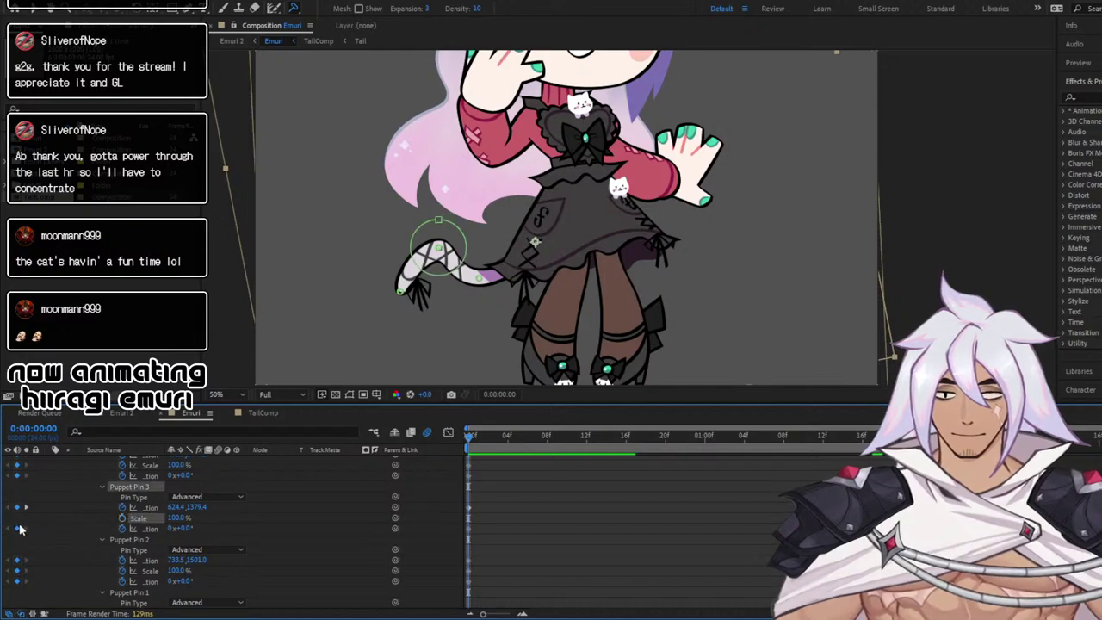
key(ctrl+s)
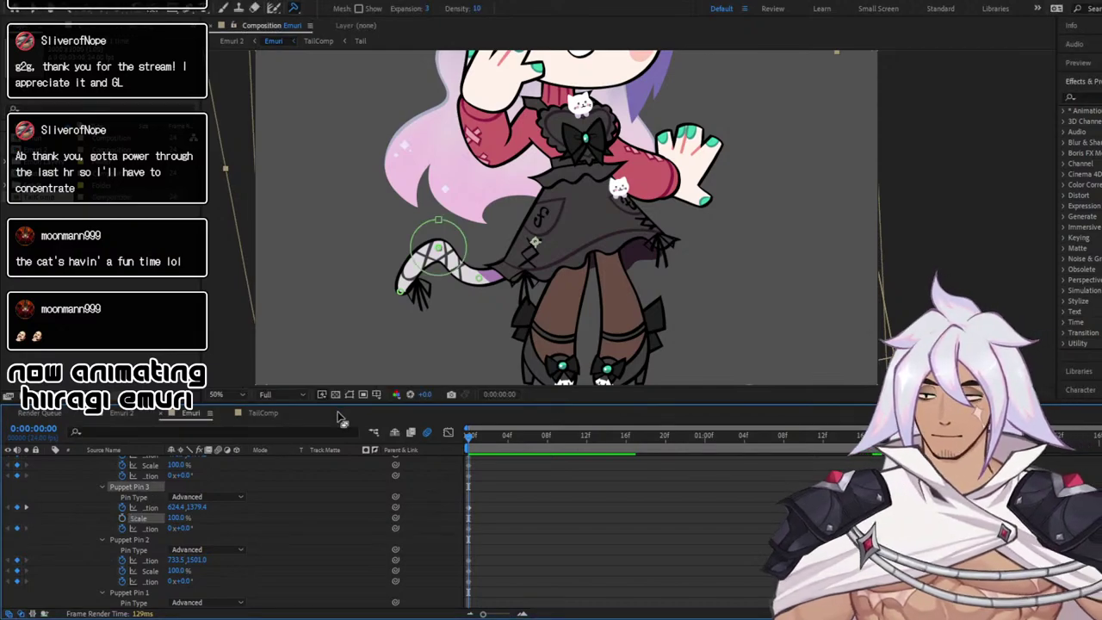
key(ctrl+z)
key(ctrl+z)
key(ctrl+z)
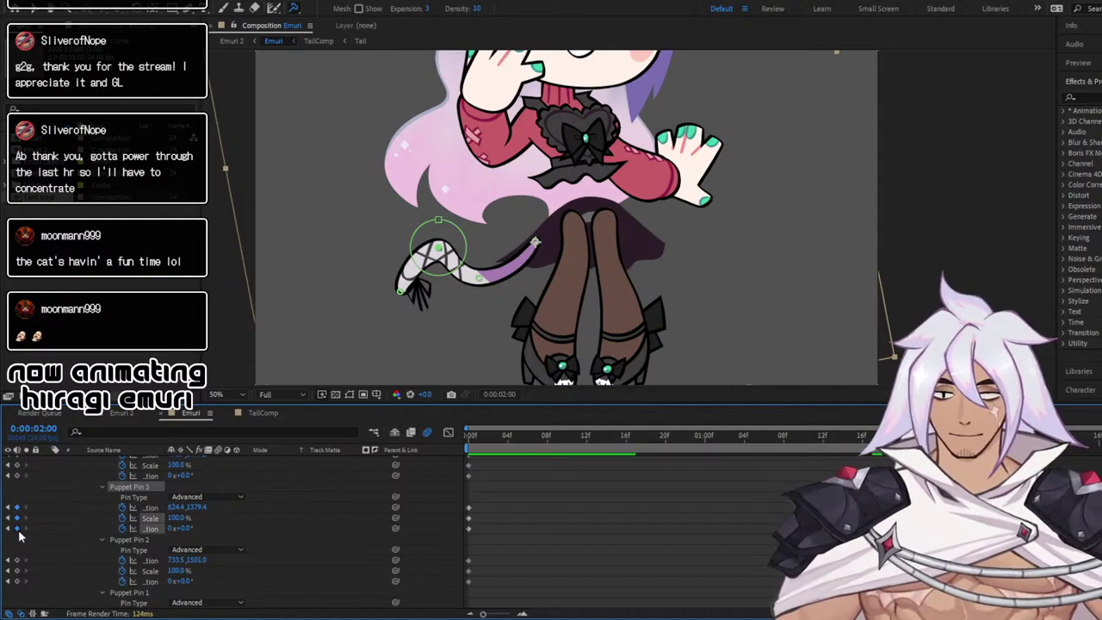
Add position, scale and rotation keyframes for Puppet Pin 4 at 0:00:02:00
key(space)
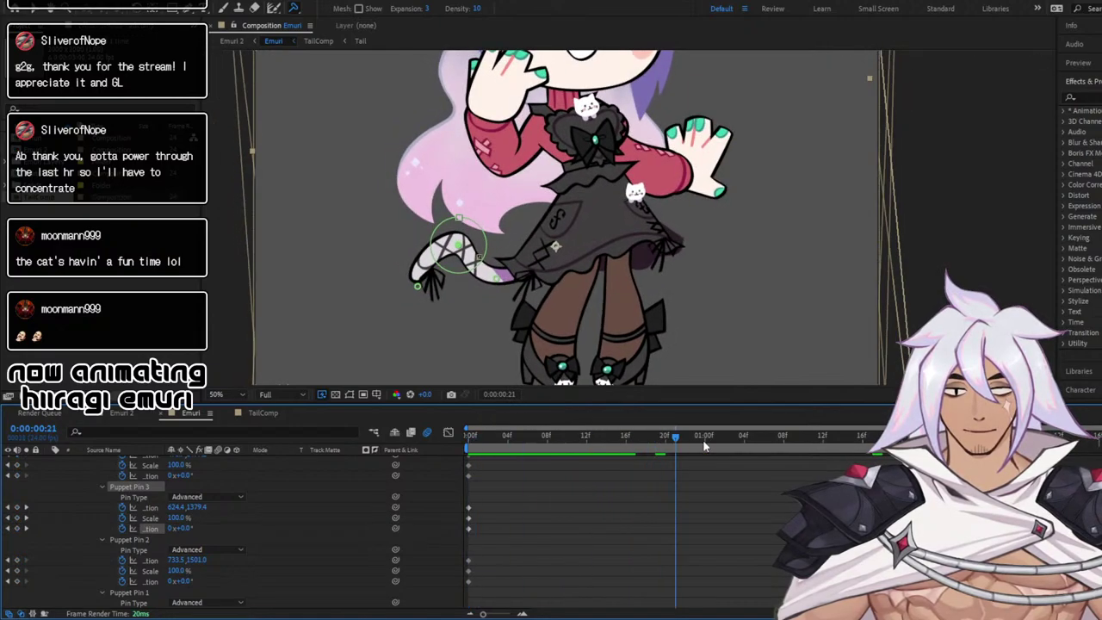
drag(646, 439, 627, 440)
scroll(192, 498, up, 1)
scroll(193, 505, up, 1)
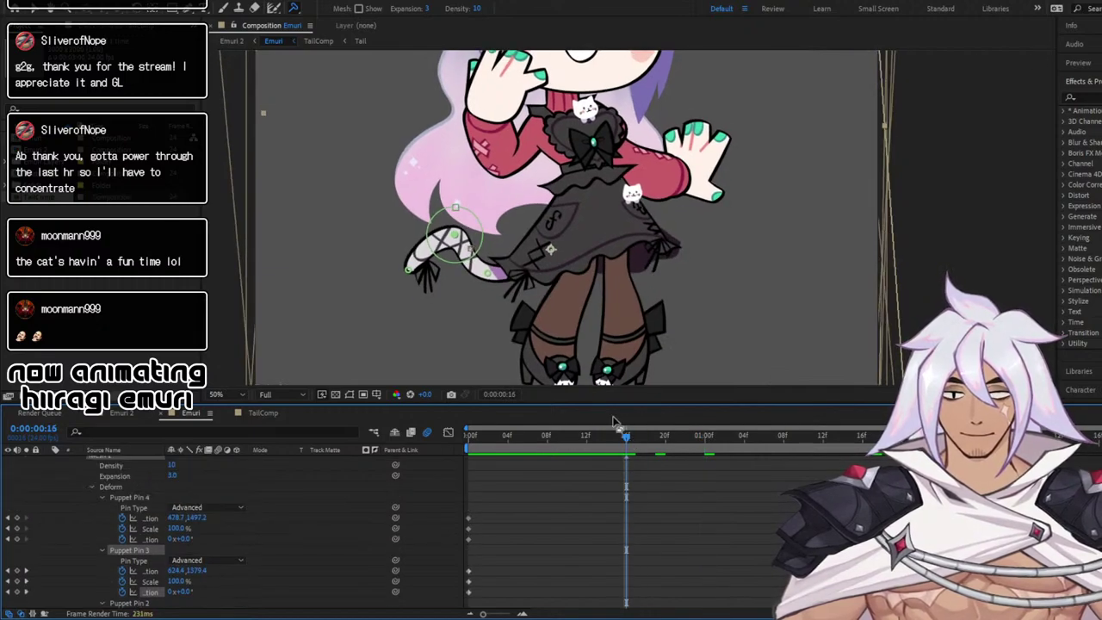
scroll(167, 551, up, 1)
scroll(169, 544, down, 1)
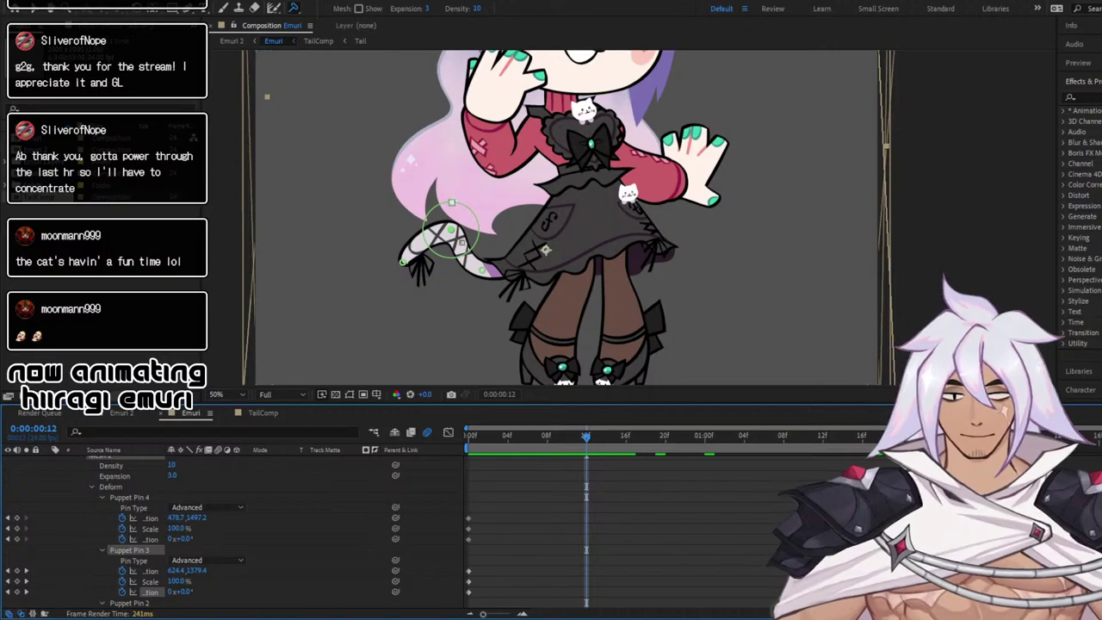
key(space)
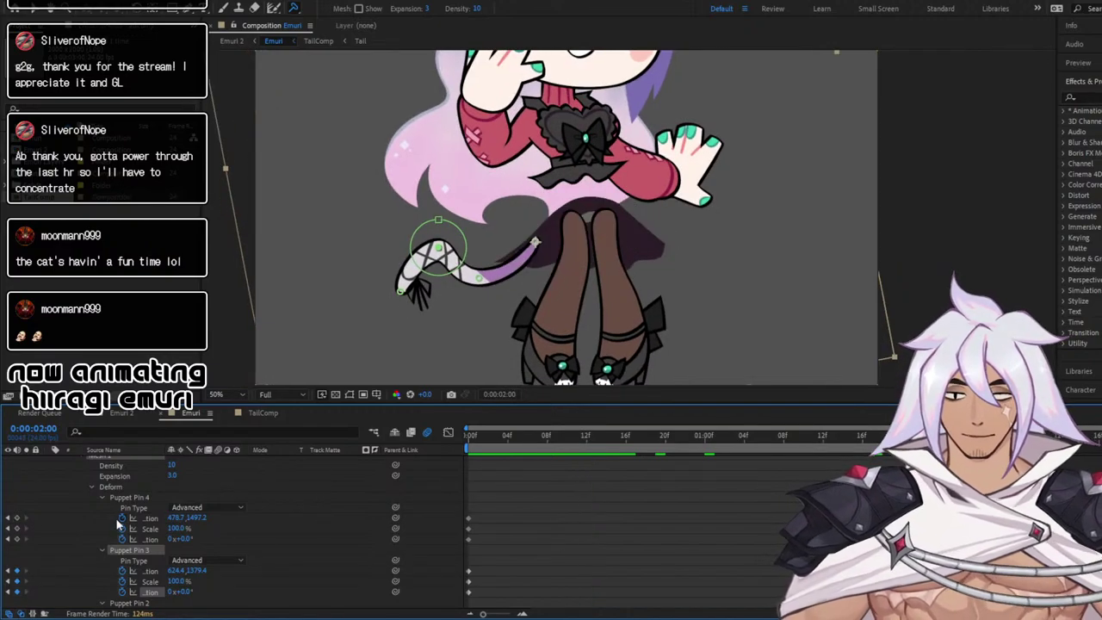
click(16, 518)
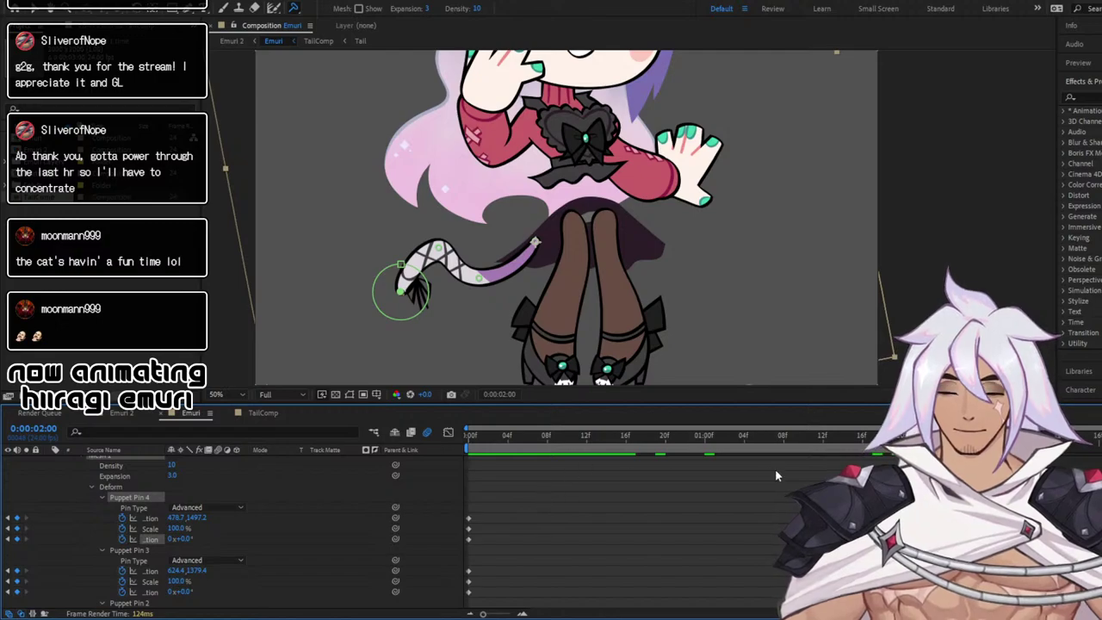
Play the loop from the first frame and add position, scale and rotation keyframes for Puppet Pin 4 at 0:00:00:16
click(586, 436)
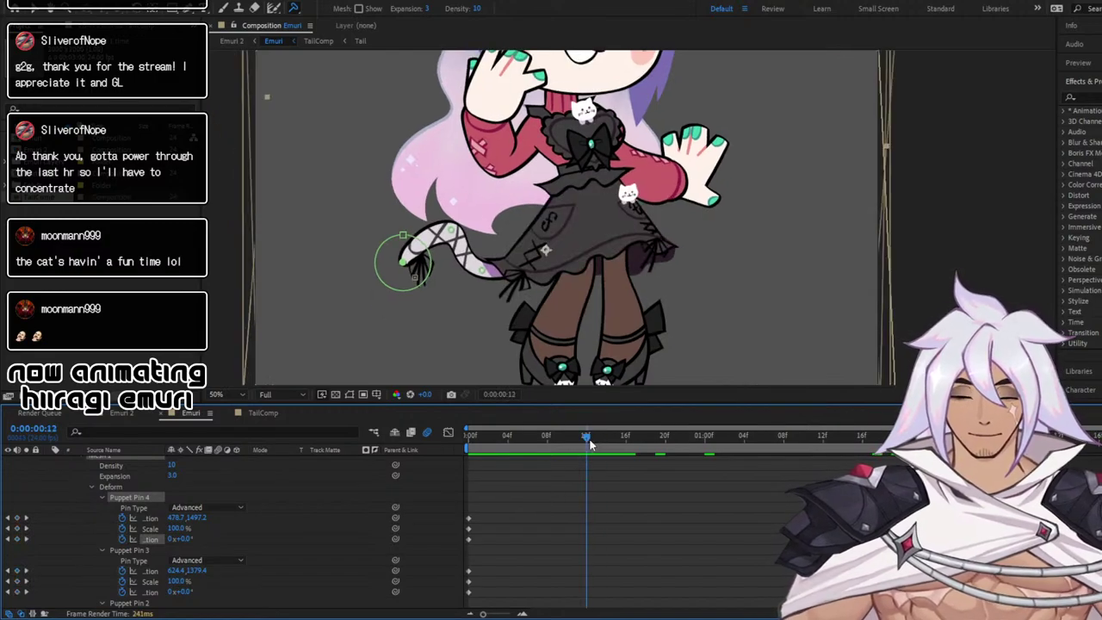
drag(591, 444, 460, 456)
key(space)
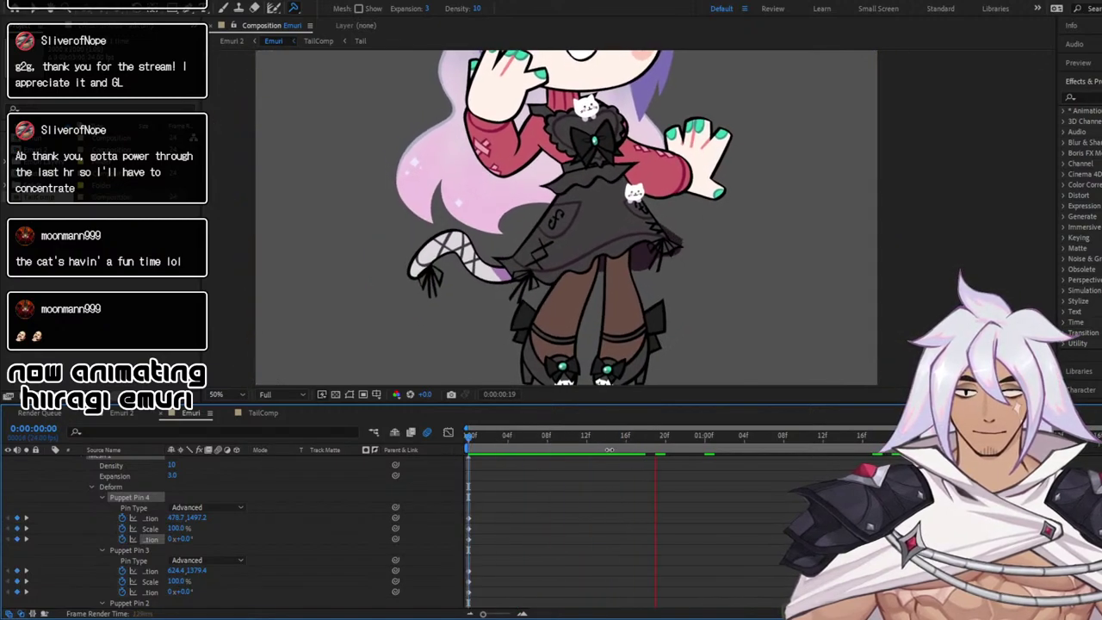
click(628, 441)
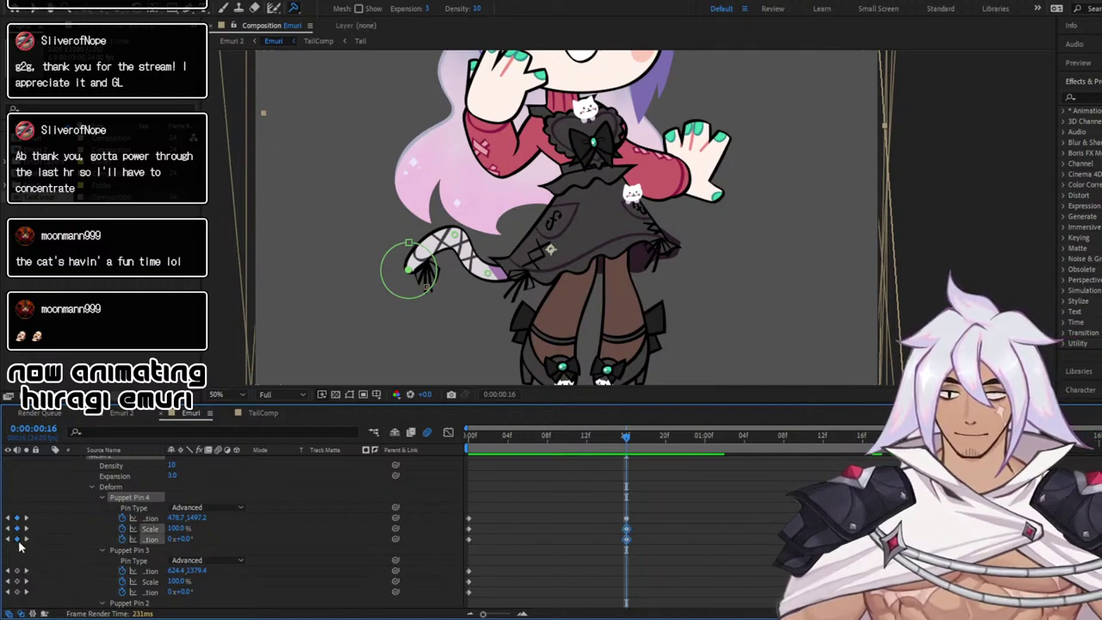
At 0:00:01:00, set Puppet Pin 4's rotation to 2°, move it up to about 469.5, 1444.2, and play the loop from the start
drag(627, 441, 704, 441)
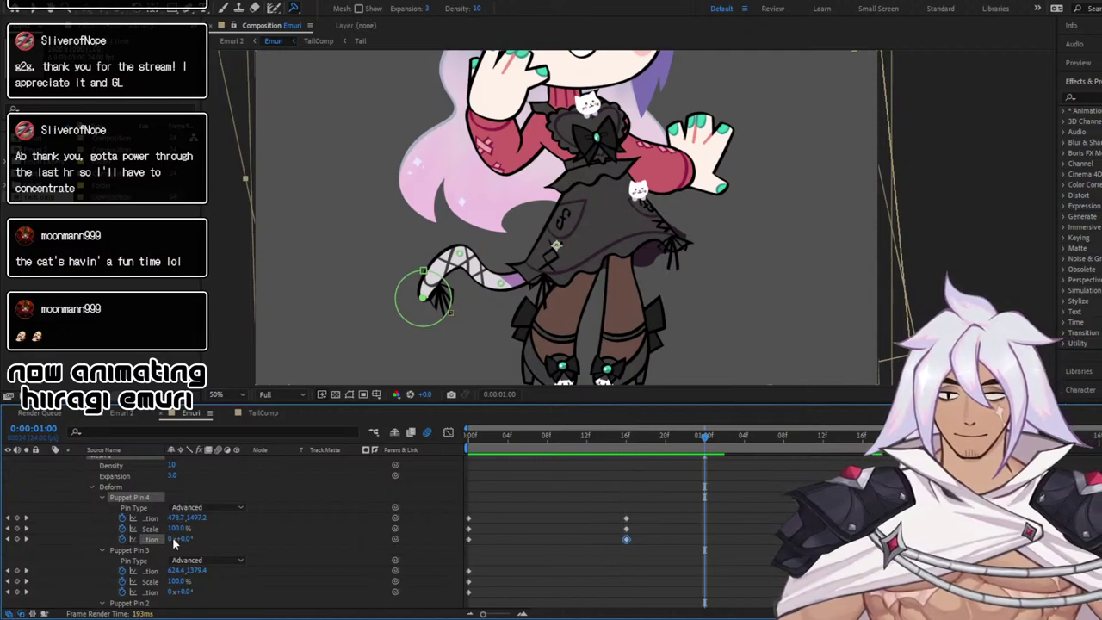
drag(188, 539, 197, 540)
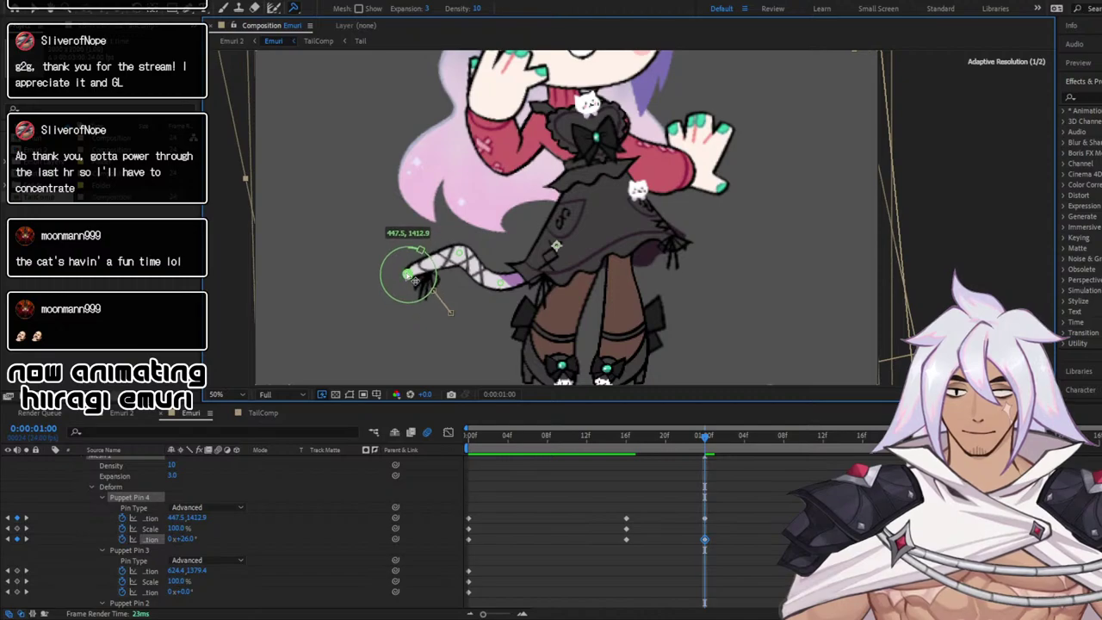
drag(187, 539, 178, 534)
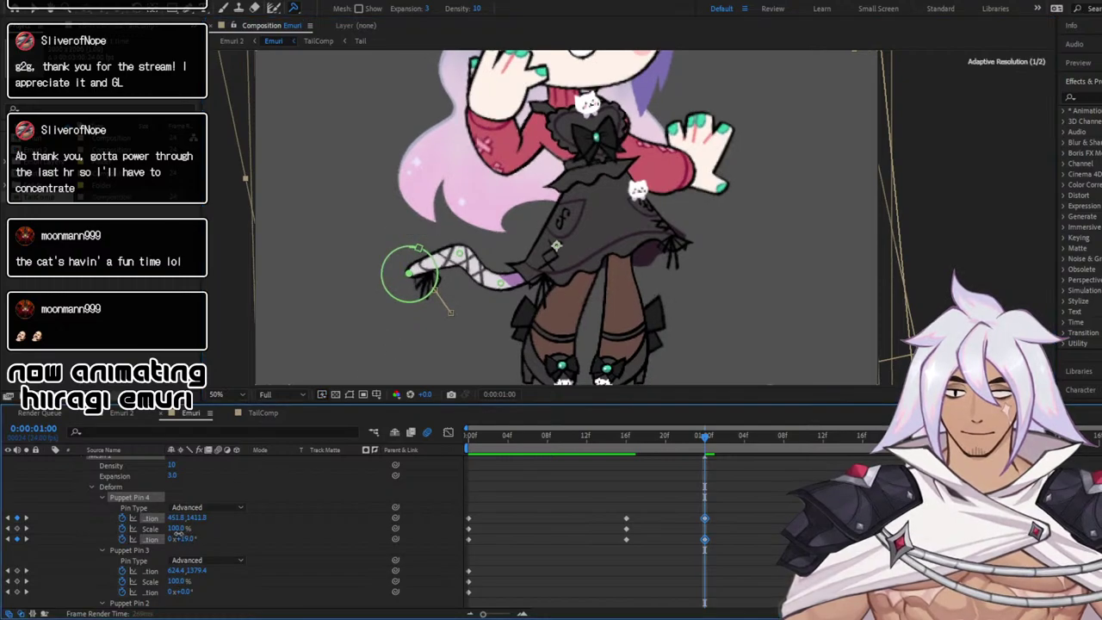
drag(416, 283, 421, 287)
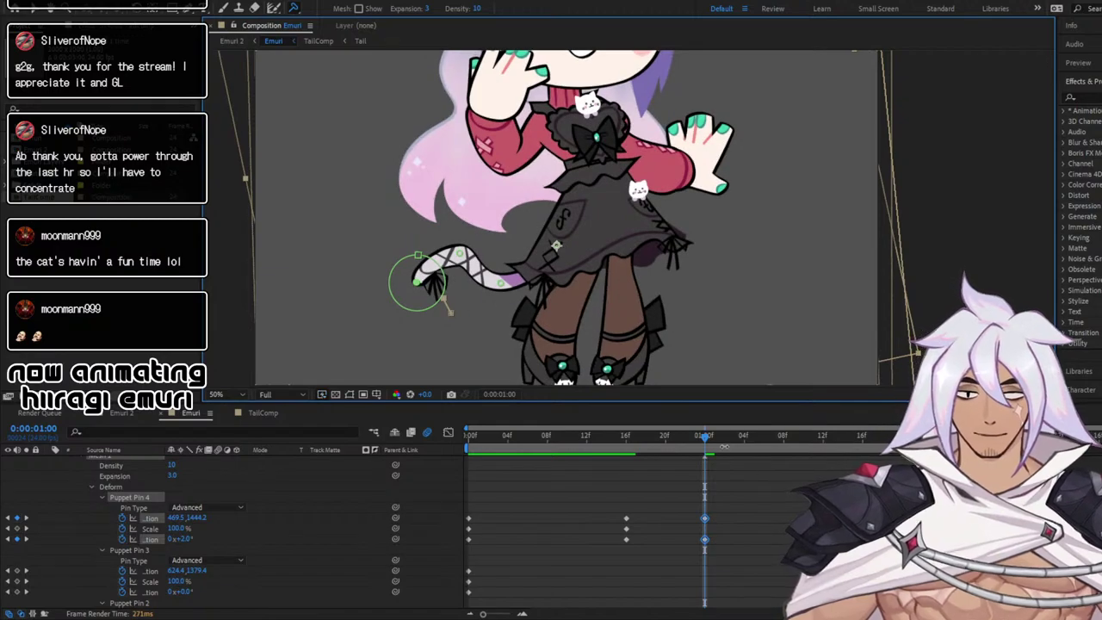
click(694, 437)
key(space)
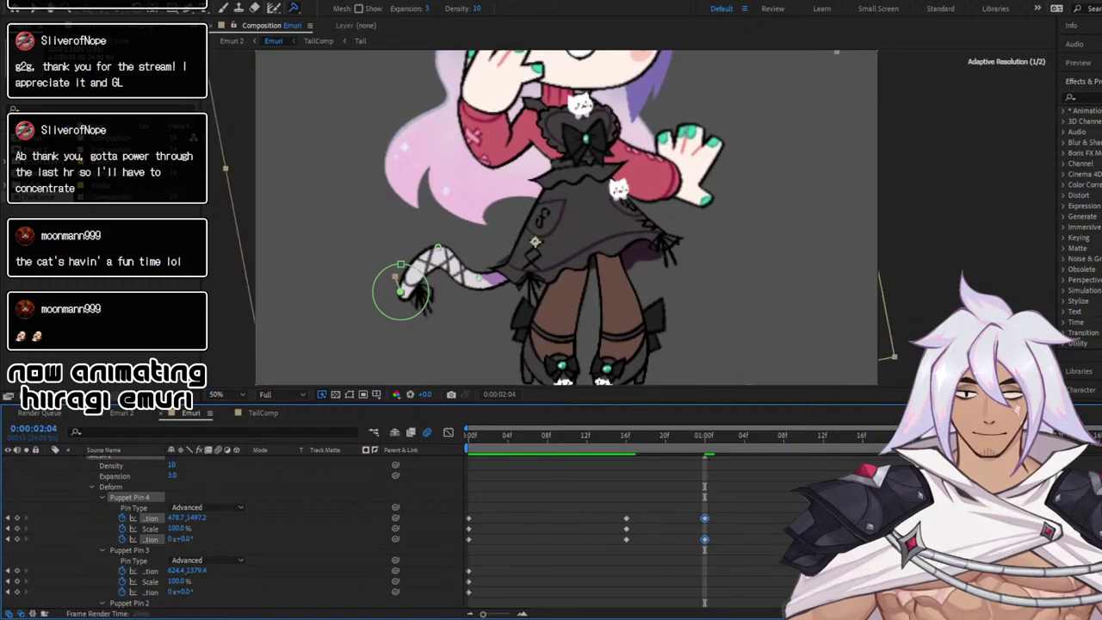
key(space)
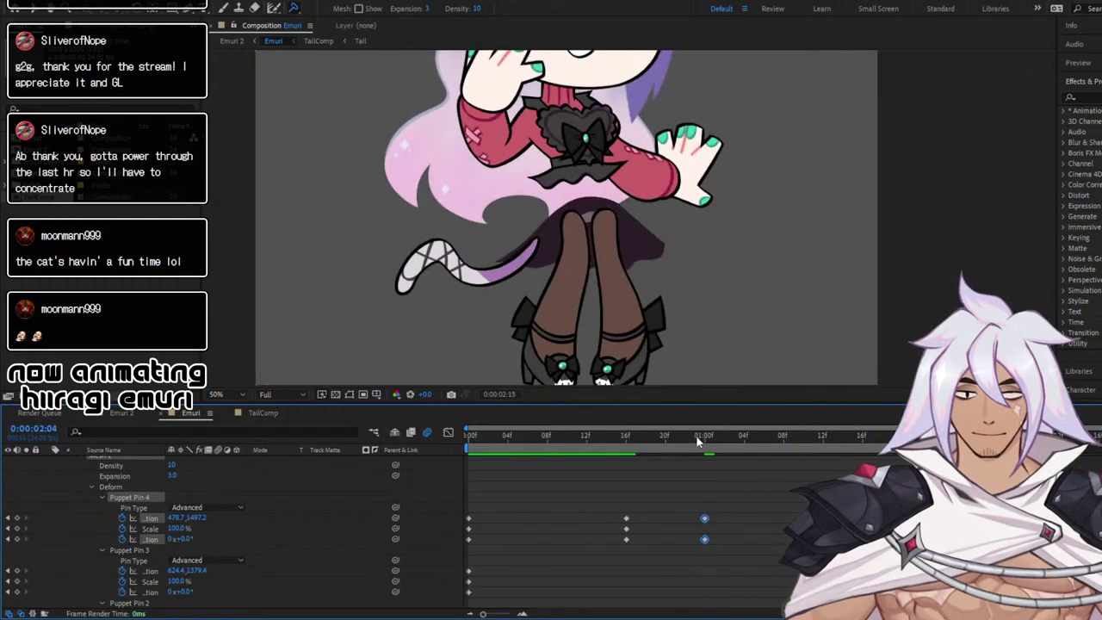
key(Home)
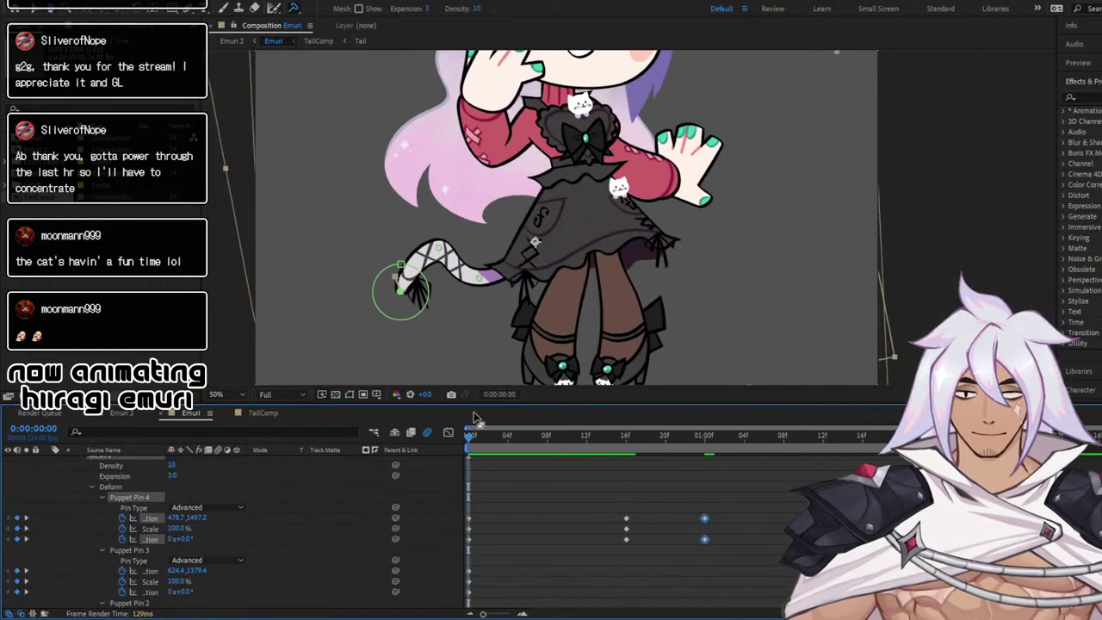
key(space)
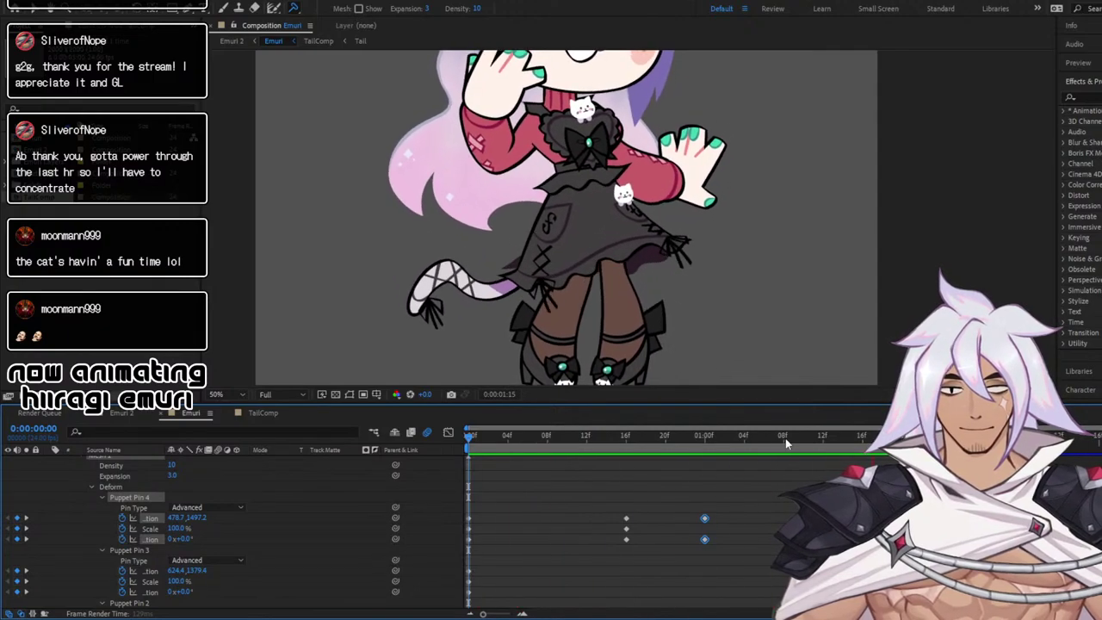
At 0:00:01:16, rotate Puppet Pin 4 to -7.3° and move it down to about 491.7, 1523.6
click(862, 437)
drag(864, 442, 863, 473)
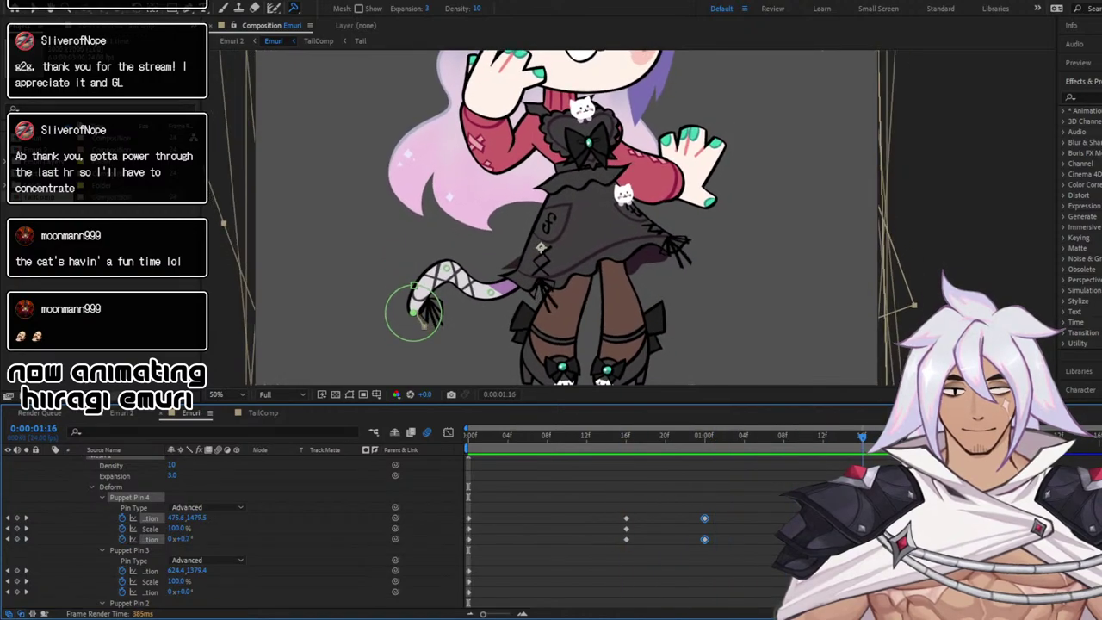
drag(181, 539, 173, 535)
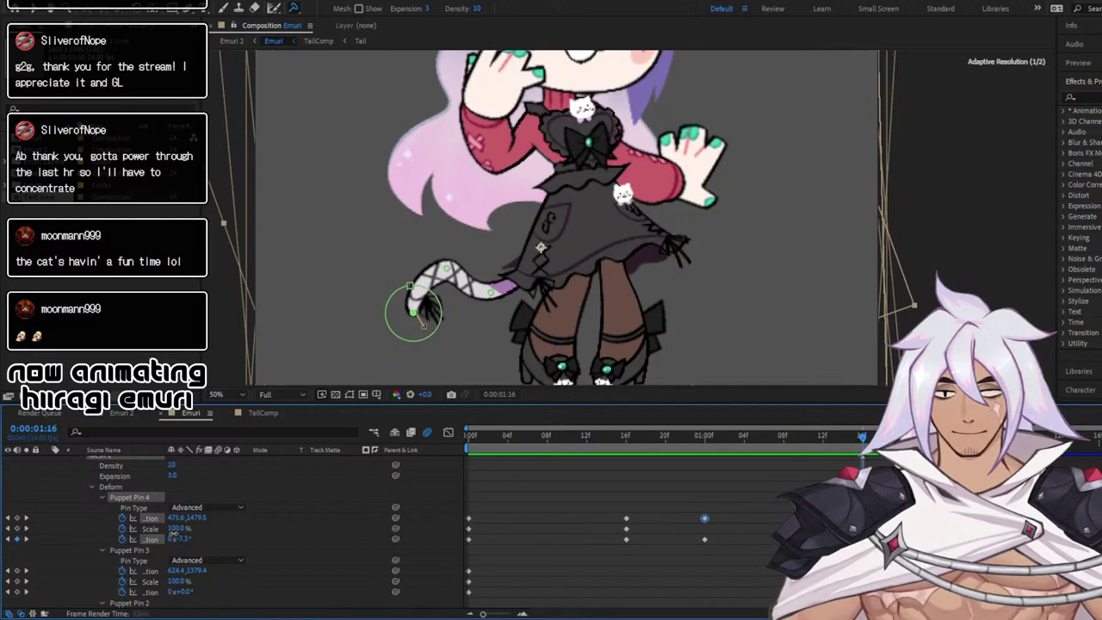
mouse_move(421, 323)
mouse_down()
mouse_move(435, 334)
mouse_move(440, 323)
mouse_up()
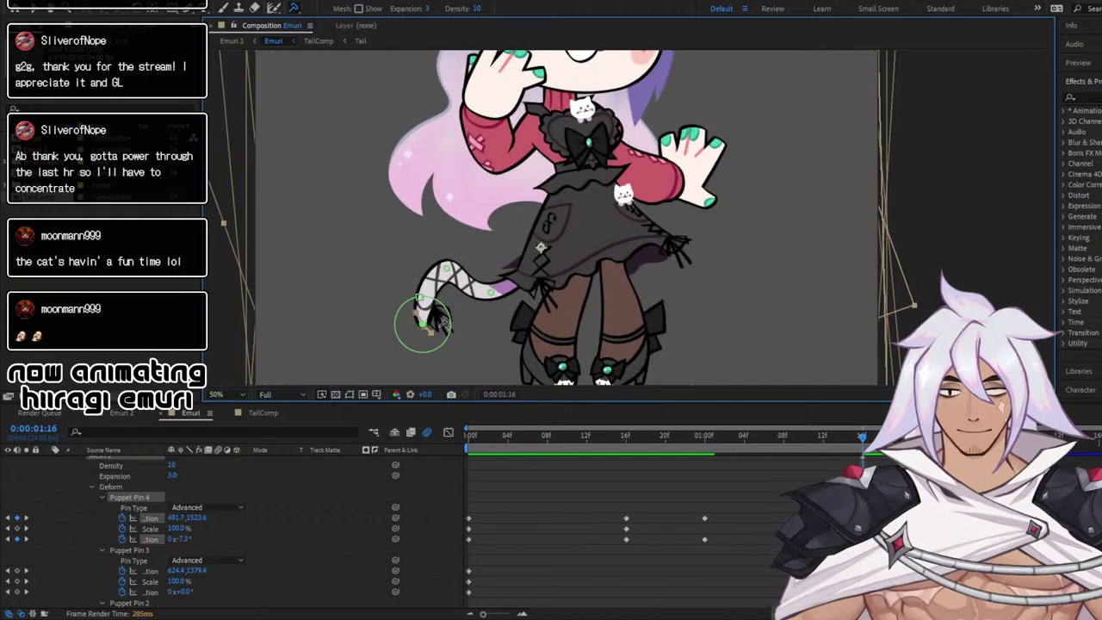
Play the loop and, at 0:00:00:12, move Puppet Pin 4 at the tail tip up to about 459.1, 1428.6
key(space)
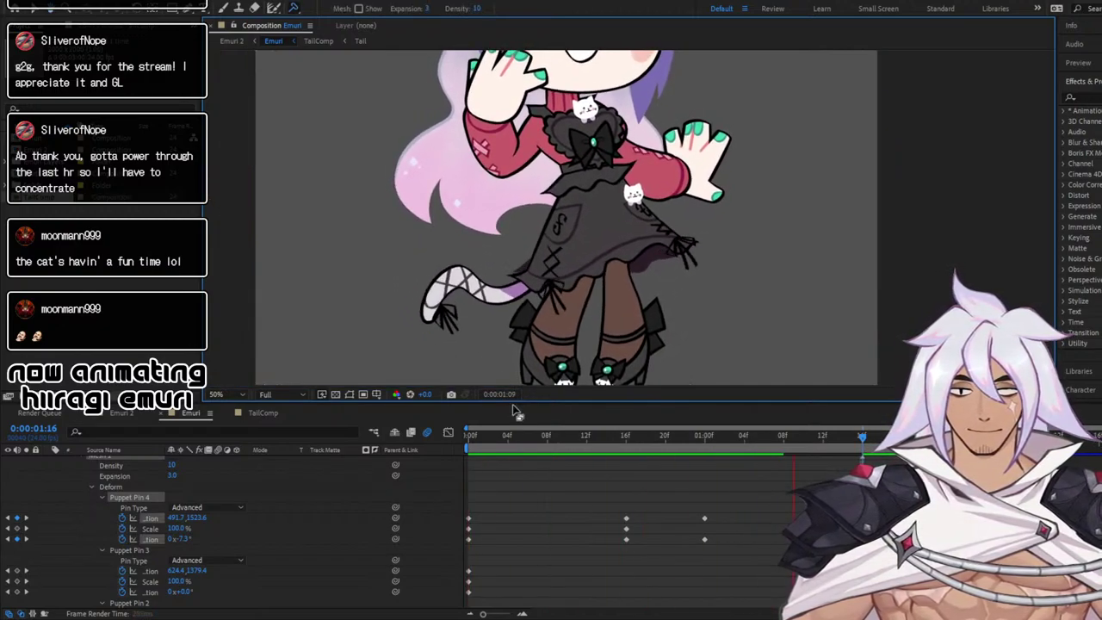
key(space)
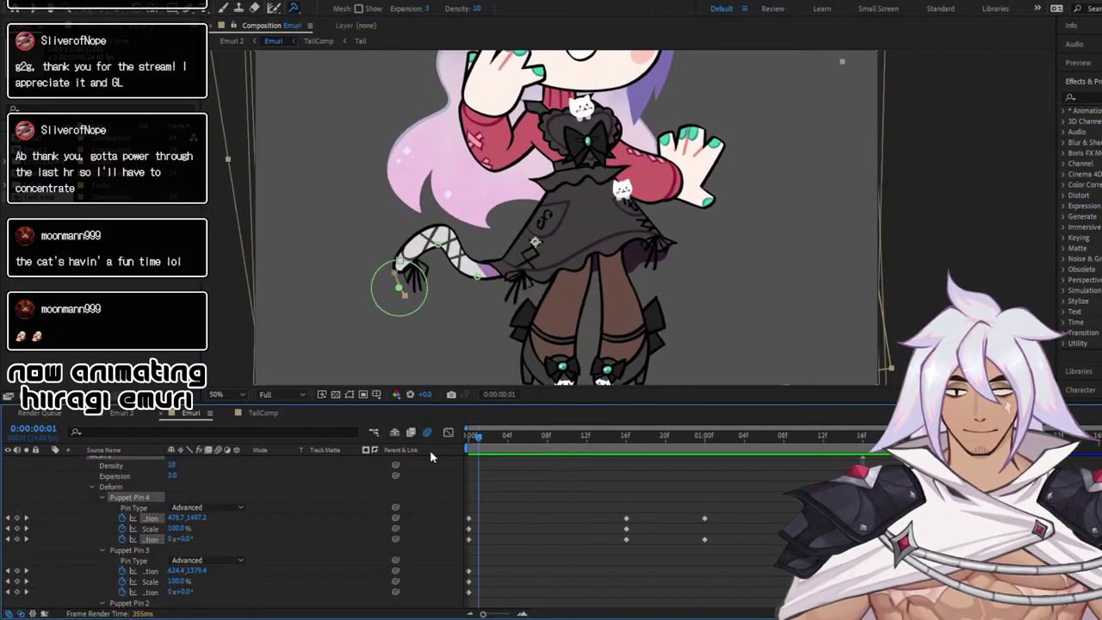
drag(511, 449, 588, 453)
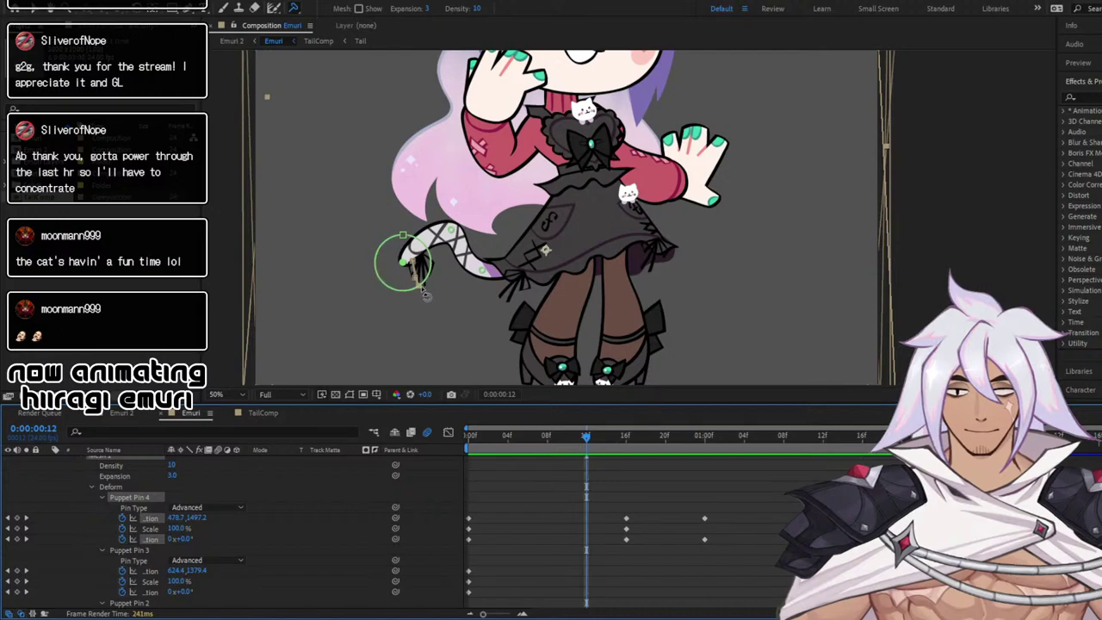
drag(410, 269, 399, 239)
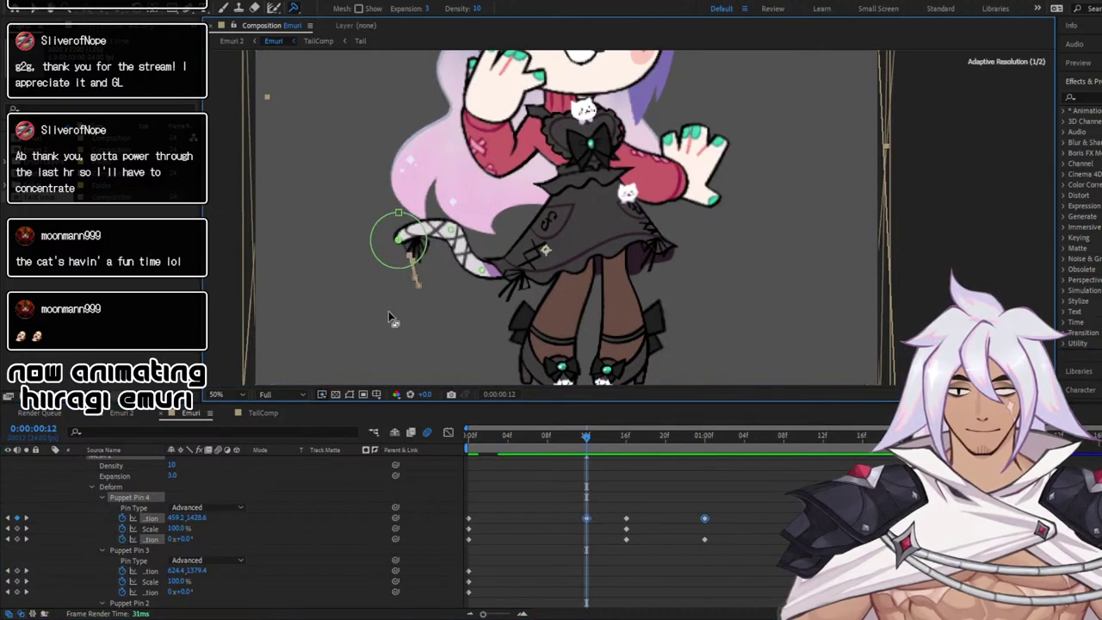
Set Puppet Pin 4 to 22° rotation and 125% scale at frame 12, and delete its keyframes at frame 16
mouse_move(186, 538)
mouse_down()
mouse_move(199, 538)
mouse_move(170, 528)
mouse_up()
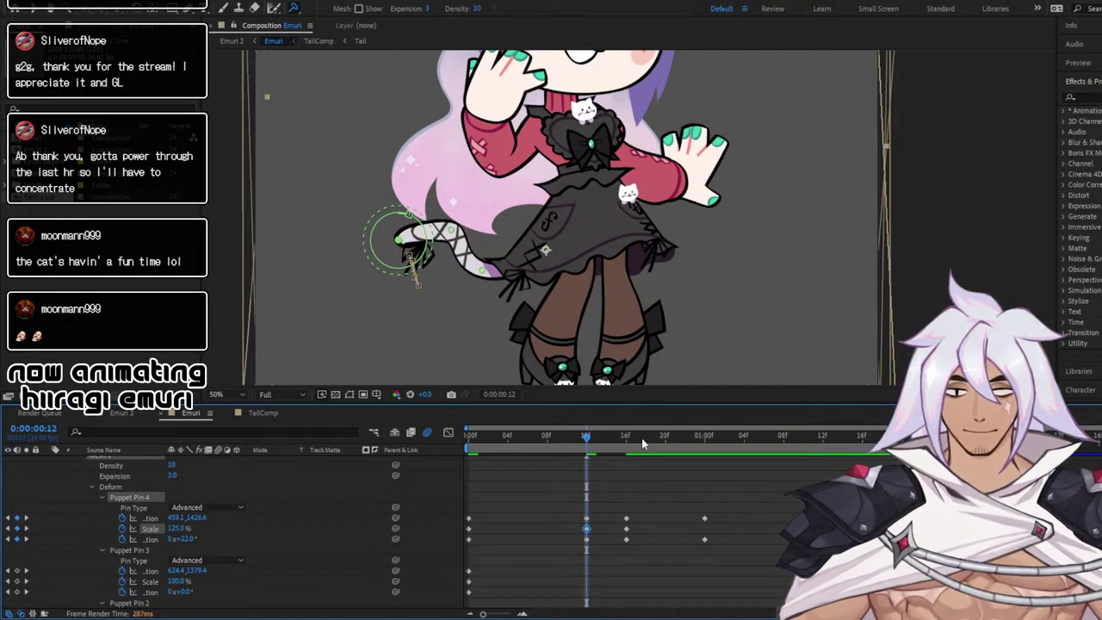
drag(599, 439, 552, 440)
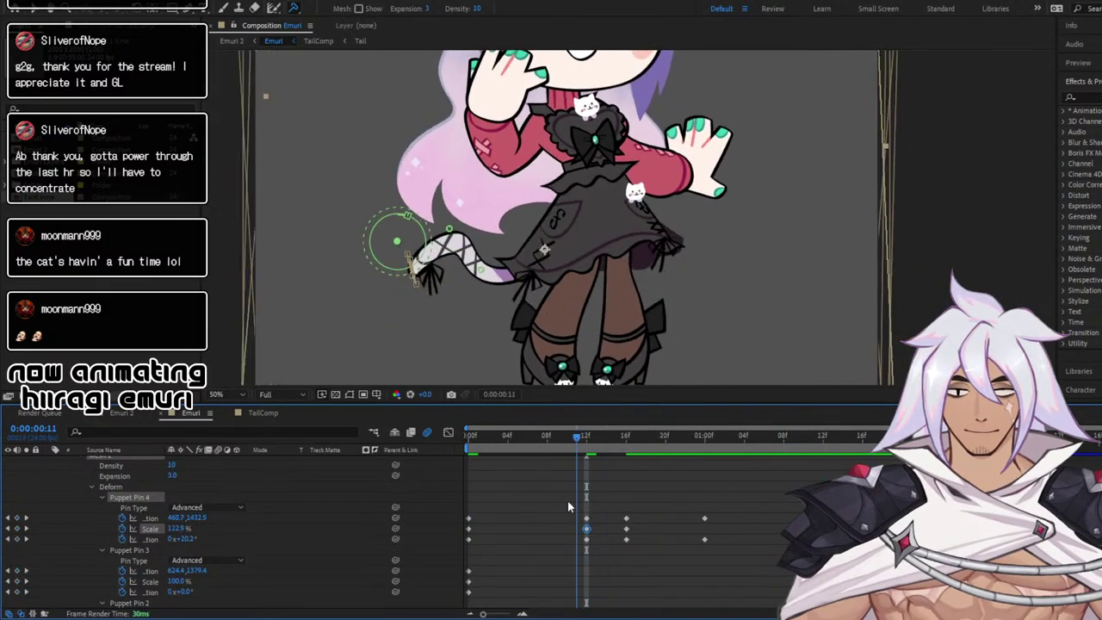
drag(669, 501, 620, 546)
key(Delete)
Try a 35° rotation keyframe for Puppet Pin 4 at frame 18 and delete it again
drag(596, 437, 651, 457)
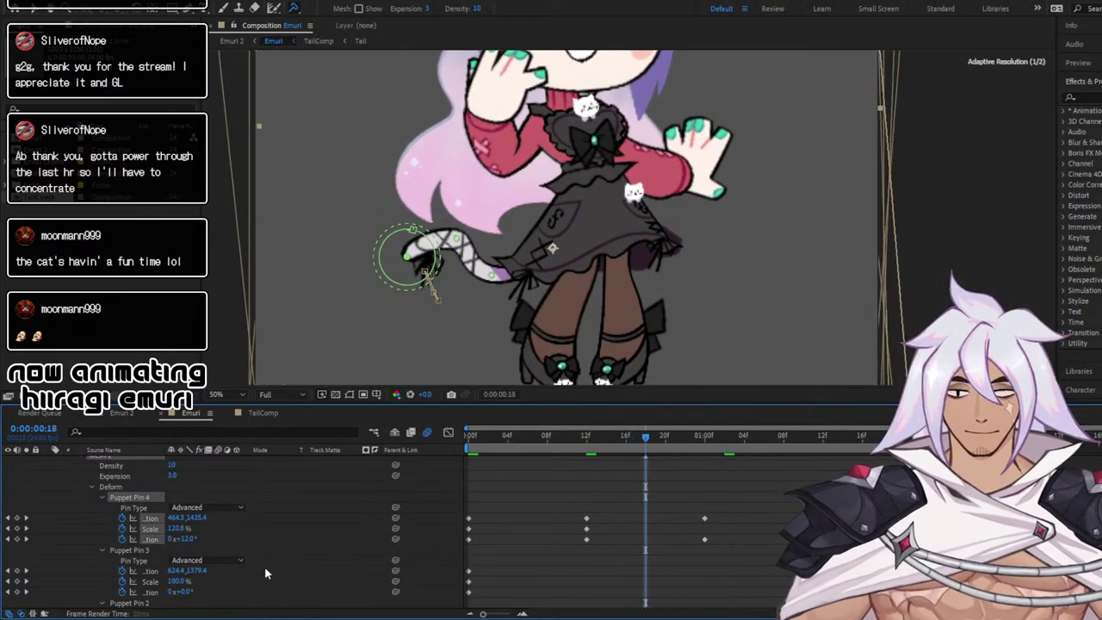
drag(184, 539, 197, 539)
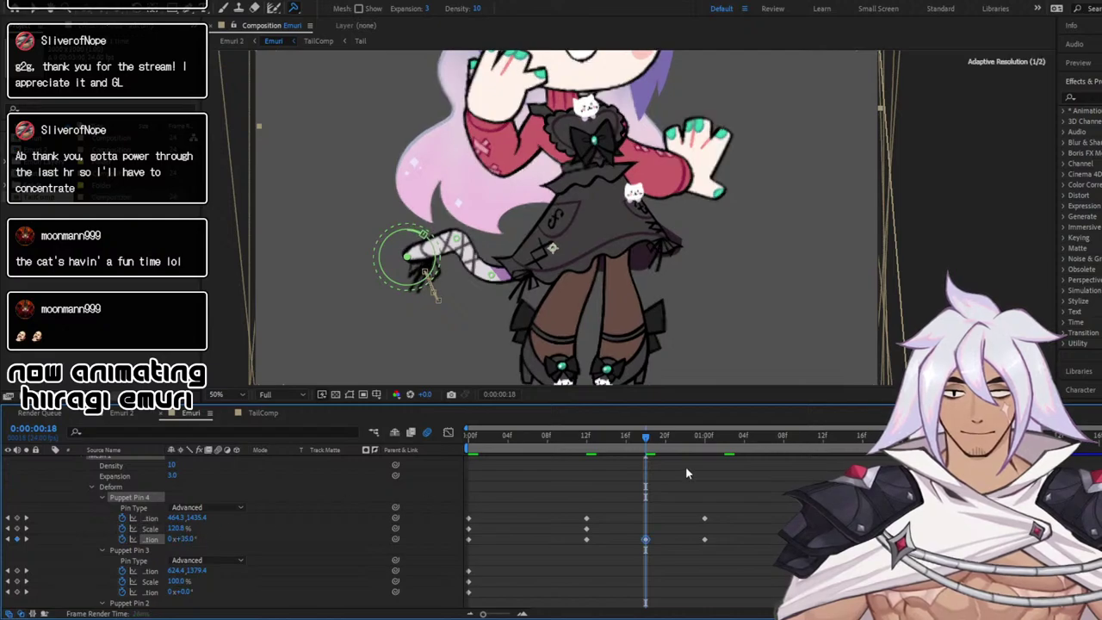
click(744, 441)
drag(755, 451, 697, 498)
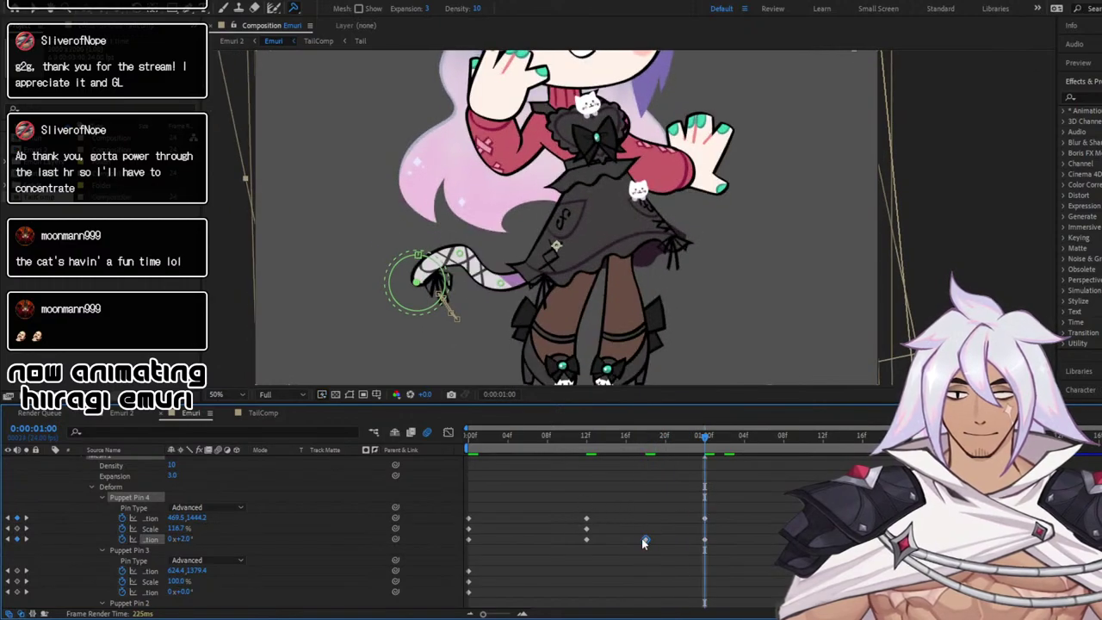
key(Delete)
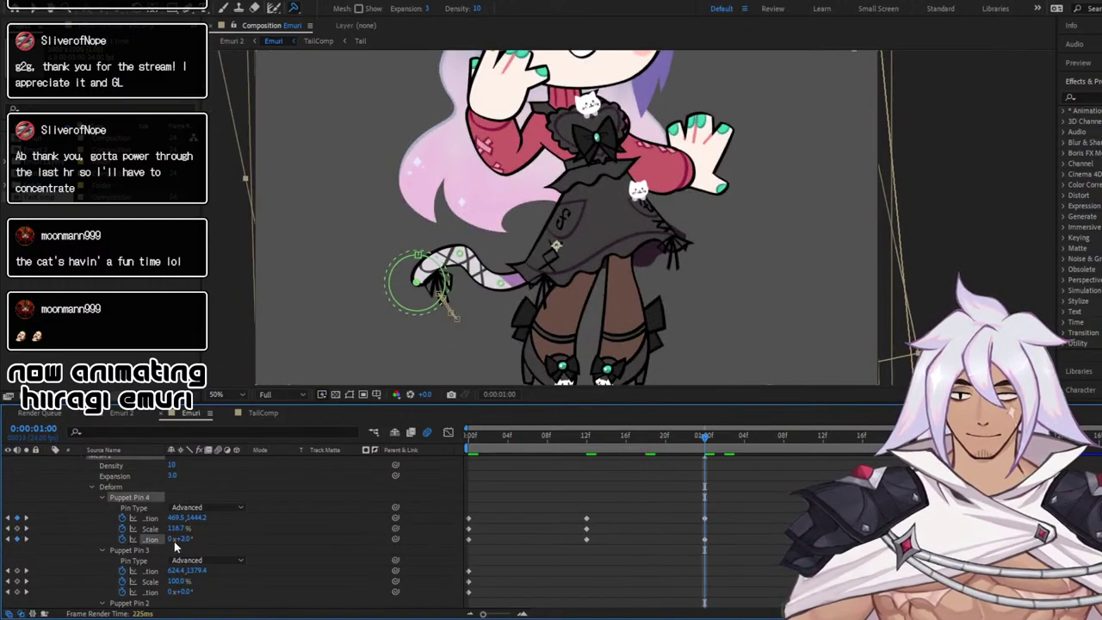
At 0:00:01:00, set Puppet Pin 4's rotation to 40° and move the tail tip outward to about 411.5, 1438.0
drag(182, 539, 201, 539)
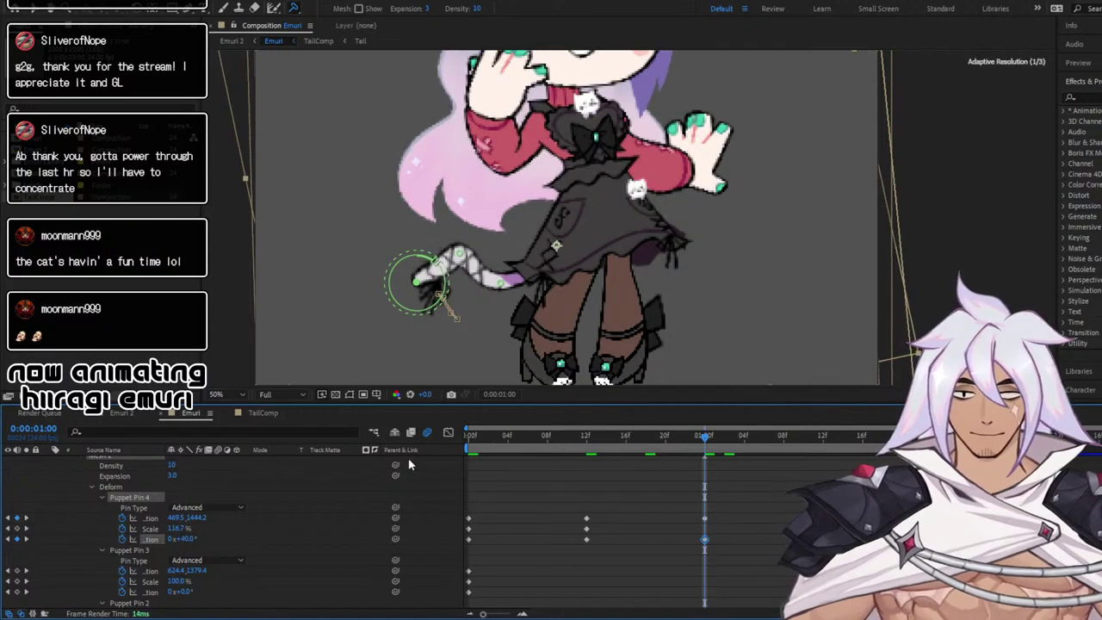
key(space)
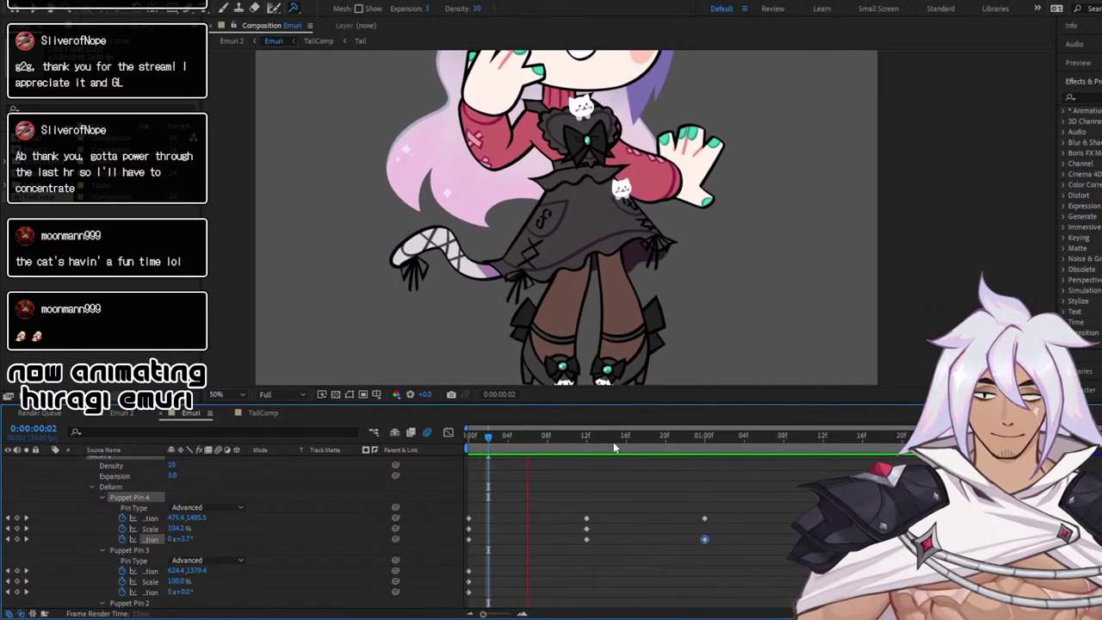
click(576, 442)
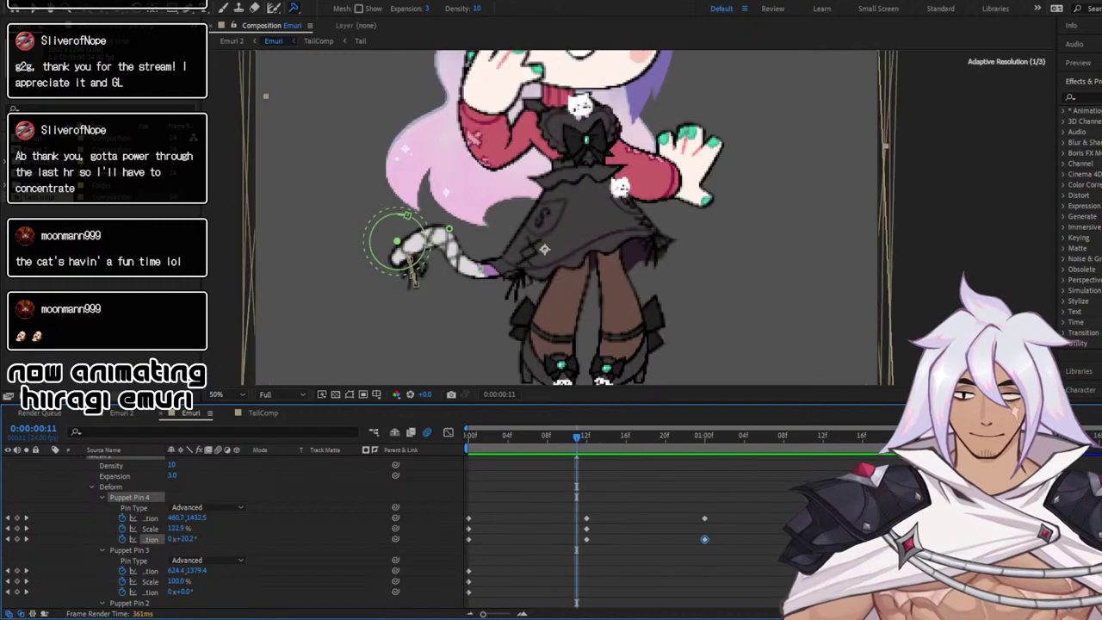
click(470, 444)
drag(470, 445, 703, 477)
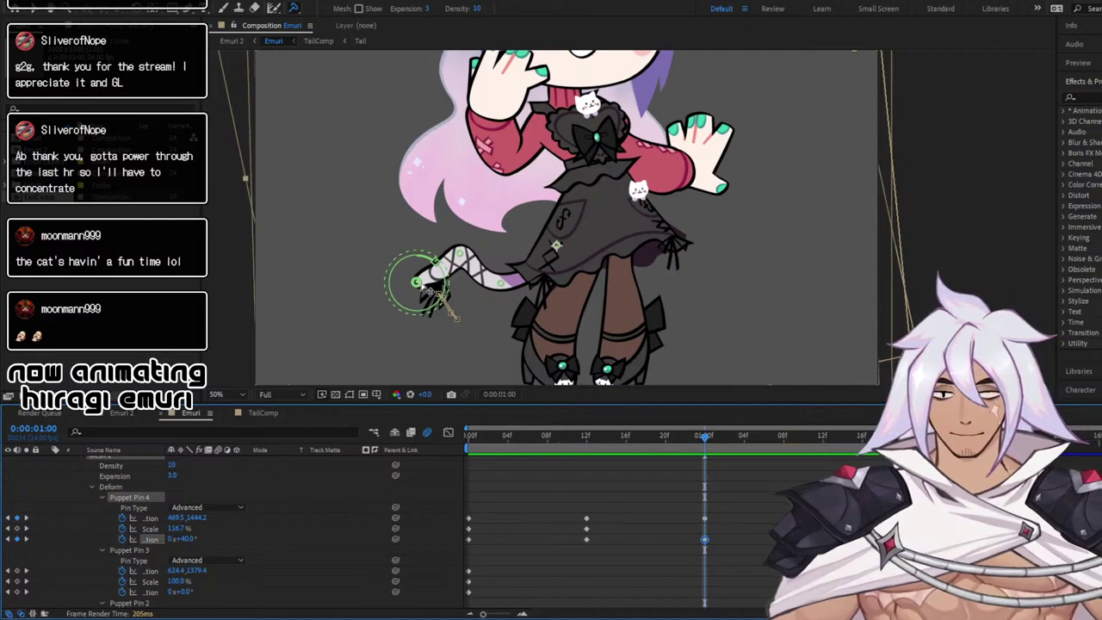
drag(430, 293, 409, 294)
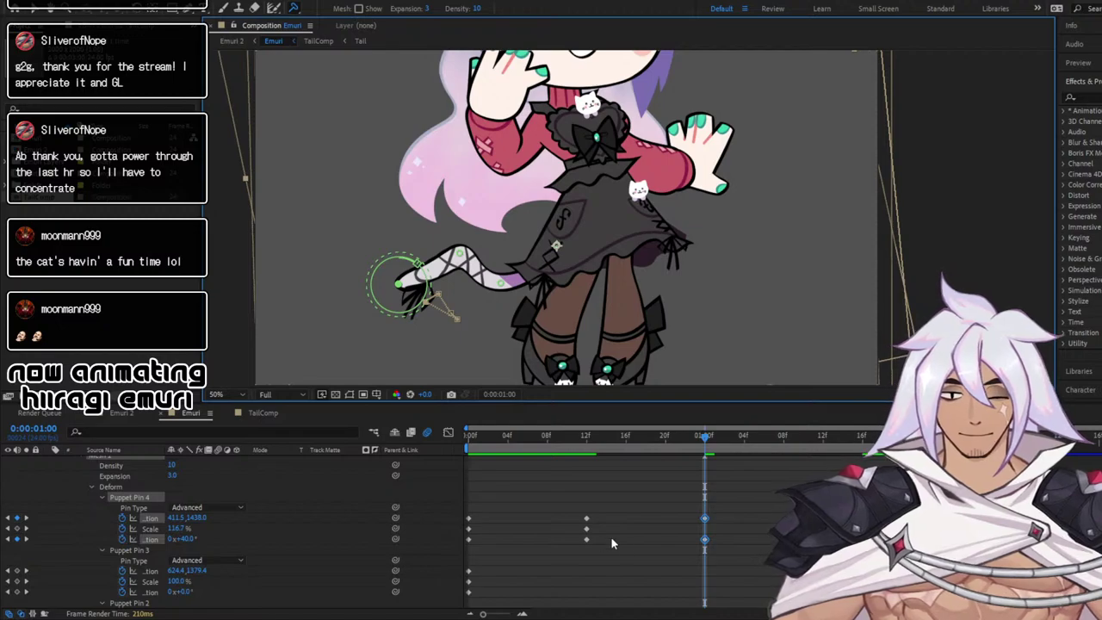
Keyframe Puppet Pin 3 at 0:00:01:00 and set its rotation to -9°
click(708, 564)
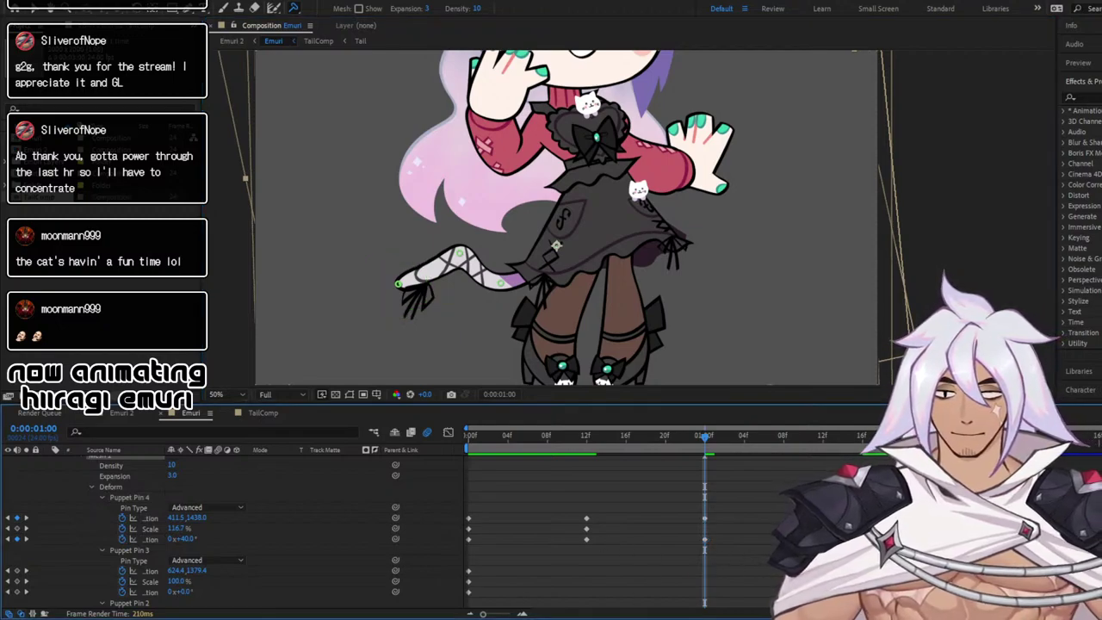
click(16, 582)
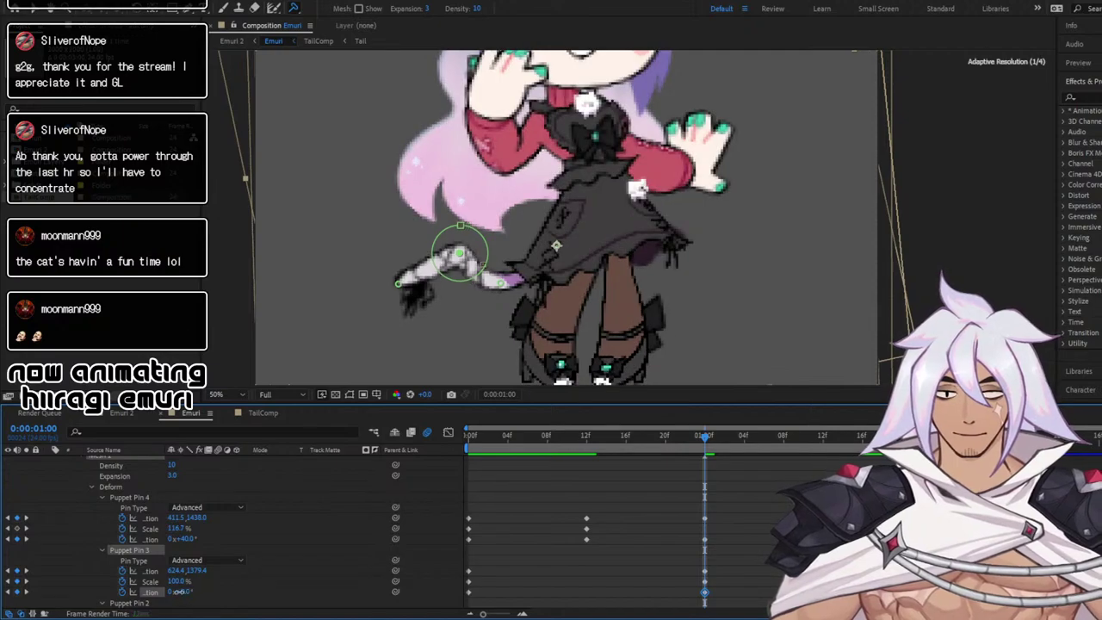
drag(186, 581, 183, 581)
key(ctrl+z)
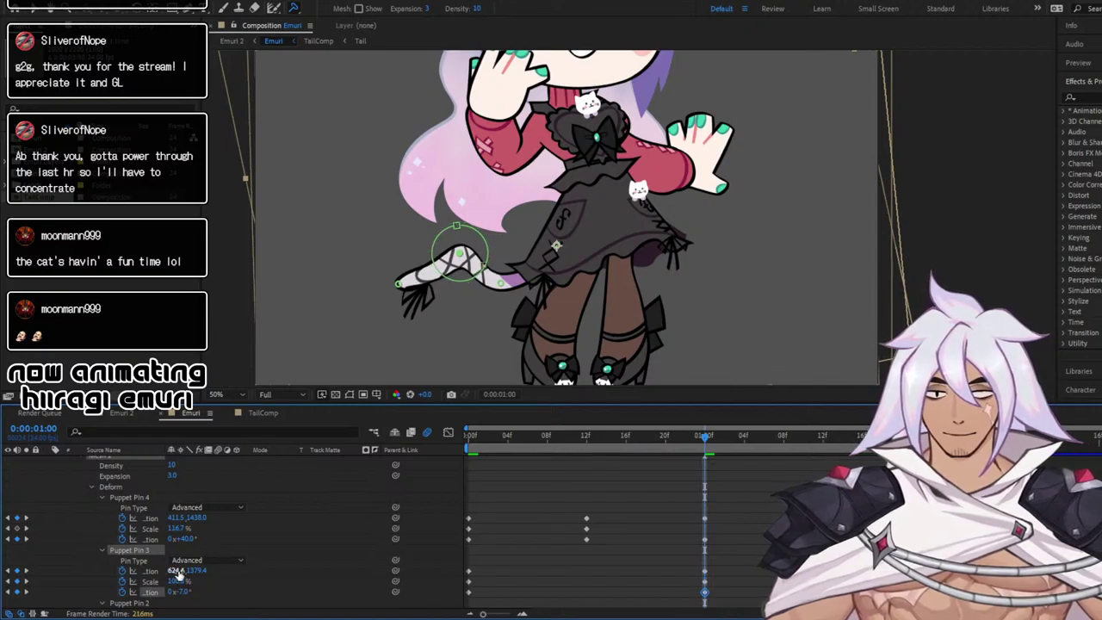
drag(185, 592, 179, 592)
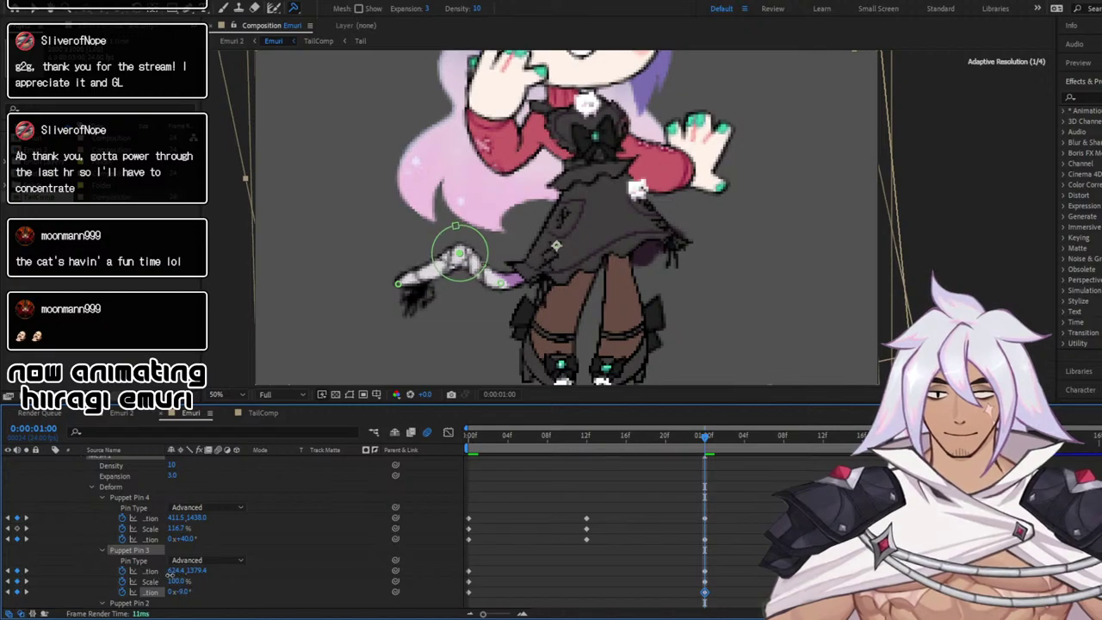
Try scaling Puppet Pin 3 to 67% and to 113% at 0:00:01:00, undoing each change
drag(177, 582, 189, 583)
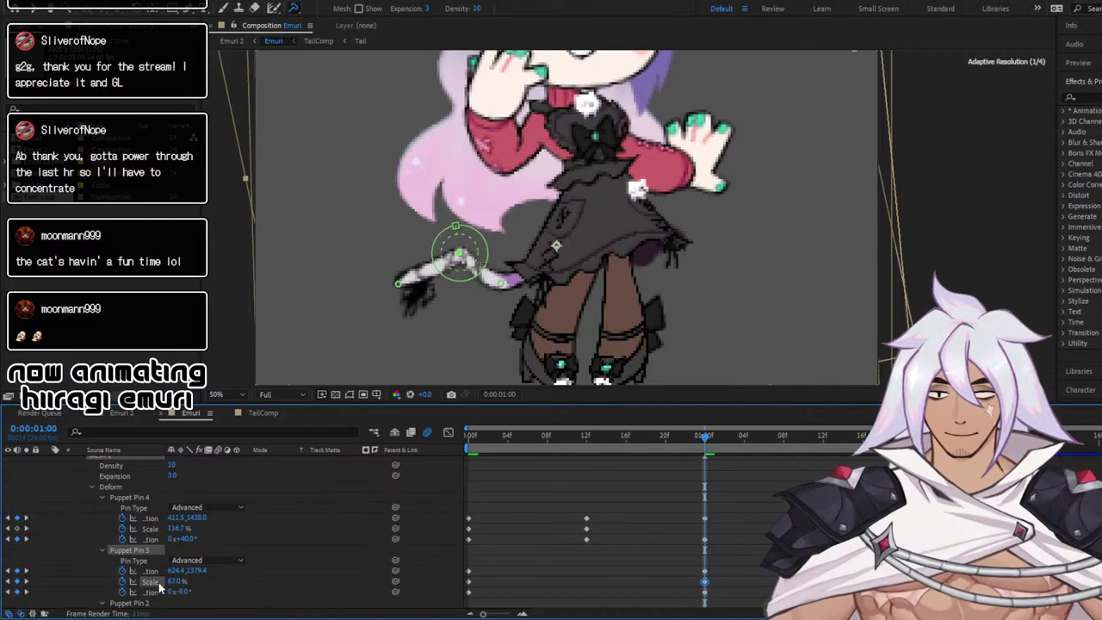
key(ctrl+z)
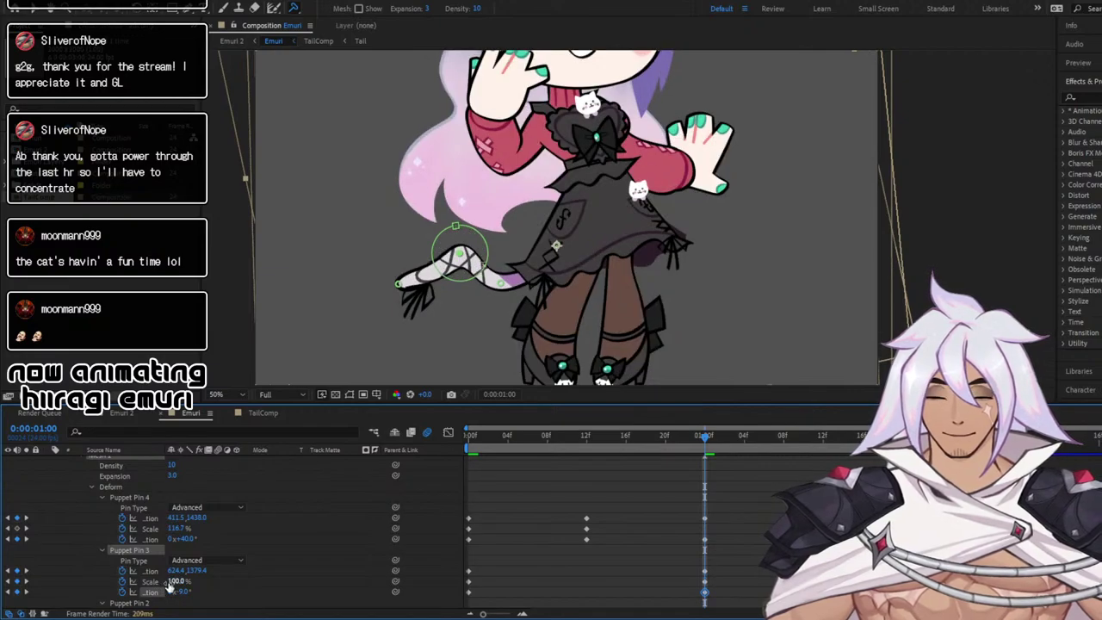
drag(177, 583, 166, 582)
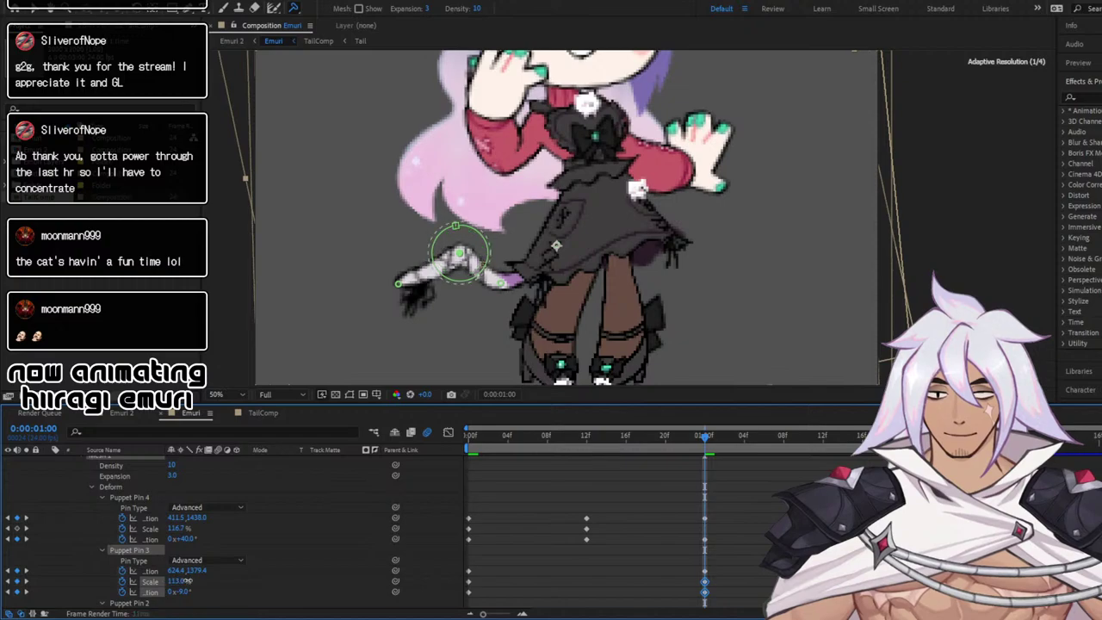
key(ctrl+z)
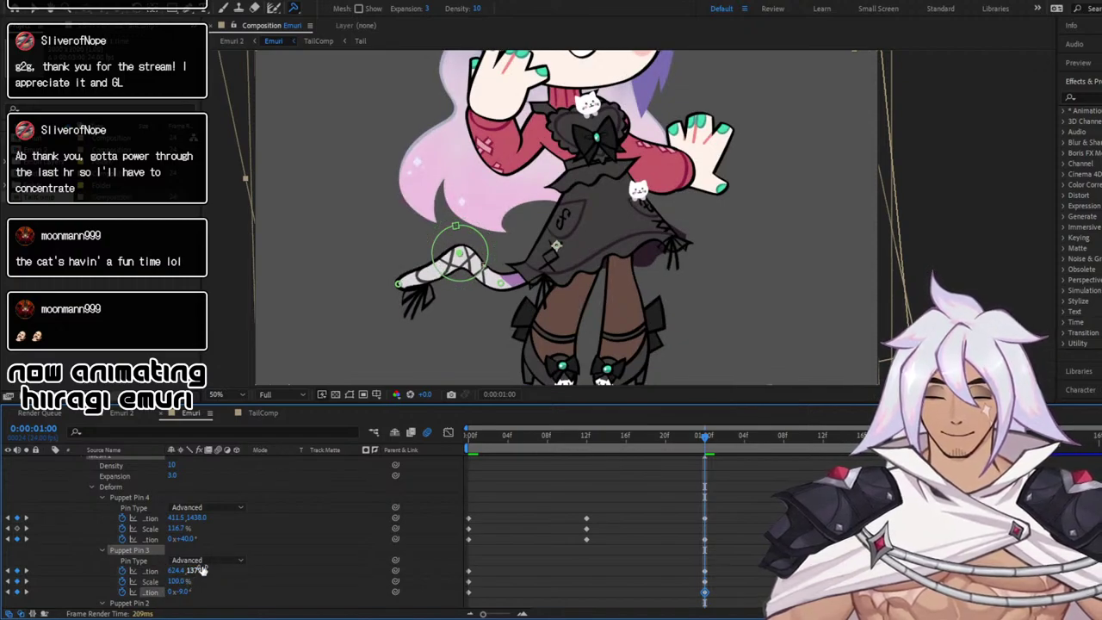
Lower Puppet Pin 3 to a Y position of 1414.4 at 0:00:01:00 and preview the tail motion
drag(195, 573, 209, 571)
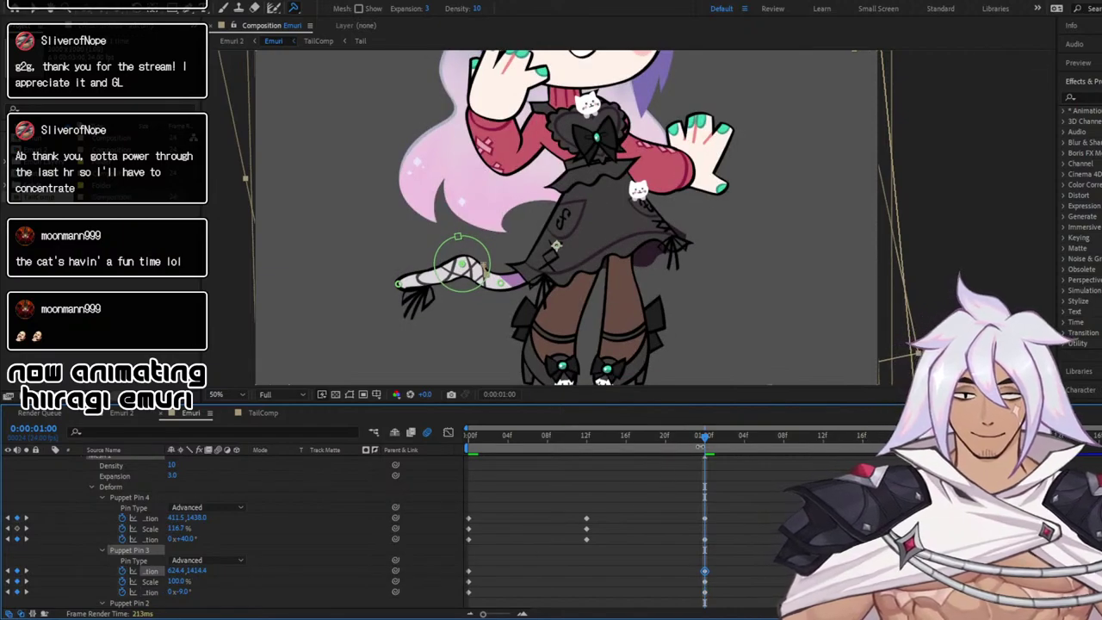
drag(698, 441, 380, 422)
drag(525, 430, 920, 465)
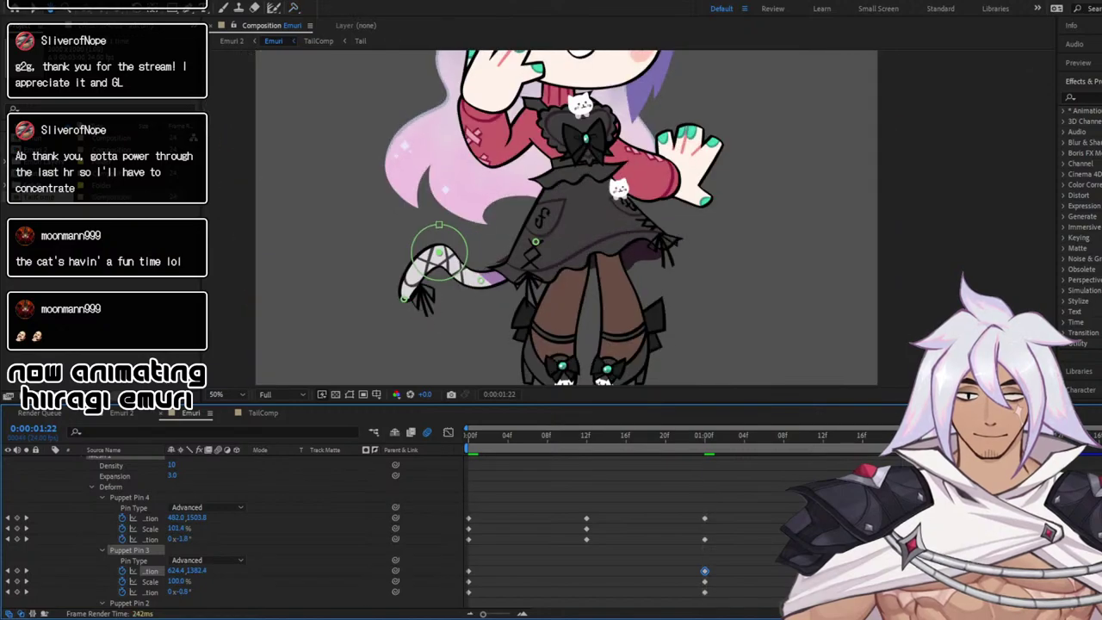
key(space)
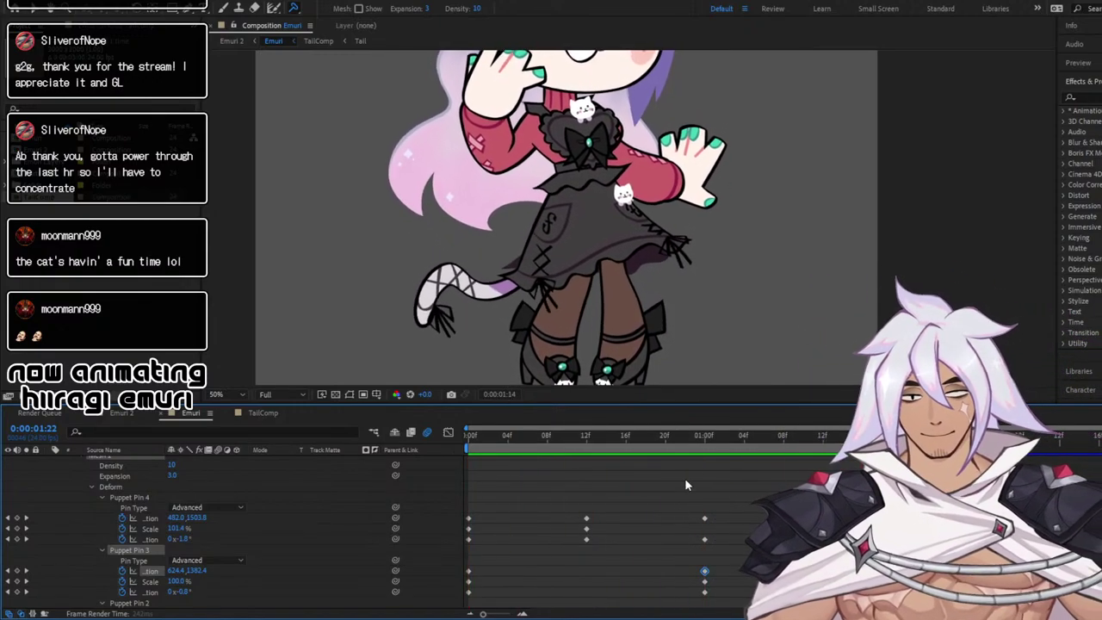
click(664, 453)
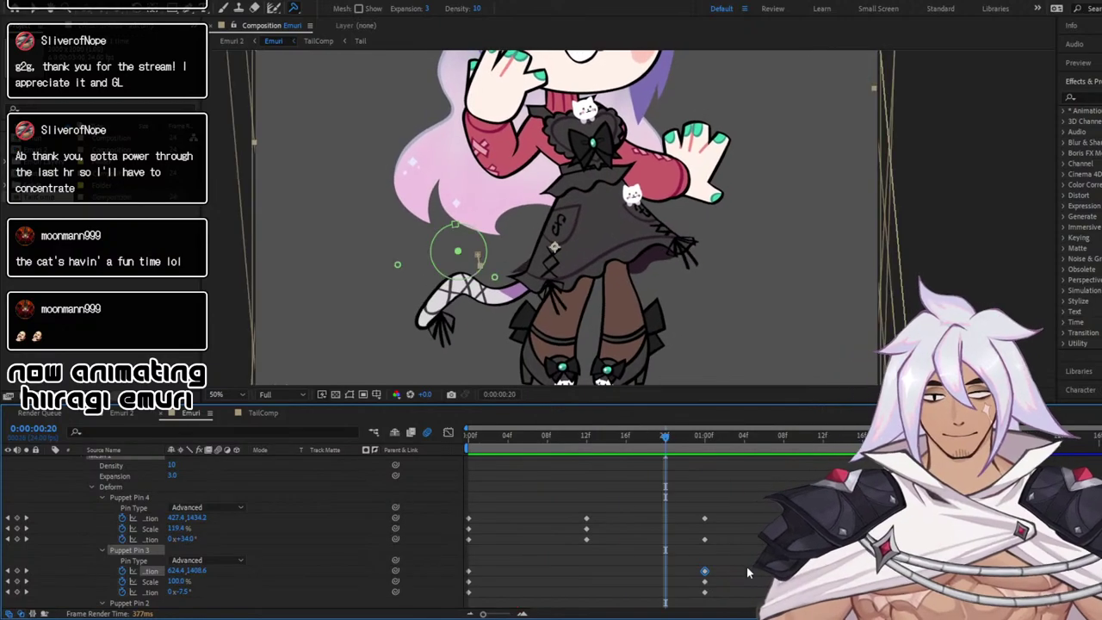
Delete Puppet Pin 3's position, scale and rotation keyframes at 0:00:01:00 and play back the tail animation
drag(720, 563, 699, 597)
key(Delete)
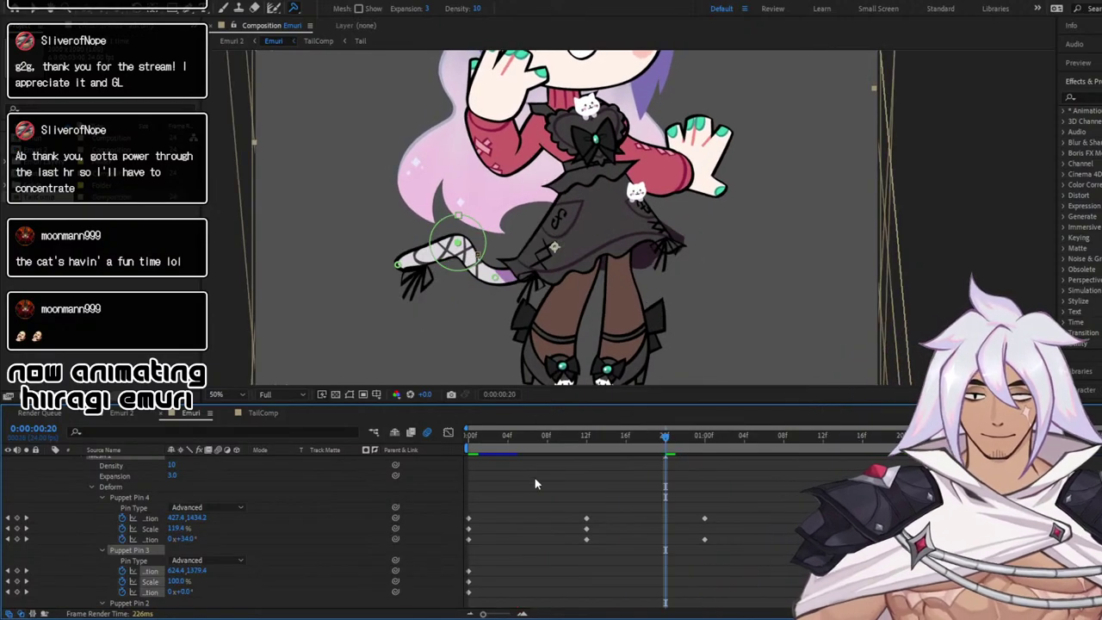
drag(515, 437, 499, 436)
key(space)
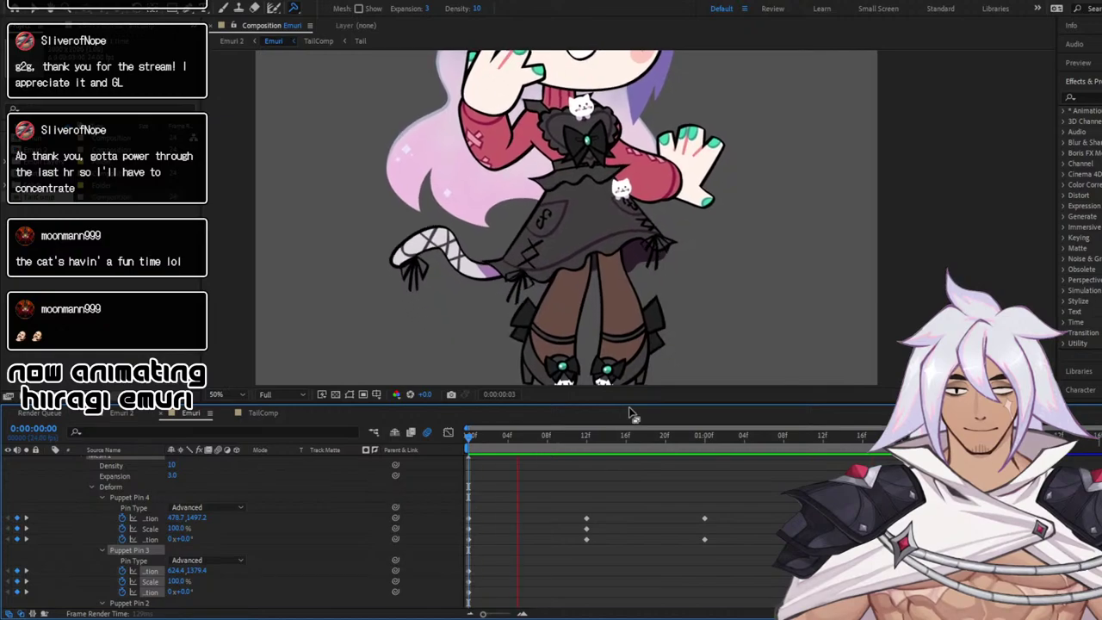
key(space)
Move Puppet Pin 4 slightly back toward the body at 0:00:01:00 and preview the adjusted tail swing
drag(670, 437, 707, 443)
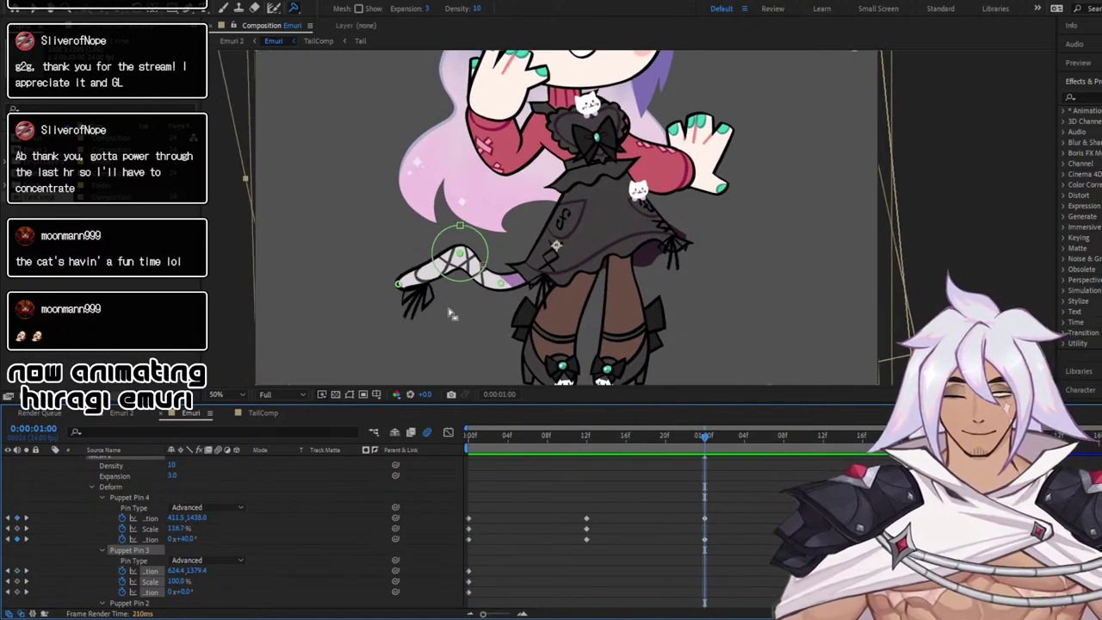
drag(404, 293, 417, 292)
drag(701, 436, 507, 447)
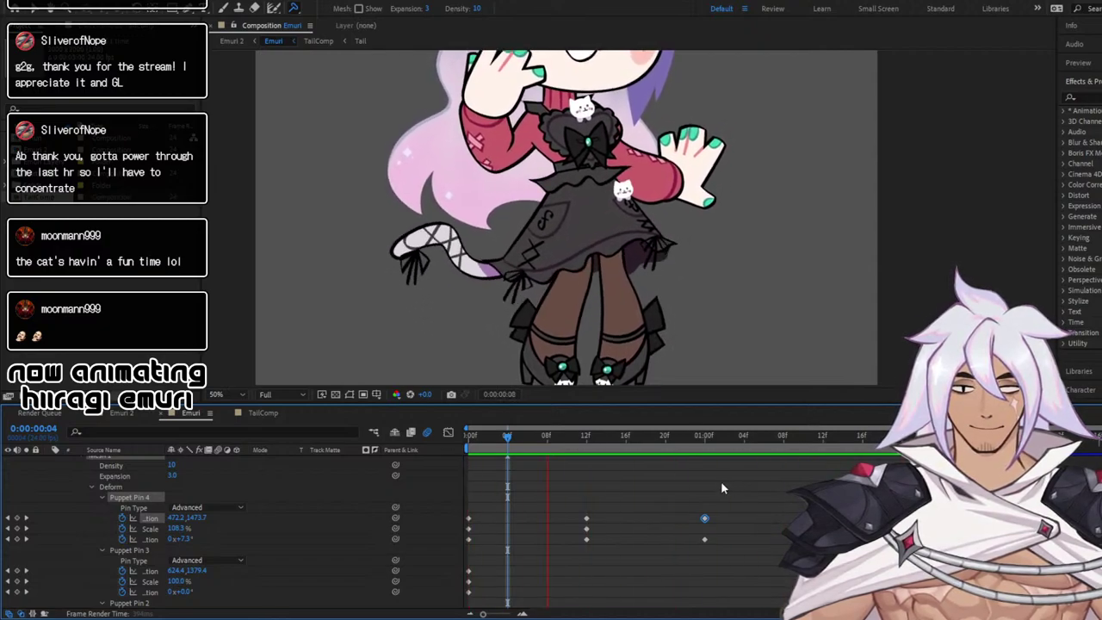
key(space)
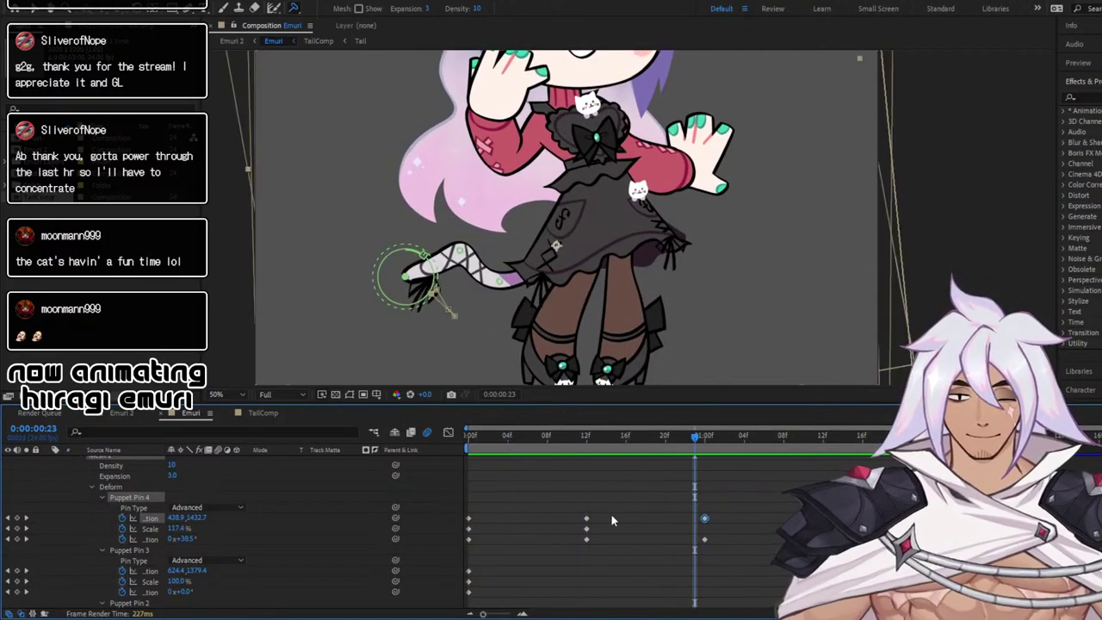
Ease Puppet Pin 4's position keyframes at frame 12 and 0:00:01:00 in the Graph Editor and preview the motion
drag(576, 503, 567, 470)
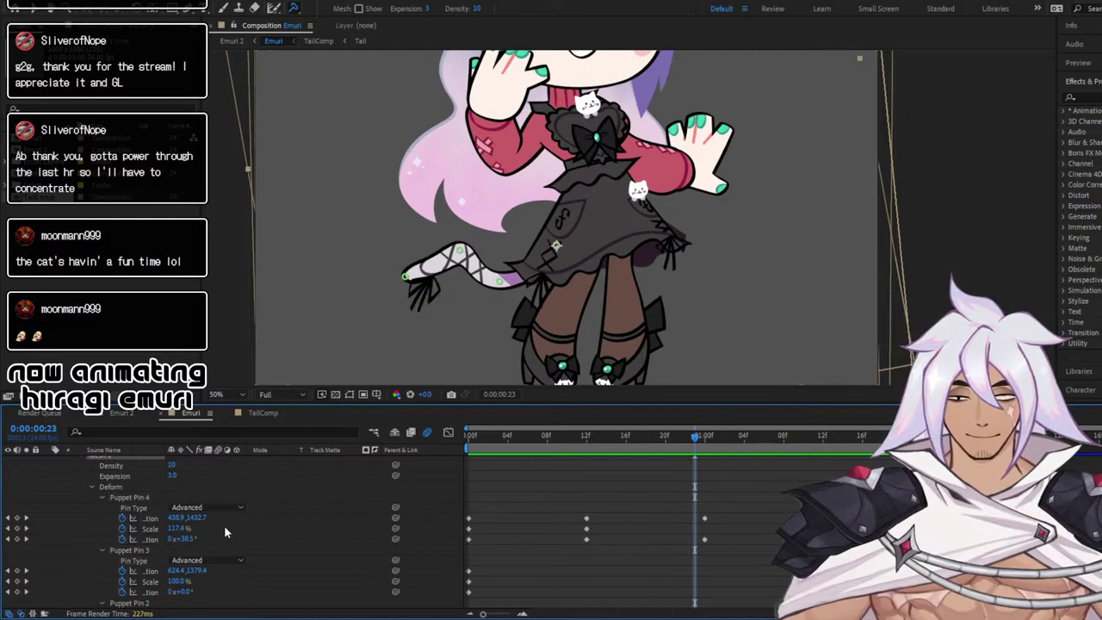
click(141, 519)
click(451, 434)
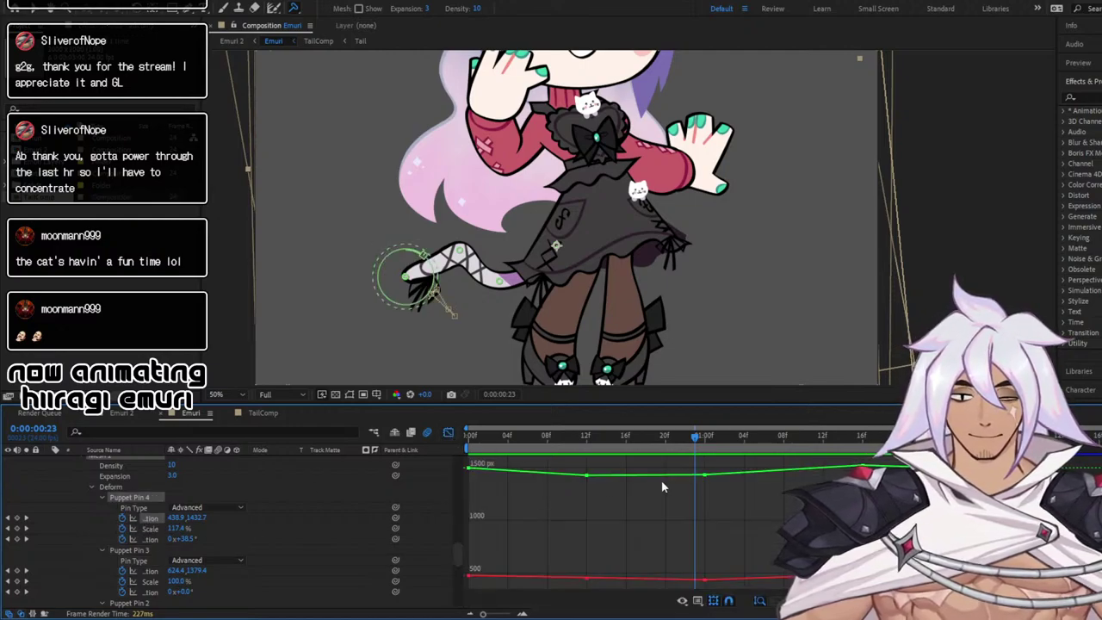
drag(565, 465, 772, 583)
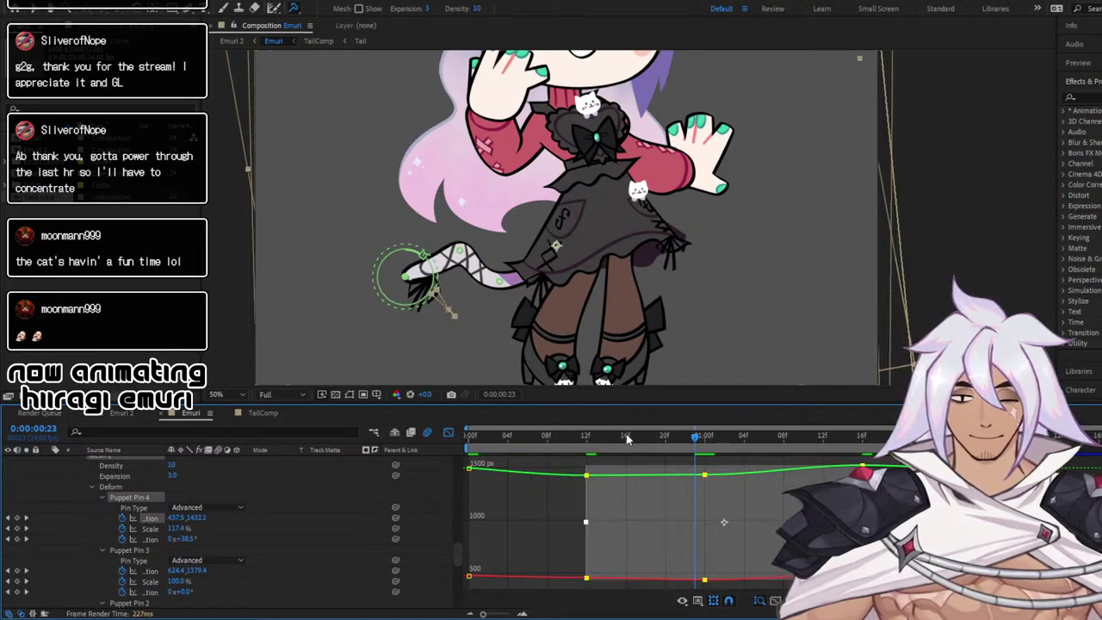
drag(627, 439, 521, 436)
key(space)
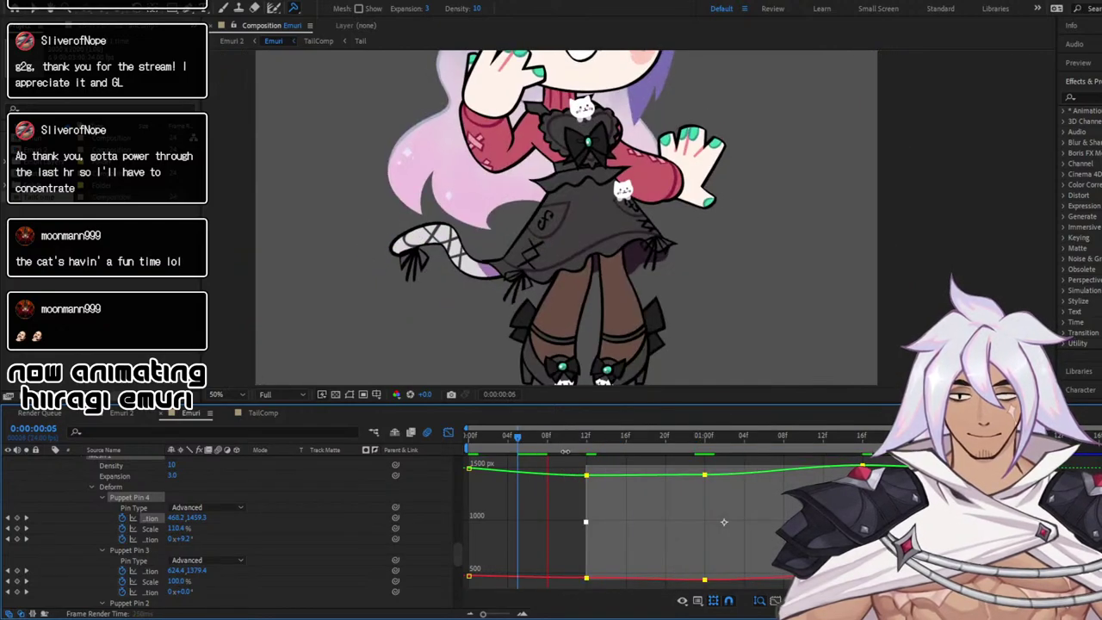
key(space)
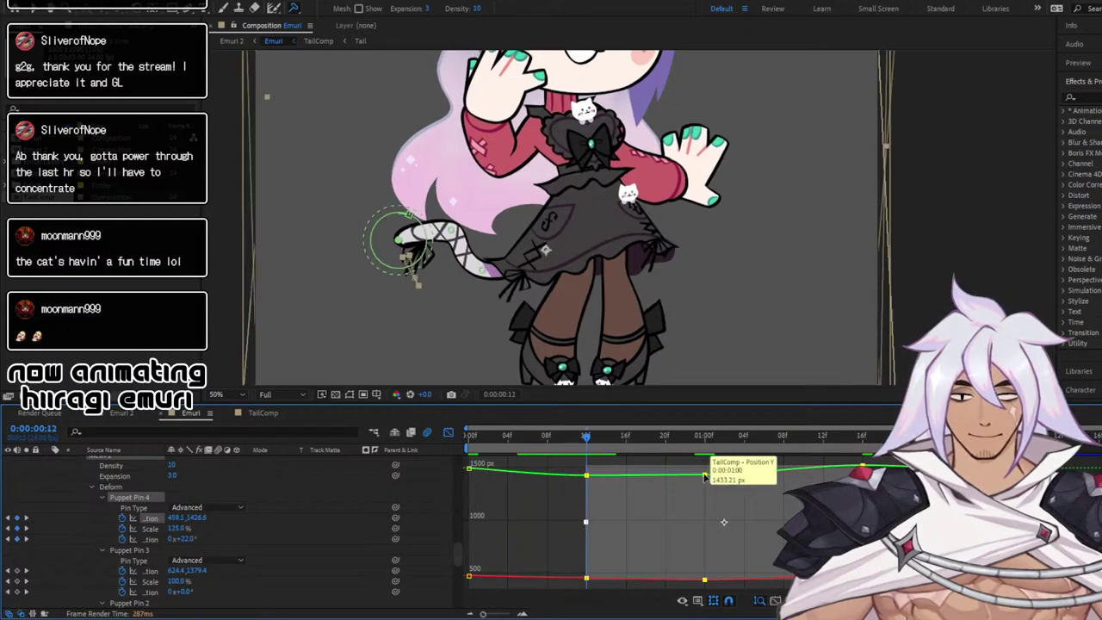
Delete Puppet Pin 4's rotation keyframe at frame 12 in the Graph Editor
click(448, 433)
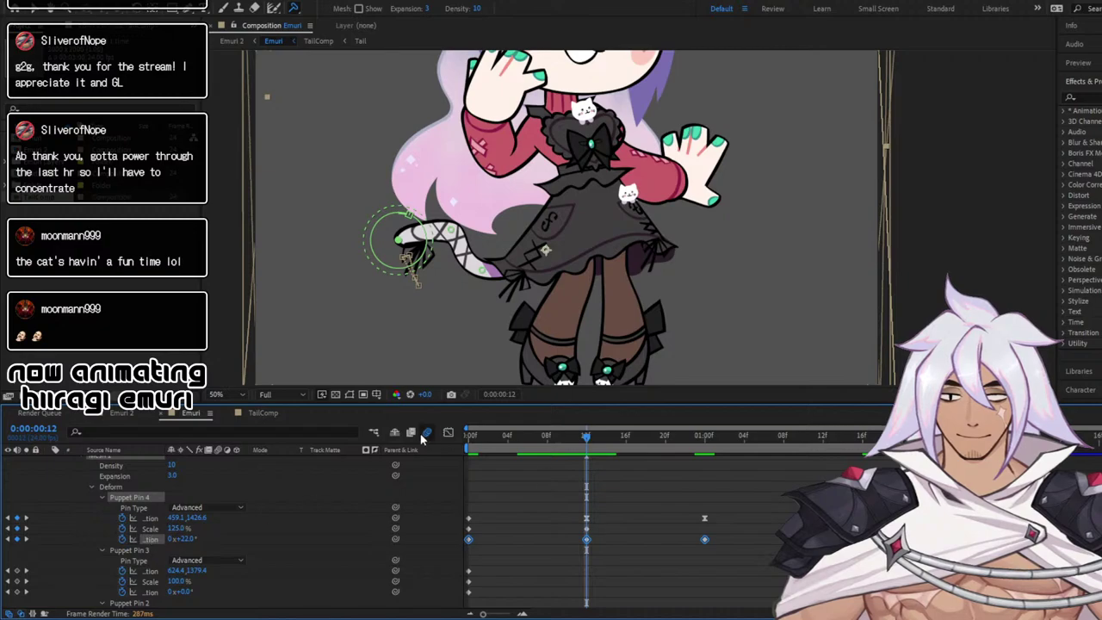
click(448, 432)
mouse_move(587, 509)
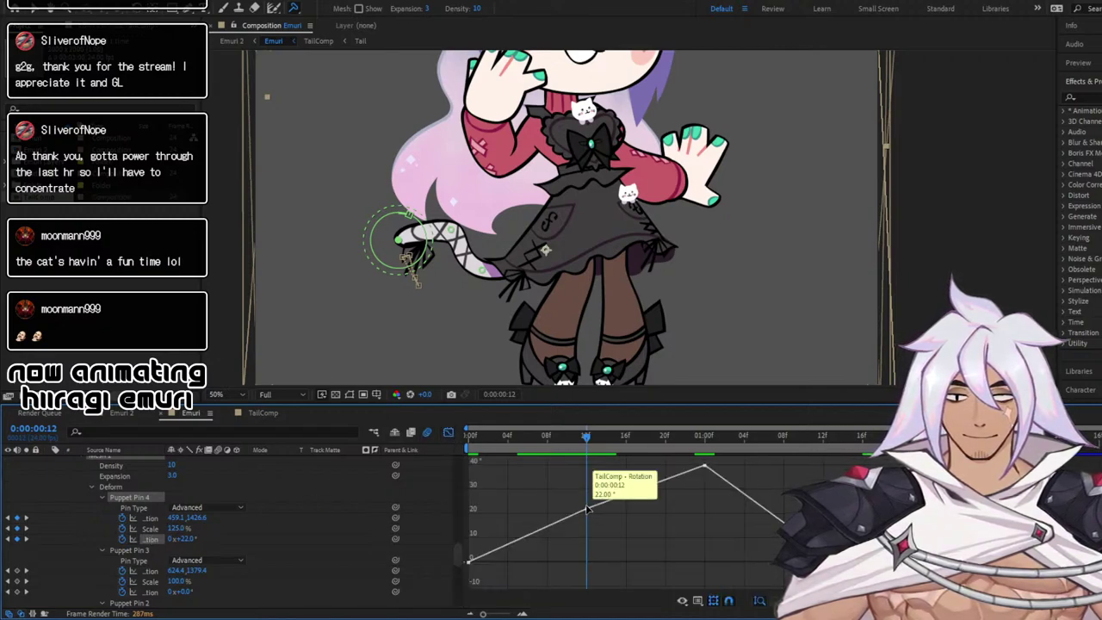
drag(666, 465, 861, 589)
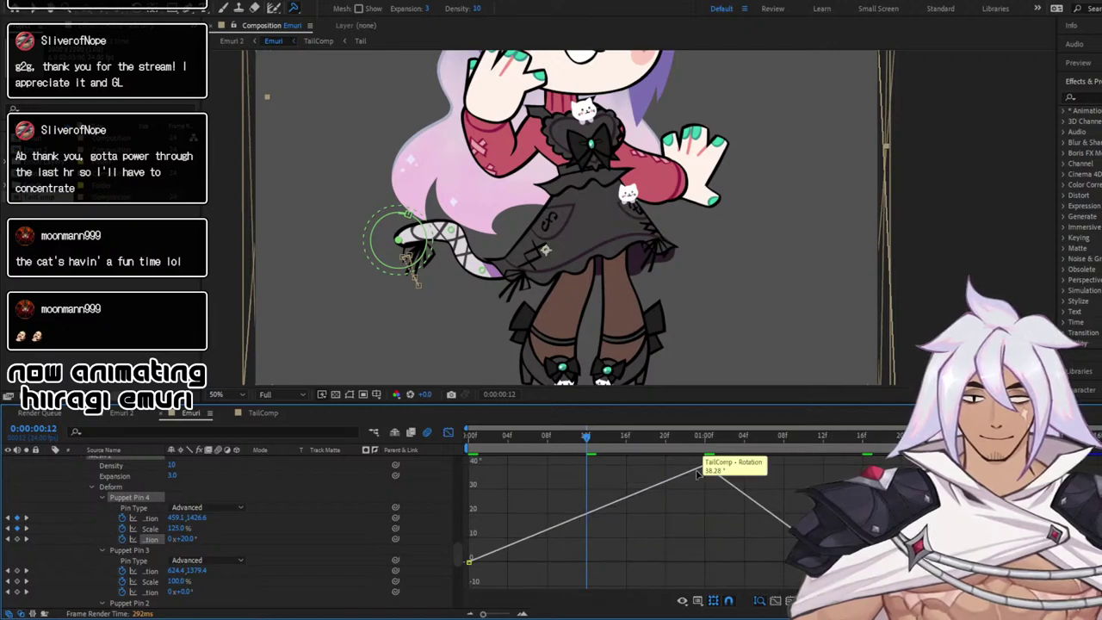
Apply Easy Ease to Puppet Pin 4's rotation keyframes at 0:00:01:00 and 0:00:01:16 and preview the tail motion
drag(691, 461, 876, 586)
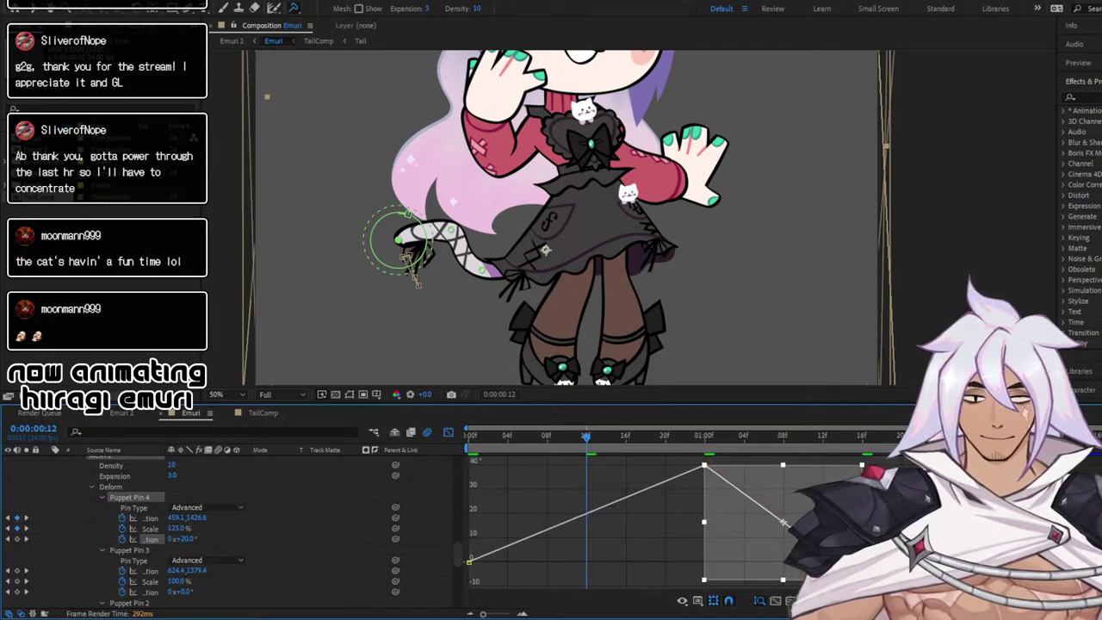
key(F9)
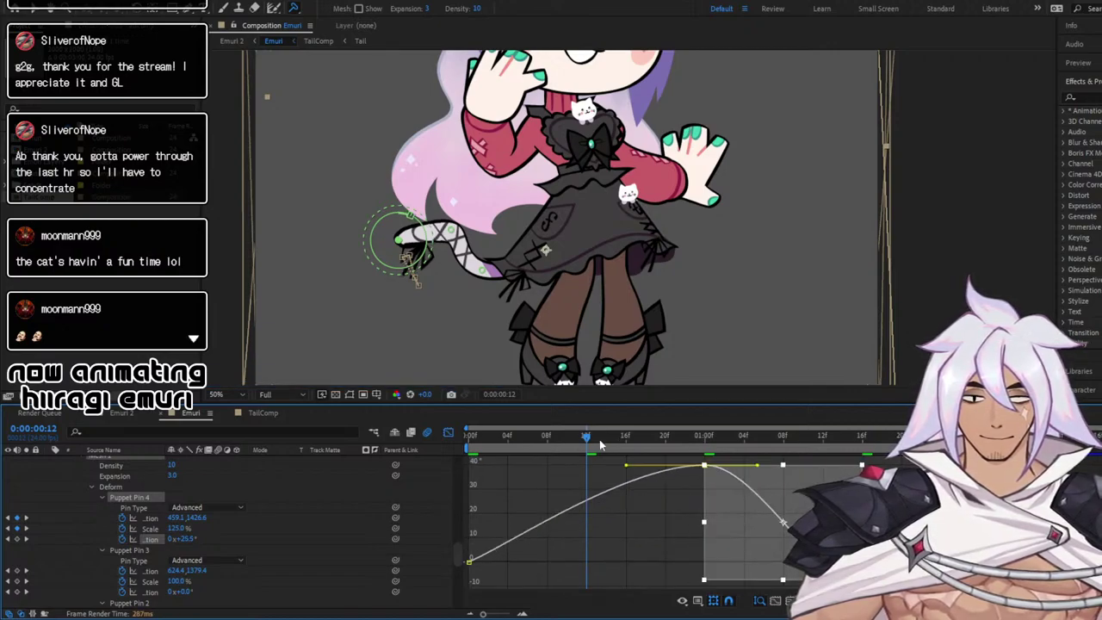
click(473, 440)
key(space)
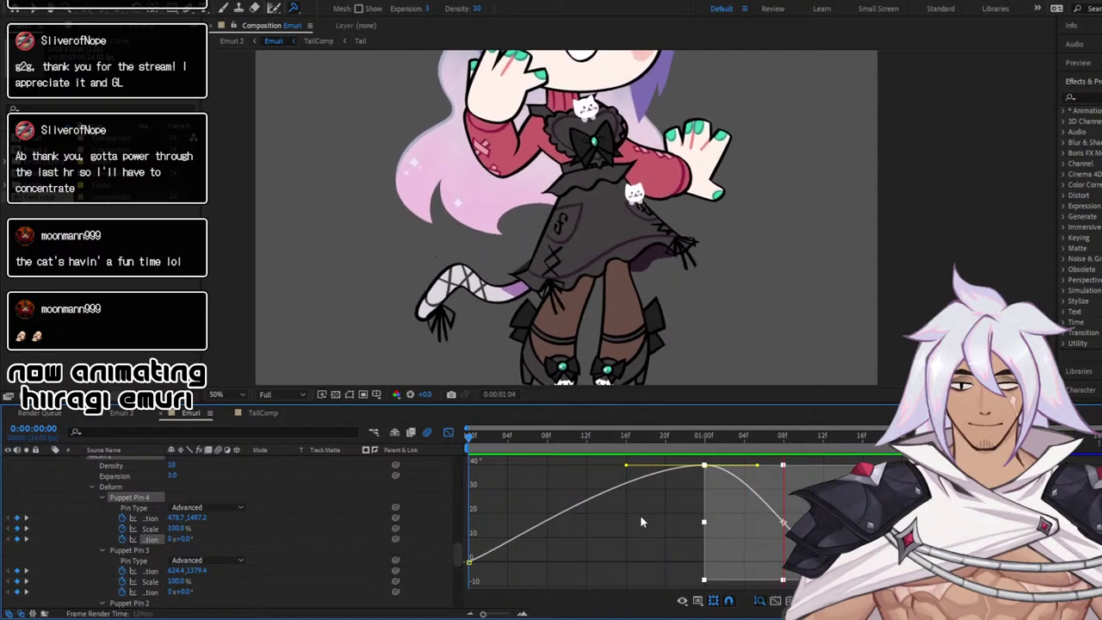
click(448, 432)
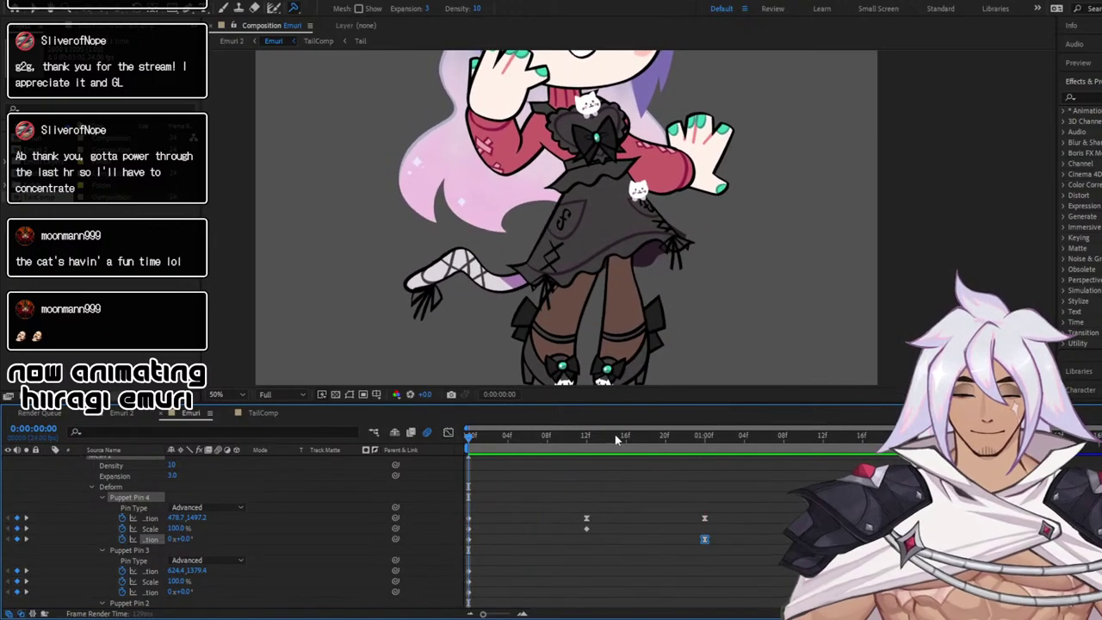
key(space)
Apply Easy Ease to Puppet Pin 4's middle, last and first scale keyframes in the Graph Editor and play back the tail animation
click(587, 528)
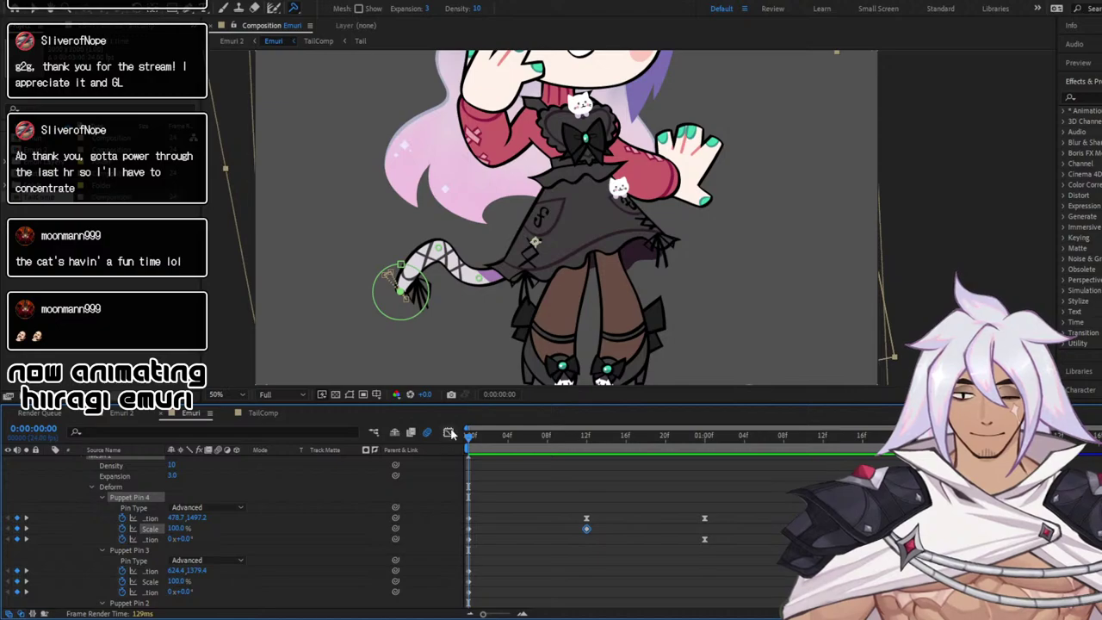
mouse_move(689, 440)
mouse_down()
mouse_move(716, 443)
mouse_move(705, 448)
mouse_up()
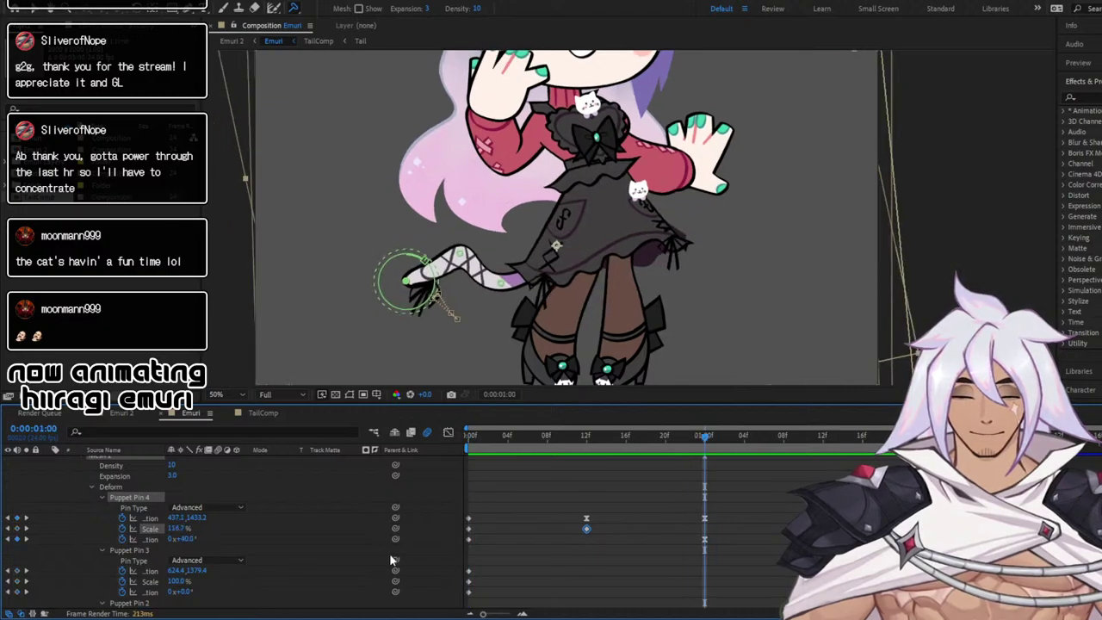
click(448, 431)
drag(552, 456, 687, 512)
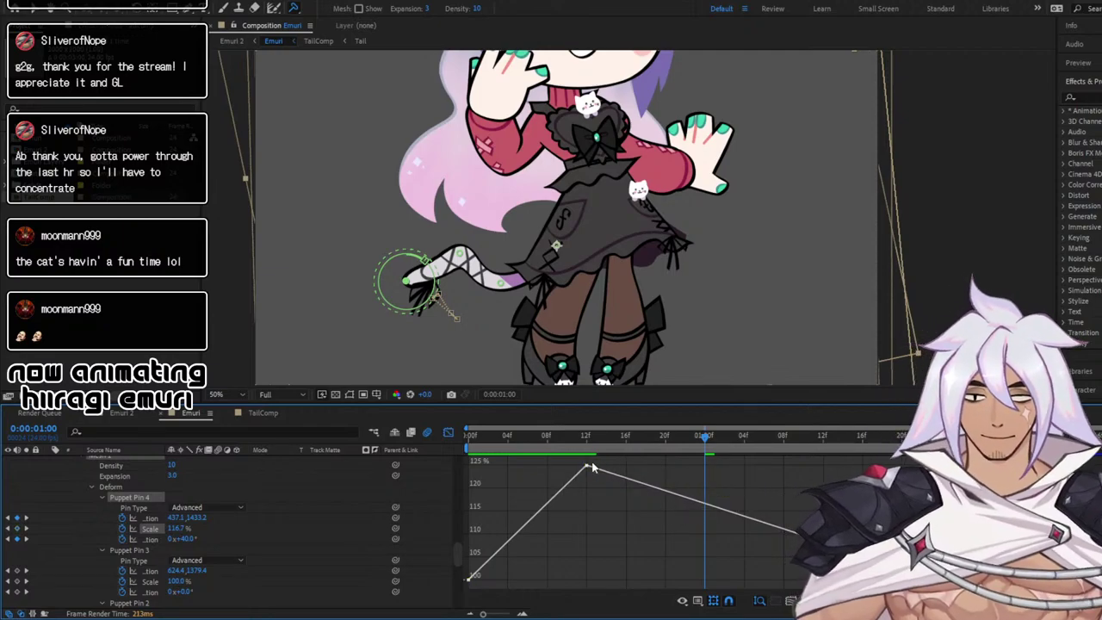
key(F9)
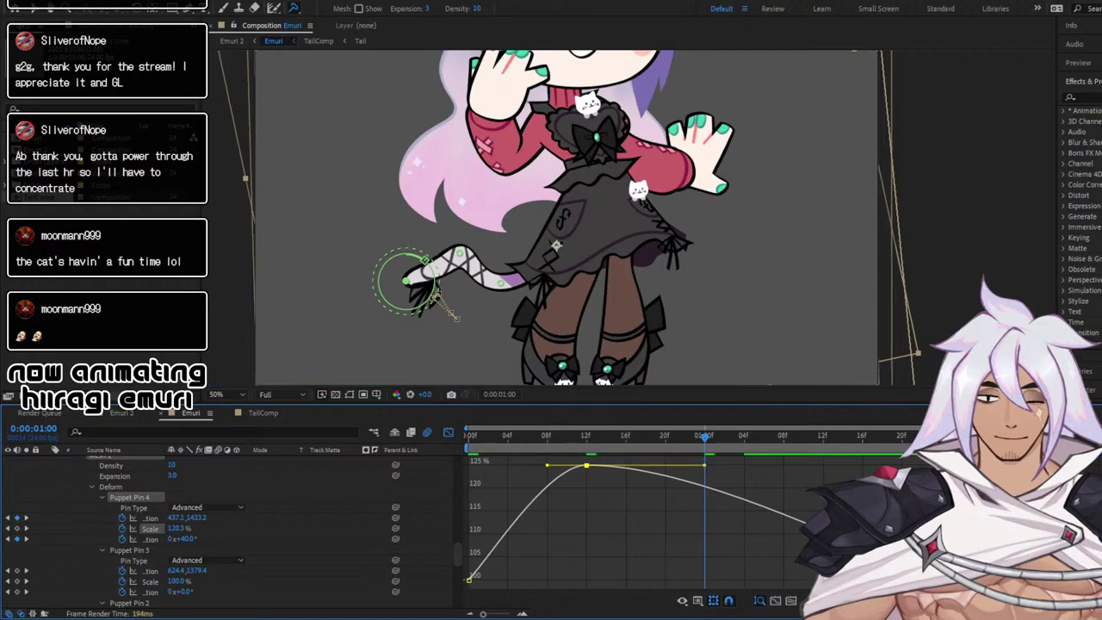
click(940, 580)
key(F9)
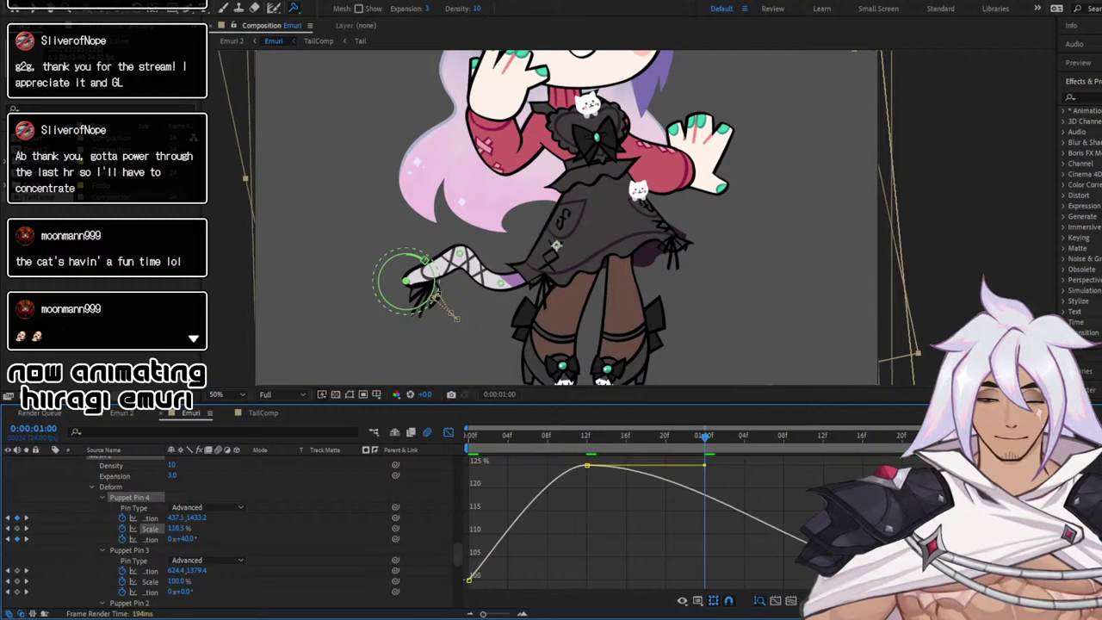
click(469, 580)
key(F9)
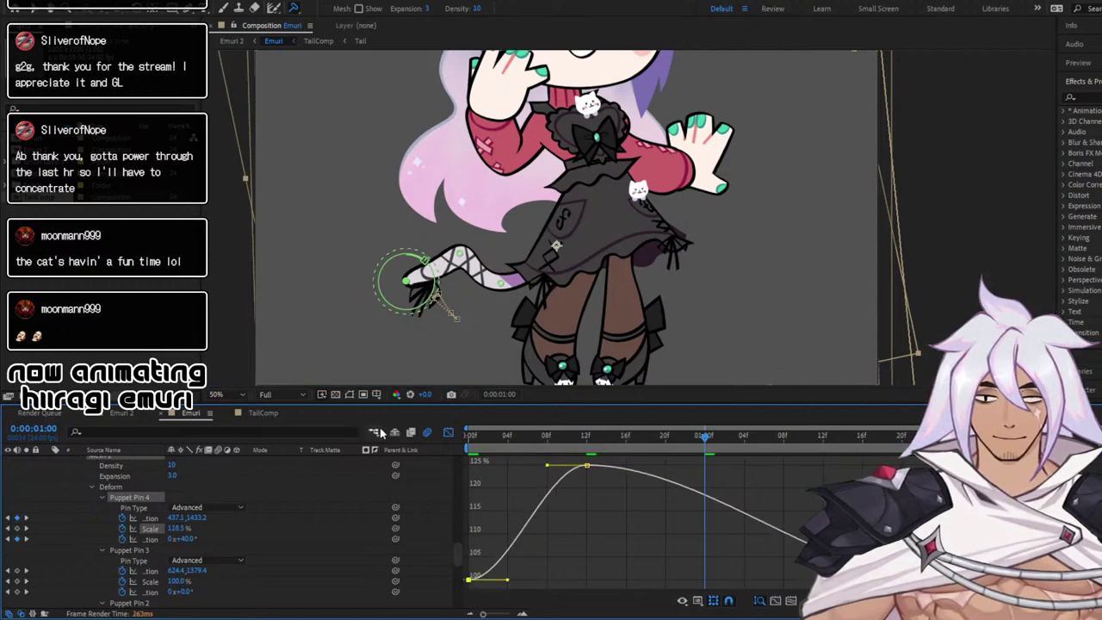
drag(476, 439, 447, 437)
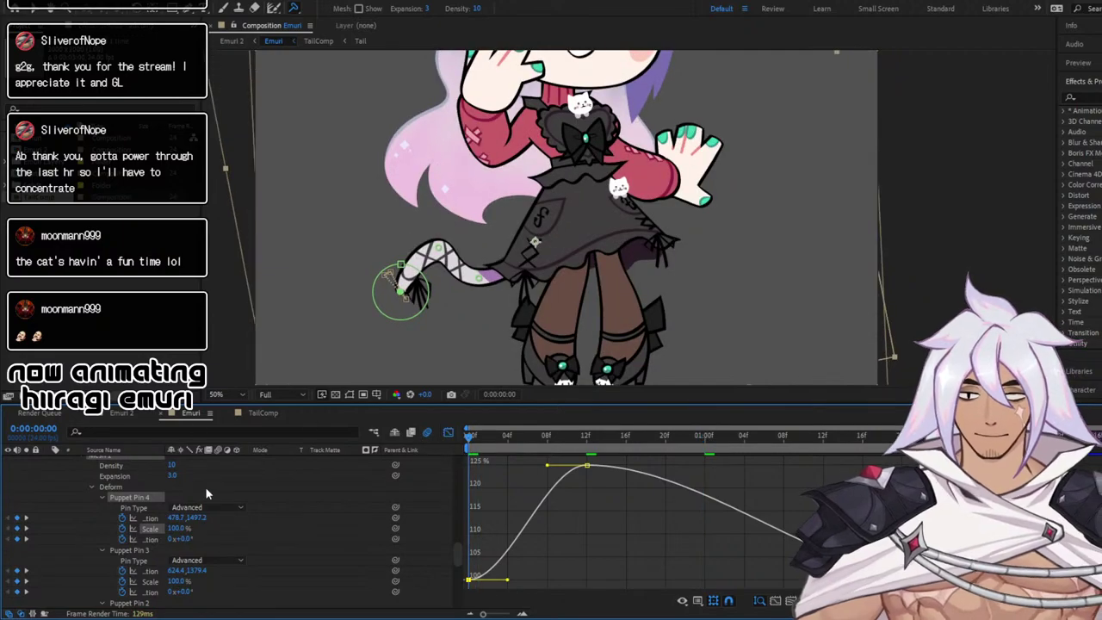
key(space)
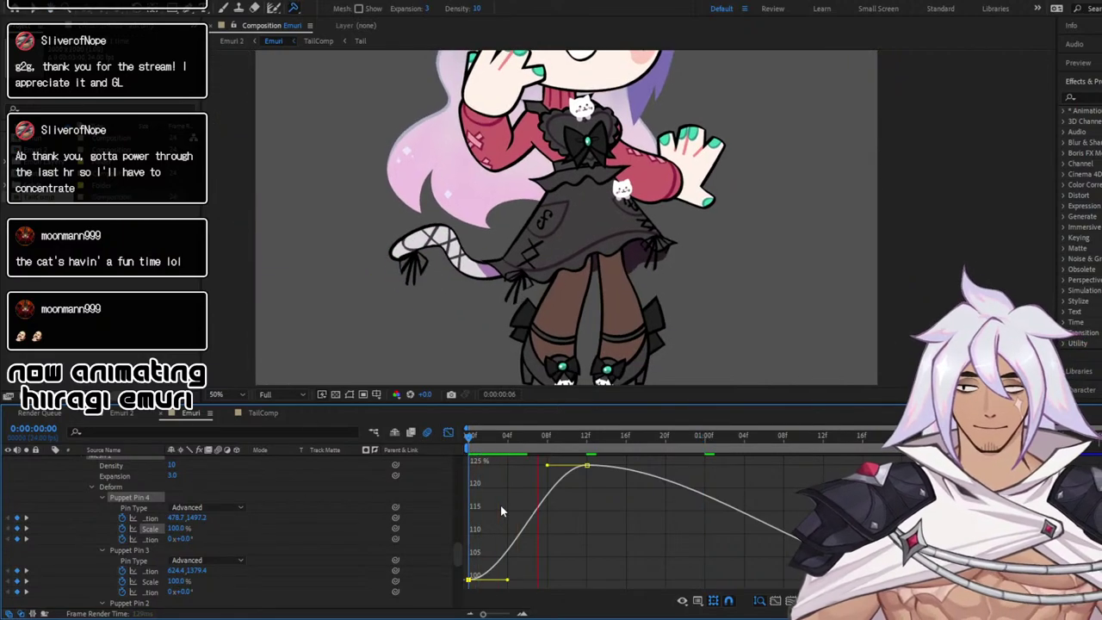
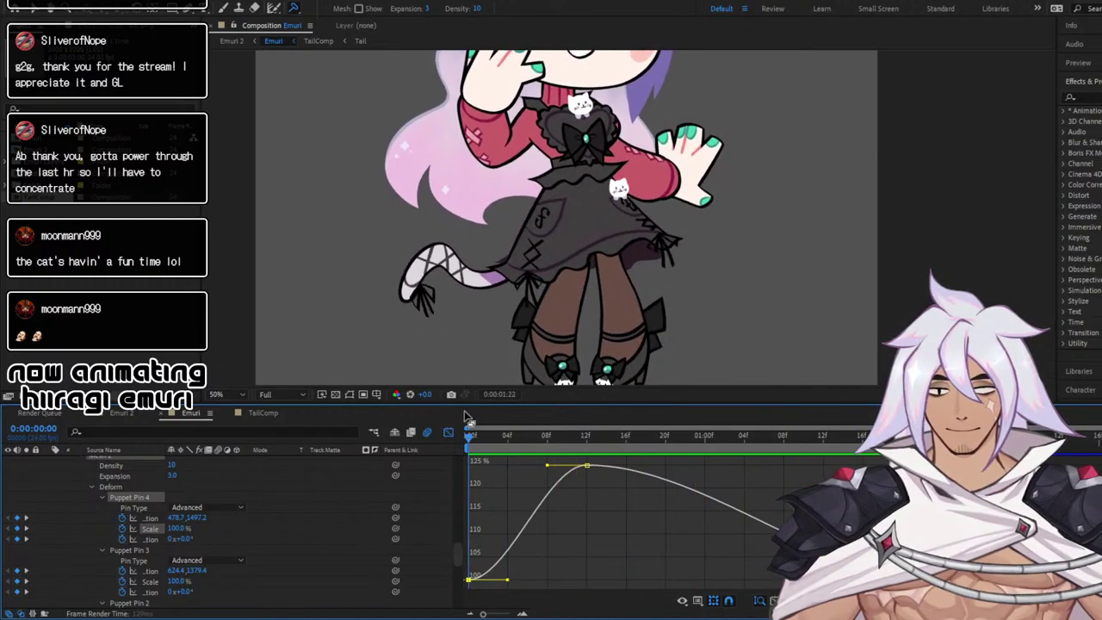
Lower Puppet Pin 4's scale keyframe at frame 12 to about 118% in the Graph Editor and preview the motion
click(590, 468)
drag(586, 466, 581, 497)
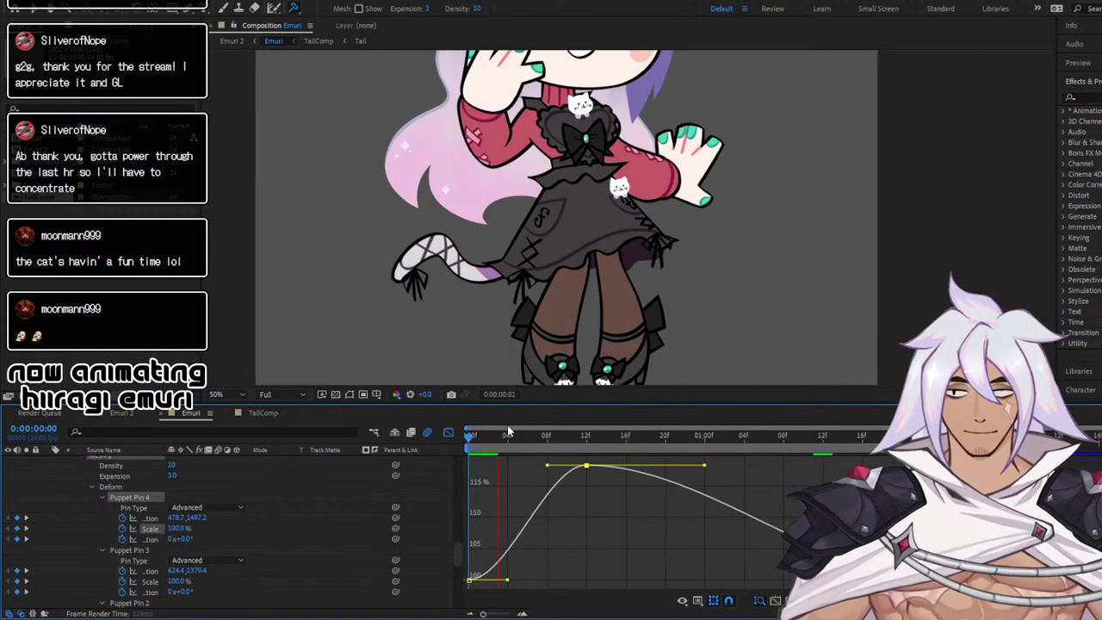
drag(508, 431, 558, 438)
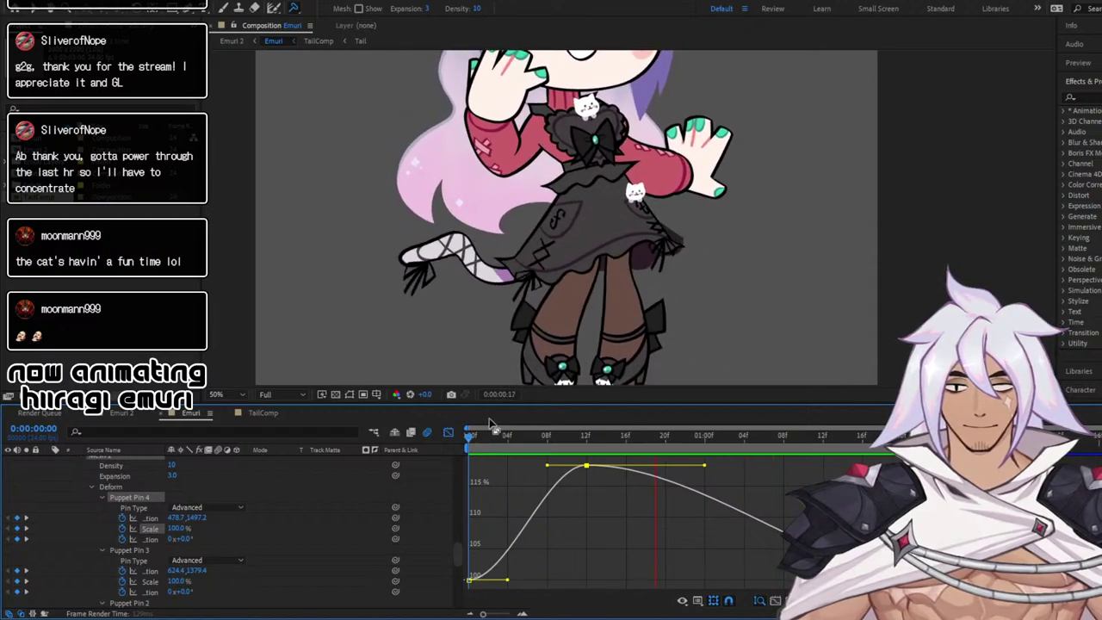
drag(470, 440, 468, 440)
click(448, 433)
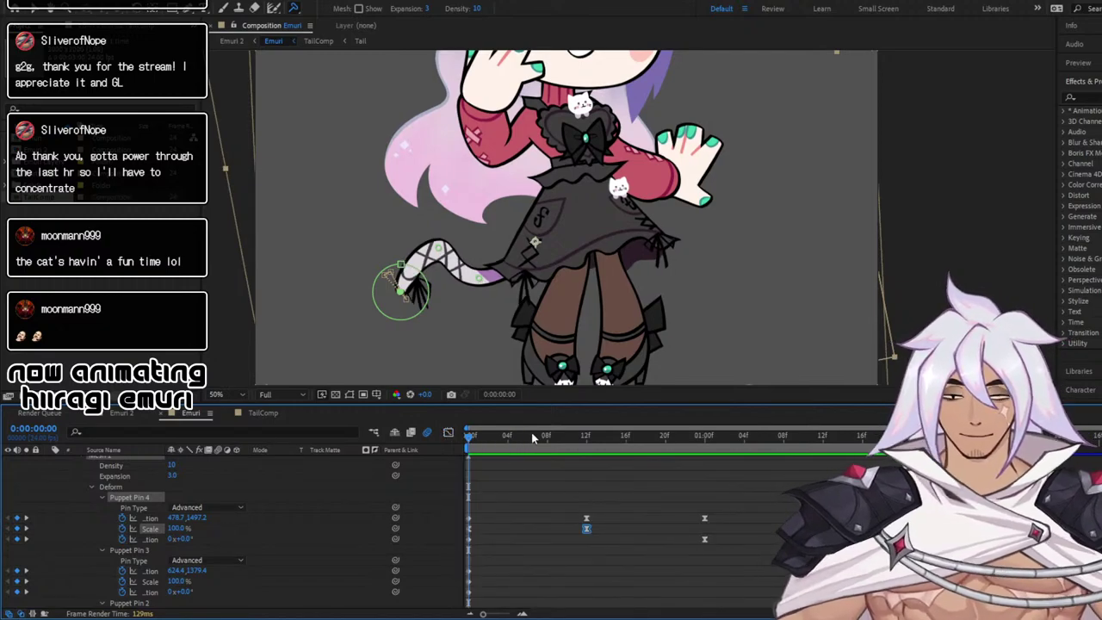
Add position, scale and rotation keyframes for Puppet Pin 3 at 0:00:01:16 and 0:00:01:04
drag(532, 438, 658, 517)
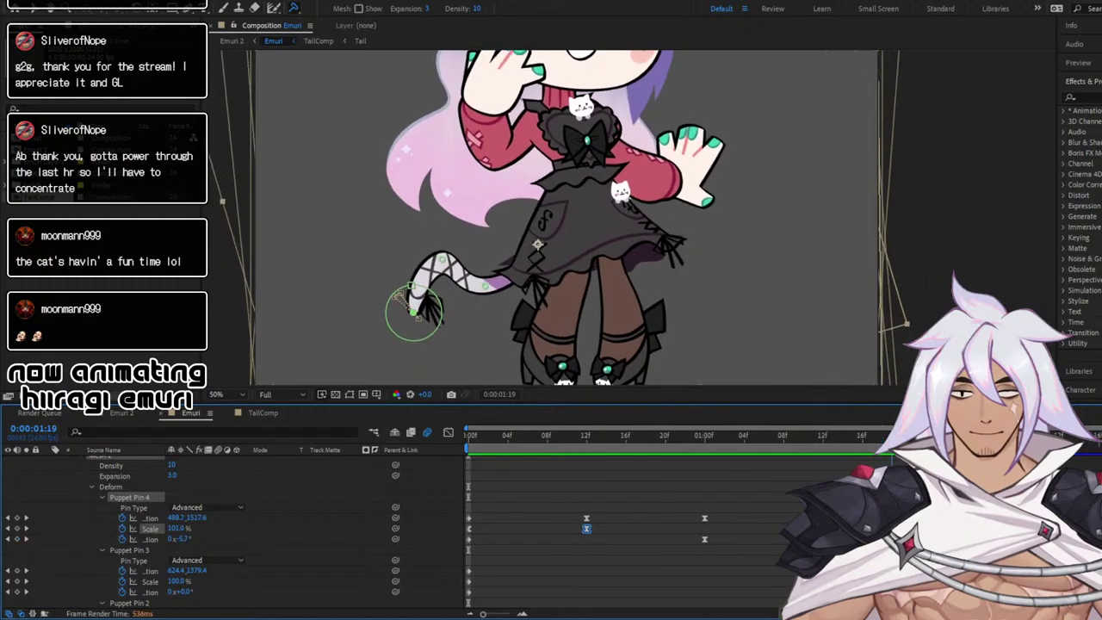
key(space)
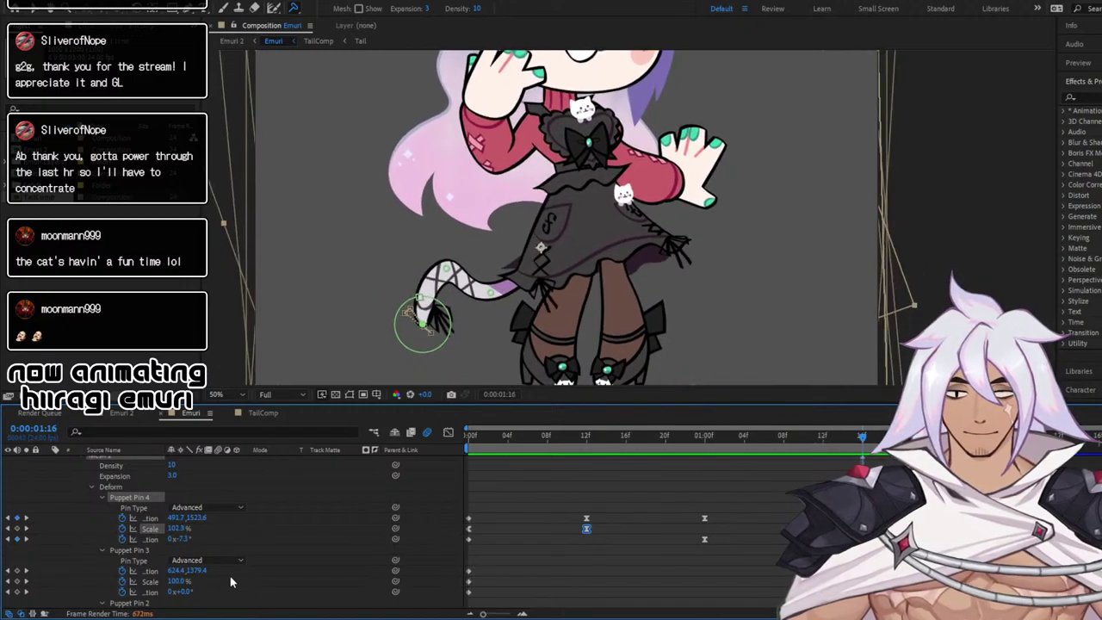
click(18, 571)
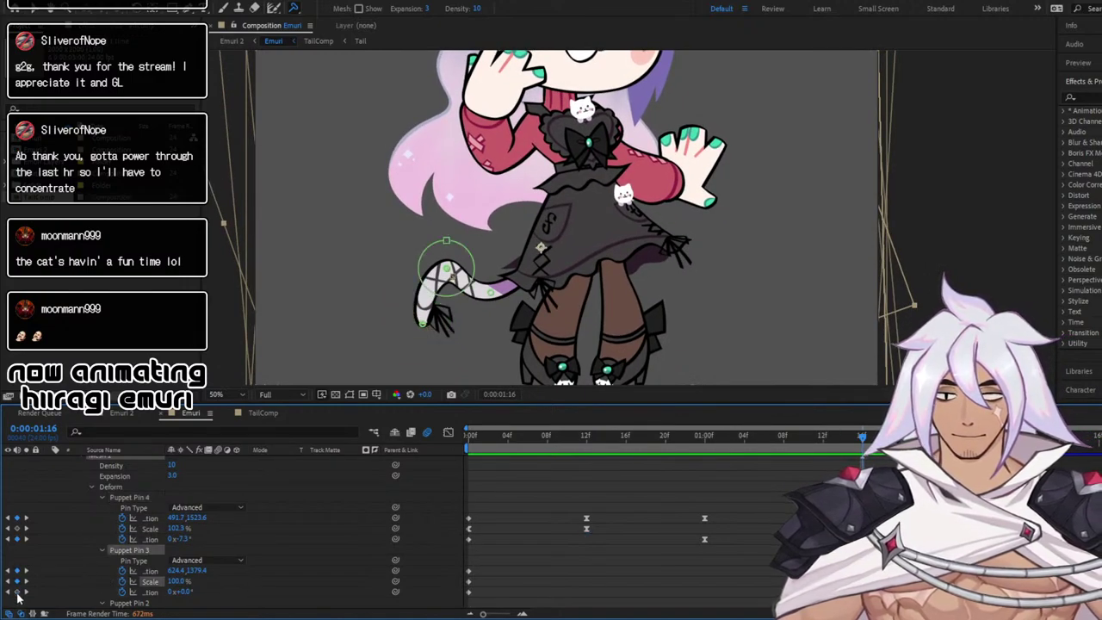
click(17, 593)
drag(695, 440, 704, 442)
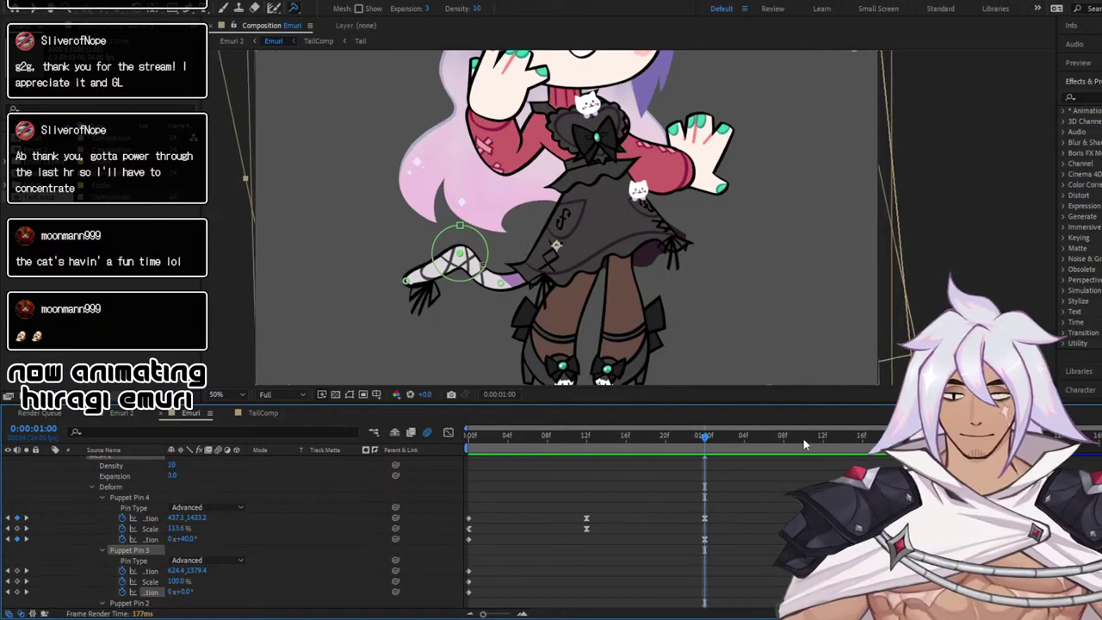
click(744, 436)
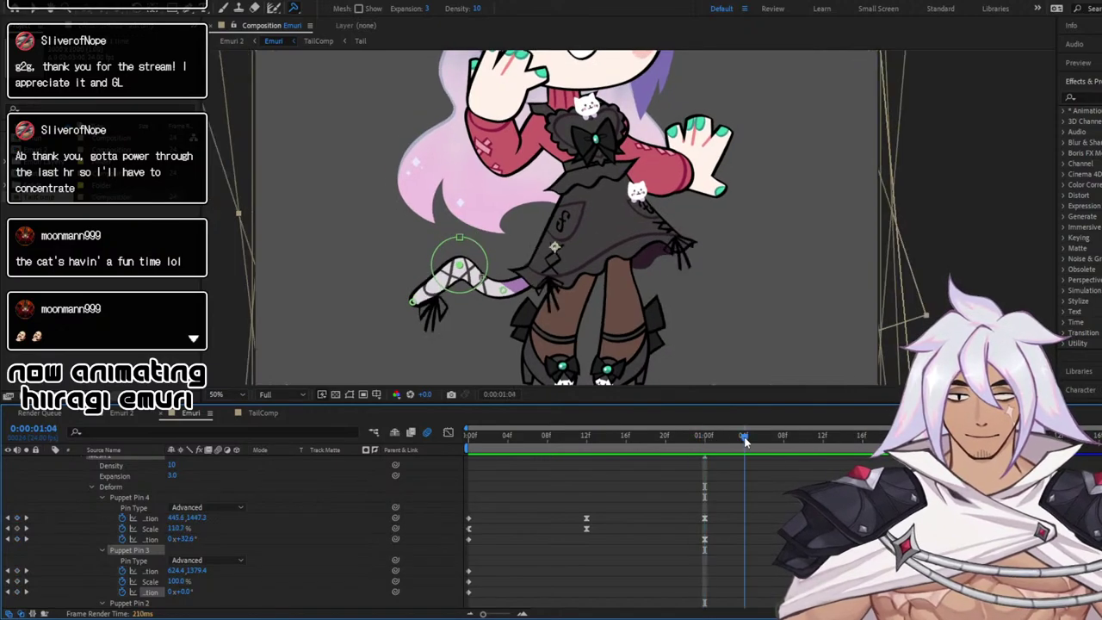
click(17, 571)
click(17, 581)
click(17, 592)
At 0:00:01:16, move Puppet Pin 3 outward to 592.5, 1363.6, set its rotation to -15°, and check the motion
drag(839, 445, 864, 438)
key(ctrl+z)
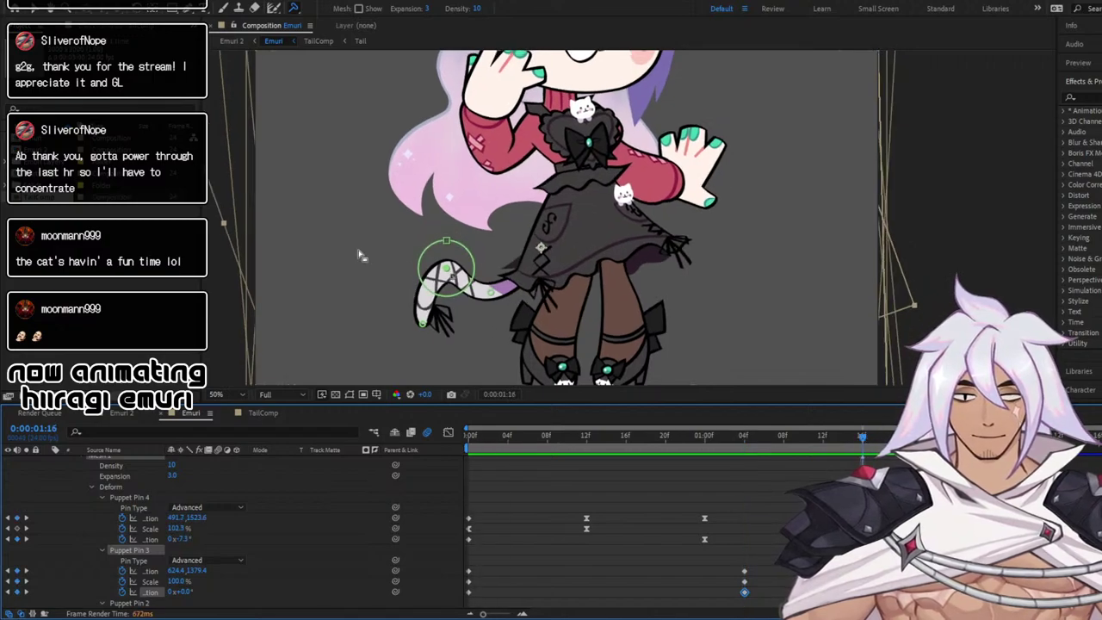
drag(446, 269, 430, 272)
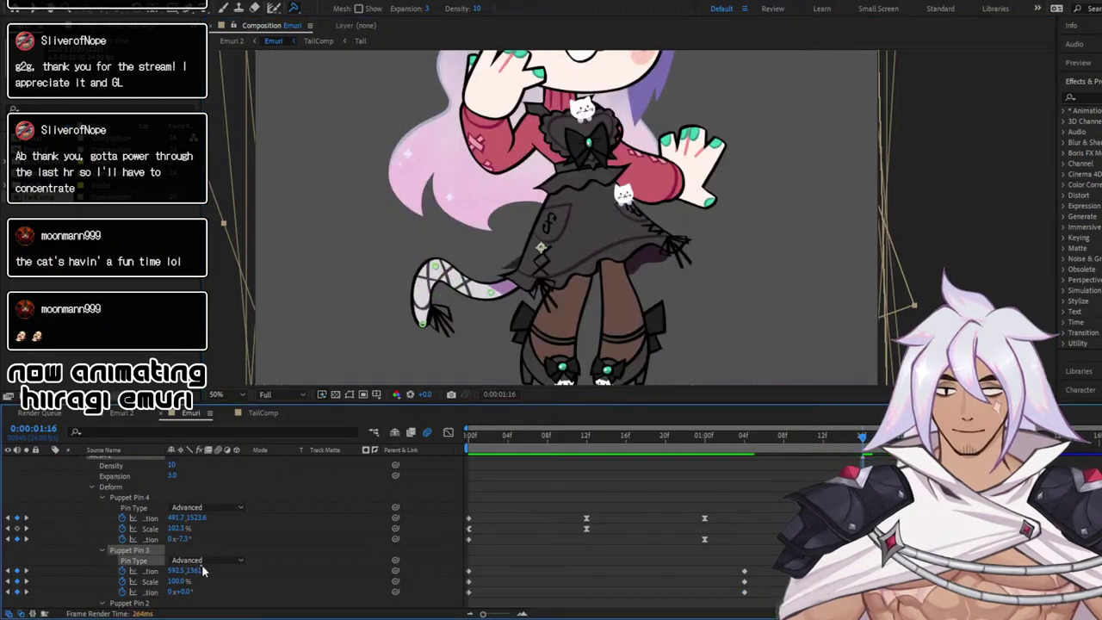
drag(195, 572, 176, 593)
click(180, 583)
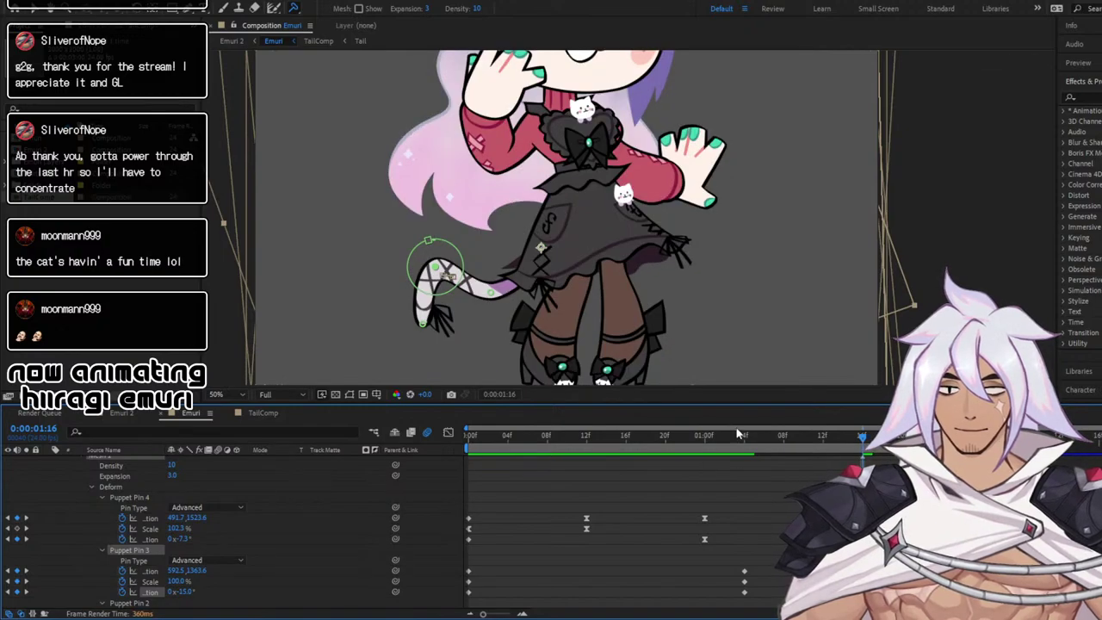
drag(738, 435, 722, 453)
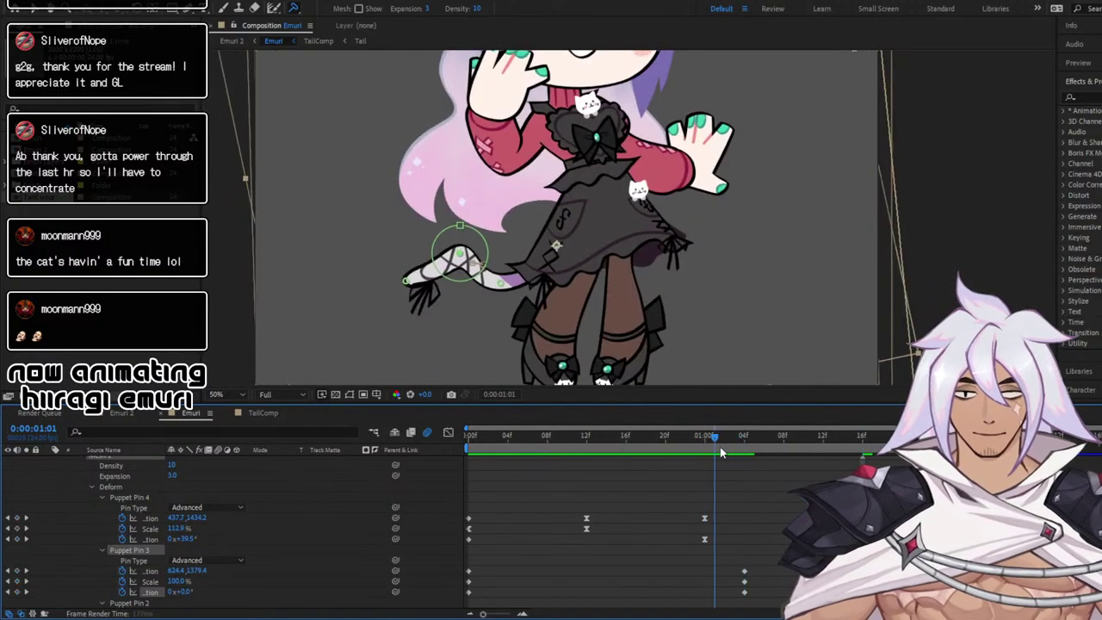
key(space)
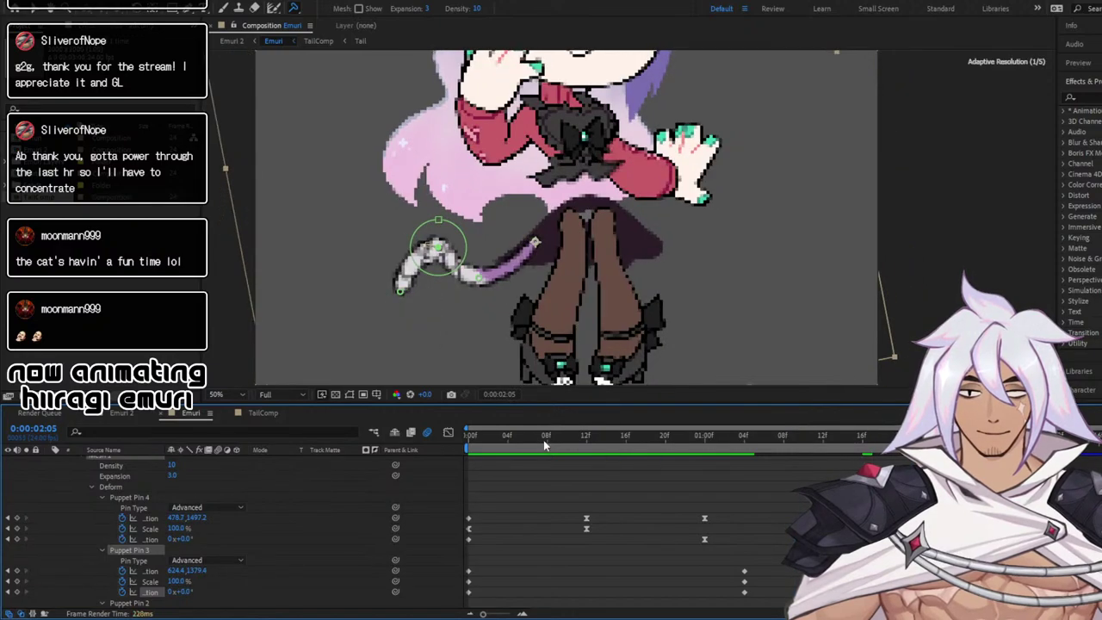
Add position, scale and rotation keyframes for Puppet Pin 3 at frames 8 and 16
drag(505, 440, 620, 449)
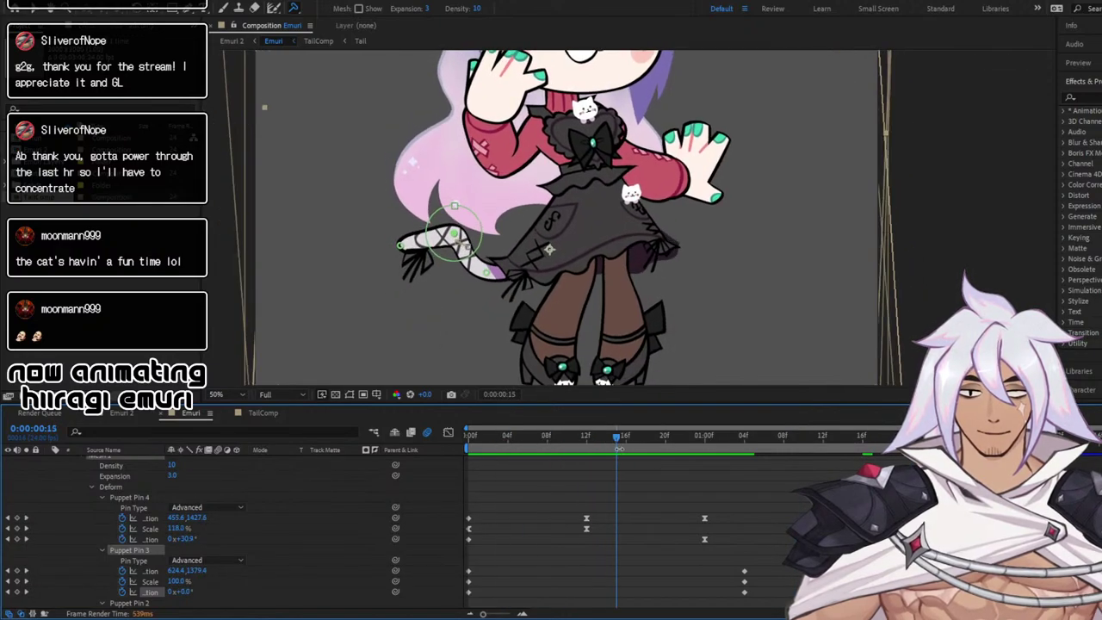
key(ctrl+x)
key(ctrl+v)
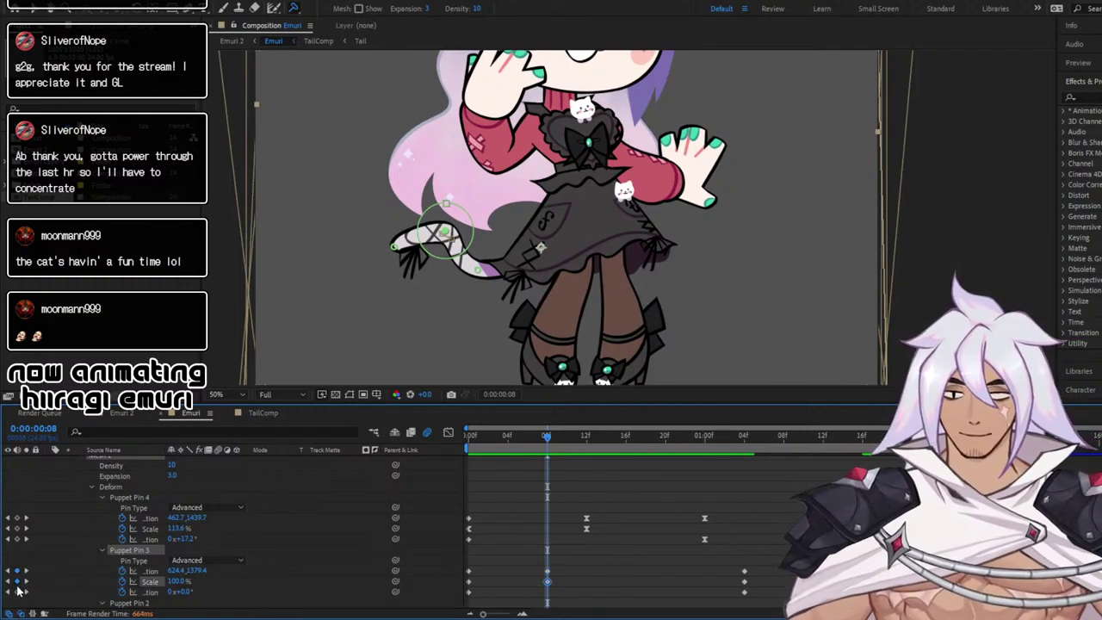
drag(547, 443, 629, 444)
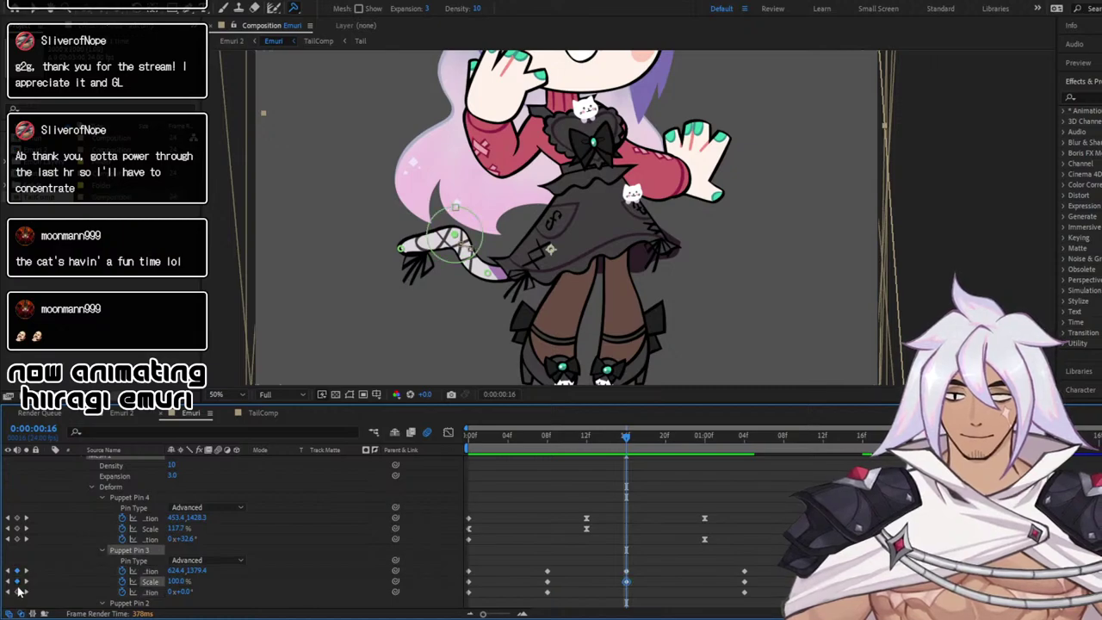
Increase Puppet Pin 3's rotation in the positive direction at frame 16 and preview the whole tail animation
drag(185, 592, 199, 596)
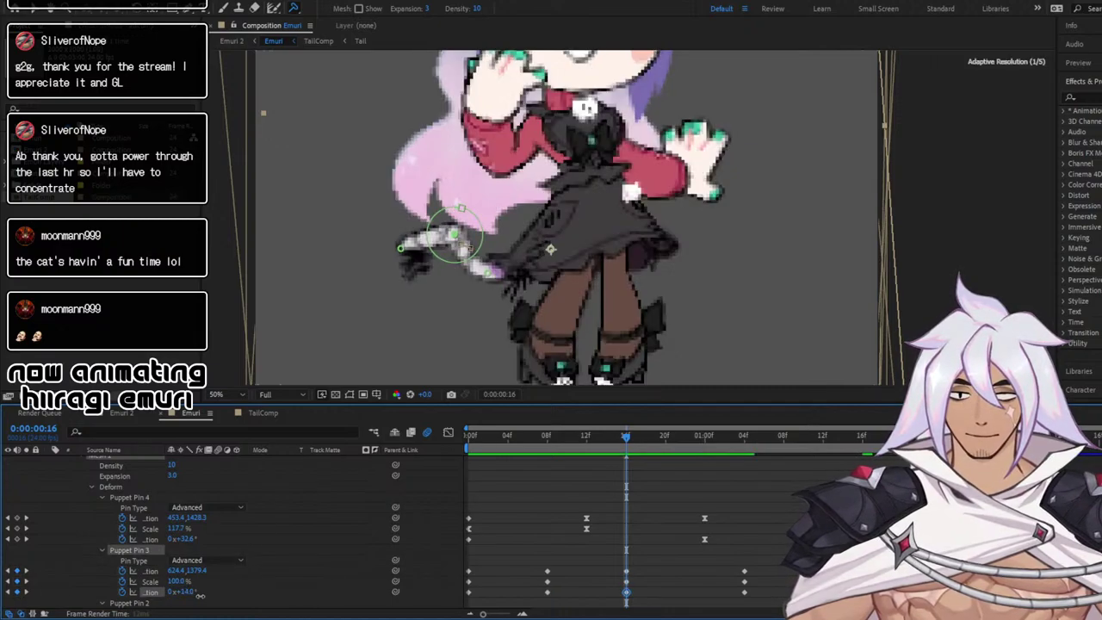
key(space)
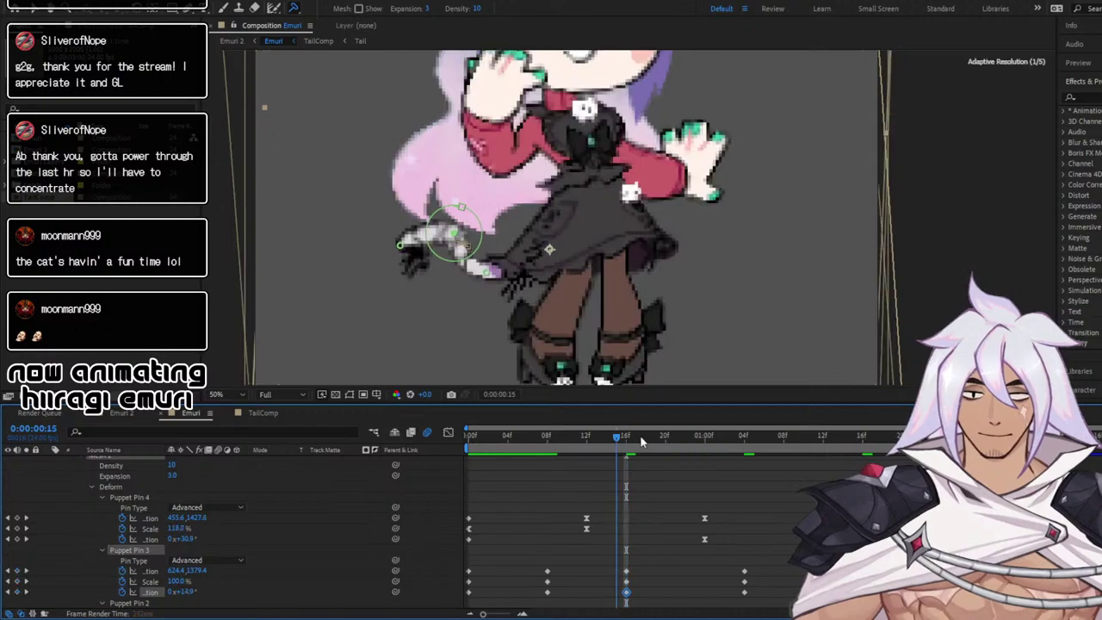
drag(858, 462, 1020, 465)
key(Home)
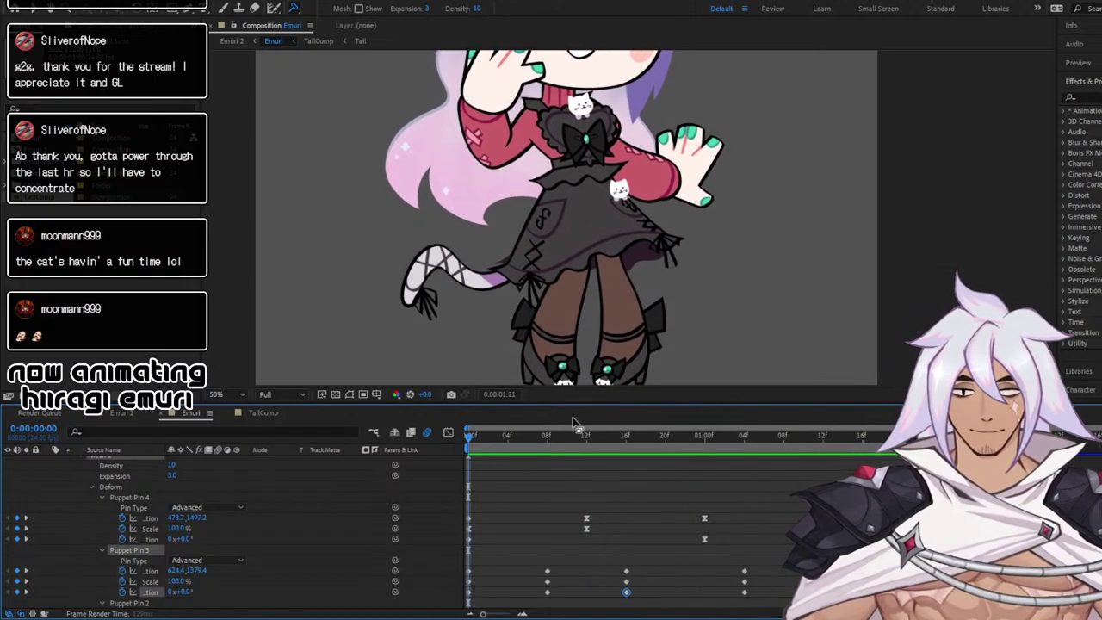
At frame 21, move Puppet Pin 3 outward to 589.1, 1379.4 and preview the tail motion
drag(514, 437, 673, 484)
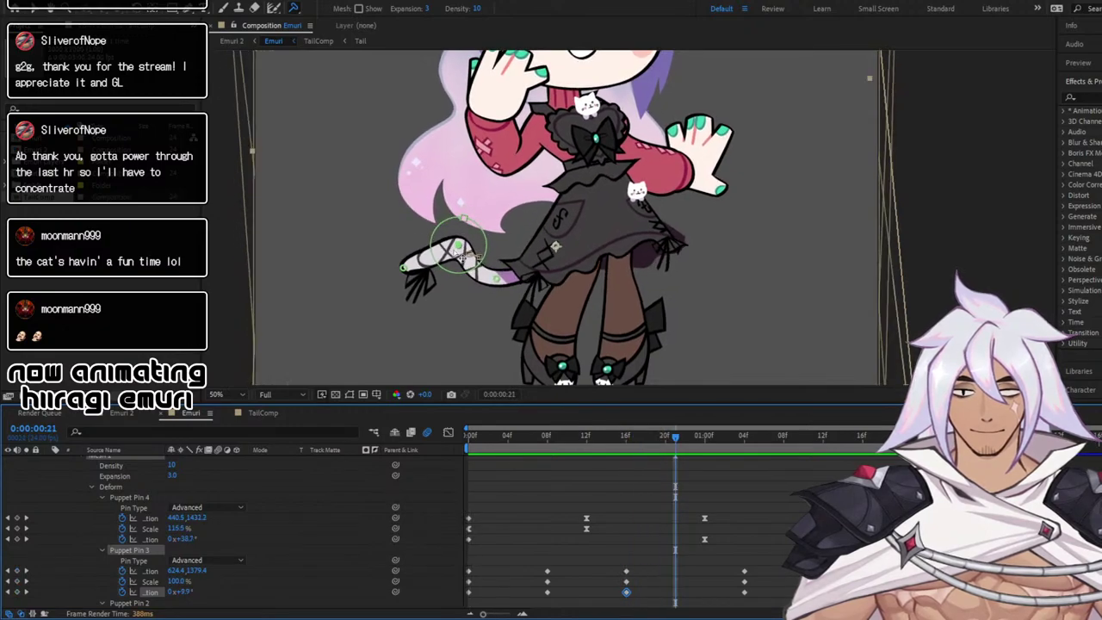
drag(461, 255, 457, 255)
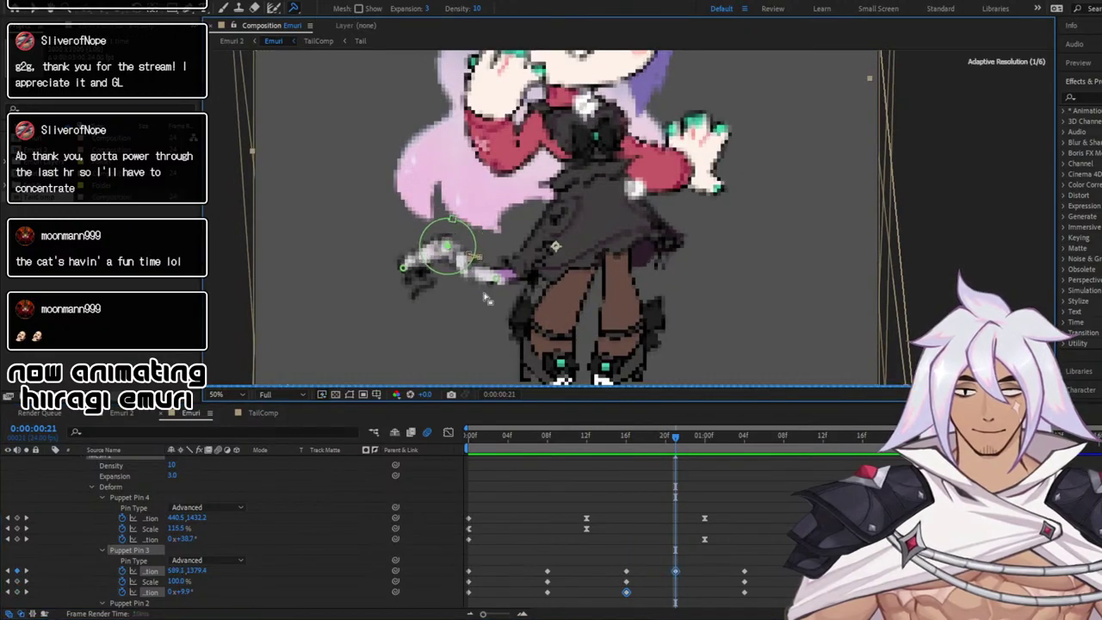
key(space)
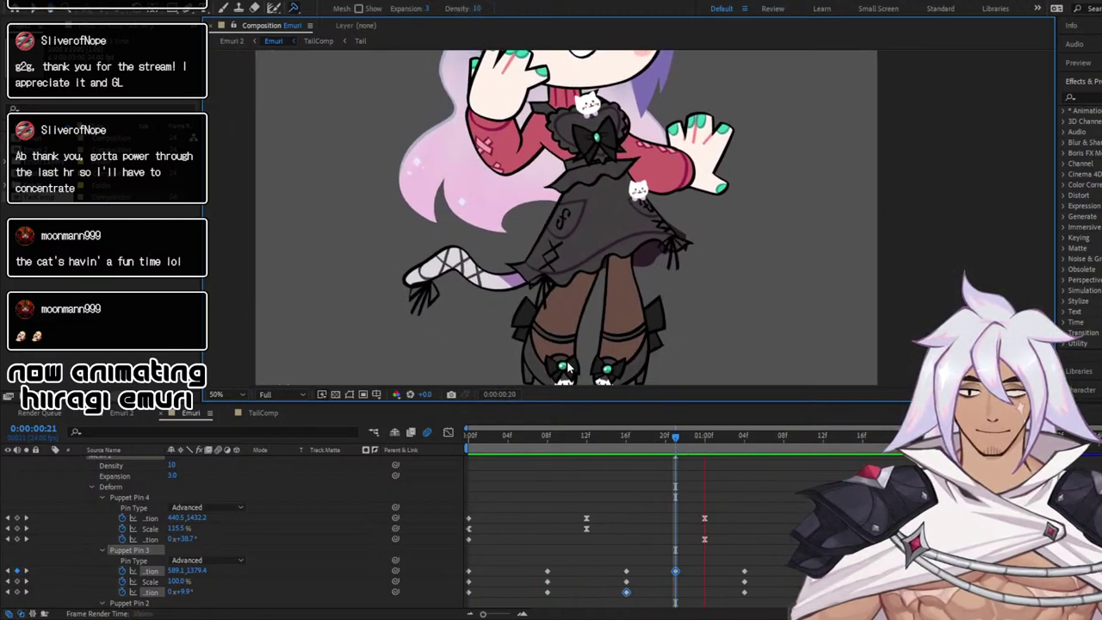
key(space)
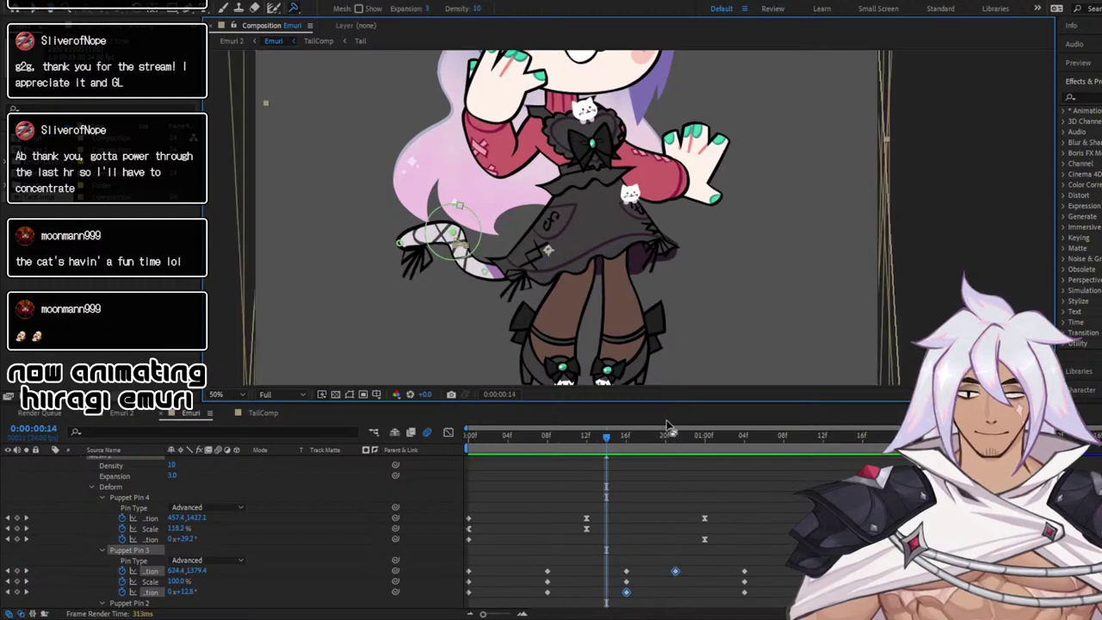
Remove Puppet Pin 3's position keyframes at frame 16 and 0:00:01:04, and shift its frame 21 position keyframe to 0:00:01:00
key(Page_Down)
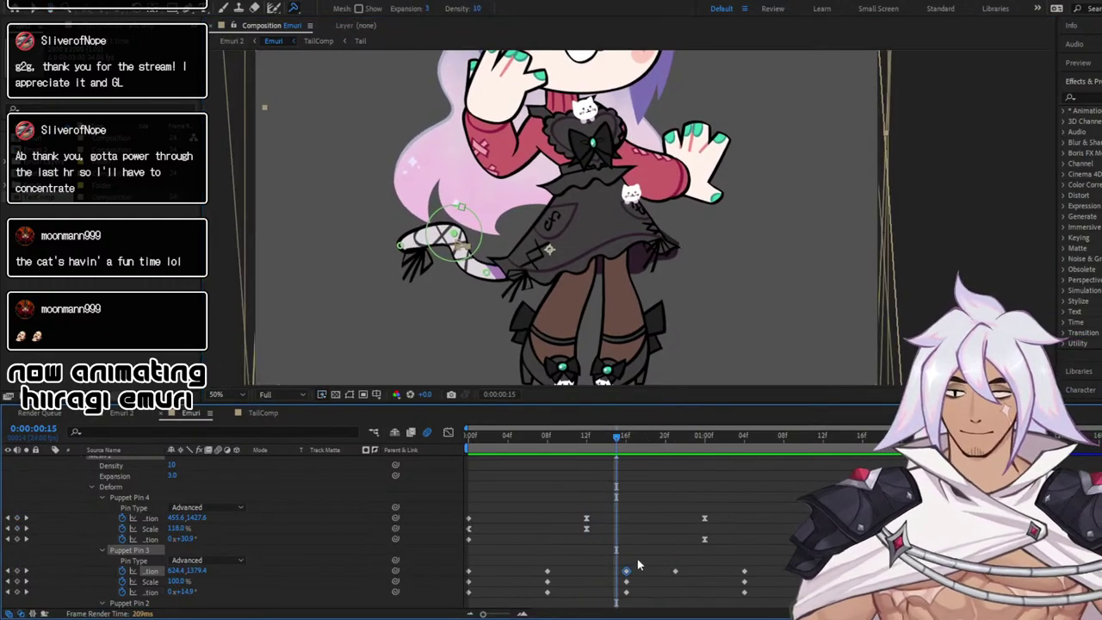
click(700, 435)
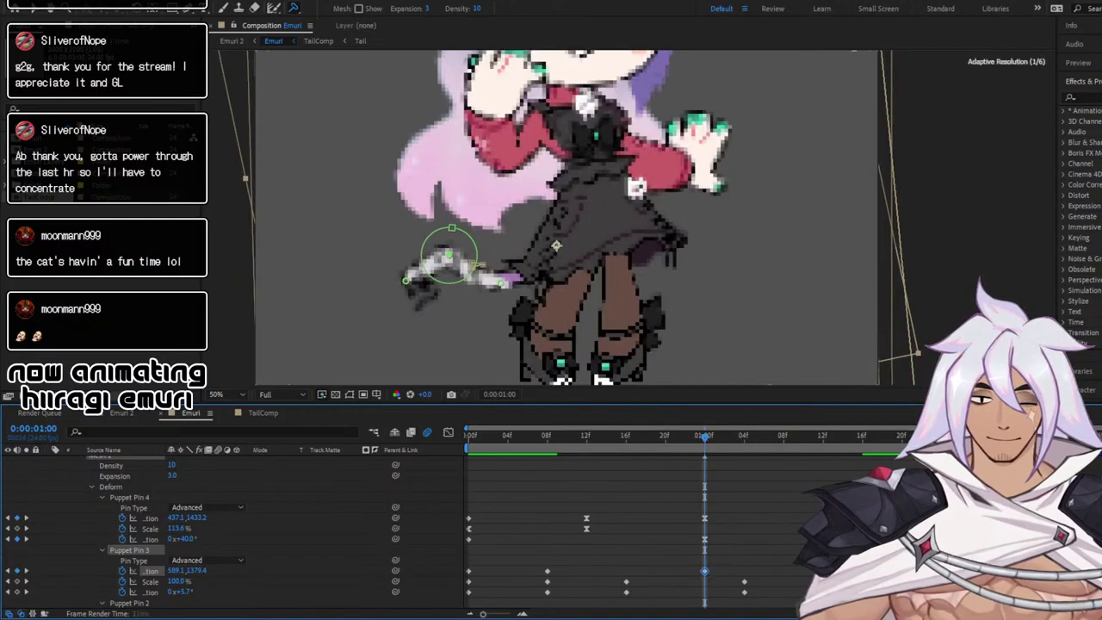
drag(507, 439, 436, 438)
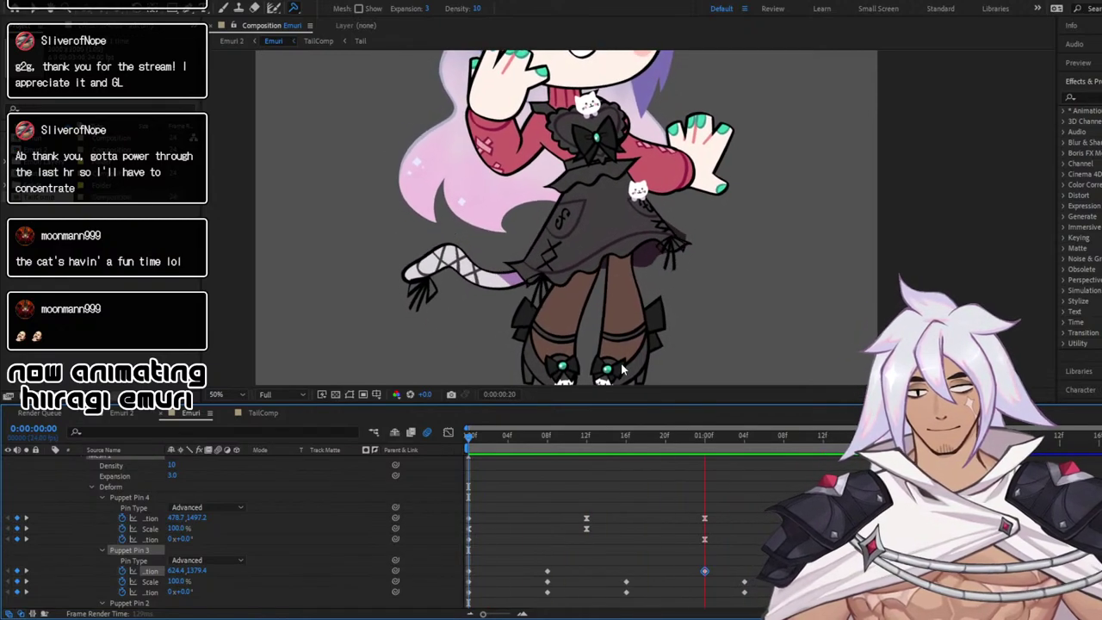
At 0:00:01:00, move Puppet Pin 3 inward and down to 624.9, 1403.4
drag(517, 437, 724, 463)
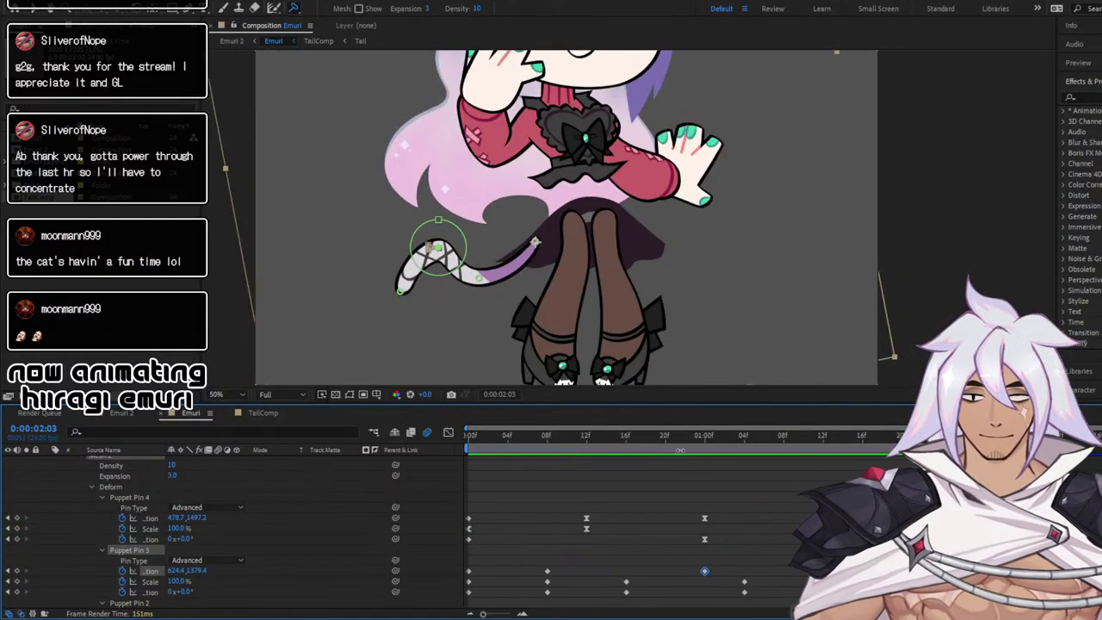
drag(548, 436, 726, 465)
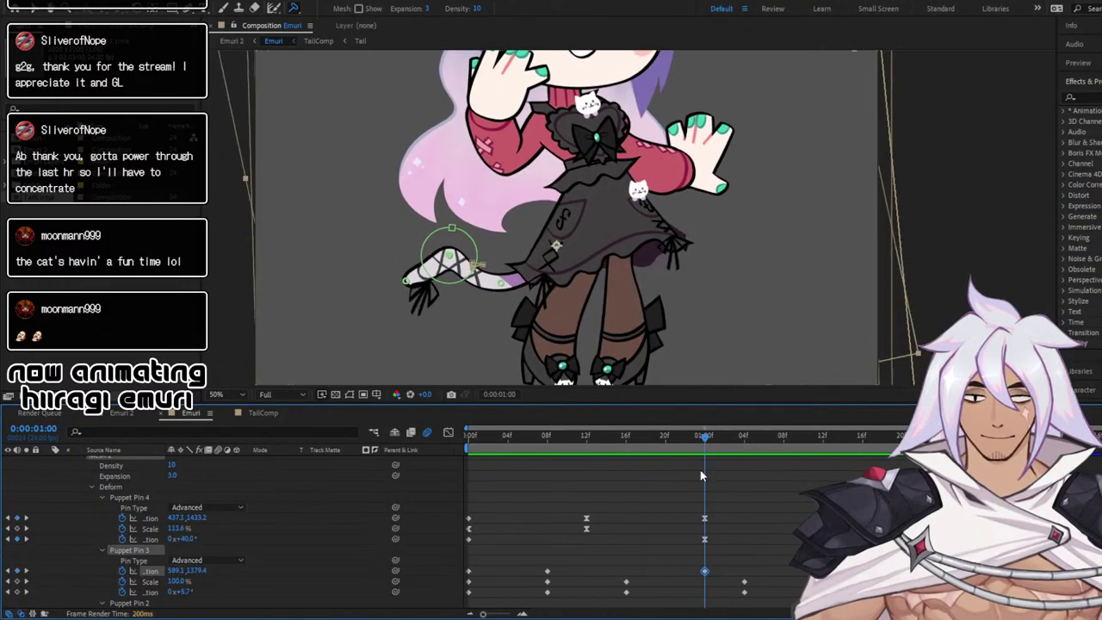
drag(463, 268, 465, 269)
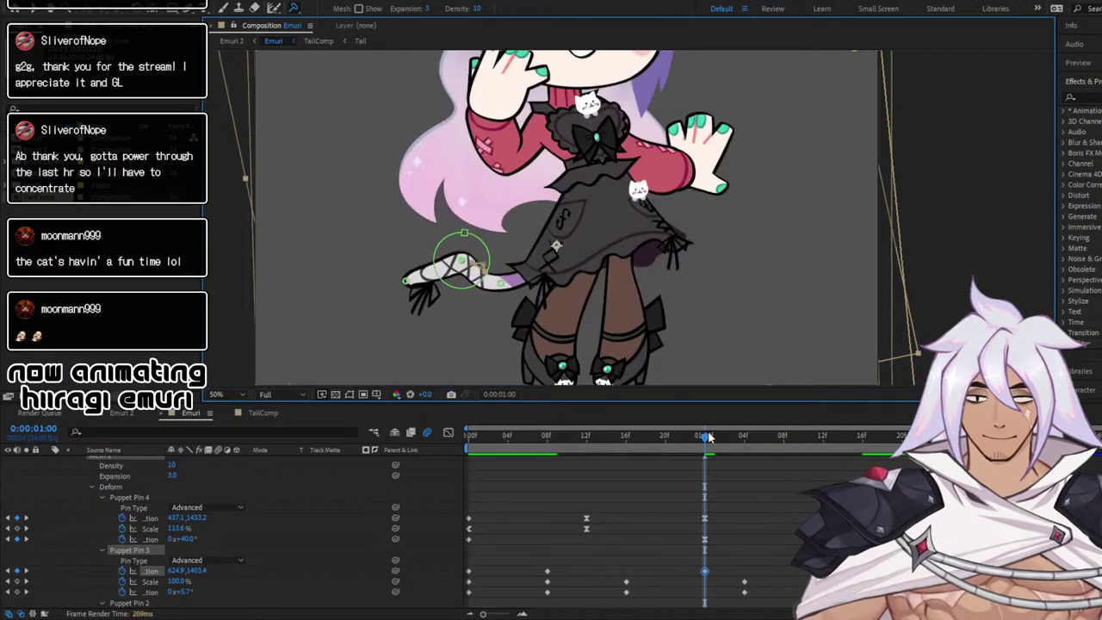
Play and scrub through the tail animation, examining the tail's bend and deformation up close
drag(708, 437, 943, 443)
key(space)
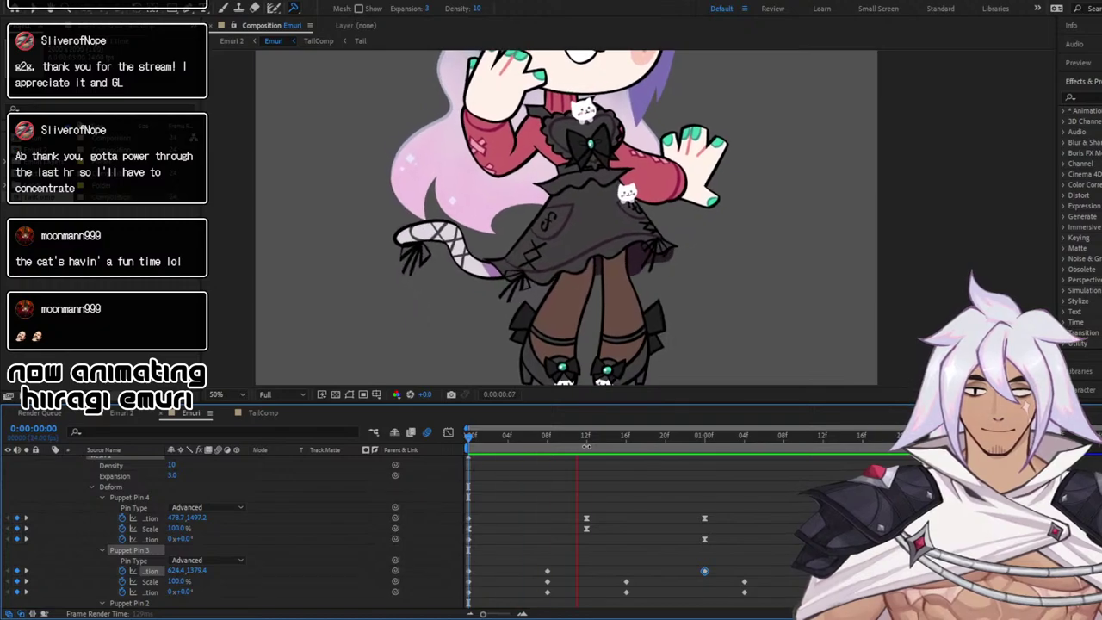
click(575, 442)
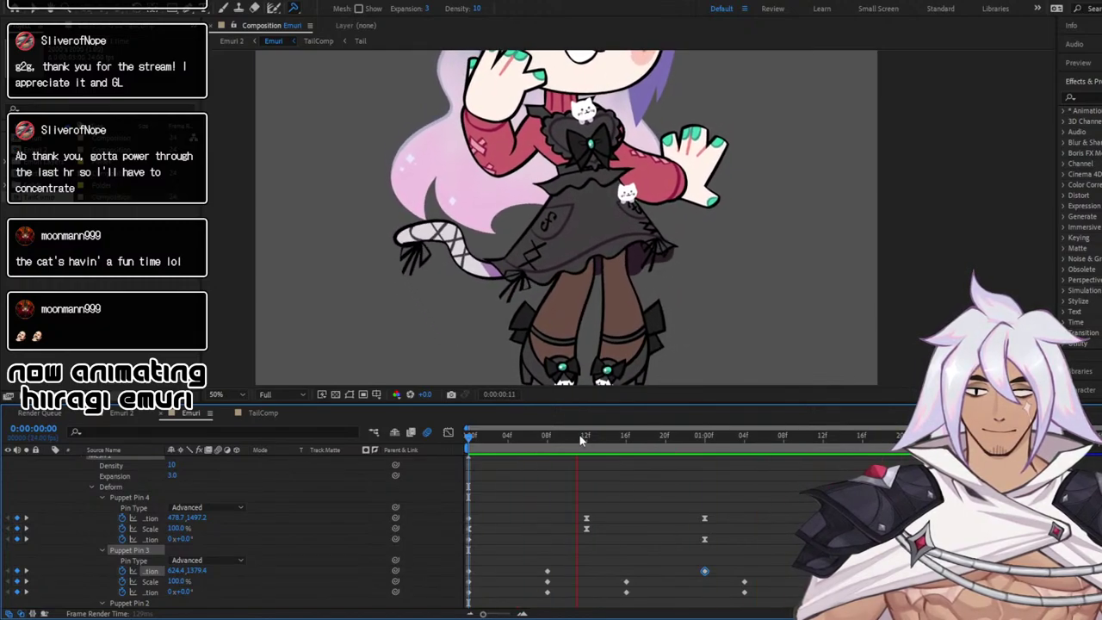
drag(529, 441, 686, 439)
key(space)
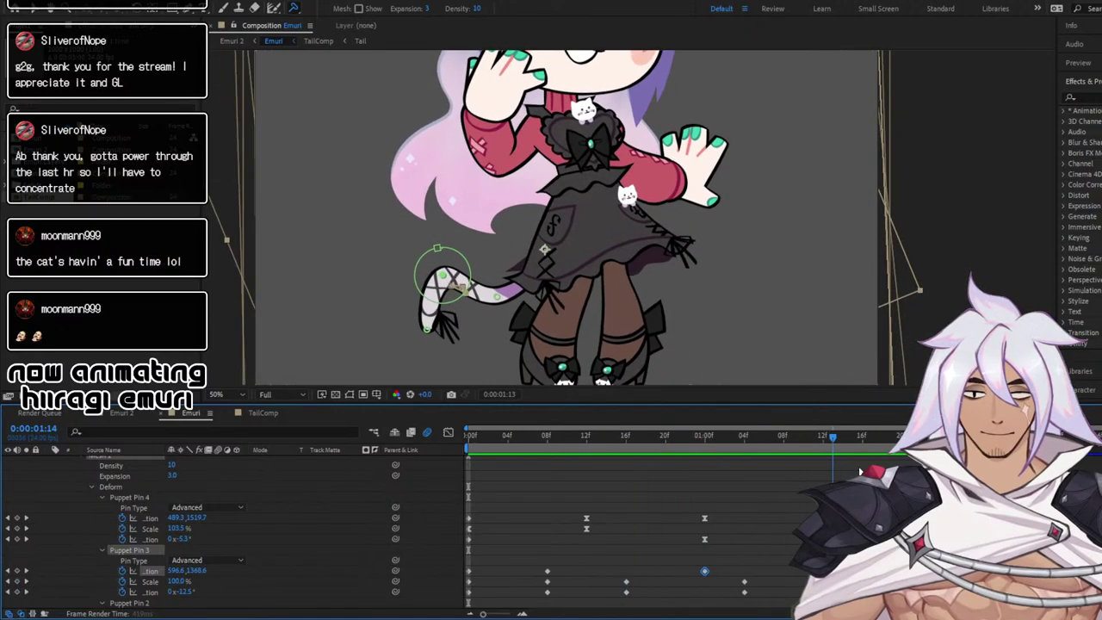
scroll(377, 172, up, 2)
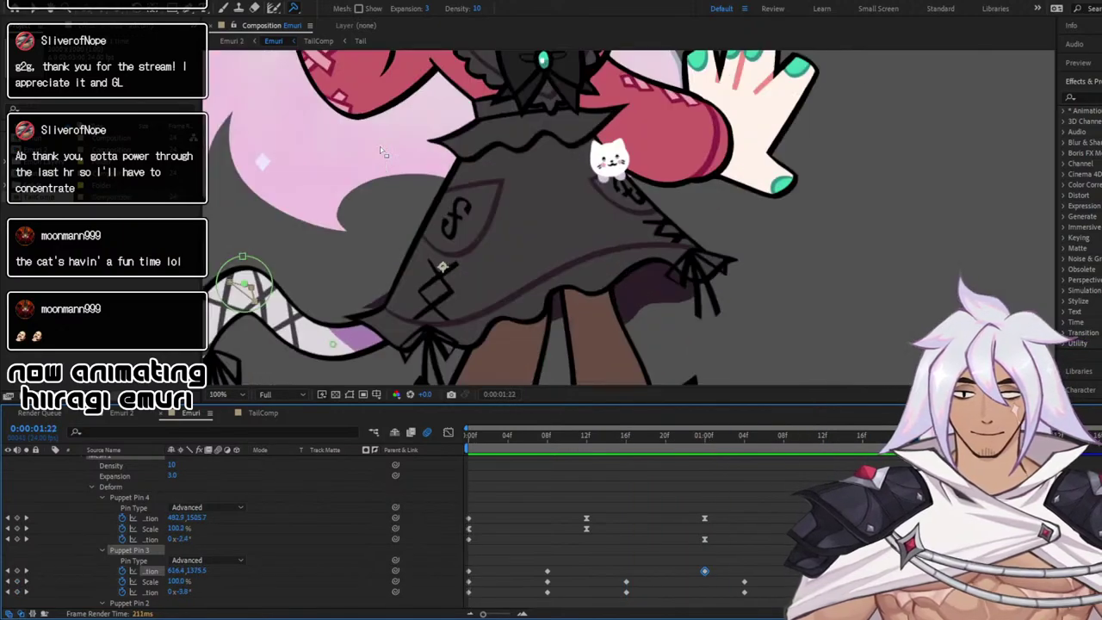
key(space)
drag(379, 226, 803, 175)
scroll(803, 175, down, 2)
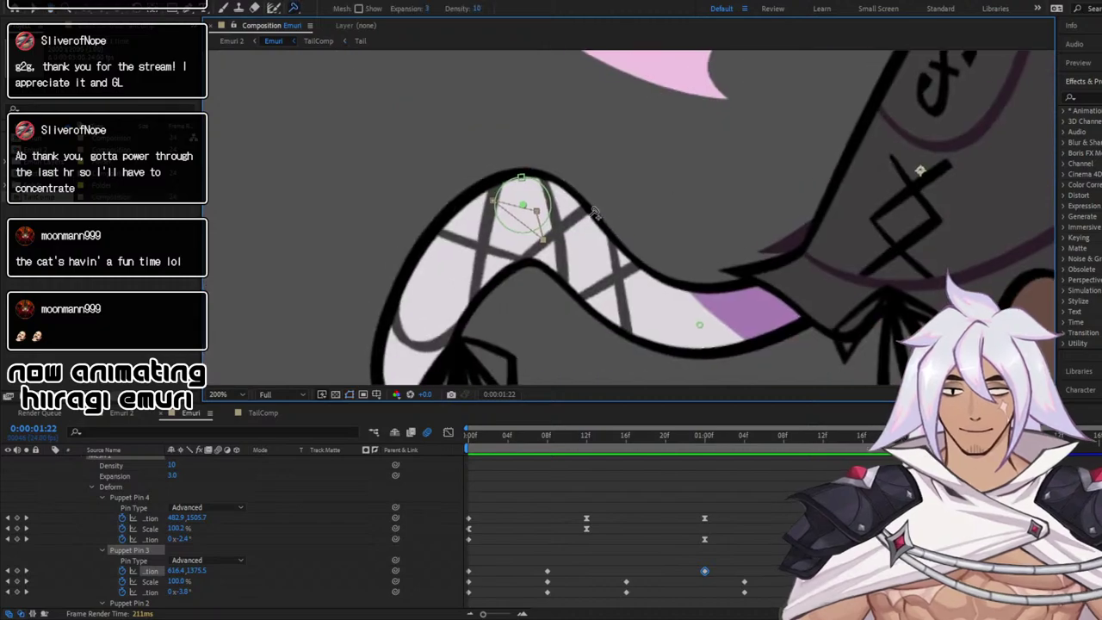
scroll(603, 217, up, 2)
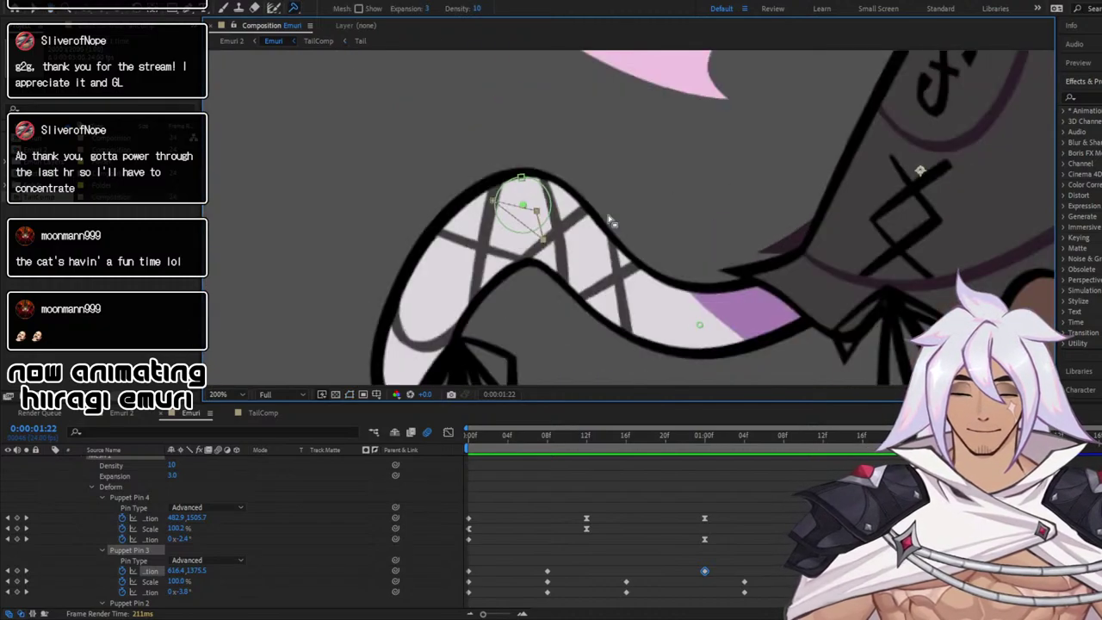
drag(821, 431, 971, 435)
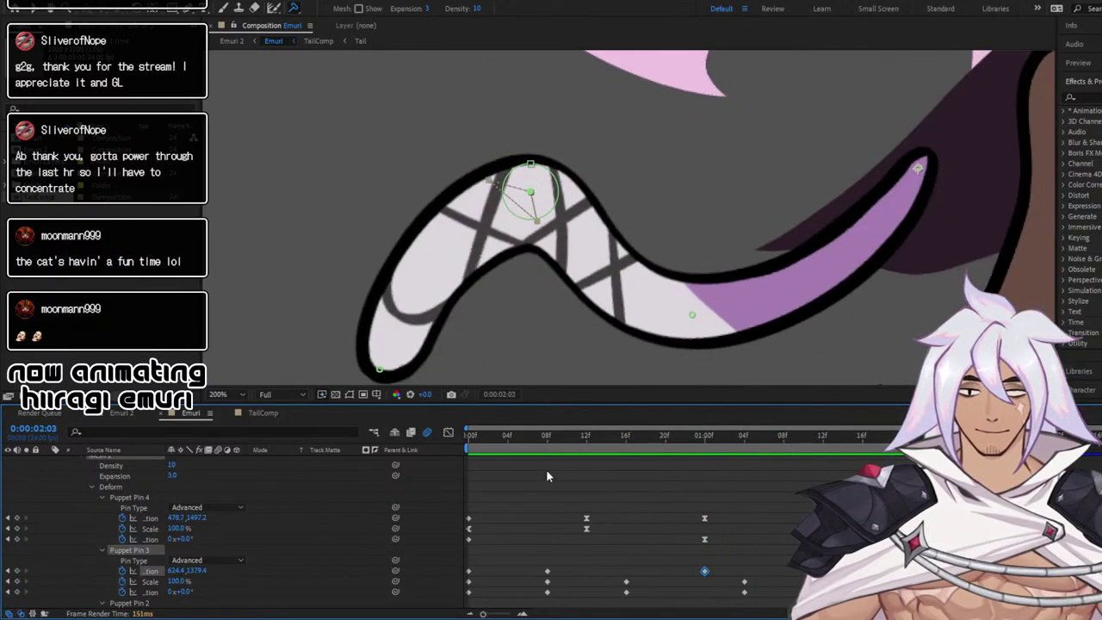
drag(474, 440, 695, 436)
drag(742, 466, 950, 454)
key(space)
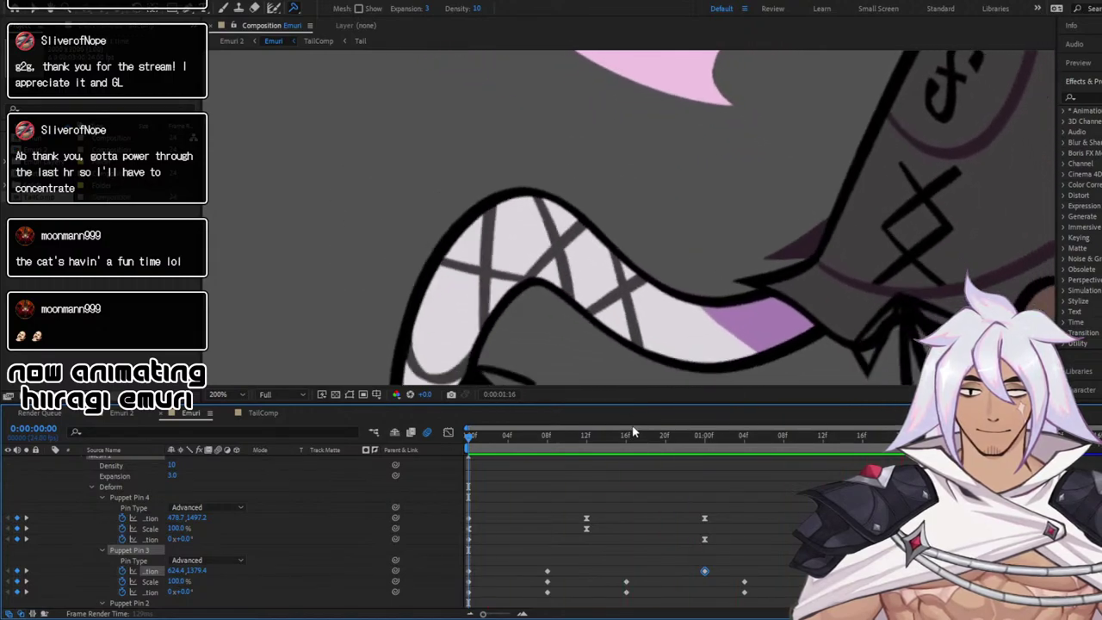
Delete Puppet Pin 4's position keyframe at 0:00:01:00 using its value graph, and preview the smoother swing
click(629, 433)
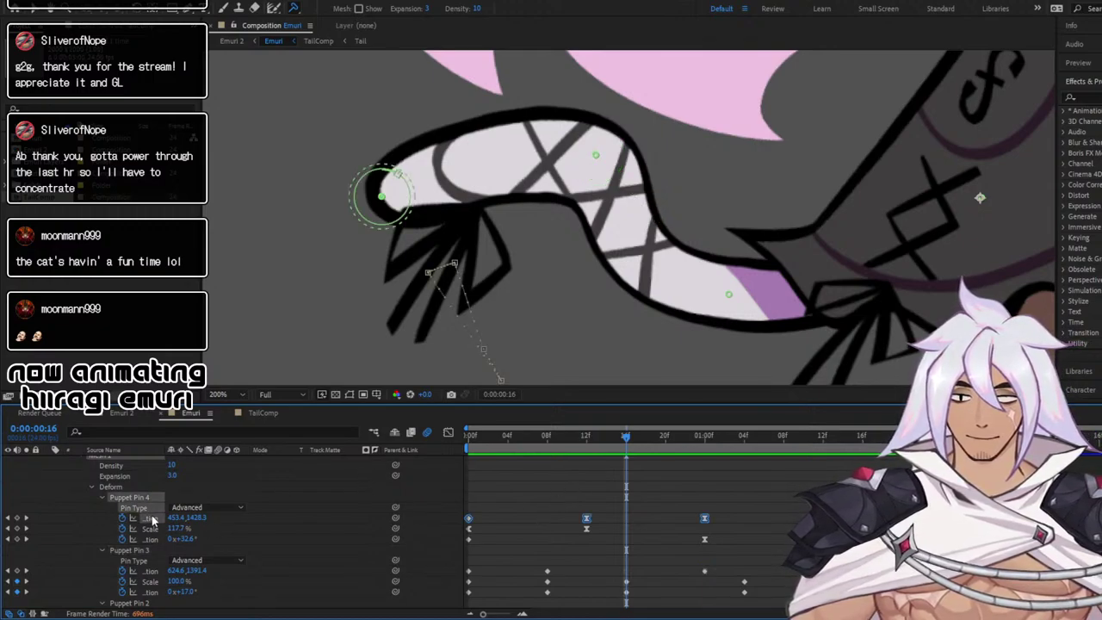
click(447, 433)
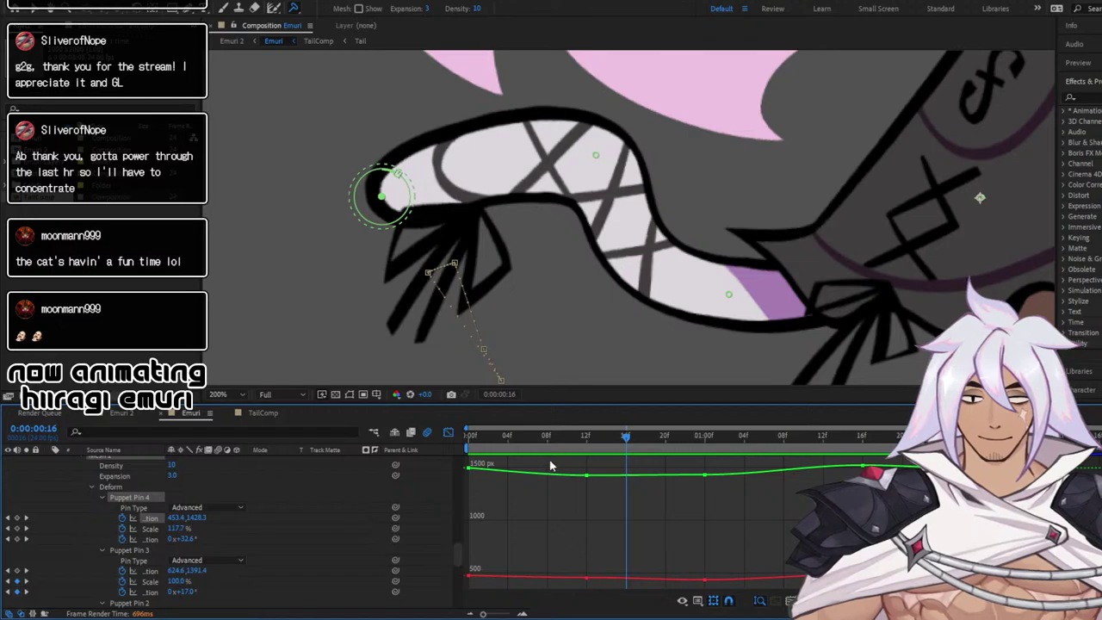
drag(611, 477, 887, 586)
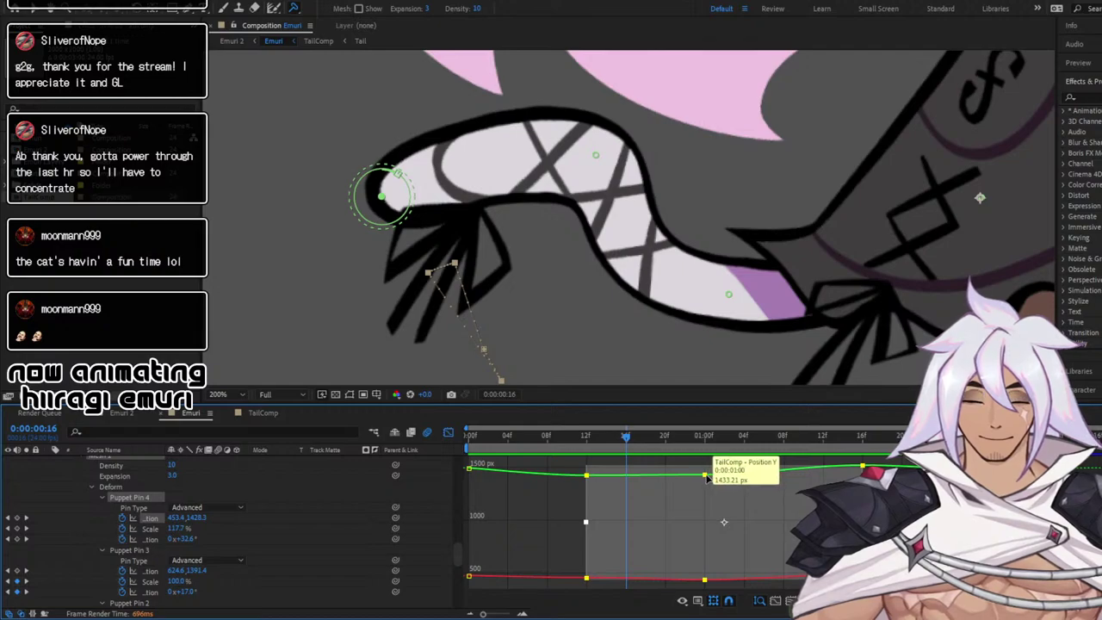
click(508, 495)
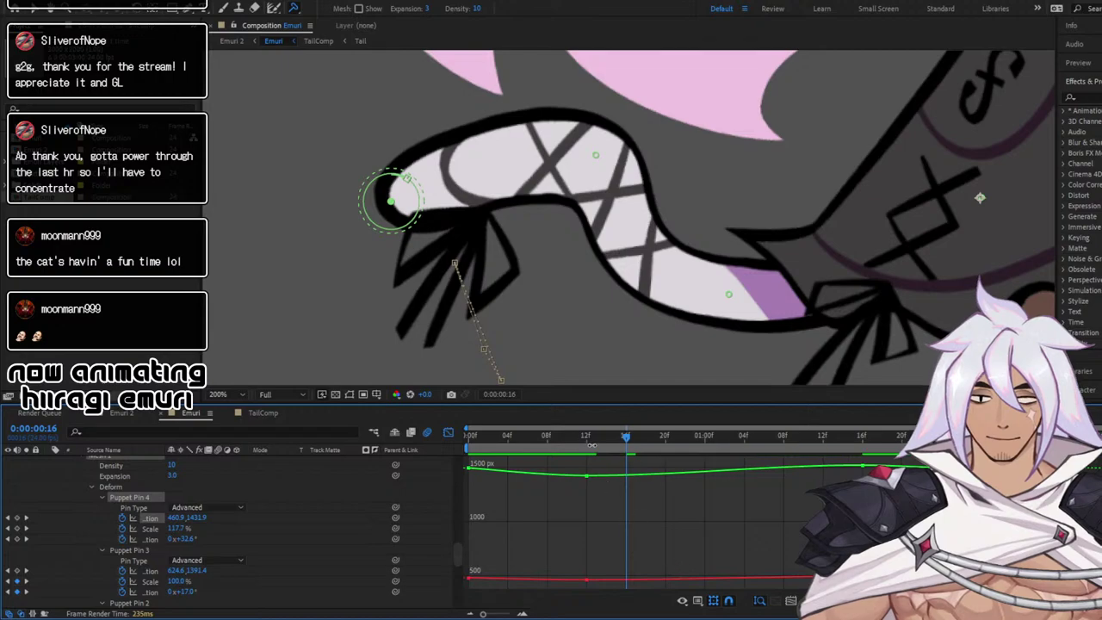
key(space)
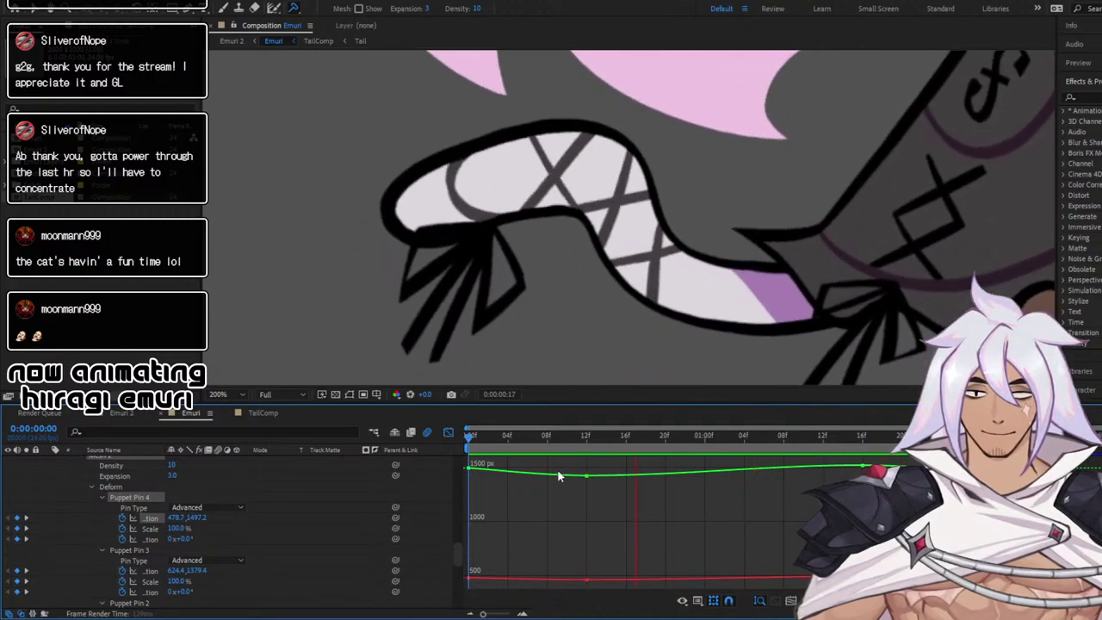
Inspect Puppet Pin 4's position curve and its first keyframe, and replay the tail swing from the start
click(447, 433)
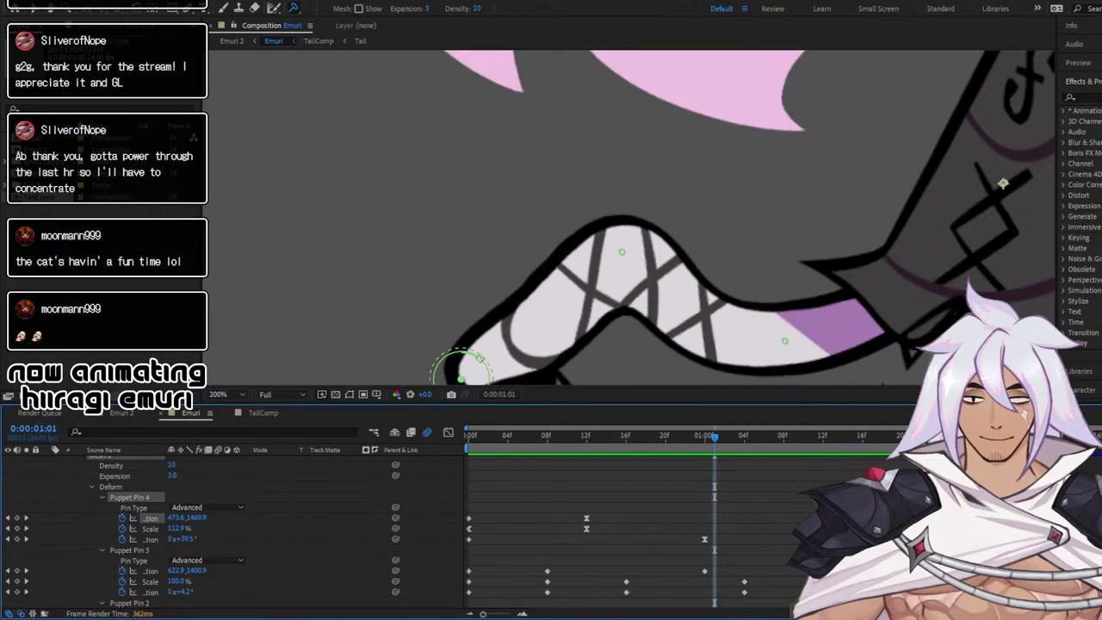
click(448, 432)
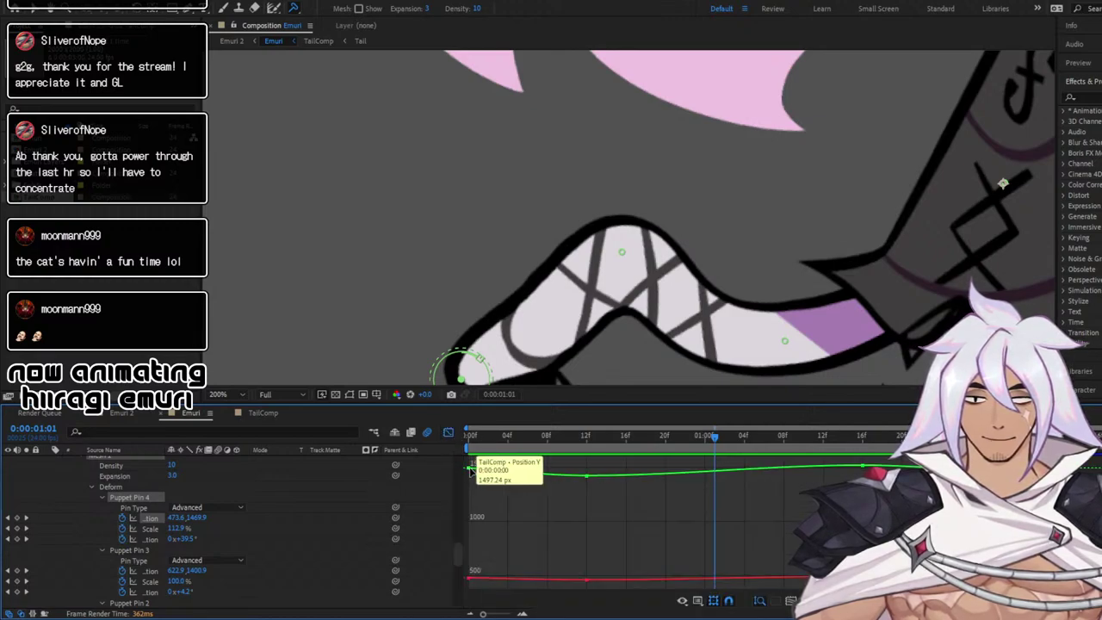
click(469, 469)
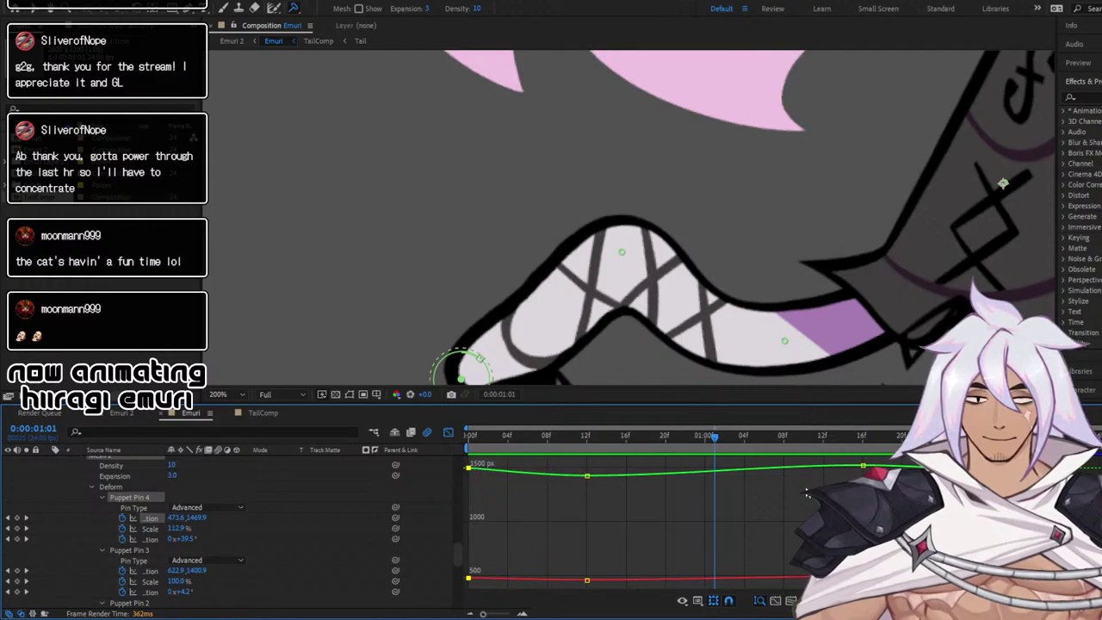
drag(501, 435, 538, 436)
key(space)
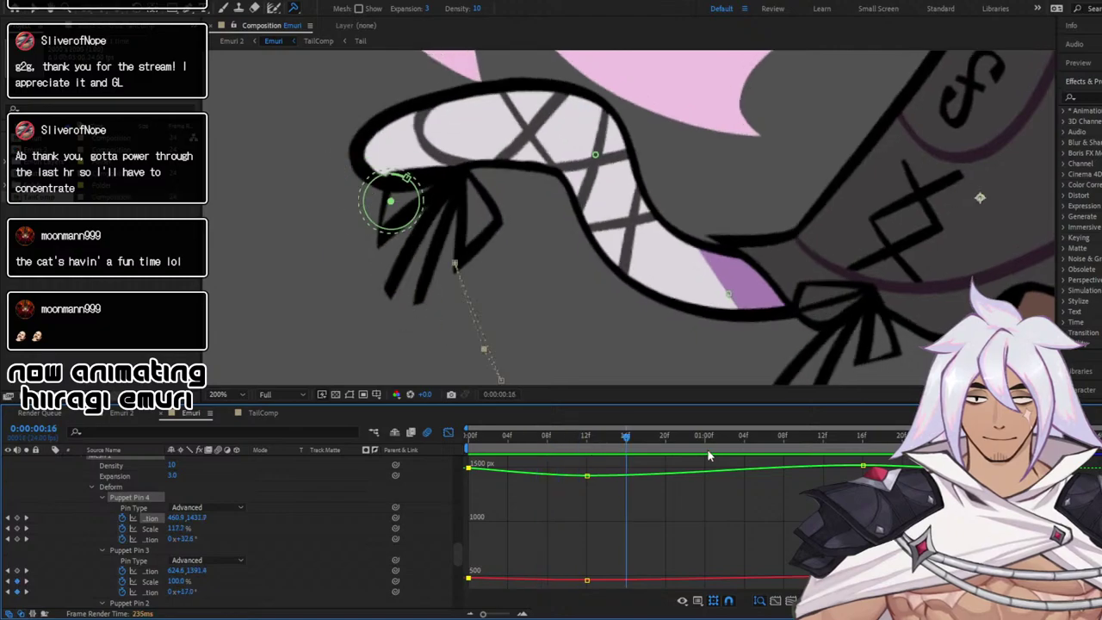
key(space)
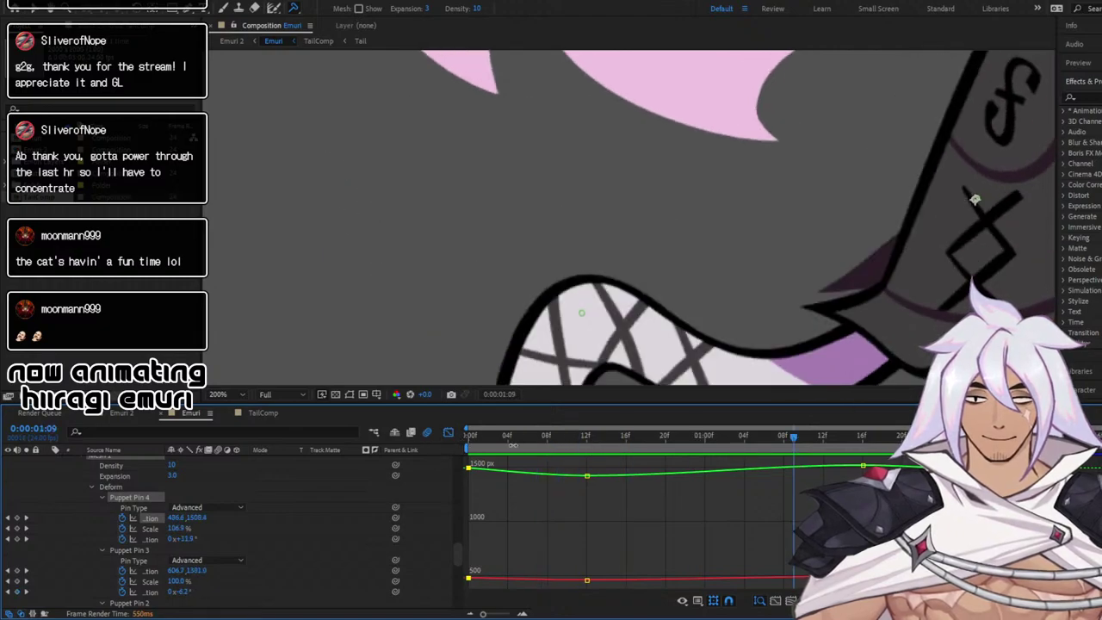
key(Home)
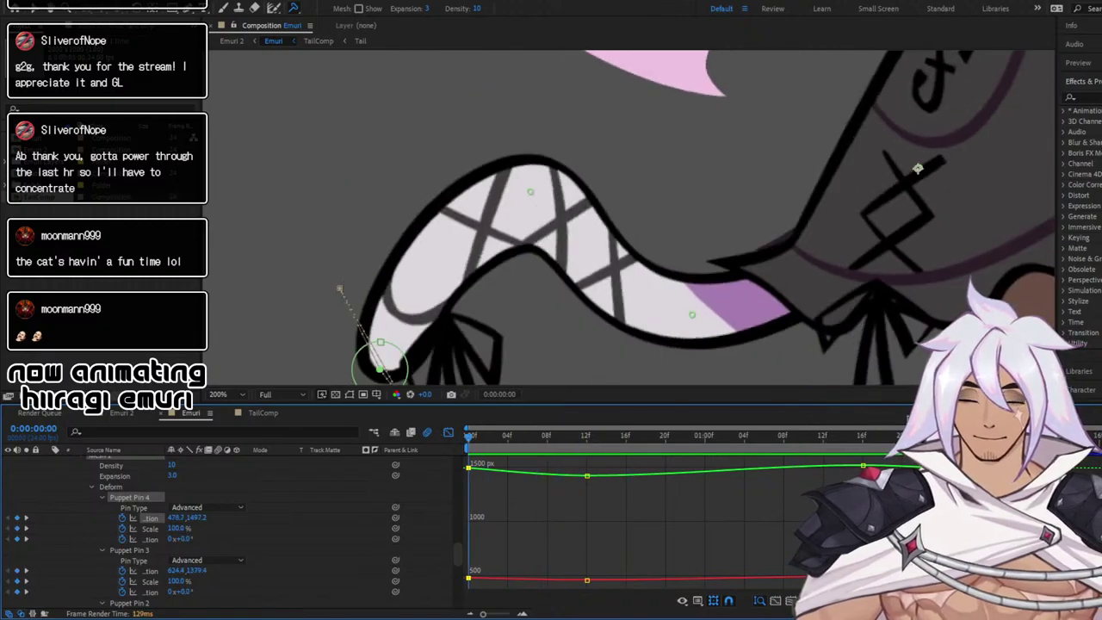
key(space)
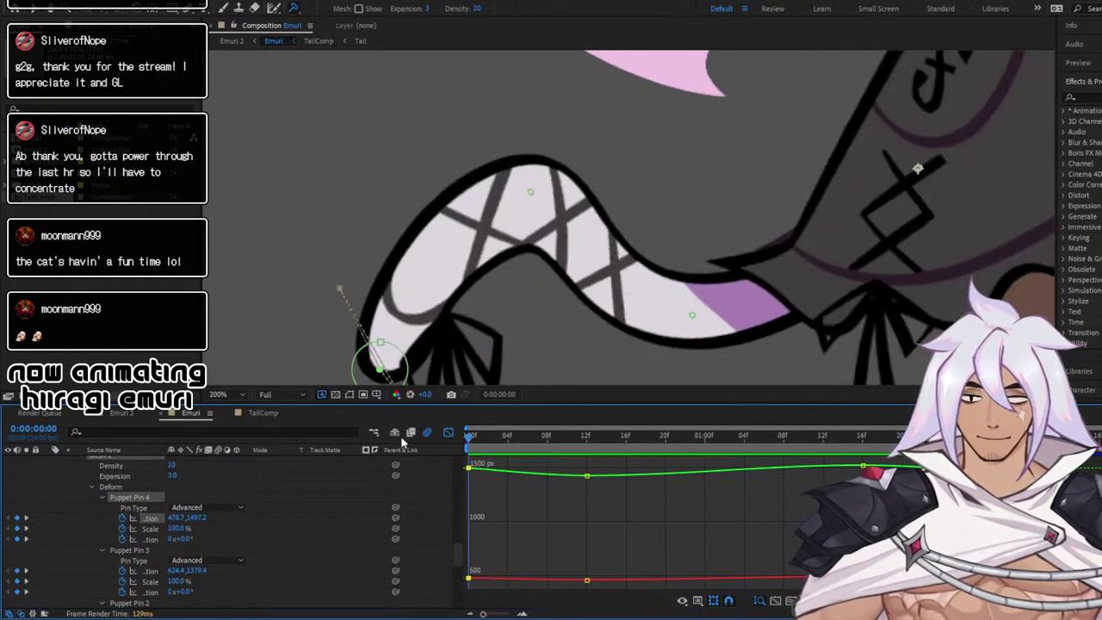
key(space)
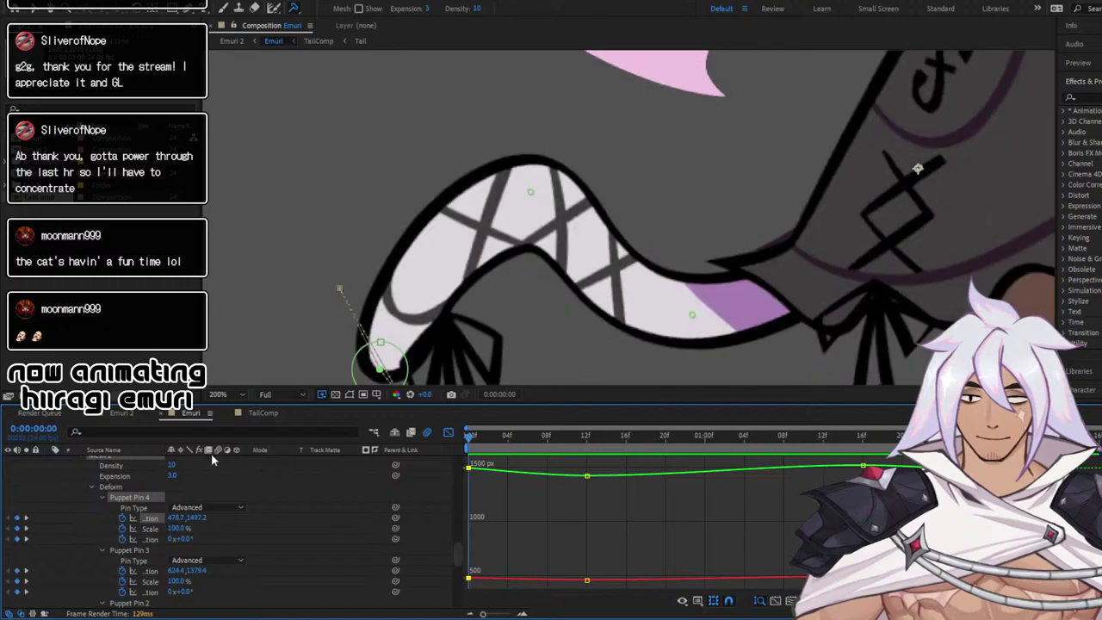
Leave the value graph and check the Puppet Pin 4 scale and Puppet Pin 3 position keyframes in the timeline
click(449, 432)
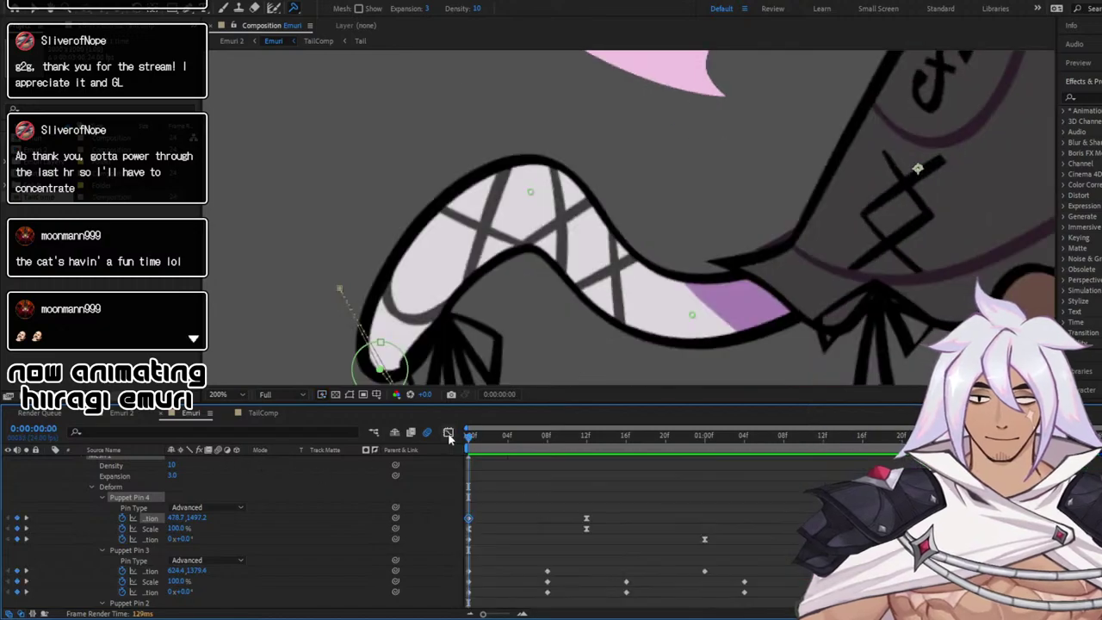
click(582, 534)
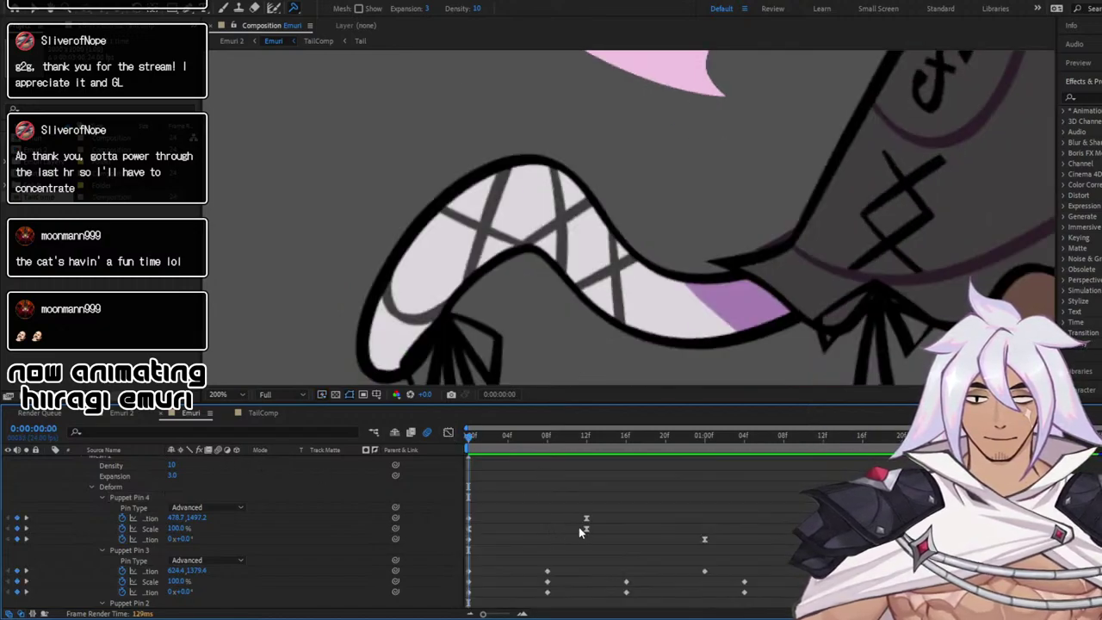
click(588, 528)
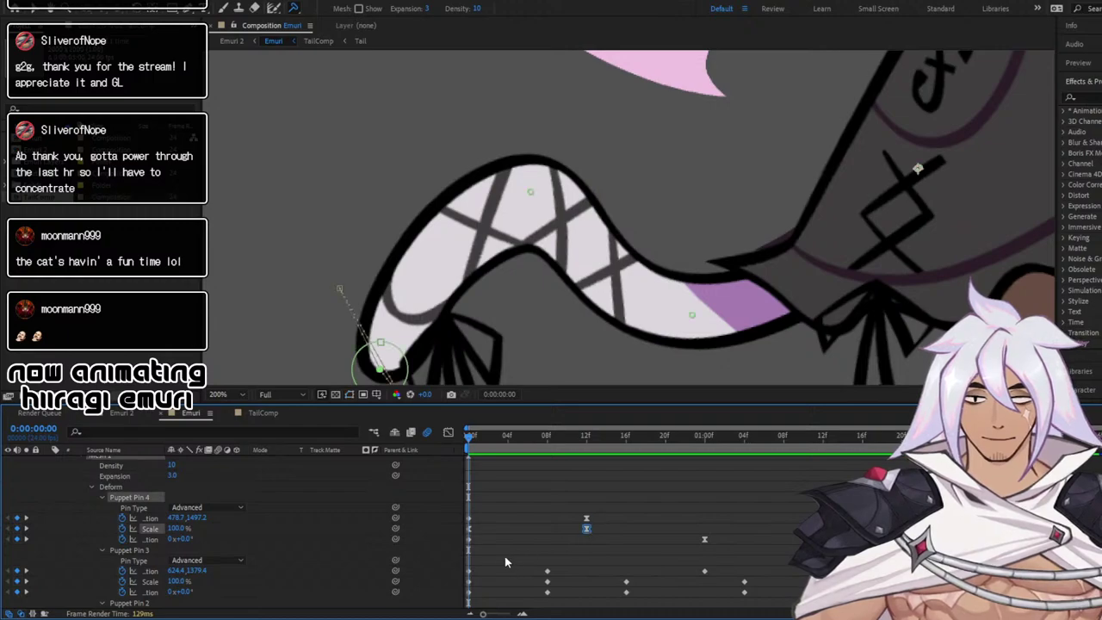
click(583, 567)
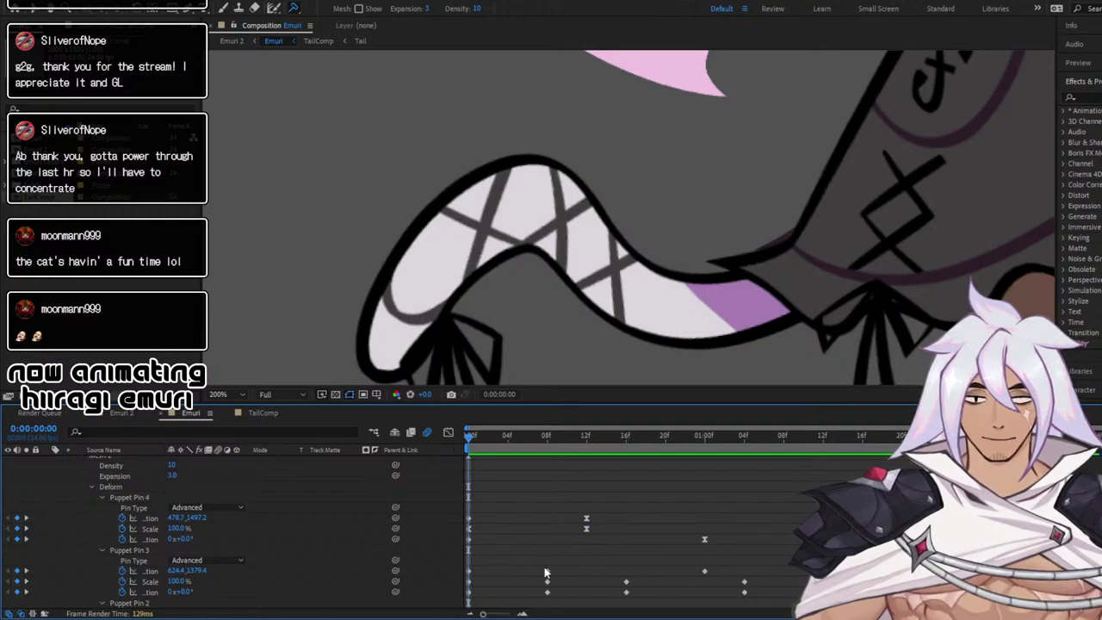
drag(514, 572, 553, 573)
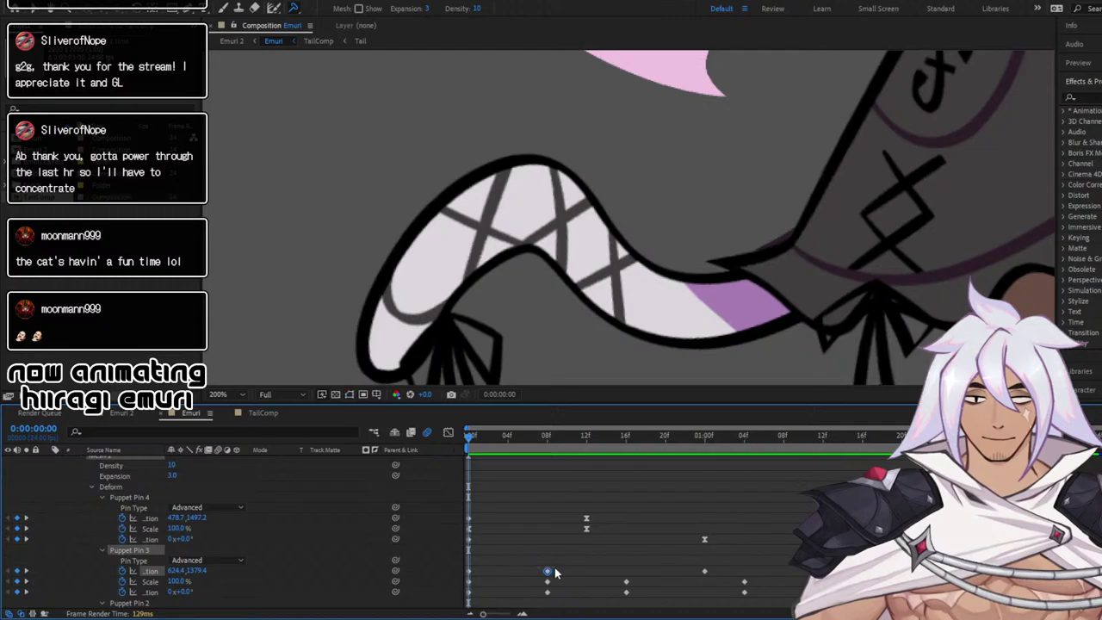
click(512, 571)
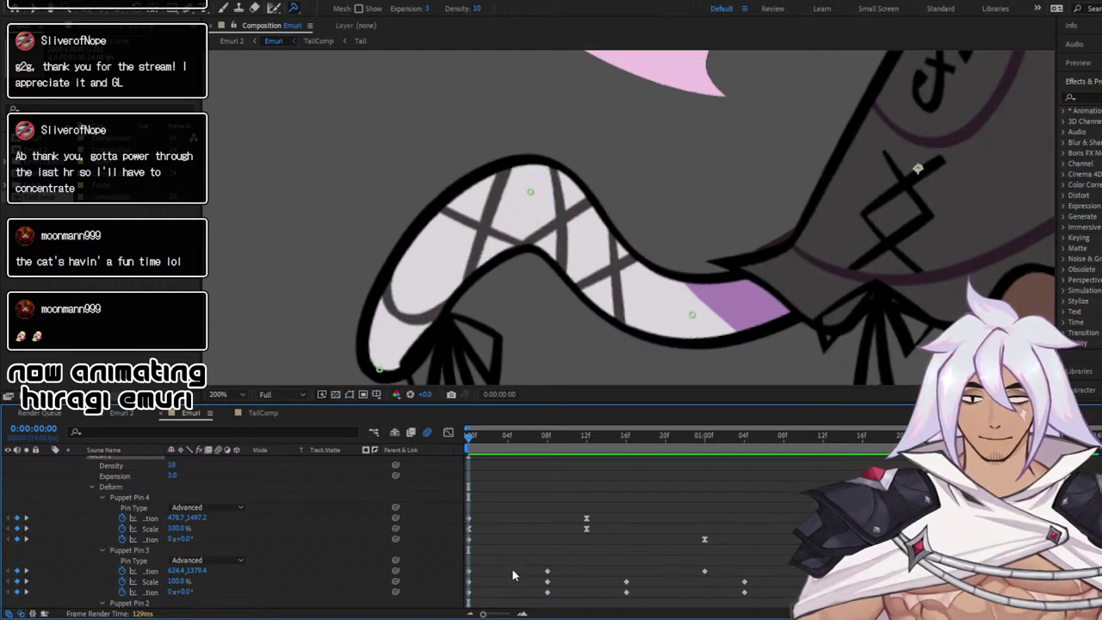
Try deleting Puppet Pin 3's position keyframe at 0:00:01:00 and preview the tail swing
click(705, 572)
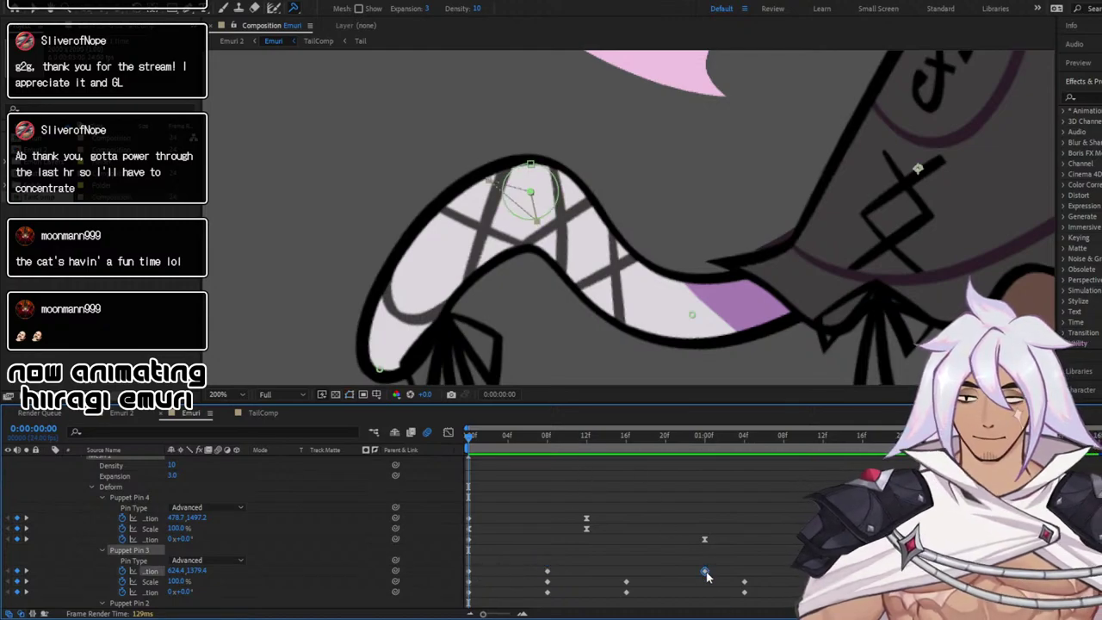
key(Delete)
key(space)
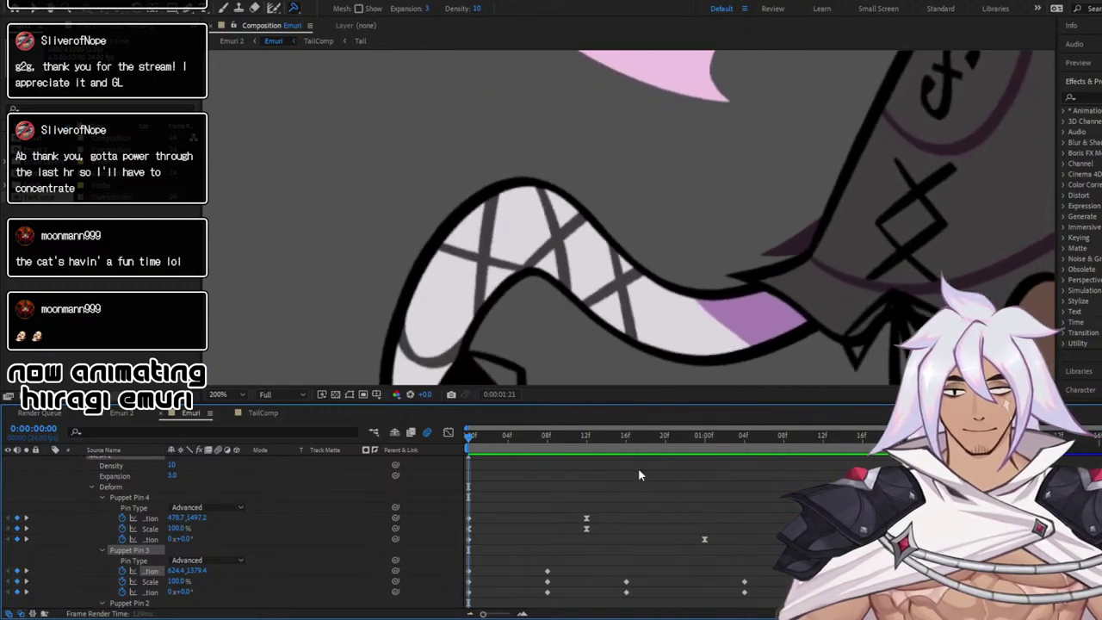
key(space)
scroll(660, 217, down, 1)
drag(662, 215, 573, 253)
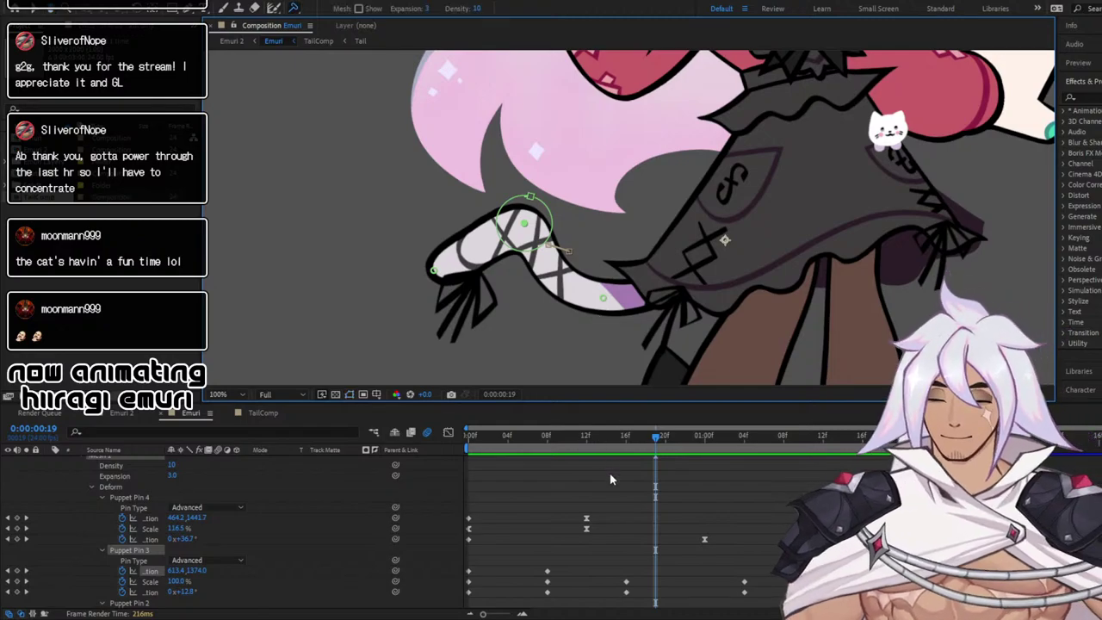
key(Home)
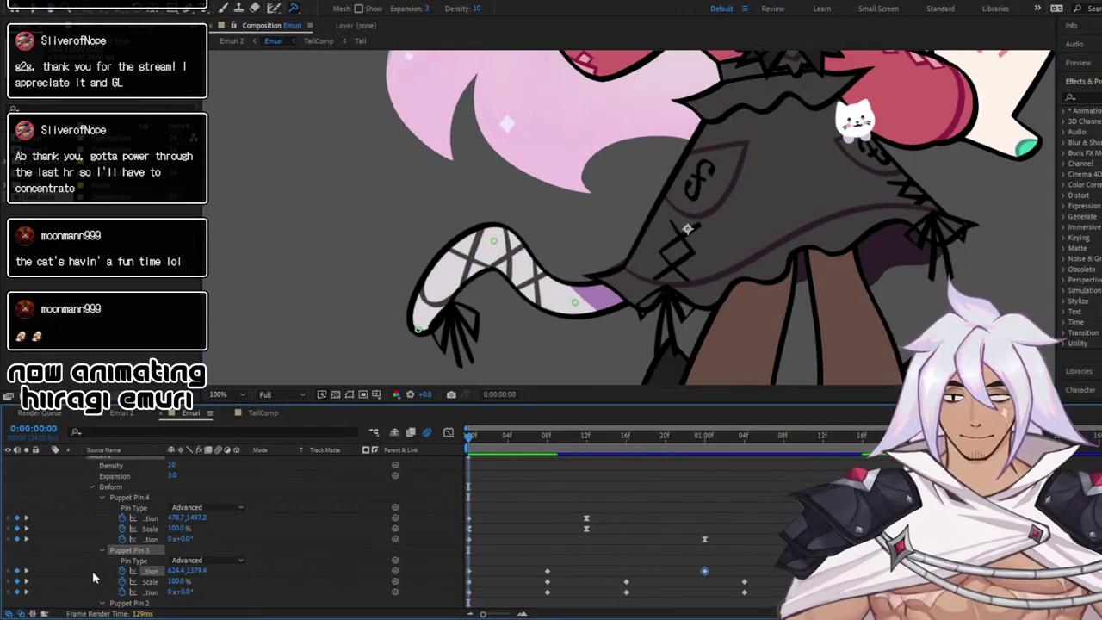
Apply Easy Ease to Puppet Pin 3's position keyframes from 0:00:00:08 through 0:00:01:16, and preview the tail swing
click(92, 571)
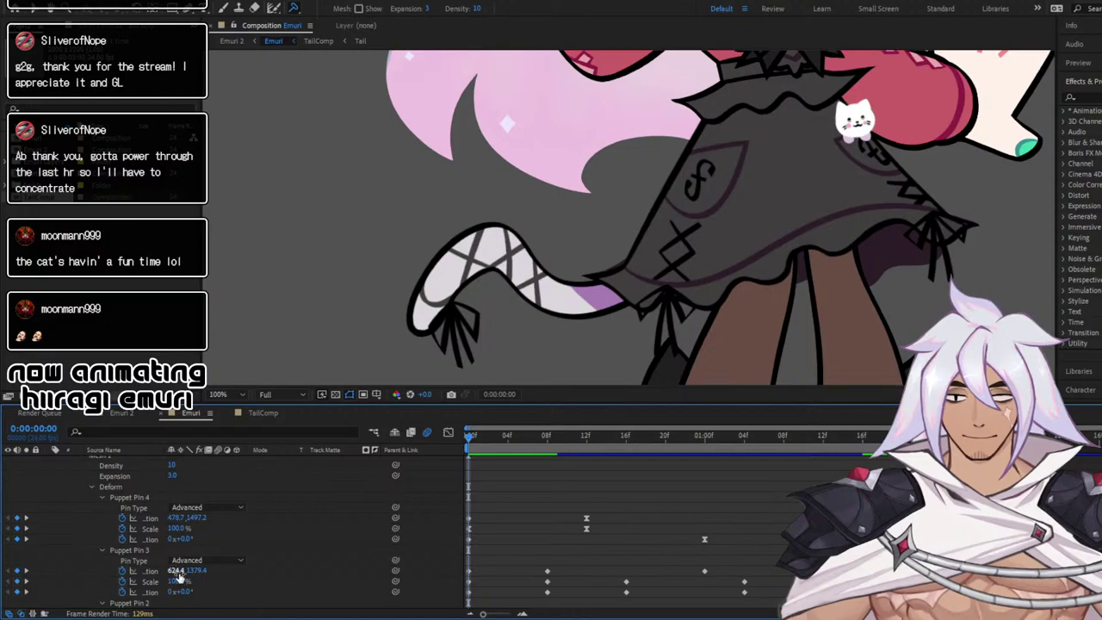
click(151, 572)
click(448, 432)
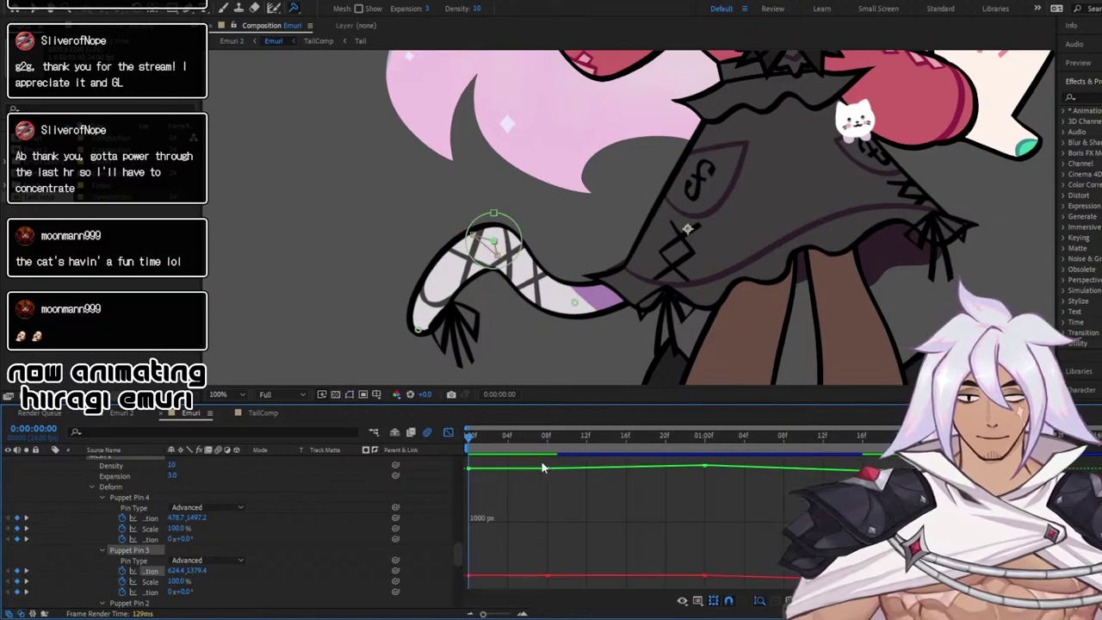
drag(543, 468, 869, 579)
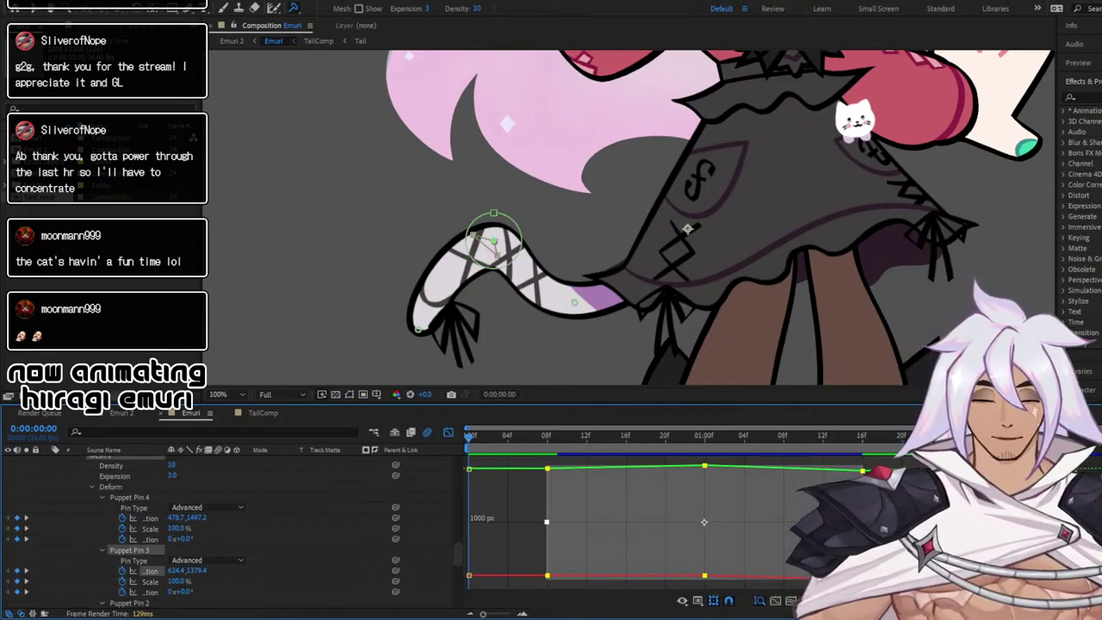
key(space)
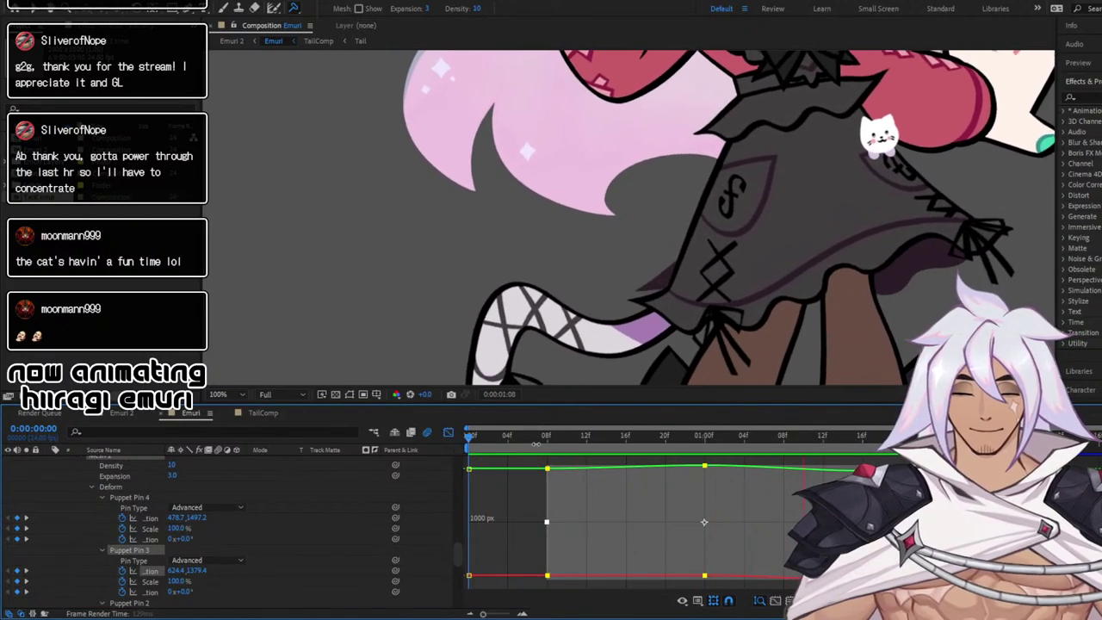
click(448, 433)
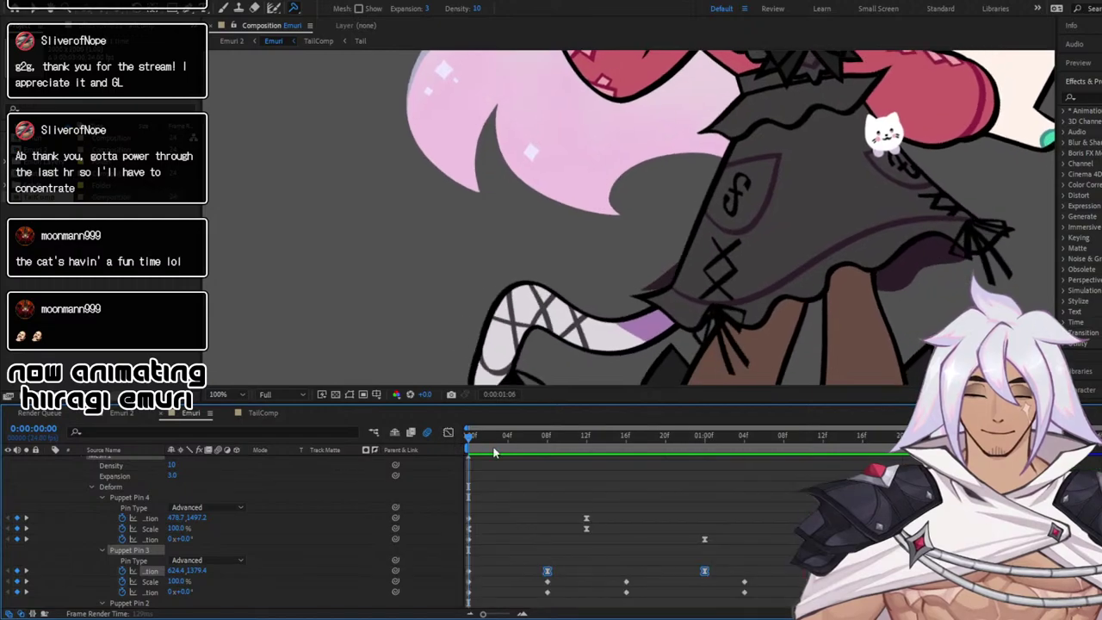
click(469, 438)
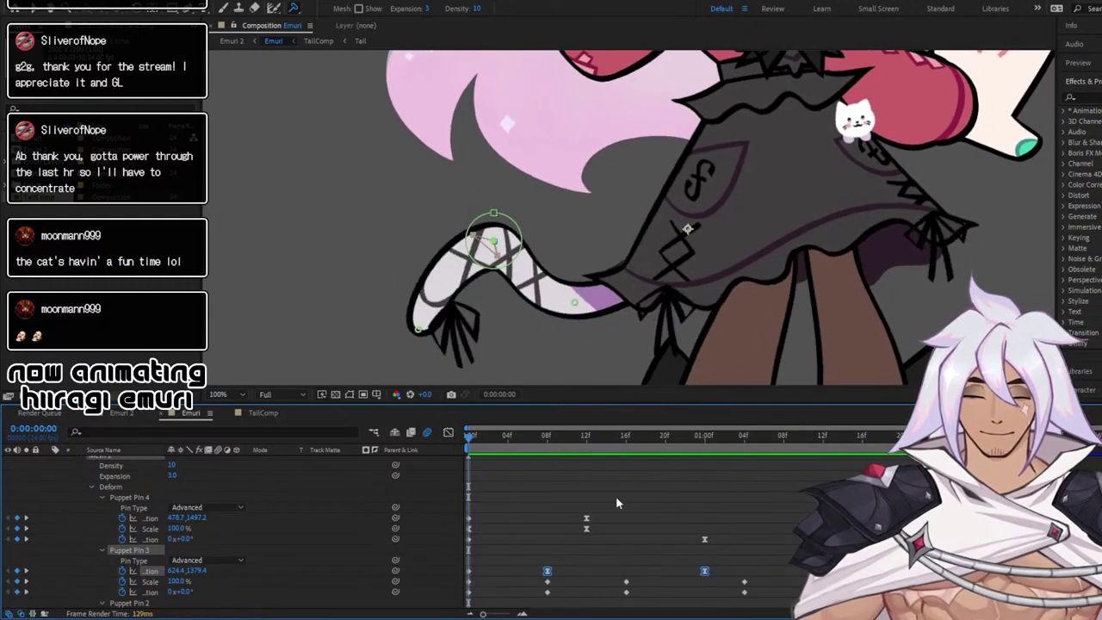
Remove Puppet Pin 3's rotation keyframes at 0:00:00:08 and 0:00:01:04 using its value graph
drag(494, 577, 799, 590)
click(499, 590)
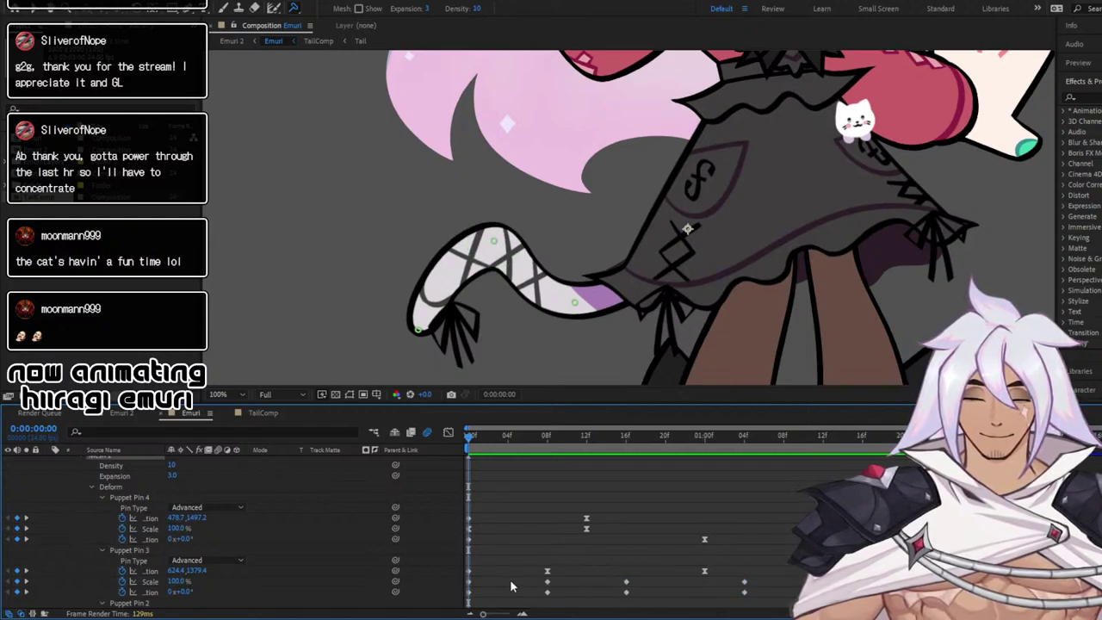
mouse_move(521, 579)
mouse_down()
mouse_move(772, 608)
mouse_move(510, 596)
mouse_up()
click(152, 583)
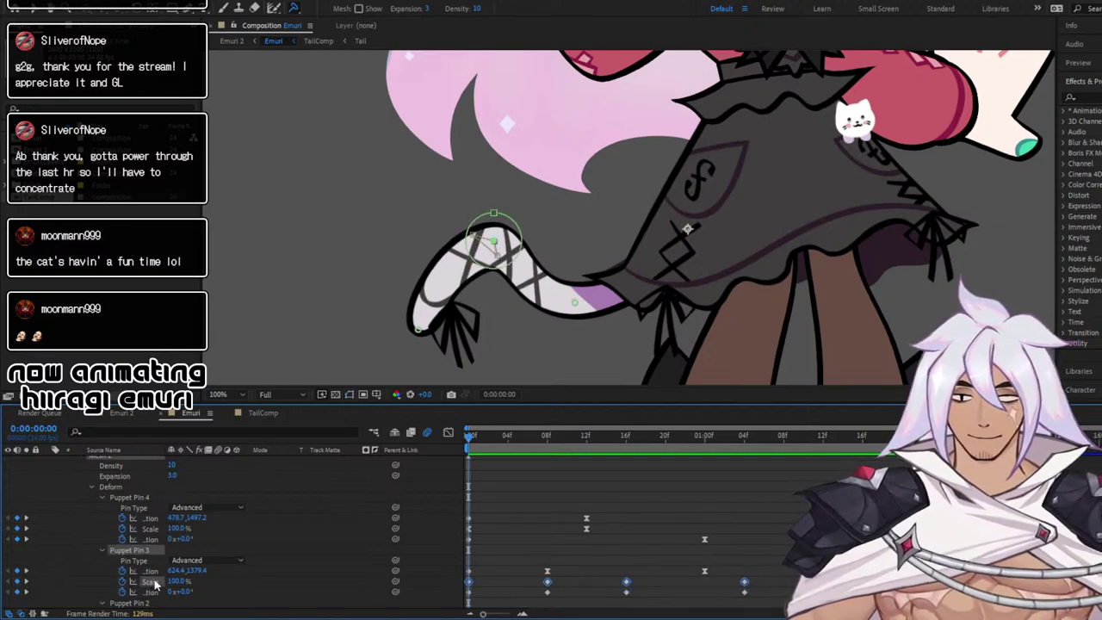
click(153, 592)
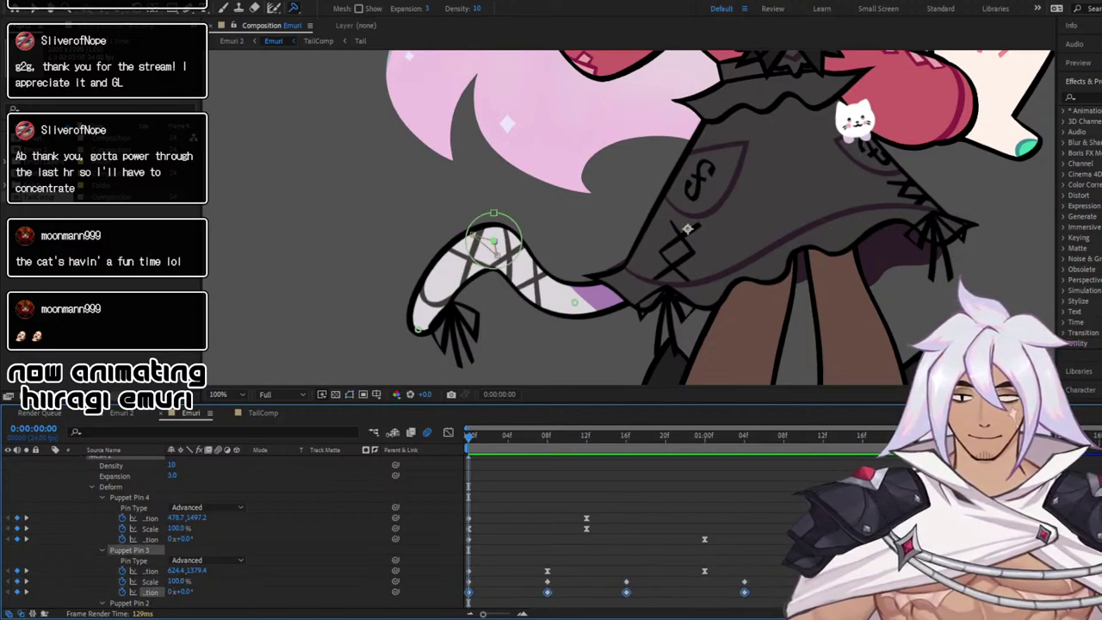
click(448, 433)
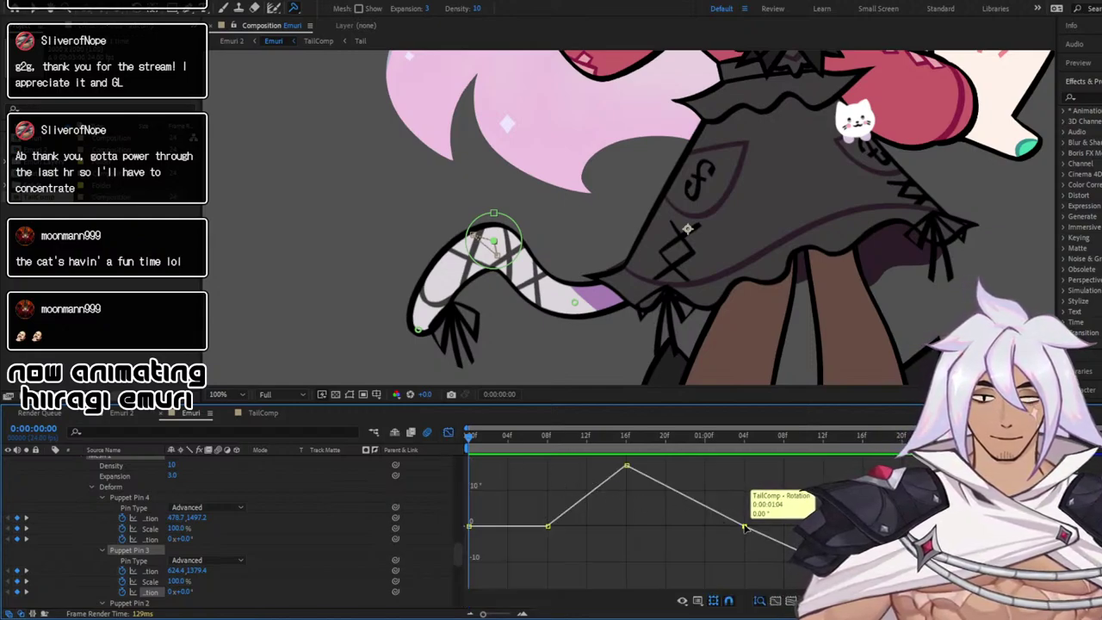
drag(542, 456, 831, 589)
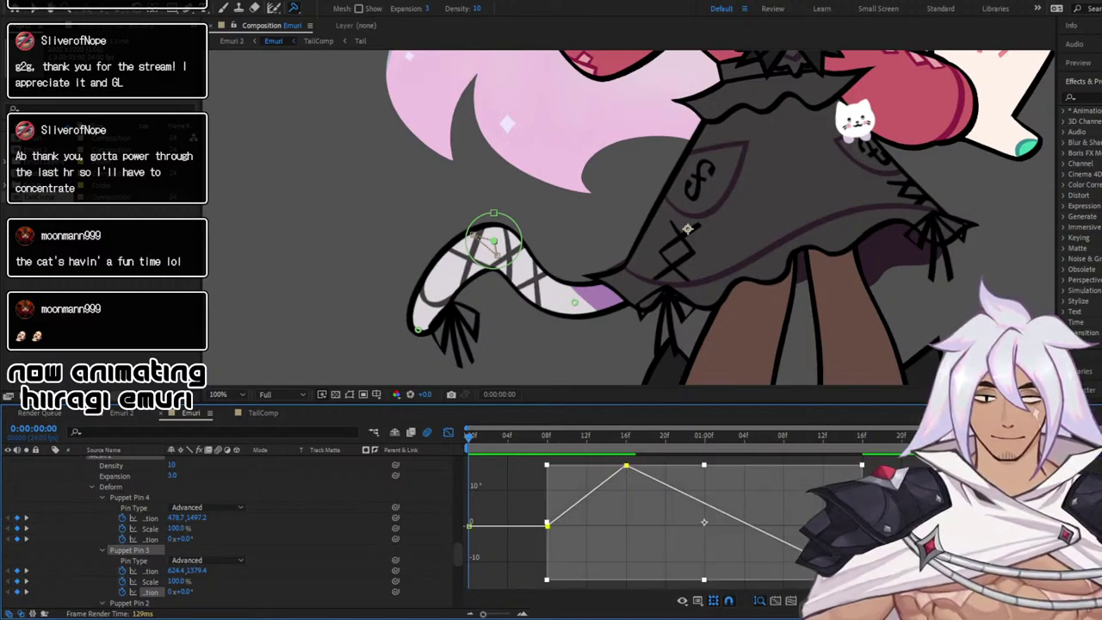
click(543, 470)
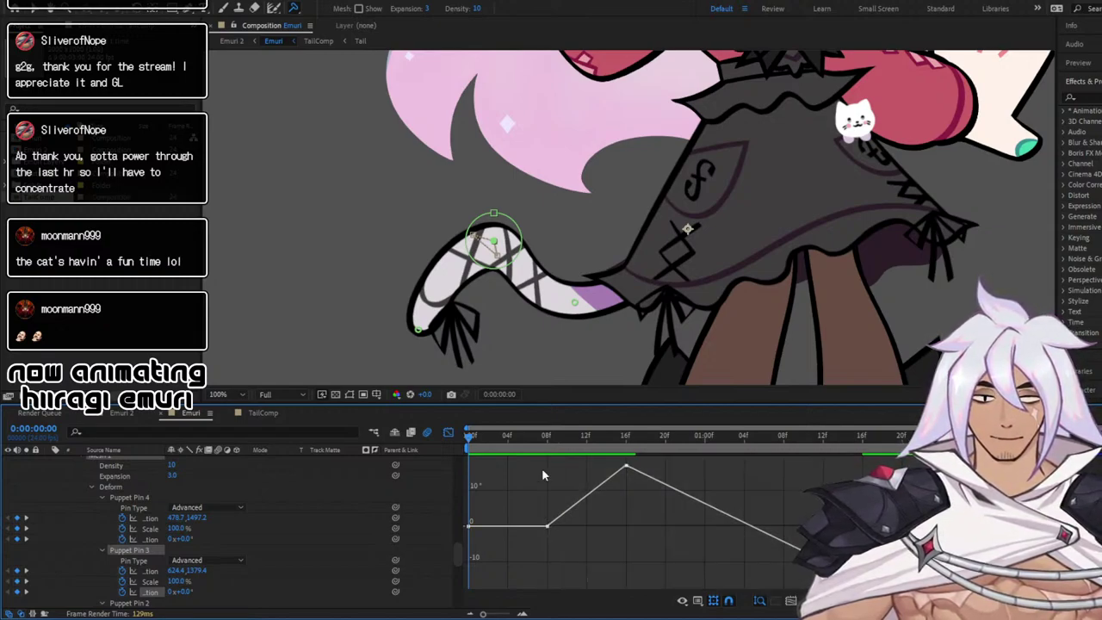
drag(571, 448, 665, 443)
drag(548, 526, 469, 526)
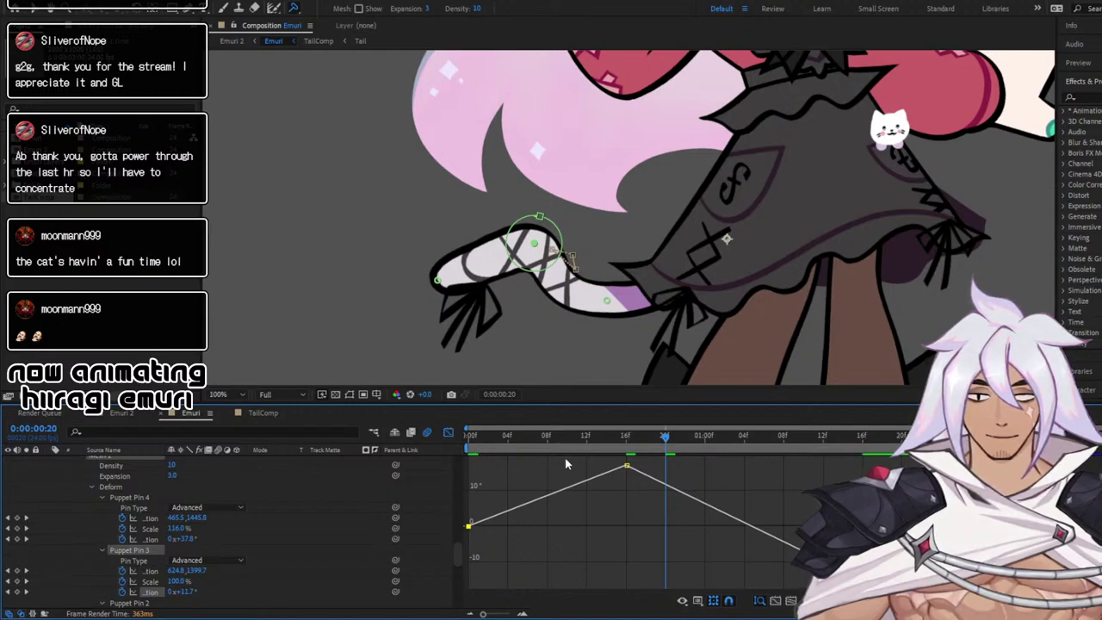
Apply Easy Ease to Puppet Pin 3's rotation keyframes at 0:00:00:16 and 0:00:01:16, and preview the swing
drag(568, 458, 874, 586)
key(F9)
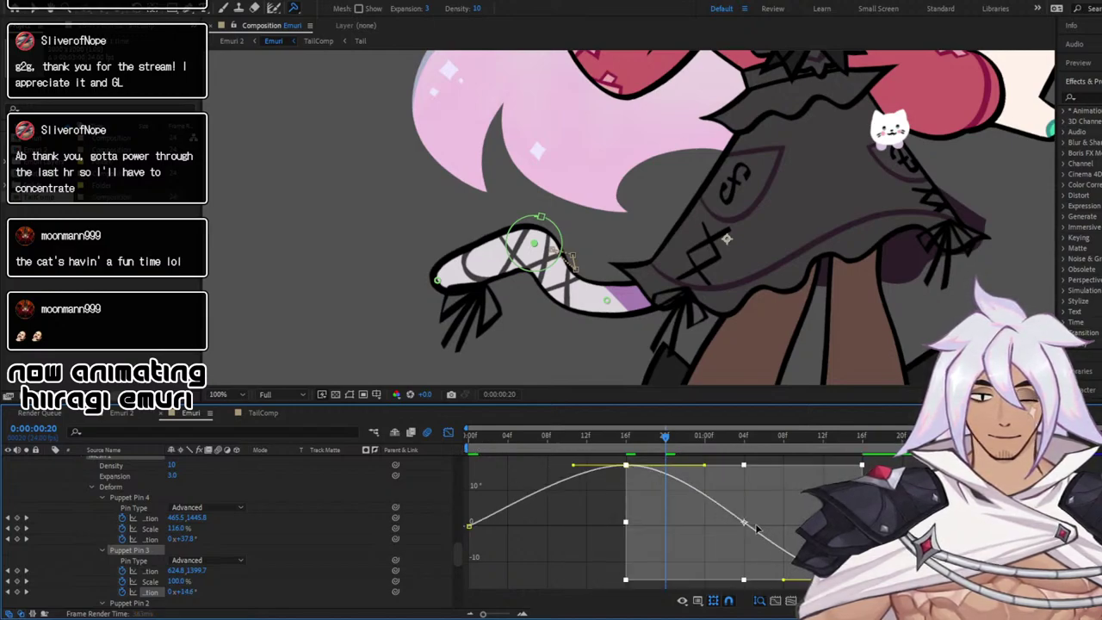
drag(591, 435, 316, 425)
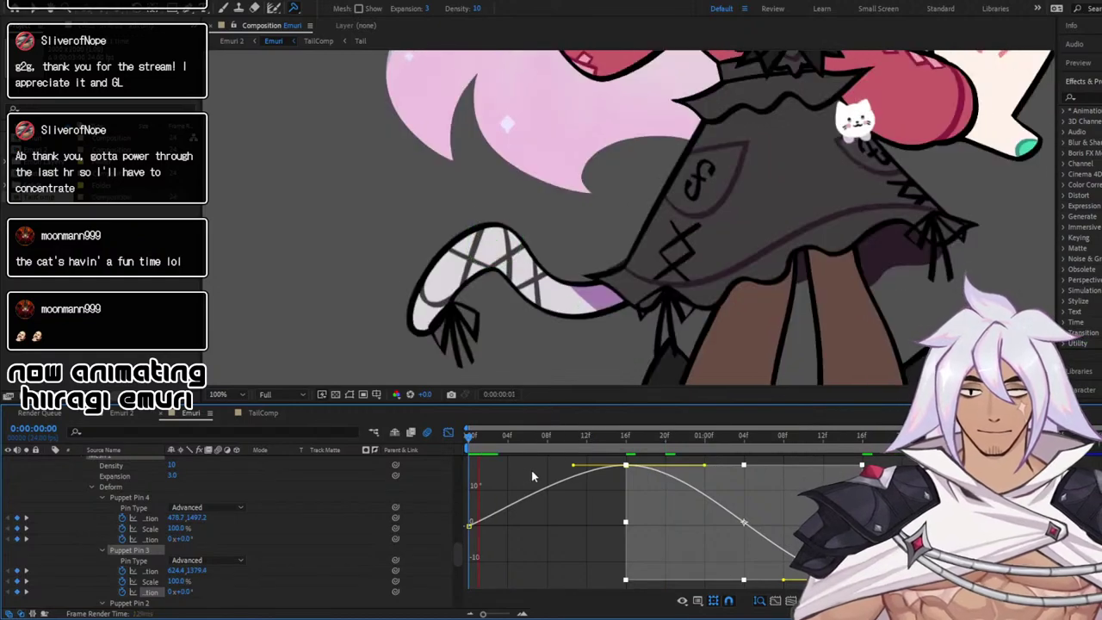
key(space)
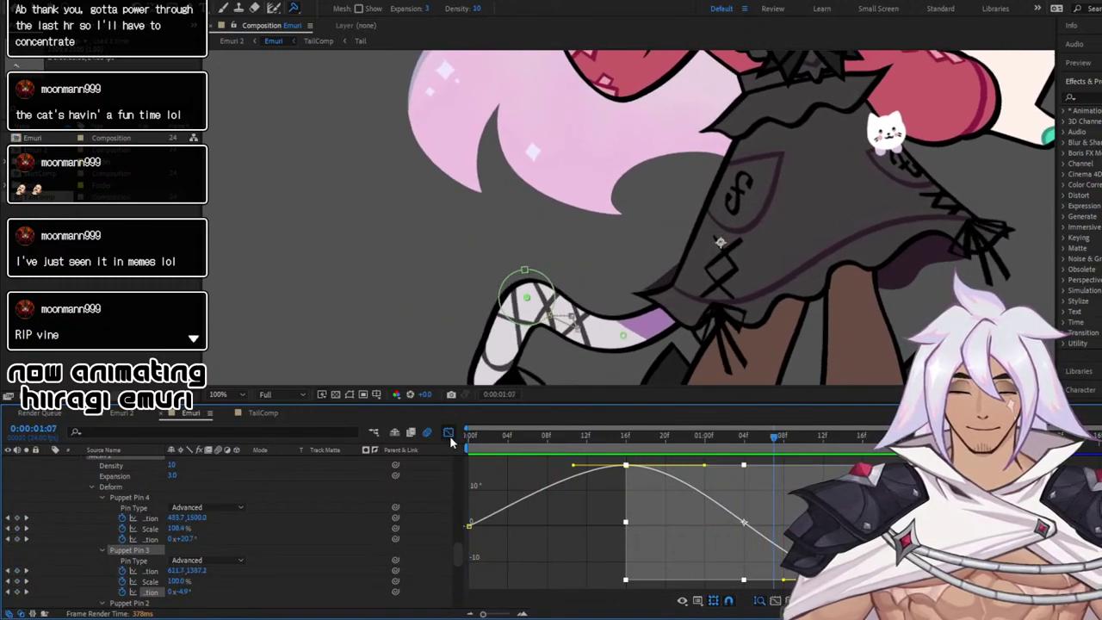
click(449, 433)
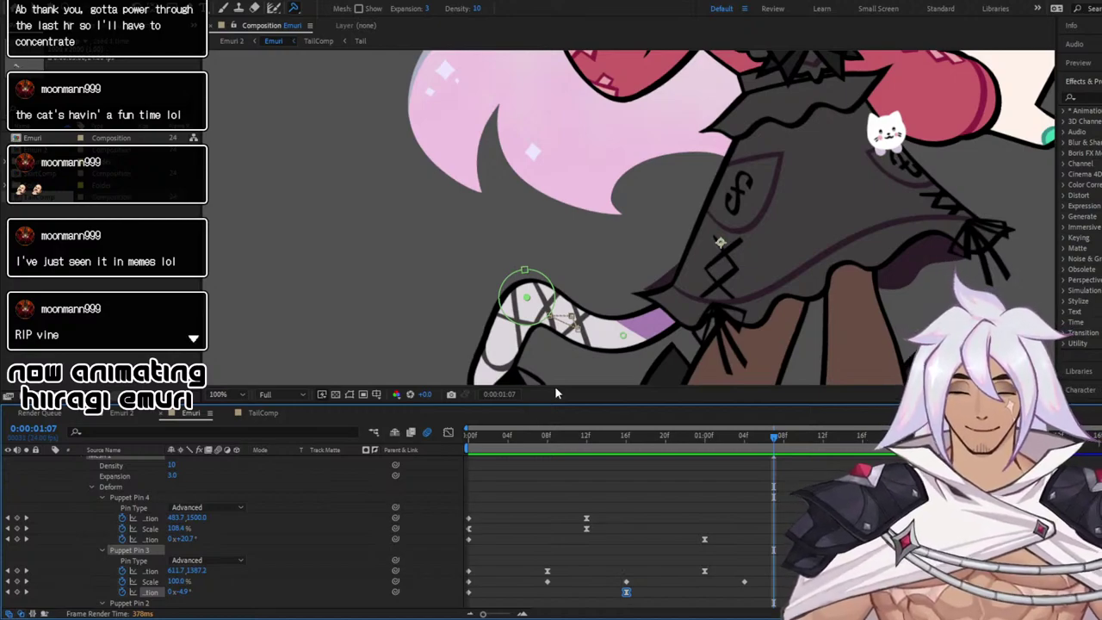
Replay the tail animation from the start, examining its motion up close and against the whole character
click(469, 437)
key(space)
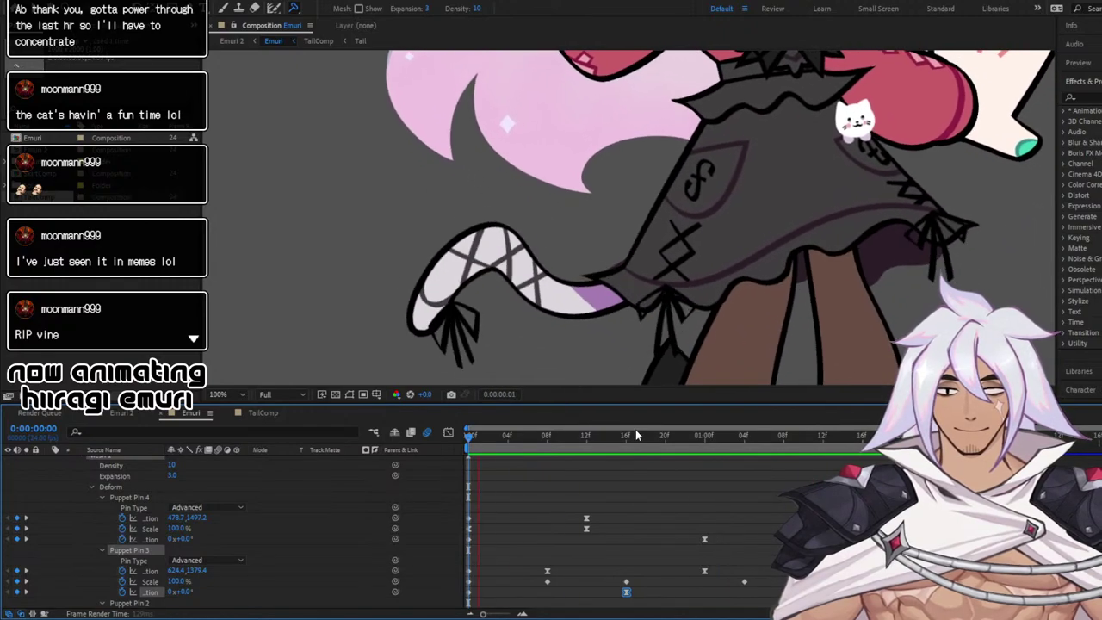
key(space)
key(space)
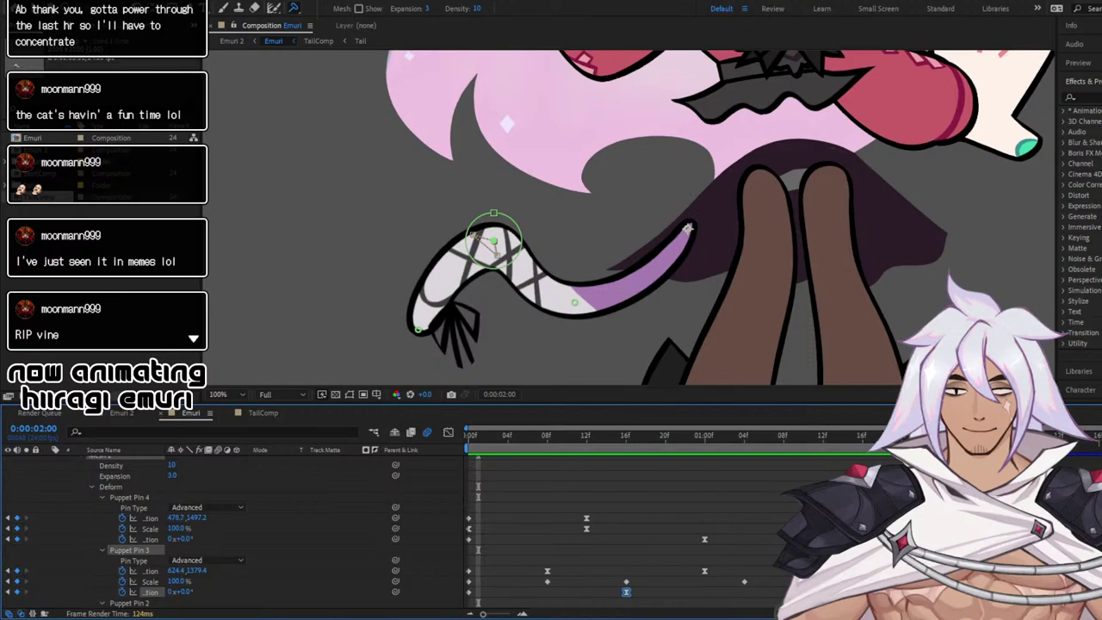
click(468, 435)
click(942, 436)
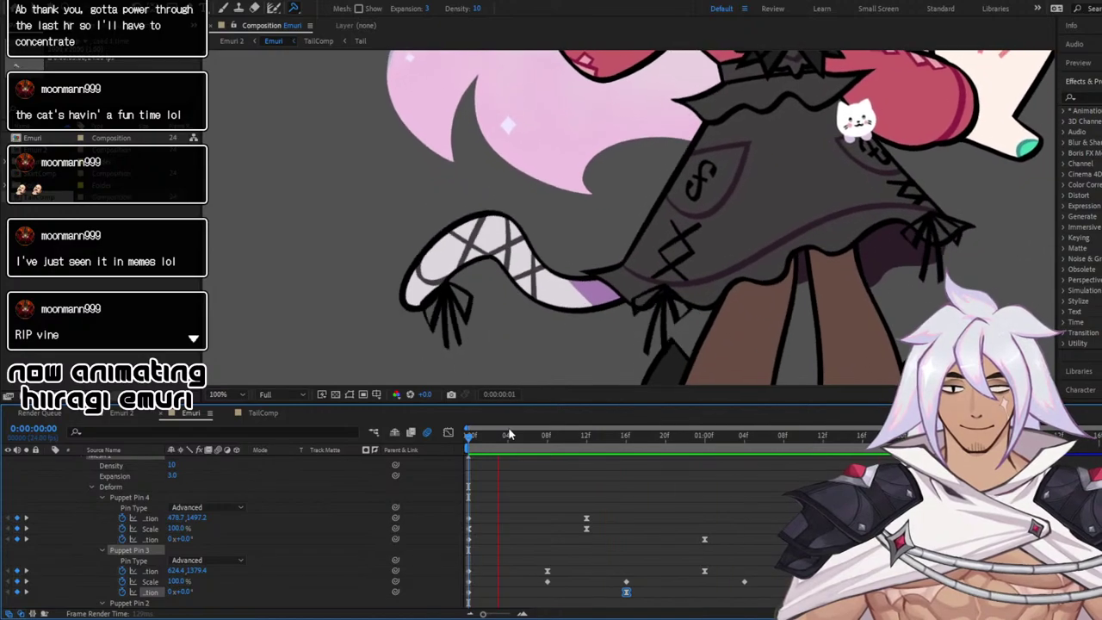
key(space)
scroll(834, 192, down, 3)
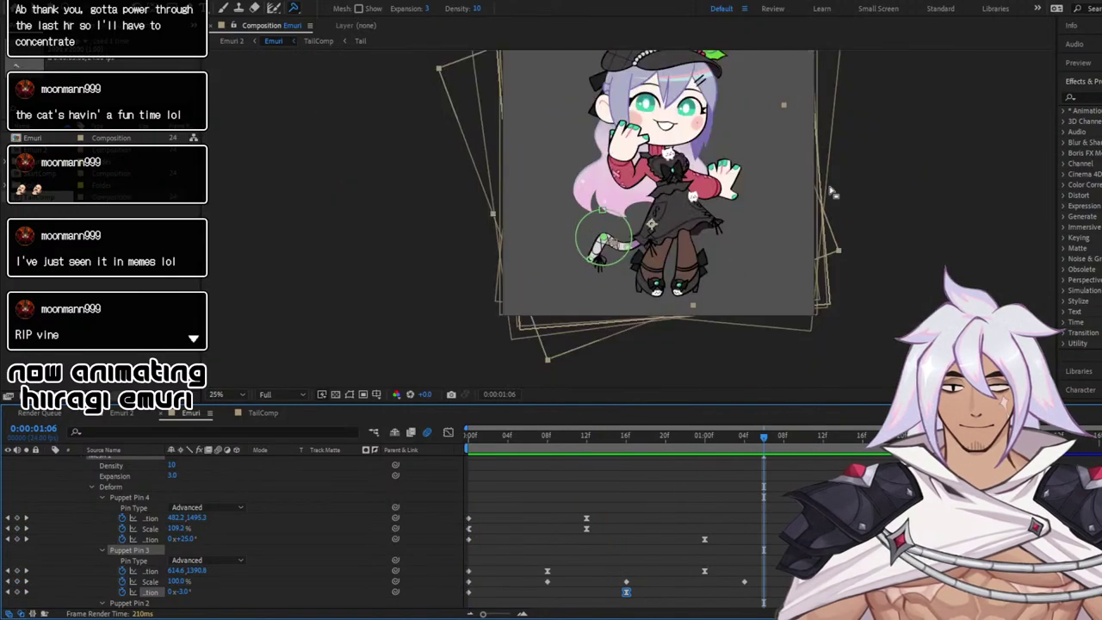
drag(798, 169, 758, 244)
key(space)
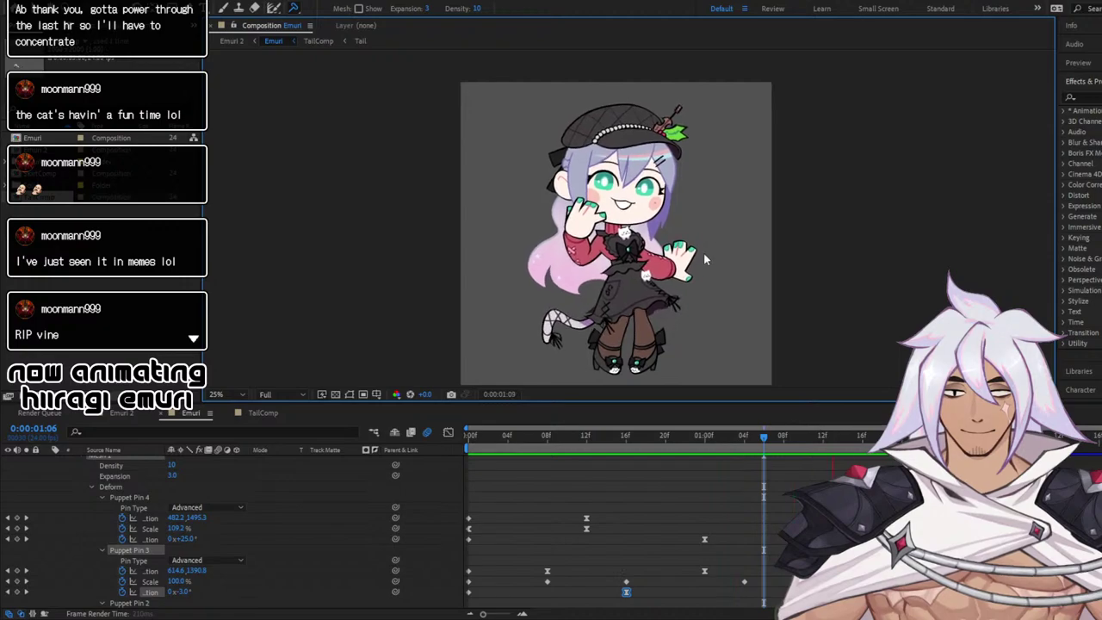
click(501, 437)
key(Home)
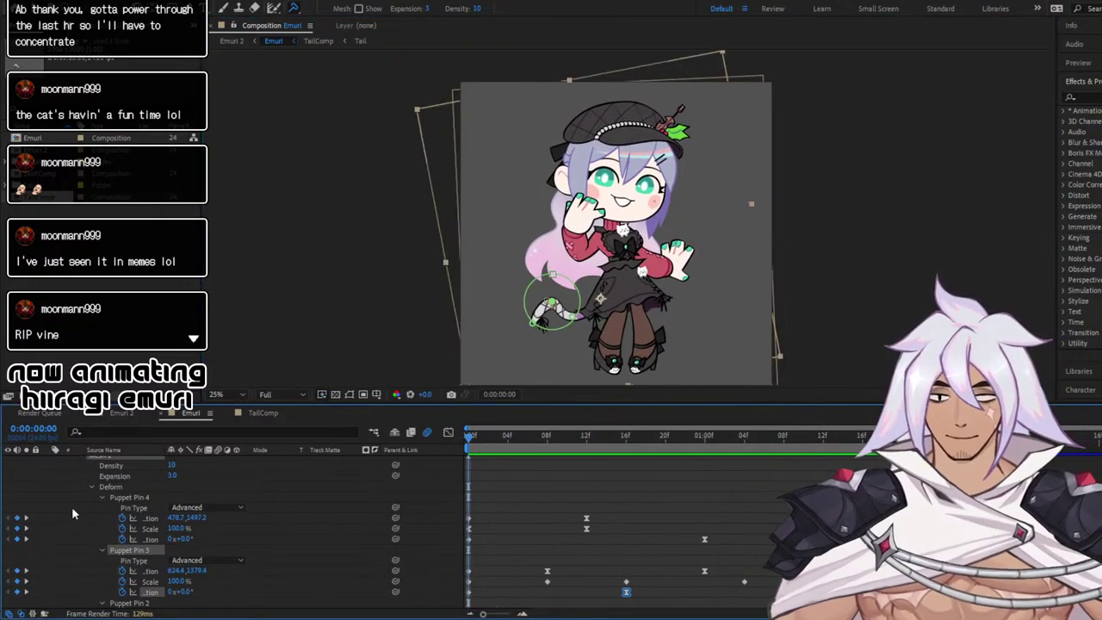
Collapse the Puppet Pin 4 and Puppet Pin 3 properties and save the project
click(103, 498)
click(102, 509)
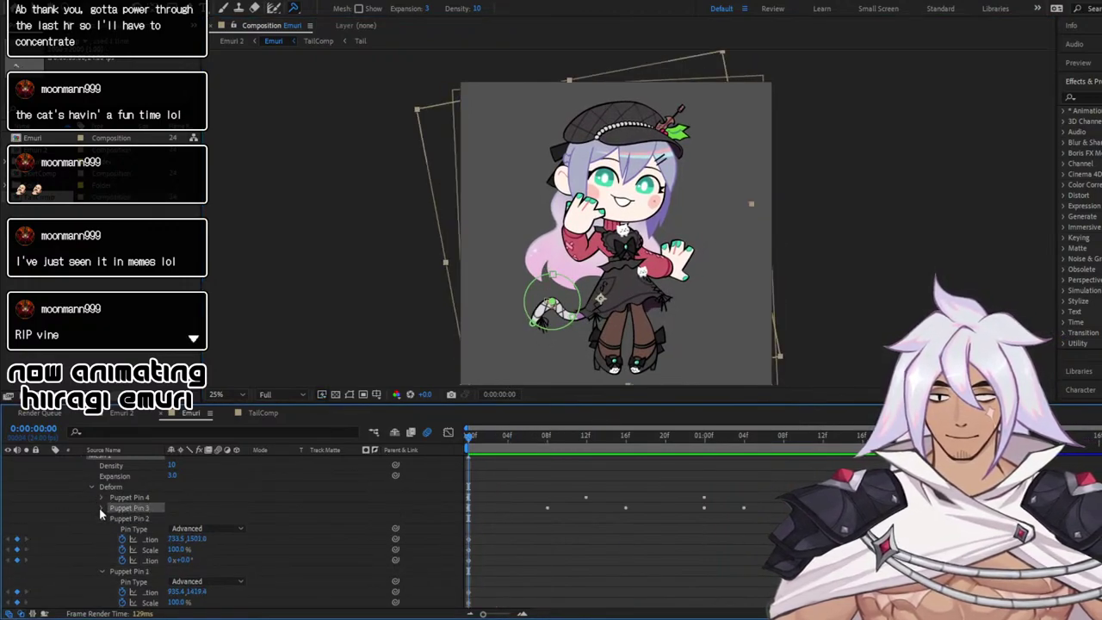
scroll(555, 303, up, 2)
drag(557, 381, 554, 230)
key(ctrl+s)
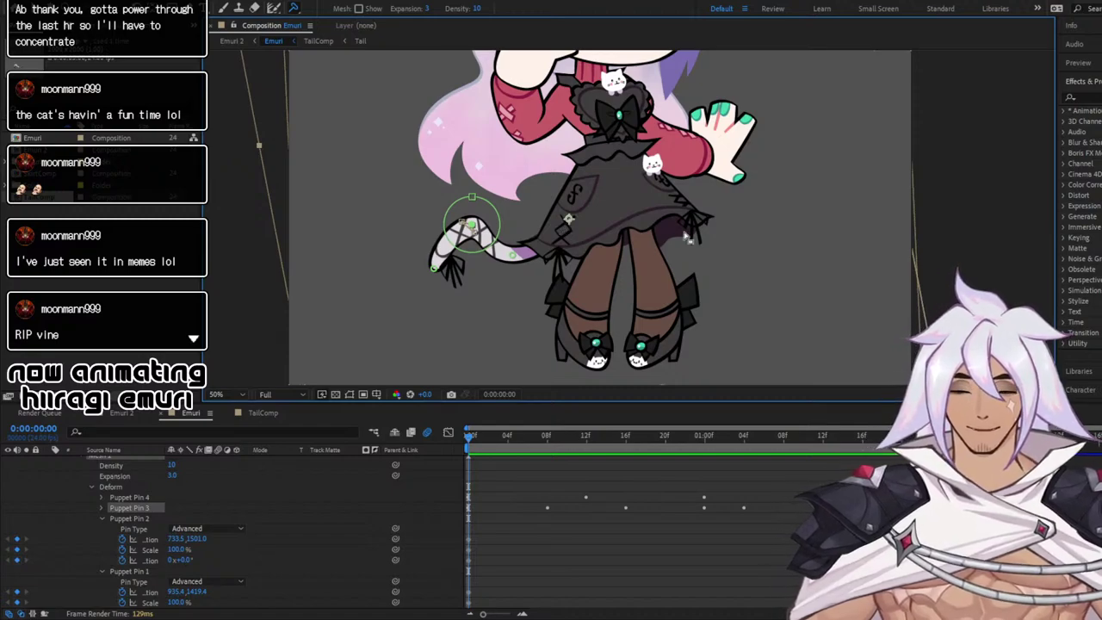
Add position and rotation keyframes to Puppet Pin 2 at 0:00:00:08 and 0:00:01:00
drag(482, 440, 508, 447)
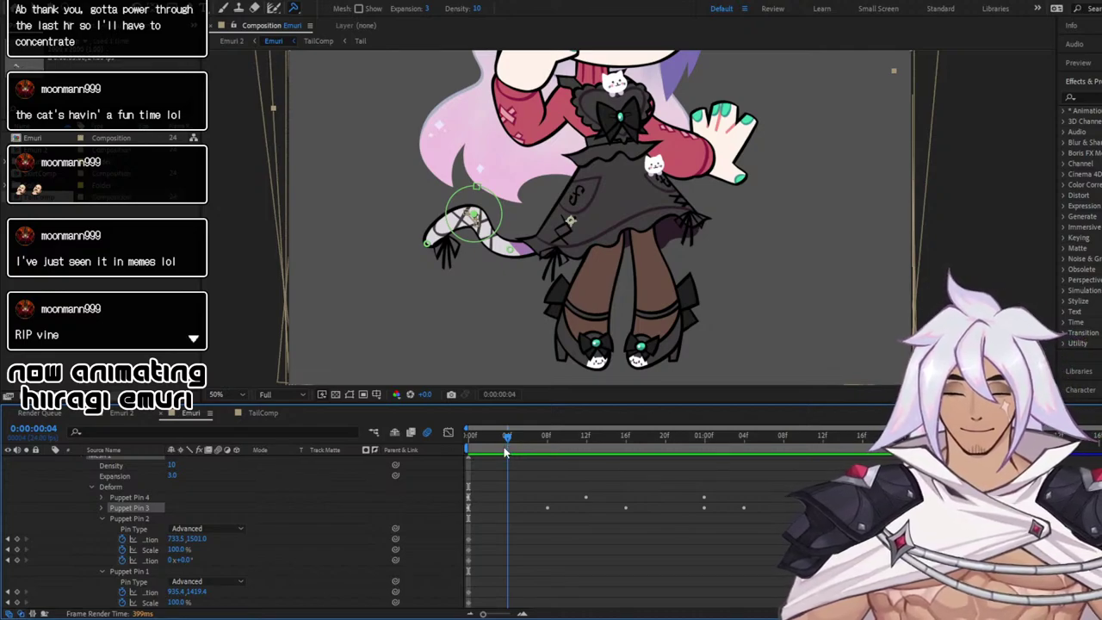
drag(504, 447, 544, 461)
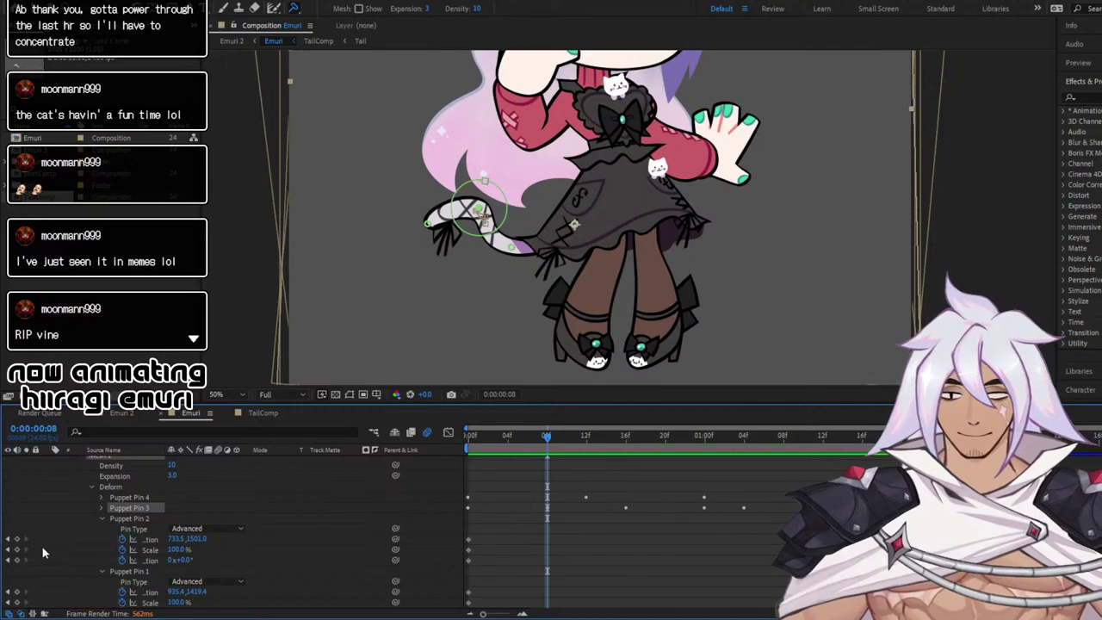
click(18, 539)
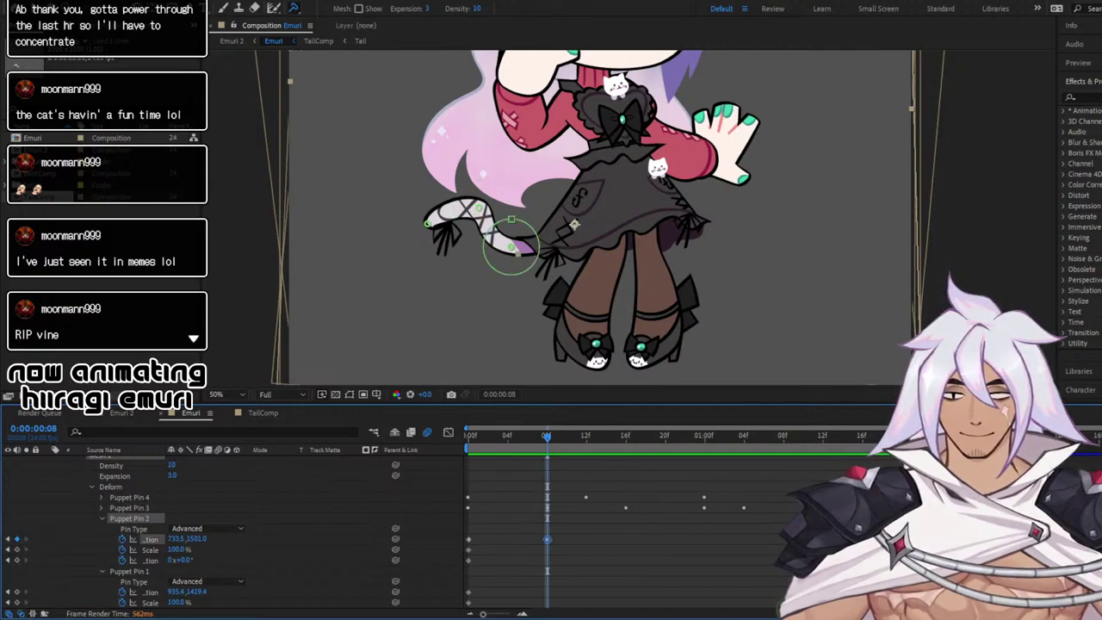
click(17, 559)
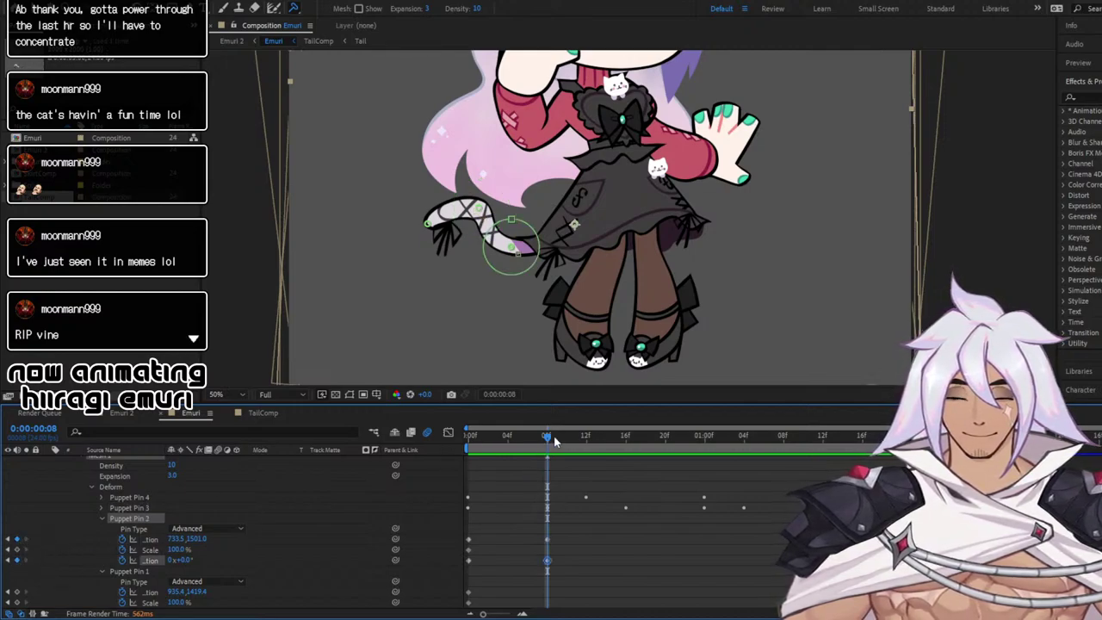
key(space)
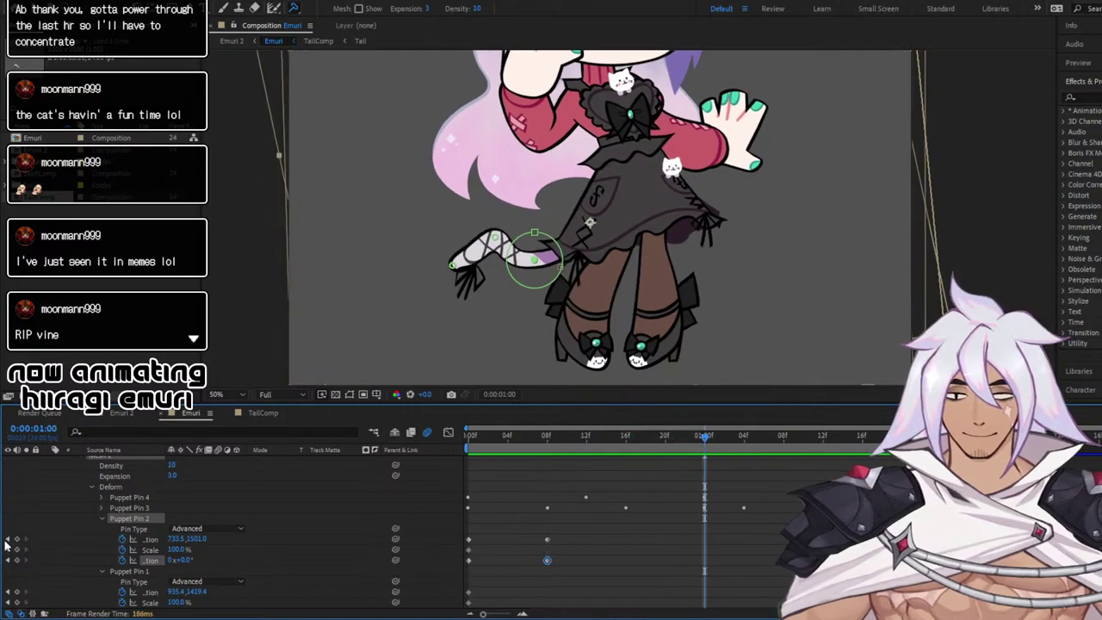
click(17, 560)
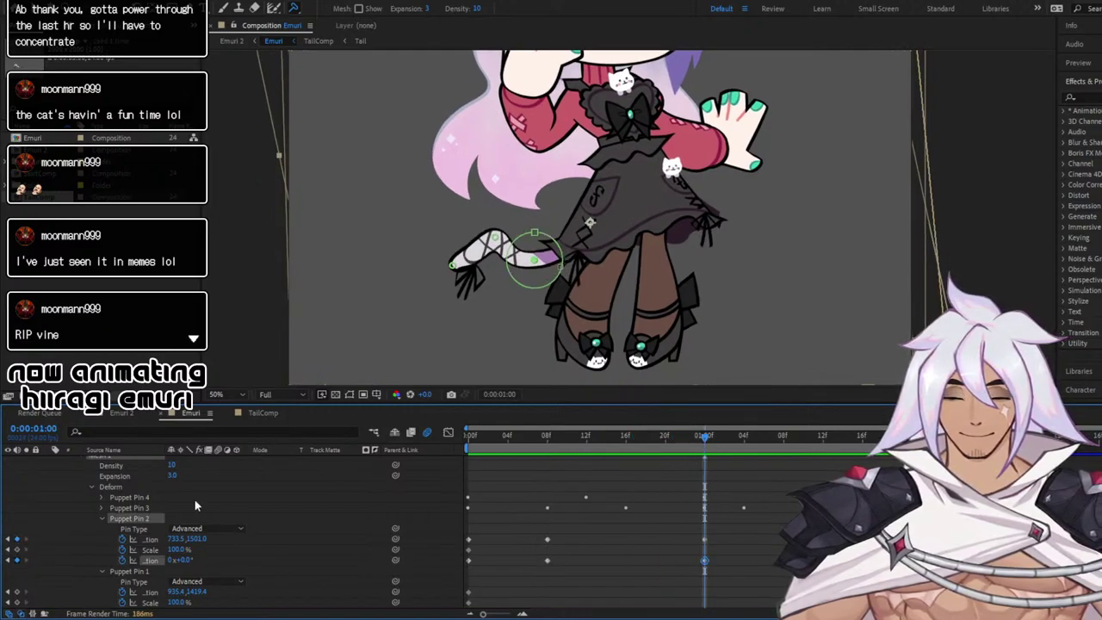
Keyframe Puppet Pin 2's position and rotation at 0:00:00:16, moving the pin down to about 748, 1522.8
click(623, 436)
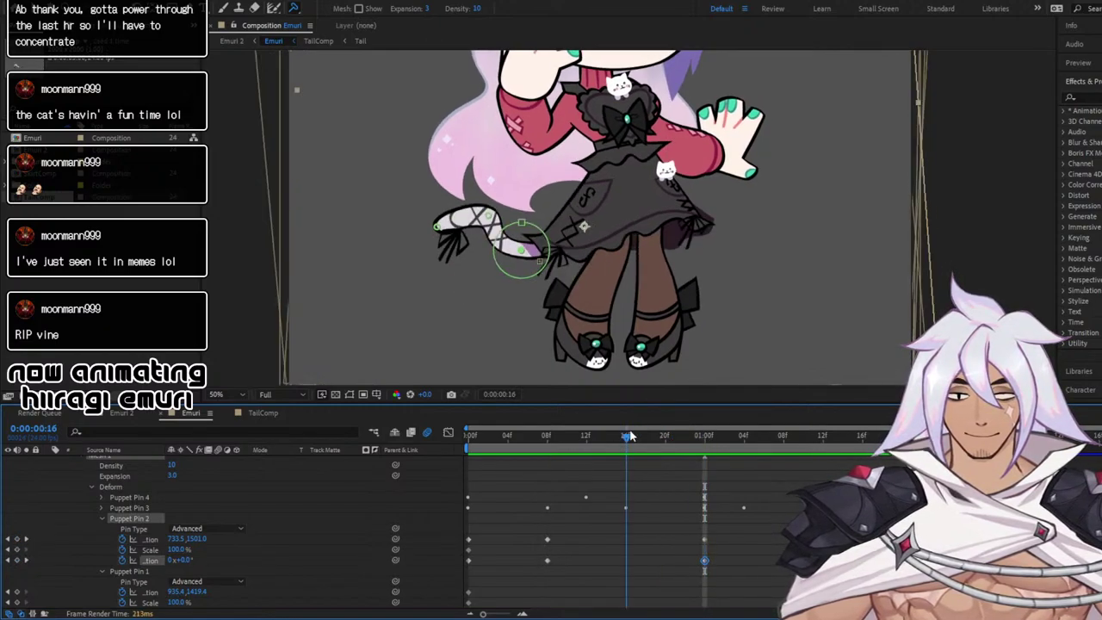
click(17, 539)
click(17, 559)
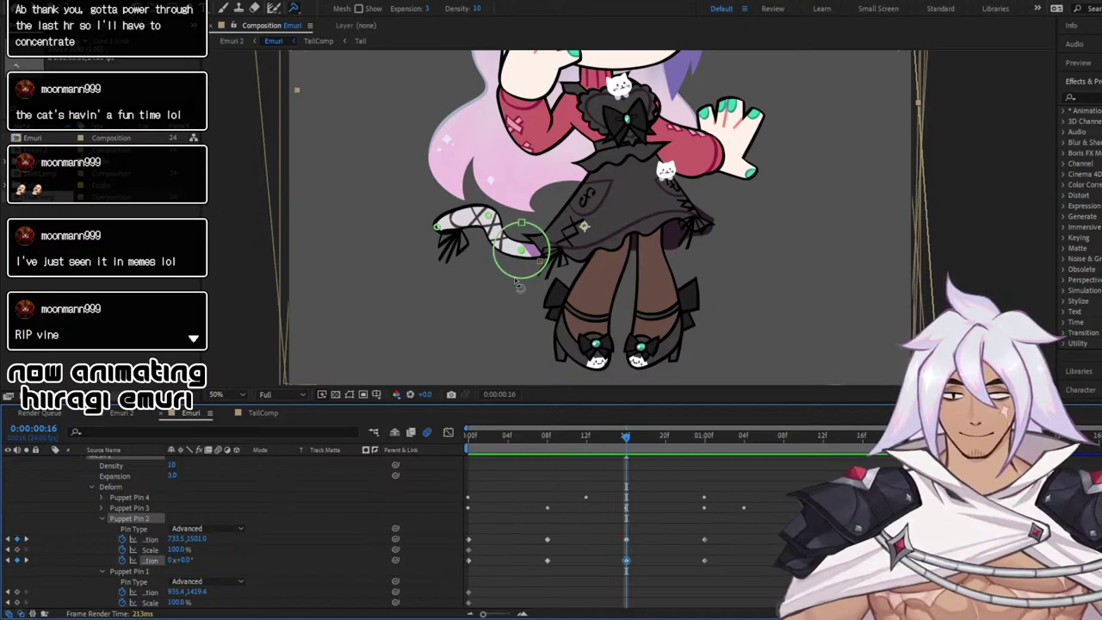
drag(529, 264, 533, 269)
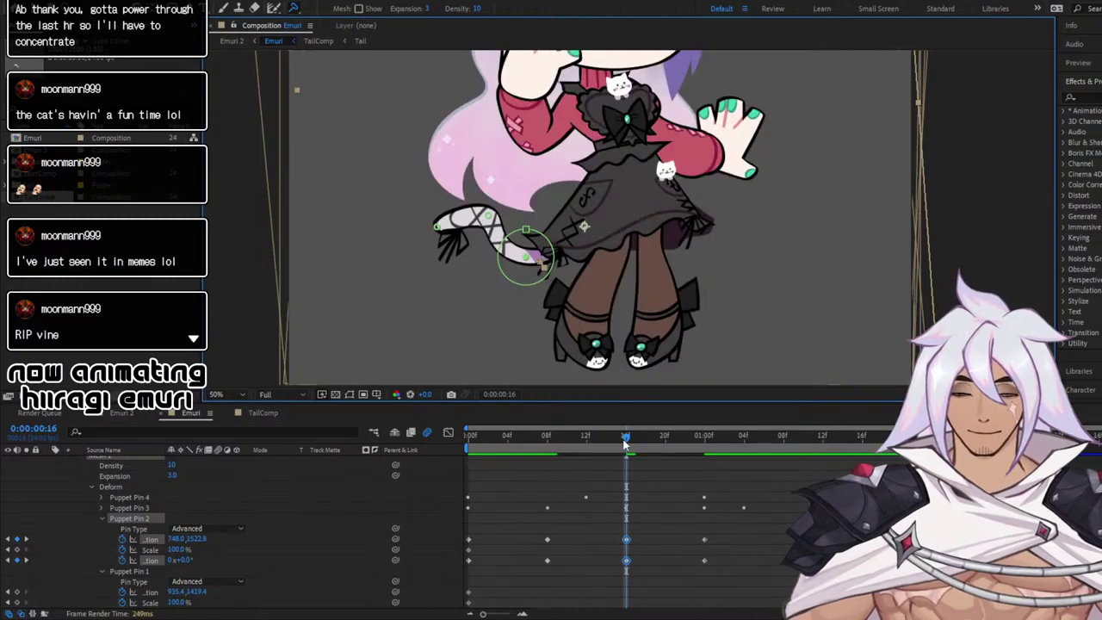
drag(625, 438, 777, 453)
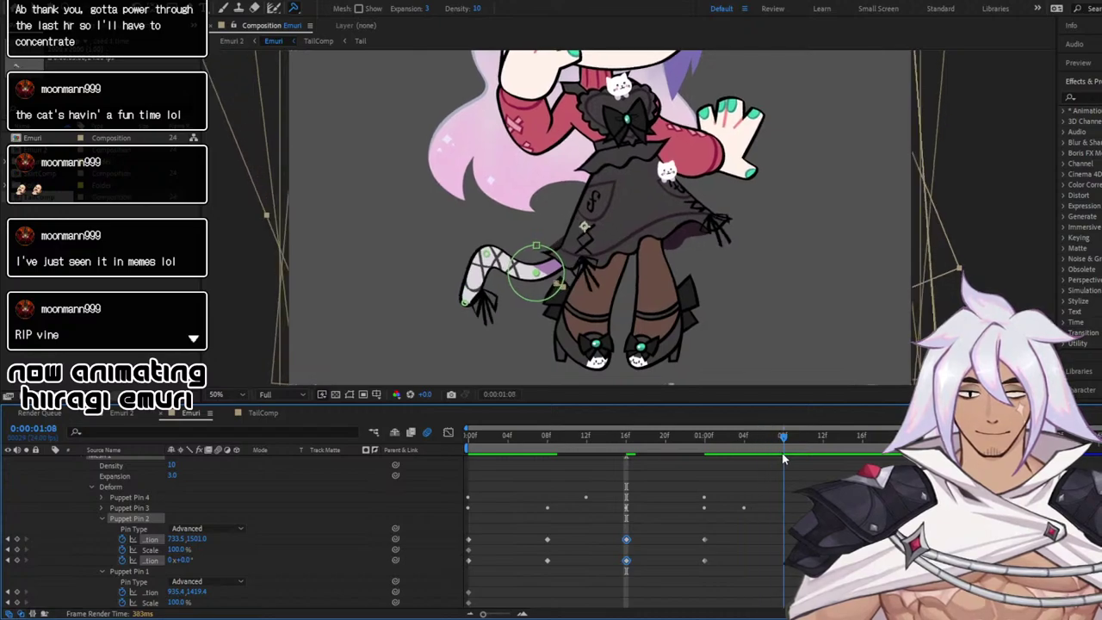
click(17, 540)
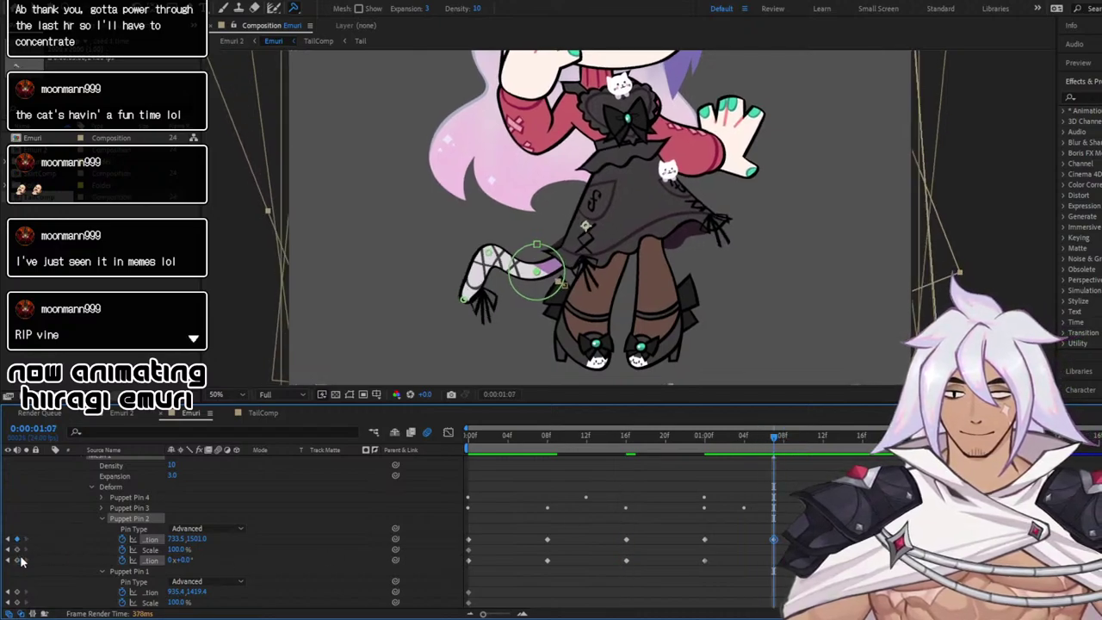
click(18, 561)
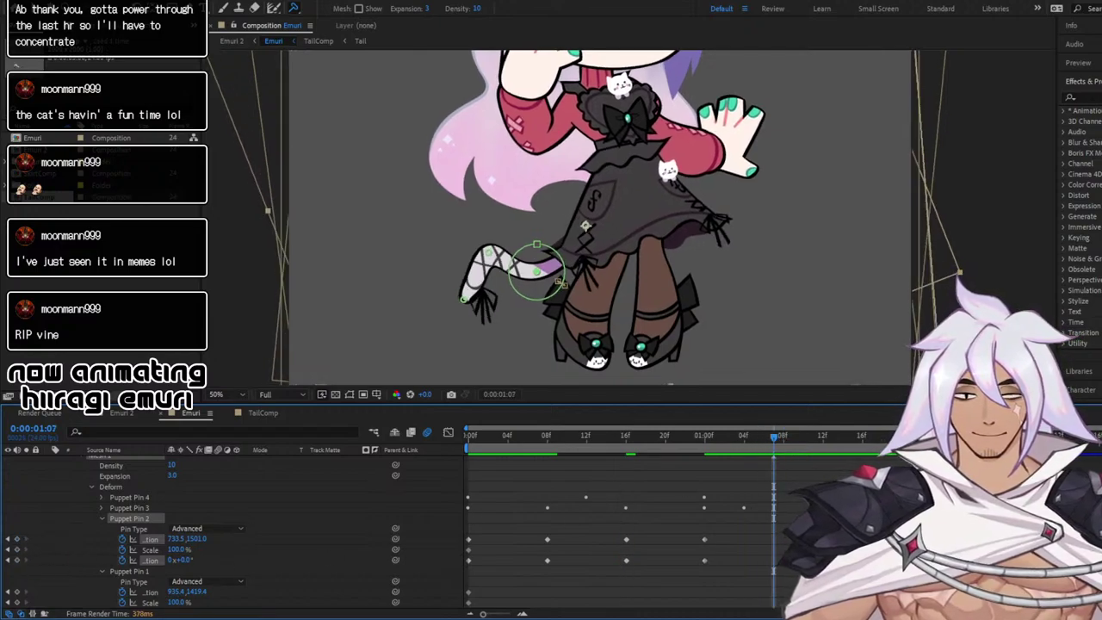
Add closing position and rotation keyframes to Puppet Pin 2 at 0:00:02:00
click(940, 437)
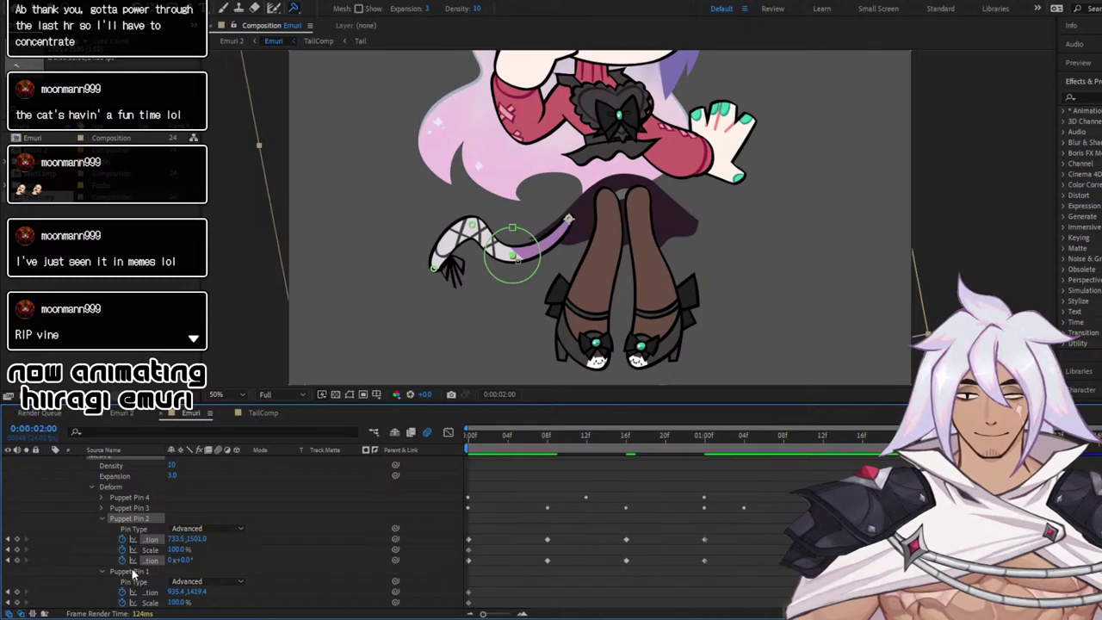
click(17, 540)
click(18, 561)
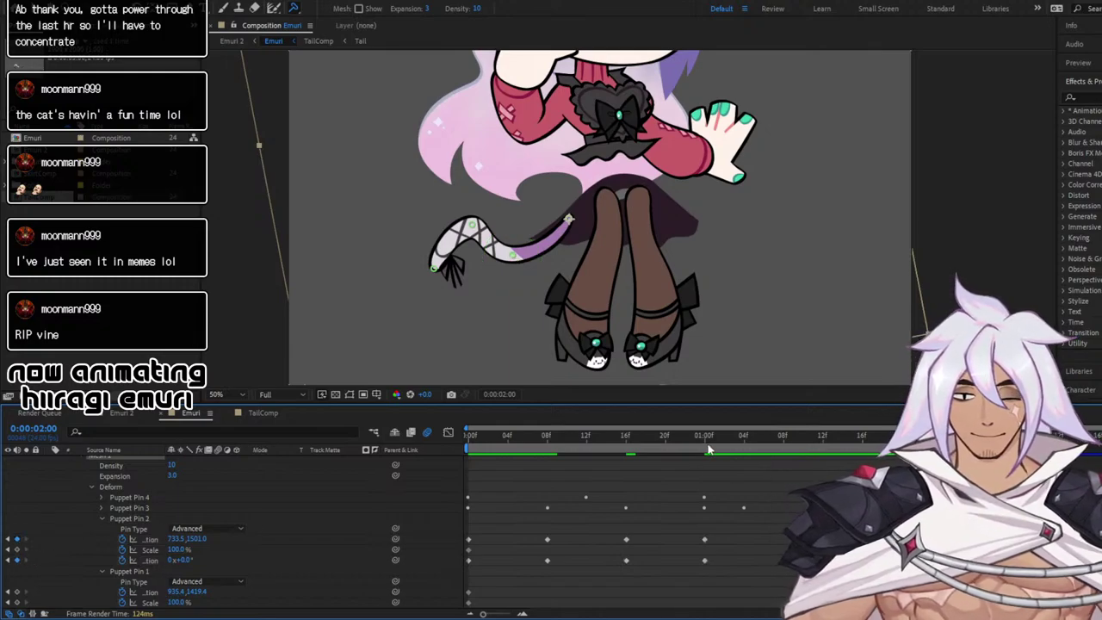
At 0:00:01:00, move Puppet Pin 2 to about 755, 1505.6 and set its rotation to -6°
click(708, 439)
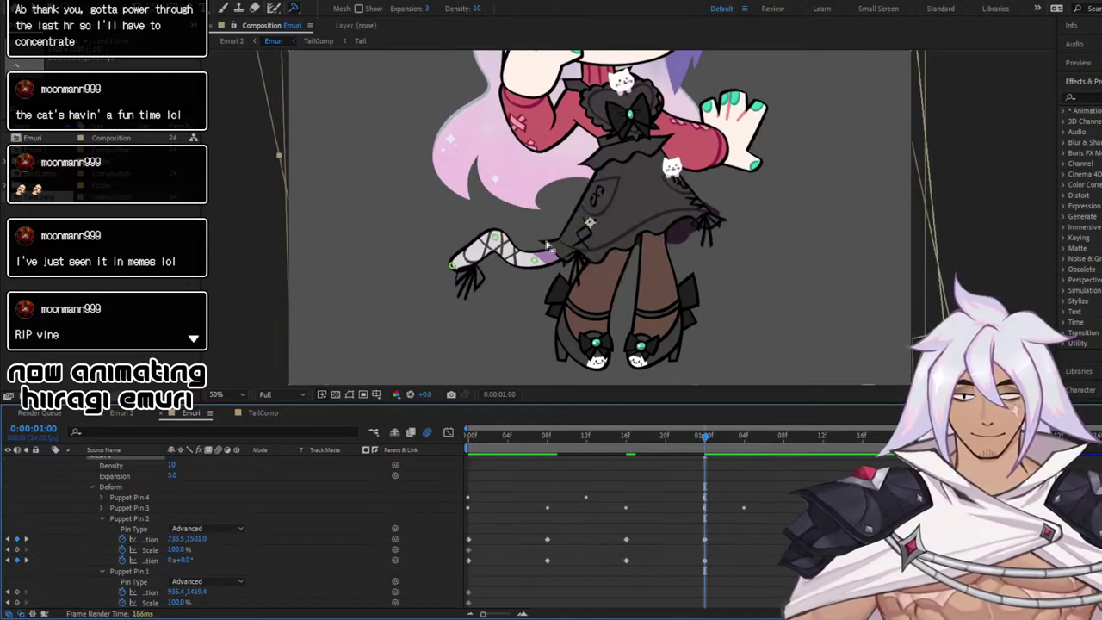
drag(546, 246, 549, 268)
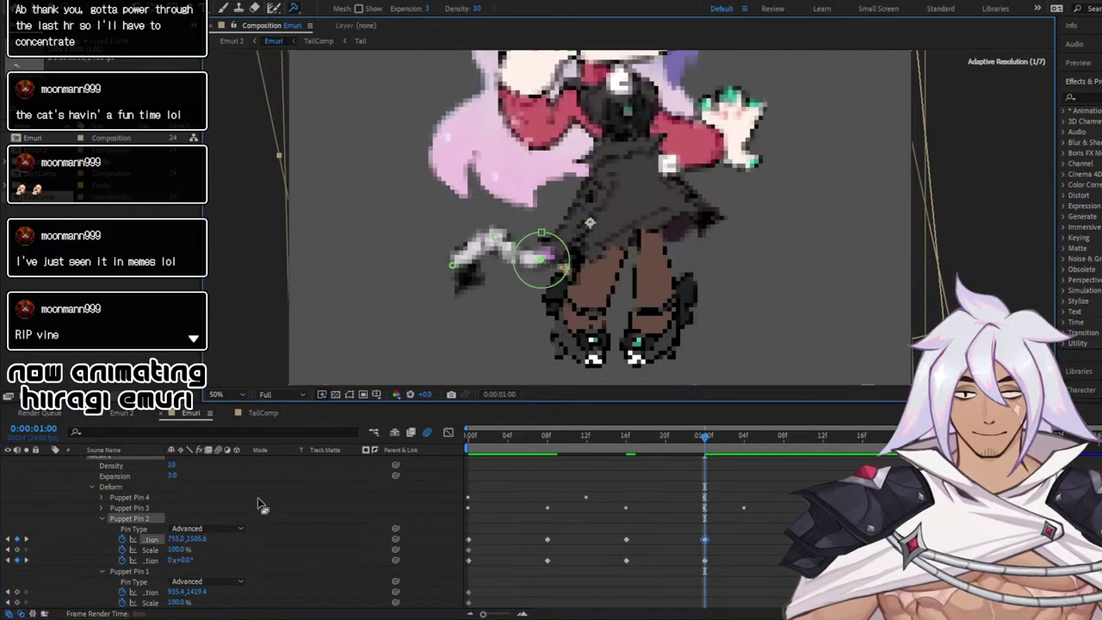
drag(180, 561, 175, 561)
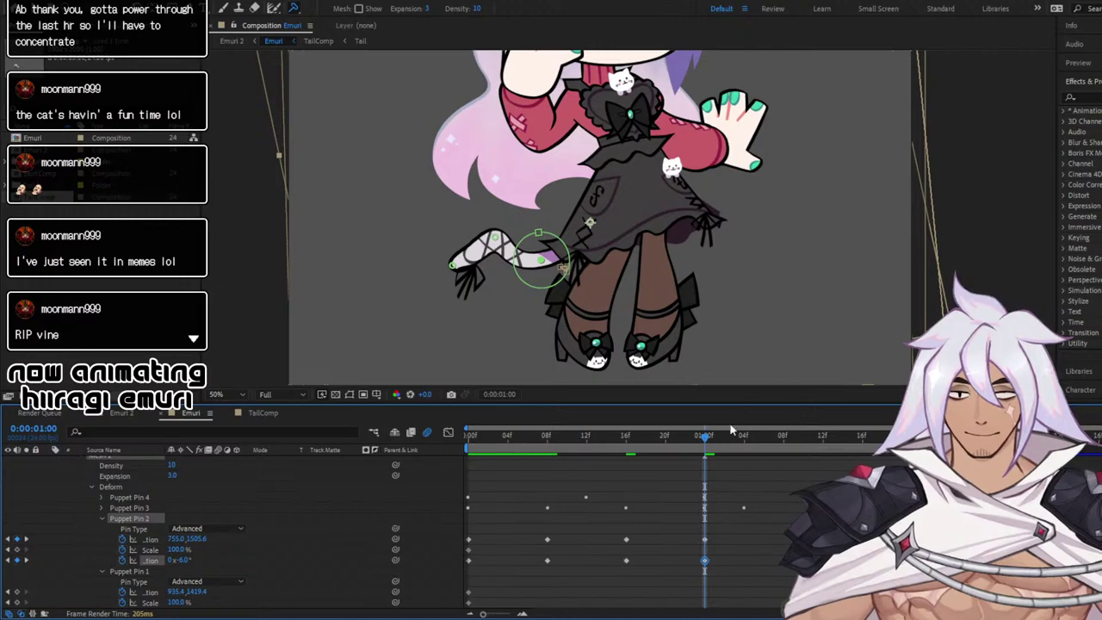
Preview the tail swing and delete Puppet Pin 2's position and rotation keyframes at 0:00:01:00
click(475, 456)
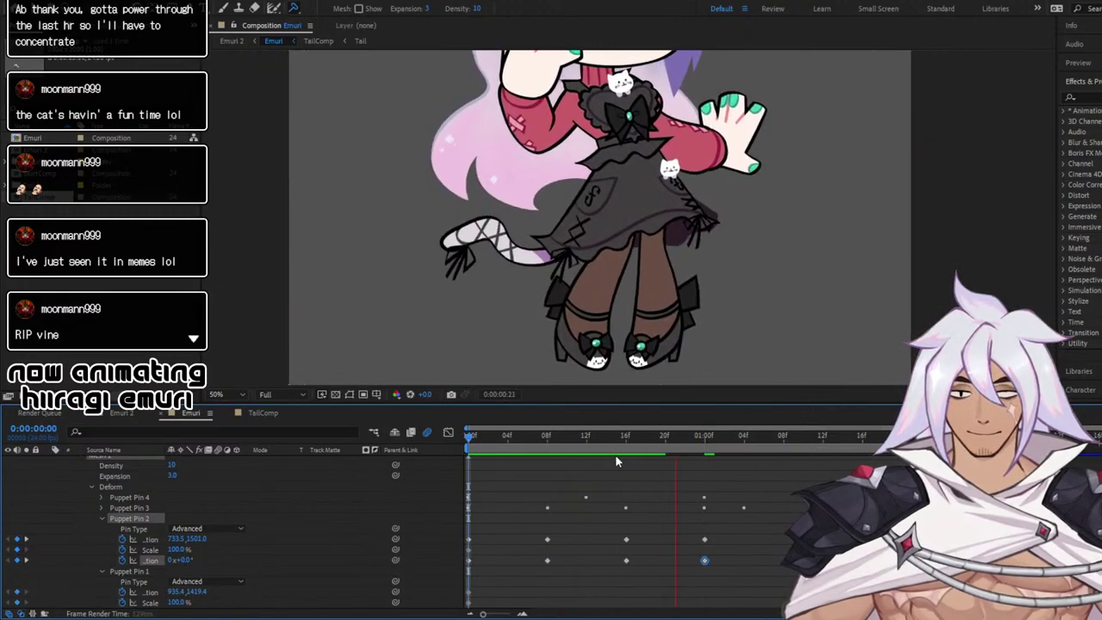
key(space)
drag(728, 527, 701, 562)
key(Delete)
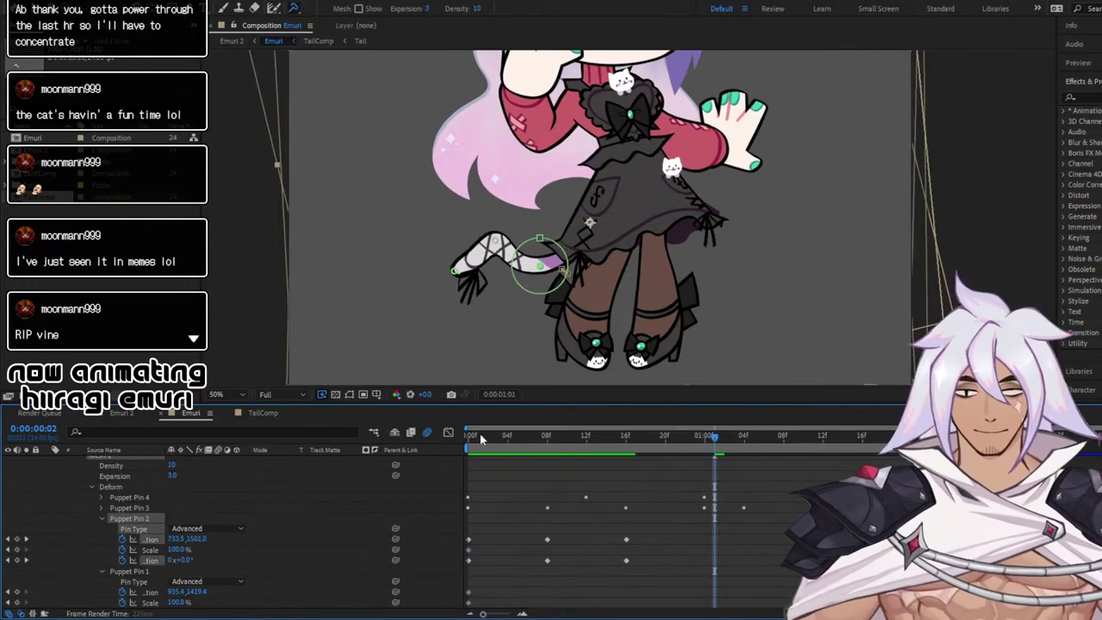
At 0:00:01:12, move Puppet Pin 2 up to about 743.8, 1487.4, set its rotation to 15°, and replay the swing
key(Home)
key(space)
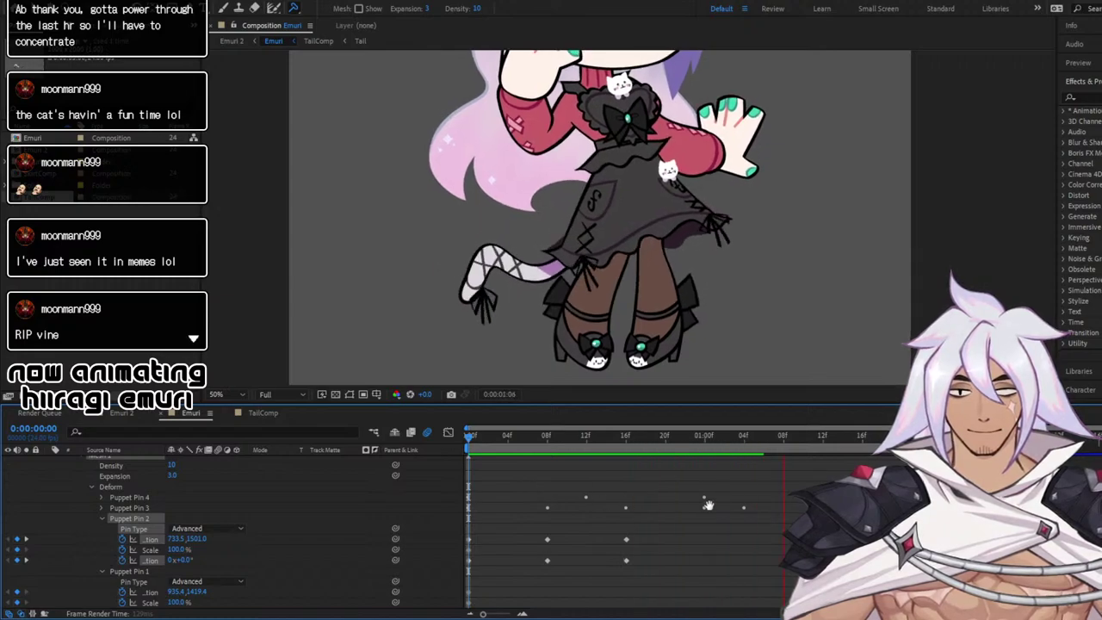
key(space)
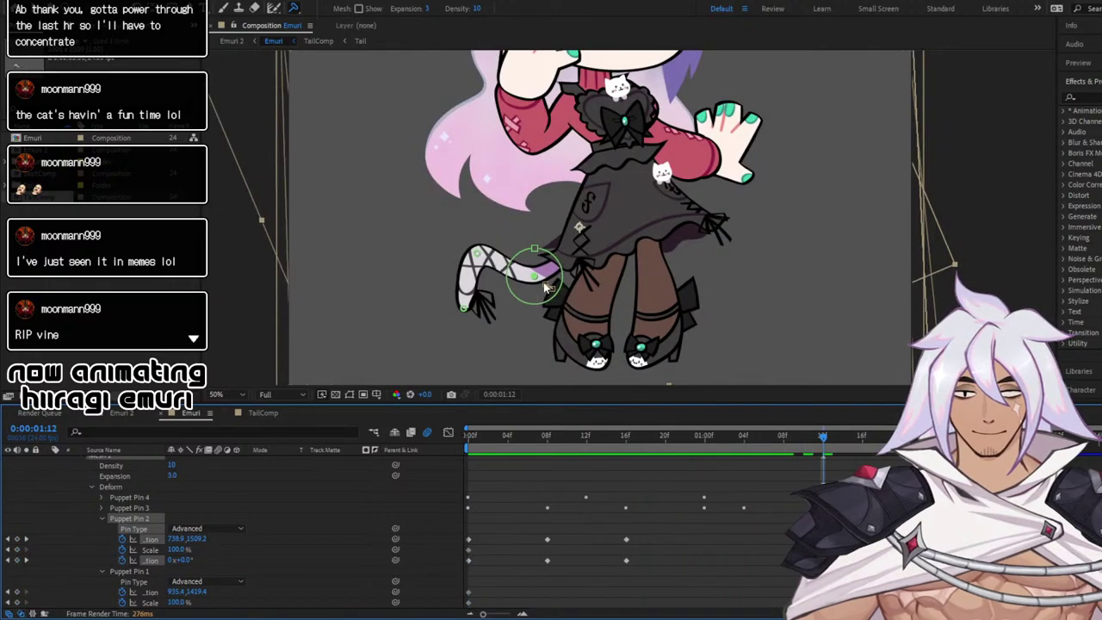
drag(533, 277, 532, 270)
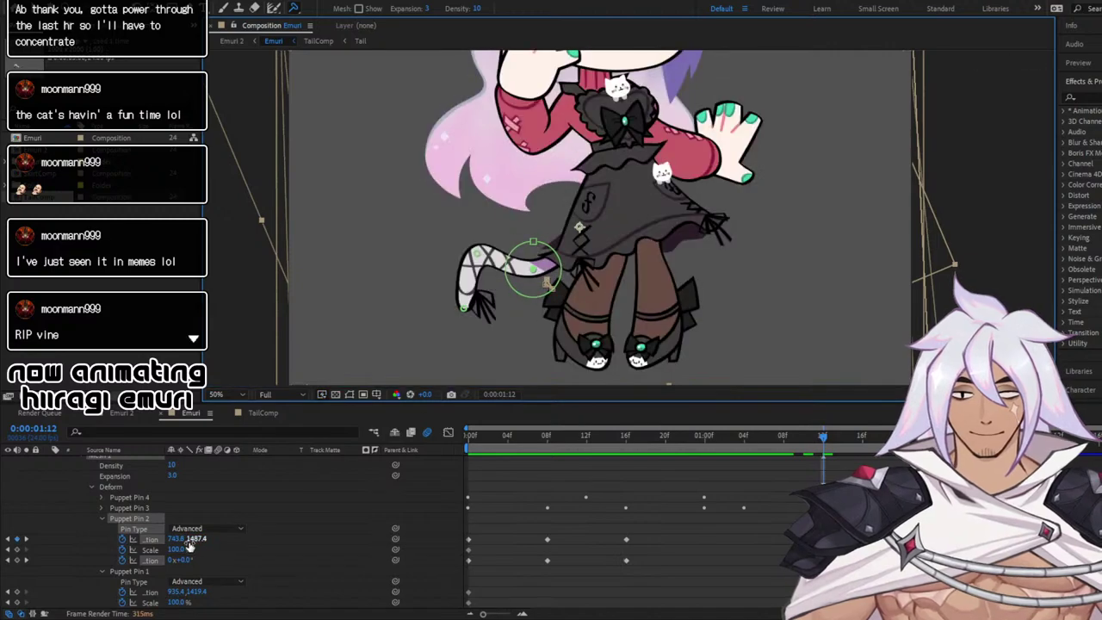
drag(181, 560, 197, 555)
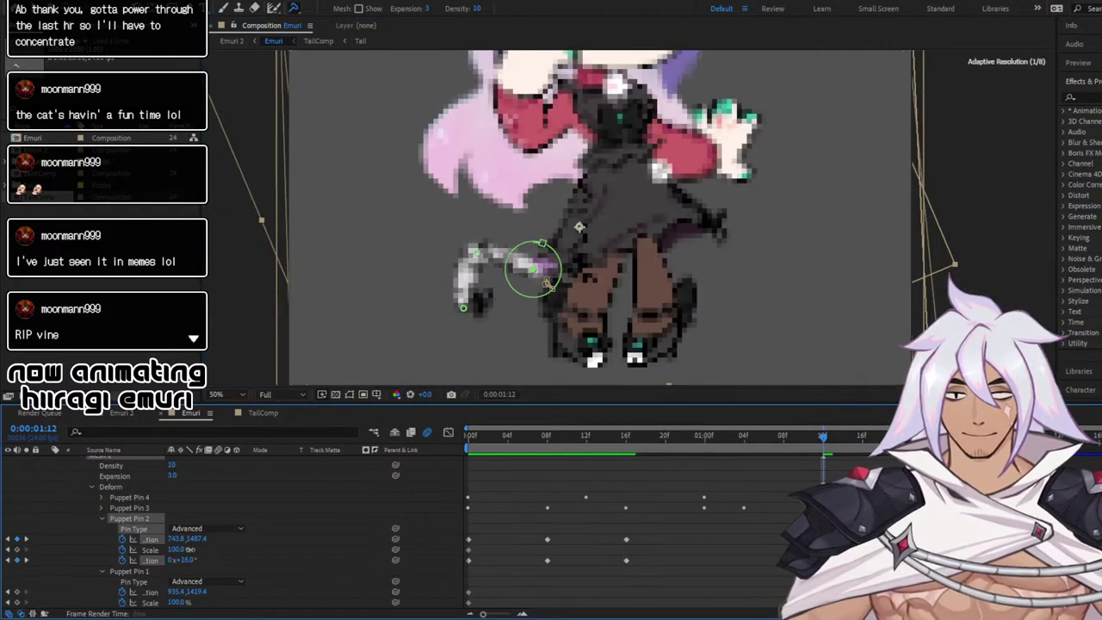
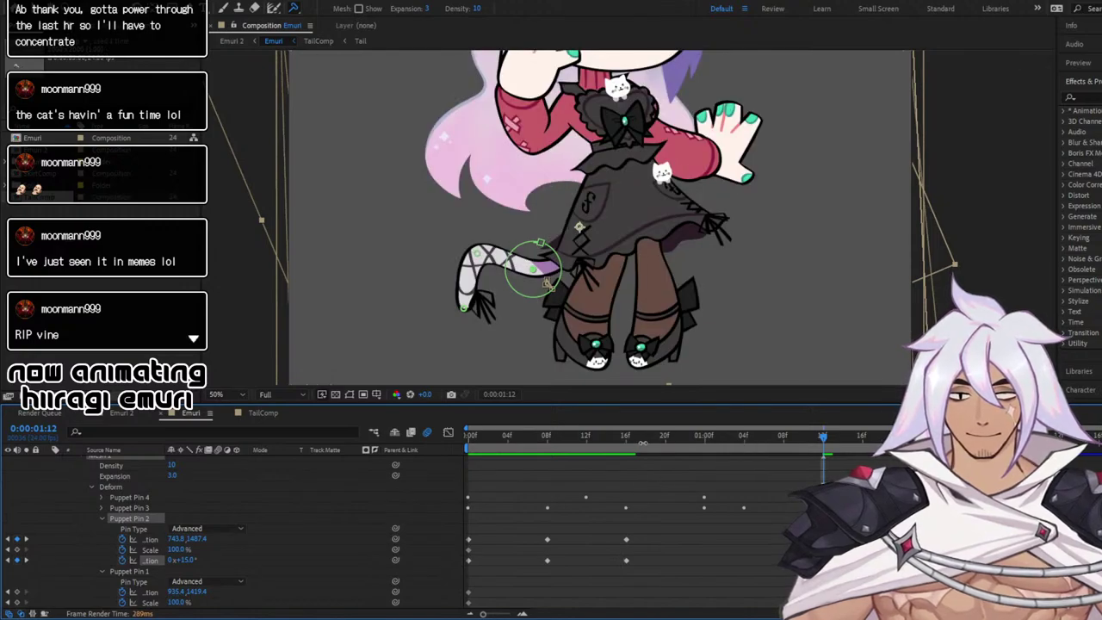
click(608, 438)
key(Home)
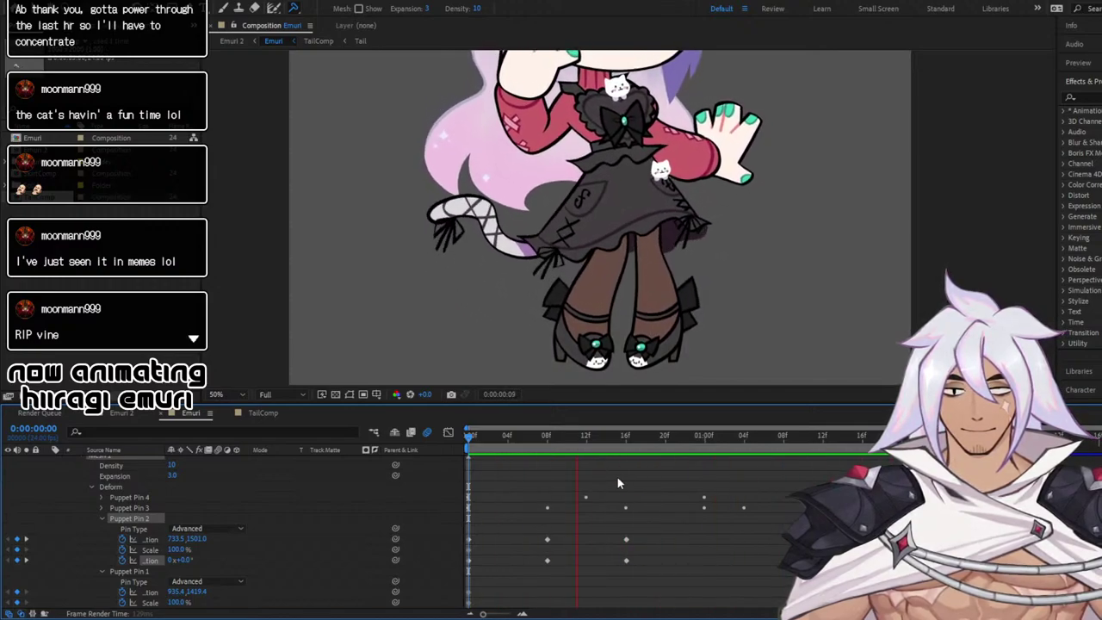
Shift Puppet Pin 2's position and rotation keyframes from 0:00:00:16 to 0:00:01:00
drag(618, 438, 704, 441)
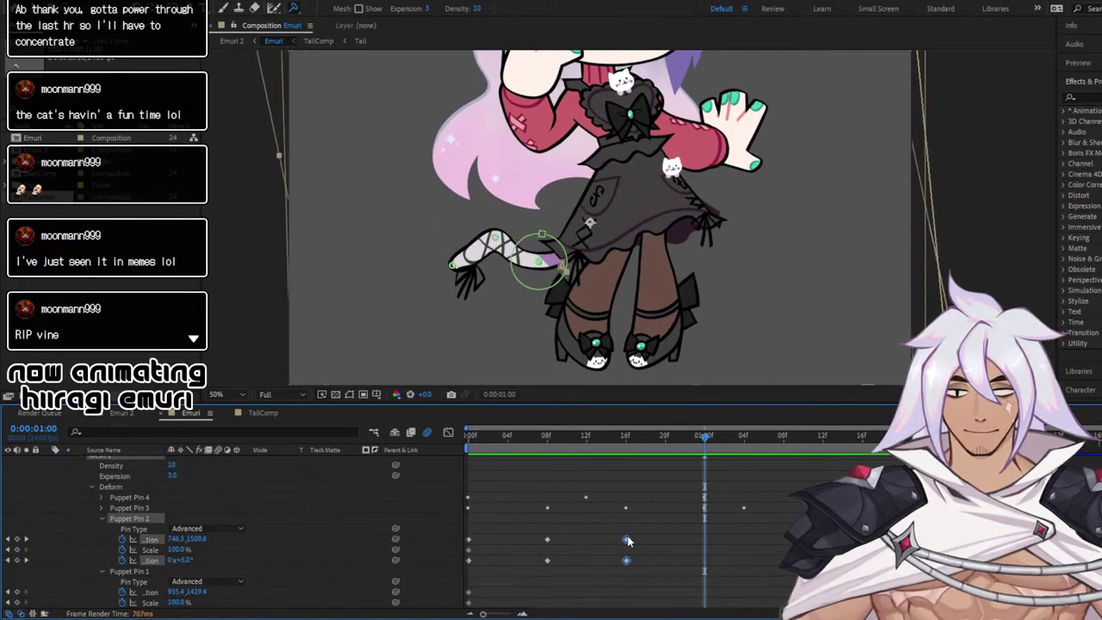
drag(628, 541, 687, 540)
drag(679, 434, 627, 435)
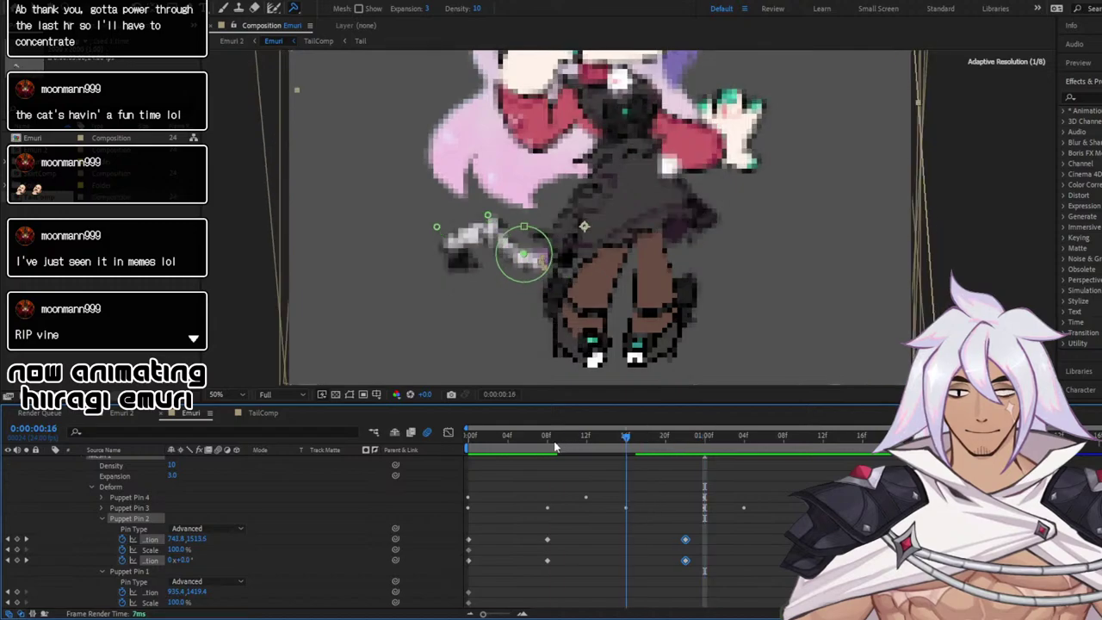
drag(555, 445, 557, 445)
drag(686, 563, 704, 547)
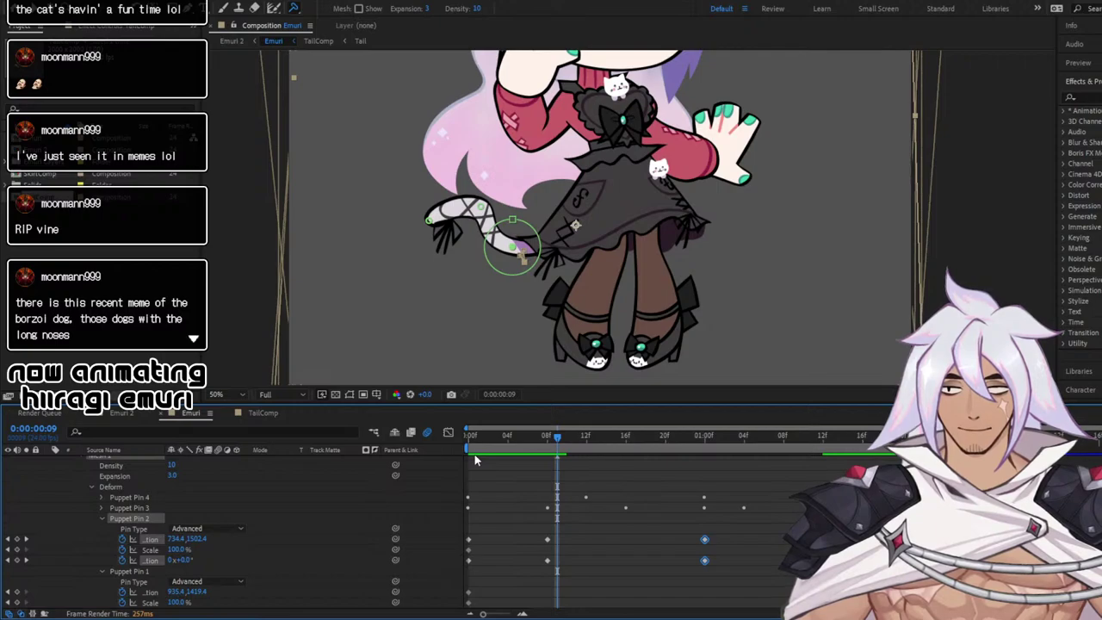
Replay the tail animation from the start, examining how Puppet Pin 2's motion follows the swing, and inspect the pose at 0:00:01:00
click(476, 440)
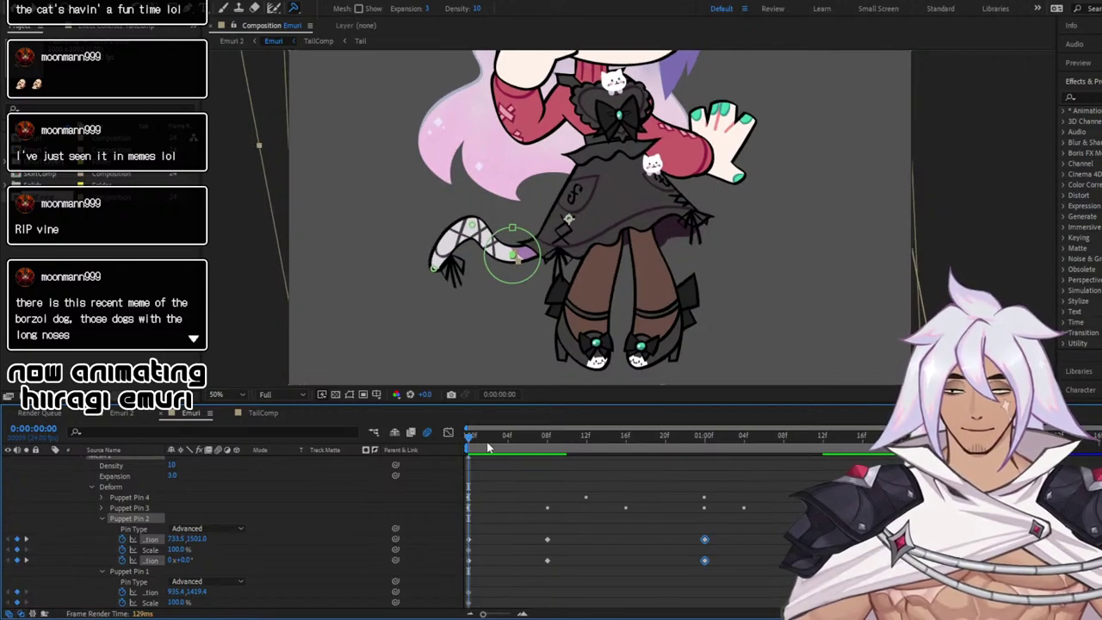
key(space)
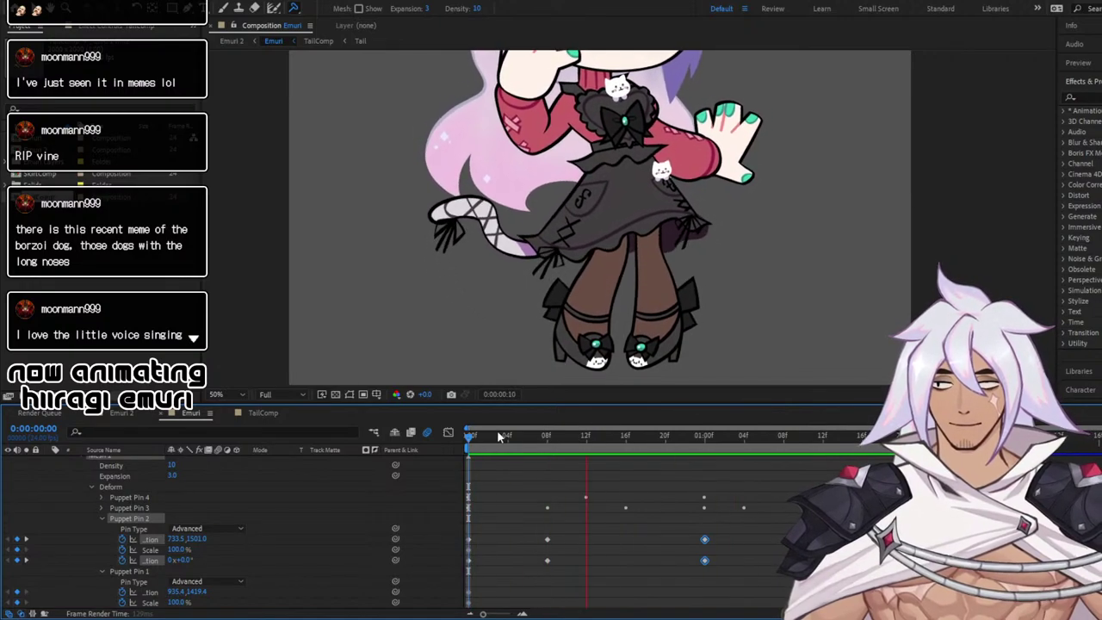
key(space)
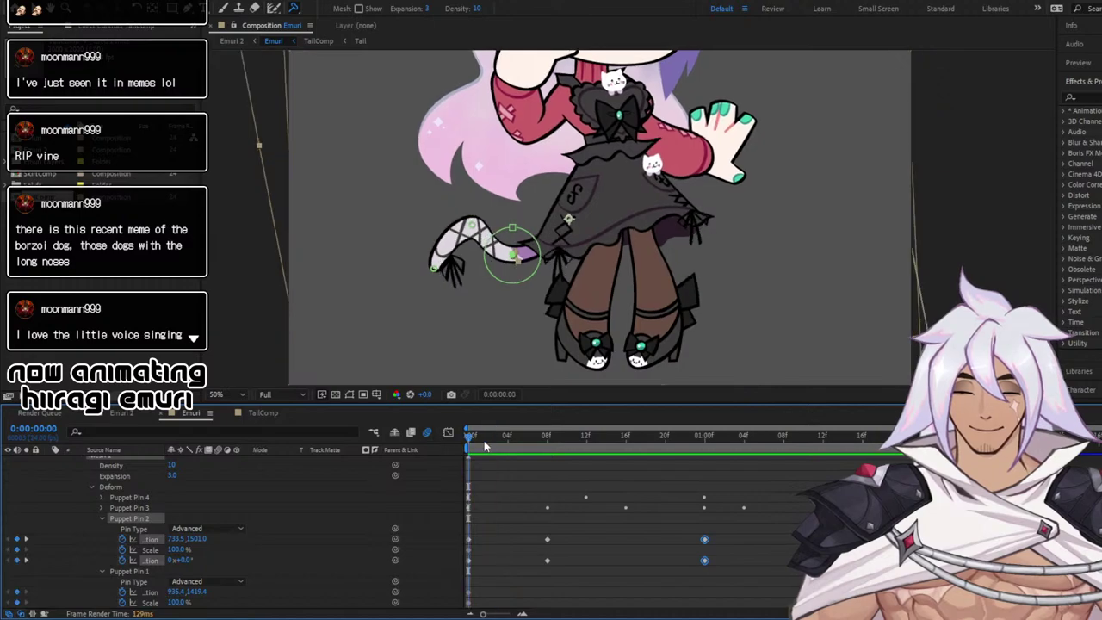
key(space)
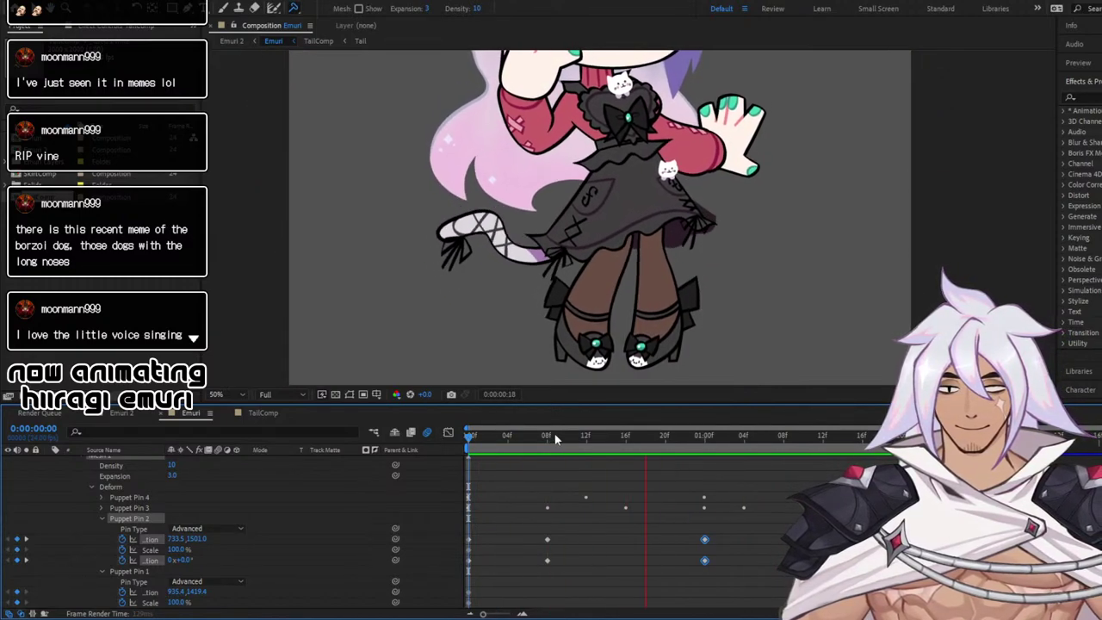
key(space)
click(753, 529)
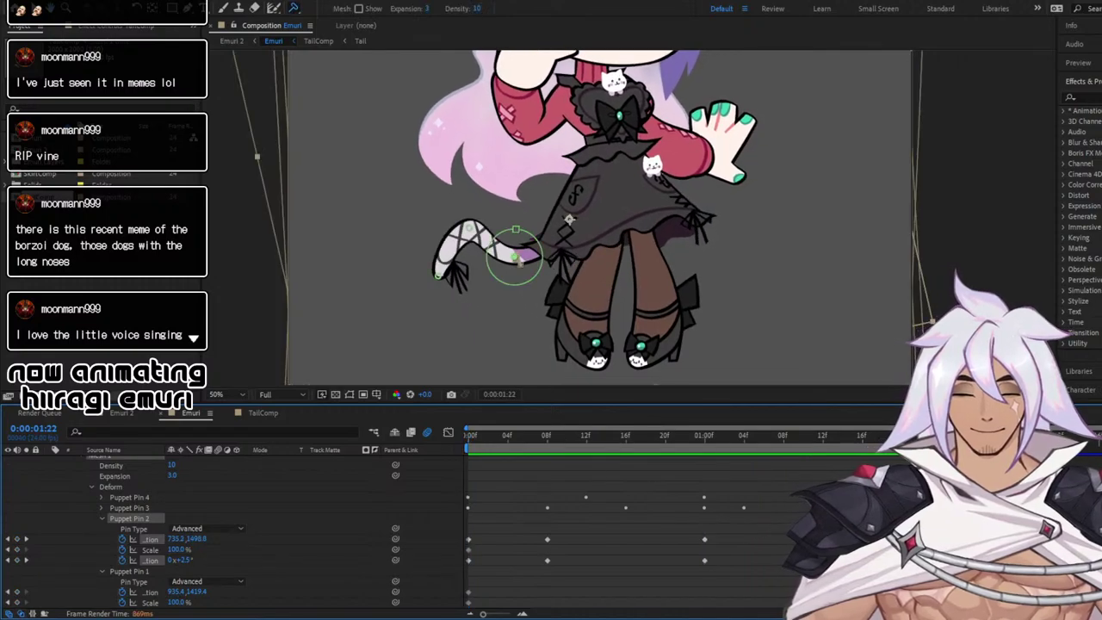
drag(497, 438, 398, 443)
key(space)
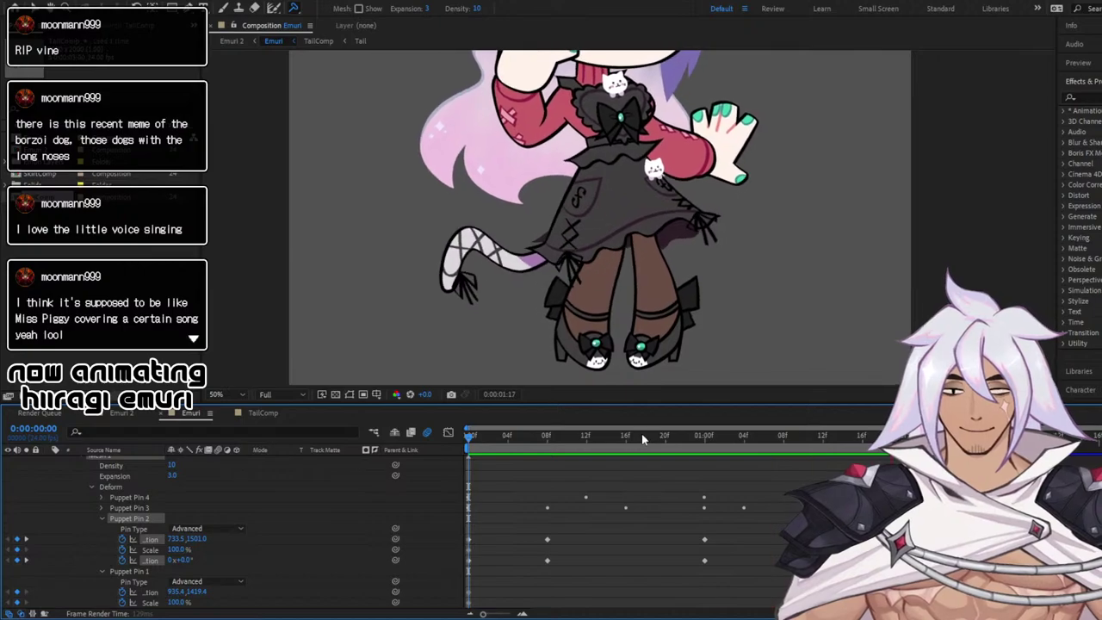
drag(470, 436, 705, 459)
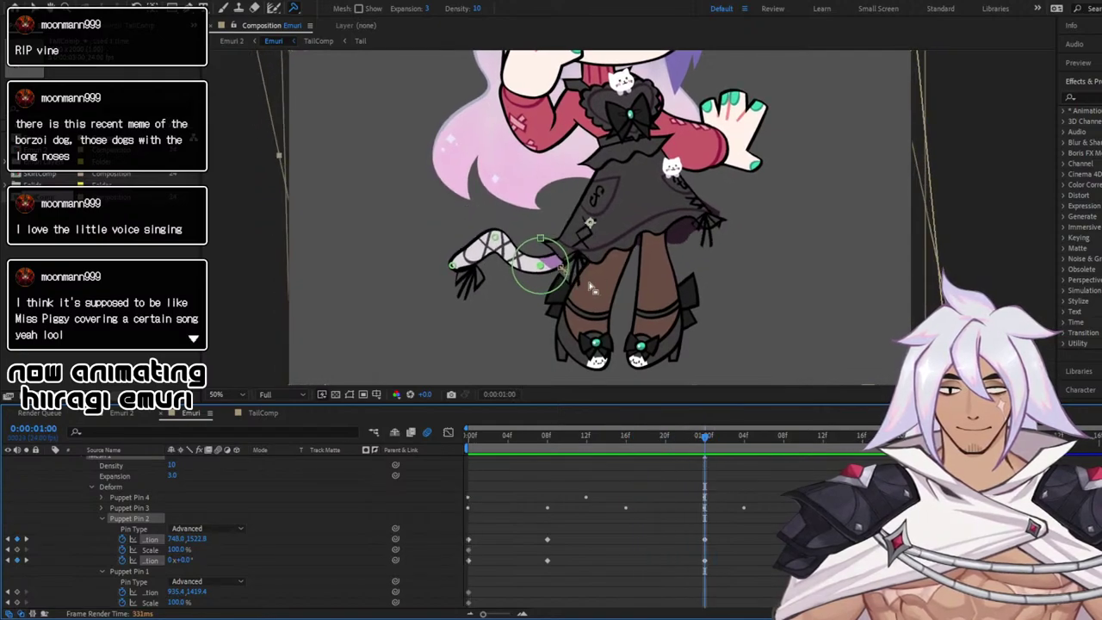
Move Puppet Pin 2 to about 766.9, 1549.3 at 0:00:01:00, and to about 742.9, 1496.0 with 2° rotation at 0:00:01:12
drag(550, 277, 556, 284)
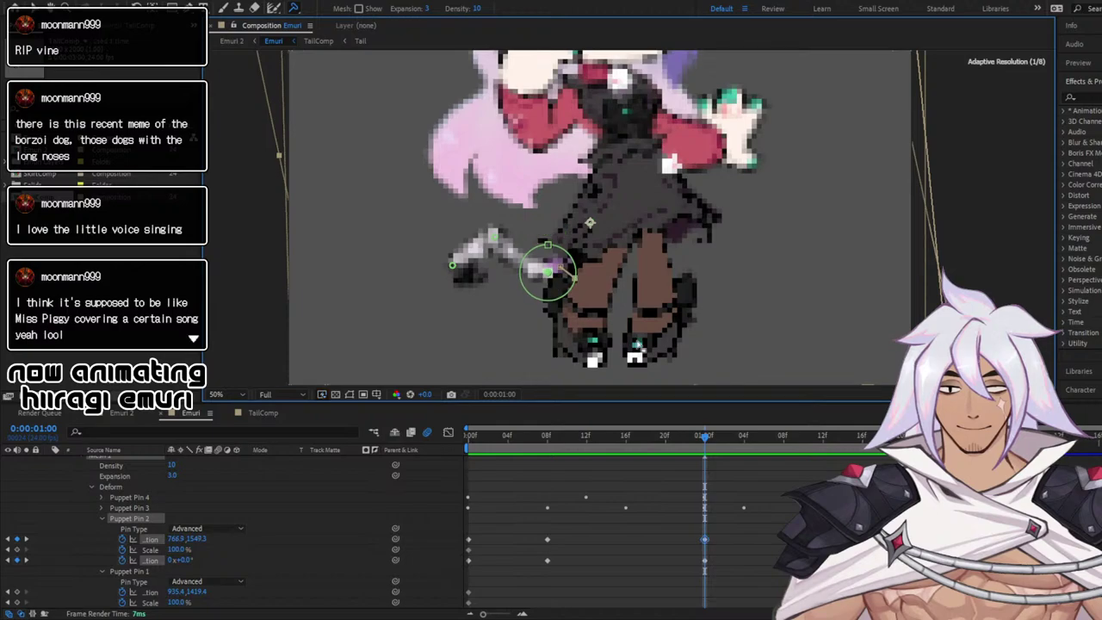
drag(722, 447, 824, 437)
drag(560, 289, 549, 281)
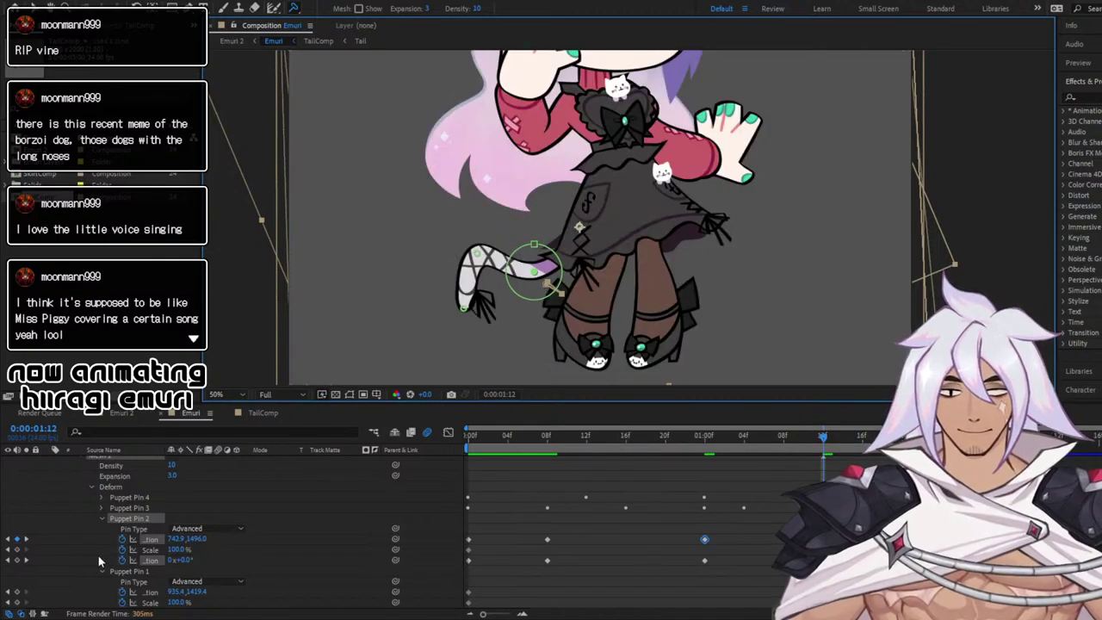
drag(186, 559, 180, 555)
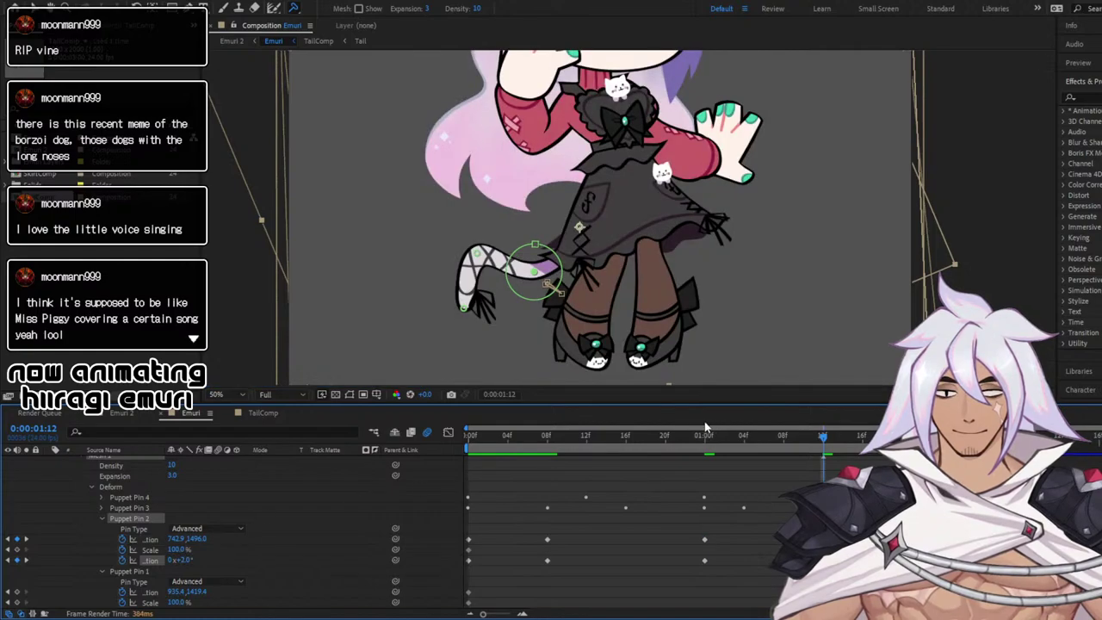
drag(628, 433, 415, 433)
key(space)
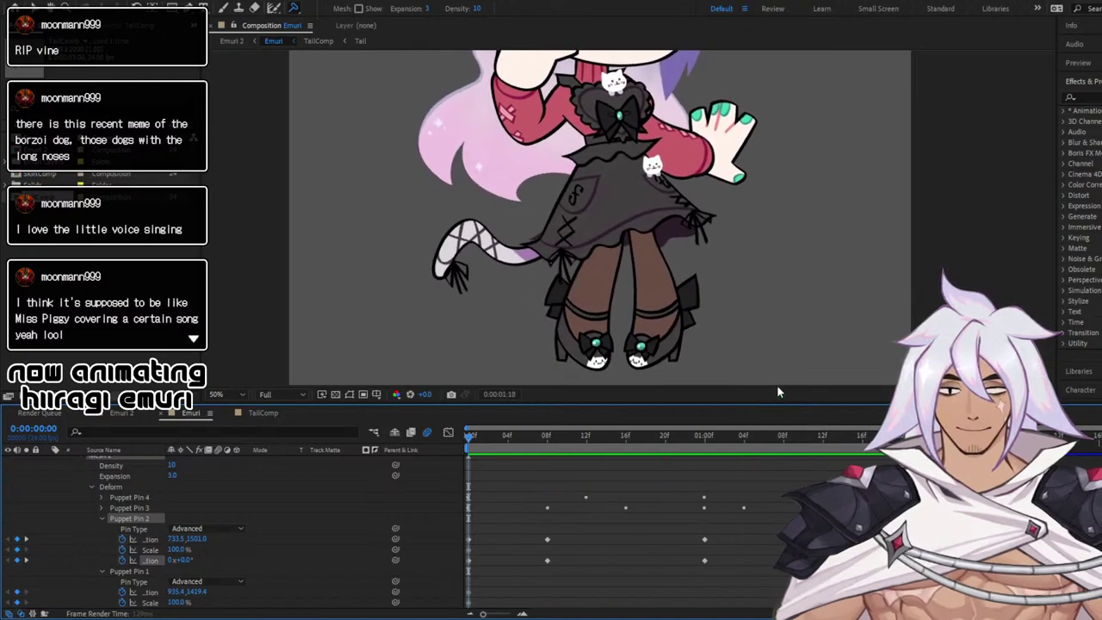
Shift Puppet Pin 2's position and rotation keyframes from 0:00:01:12 to 0:00:01:08 and replay the swing from the start
drag(739, 439, 772, 457)
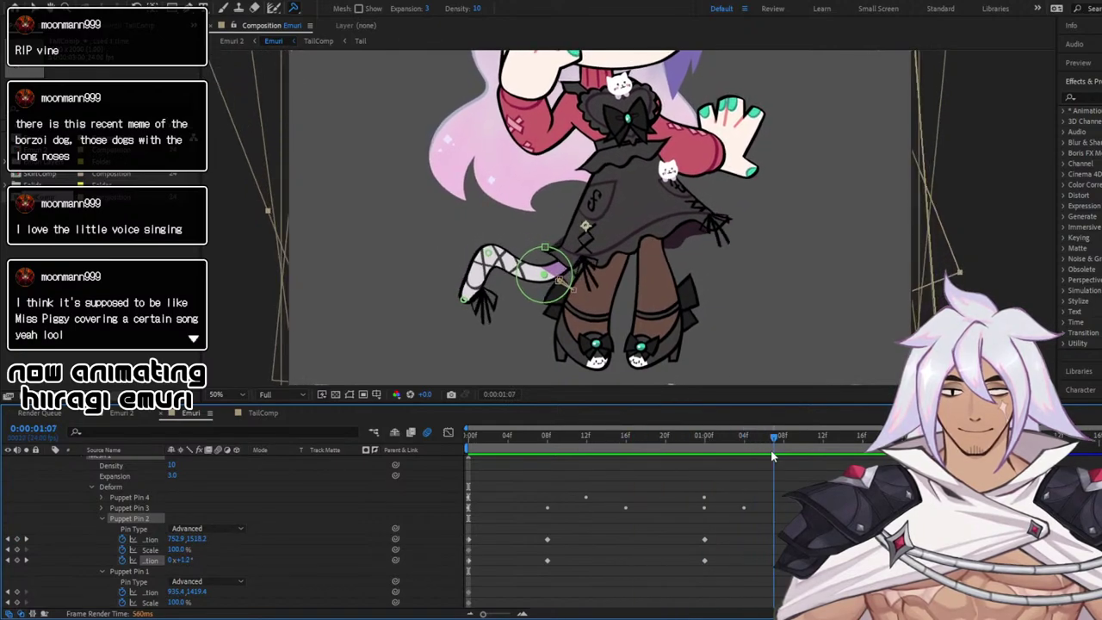
click(576, 269)
click(544, 274)
click(576, 269)
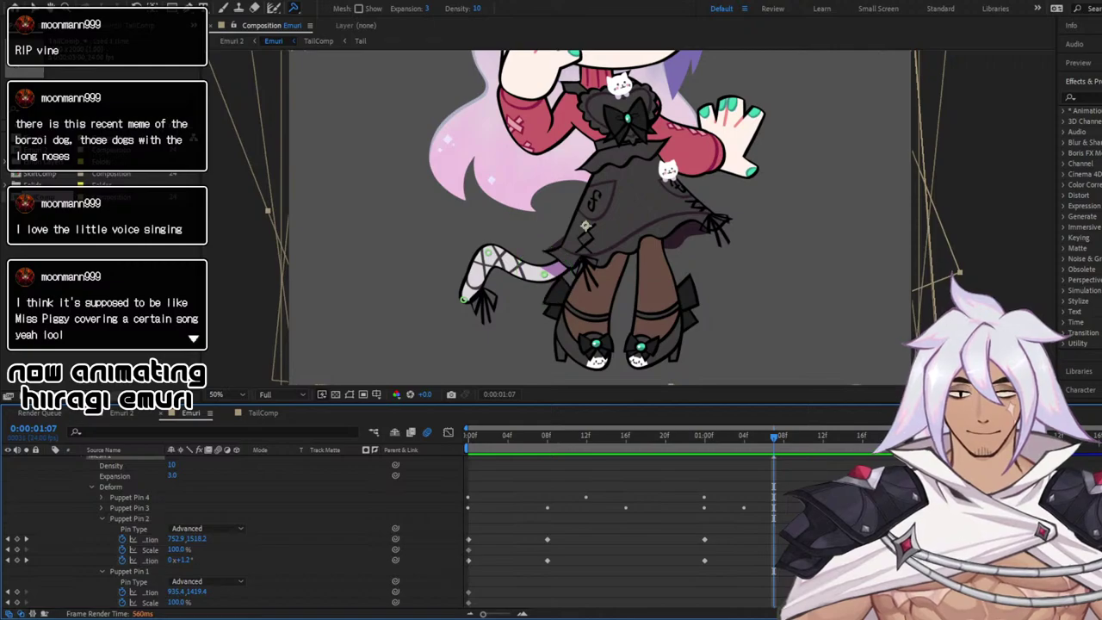
click(544, 274)
click(775, 463)
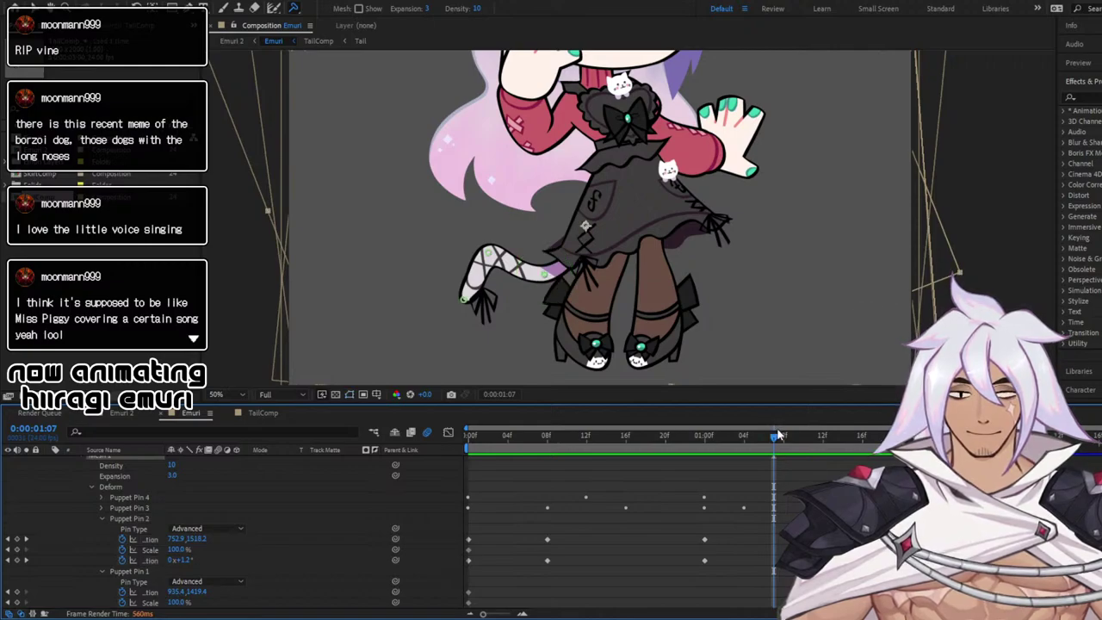
click(783, 437)
click(541, 272)
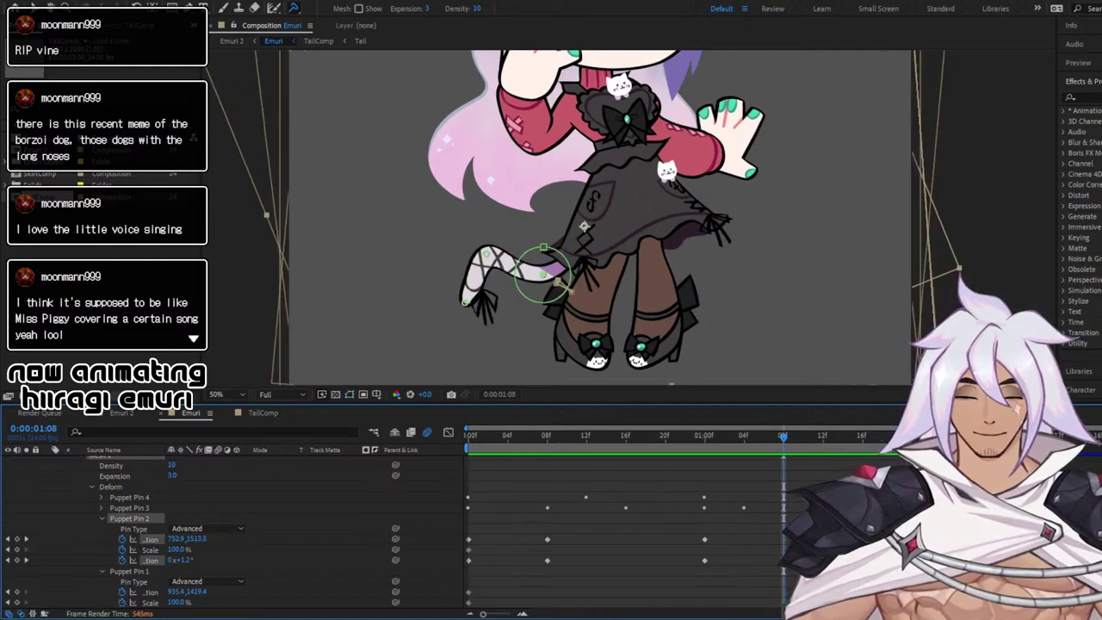
drag(793, 540, 784, 541)
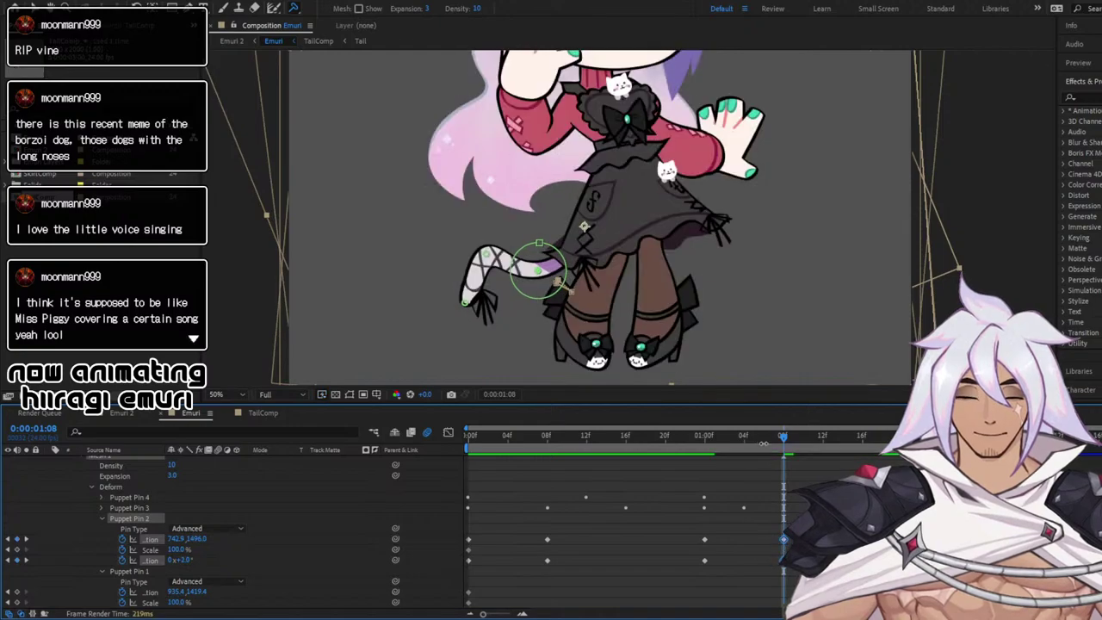
click(794, 523)
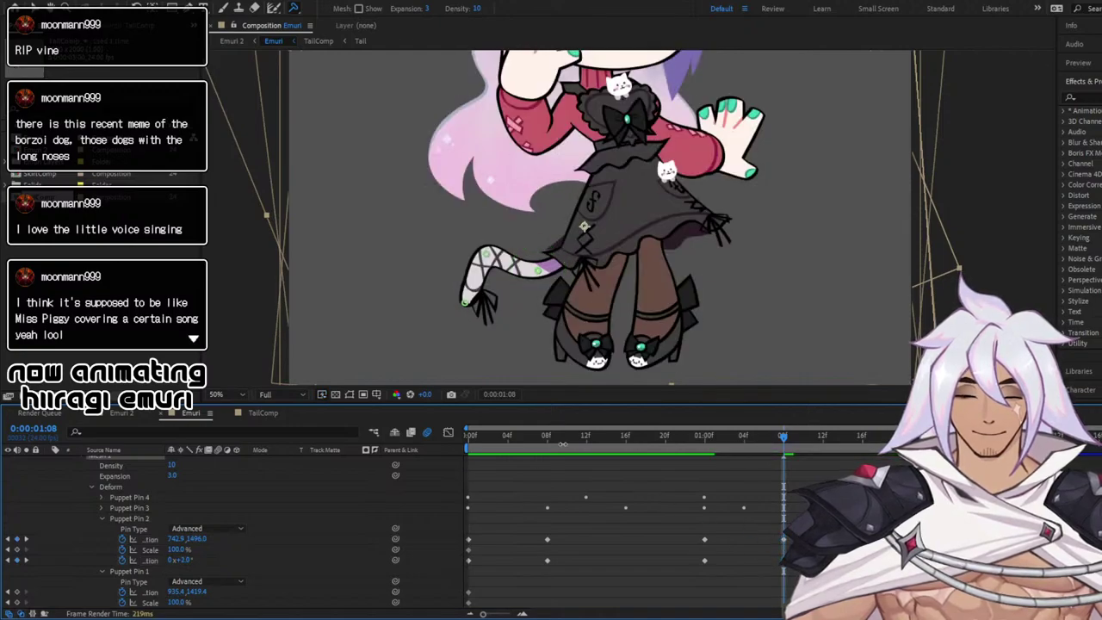
drag(558, 441, 428, 438)
key(space)
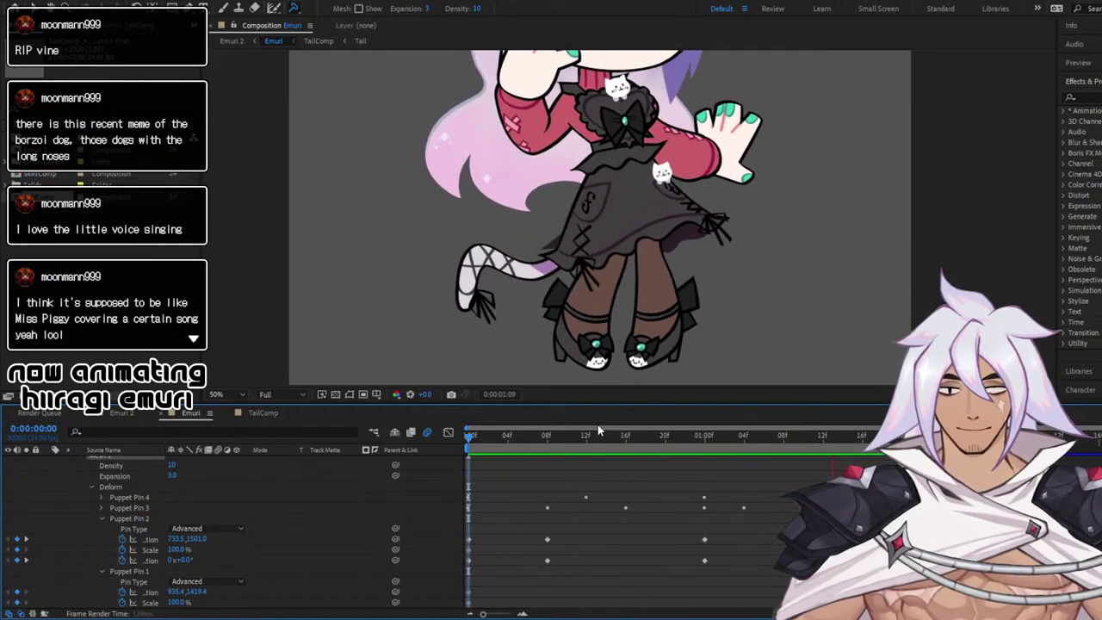
Delete only Puppet Pin 2's position keyframe at 0:00:01:08 and replay the tail animation from the start
click(731, 441)
click(784, 541)
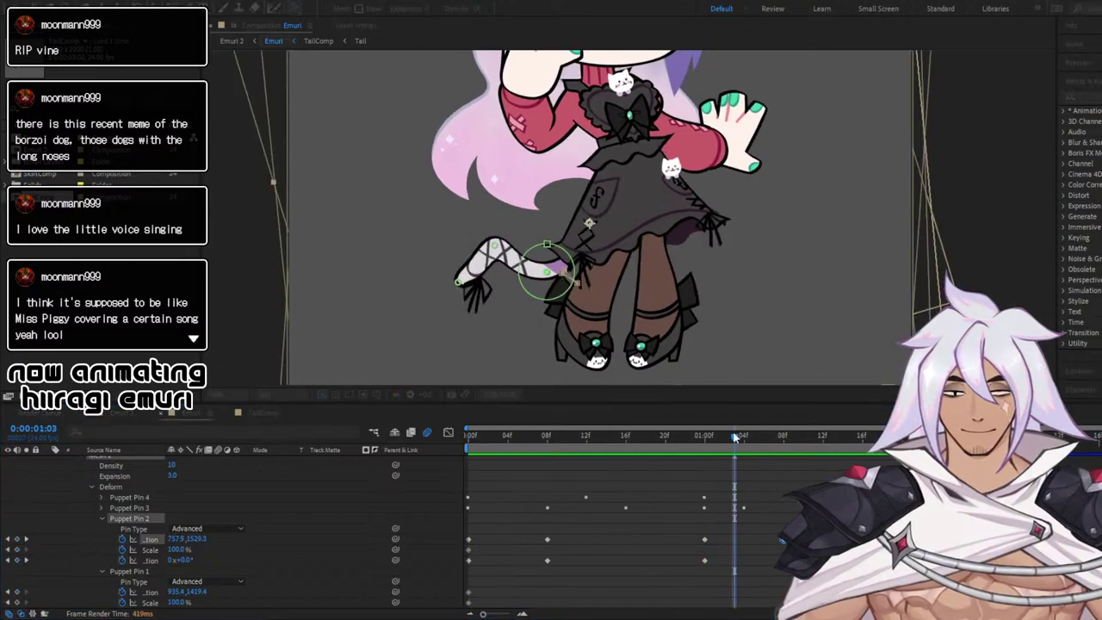
drag(783, 541, 823, 541)
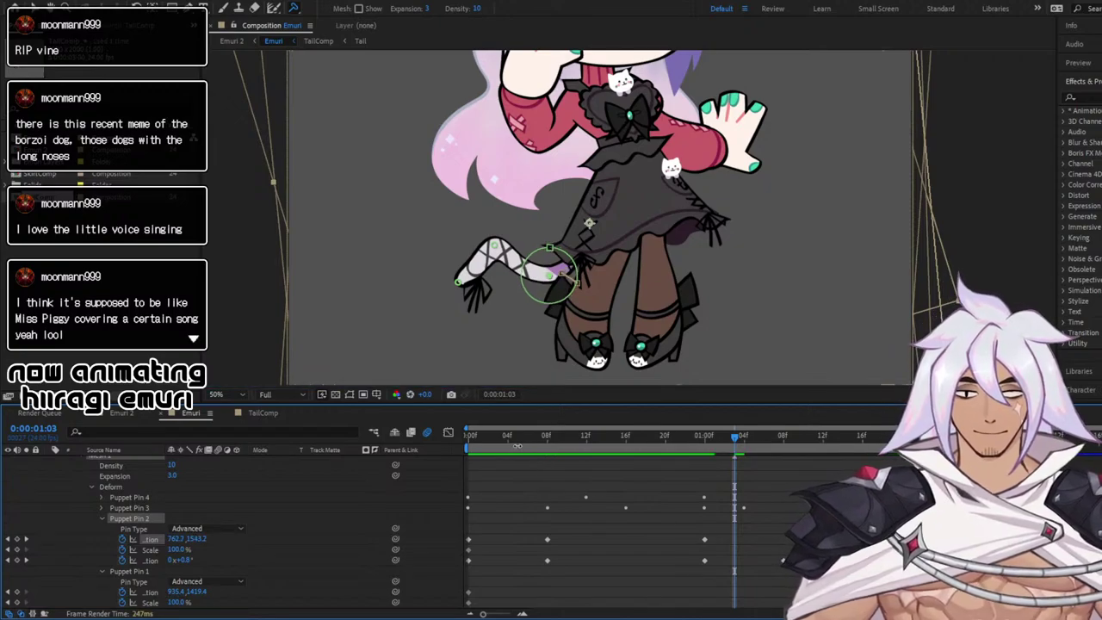
drag(506, 440, 446, 439)
key(space)
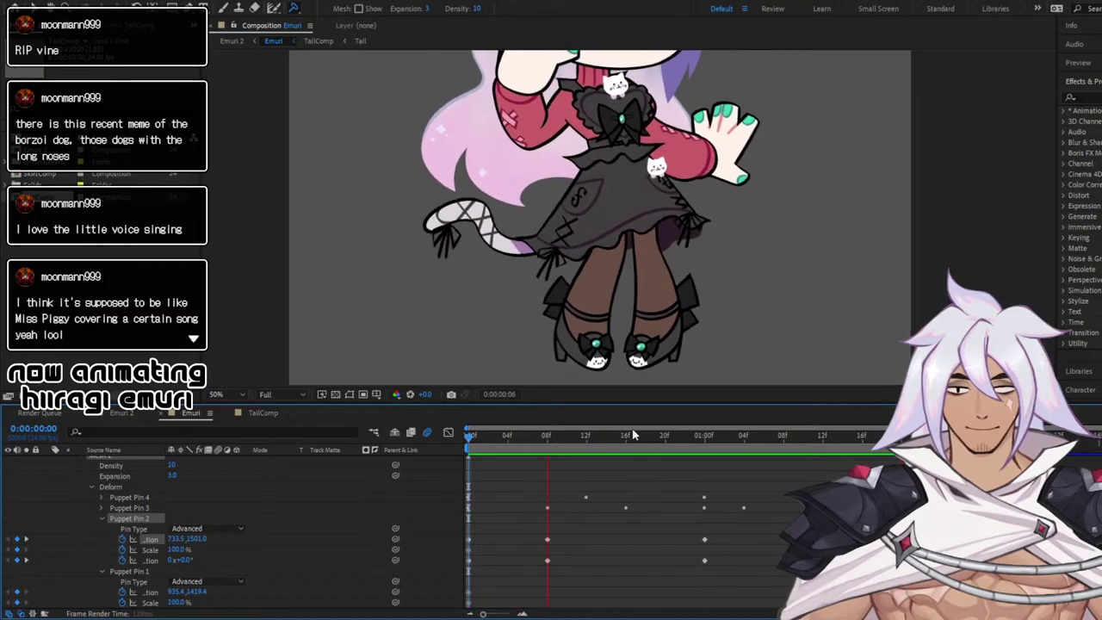
key(space)
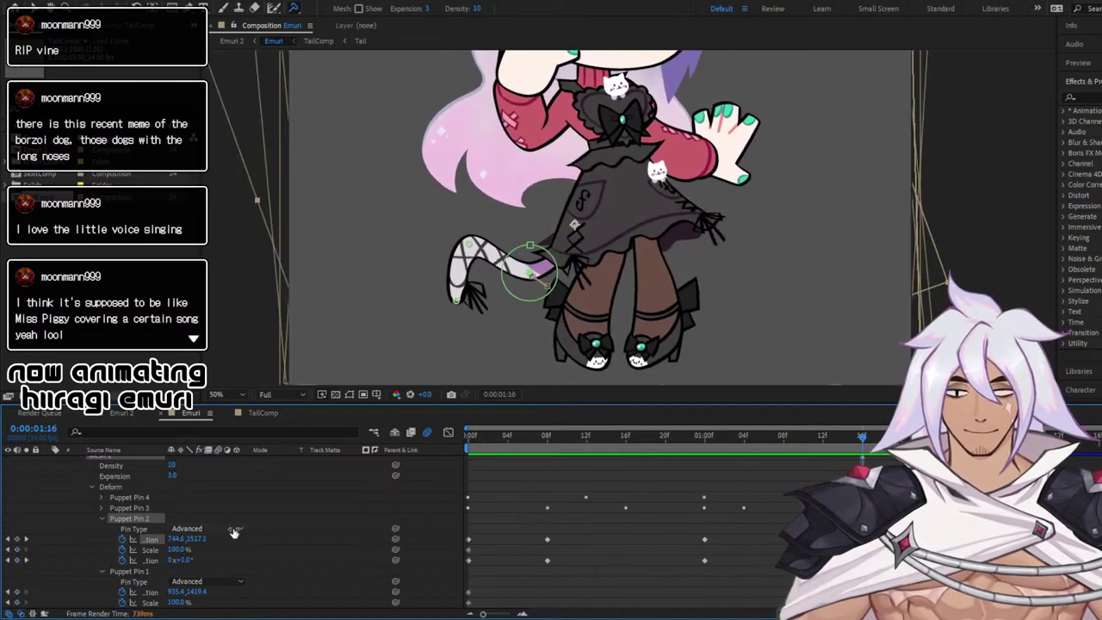
Try lowering the Y value of Puppet Pin 2's position keyframe at 0:00:00:08 in the value graph
click(146, 540)
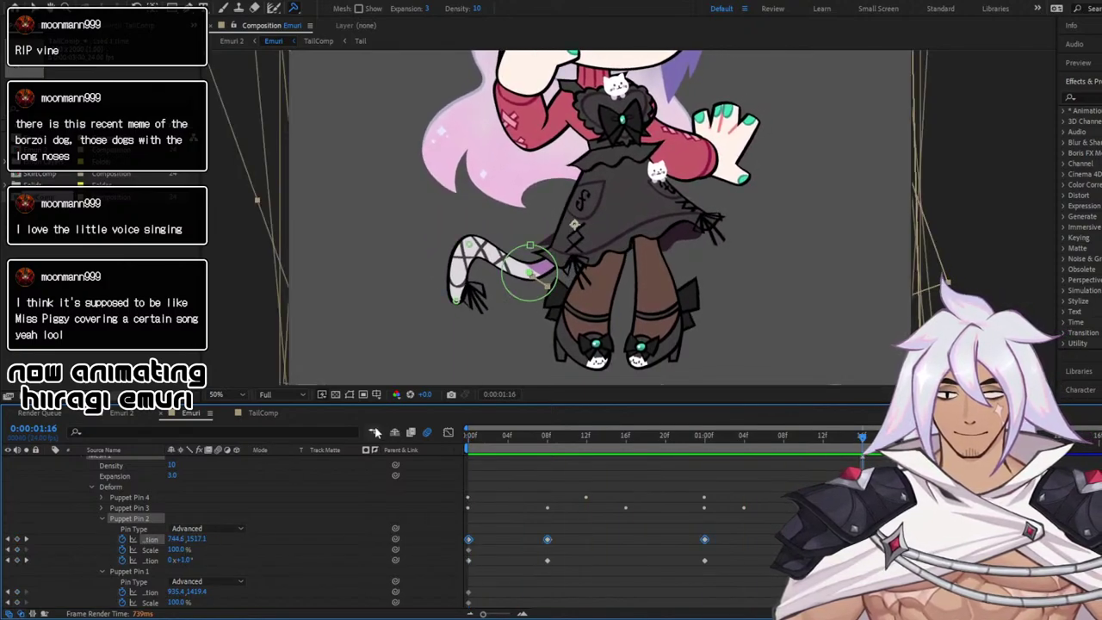
click(446, 433)
drag(532, 462, 675, 517)
mouse_move(548, 477)
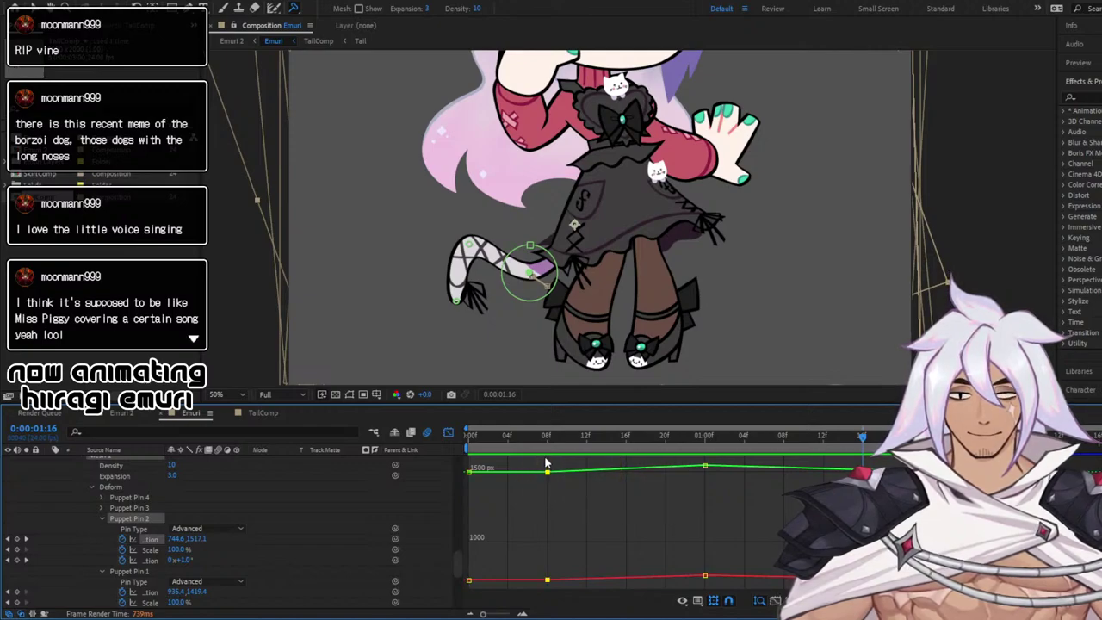
drag(548, 475, 552, 483)
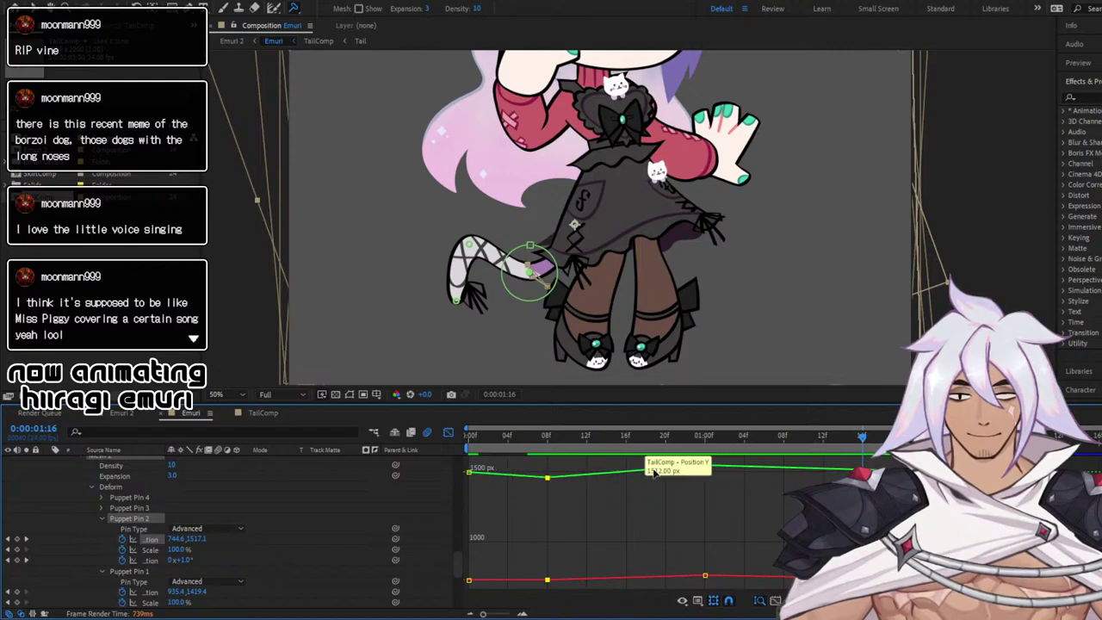
click(449, 432)
key(F2)
key(F2)
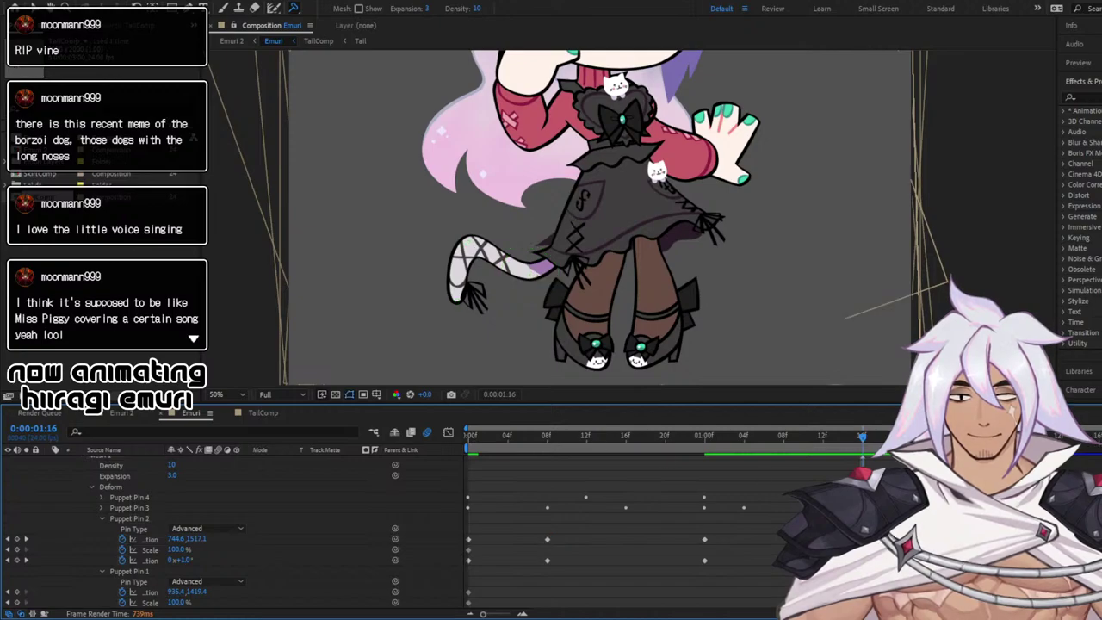
Try a Puppet Pin 2 position keyframe at 0:00:01:16 with the pin raised to about 744.6, 1461.3, and replay the swing
click(149, 539)
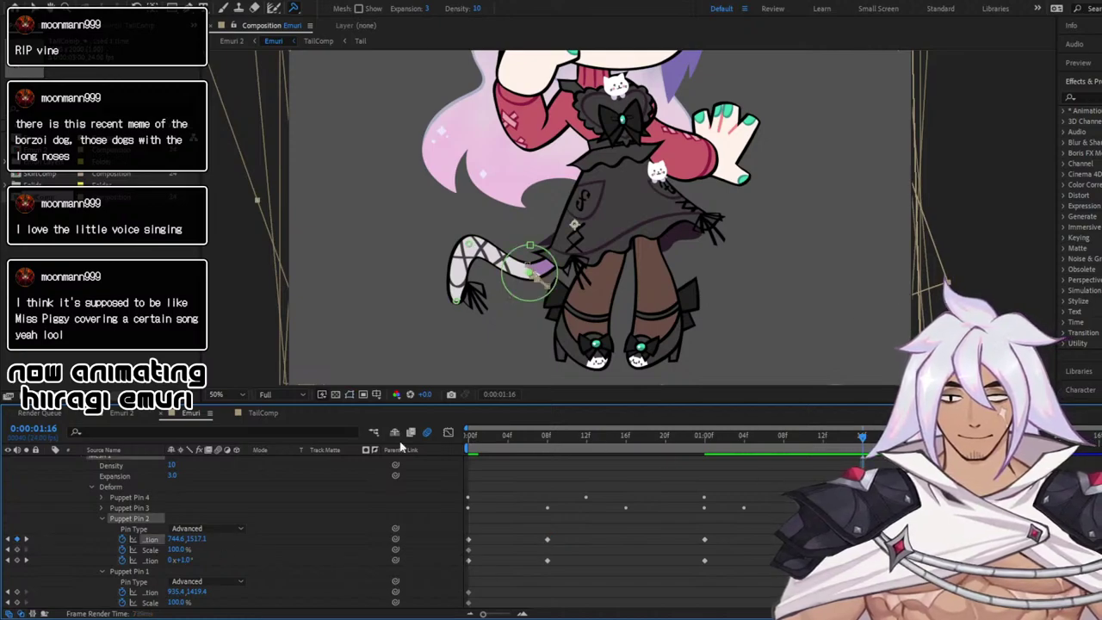
click(448, 432)
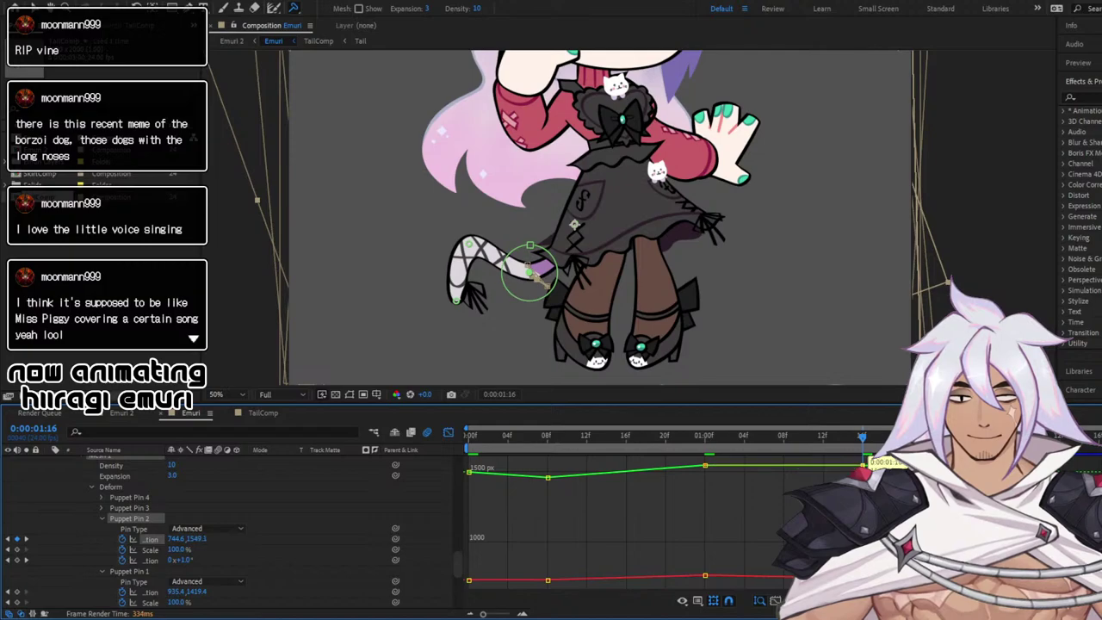
drag(529, 273, 523, 256)
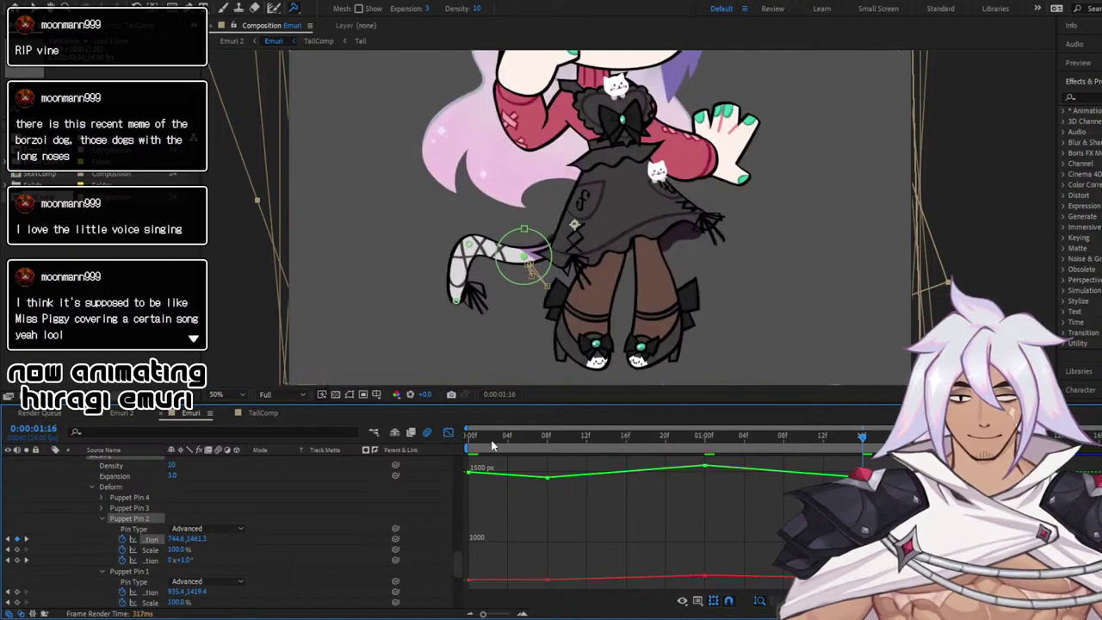
drag(492, 441, 457, 442)
key(space)
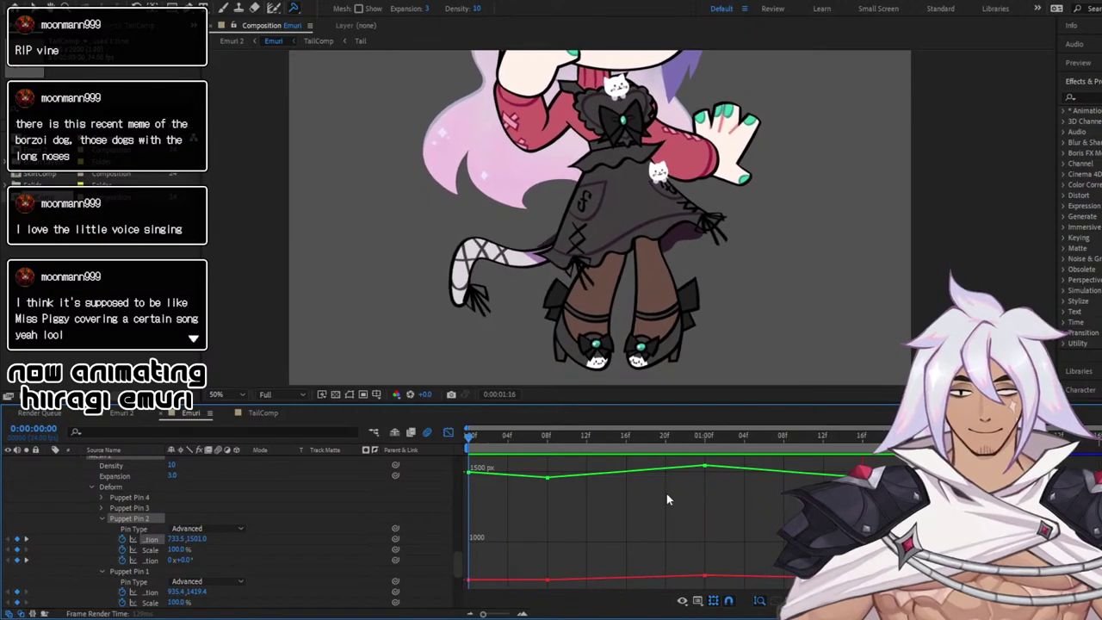
key(space)
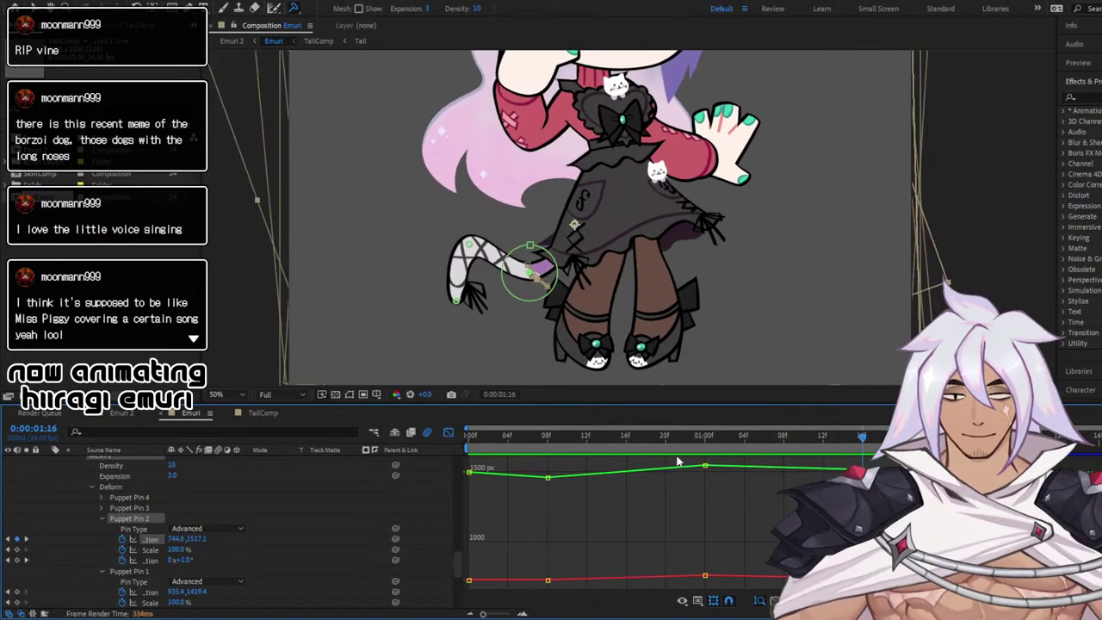
Undo Puppet Pin 2's added position keyframe at 0:00:01:16 and the Y value change at 0:00:00:08
click(678, 462)
click(447, 432)
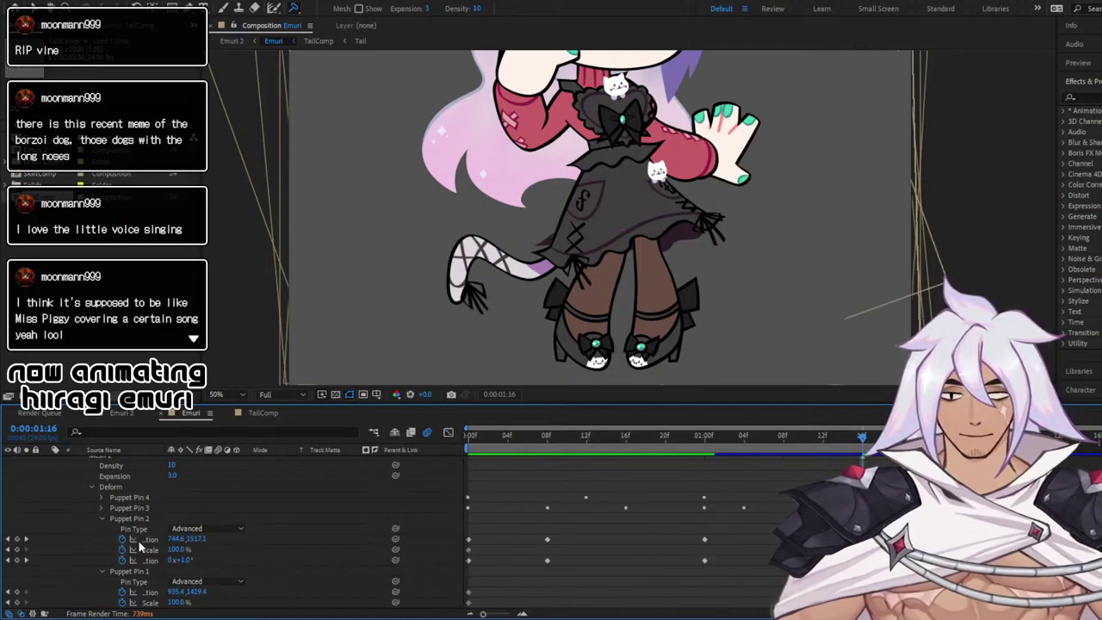
click(168, 539)
click(448, 433)
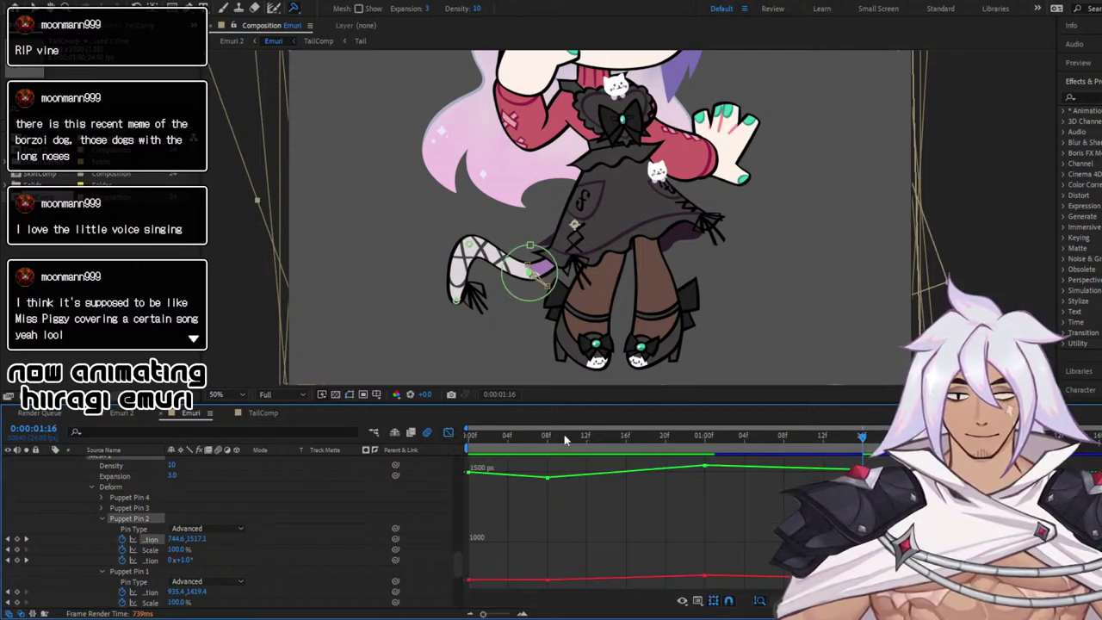
key(ctrl+z)
Apply Easy Ease to Puppet Pin 2's position keyframe at 0:00:01:00 and replay the tail animation from the start
drag(565, 439, 392, 432)
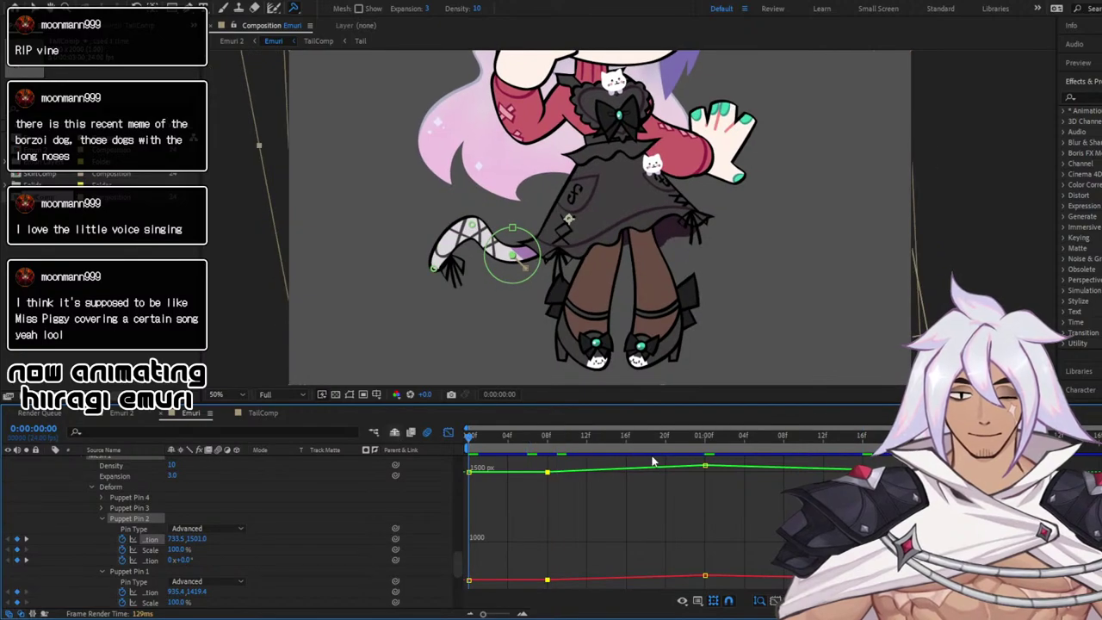
click(705, 465)
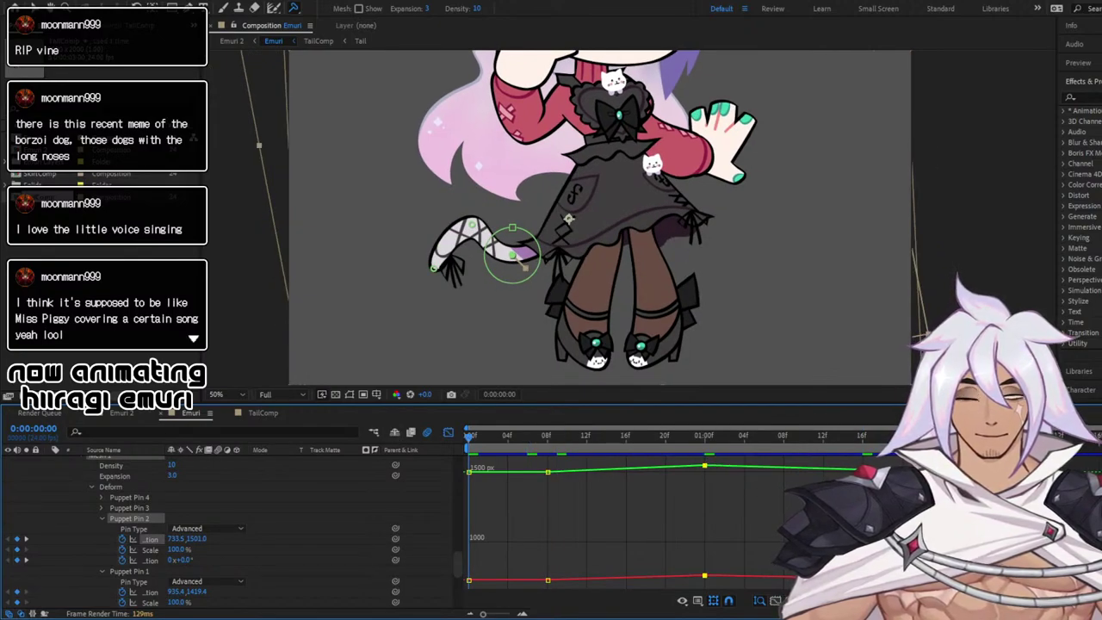
click(705, 508)
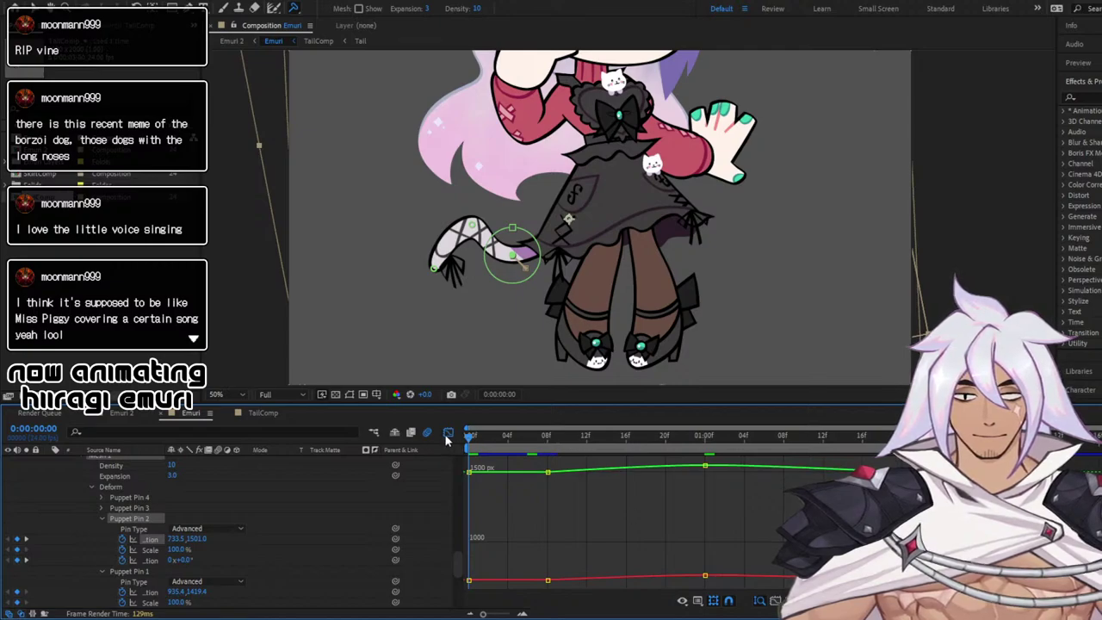
key(space)
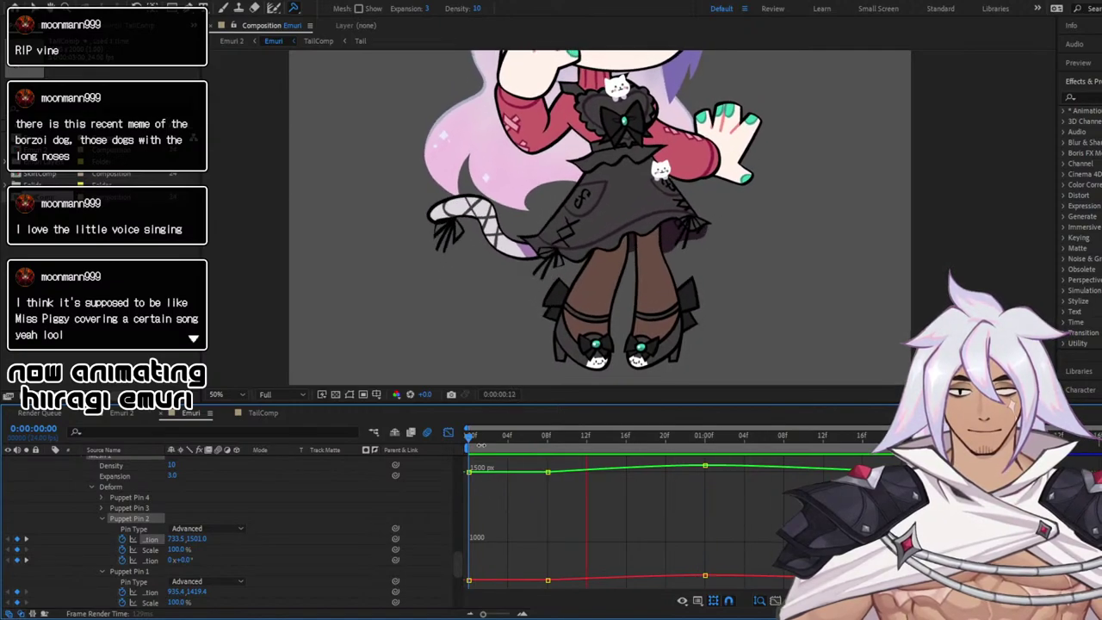
key(space)
Apply Easy Ease to Puppet Pin 2's rotation keyframe at 0:00:01:00 in the graph
click(448, 433)
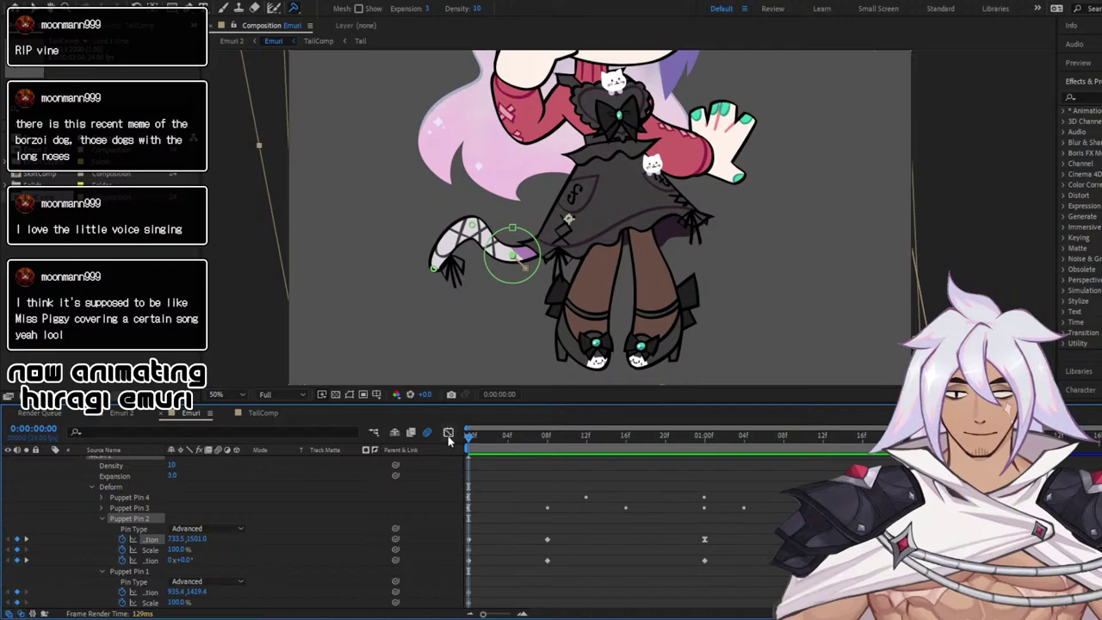
click(547, 541)
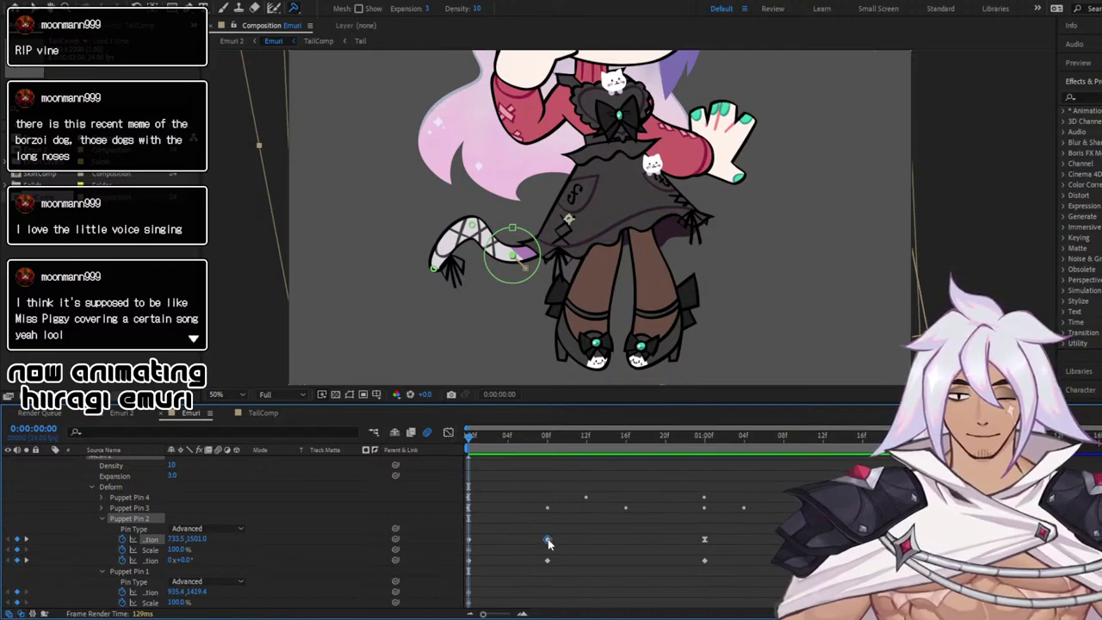
drag(528, 553, 768, 584)
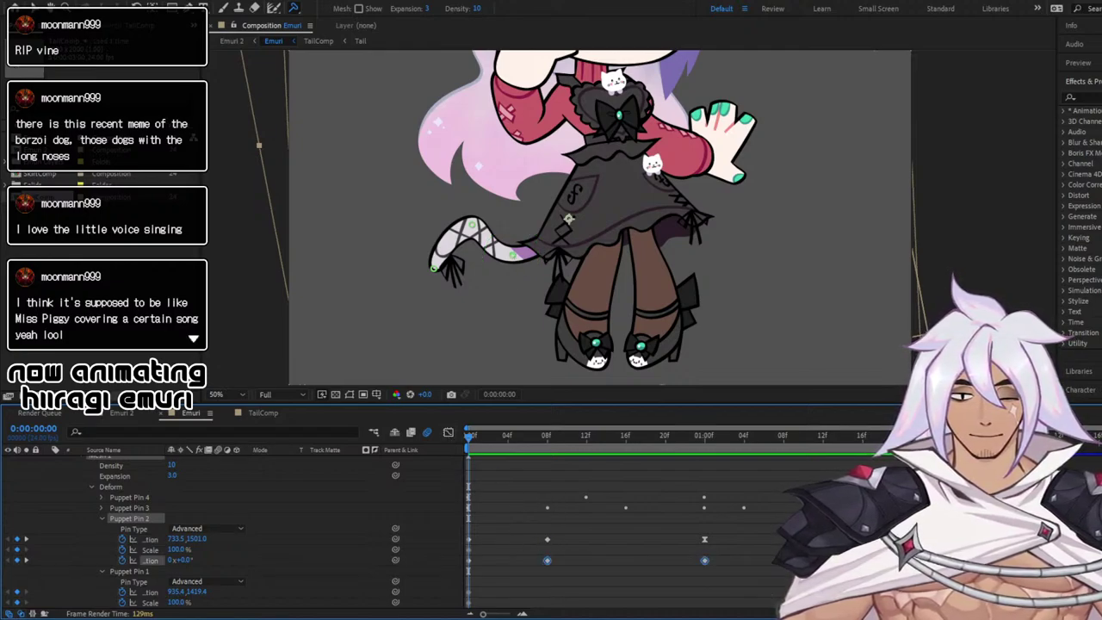
click(448, 432)
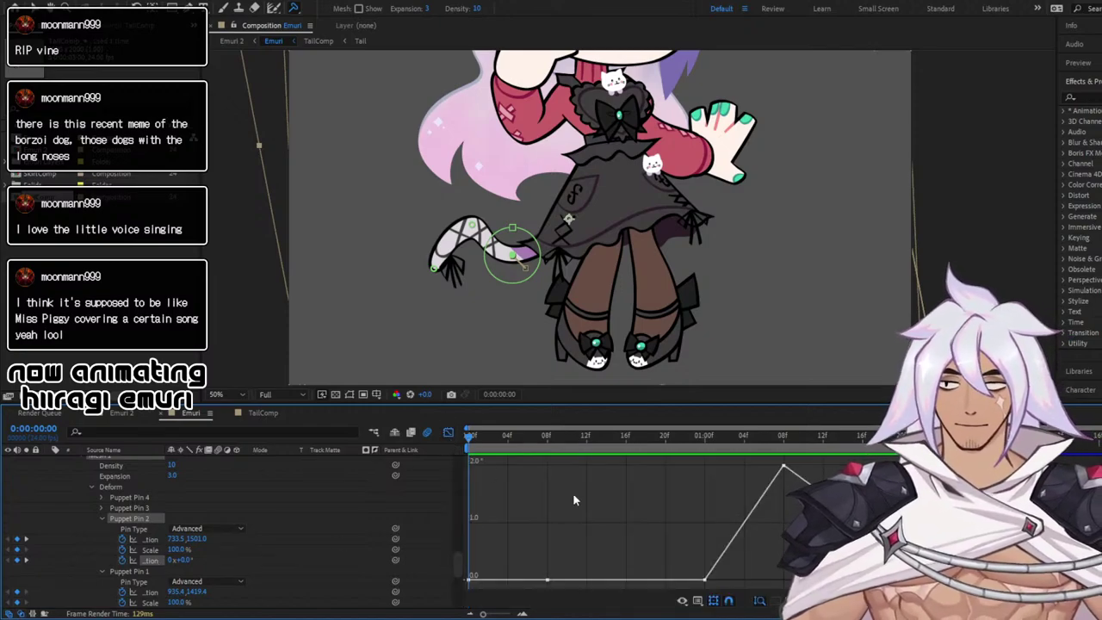
click(705, 579)
key(F9)
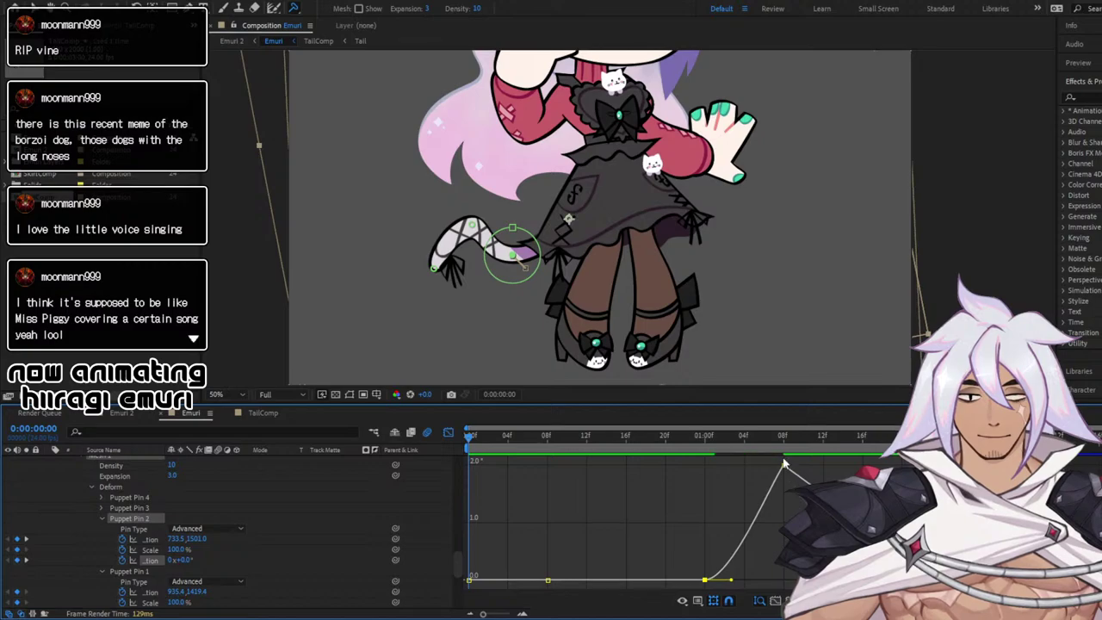
Apply Easy Ease to Puppet Pin 2's rotation keyframe at 0:00:01:08 and replay the tail animation
key(F9)
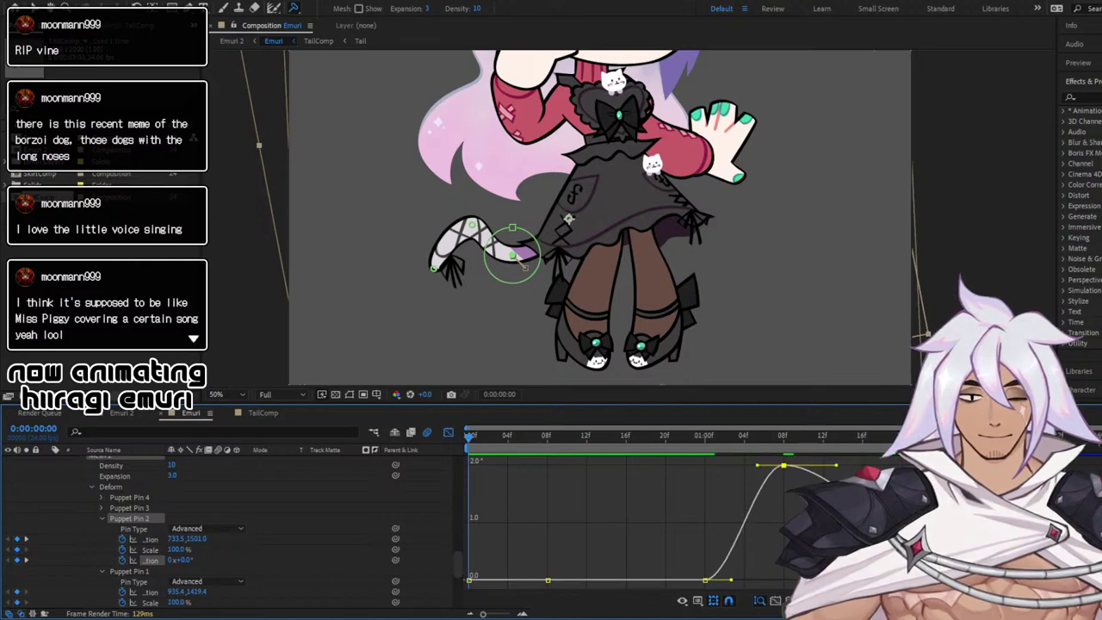
key(space)
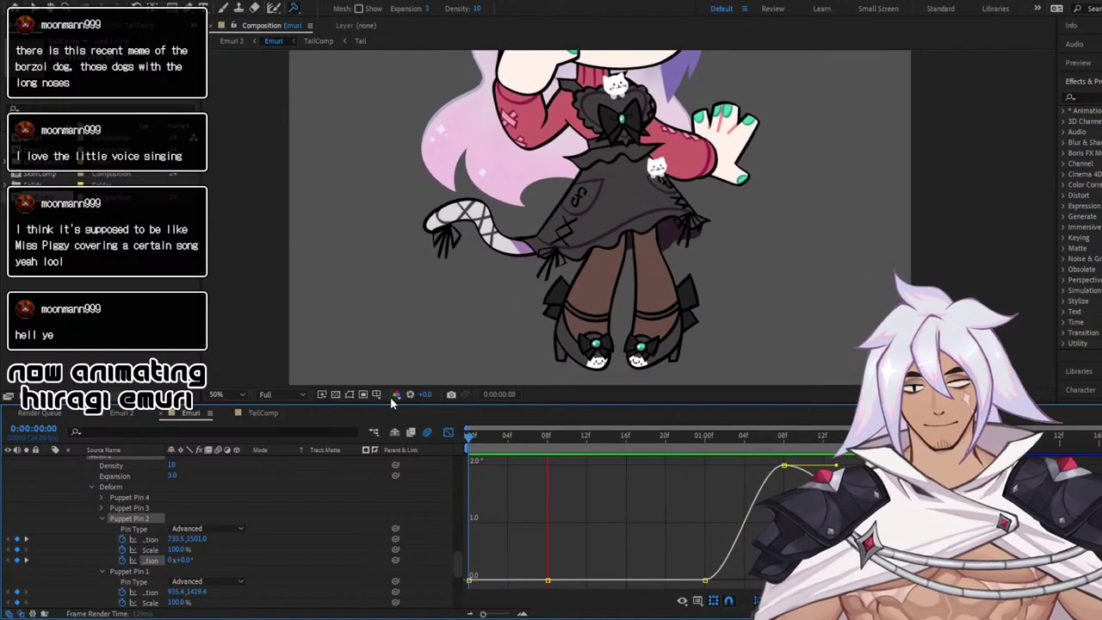
key(space)
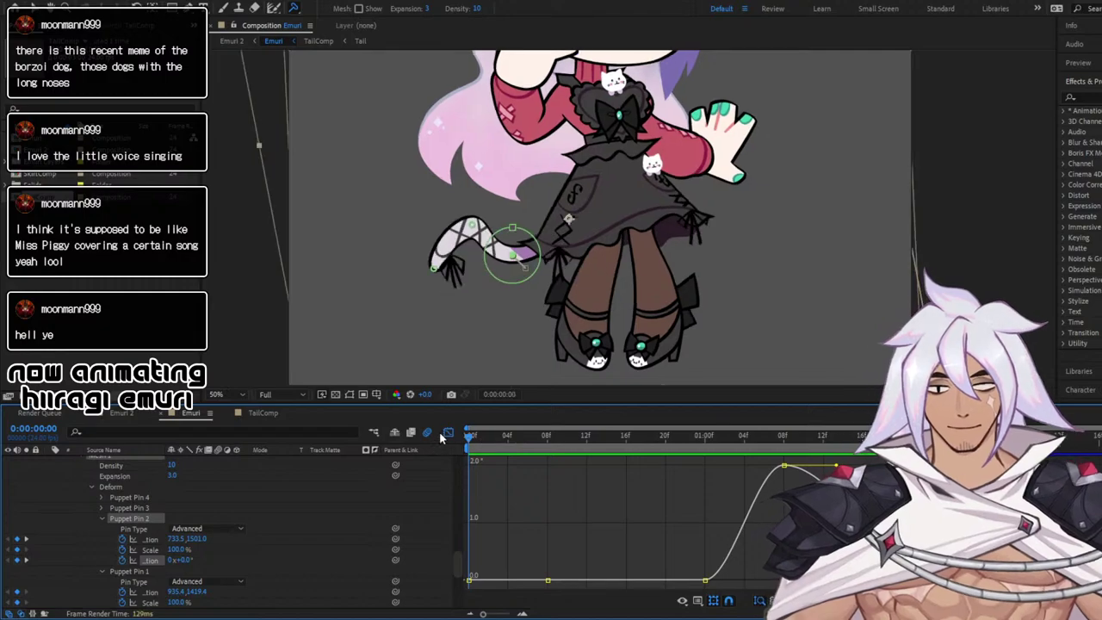
Leave the graph view, collapse the TailComp layer's properties, and open the TailComp composition framed on the tail
click(447, 433)
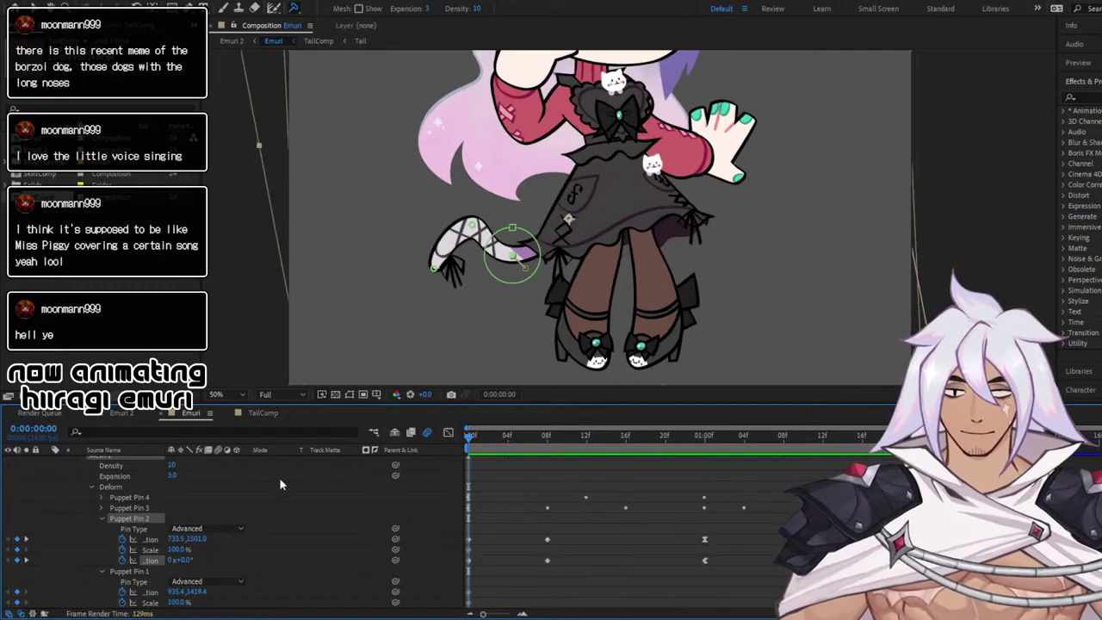
scroll(280, 482, up, 3)
click(48, 475)
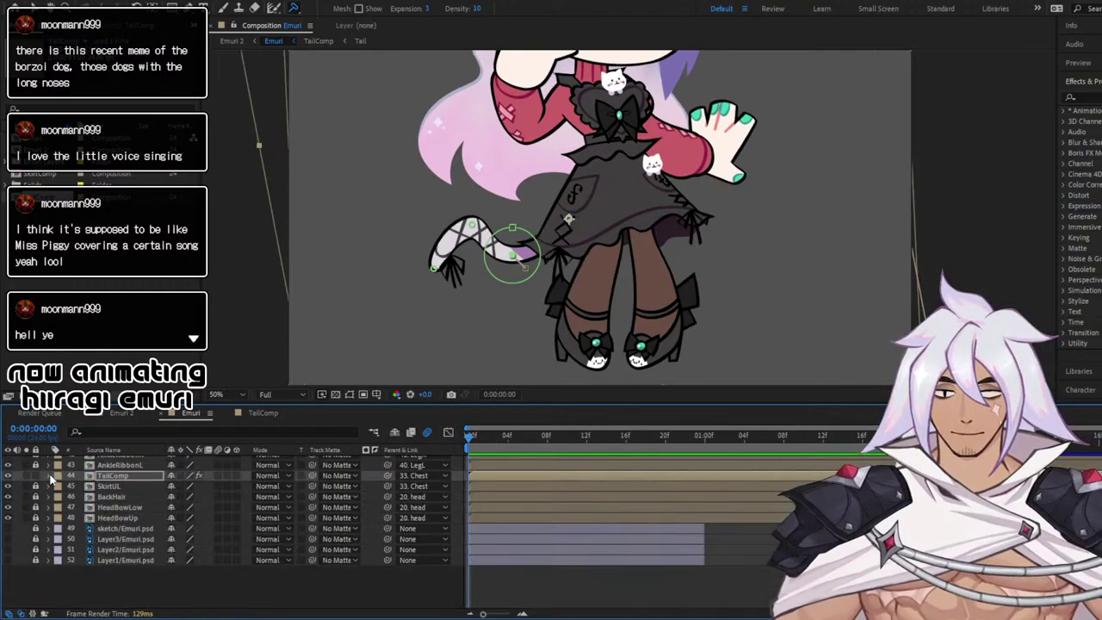
click(286, 413)
scroll(560, 321, up, 3)
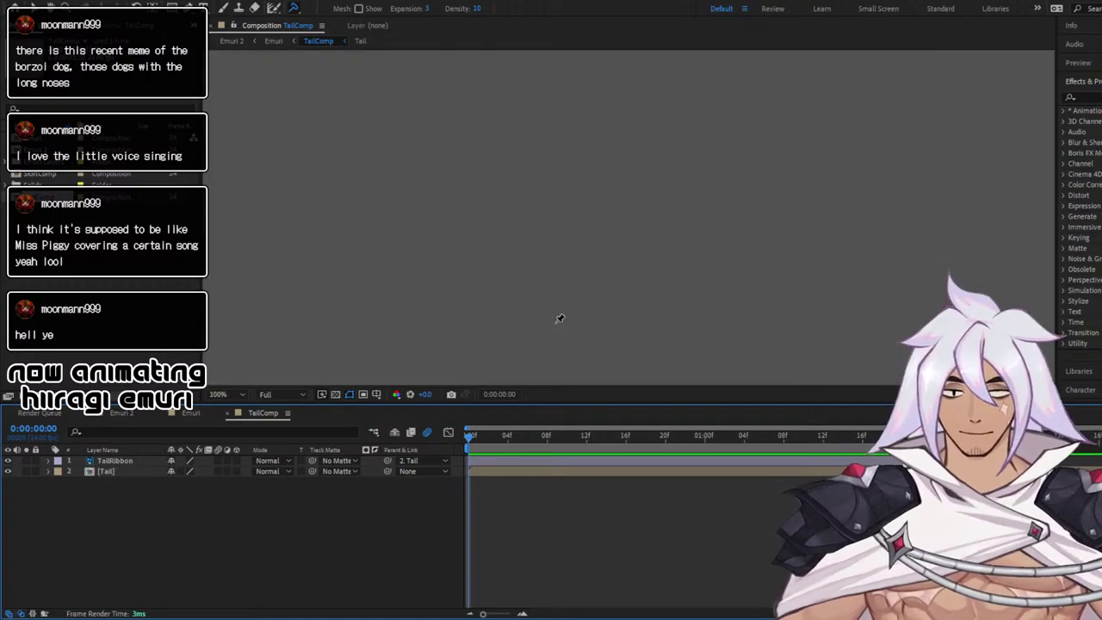
scroll(560, 319, down, 3)
scroll(557, 319, up, 2)
drag(484, 301, 514, 180)
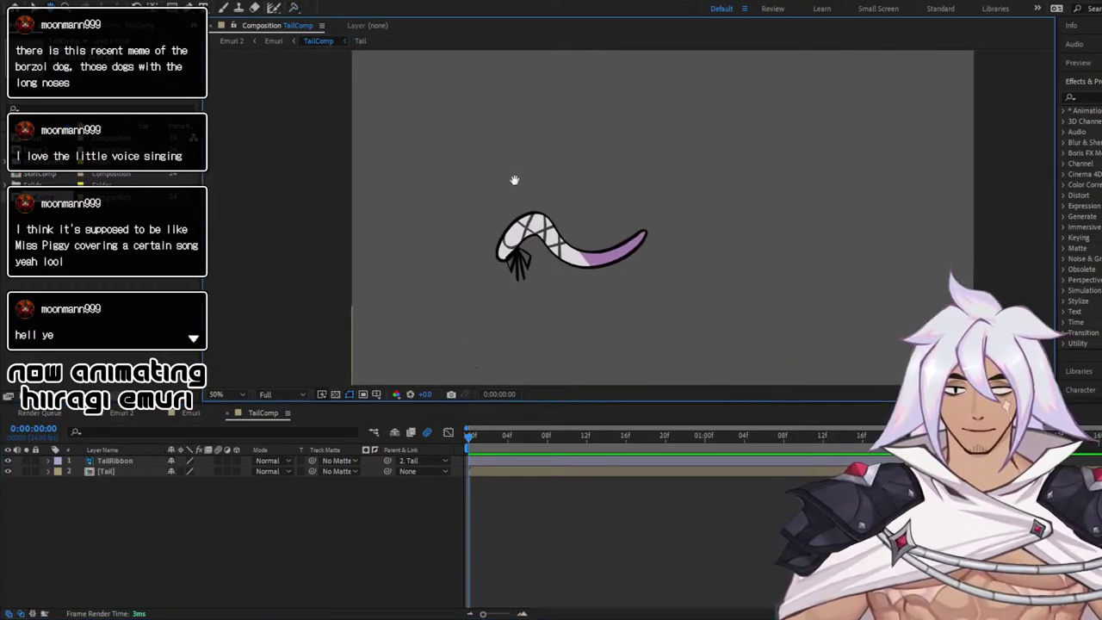
Lock the Tail layer and add a TailRibbon rotation keyframe of 0° at 0:00:00:00
click(36, 471)
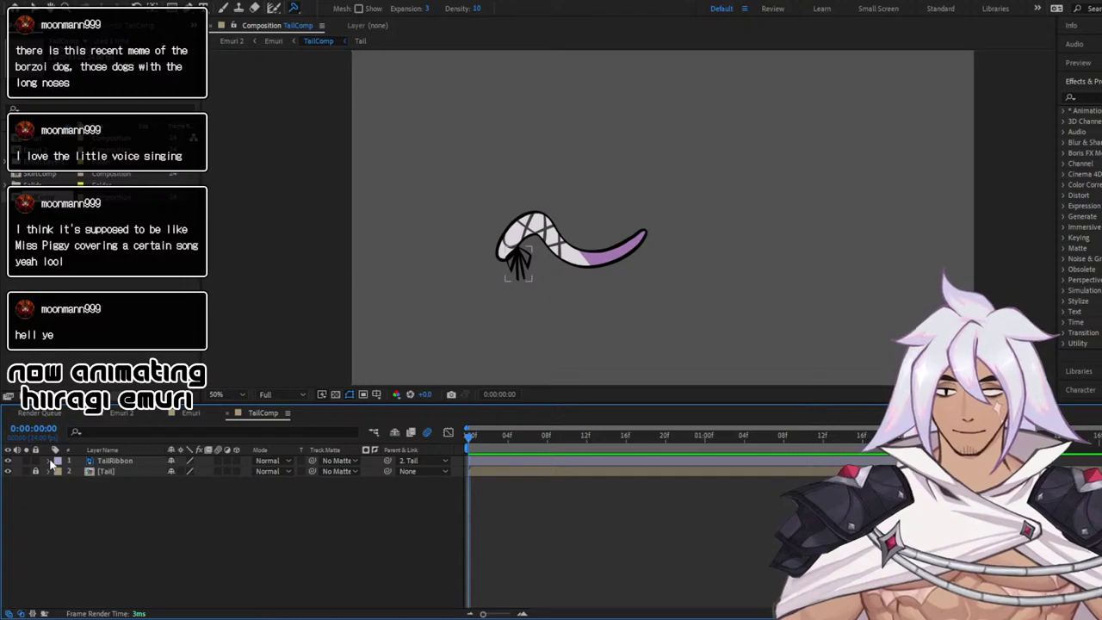
click(50, 462)
click(61, 472)
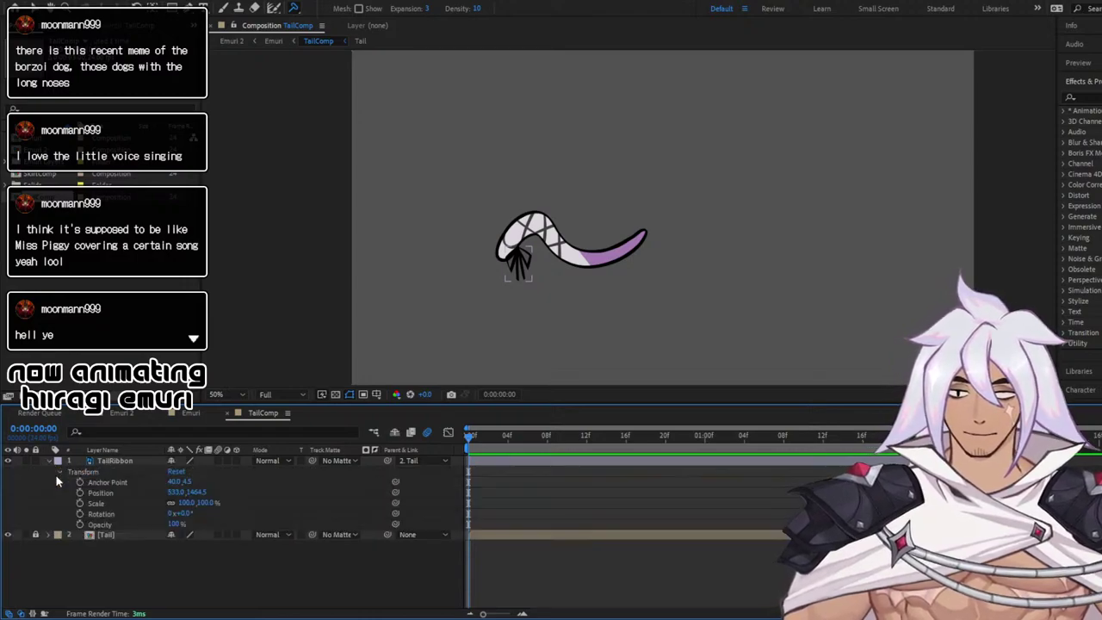
click(97, 515)
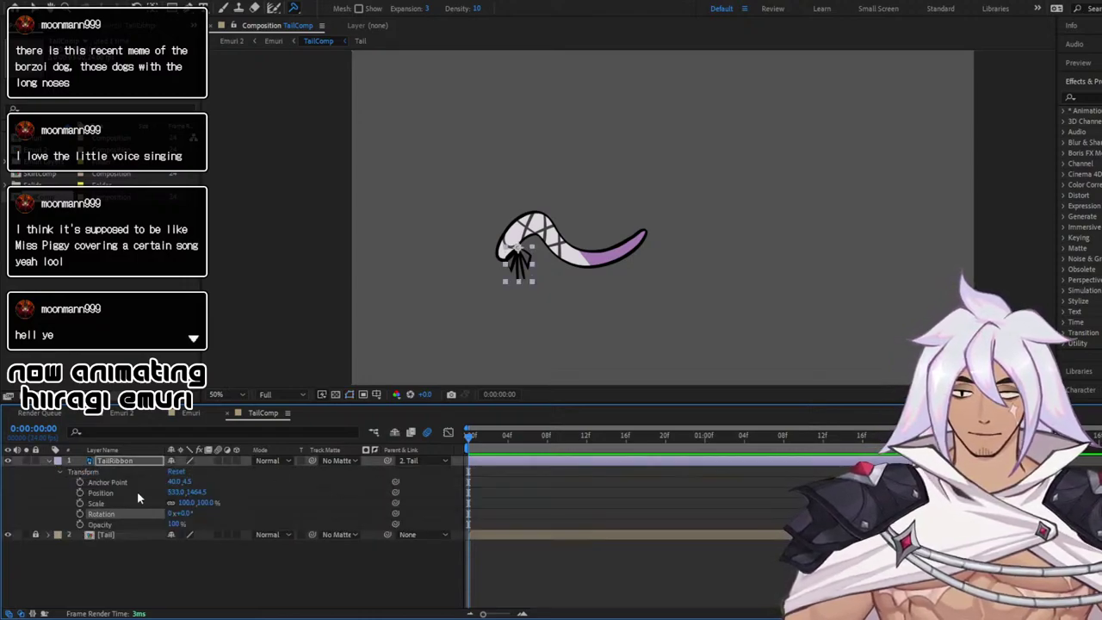
click(80, 514)
key(Page_Down)
key(Page_Up)
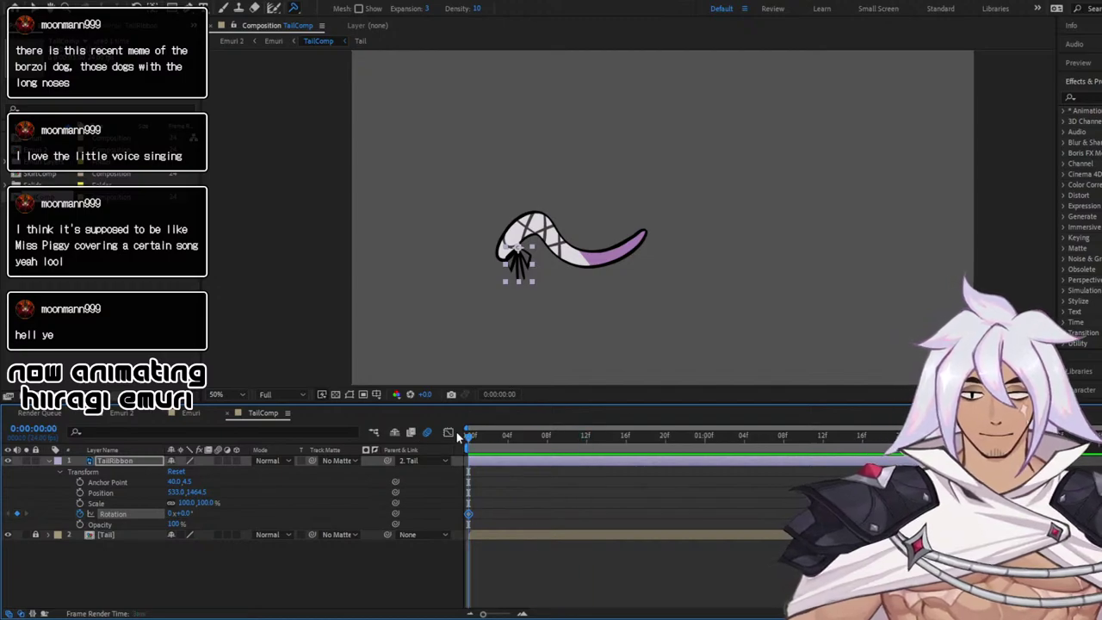
Check the tail pose at 0:00:01:00 in Emuri, and add TailRibbon rotation keyframes at 0:00:01:00 and 0:00:02:00 in TailComp
click(195, 413)
drag(468, 436, 702, 472)
click(448, 433)
click(448, 433)
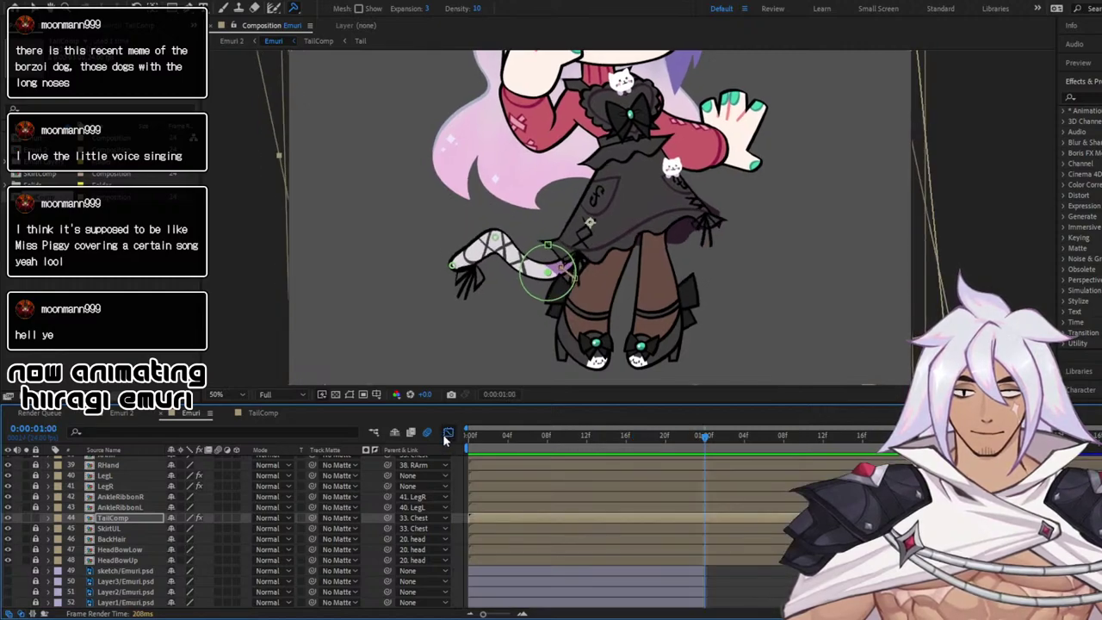
click(447, 433)
click(446, 433)
click(262, 413)
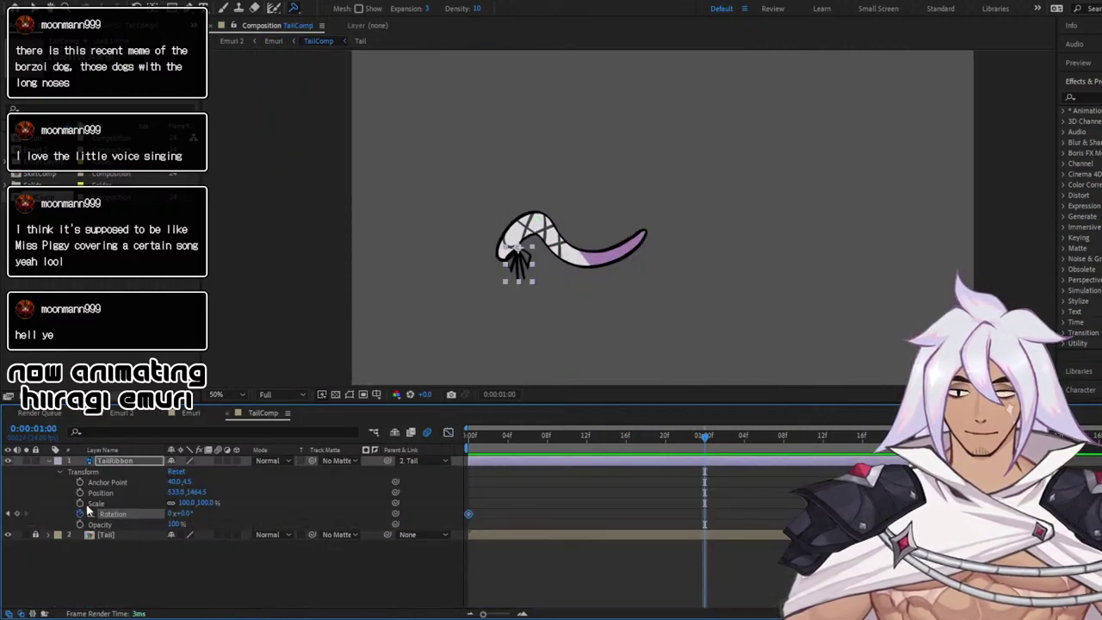
drag(764, 438, 835, 437)
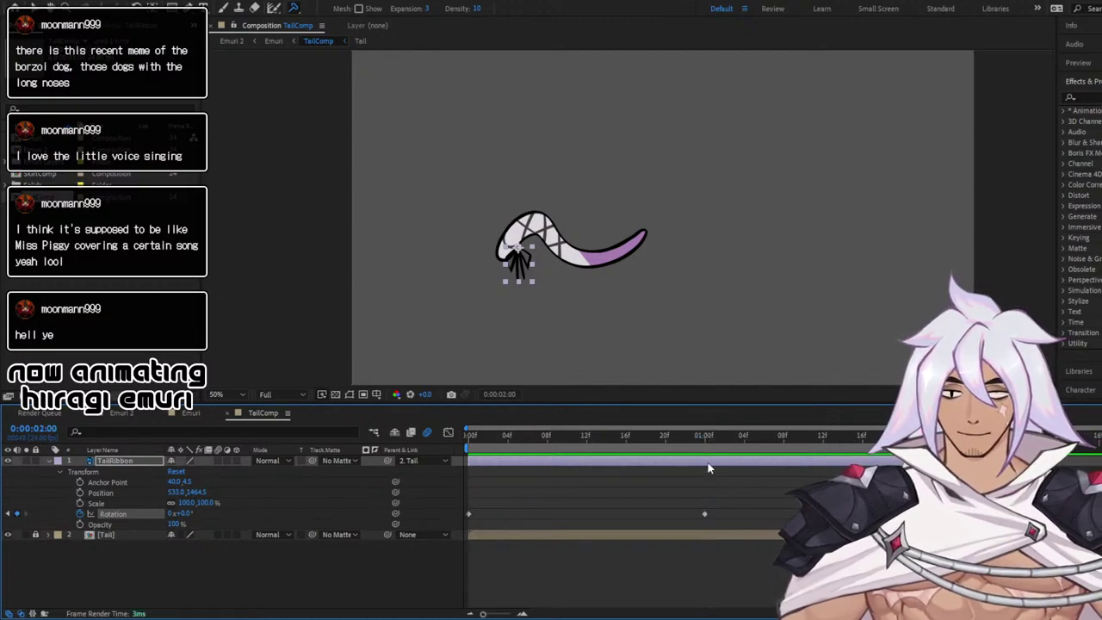
Rotate TailRibbon to about 24.9° at 0:00:01:00
drag(706, 446, 705, 445)
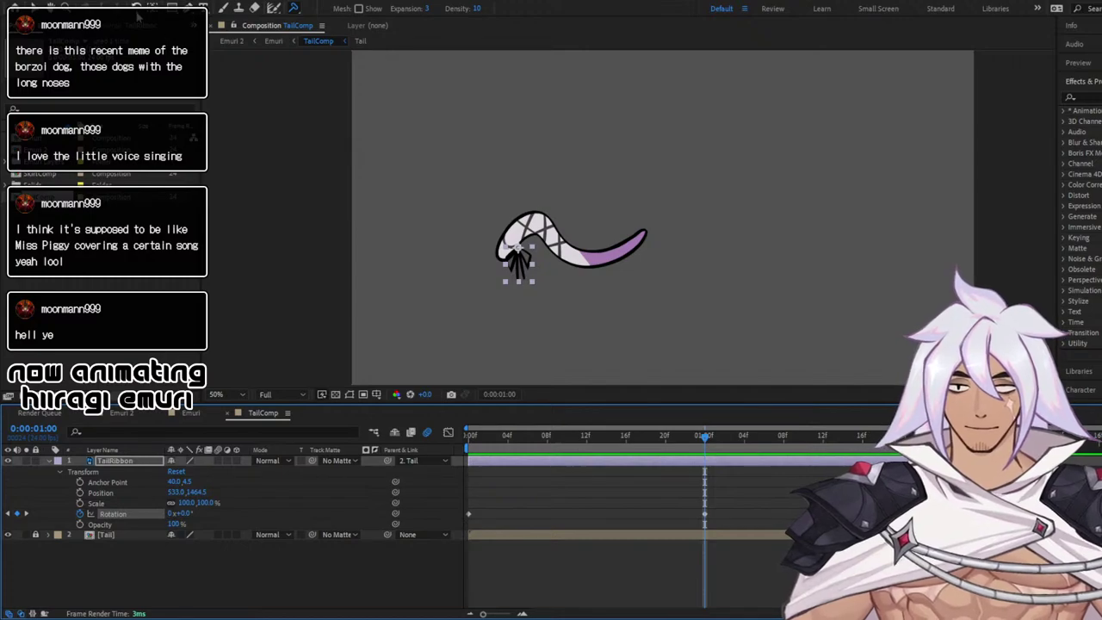
key(v)
drag(532, 288, 520, 297)
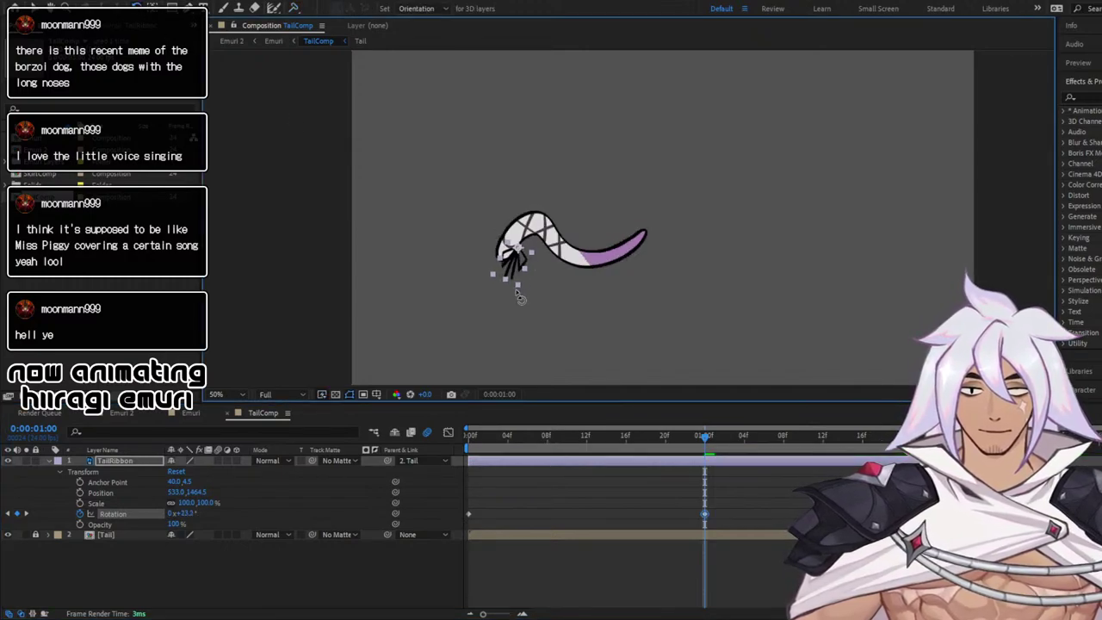
Apply Easy Ease to TailRibbon's rotation keyframes at 0:00:00:00 and 0:00:01:00 and replay the animation in the Emuri composition
click(449, 431)
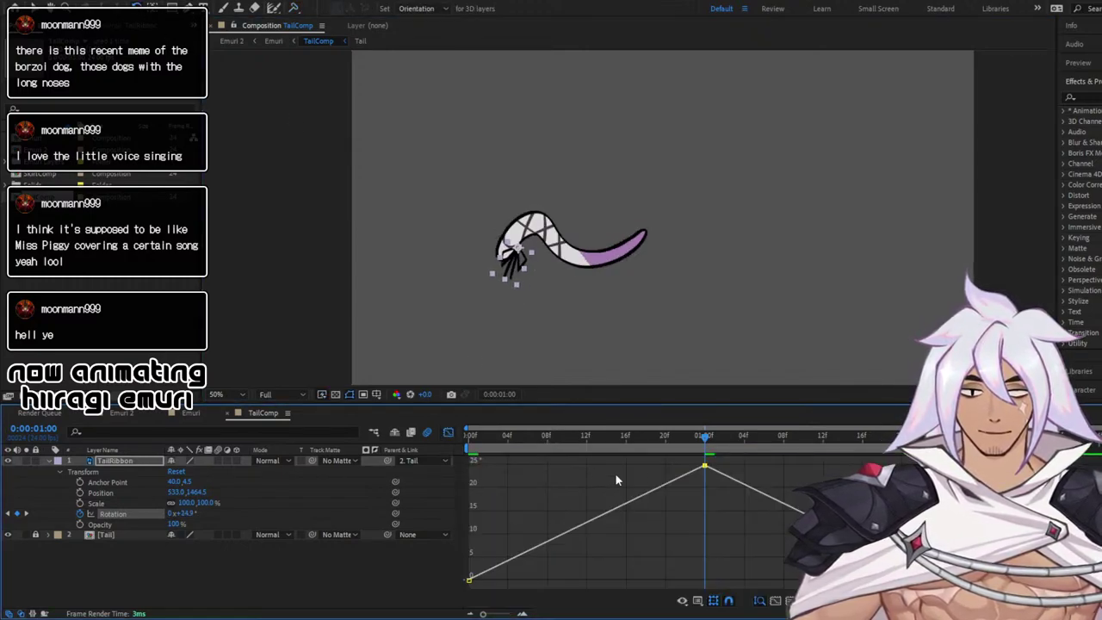
drag(478, 463, 744, 588)
key(F9)
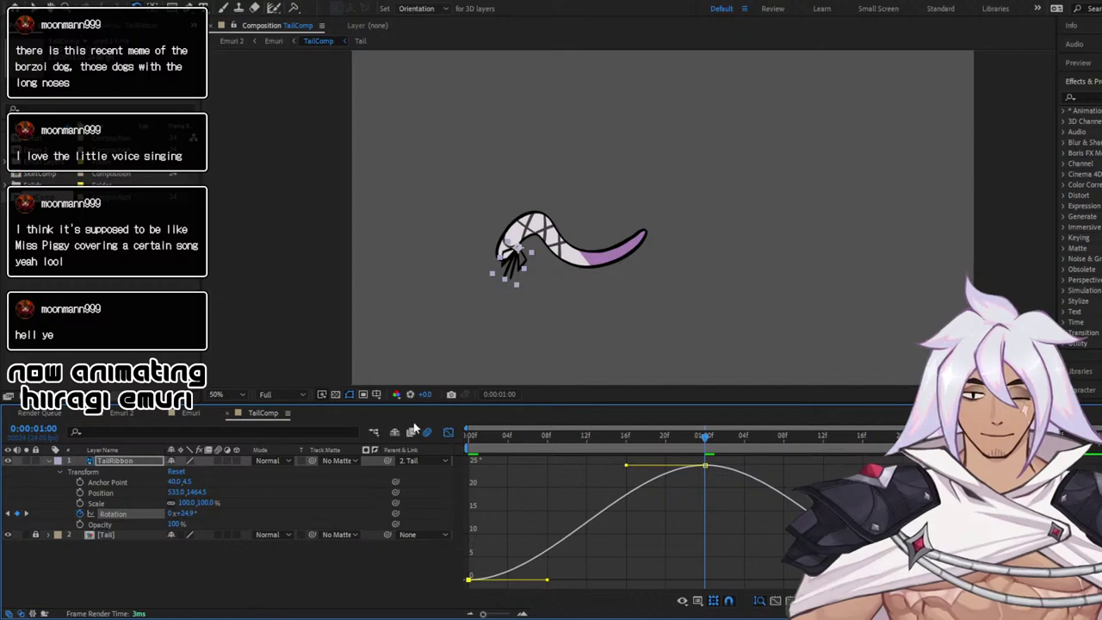
click(193, 413)
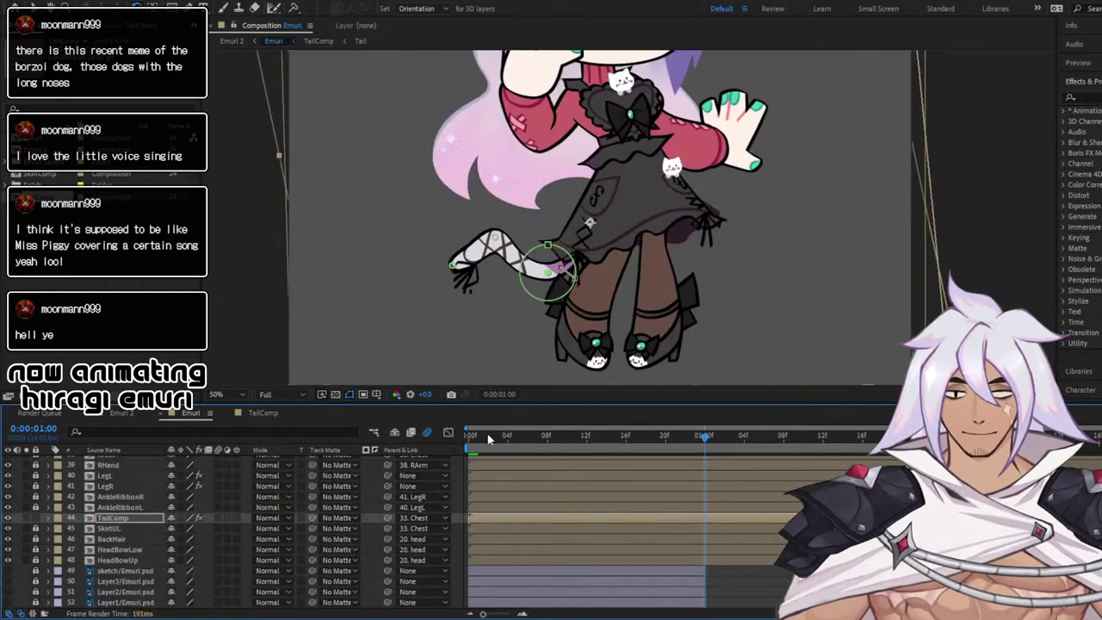
key(space)
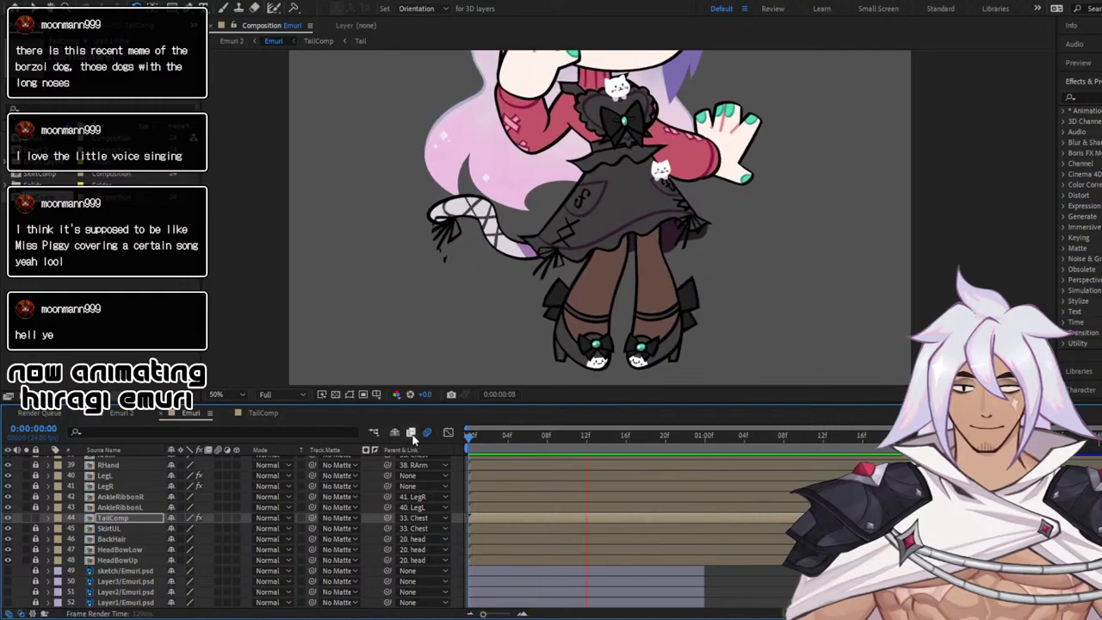
key(space)
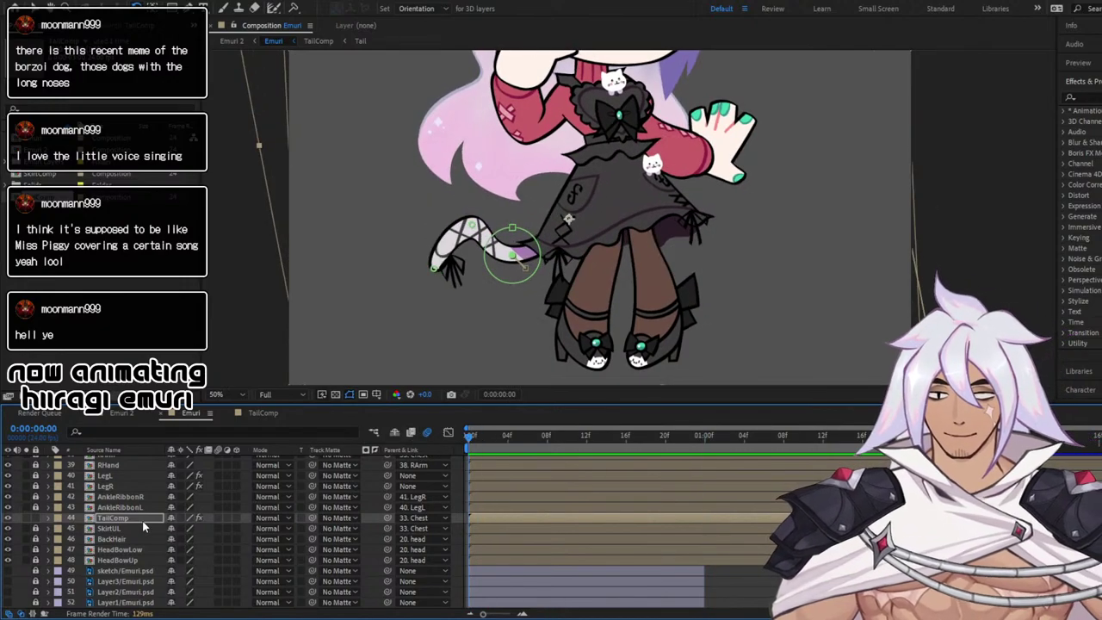
Try a Puppet mesh expansion of 30 on the TailComp layer, and undo it
click(46, 517)
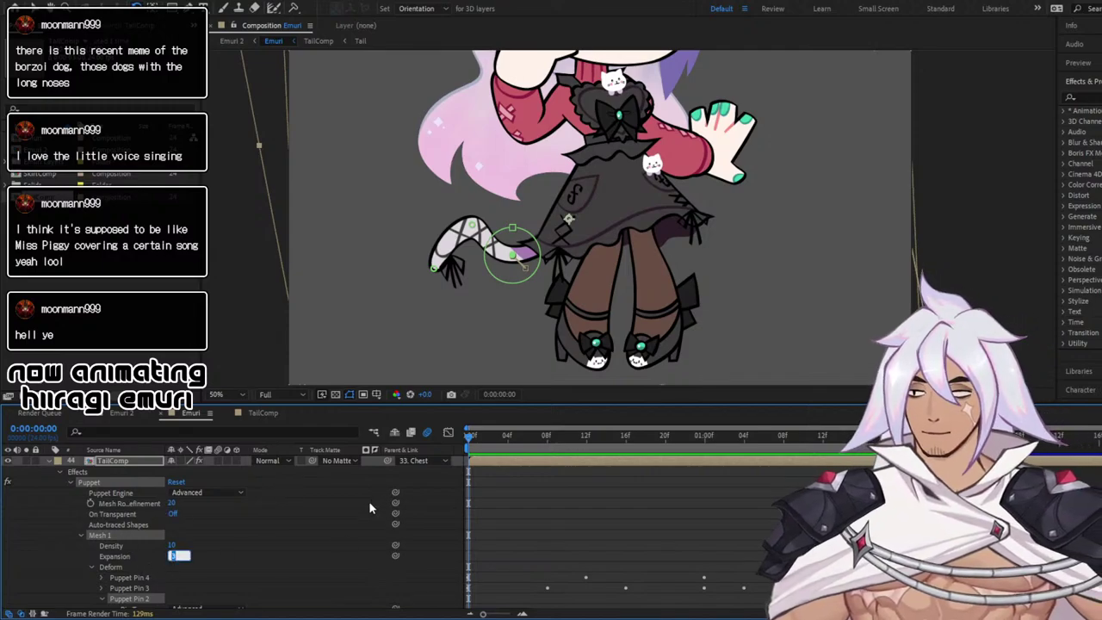
key(Return)
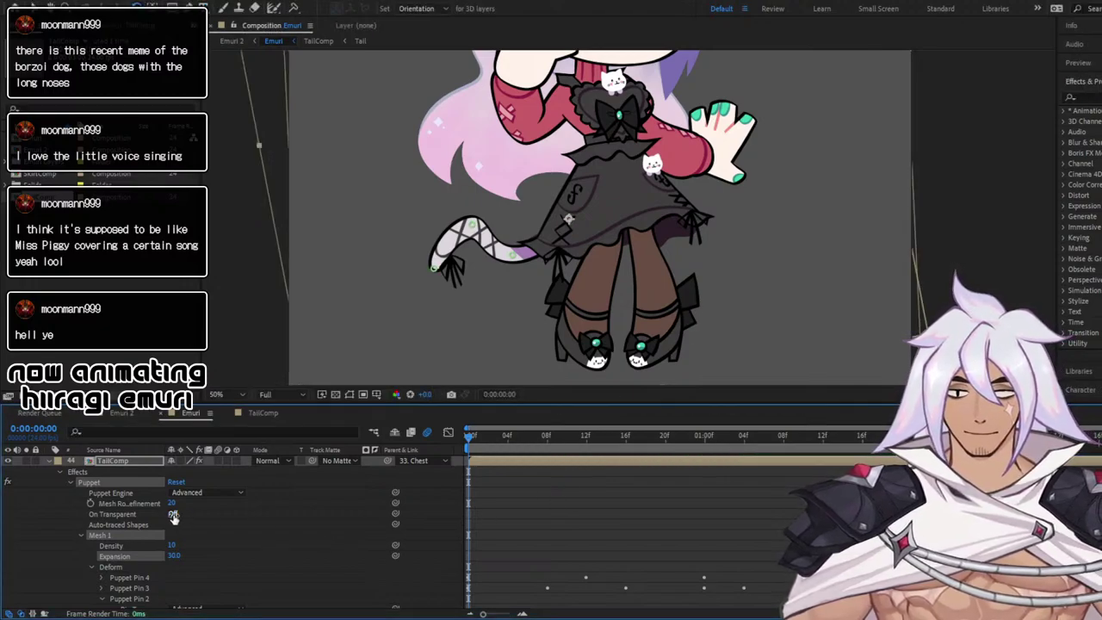
drag(473, 441, 383, 440)
click(124, 463)
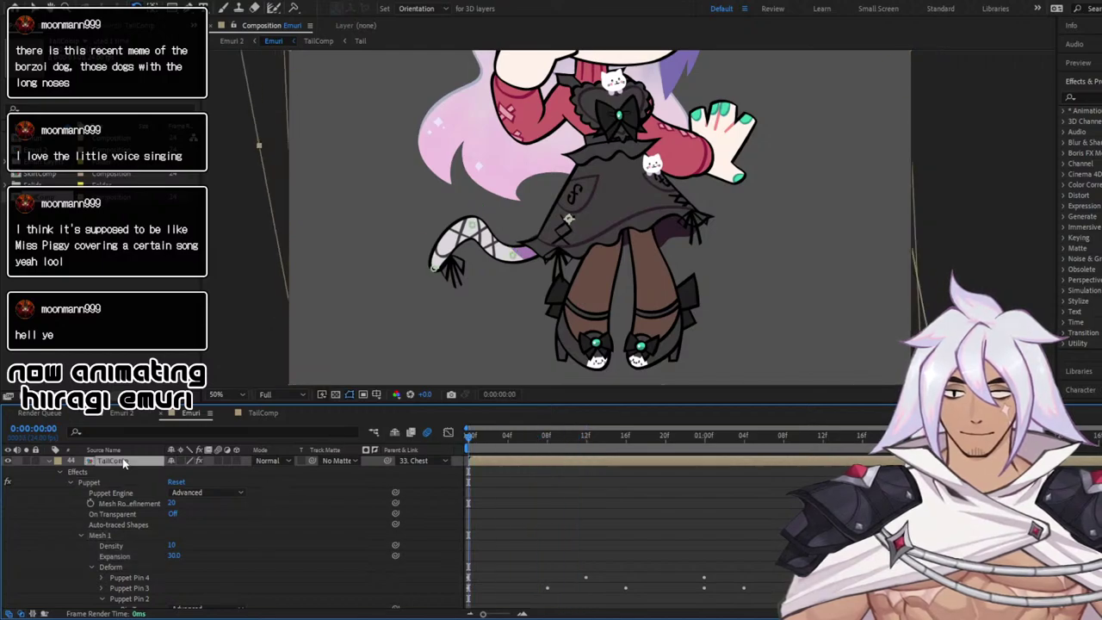
click(124, 463)
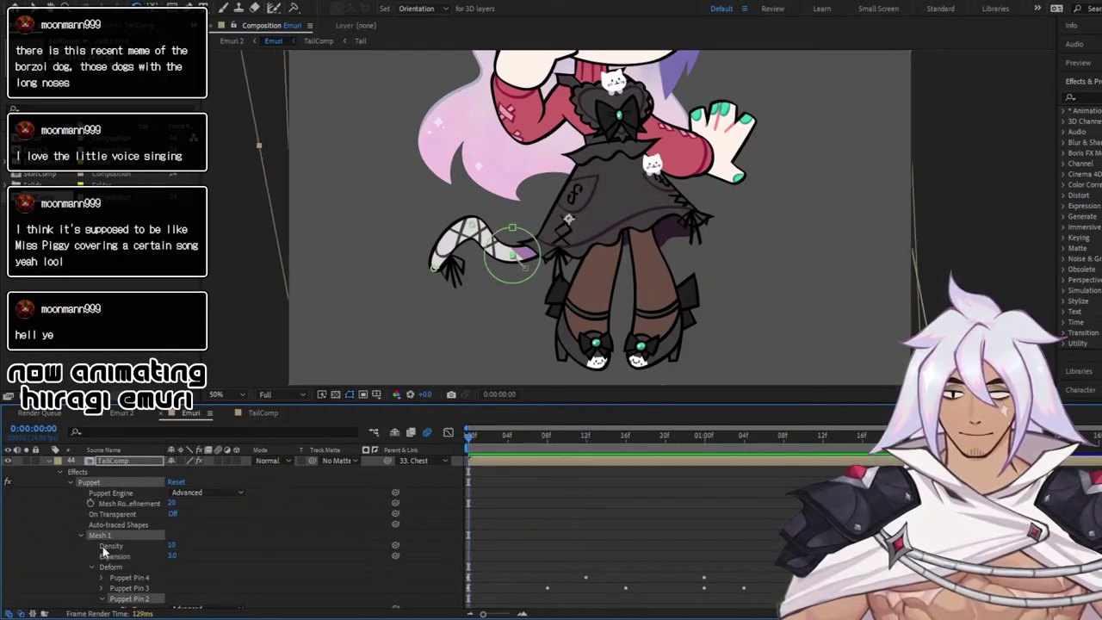
Try a mesh expansion of 10 on TailComp's Puppet effect, undo it, and scrub to 0:00:00:15 to inspect the ribbon
scroll(123, 535, down, 1)
click(138, 527)
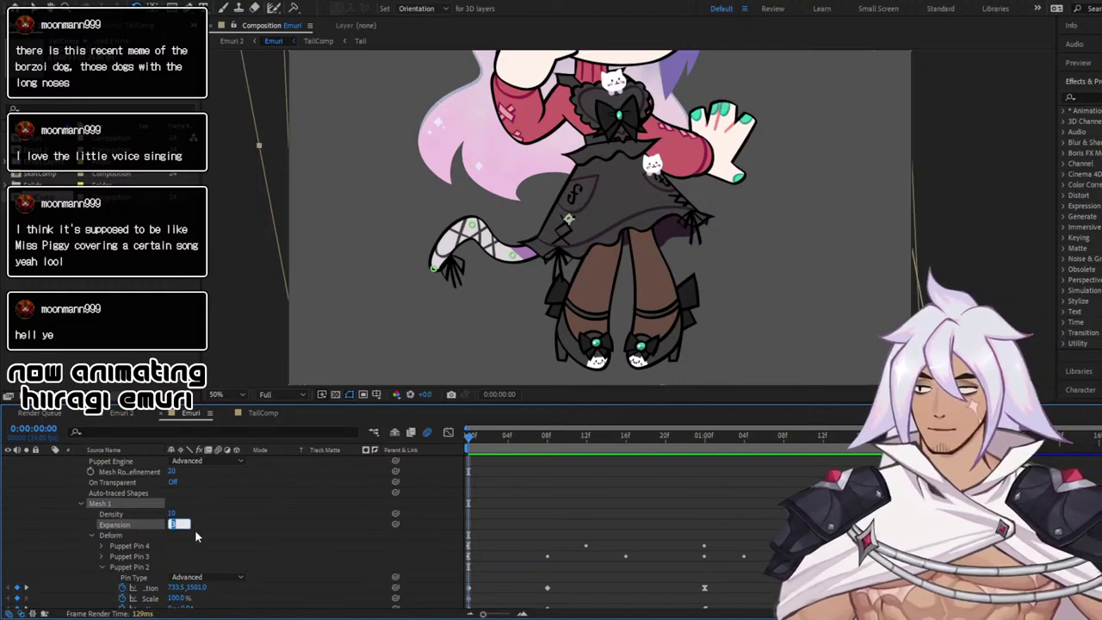
text(10)
key(Return)
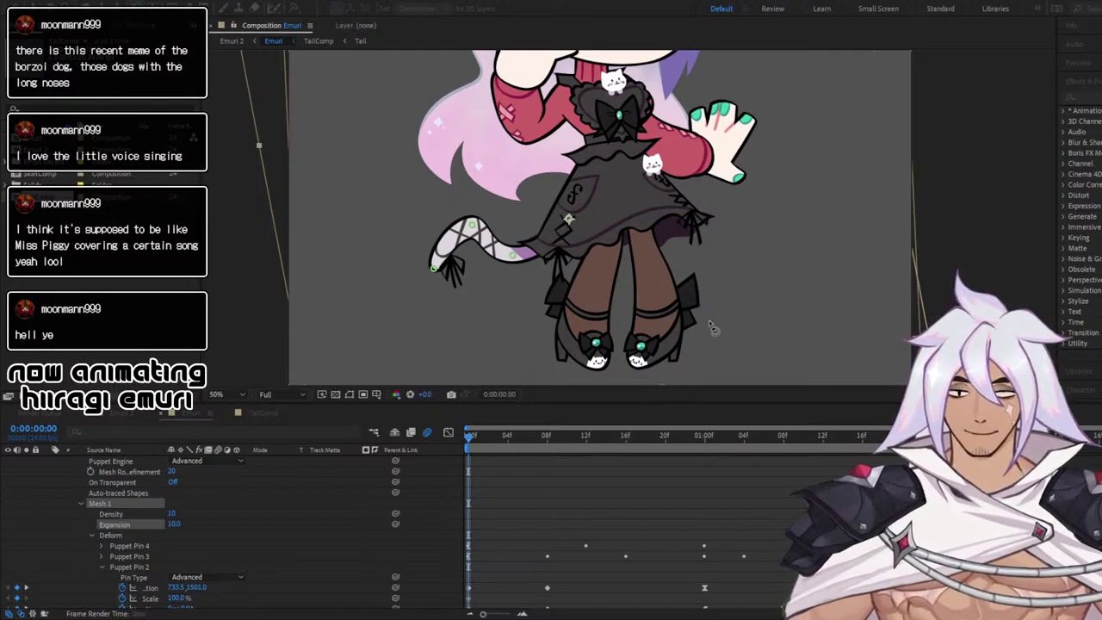
key(ctrl+z)
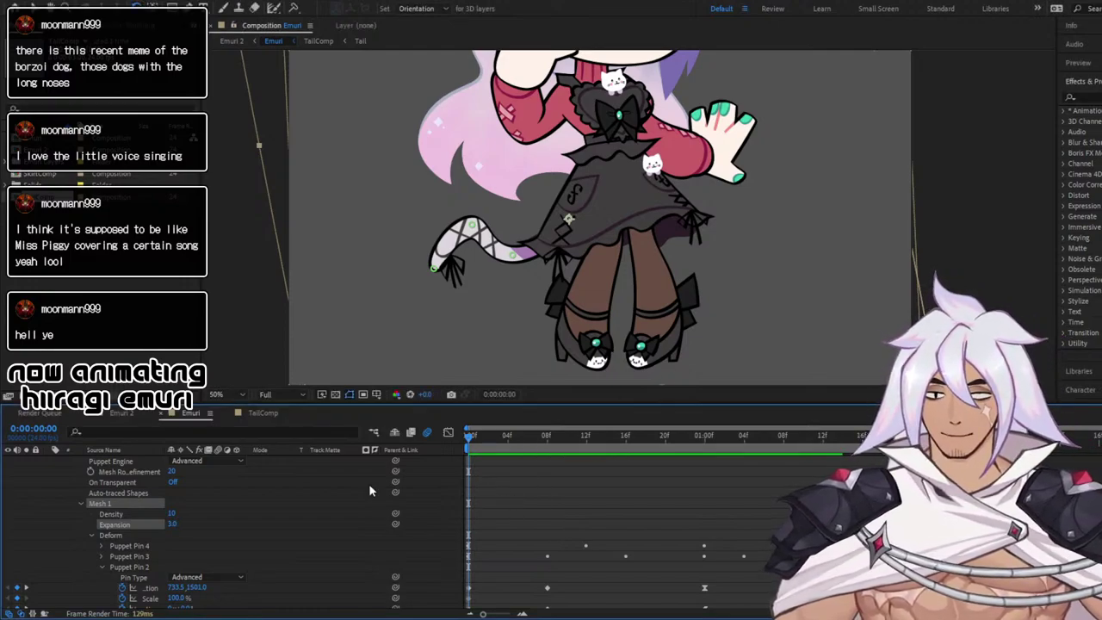
drag(470, 447, 617, 449)
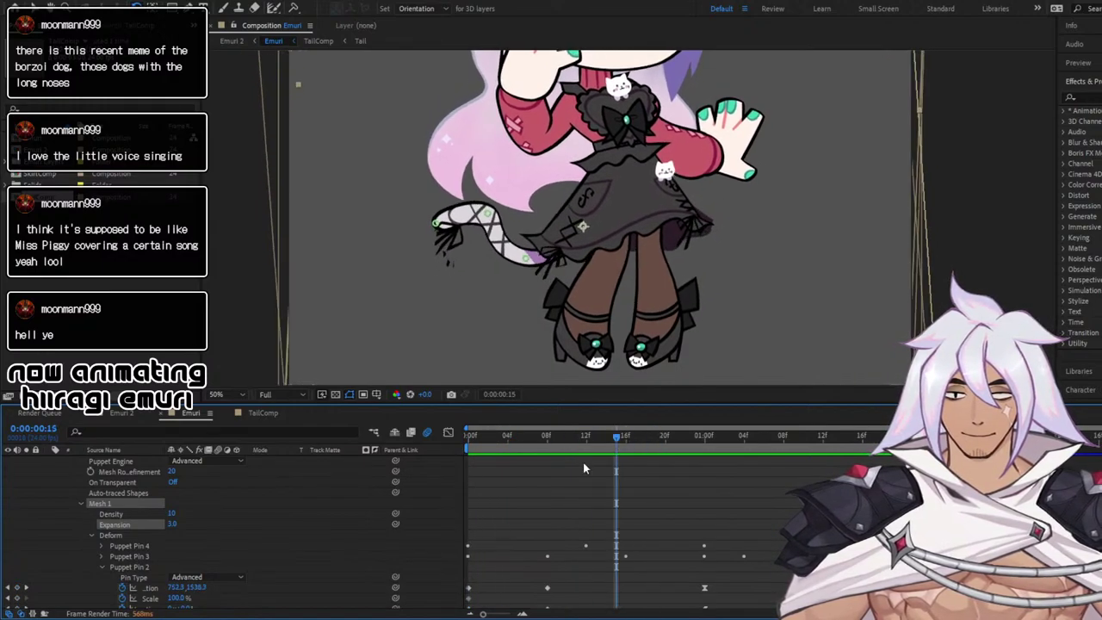
Set the expansion of TailComp's Puppet Mesh 1 to 4 and preview the whole character's animation
click(142, 470)
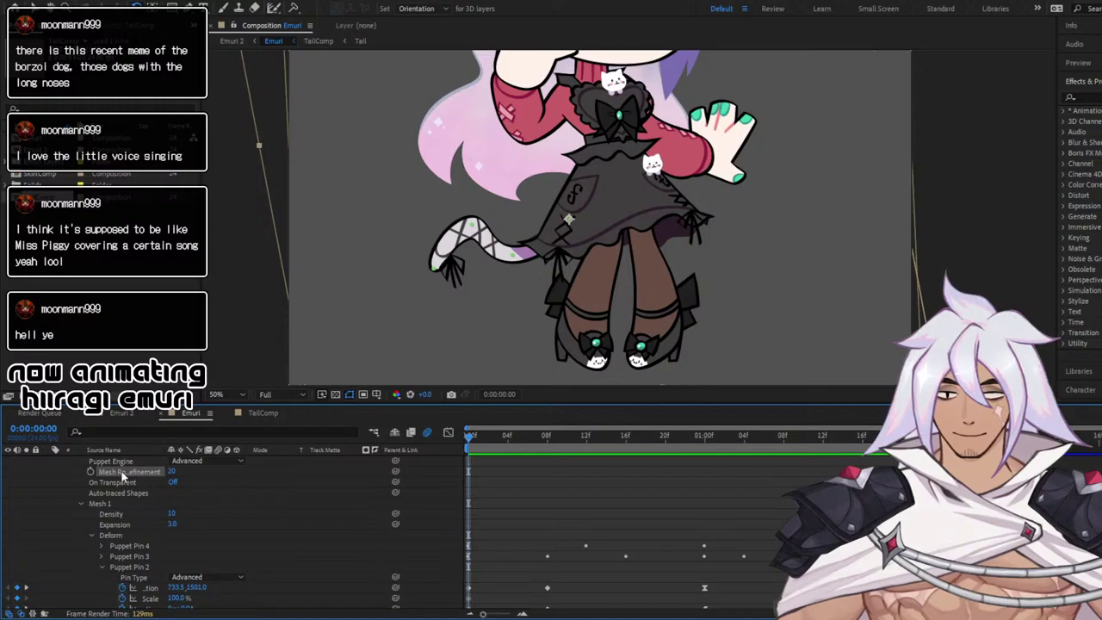
click(172, 524)
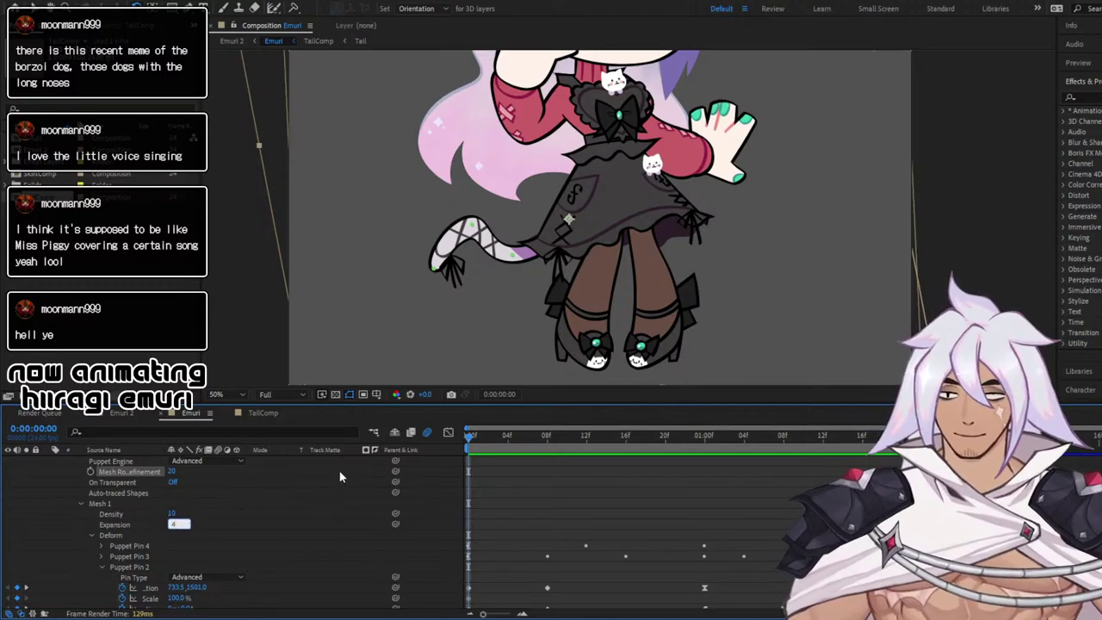
key(Return)
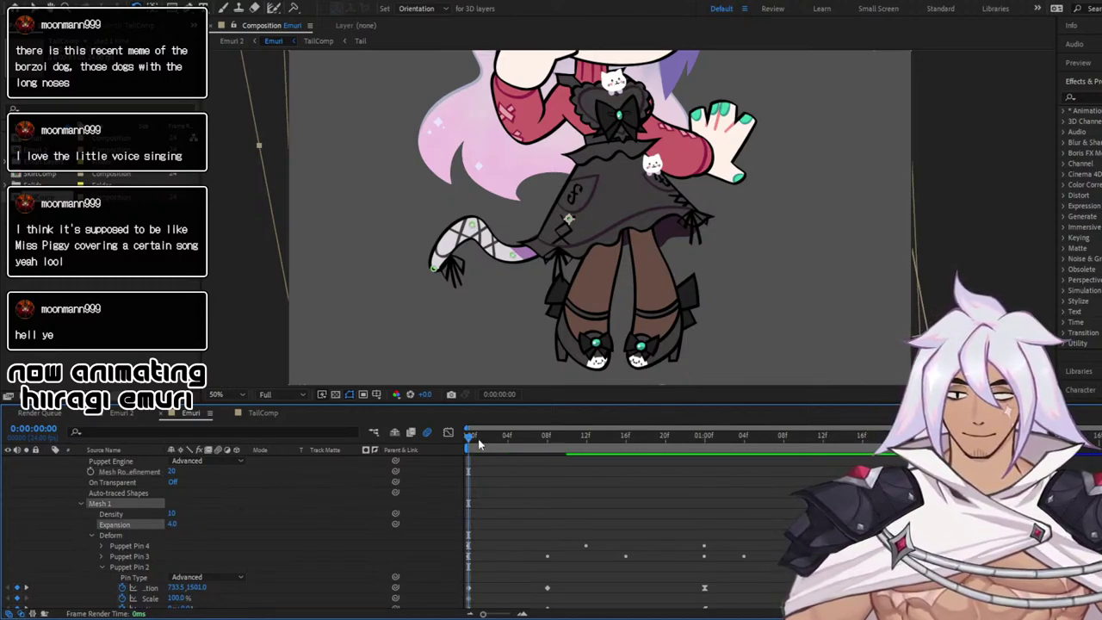
drag(471, 442, 505, 446)
scroll(674, 198, down, 2)
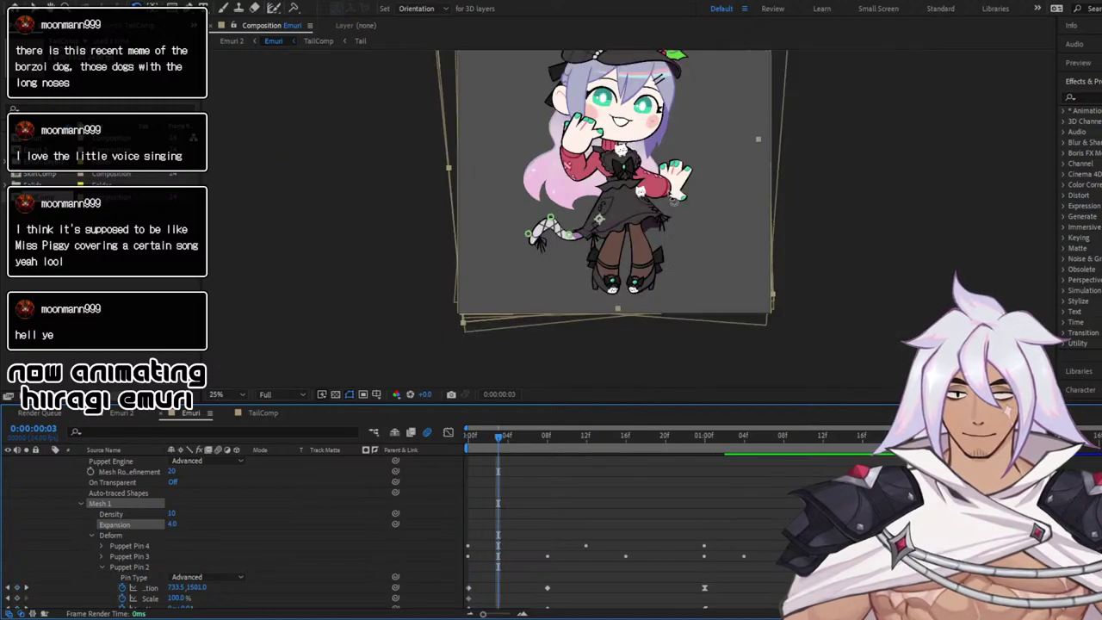
scroll(663, 207, up, 2)
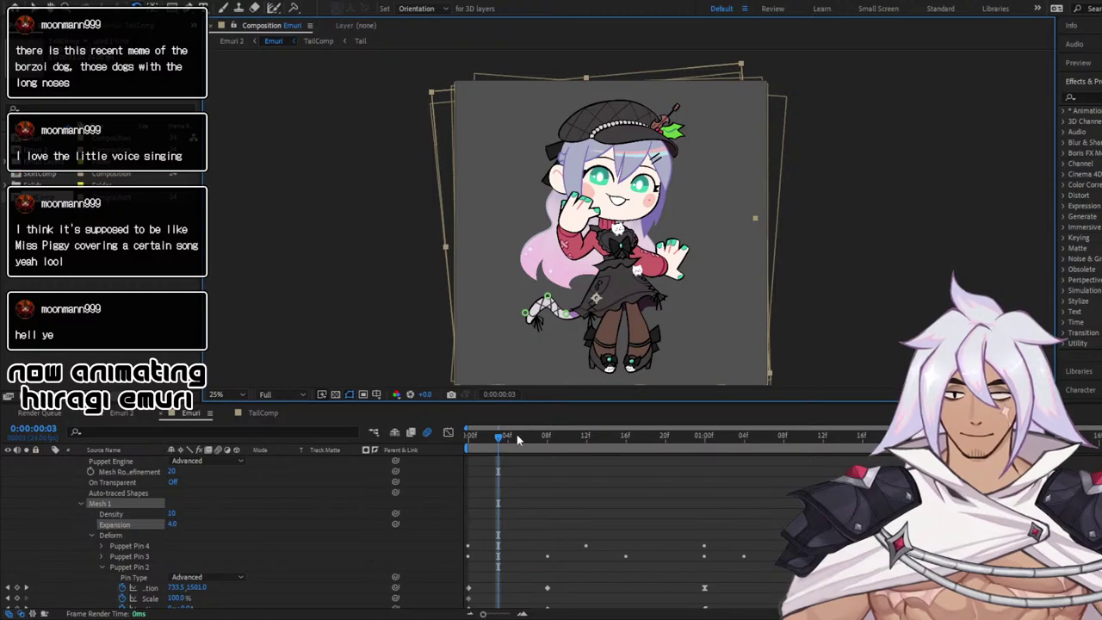
drag(528, 437, 573, 450)
key(space)
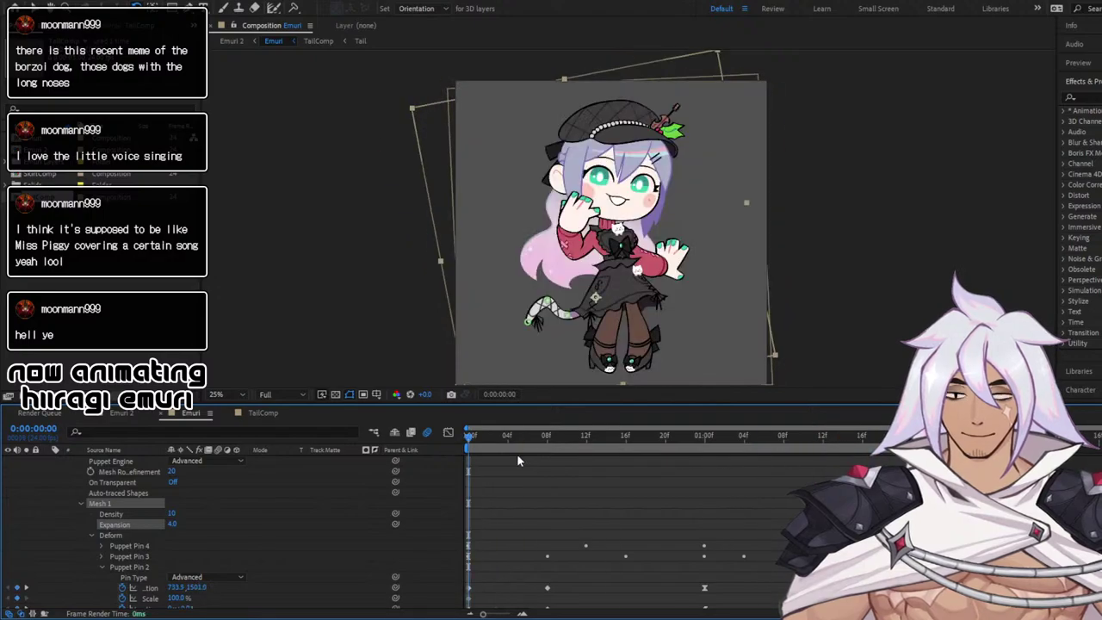
Undo the last mesh expansion change on TailComp, replay the whole Emuri animation, and return to 0:00:00:00
key(space)
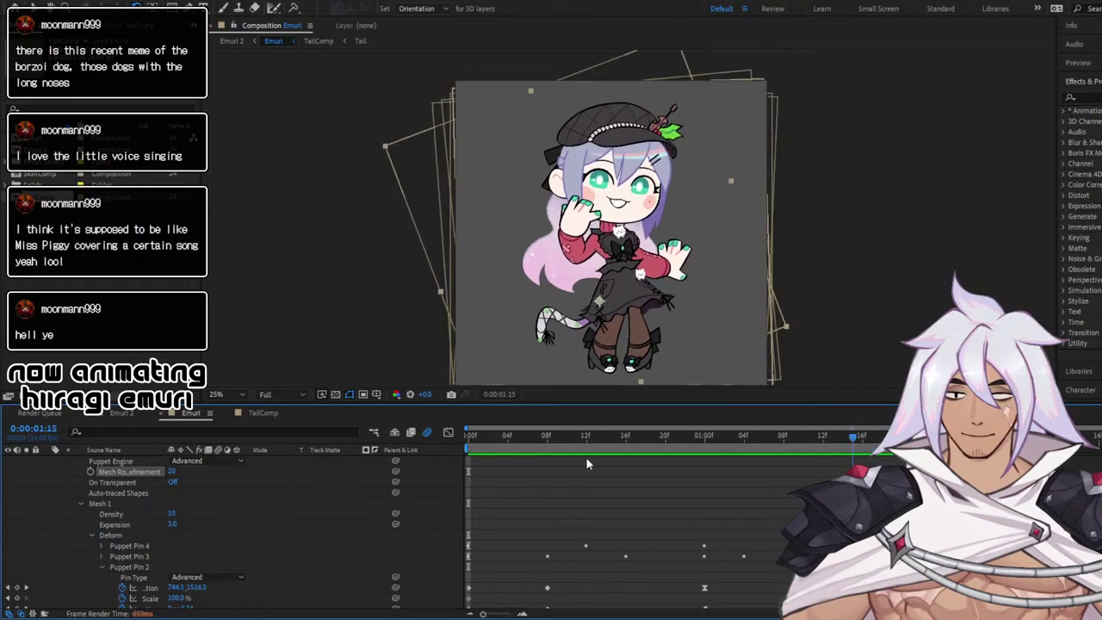
key(space)
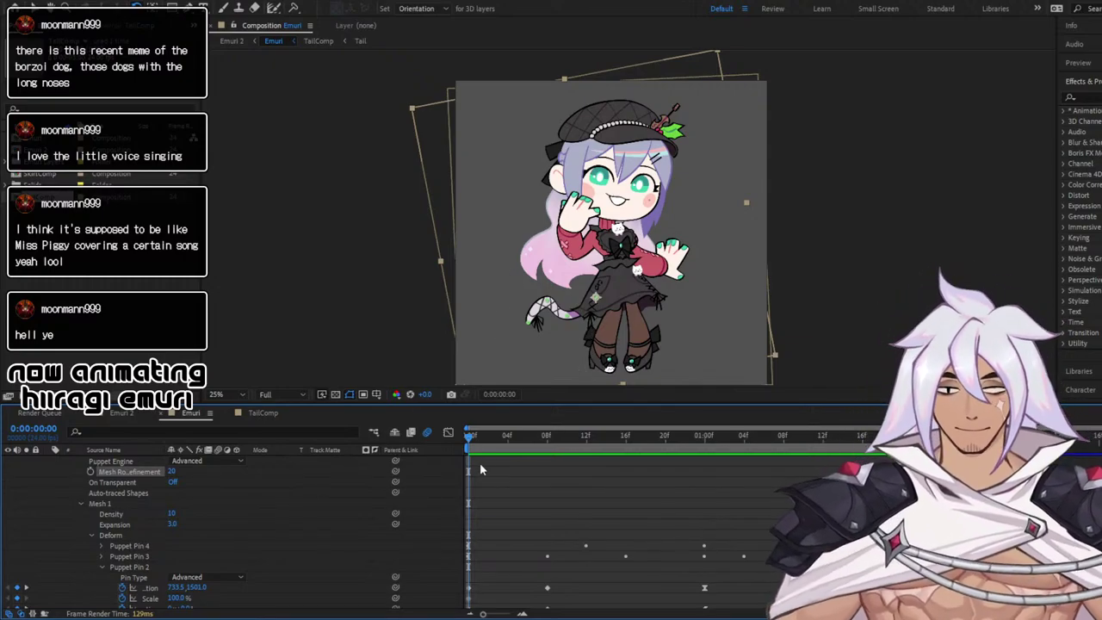
click(478, 439)
key(space)
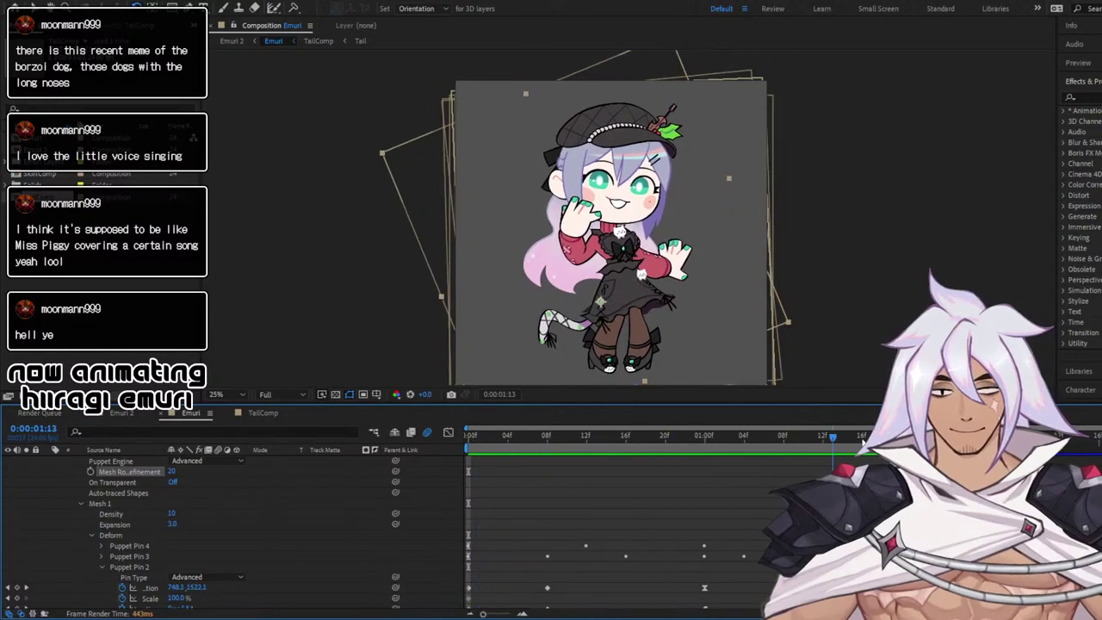
drag(506, 456, 468, 454)
Try a density of 12 on TailComp's Puppet Mesh 1, scrub the tail close-up to 0:00:00:07, and undo the density change
scroll(652, 243, up, 3)
drag(564, 290, 637, 126)
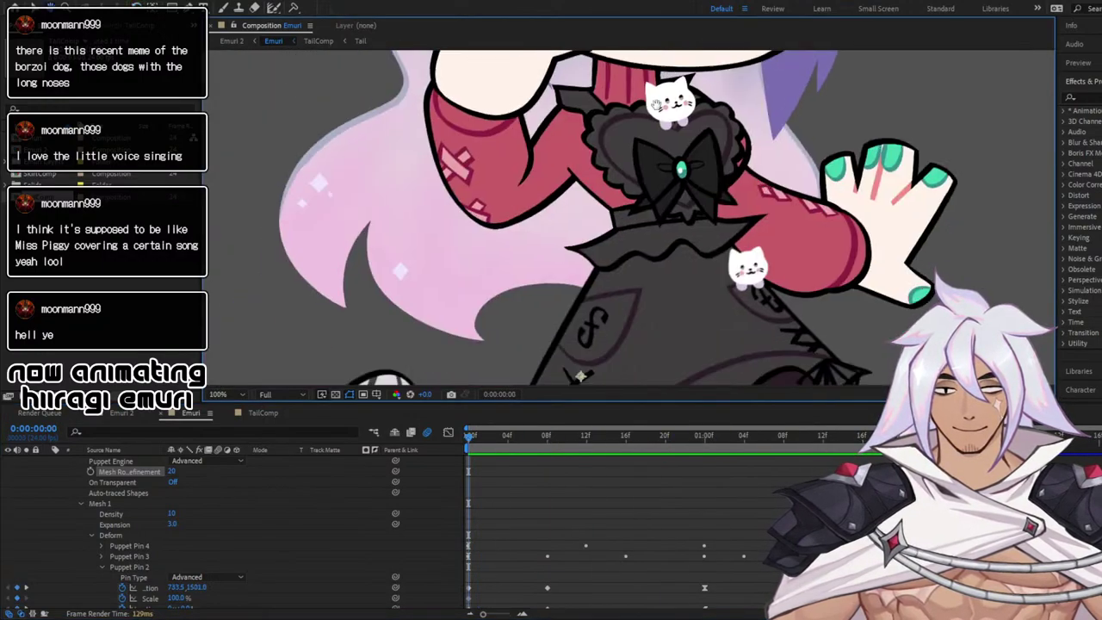
drag(526, 249, 617, 151)
drag(571, 285, 567, 239)
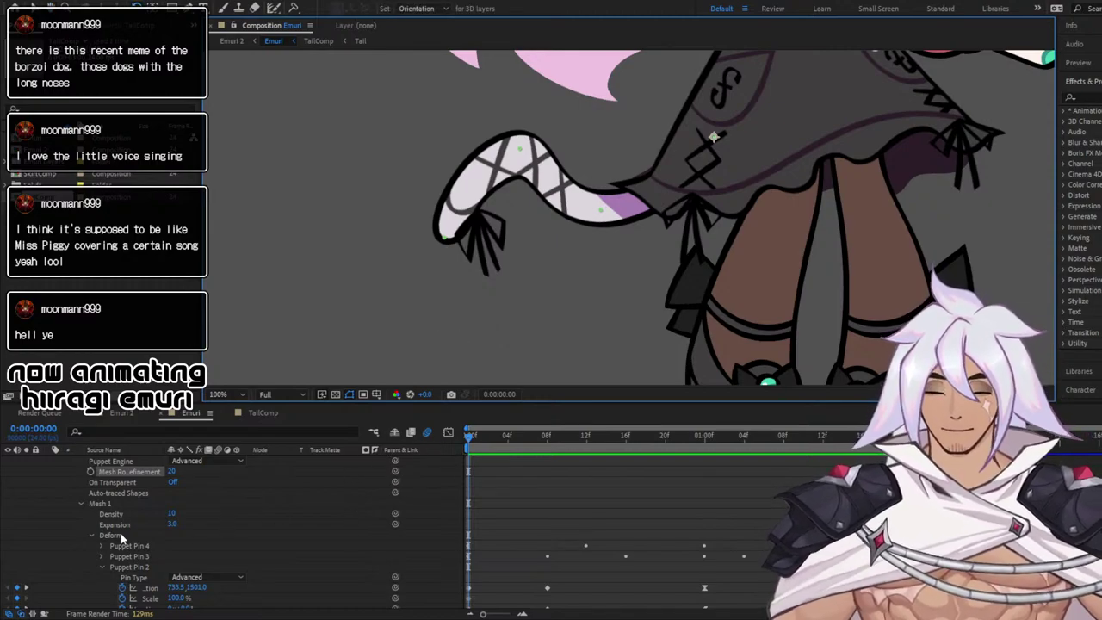
drag(174, 514, 177, 516)
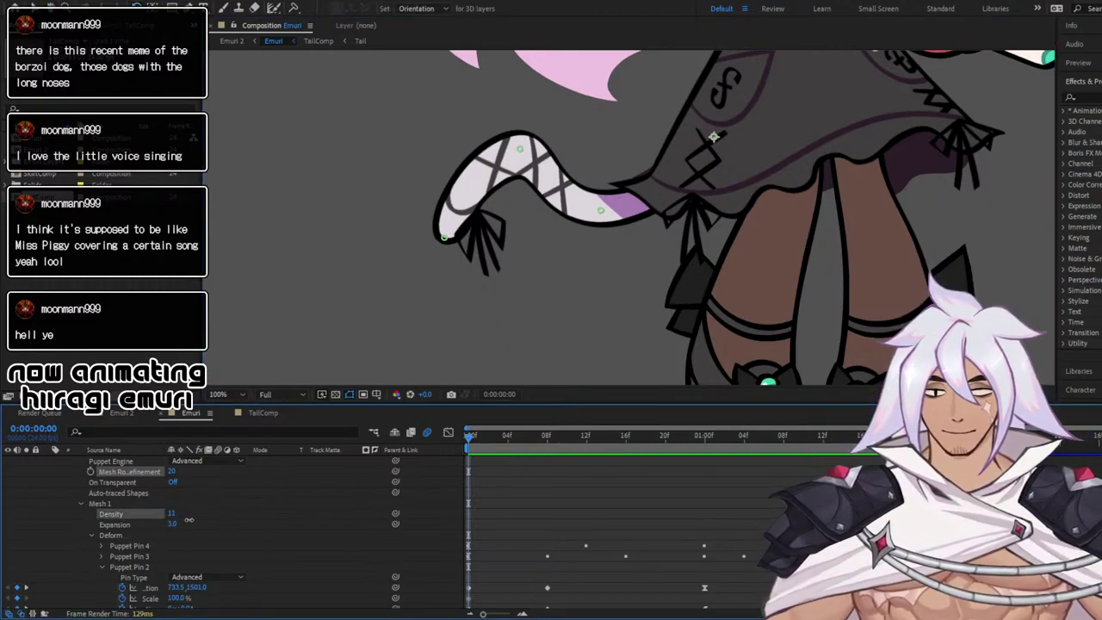
drag(493, 439, 540, 442)
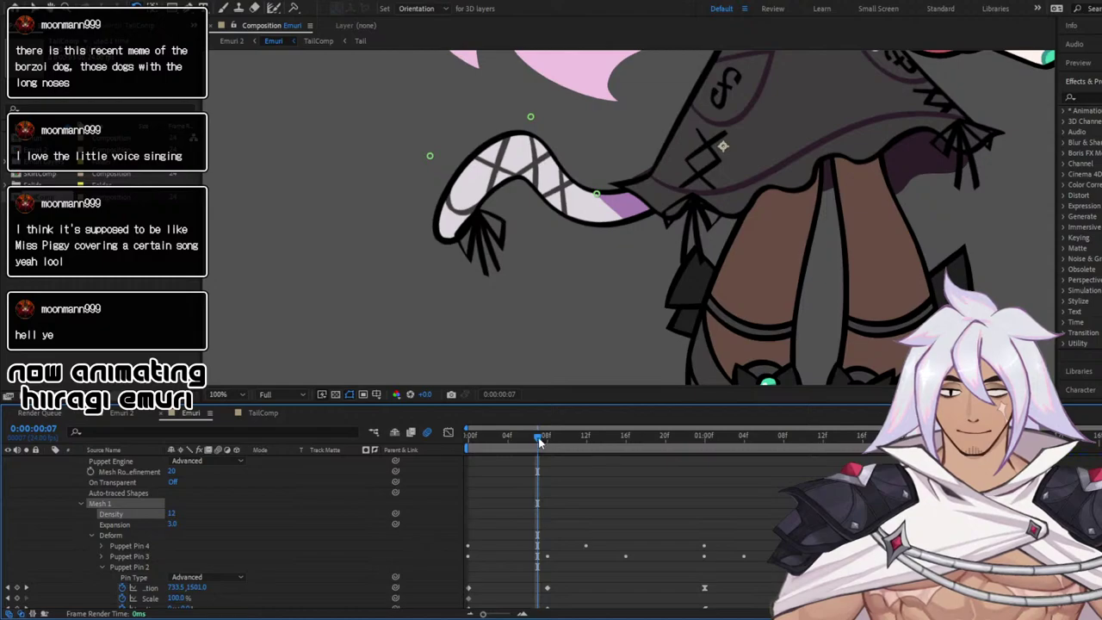
drag(541, 442, 438, 448)
key(ctrl+z)
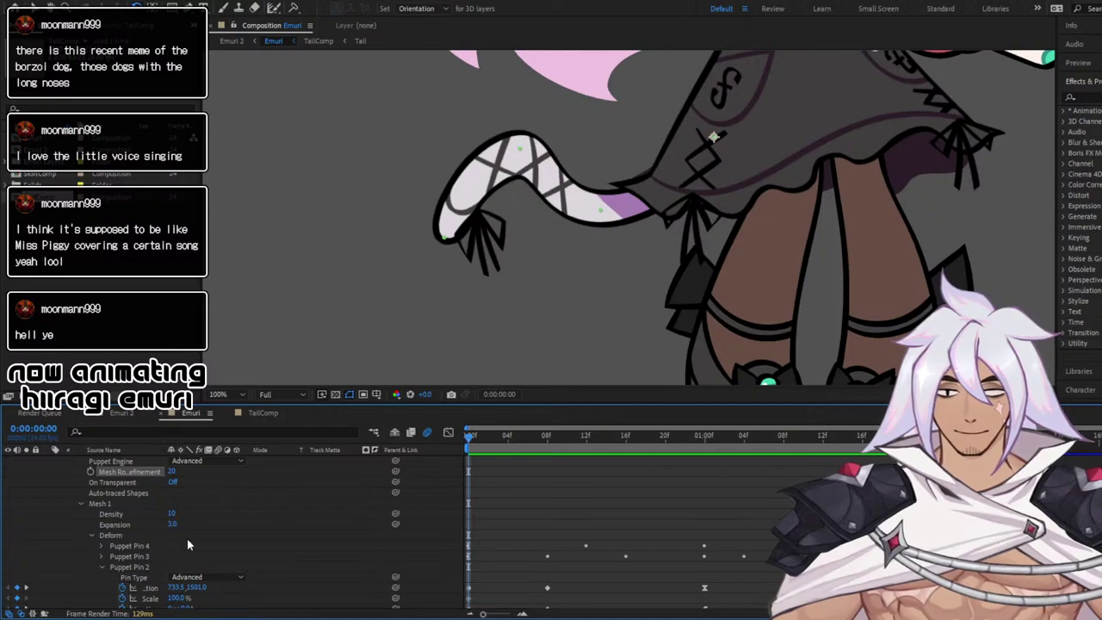
Try turning On Transparent on for TailComp's Puppet effect, check the opening frames, and turn it back off
click(91, 535)
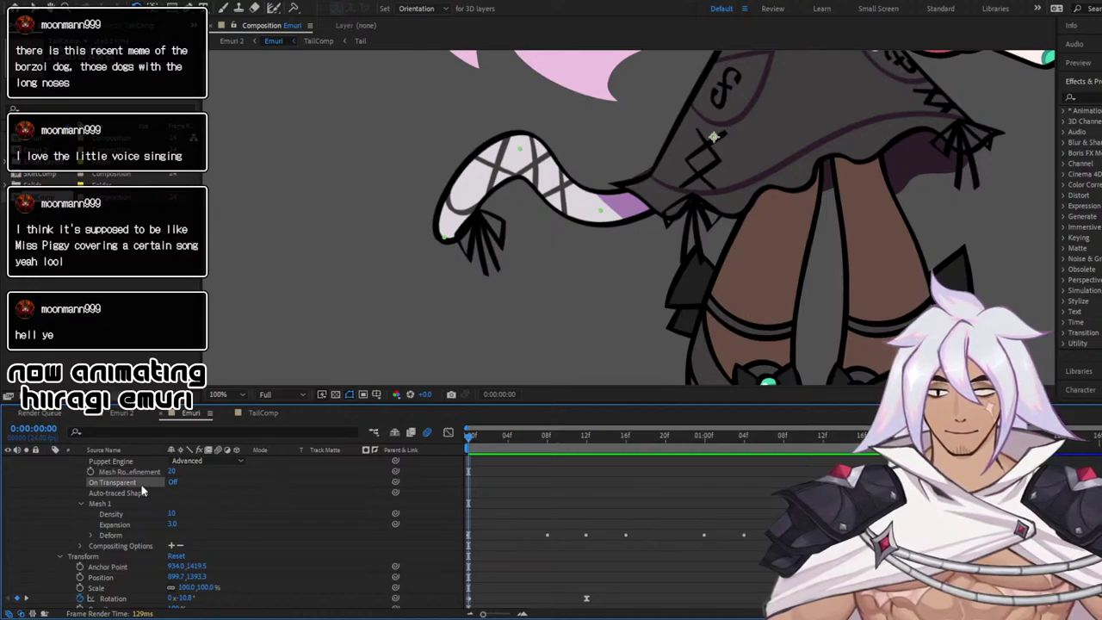
scroll(186, 484, up, 1)
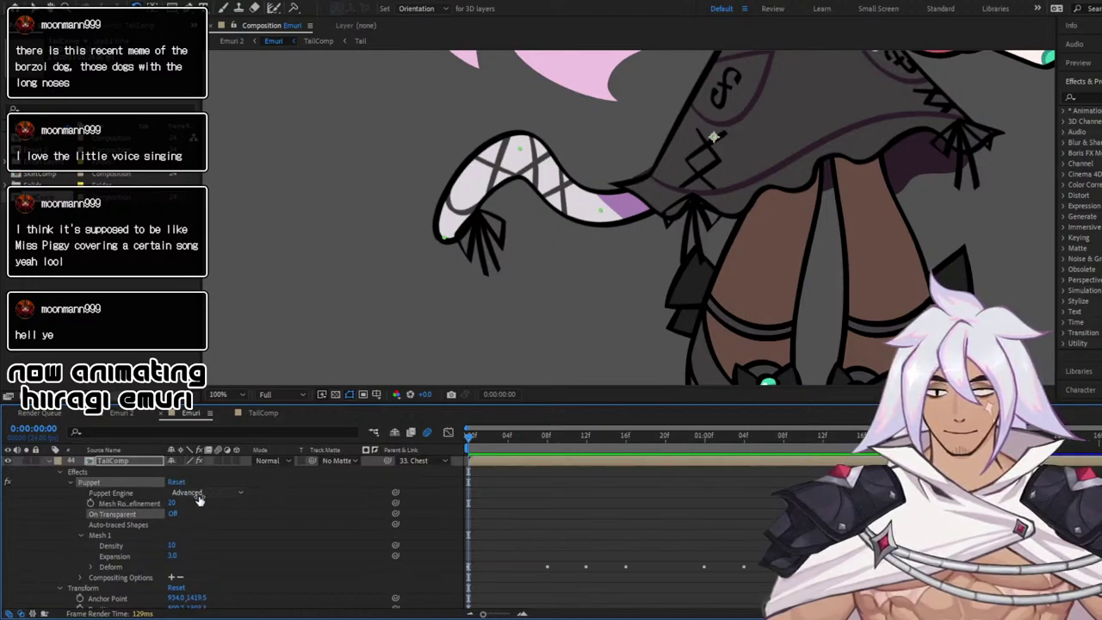
click(173, 514)
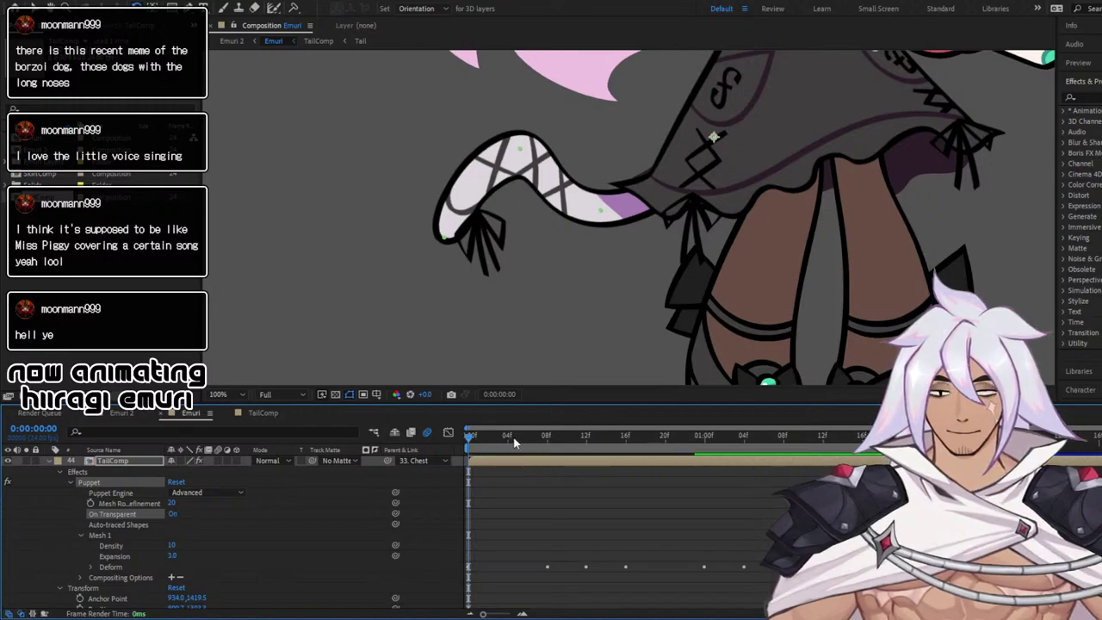
drag(516, 438, 398, 426)
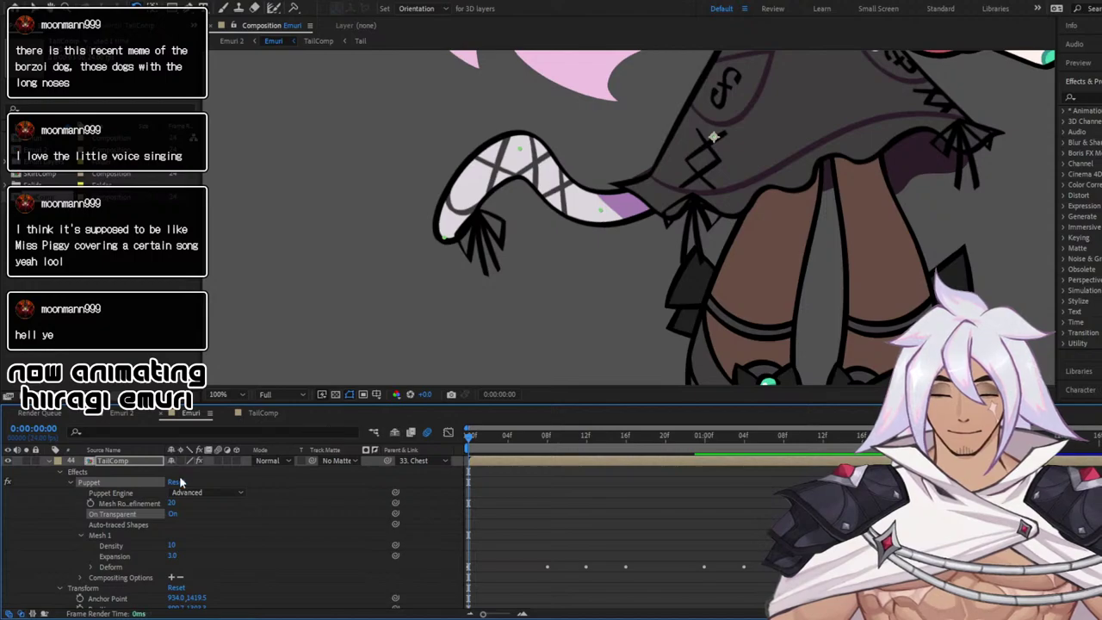
click(173, 514)
Review TailComp's Puppet settings and scrub between 0:00:00:00 and 0:00:00:19 to inspect the tail and ribbon for clipping
scroll(170, 573, down, 1)
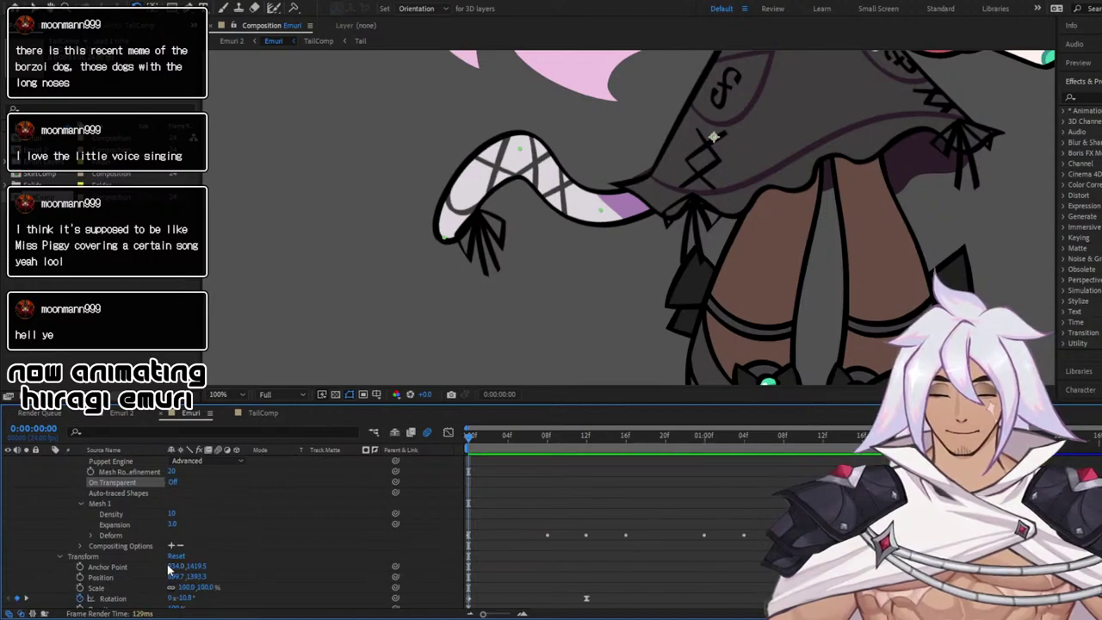
scroll(168, 570, up, 2)
scroll(168, 571, down, 1)
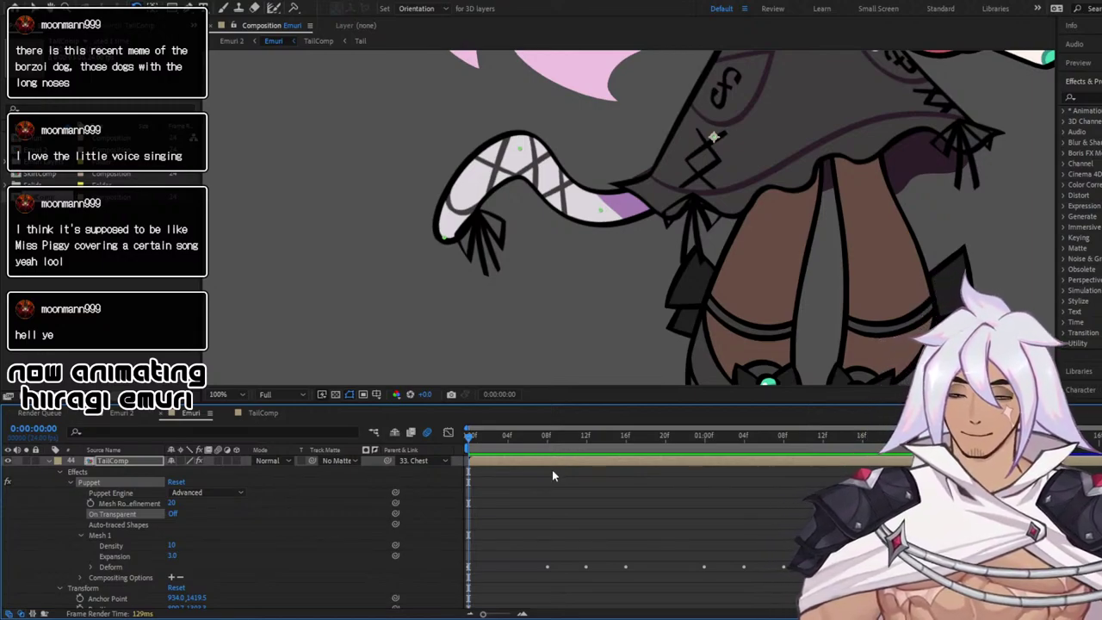
drag(472, 432, 656, 472)
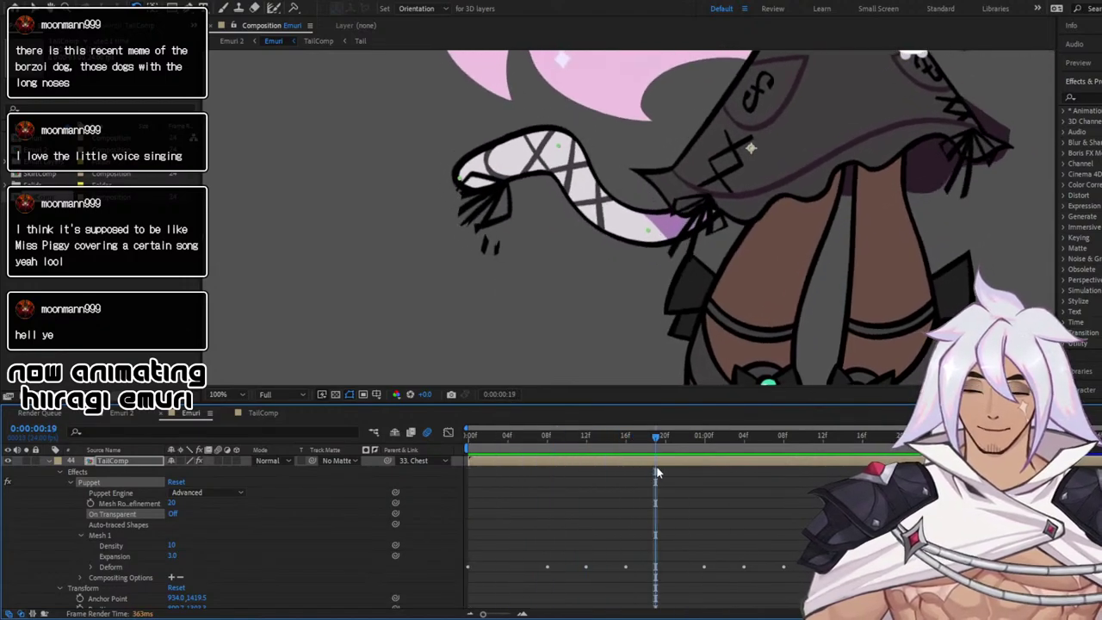
click(489, 435)
key(Home)
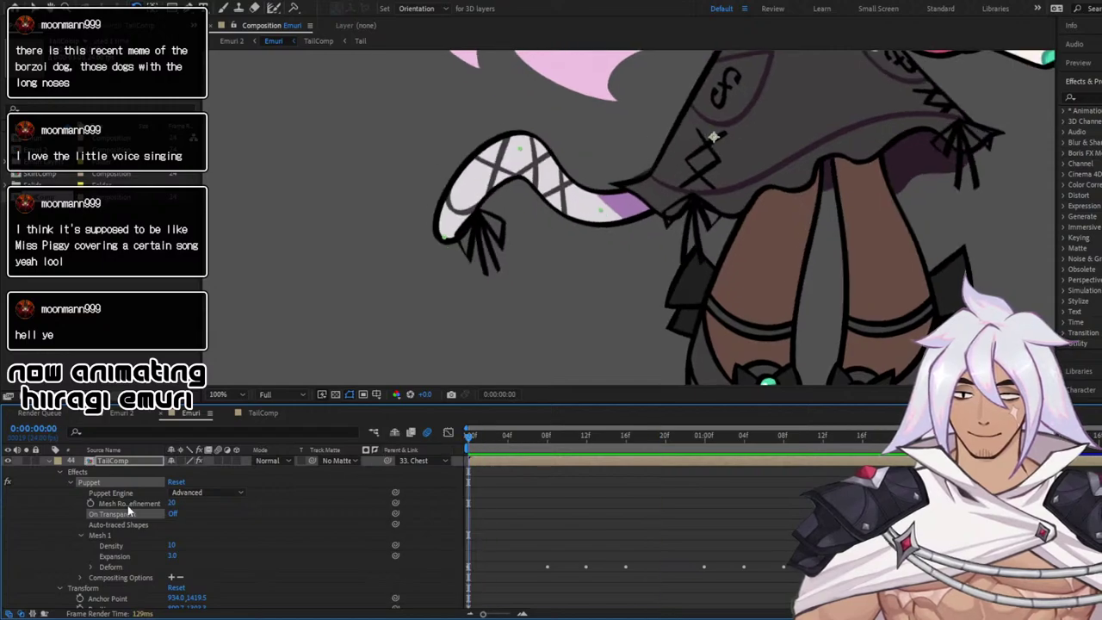
scroll(159, 546, down, 1)
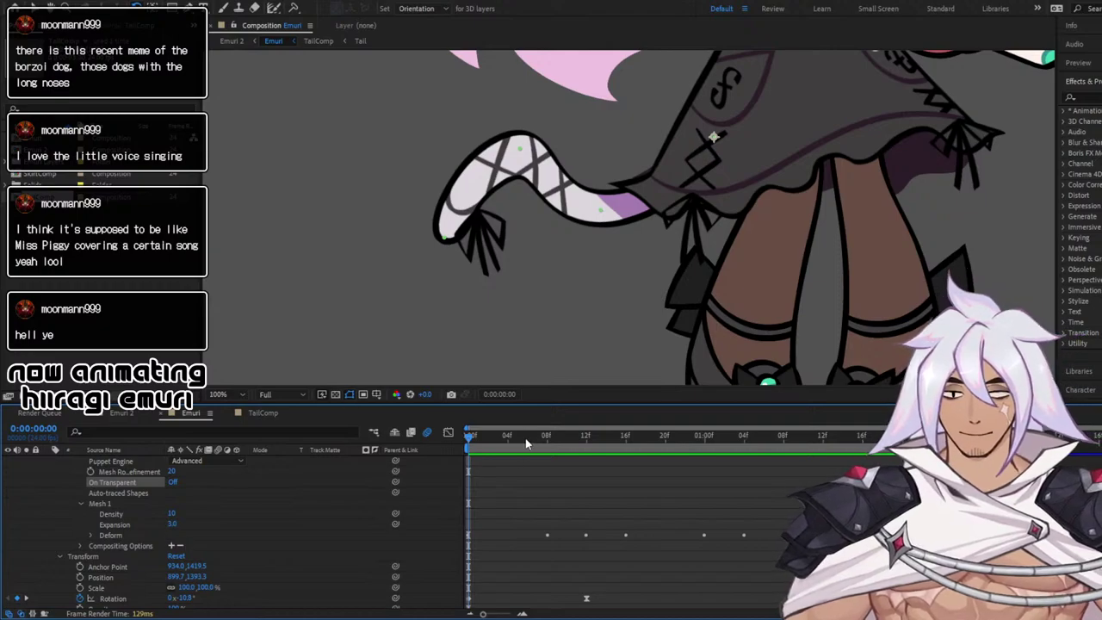
drag(543, 435, 426, 439)
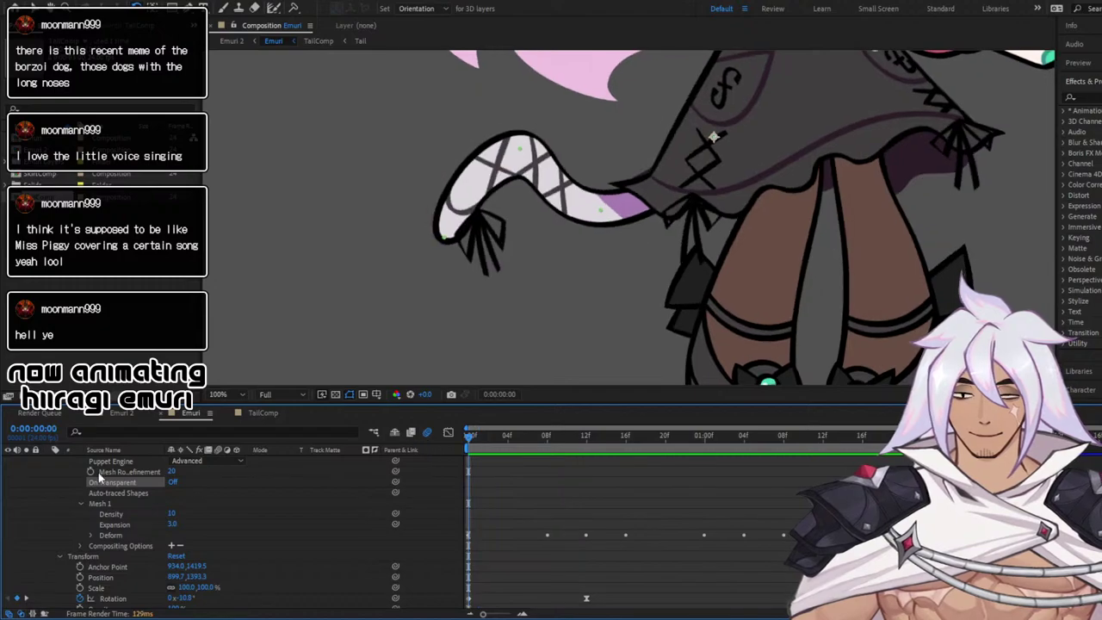
Try an expansion of 4 on TailComp's Puppet Mesh 1, check the opening frames, and undo it
click(171, 525)
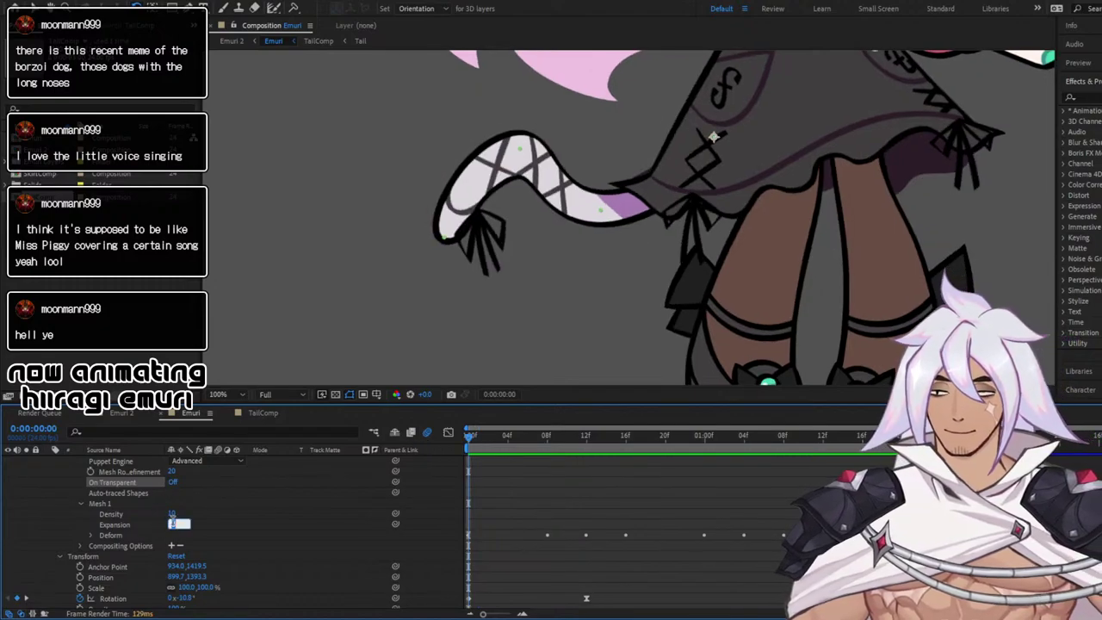
key(Return)
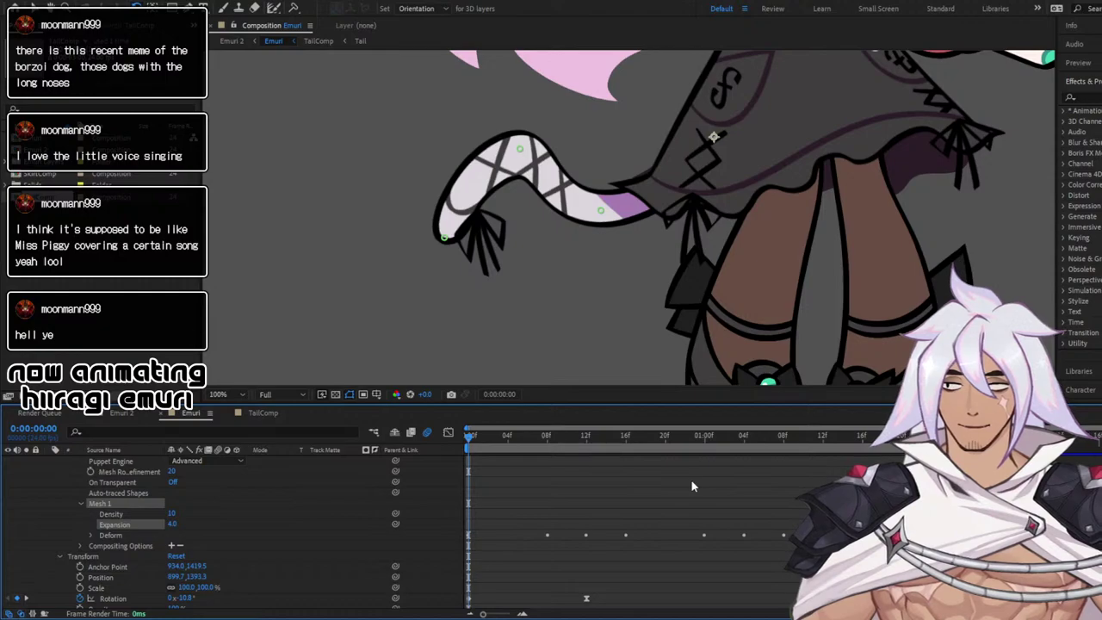
click(494, 436)
drag(493, 437, 446, 447)
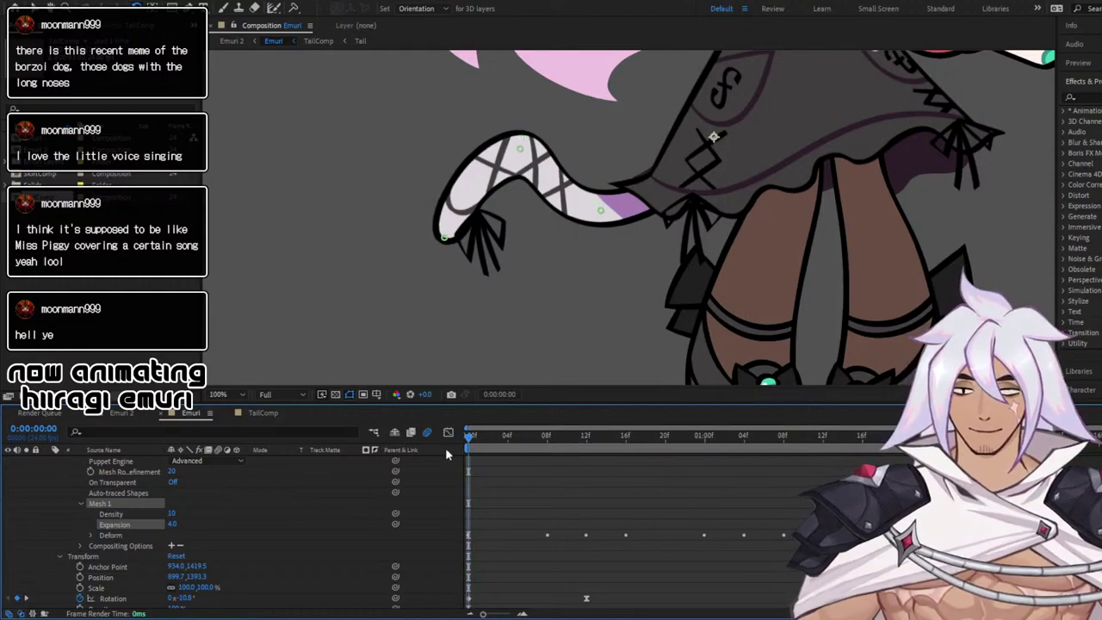
key(space)
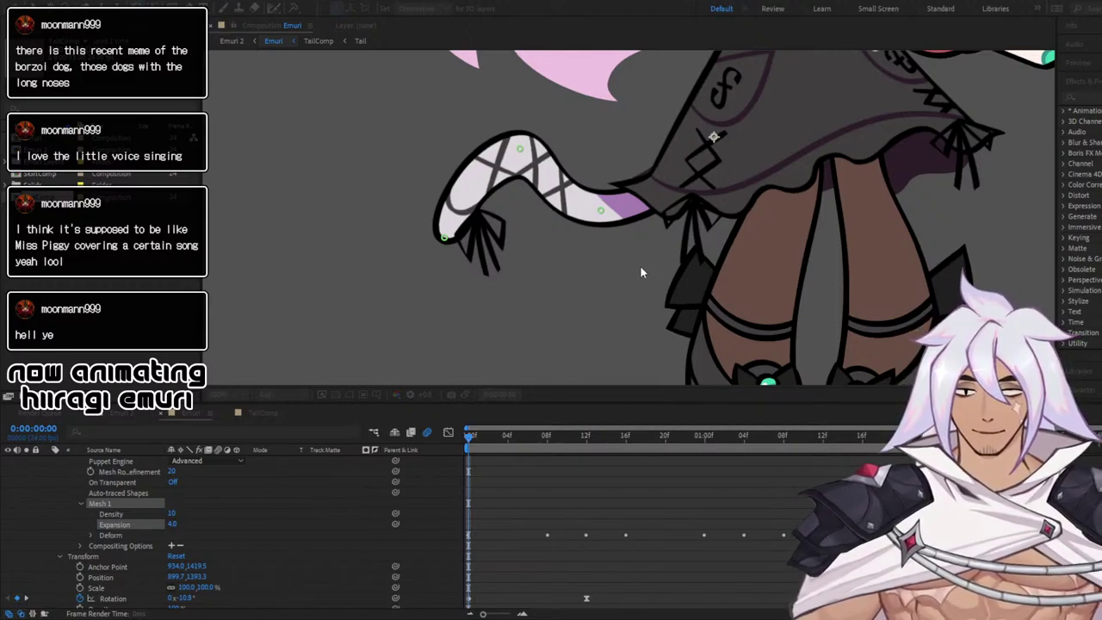
click(490, 436)
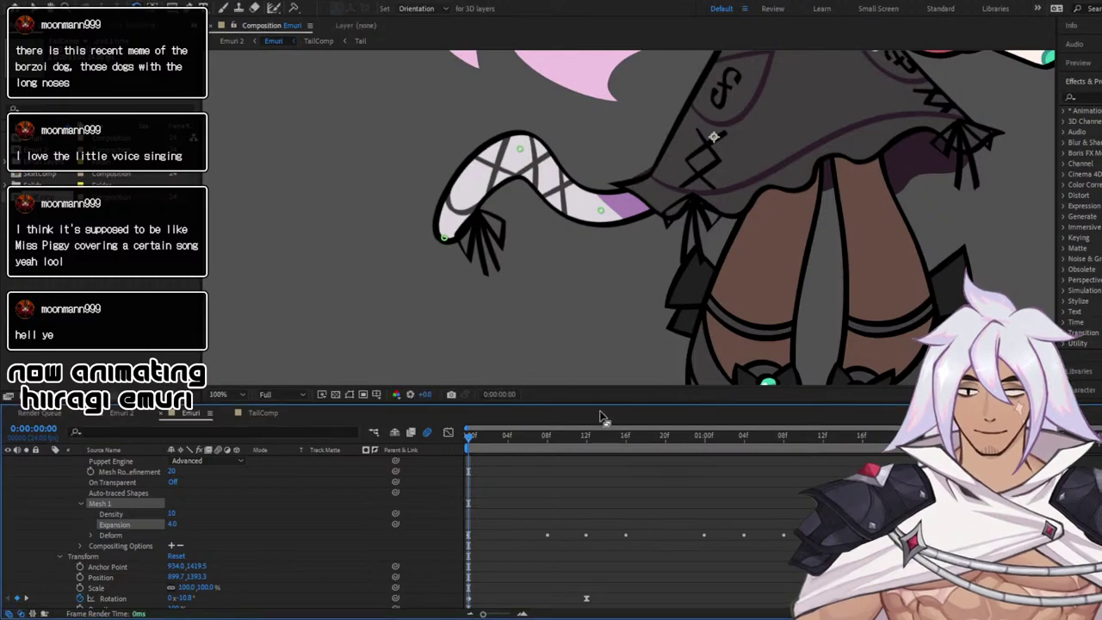
drag(493, 438, 515, 381)
key(Home)
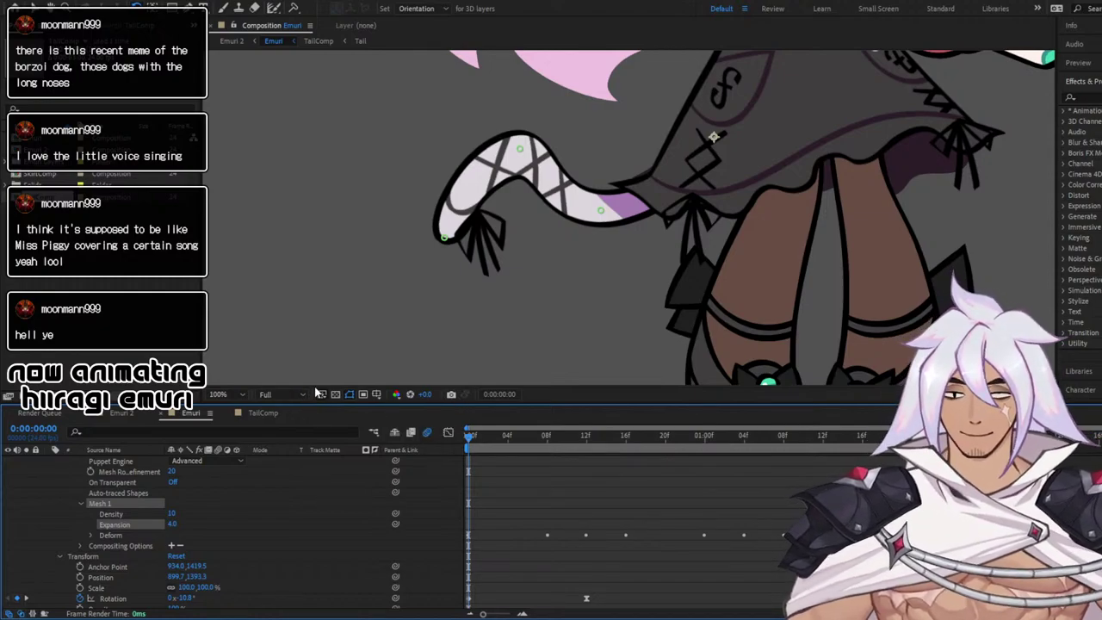
key(ctrl+z)
key(ctrl+z)
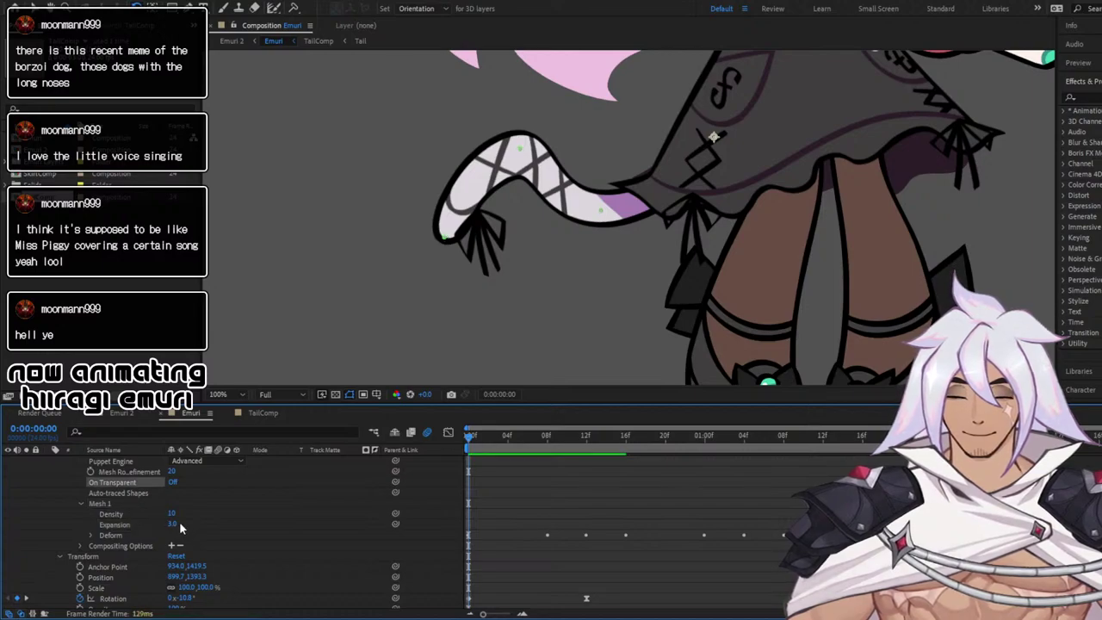
Try the Third and Quarter preview resolutions, restore Full, and scrub the opening frames of the tail
key(ctrl+z)
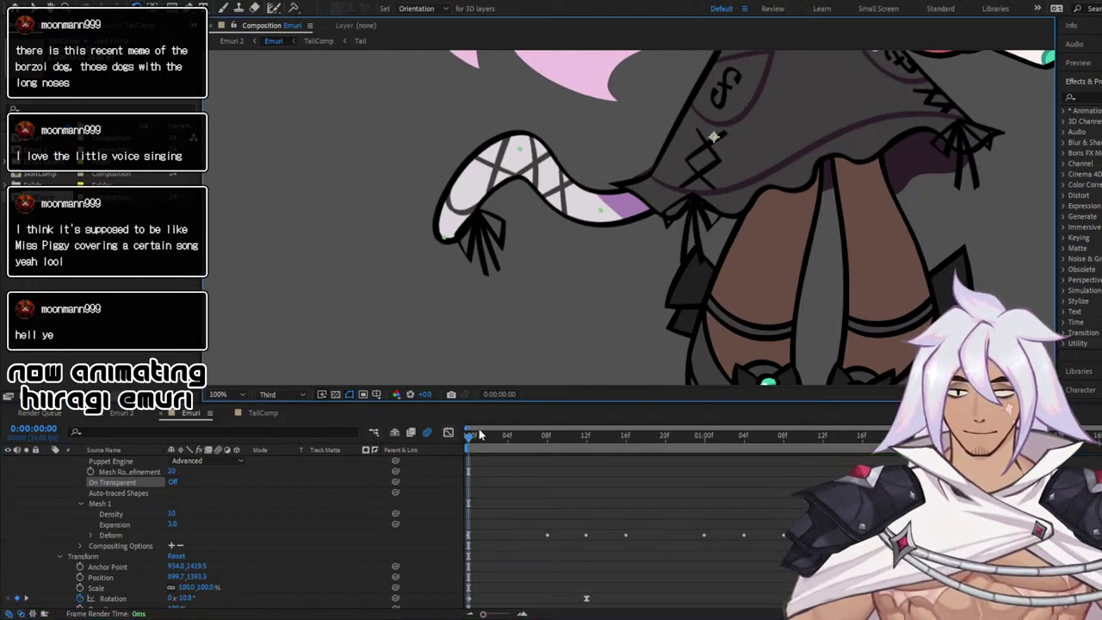
drag(474, 433, 349, 437)
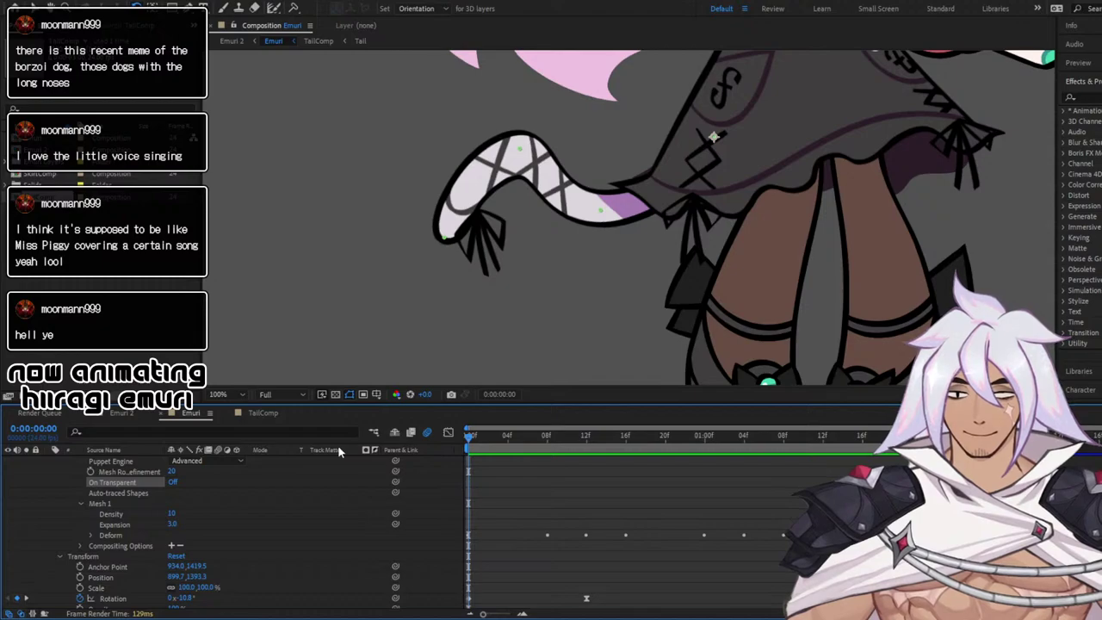
key(ctrl+z)
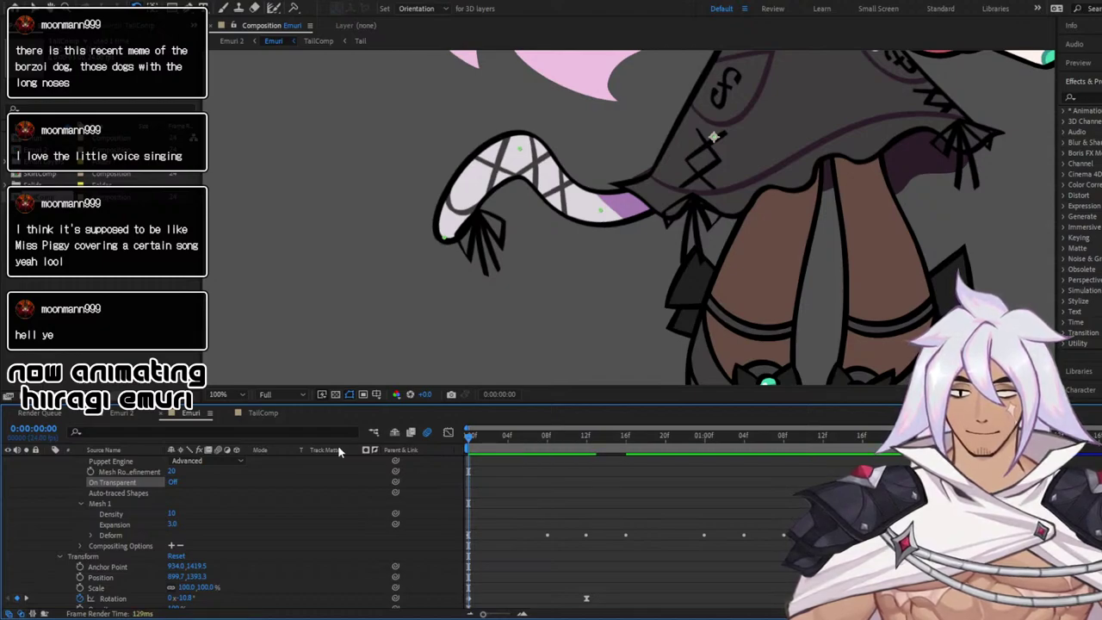
key(ctrl+z)
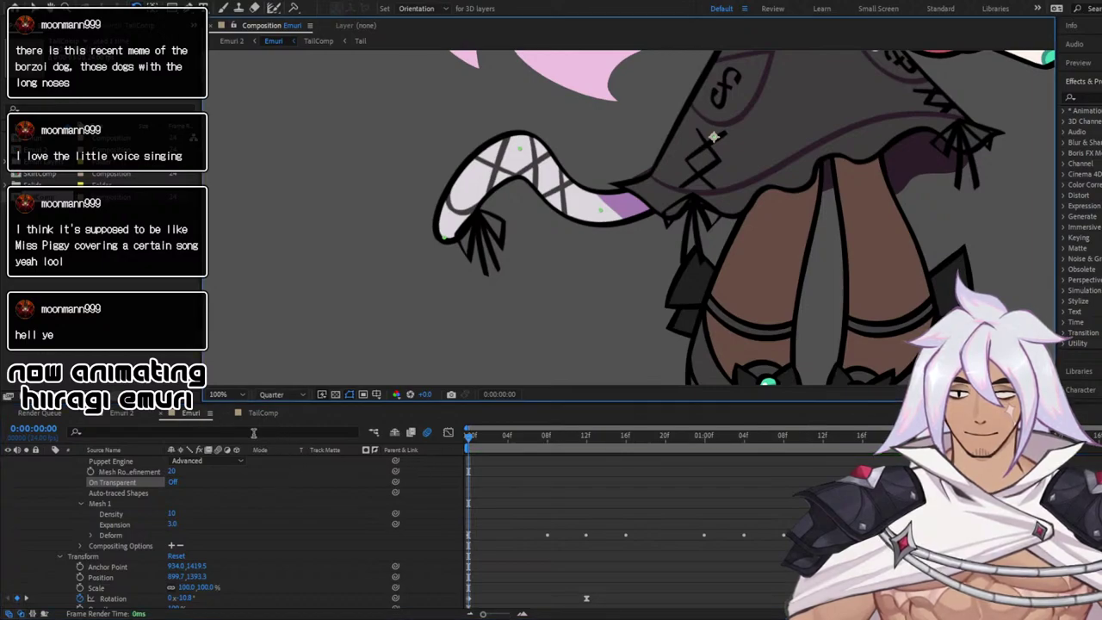
click(278, 424)
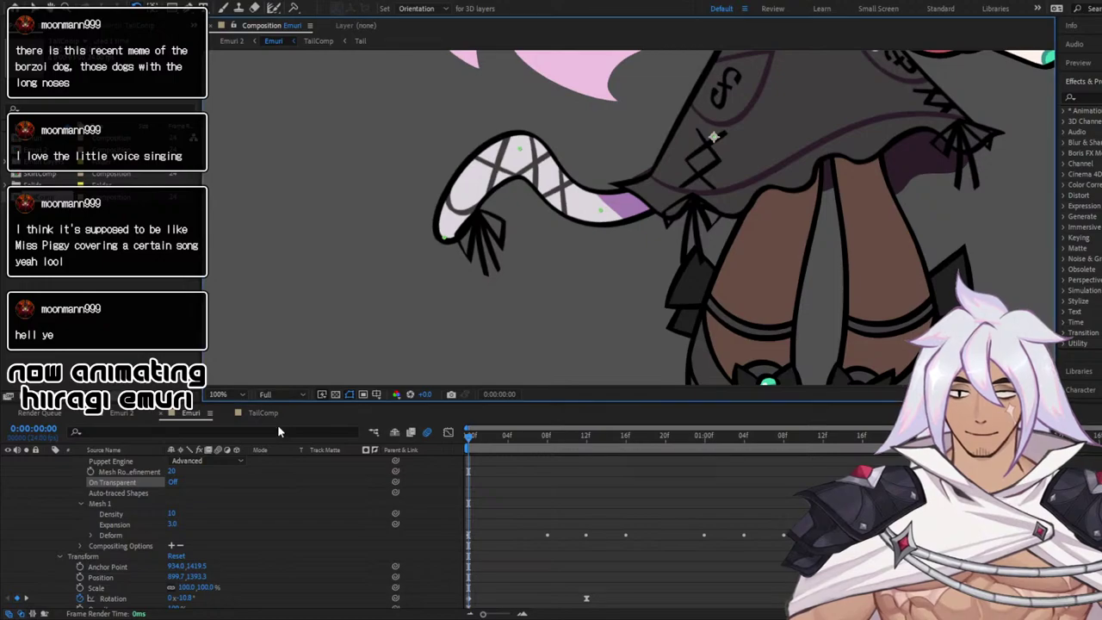
drag(472, 440, 349, 436)
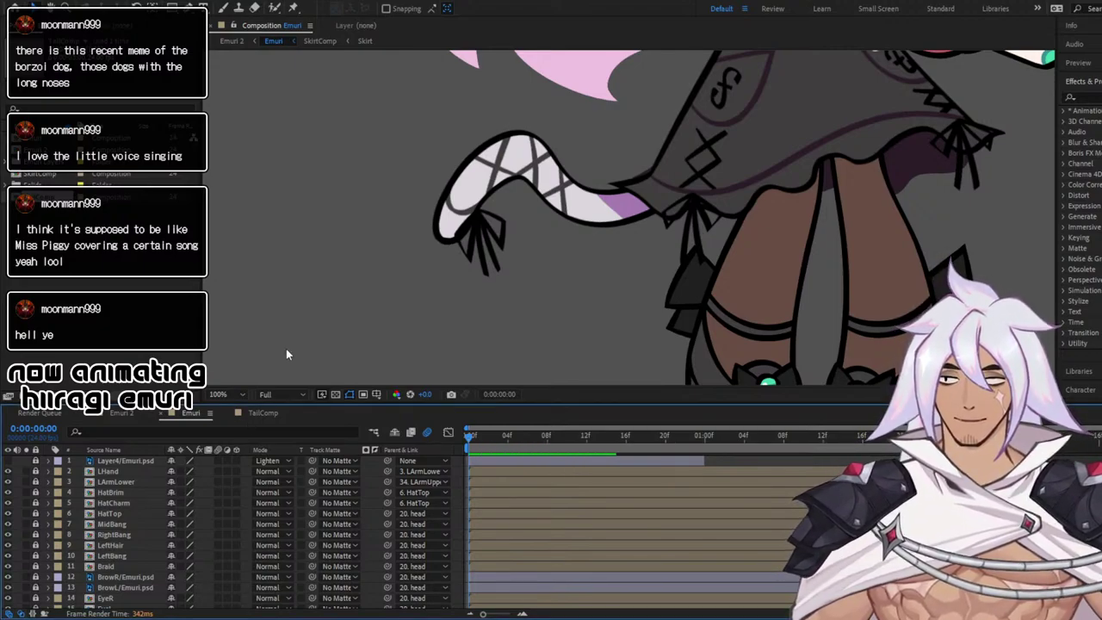
Try an expansion of 4 on TailComp's Puppet Mesh 1 and scrub and play the opening frames
drag(484, 436, 344, 442)
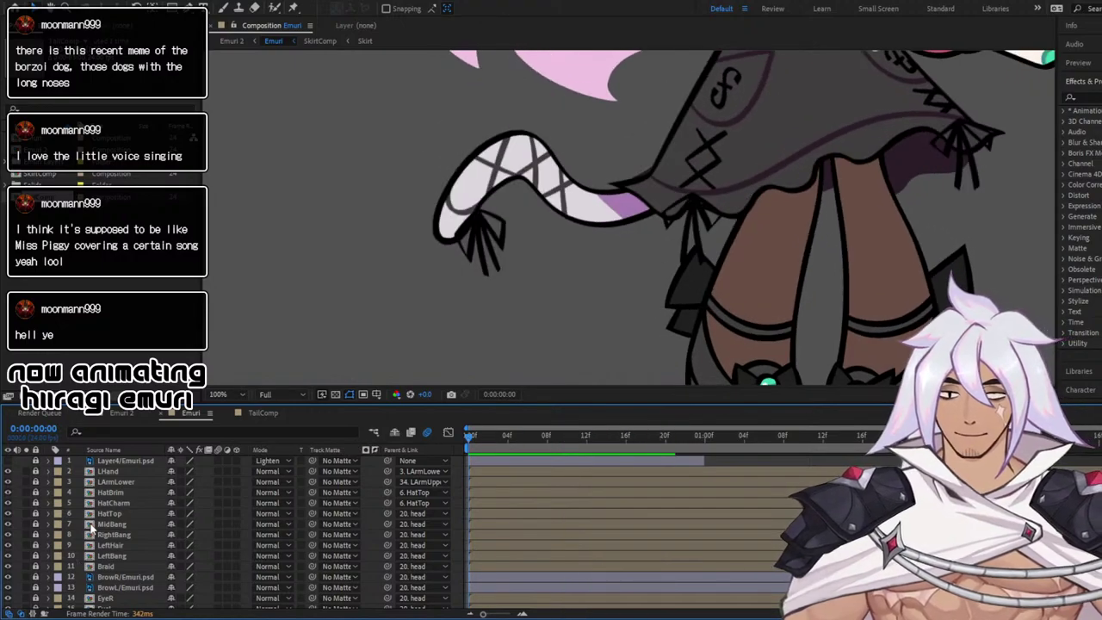
scroll(91, 529, down, 9)
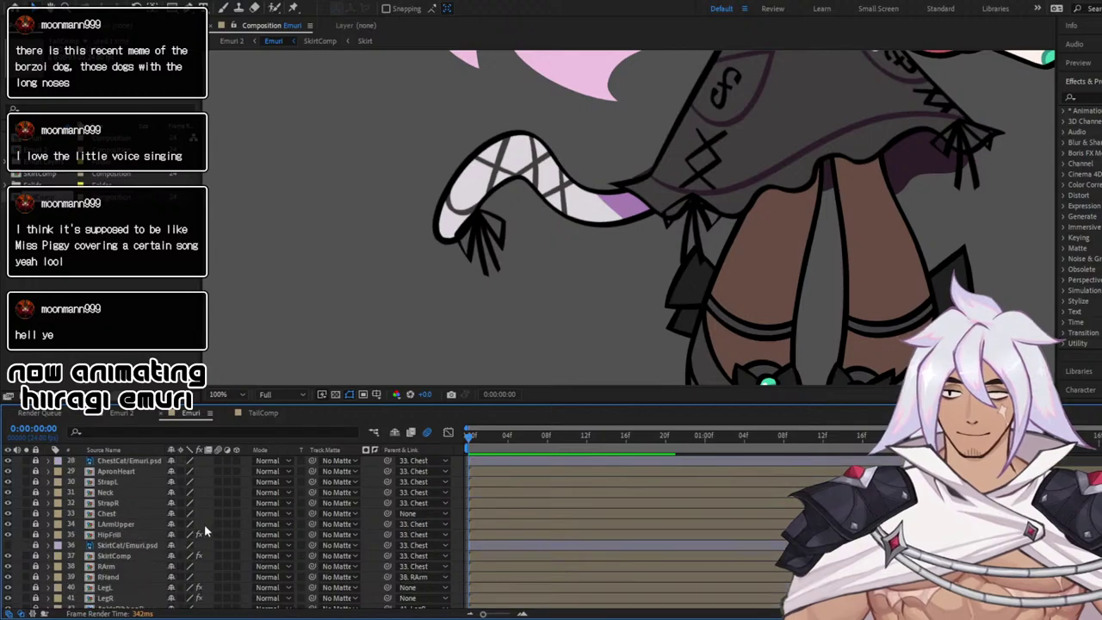
scroll(211, 508, down, 7)
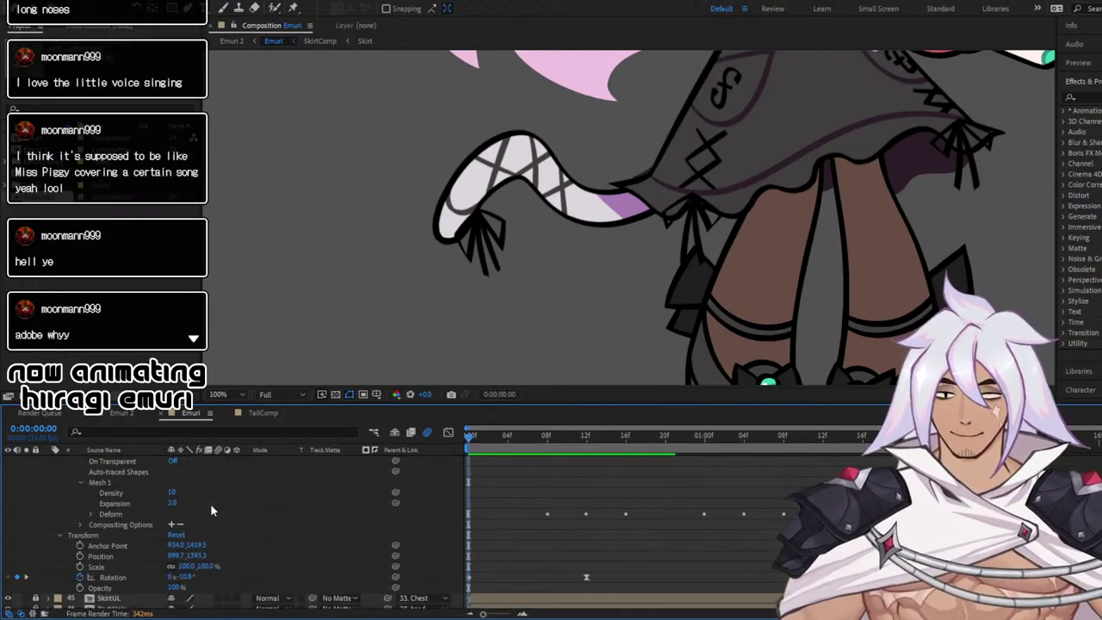
scroll(209, 507, up, 1)
click(171, 535)
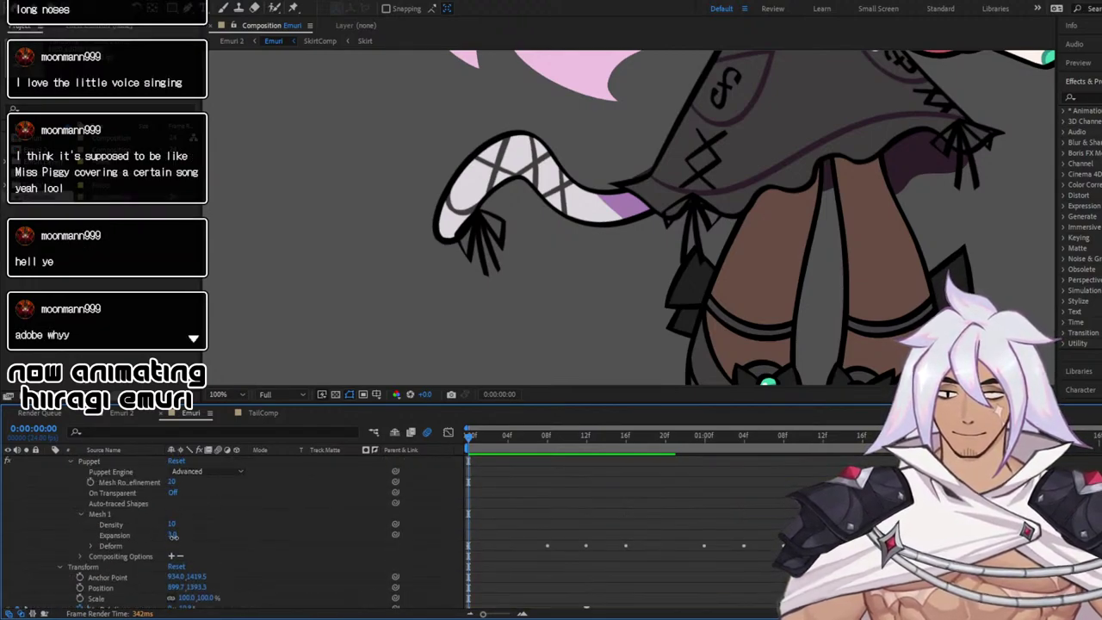
click(174, 535)
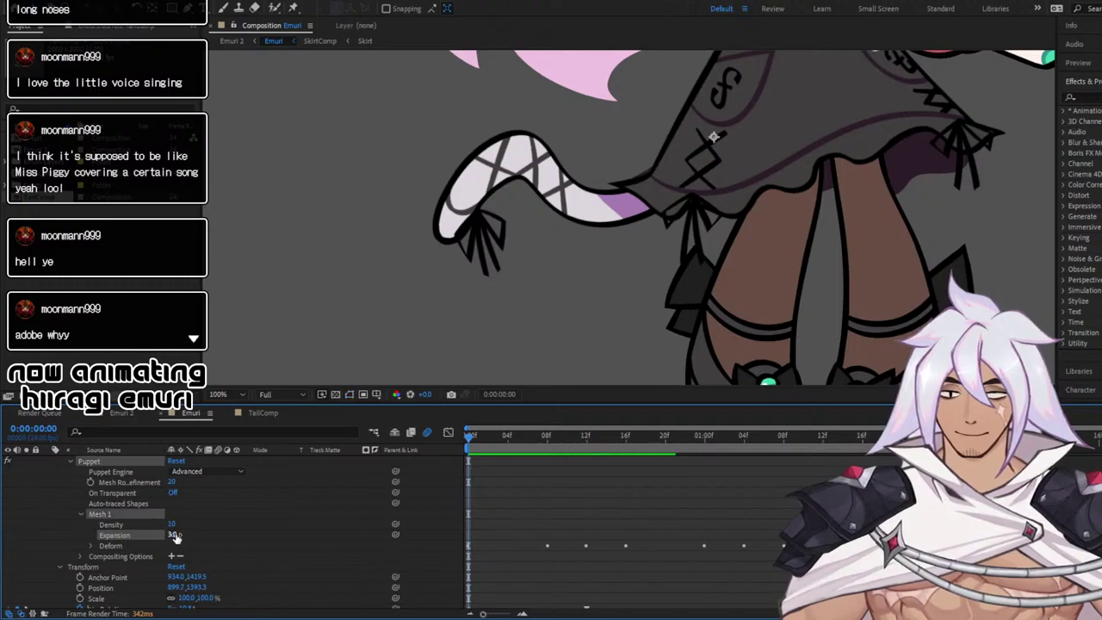
click(173, 535)
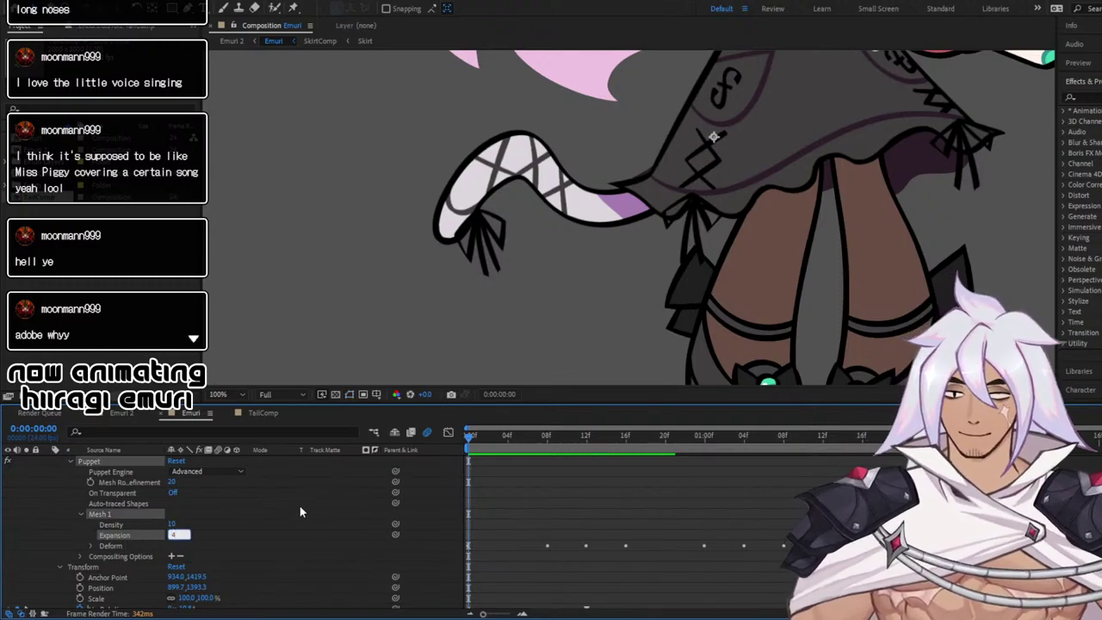
key(Return)
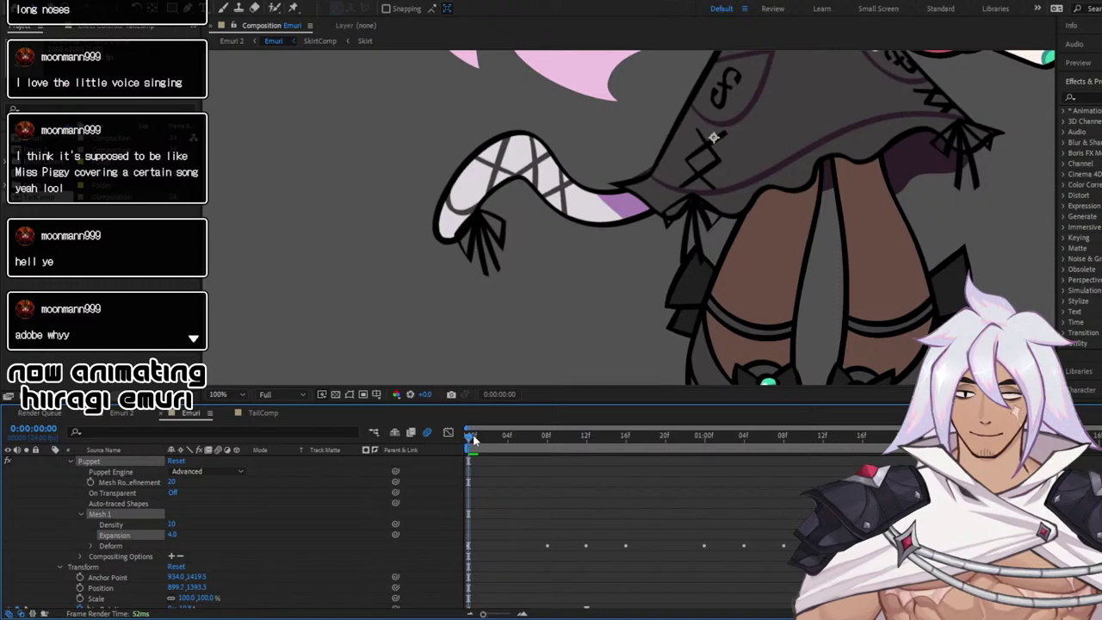
drag(474, 440, 537, 433)
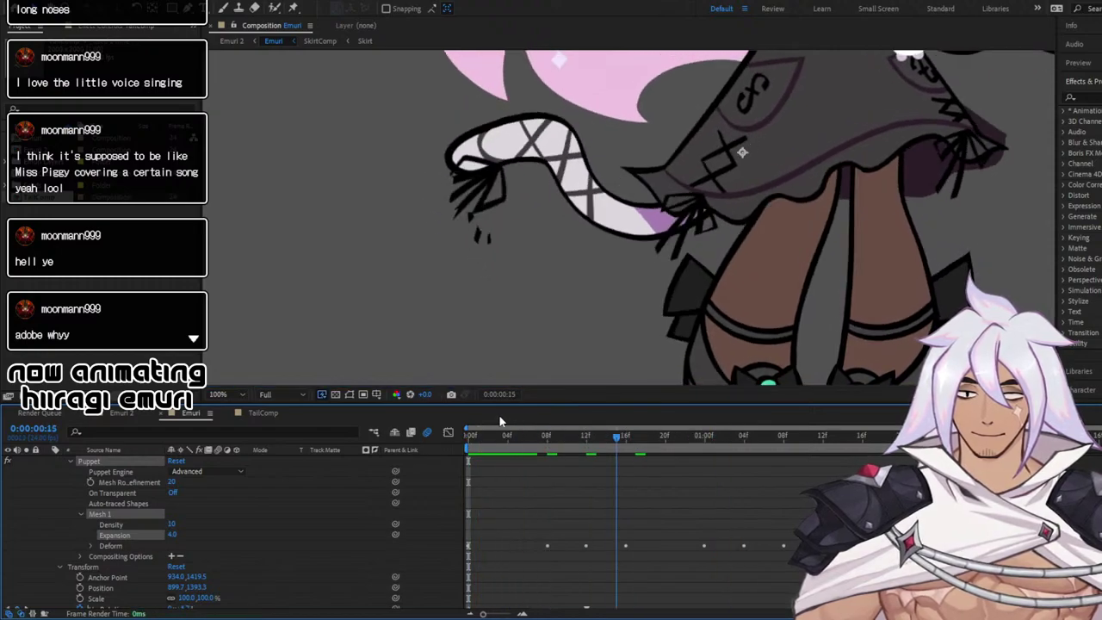
key(space)
Try an expansion of 10 on TailComp's Puppet Mesh 1 and scrub the opening frames of the tail
click(173, 535)
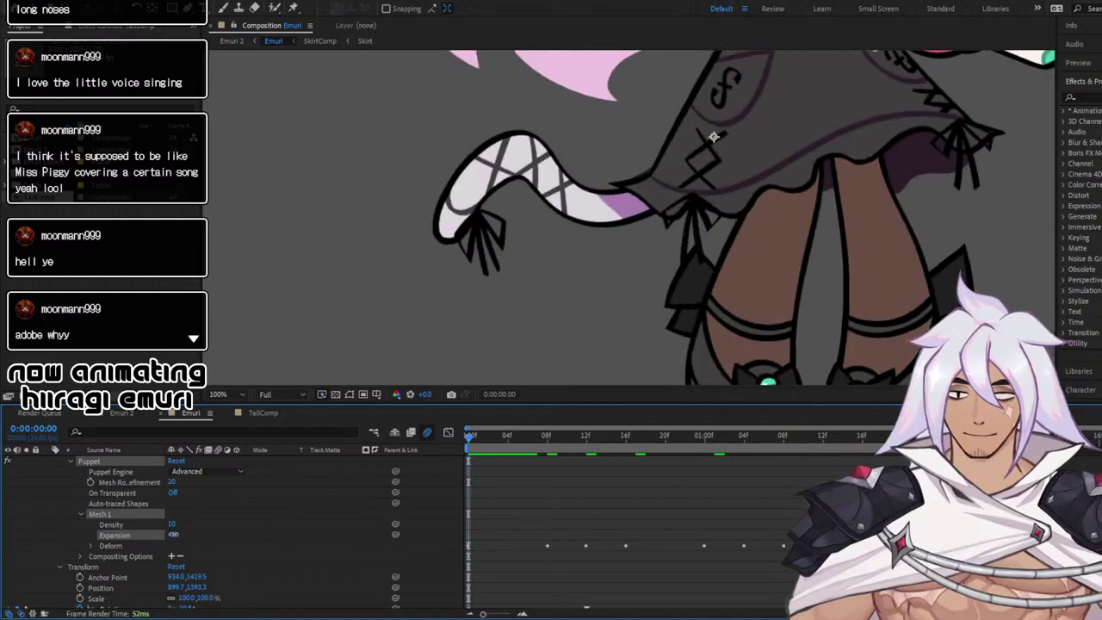
click(173, 535)
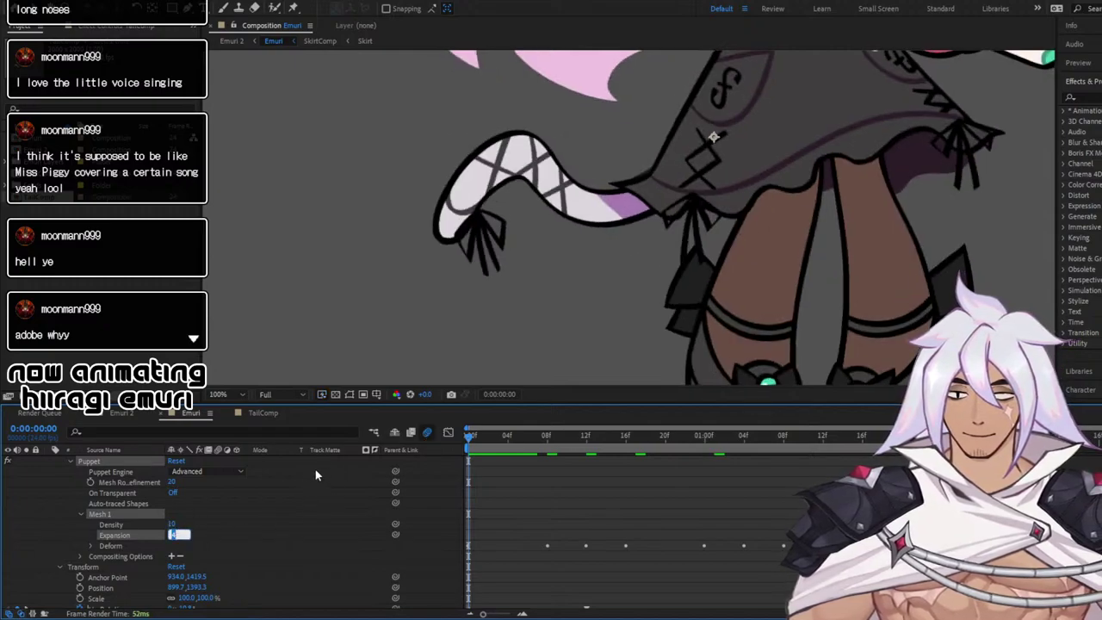
text(5)
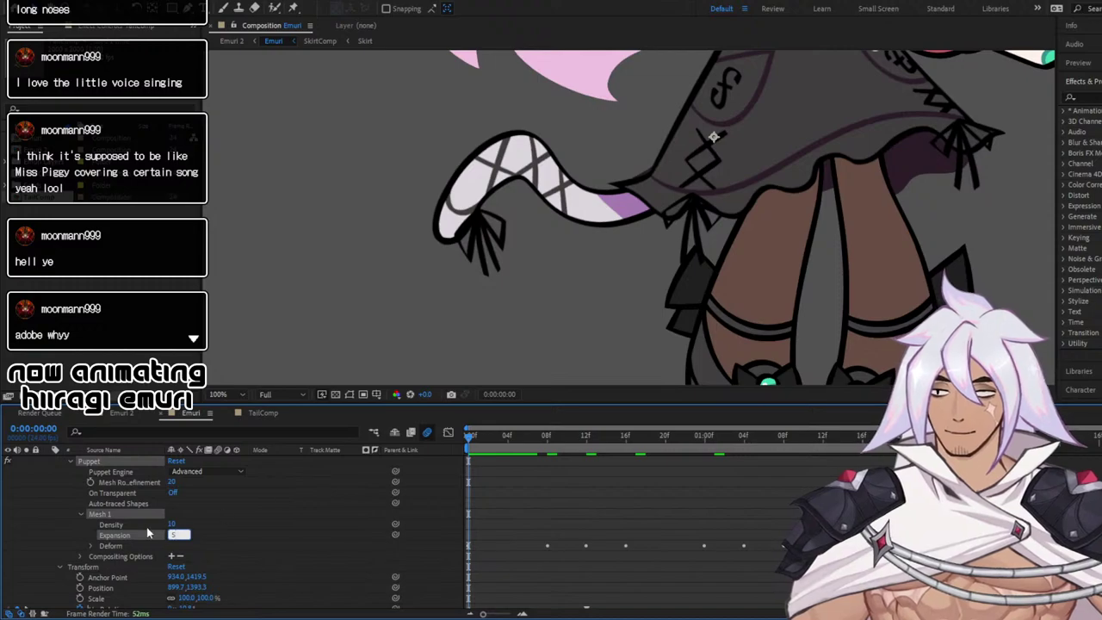
text(10)
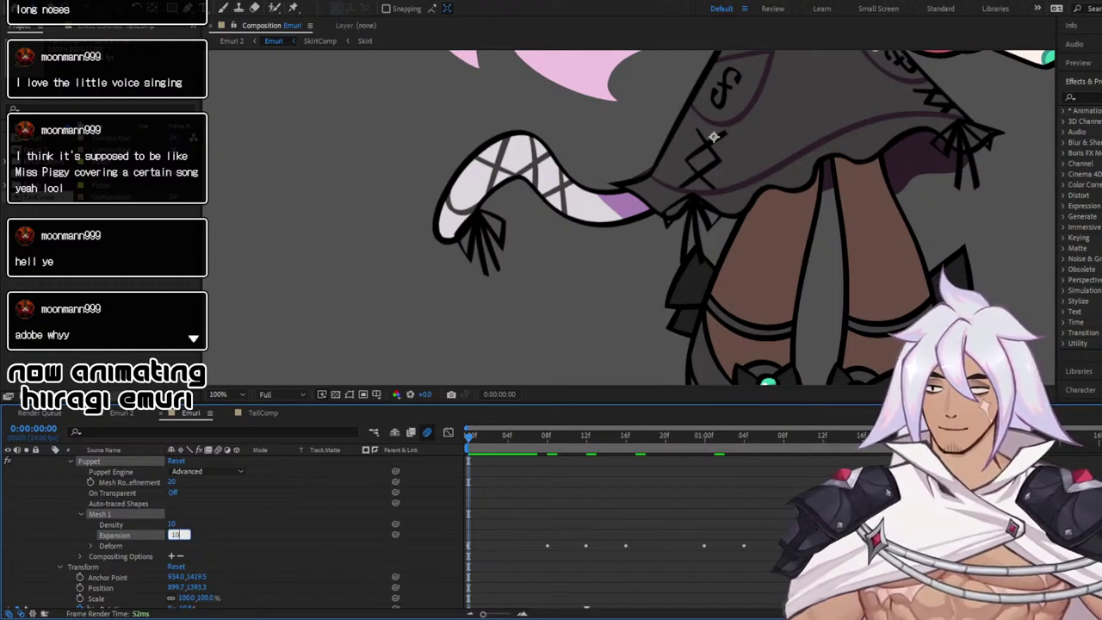
key(Return)
click(478, 437)
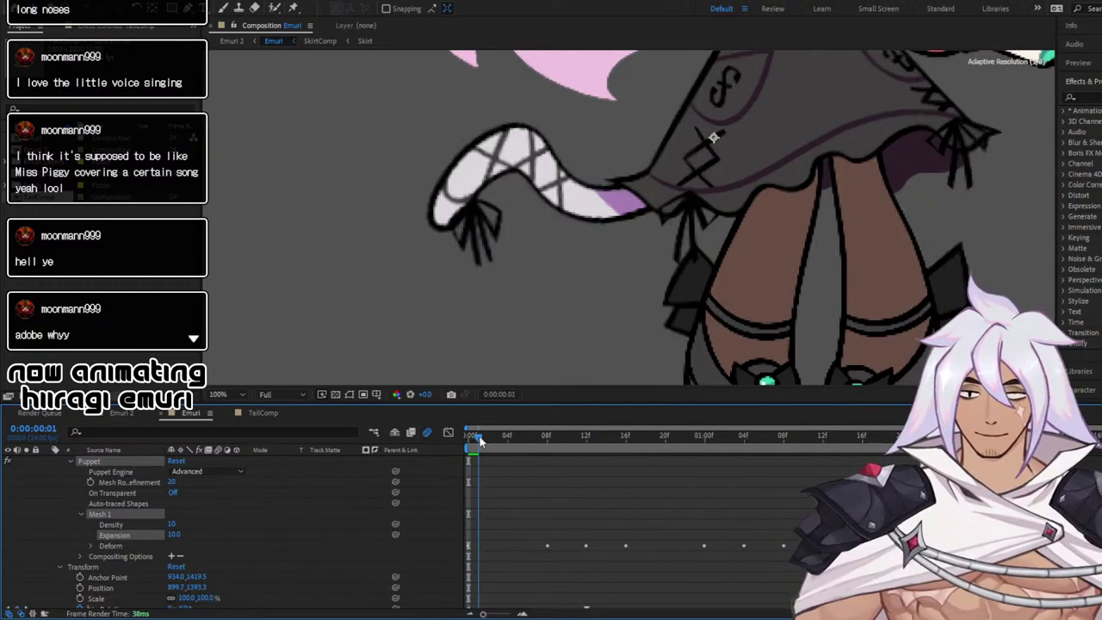
drag(479, 441, 561, 450)
click(476, 437)
Lower the preview resolution to Third and play the tail swing to check for clipping
click(277, 393)
click(288, 452)
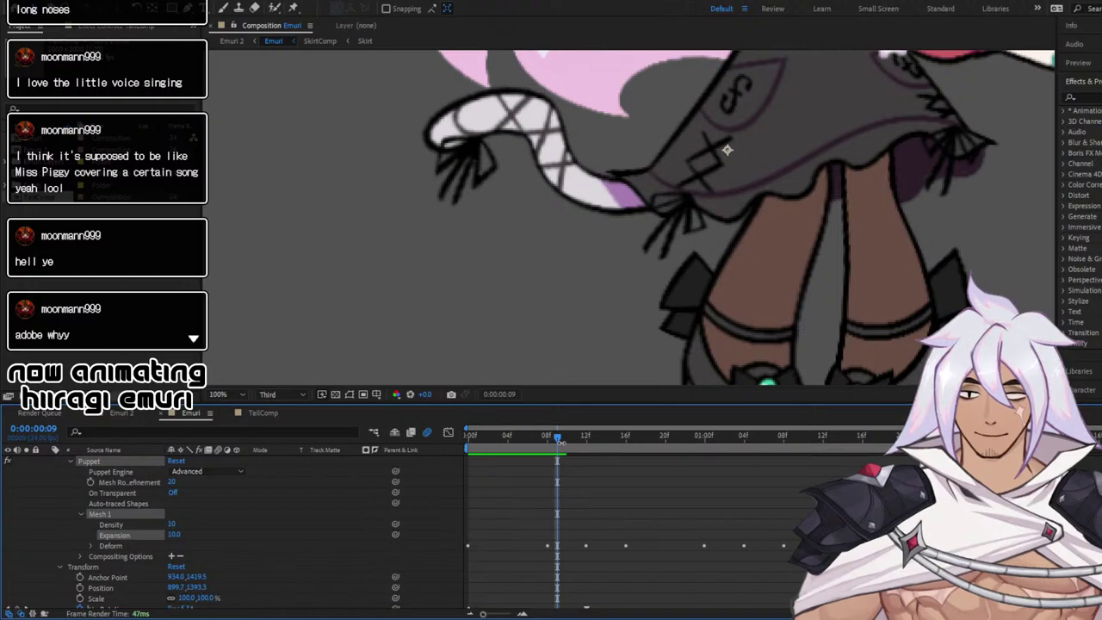
drag(567, 438, 590, 444)
key(space)
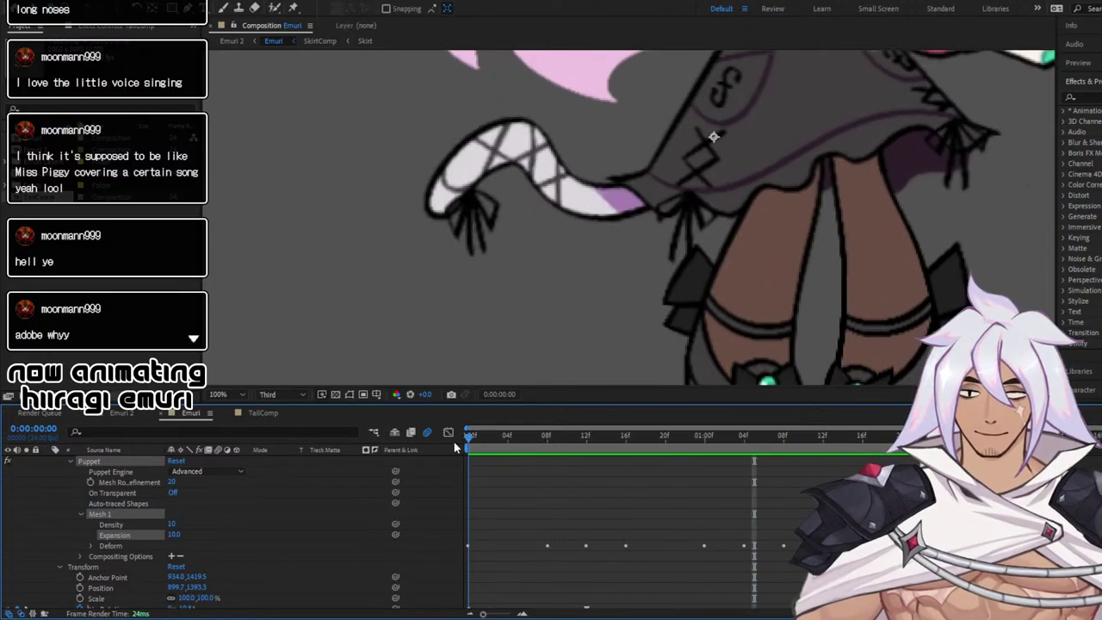
key(space)
Set the expansion of TailComp's Puppet Mesh 1 to 30 and play the animation to check the tail and ribbon
click(174, 535)
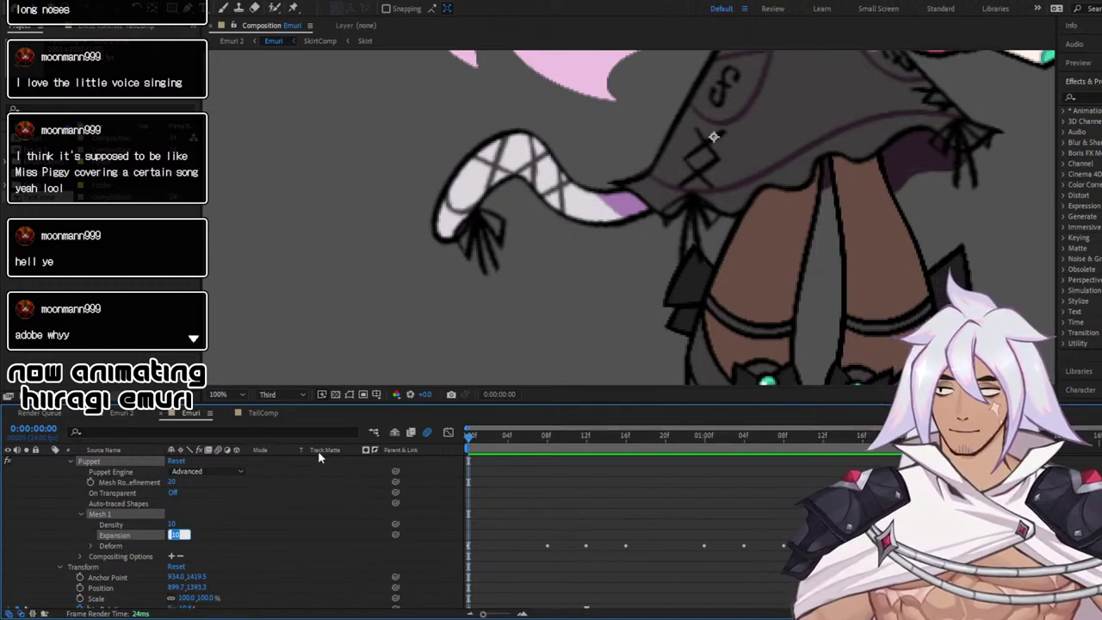
text(30)
key(Return)
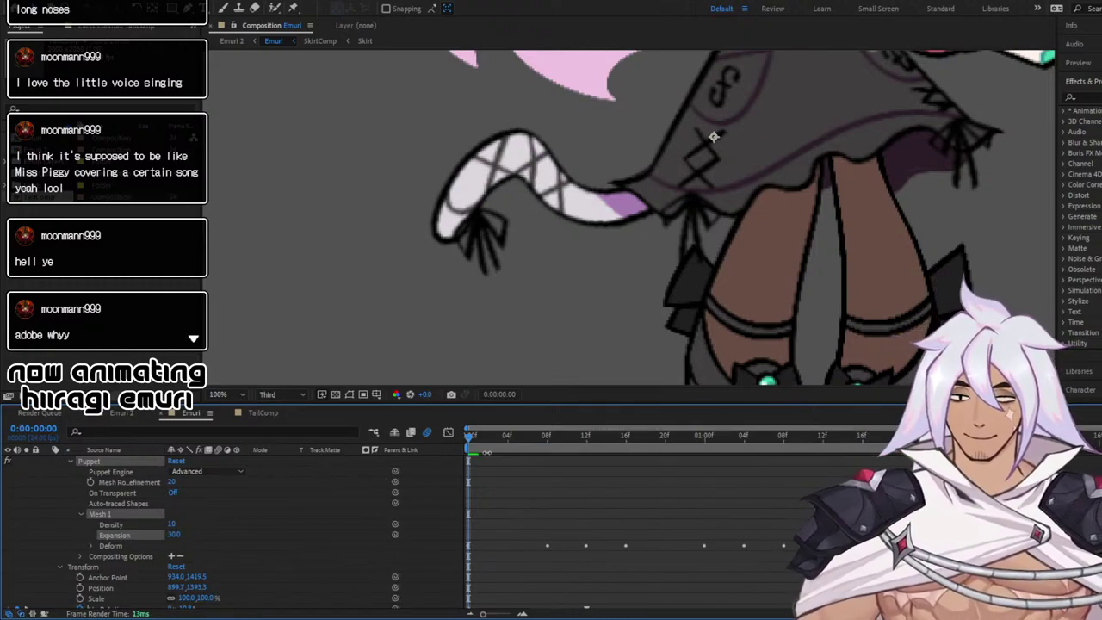
key(space)
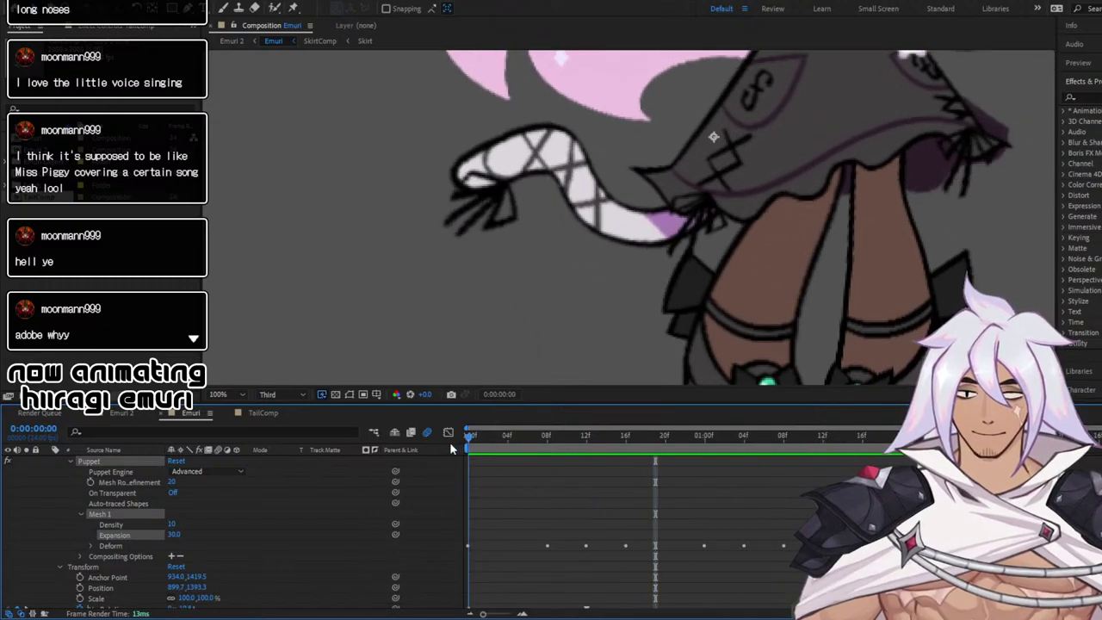
key(space)
Restore the preview resolution to Full and play the tail swing to inspect the ribbon edges
click(298, 397)
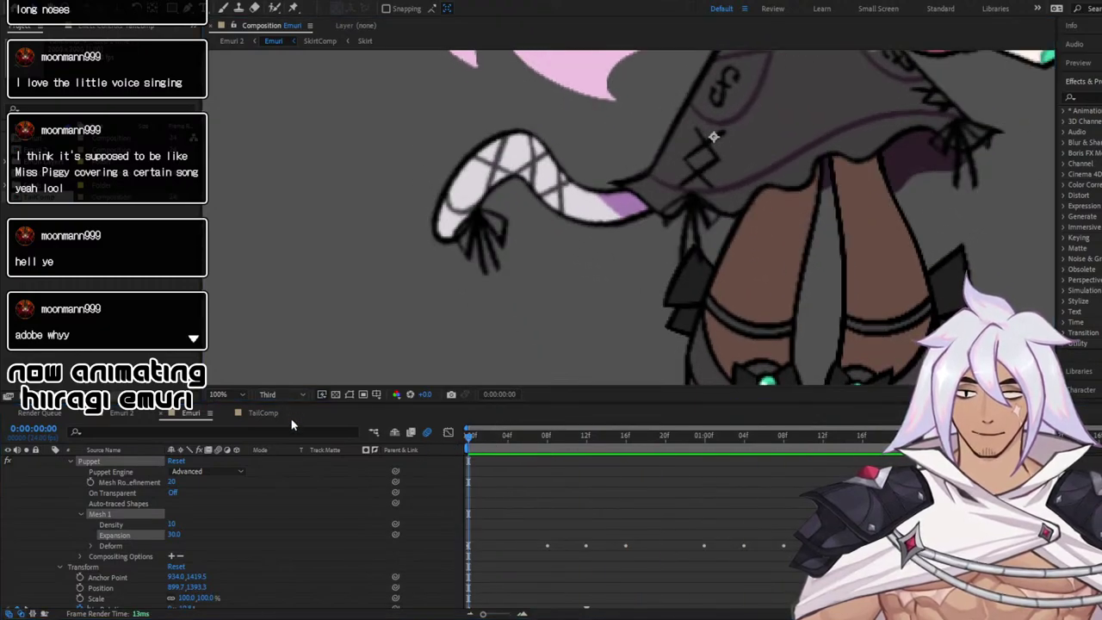
click(291, 422)
key(space)
key(space)
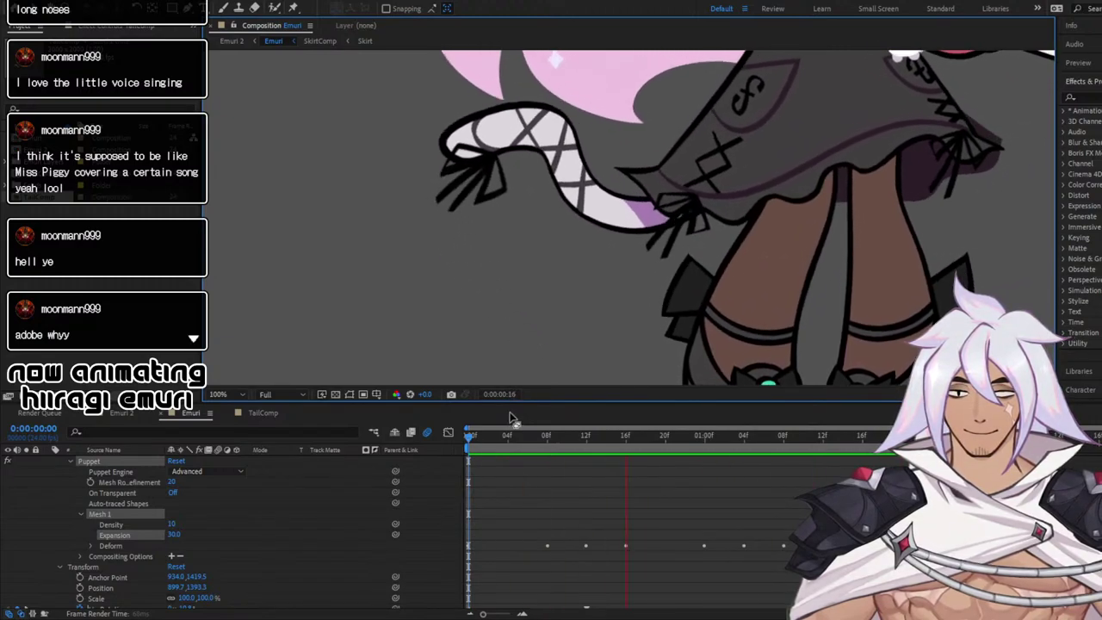
key(space)
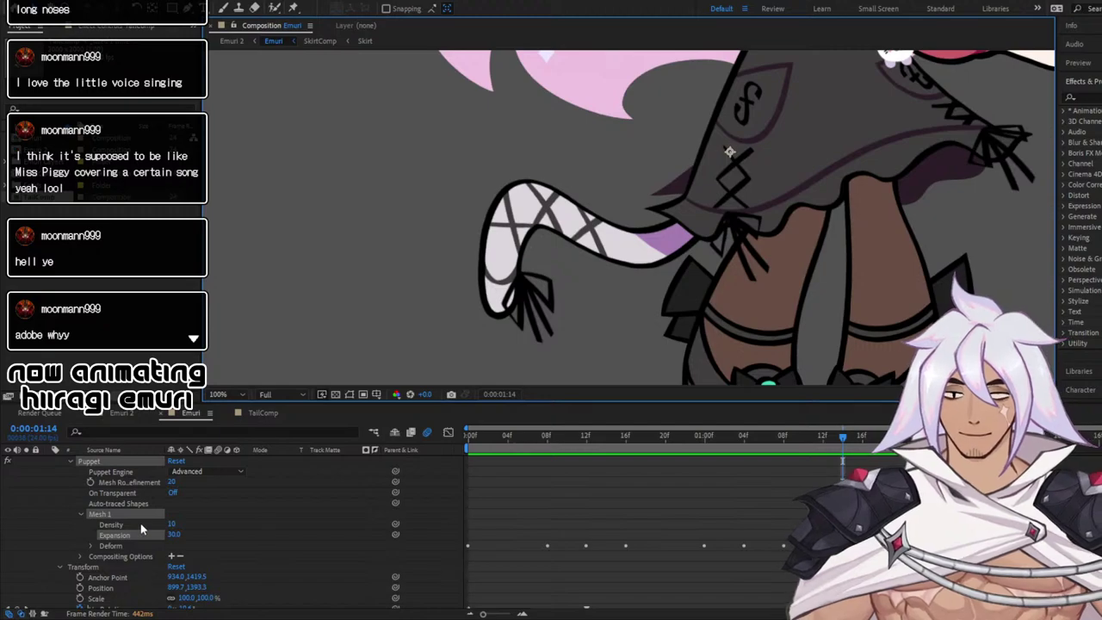
Collapse TailComp's properties in the layer list
scroll(142, 529, up, 2)
click(46, 503)
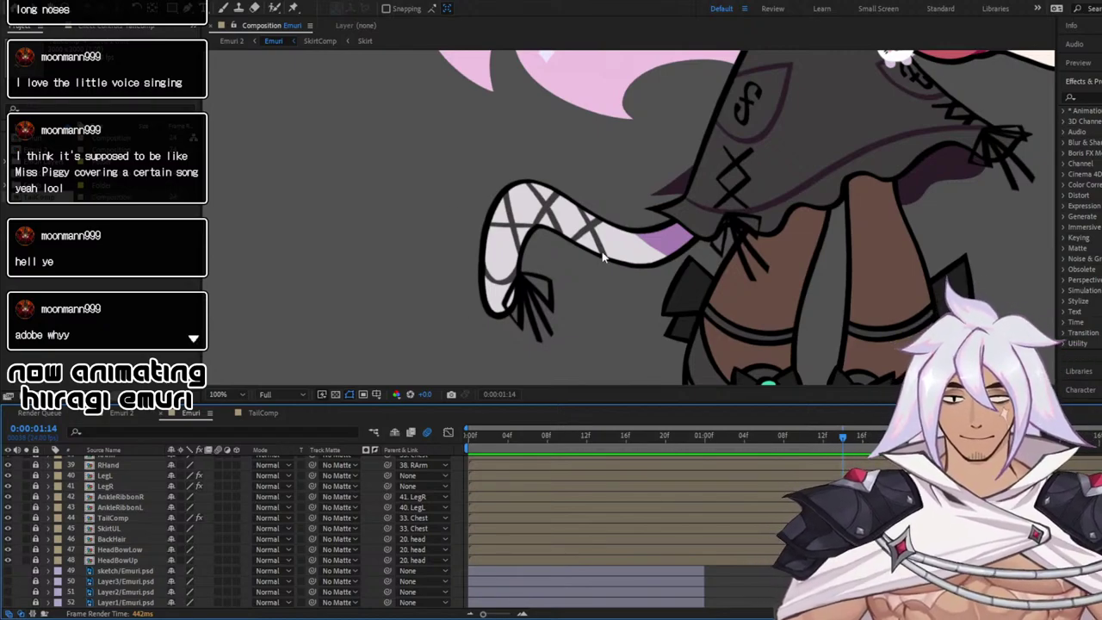
scroll(648, 228, down, 4)
scroll(649, 228, up, 4)
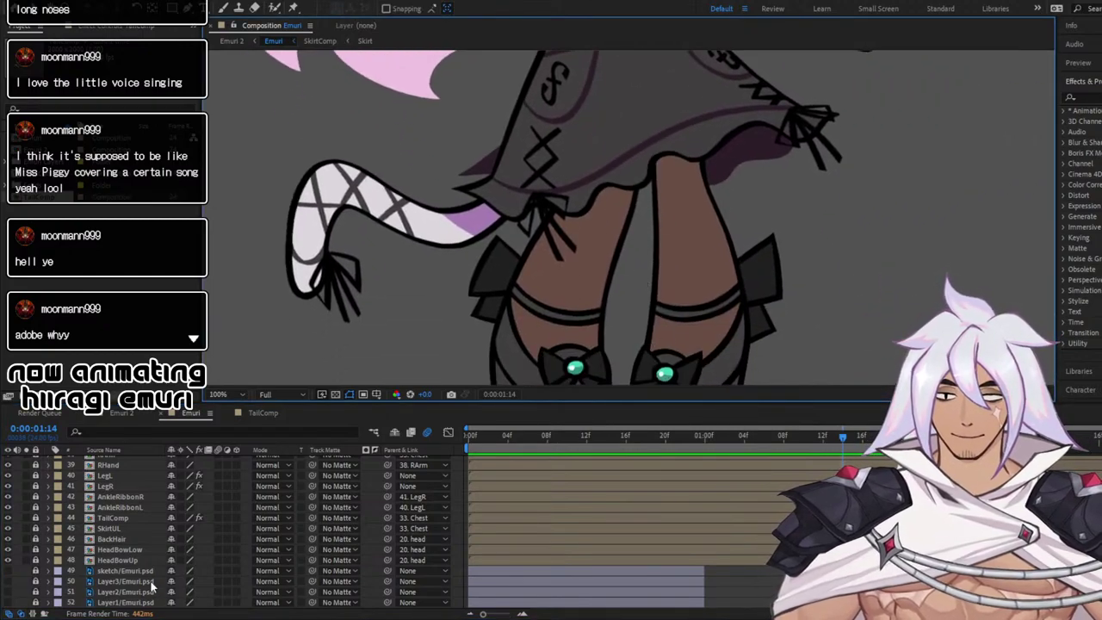
Unlock SkirtUL and expand its Transform properties, and play the animation from the first frame
click(102, 528)
click(46, 529)
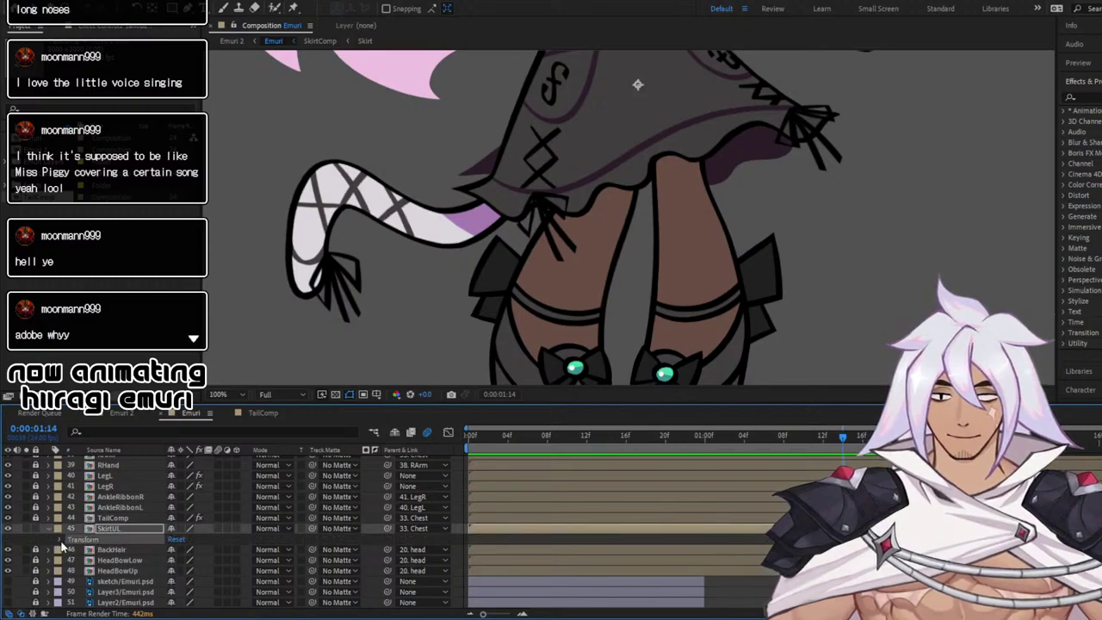
click(54, 540)
key(Home)
key(space)
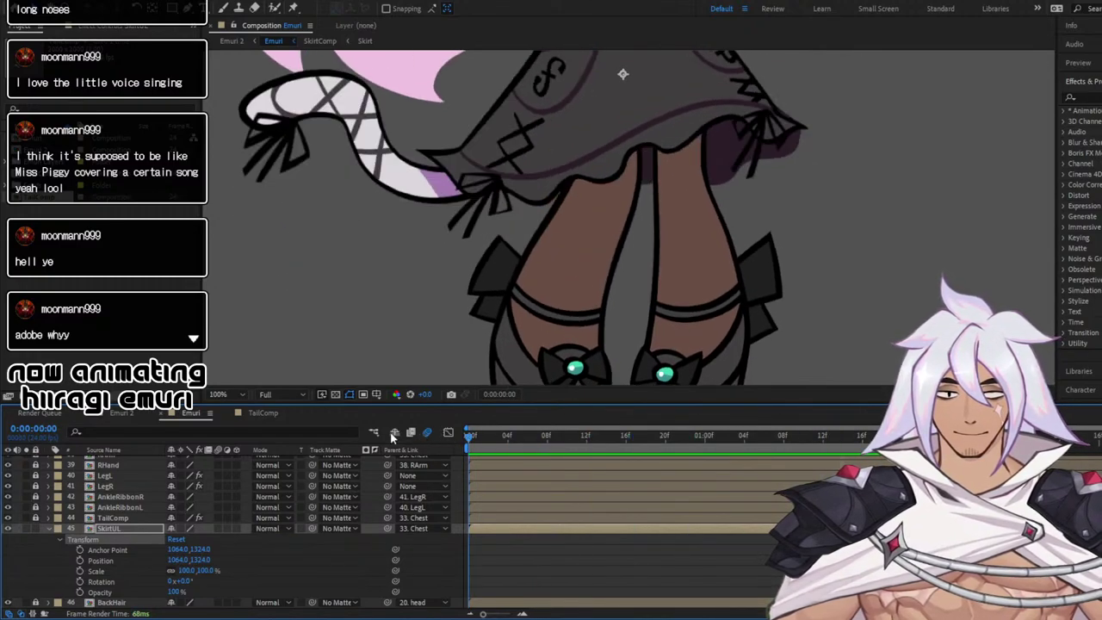
key(space)
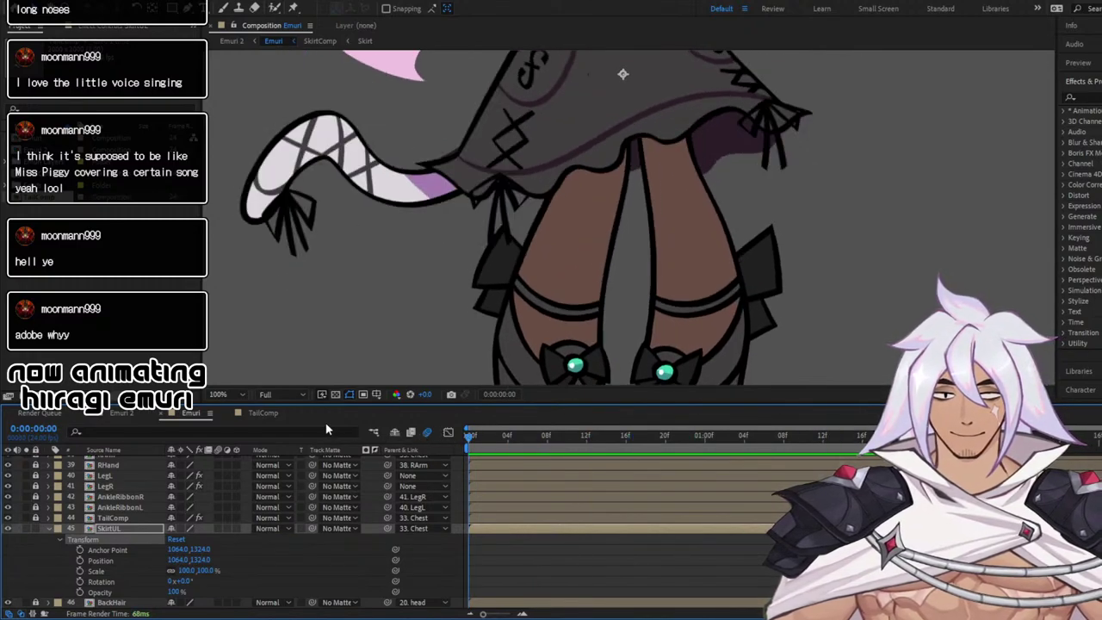
Solo the SkirtUL layer and center the underskirt shape in the composition view
click(34, 528)
click(26, 528)
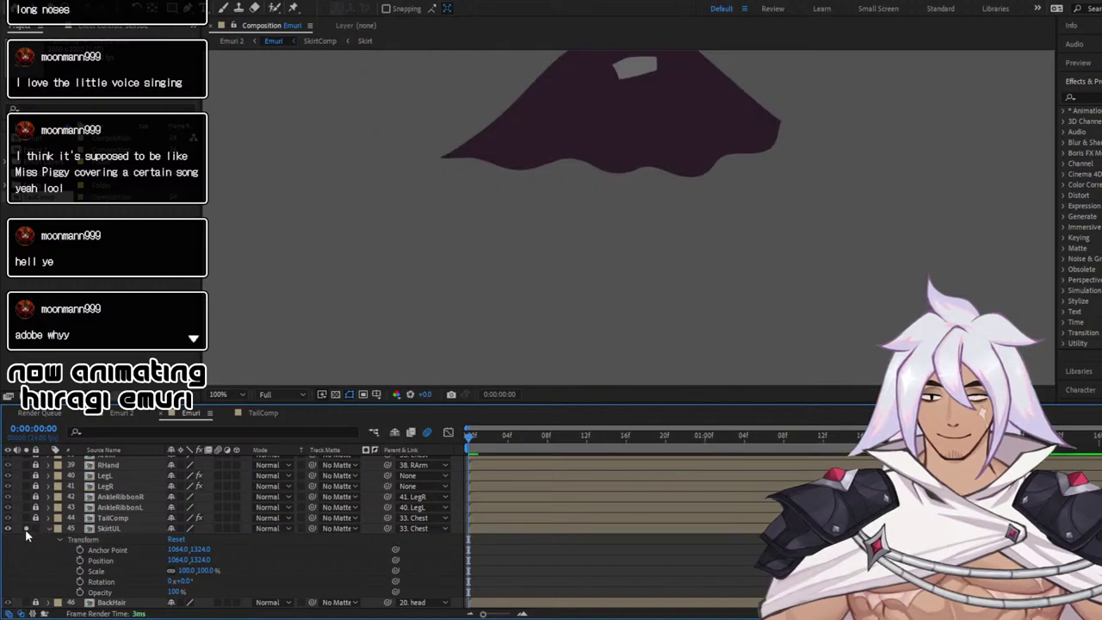
drag(557, 157, 532, 233)
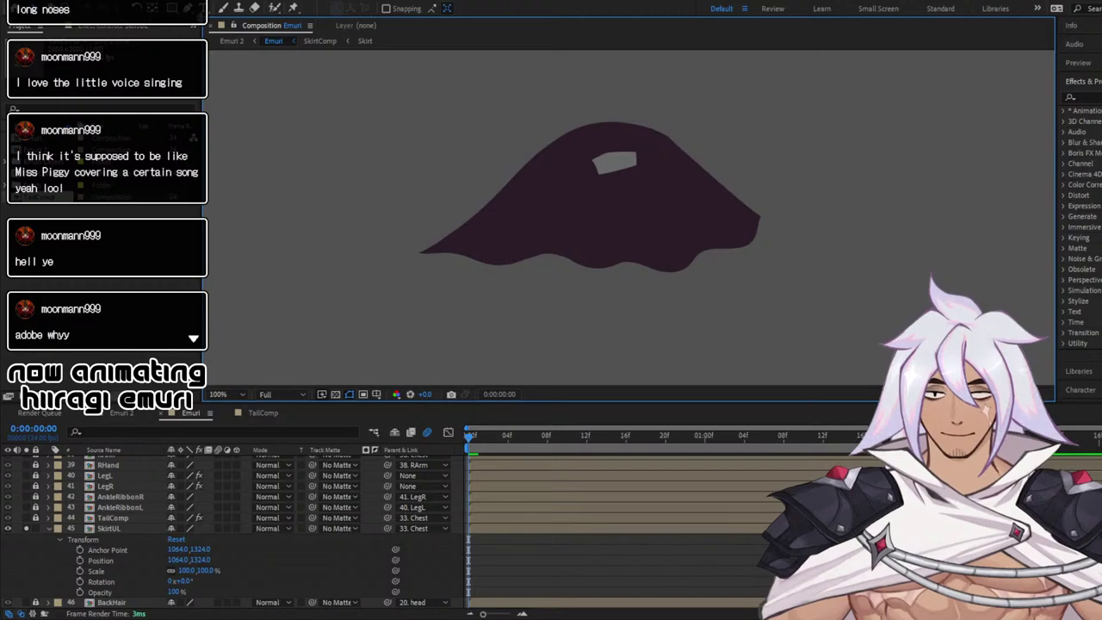
Try Puppet Position pins on the underskirt's left tip, middle hem and right tip, and undo them
click(293, 8)
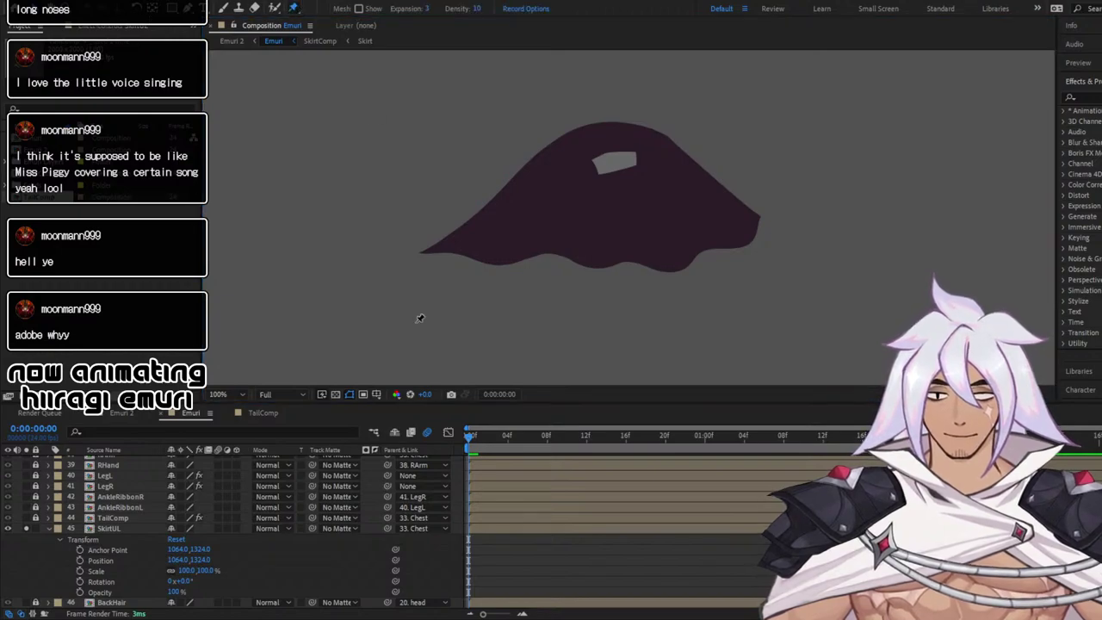
click(426, 250)
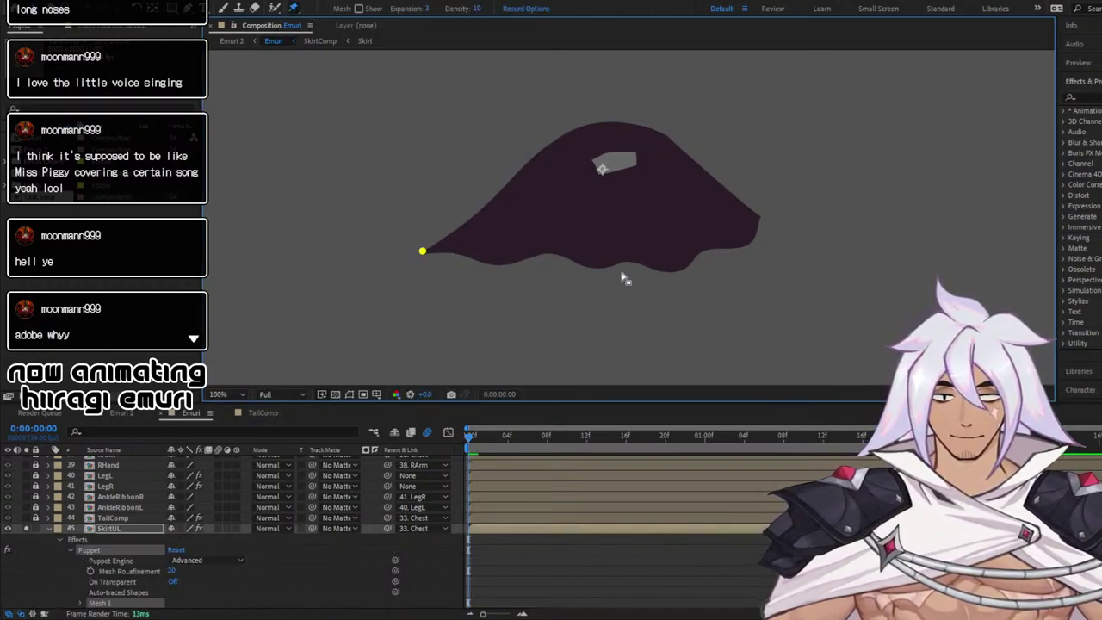
click(598, 266)
click(759, 216)
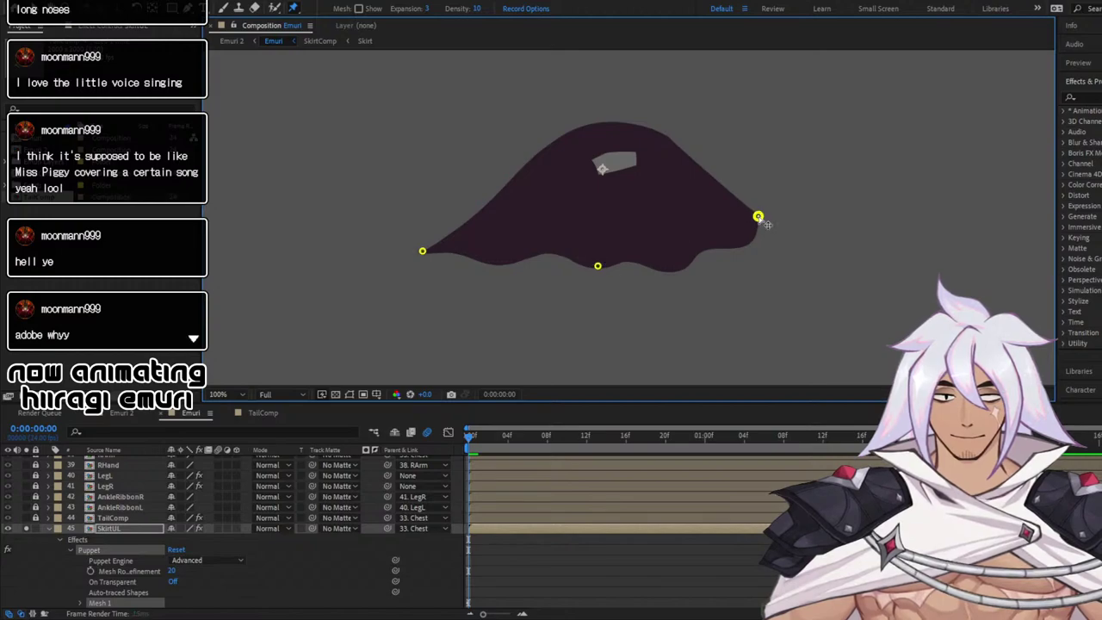
key(ctrl+z)
key(ctrl+z)
key(ctrl+z)
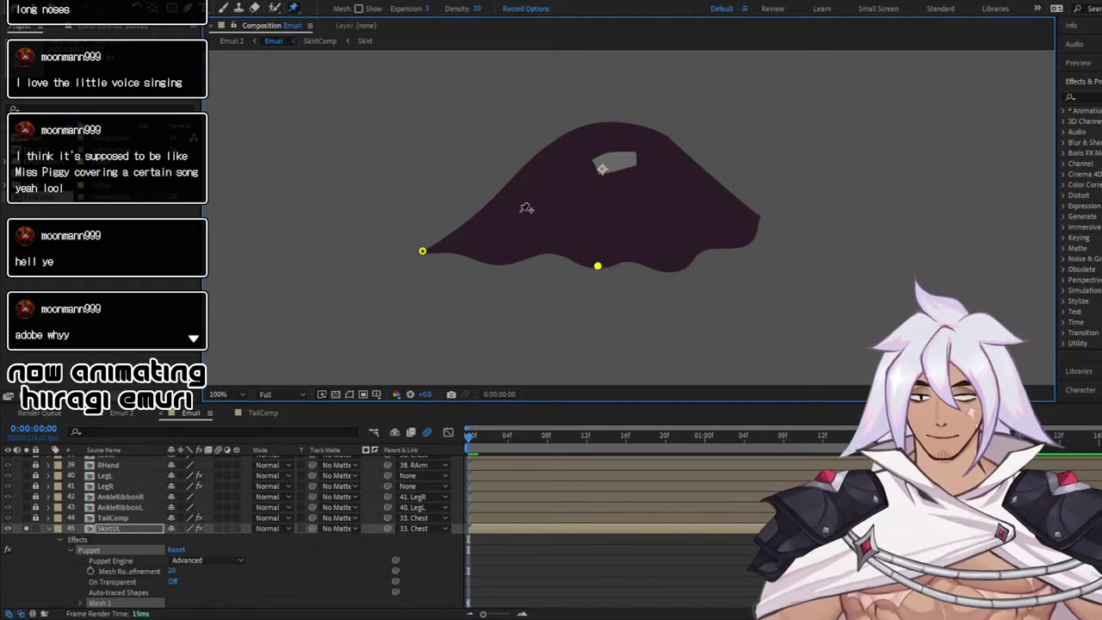
Place Puppet Advanced pins on the underskirt's left tip, middle hem and right tip, and unsolo the SkirtUL layer
click(294, 9)
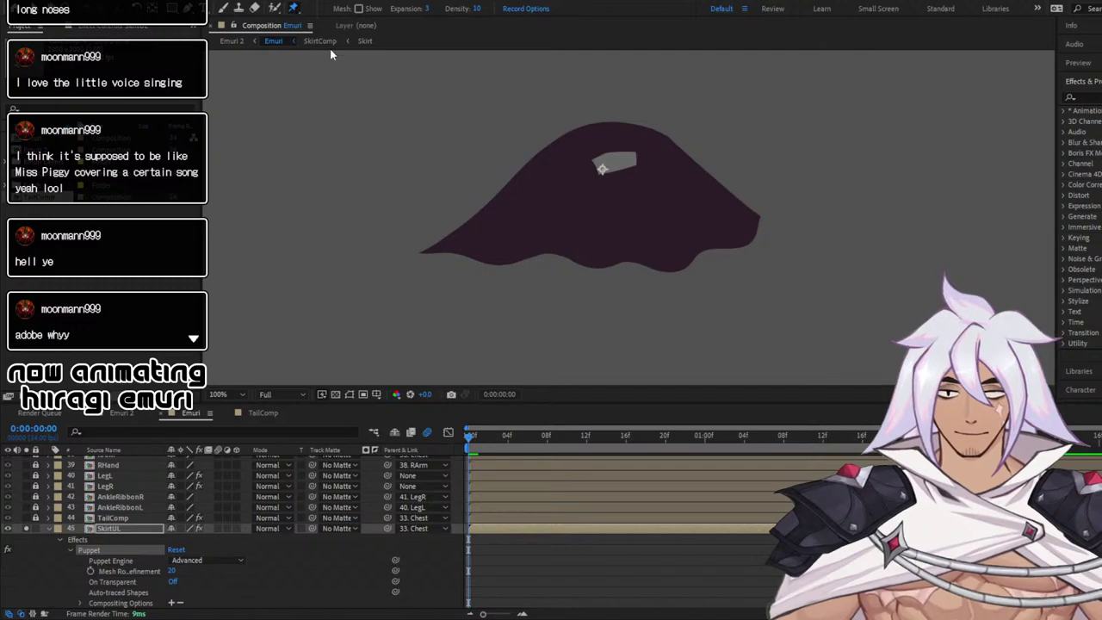
click(421, 251)
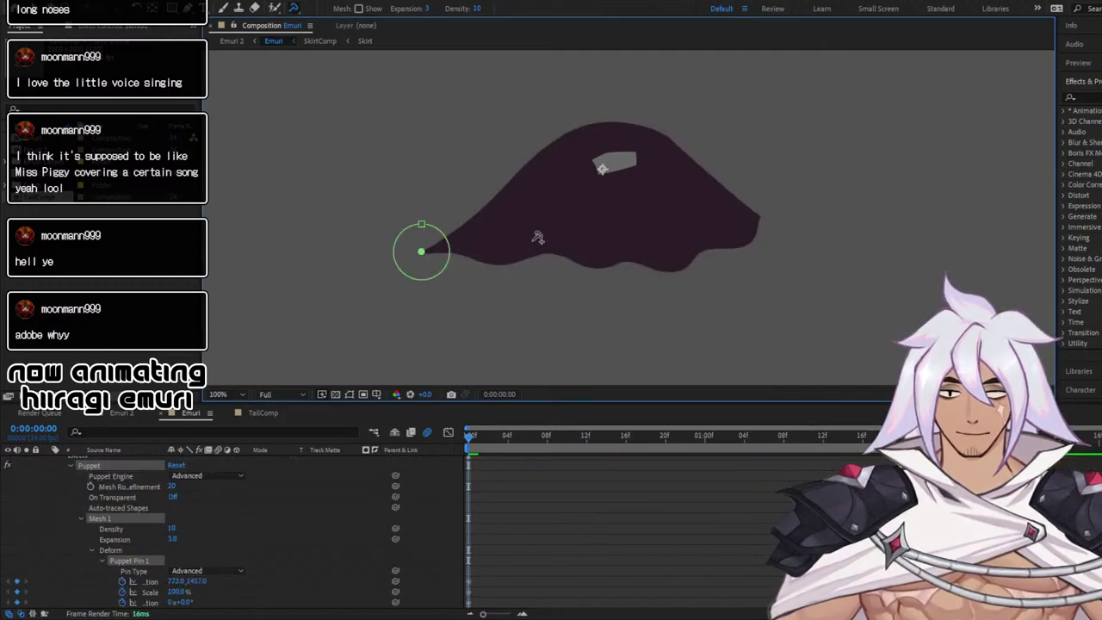
click(602, 264)
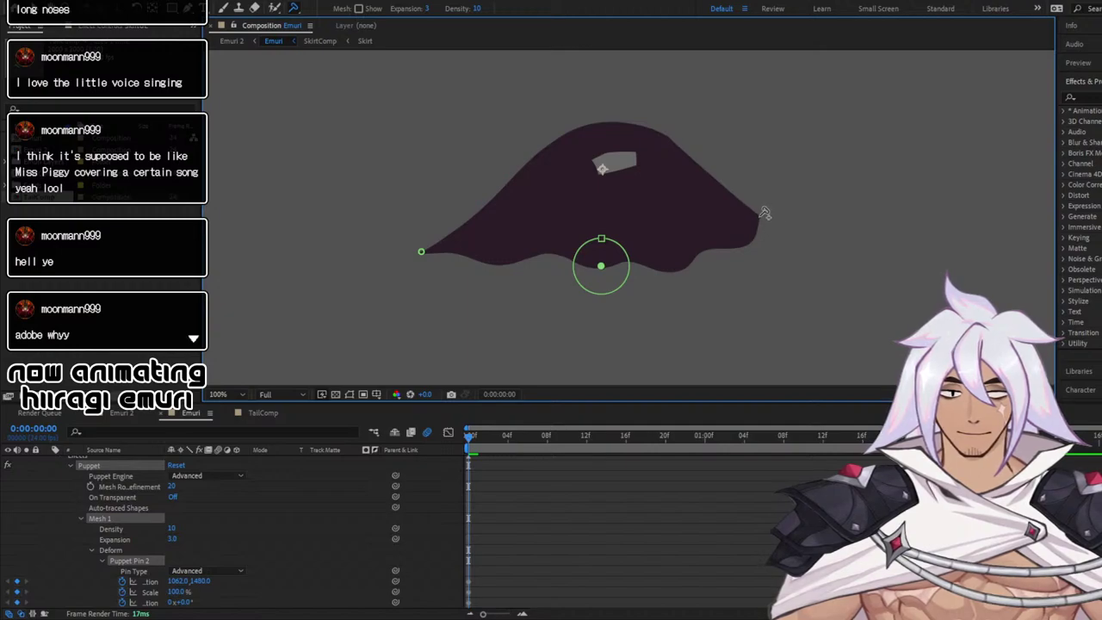
click(759, 215)
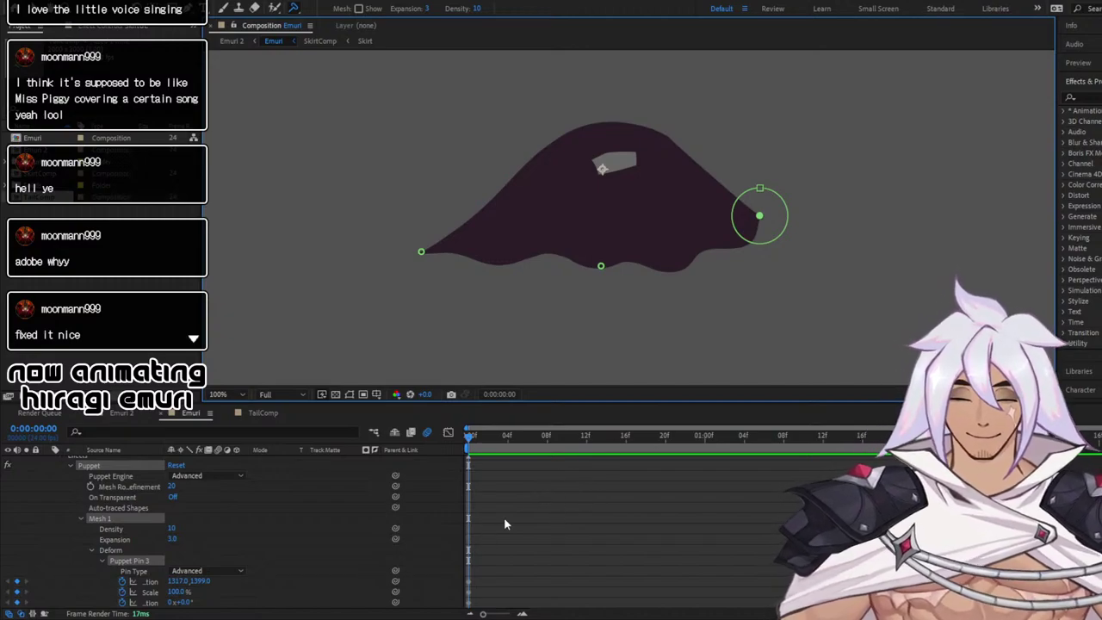
scroll(149, 511, up, 1)
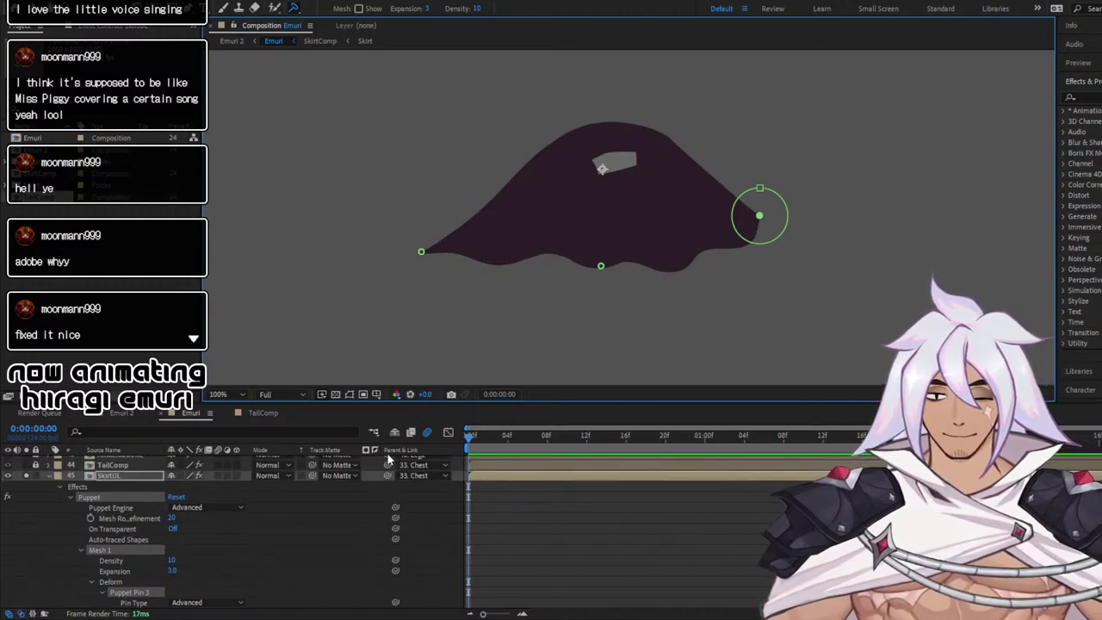
click(26, 476)
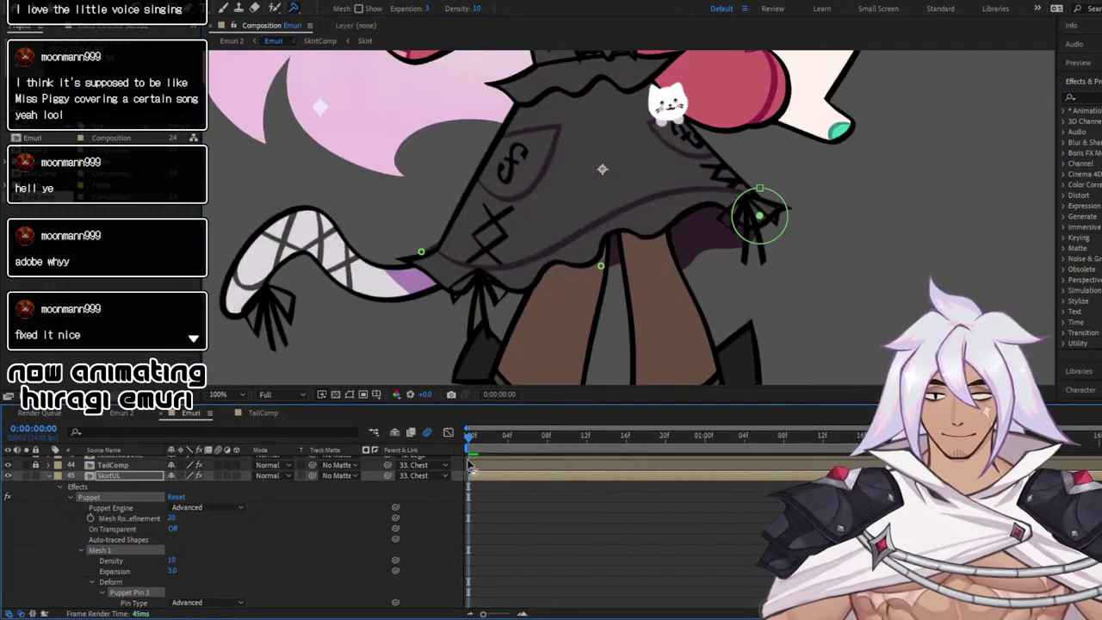
Set the left-tip pin's first-frame position to about 774, 1473, and repeat its keyframes at 0:00:02:00
scroll(126, 554, down, 3)
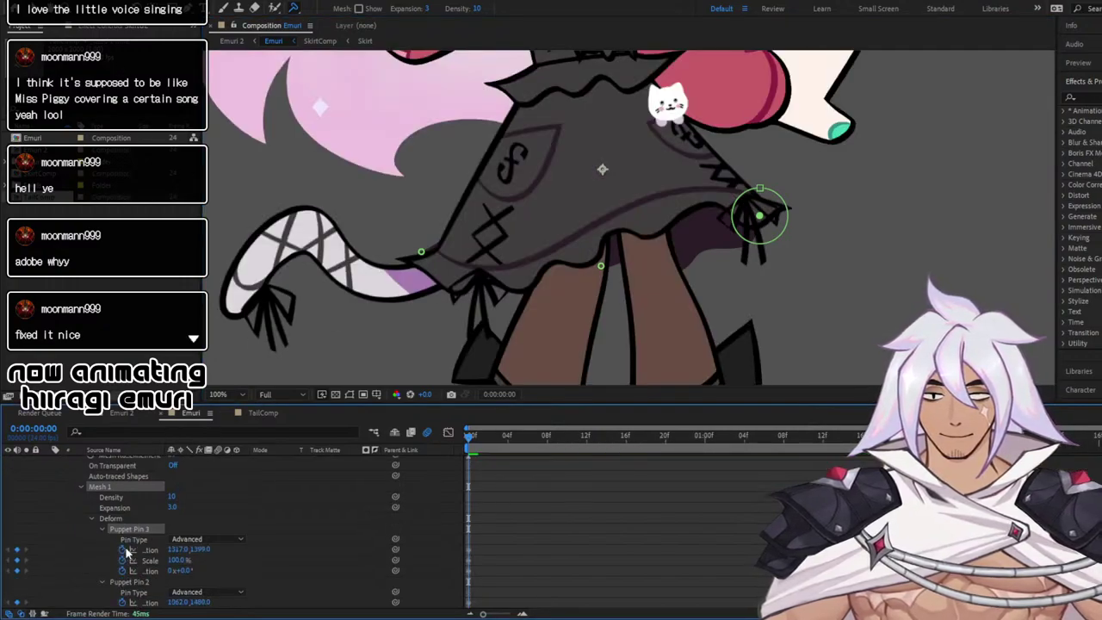
scroll(167, 543, down, 3)
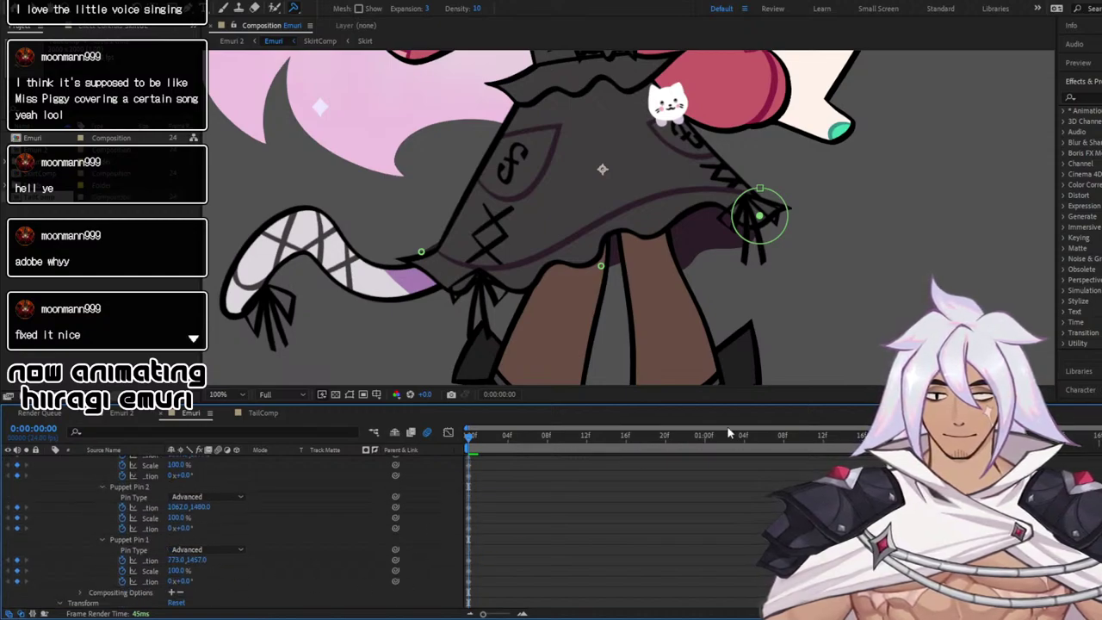
click(941, 436)
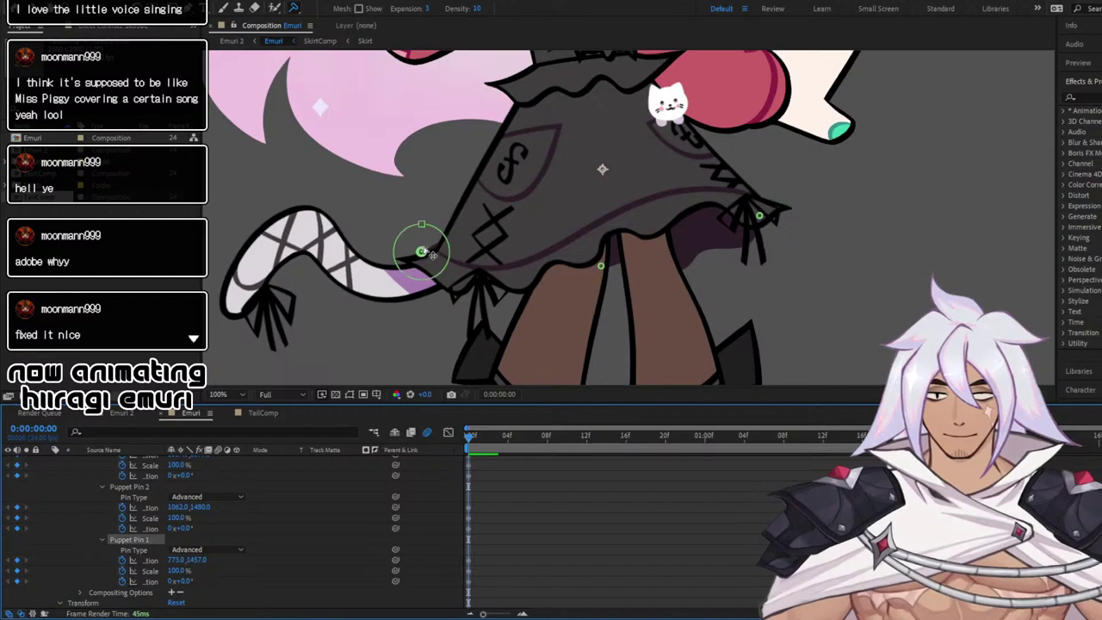
drag(422, 252, 425, 260)
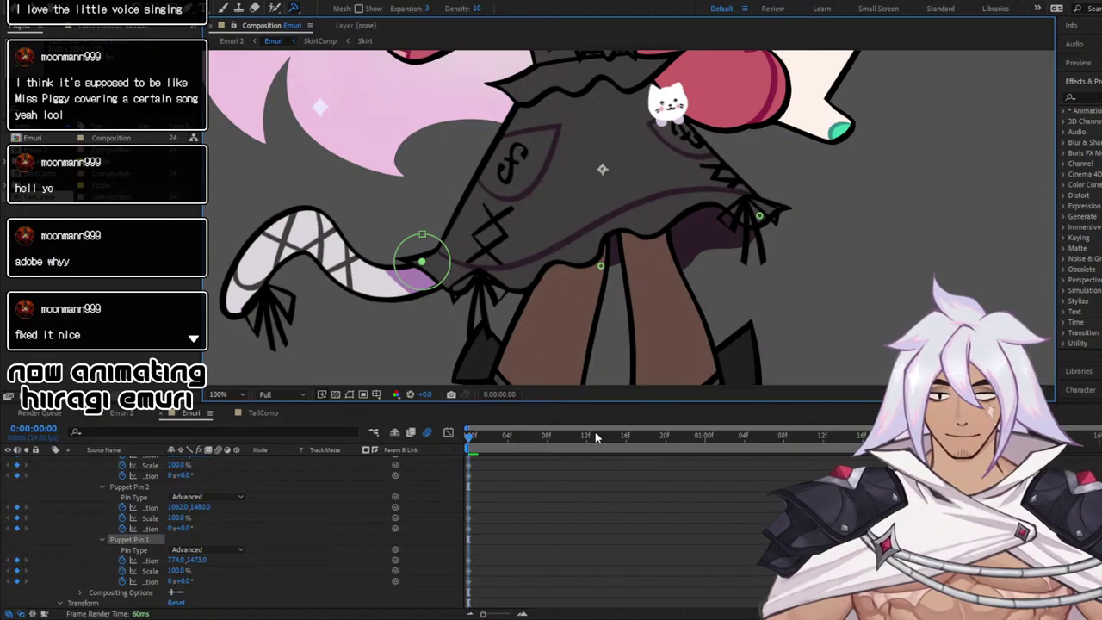
key(space)
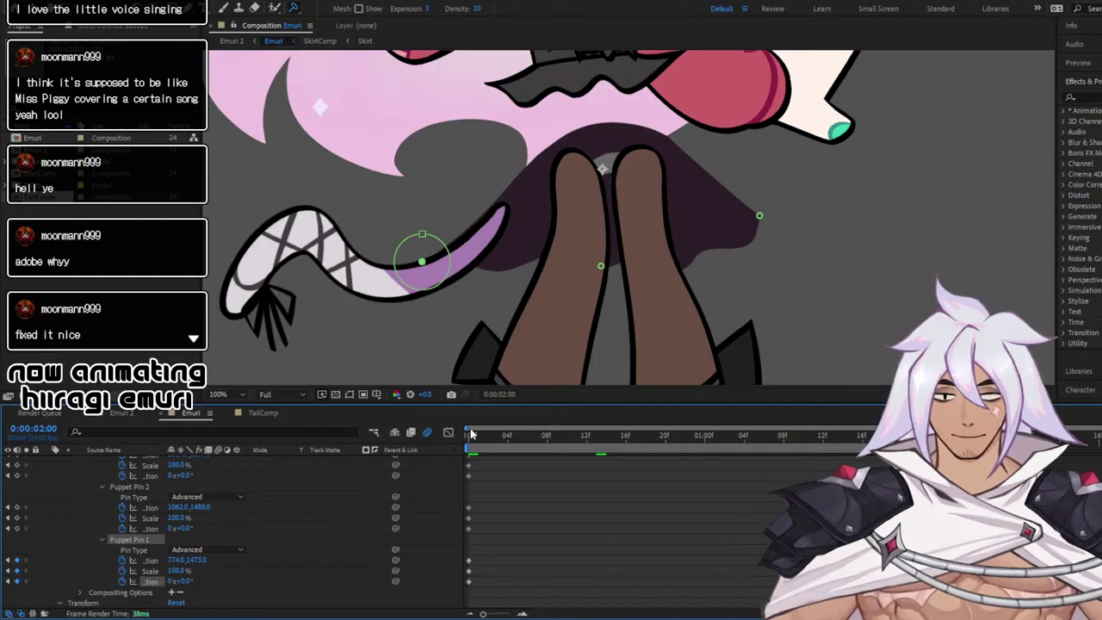
click(463, 444)
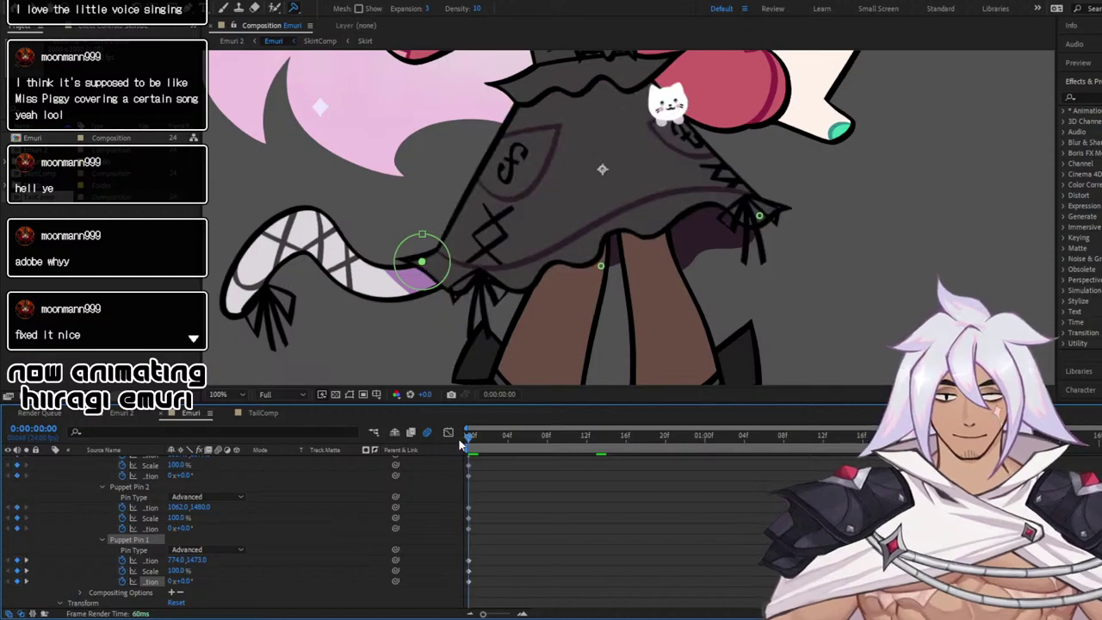
Keyframe the left-tip pin's position to follow the skirt at 0:00:00:12, 0:00:01:04 and 0:00:01:16, and play the animation
drag(504, 441, 584, 448)
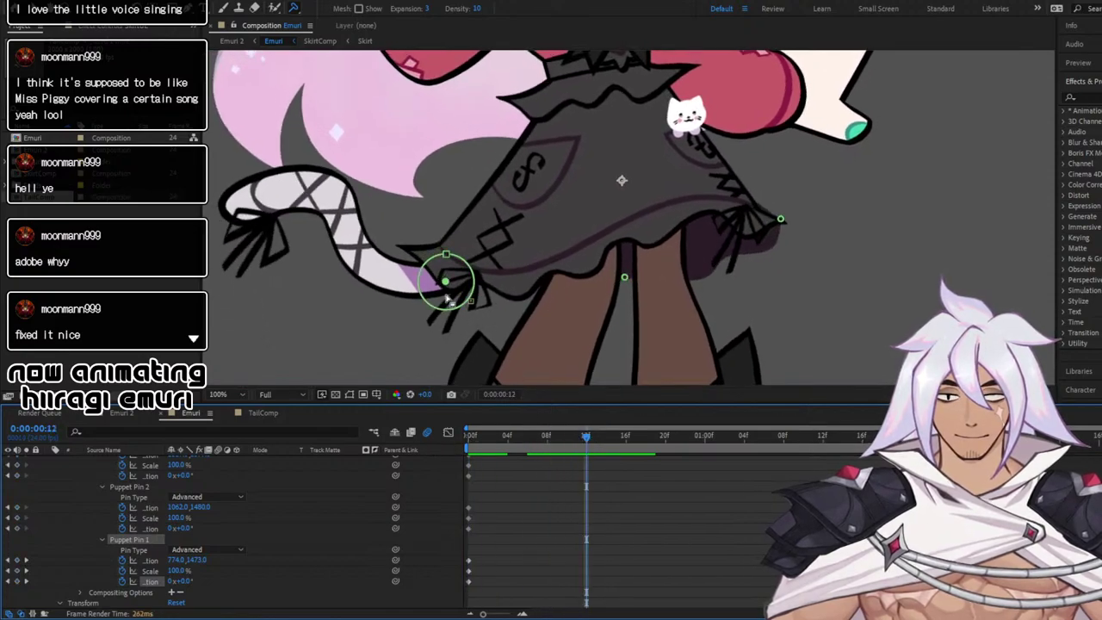
drag(446, 273, 446, 269)
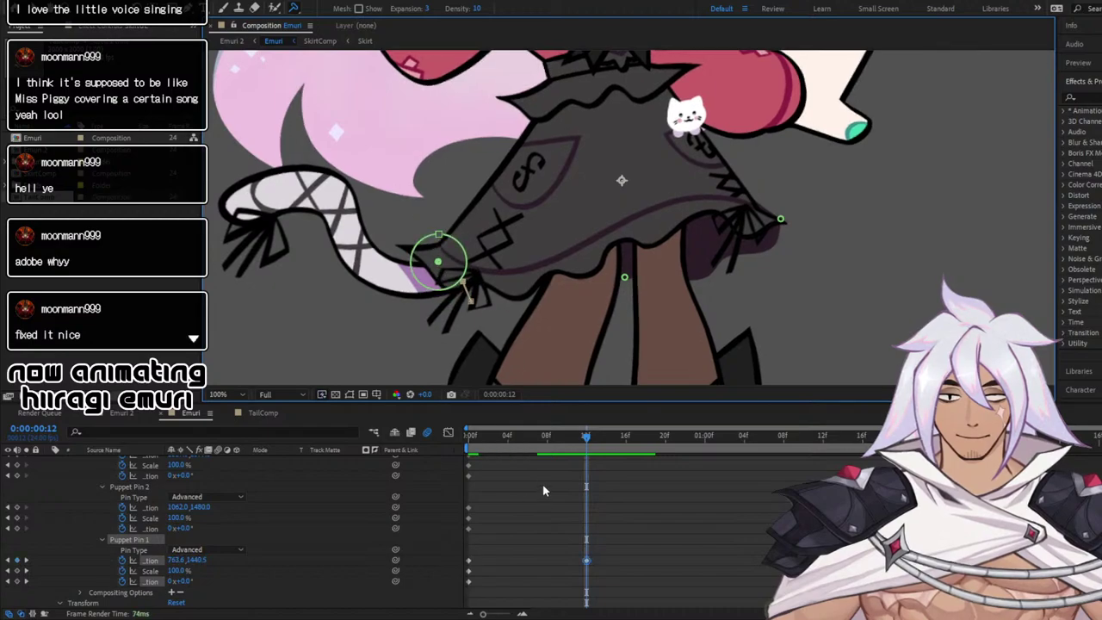
drag(591, 438, 753, 444)
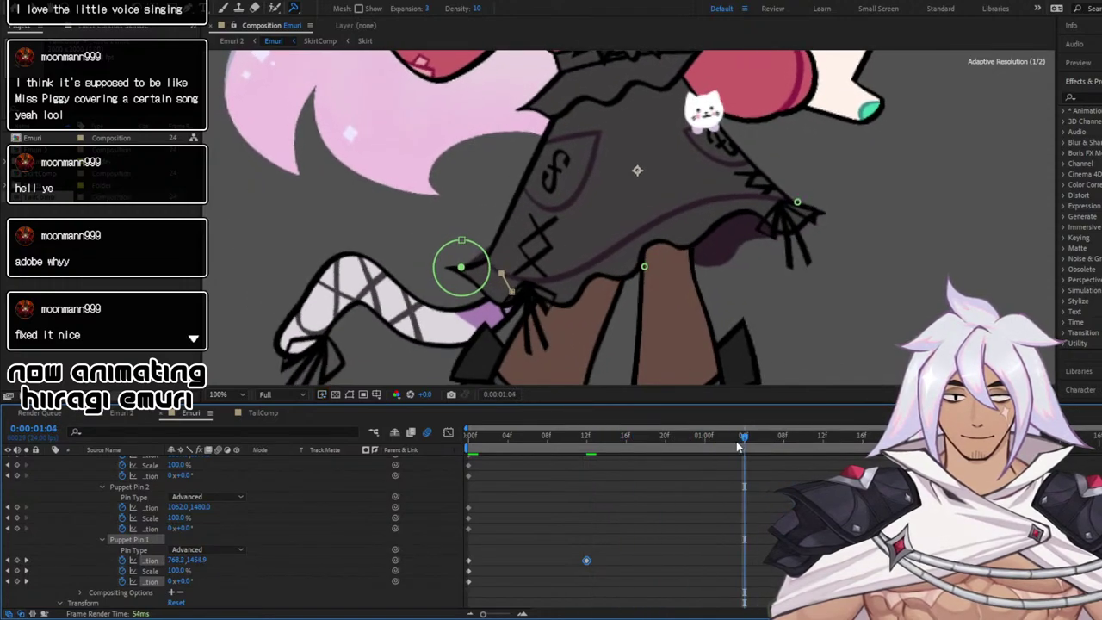
drag(469, 277, 496, 287)
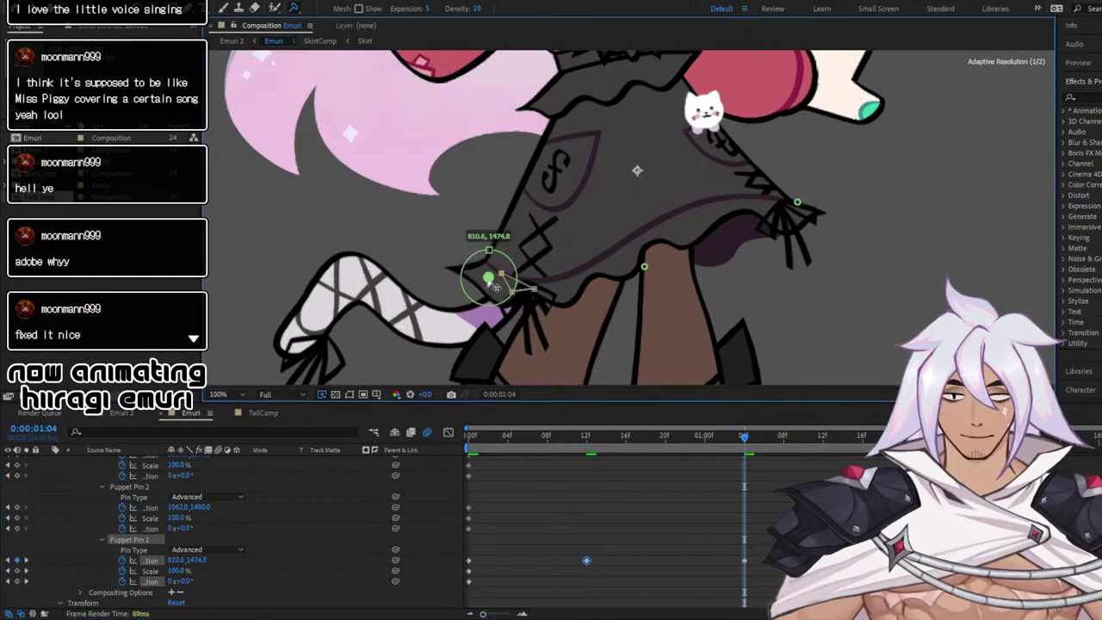
drag(744, 437, 870, 443)
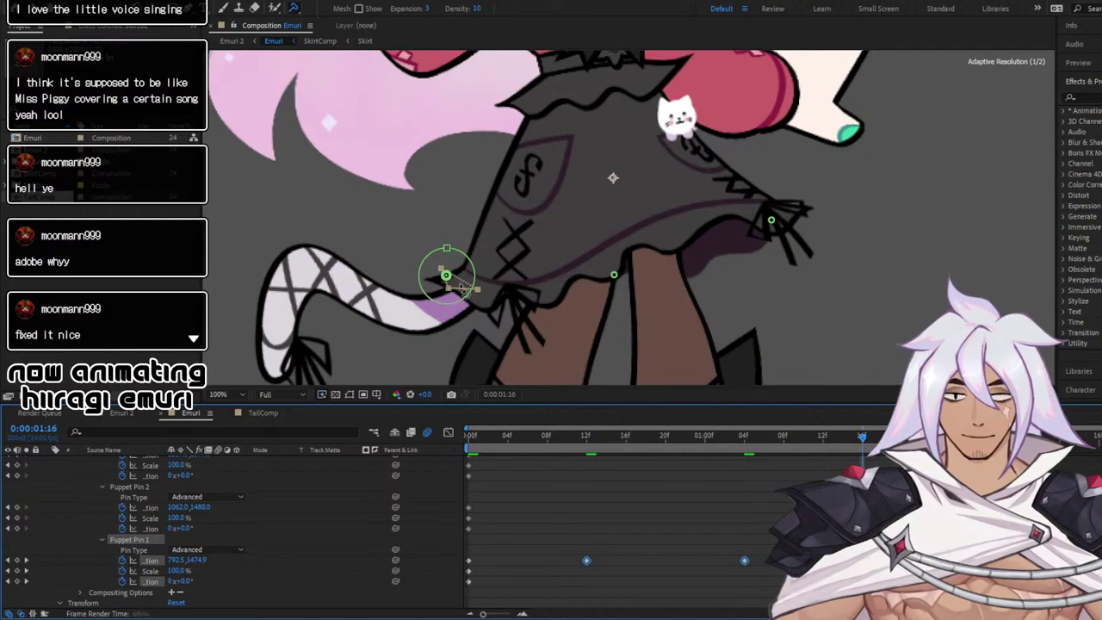
drag(462, 287, 478, 291)
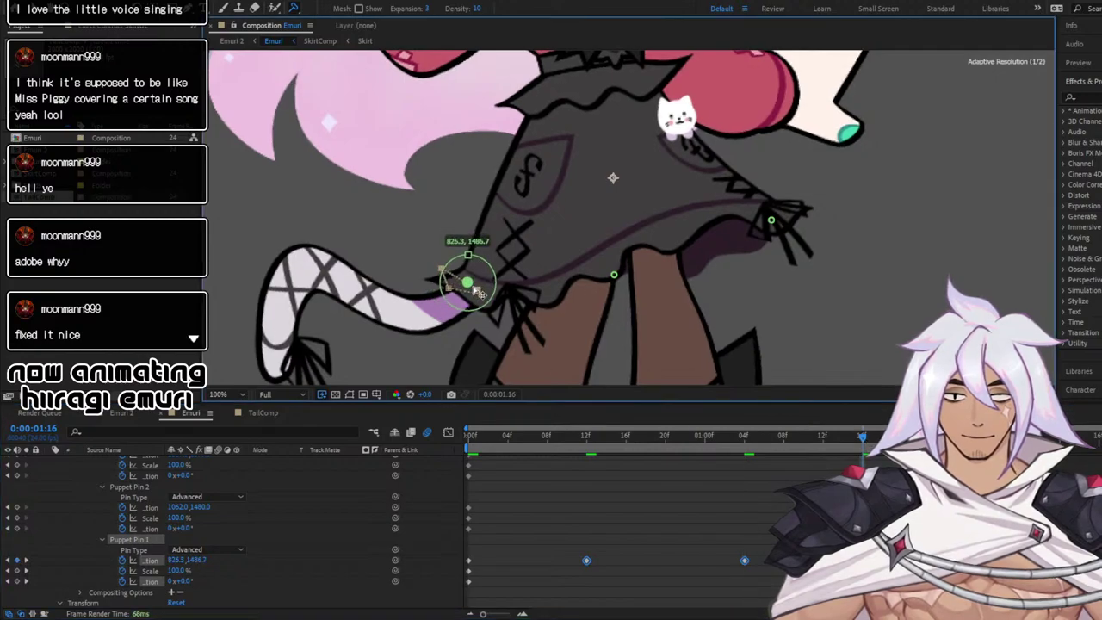
drag(870, 443, 941, 437)
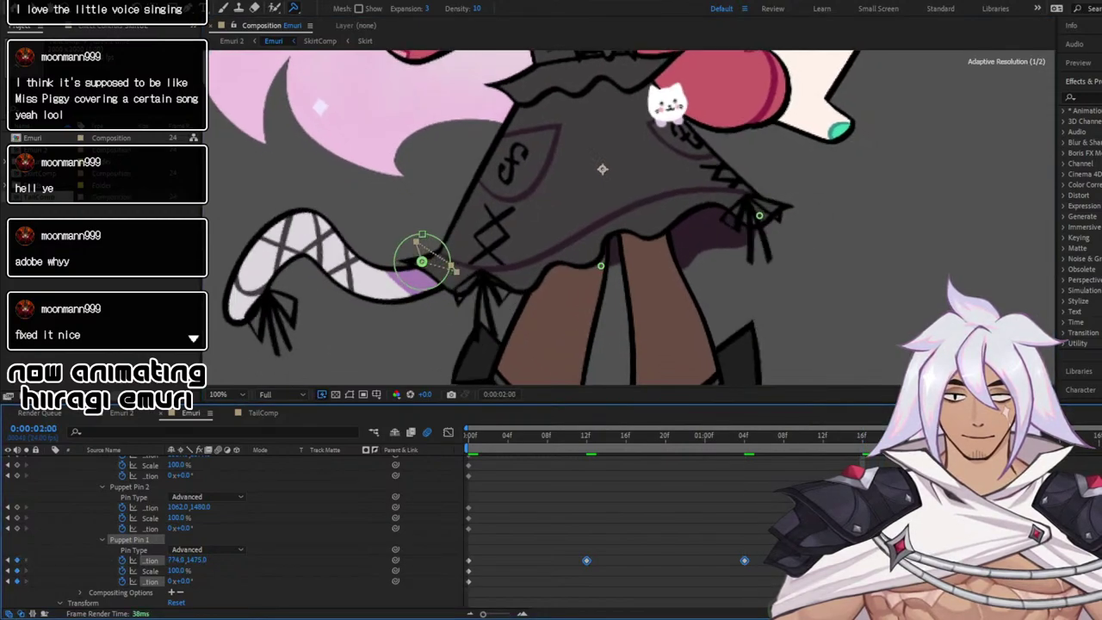
key(space)
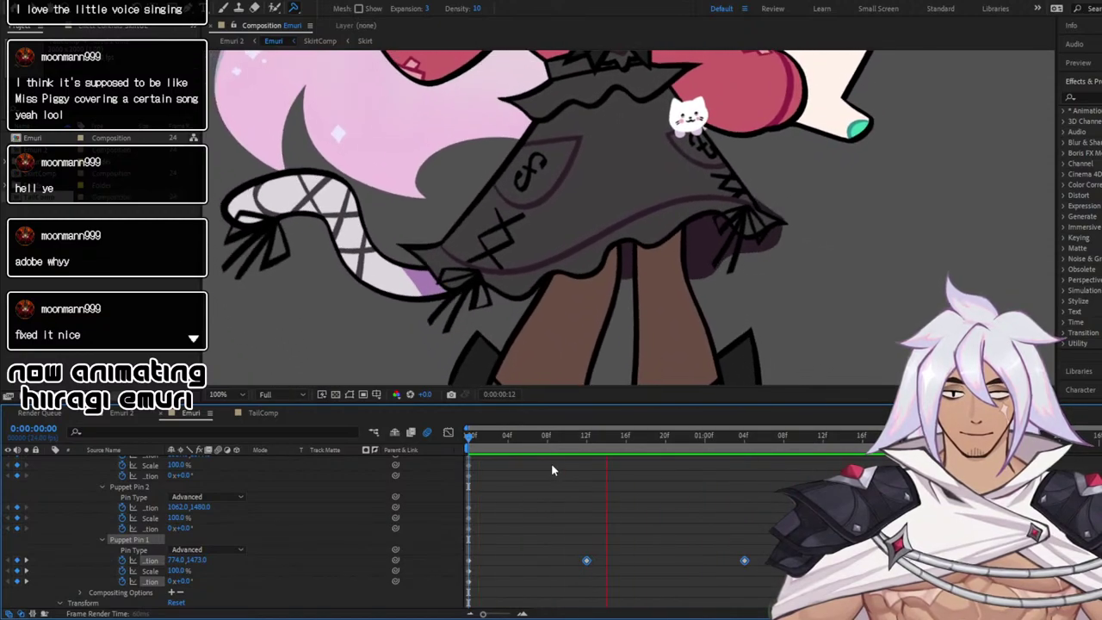
key(space)
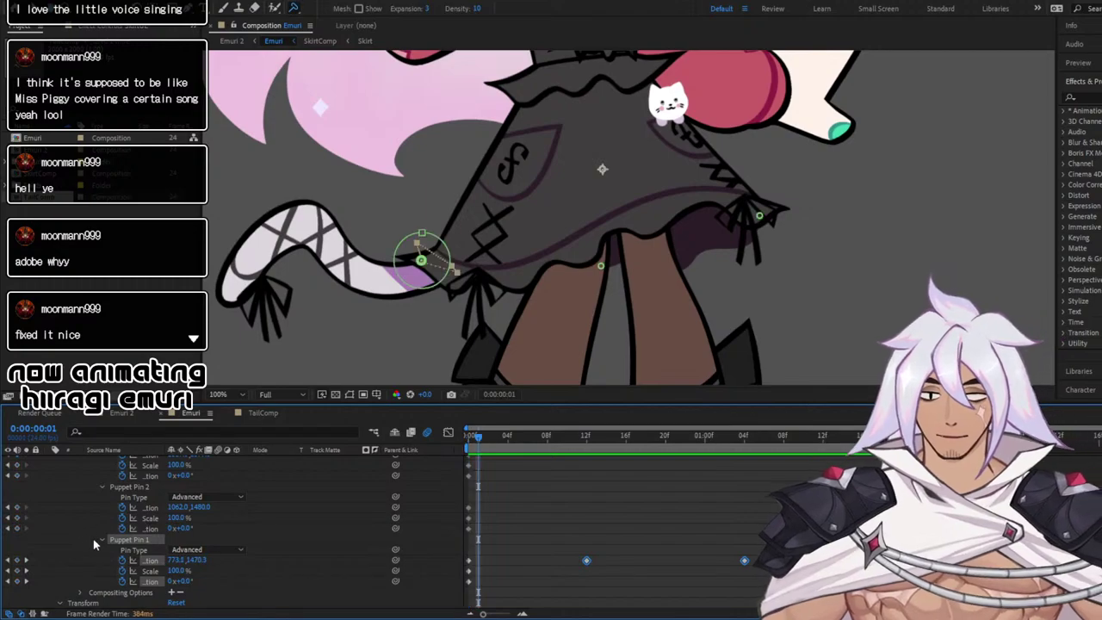
Collapse Puppet Pin 1 and repeat Puppet Pin 3's first-frame keyframes at 0:00:02:00
click(102, 540)
scroll(259, 519, up, 1)
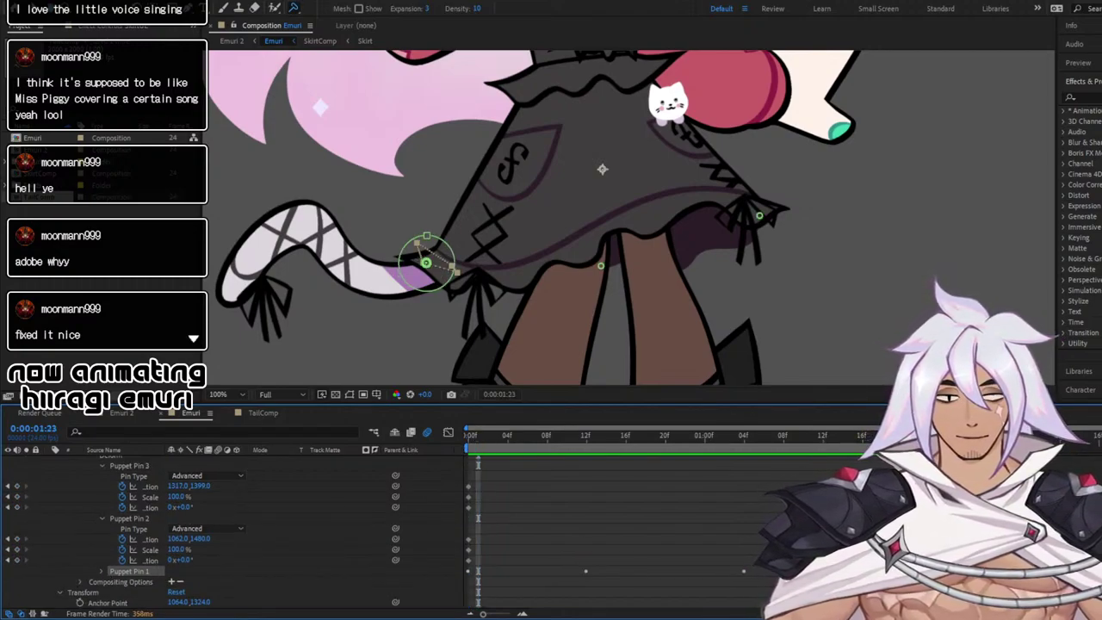
key(Page_Down)
click(17, 487)
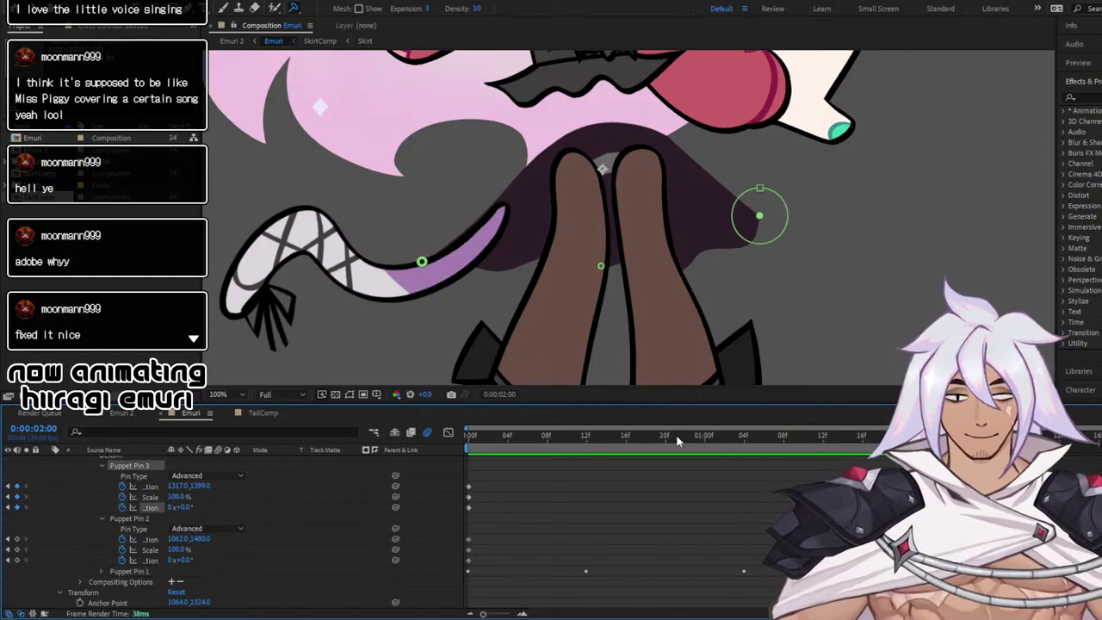
Keyframe the right-tip pin to follow the skirt, at about 1280, 1408 on 0:00:00:12 and again on 0:00:01:04, and play the animation
drag(677, 441, 590, 454)
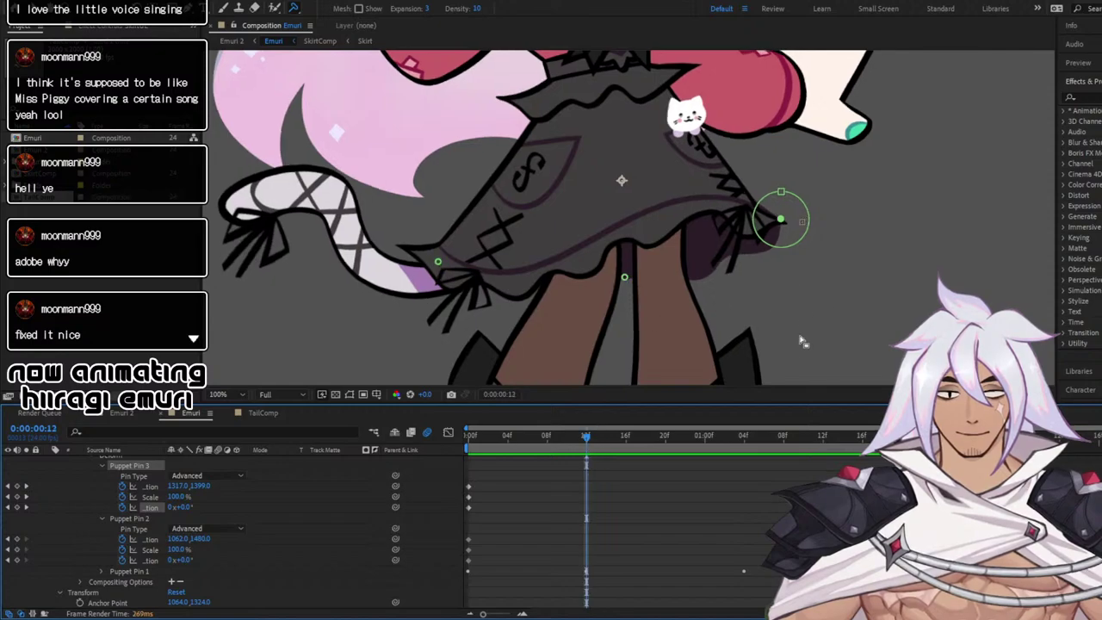
drag(784, 225, 763, 234)
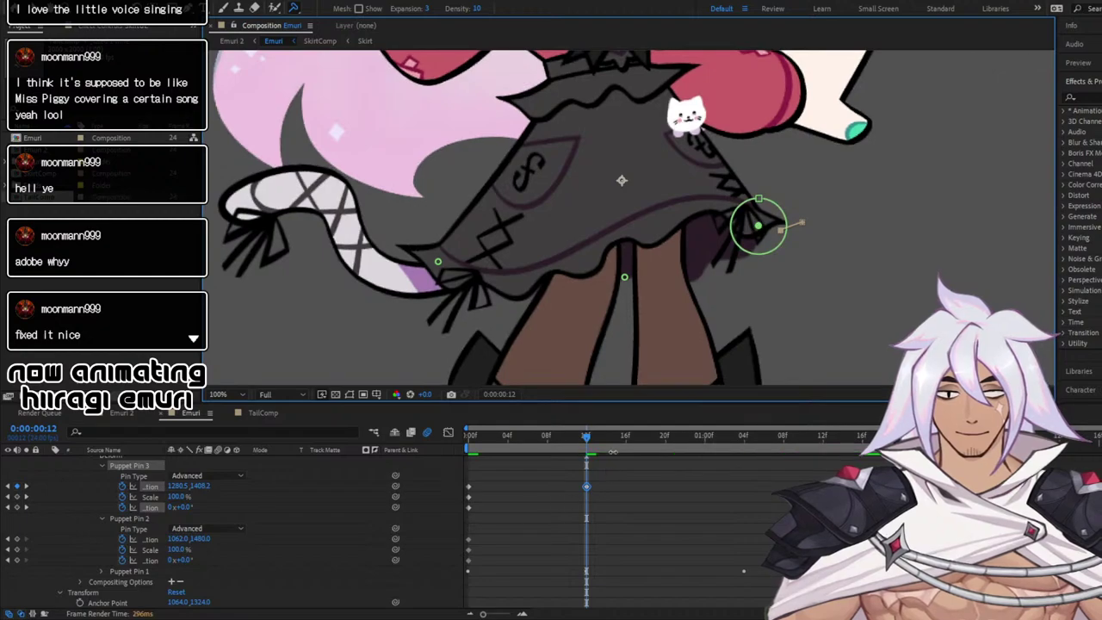
click(609, 486)
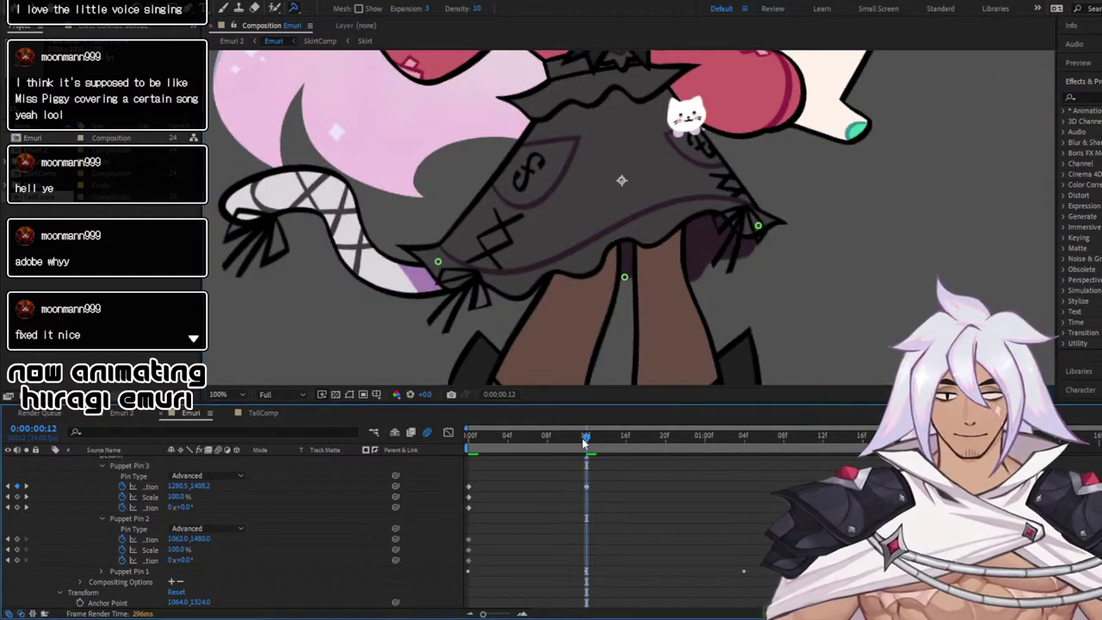
drag(584, 438, 747, 455)
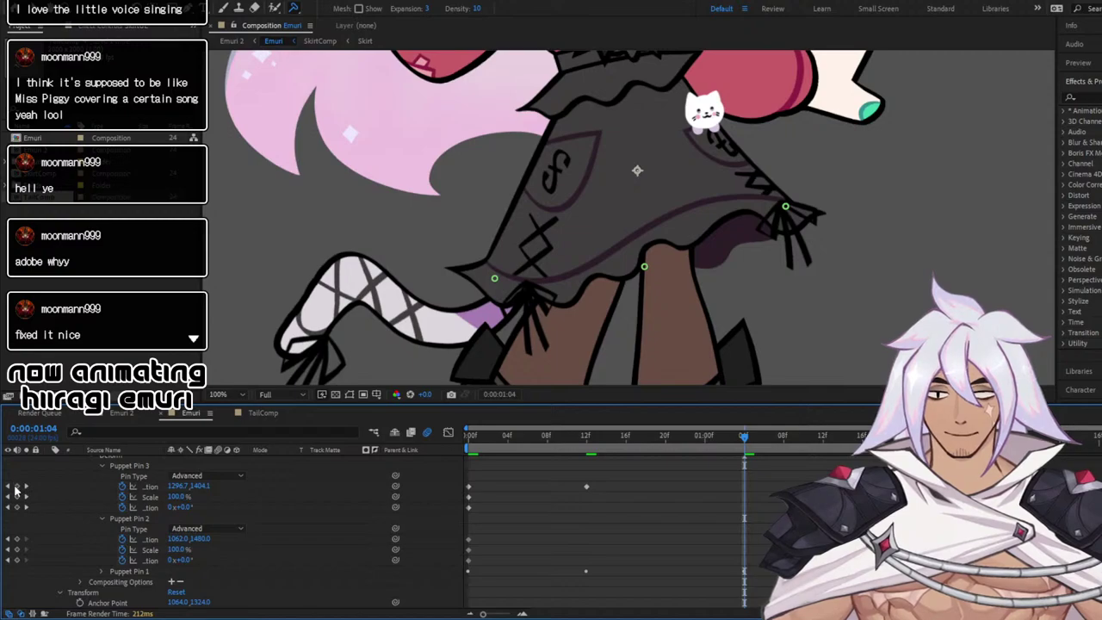
drag(748, 442, 862, 436)
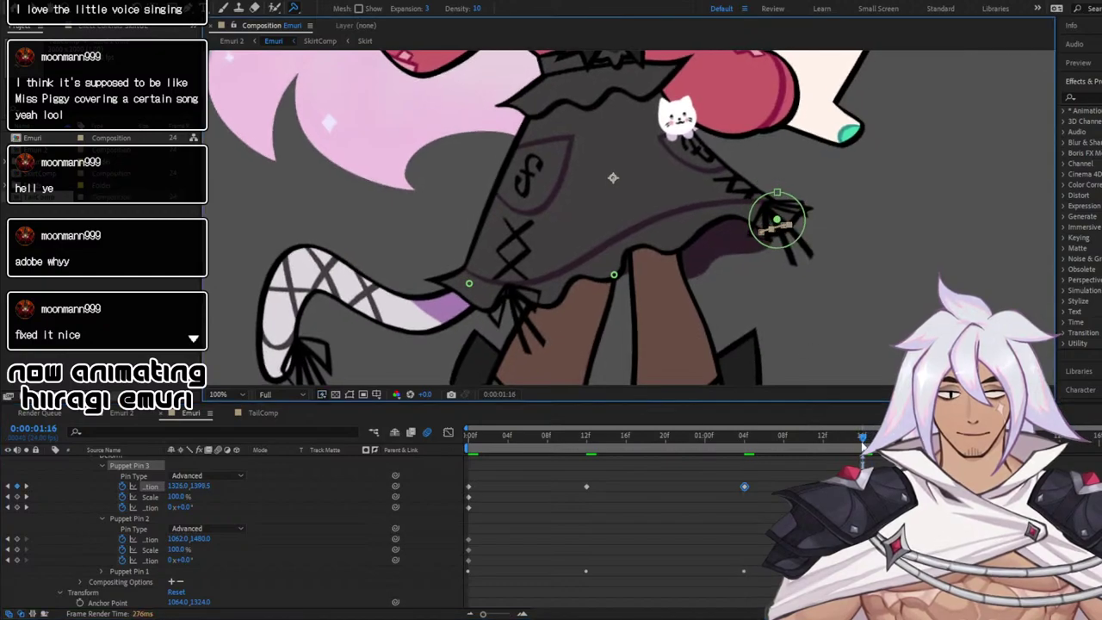
drag(864, 441, 401, 433)
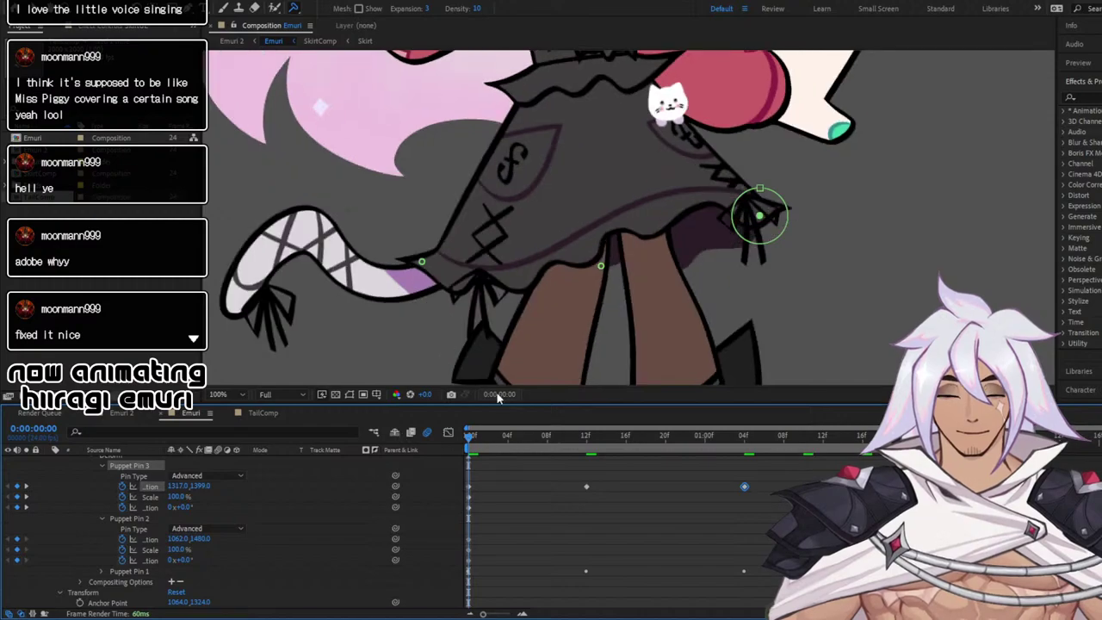
key(space)
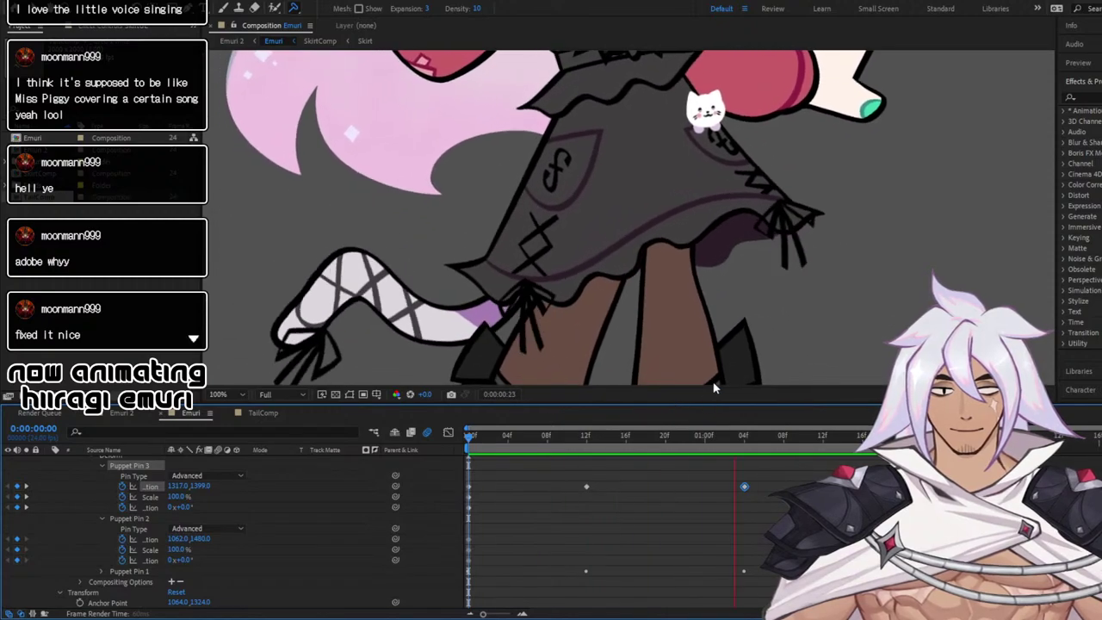
key(space)
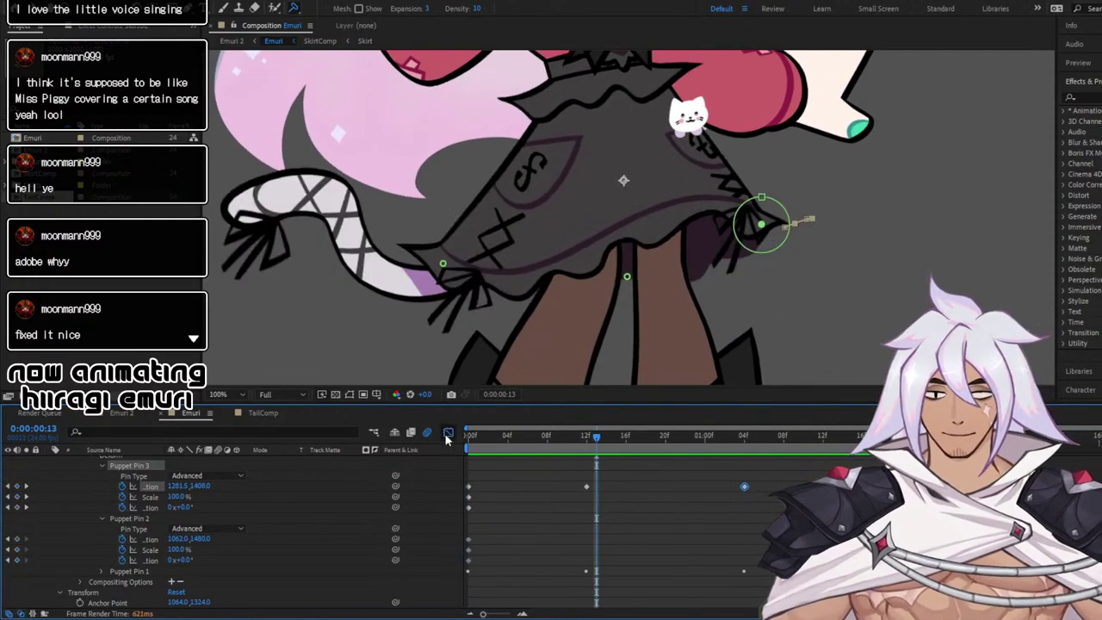
Apply Easy Ease to Puppet Pin 3's intermediate position keyframes in the Graph Editor, and delete the keyframe at 0:00:01:04
click(448, 433)
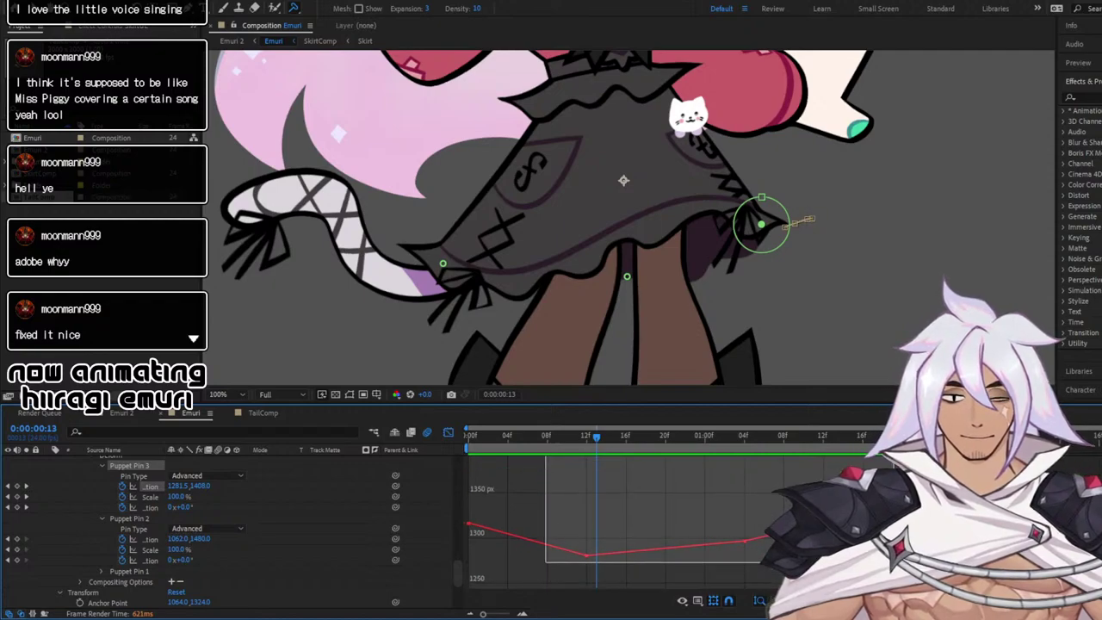
drag(546, 566, 895, 458)
key(F9)
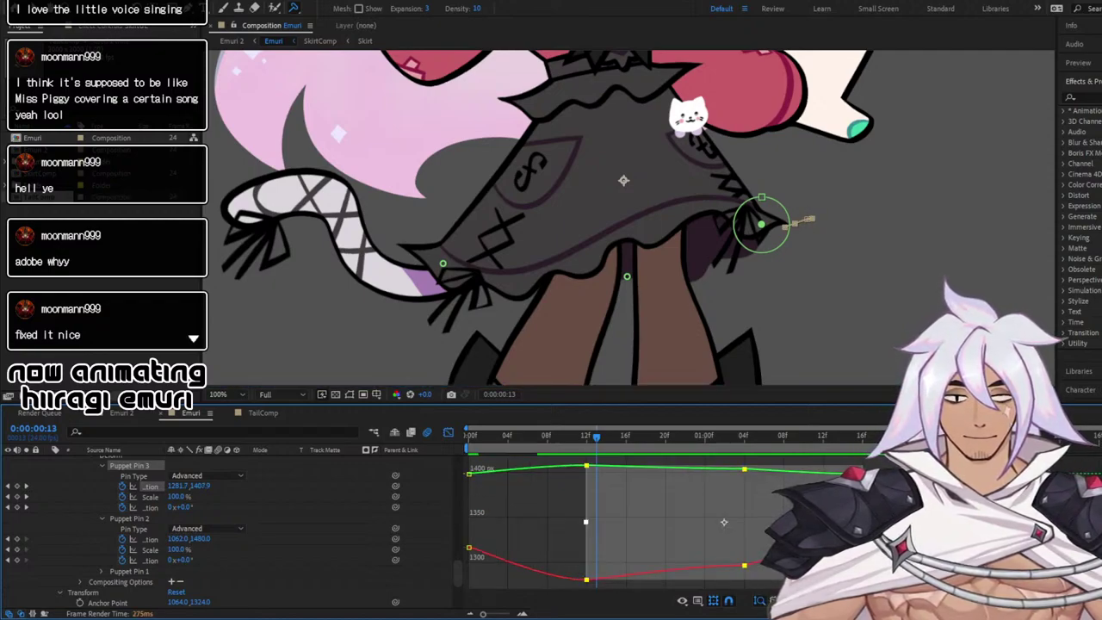
click(724, 522)
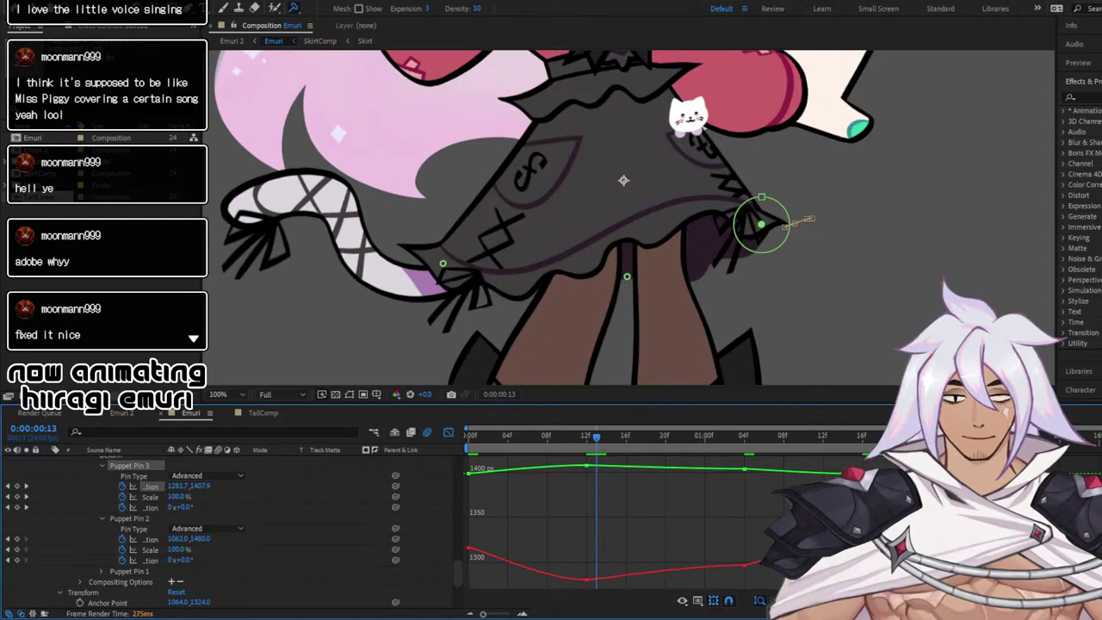
key(Delete)
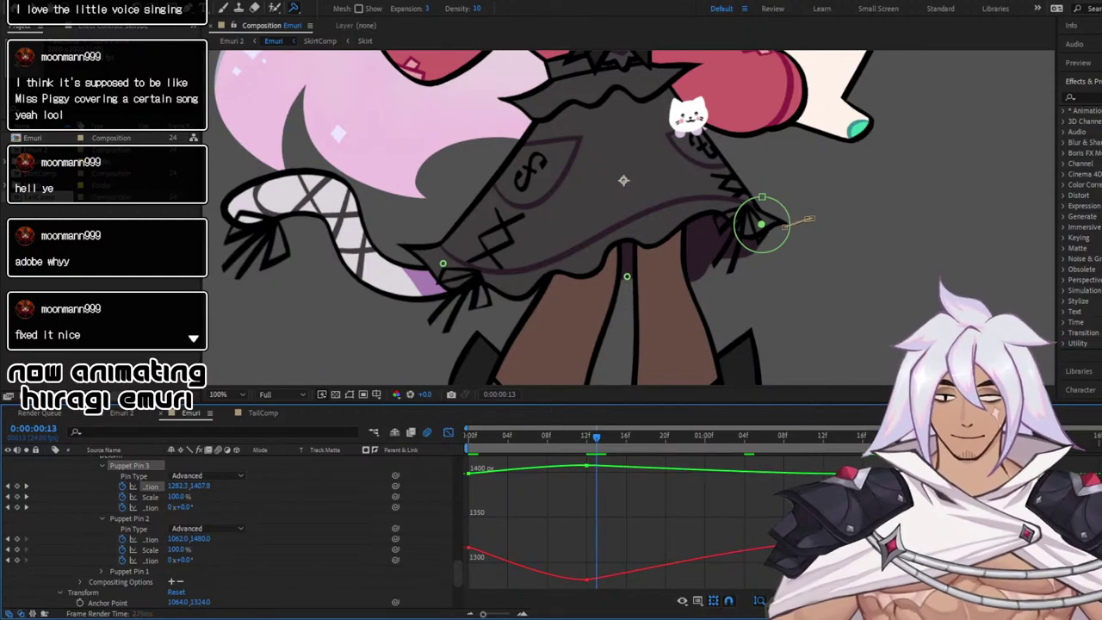
Play the animation, restore the deleted 0:00:01:04 keyframe and undo the easing on Puppet Pin 3's position
key(space)
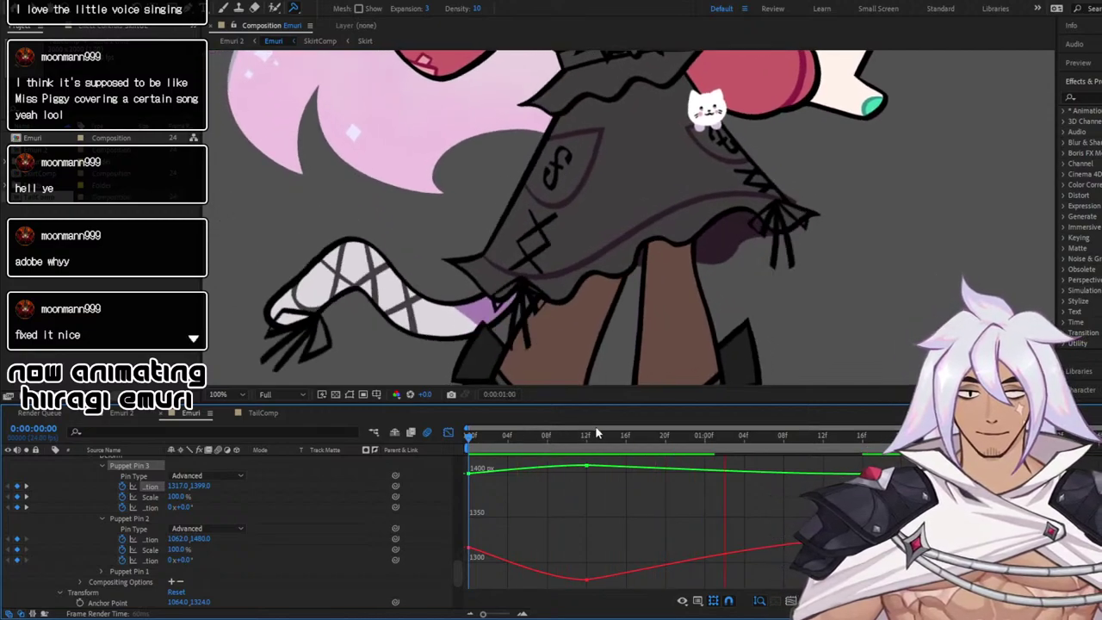
key(space)
click(706, 437)
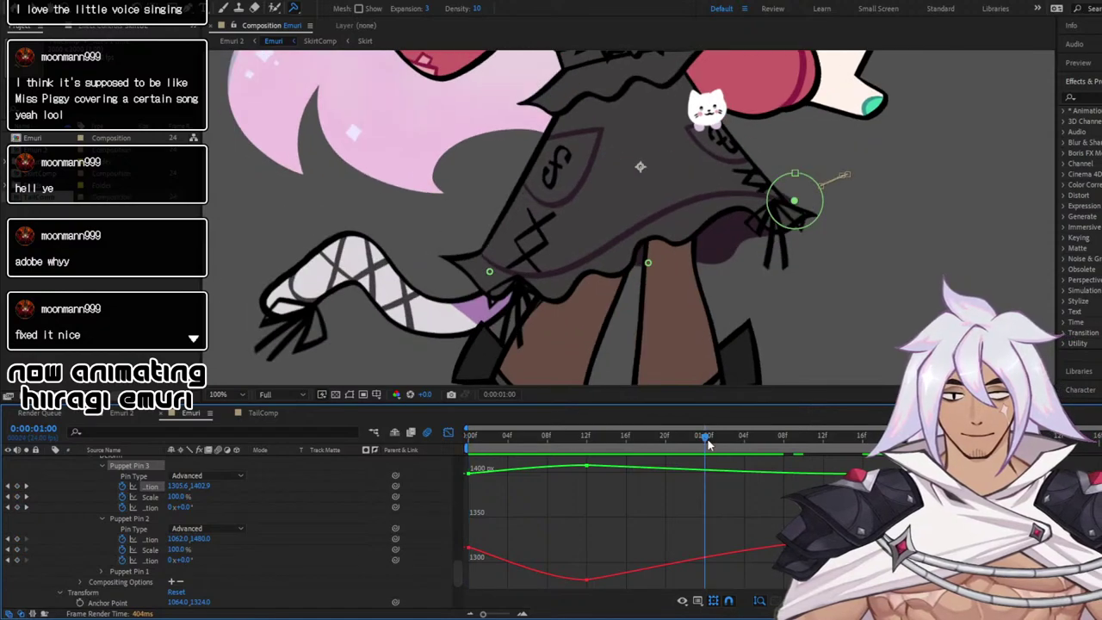
key(ctrl+z)
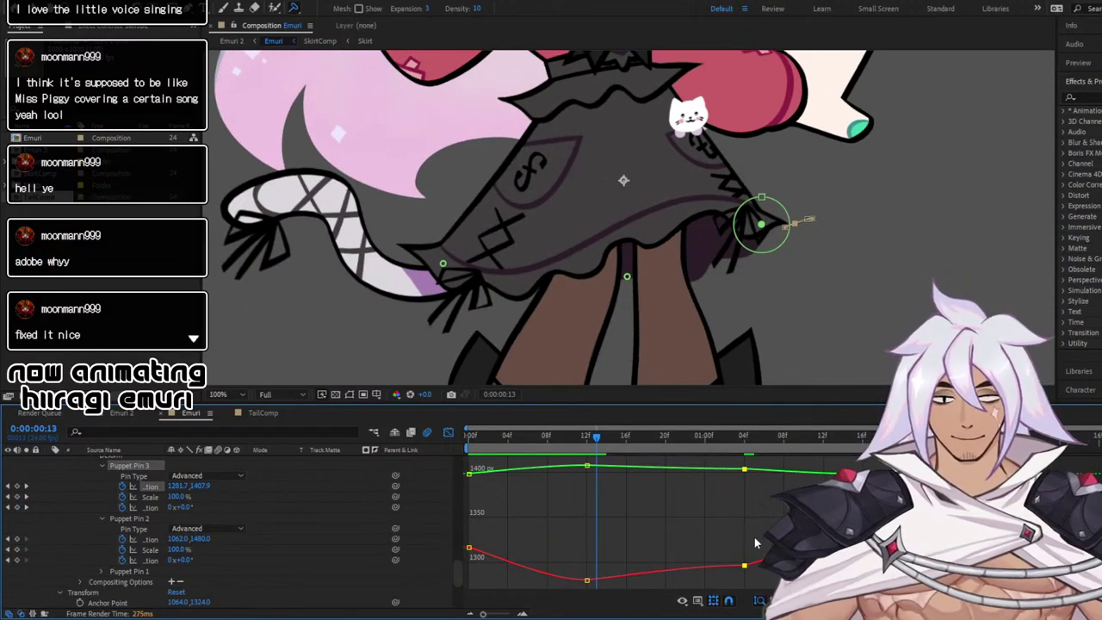
drag(746, 568, 749, 565)
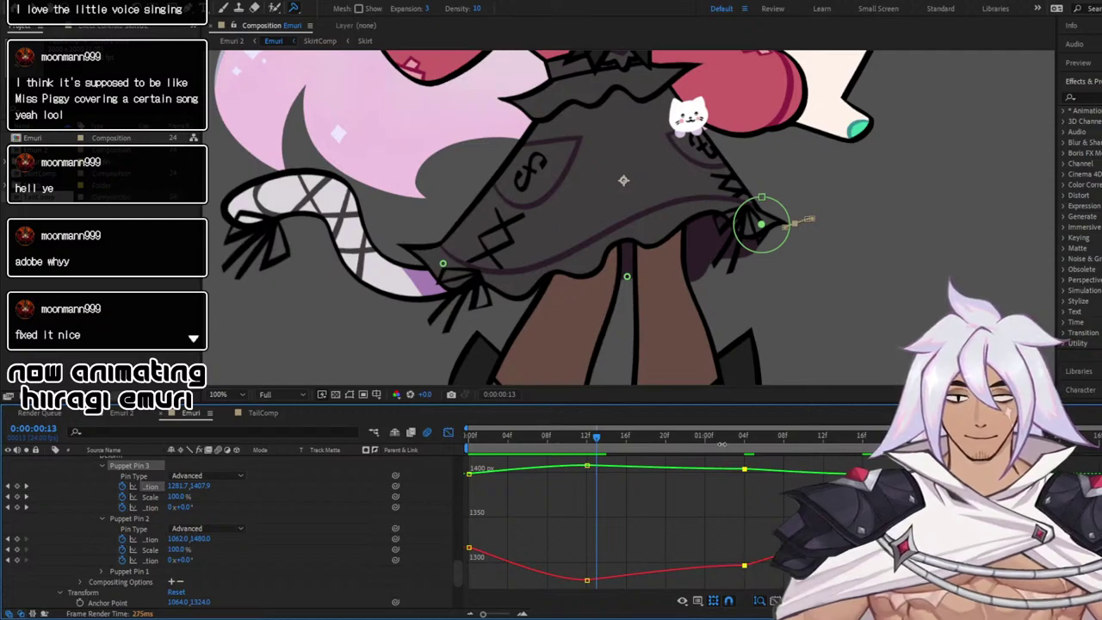
key(ctrl+z)
Apply Easy Ease to only Puppet Pin 3's position keyframe at 0:00:00:12 and play the animation
click(723, 521)
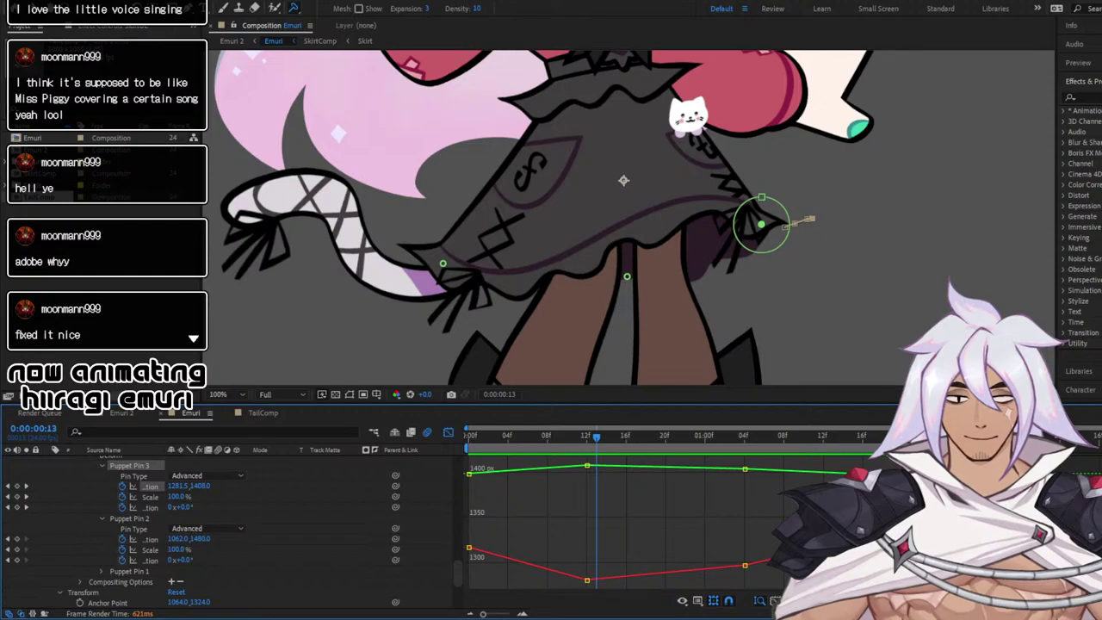
click(585, 581)
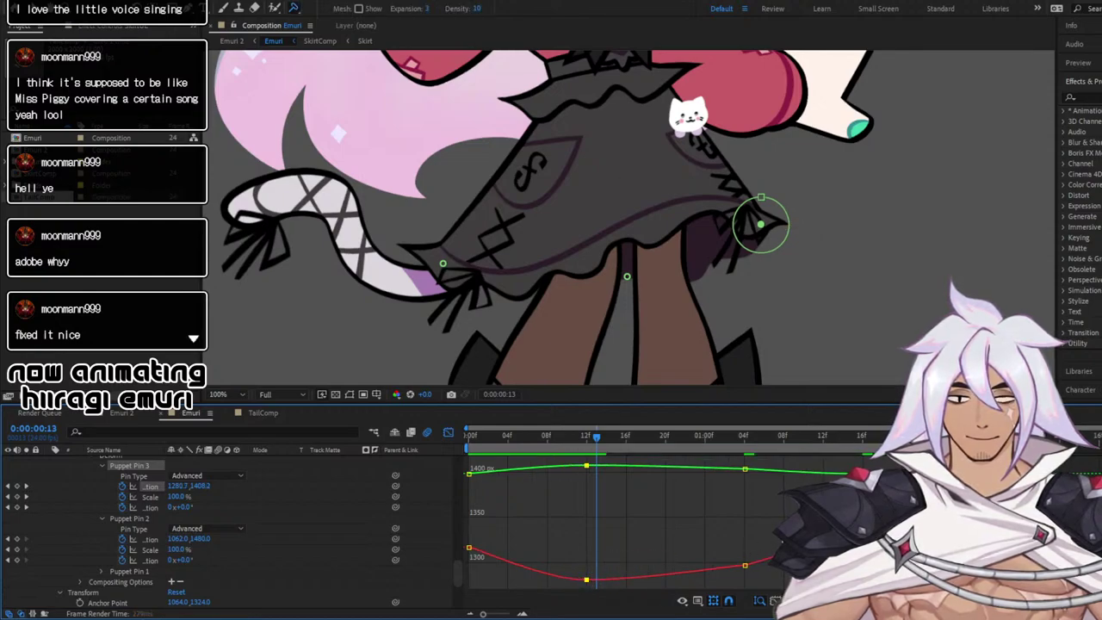
key(space)
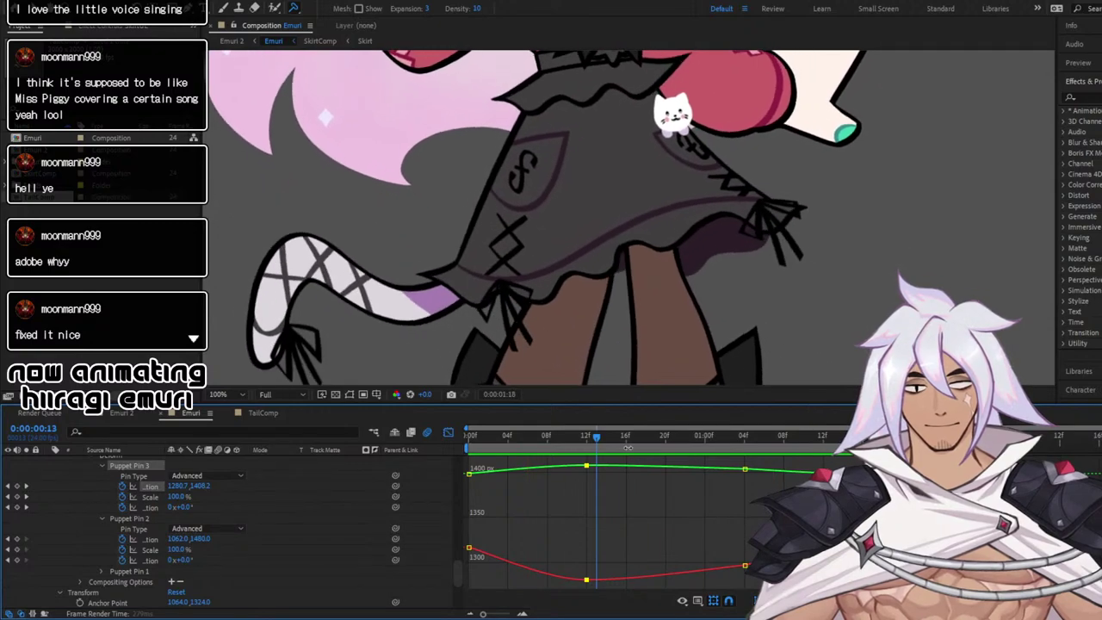
Replace Puppet Pin 3's position keyframe at 0:00:00:12 with one at 0:00:00:17, at about 1270, 1416, and play the animation
drag(582, 445, 637, 470)
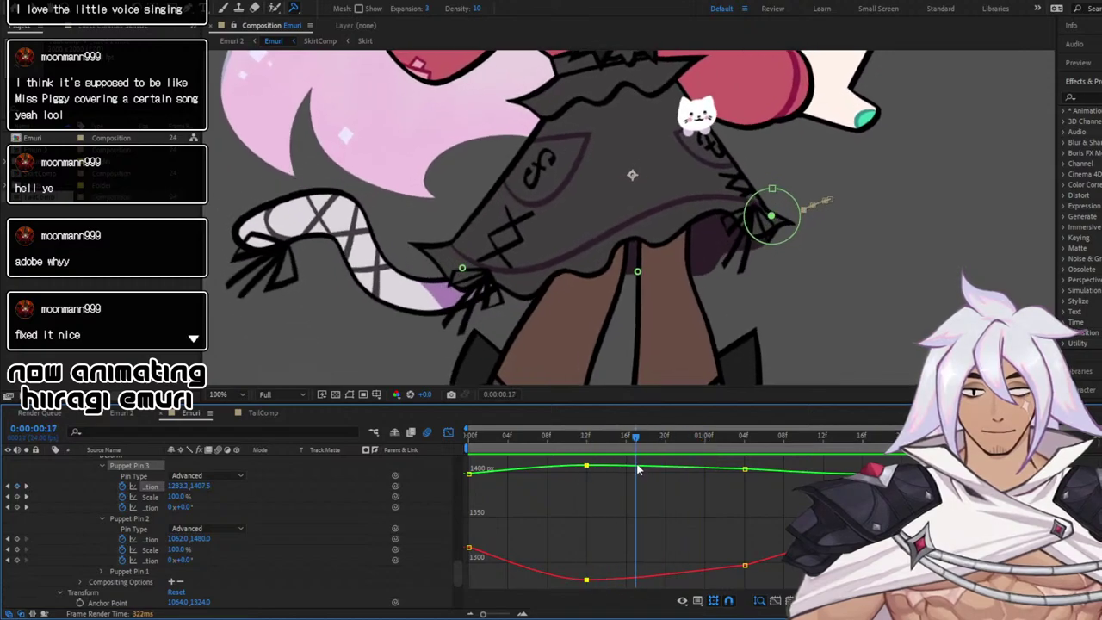
drag(772, 223, 763, 221)
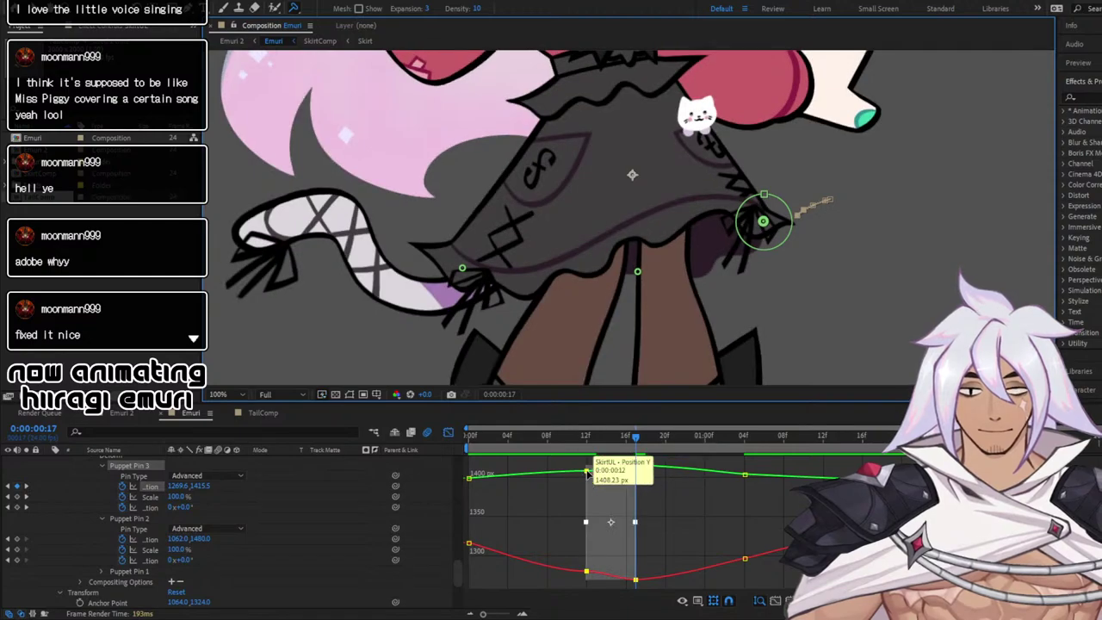
key(Delete)
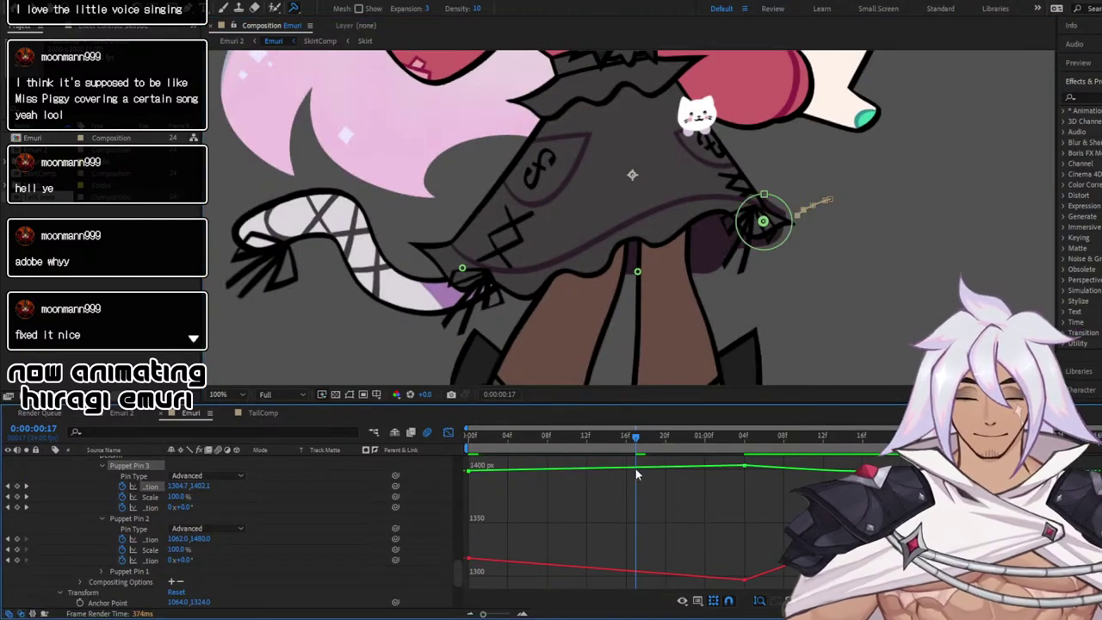
key(ctrl+z)
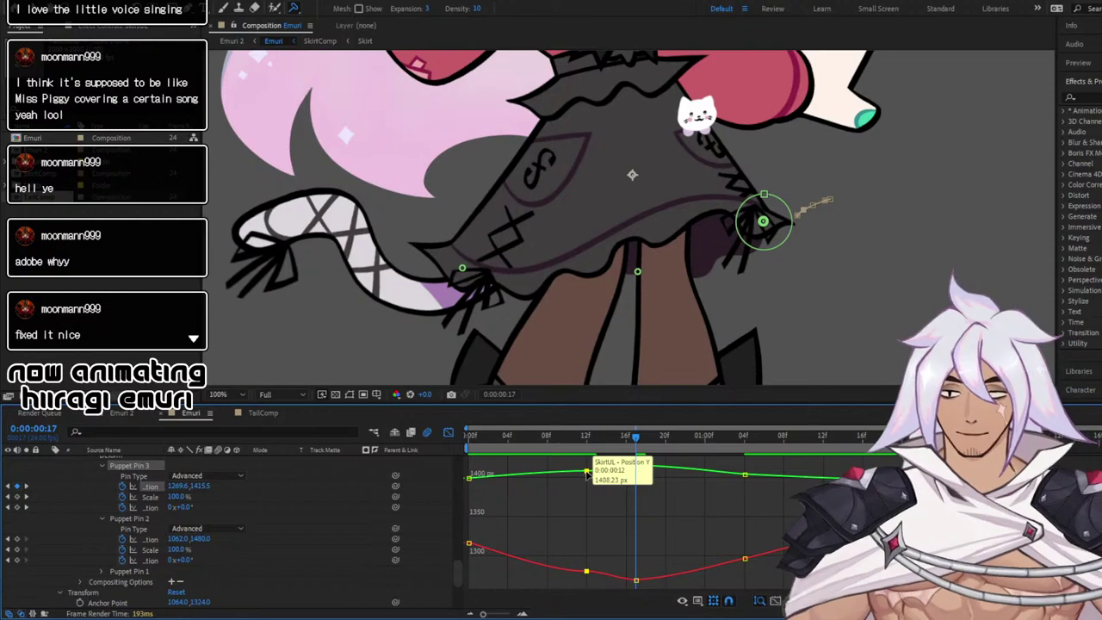
click(561, 461)
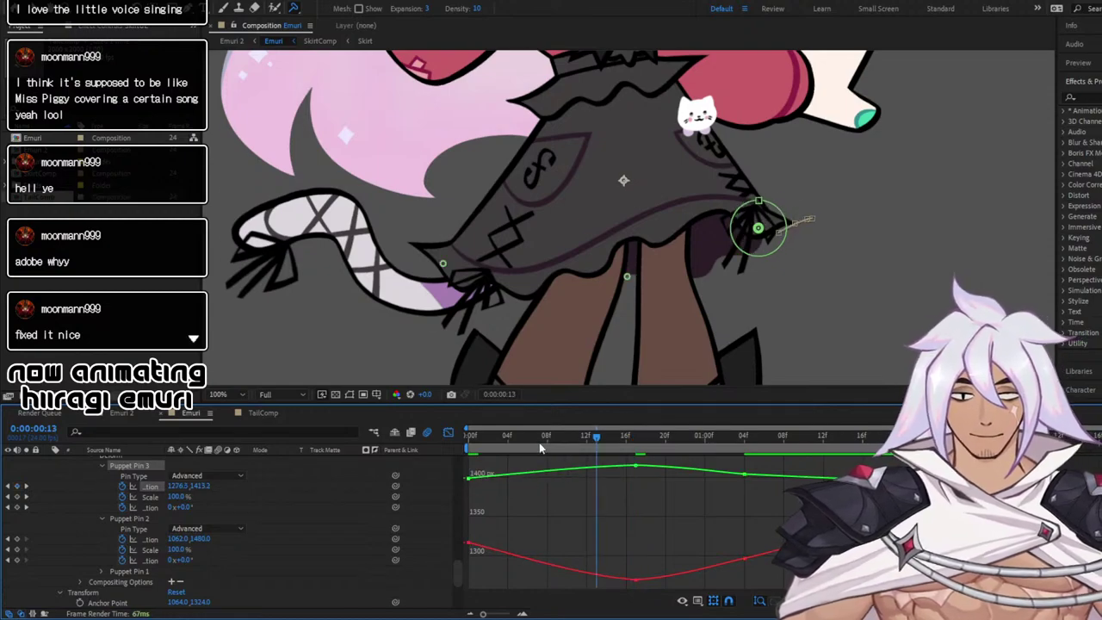
drag(540, 449, 437, 447)
key(space)
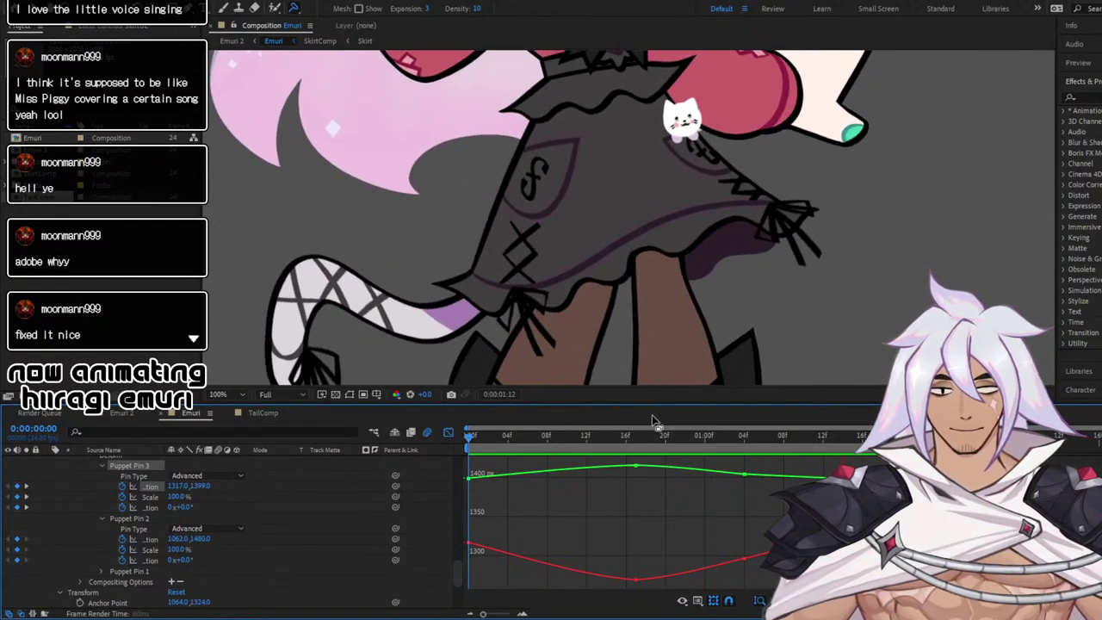
key(space)
key(space)
drag(485, 440, 466, 440)
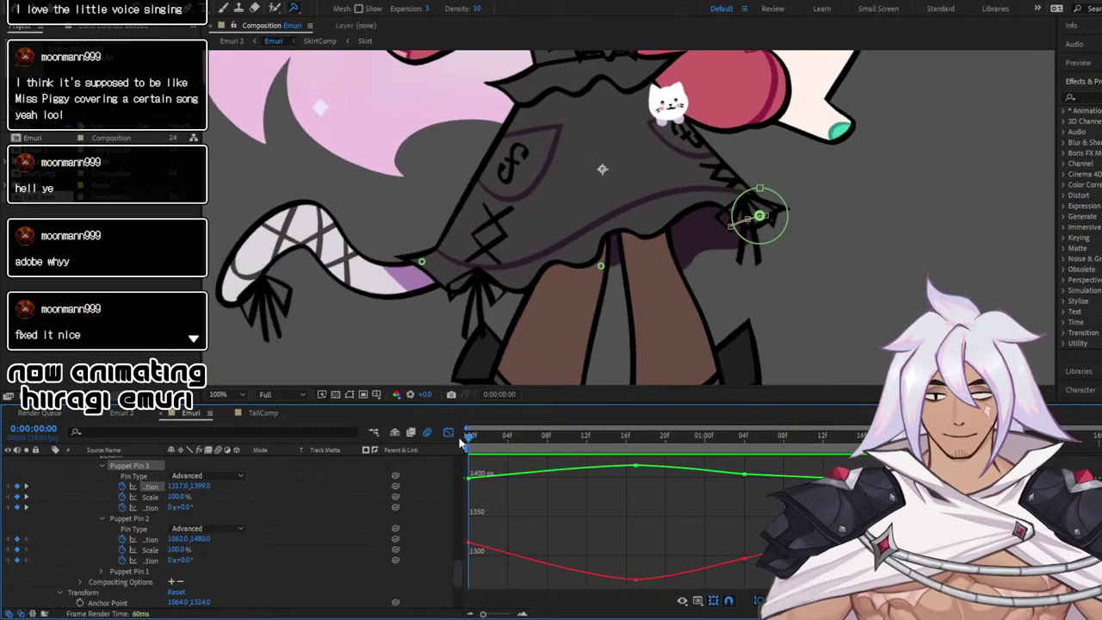
Collapse and lock the SkirtUL layer, and switch the timeline from the Graph Editor back to layer bars
scroll(175, 519, up, 1)
scroll(175, 521, up, 5)
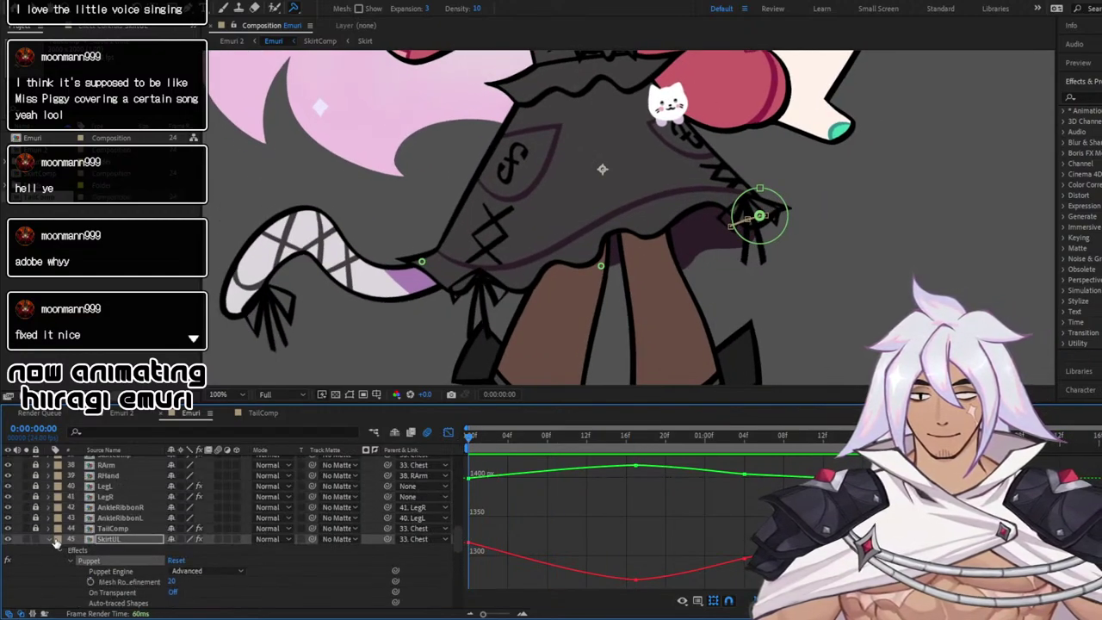
click(48, 539)
click(37, 539)
click(447, 437)
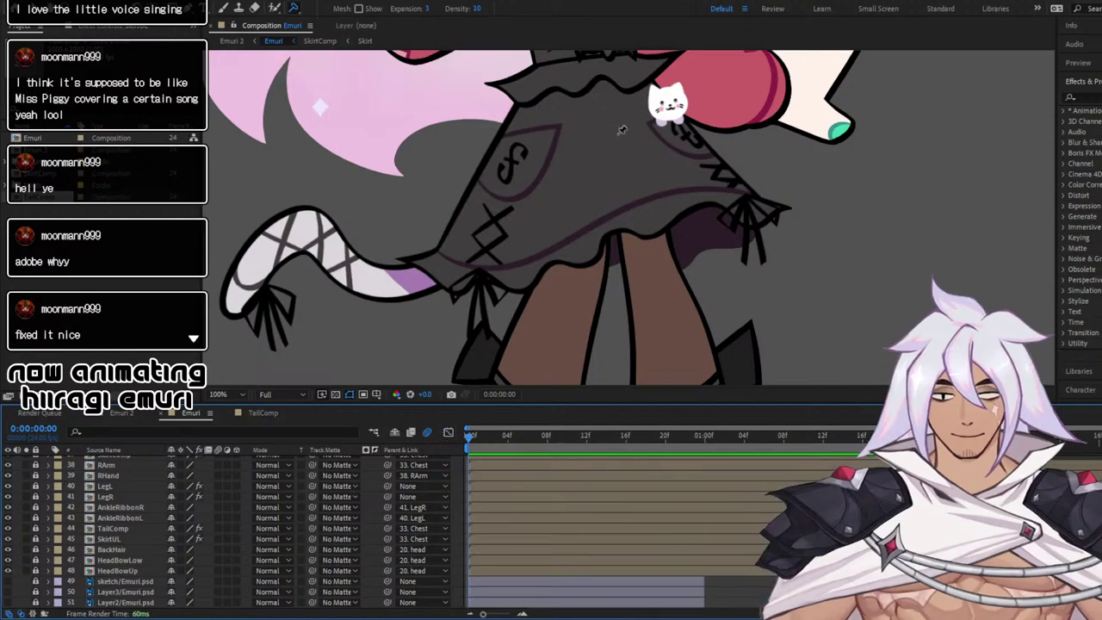
Play the loop with the whole upper body in view and check which parts of the character still need secondary motion
scroll(622, 130, down, 3)
key(period)
key(period)
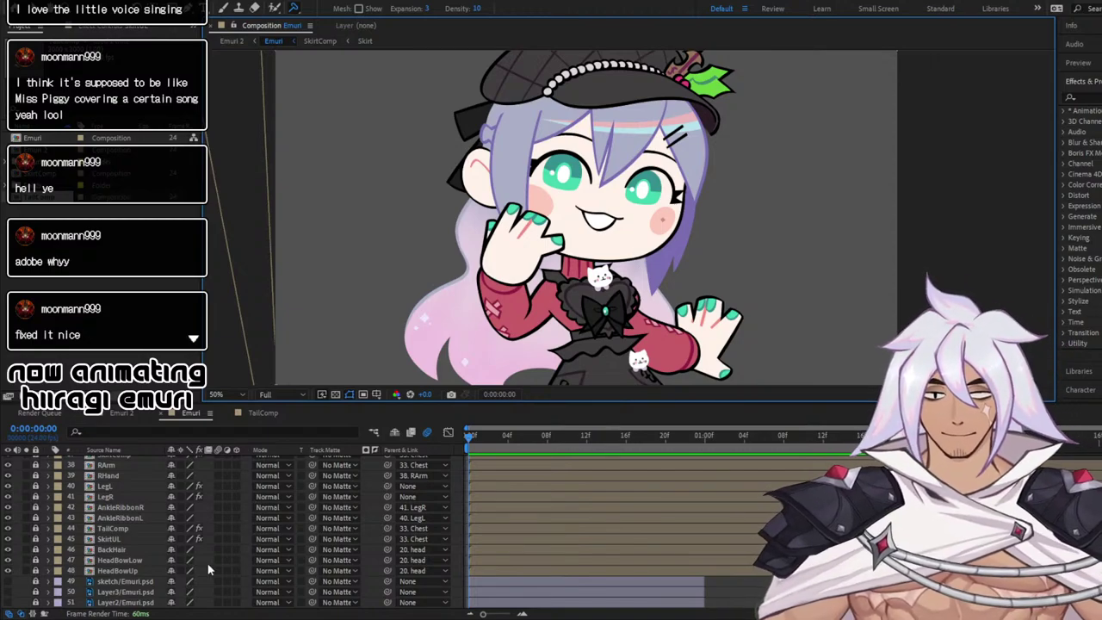
scroll(206, 551, up, 3)
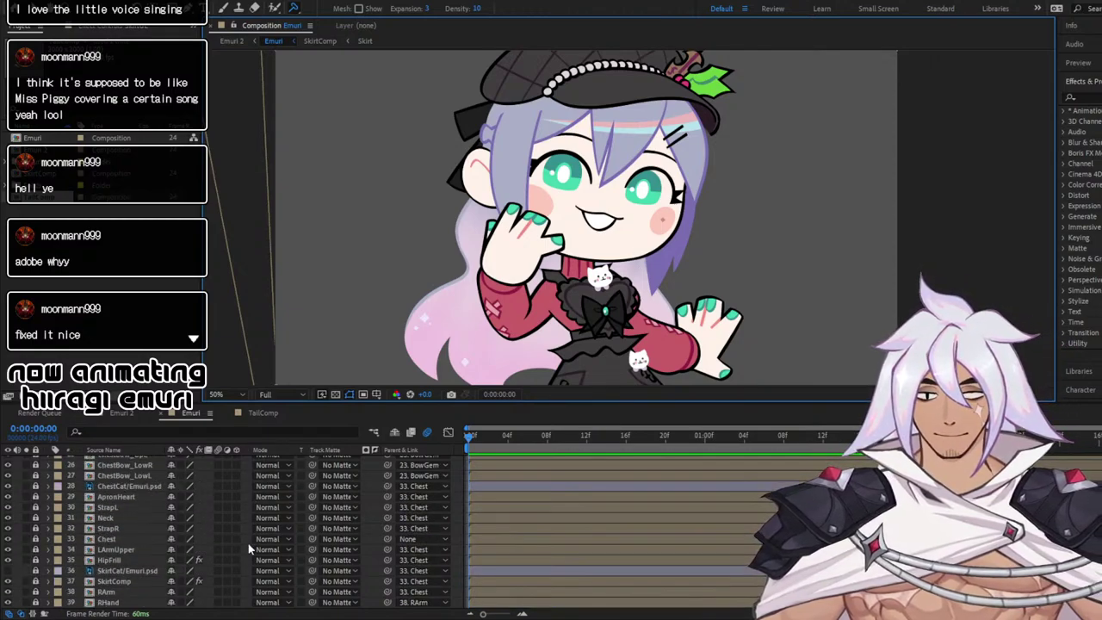
scroll(243, 519, up, 3)
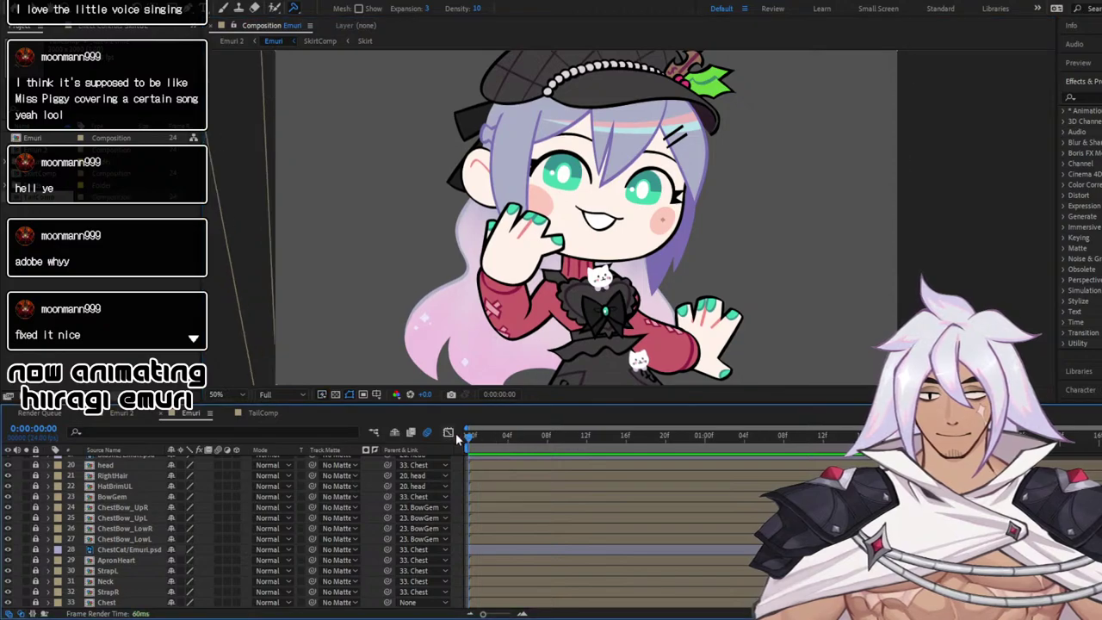
key(space)
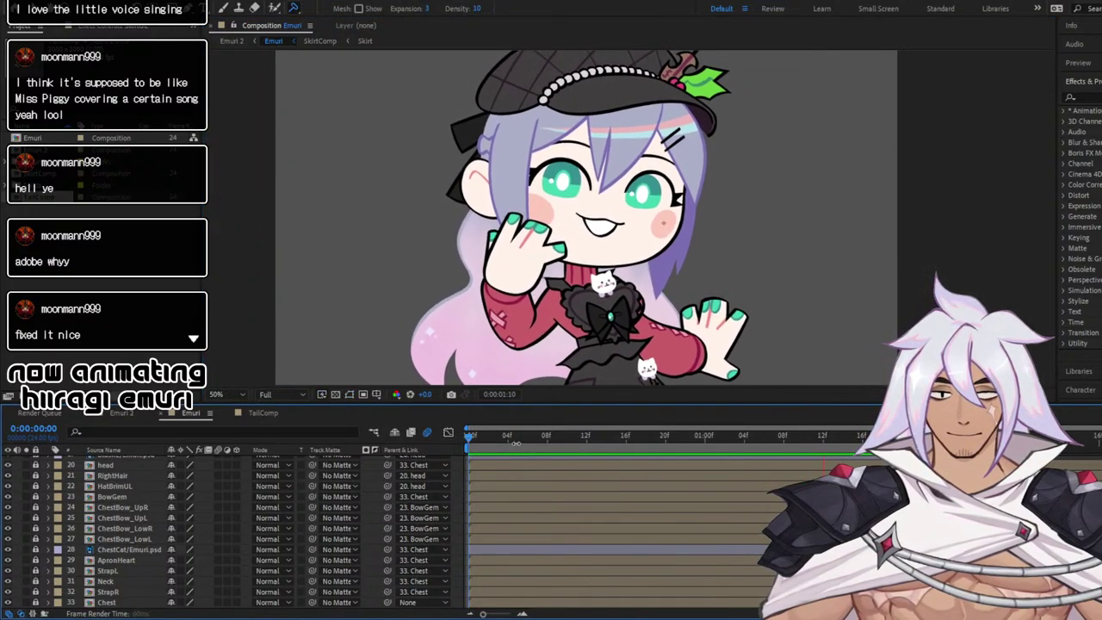
key(space)
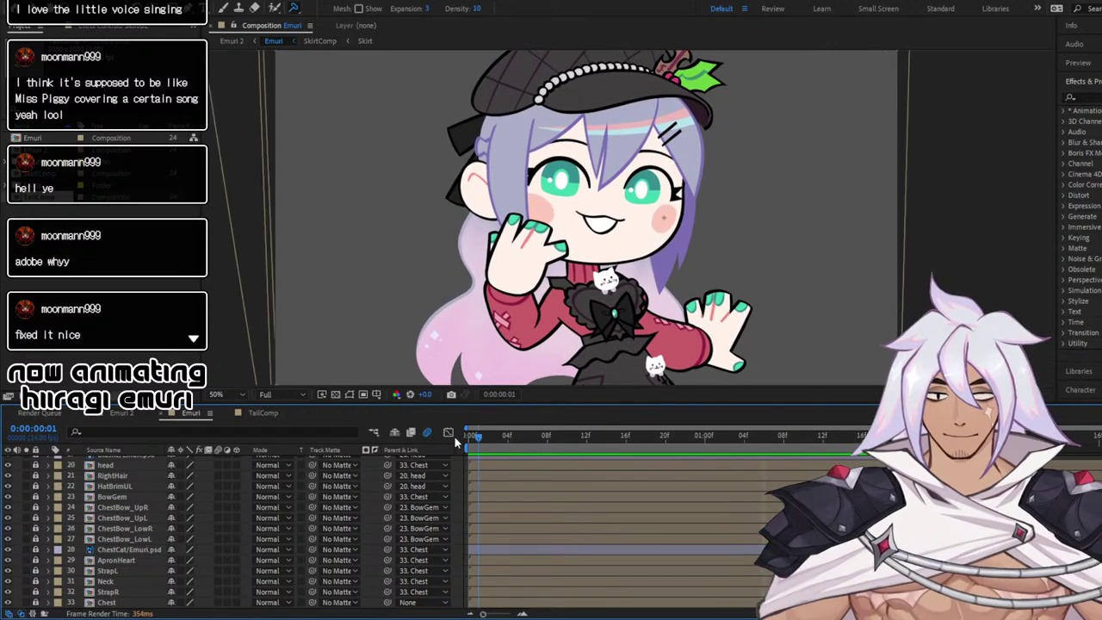
scroll(629, 234, down, 1)
scroll(629, 234, up, 1)
scroll(629, 234, down, 1)
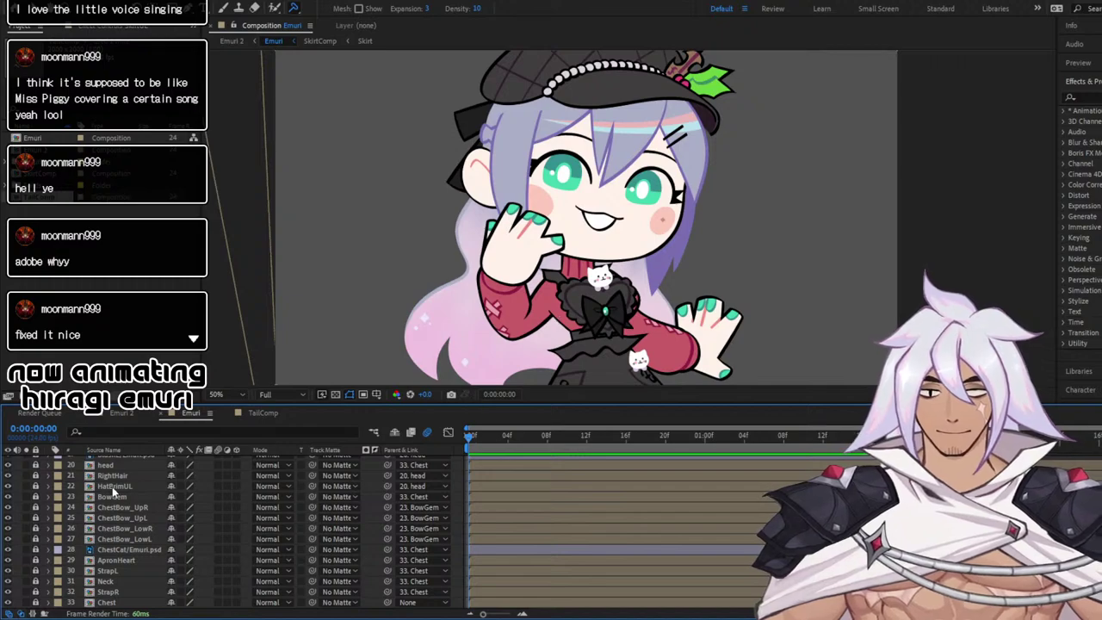
Find and unlock the ChestBow_UpR layer and expand its Transform properties
scroll(118, 499, up, 2)
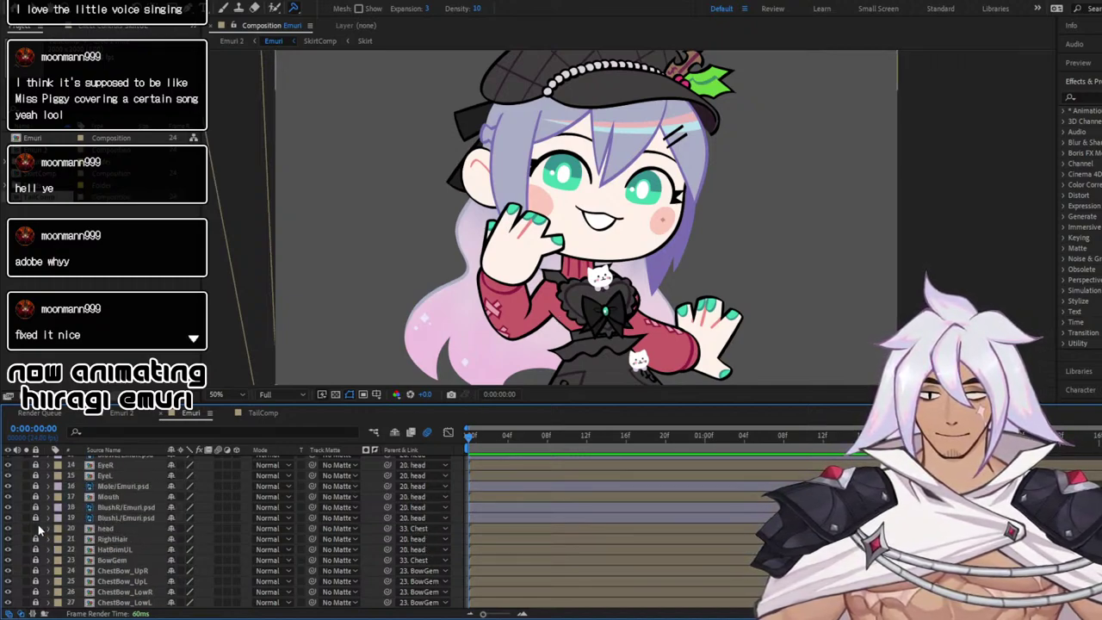
scroll(113, 521, down, 4)
drag(638, 336, 603, 267)
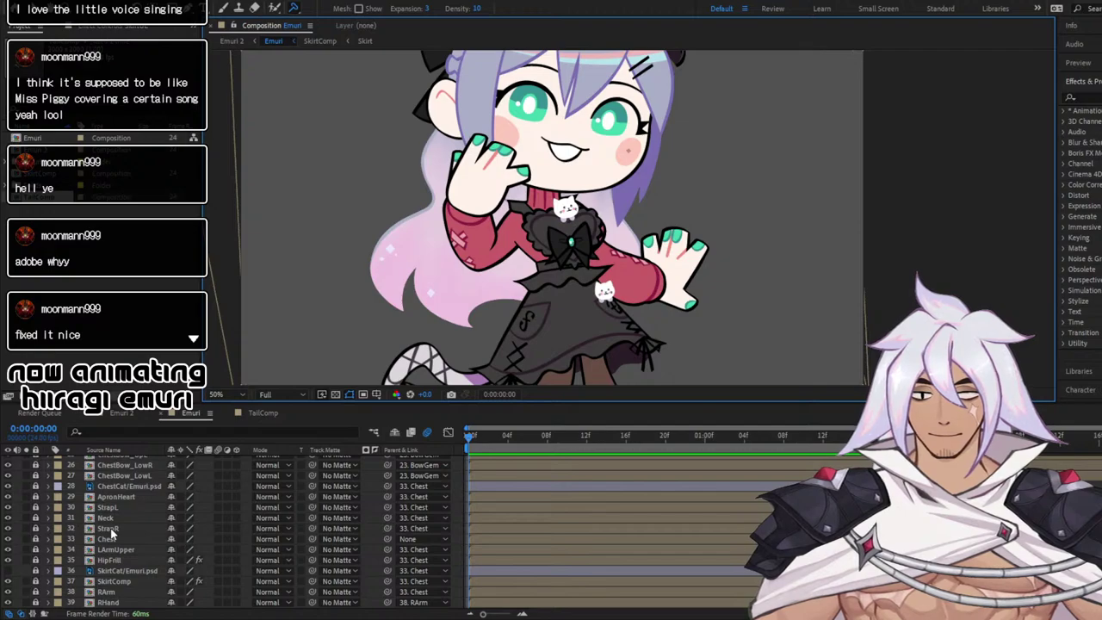
scroll(111, 534, up, 2)
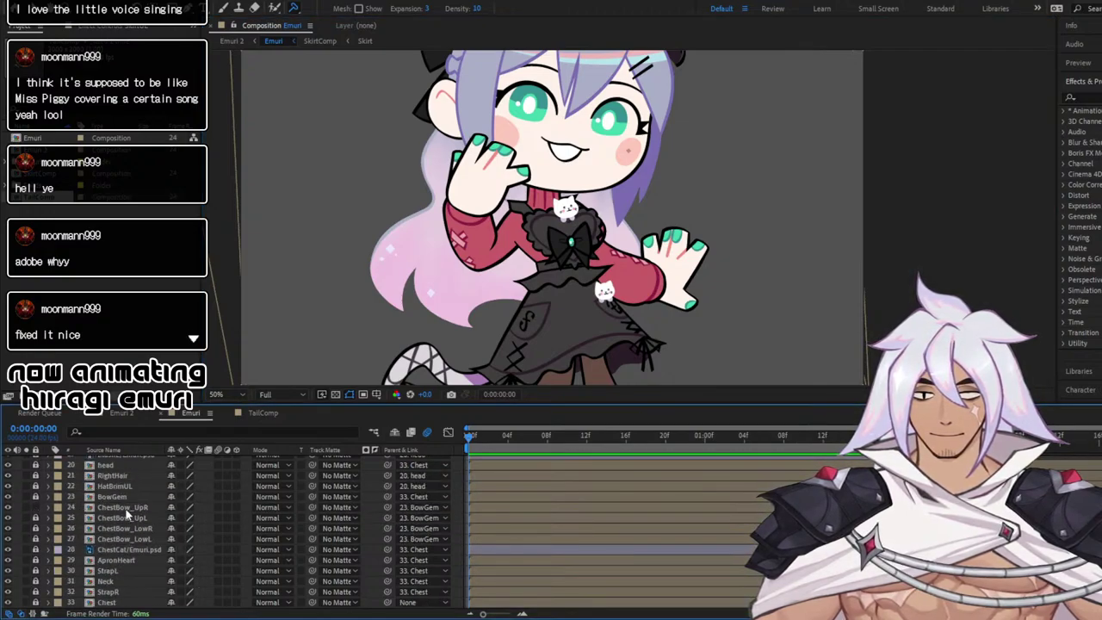
click(126, 509)
click(49, 508)
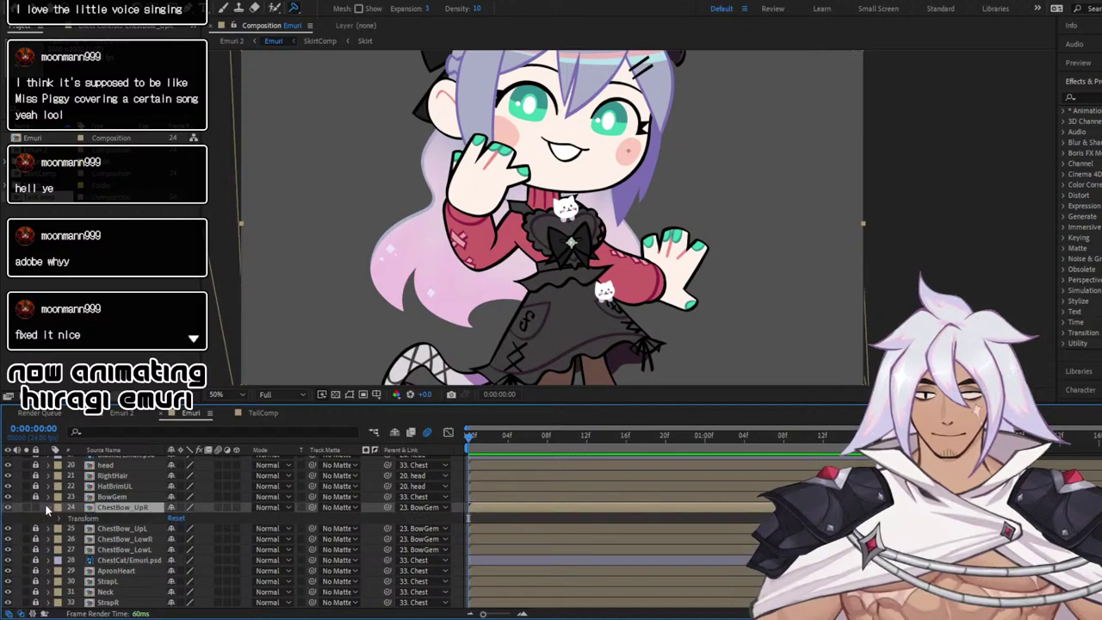
click(59, 519)
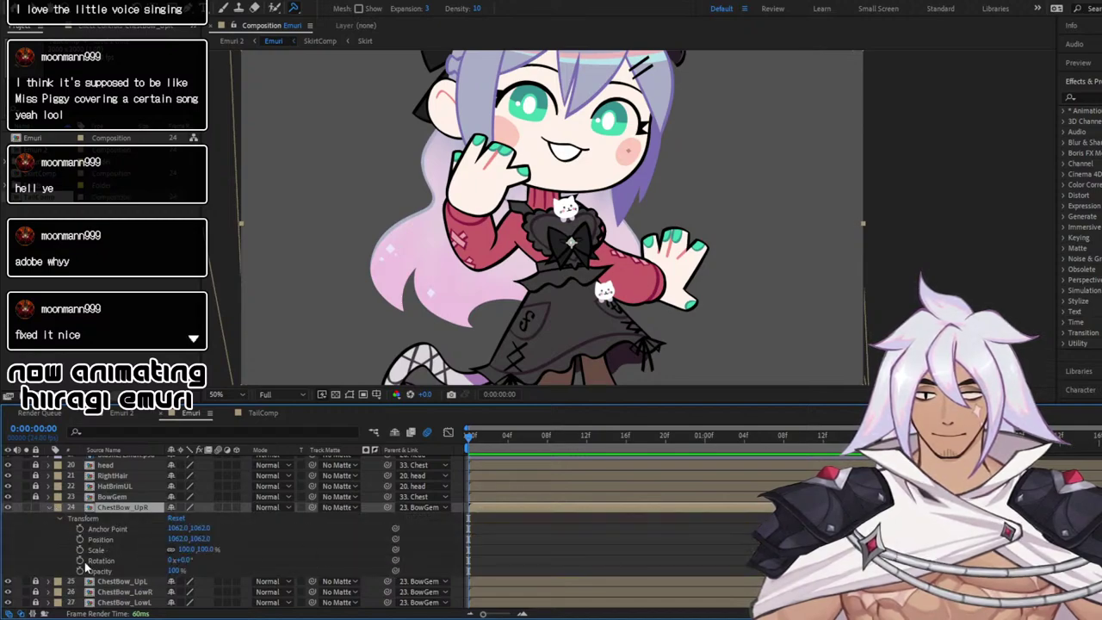
Keyframe the ChestBow_UpR layer's Rotation at 0° on 0:00:00:00 and again on 0:00:01:00
key(space)
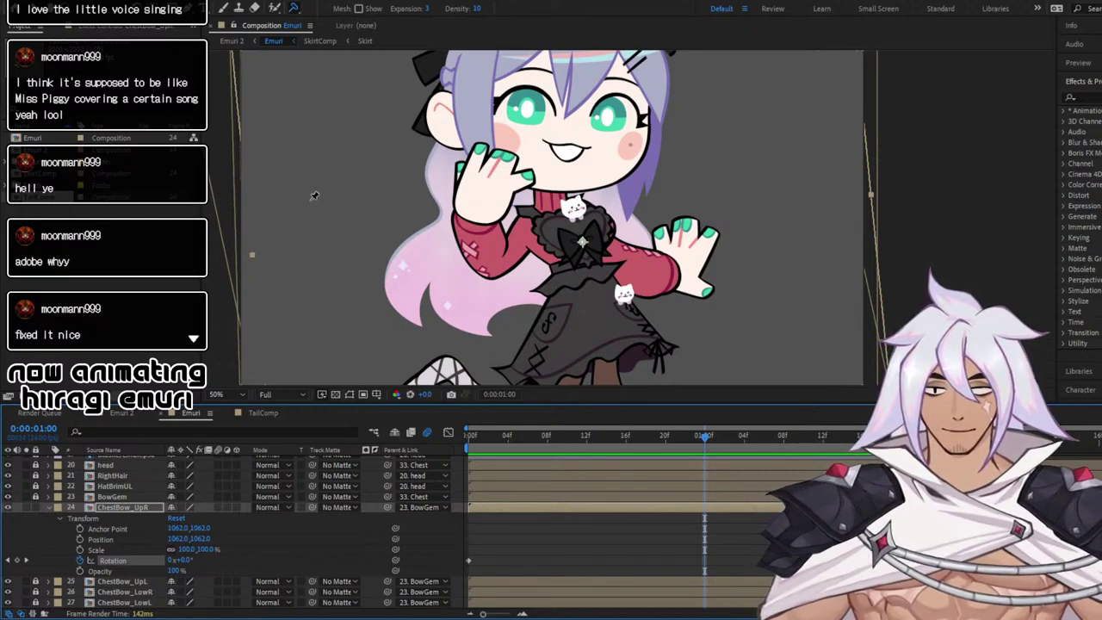
key(w)
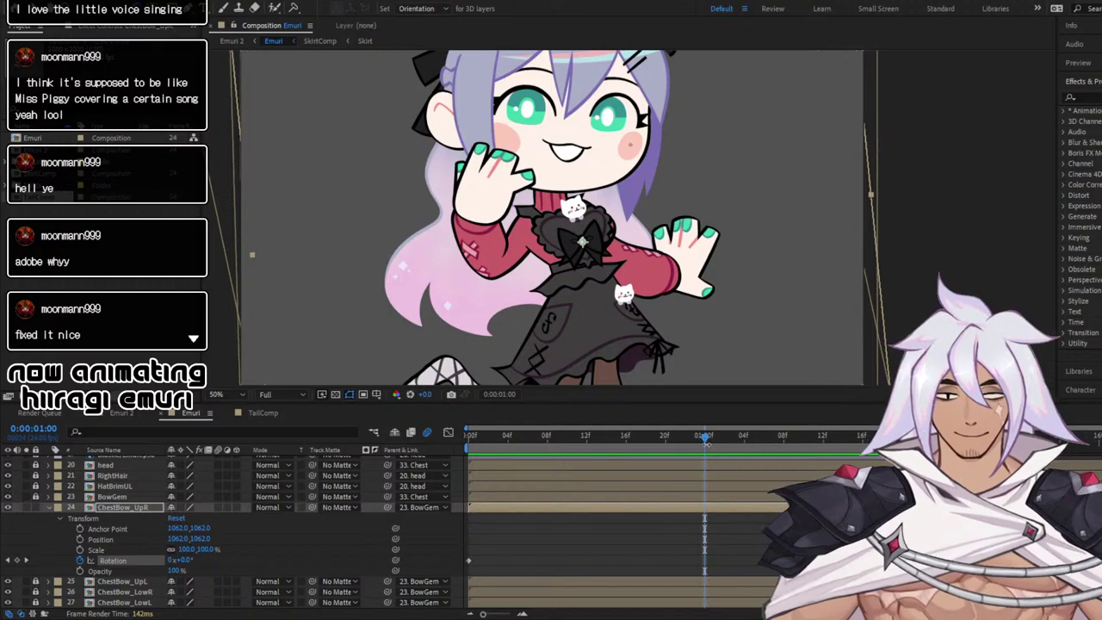
click(15, 560)
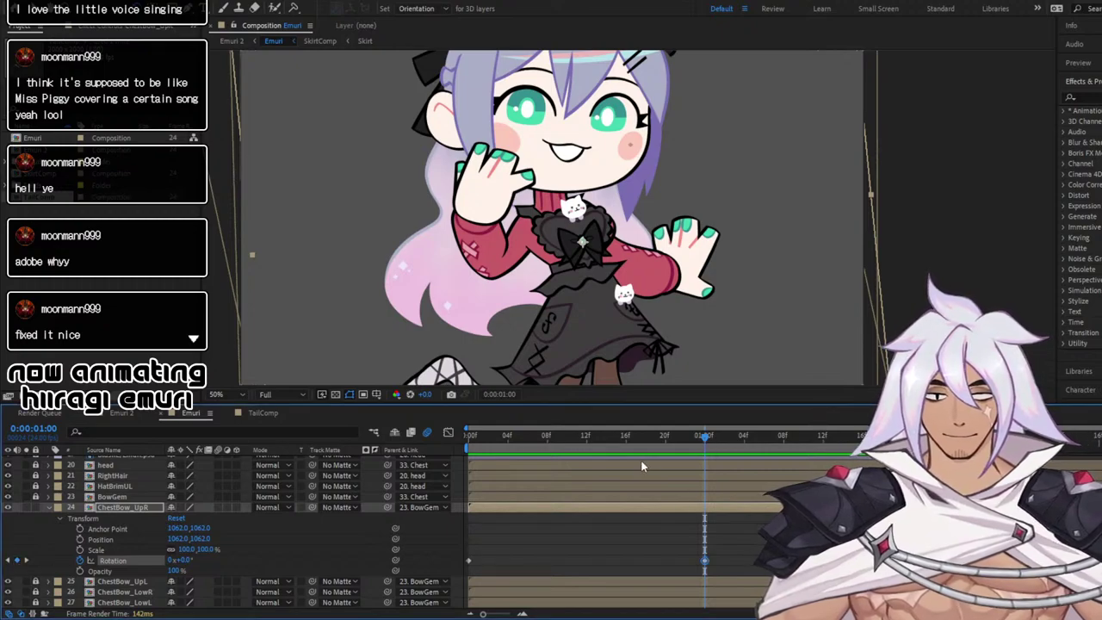
Hide and show the ChestBow_UpR layer to identify its part of the bow, and return to the first frame
drag(572, 440, 696, 448)
click(138, 509)
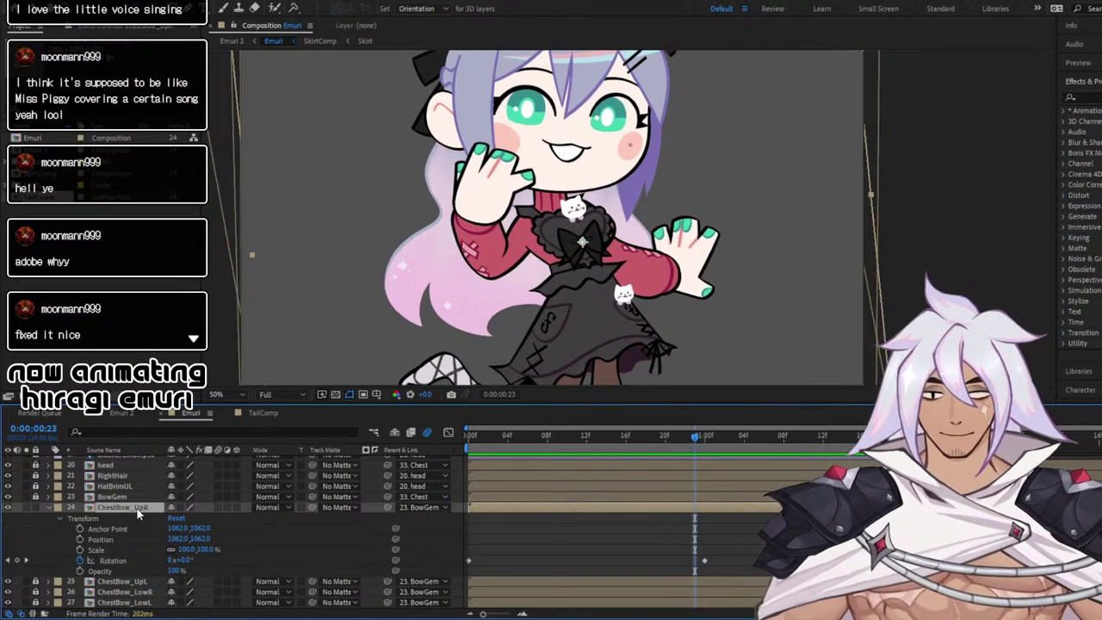
click(9, 508)
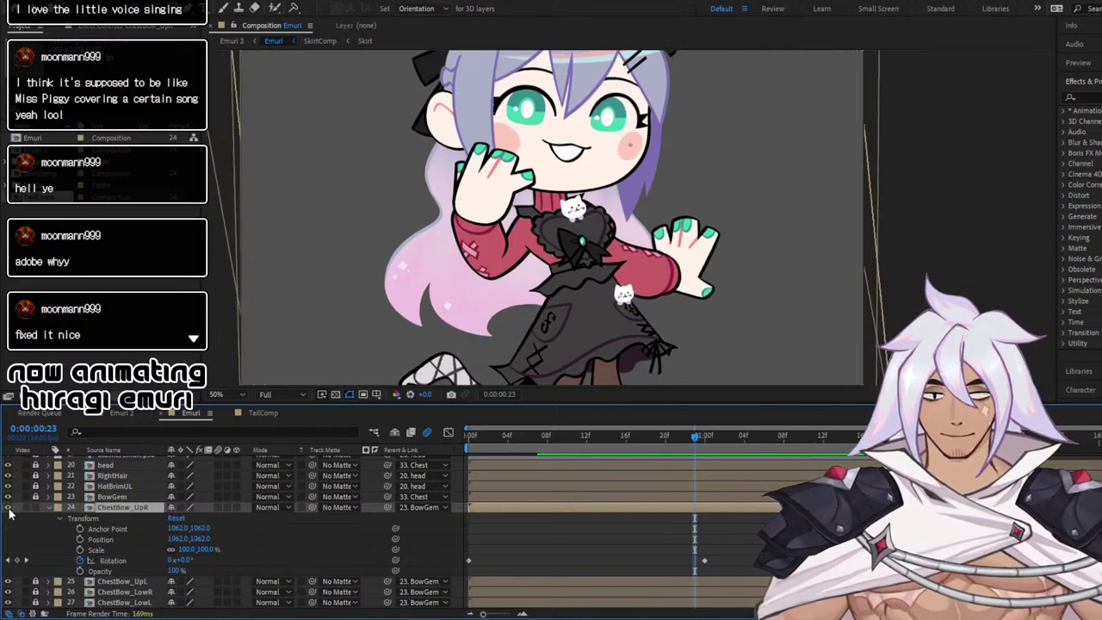
click(9, 508)
drag(674, 436, 578, 437)
key(Home)
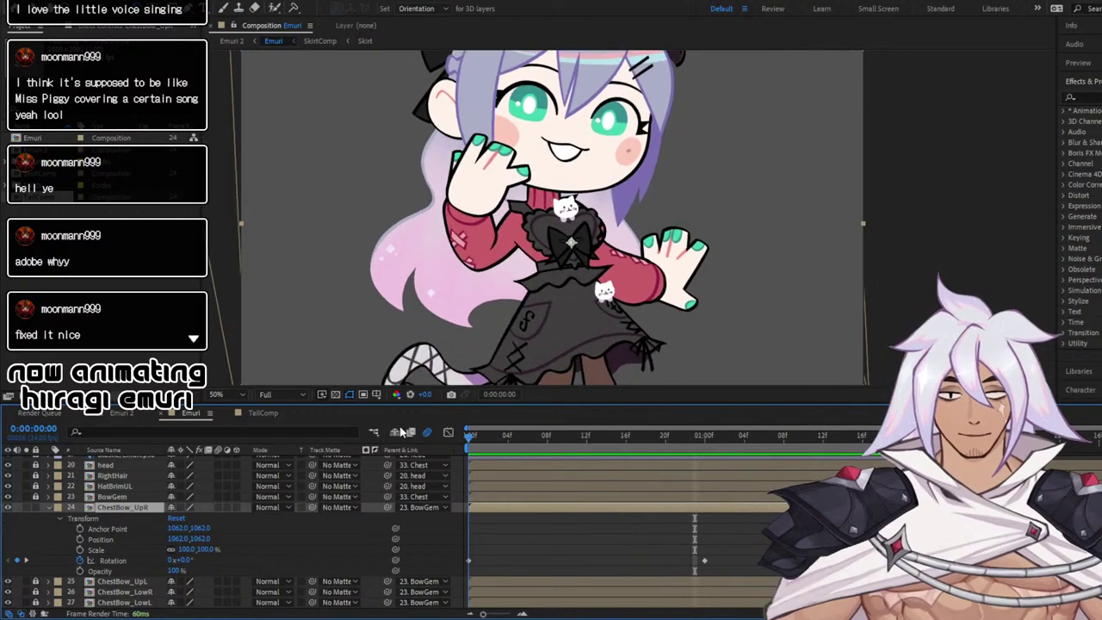
Rotate the ChestBow_UpR layer to about 5.7° on 0:00:00:12, adding a Rotation keyframe there
drag(479, 434, 591, 459)
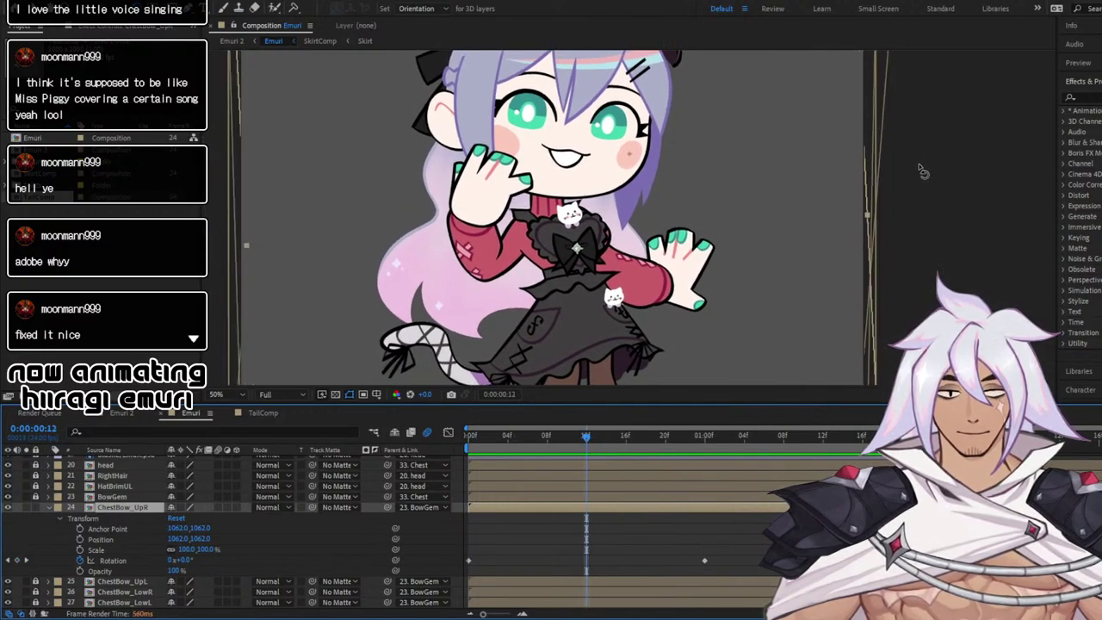
drag(906, 155, 865, 281)
scroll(888, 148, down, 2)
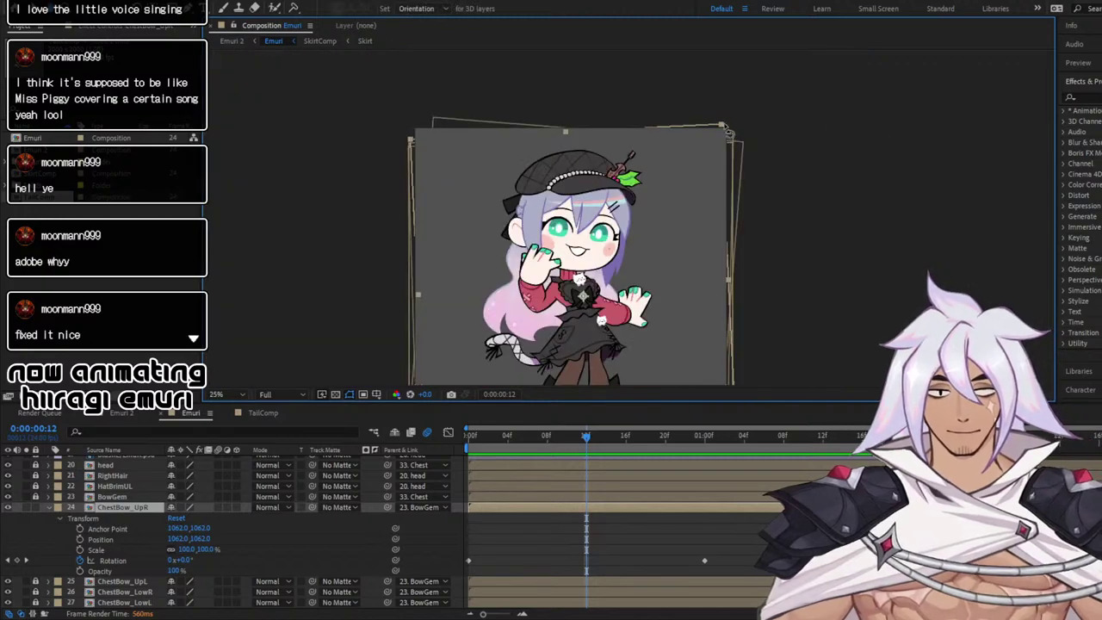
drag(729, 133, 748, 148)
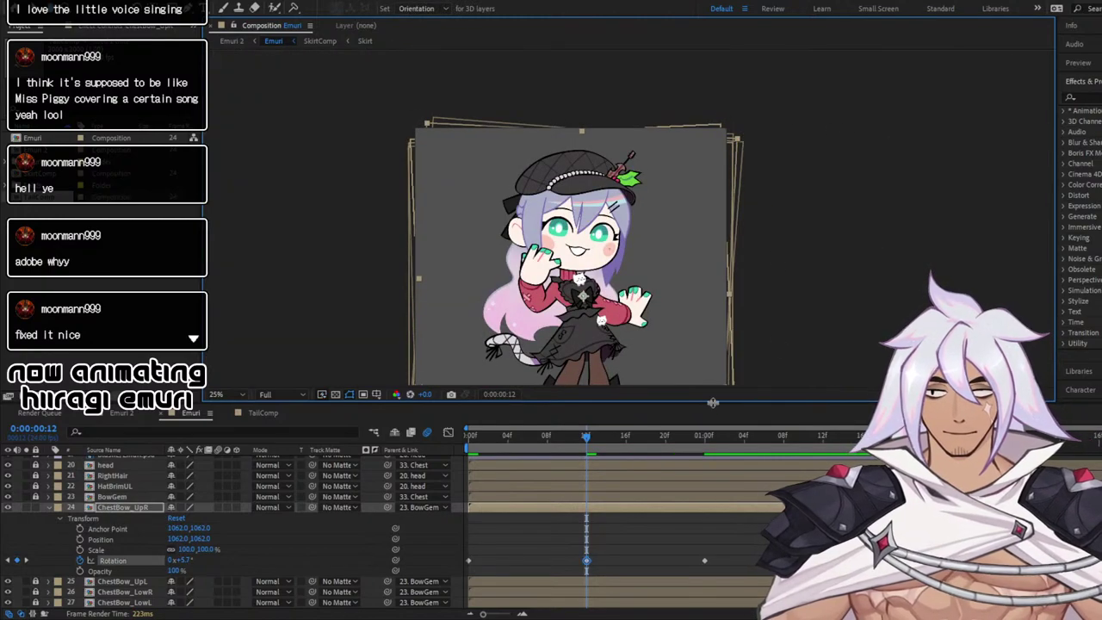
Keyframe ChestBow_UpR tilted slightly the opposite way on 0:00:01:12, and delete its Rotation keyframe on 0:00:01:00
drag(741, 436, 827, 439)
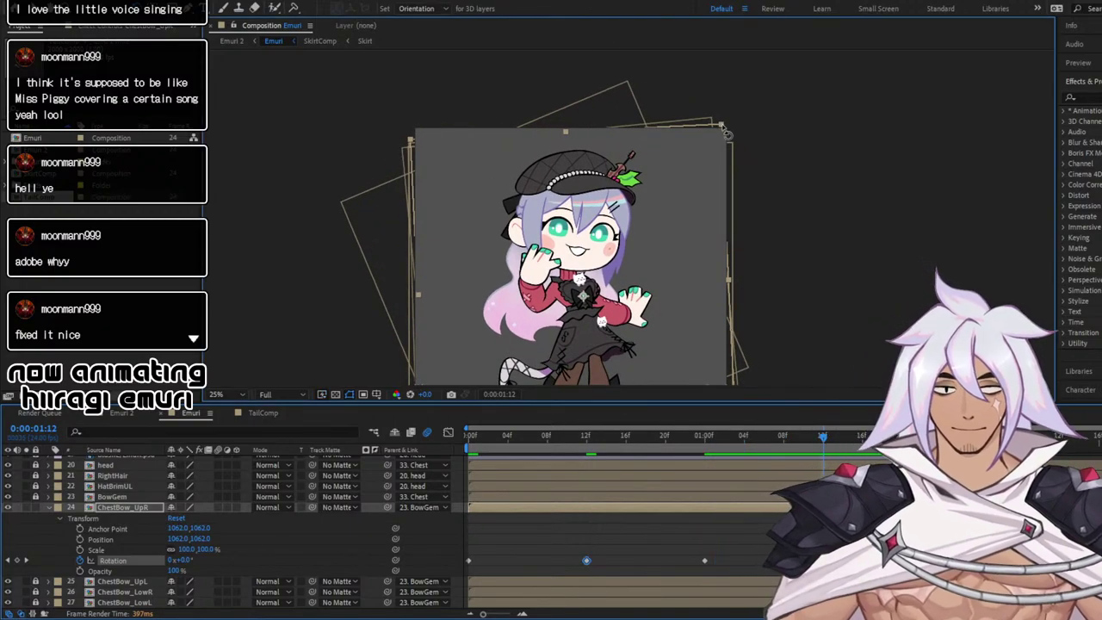
drag(725, 132, 713, 116)
drag(695, 542, 716, 562)
key(Delete)
drag(494, 441, 445, 436)
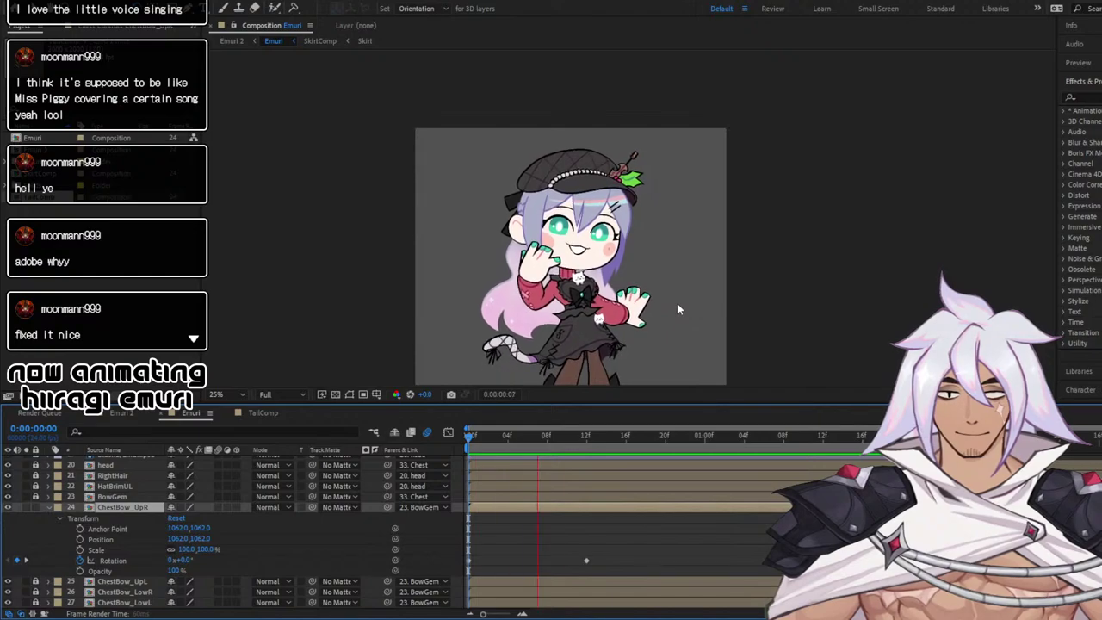
click(466, 438)
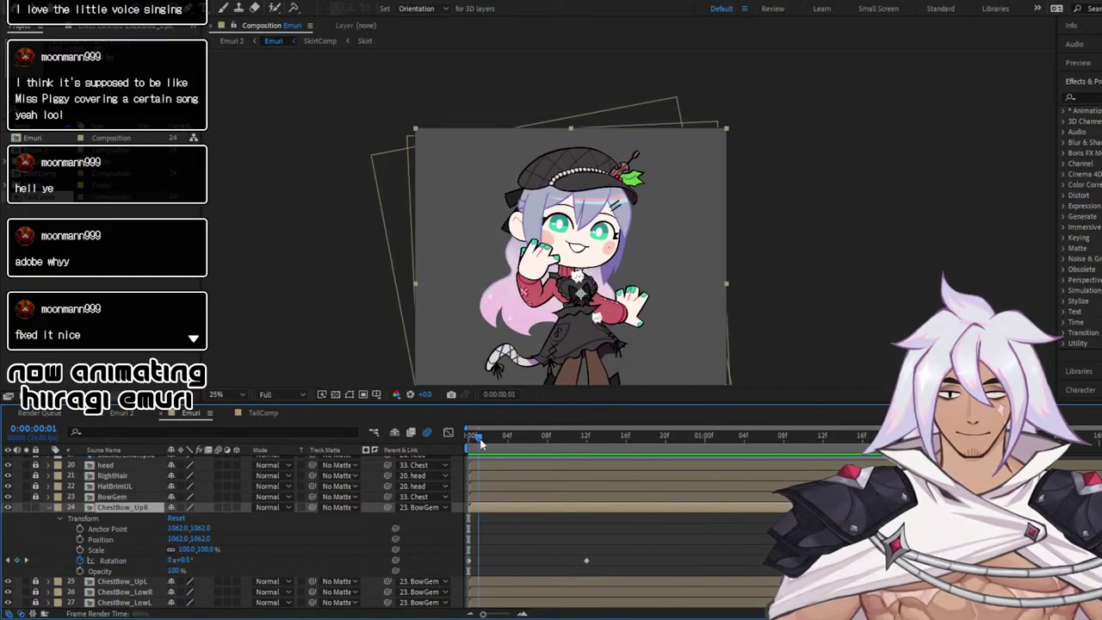
Add a ChestBow_UpR Rotation keyframe of about -0.3° on 0:00:00:06 and play the loop from the first frame
drag(481, 443, 531, 456)
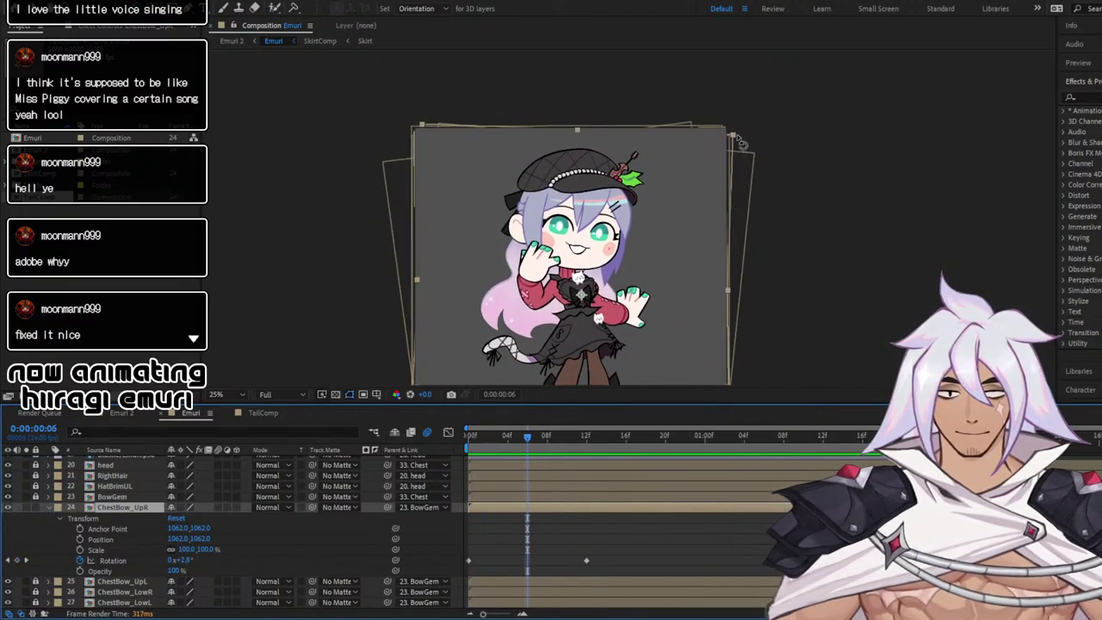
click(527, 567)
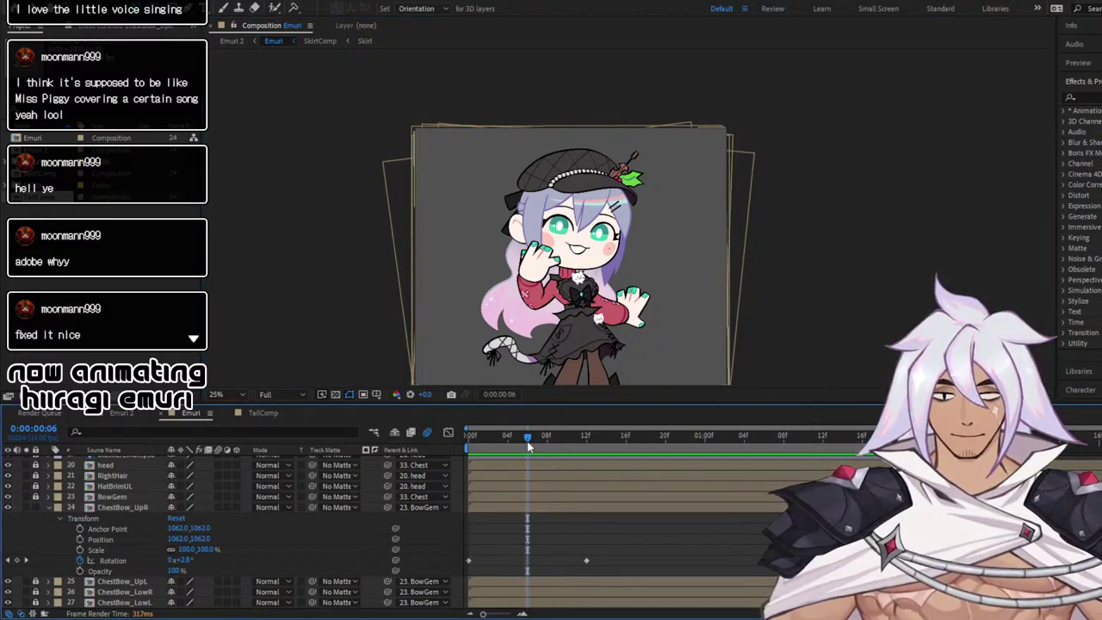
click(126, 560)
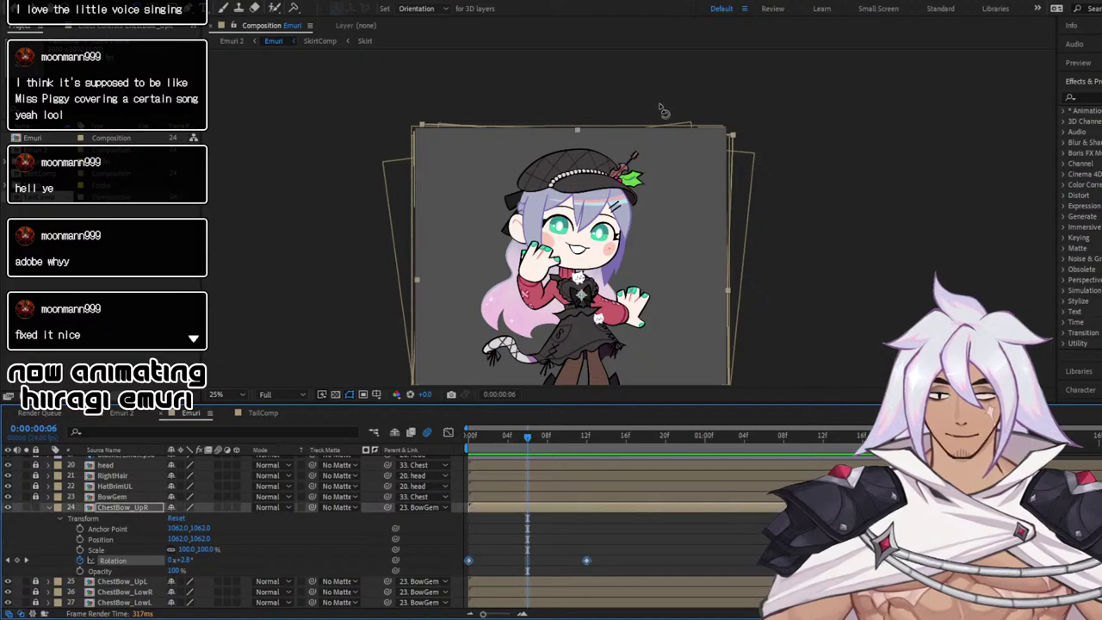
drag(738, 135, 736, 129)
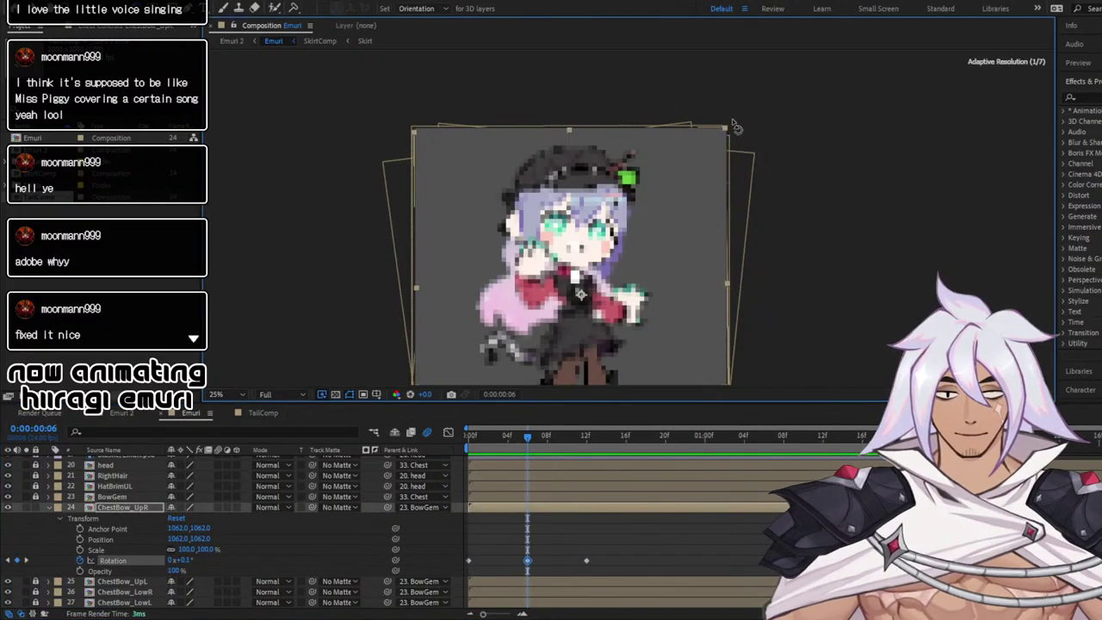
drag(499, 437, 447, 439)
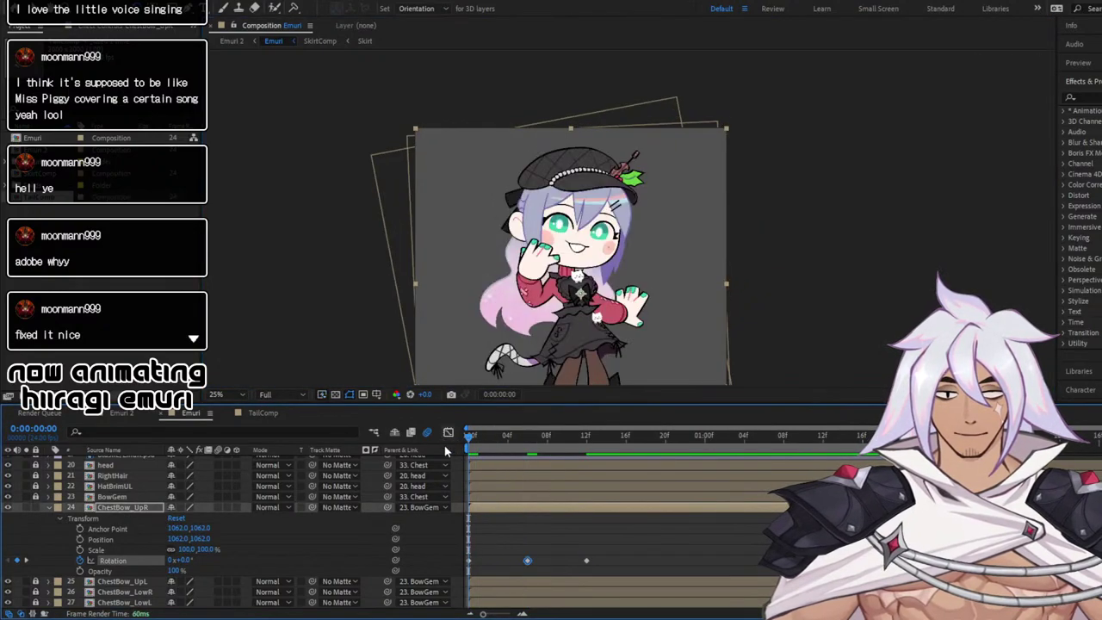
key(space)
key(space)
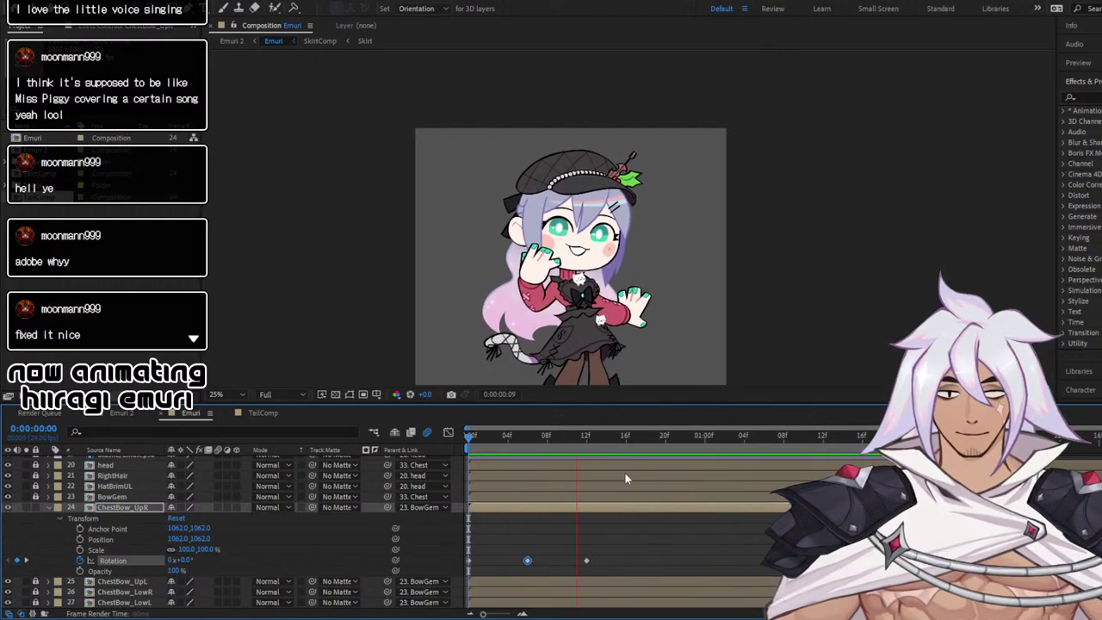
Set ChestBow_UpR's Rotation keyframe on 0:00:00:06 to about -4.9° and play back the motion
click(465, 436)
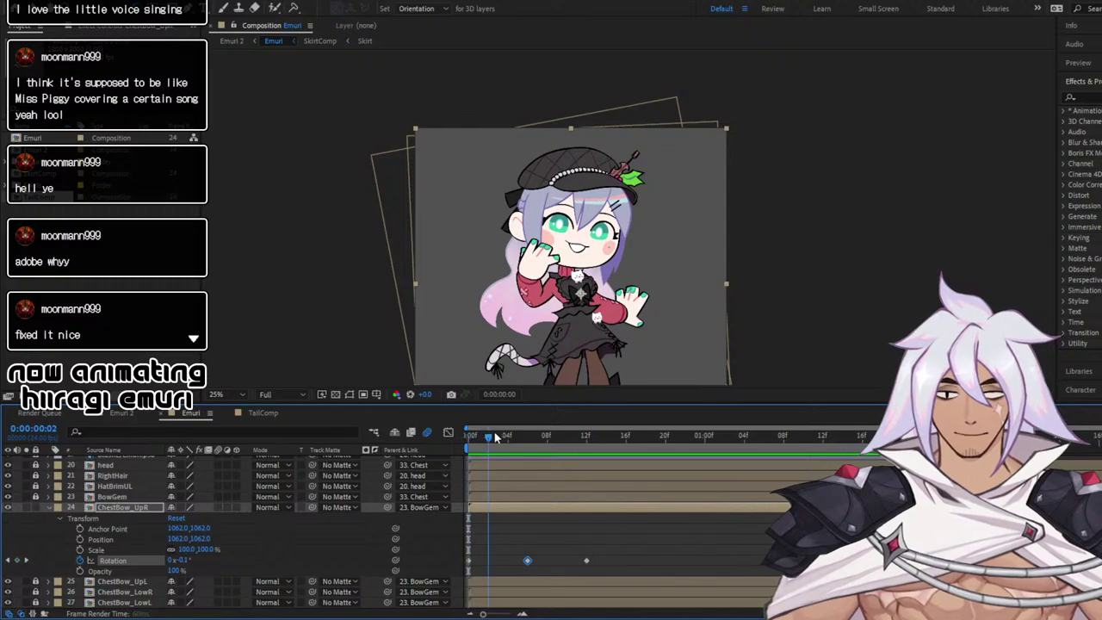
drag(496, 437, 528, 437)
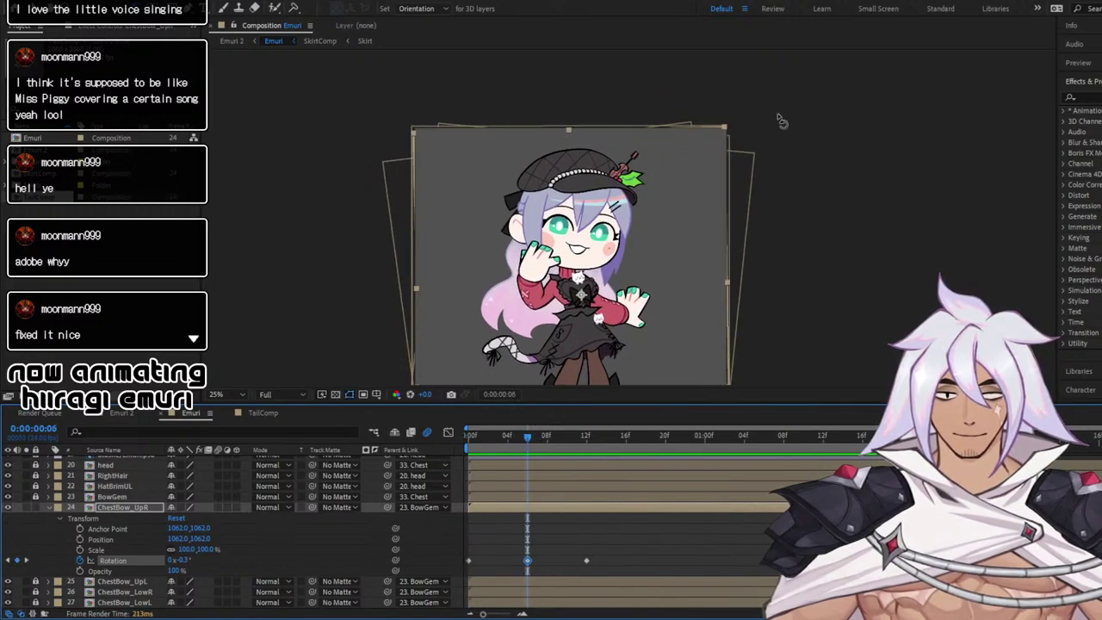
drag(728, 133, 710, 119)
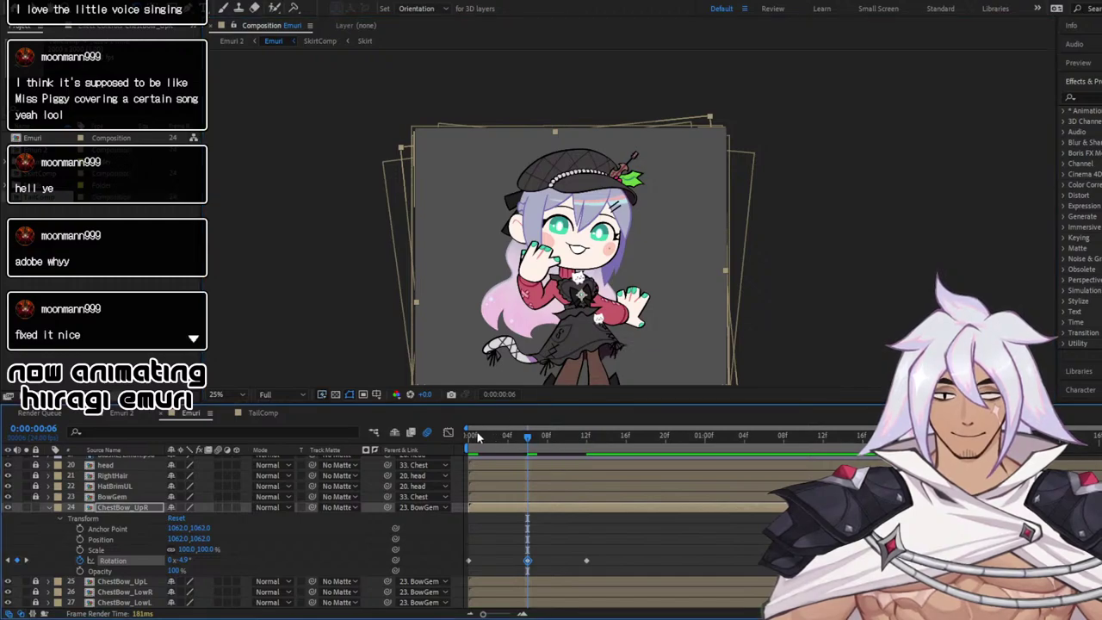
click(468, 438)
key(space)
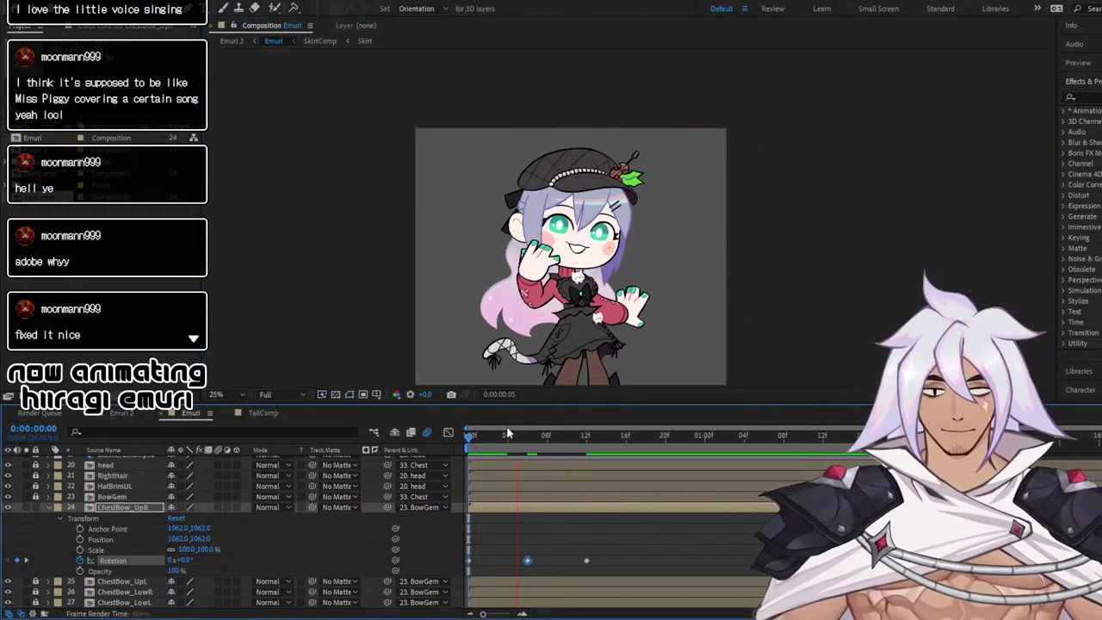
key(space)
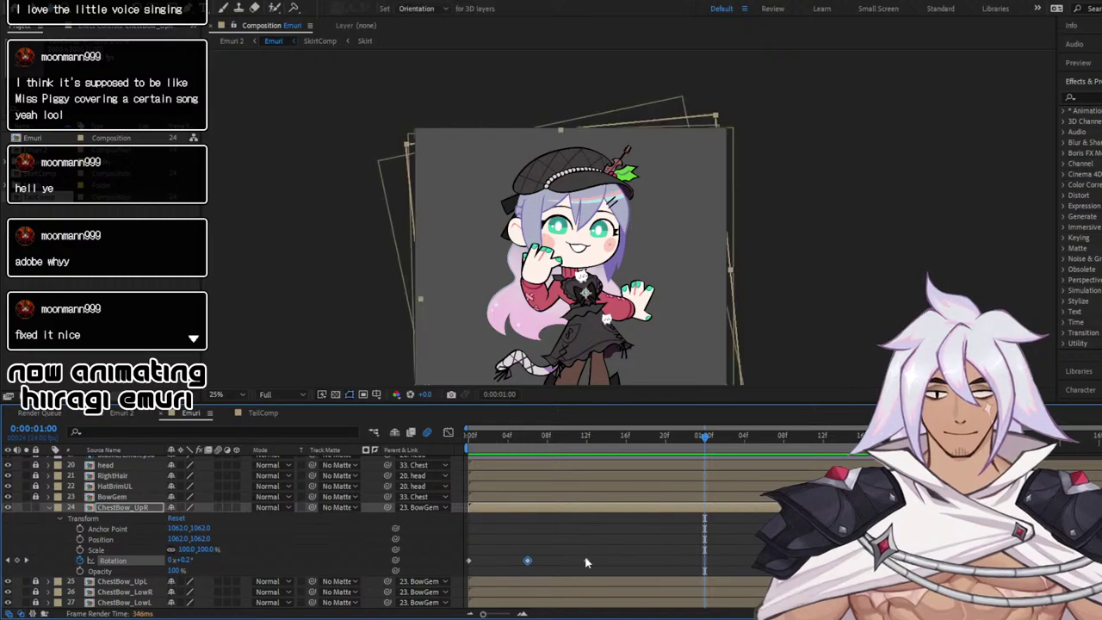
Move ChestBow_UpR's Rotation keyframe from 0:00:00:12 to 0:00:00:19 and play the loop to check the timing
drag(587, 559, 656, 557)
drag(582, 436, 449, 437)
key(space)
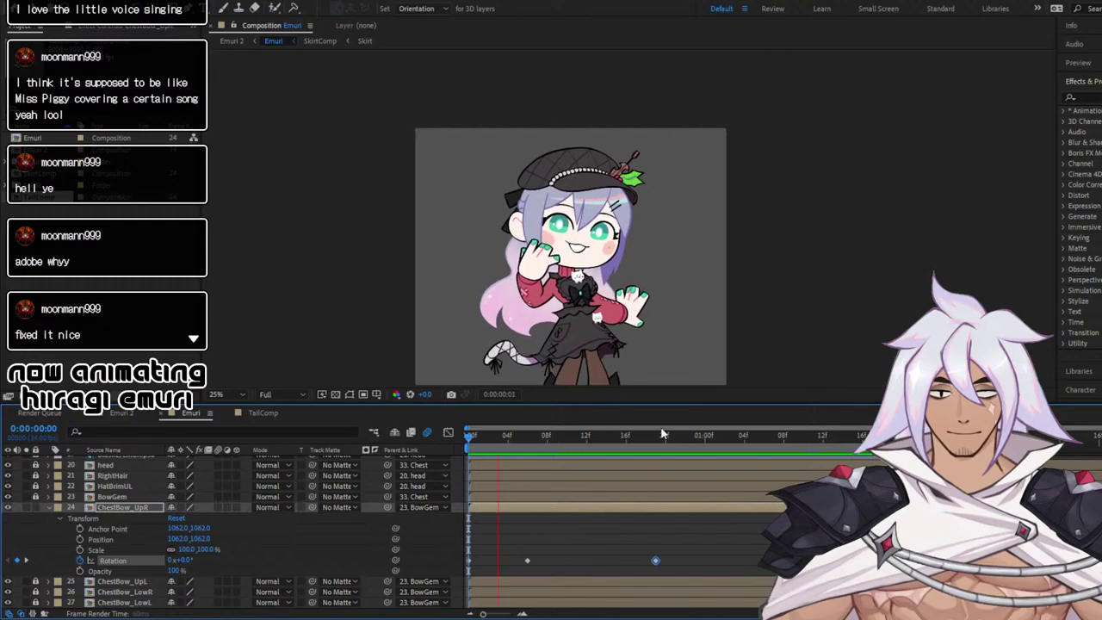
key(space)
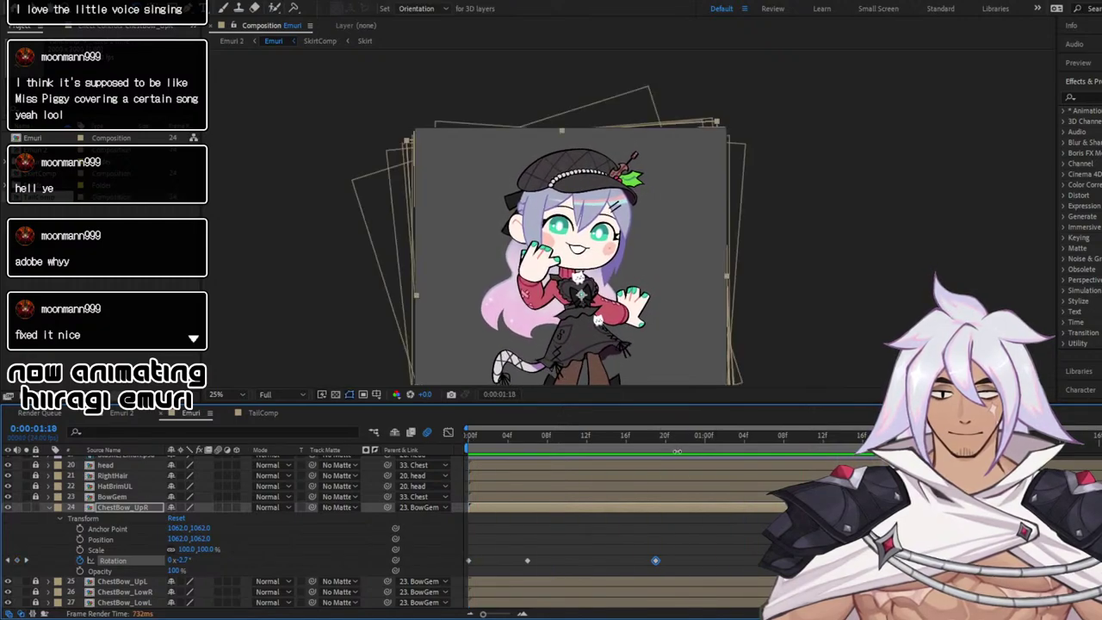
Delete ChestBow_UpR's opposite-tilt Rotation keyframe in the second half of the loop
click(528, 562)
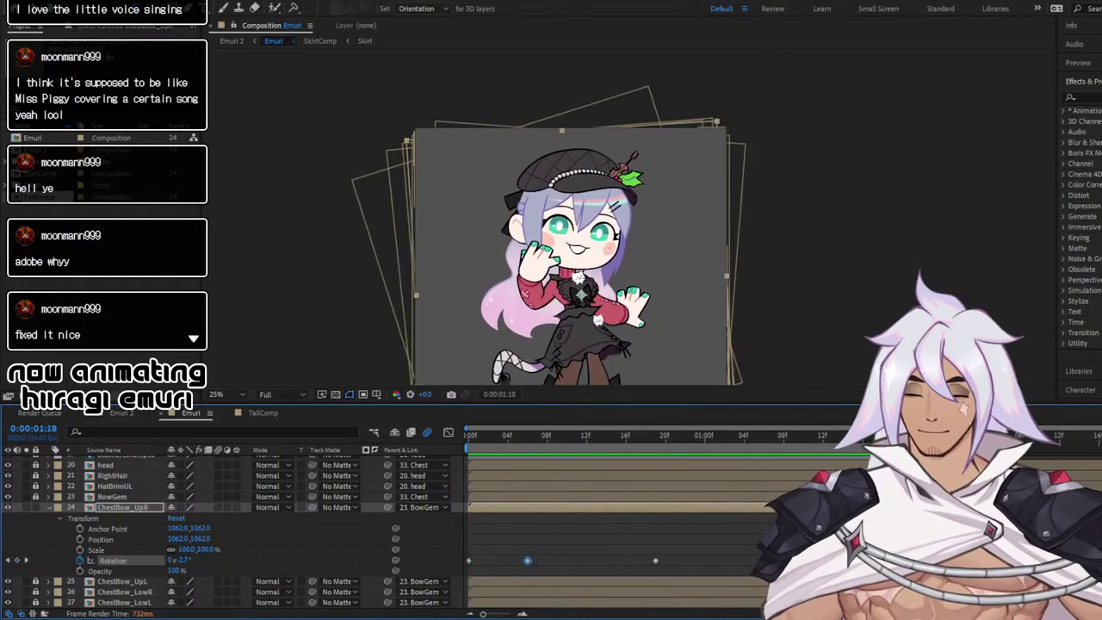
drag(848, 552, 921, 570)
key(Delete)
Copy ChestBow_UpR's Rotation keyframes on 0:00:00:06 and 0:00:00:19, paste them starting on 0:00:01:06, and play the loop
drag(518, 558, 670, 572)
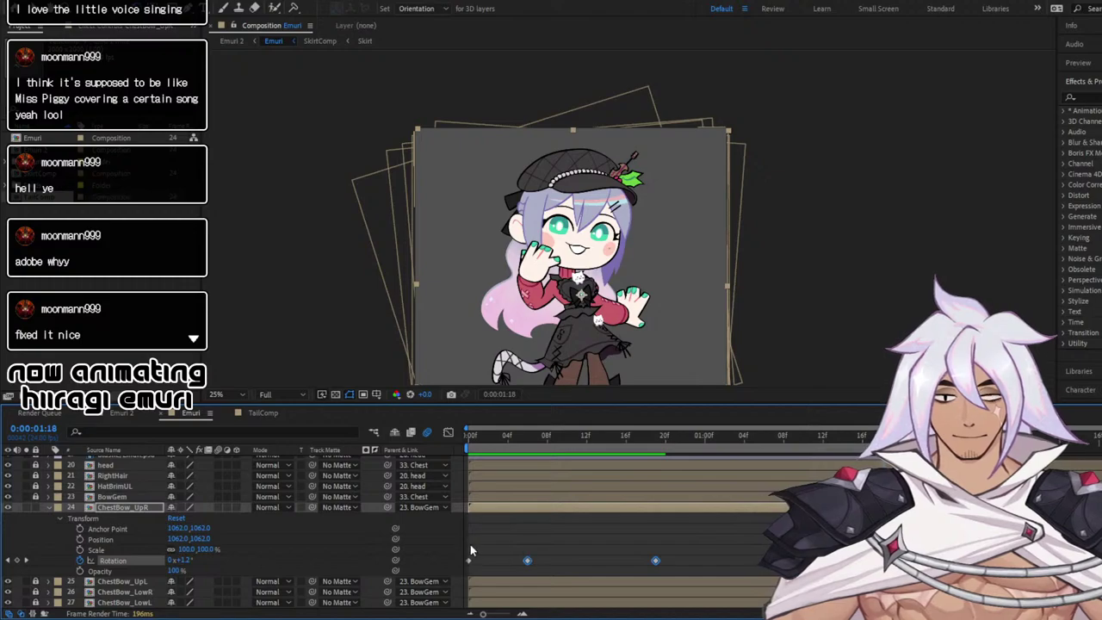
drag(479, 550, 484, 560)
drag(686, 545, 485, 574)
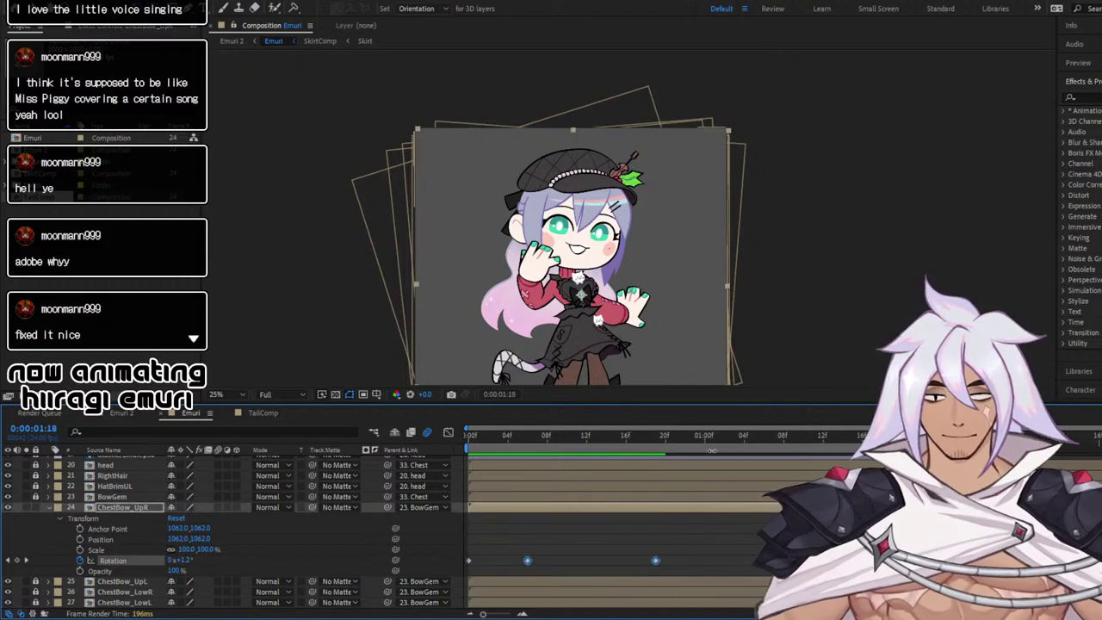
click(686, 438)
drag(686, 438, 372, 461)
key(ctrl+v)
key(space)
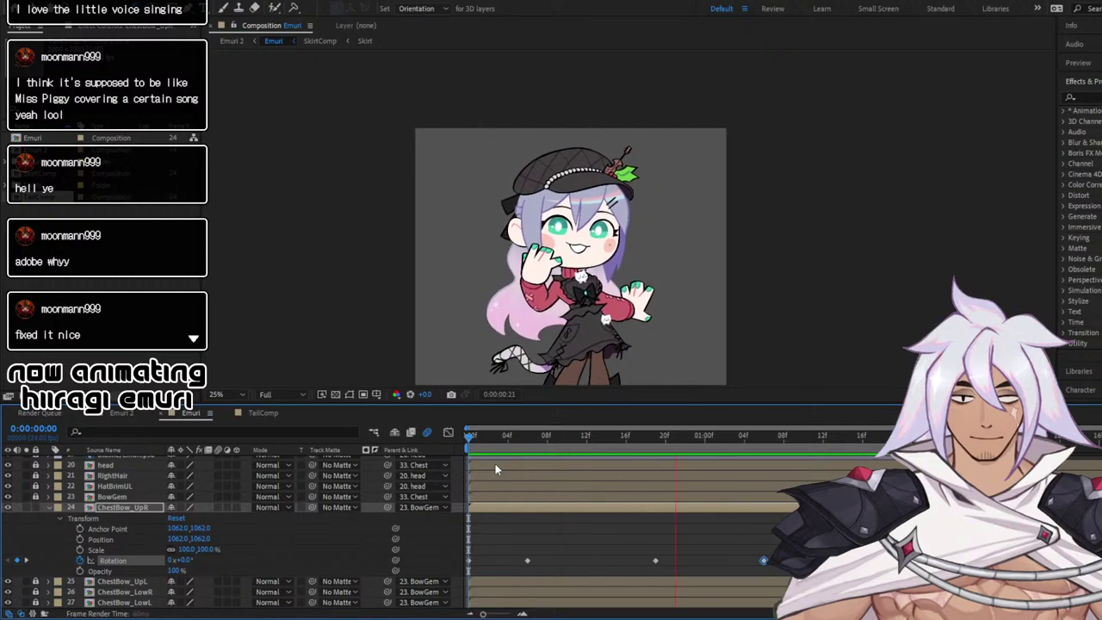
key(space)
scroll(565, 285, up, 2)
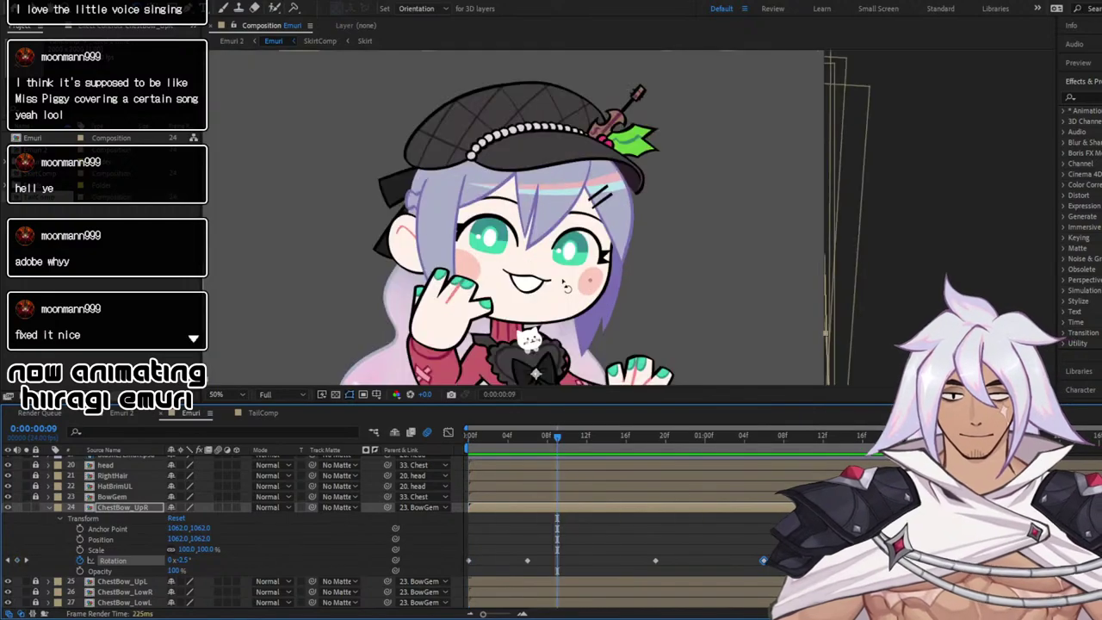
Apply Easy Ease to ChestBow_UpR's Rotation keyframes in the graph editor and preview the animation
drag(539, 298, 572, 93)
key(space)
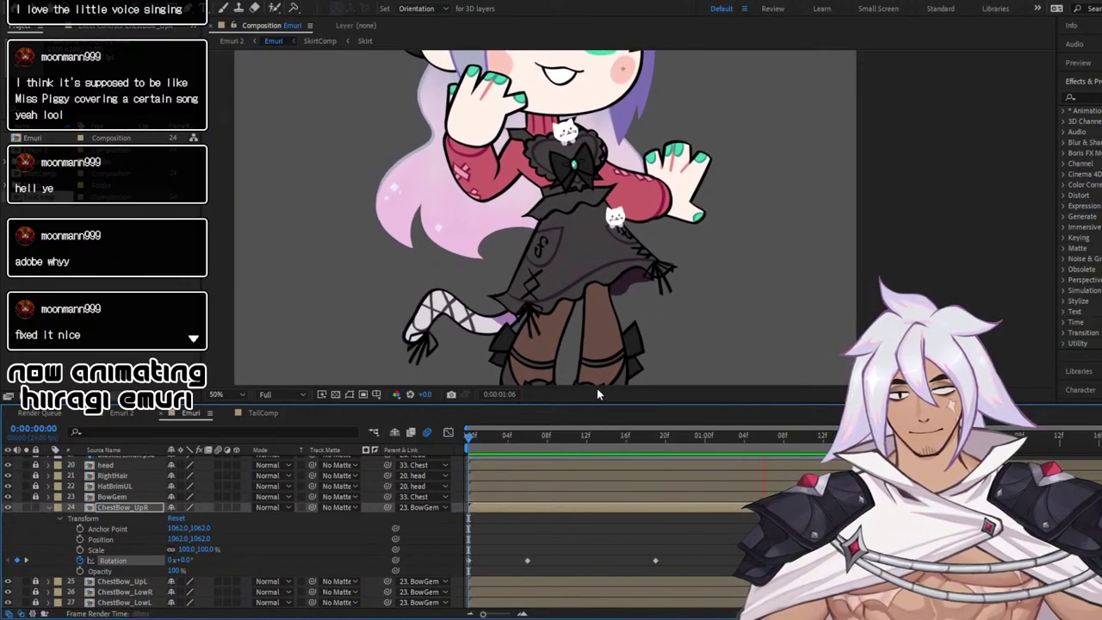
key(space)
drag(503, 527, 716, 561)
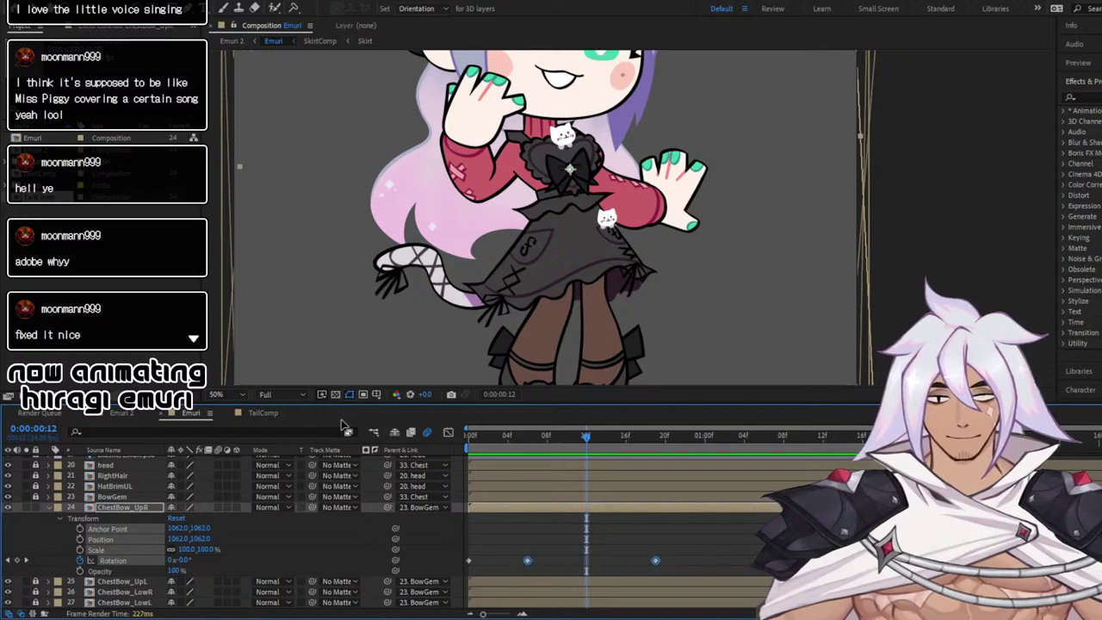
click(447, 433)
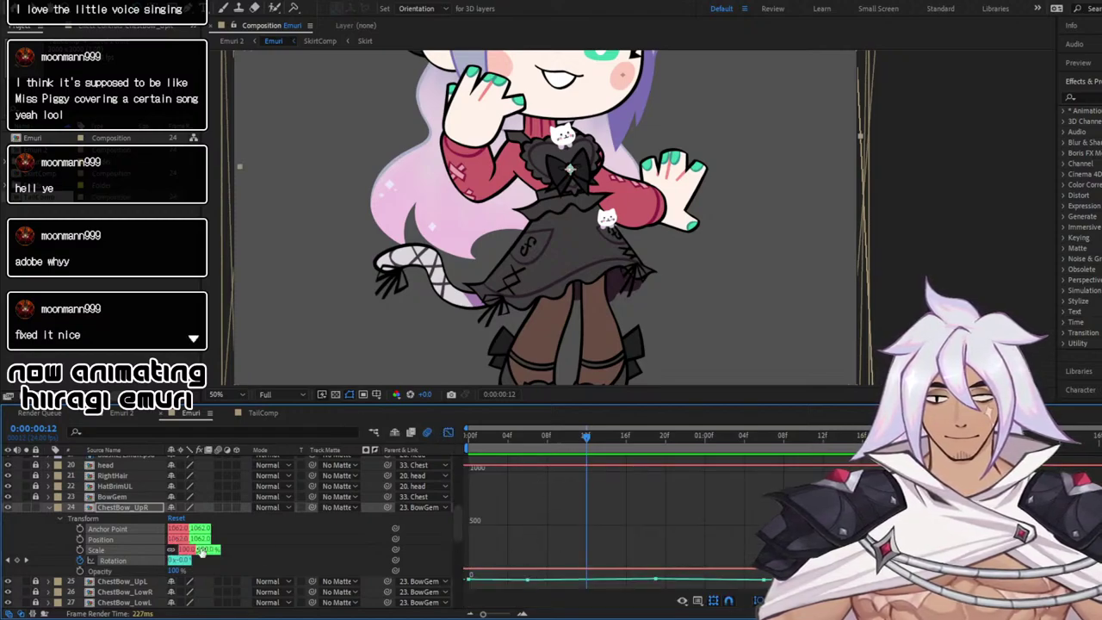
click(142, 562)
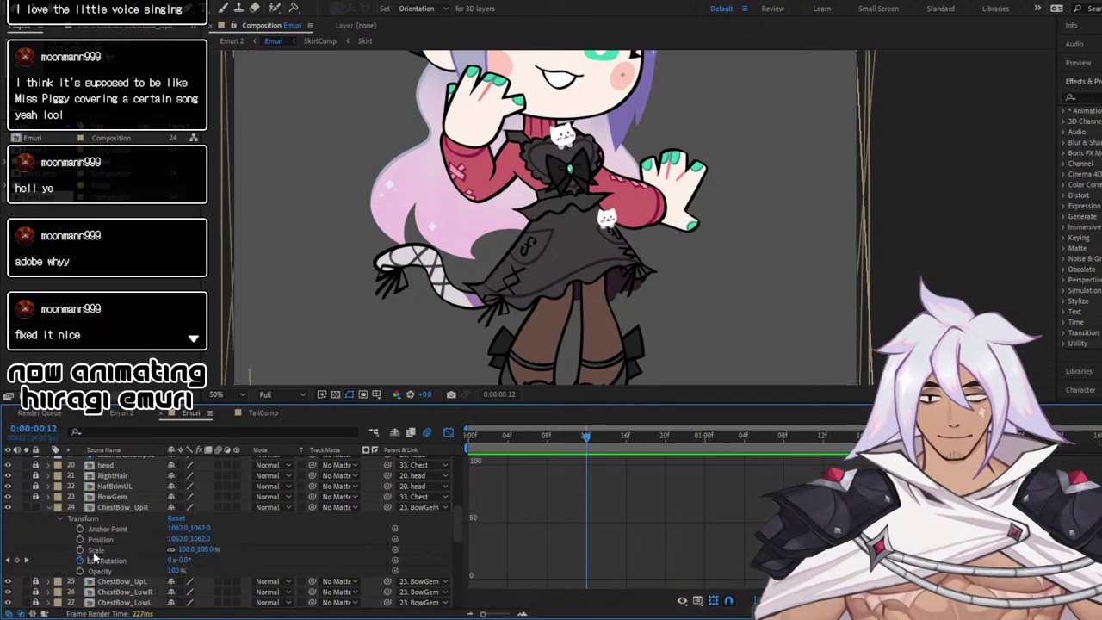
click(130, 562)
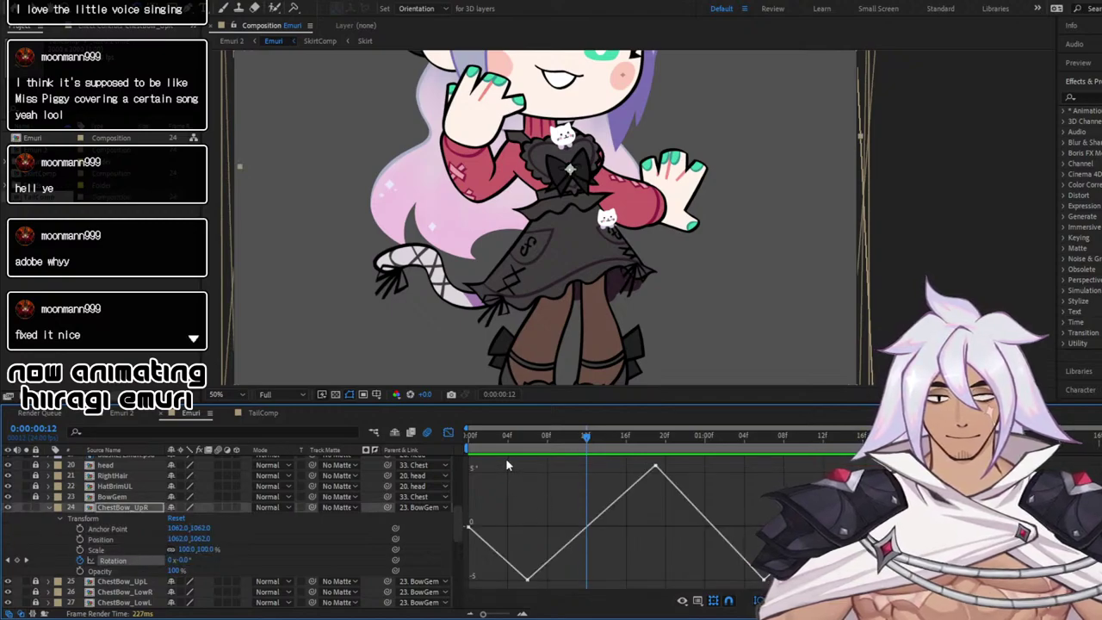
drag(507, 459, 763, 576)
key(F9)
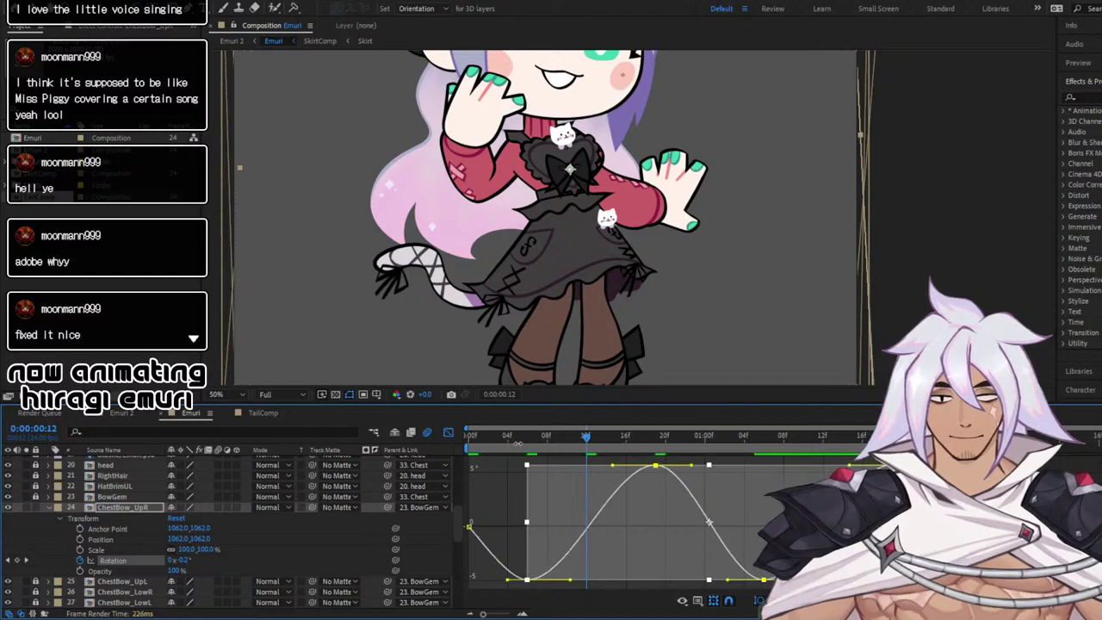
key(space)
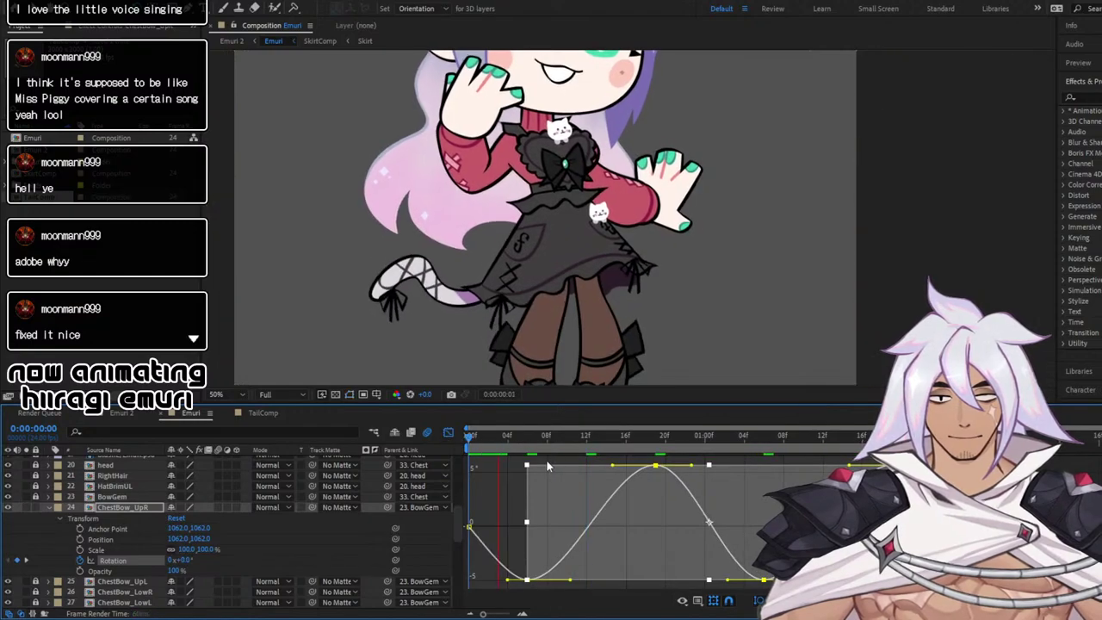
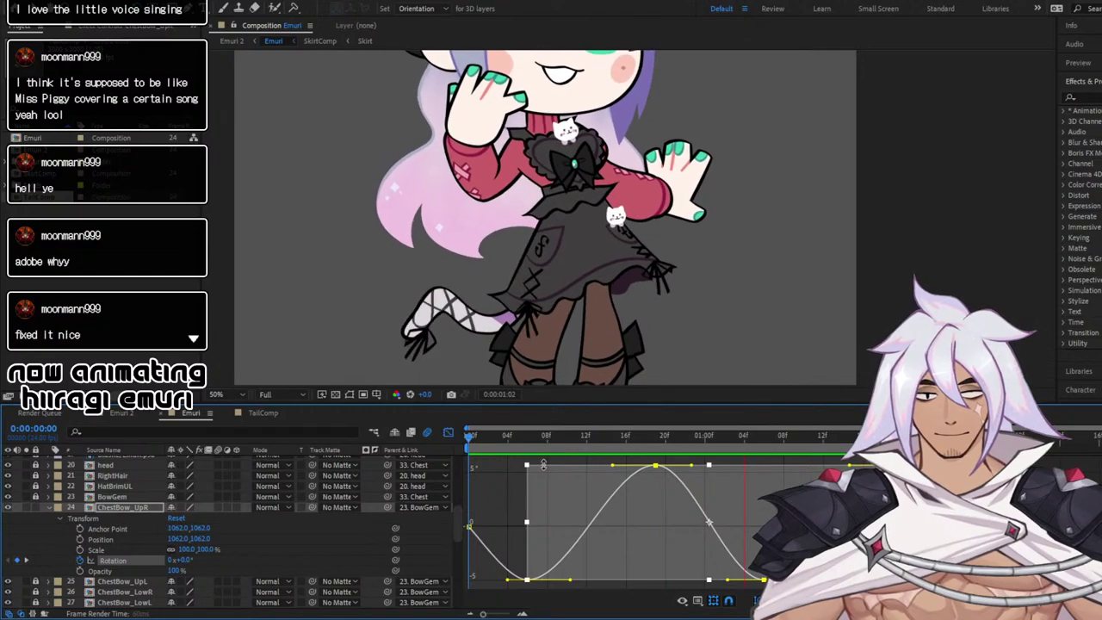
key(space)
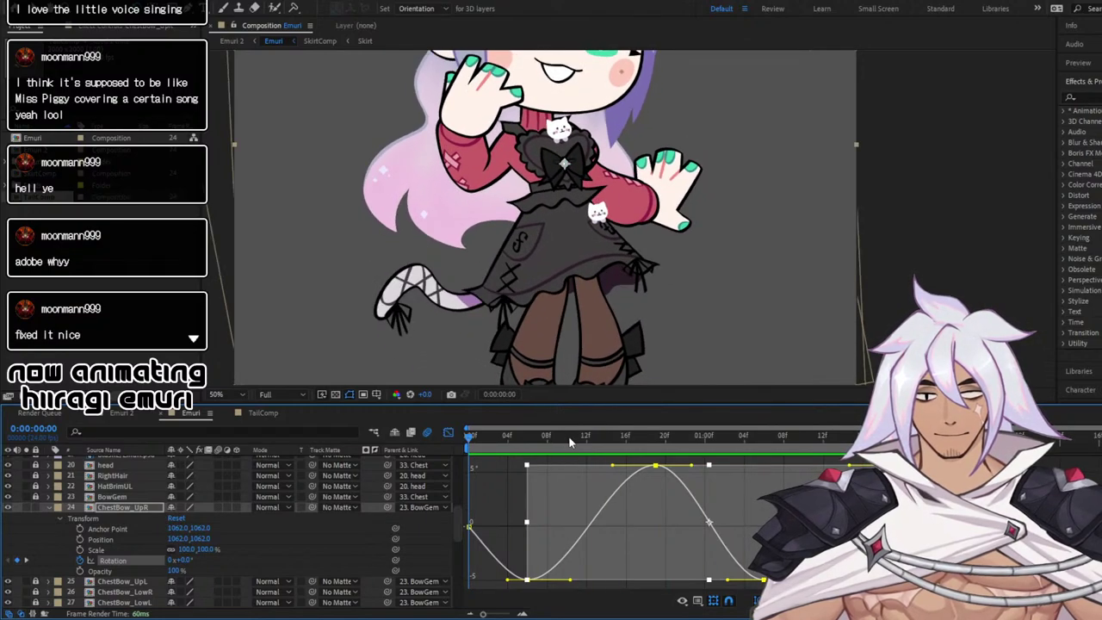
Lengthen the outgoing ease handle of ChestBow_UpR's Rotation keyframe at frame 6 and preview the motion
click(567, 439)
click(554, 478)
drag(528, 437, 519, 492)
click(527, 580)
drag(568, 581, 618, 585)
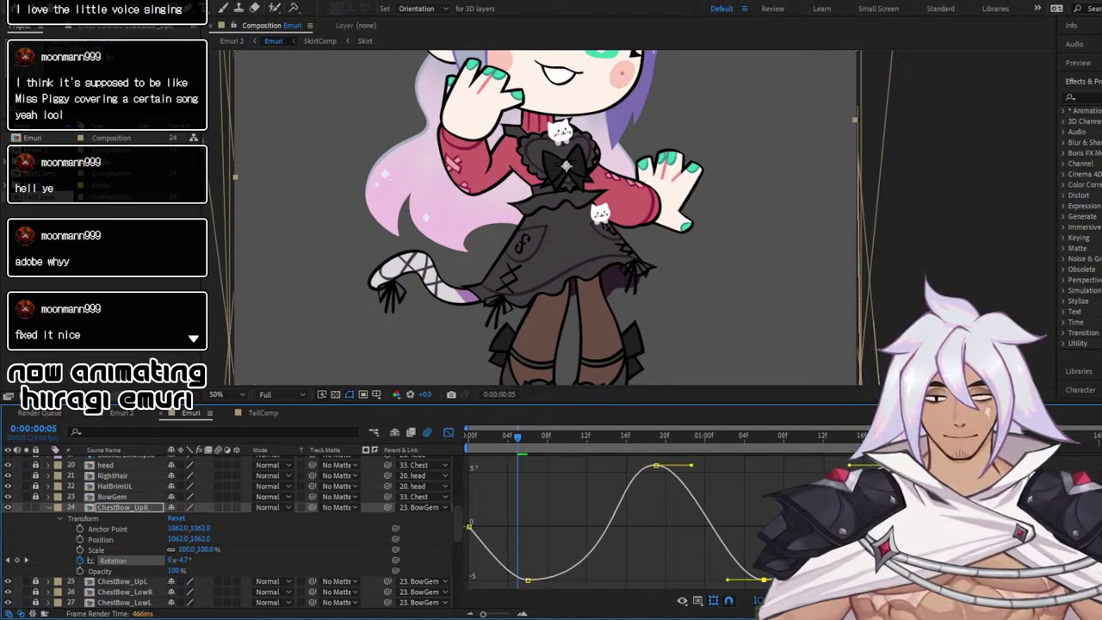
key(space)
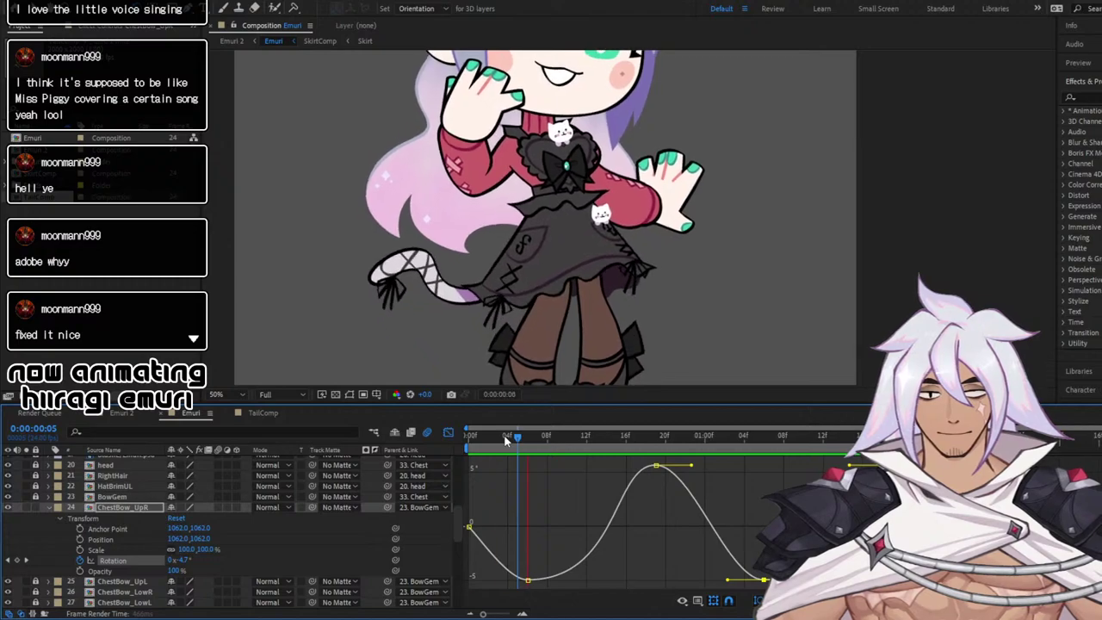
key(space)
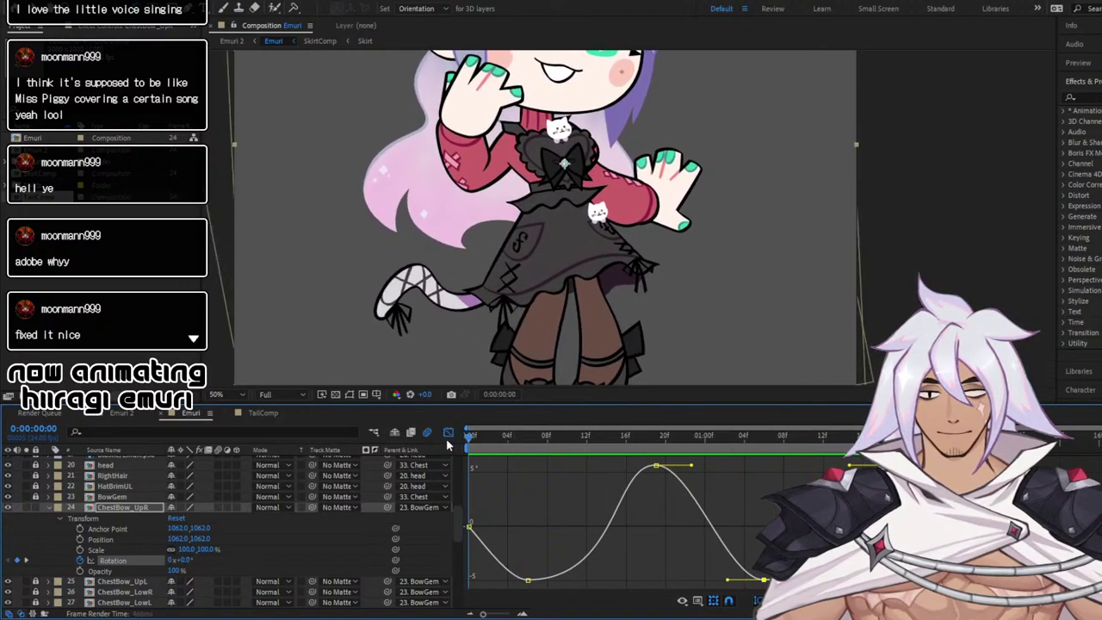
Shift ChestBow_UpR's eased Rotation keyframes three frames earlier, so the first eased one sits at frame 3, and preview the timing
click(448, 433)
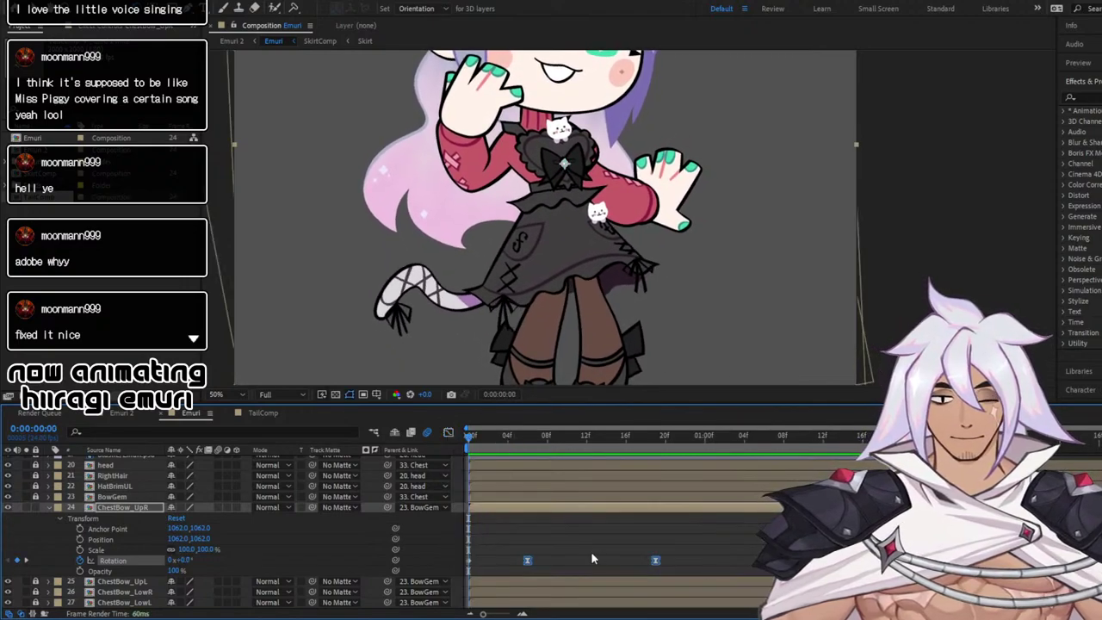
drag(528, 561, 498, 561)
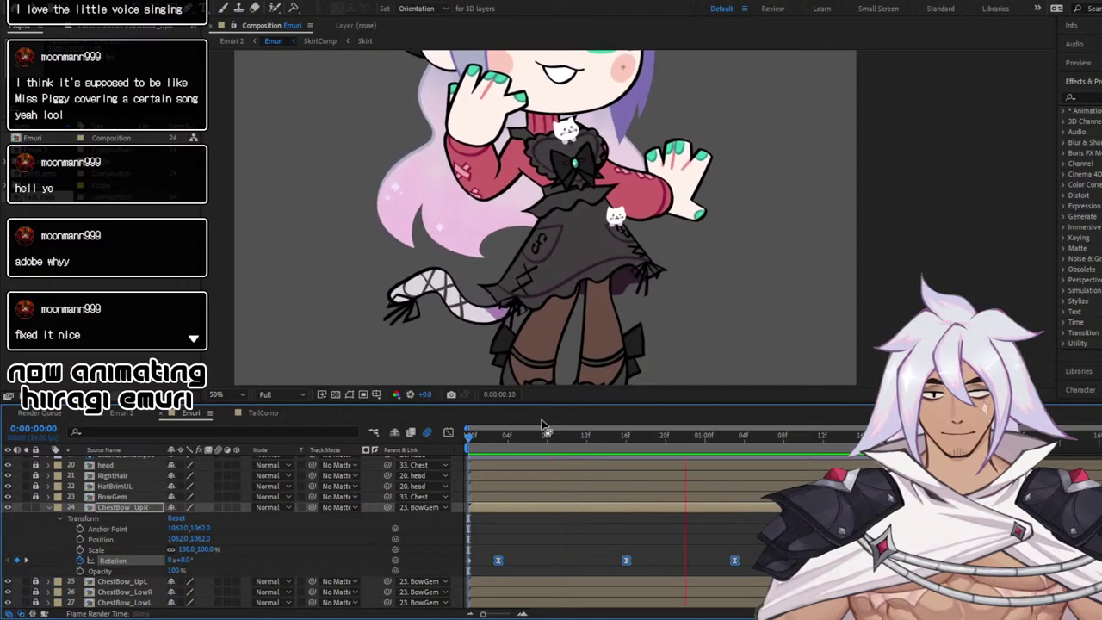
key(space)
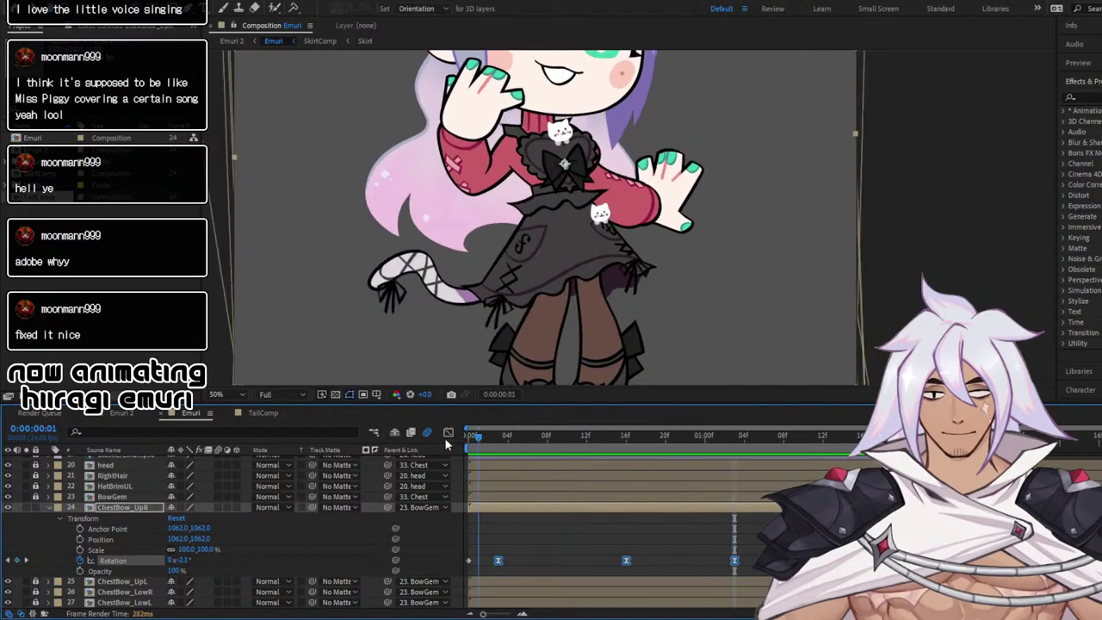
key(space)
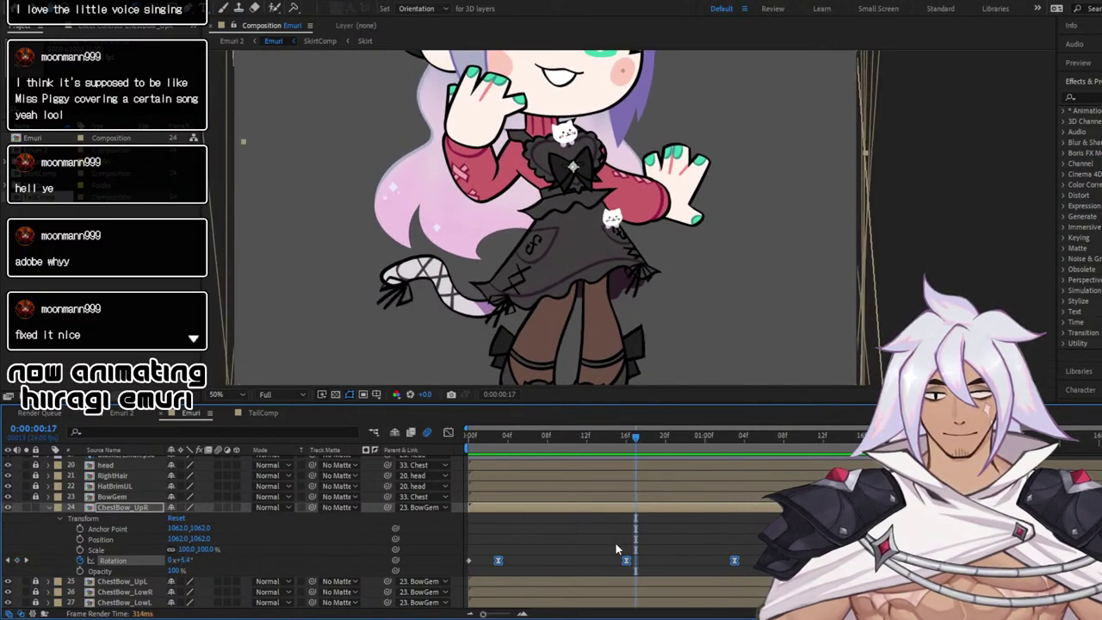
Move the Rotation keyframe at frame 16 to frame 12, set the rotation at 0:00:01:12 to 5.7°, and preview
click(624, 565)
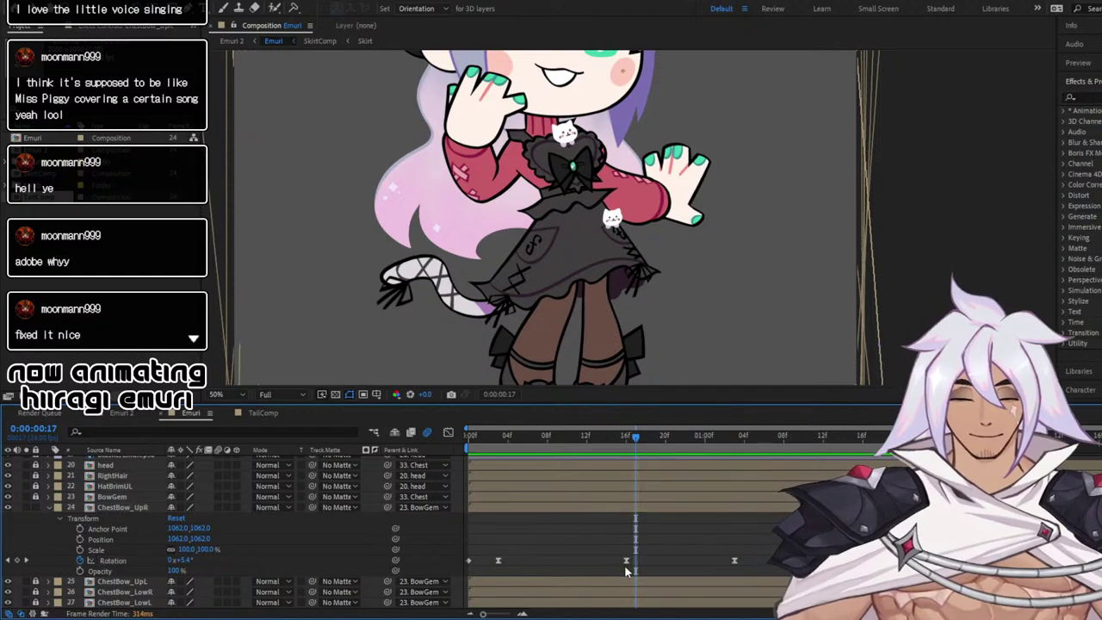
click(590, 438)
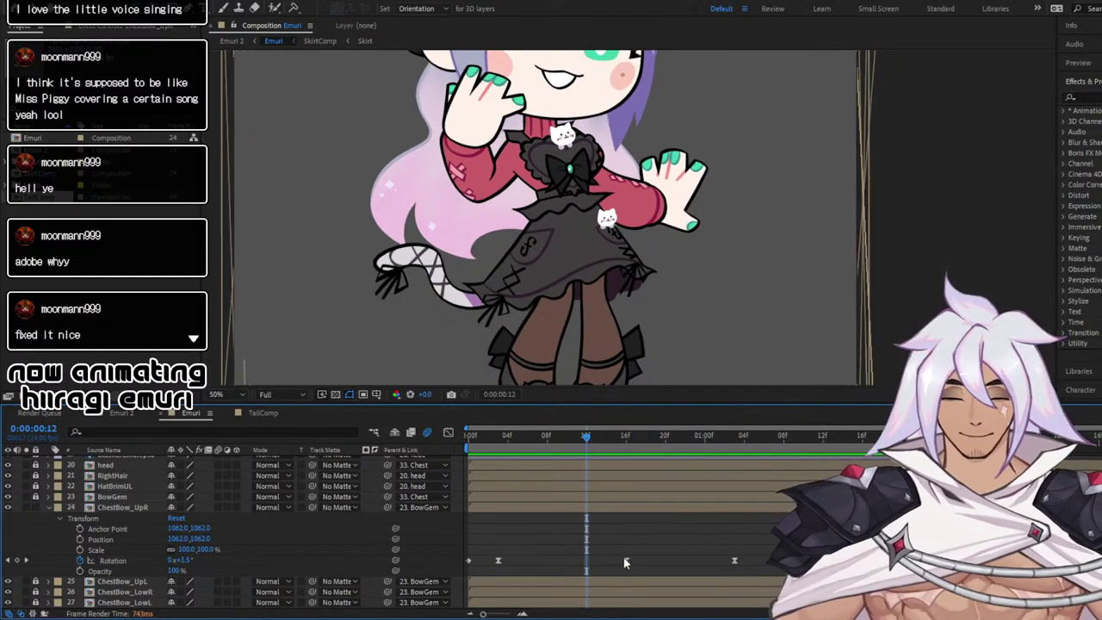
drag(626, 561, 587, 561)
click(825, 438)
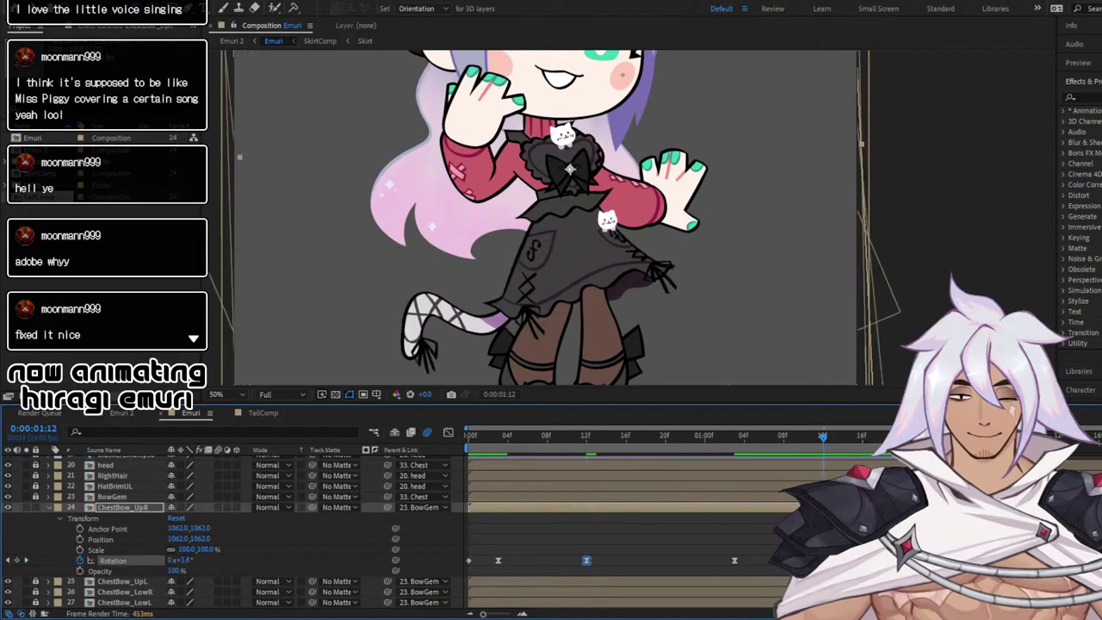
drag(184, 560, 188, 561)
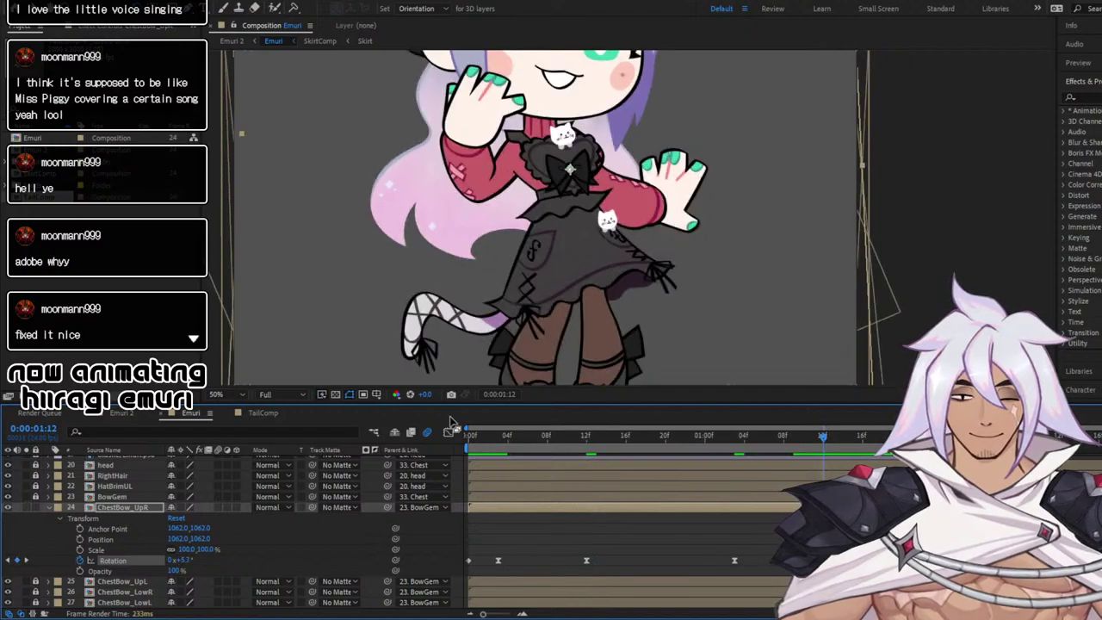
key(space)
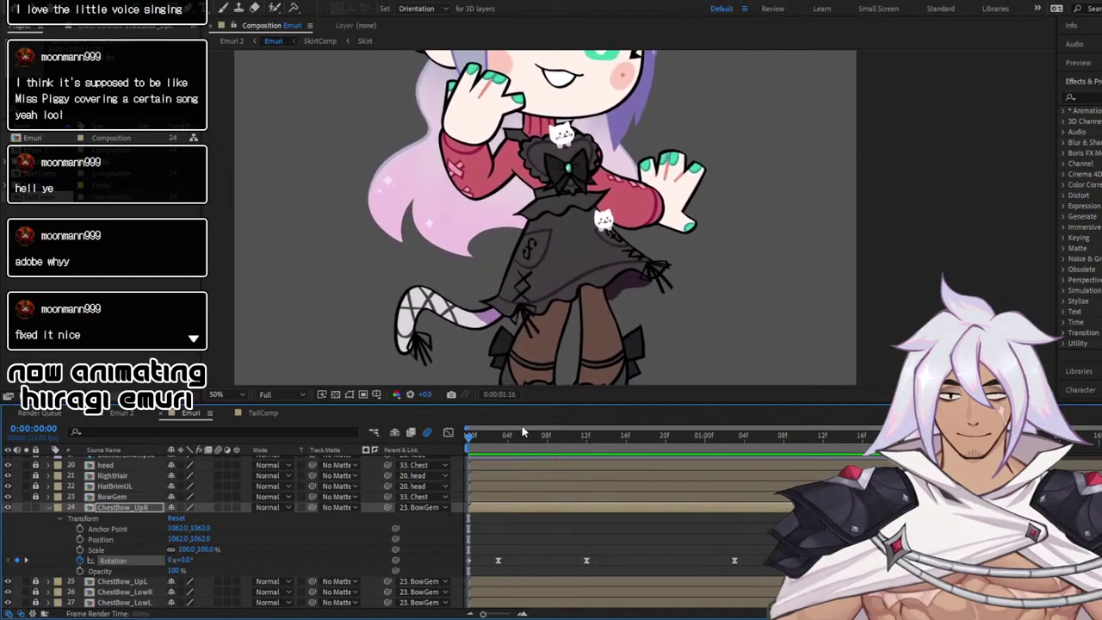
key(space)
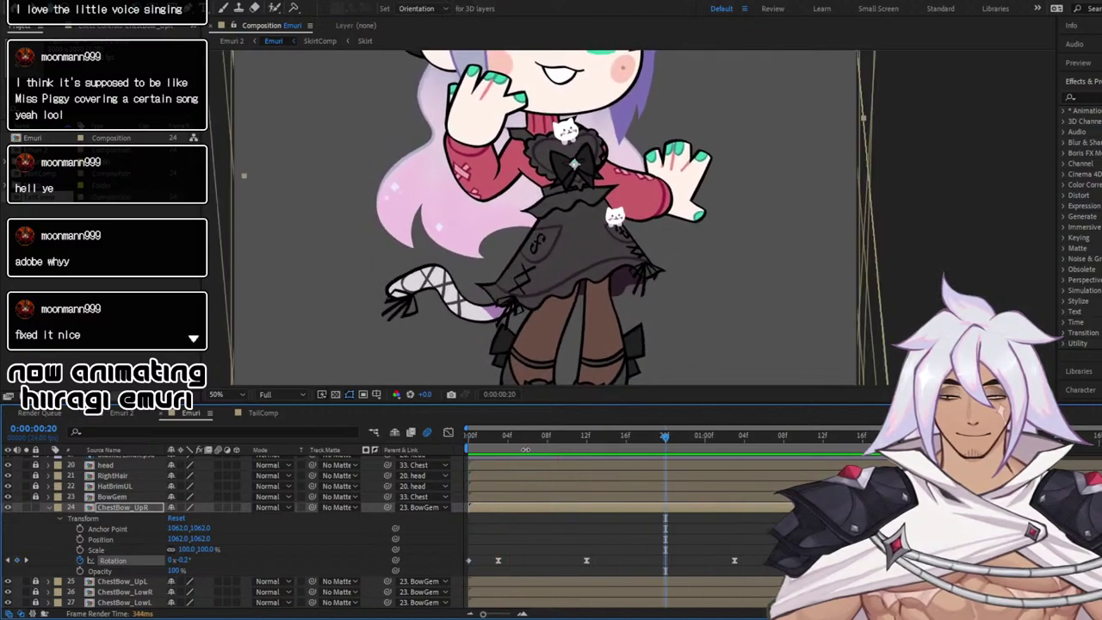
Undo the recent ChestBow_UpR rotation, timing and ease-handle edits, and play the animation from the first frame
key(ctrl+z)
key(ctrl+z)
key(ctrl+z)
key(ctrl+z)
key(ctrl+z)
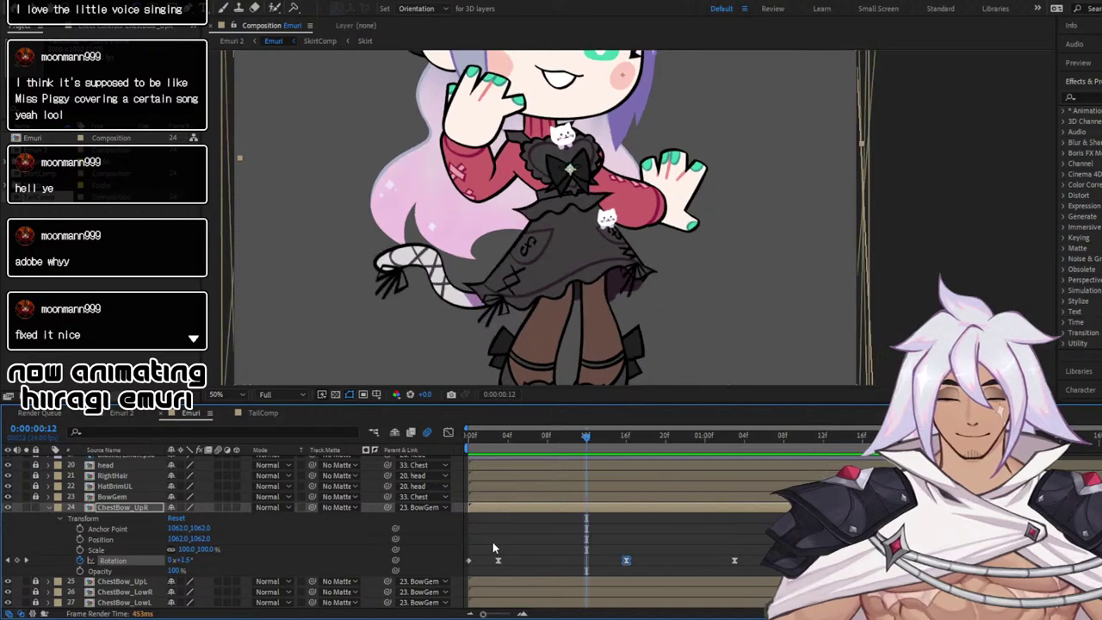
drag(521, 524, 562, 537)
click(465, 436)
key(space)
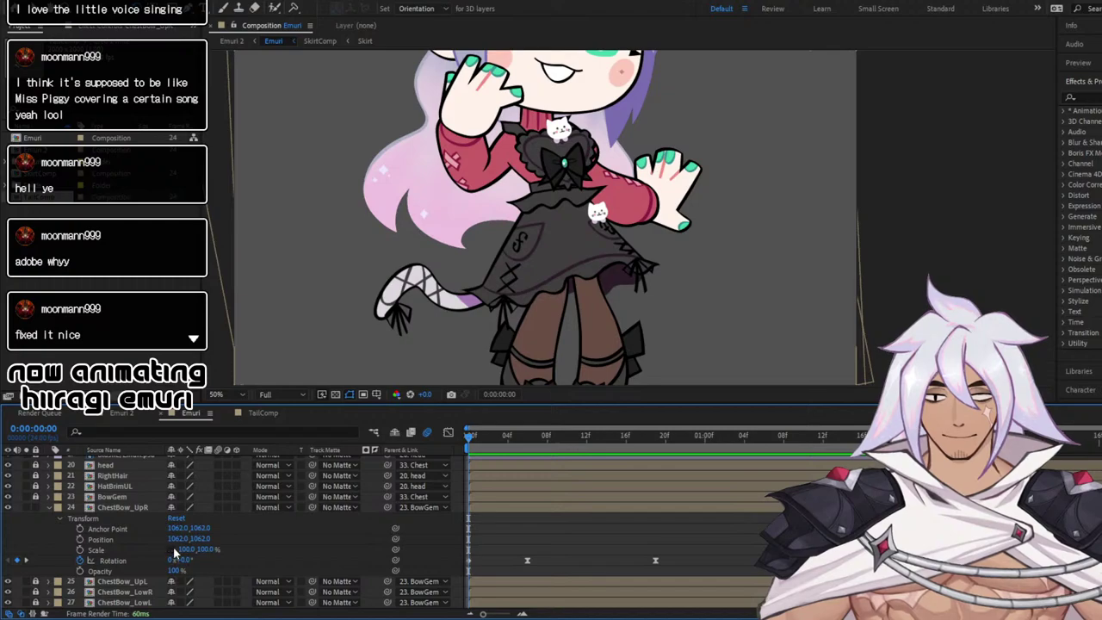
Add a Scale keyframe to ChestBow_UpR at the first frame and review the motion from the start
click(80, 549)
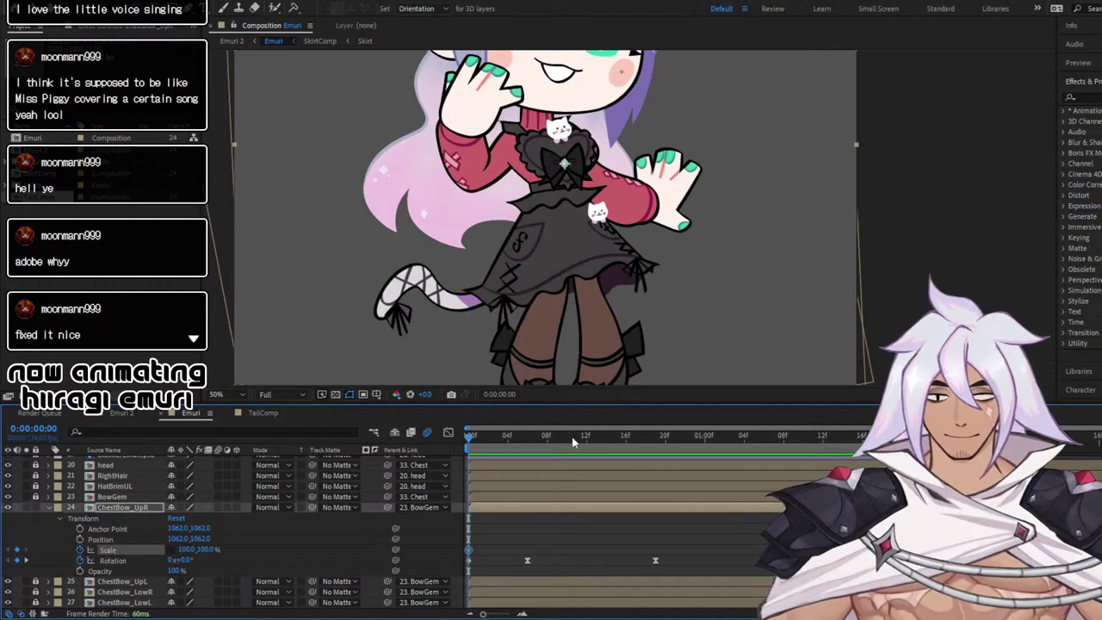
key(space)
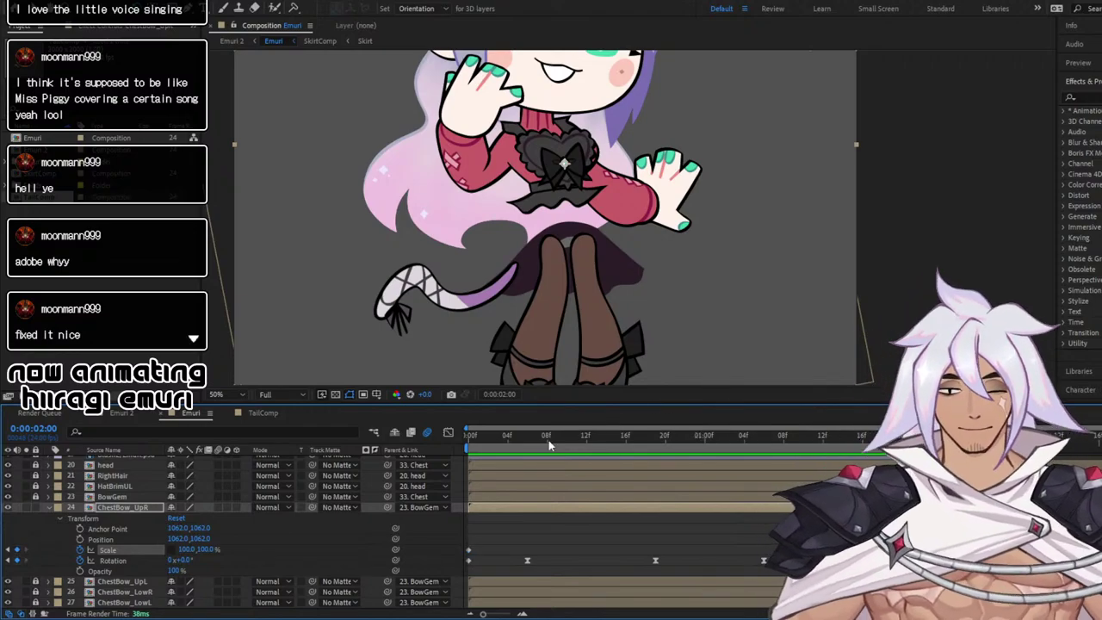
click(467, 435)
drag(468, 434, 596, 436)
drag(532, 447, 417, 438)
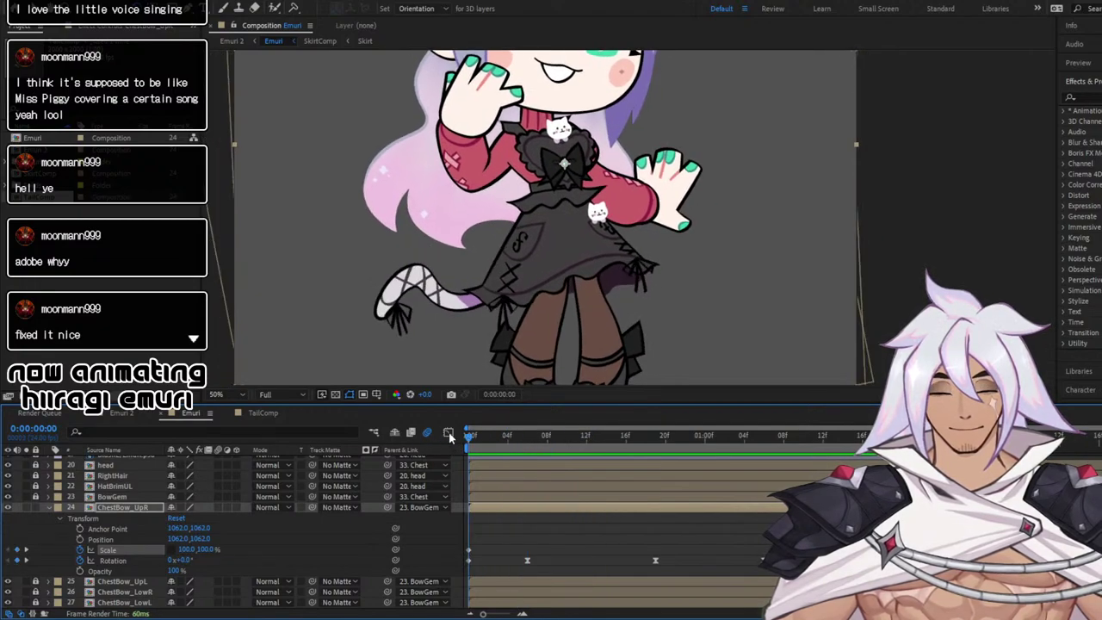
drag(508, 444, 415, 467)
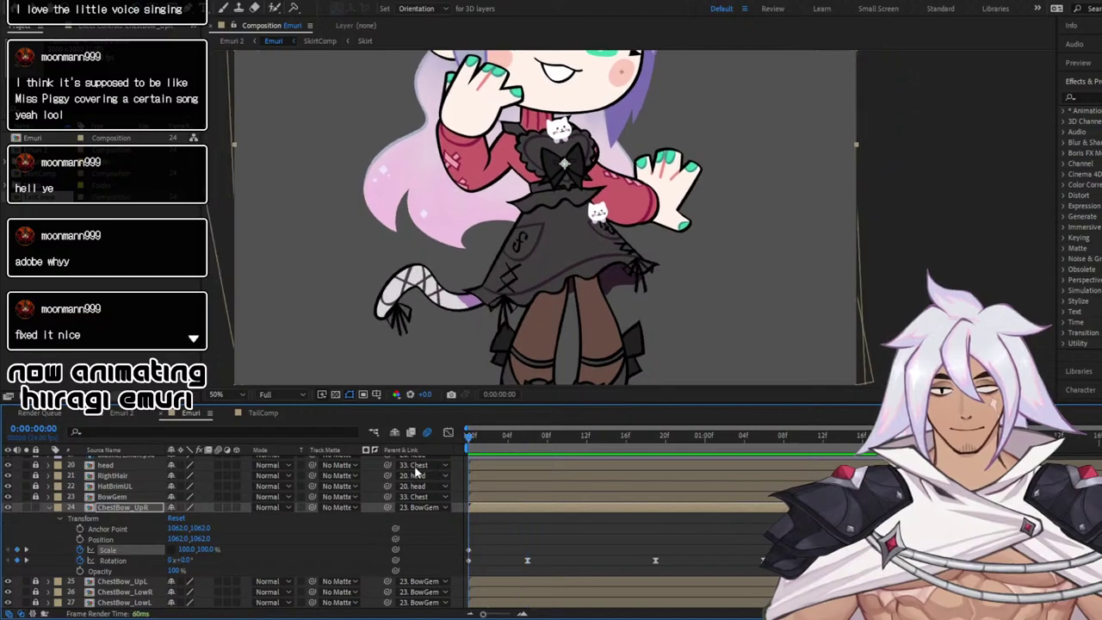
Shorten the outgoing ease handle of ChestBow_UpR's Rotation keyframe at frame 19 and preview the motion
drag(483, 465, 753, 536)
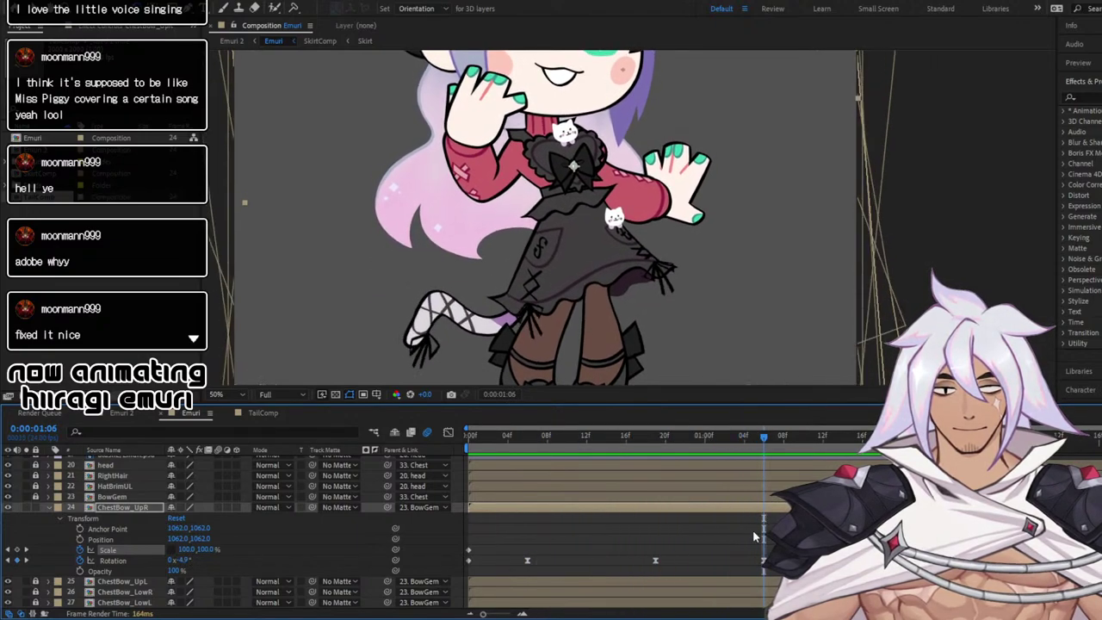
click(655, 561)
click(448, 433)
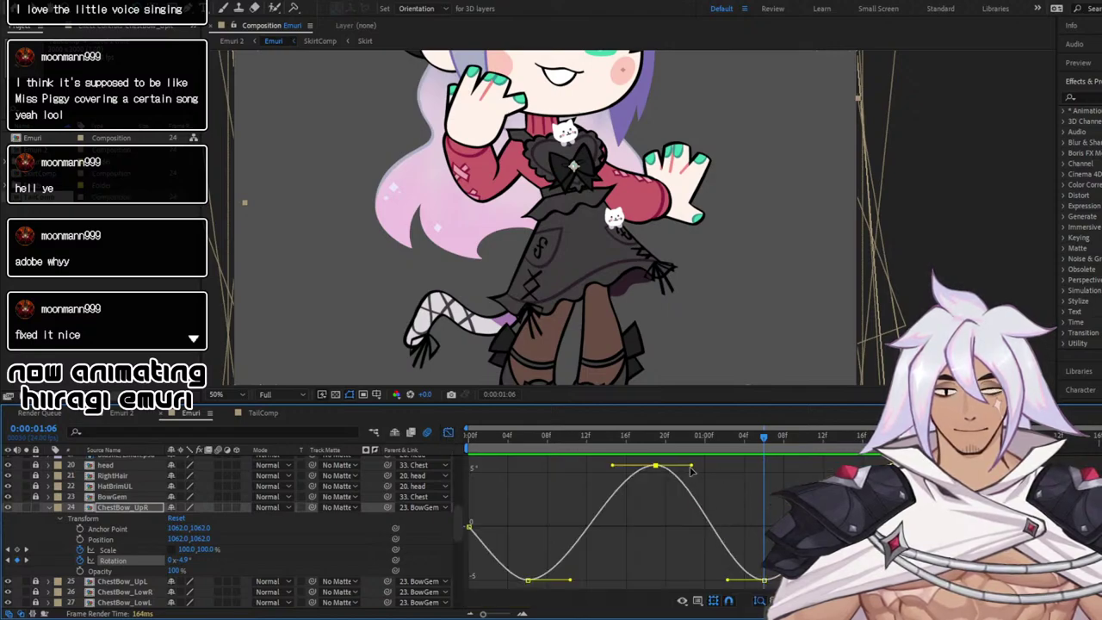
drag(680, 466, 668, 467)
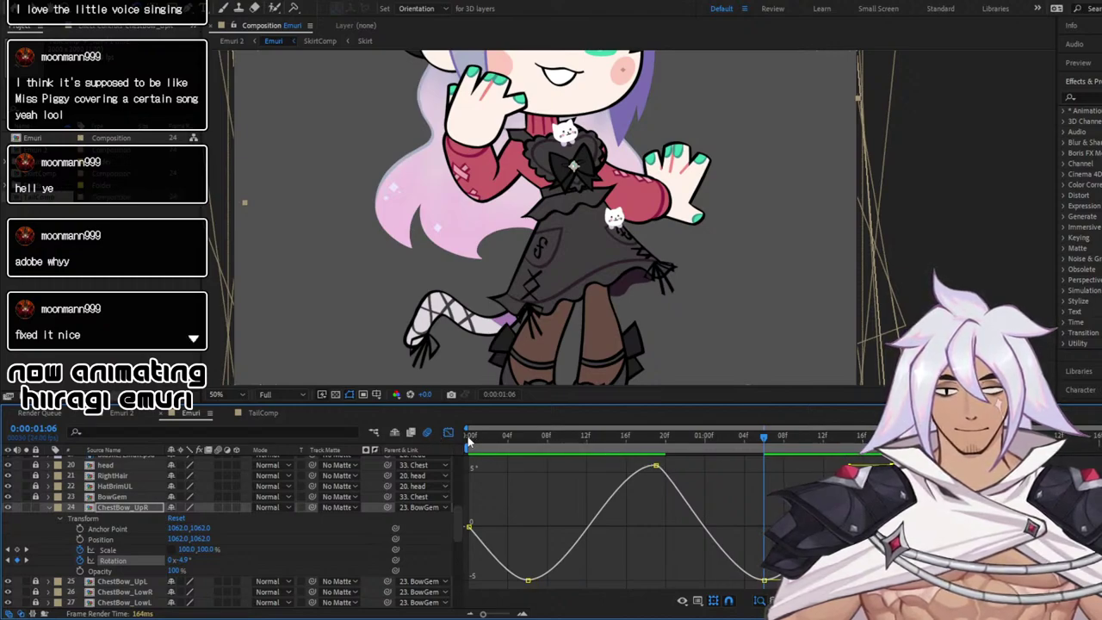
key(space)
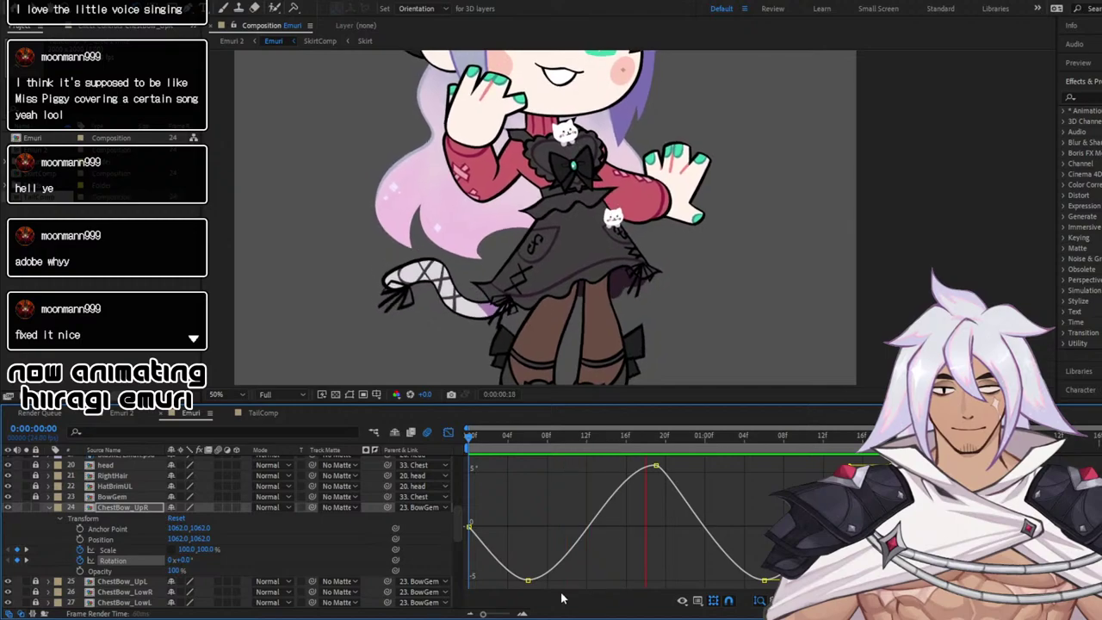
key(space)
Lengthen the incoming ease handles of ChestBow_UpR's Rotation keyframes at frame 6 and 0:00:01:06
click(527, 580)
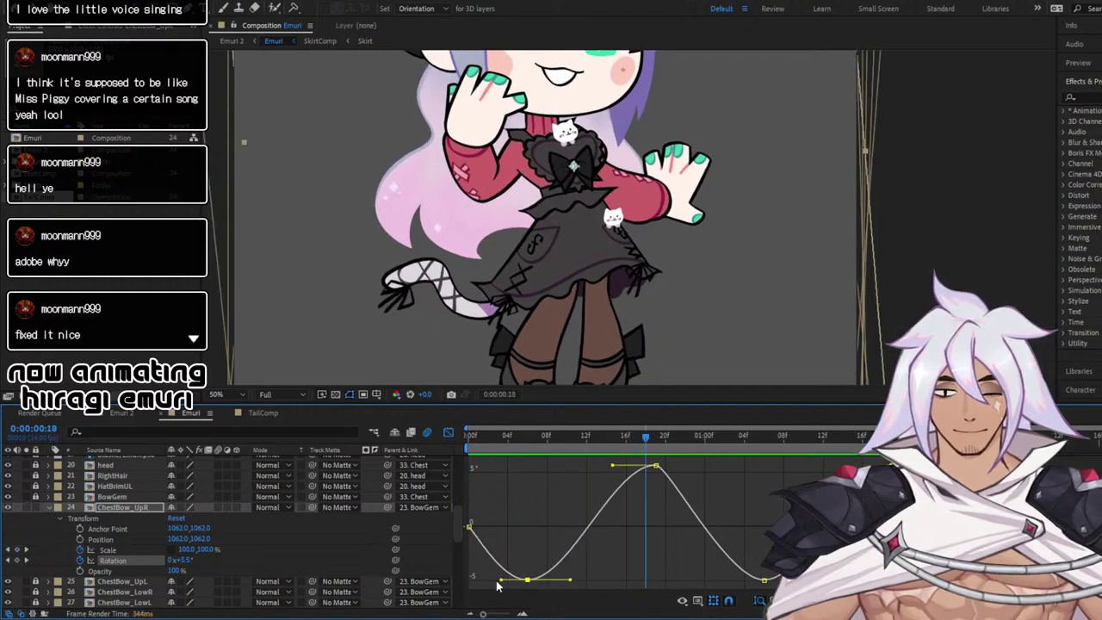
drag(497, 586, 492, 585)
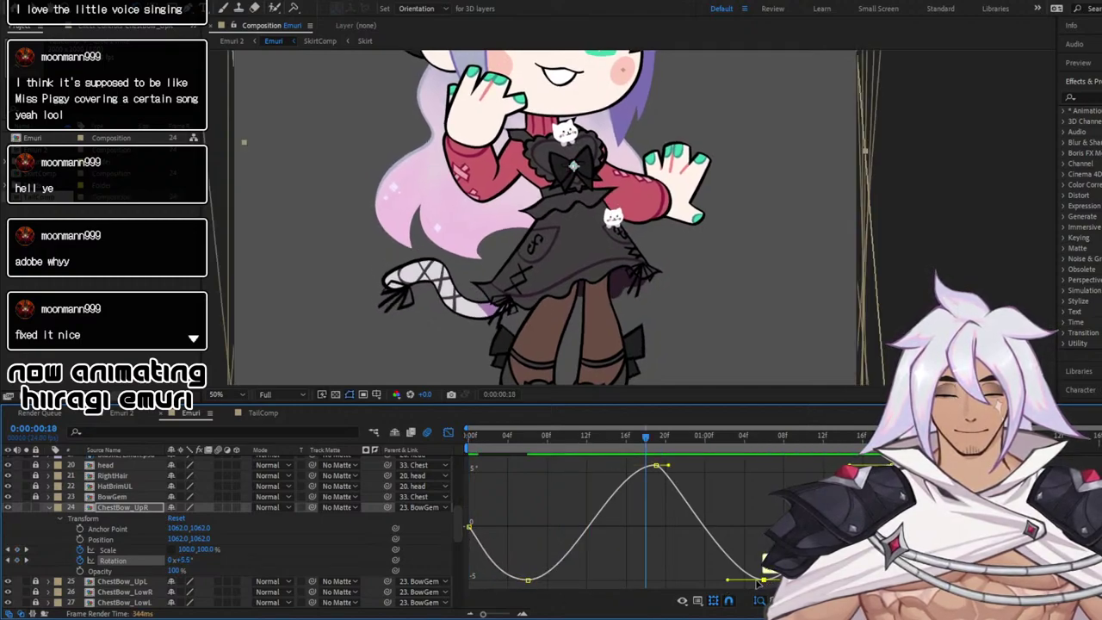
drag(716, 579, 714, 579)
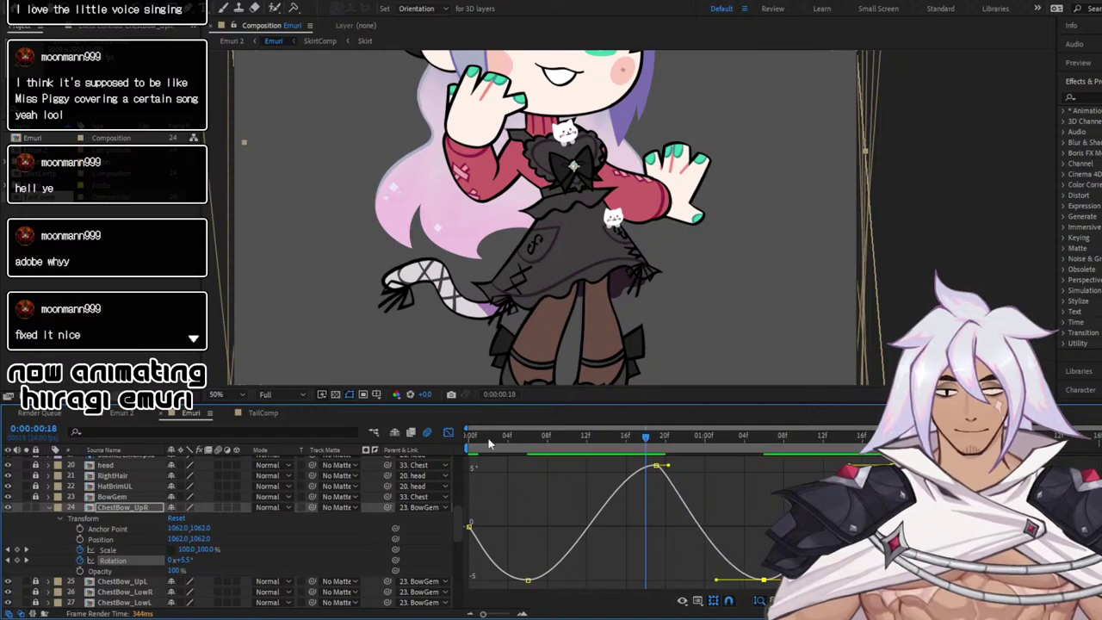
Preview the ChestBow_UpR motion and return to the first frame
key(space)
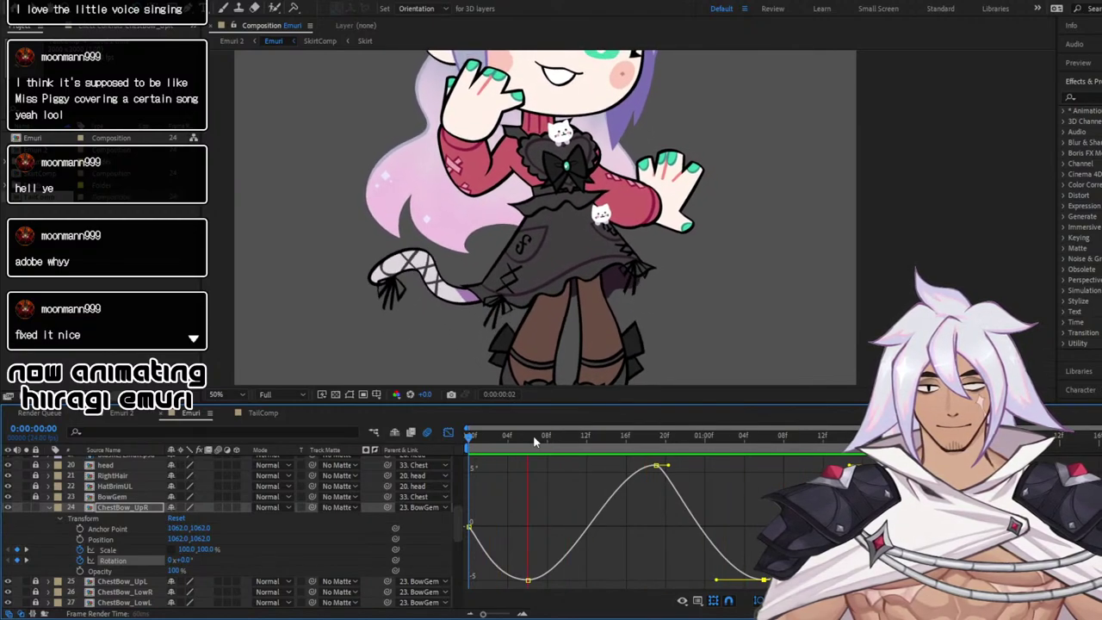
key(space)
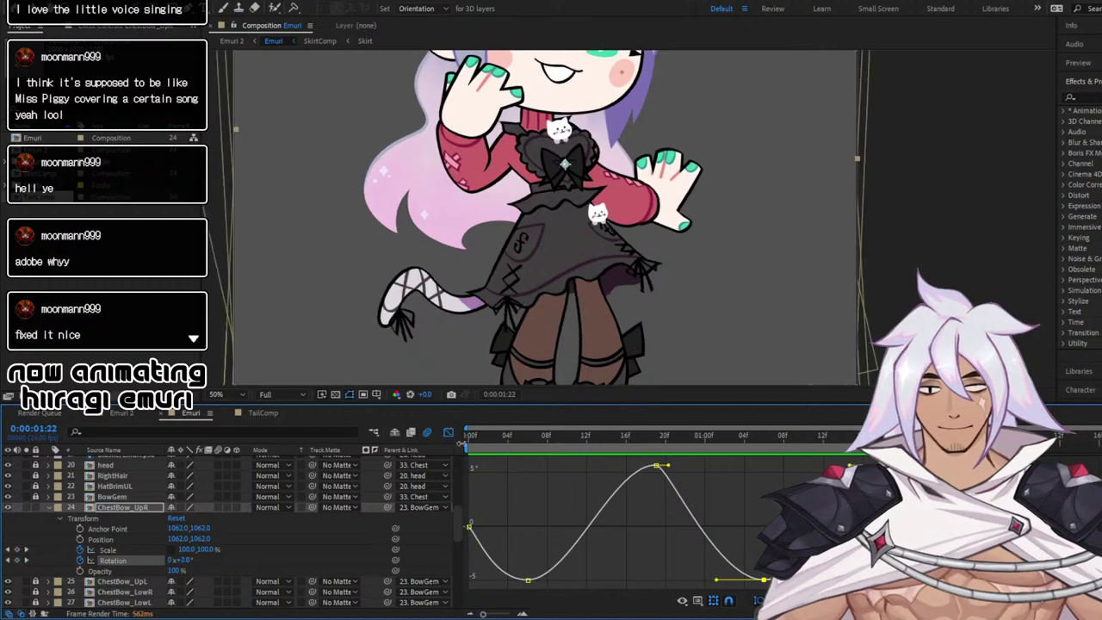
drag(476, 441, 461, 444)
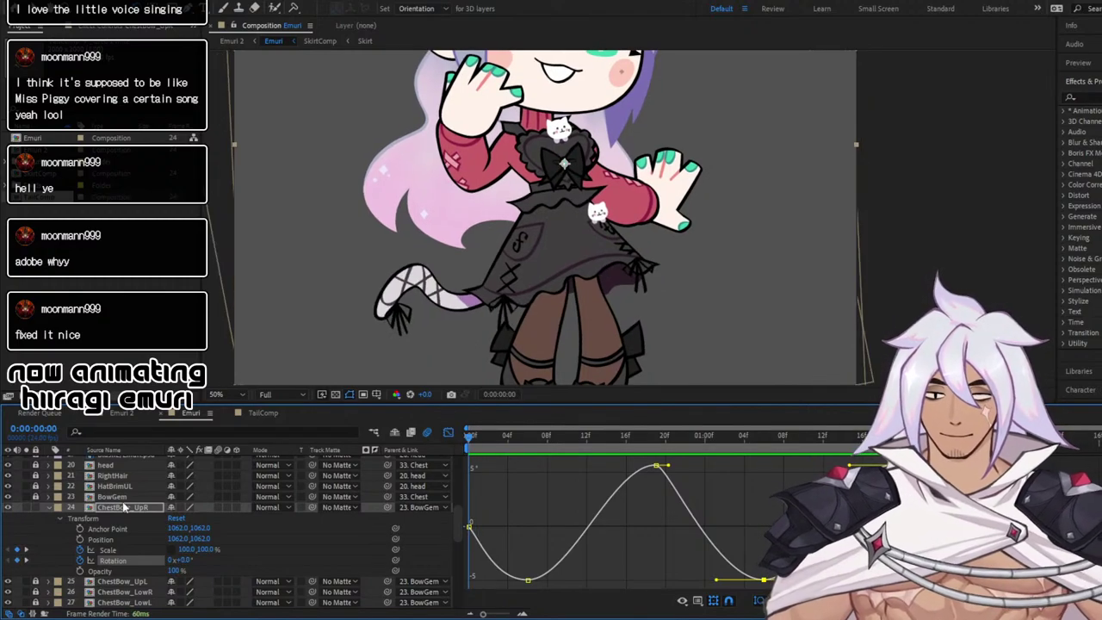
Add 0° Rotation keyframes to ChestBow_UpL at the first frame and at 0:00:02:00
click(48, 507)
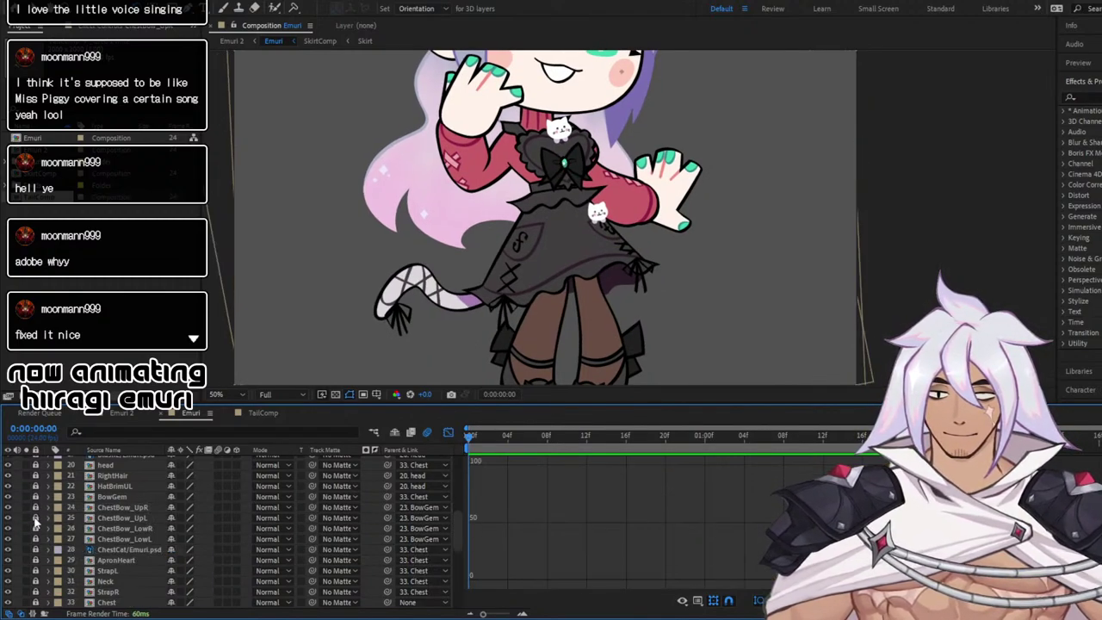
click(112, 518)
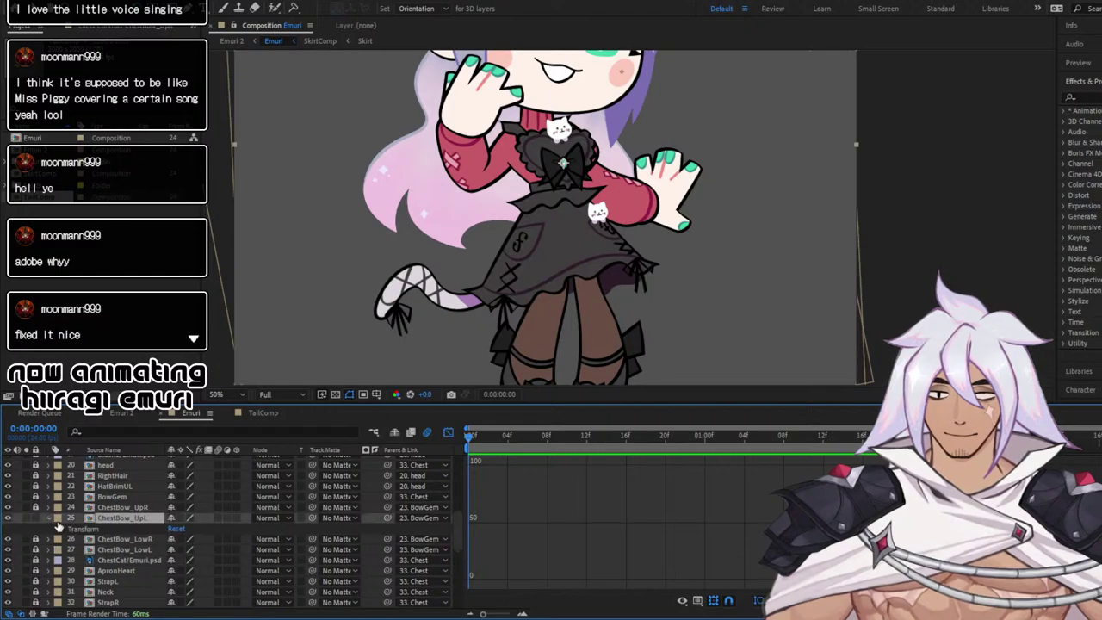
click(47, 517)
click(448, 433)
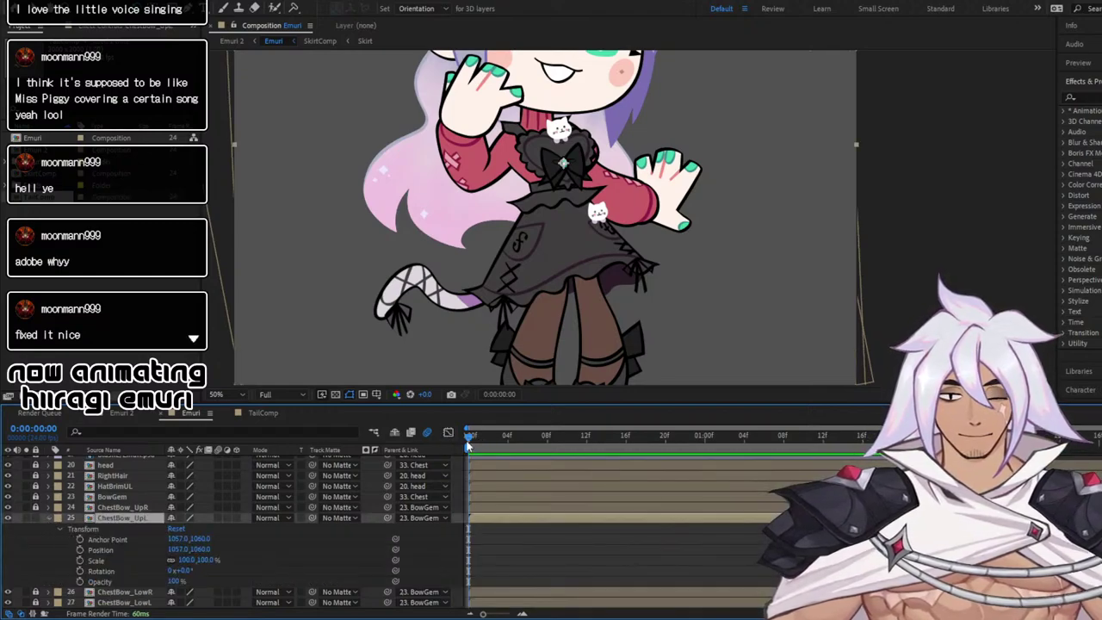
click(80, 570)
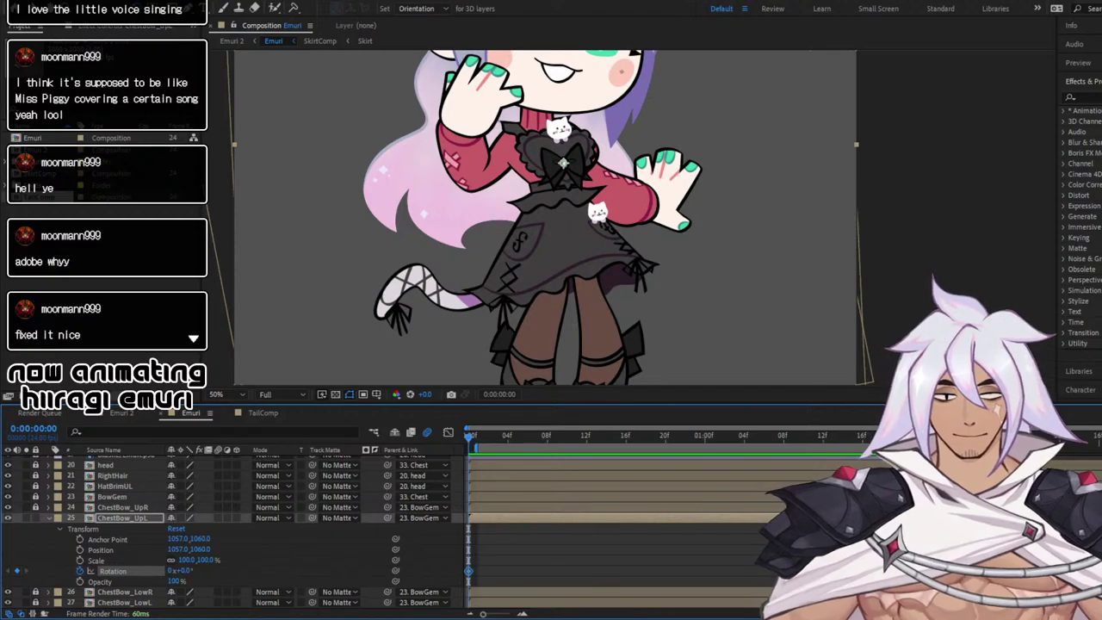
key(k)
key(k)
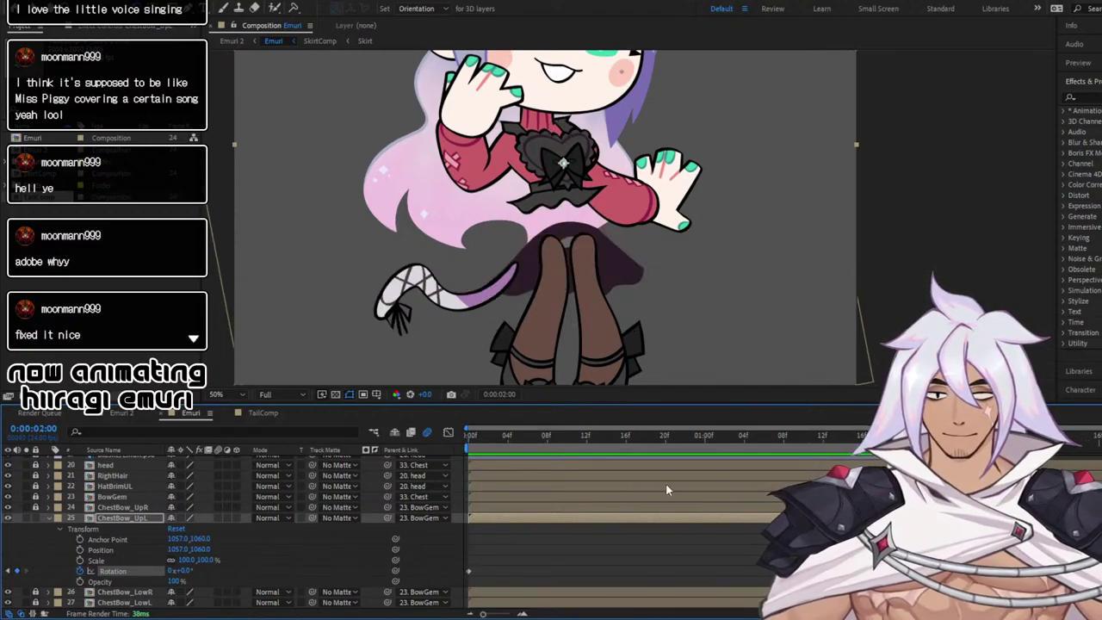
Rotate ChestBow_UpL to about 5.1° at frame 6, in time with ChestBow_UpR's keyframe, and preview the motion
click(707, 443)
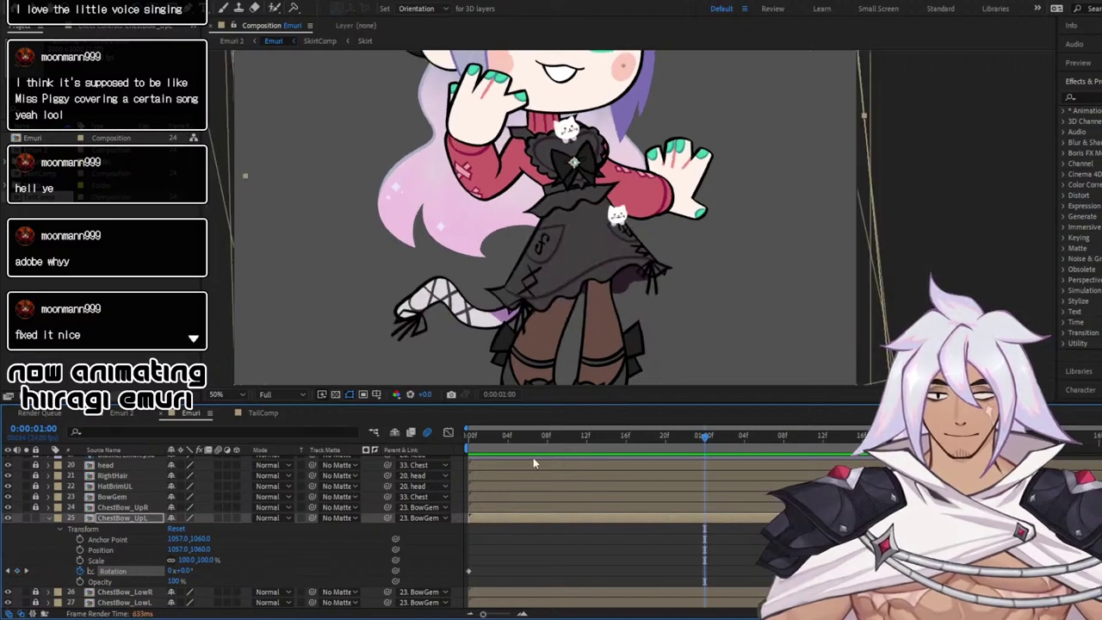
click(49, 509)
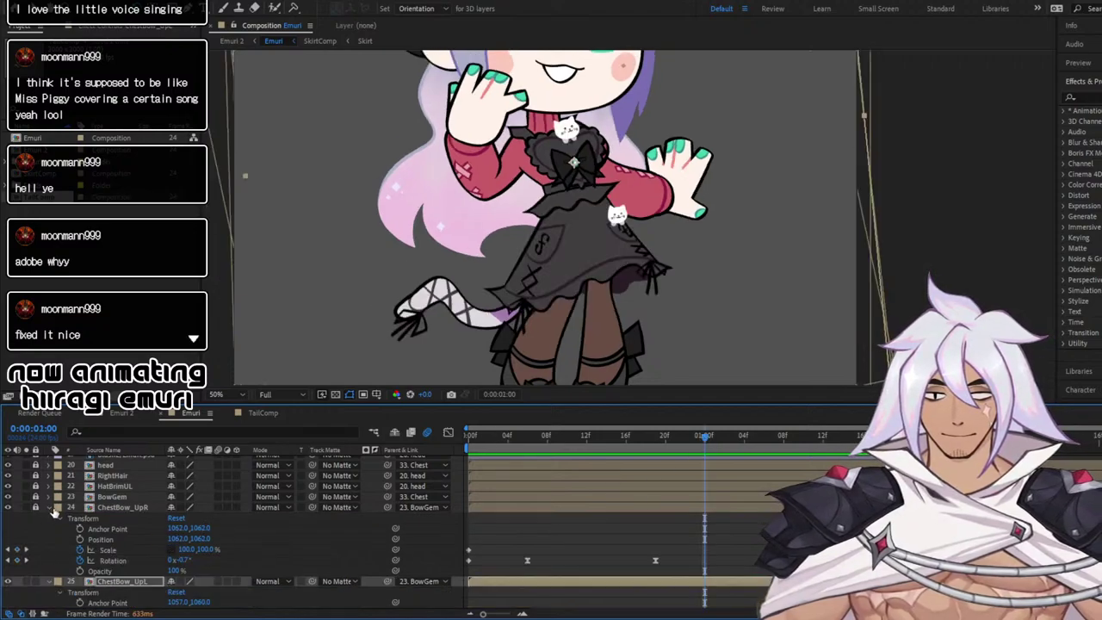
scroll(479, 540, down, 3)
mouse_move(520, 444)
mouse_down()
mouse_move(530, 442)
mouse_move(456, 449)
mouse_move(524, 449)
mouse_up()
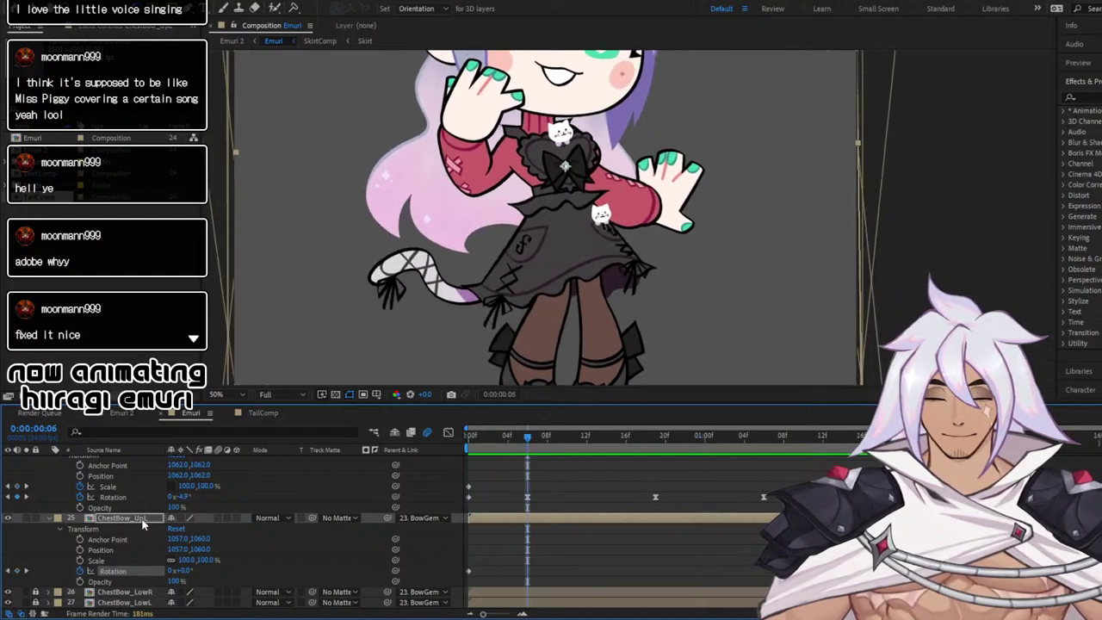
scroll(340, 299, down, 2)
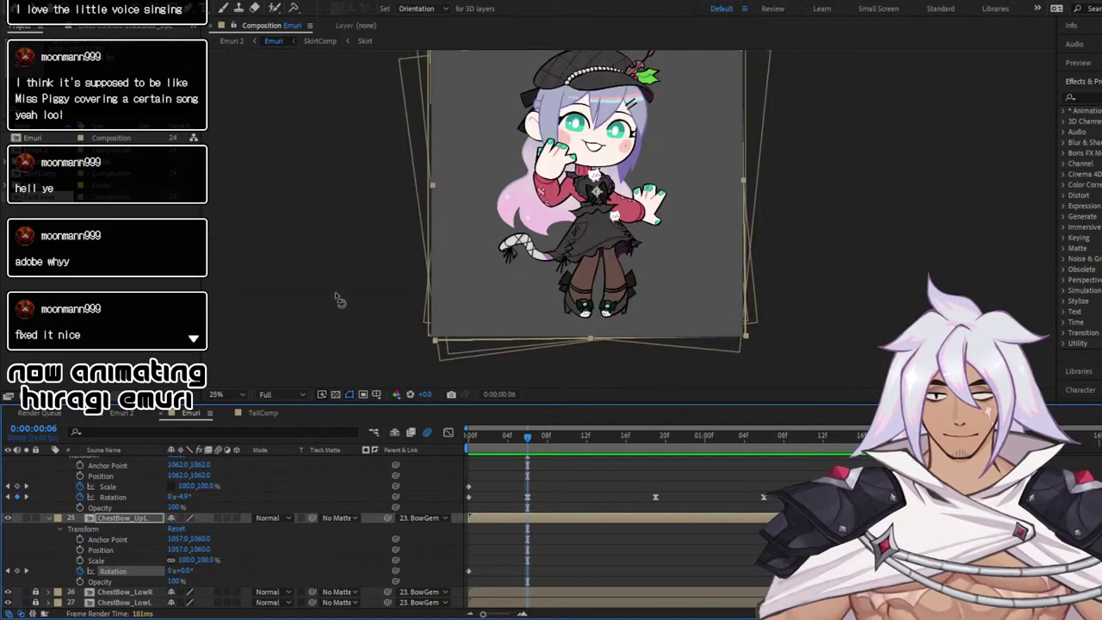
drag(437, 347, 420, 336)
key(space)
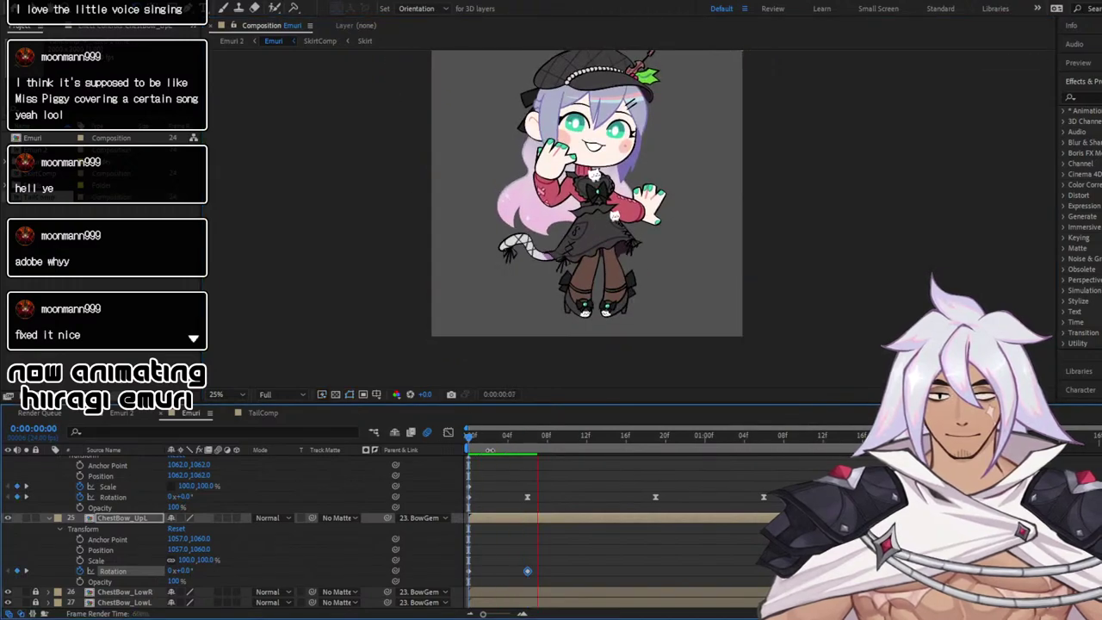
Rotate ChestBow_UpL to about -4.7° at frame 19 and play the animation from the first frame
drag(637, 438, 648, 440)
key(space)
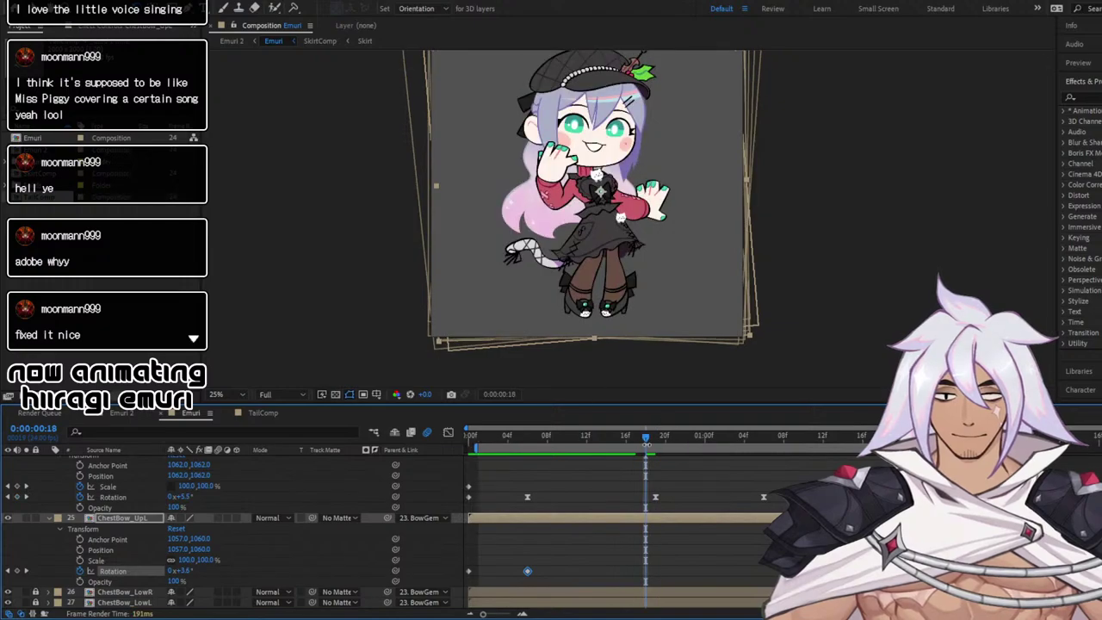
key(space)
drag(652, 441, 657, 441)
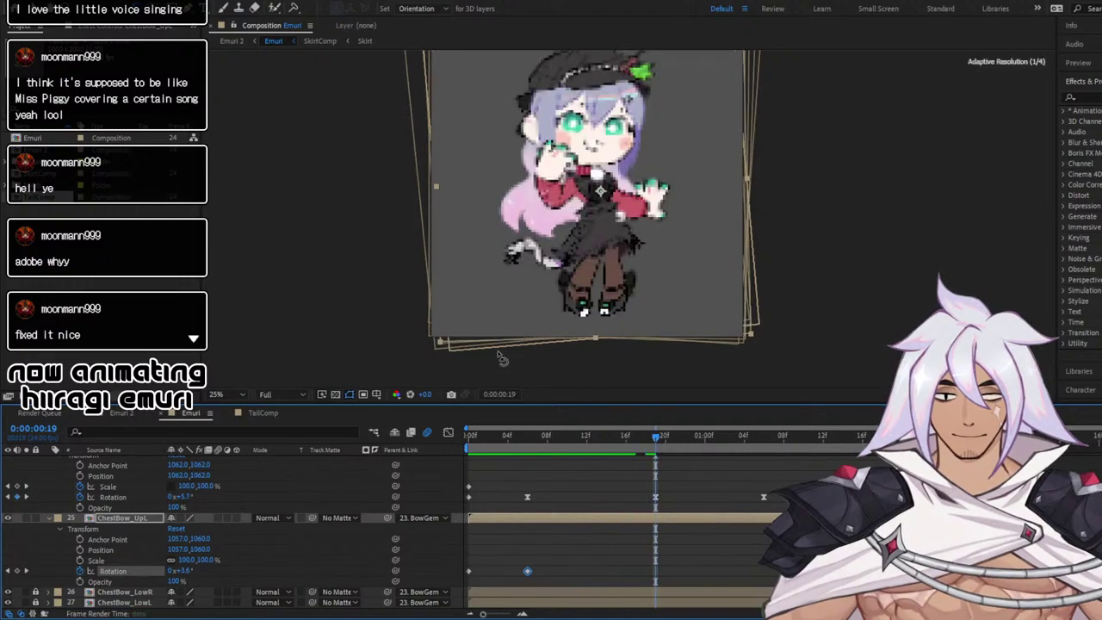
drag(443, 345, 461, 373)
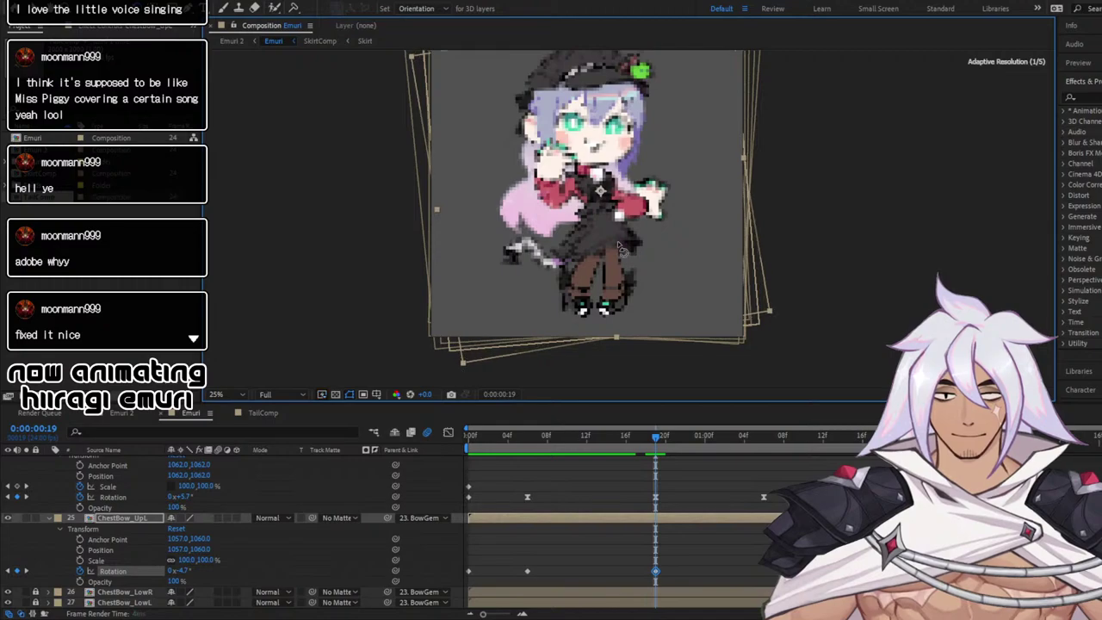
key(period)
drag(610, 196, 615, 296)
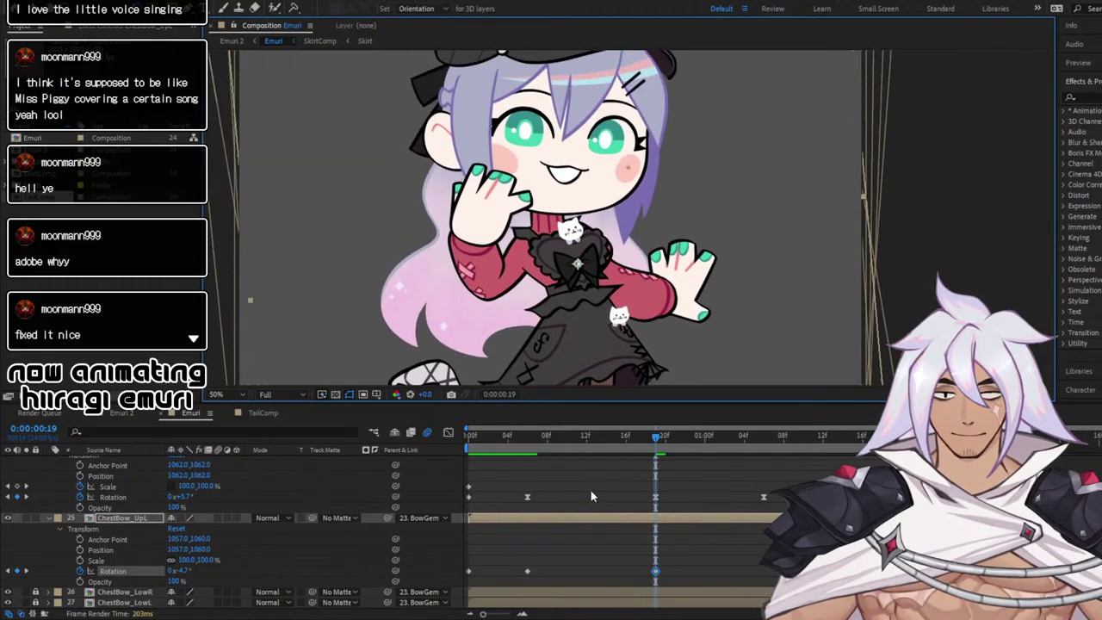
key(space)
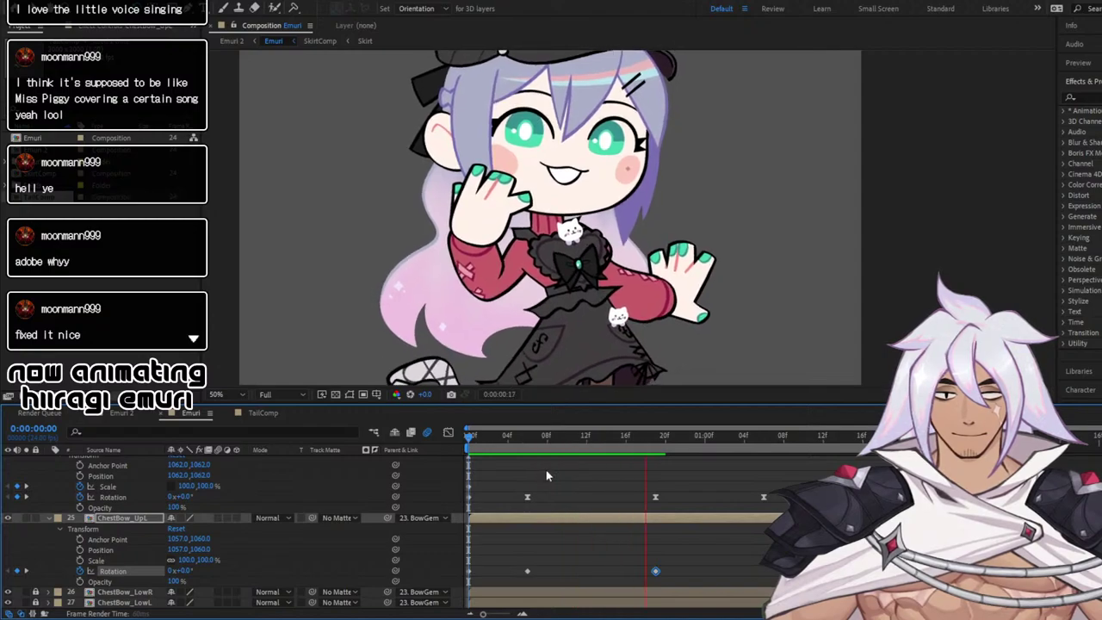
Copy ChestBow_UpL's Rotation keyframe from frame 6 to 0:00:01:06
drag(504, 579, 695, 568)
drag(743, 442, 764, 444)
key(ctrl+v)
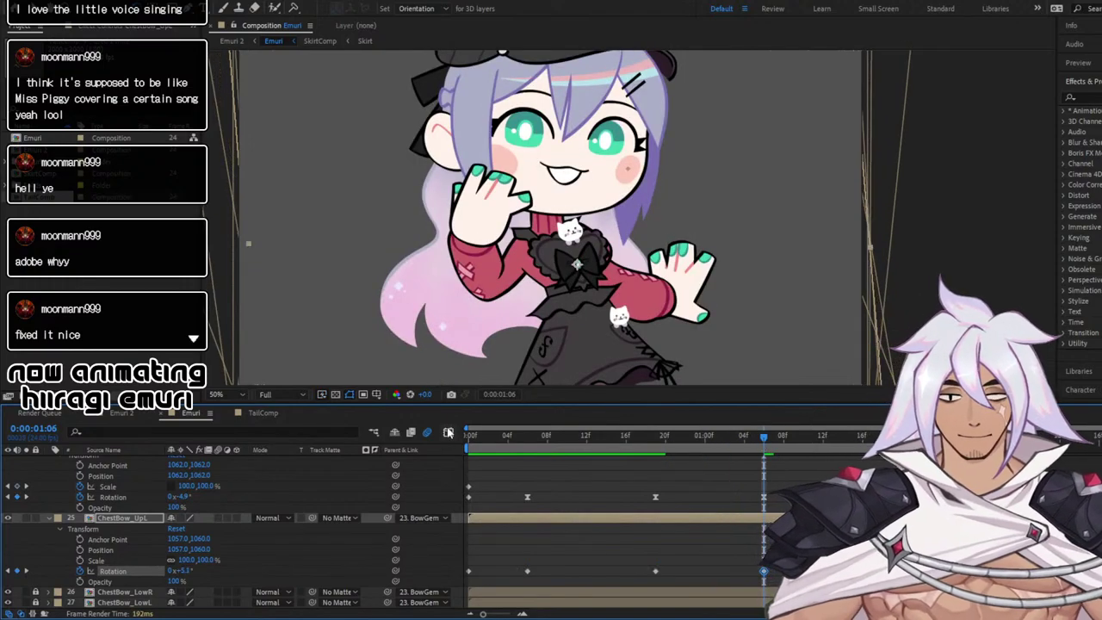
Apply Easy Ease to ChestBow_UpL's Rotation keyframes at frames 6, 19 and 0:00:01:06, and review the motion
click(448, 432)
drag(494, 472, 716, 587)
key(F9)
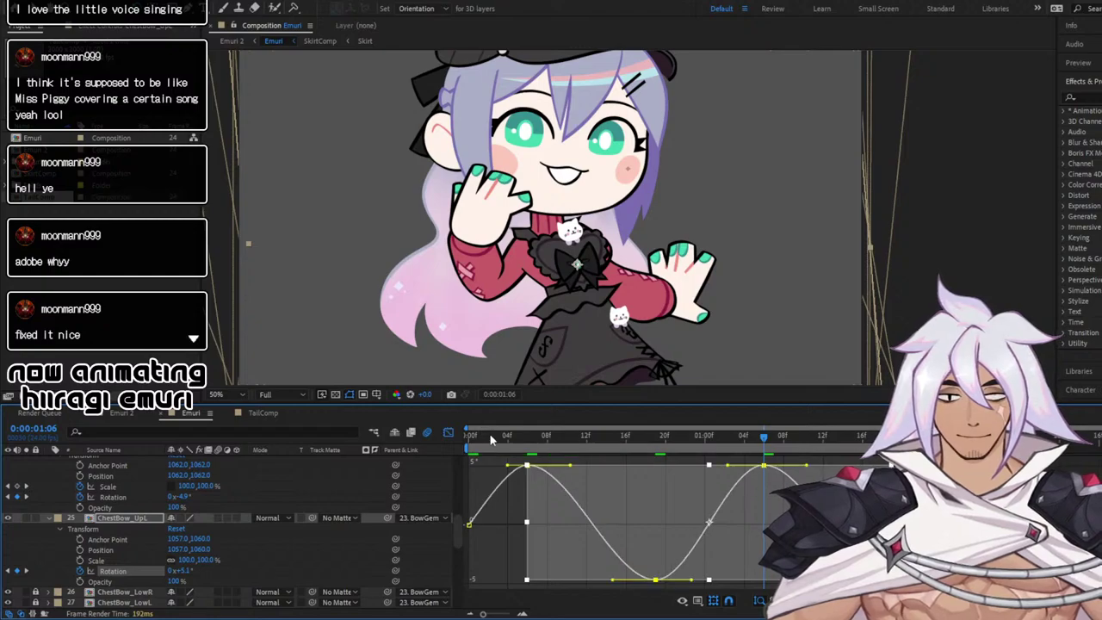
drag(490, 440, 451, 436)
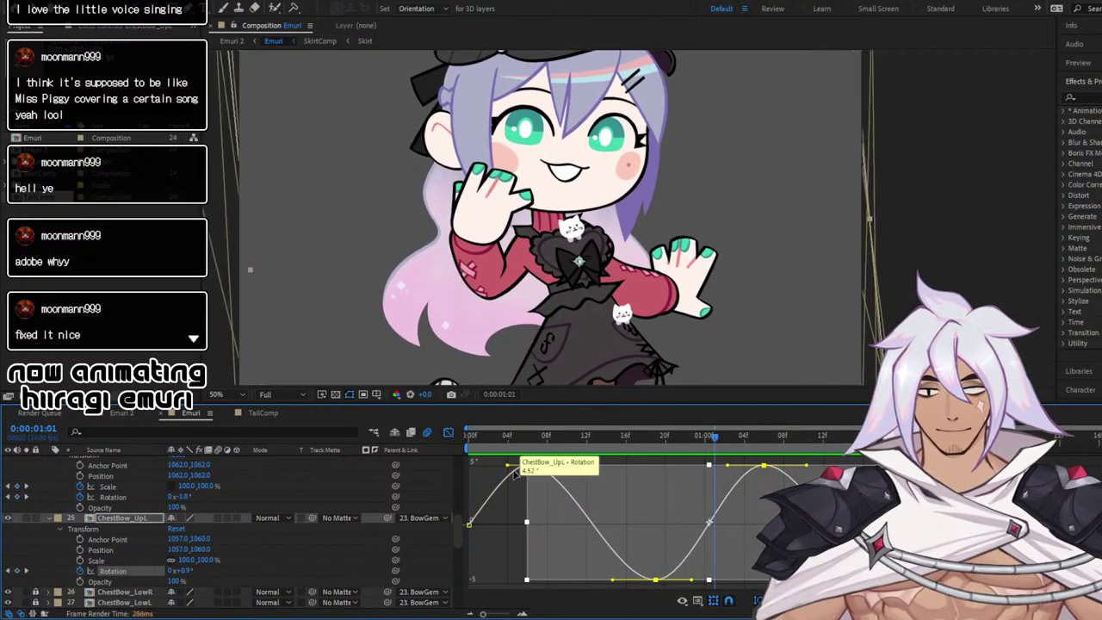
Lengthen the outgoing ease handles of ChestBow_UpL's Rotation keyframes at frame 6 and 0:00:01:06, and shorten the one at frame 19
click(512, 479)
click(527, 466)
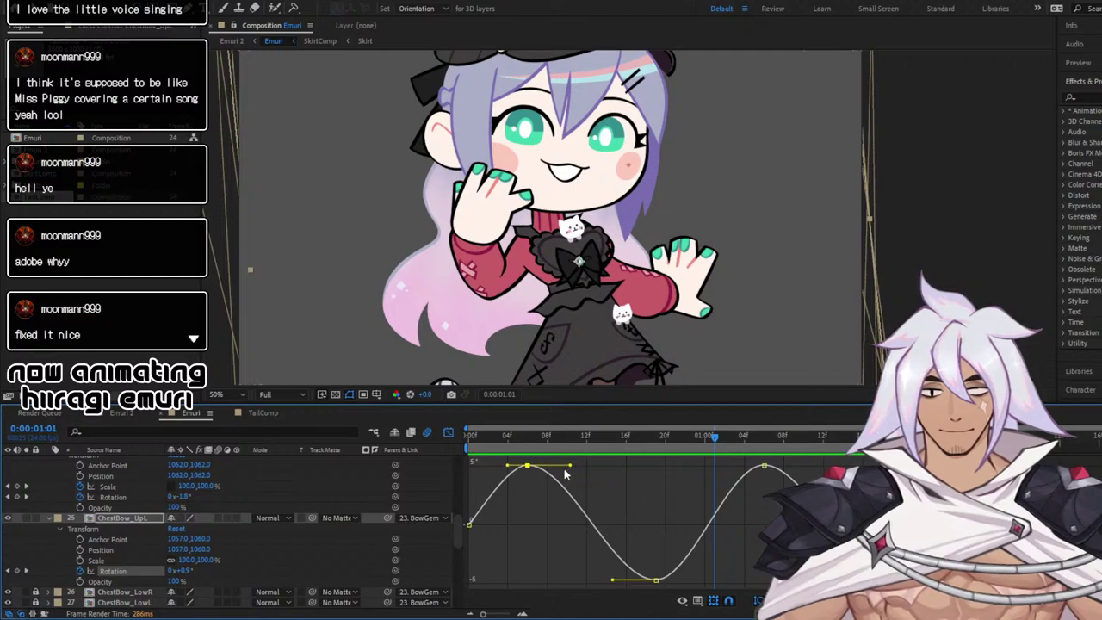
drag(569, 466, 604, 469)
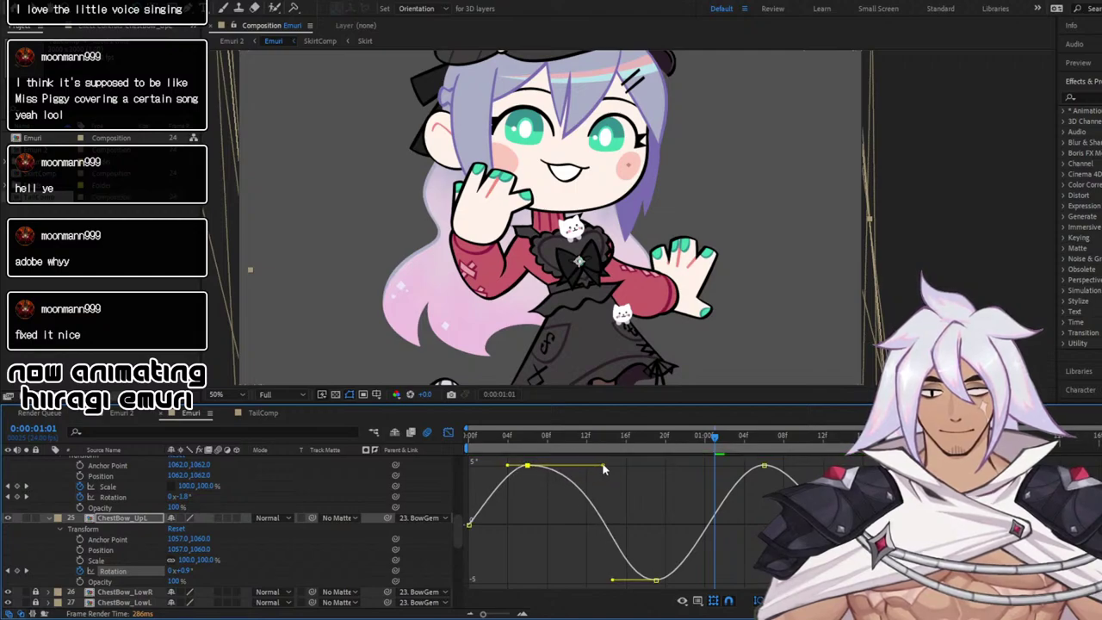
click(656, 581)
drag(695, 581, 675, 584)
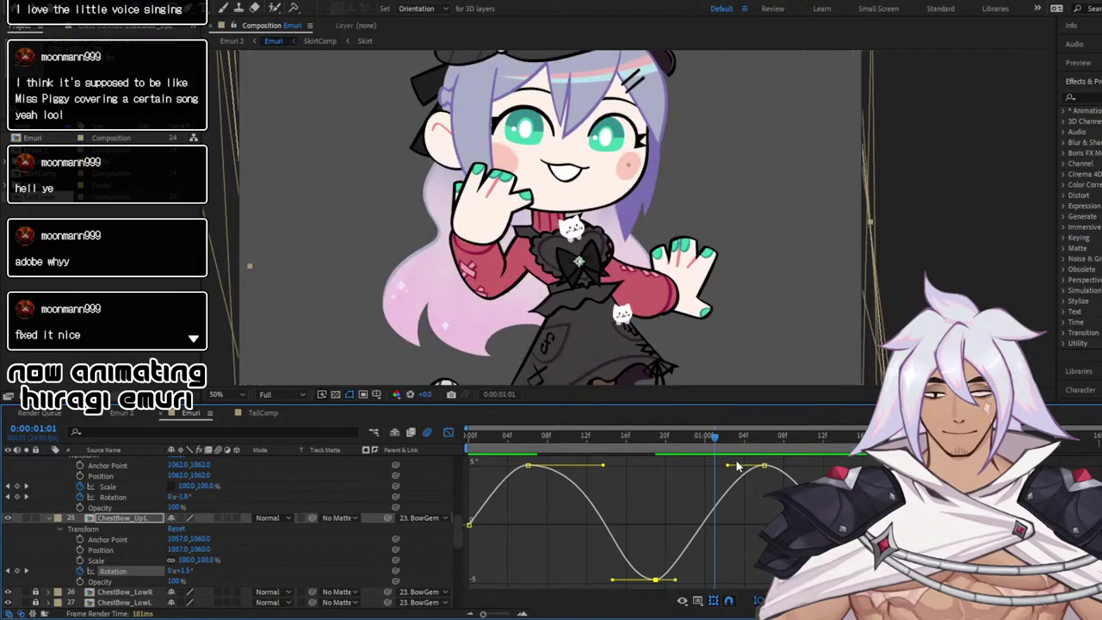
click(765, 465)
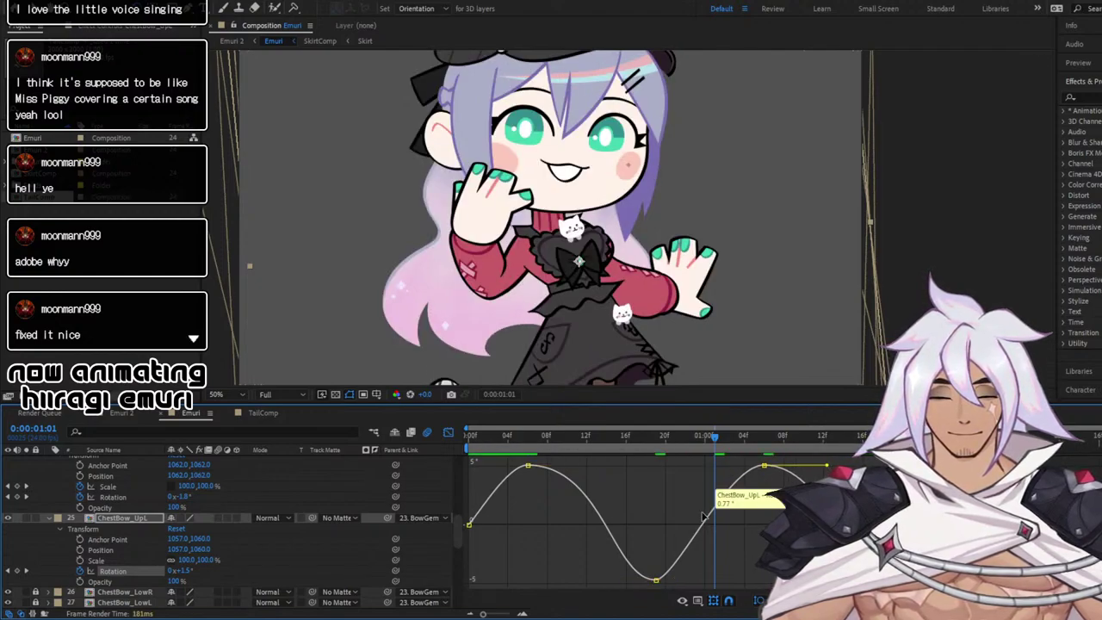
Play the animation from the first frame to check the adjusted ChestBow_UpL easing
drag(487, 440, 468, 439)
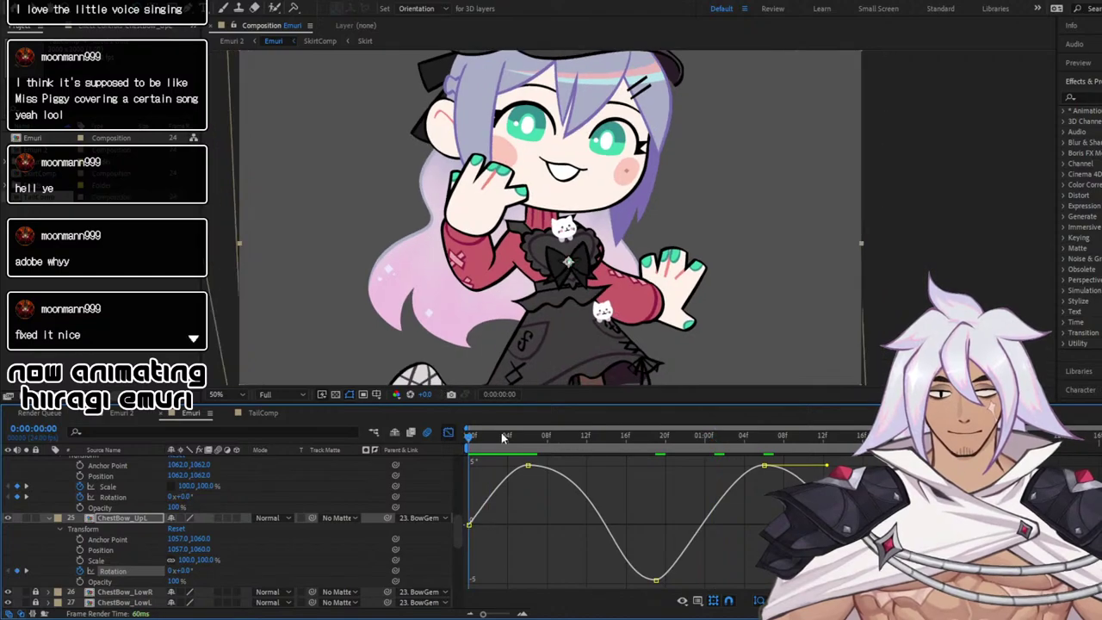
key(space)
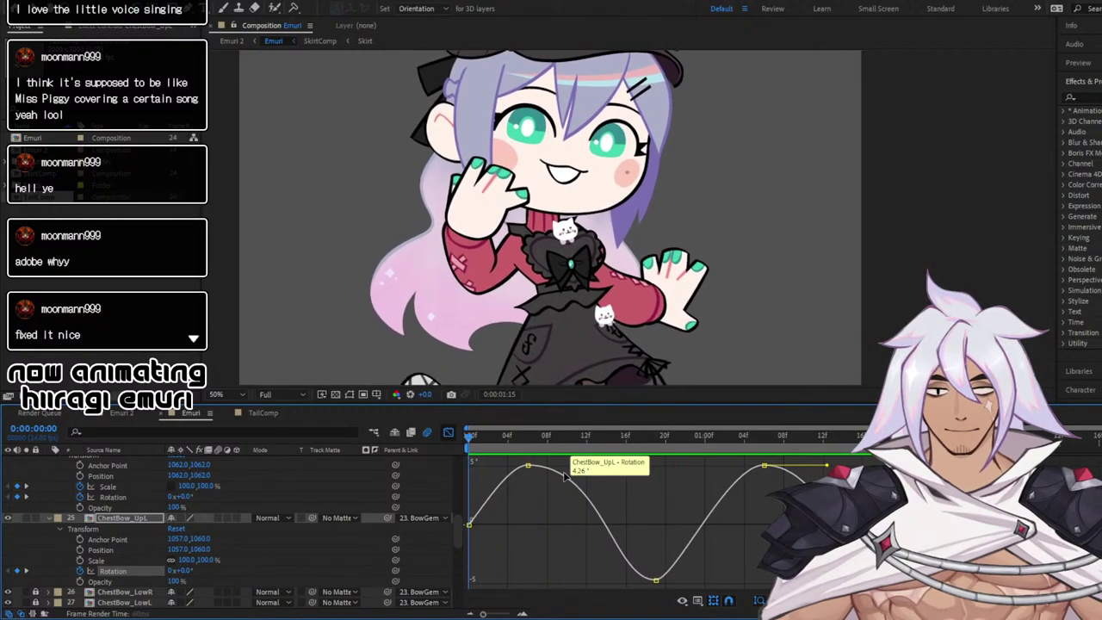
key(space)
Leave the Graph Editor, collapse the ChestBow_UpR and ChestBow_UpL properties, and lock ChestBow_UpL
click(448, 432)
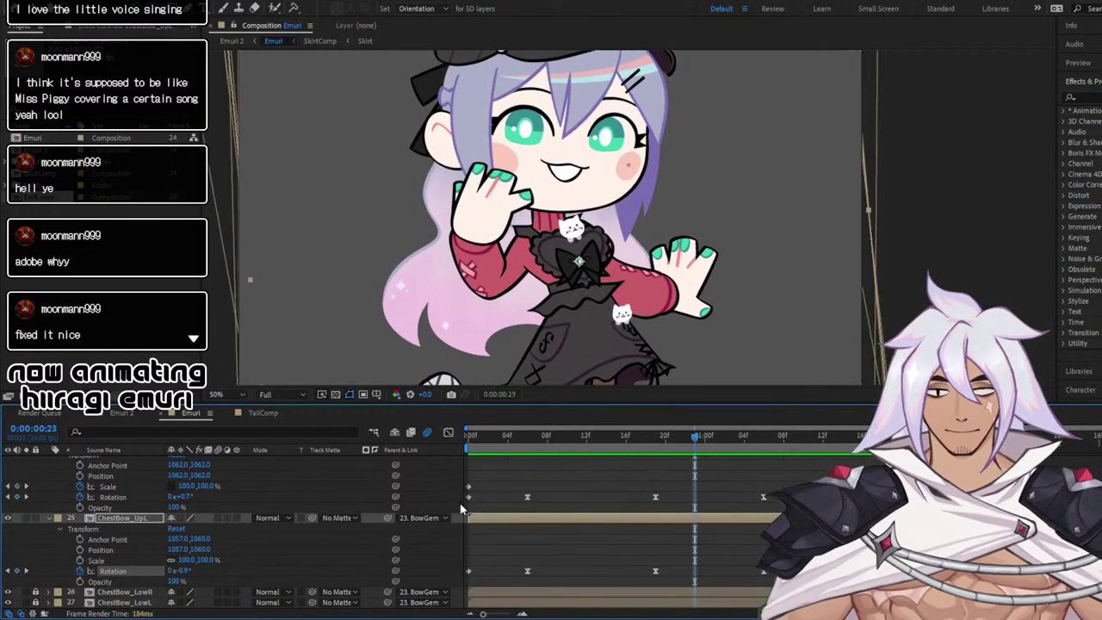
scroll(129, 517, up, 2)
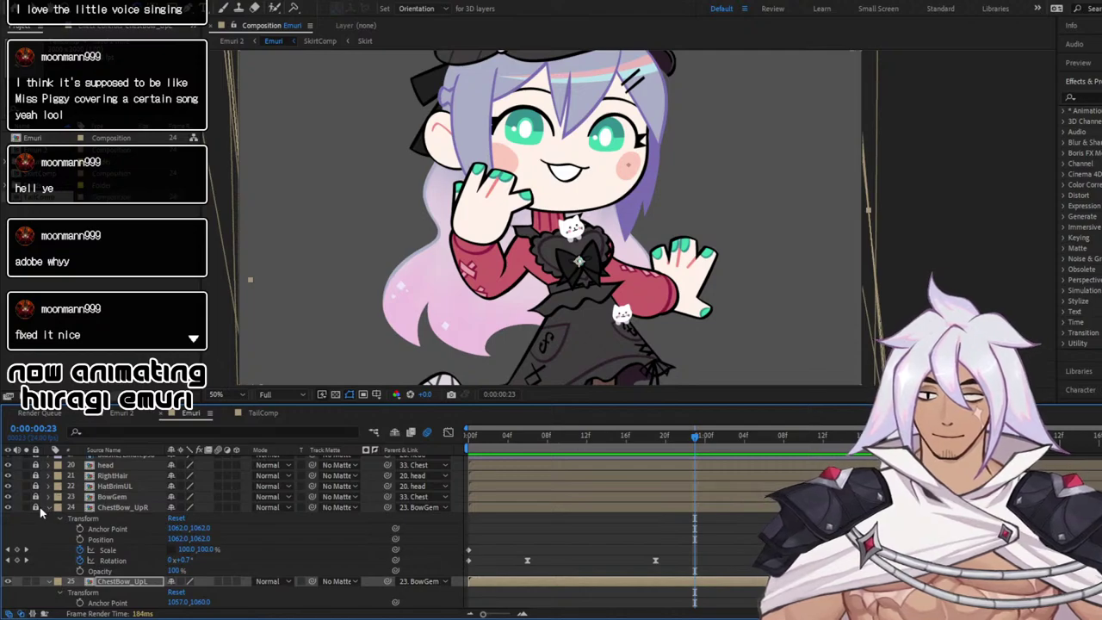
click(48, 582)
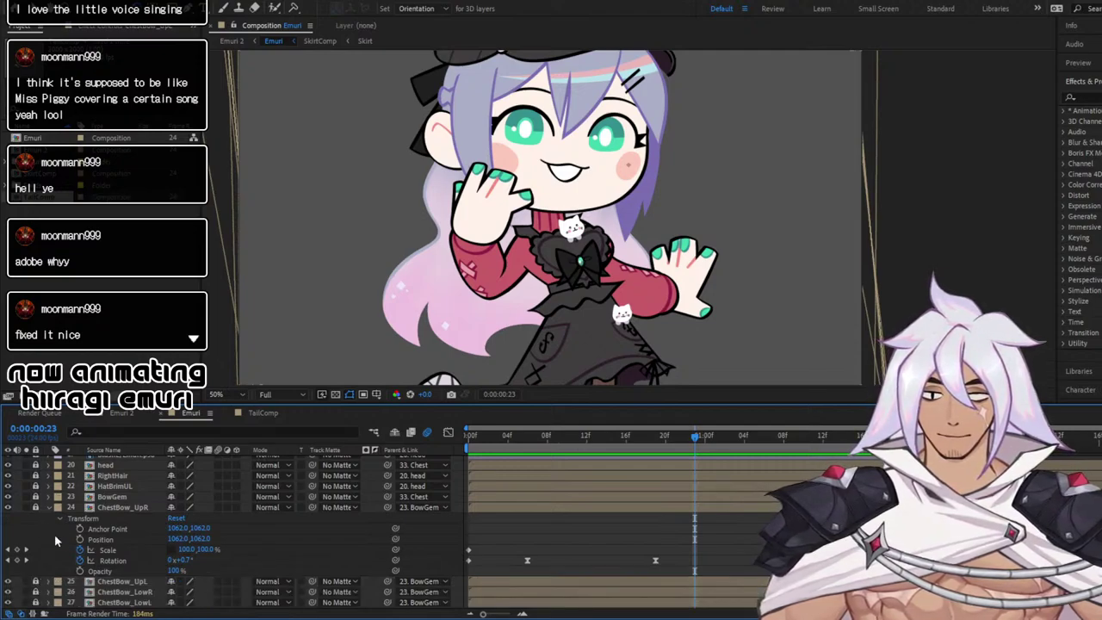
click(48, 507)
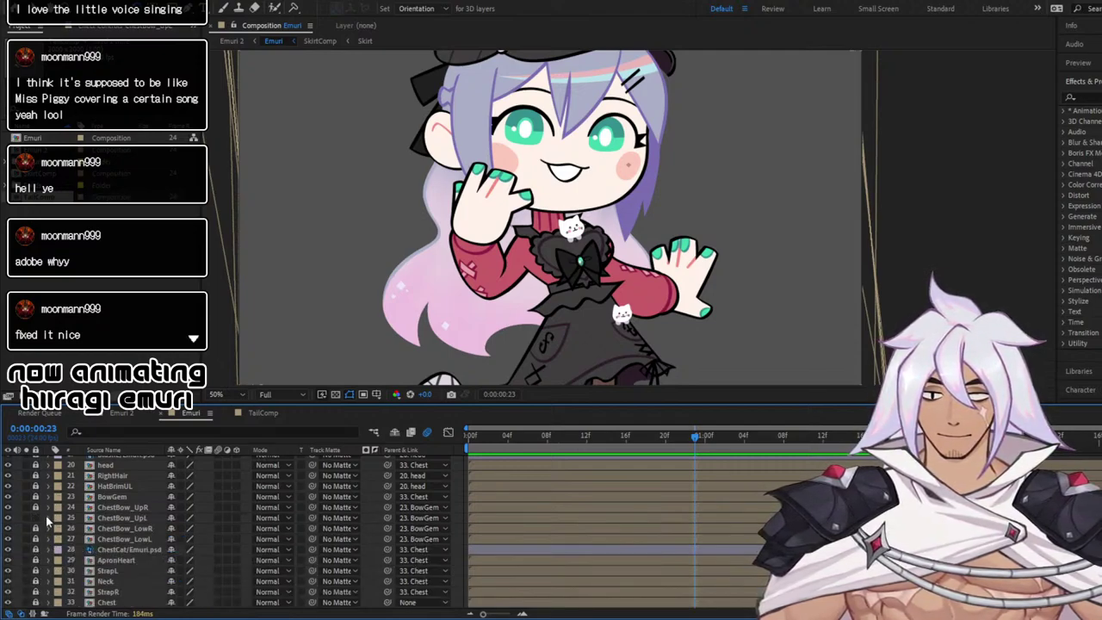
click(47, 517)
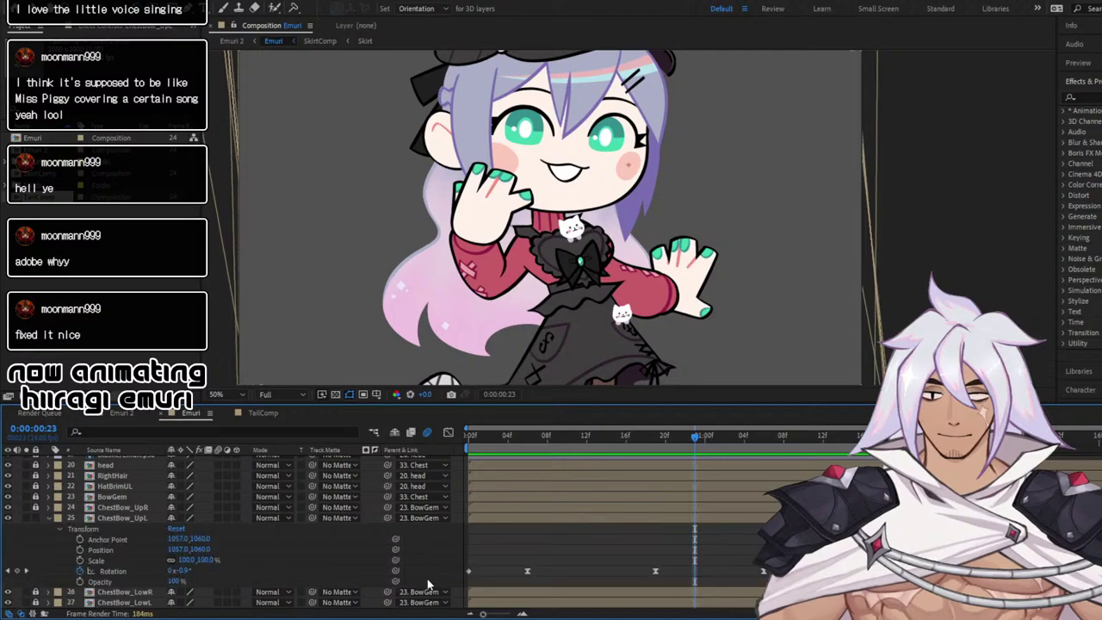
click(49, 517)
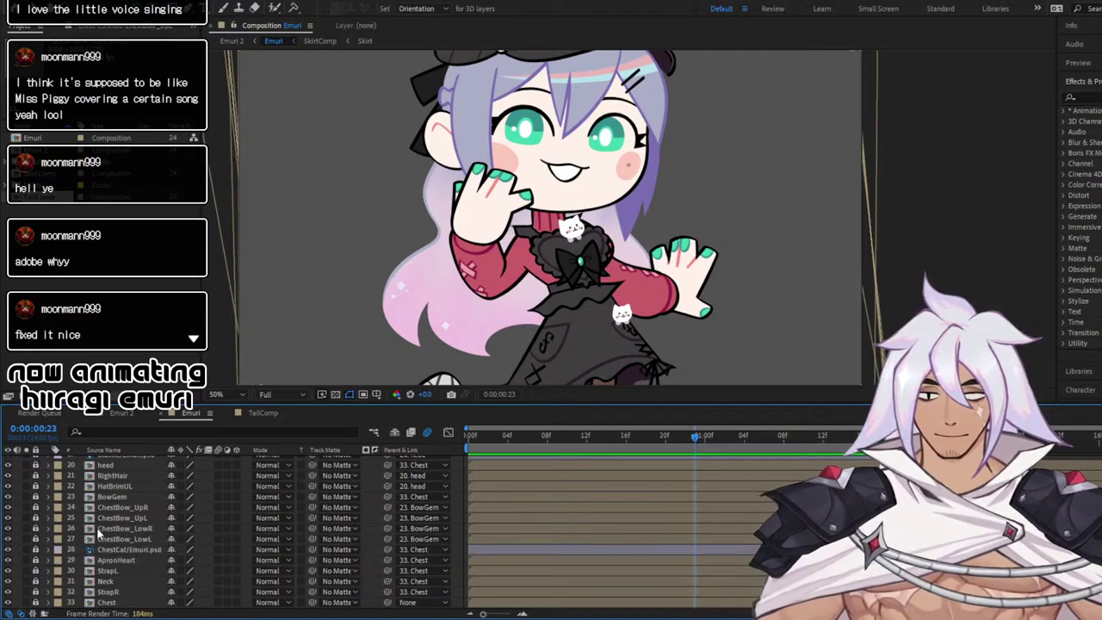
Unlock ChestBow_LowR, reveal its Transform properties, and add a 0° Rotation keyframe at the first frame
click(49, 528)
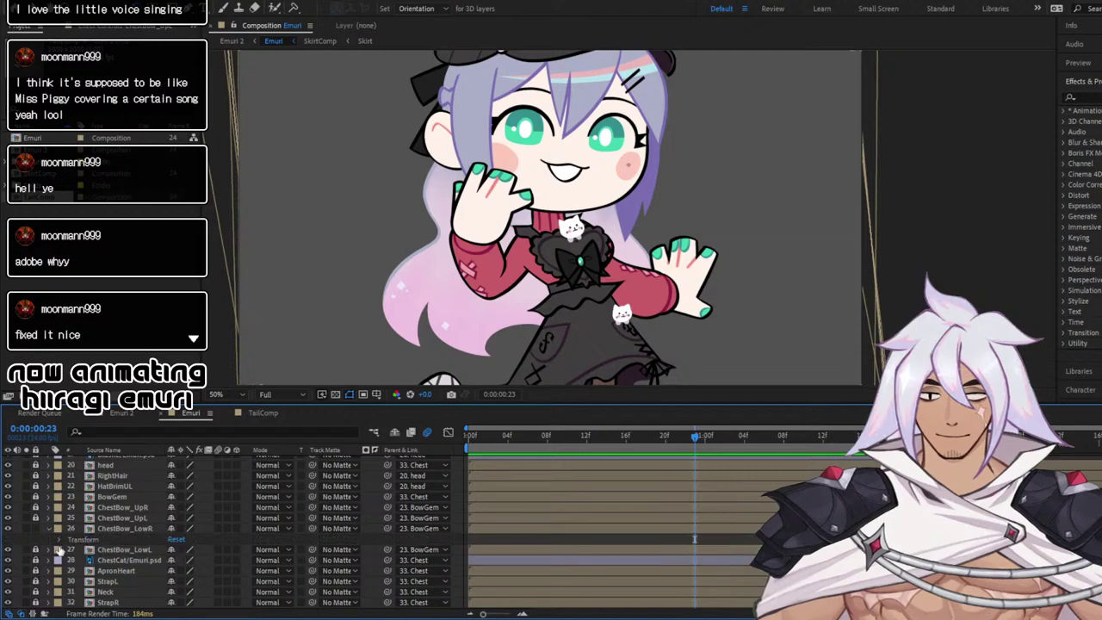
scroll(82, 512, down, 1)
click(57, 508)
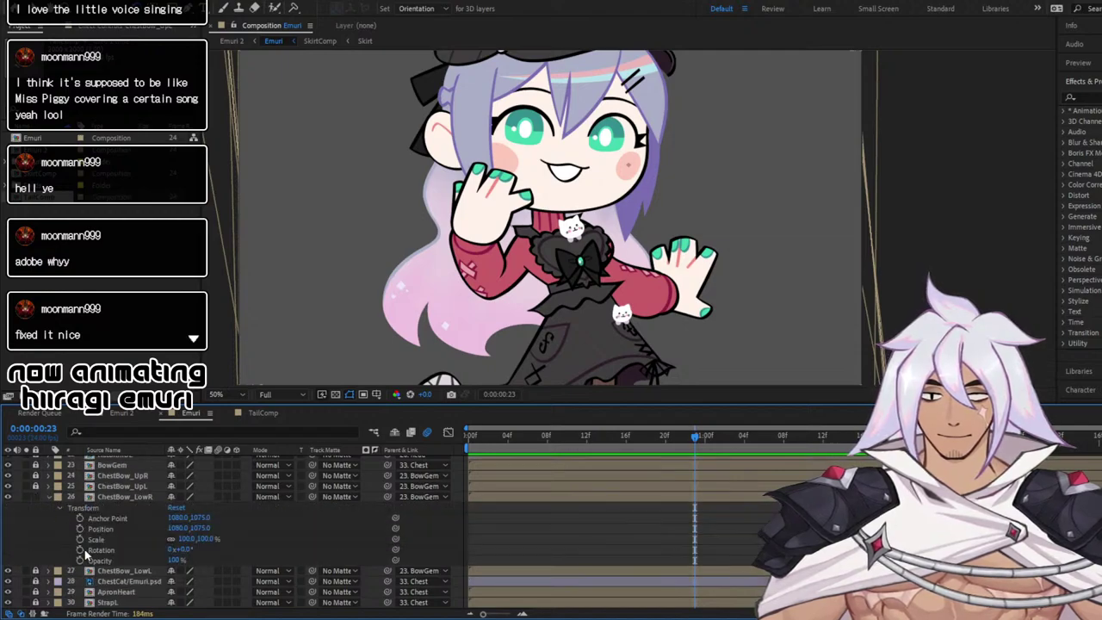
click(470, 439)
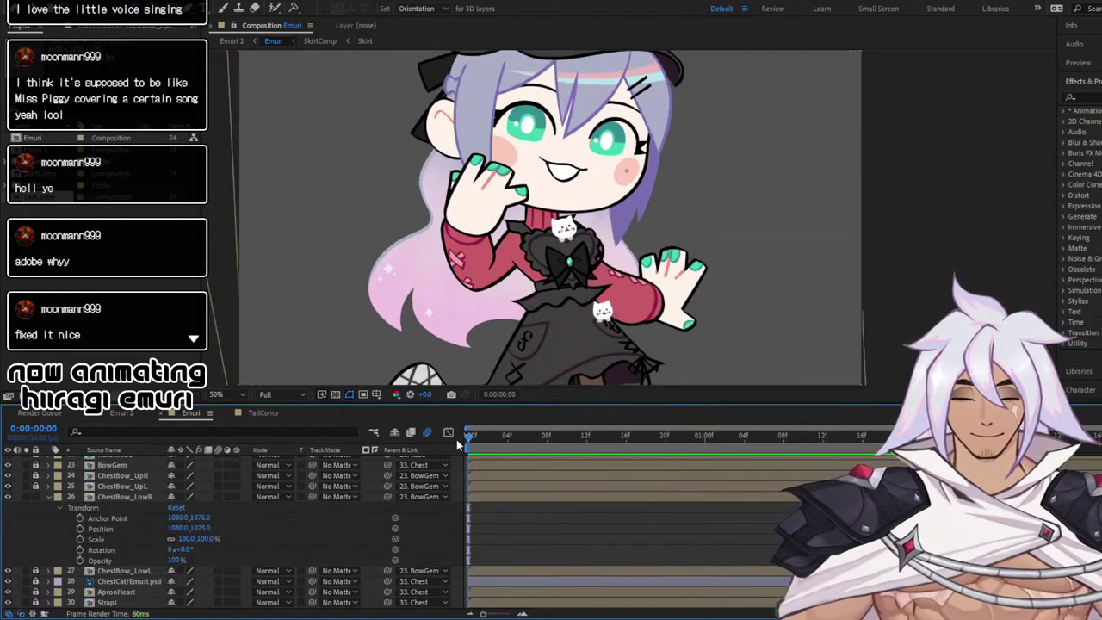
click(90, 549)
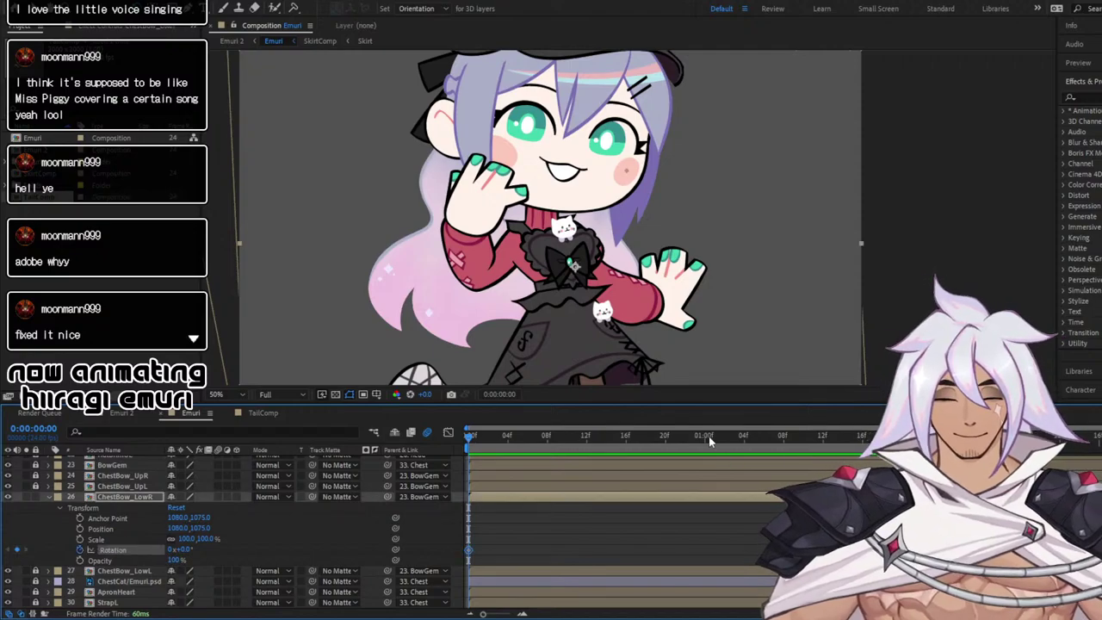
Add a closing 0° Rotation keyframe to ChestBow_LowR at 0:00:02:00
key(space)
scroll(241, 498, down, 5)
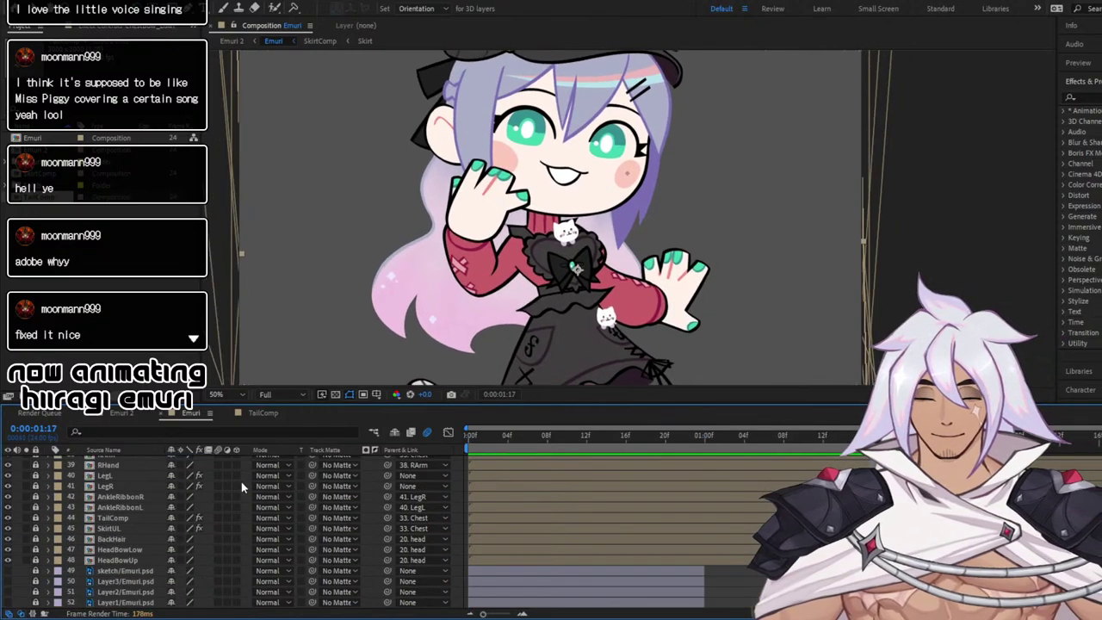
scroll(242, 481, up, 10)
scroll(243, 479, down, 2)
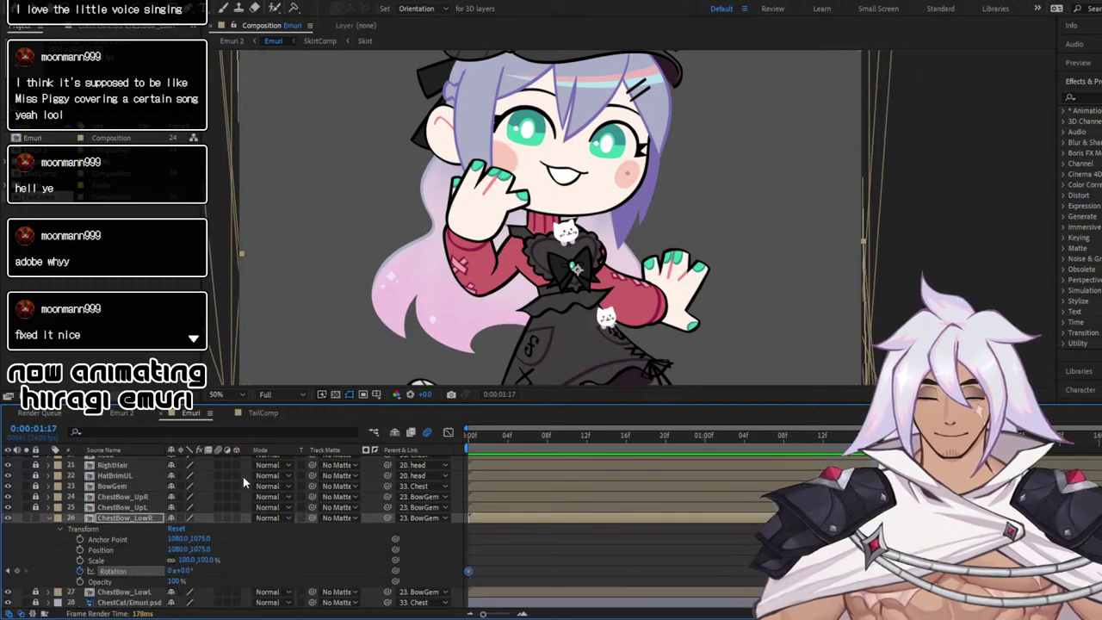
scroll(244, 483, down, 1)
scroll(244, 483, up, 1)
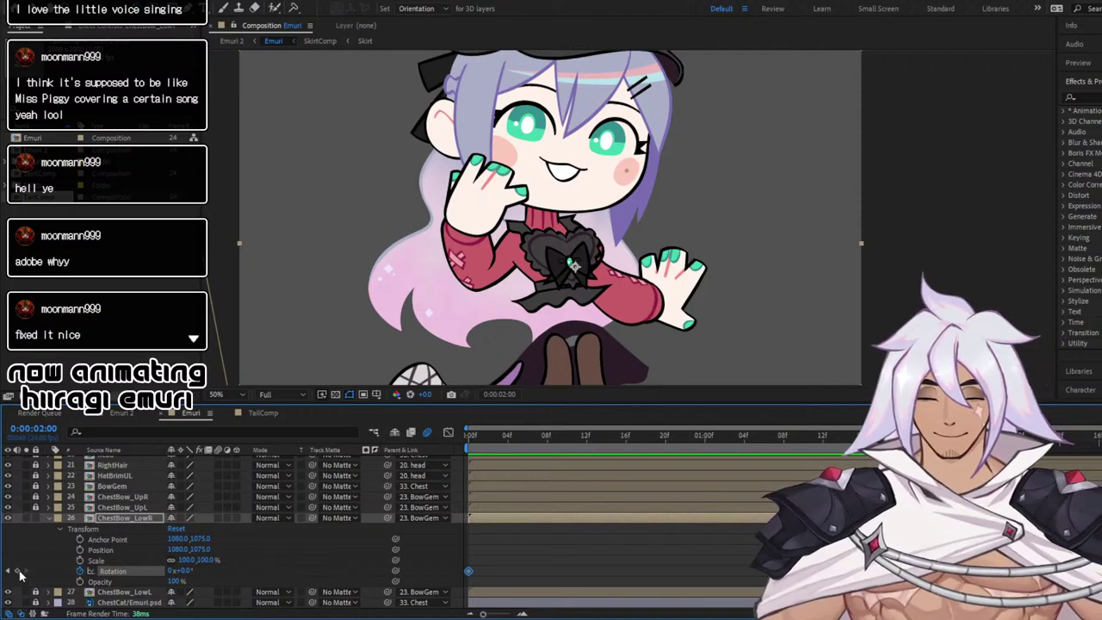
Rotate ChestBow_LowR to about 6.3° at frame 12 to create a Rotation keyframe there
drag(588, 261, 599, 211)
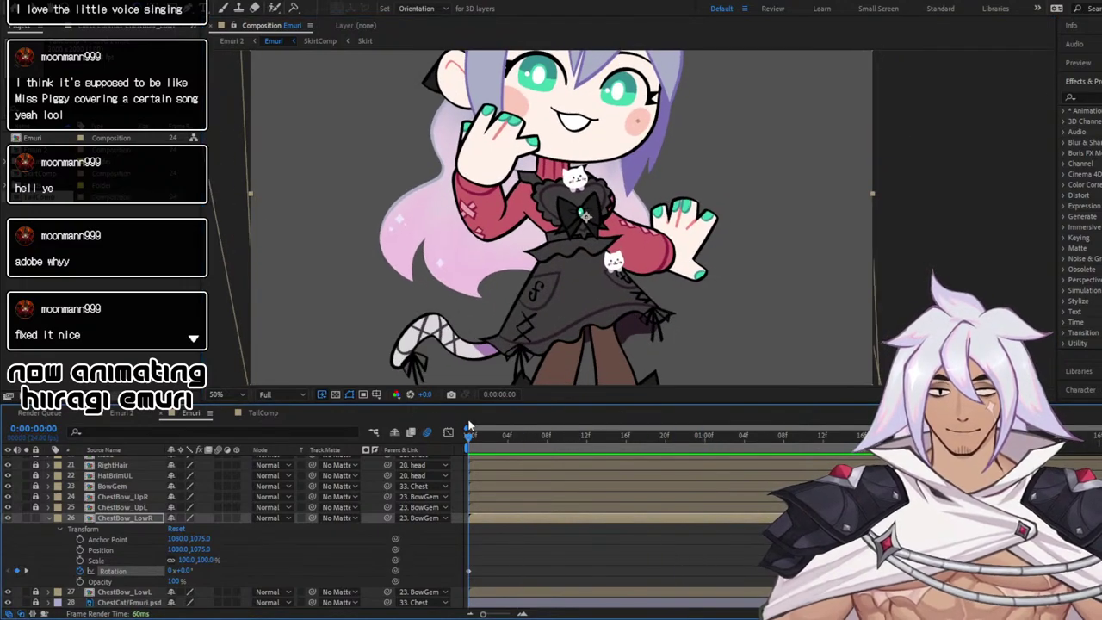
drag(469, 427, 586, 437)
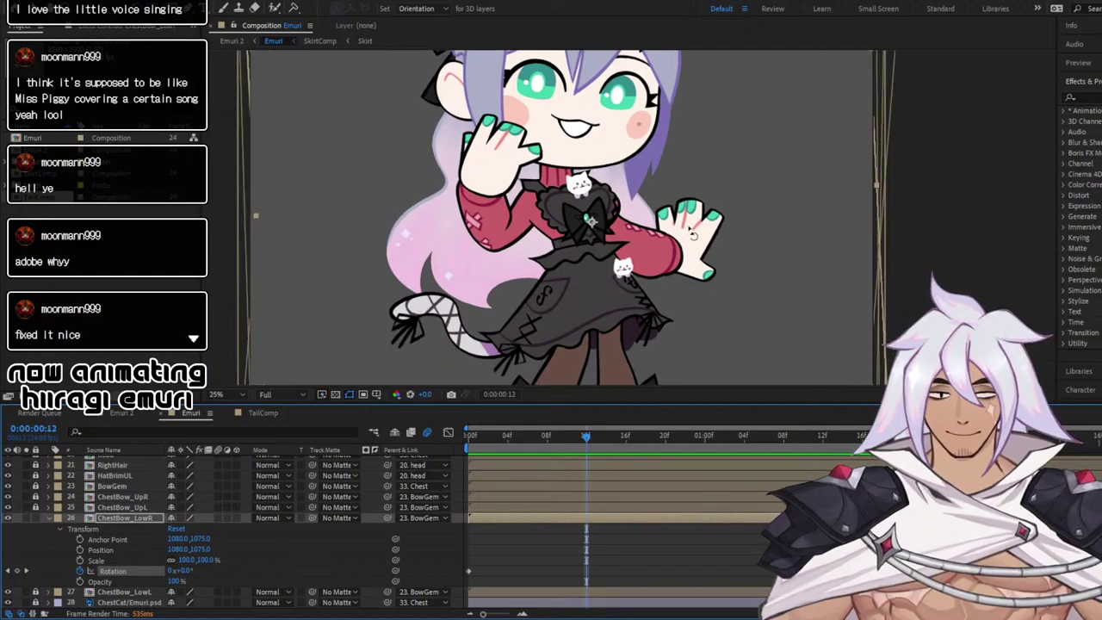
scroll(691, 235, down, 2)
drag(767, 368, 698, 271)
scroll(697, 271, up, 3)
scroll(670, 281, down, 1)
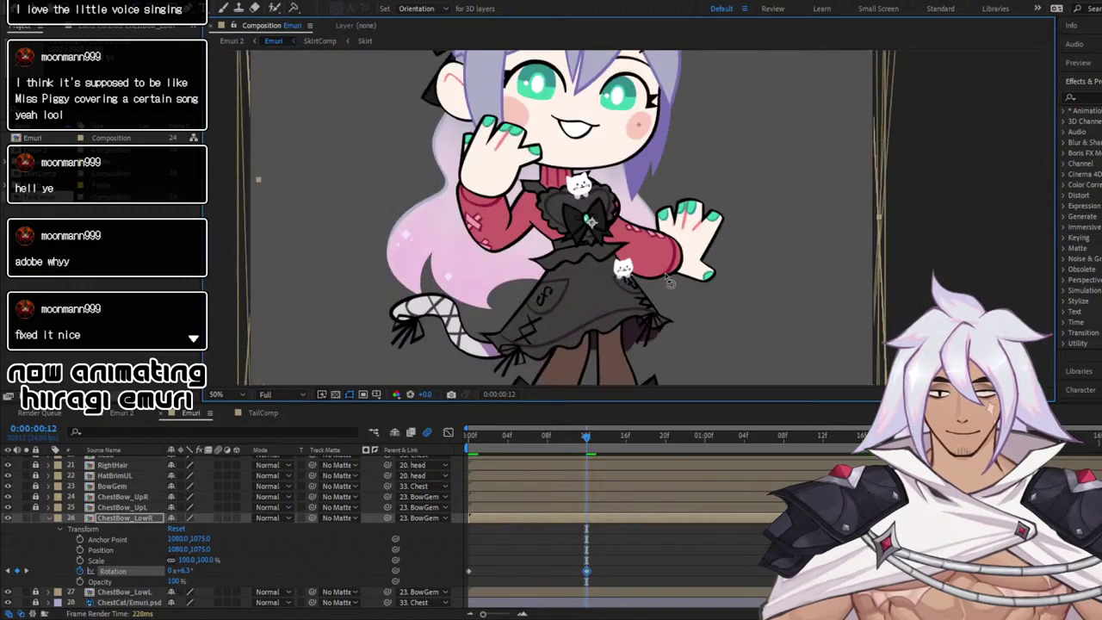
Rotate ChestBow_LowR slightly counterclockwise at 0:00:01:12, past its rest angle, to create a Rotation keyframe
drag(588, 441, 822, 457)
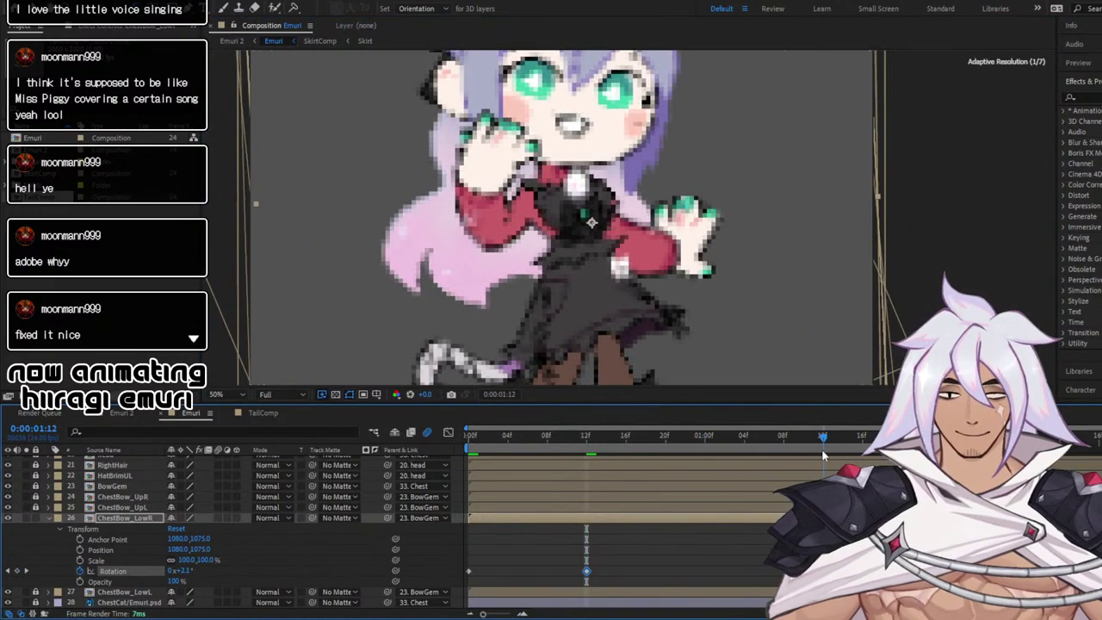
scroll(719, 274, up, 2)
scroll(719, 273, down, 2)
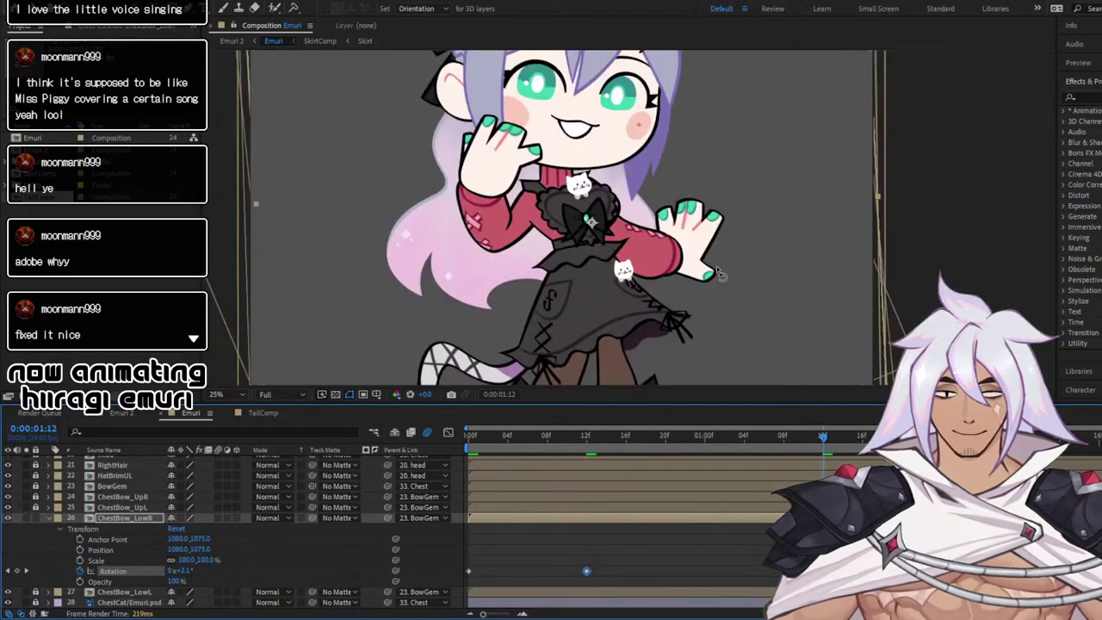
scroll(719, 273, down, 2)
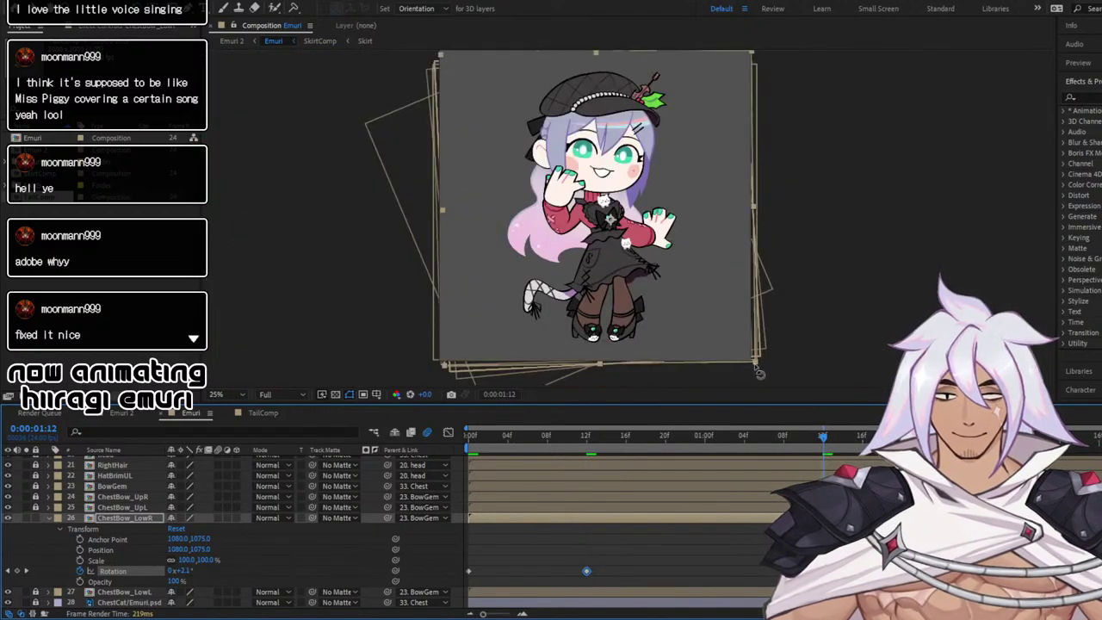
drag(758, 373, 773, 366)
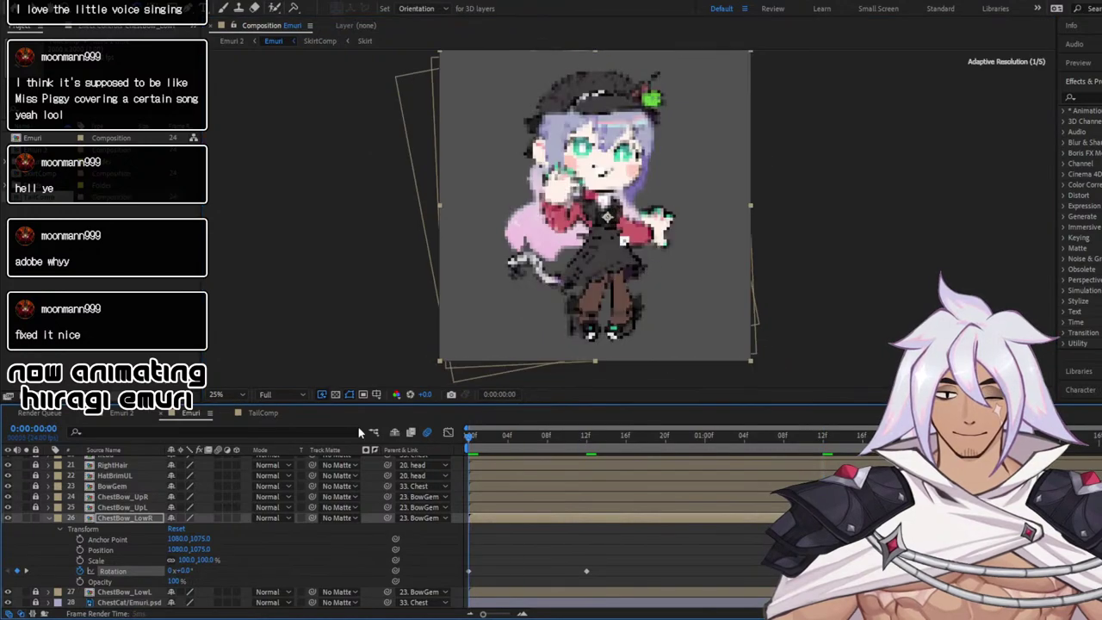
Play the animation from the first frame to check ChestBow_LowR's rotation
key(Home)
scroll(637, 233, up, 2)
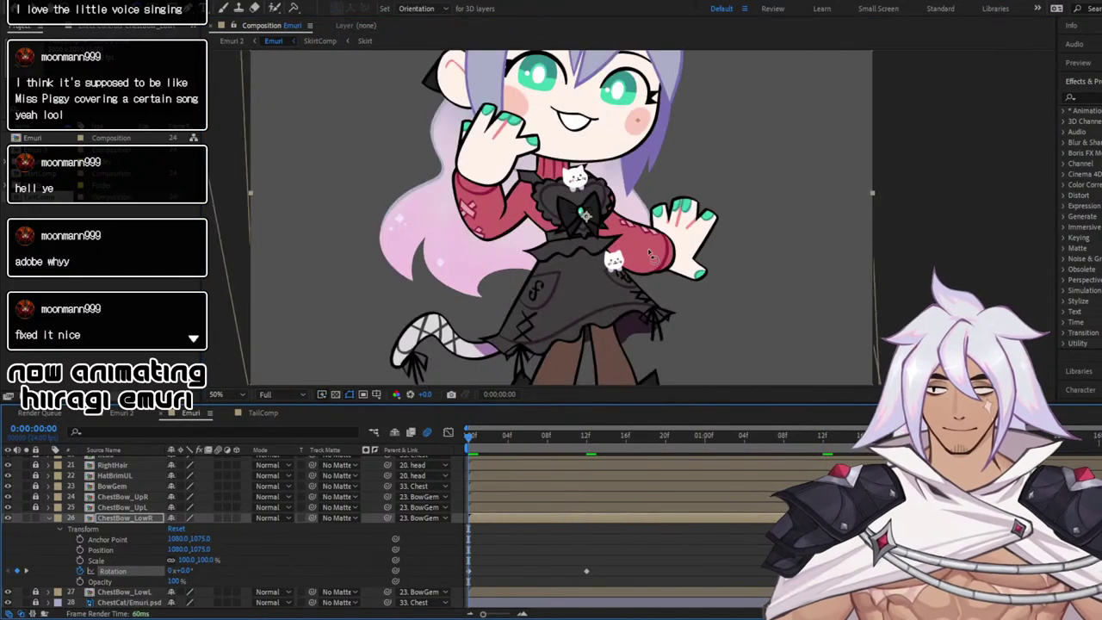
key(space)
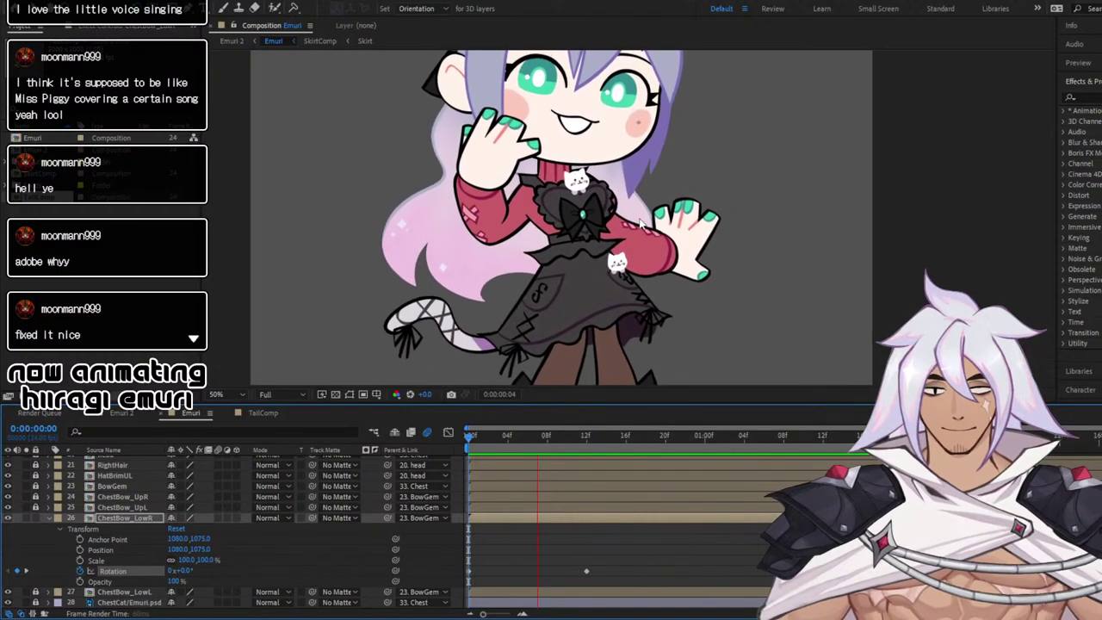
key(space)
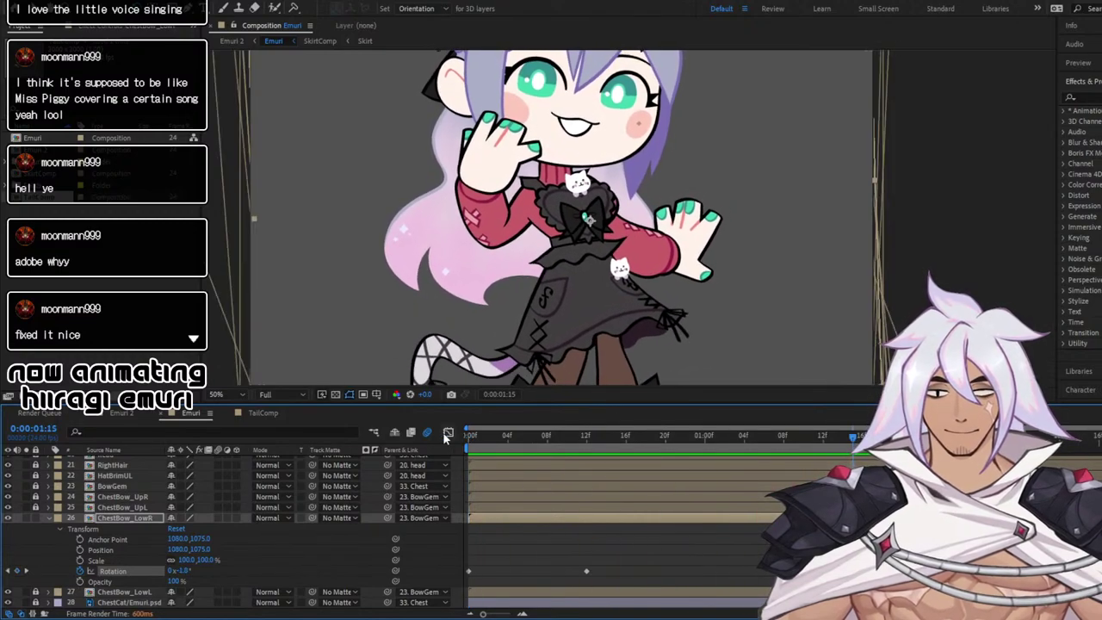
Apply Easy Ease to ChestBow_LowR's Rotation keyframes at frame 12 and 0:00:01:12 in the Graph Editor, and review the motion
click(448, 432)
drag(606, 480, 827, 586)
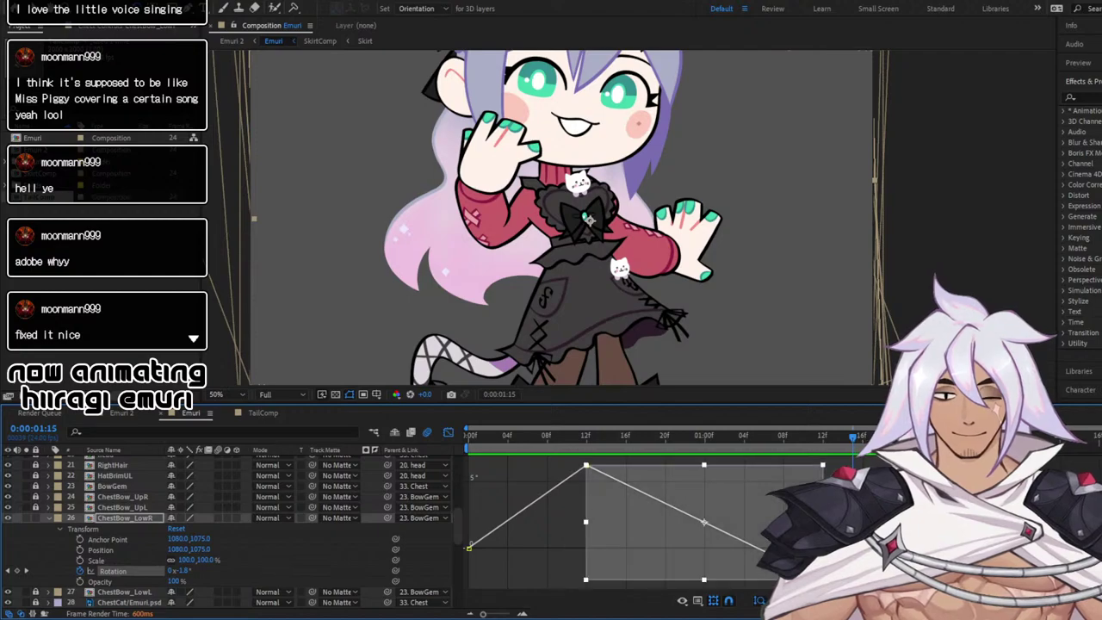
key(F9)
key(Home)
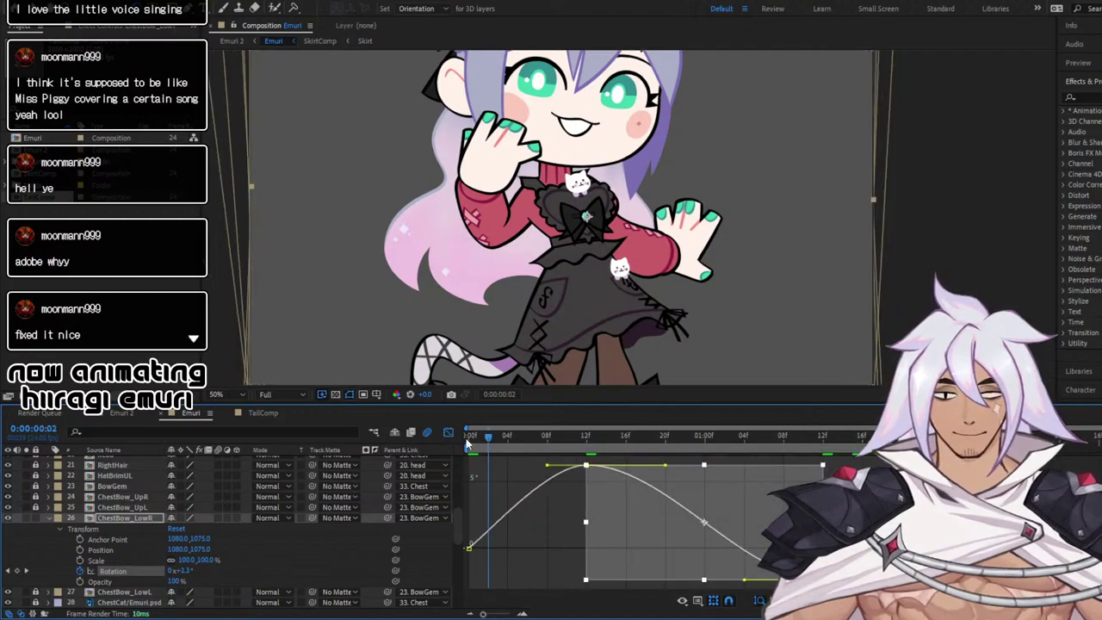
key(space)
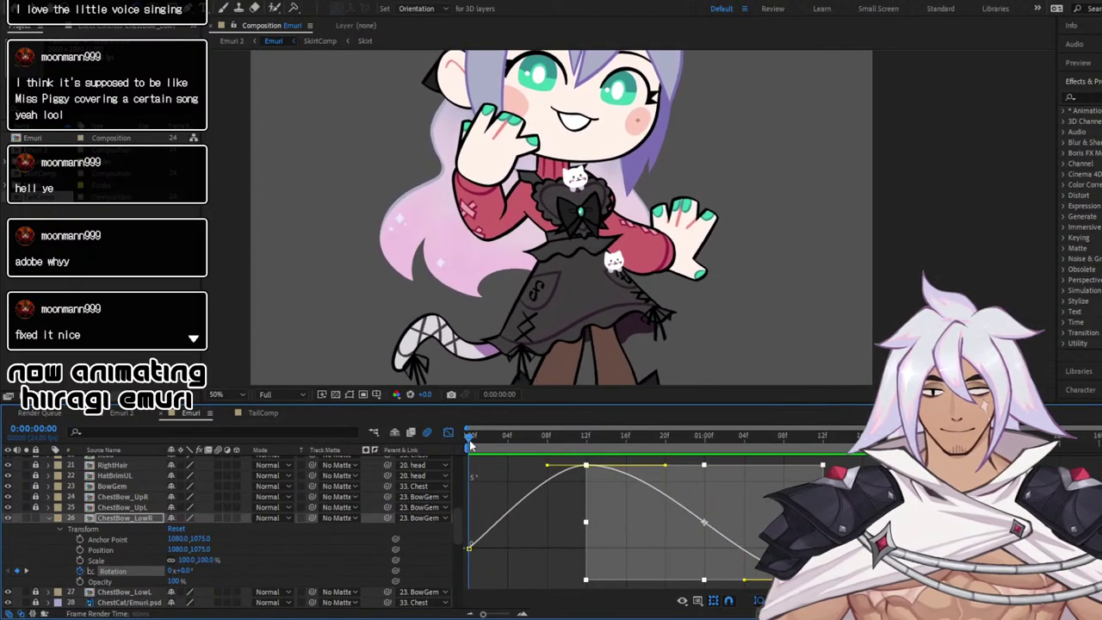
key(space)
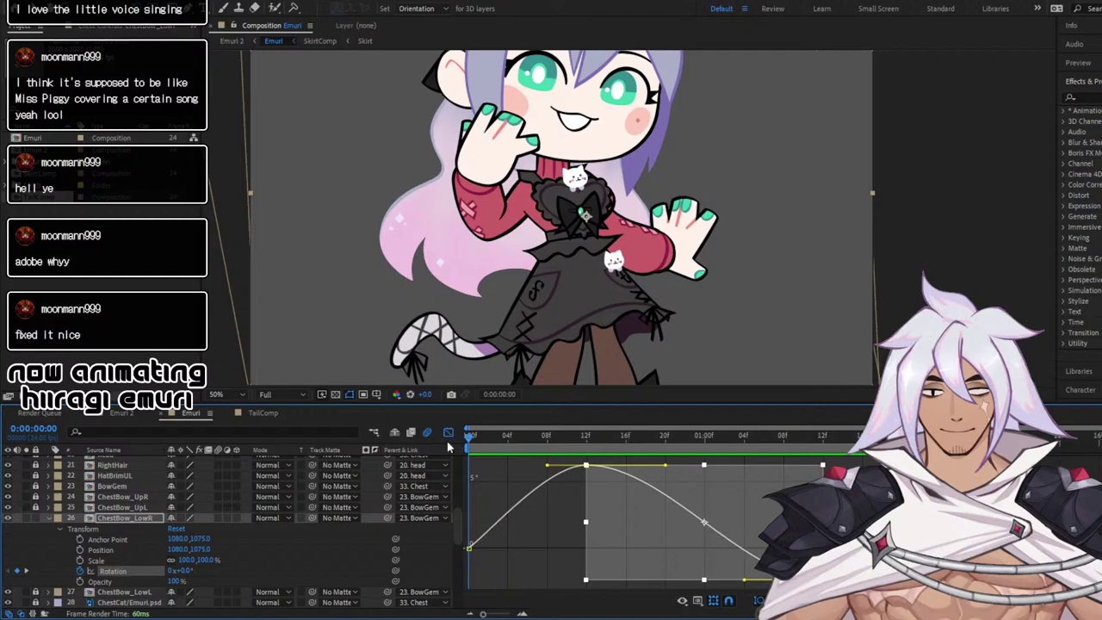
Collapse and lock ChestBow_LowR, reveal the unlocked ChestBow_LowL's Transform properties, and leave the Graph Editor
click(48, 518)
click(47, 530)
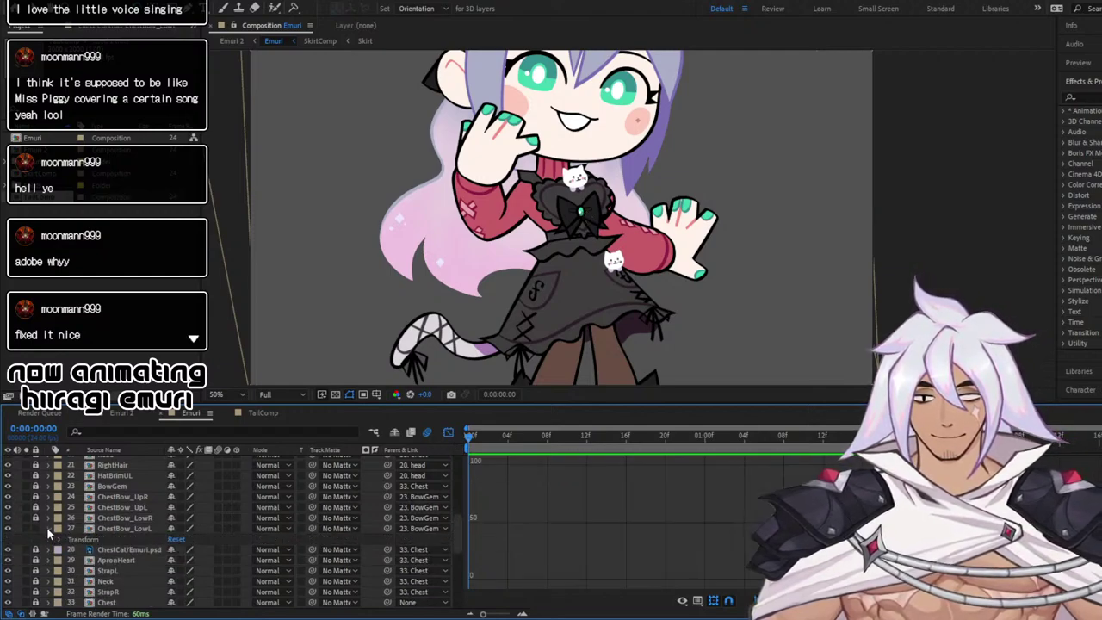
click(60, 540)
click(106, 590)
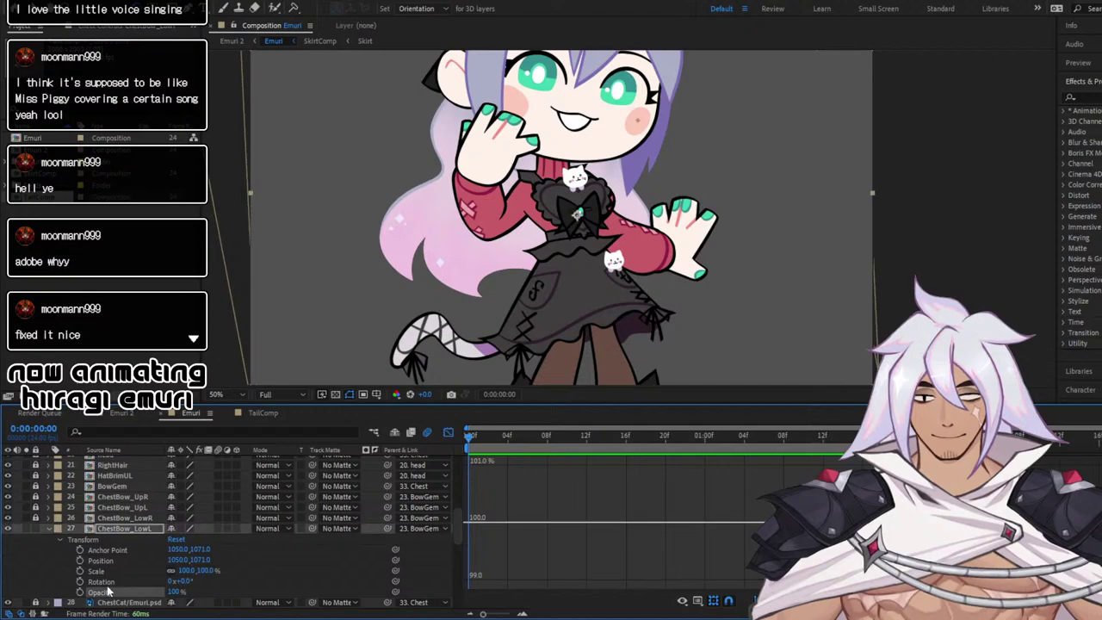
click(105, 583)
click(449, 435)
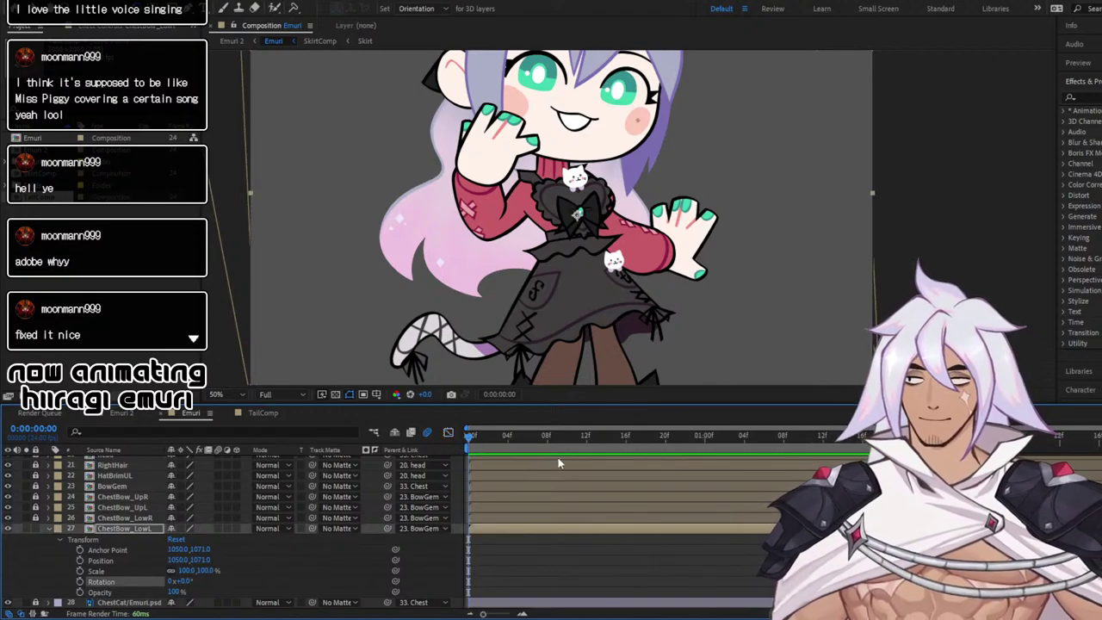
Add 0° Rotation keyframes to ChestBow_LowL at frame 12, the first frame and 0:00:02:00
click(586, 435)
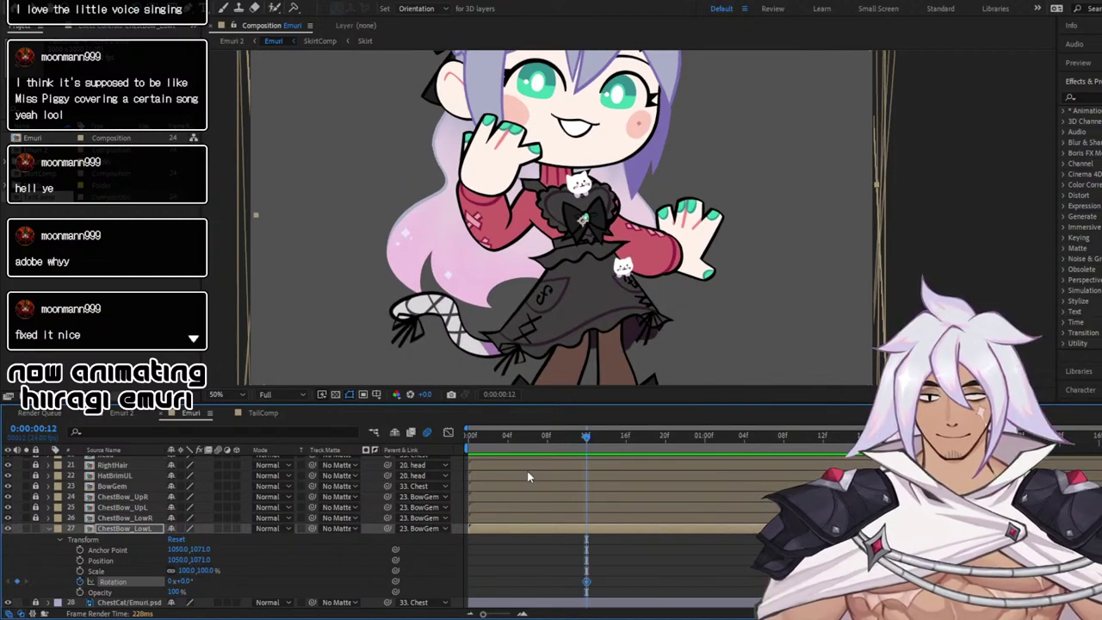
drag(501, 438, 446, 441)
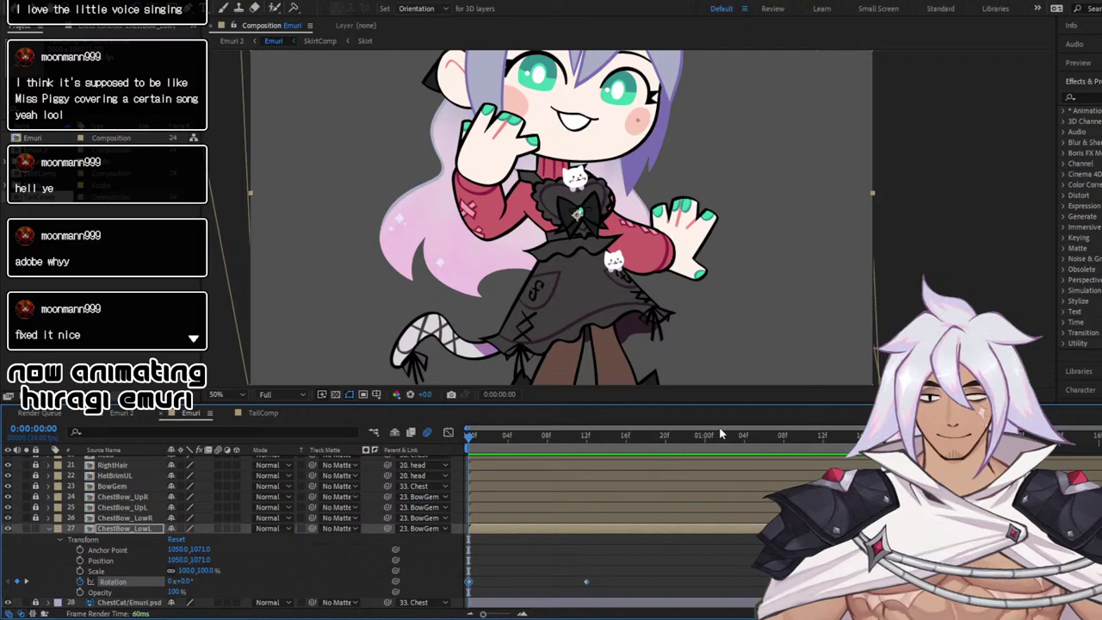
key(space)
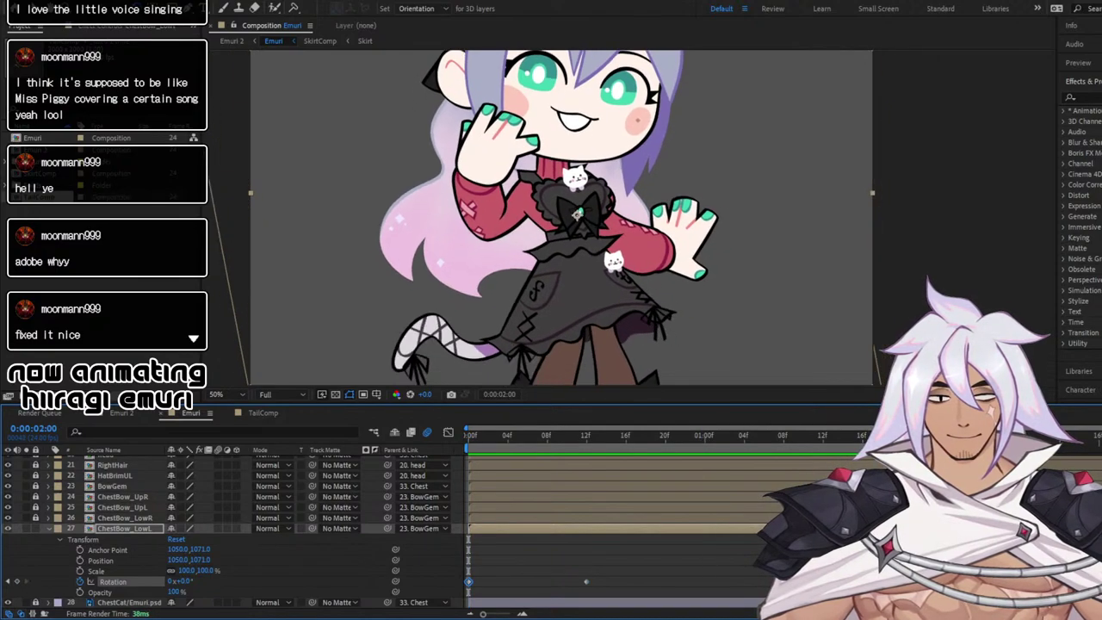
key(space)
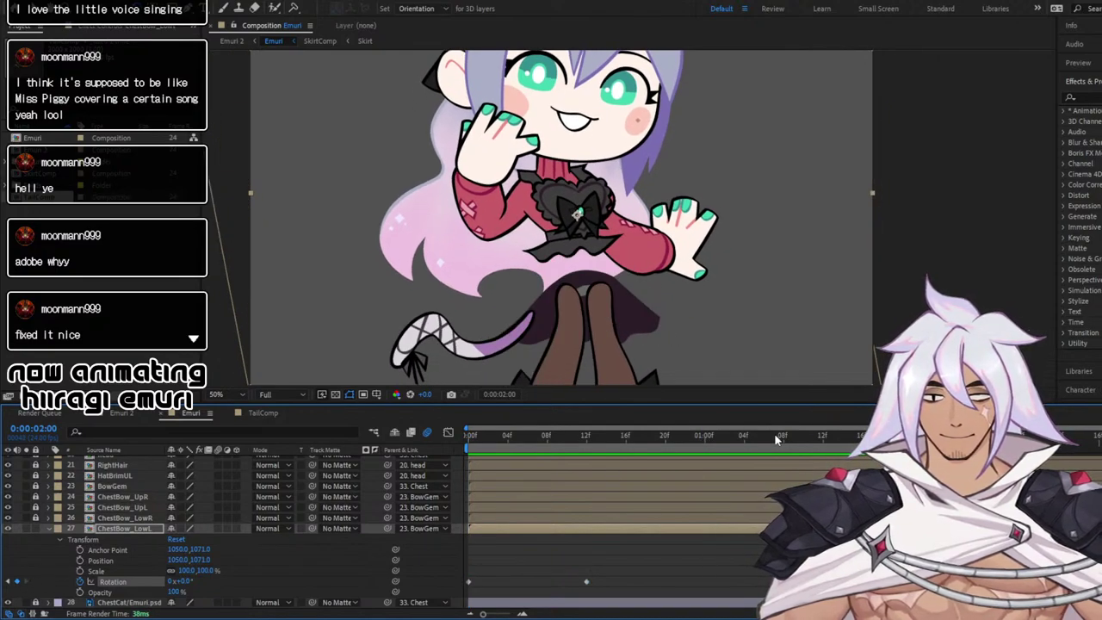
Rotate ChestBow_LowL to about 6.6° at frame 12 and scrub back through the opening frames to check it
click(478, 436)
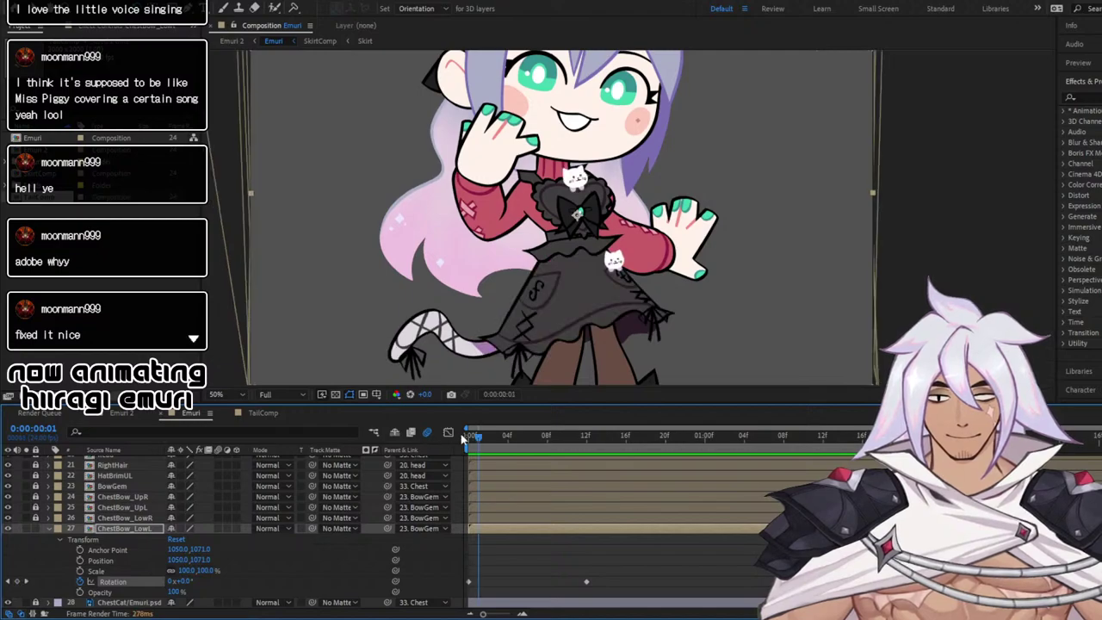
drag(462, 439, 588, 448)
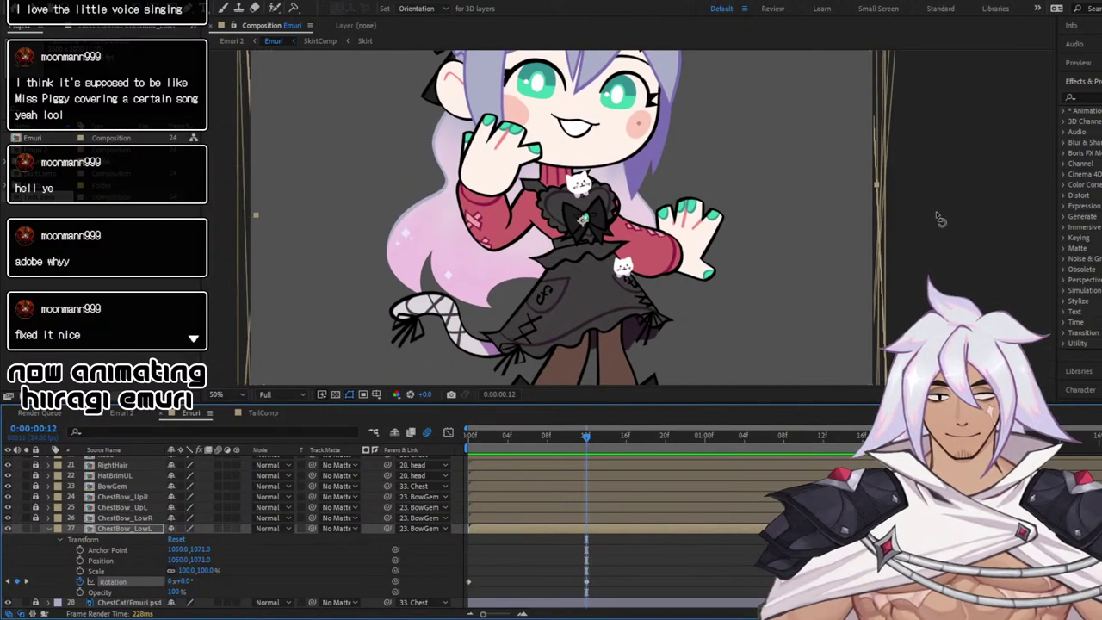
scroll(940, 221, down, 2)
drag(752, 58, 766, 116)
scroll(591, 277, up, 2)
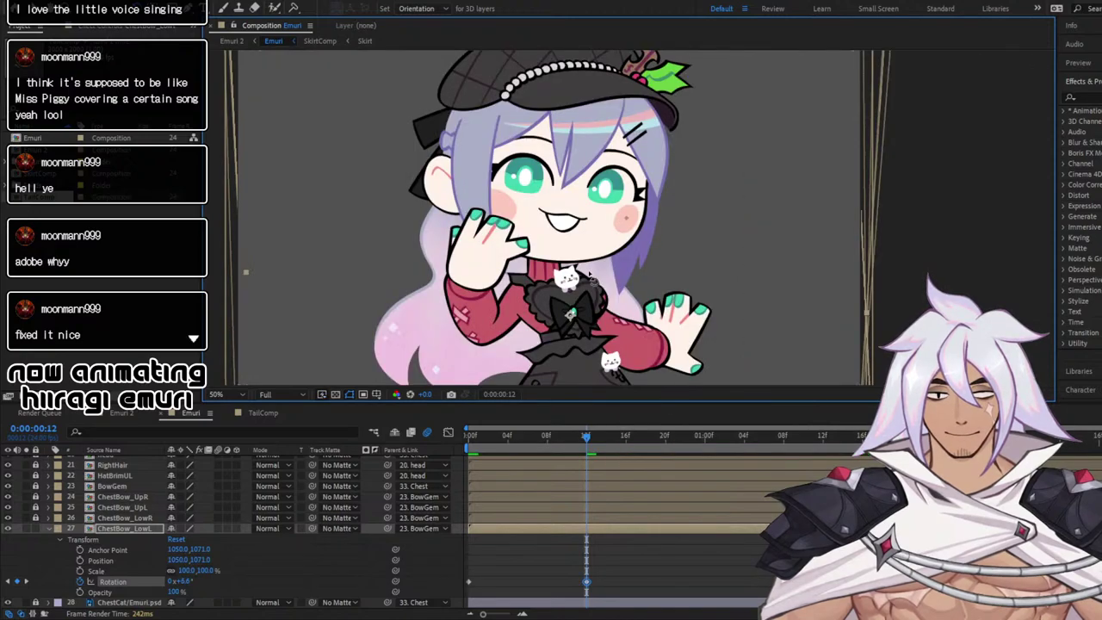
drag(589, 308, 594, 216)
drag(587, 438, 390, 438)
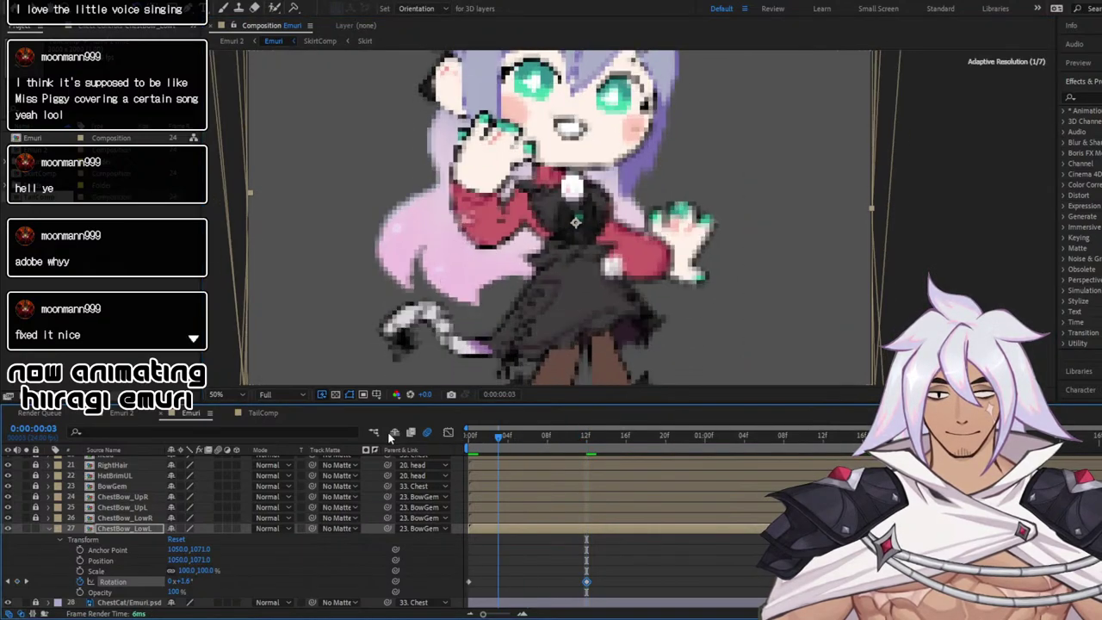
key(Page_Up)
key(Page_Up)
key(Page_Up)
Rotate ChestBow_LowL to about -6.5° at 0:00:01:12 to create a Rotation keyframe
drag(519, 436, 824, 452)
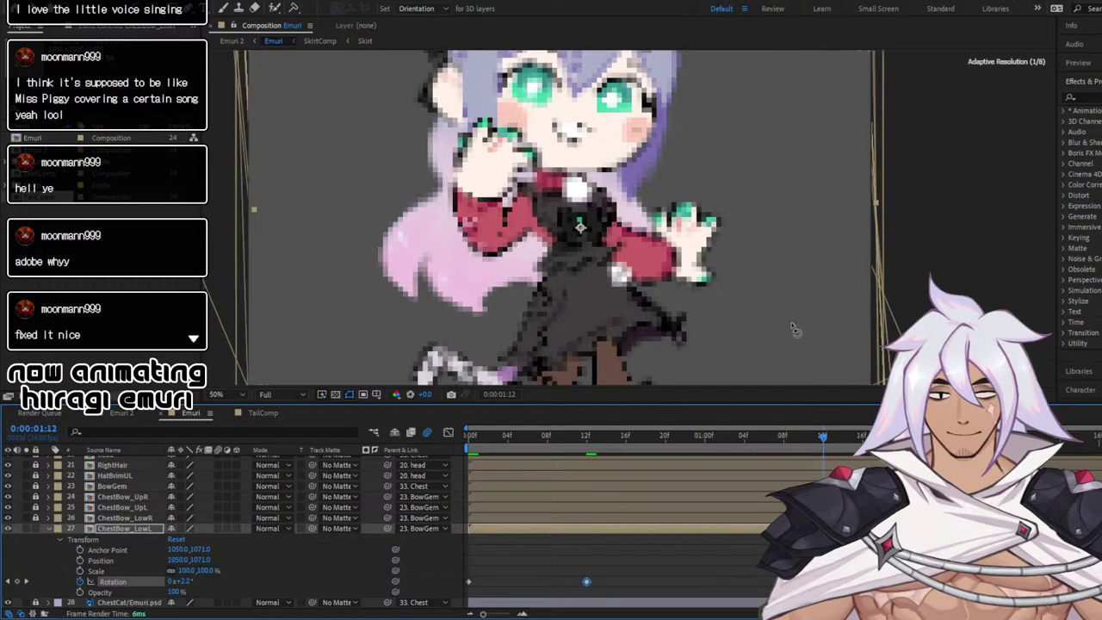
scroll(794, 330, down, 3)
scroll(661, 346, up, 1)
drag(448, 372, 471, 392)
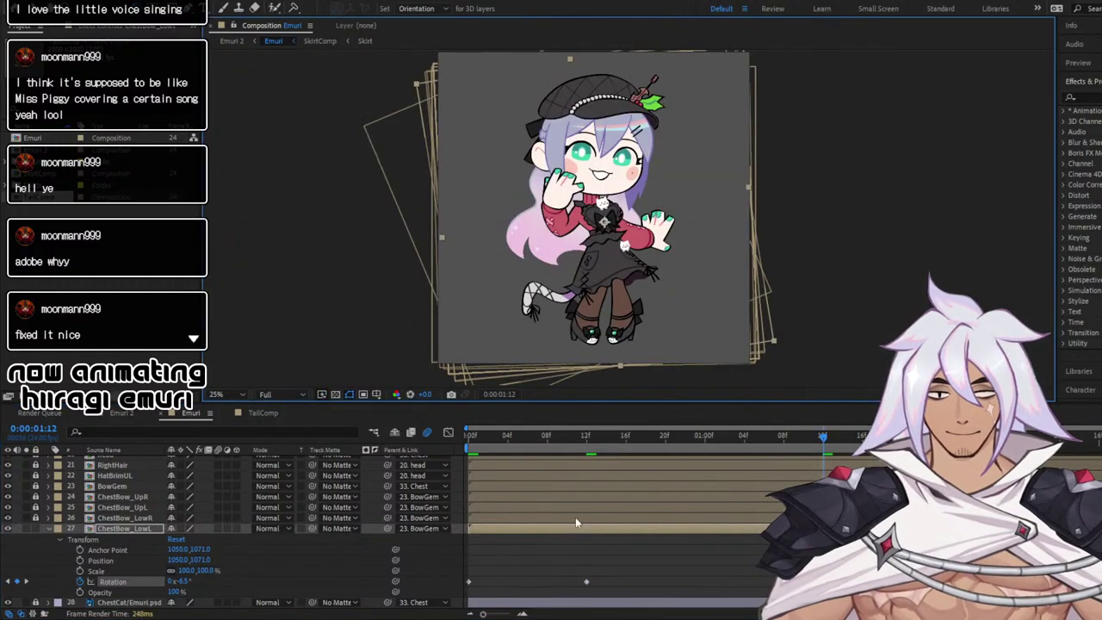
Apply Easy Ease to ChestBow_LowL's Rotation keyframes at frame 12 and 0:00:01:12 in the Graph Editor, and preview the motion
drag(540, 565, 715, 591)
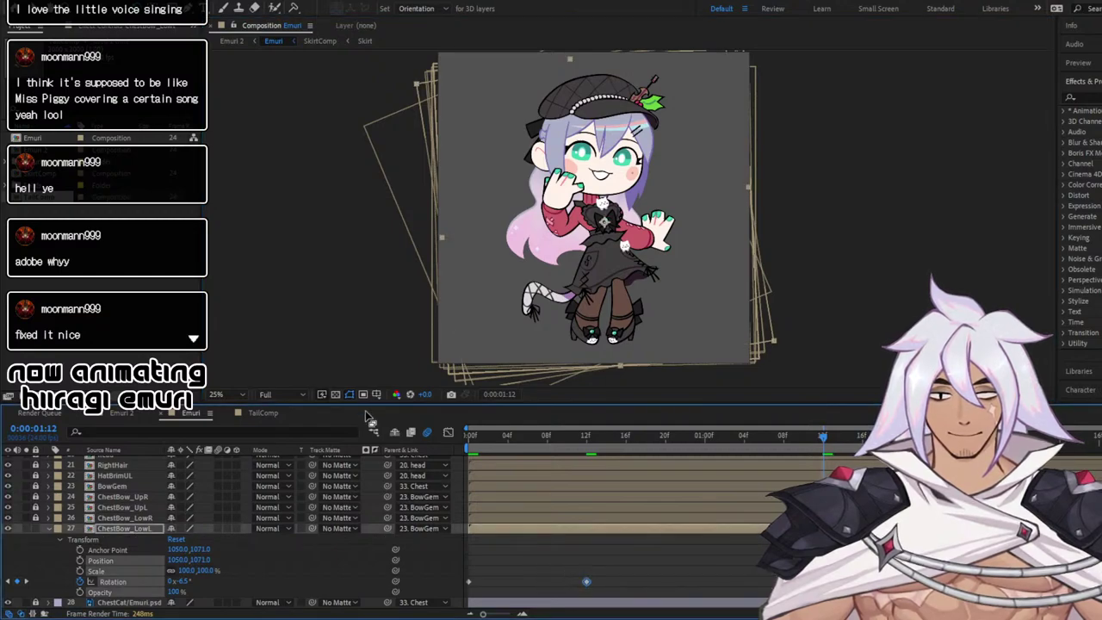
click(448, 431)
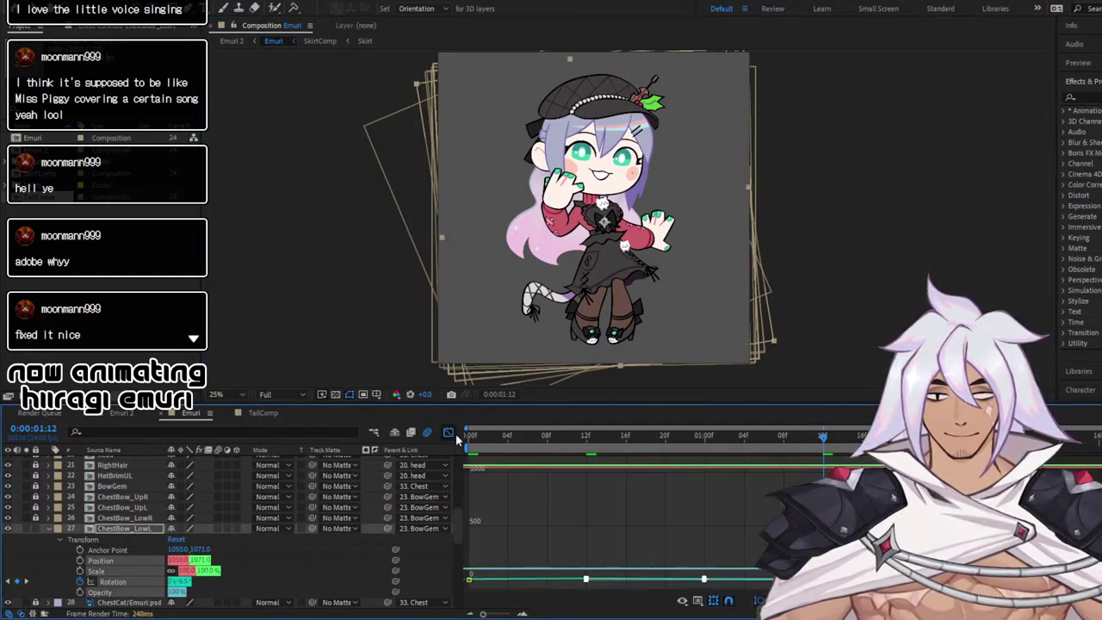
click(279, 572)
click(125, 583)
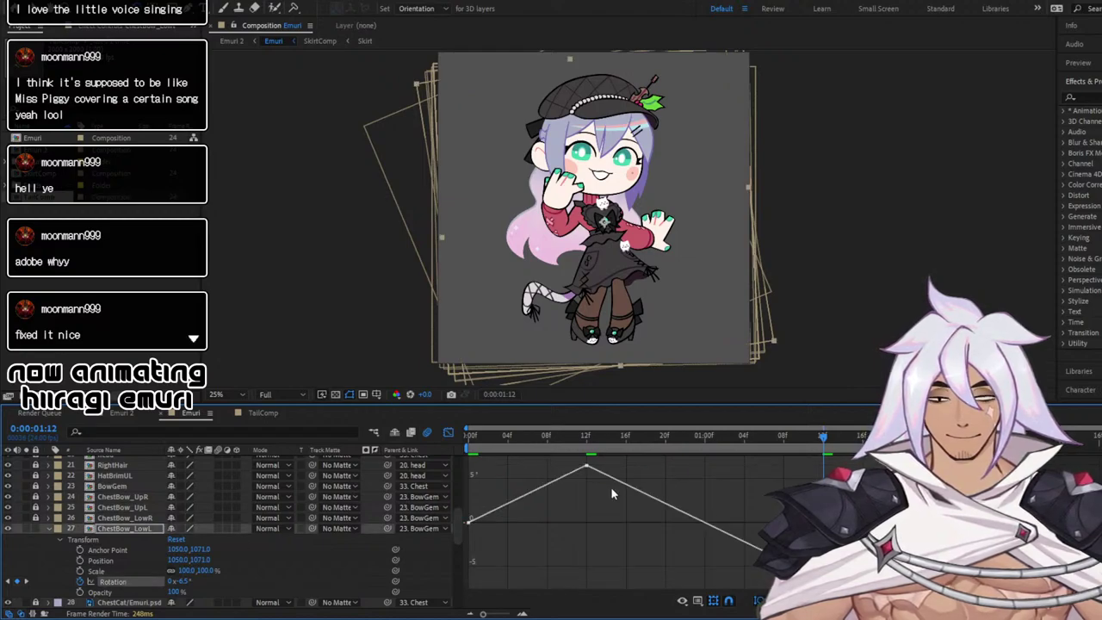
drag(562, 465, 855, 584)
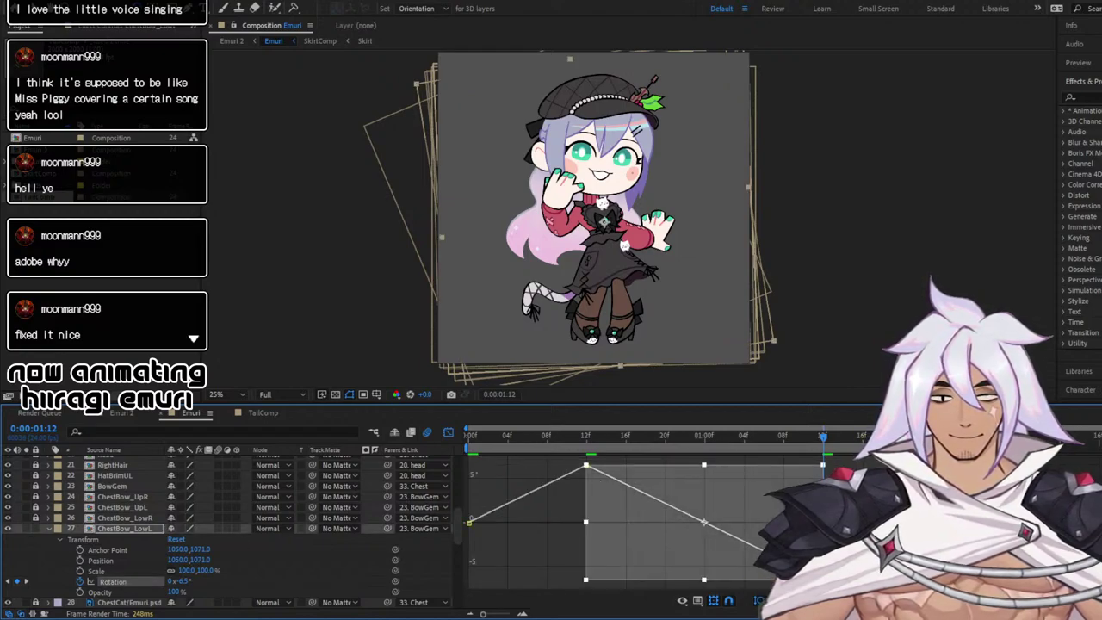
key(F9)
key(space)
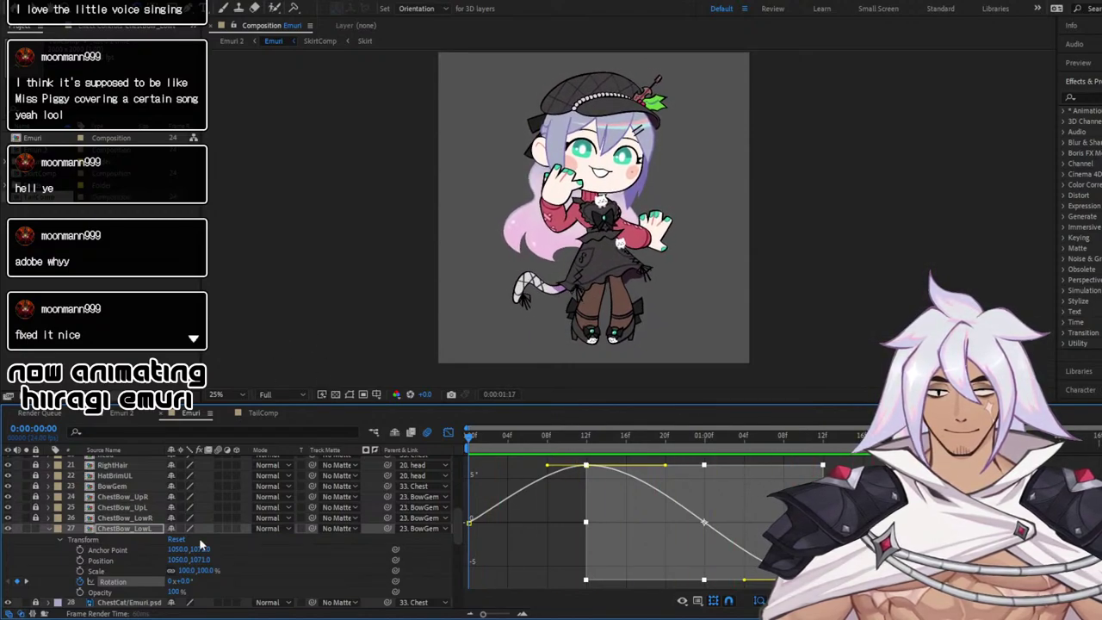
key(space)
Collapse and lock ChestBow_LowL, unlock BowGem, and return to the first frame with the Graph Editor closed and the Selection tool active
click(45, 527)
click(36, 528)
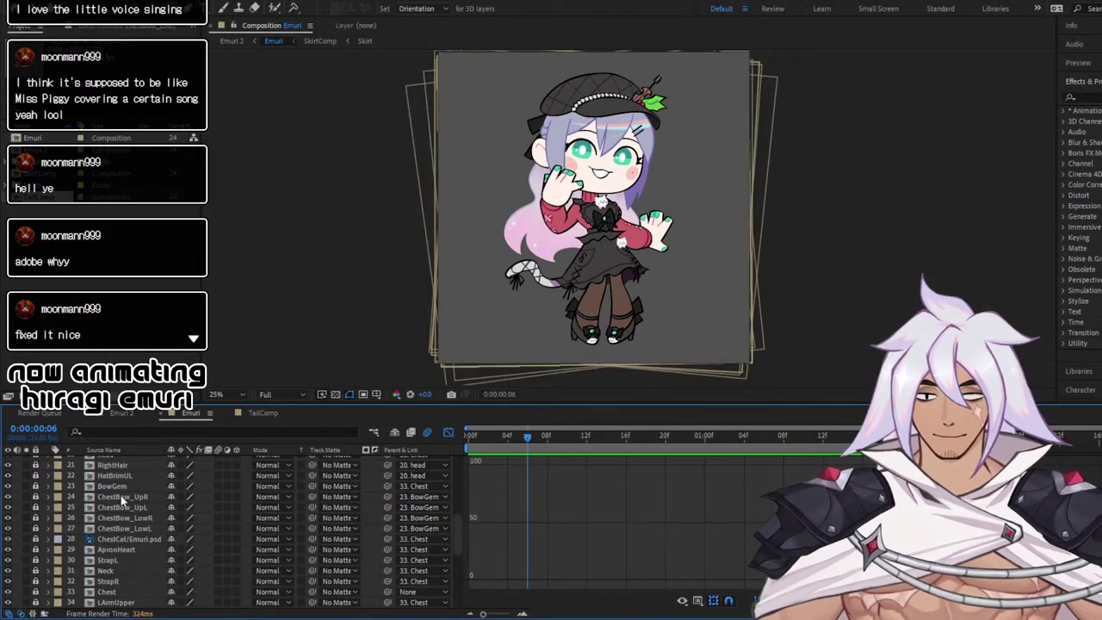
drag(486, 439, 437, 435)
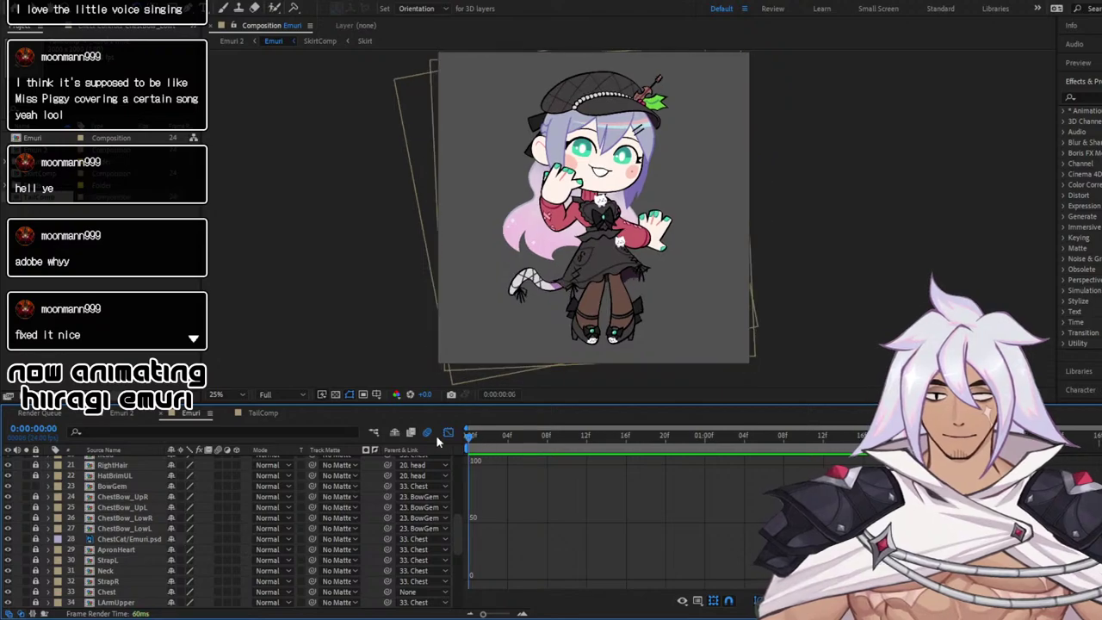
click(448, 433)
scroll(637, 174, up, 3)
scroll(508, 218, down, 2)
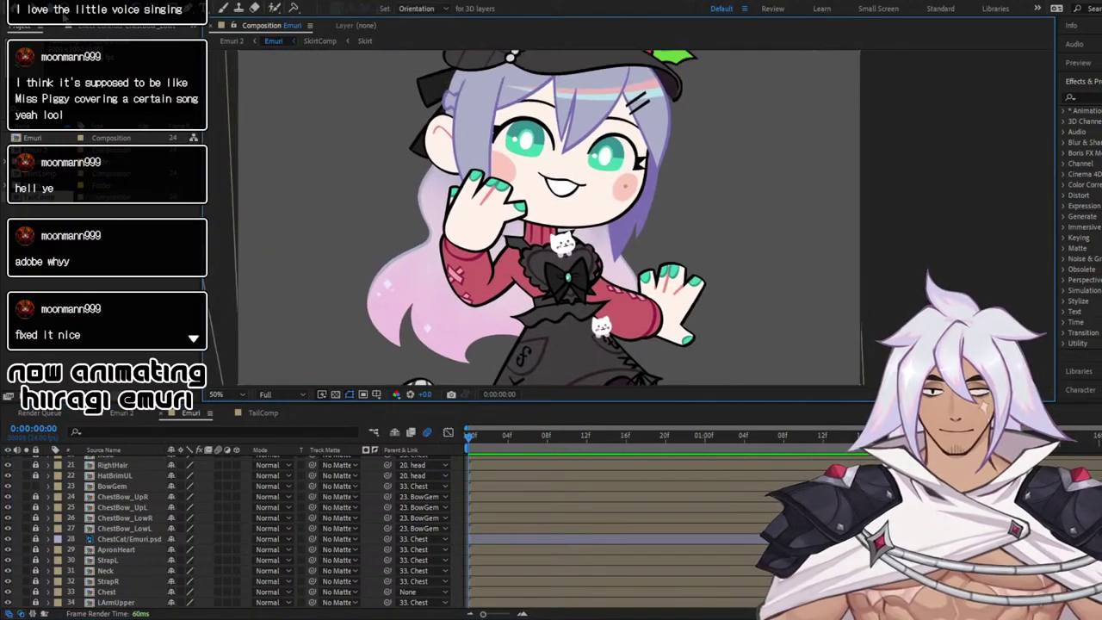
key(v)
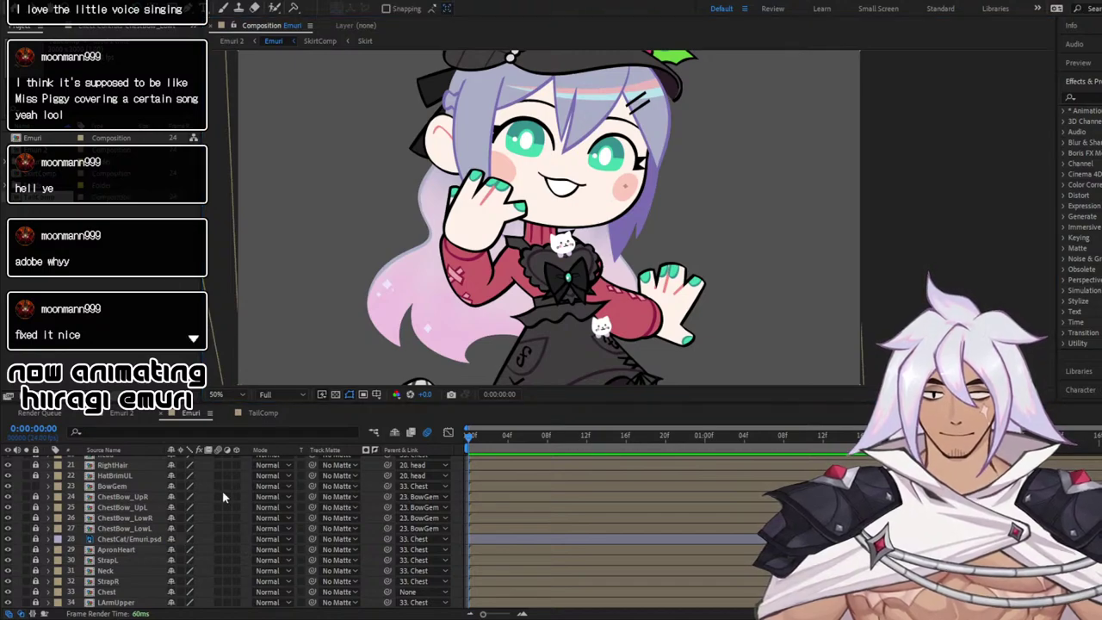
Reveal BowGem's Transform properties and add X Position 1064.0 and Y Position 1062.0 keyframes at the first frame and 0:00:02:00
click(48, 487)
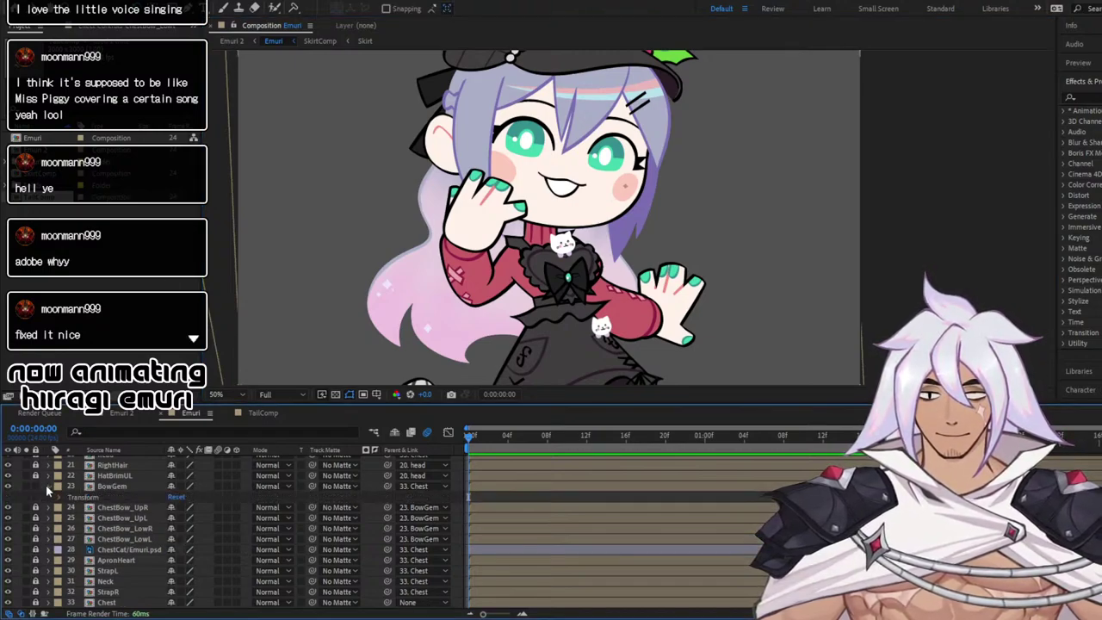
click(60, 502)
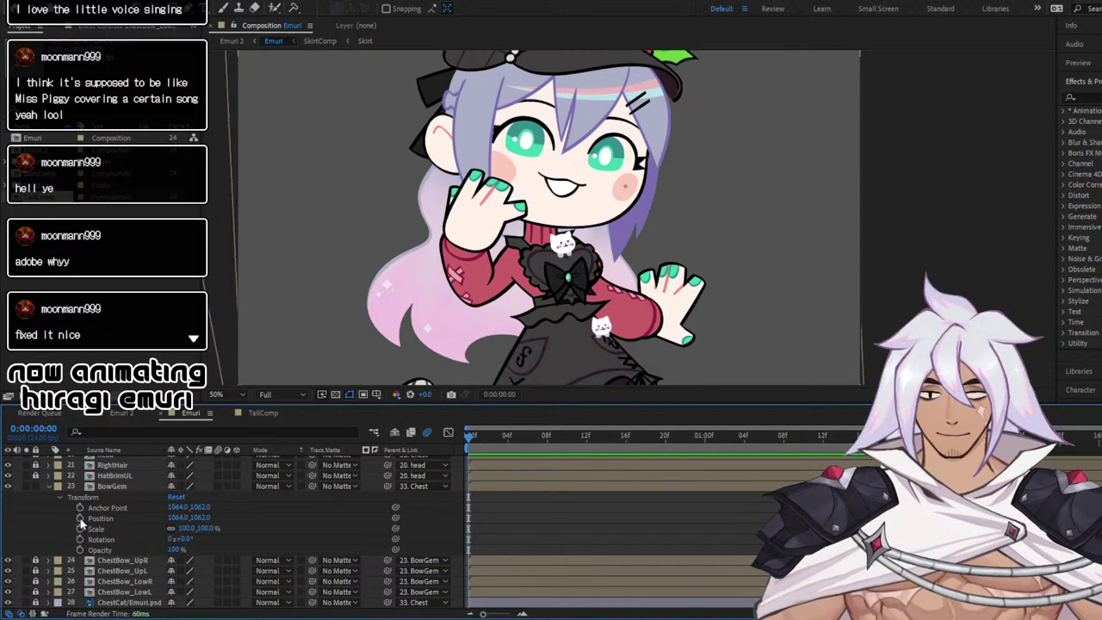
click(80, 517)
click(142, 538)
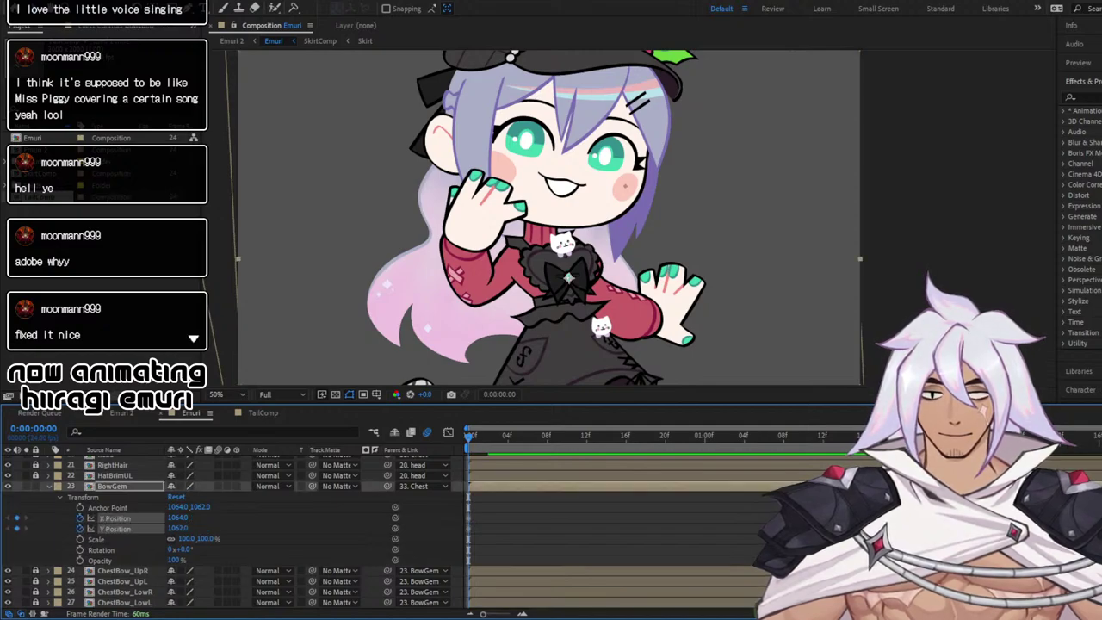
click(144, 516)
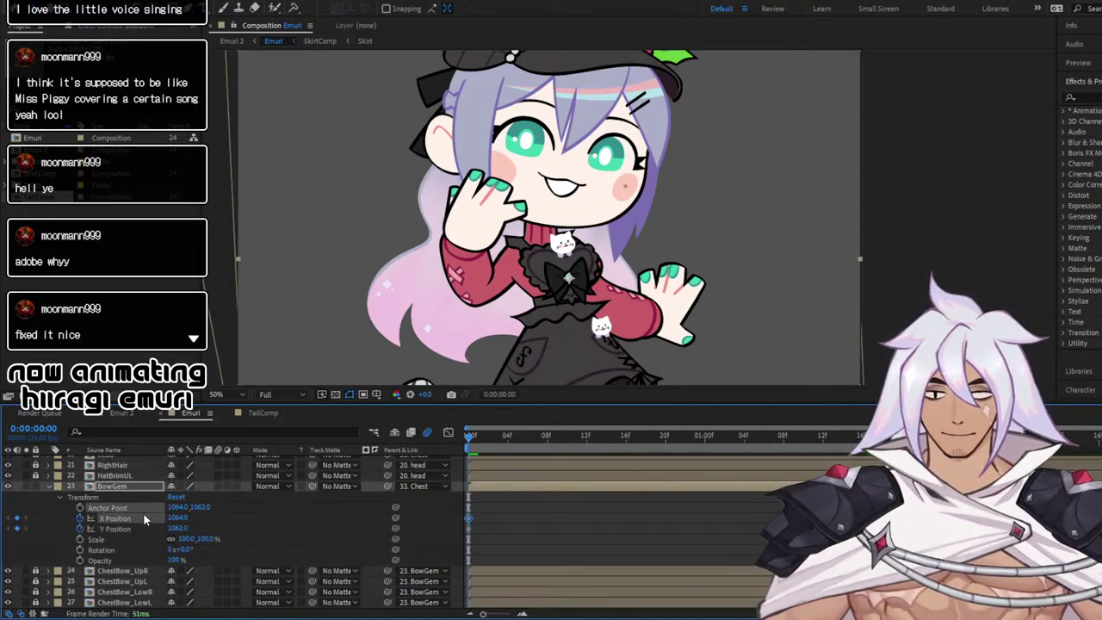
key(space)
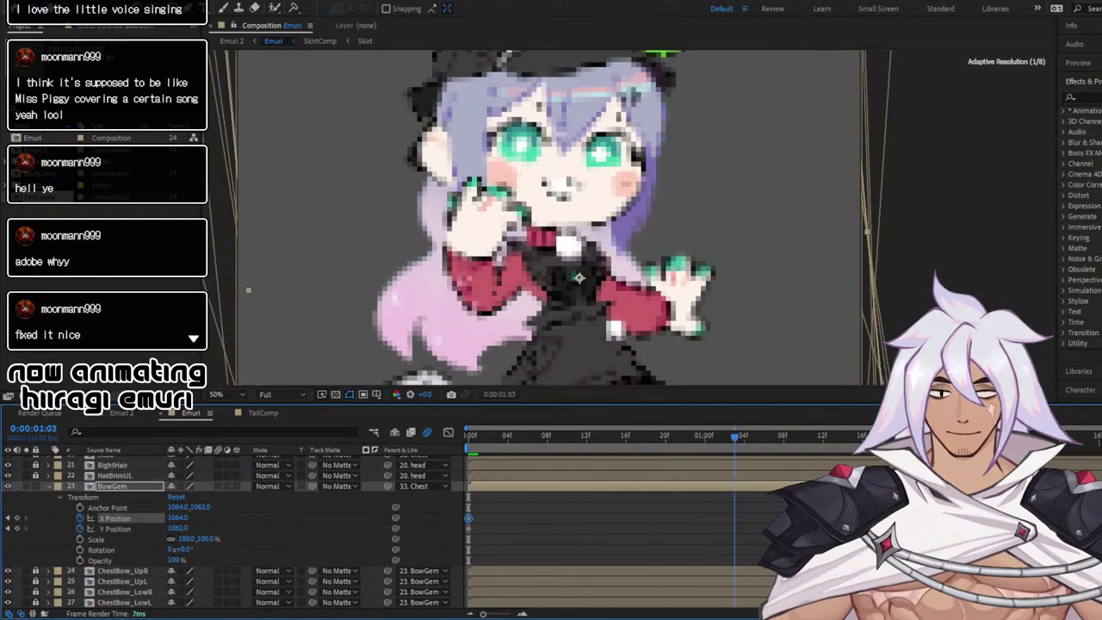
key(space)
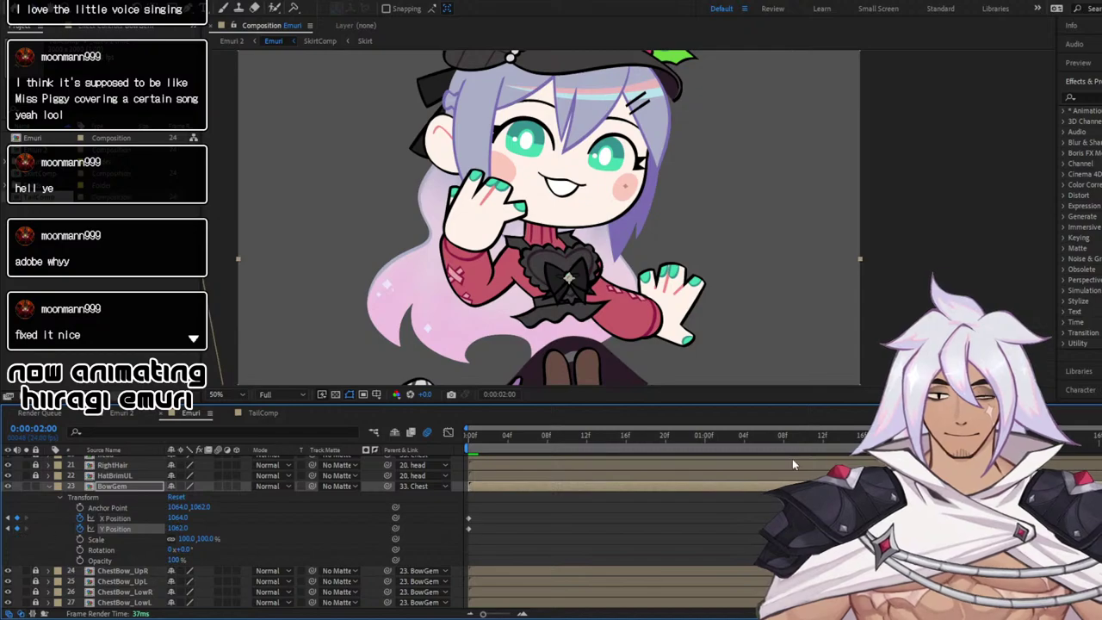
Add X and Y Position keyframes to BowGem at 0:00:01:00, undoing a trial move of the gem
drag(662, 435, 706, 455)
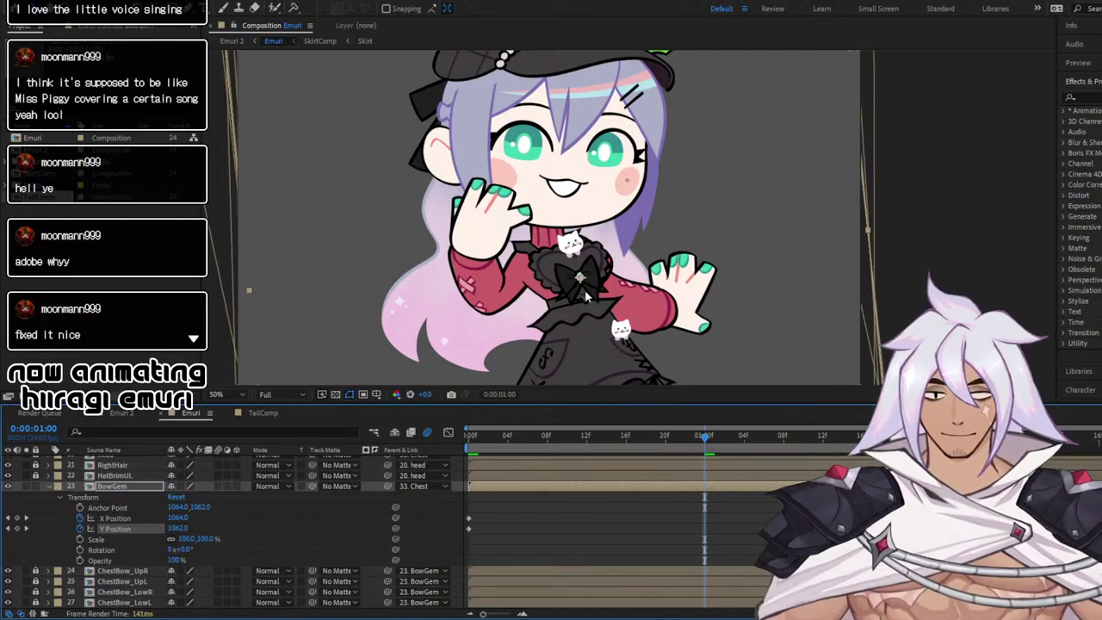
drag(580, 286, 582, 283)
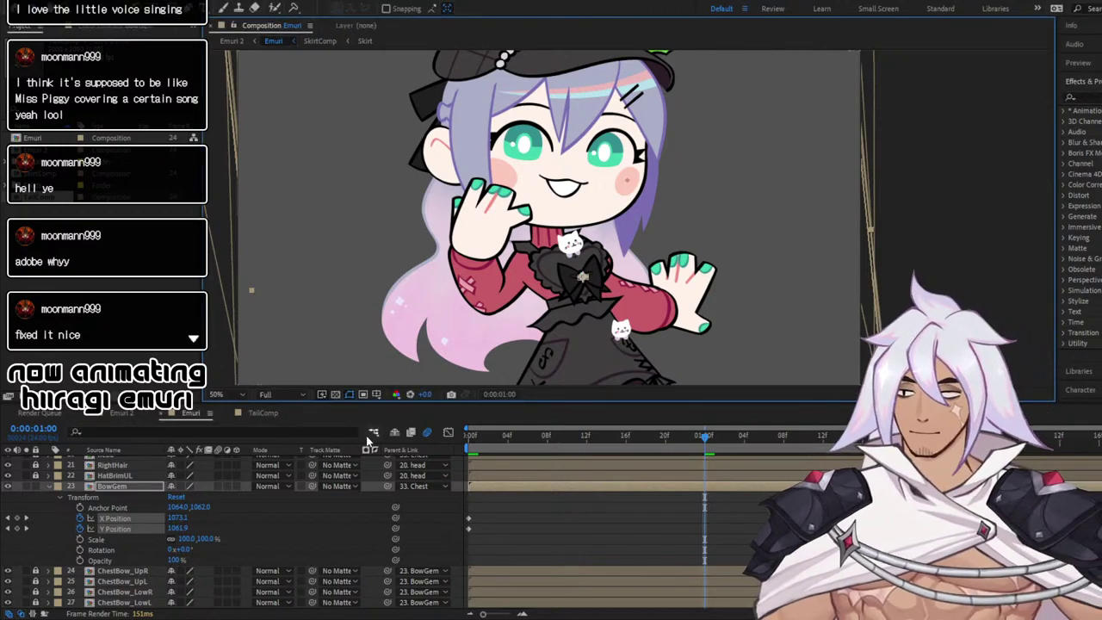
key(ctrl+z)
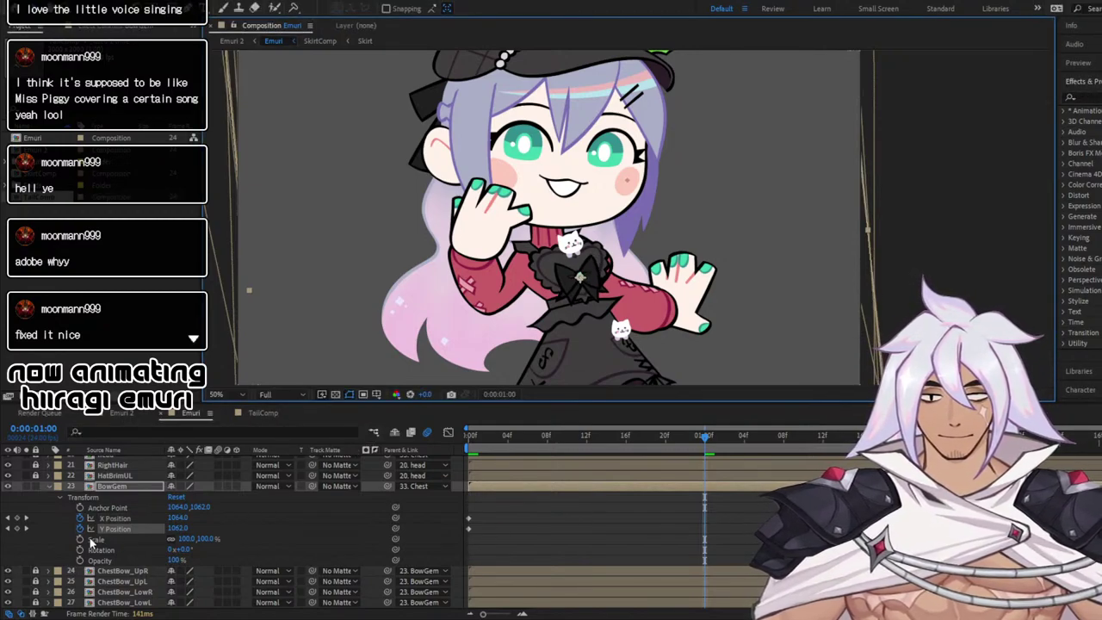
click(16, 518)
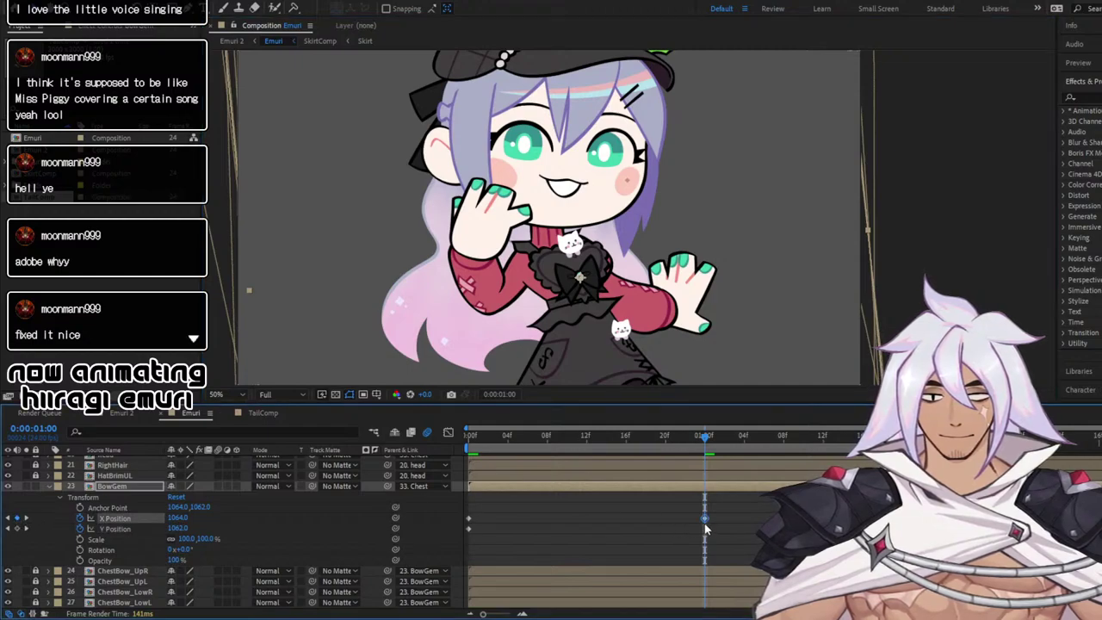
click(17, 528)
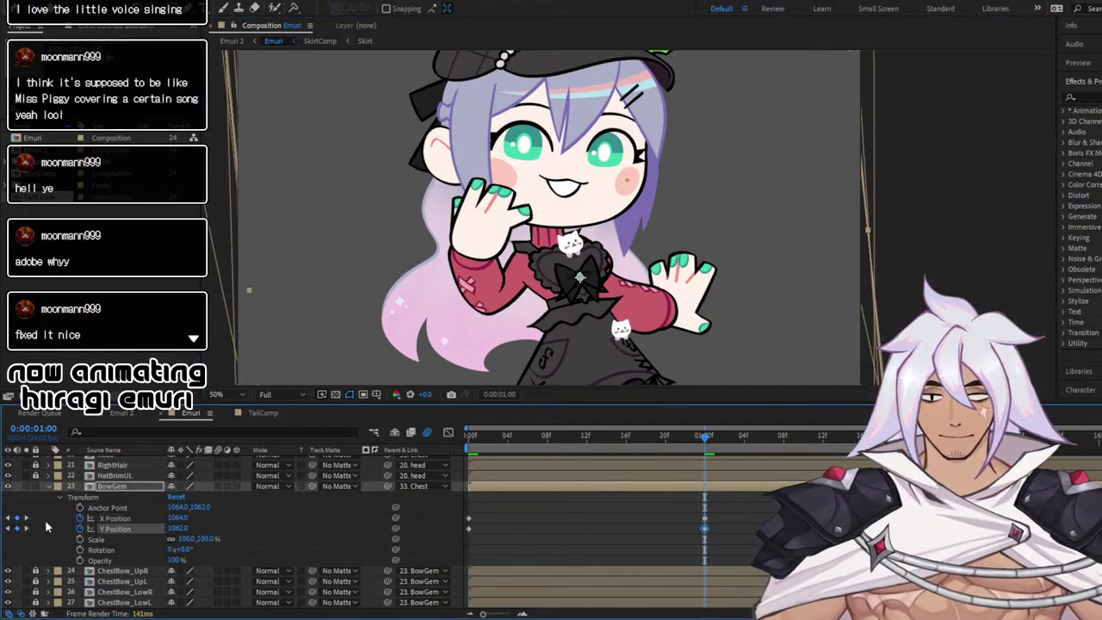
Move BowGem sideways at 0:00:01:00 with its X Position keyframes selected, to an X Position of about 1082.1
click(704, 517)
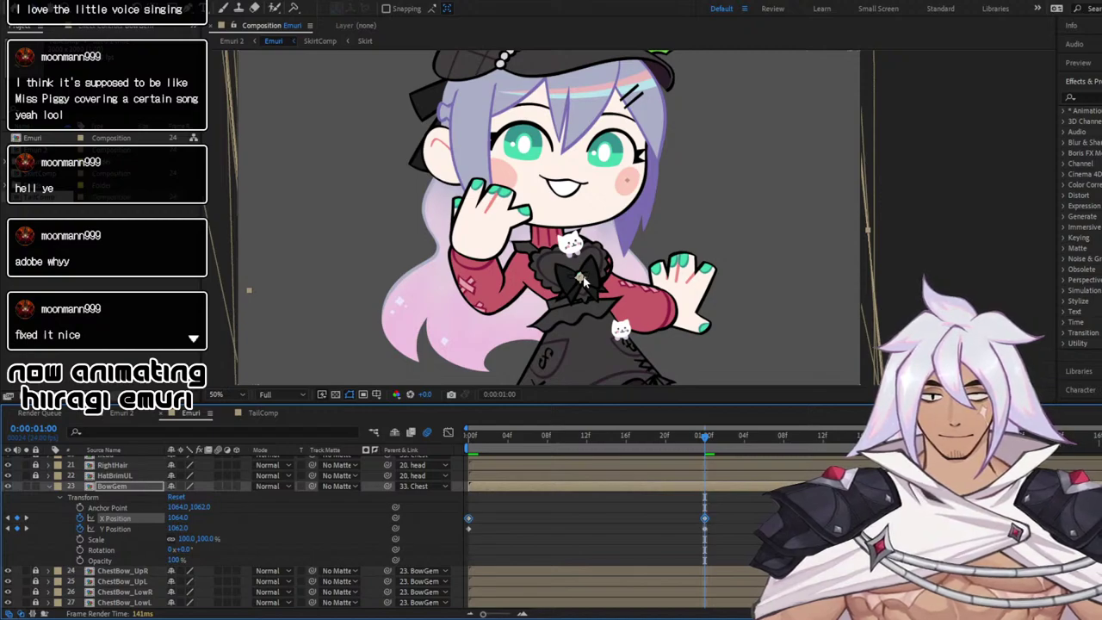
drag(582, 279, 584, 278)
scroll(580, 278, up, 2)
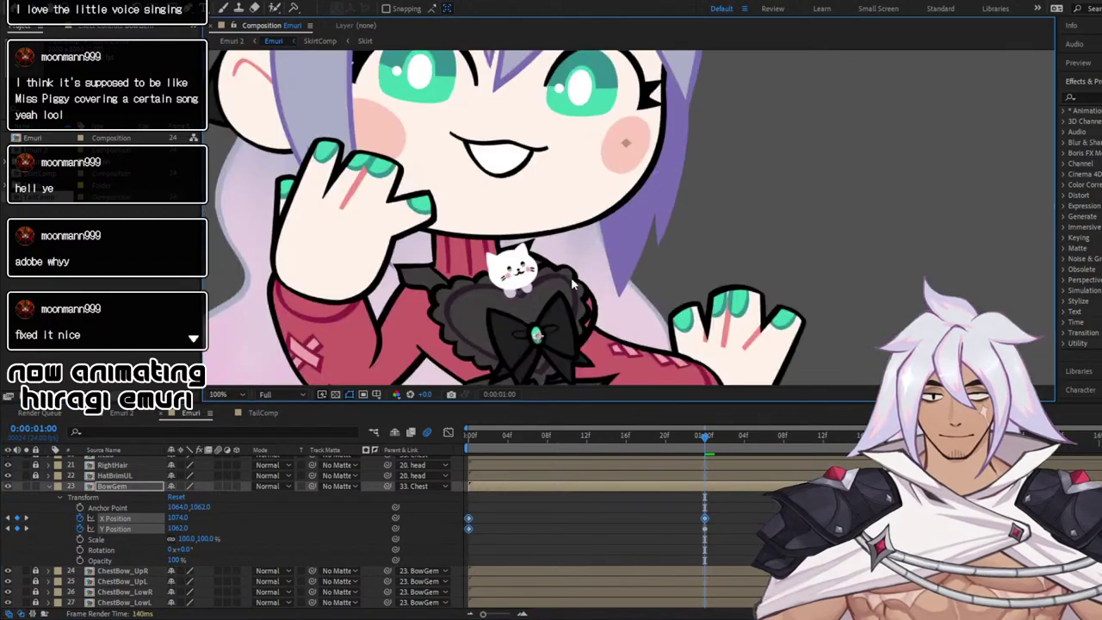
drag(569, 293, 568, 294)
drag(581, 434, 398, 452)
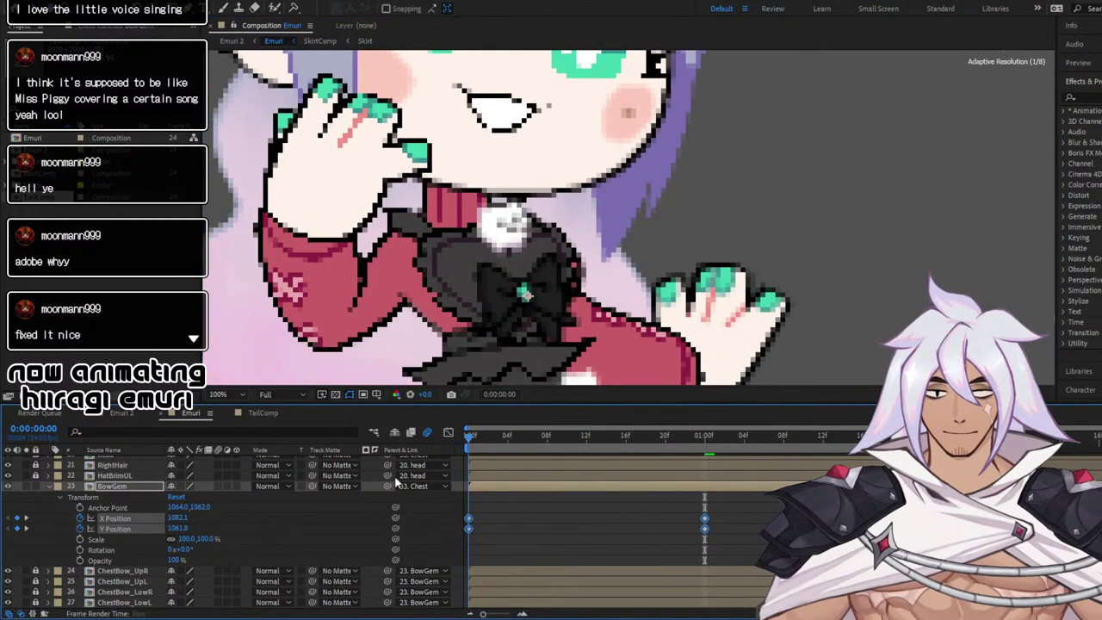
click(482, 514)
Inspect BowGem's position curves in the Graph Editor and copy its first Y Position keyframe to 0:00:02:00
click(448, 432)
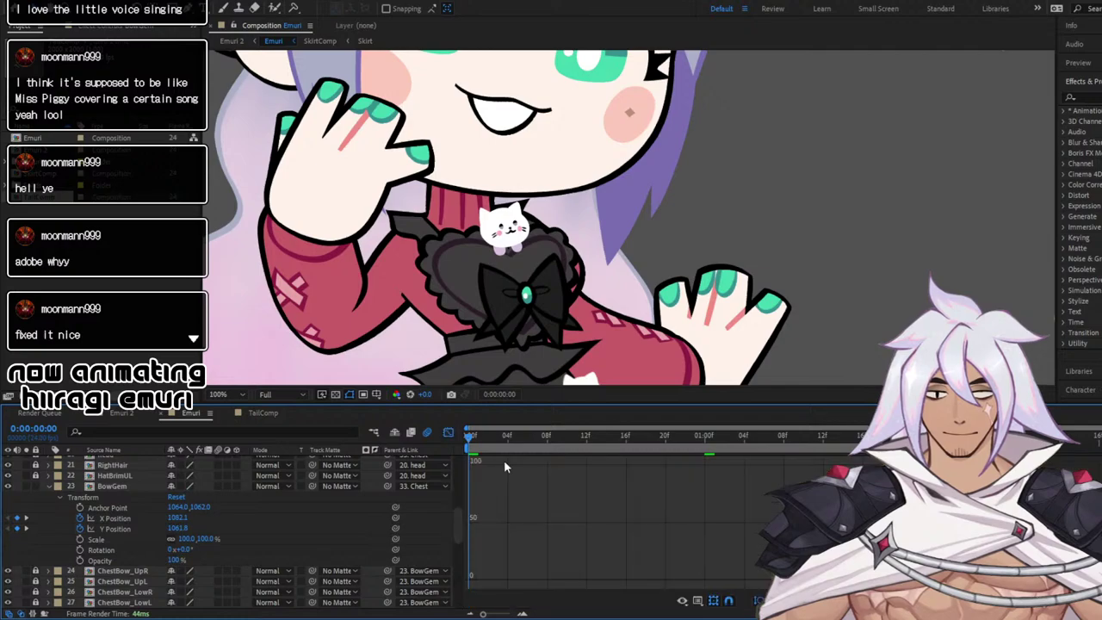
click(134, 517)
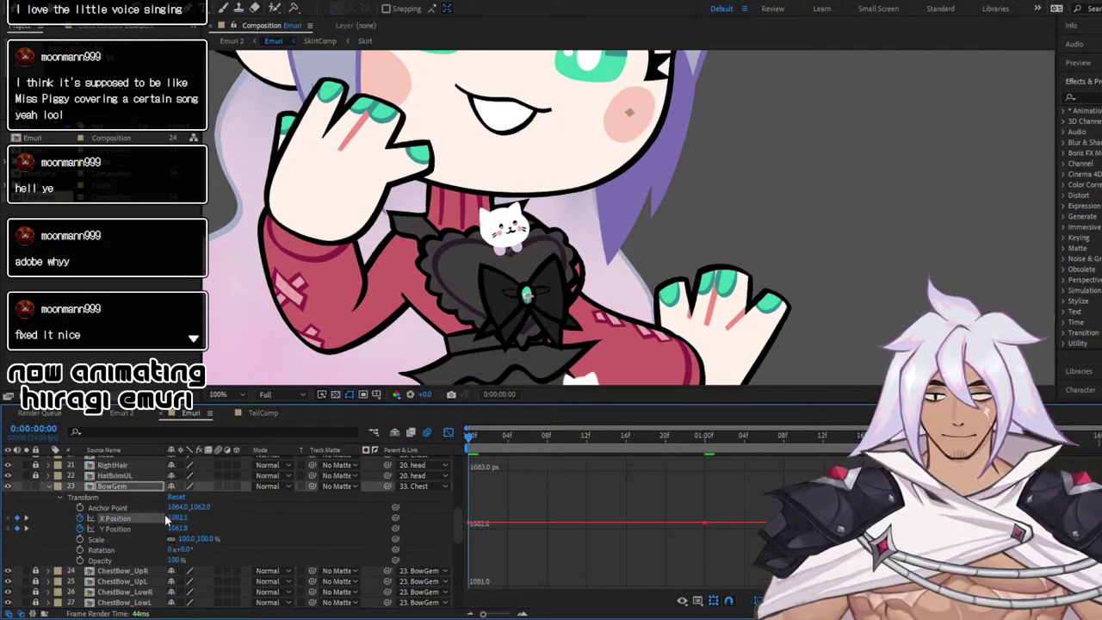
click(124, 529)
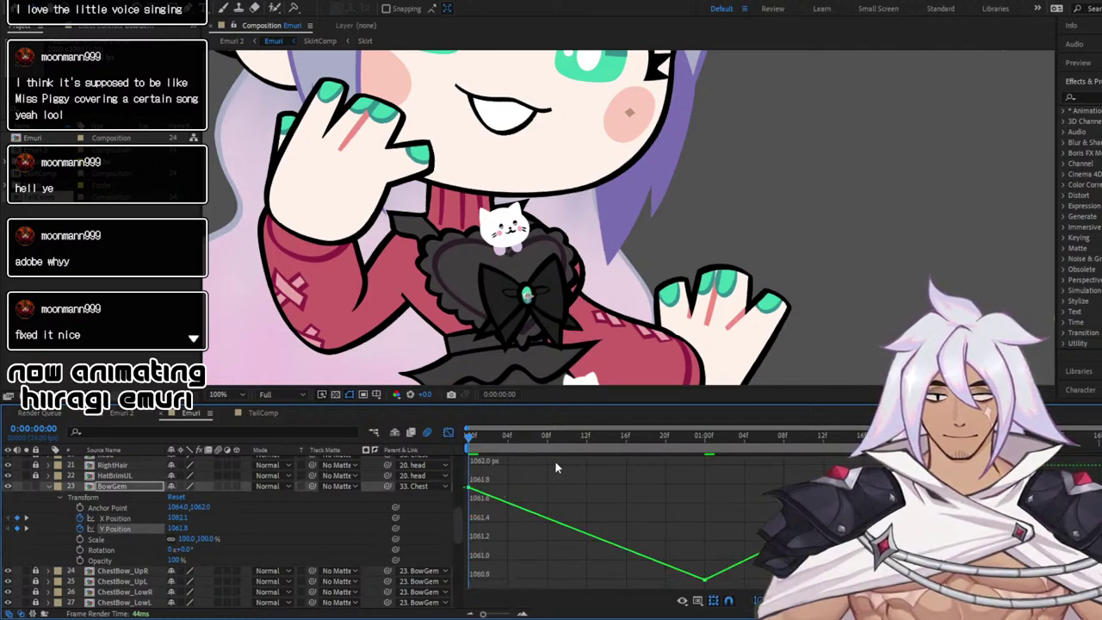
click(469, 488)
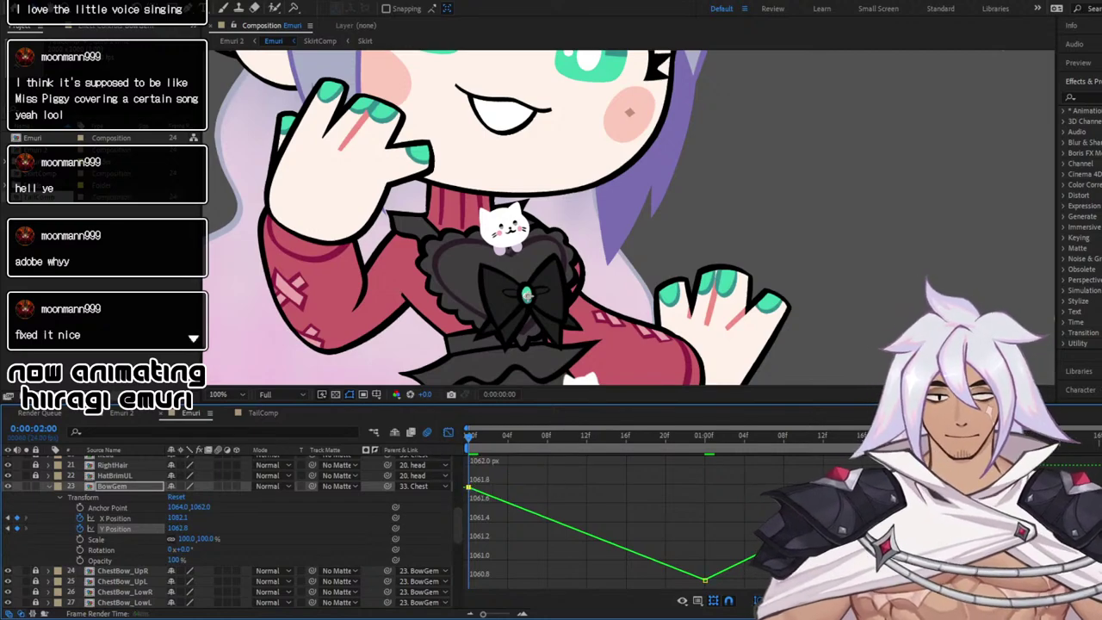
key(ctrl+v)
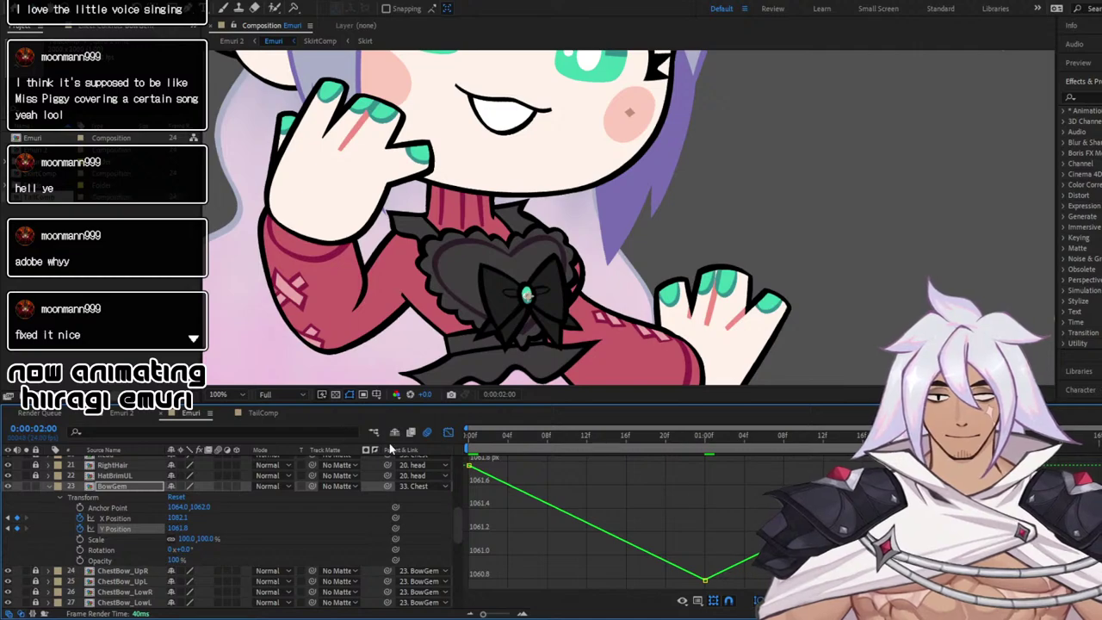
Apply Easy Ease to BowGem's Y Position keyframes and preview the animation from the first frame
drag(471, 463, 799, 584)
key(F9)
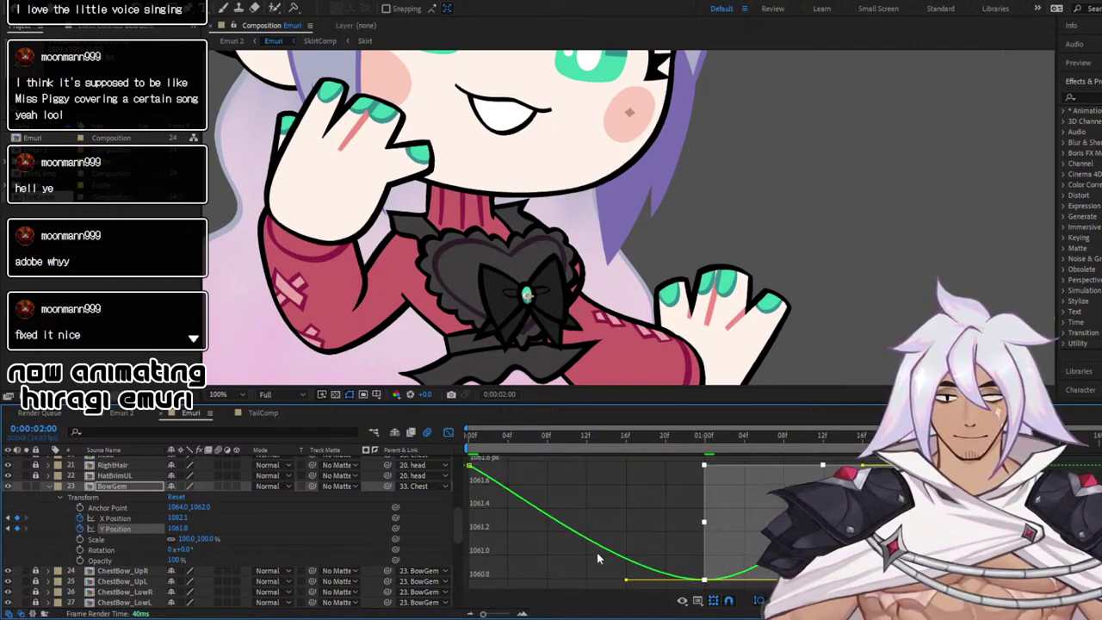
key(F9)
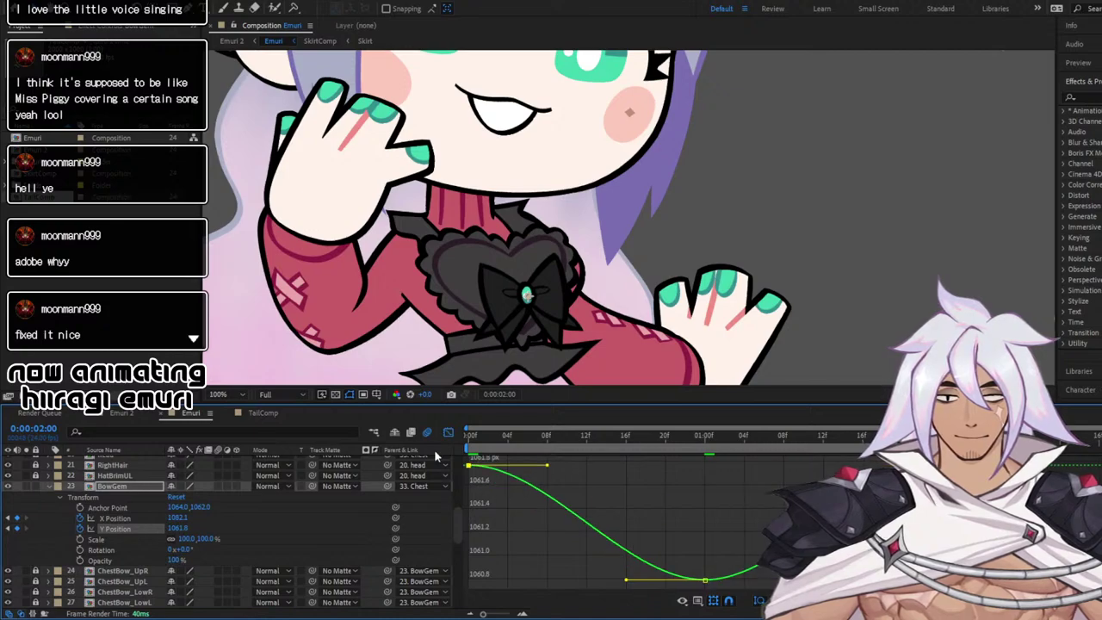
click(476, 440)
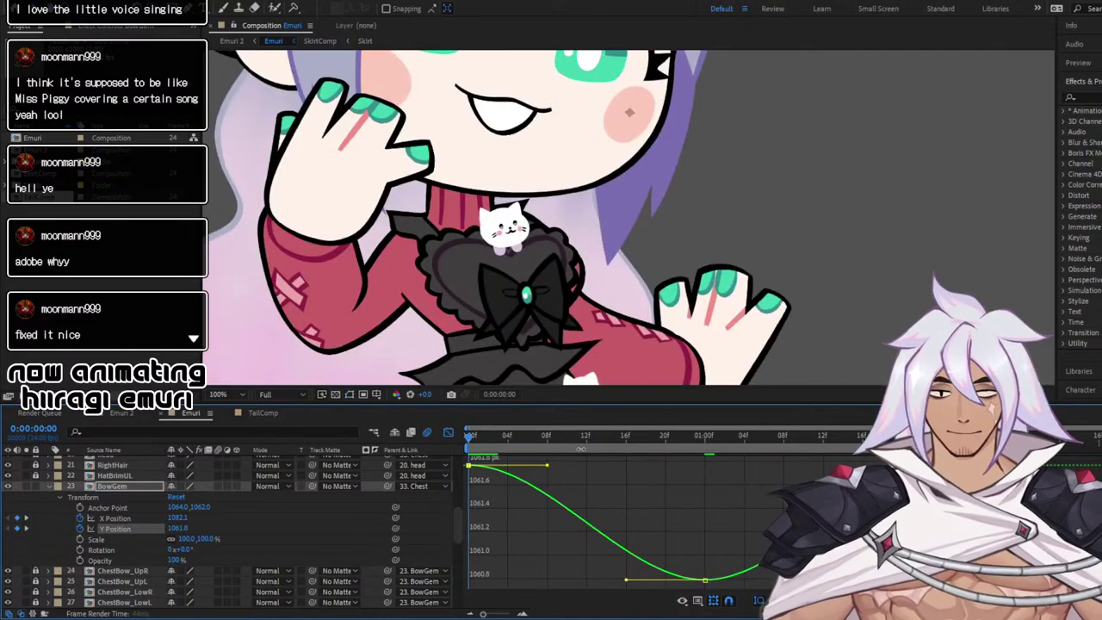
key(space)
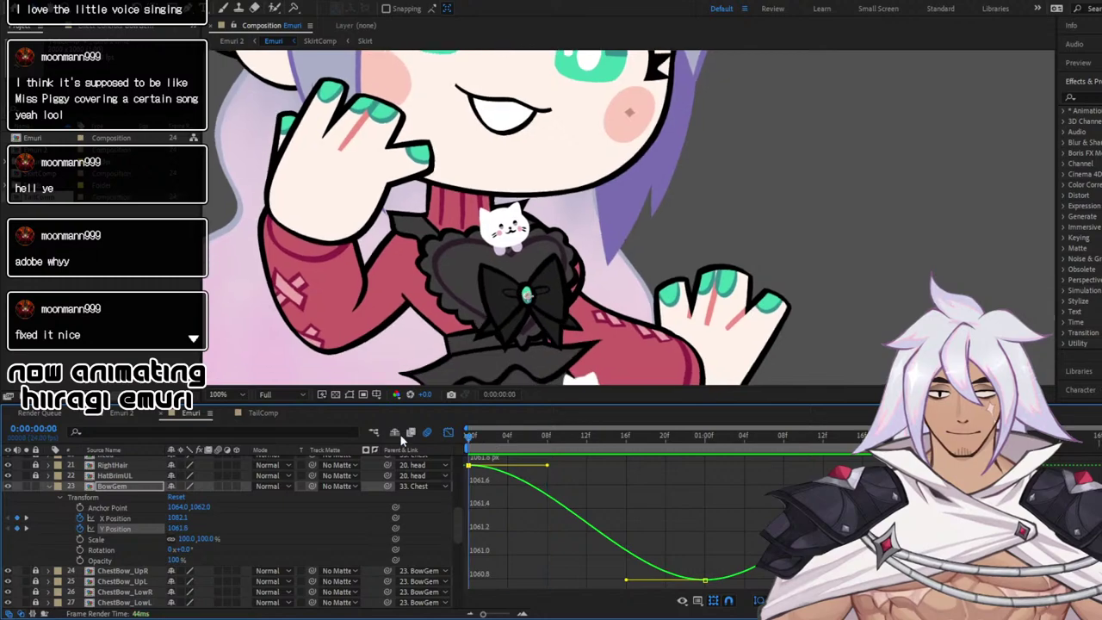
Undo BowGem's Y Position easing, the pasted keyframe and the gem's sideways move
key(ctrl+z)
key(ctrl+z)
key(ctrl+z)
key(ctrl+z)
key(ctrl+z)
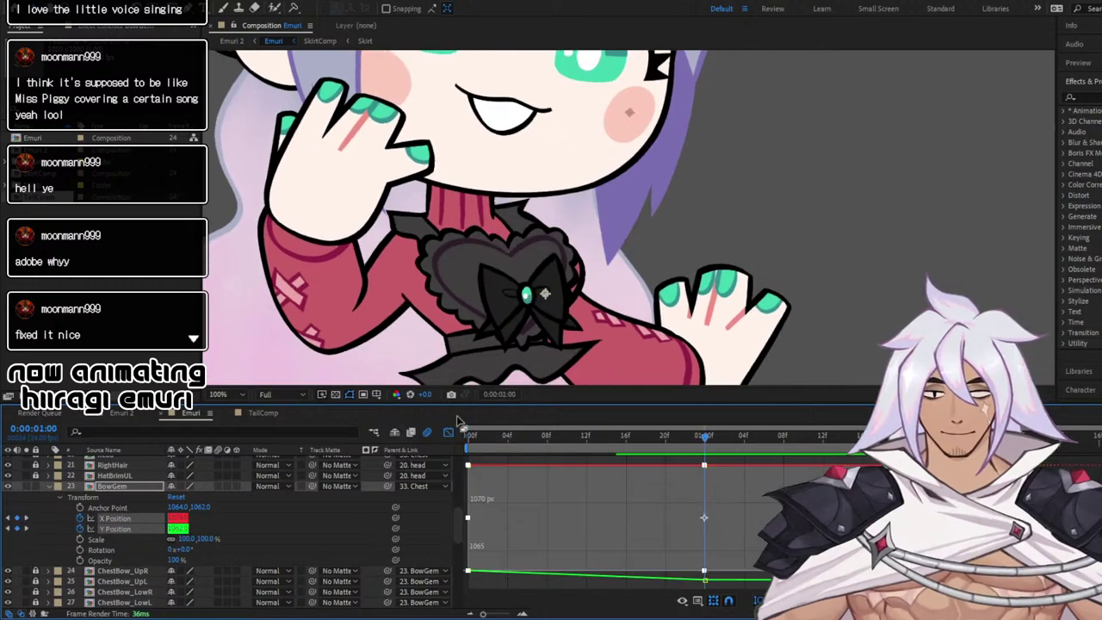
key(ctrl+z)
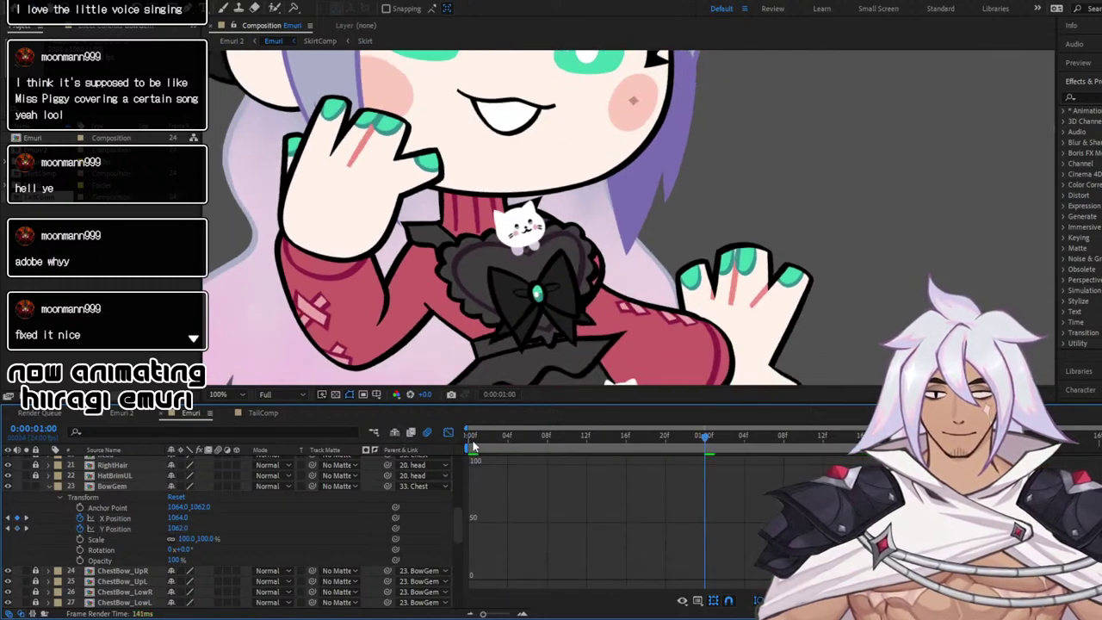
Return to the first frame and leave the Graph Editor for BowGem's keyframe view
click(472, 446)
click(449, 432)
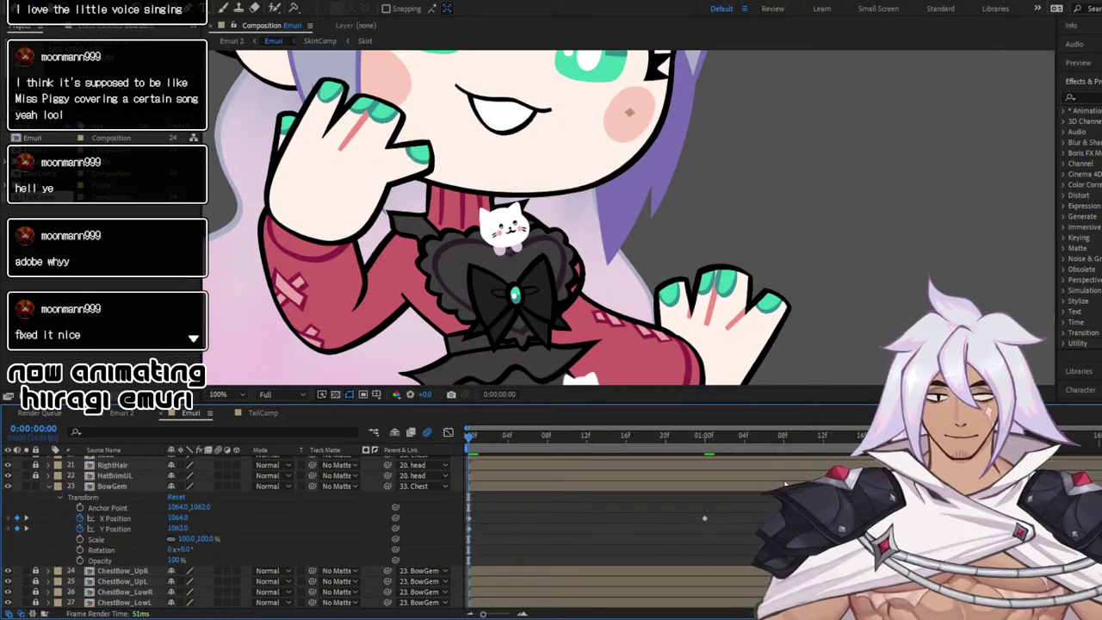
Add X Position and Y Position keyframes to BowGem at 0:00:02:00 and 0:00:01:00
click(673, 488)
key(space)
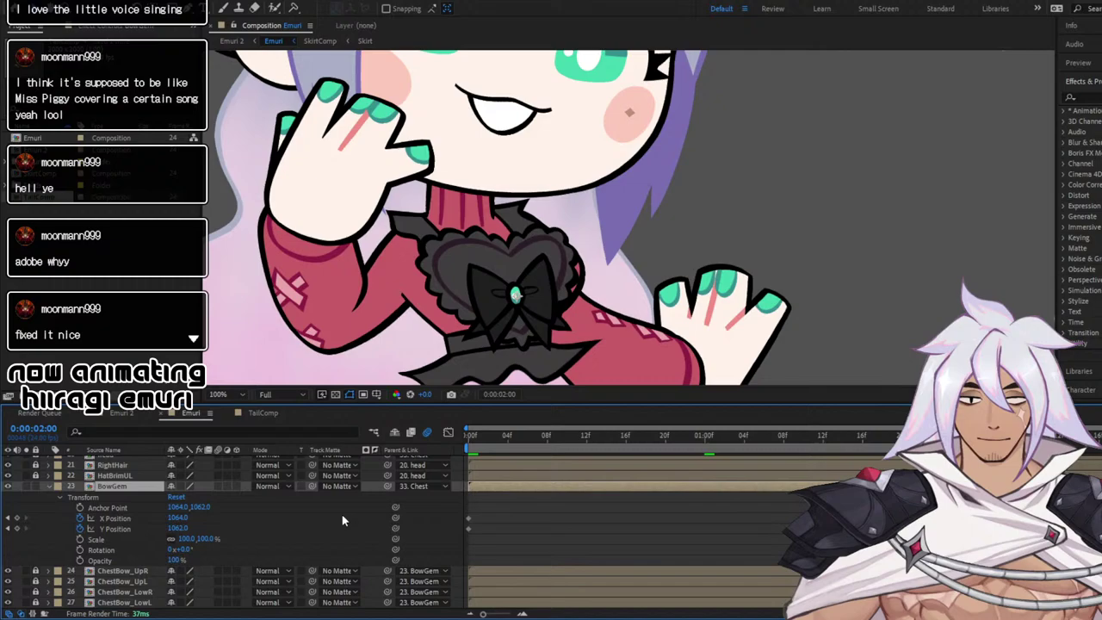
click(18, 518)
click(17, 529)
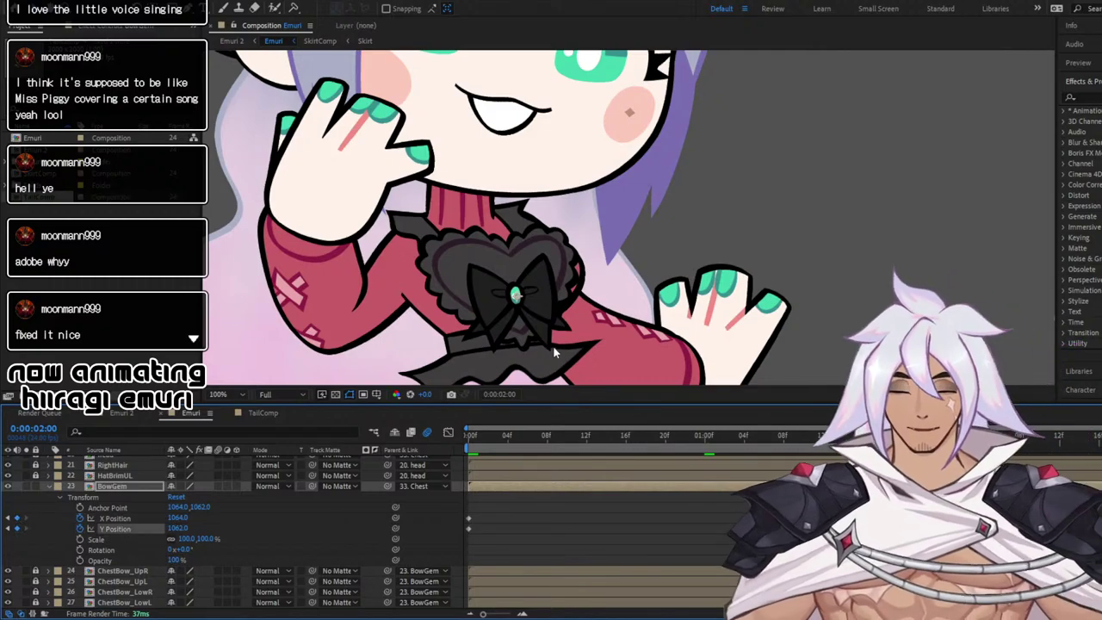
click(704, 436)
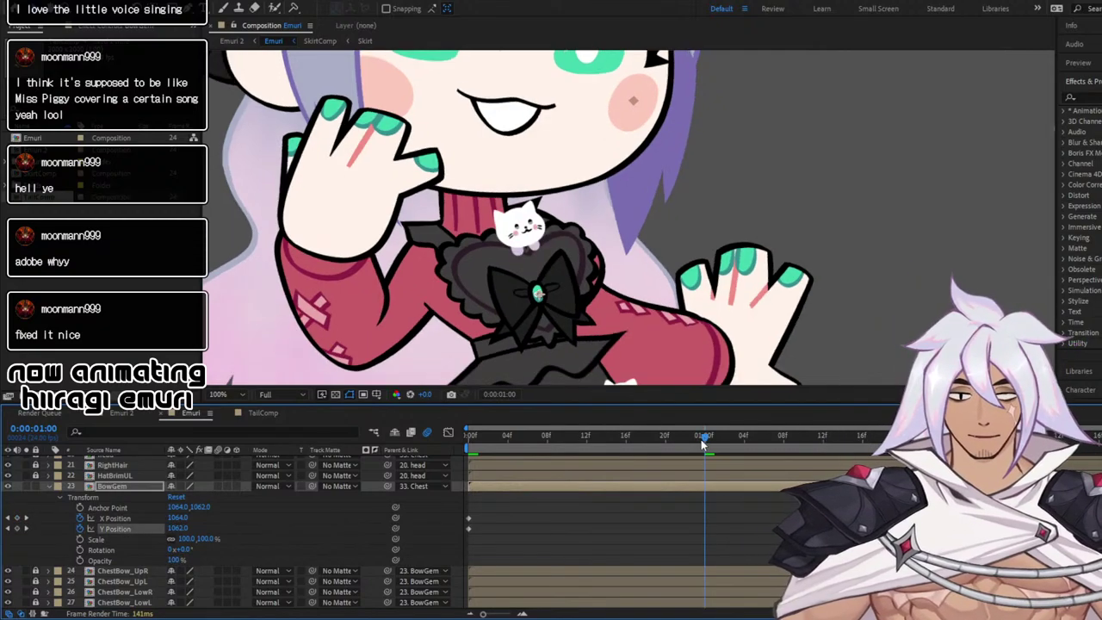
click(17, 529)
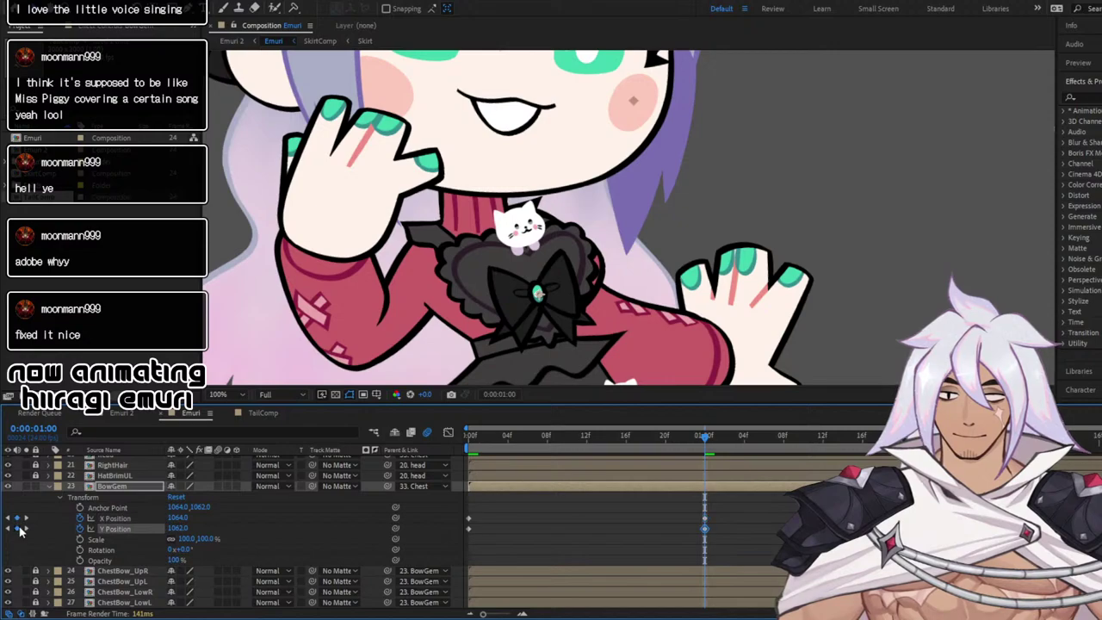
click(705, 518)
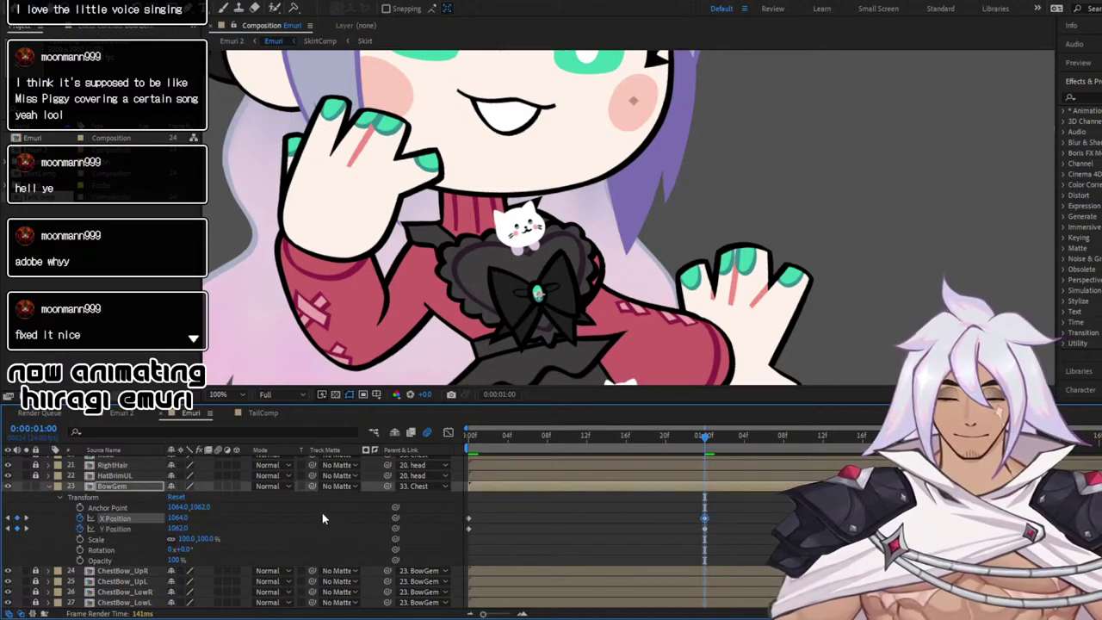
At 0:00:01:00, shift BowGem sideways to about X 1083.1, Y 1061.9 with its curves open in the Graph Editor
click(448, 433)
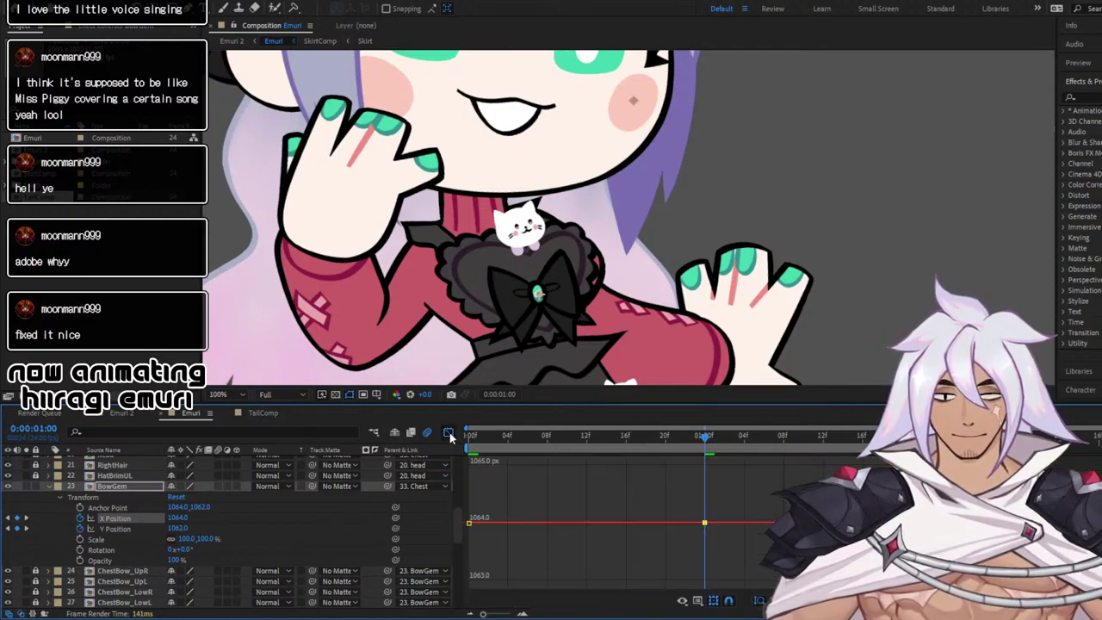
click(124, 529)
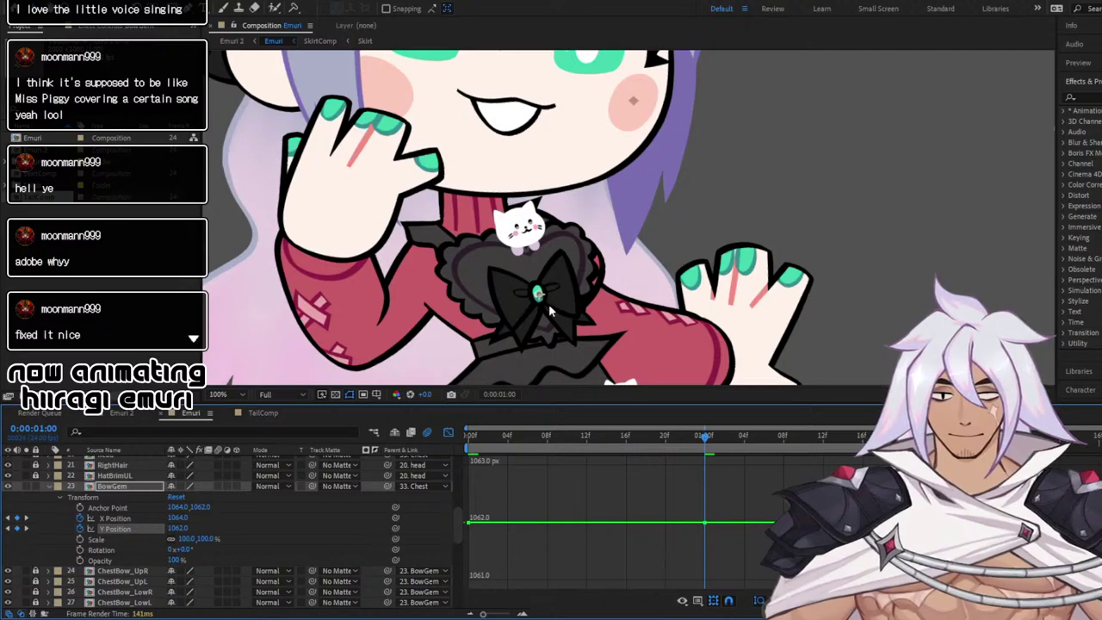
drag(551, 312, 566, 306)
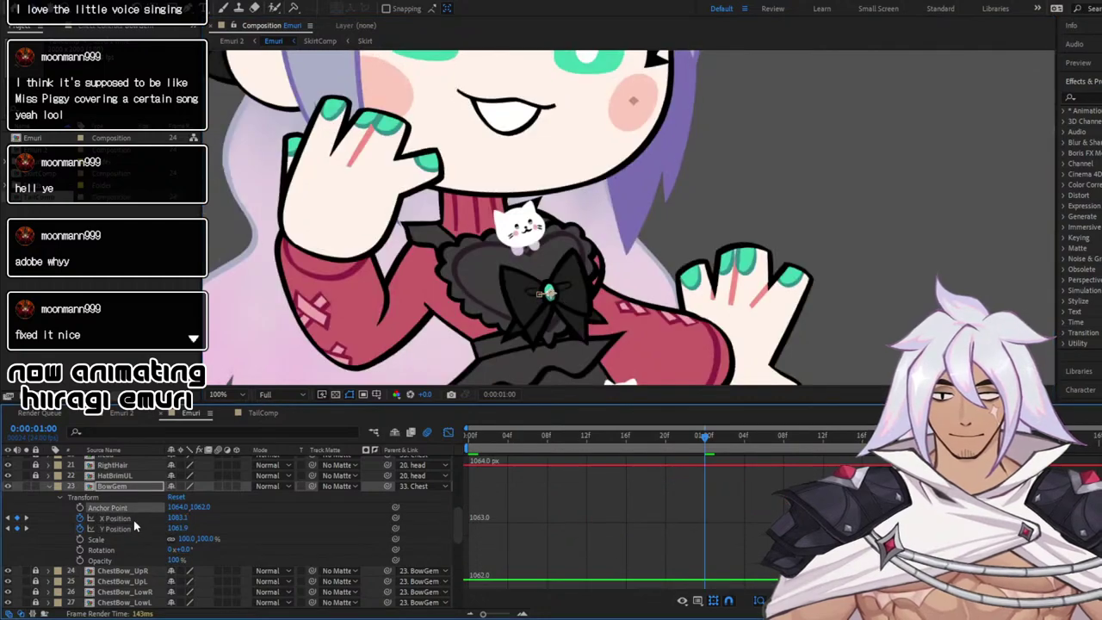
Apply Easy Ease to all of BowGem's X Position keyframes and preview the animation from the first frame
click(132, 519)
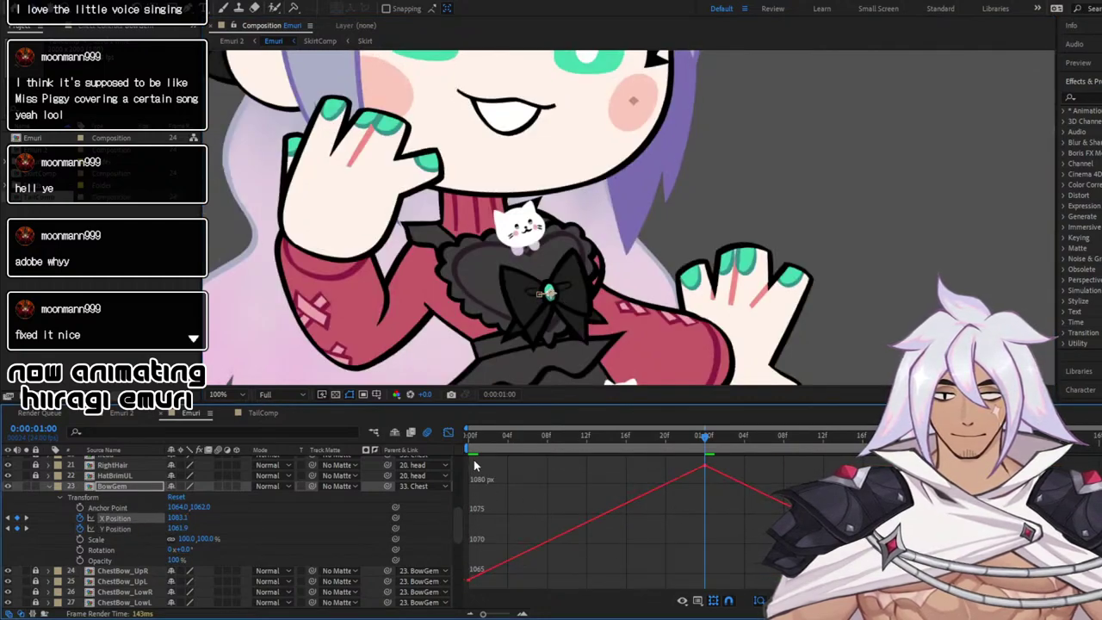
drag(470, 464, 799, 584)
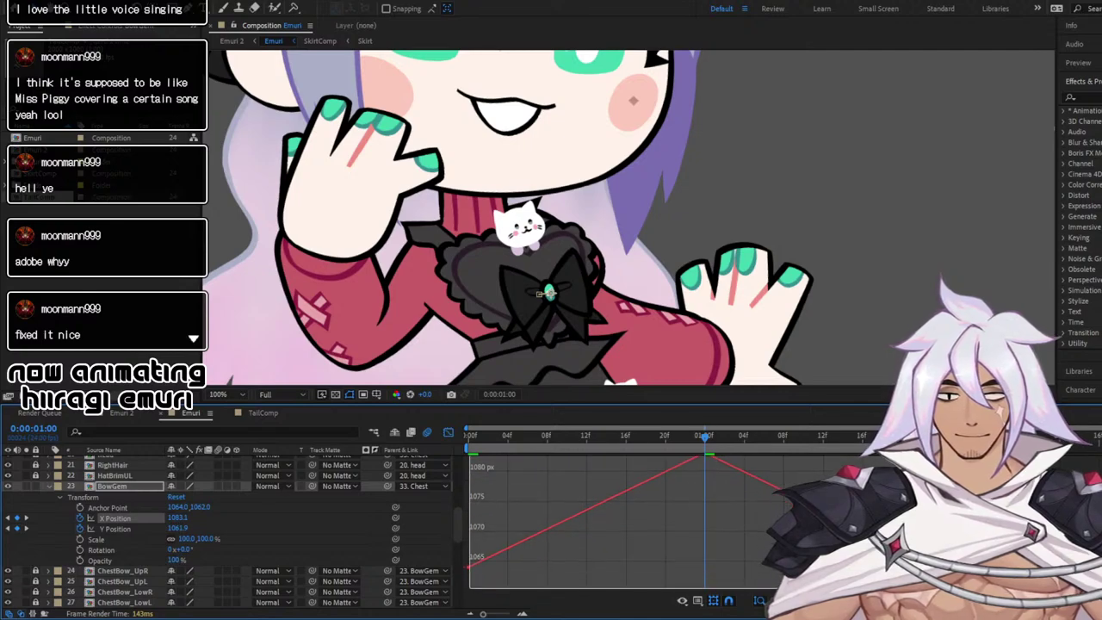
key(F9)
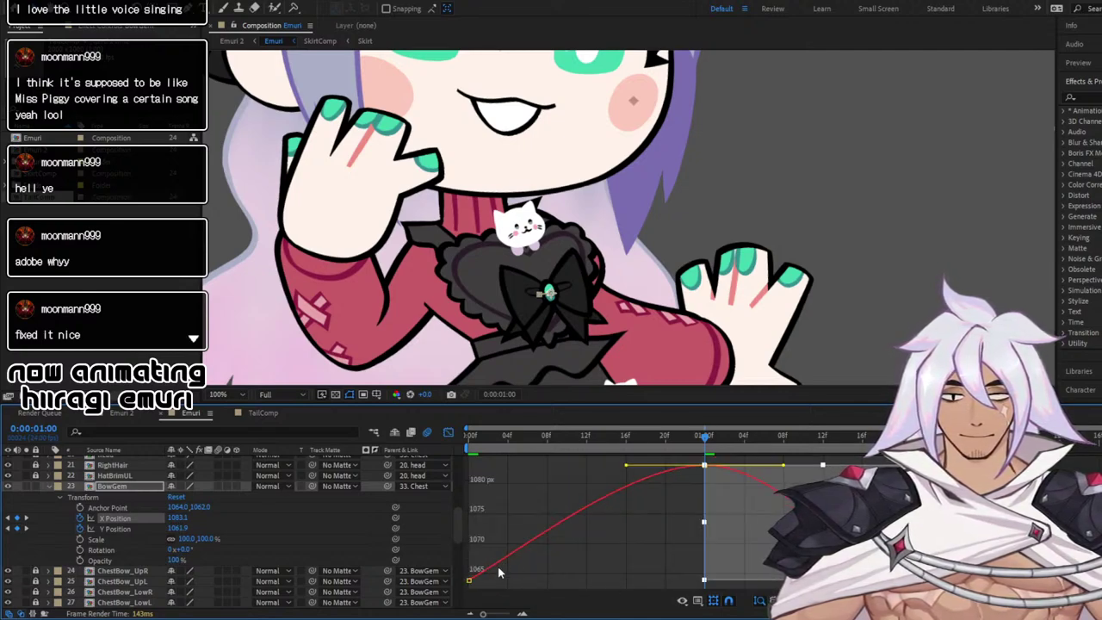
click(469, 578)
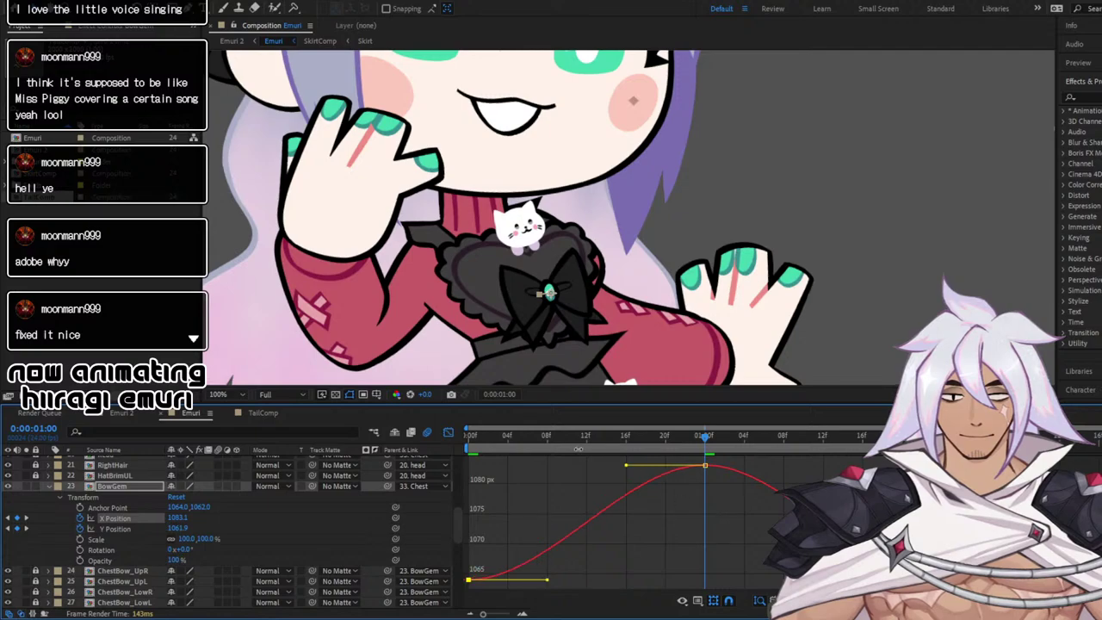
click(470, 438)
key(space)
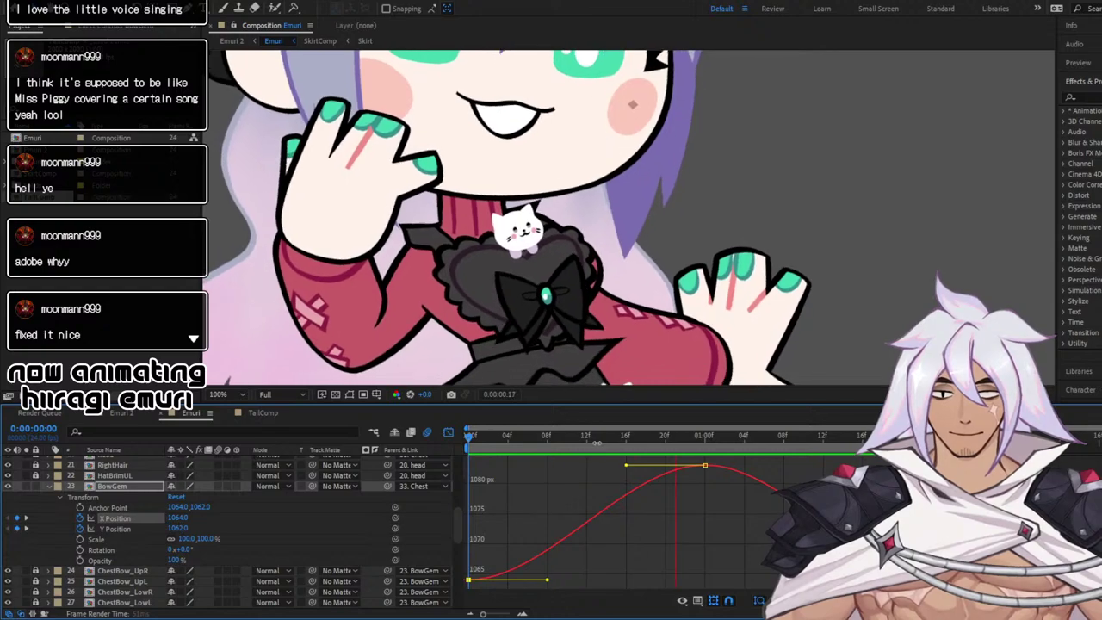
scroll(612, 269, down, 2)
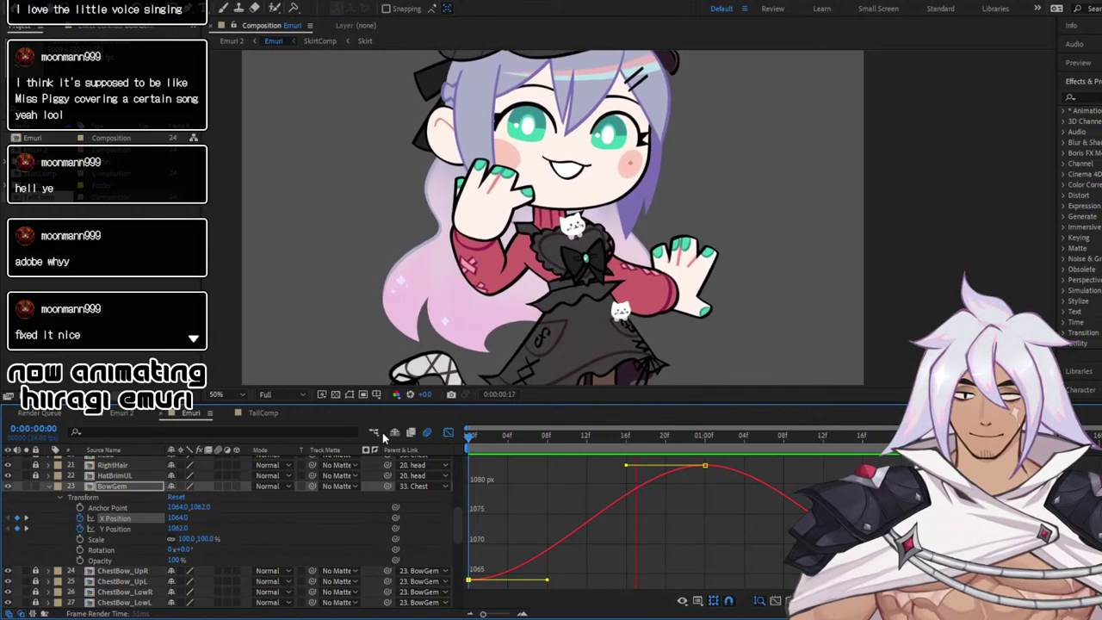
Apply Easy Ease to all of BowGem's Y Position keyframes and end the preview at the first frame
click(112, 528)
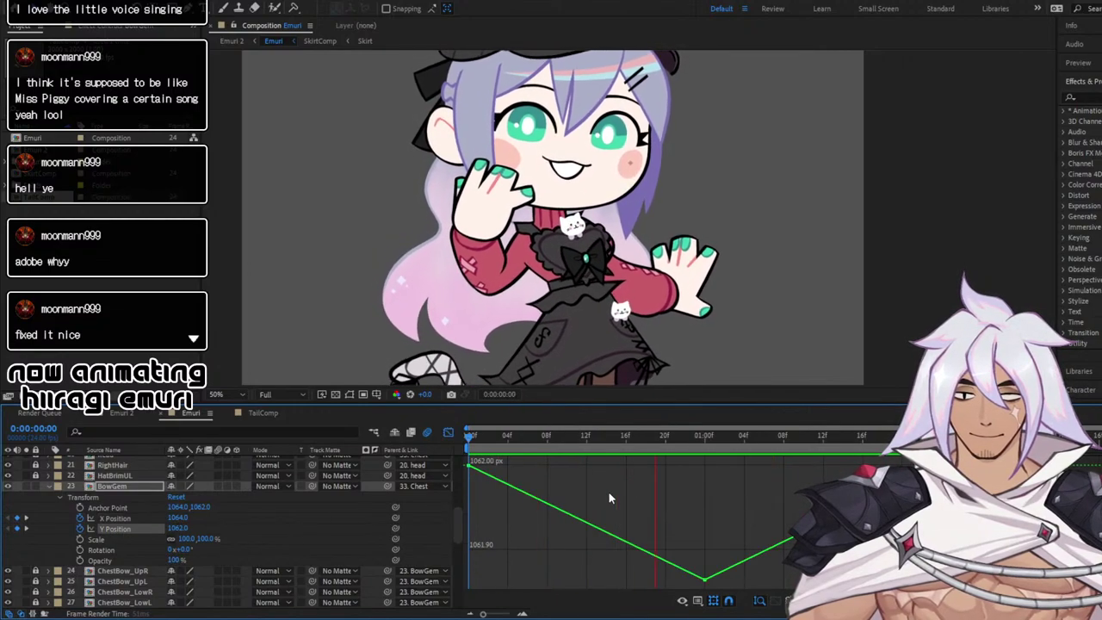
drag(467, 462, 964, 587)
key(F9)
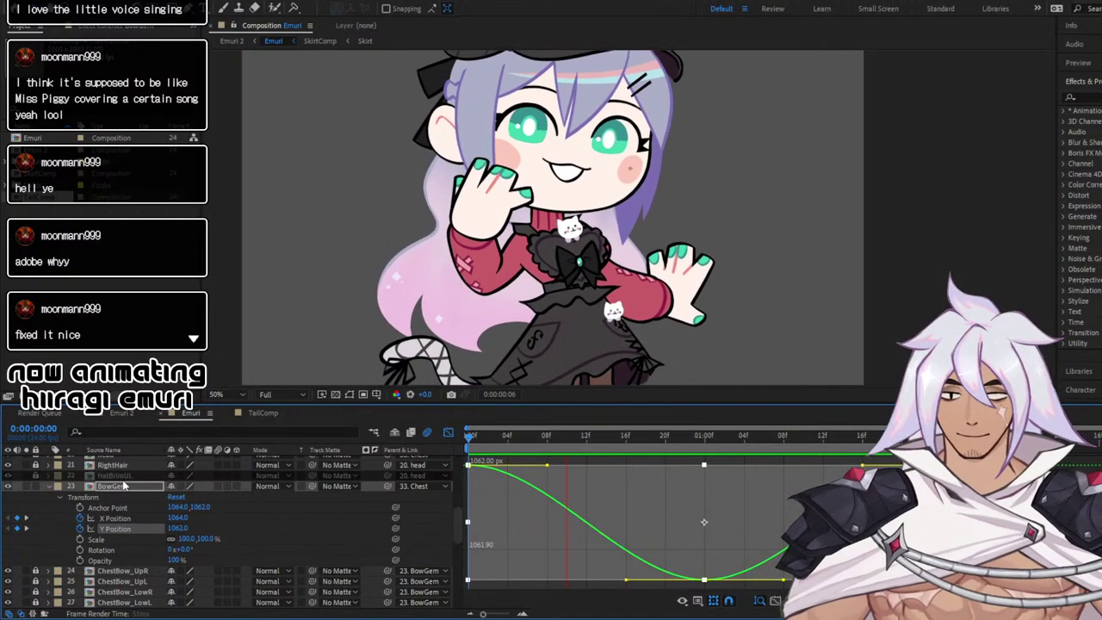
click(211, 483)
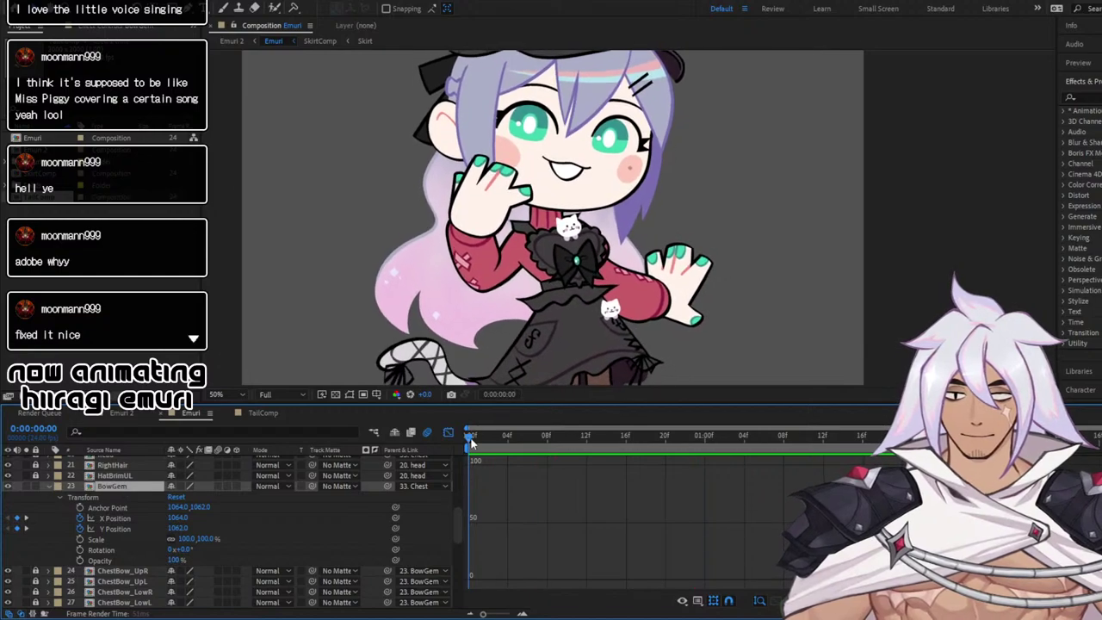
key(space)
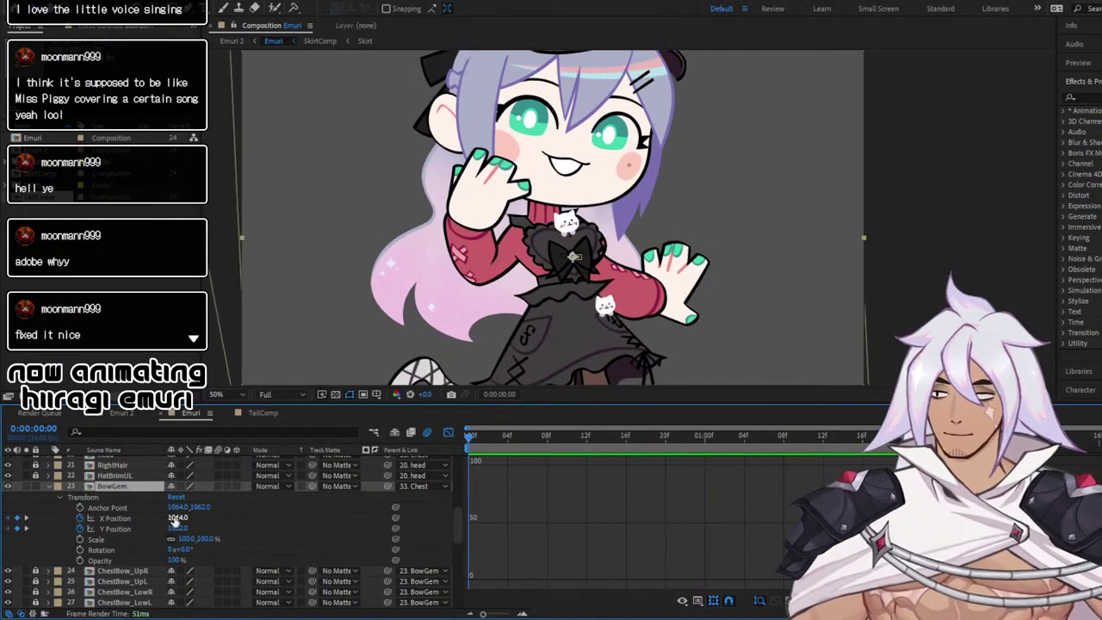
Collapse and lock BowGem, and unlock ApronHeart with its Transform properties expanded in the keyframe view
click(47, 486)
key(F2)
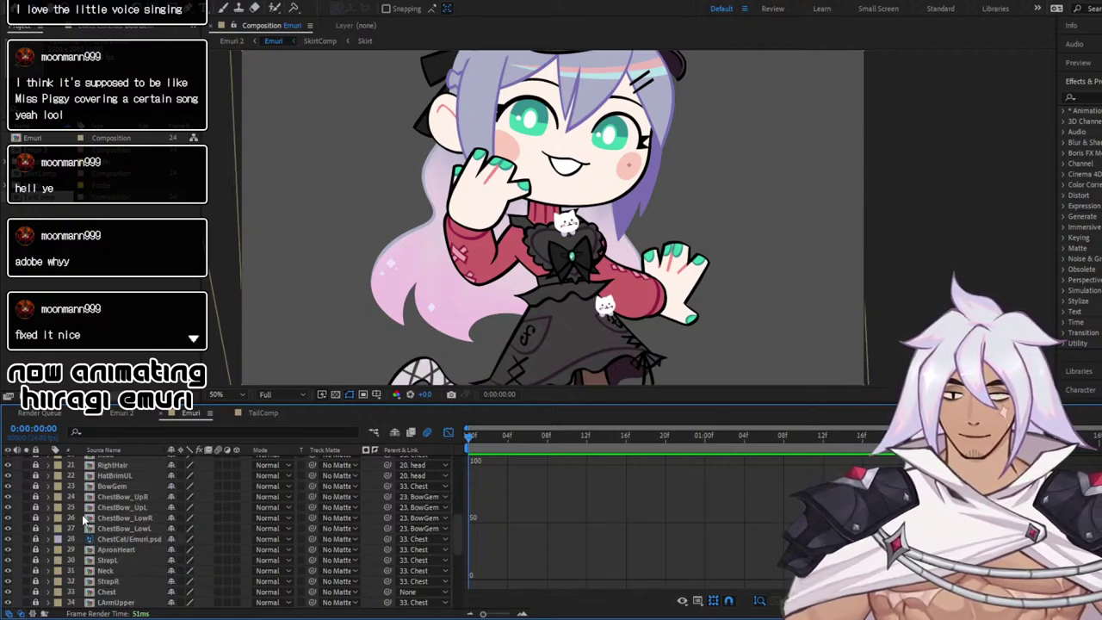
scroll(83, 520, up, 1)
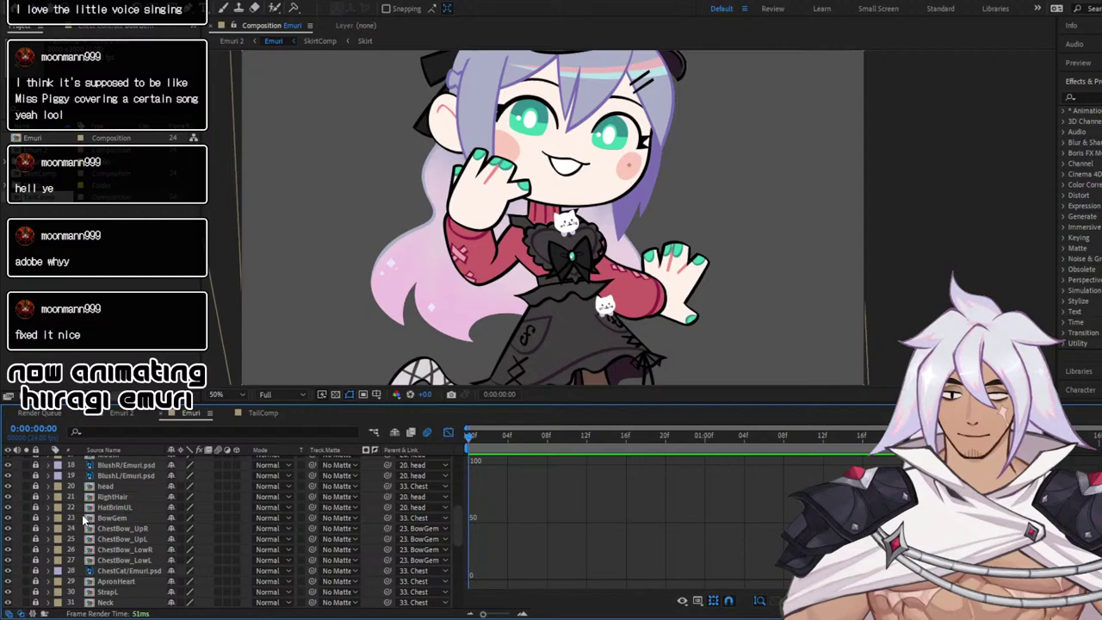
click(121, 579)
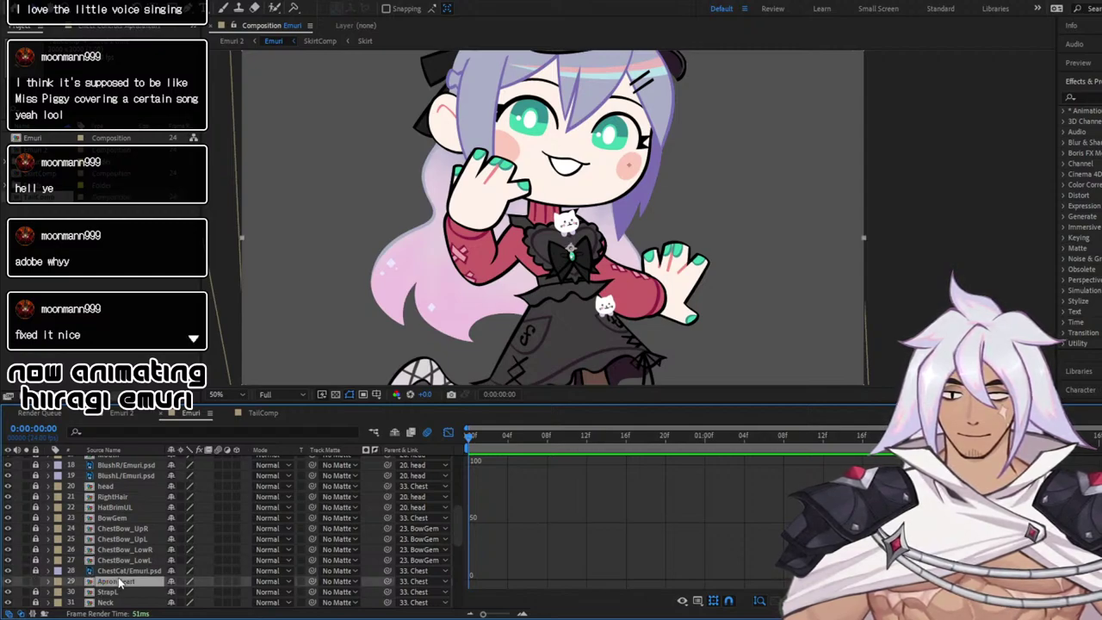
scroll(146, 575, down, 1)
click(448, 432)
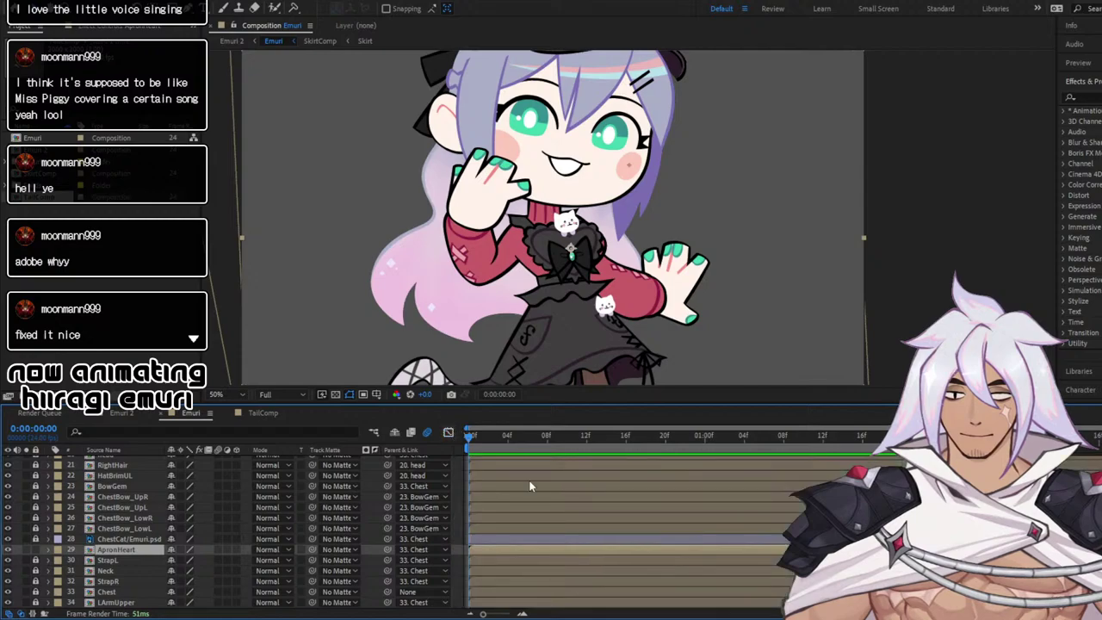
click(49, 550)
scroll(60, 547, down, 1)
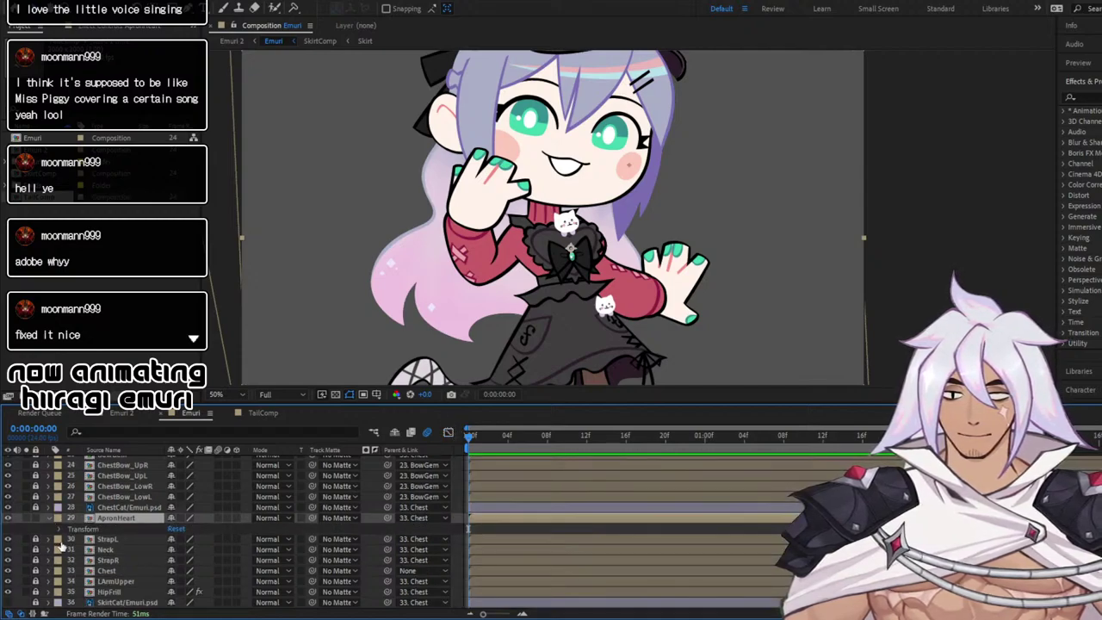
click(58, 531)
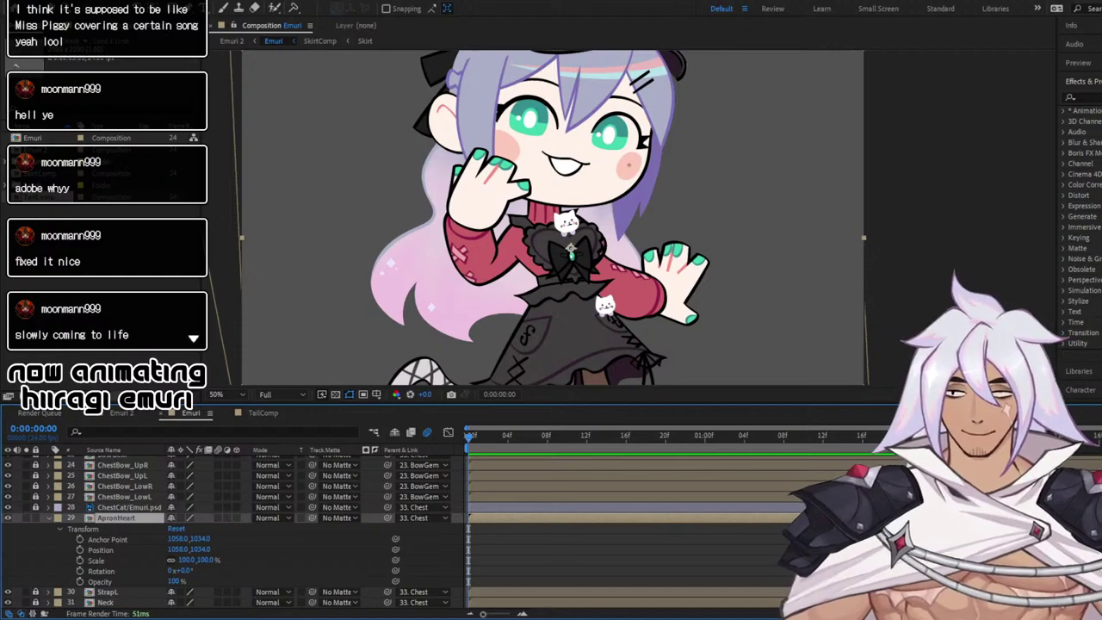
Preview the motion and add Position and Scale keyframes to ApronHeart at the first frame
key(space)
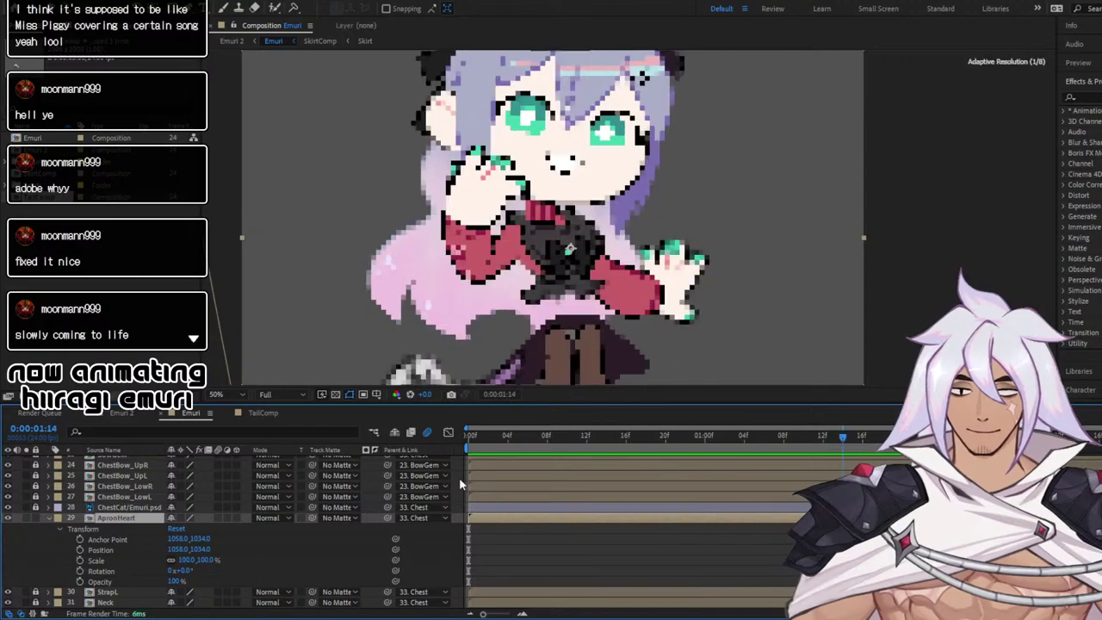
key(space)
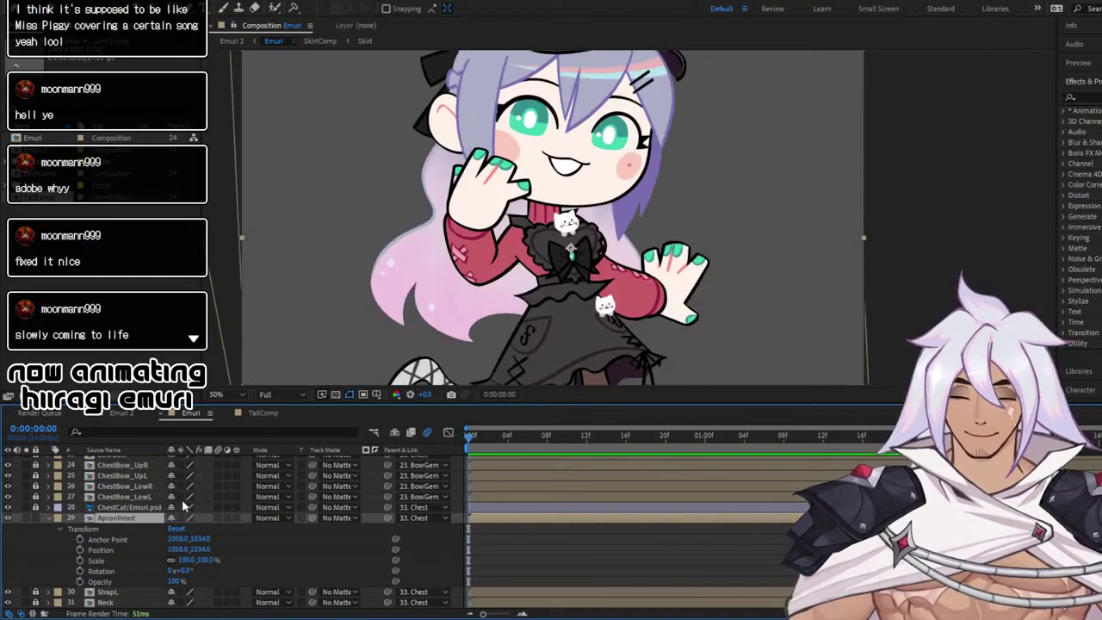
scroll(190, 488, down, 1)
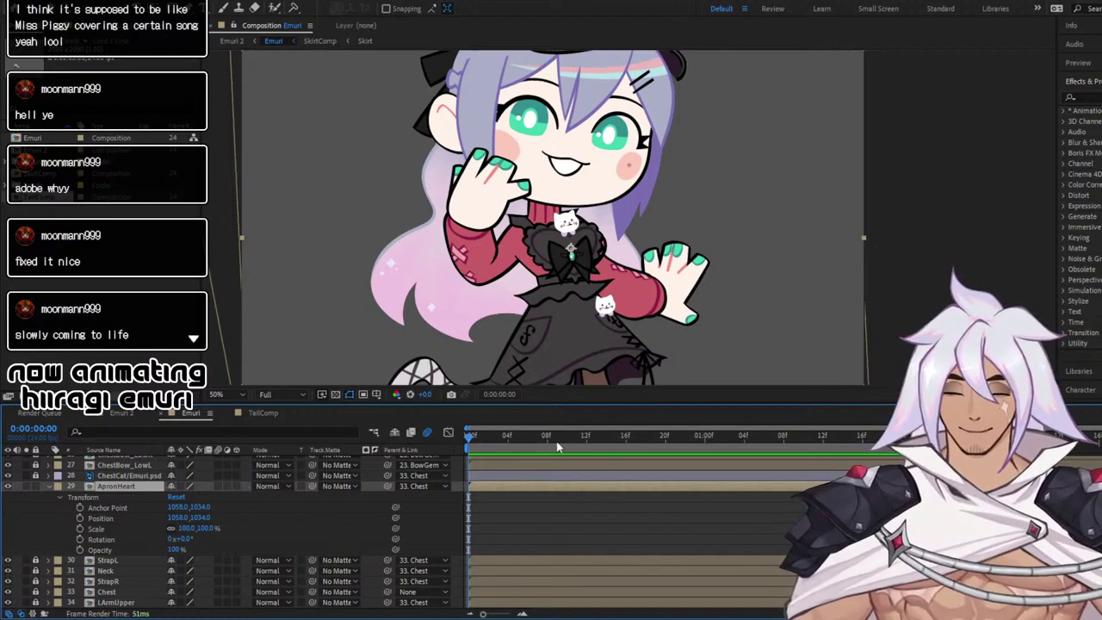
drag(471, 442, 426, 447)
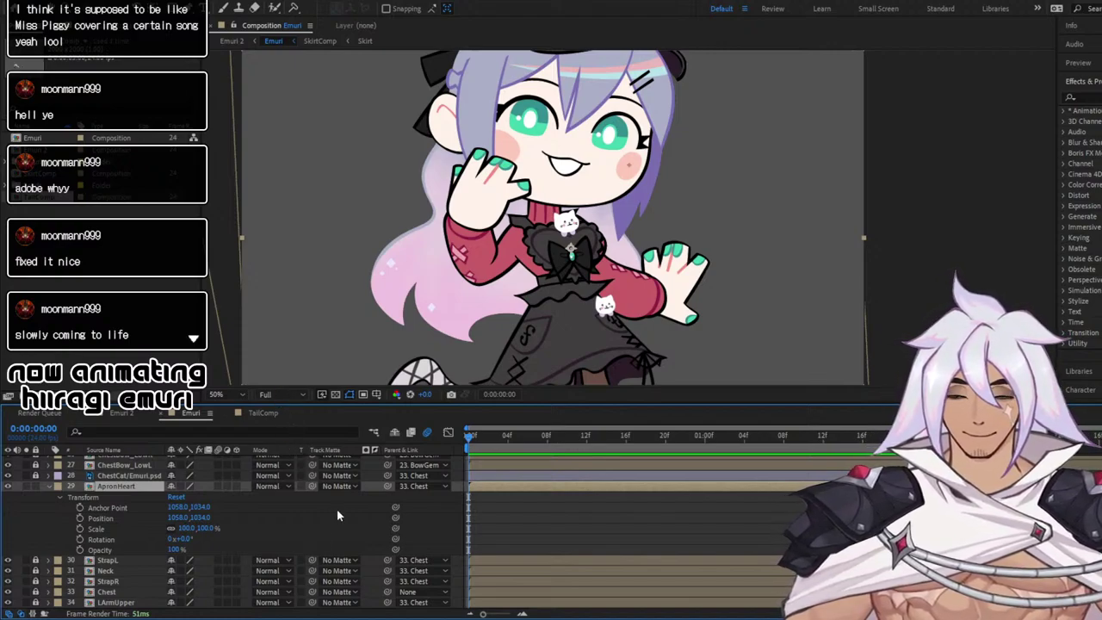
click(79, 518)
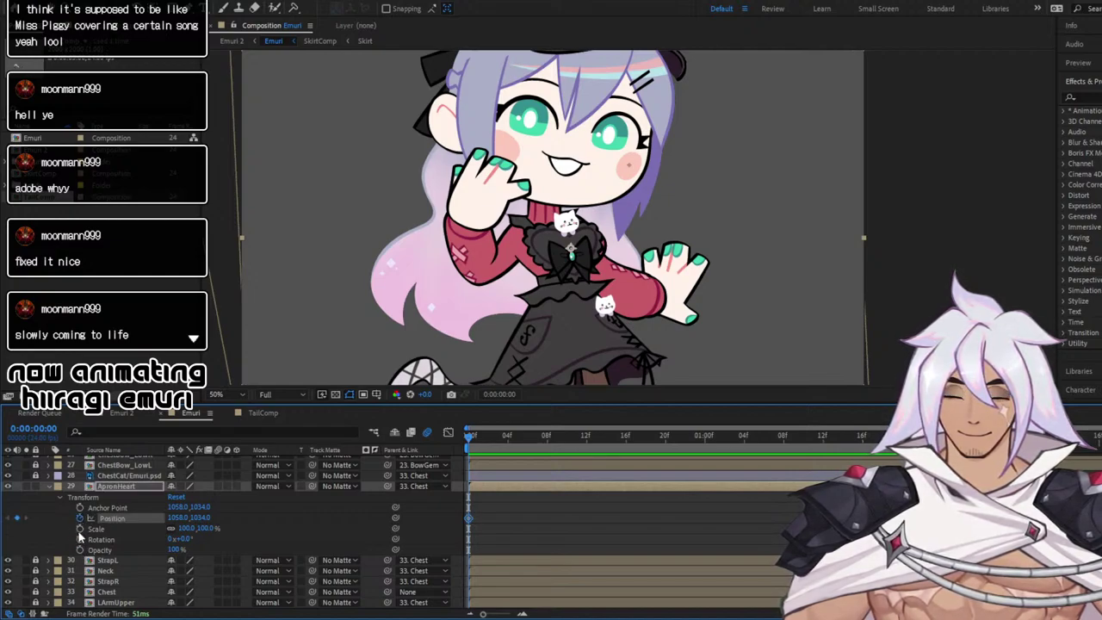
click(79, 529)
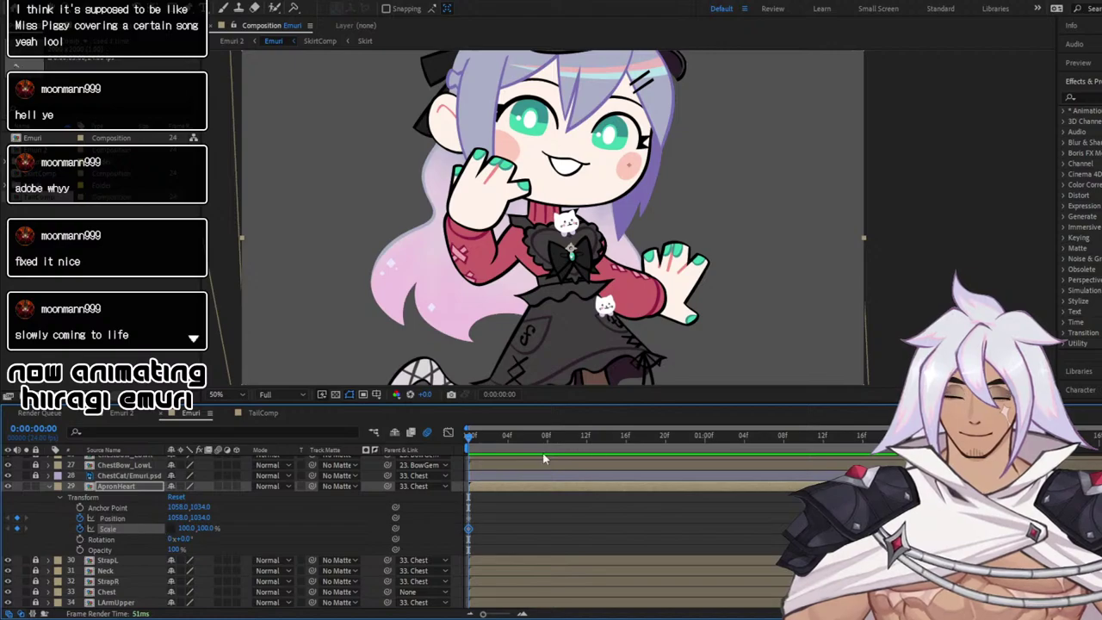
Separate ApronHeart's Position into X and Y dimensions and set the current time to 0:00:02:00
key(space)
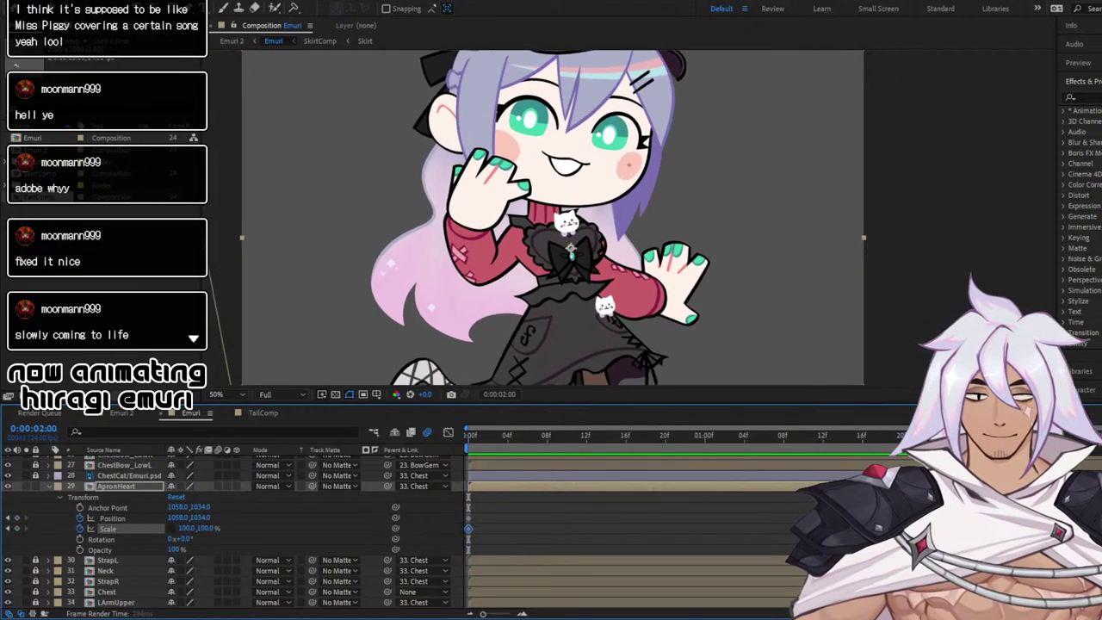
click(138, 520)
click(208, 372)
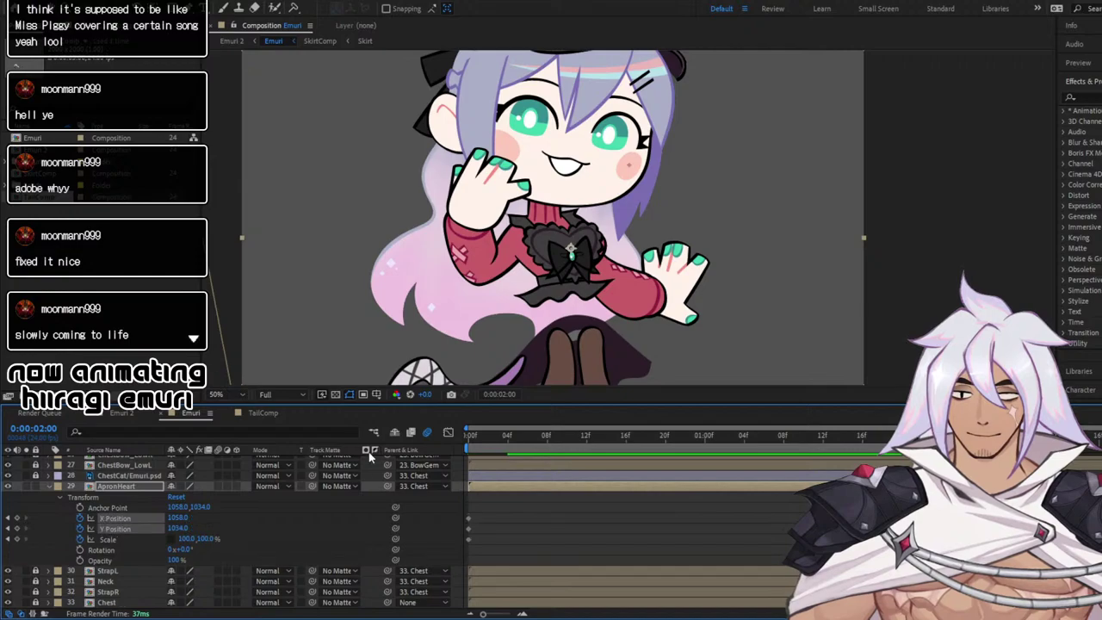
click(202, 528)
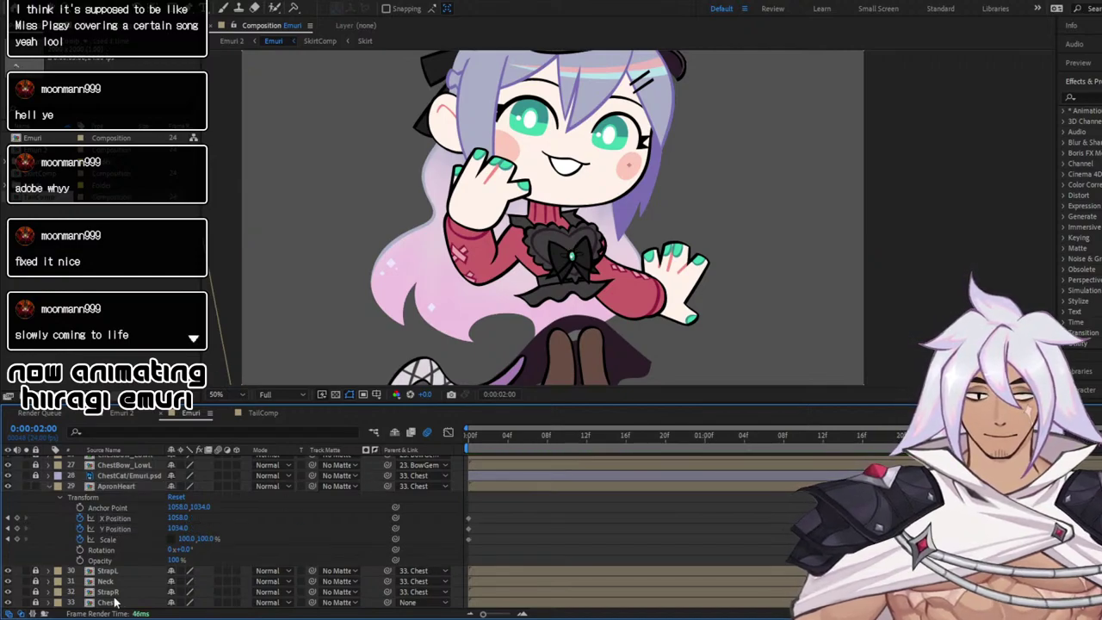
click(10, 520)
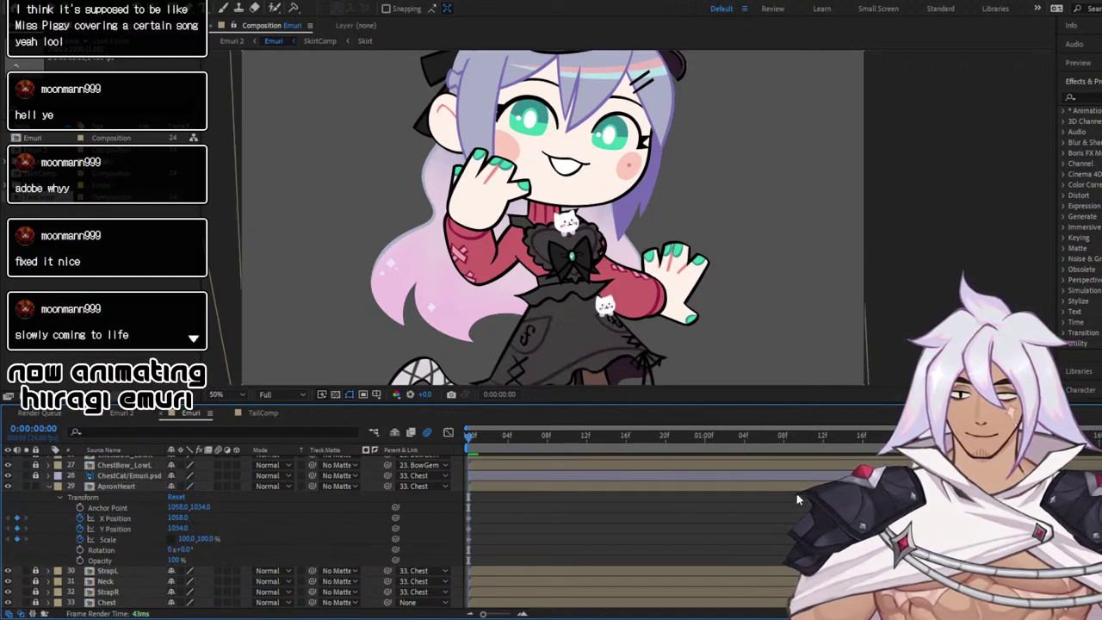
key(k)
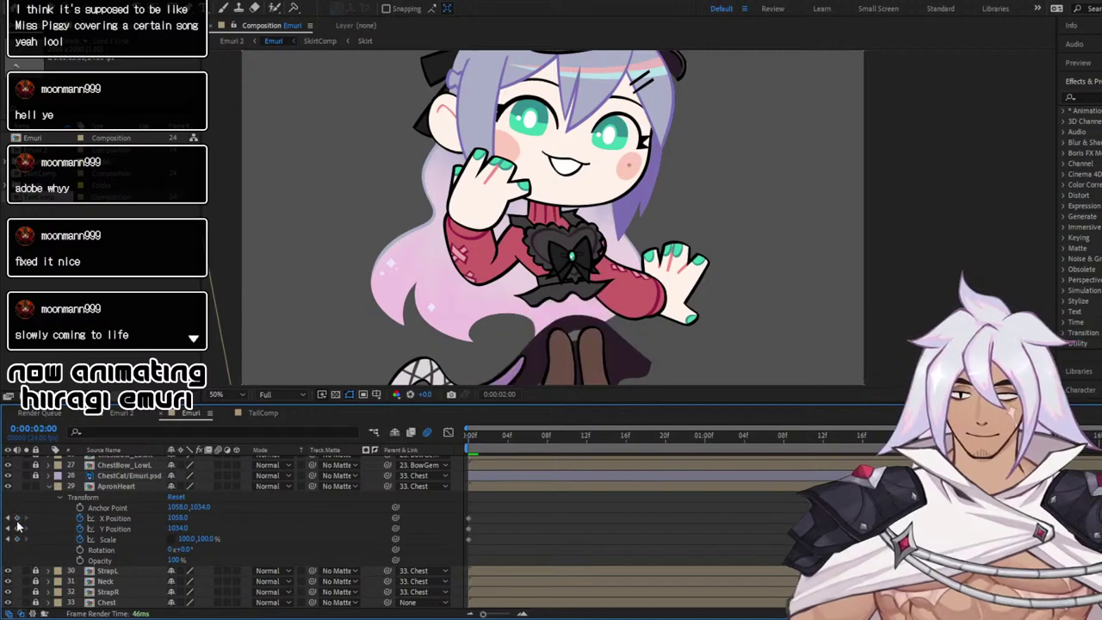
Add X Position, Y Position and Scale keyframes to ApronHeart at 0:00:02:00 and at 0:00:01:00
click(17, 519)
click(17, 529)
click(17, 539)
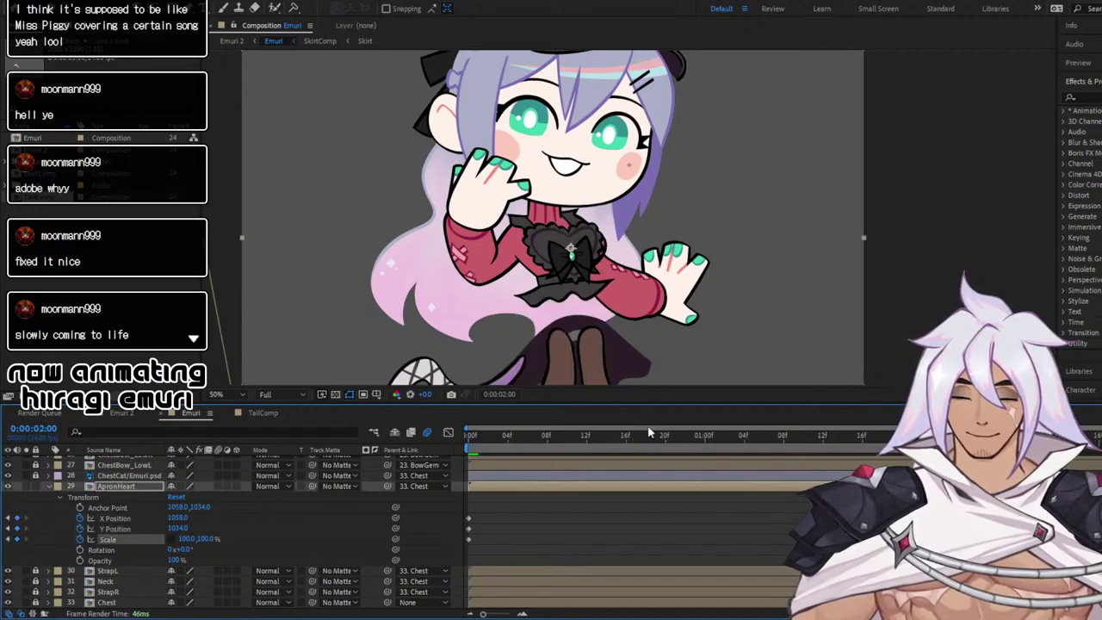
drag(651, 432, 704, 436)
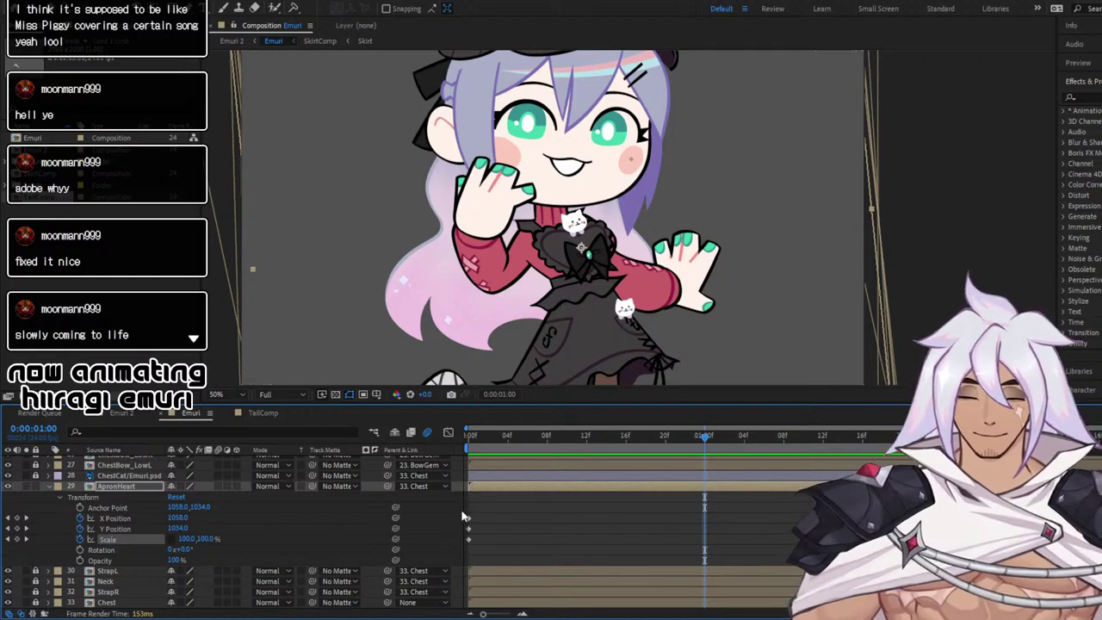
click(17, 517)
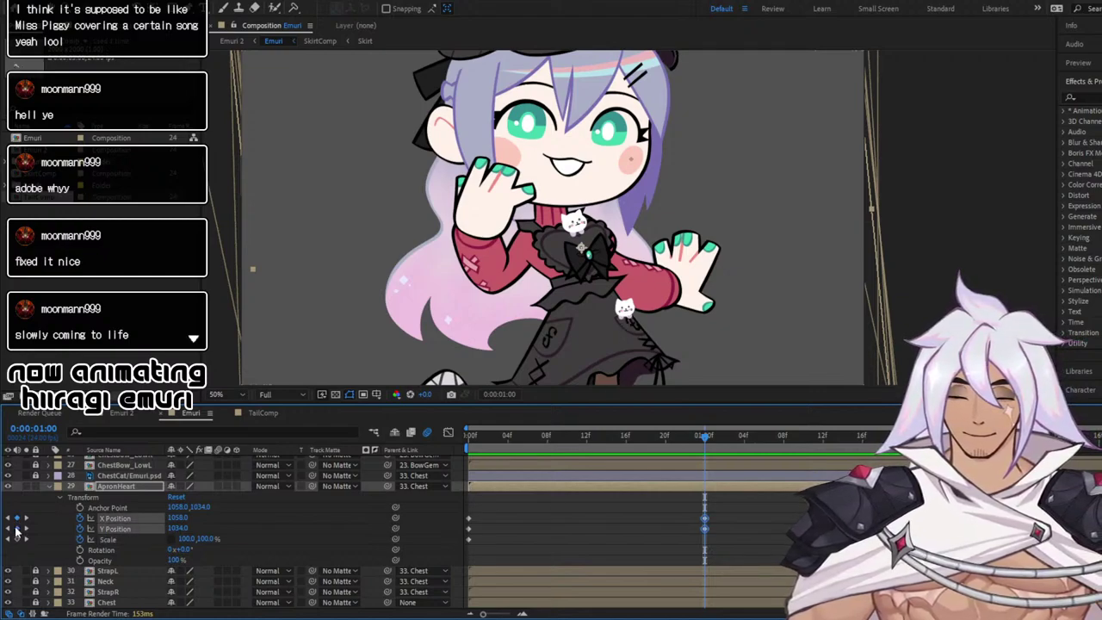
click(18, 539)
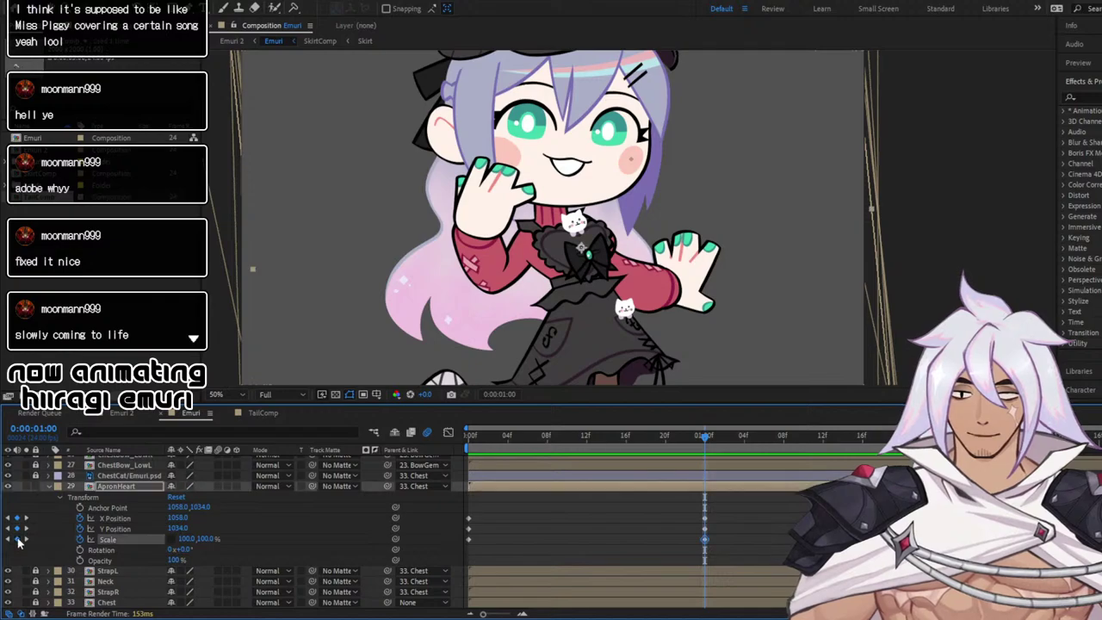
scroll(603, 274, up, 2)
drag(479, 304, 576, 242)
scroll(579, 181, down, 1)
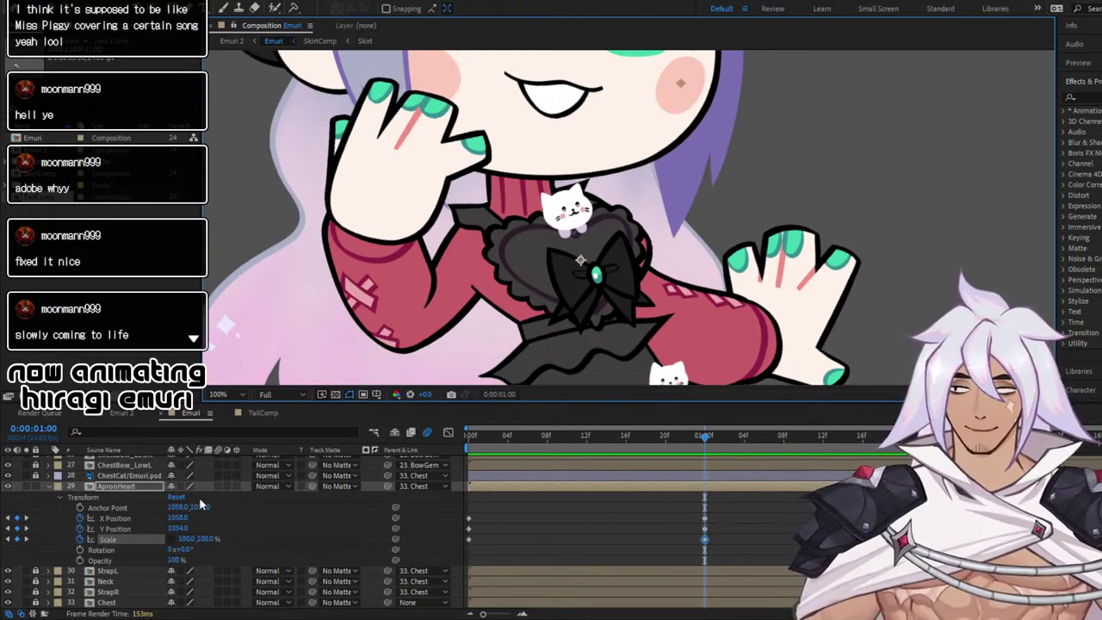
click(125, 519)
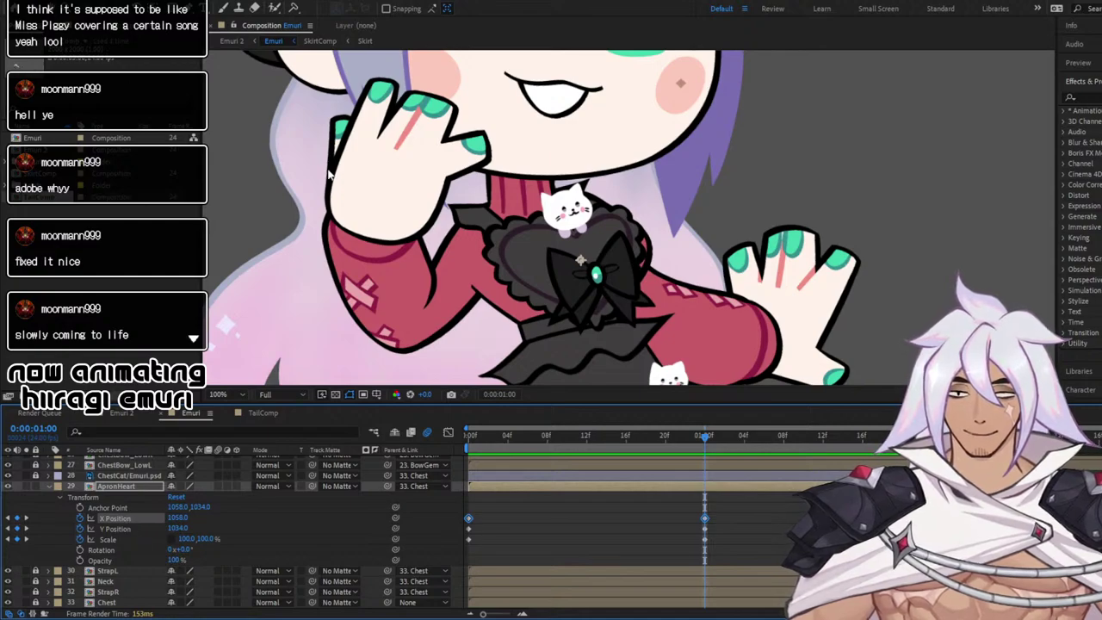
scroll(609, 357, down, 3)
scroll(616, 328, up, 1)
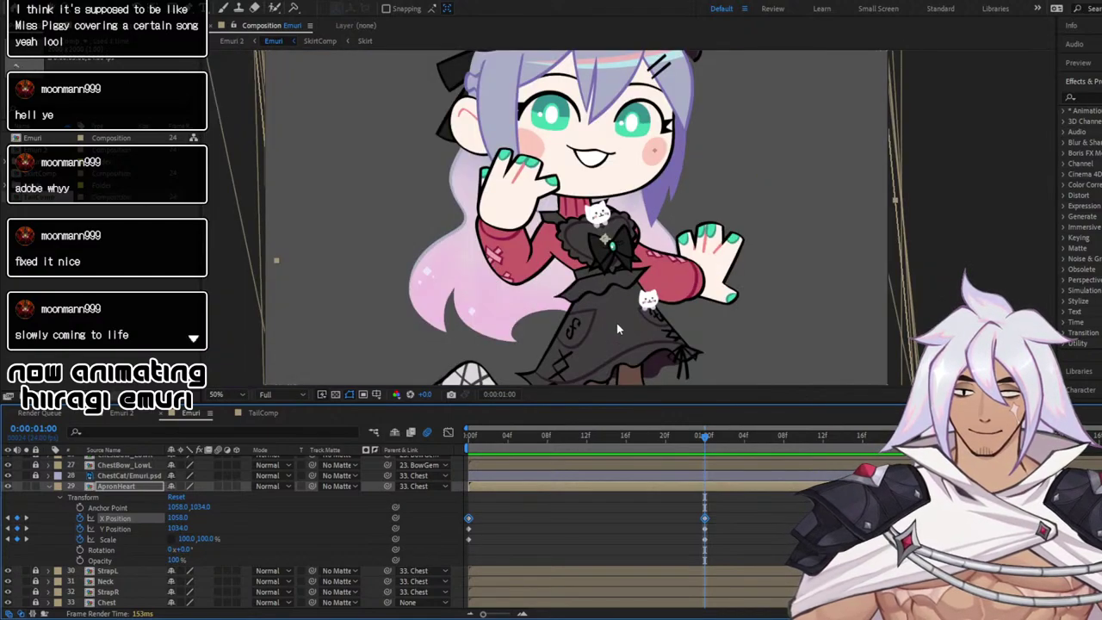
scroll(284, 274, down, 1)
drag(556, 187, 521, 209)
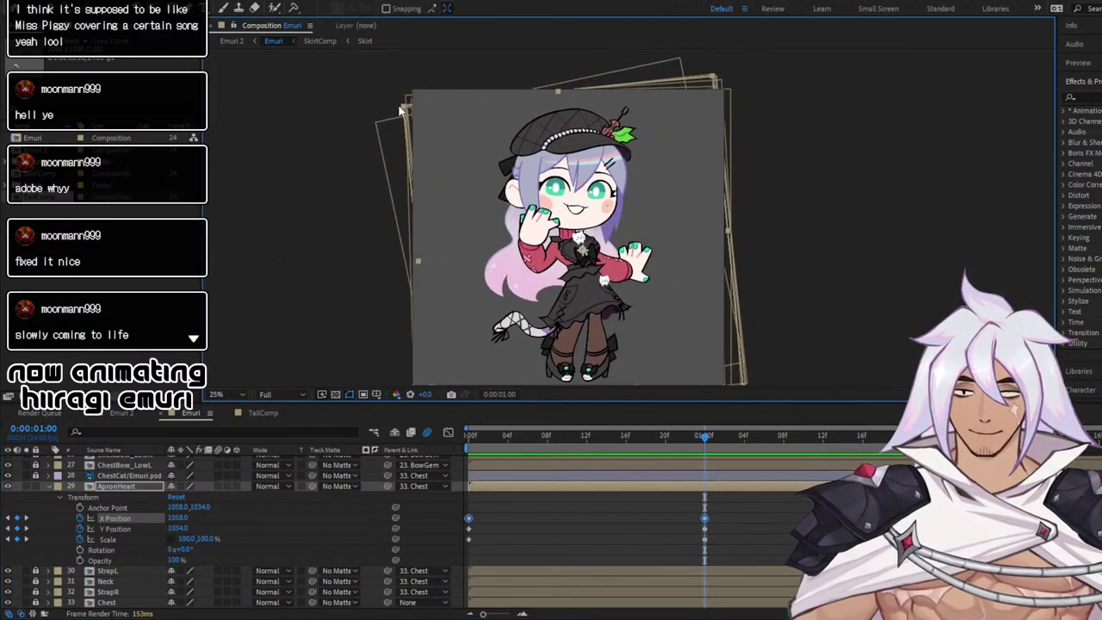
drag(406, 107, 411, 110)
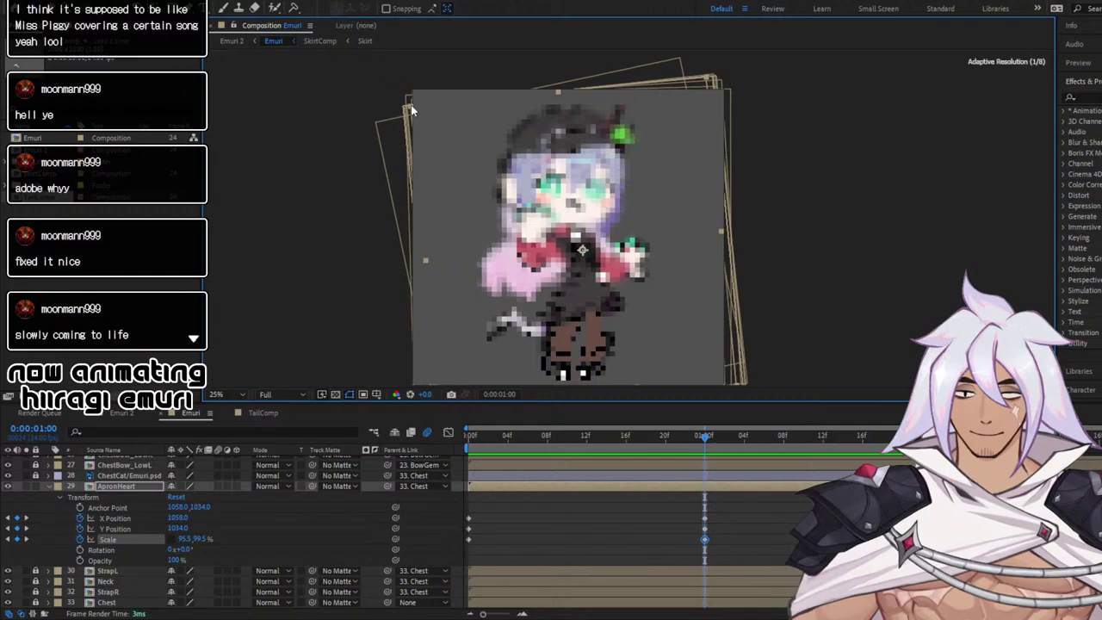
key(ctrl+z)
key(ctrl+z)
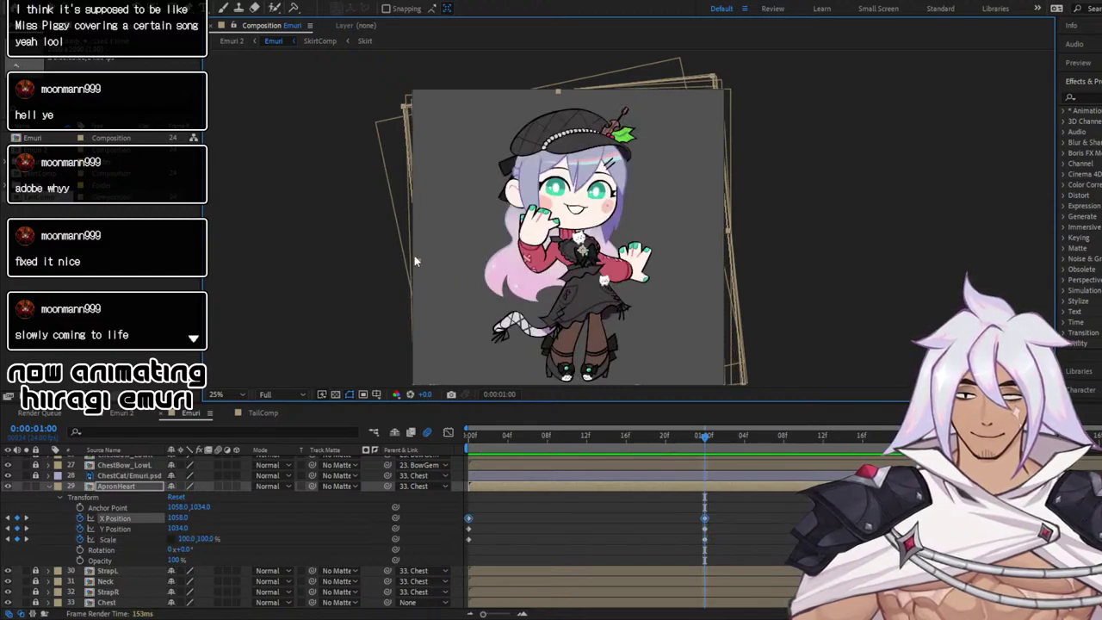
At 0:00:01:00, narrow ApronHeart to about 92.8% horizontal scale and shift it to about X 1072.9, Y 1035.5
drag(418, 260, 430, 259)
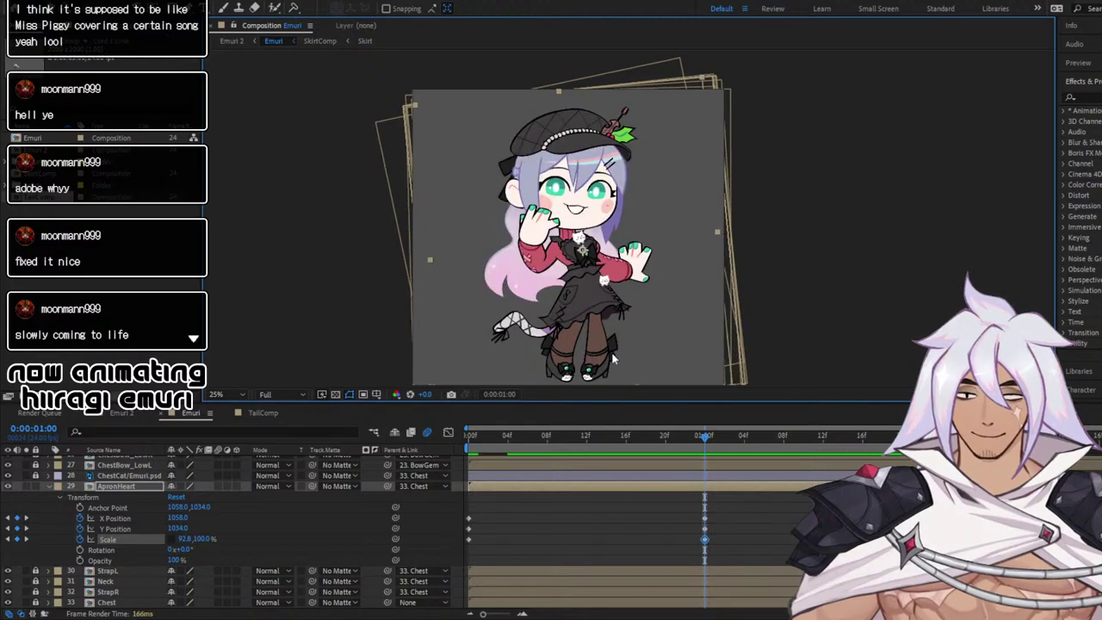
scroll(618, 285, down, 1)
scroll(607, 271, up, 3)
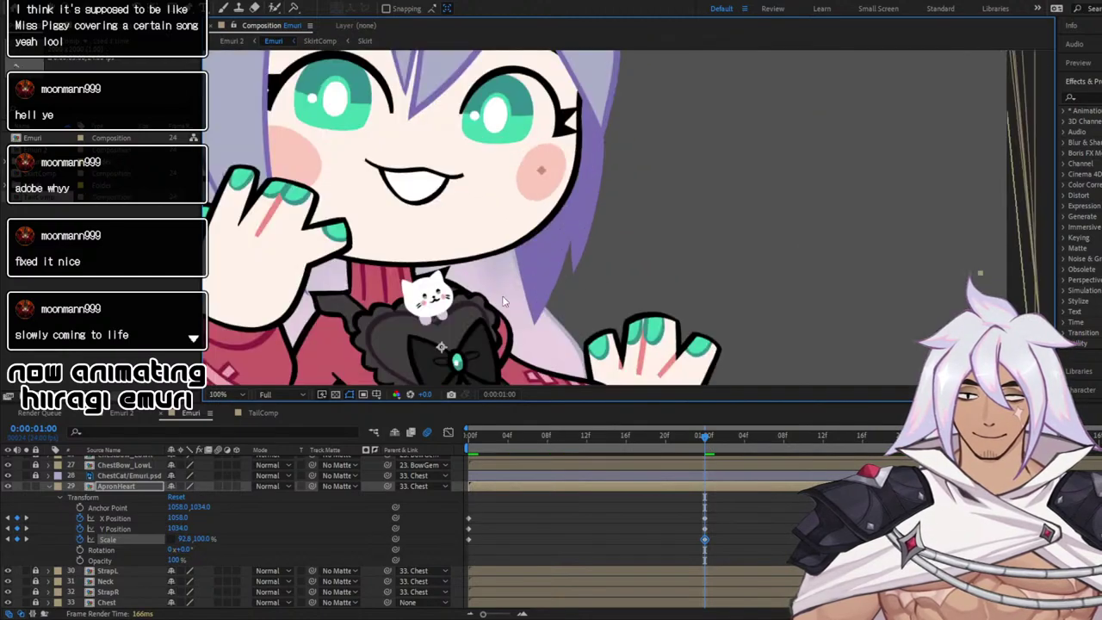
drag(473, 287, 522, 172)
scroll(522, 202, down, 1)
scroll(522, 202, up, 1)
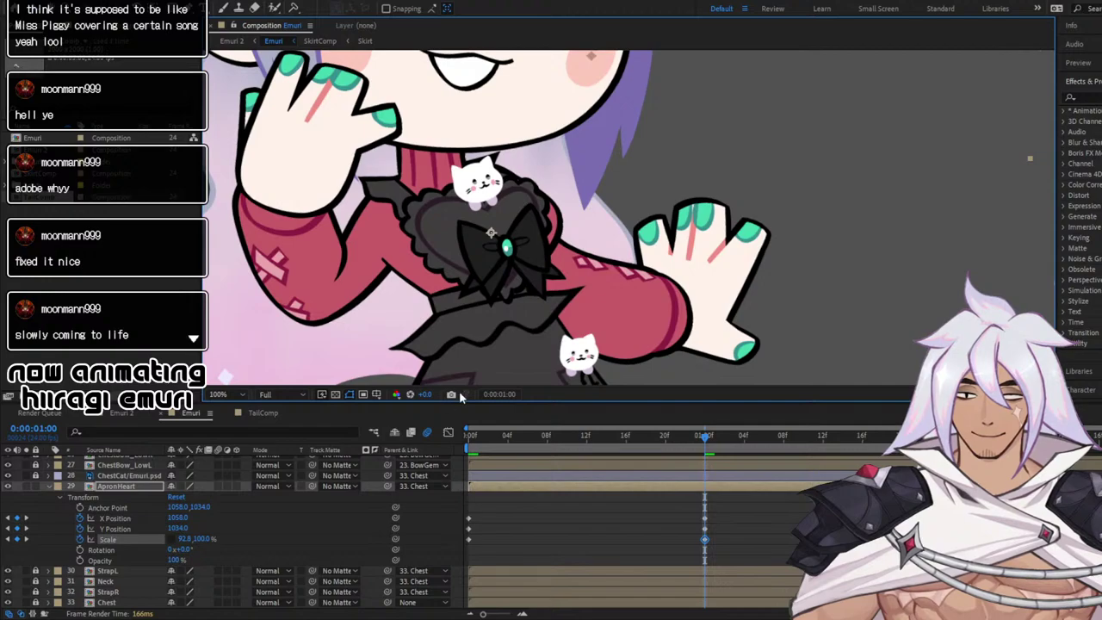
click(703, 519)
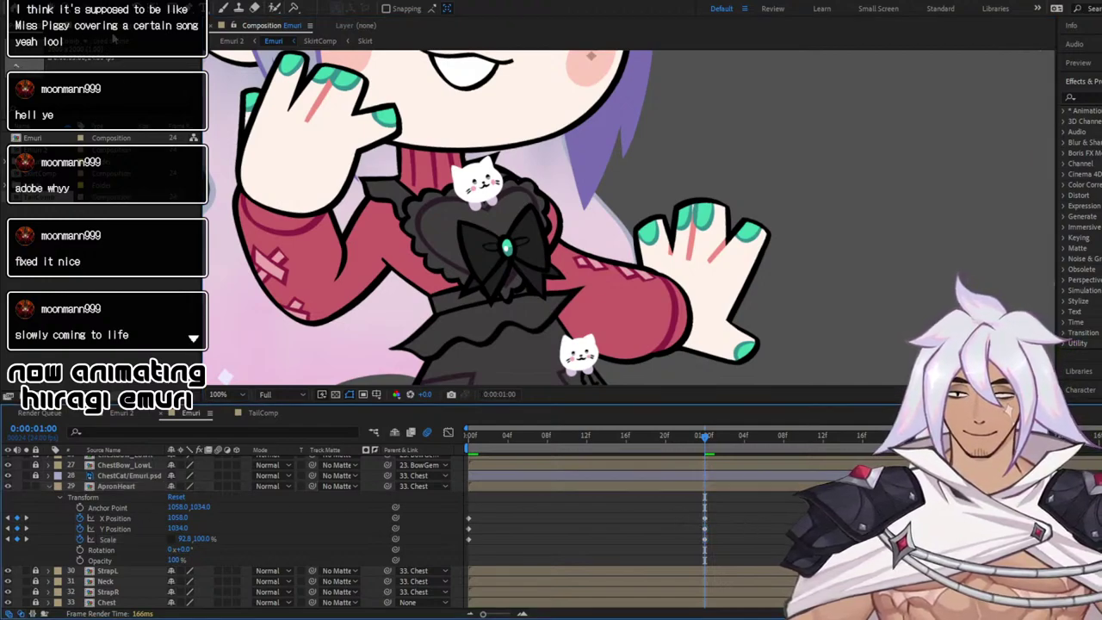
drag(438, 221, 452, 218)
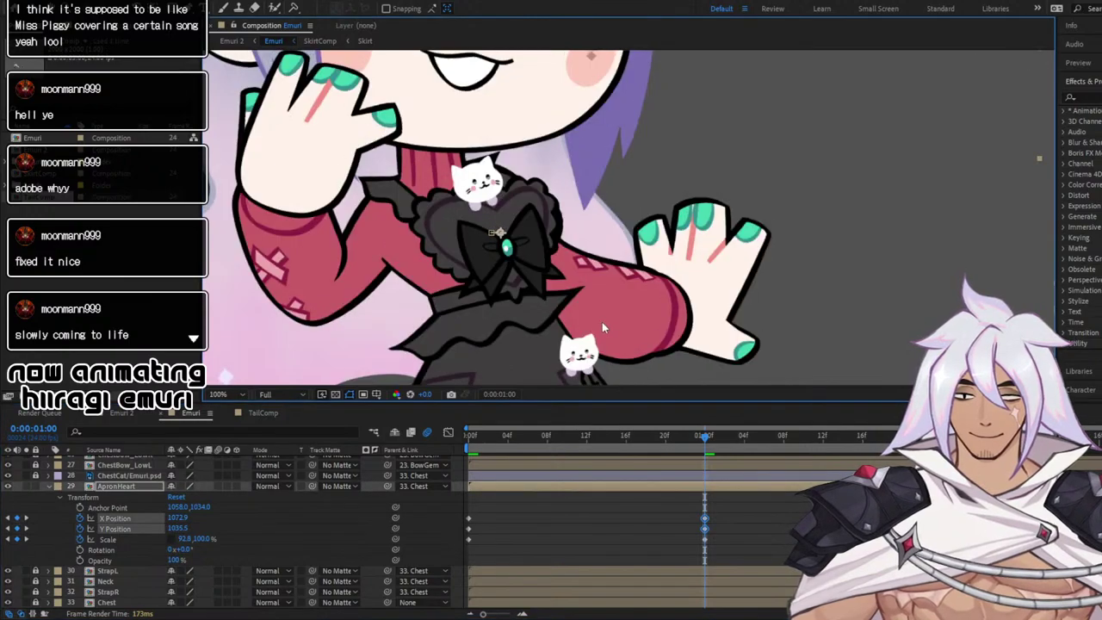
Preview ApronHeart's motion from the first frame
scroll(607, 321, down, 2)
drag(694, 439, 362, 404)
key(space)
key(space)
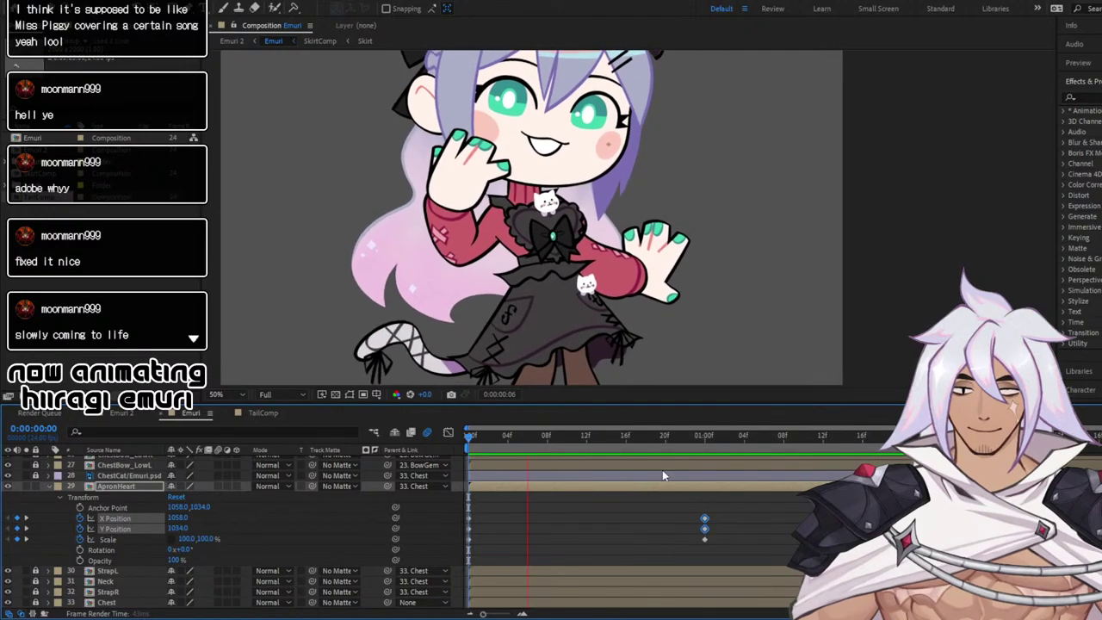
key(space)
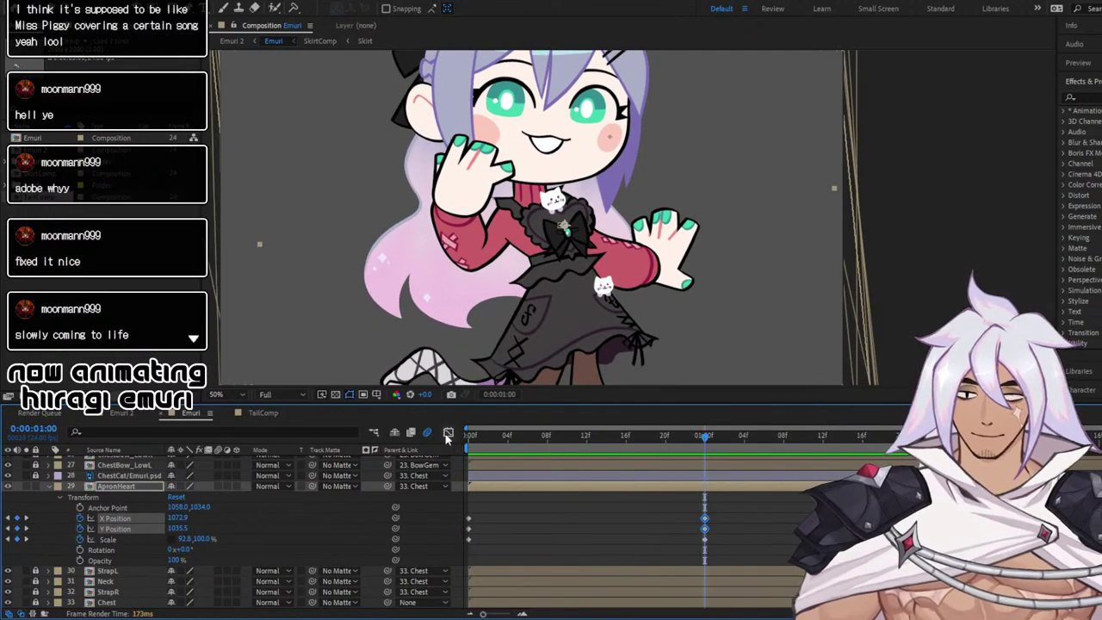
Apply Easy Ease to all of ApronHeart's X Position, Y Position and Scale keyframes, and preview the result from the first frame
click(125, 519)
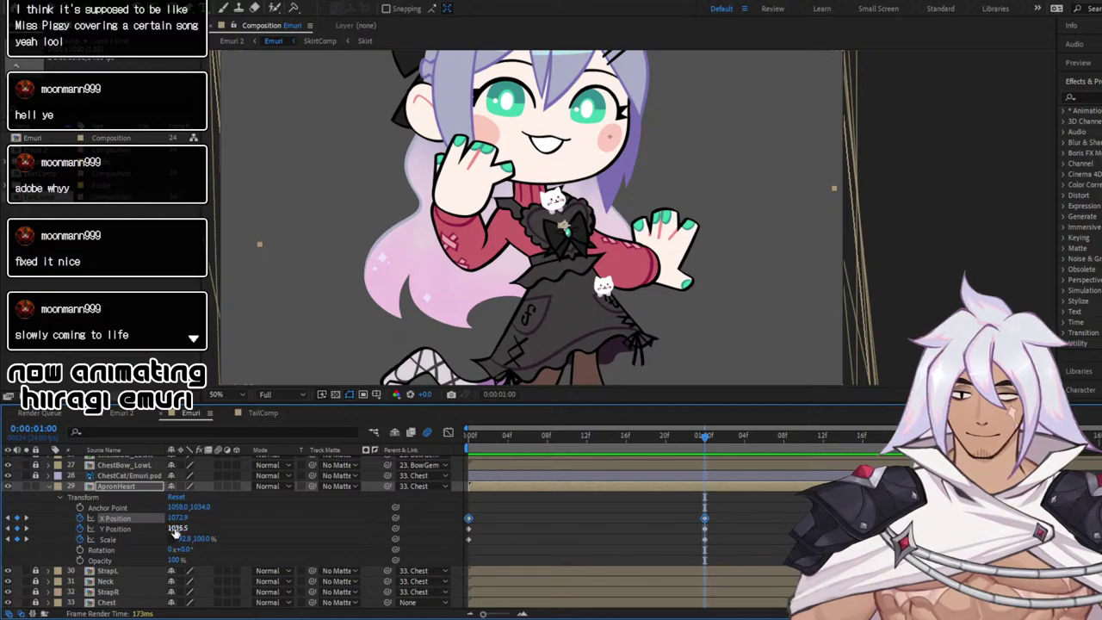
click(448, 432)
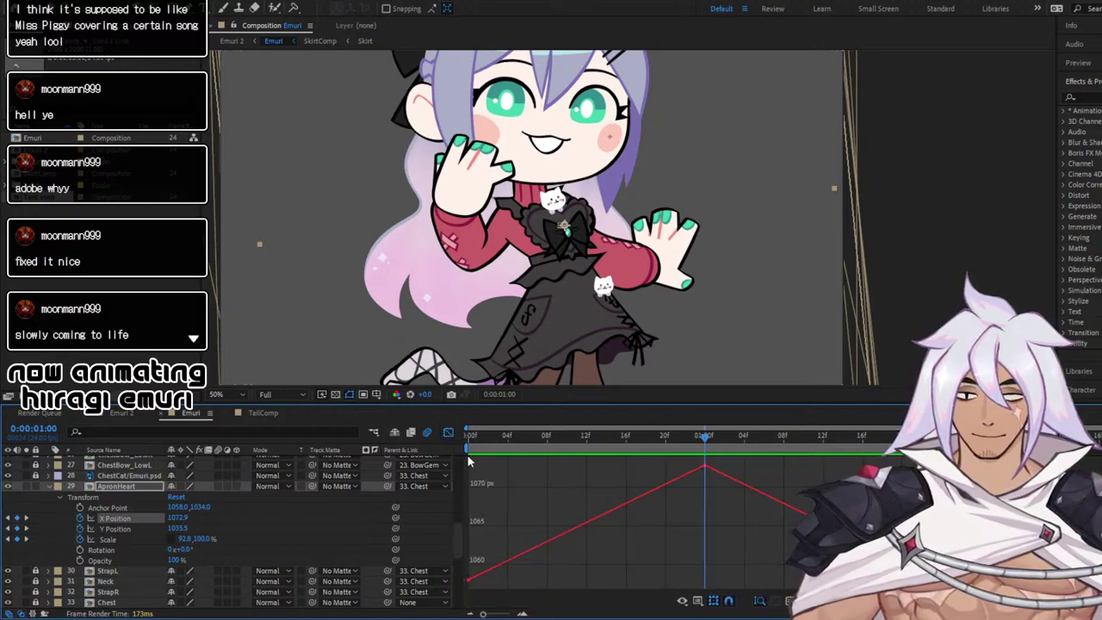
drag(468, 463, 775, 591)
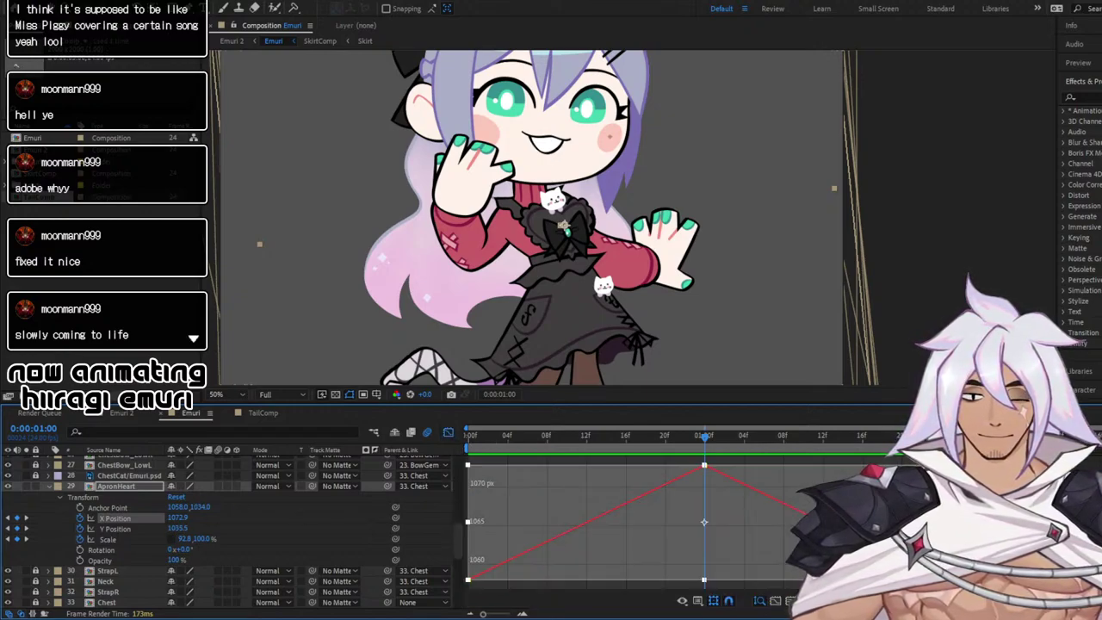
click(115, 529)
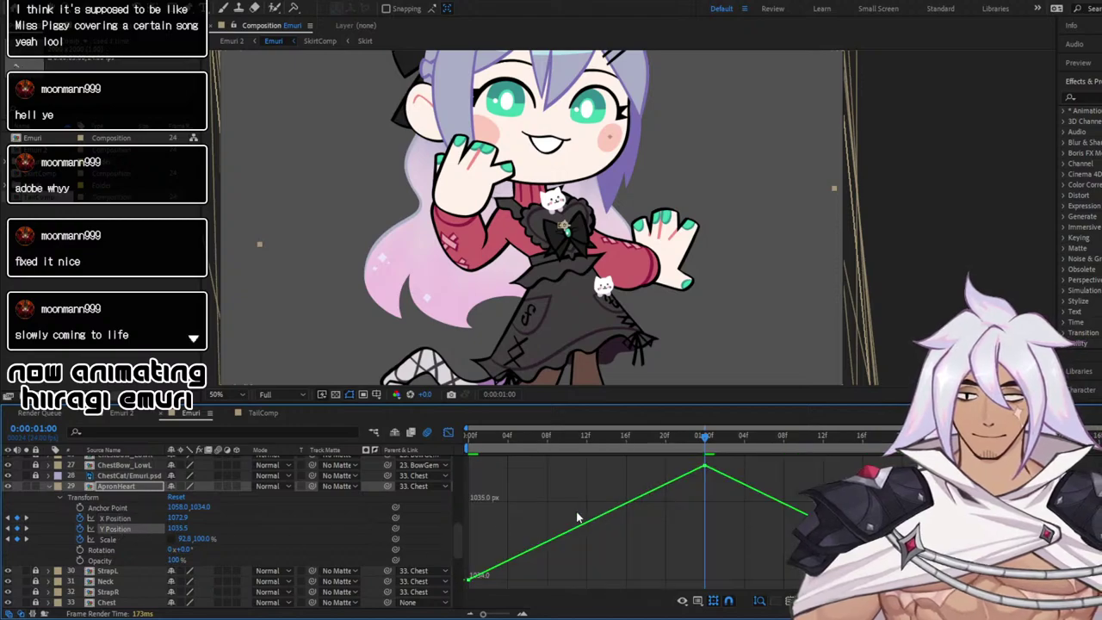
drag(468, 458, 818, 591)
key(F9)
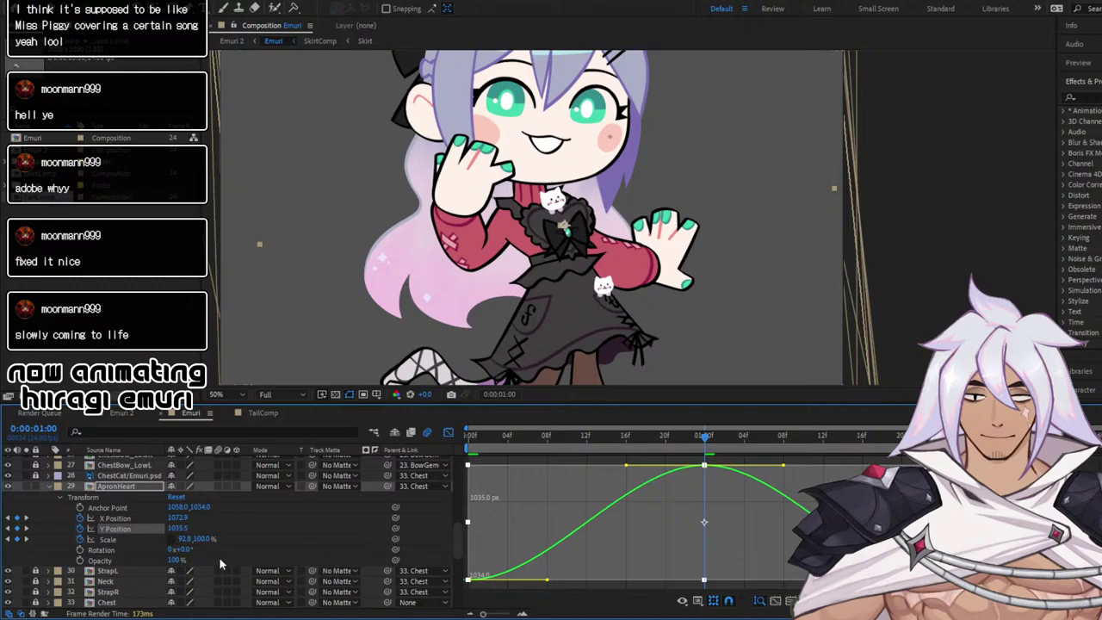
click(136, 541)
drag(466, 462, 825, 587)
key(F9)
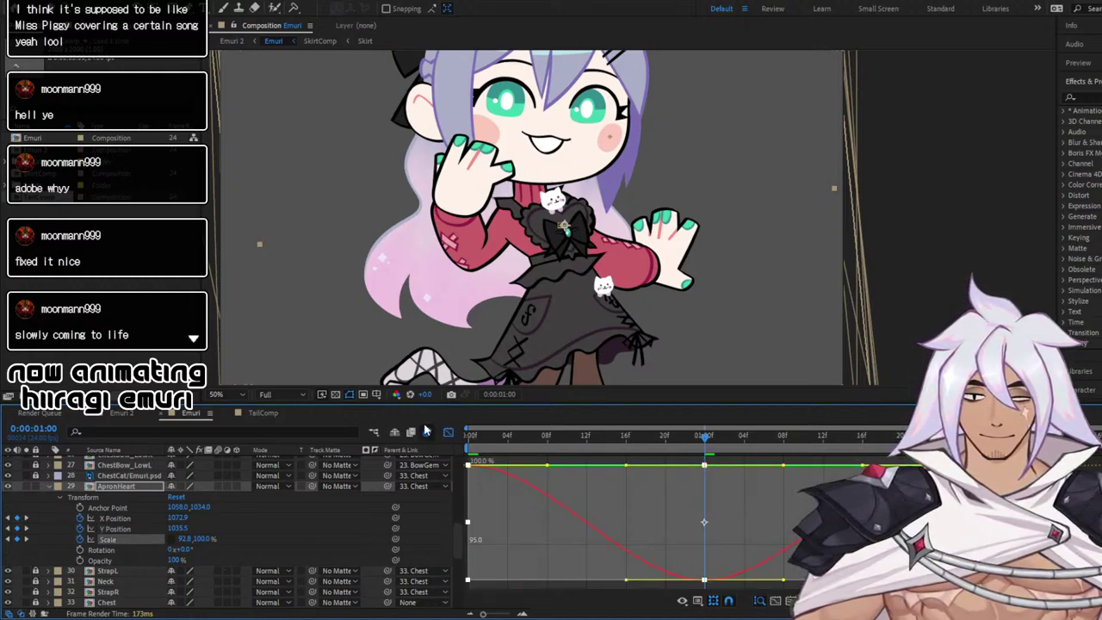
key(space)
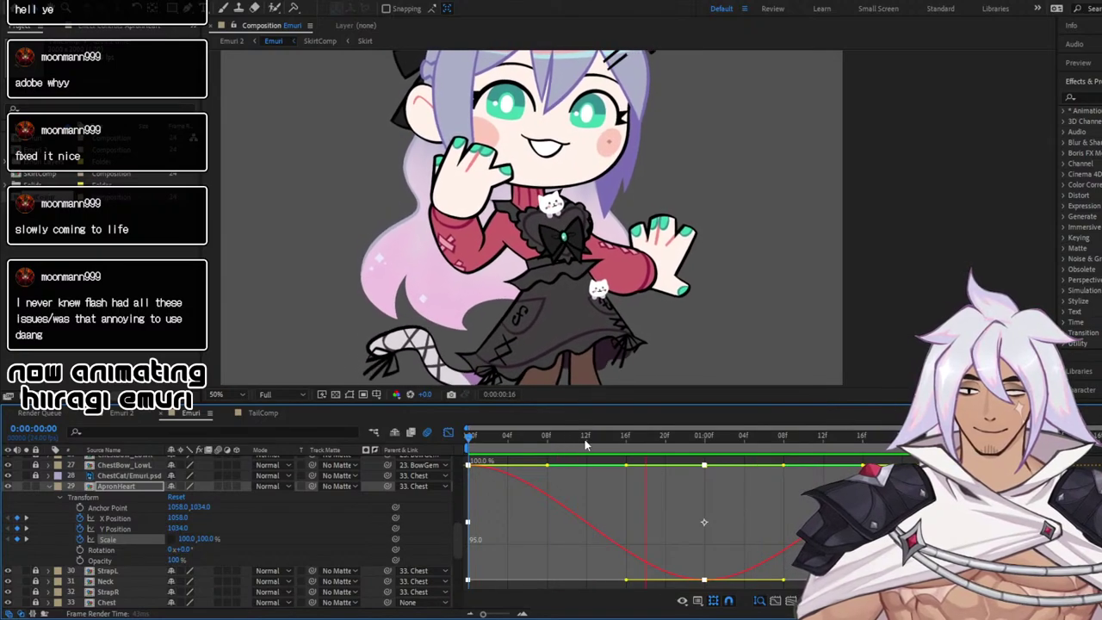
click(466, 437)
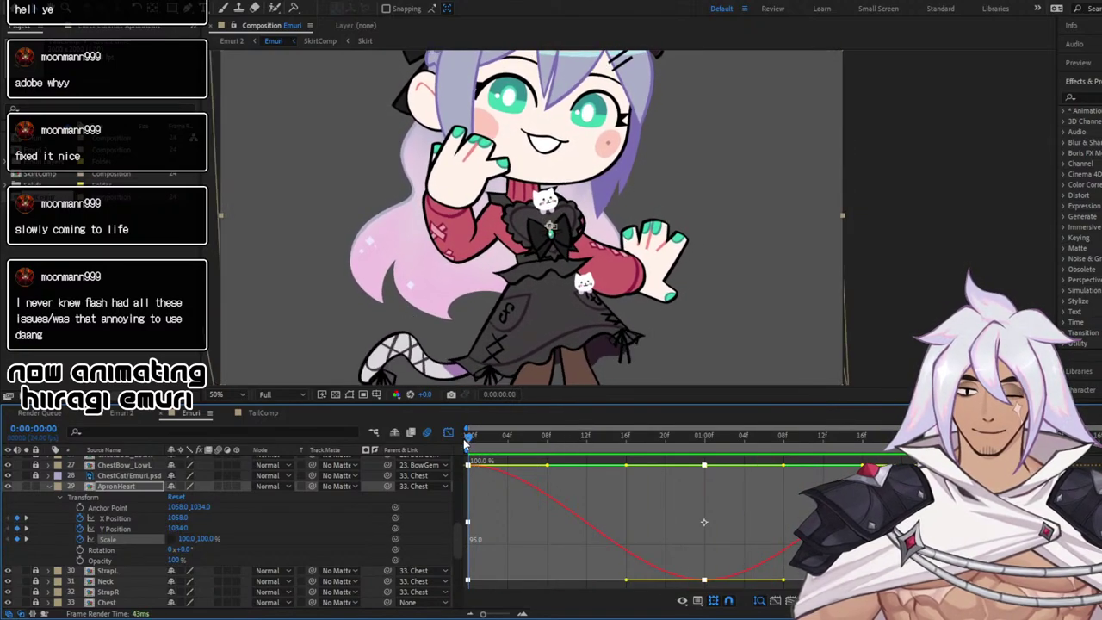
Collapse and lock ApronHeart, and switch the timeline from the graph editor back to layer bars
click(49, 484)
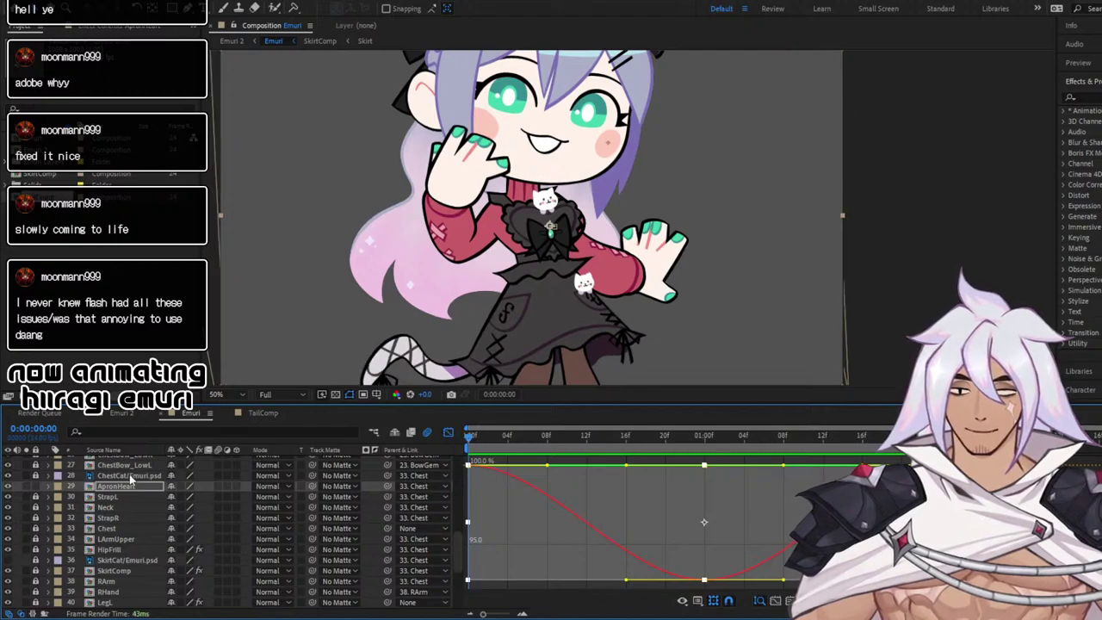
click(125, 486)
click(35, 487)
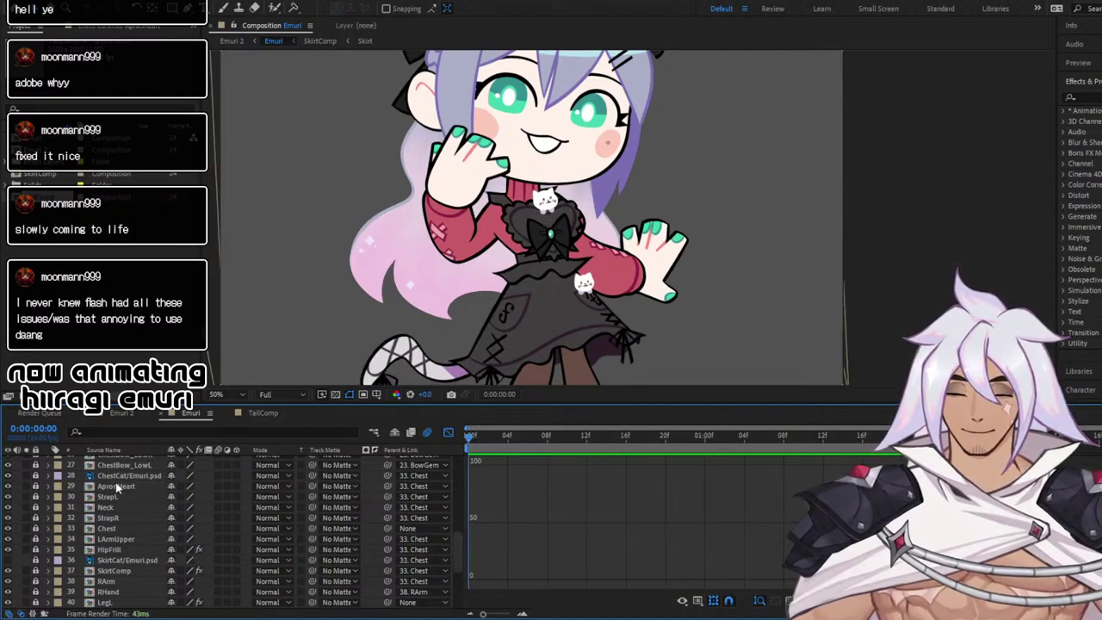
click(447, 432)
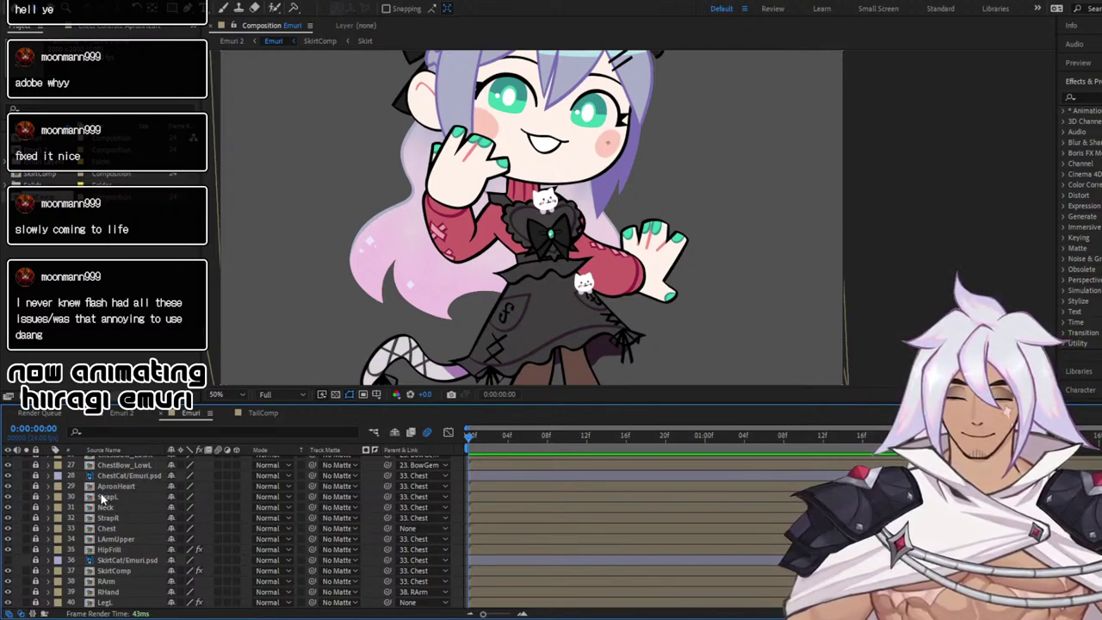
Unlock and expand BowGem, and move it to about X 1087.2, Y 1061.3 at 0:00:01:00
scroll(99, 498, up, 2)
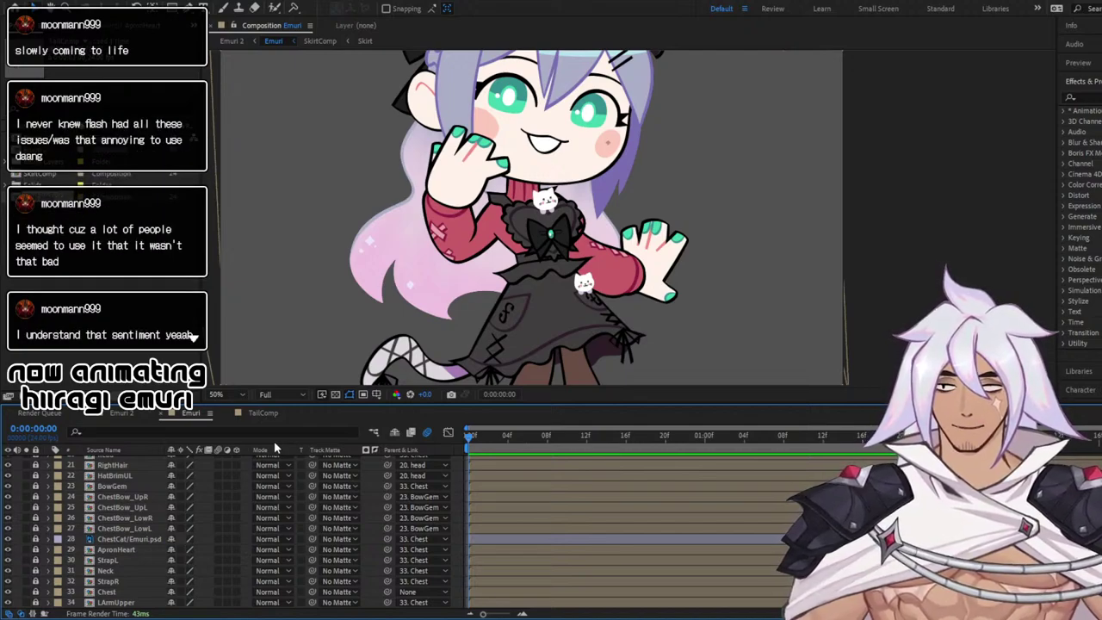
click(36, 487)
click(48, 487)
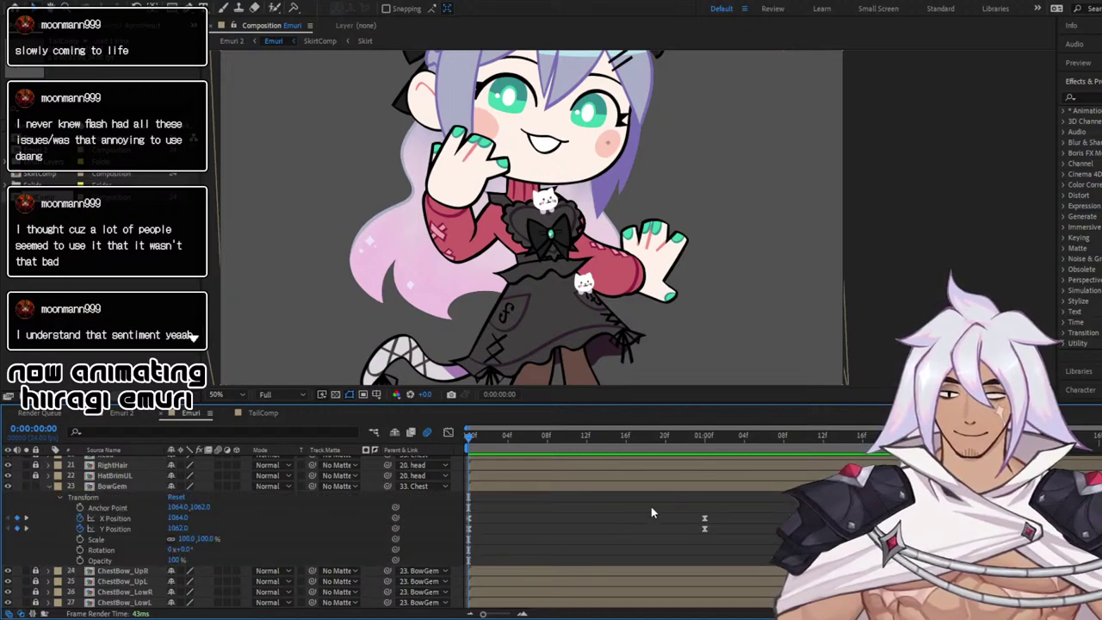
click(699, 436)
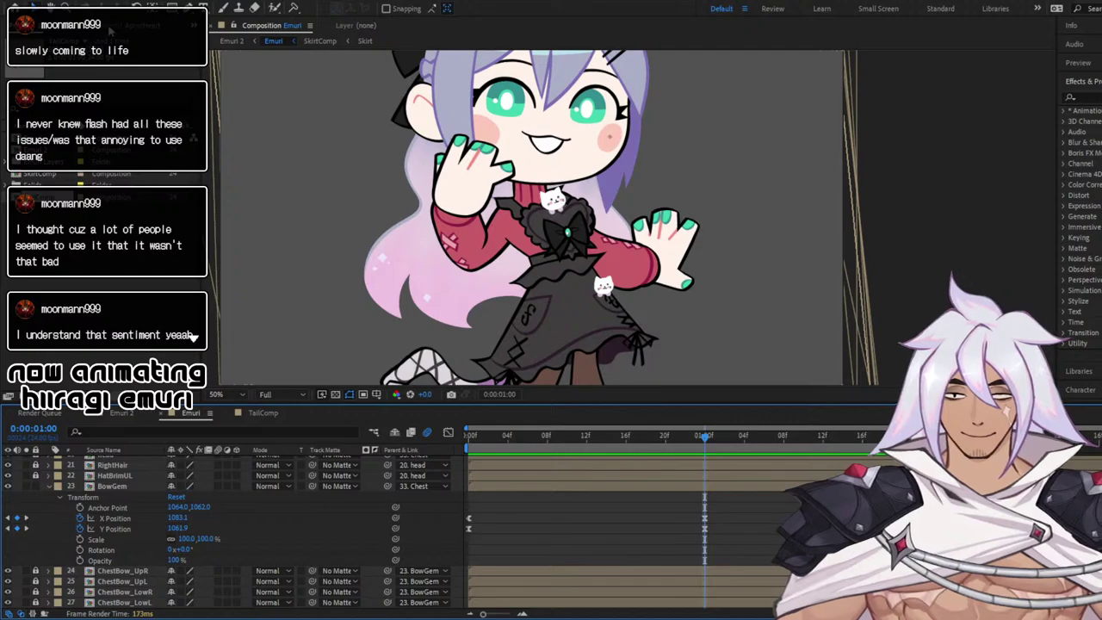
key(period)
key(period)
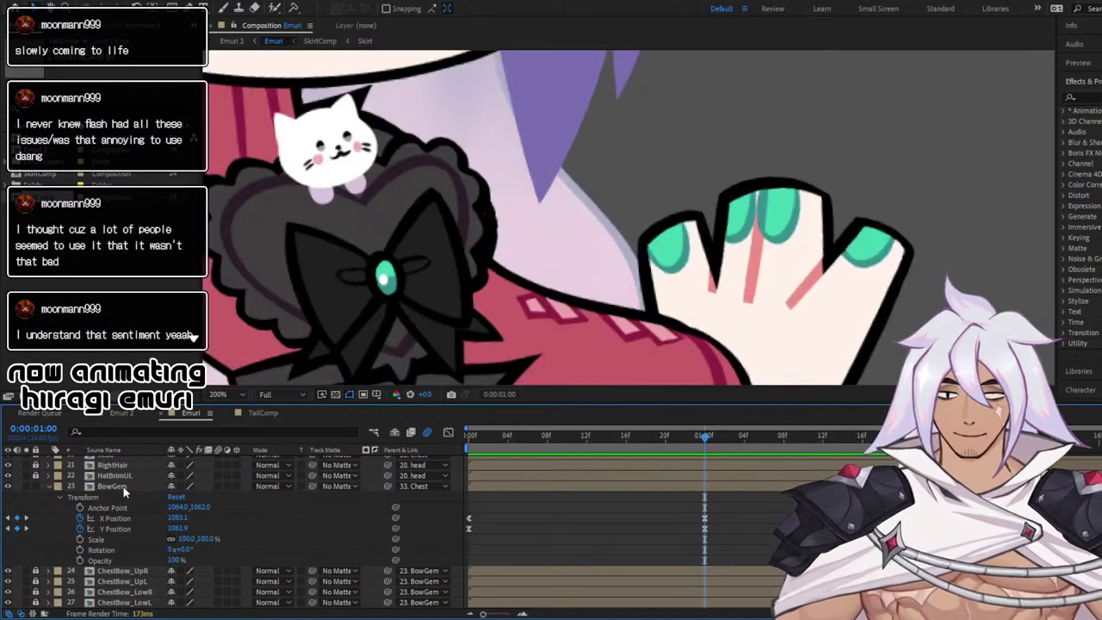
click(123, 488)
drag(403, 293, 409, 291)
key(comma)
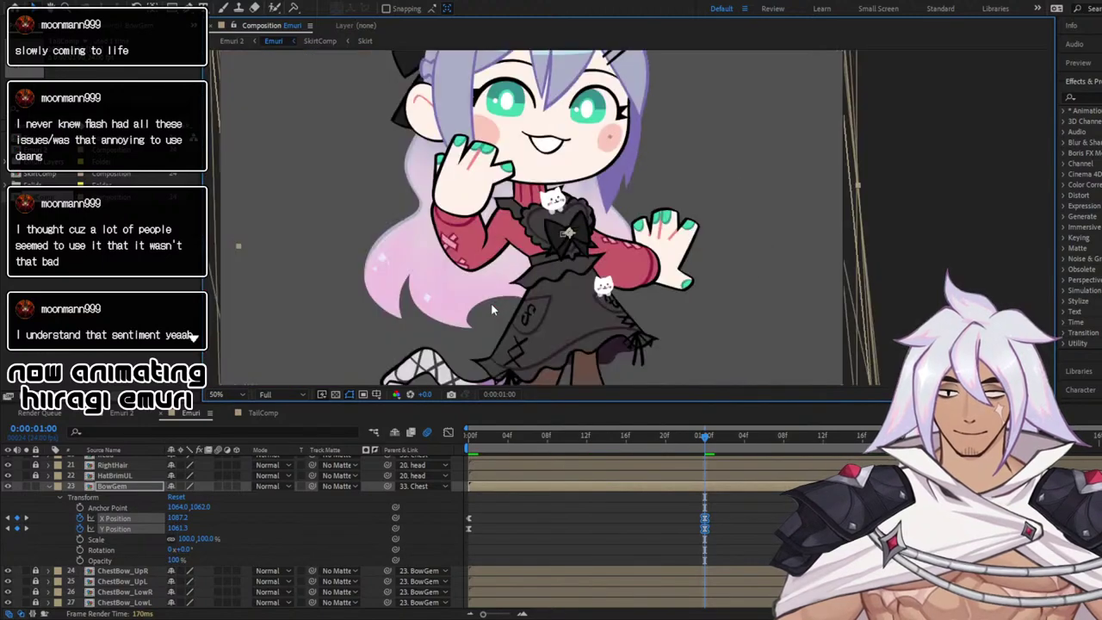
Collapse and lock BowGem, and preview the animation from the first frame
click(48, 487)
key(F2)
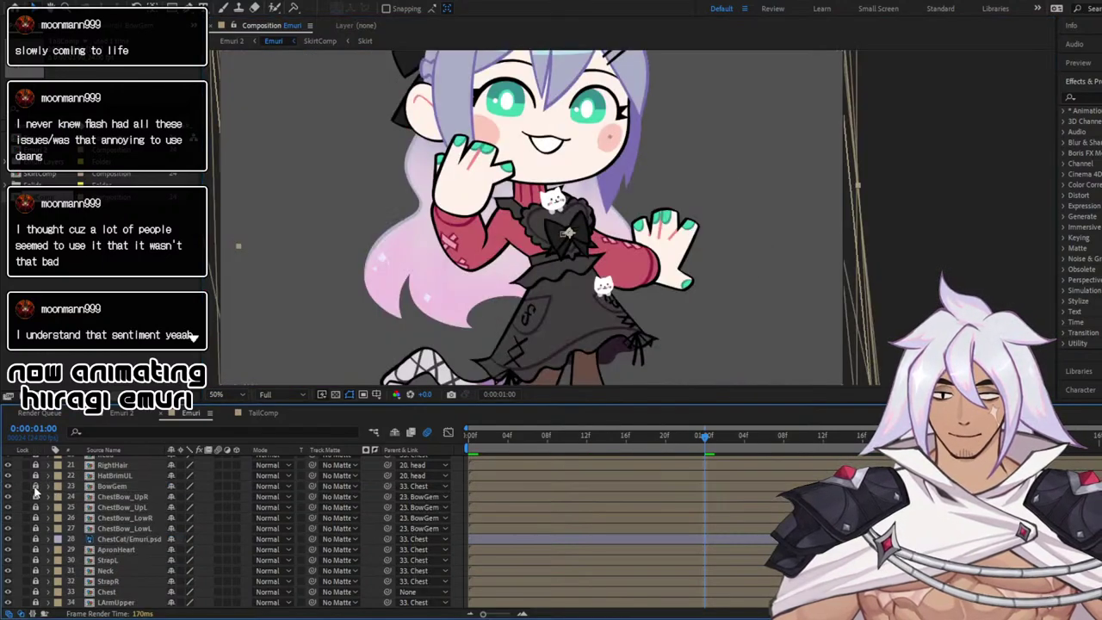
drag(493, 439, 430, 435)
key(space)
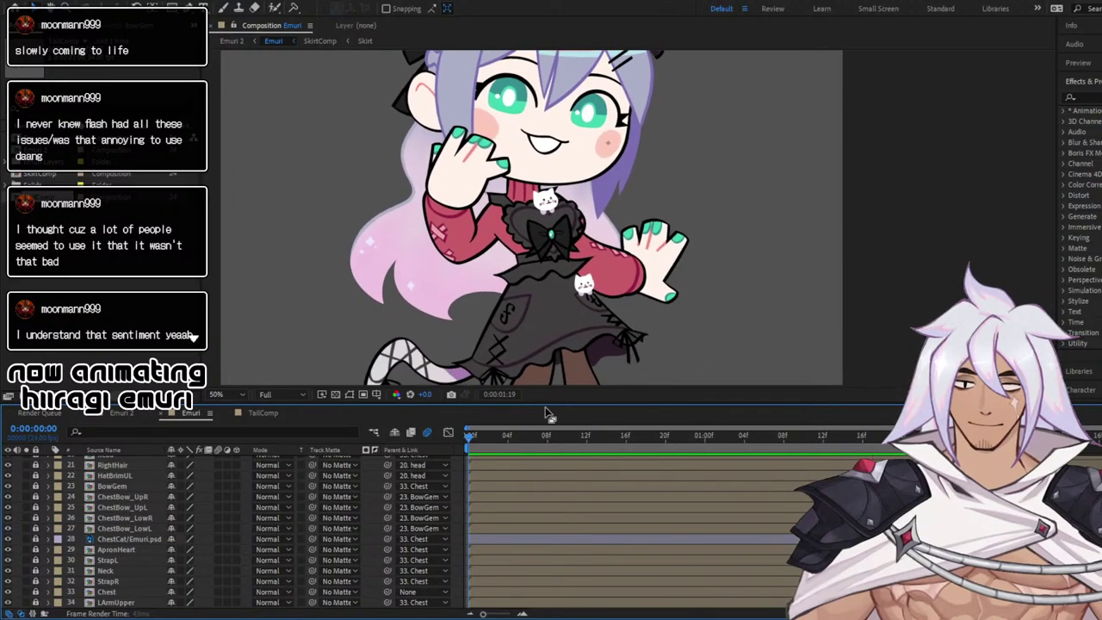
Stop the preview and save the project
key(space)
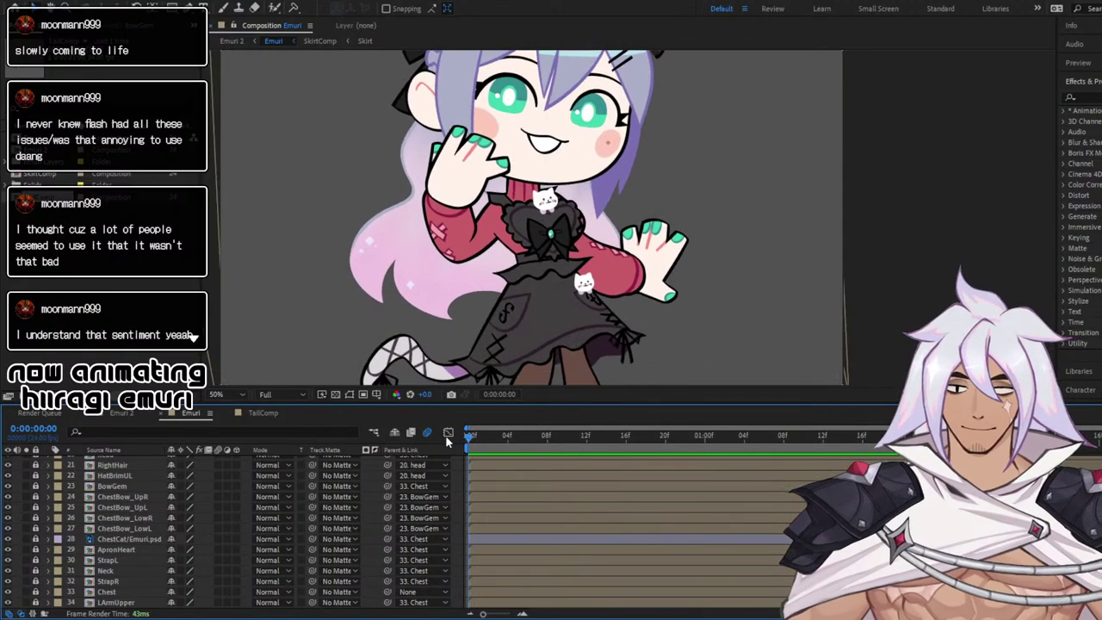
key(ctrl+s)
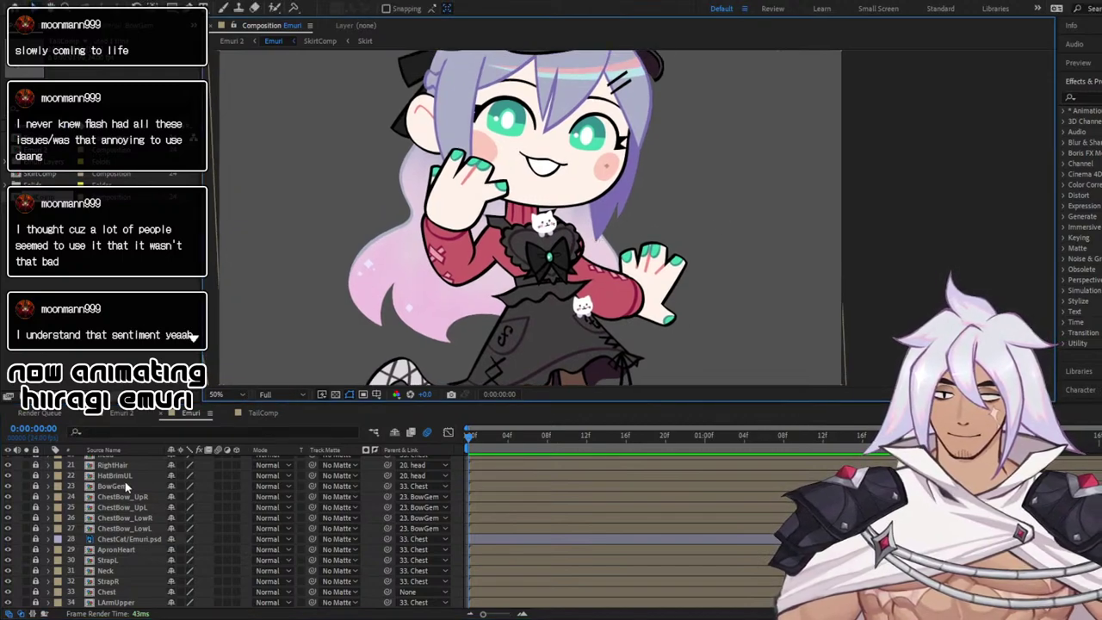
Unlock and expand StrapL, and keyframe its Rotation at 0° at 0:00:00:00 and at 0:00:02:00
scroll(125, 488, up, 2)
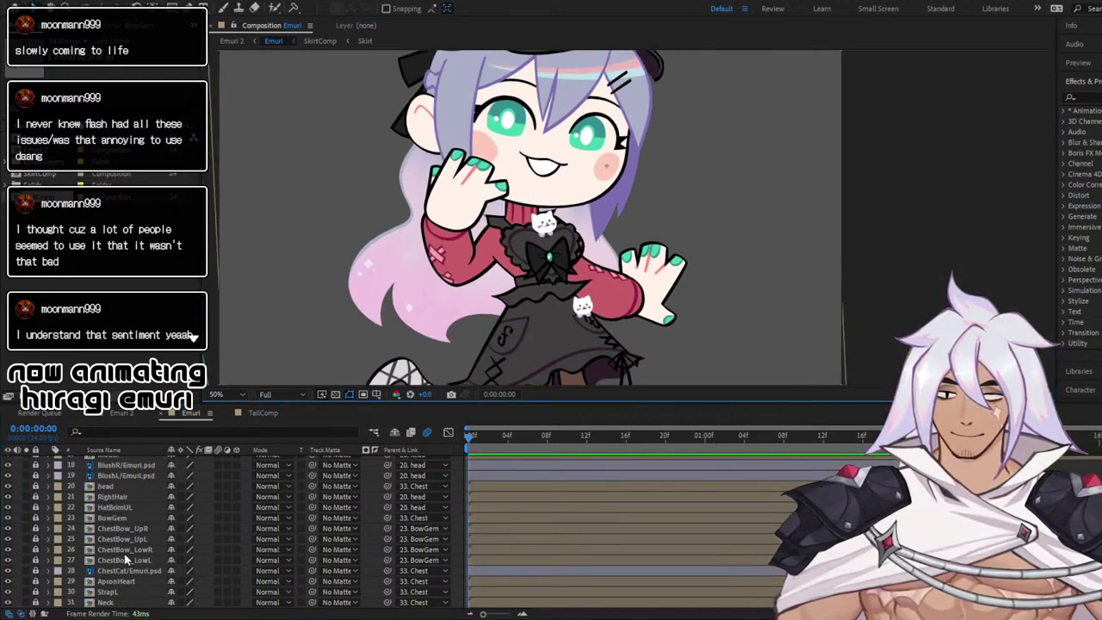
scroll(121, 552, down, 3)
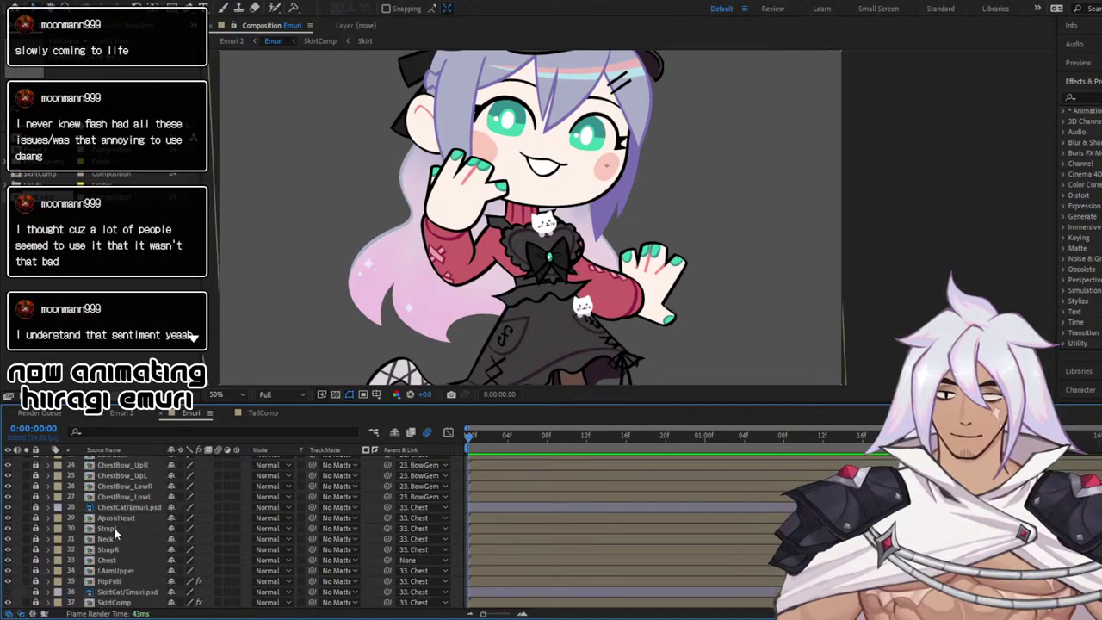
drag(114, 525, 112, 541)
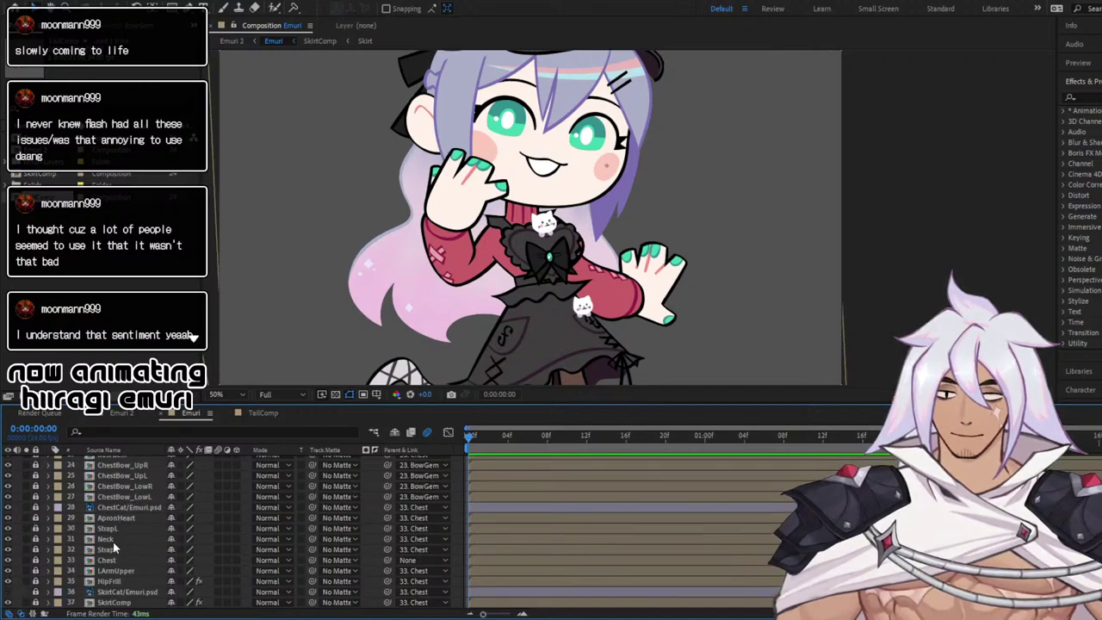
click(48, 528)
click(59, 541)
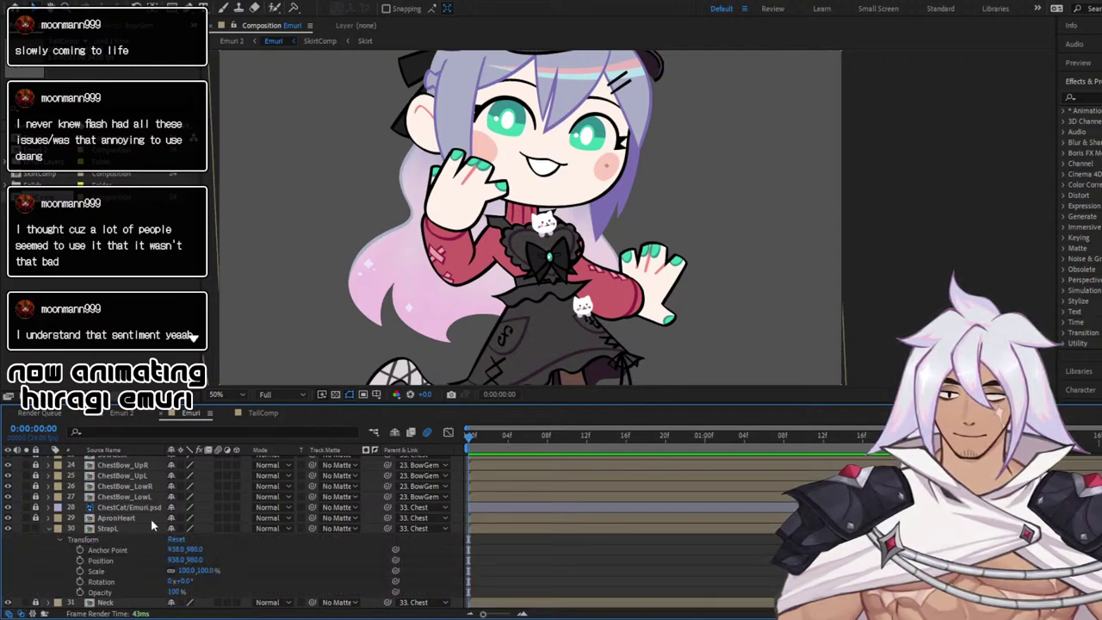
click(80, 581)
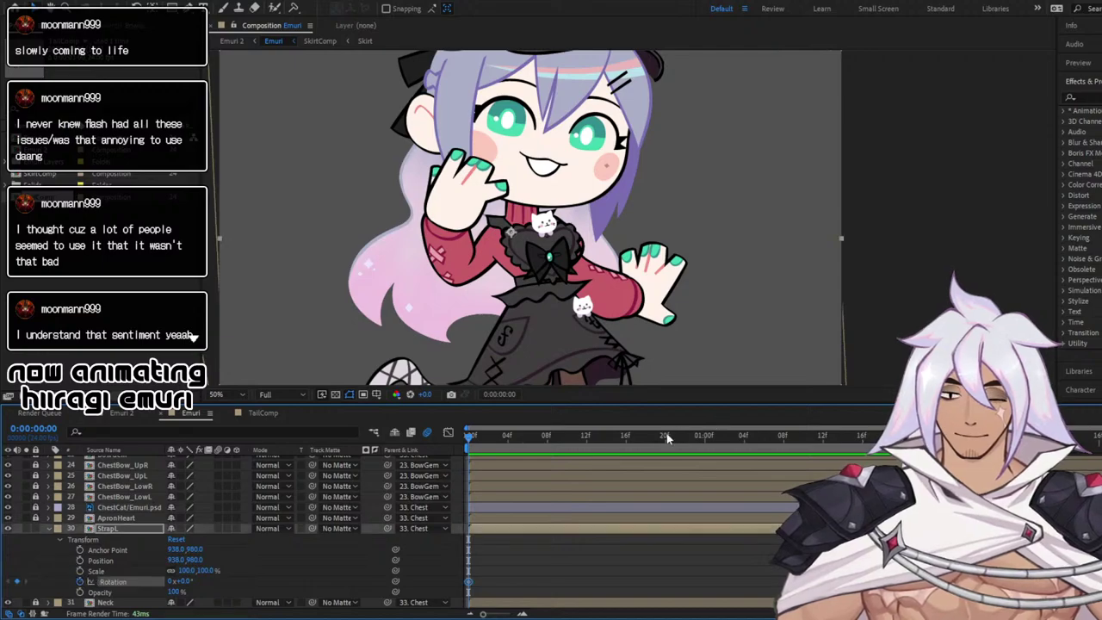
key(space)
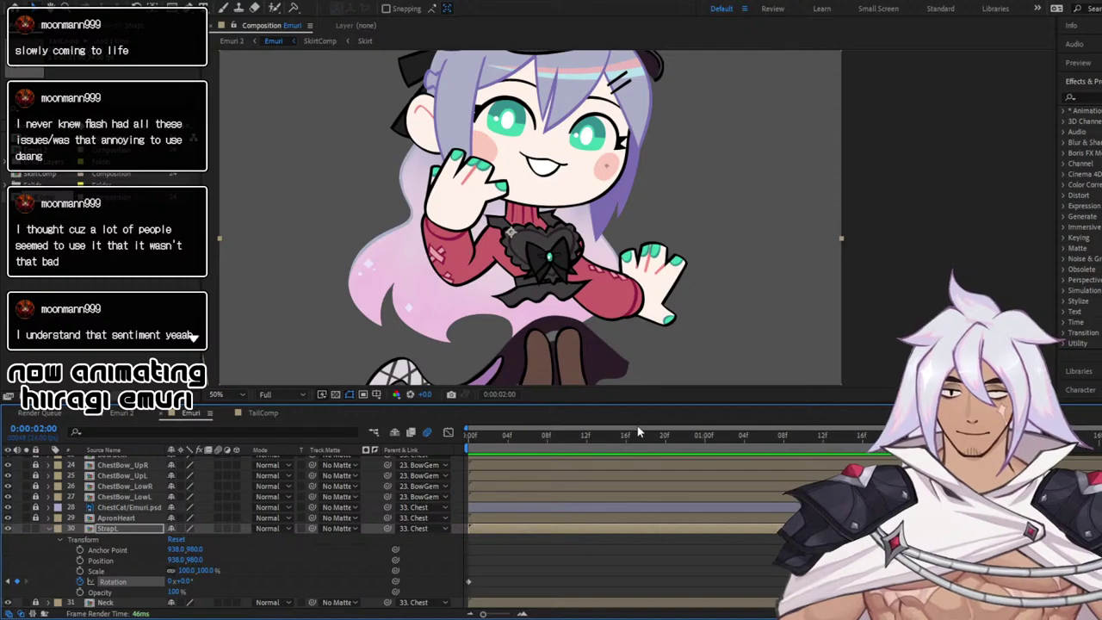
click(706, 437)
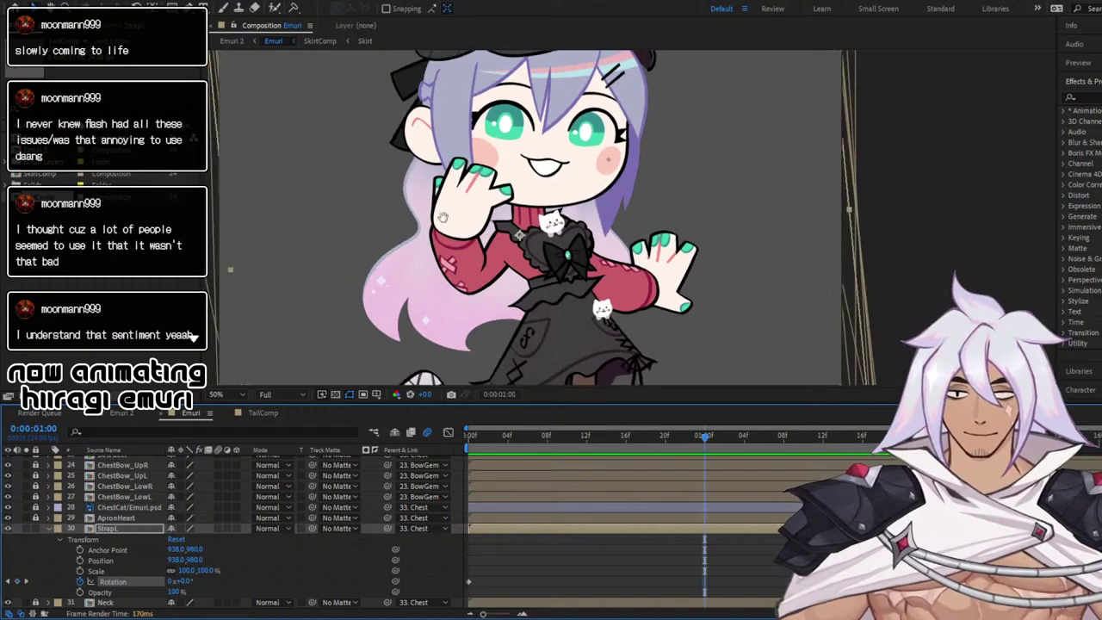
drag(344, 72, 379, 188)
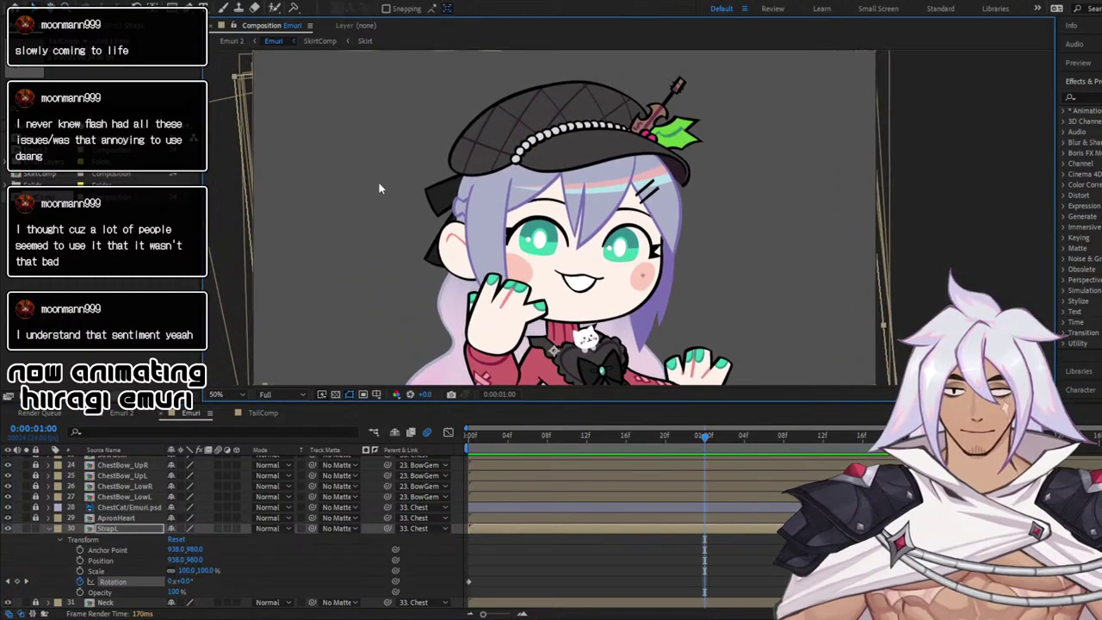
click(236, 79)
key(Down)
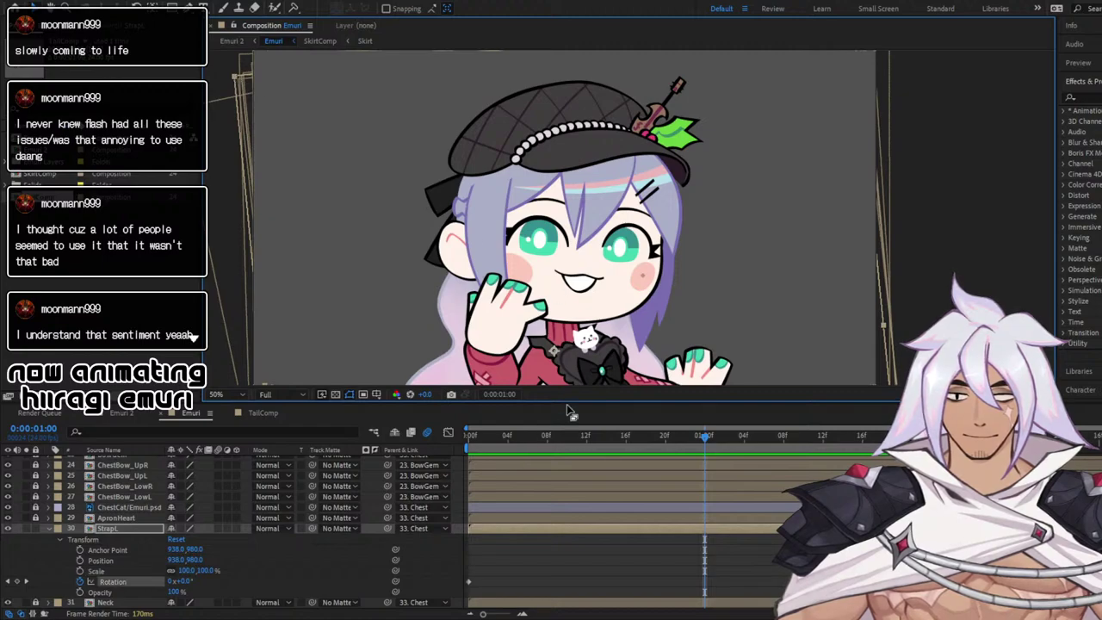
At 0:00:00:00, move StrapL's anchor point to the strap's upper corner beside the neck, at about 911.5, 931.5
click(472, 435)
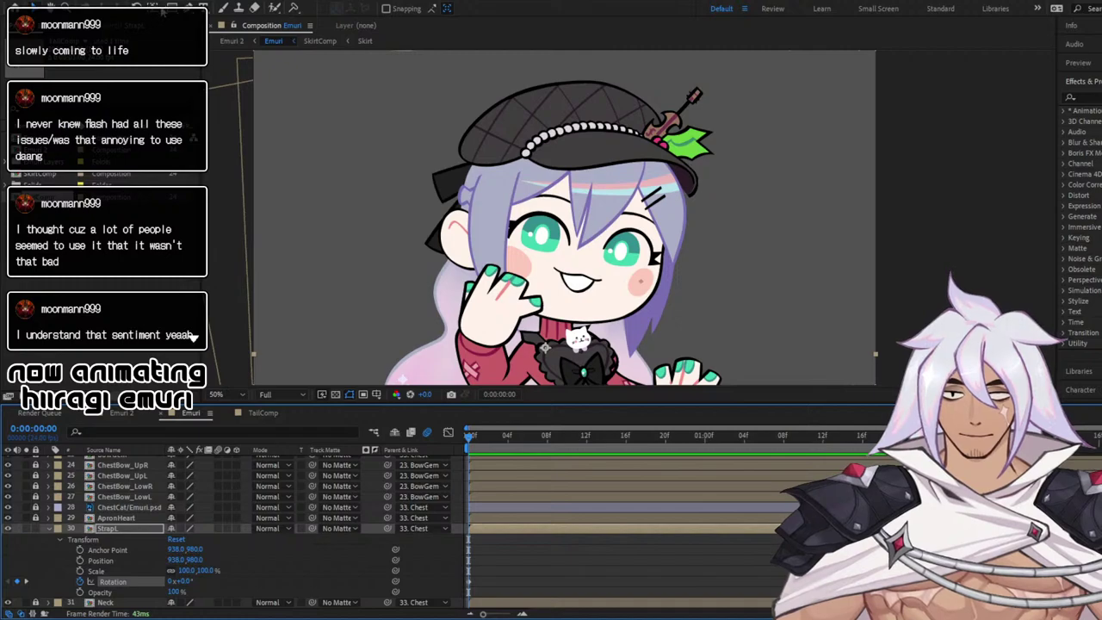
click(154, 7)
drag(545, 349, 538, 341)
scroll(527, 348, up, 2)
key(space)
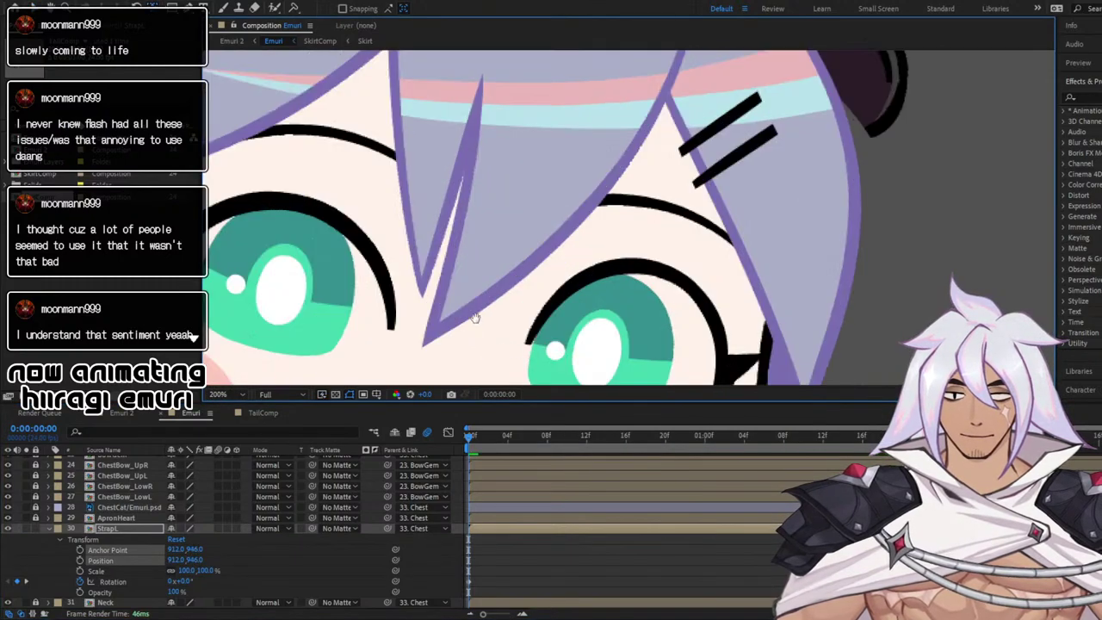
drag(476, 319, 724, 101)
drag(527, 163, 543, 112)
drag(519, 339, 655, 120)
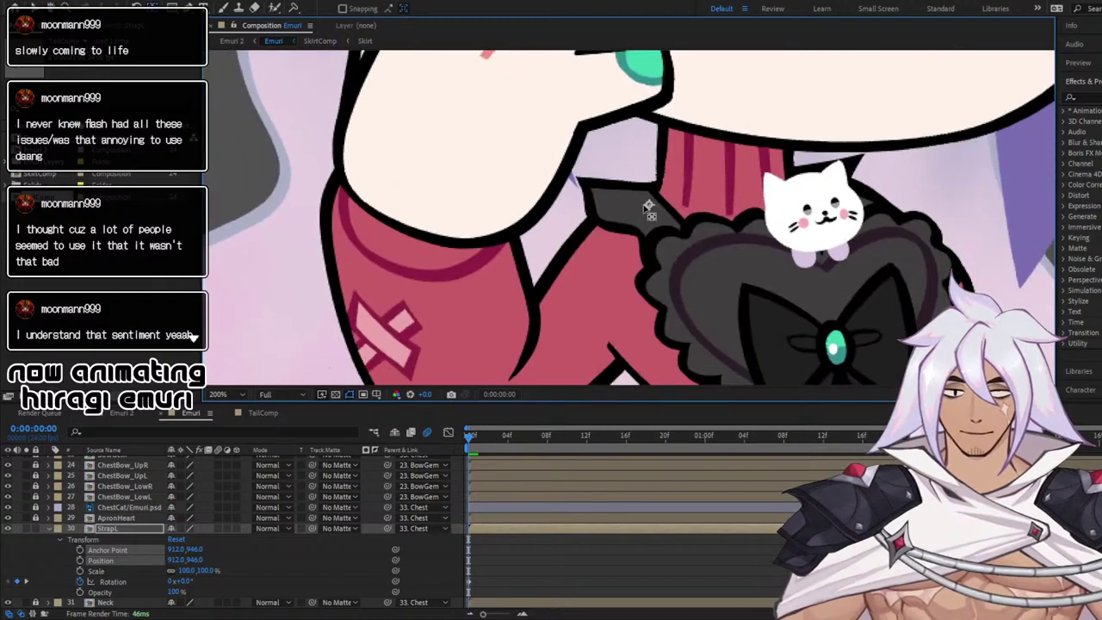
drag(649, 210, 644, 184)
key(space)
drag(808, 202, 554, 234)
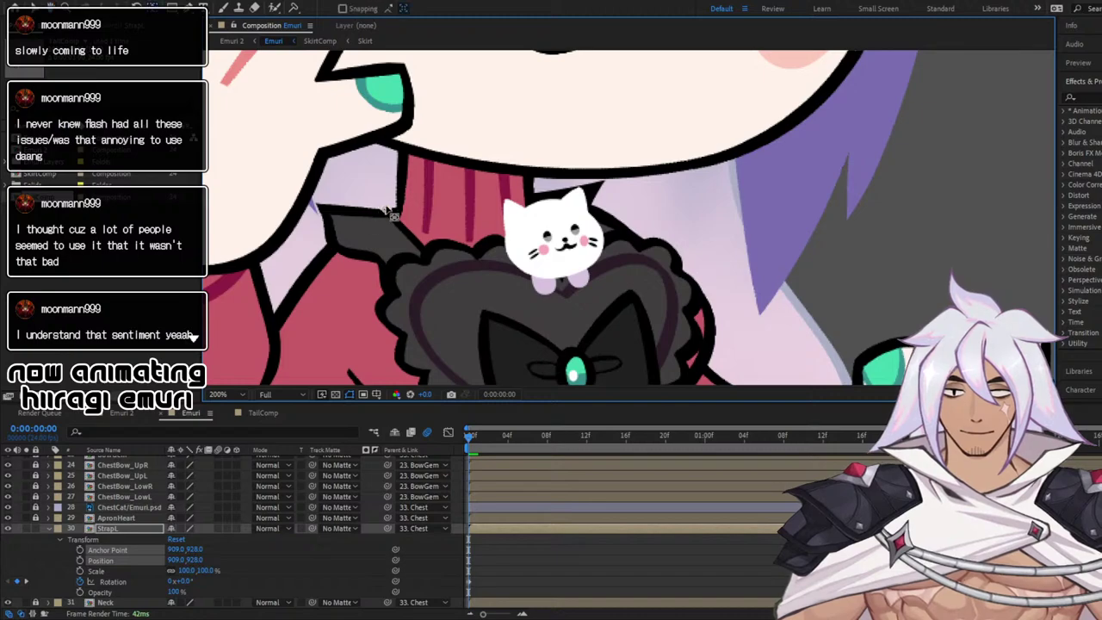
drag(387, 211, 389, 214)
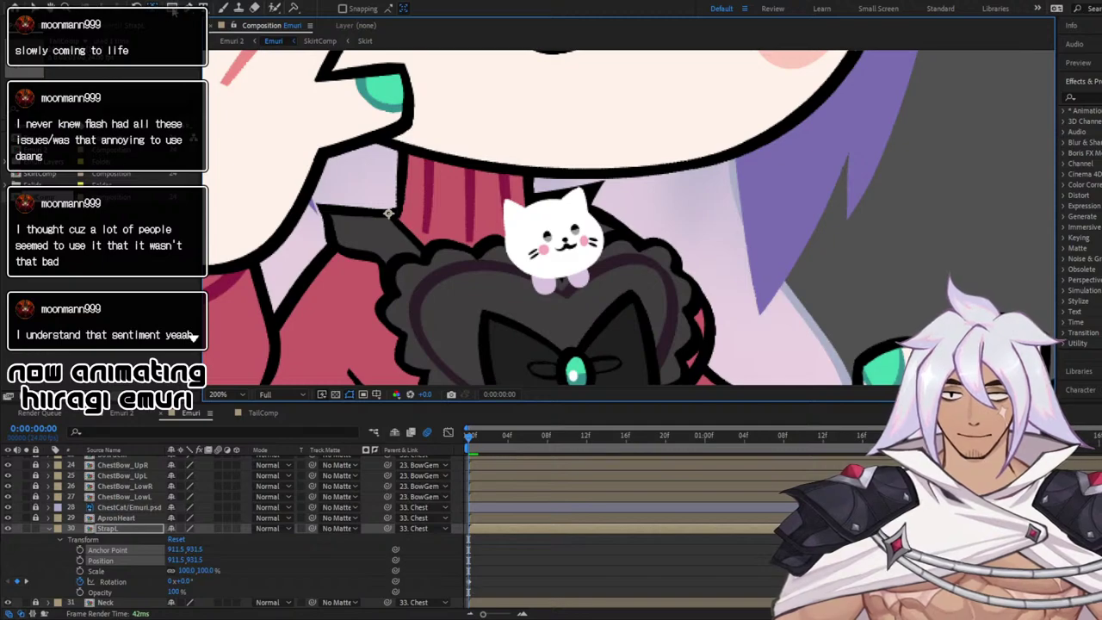
Set StrapL's Rotation to -6° at 0:00:01:00 and preview the animation
click(135, 13)
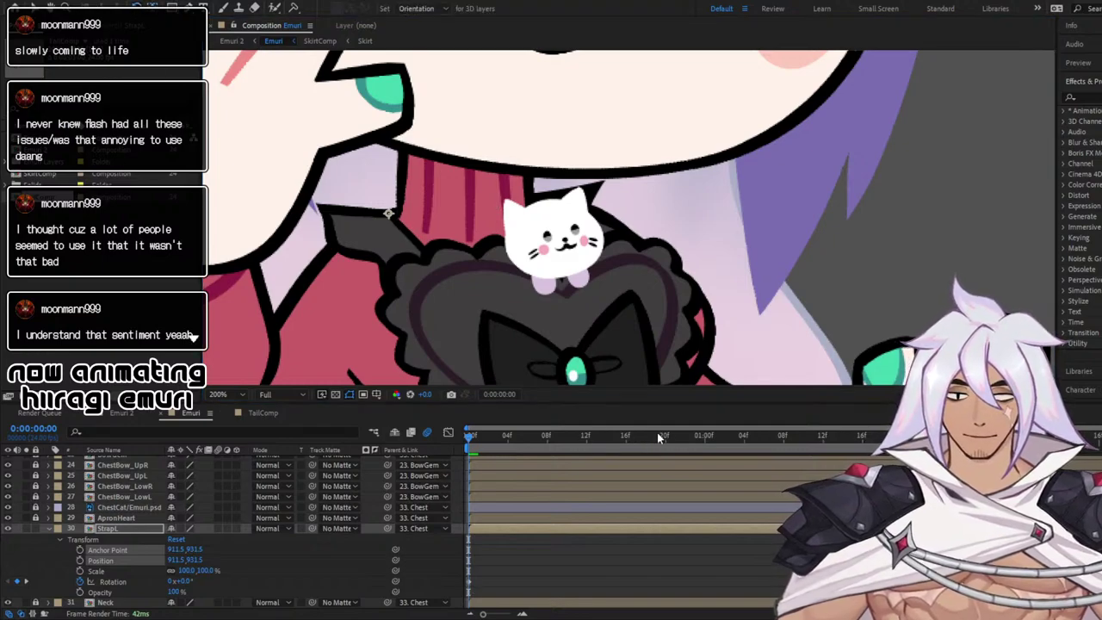
drag(661, 435, 705, 437)
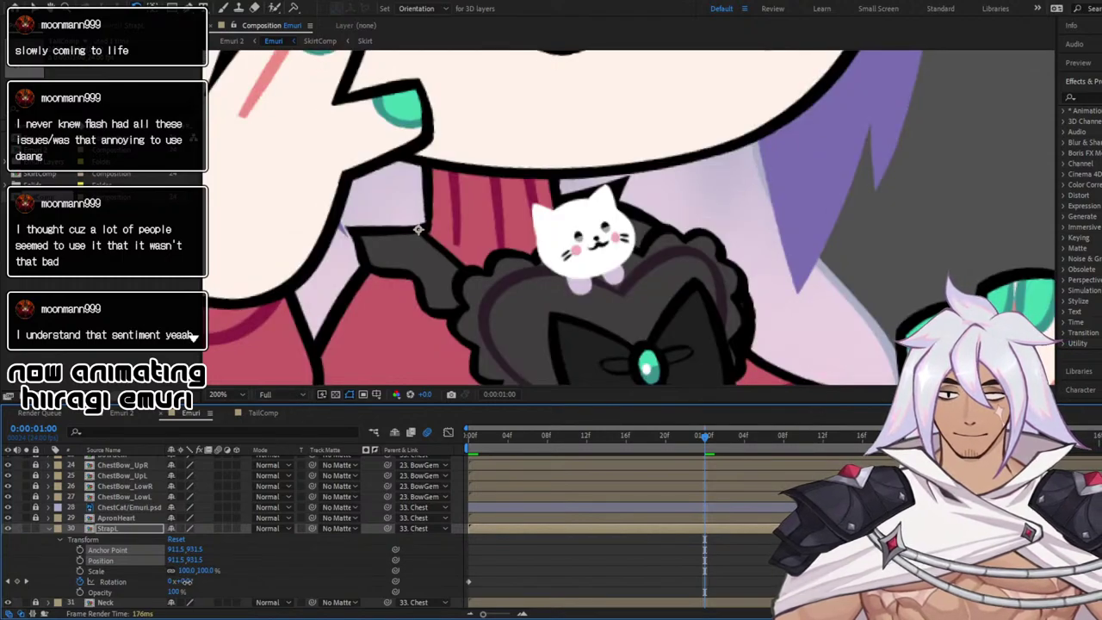
drag(184, 581, 182, 581)
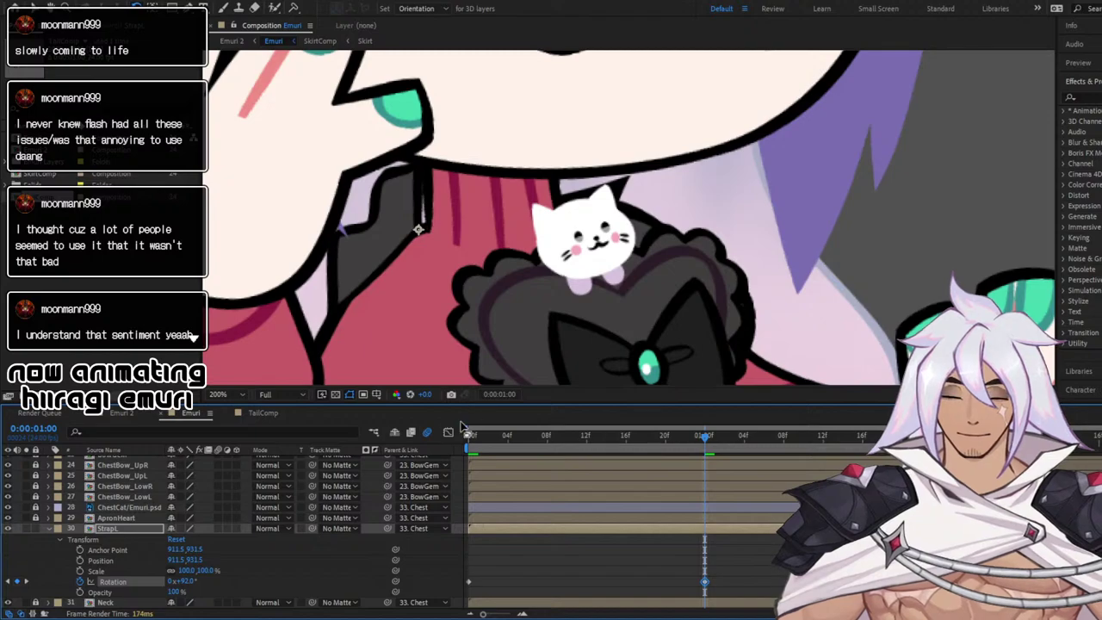
key(ctrl+z)
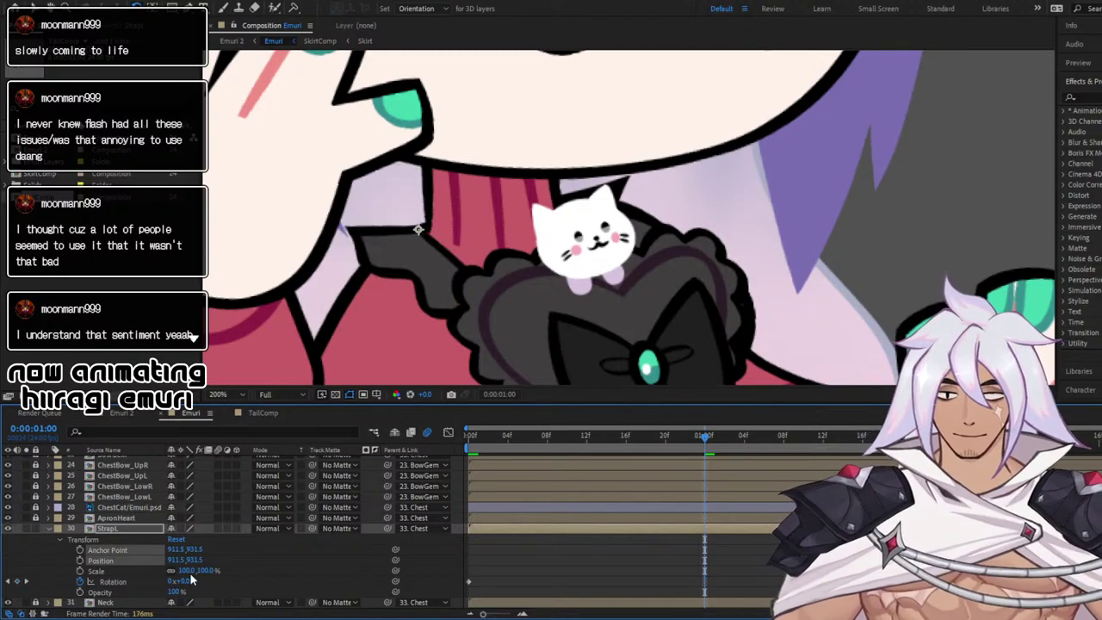
drag(180, 582, 180, 583)
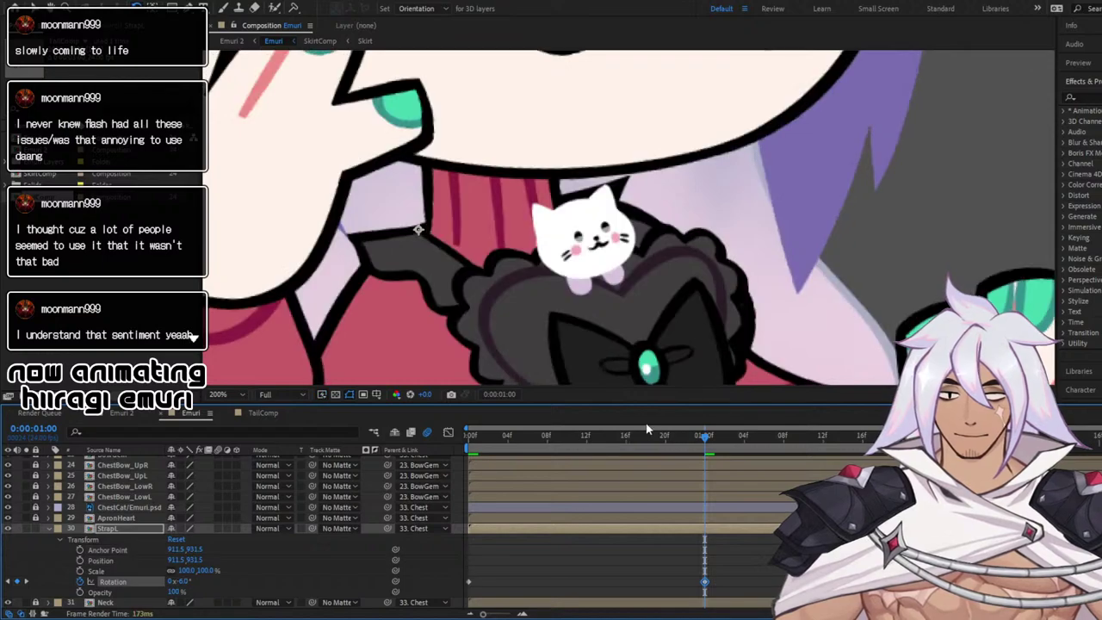
key(space)
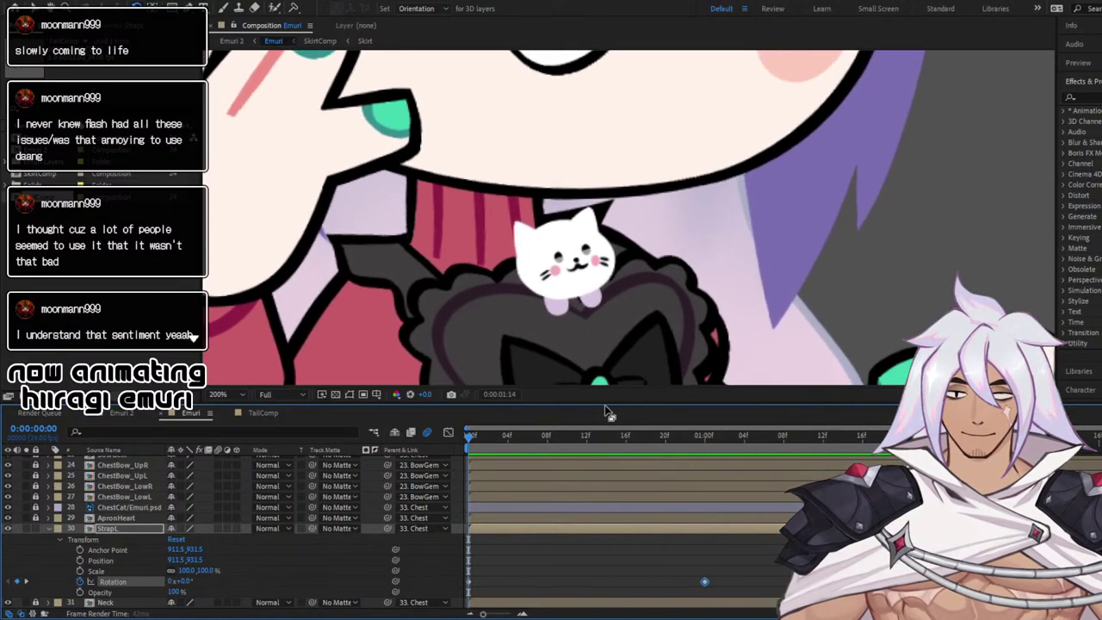
key(space)
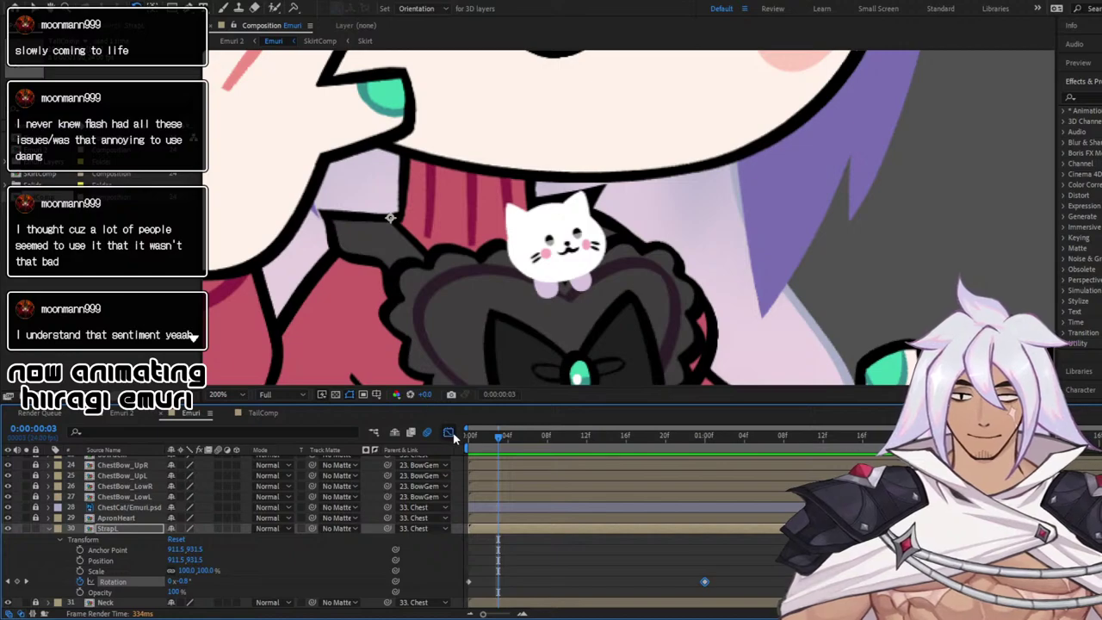
Show StrapL's Rotation curve in the graph editor and apply Easy Ease to all of its keyframes
click(448, 432)
drag(465, 462, 827, 585)
key(F9)
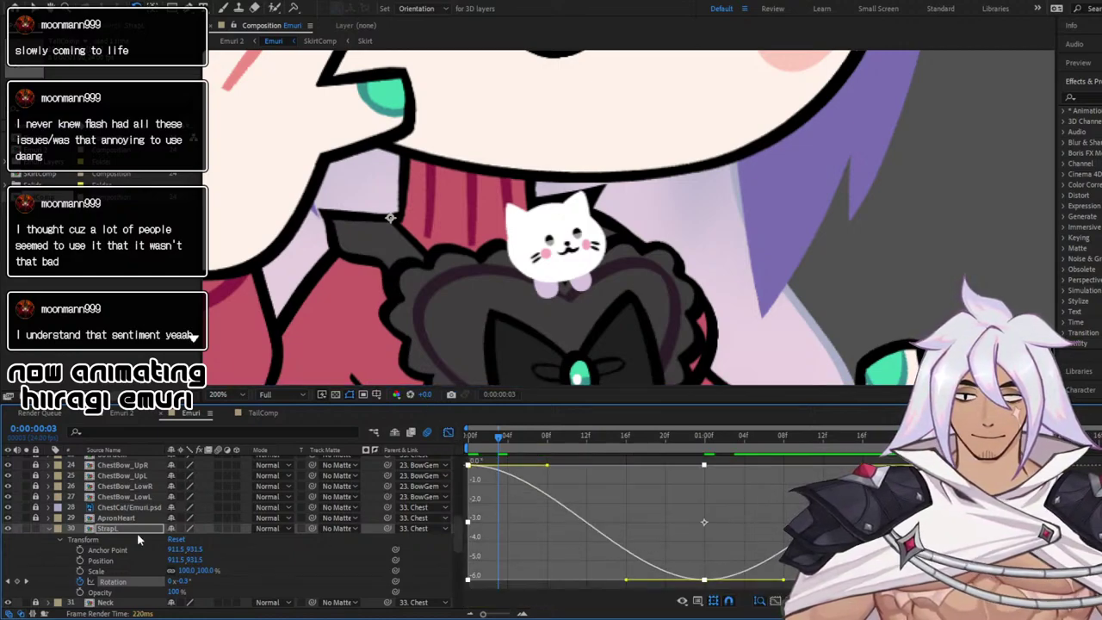
Collapse and lock StrapL, and preview the animation from the first frame with the timeline back in layer bar view
click(49, 528)
click(29, 530)
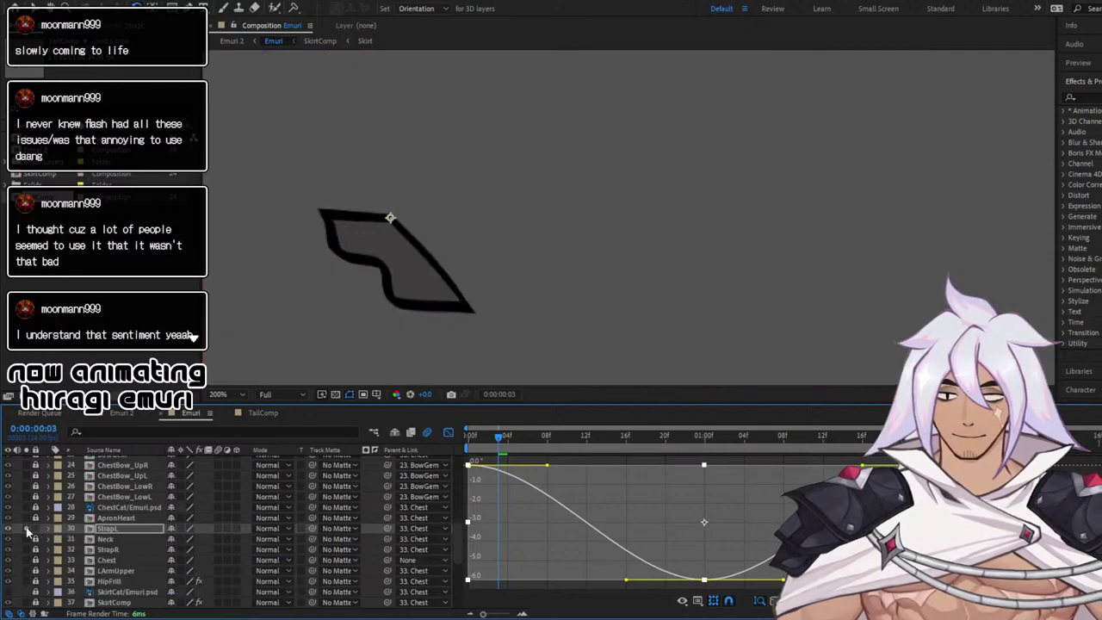
click(27, 527)
click(36, 529)
key(Home)
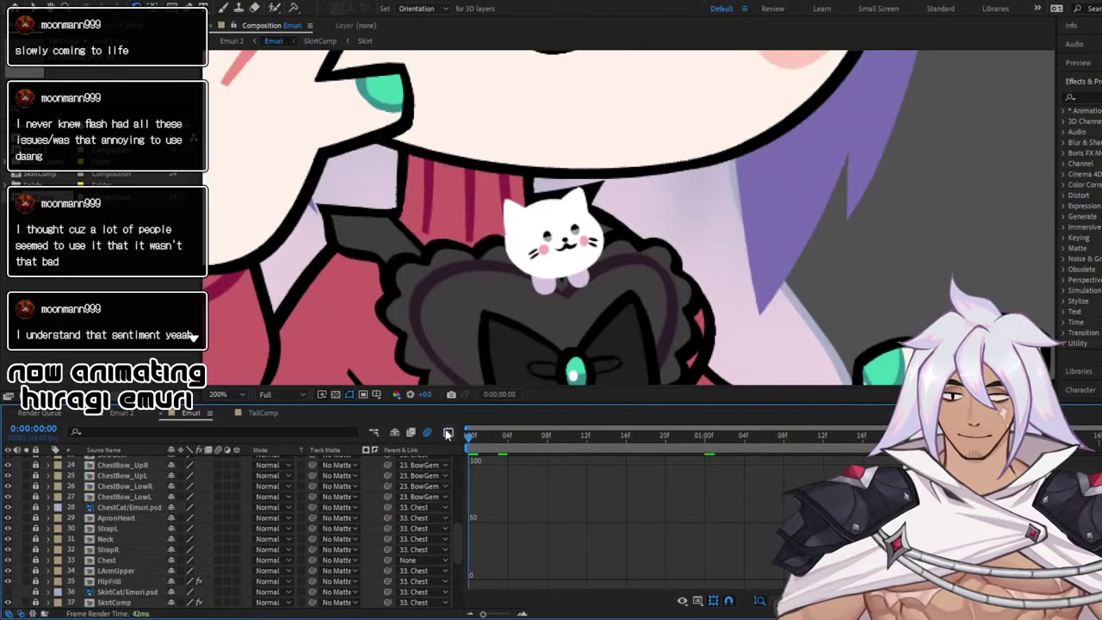
click(448, 433)
key(space)
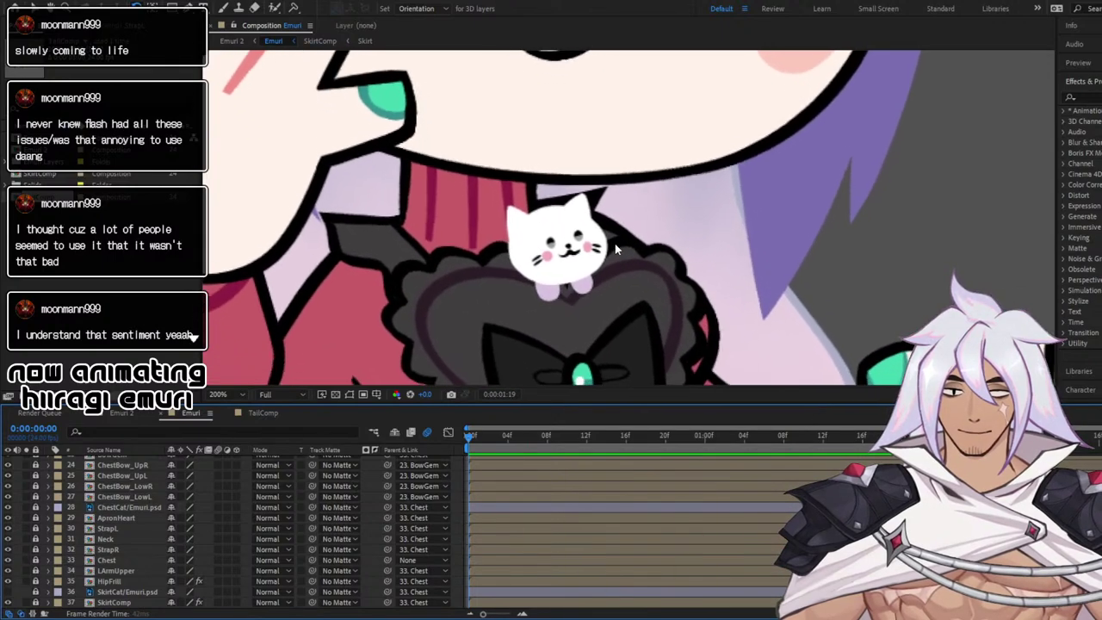
key(space)
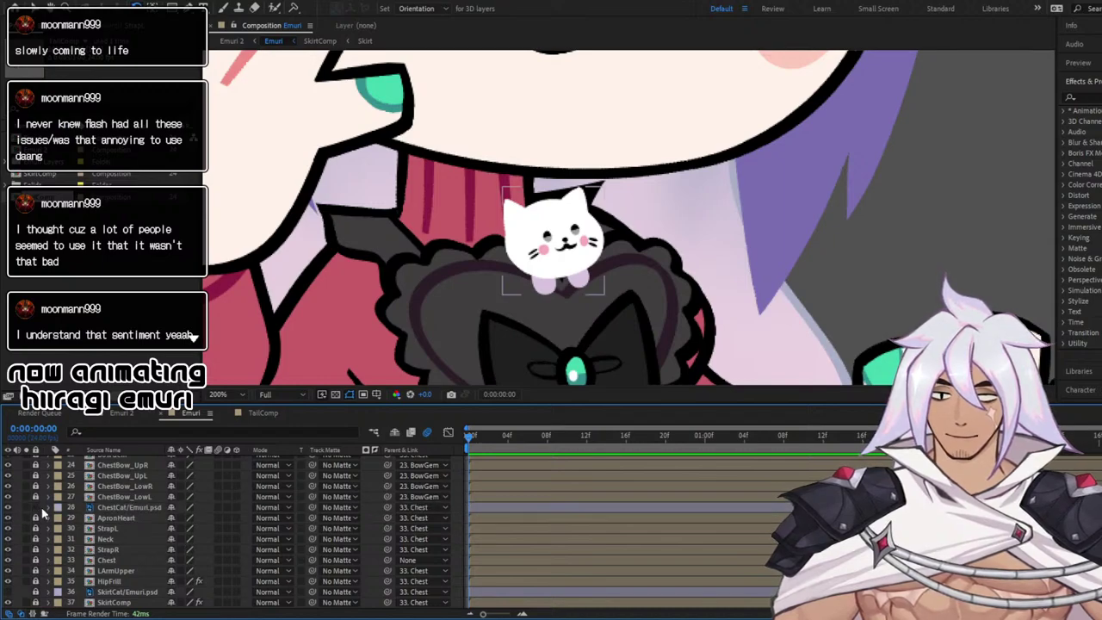
Unlock and expand ChestCat, separate its Position dimensions, and keyframe X and Y Position at 0:00:00:00 and 0:00:02:00
click(48, 507)
click(60, 519)
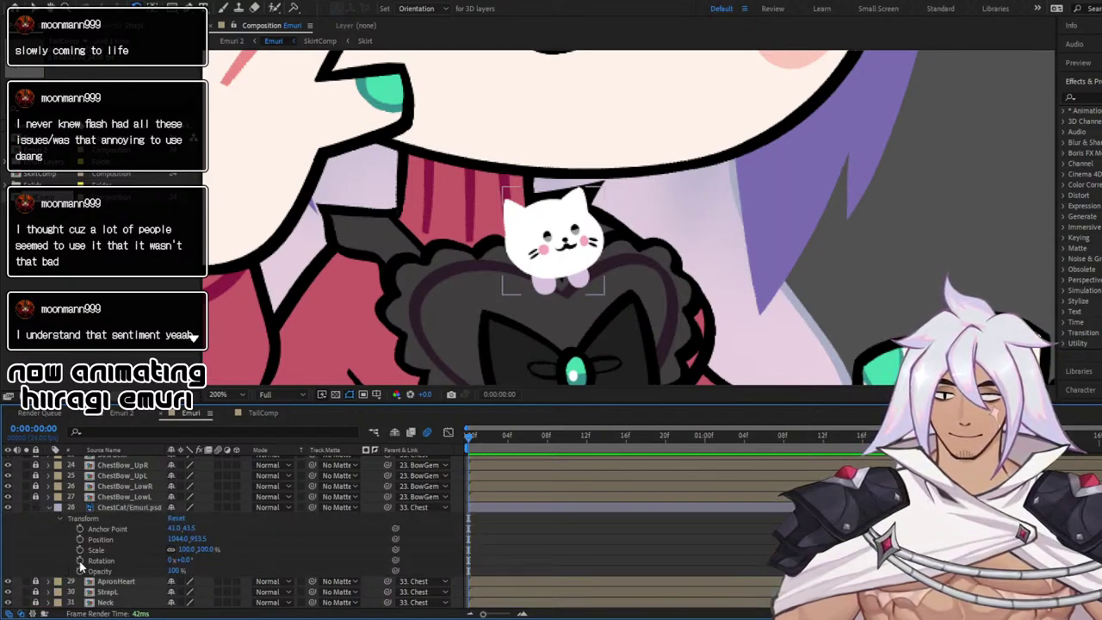
click(97, 540)
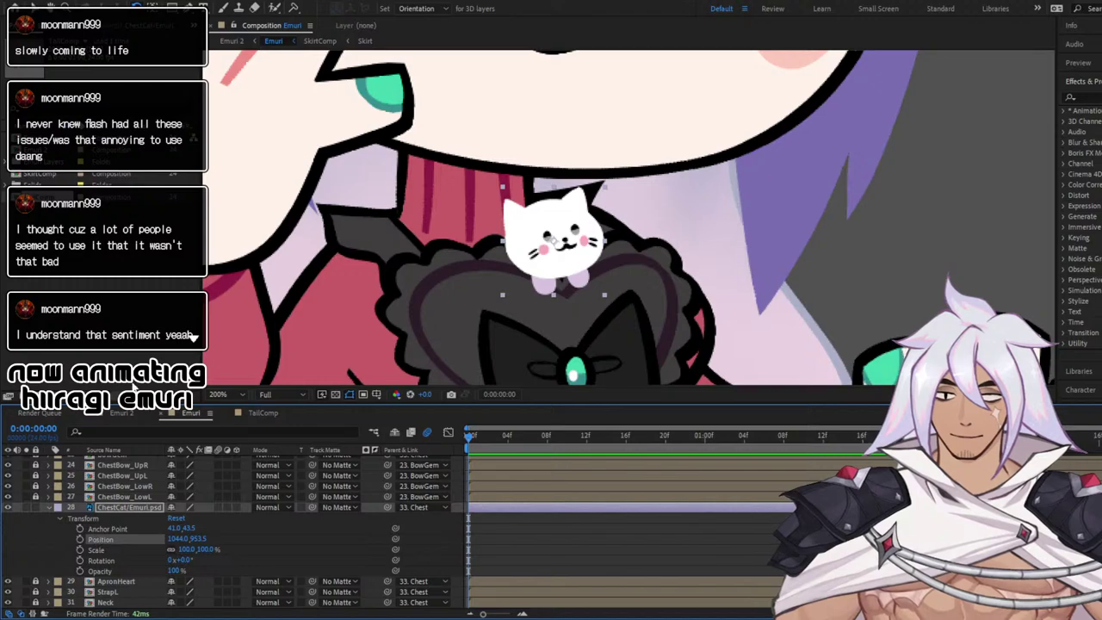
click(133, 384)
click(81, 540)
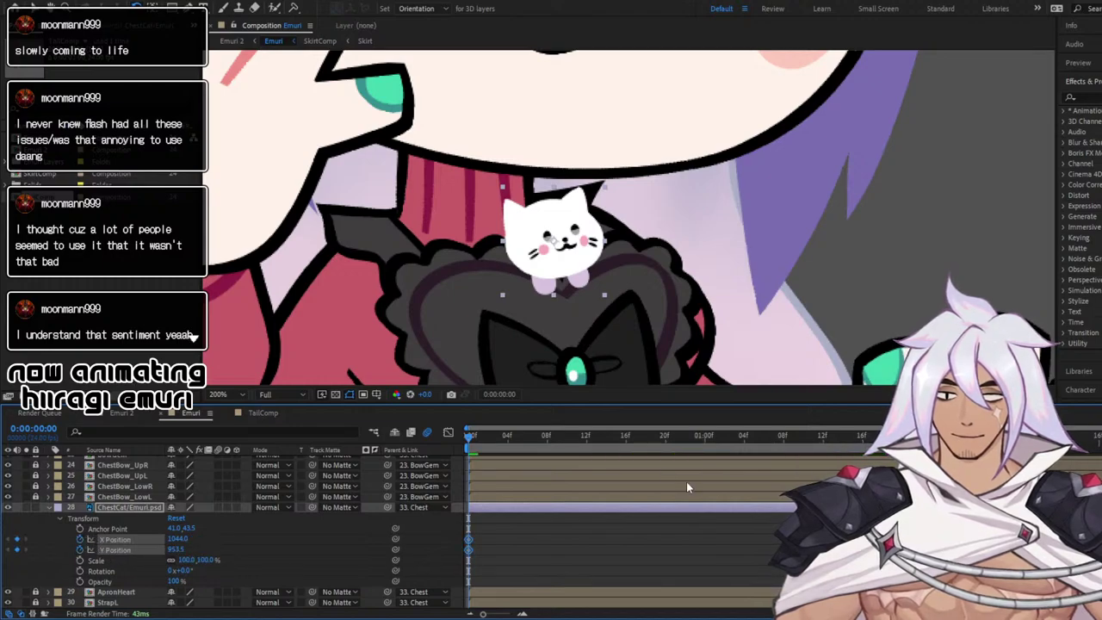
key(space)
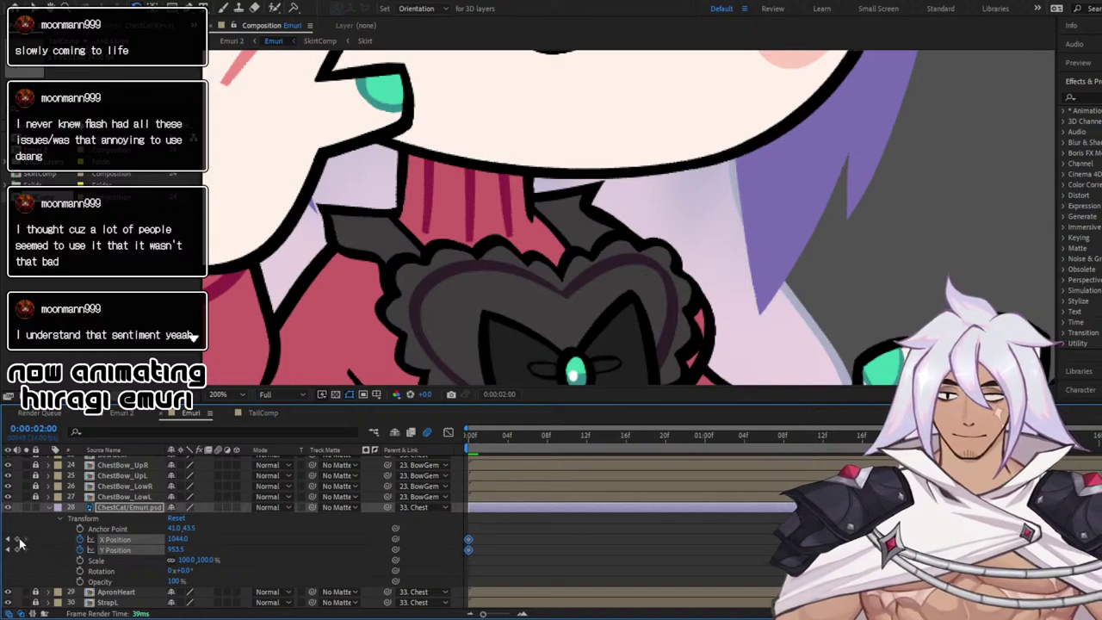
Move ChestCat sideways along the apron heart to about X 1060.9, Y 955.2 at 0:00:01:00
click(702, 438)
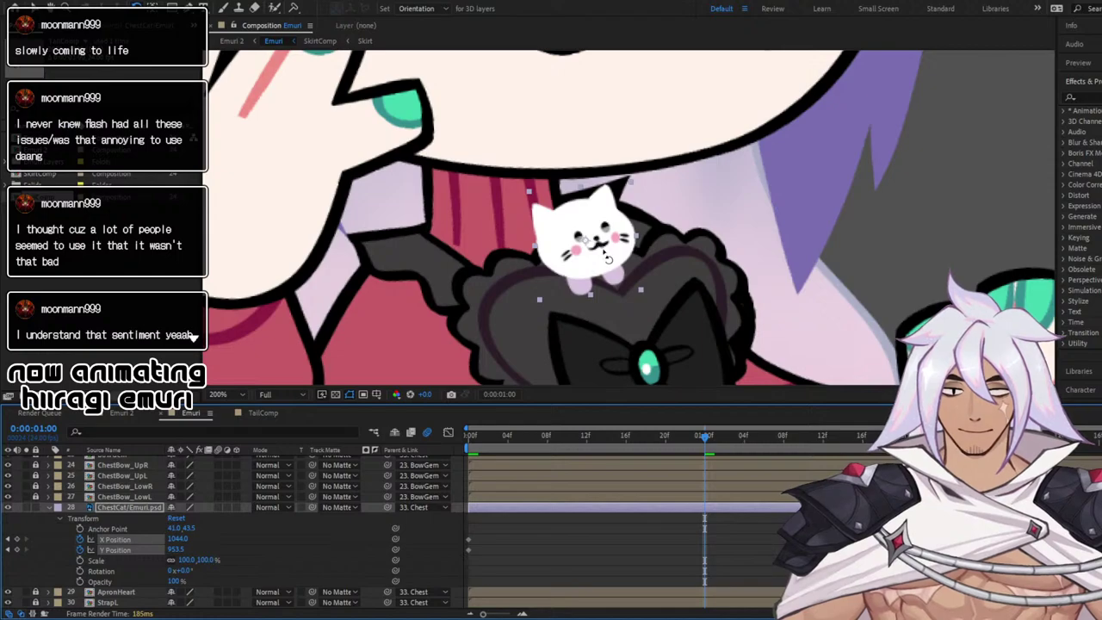
drag(605, 254, 612, 253)
key(ctrl+z)
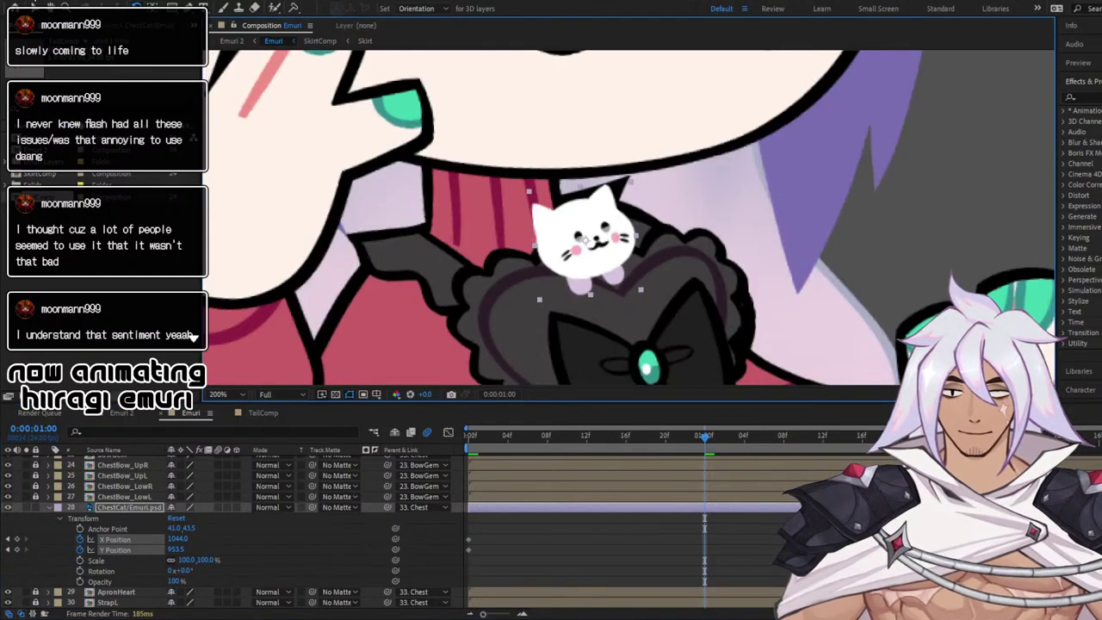
key(v)
drag(562, 295, 614, 268)
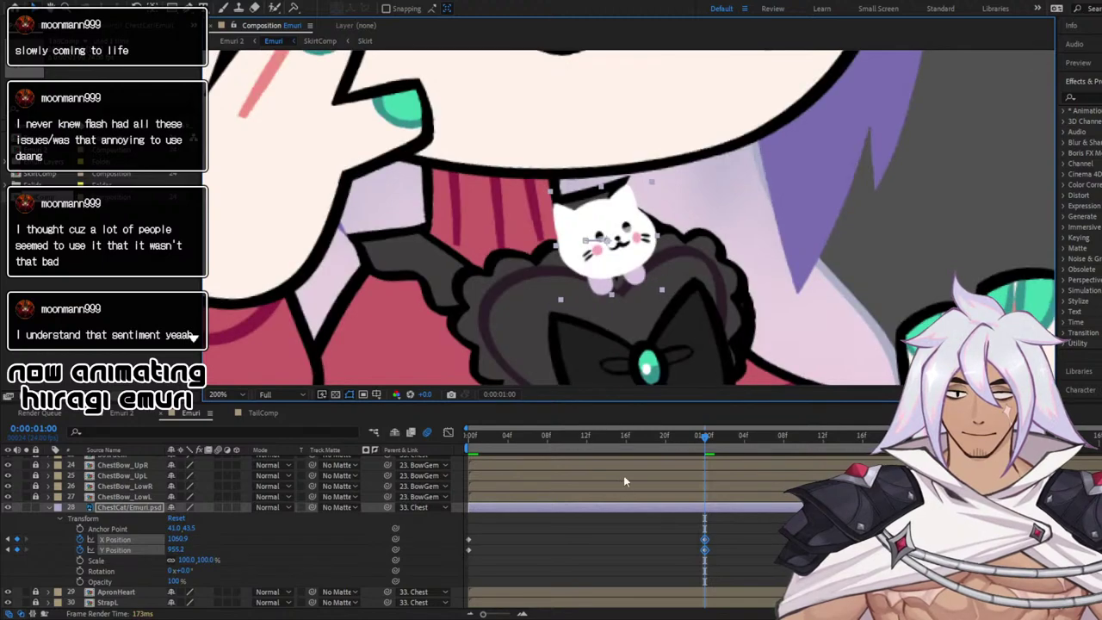
Copy ChestCat's X and Y Position keyframes from the first frame to 0:00:02:00
click(449, 432)
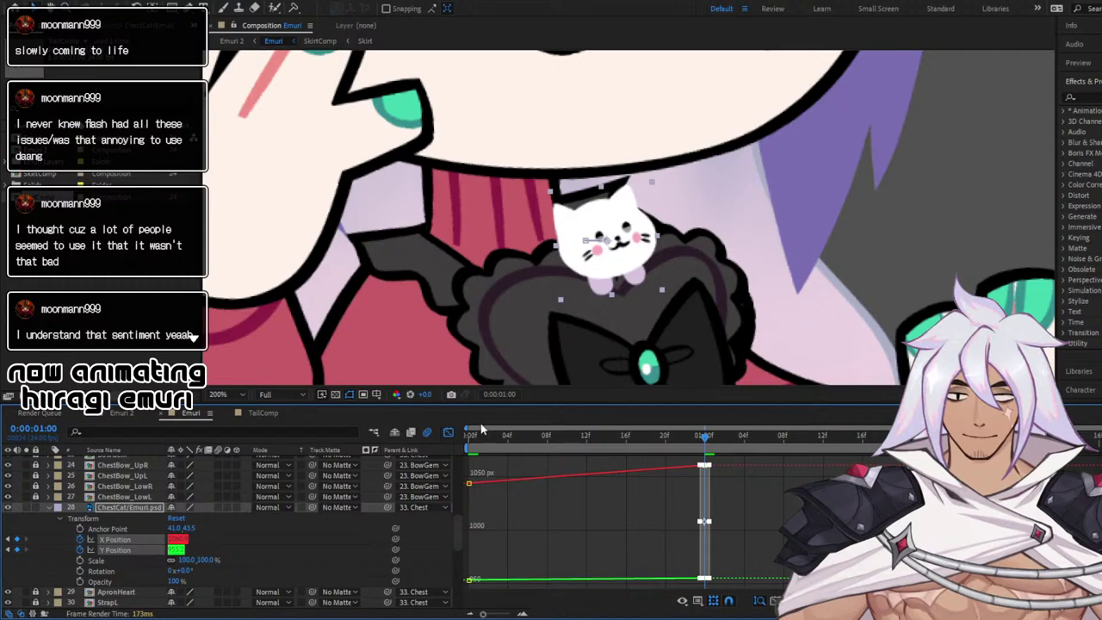
click(447, 433)
click(578, 544)
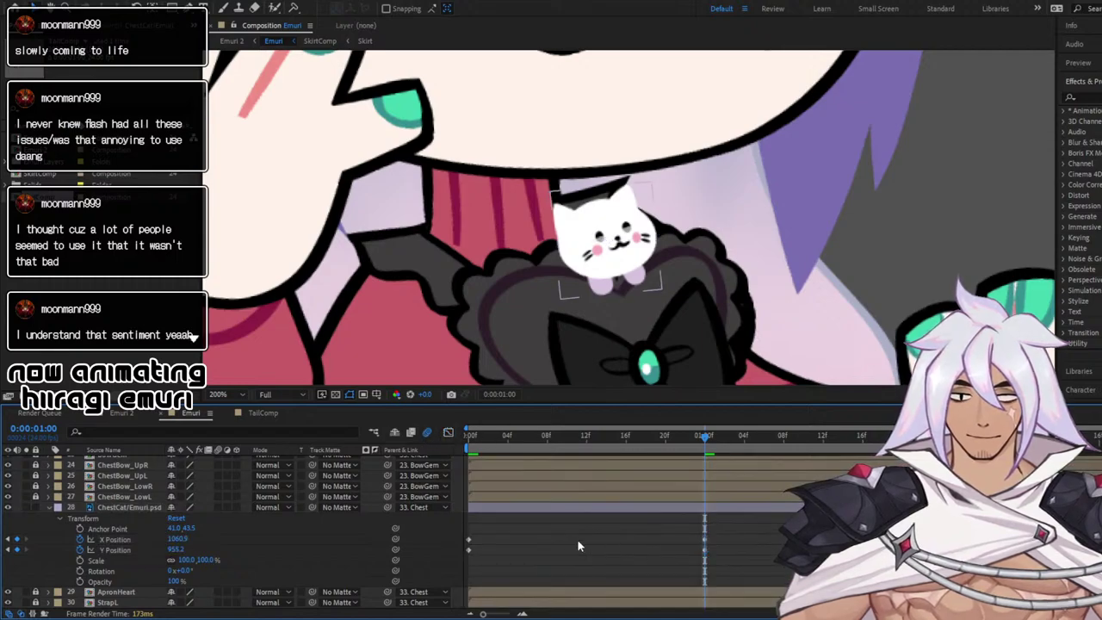
drag(531, 522, 465, 560)
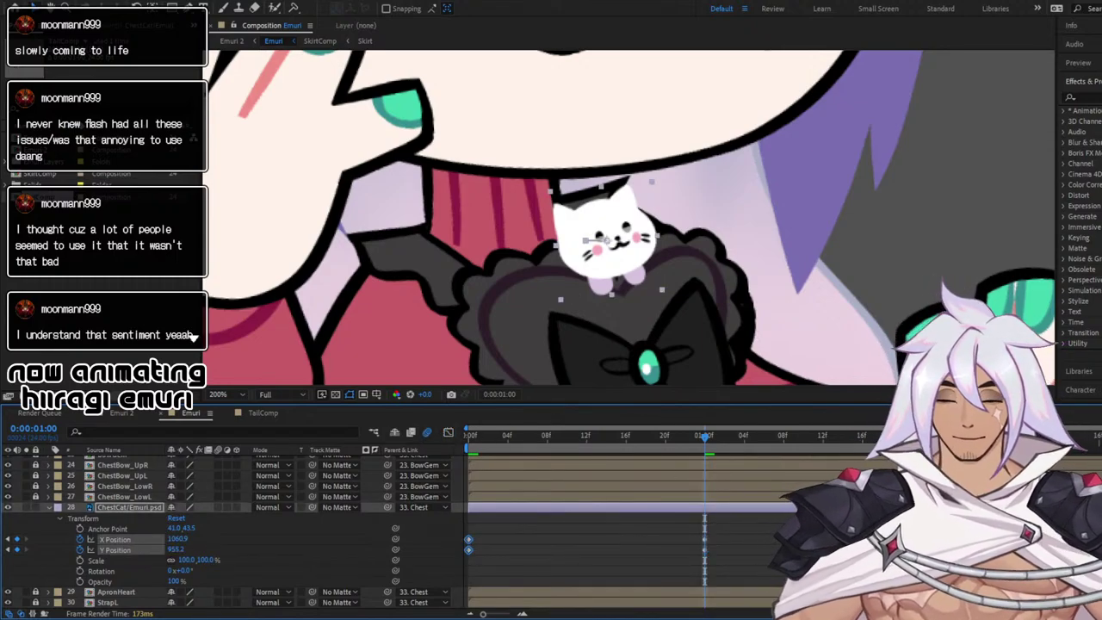
click(940, 437)
key(ctrl+v)
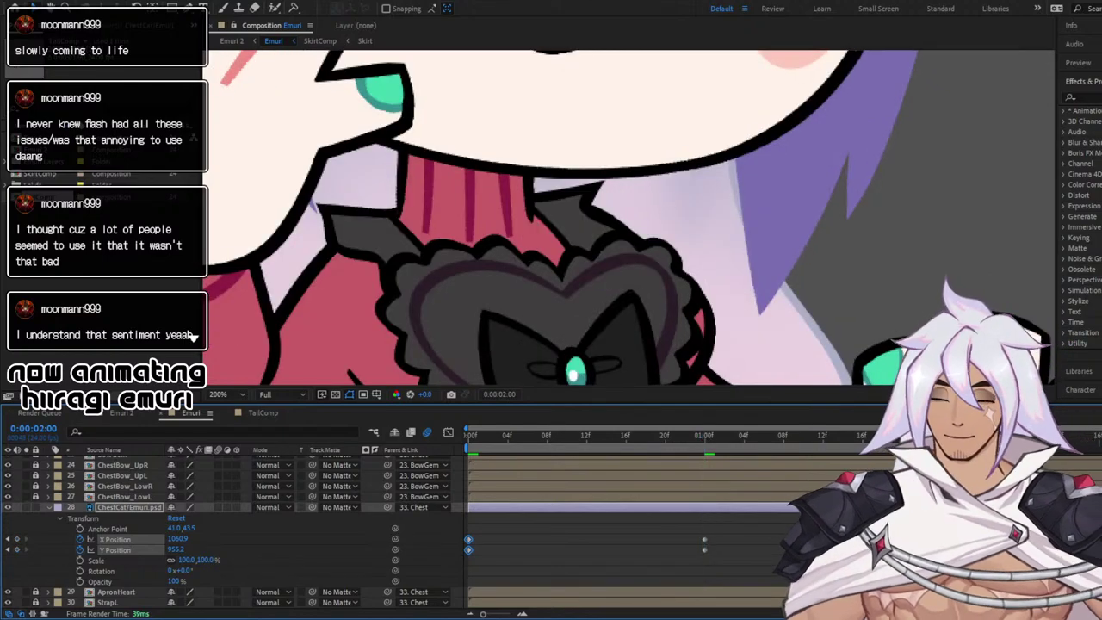
Show ChestCat's X and Y Position curves in the graph editor and apply Easy Ease to all of their keyframes
key(Home)
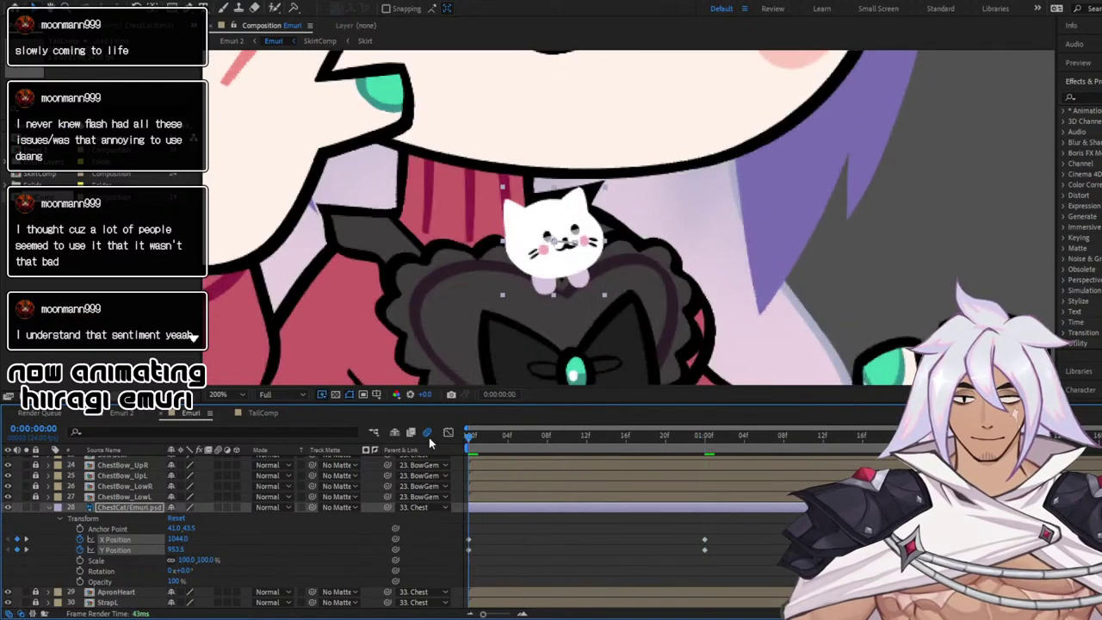
click(449, 432)
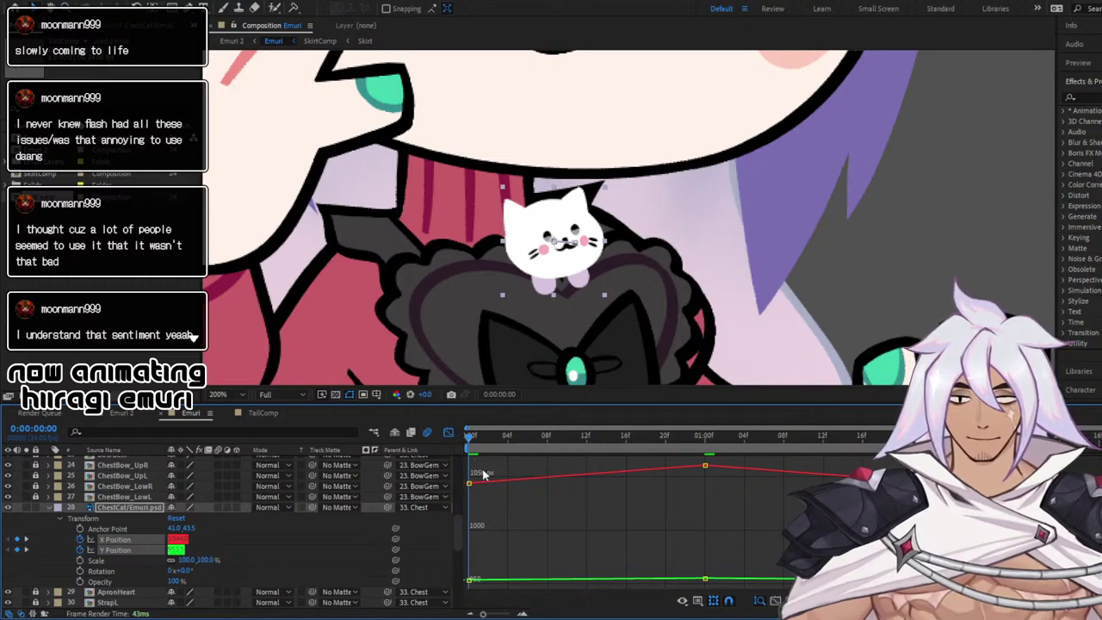
click(483, 473)
click(461, 459)
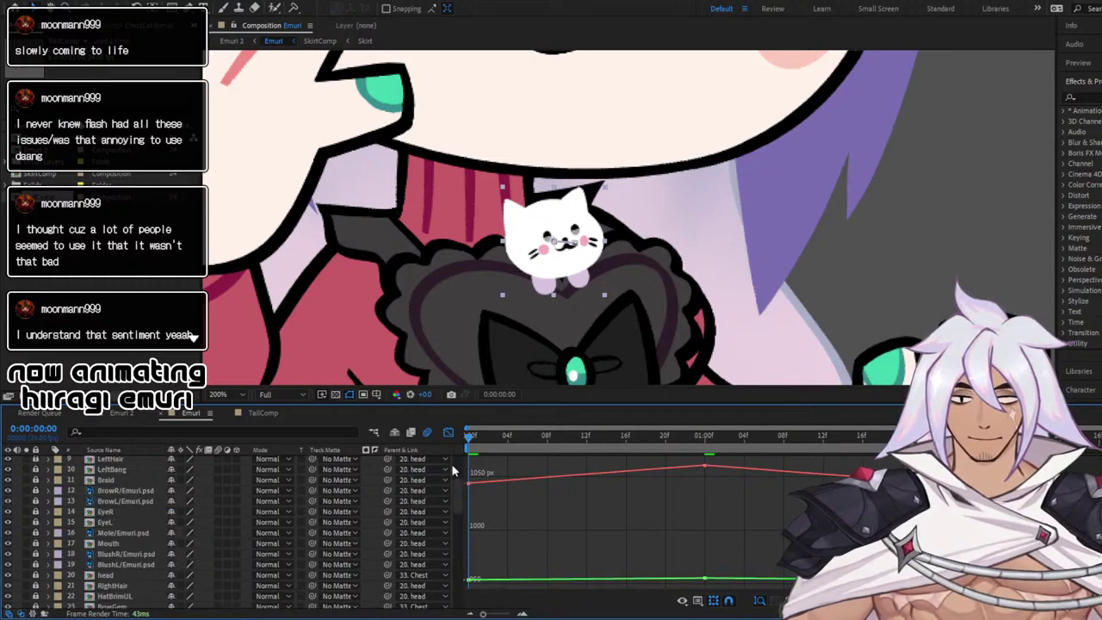
drag(459, 492, 460, 536)
drag(466, 465, 879, 538)
key(F9)
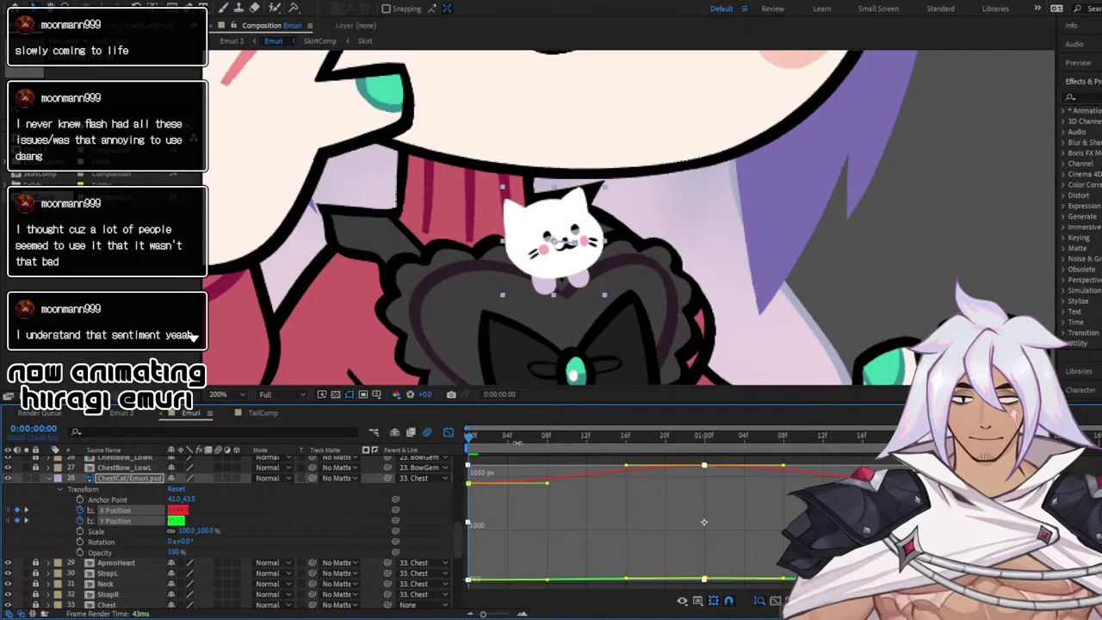
Play back the animation to check the chest cat's motion, both up close and with more of the character in view
key(space)
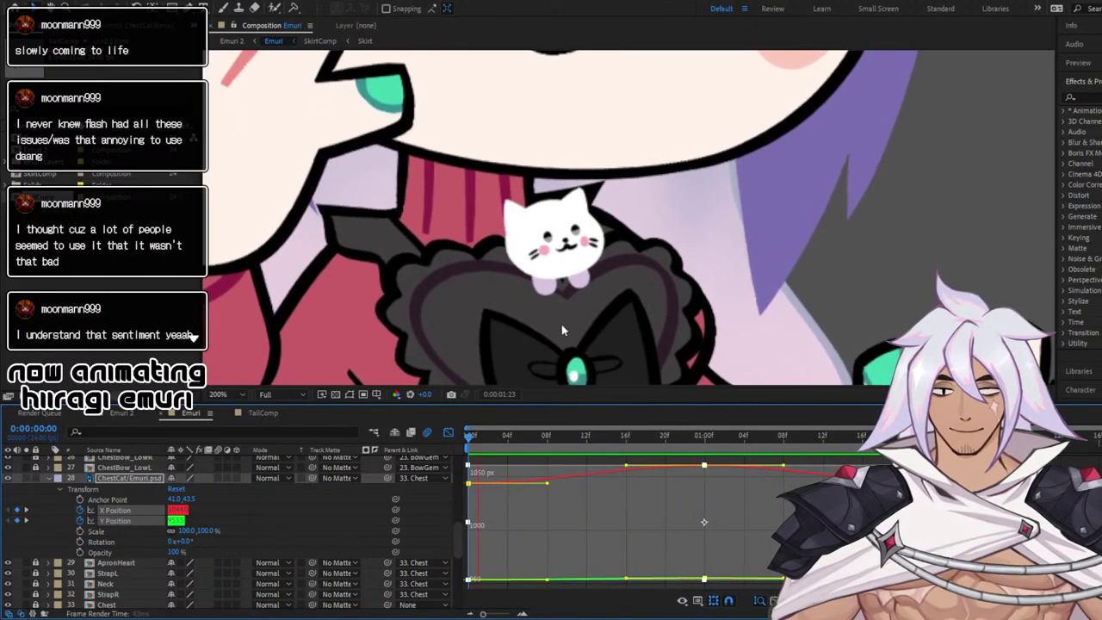
click(477, 432)
drag(458, 440, 462, 437)
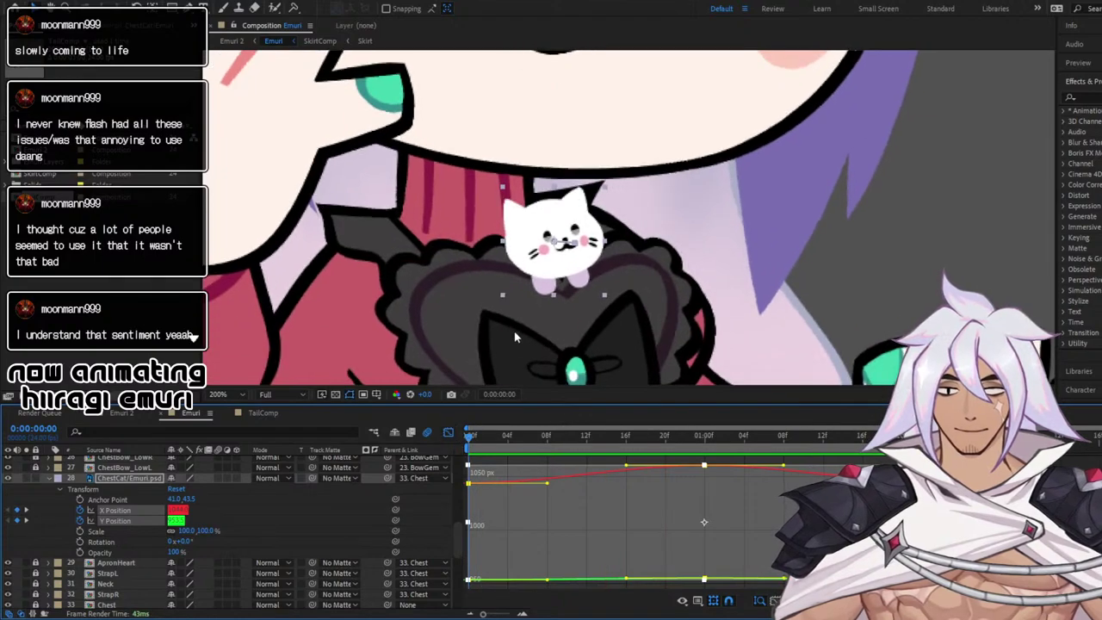
scroll(590, 224, down, 3)
scroll(590, 215, up, 1)
drag(616, 220, 606, 302)
click(754, 289)
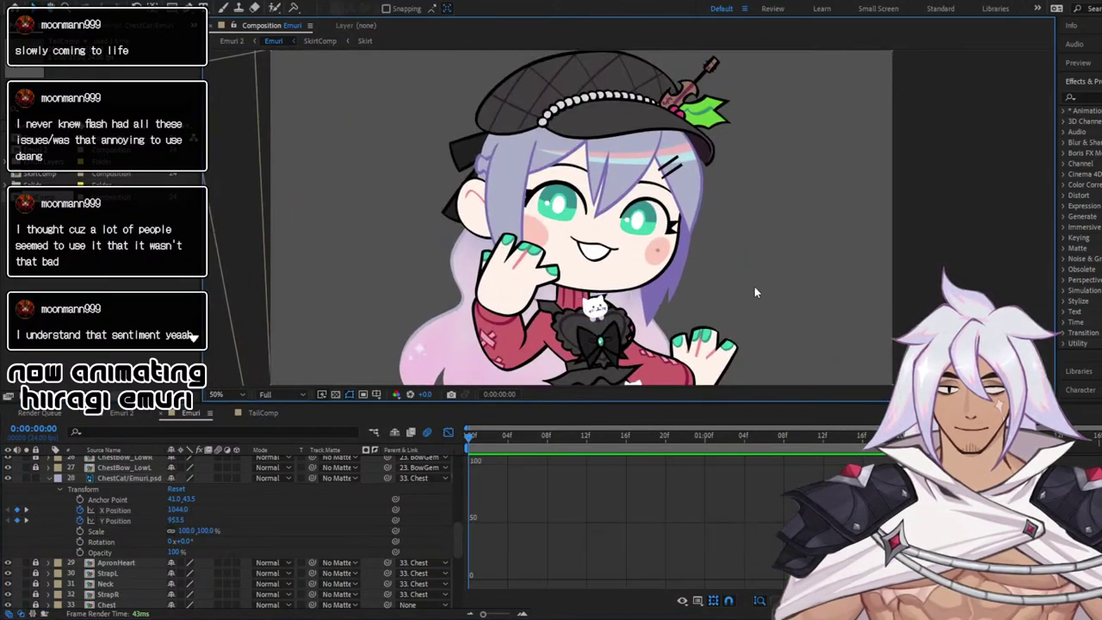
drag(751, 290, 758, 207)
Return the timeline to layer bar view and collapse ChestCat
click(449, 432)
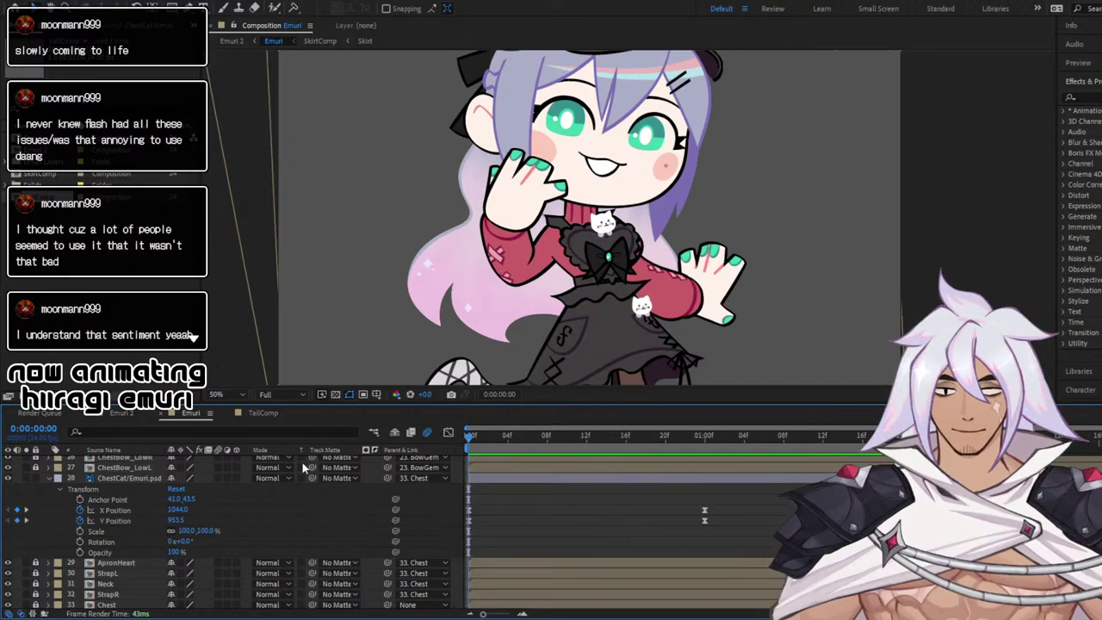
click(170, 481)
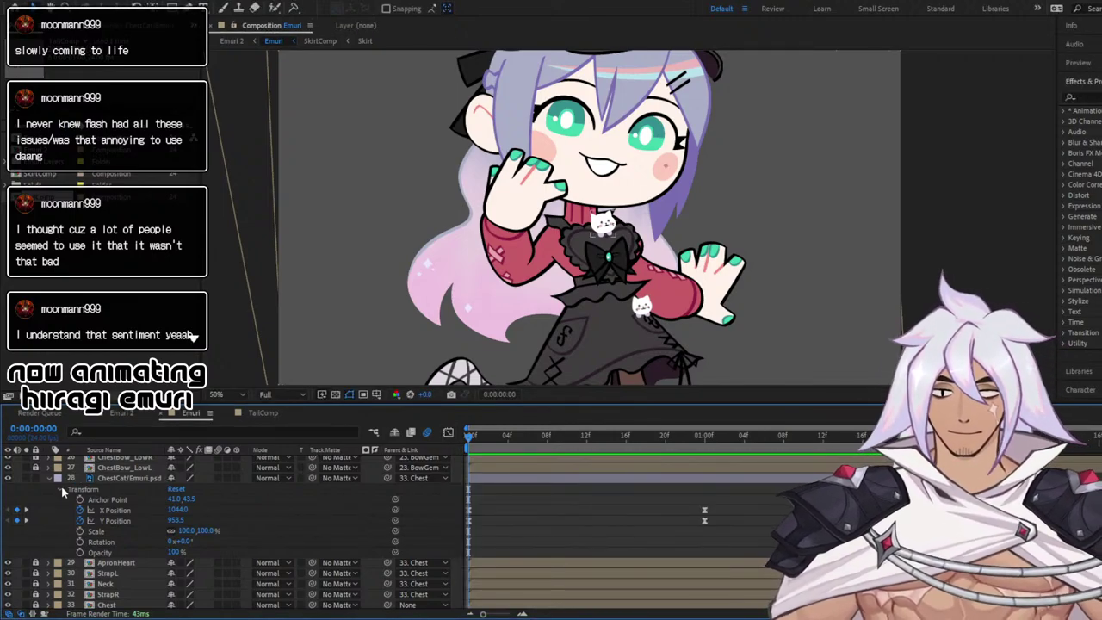
click(49, 479)
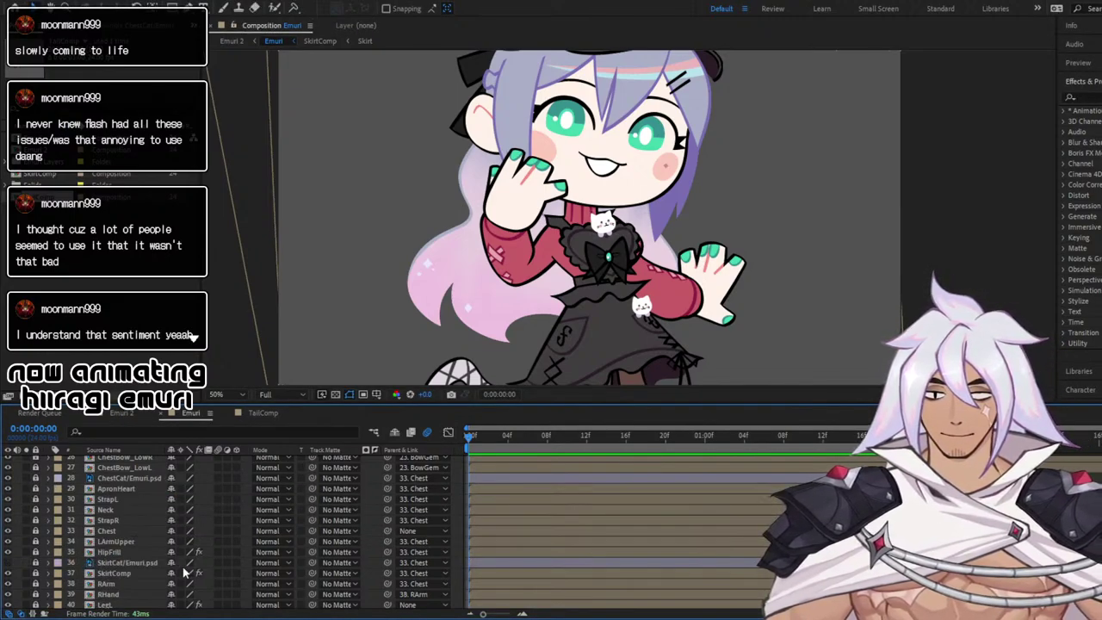
Unlock RArm and expand its Transform properties
scroll(100, 527, down, 2)
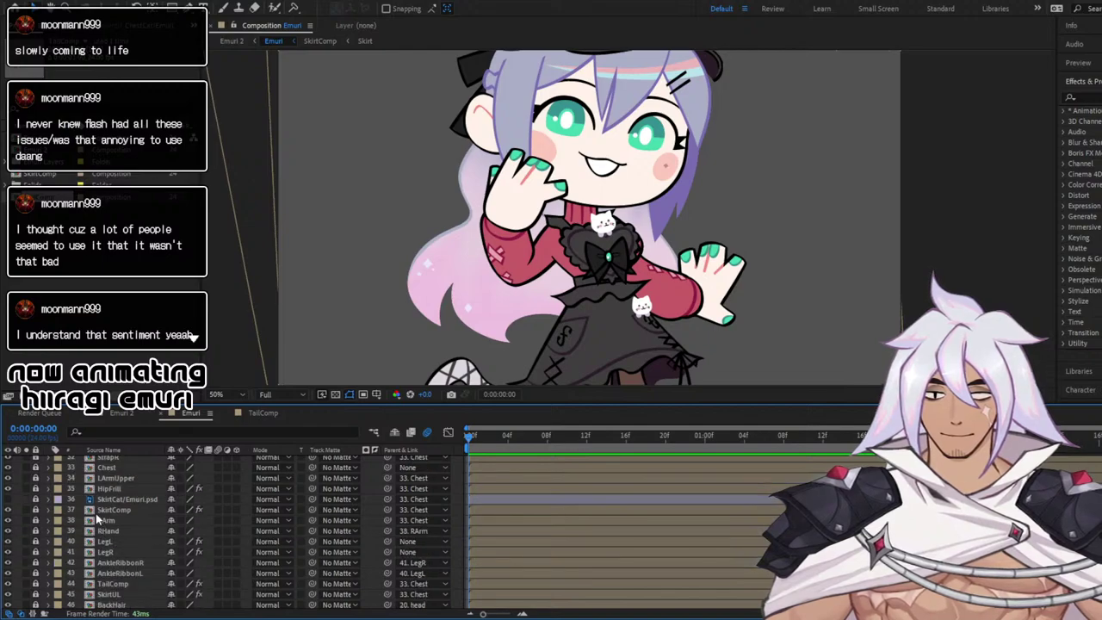
scroll(73, 507, down, 1)
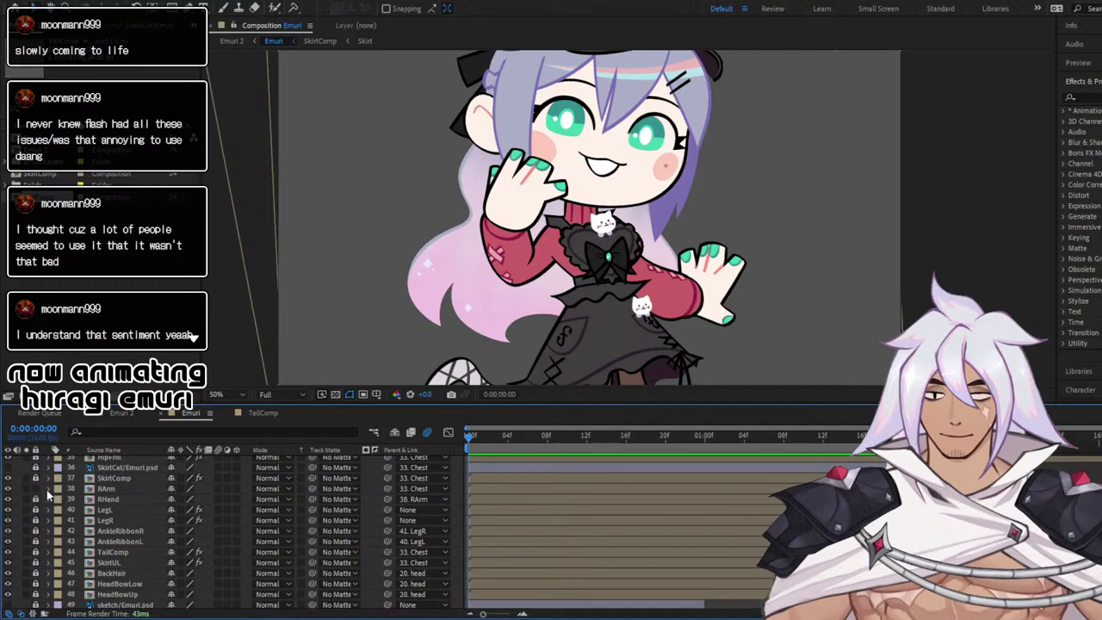
click(49, 489)
click(61, 501)
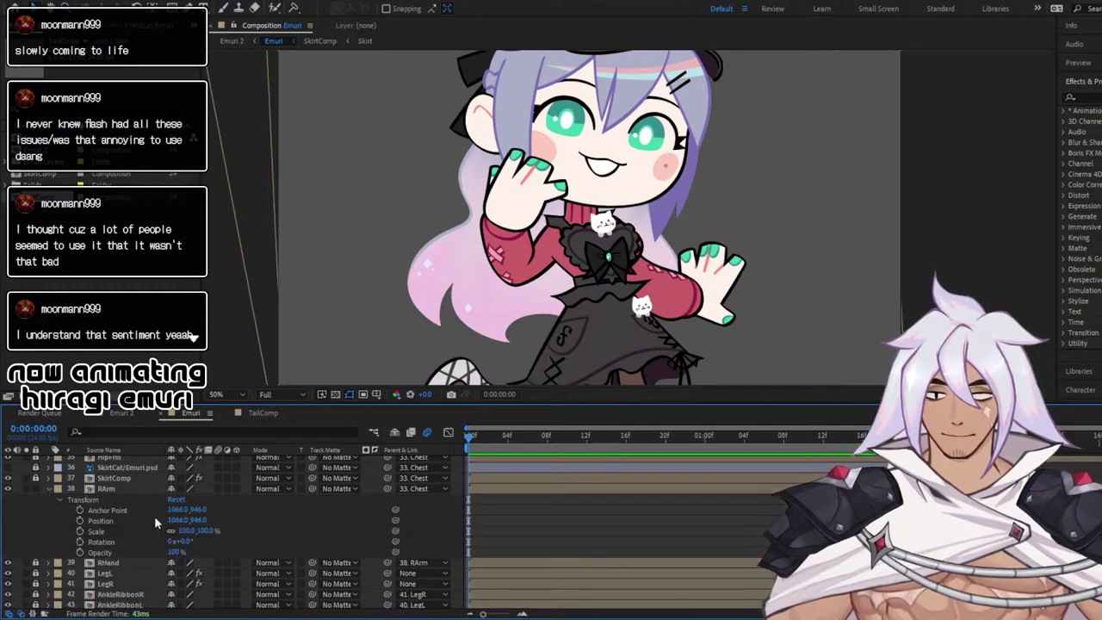
Separate RArm's Position dimensions and keyframe X Position, Y Position and Rotation at 0:00:00:00 and 0:00:02:00
click(80, 541)
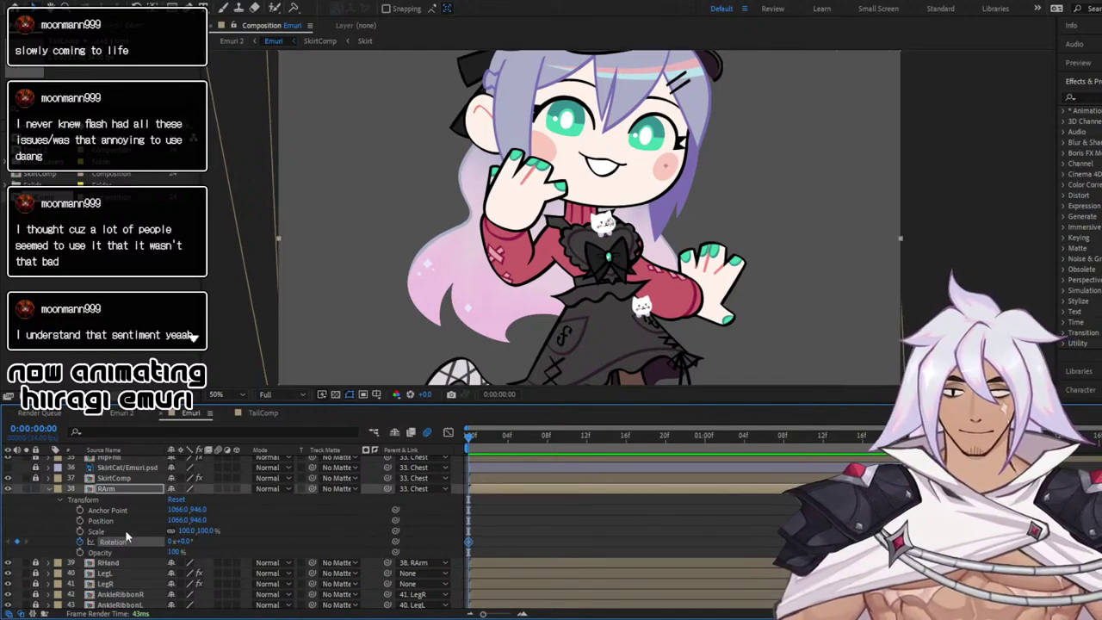
click(80, 521)
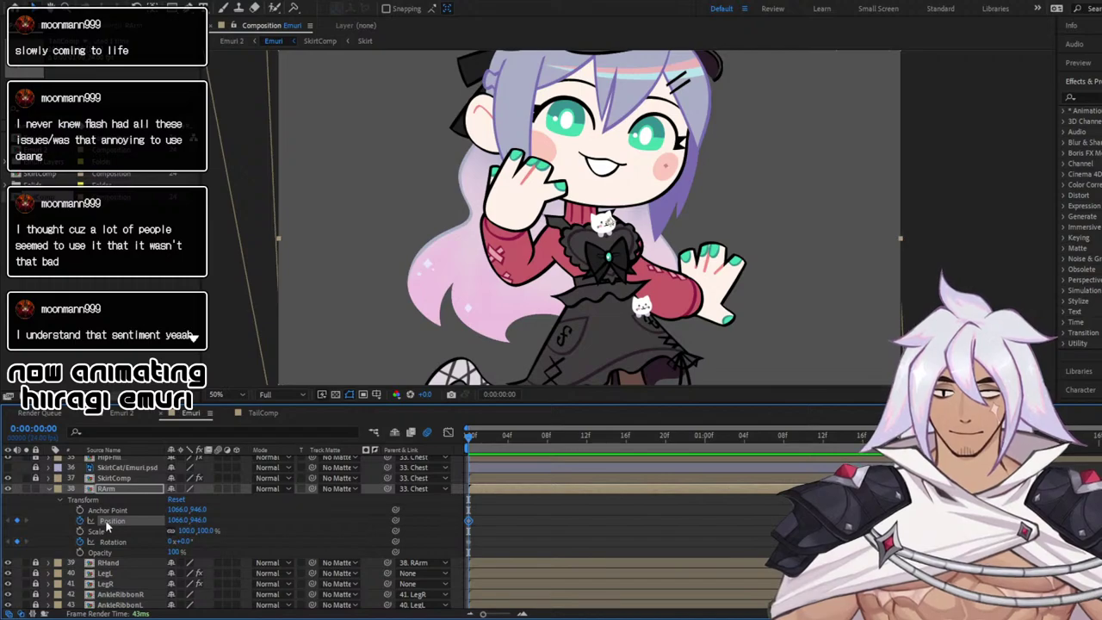
key(ctrl+z)
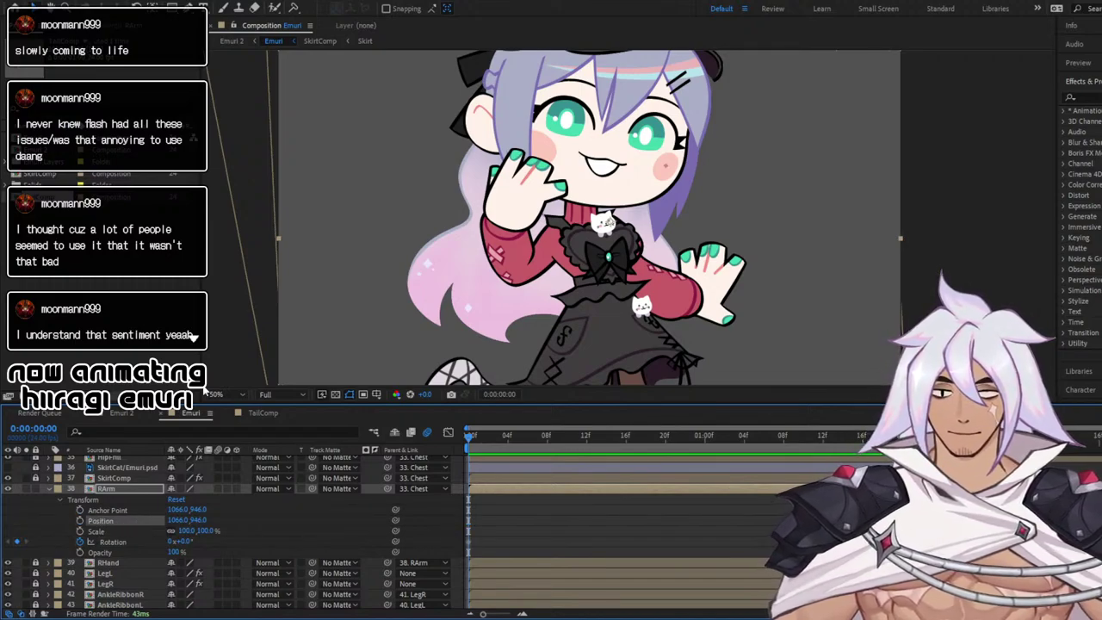
click(207, 377)
click(80, 521)
click(80, 532)
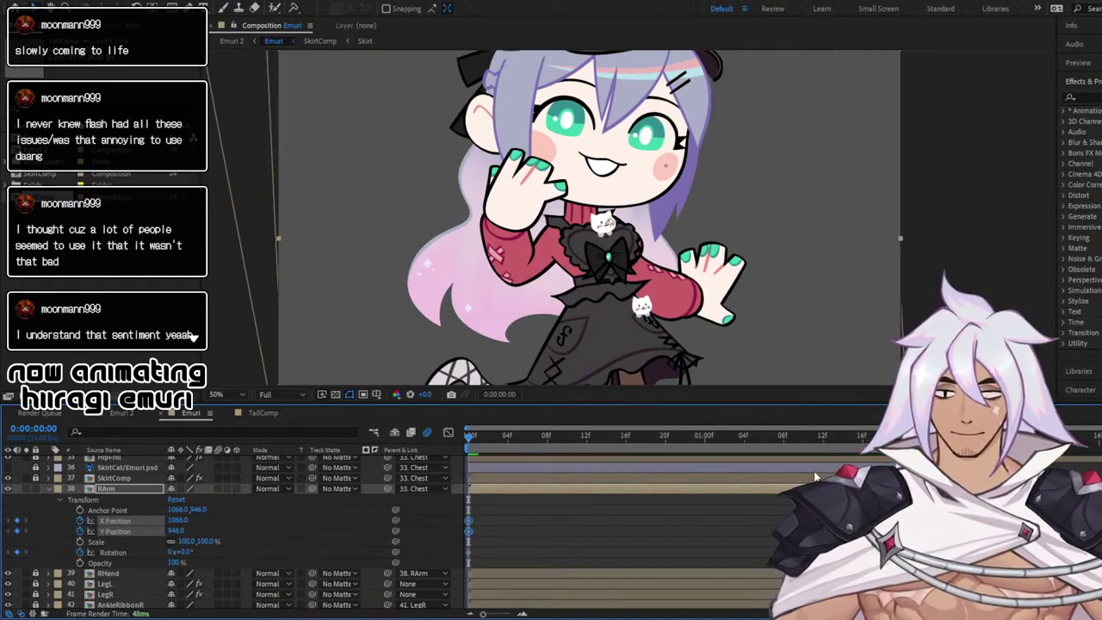
key(space)
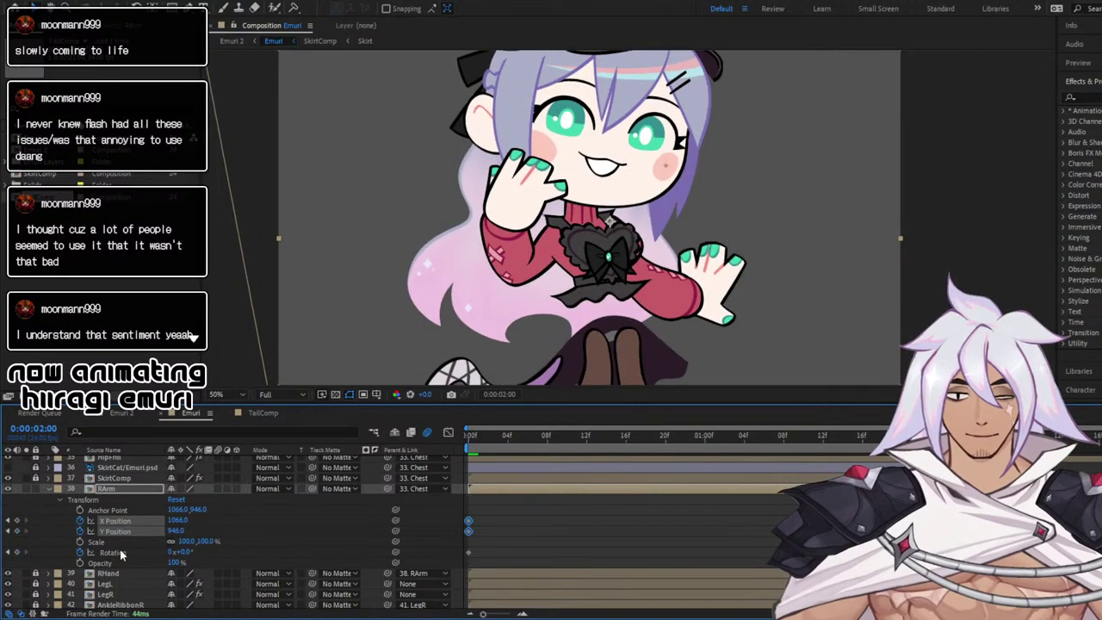
click(17, 552)
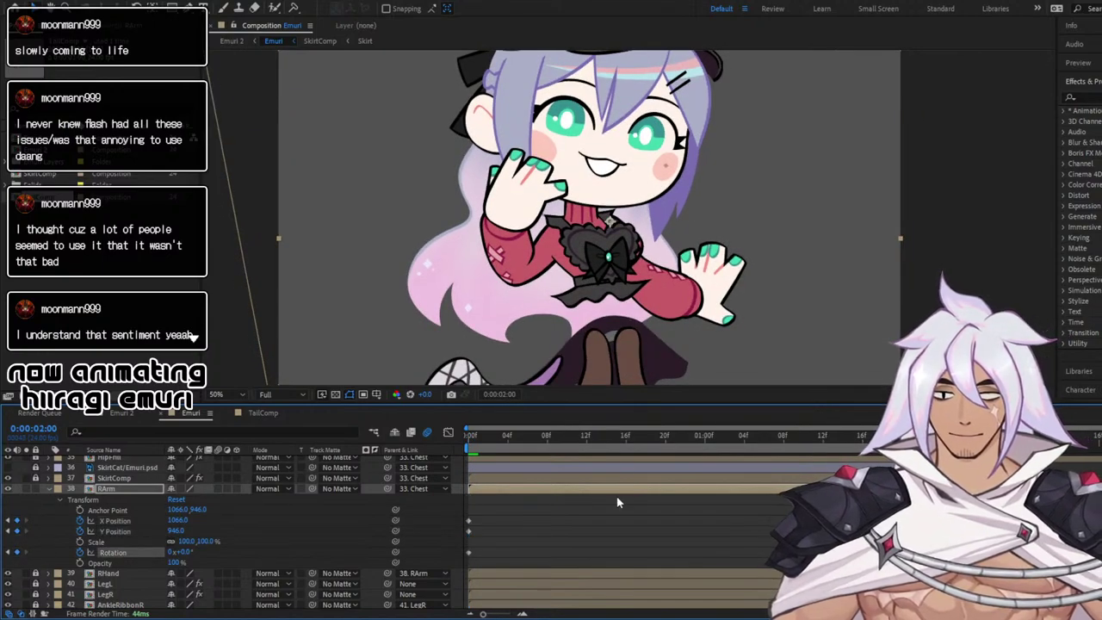
Move RArm inward toward the body to about X 1037.7, Y 947.2 at 0:00:01:00
click(703, 436)
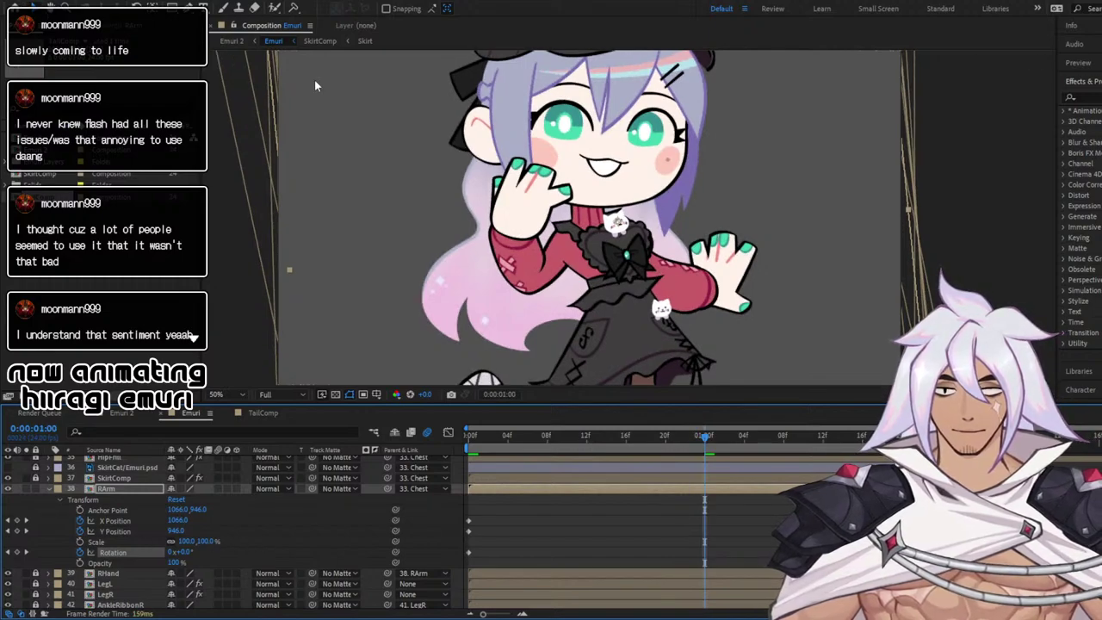
drag(710, 295, 697, 295)
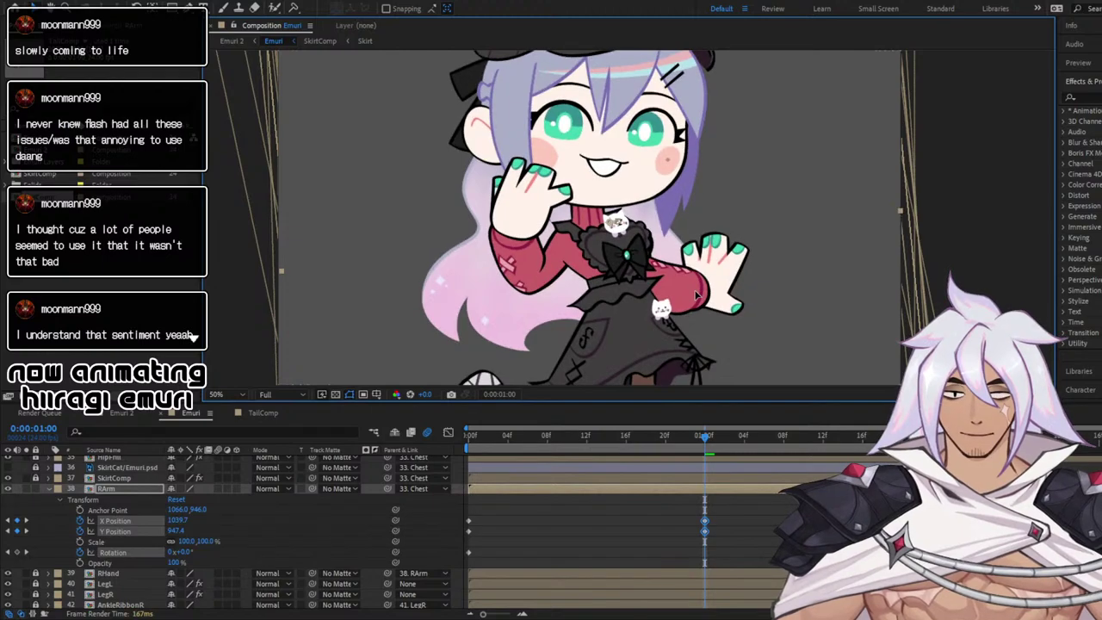
scroll(736, 318, down, 2)
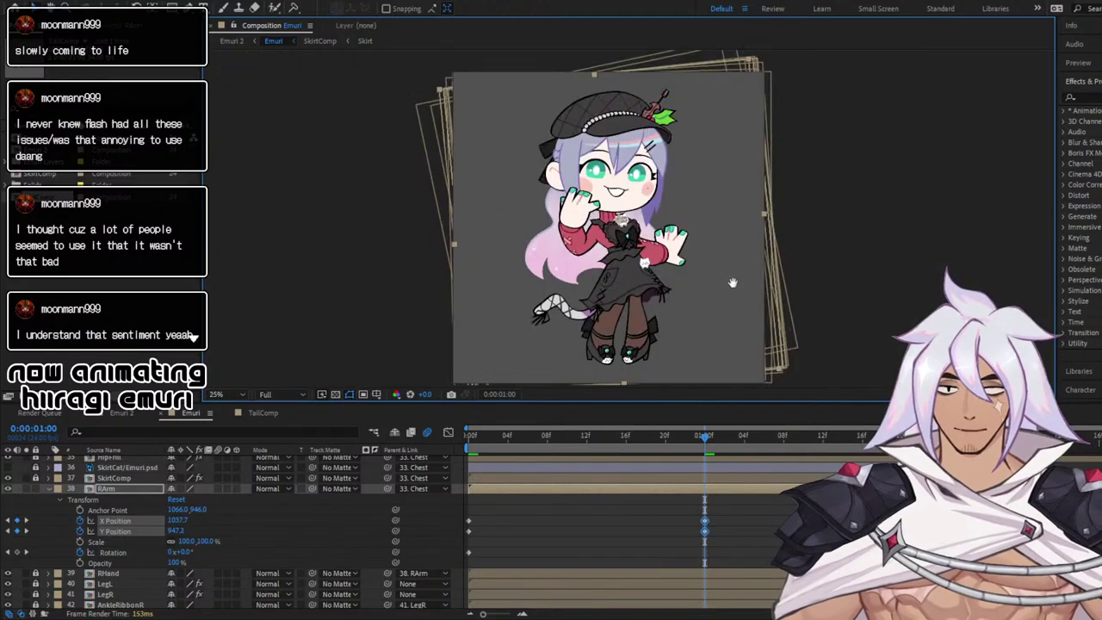
Preview the animation from the first frame to check RArm's motion on the full character
key(Page_Up)
drag(622, 440, 357, 440)
key(space)
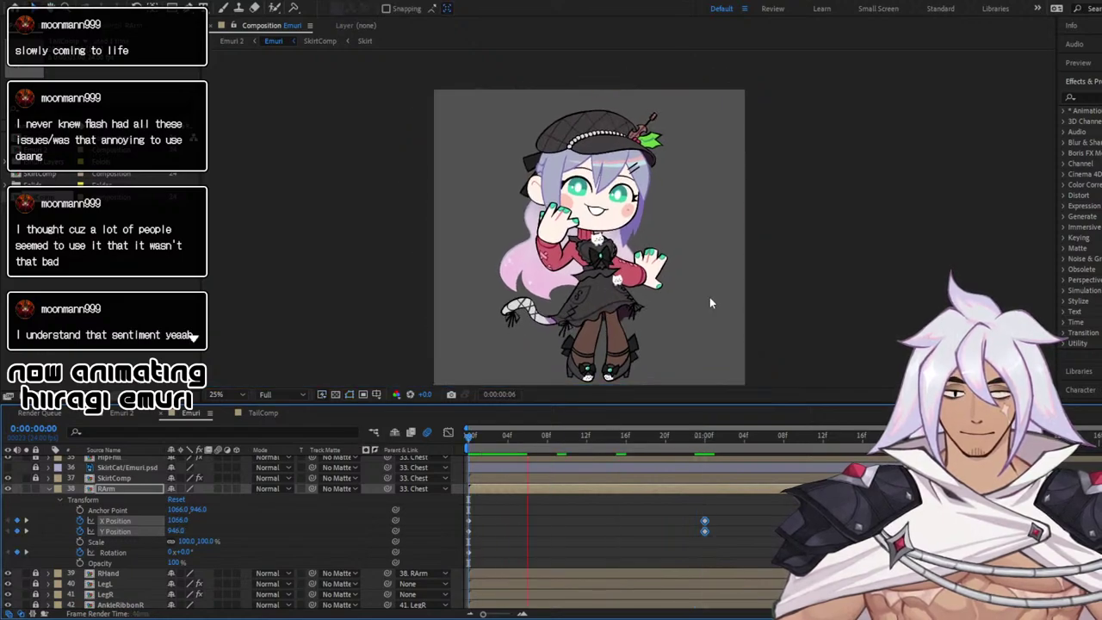
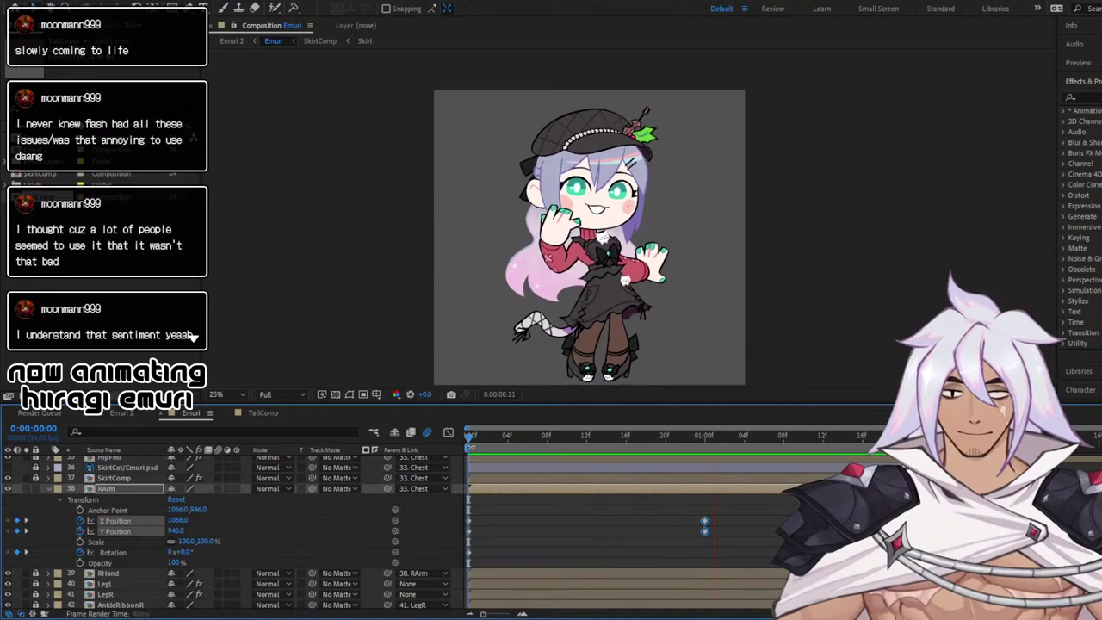
key(space)
Try a slight rotation of RArm at 0:00:01:06
drag(495, 443, 764, 494)
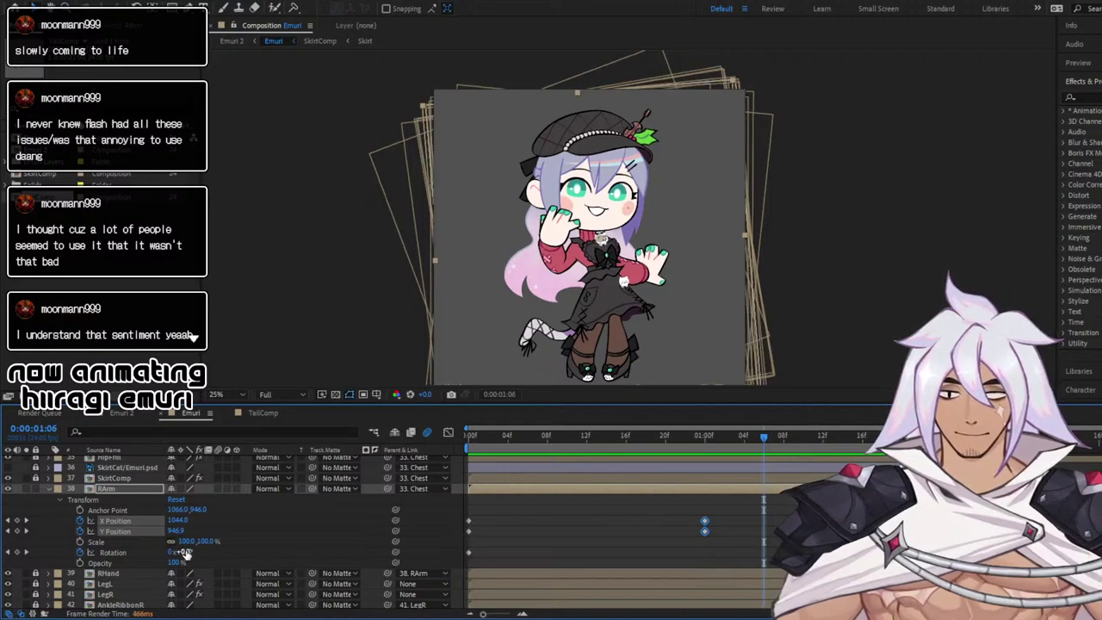
drag(185, 554, 189, 558)
key(ctrl+z)
Try RArm's Rotation keyframe at 0:00:00:06 instead and preview the animation
key(space)
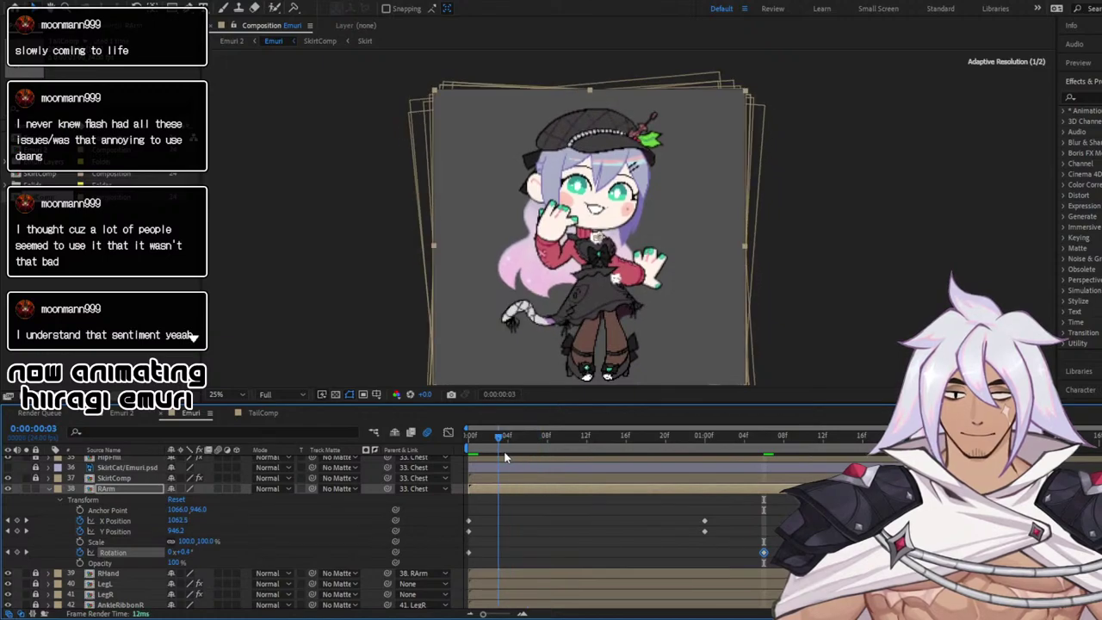
key(space)
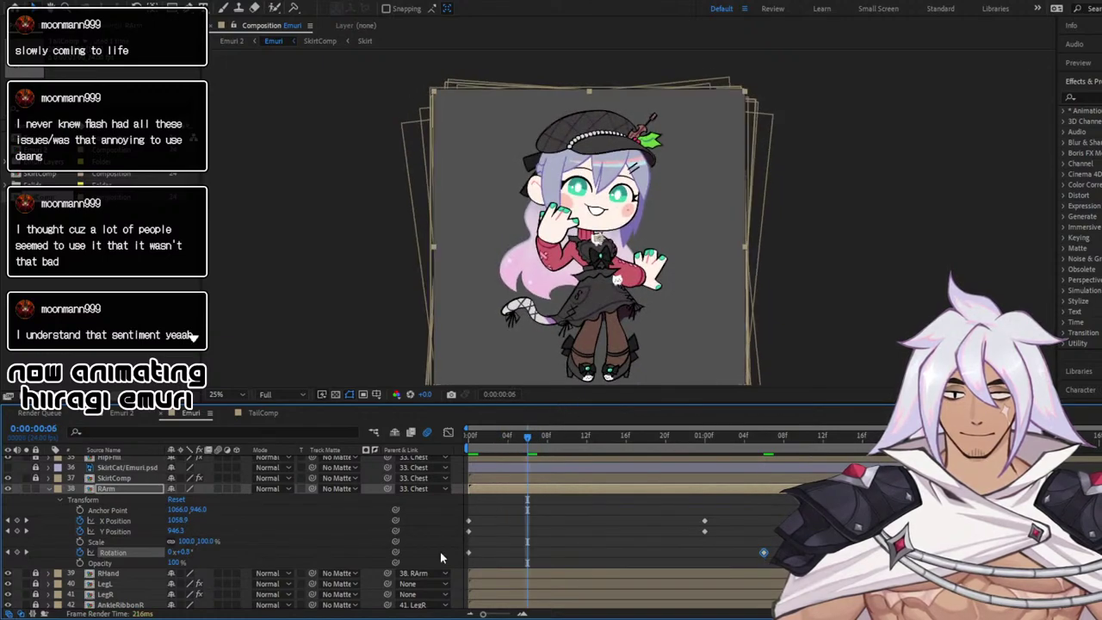
key(space)
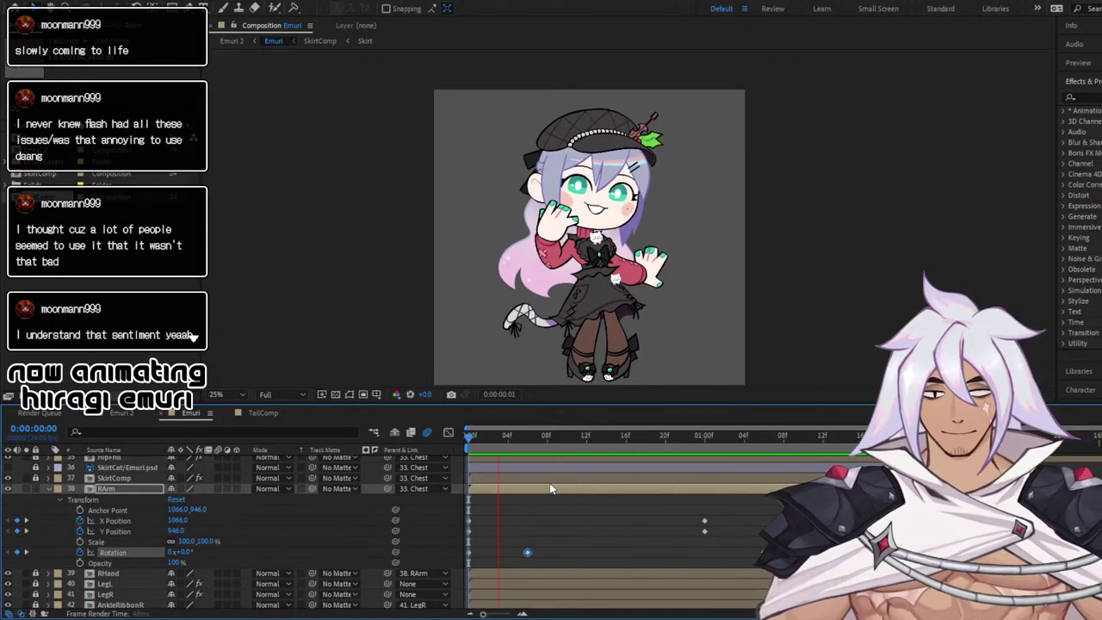
Remove RArm's added Rotation keyframe at 0:00:01:06 and return to the first frame
drag(481, 438, 1038, 442)
key(Delete)
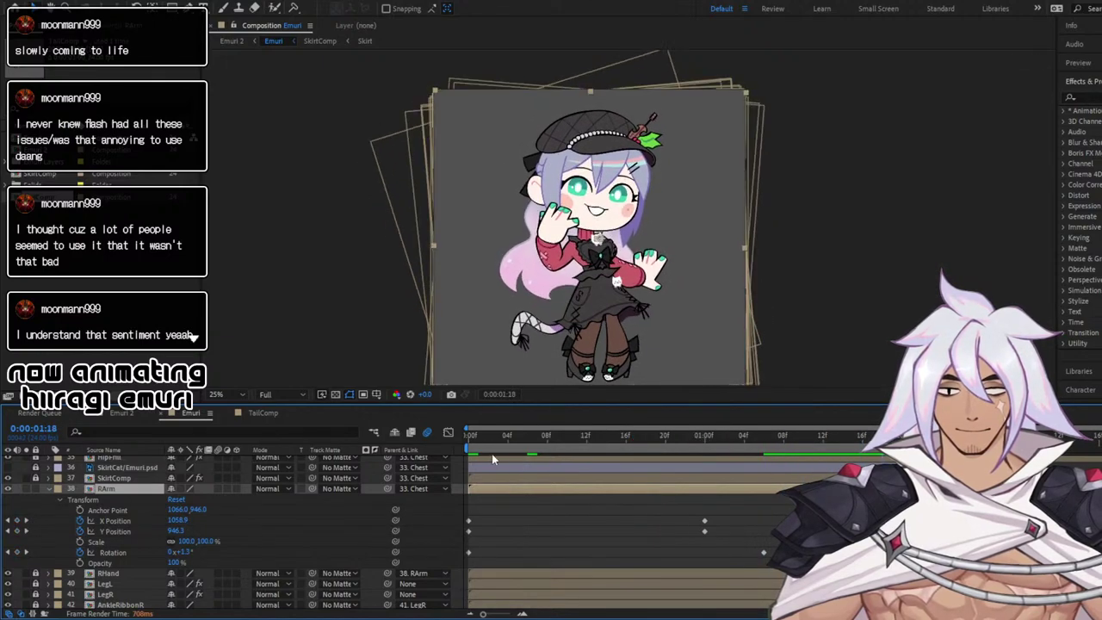
drag(492, 440, 444, 445)
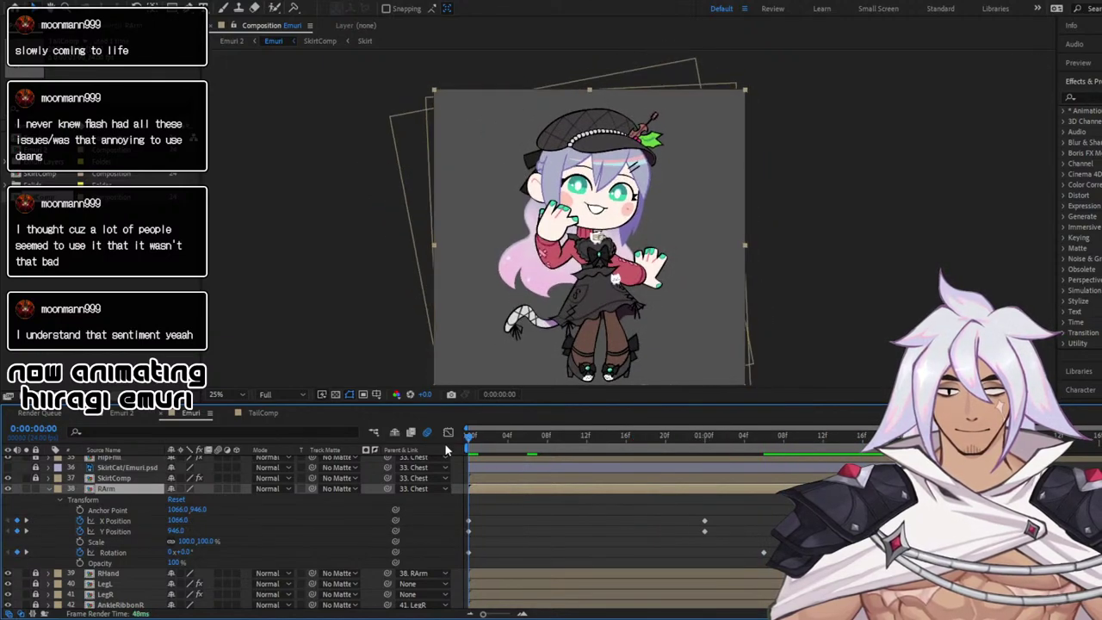
click(764, 556)
click(766, 555)
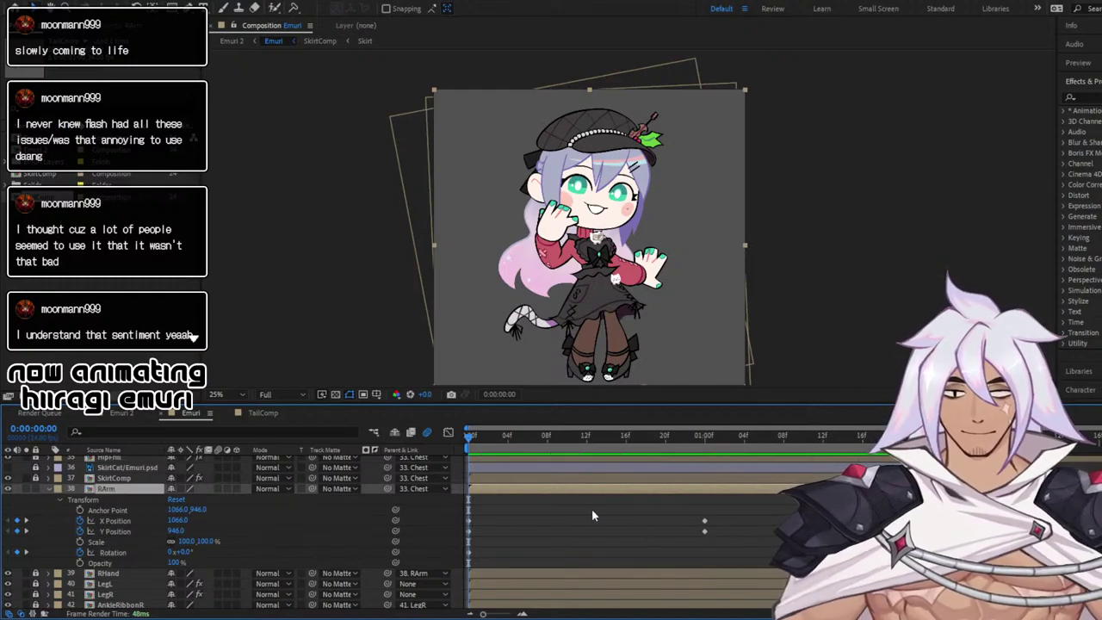
Apply Easy Ease to all of RArm's X Position and Y Position keyframes in the Graph Editor
click(447, 434)
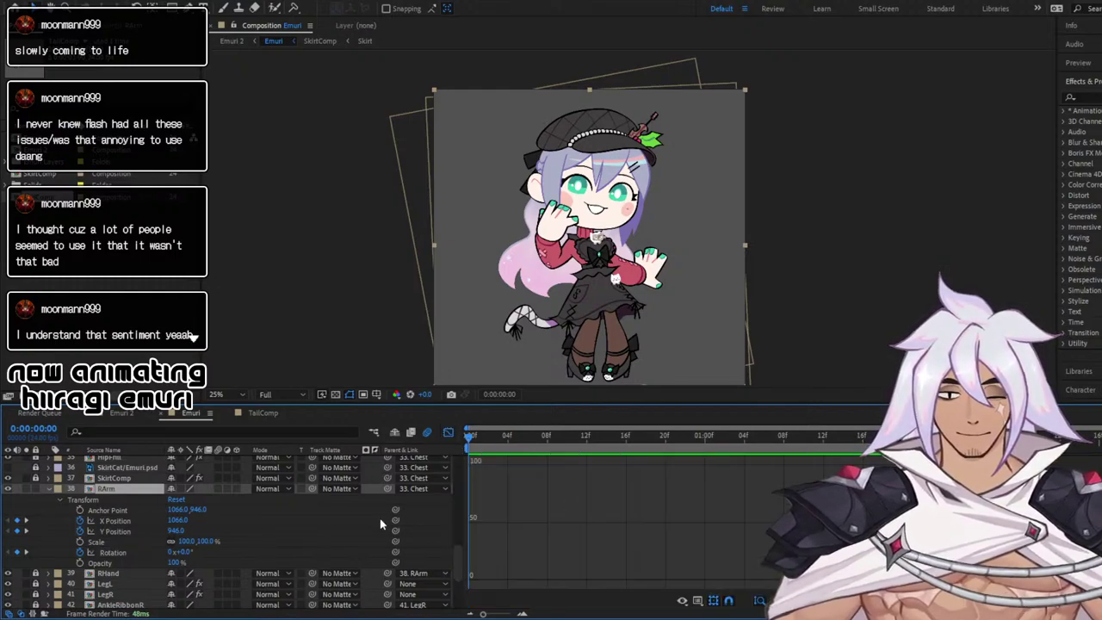
click(140, 523)
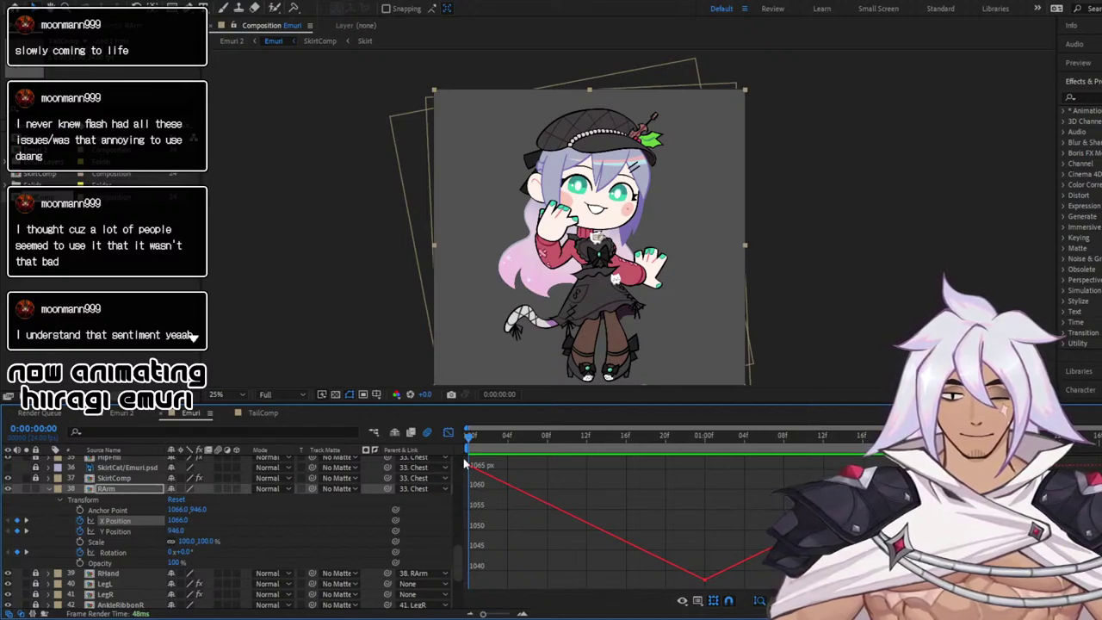
drag(464, 464, 801, 583)
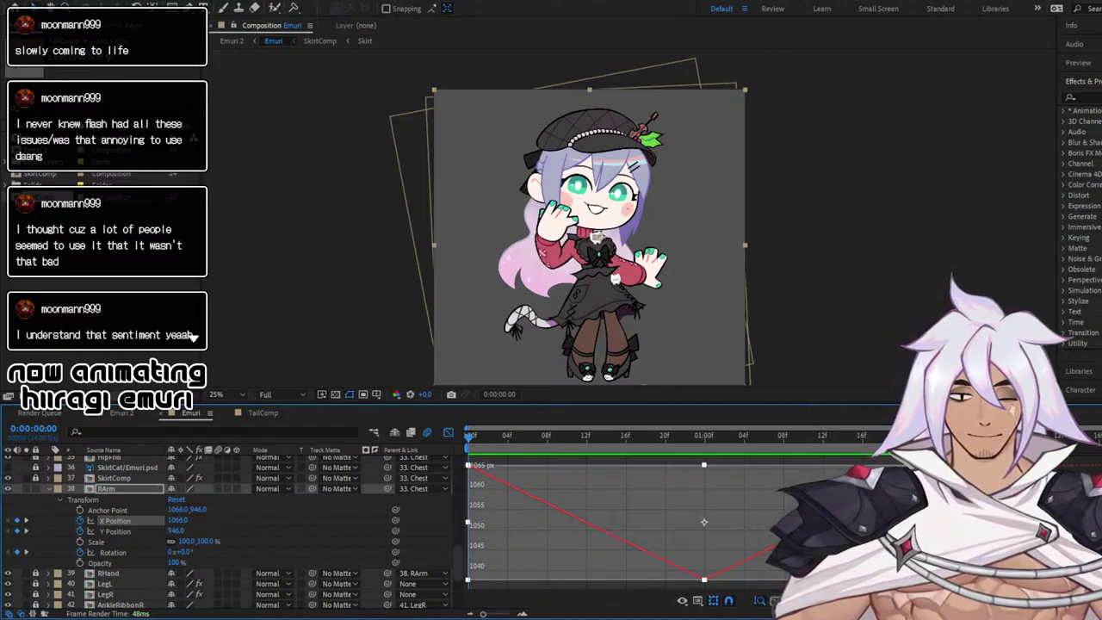
key(F9)
click(152, 533)
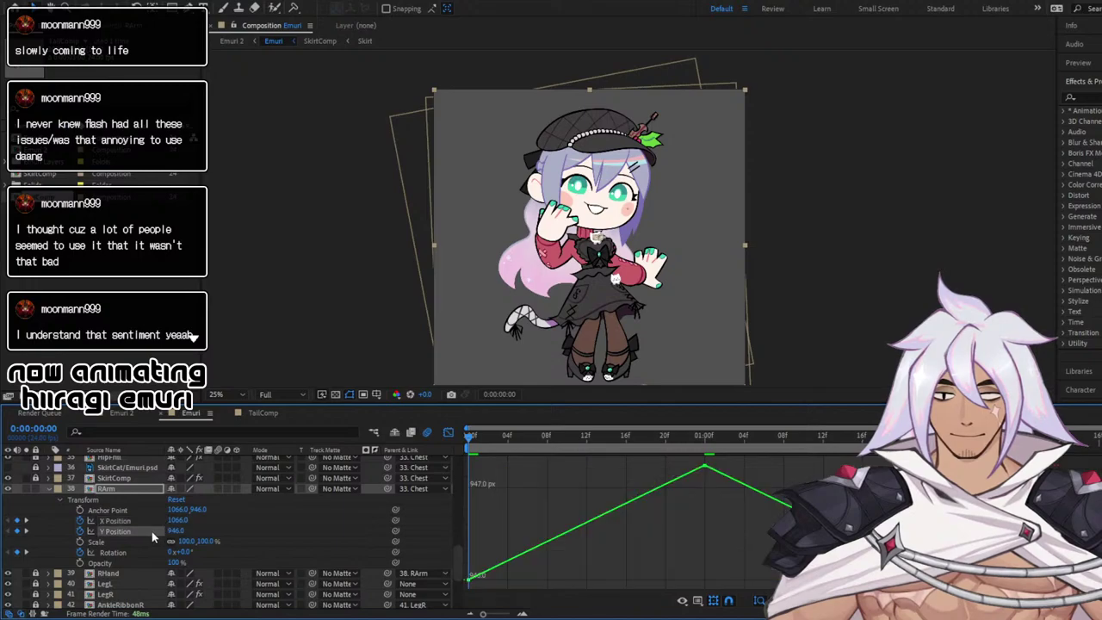
drag(463, 455, 786, 583)
key(F9)
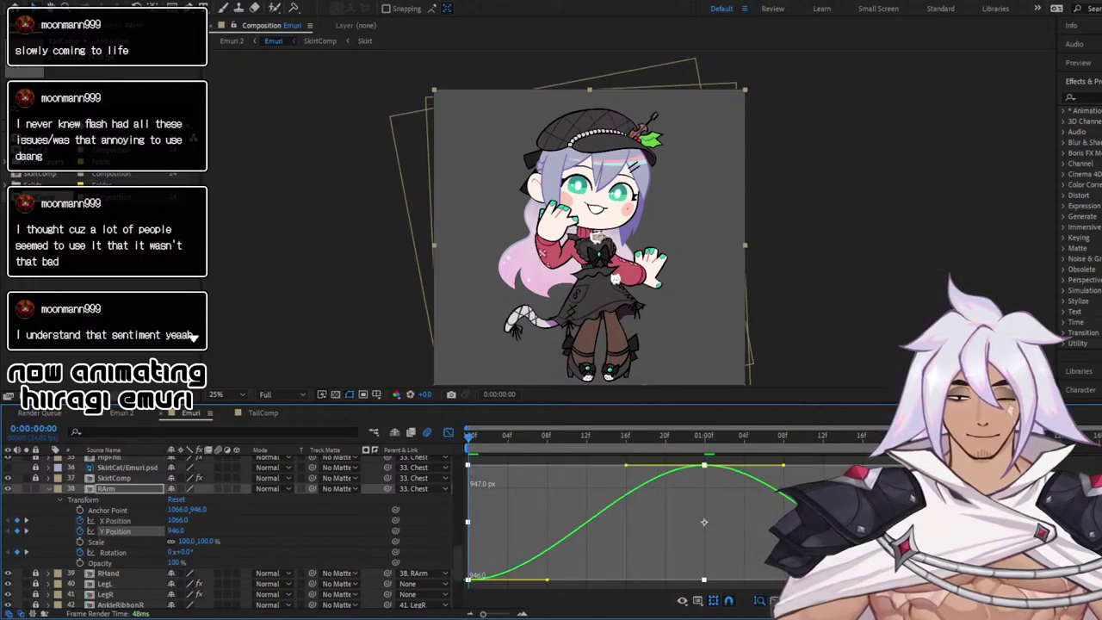
click(448, 433)
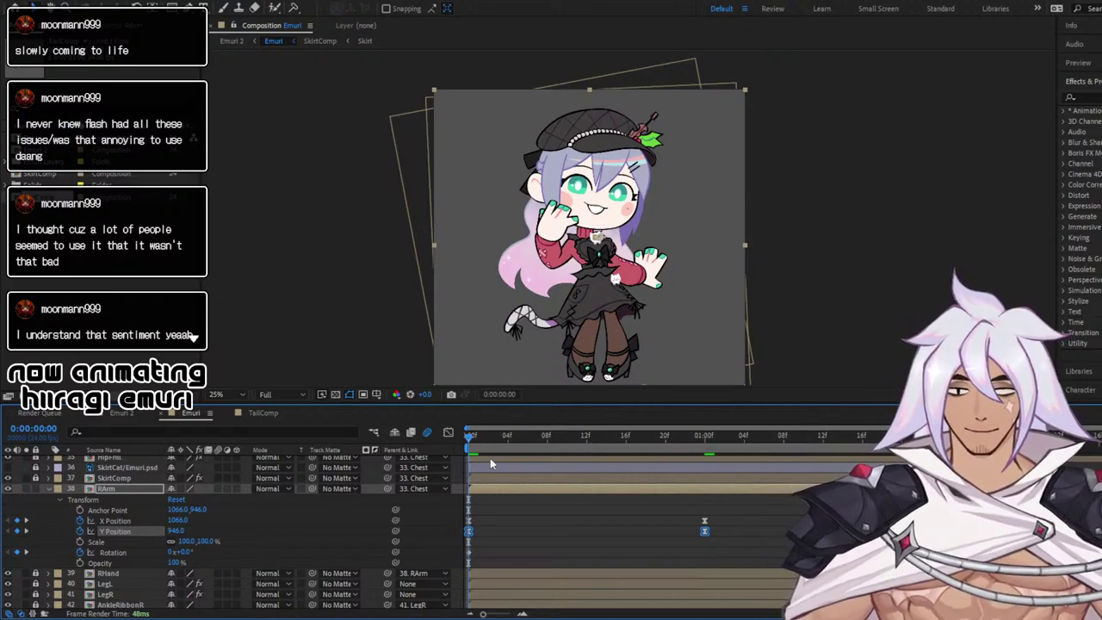
Preview the eased arm motion from the first frame and frame the view at 50% on the upper body
key(space)
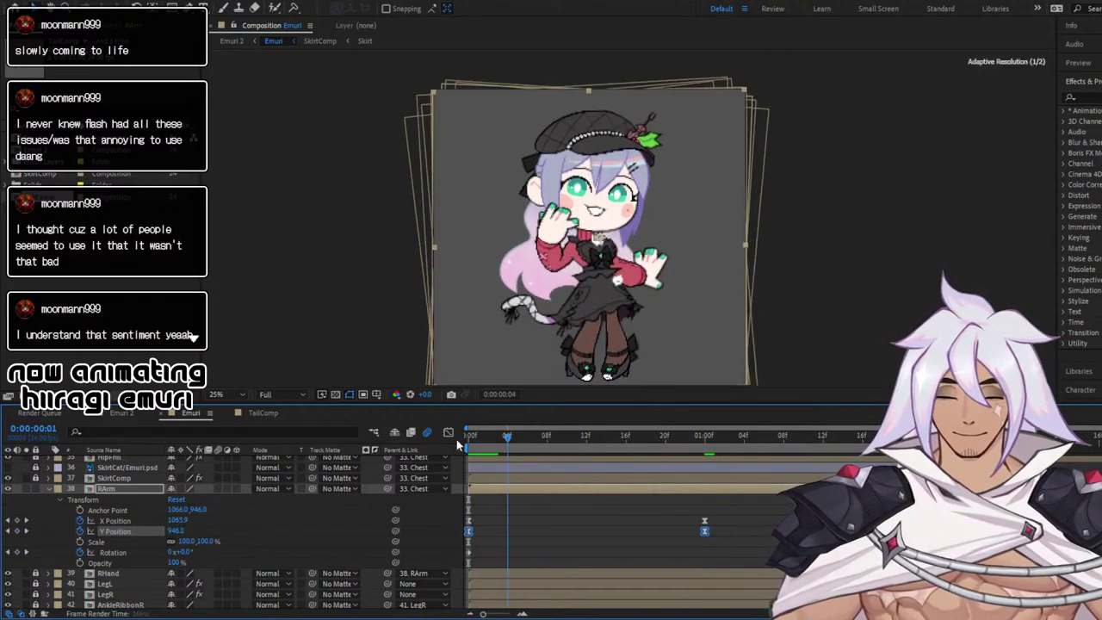
key(space)
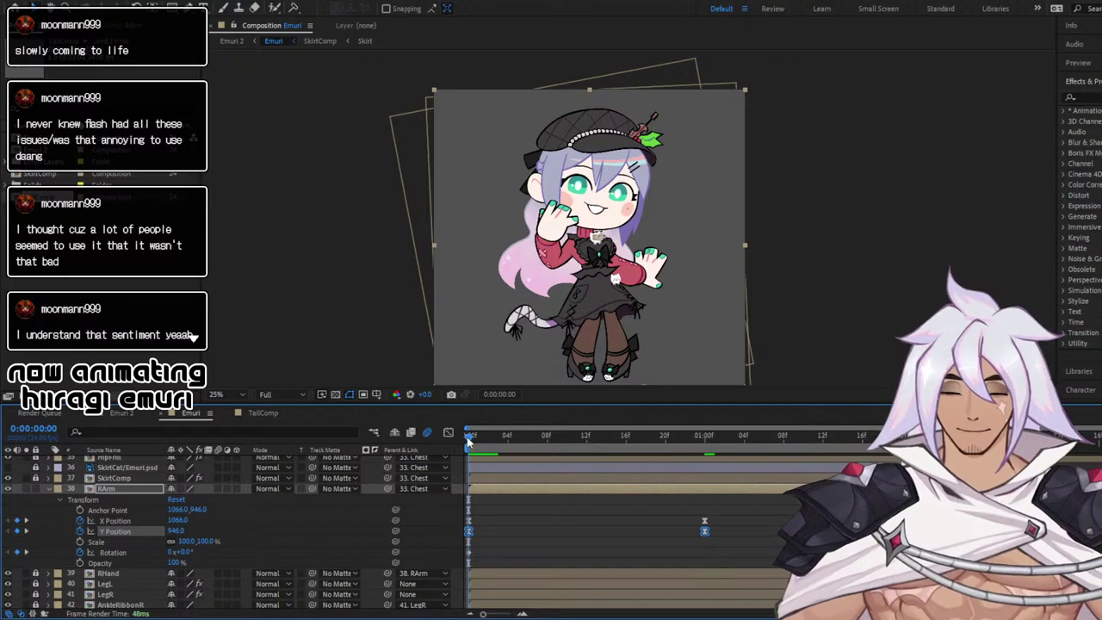
key(space)
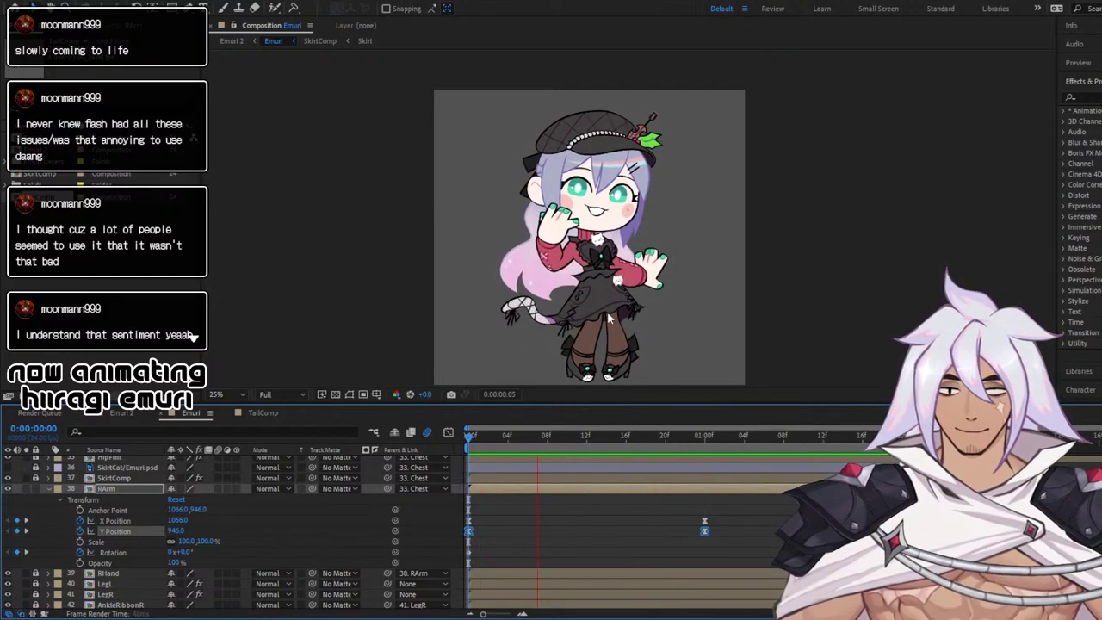
scroll(595, 286, up, 4)
scroll(708, 261, up, 4)
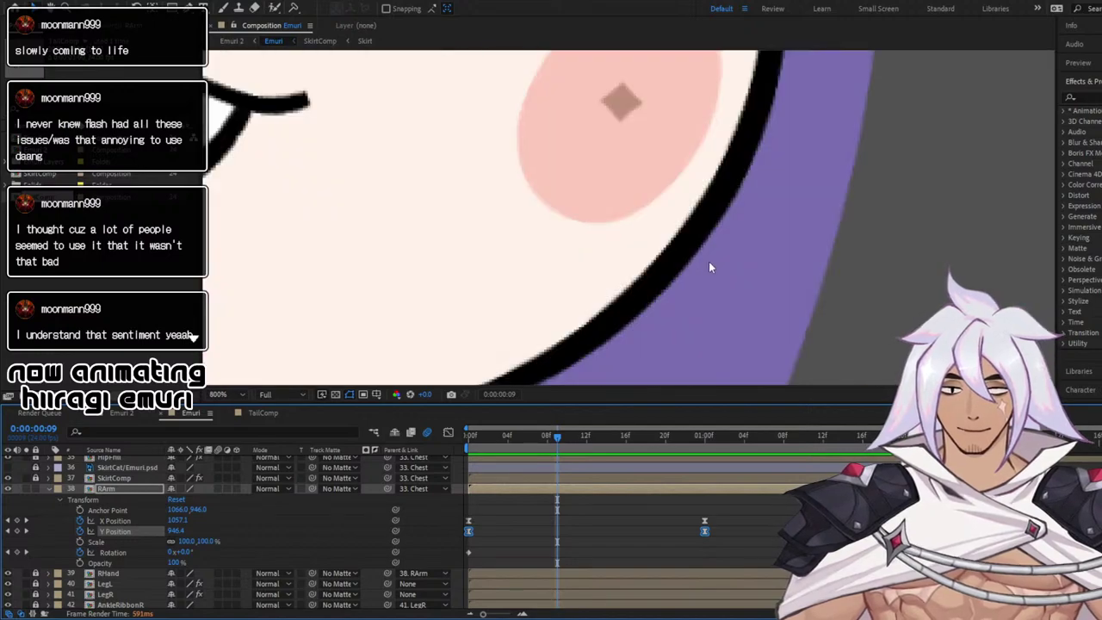
scroll(709, 260, up, 1)
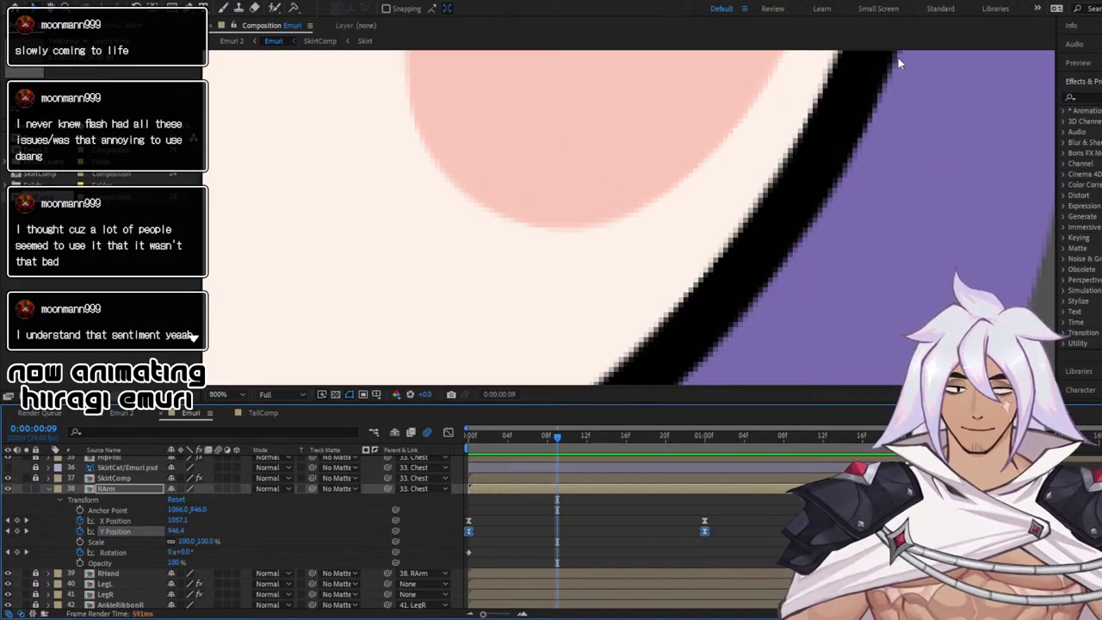
scroll(694, 254, down, 5)
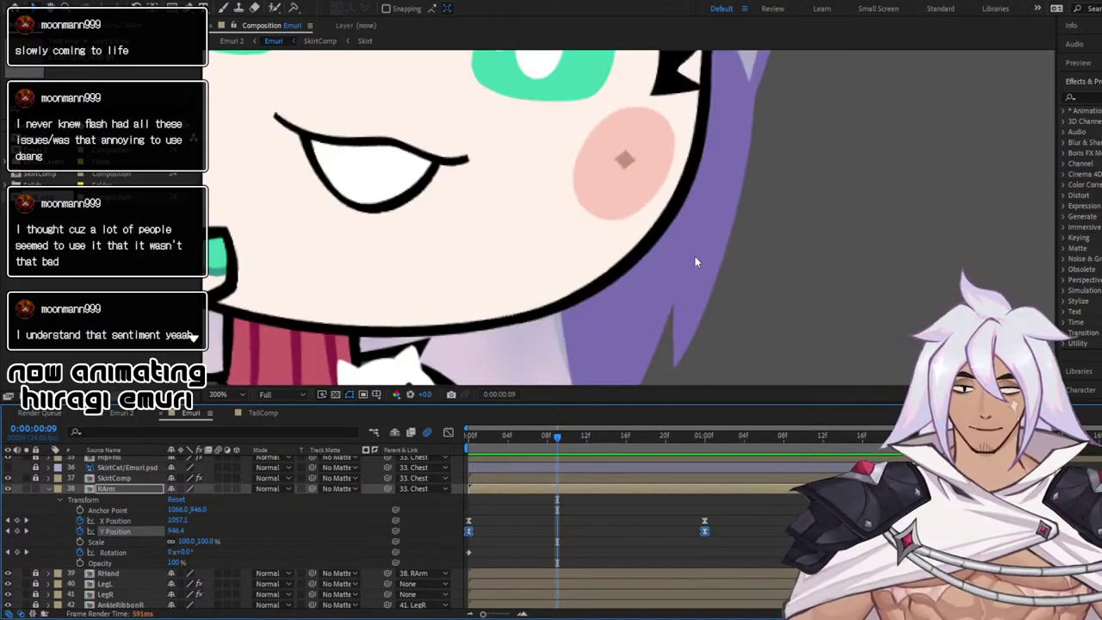
scroll(694, 255, up, 2)
scroll(694, 255, down, 1)
drag(690, 263, 746, 145)
scroll(682, 239, down, 2)
scroll(682, 238, up, 2)
drag(675, 183, 646, 335)
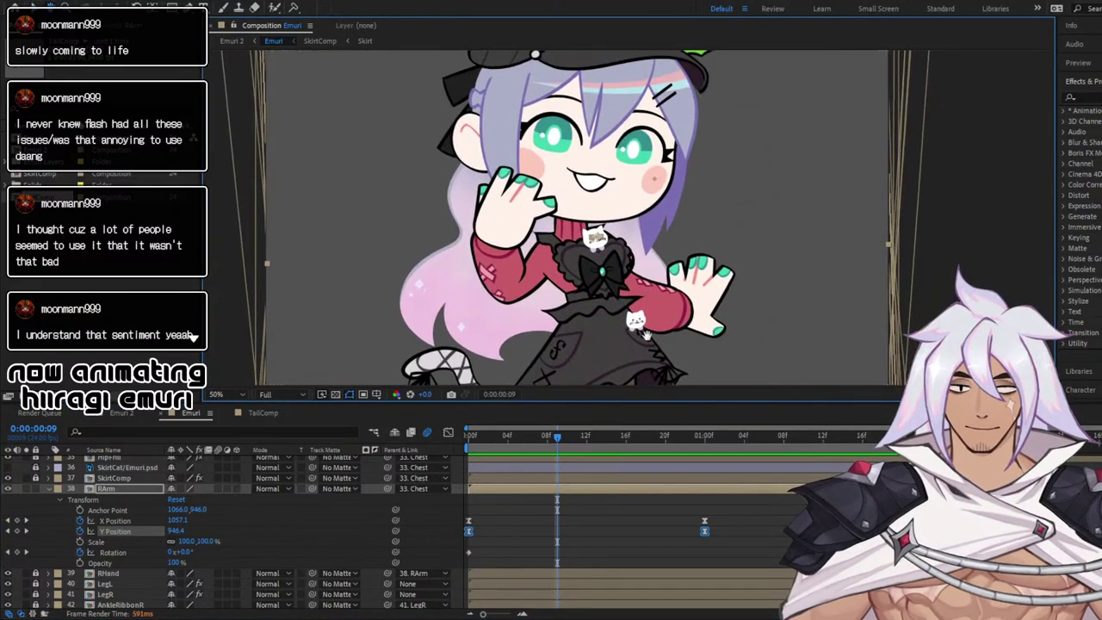
Play the animation to 0:00:01:02 and set RArm's Rotation to 4° there
key(space)
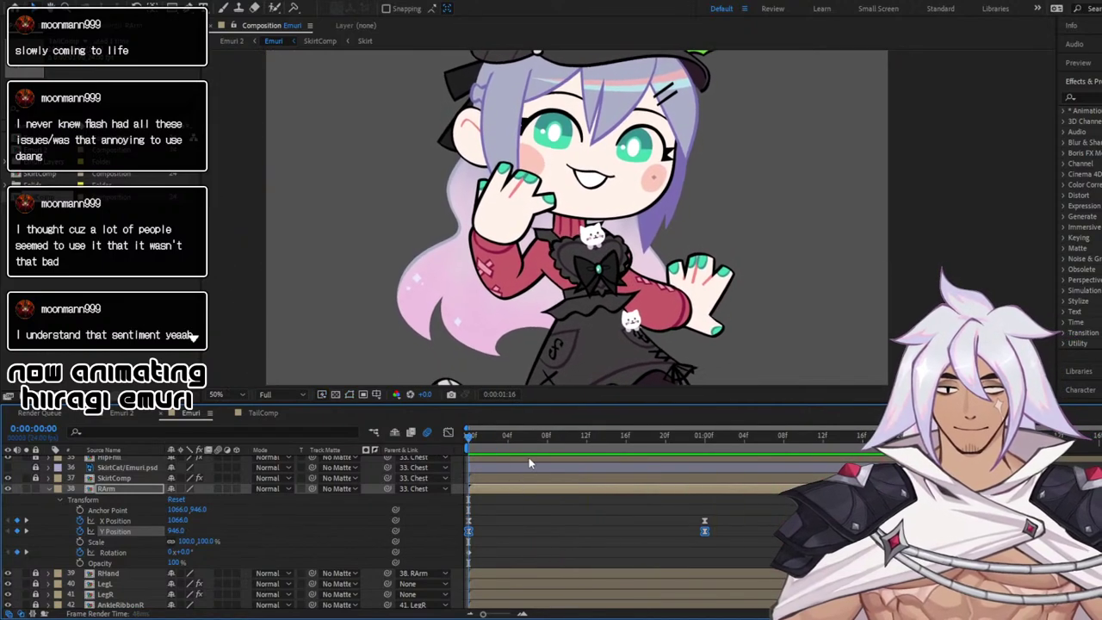
key(space)
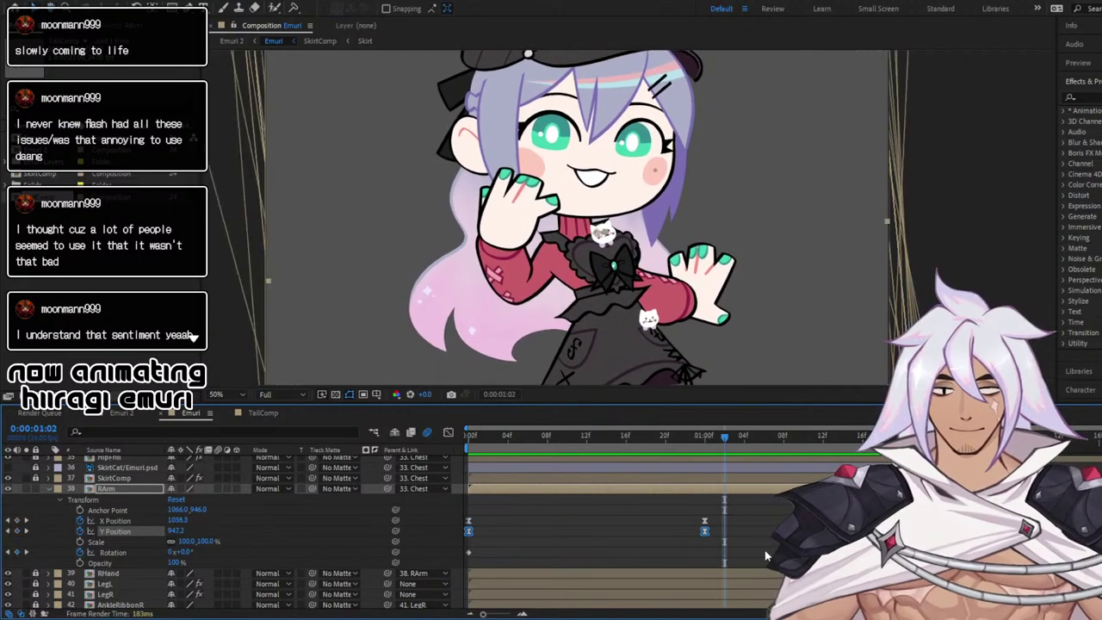
drag(185, 552, 189, 552)
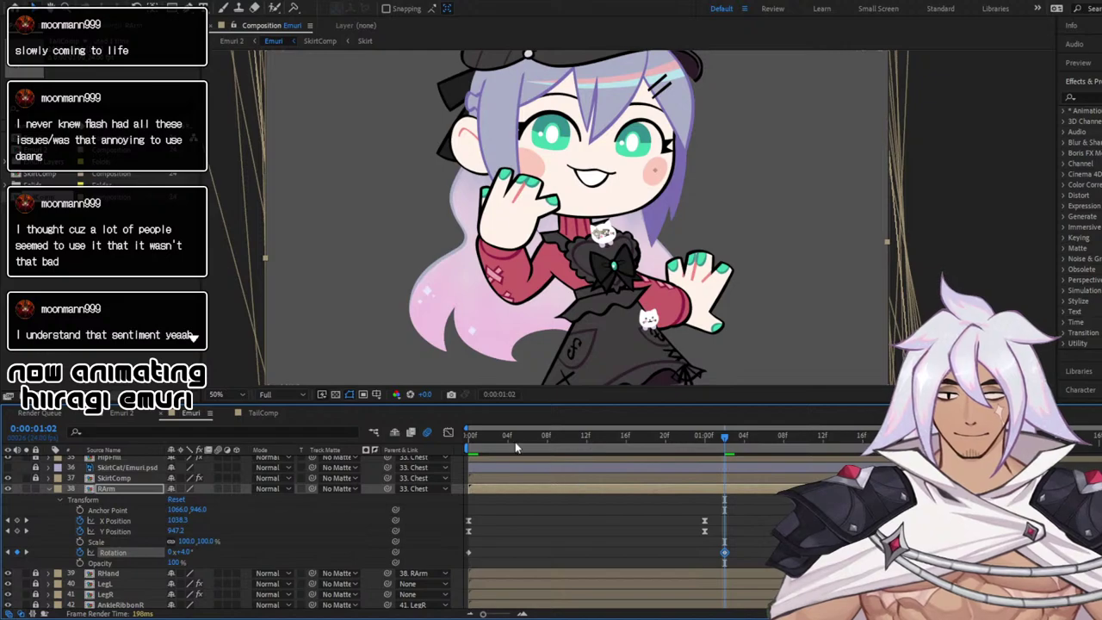
Try an extra RArm Rotation keyframe at 0:00:00:02 and preview it from the first frame
click(486, 440)
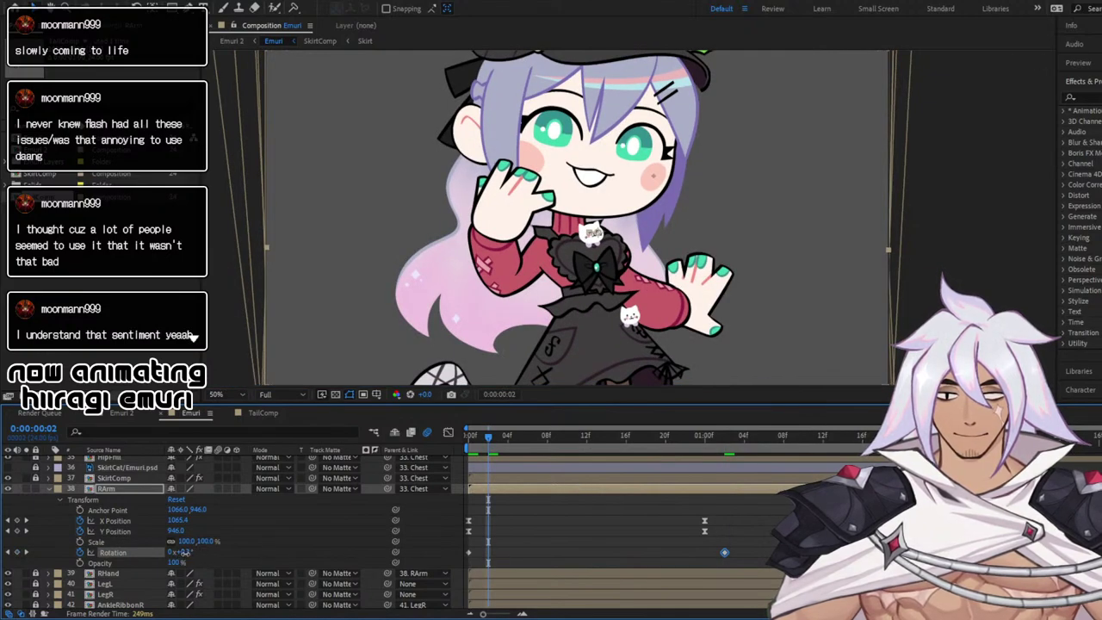
drag(181, 555, 187, 562)
drag(476, 441, 443, 436)
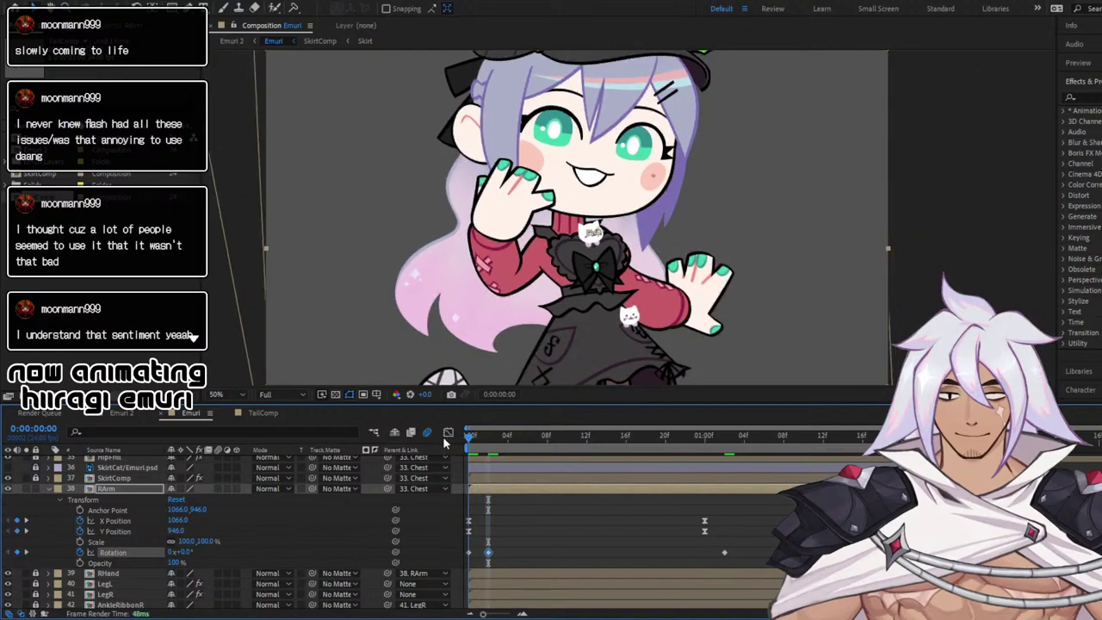
key(space)
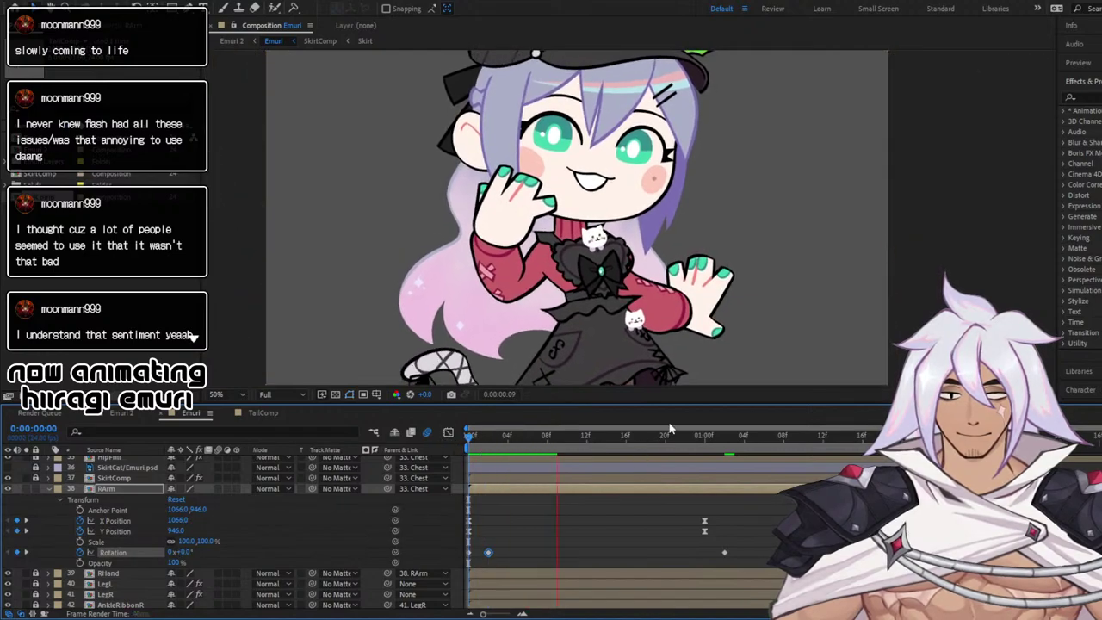
key(space)
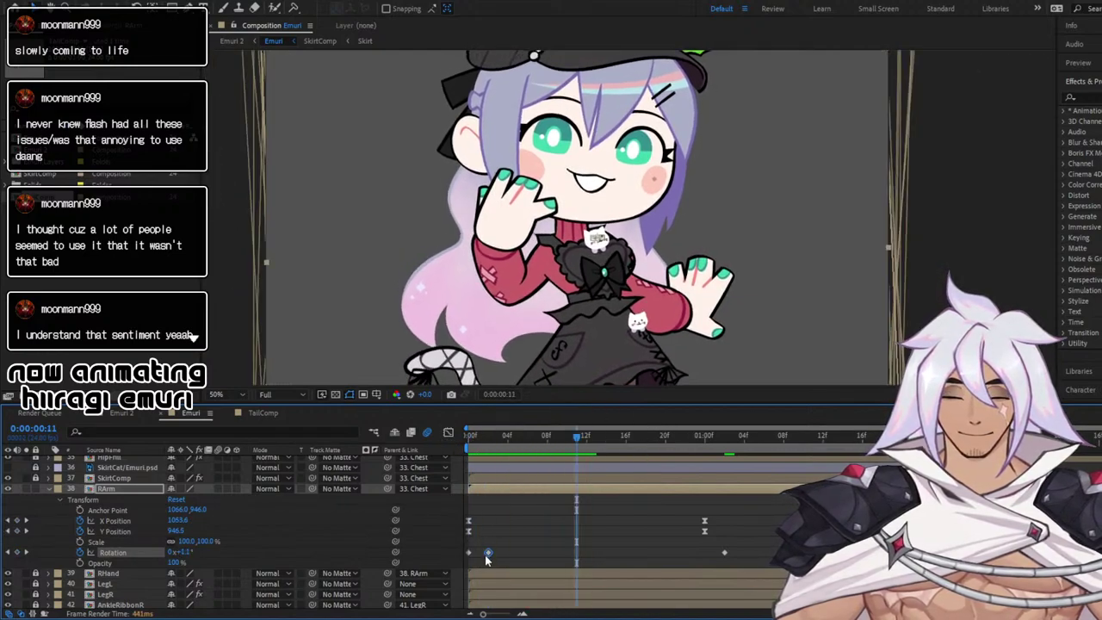
Replace RArm's Rotation keyframe at 0:00:00:02 with one of about 6° at 0:00:00:12 and preview from the first frame
drag(575, 436, 567, 438)
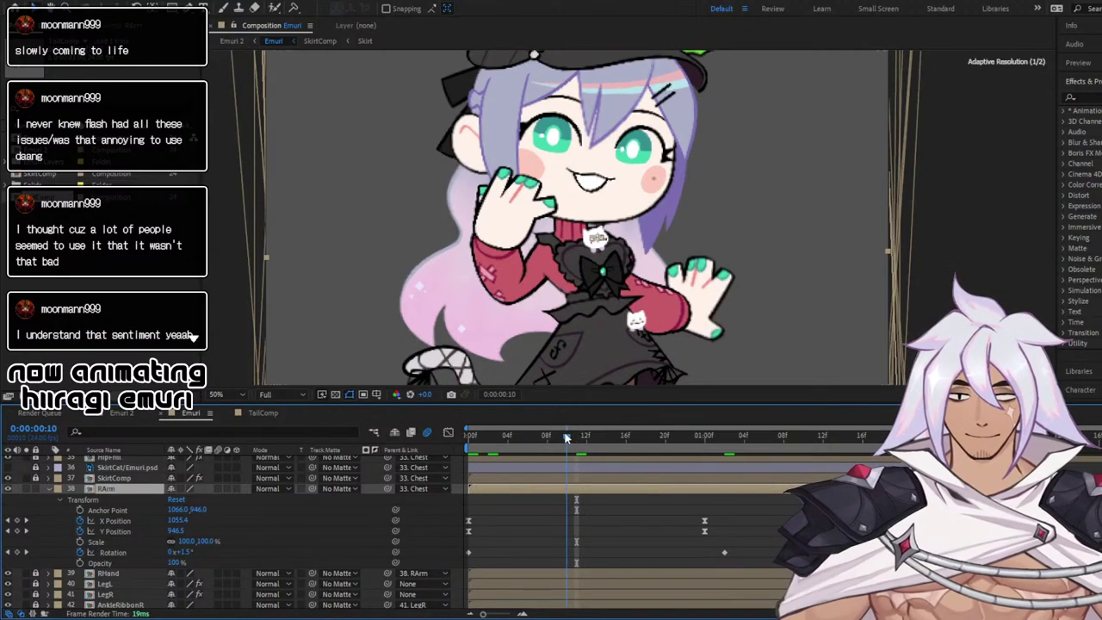
key(Page_Down)
key(Page_Down)
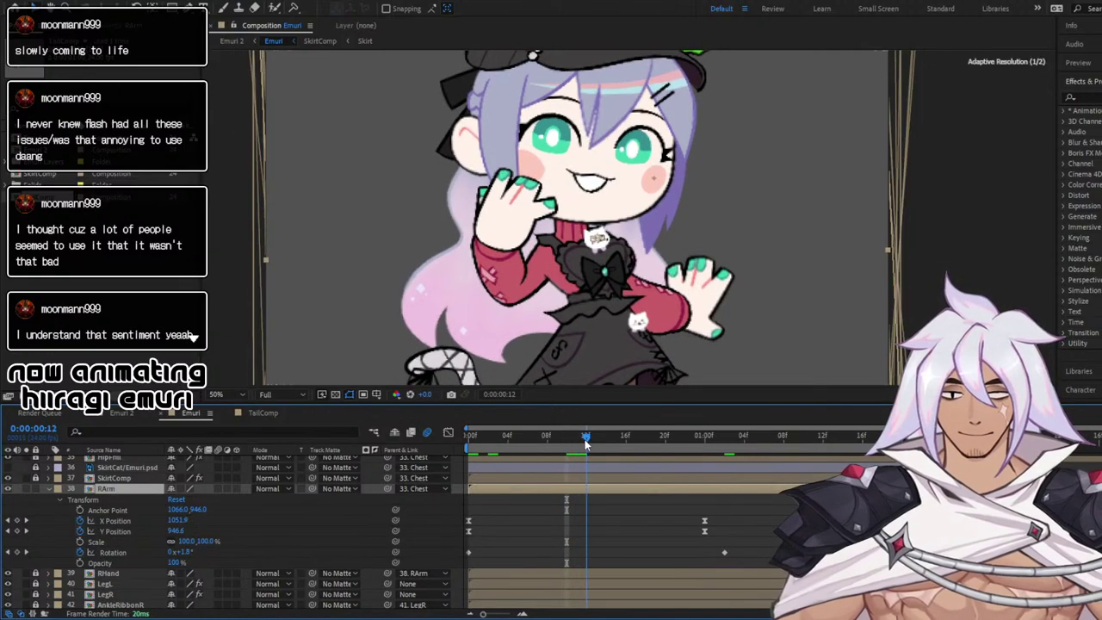
drag(186, 552, 188, 552)
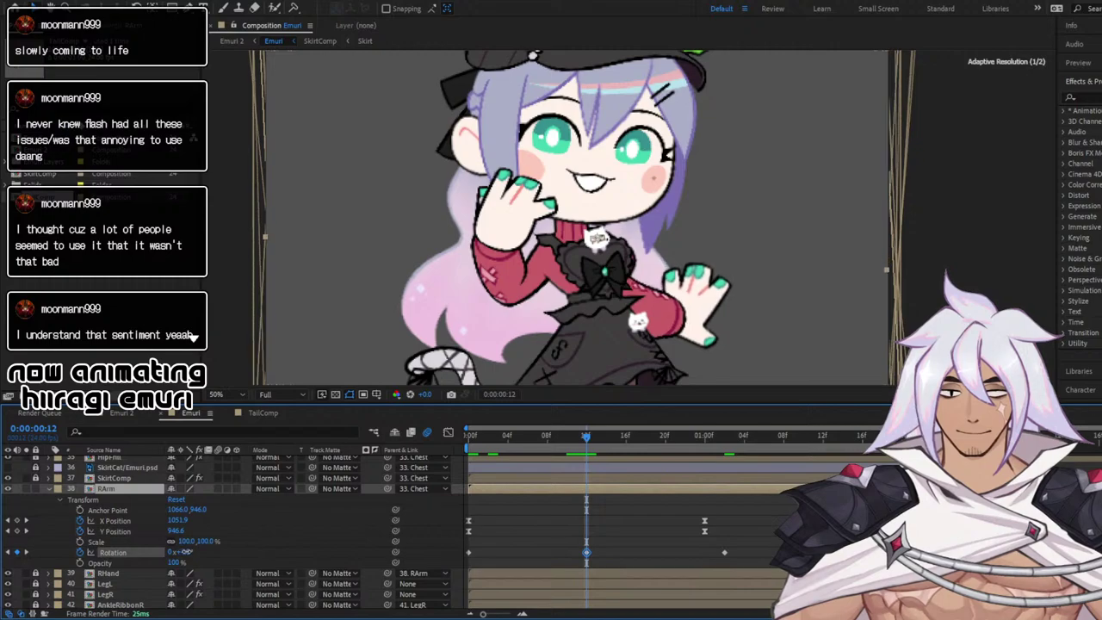
drag(483, 437, 411, 434)
key(space)
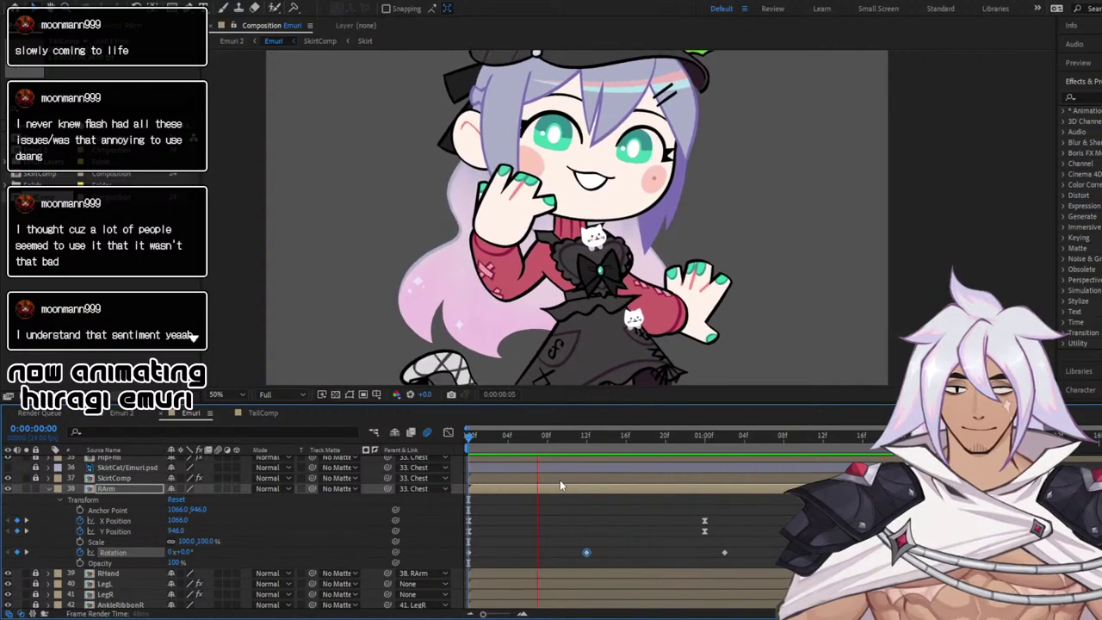
Apply Easy Ease to all of RArm's Rotation keyframes in the Graph Editor and return to the first frame
click(579, 438)
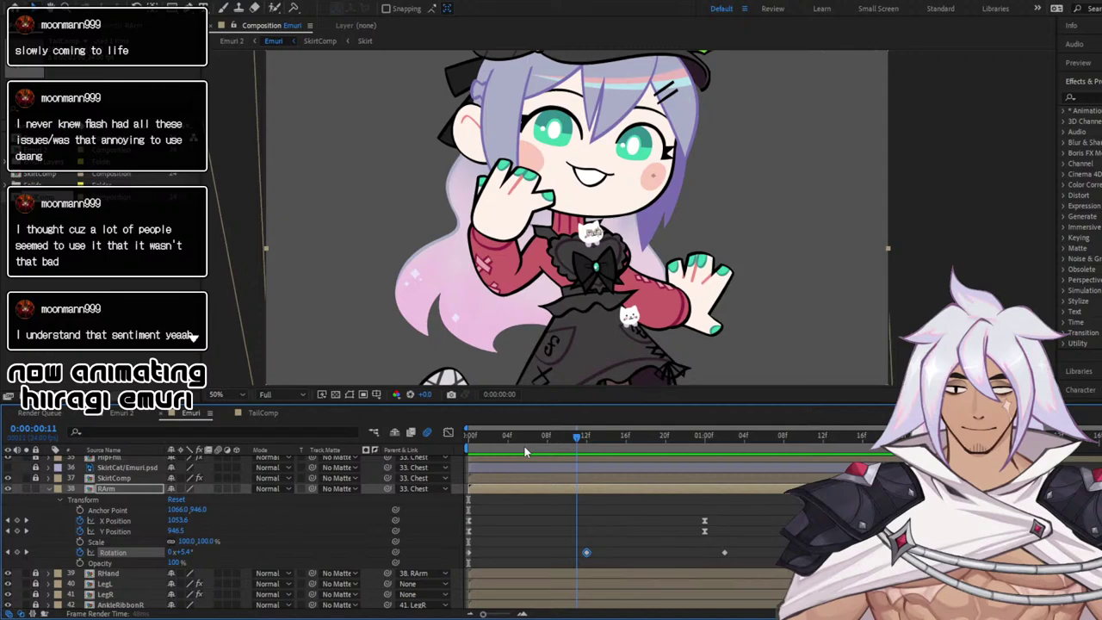
click(448, 432)
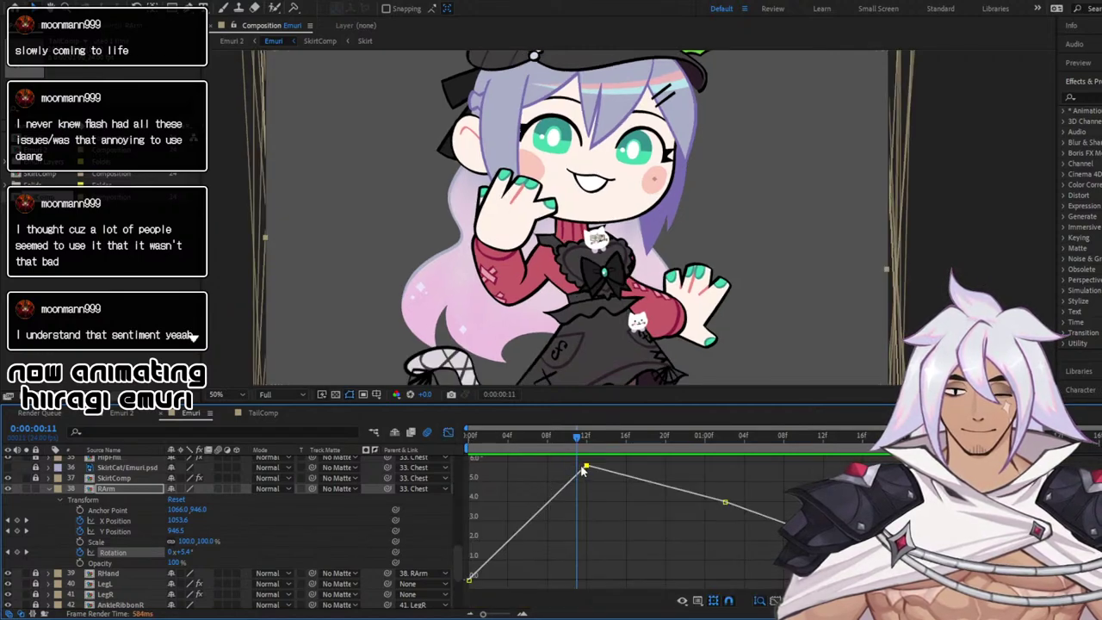
drag(521, 490, 792, 568)
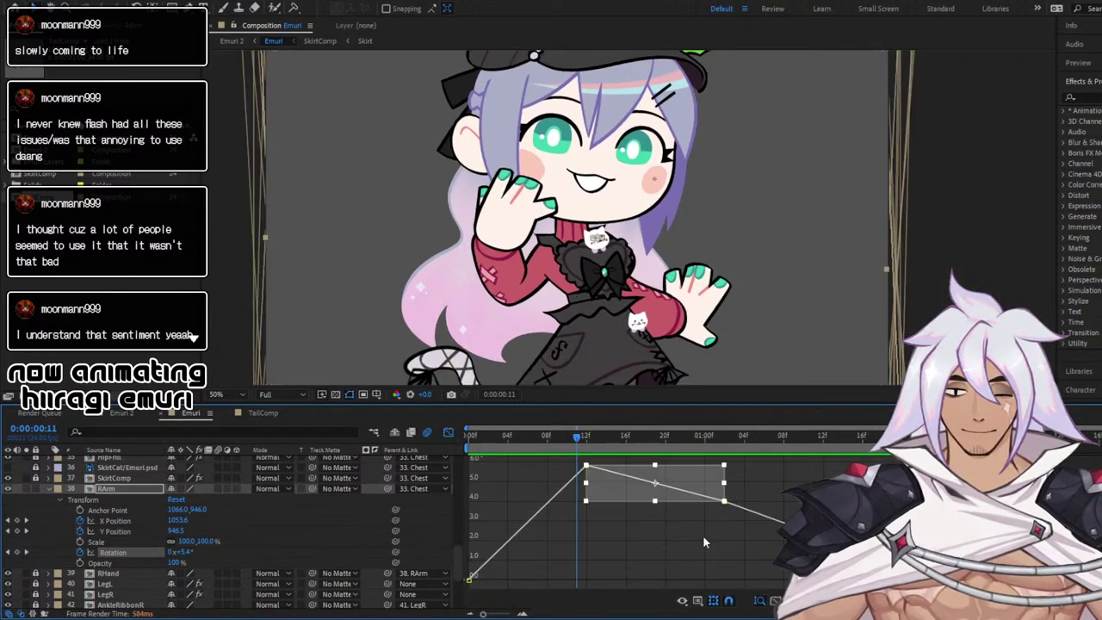
drag(467, 459, 973, 555)
key(shift+F9)
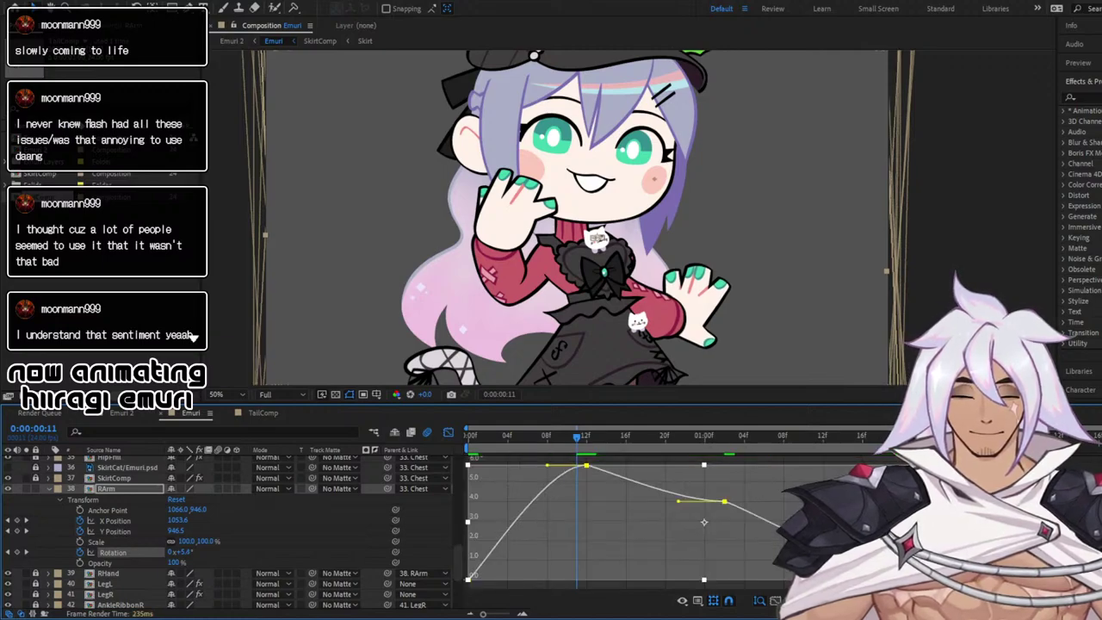
key(F9)
click(470, 436)
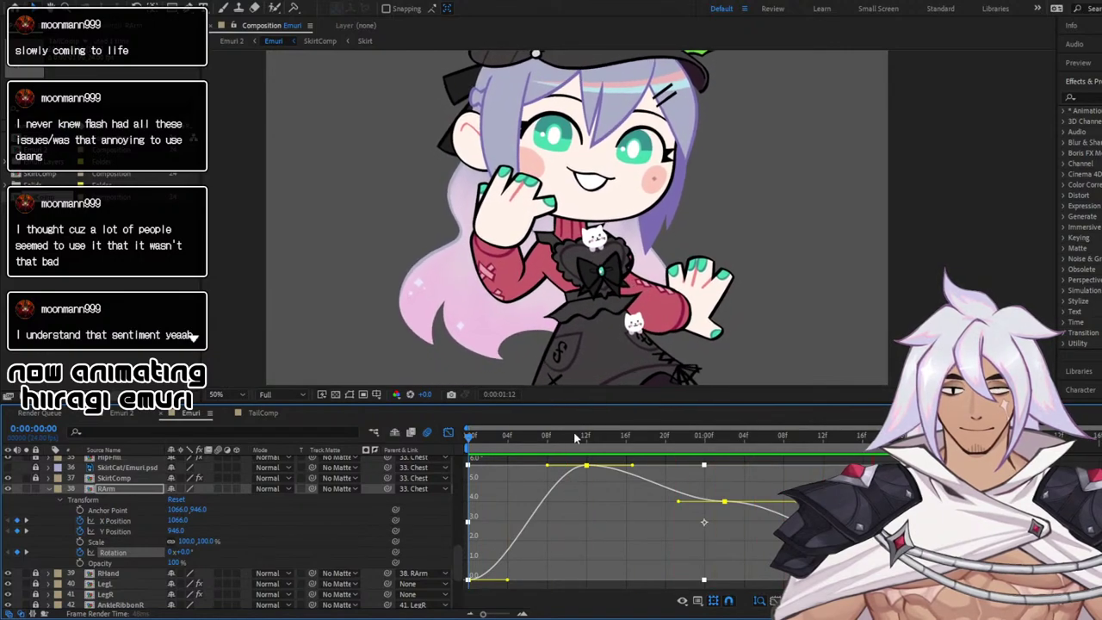
Lower RArm's Rotation keyframe at 0:00:00:12 on the value graph to about 4.4°
drag(586, 467, 588, 473)
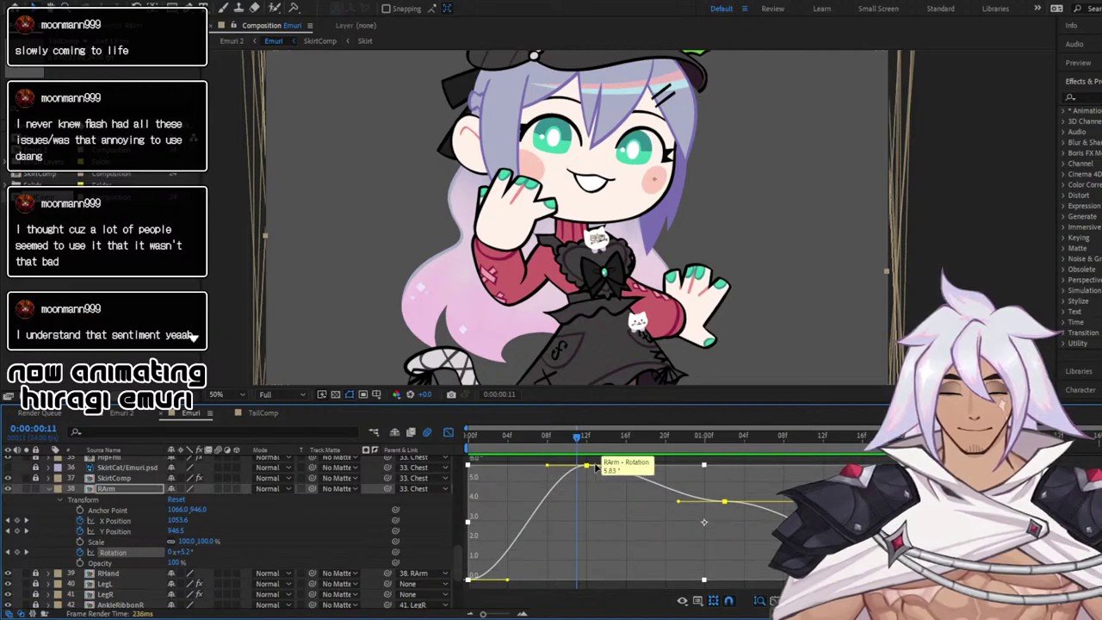
click(596, 466)
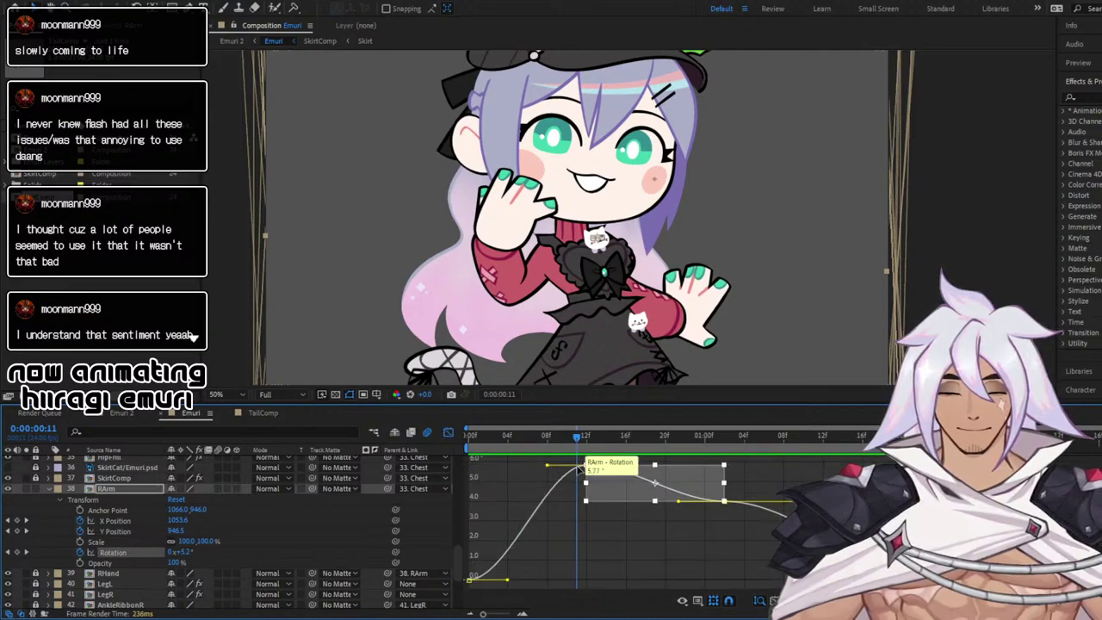
click(580, 469)
drag(590, 466, 588, 476)
click(582, 475)
mouse_move(581, 469)
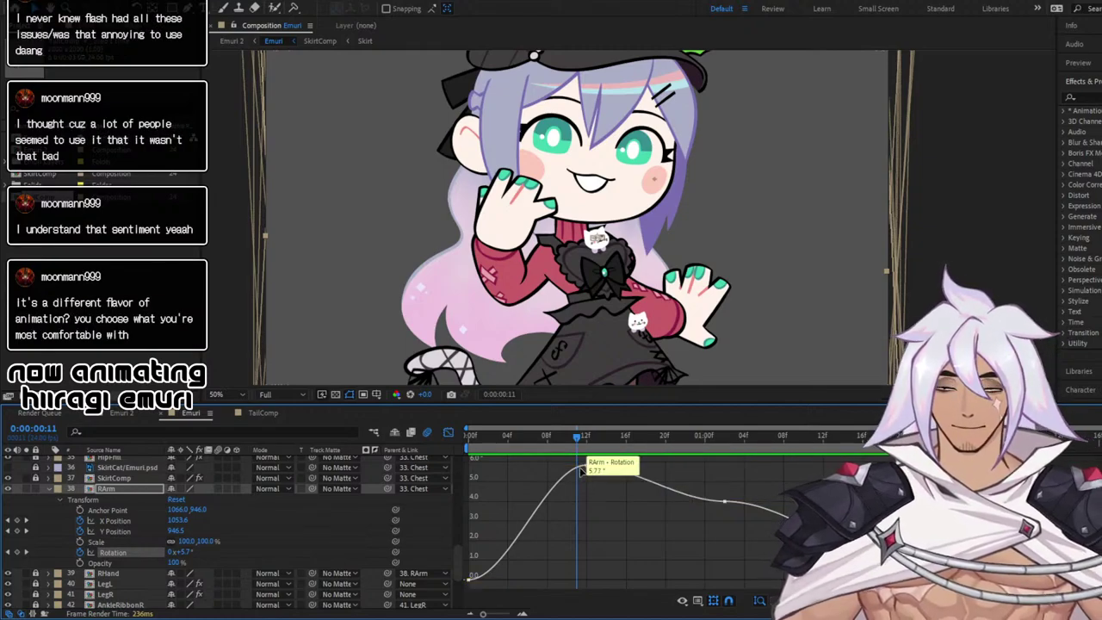
drag(588, 466, 589, 497)
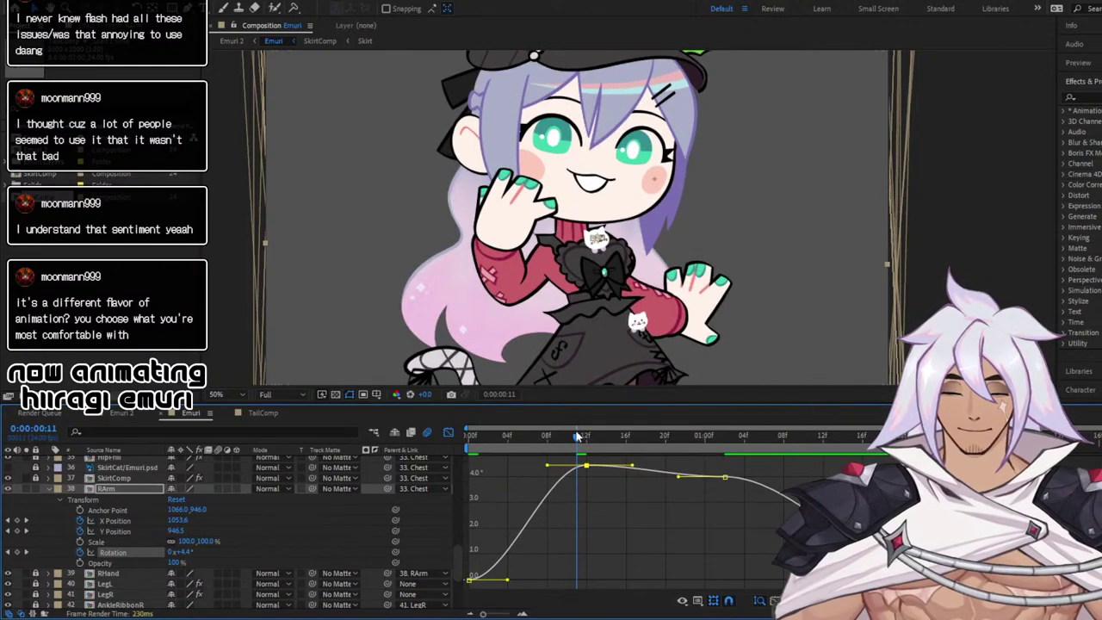
Preview RArm's adjusted rotation from the first frame and inspect the pose at 0:00:01:08
drag(577, 436, 456, 443)
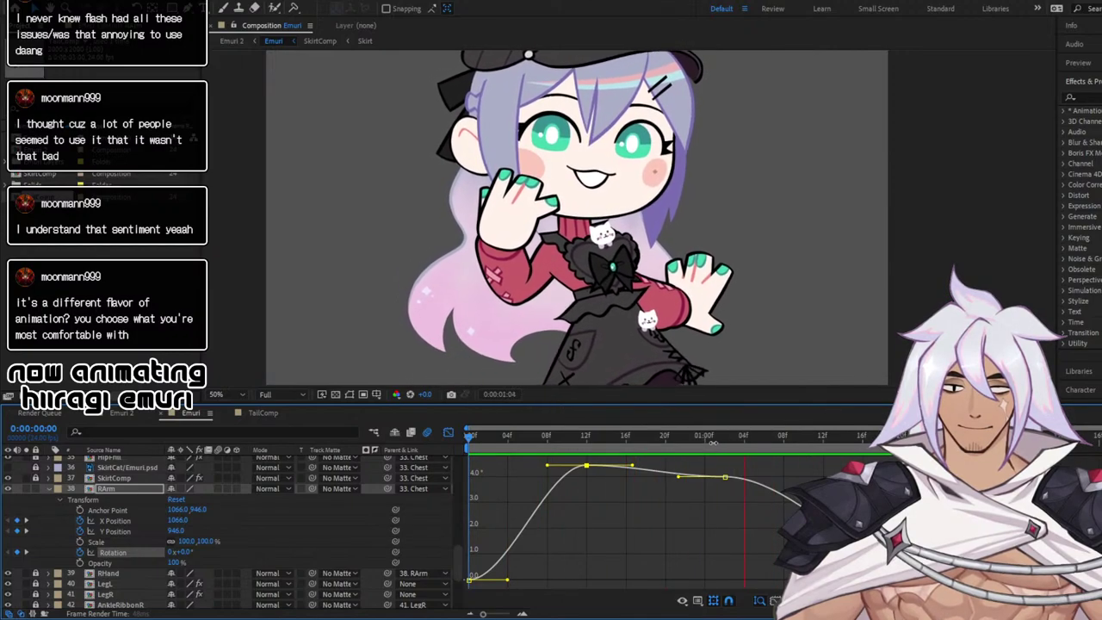
click(737, 443)
drag(737, 444, 783, 439)
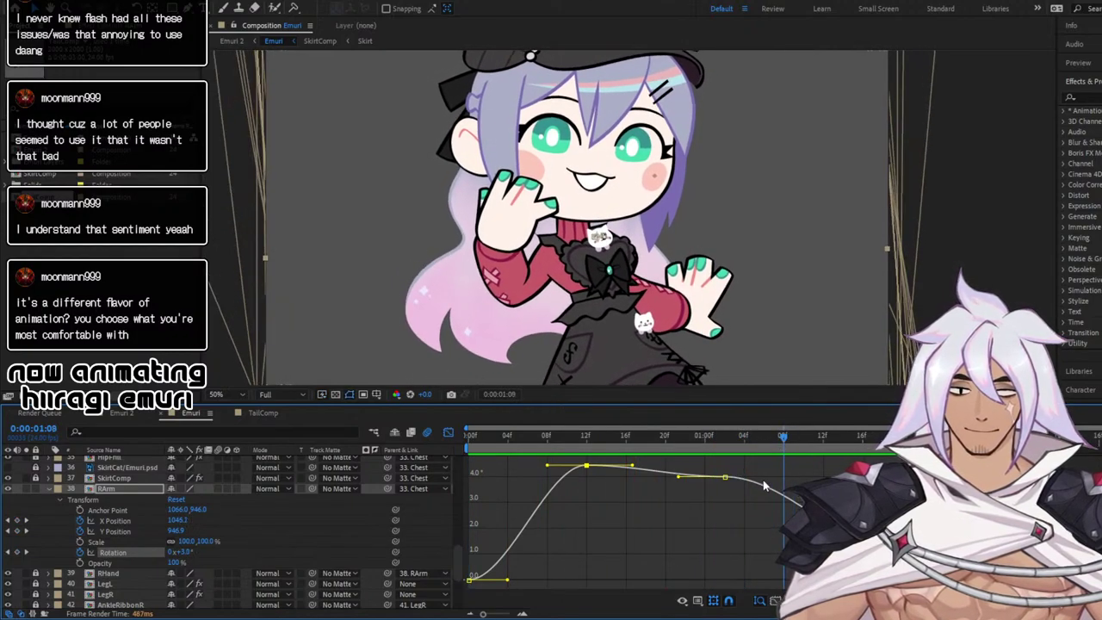
Raise RArm's Rotation to about 5° at 0:00:01:08, preview the motion and return to the first frame
drag(187, 554, 190, 557)
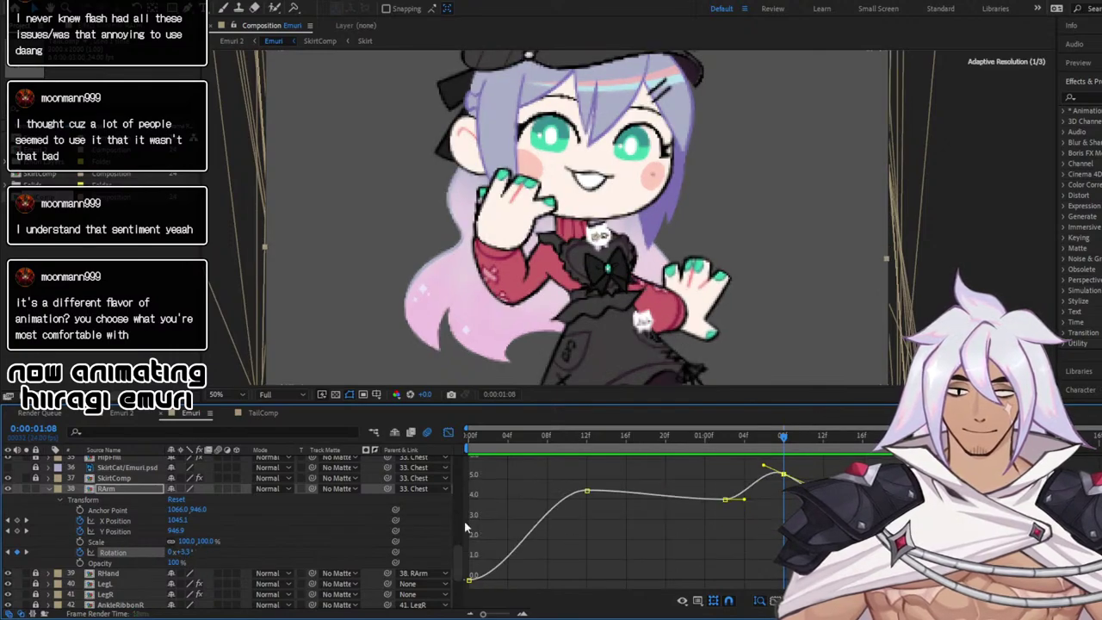
key(space)
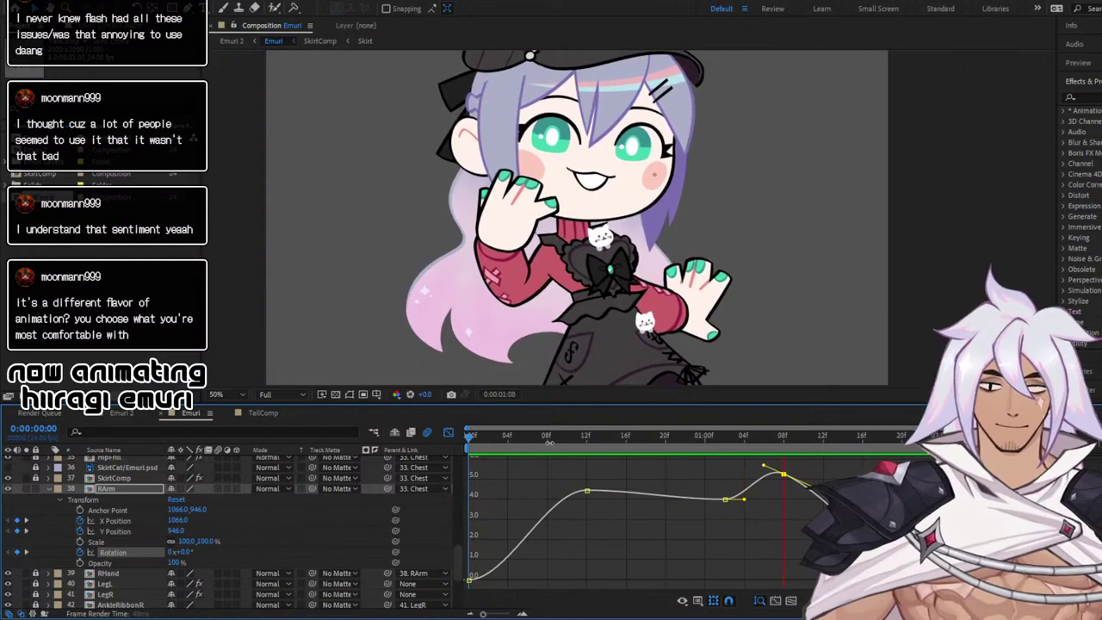
key(space)
key(Home)
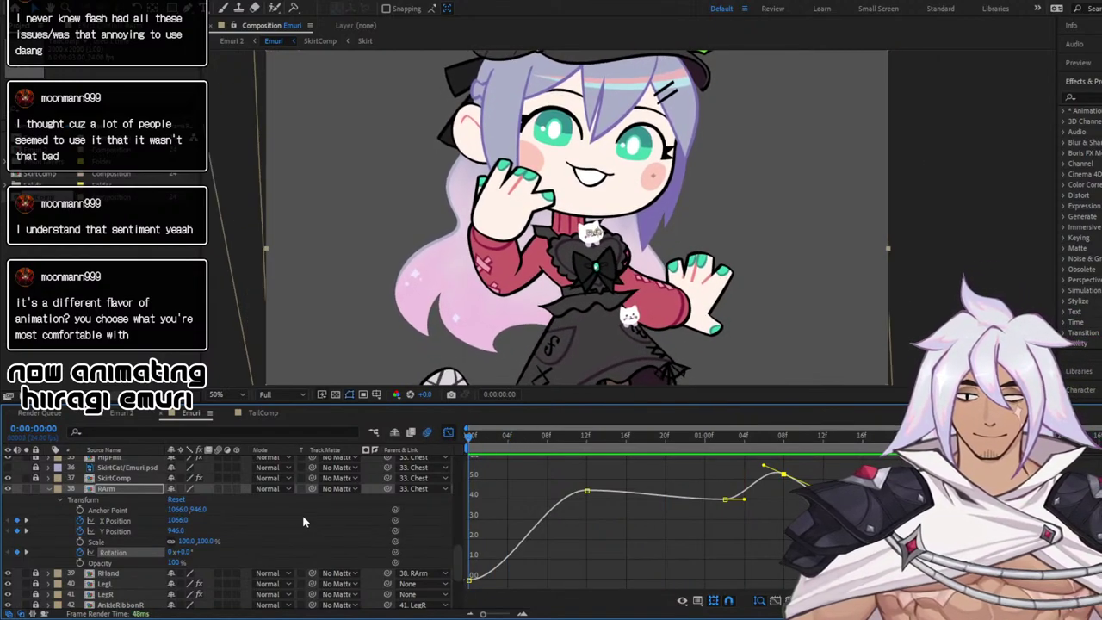
Close the Graph Editor and preview the whole character's animation from the first frame
click(448, 432)
key(space)
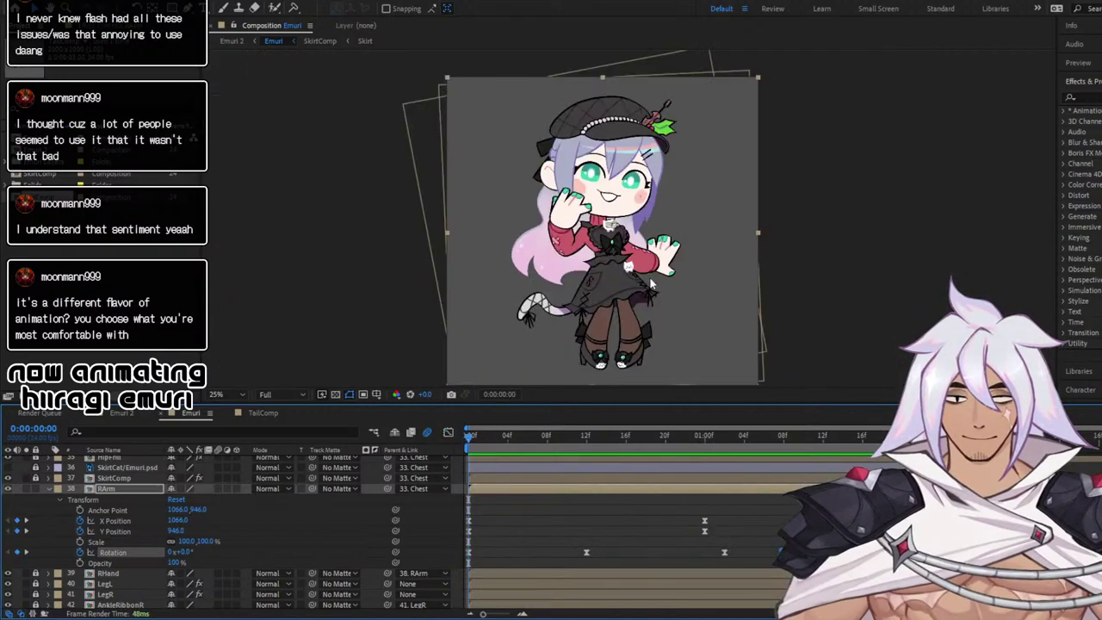
scroll(685, 301, down, 2)
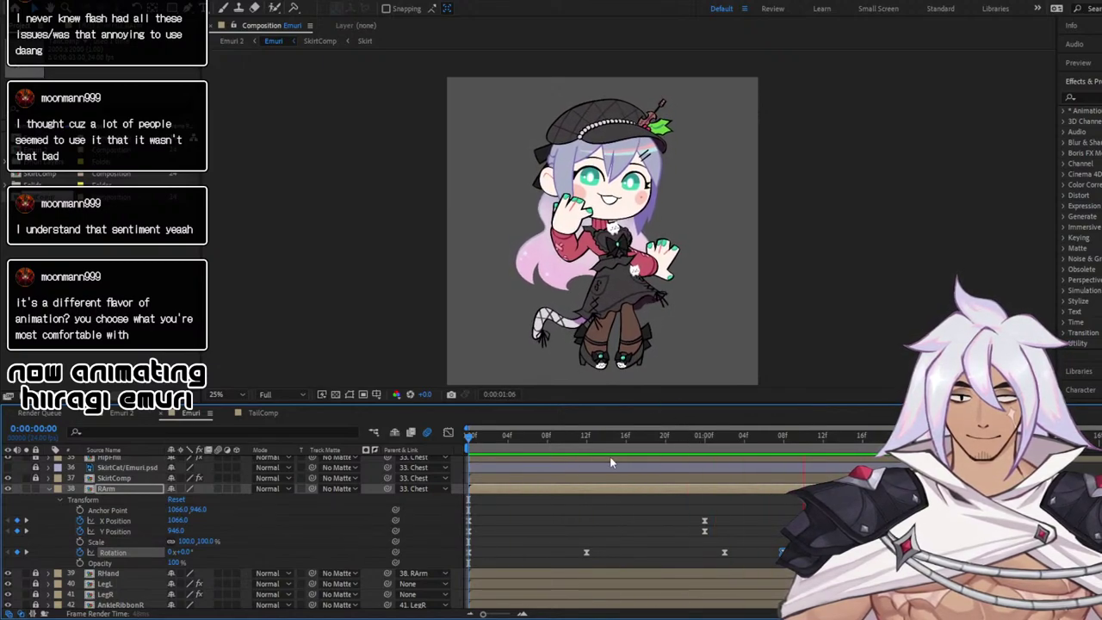
click(476, 438)
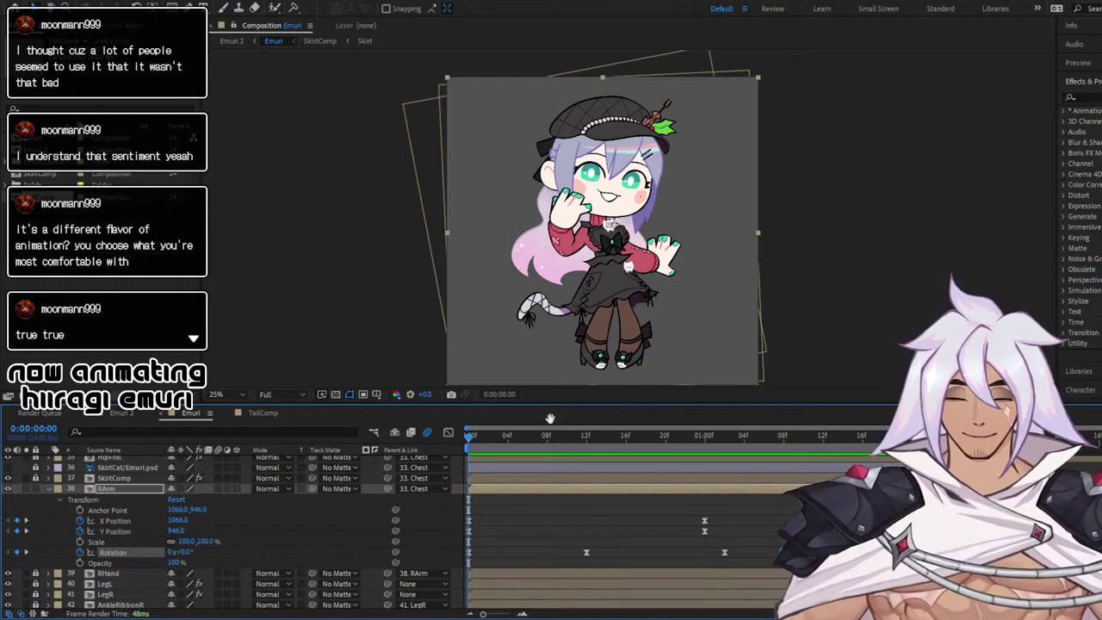
key(space)
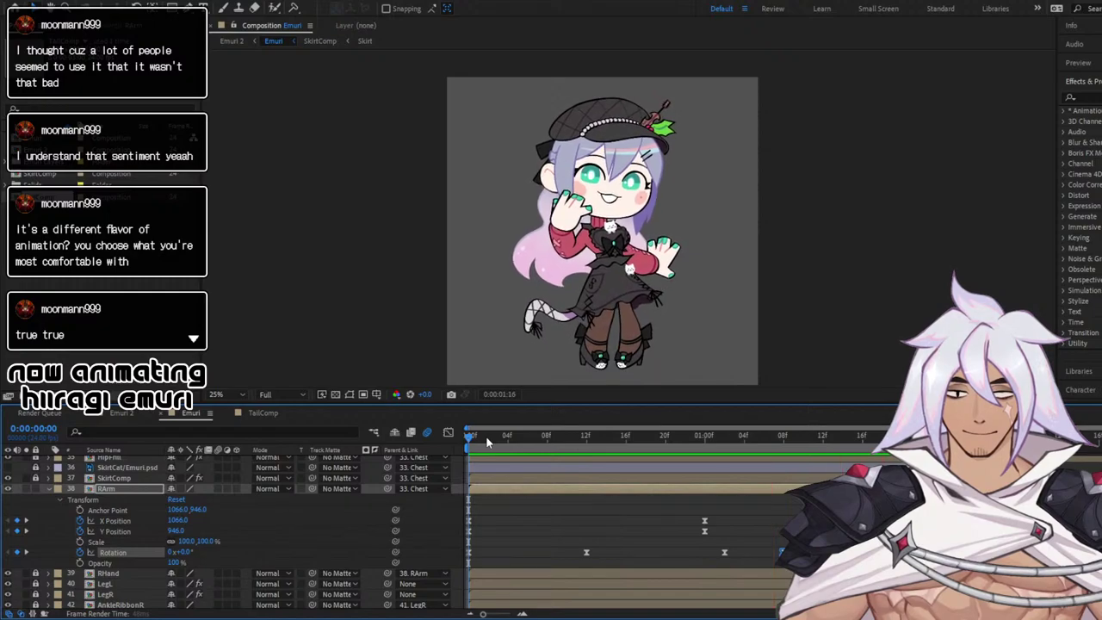
key(space)
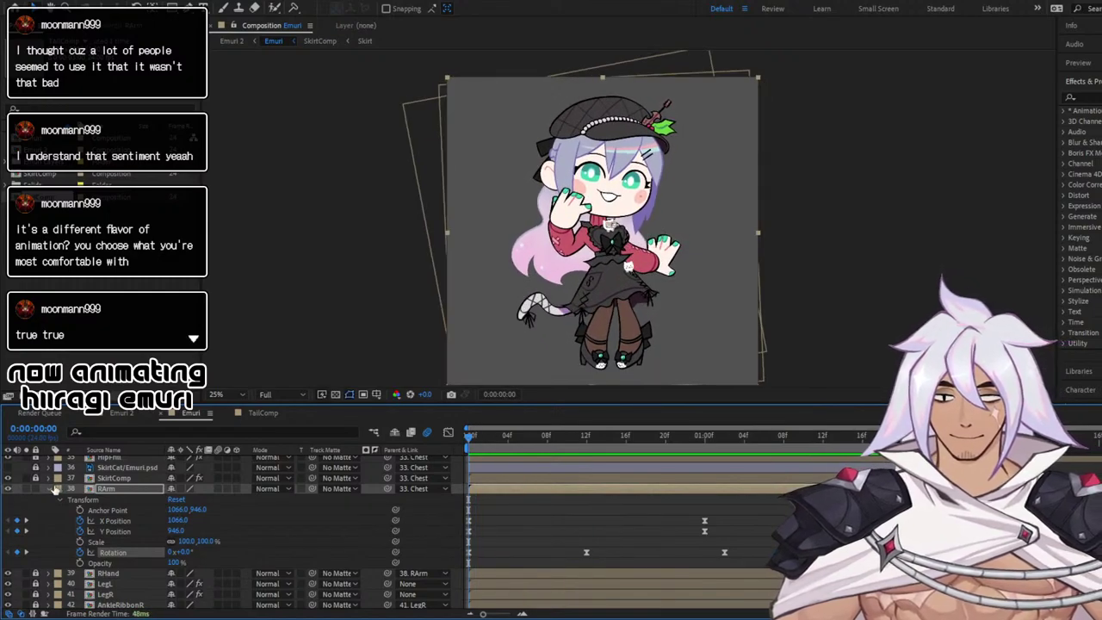
Start RHand's Rotation and Position keyframes at the first frame, separate Position into X and Y, and add matching keyframes at 0:00:02:00
click(48, 488)
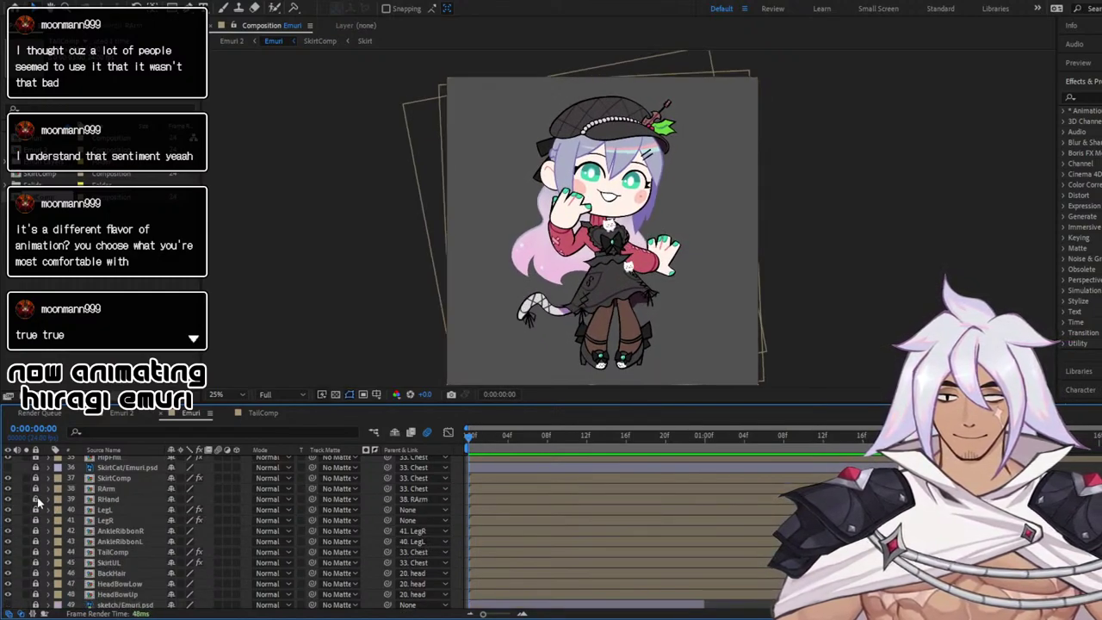
click(47, 500)
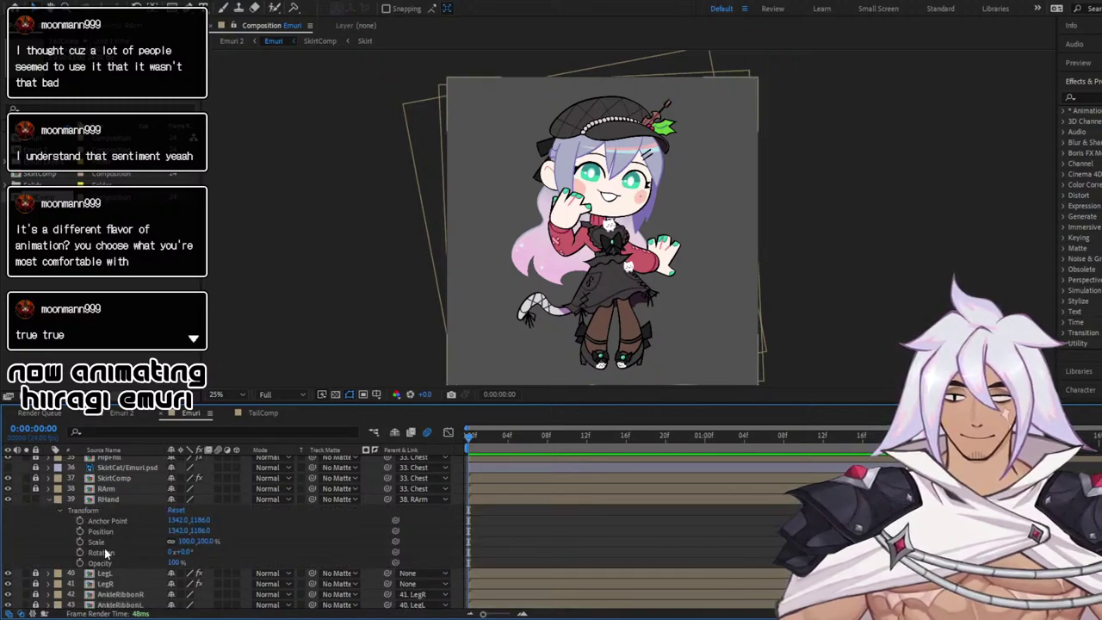
click(79, 552)
click(79, 532)
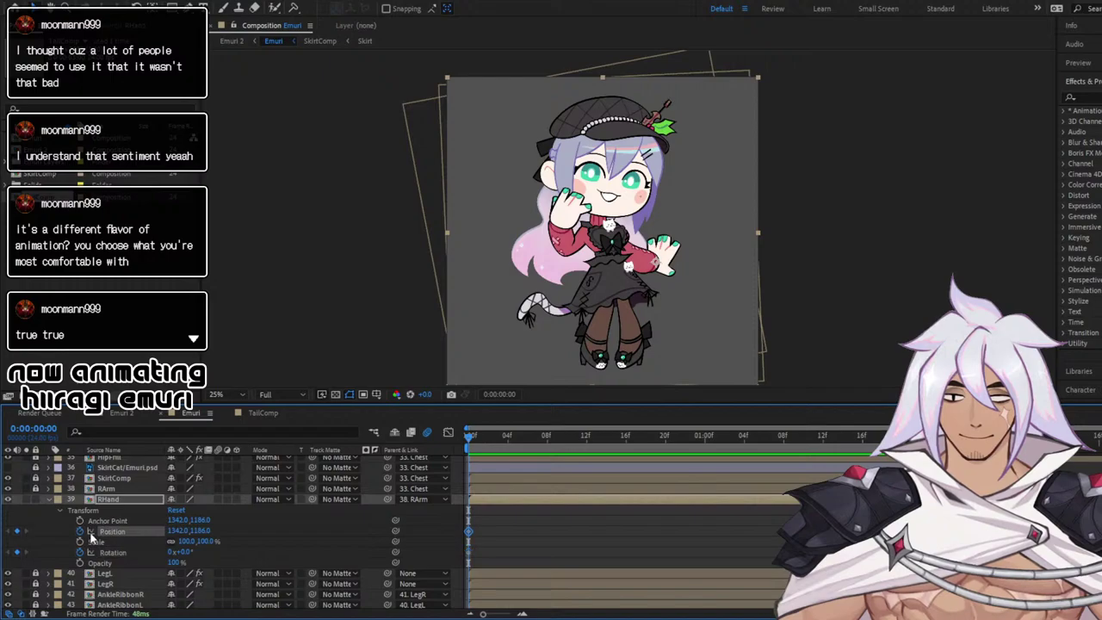
click(155, 385)
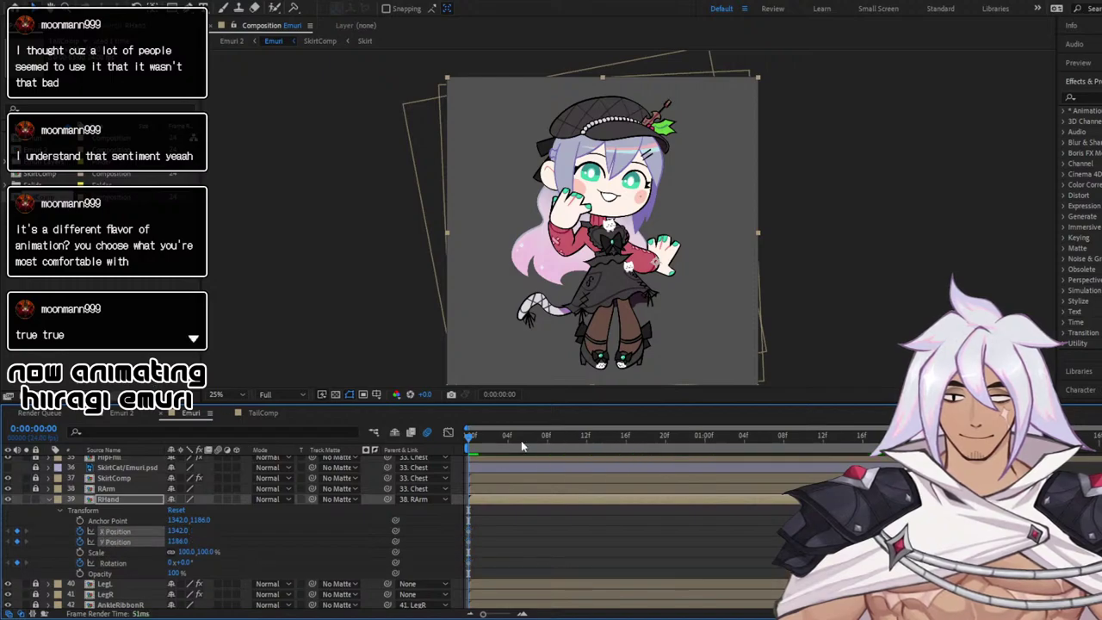
key(space)
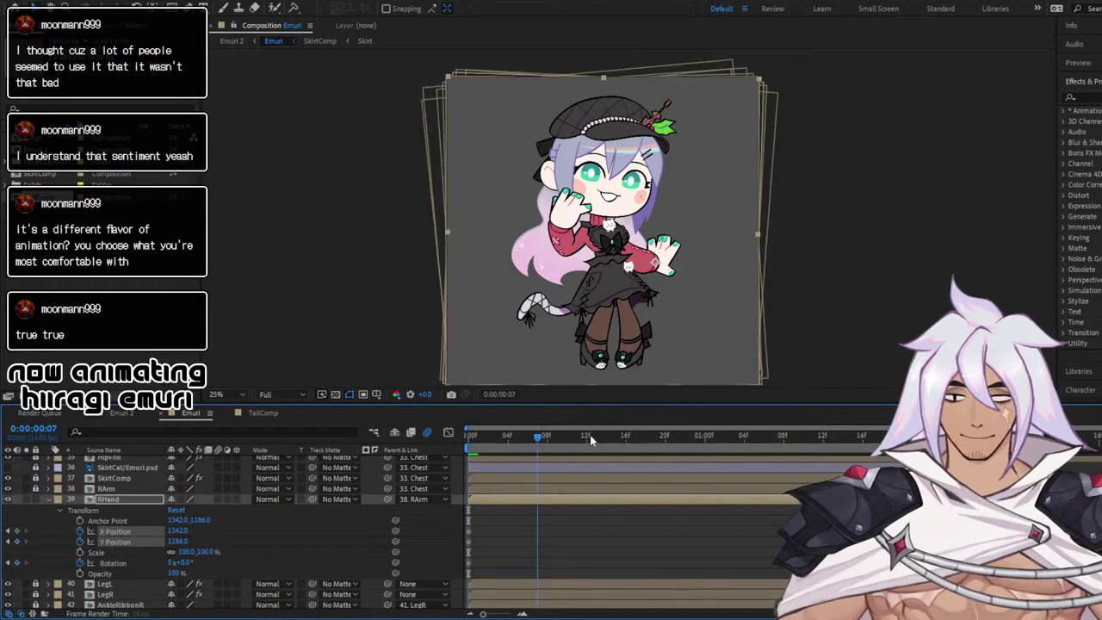
click(17, 563)
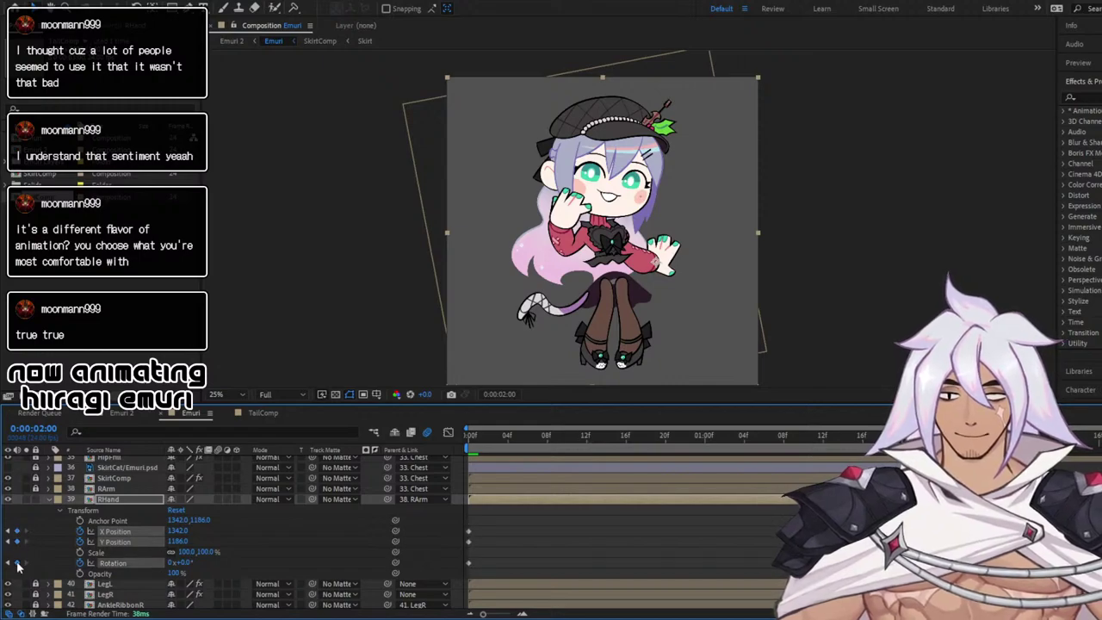
Move RHand slightly into the sleeve at 0:00:01:00, to an X Position of 1320.8 and a Y Position of 1193.4
click(655, 437)
scroll(627, 234, up, 4)
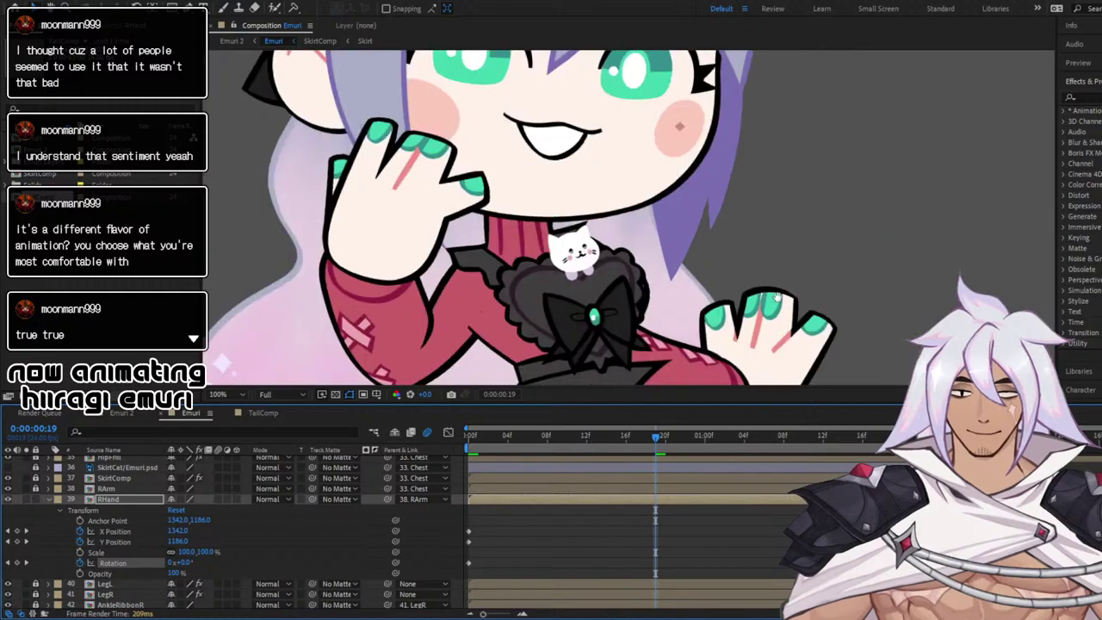
drag(778, 297, 666, 160)
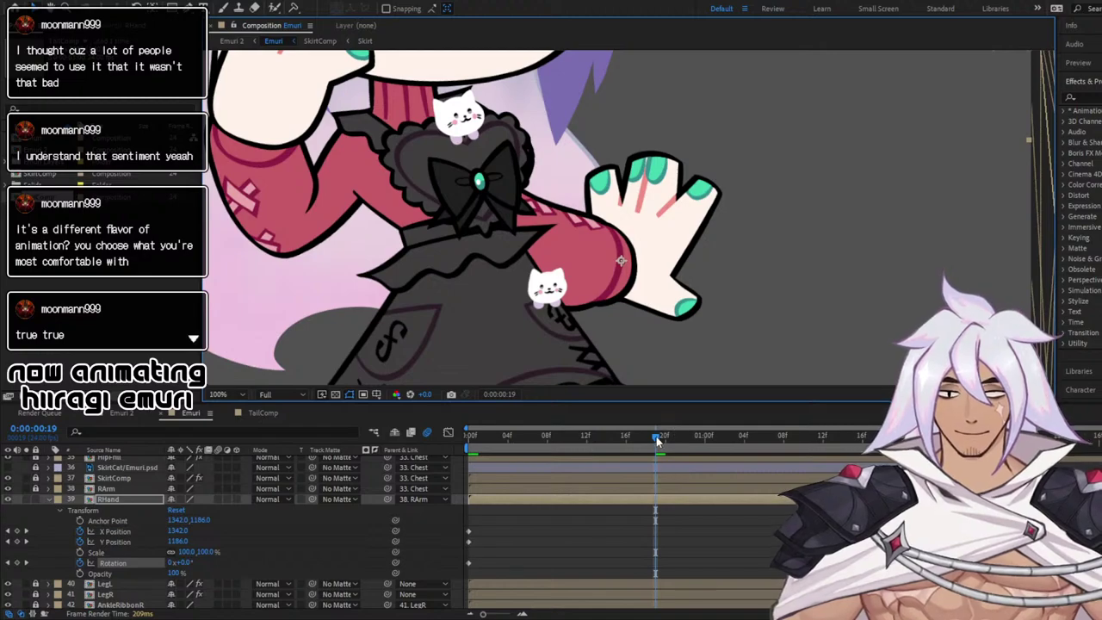
drag(657, 441, 418, 436)
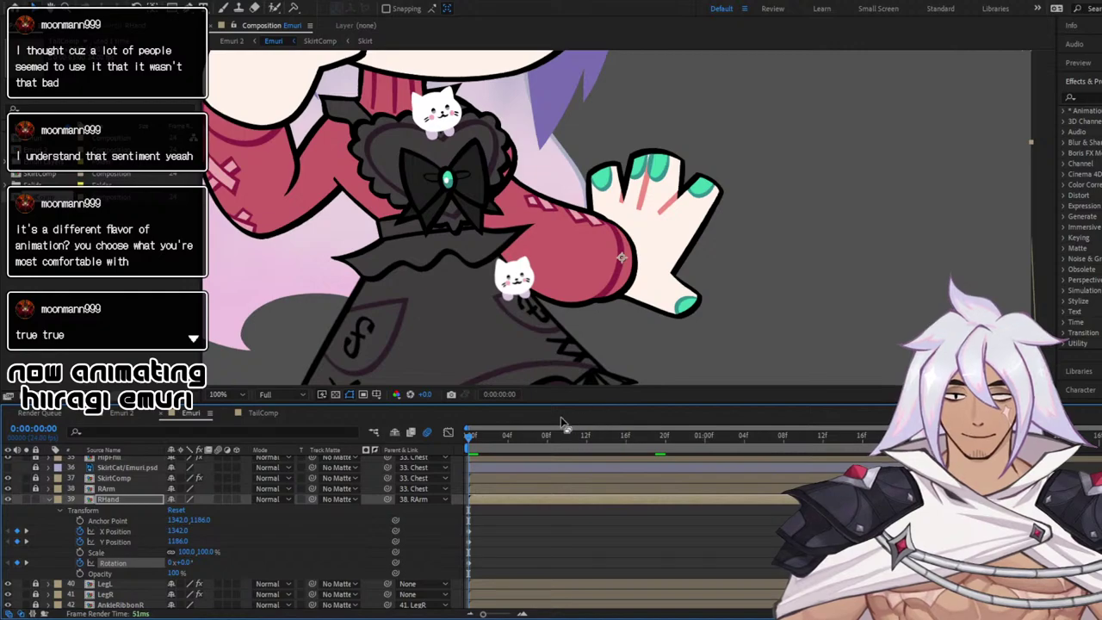
drag(480, 439, 393, 441)
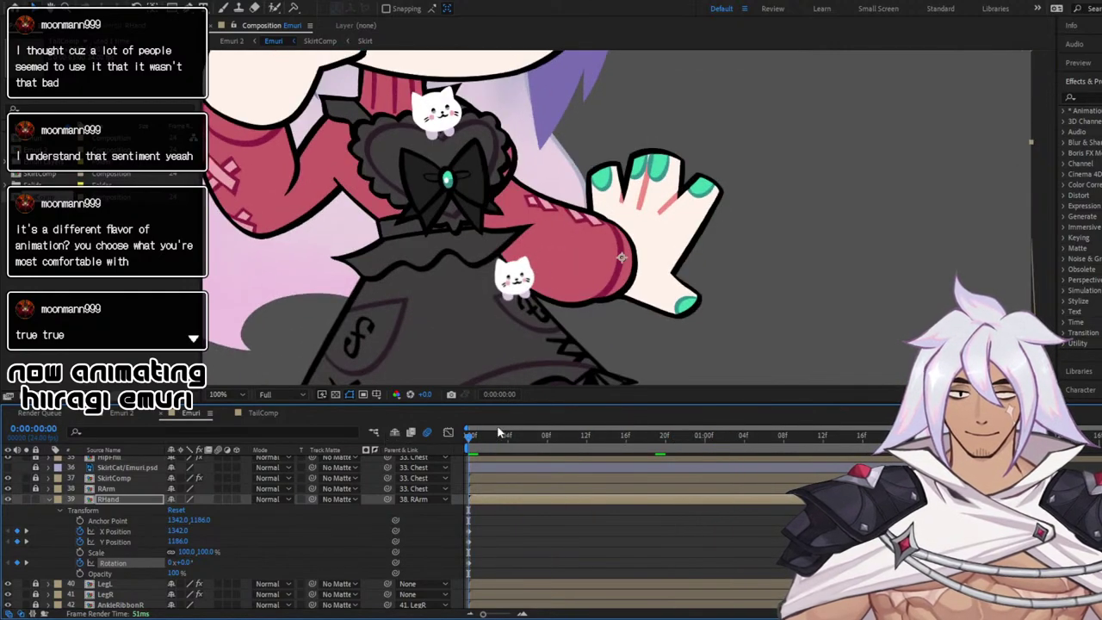
drag(500, 433, 679, 479)
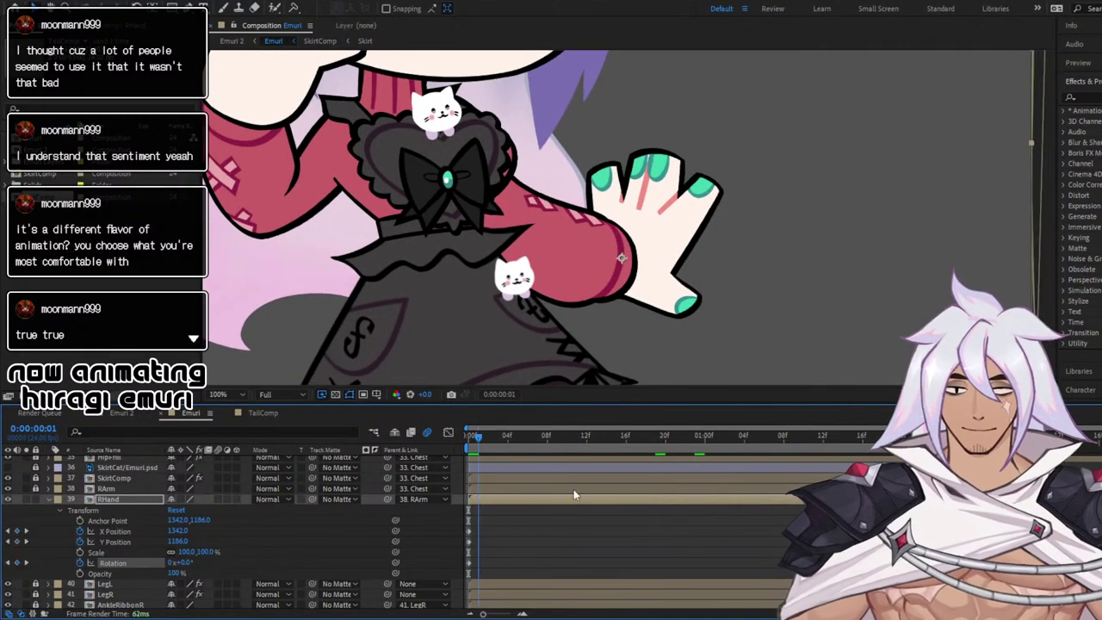
drag(707, 503, 706, 502)
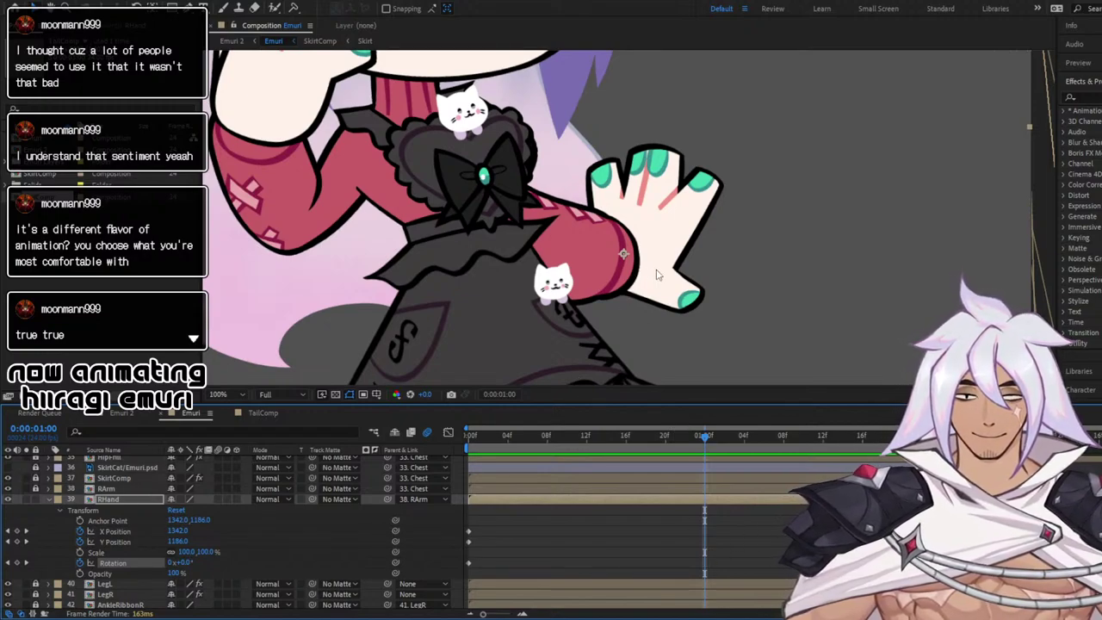
drag(656, 273, 644, 288)
key(ctrl+z)
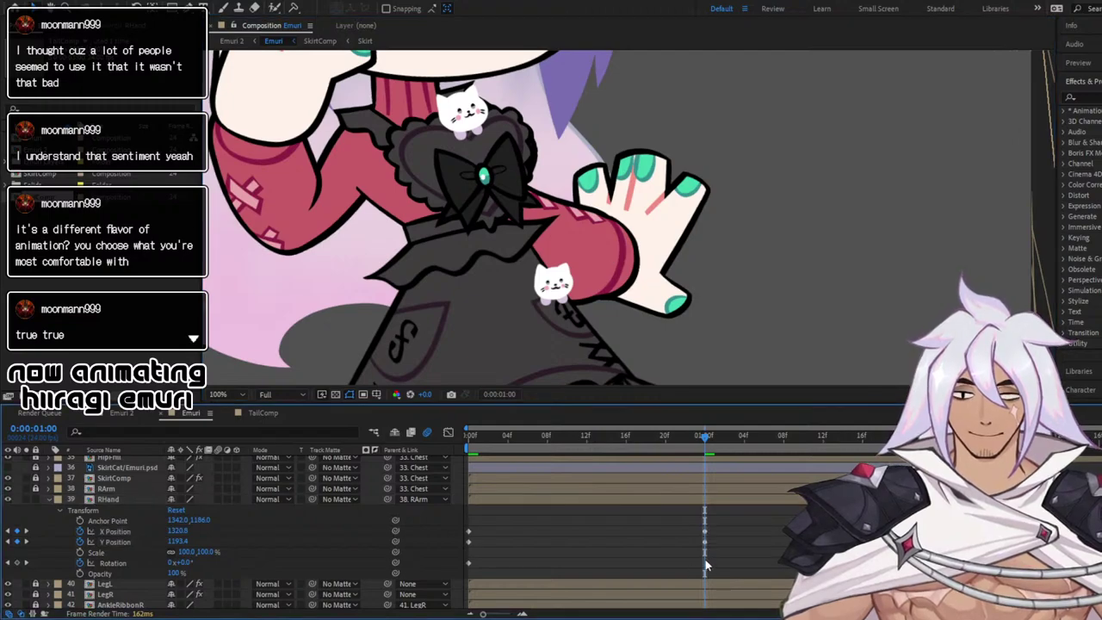
Rotate RHand to about -4° at 0:00:01:00 with the Rotation tool
scroll(644, 220, down, 4)
drag(665, 142, 652, 234)
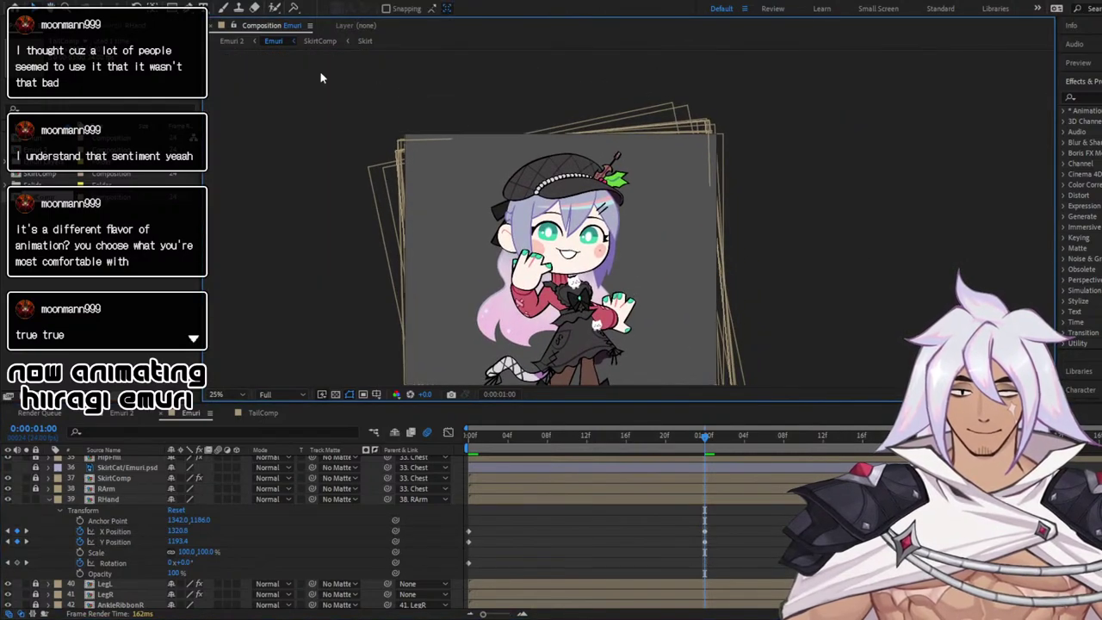
key(w)
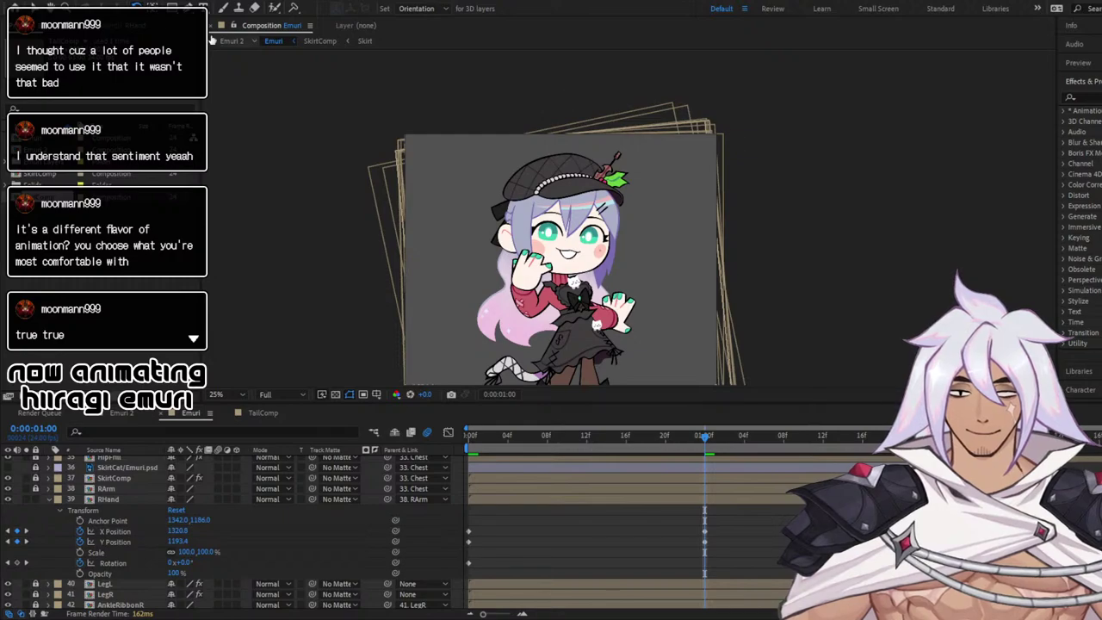
click(704, 563)
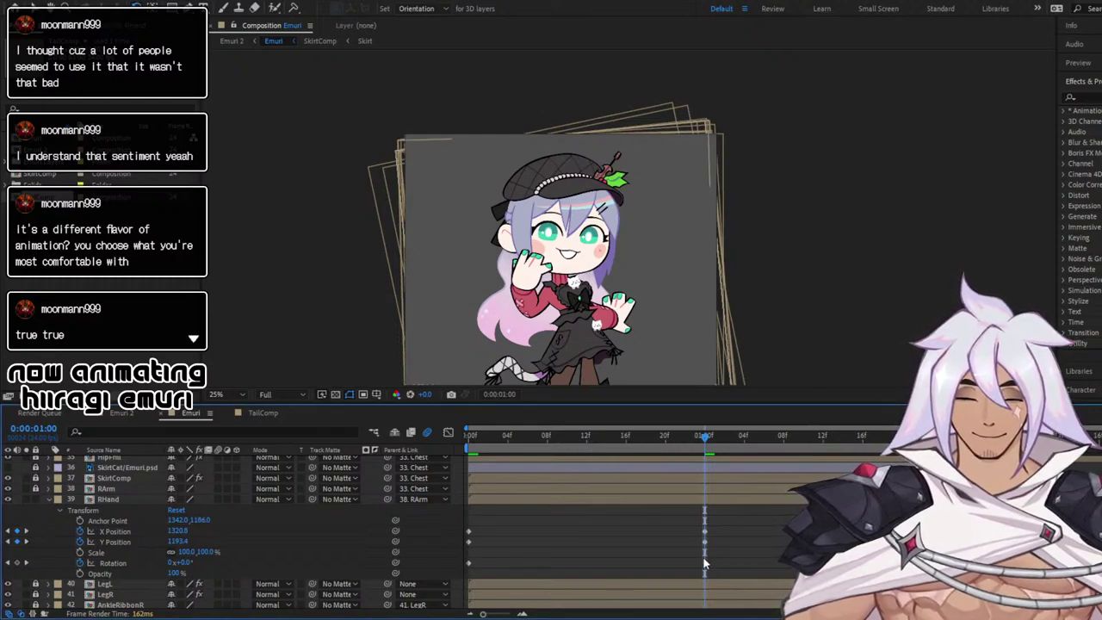
drag(571, 156, 572, 103)
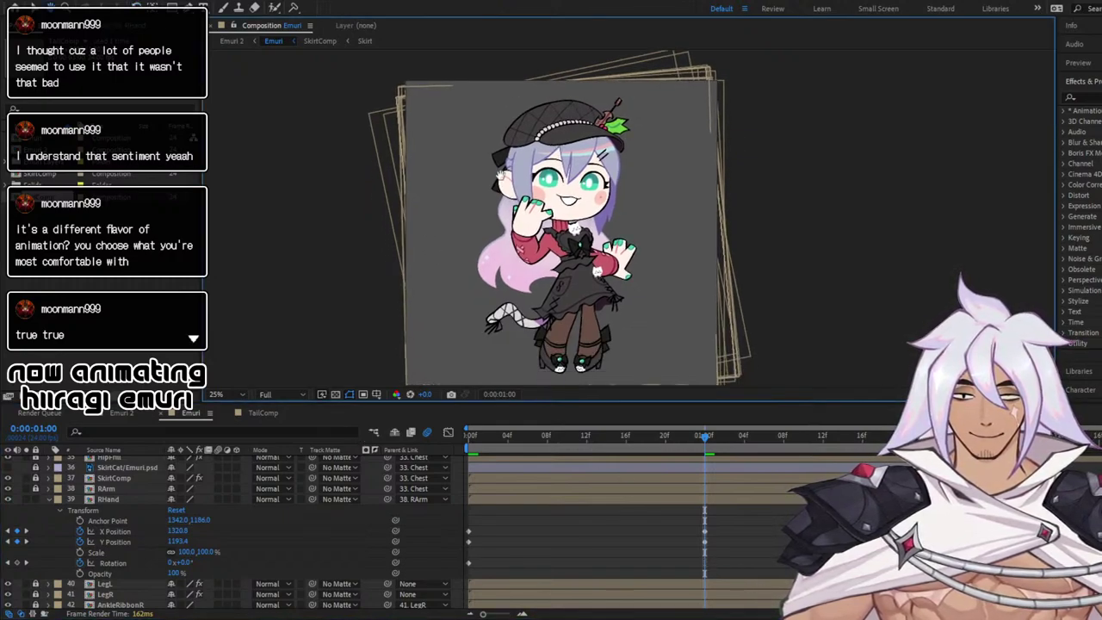
click(127, 565)
drag(713, 87, 706, 76)
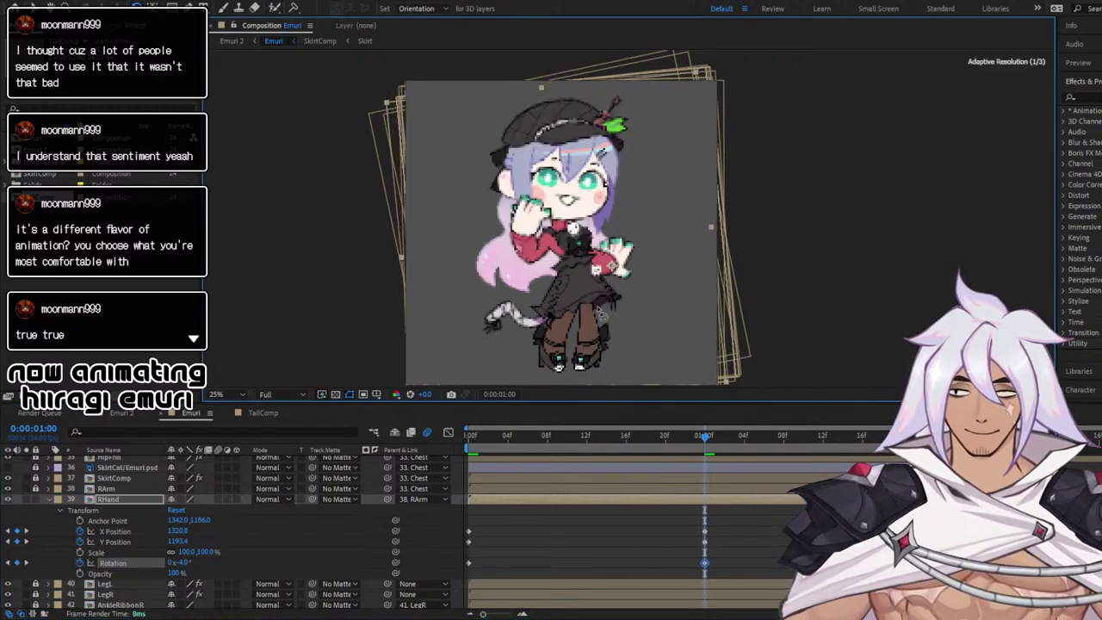
Preview RHand's motion from the first frame with the character's upper body in view
scroll(601, 314, up, 2)
scroll(596, 312, down, 1)
drag(595, 313, 734, 520)
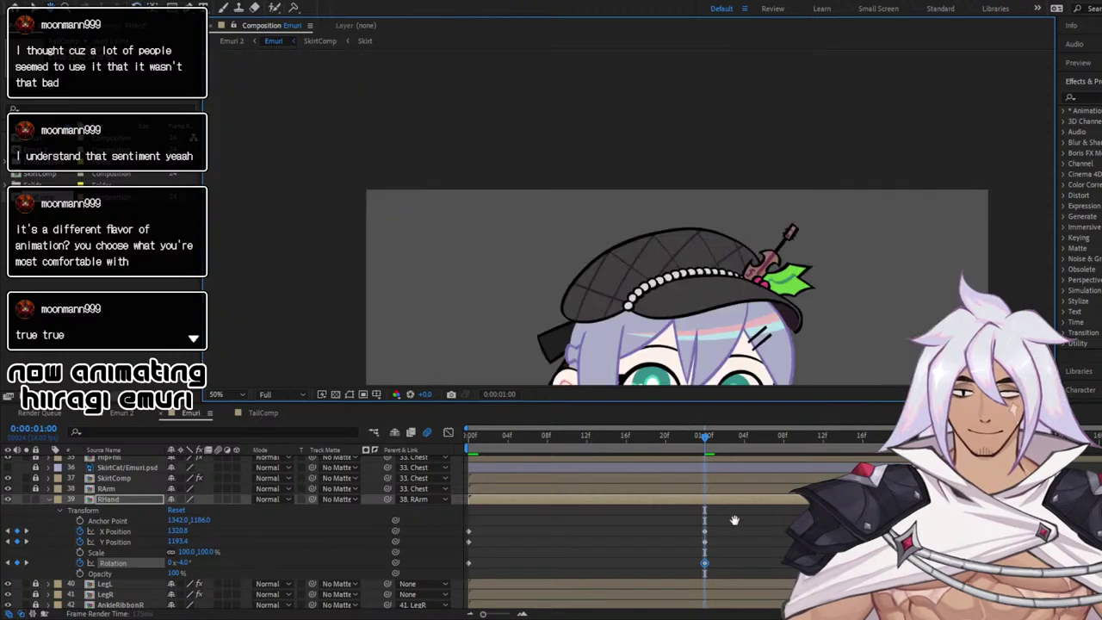
key(space)
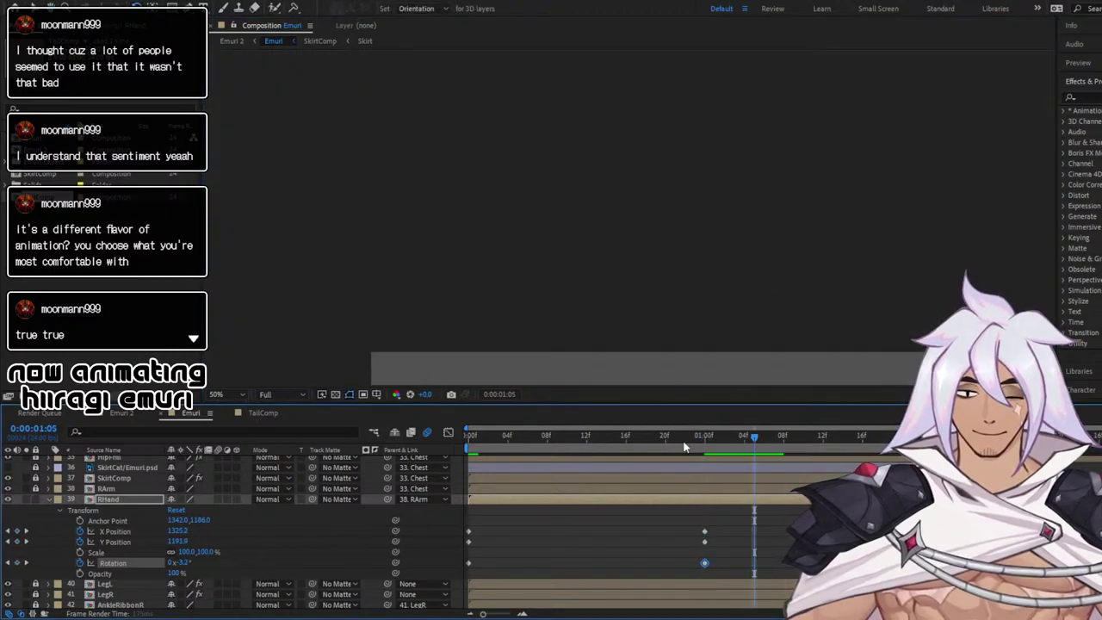
click(685, 447)
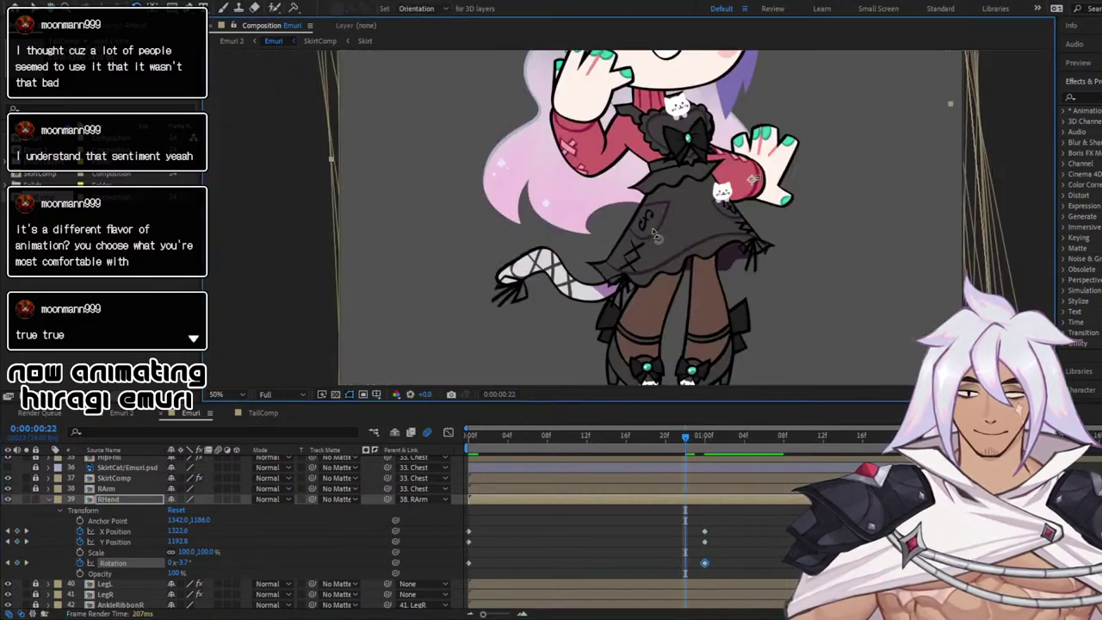
drag(719, 224, 680, 348)
drag(685, 439, 366, 425)
key(space)
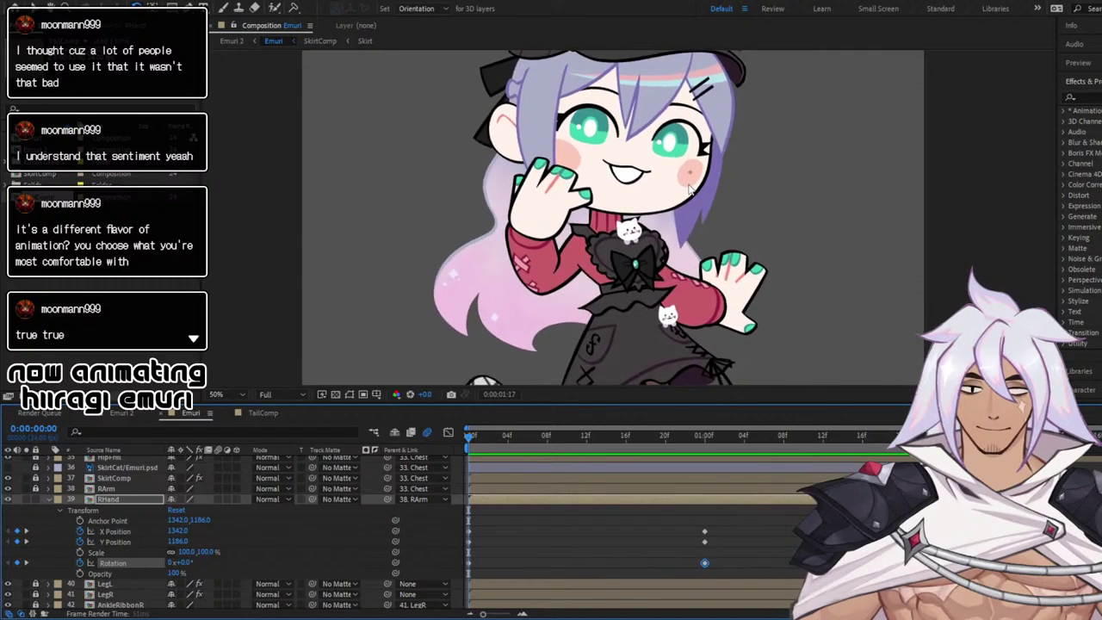
key(space)
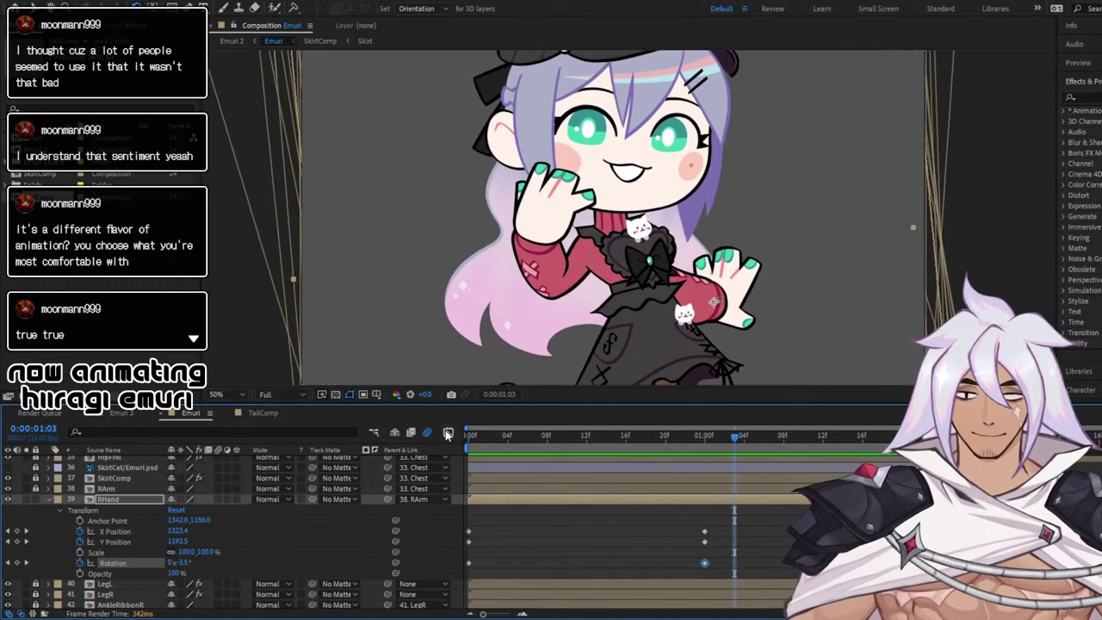
Apply Easy Ease to RHand's X Position and Y Position keyframes in the Graph Editor
click(482, 531)
drag(466, 523, 792, 572)
click(448, 433)
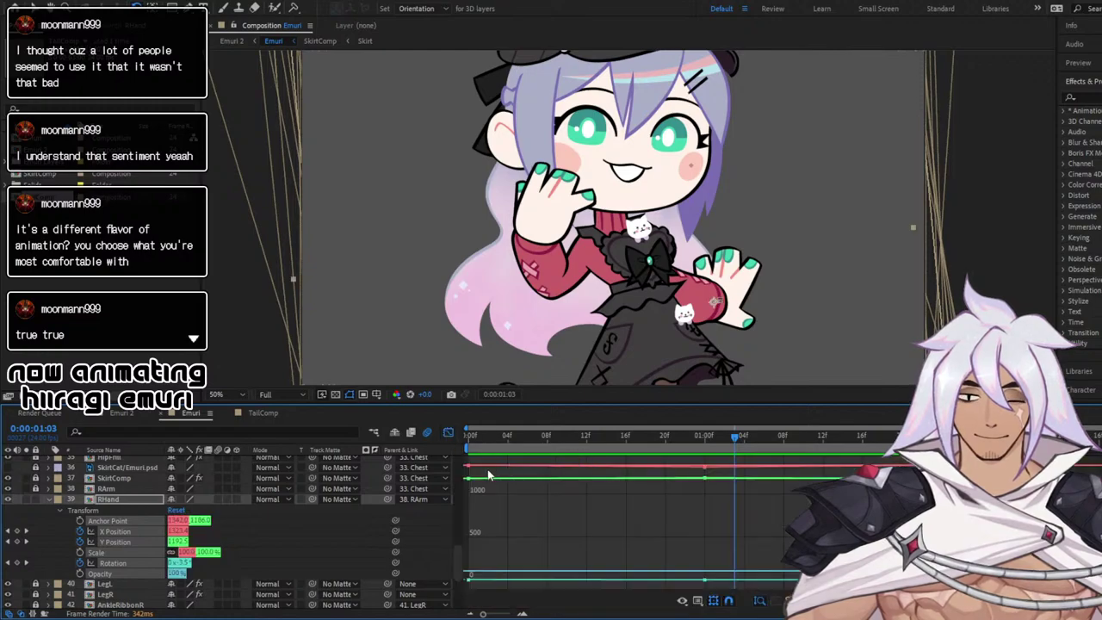
click(162, 550)
click(108, 533)
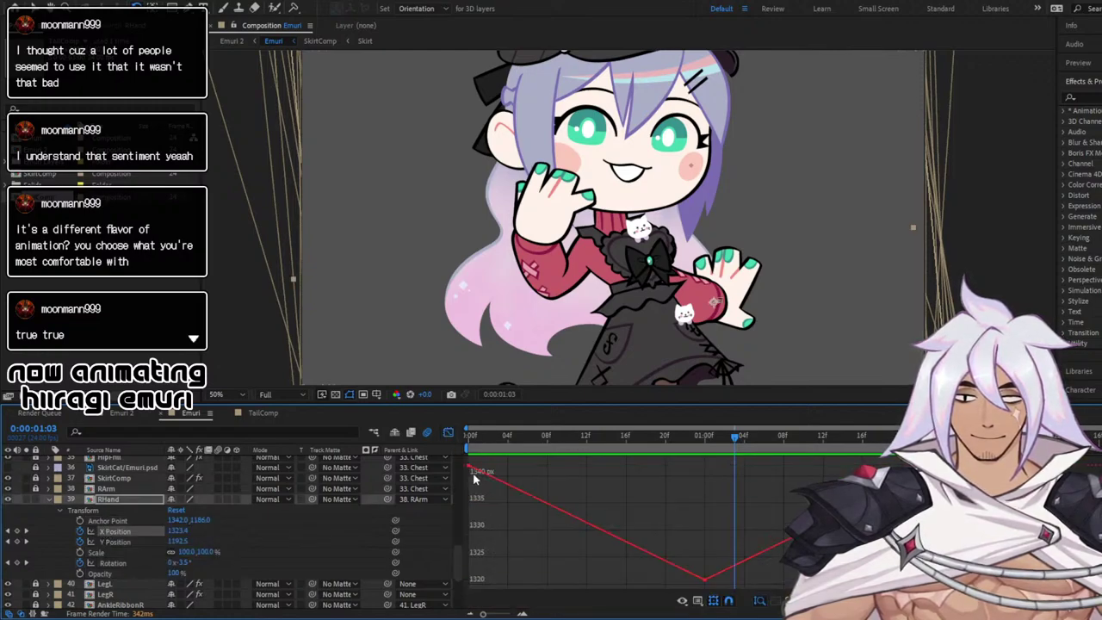
drag(470, 466, 744, 588)
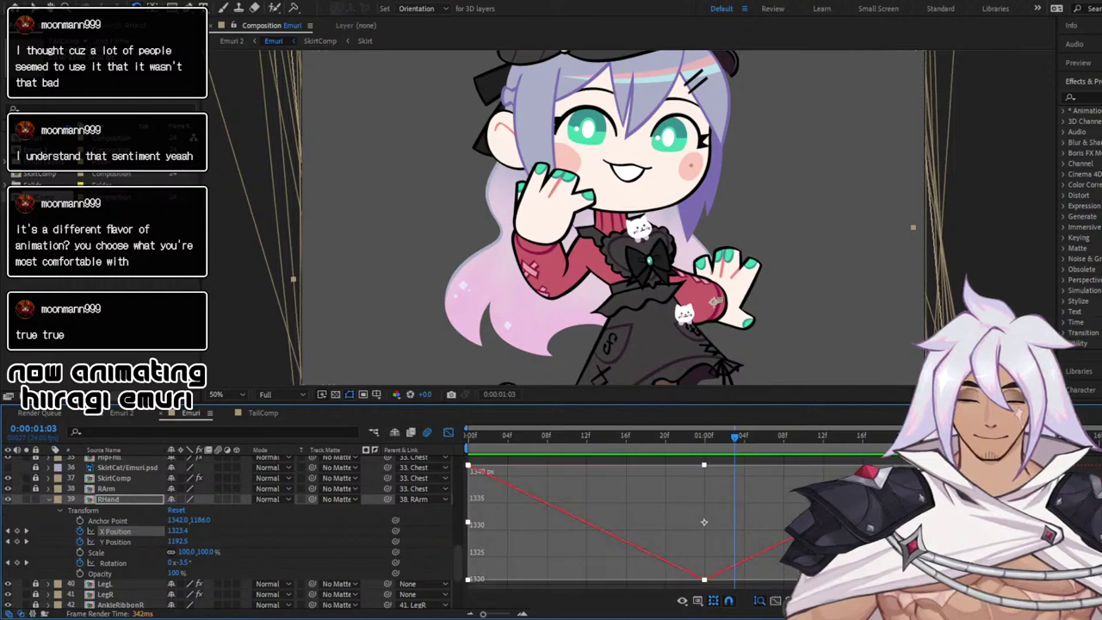
click(171, 540)
drag(465, 462, 813, 587)
key(F9)
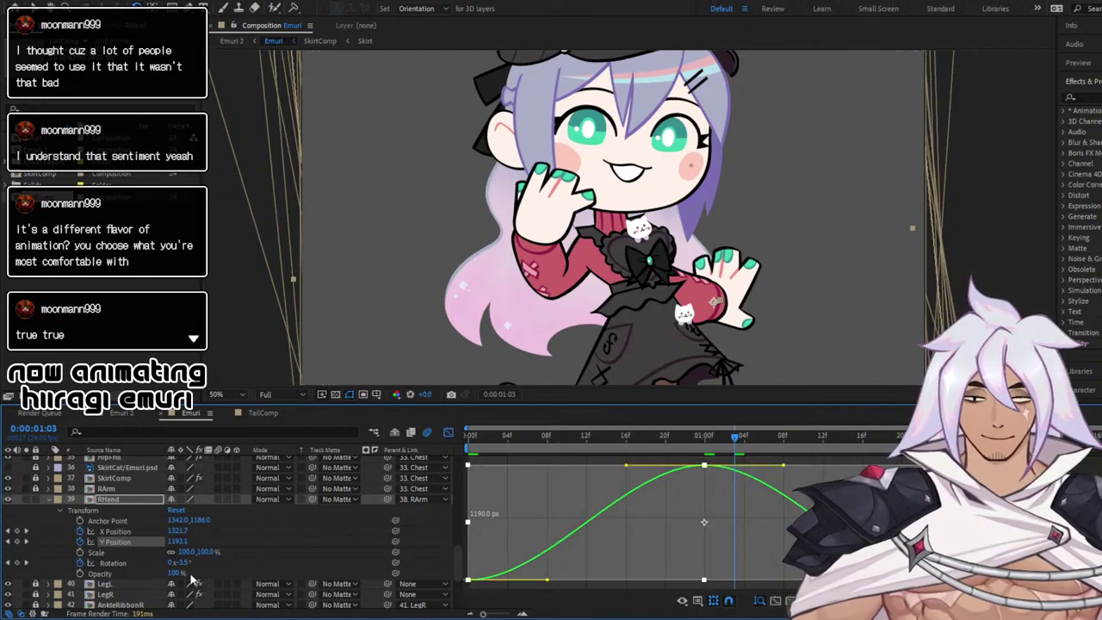
Apply Easy Ease to all of RHand's Rotation keyframes in the Graph Editor
click(138, 564)
drag(465, 462, 822, 585)
key(F9)
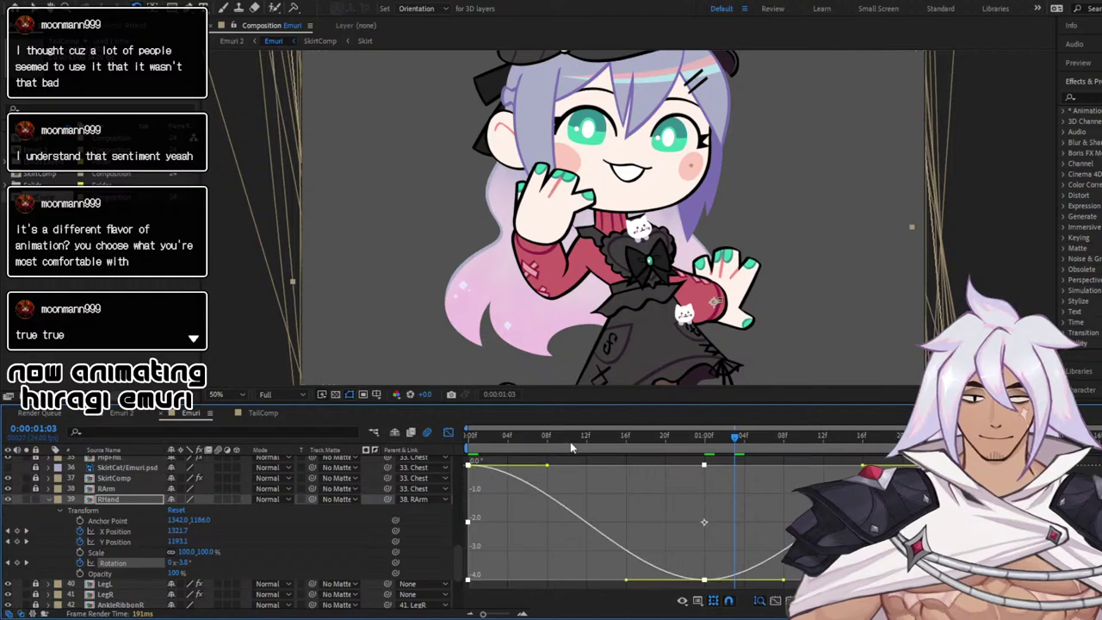
Preview RHand's eased rotation from the first frame, then close the Graph Editor and collapse the layer
drag(508, 441, 444, 434)
key(space)
key(space)
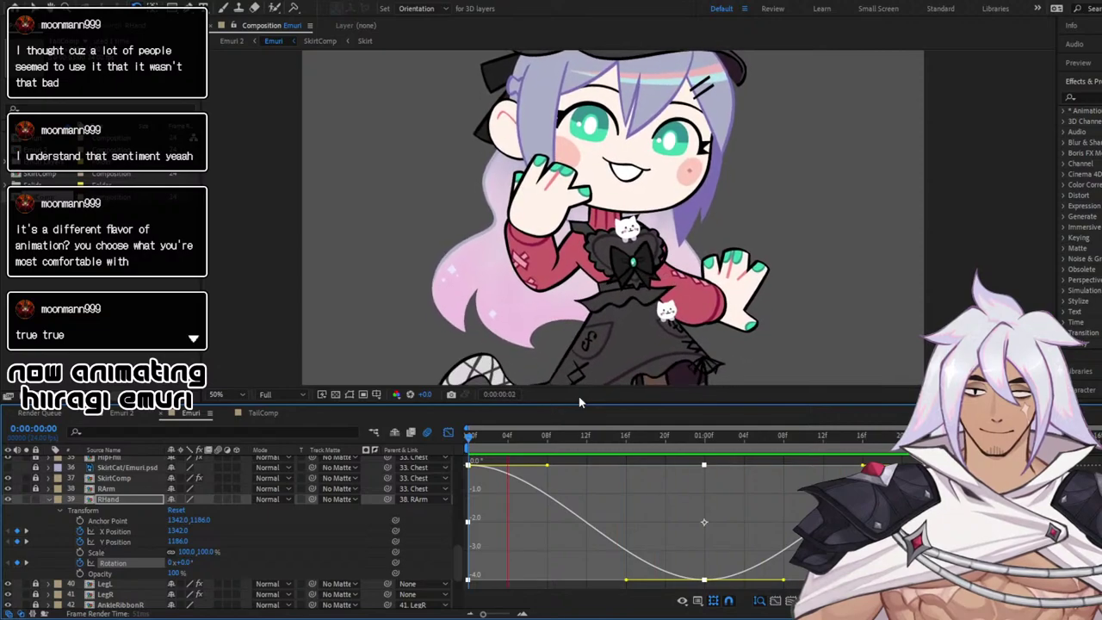
key(space)
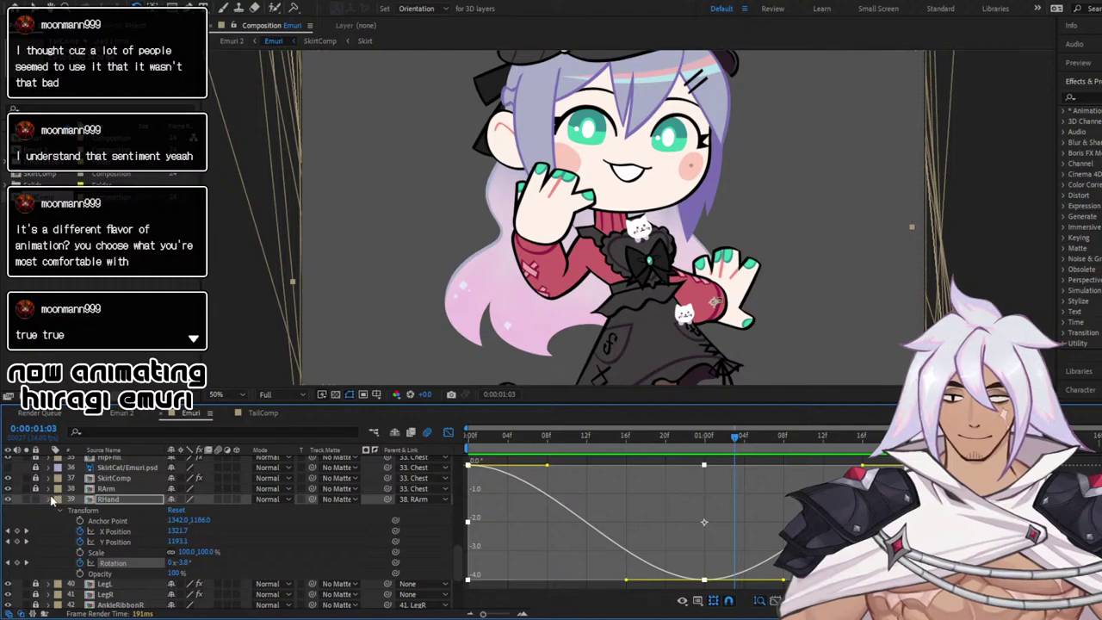
click(48, 500)
click(448, 432)
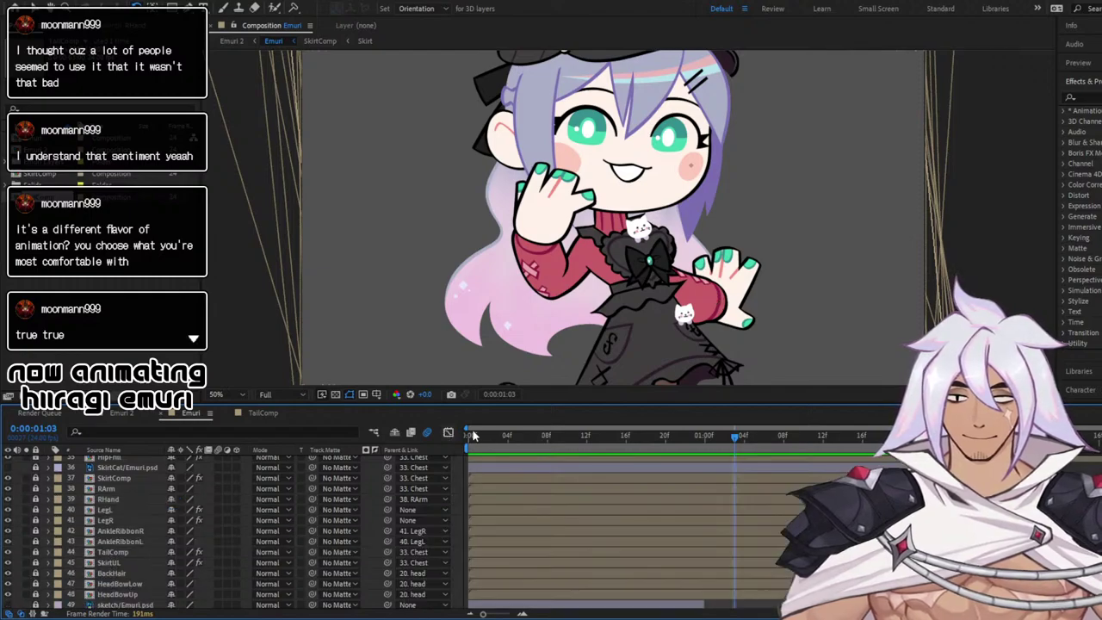
Unlock the LArmUpper layer and set 0° Rotation keyframes at 0:00:00:00 and 0:00:02:00
click(470, 435)
key(comma)
drag(635, 239, 627, 272)
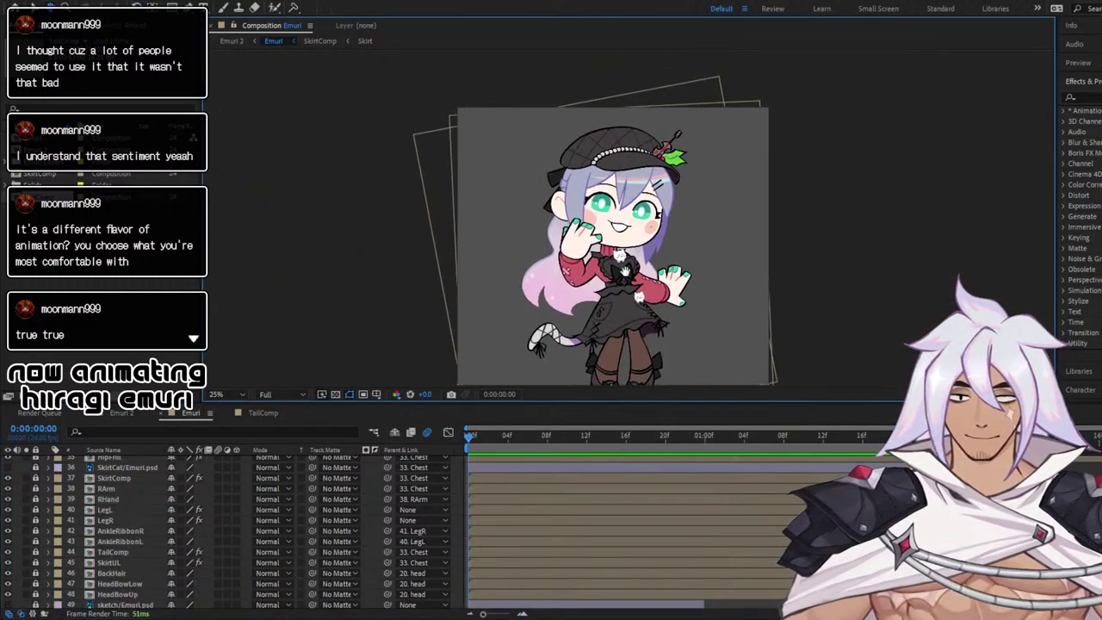
key(period)
scroll(134, 517, up, 3)
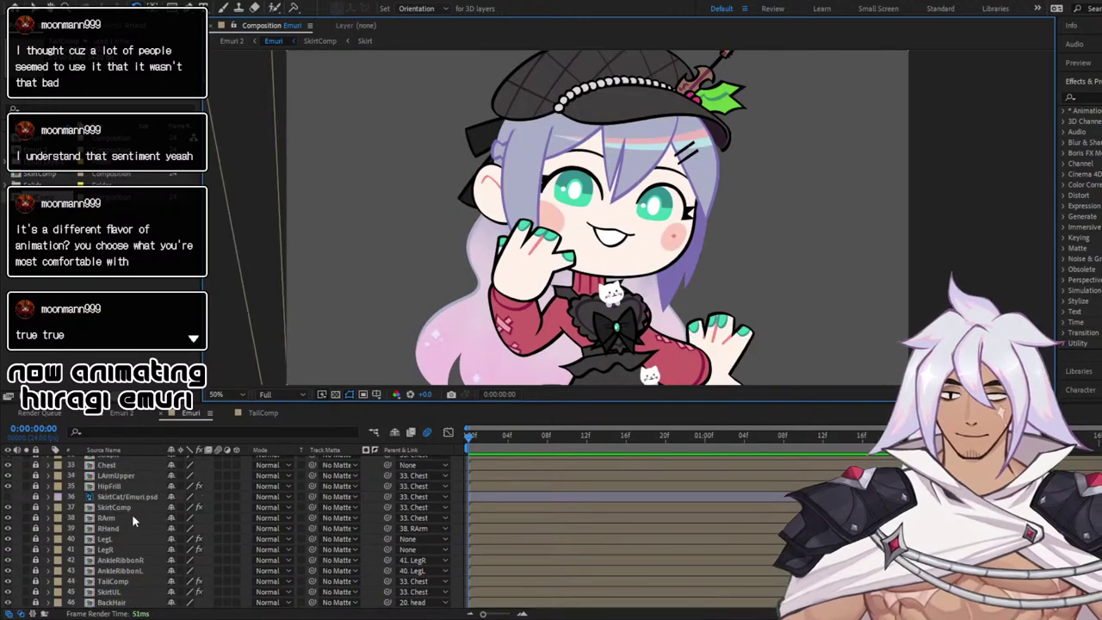
scroll(110, 529, up, 3)
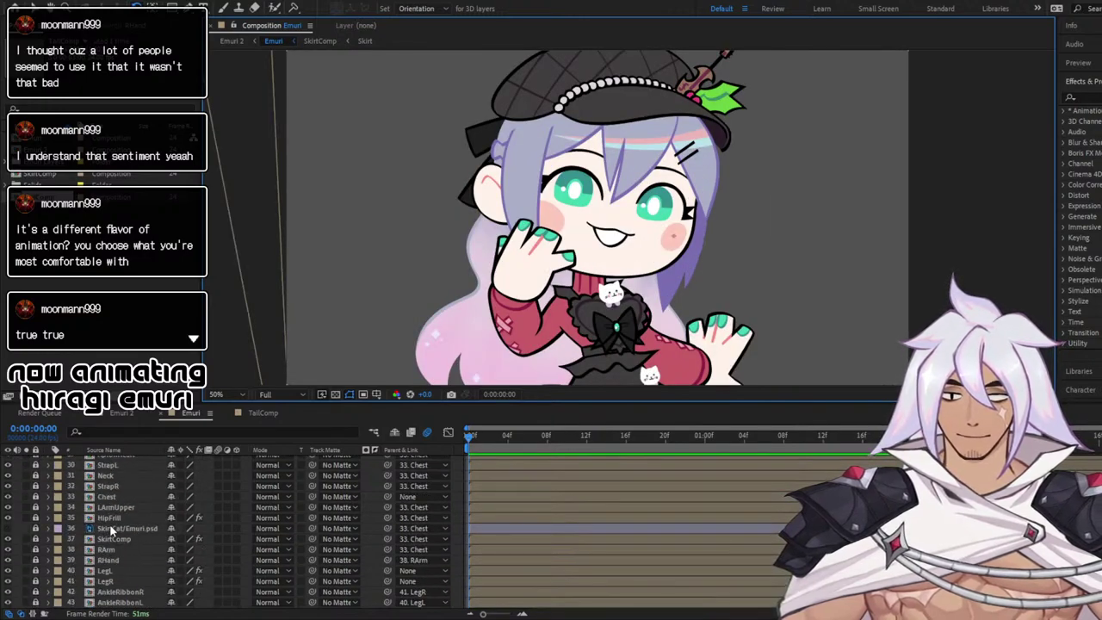
click(36, 508)
click(49, 510)
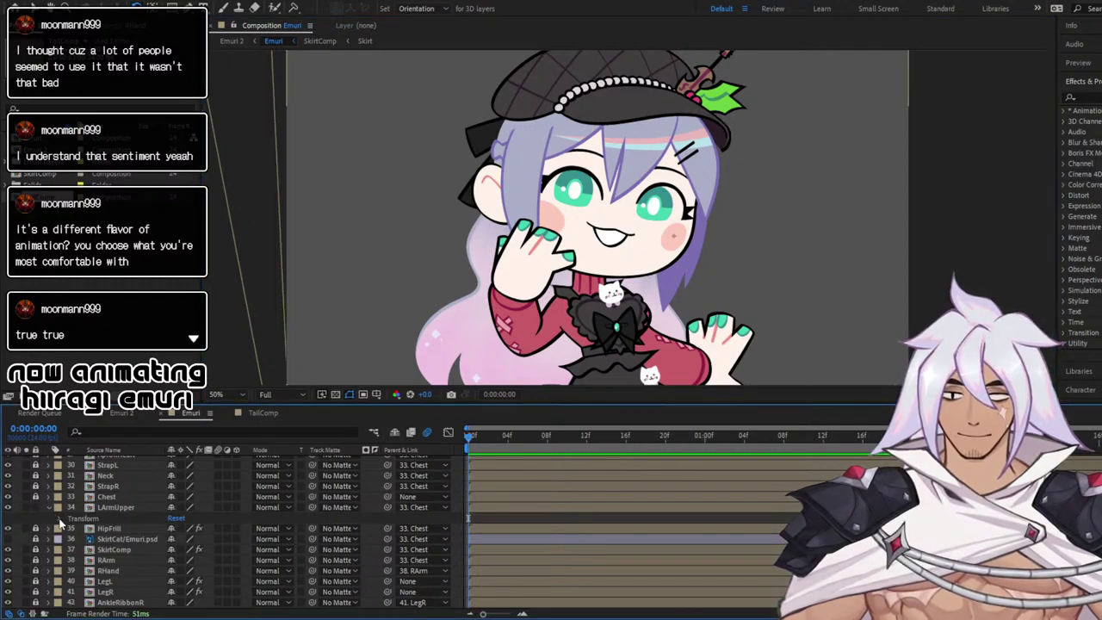
click(60, 519)
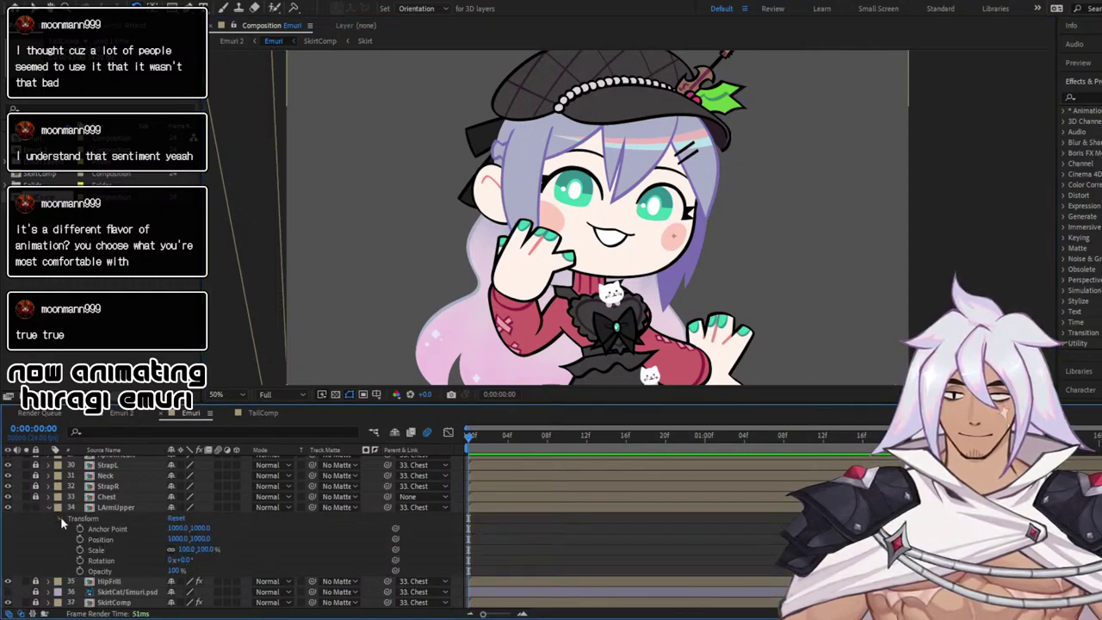
click(79, 561)
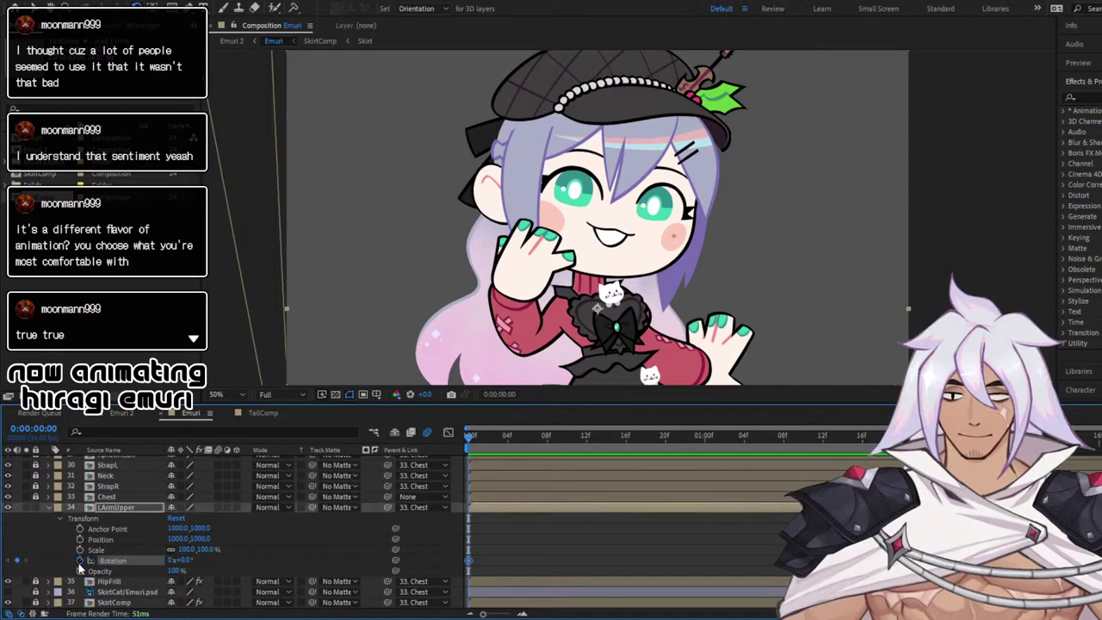
key(space)
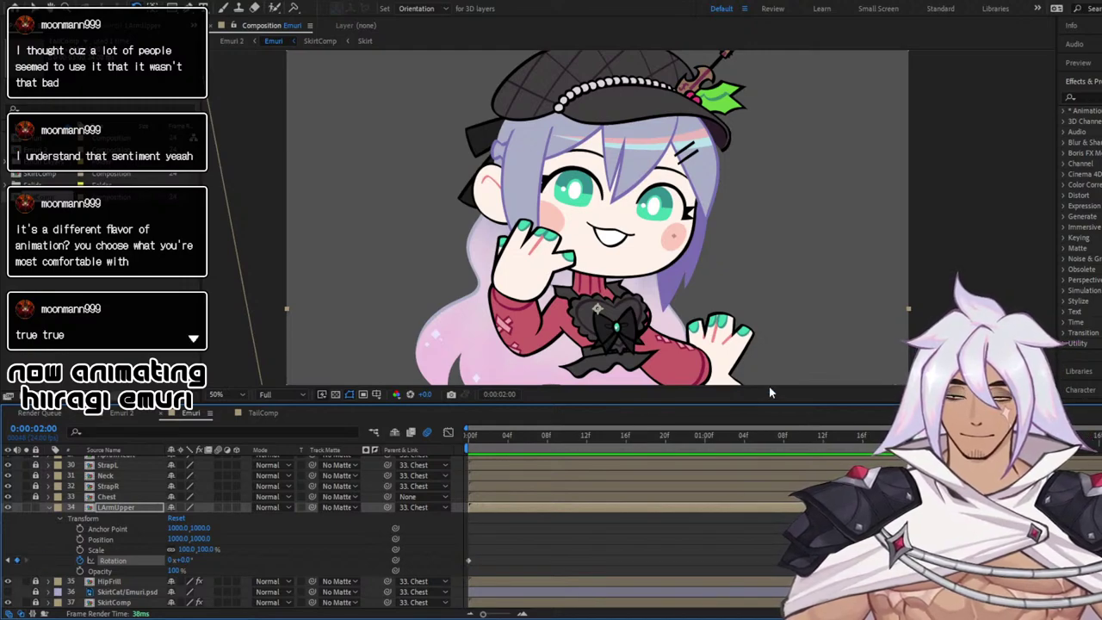
Rotate LArmUpper to about 5.5° at 0:00:01:00 with the Rotation tool
click(705, 436)
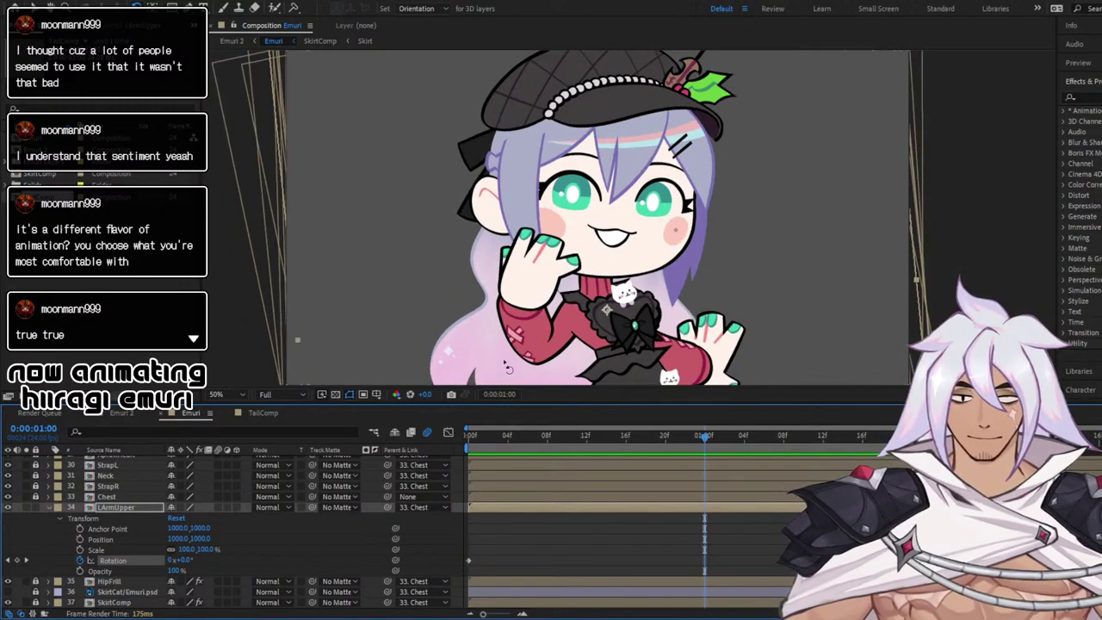
scroll(508, 367, down, 2)
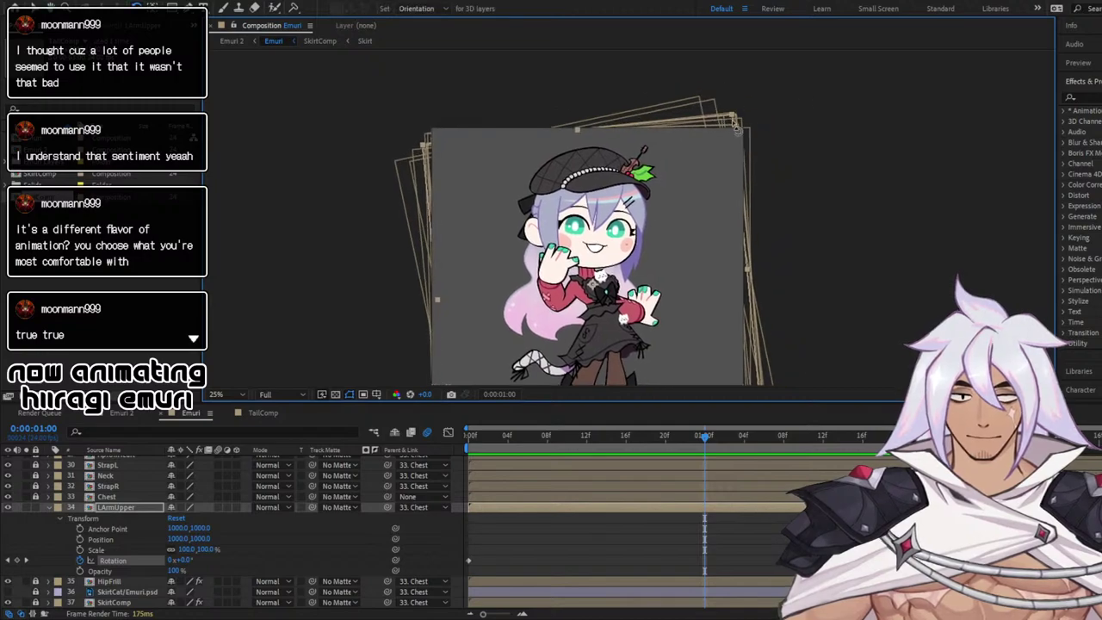
drag(735, 123, 761, 128)
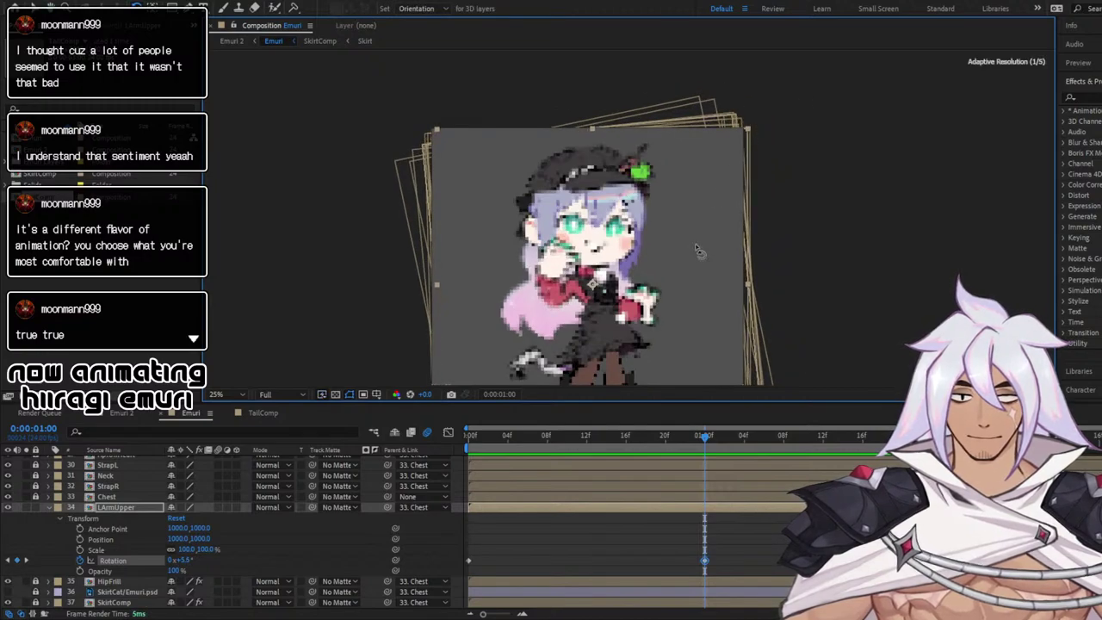
scroll(663, 346, up, 2)
drag(596, 351, 608, 261)
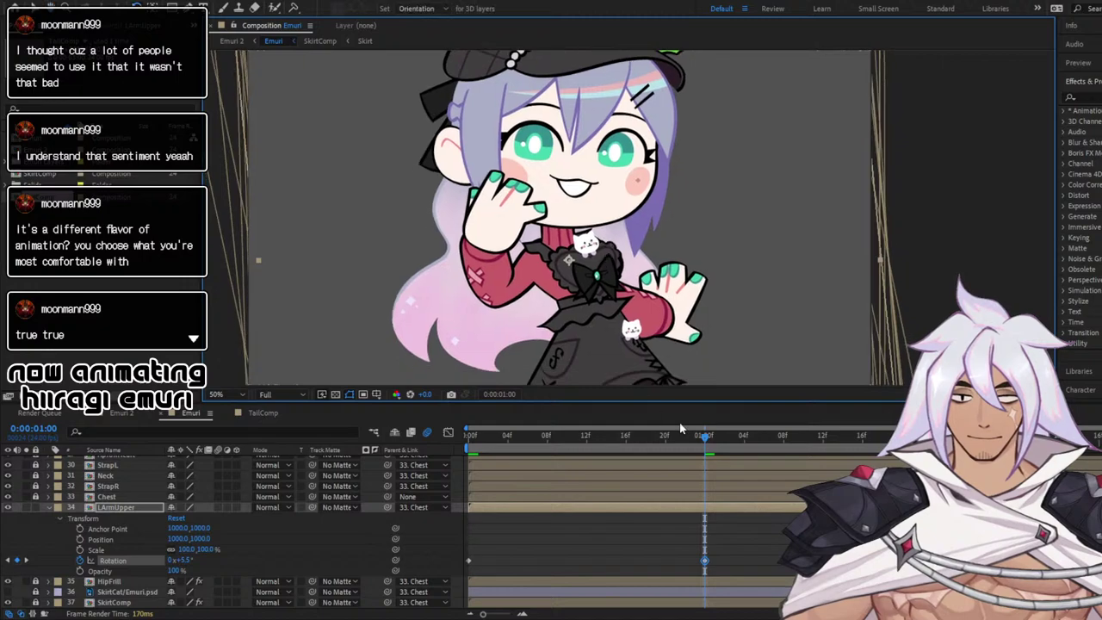
key(period)
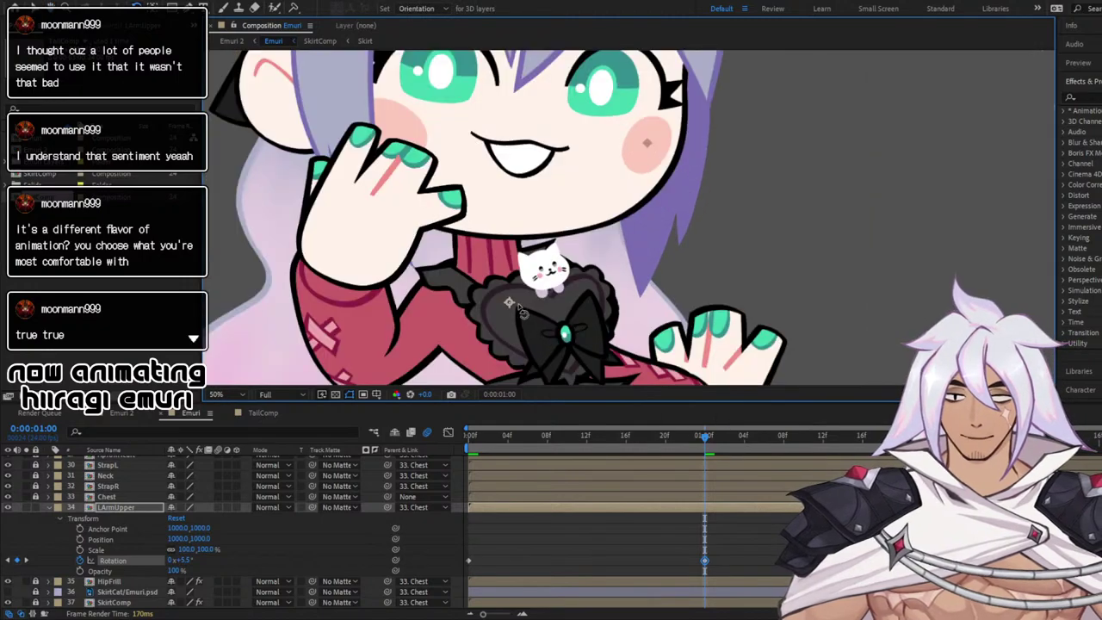
key(comma)
Apply Easy Ease to LArmUpper's Rotation keyframes in the Graph Editor and preview the arm's motion from the first frame
drag(704, 439, 376, 409)
click(449, 431)
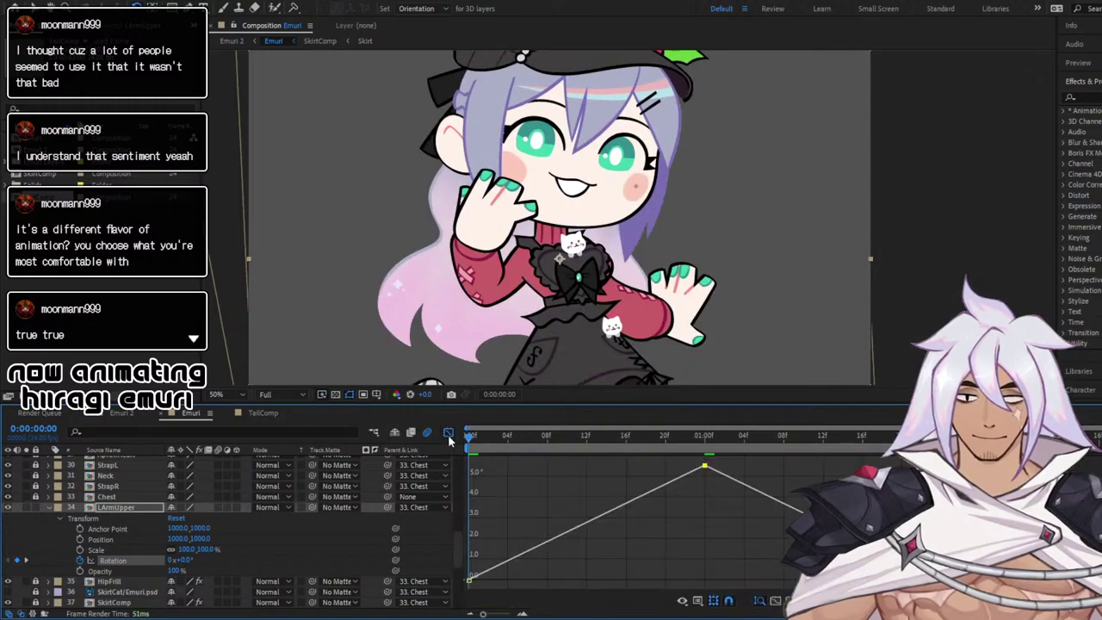
drag(468, 457, 827, 585)
key(F9)
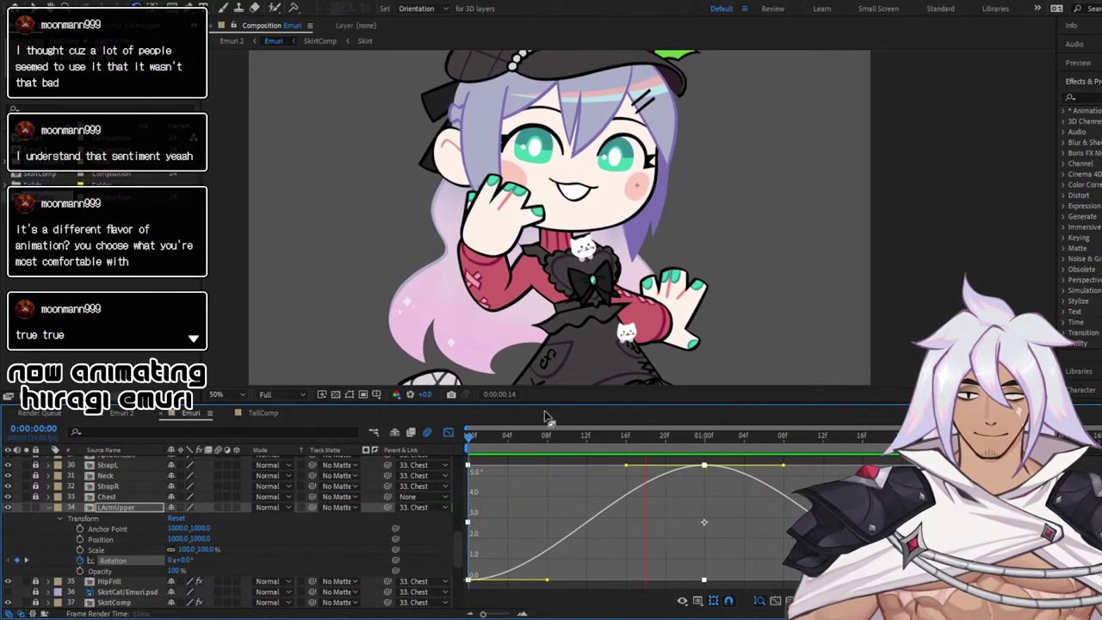
key(space)
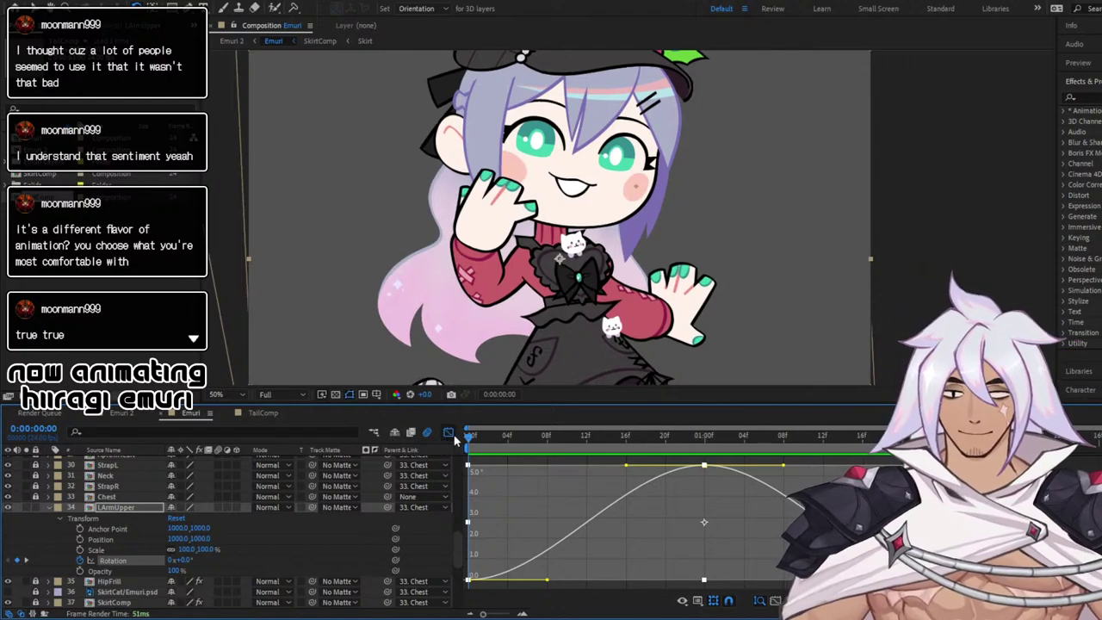
click(449, 434)
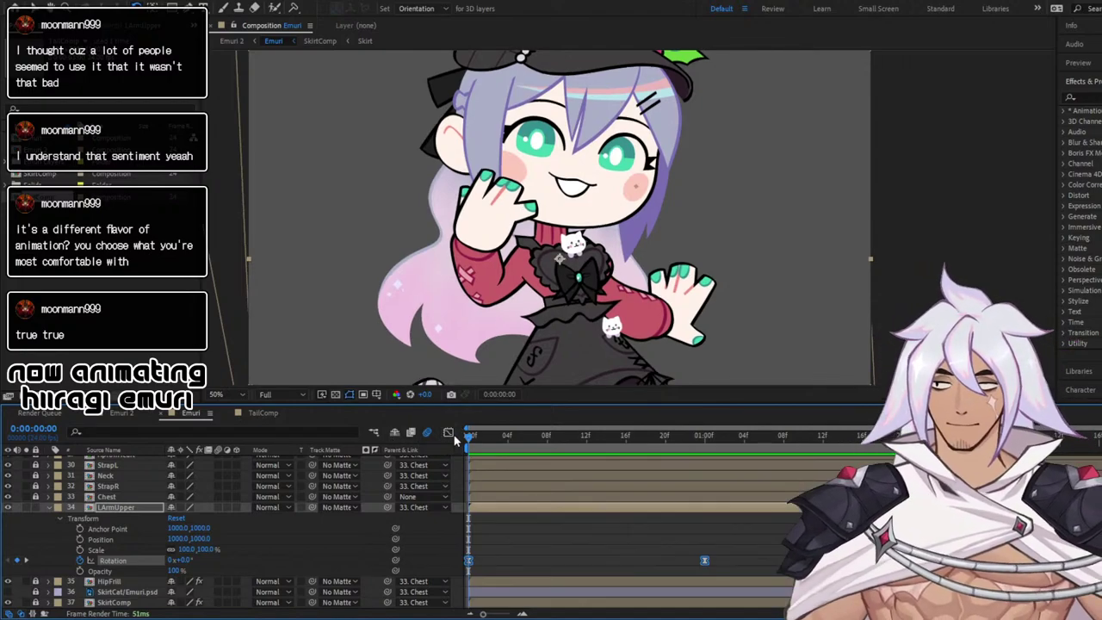
click(50, 507)
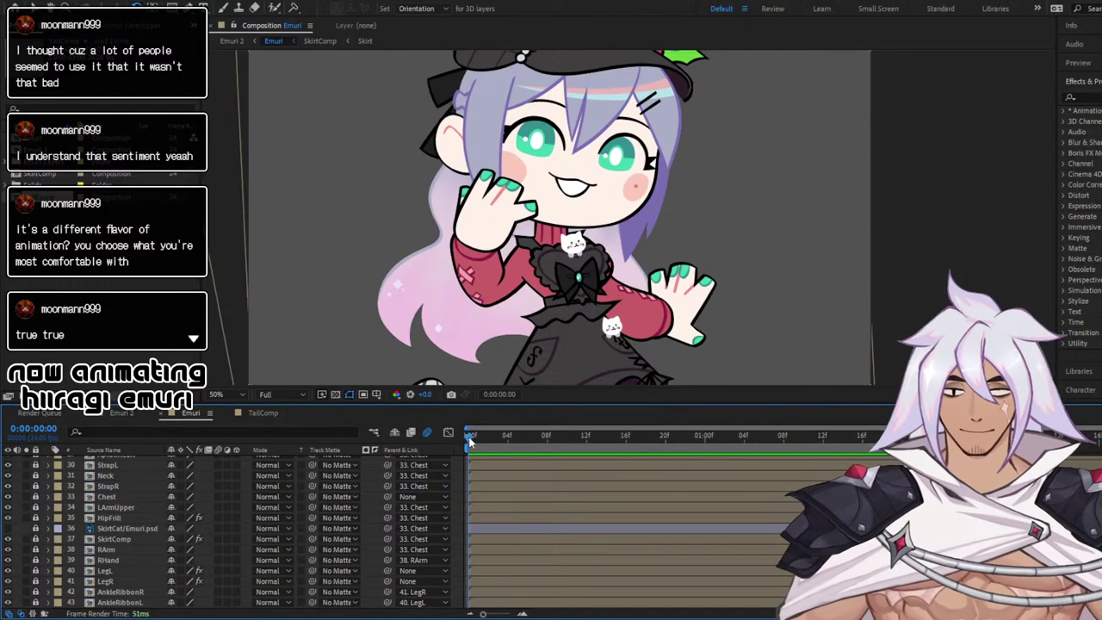
key(space)
key(space)
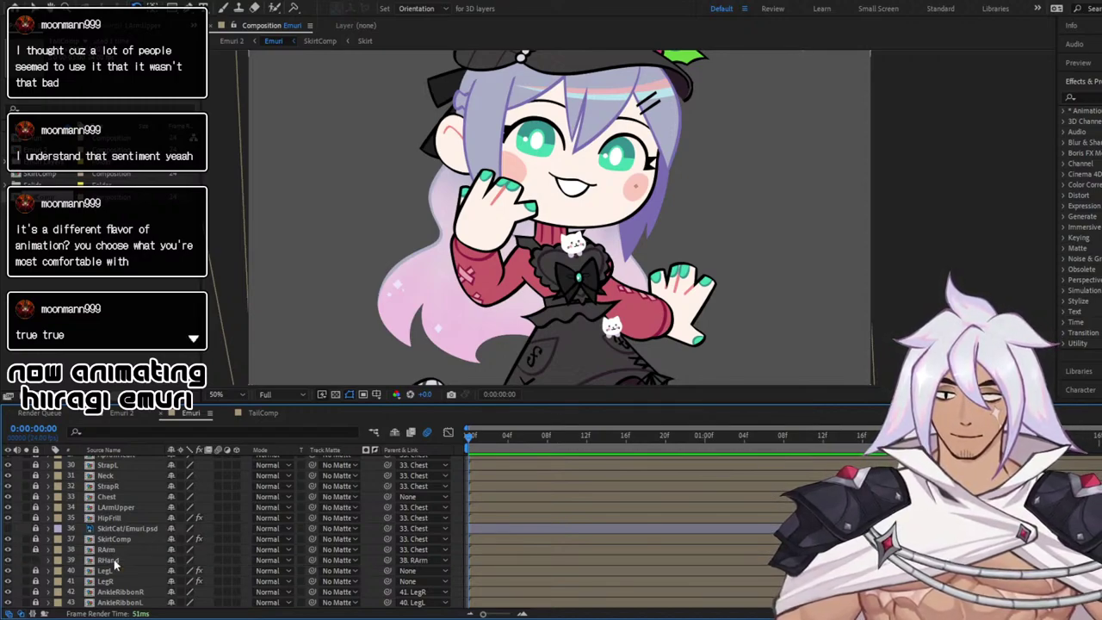
Unlock the LArmLower layer and set 0° Rotation keyframes at 0:00:00:00 and 0:00:02:00
scroll(142, 522, up, 8)
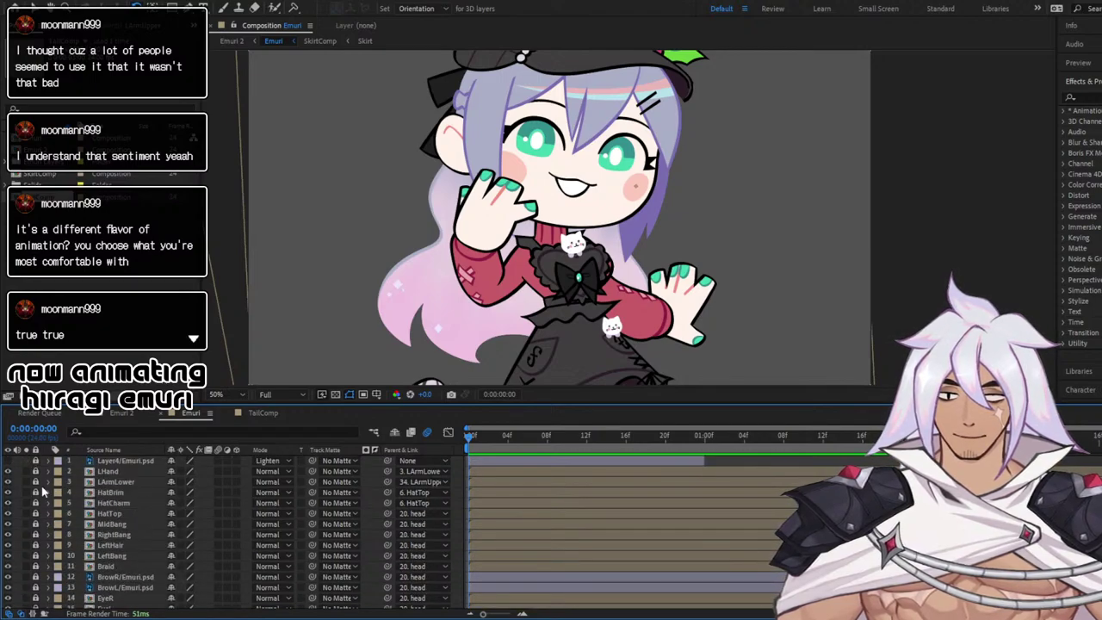
click(49, 484)
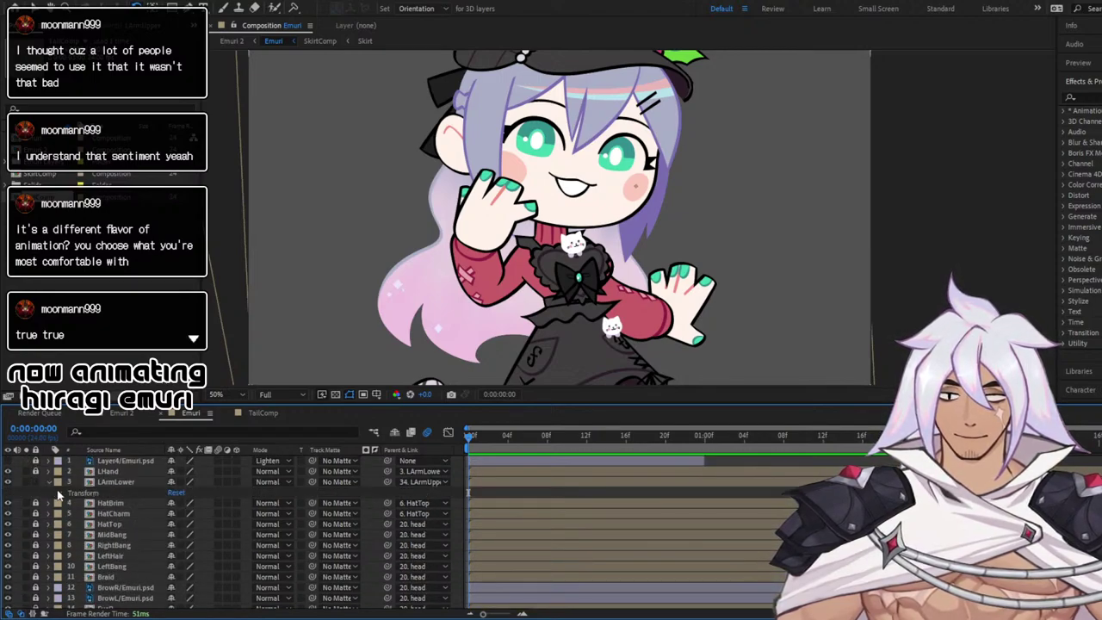
click(60, 494)
click(80, 535)
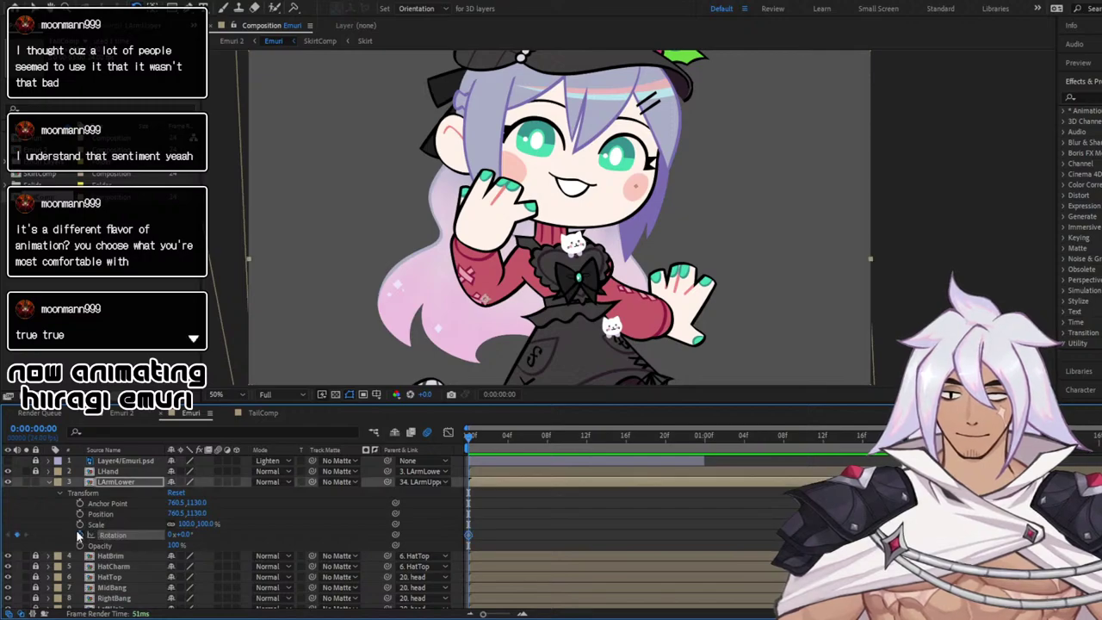
key(space)
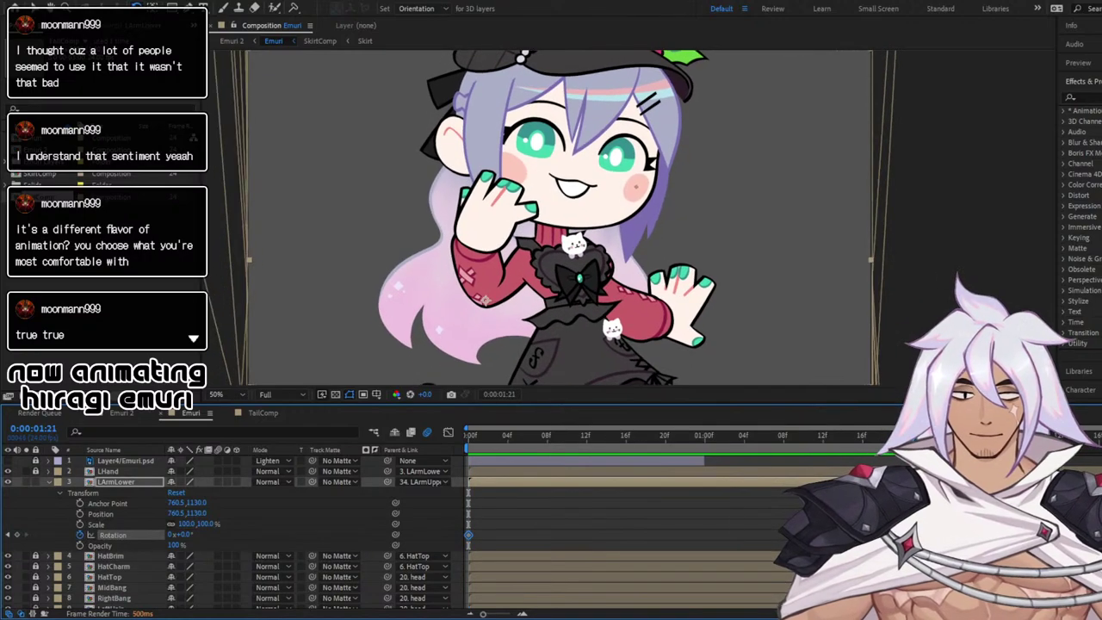
key(space)
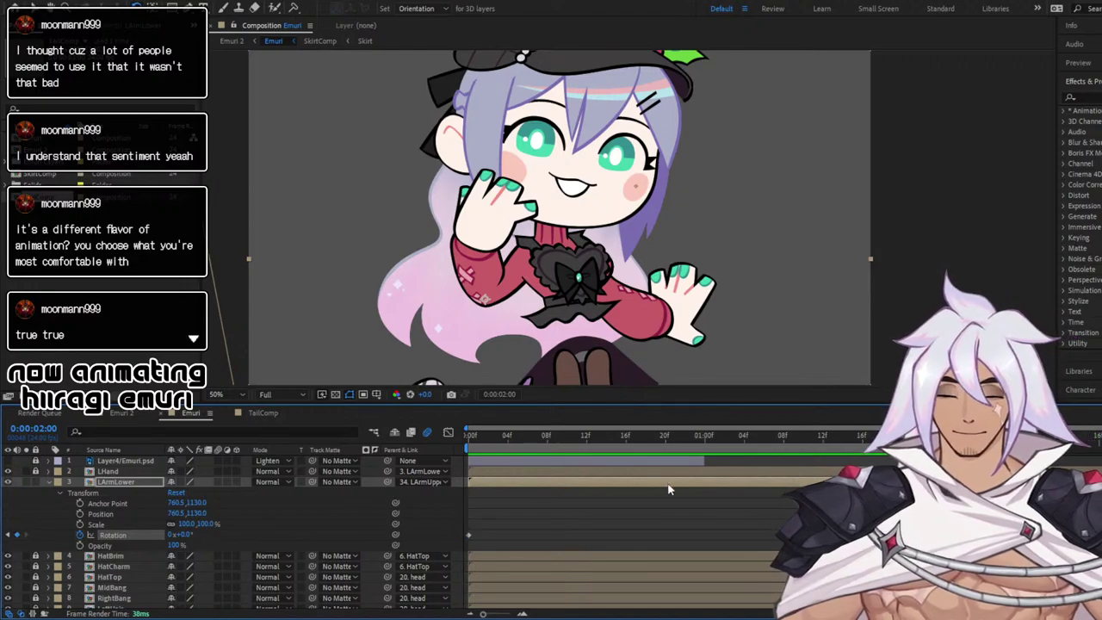
Rotate LArmLower to about -3° at 0:00:00:12 with the Rotation tool
click(708, 438)
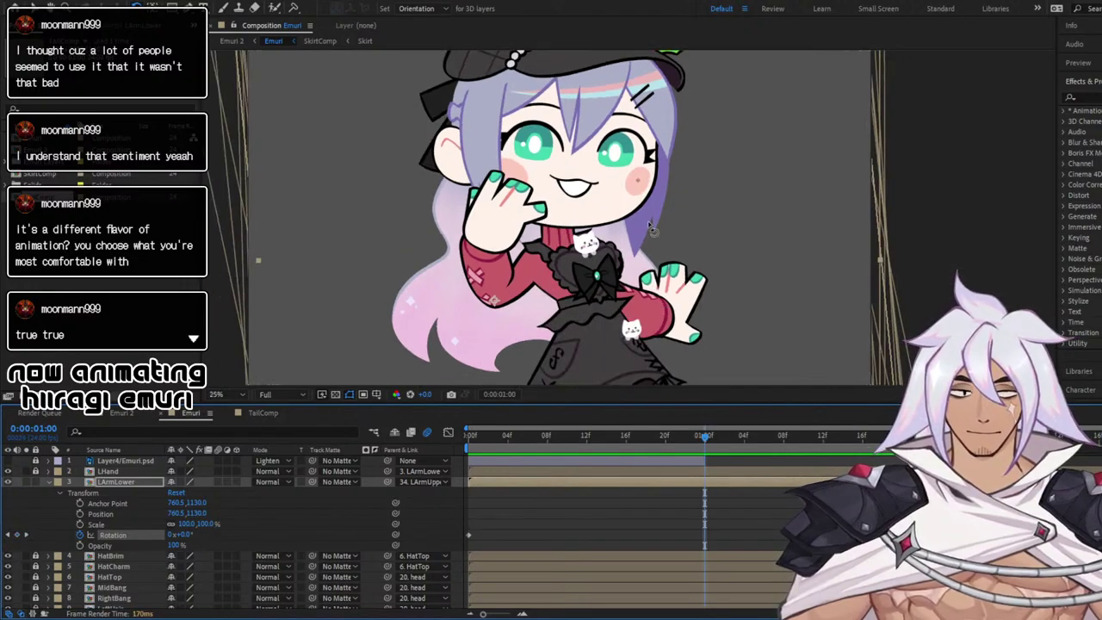
scroll(652, 229, down, 4)
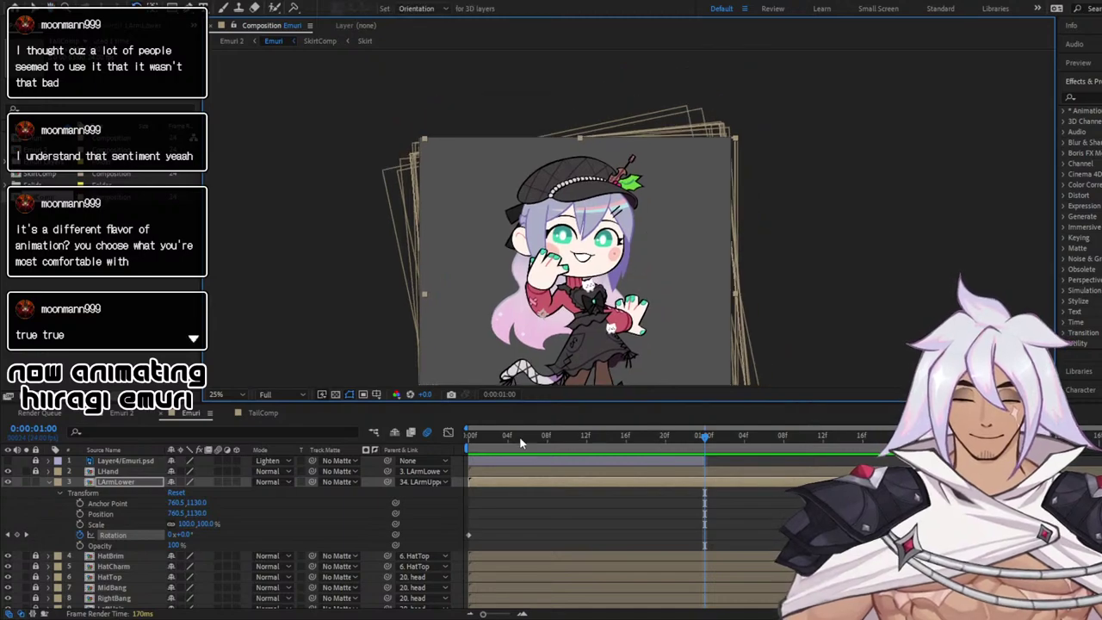
click(472, 439)
key(space)
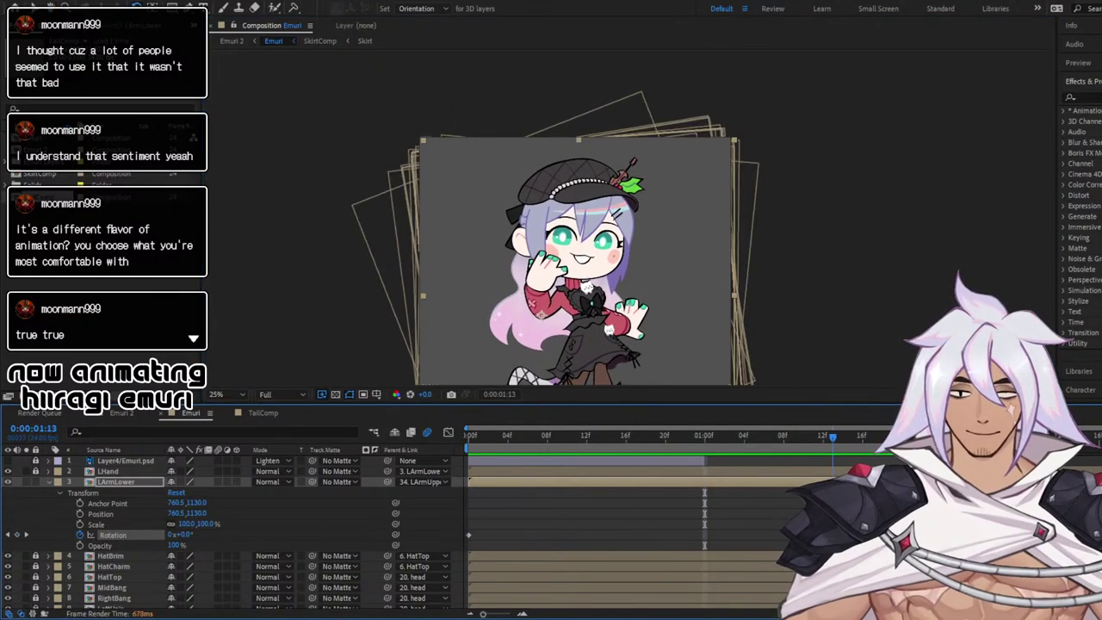
drag(788, 455, 586, 468)
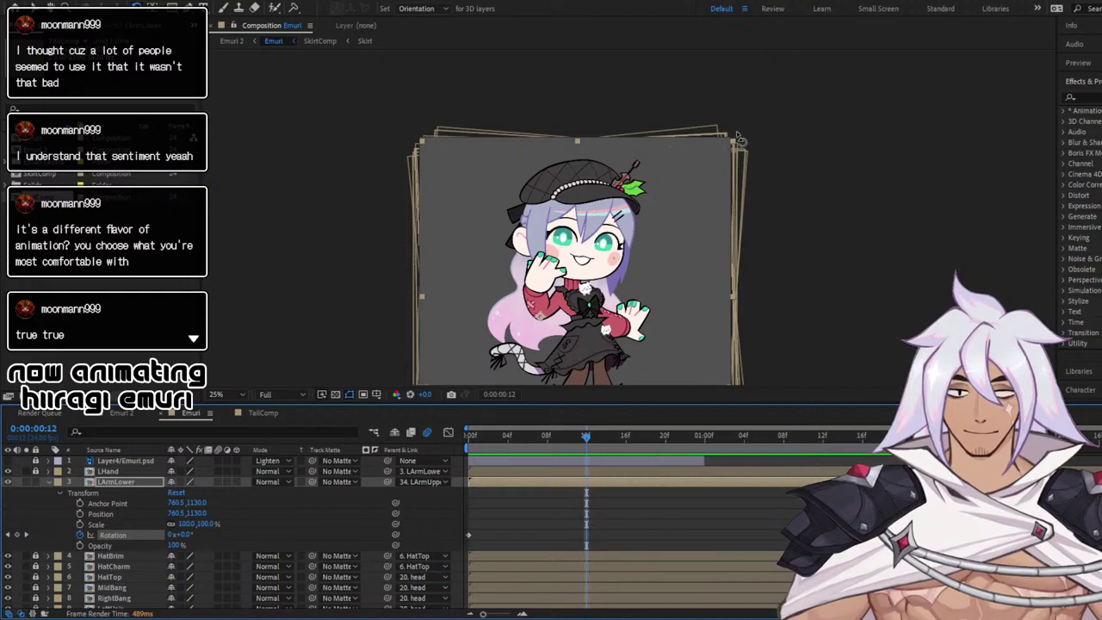
drag(740, 146, 740, 146)
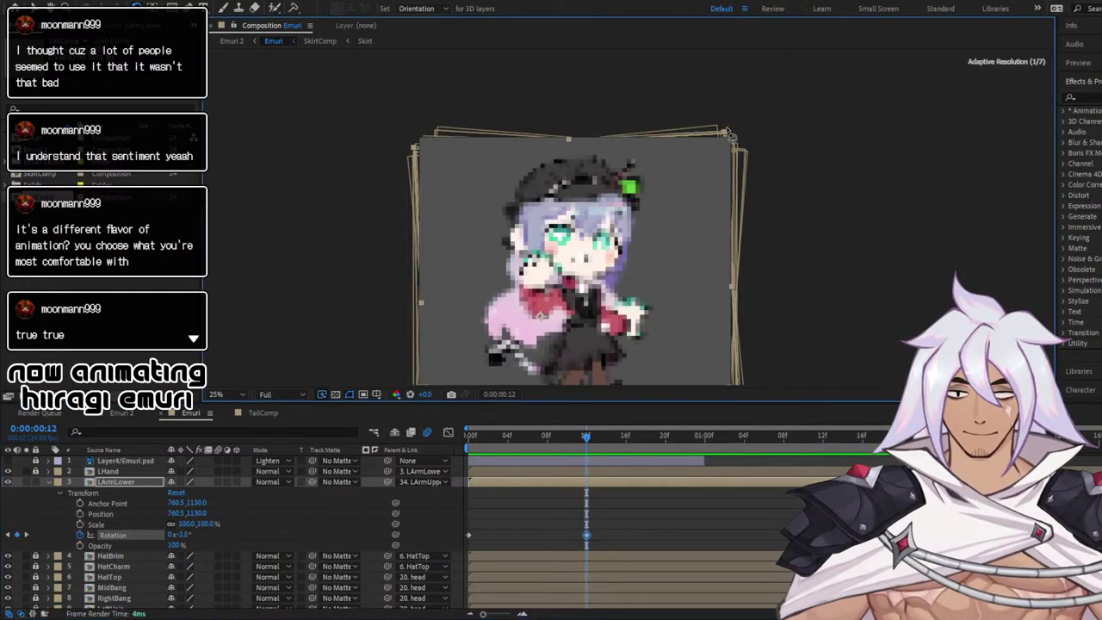
Rotate LArmLower to about 1.1° at 0:00:01:12 and preview the forearm's motion from the first frame
drag(574, 444, 825, 452)
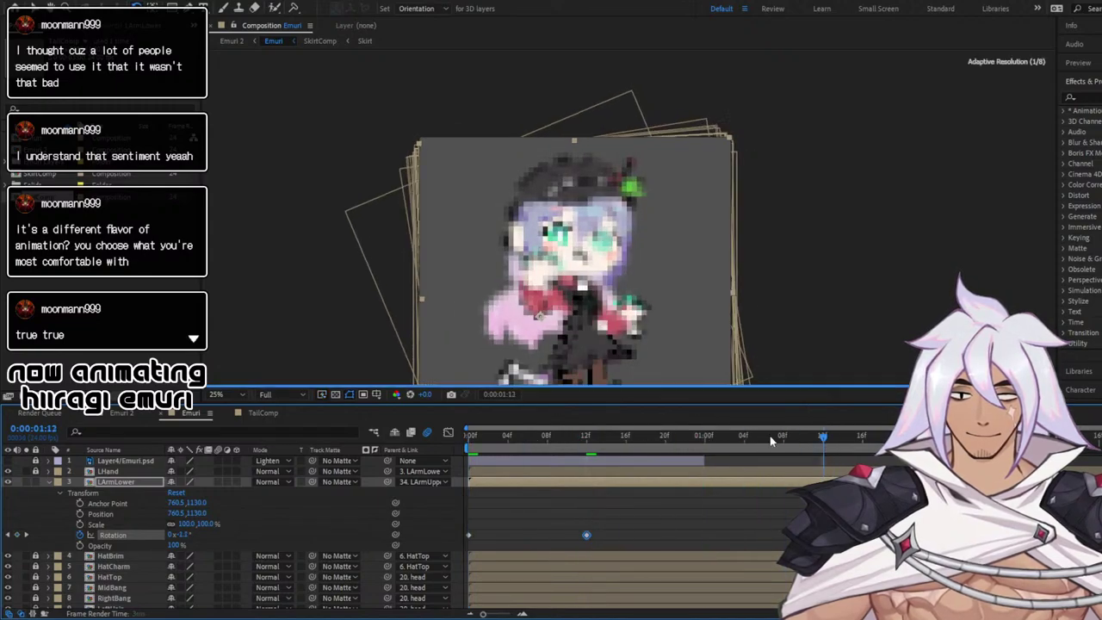
drag(734, 146, 740, 151)
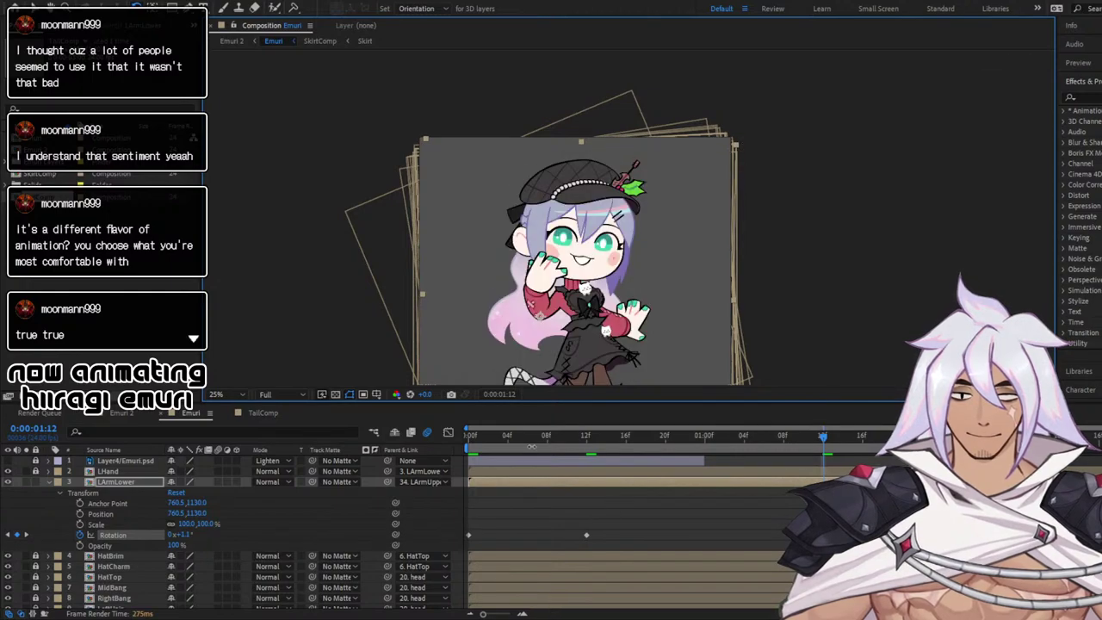
key(space)
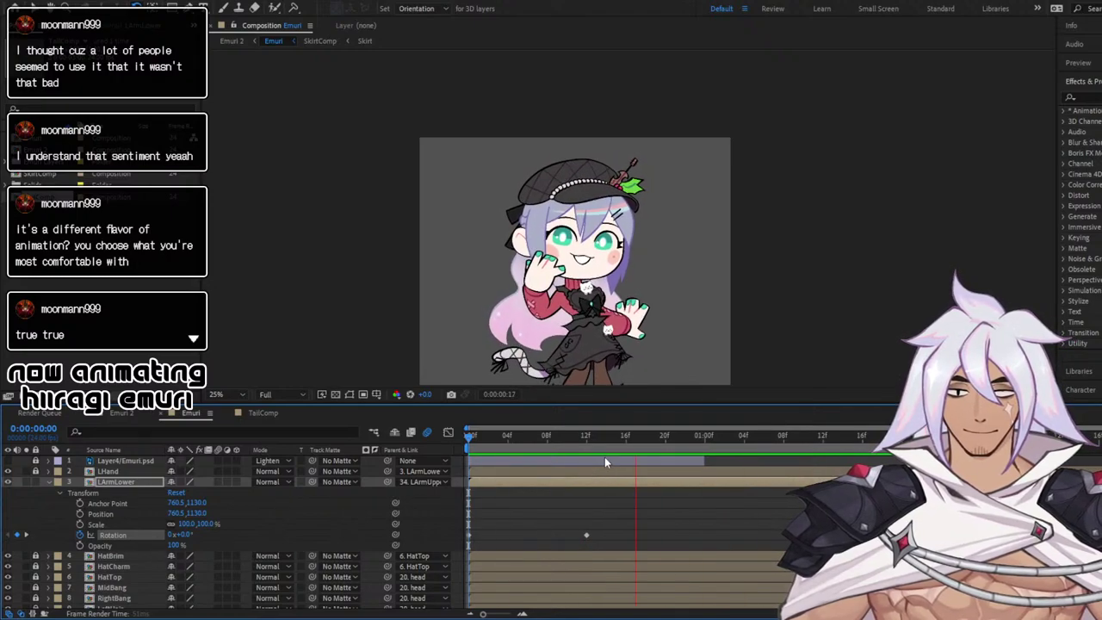
Examine the LArmLower elbow joint up close while previewing the forearm's rotation from the first frame
scroll(502, 320, up, 4)
drag(502, 319, 635, 104)
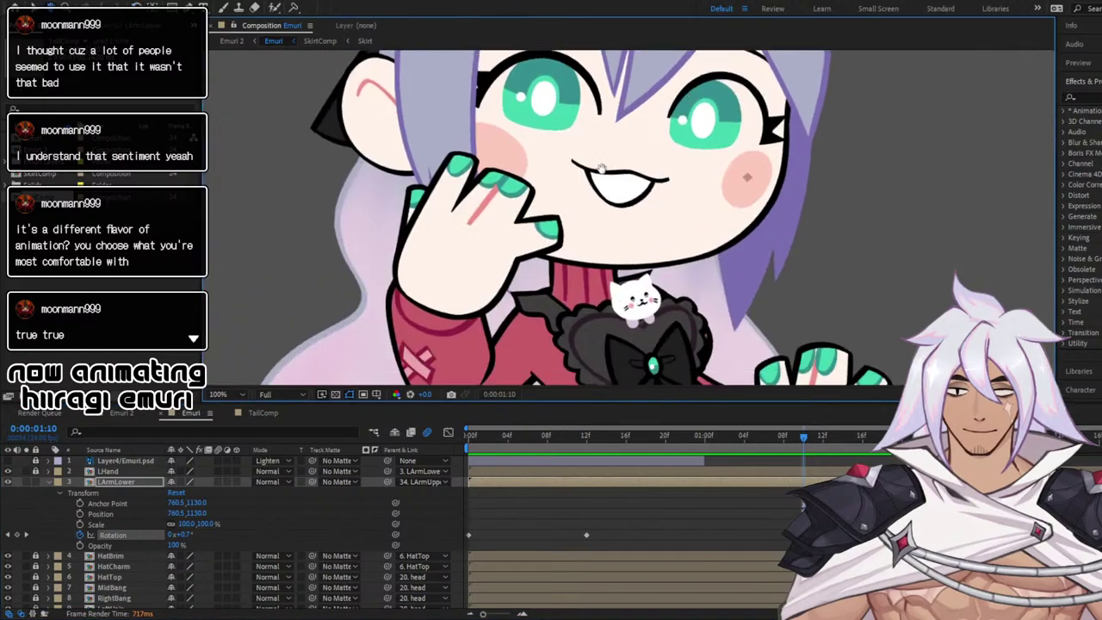
drag(534, 259, 608, 144)
scroll(603, 180, up, 1)
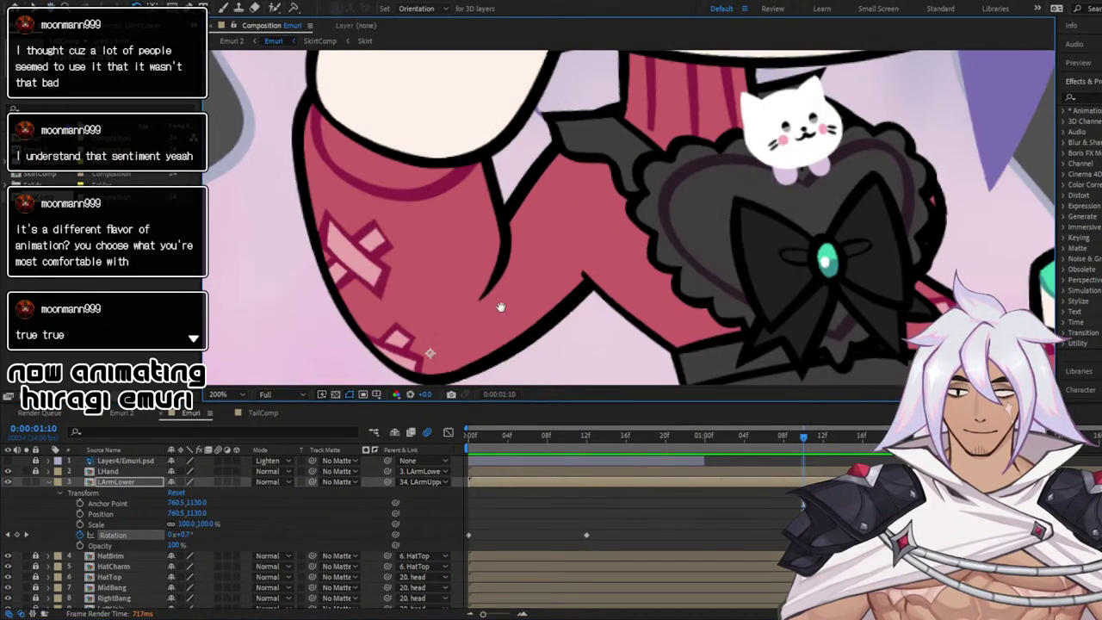
drag(502, 306, 535, 215)
click(470, 438)
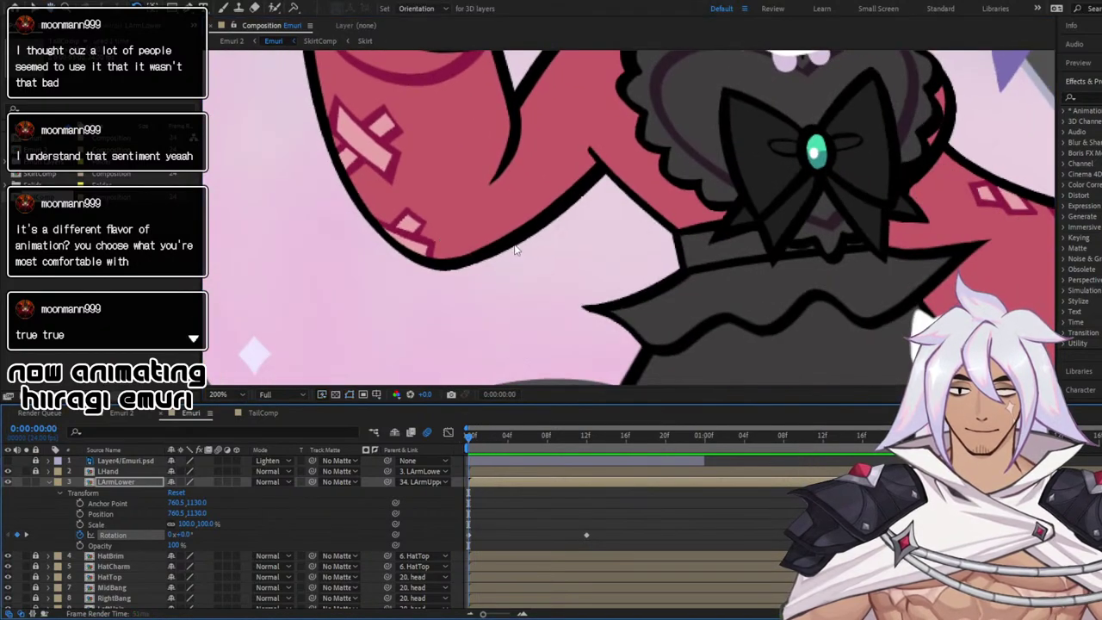
key(space)
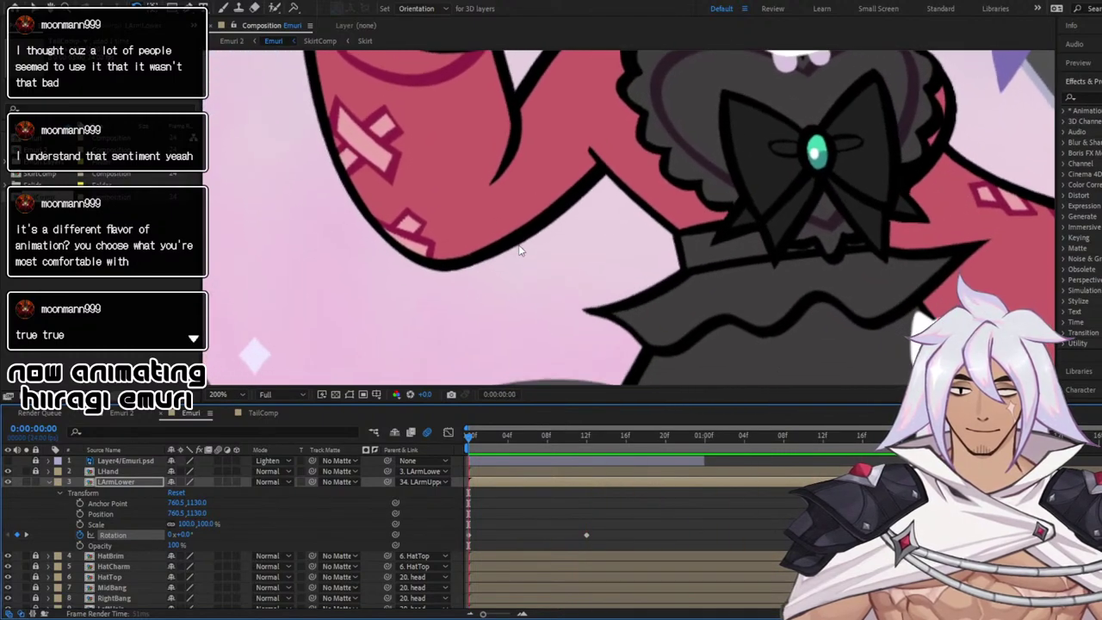
scroll(521, 250, down, 4)
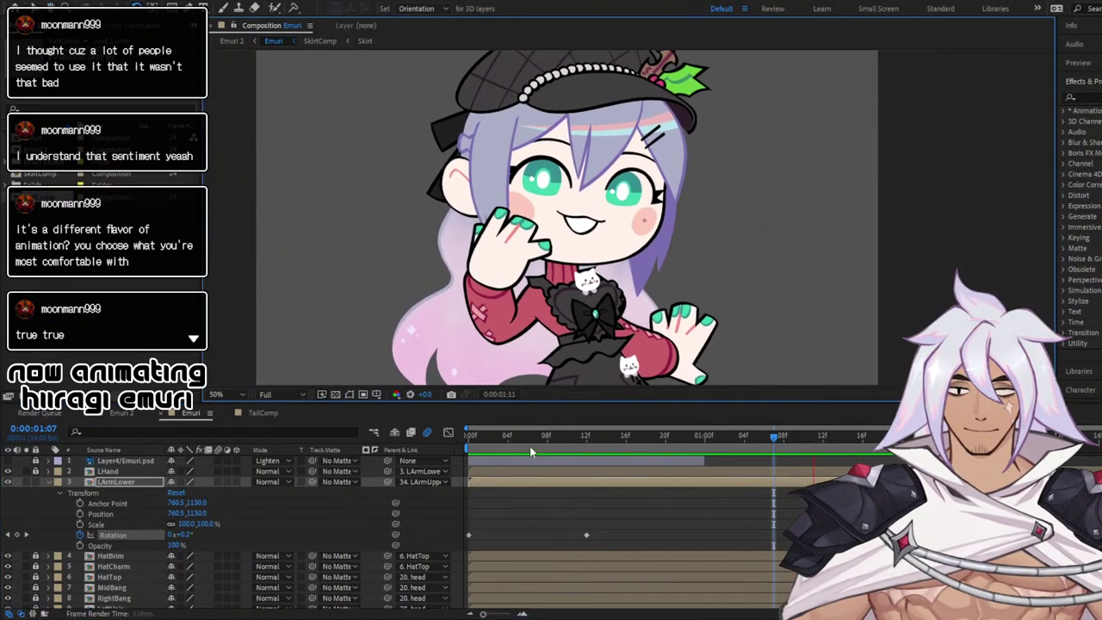
Apply Easy Ease to LArmLower's Rotation keyframes at 0:00:00:12 and 0:00:01:12 in the Graph Editor, then collapse and lock the layer
key(shift+F3)
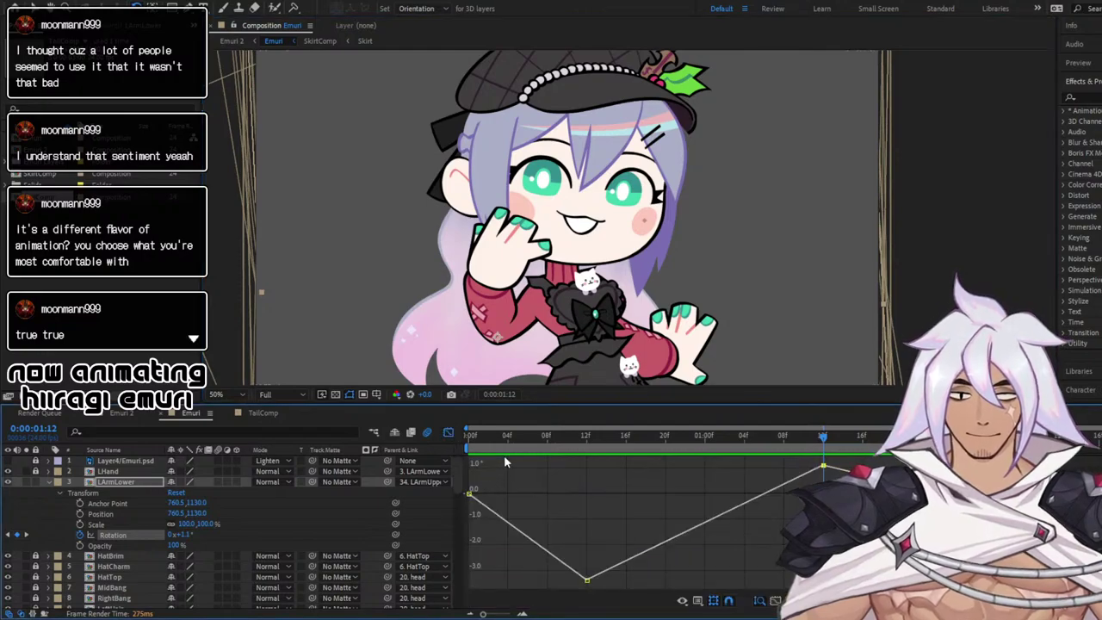
drag(521, 454, 827, 584)
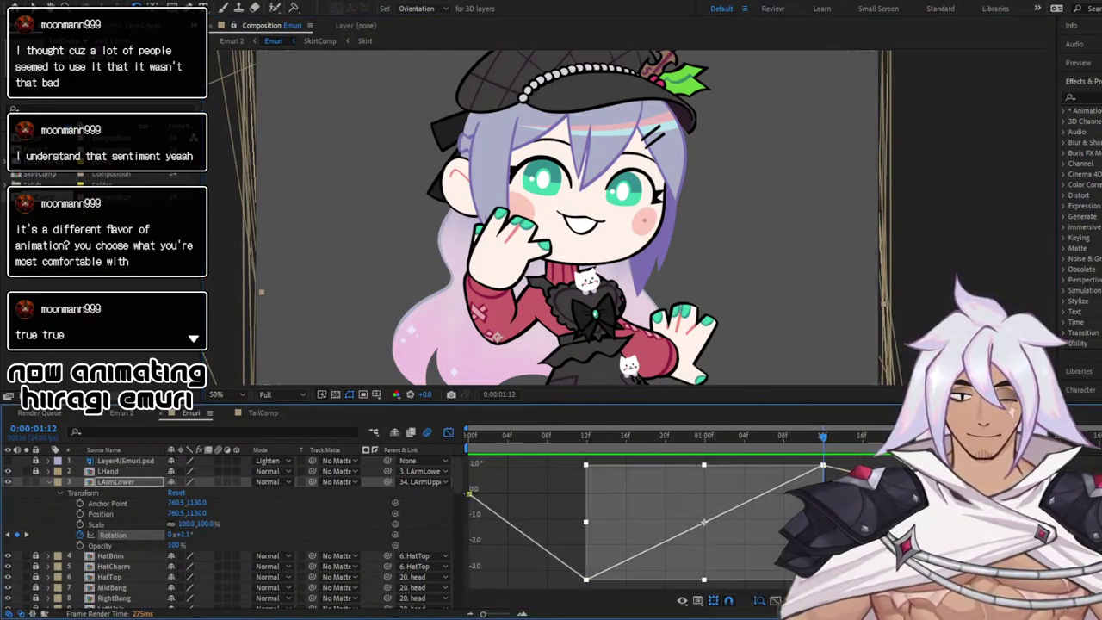
key(F9)
click(56, 487)
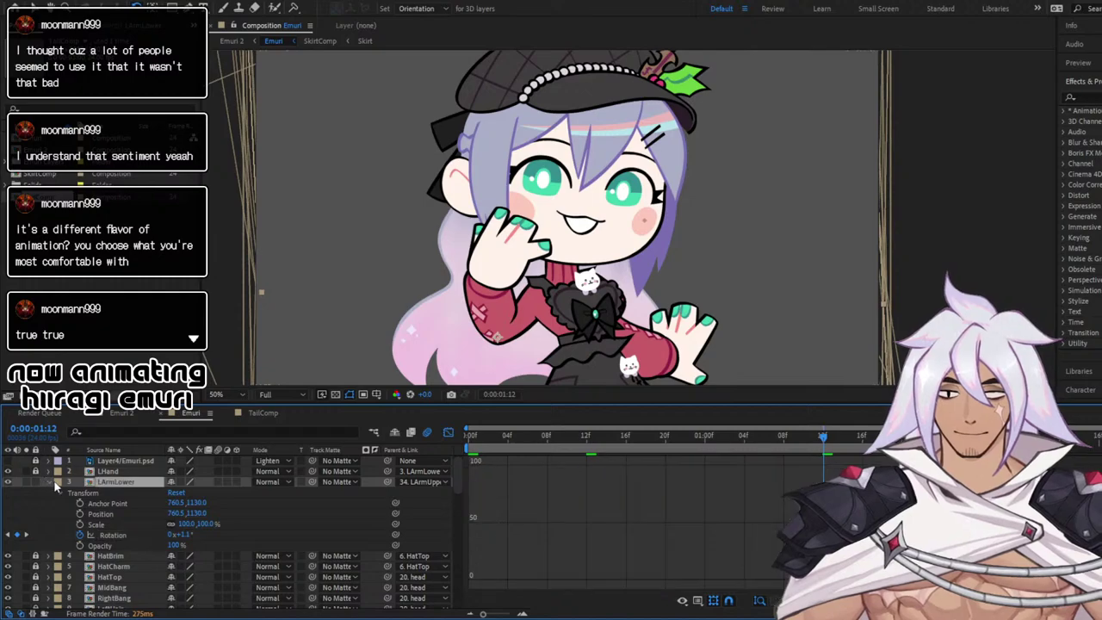
click(48, 482)
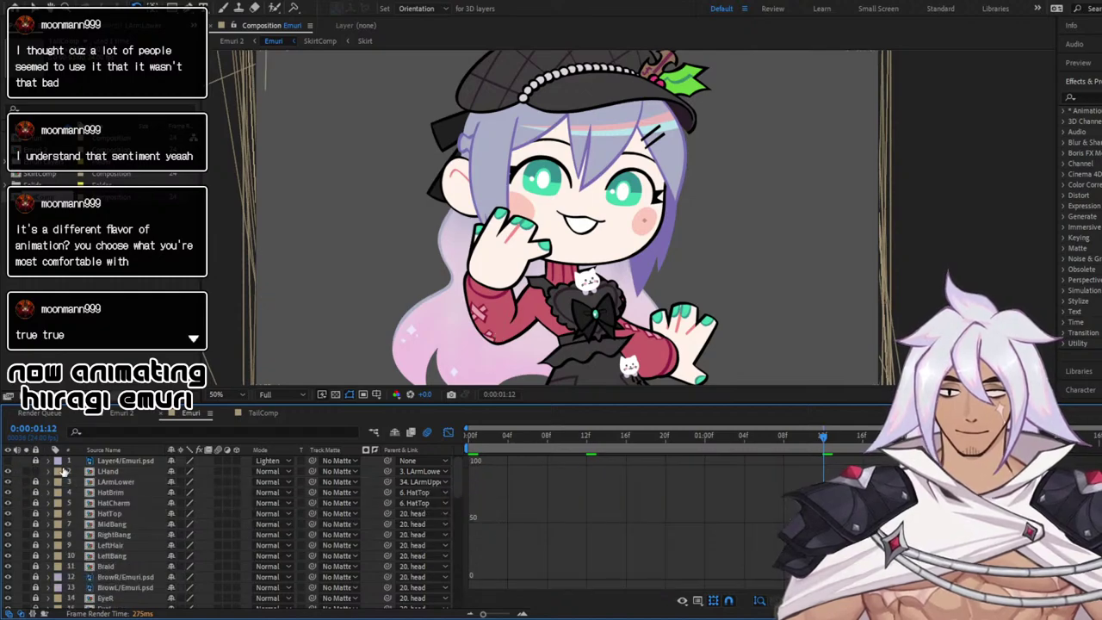
Select the LHand layer and return to 0:00:00:00 to start animating the hand
click(119, 472)
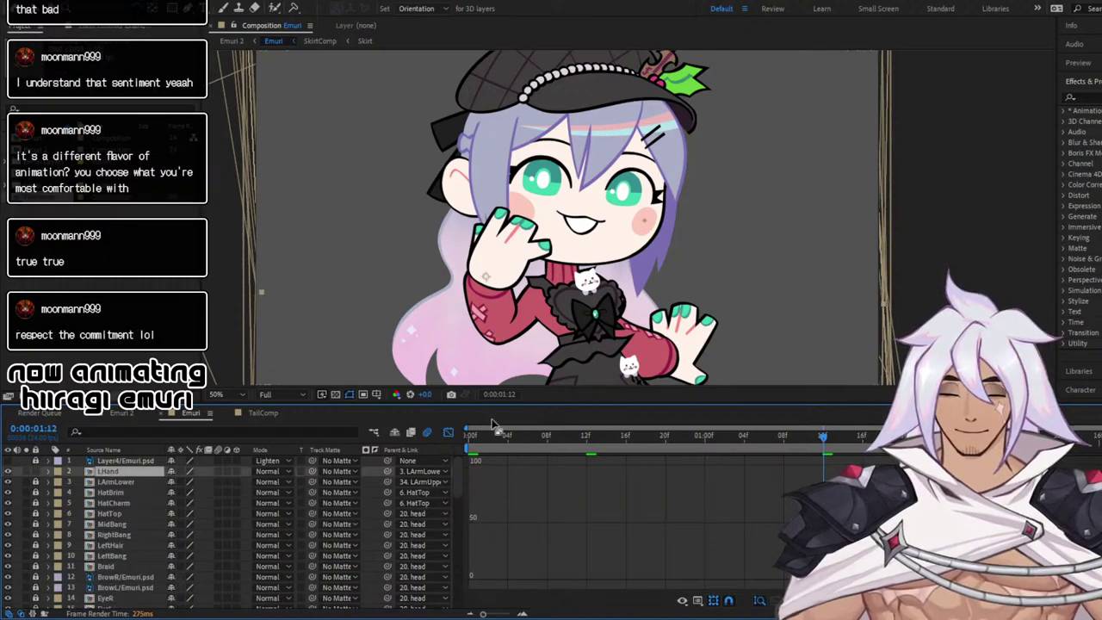
drag(479, 439, 433, 452)
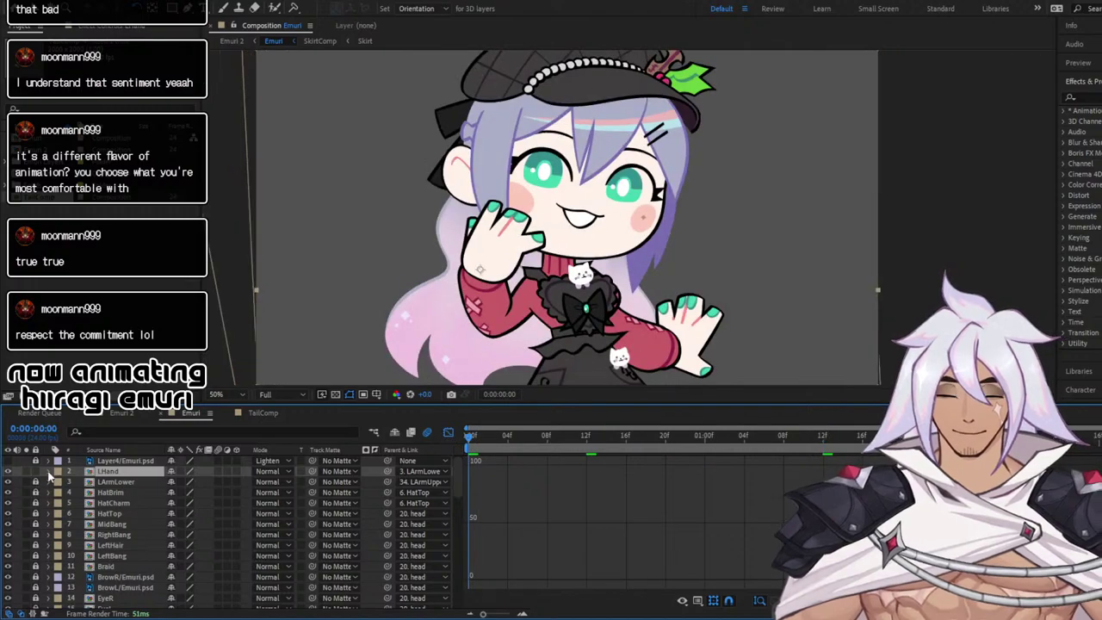
Show the LHand layer's Transform properties, preview the animation, and start keyframing its Rotation at 0:00:00:00
click(49, 473)
click(448, 433)
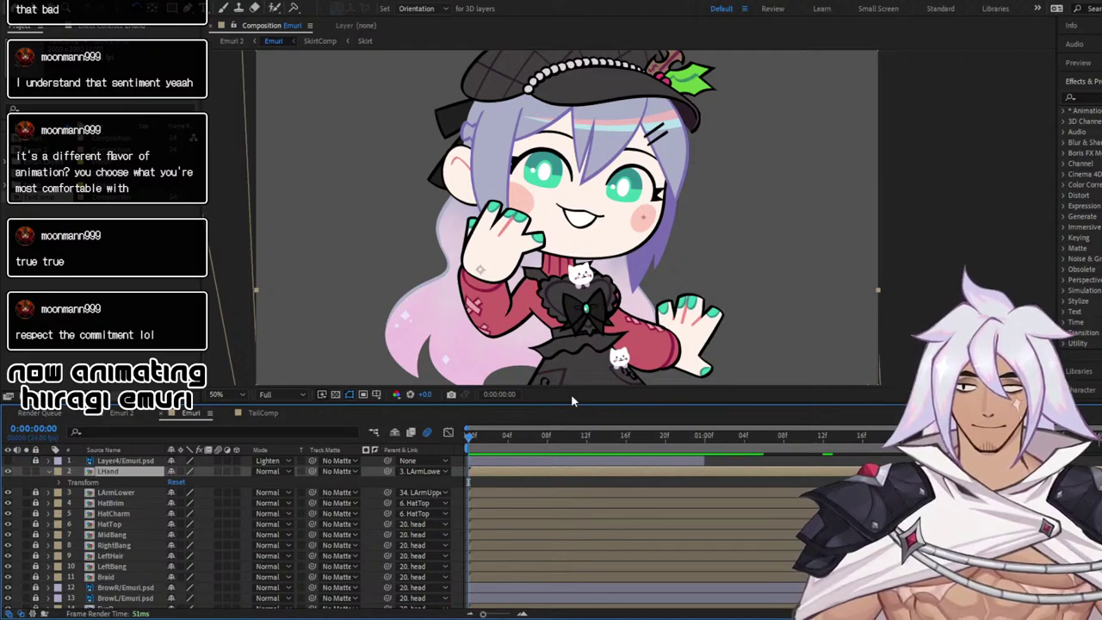
click(60, 484)
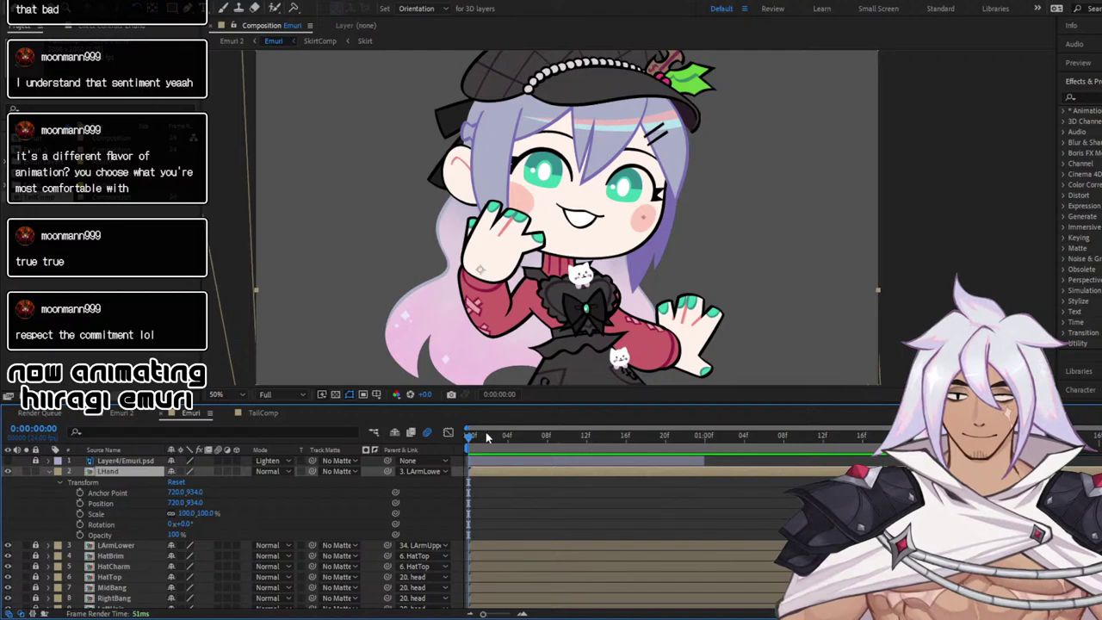
key(space)
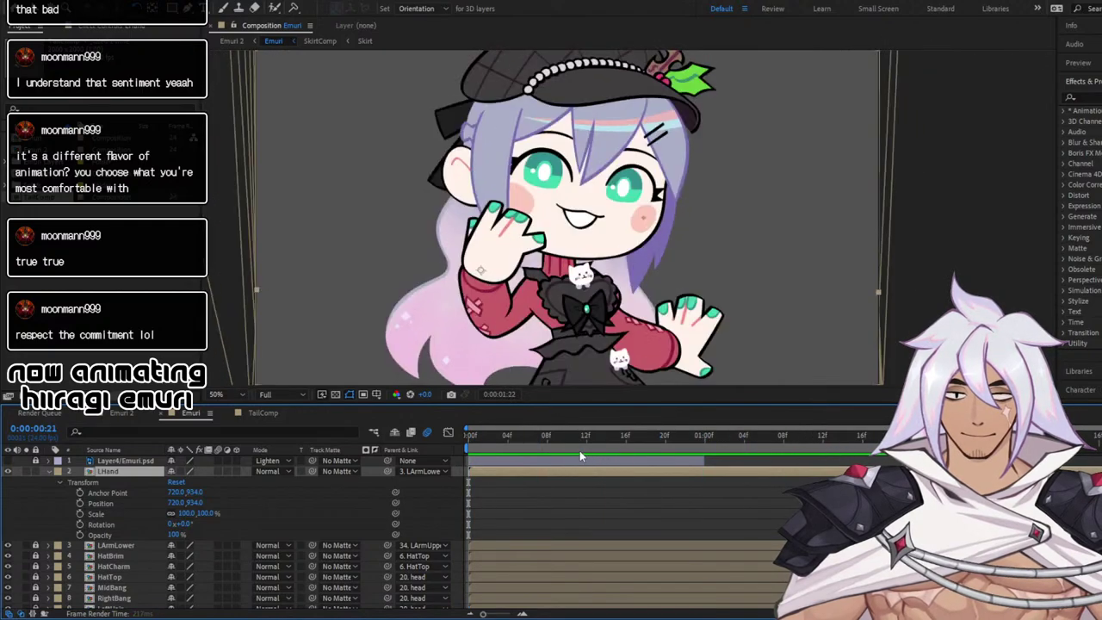
key(space)
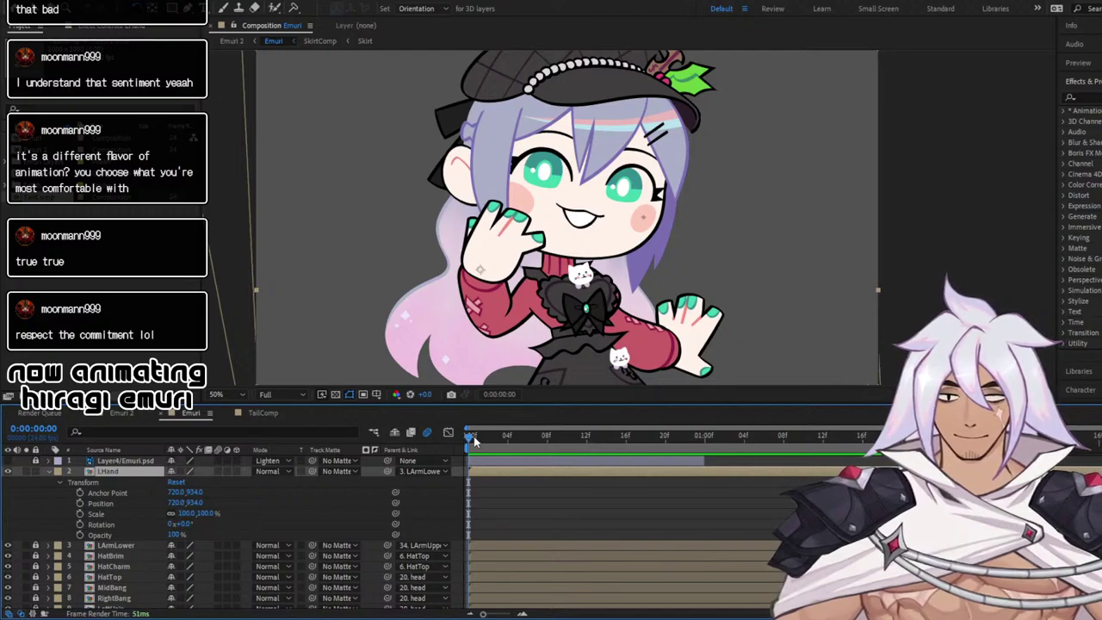
click(80, 525)
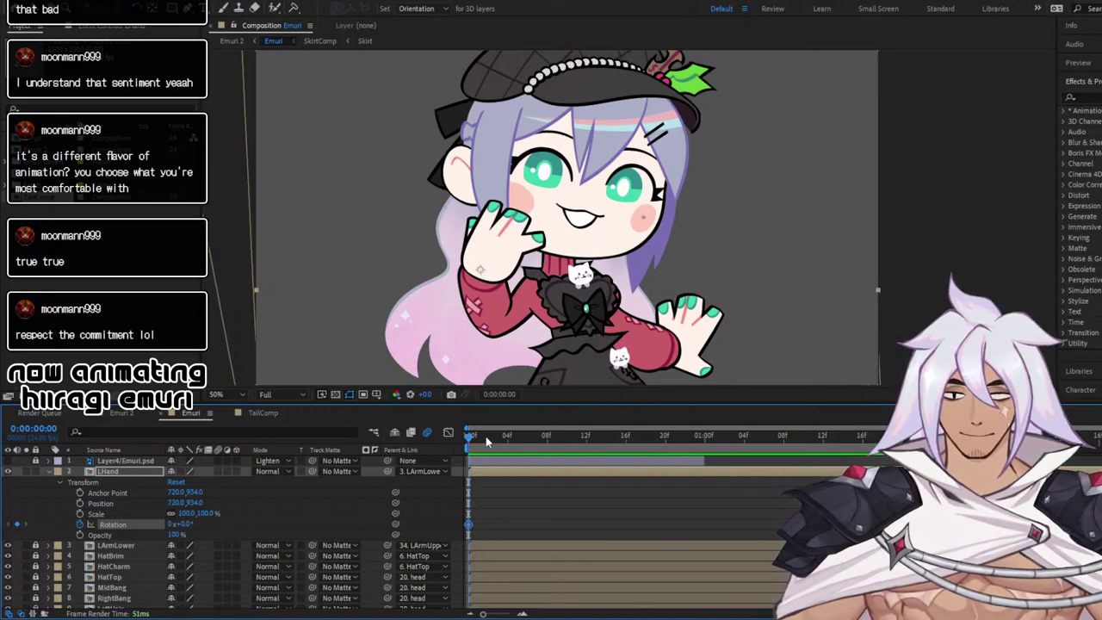
Keep a matching LHand Rotation keyframe at 0:00:02:00 and rotate the hand to about -4° at 0:00:01:00
key(space)
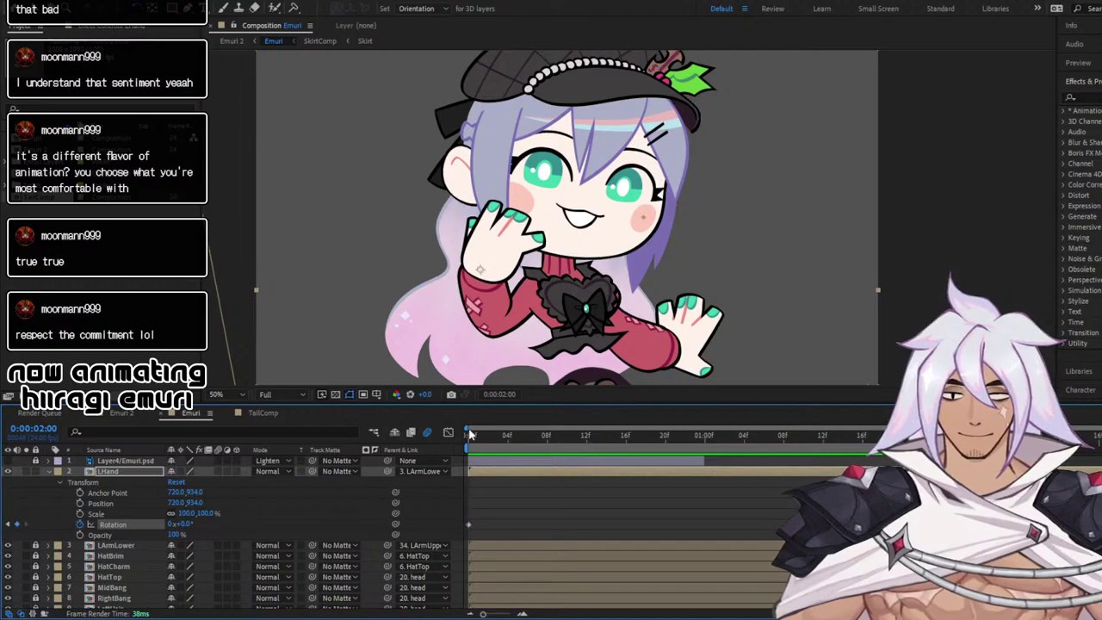
drag(470, 435, 703, 428)
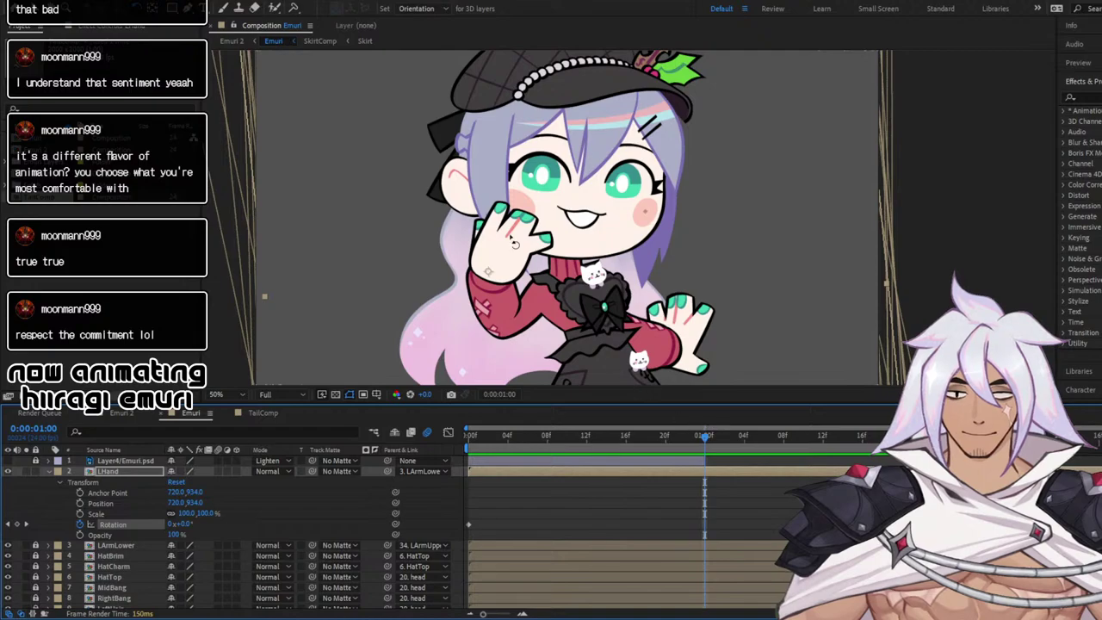
drag(513, 241, 582, 221)
scroll(581, 223, up, 2)
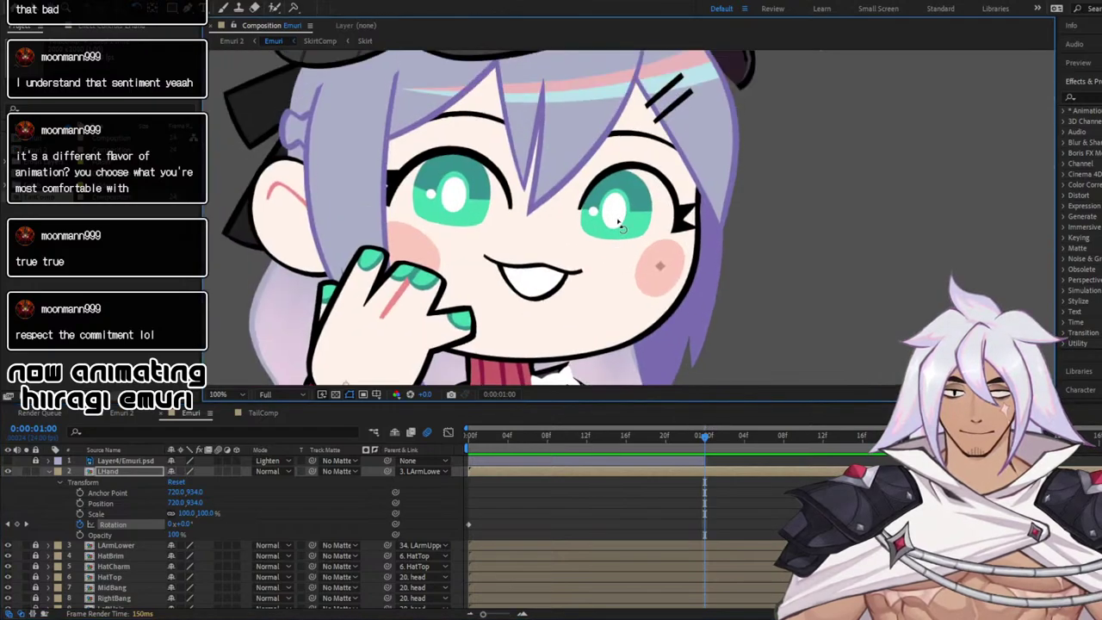
scroll(766, 118, down, 5)
scroll(766, 118, up, 2)
drag(761, 116, 749, 100)
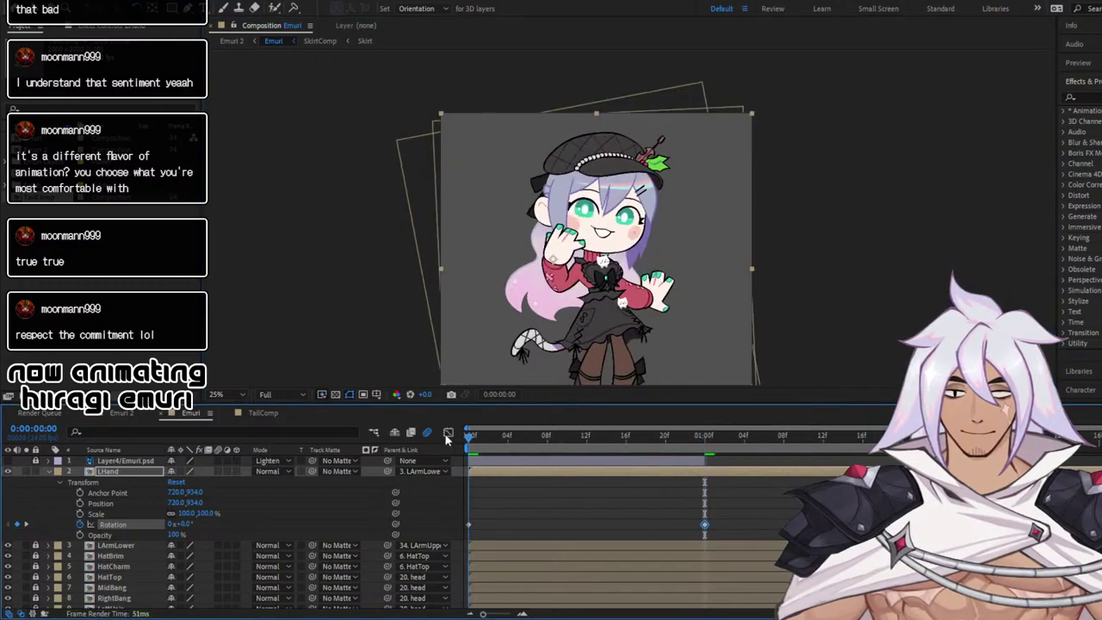
Apply Easy Ease to LHand's Rotation keyframes in the graph editor and preview the hand's movement
key(space)
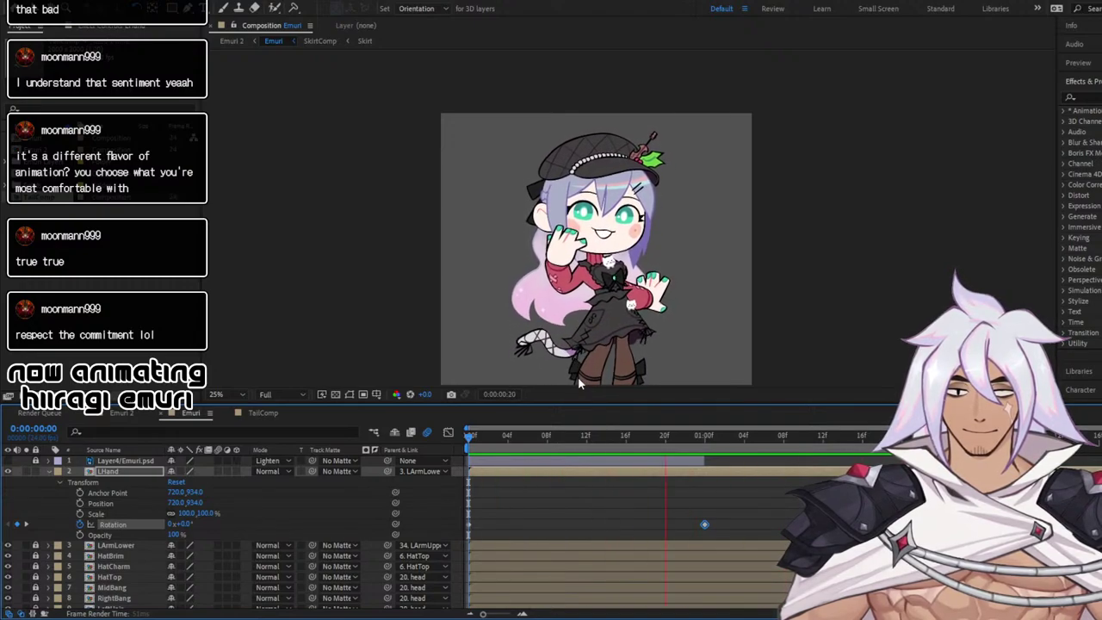
key(space)
click(449, 433)
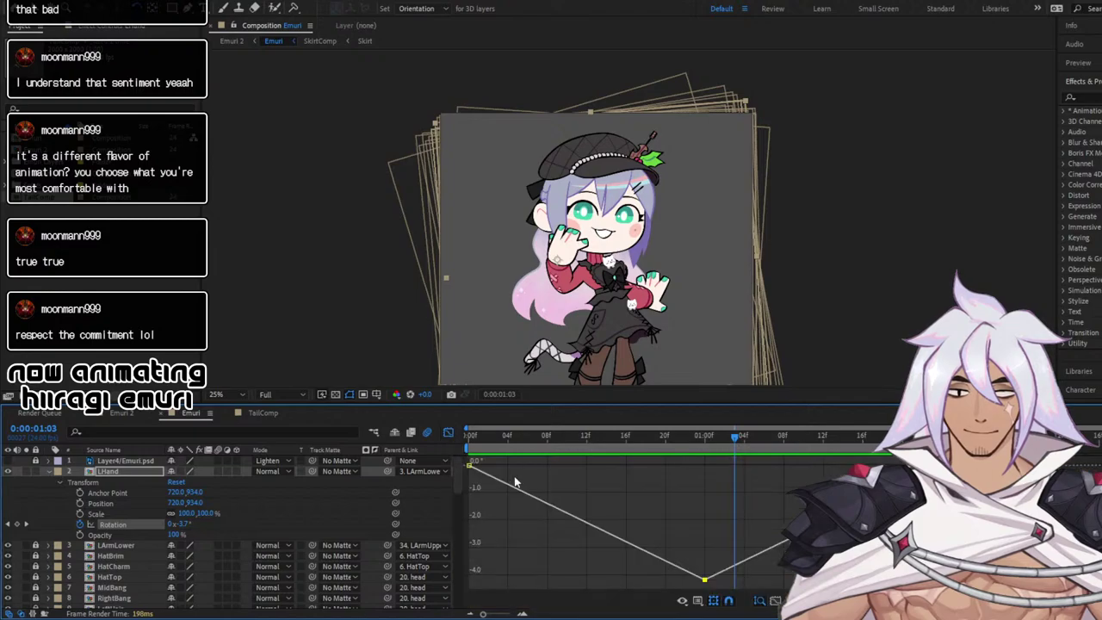
drag(470, 462, 744, 585)
key(F9)
click(469, 436)
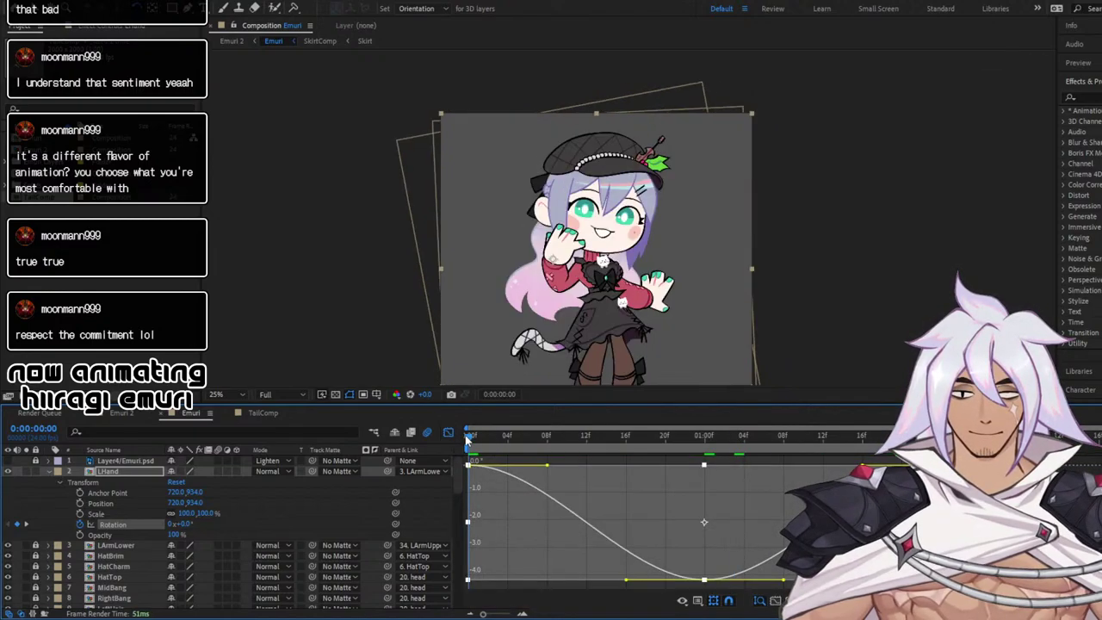
key(space)
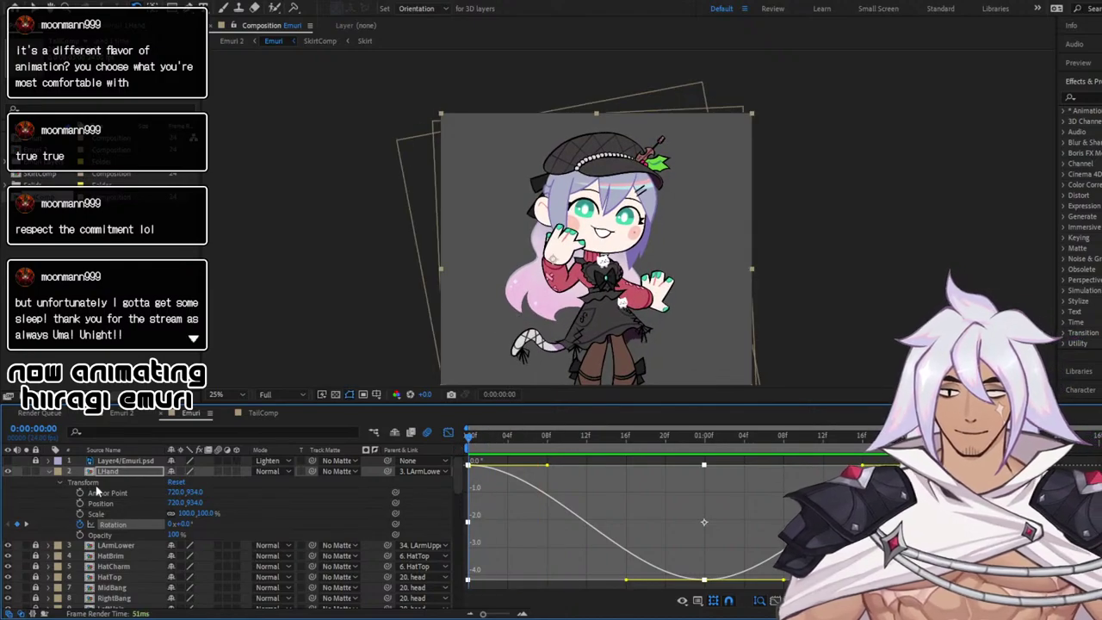
Lock and collapse LHand, leave the graph view, and unlock the head layer to show its Transform properties
click(47, 472)
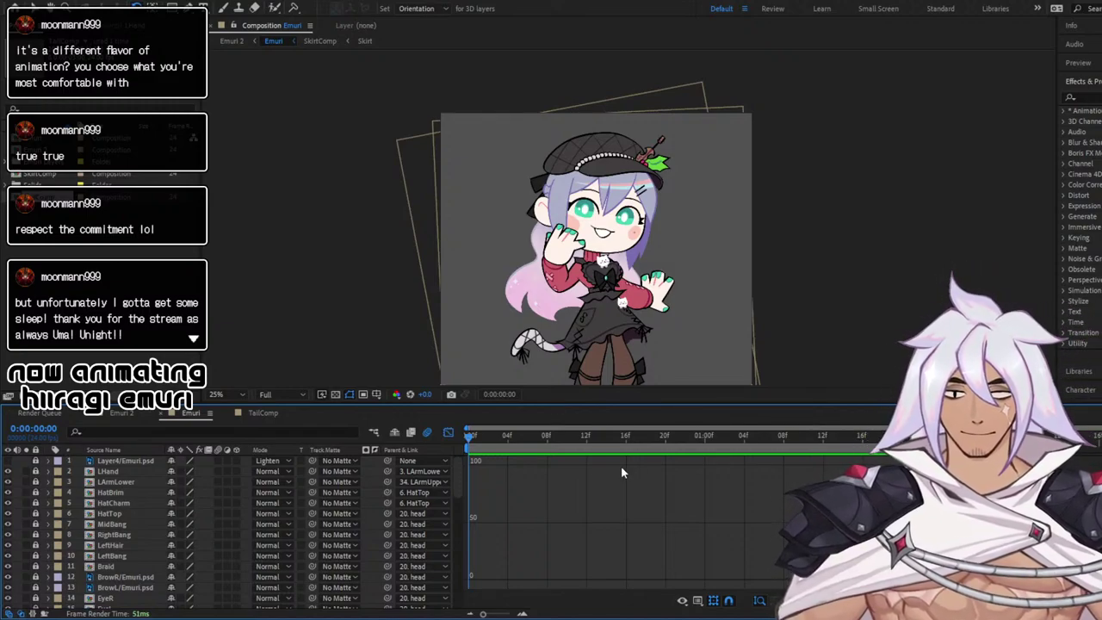
click(448, 433)
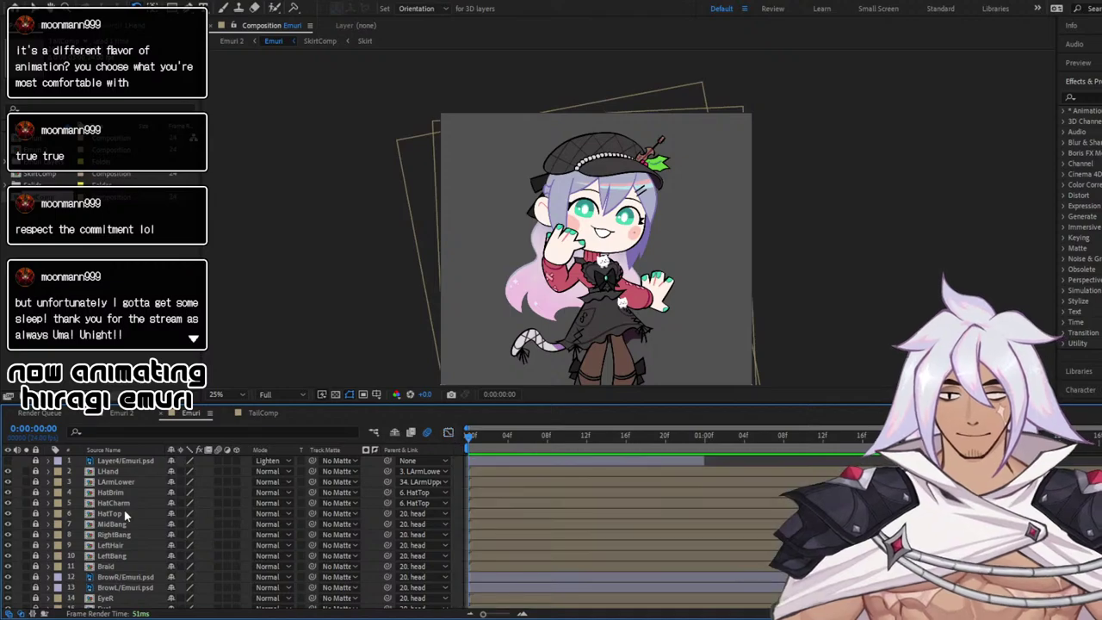
scroll(591, 267, up, 2)
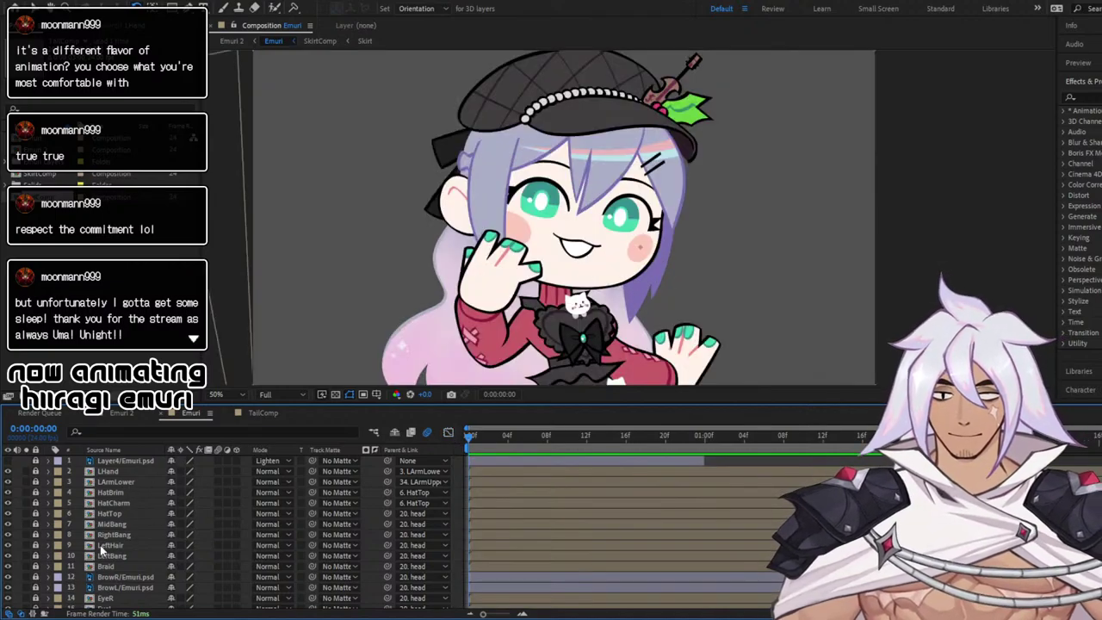
scroll(100, 551, down, 4)
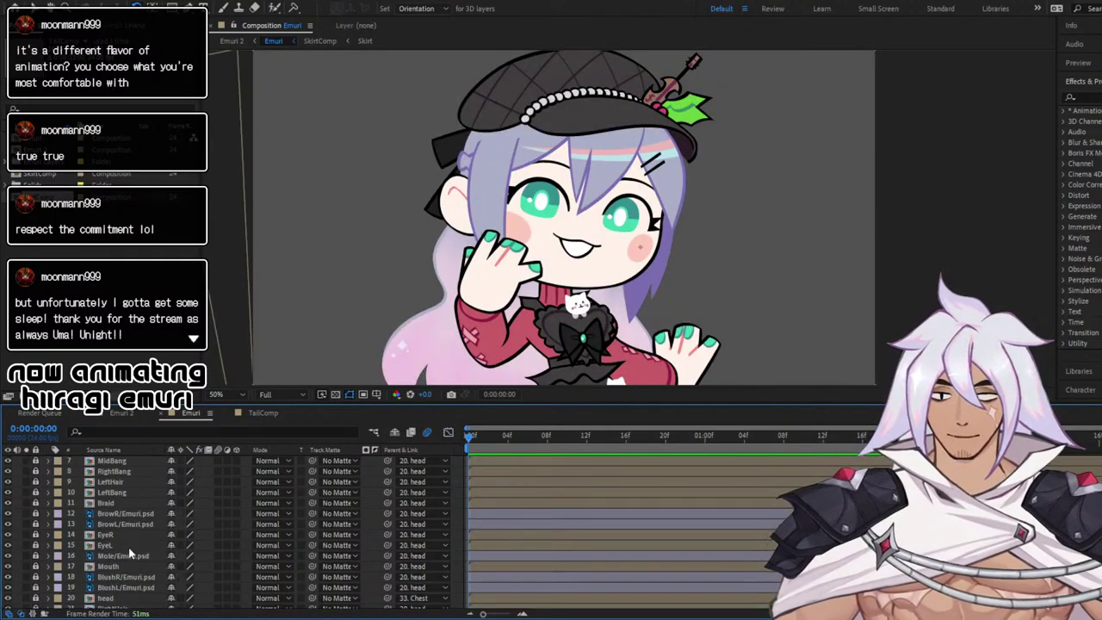
scroll(130, 552, down, 4)
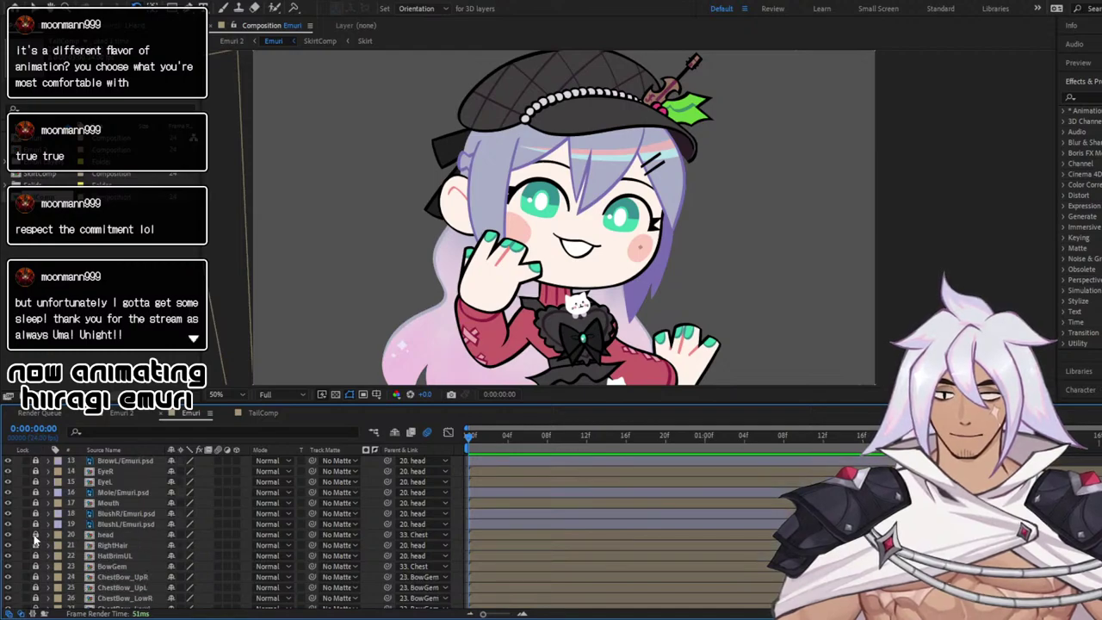
click(47, 534)
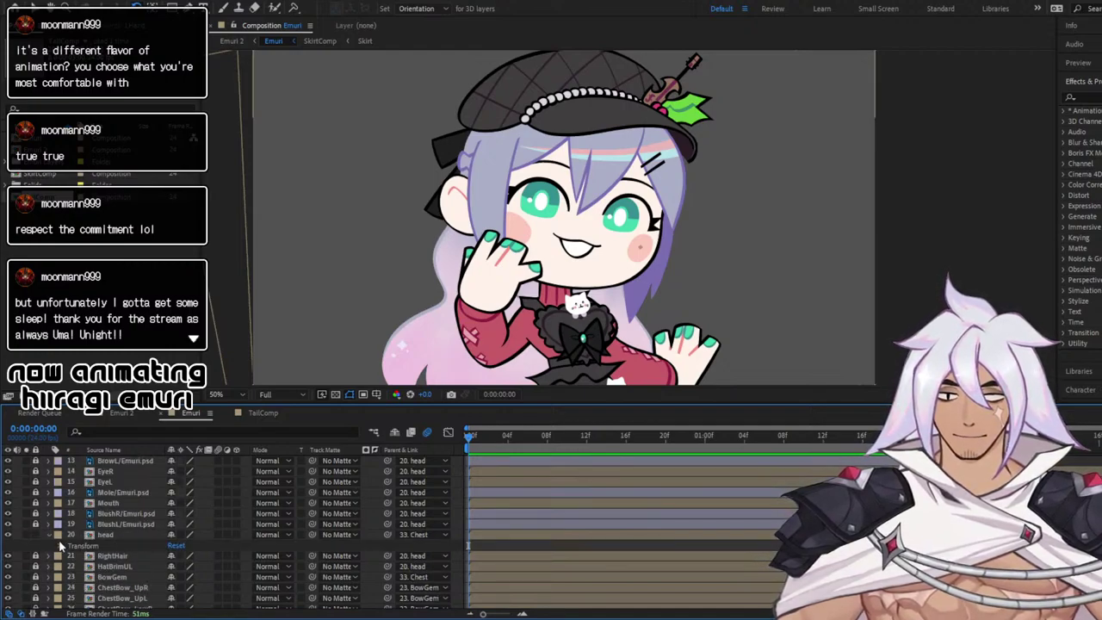
click(60, 548)
scroll(504, 510, down, 2)
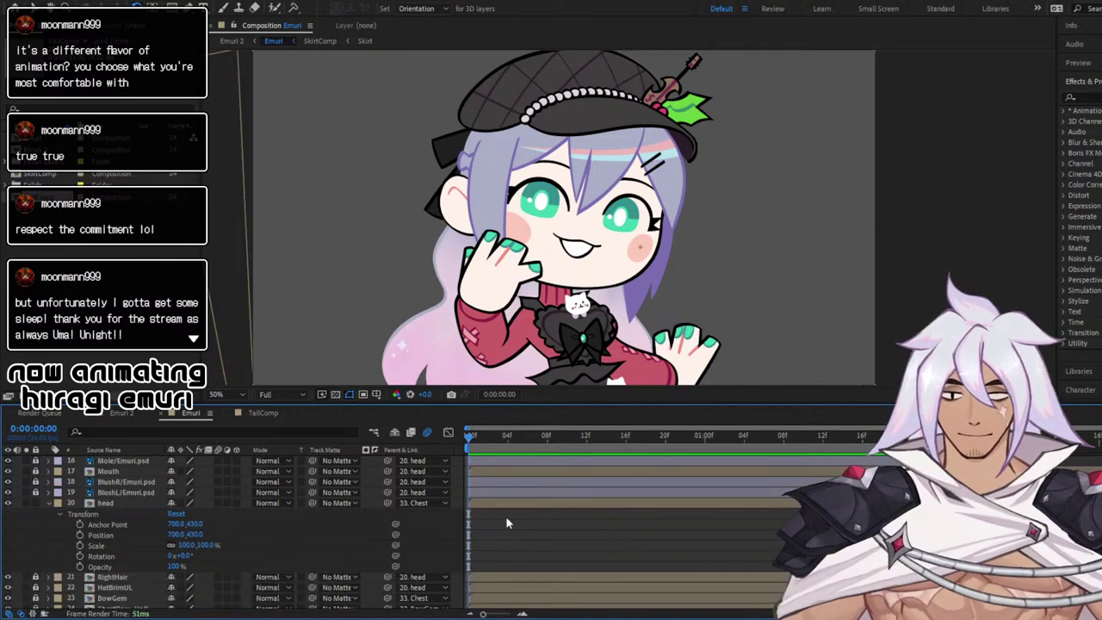
Start keyframing the head's Position and Rotation at 0:00:00:00, with Position separated into X and Y dimensions
click(79, 534)
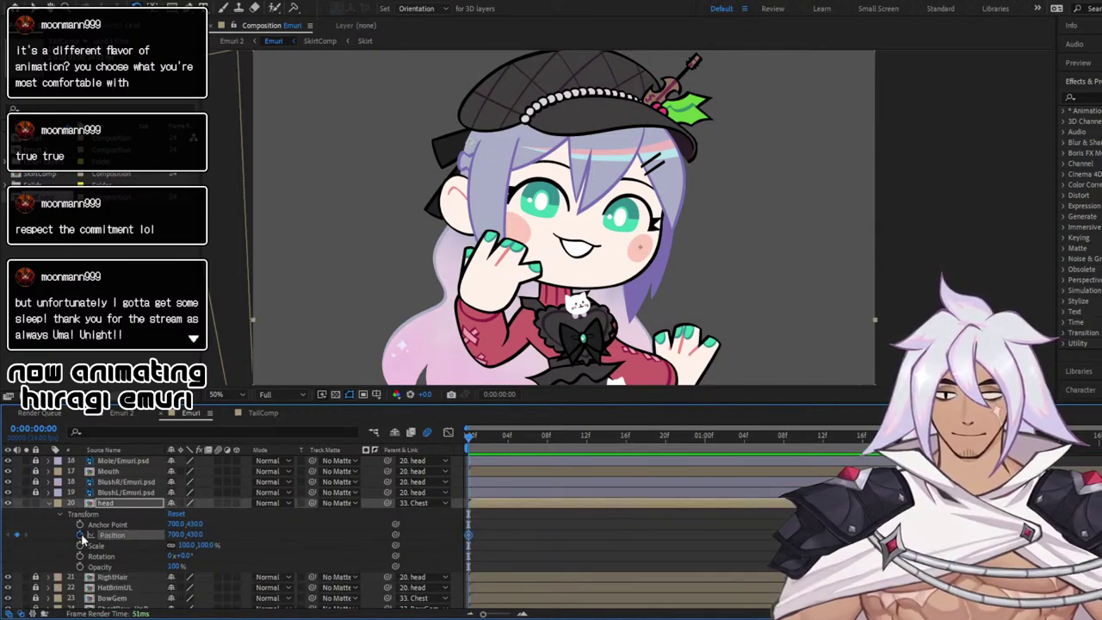
click(79, 556)
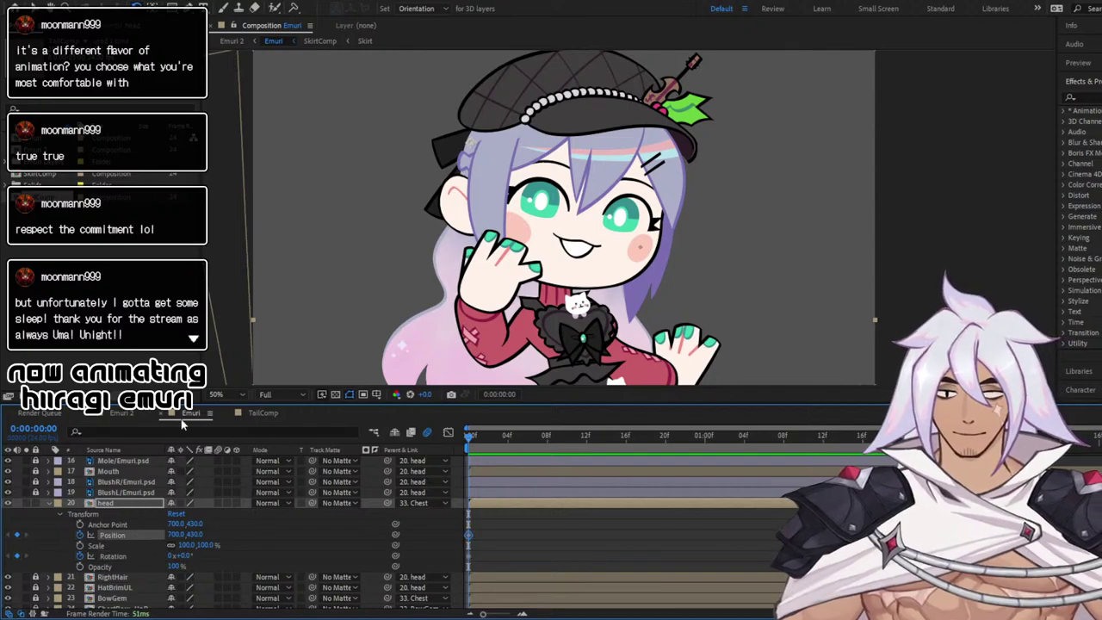
click(155, 551)
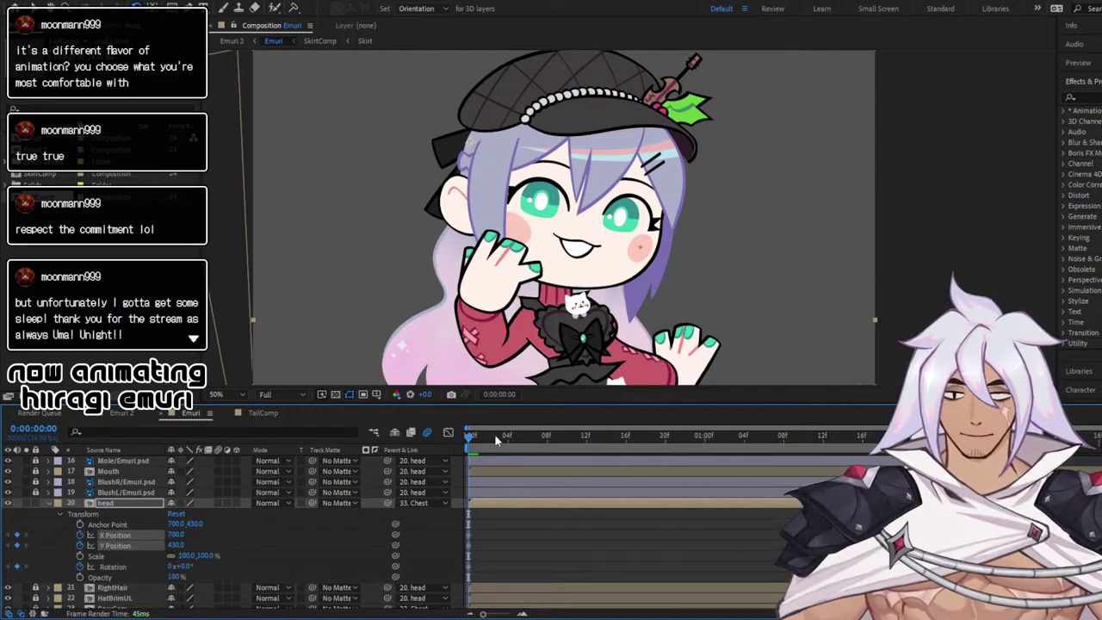
Add closing keyframes for the head's X Position, Y Position and Rotation at 0:00:02:00
drag(497, 438, 941, 465)
click(18, 535)
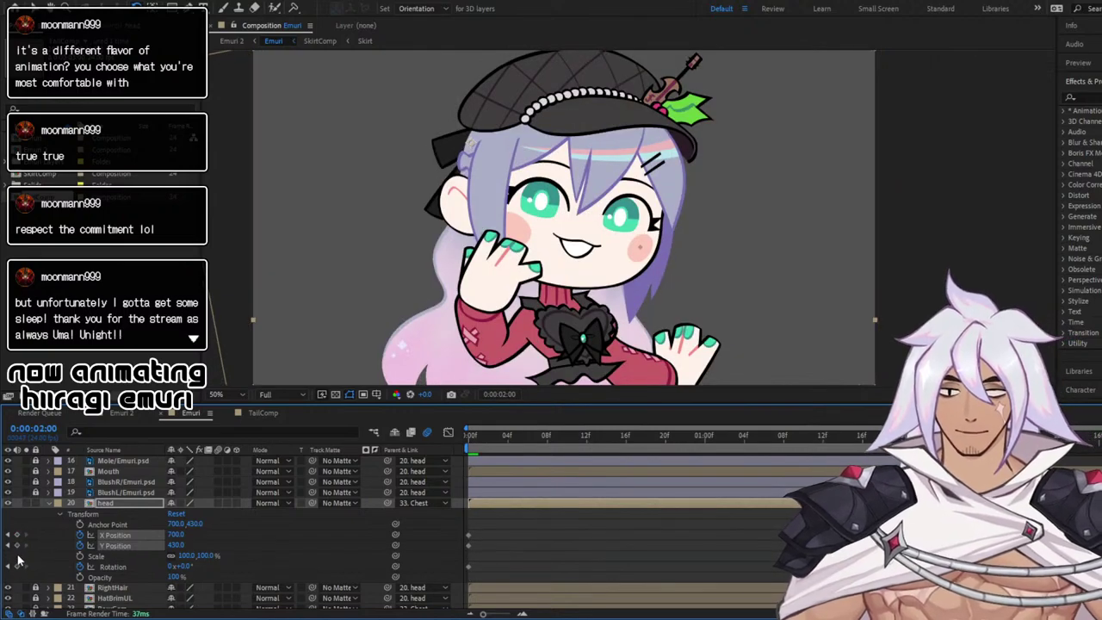
click(17, 567)
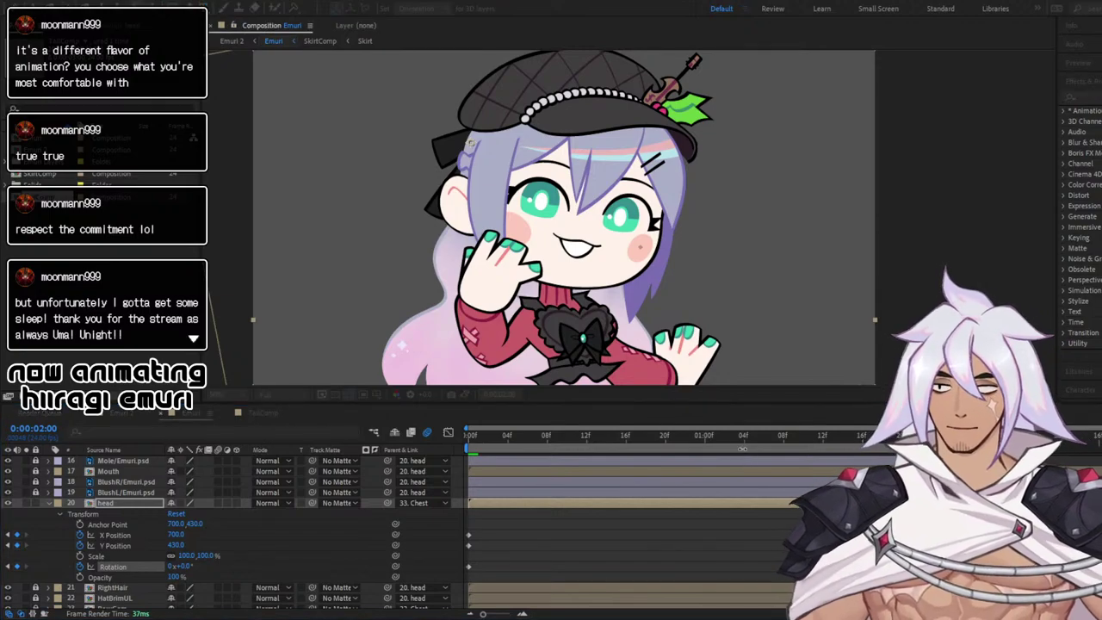
Try lowering the head at 0:00:00:12 to about X 707.2, Y 446.4
drag(689, 437, 705, 439)
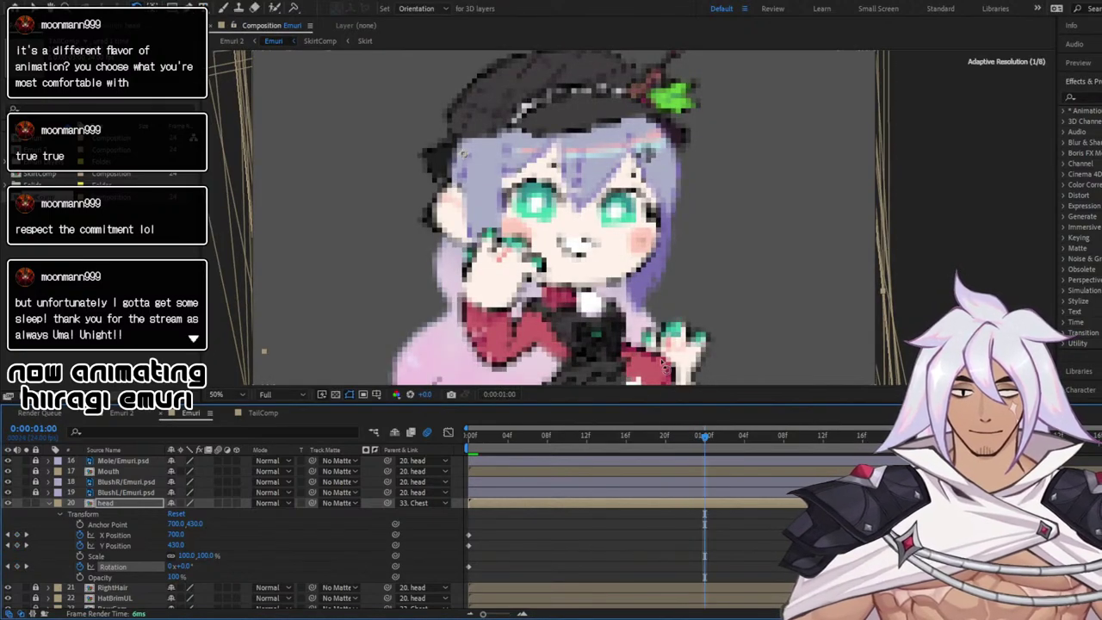
drag(544, 440, 587, 437)
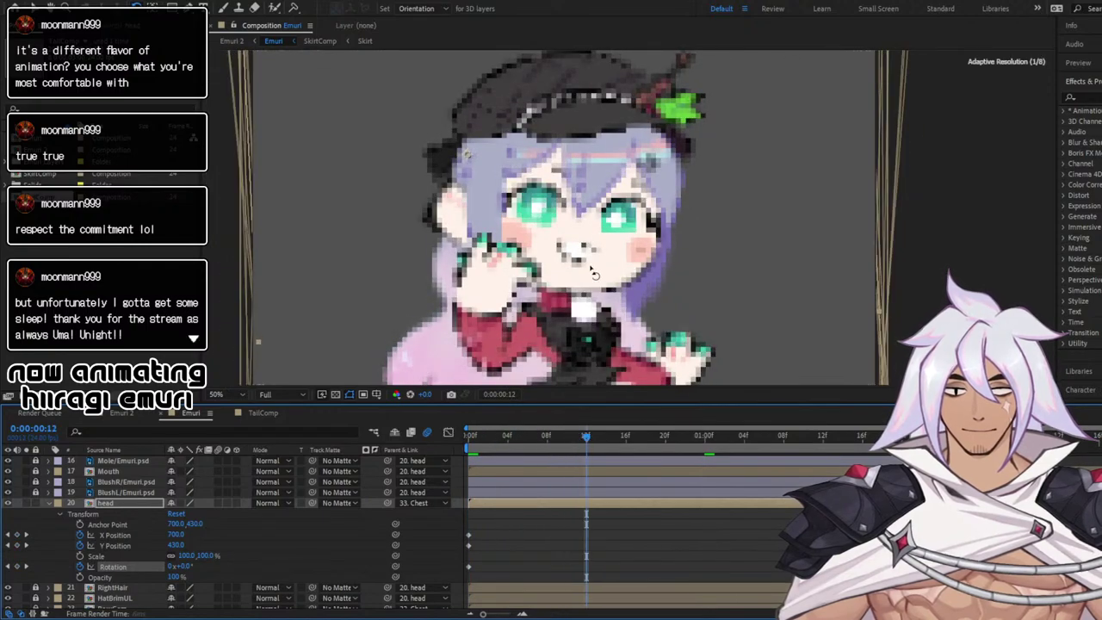
scroll(590, 267, down, 1)
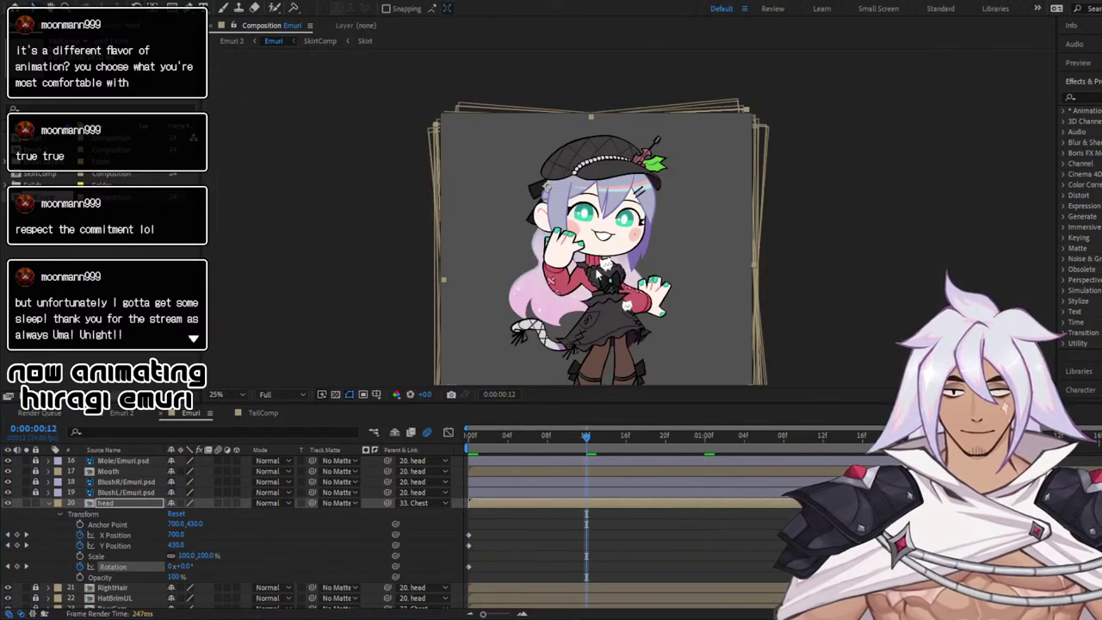
key(slash)
scroll(574, 462, down, 1)
scroll(440, 326, up, 1)
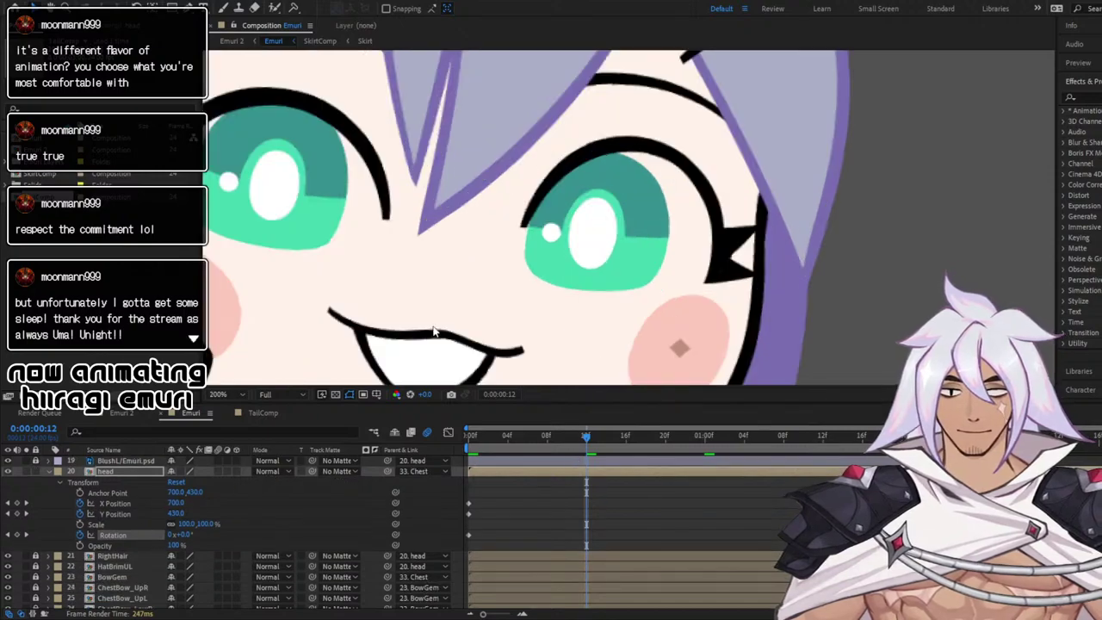
scroll(460, 327, down, 2)
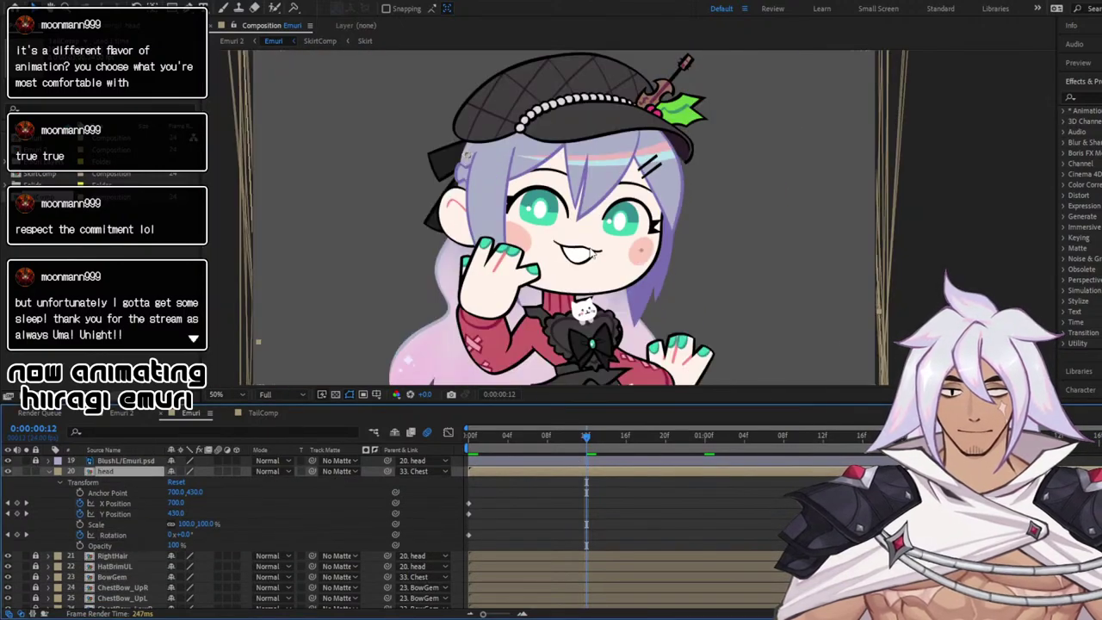
drag(589, 248, 593, 255)
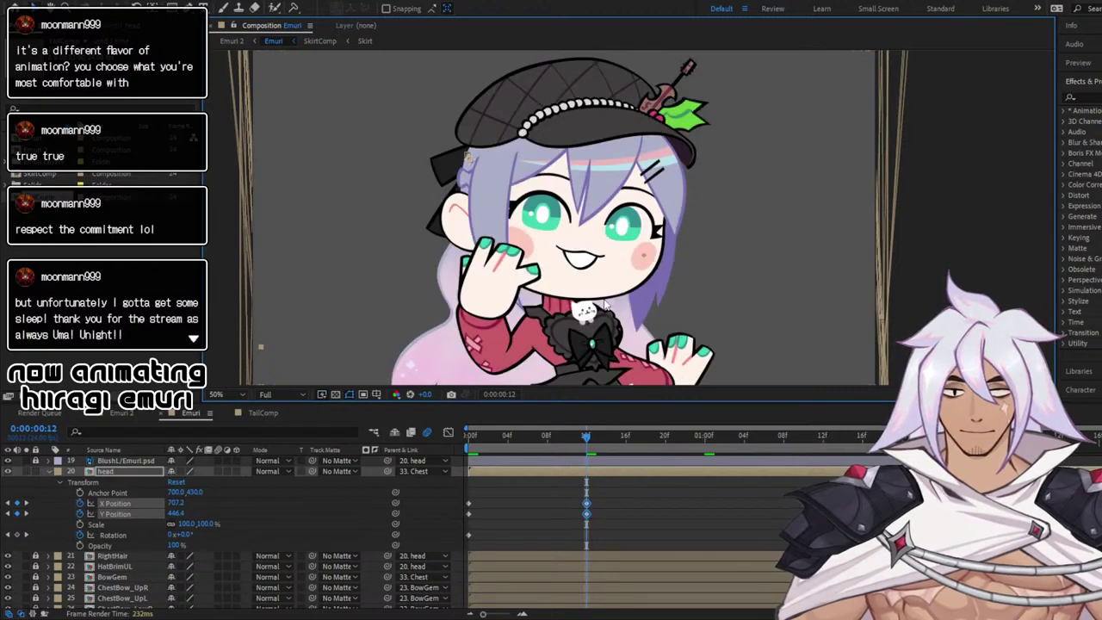
Scrub through the head movement and undo the position change at 0:00:00:12
key(comma)
drag(591, 439, 856, 409)
key(space)
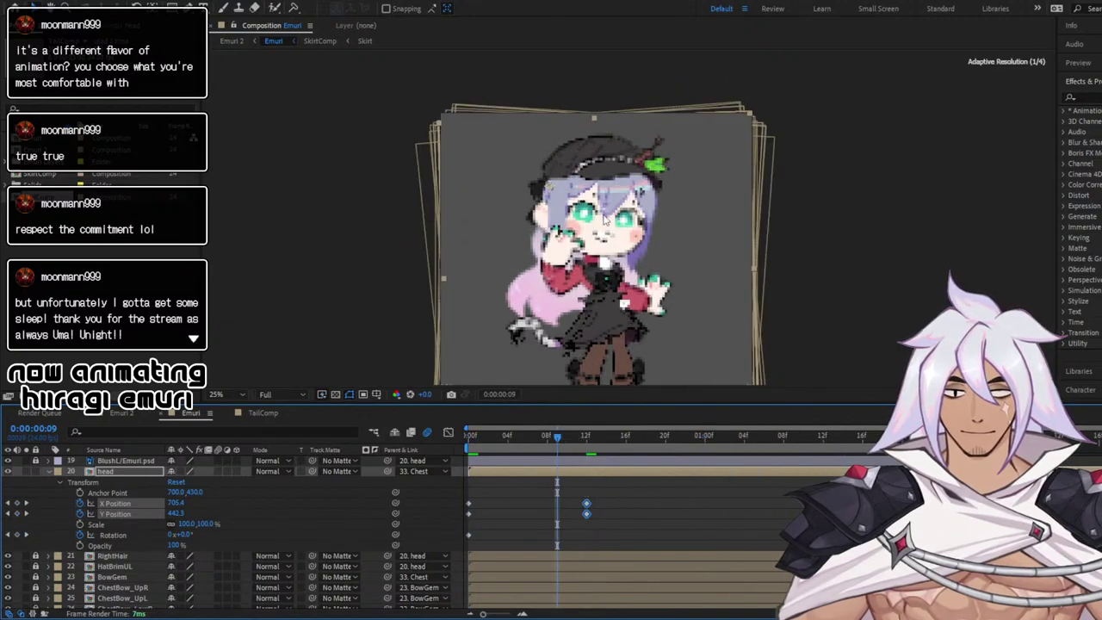
scroll(612, 227, up, 2)
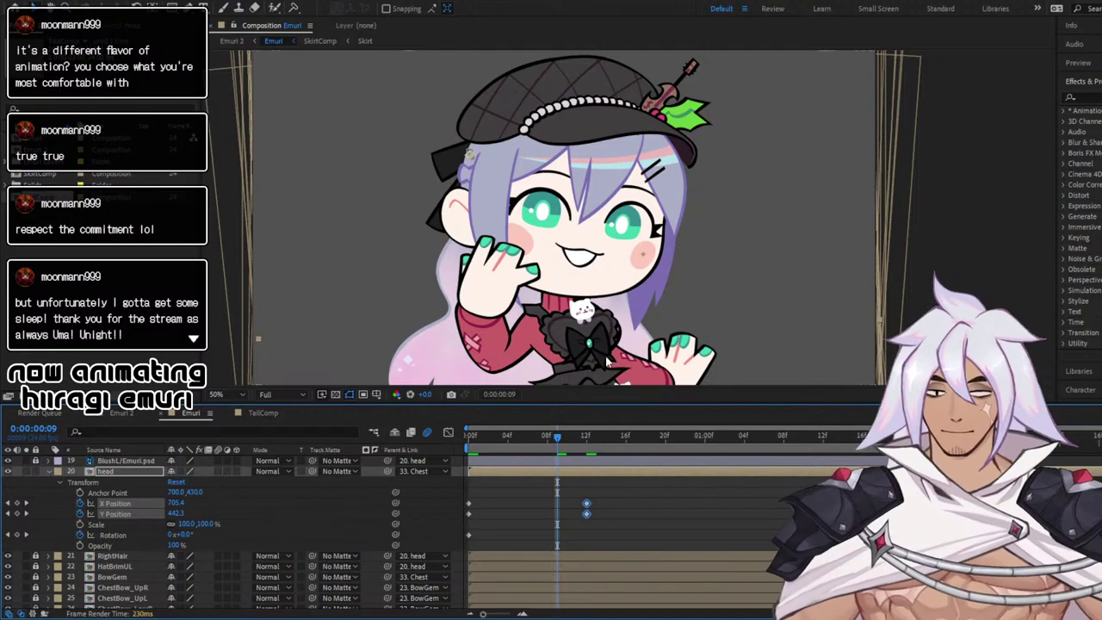
key(ctrl+z)
Raise the head at 0:00:00:08 to about X 700.3, Y 418.0
drag(482, 435, 546, 430)
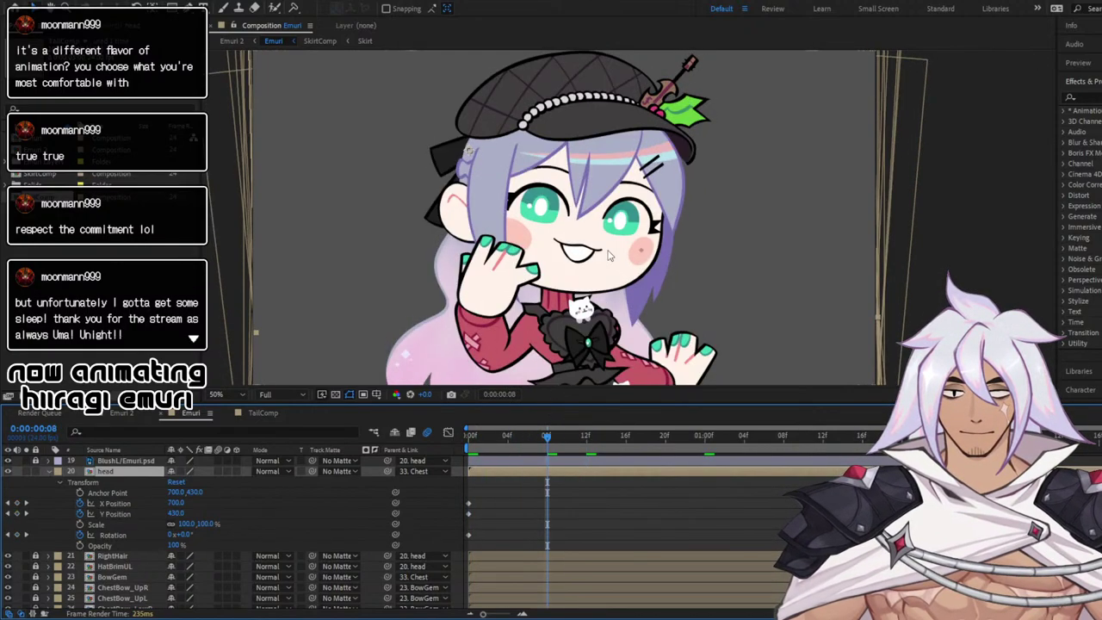
drag(610, 248, 611, 247)
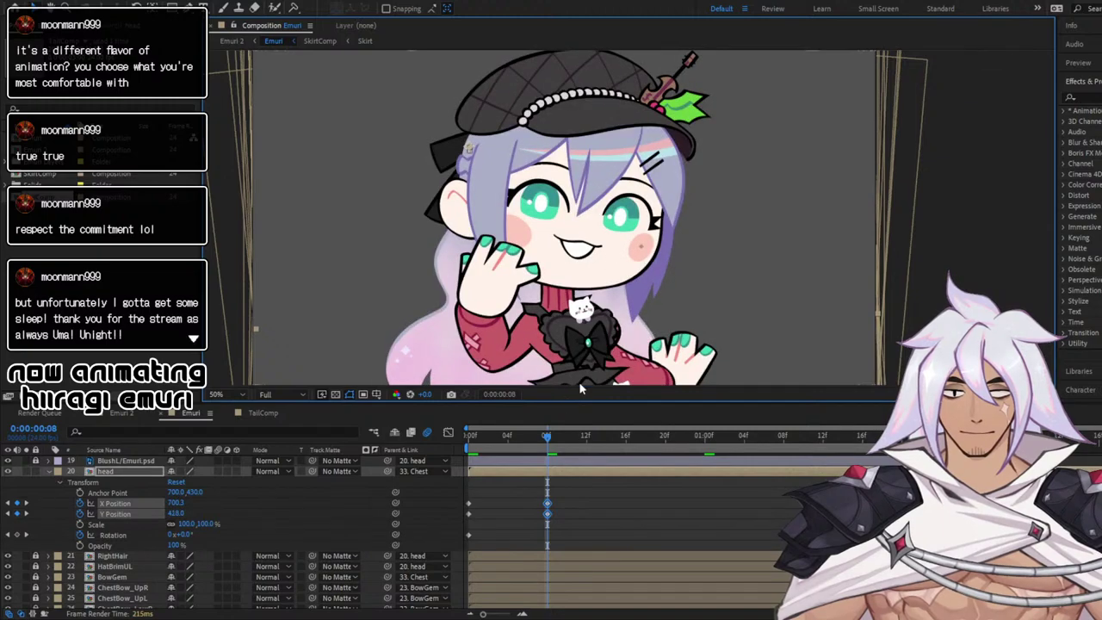
Preview the head movement, undo its raise at 0:00:00:08, and add X Position and Y Position keyframes at 0:00:01:00
drag(535, 432, 443, 434)
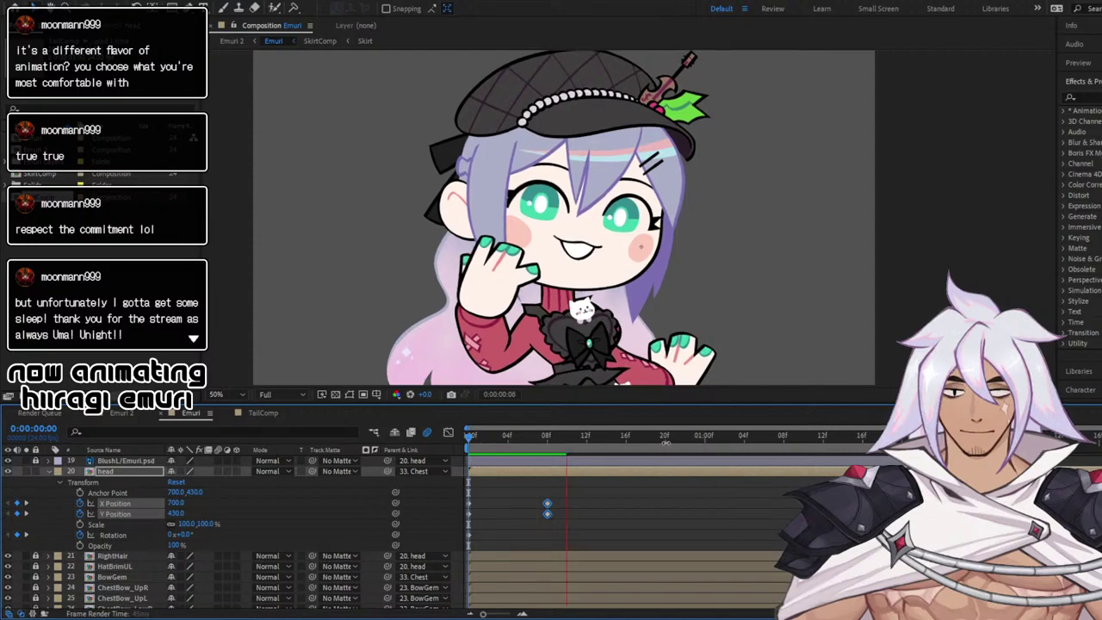
key(space)
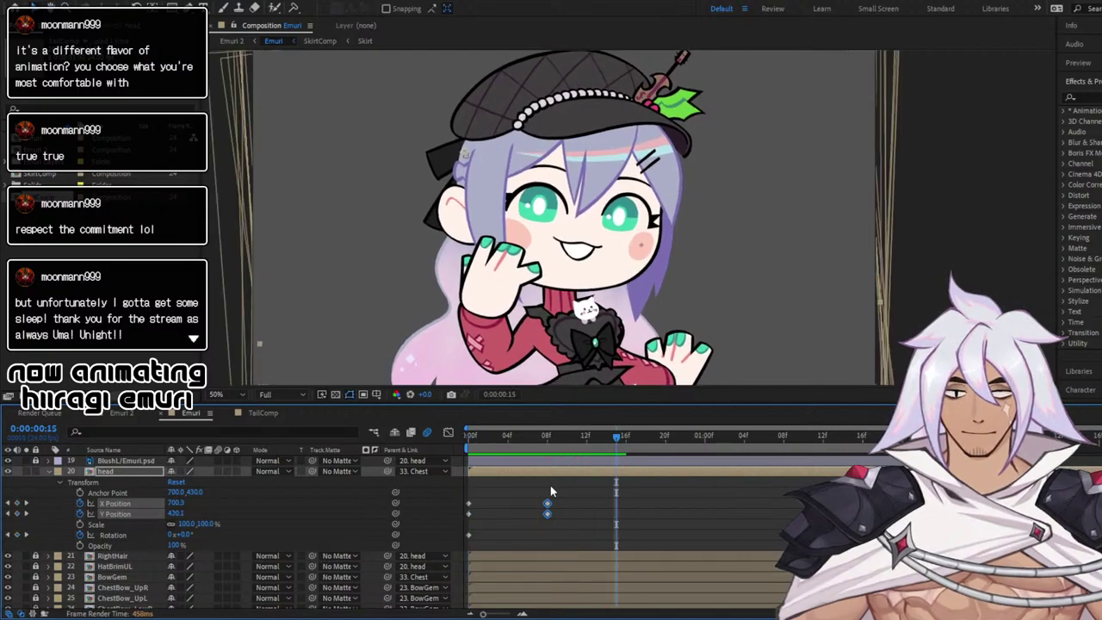
click(700, 434)
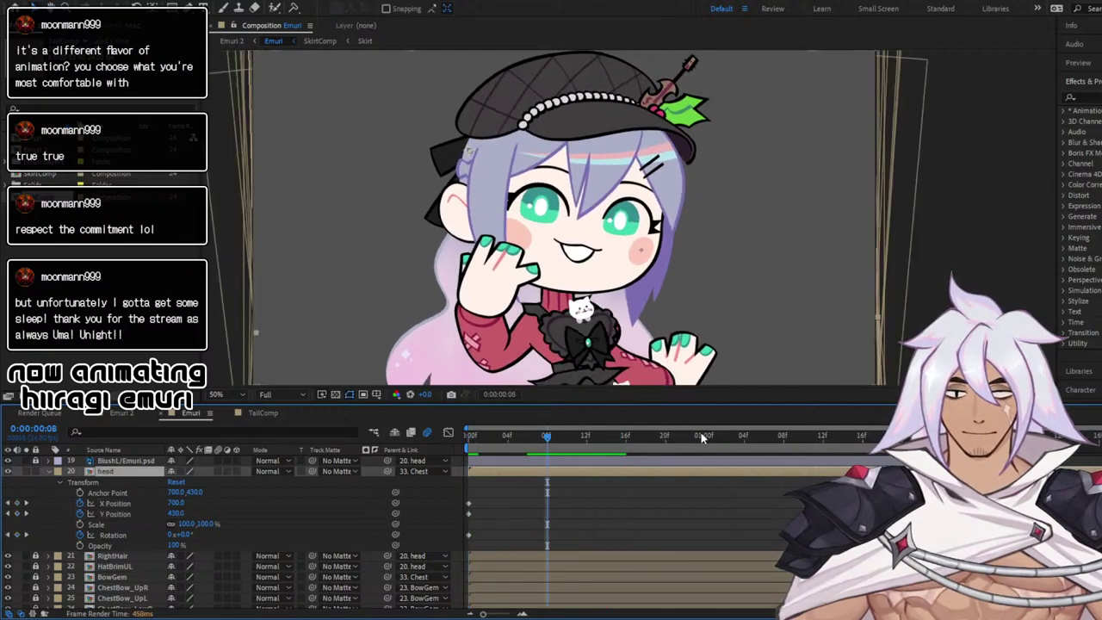
click(17, 513)
Raise the head at 0:00:00:08 to about X 700.2, Y 422.0
click(546, 435)
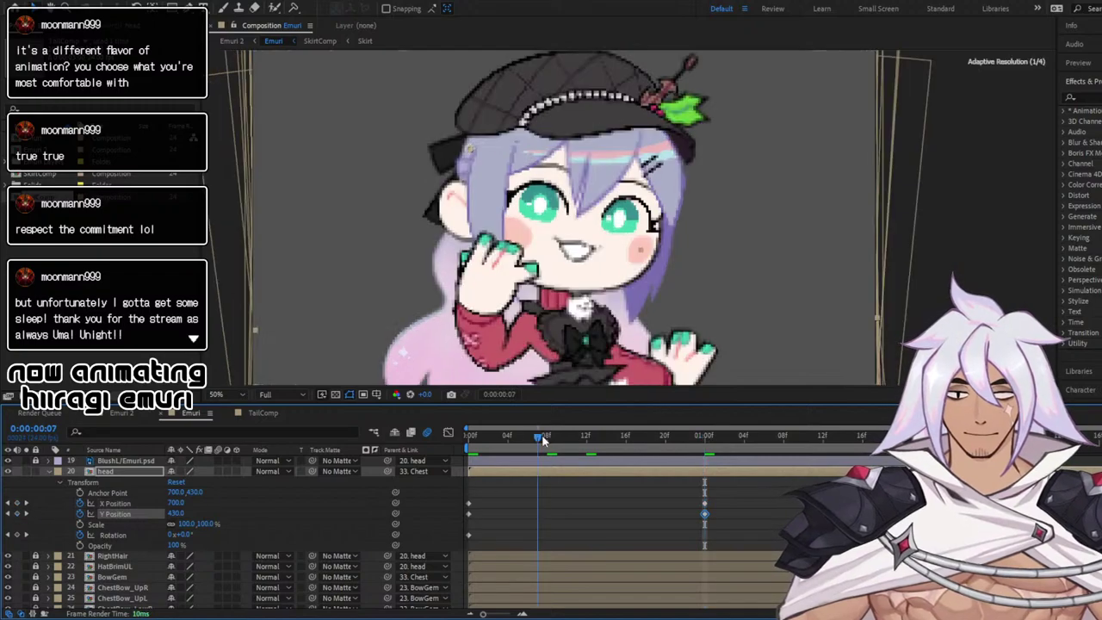
drag(601, 255, 598, 284)
key(ctrl+z)
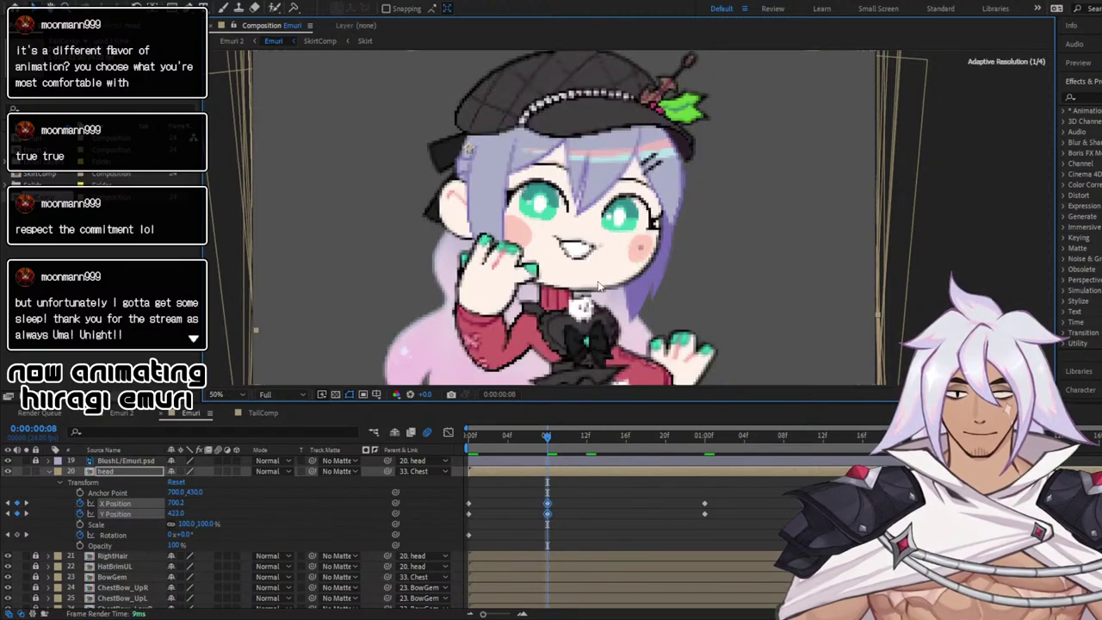
Lower the head at 0:00:00:16 to about X 698.9, Y 442.0 and scrub through the motion
drag(544, 437, 630, 444)
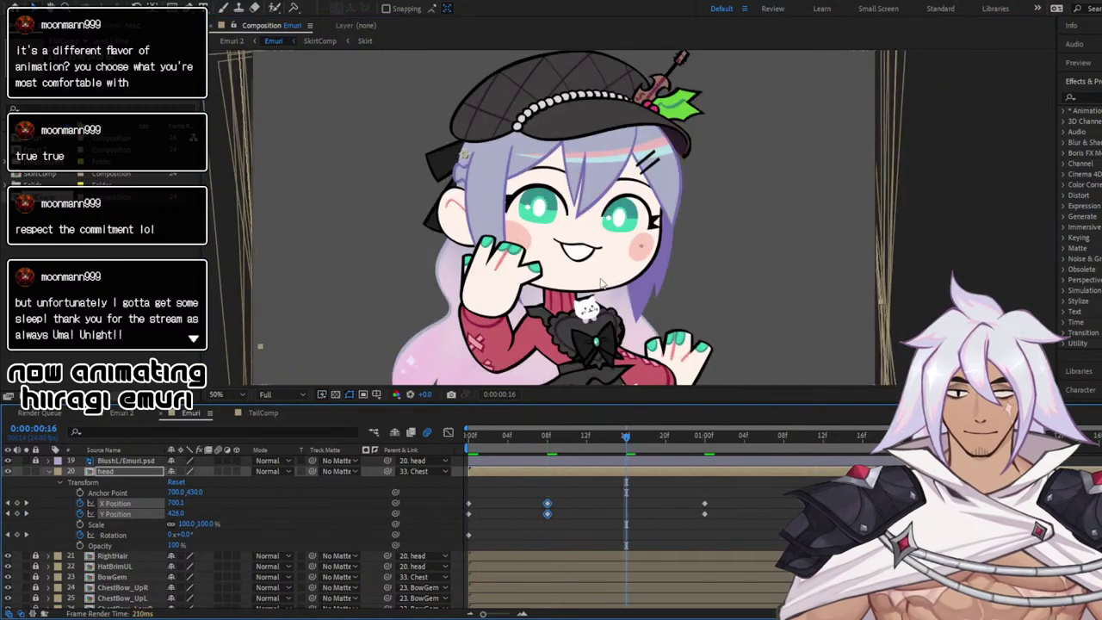
drag(601, 283, 601, 287)
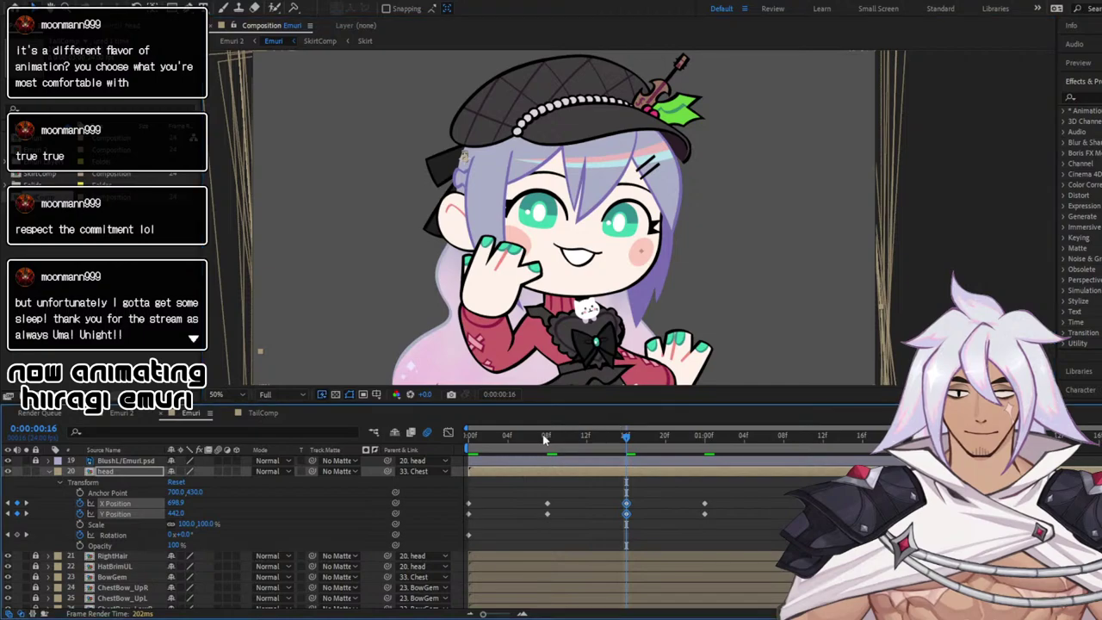
click(478, 436)
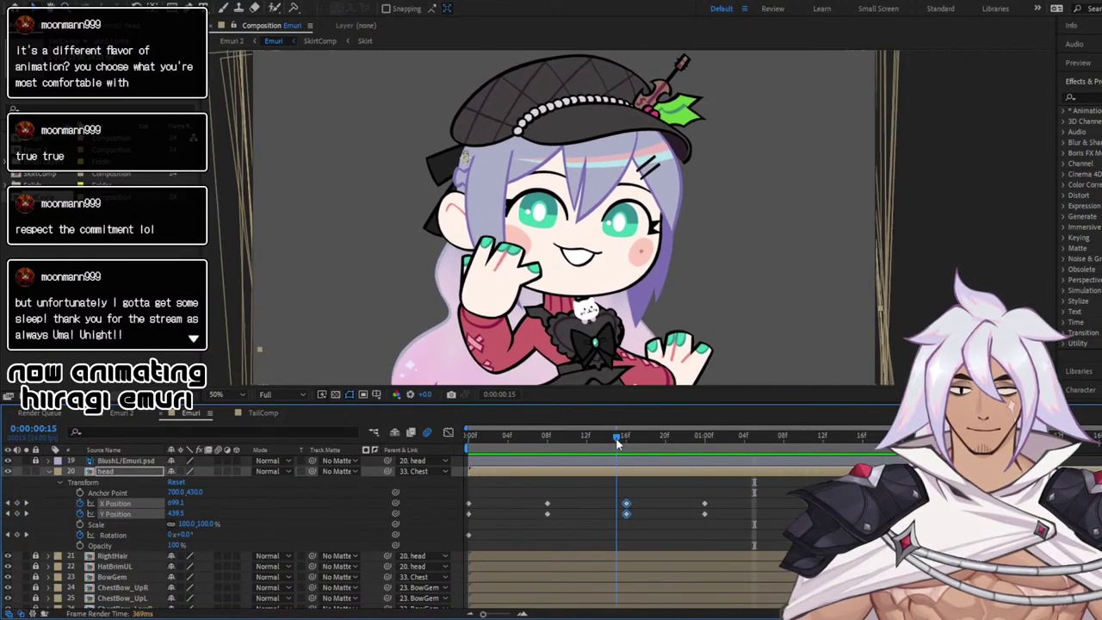
click(623, 439)
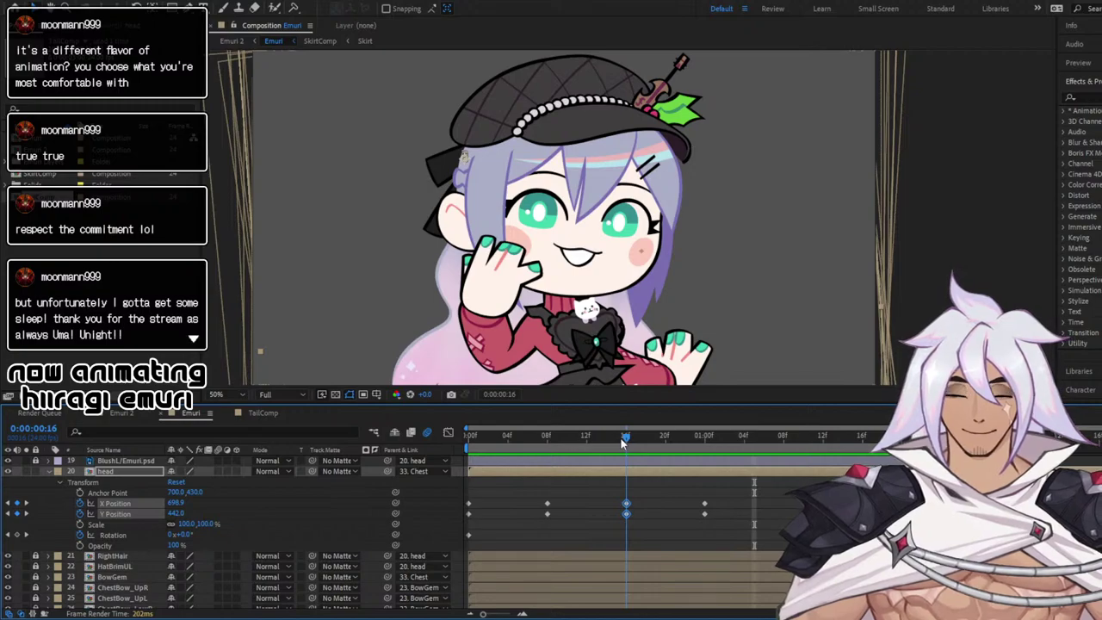
key(Page_Up)
drag(593, 447, 696, 441)
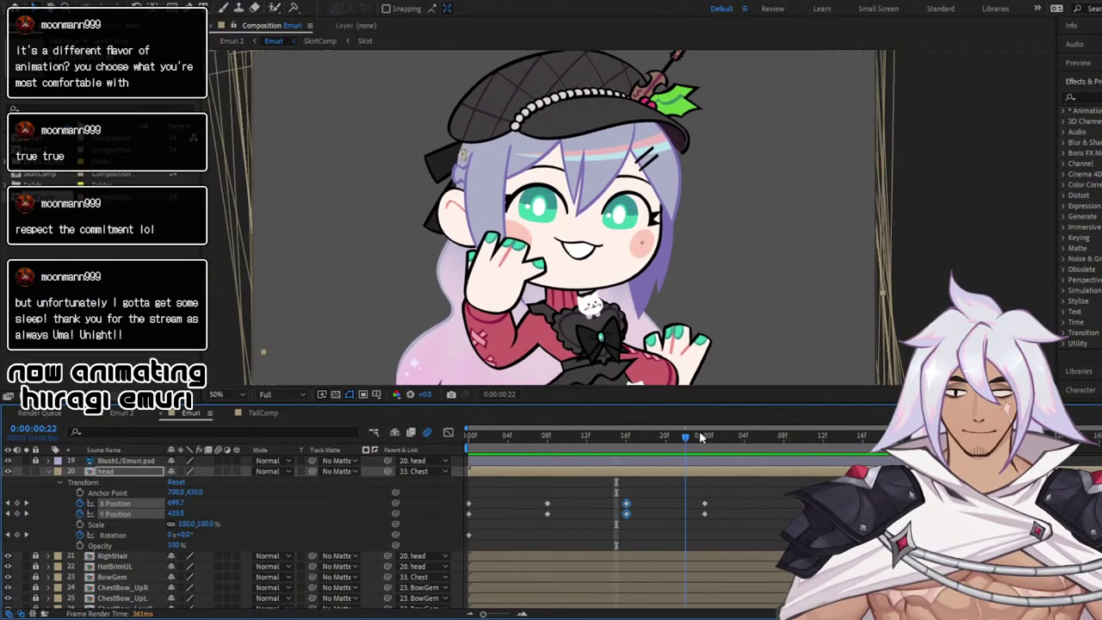
Raise the head slightly at 0:00:00:16 to soften its dip, and replay the animation from the start
click(626, 438)
drag(590, 288, 572, 285)
key(shift+Left)
drag(628, 436, 448, 436)
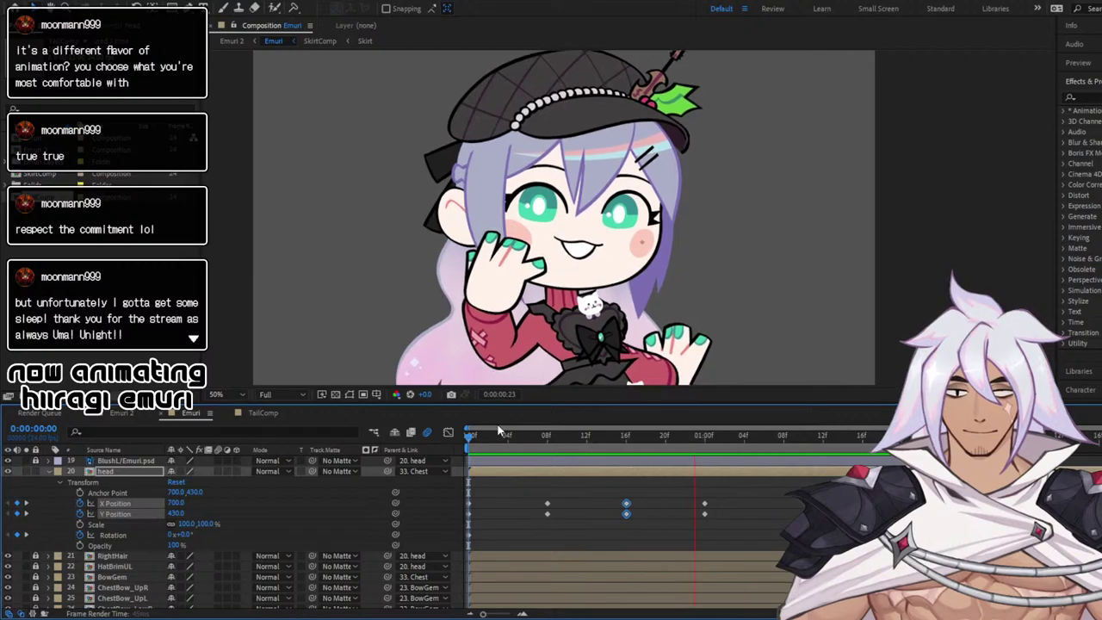
Copy the head's X and Y Position keyframes from 0:00:00:08 and 0:00:00:16, paste them starting at 0:00:01:08, and preview the motion
drag(527, 490, 629, 530)
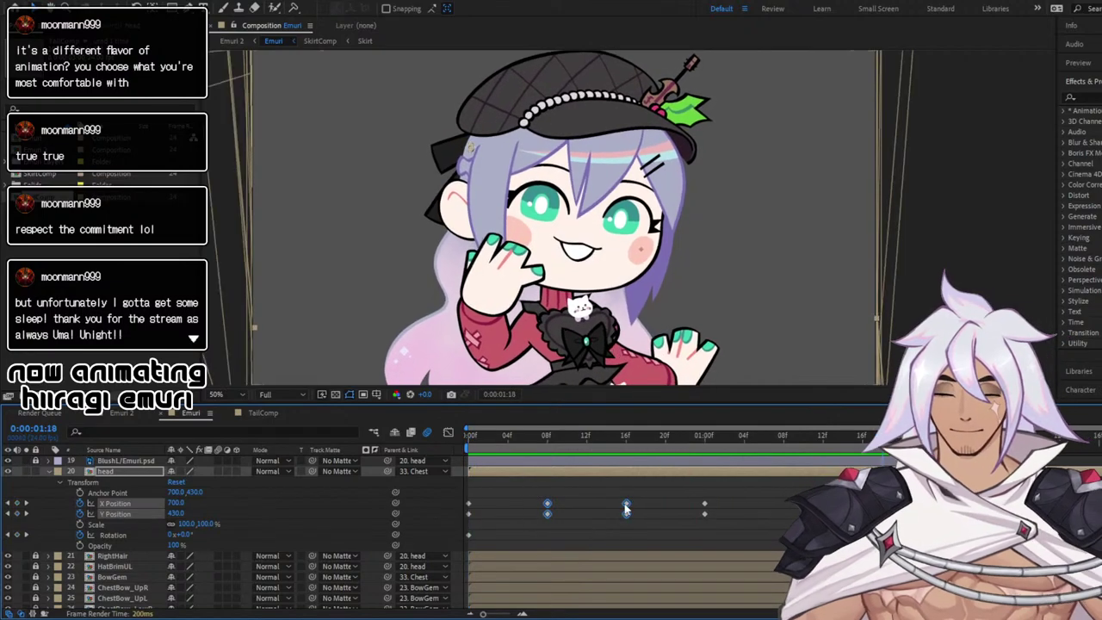
click(745, 436)
drag(745, 437, 785, 443)
key(ctrl+v)
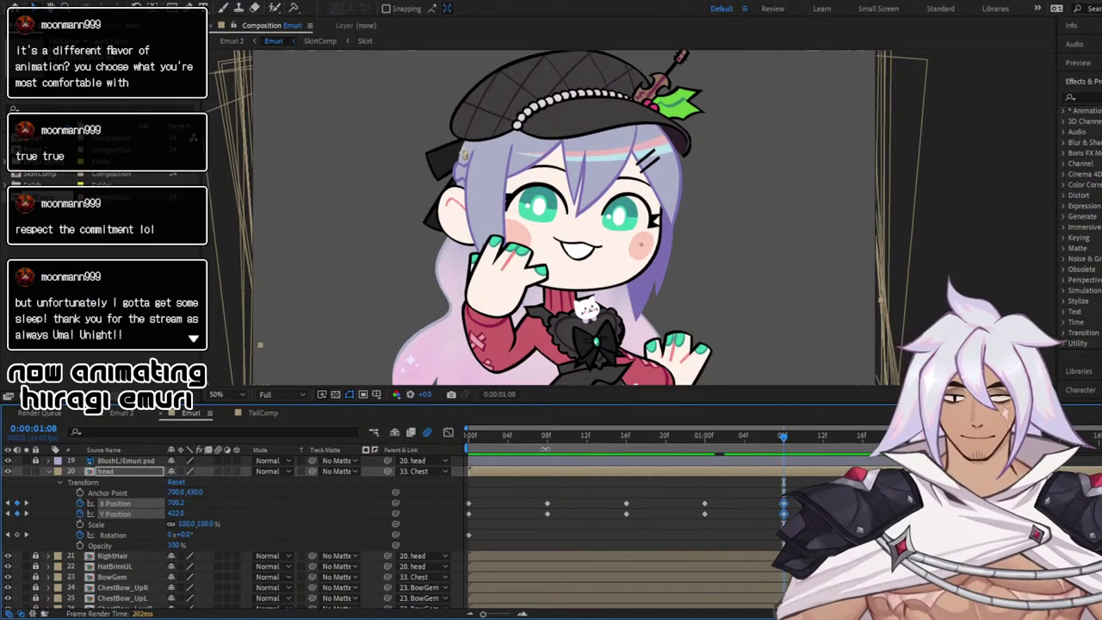
click(462, 433)
key(space)
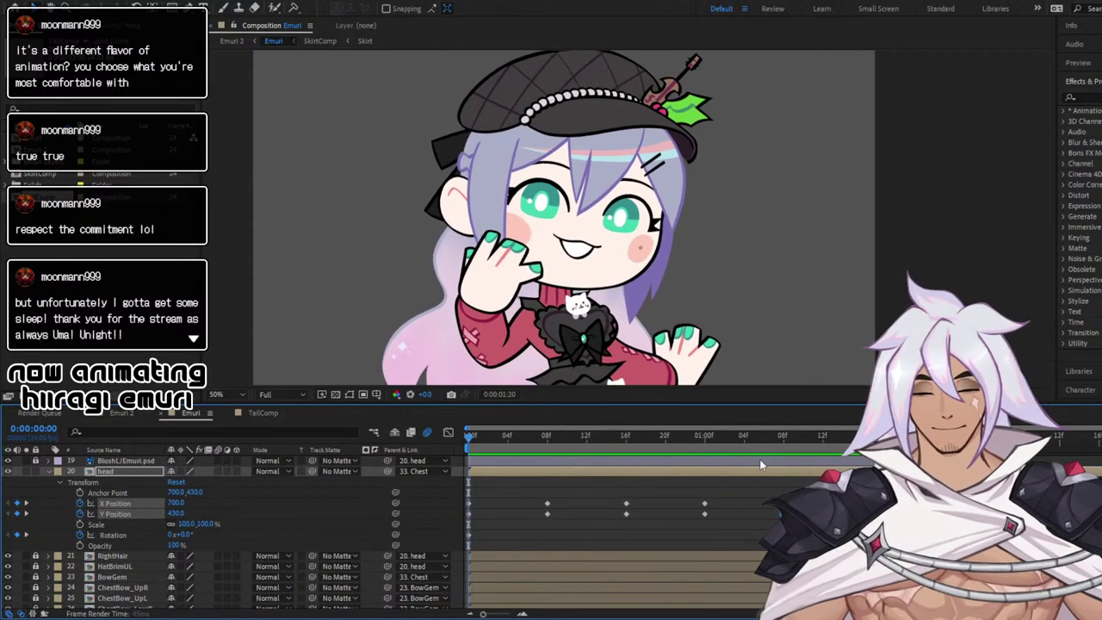
Delete the head's X and Y Position keyframes at 0:00:01:00 and replay the animation from the start
drag(732, 437, 724, 530)
click(809, 439)
key(Delete)
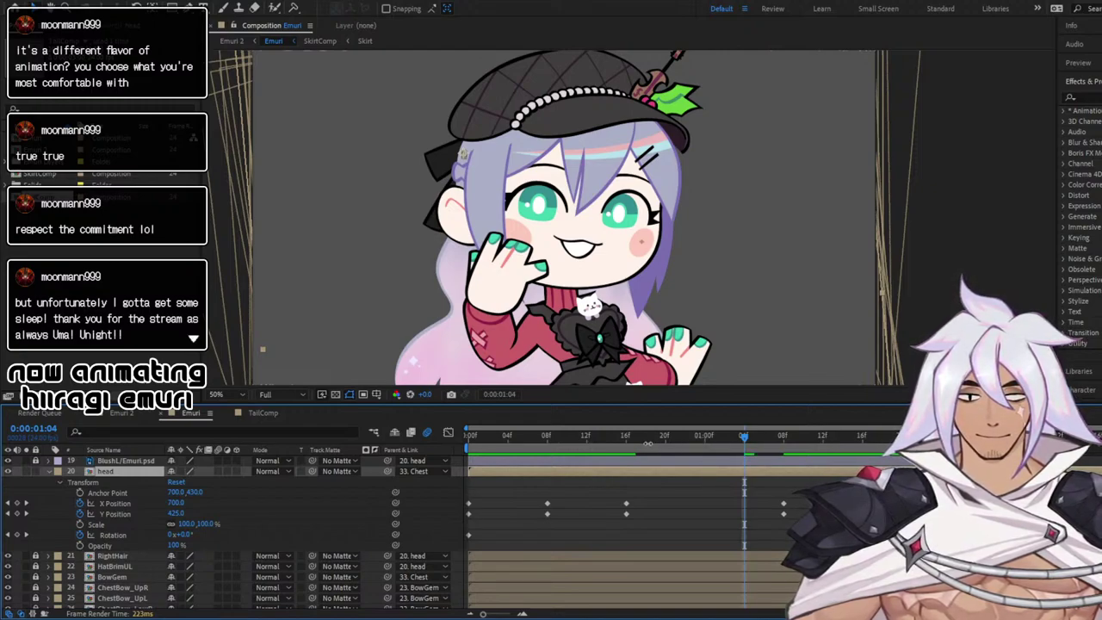
drag(591, 440, 466, 438)
key(space)
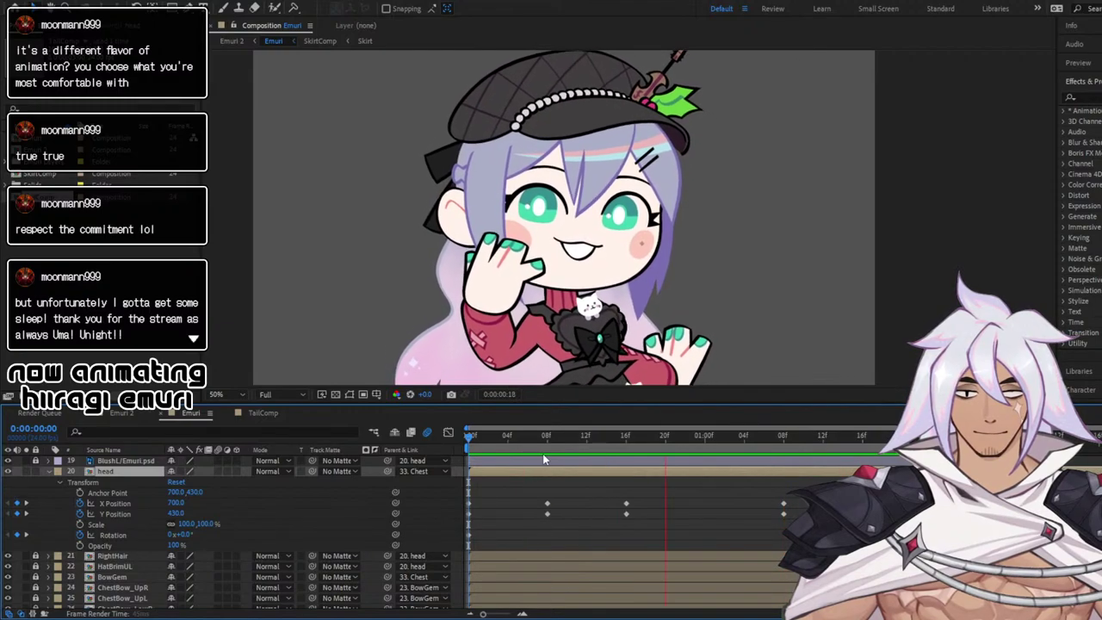
key(space)
Apply Easy Ease to the head's X Position keyframes from 0:00:00:08 onward in the graph editor
click(447, 433)
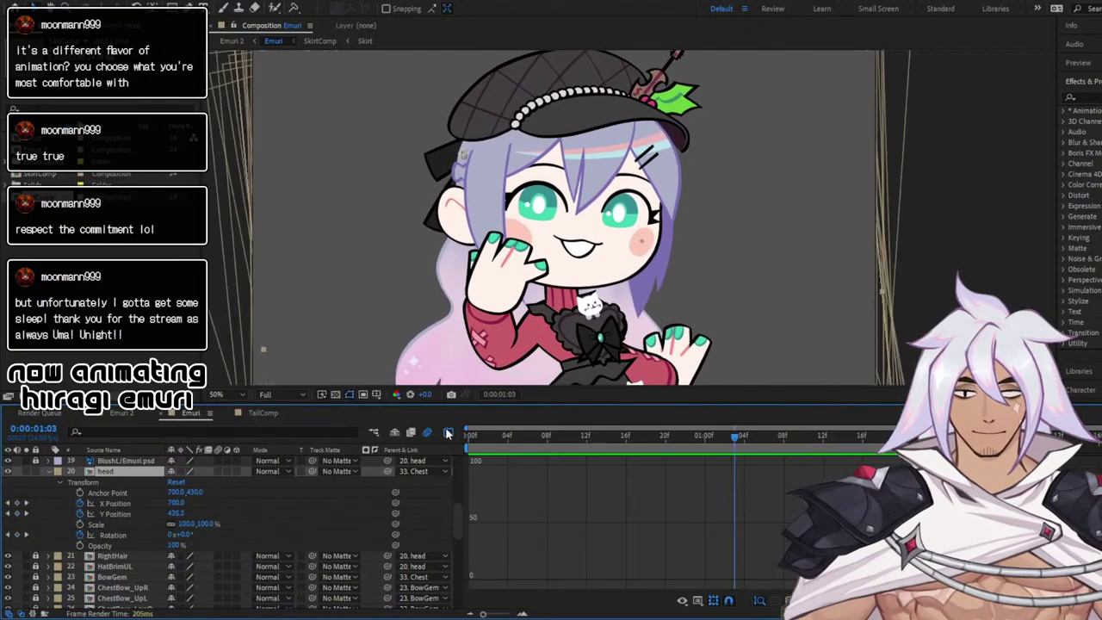
click(127, 504)
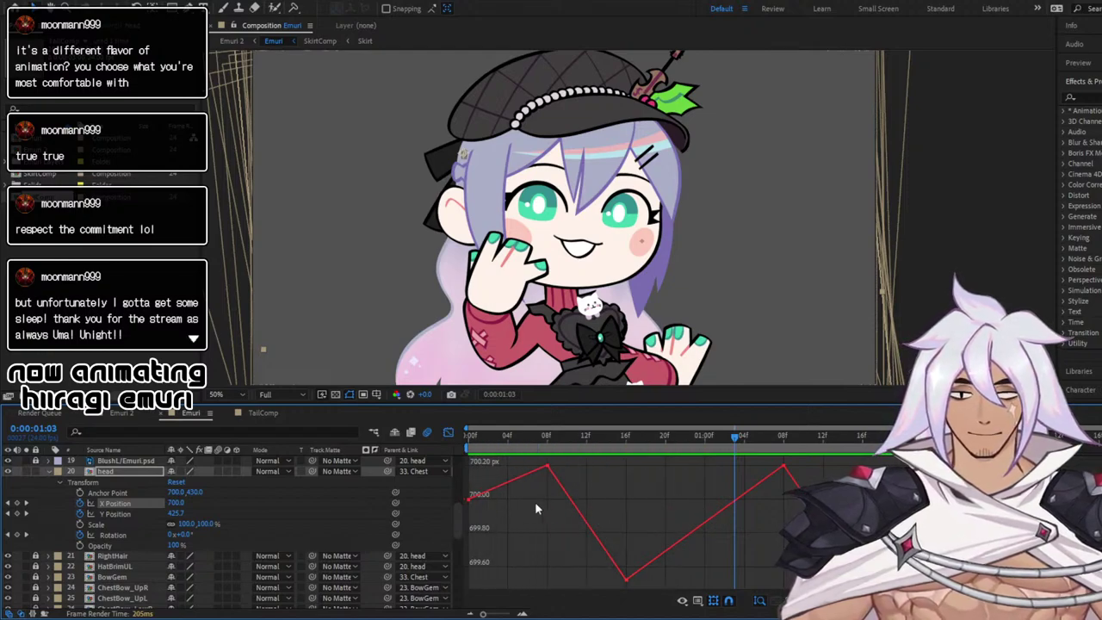
drag(531, 470, 866, 589)
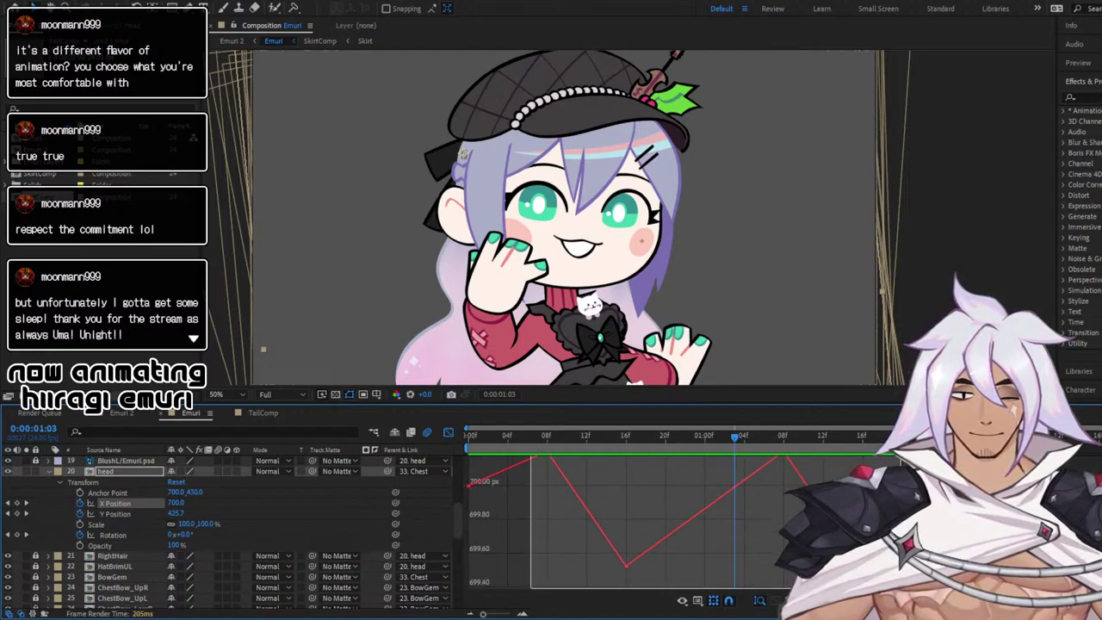
key(F9)
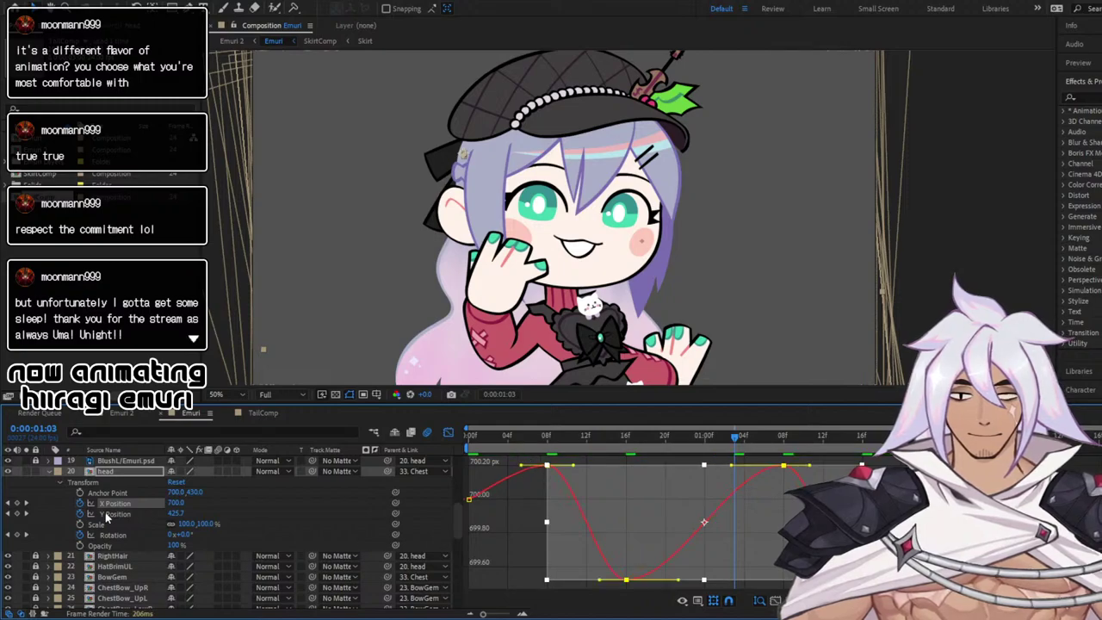
Apply Easy Ease to the head's Y Position keyframes from 0:00:00:08 onward and preview the eased motion
click(119, 515)
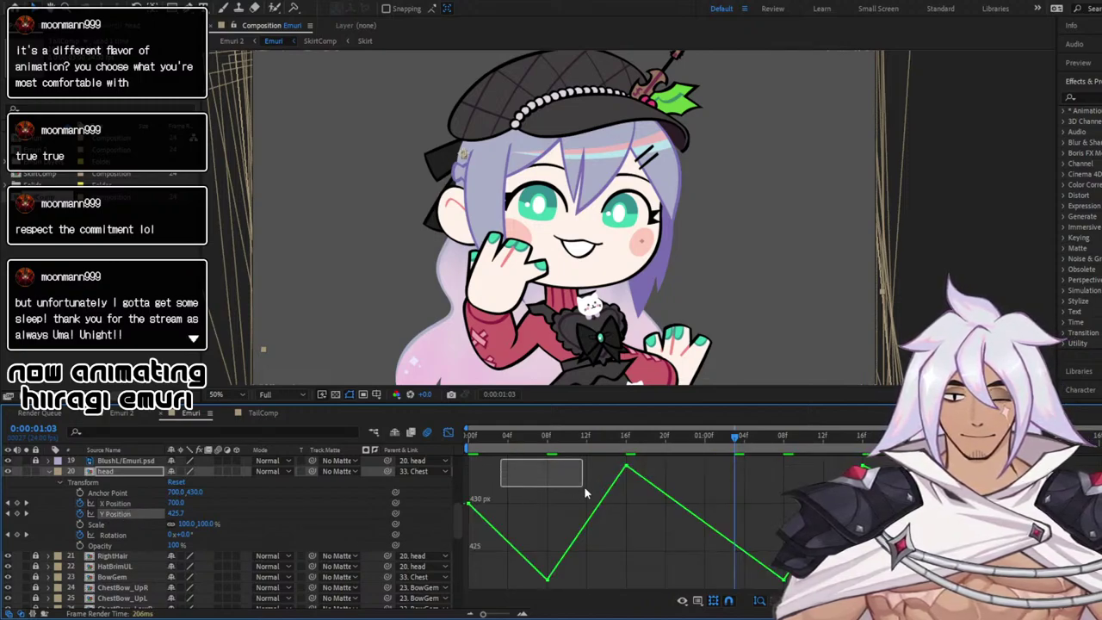
drag(584, 491, 866, 589)
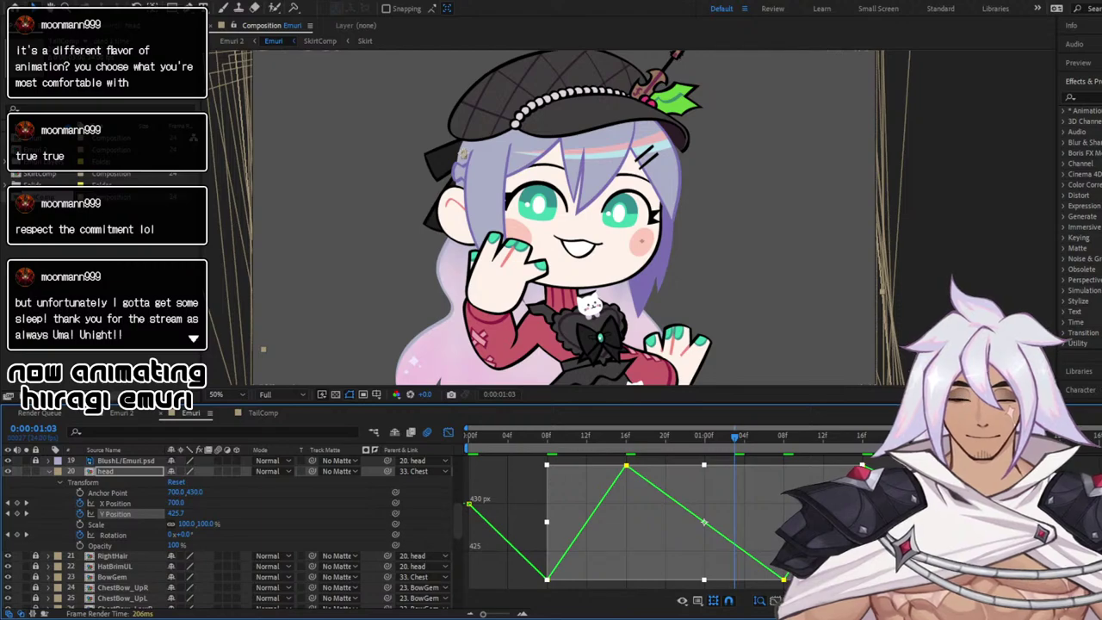
key(F9)
key(Home)
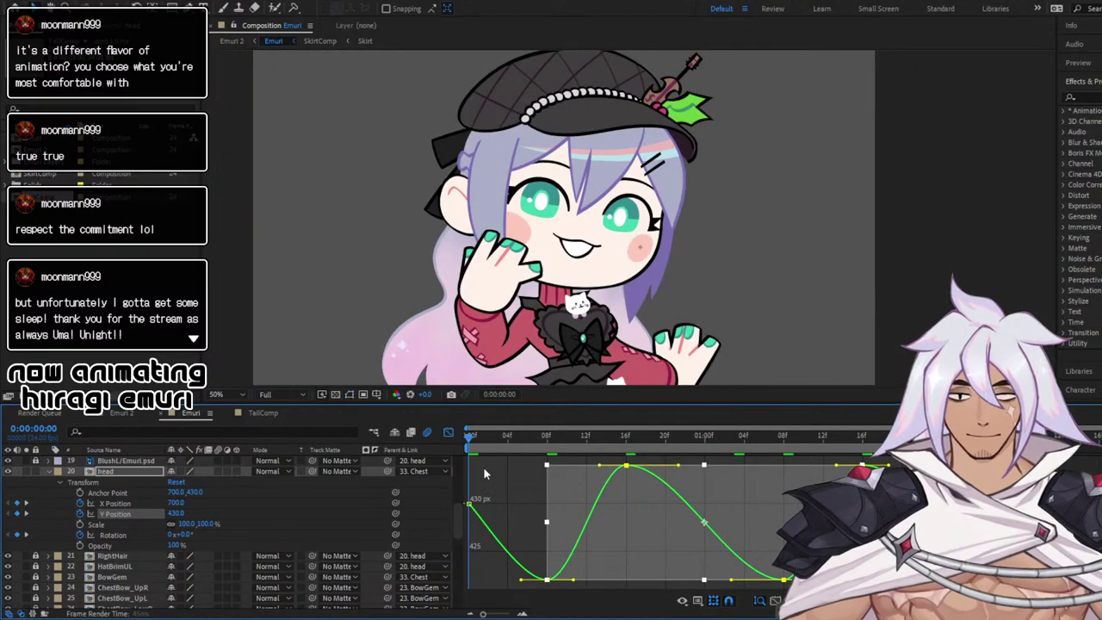
key(space)
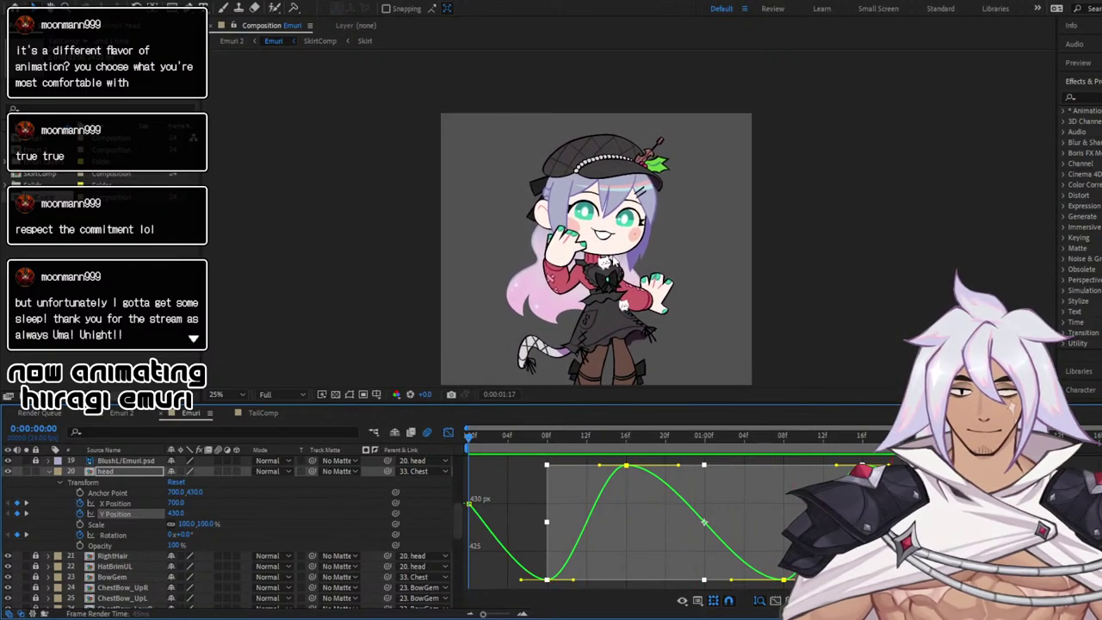
key(space)
Shift the head's eased X and Y Position keyframes two frames earlier, with the first pair at 0:00:00:06, and preview the timing
click(449, 432)
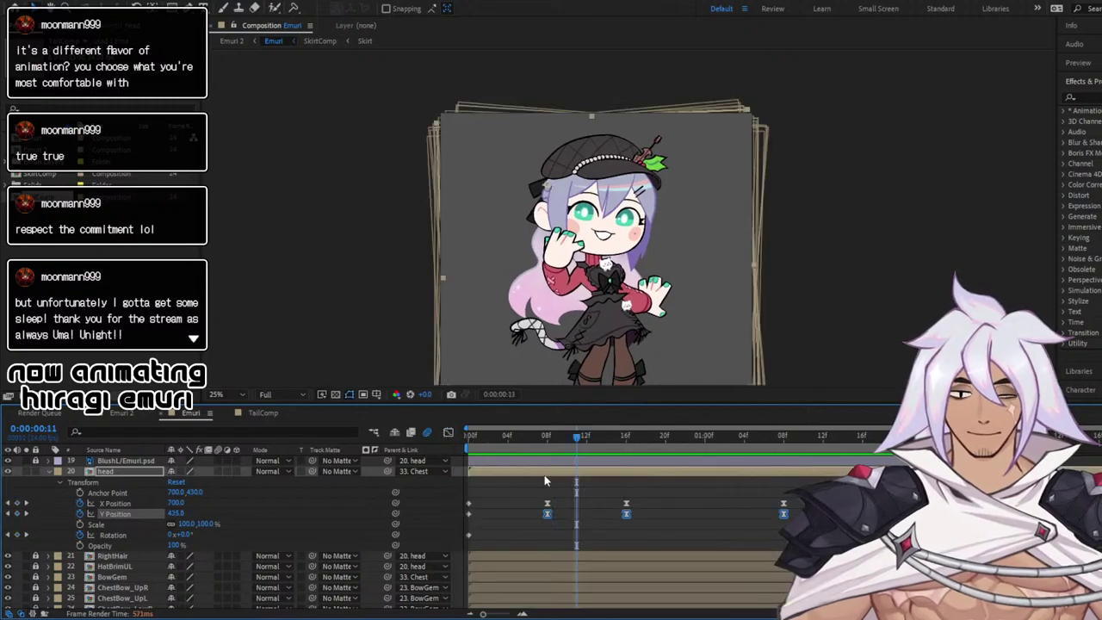
drag(519, 493, 792, 539)
click(659, 514)
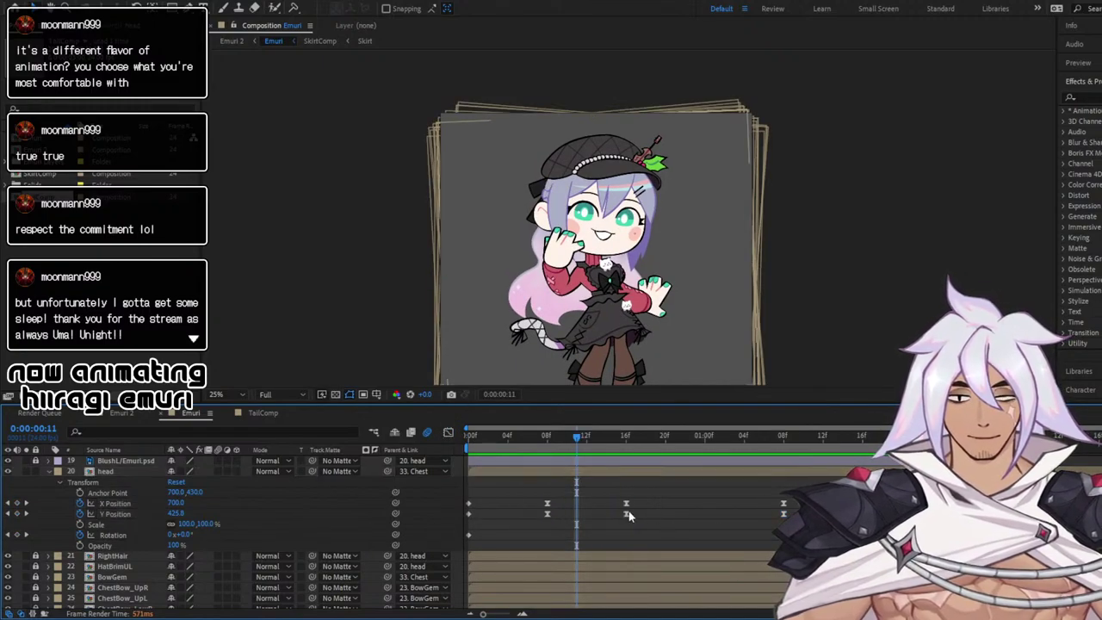
drag(522, 483, 607, 507)
drag(797, 495, 812, 523)
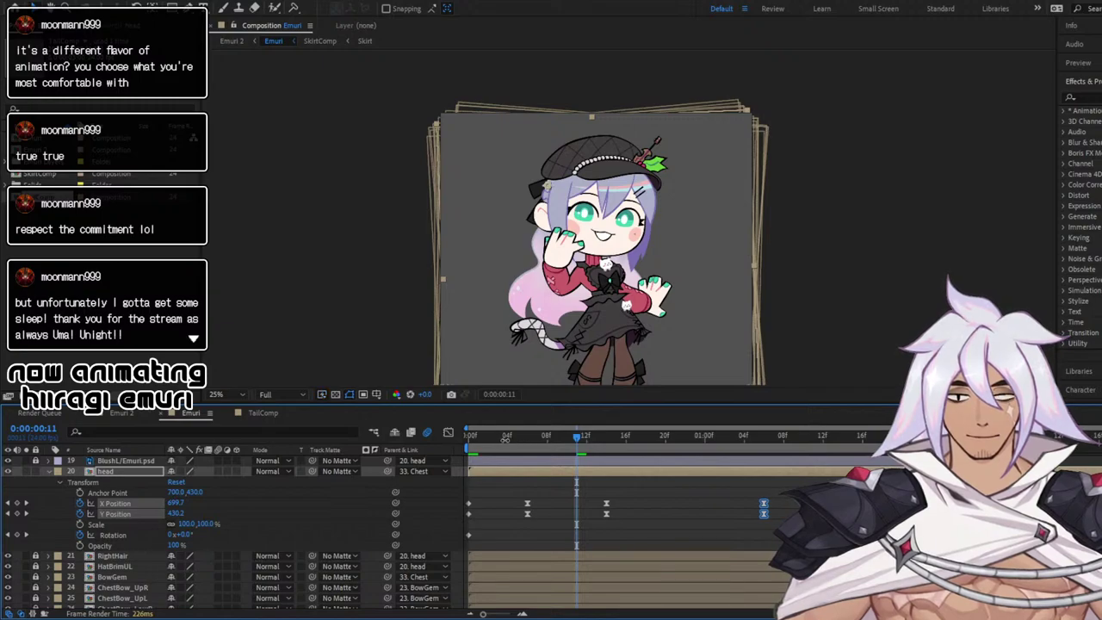
drag(505, 440, 470, 435)
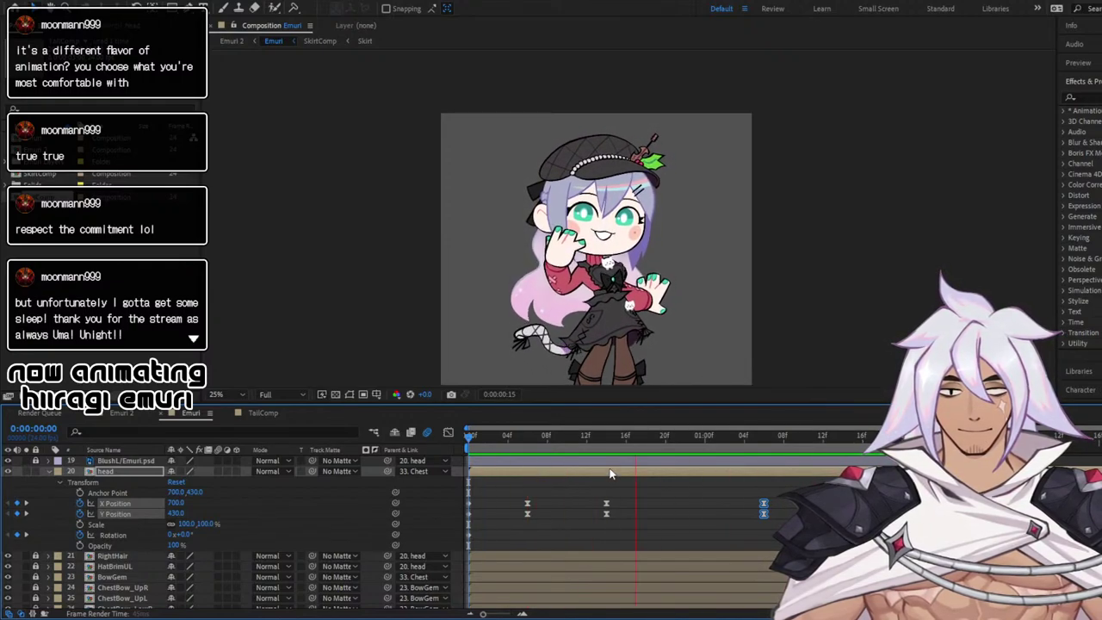
key(space)
scroll(618, 248, up, 1)
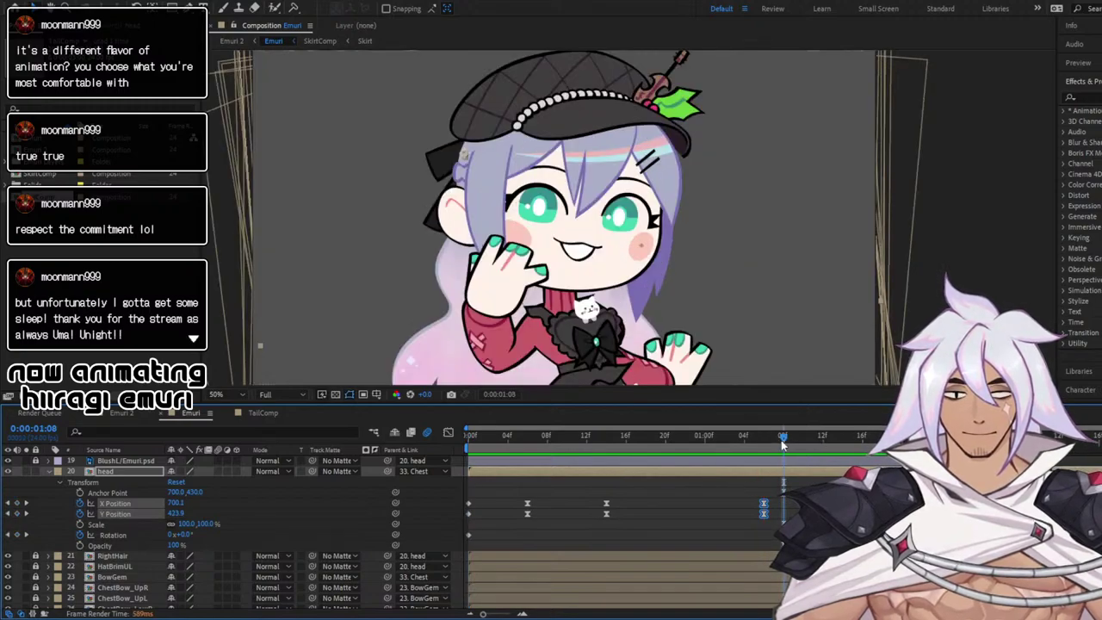
Add X and Y Position keyframes for the head at 0:00:01:00, then cut and paste them at 0:00:00:00
drag(782, 443, 705, 438)
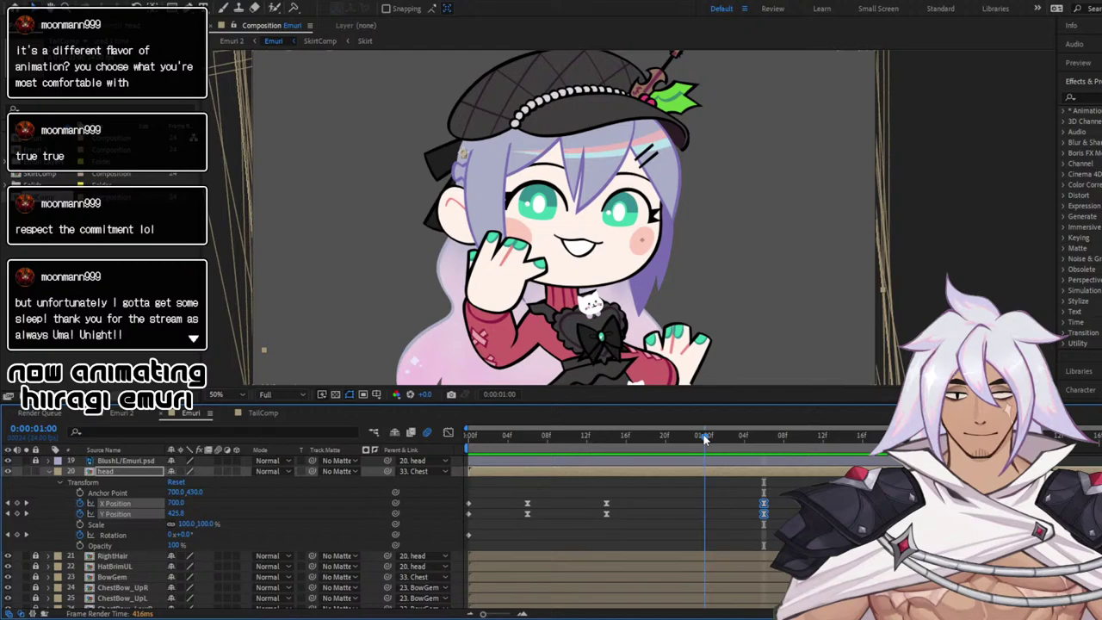
click(700, 509)
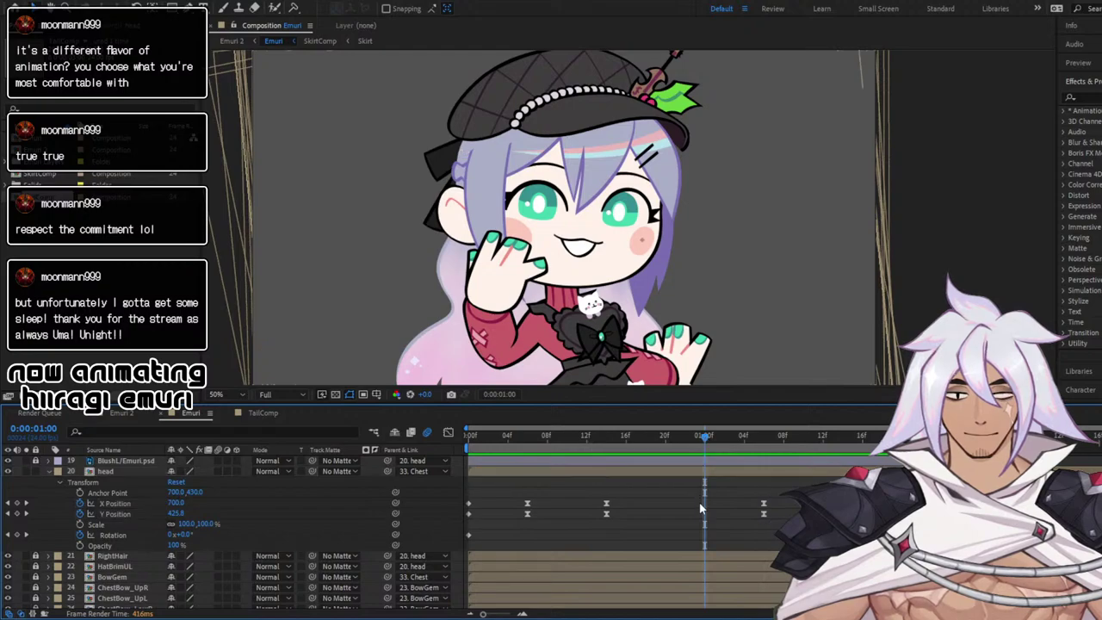
click(16, 502)
click(16, 513)
drag(658, 491, 717, 523)
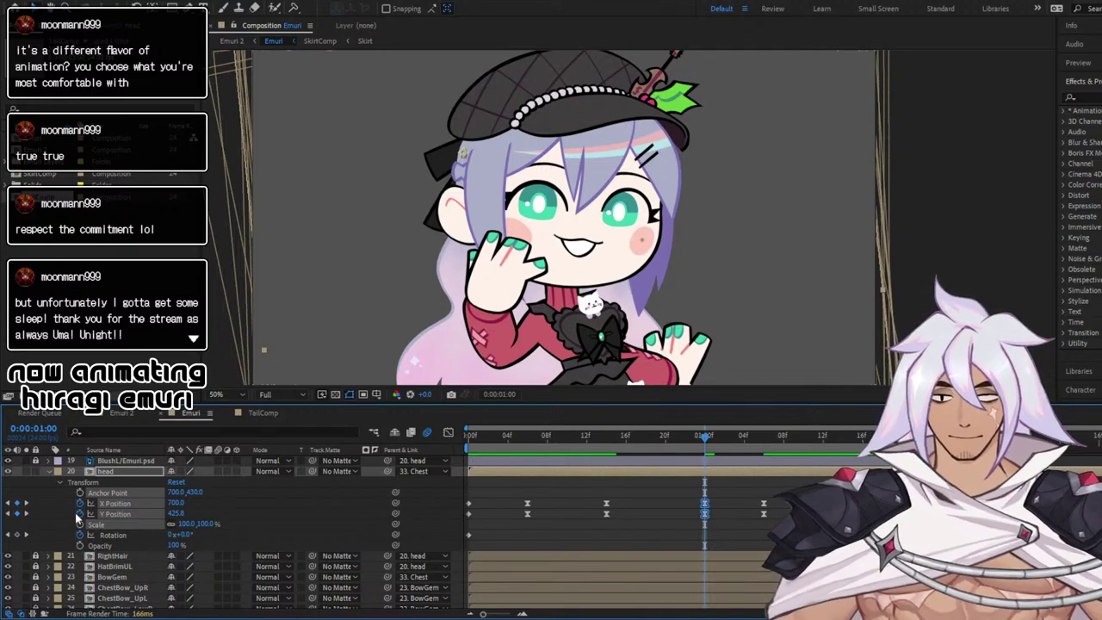
key(Delete)
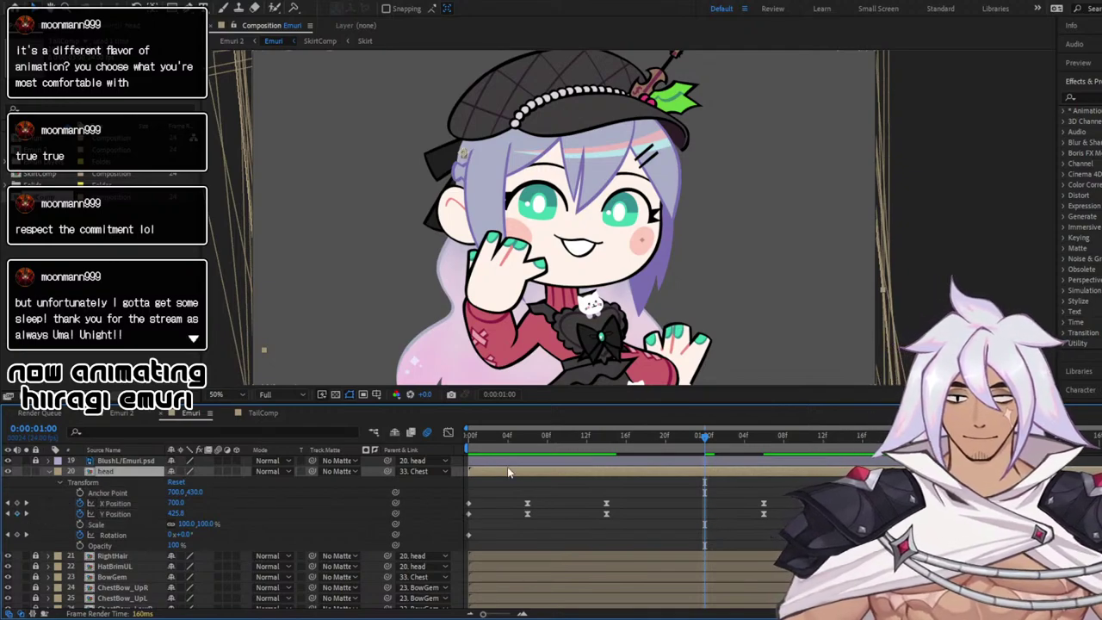
click(470, 438)
key(ctrl+v)
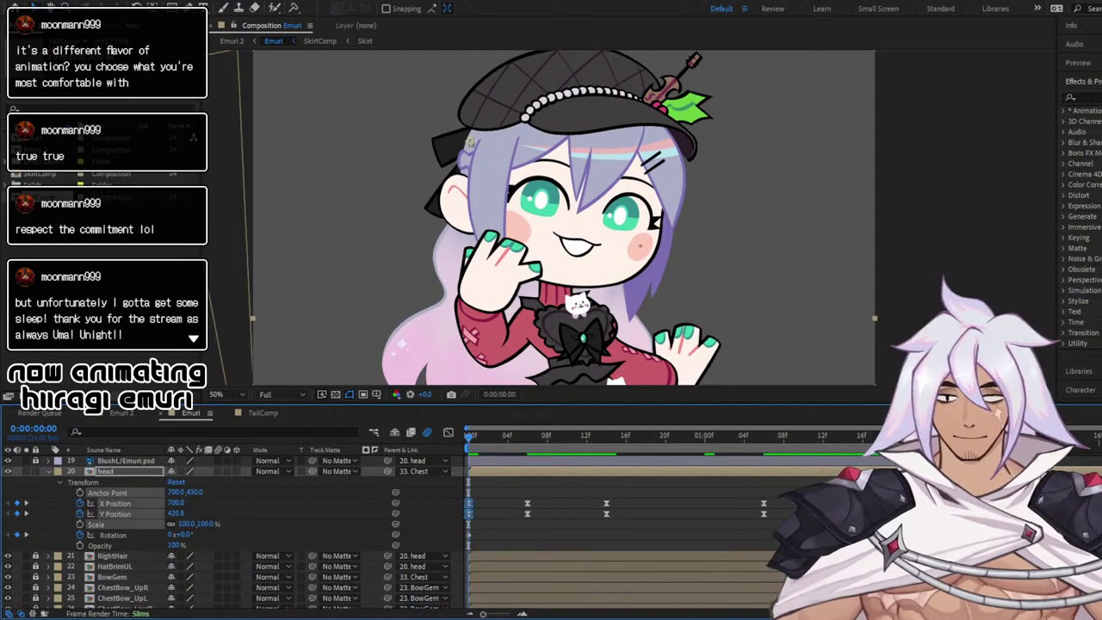
Copy the head's X and Y Position keyframes from 0:00:00:00 and paste them at 0:00:02:00 to close the loop
click(115, 504)
shift+click(115, 514)
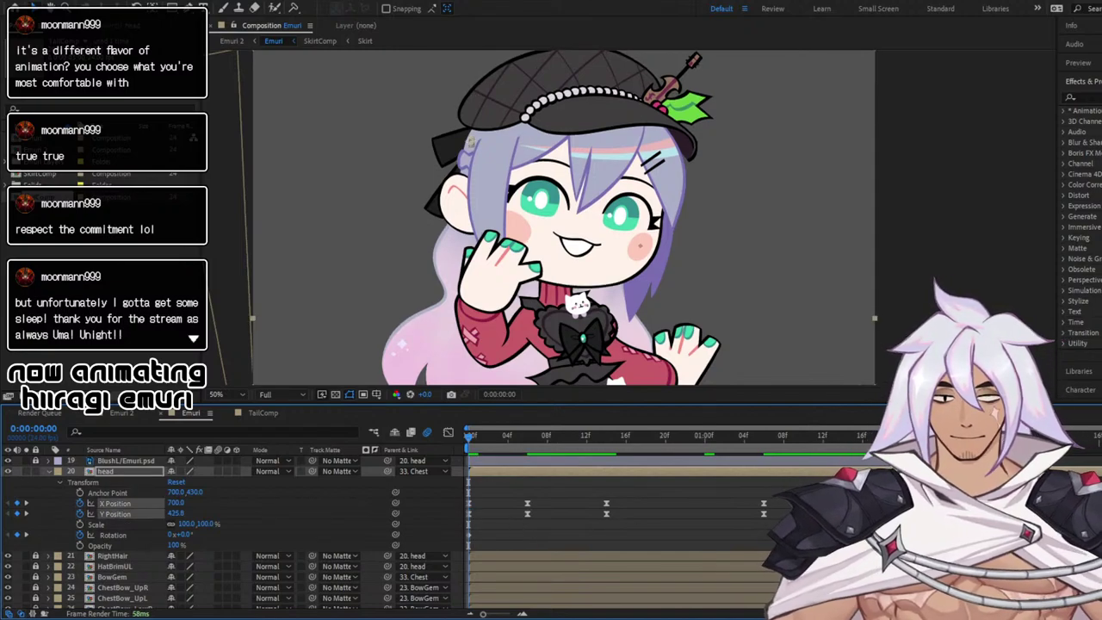
click(941, 437)
key(ctrl+v)
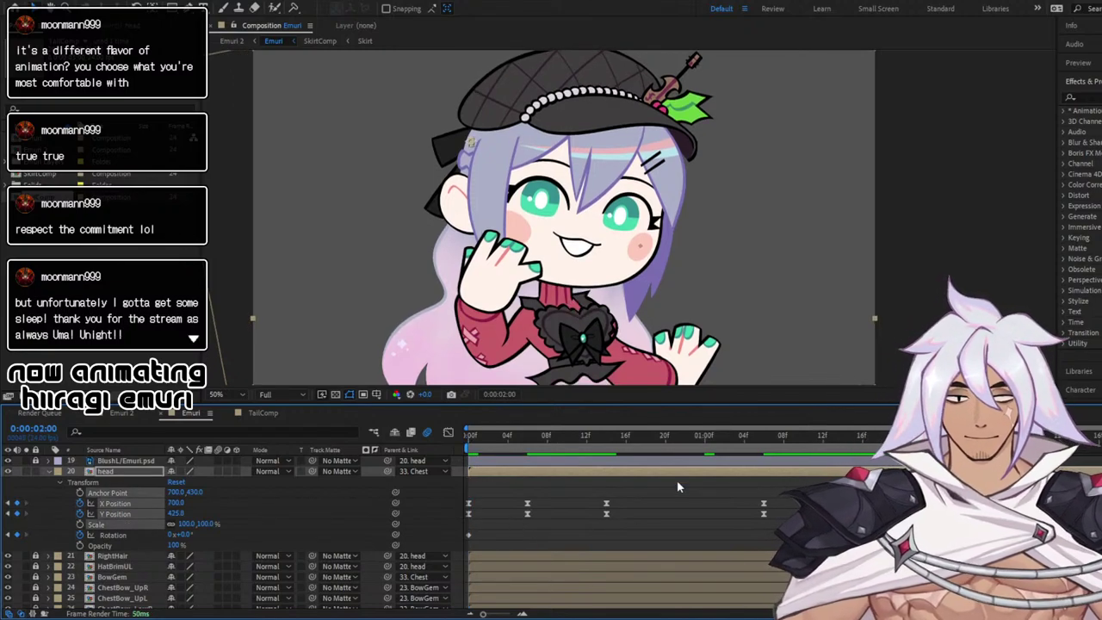
Adjust the outgoing handle of the head's first X Position keyframe in the graph editor so the curve leaves at a slope
click(448, 433)
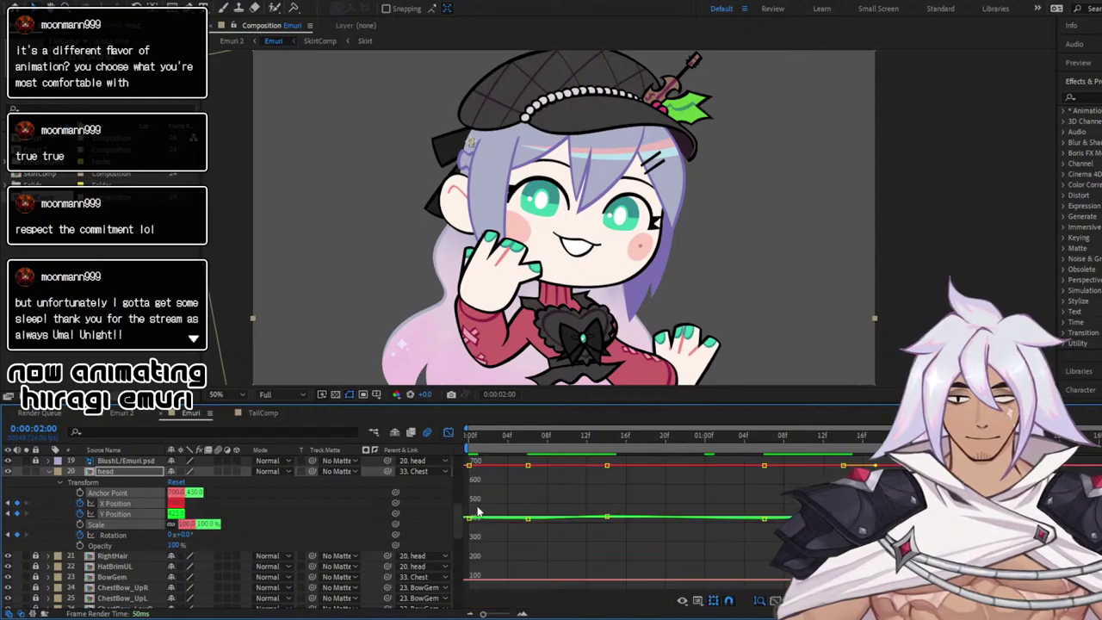
click(244, 510)
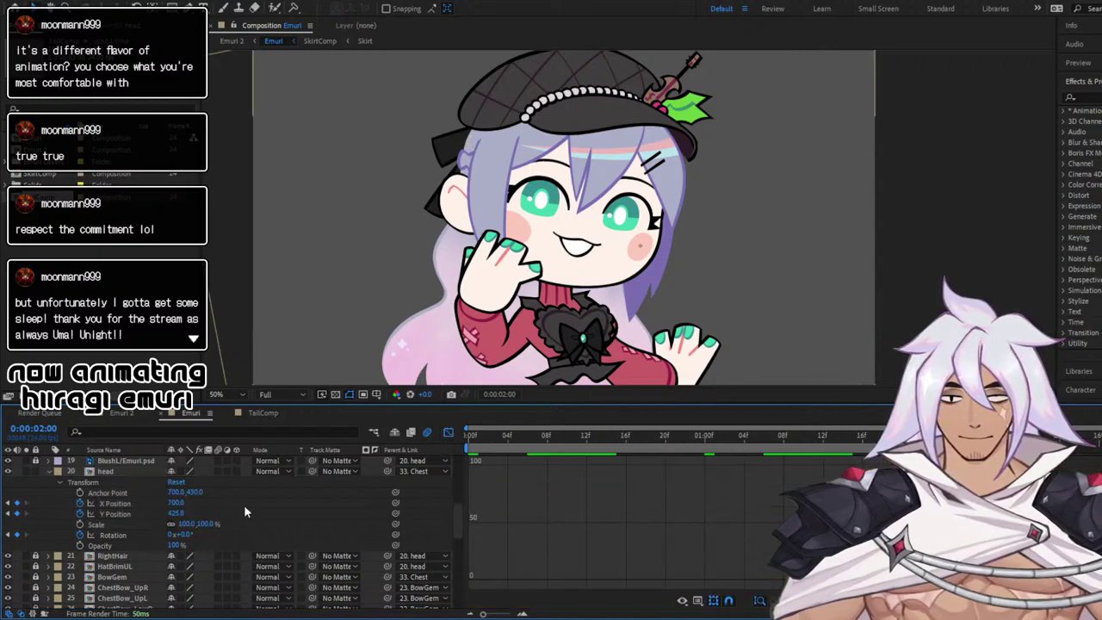
click(146, 503)
click(468, 501)
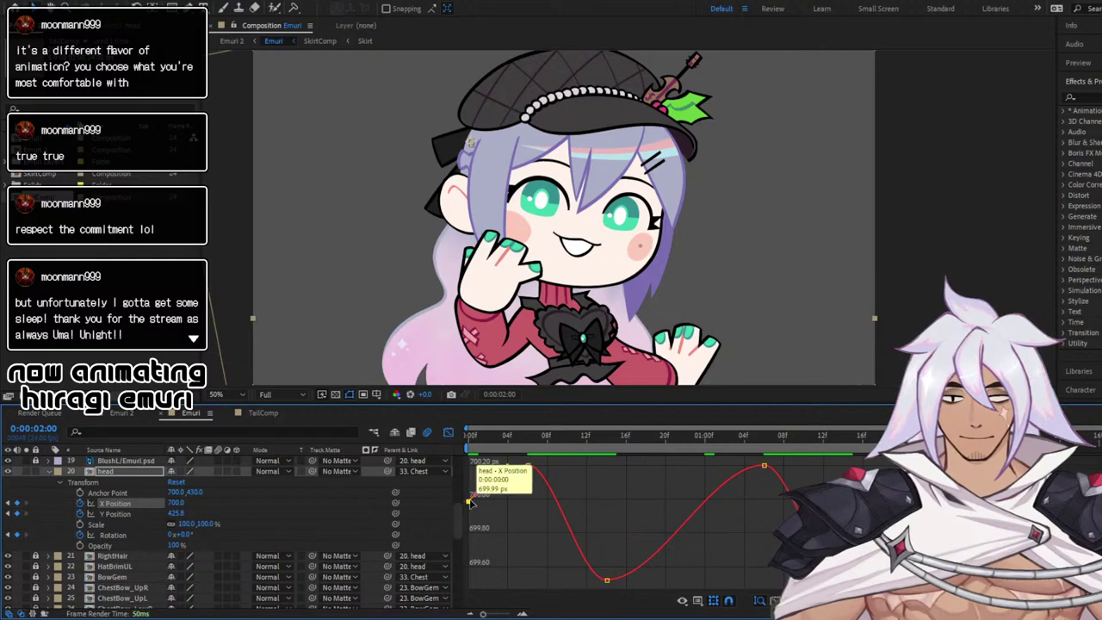
drag(488, 485, 491, 484)
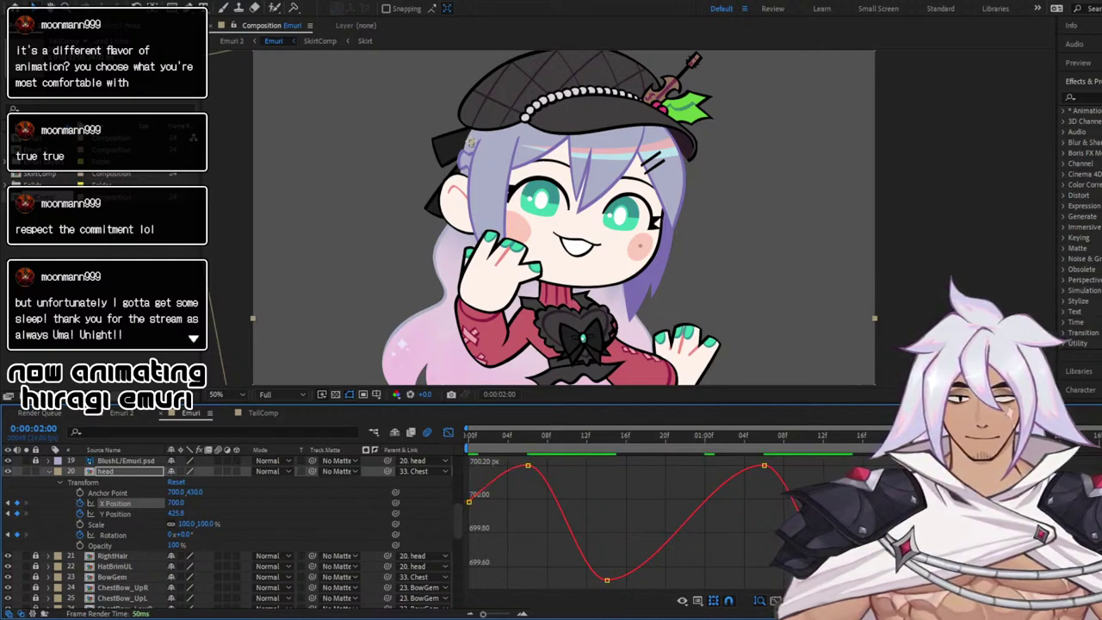
Shape the head's Y Position curve at its first keyframe in the graph editor and preview the loop
click(131, 515)
click(468, 545)
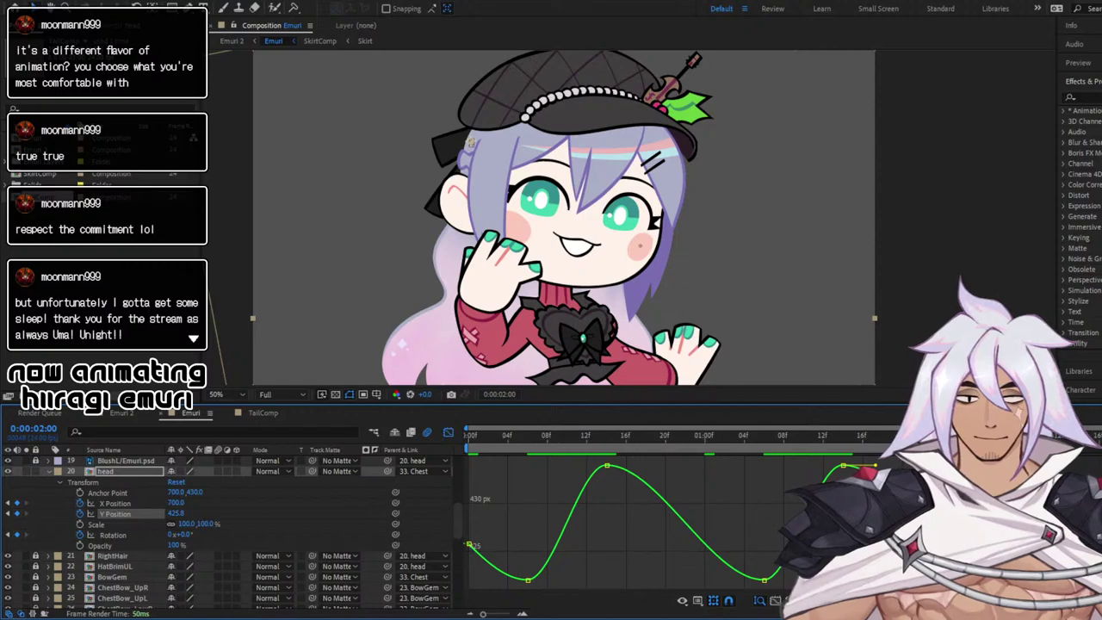
key(space)
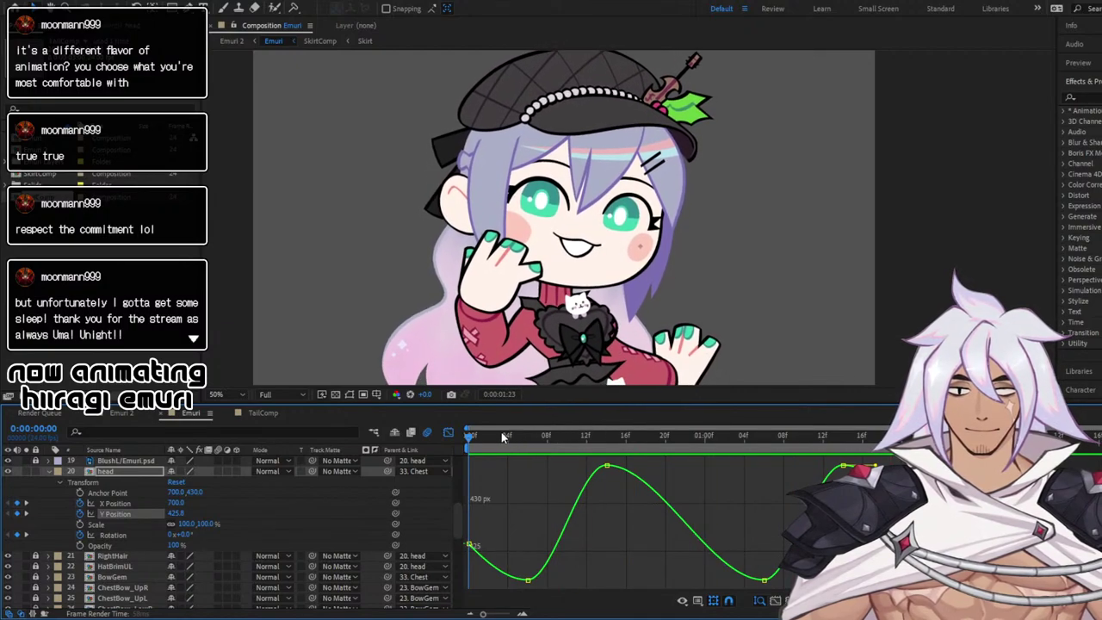
key(space)
Collapse the head layer's properties, leave the graph editor and save the project
click(48, 472)
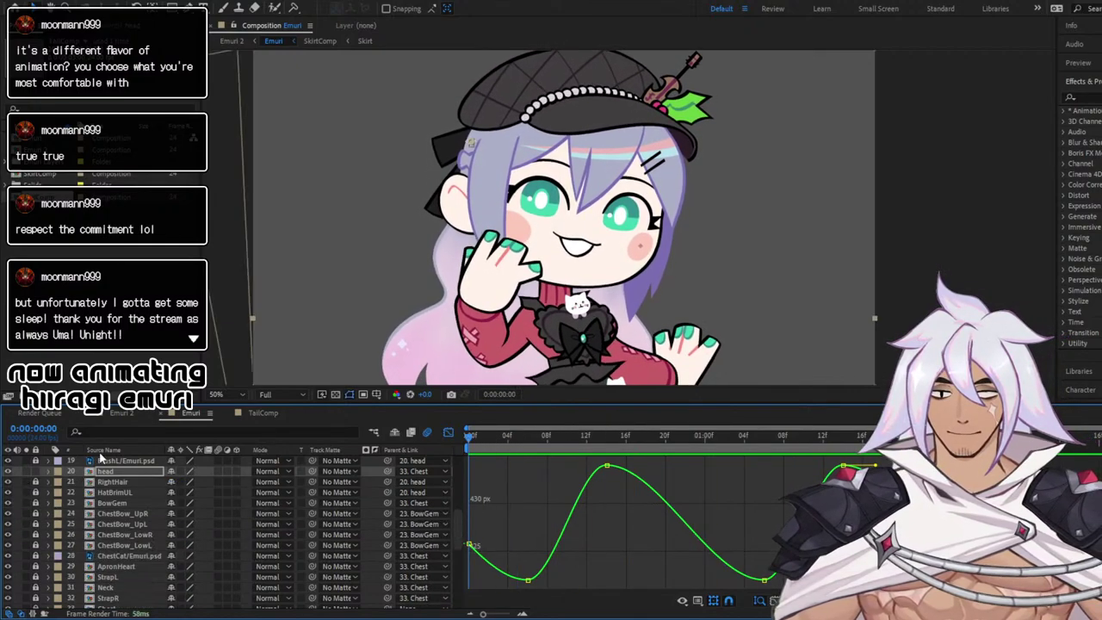
click(447, 432)
key(ctrl+s)
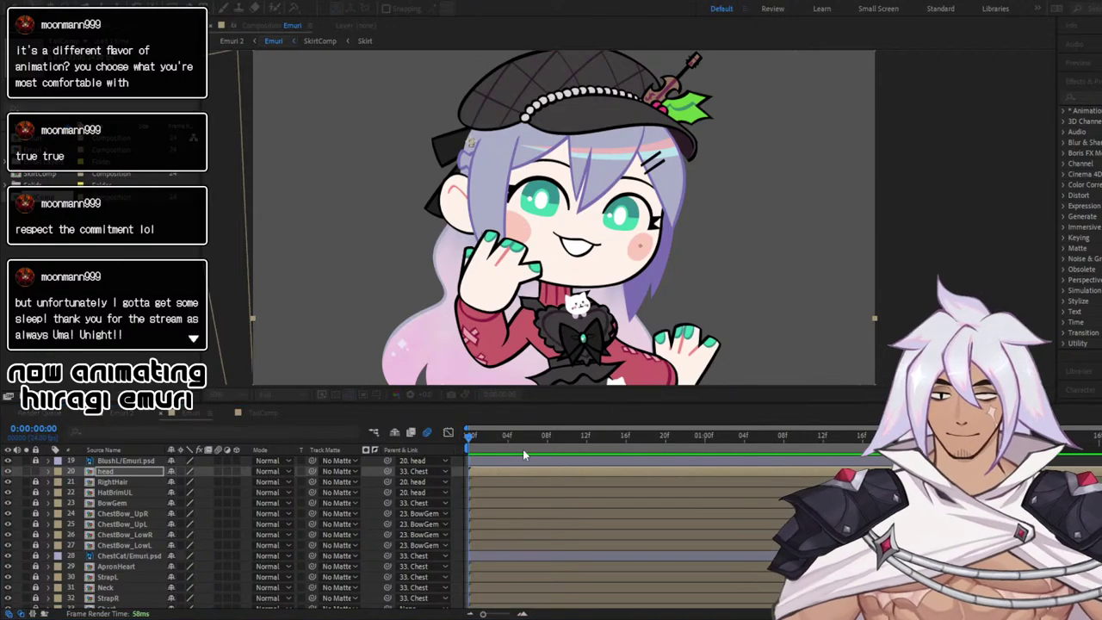
Preview the animation with the whole character in view and lock the head layer
scroll(509, 372, down, 2)
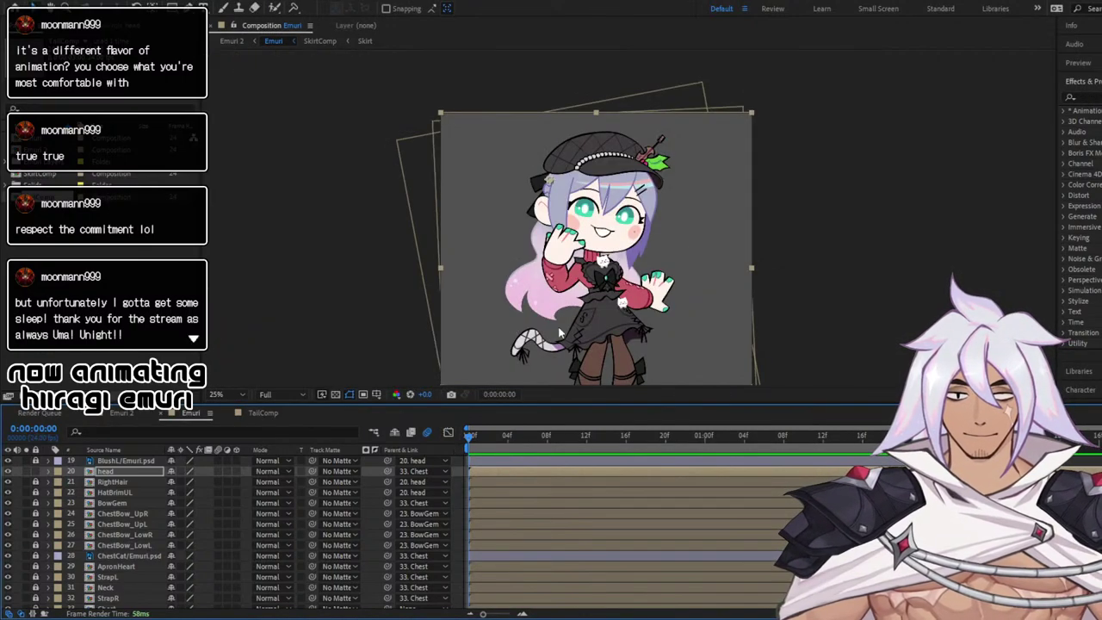
key(space)
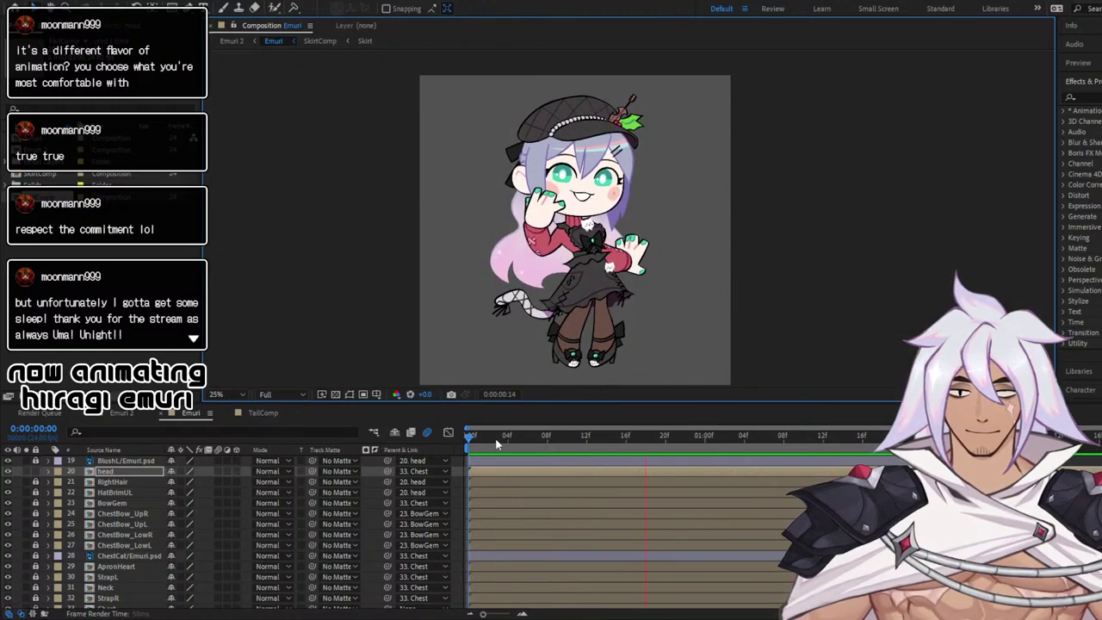
key(space)
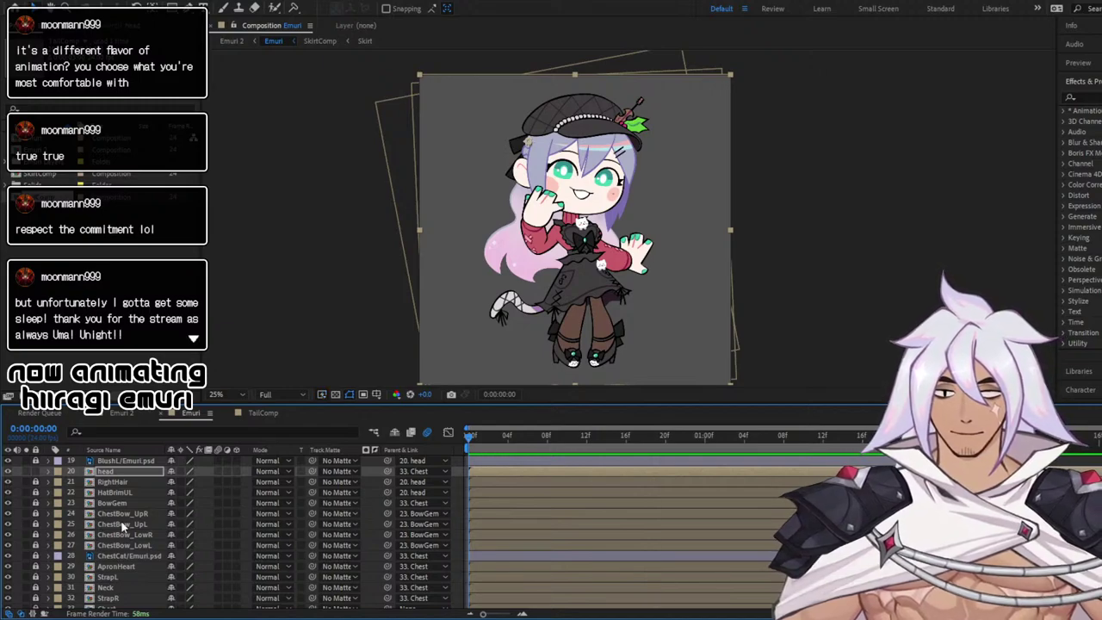
click(36, 472)
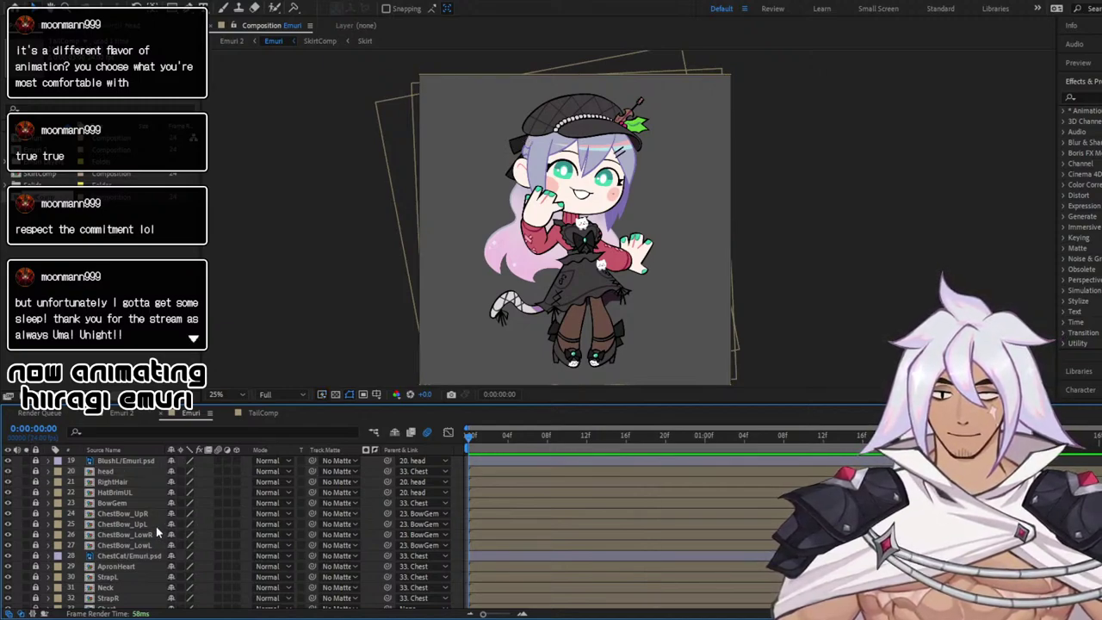
Unlock the facial feature layers from BrowR through BlushL, including eyes, mole, mouth and blush
scroll(156, 526, down, 3)
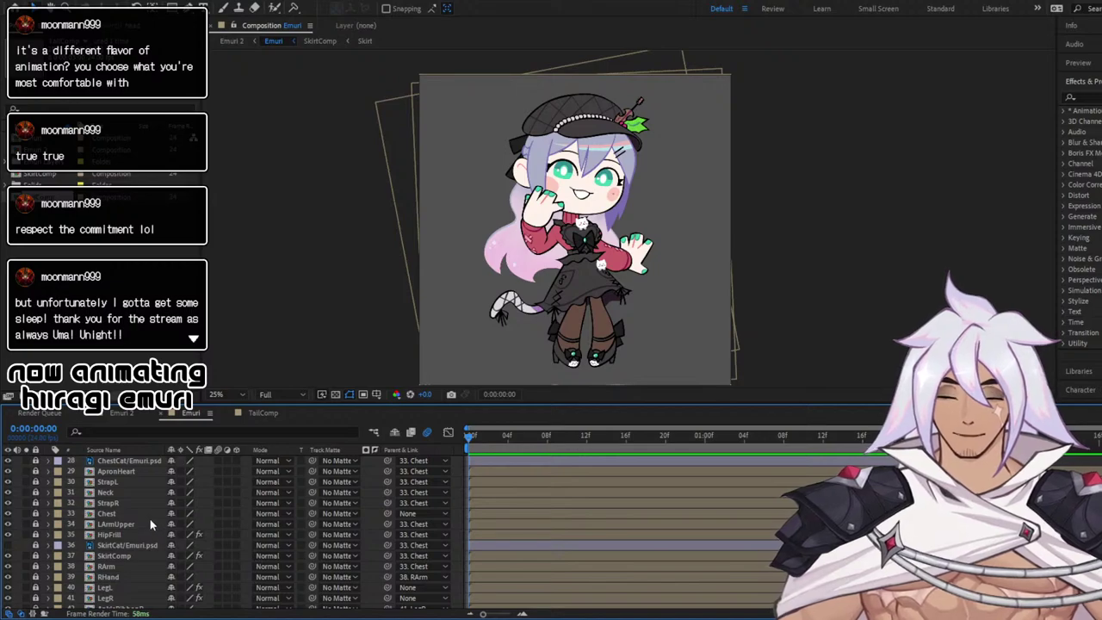
scroll(149, 520, up, 4)
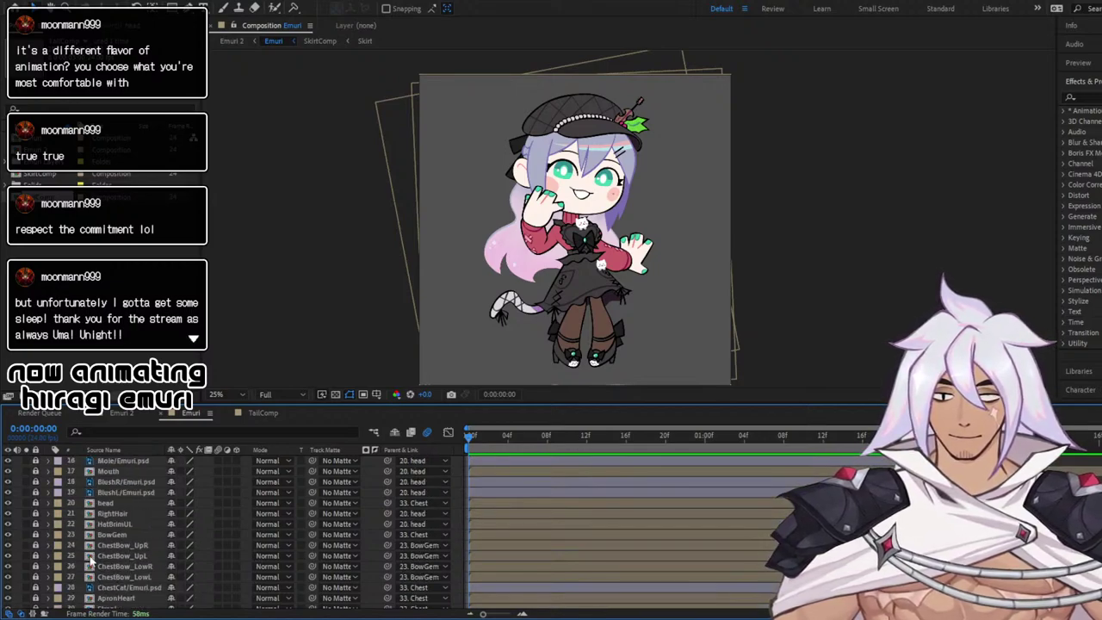
scroll(102, 527, up, 2)
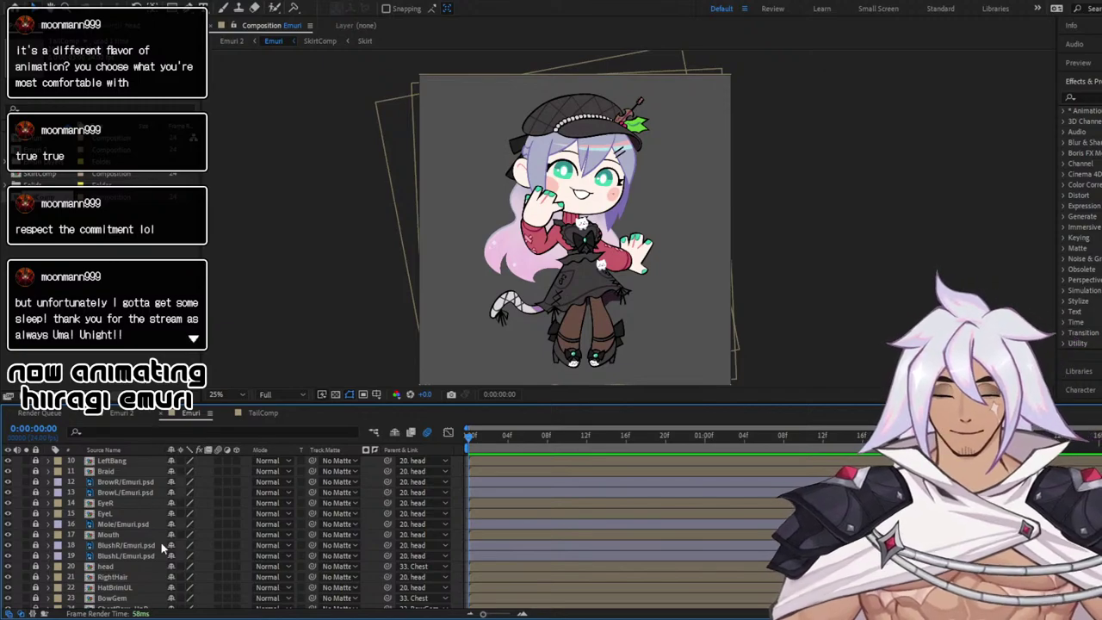
scroll(161, 543, up, 3)
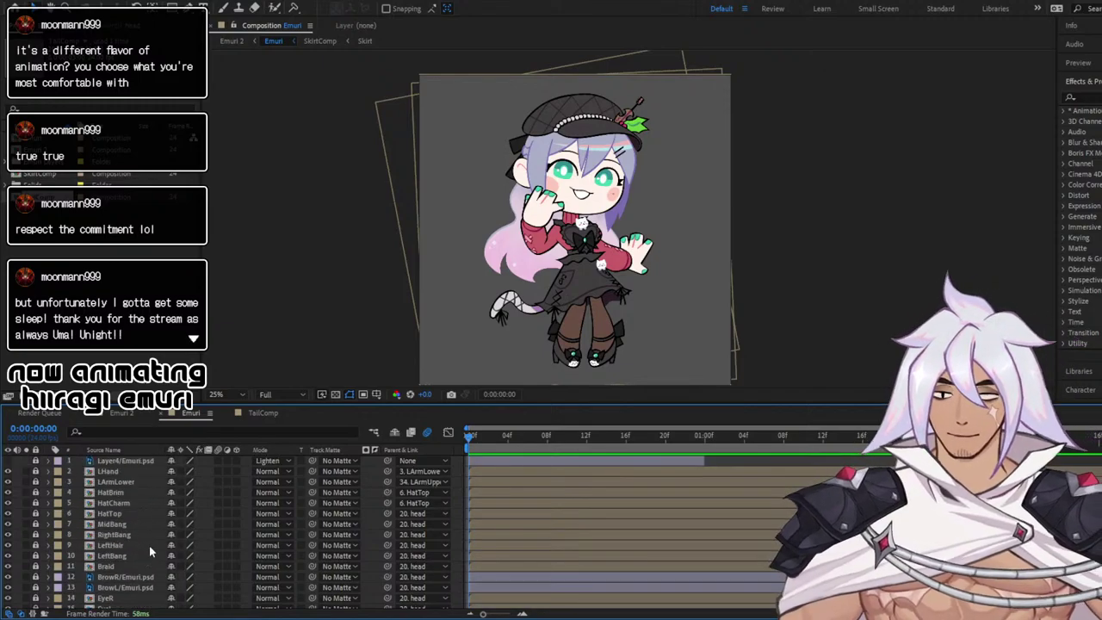
scroll(674, 211, up, 3)
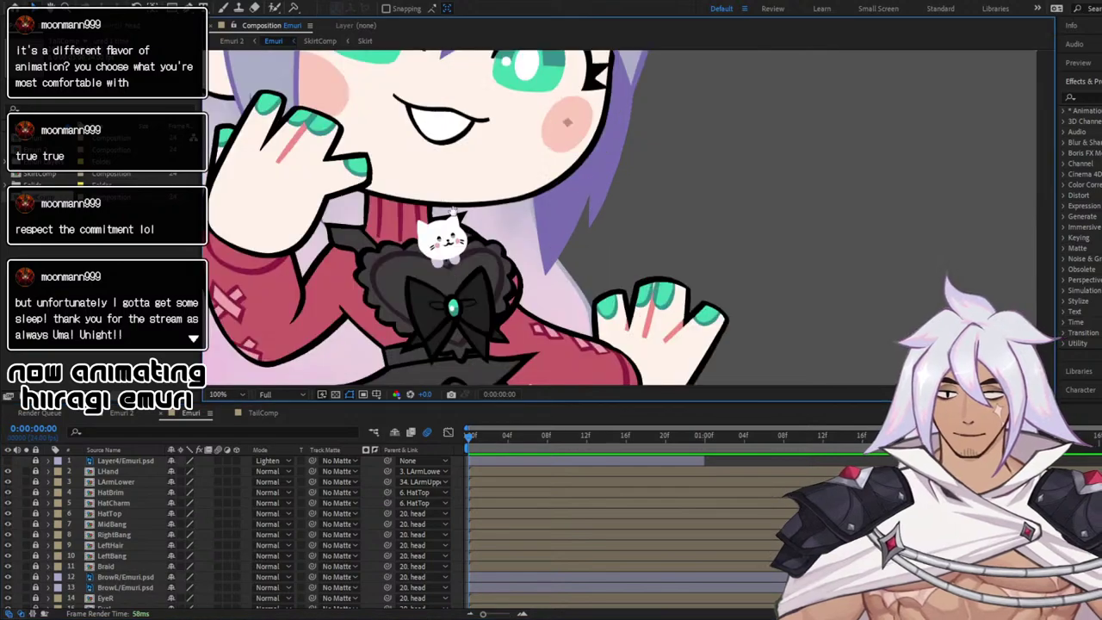
drag(453, 191, 514, 303)
scroll(514, 302, down, 1)
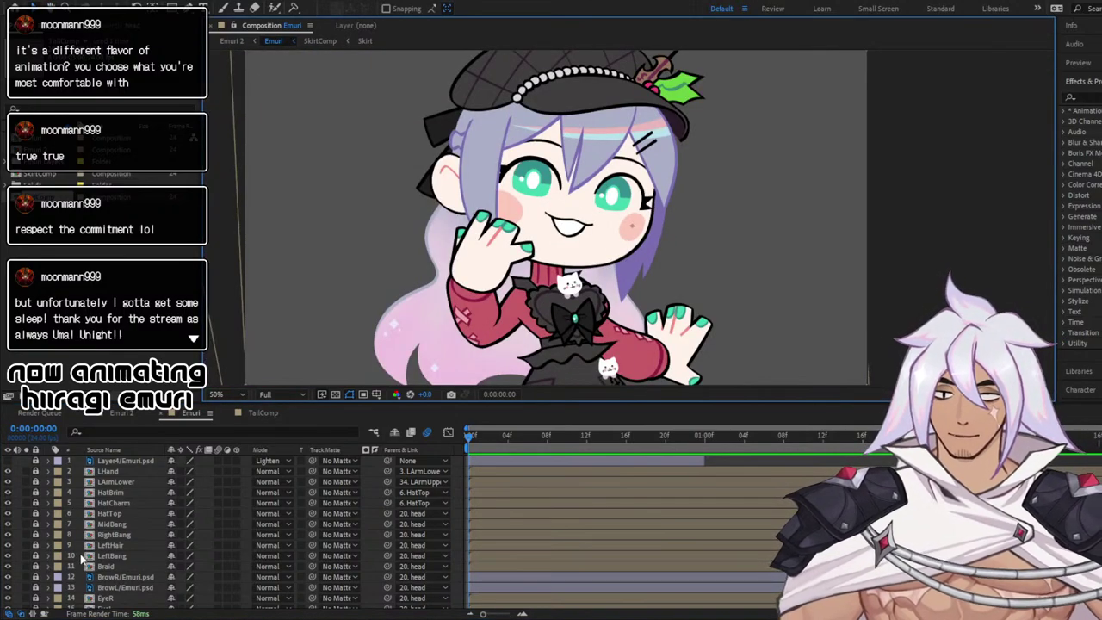
scroll(108, 544, down, 2)
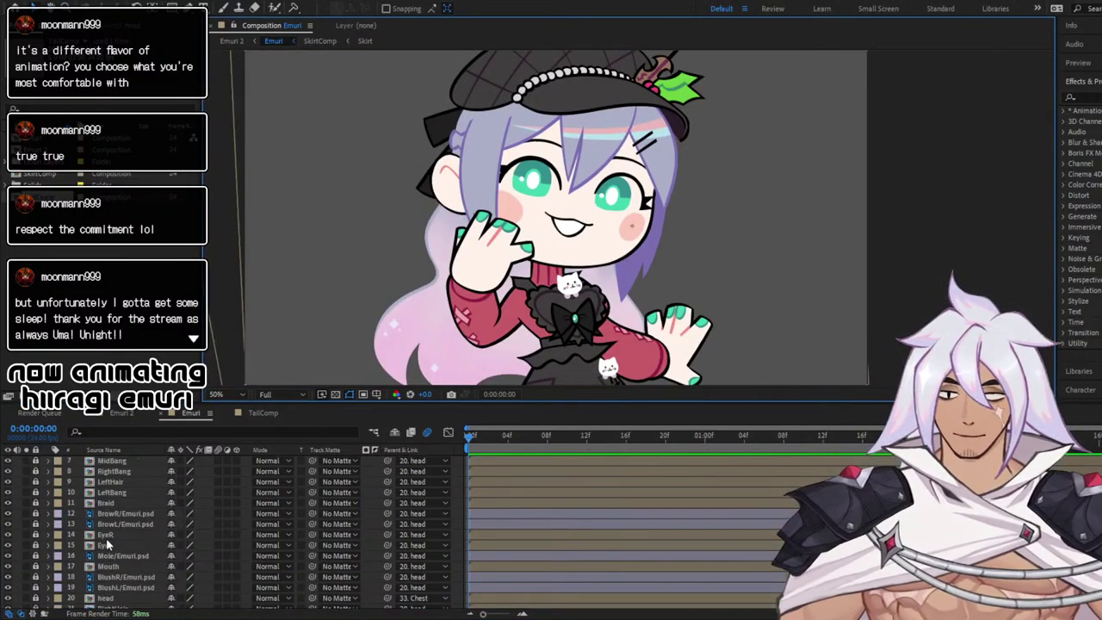
click(35, 514)
click(35, 525)
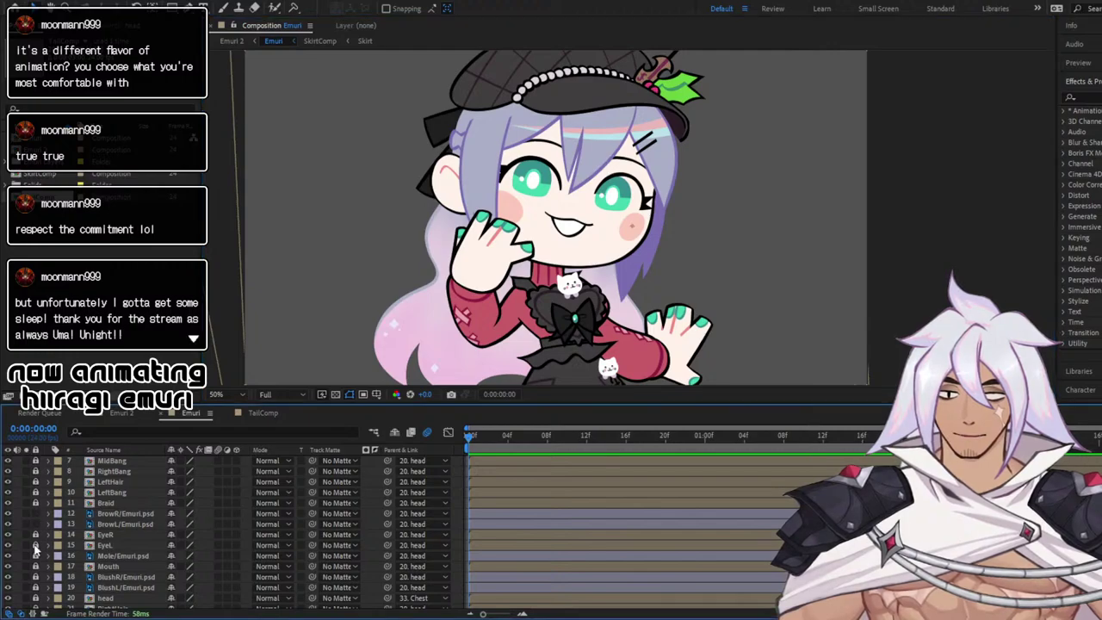
click(35, 545)
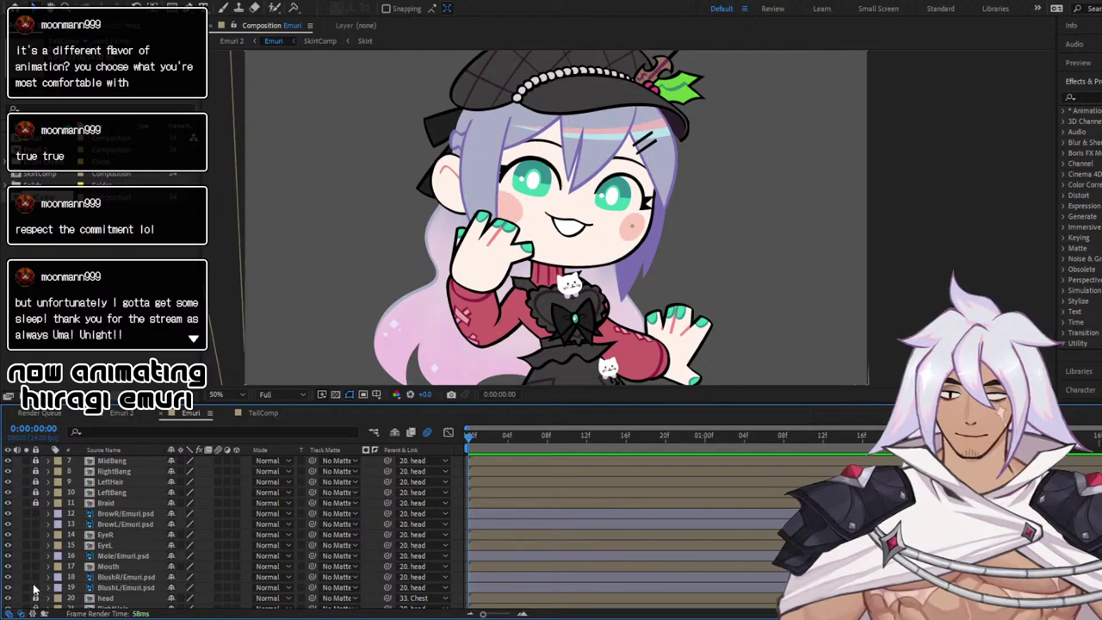
Pre-compose the brow, eye, mole, mouth and blush layers into a new composition named Face
click(117, 588)
shift+click(115, 515)
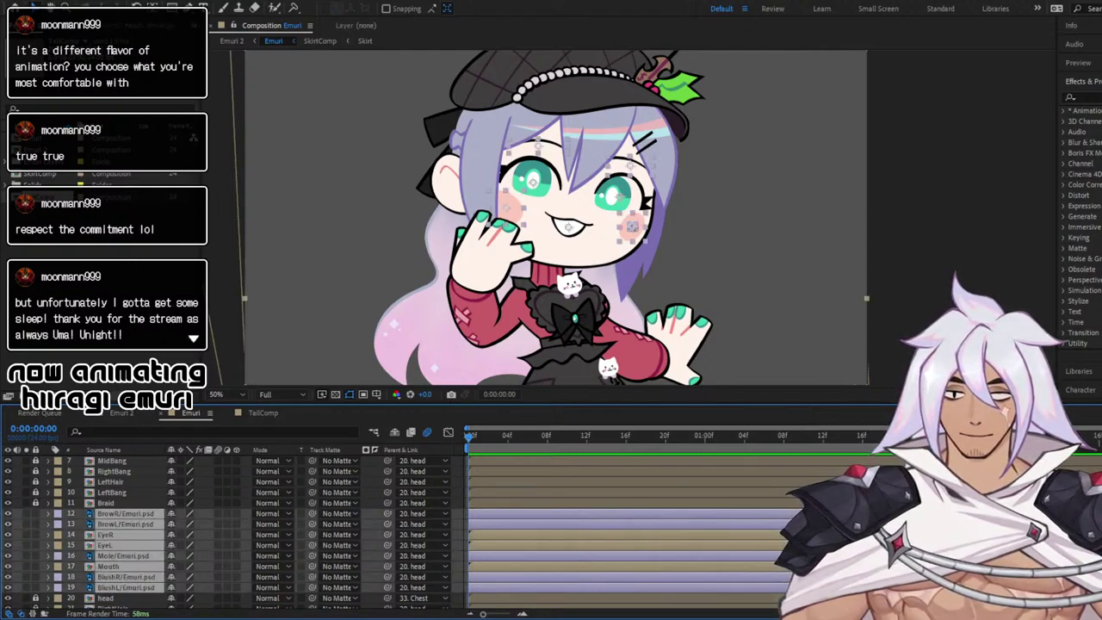
key(ctrl+shift+c)
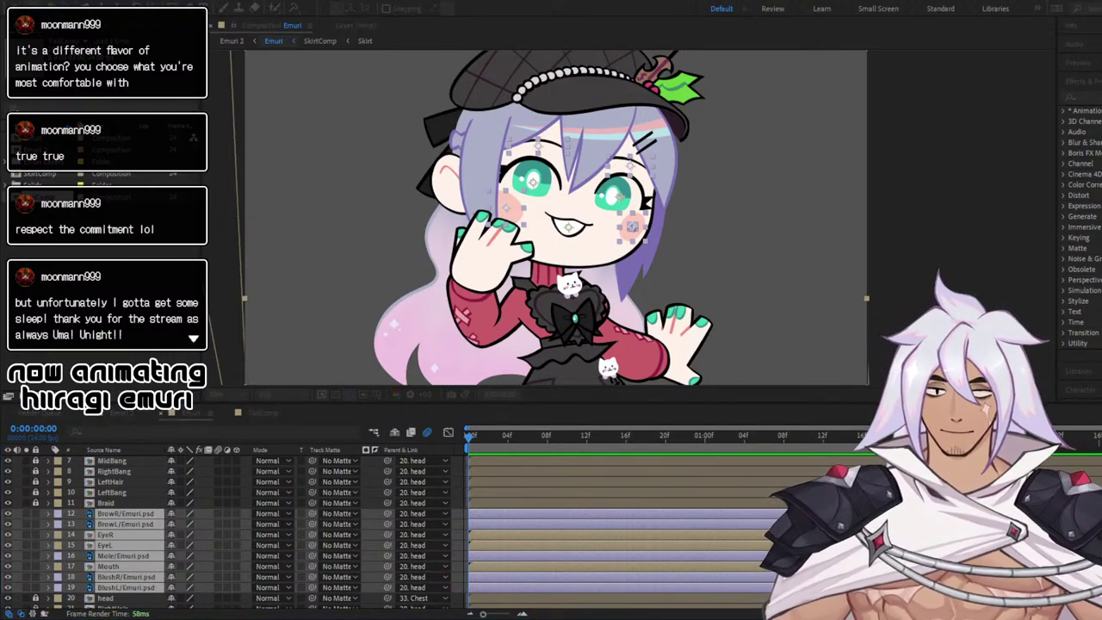
key(Return)
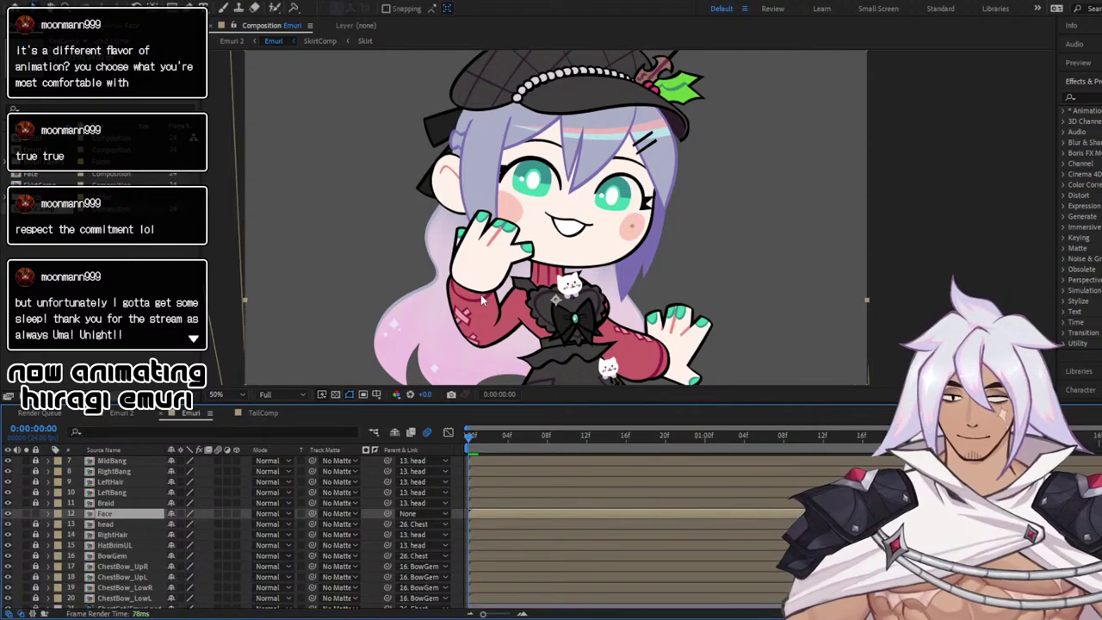
Check the Face precomp's contents by hiding and showing it, and parent it to the head layer
click(9, 514)
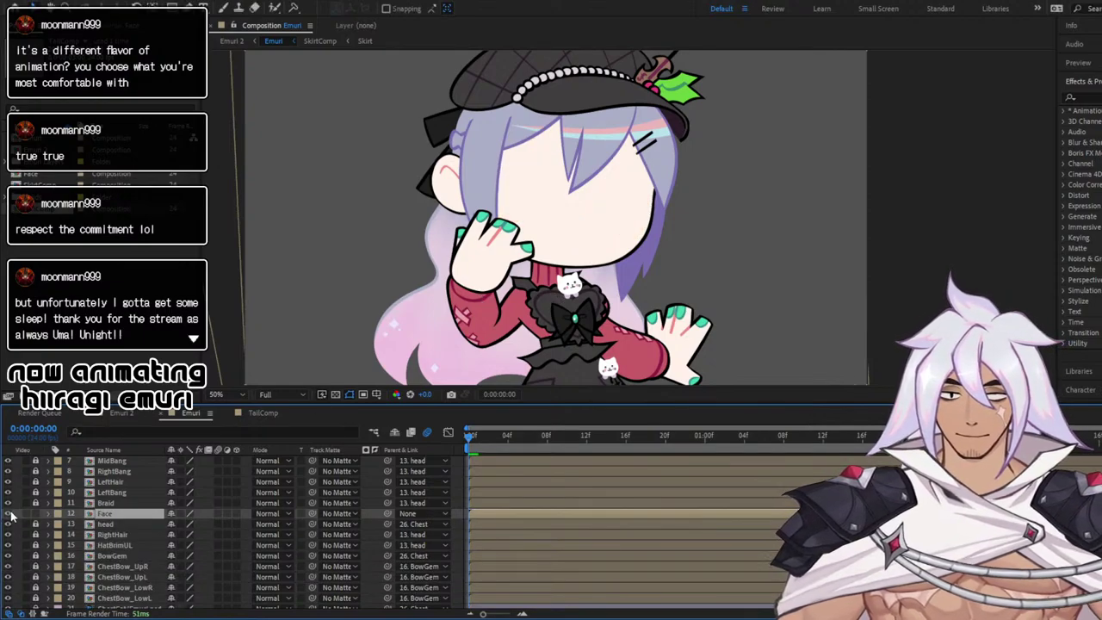
click(8, 514)
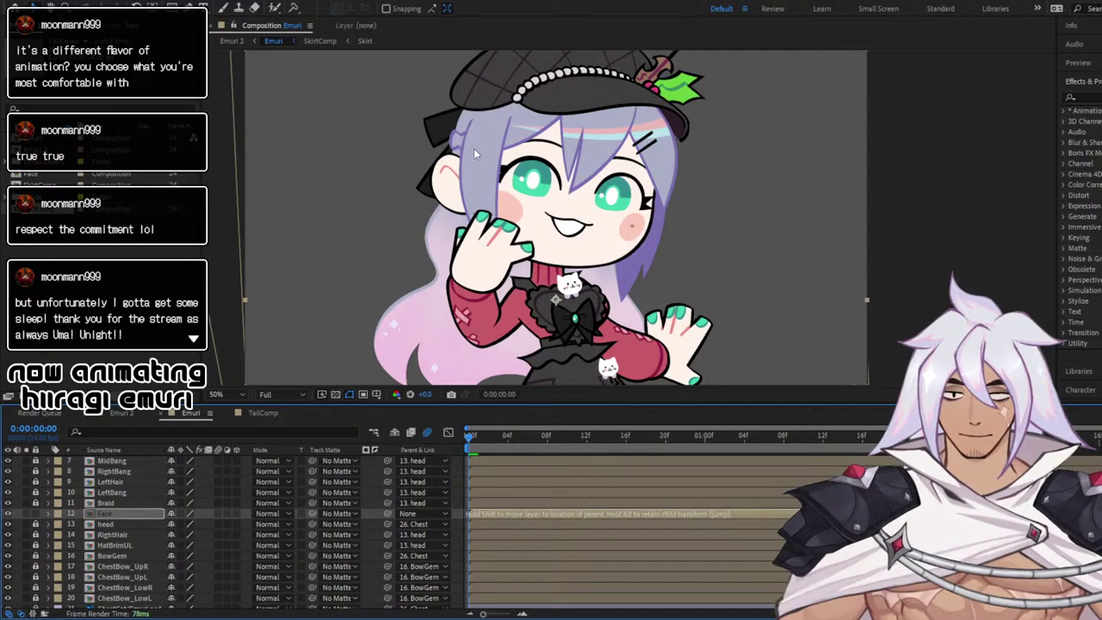
drag(478, 177, 478, 178)
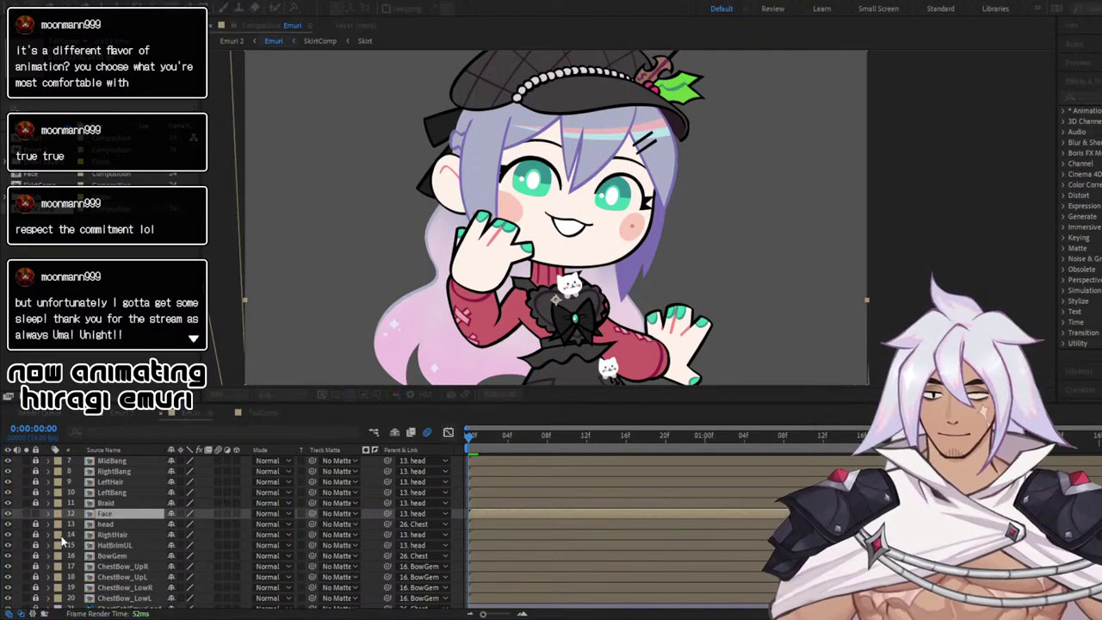
Add Position and Scale keyframes to the Face layer at 0:00:00:00 and separate Position into X and Y dimensions
click(50, 513)
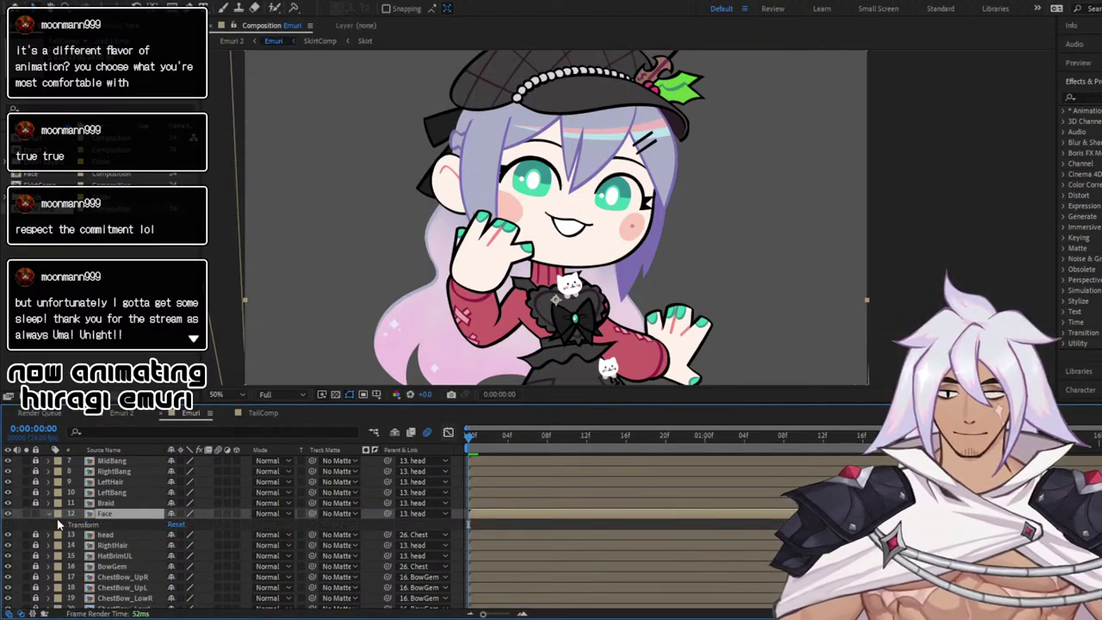
click(59, 526)
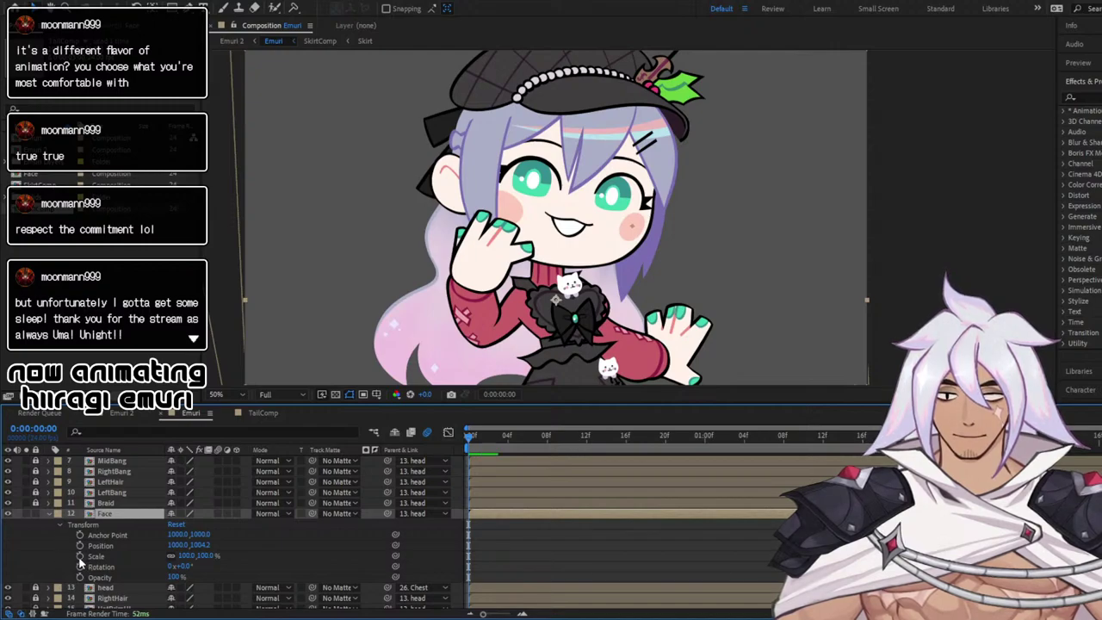
click(80, 557)
click(79, 545)
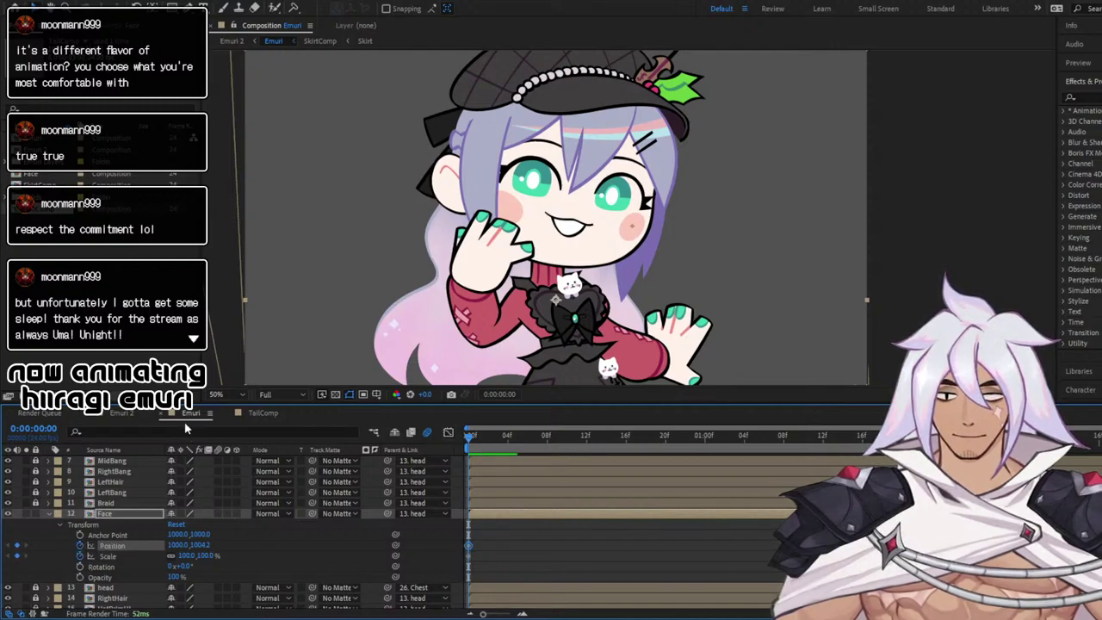
click(139, 525)
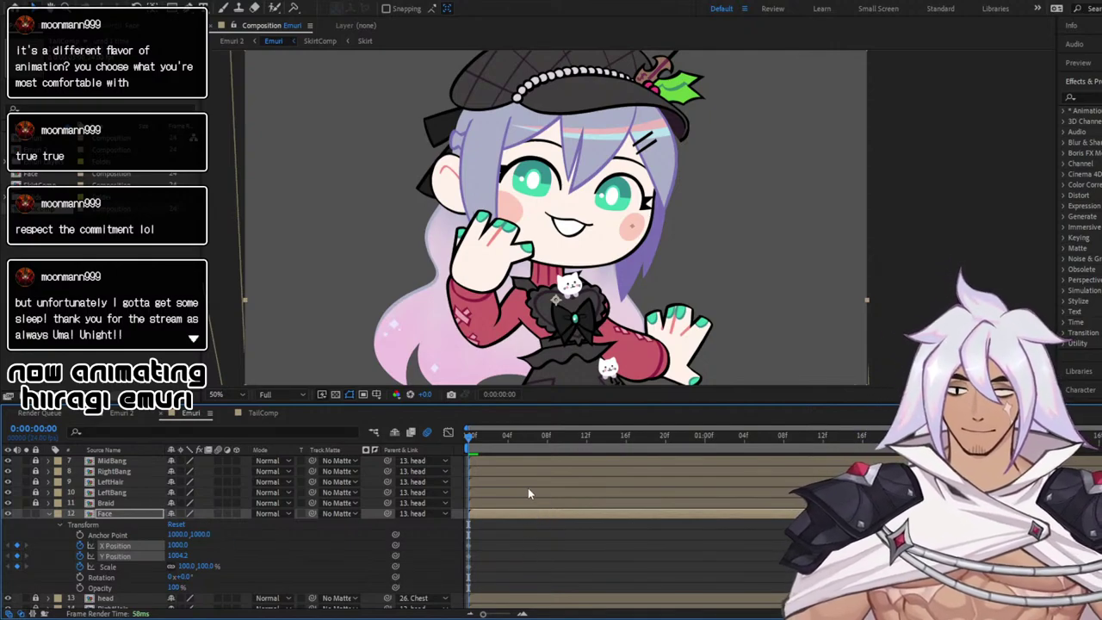
Add matching X and Y Position keyframes for the Face layer at 0:00:02:00
key(space)
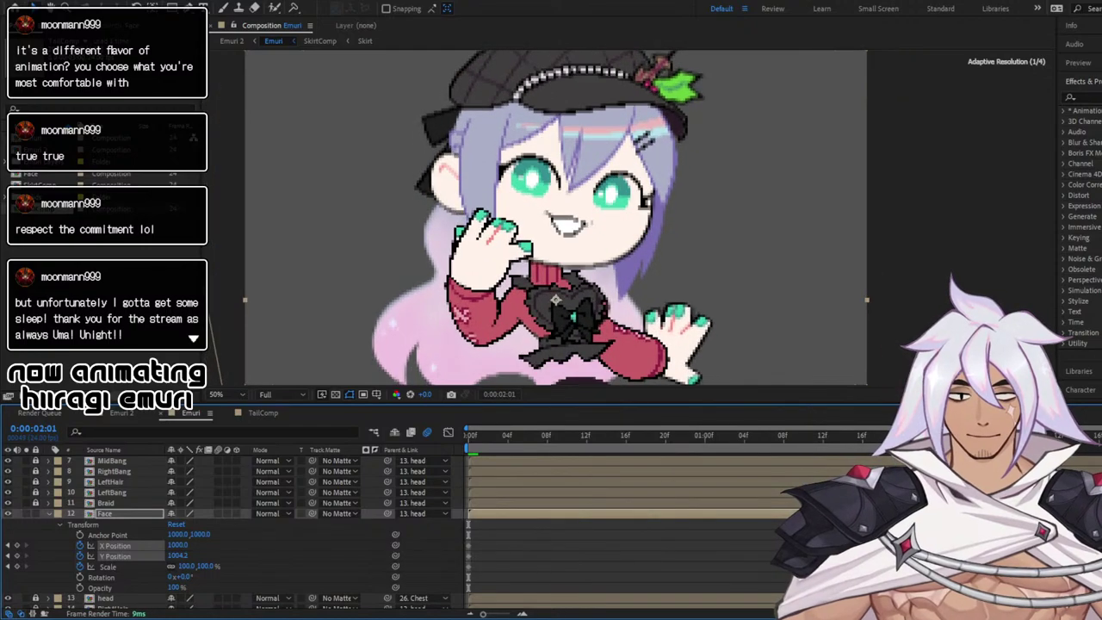
click(16, 545)
click(16, 556)
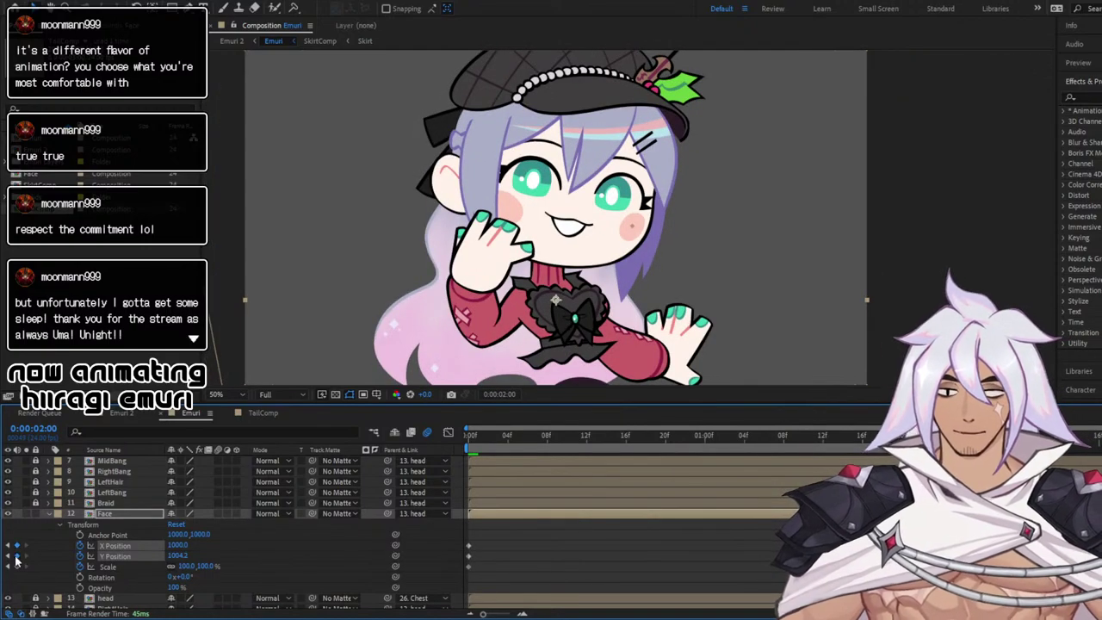
Add a Scale keyframe for the Face layer at 0:00:02:00, and move the face to about X 1055, Y 1018 at 0:00:01:00
click(16, 567)
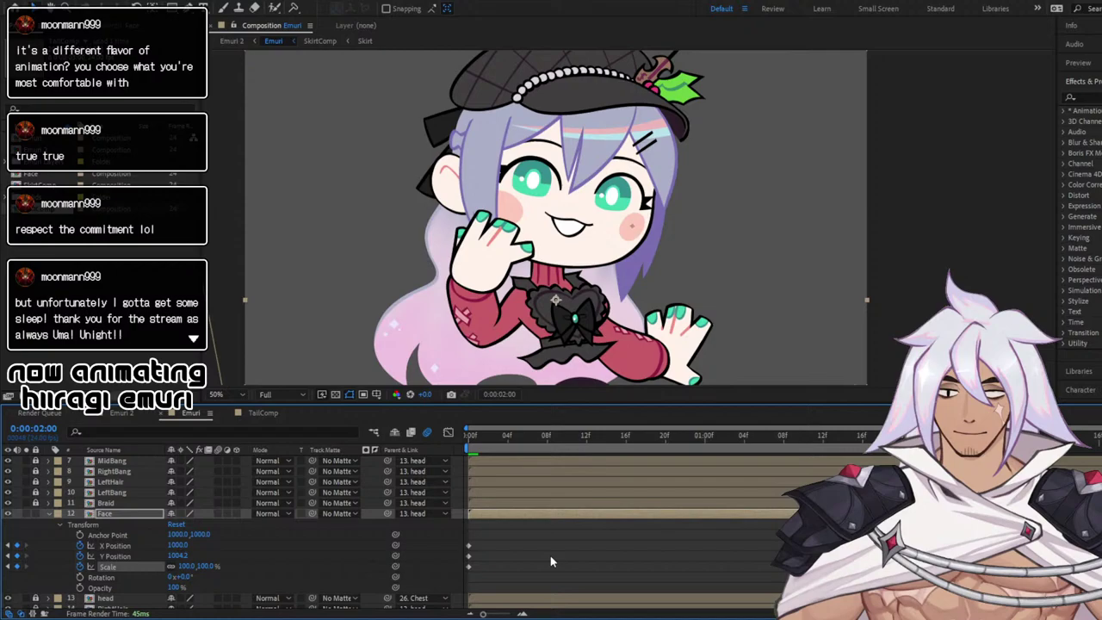
click(706, 437)
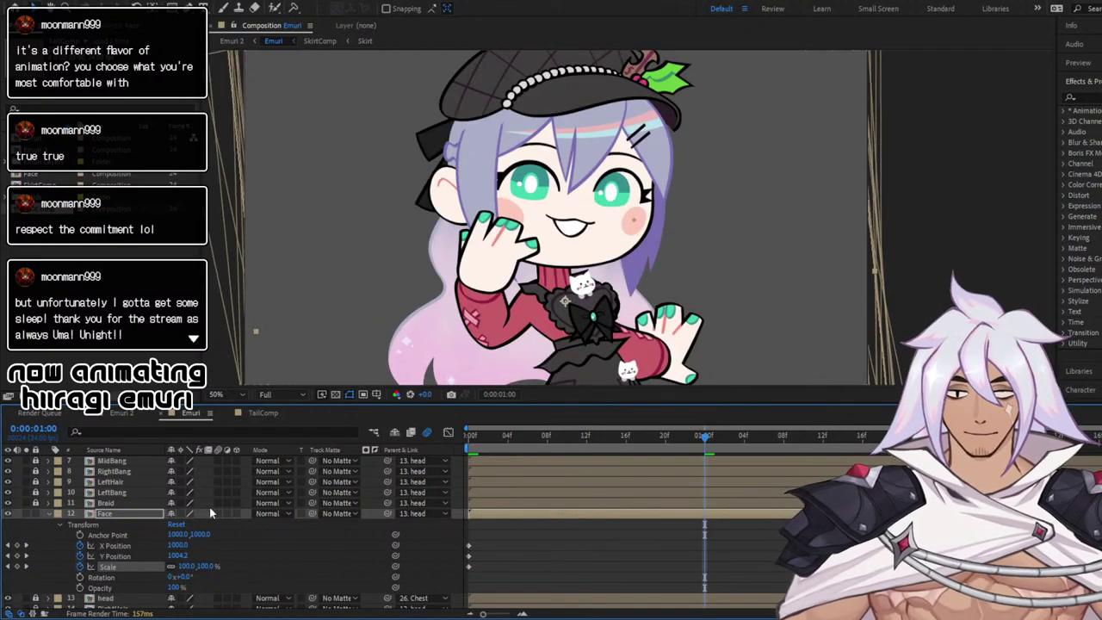
click(138, 514)
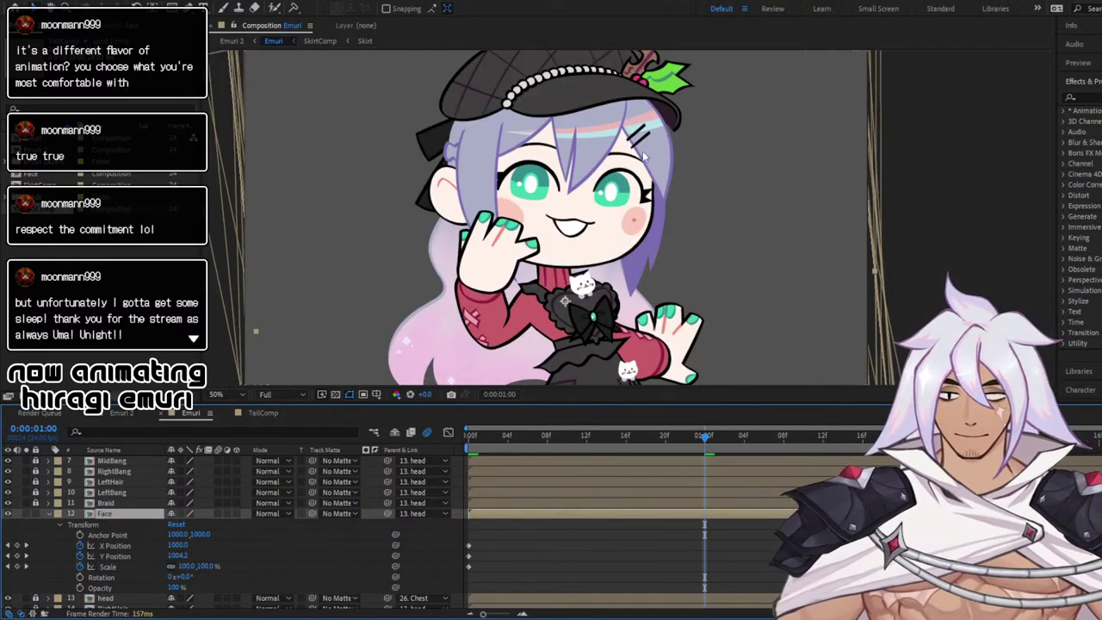
drag(532, 181, 541, 185)
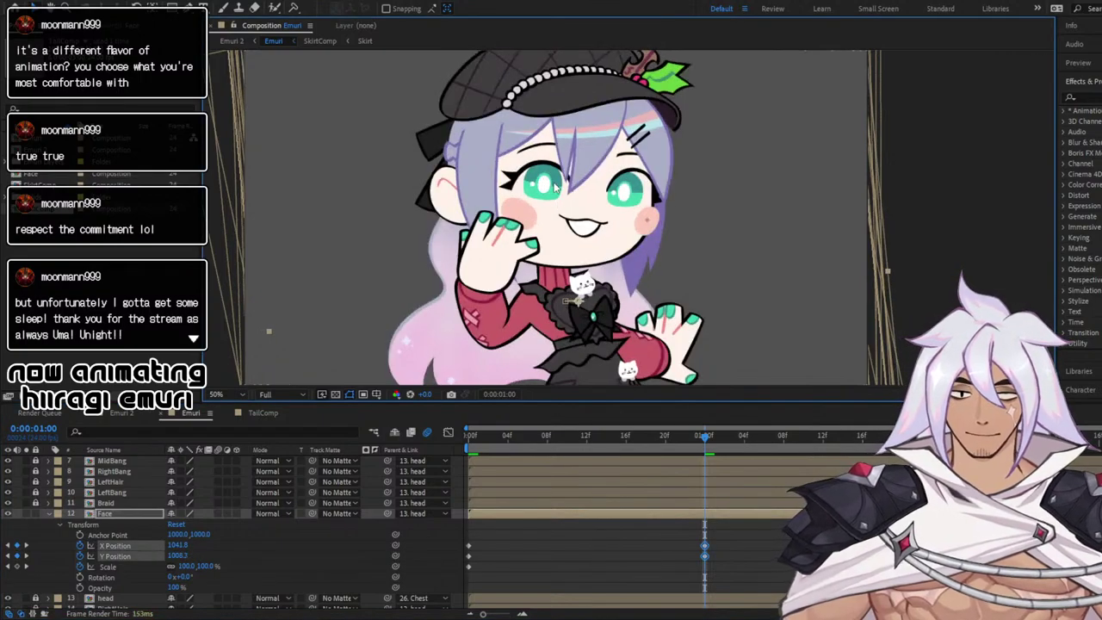
drag(551, 188, 556, 189)
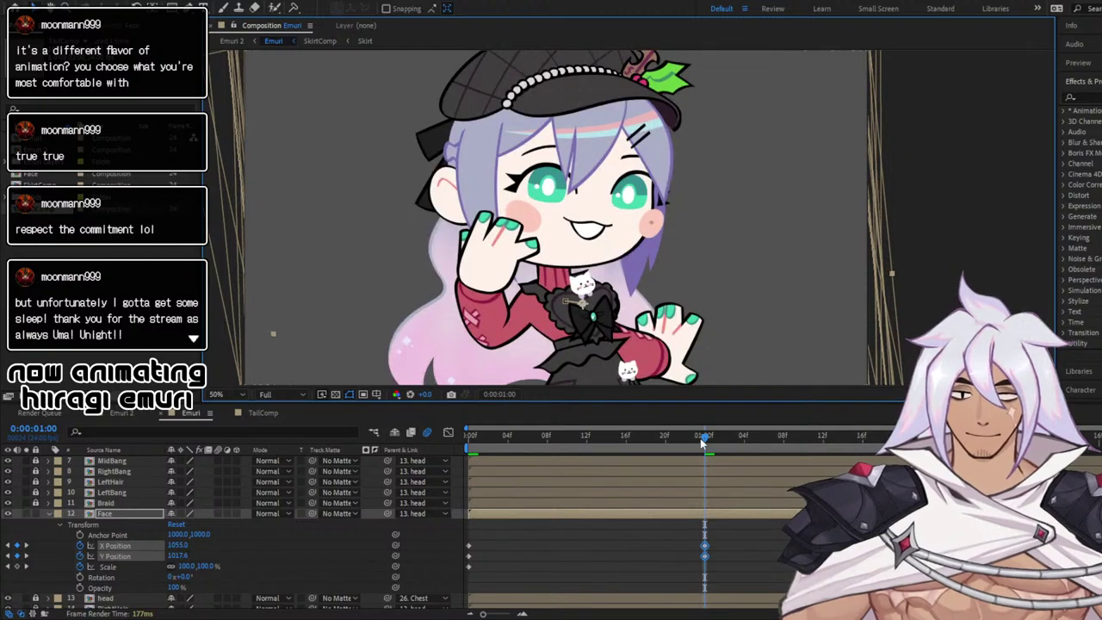
Apply Easy Ease to all of the Face layer's X and Y Position keyframes, previewing the motion before and after
drag(705, 438, 423, 430)
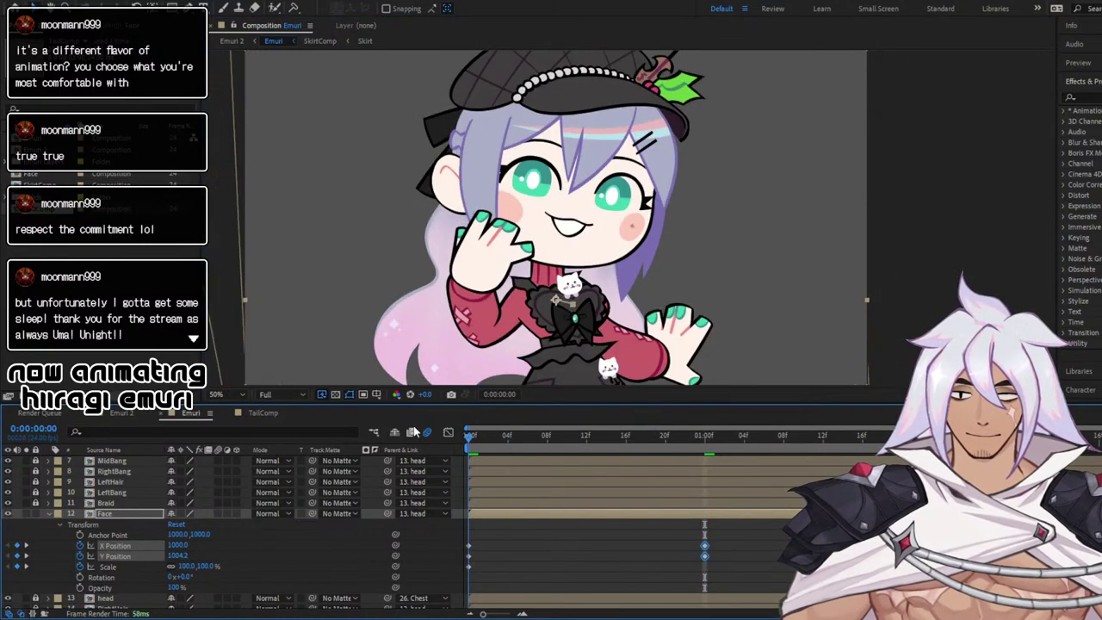
key(space)
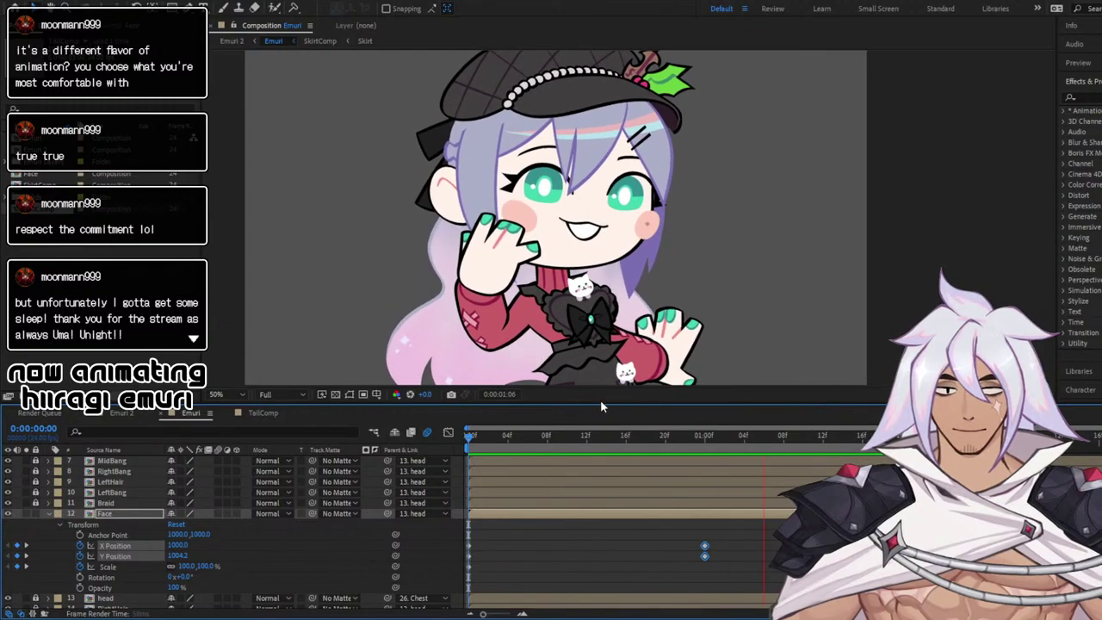
scroll(675, 305, down, 2)
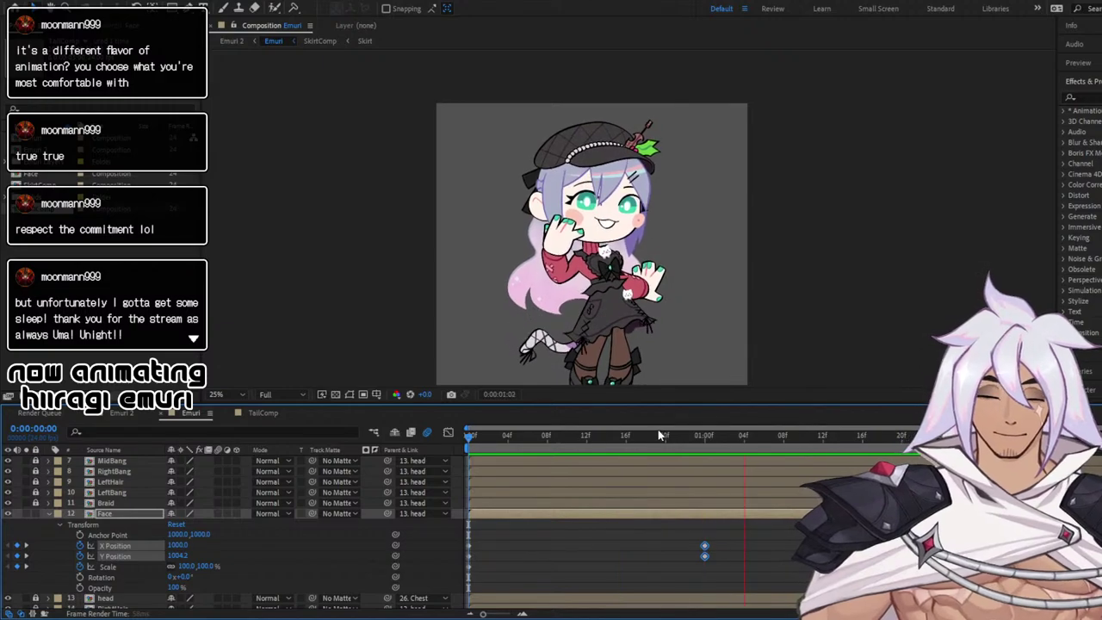
key(space)
click(449, 434)
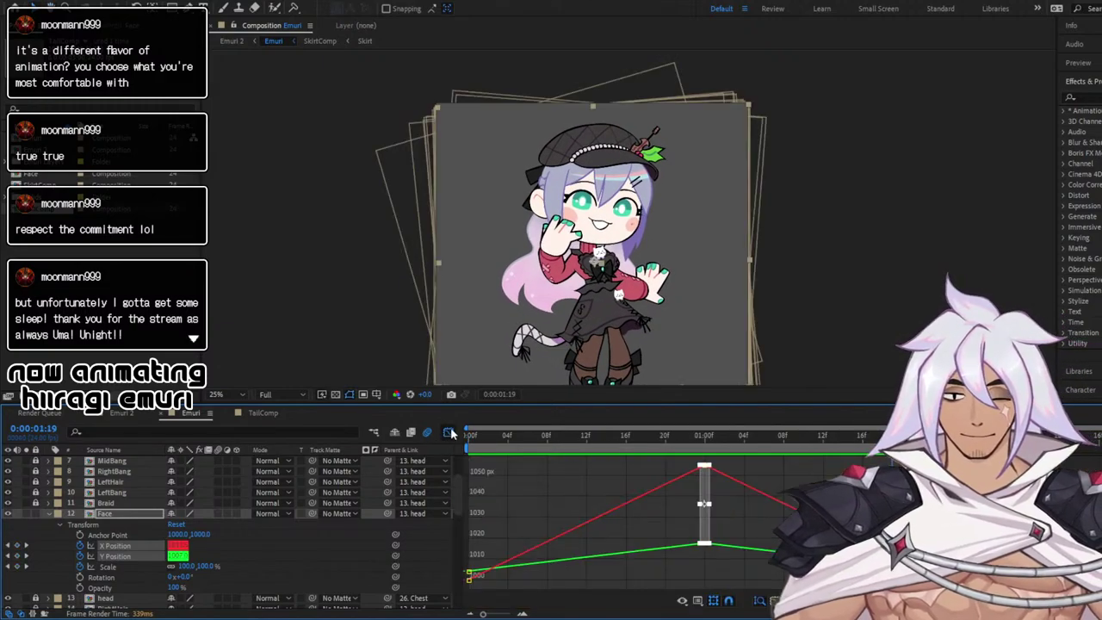
scroll(508, 480, down, 3)
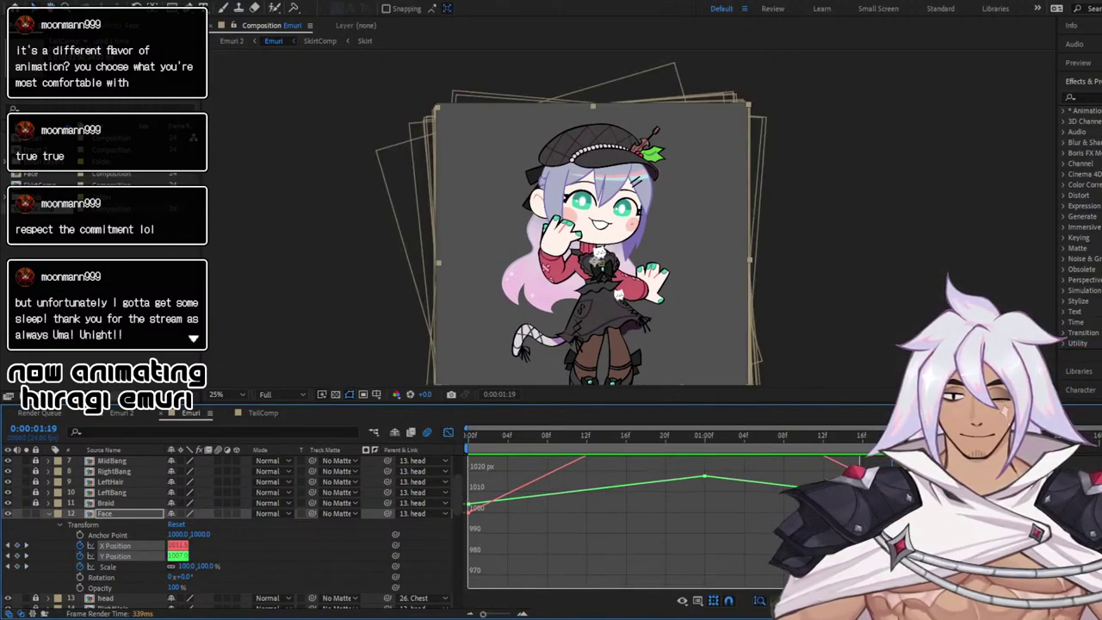
drag(960, 542, 963, 543)
key(F9)
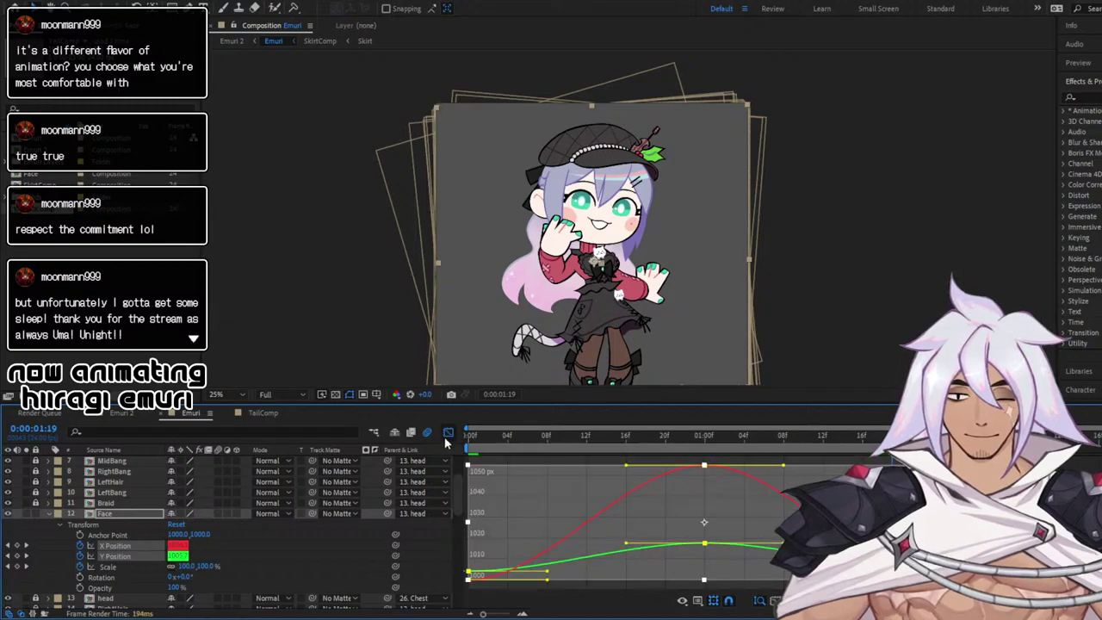
key(space)
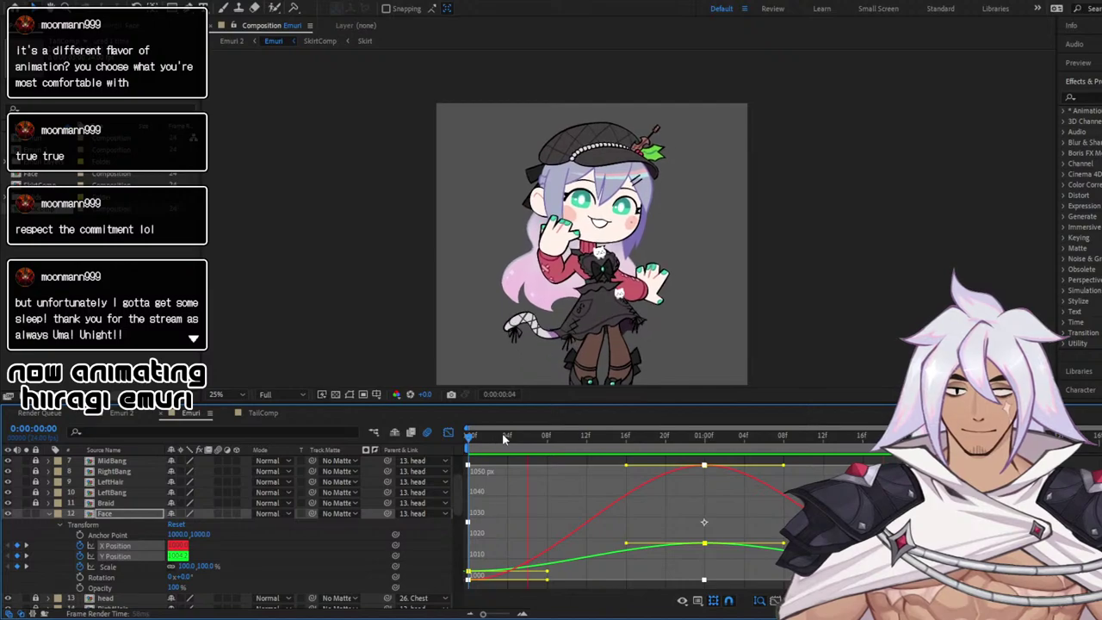
key(space)
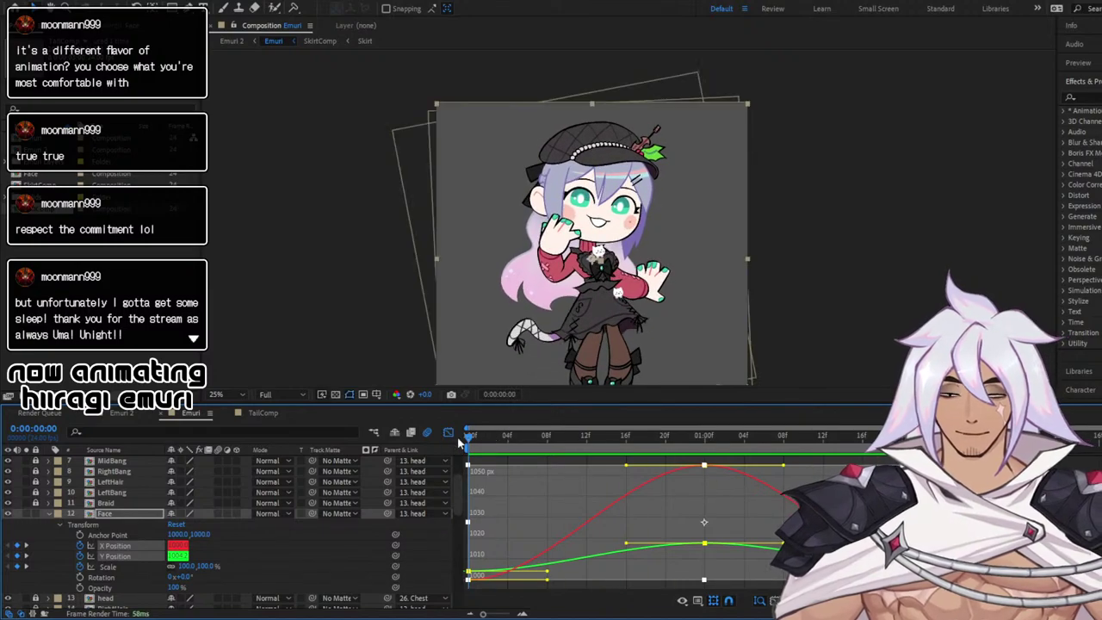
Reduce the Face layer's sideways shift at 0:00:01:00 by pulling it slightly back toward its starting position, and preview the loop
click(702, 437)
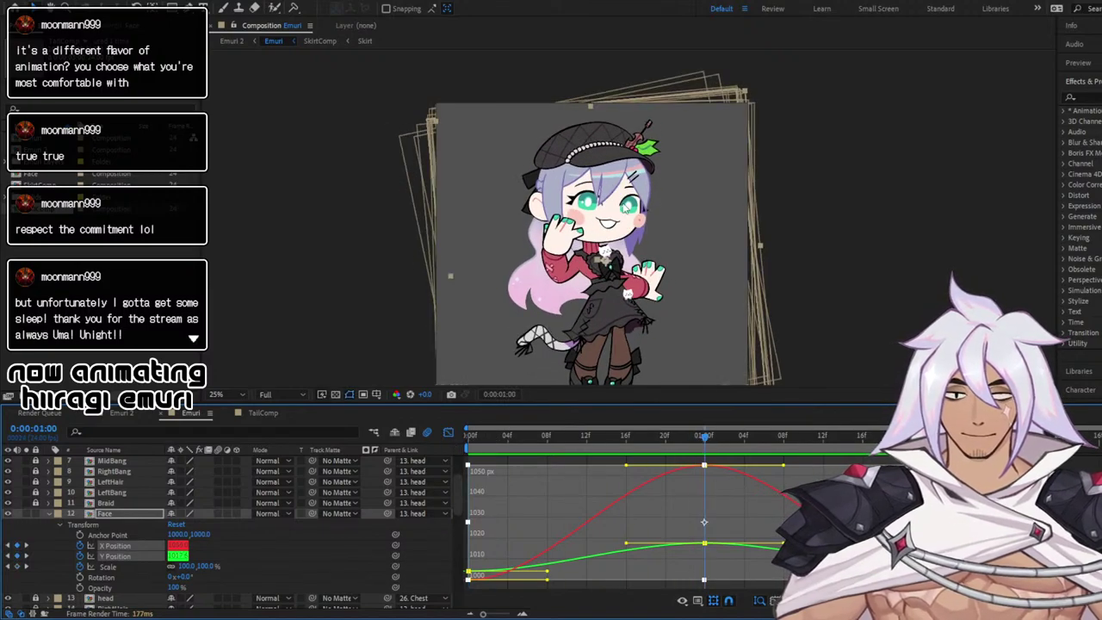
scroll(633, 216, up, 2)
click(132, 515)
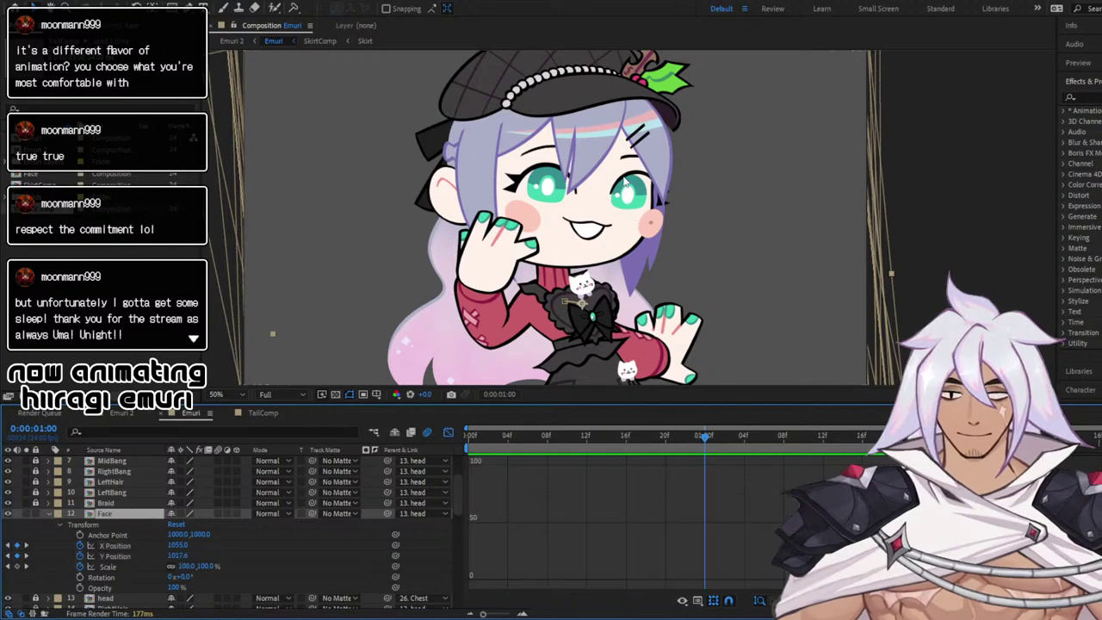
drag(637, 200, 629, 203)
drag(513, 437, 448, 436)
key(space)
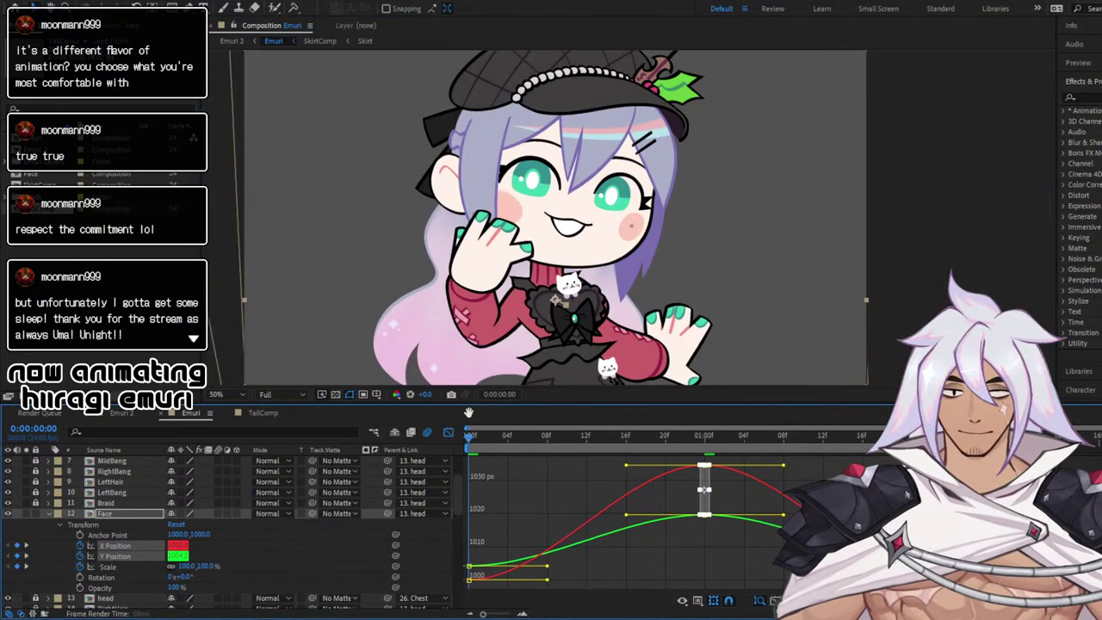
key(space)
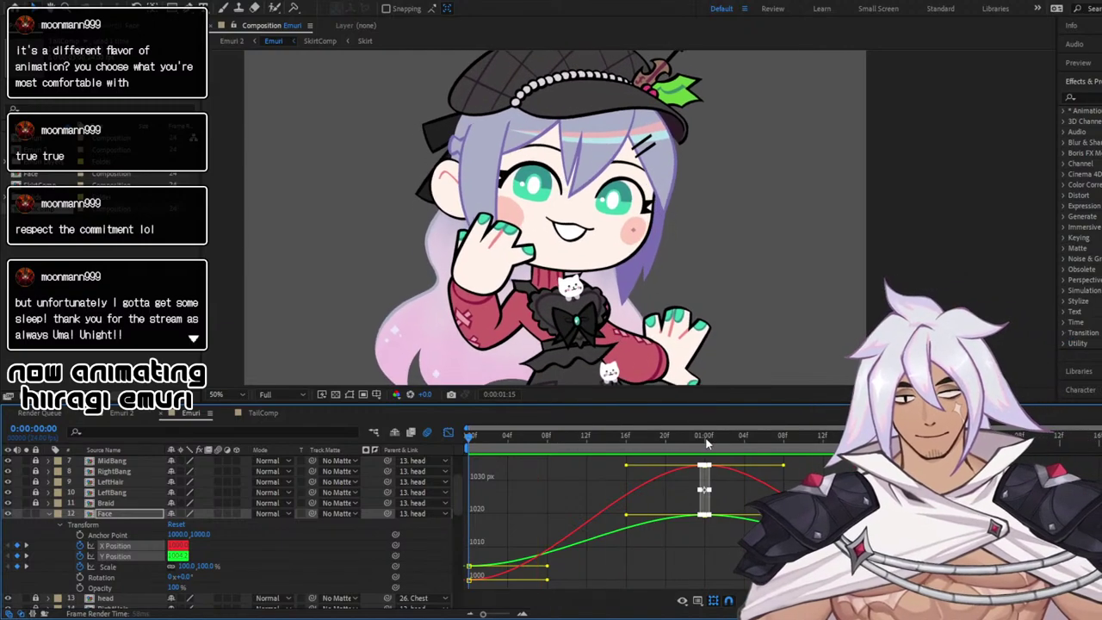
Raise the face slightly at 0:00:01:00 to about Y 1008 and play the animation from the start
click(704, 437)
drag(617, 203, 618, 198)
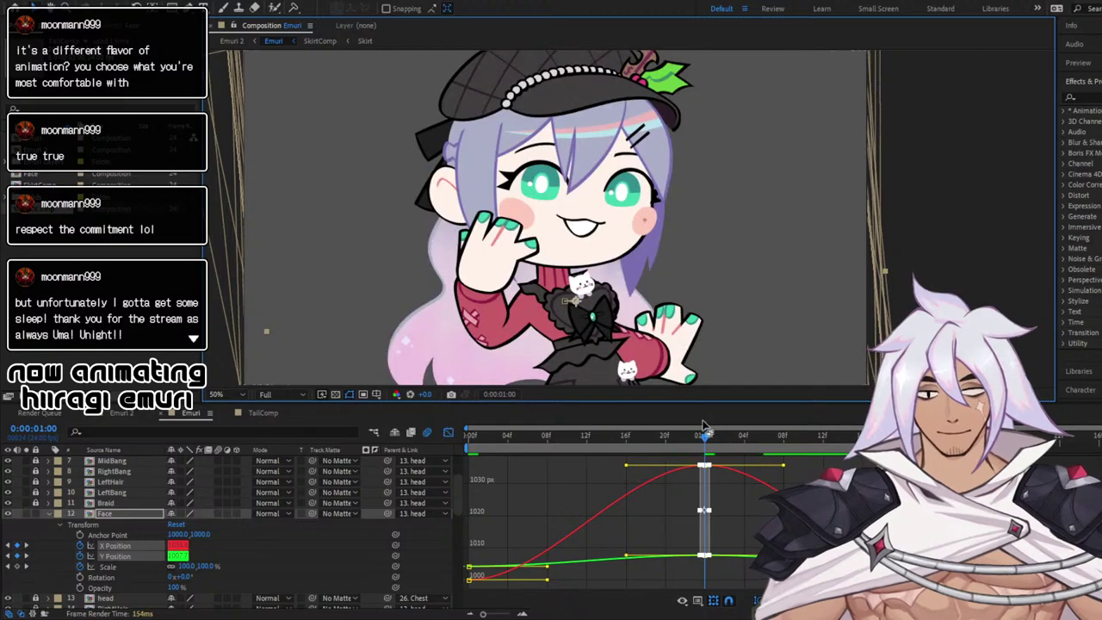
drag(704, 437, 496, 438)
key(space)
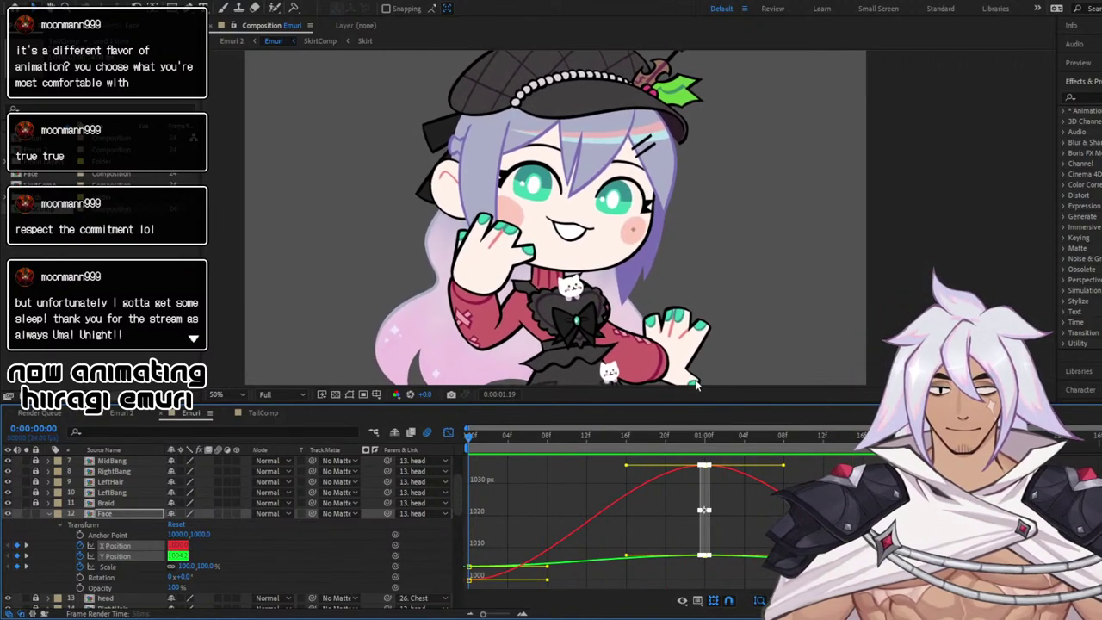
Open the Face precomp for editing and close the TailComp timeline
click(704, 436)
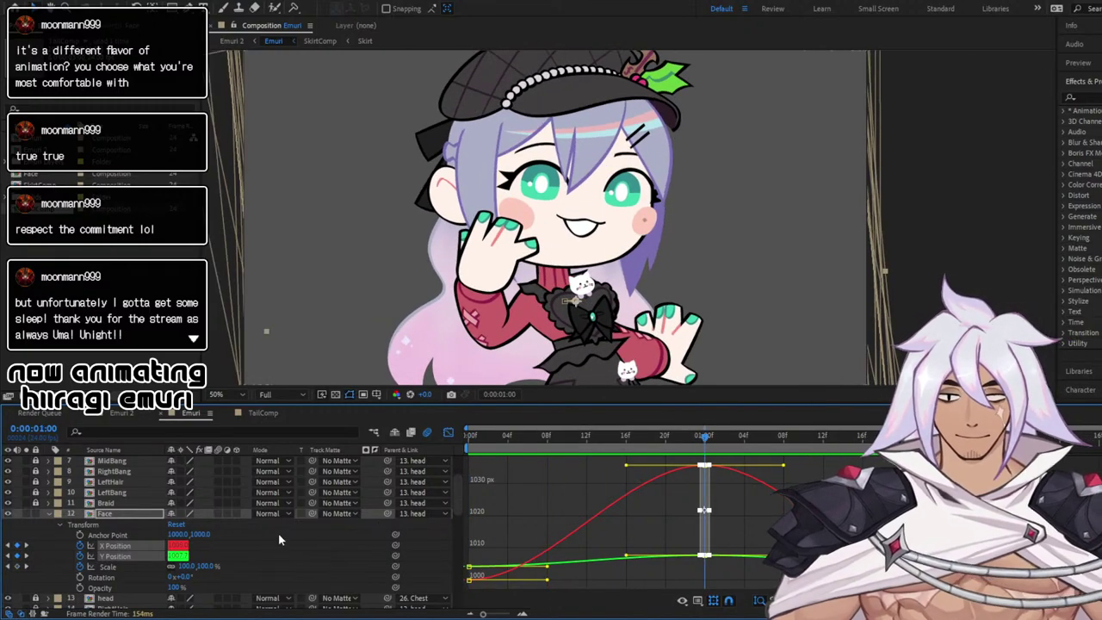
click(136, 513)
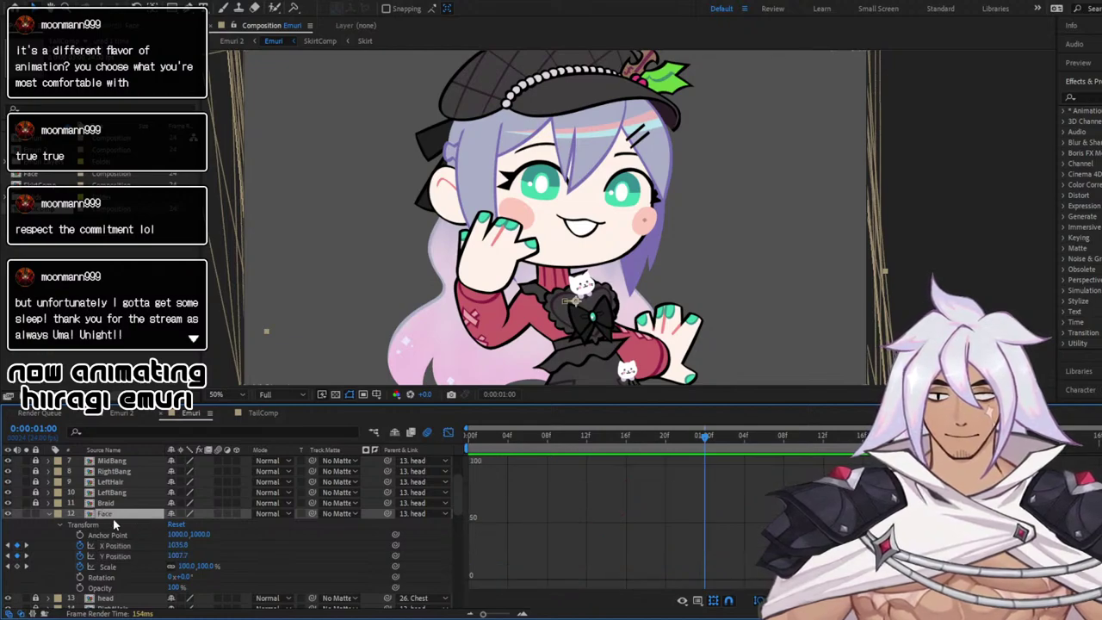
click(114, 524)
double_click(105, 512)
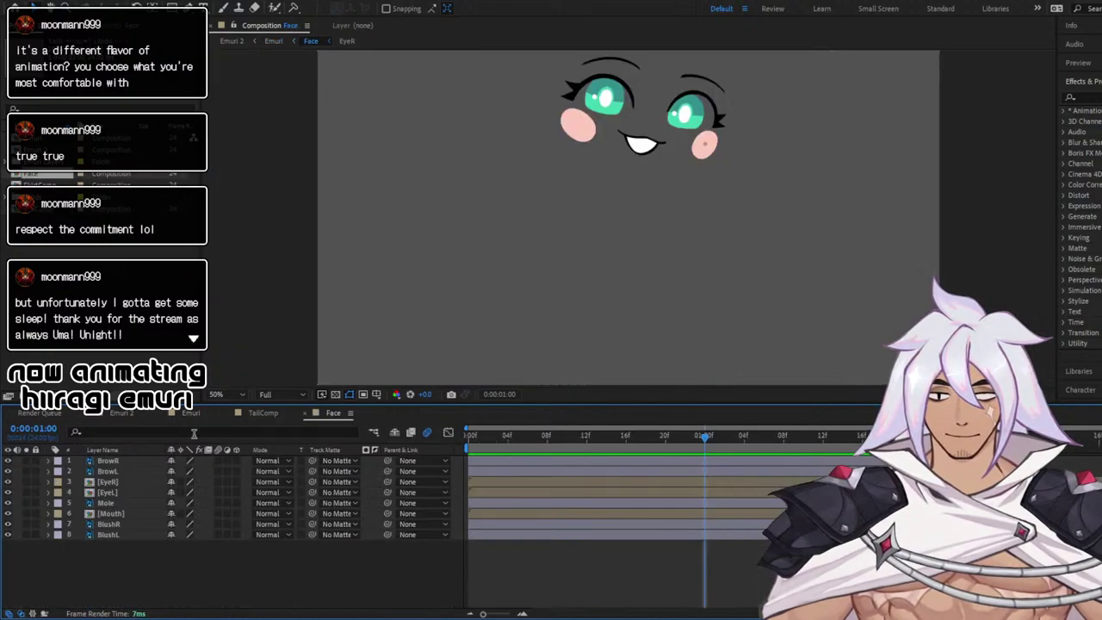
drag(613, 109, 568, 236)
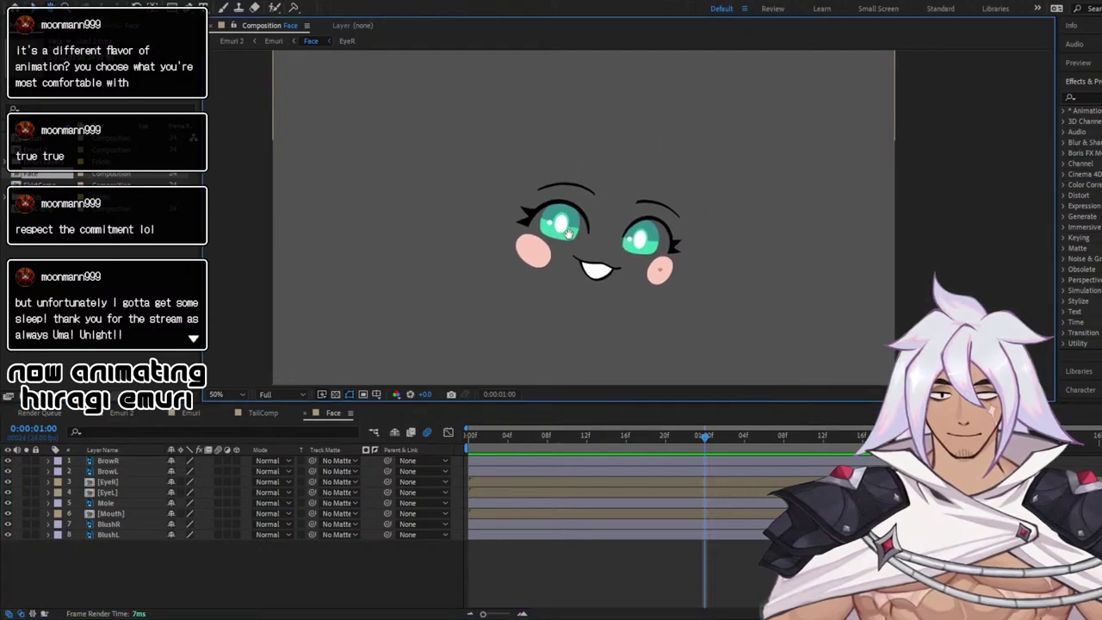
scroll(586, 240, up, 1)
scroll(551, 283, down, 1)
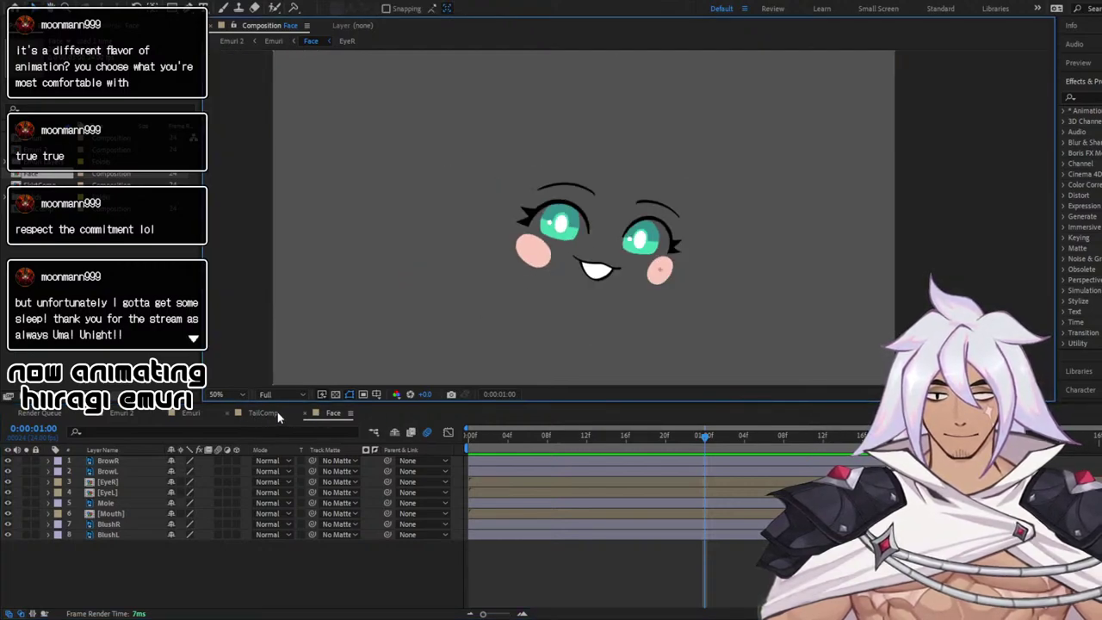
click(227, 414)
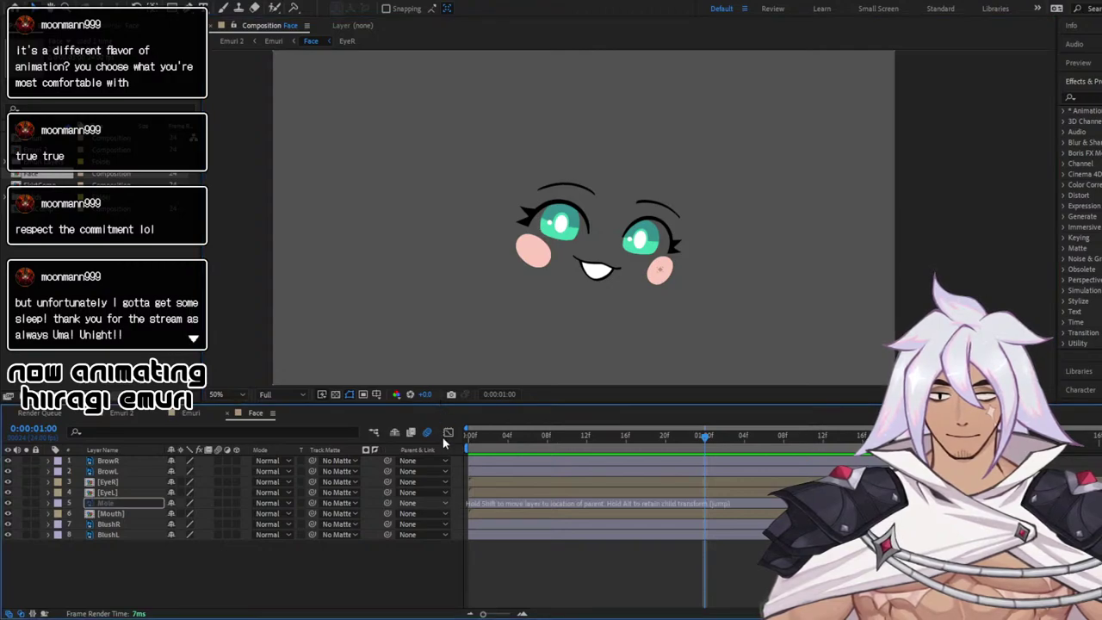
Parent the Mole layer to BlushR and lock the BlushL layer
click(440, 478)
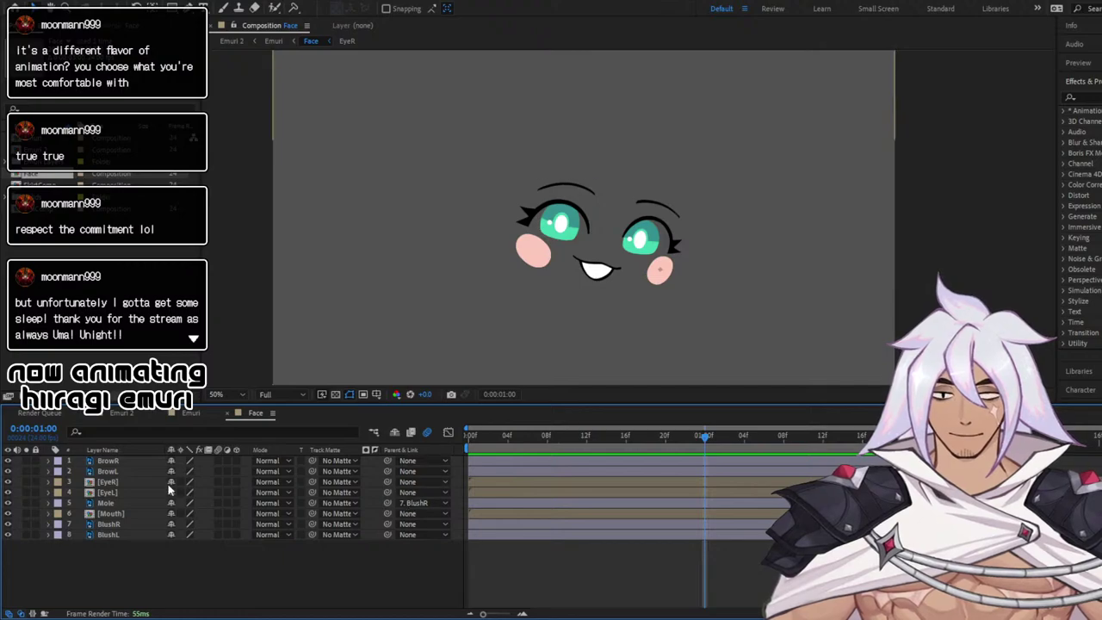
click(106, 484)
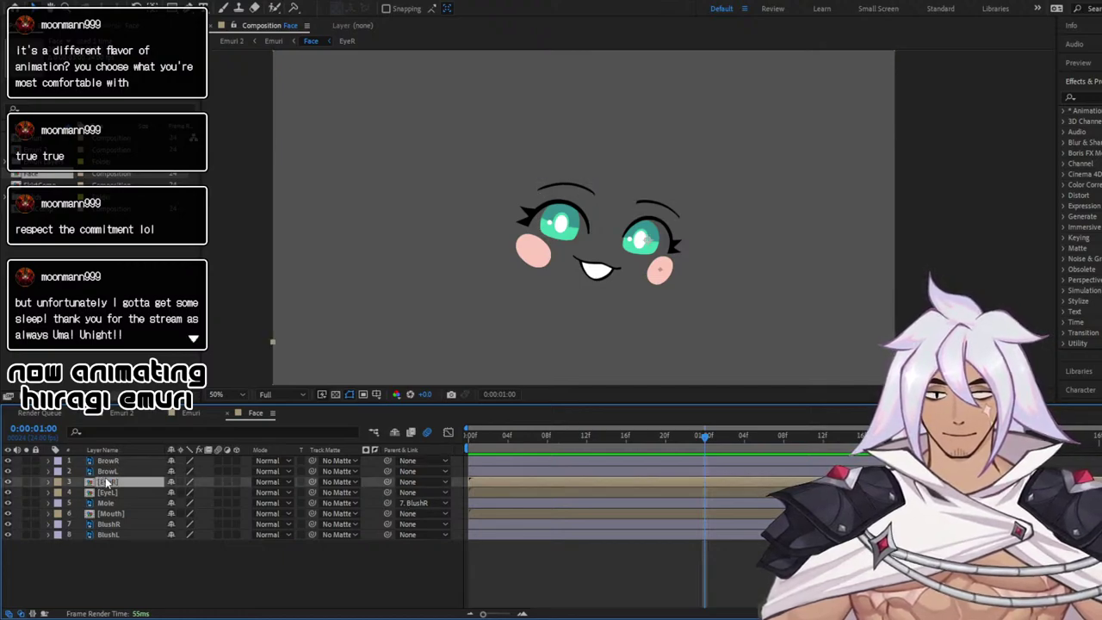
click(109, 525)
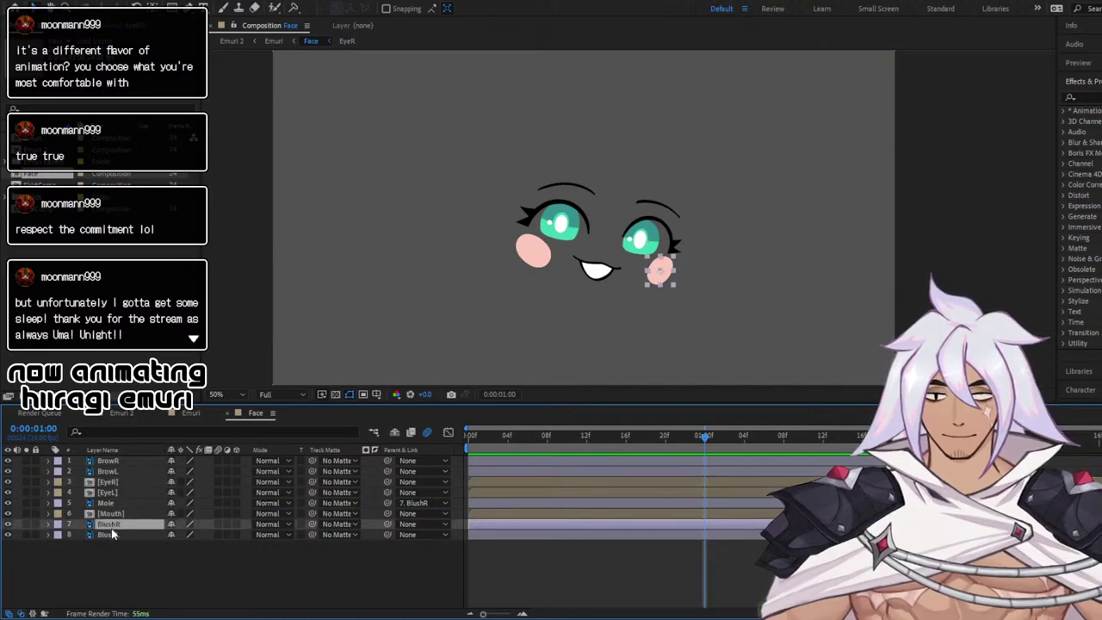
click(10, 540)
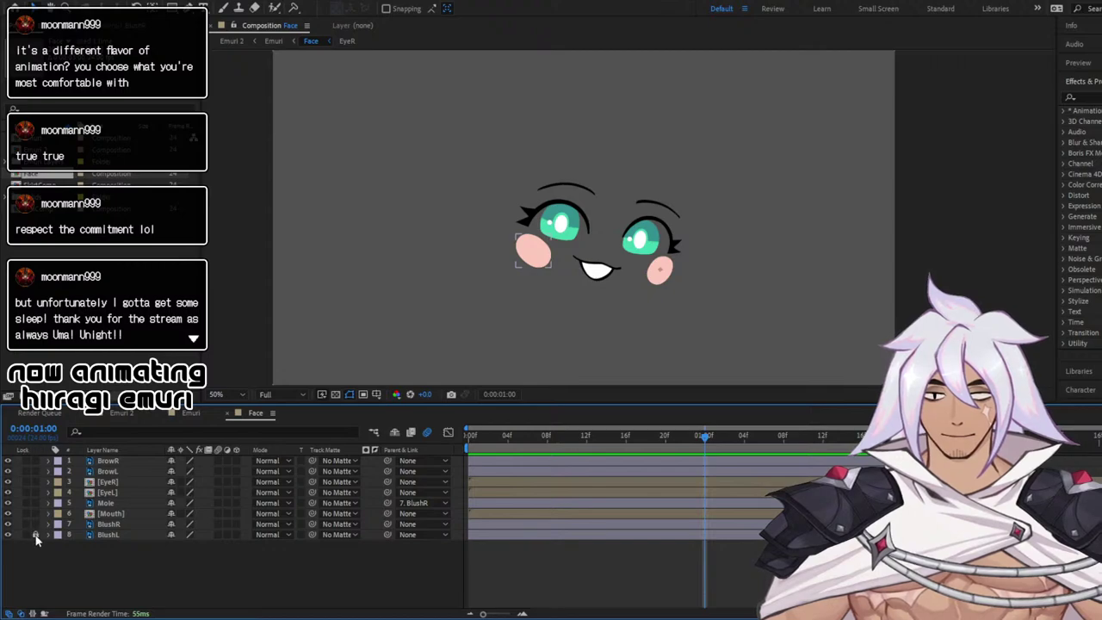
click(36, 535)
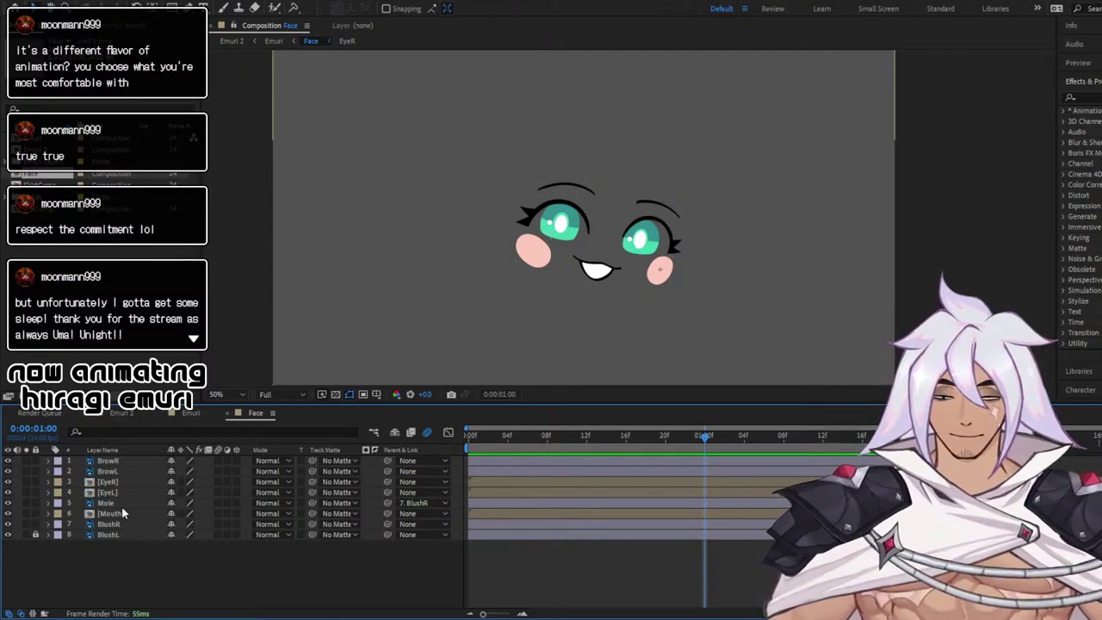
Start BlushR keyframes for rotation, scale and position at 0:00:00:00, with the position separated into X and Y
scroll(667, 296, up, 2)
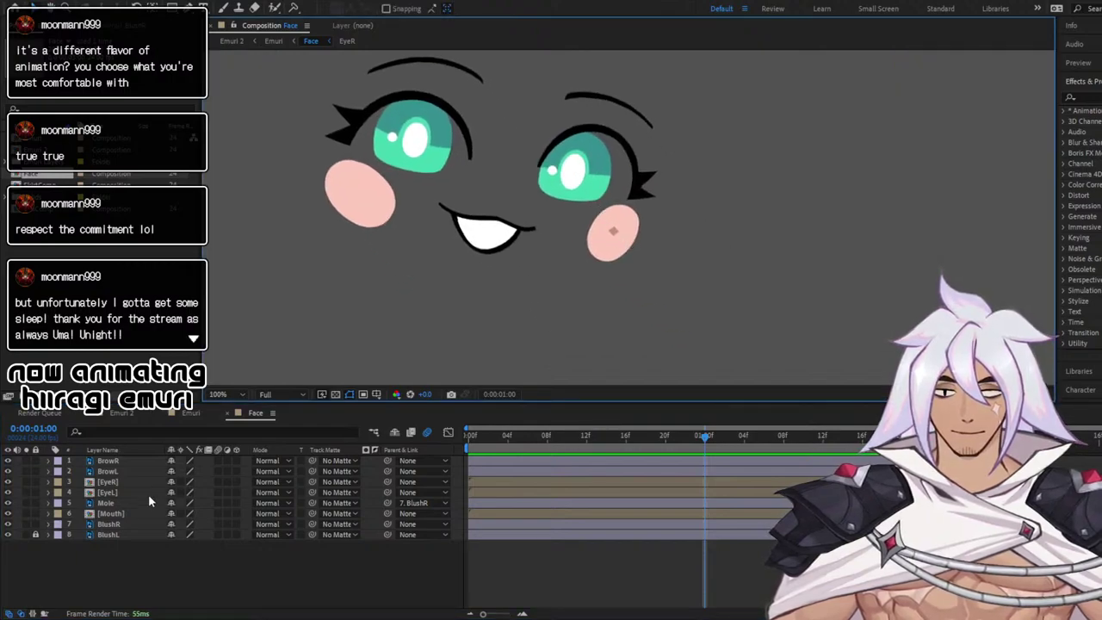
click(123, 524)
click(34, 526)
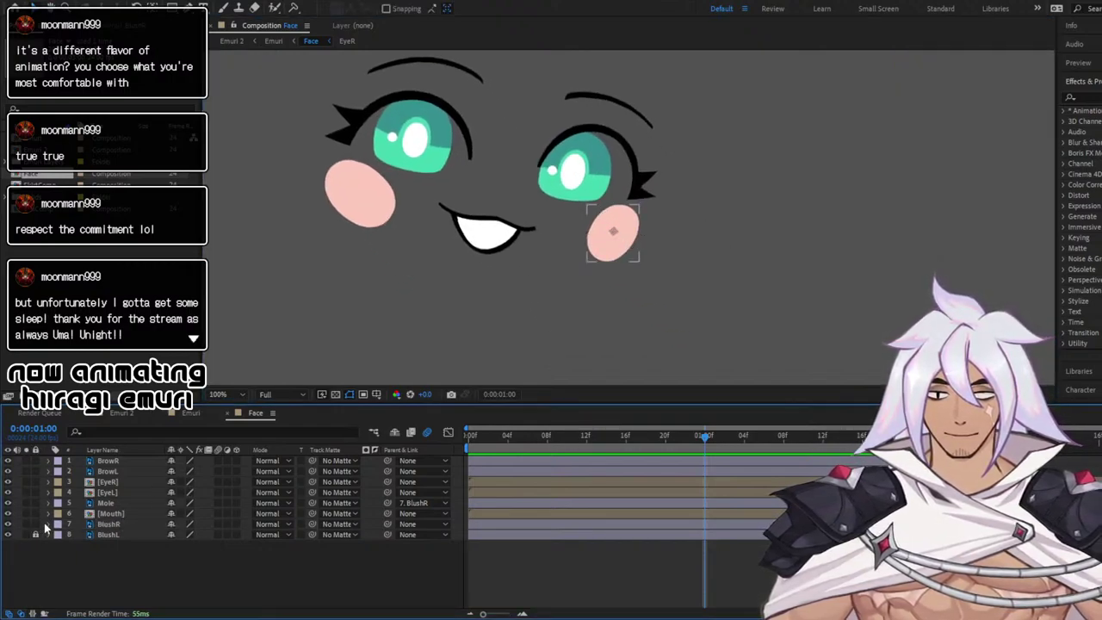
click(47, 525)
click(58, 537)
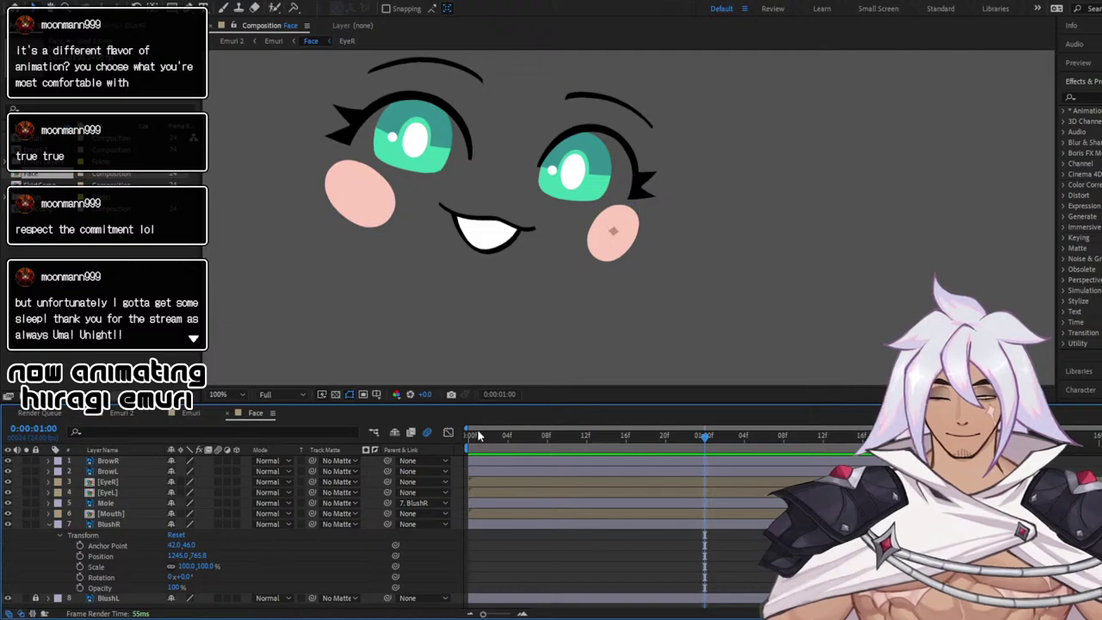
drag(459, 441, 456, 443)
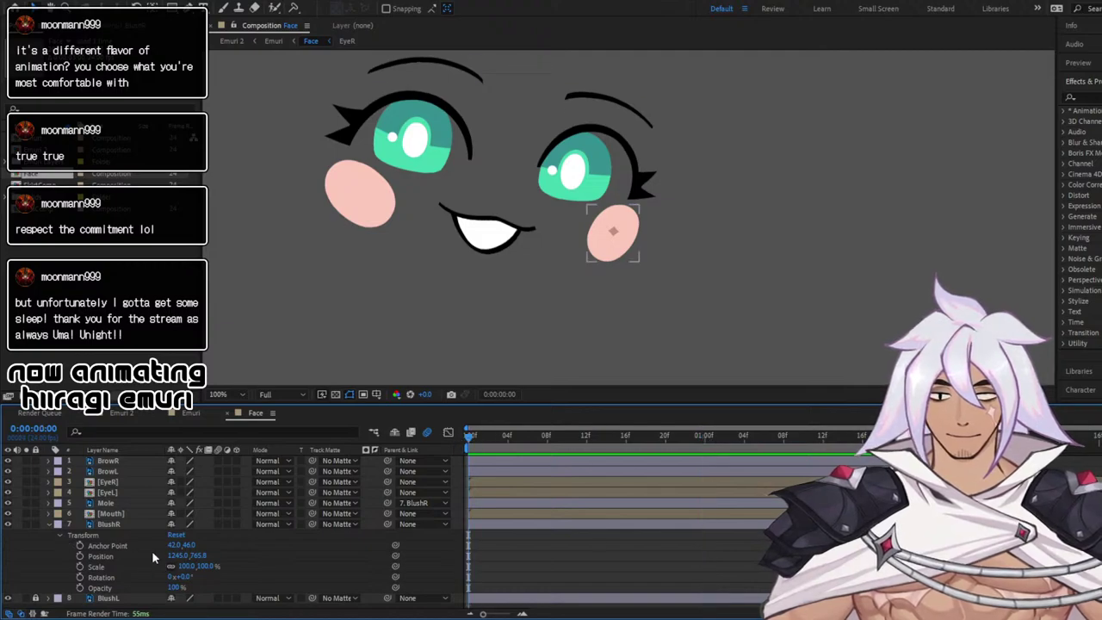
click(79, 579)
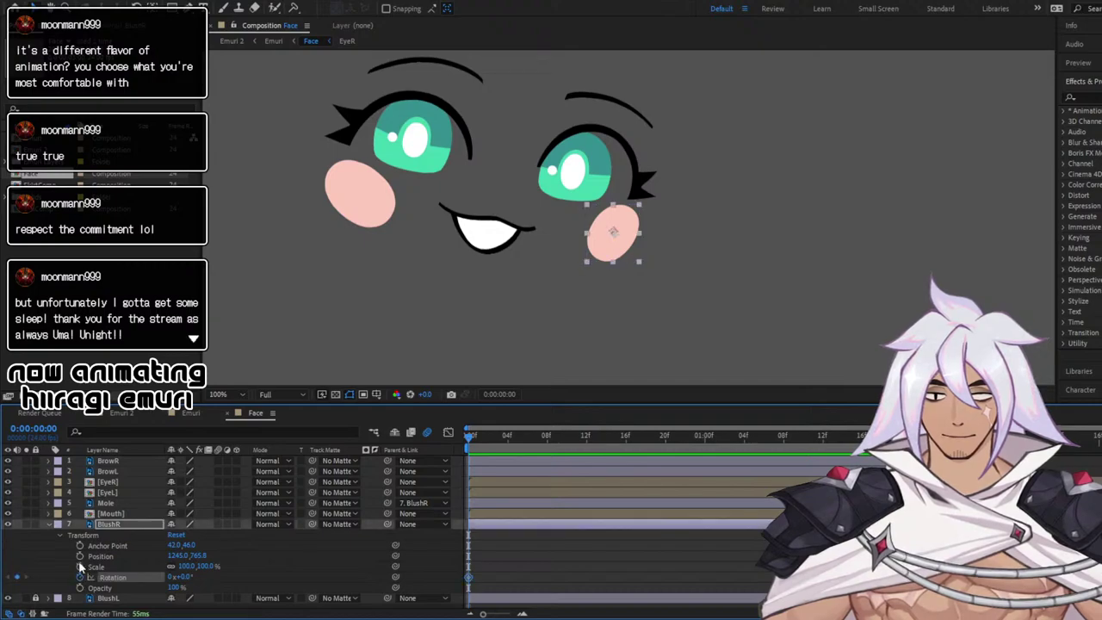
click(80, 567)
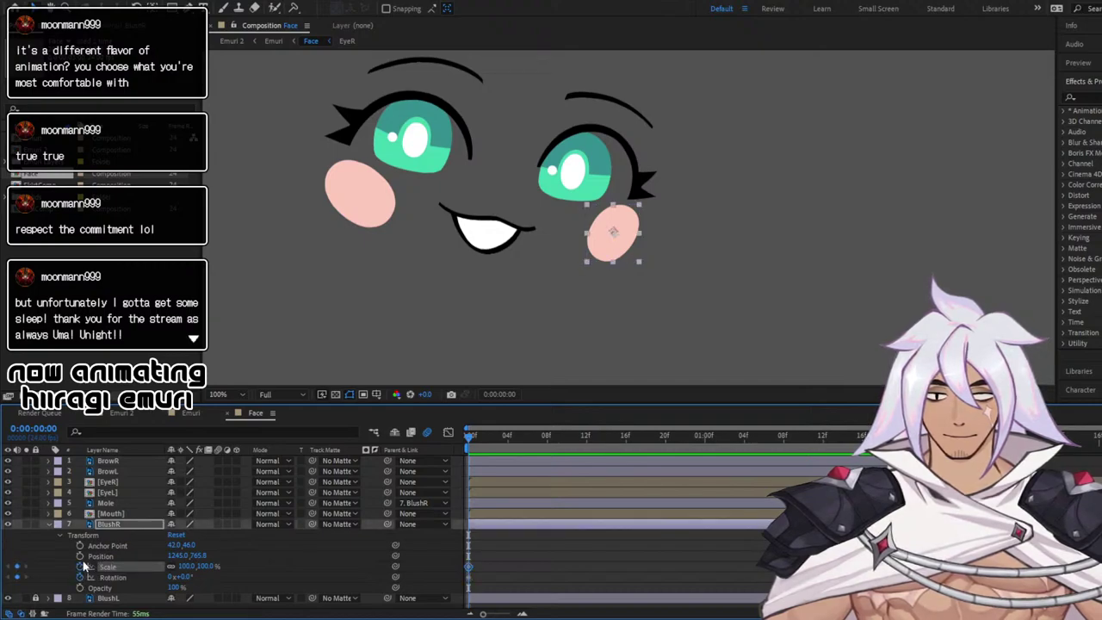
click(97, 557)
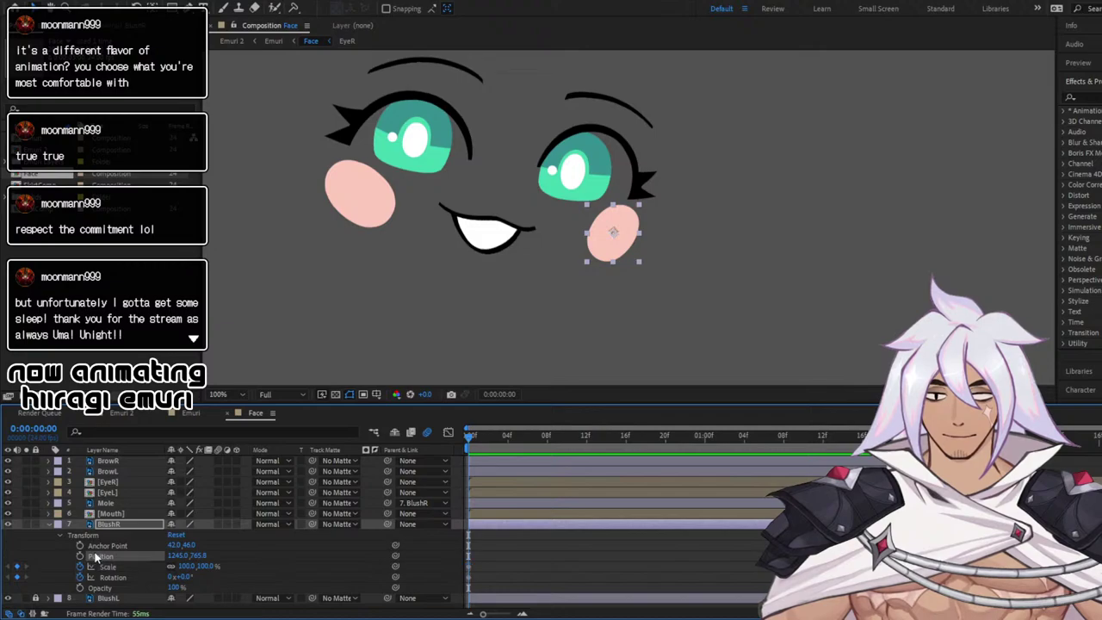
click(142, 483)
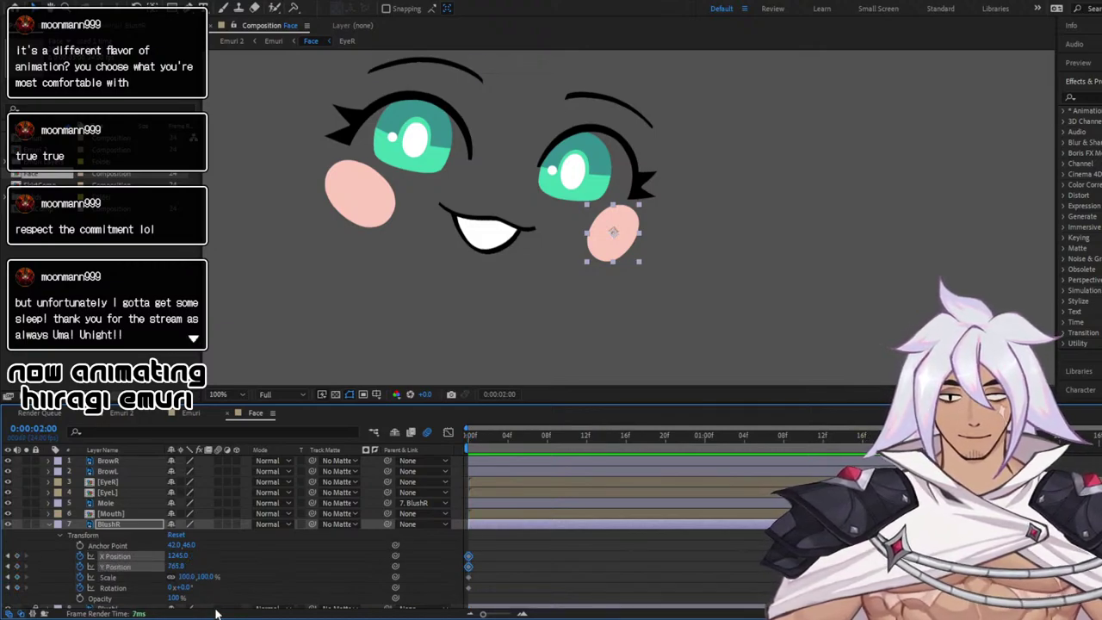
Add hold-value keyframes for BlushR's X and Y position, scale and rotation at 0:00:01:00, after keying its rotation at 0:00:02:00
click(18, 585)
click(706, 437)
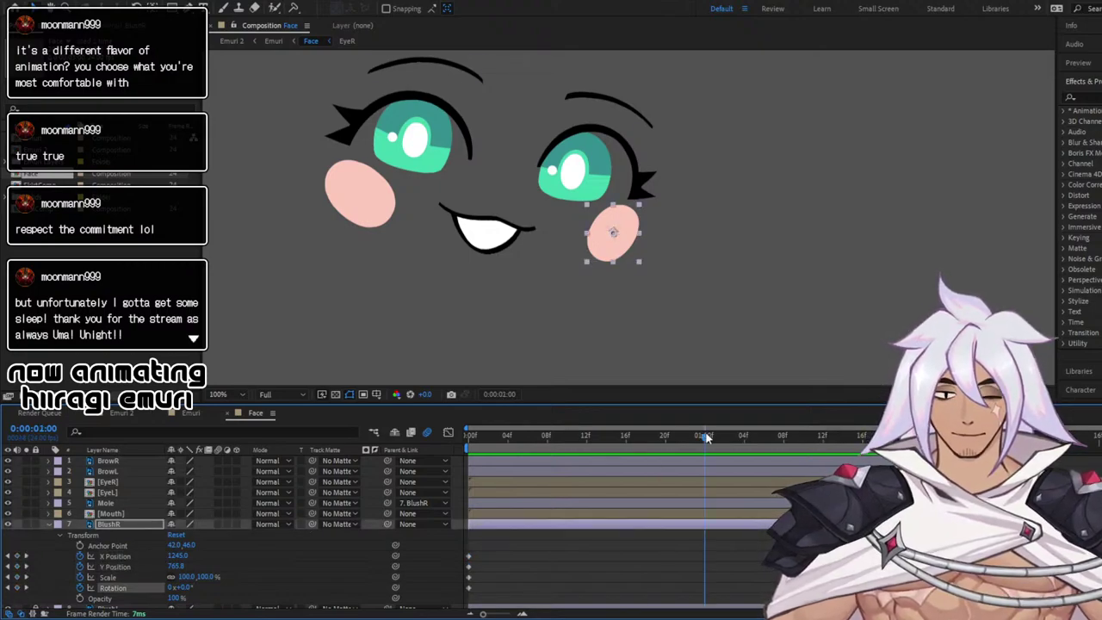
click(17, 556)
click(18, 570)
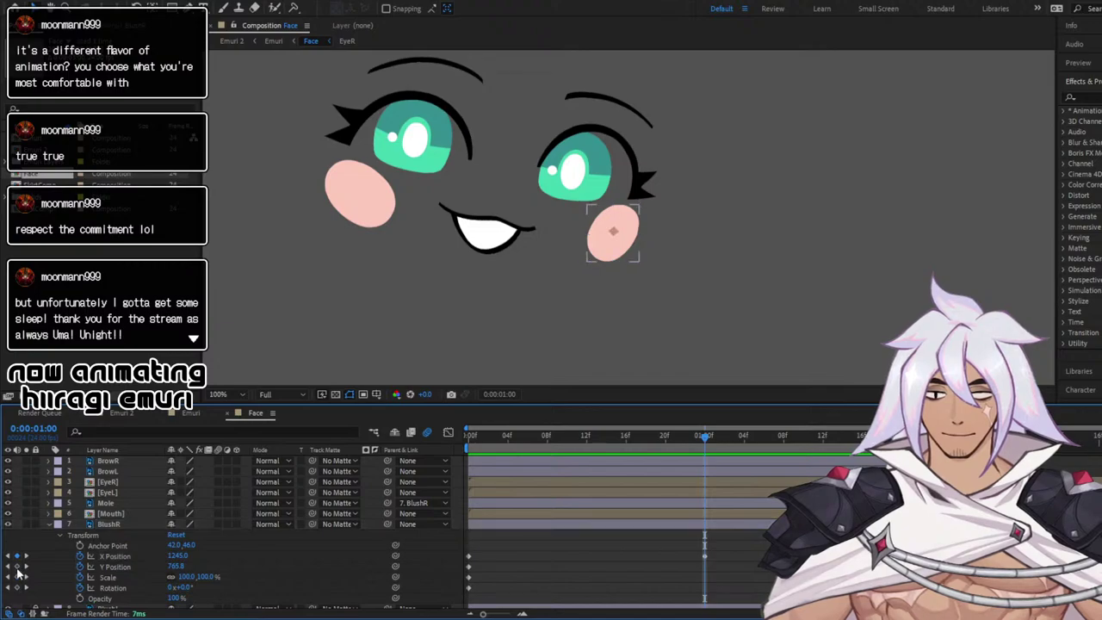
click(17, 568)
click(17, 578)
click(17, 589)
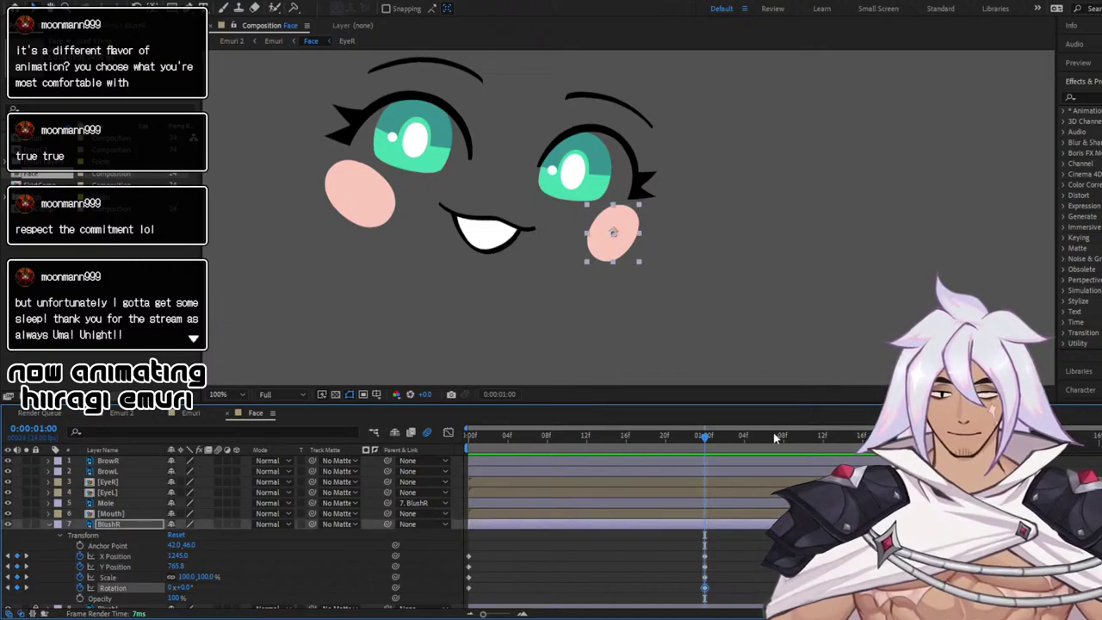
At 0:00:01:00, move BlushR toward the mouth to X Position 1222 and narrow its horizontal scale to about 76.2%, comparing against the Emuri composition
drag(627, 247, 607, 242)
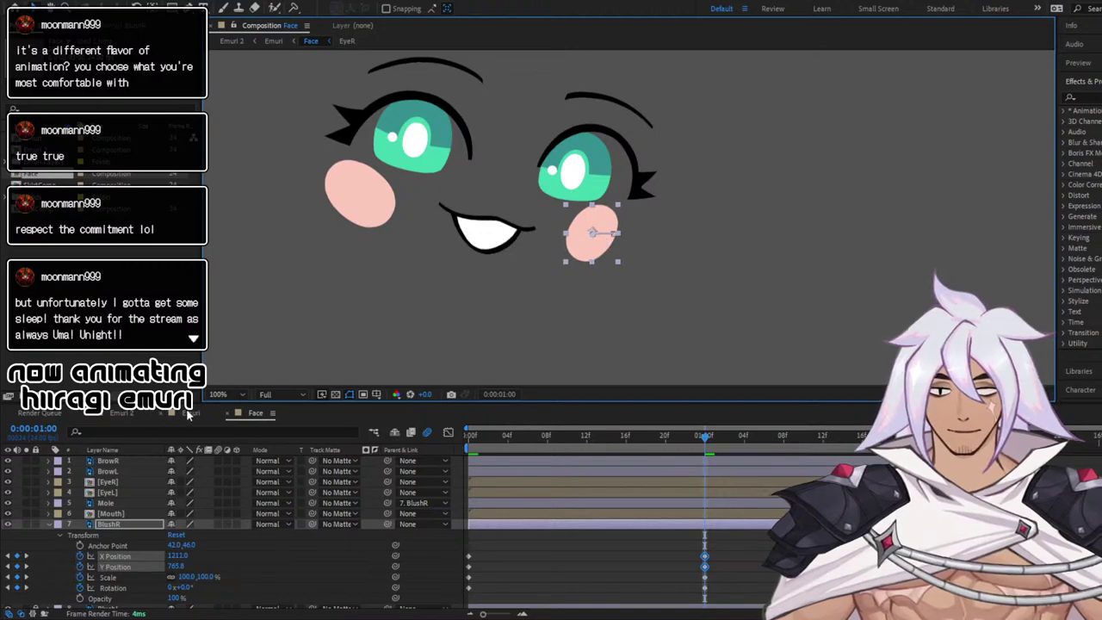
click(190, 413)
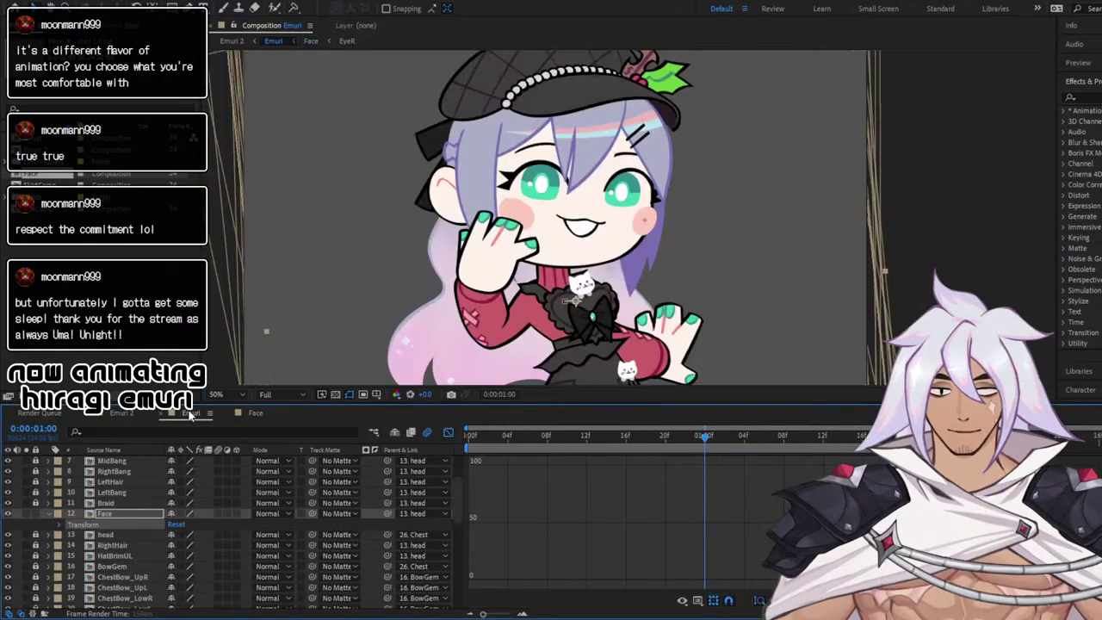
click(256, 413)
drag(602, 246, 623, 240)
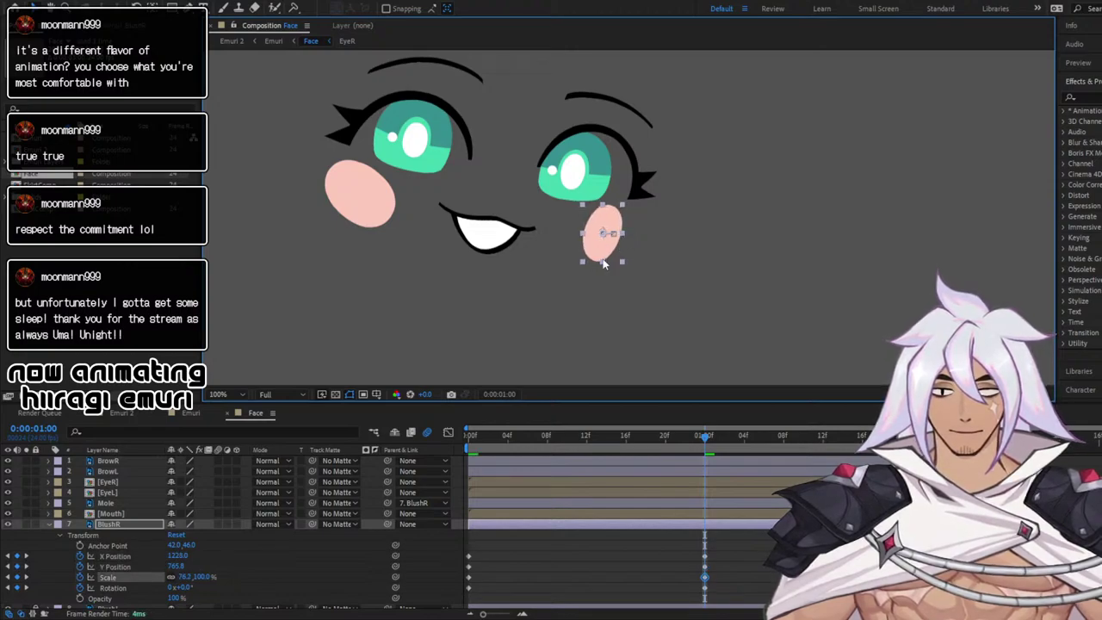
click(191, 413)
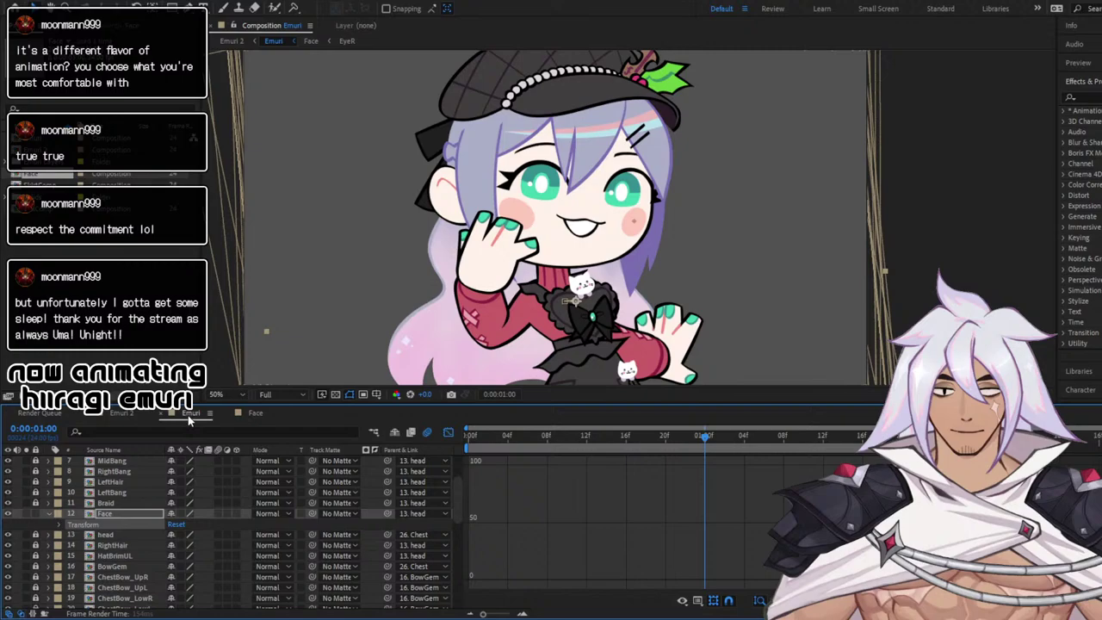
click(255, 414)
drag(609, 256, 605, 255)
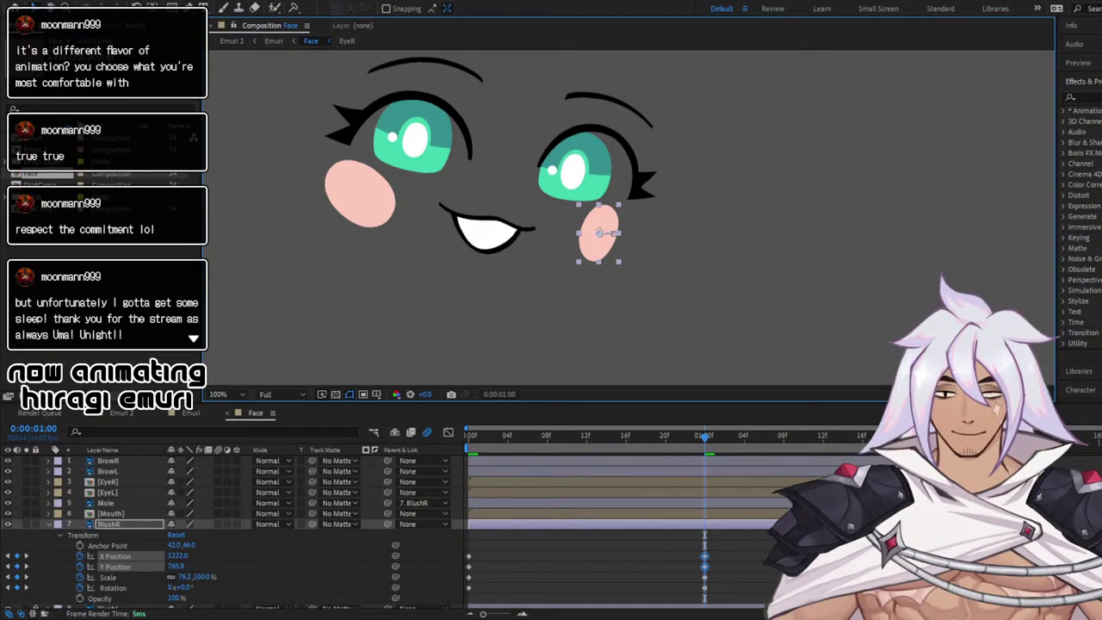
Rotate BlushR clockwise to about 4.8° at 0:00:01:00 and check the cheek in the Emuri composition
click(136, 7)
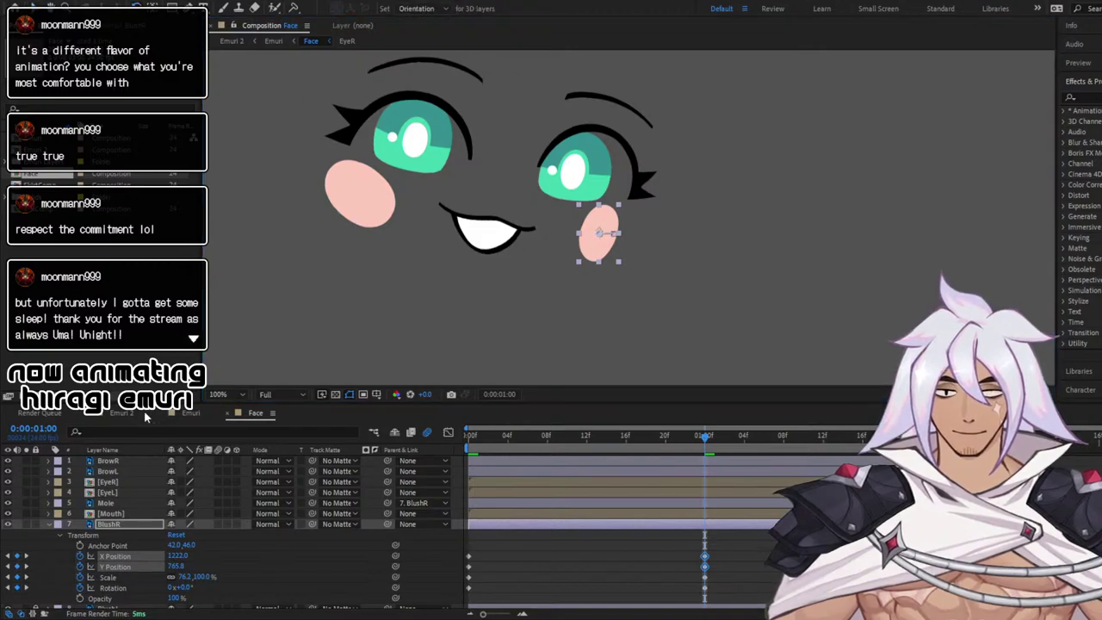
click(186, 415)
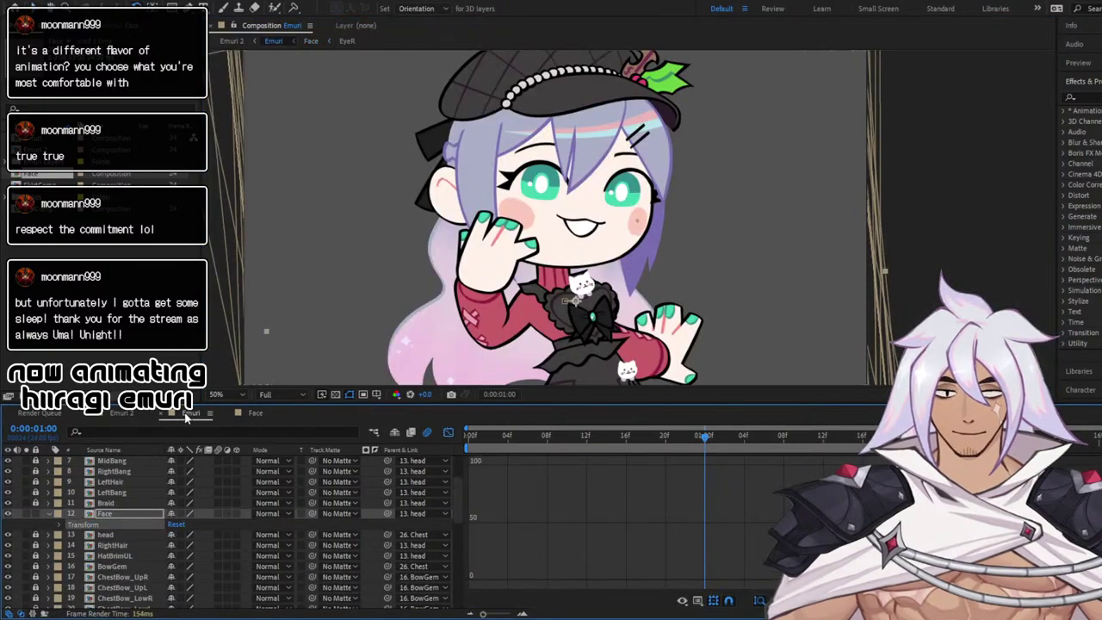
click(255, 413)
drag(624, 213, 629, 212)
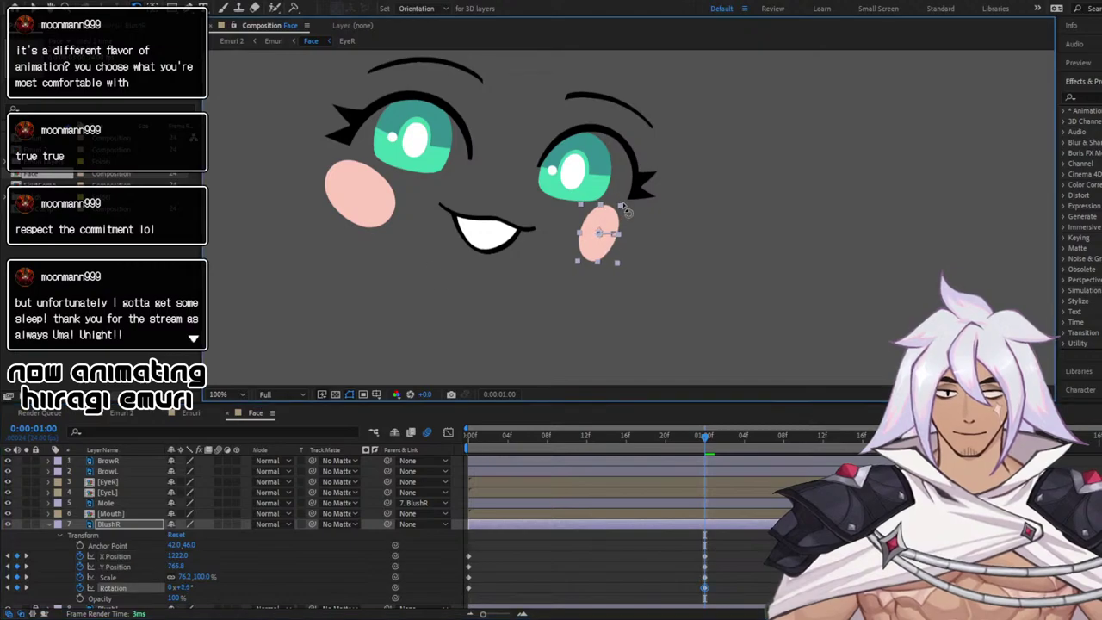
click(198, 415)
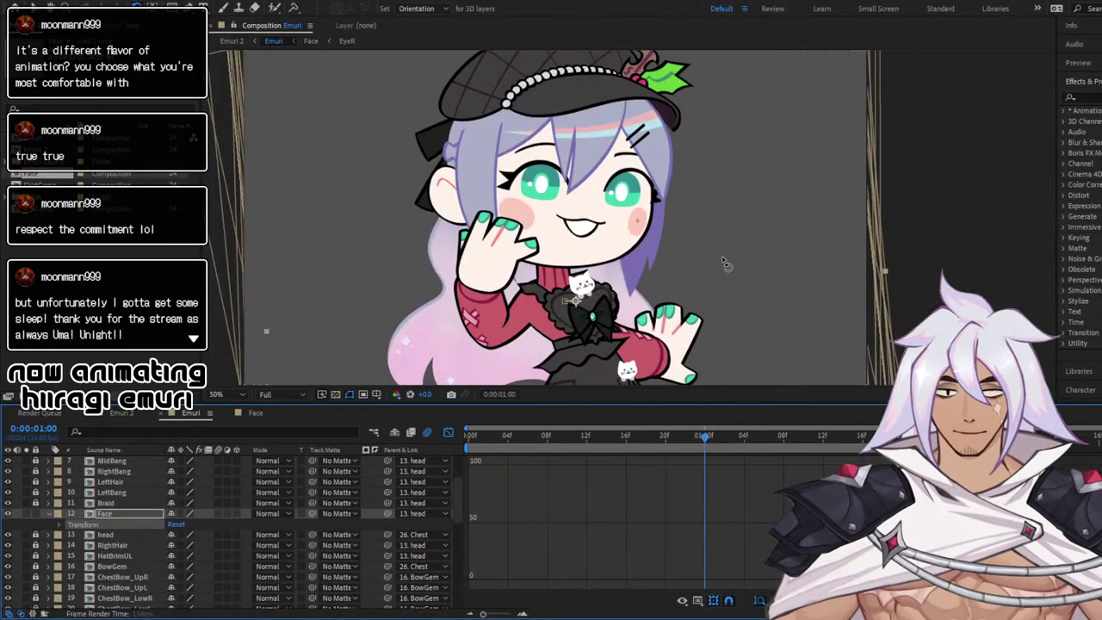
scroll(644, 229, up, 2)
scroll(639, 246, down, 2)
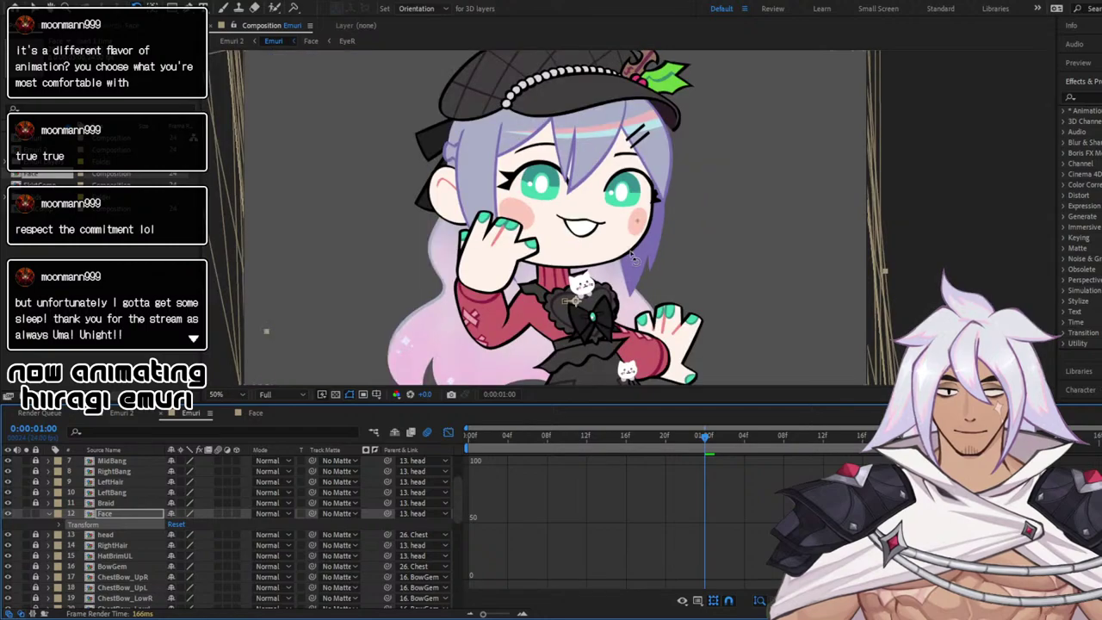
Return to the Face composition and preview BlushR's motion from the start
click(248, 413)
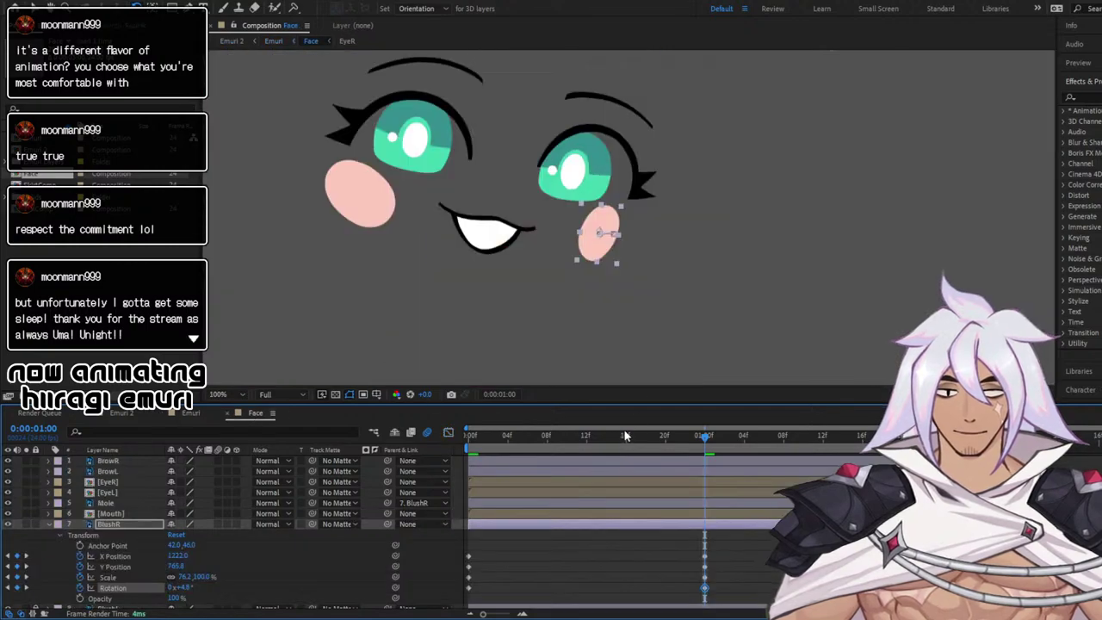
key(space)
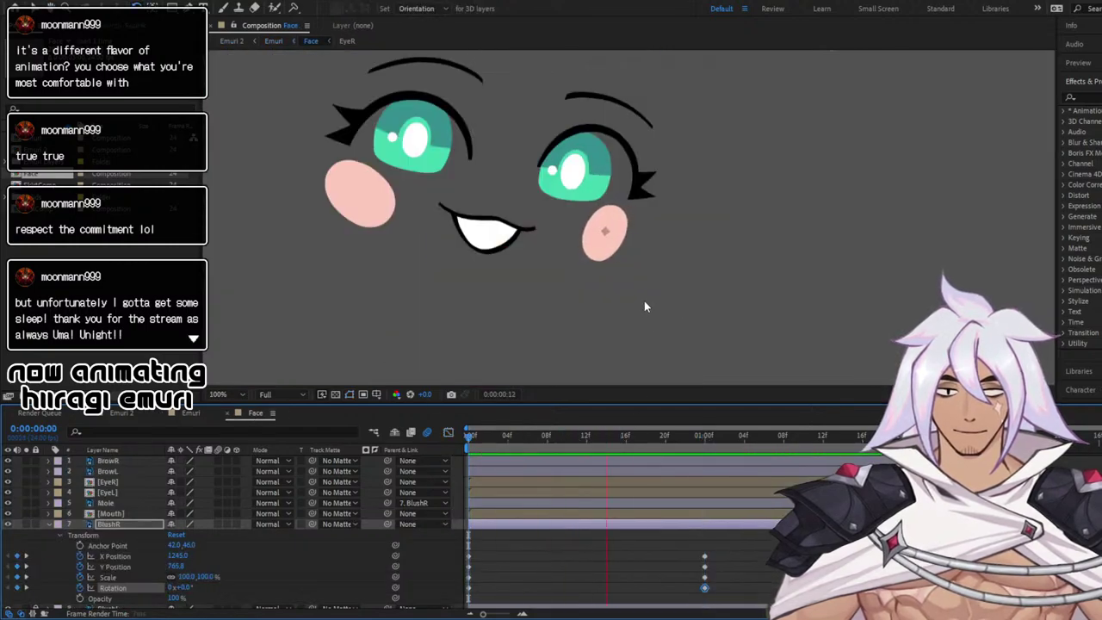
key(space)
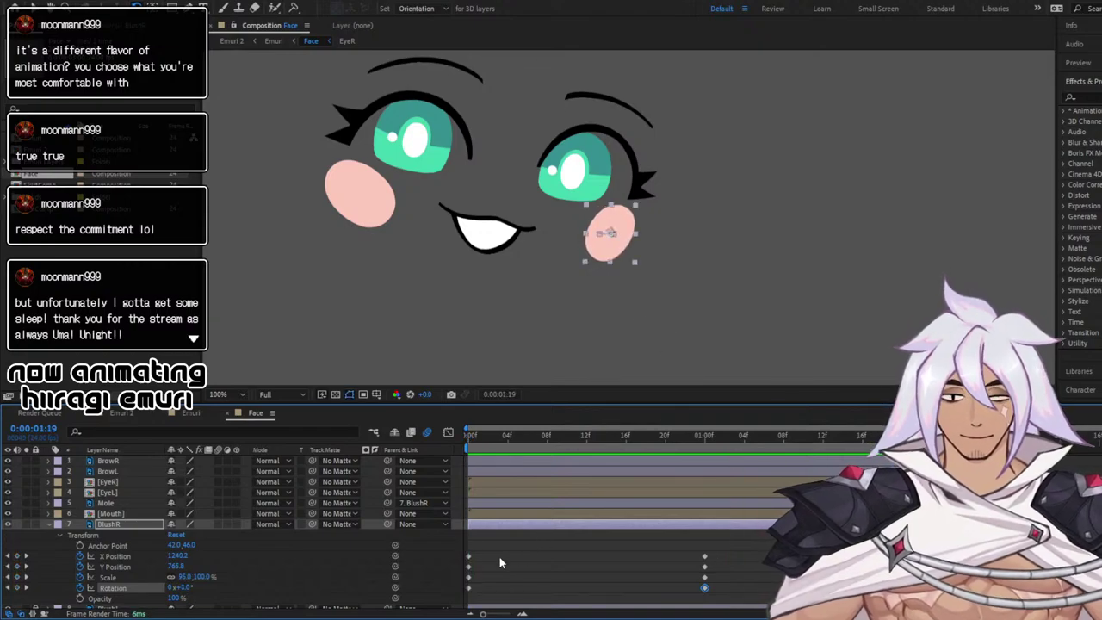
Apply Easy Ease to all of BlushR's X Position keyframes in the Graph Editor
click(472, 548)
click(448, 432)
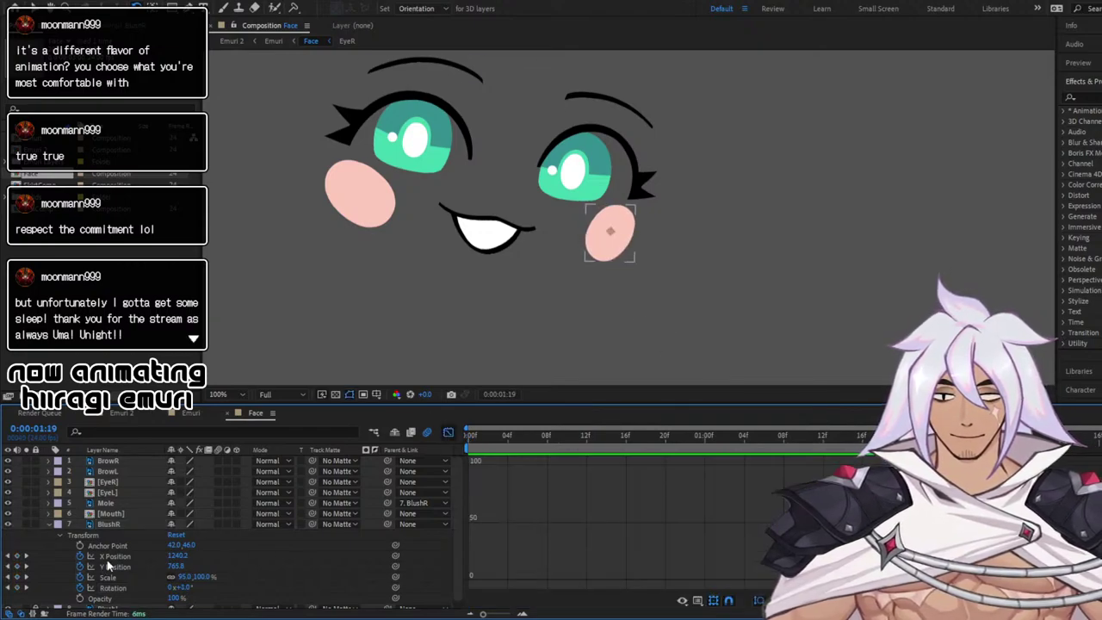
click(112, 557)
drag(465, 458, 947, 587)
drag(870, 588, 874, 589)
key(F9)
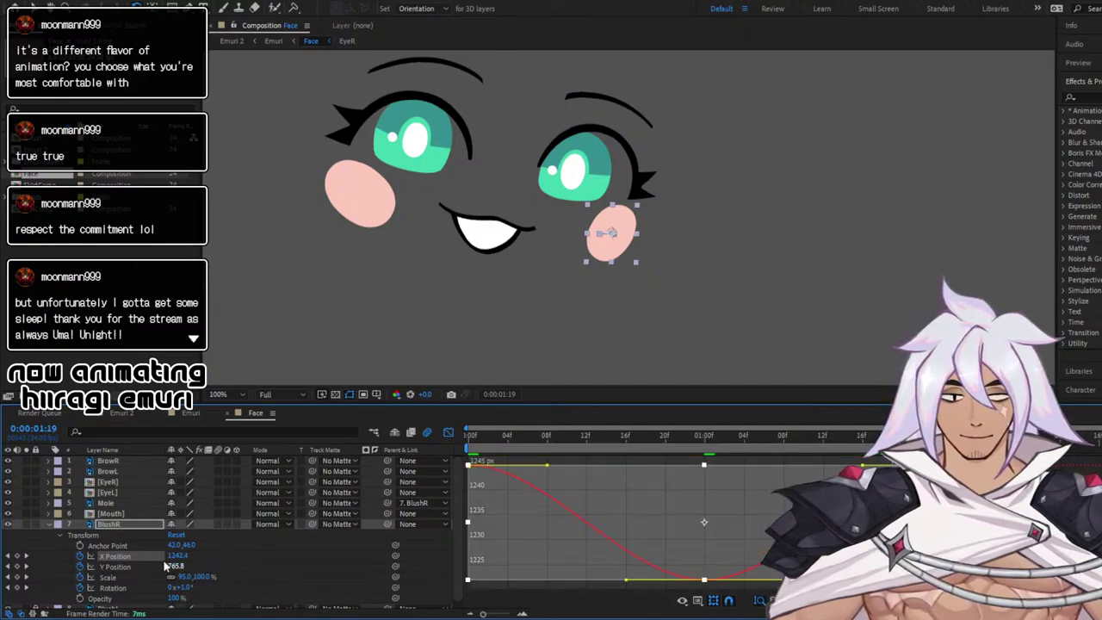
Apply Easy Ease to all of BlushR's Scale and Rotation keyframes in the Graph Editor
click(120, 566)
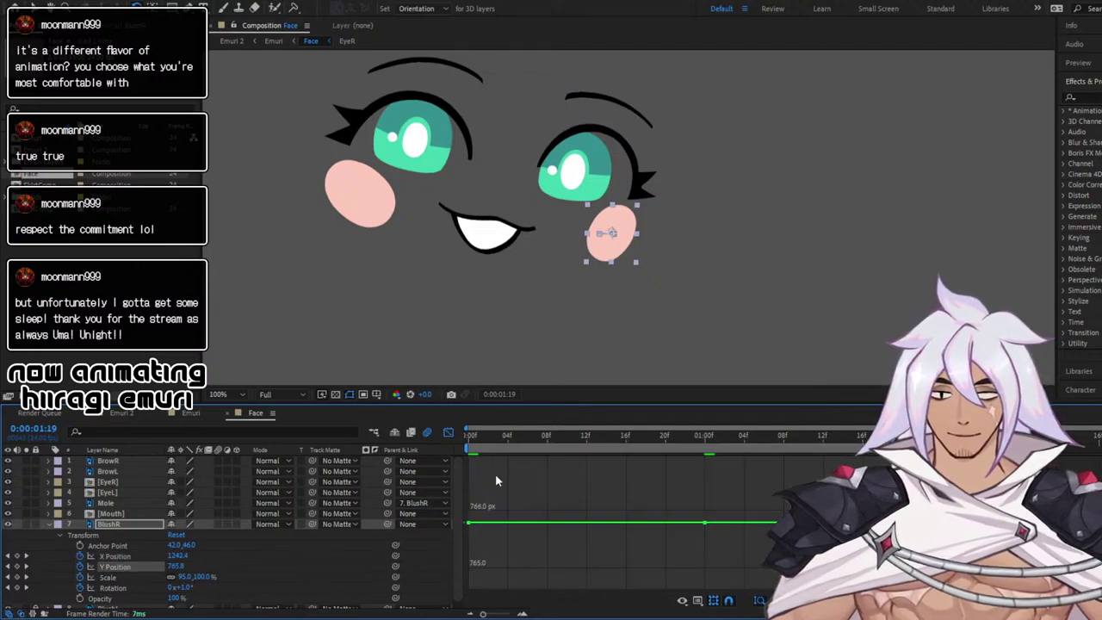
click(108, 578)
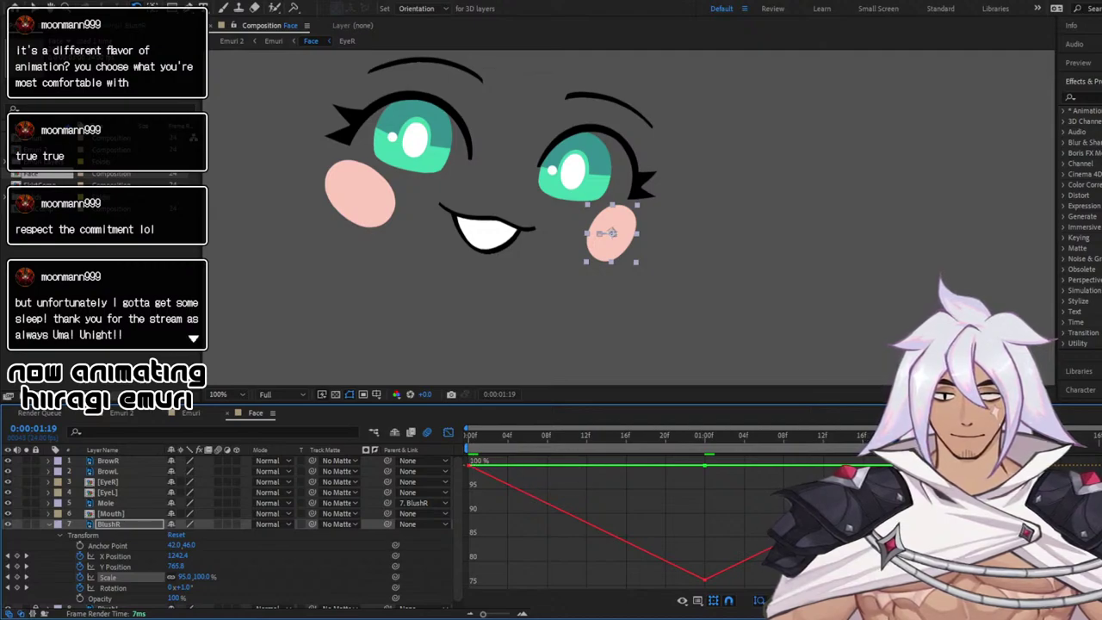
drag(472, 465, 767, 585)
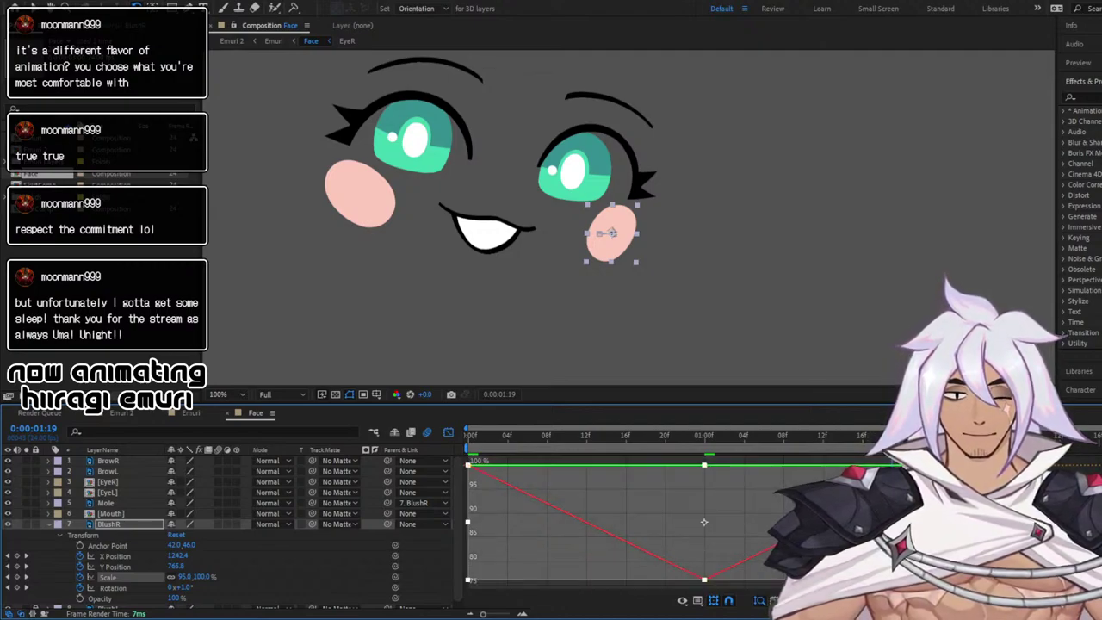
click(117, 588)
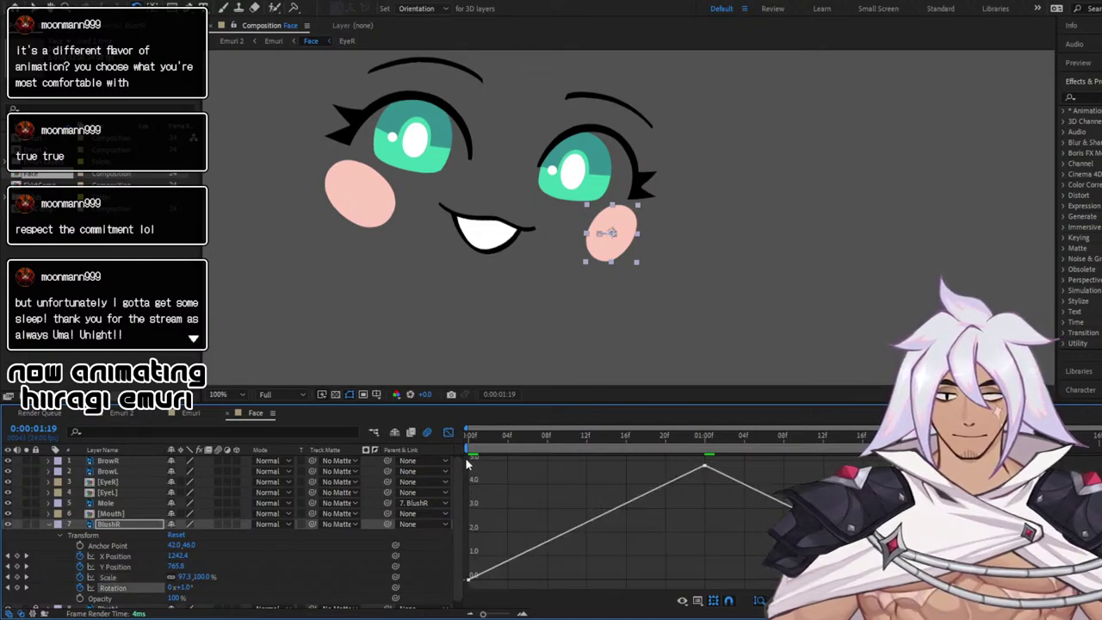
drag(465, 464, 775, 589)
key(F9)
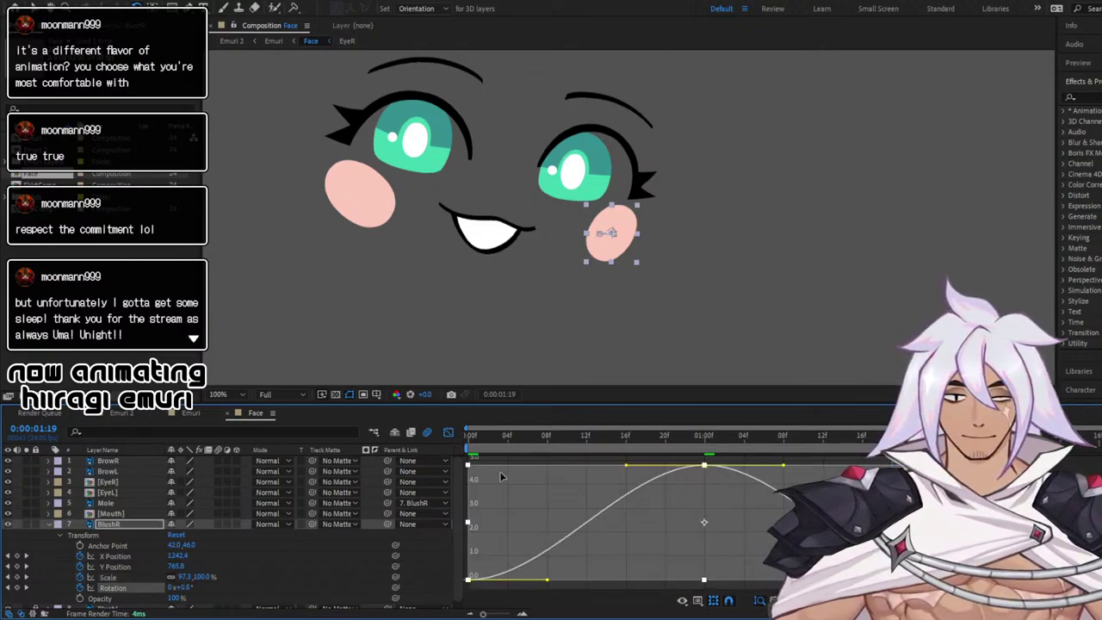
Preview the eased blush motion in the Face composition and in the full Emuri composition from the start
key(space)
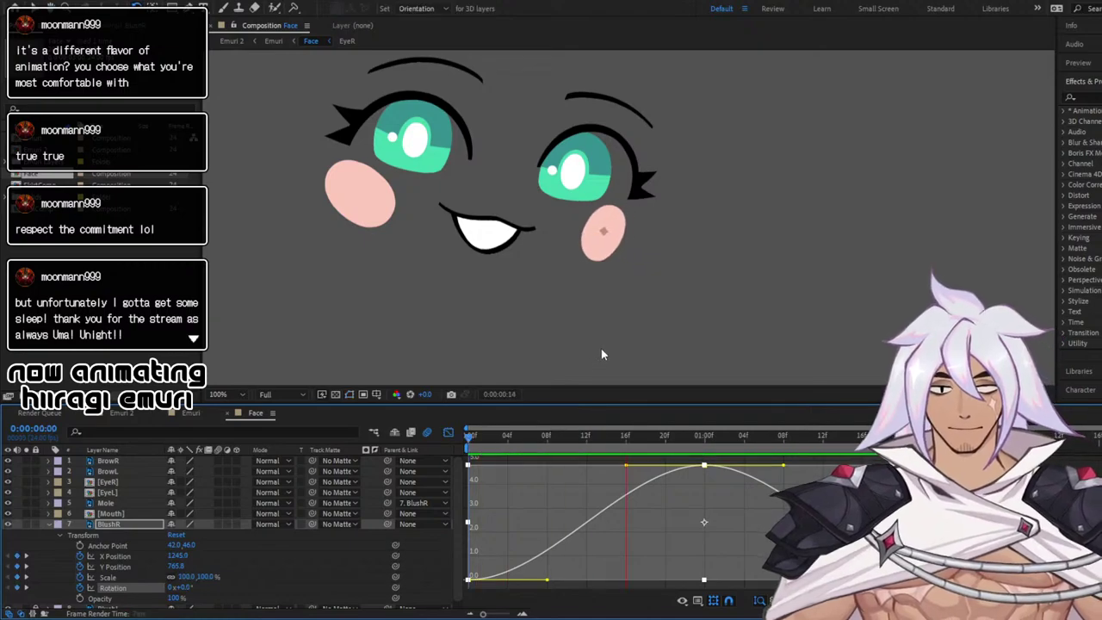
click(117, 413)
click(195, 413)
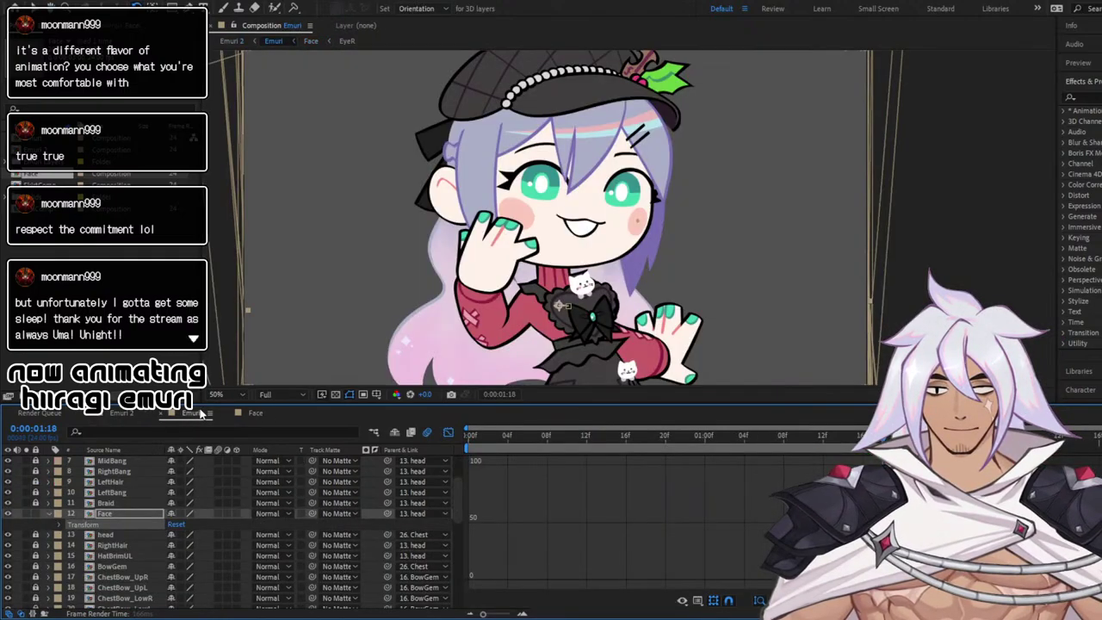
drag(489, 440, 437, 442)
key(space)
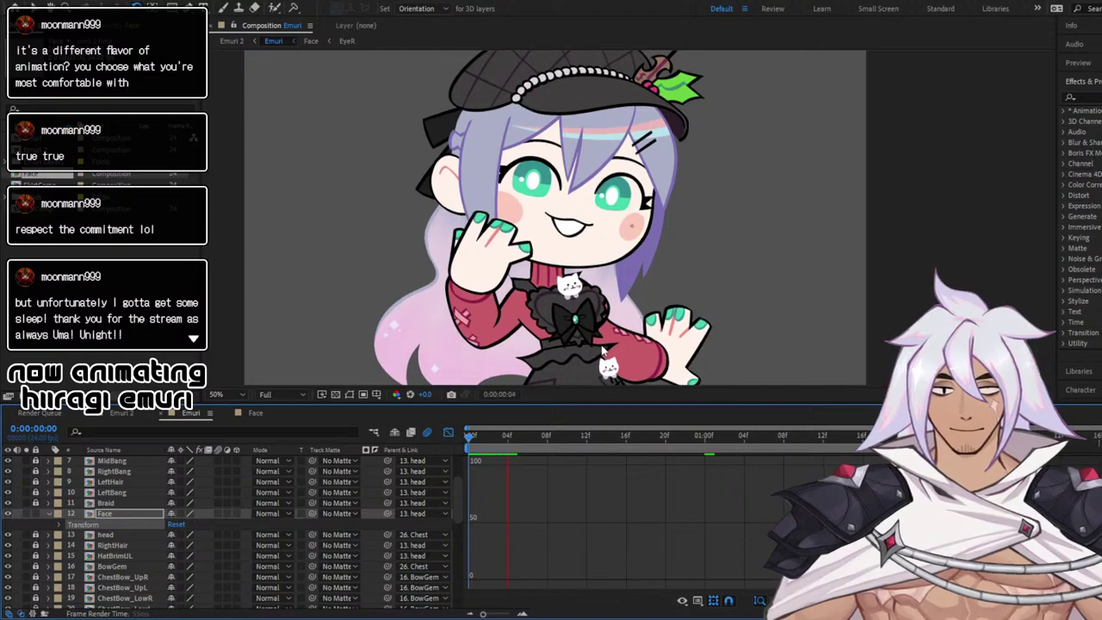
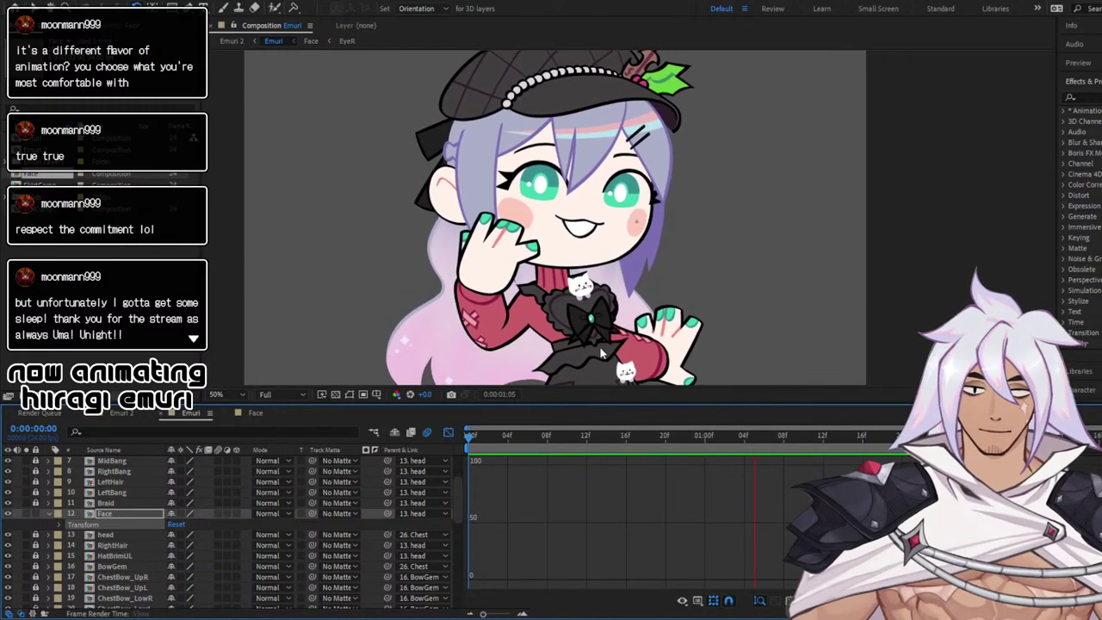
Stop the Emuri preview, return to the Face composition, and collapse and lock the BlushR layer
key(space)
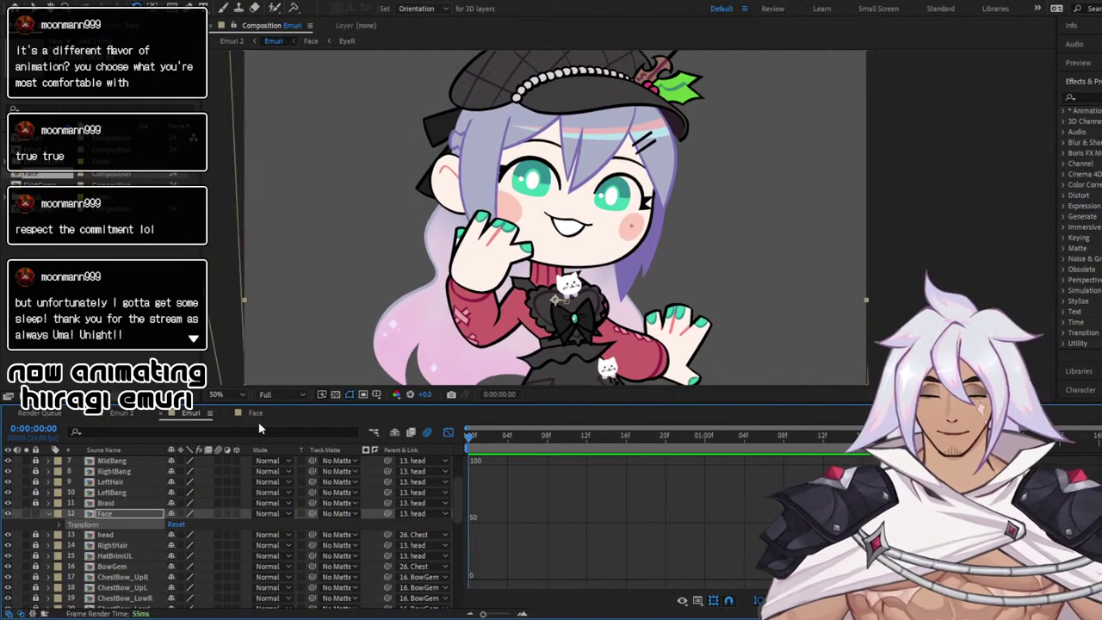
click(252, 414)
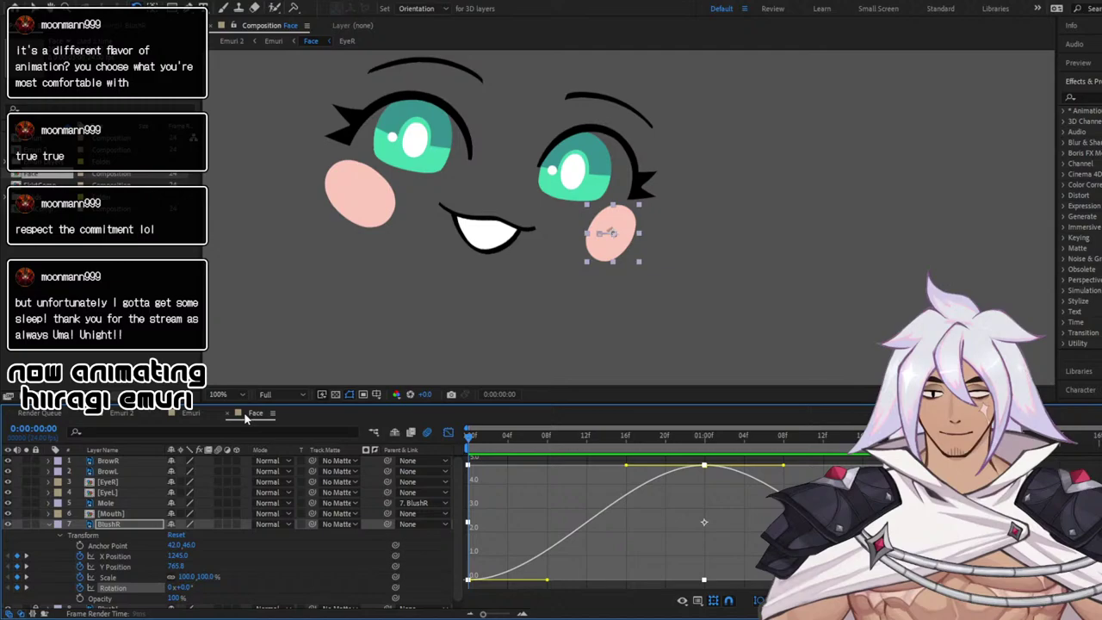
click(48, 524)
click(29, 524)
click(28, 525)
click(36, 524)
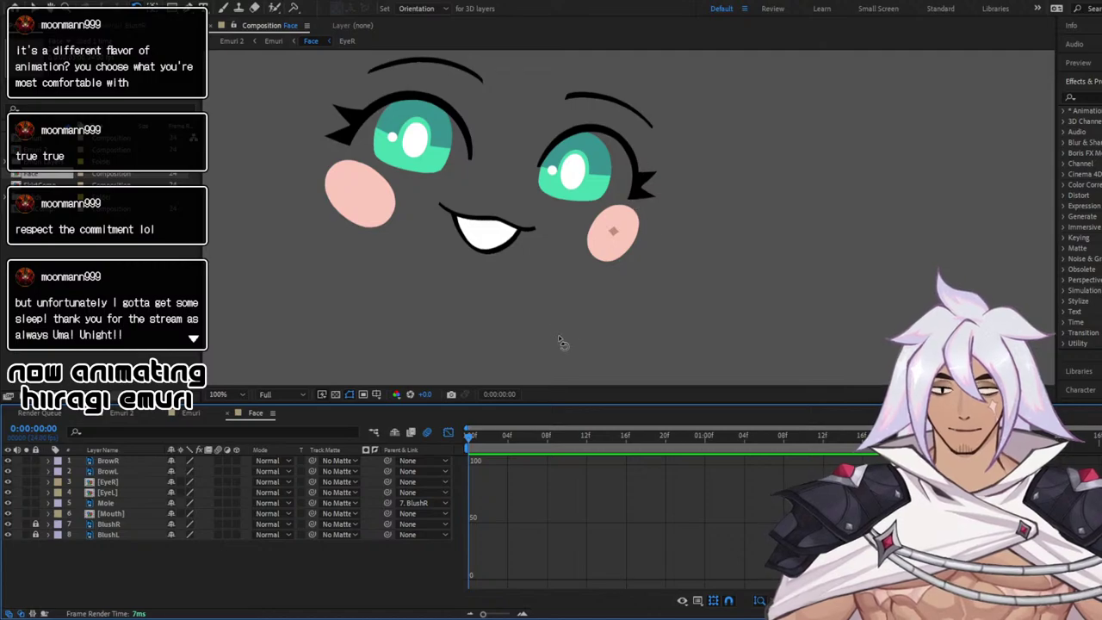
Lock the Mouth and Mole layers in the Face composition, leaving the EyeL layer selected
drag(605, 191, 599, 251)
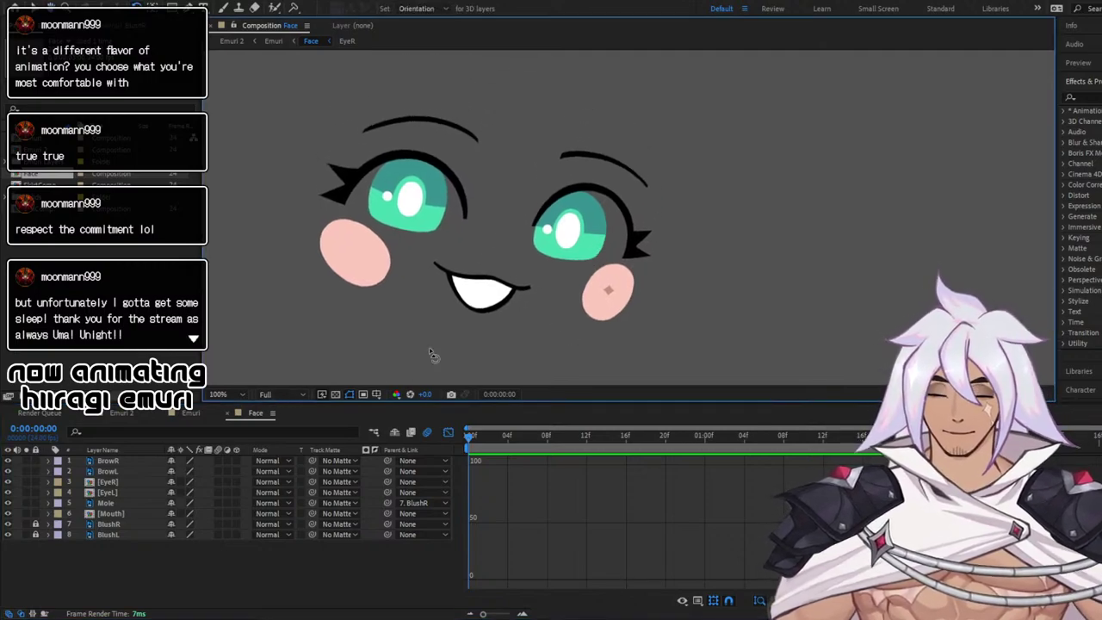
click(138, 490)
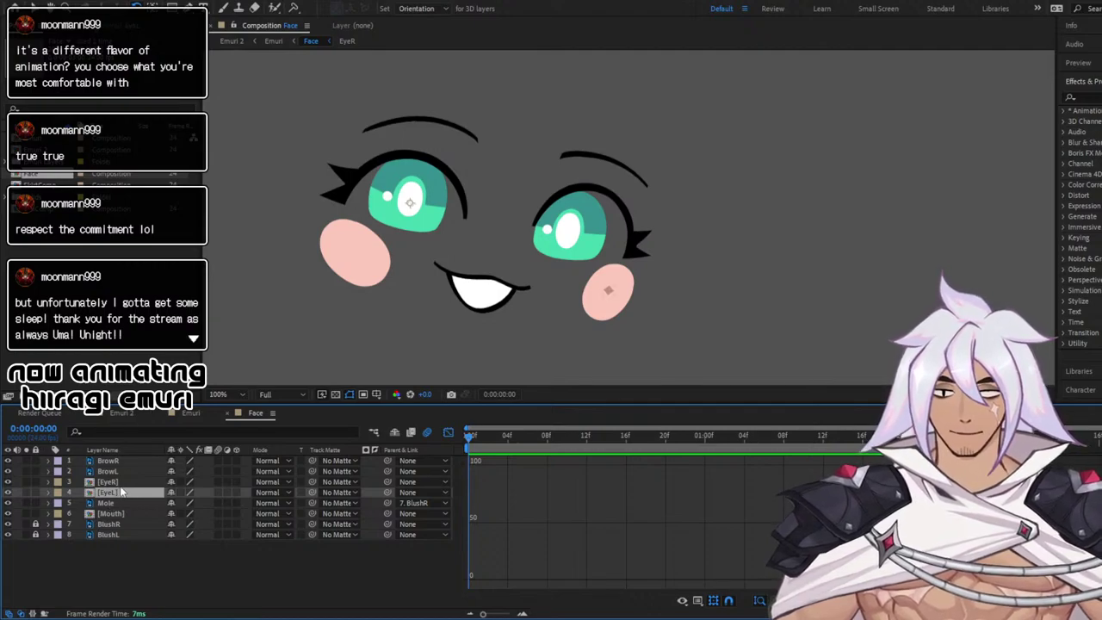
click(121, 482)
click(114, 492)
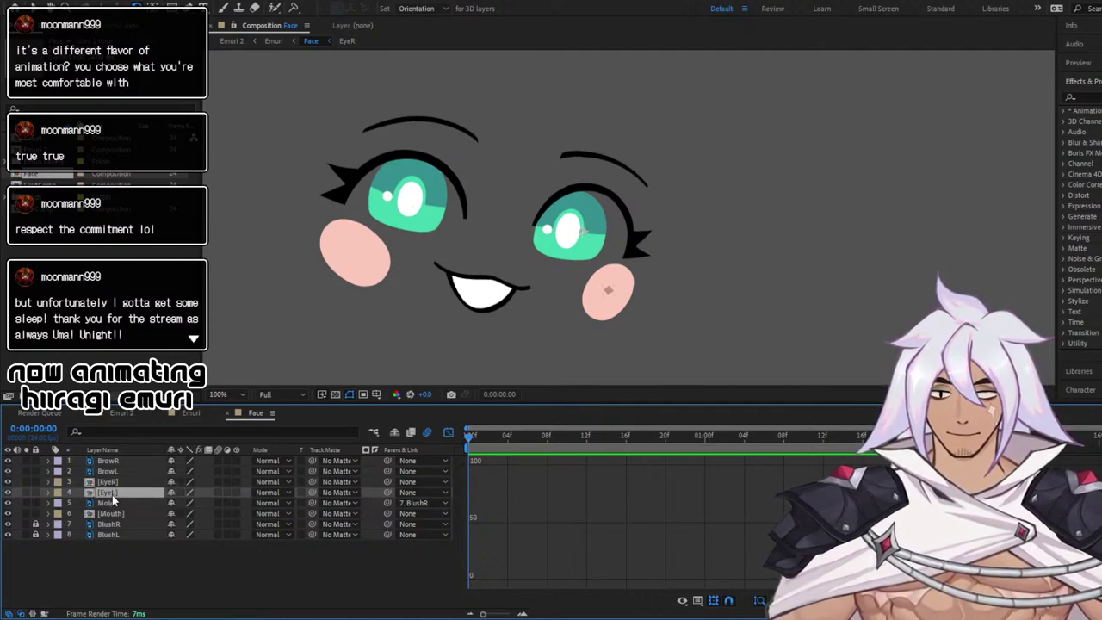
click(36, 503)
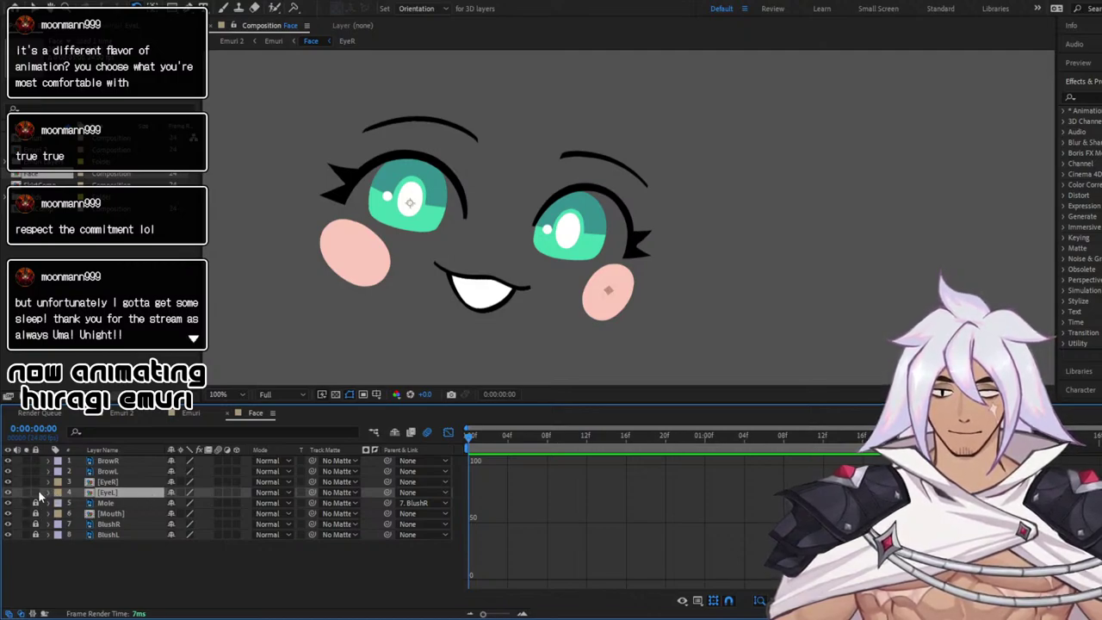
Open the EyeL composition and set its composition settings to 24 fps, a two-second duration and a grey background
click(48, 493)
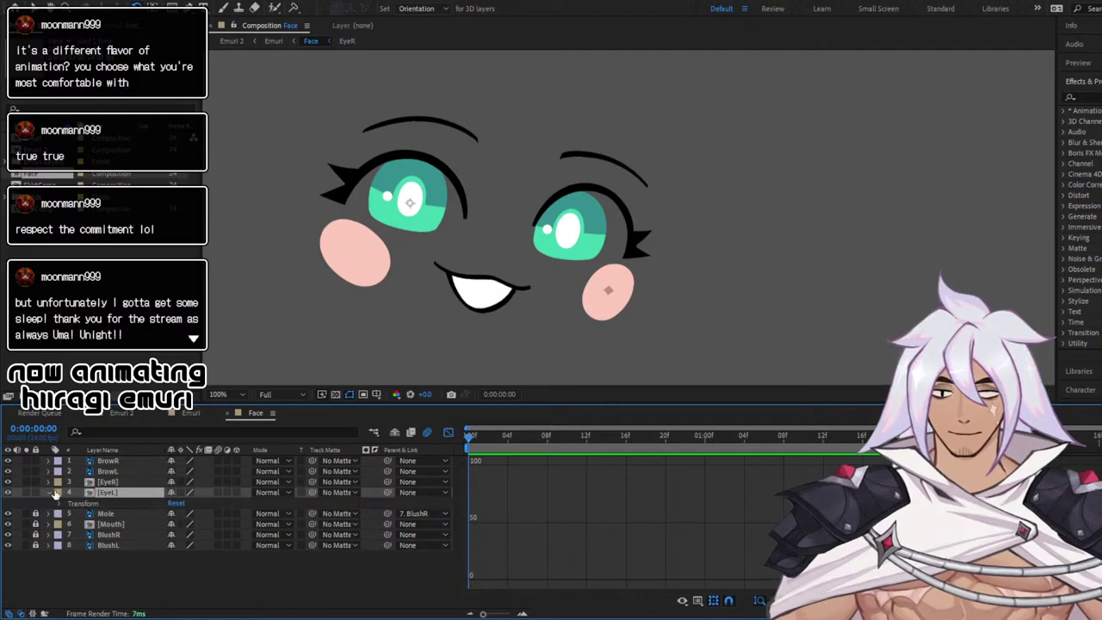
click(52, 494)
double_click(115, 493)
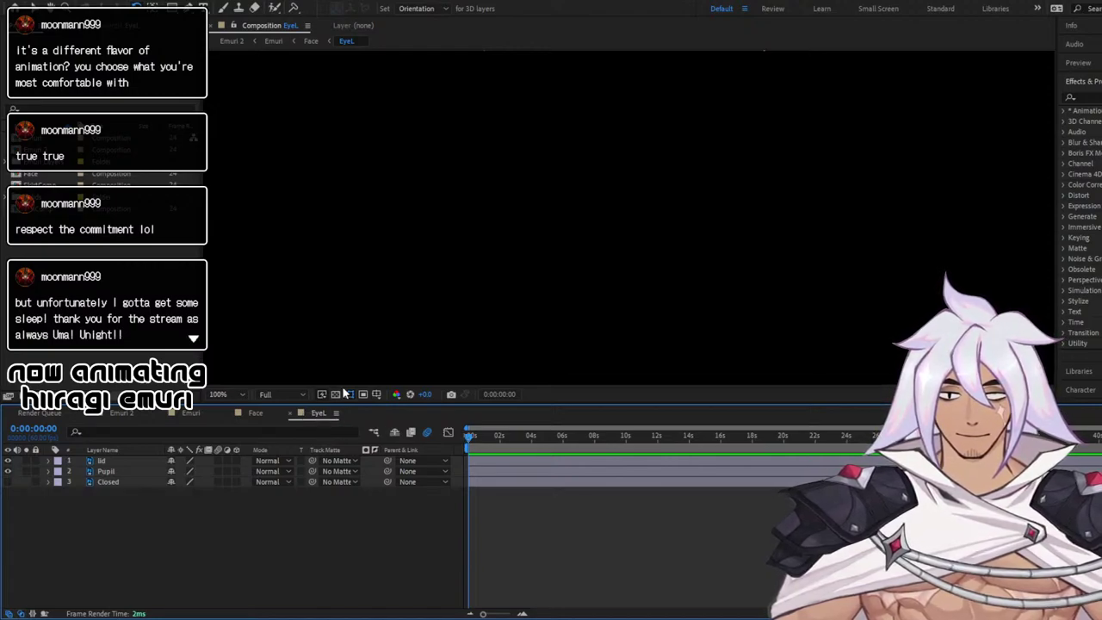
key(ctrl+k)
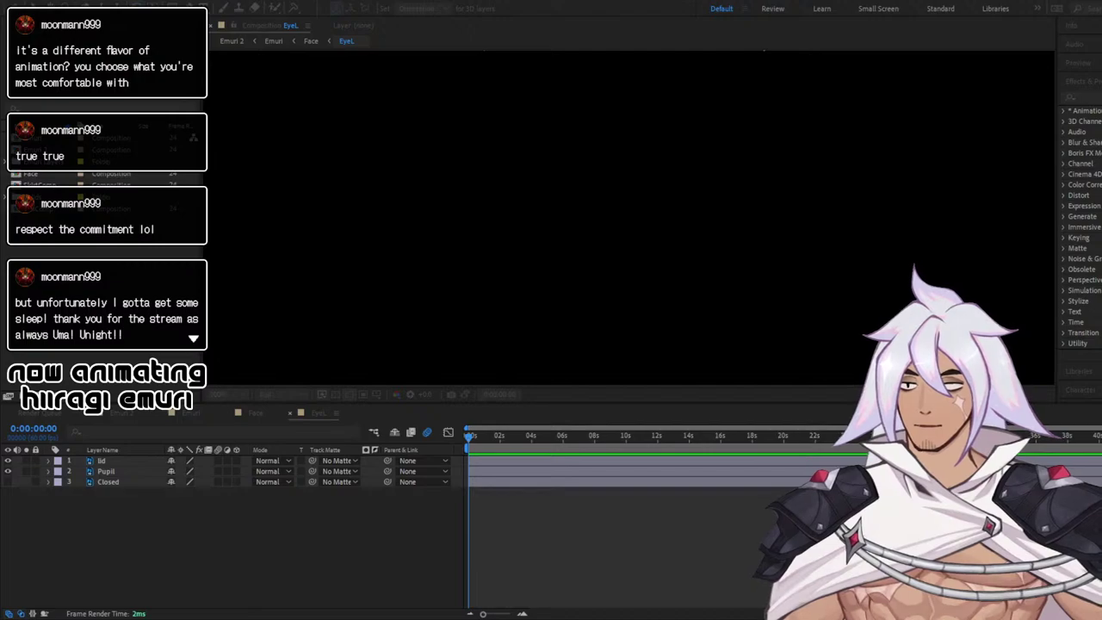
click(241, 370)
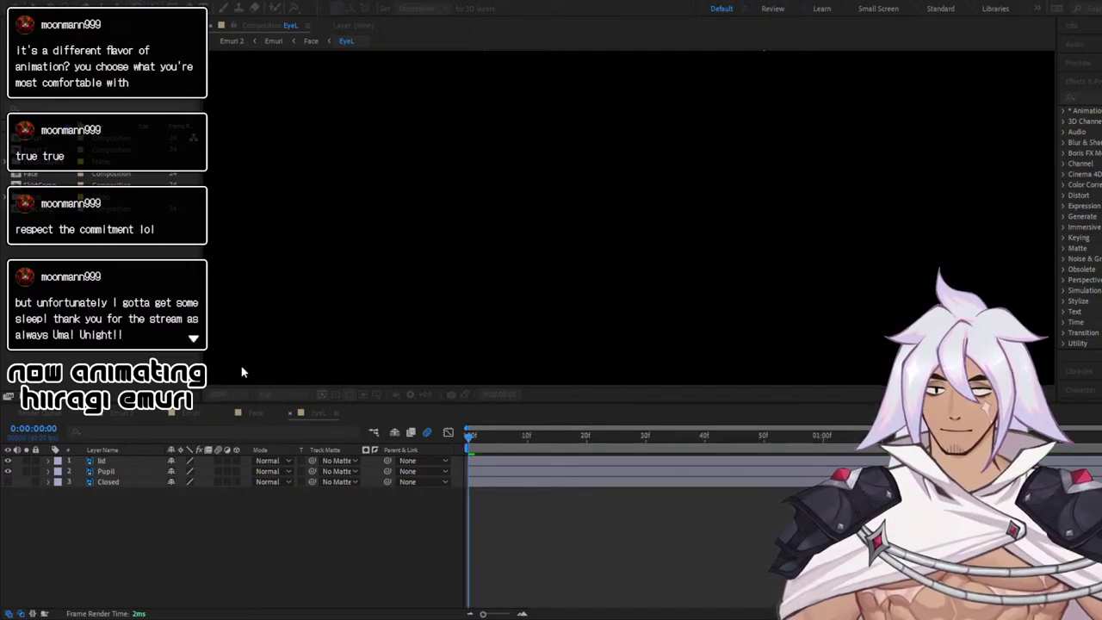
click(256, 434)
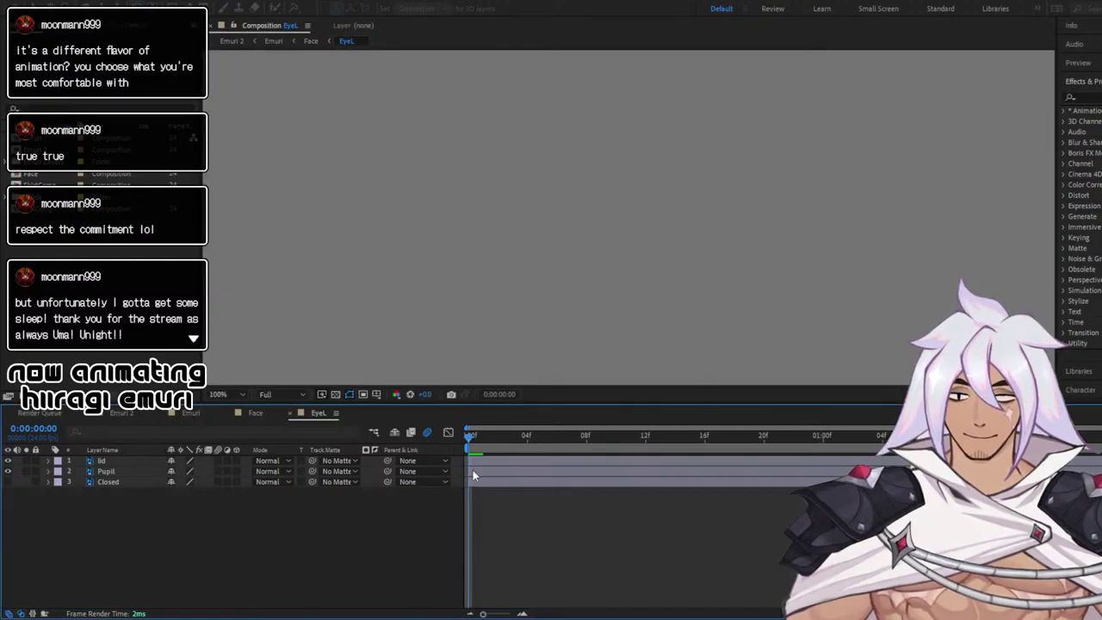
Expand the Pupil layer's Transform properties in EyeL and add a Position keyframe at 0:00:00:00
key(space)
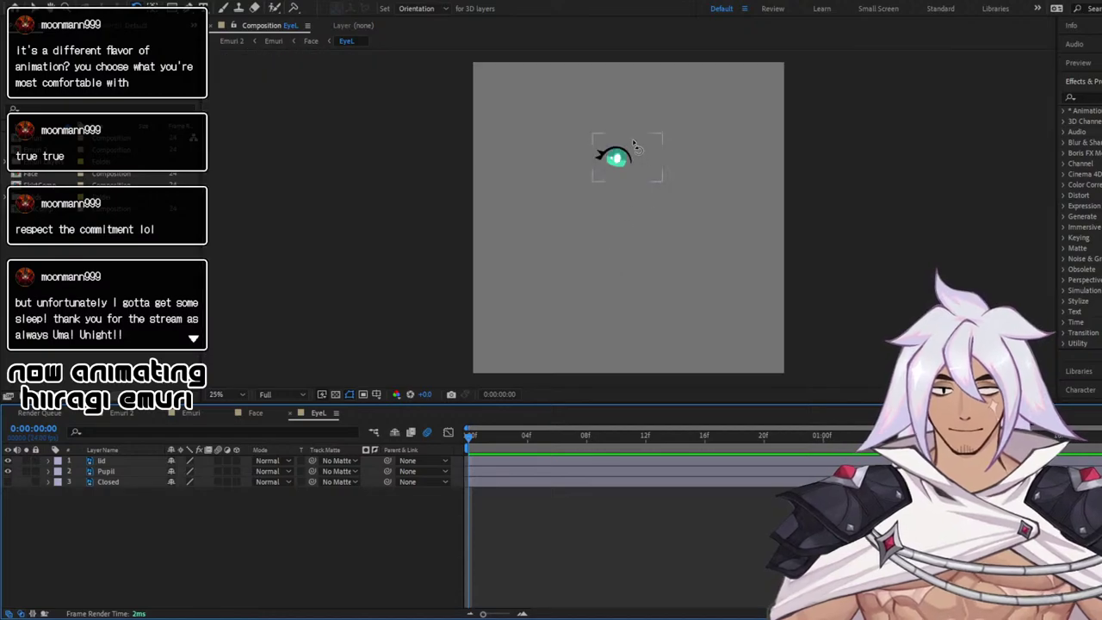
scroll(520, 169, down, 3)
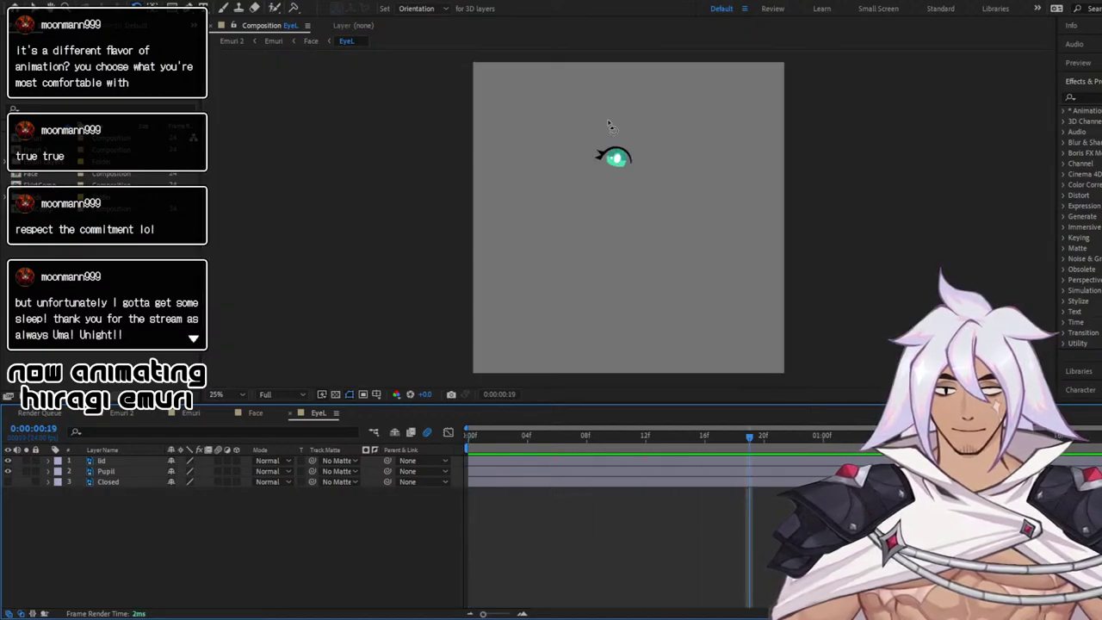
scroll(608, 125, up, 4)
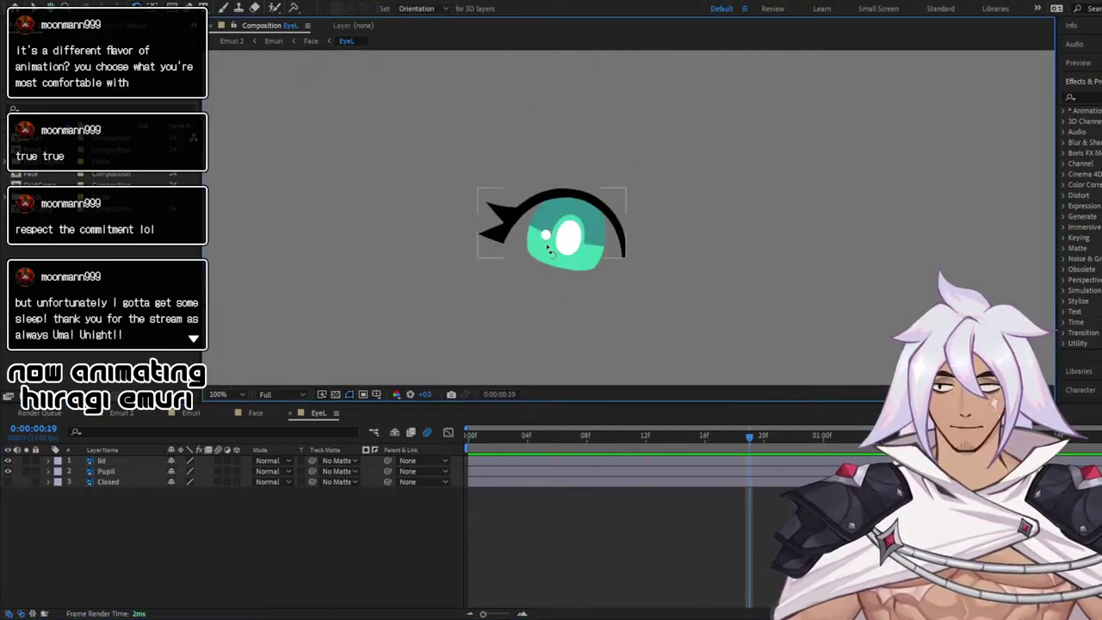
scroll(548, 248, up, 2)
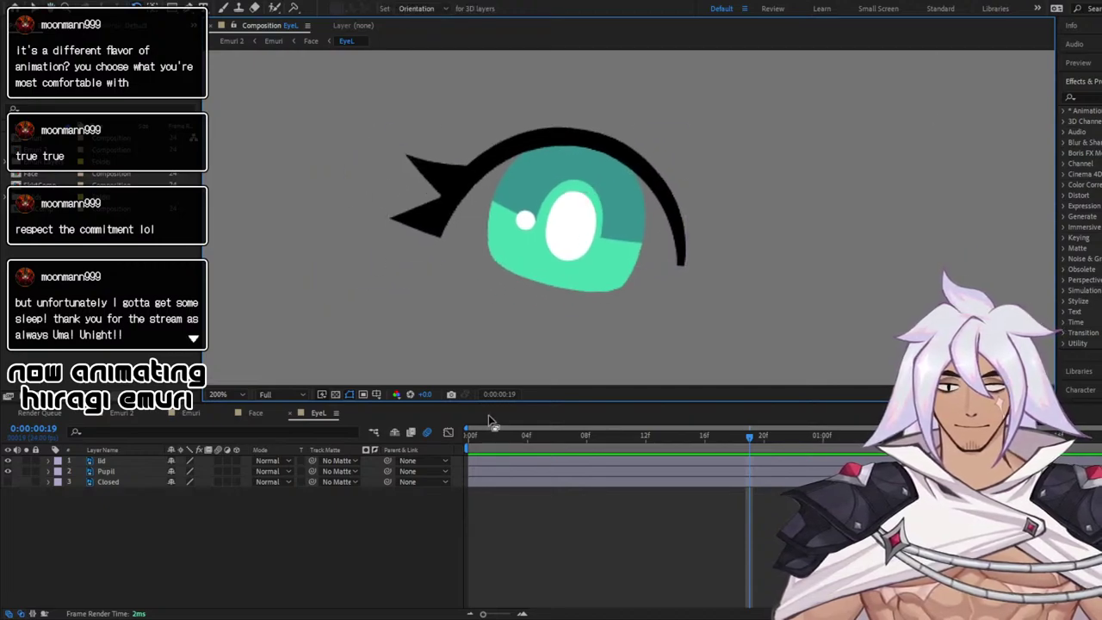
click(464, 436)
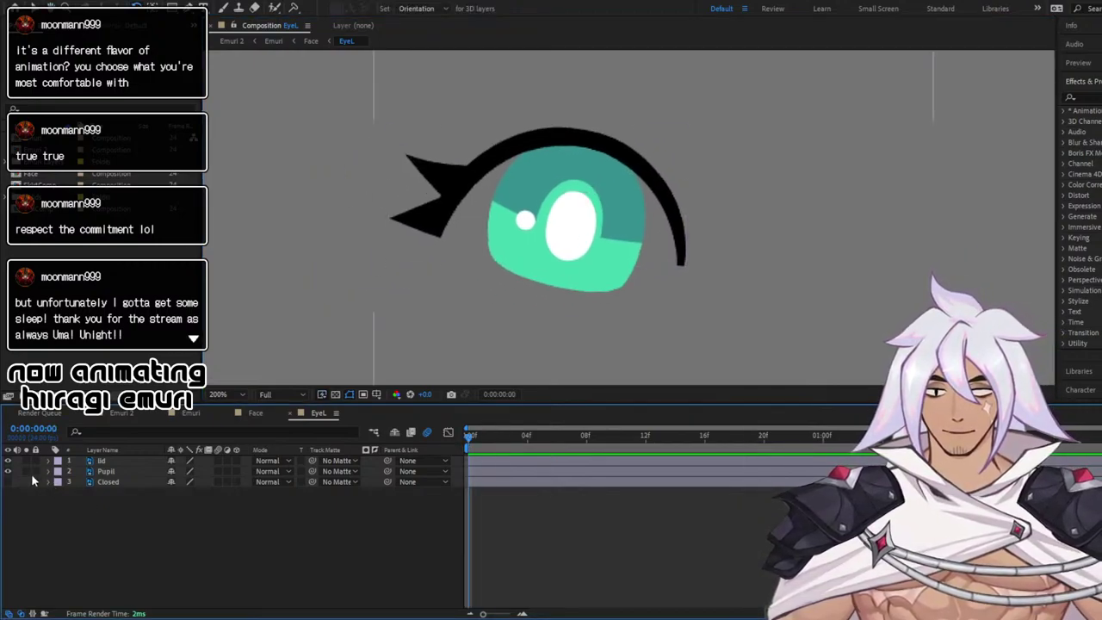
scroll(511, 288, down, 3)
scroll(483, 233, up, 1)
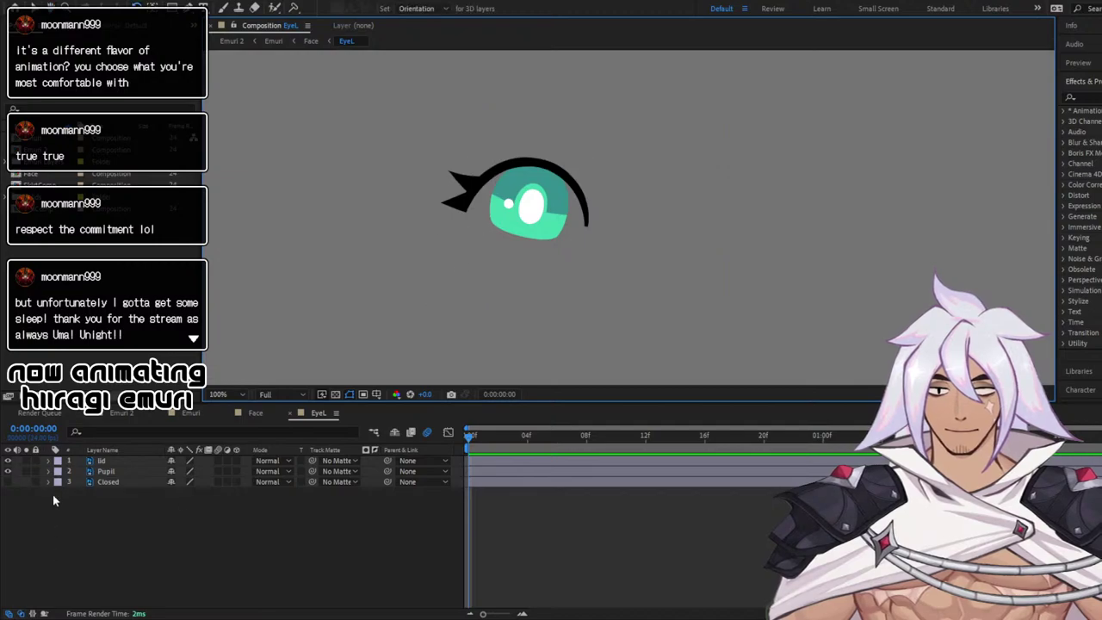
click(55, 471)
click(48, 471)
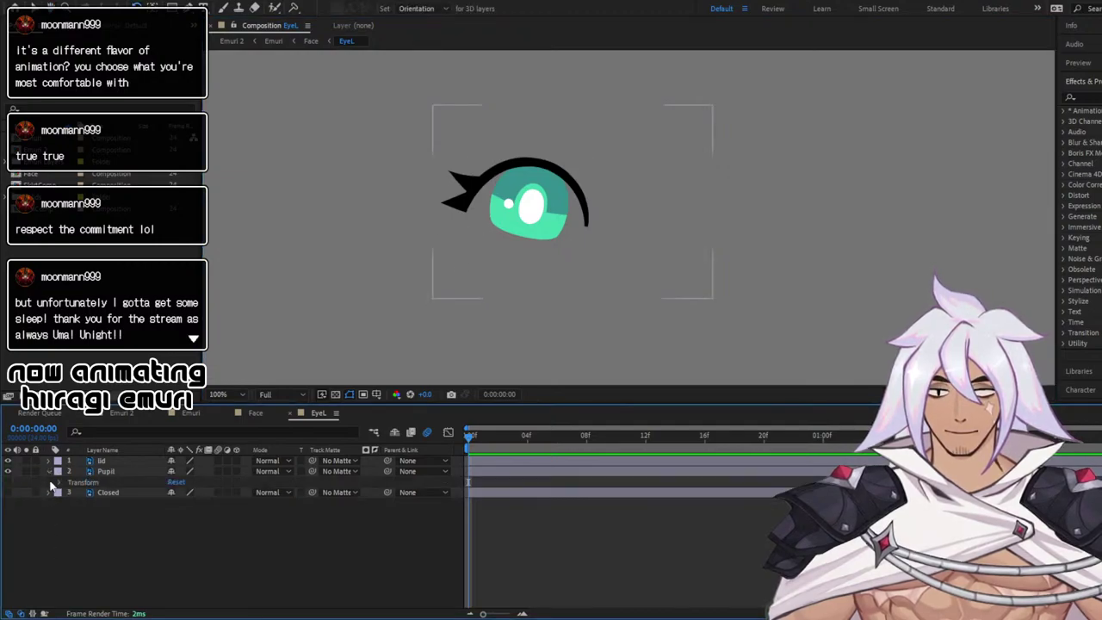
click(59, 482)
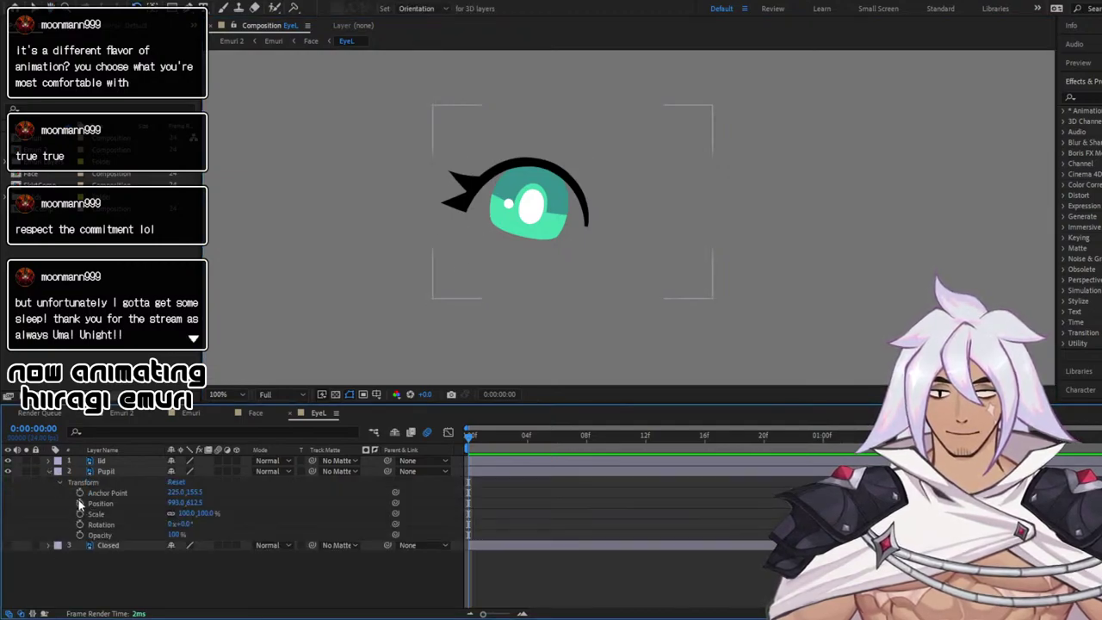
click(79, 503)
Separate the Pupil's Position into X and Y dimensions and add keyframes for both at 0:00:01:23
drag(476, 441, 986, 441)
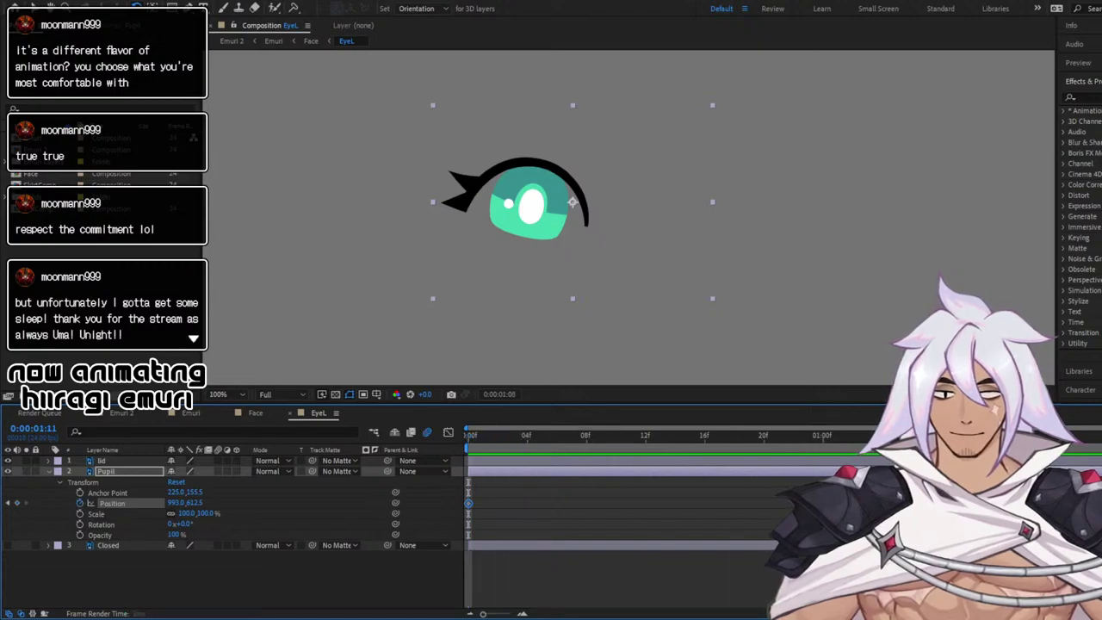
click(92, 505)
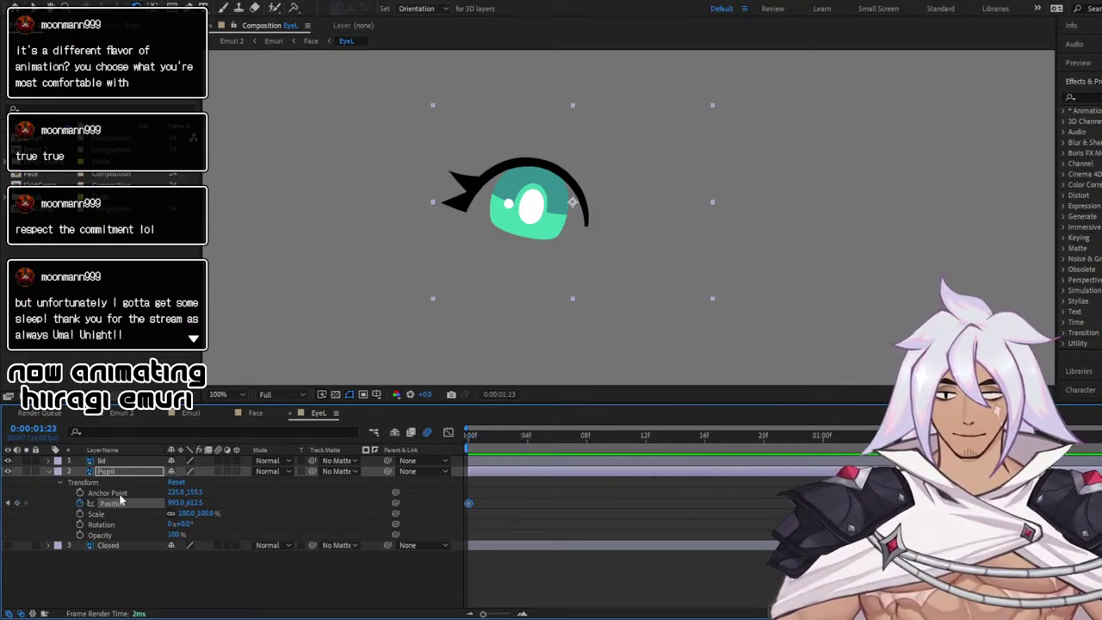
key(space)
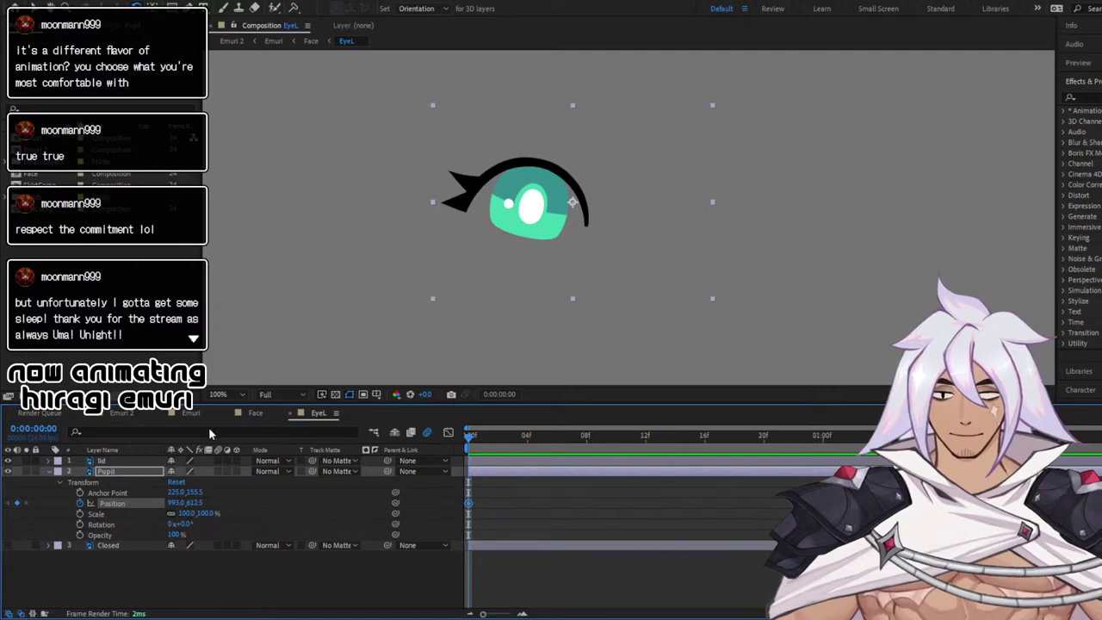
click(209, 351)
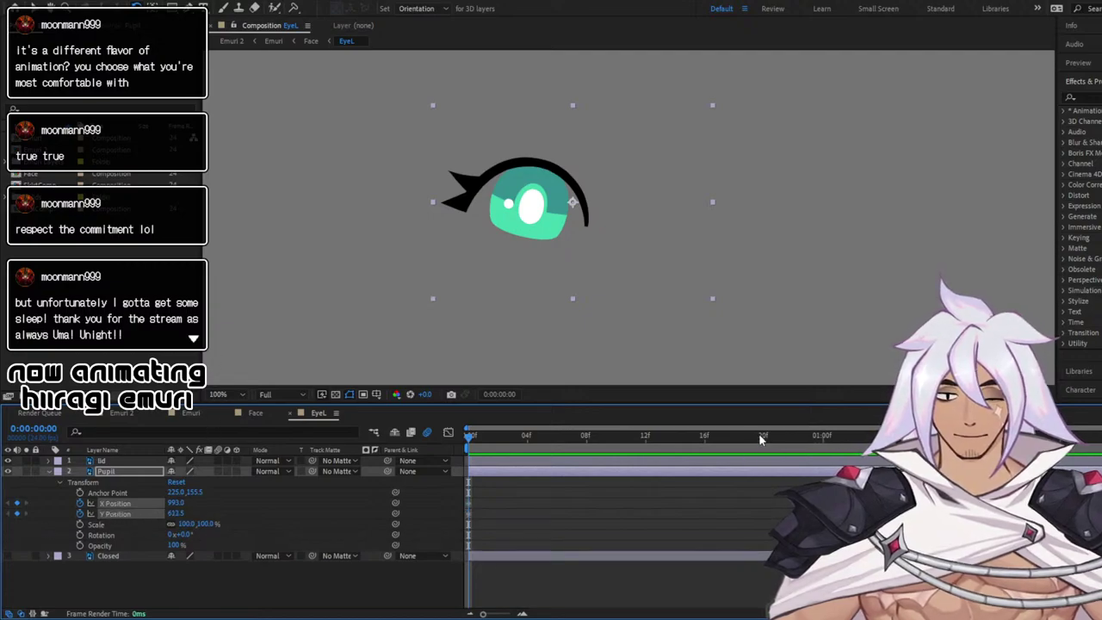
key(space)
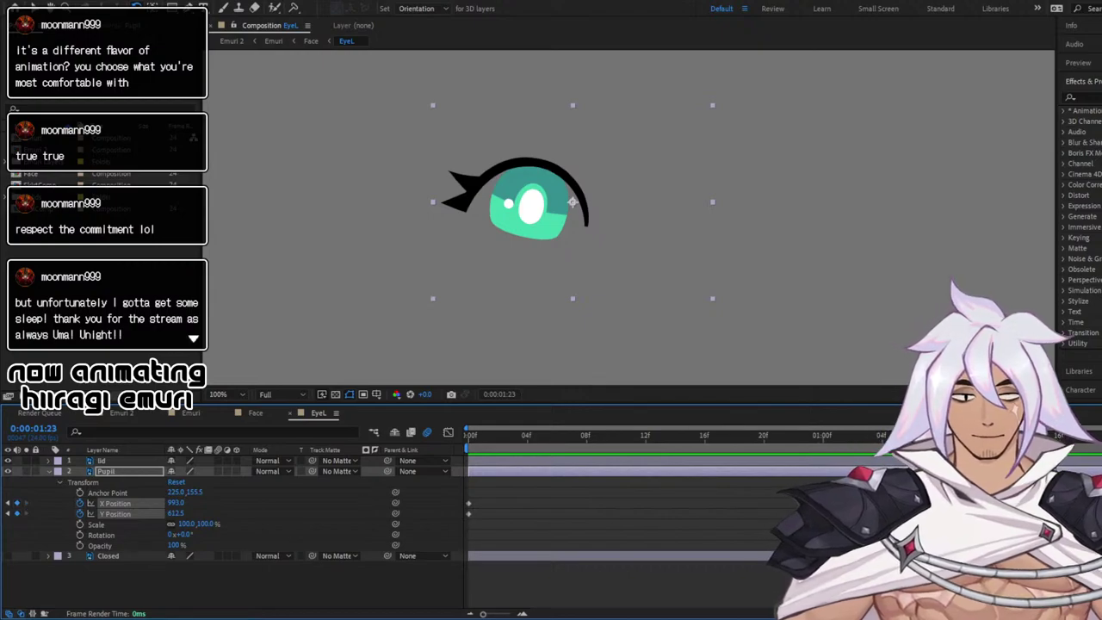
At 0:00:01:00, move the Pupil toward the lashes to about X 979, Y 610.5, replacing a larger first shift
click(823, 435)
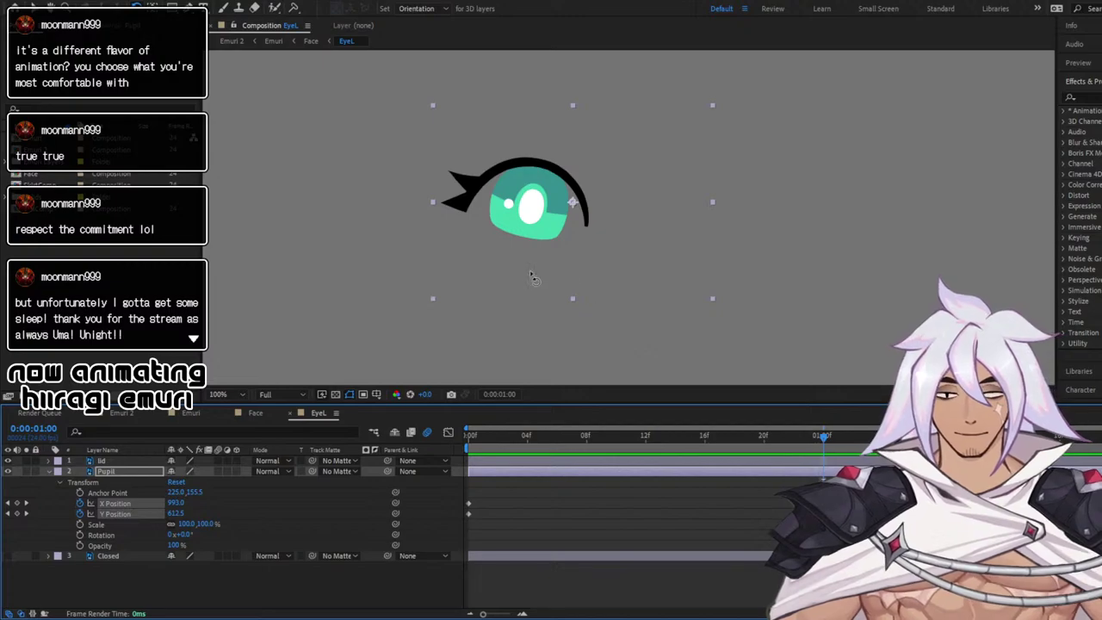
click(38, 10)
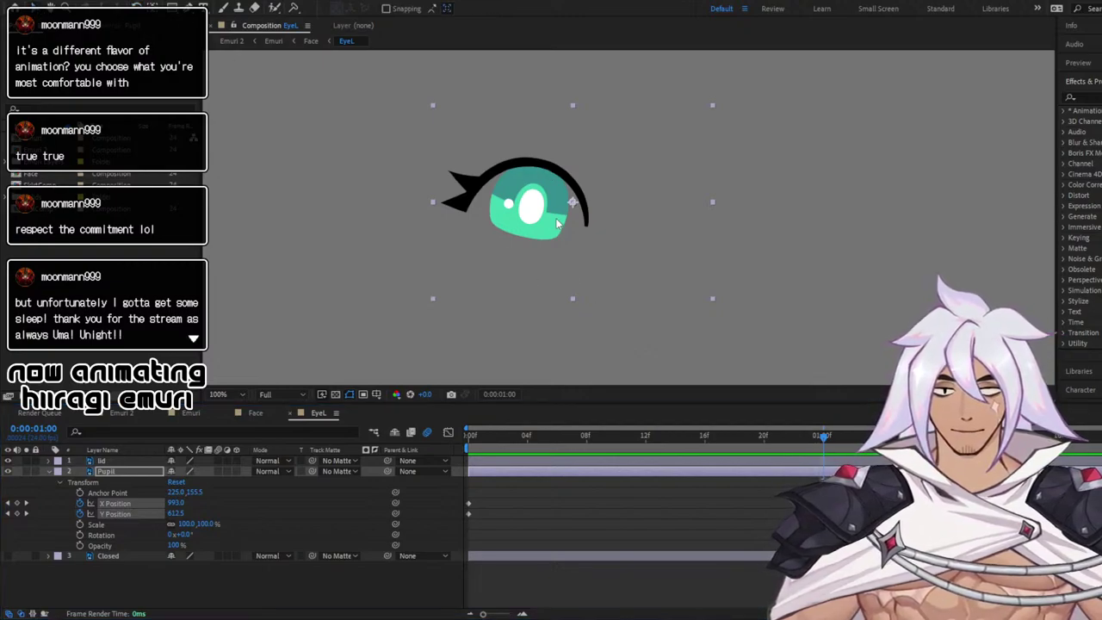
drag(558, 224, 543, 218)
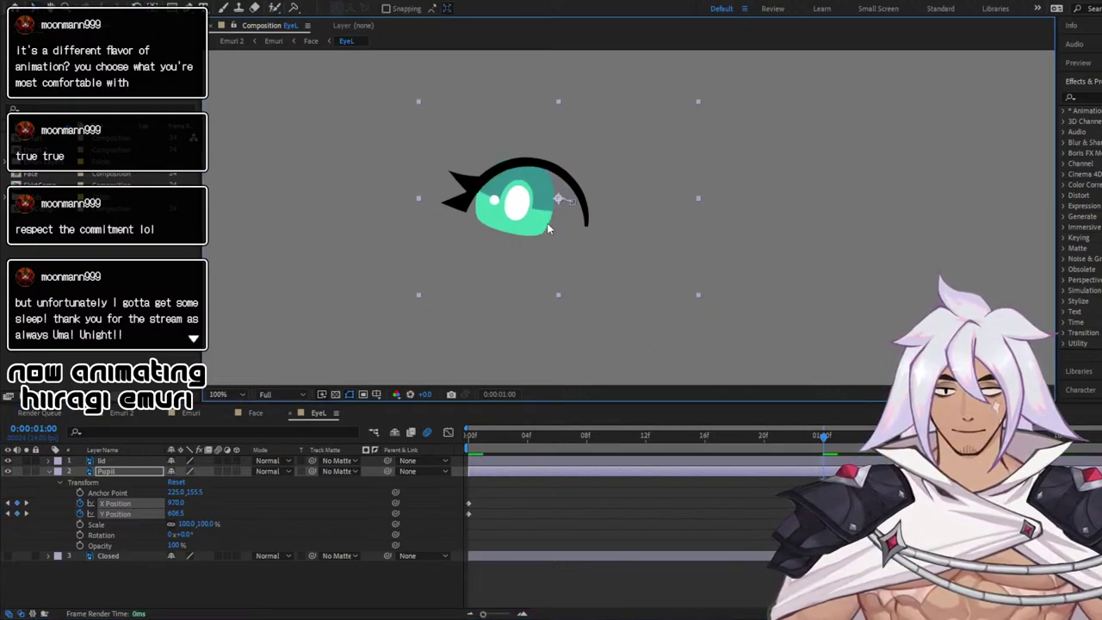
key(ctrl+z)
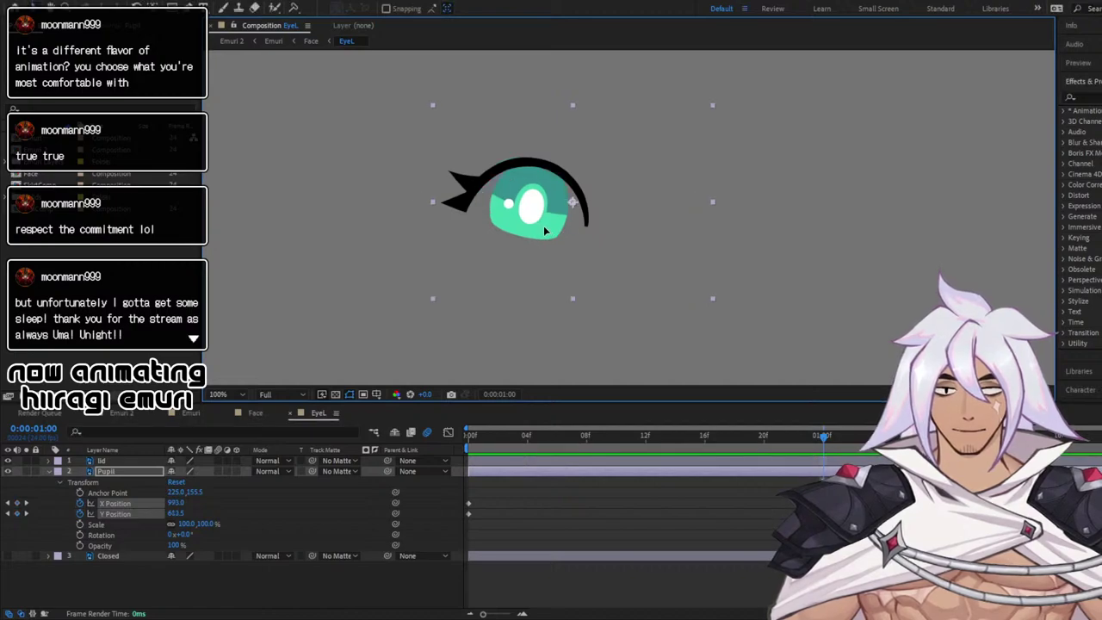
drag(545, 229, 537, 230)
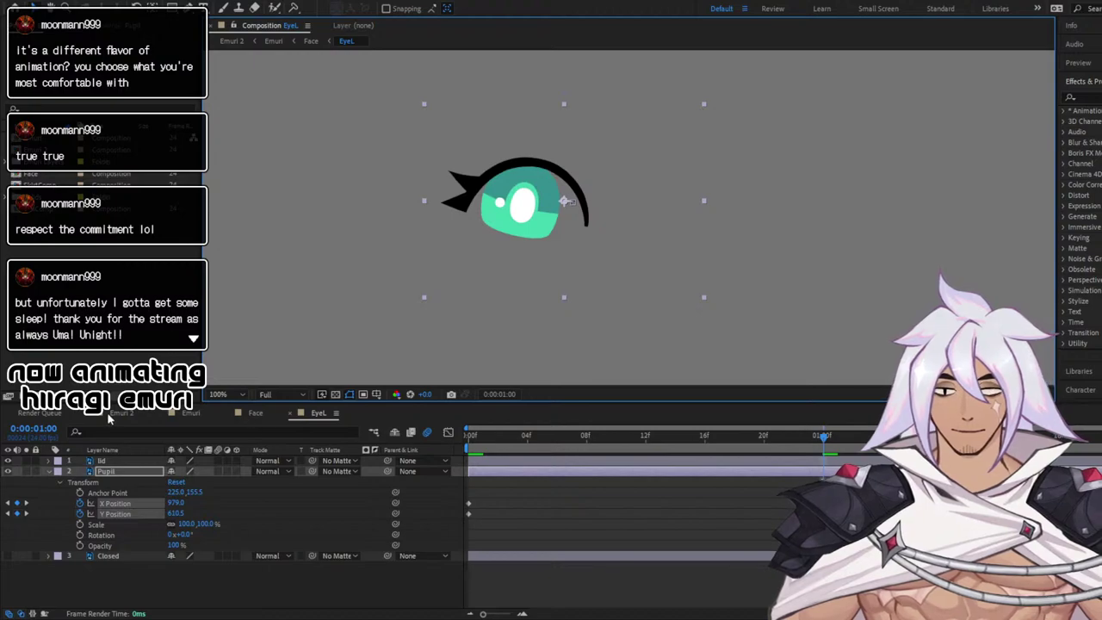
Preview the pupil's motion in EyeL and check its placement in the full Emuri composition
key(space)
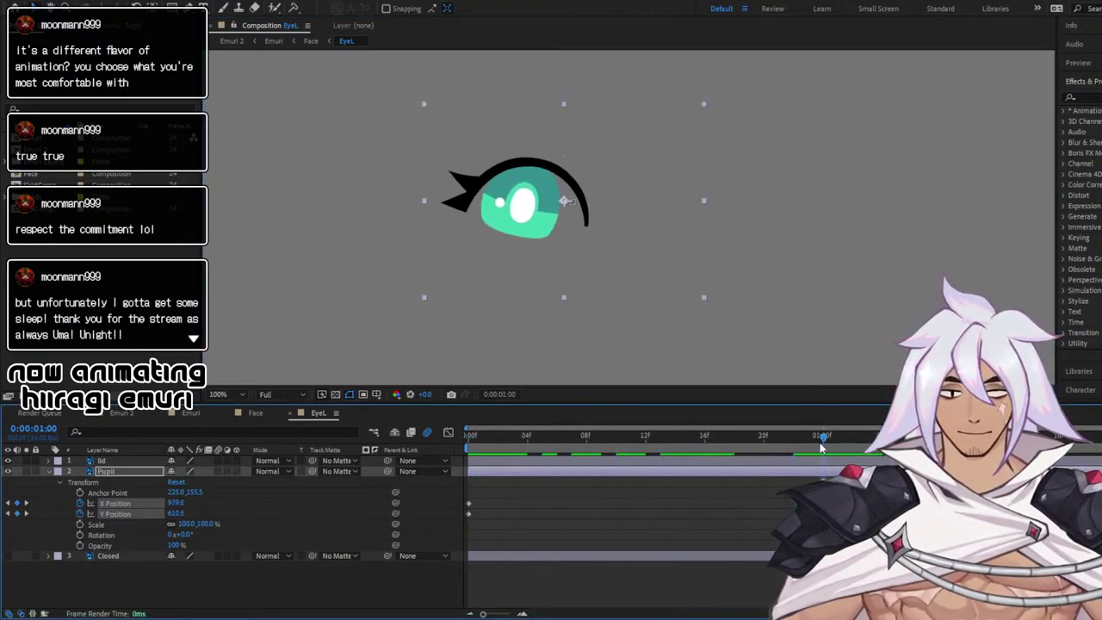
click(192, 413)
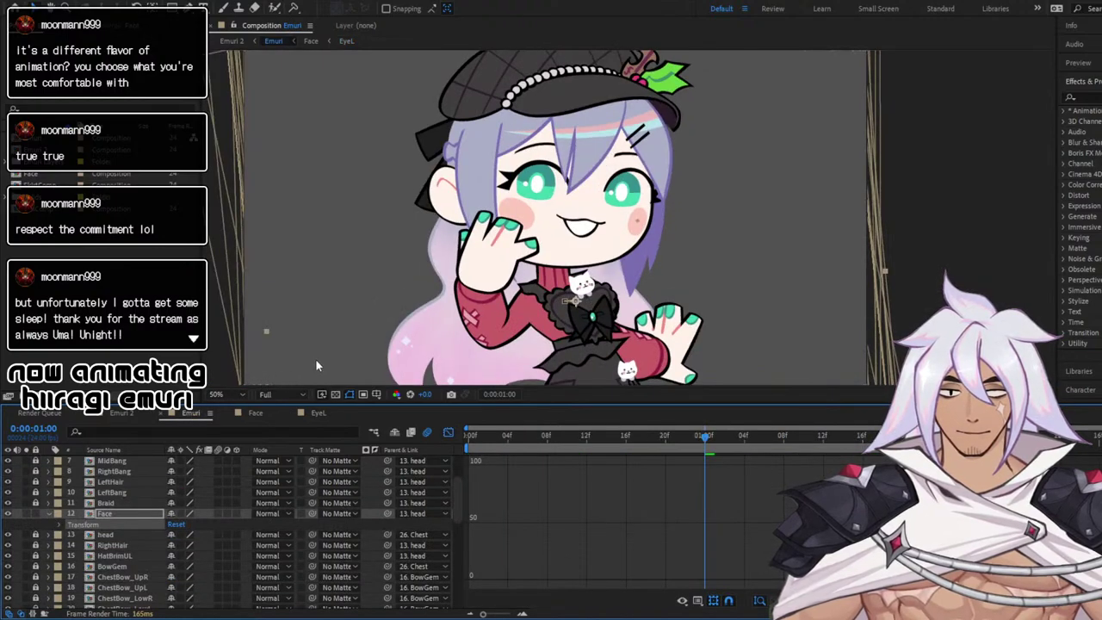
click(317, 414)
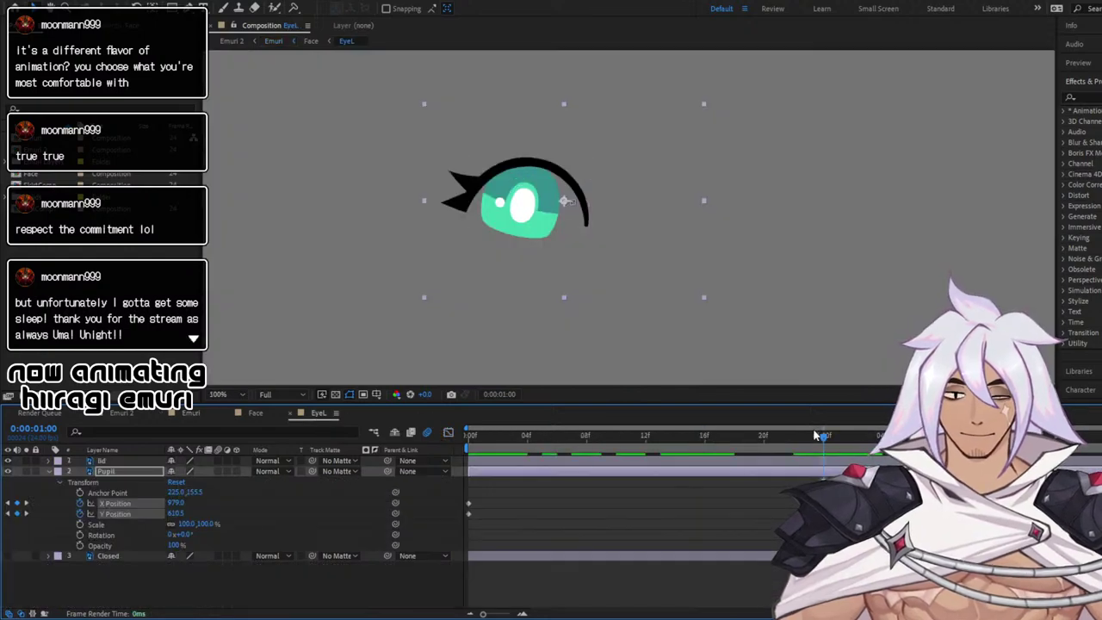
drag(815, 435, 781, 462)
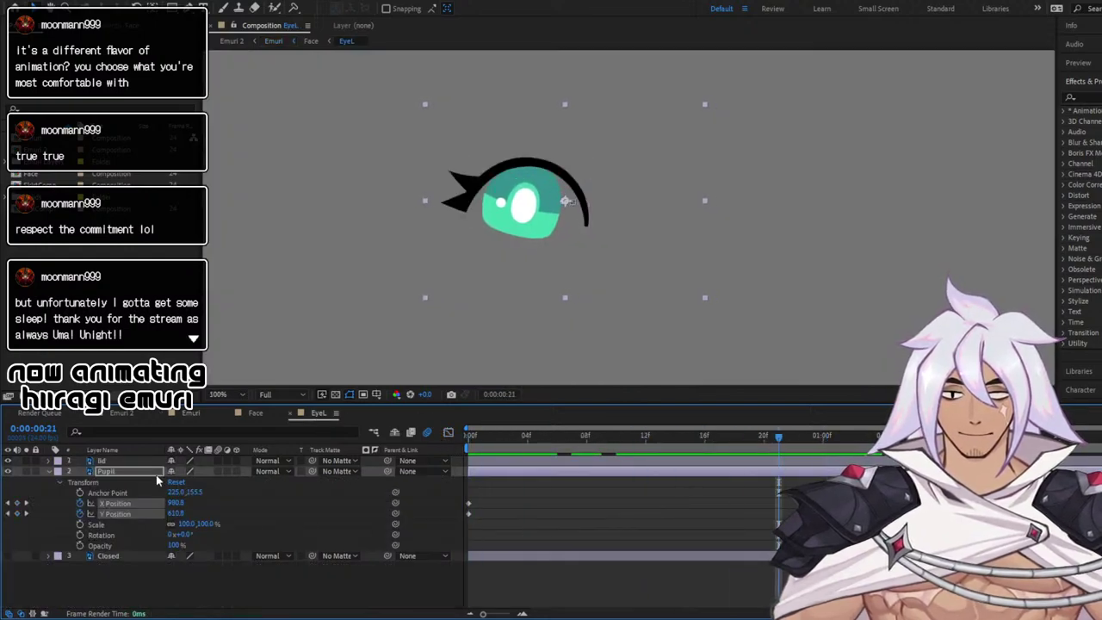
Apply Easy Ease to all of the Pupil layer's X Position and Y Position keyframes in EyeL
click(450, 434)
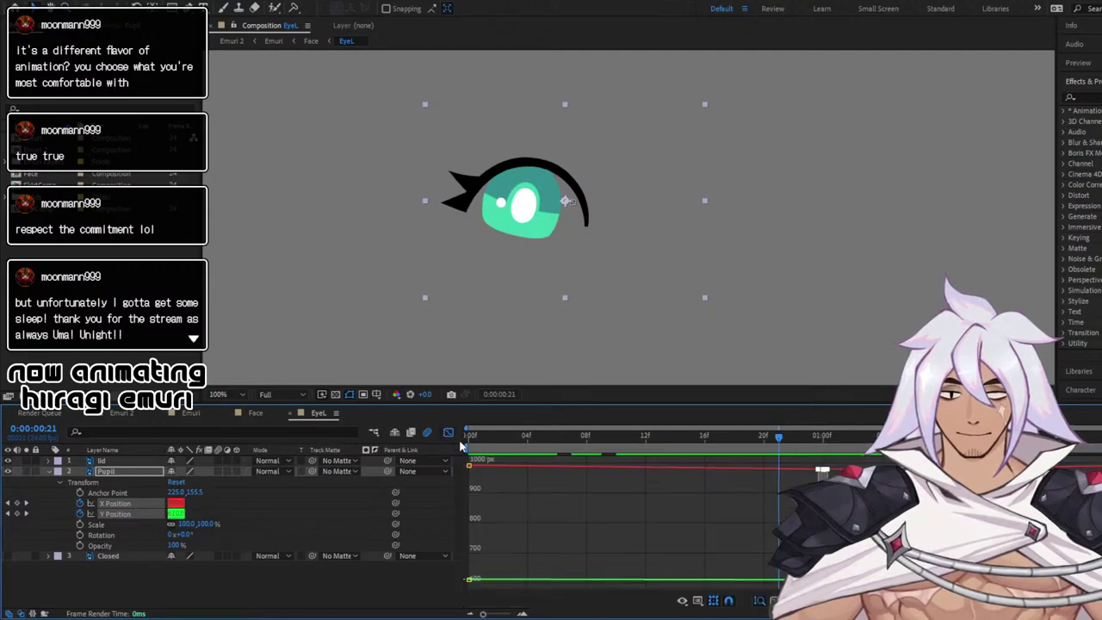
drag(469, 456, 746, 555)
click(450, 433)
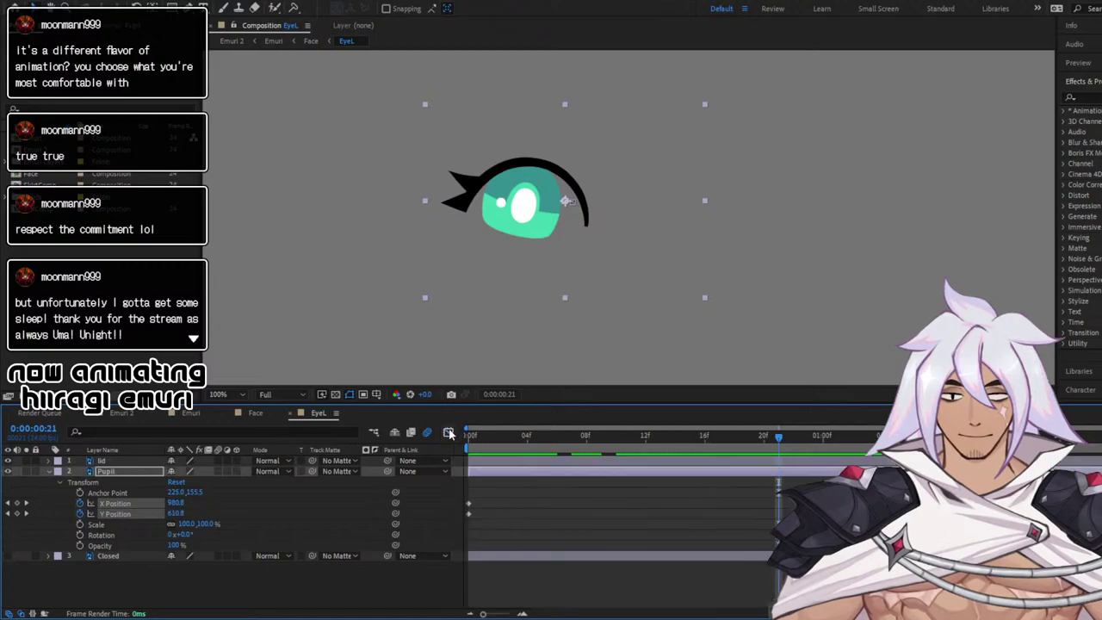
click(449, 433)
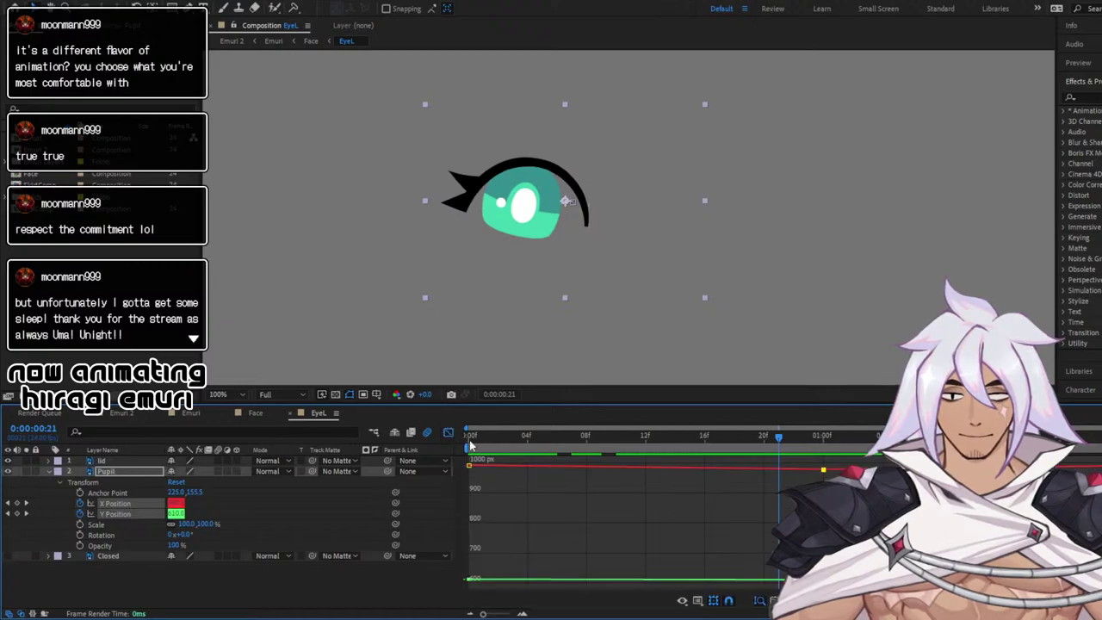
click(117, 503)
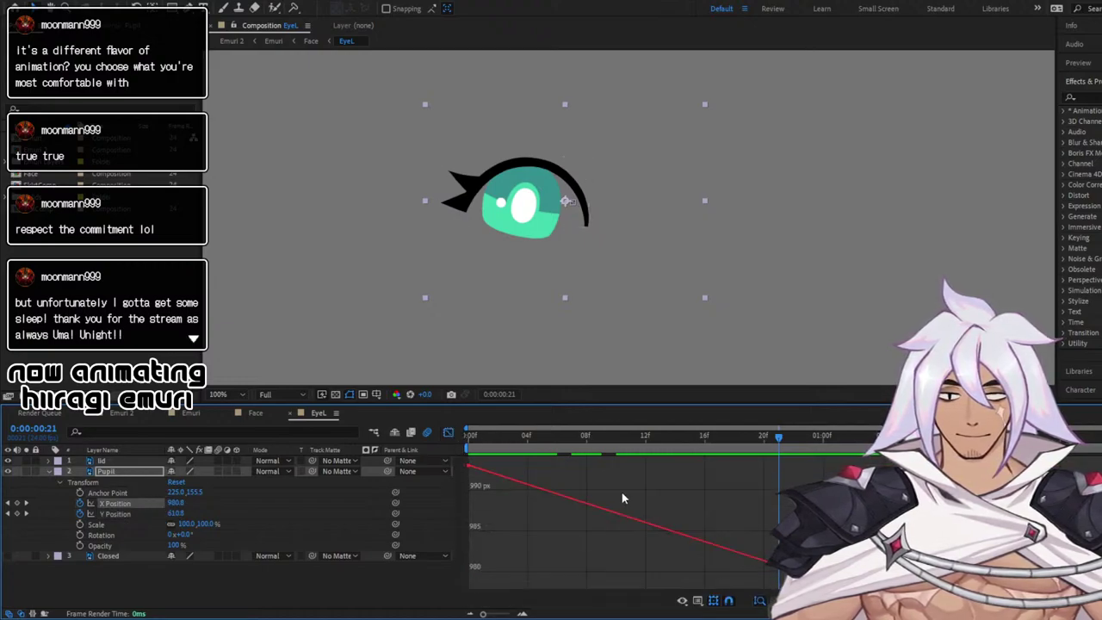
drag(465, 457, 900, 591)
key(F9)
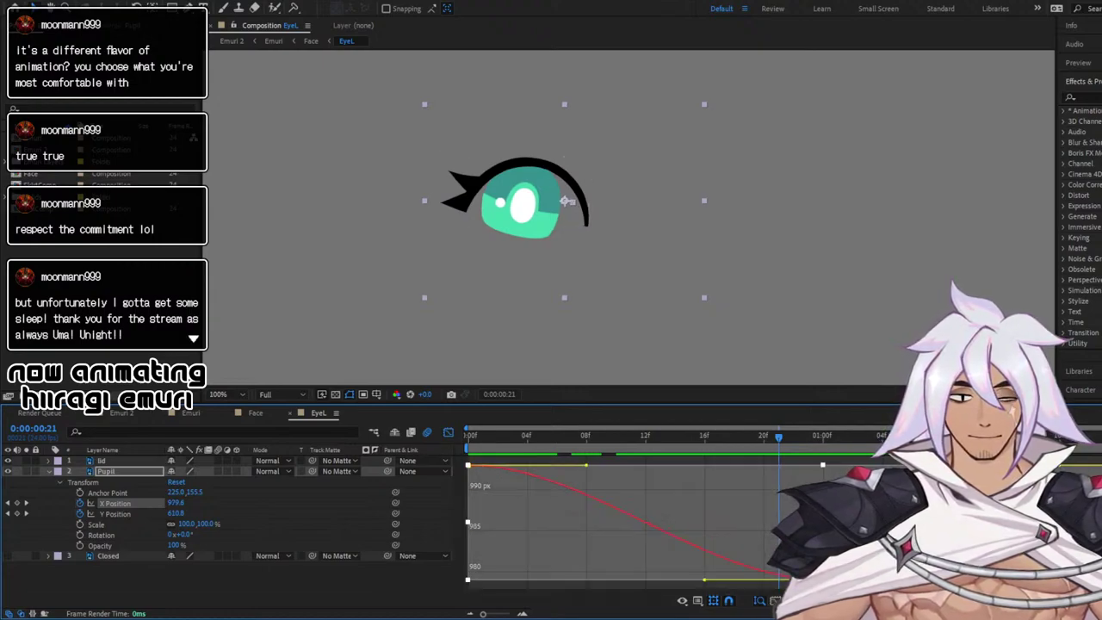
click(129, 514)
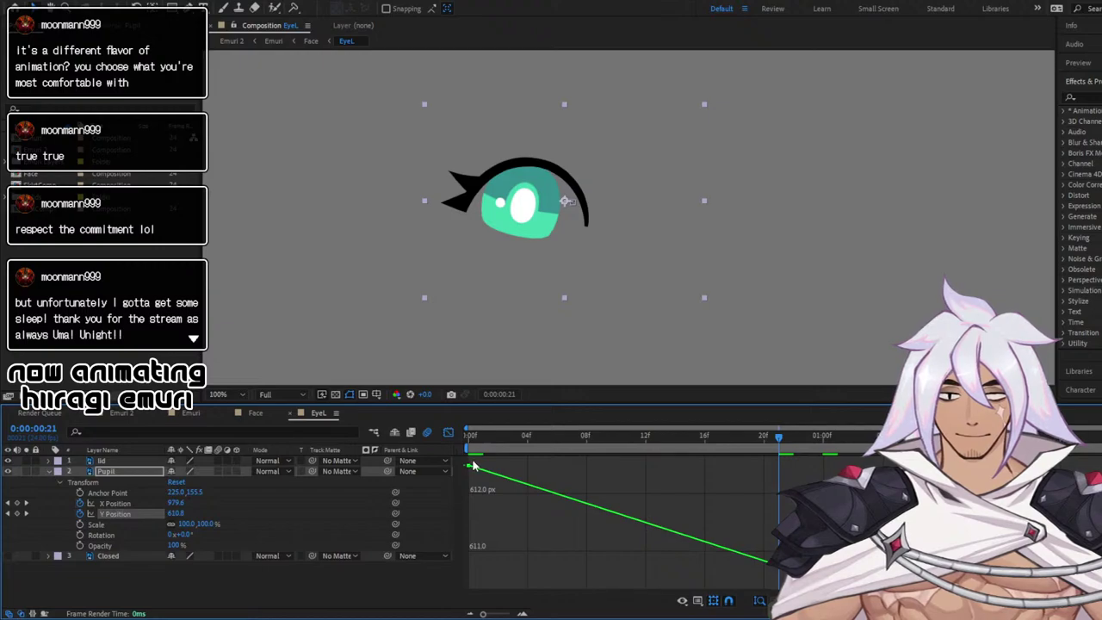
drag(473, 466, 853, 589)
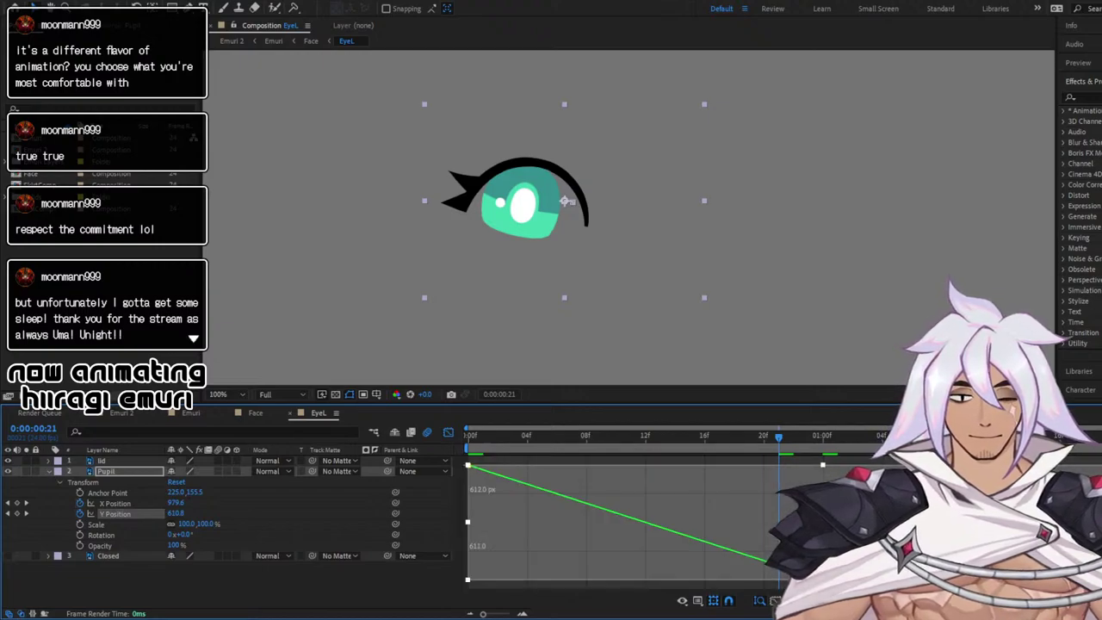
key(F9)
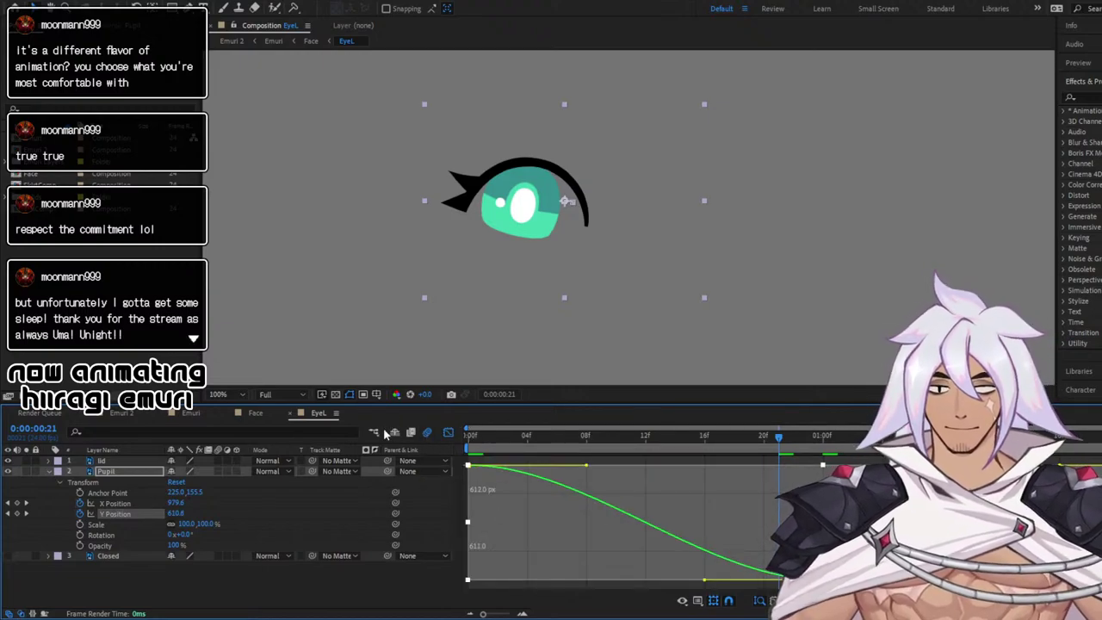
Play back the full Emuri composition to check the eased pupil motion
click(123, 414)
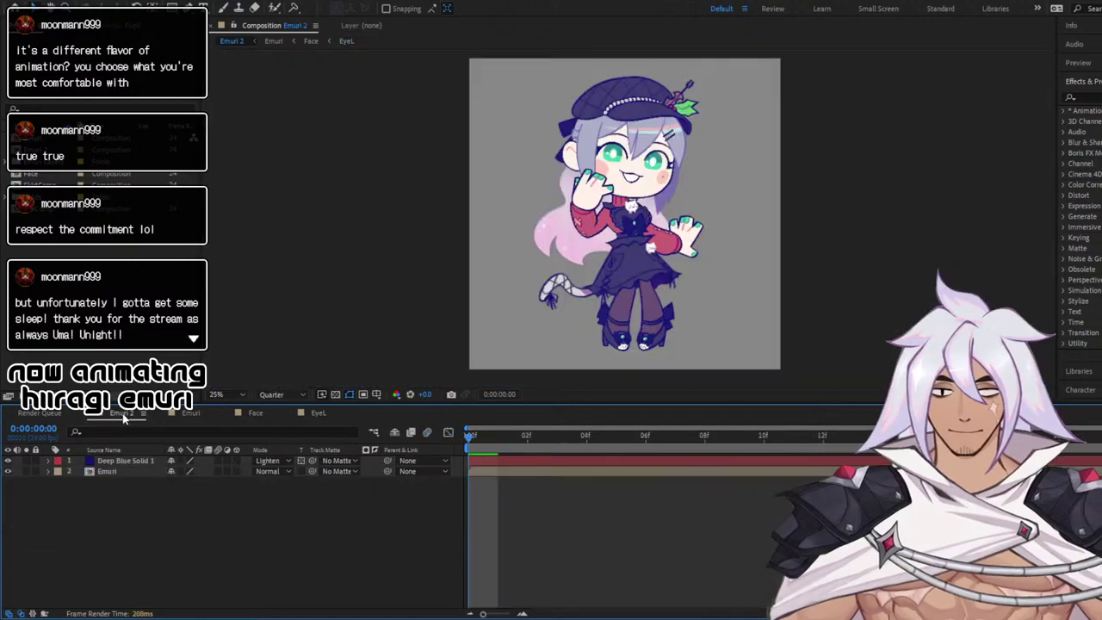
click(191, 413)
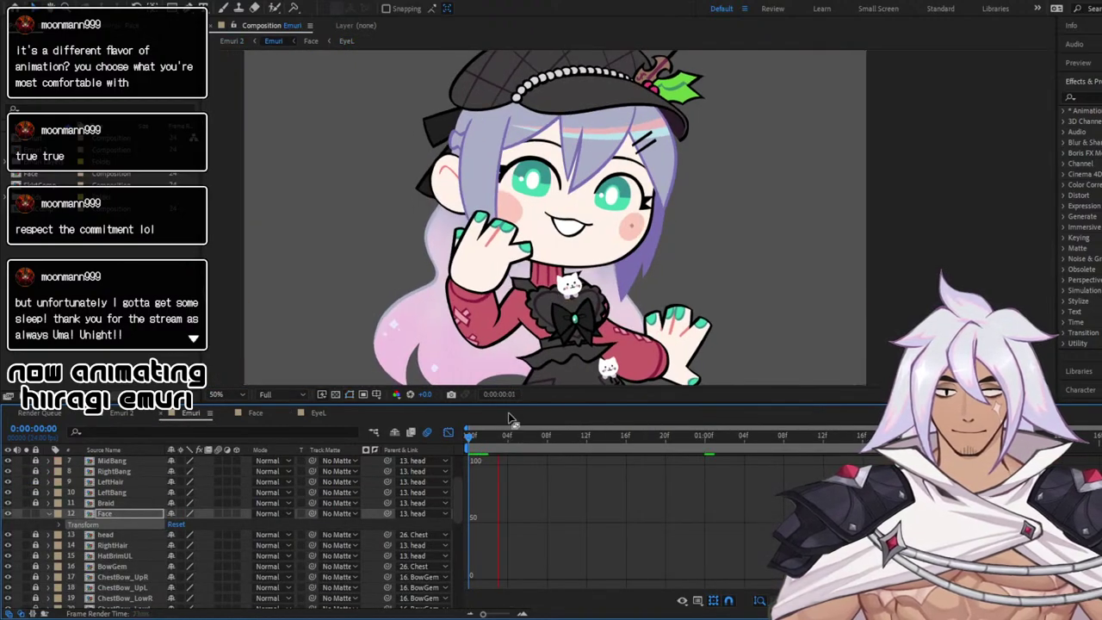
key(space)
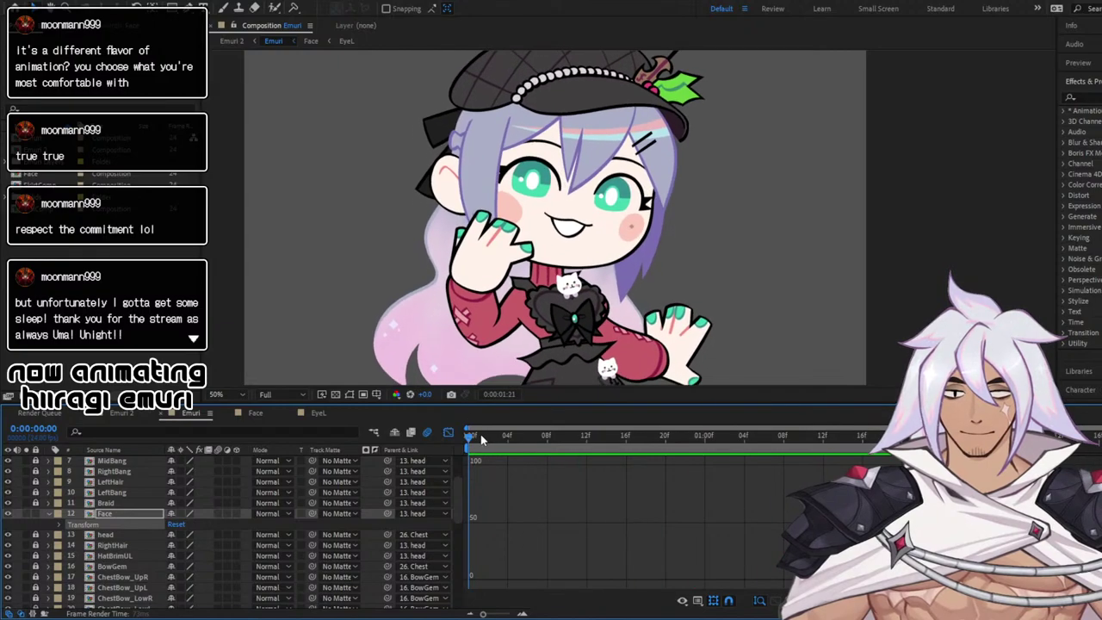
key(space)
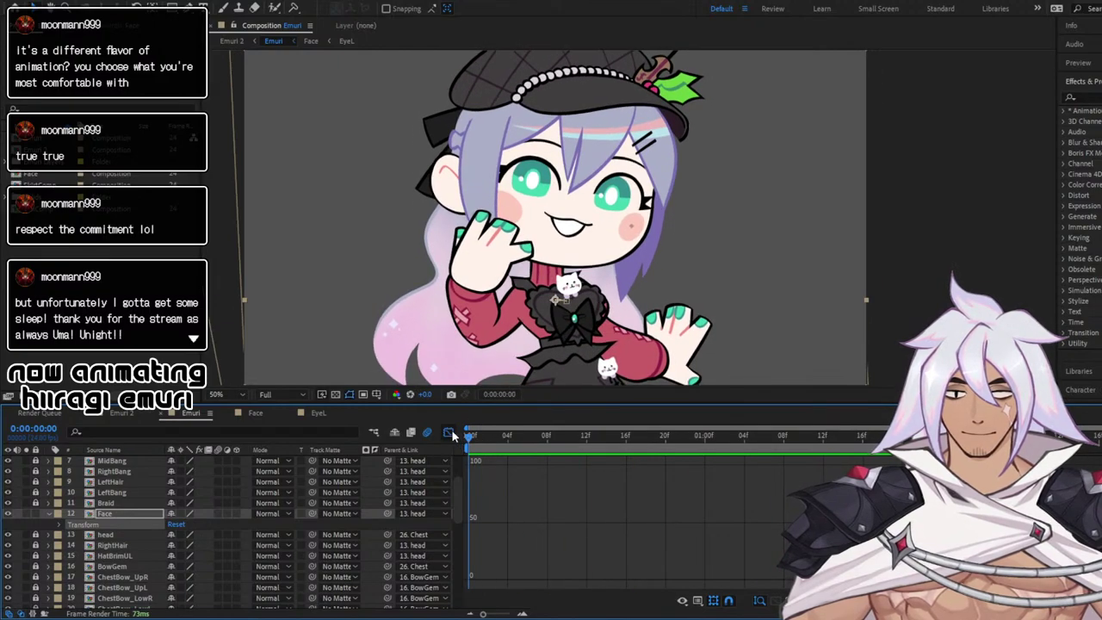
Open the EyeR composition from Face and change its settings to 24 fps with a duration matching the two-second loop
click(255, 413)
click(204, 481)
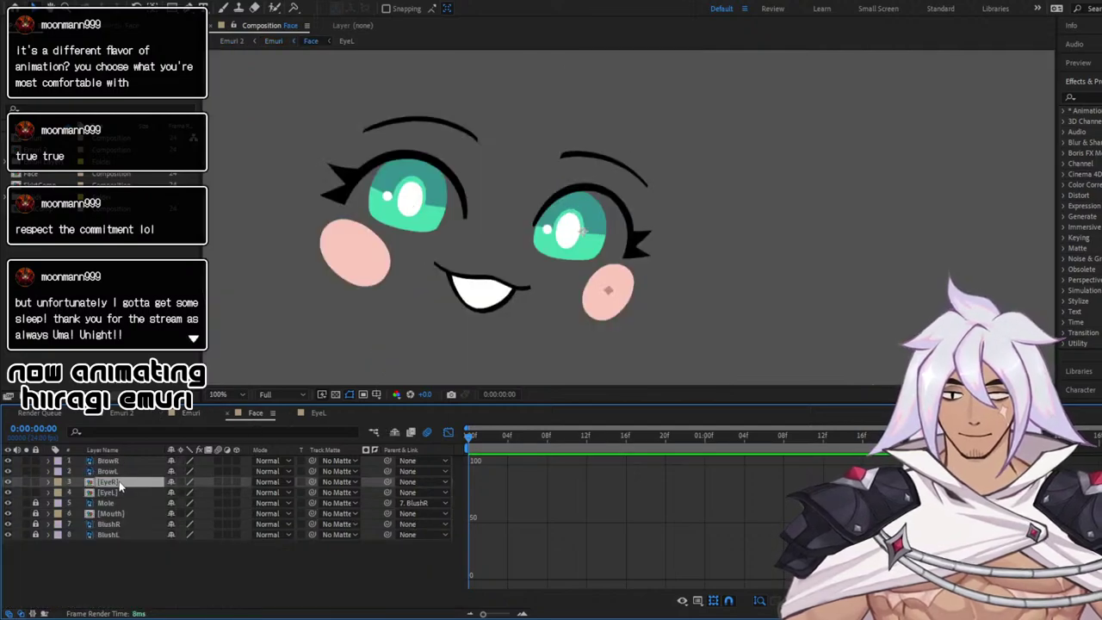
double_click(111, 482)
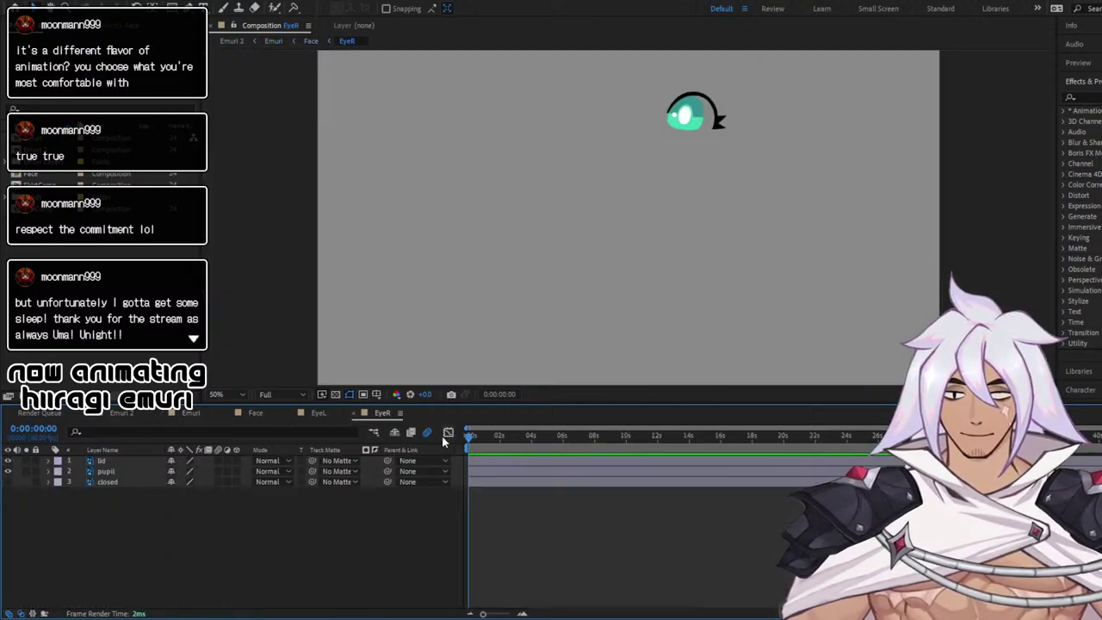
drag(799, 86, 770, 182)
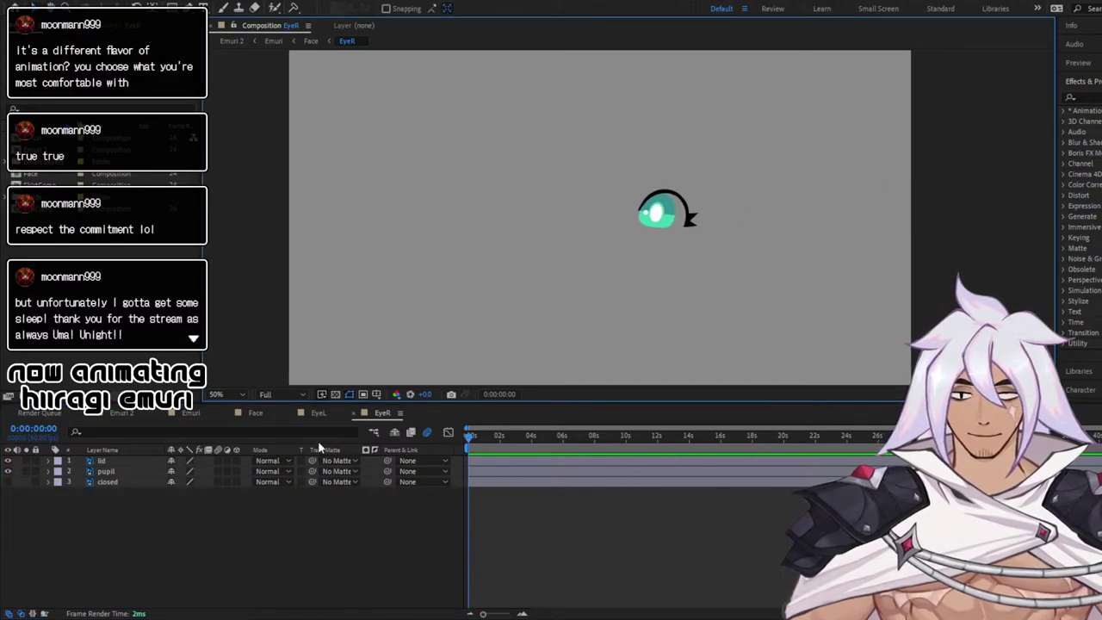
click(386, 415)
key(ctrl+k)
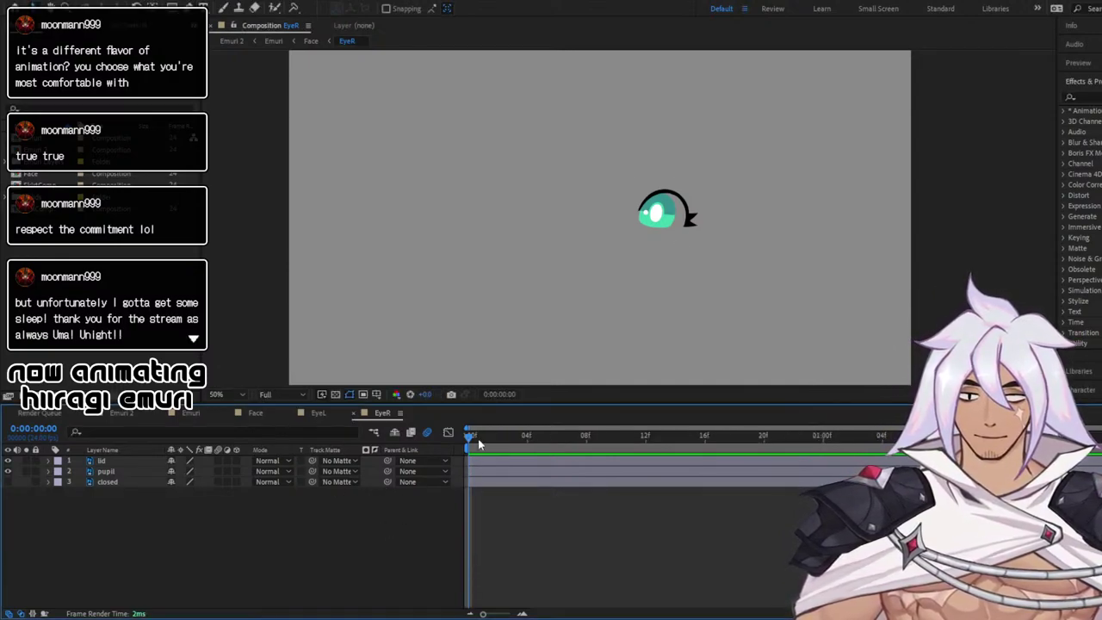
Expand the lid layer's Transform properties in EyeR and add Scale keyframes of 100% at 0:00:00:00 and 0:00:01:23
scroll(677, 222, up, 4)
scroll(681, 224, down, 4)
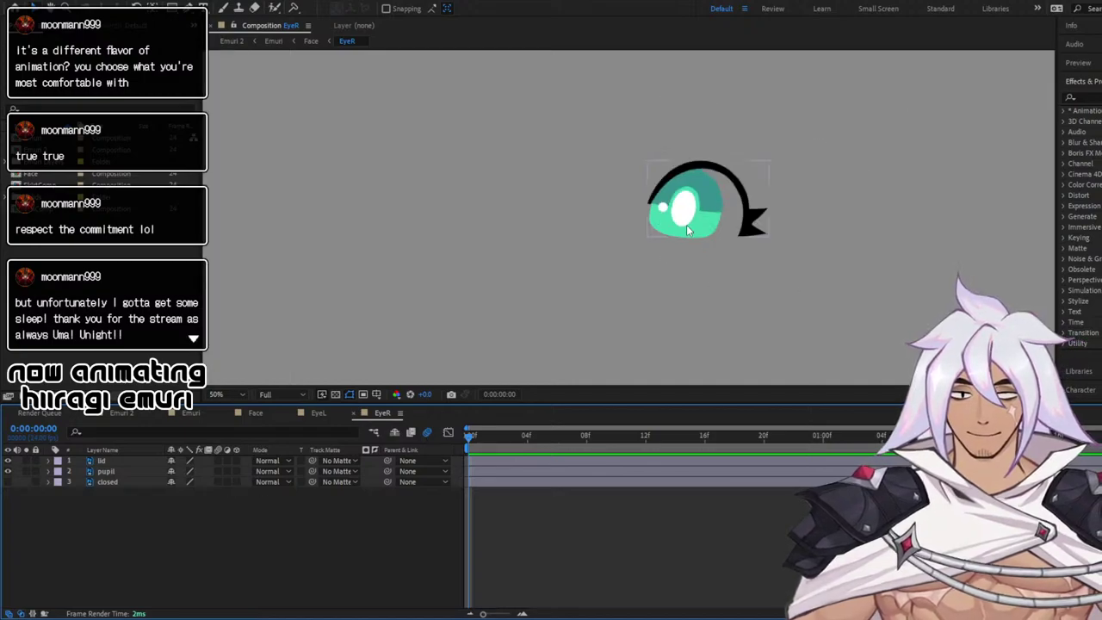
click(107, 480)
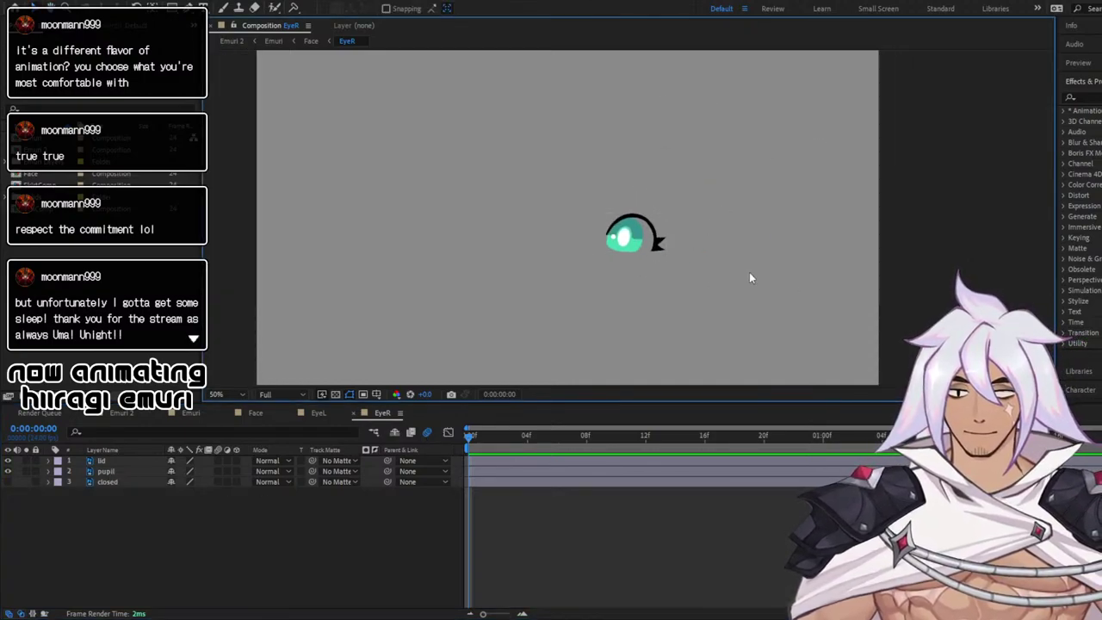
key(.)
click(685, 272)
drag(601, 349, 572, 326)
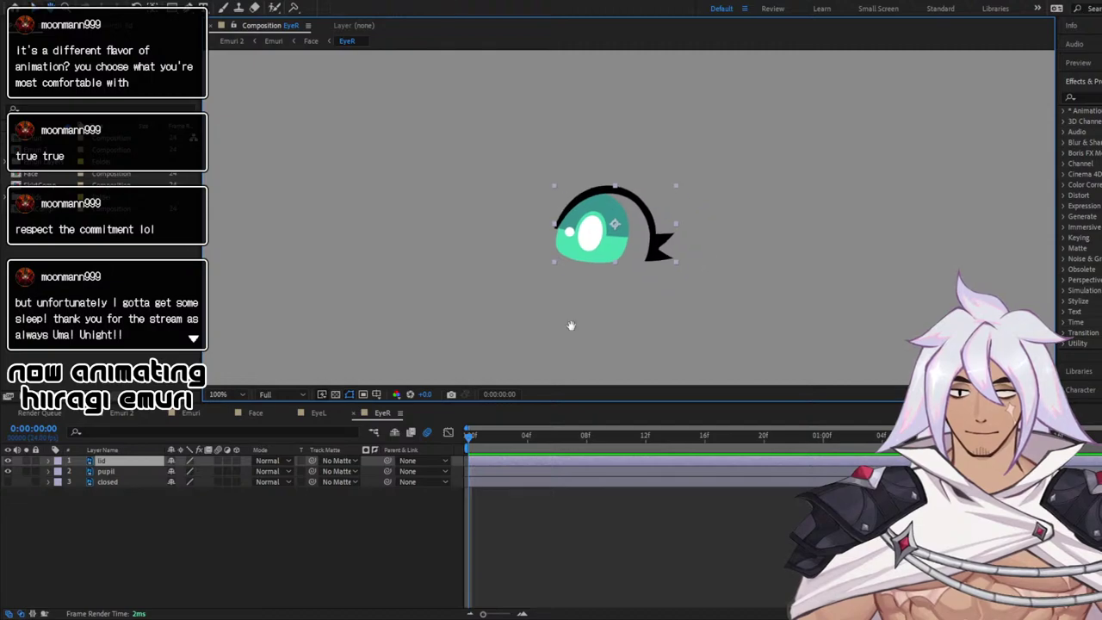
click(49, 462)
click(59, 472)
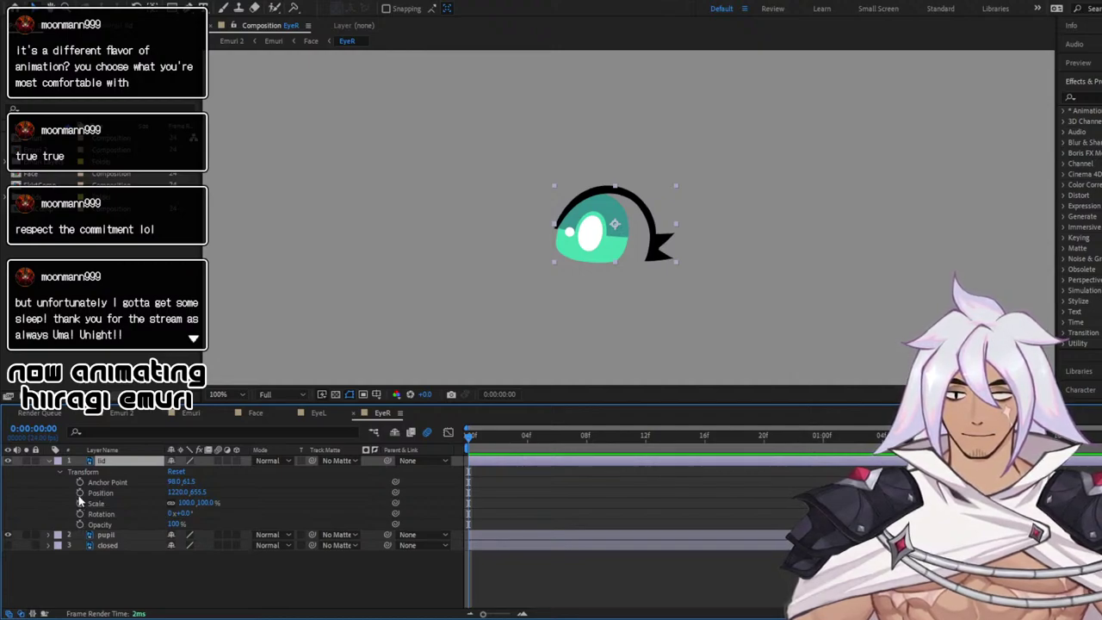
click(81, 503)
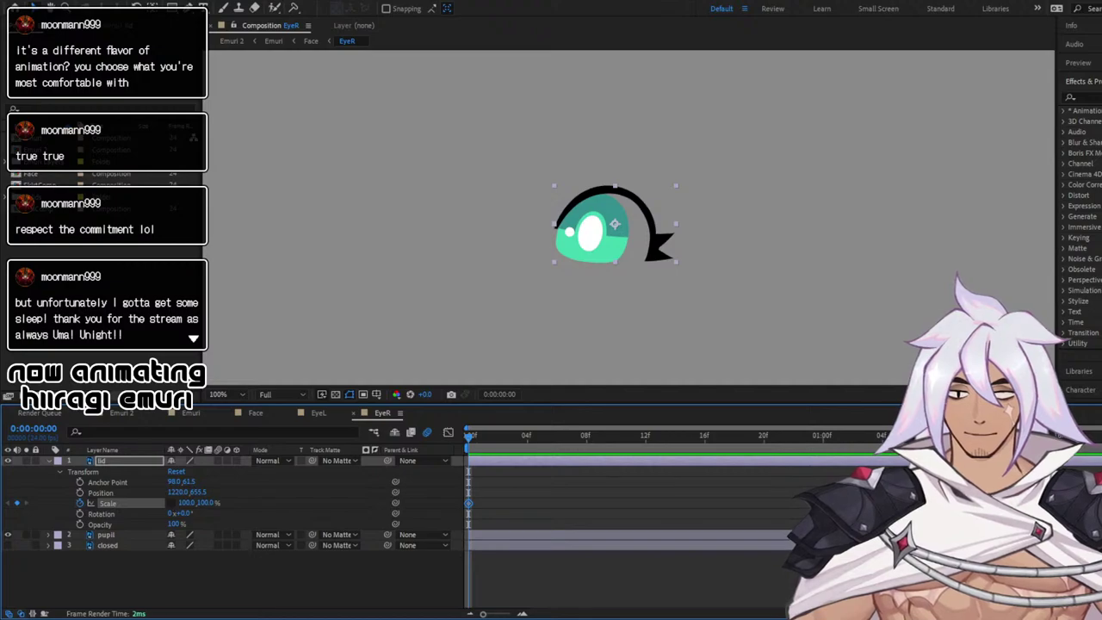
click(1060, 437)
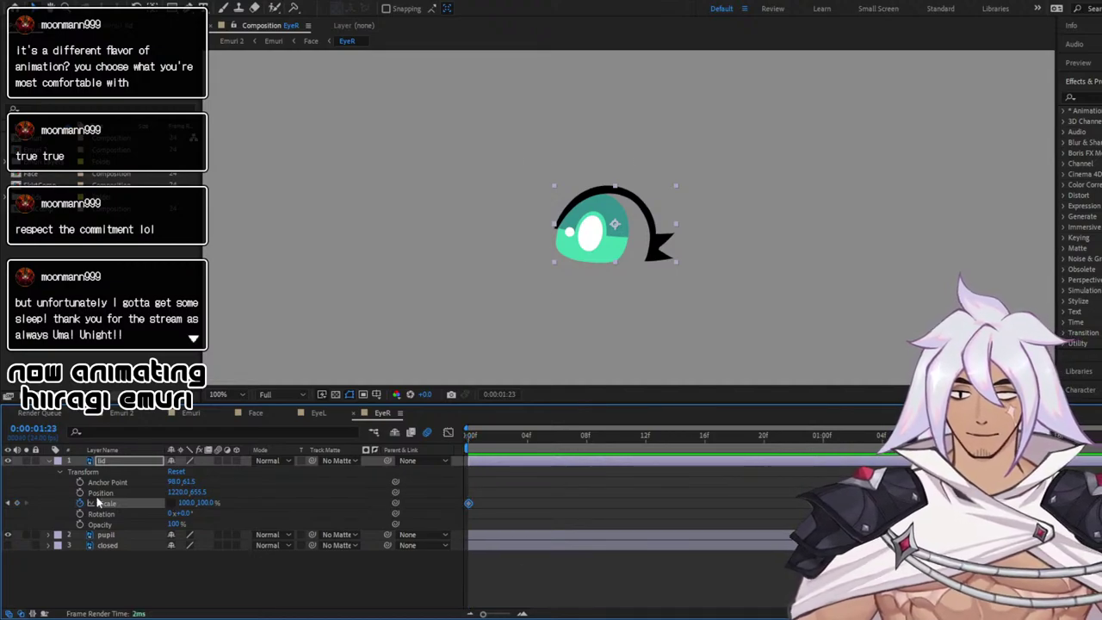
click(16, 502)
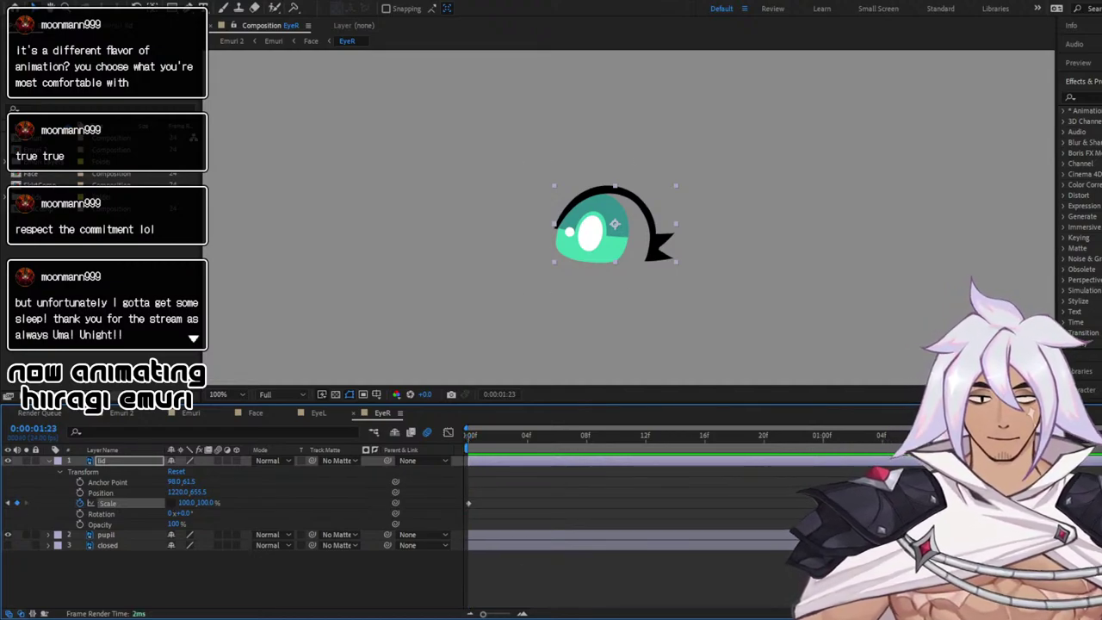
click(820, 437)
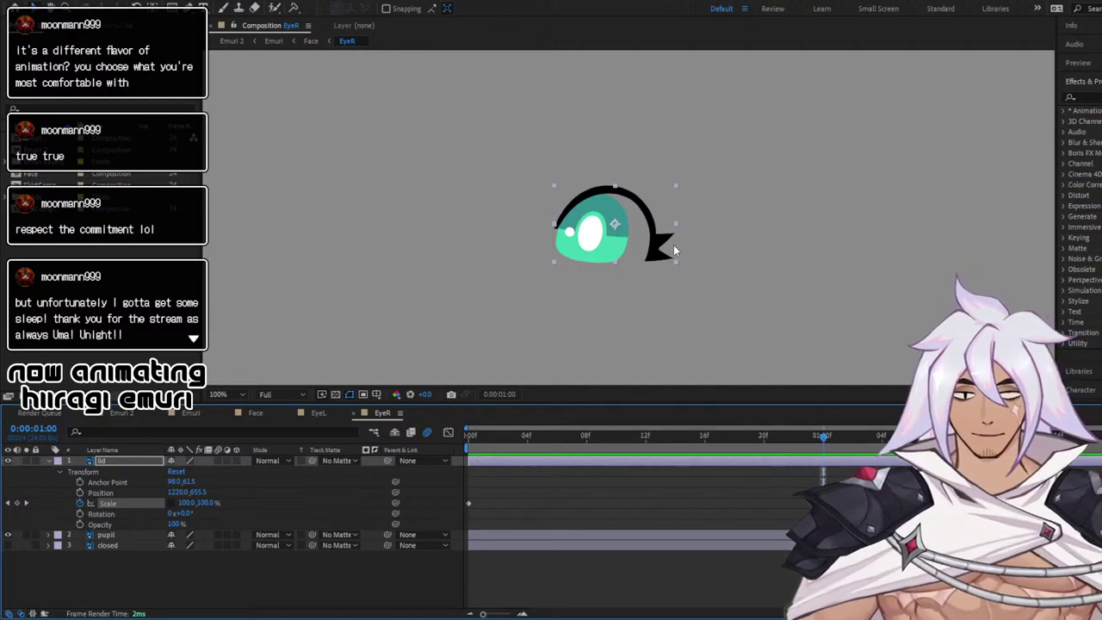
drag(676, 226, 657, 227)
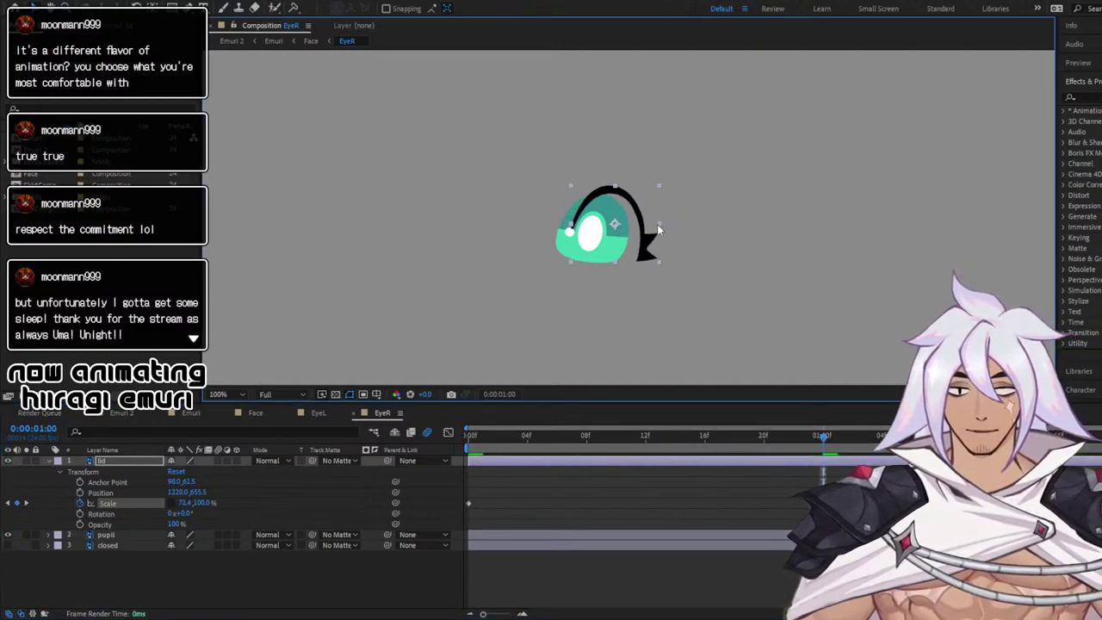
key(ctrl+z)
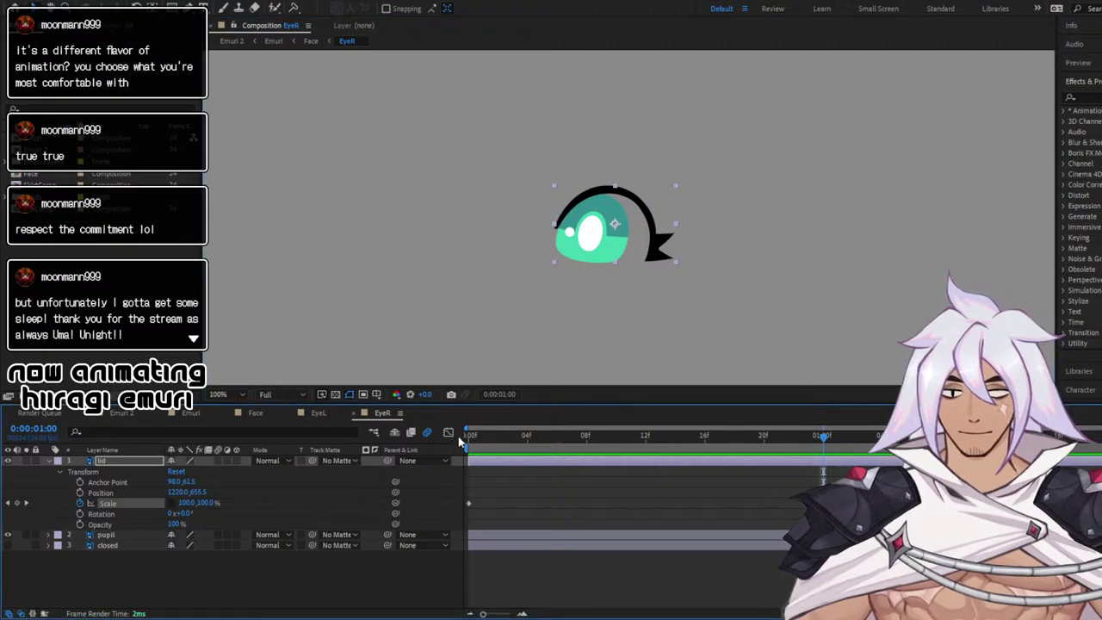
At 0:00:00:00, move the lid's anchor point to the lash line's inner end, at about 5, 67.5
click(469, 435)
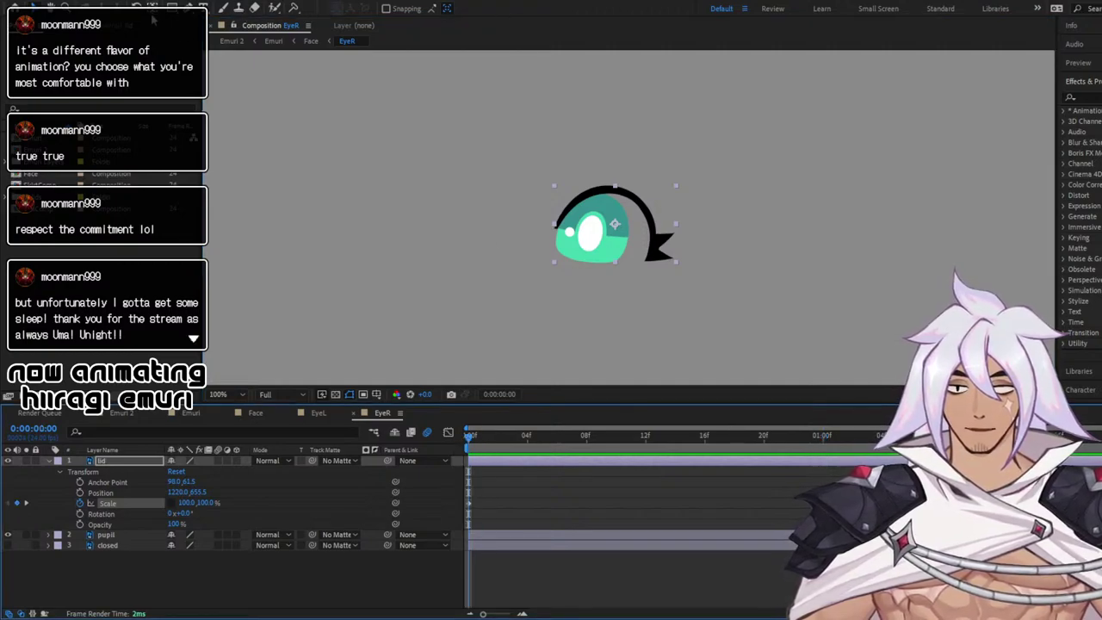
click(151, 17)
drag(615, 226, 560, 231)
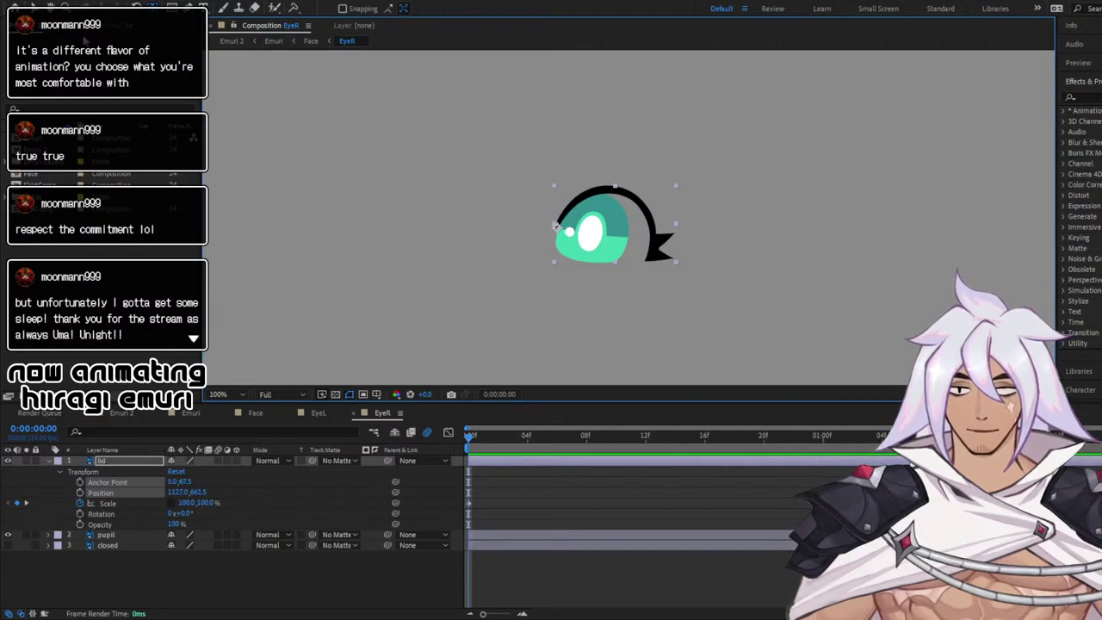
click(33, 8)
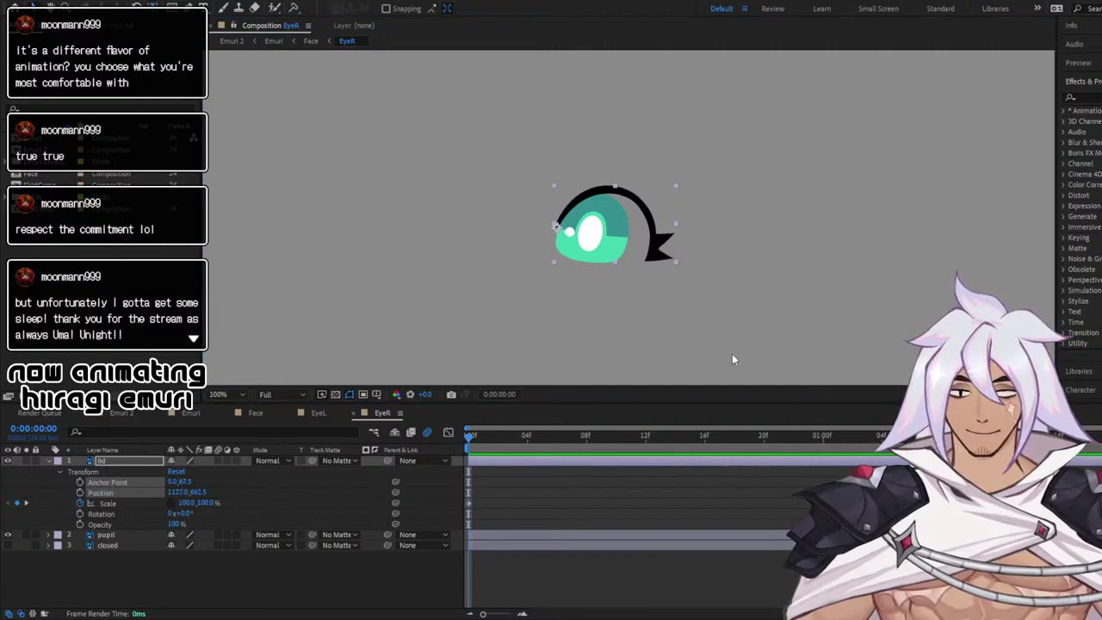
At 0:00:01:00, narrow the lid horizontally to about 81% scale, keeping its height at 100%
click(897, 436)
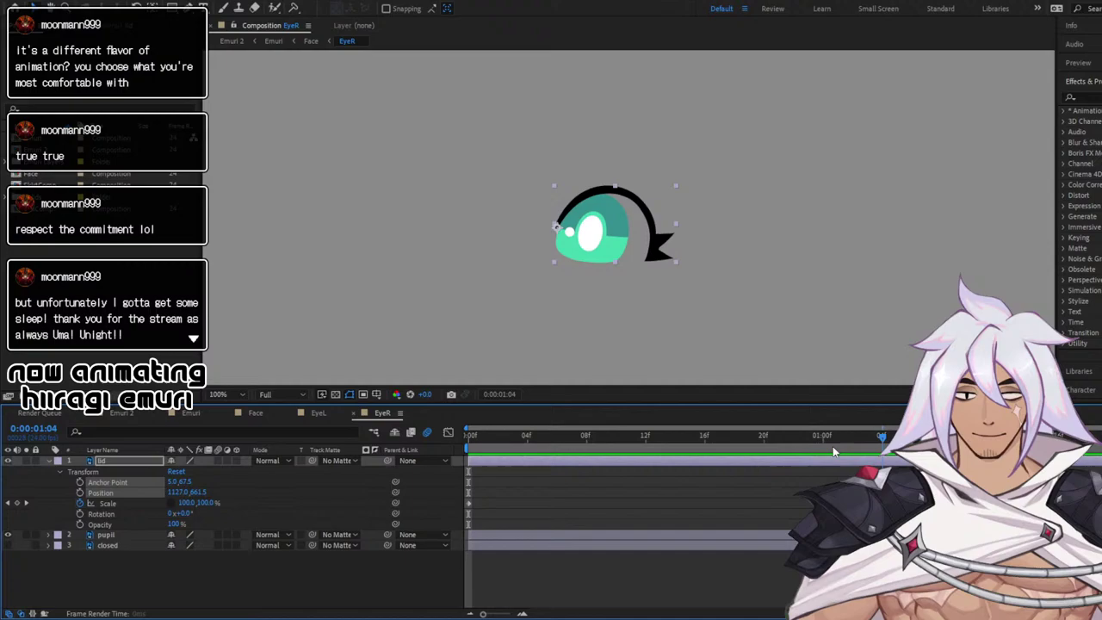
click(824, 436)
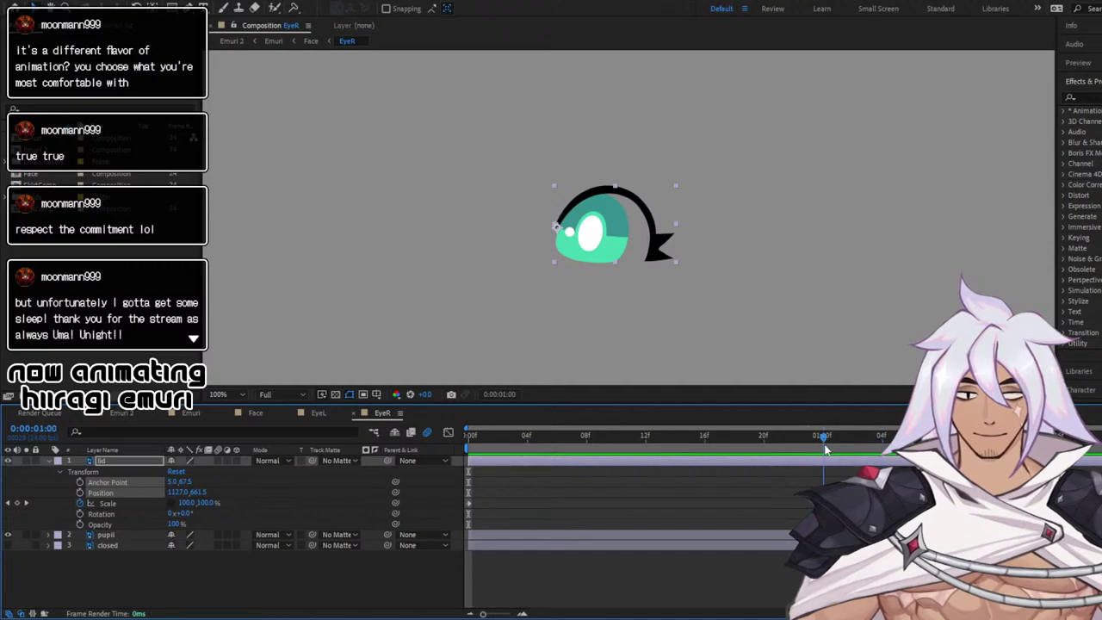
drag(677, 225, 651, 229)
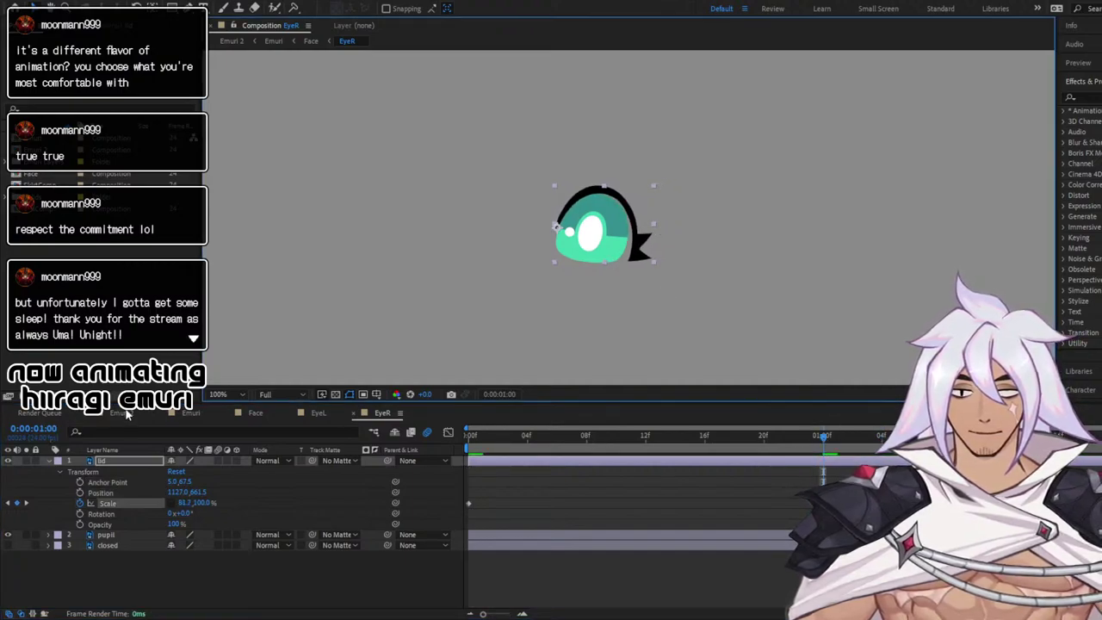
Compare the lid's fit in the full Emuri composition and widen it slightly in EyeR at 0:00:01:00
click(188, 414)
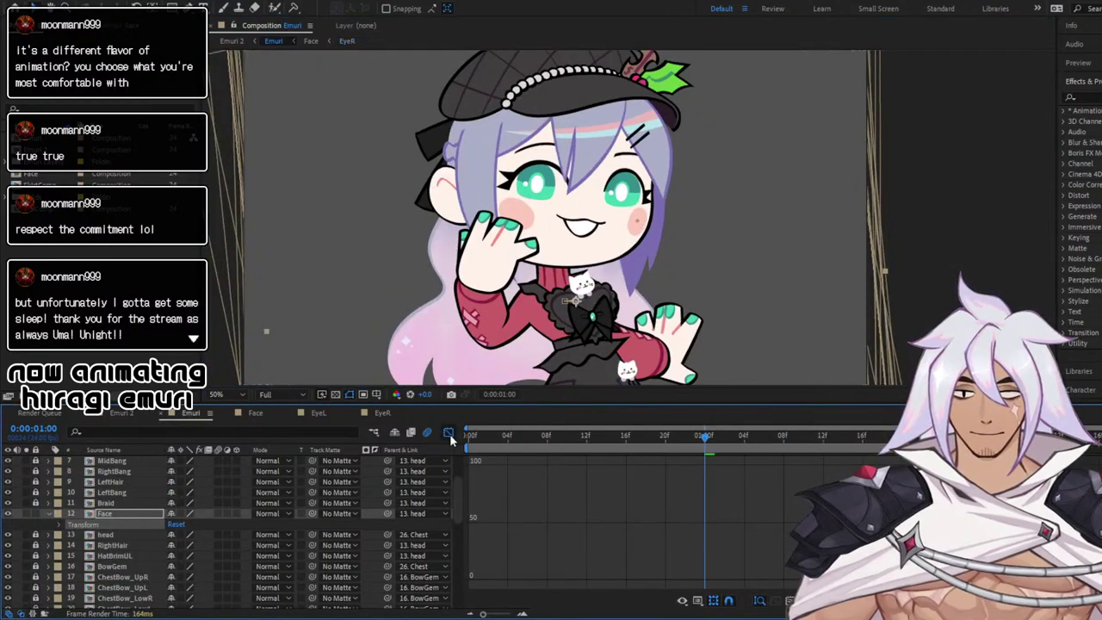
click(382, 413)
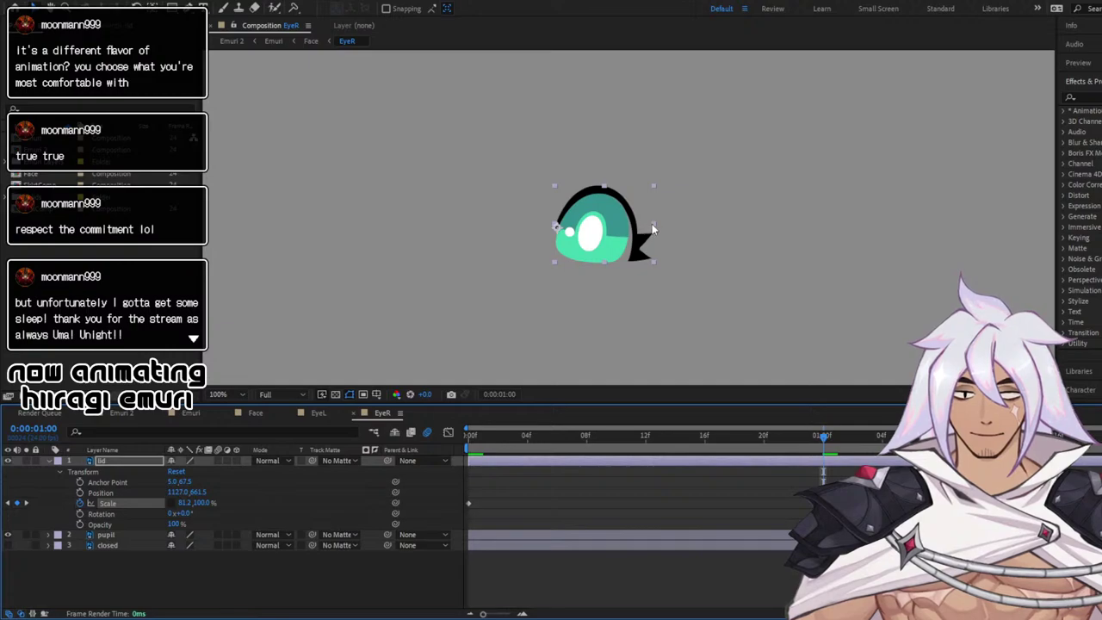
drag(653, 228, 660, 229)
click(175, 413)
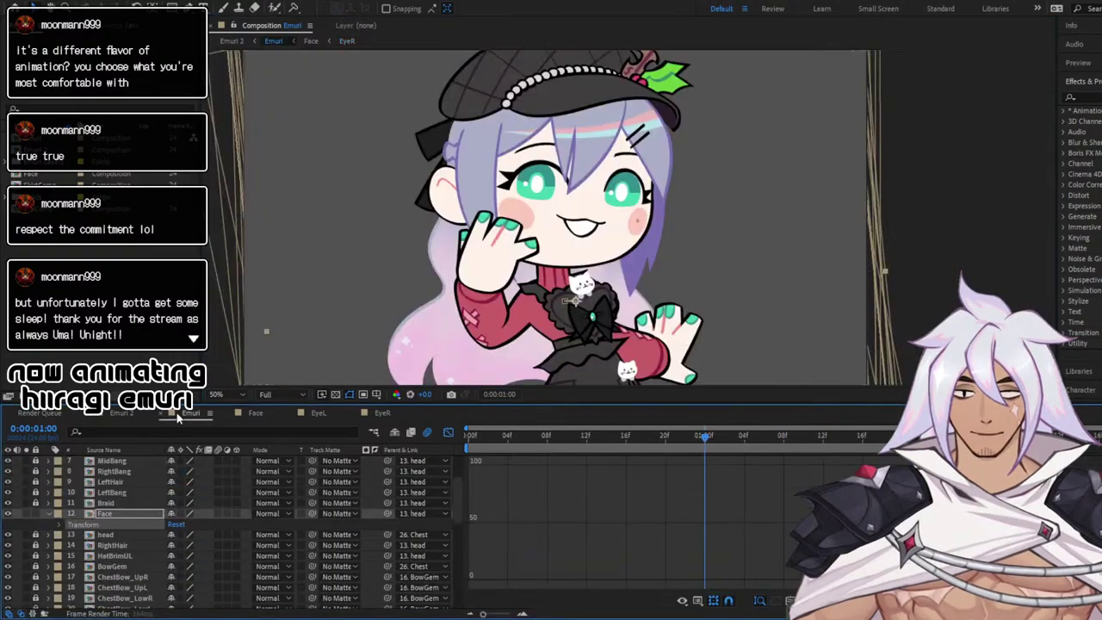
Apply Easy Ease to the lid layer's Scale keyframes in the EyeR composition
click(449, 433)
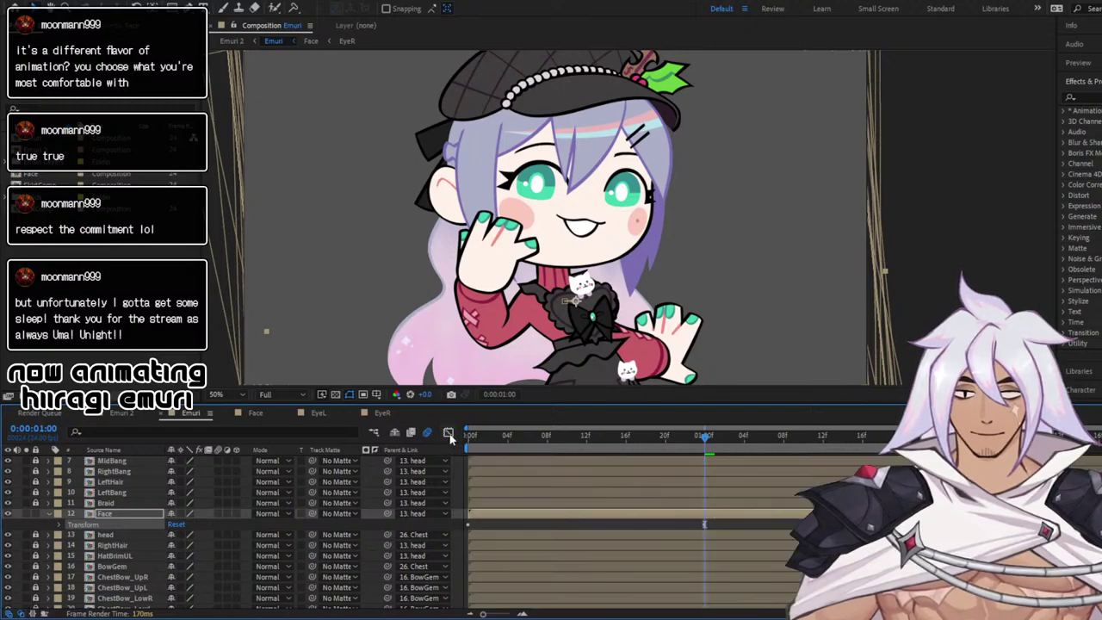
click(376, 414)
drag(820, 441, 667, 458)
click(617, 437)
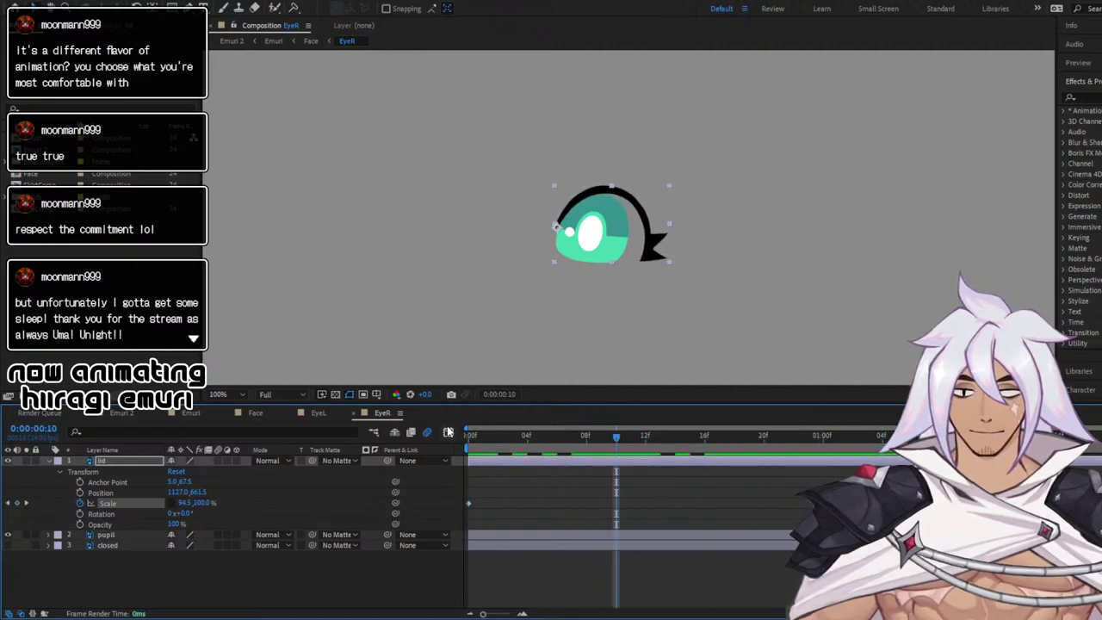
click(449, 433)
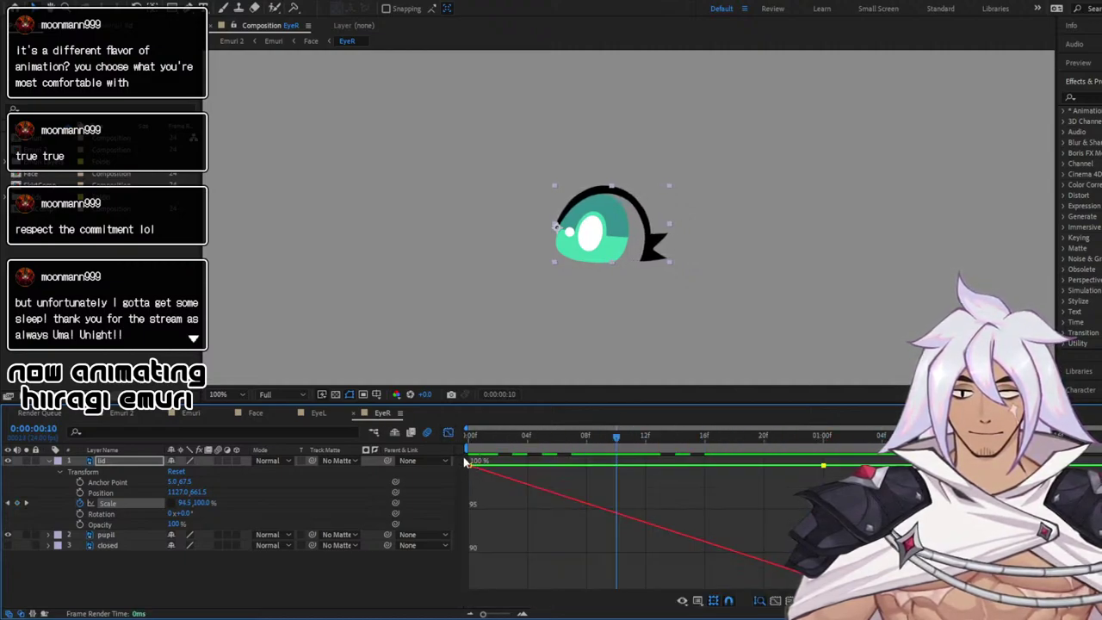
click(466, 463)
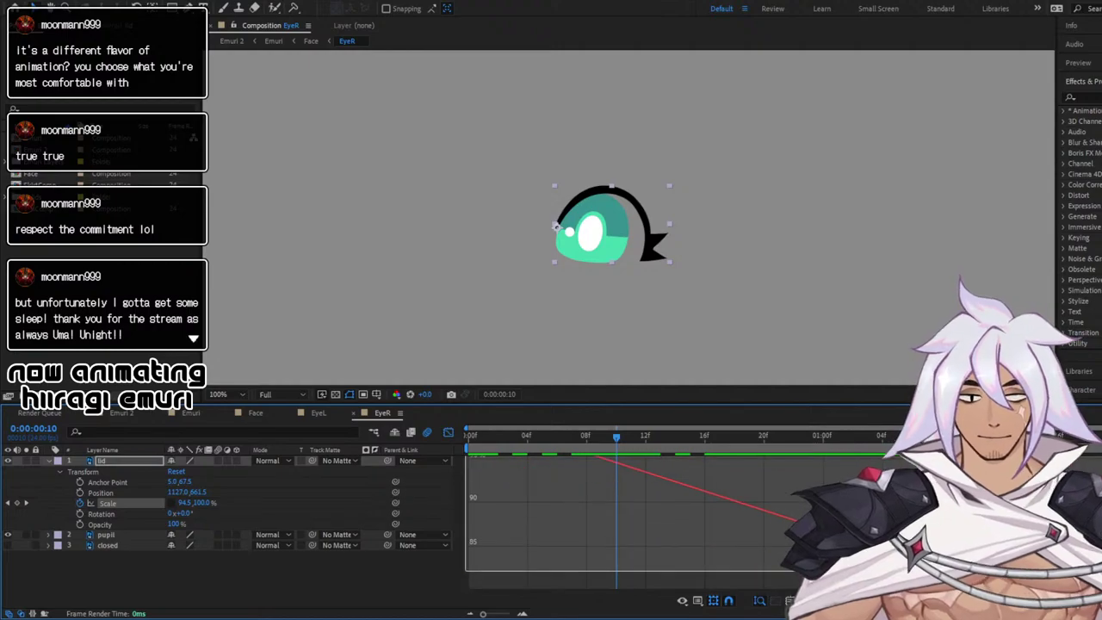
key(F9)
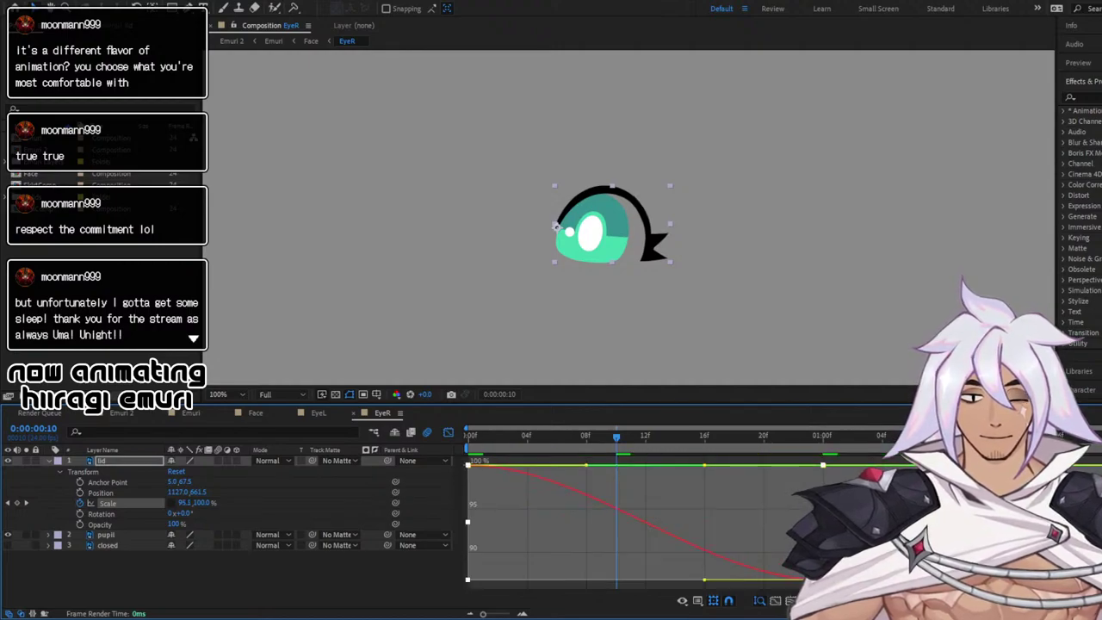
In the Face composition, expand the EyeR layer's Transform properties and add a Position keyframe at 0:00:00:00
click(256, 413)
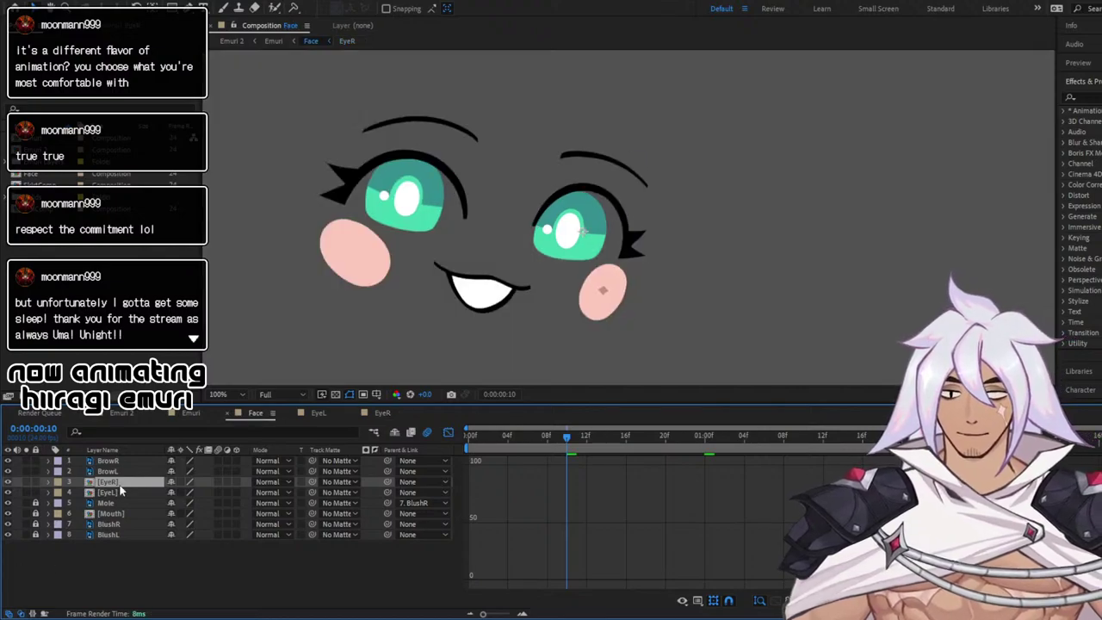
key(Home)
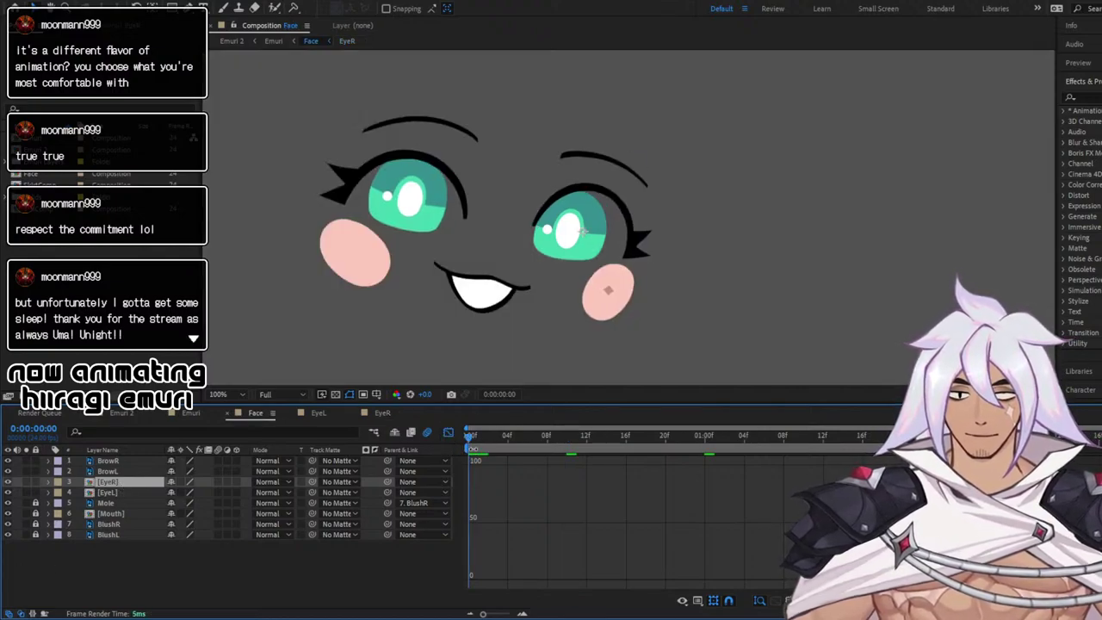
click(448, 432)
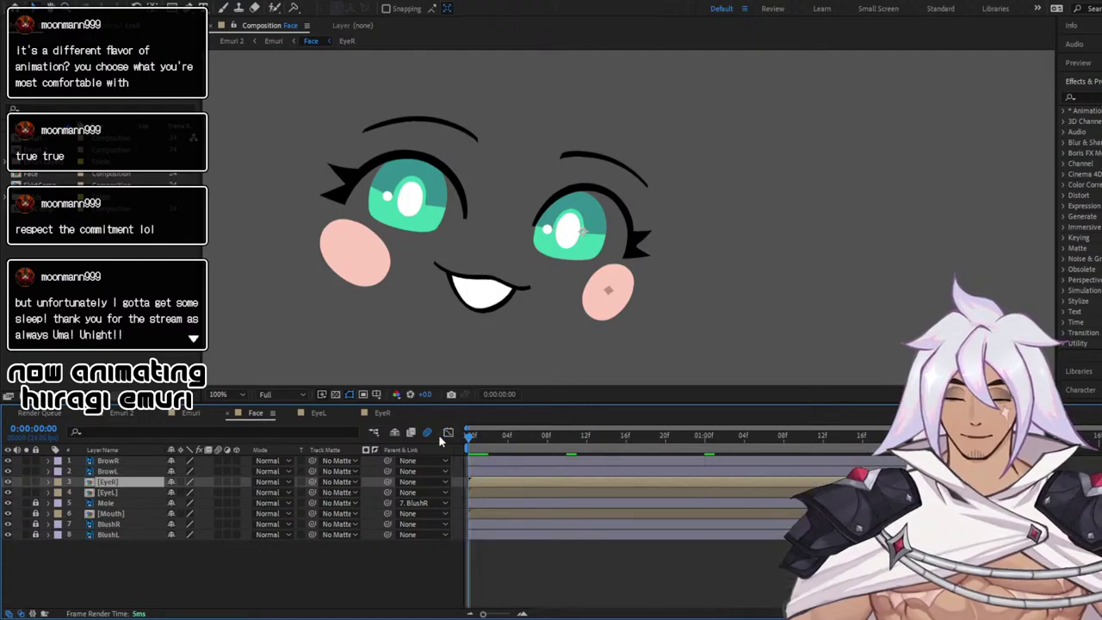
click(48, 484)
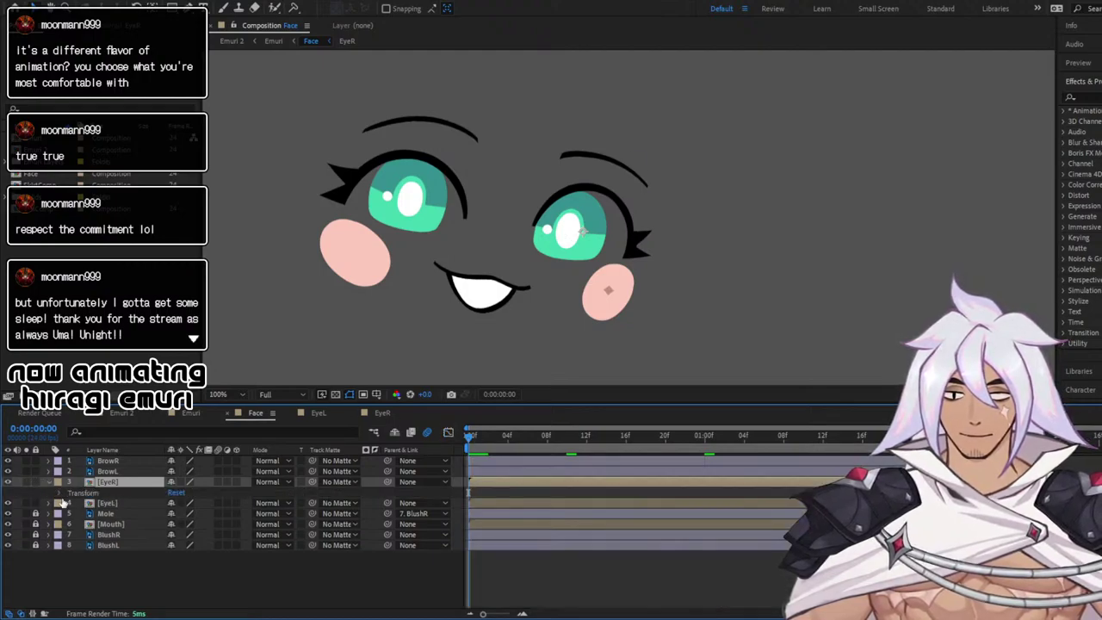
click(61, 493)
click(79, 514)
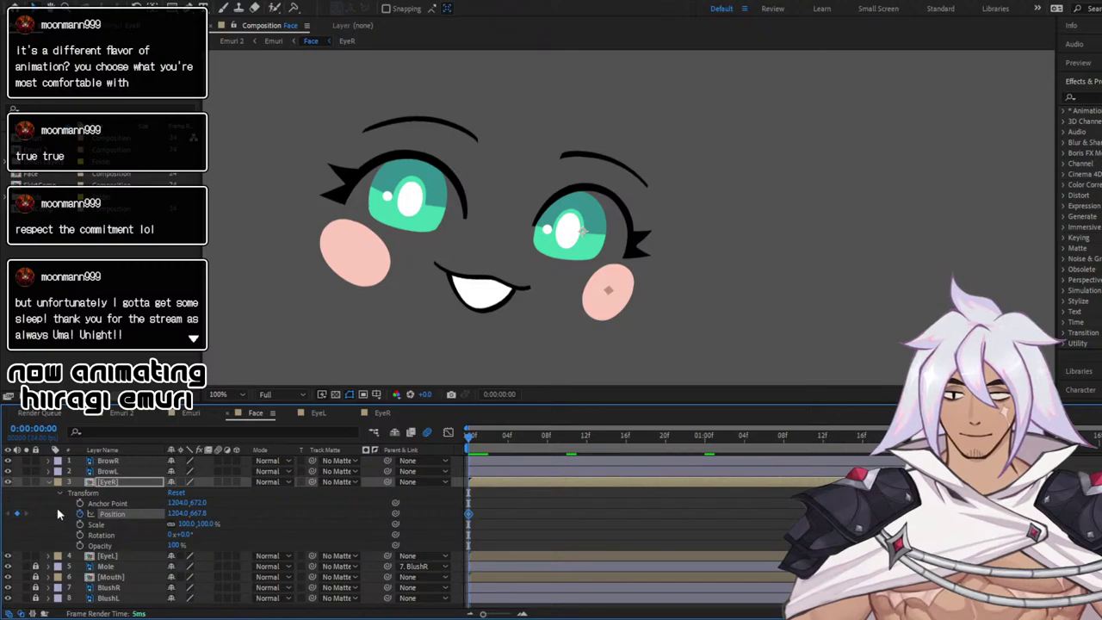
Separate EyeR's Position into X and Y dimensions and add matching keyframes for both at 0:00:02:00
click(44, 517)
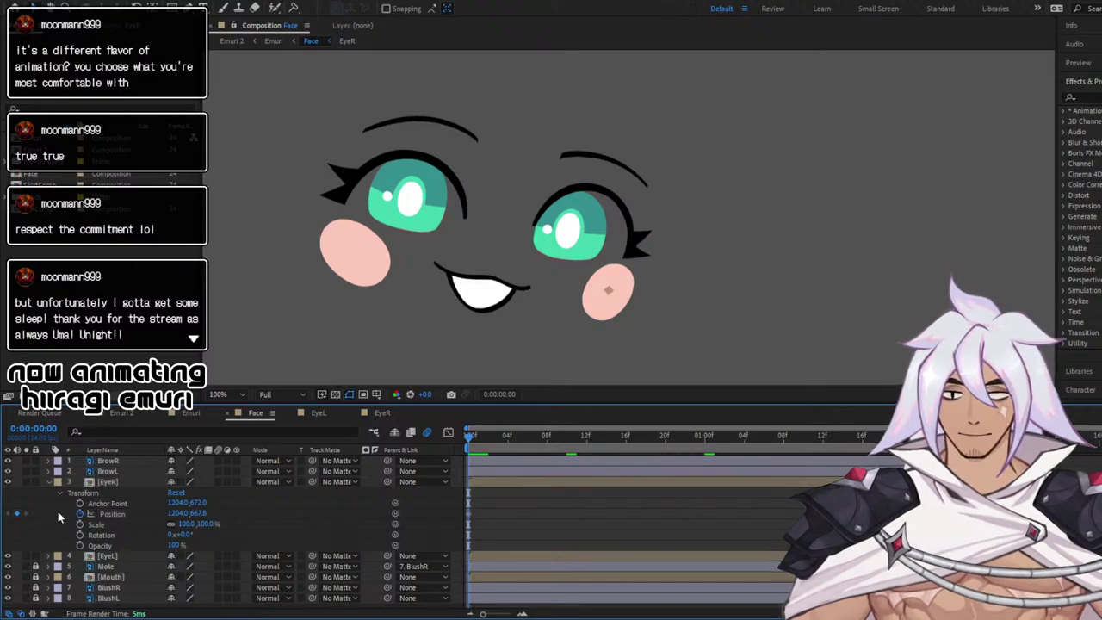
click(113, 514)
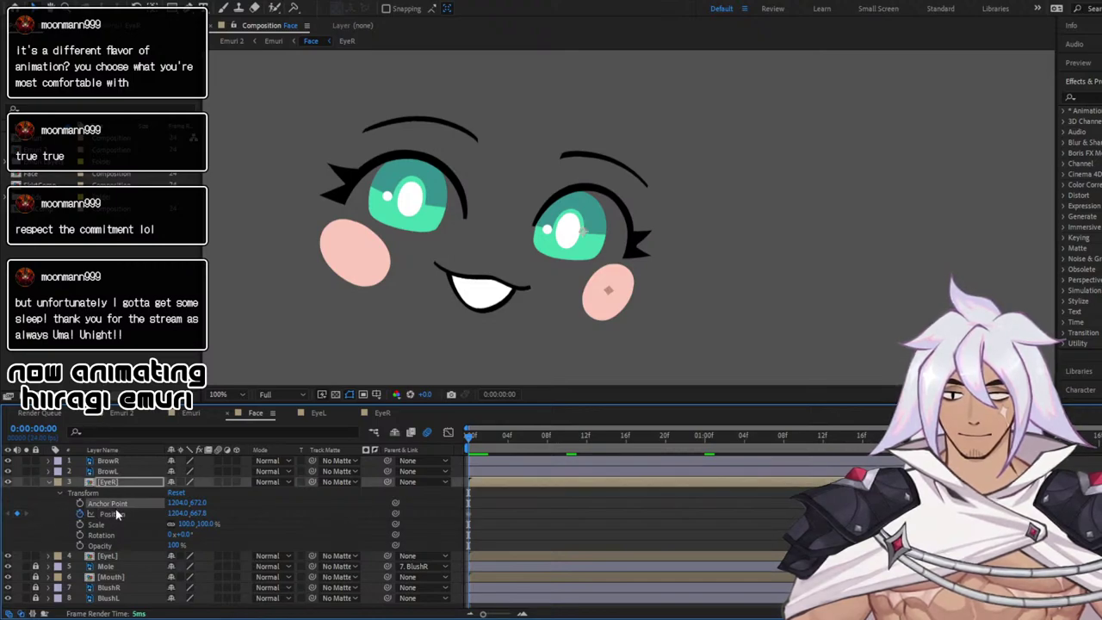
click(159, 357)
drag(628, 438, 939, 439)
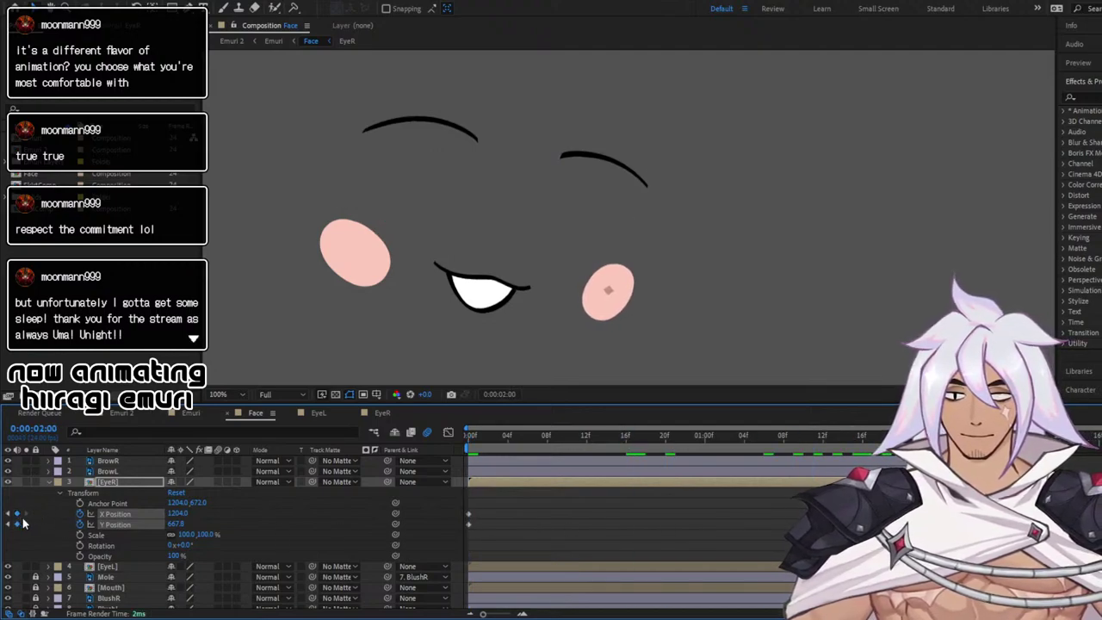
At 0:00:01:00, shift the EyeR layer inward to an X Position of 1188 and check it in the Emuri composition
click(704, 436)
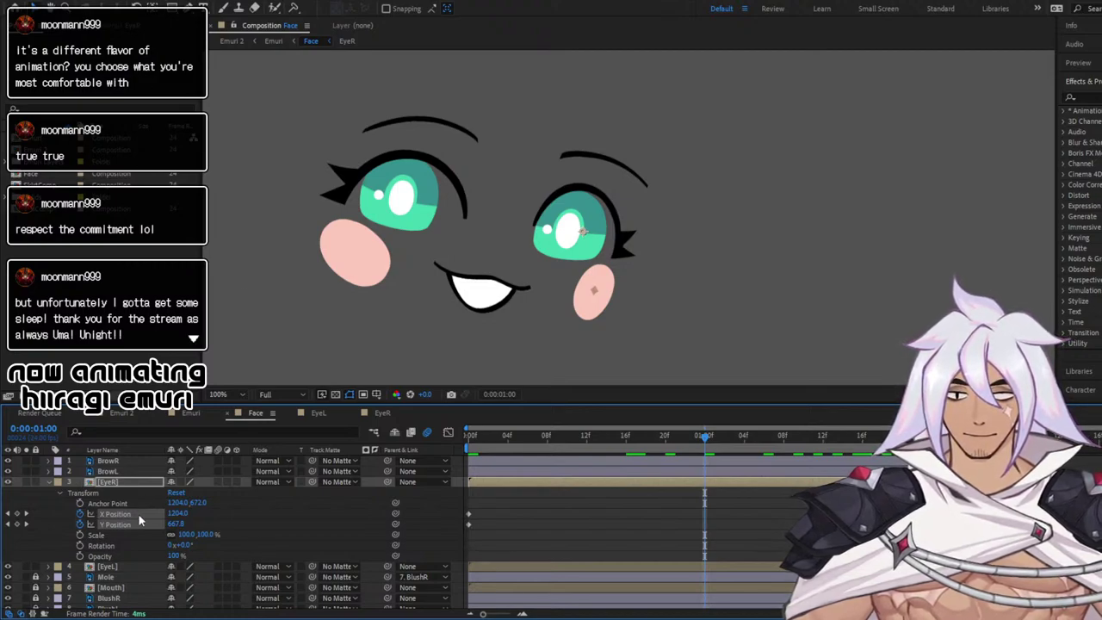
drag(579, 248, 570, 245)
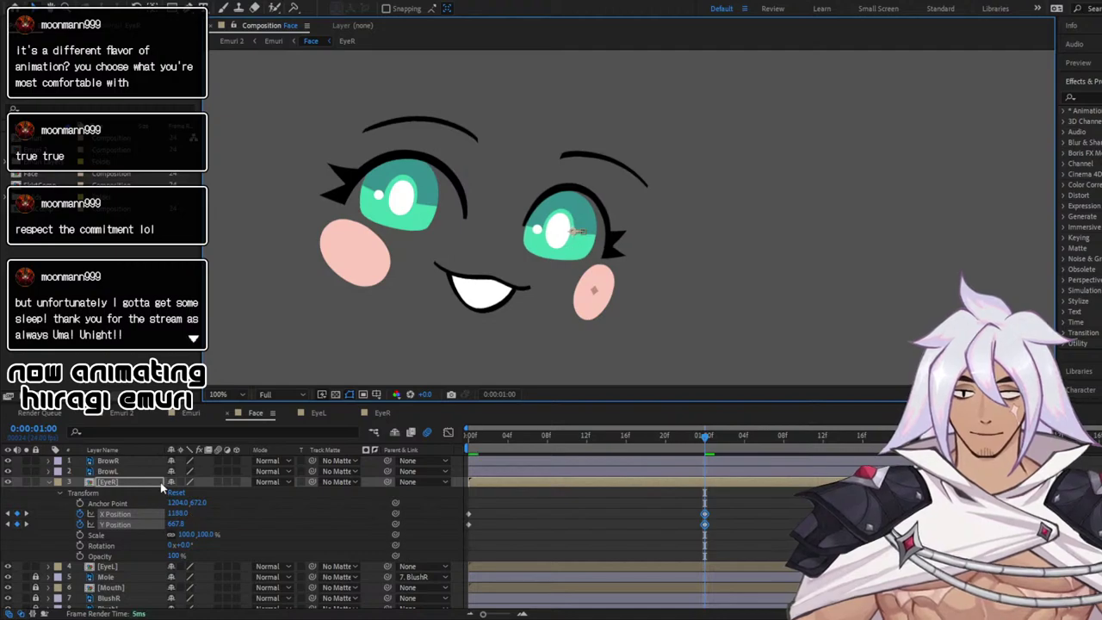
click(119, 413)
click(197, 415)
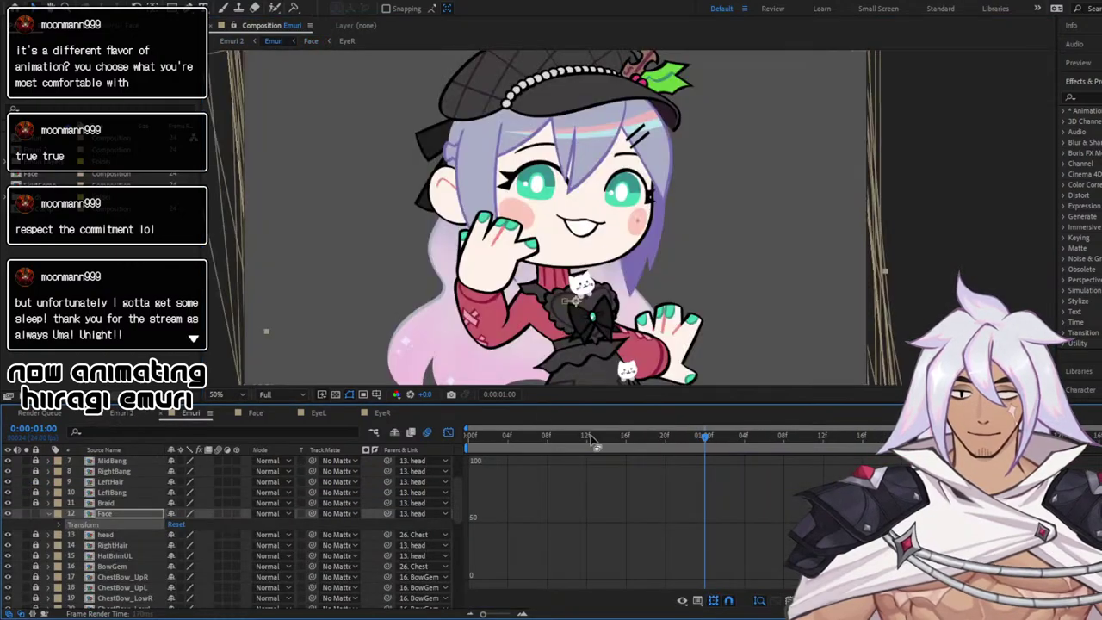
Play the Emuri animation from the start to review the shifted eye's motion
drag(688, 433, 471, 435)
key(space)
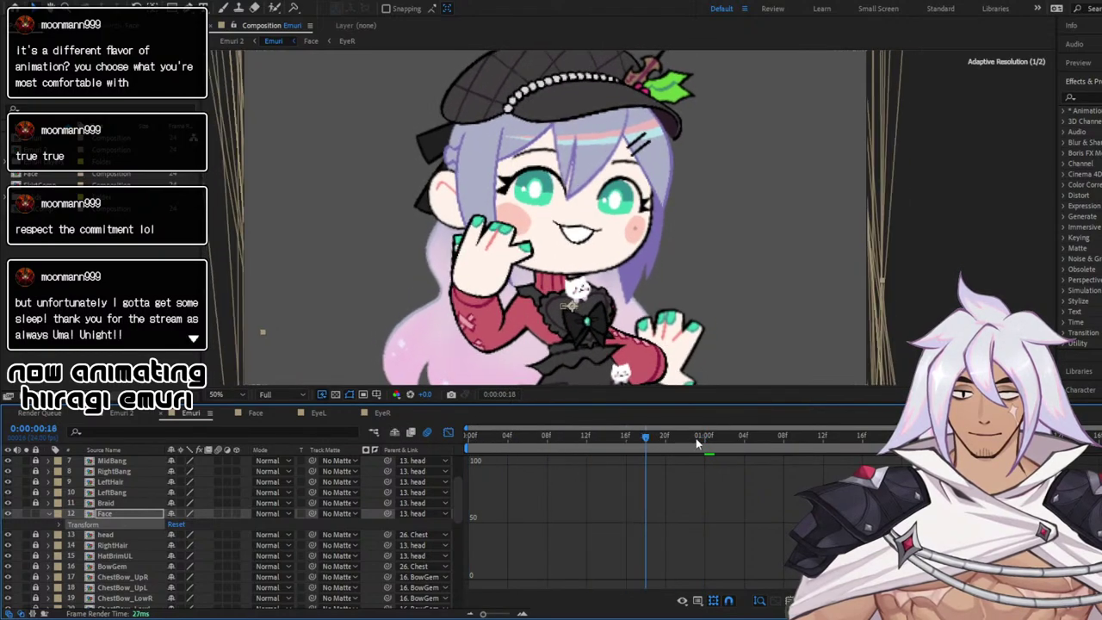
key(space)
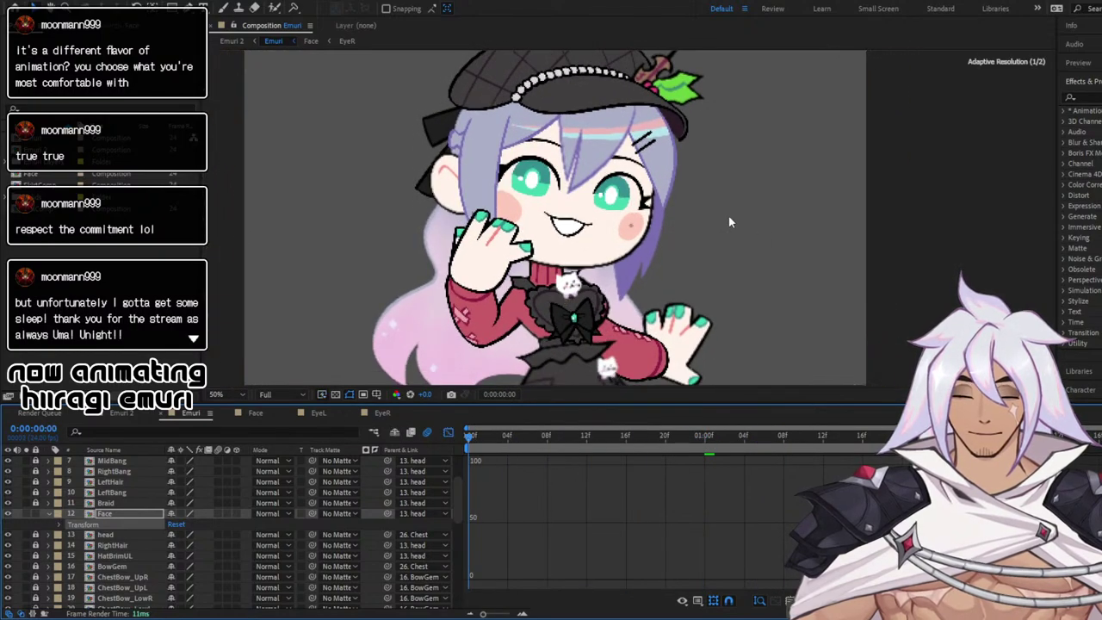
key(space)
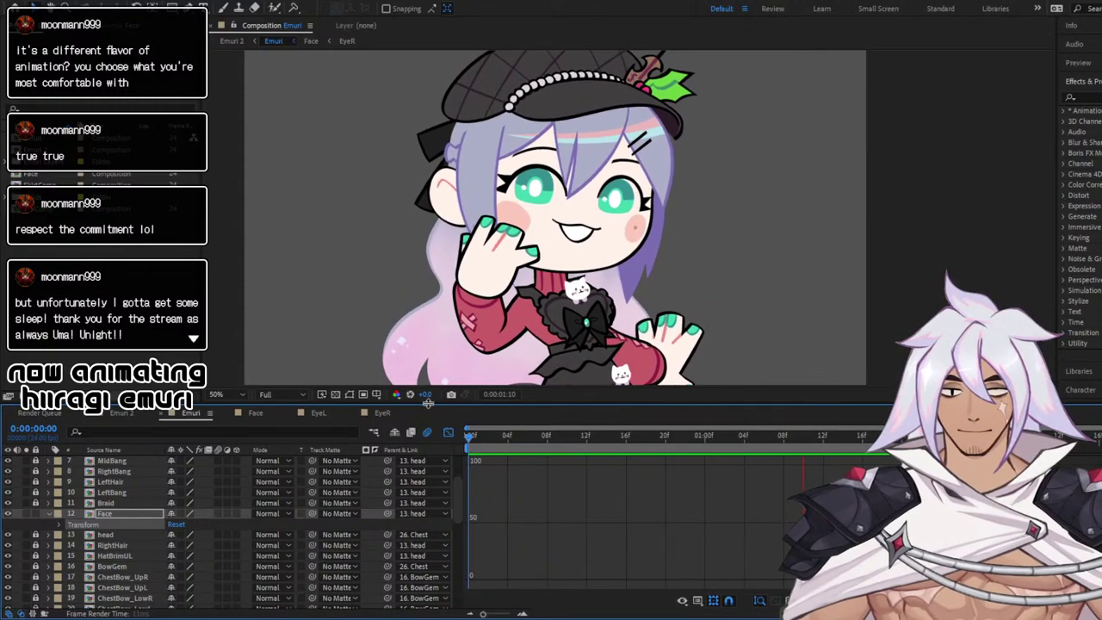
Apply Easy Ease to all of EyeR's X Position and Y Position keyframes in the Face composition
click(379, 413)
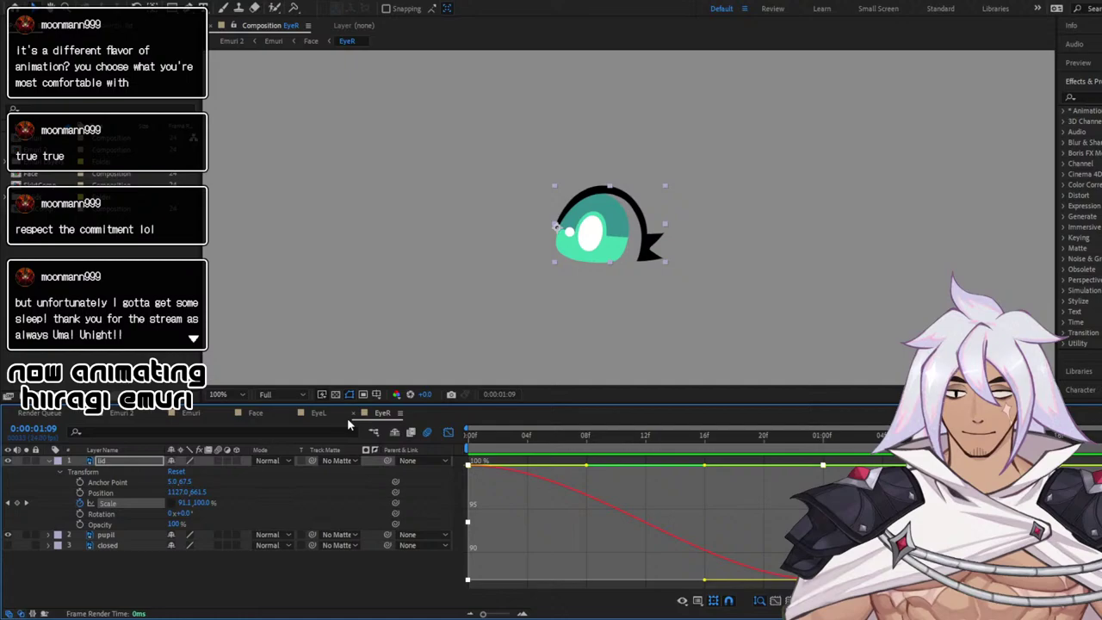
click(250, 417)
click(449, 433)
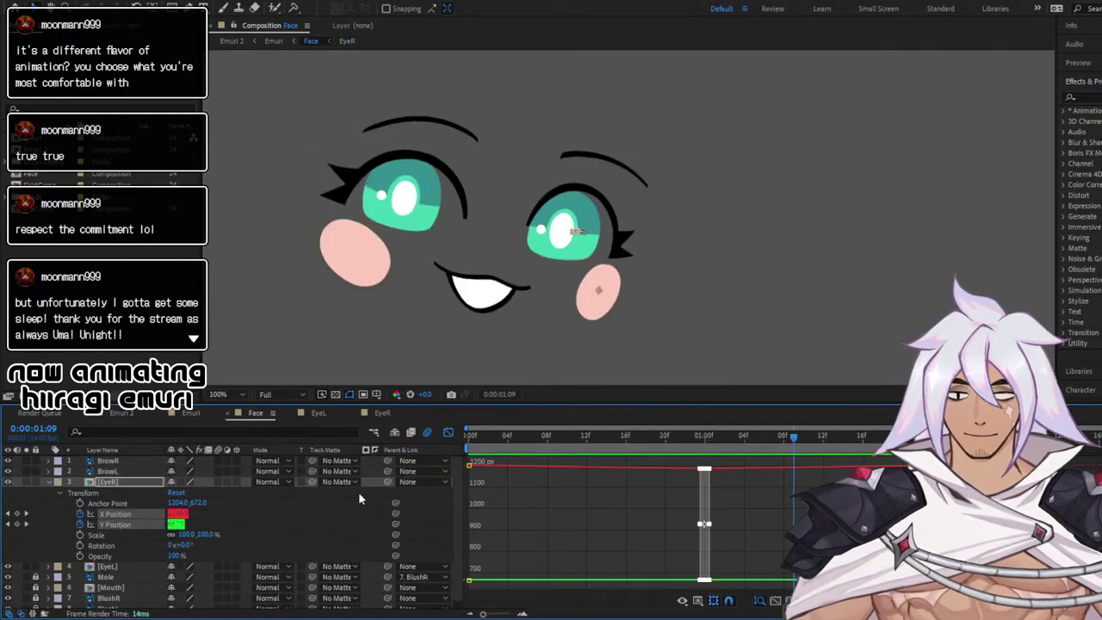
click(265, 522)
click(134, 514)
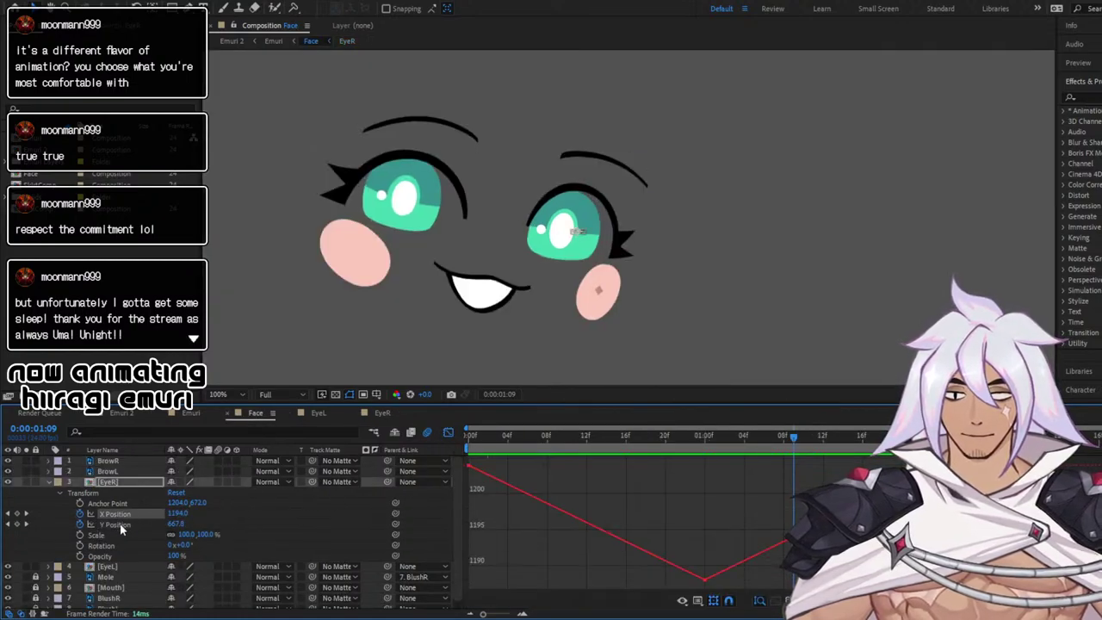
shift+click(123, 524)
drag(465, 462, 800, 568)
drag(470, 462, 799, 589)
key(F9)
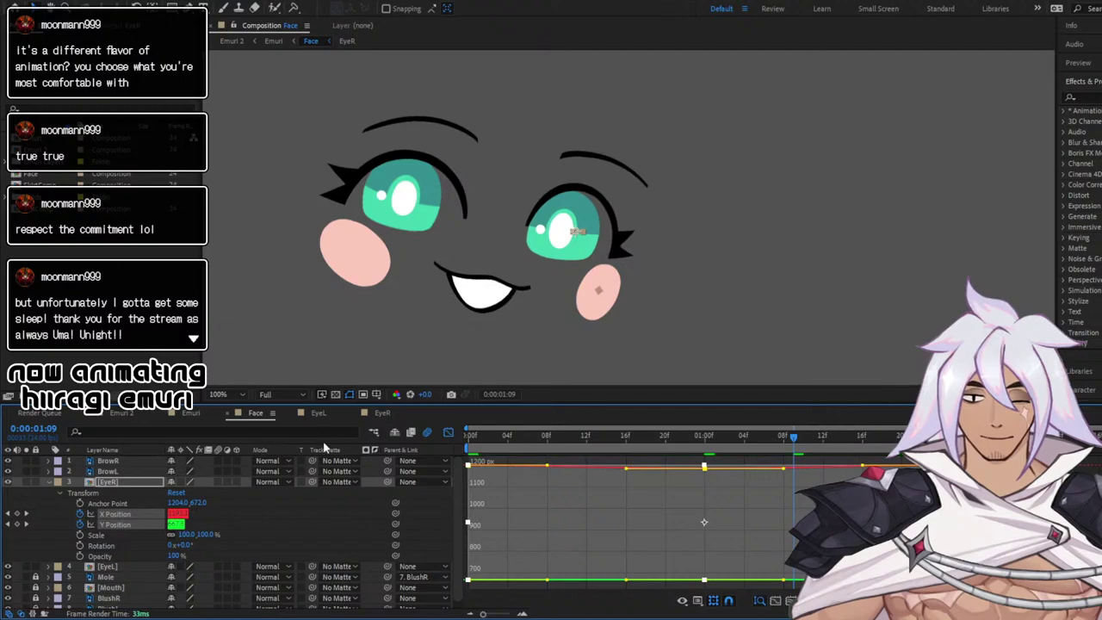
Preview the Emuri composition from 0:00:00:00 to check the eased eye movement
click(191, 413)
click(465, 436)
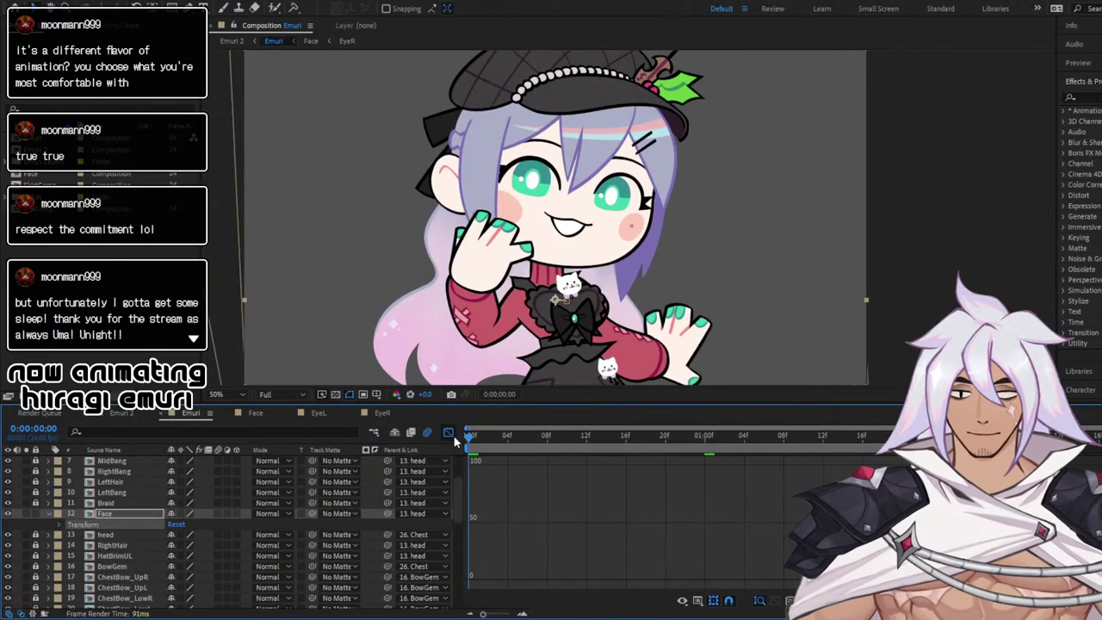
key(space)
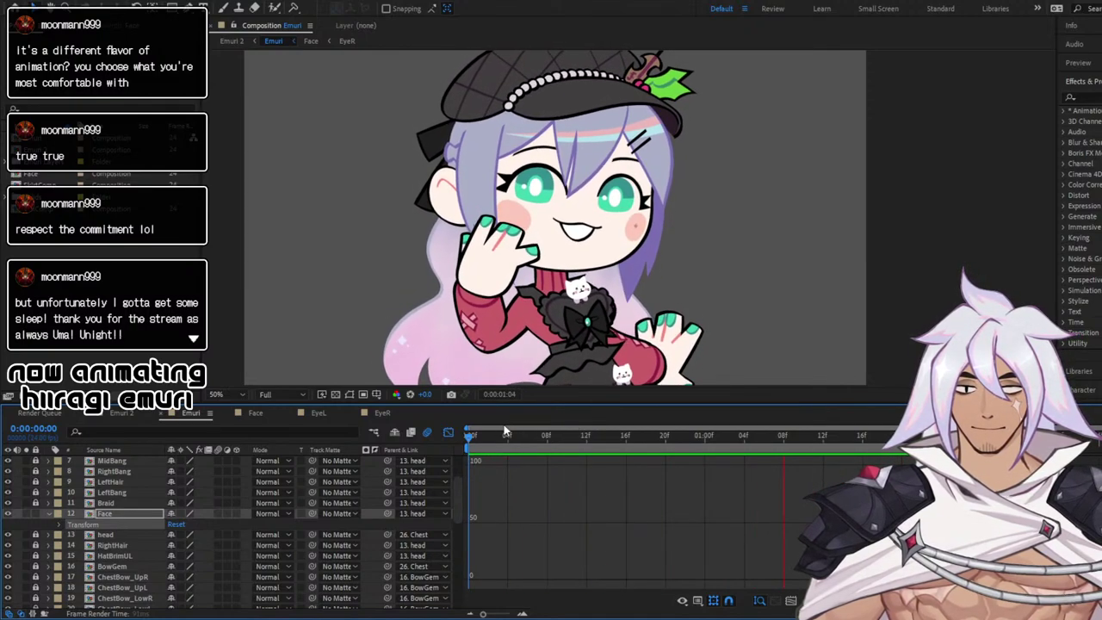
key(space)
In Face at 0:00:01:00, move the EyeR layer slightly back outward to an X Position of 1195
click(274, 414)
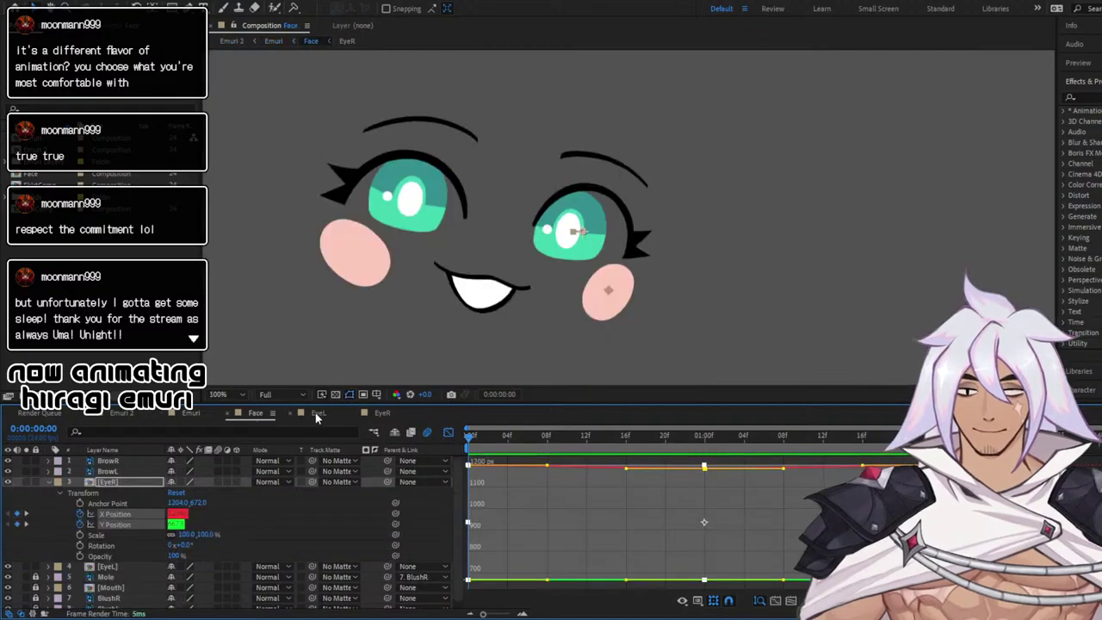
click(448, 433)
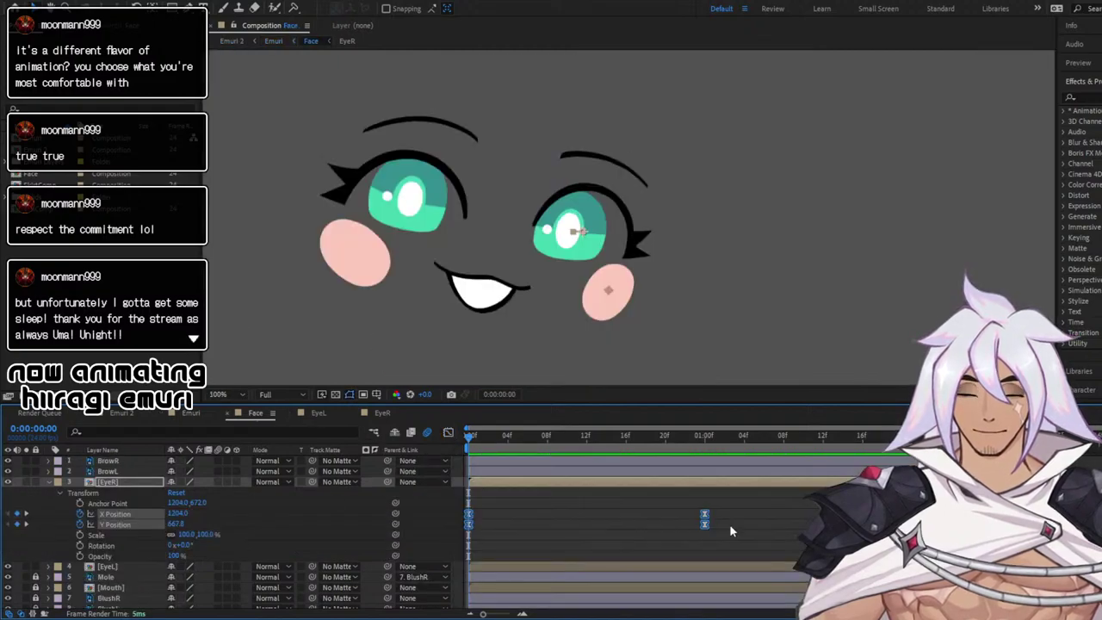
click(704, 433)
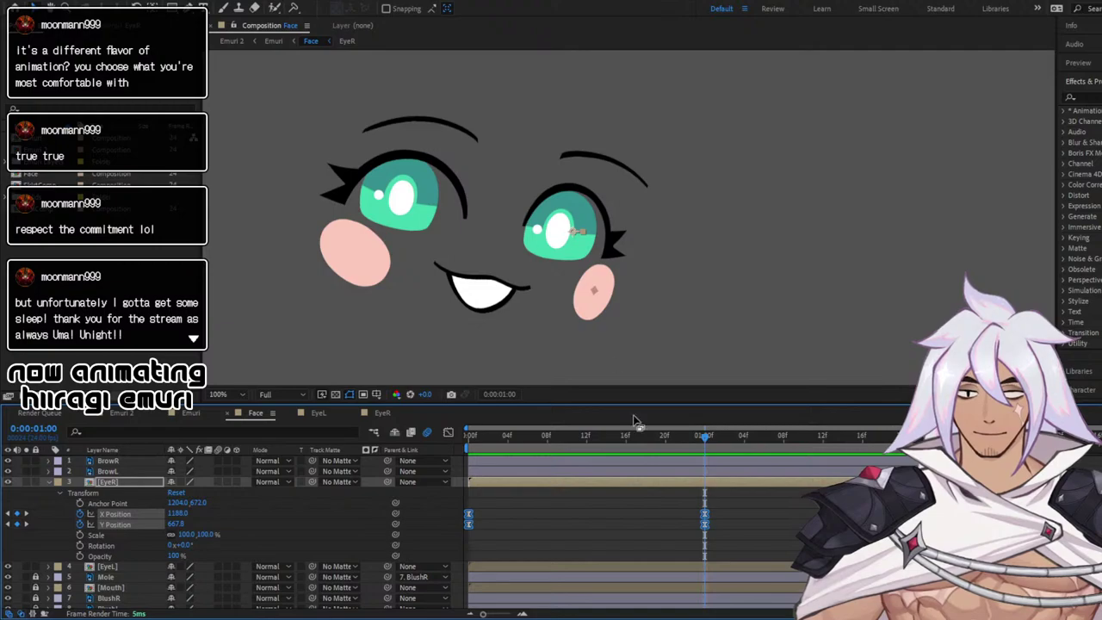
click(137, 473)
click(136, 482)
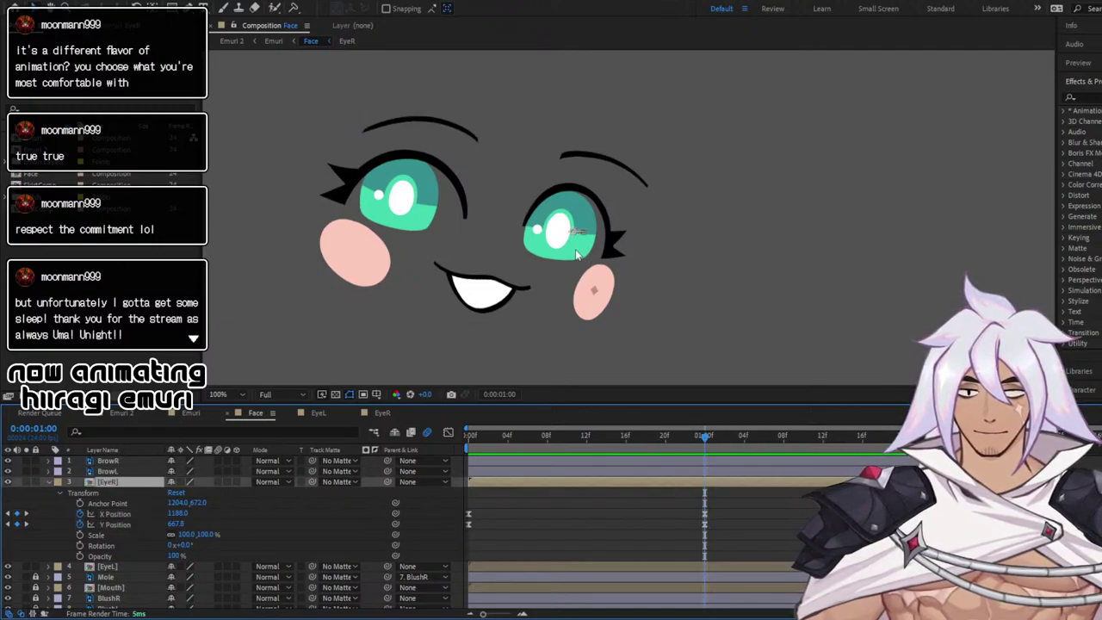
drag(577, 255, 583, 255)
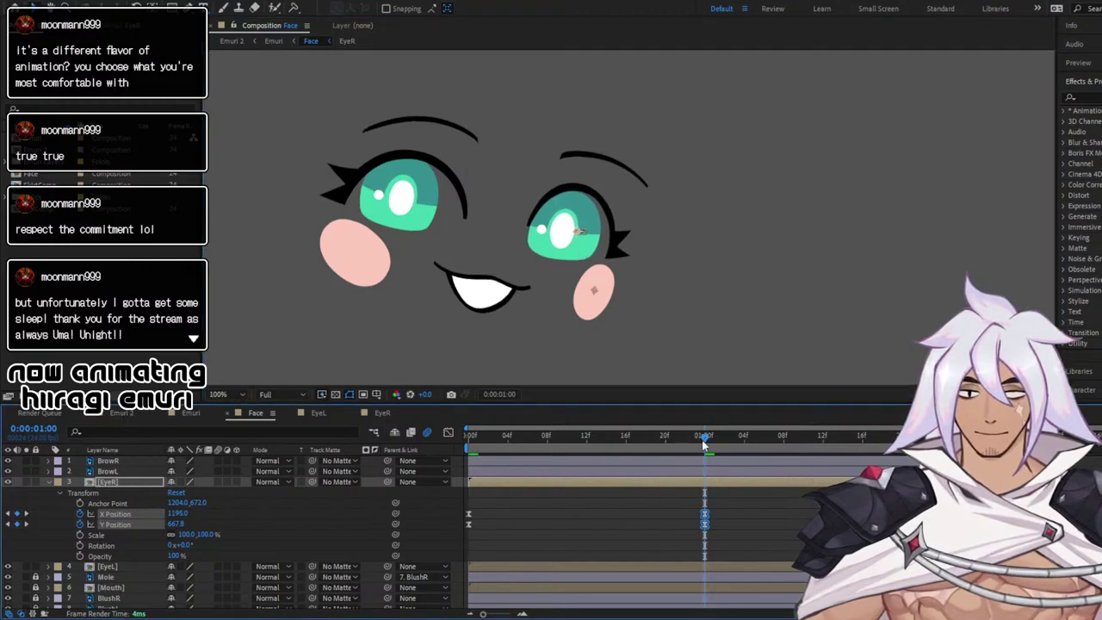
mouse_move(703, 441)
mouse_down()
mouse_move(555, 444)
mouse_move(819, 457)
mouse_move(504, 449)
mouse_move(569, 424)
mouse_move(707, 446)
mouse_up()
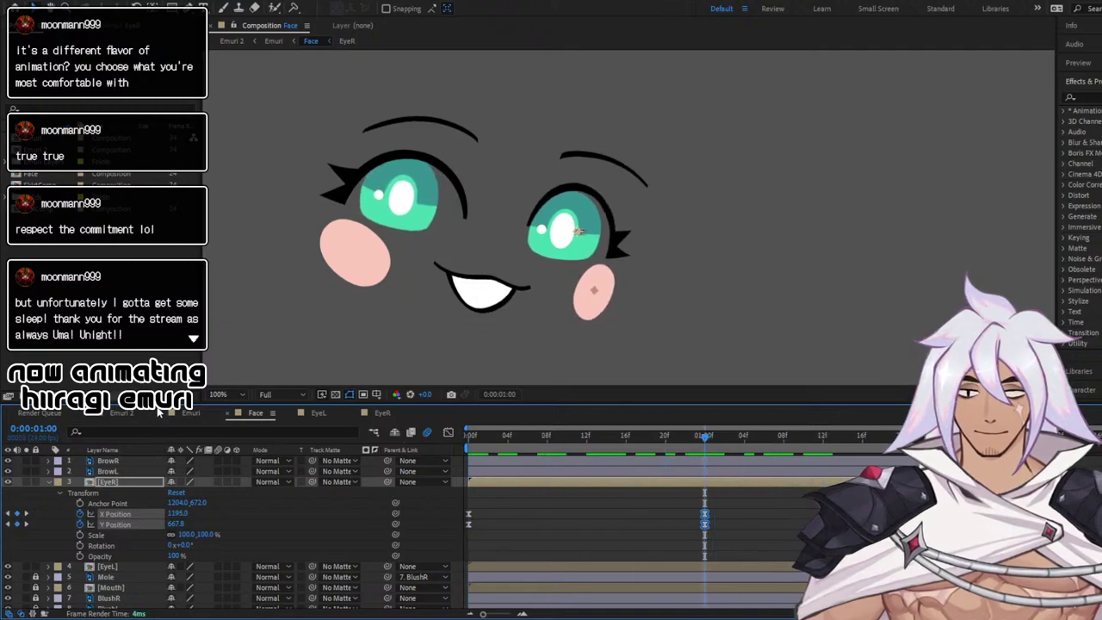
Scrub the Emuri composition to 0:00:01:00 to check the eye's placement, and return to the EyeR composition
click(191, 415)
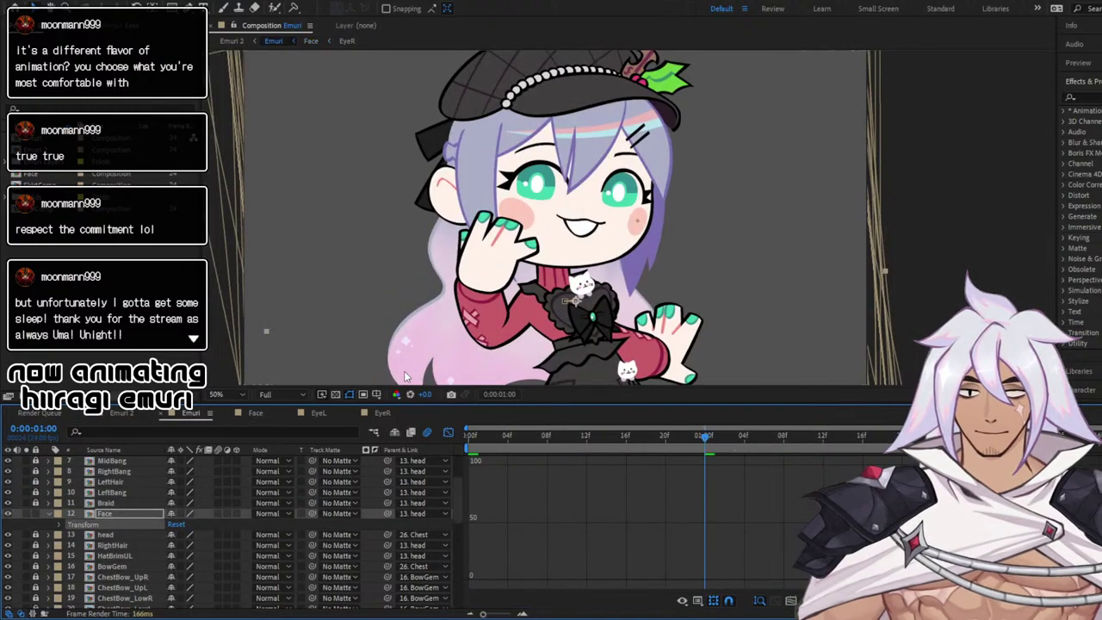
key(space)
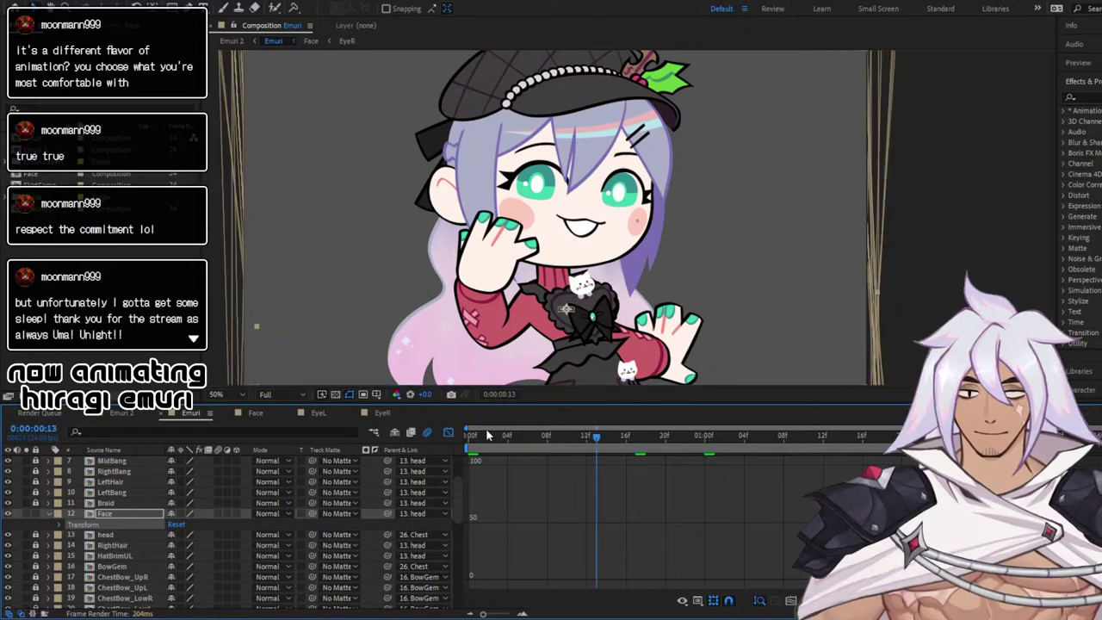
drag(627, 428, 703, 436)
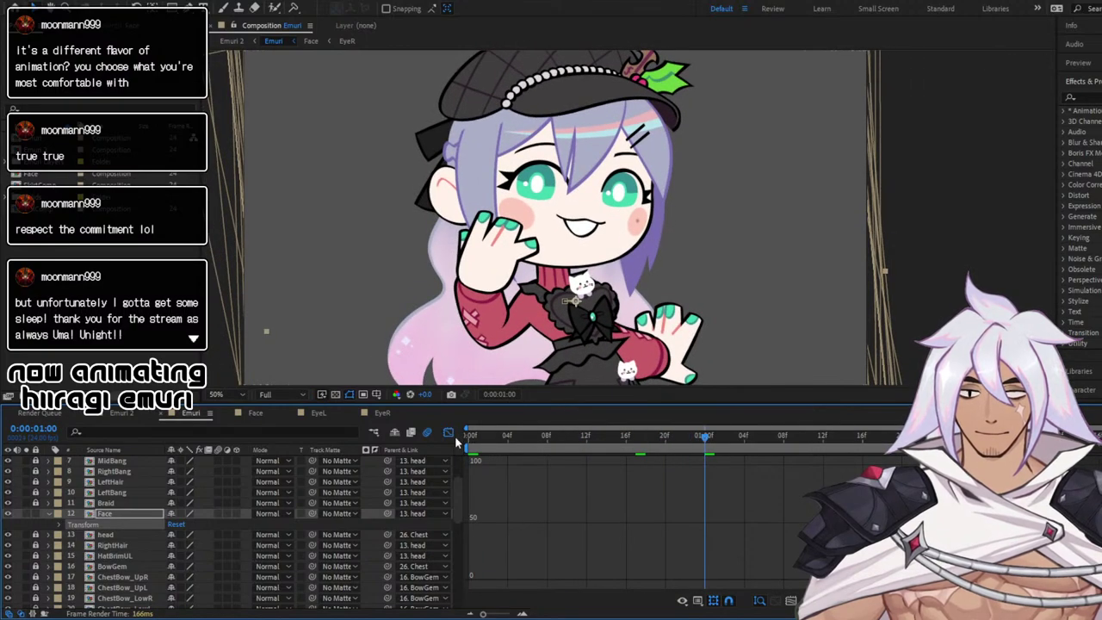
click(383, 414)
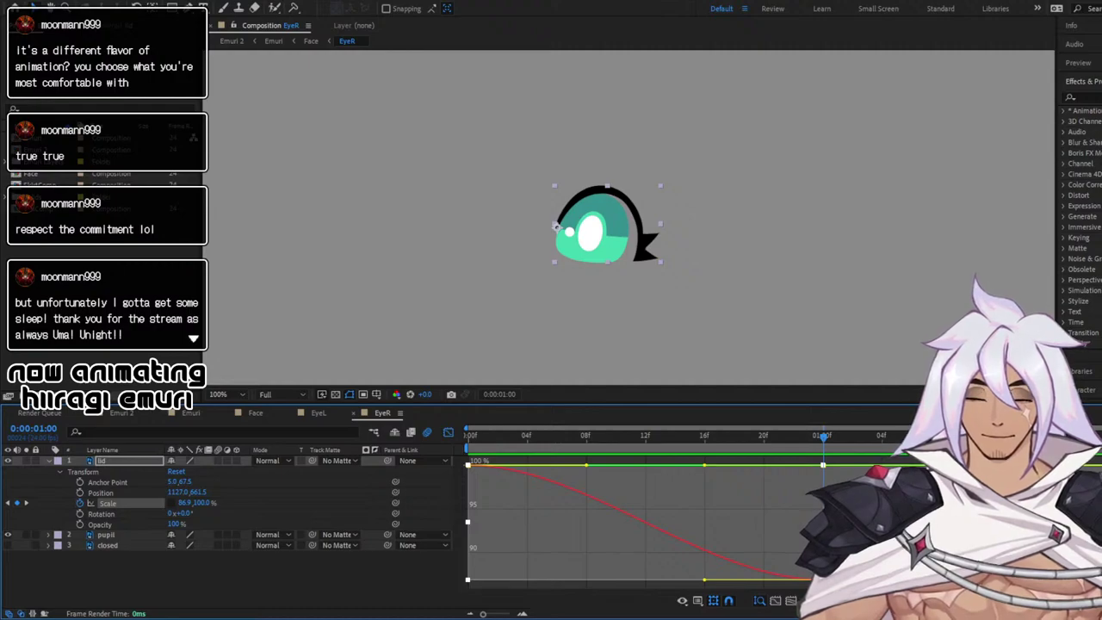
Set the EyeR lid's horizontal Scale at 0:00:01:00 to 89% and preview the Emuri composition from 0:00:00:00
drag(824, 579, 823, 562)
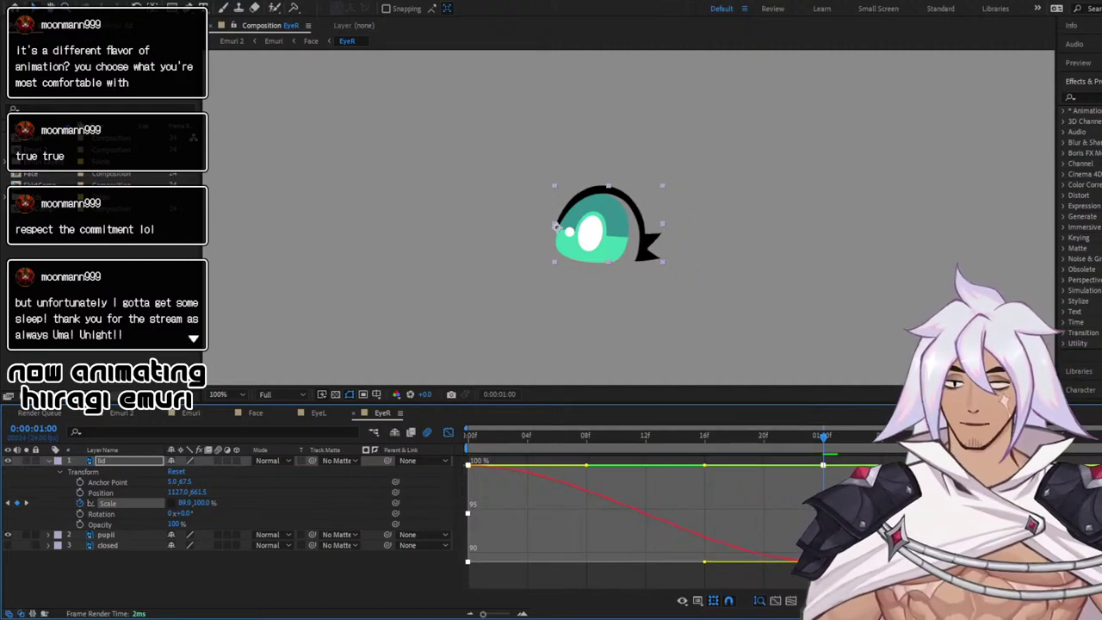
drag(740, 444, 468, 443)
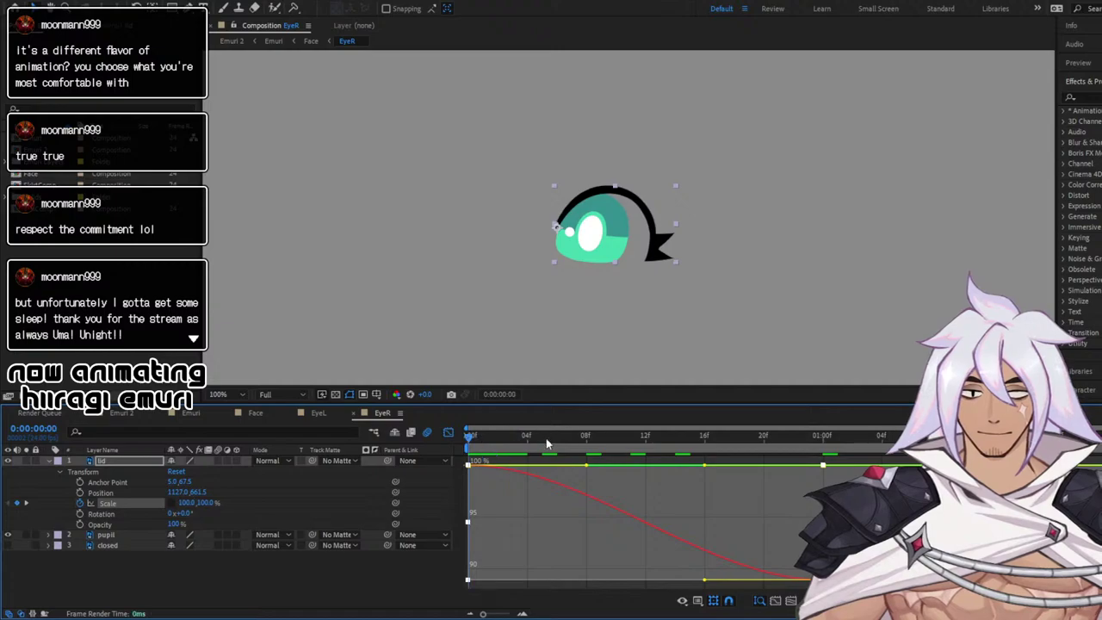
click(192, 414)
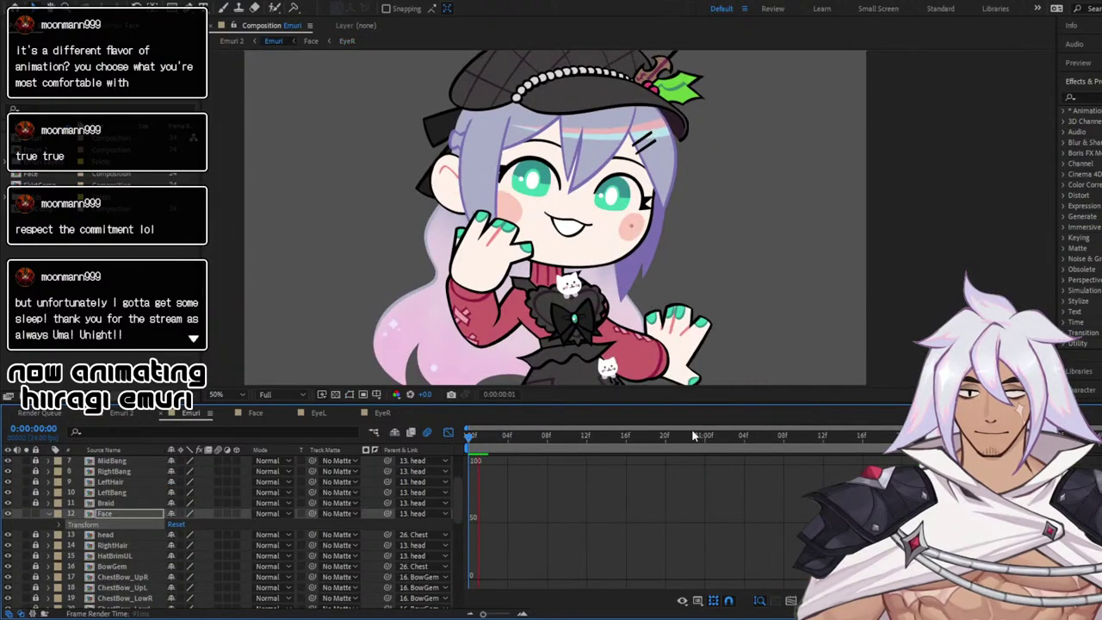
key(space)
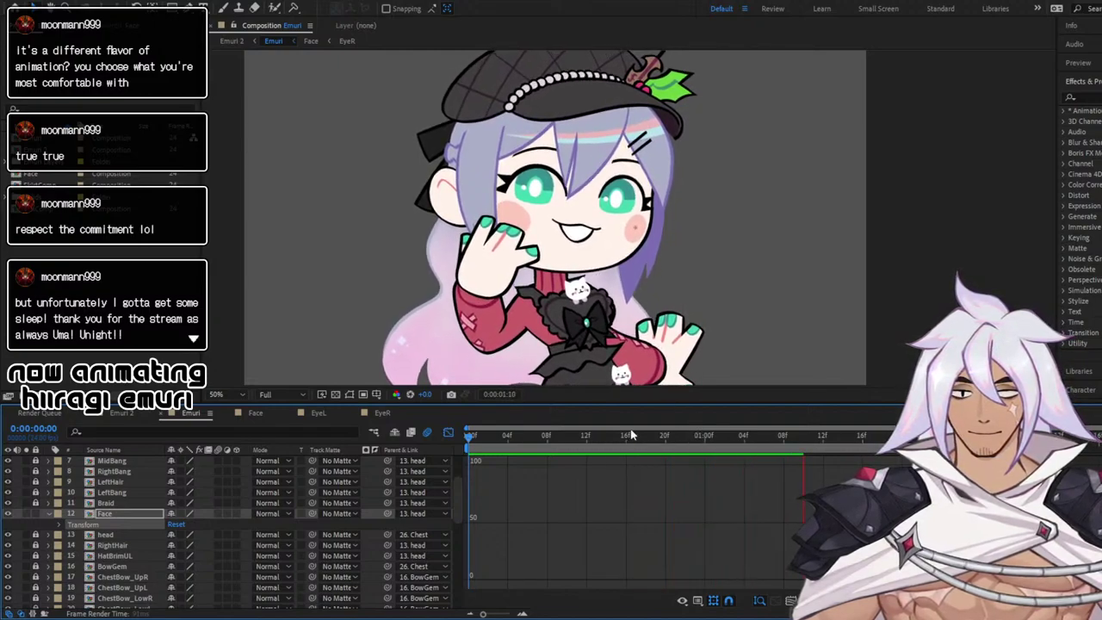
key(space)
Return to EyeR at 0:00:01:00, switch the timeline from the graph back to layer bars, and collapse and lock the lid layer
click(372, 412)
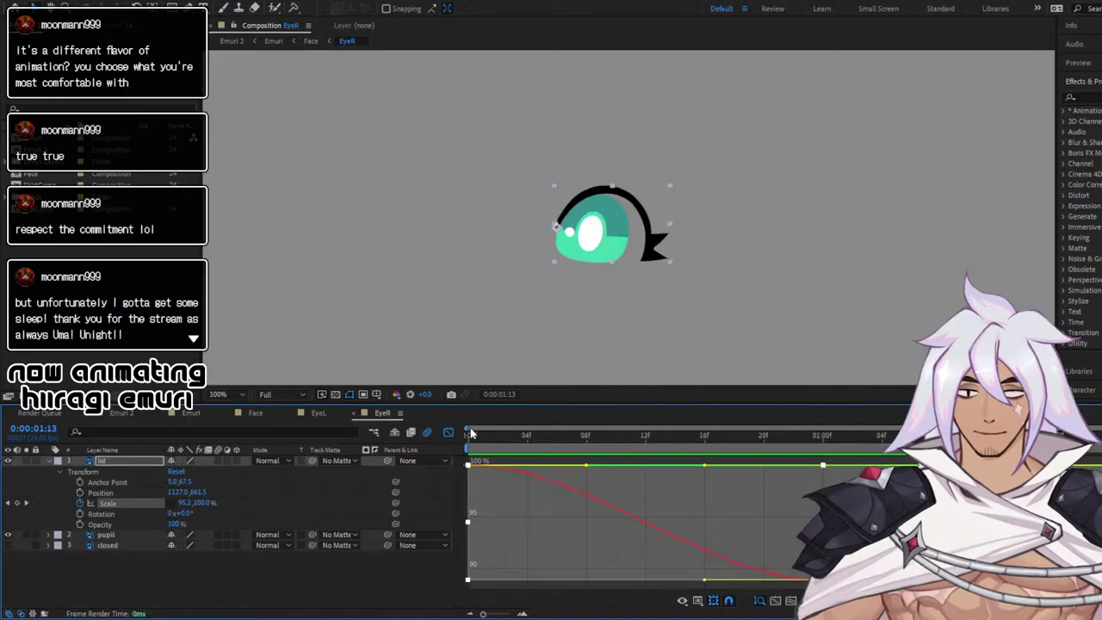
click(822, 436)
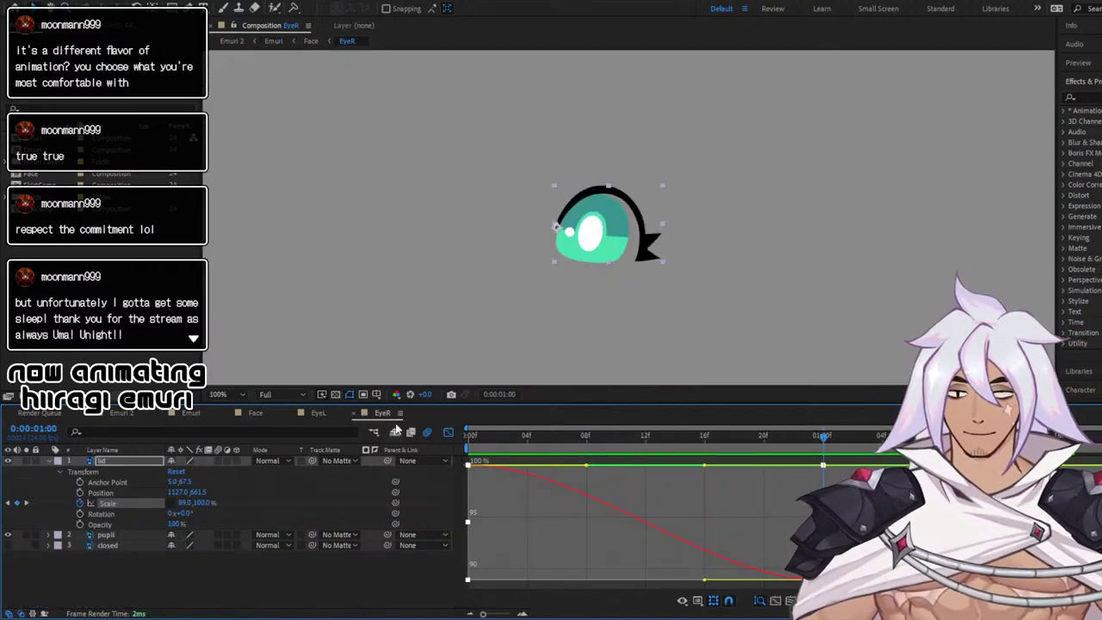
click(449, 433)
click(49, 461)
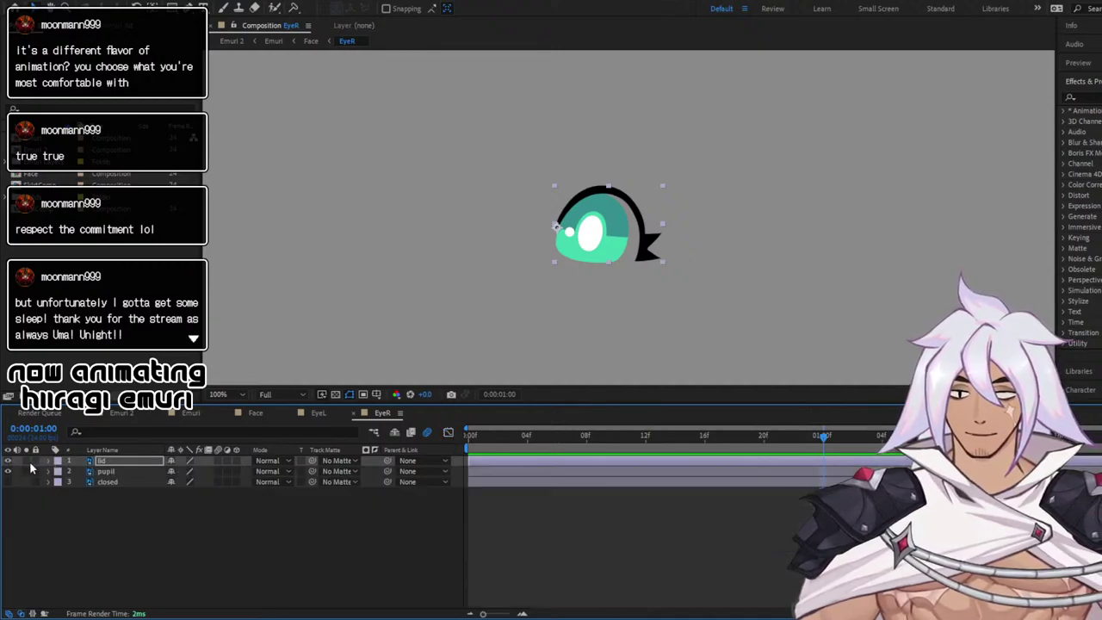
click(36, 462)
Start Position and Scale keyframes on EyeR's pupil layer at 0:00:00:00 and separate its Position into X and Y dimensions
click(52, 472)
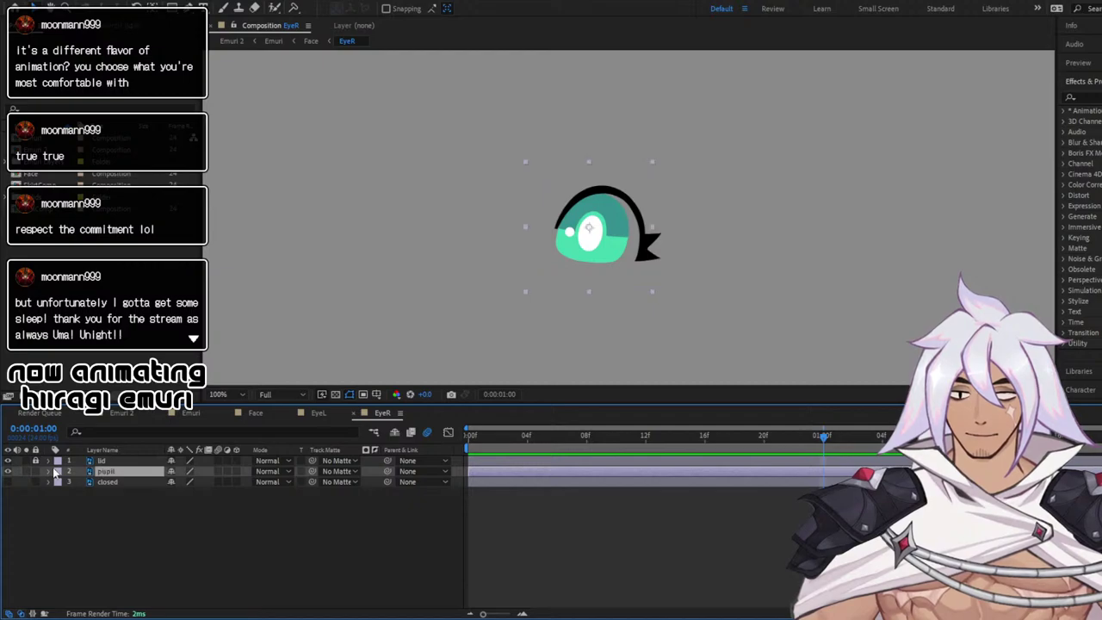
click(47, 472)
click(54, 487)
click(60, 482)
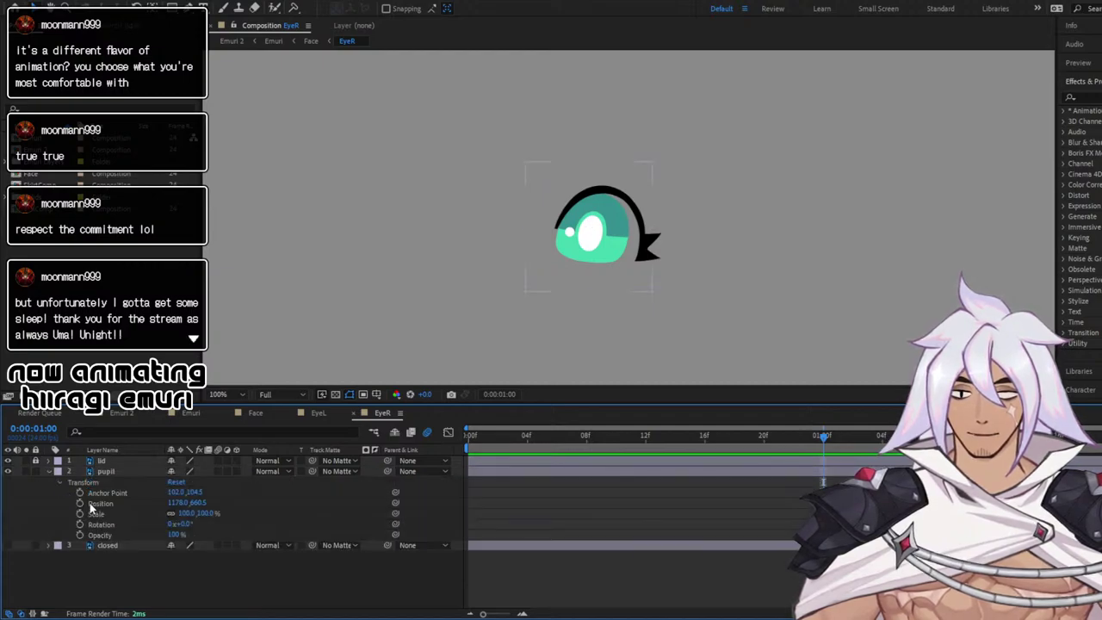
click(470, 439)
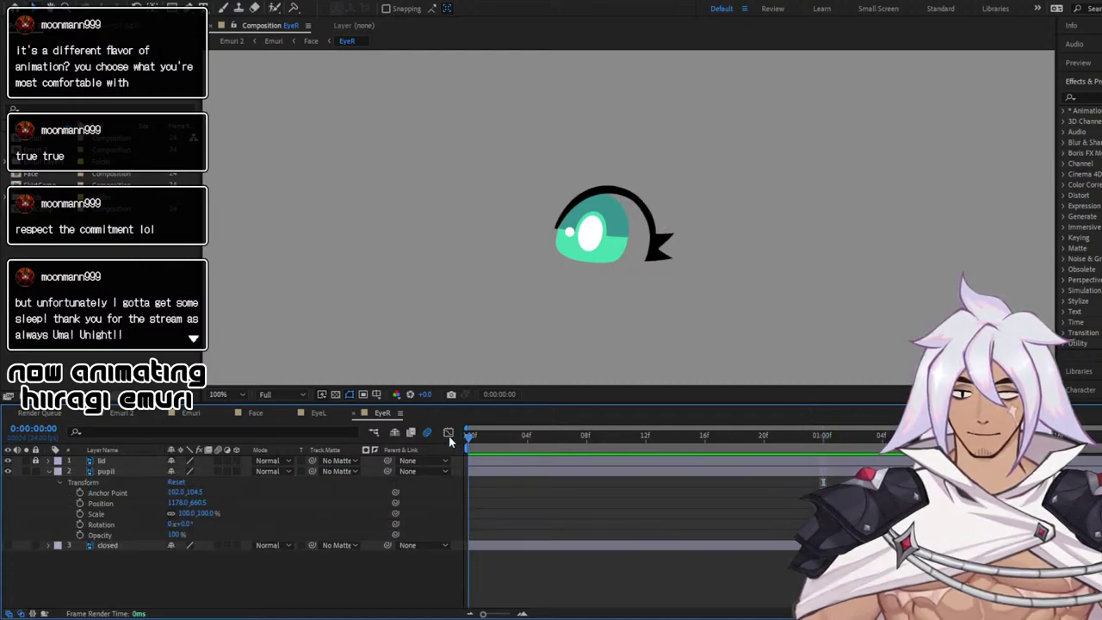
click(80, 503)
click(79, 514)
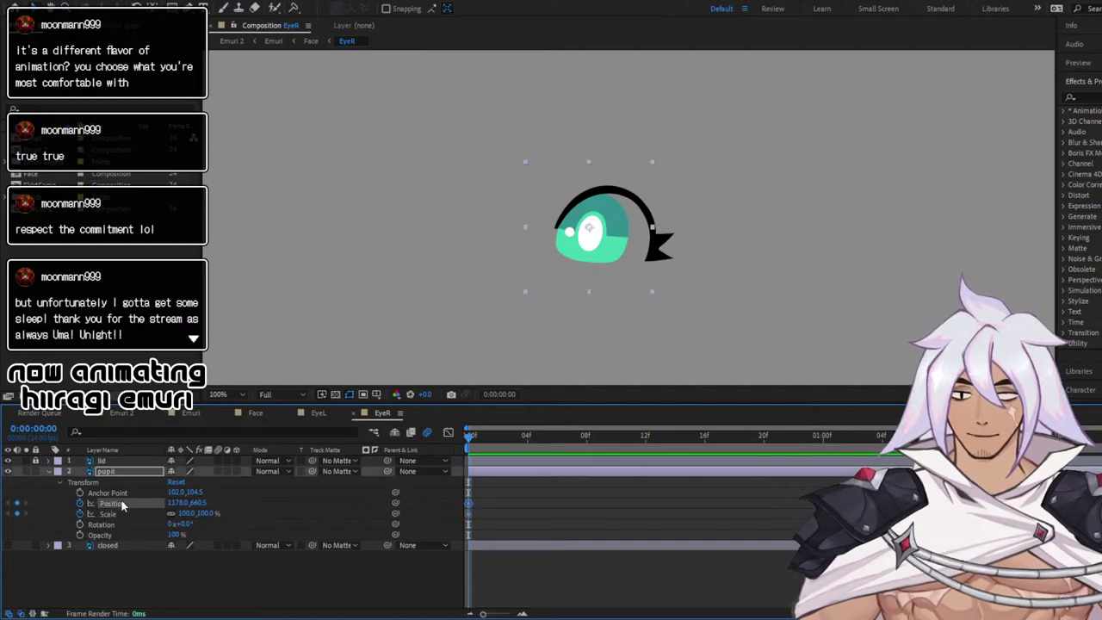
click(209, 362)
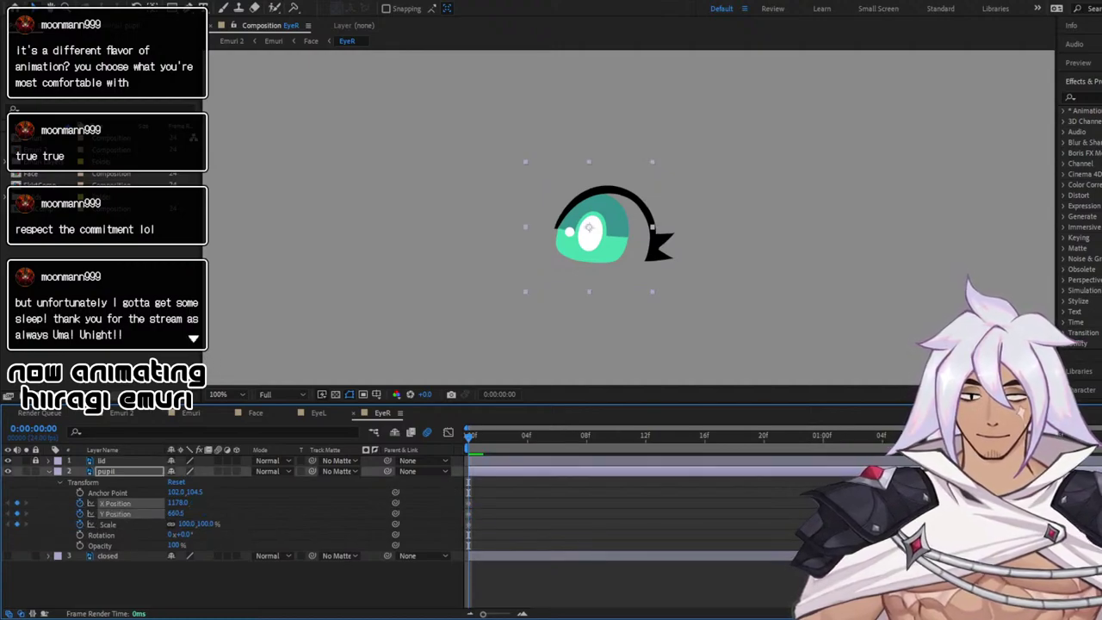
Add X Position, Y Position and Scale keyframes to the pupil at 0:00:01:23 and shift them one frame later
click(1058, 437)
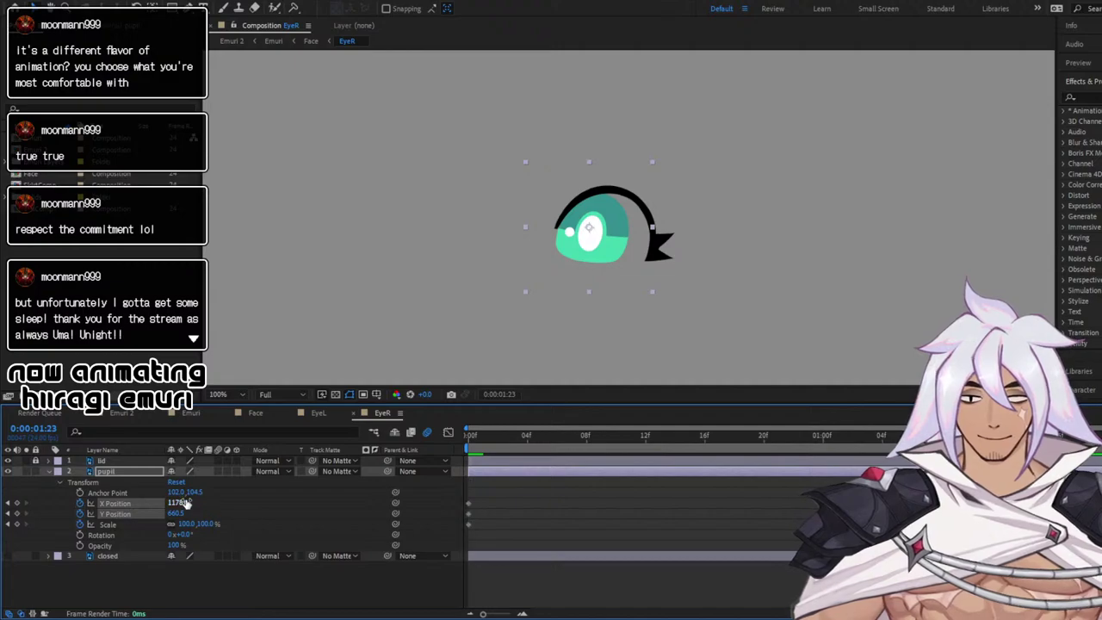
click(16, 504)
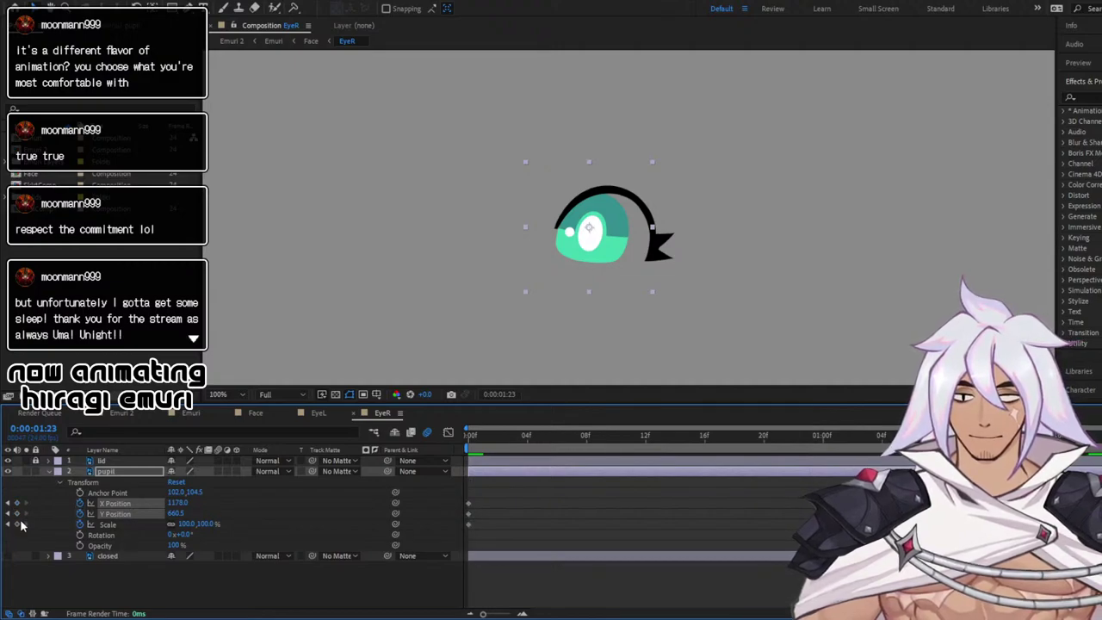
click(17, 514)
click(17, 524)
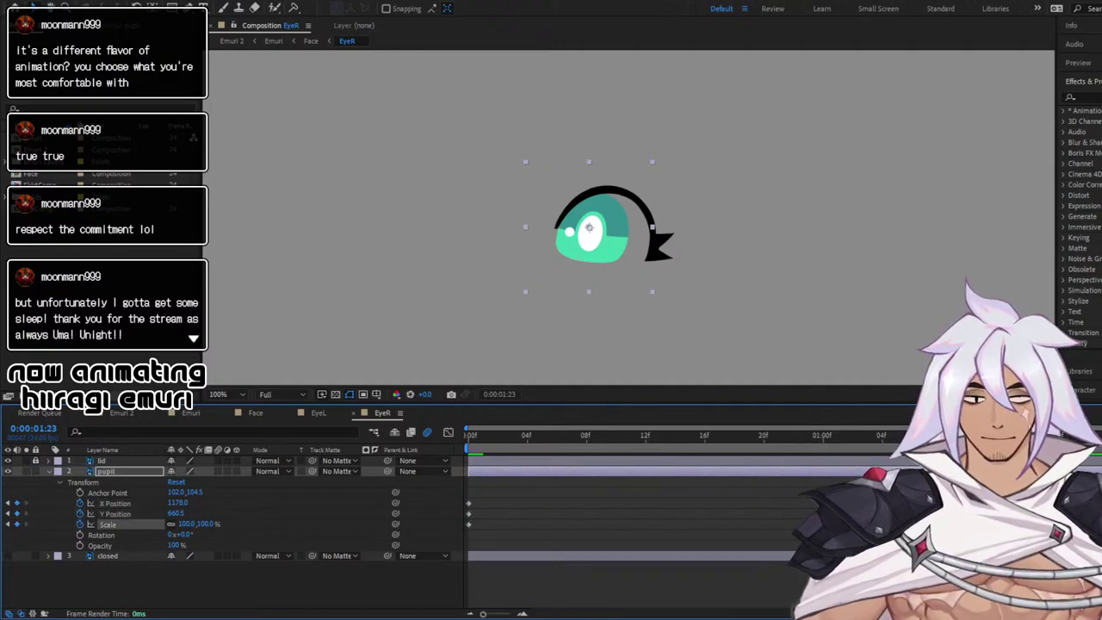
drag(1087, 497, 1099, 535)
key(alt+Right)
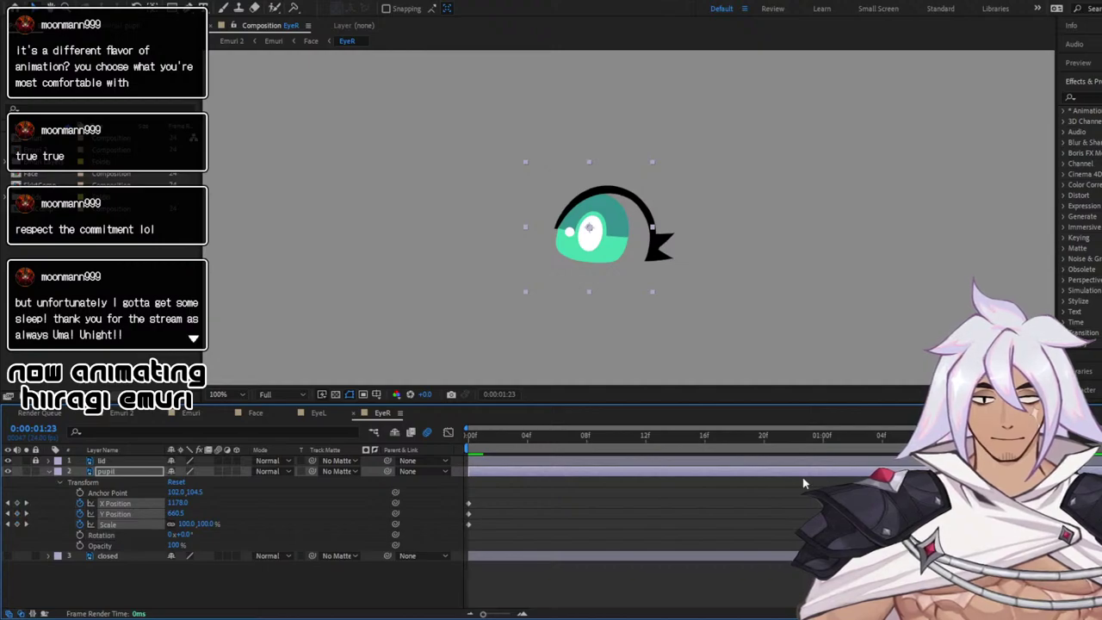
At 0:00:01:00, narrow the pupil's Scale to 85.3, 100% and move it to X 1166, Y 657.5, and preview the Emuri composition
click(819, 435)
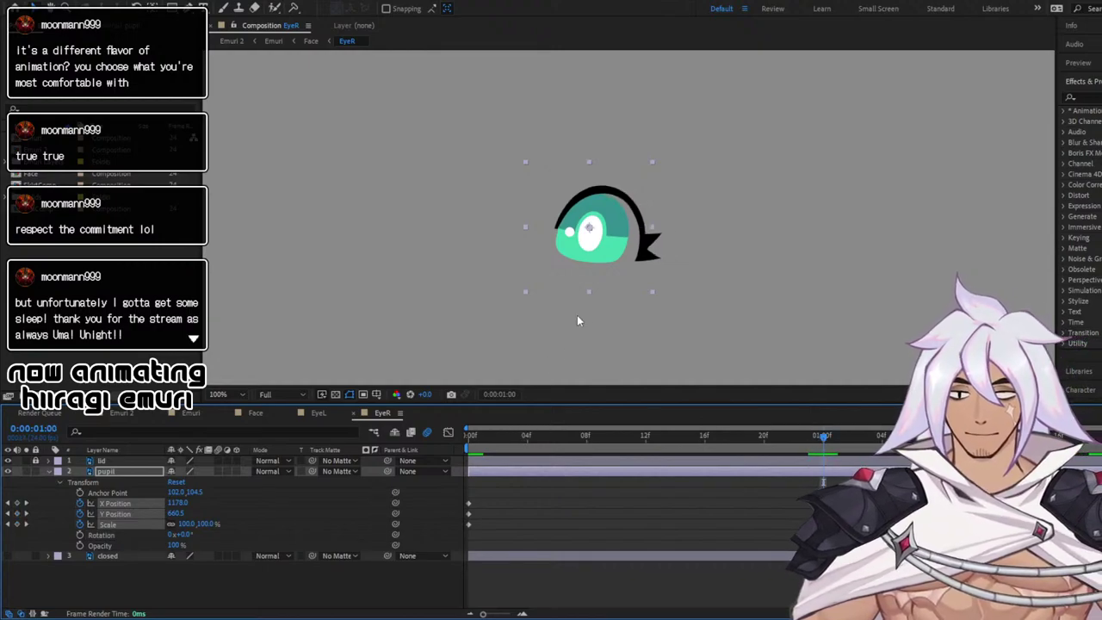
drag(651, 227, 597, 256)
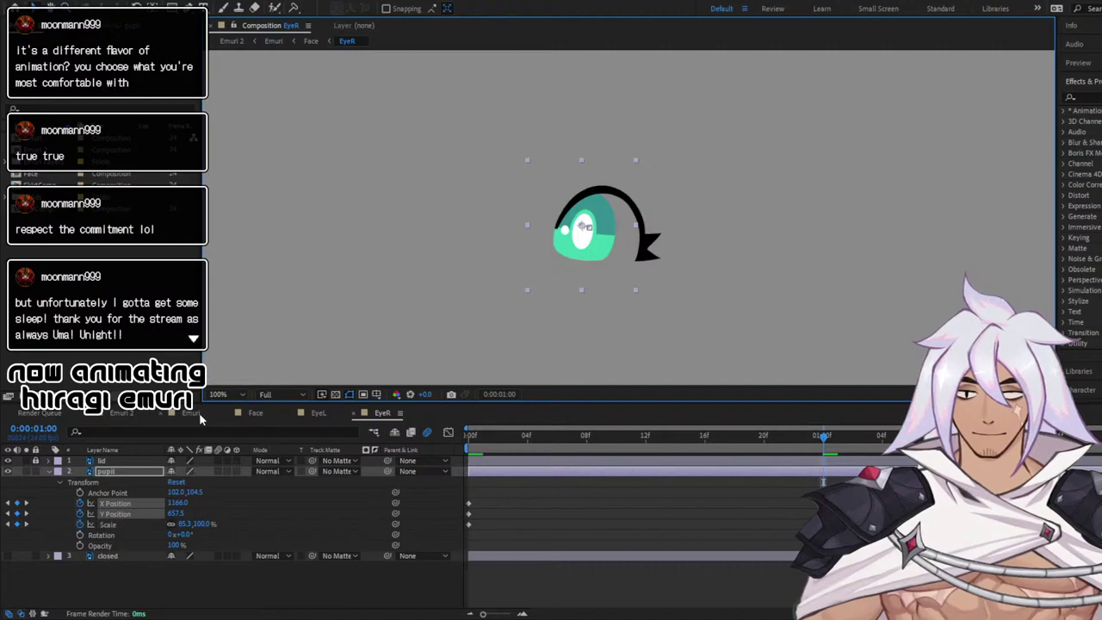
click(196, 412)
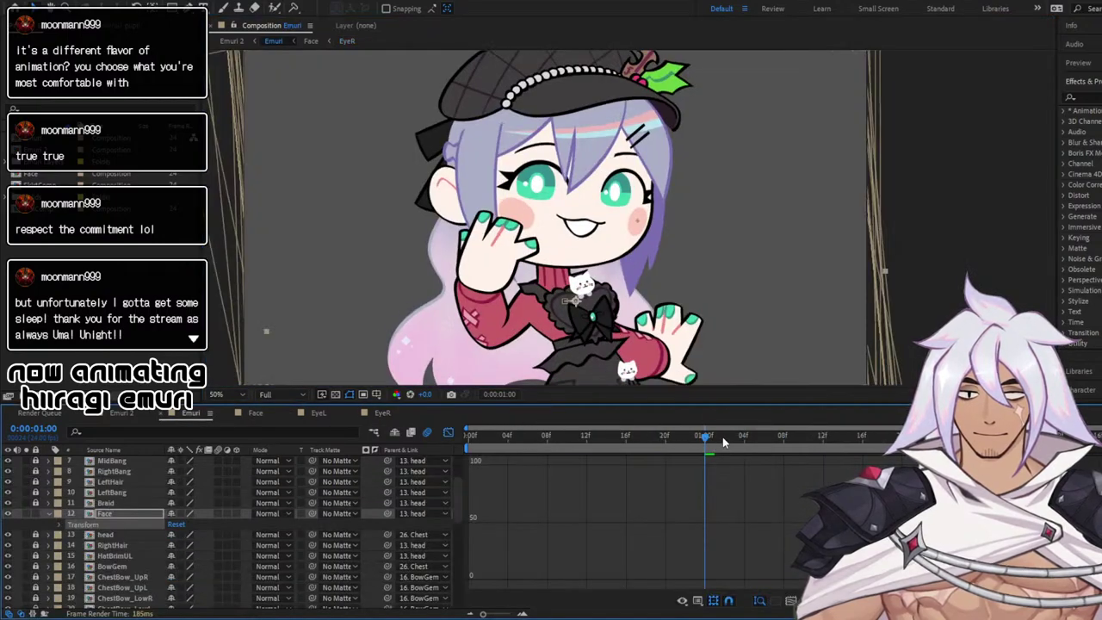
drag(722, 437, 698, 437)
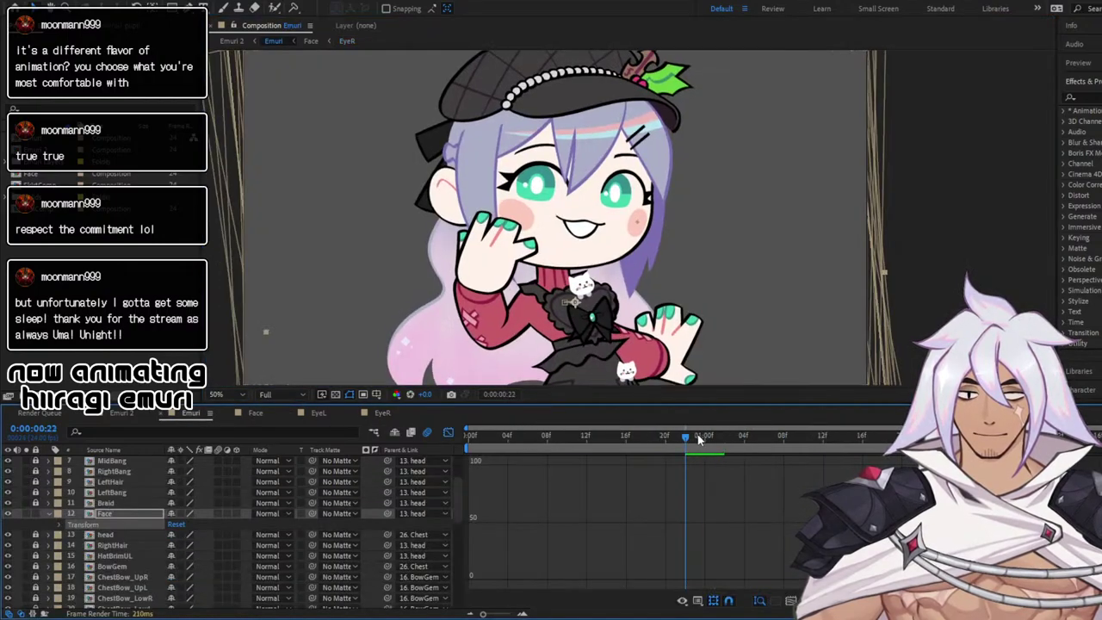
click(467, 436)
key(space)
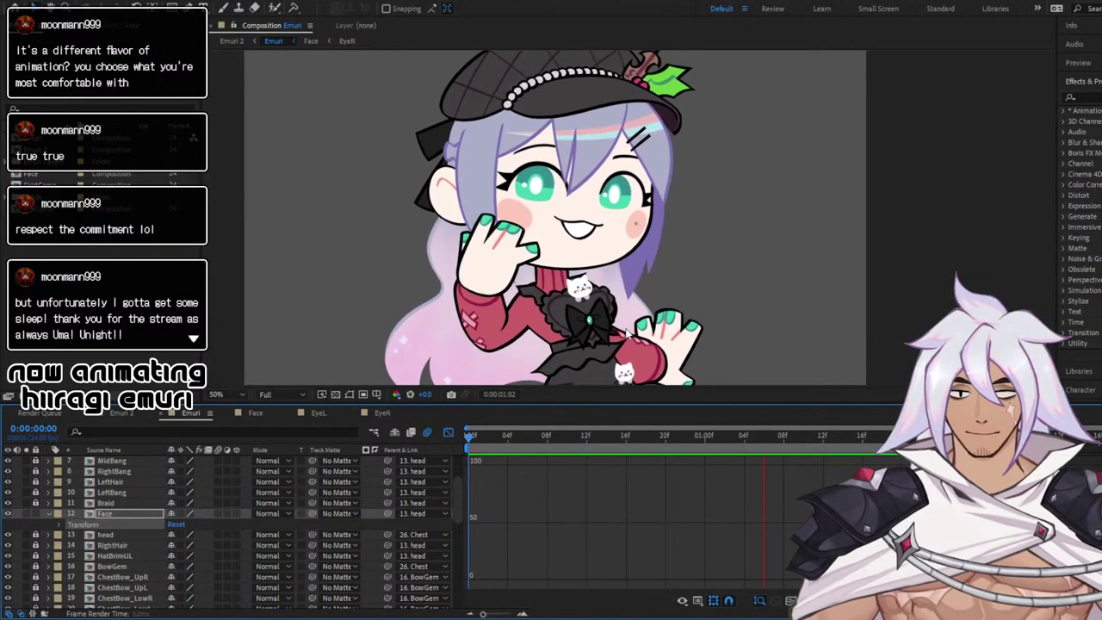
Apply Easy Ease to all of the pupil's X Position, Y Position and Scale keyframes in EyeR
click(381, 414)
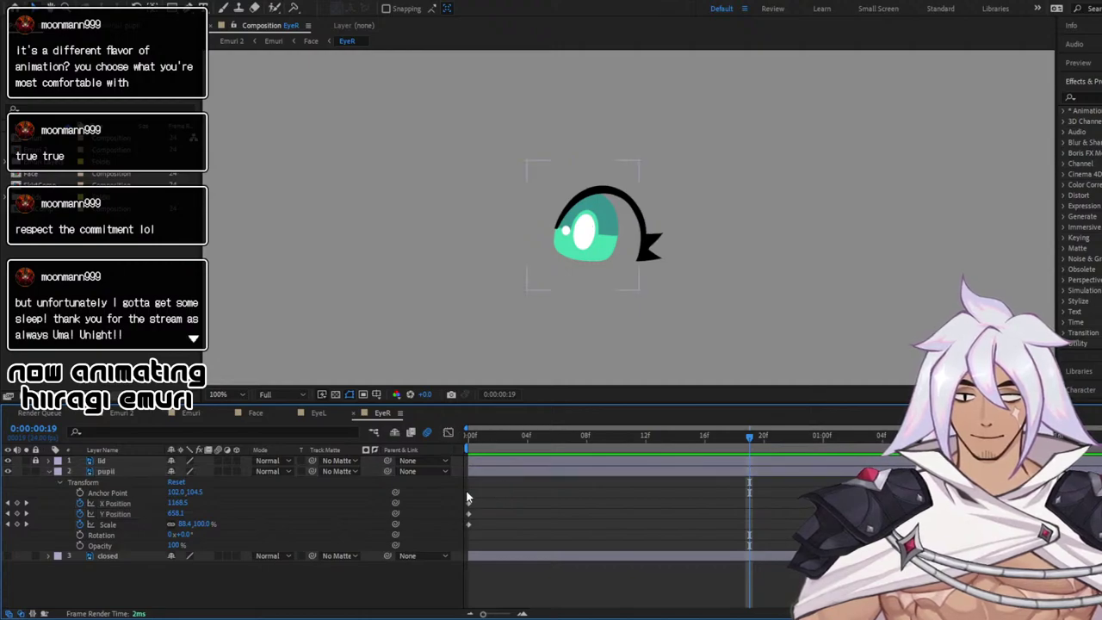
drag(465, 491, 814, 530)
click(448, 433)
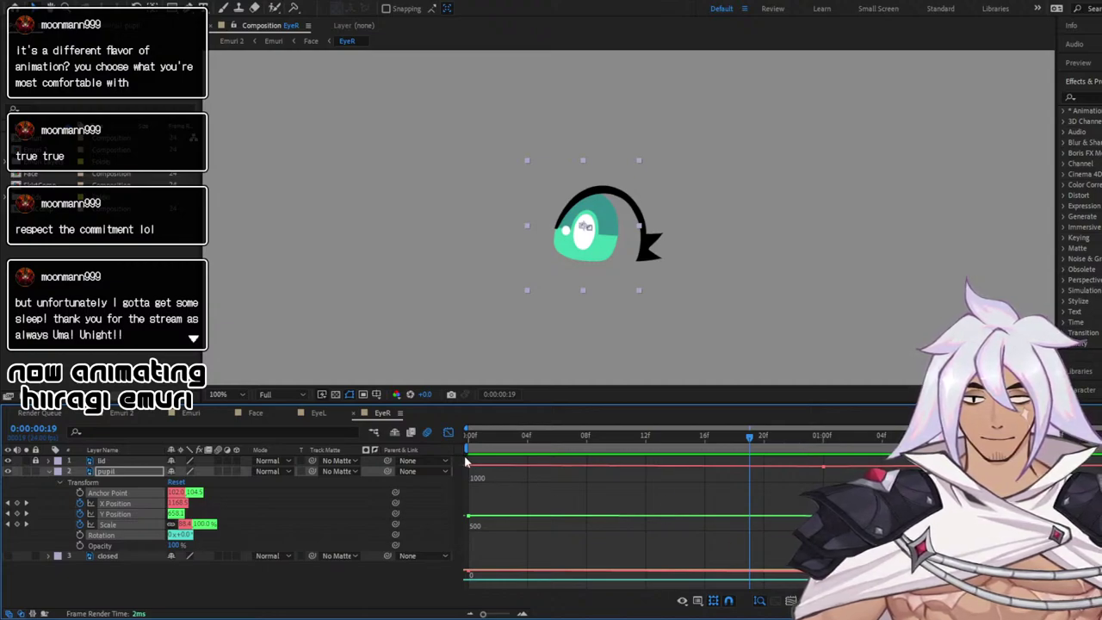
drag(466, 460, 870, 572)
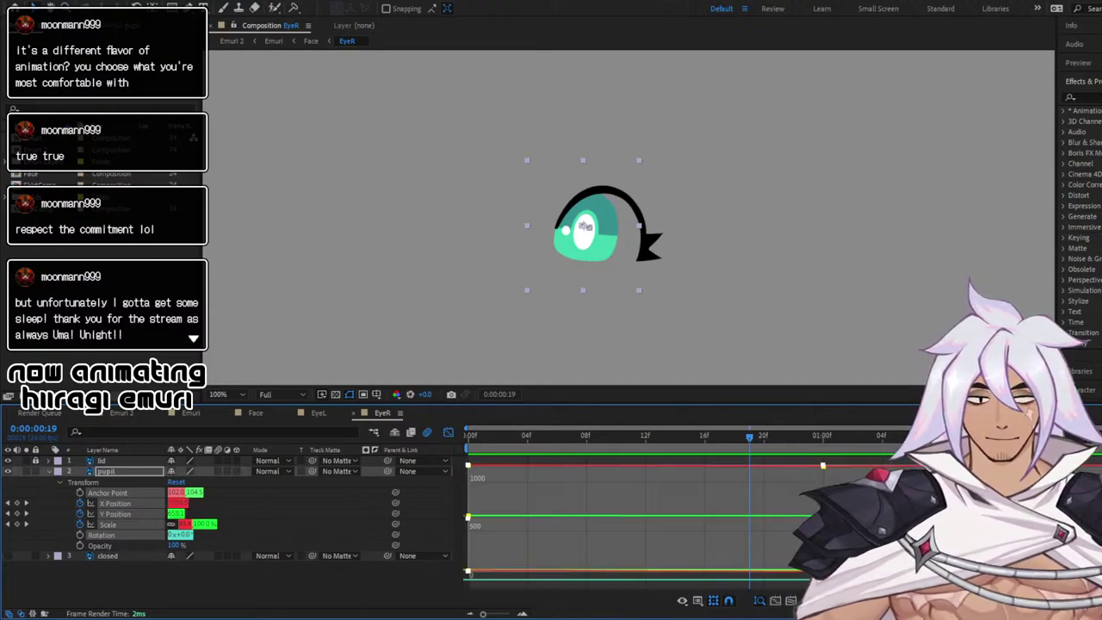
key(F9)
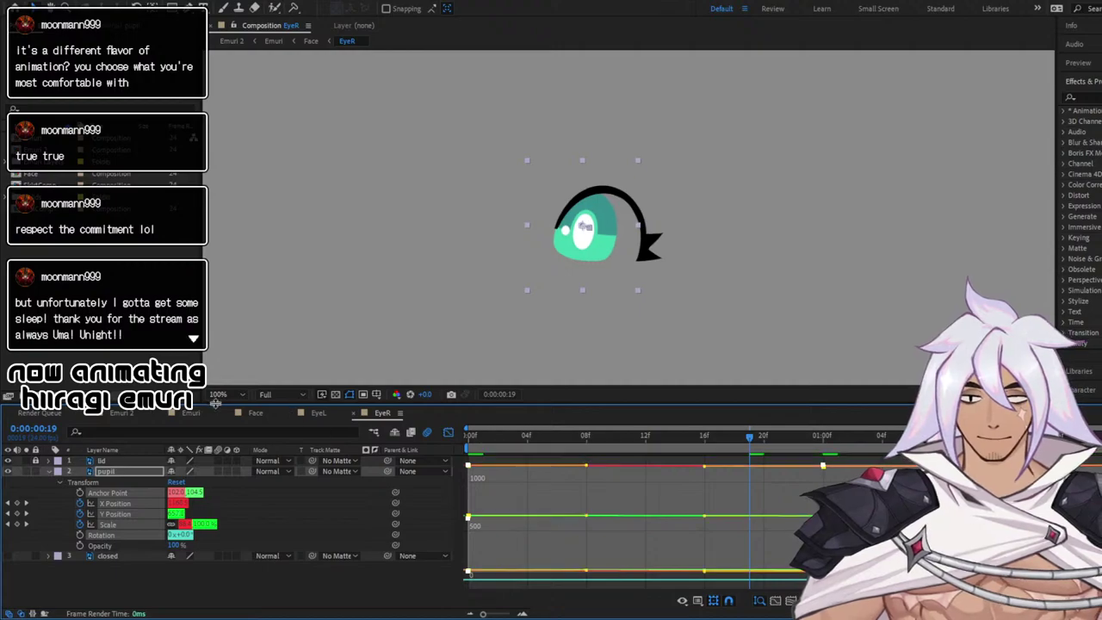
Preview the eased pupil motion in the Emuri composition, return to 0:00:00:00 and save the project
click(191, 412)
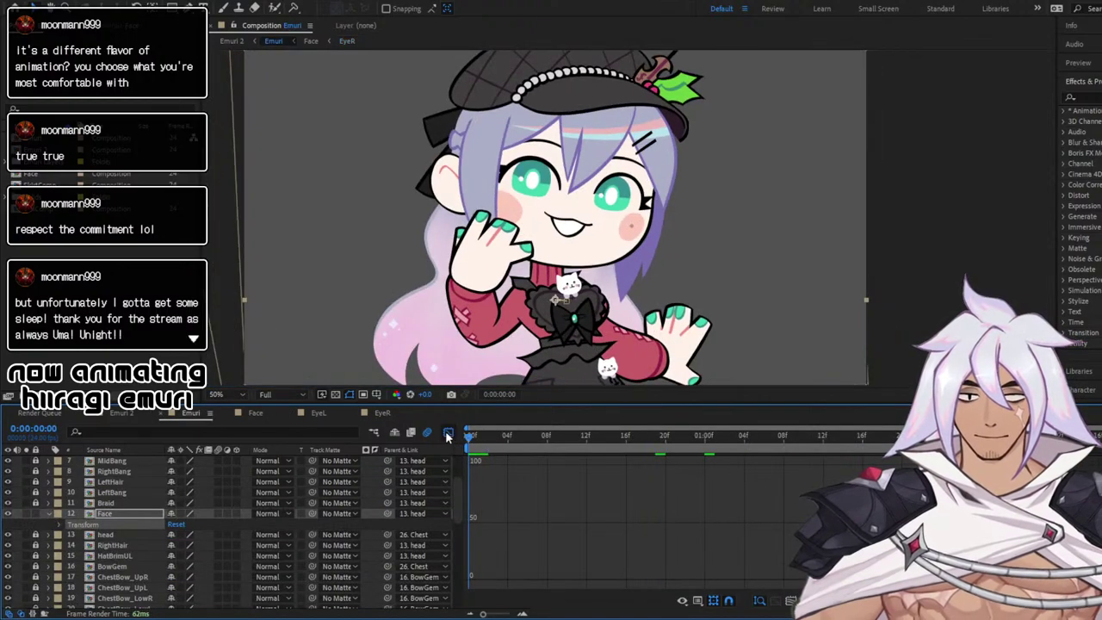
key(space)
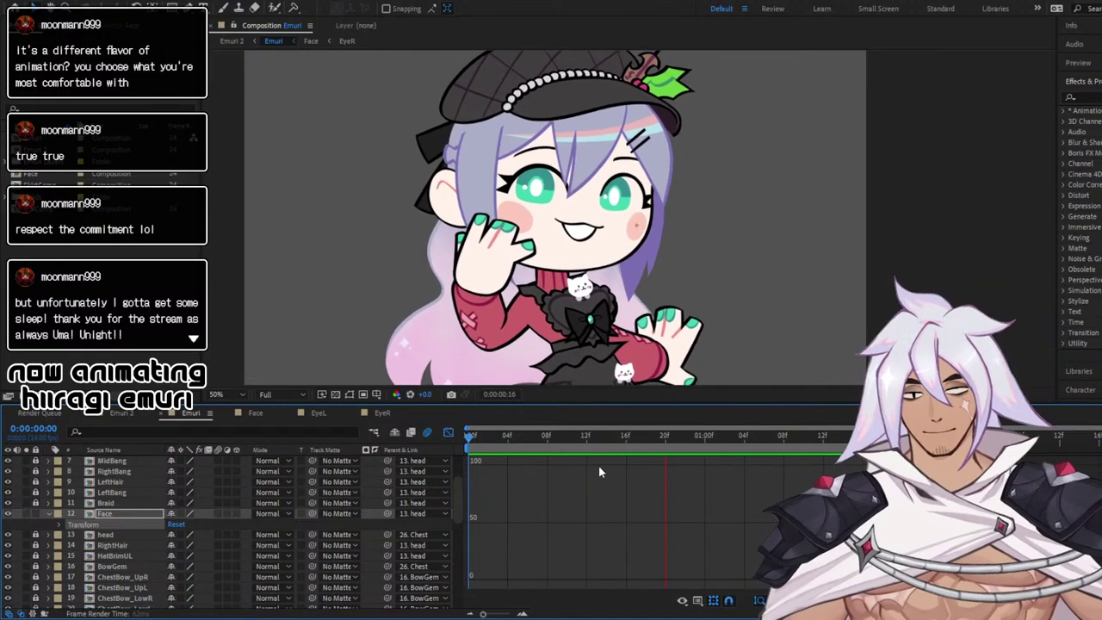
drag(509, 437, 458, 437)
key(ctrl+s)
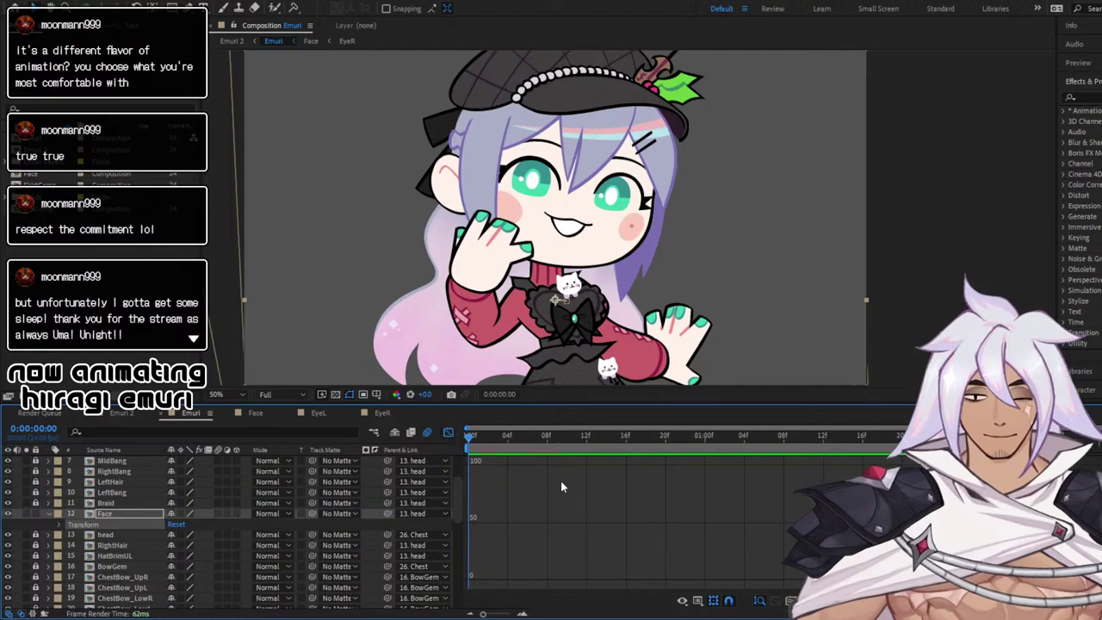
Open EyeL with its layer bars shown and scrub between 0:00:00:00 and 0:00:01:01 to examine the pupil's movement against the lid
click(326, 414)
click(449, 433)
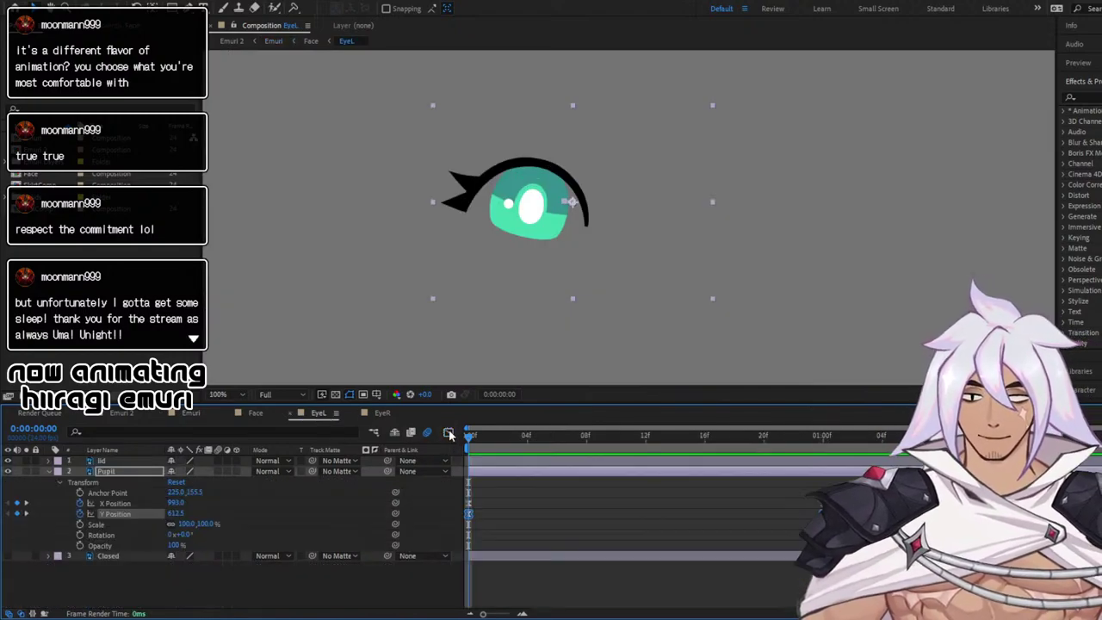
click(766, 480)
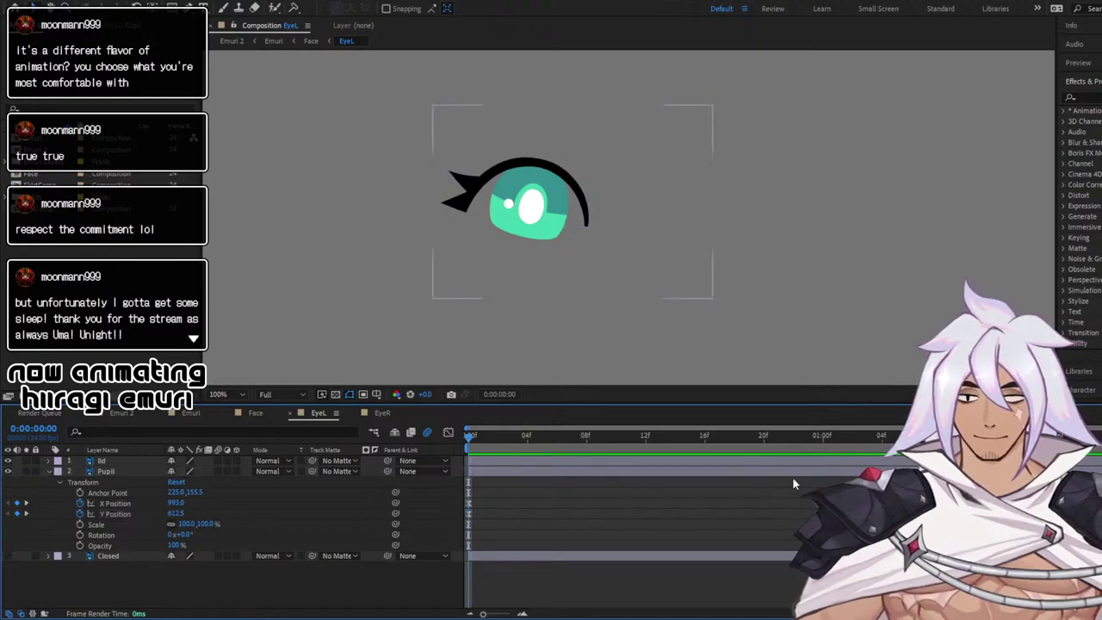
drag(786, 439, 833, 454)
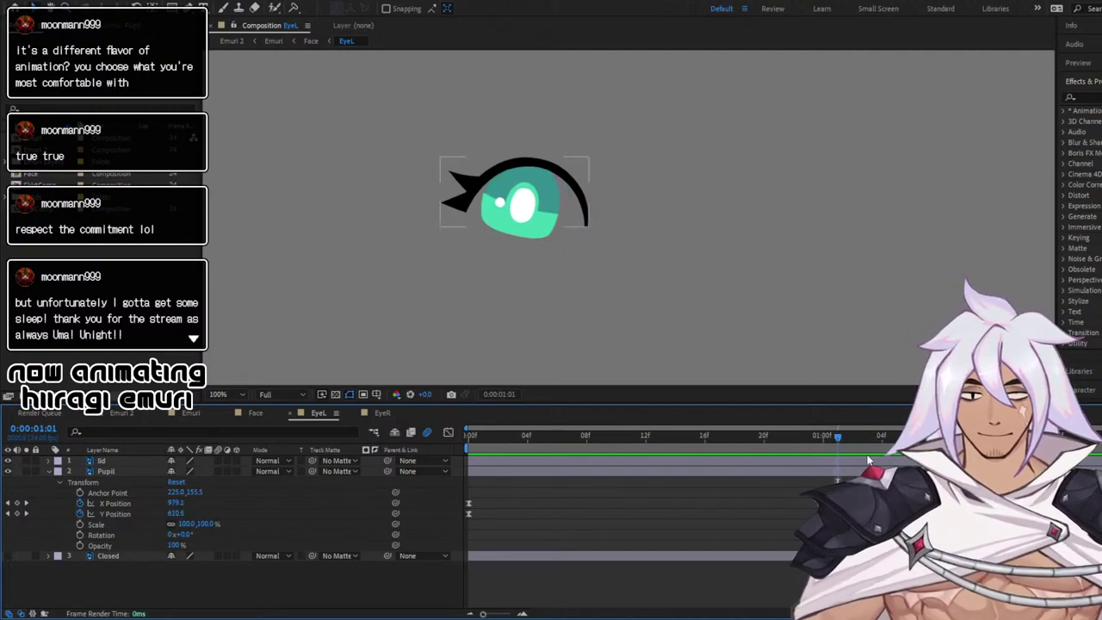
drag(837, 437, 595, 454)
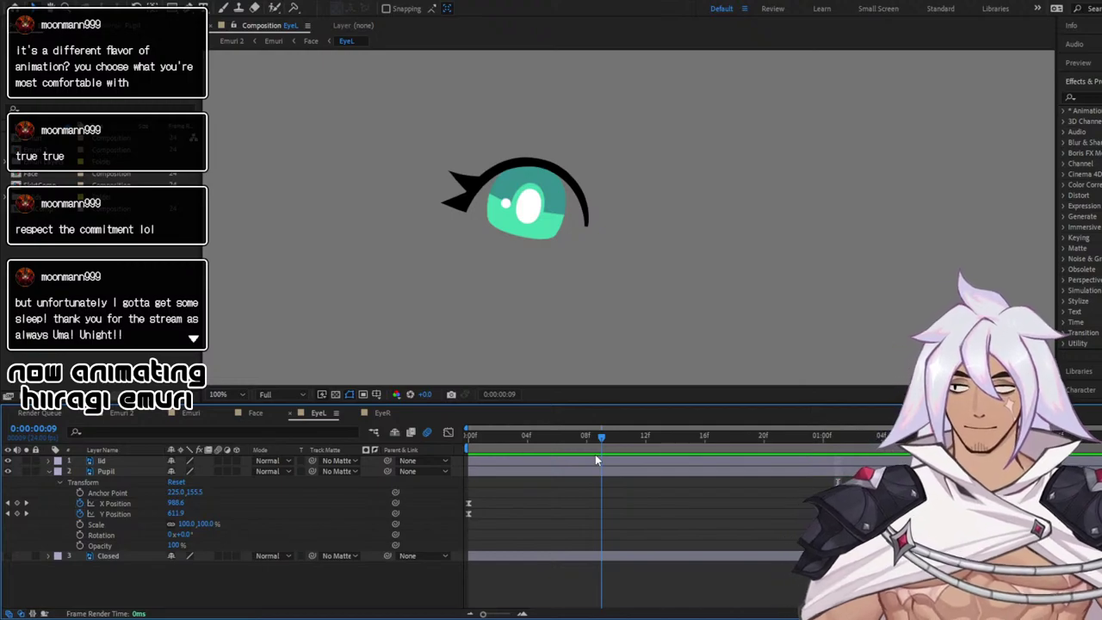
key(space)
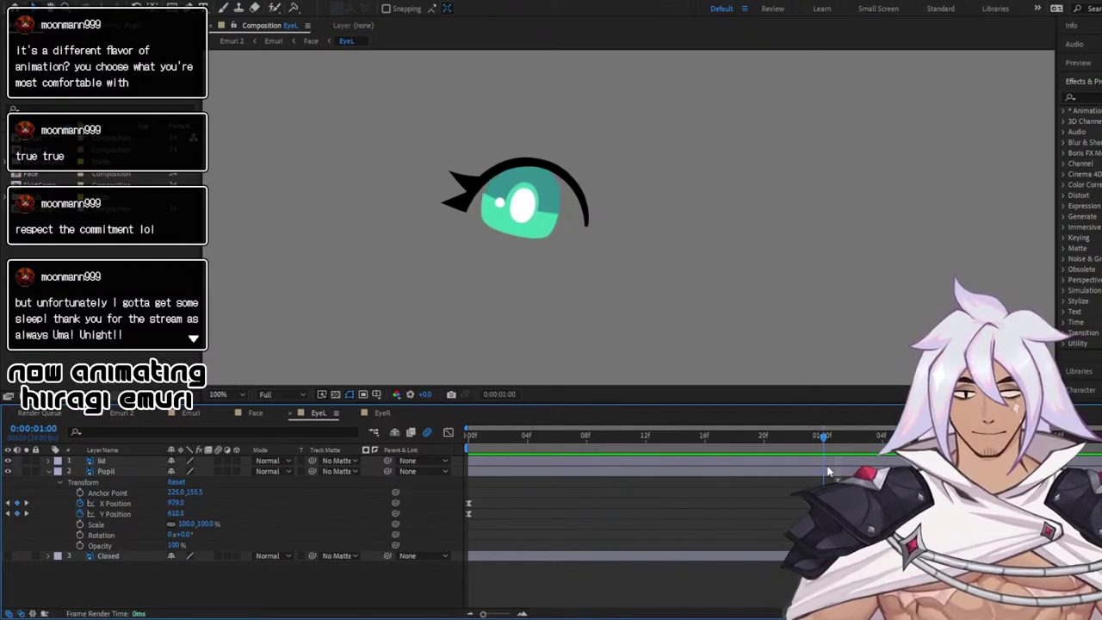
mouse_move(828, 466)
mouse_down()
mouse_move(870, 463)
mouse_move(617, 455)
mouse_move(826, 453)
mouse_move(810, 455)
mouse_up()
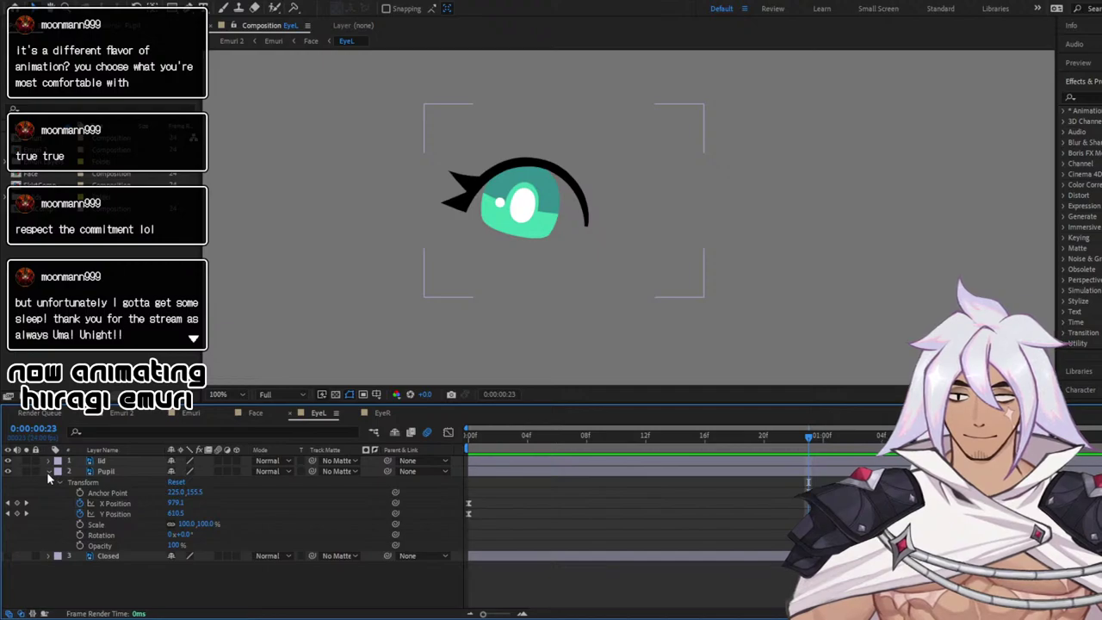
Expand the lid's transform properties in EyeL and preview the eye from 0:00:00:00, stopping at 0:00:01:08
click(49, 472)
click(48, 461)
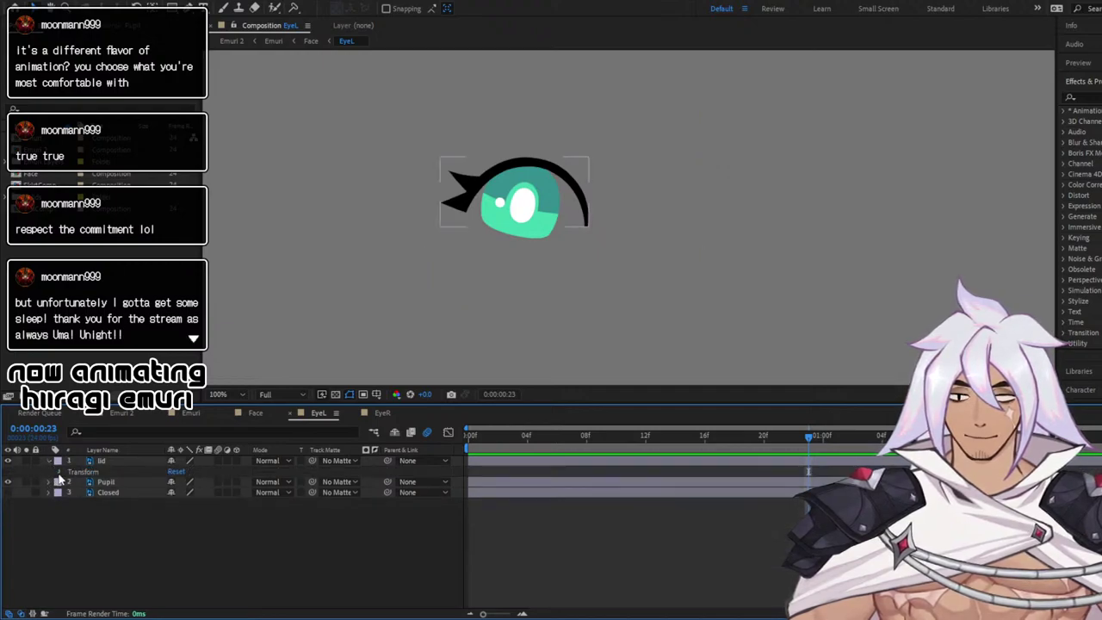
click(58, 472)
drag(766, 434, 433, 433)
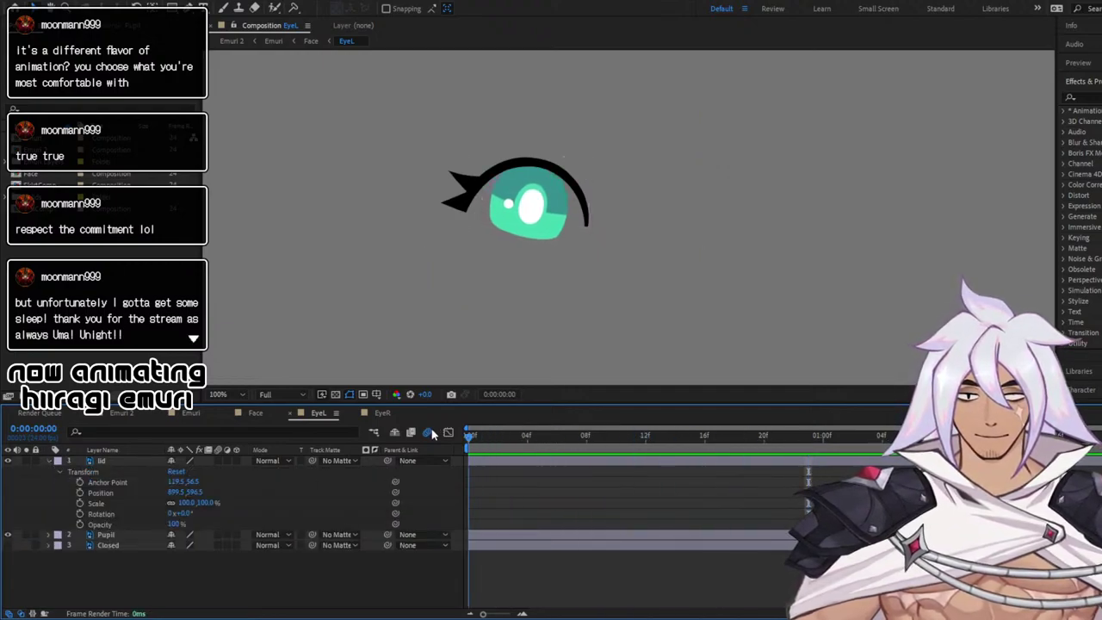
key(space)
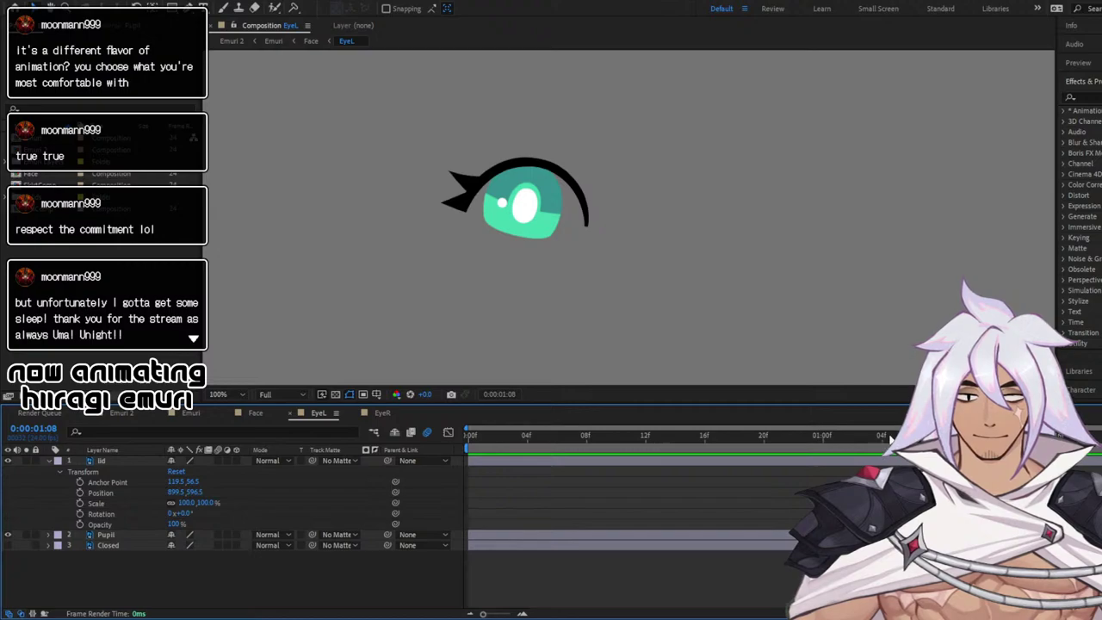
key(space)
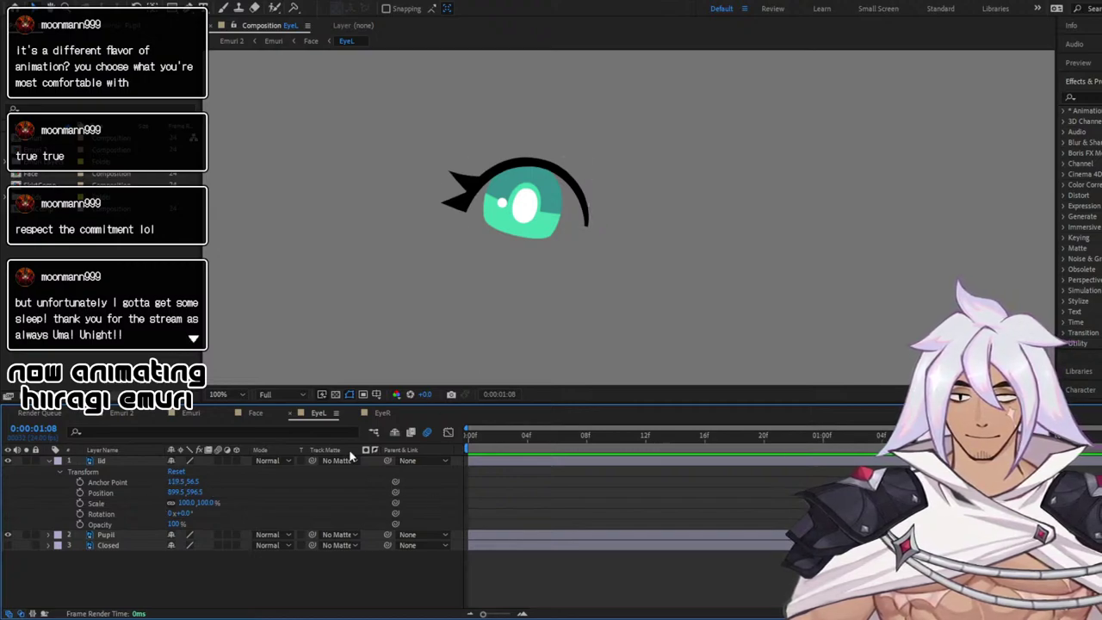
Start keyframing the lid's Scale at 0:00:01:08 and move its anchor point to 40.5, 88.5 beneath the outer lashes
click(80, 502)
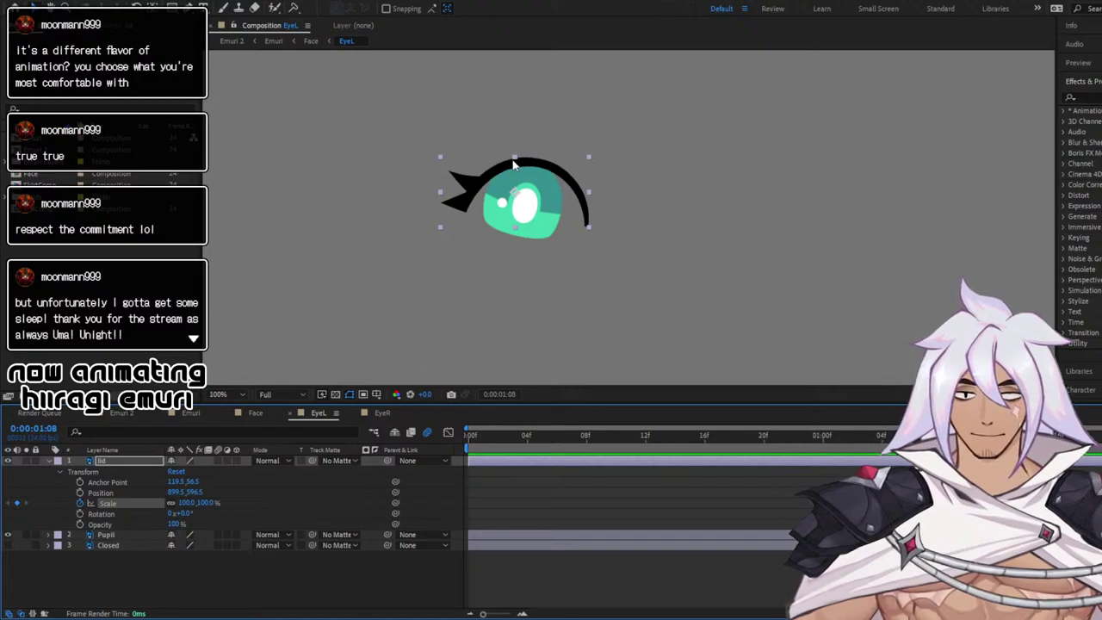
click(155, 9)
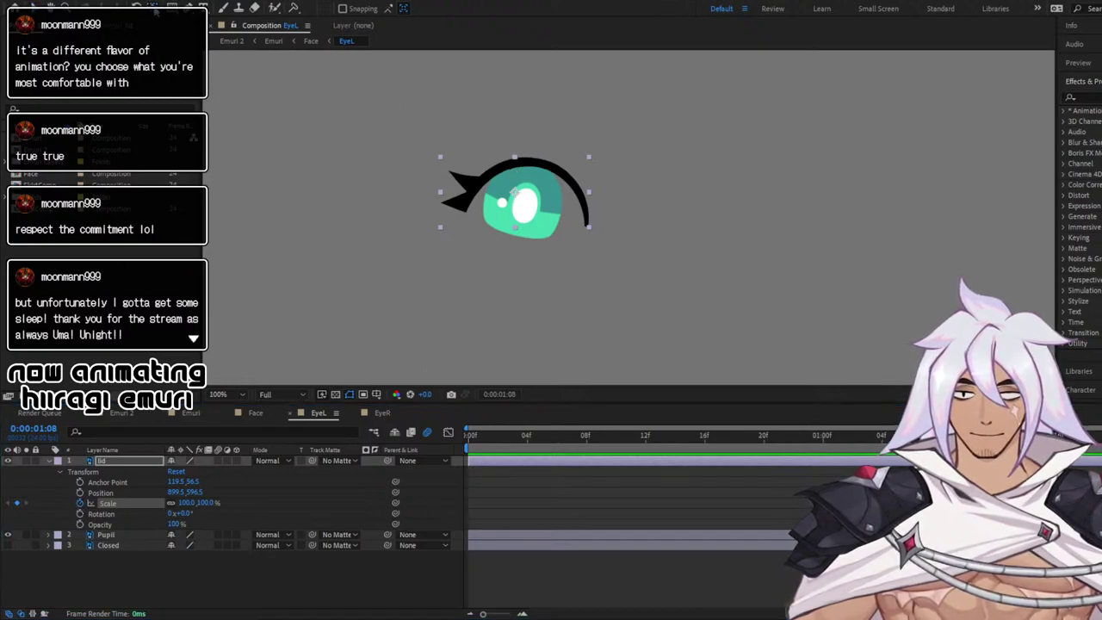
drag(514, 197, 488, 209)
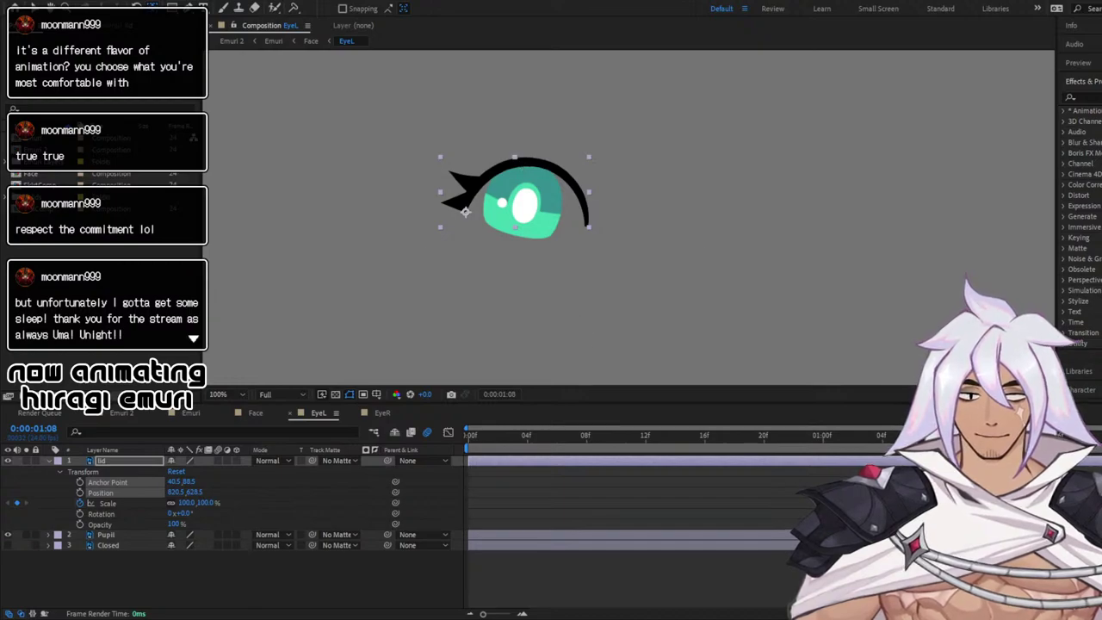
Keyframe the lid's Opacity at 100% on 0:00:01:08 and at 0% on 0:00:01:09
click(971, 436)
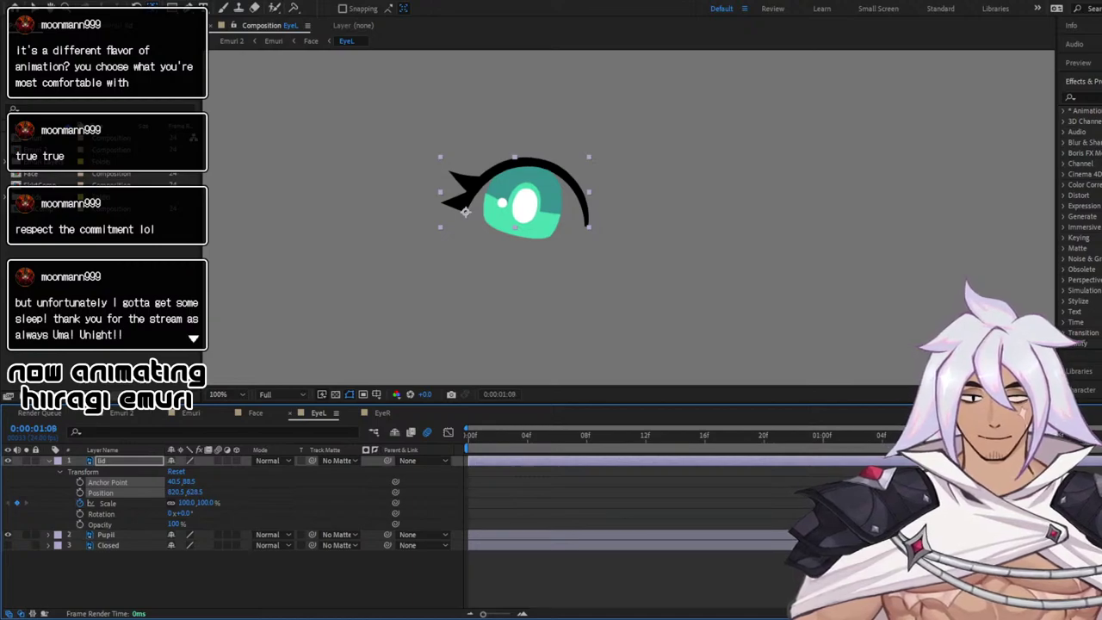
click(78, 524)
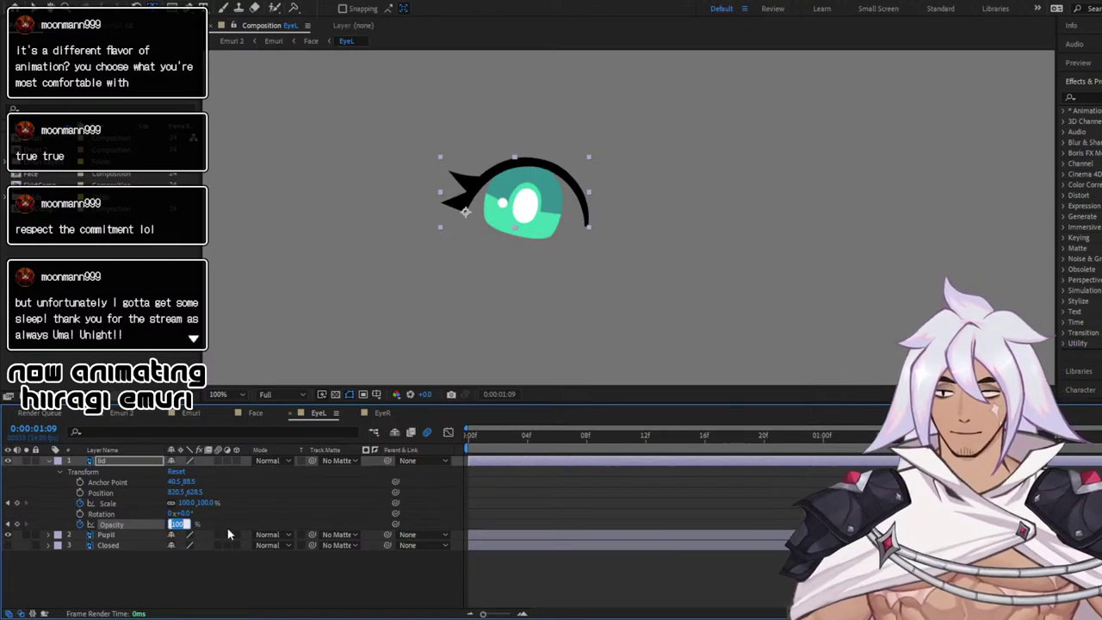
key(Return)
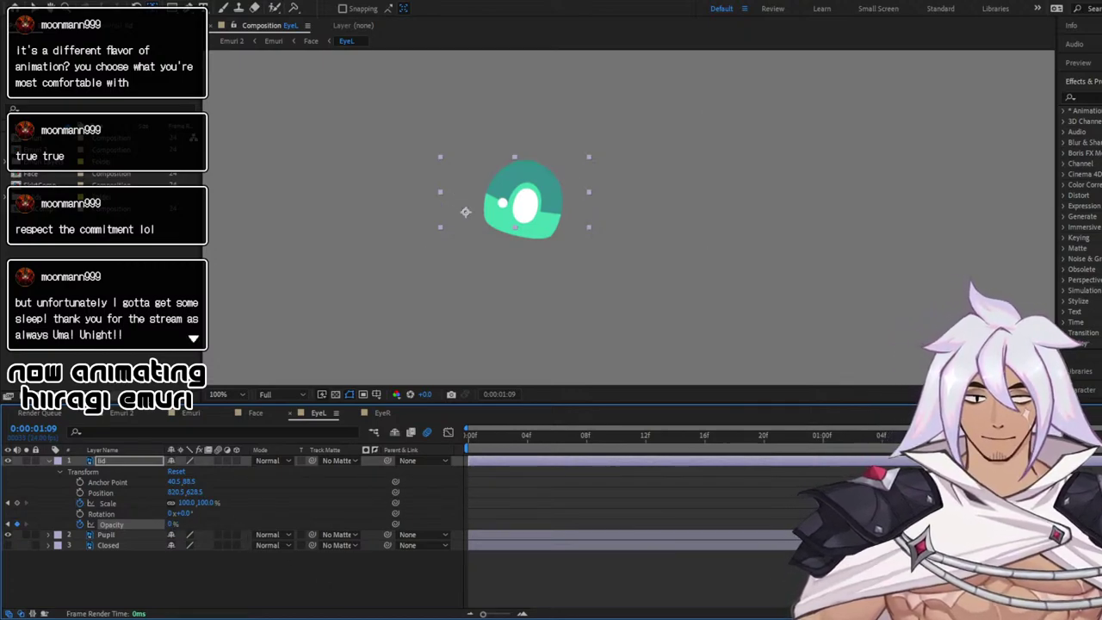
key(Page_Up)
key(Page_Down)
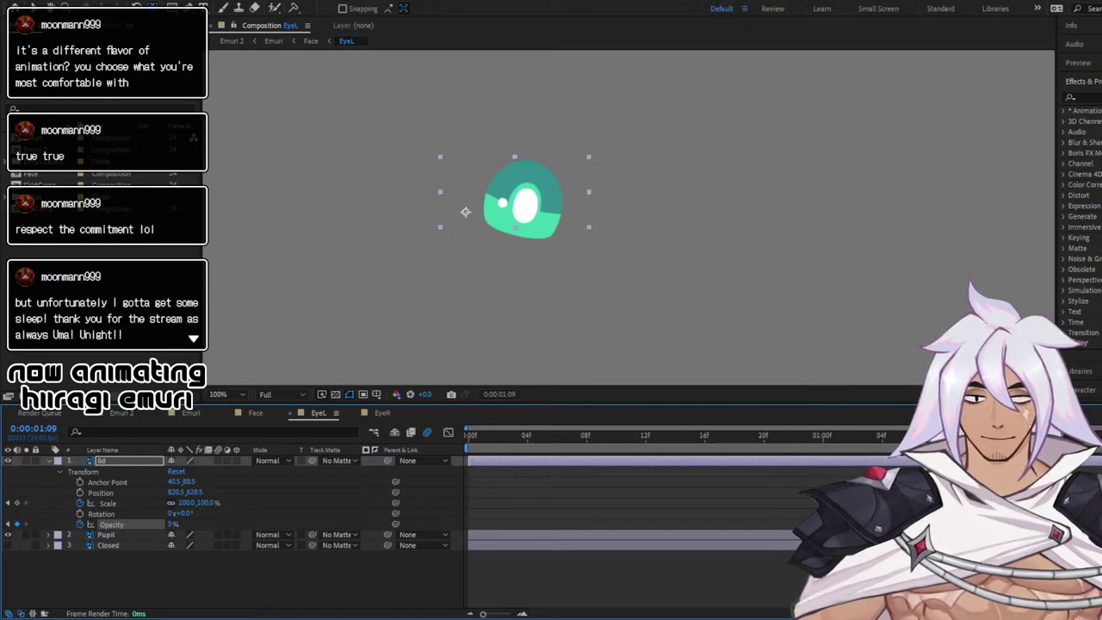
key(Page_Up)
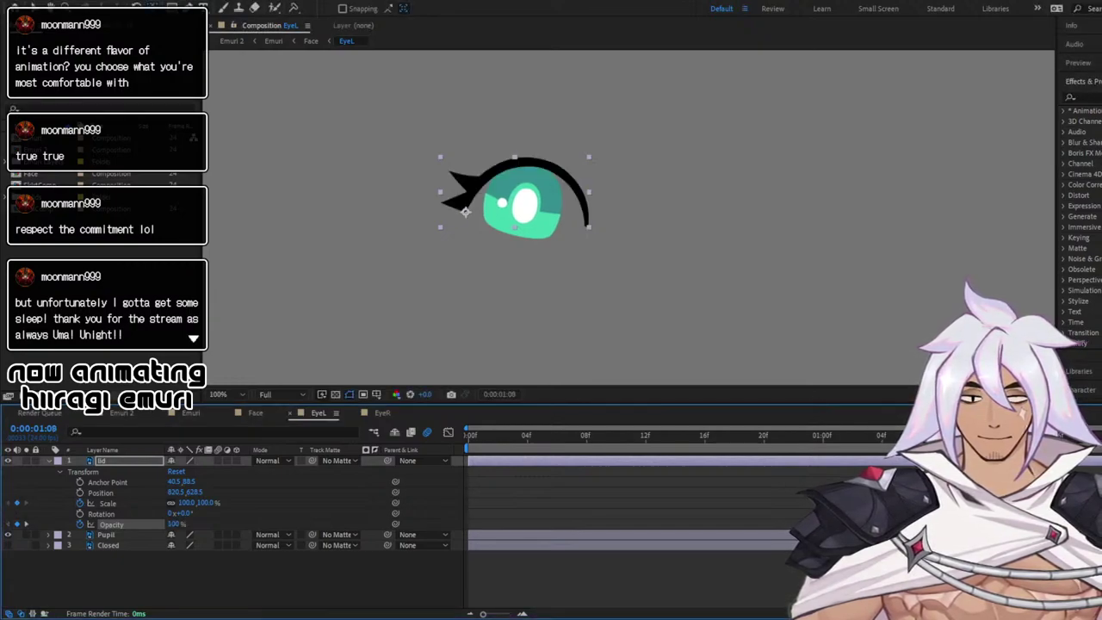
Add a 100% Scale keyframe to the lid at 0:00:01:07
click(17, 503)
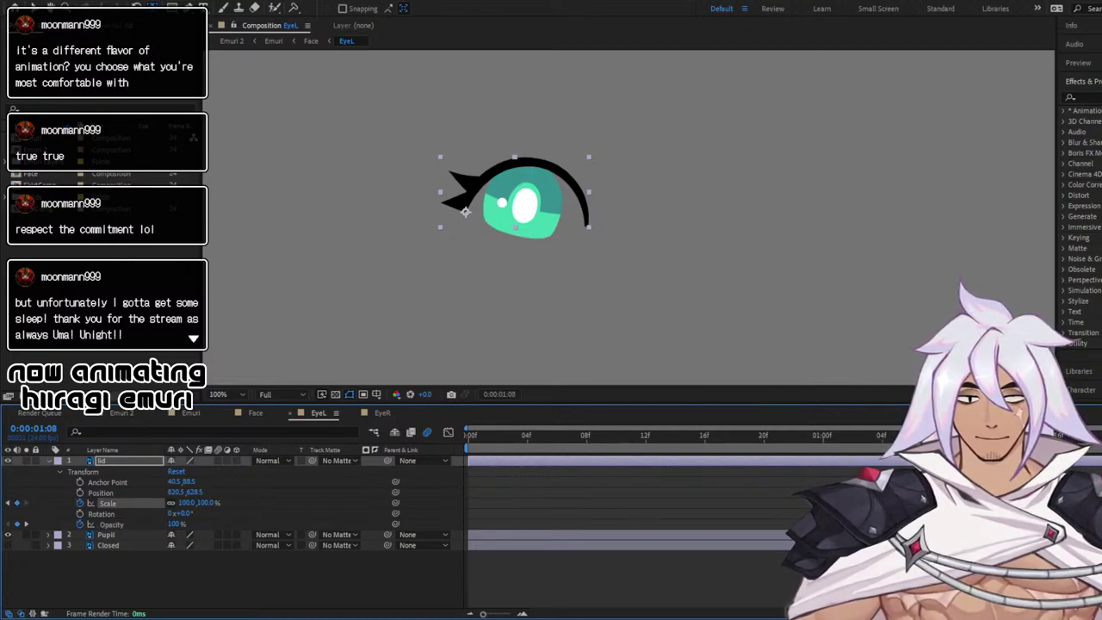
drag(142, 493, 136, 525)
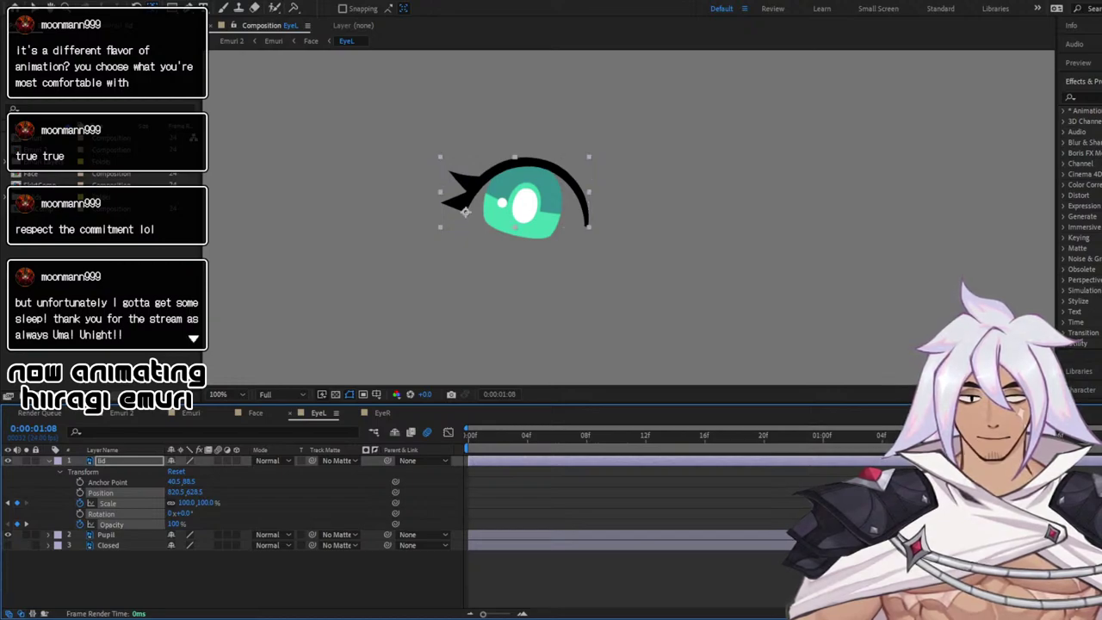
click(259, 577)
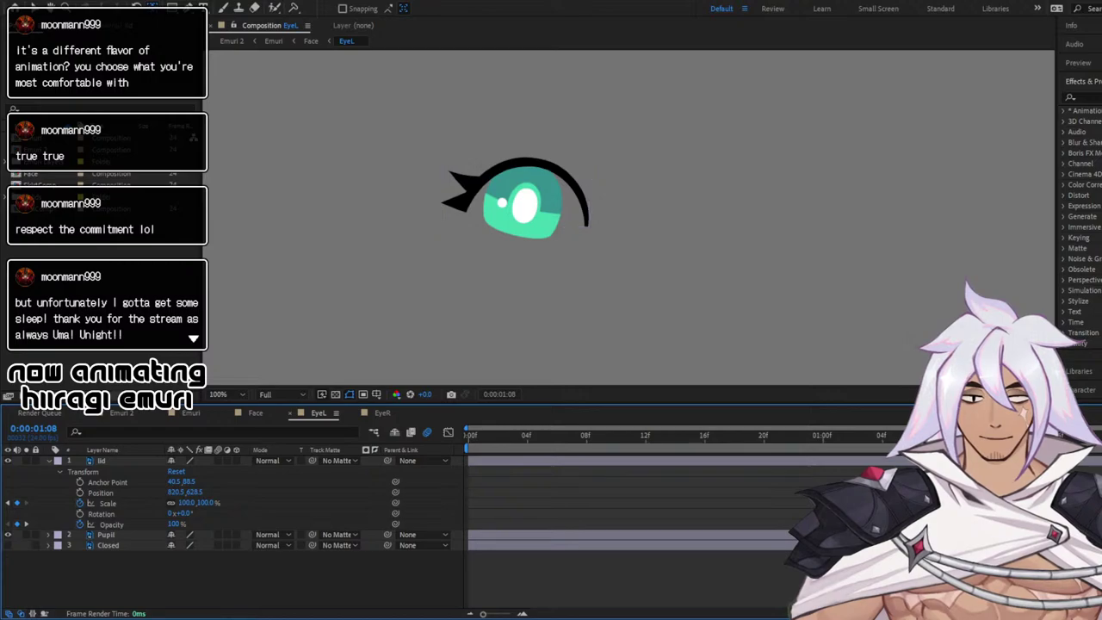
Set the lid's Opacity to 100% at 0:00:01:11 and add a 100% Scale keyframe there
key(Page_Down)
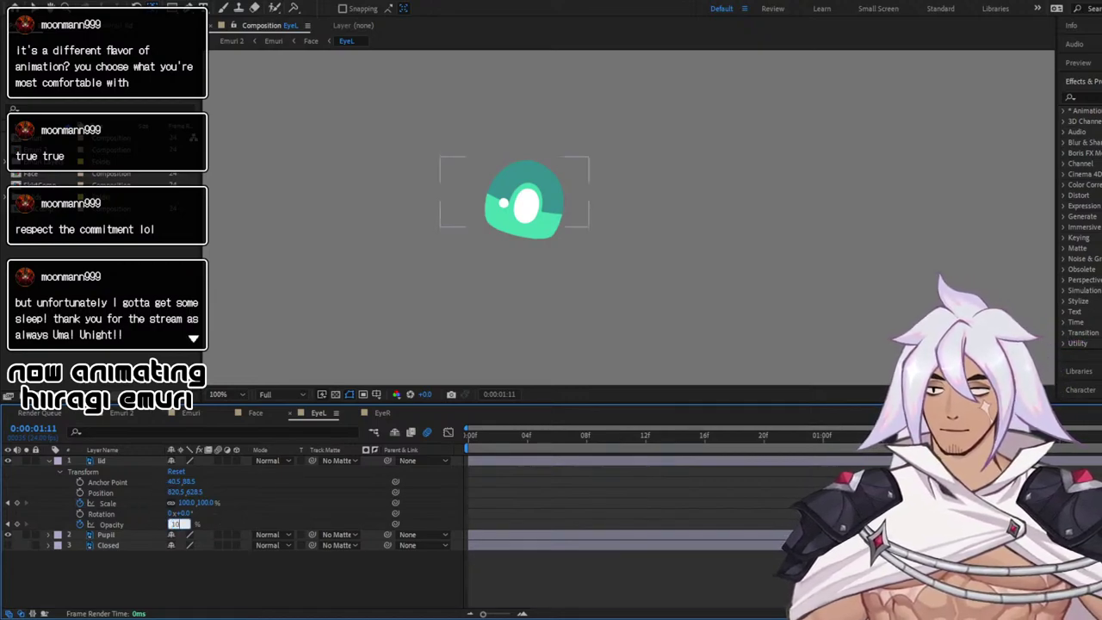
text(00)
key(Return)
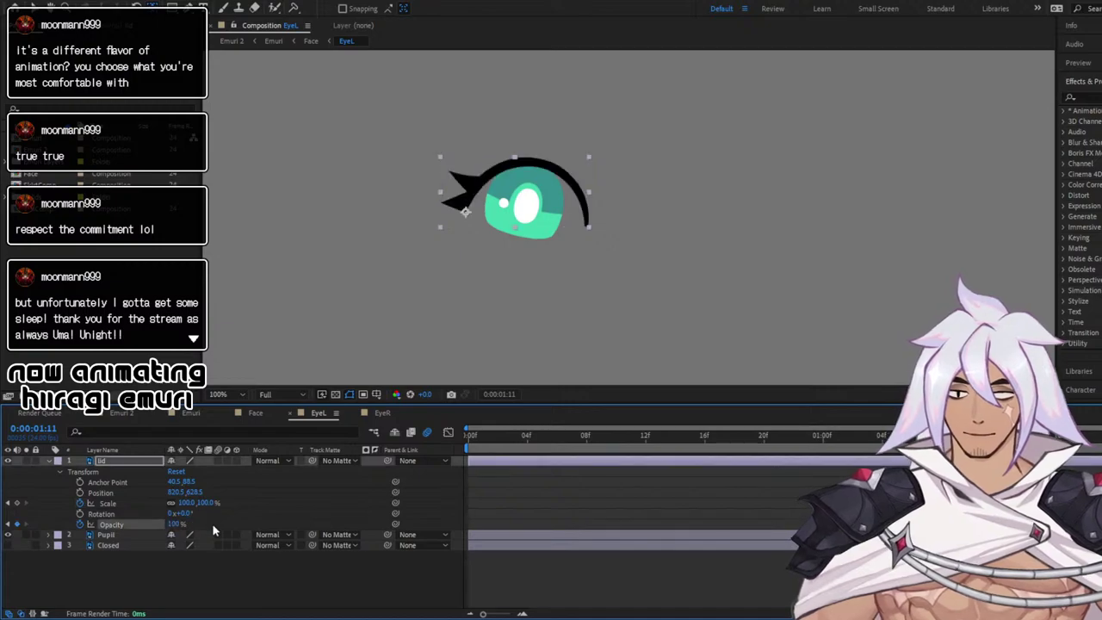
click(17, 504)
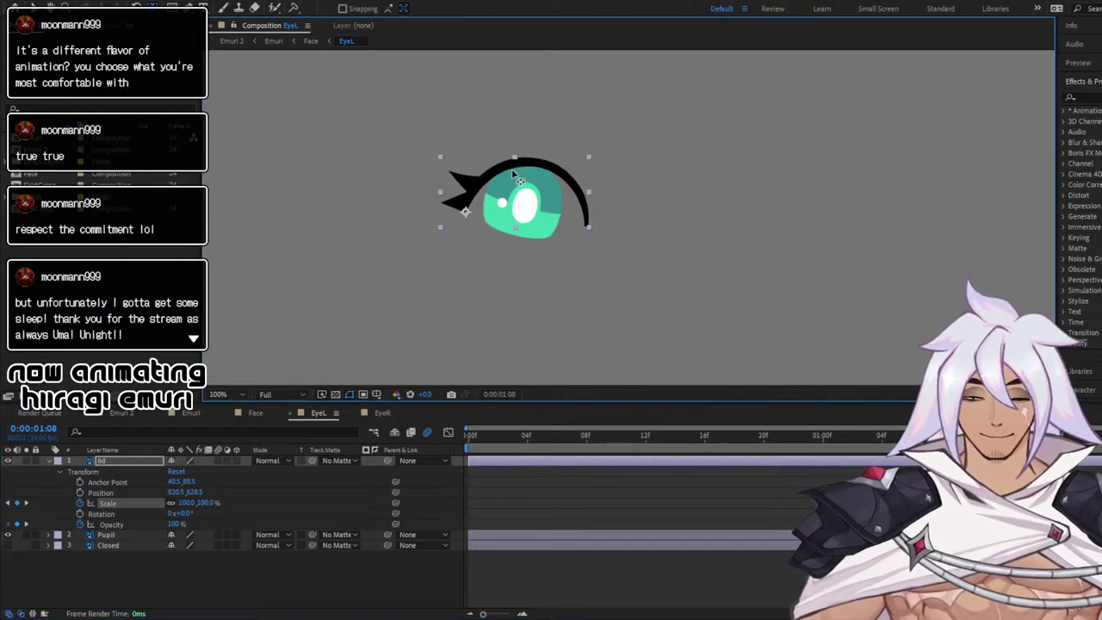
Flatten the lid's Scale to 100, 80.8% at 0:00:01:08 and add a 100% Scale keyframe at 0:00:01:12
click(139, 17)
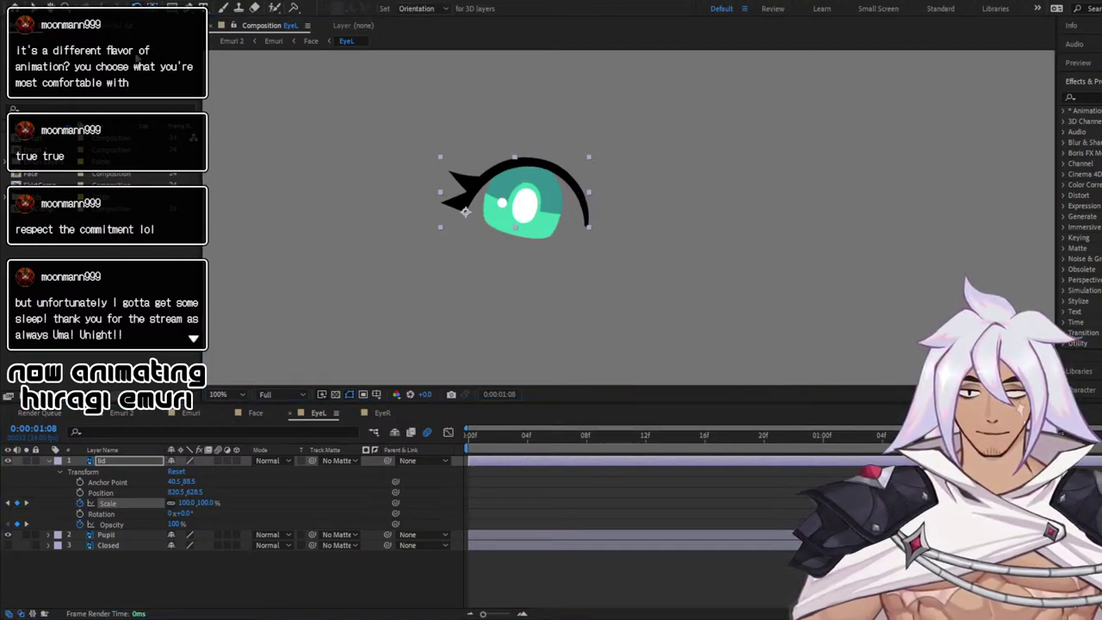
click(39, 9)
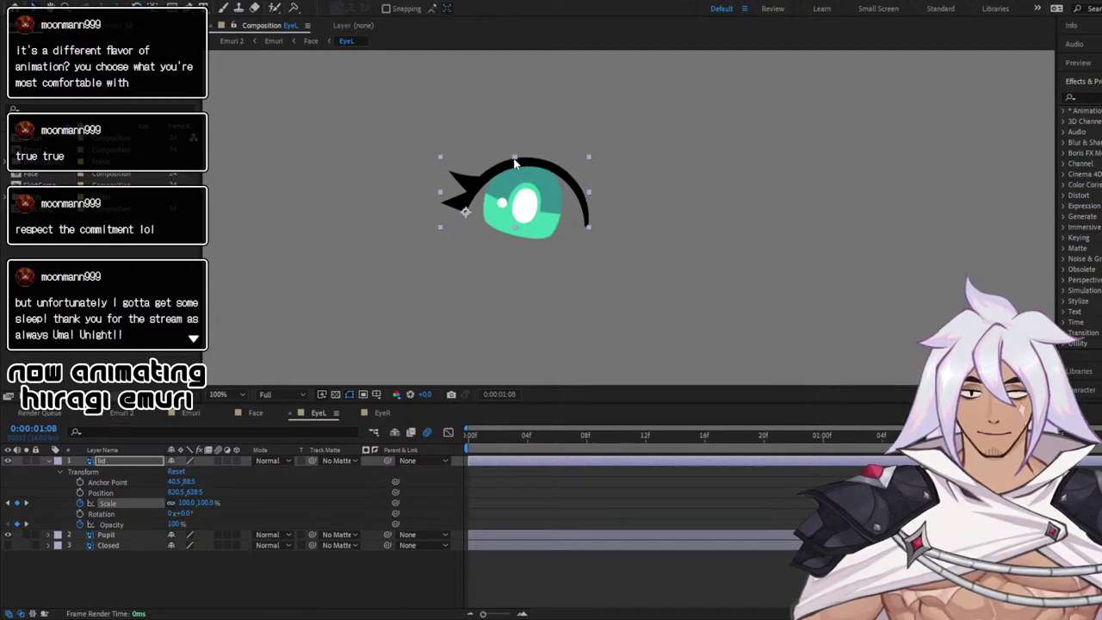
drag(515, 164, 514, 174)
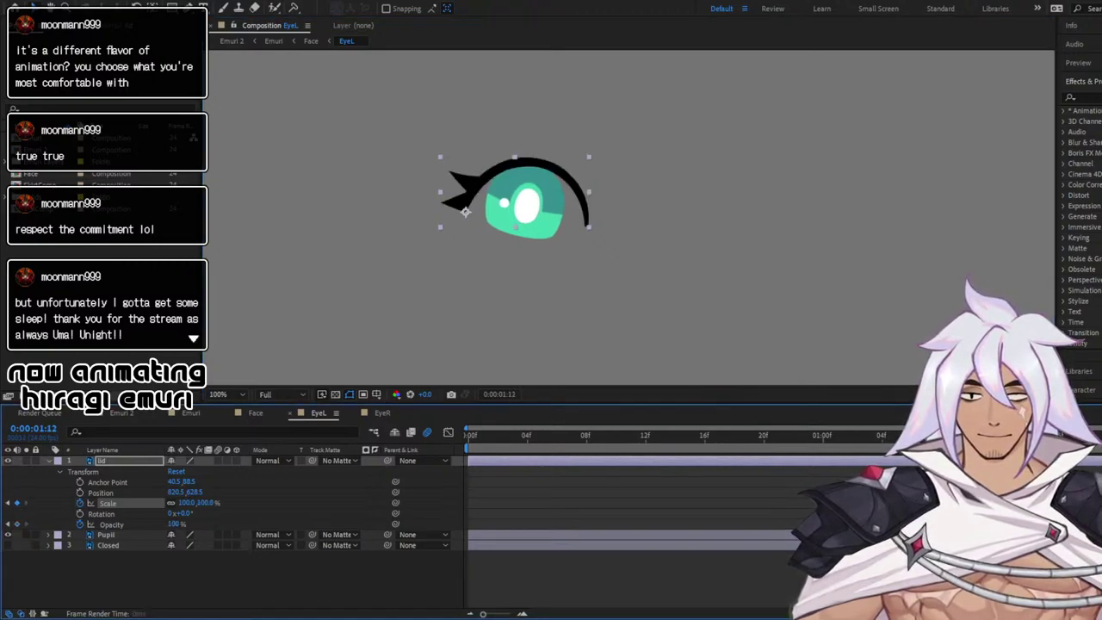
key(Page_Down)
key(Page_Up)
key(Page_Up)
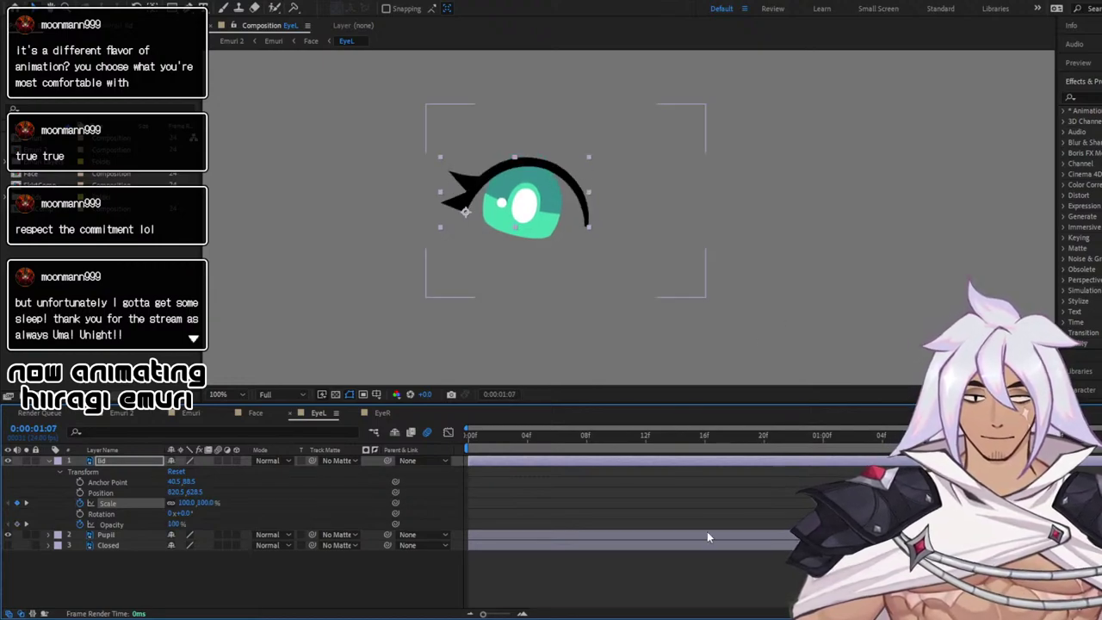
Add 0° Rotation keyframes to the lid at 0:00:01:07, 0:00:01:08, 0:00:01:11 and 0:00:01:12
click(80, 514)
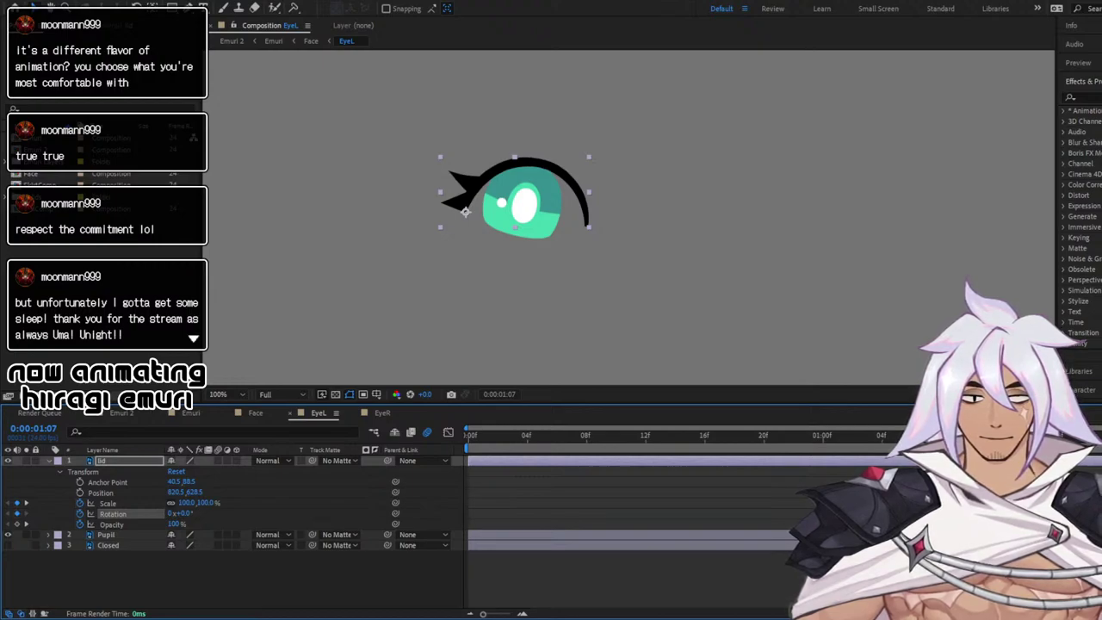
key(Page_Down)
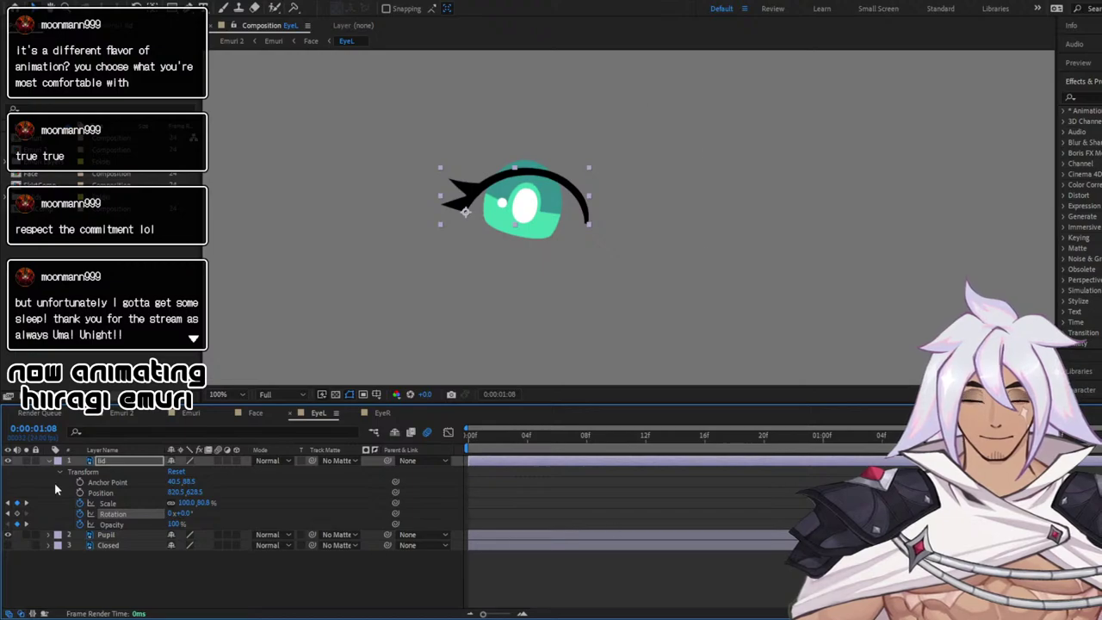
click(17, 514)
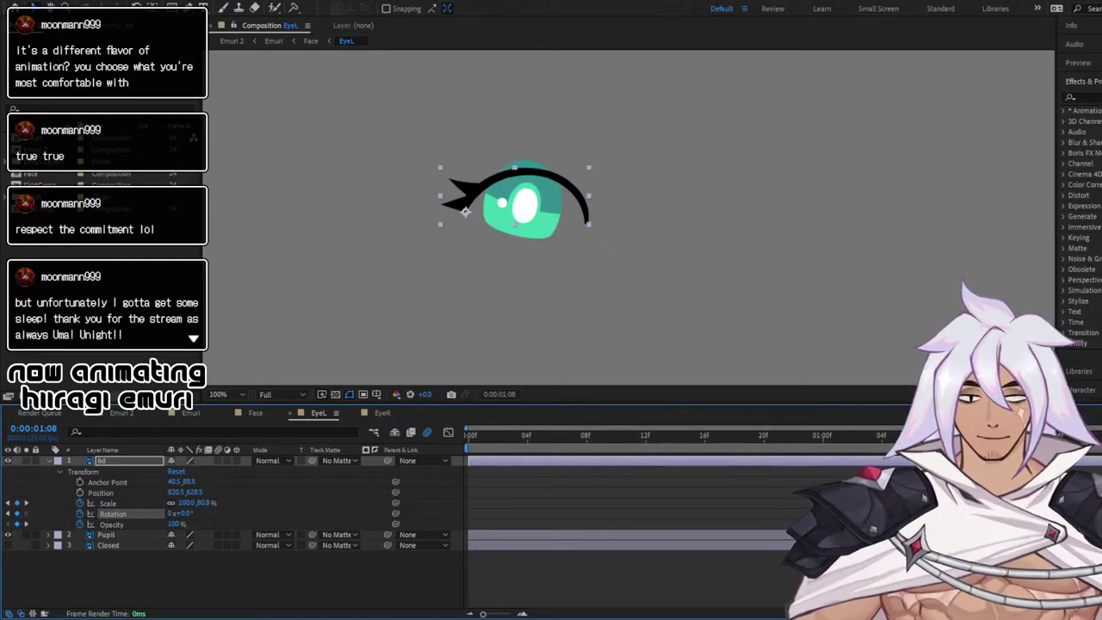
key(Page_Down)
key(Page_Down)
key(Page_Down)
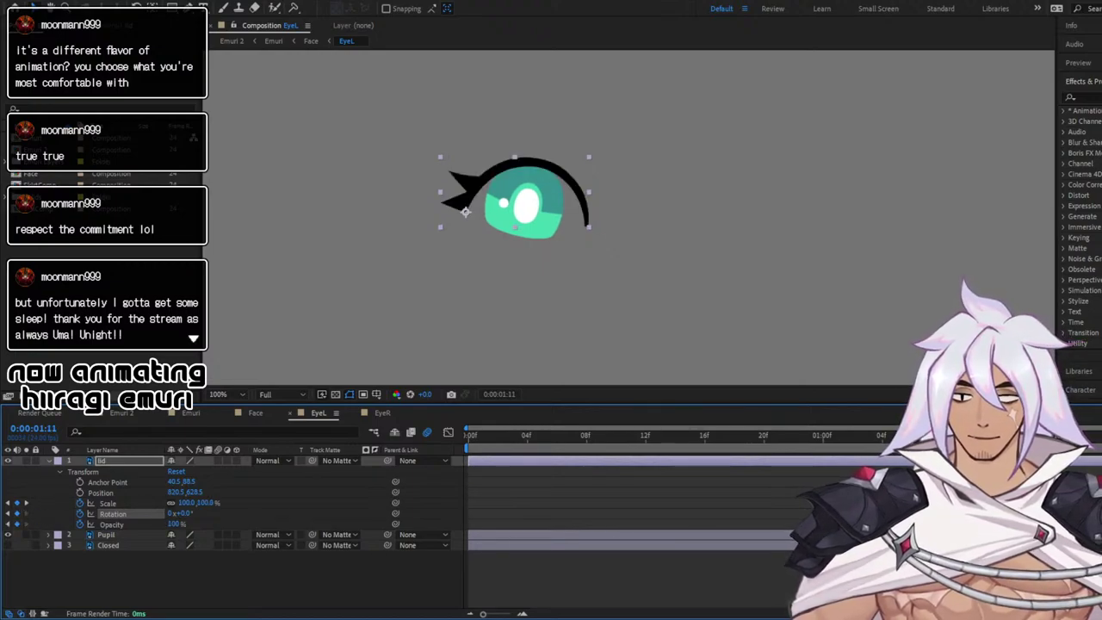
key(Page_Down)
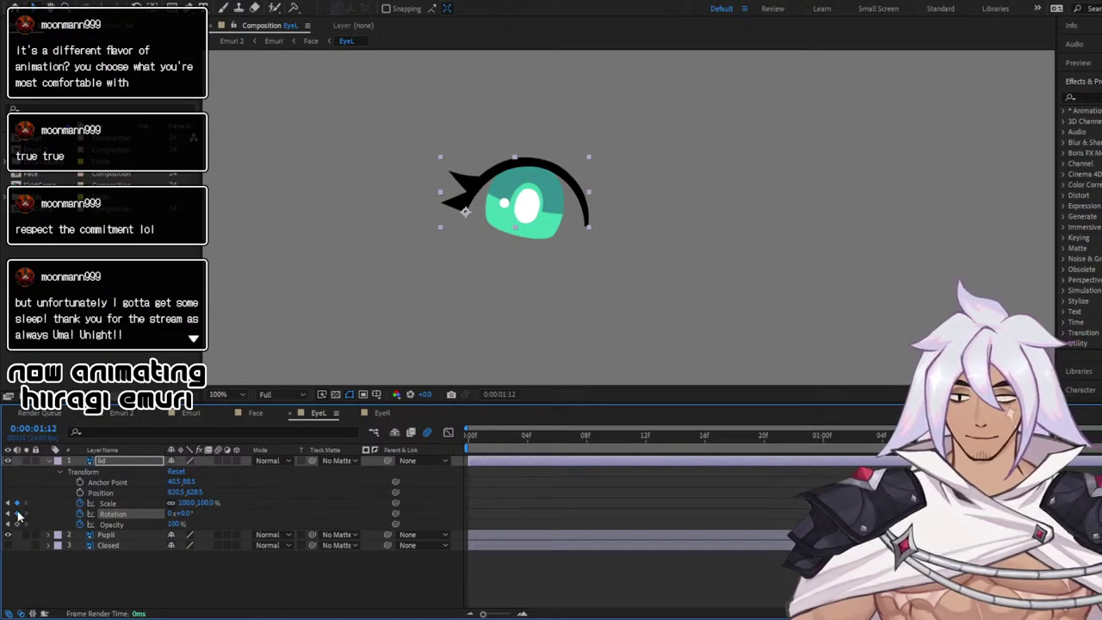
key(Page_Up)
key(Page_Up)
key(Page_Up)
key(Page_Up)
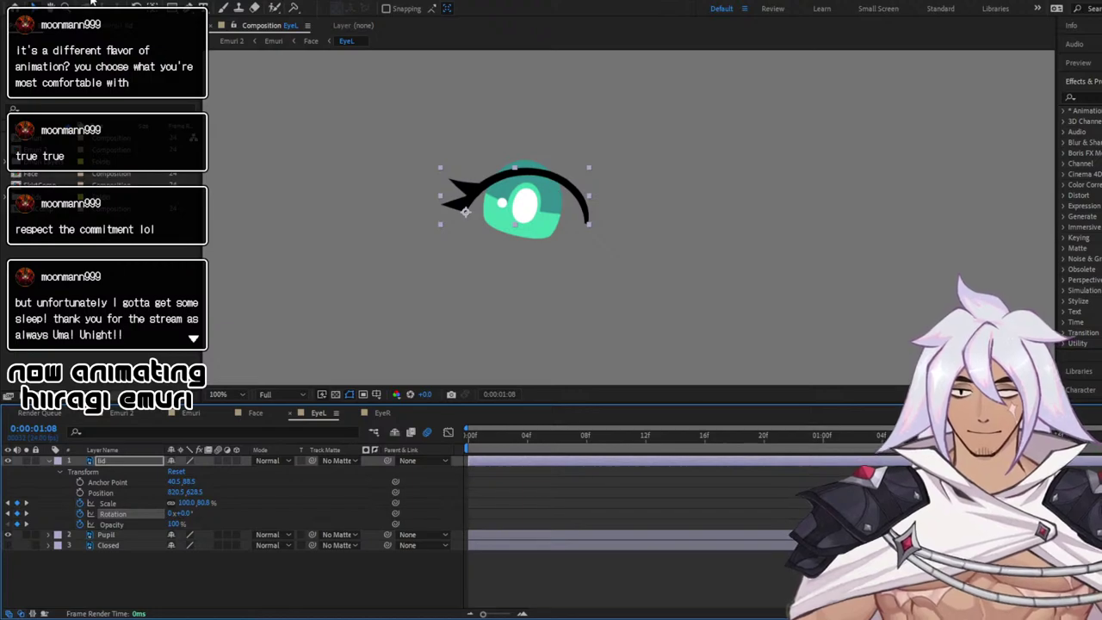
Rotate the lid slightly clockwise around its anchor point at 0:00:01:08 and advance to 0:00:01:11
key(w)
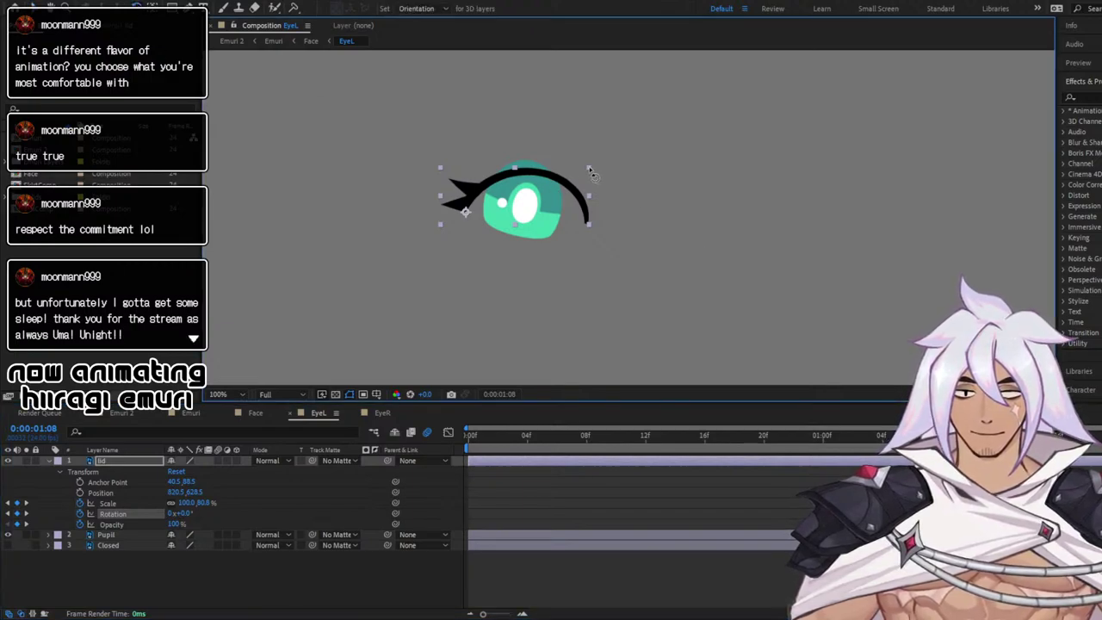
drag(592, 173, 600, 179)
mouse_move(942, 437)
mouse_down()
mouse_move(926, 437)
mouse_move(941, 437)
mouse_up()
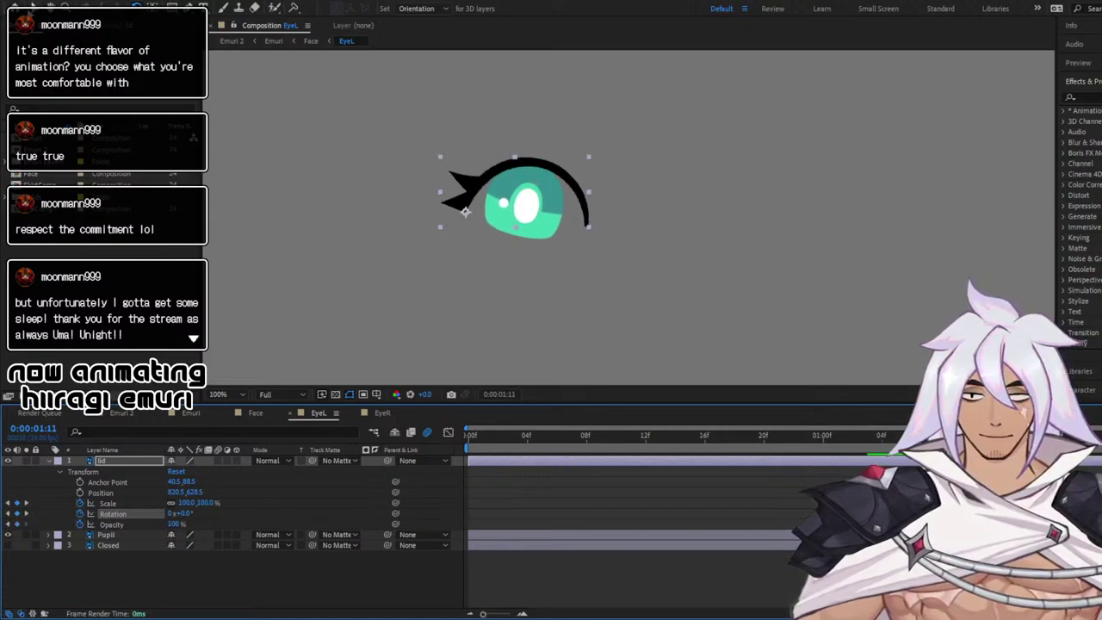
At 0:00:01:11, flatten the lid's Scale to 100, 70.6%, rotate it slightly clockwise, and preview the blink
key(v)
drag(514, 158, 514, 177)
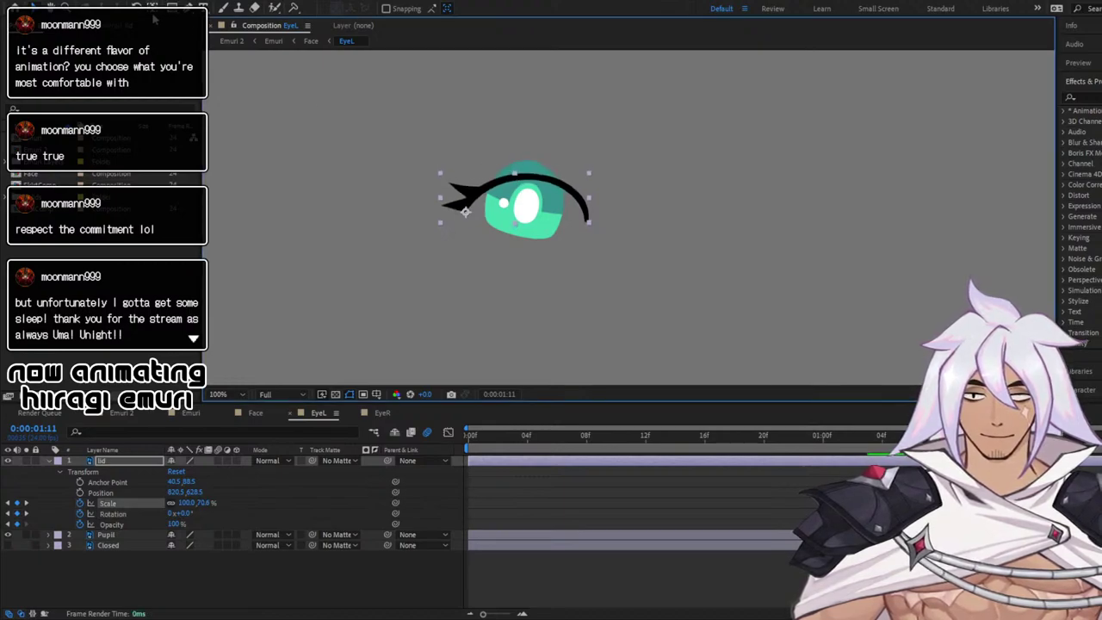
key(w)
drag(592, 176, 595, 181)
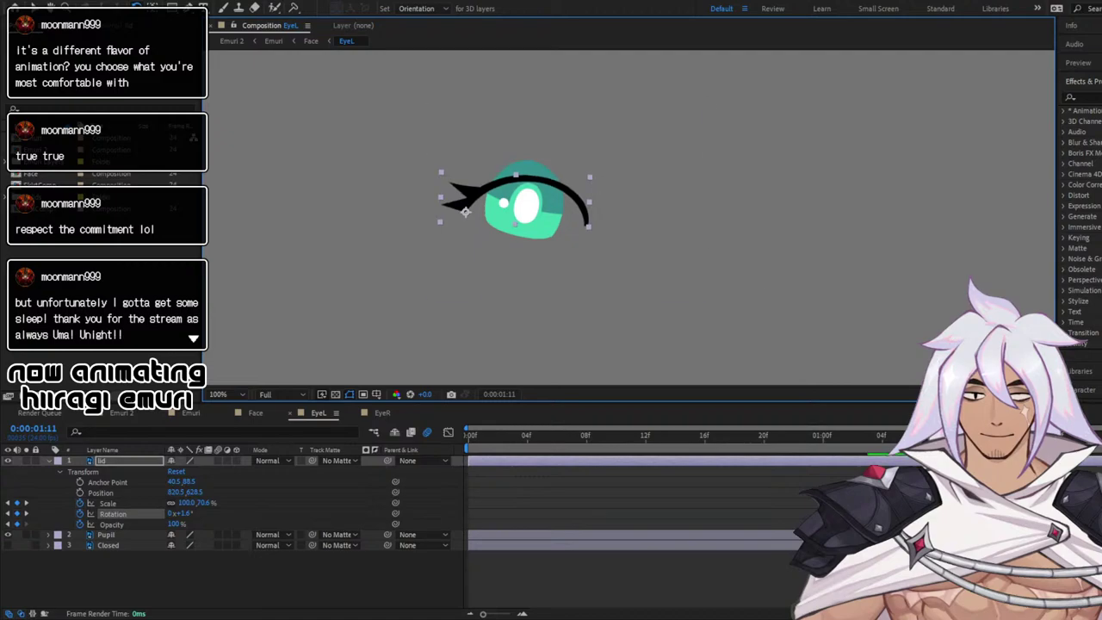
mouse_move(985, 435)
mouse_down()
mouse_move(1007, 436)
mouse_move(985, 436)
mouse_up()
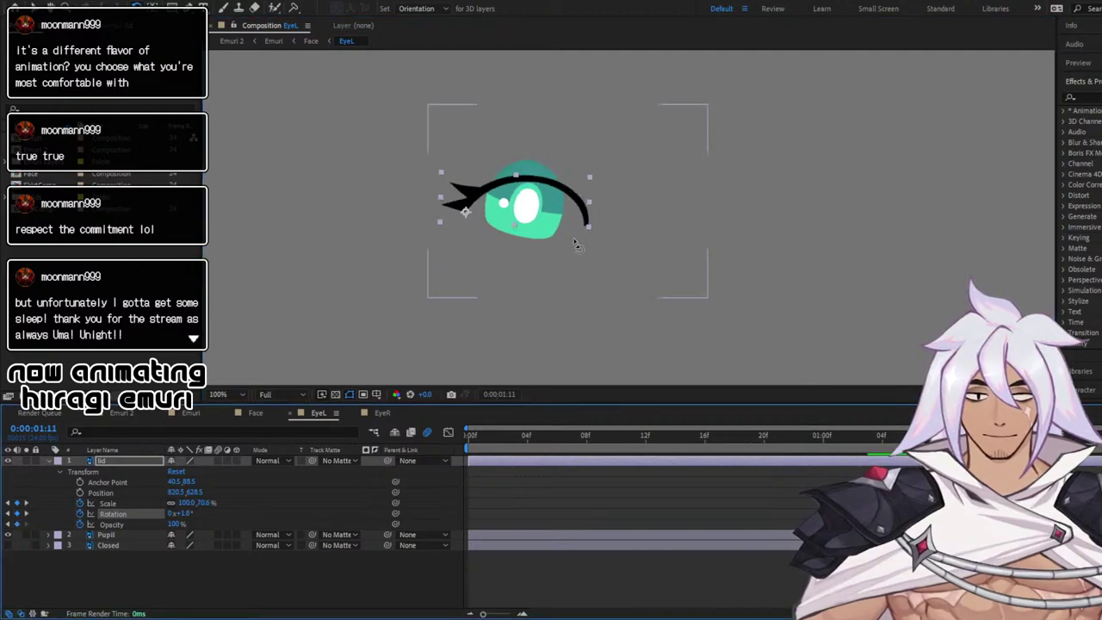
drag(589, 179, 591, 182)
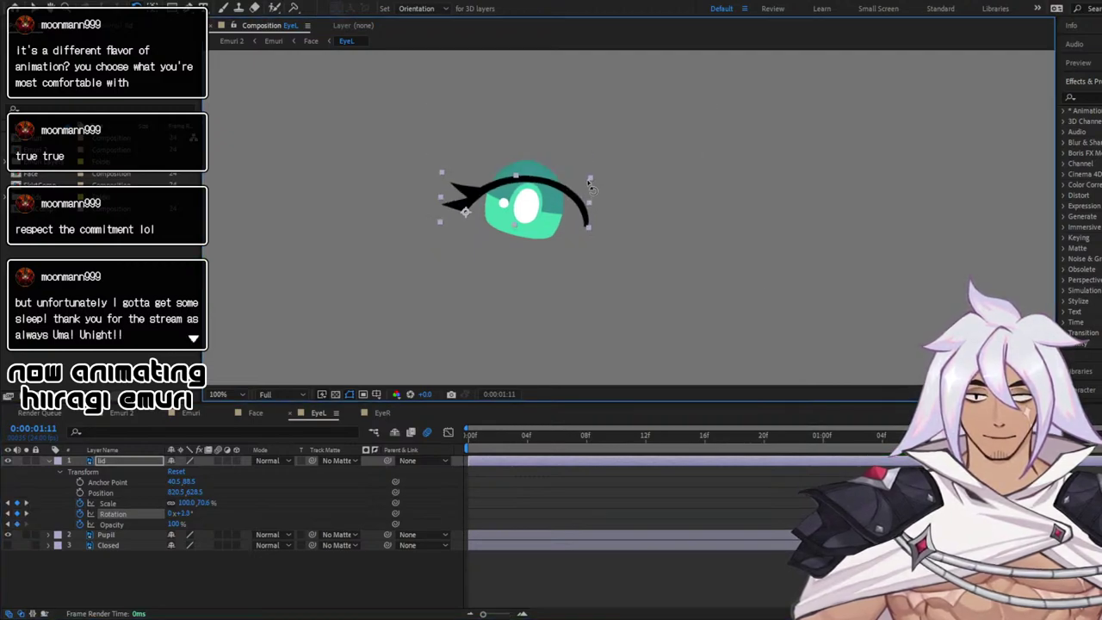
key(space)
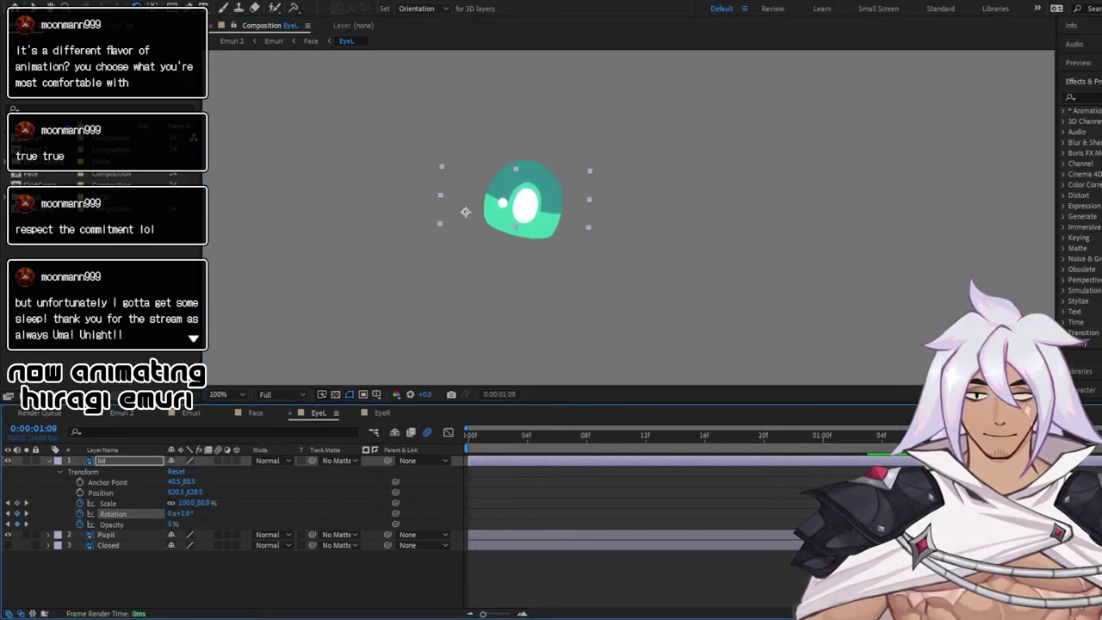
Keyframe the Pupil layer's Opacity at 100% at 0:00:01:08 and 0% at 0:00:01:09
click(48, 535)
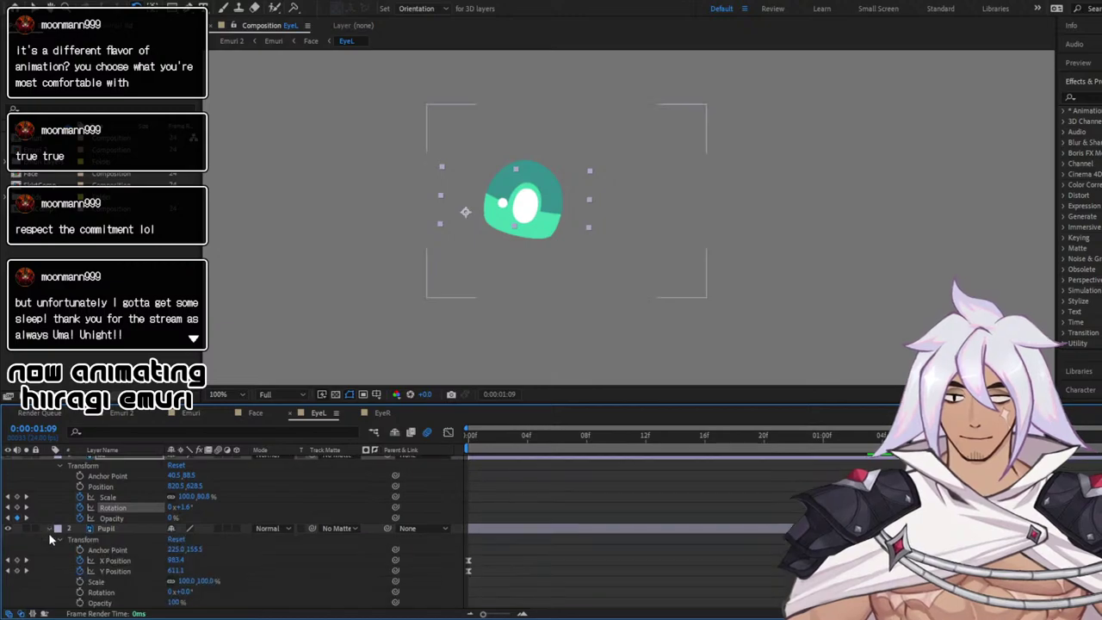
scroll(76, 599, down, 1)
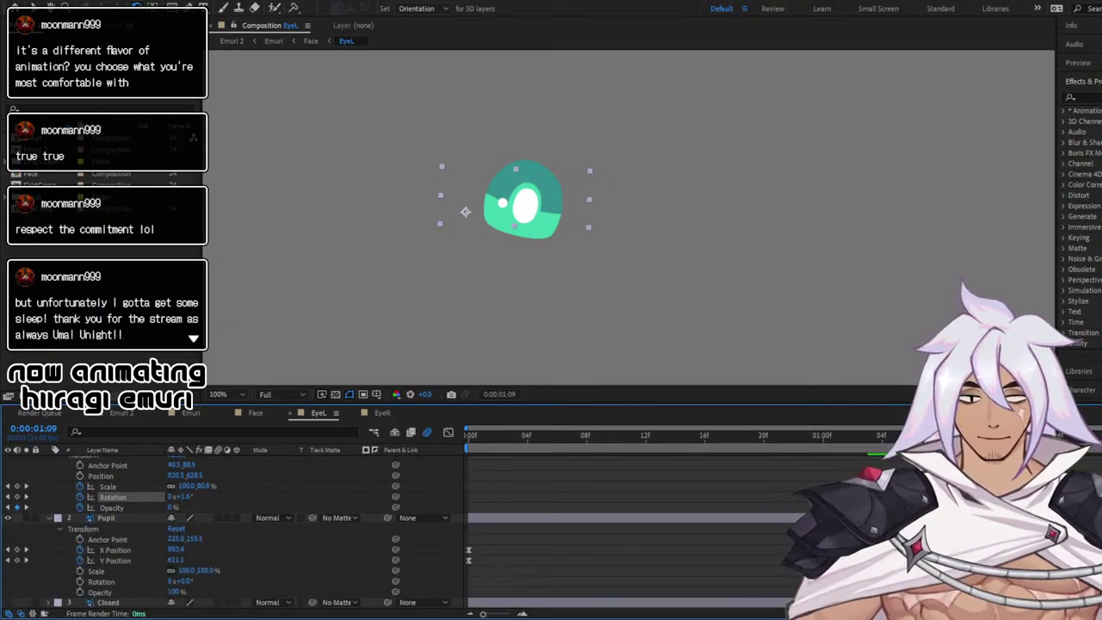
key(Page_Up)
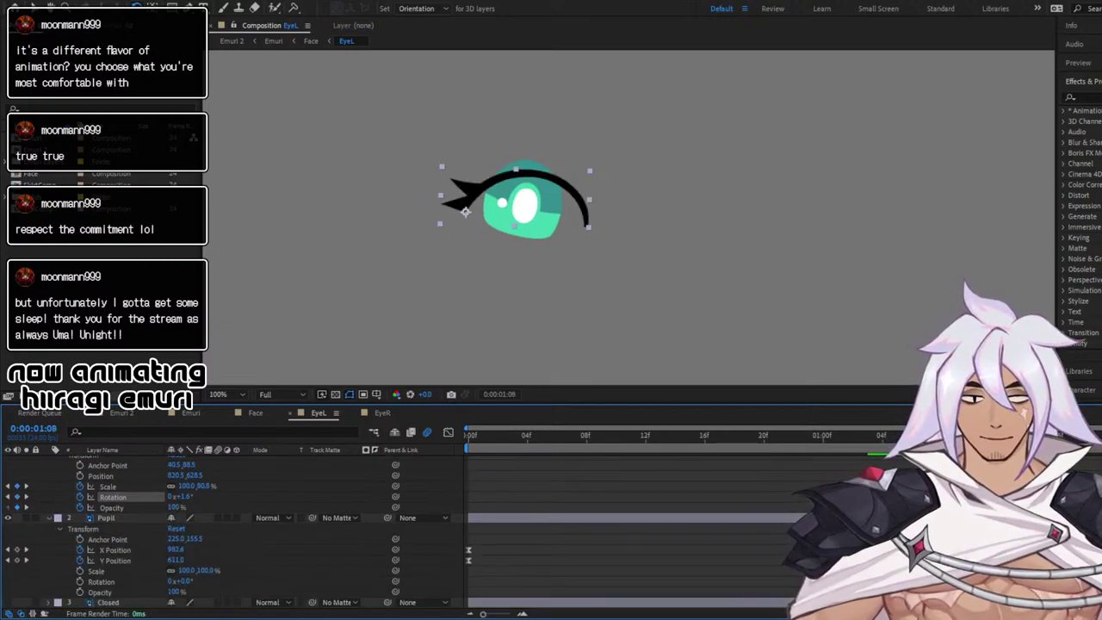
click(81, 594)
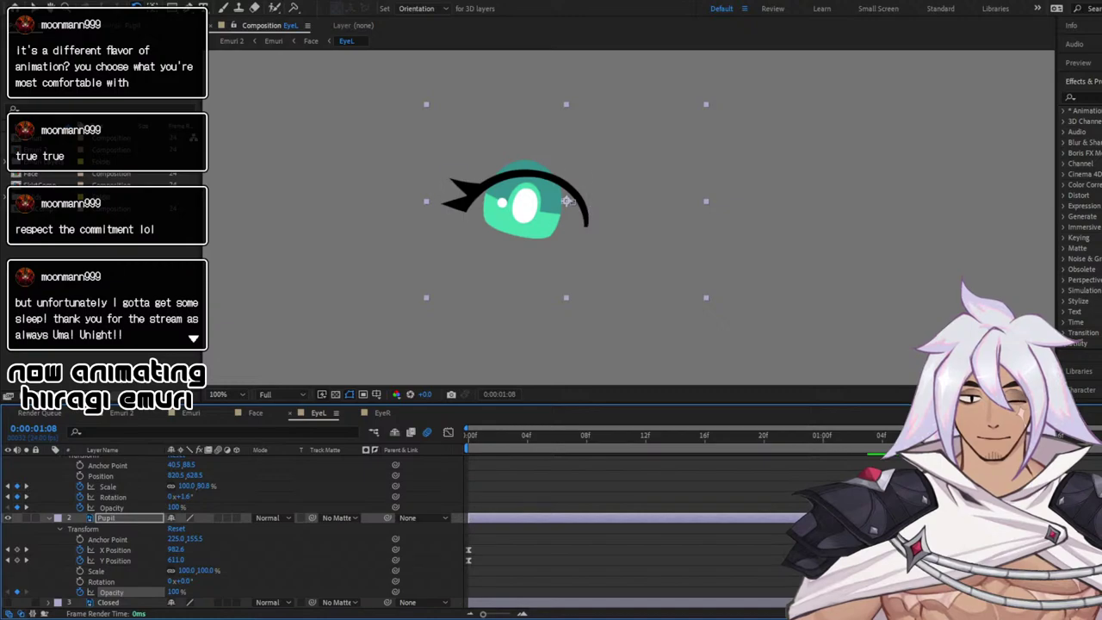
key(Page_Down)
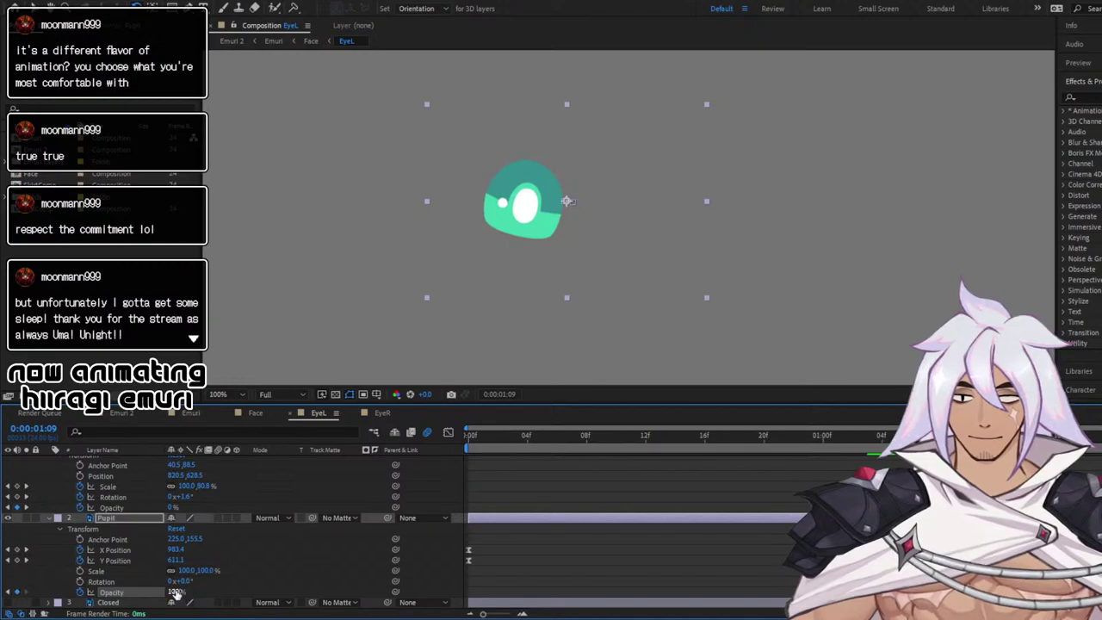
click(176, 592)
text(0)
key(Return)
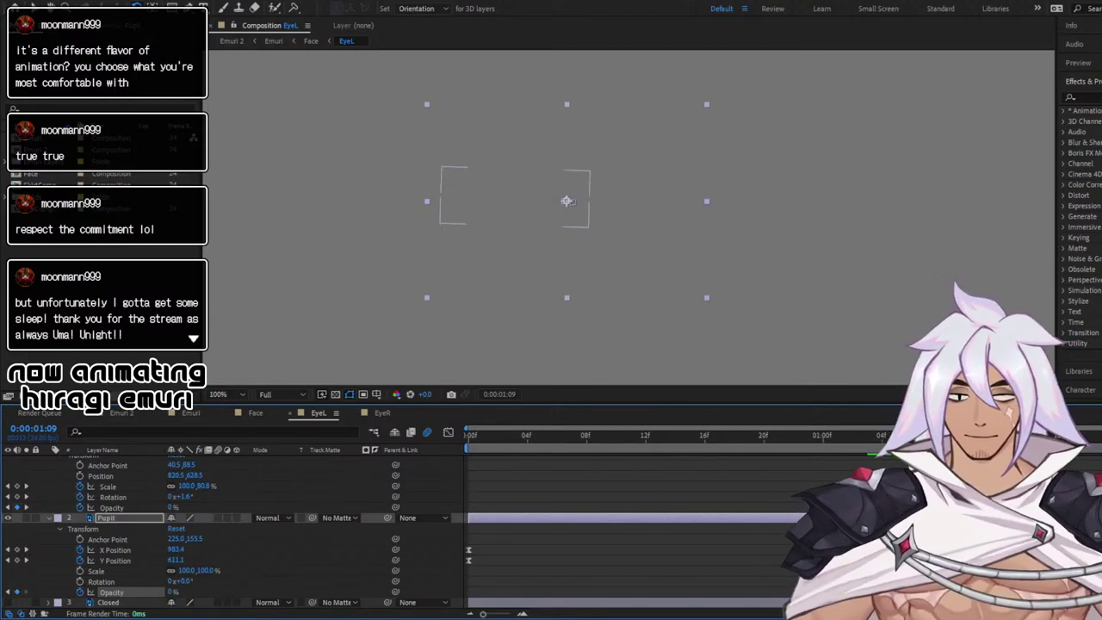
Set the Pupil layer's Opacity back to 100% at 0:00:01:11 and check the following frames
key(Page_Down)
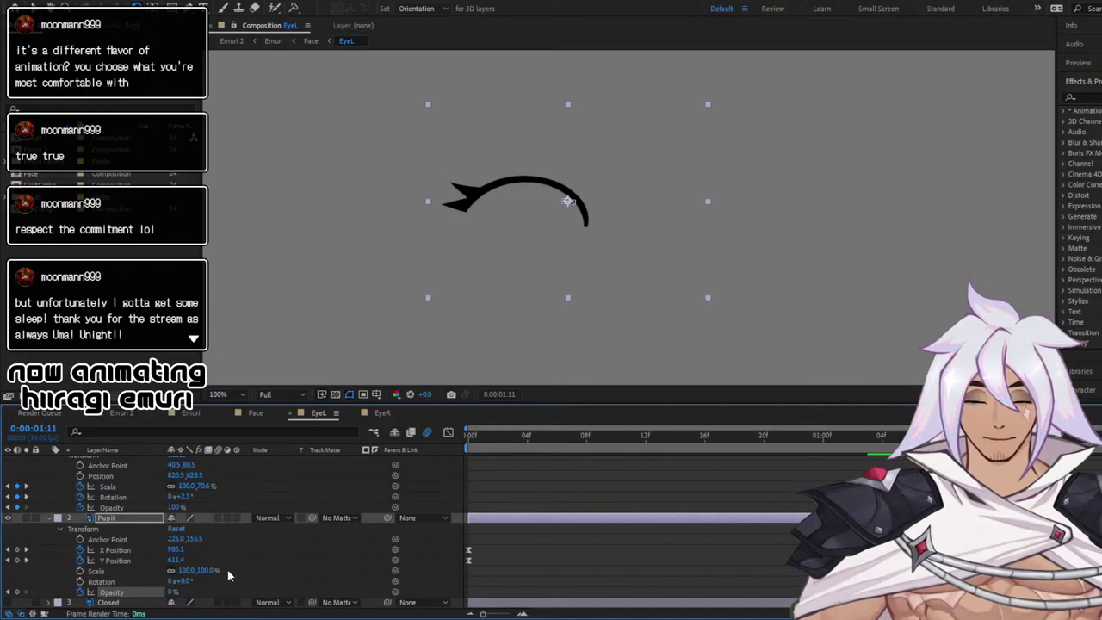
click(174, 592)
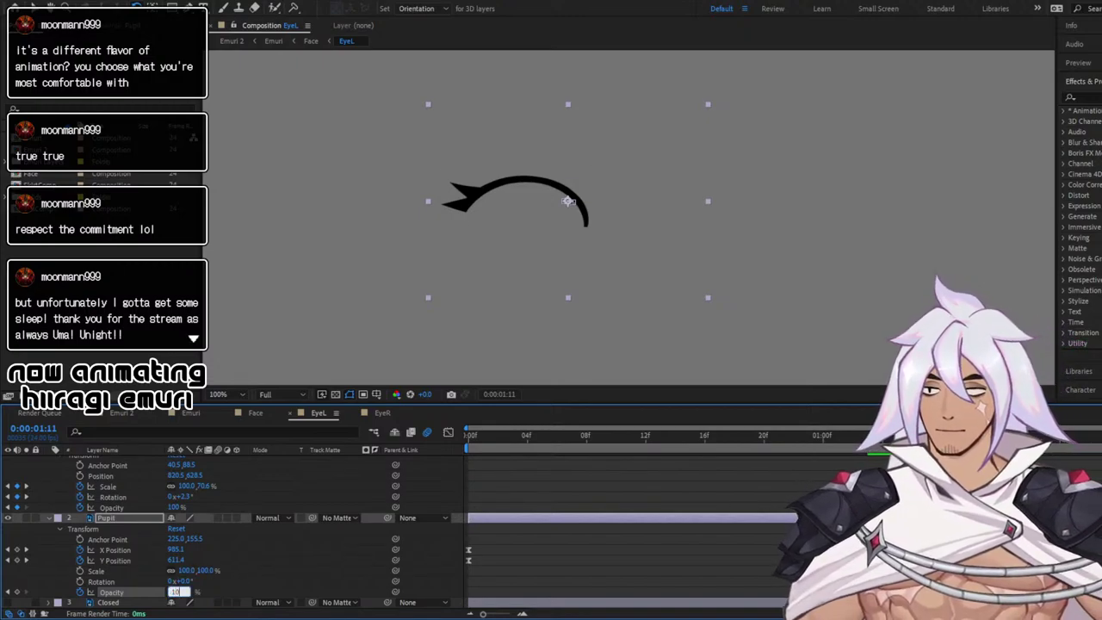
text(100)
key(Return)
key(Page_Down)
key(Page_Down)
key(Page_Down)
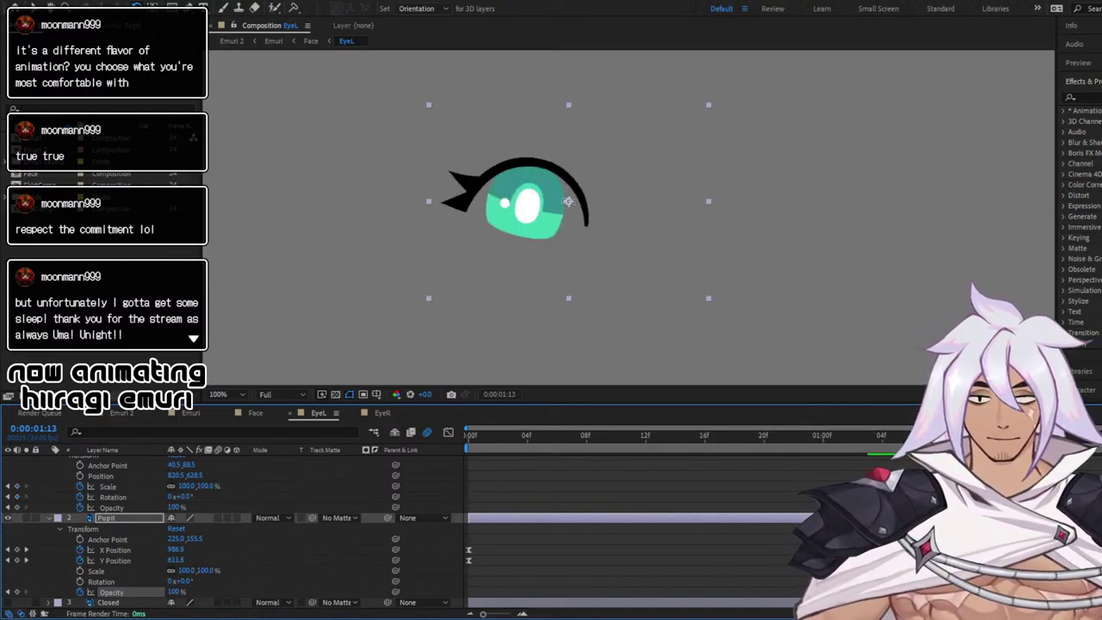
Make the Closed layer visible and keyframe its Opacity at 0% at 0:00:00:00
key(Page_Up)
key(Page_Up)
key(Page_Up)
key(Page_Up)
key(Page_Up)
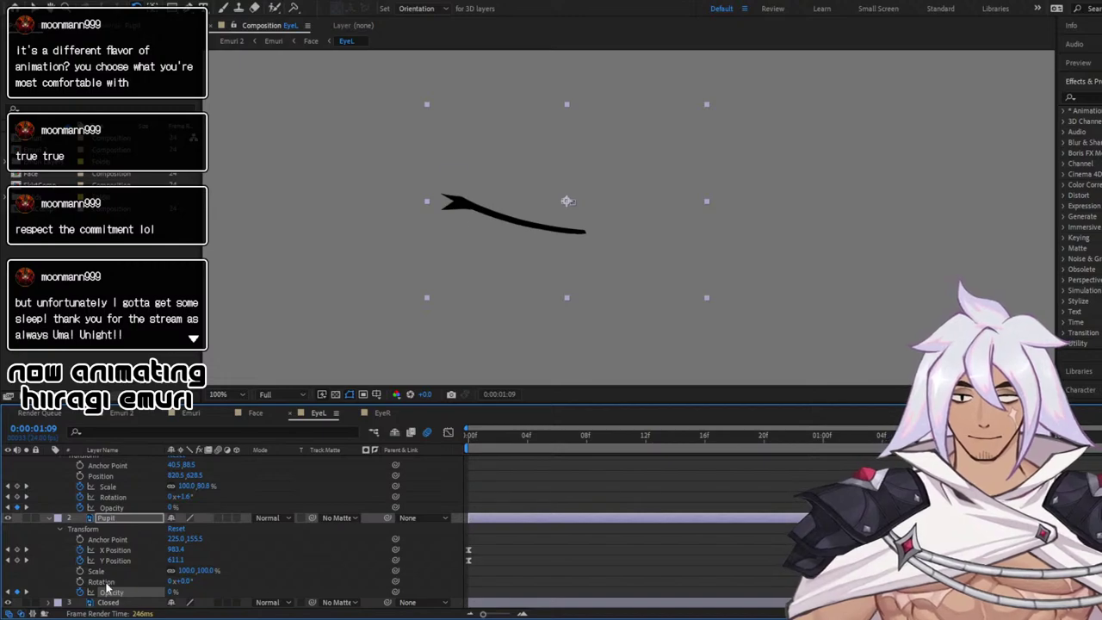
scroll(77, 603, down, 1)
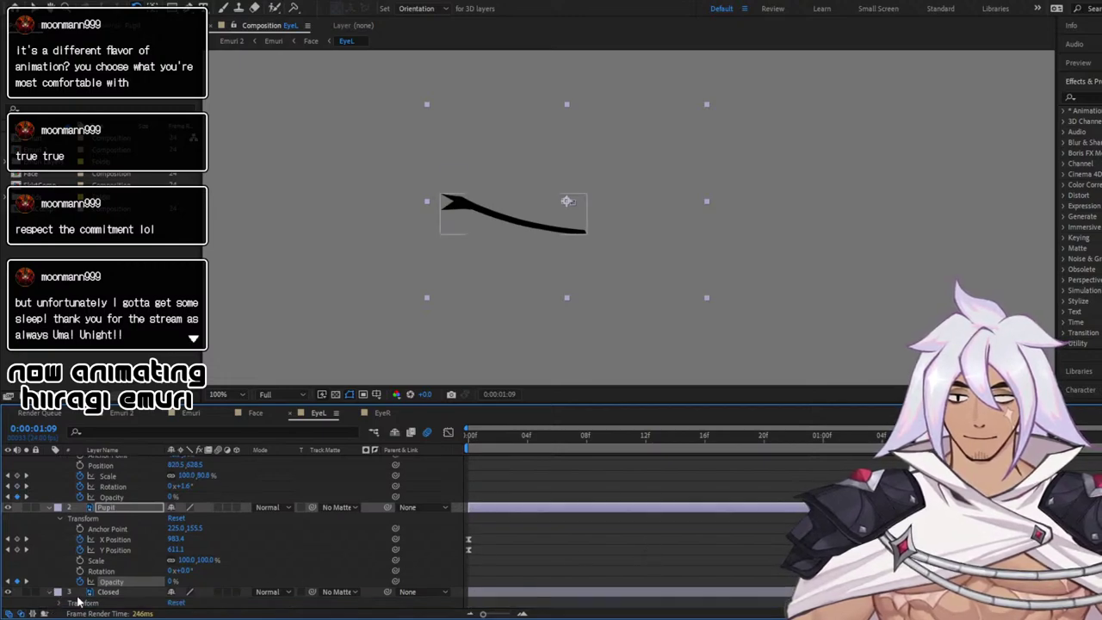
scroll(167, 594, down, 5)
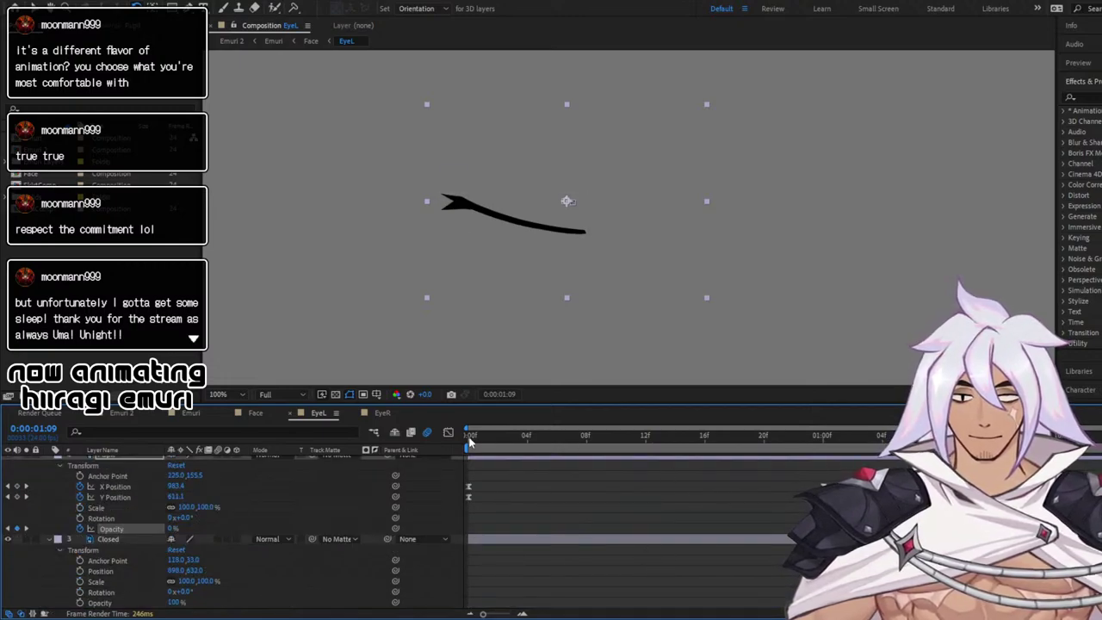
click(469, 441)
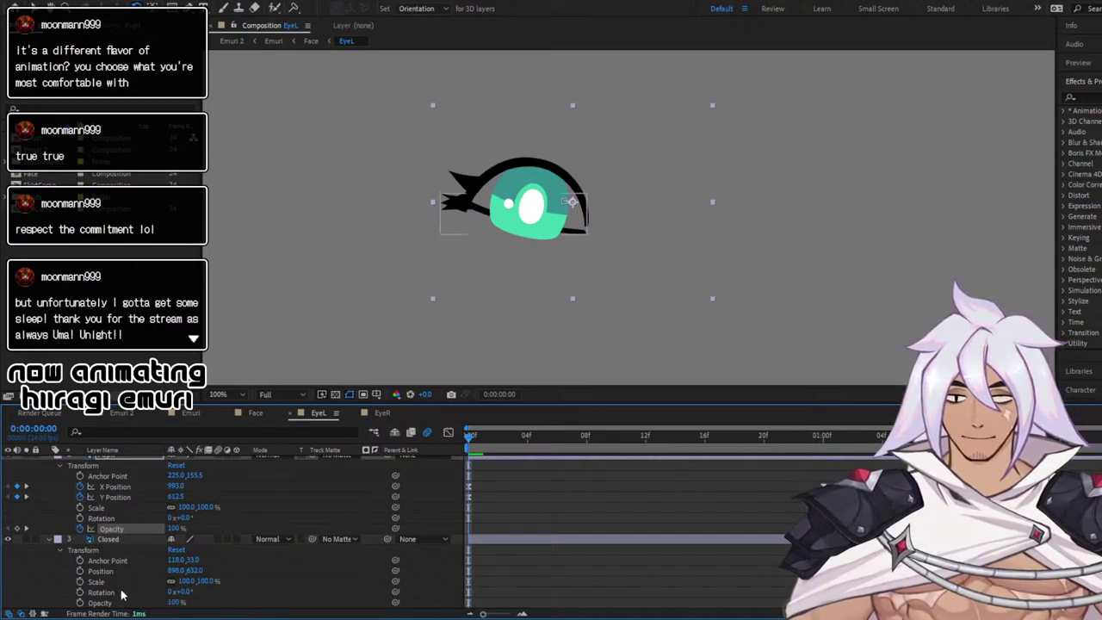
click(80, 603)
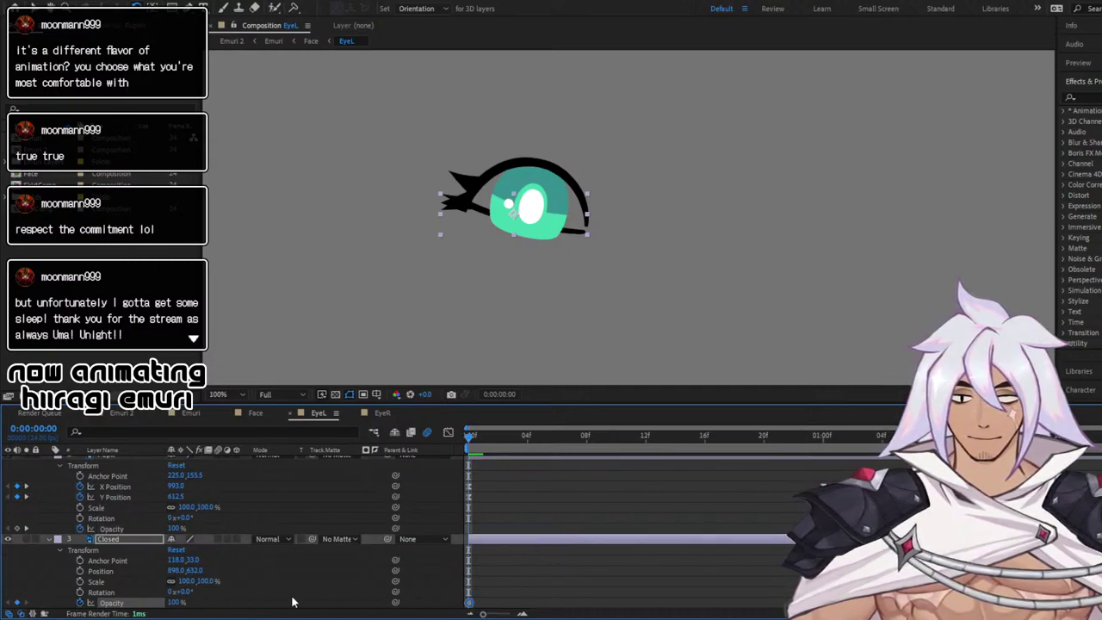
click(175, 602)
text(0)
key(Return)
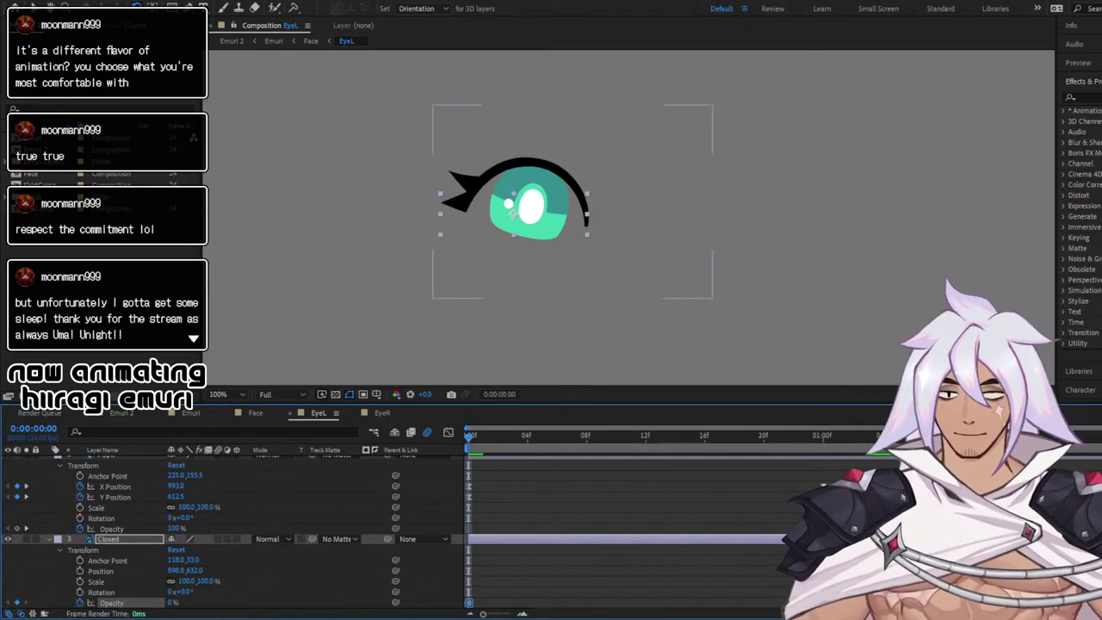
Set the Closed layer's Opacity to 100% at 0:00:01:09
key(space)
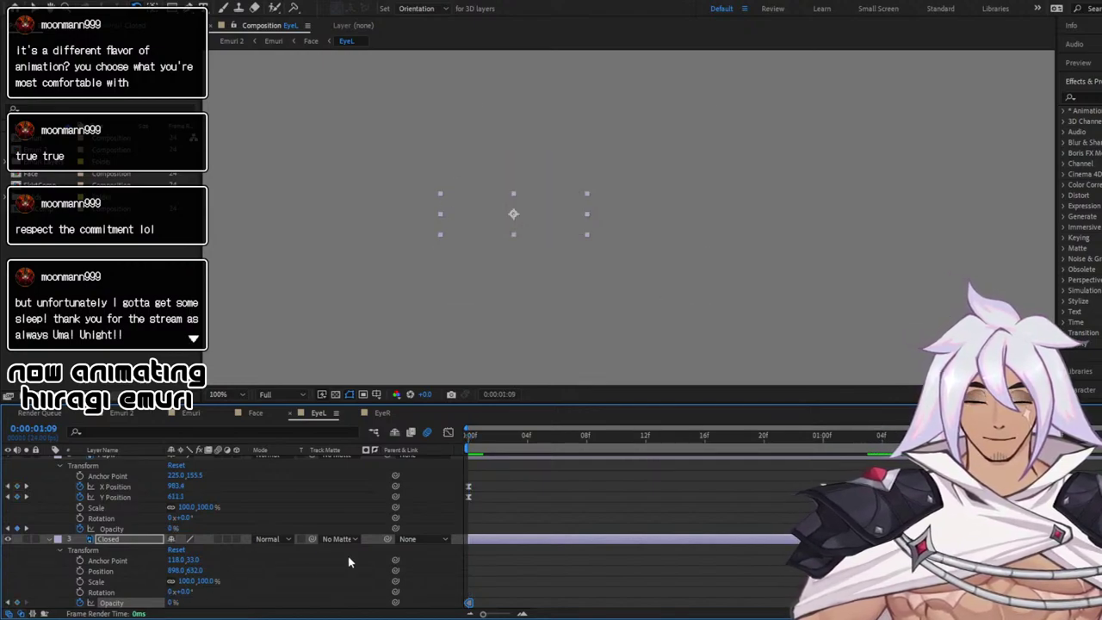
click(175, 603)
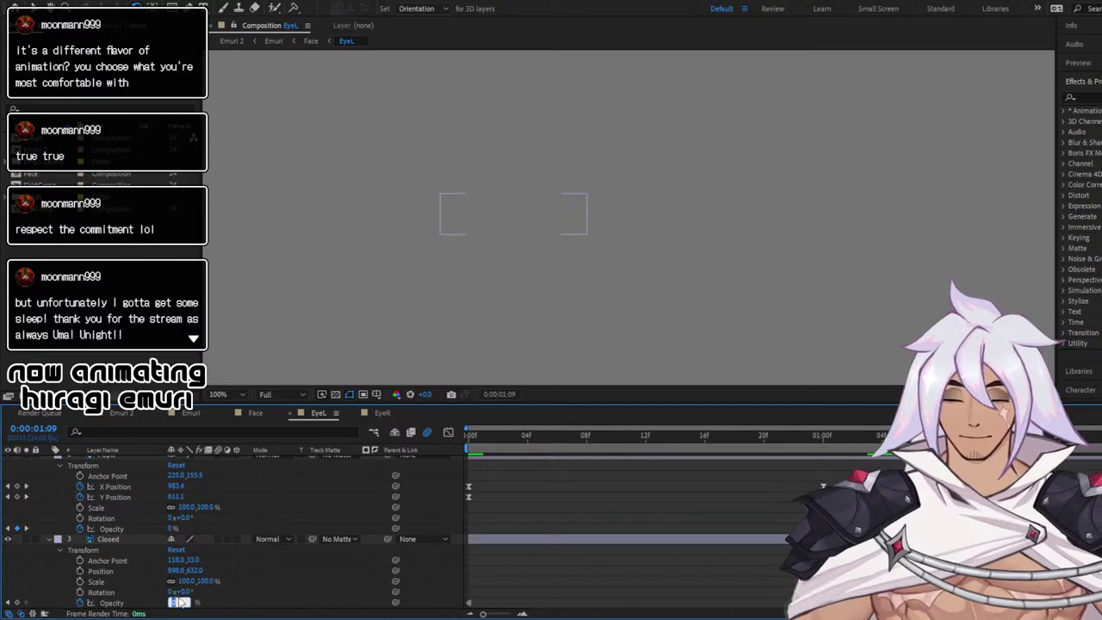
key(Return)
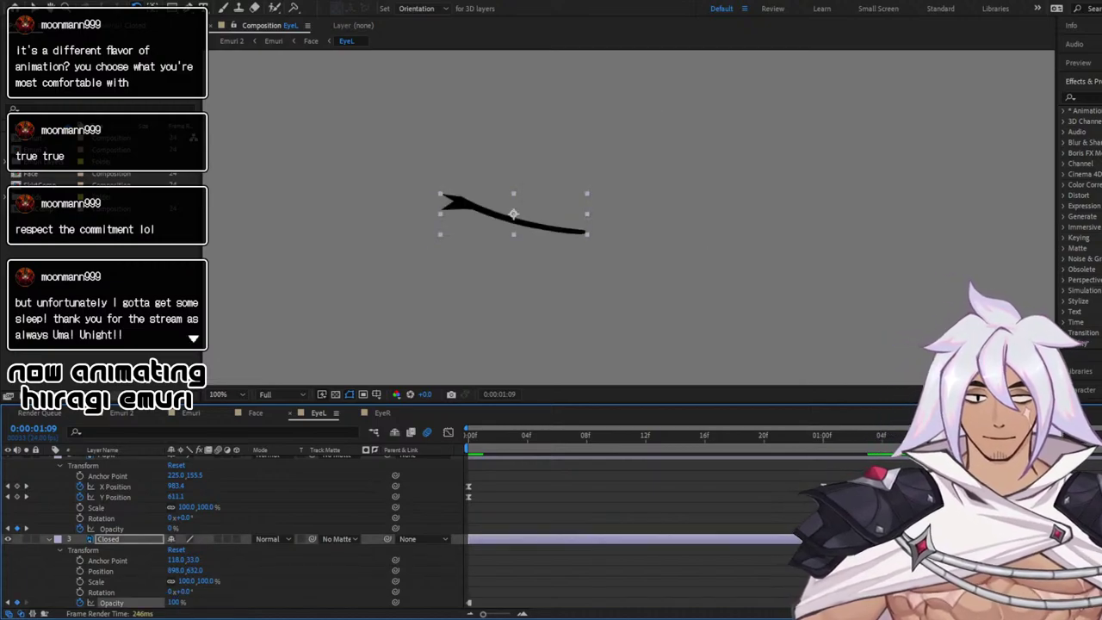
Set the Closed layer's Opacity to 0% at 0:00:01:11
key(Page_Up)
key(Page_Up)
key(Page_Down)
key(Page_Down)
key(Page_Down)
key(Page_Down)
key(Page_Down)
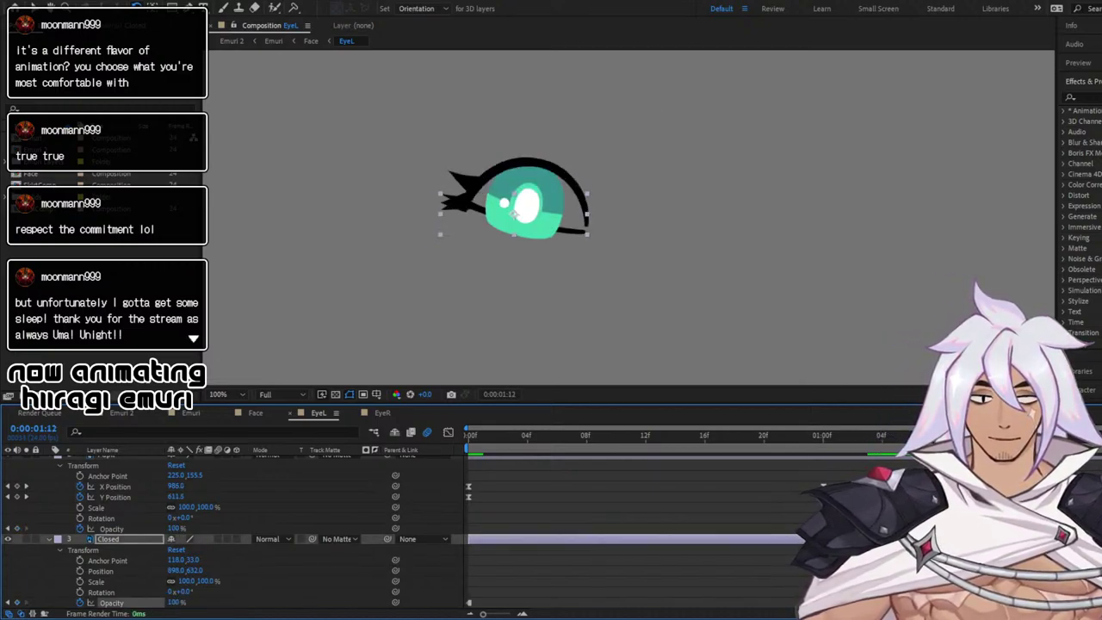
key(Page_Up)
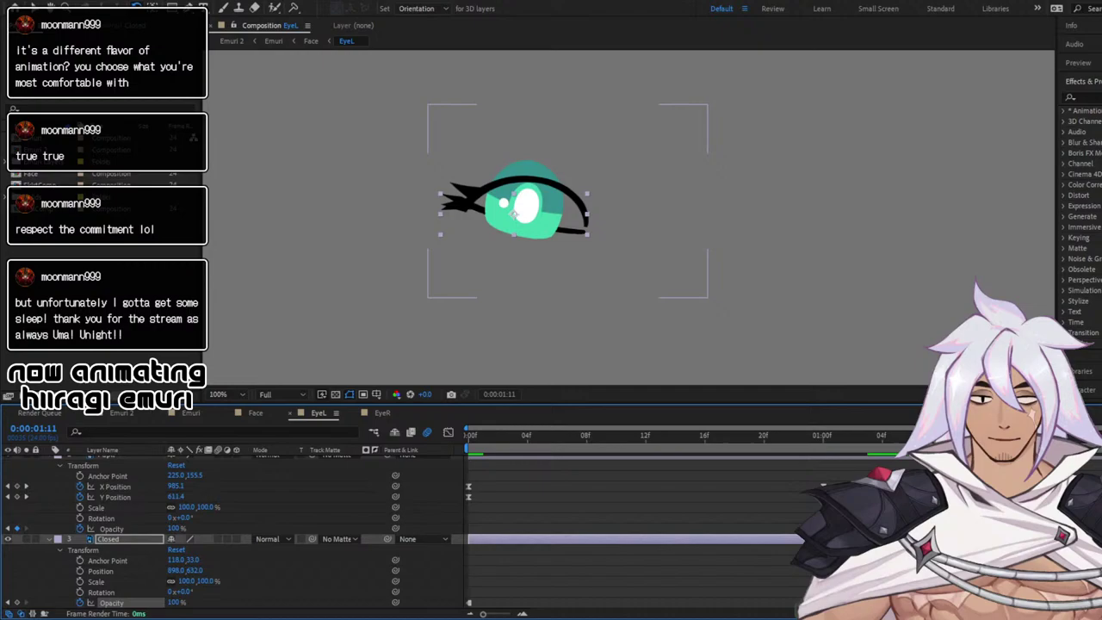
click(173, 602)
text(0)
key(Return)
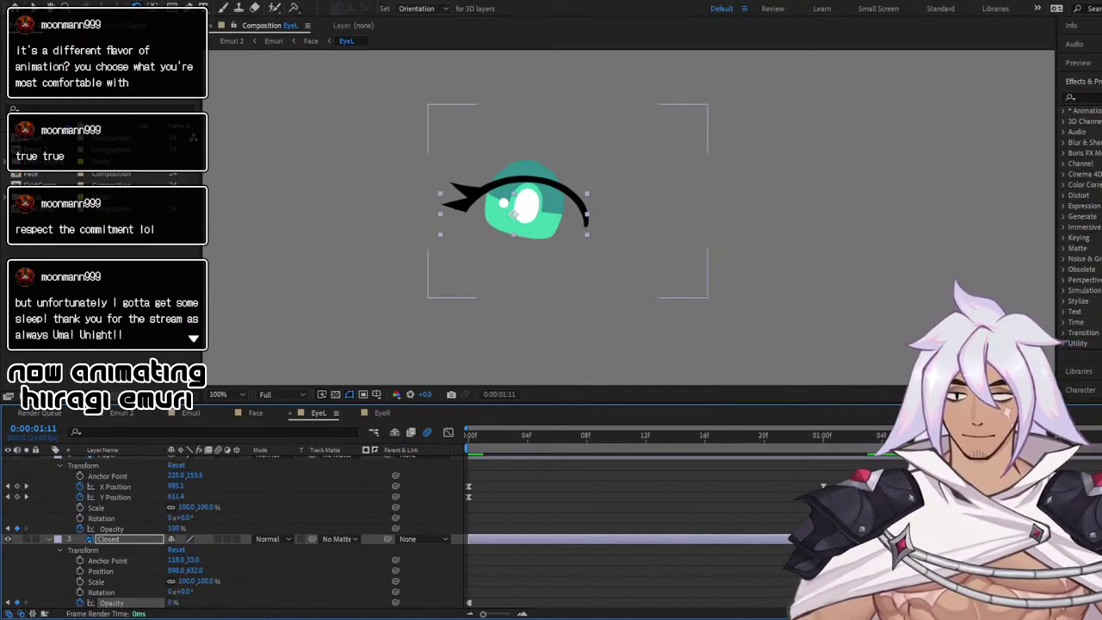
Preview the left eye's blink from the start and inspect its frames around 0:00:01:07 to 0:00:01:09
drag(1003, 436, 491, 437)
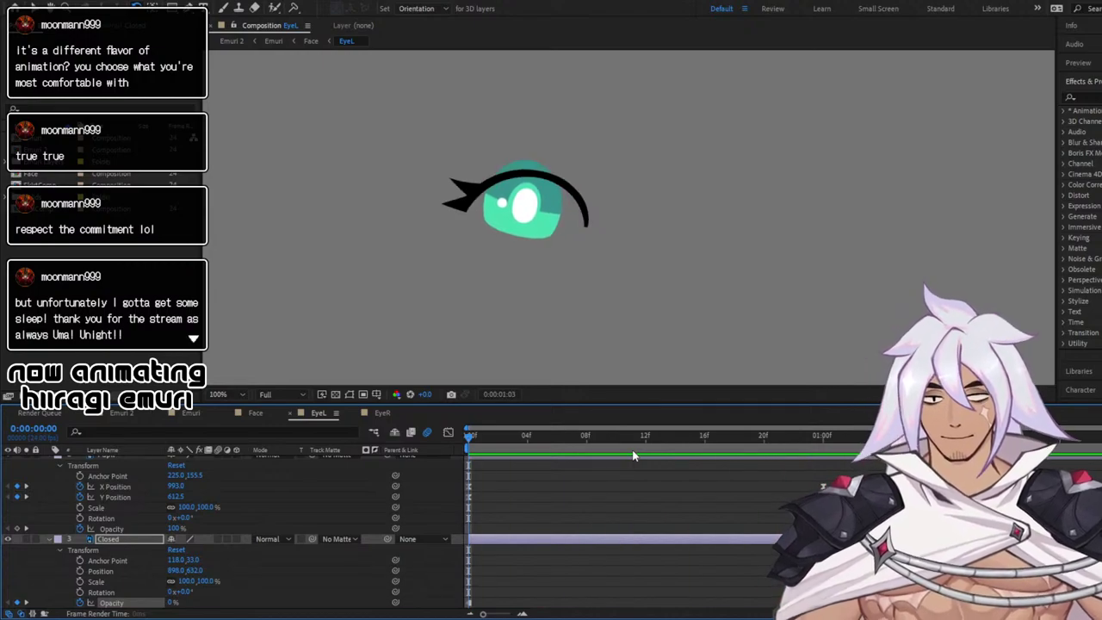
key(space)
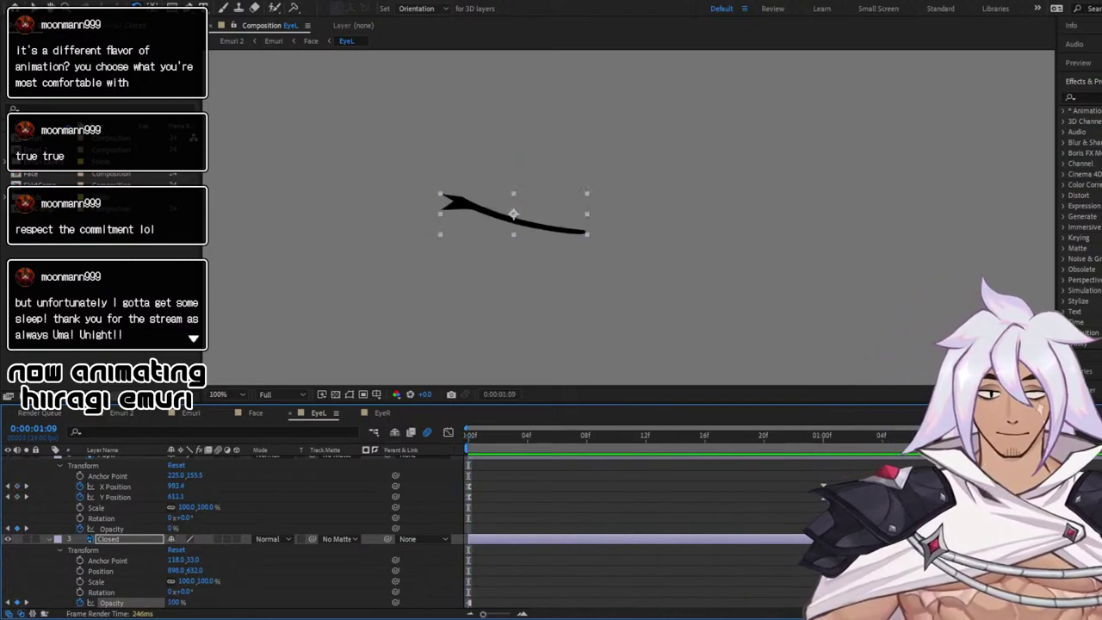
mouse_move(955, 436)
mouse_down()
mouse_move(926, 436)
mouse_move(941, 435)
mouse_up()
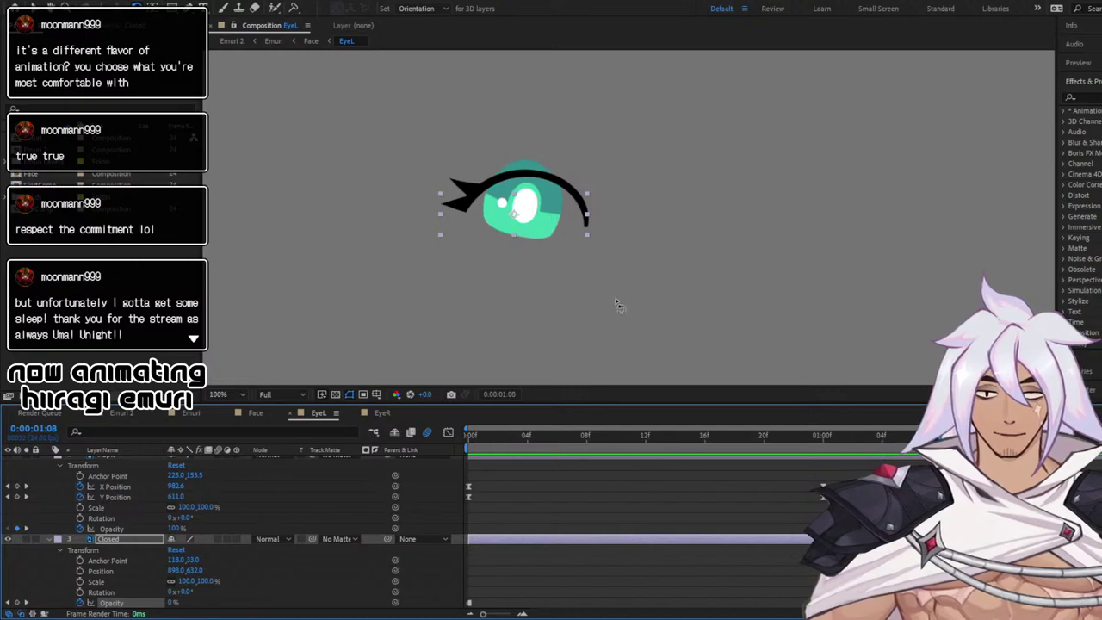
click(551, 221)
scroll(259, 534, up, 2)
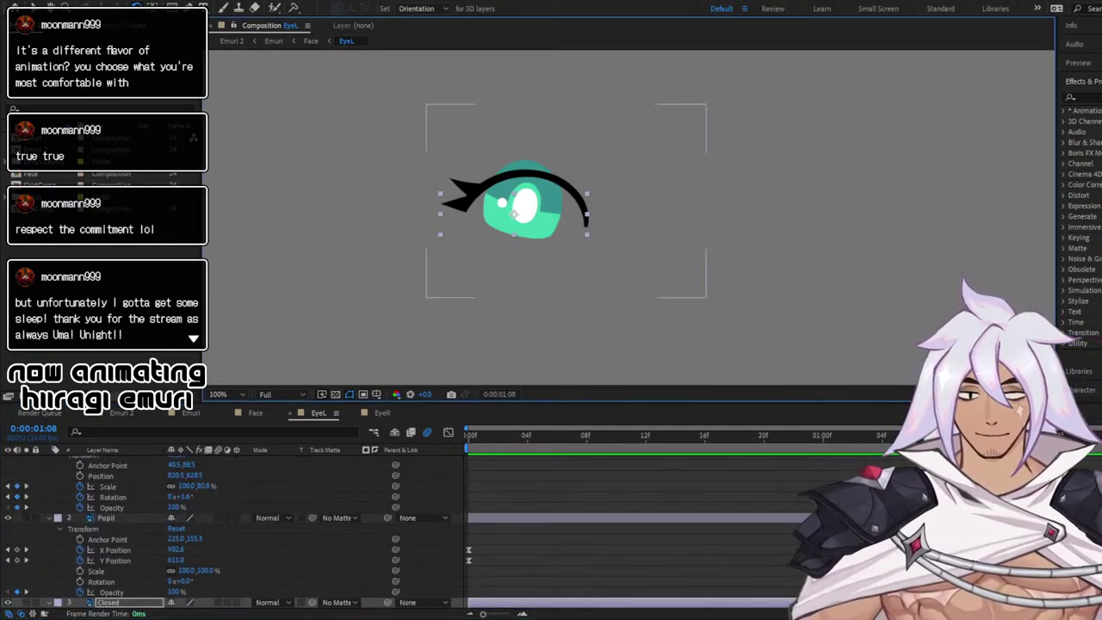
scroll(689, 508, up, 1)
key(apostrophe)
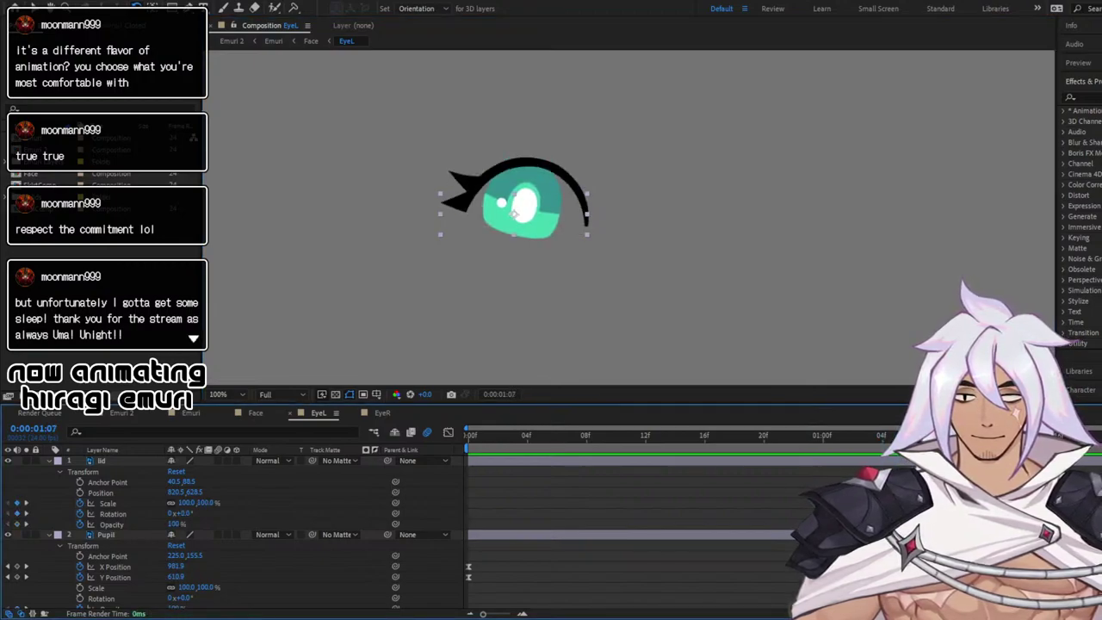
scroll(647, 507, down, 1)
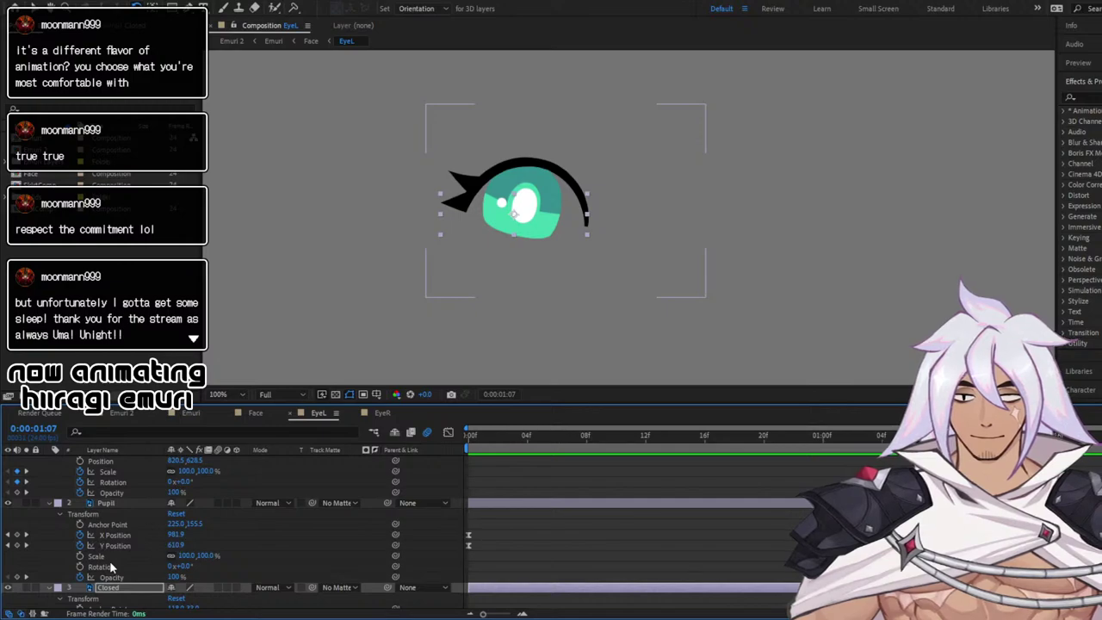
key(Page_Down)
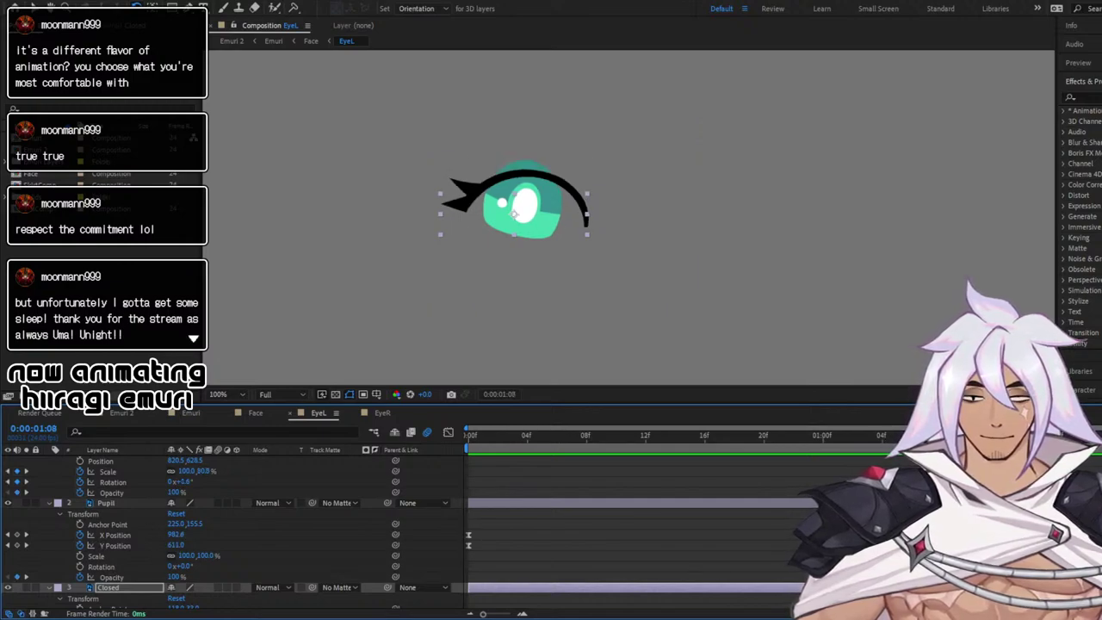
Add 100% Scale keyframes to the Pupil layer at 0:00:01:08 and 0:00:01:12
click(95, 557)
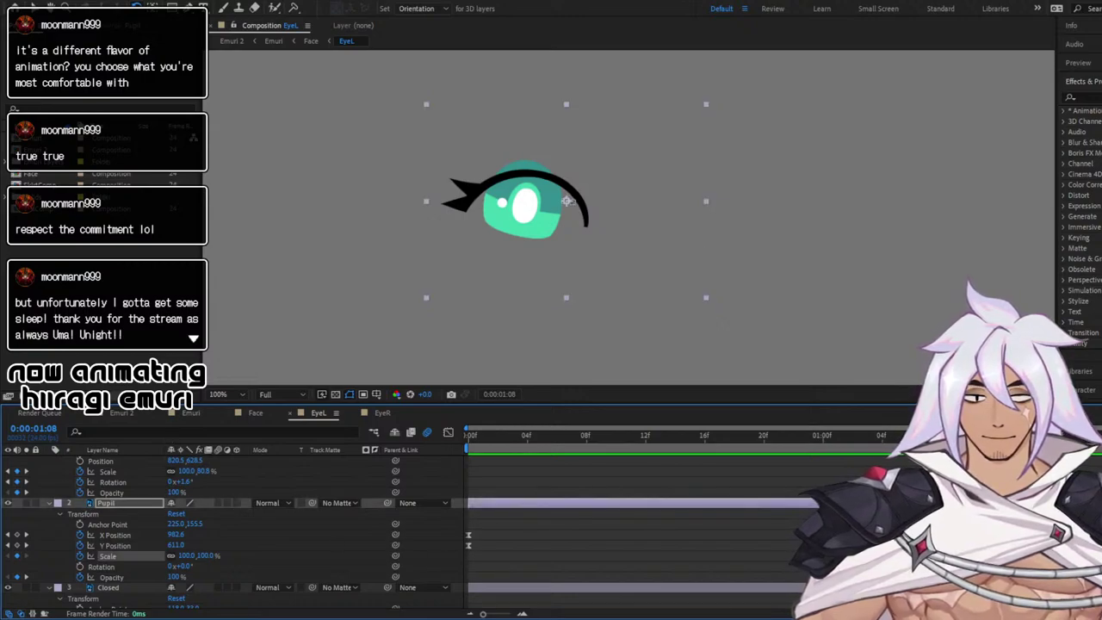
key(Page_Down)
key(Page_Up)
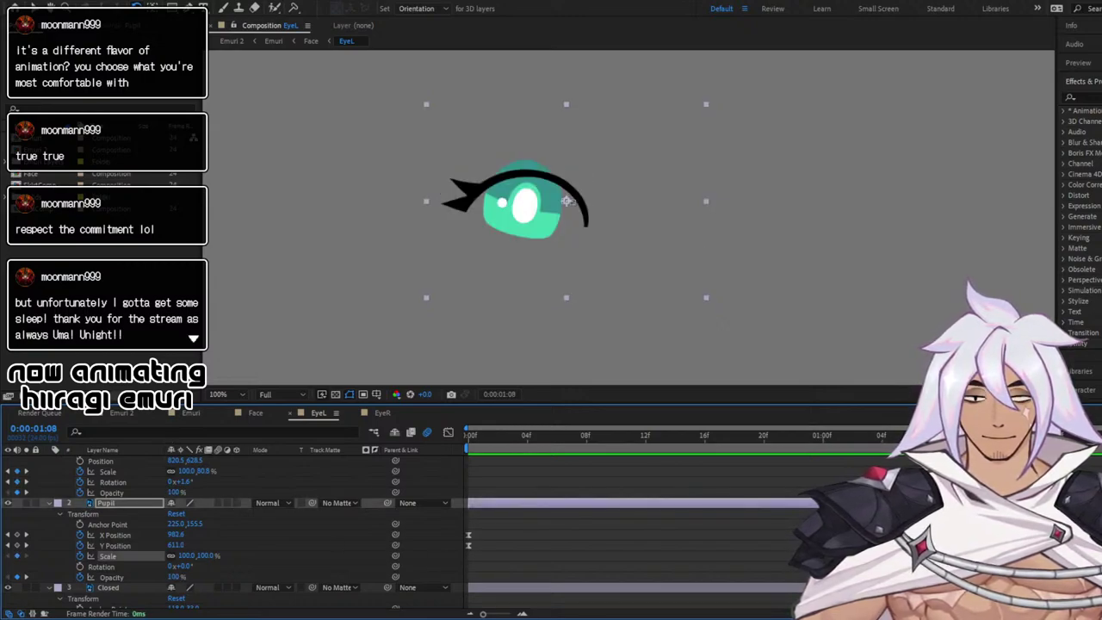
key(Page_Down)
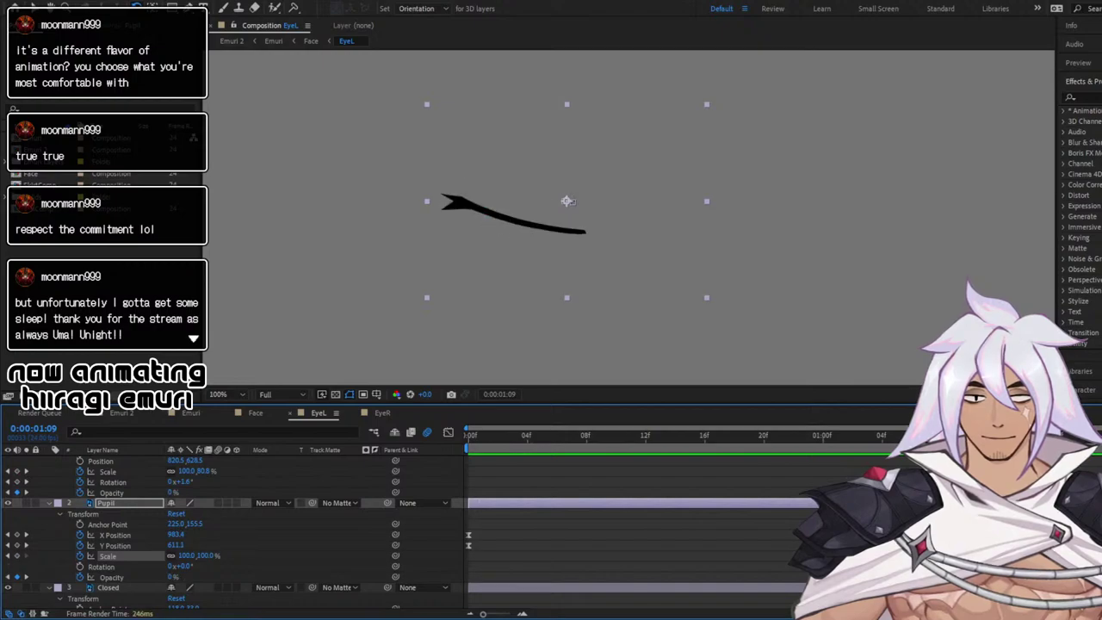
key(Page_Down)
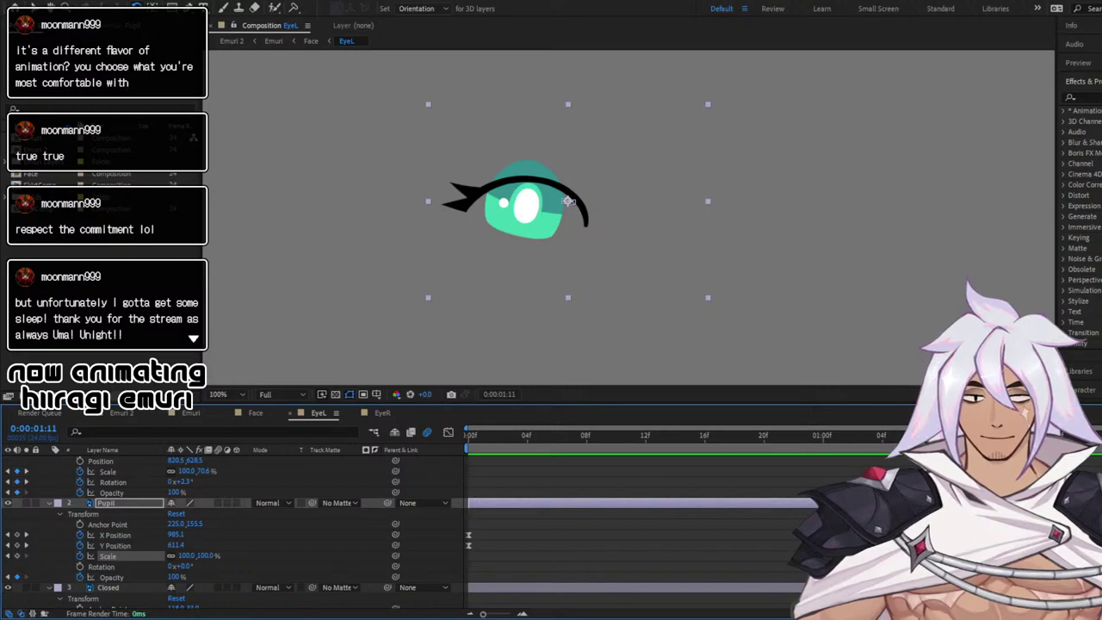
key(Page_Down)
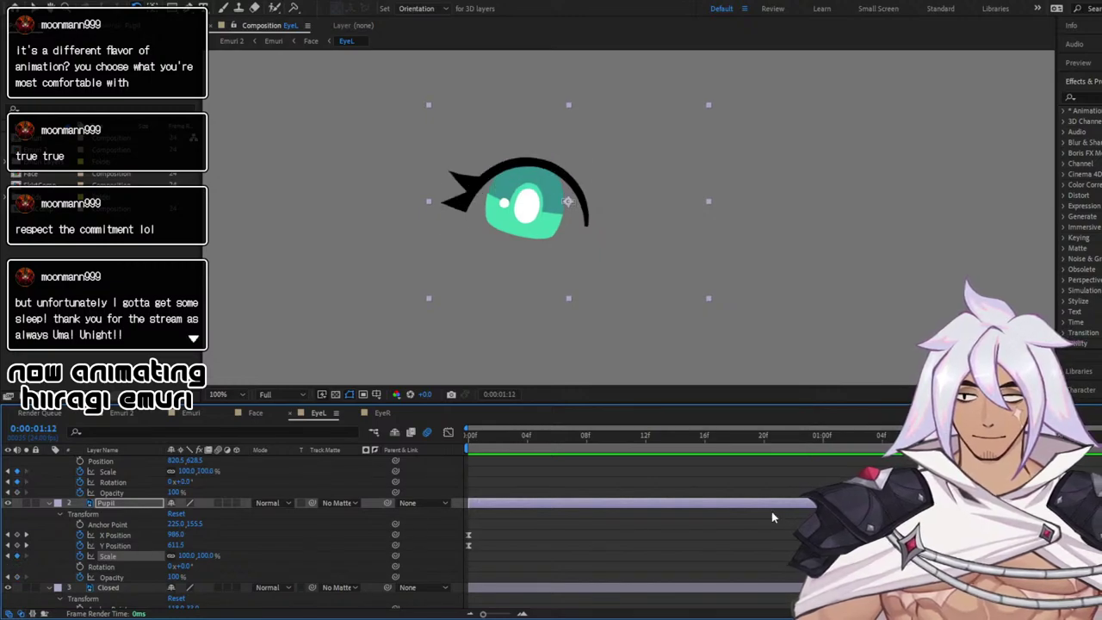
Try to squash the Pupil layer vertically to a Scale of 77.5% at 0:00:01:08
key(Page_Up)
key(Page_Up)
key(Page_Up)
key(Page_Up)
key(Page_Up)
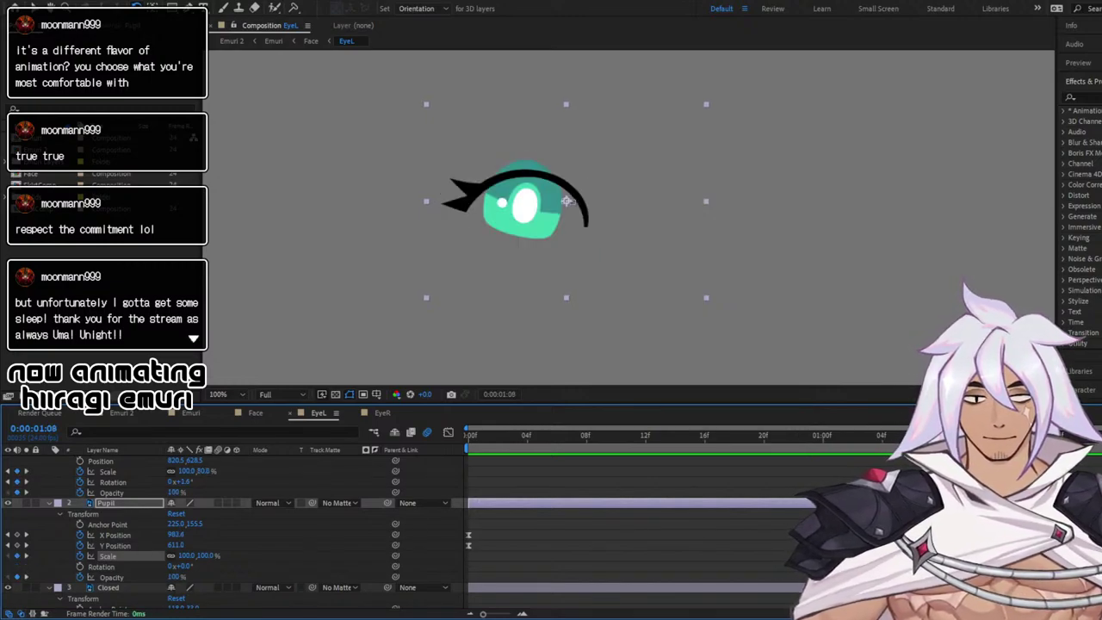
key(Page_Down)
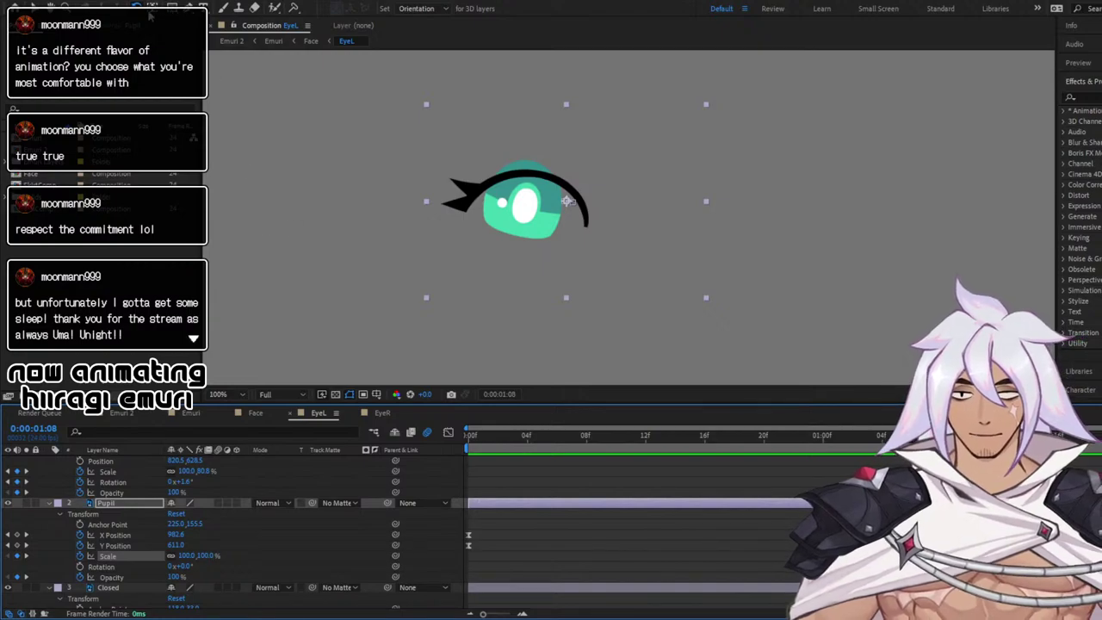
click(34, 7)
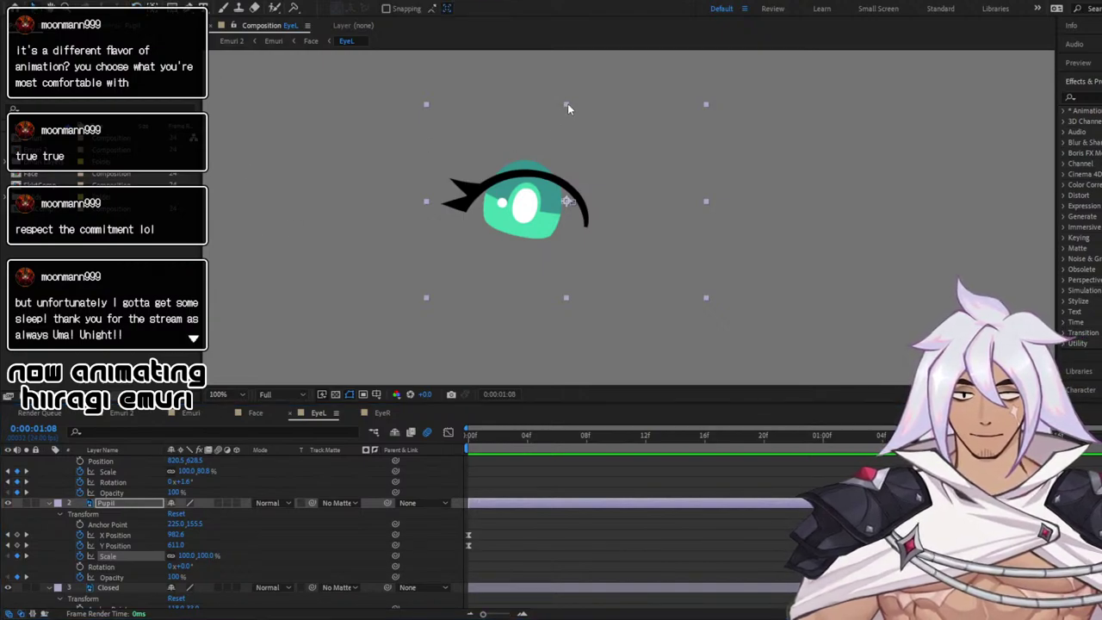
drag(568, 109, 563, 125)
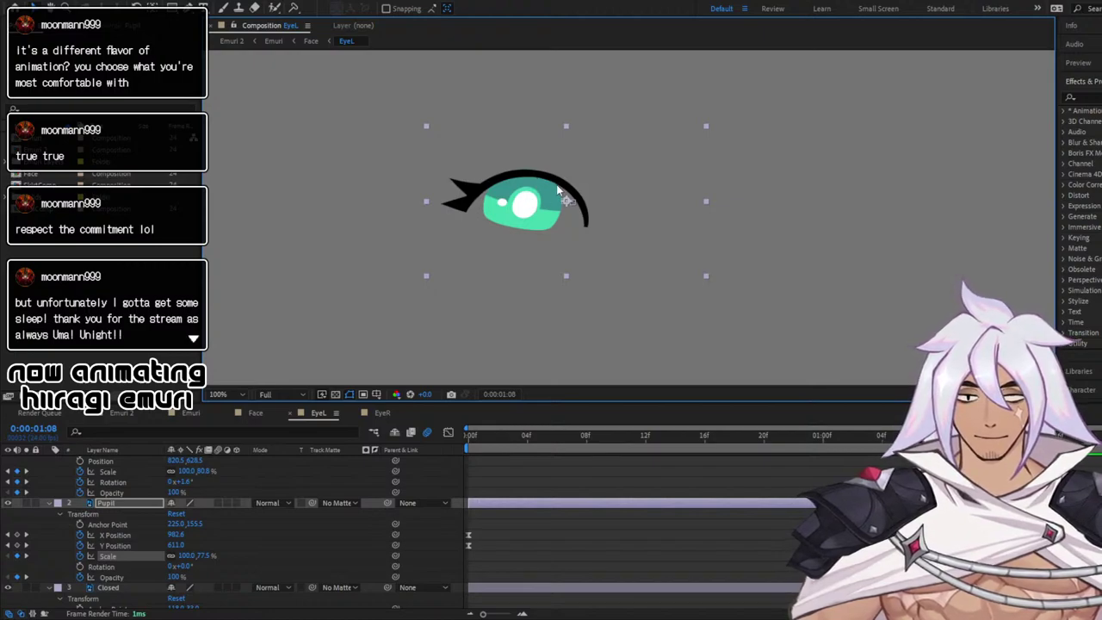
Undo the Pupil layer's vertical squash and its Scale keyframes, and lock the Closed and lid layers
key(ctrl+z)
key(ctrl+z)
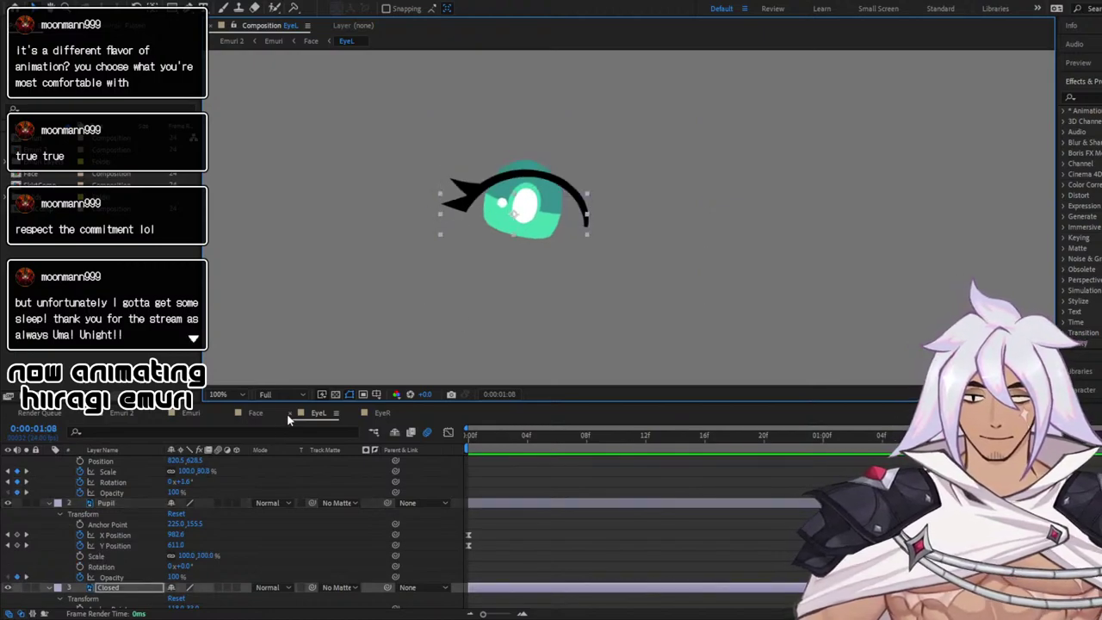
click(49, 589)
click(35, 592)
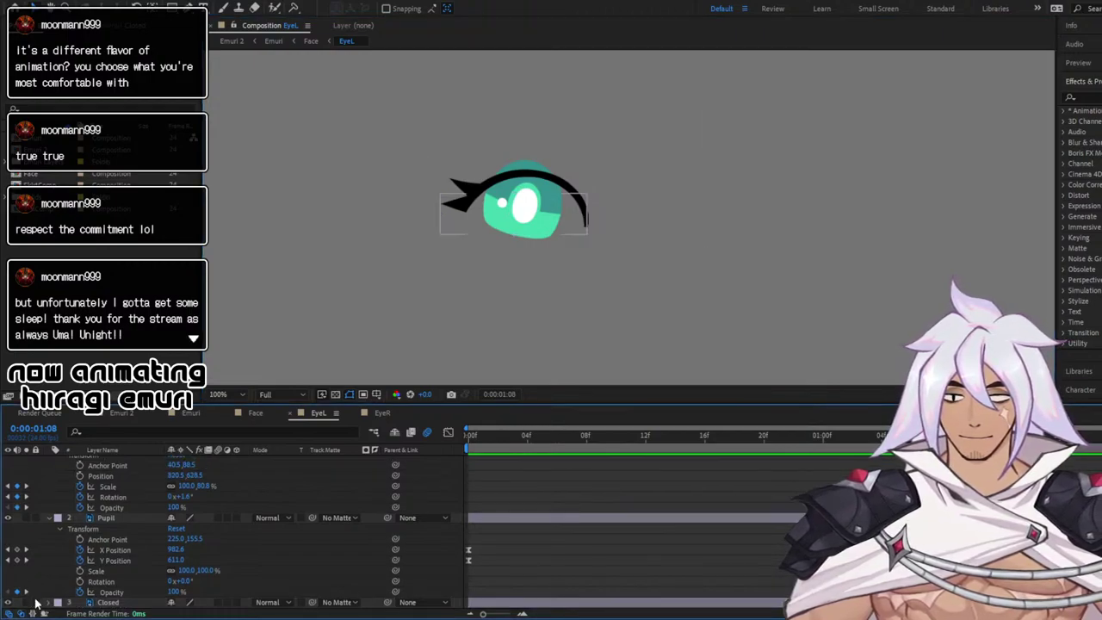
scroll(42, 465, up, 1)
click(35, 462)
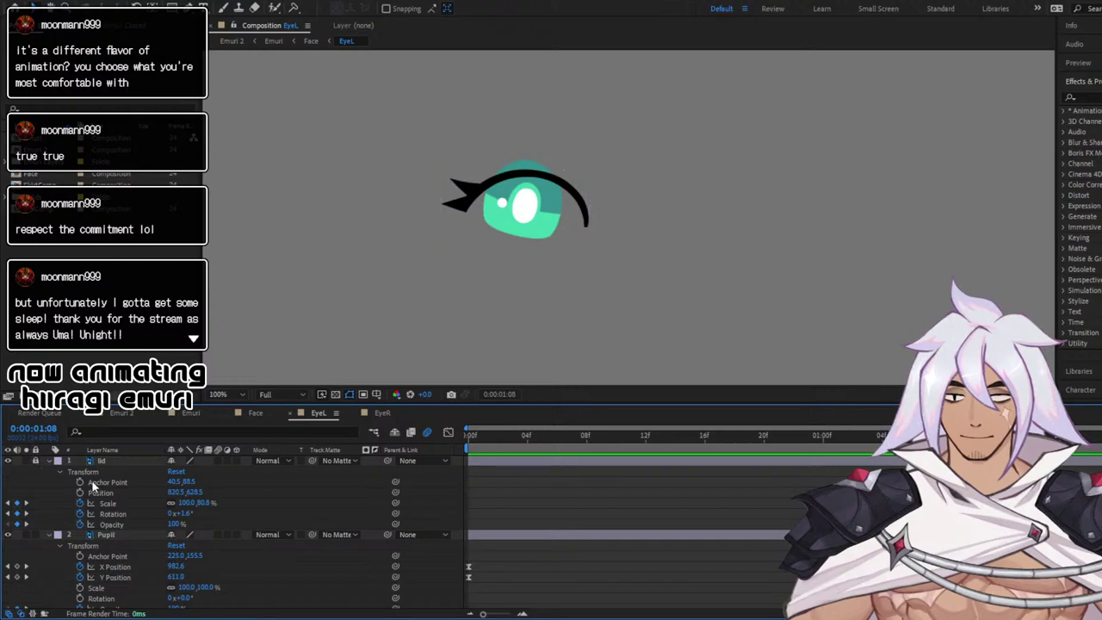
Draw a closed curved Pen mask on the Pupil layer between the two ends of the upper lid at 0:00:01:08
click(785, 536)
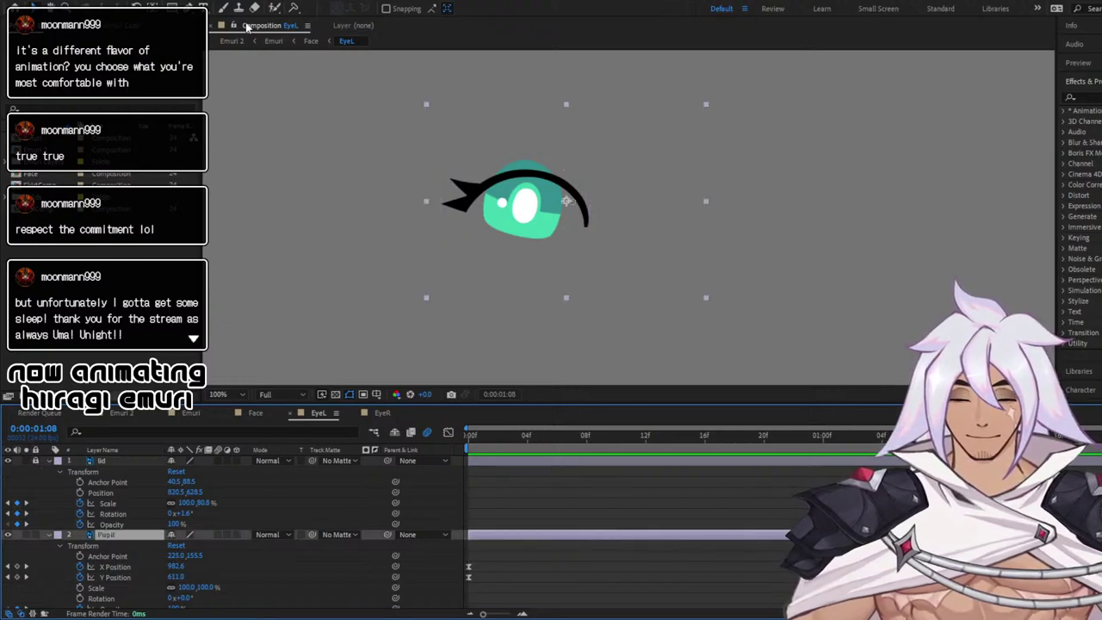
key(g)
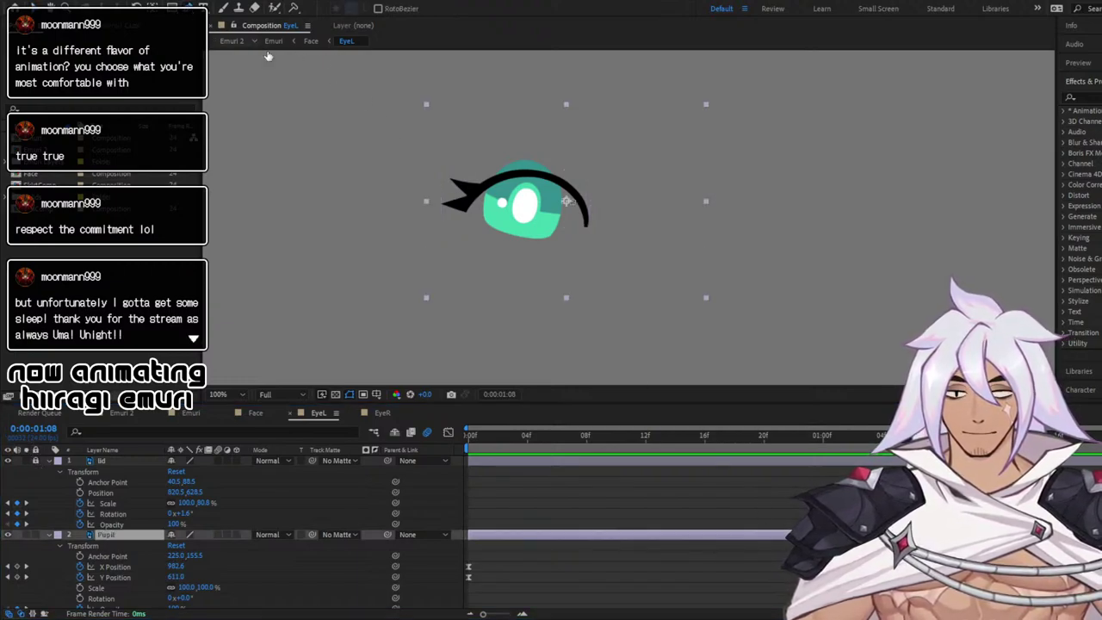
click(472, 195)
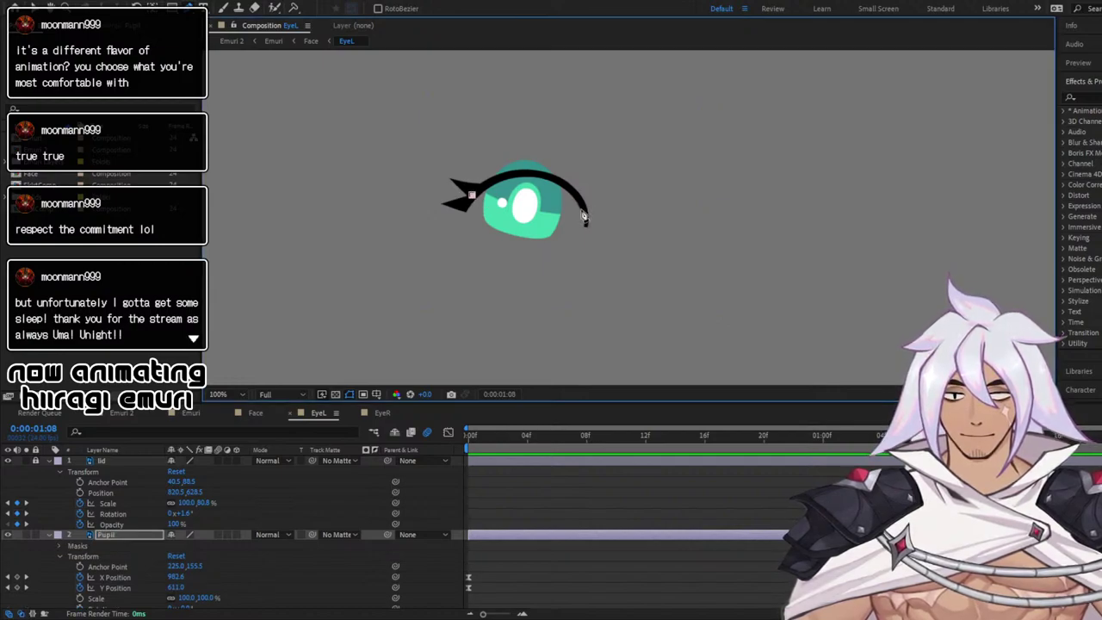
drag(584, 209, 614, 279)
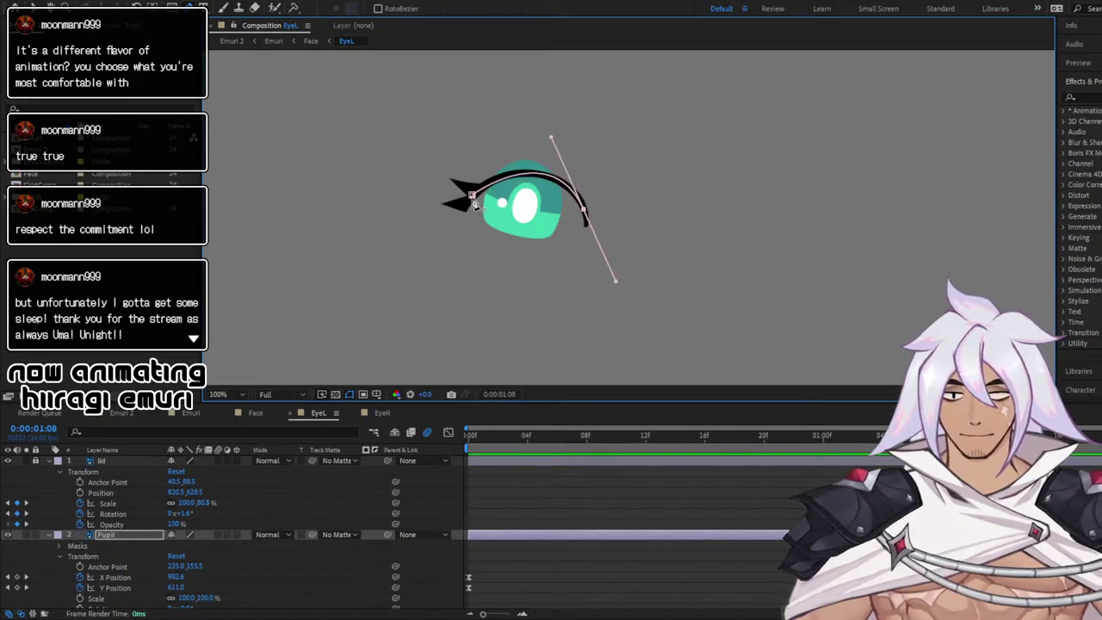
drag(472, 196, 476, 170)
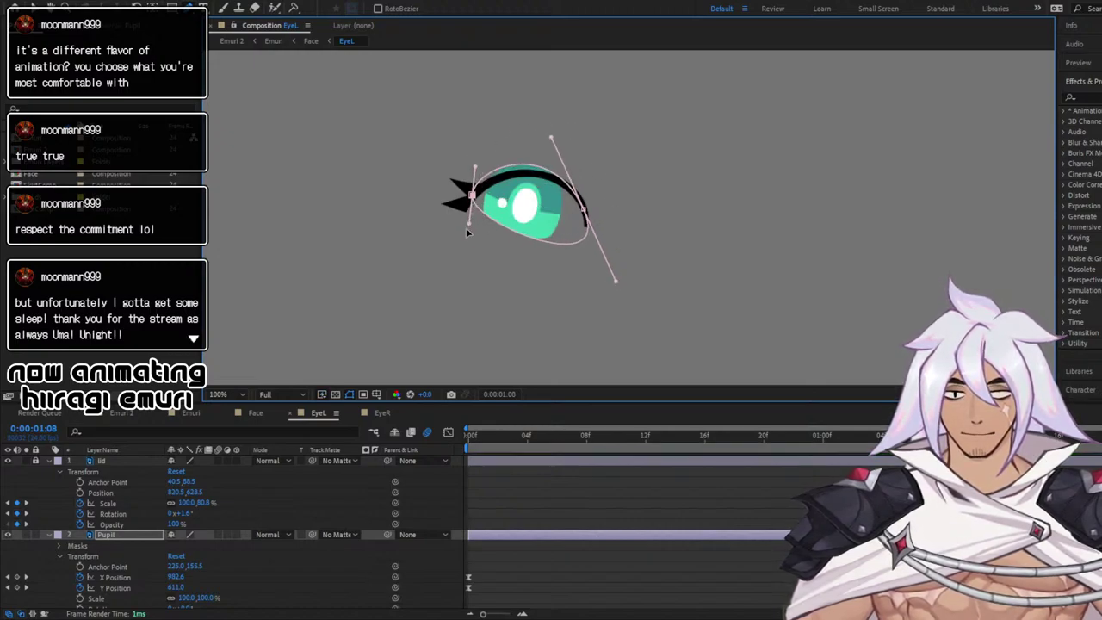
Reshape the Pupil mask into an arch above the eye, with its lower edge following the curve of the lid
drag(468, 233, 489, 177)
drag(616, 280, 625, 115)
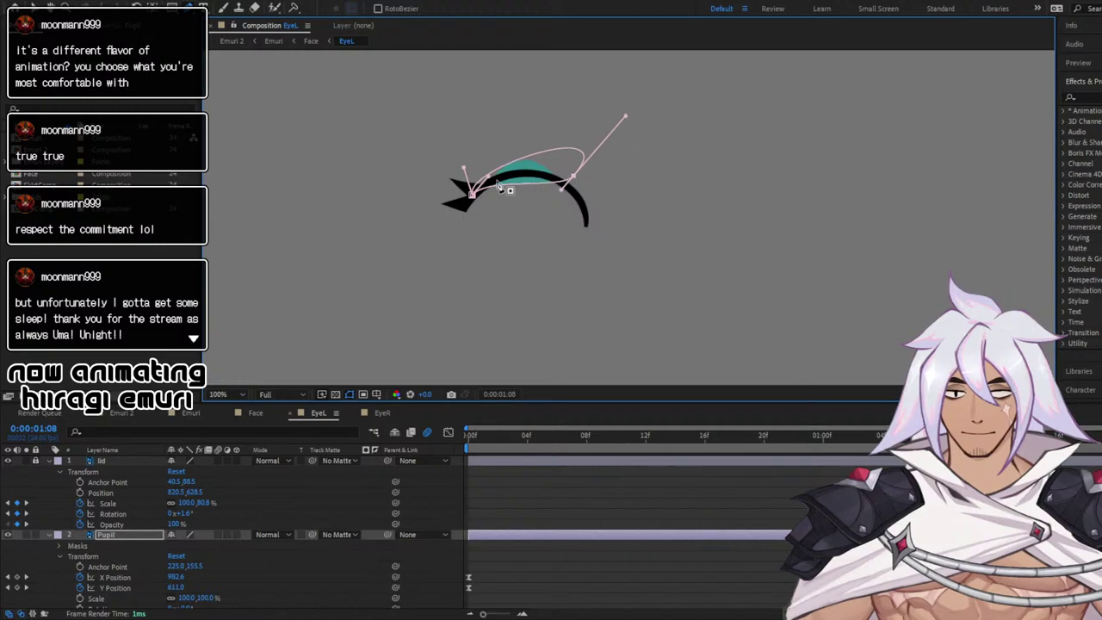
drag(464, 169, 462, 93)
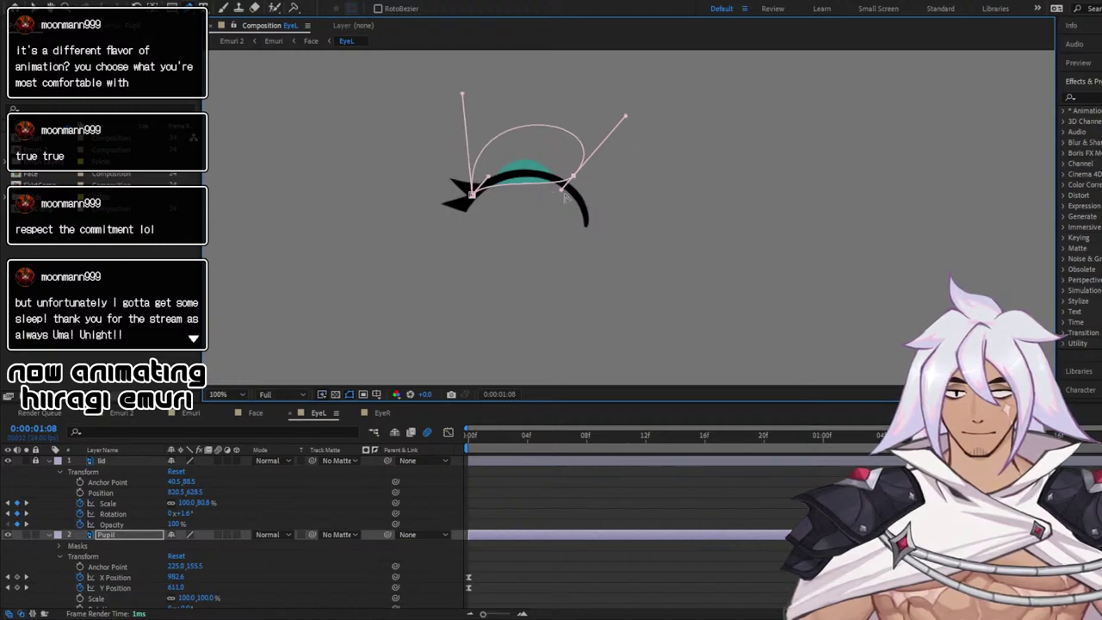
mouse_move(562, 189)
mouse_down()
mouse_move(508, 176)
mouse_move(570, 183)
mouse_move(572, 198)
mouse_up()
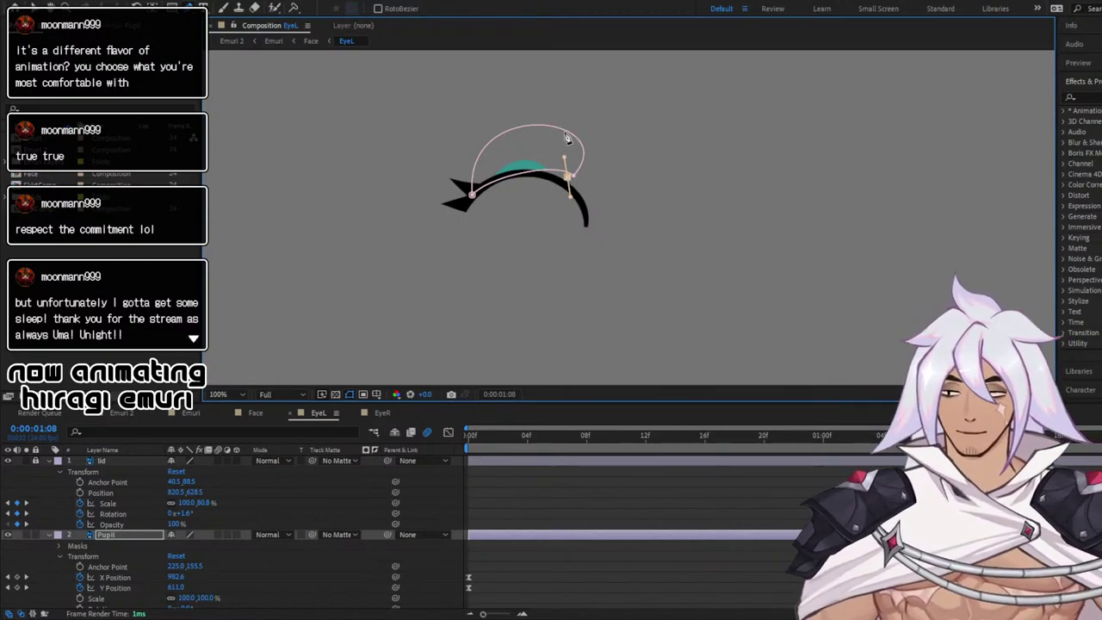
key(ctrl+z)
drag(576, 180, 541, 157)
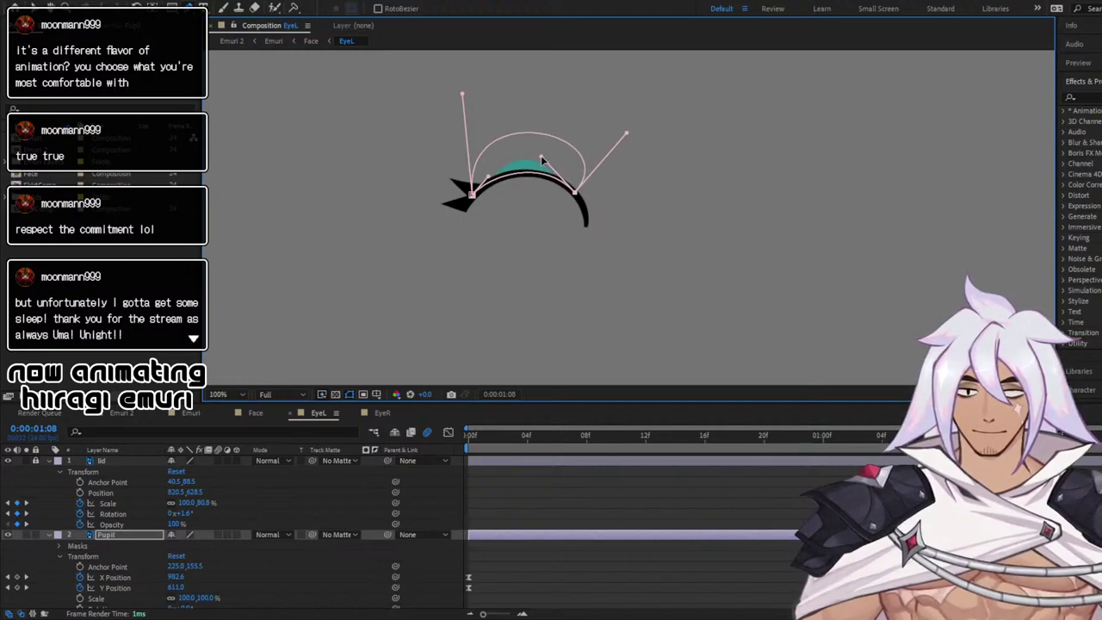
Invert the Pupil layer's Mask 1 and check the masked pupil at 0:00:01:07
click(58, 545)
click(70, 556)
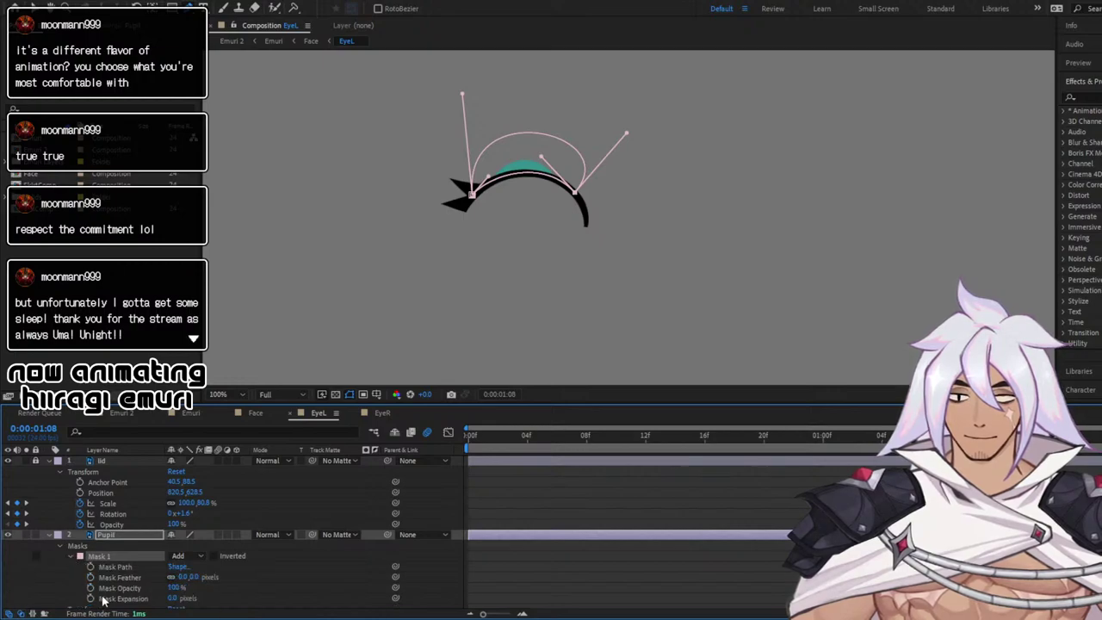
click(215, 557)
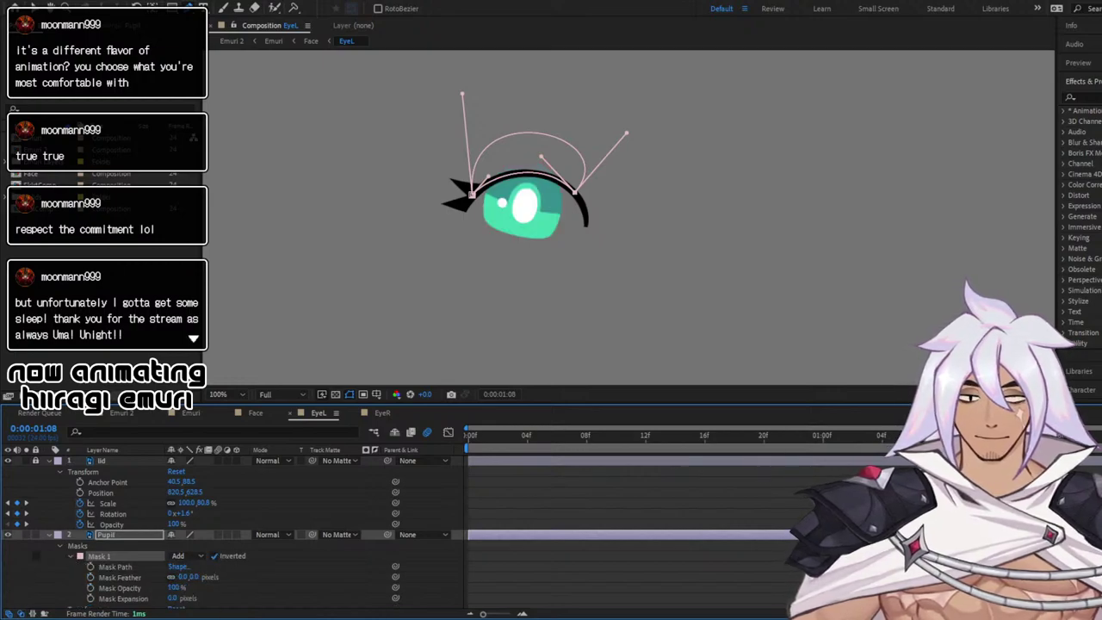
key(Page_Up)
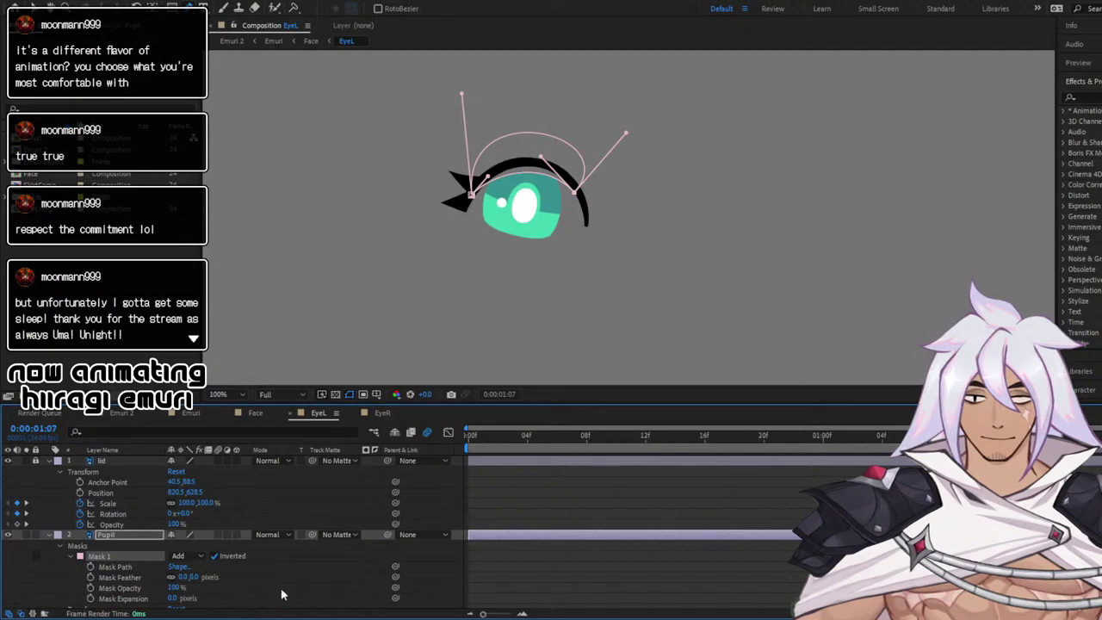
Start animating the Pupil mask path at 0:00:01:07, add a keyframe at 0:00:01:08, and raise the mask clear of the pupil at 0:00:01:07
click(91, 568)
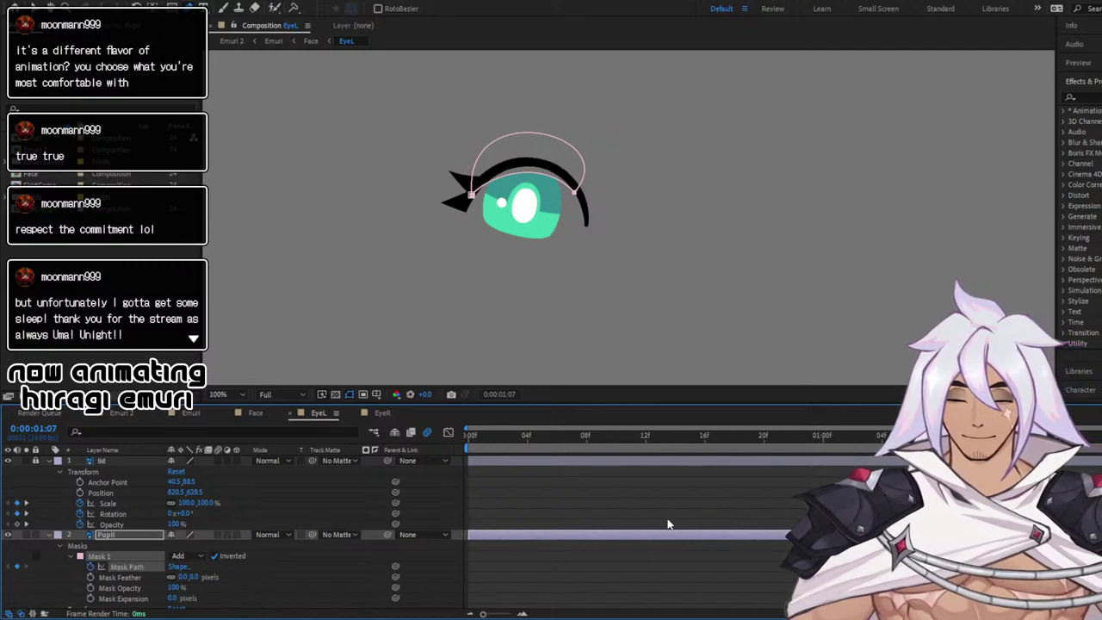
key(Page_Down)
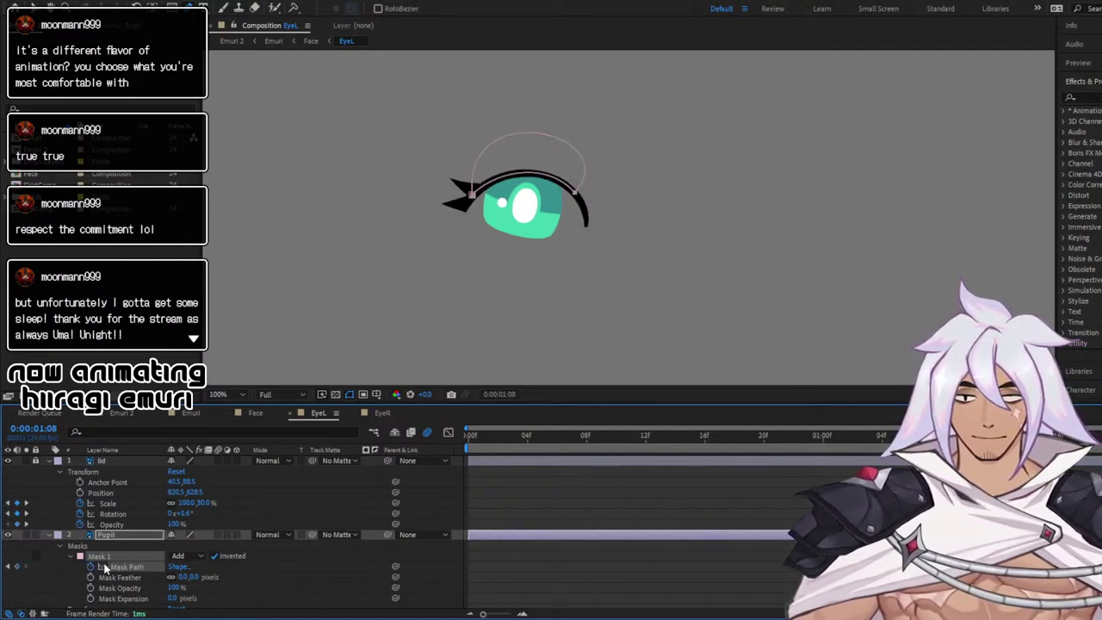
click(18, 568)
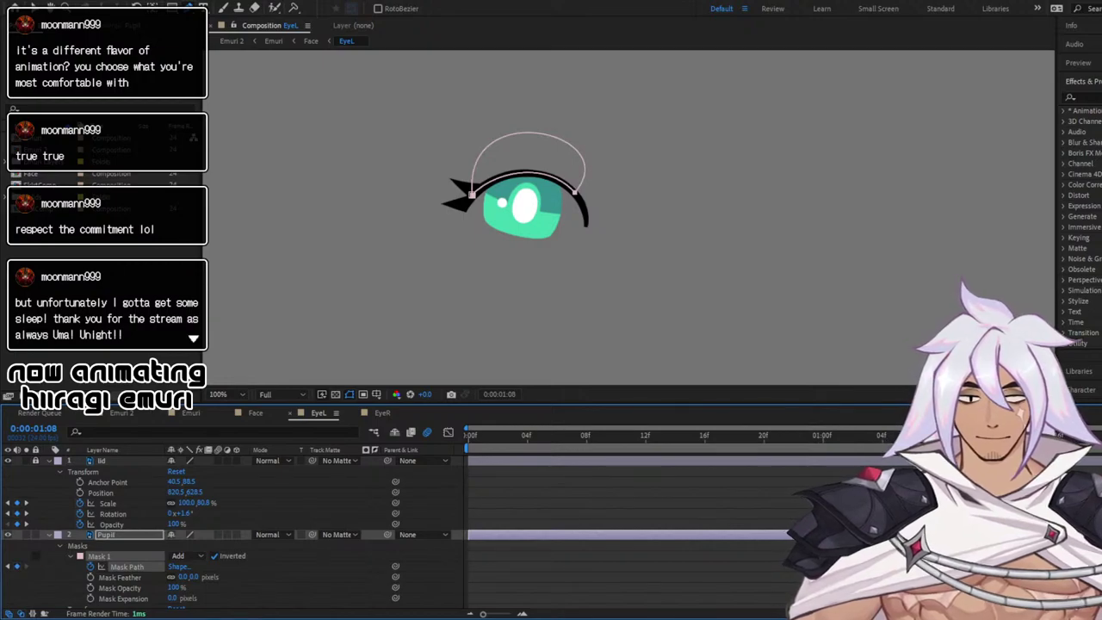
key(Page_Up)
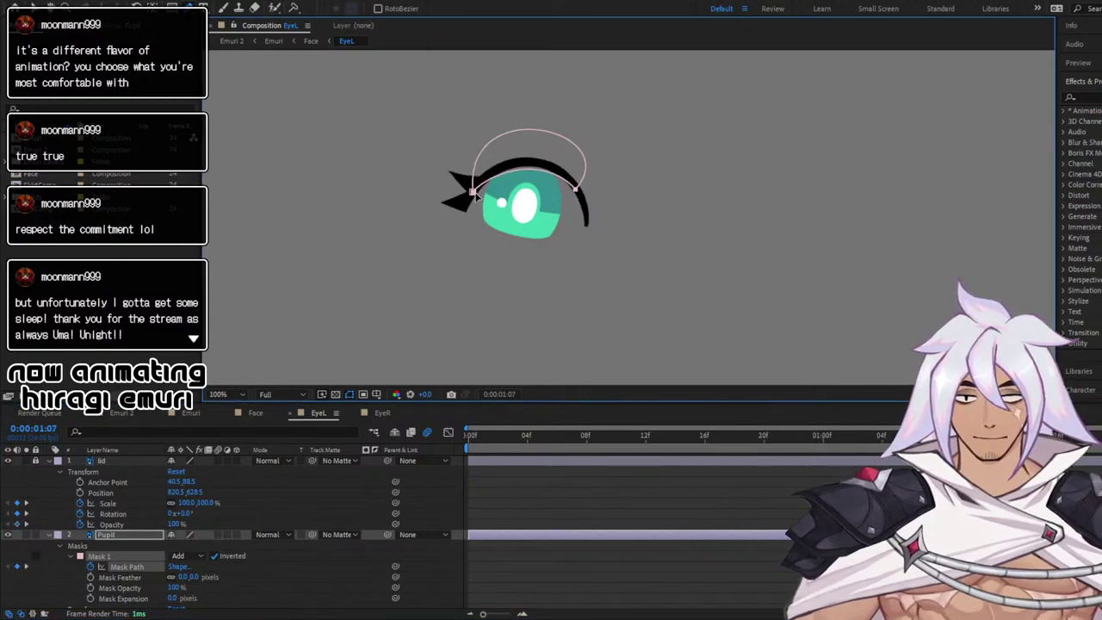
drag(476, 196, 473, 184)
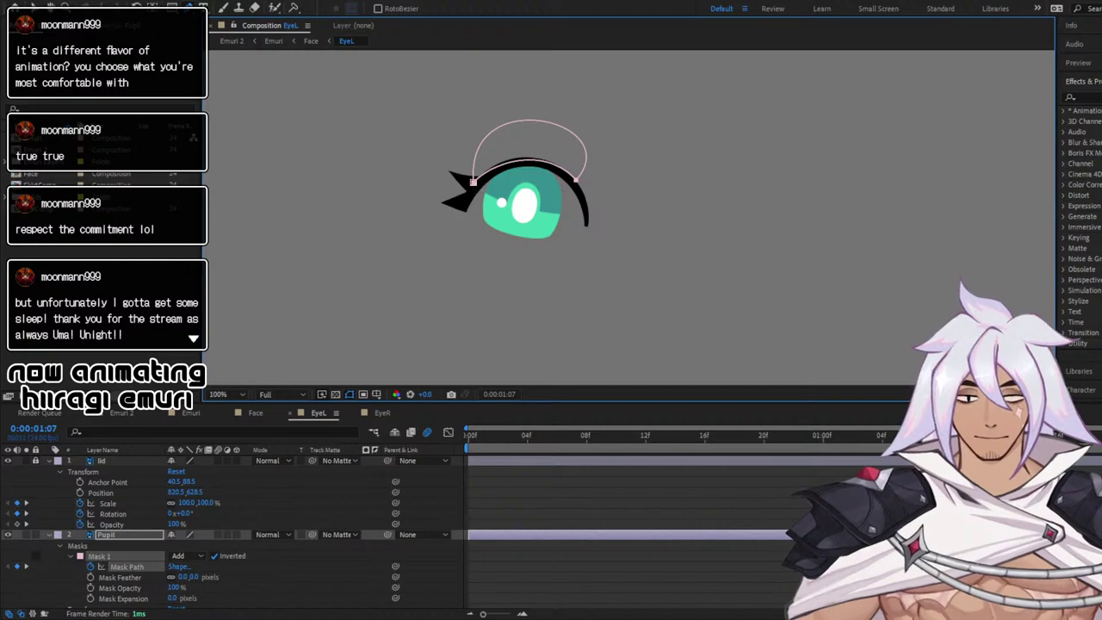
Reposition the Pupil mask at 0:00:01:11 so its lower edge follows the partly lowered eyelid
key(Page_Down)
key(Page_Down)
key(Page_Down)
key(Page_Down)
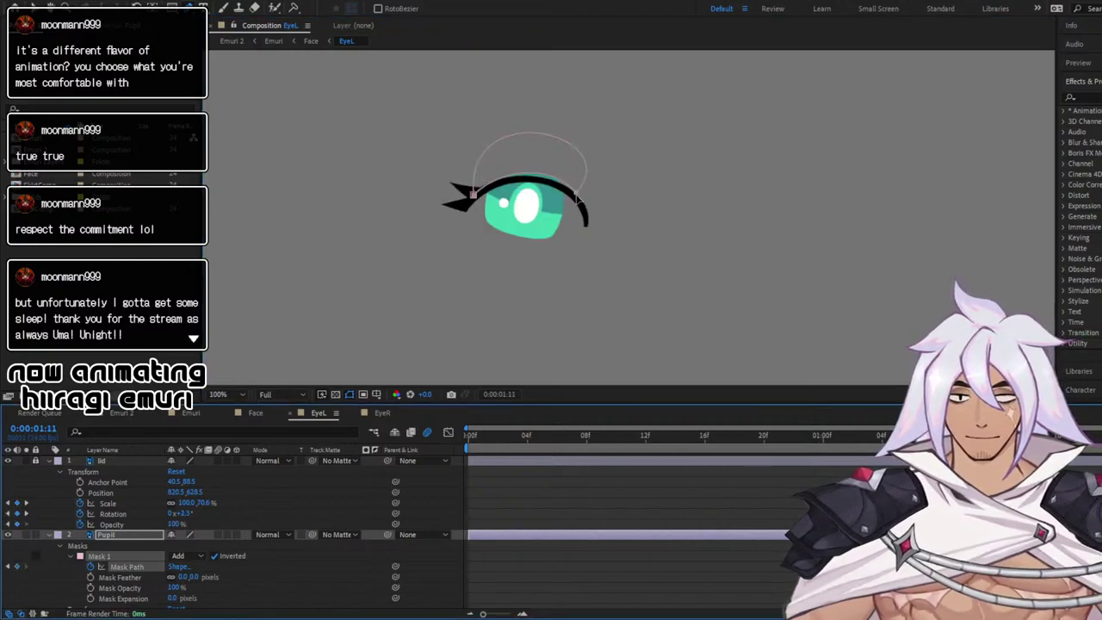
click(579, 201)
drag(579, 201, 575, 205)
key(Page_Down)
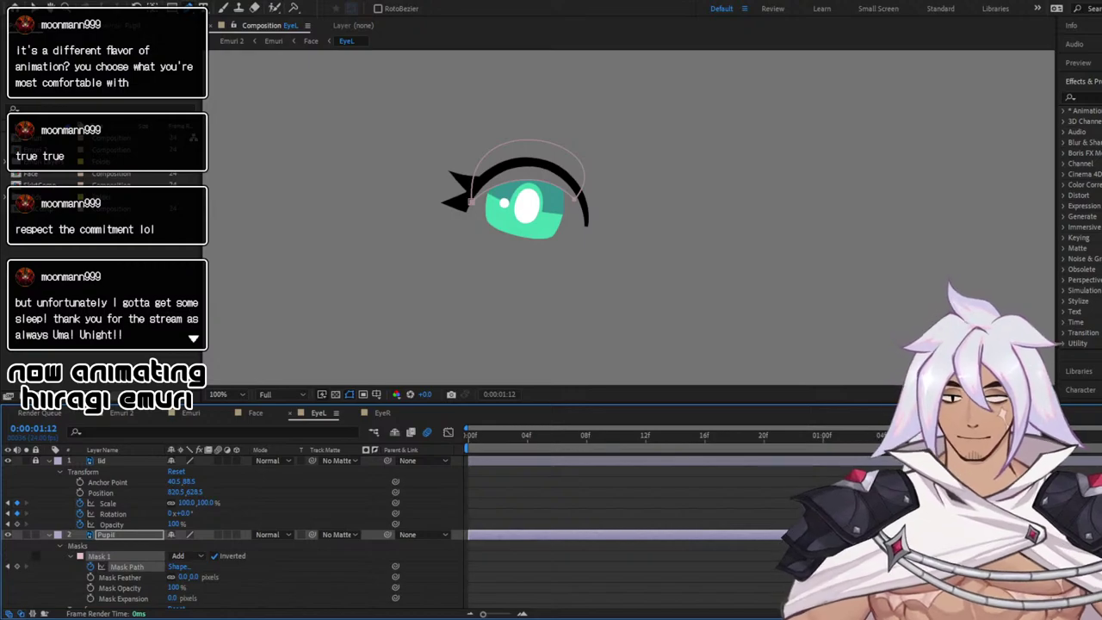
Examine the EyeL blink frame by frame and in playback to check how the pupil mask follows the lid
key(Page_Up)
key(Page_Up)
key(Page_Up)
key(Page_Up)
key(Page_Up)
key(Page_Up)
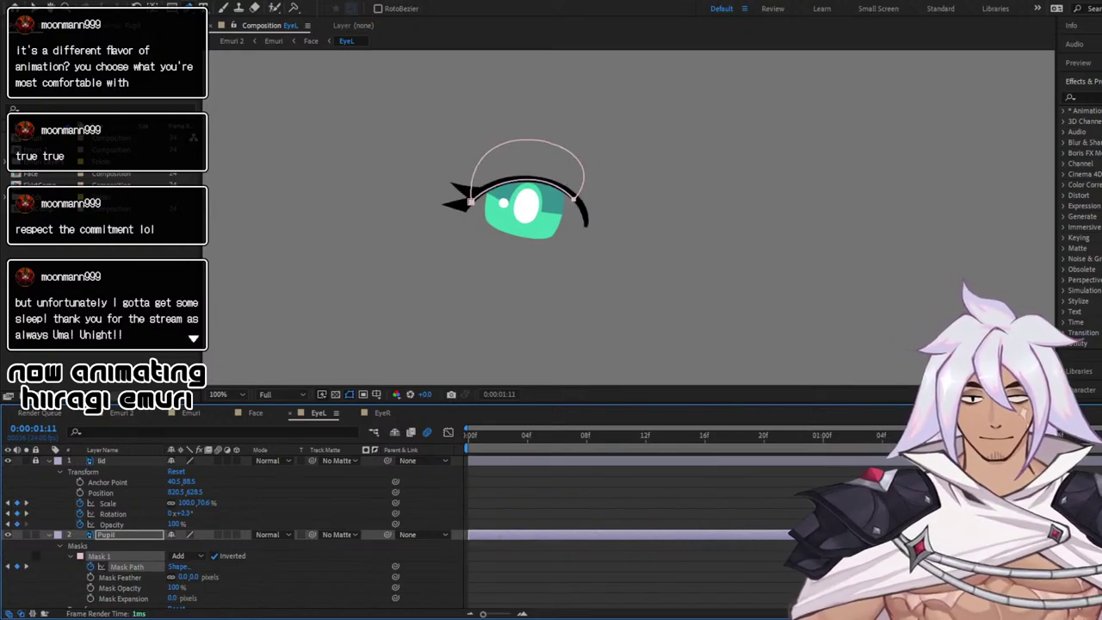
key(space)
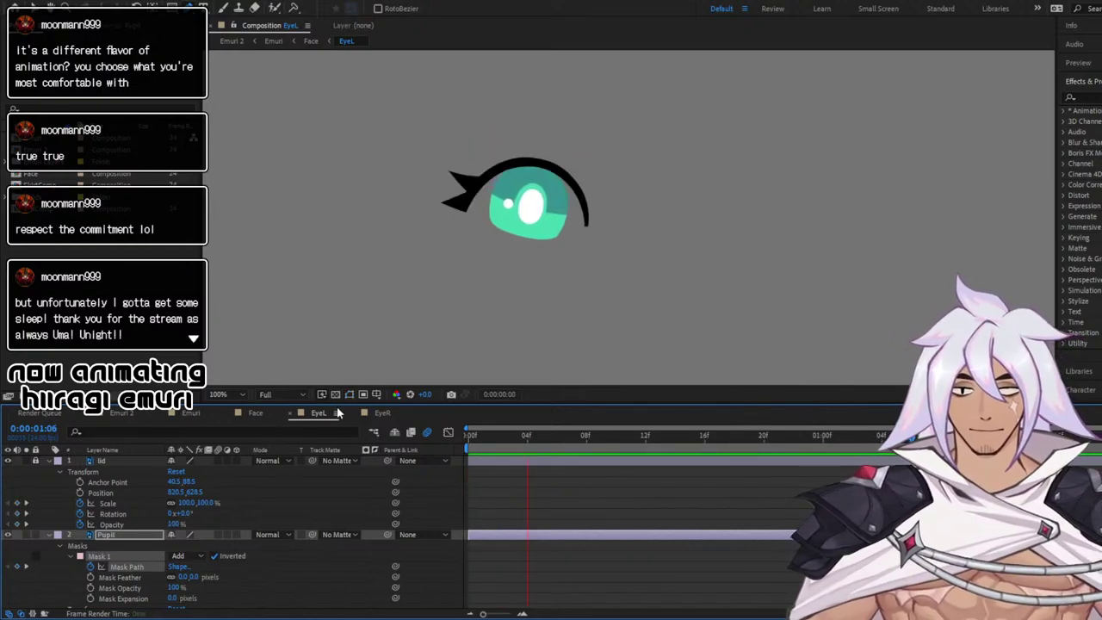
key(space)
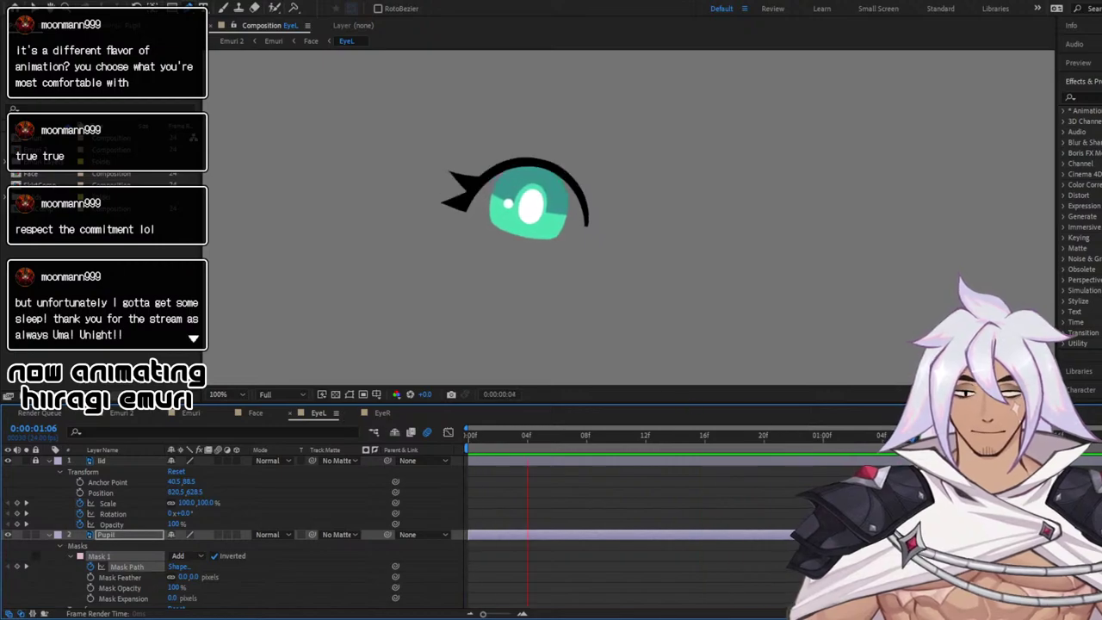
key(Page_Down)
key(Page_Down)
key(Page_Down)
key(Page_Down)
key(Page_Down)
key(Page_Down)
key(Page_Up)
key(Page_Up)
key(Page_Up)
key(Page_Up)
key(Page_Up)
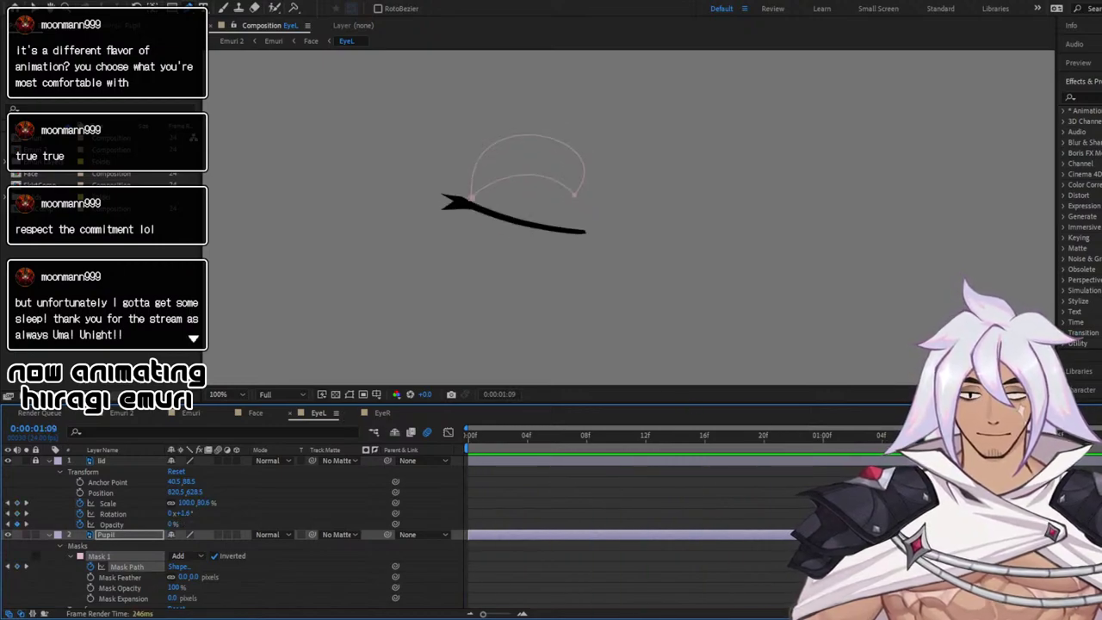
key(Page_Down)
key(Page_Down)
key(Page_Down)
key(Page_Down)
key(Page_Down)
key(Page_Down)
key(Page_Down)
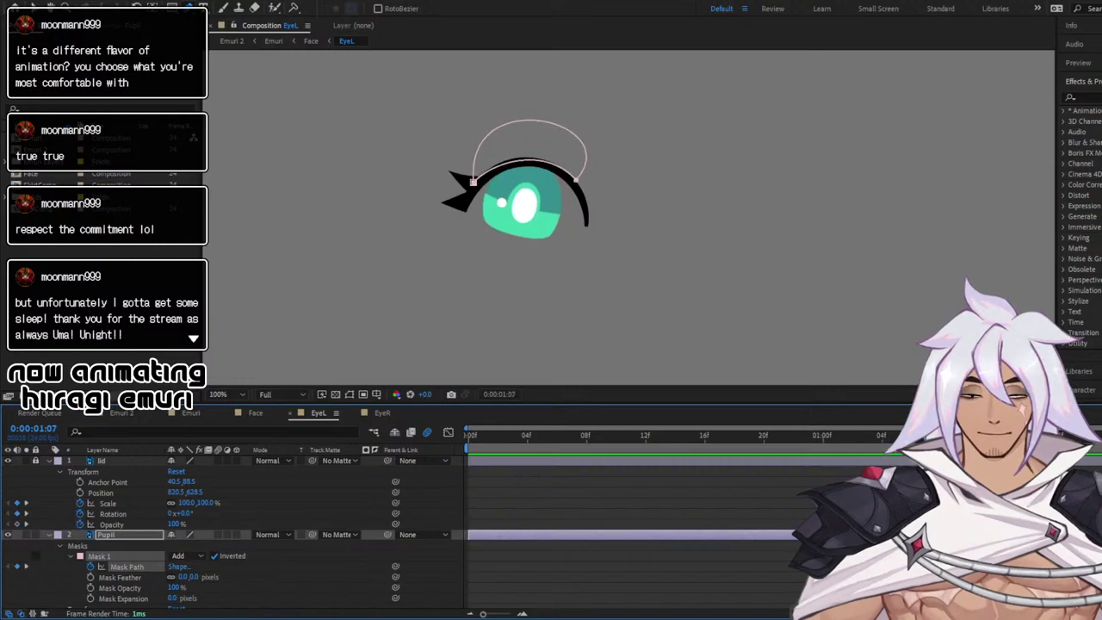
key(space)
Preview the blink in the full Emuri composition from its start, and save the project
click(120, 414)
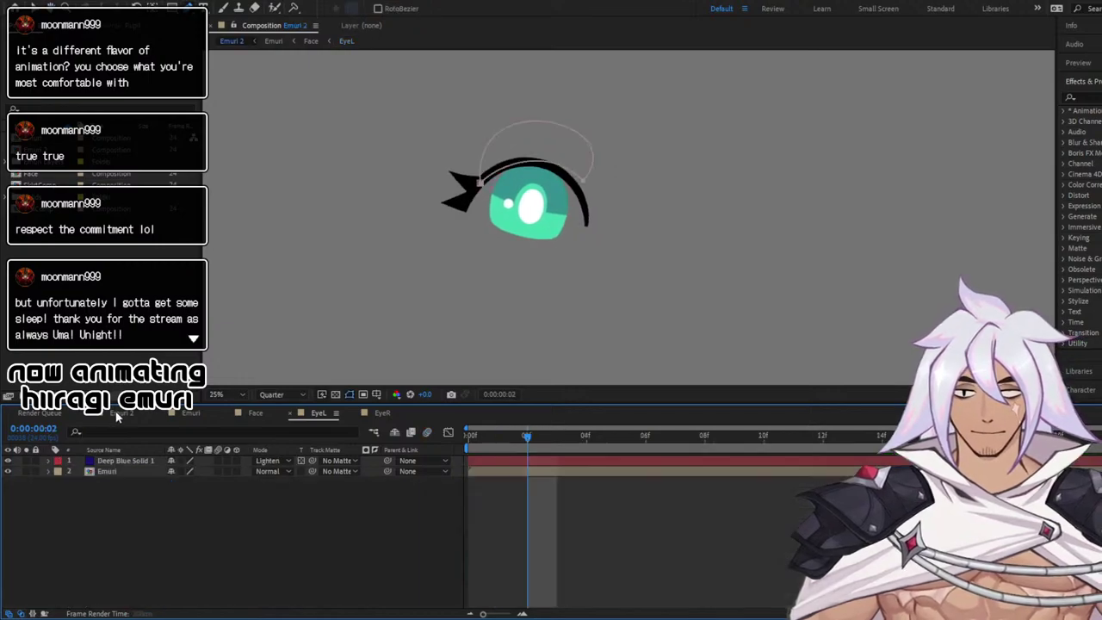
click(194, 413)
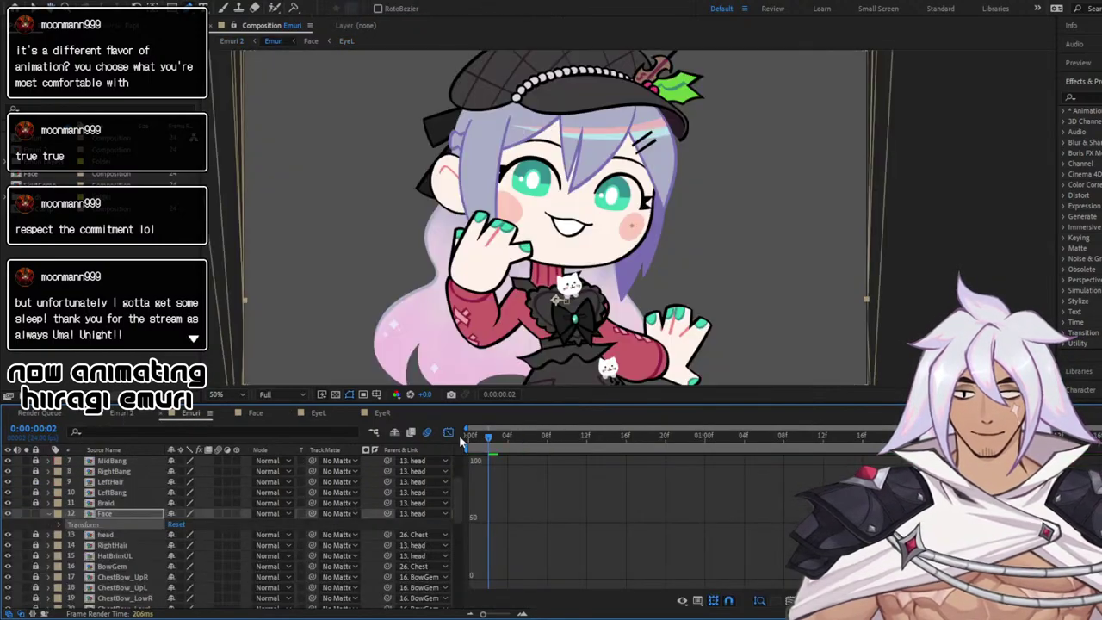
key(space)
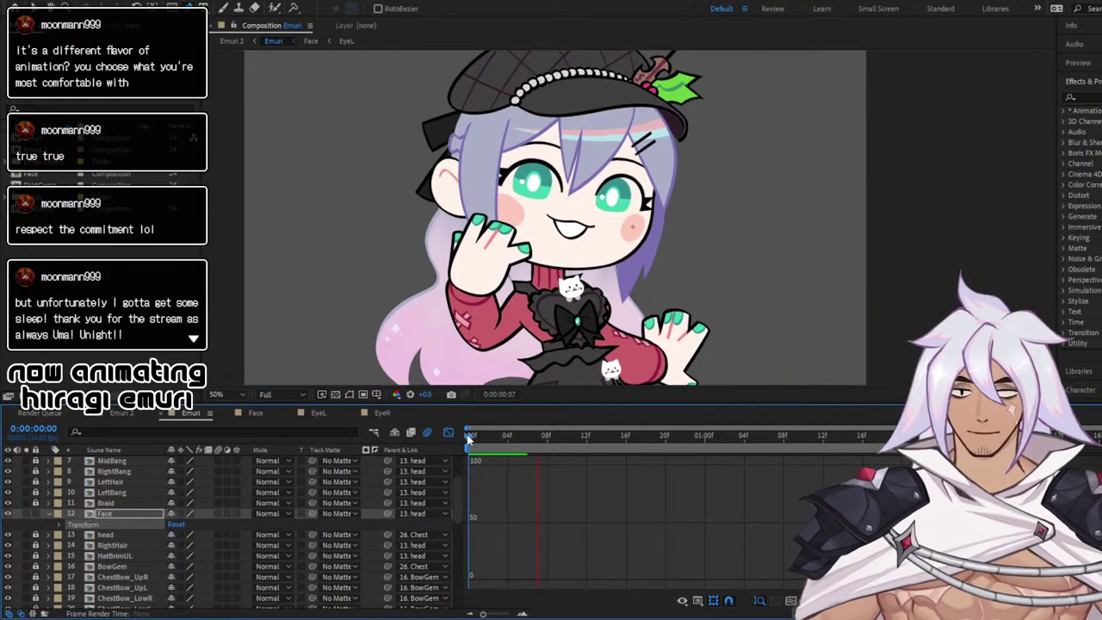
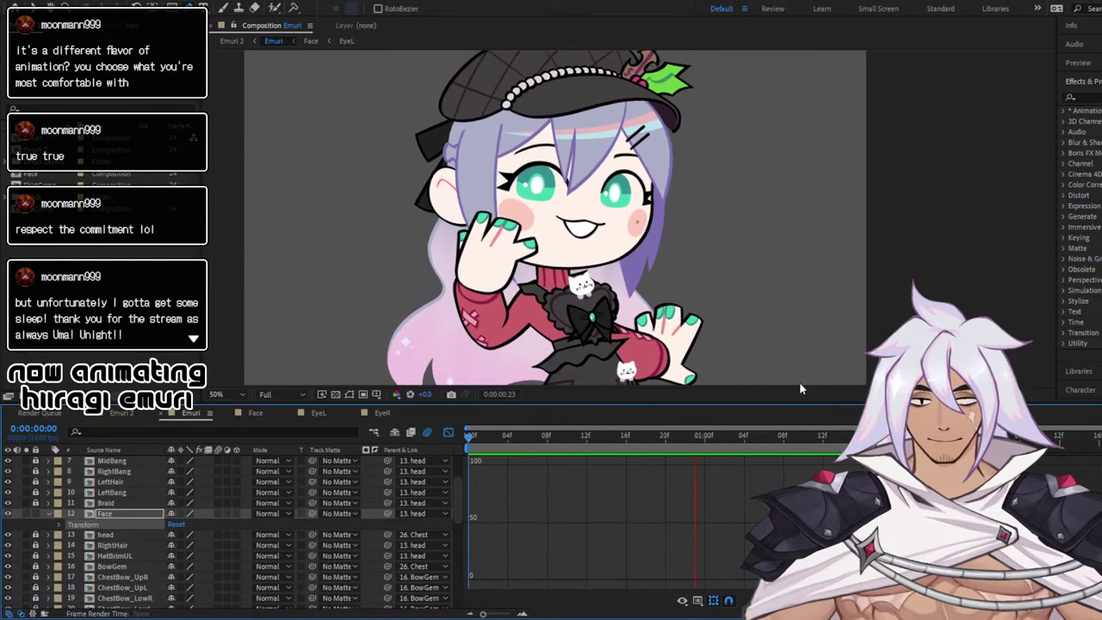
key(space)
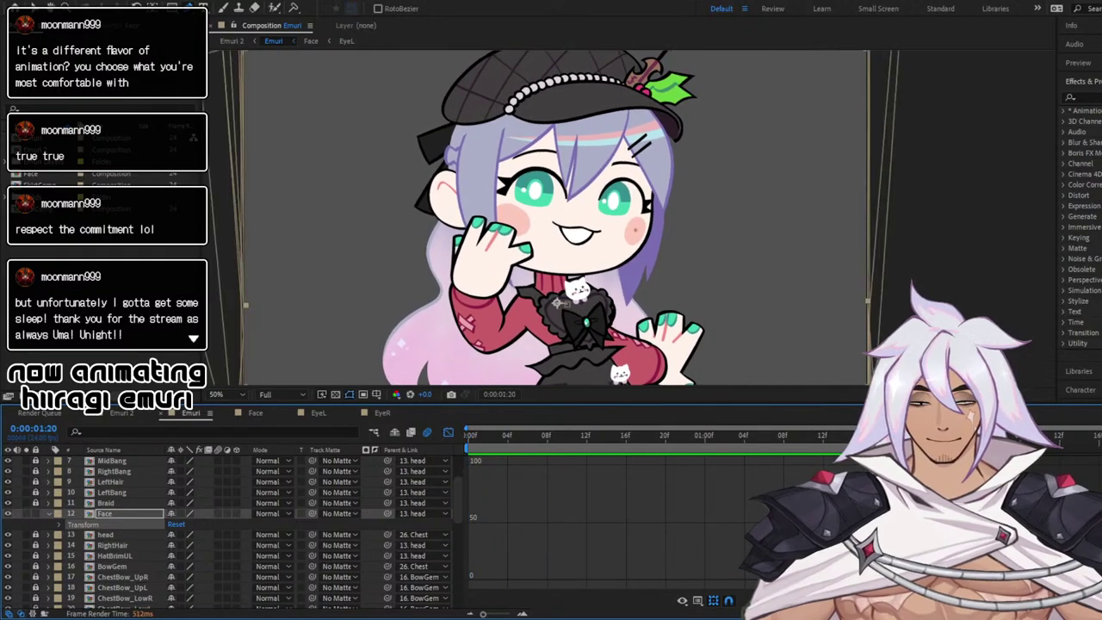
key(ctrl+s)
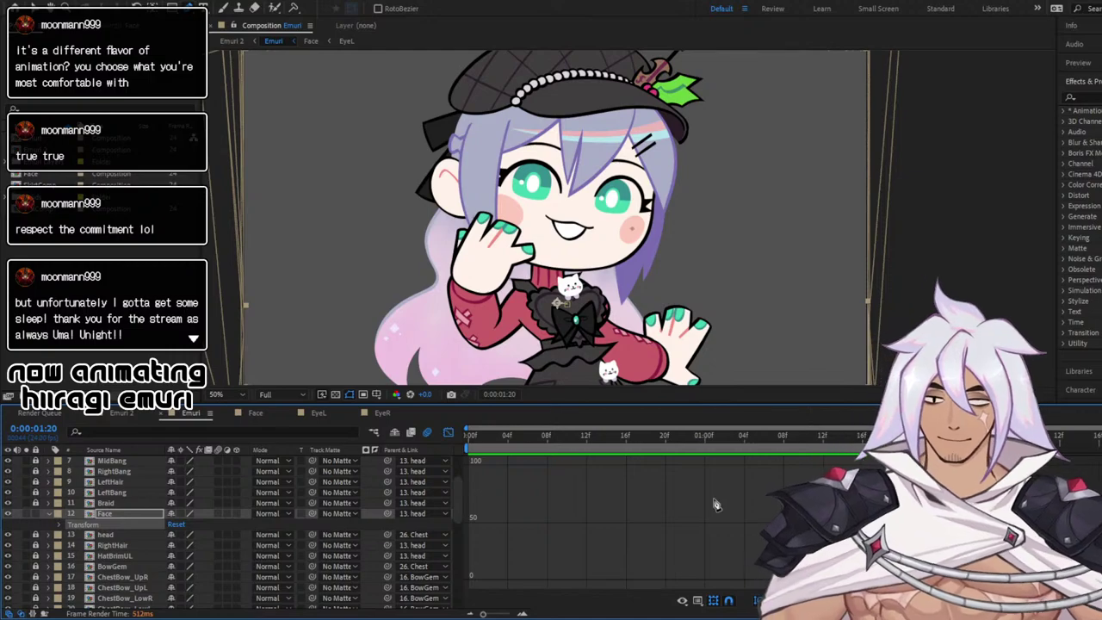
Open the EyeR composition, collapse the pupil layer's properties, and change the timeline from graph view to layer bars
click(381, 414)
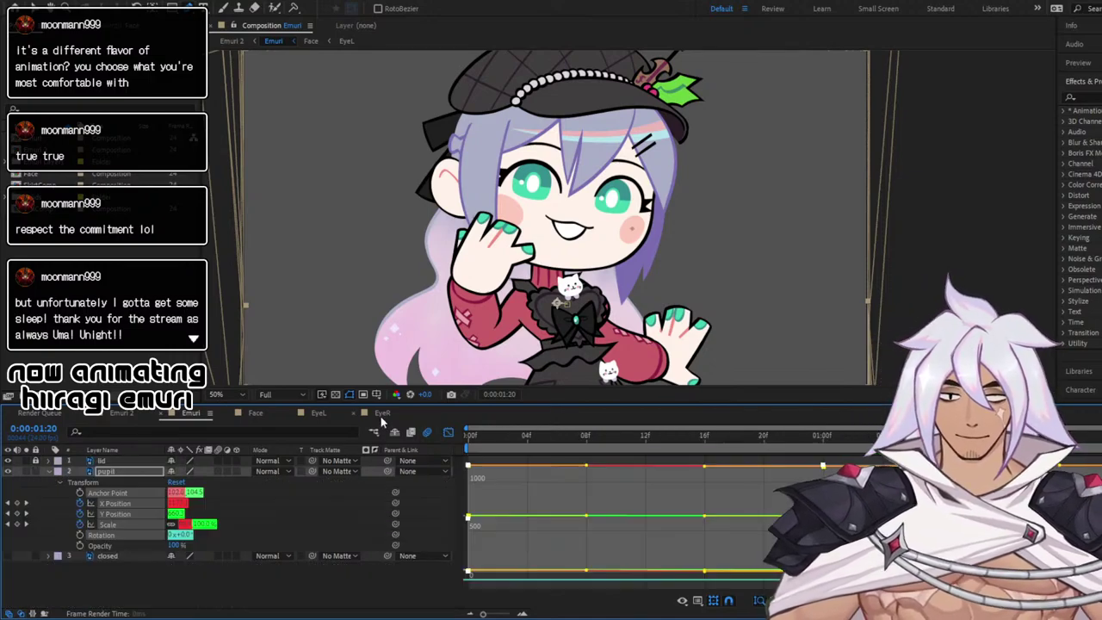
click(319, 413)
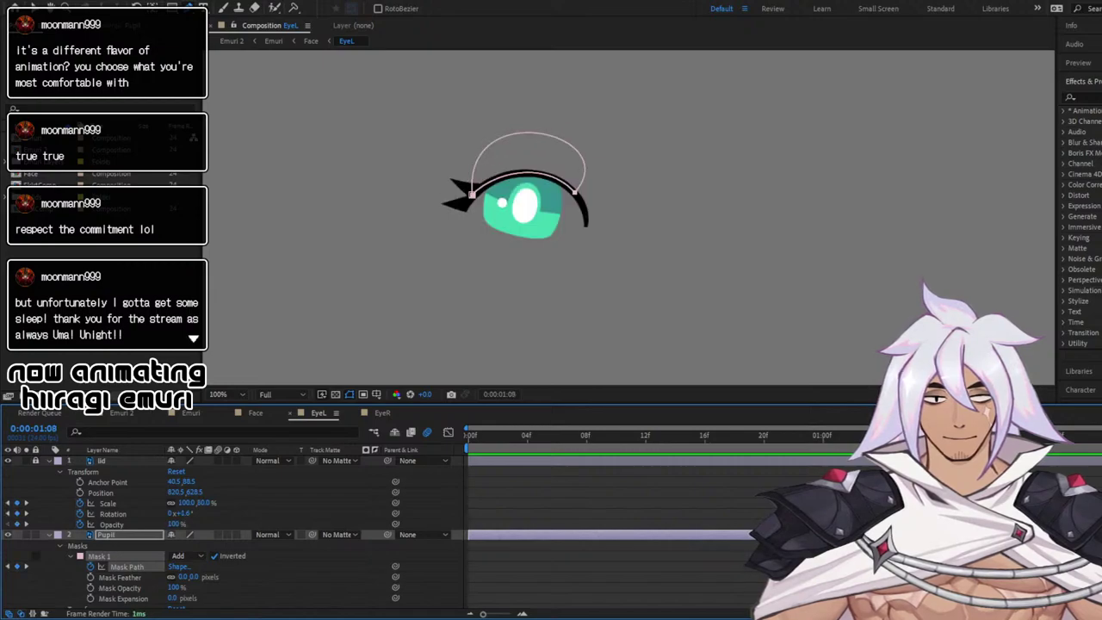
key(Page_Down)
key(Page_Down)
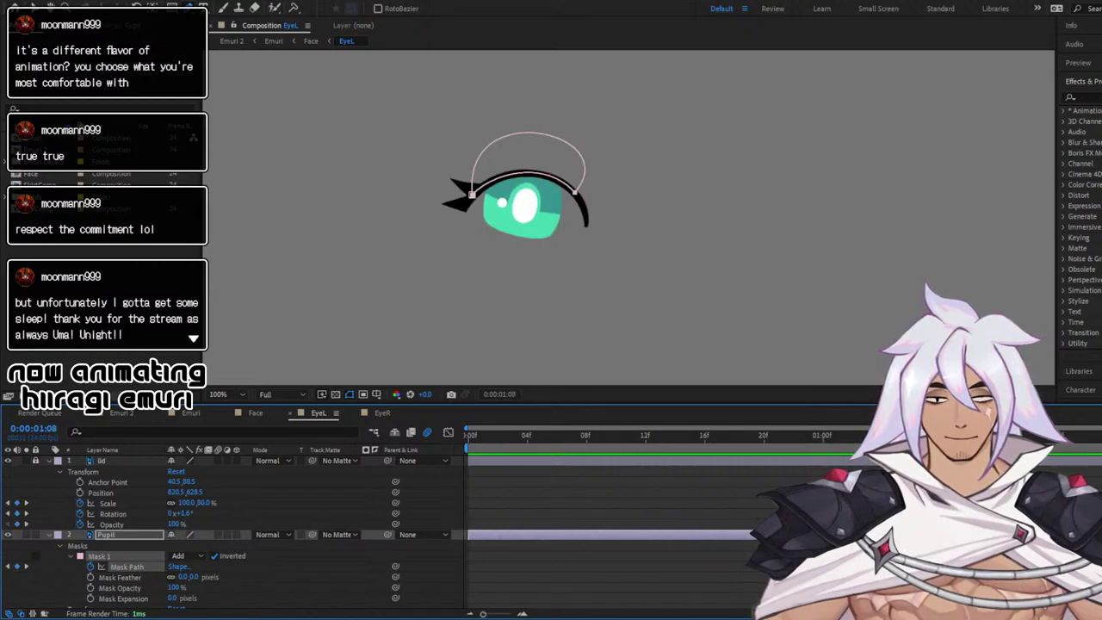
click(377, 418)
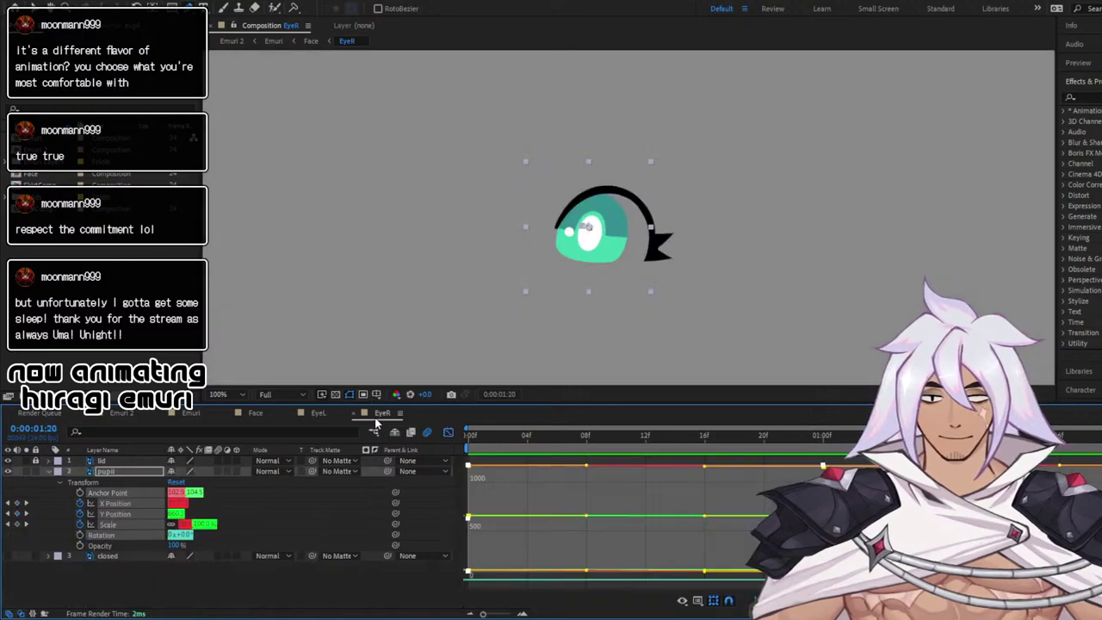
click(48, 471)
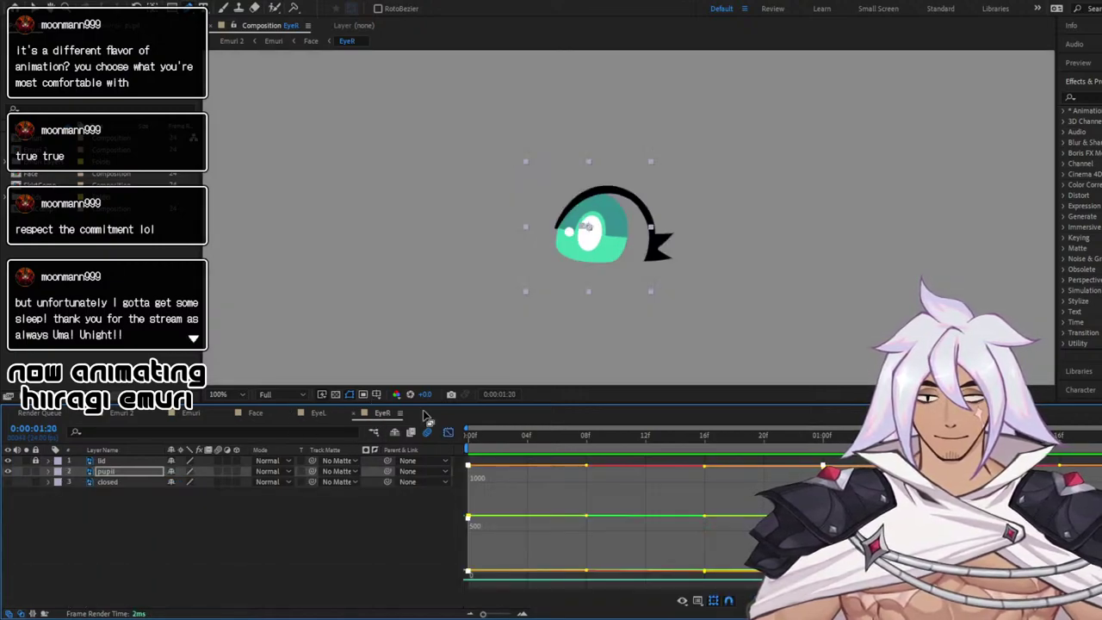
click(448, 433)
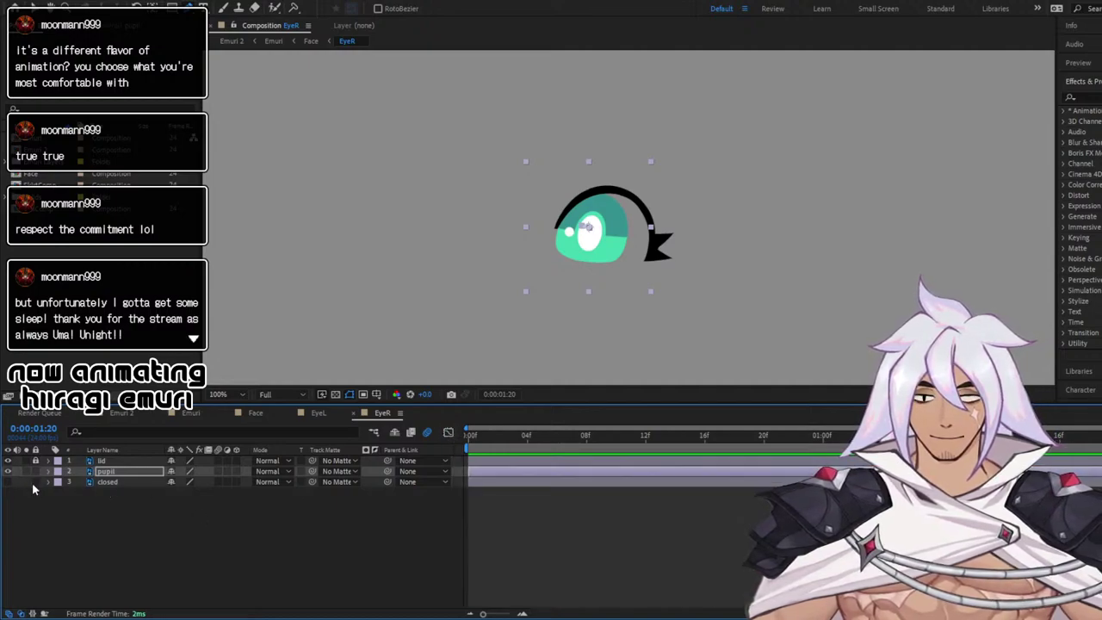
click(25, 517)
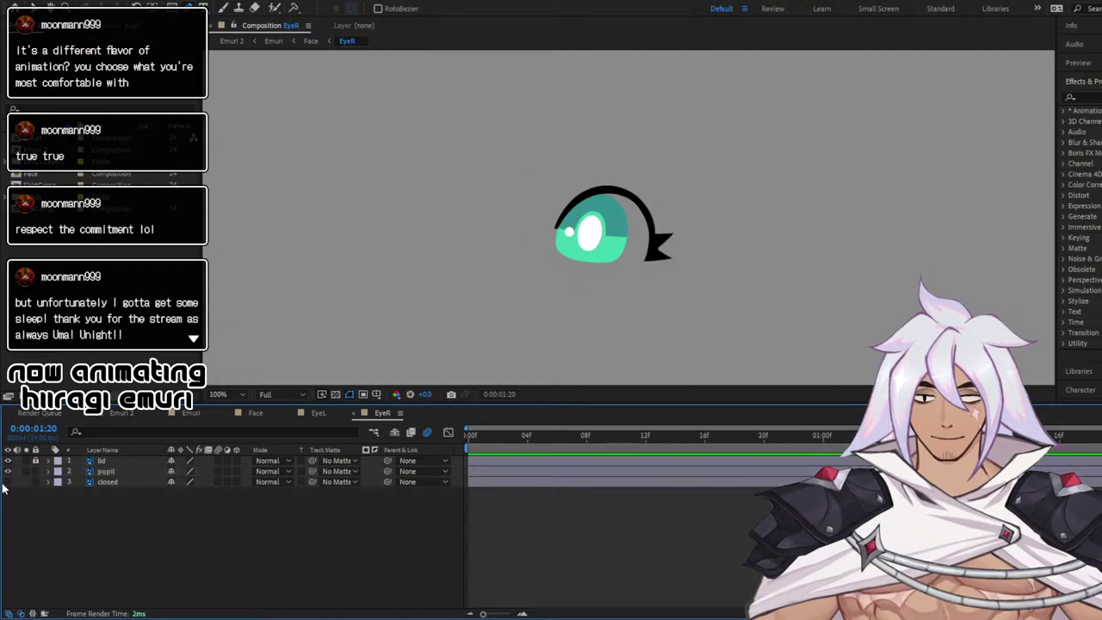
Make EyeR's closed layer visible and add an opacity keyframe of 0% at 0:00:01:20
click(8, 481)
click(48, 481)
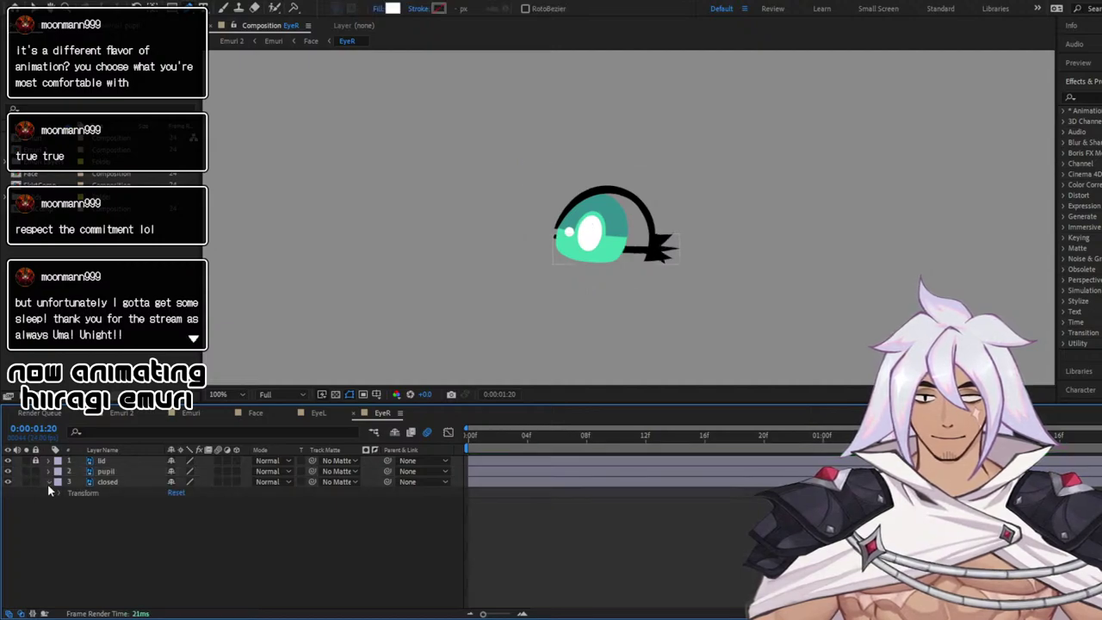
click(58, 492)
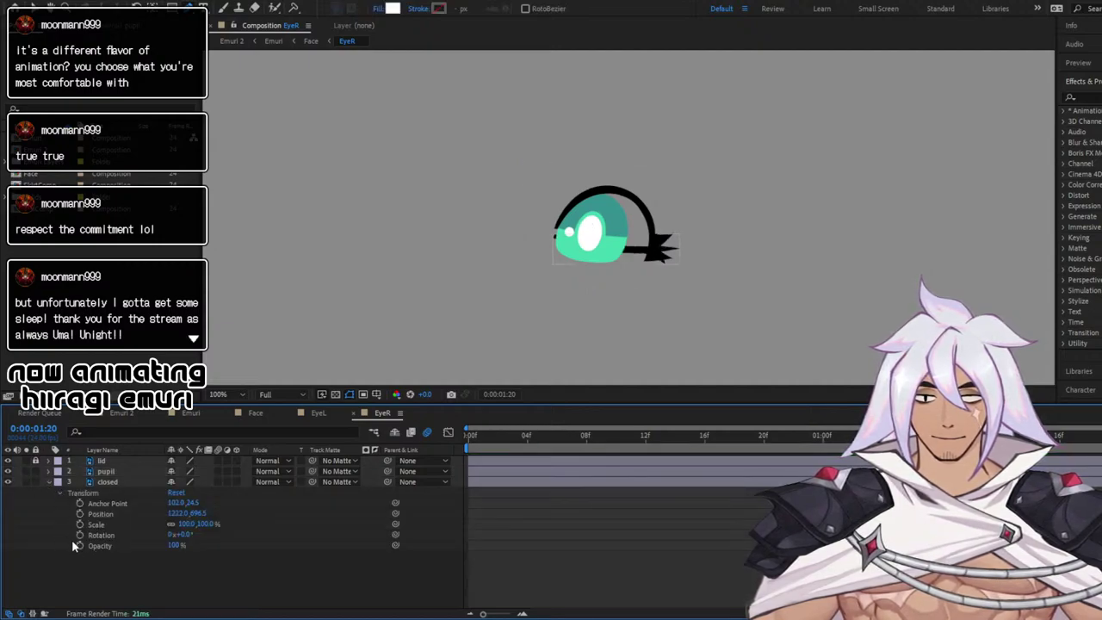
click(80, 544)
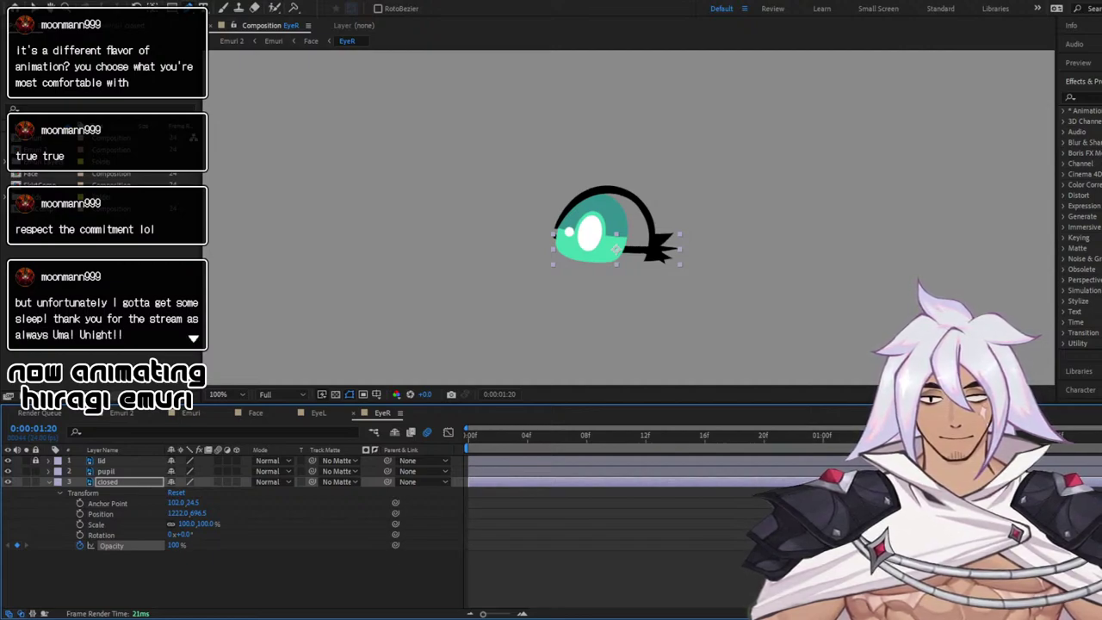
click(177, 545)
text(0)
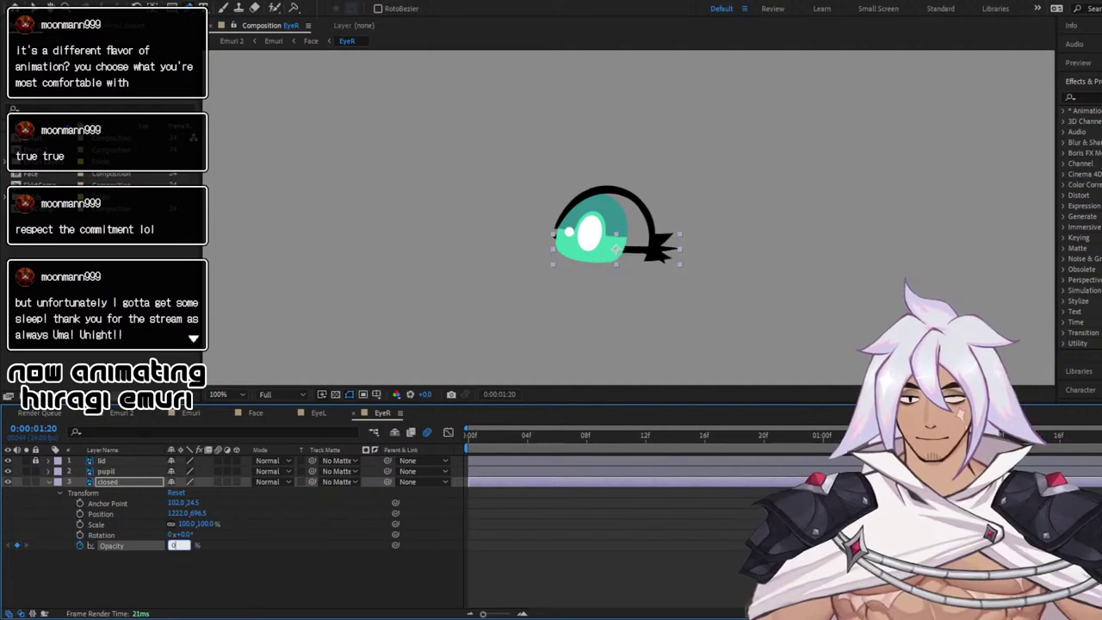
key(Return)
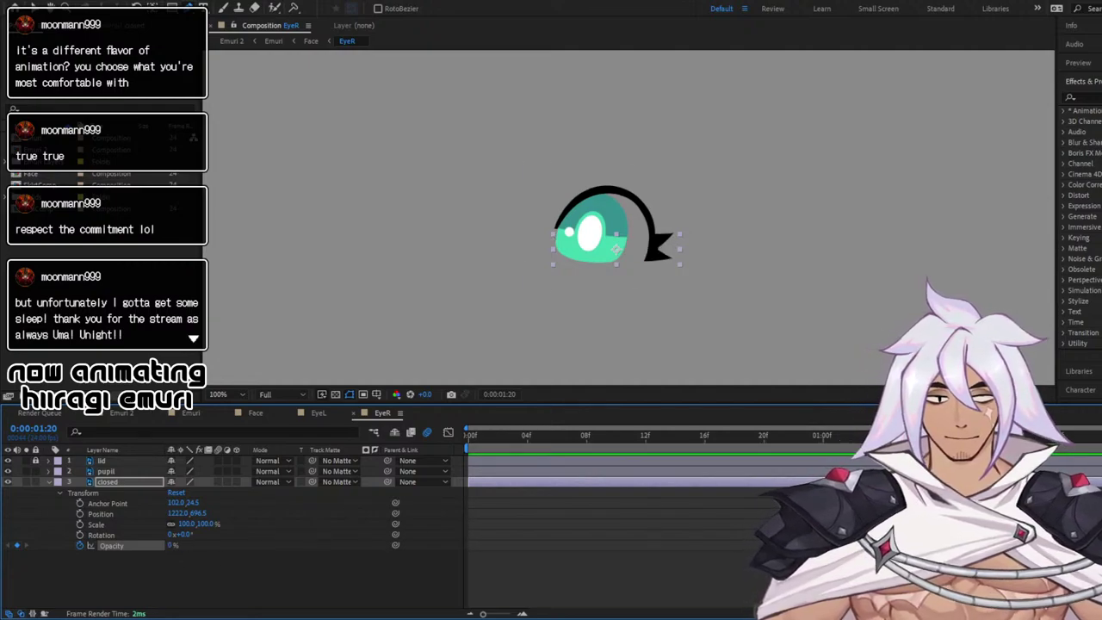
Set the closed layer's opacity to 100% at 0:00:01:21
click(173, 545)
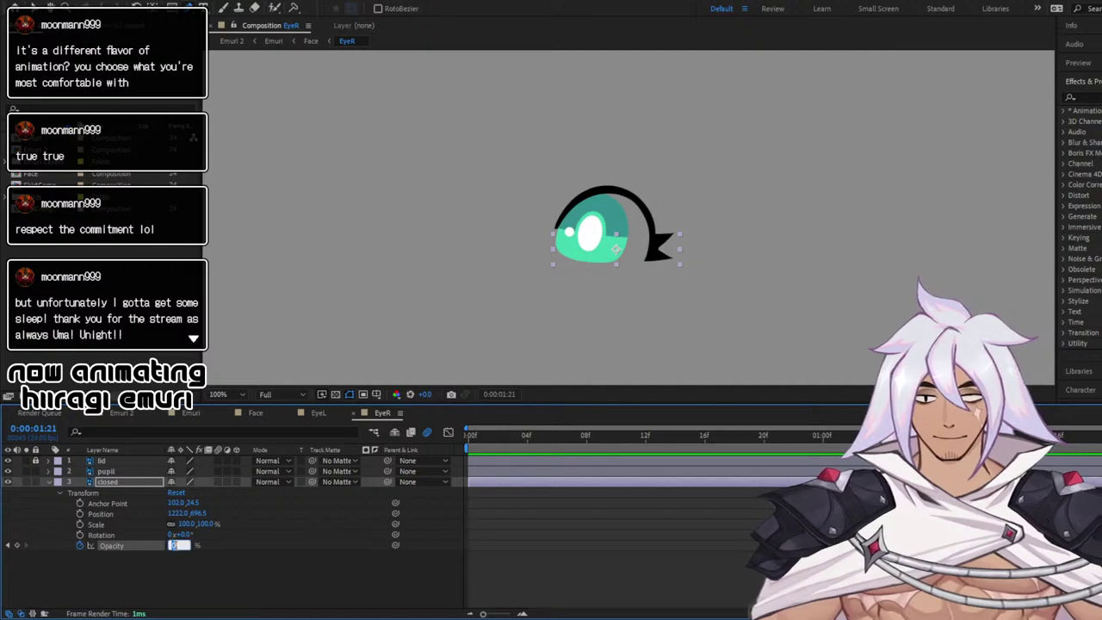
text(100)
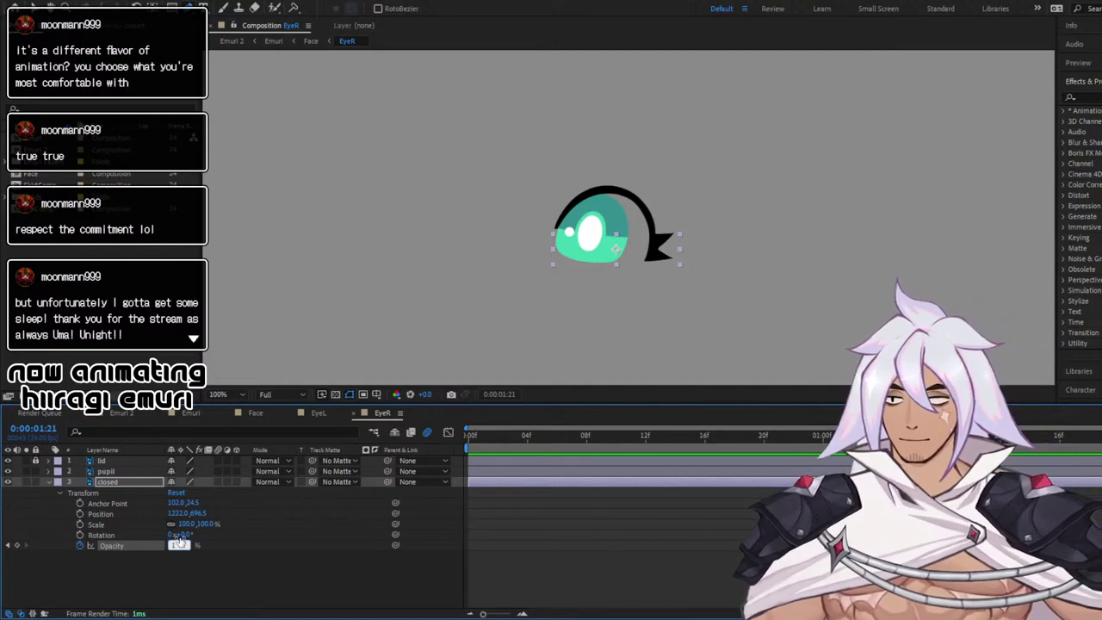
key(Return)
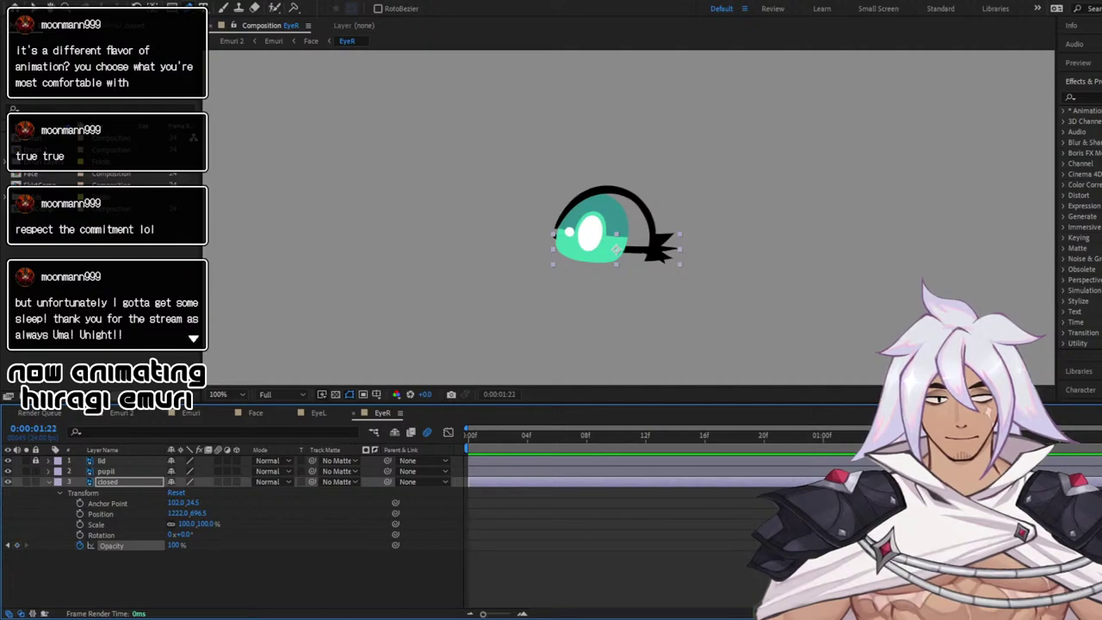
Examine the frames around 0:00:01:20 to check the closed layer's opacity change
key(Page_Down)
key(Page_Up)
key(Page_Up)
key(Page_Up)
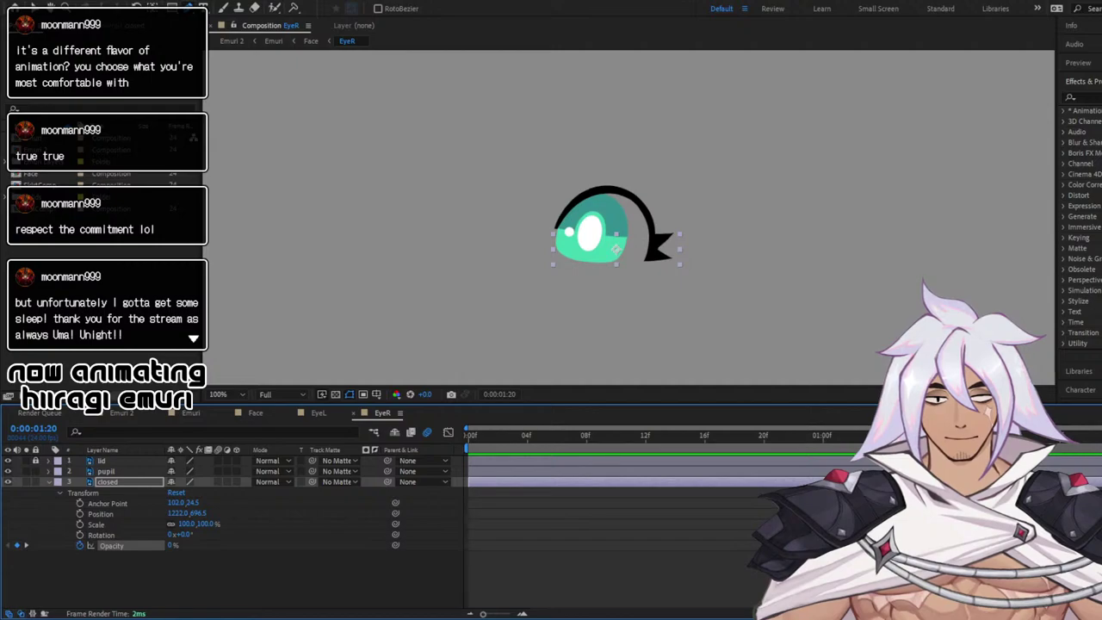
key(Page_Down)
key(Page_Down)
key(Page_Down)
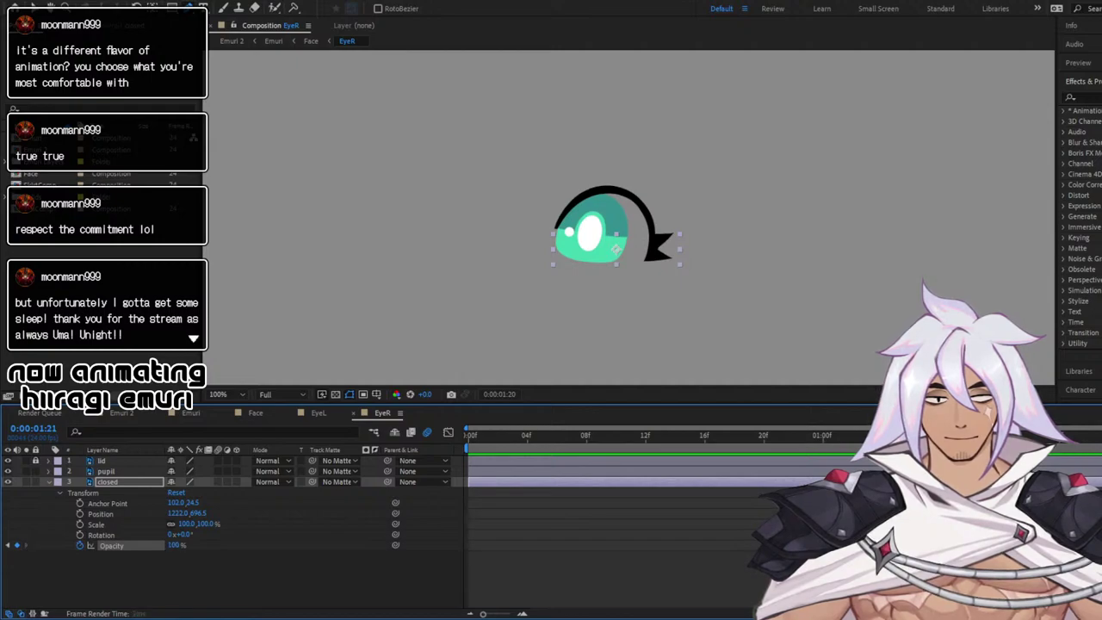
Step back from 0:00:01:21 and compare EyeL with EyeR around 0:00:01:07 to check the blink timing
key(Page_Up)
key(Page_Up)
key(Page_Up)
key(Page_Up)
key(Page_Up)
key(Page_Up)
key(Page_Up)
key(Page_Up)
key(Page_Up)
key(Page_Up)
key(Page_Up)
key(Page_Up)
key(Page_Up)
key(Page_Up)
key(Page_Up)
key(Page_Up)
key(Page_Up)
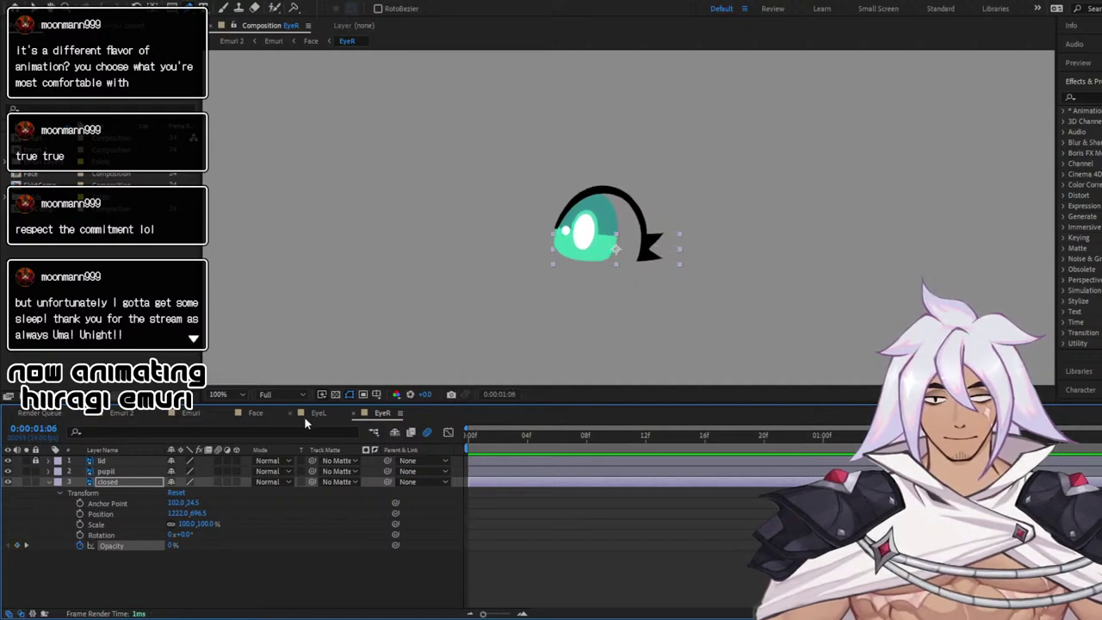
click(305, 414)
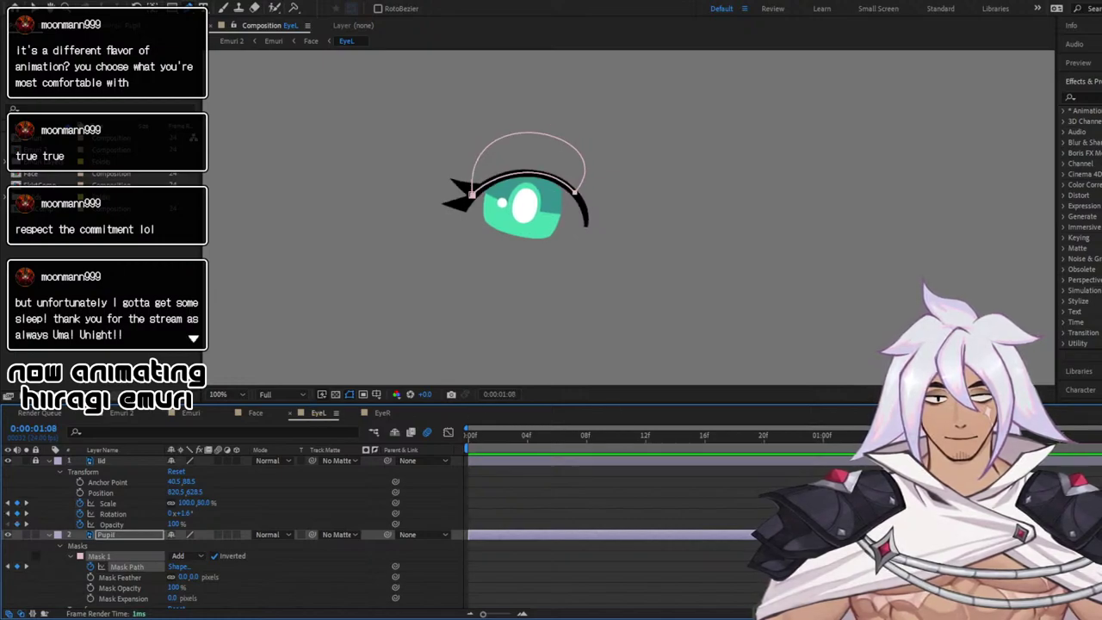
click(384, 413)
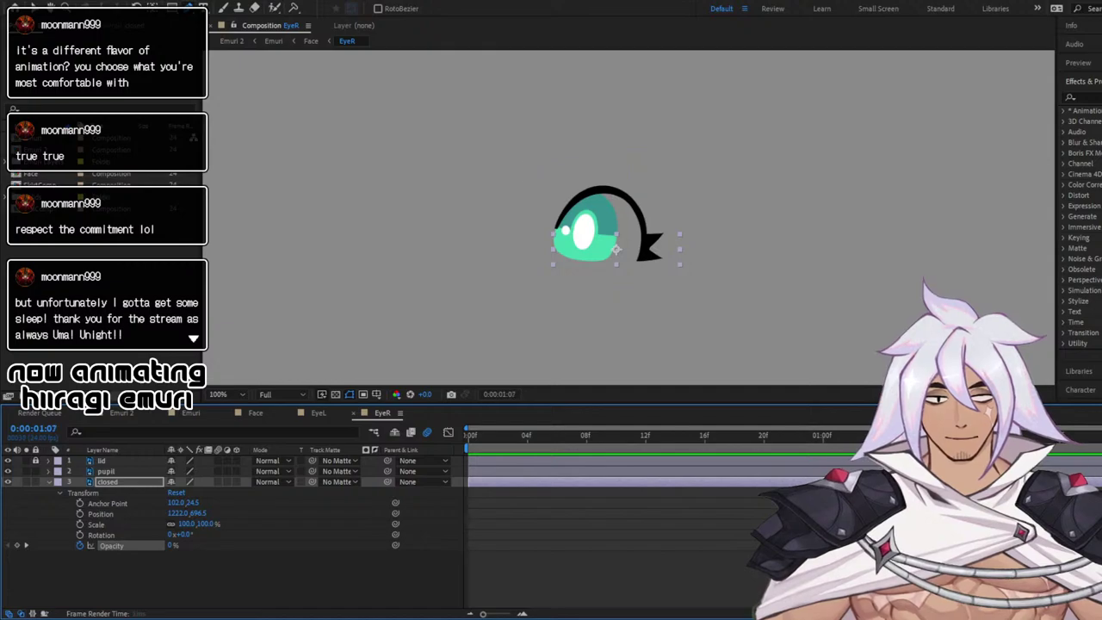
Keyframe the closed layer's opacity in EyeR at 0% at 0:00:01:08, 100% at 0:00:01:09 and 0% at 0:00:01:11
key(Page_Down)
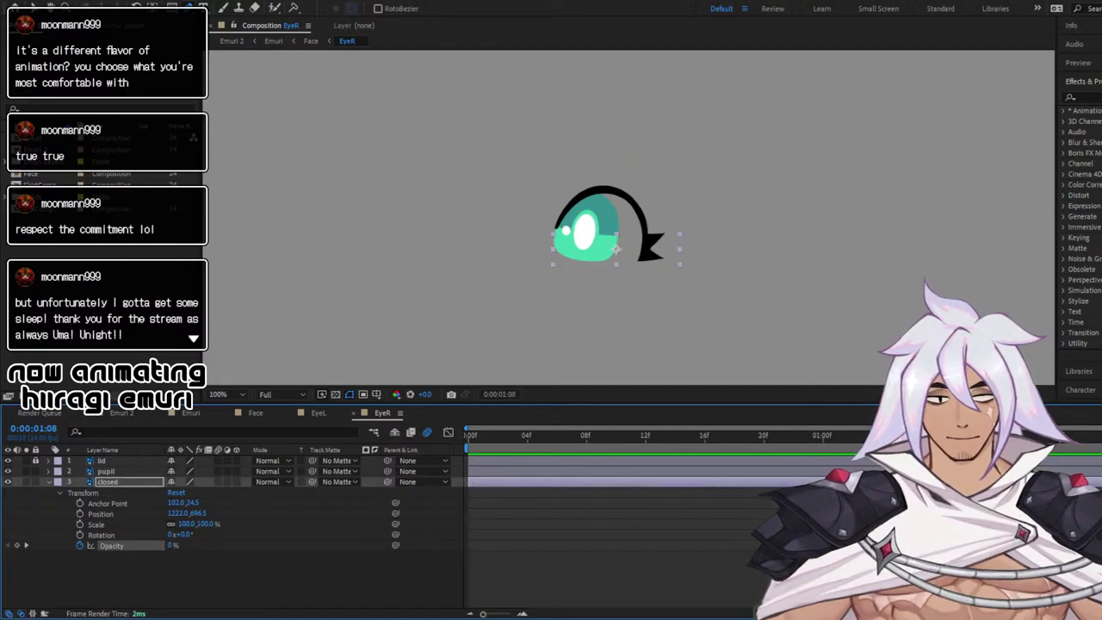
key(Page_Down)
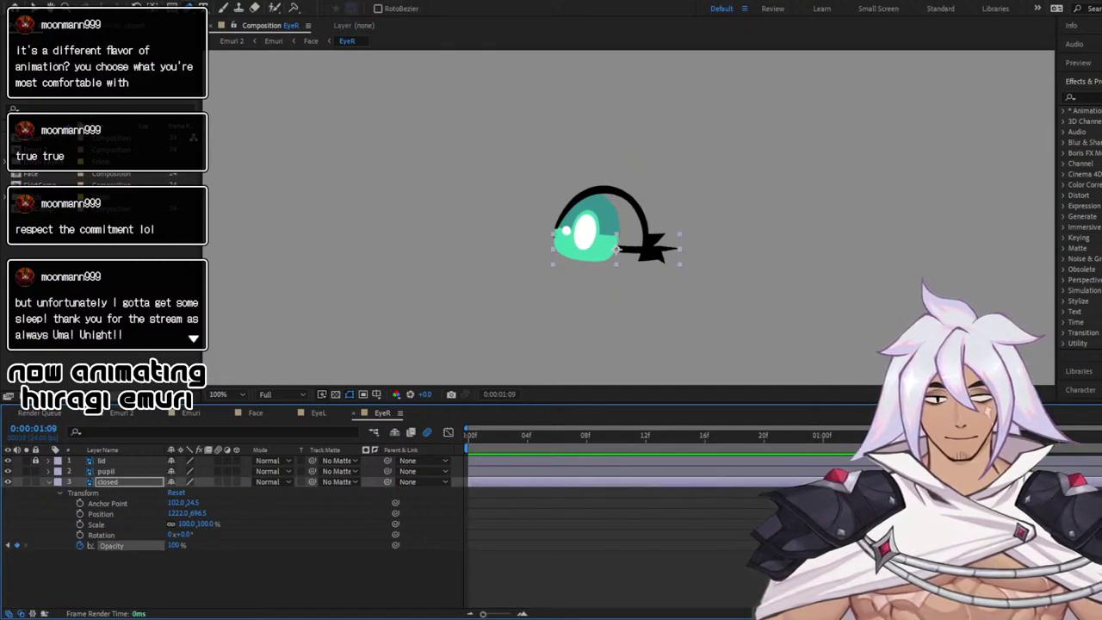
key(Page_Down)
key(Page_Down)
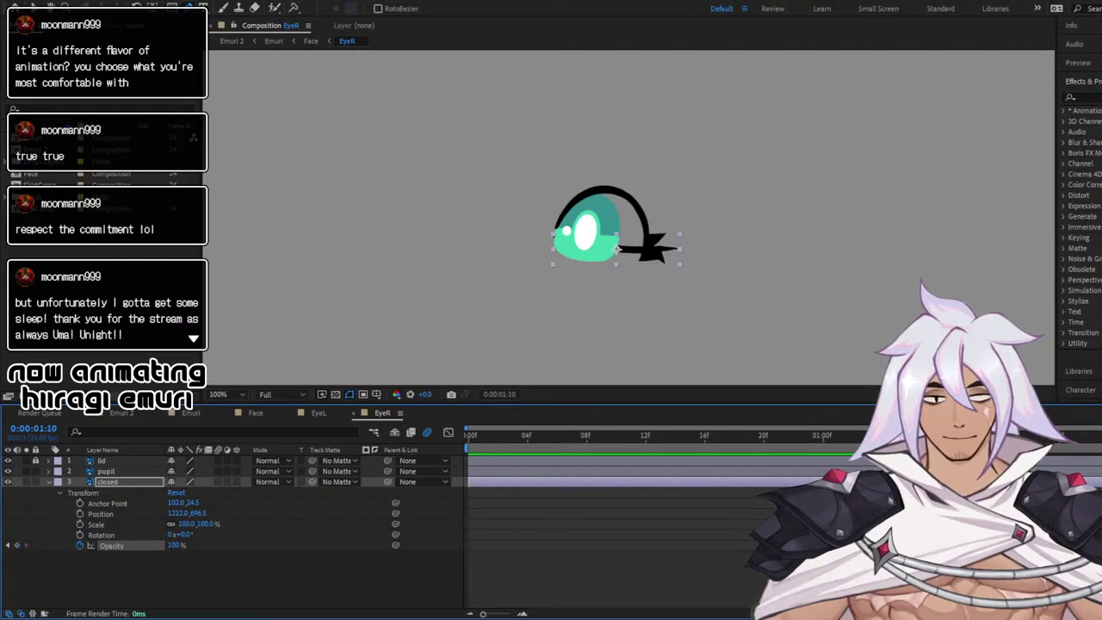
click(173, 546)
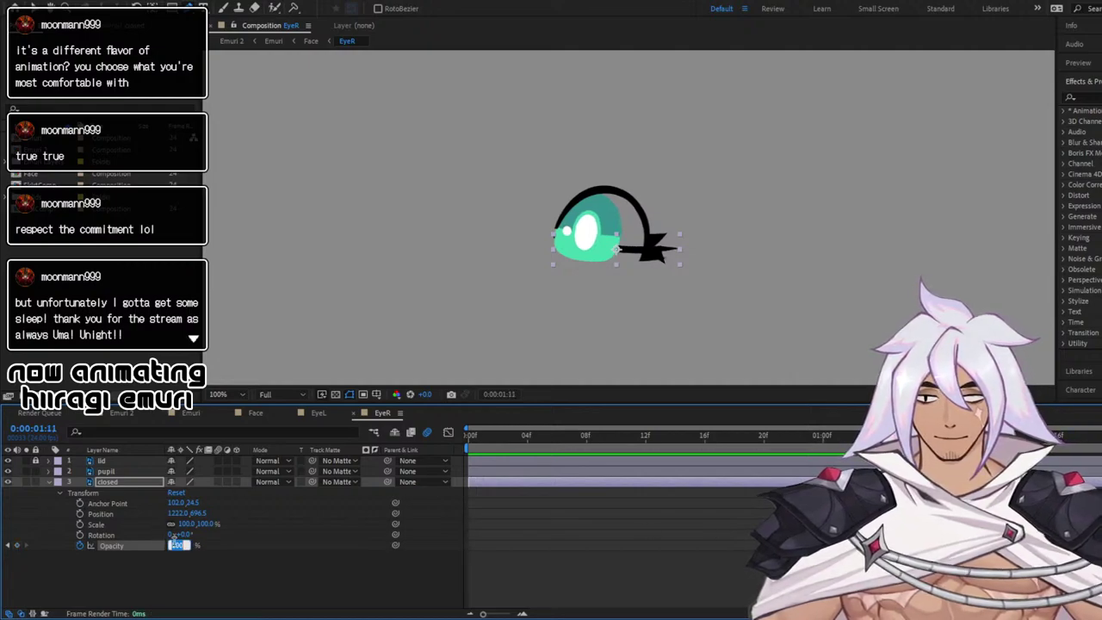
text(0)
key(Return)
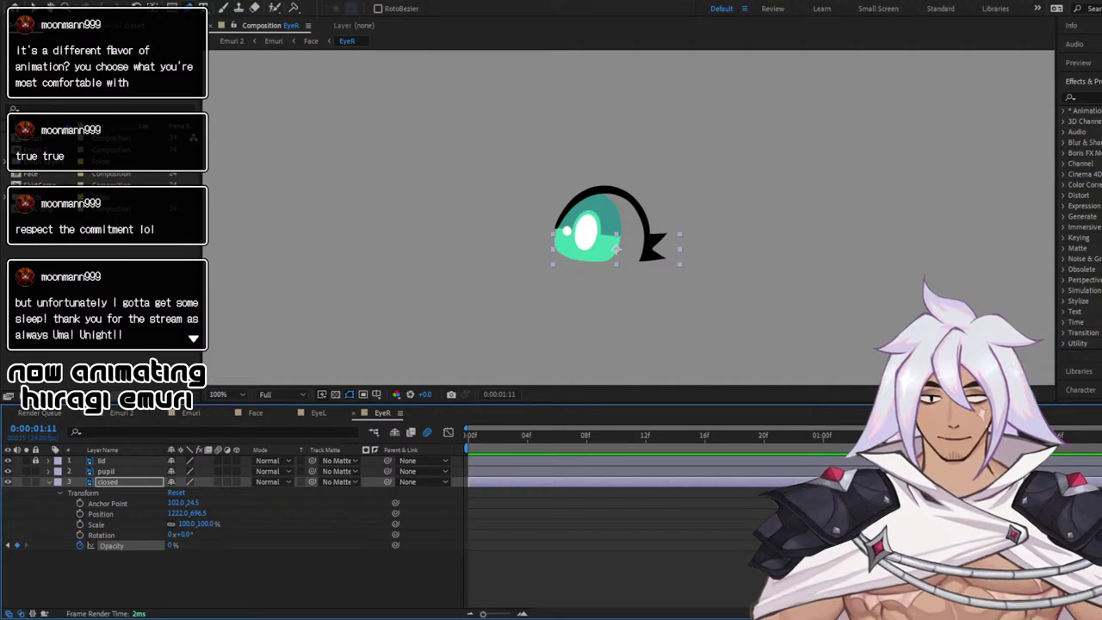
key(space)
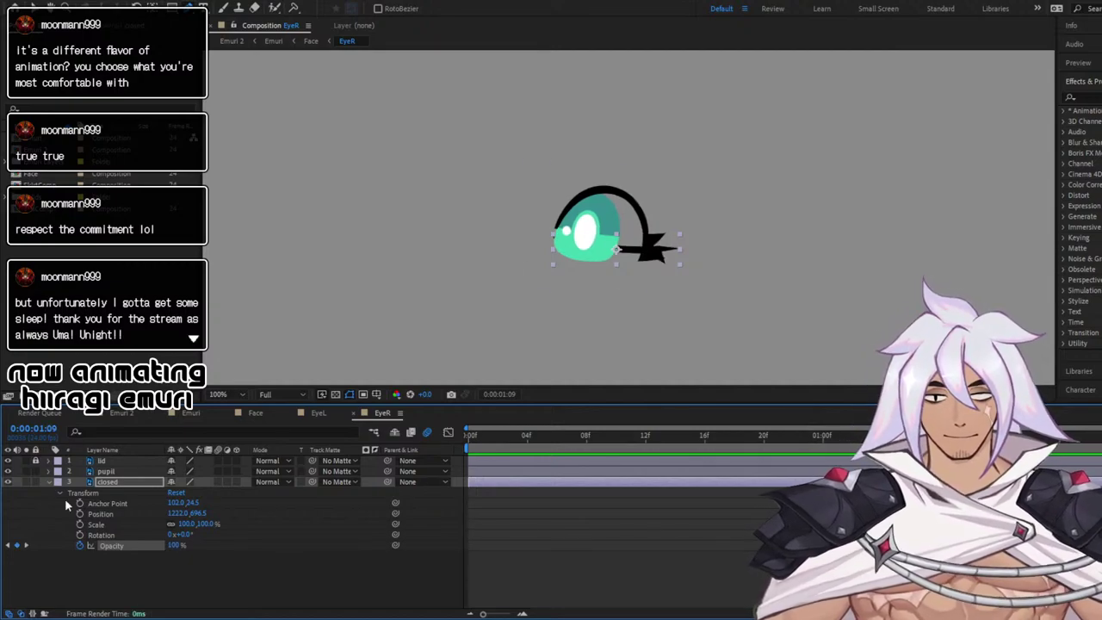
Collapse and lock EyeR's closed layer, and unlock the lid layer
click(47, 482)
click(35, 482)
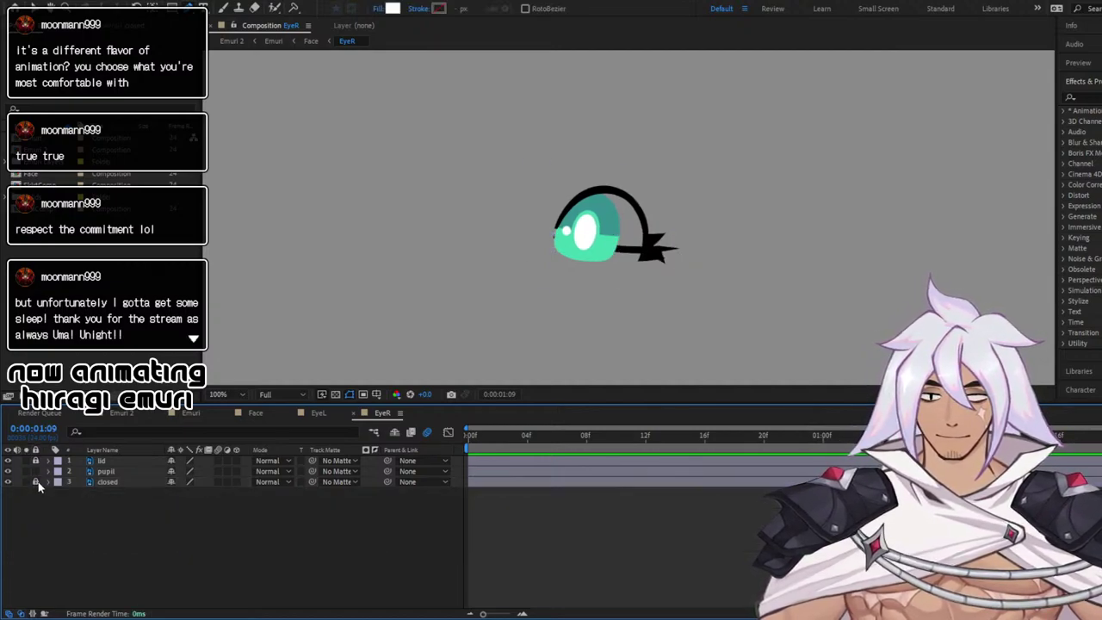
click(115, 471)
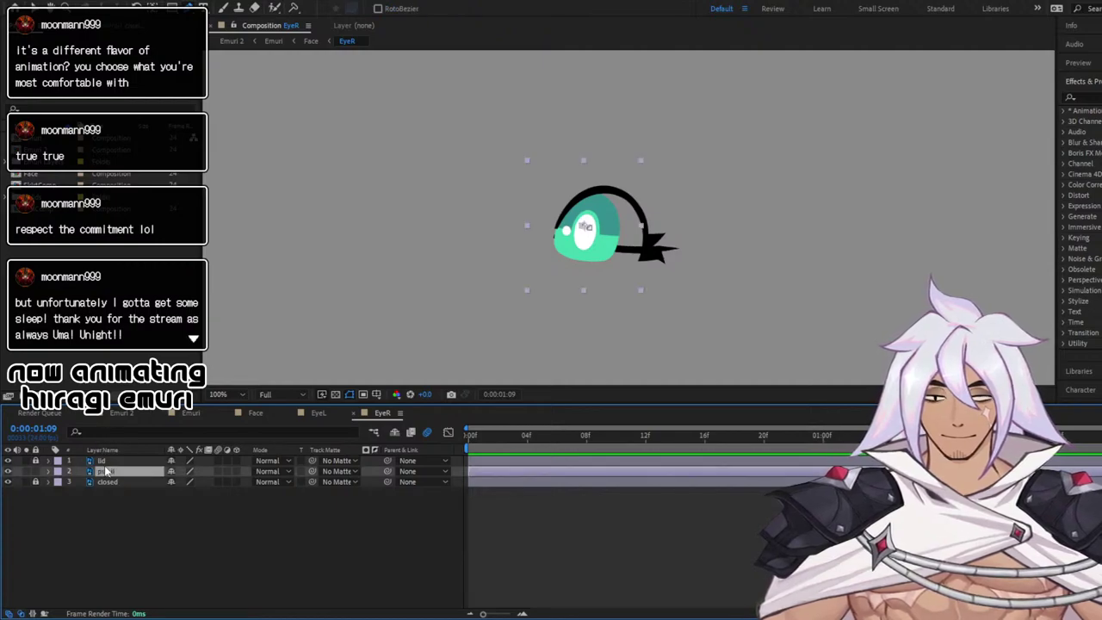
click(35, 462)
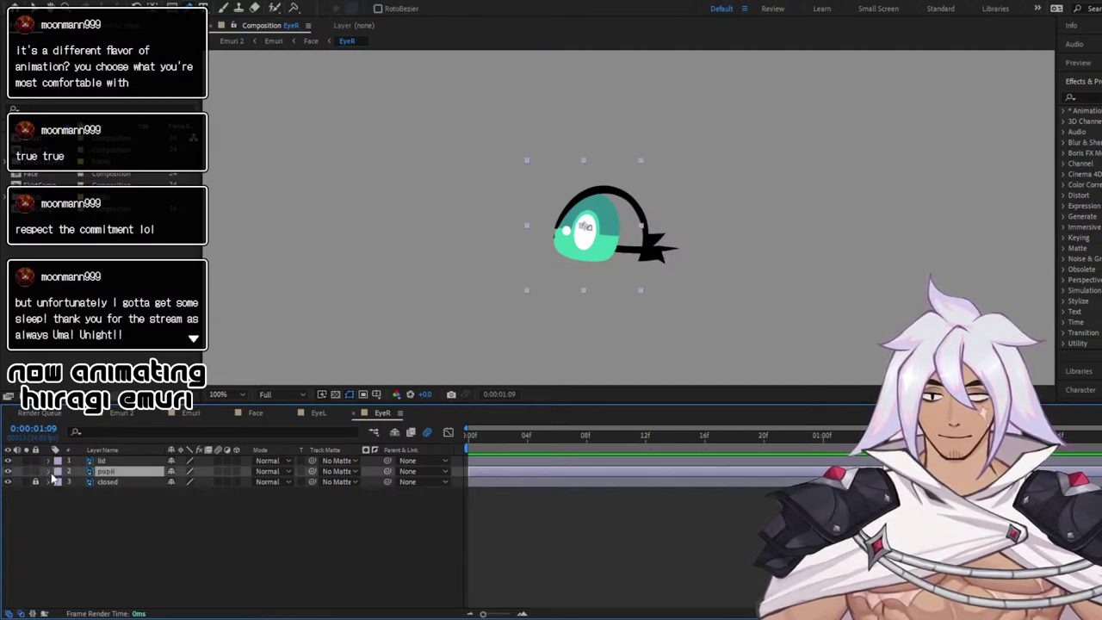
Expand the pupil and closed layers' properties and add a pupil opacity keyframe of 100% at 0:00:01:08
click(49, 473)
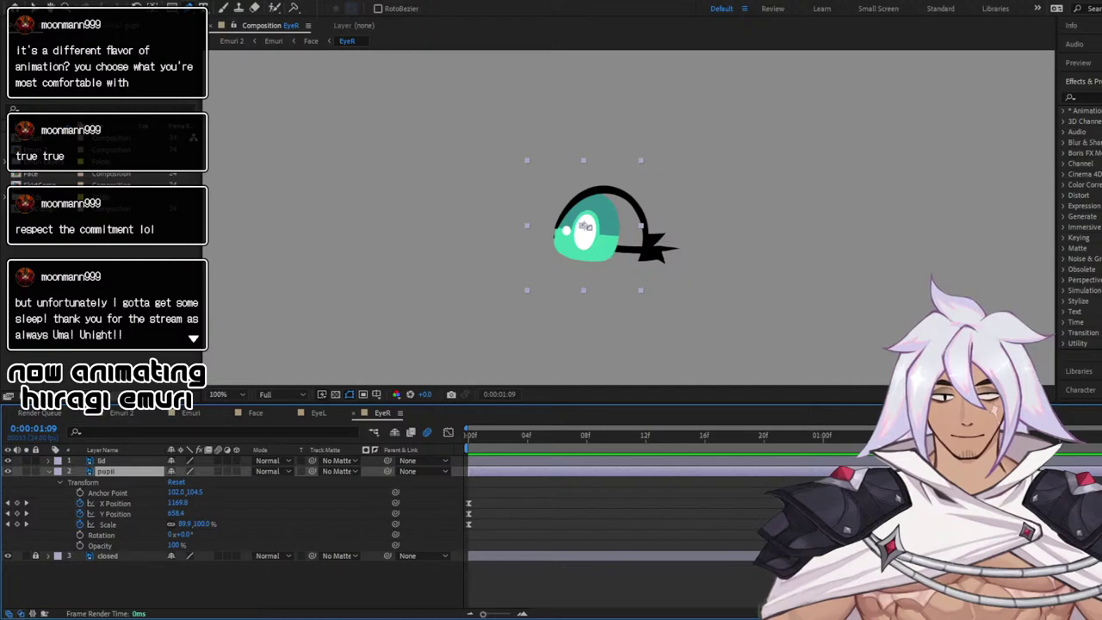
click(48, 557)
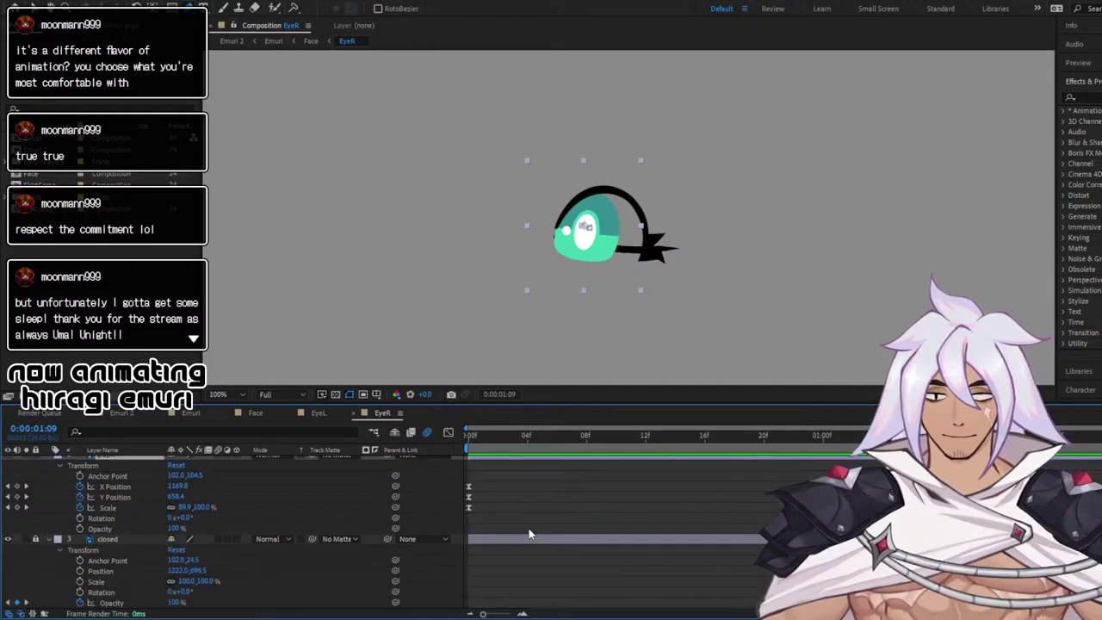
click(80, 528)
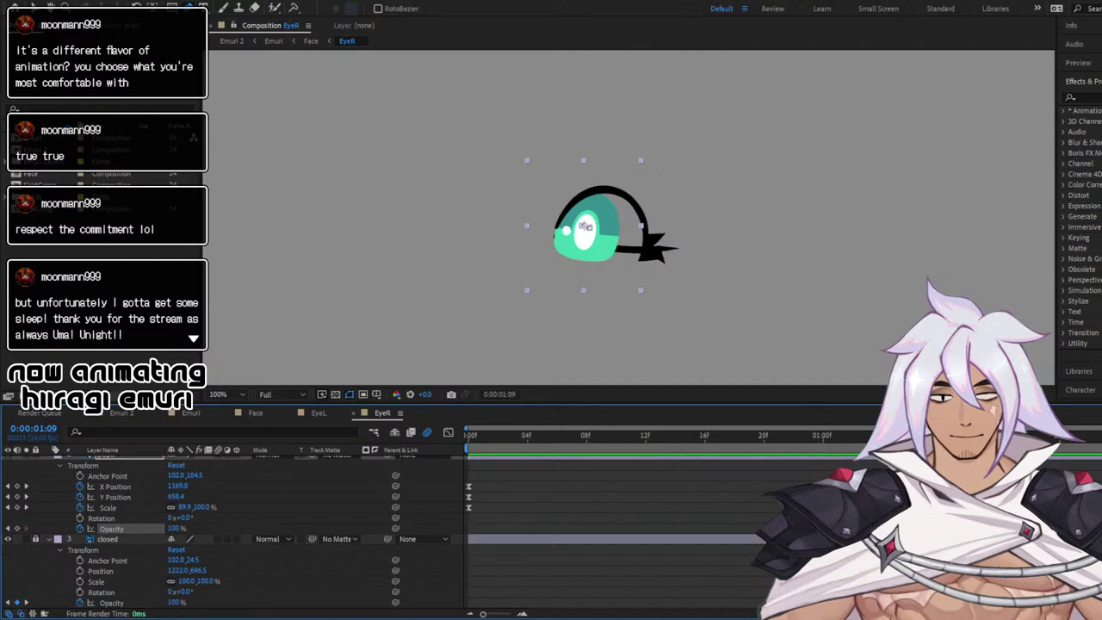
key(Page_Up)
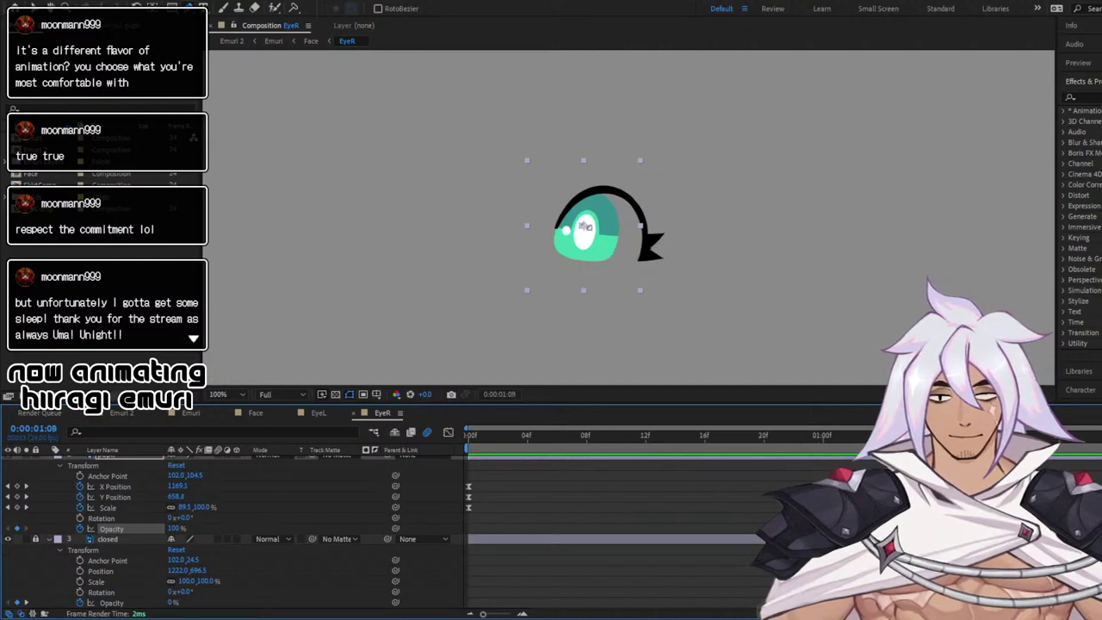
Set the pupil layer's opacity to 0% at 0:00:01:09 and back to 100% at 0:00:01:11
key(Page_Down)
click(176, 528)
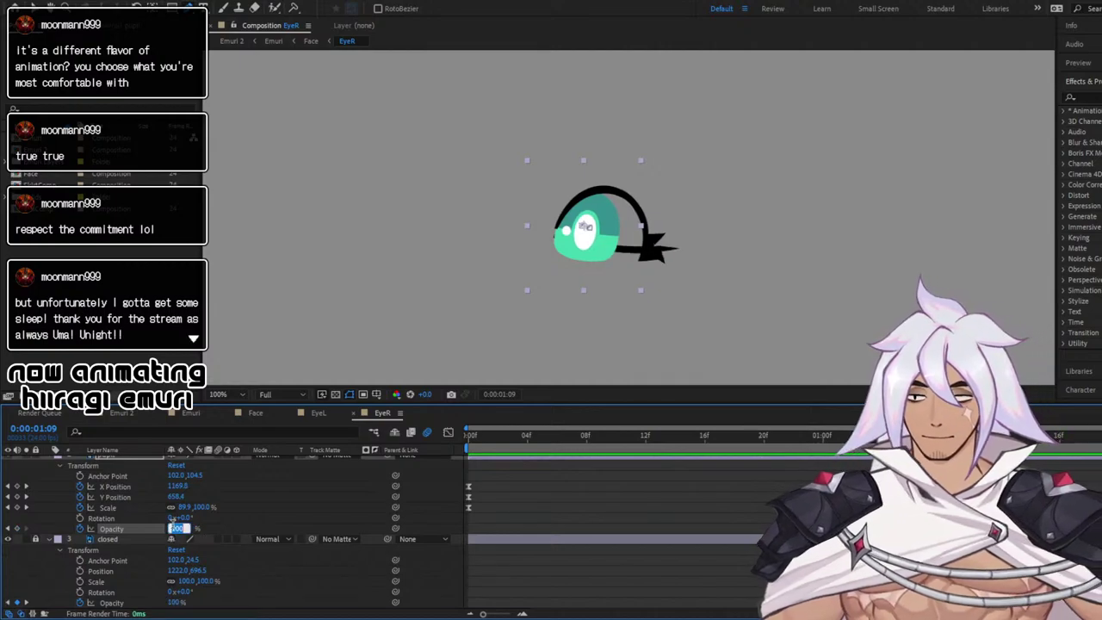
text(0)
key(Return)
key(Page_Down)
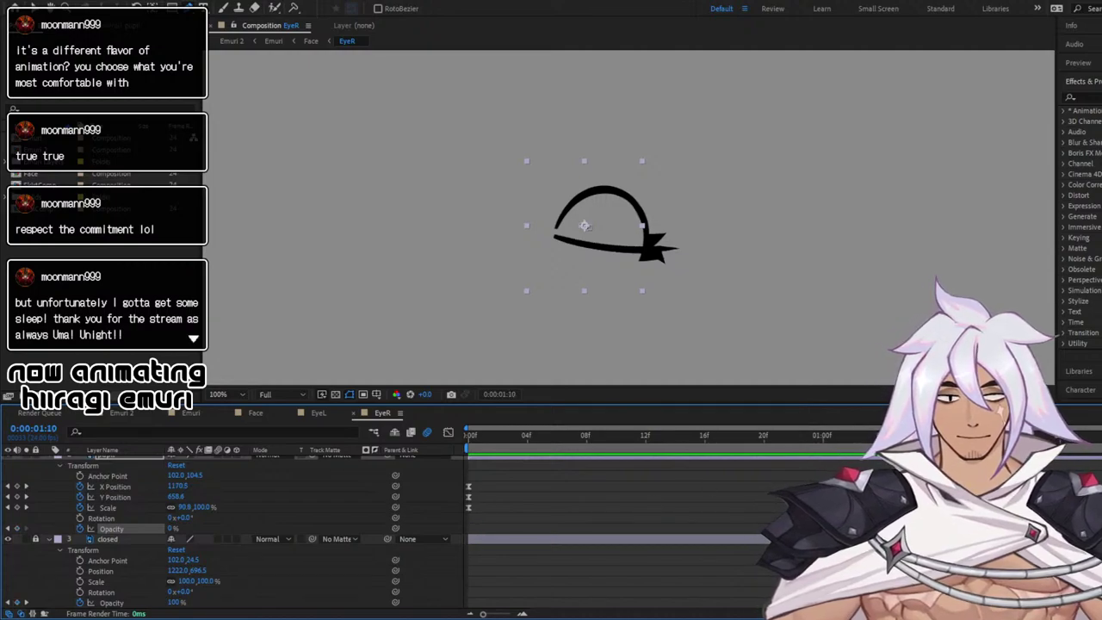
key(Page_Down)
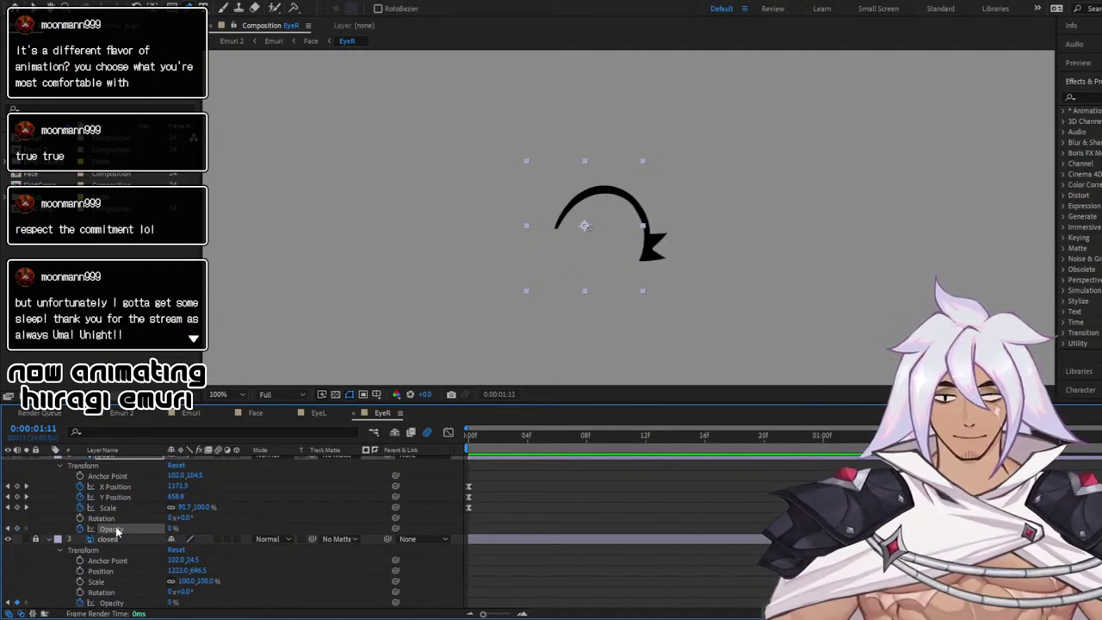
click(172, 527)
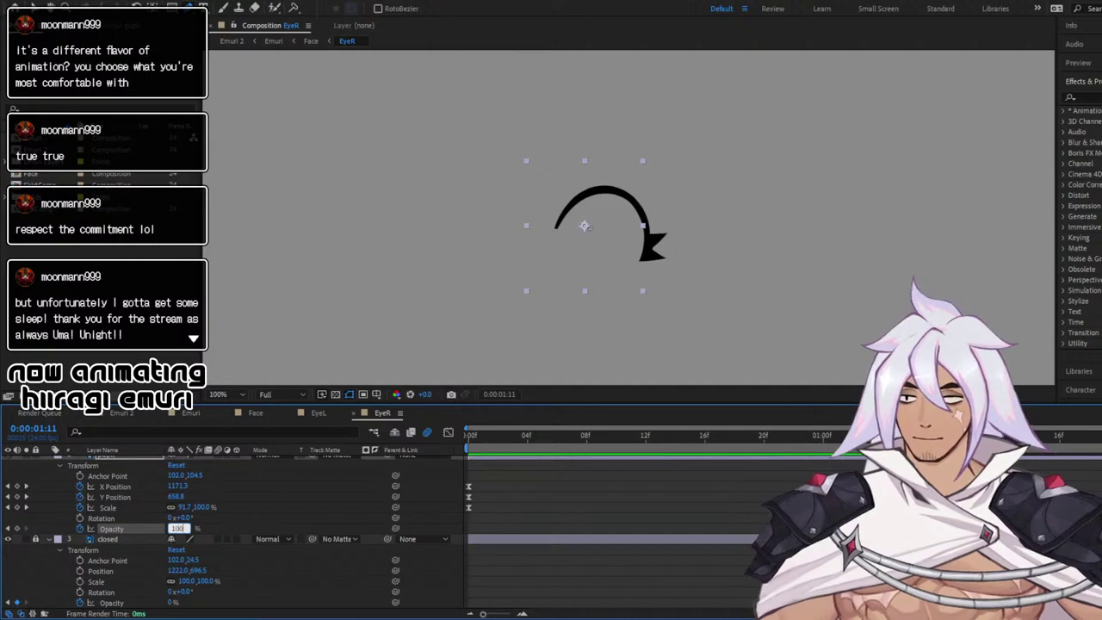
key(Return)
Collapse the pupil layer, expand the lid layer, and add a lid opacity keyframe of 100% at 0:00:01:08
scroll(34, 502, up, 1)
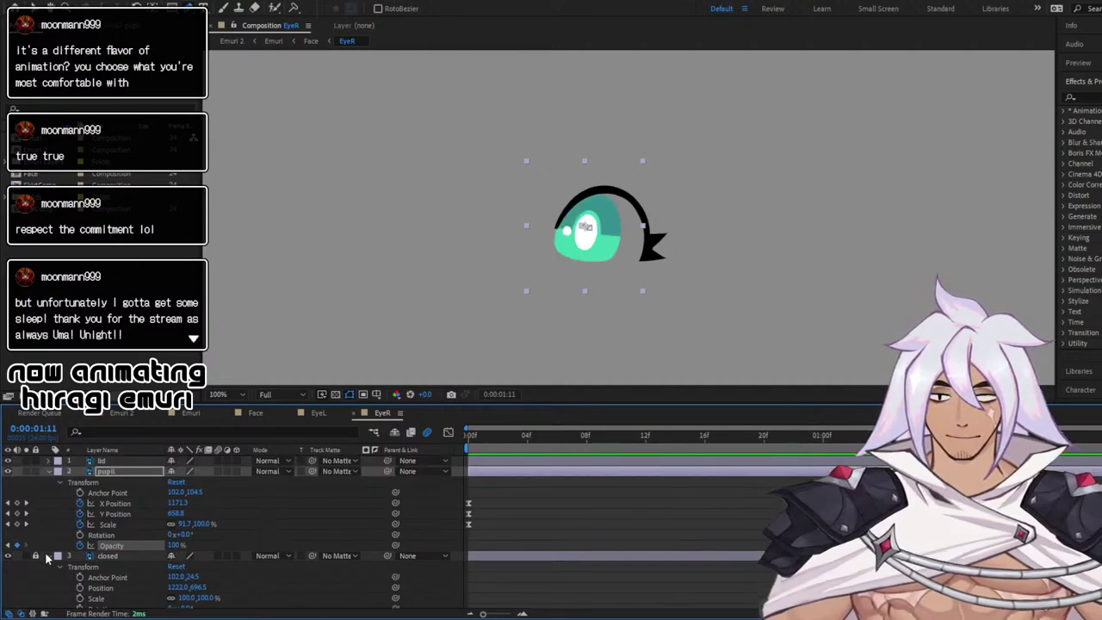
click(48, 470)
click(49, 460)
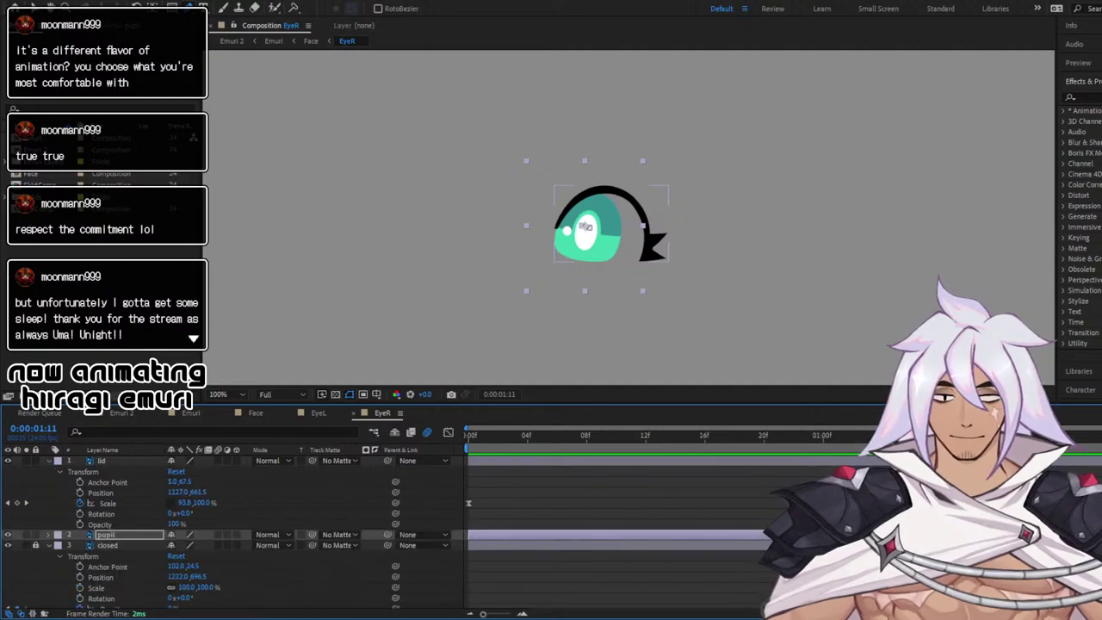
scroll(161, 524, down, 1)
key(j)
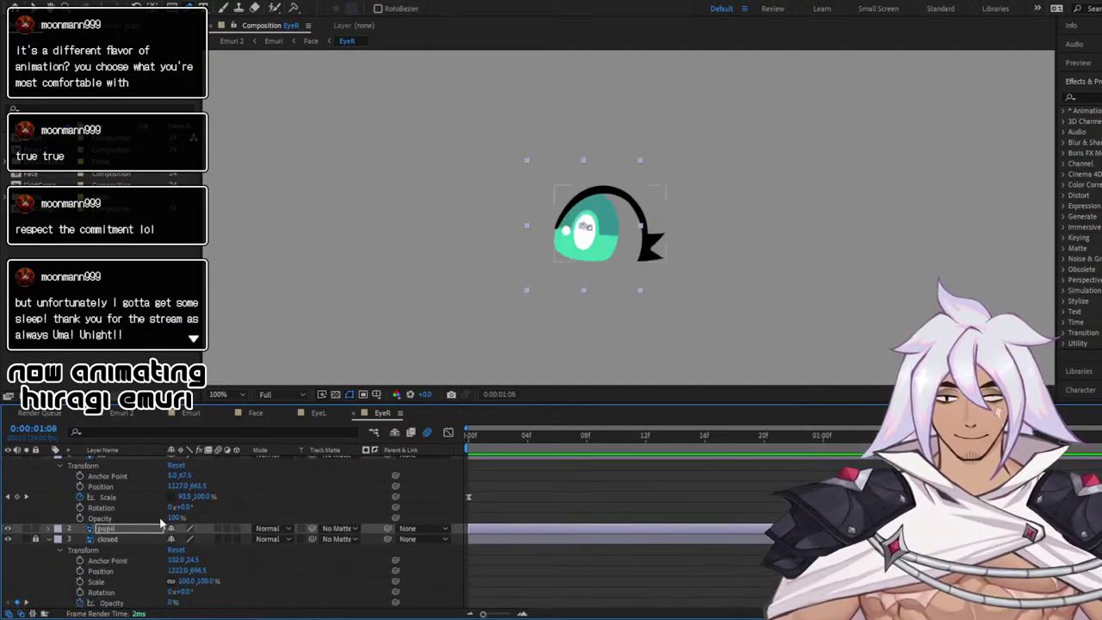
click(160, 520)
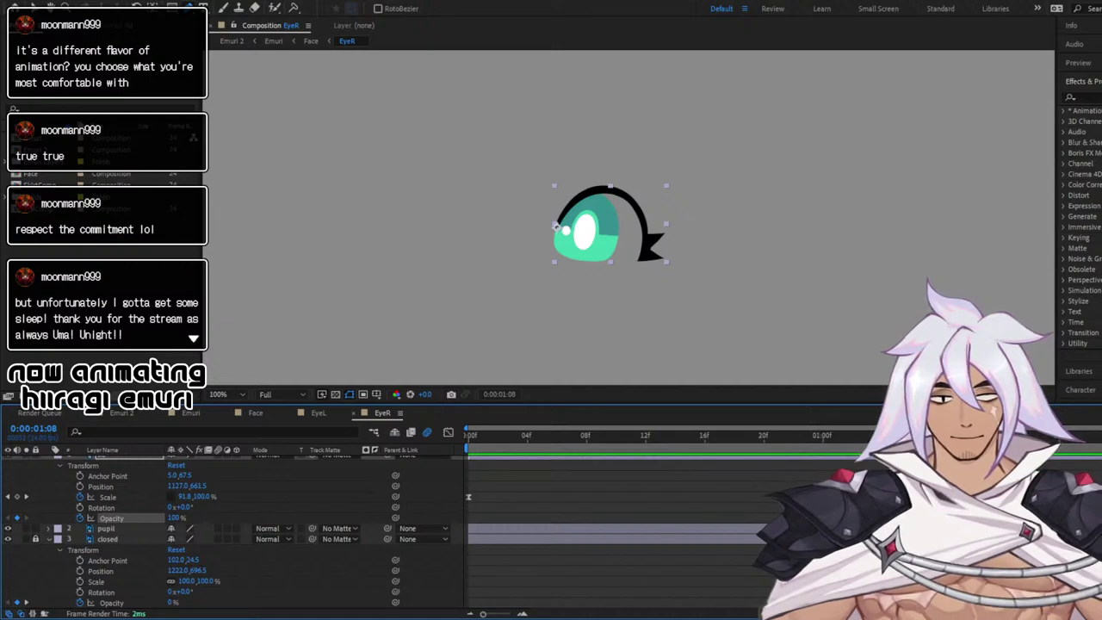
Set the lid layer's opacity to 0% at 0:00:01:09 and back to 100% at 0:00:01:11
key(Page_Down)
click(177, 519)
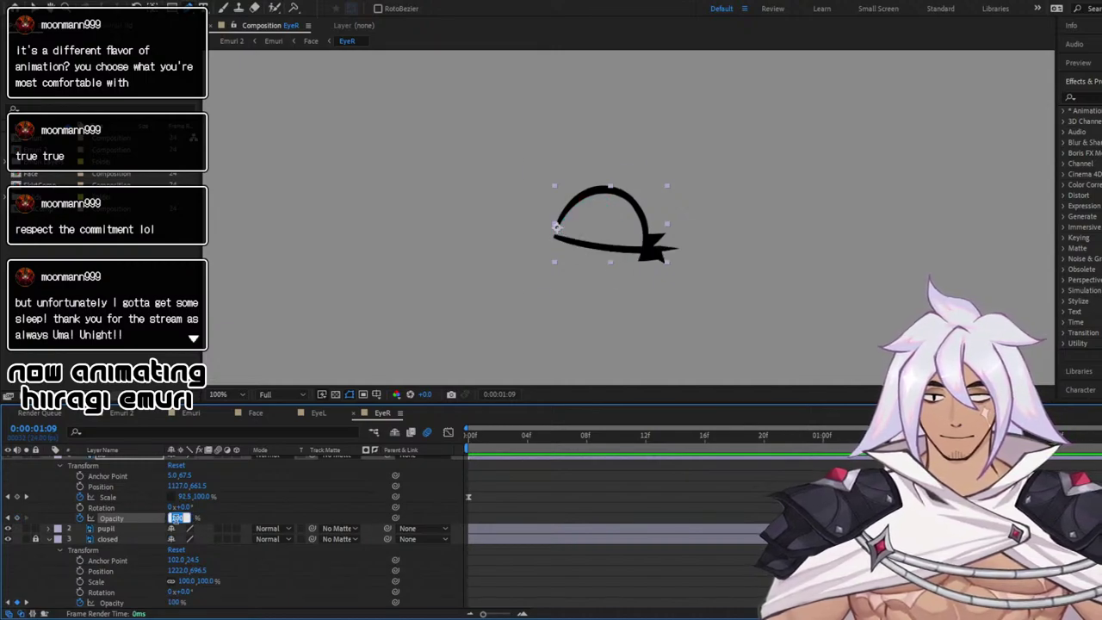
text(0)
key(Return)
key(Page_Down)
key(Page_Down)
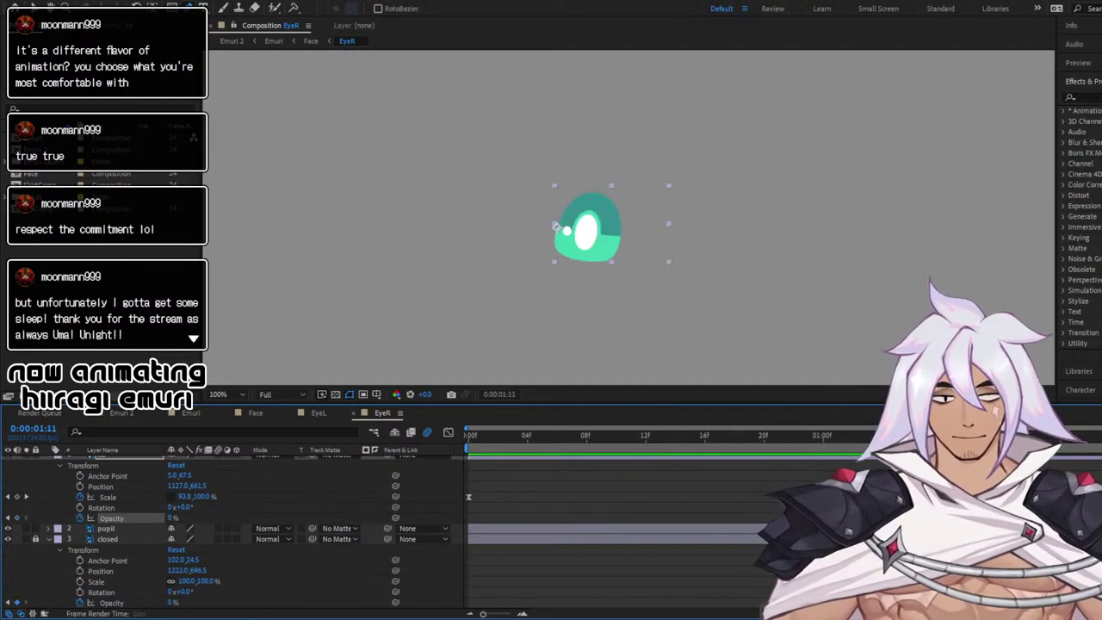
click(174, 518)
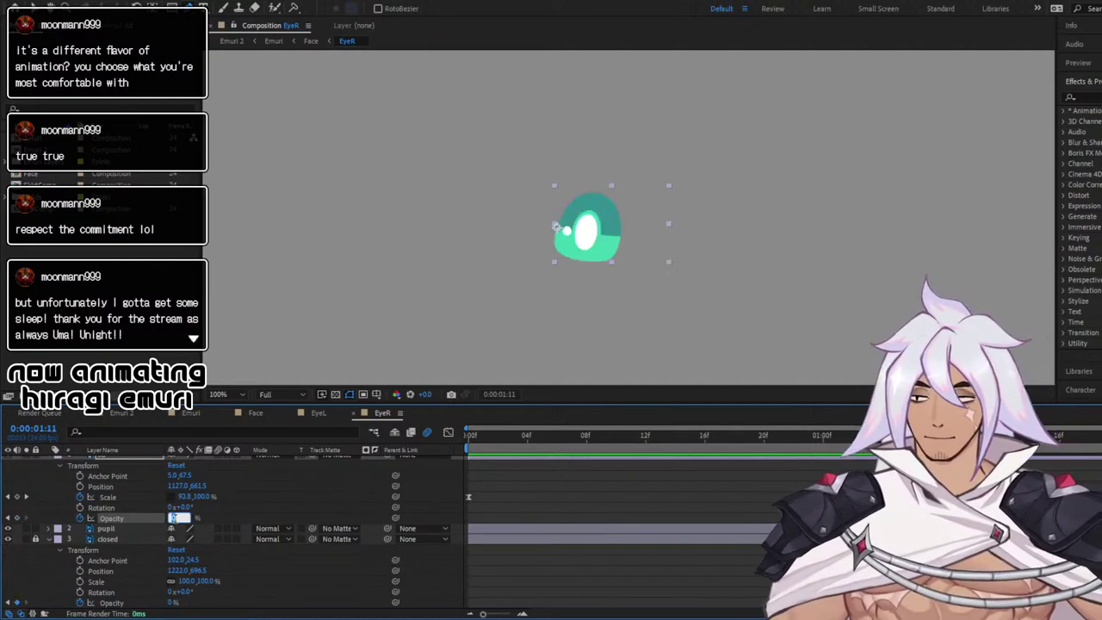
text(100)
key(Return)
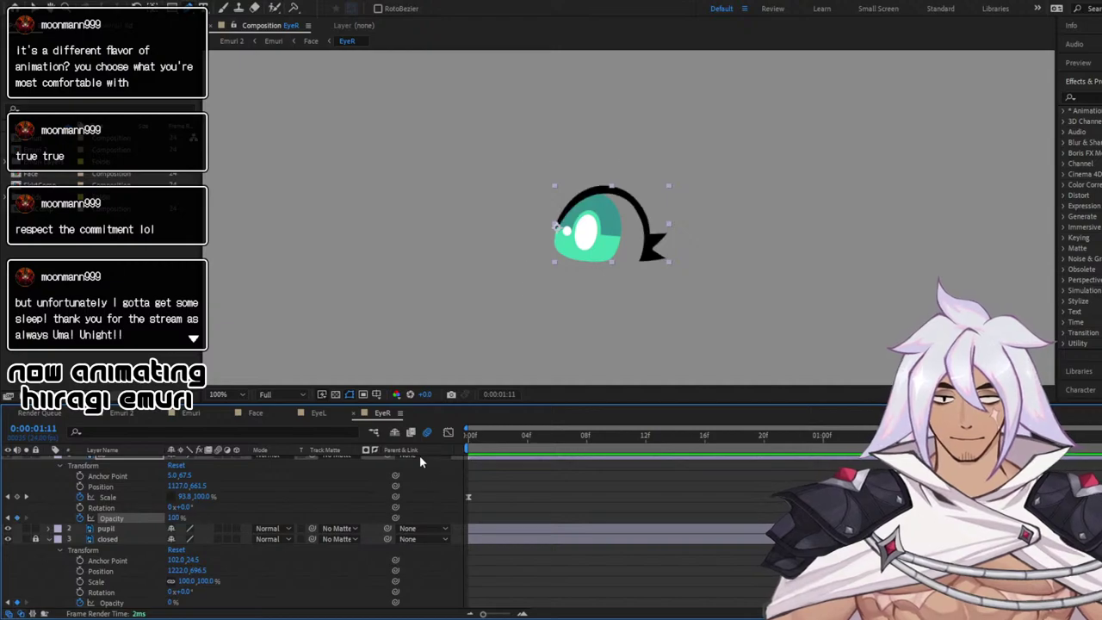
Check the blink around 0:00:01:11 in the Emuri composition and compare the lid timing in EyeL and EyeR
click(192, 414)
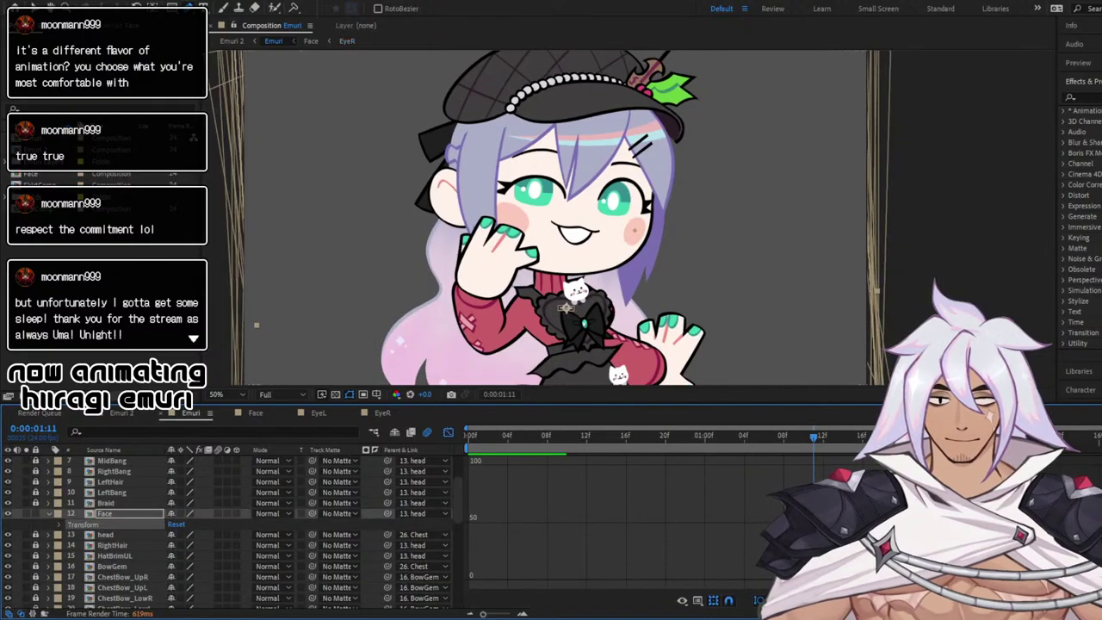
click(821, 437)
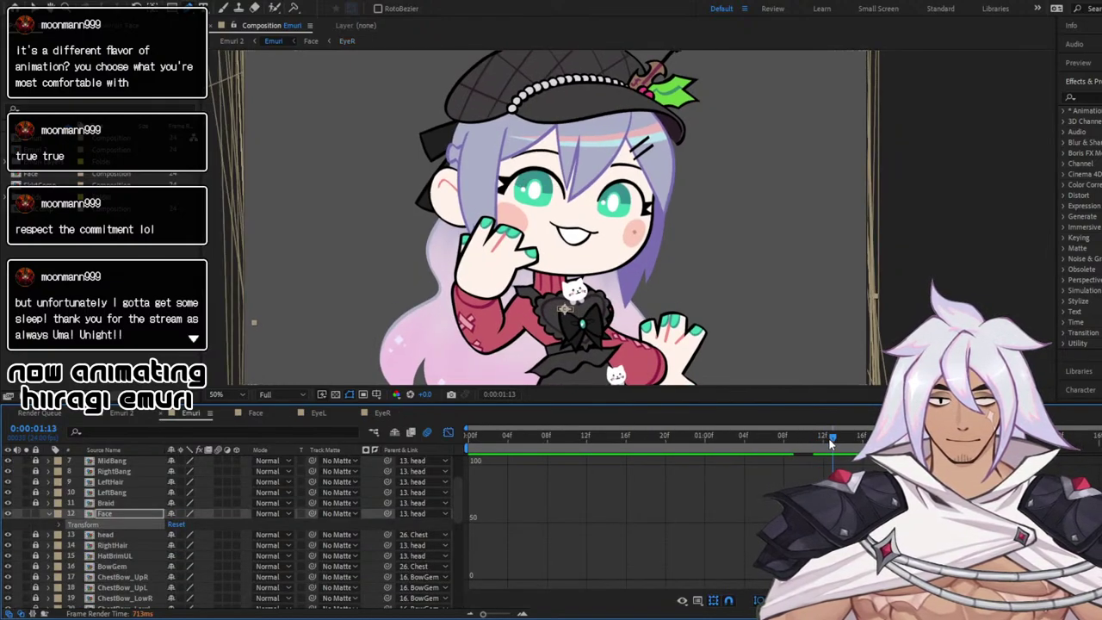
drag(827, 438, 813, 389)
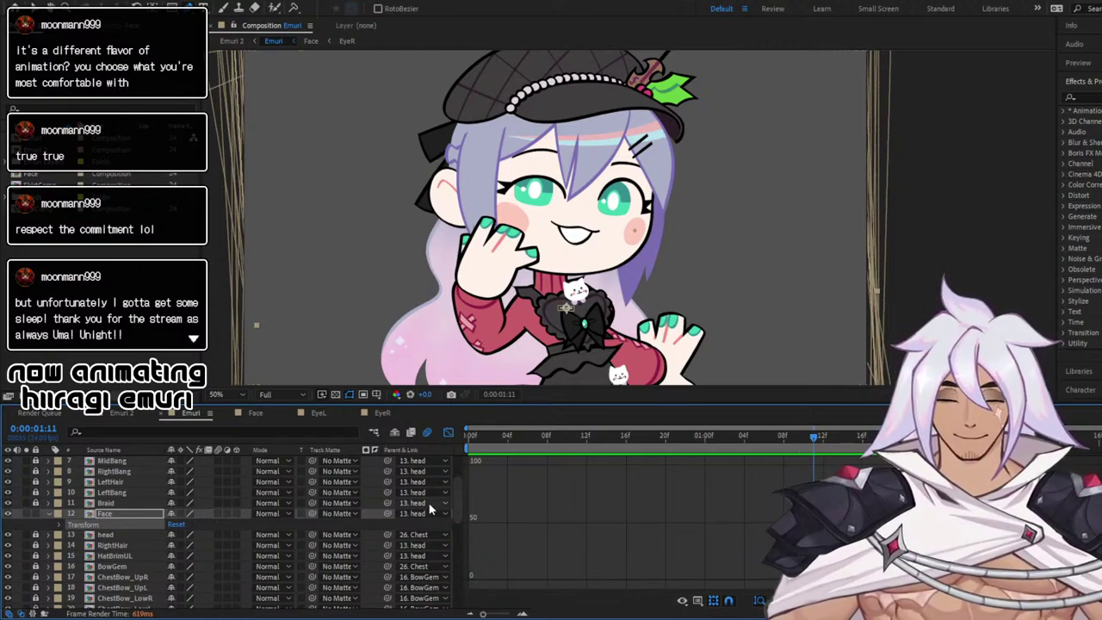
click(304, 414)
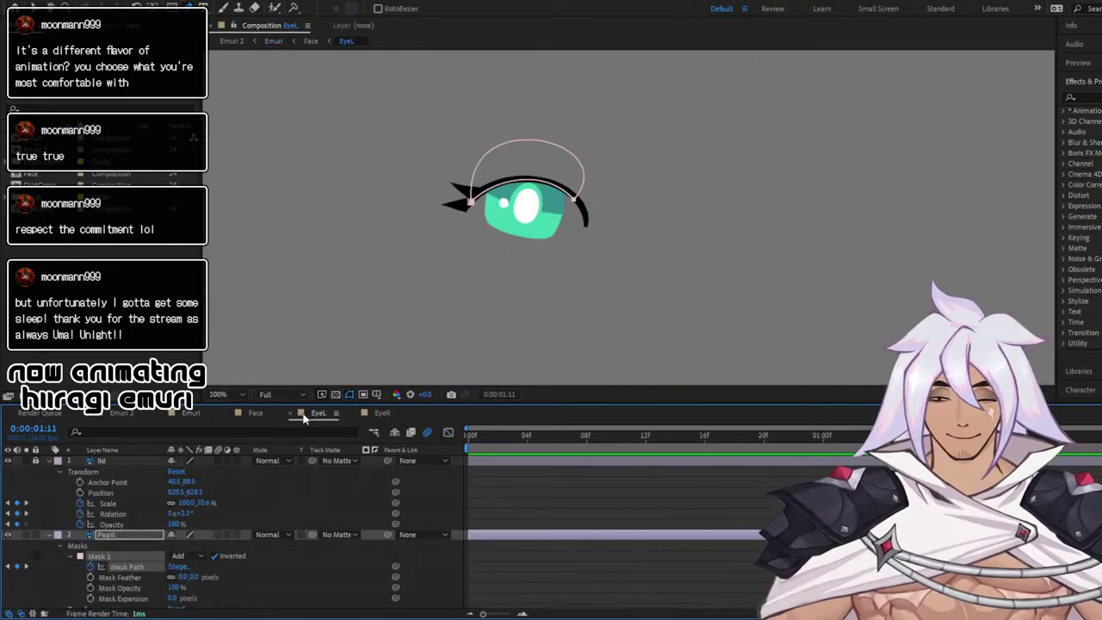
click(379, 414)
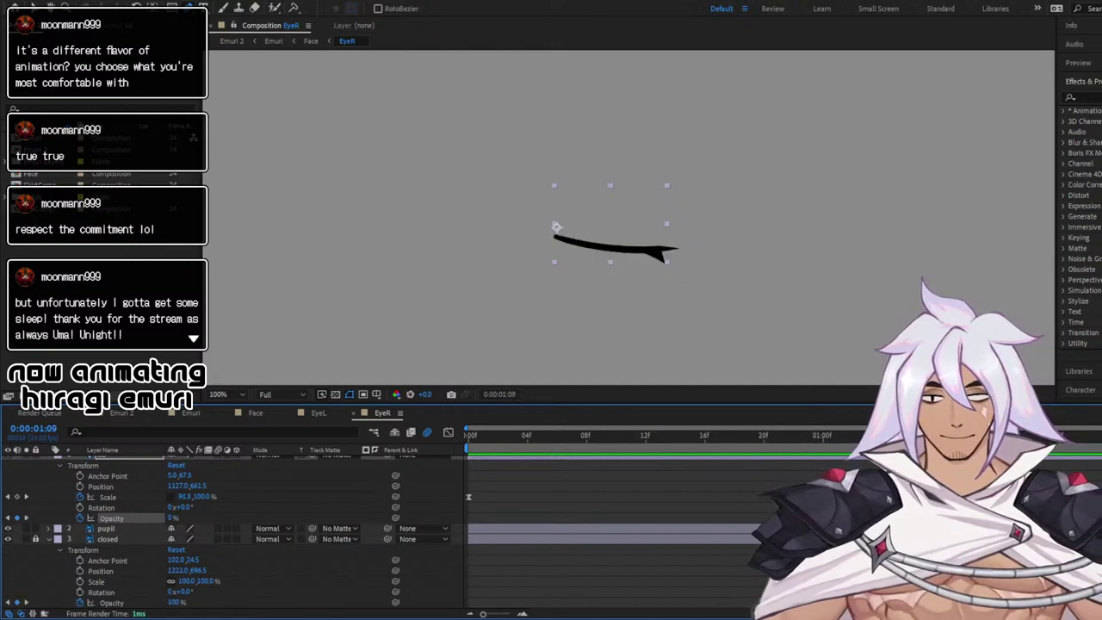
key(Page_Up)
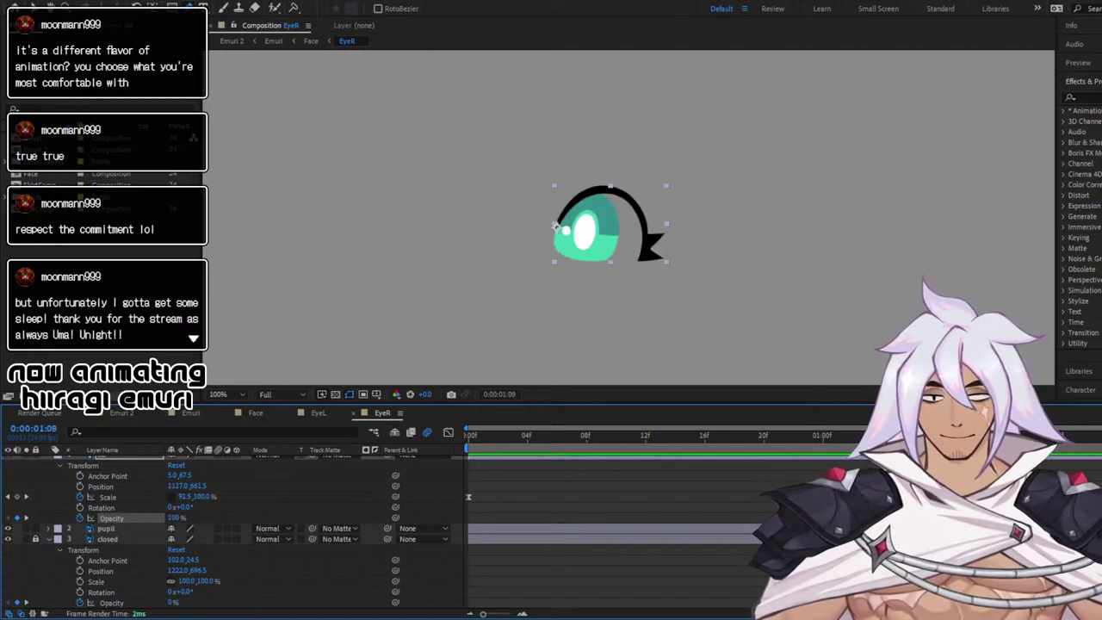
scroll(233, 532, up, 1)
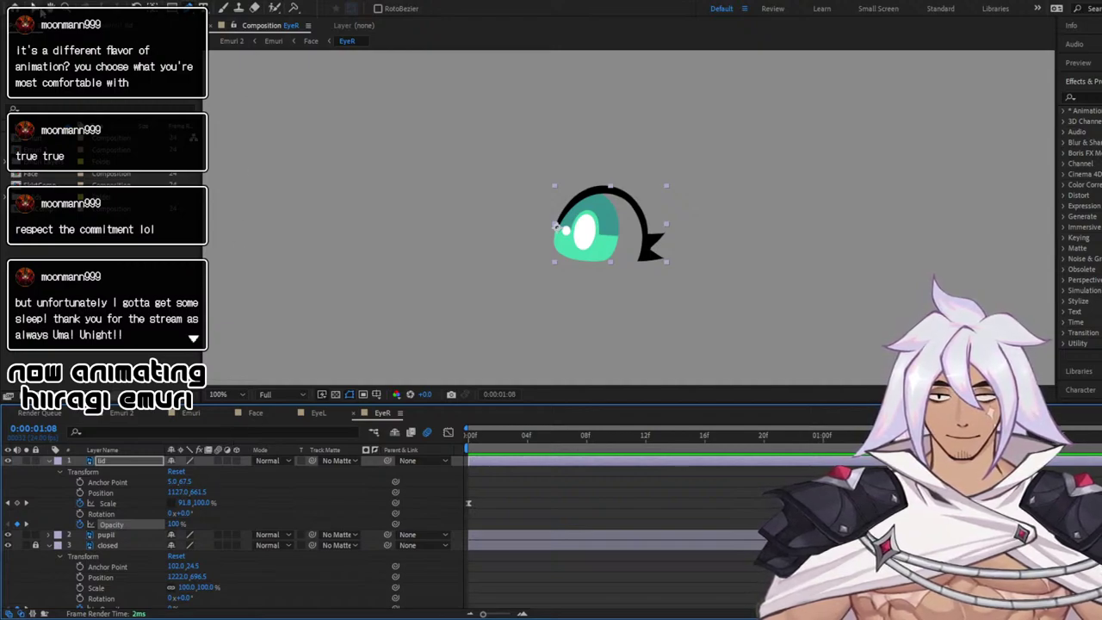
Step through the right eye's blink frame by frame around 0:00:01:09 to 0:00:01:11 to check the layer swaps
key(v)
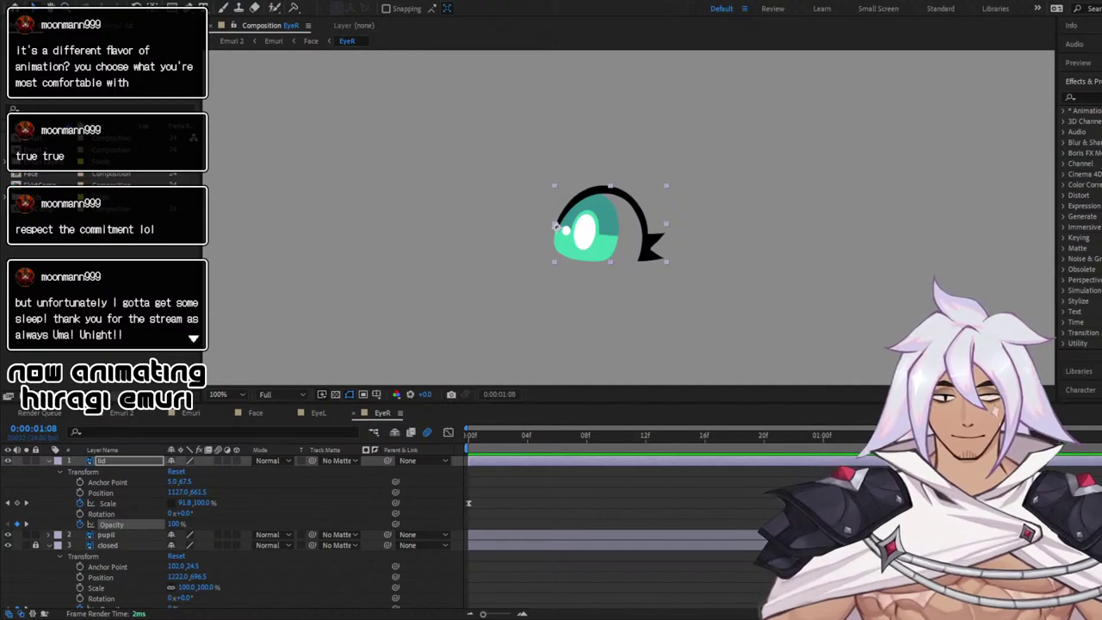
drag(940, 435, 956, 435)
key(F2)
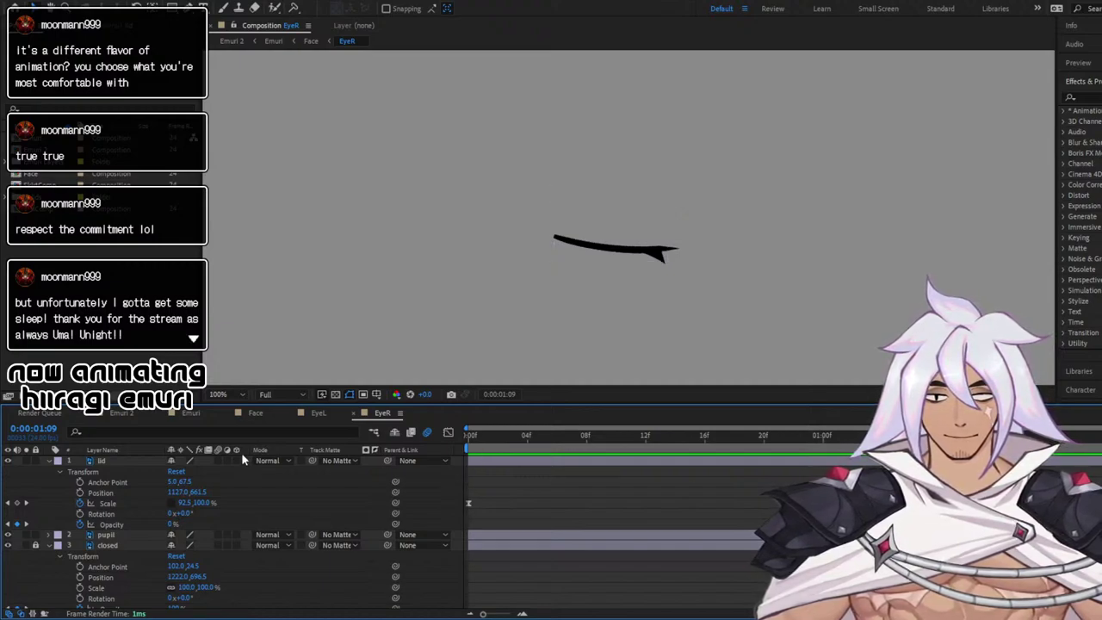
key(Page_Down)
key(Page_Down)
key(Page_Down)
key(Page_Down)
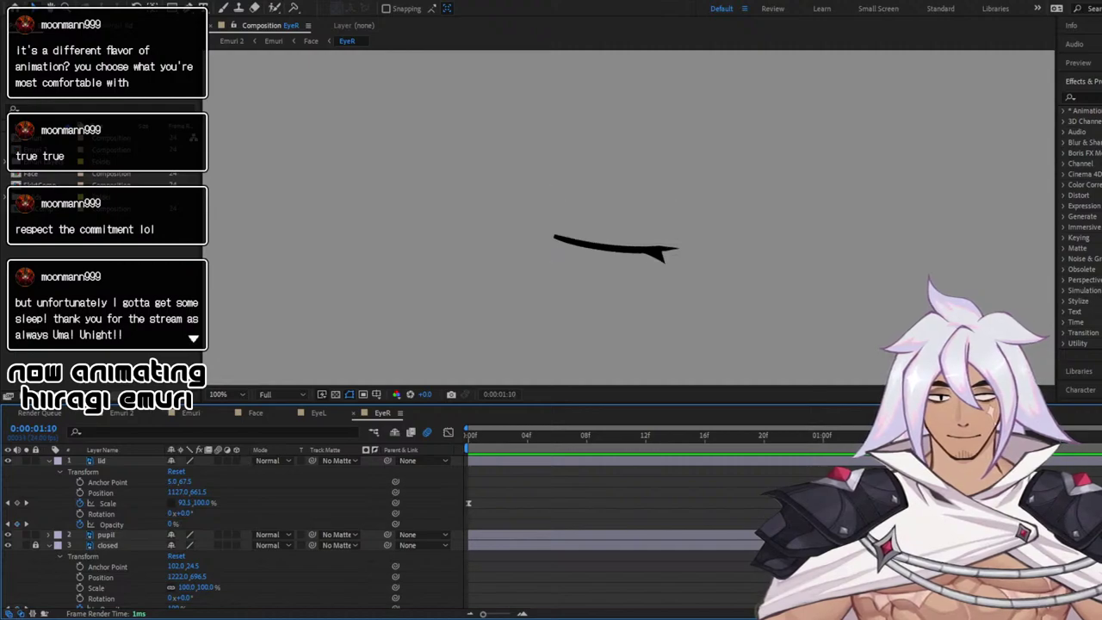
key(Page_Up)
key(Page_Up)
key(Page_Up)
key(Page_Down)
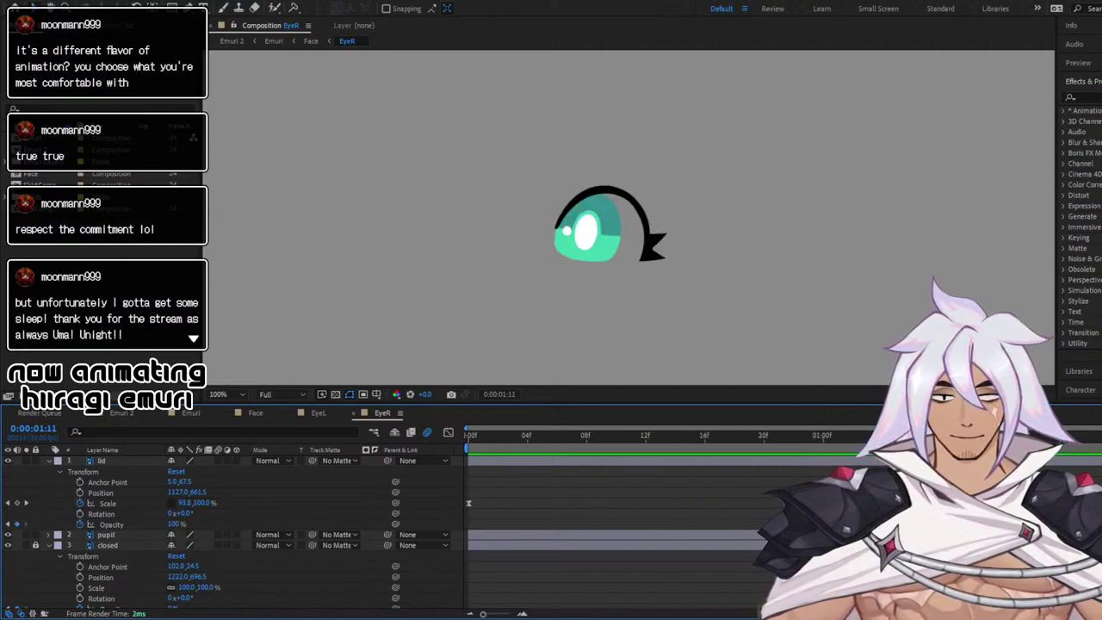
key(Page_Up)
key(Page_Up)
key(Page_Up)
key(Page_Up)
key(Page_Down)
key(Page_Down)
key(Page_Down)
key(Page_Down)
key(Page_Down)
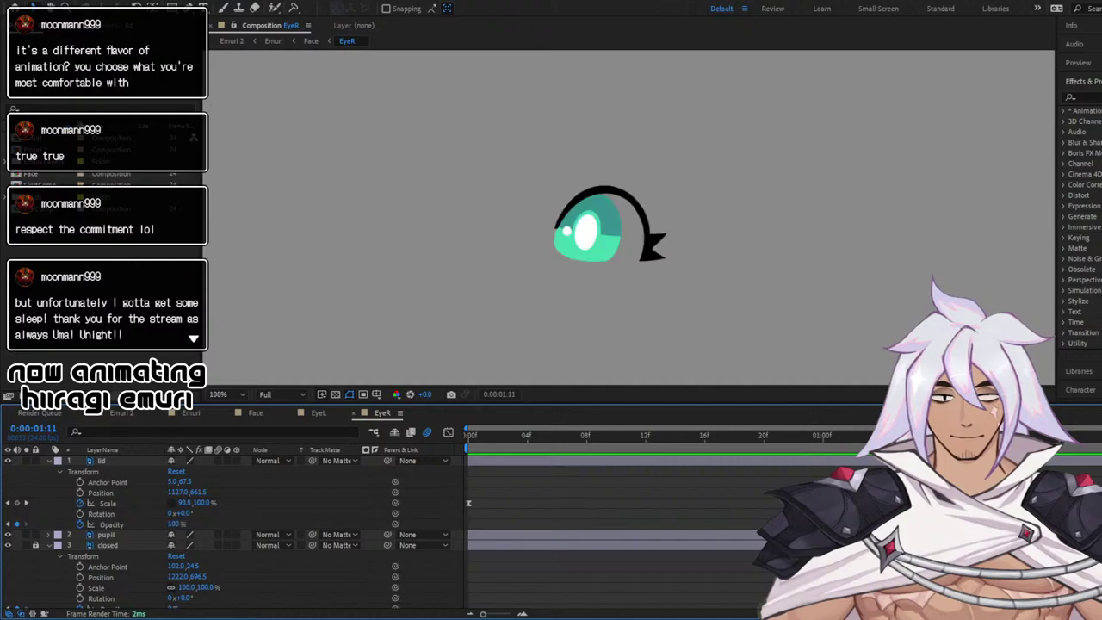
Add lid scale keyframes at 0:00:01:12 and 0:00:01:07 to preserve the existing scale around the blink
click(16, 508)
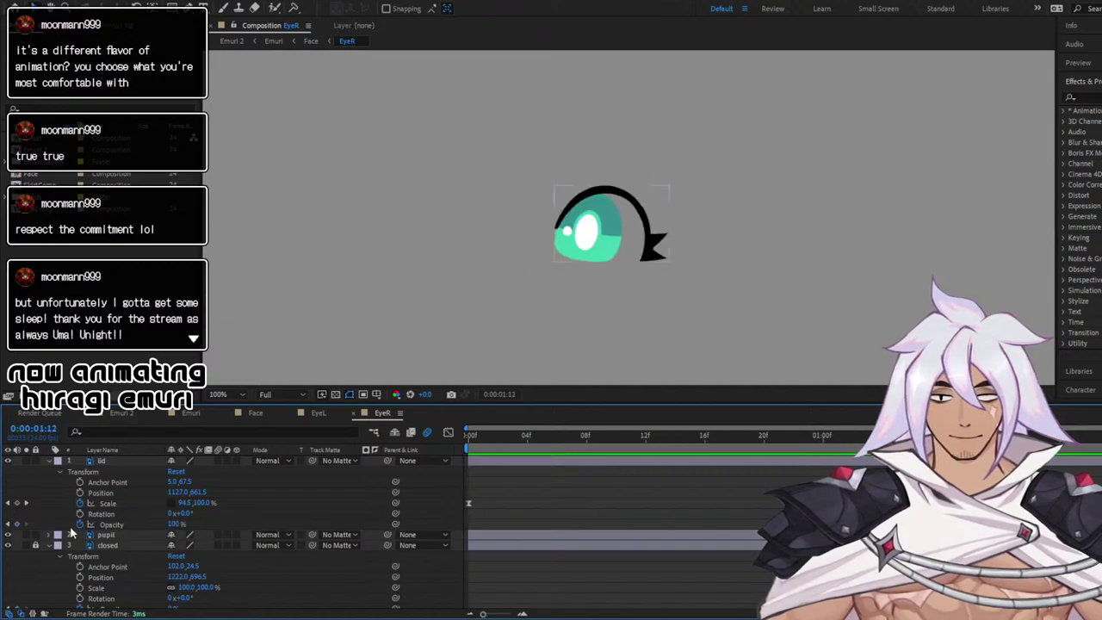
click(16, 505)
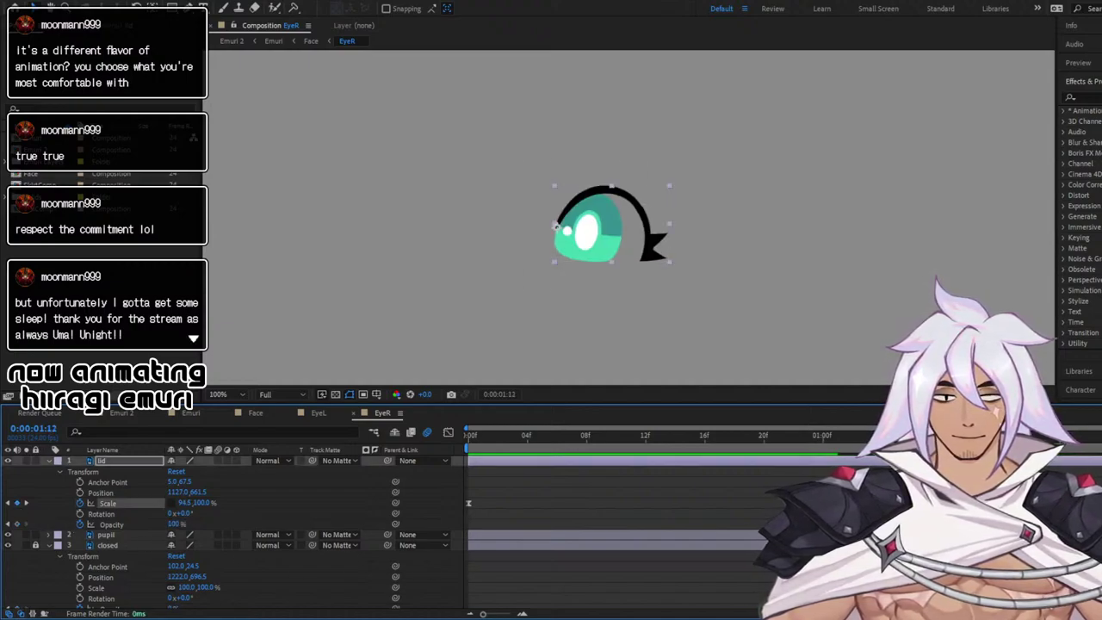
drag(1000, 435, 863, 430)
key(space)
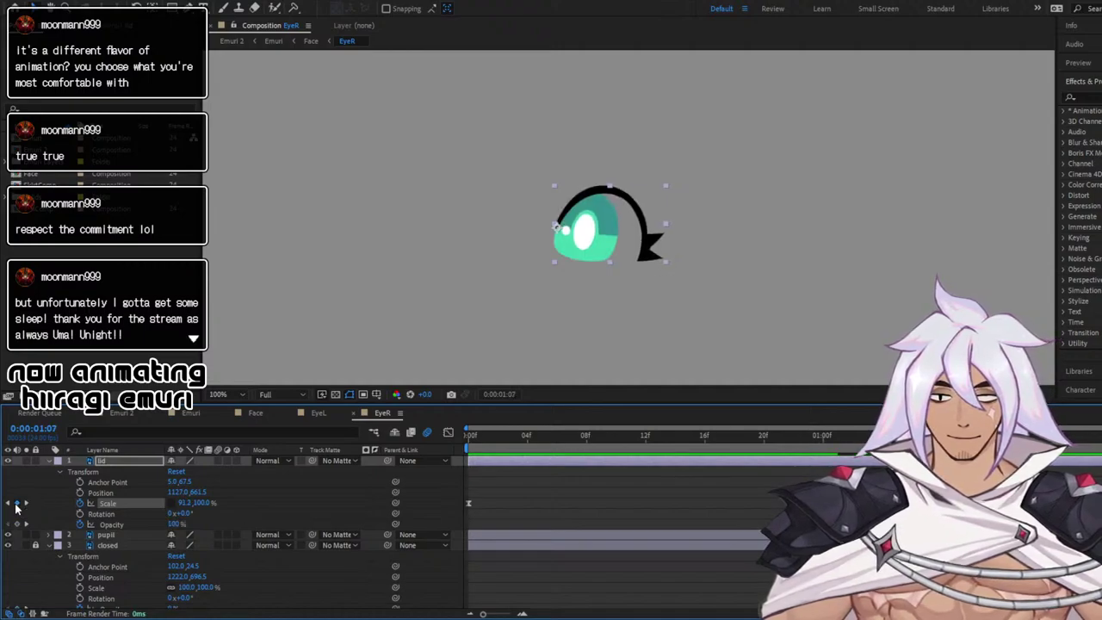
Squash the lid vertically at 0:00:01:08, setting its scale to 91.8, 79.3%
key(Page_Down)
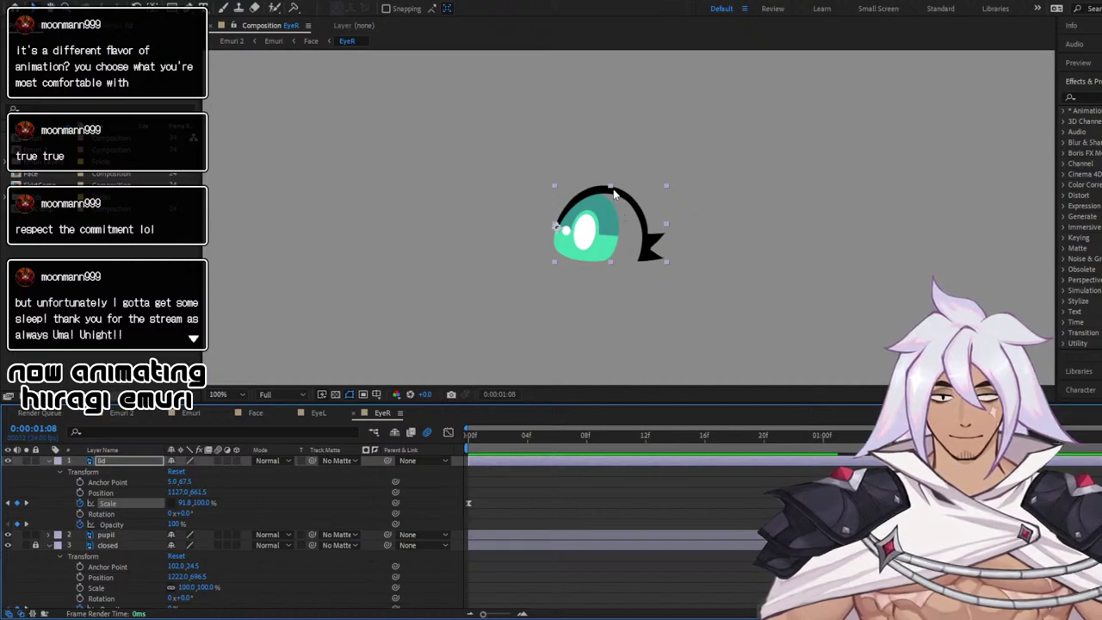
drag(610, 191, 613, 198)
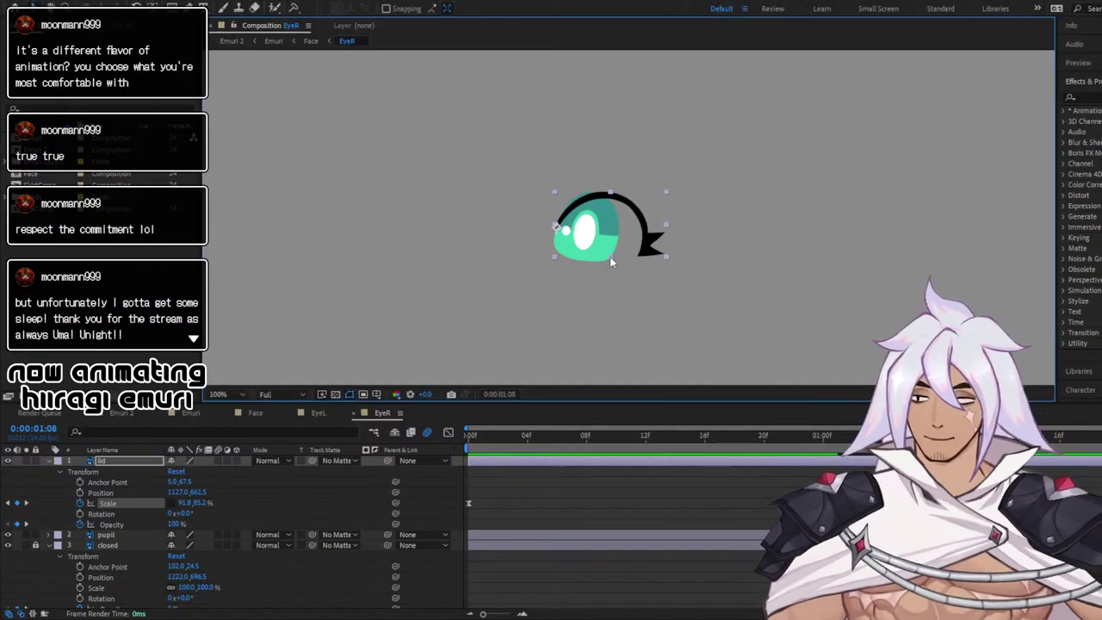
key(ctrl+z)
key(ctrl+z)
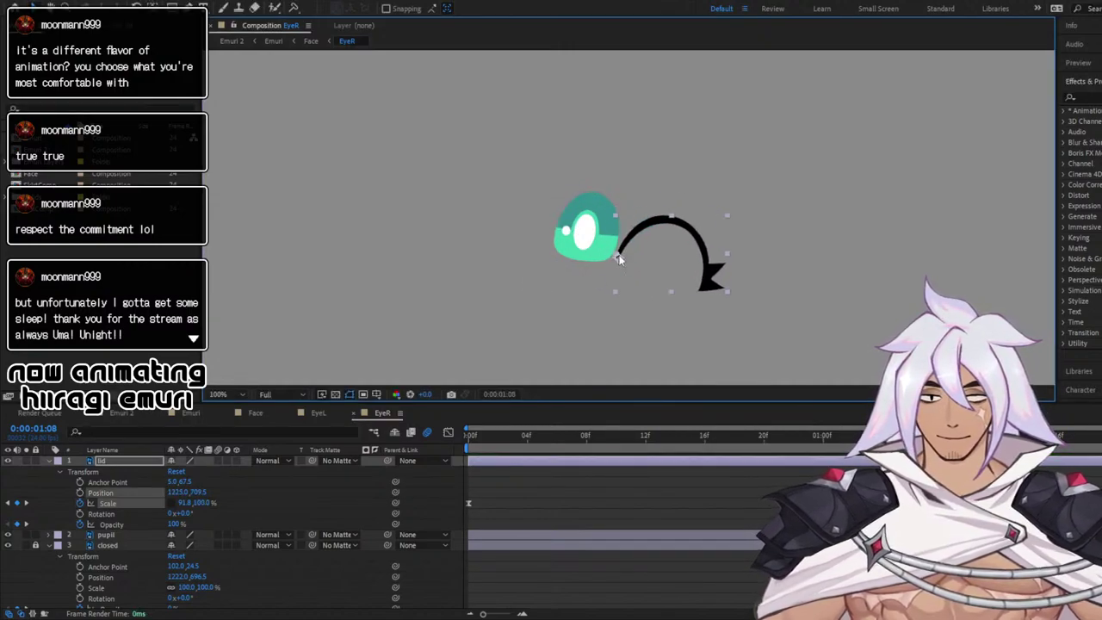
key(ctrl+shift+z)
drag(608, 194, 614, 183)
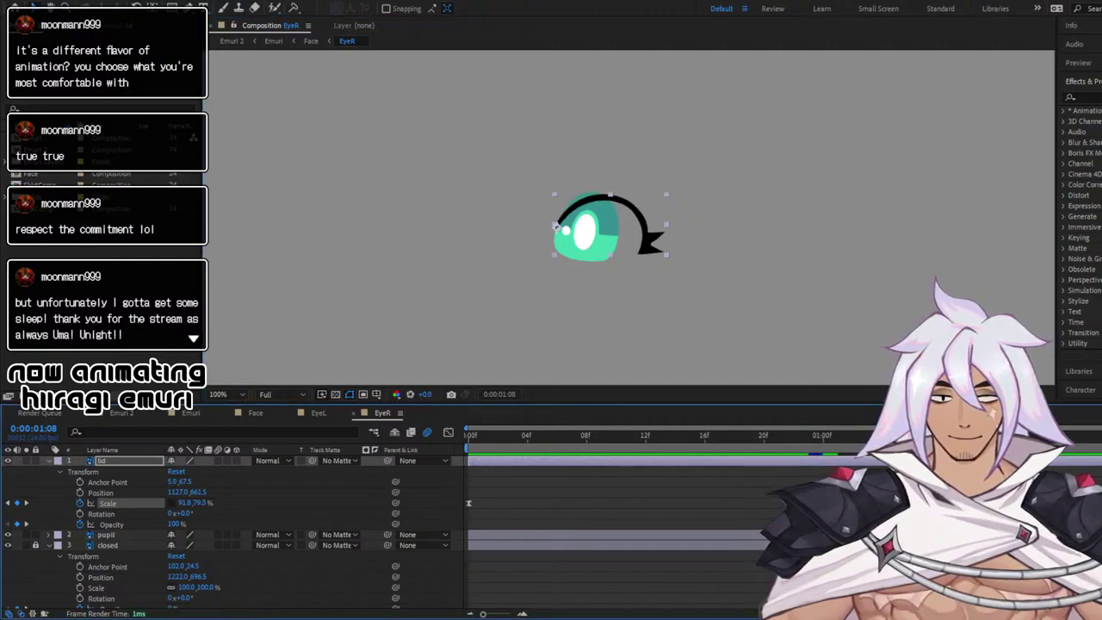
key(space)
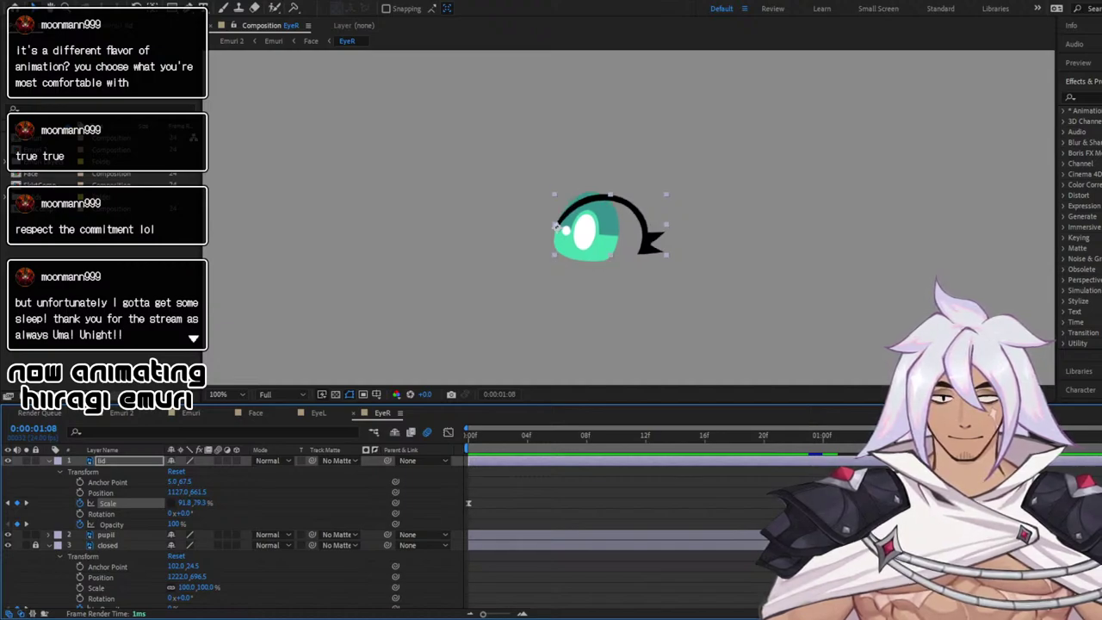
Keyframe the lid's position, lowering it to 1127, 673.5 at 0:00:01:08 and returning it to 1127, 661.5 at 0:00:01:12
click(101, 493)
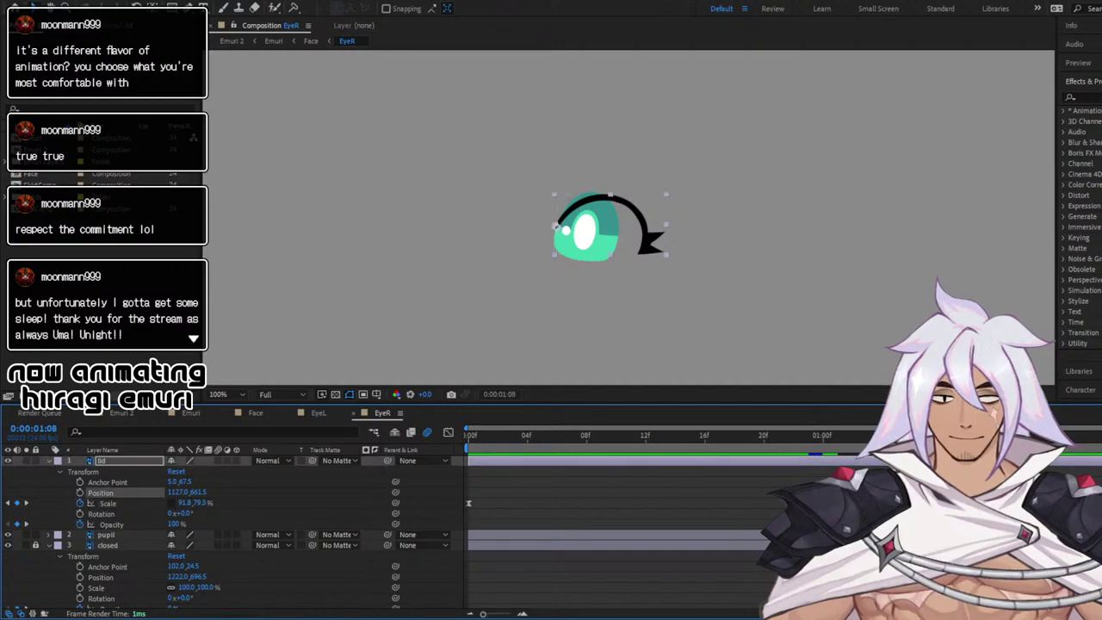
click(78, 493)
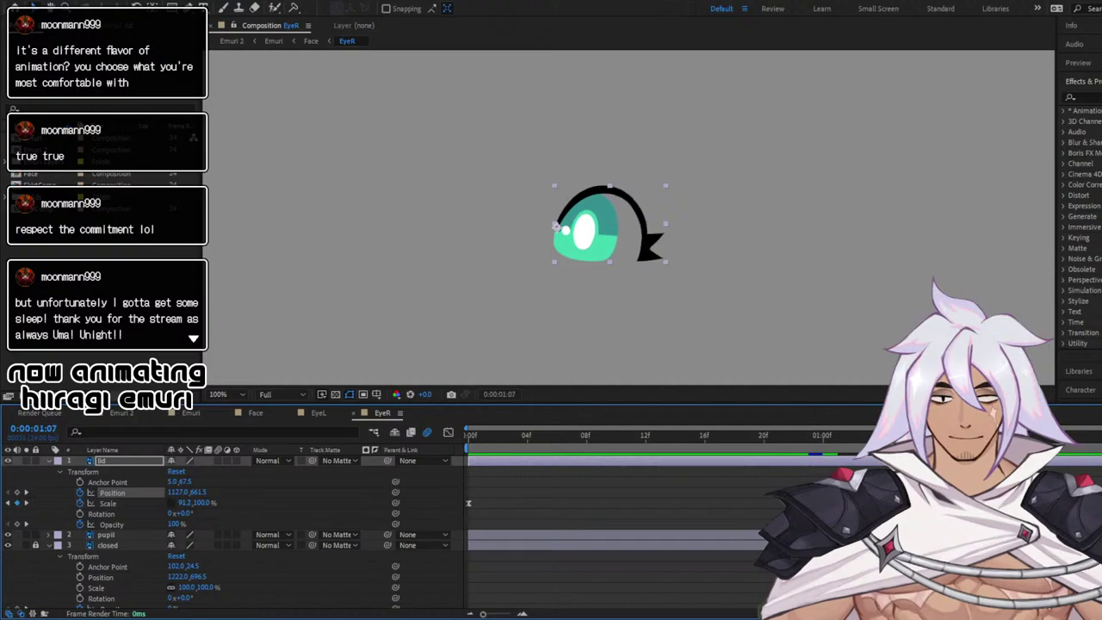
drag(655, 234, 650, 246)
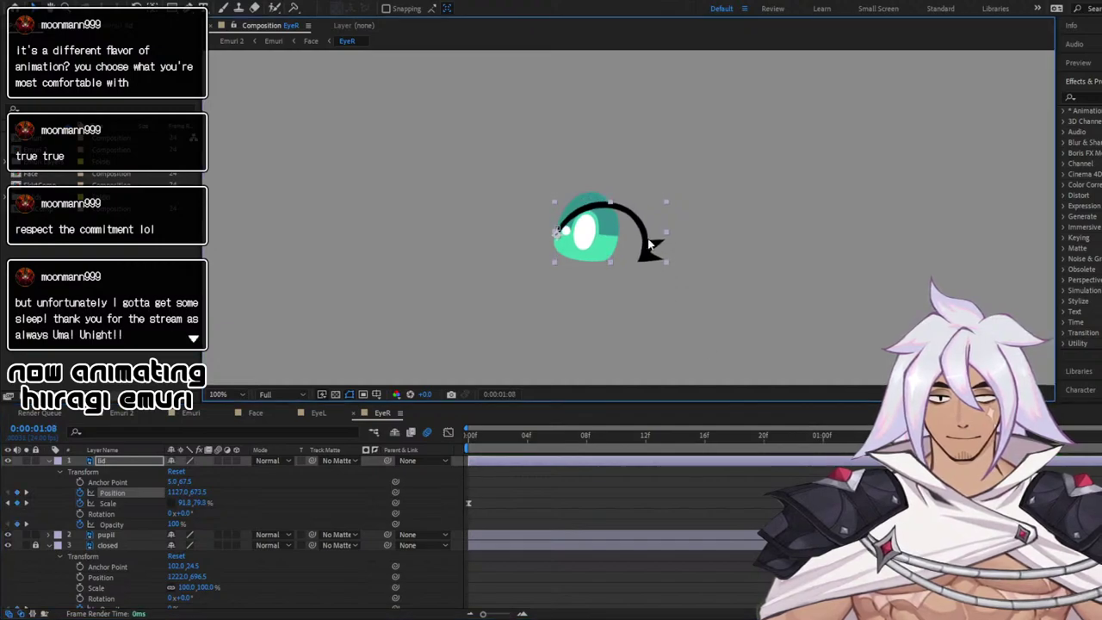
drag(941, 435, 999, 435)
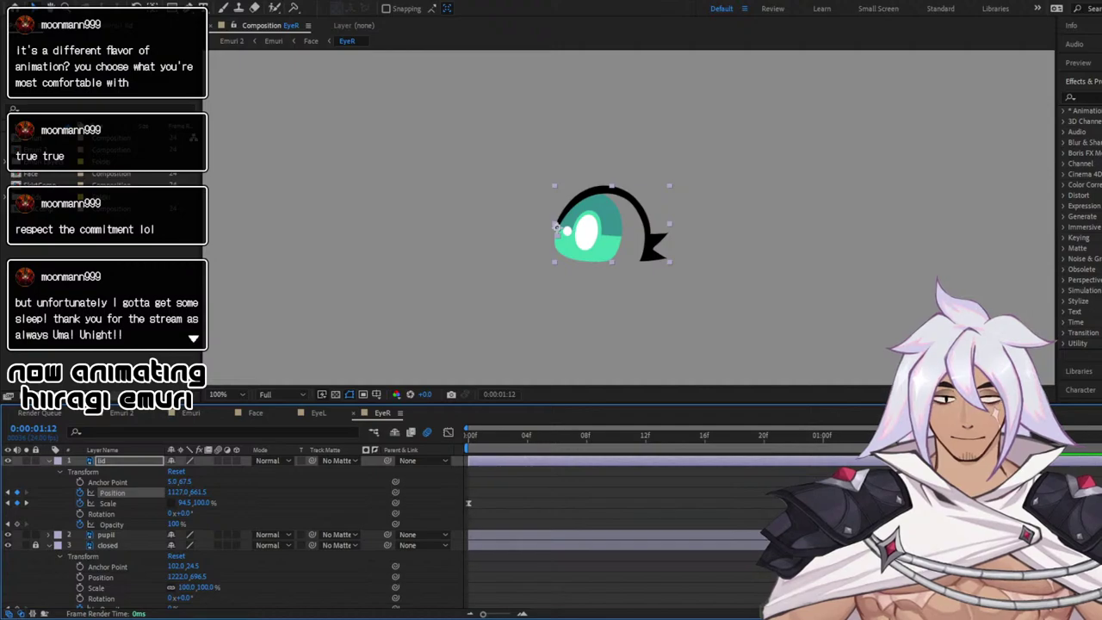
Widen the squashed lid at 0:00:01:11 to a scale of 94.5, 79.3%
click(108, 504)
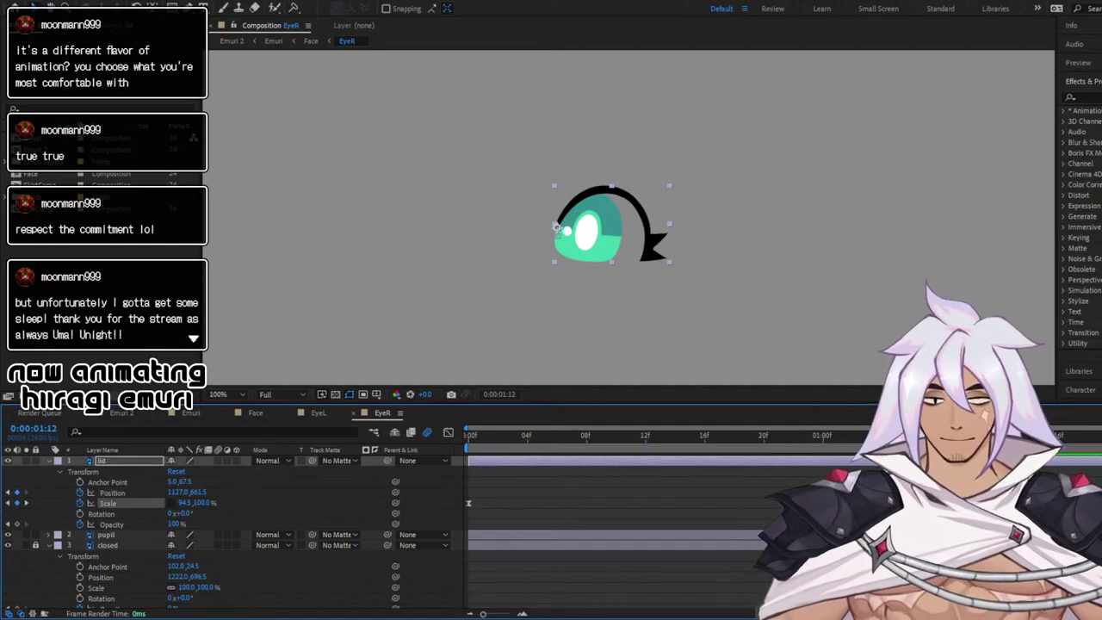
key(F2)
key(Page_Up)
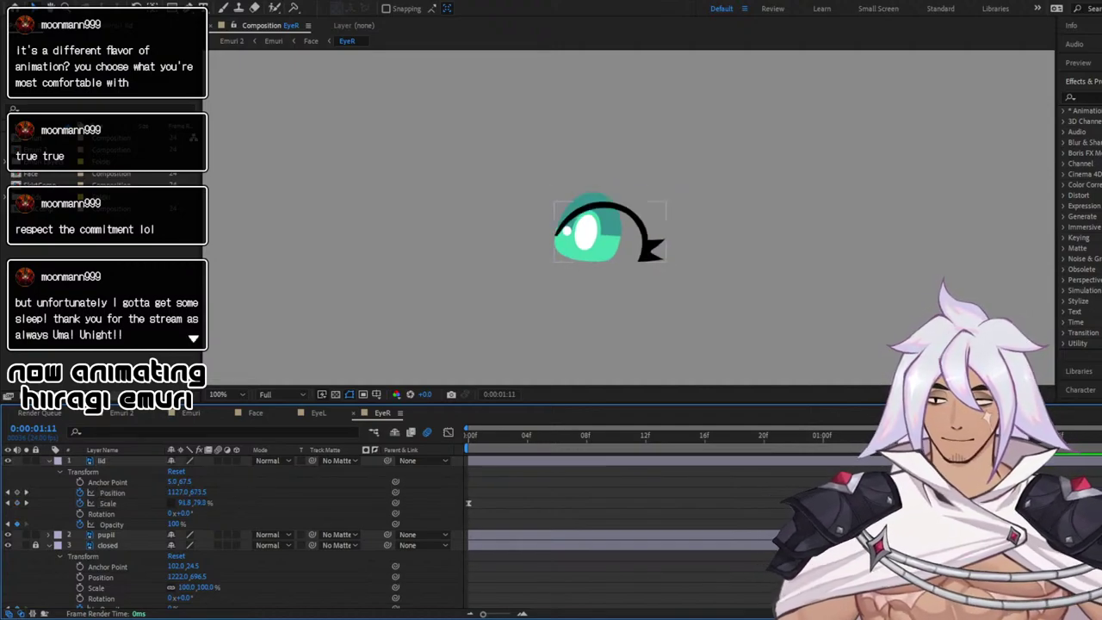
click(665, 225)
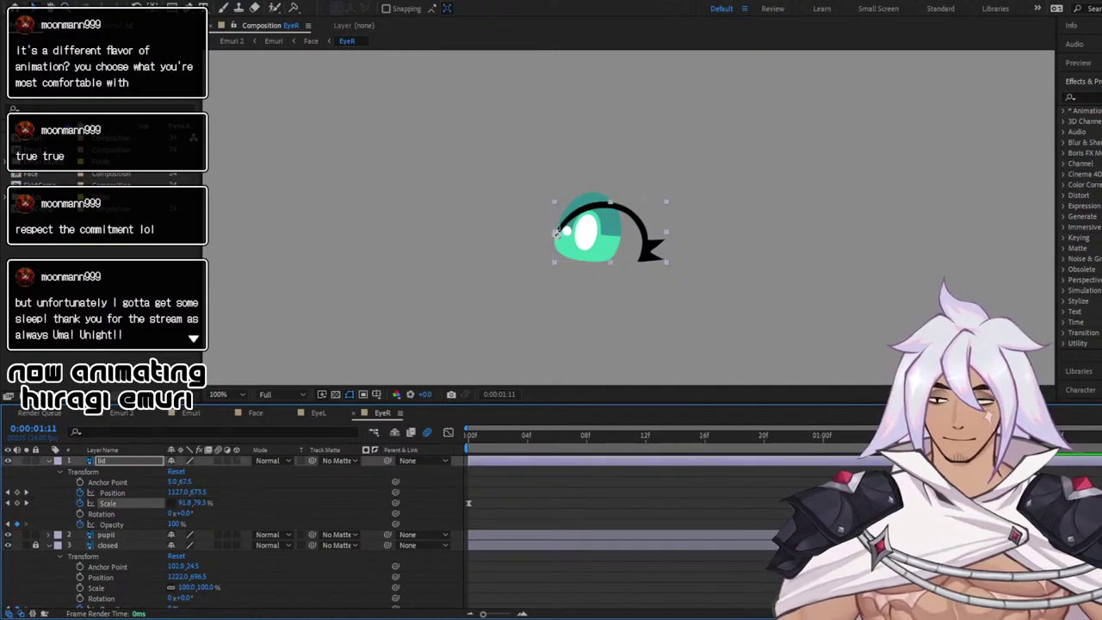
drag(666, 202, 670, 193)
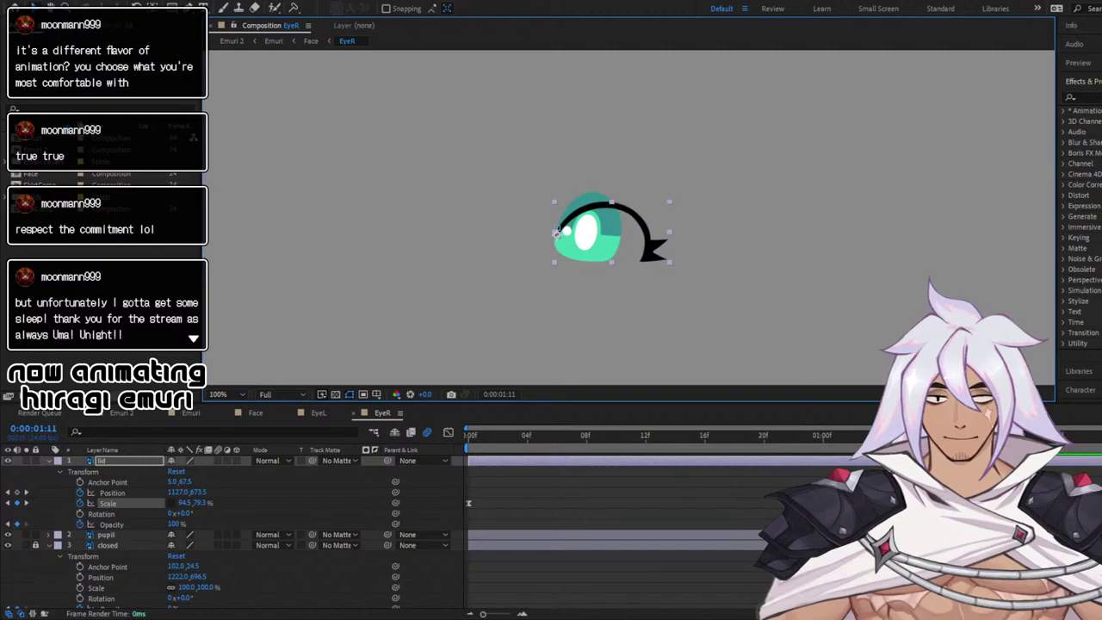
Compare the lid across 0:00:01:10 to 0:00:01:12 and raise its position to 1127, 666.5 at 0:00:01:11
key(Page_Up)
key(Page_Down)
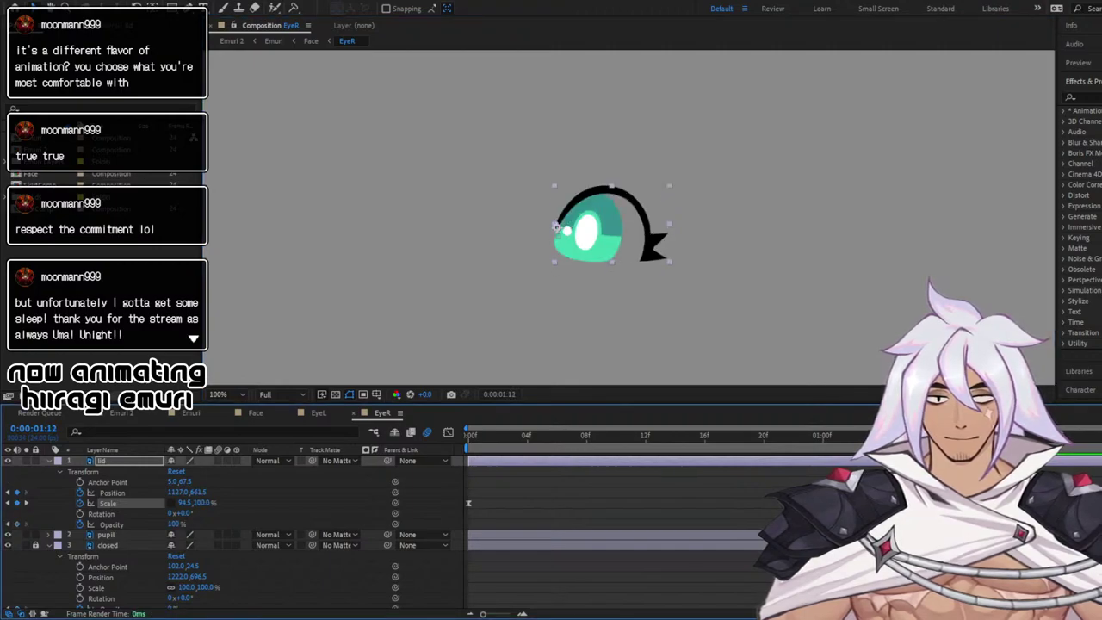
key(Page_Up)
key(F2)
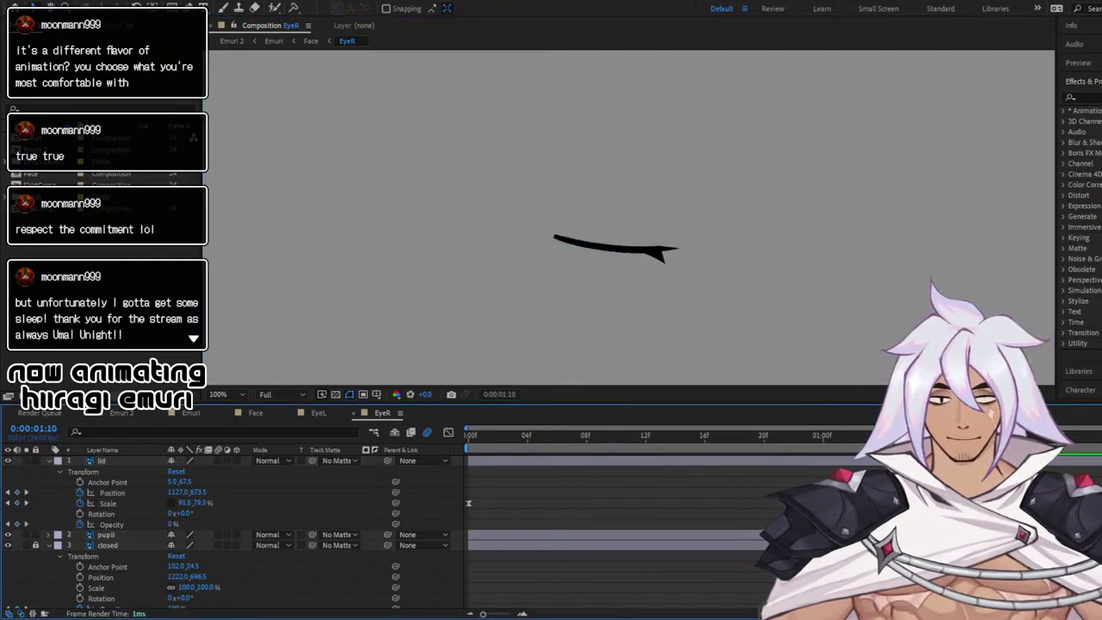
key(Page_Down)
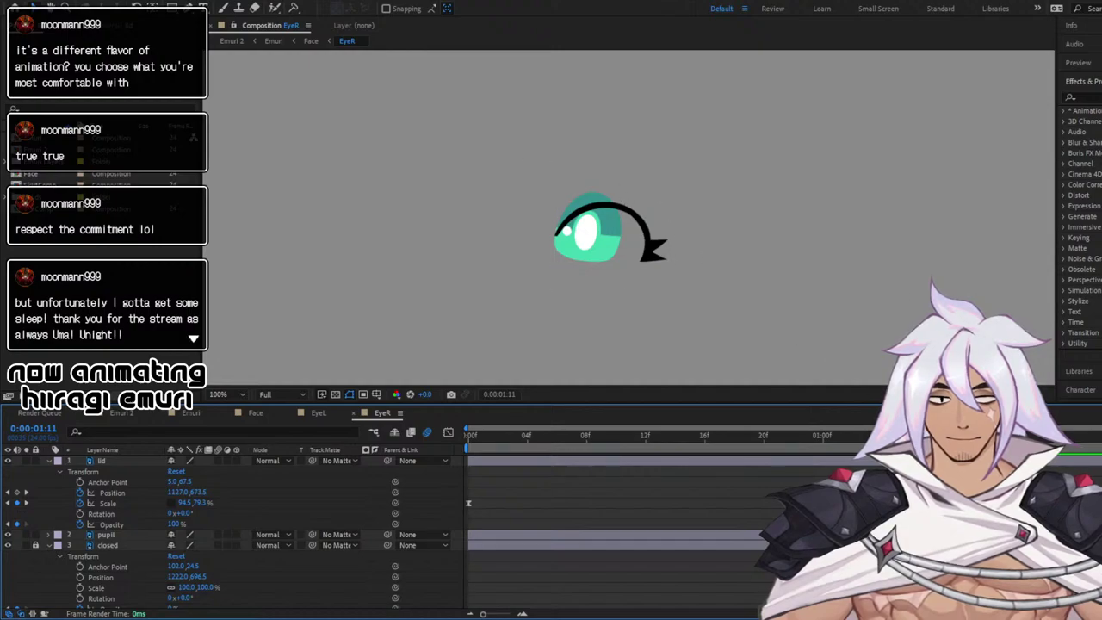
key(Page_Down)
key(Page_Up)
key(Page_Down)
key(Page_Up)
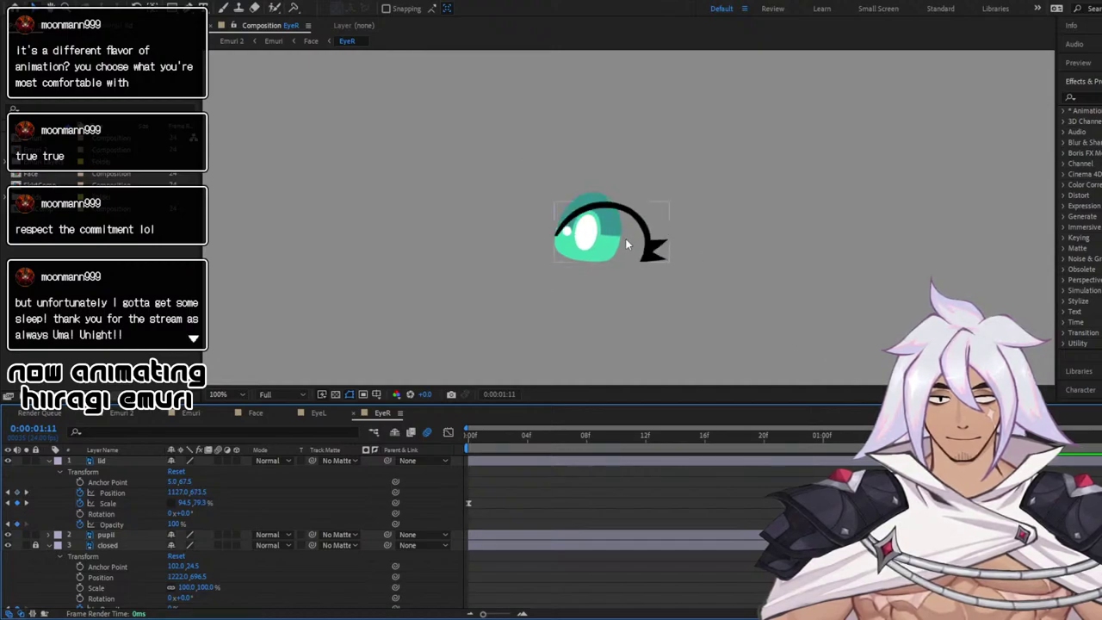
click(657, 256)
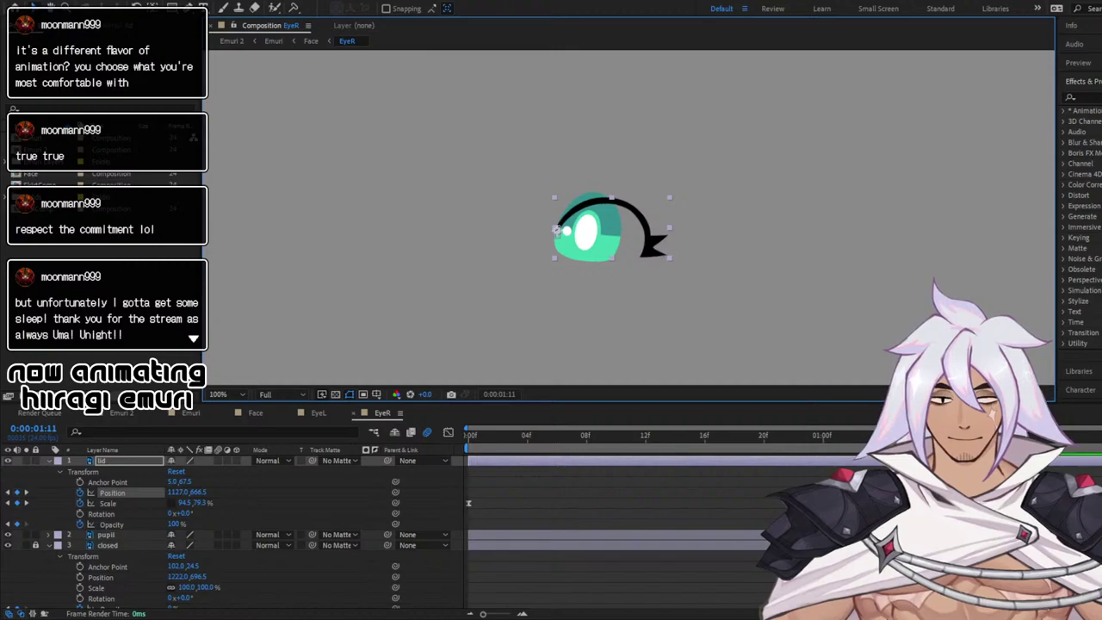
Play back the blink and keyframe the lid's position at 1127, 661.5 on frame 0:00:00:00
key(space)
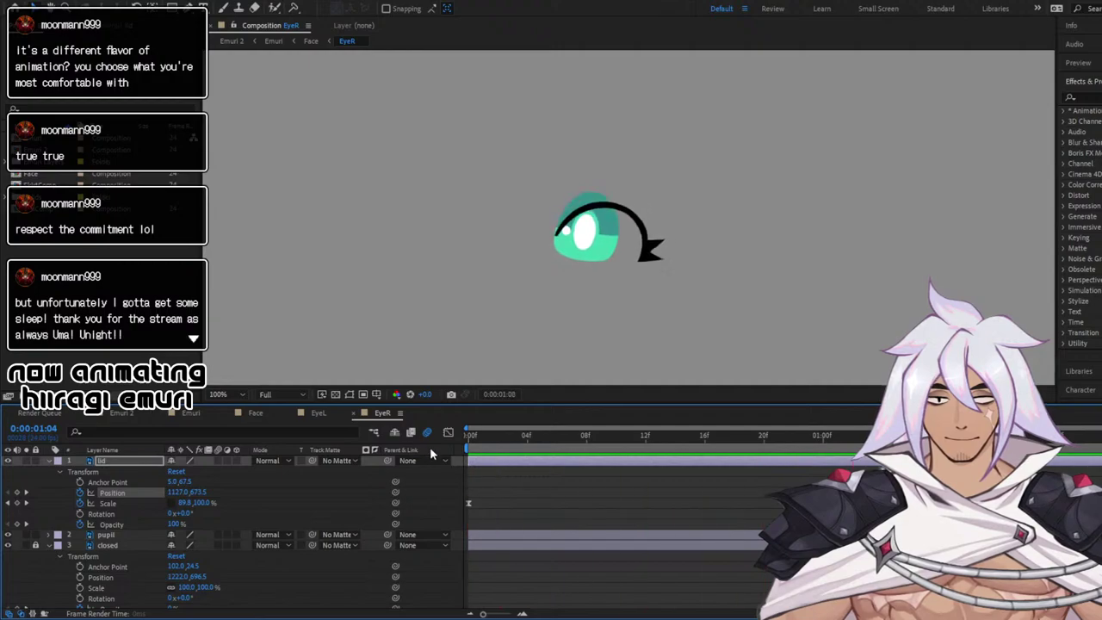
key(space)
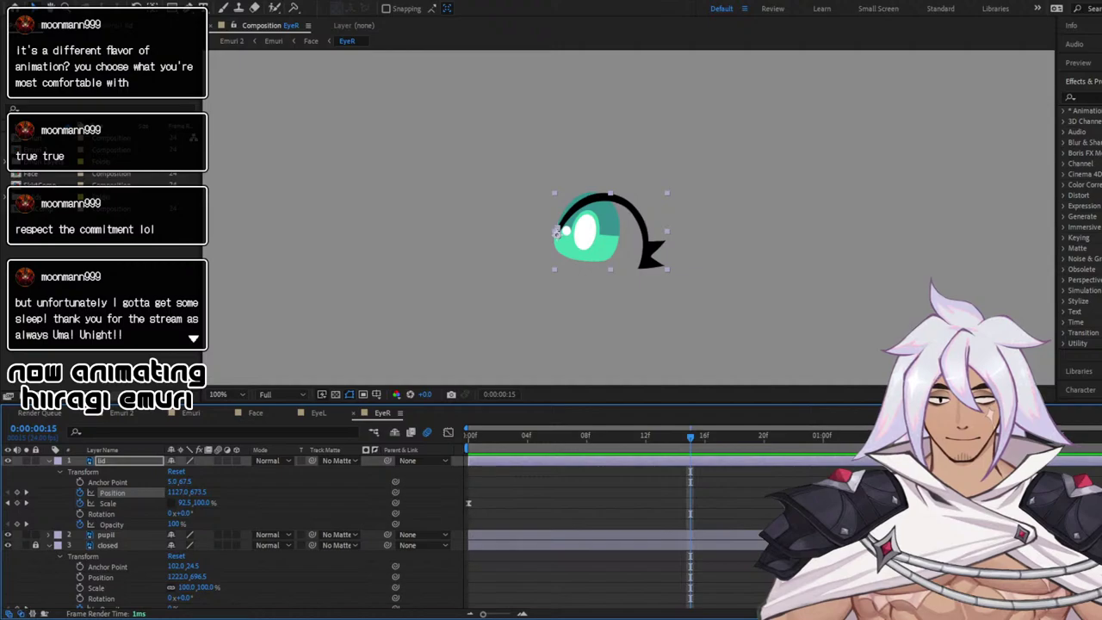
key(space)
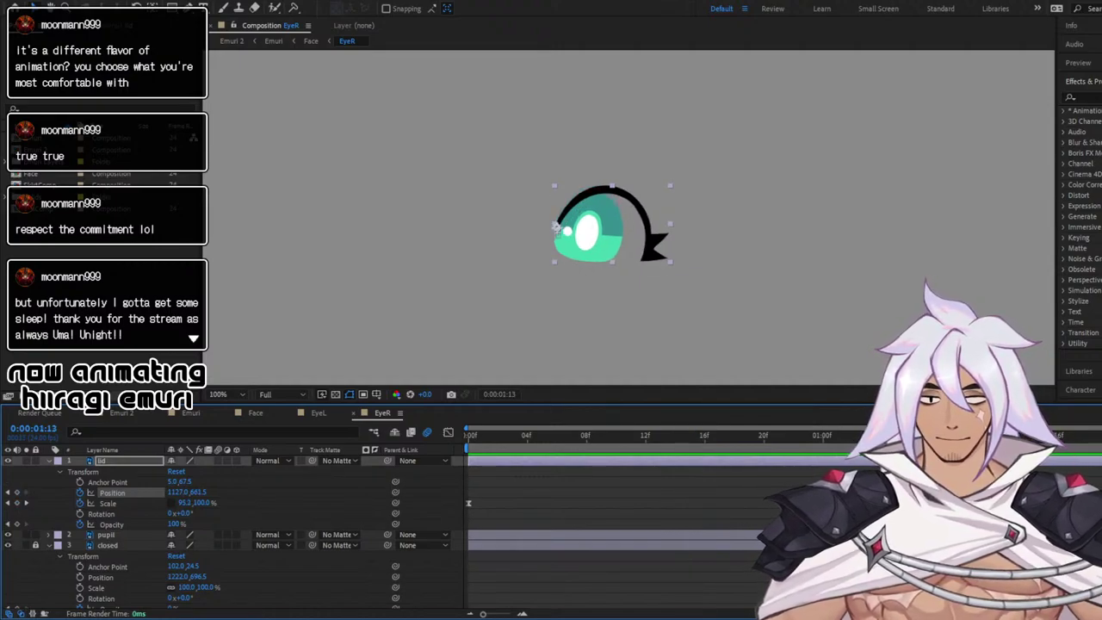
drag(481, 442, 445, 447)
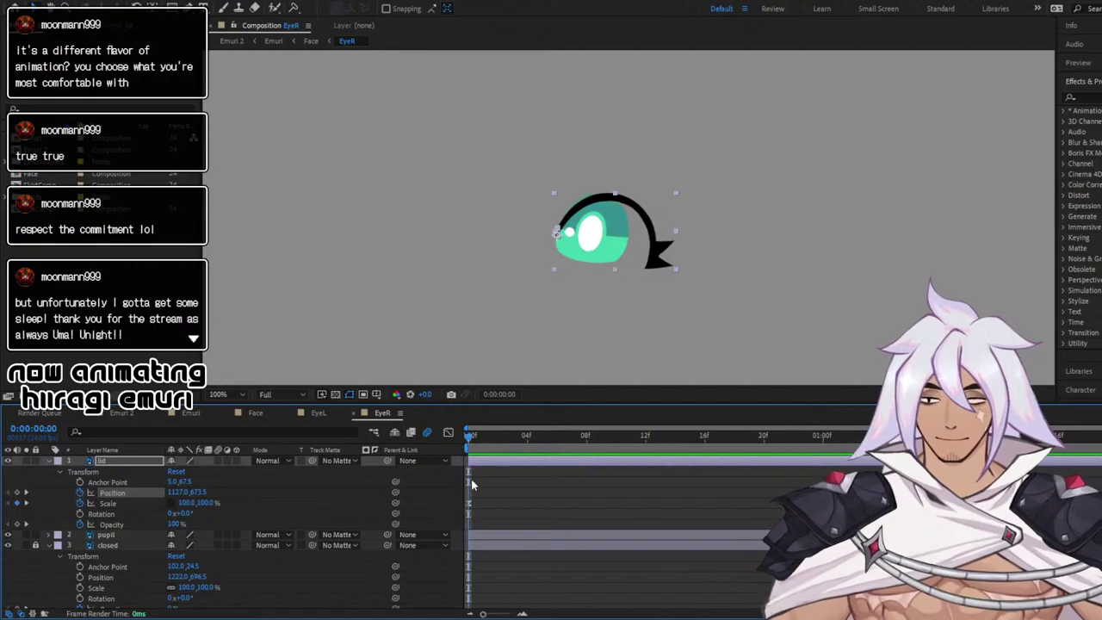
key(space)
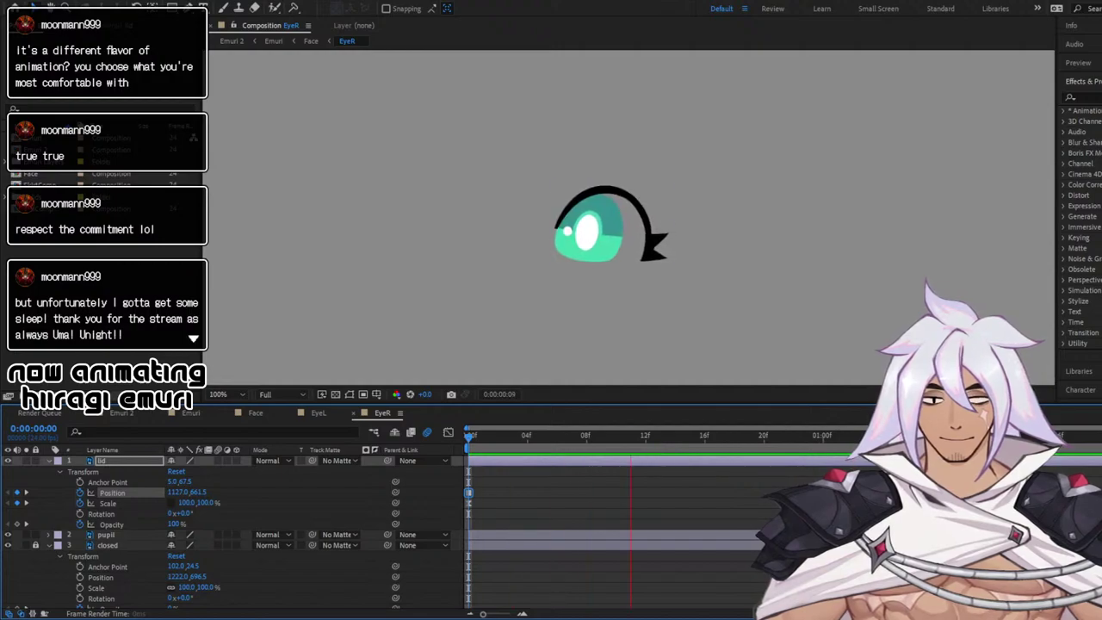
key(space)
Lock the lid layer and draw a closed curved mask on the pupil layer along the upper lid at 0:00:00:00
click(112, 536)
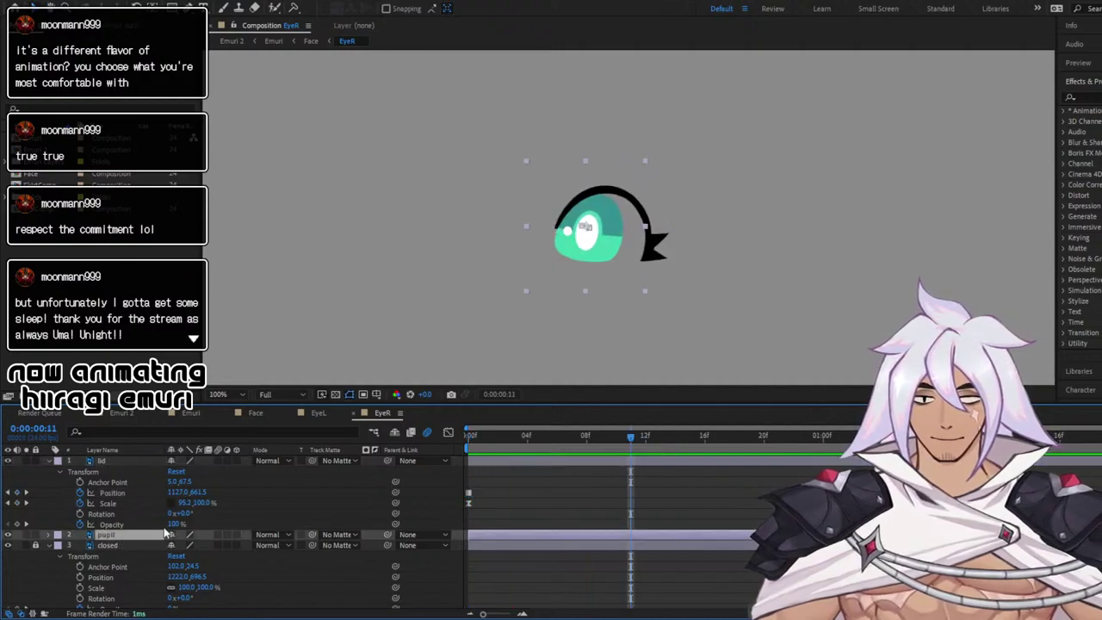
drag(491, 440, 357, 445)
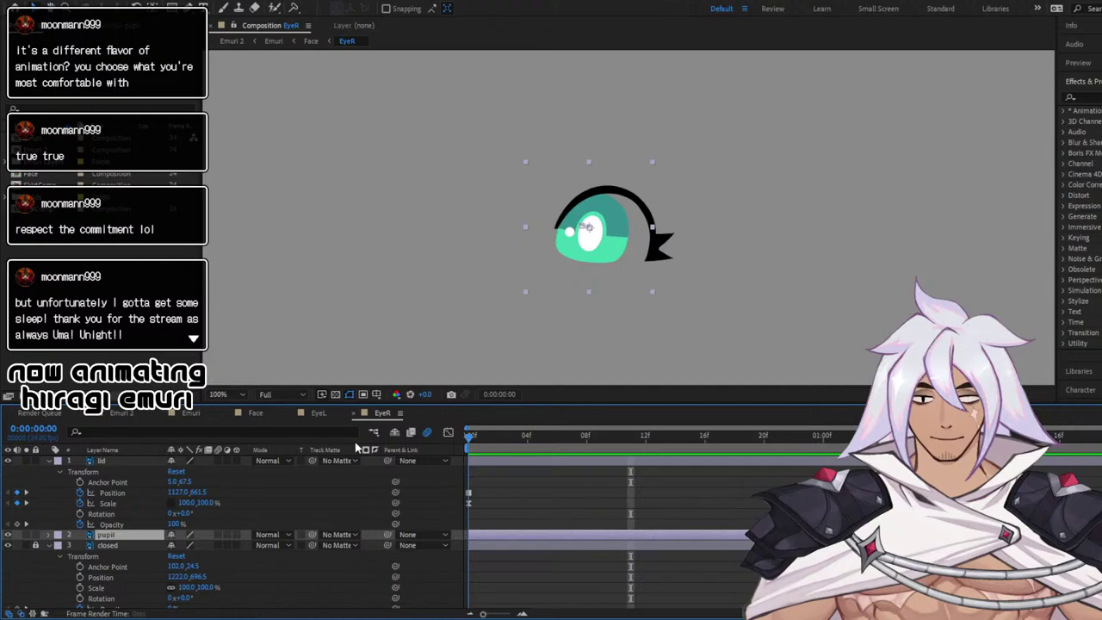
click(35, 462)
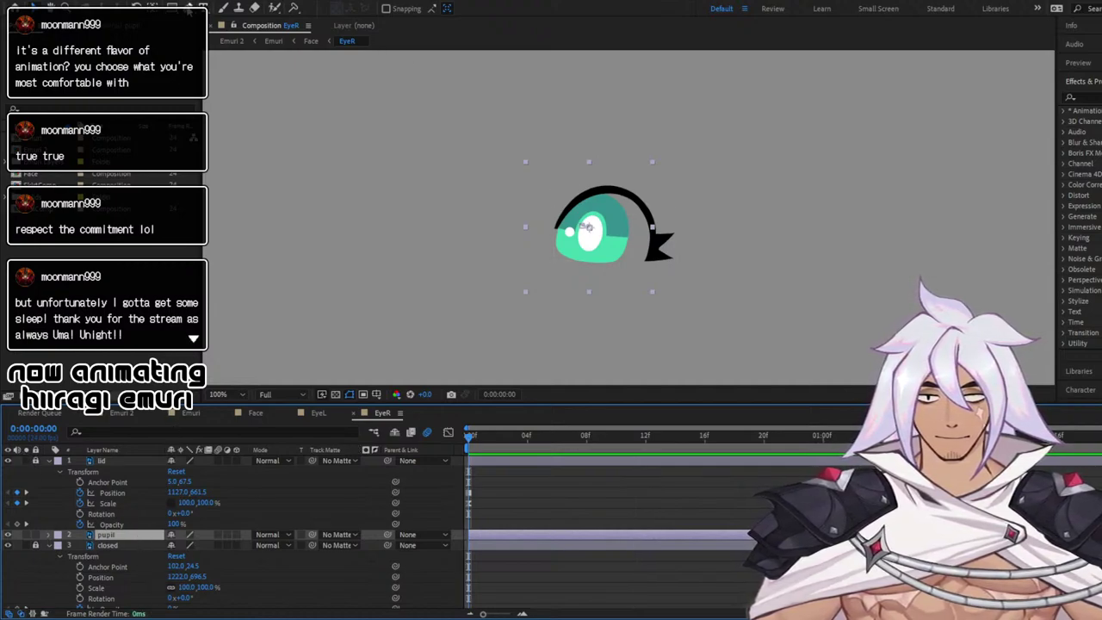
key(g)
click(556, 226)
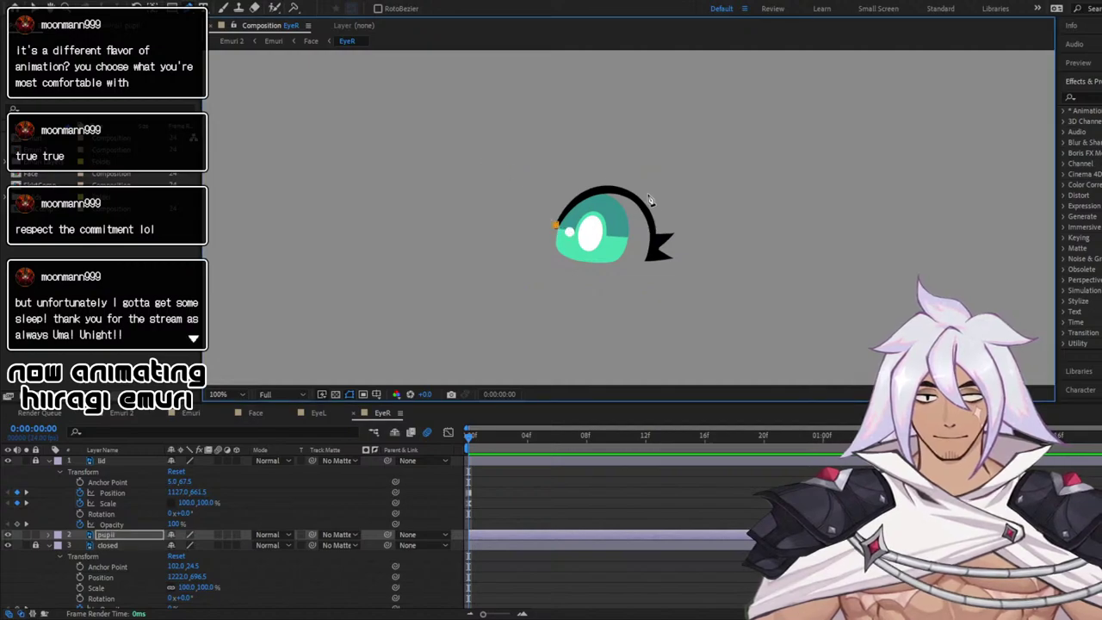
drag(653, 234, 696, 305)
drag(556, 227, 529, 184)
drag(582, 268, 614, 183)
drag(656, 243, 650, 196)
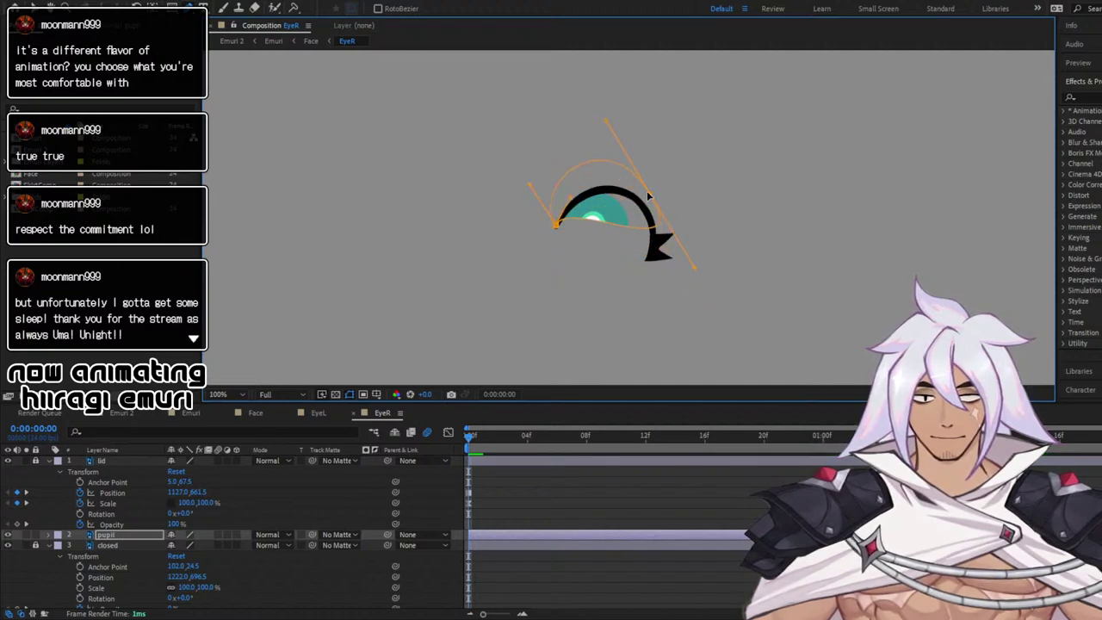
Reshape the pupil mask's point and curve handles so its lower edge follows the lid's arc and its upper edge bulges above
drag(695, 273, 648, 213)
drag(605, 136, 610, 101)
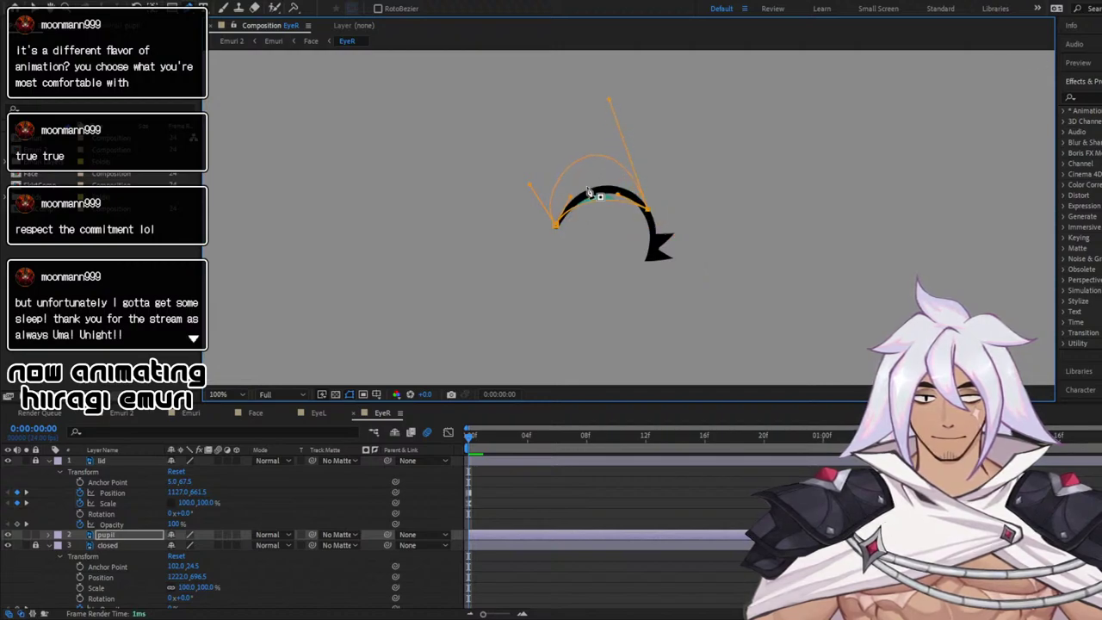
drag(620, 198, 612, 168)
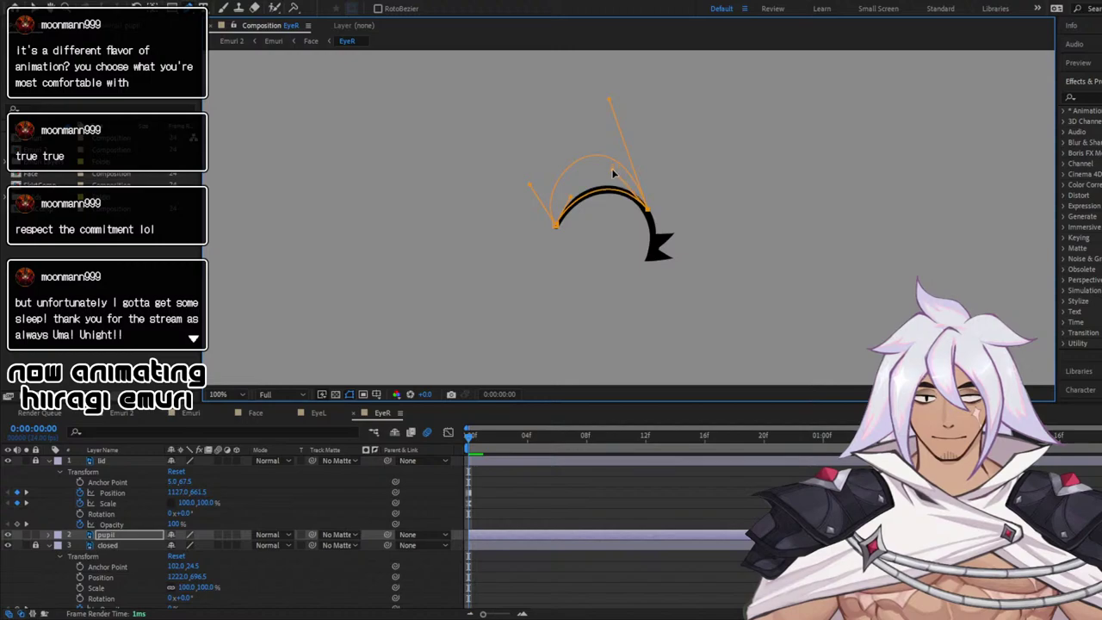
drag(609, 100, 647, 113)
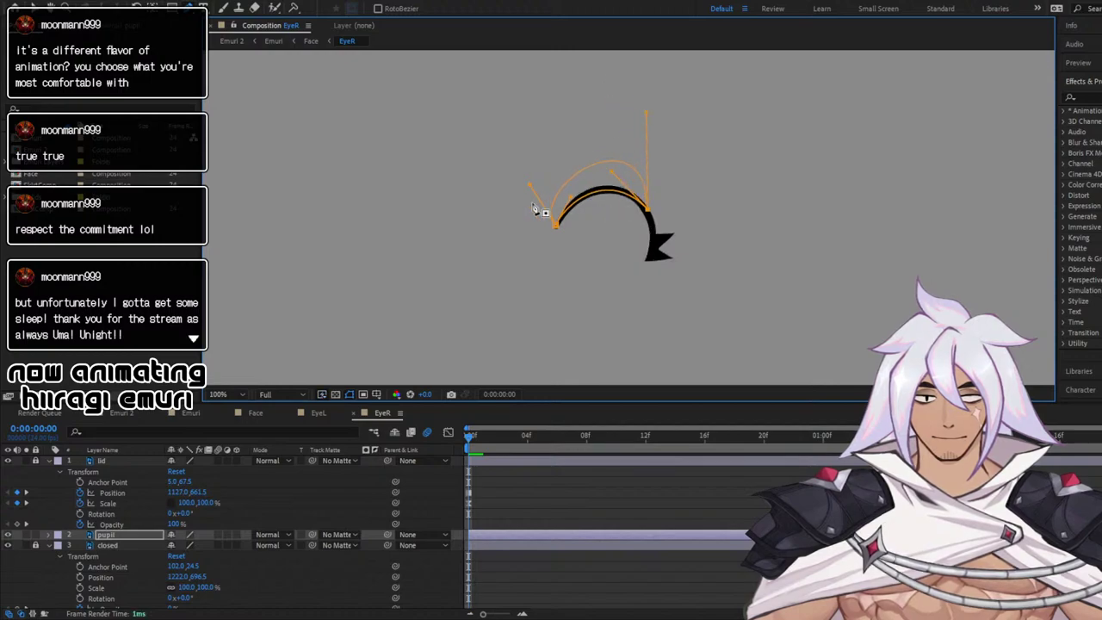
drag(531, 188, 494, 164)
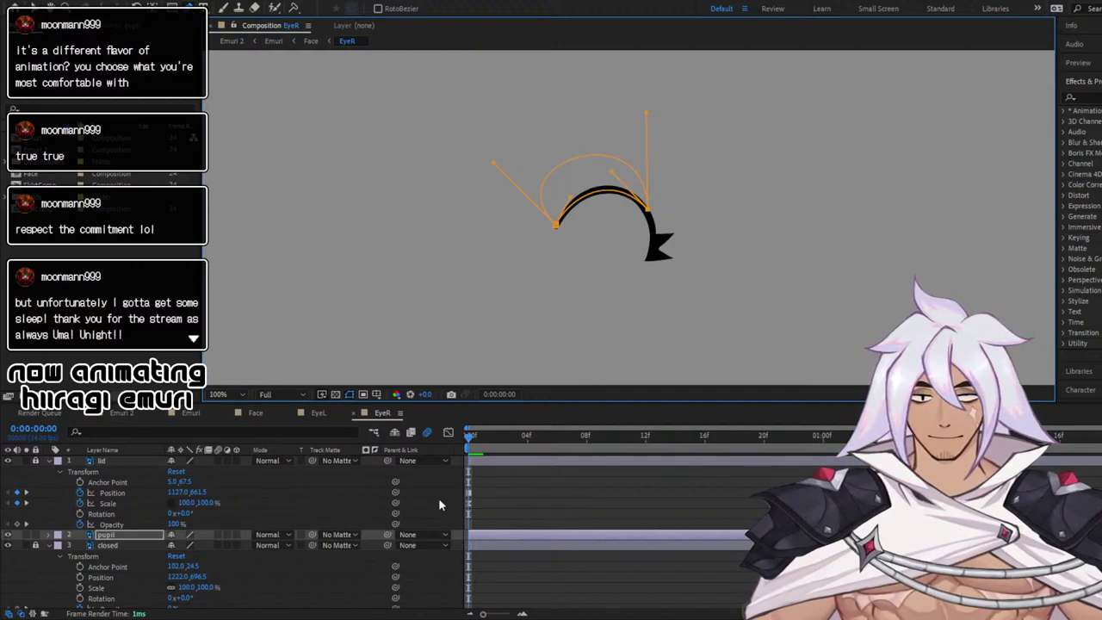
Invert the pupil layer's Mask 1 and keyframe its Mask Path at 0:00:00:00
click(53, 536)
click(50, 536)
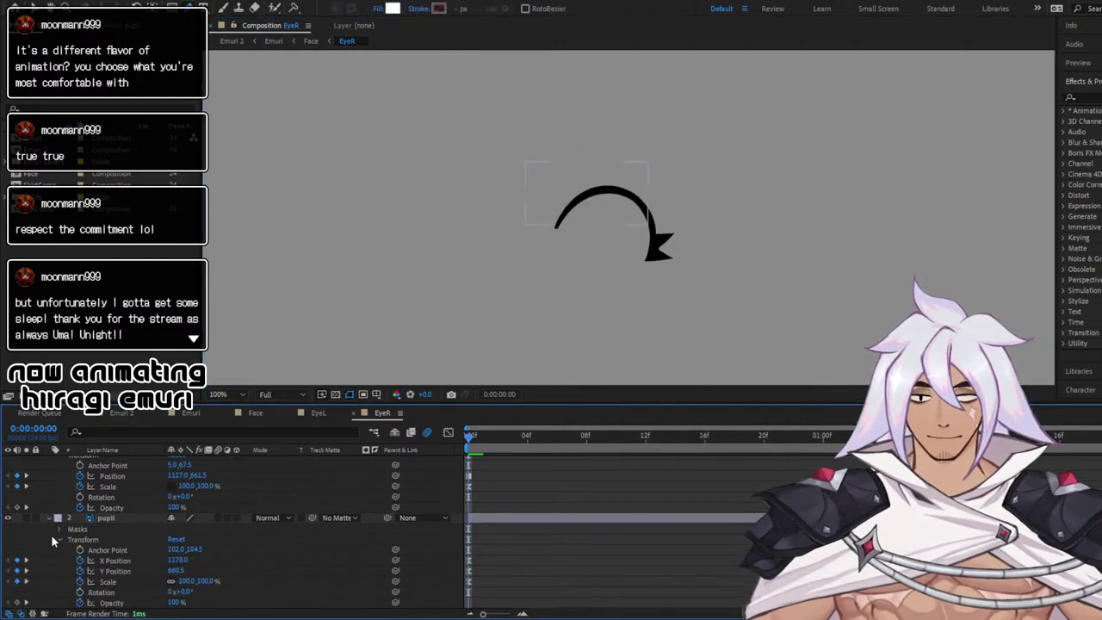
click(64, 534)
click(59, 529)
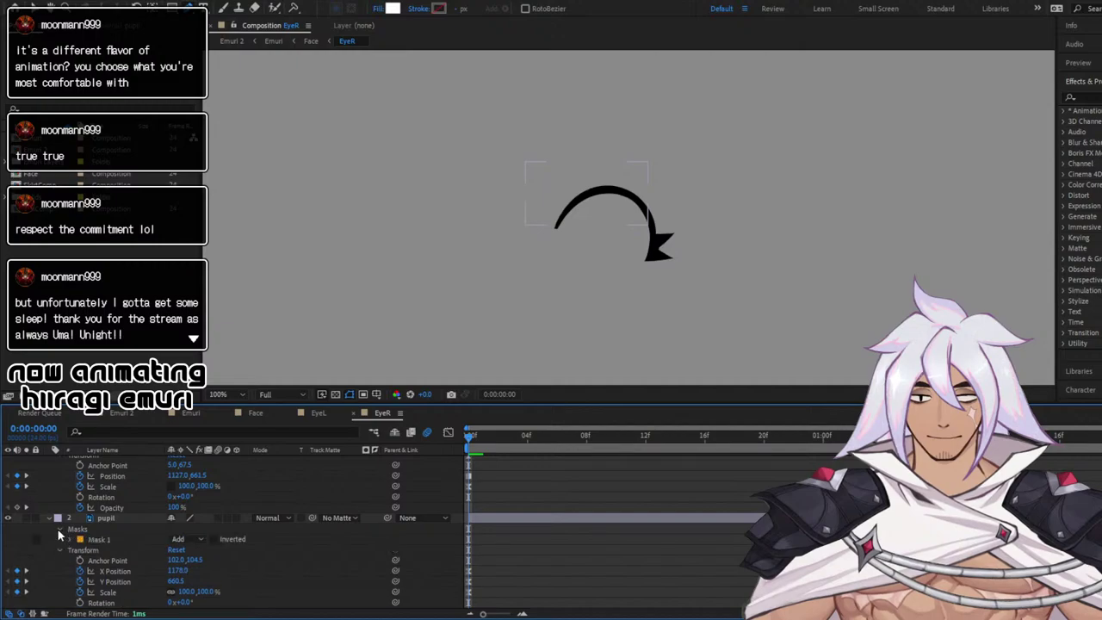
click(215, 539)
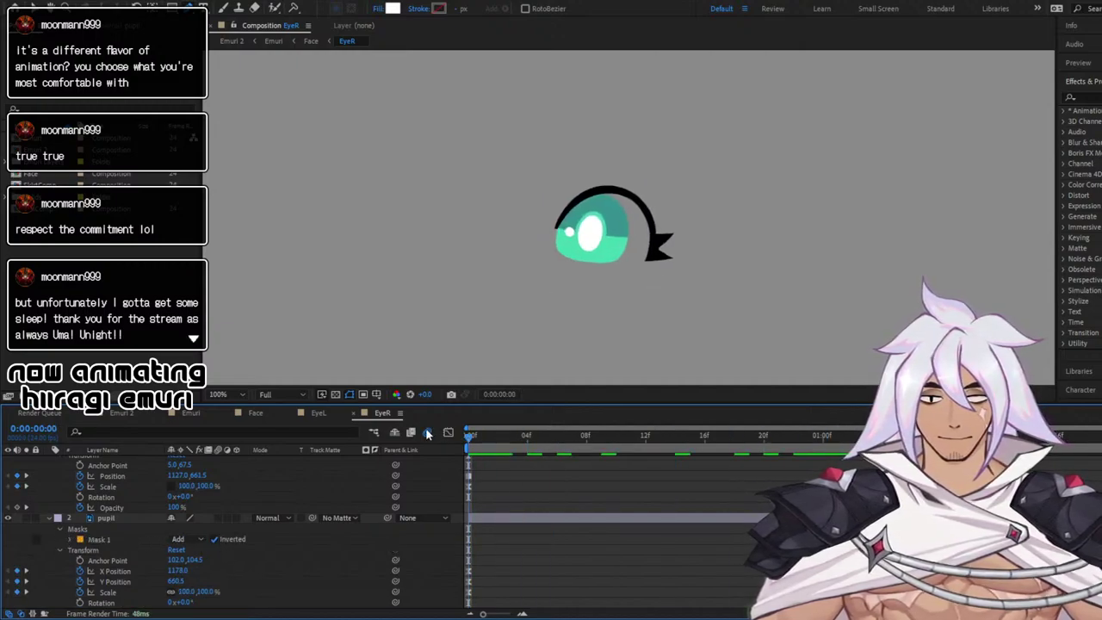
click(70, 539)
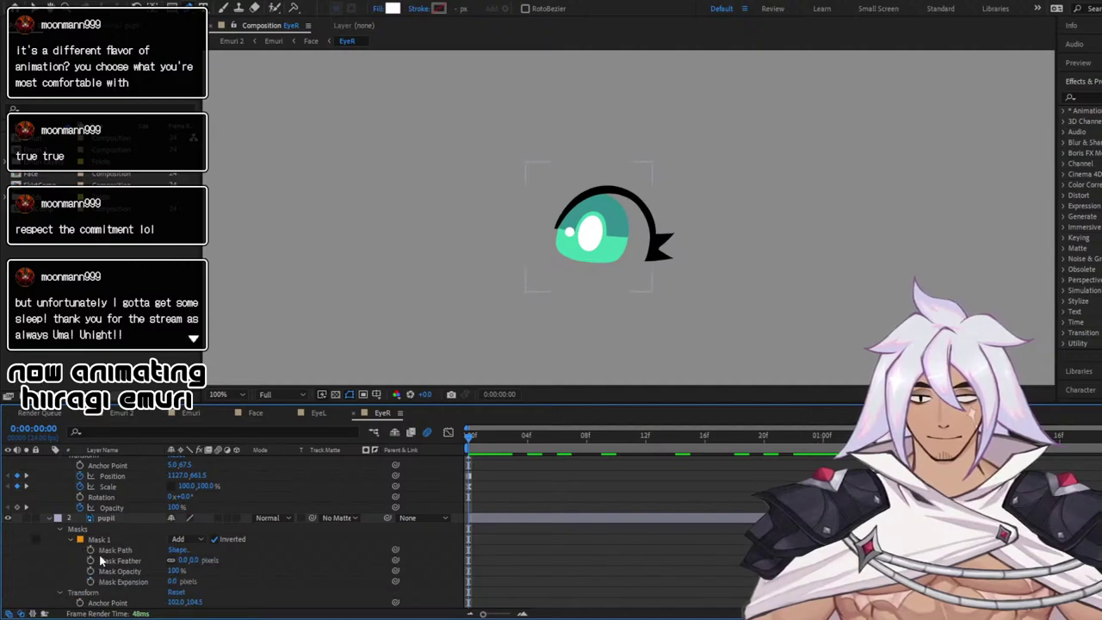
click(91, 549)
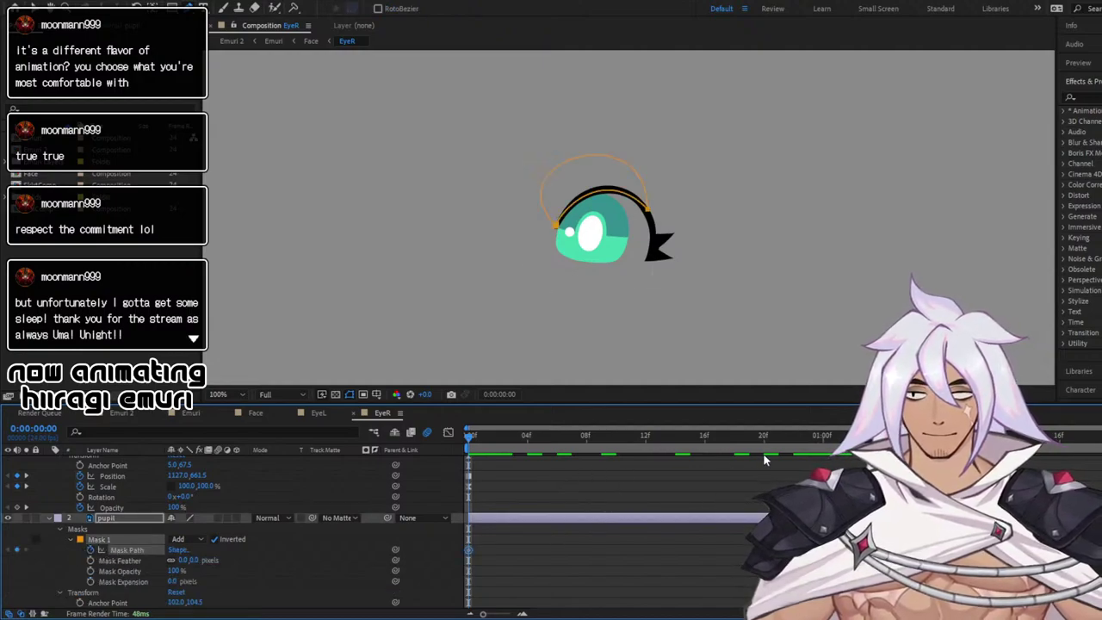
Keyframe the pupil mask at 0:00:01:08, moving it down to line up with the lowered, squashed lid
key(space)
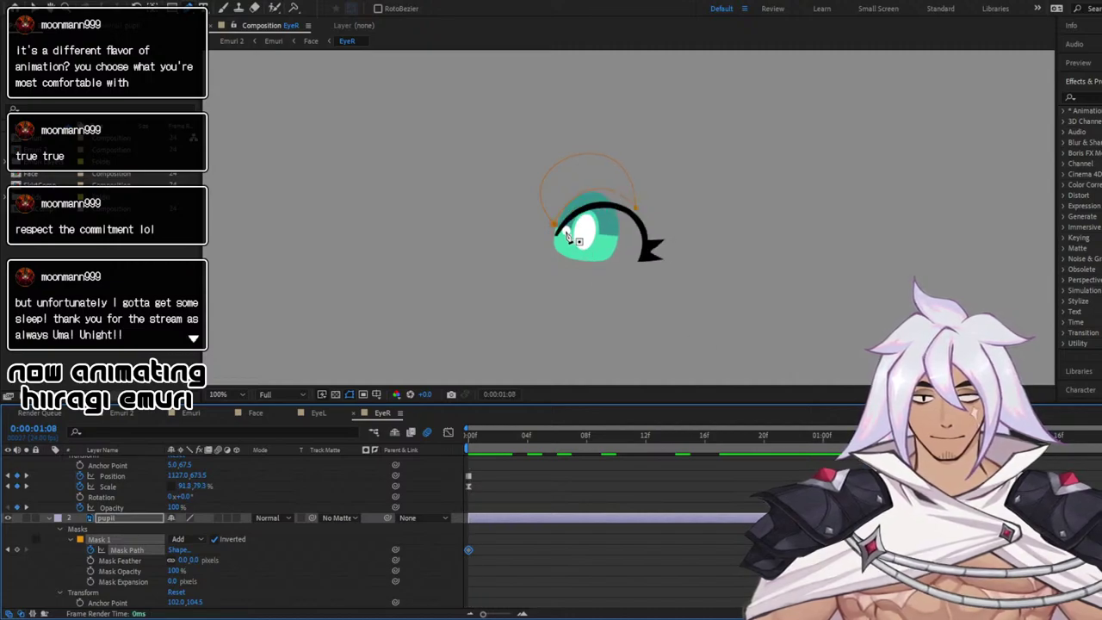
drag(554, 226, 554, 243)
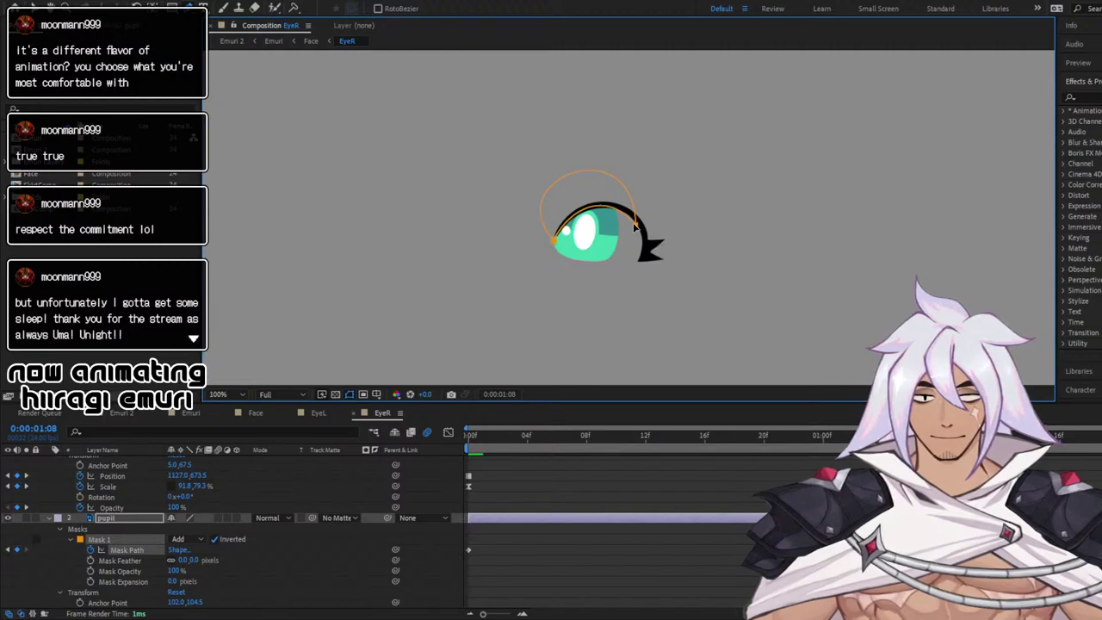
key(ctrl+t)
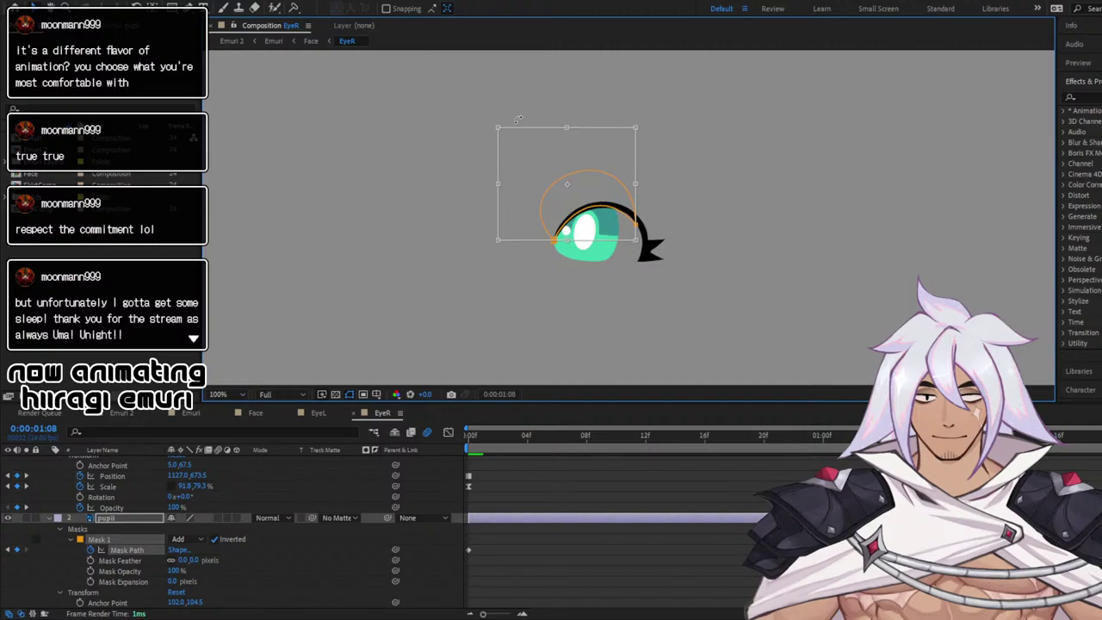
key(Return)
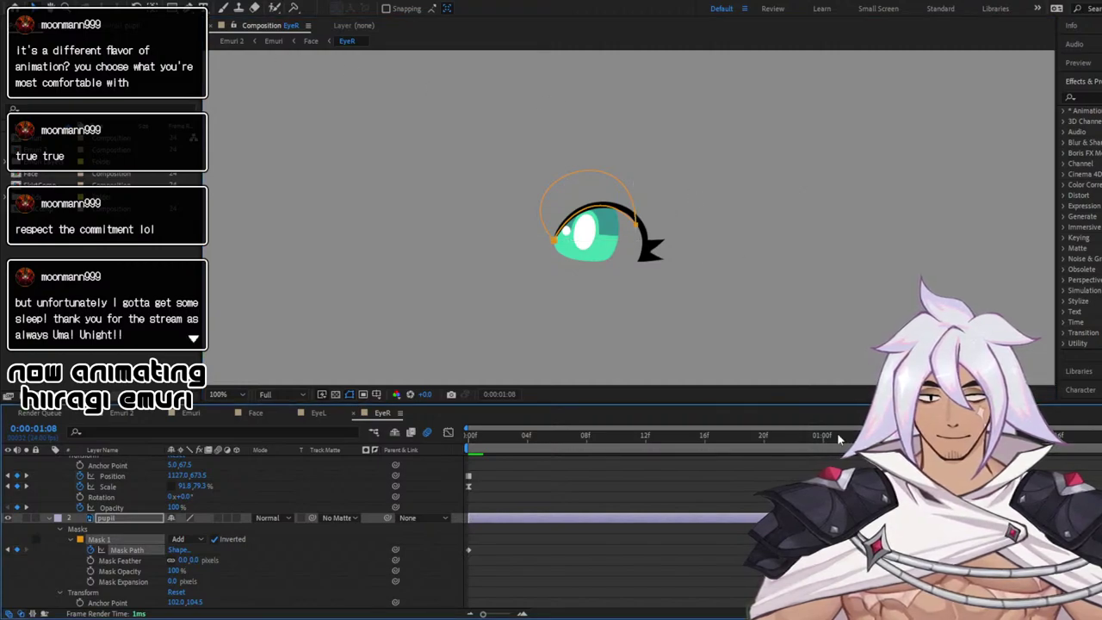
drag(636, 225, 640, 221)
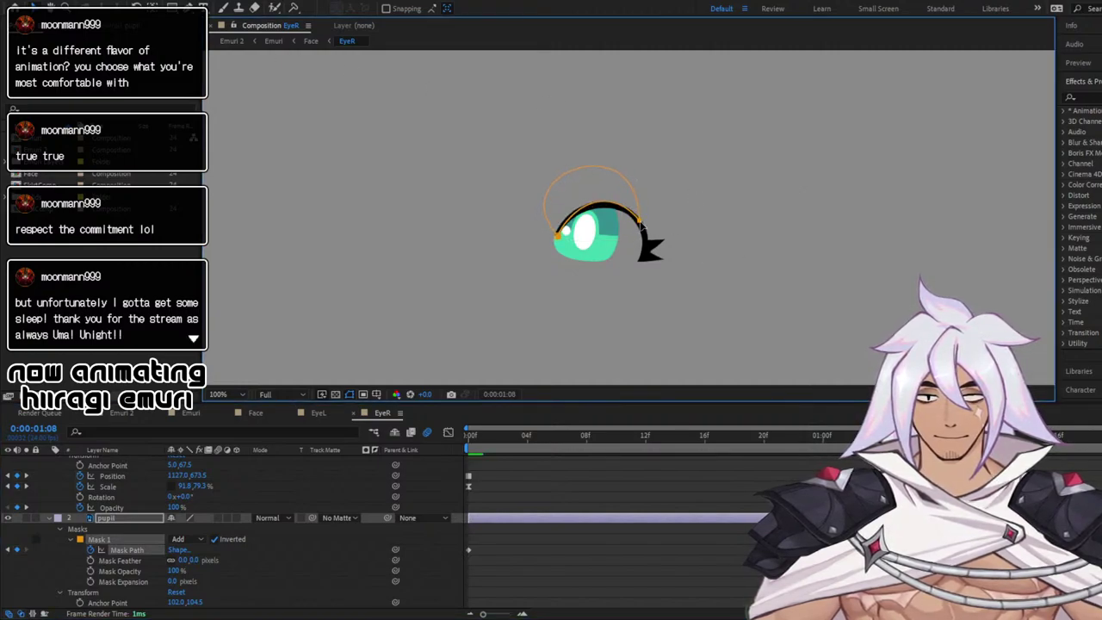
scroll(641, 226, up, 2)
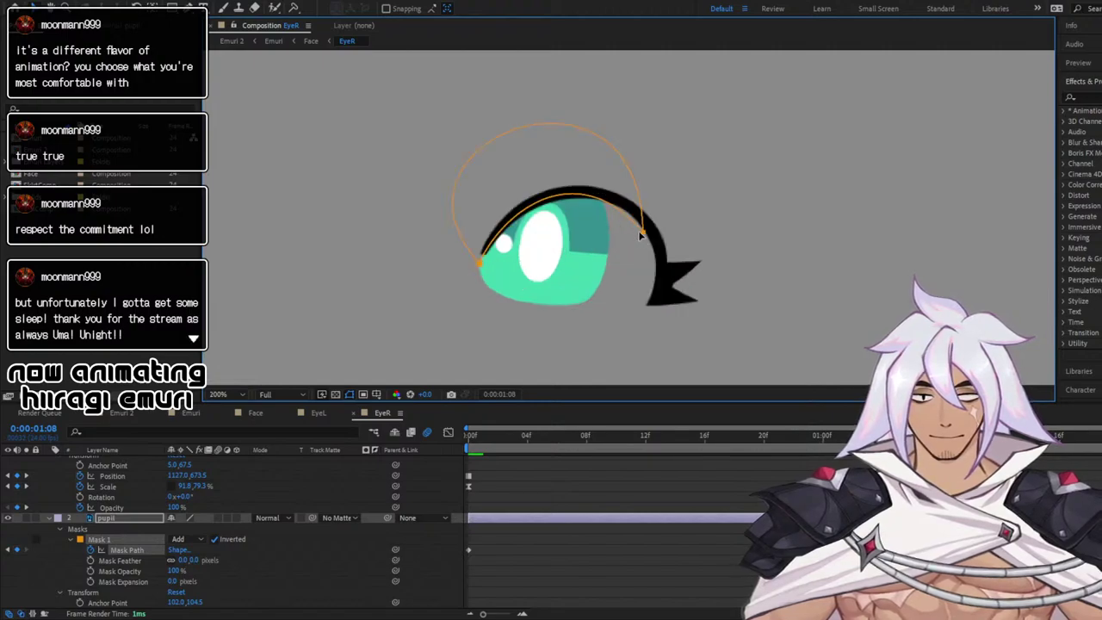
double_click(640, 233)
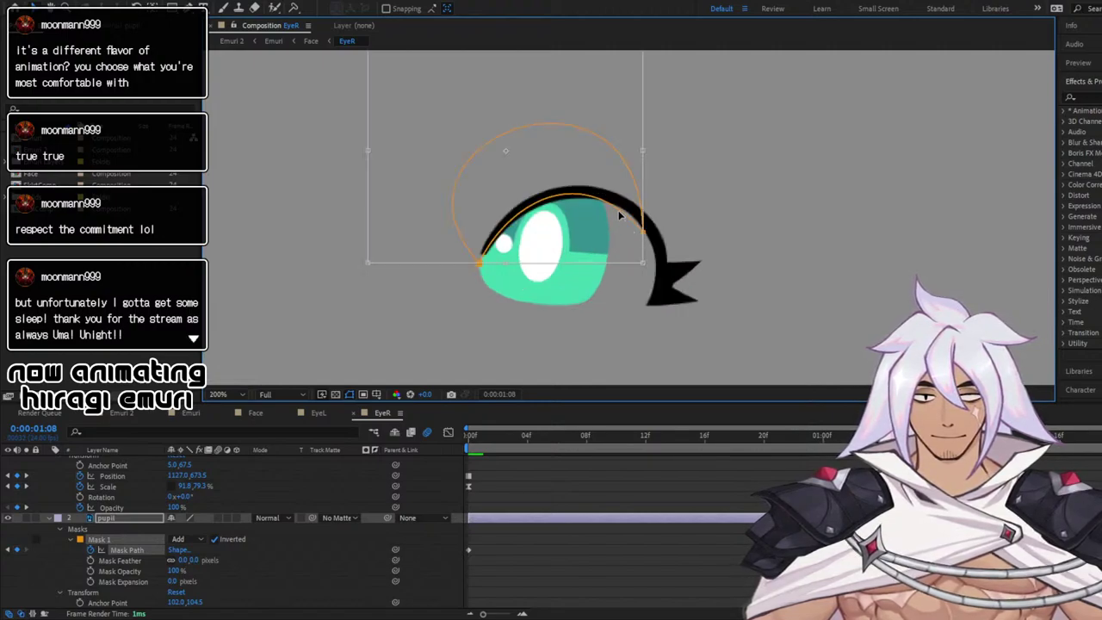
key(Return)
drag(481, 264, 479, 260)
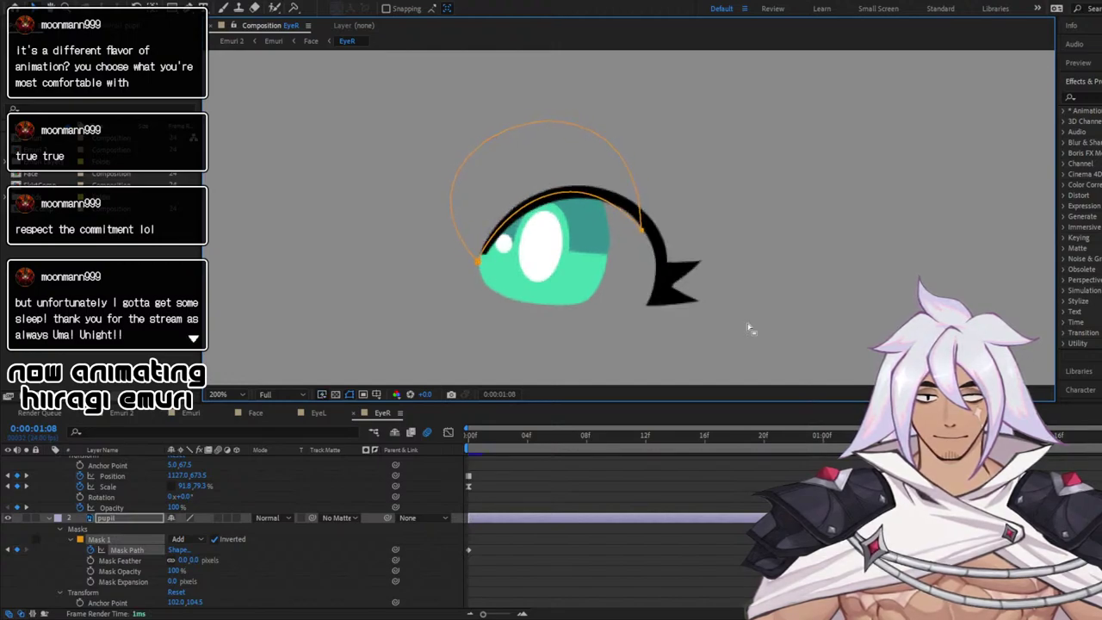
Raise the pupil mask to match the reopening lid at 0:00:01:11 and again at 0:00:01:12
drag(940, 438, 468, 439)
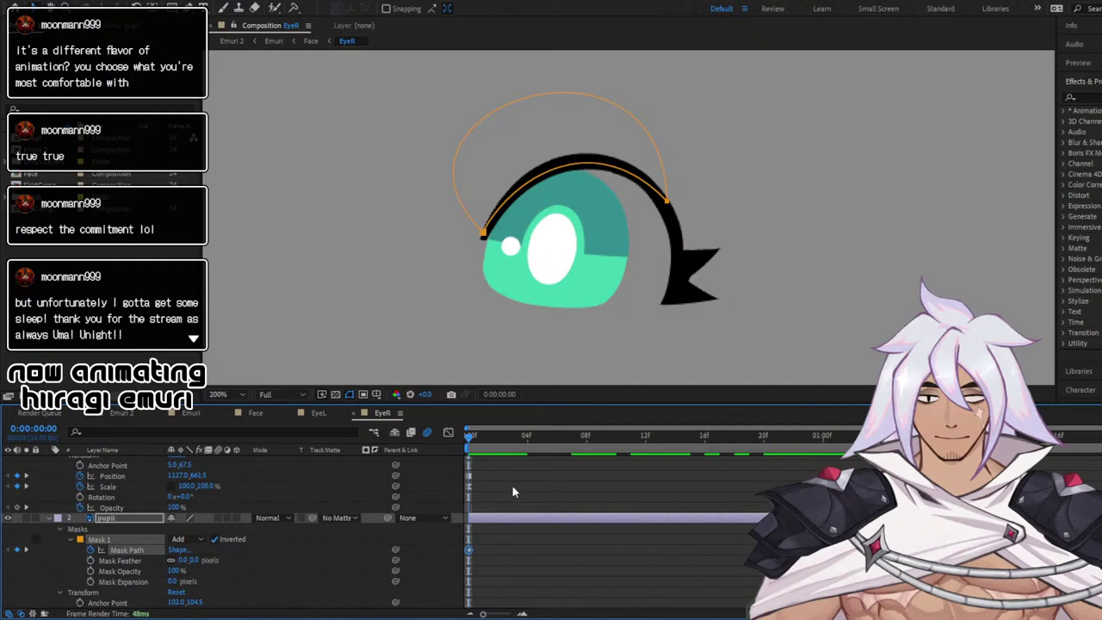
key(space)
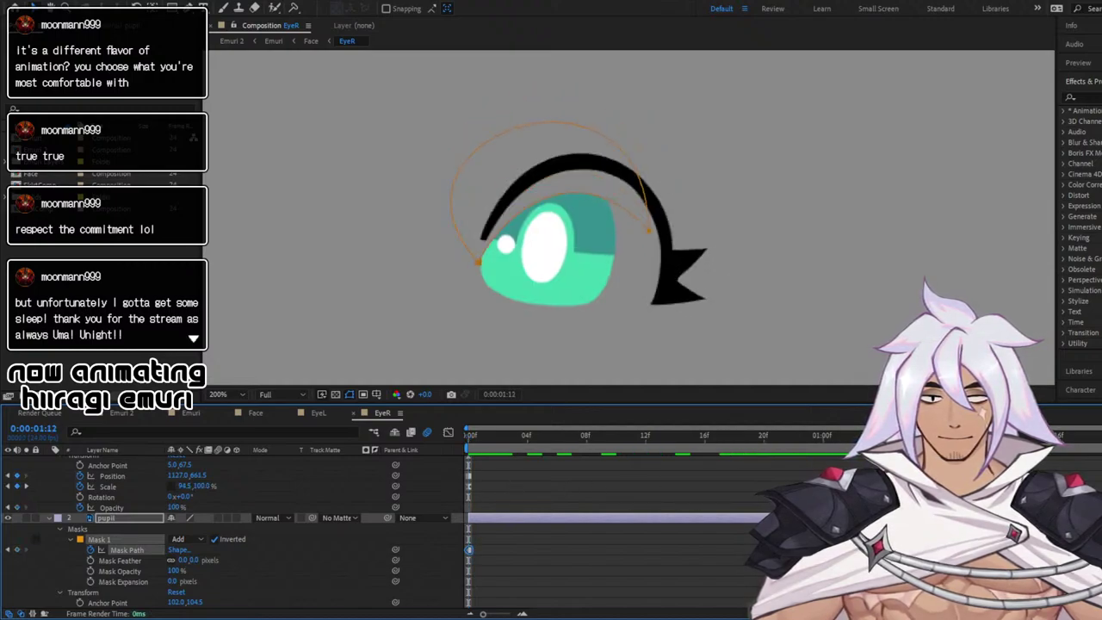
key(Page_Up)
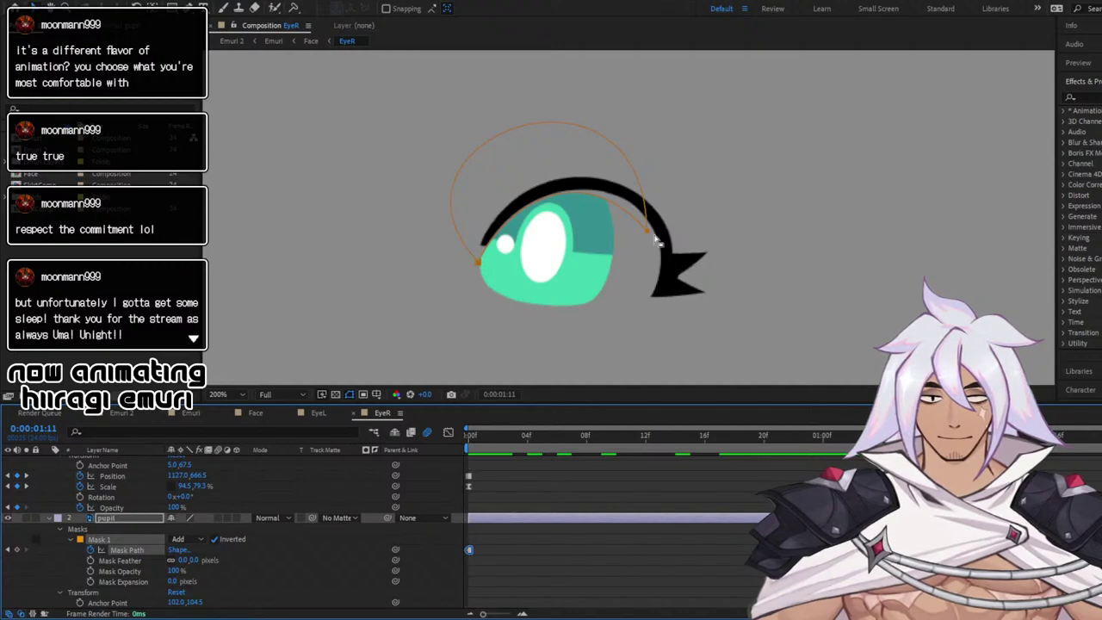
drag(647, 234, 647, 229)
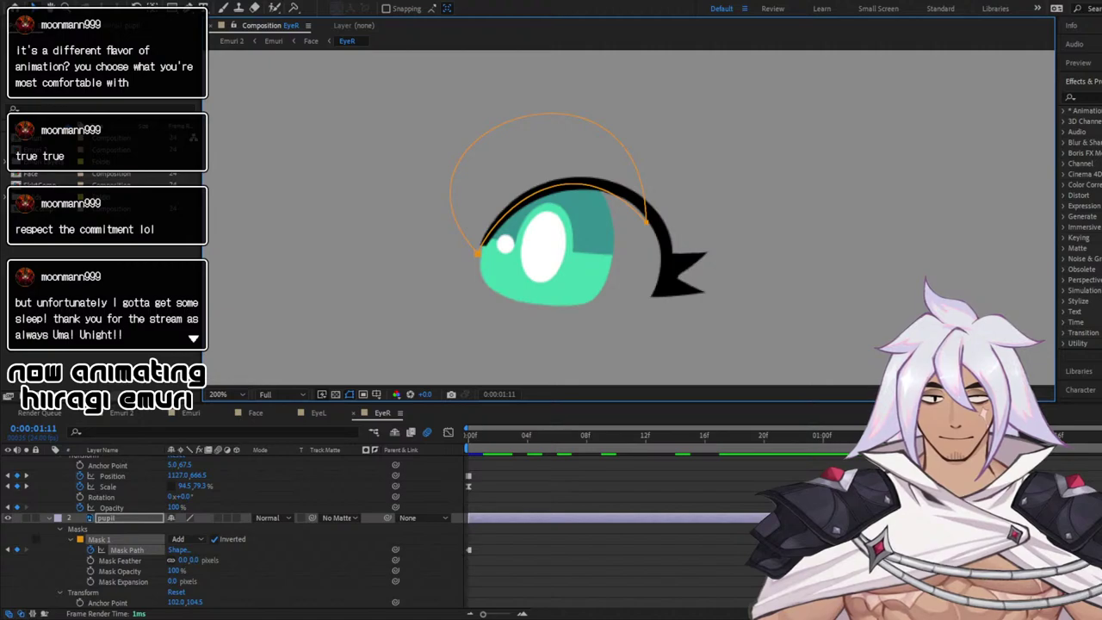
key(Page_Down)
drag(648, 227, 644, 204)
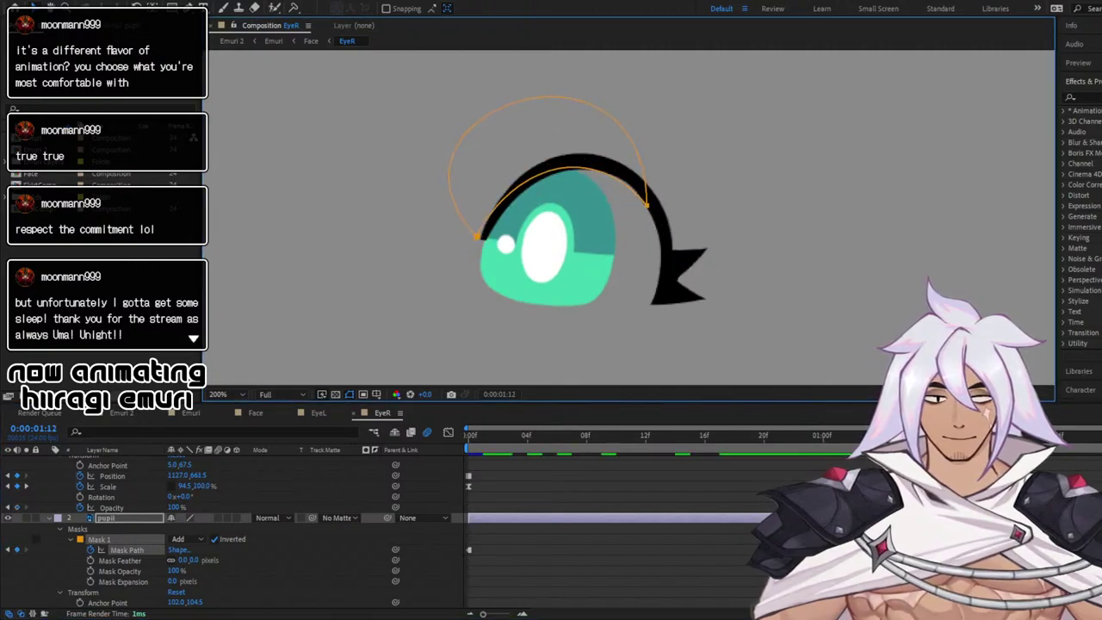
Step back from 0:00:01:12 to 0:00:01:06 and scrub to 0:00:01:15 to check the pupil mask against the lid
key(Page_Up)
key(Page_Up)
key(Page_Up)
key(Page_Up)
key(Page_Up)
key(Page_Up)
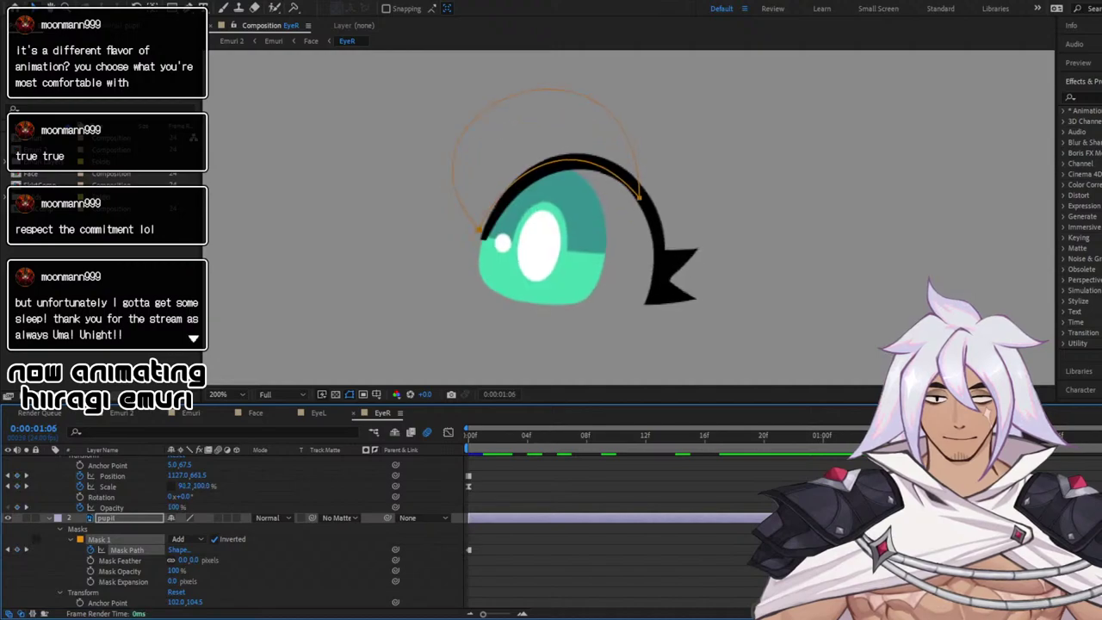
drag(911, 435, 1045, 435)
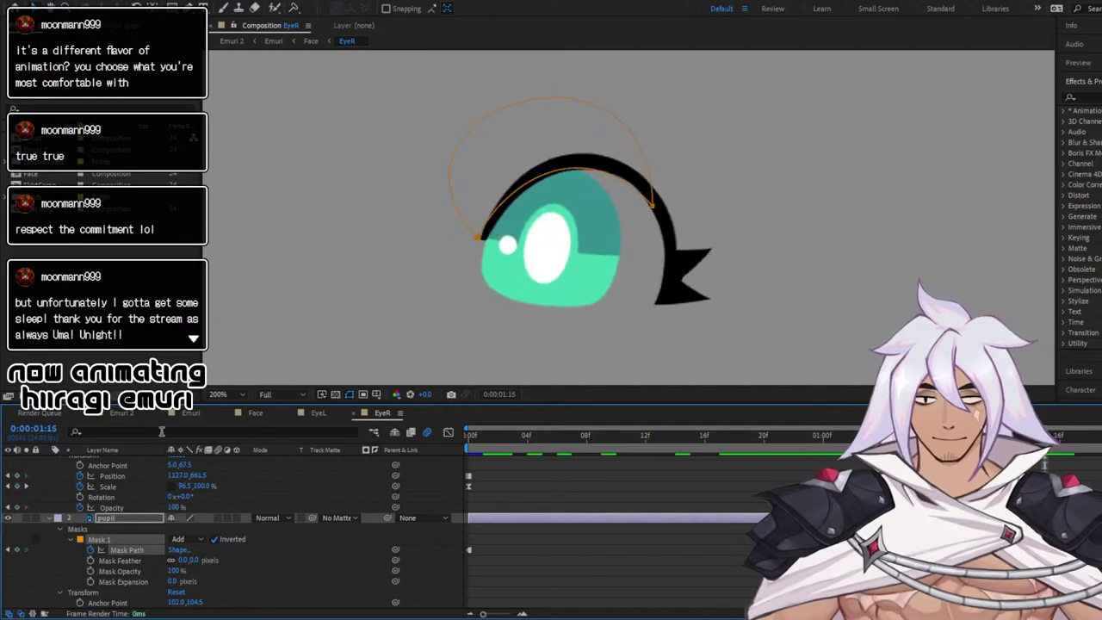
Play back the Emuri composition to review the blink on the full character
click(191, 414)
click(628, 436)
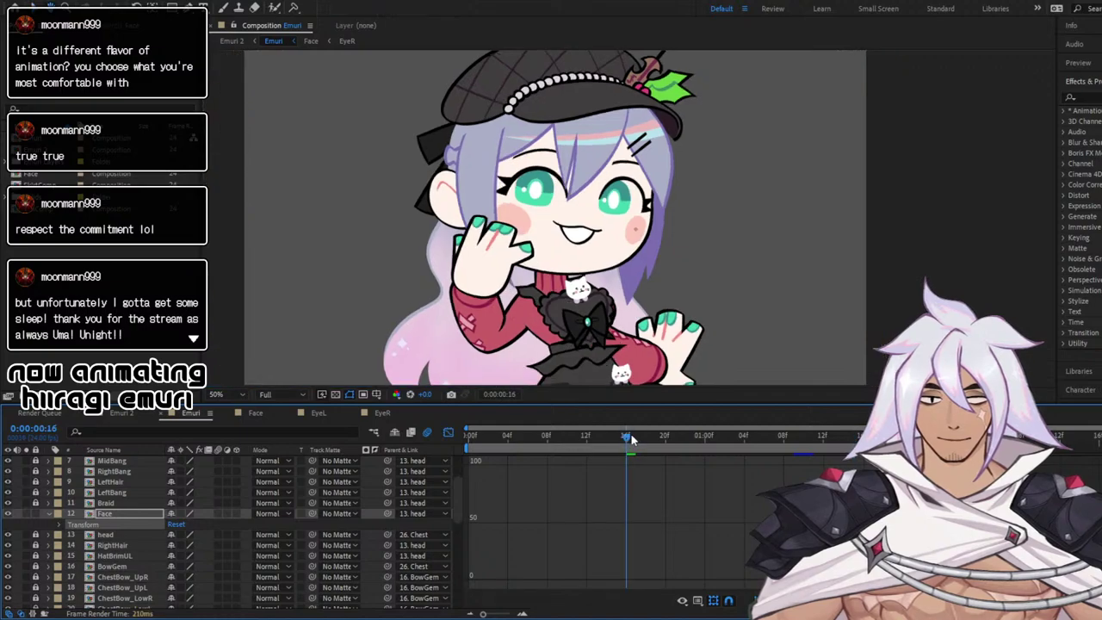
key(space)
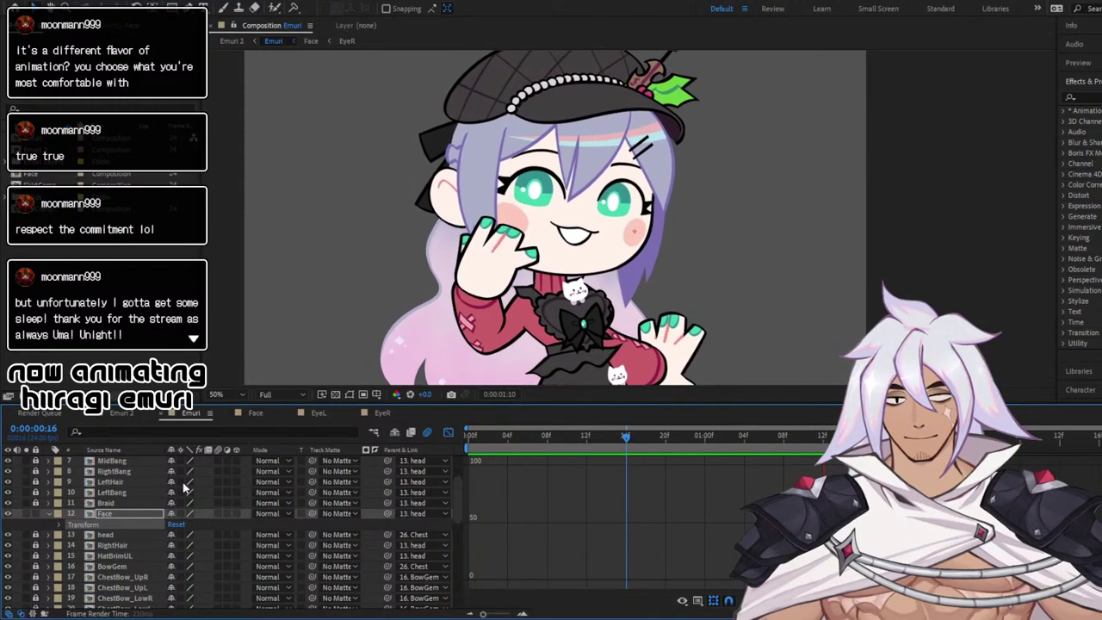
Collapse and lock the Face layer, return to 0:00:00:00 and switch the timeline from the graph editor to layer bars
click(154, 512)
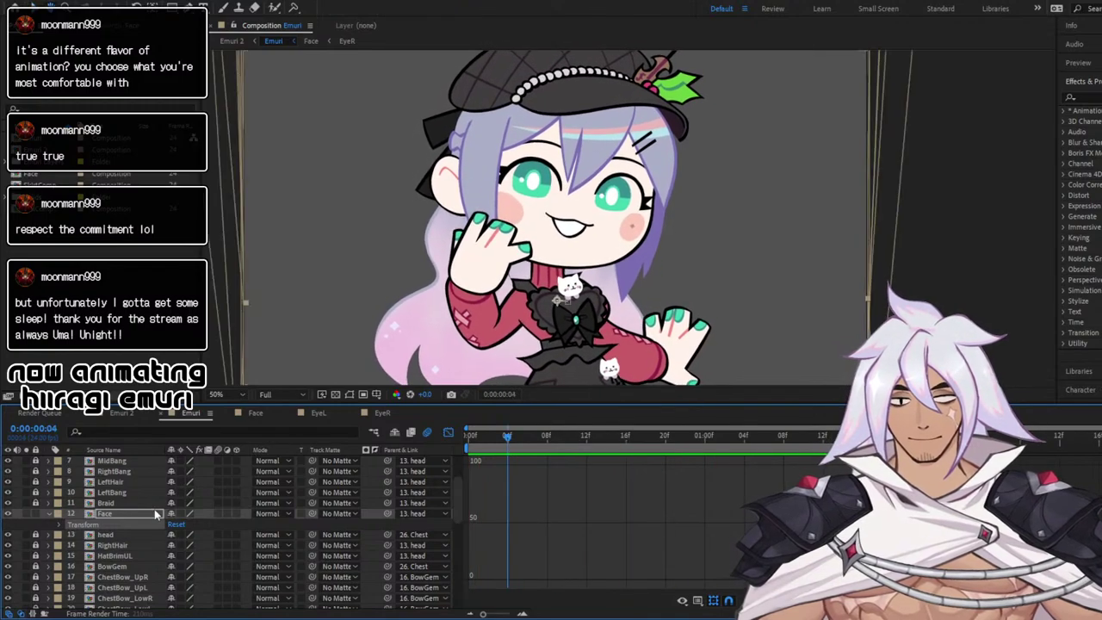
click(48, 514)
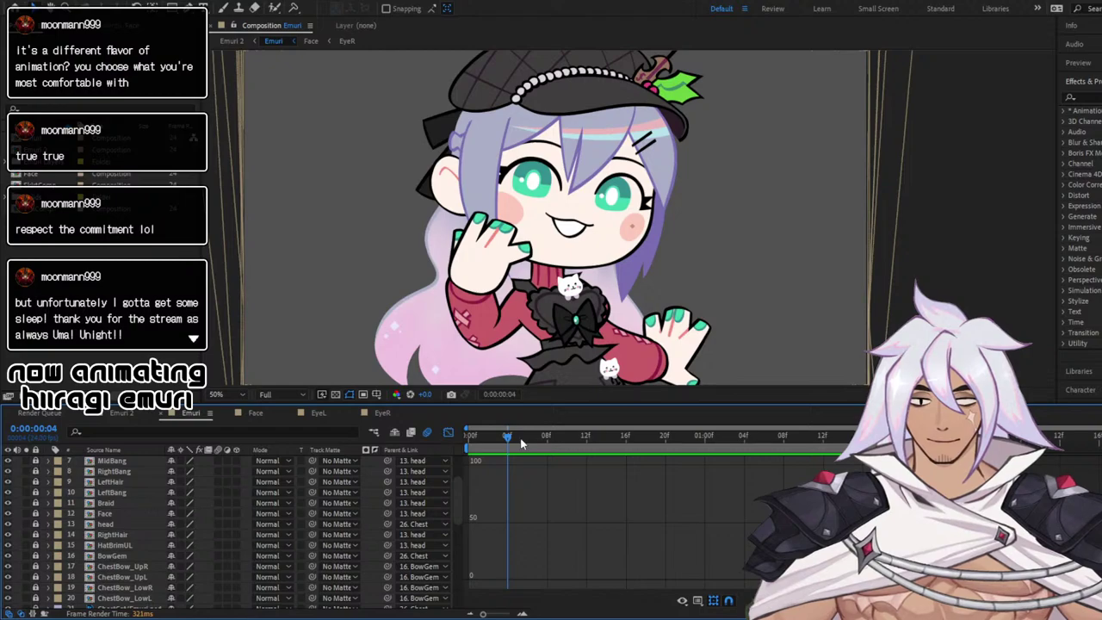
drag(476, 438, 437, 438)
click(448, 432)
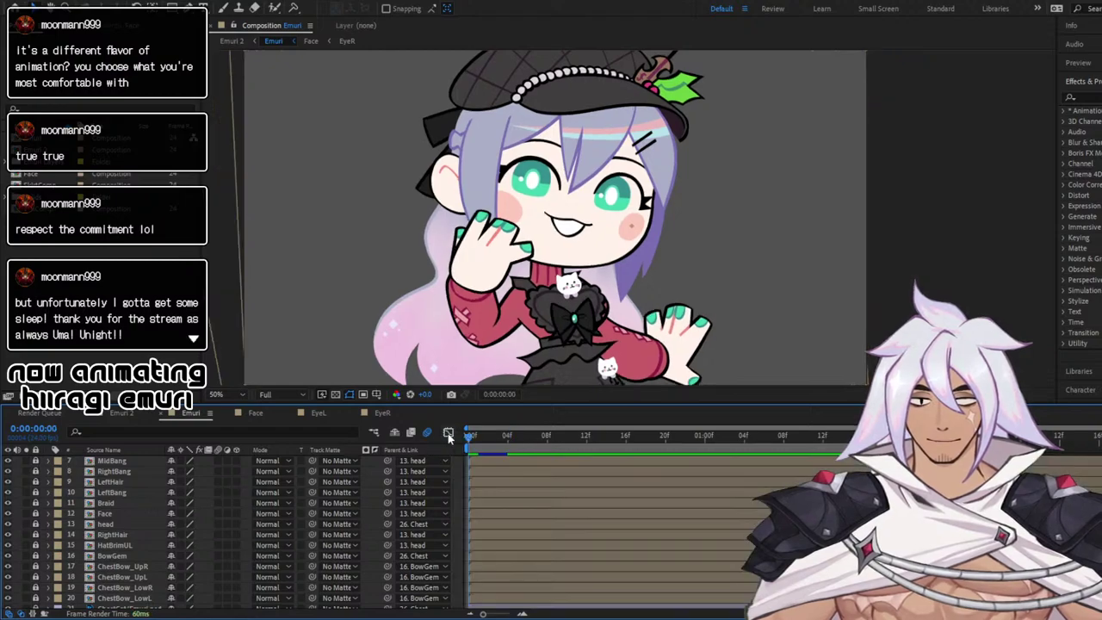
scroll(628, 259, down, 2)
scroll(626, 258, up, 2)
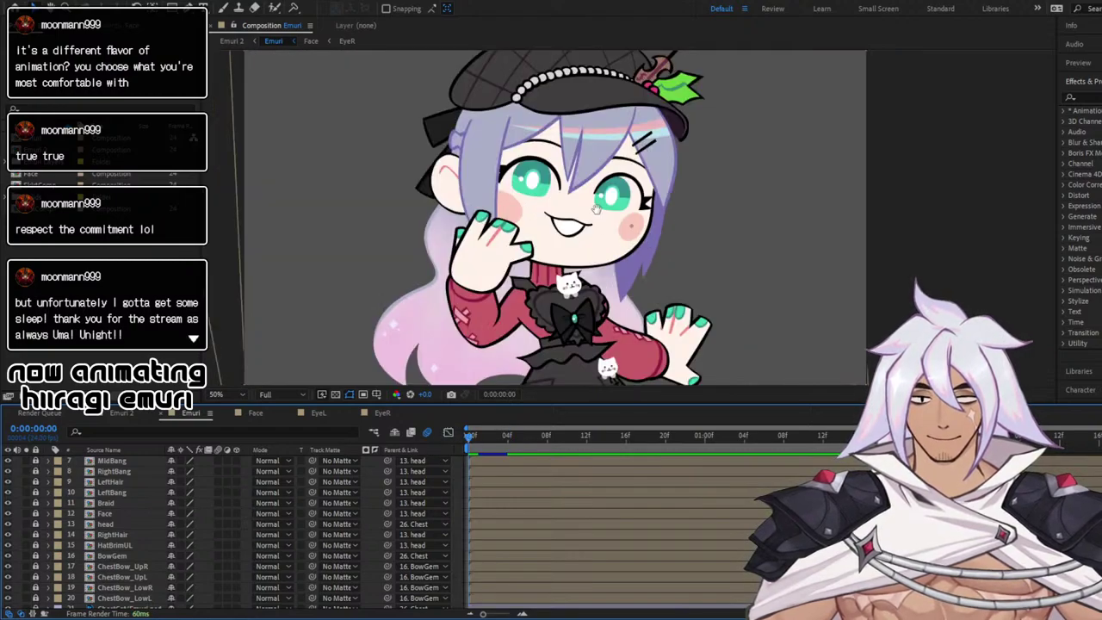
Save the project with the full Emuri composition in view
drag(598, 209, 615, 247)
key(ctrl+s)
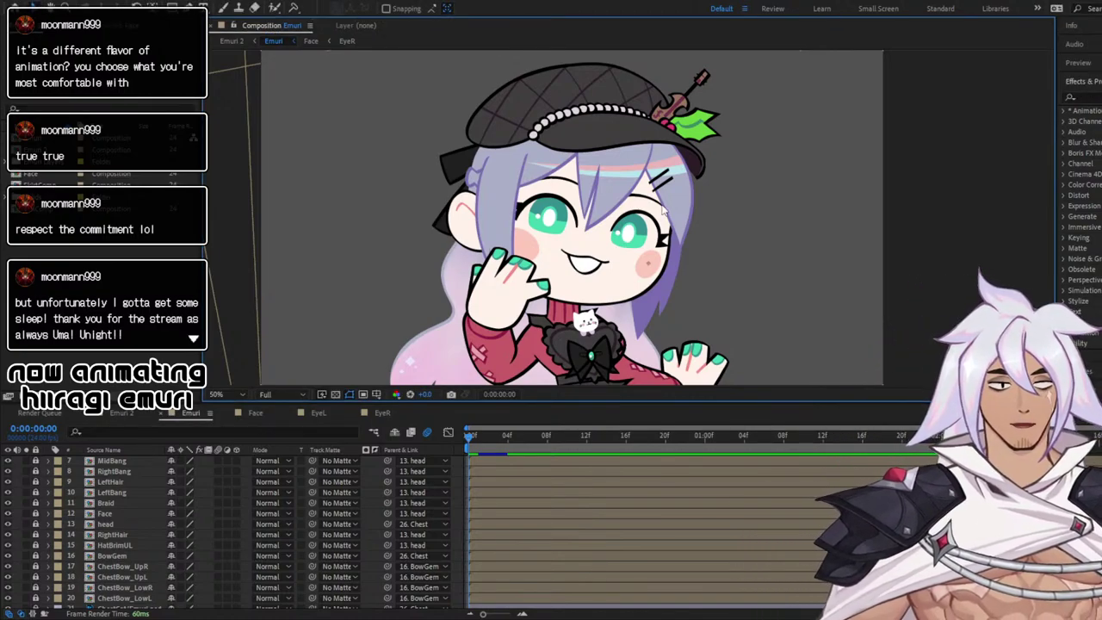
scroll(663, 211, up, 1)
scroll(663, 211, down, 1)
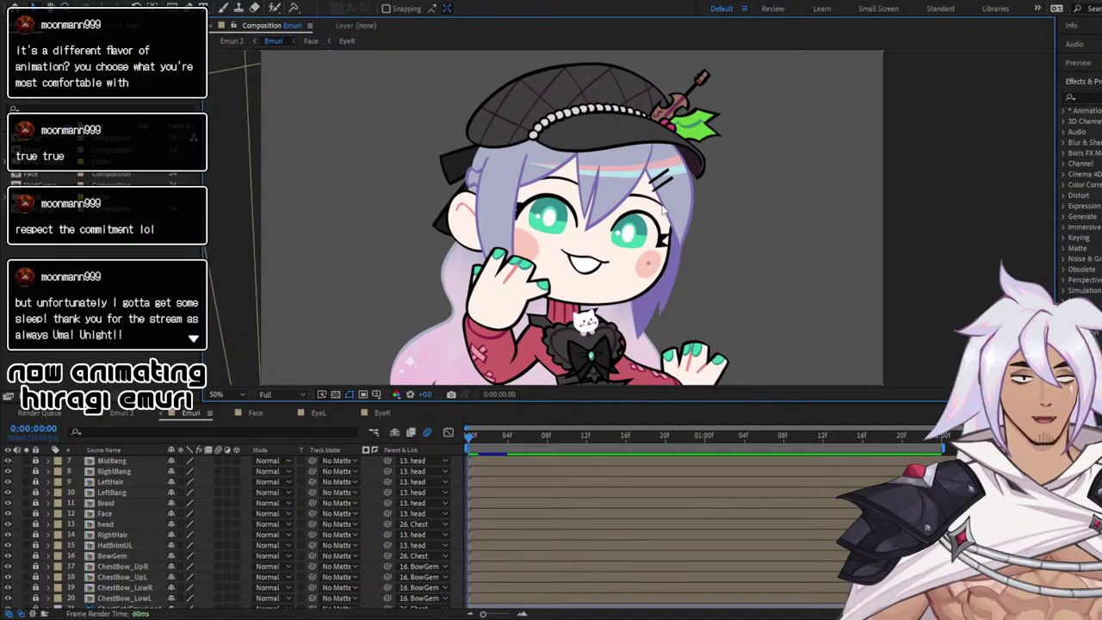
scroll(663, 211, up, 1)
scroll(663, 211, down, 1)
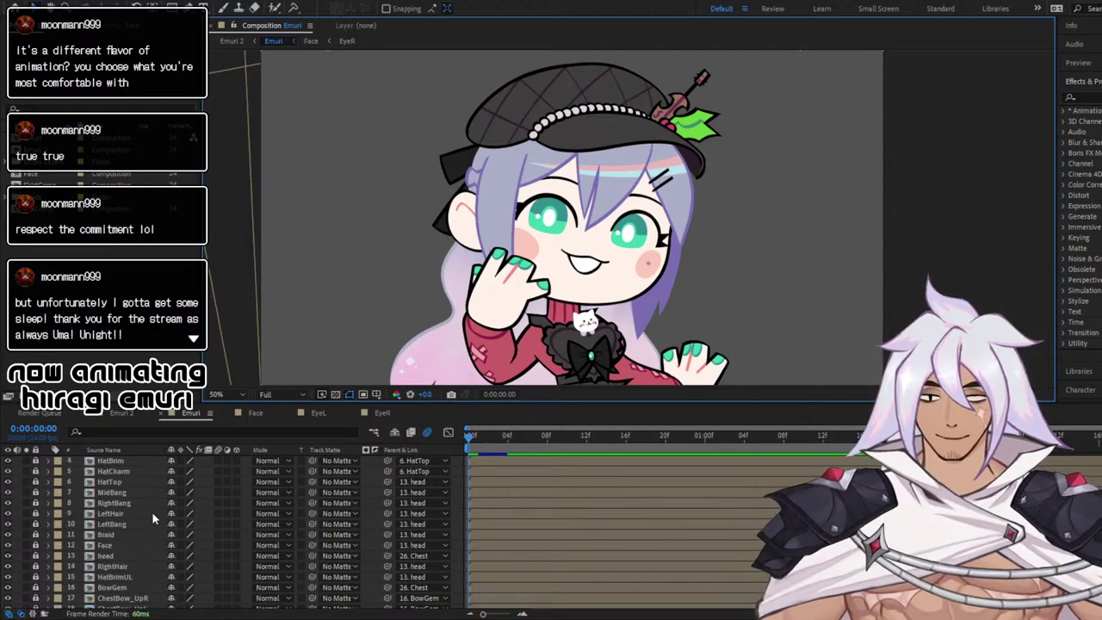
Unlock the MidBang layer and reveal its transform properties
scroll(152, 511, up, 3)
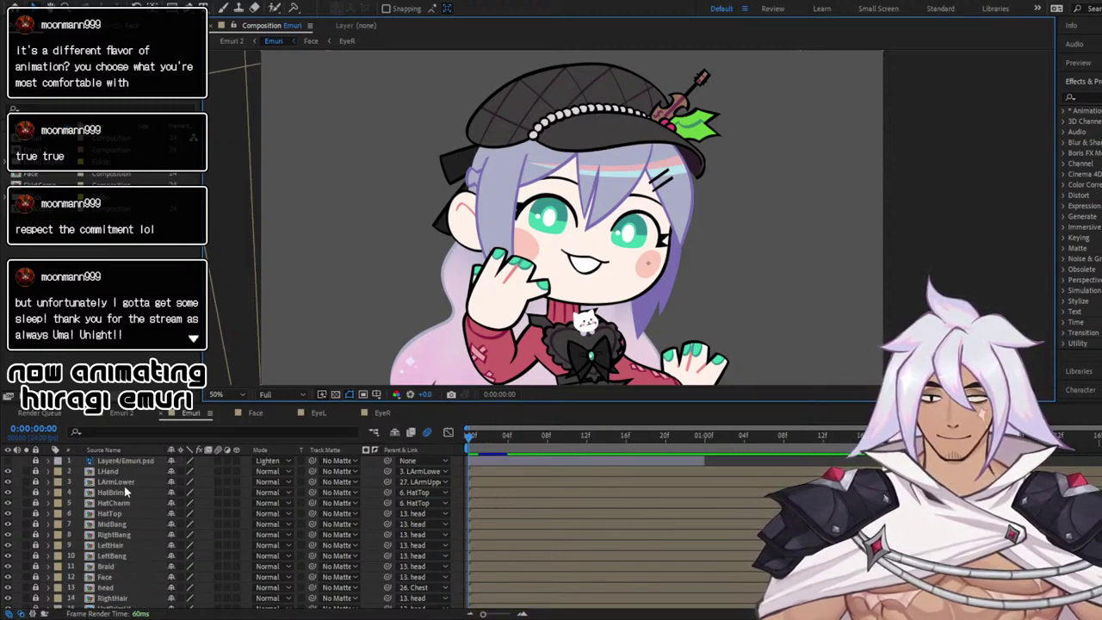
click(48, 525)
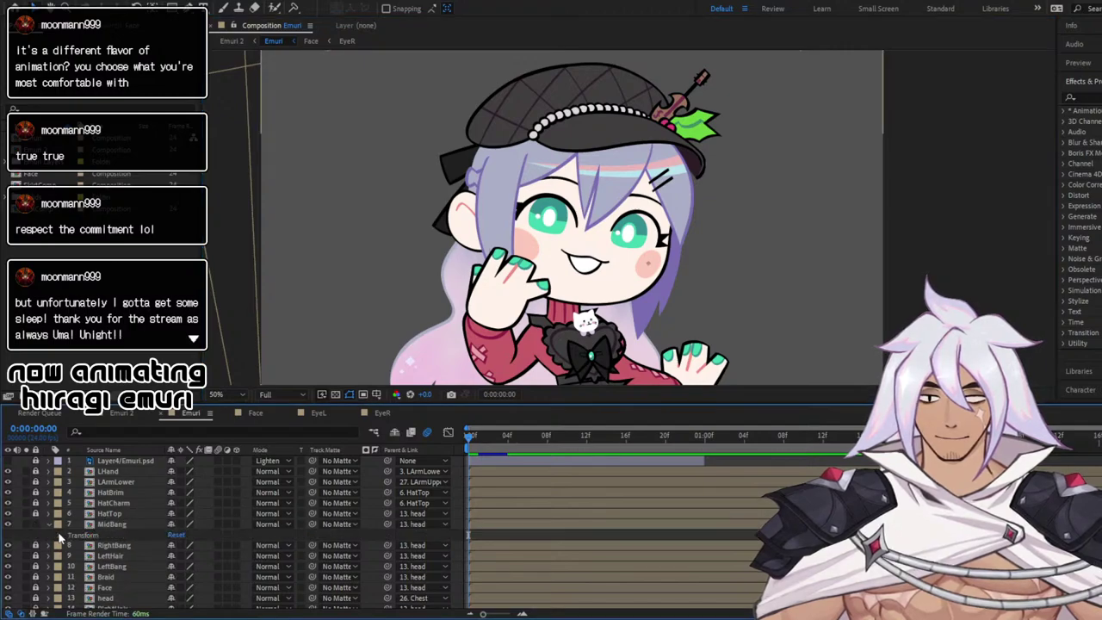
click(61, 536)
key(comma)
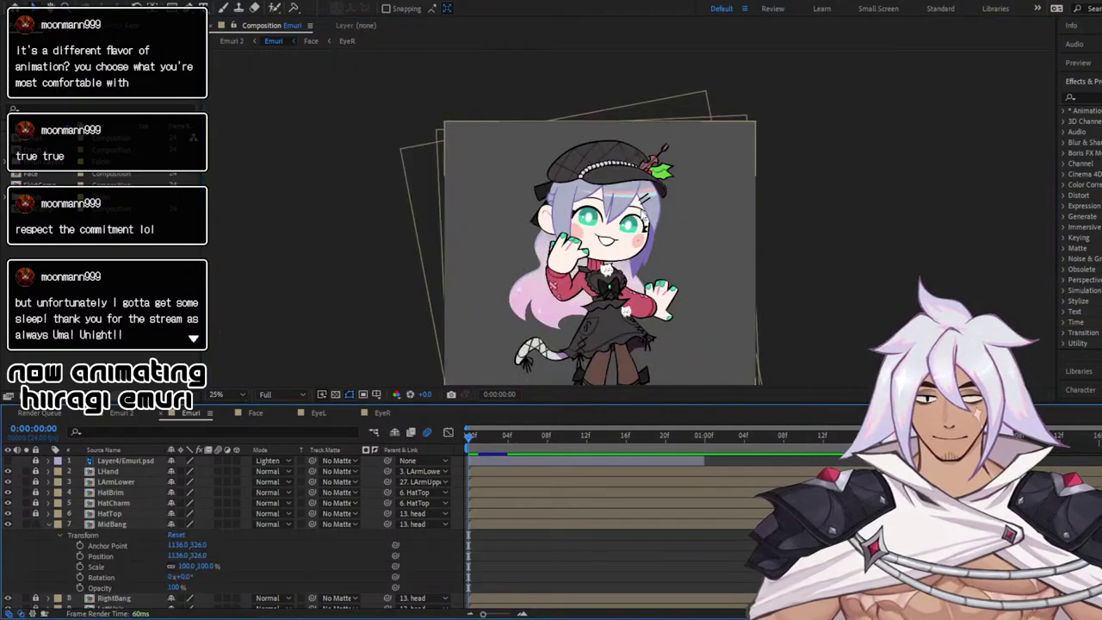
scroll(643, 215, up, 2)
drag(618, 219, 601, 198)
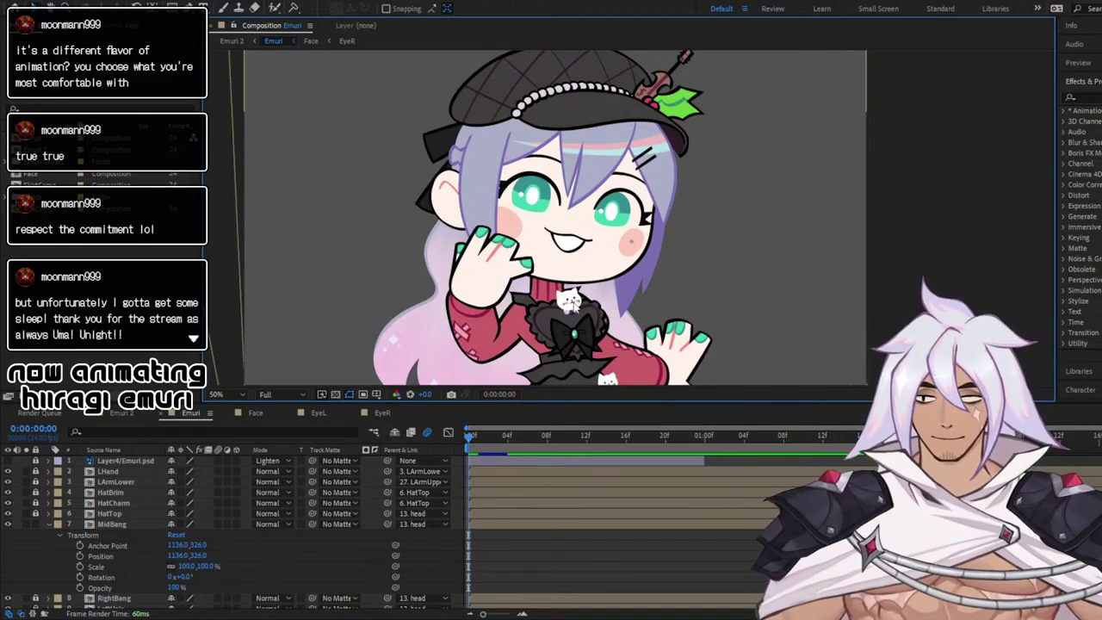
Keyframe MidBang's position at 0:00:00:00 and separate it into X and Y dimensions
click(79, 557)
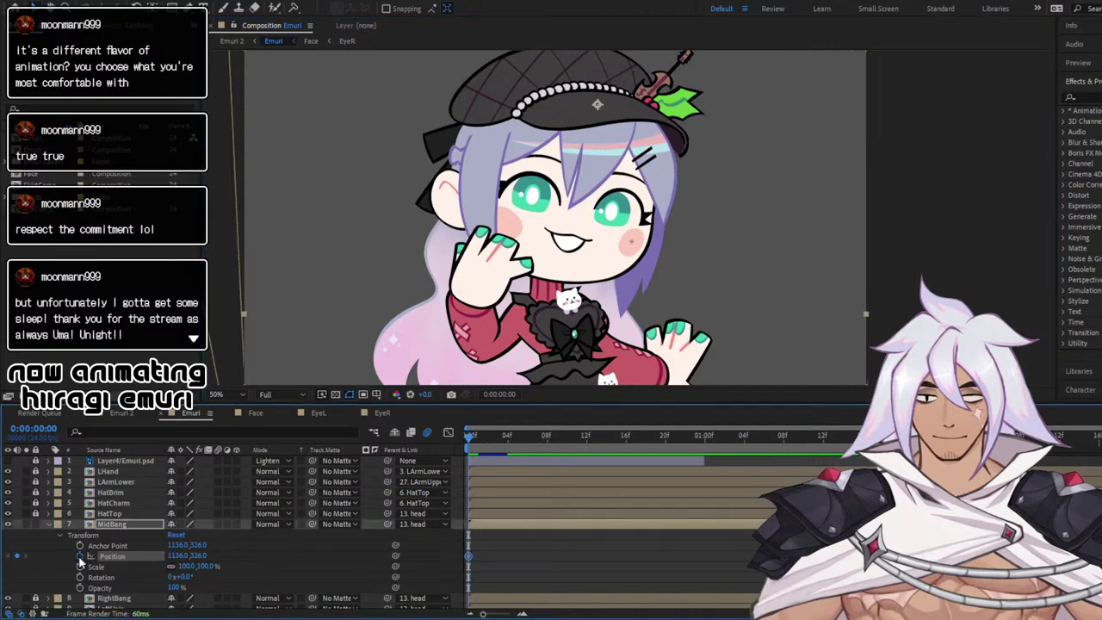
click(174, 411)
scroll(136, 564, down, 1)
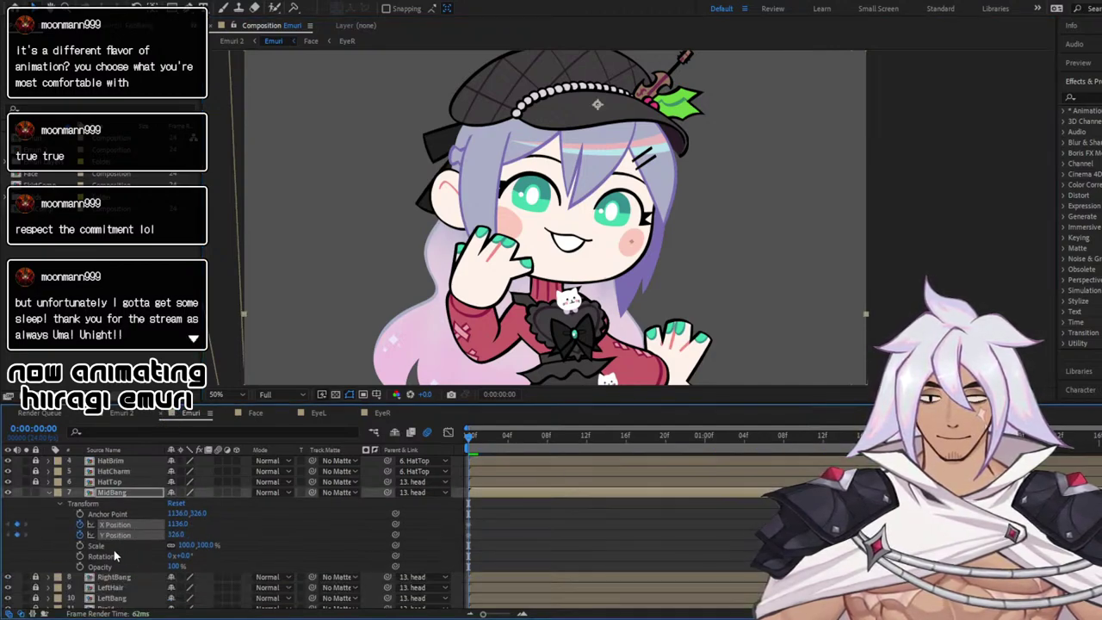
Try keyframing MidBang's rotation at the start and its position and rotation at 0:00:02:01, and undo those keyframes
click(80, 557)
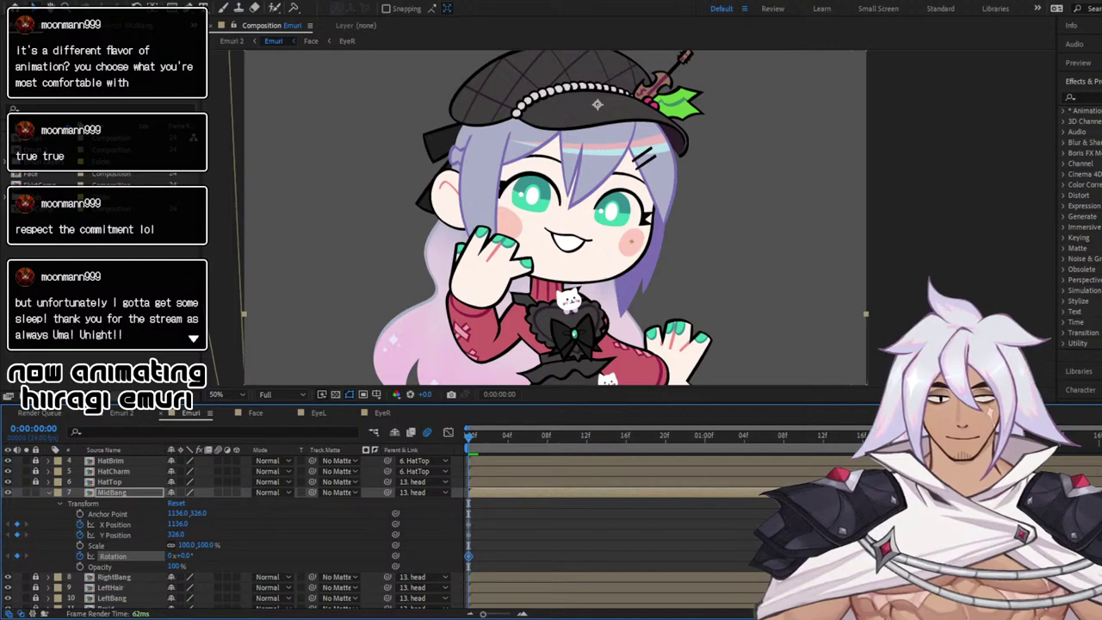
click(950, 437)
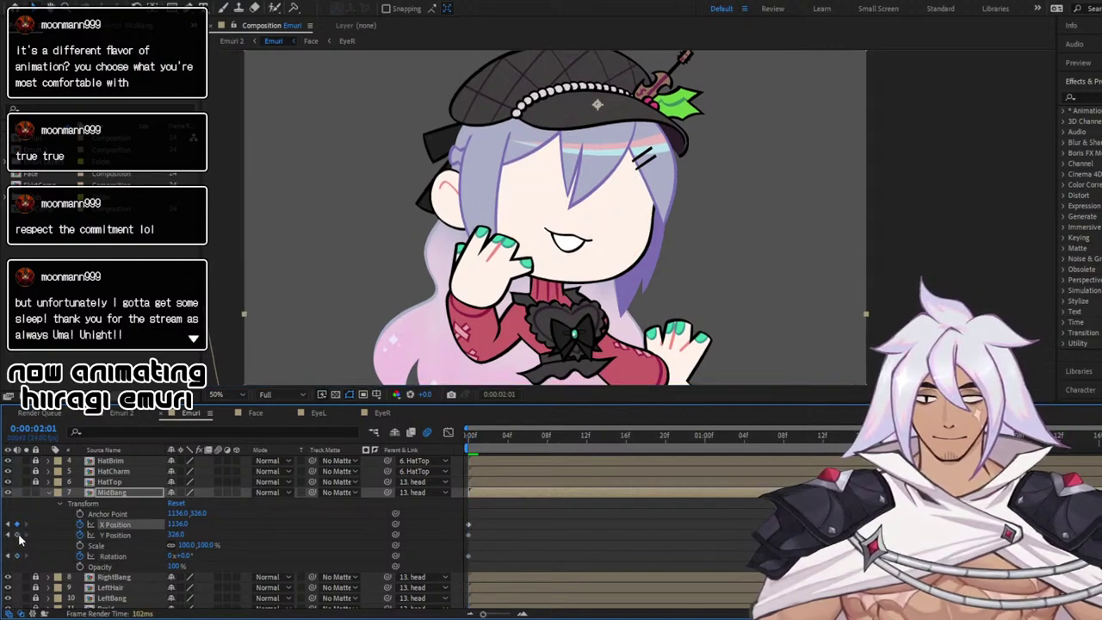
click(18, 534)
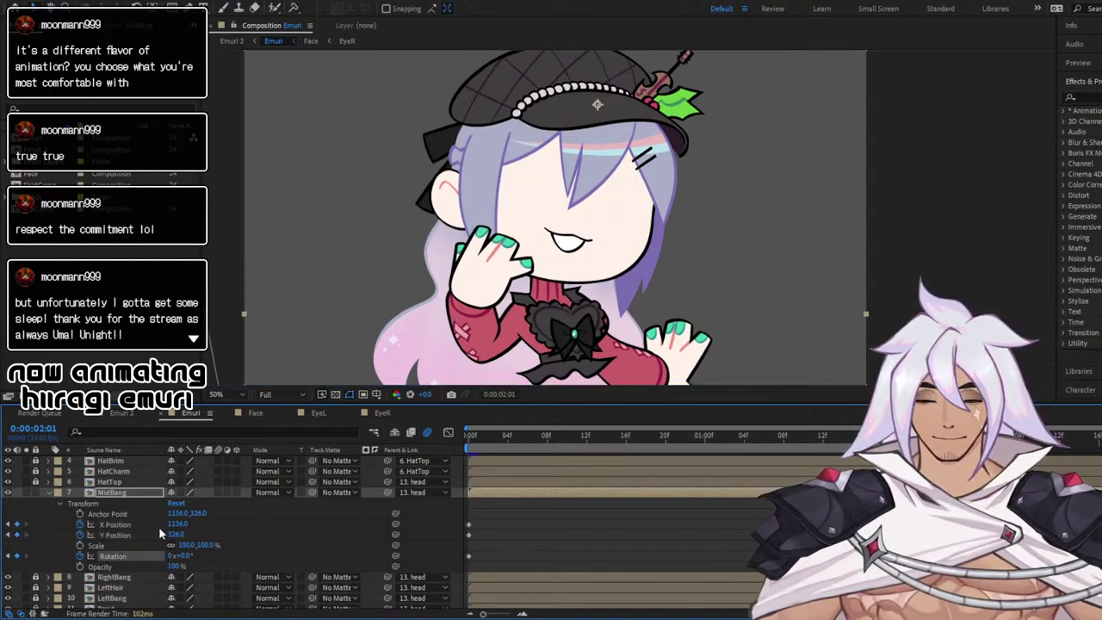
scroll(156, 527, down, 7)
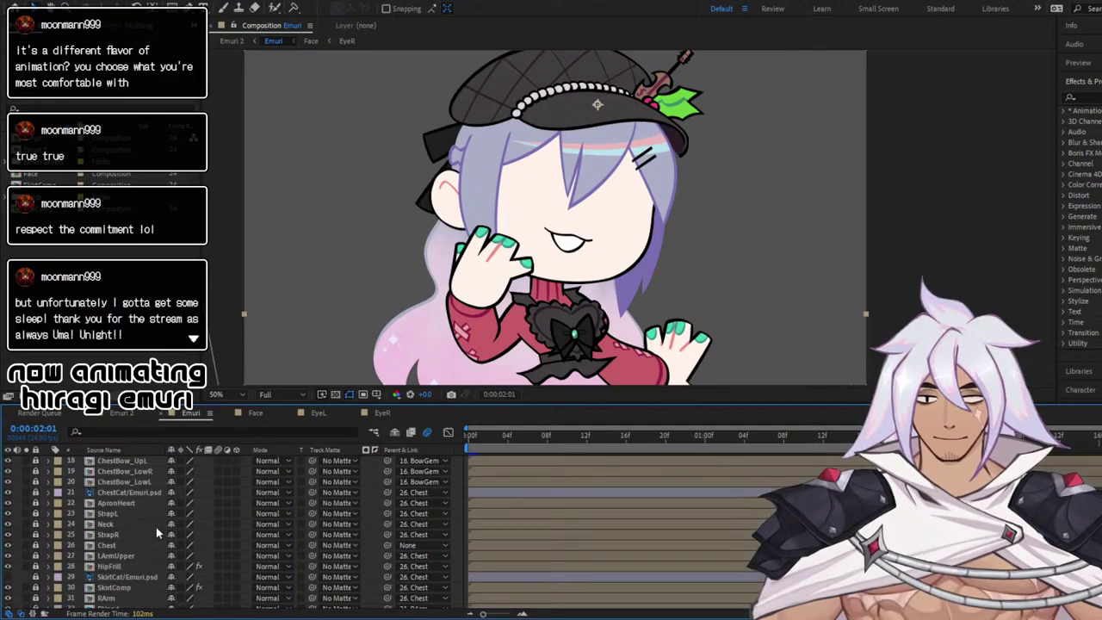
scroll(156, 527, up, 8)
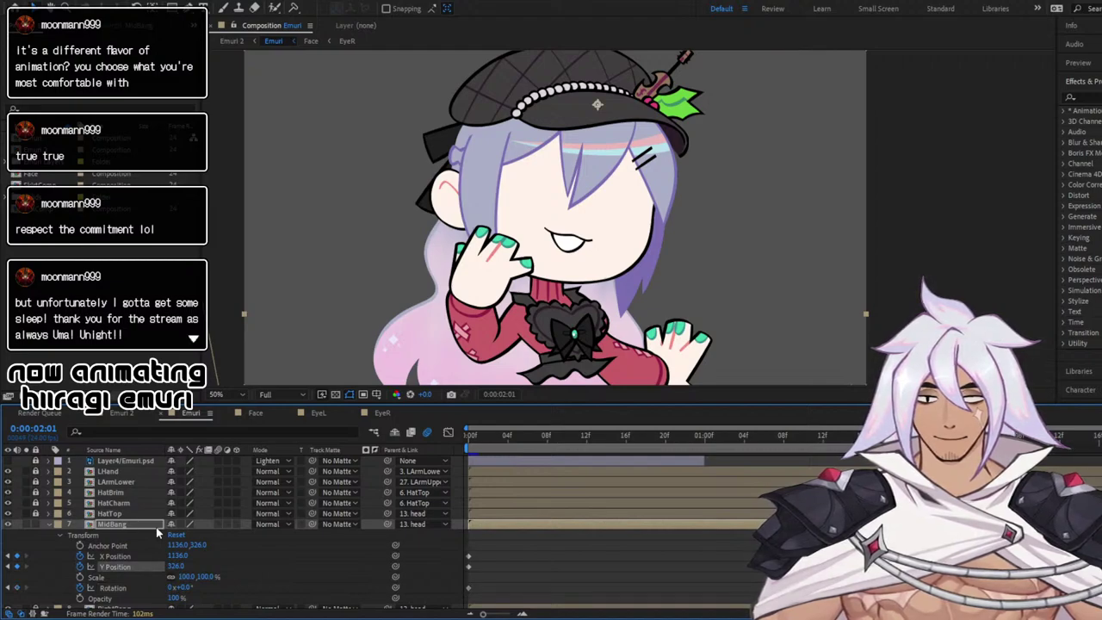
key(ctrl+z)
key(ctrl+z)
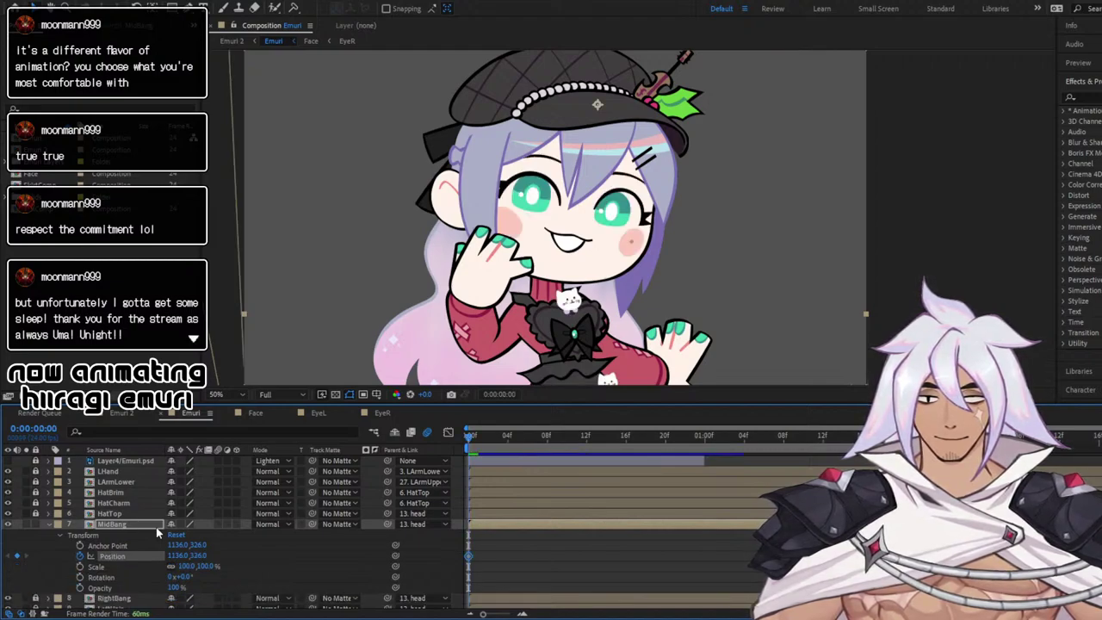
key(ctrl+shift+z)
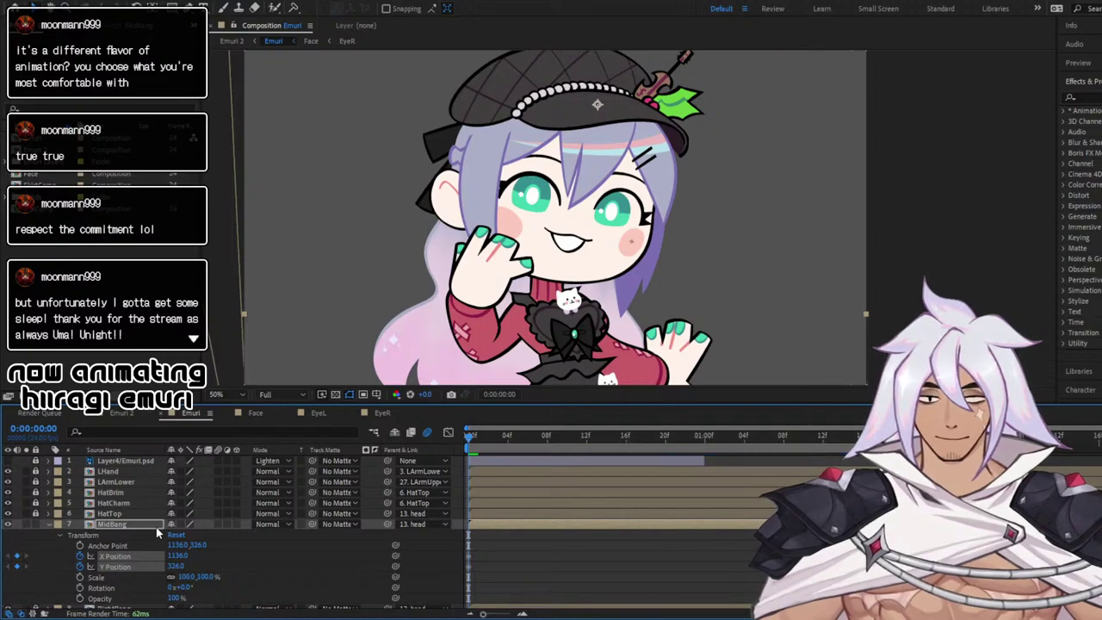
Keyframe MidBang's rotation at 0:00:00:00 and repeat the X position, Y position and rotation keyframes at 0:00:02:00
scroll(156, 527, down, 2)
click(80, 555)
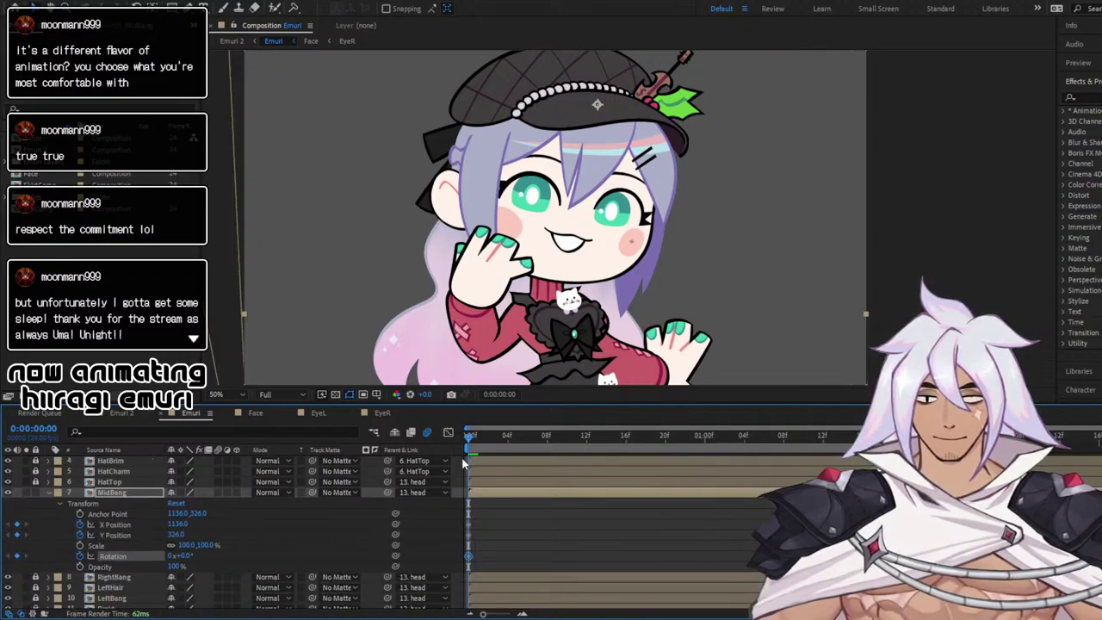
key(space)
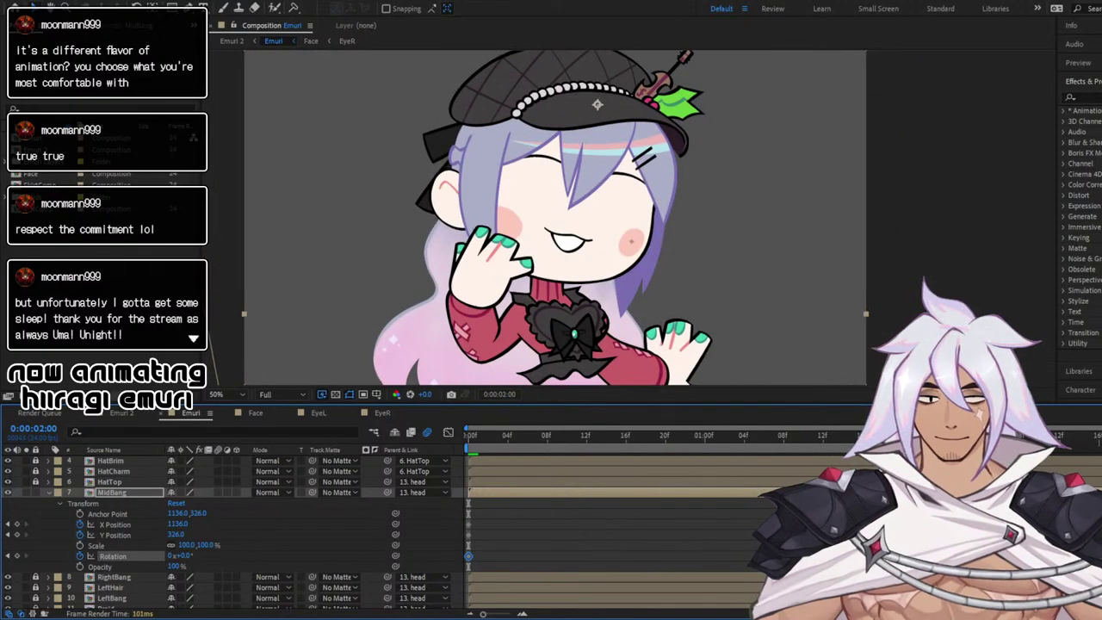
mouse_move(938, 435)
mouse_down()
mouse_move(911, 435)
mouse_move(938, 435)
mouse_up()
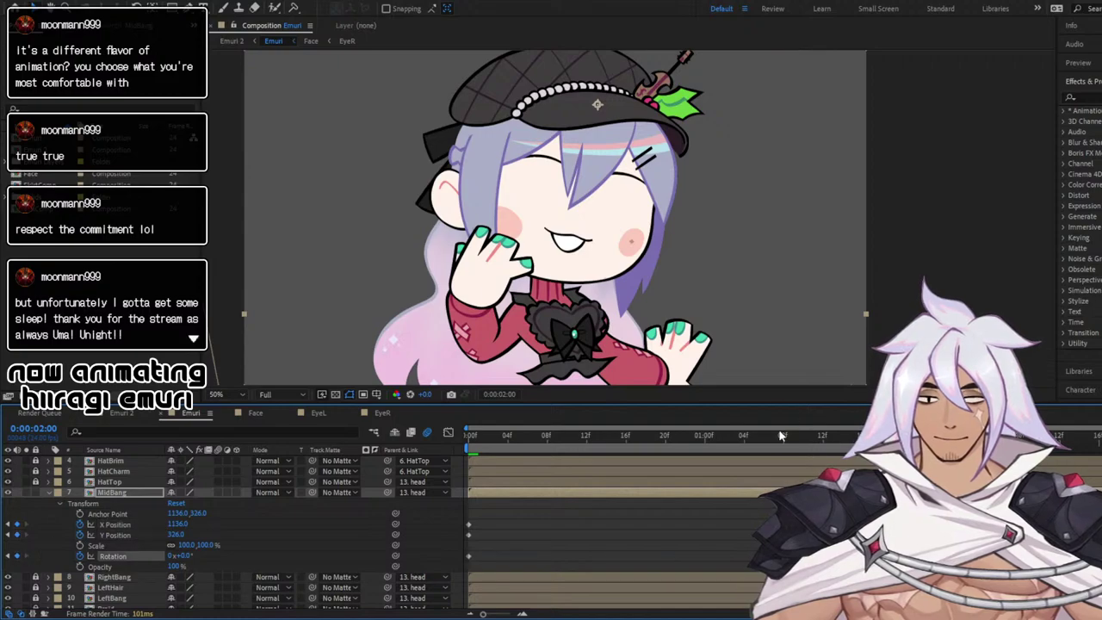
Shift MidBang sideways to about 1165.9, 328.9 at 0:00:01:00 and check the movement up to 0:00:01:04
drag(736, 442, 702, 438)
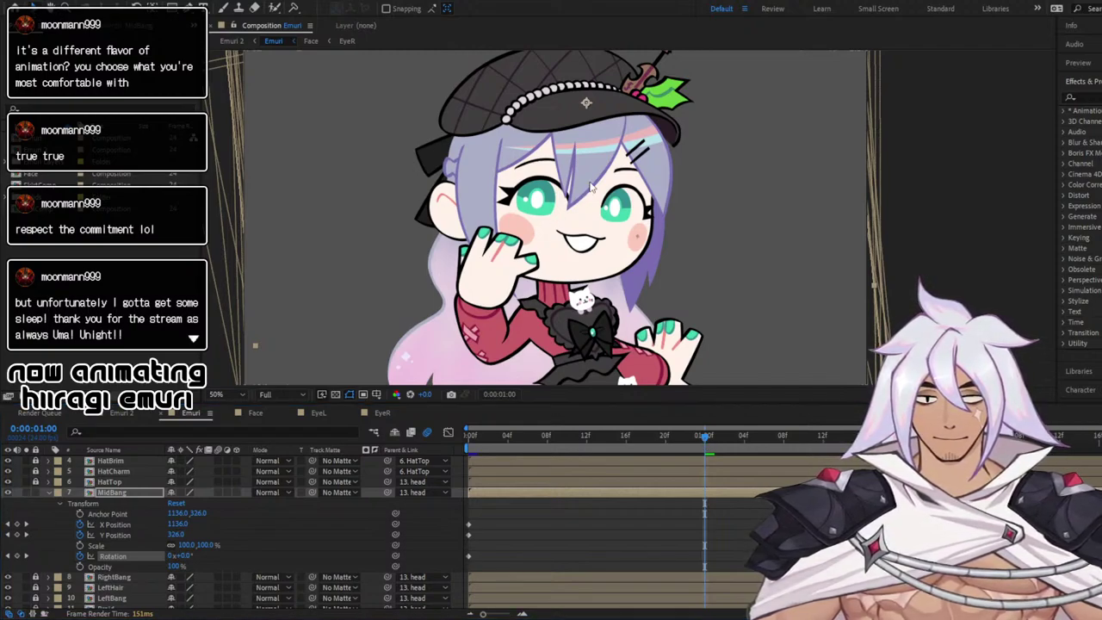
drag(591, 186, 598, 189)
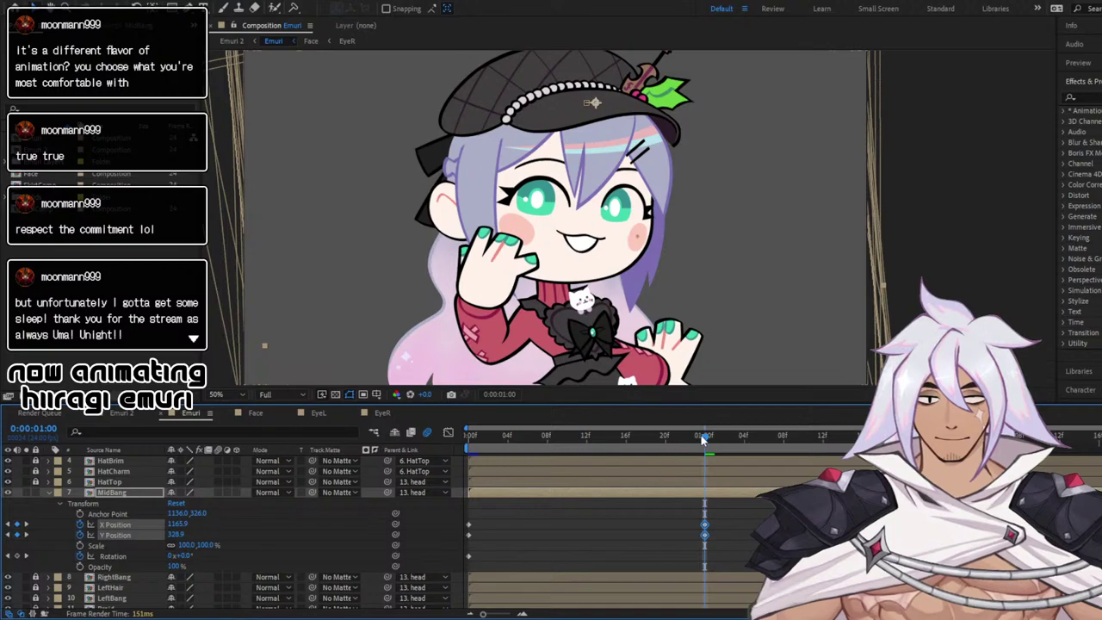
drag(701, 435, 738, 433)
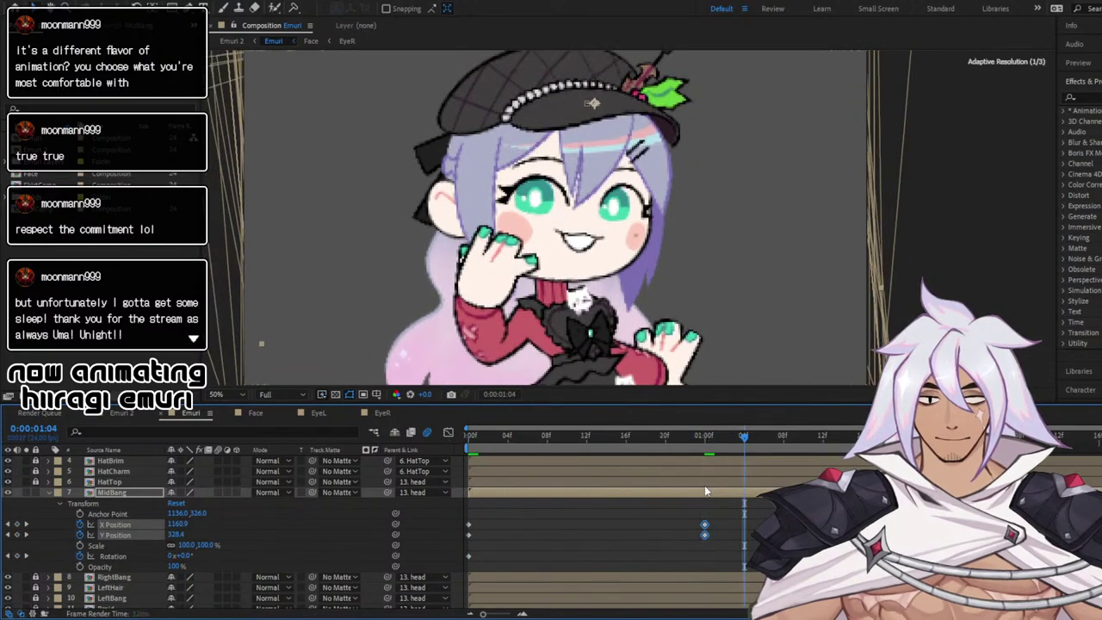
Apply Easy Ease to all of MidBang's X and Y position keyframes in the graph editor and play back the result
click(662, 510)
click(448, 432)
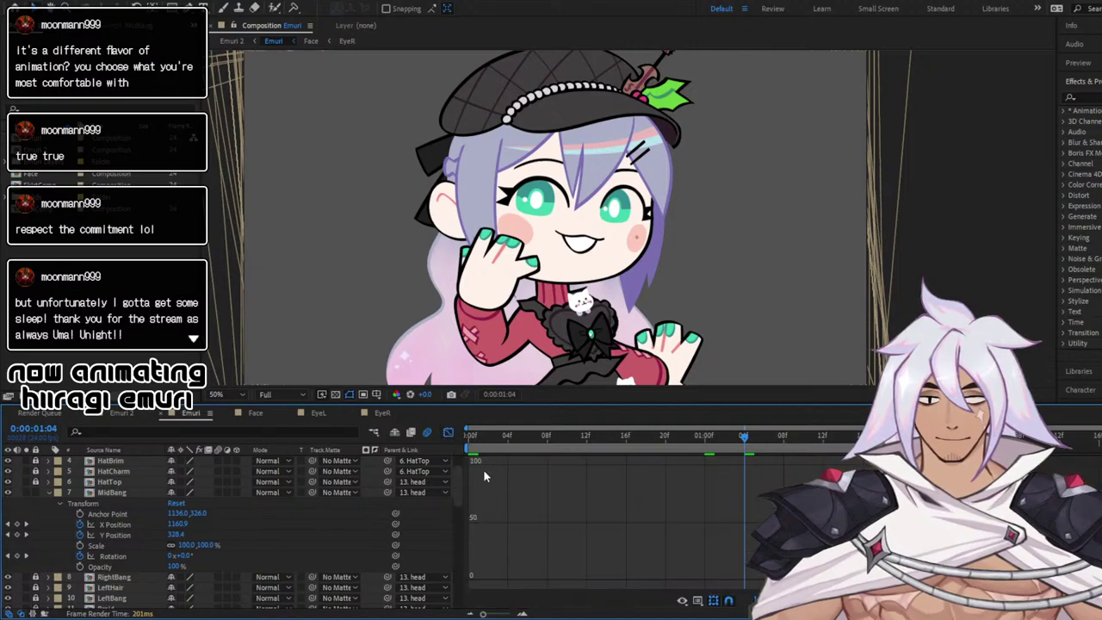
click(125, 525)
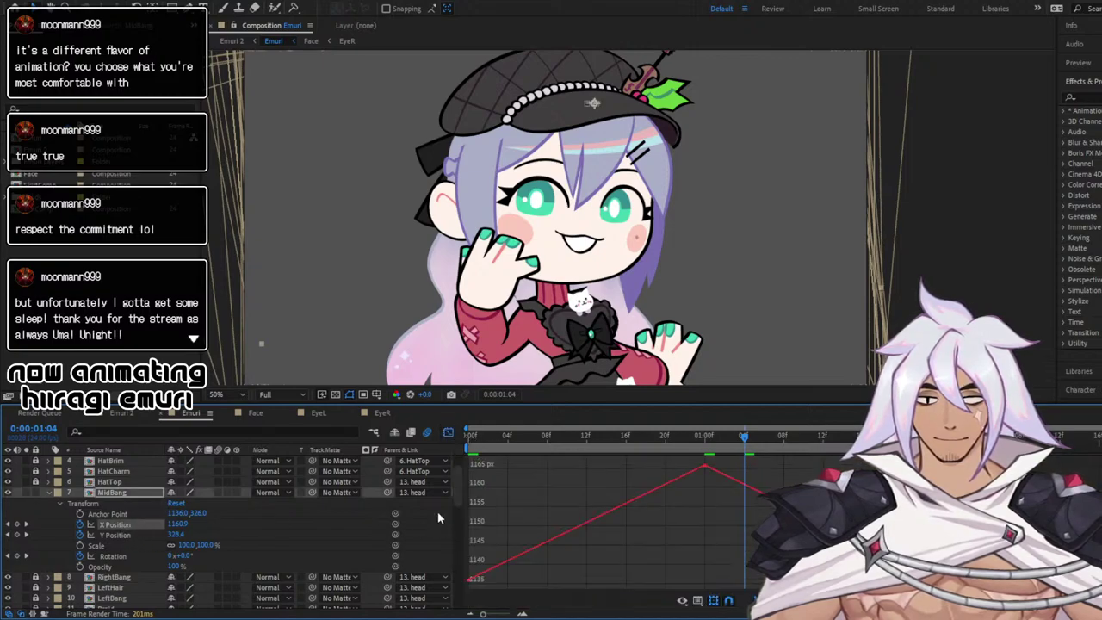
drag(470, 463, 775, 584)
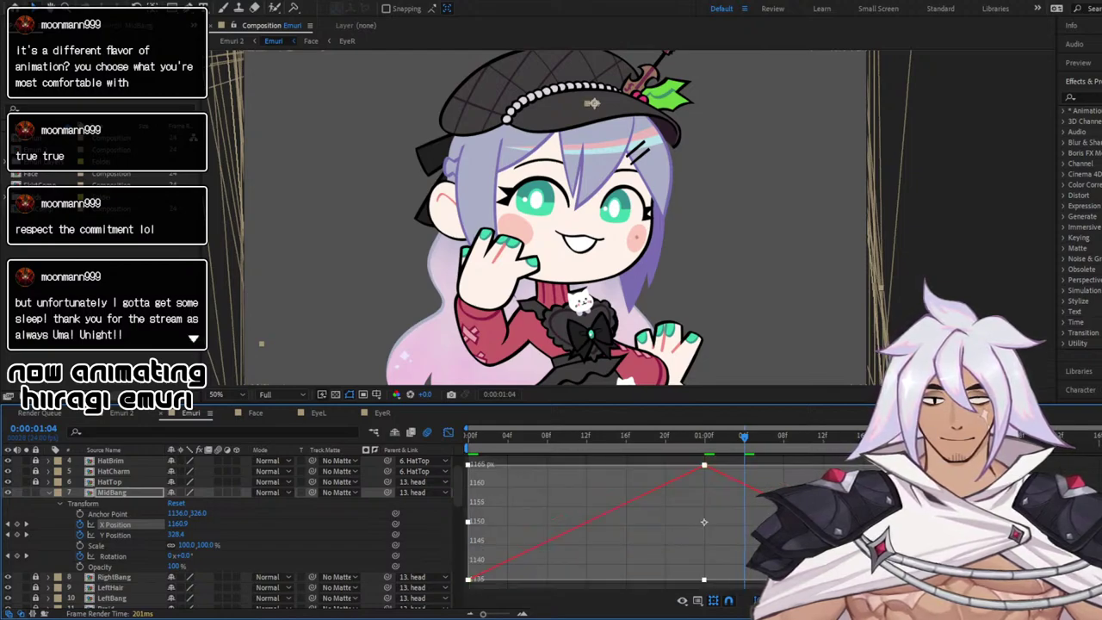
key(F9)
click(121, 535)
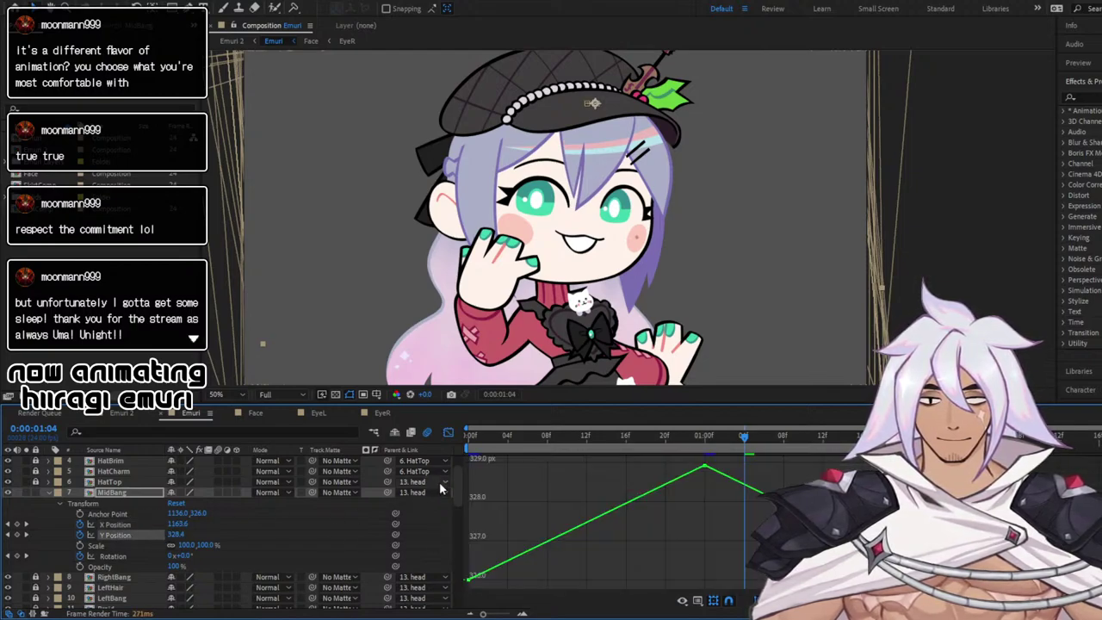
drag(465, 459, 797, 589)
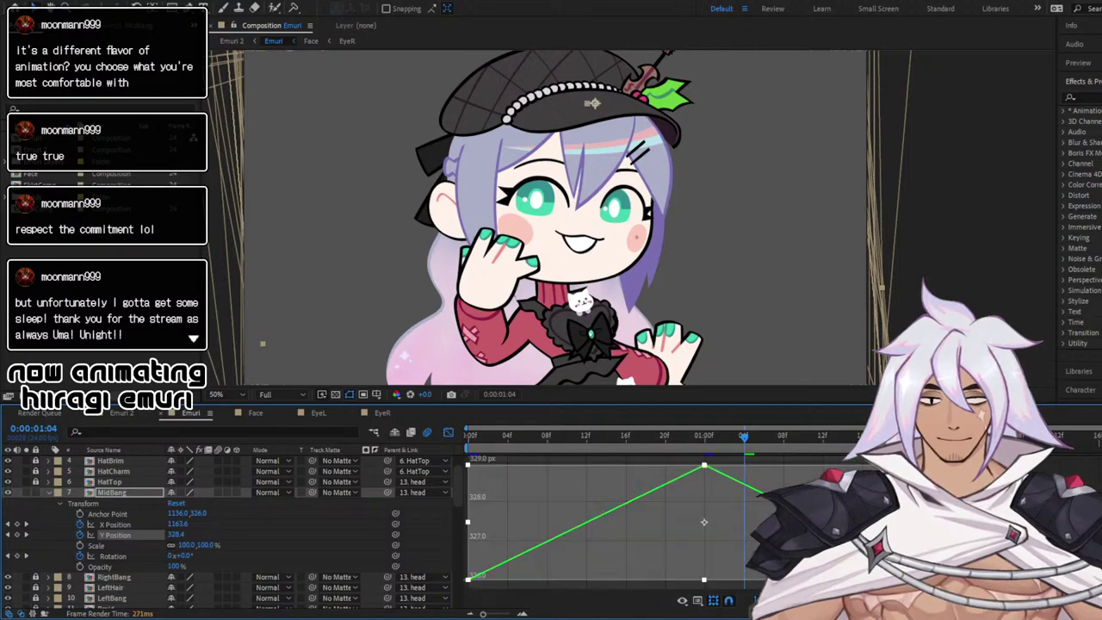
key(F9)
key(Home)
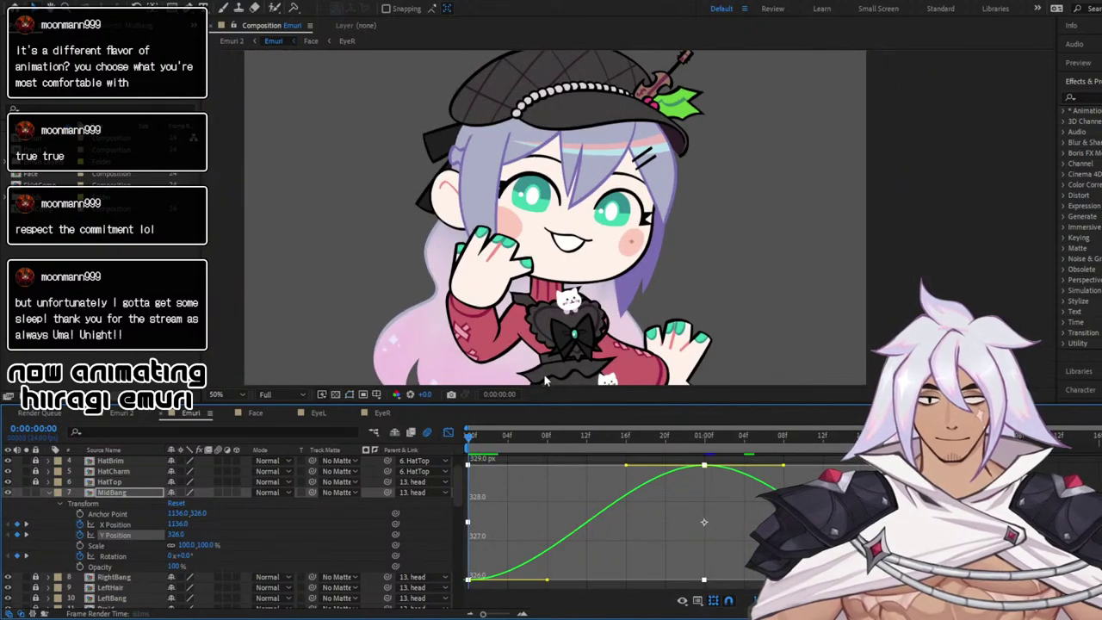
key(space)
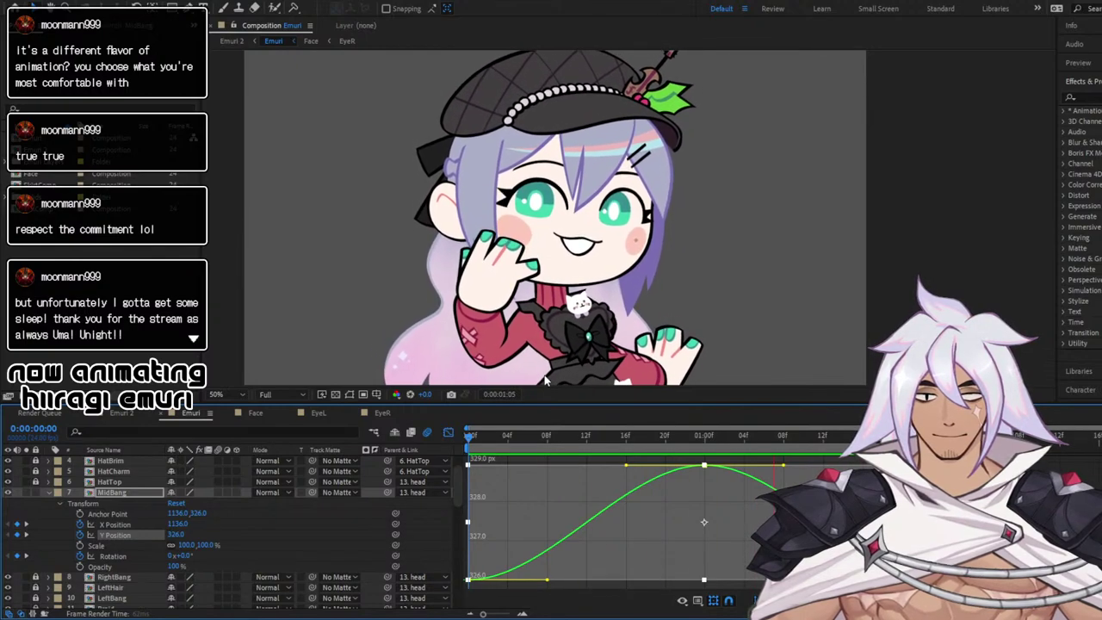
Return to the layer bars and rotate MidBang to about -3.4° at 0:00:01:08 with the Rotation tool
click(447, 434)
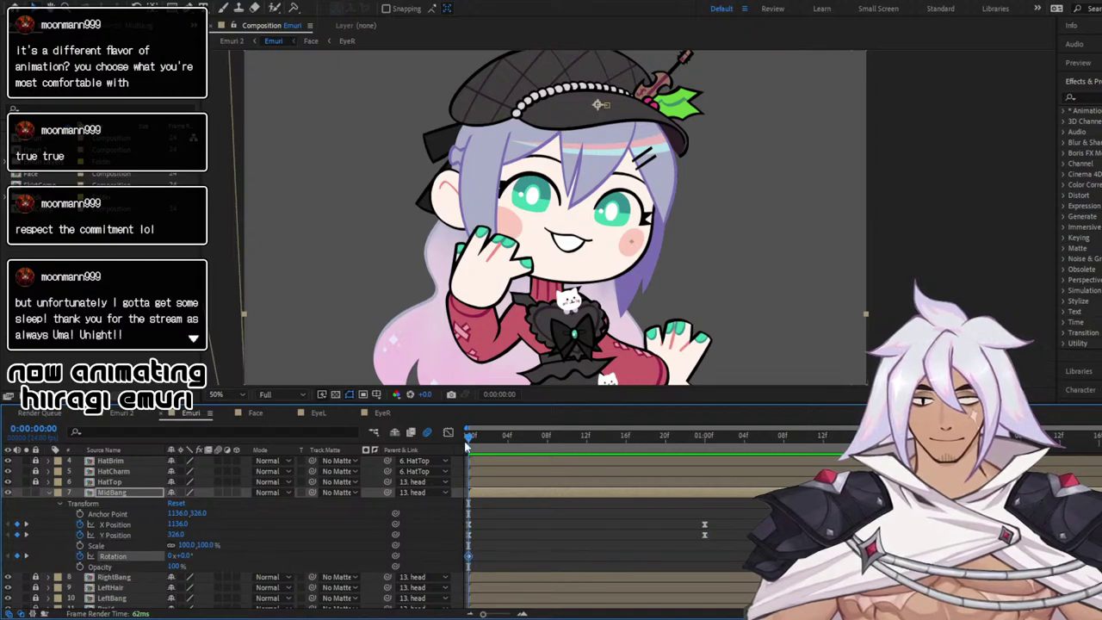
drag(469, 442, 782, 457)
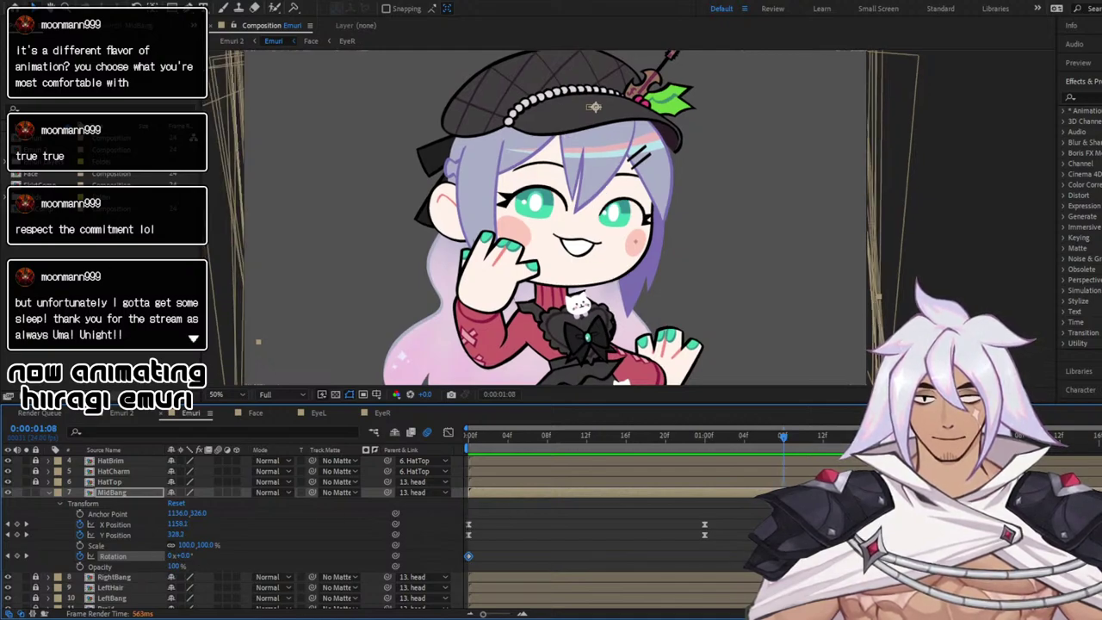
click(138, 18)
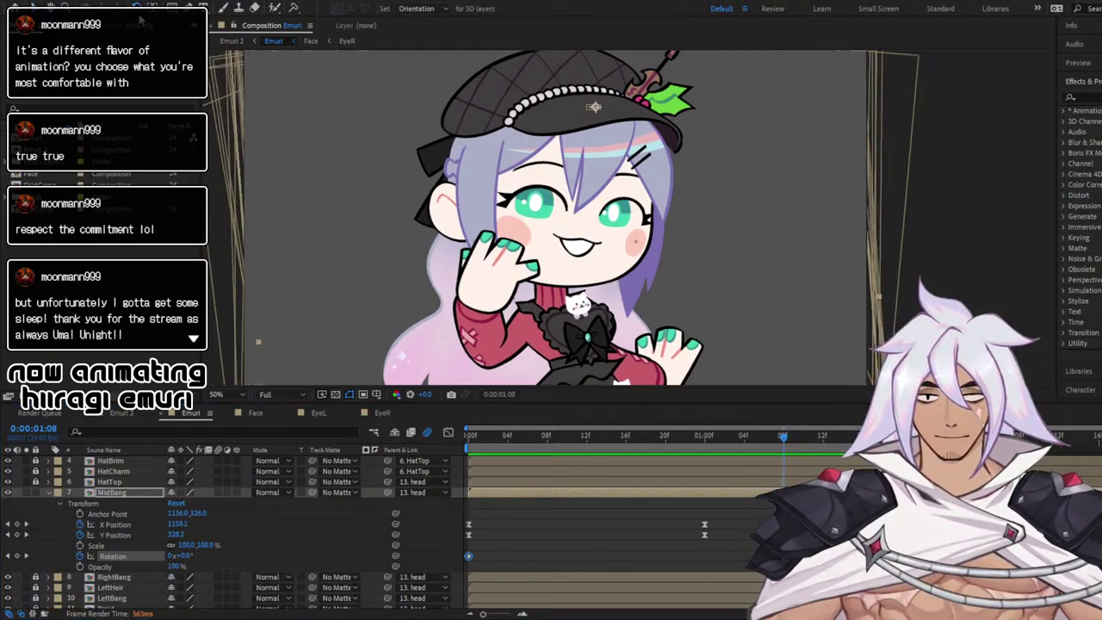
scroll(786, 189, up, 1)
scroll(805, 284, down, 3)
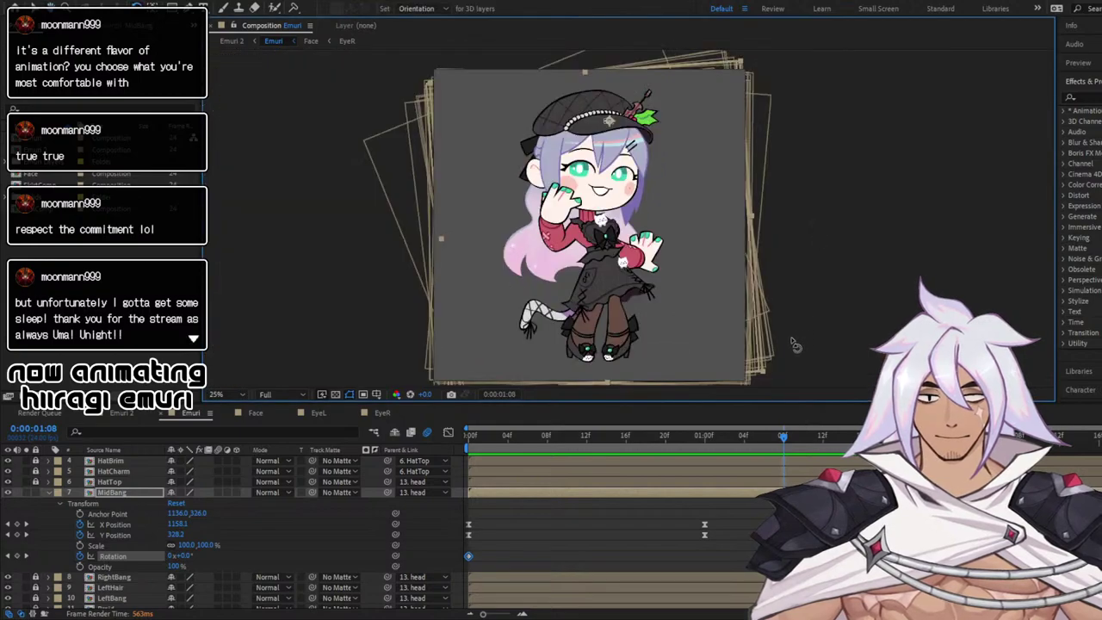
drag(767, 381, 781, 372)
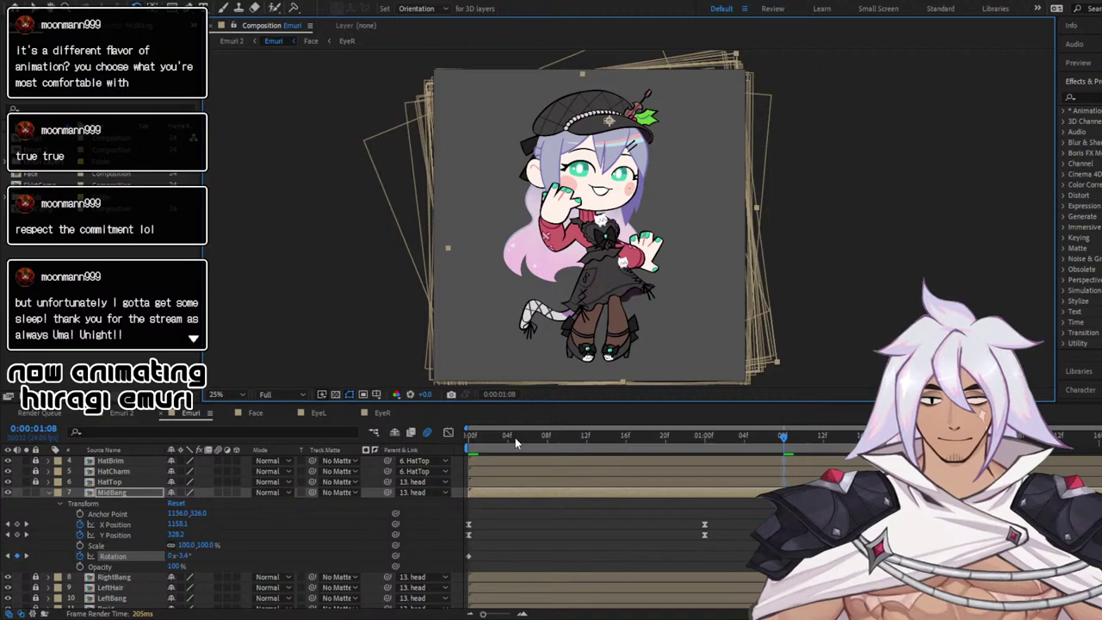
Rotate MidBang to about 1.8° at 0:00:00:08 and play back the sway
drag(519, 441, 548, 440)
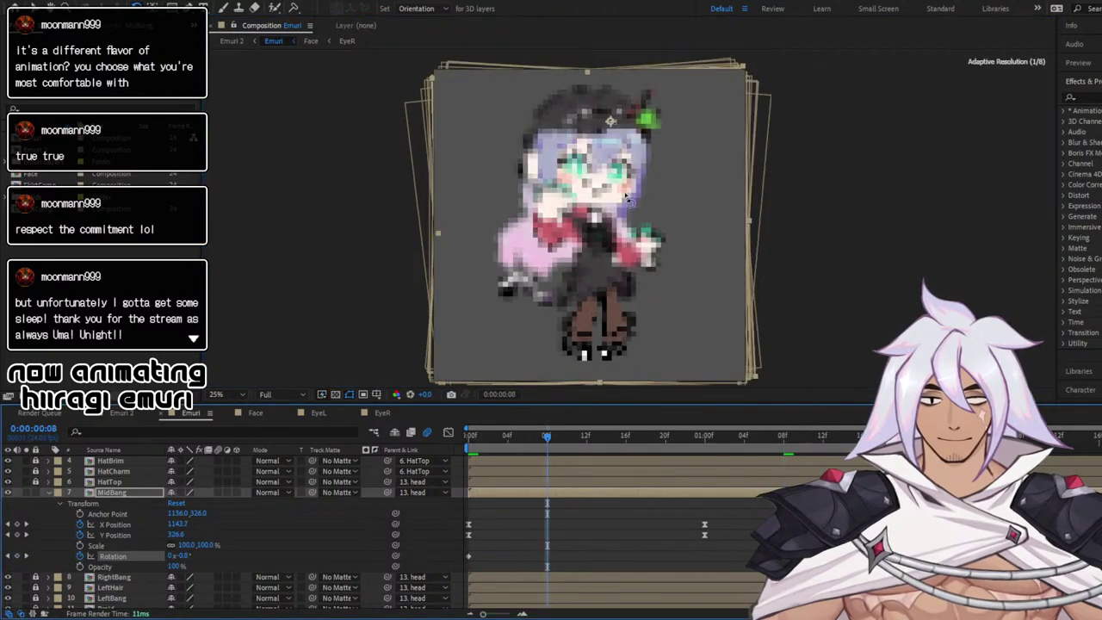
mouse_move(761, 385)
mouse_down()
mouse_move(762, 372)
mouse_move(754, 401)
mouse_move(750, 379)
mouse_up()
scroll(601, 245, up, 2)
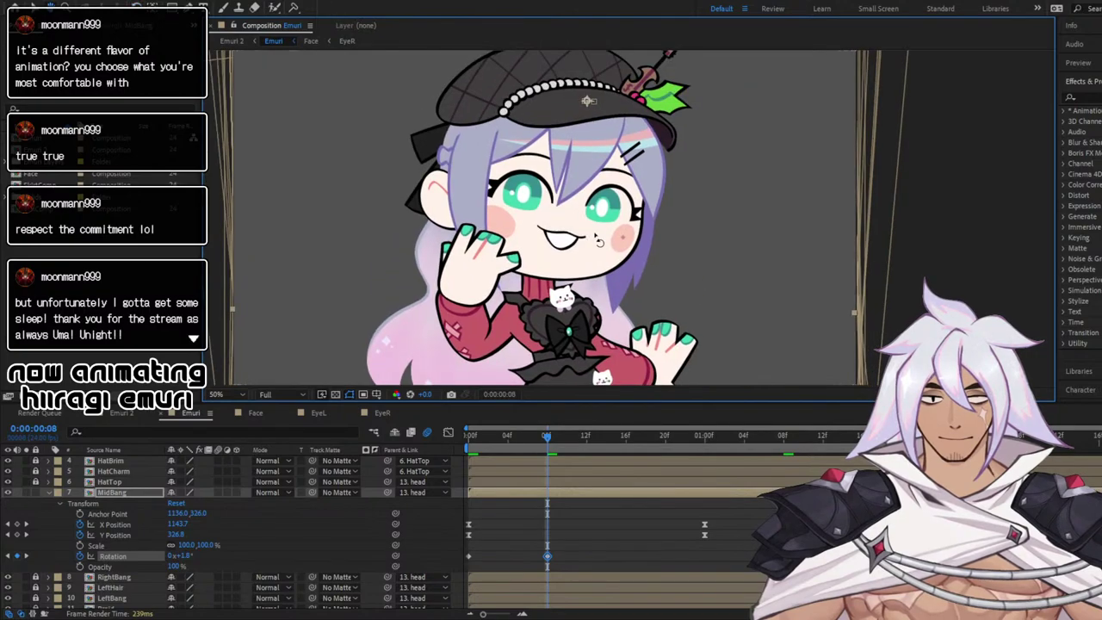
key(space)
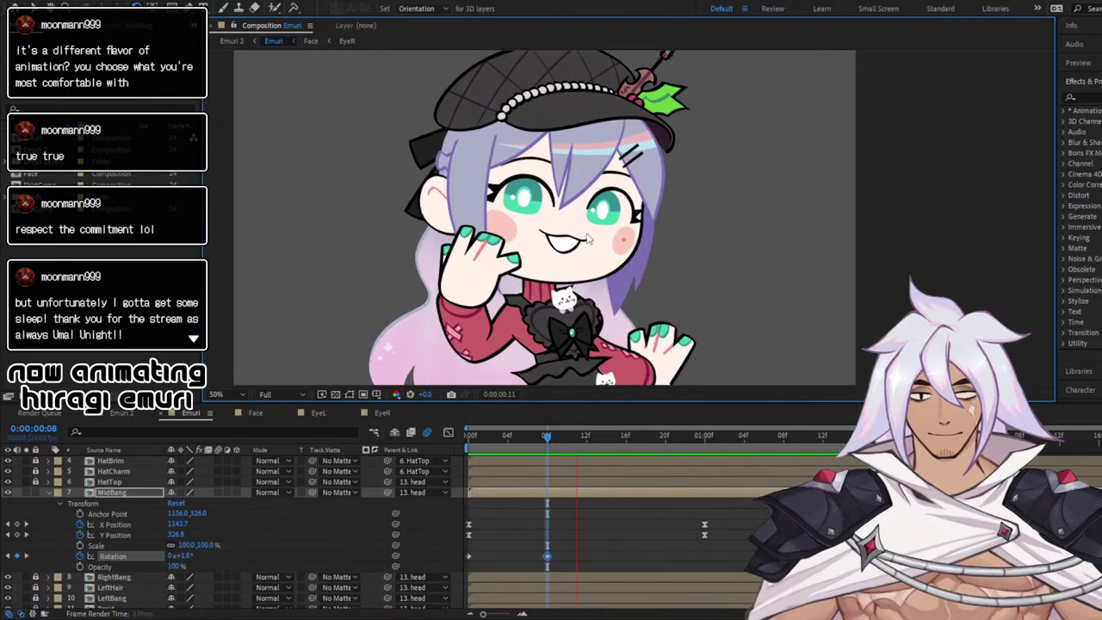
key(space)
Apply Easy Ease to MidBang's rotation keyframes at 0:00:00:08 and 0:00:01:08 in the graph editor and play back the result
click(448, 433)
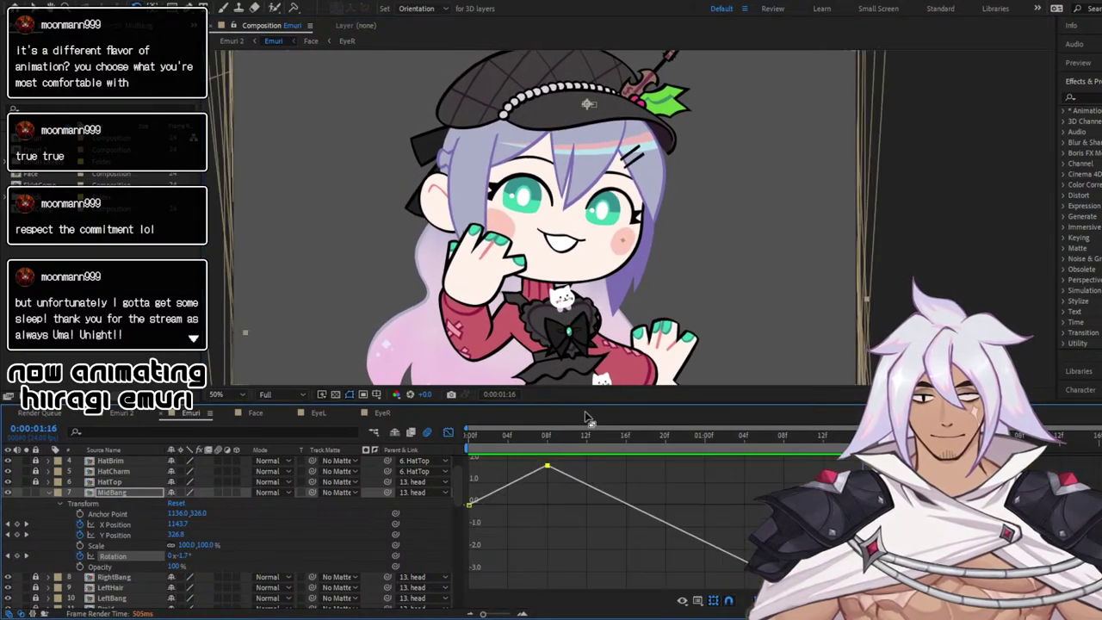
drag(513, 464, 796, 586)
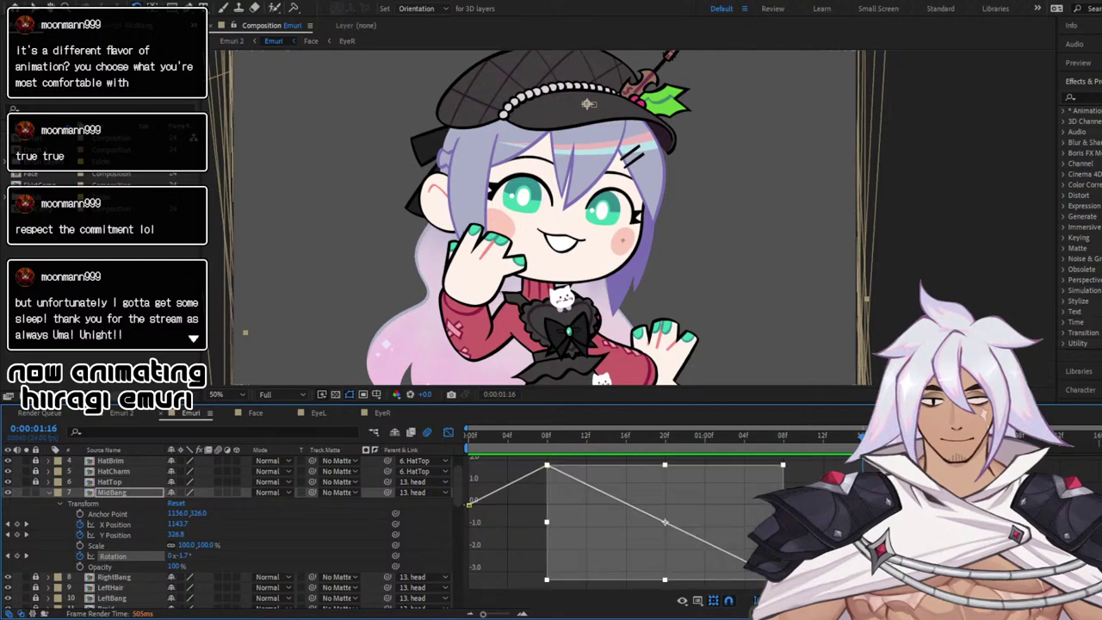
key(F9)
key(space)
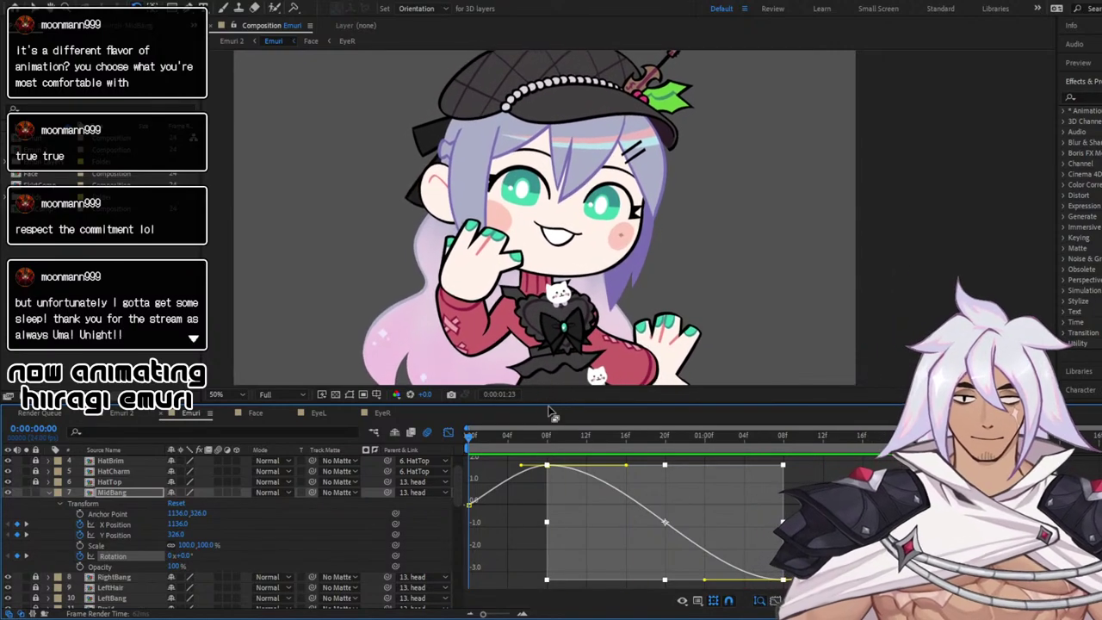
key(space)
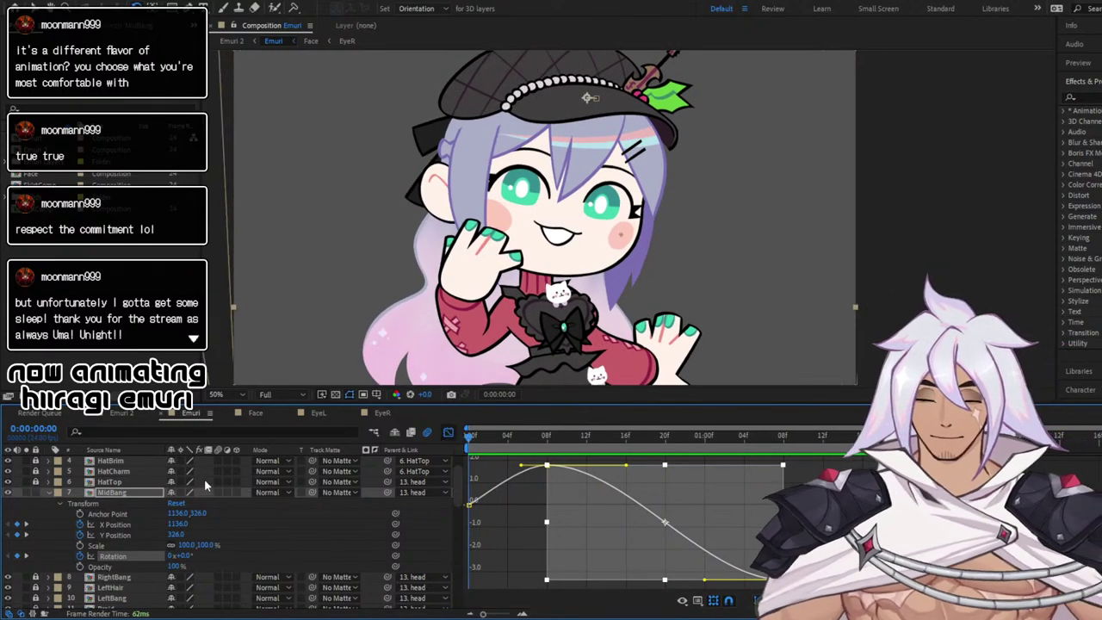
Collapse and lock MidBang, unlock LeftHair and LeftBang, and show LeftBang's transform properties with the layer bars
click(47, 492)
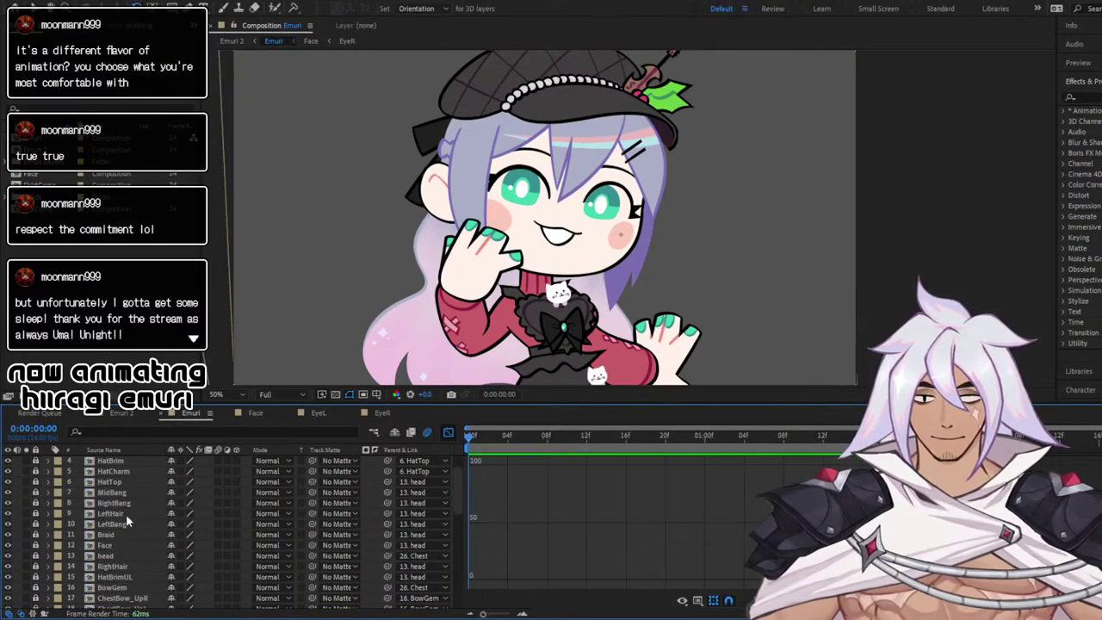
scroll(127, 513, up, 1)
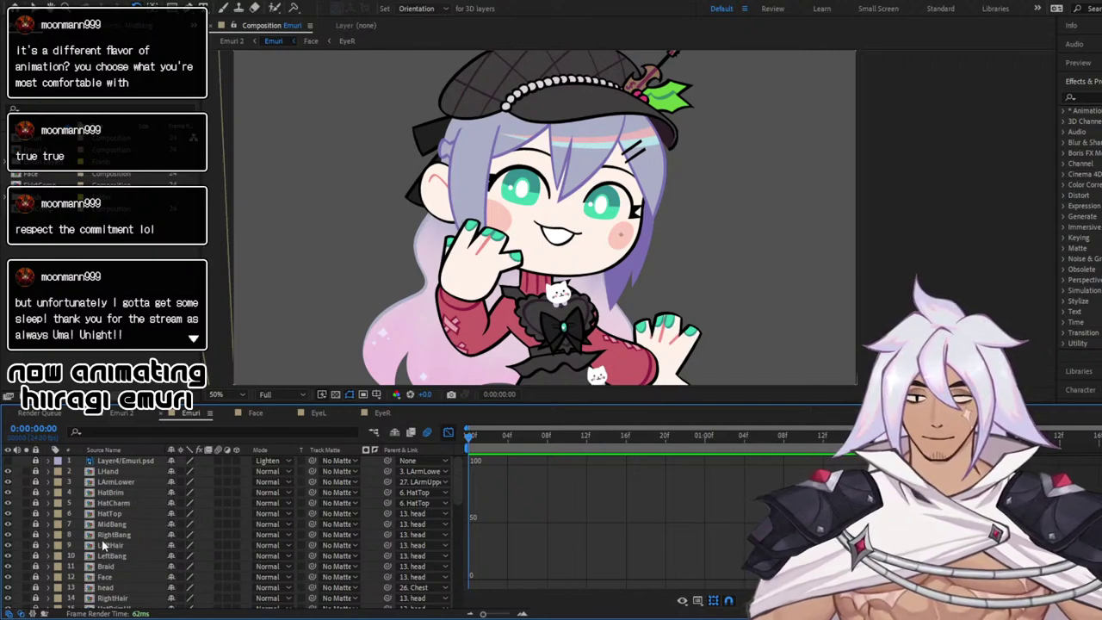
scroll(119, 523, down, 1)
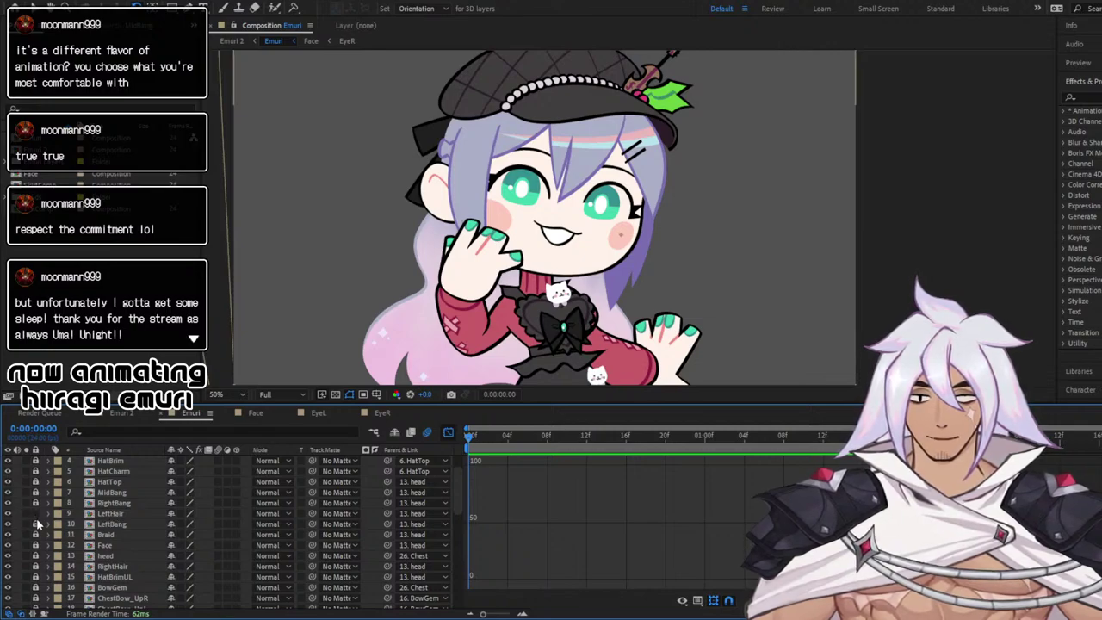
scroll(50, 532, down, 1)
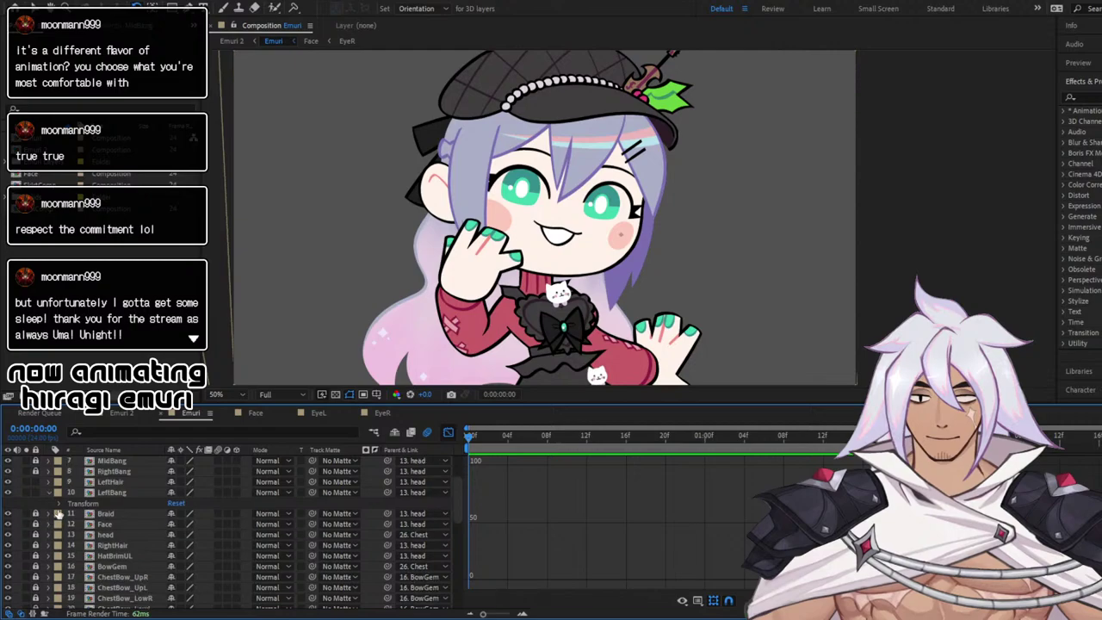
click(49, 492)
click(447, 433)
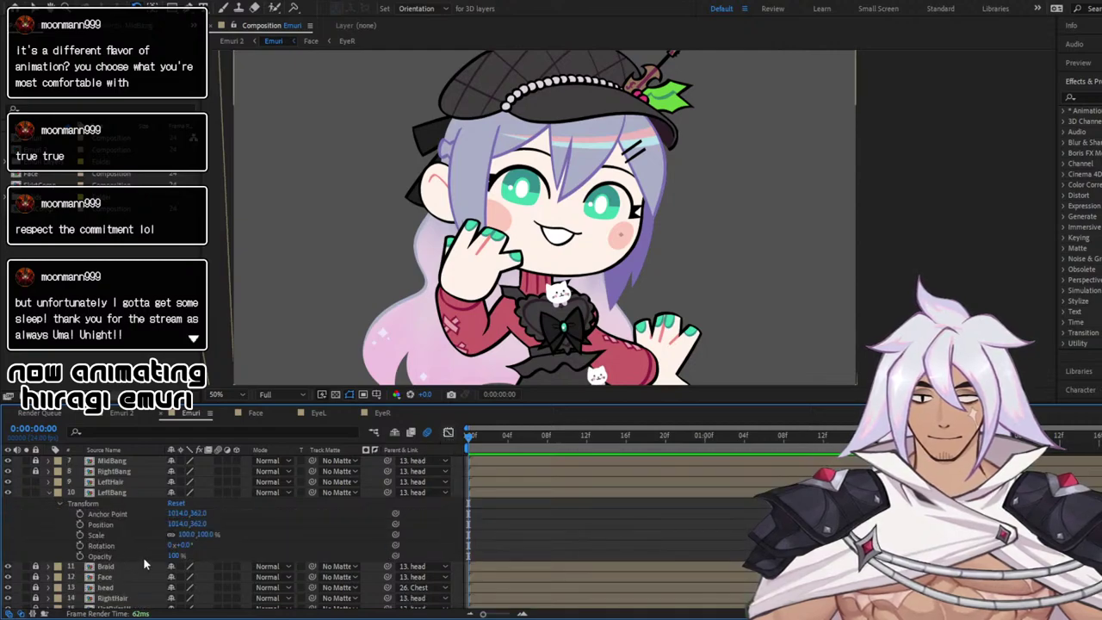
Keyframe LeftBang's scale and separated X and Y position at 0:00:00:00, and repeat those keyframes at 0:00:02:00
click(80, 525)
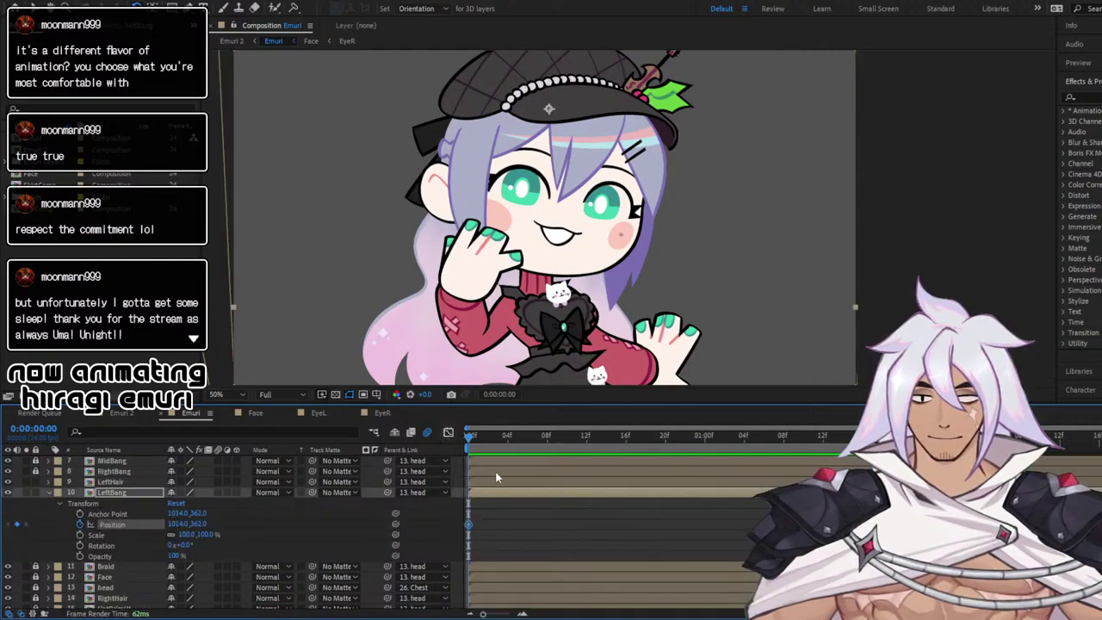
click(80, 535)
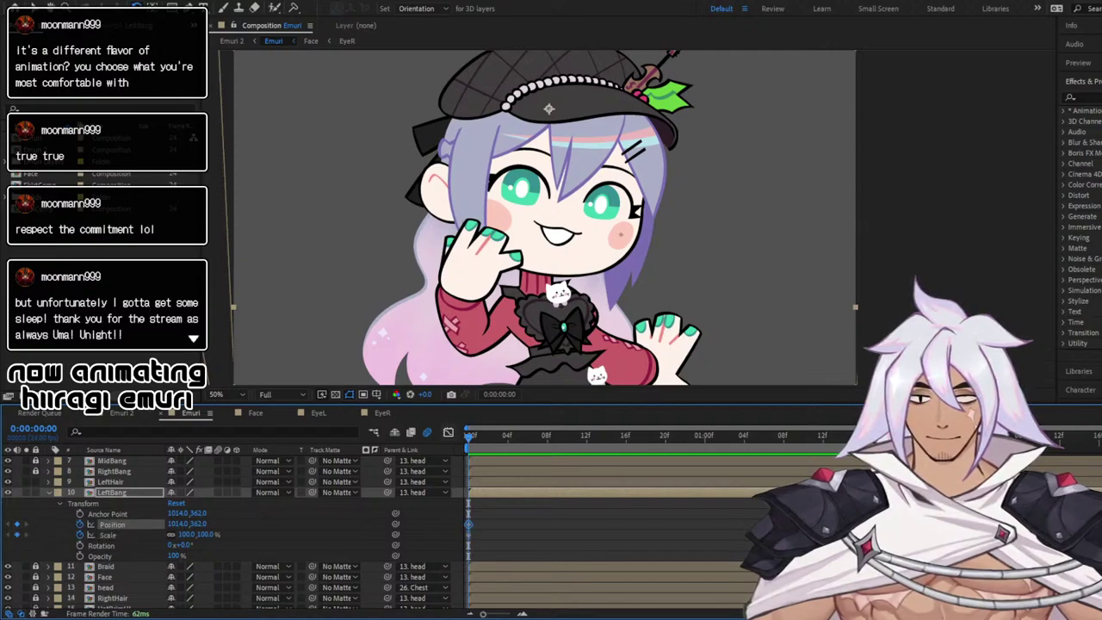
click(155, 545)
drag(676, 438, 940, 435)
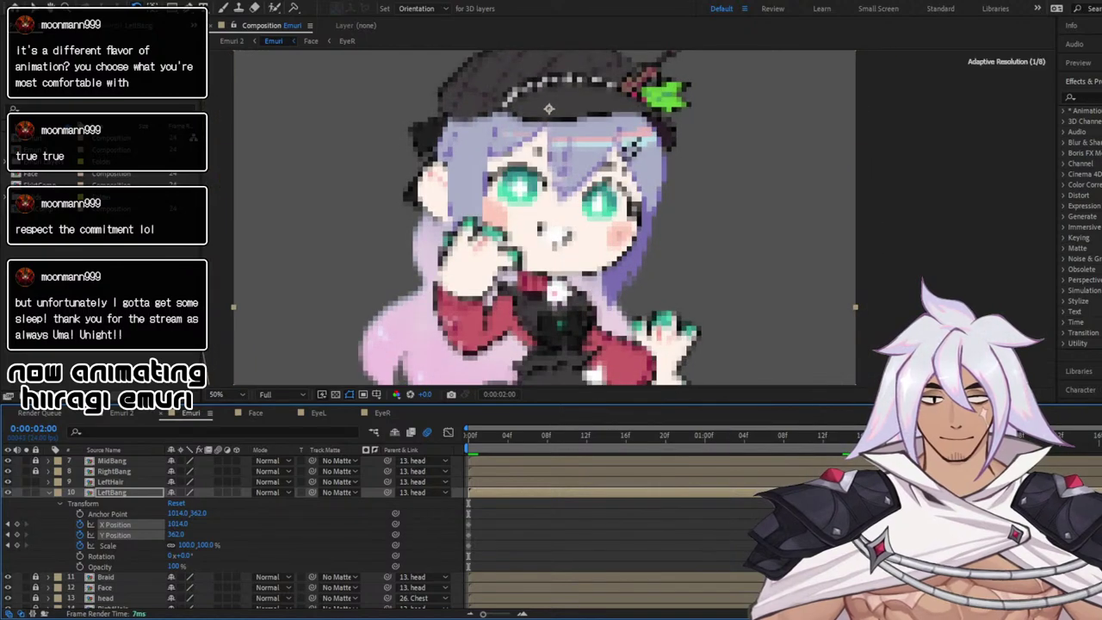
click(18, 534)
click(16, 545)
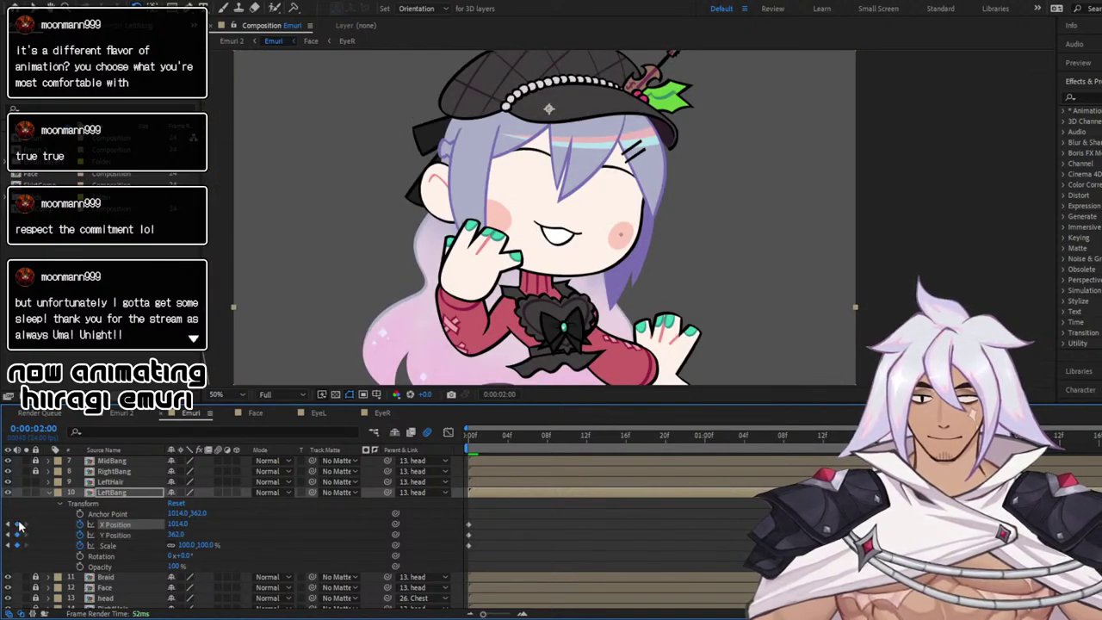
Shift LeftBang sideways to about 1033.9, 364.0 at 0:00:01:00 and scrub through the first second to check the movement
click(705, 437)
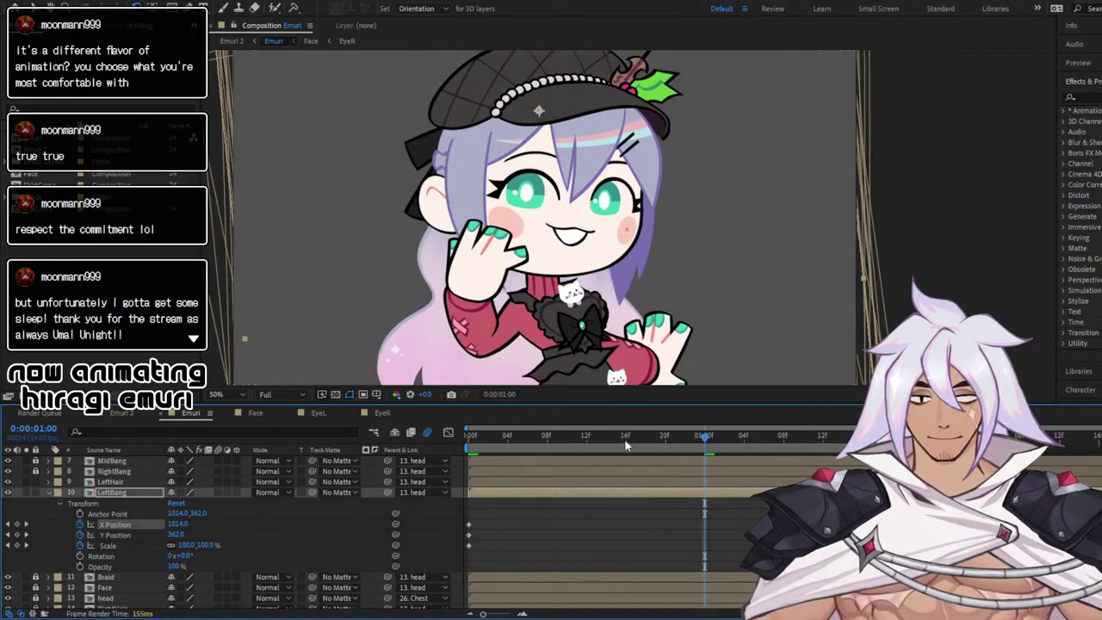
drag(626, 440, 705, 430)
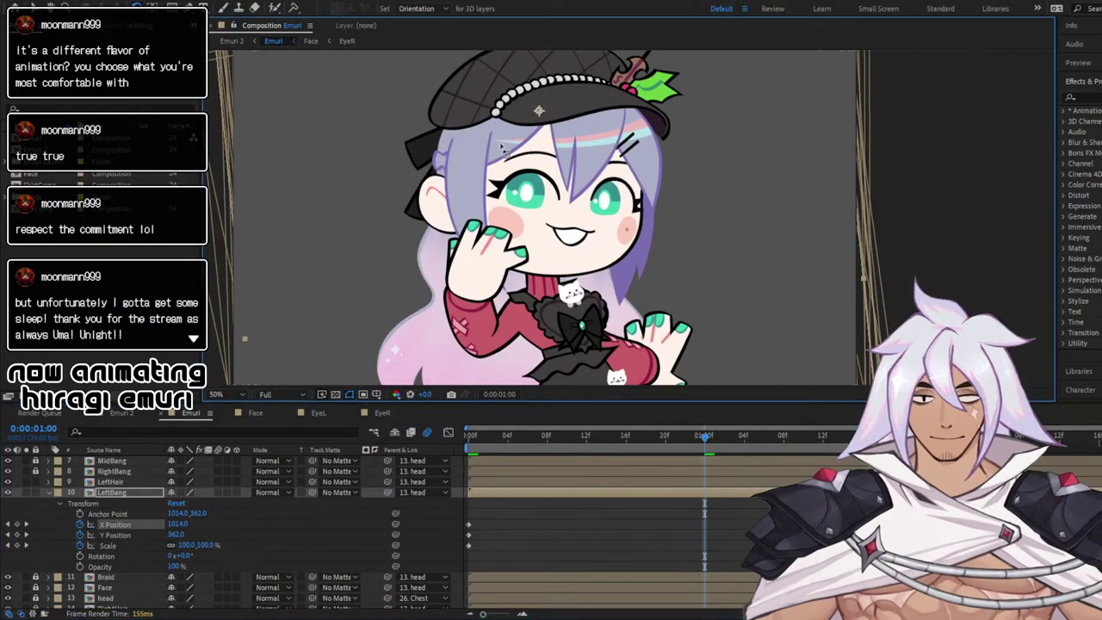
key(v)
drag(511, 146, 522, 147)
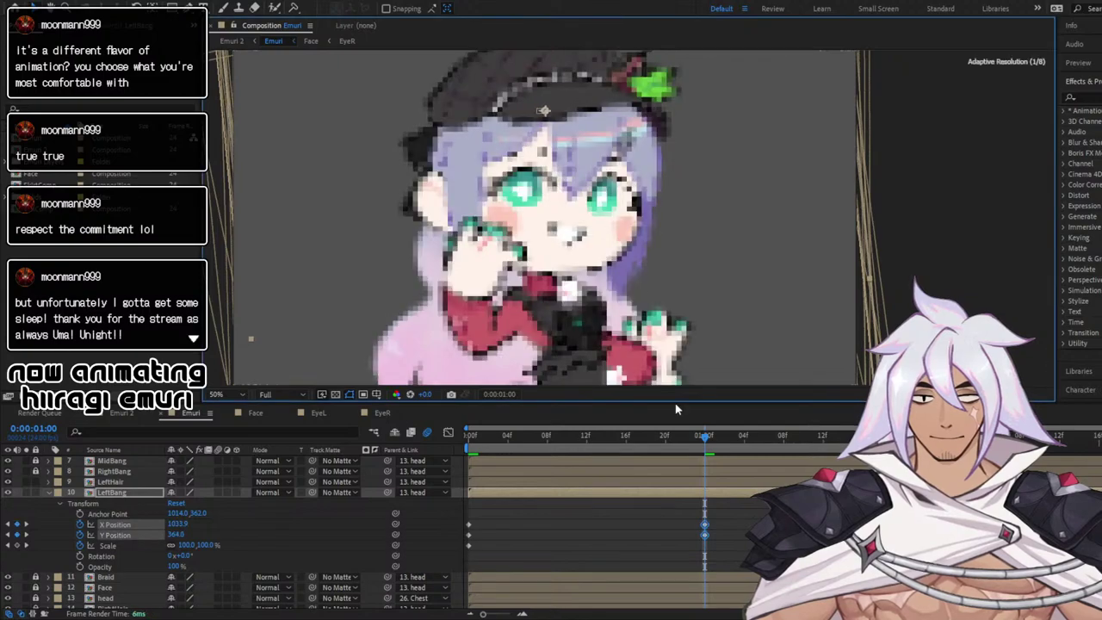
drag(698, 441, 404, 432)
drag(506, 441, 704, 441)
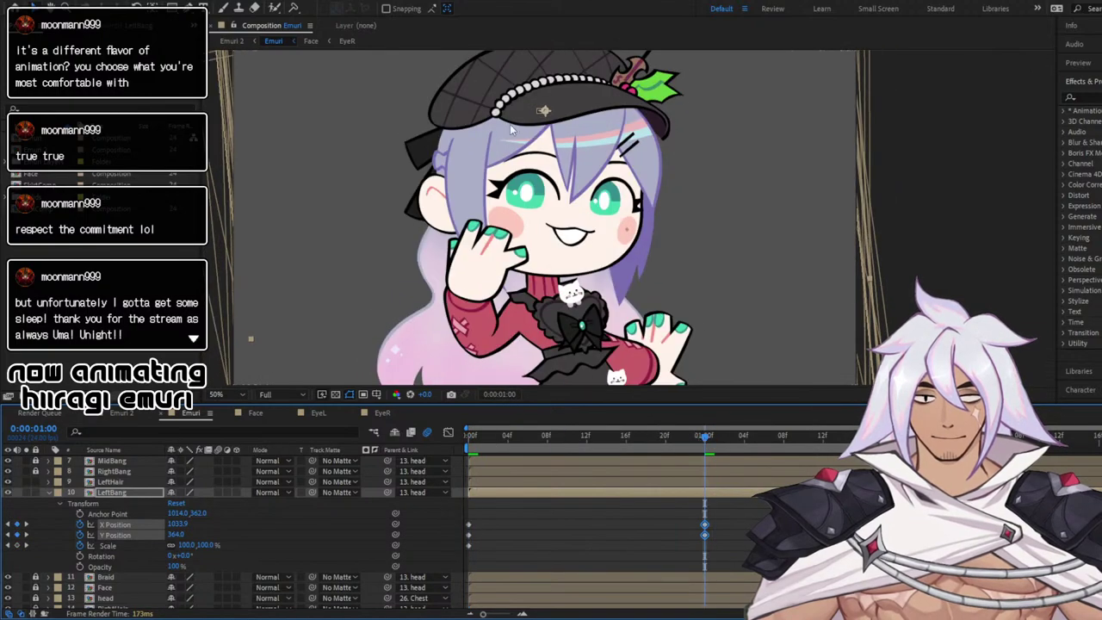
Stretch LeftBang to about 105.2% width at 0:00:01:00, reposition it to about 1045.8, 365.1, and play back the motion
drag(257, 337, 236, 338)
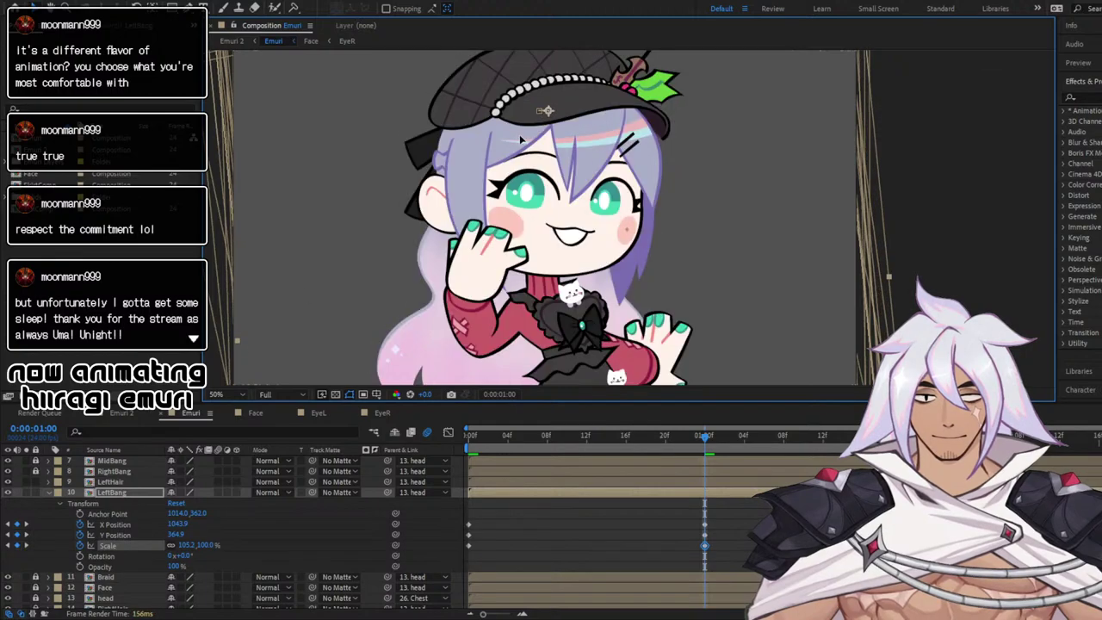
drag(521, 139, 518, 141)
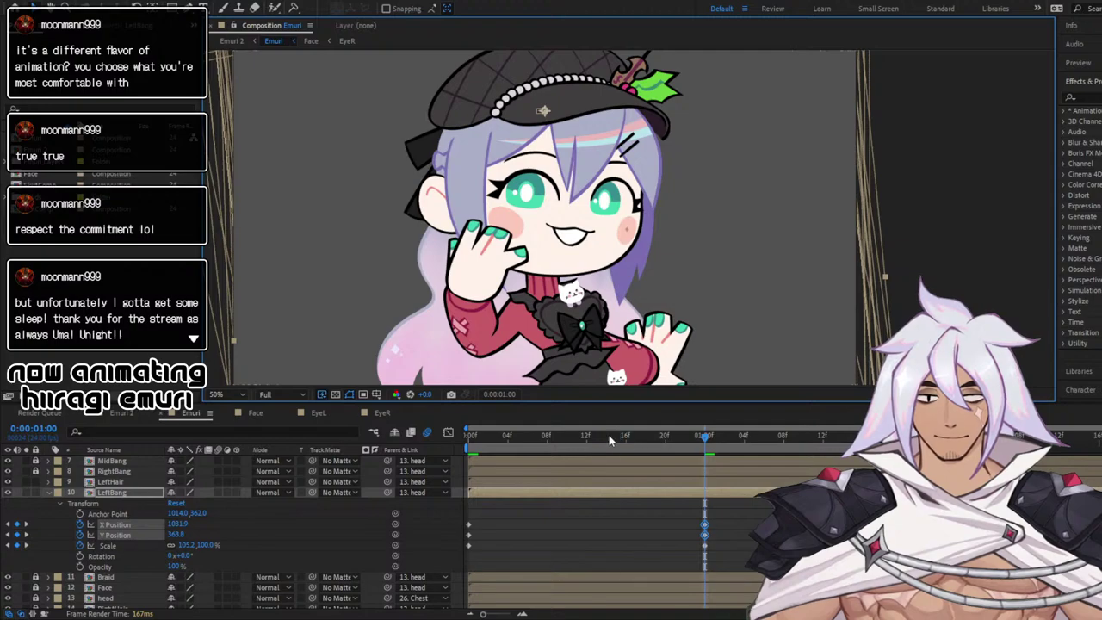
key(space)
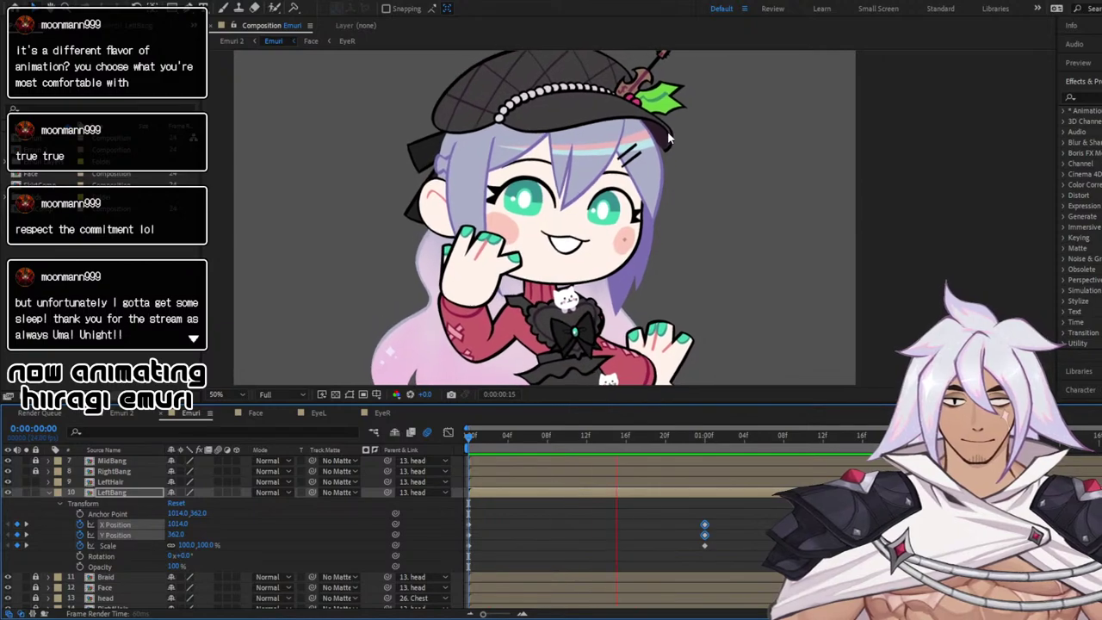
click(702, 435)
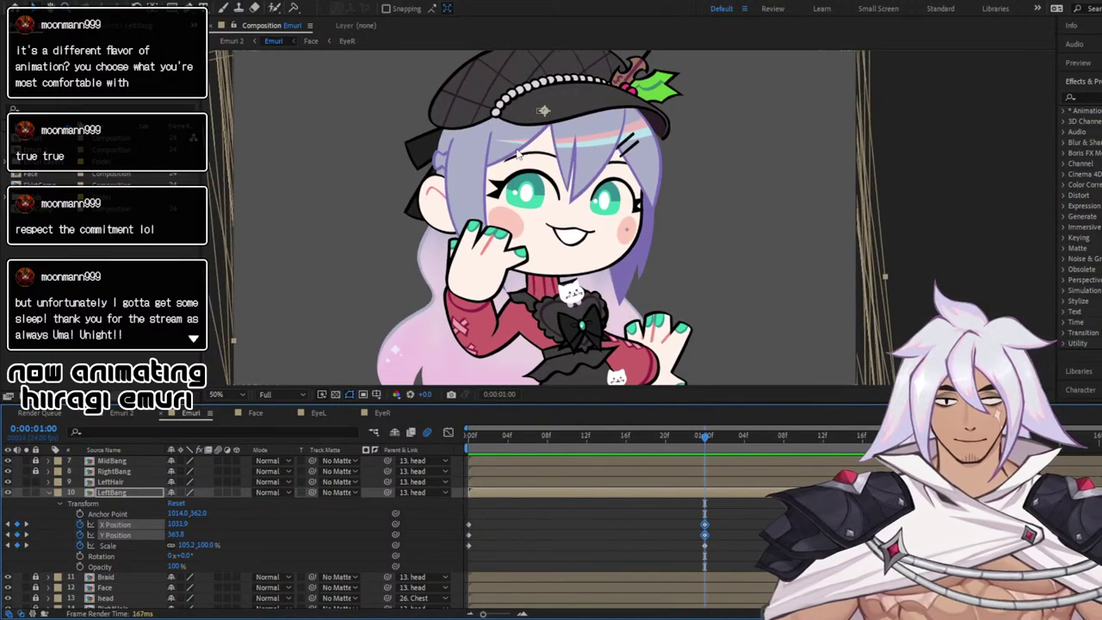
drag(517, 153, 519, 155)
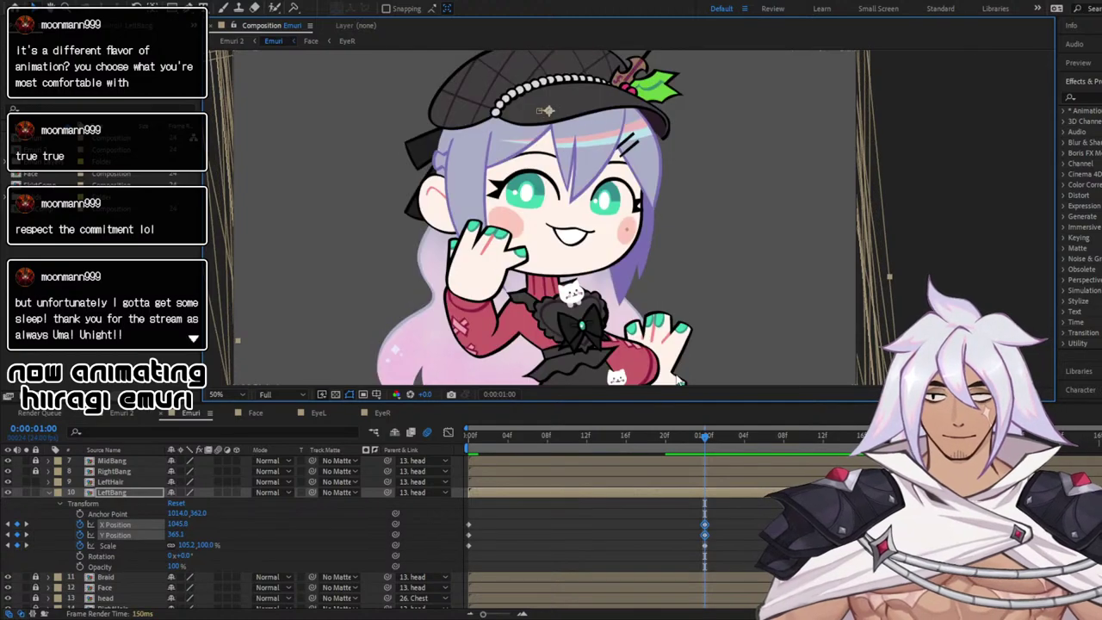
key(space)
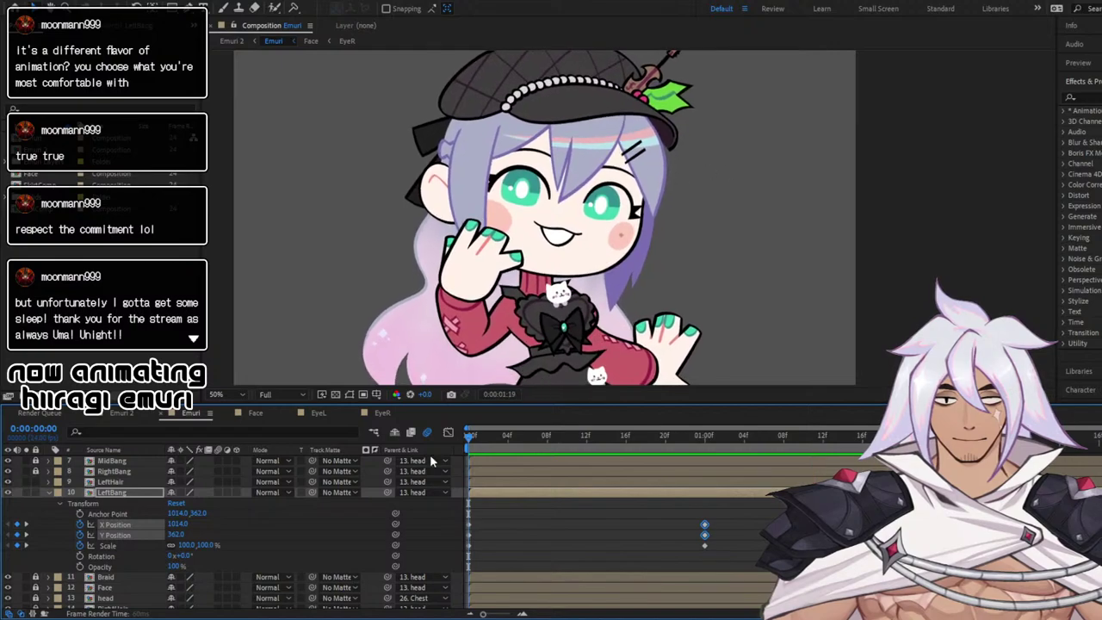
Apply Easy Ease to LeftBang's X position, Y position and scale keyframes in the graph editor
click(447, 433)
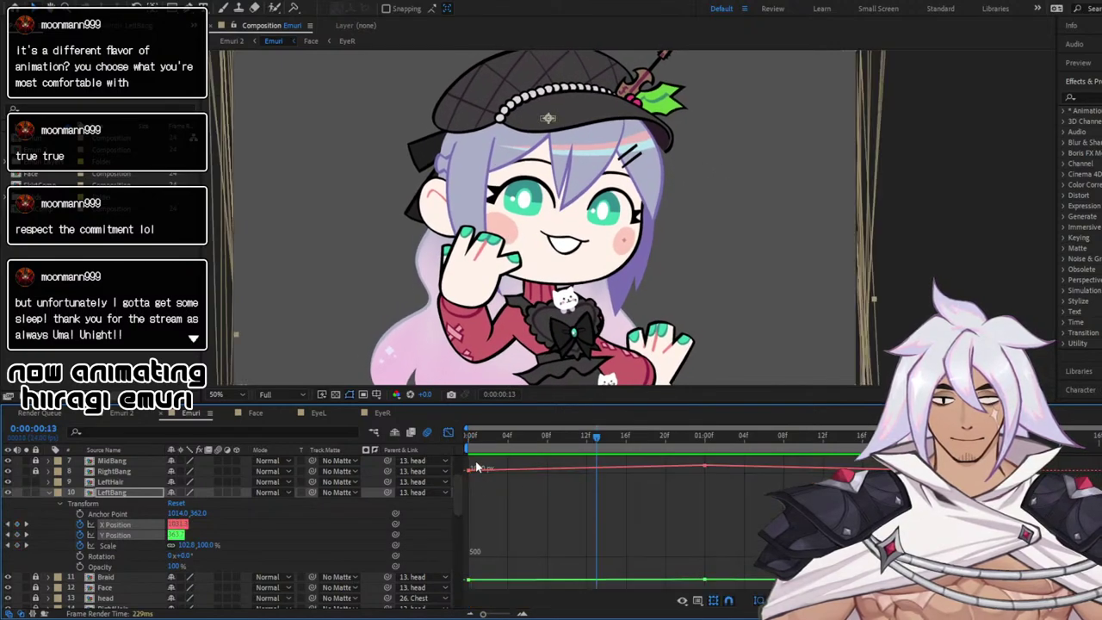
drag(468, 460, 960, 589)
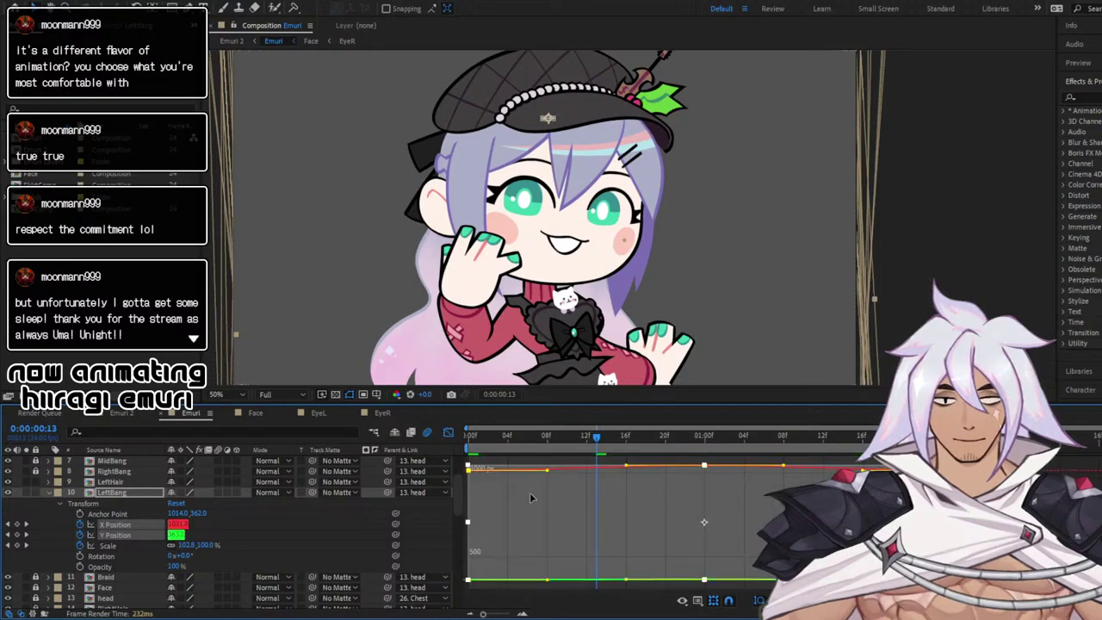
click(130, 546)
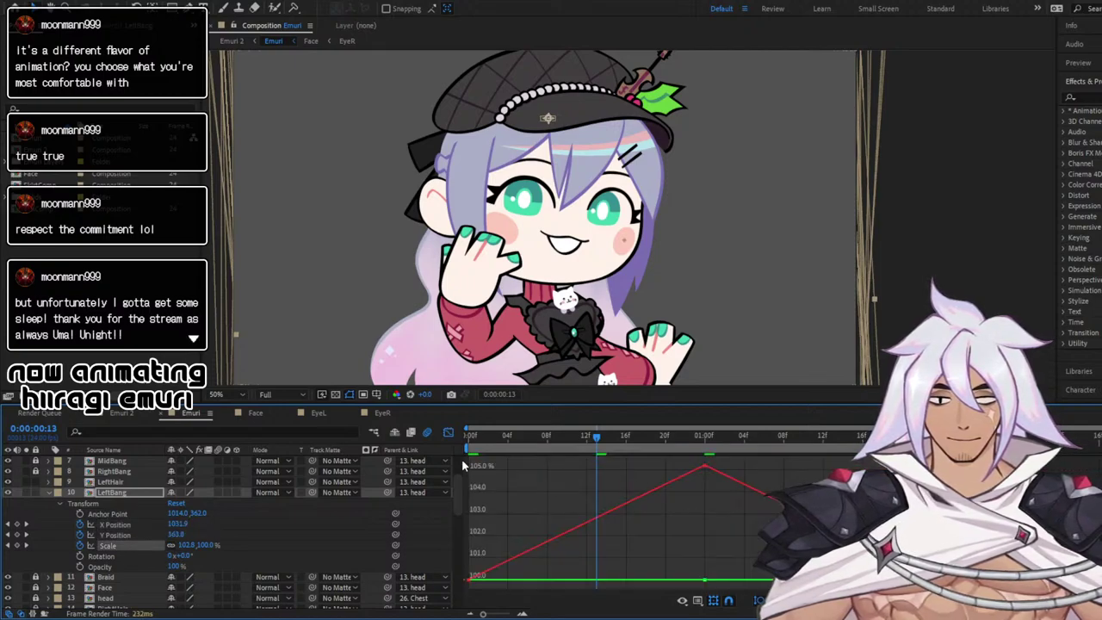
drag(471, 456, 956, 589)
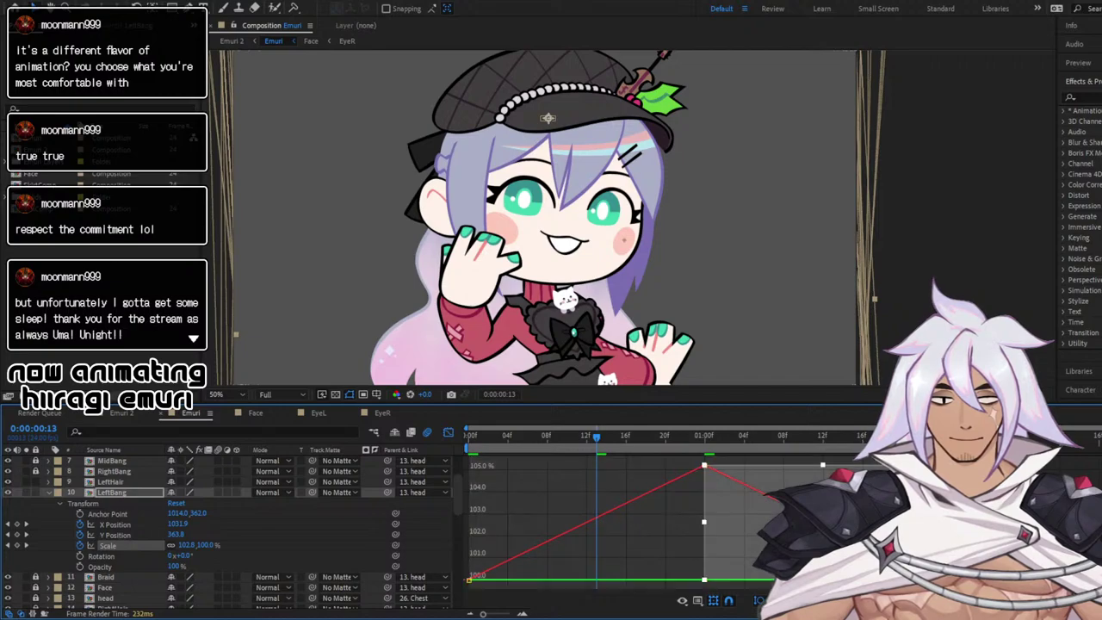
key(F9)
click(469, 579)
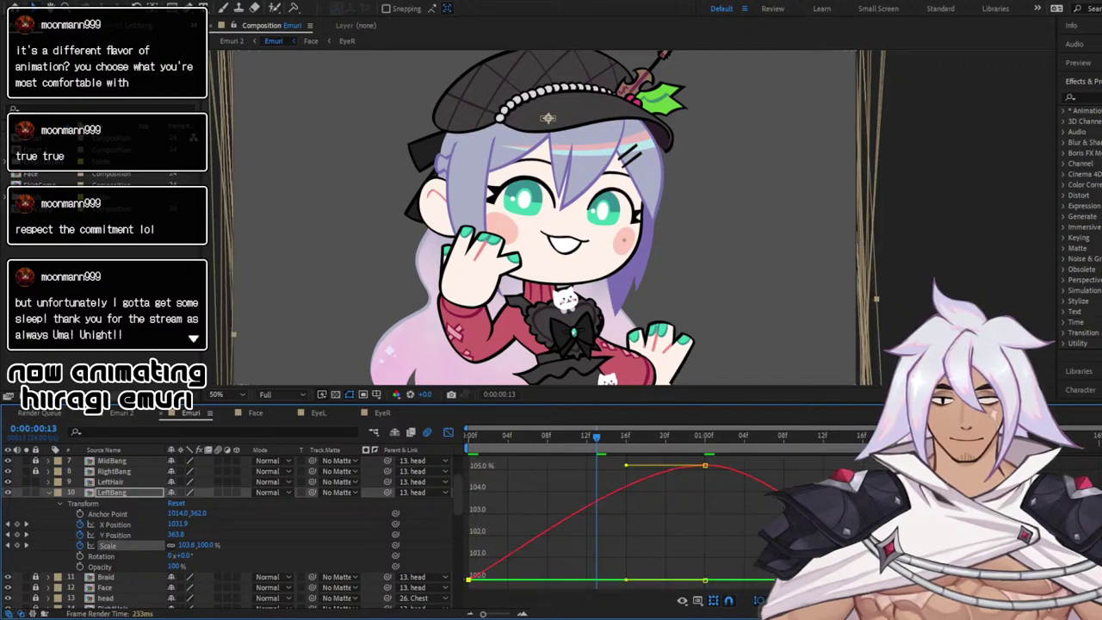
Play back the LeftBang motion from 0:00:00:00, and collapse and lock the layer
click(471, 436)
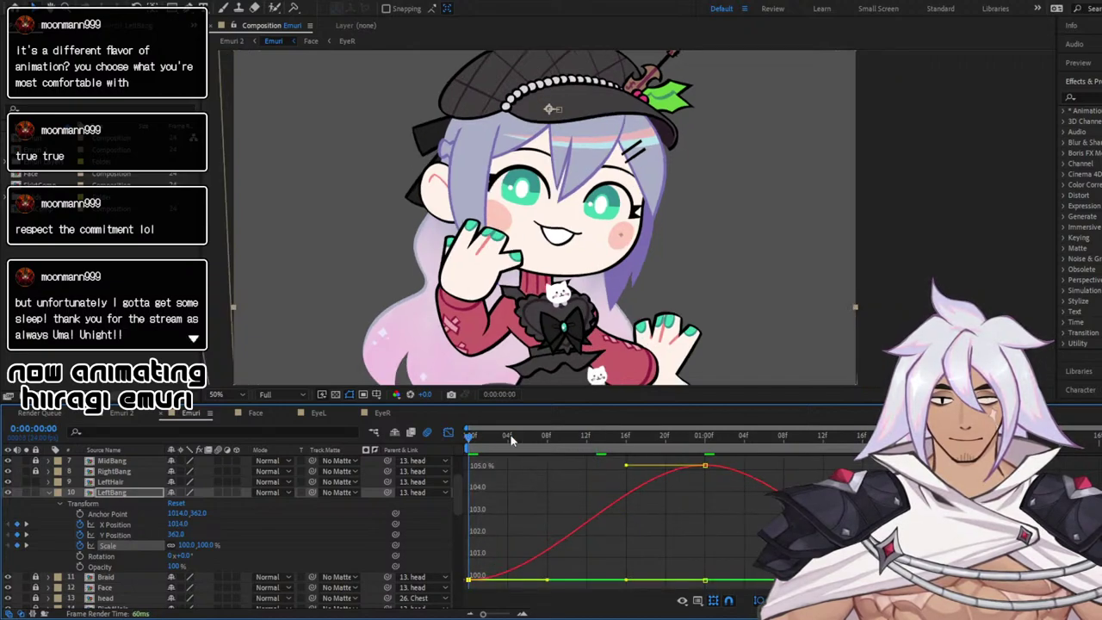
key(space)
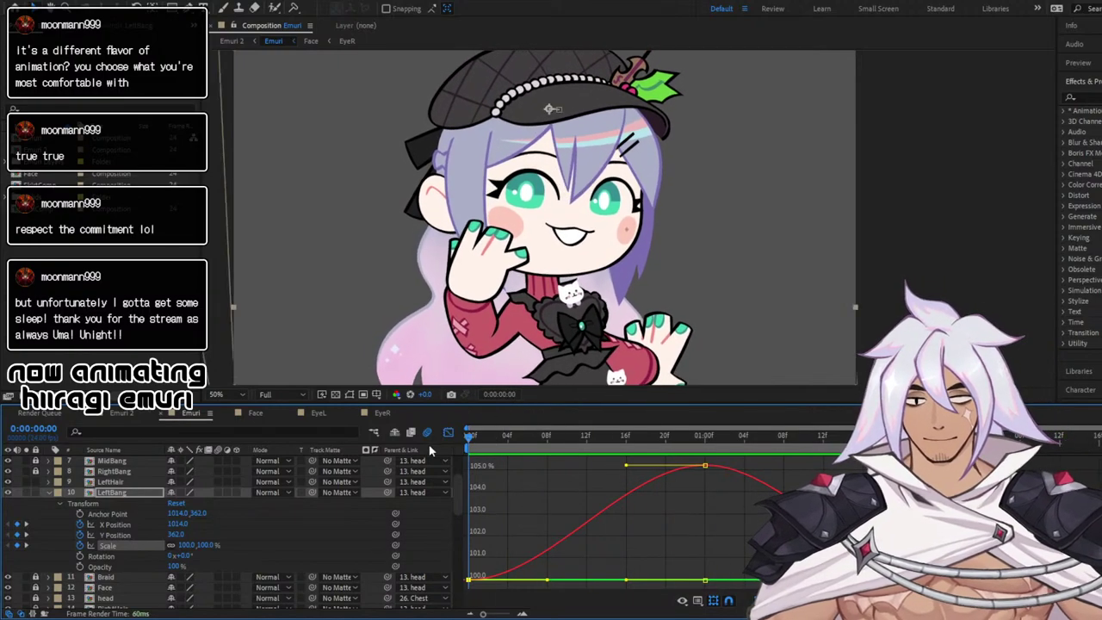
key(space)
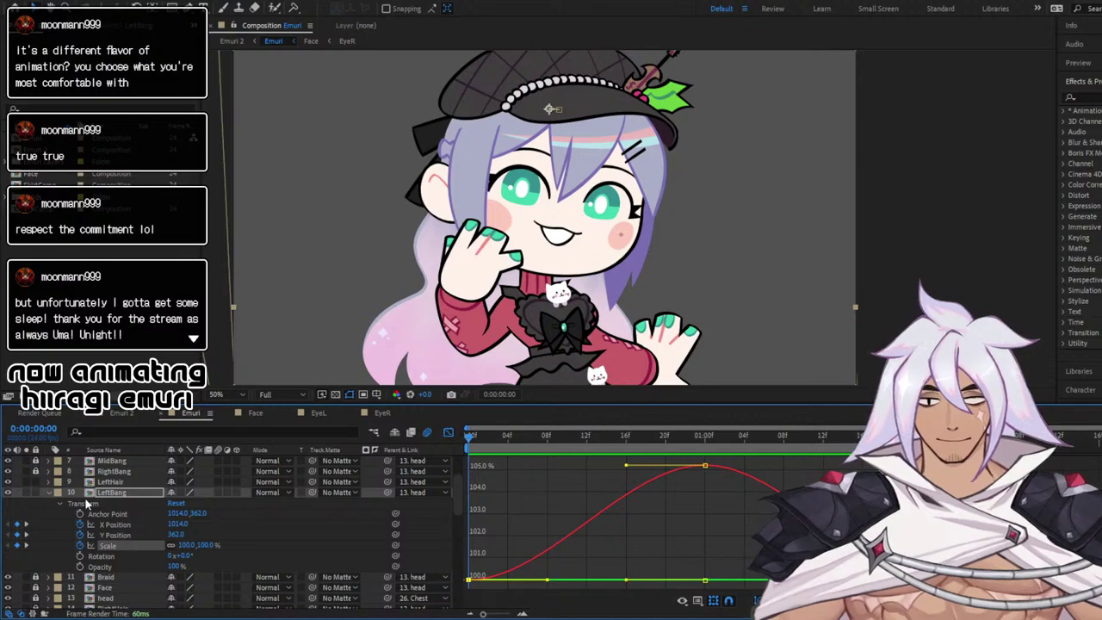
click(49, 493)
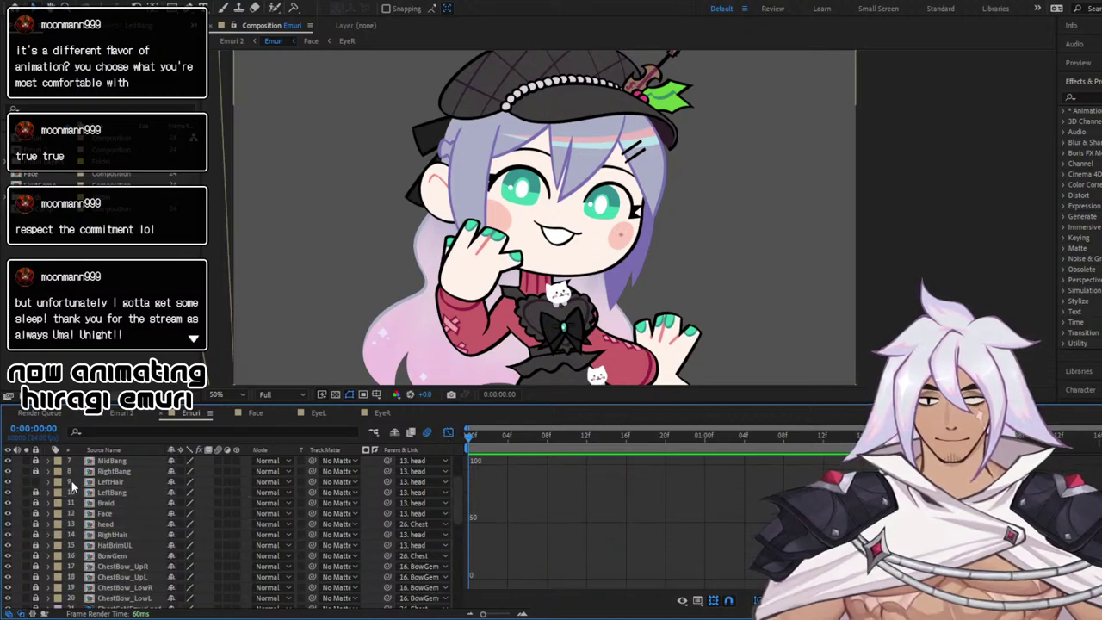
Keyframe LeftHair's position, scale and rotation at 0:00:00:00, separate its position dimensions, and add matching keyframes at 0:00:02:00
click(49, 482)
click(447, 434)
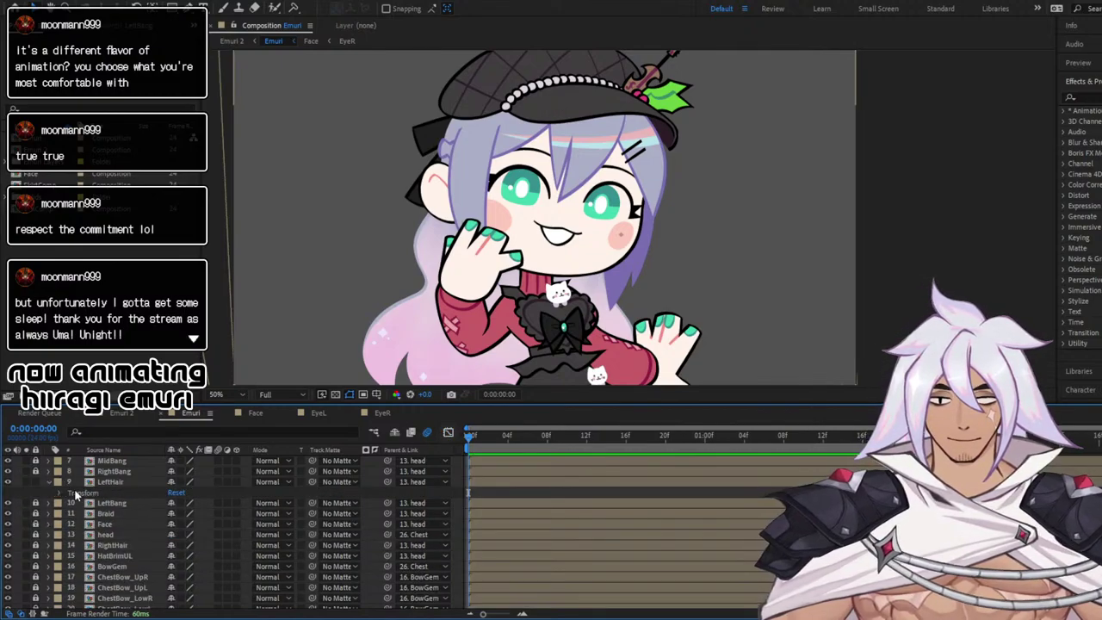
click(59, 494)
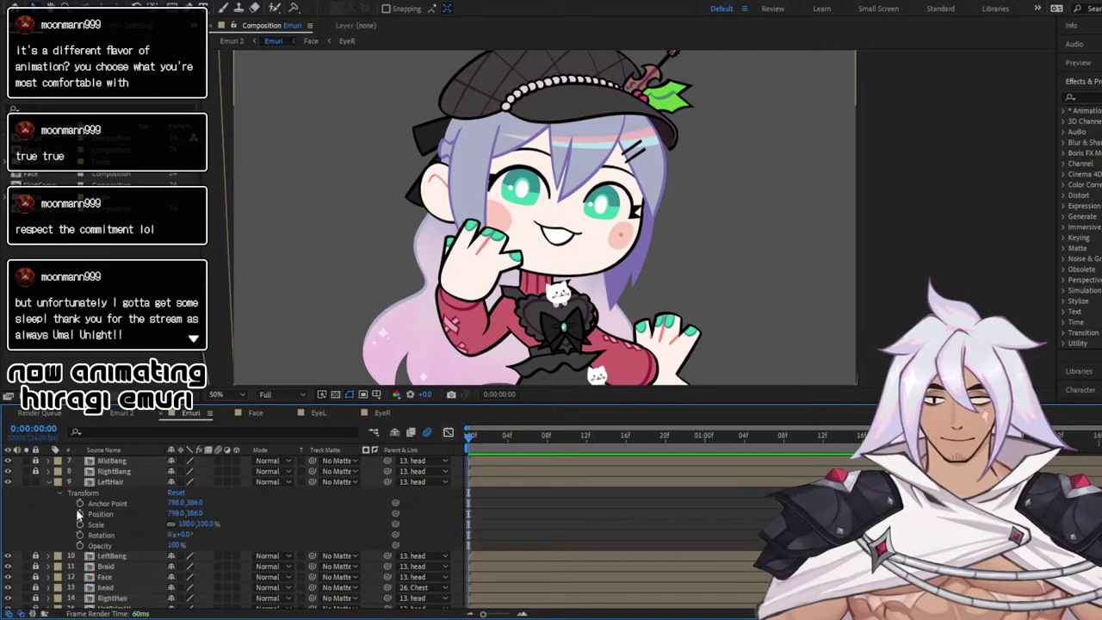
click(79, 514)
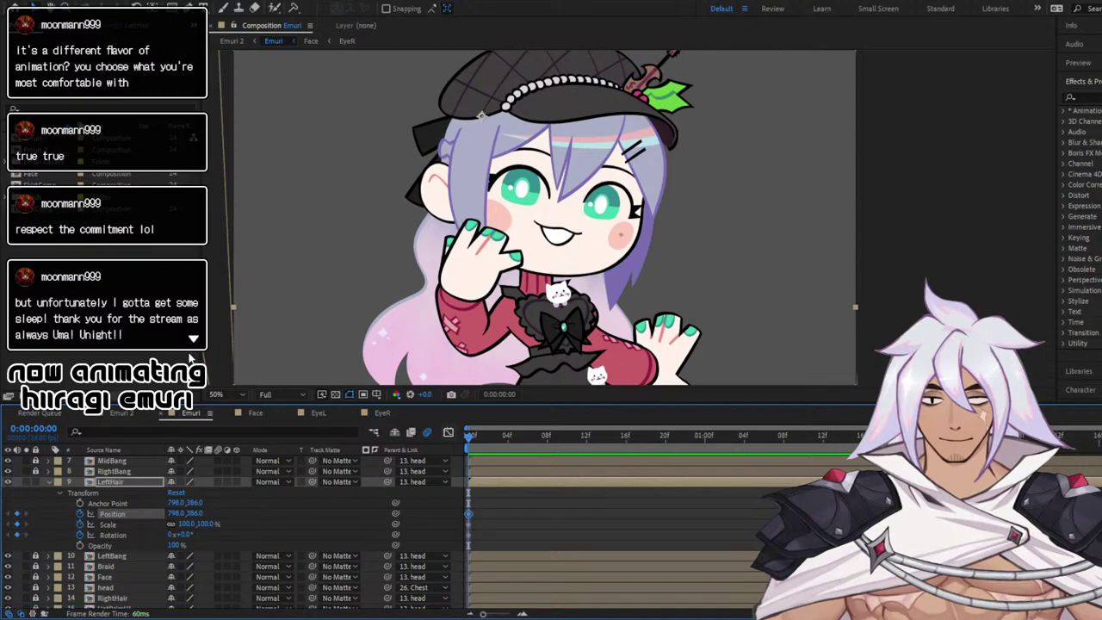
click(189, 355)
key(space)
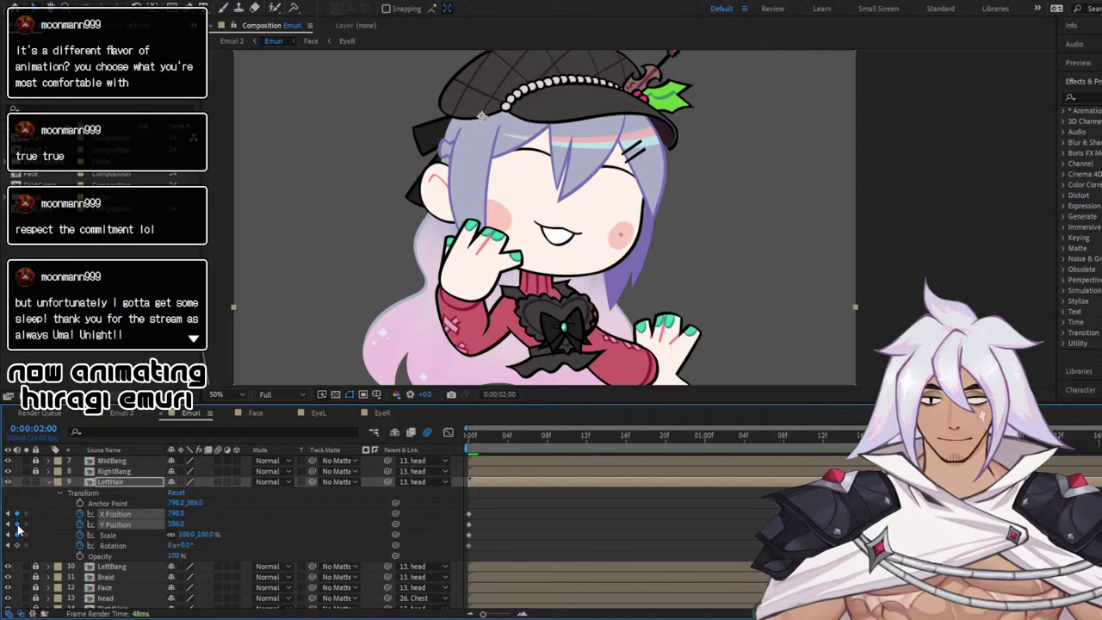
At 0:00:01:00, shift LeftHair to about 819.9, 388.1, stretch it to about 109.8% width, and play back the motion
click(704, 438)
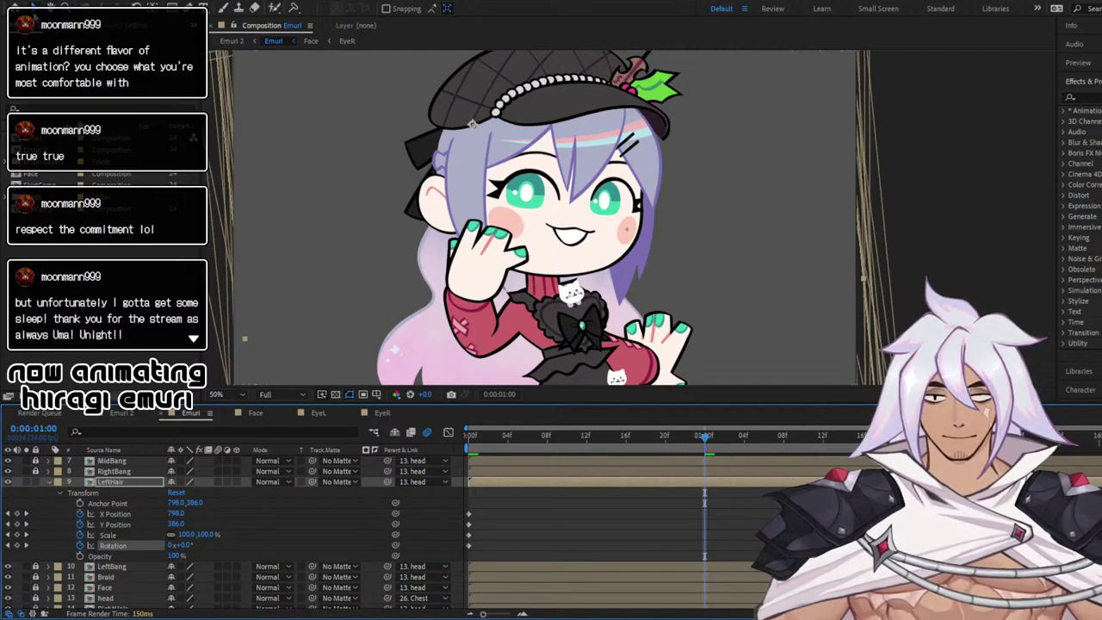
drag(445, 171, 482, 169)
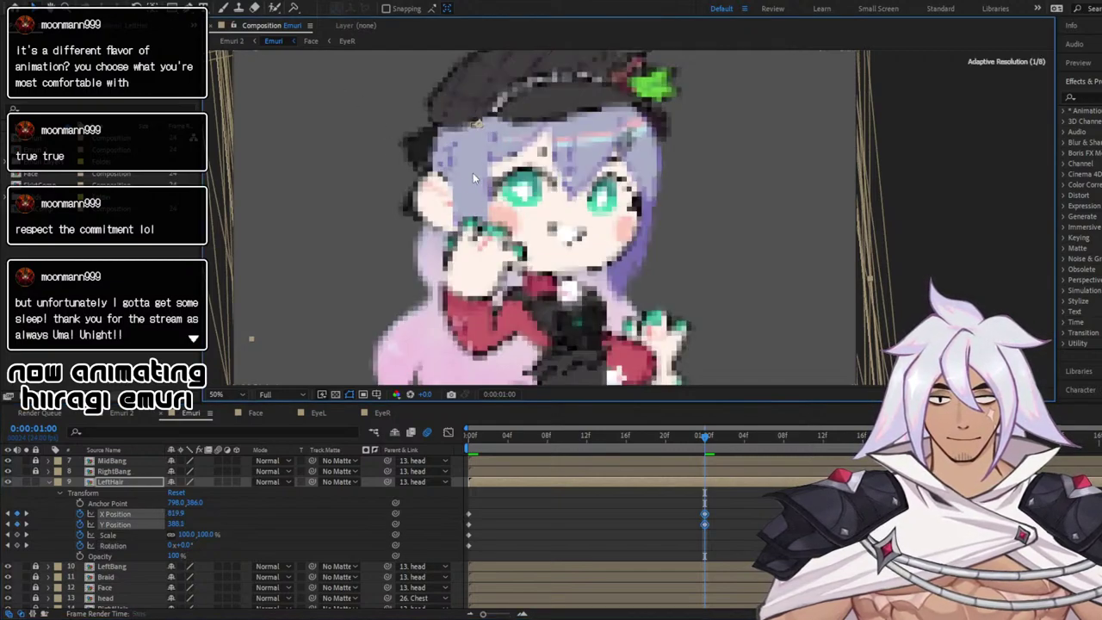
click(114, 534)
drag(249, 341, 243, 341)
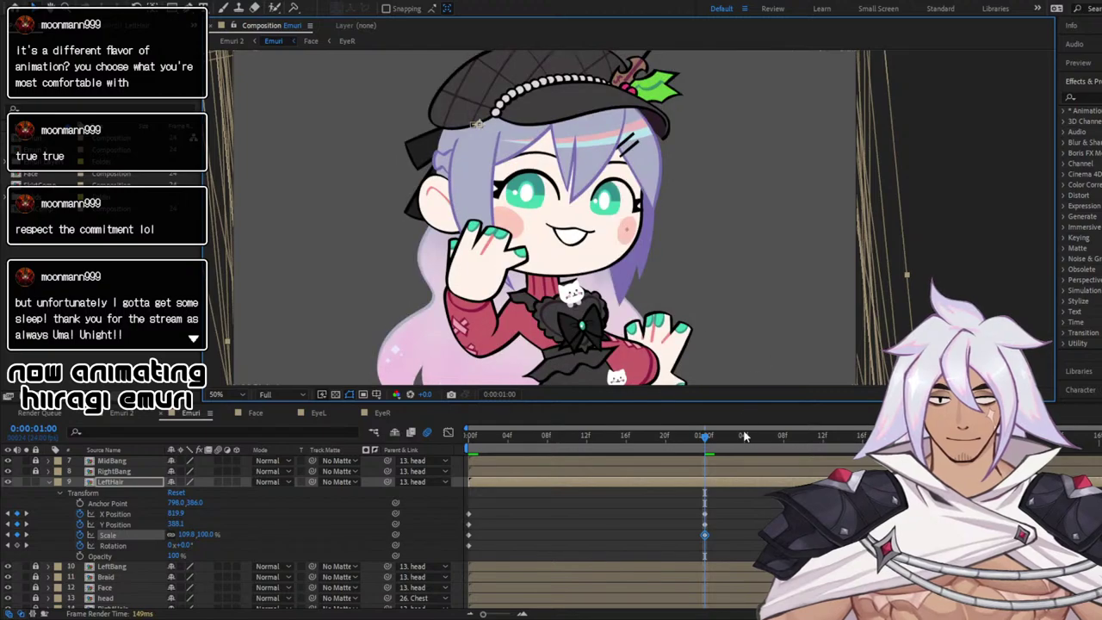
drag(699, 440, 335, 426)
key(space)
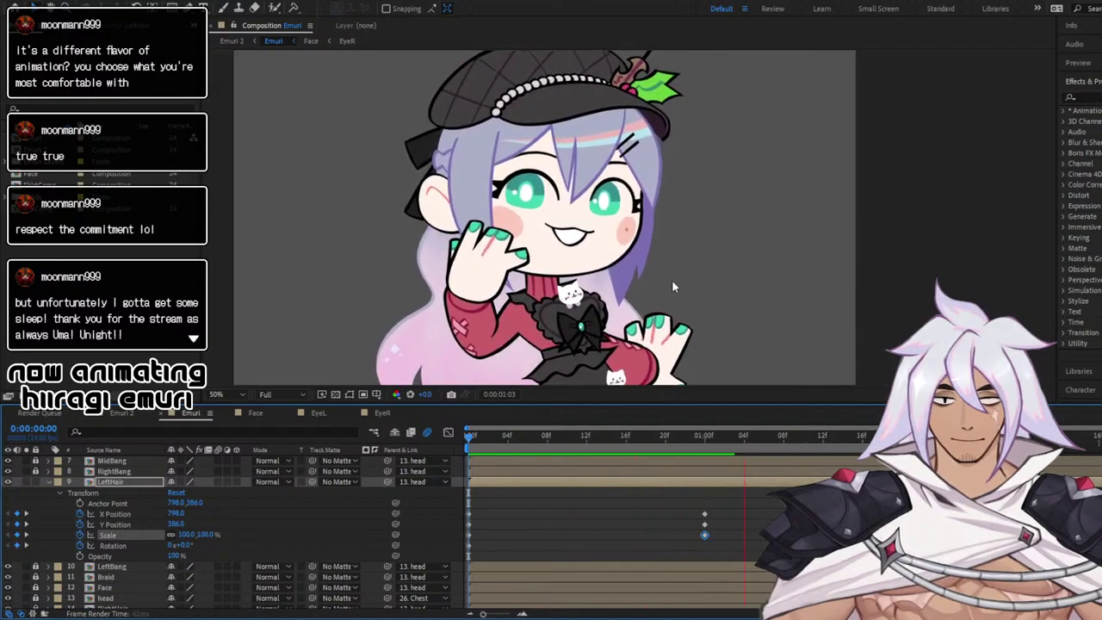
Apply Easy Ease to LeftHair's X position, Y position and scale keyframes in the graph editor, and play back the result
drag(466, 503, 768, 551)
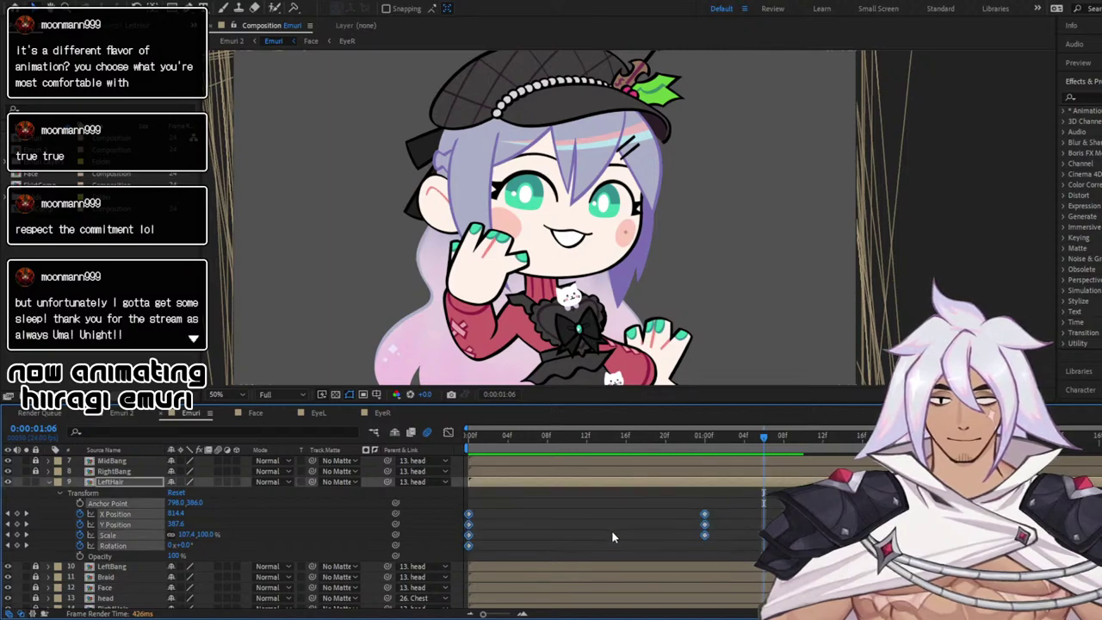
click(484, 493)
drag(468, 507, 773, 538)
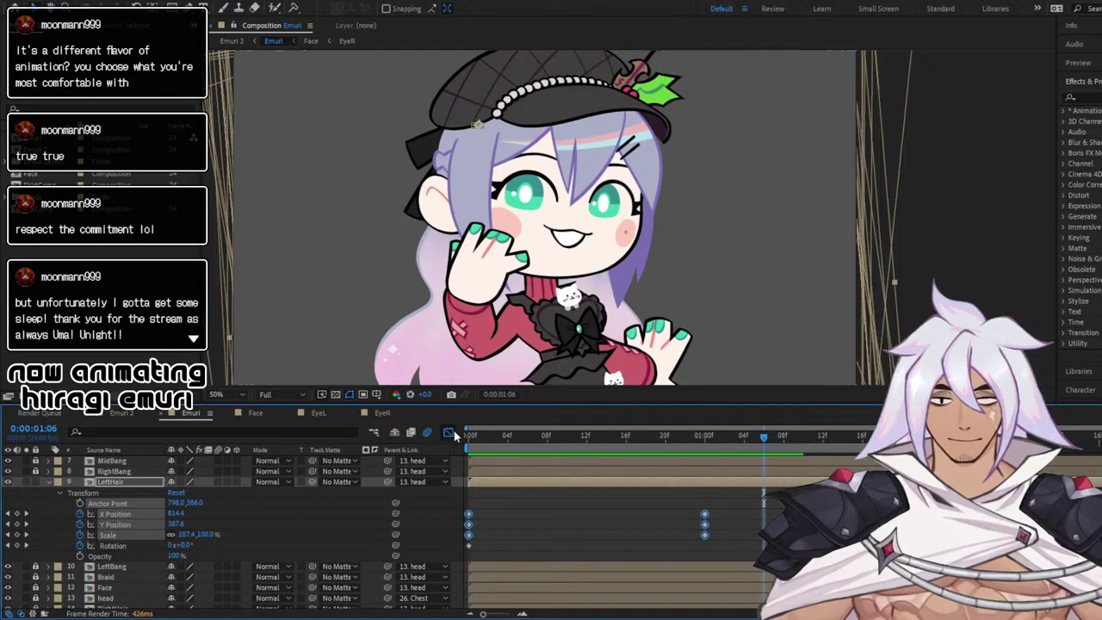
click(452, 432)
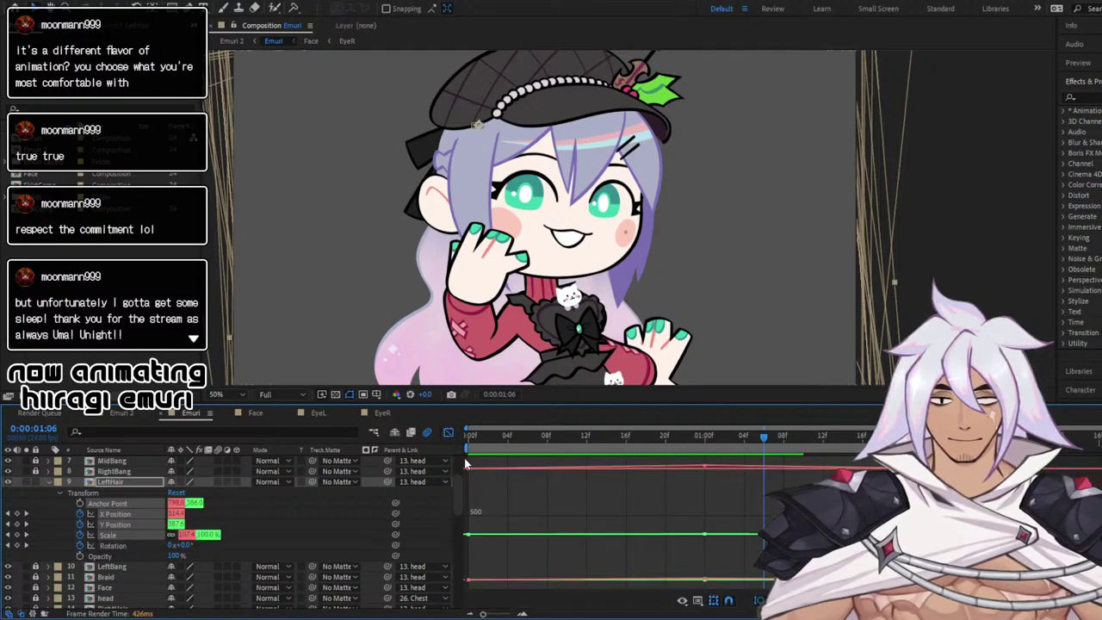
drag(467, 463, 772, 581)
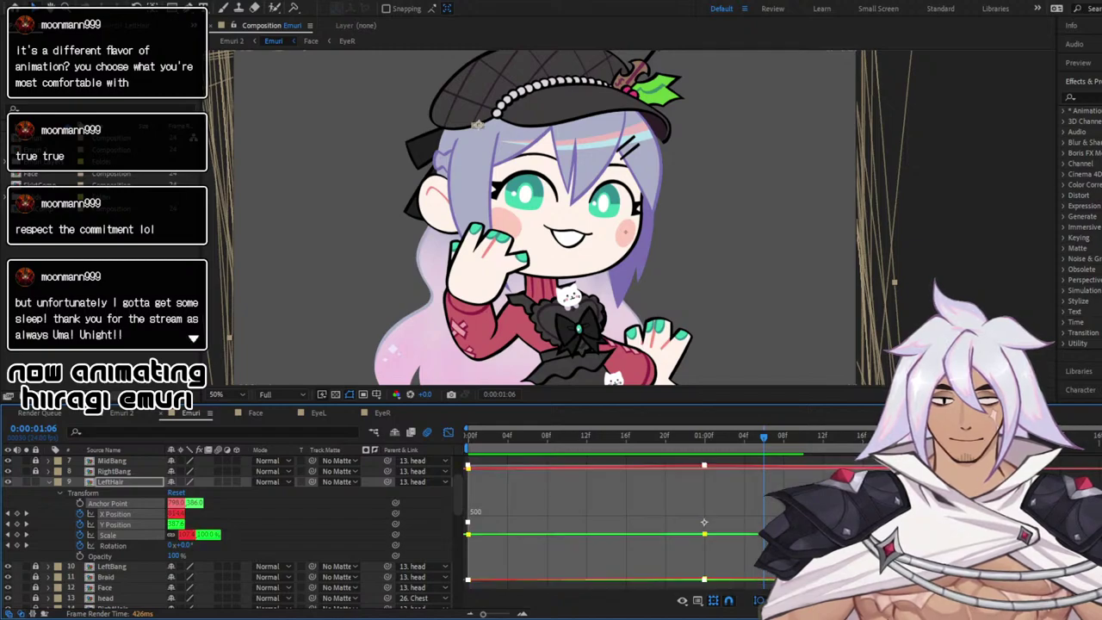
key(F9)
click(448, 433)
key(Home)
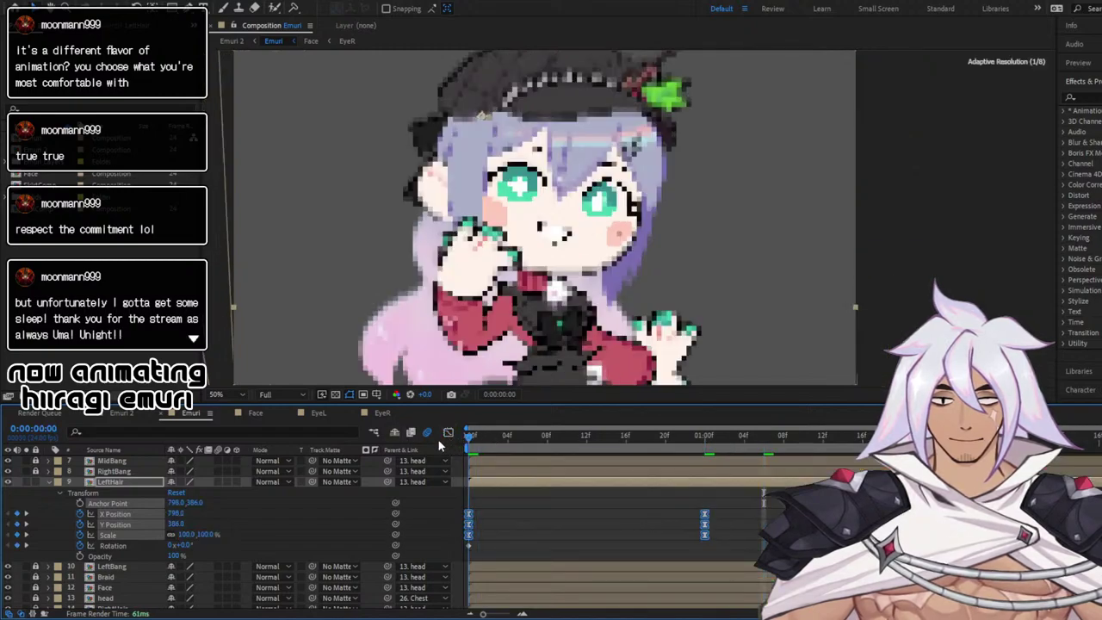
key(space)
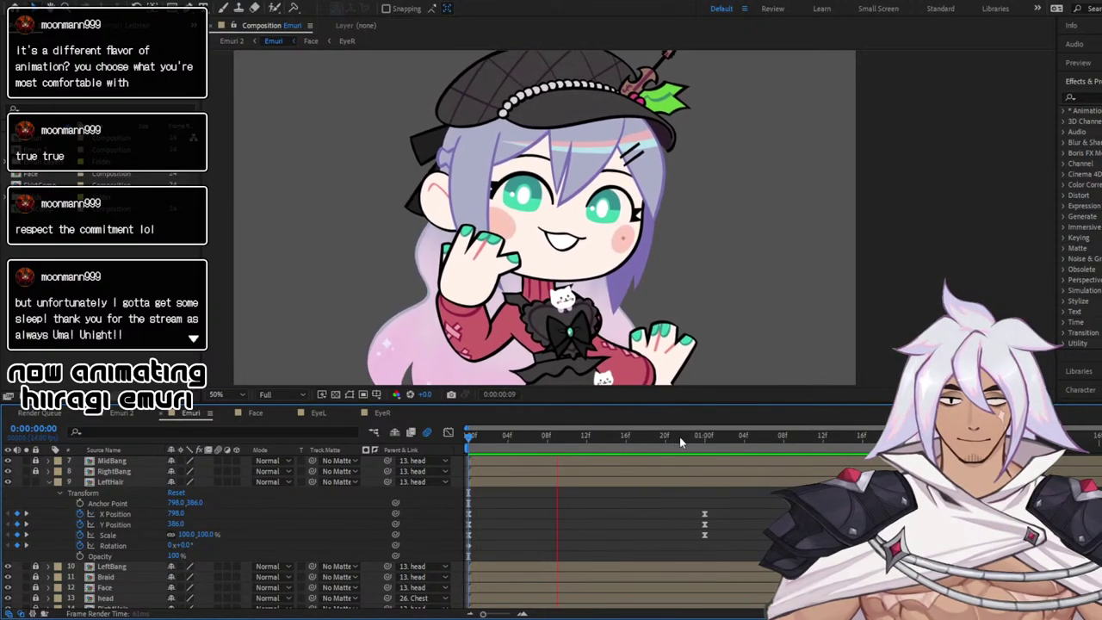
Rotate LeftHair to about 3.6° at 0:00:00:10 with the Rotation tool
click(547, 458)
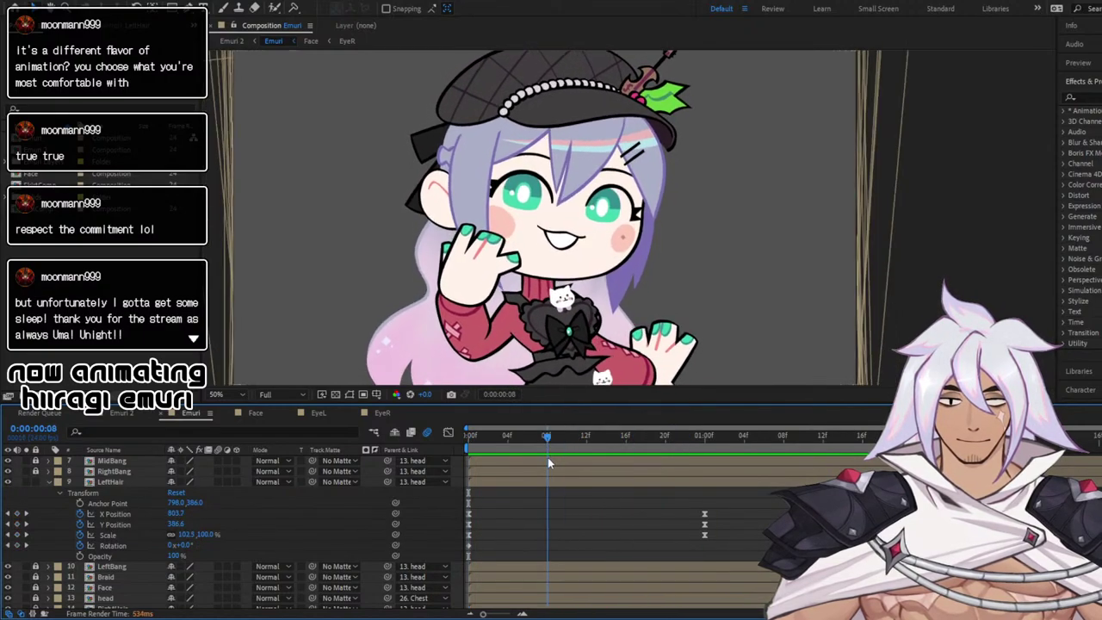
drag(548, 457, 567, 471)
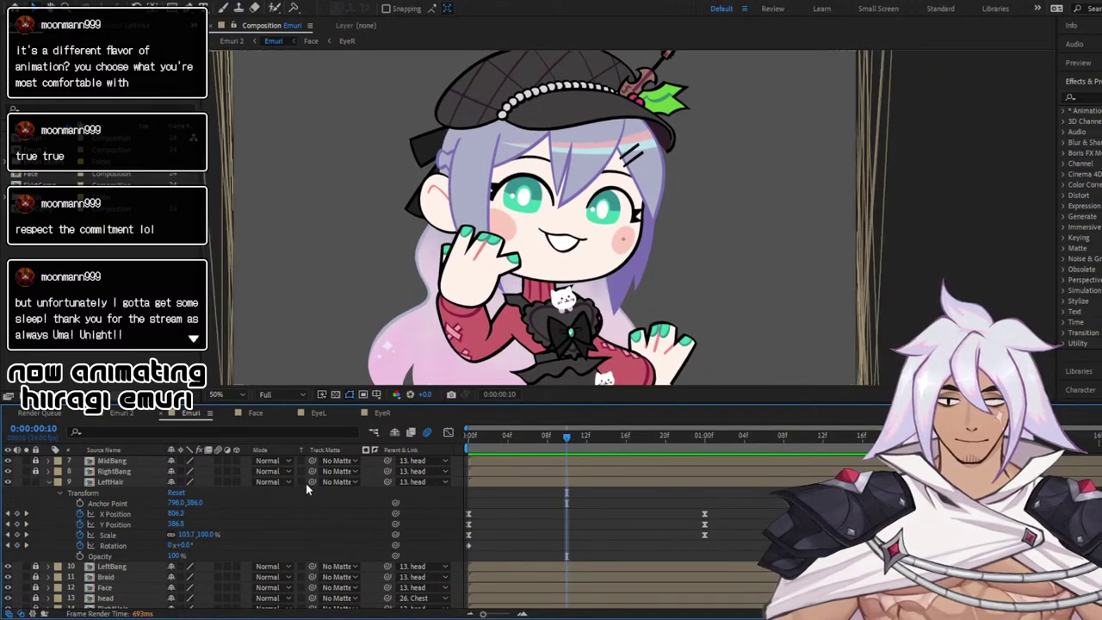
click(135, 8)
scroll(694, 321, down, 2)
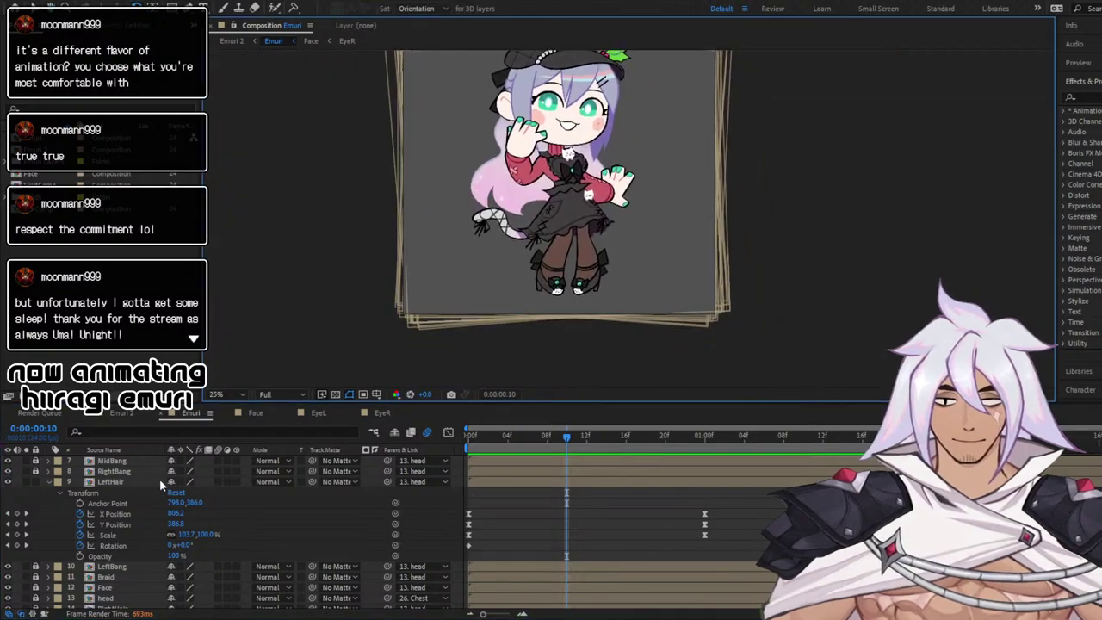
click(110, 483)
drag(739, 321, 715, 326)
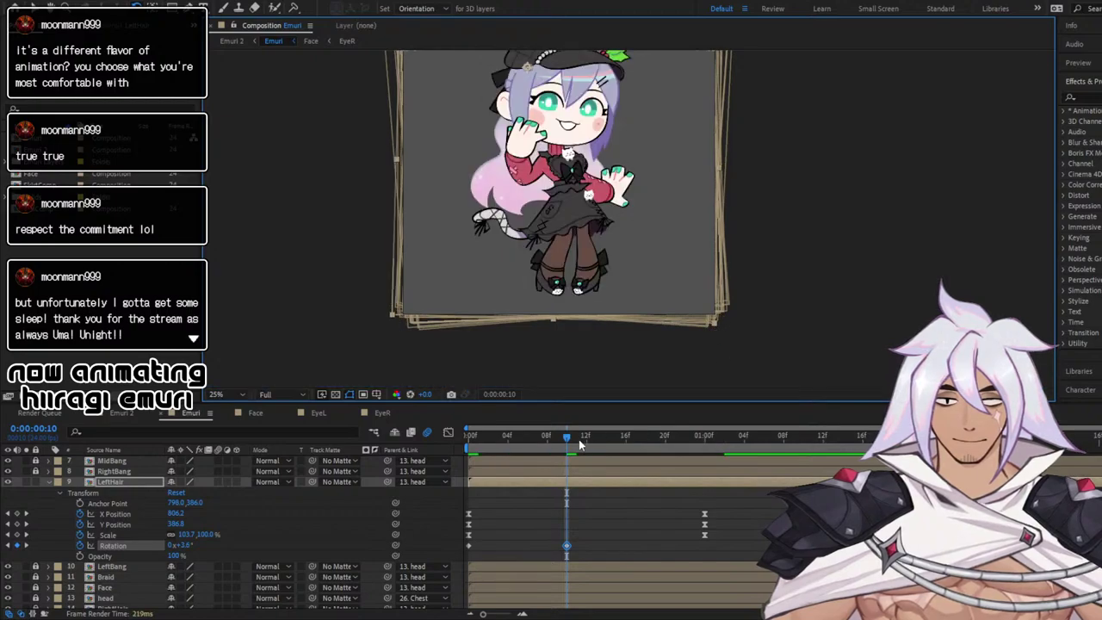
Rotate LeftHair to about -3.2° at 0:00:01:10 and play back the sway
mouse_move(564, 447)
mouse_down()
mouse_move(646, 444)
mouse_move(569, 447)
mouse_up()
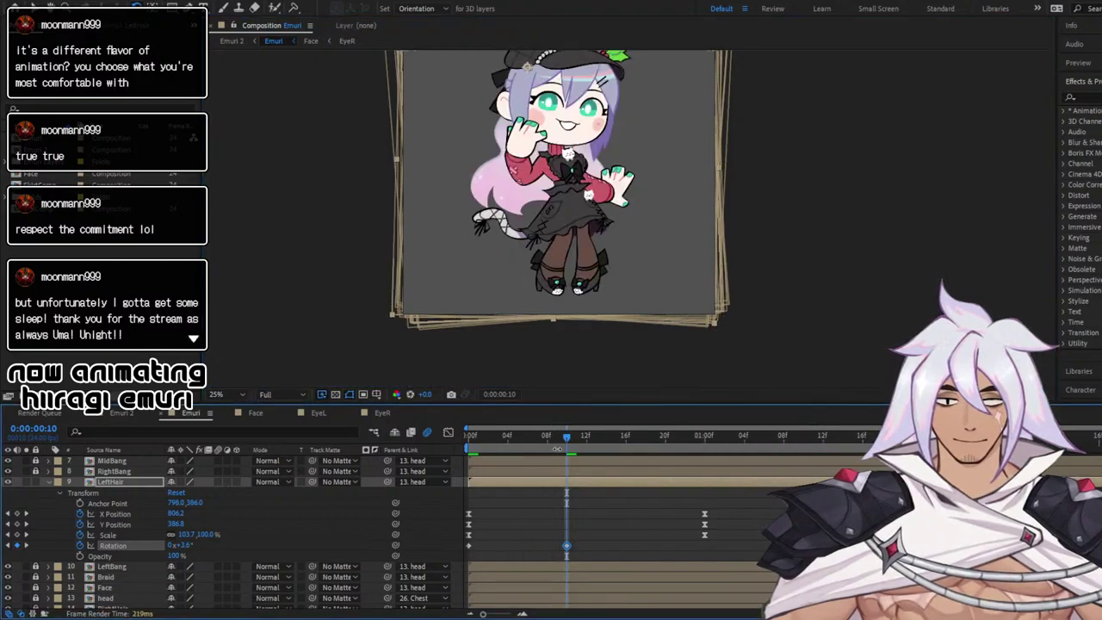
key(space)
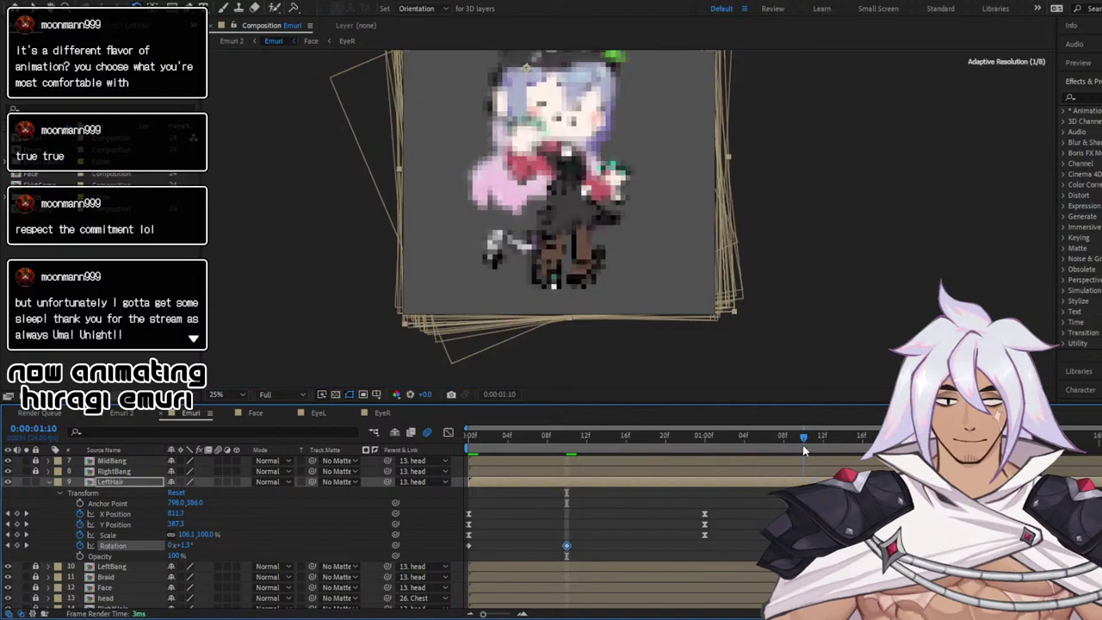
drag(738, 317, 756, 298)
scroll(575, 241, up, 2)
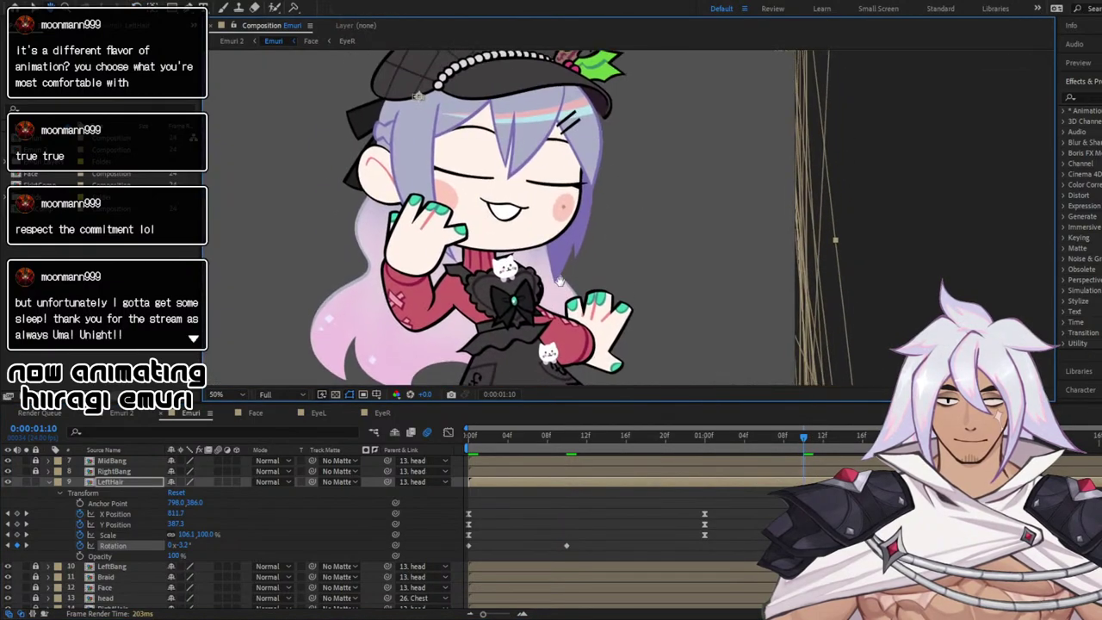
key(space)
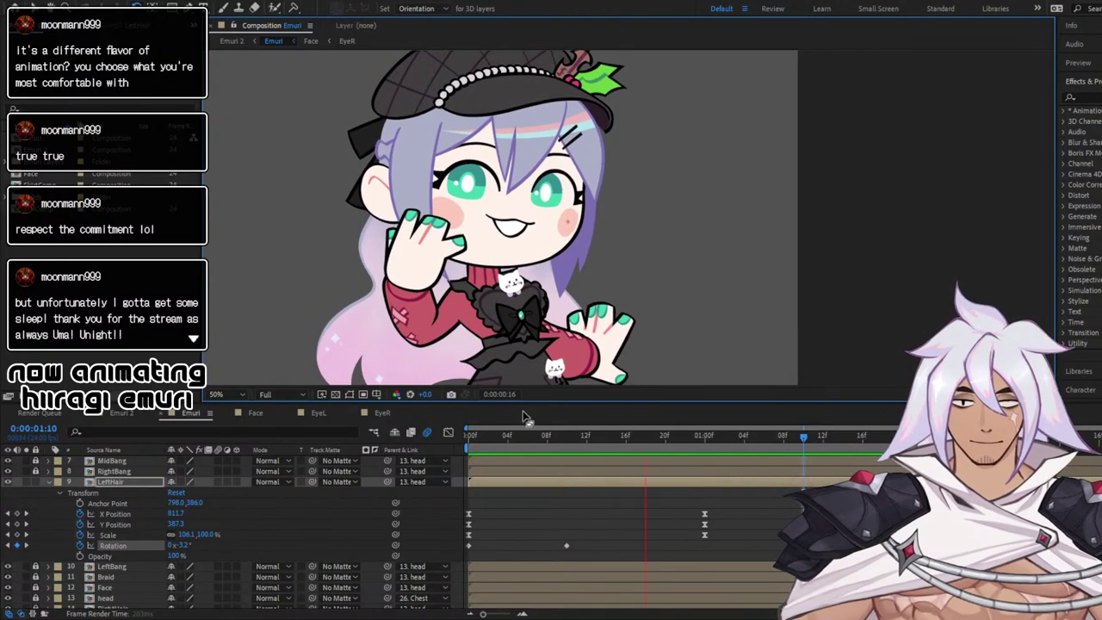
Apply Easy Ease to LeftHair's rotation keyframes at 0:00:00:10 and 0:00:01:10 in the graph editor, and play back from the start
click(476, 437)
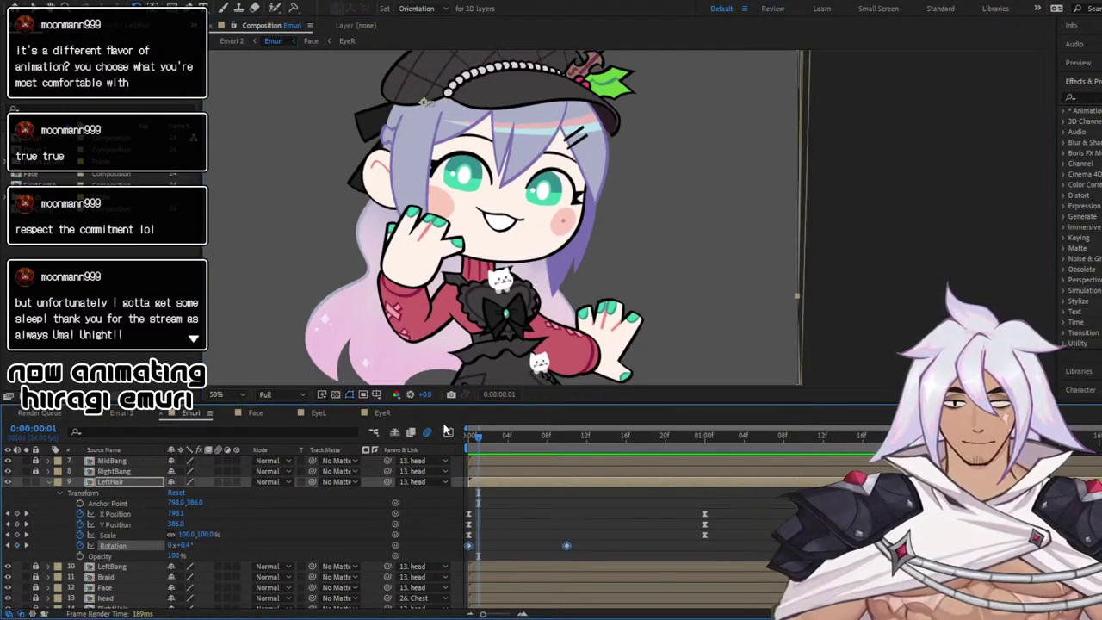
click(448, 433)
drag(516, 458, 849, 582)
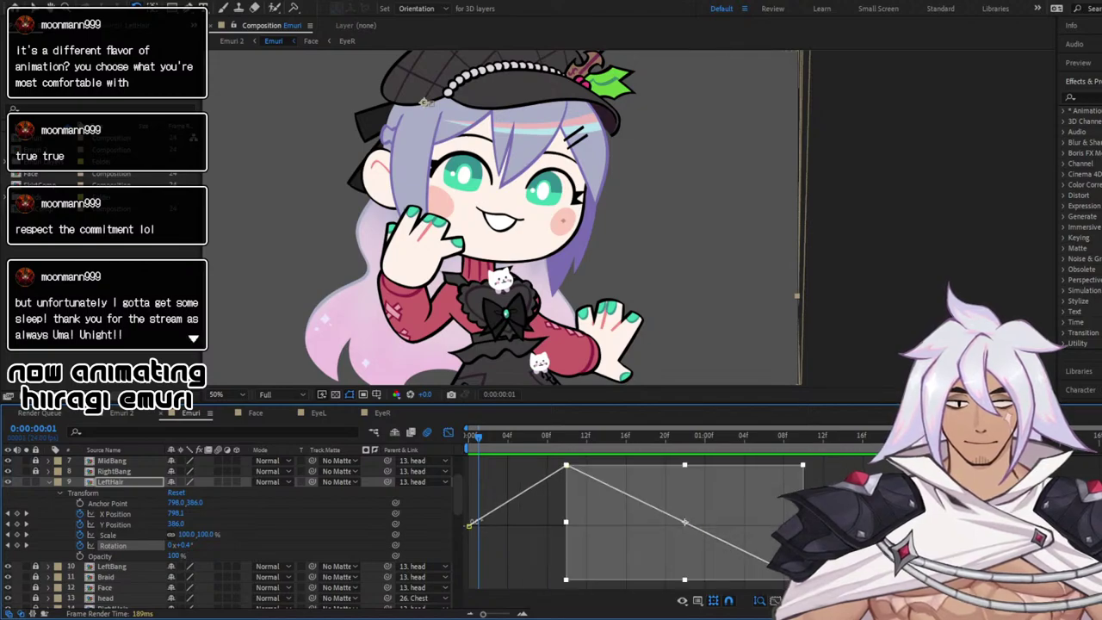
key(space)
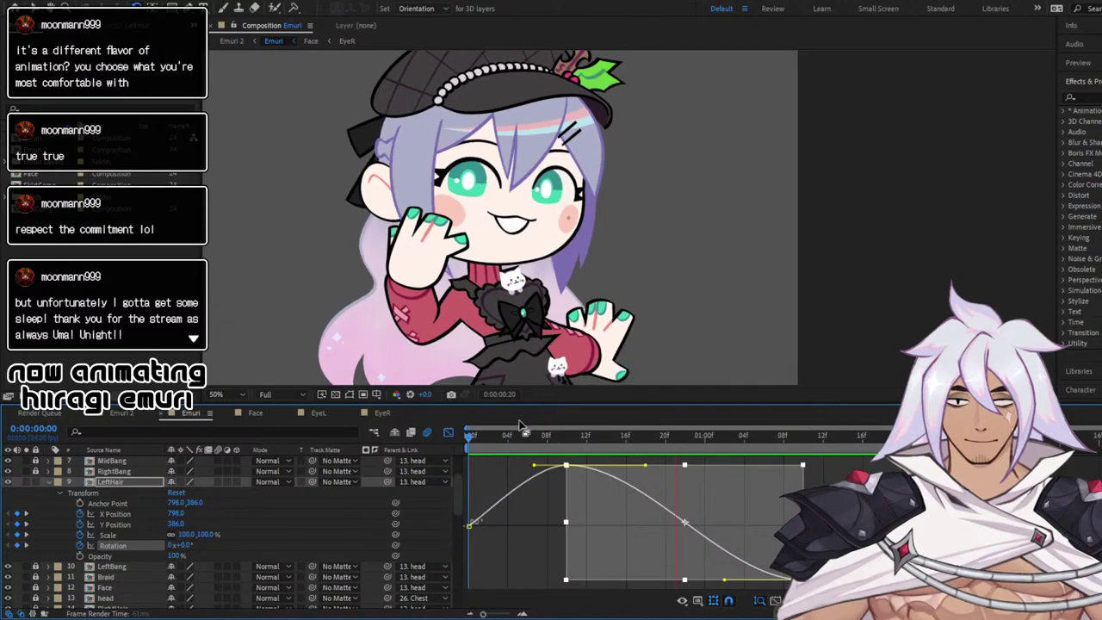
Review the LeftHair sway on the whole figure, close the graph editor, and collapse and lock the layer
scroll(547, 333, up, 2)
scroll(547, 332, down, 4)
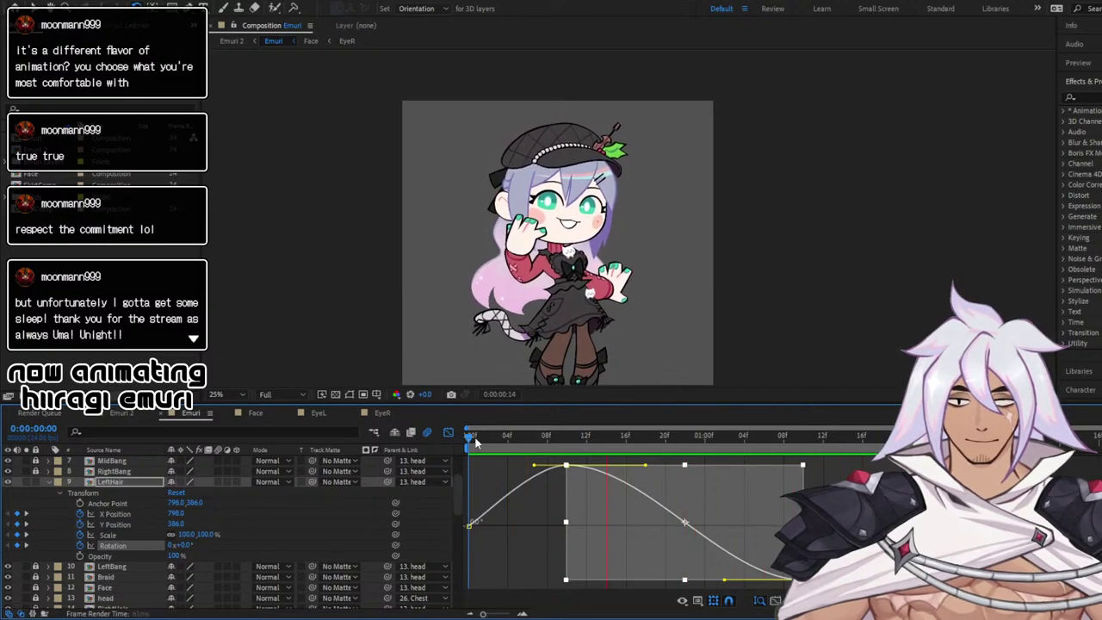
key(space)
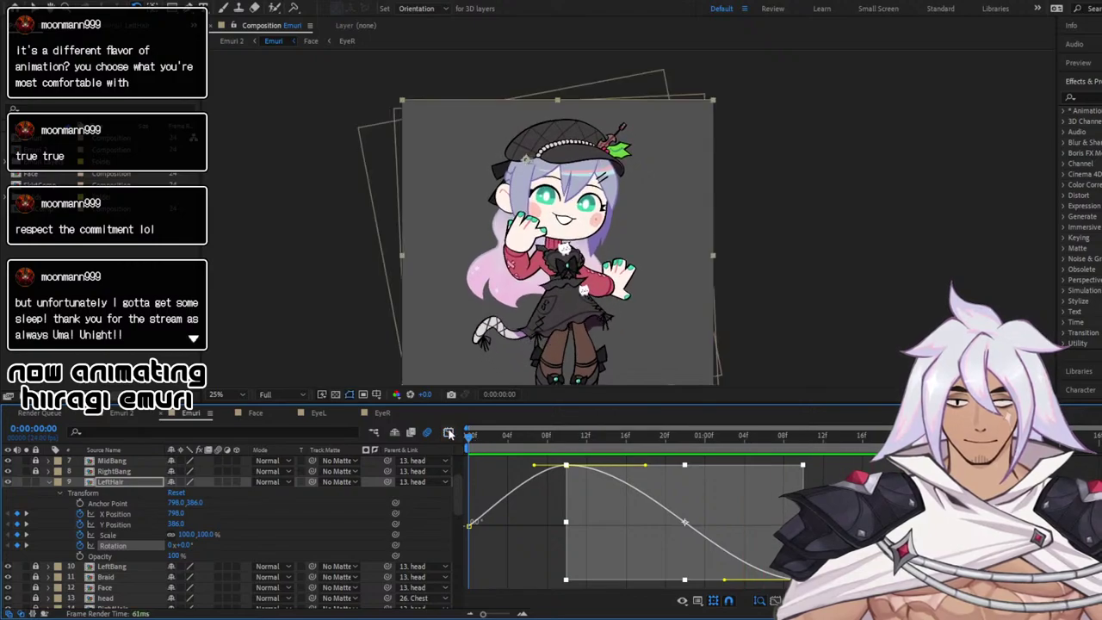
click(449, 433)
click(47, 482)
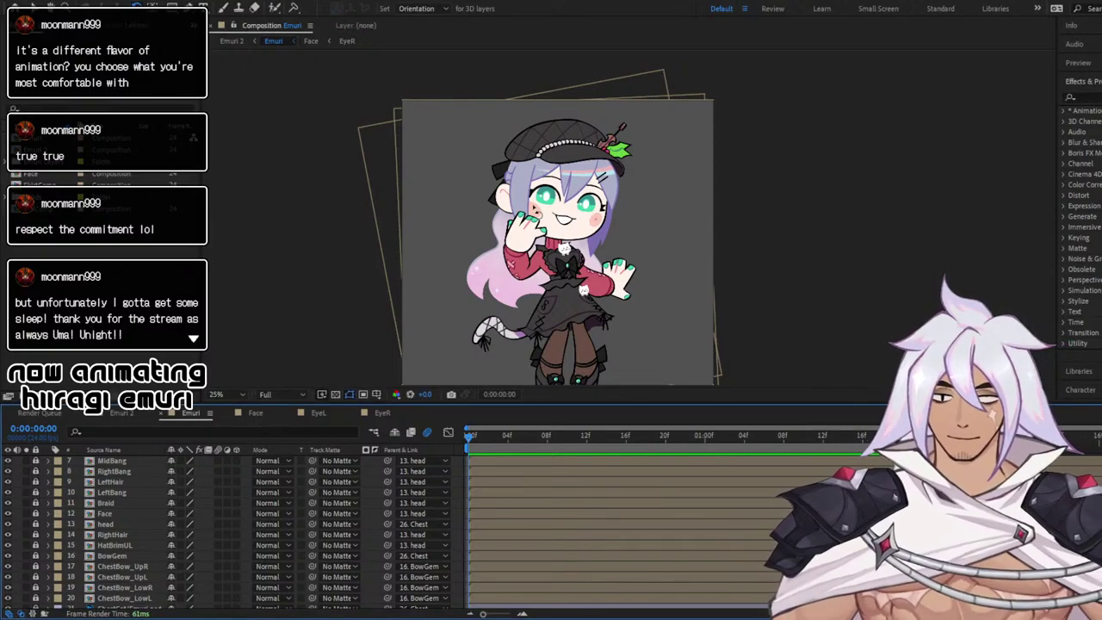
Find the RightHair layer, unlock it and expand its transform properties
scroll(641, 211, up, 3)
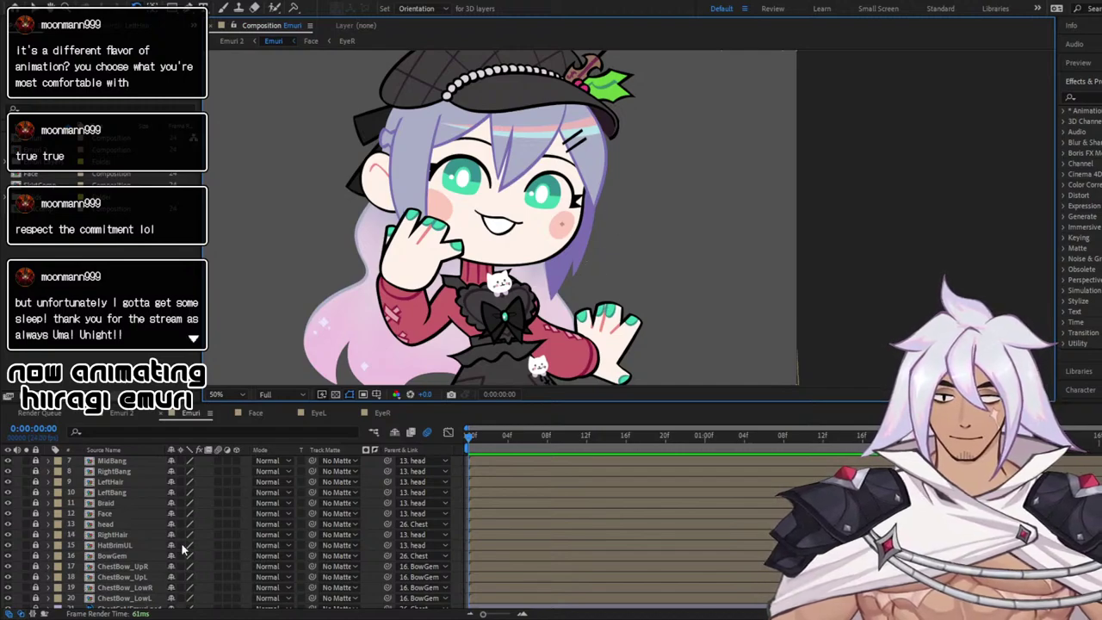
scroll(149, 548, down, 3)
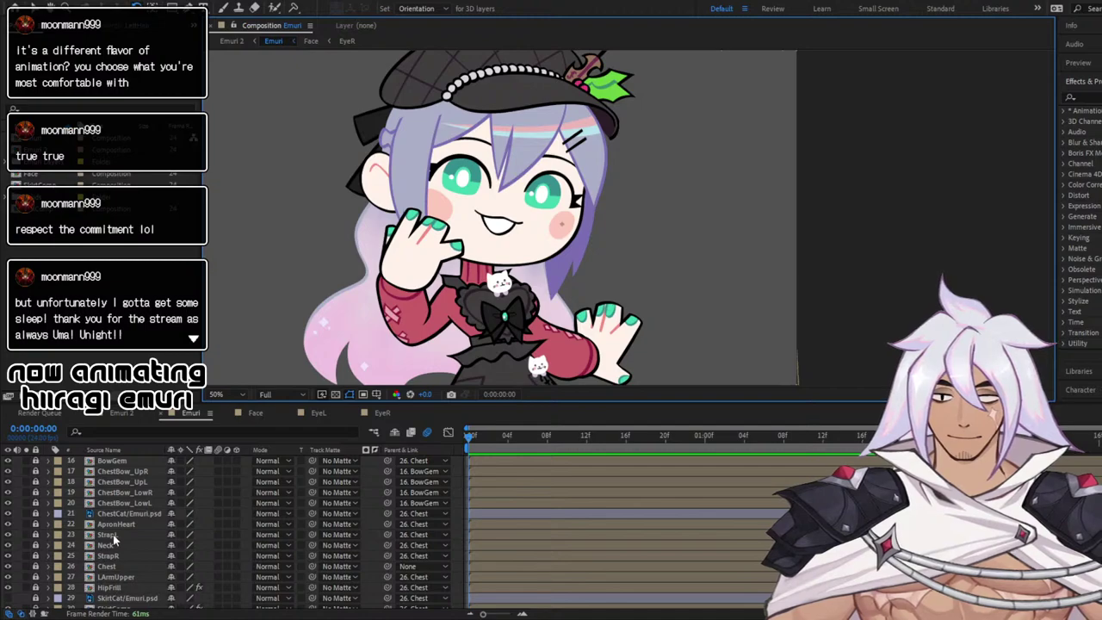
scroll(105, 568, down, 1)
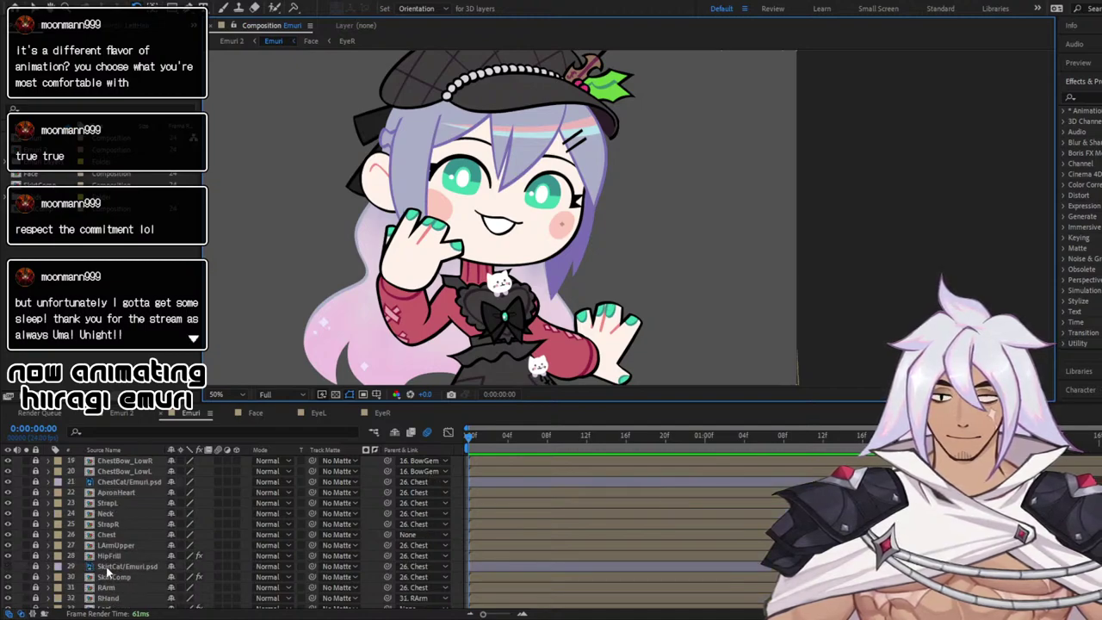
scroll(106, 564, up, 6)
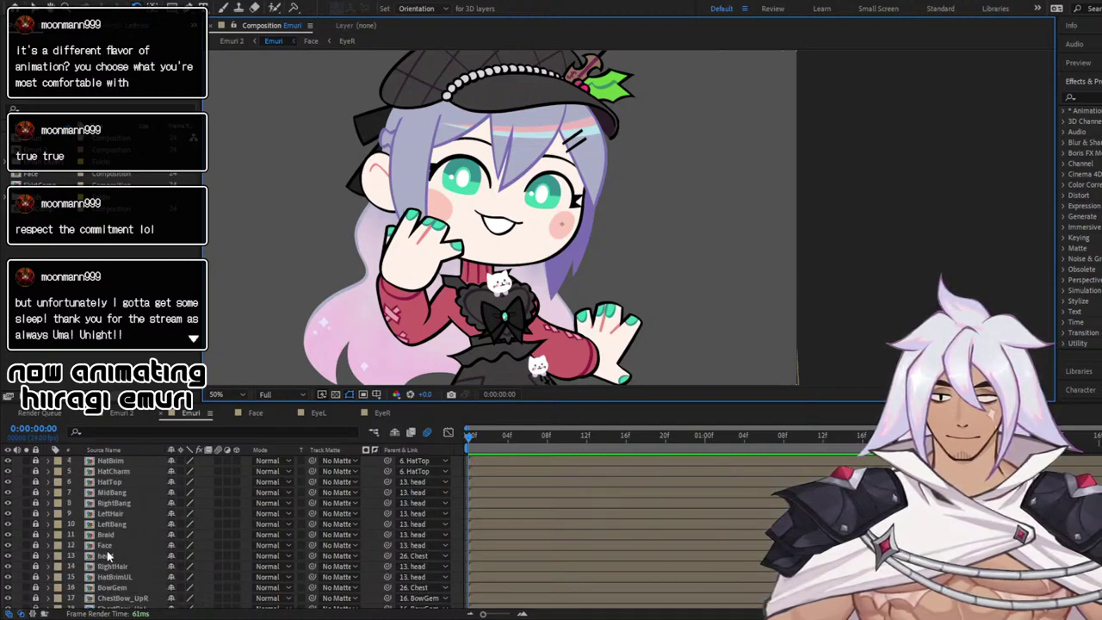
scroll(109, 548, down, 2)
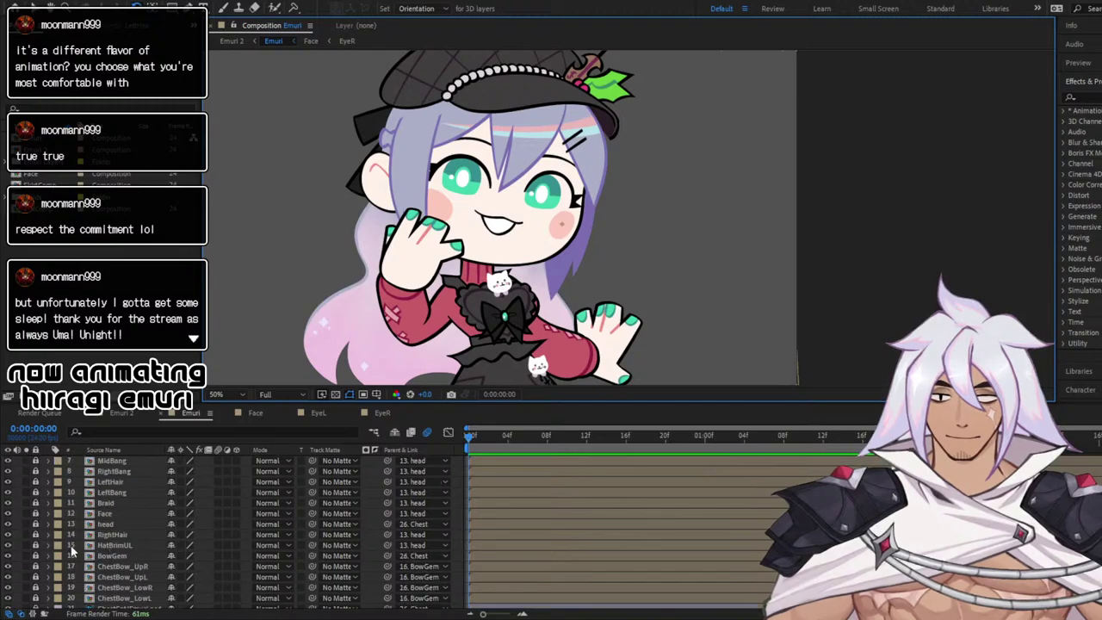
click(38, 535)
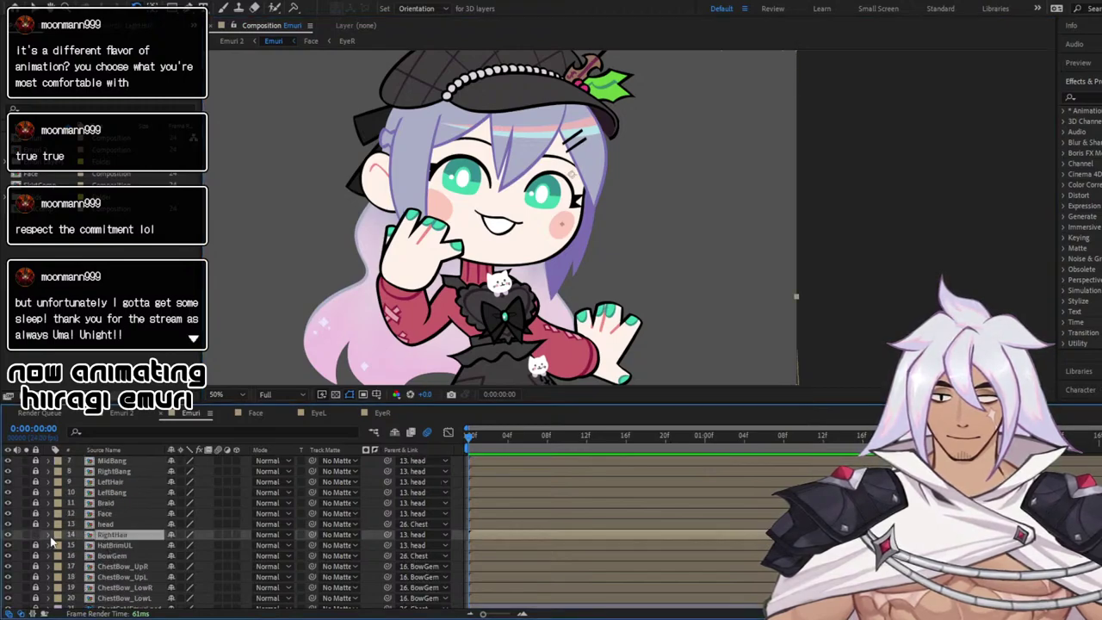
click(48, 536)
click(57, 546)
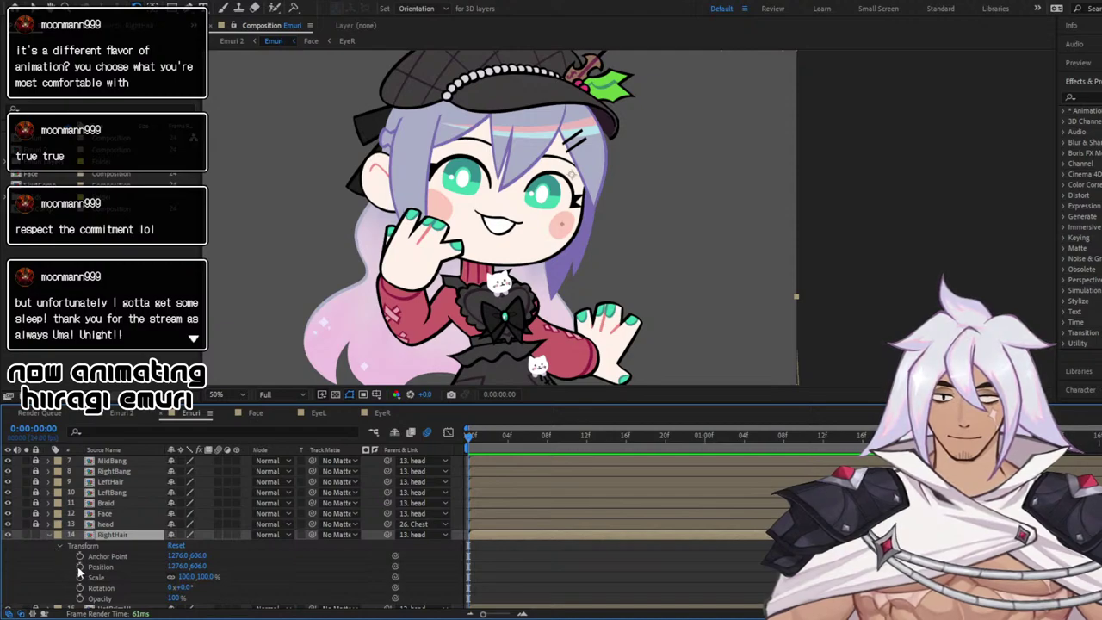
Start keyframing RightHair's position, scale and rotation at 0:00:00:00, and separate its position into X and Y
click(80, 566)
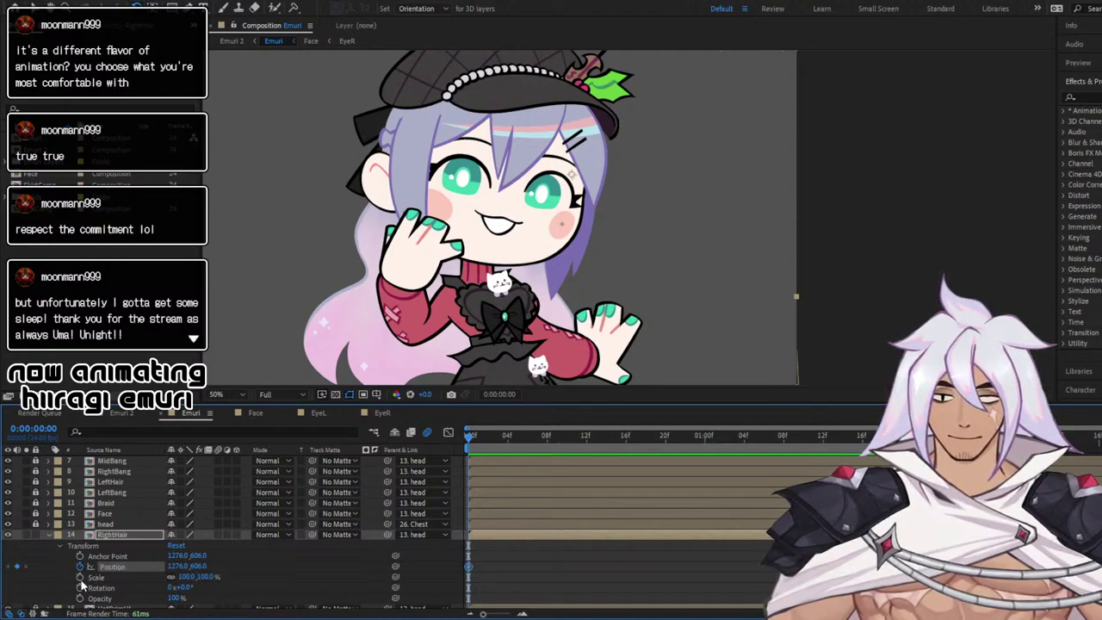
click(80, 577)
click(80, 588)
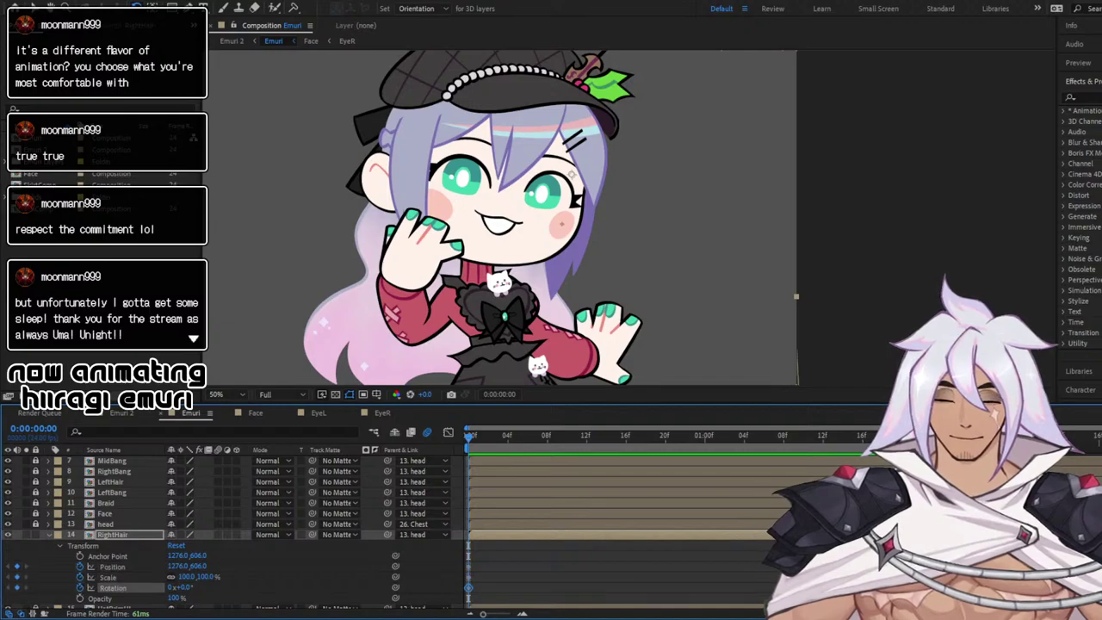
scroll(720, 532, down, 2)
click(131, 535)
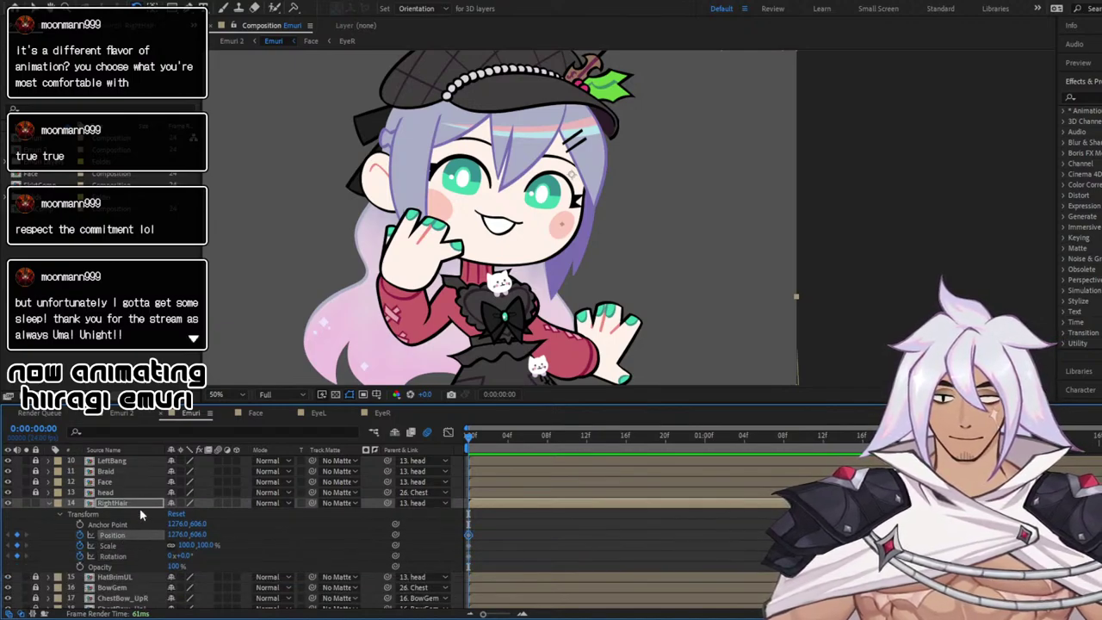
click(178, 384)
Add keyframes for RightHair's X position, Y position, scale and rotation at 0:00:02:00 to close the loop
drag(852, 438, 940, 438)
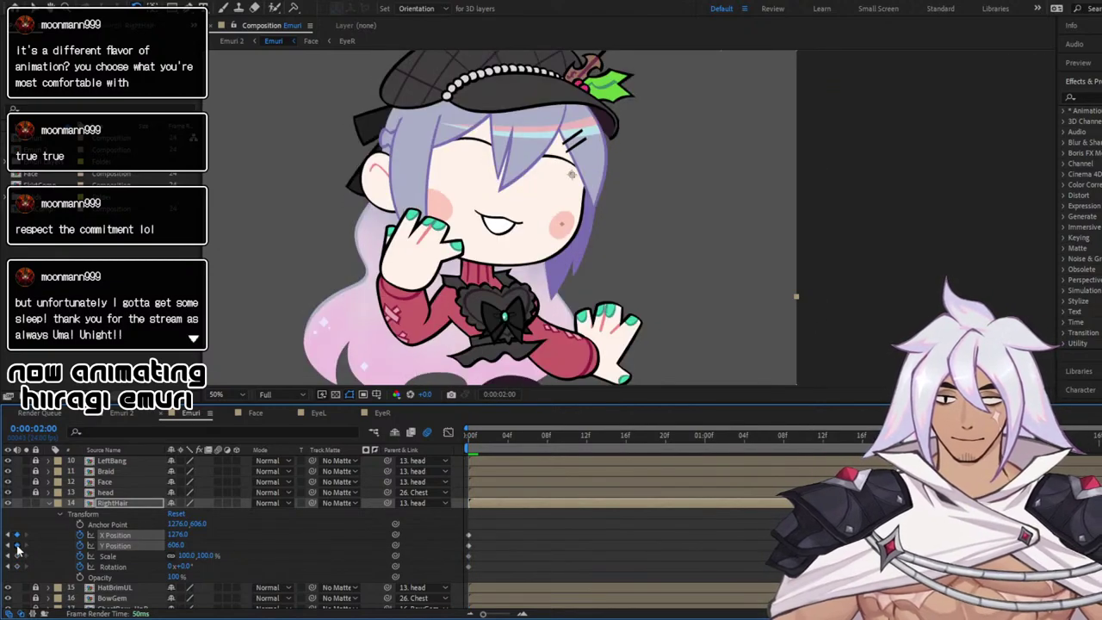
click(18, 556)
click(18, 567)
click(18, 546)
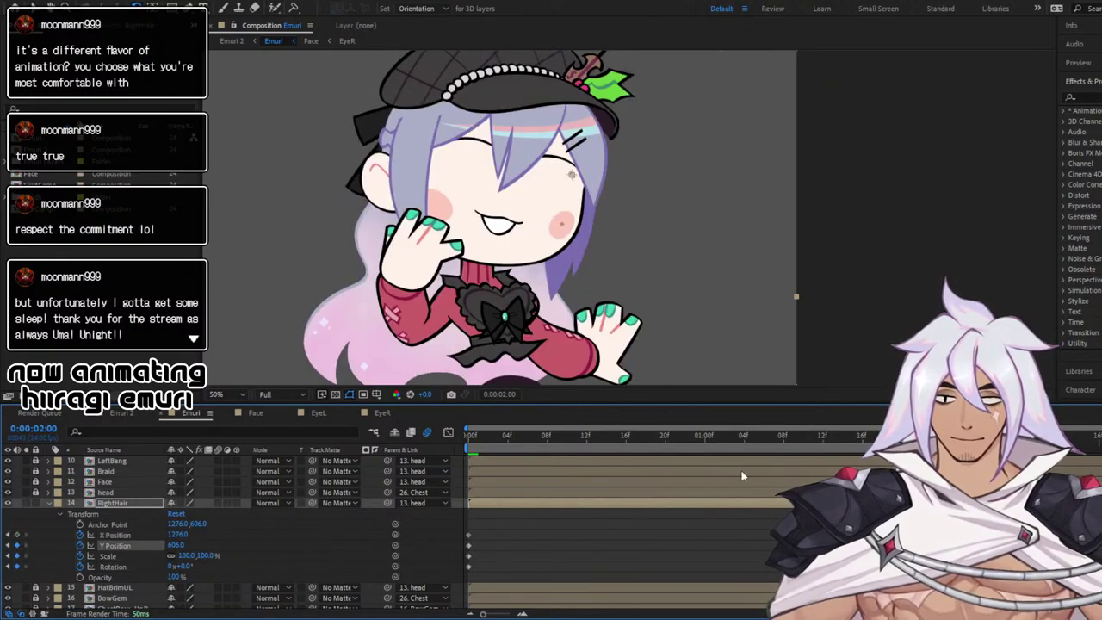
click(17, 534)
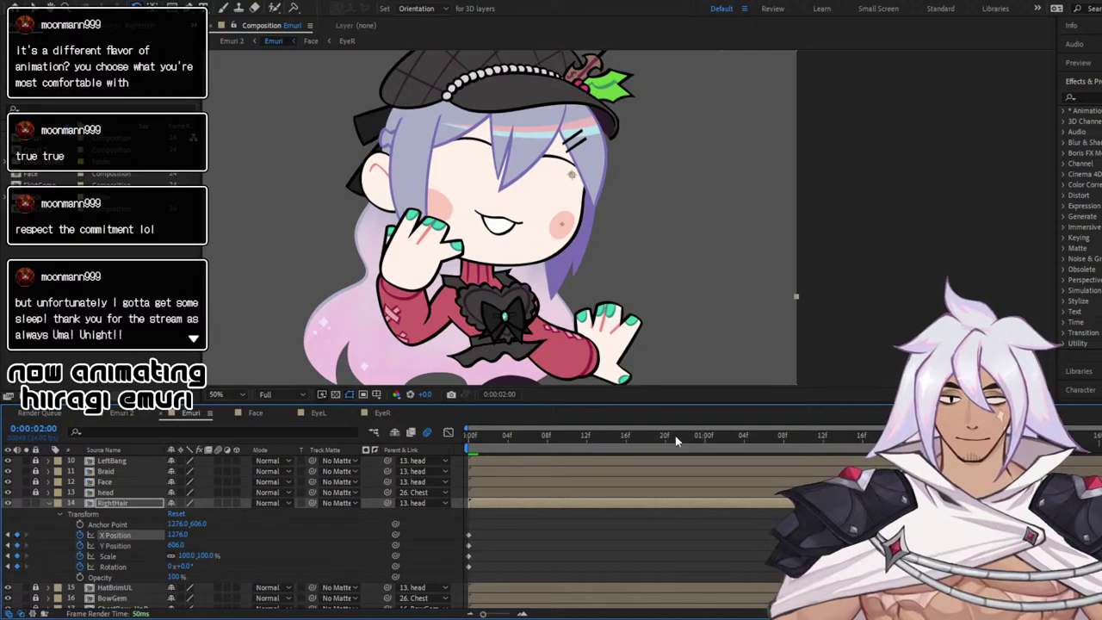
At 0:00:01:00, move RightHair to about X 1244.2, Y 602.9 and stretch its width to about 107%
drag(675, 436, 702, 458)
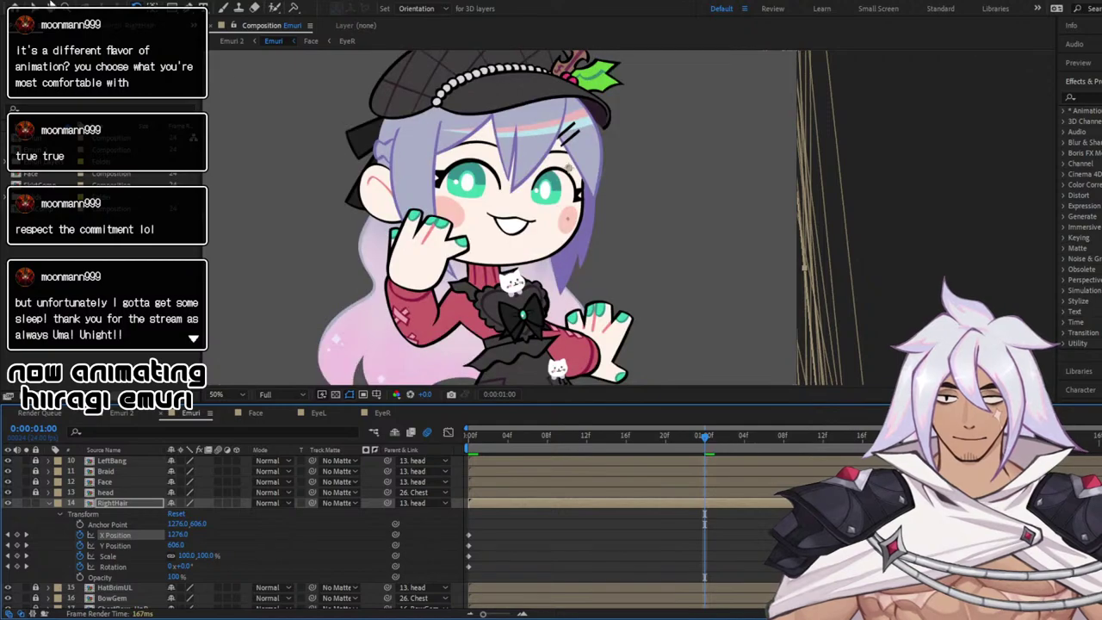
click(33, 7)
drag(584, 255, 575, 253)
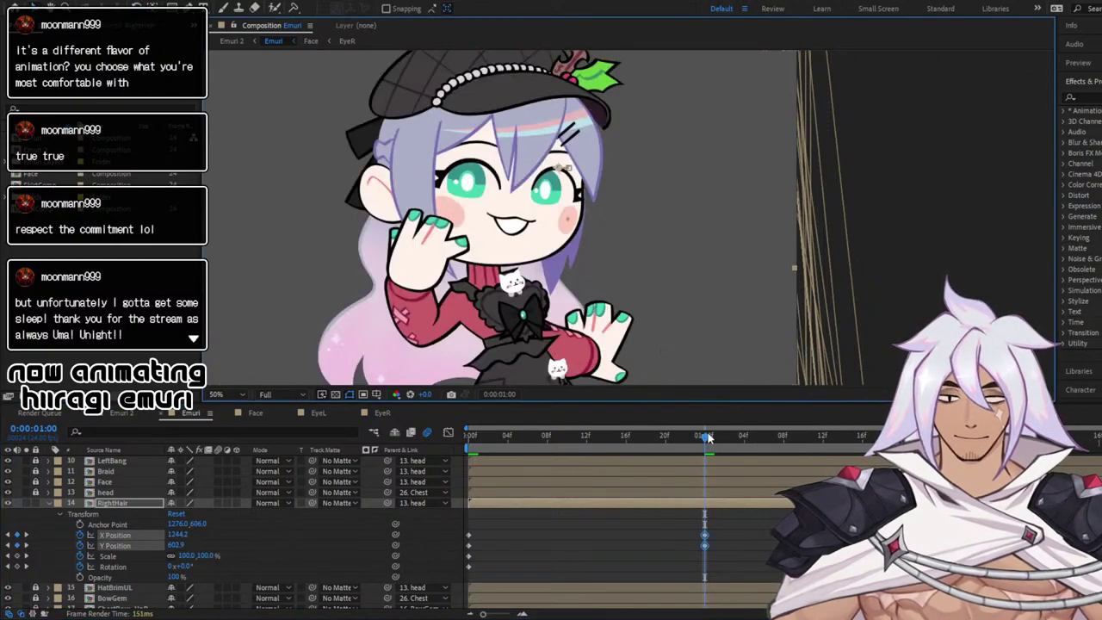
mouse_move(706, 438)
mouse_down()
mouse_move(519, 432)
mouse_move(704, 449)
mouse_up()
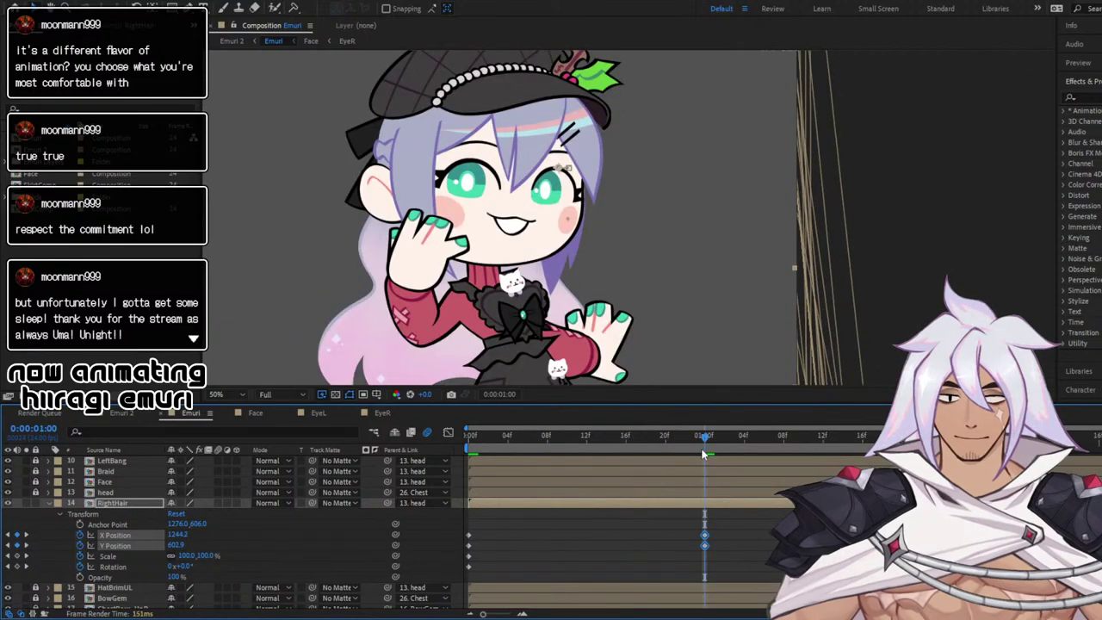
click(107, 557)
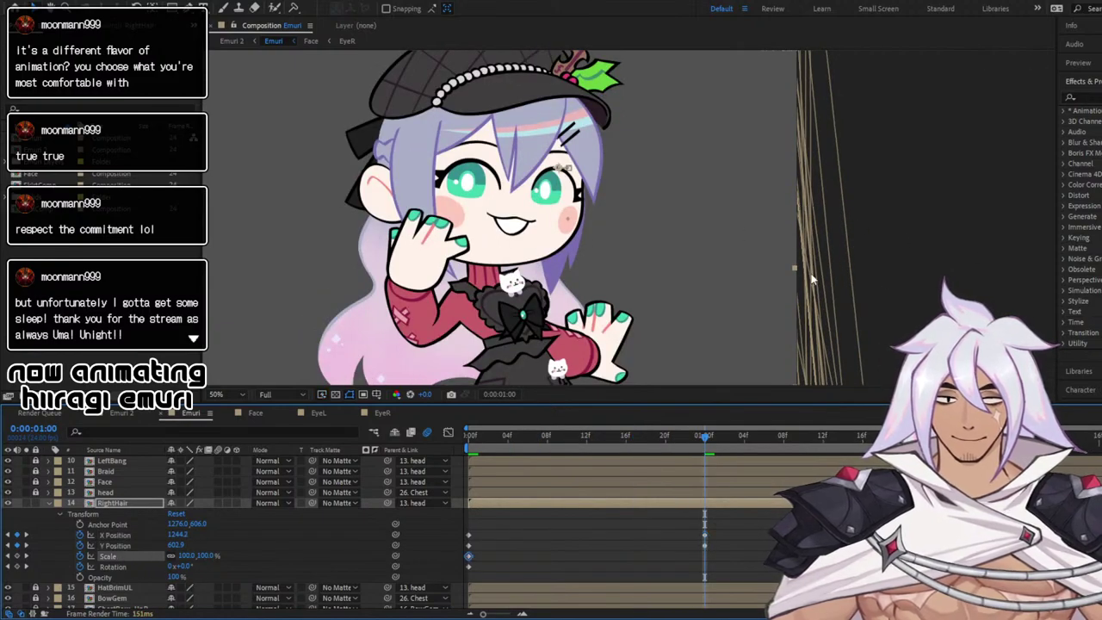
drag(793, 270, 804, 271)
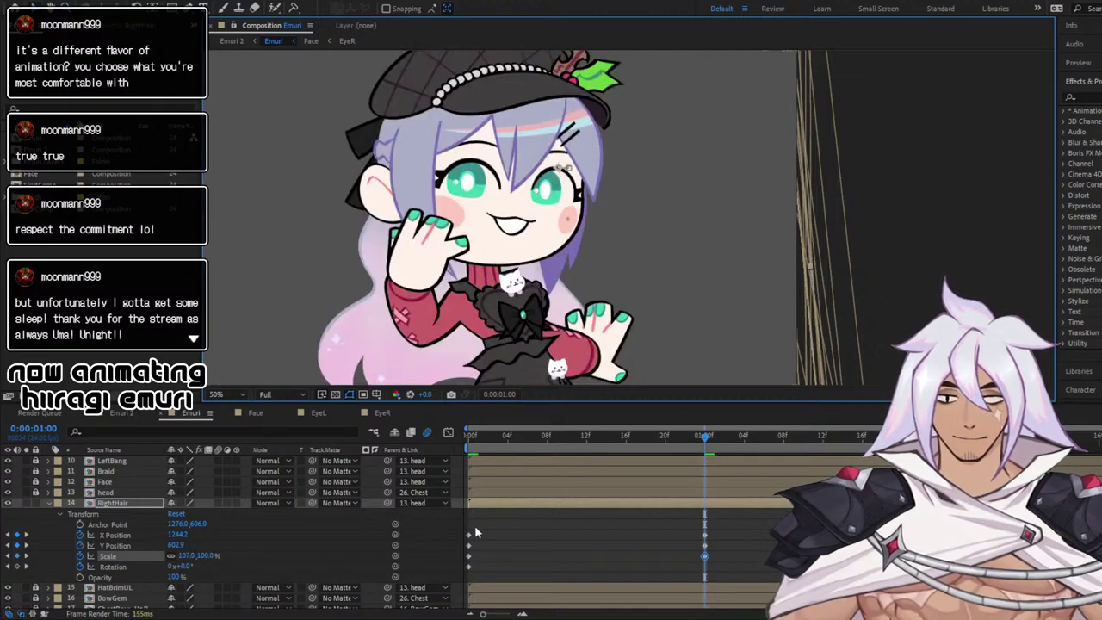
Apply Easy Ease to all of RightHair's X position, Y position and scale keyframes using the graph editor
click(117, 534)
shift+click(121, 557)
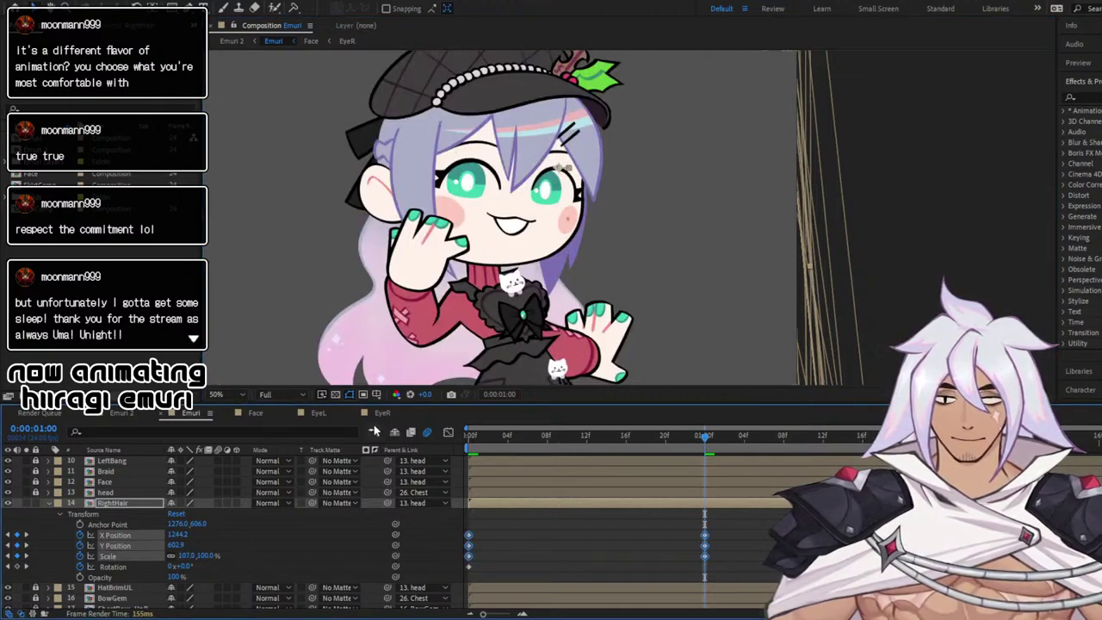
click(448, 431)
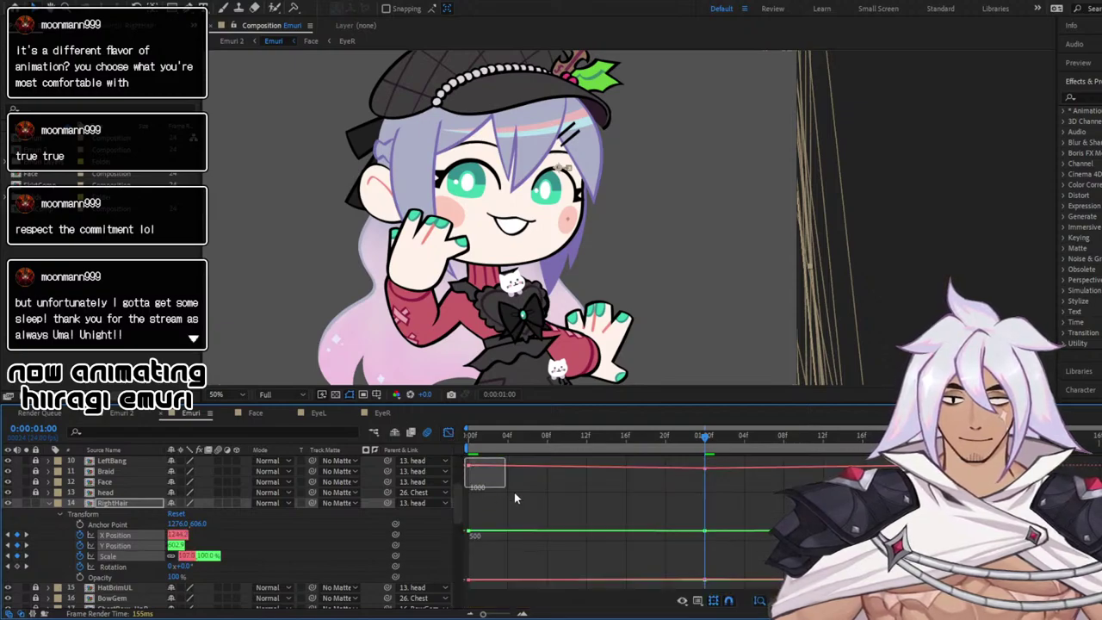
drag(515, 498, 955, 587)
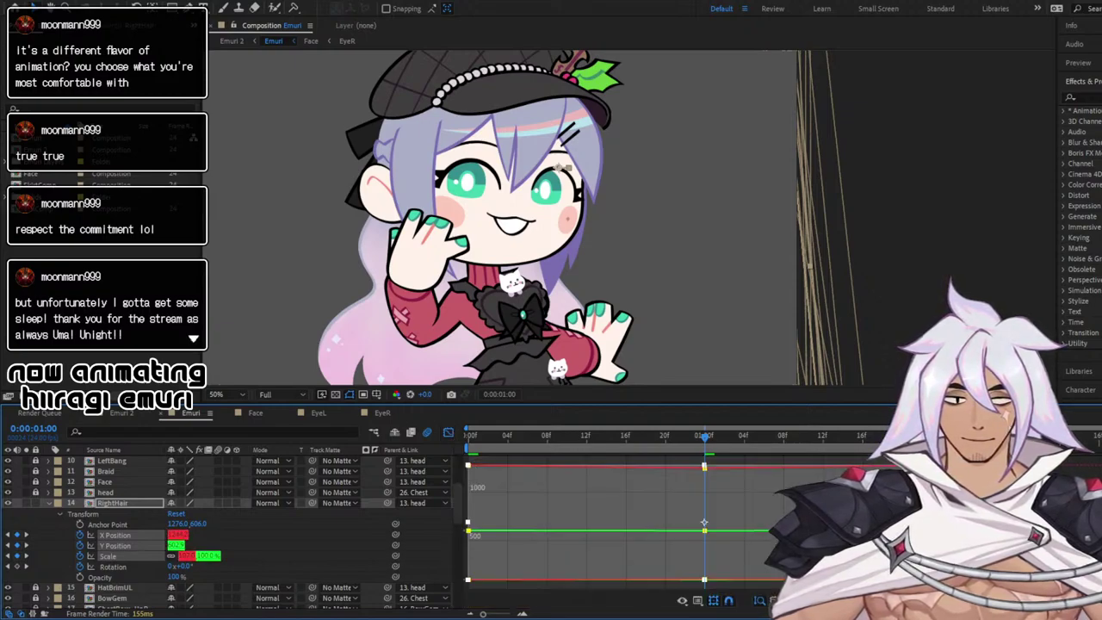
click(447, 431)
click(546, 551)
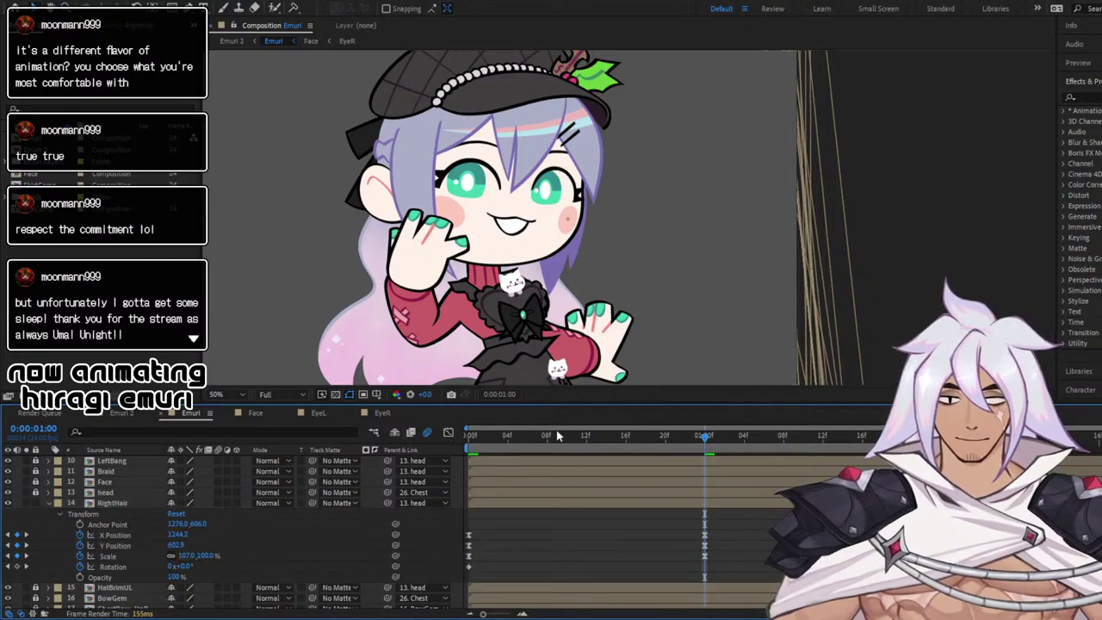
At 0:00:00:10, rotate RightHair to about -4.5° around its anchor point
drag(537, 441, 566, 438)
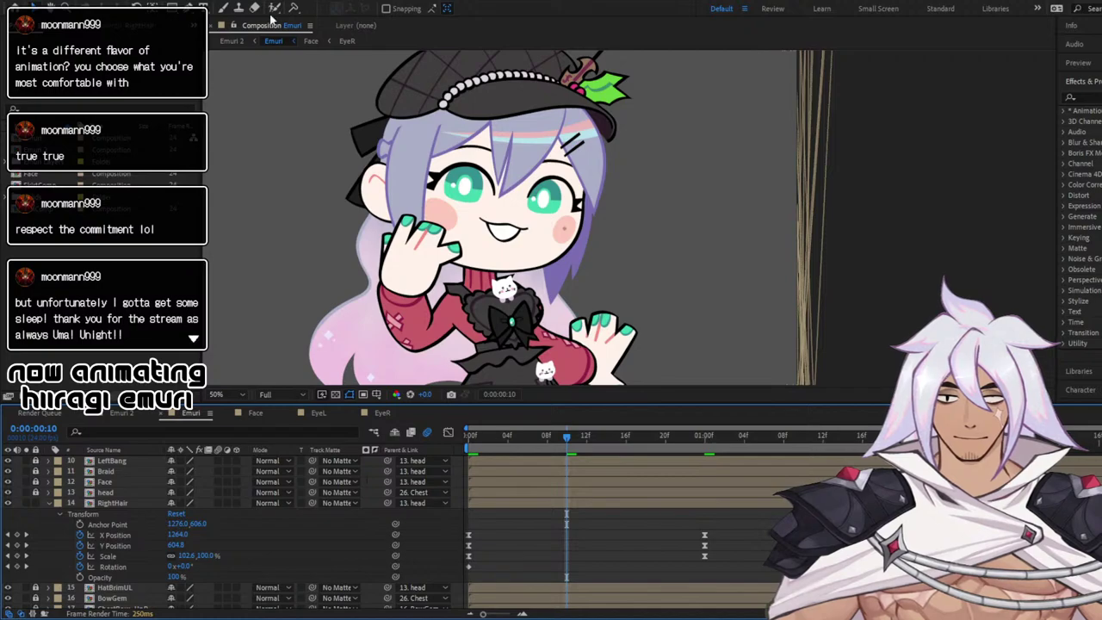
click(116, 10)
scroll(724, 162, down, 2)
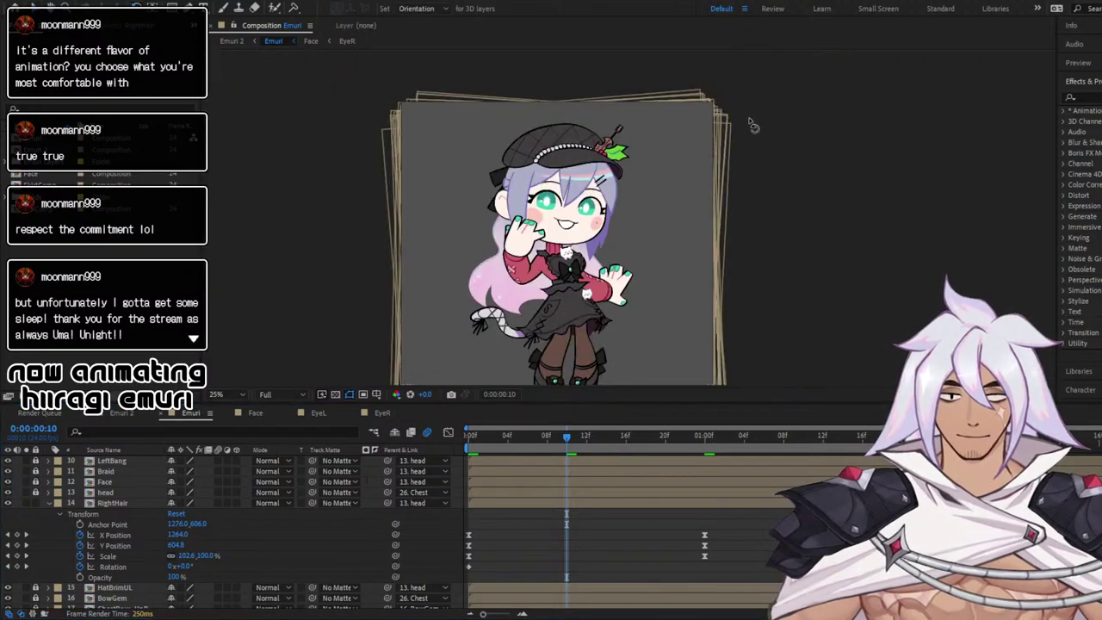
click(436, 314)
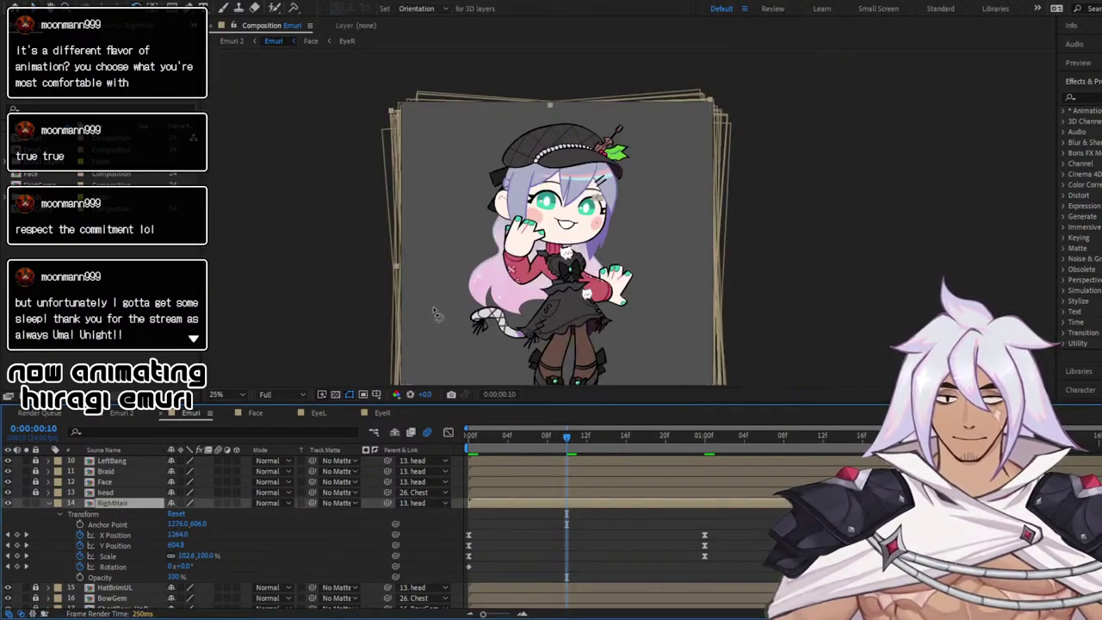
drag(718, 144, 715, 134)
Rotate RightHair to about 1.3° at 0:00:01:10 and play back the sway from the start
drag(582, 436, 801, 433)
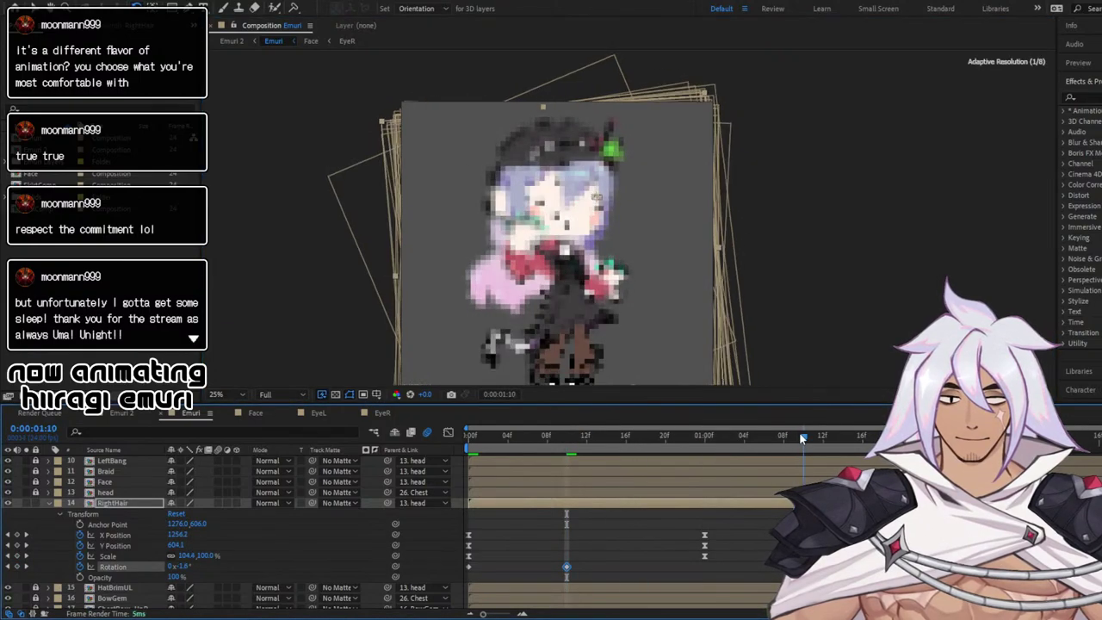
drag(709, 98, 717, 107)
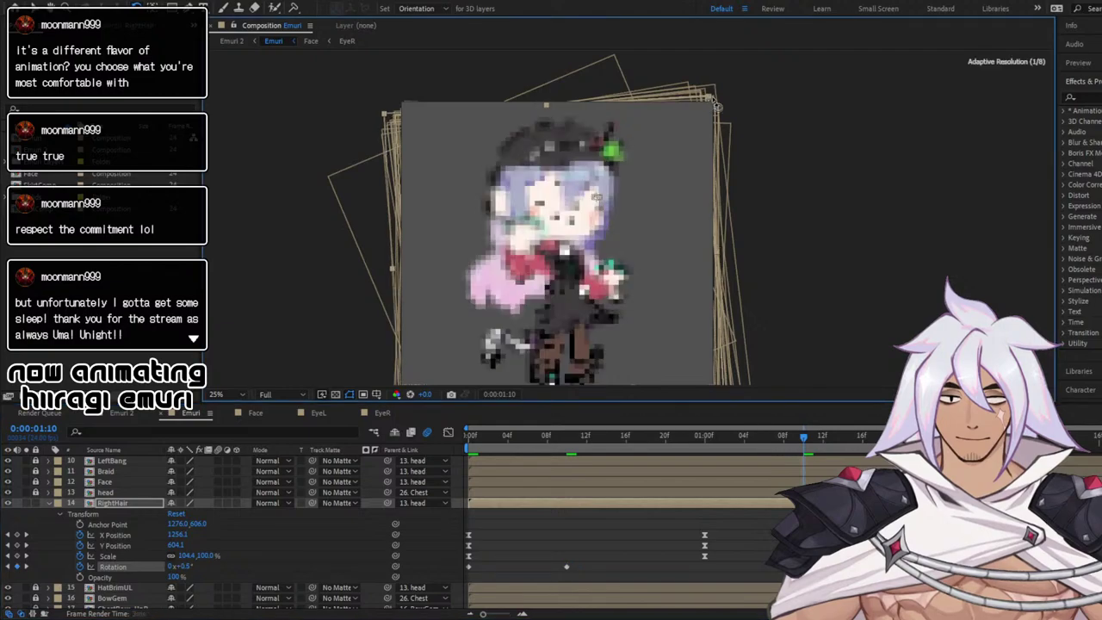
drag(570, 439, 466, 448)
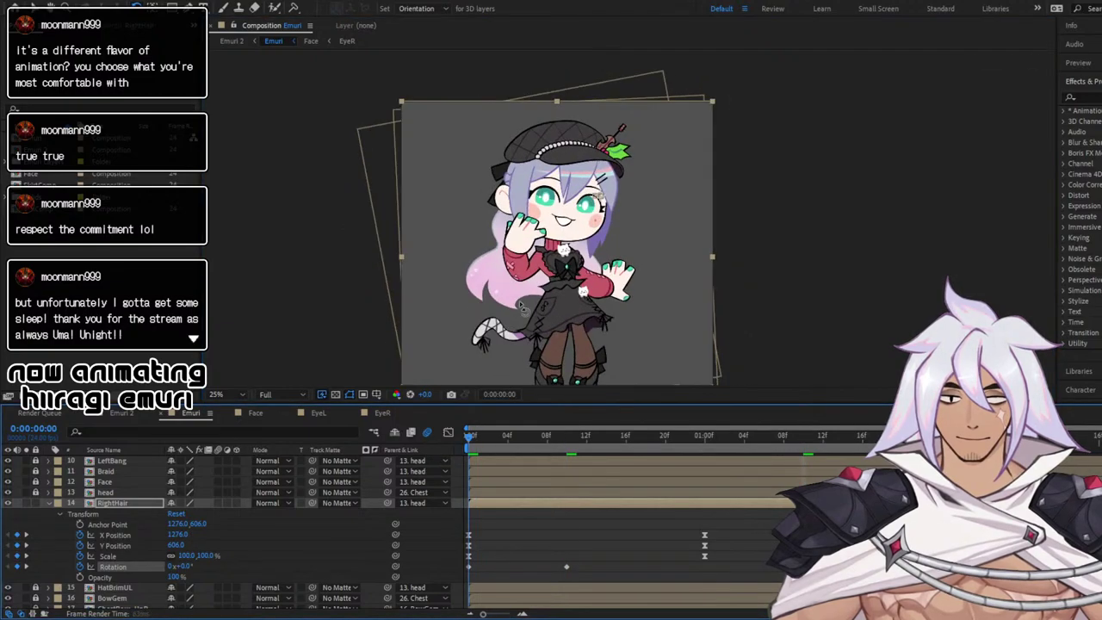
scroll(575, 239, up, 2)
key(space)
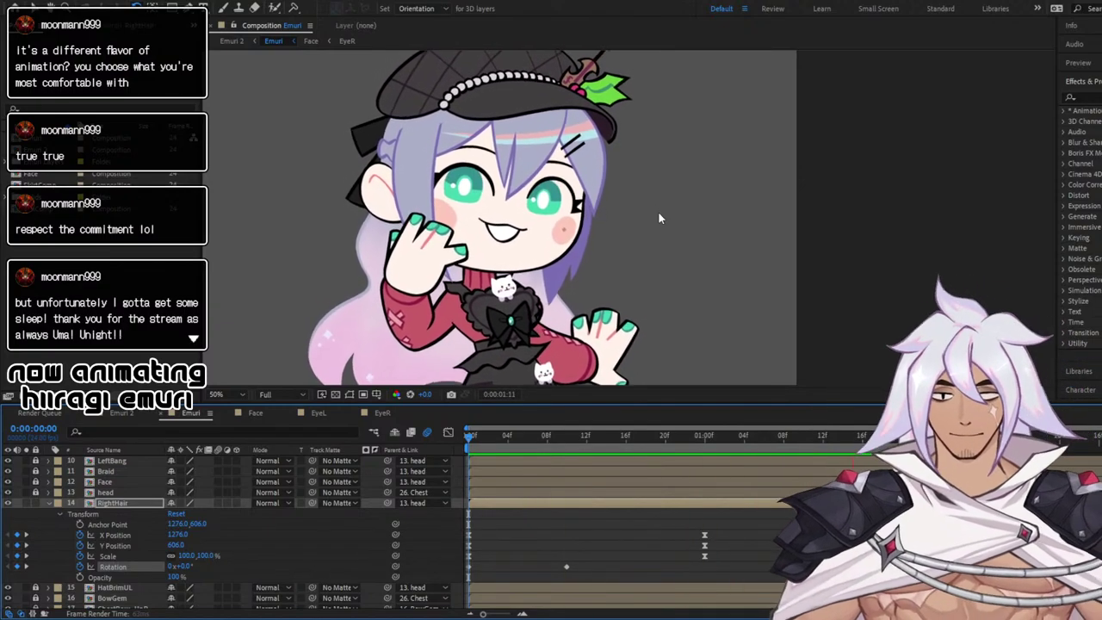
key(space)
Apply Easy Ease to RightHair's rotation keyframes at 0:00:00:10 and 0:00:01:10 in the graph editor, and play back from the start
click(449, 432)
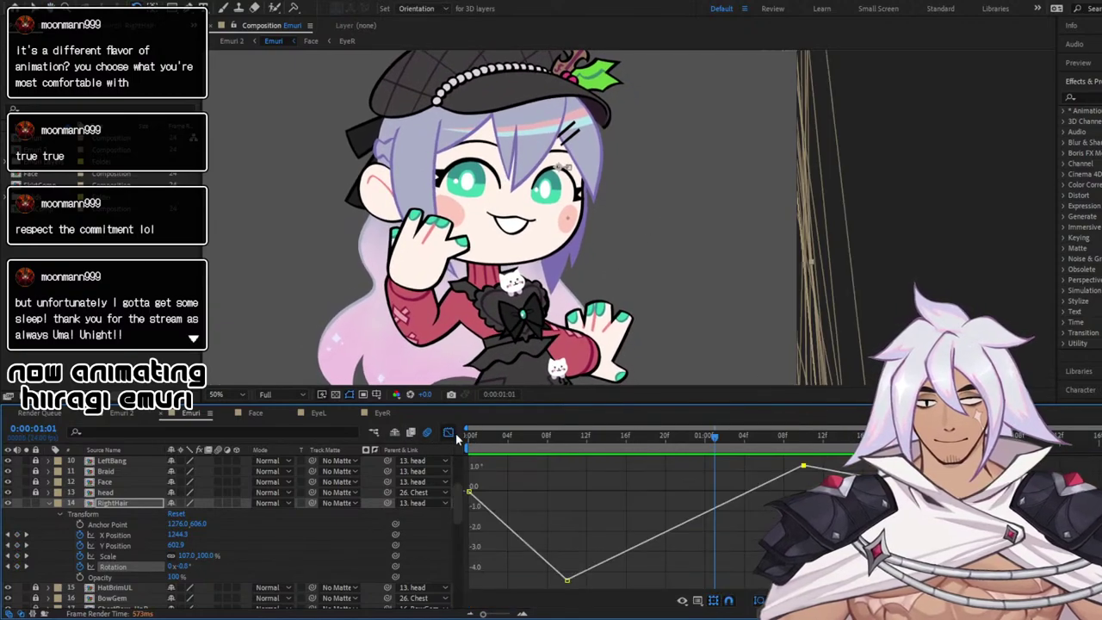
drag(473, 474, 722, 565)
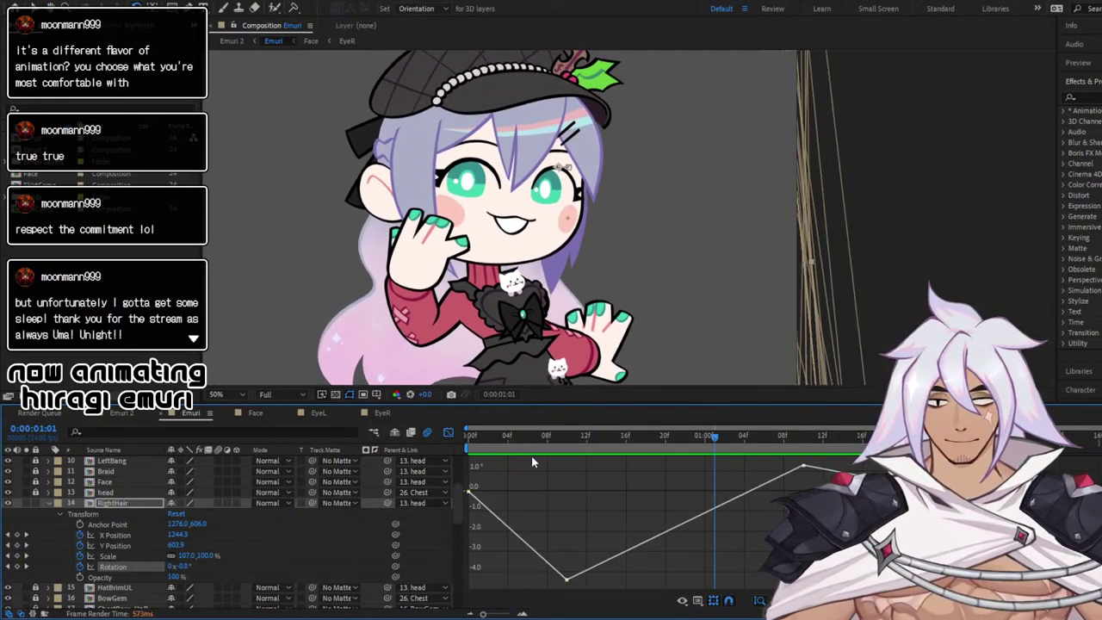
drag(531, 463, 825, 586)
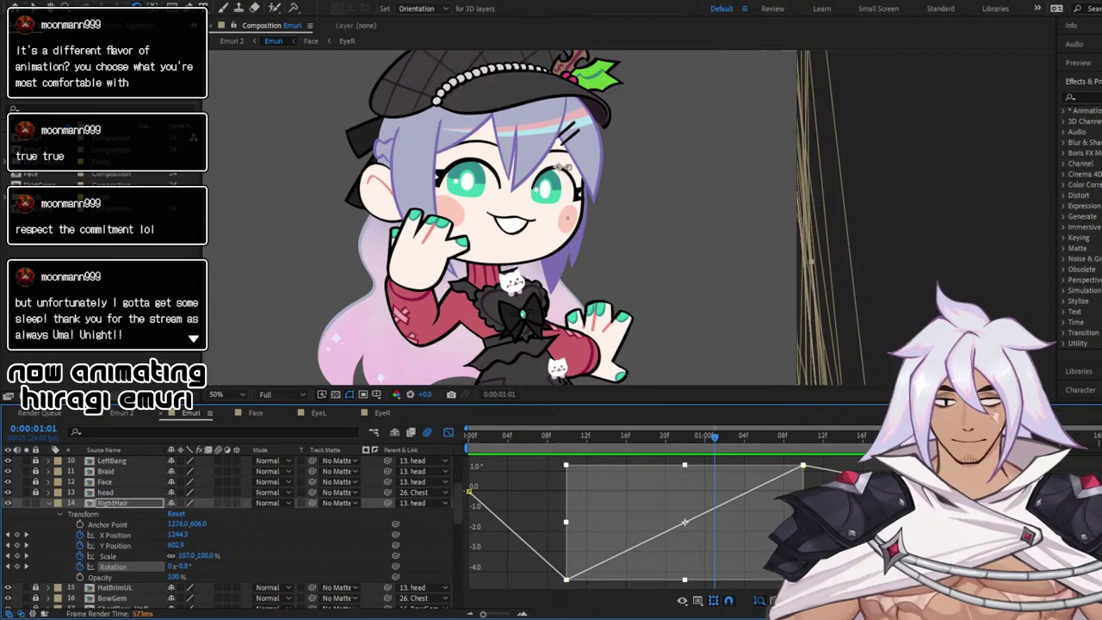
key(F9)
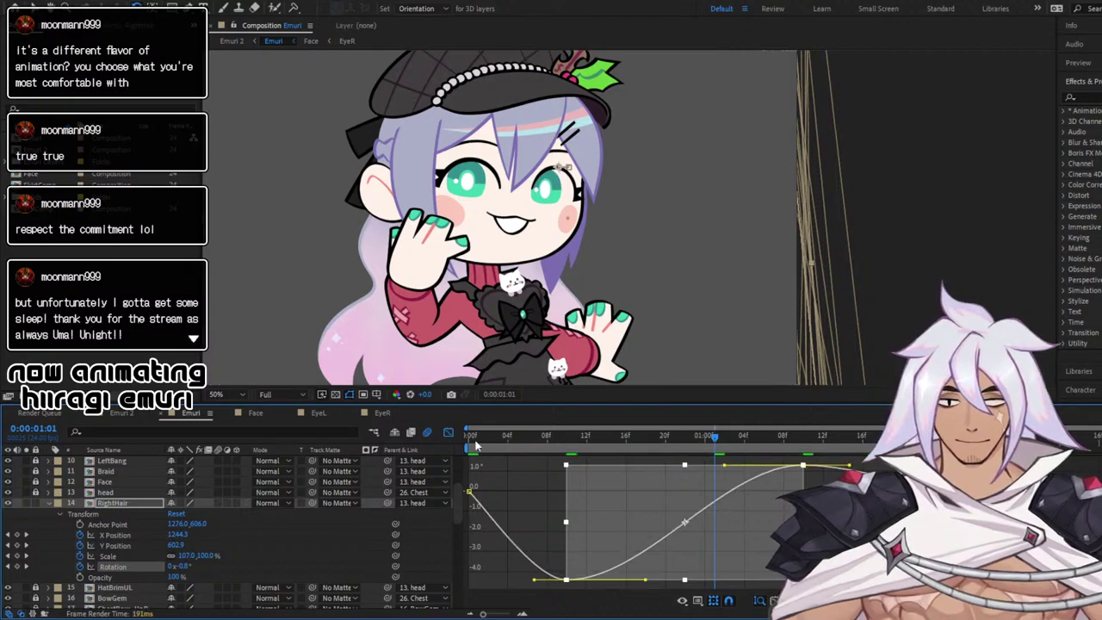
click(471, 440)
key(space)
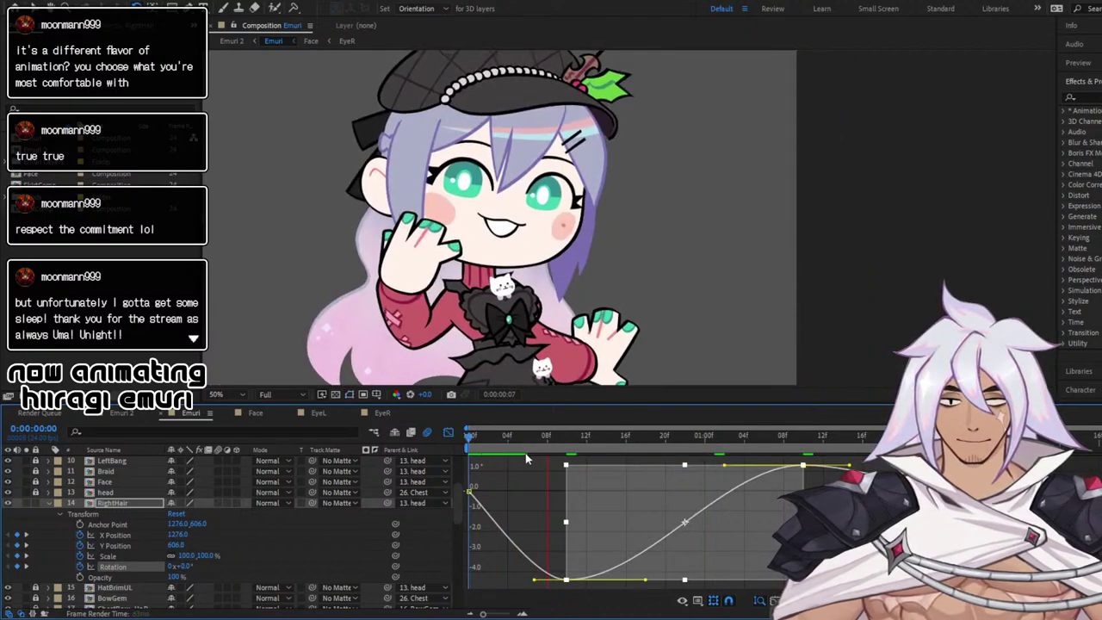
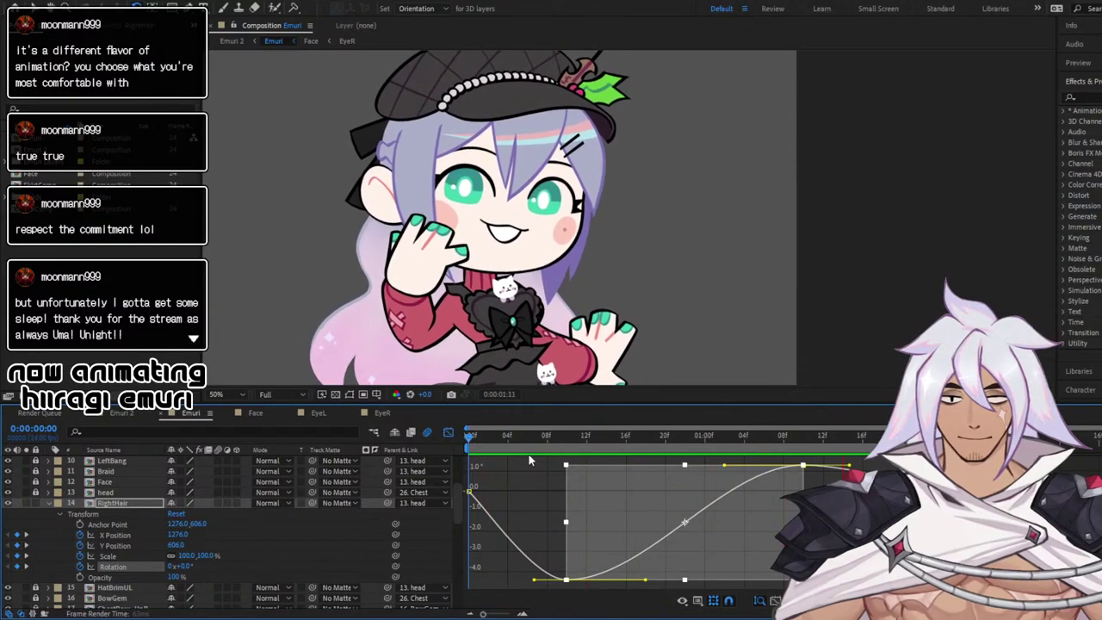
Stop the playback, and lock and collapse the RightHair layer
key(space)
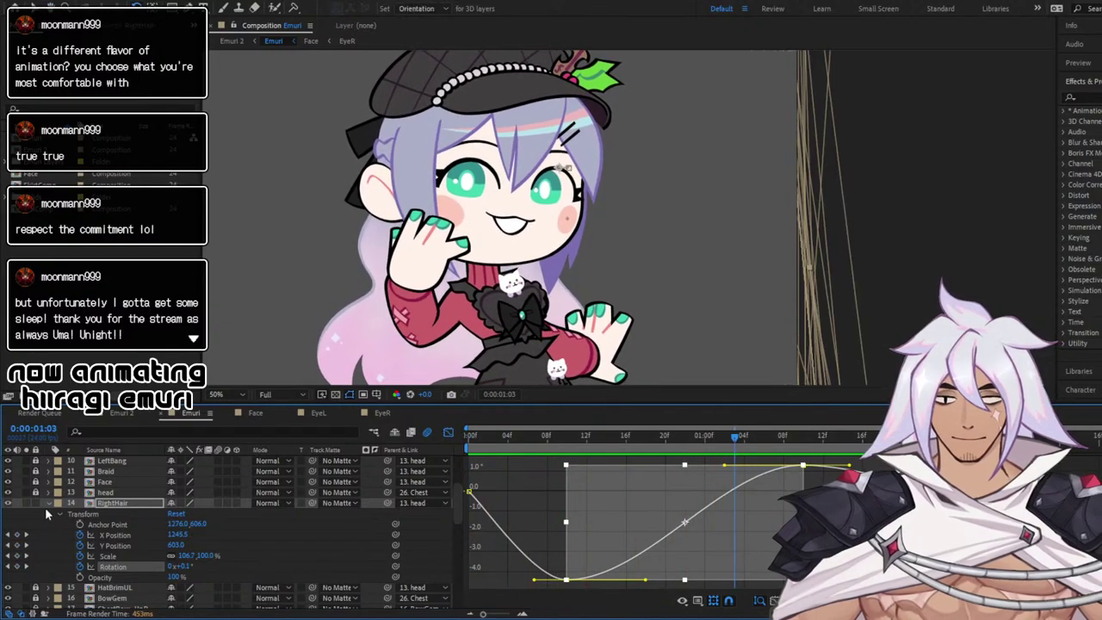
click(36, 503)
click(49, 504)
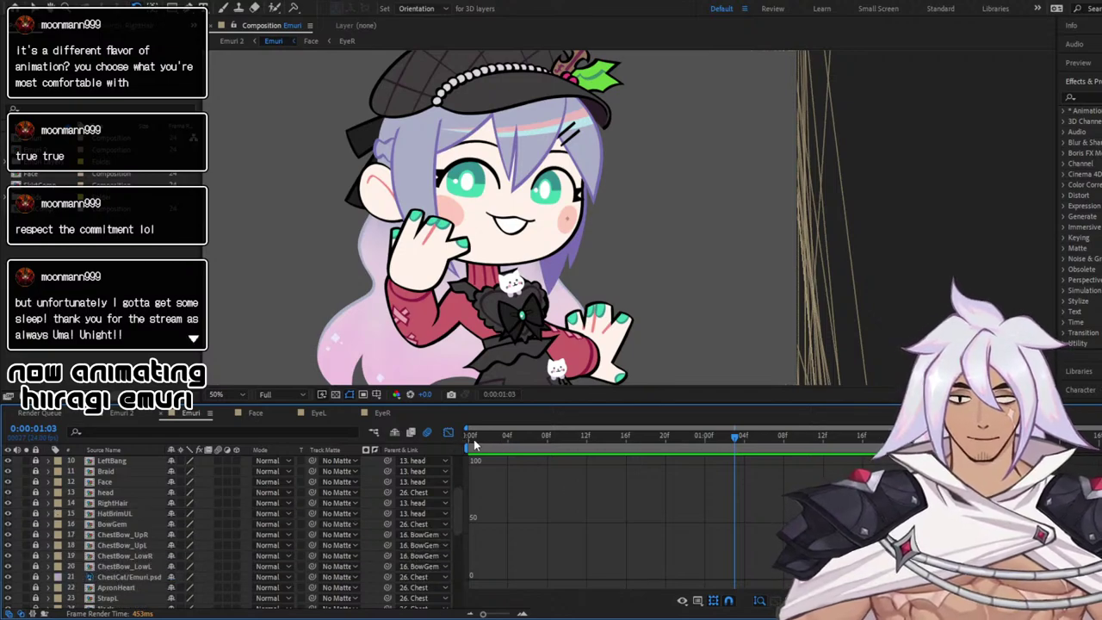
Return to 0:00:00:00, unlock the RightBang layer and expand its transform properties with the graph editor closed
click(474, 441)
scroll(190, 532, up, 3)
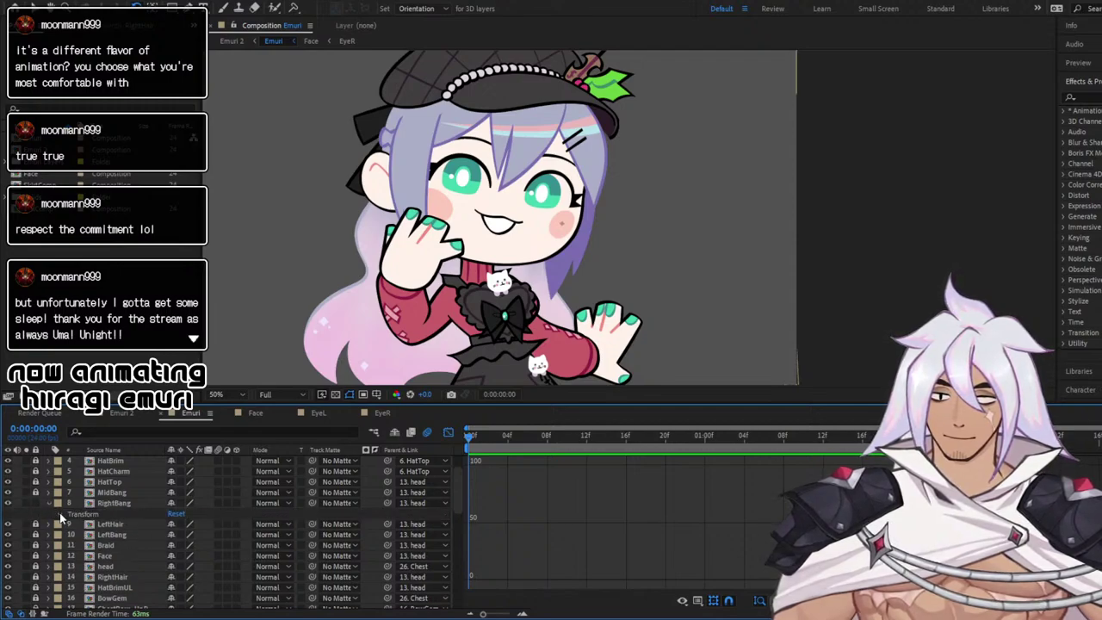
click(49, 504)
click(447, 434)
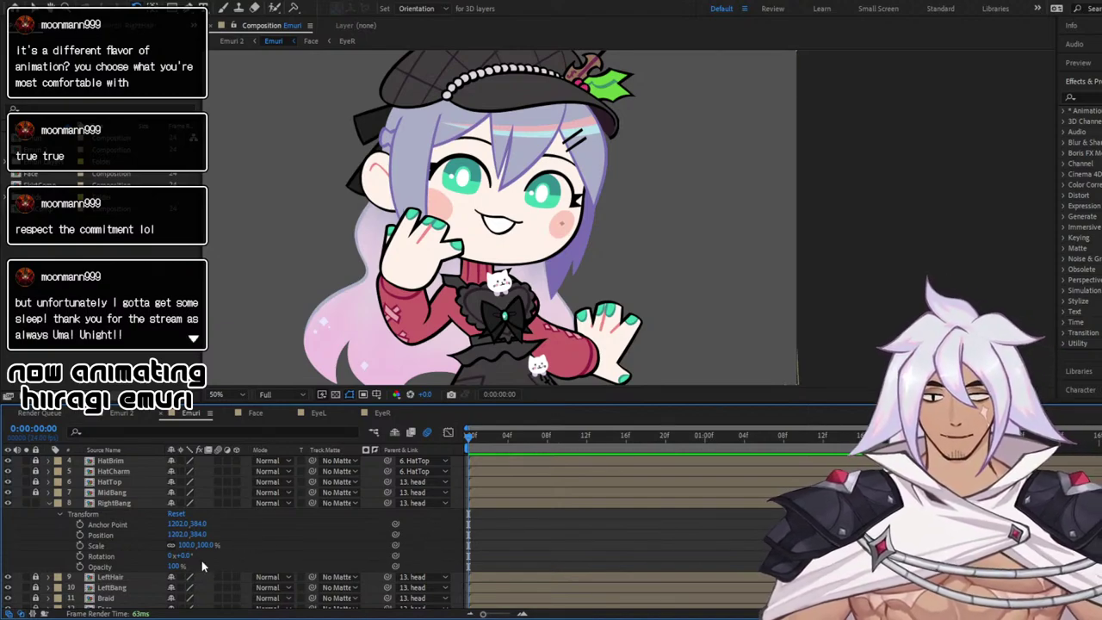
Start keyframing RightBang's position, scale and rotation at 0:00:00:00
click(125, 525)
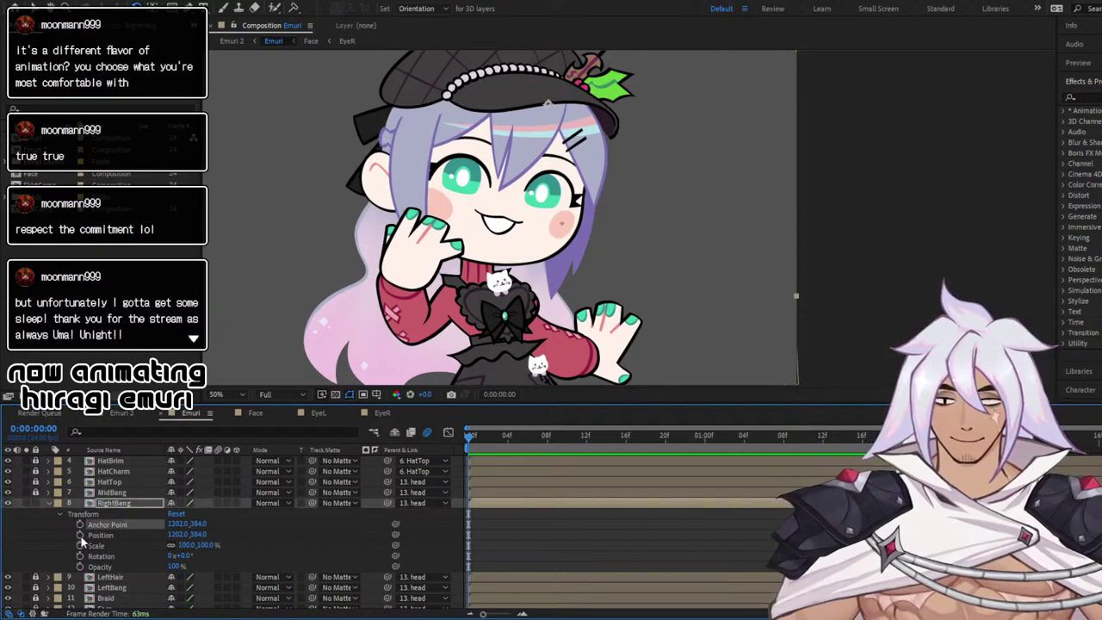
click(102, 536)
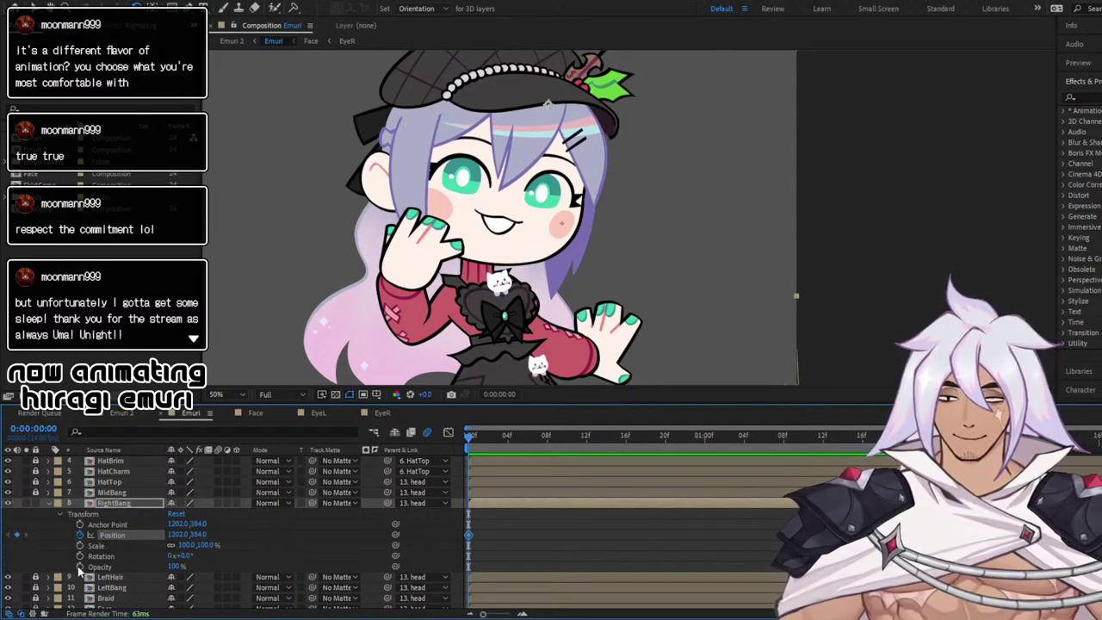
click(79, 556)
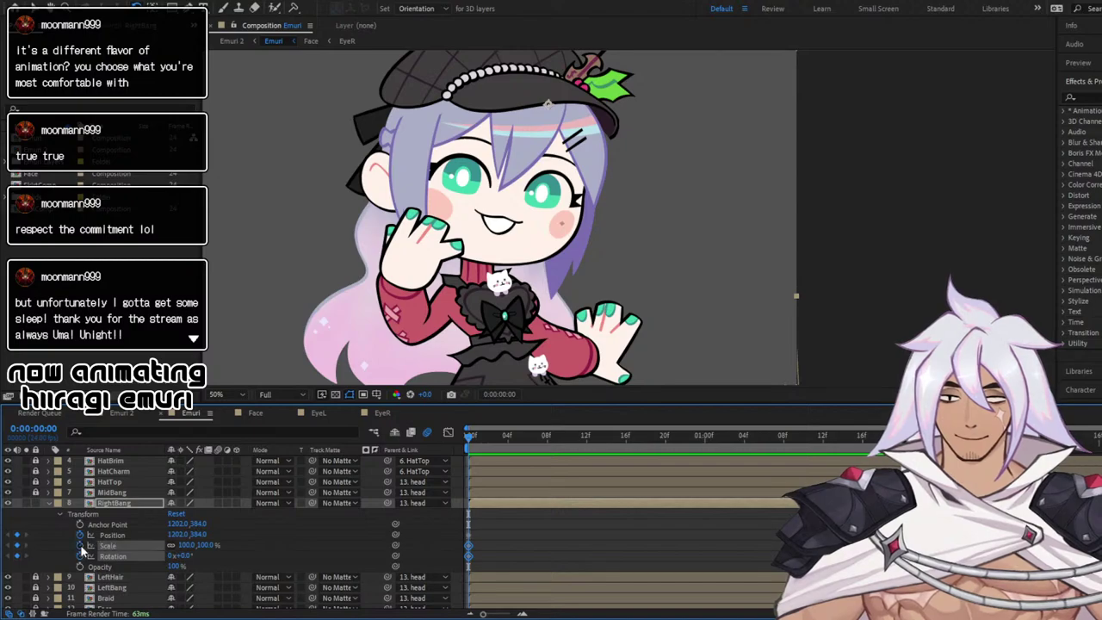
Separate RightBang's position into X and Y, and add position, scale and rotation keyframes at 0:00:02:00 matching the start
click(111, 537)
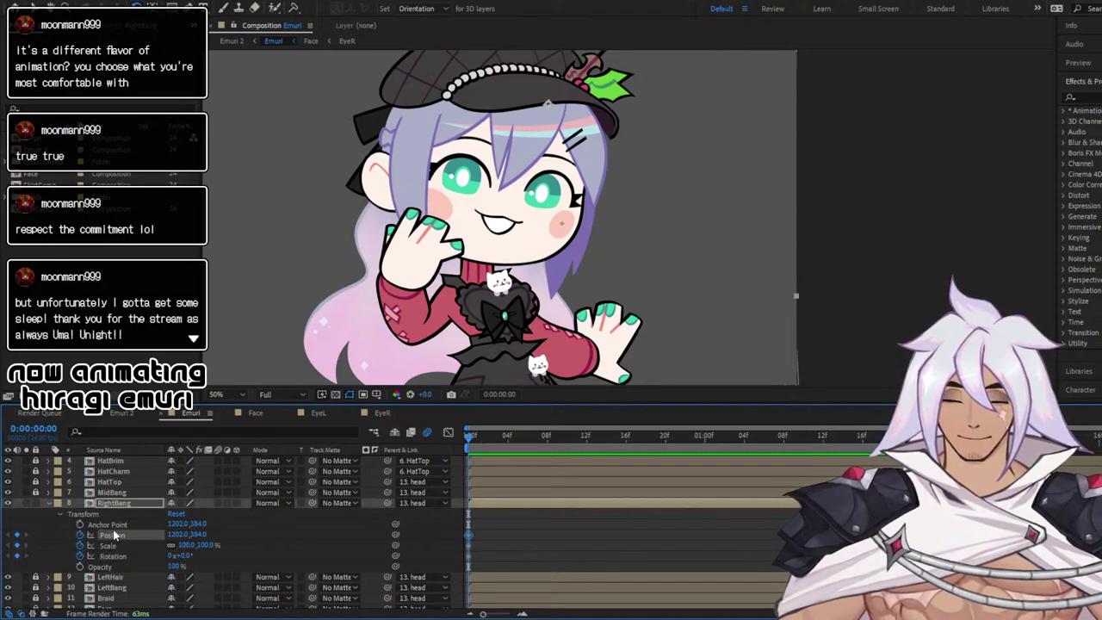
right_click(113, 536)
click(151, 383)
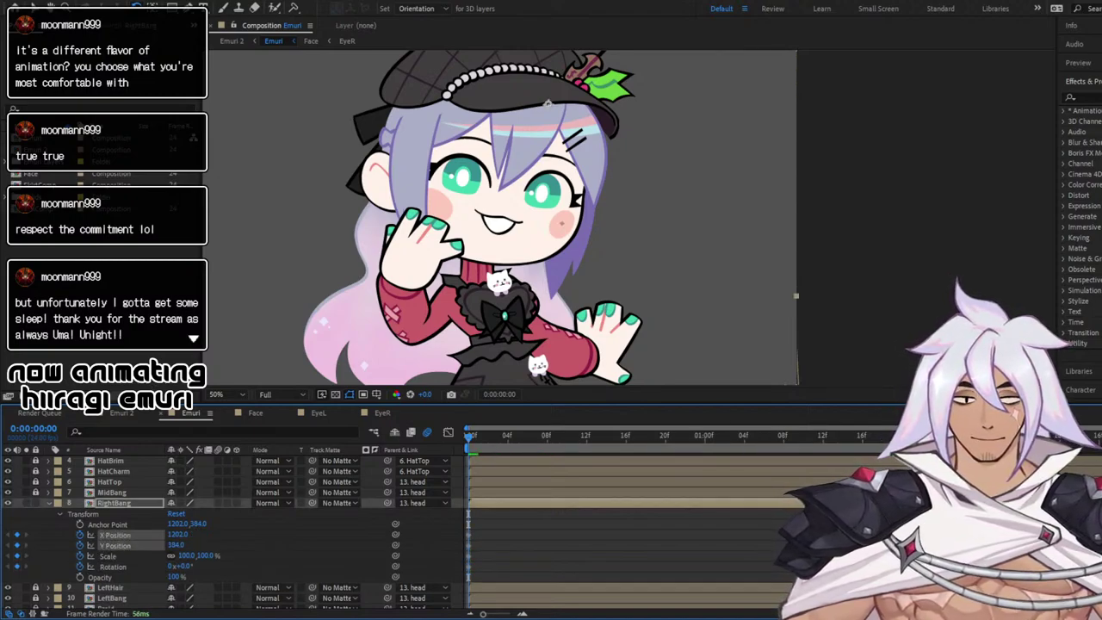
click(938, 436)
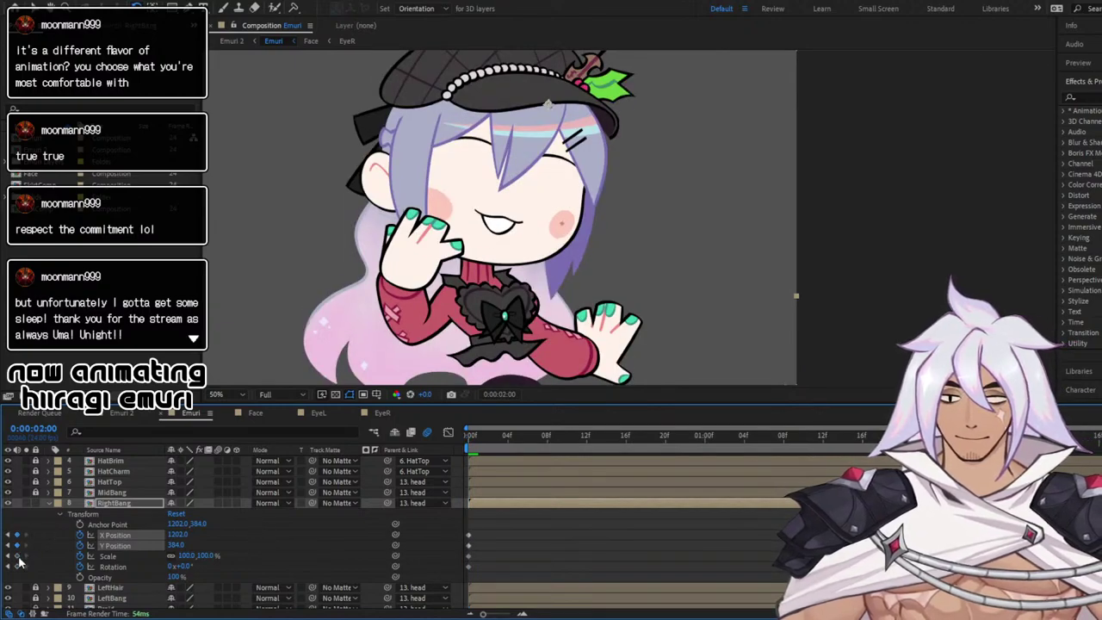
click(17, 557)
click(18, 567)
At 0:00:01:00, move RightBang to X 1227.9, Y 386.5 and narrow its horizontal scale to 80.9%, and preview the motion
click(704, 437)
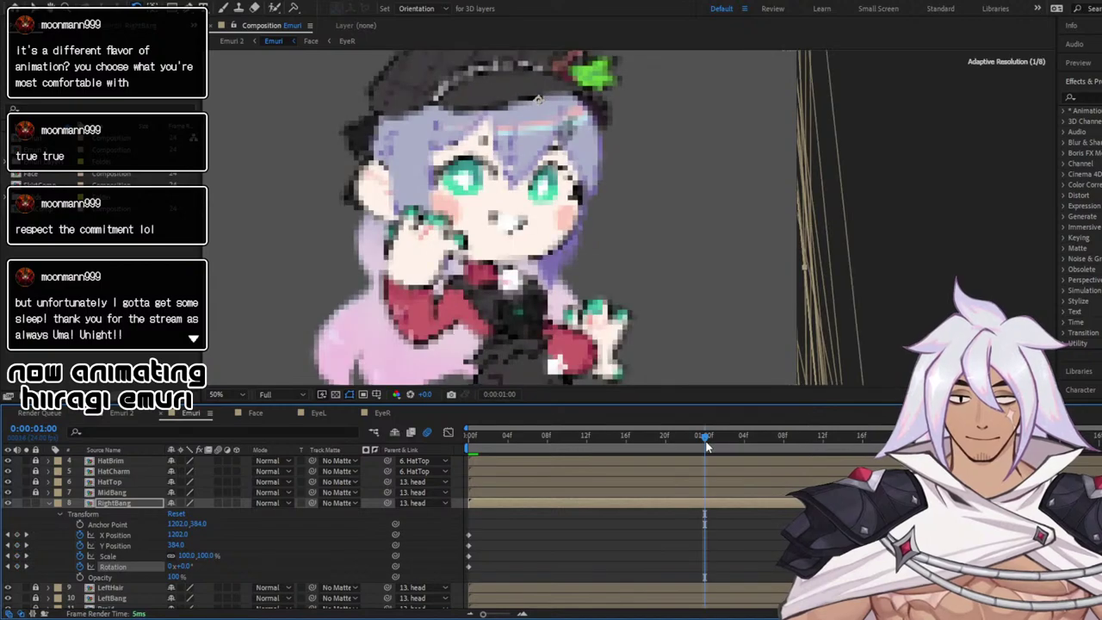
click(34, 9)
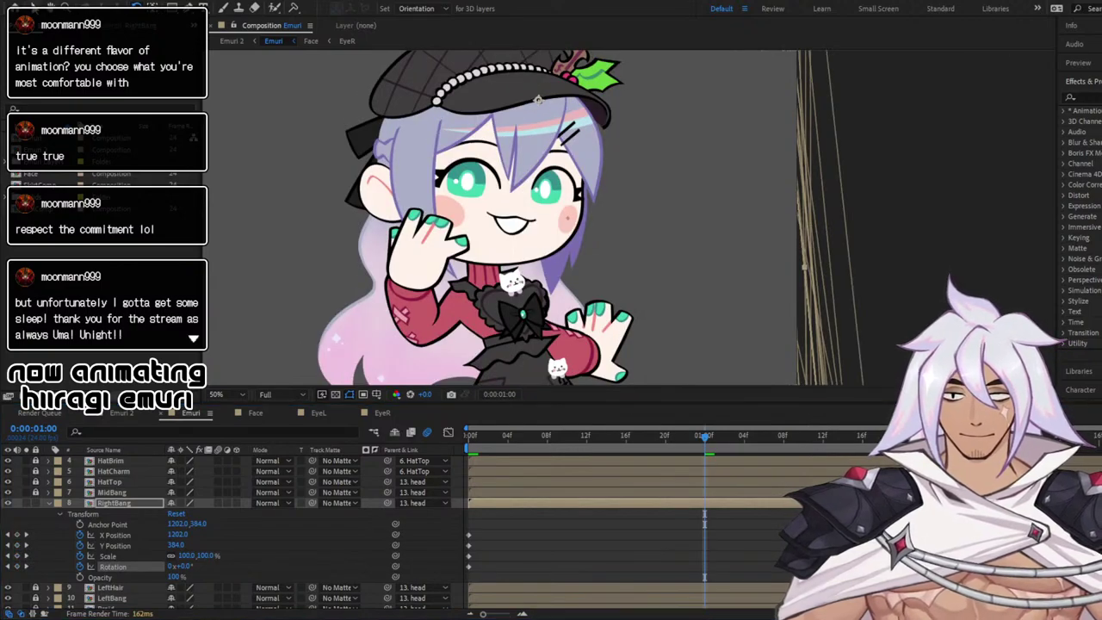
drag(579, 124, 589, 134)
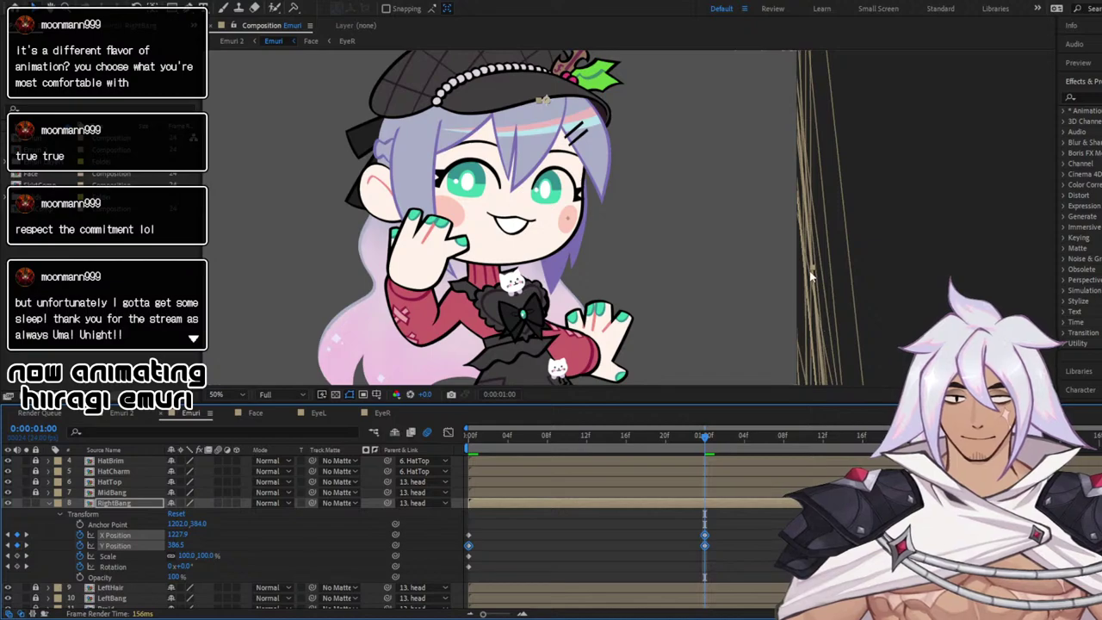
drag(809, 274, 767, 270)
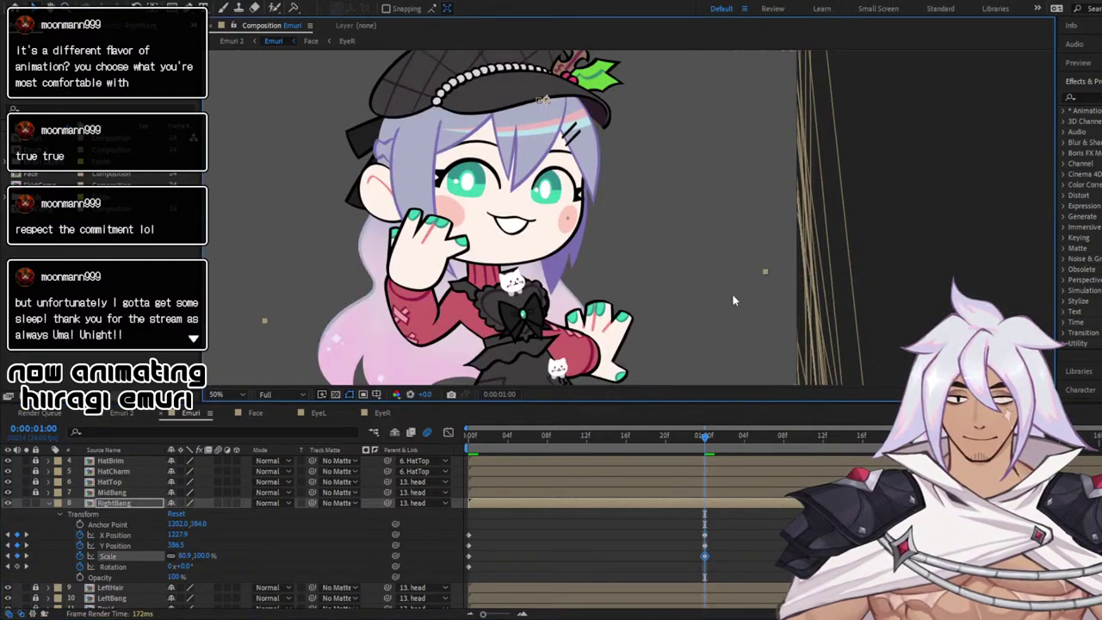
drag(709, 437, 359, 399)
key(space)
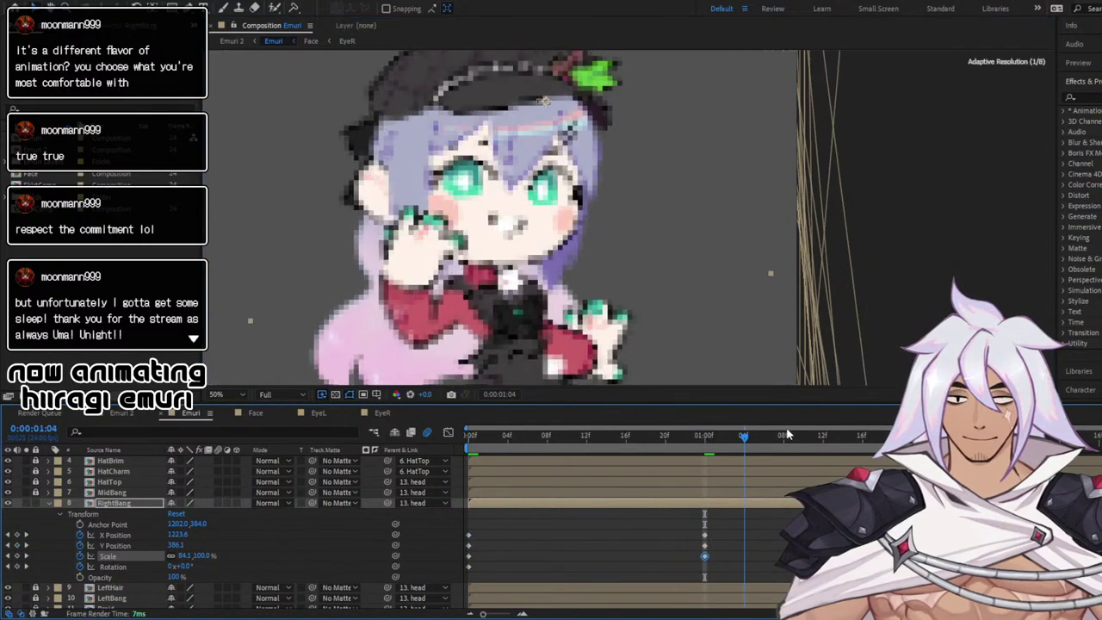
key(space)
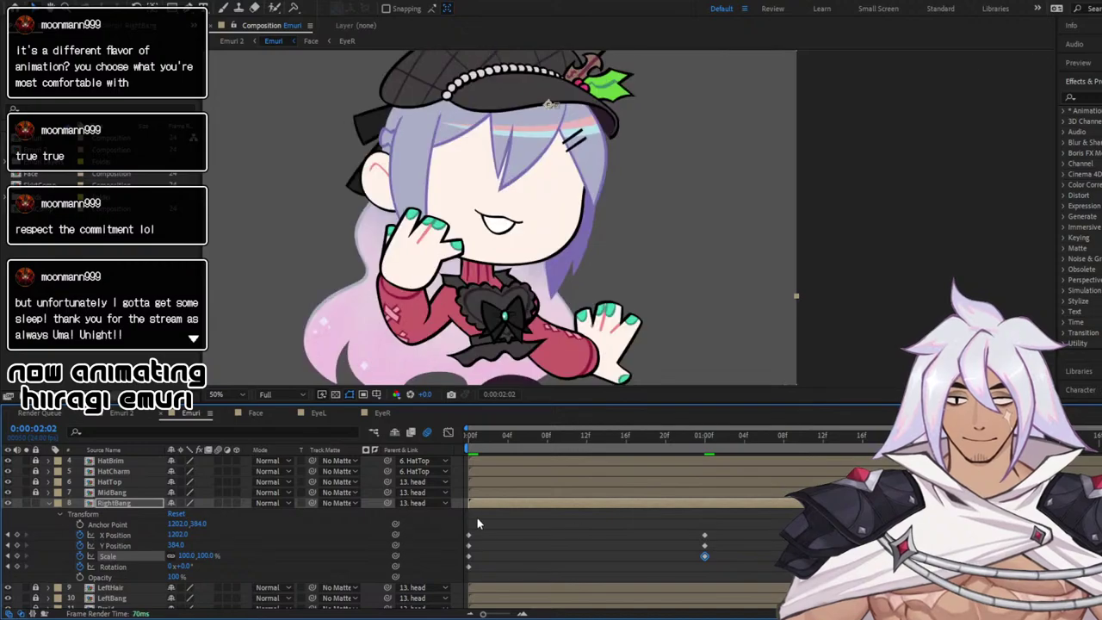
Apply Easy Ease to RightBang's X Position, Y Position and Scale keyframes in the graph editor, and play back the animation
click(125, 536)
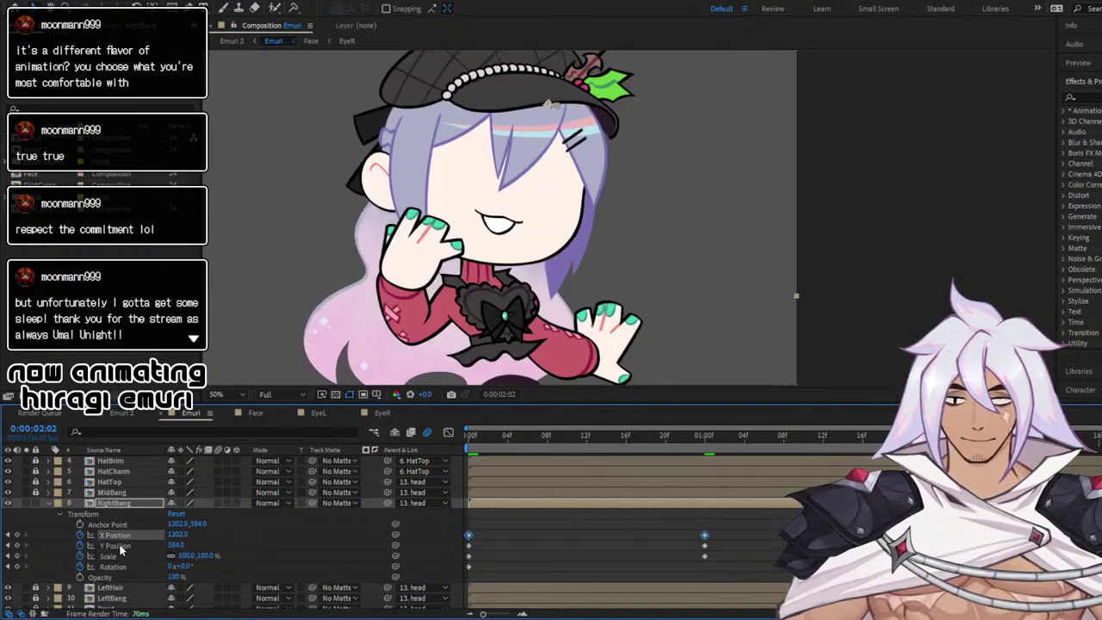
shift+click(145, 547)
click(448, 433)
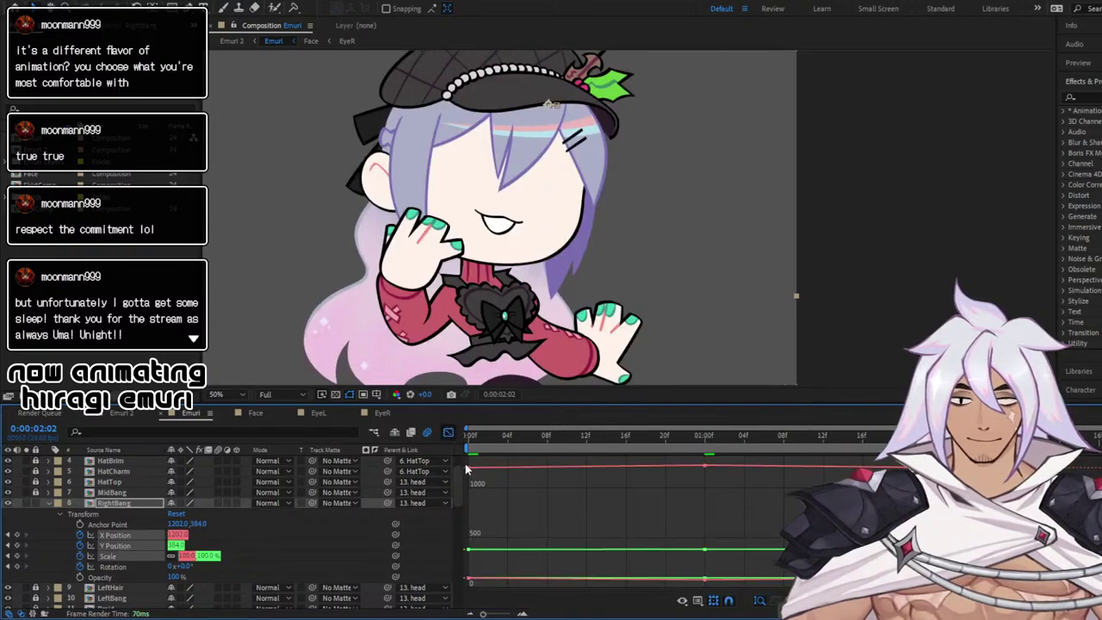
drag(498, 483, 828, 591)
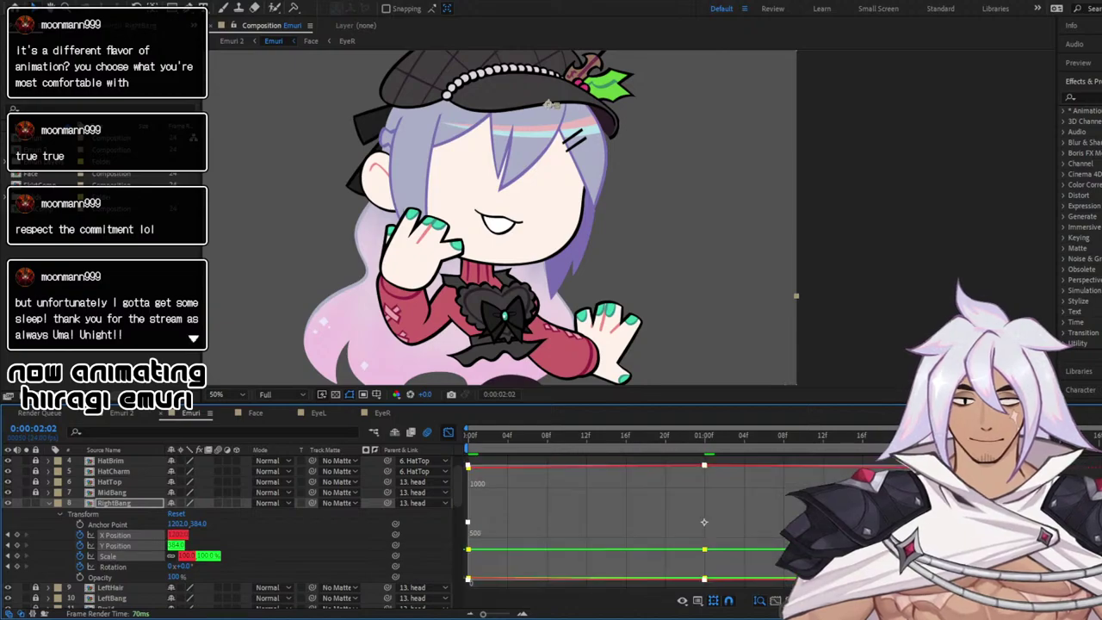
key(space)
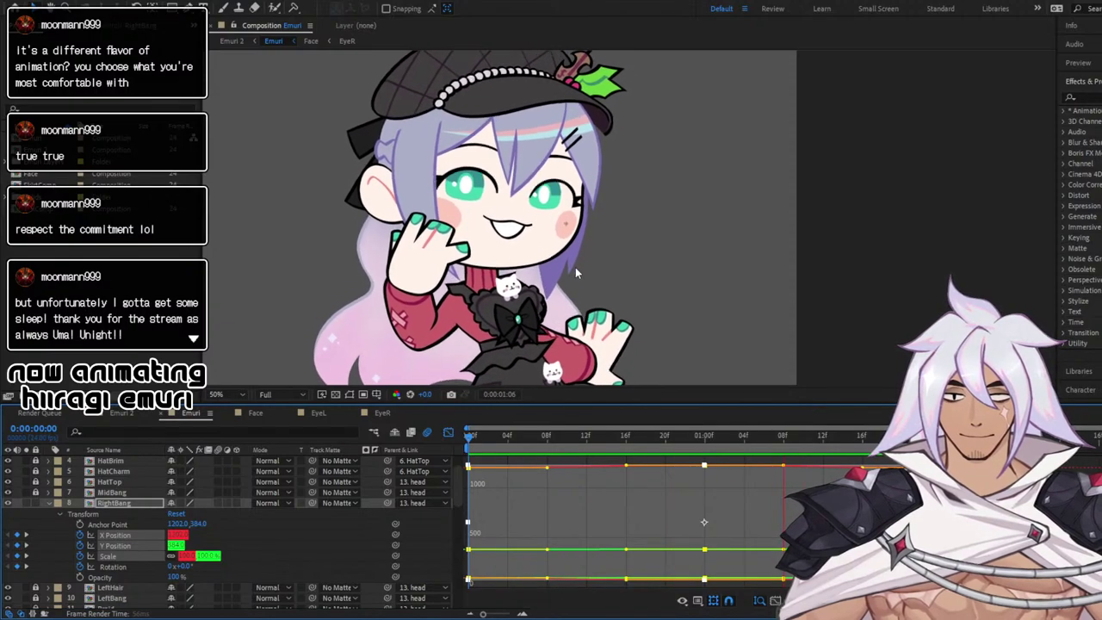
Rotate RightBang slightly clockwise at 0:00:00:10 and to -1.5° at 0:00:01:10, with the graph editor closed
click(447, 433)
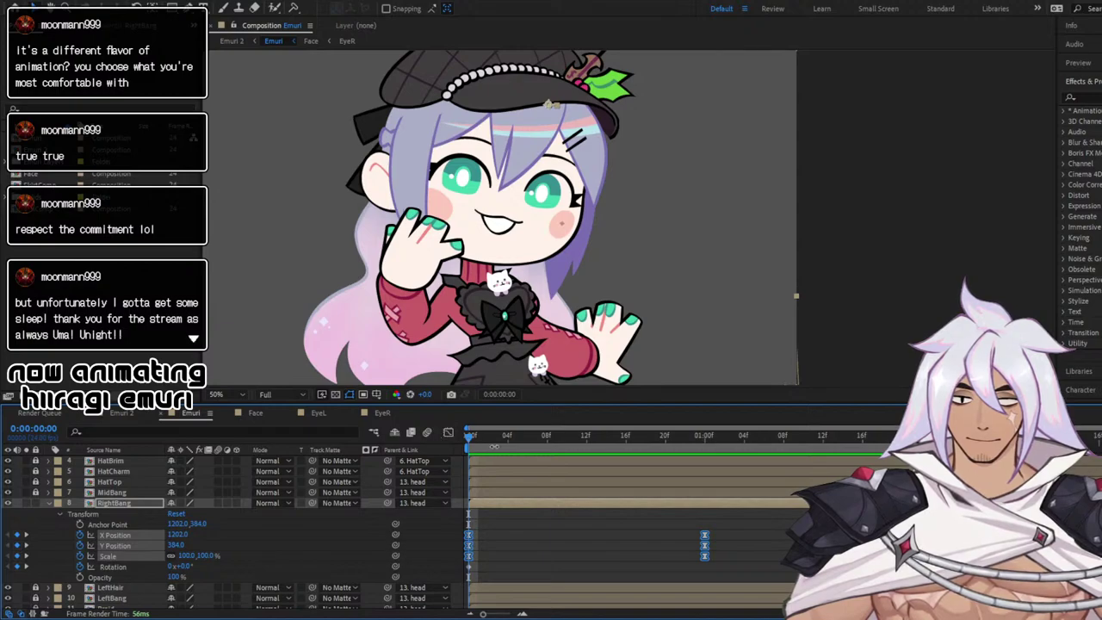
click(111, 567)
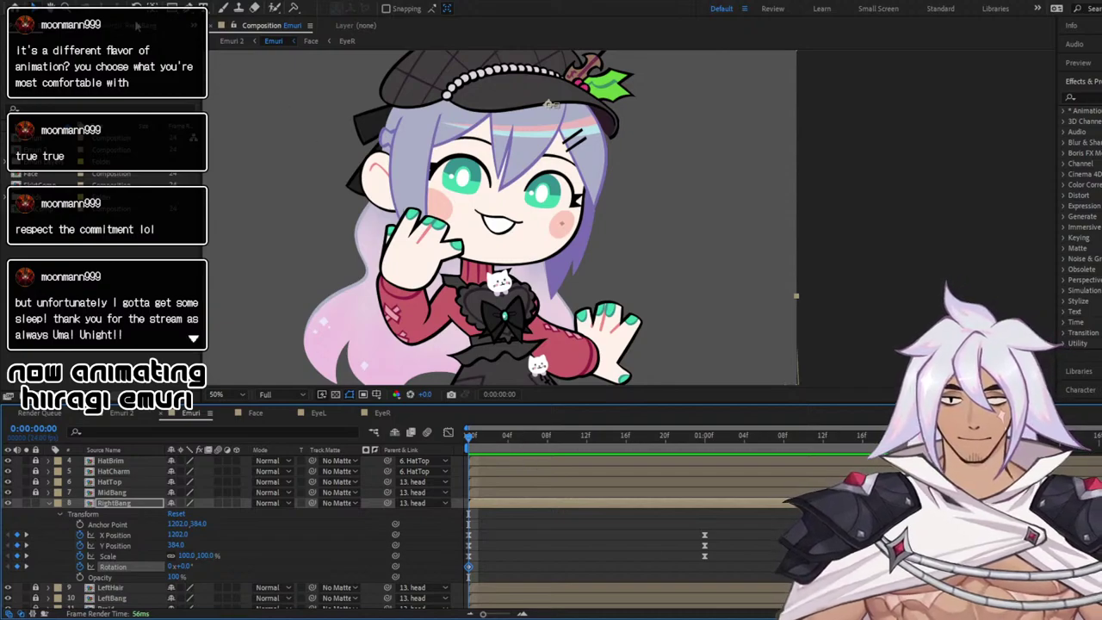
key(w)
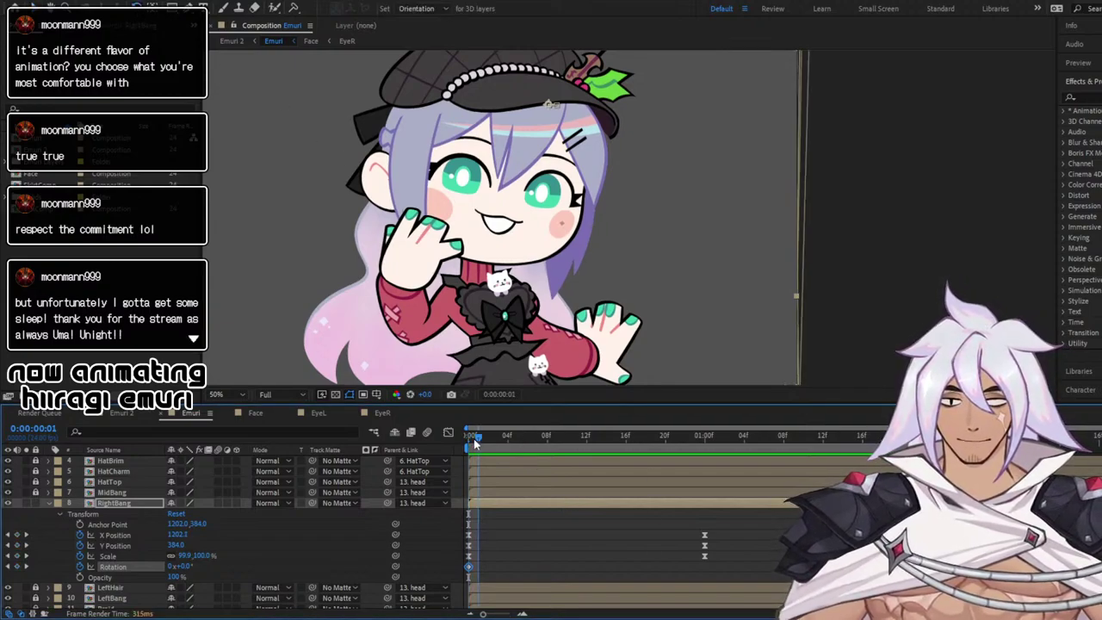
drag(469, 437, 567, 449)
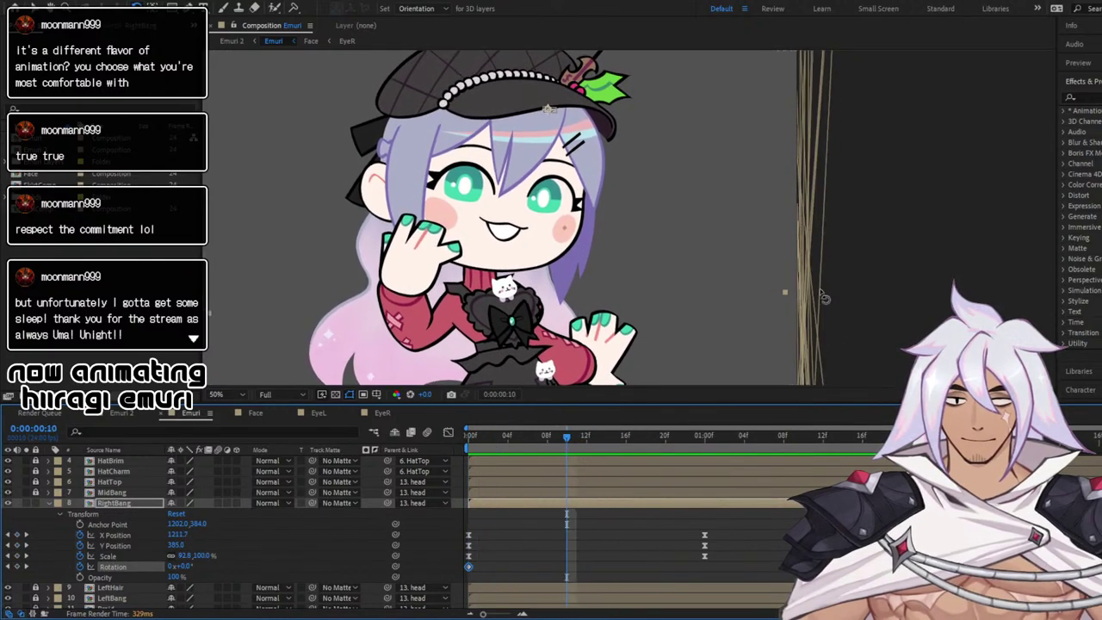
scroll(822, 278, down, 2)
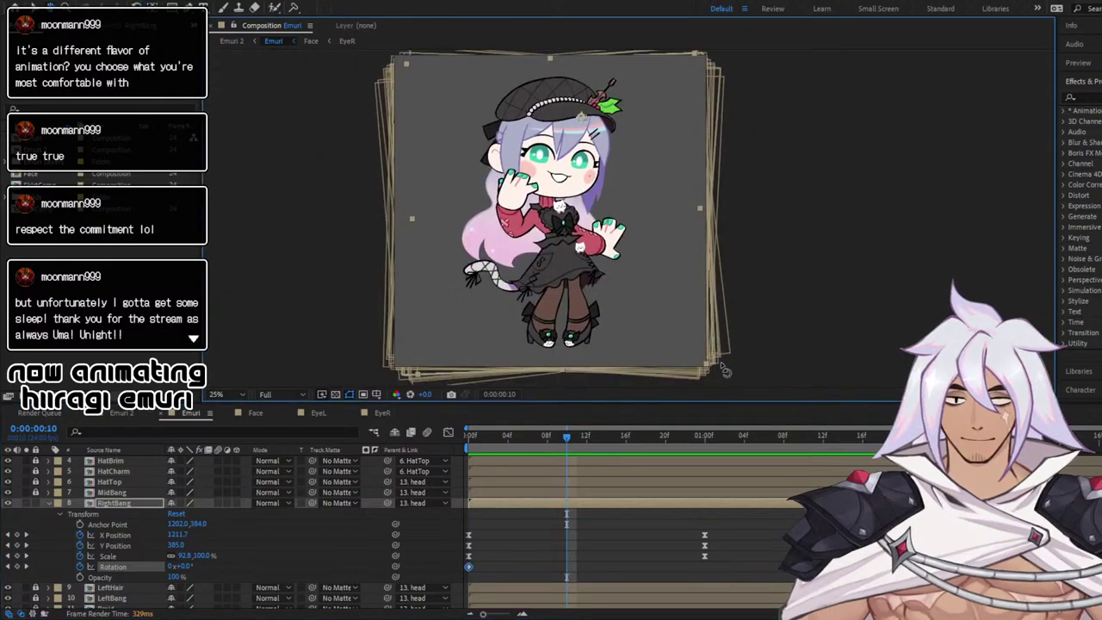
drag(709, 372, 704, 380)
drag(675, 438, 805, 438)
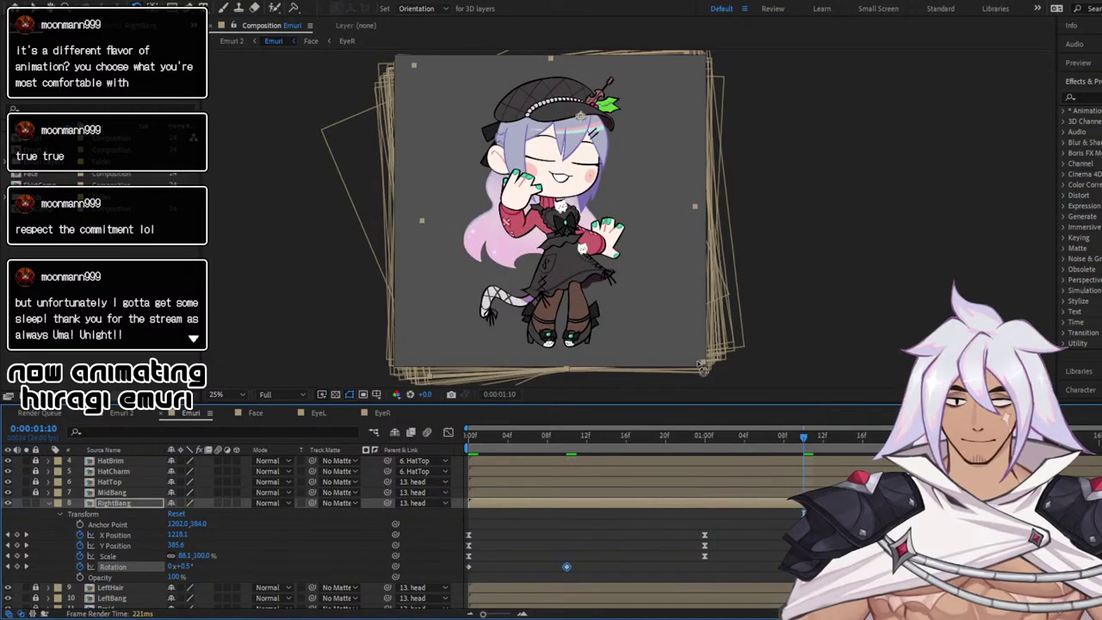
drag(711, 369, 717, 367)
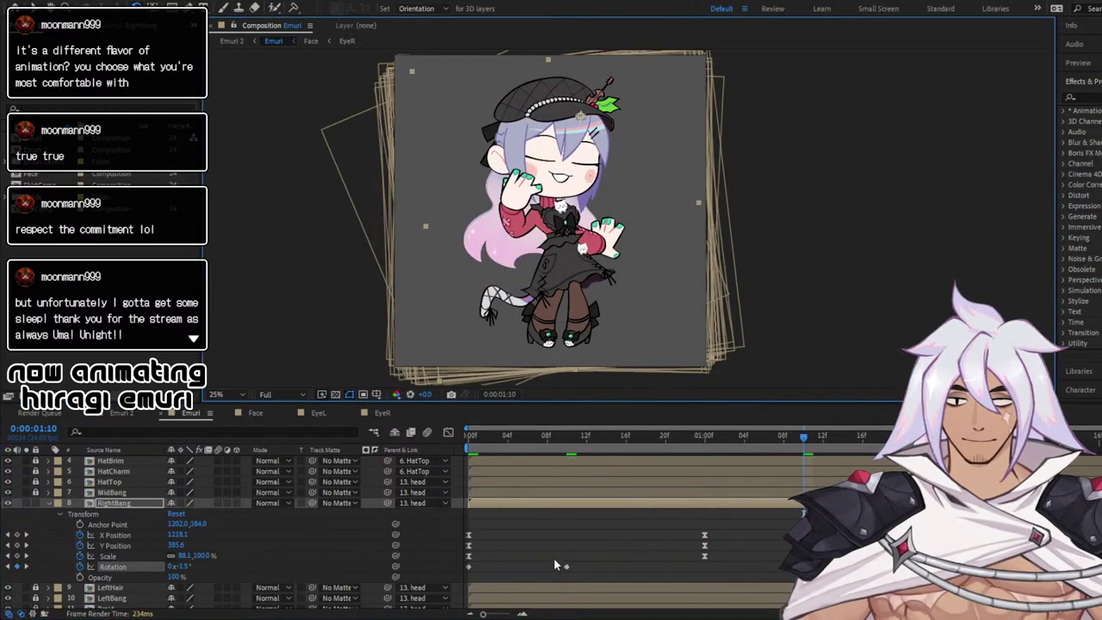
Apply Easy Ease to RightBang's rotation keyframes at 0:00:00:10 and 0:00:01:10 in the graph editor, and play back from the start
drag(554, 561, 796, 583)
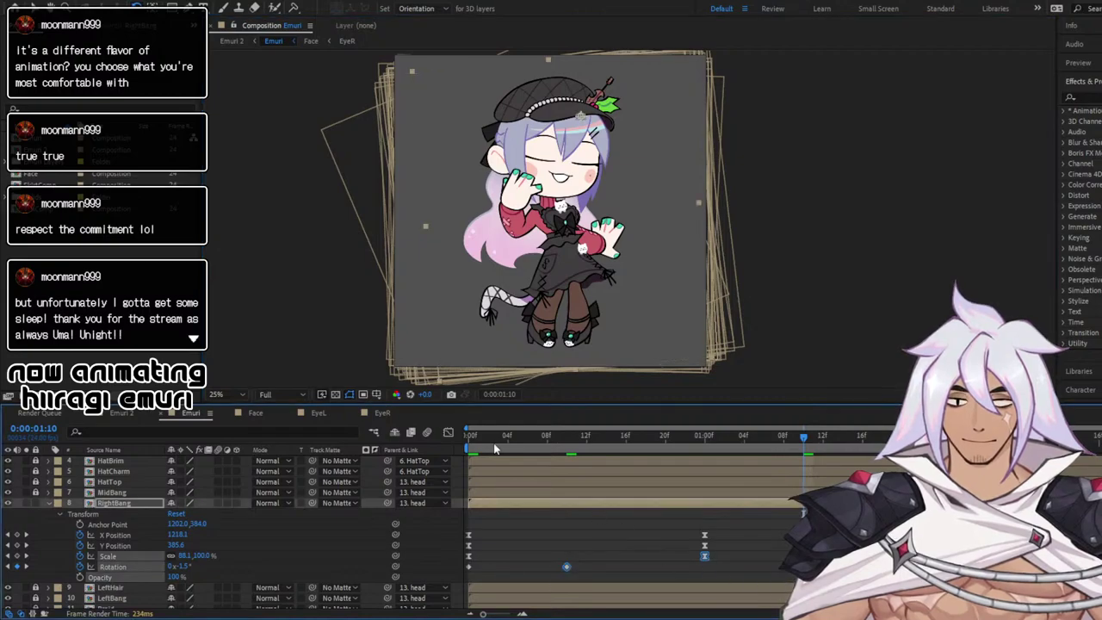
click(449, 432)
click(189, 577)
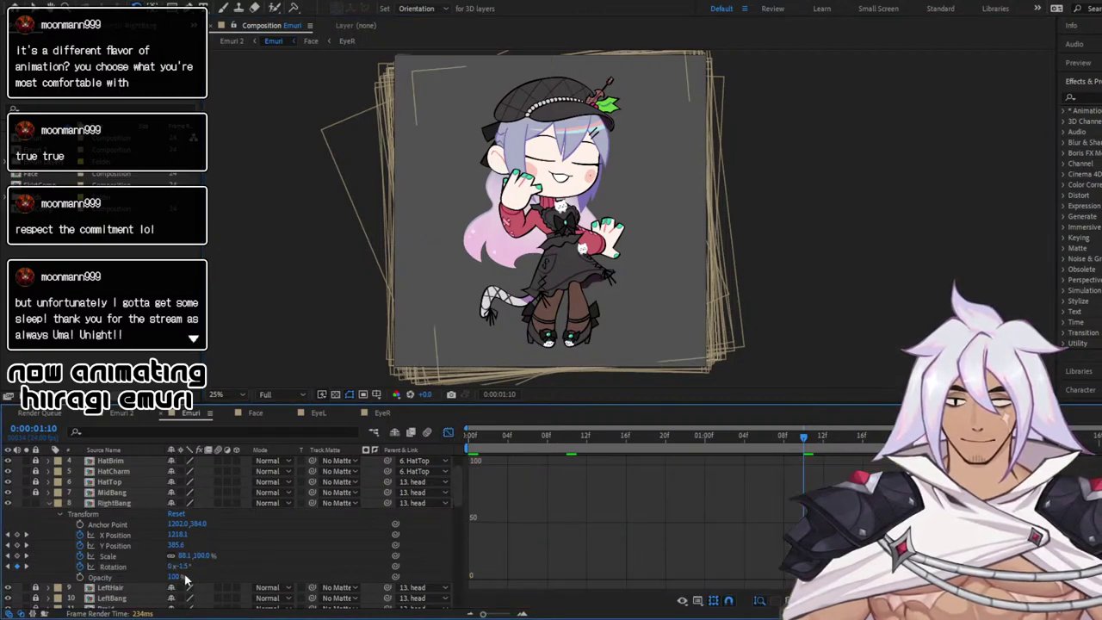
click(129, 566)
drag(552, 457, 852, 585)
key(F9)
scroll(551, 229, up, 2)
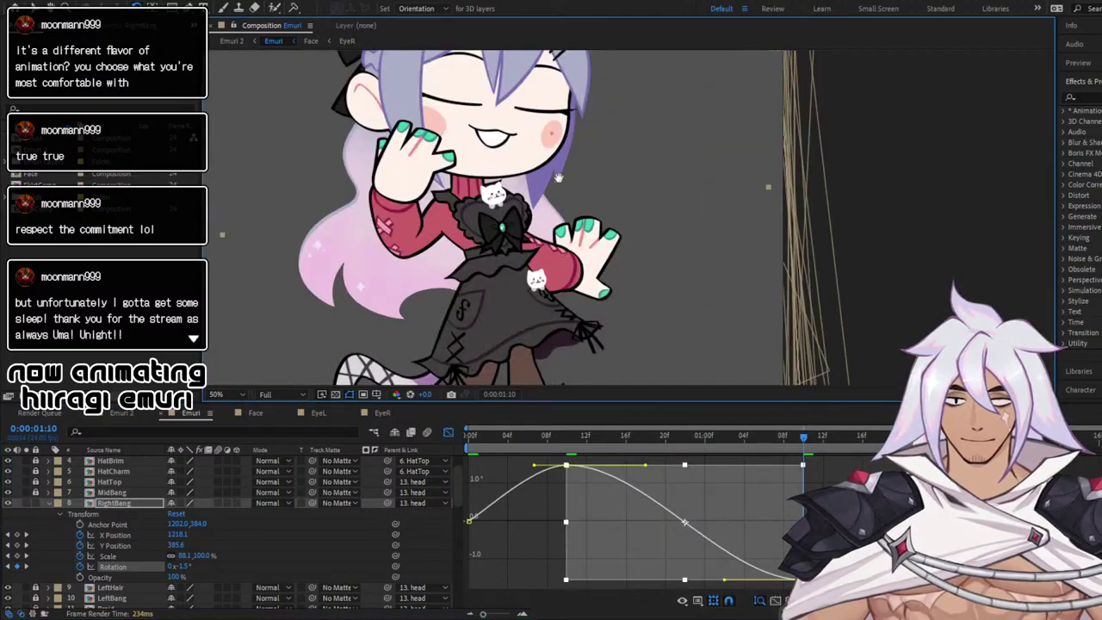
drag(551, 229, 571, 325)
key(Home)
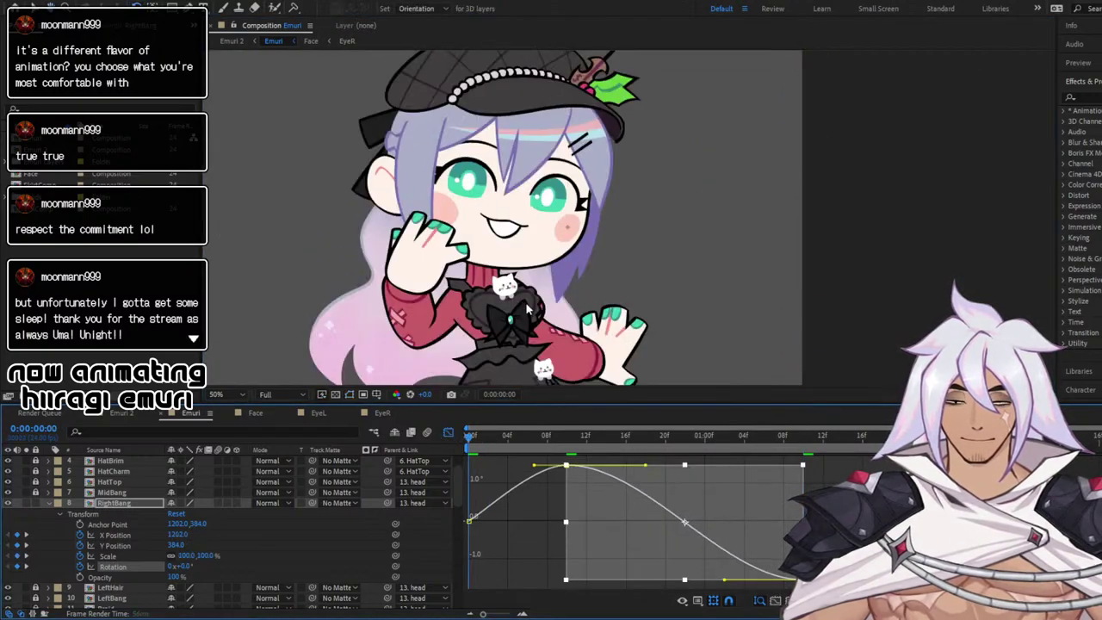
key(space)
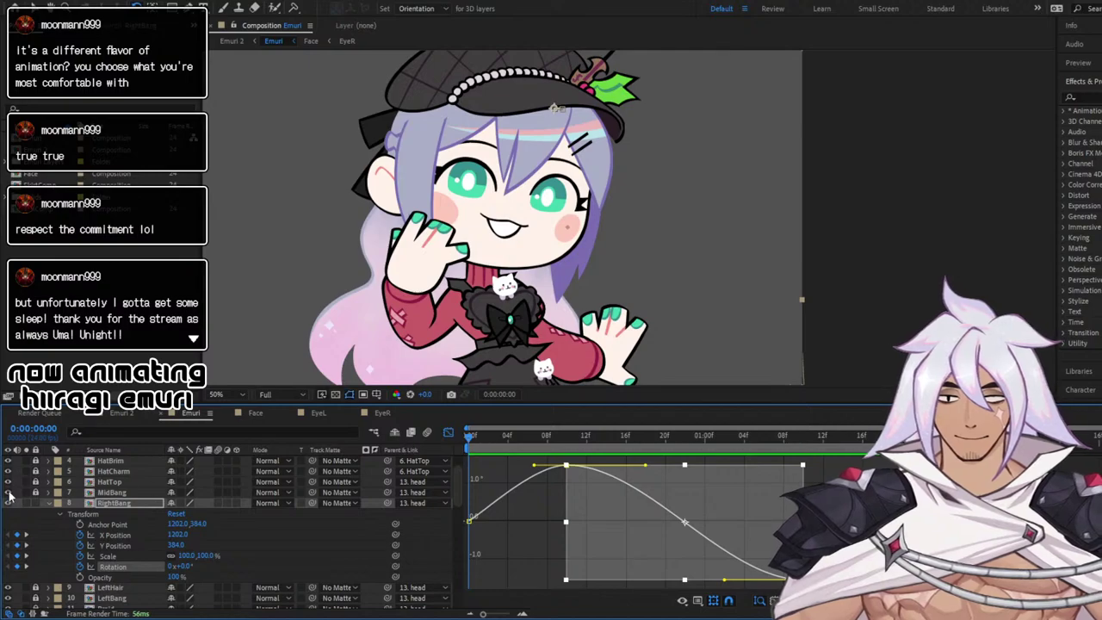
Collapse and lock RightBang, and unlock HatTop with its transform properties expanded and the graph editor closed
click(46, 503)
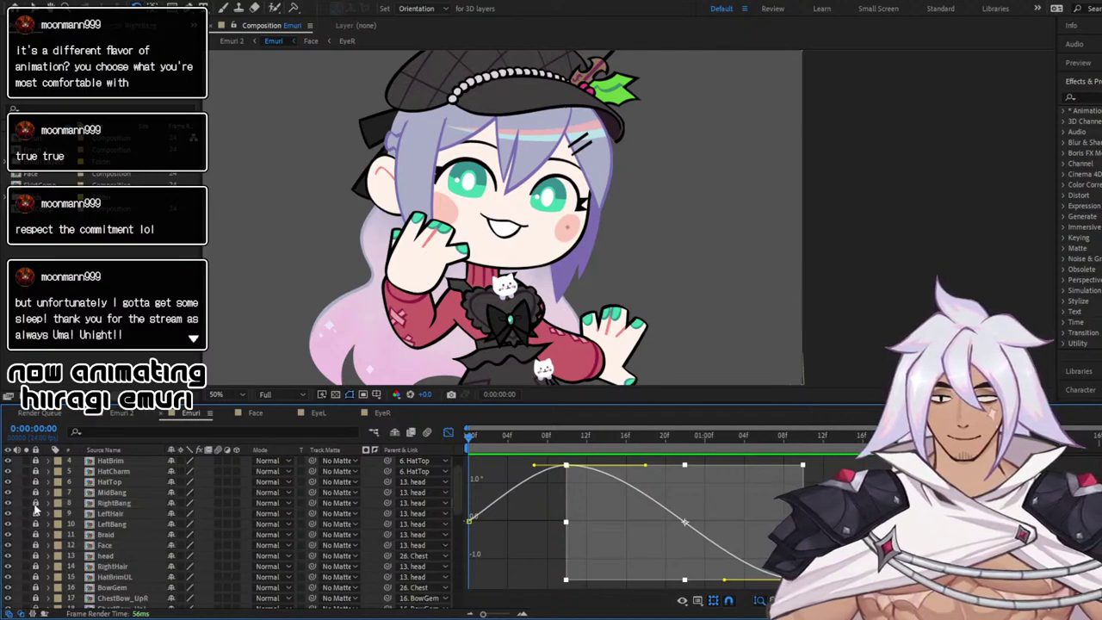
scroll(299, 484, up, 1)
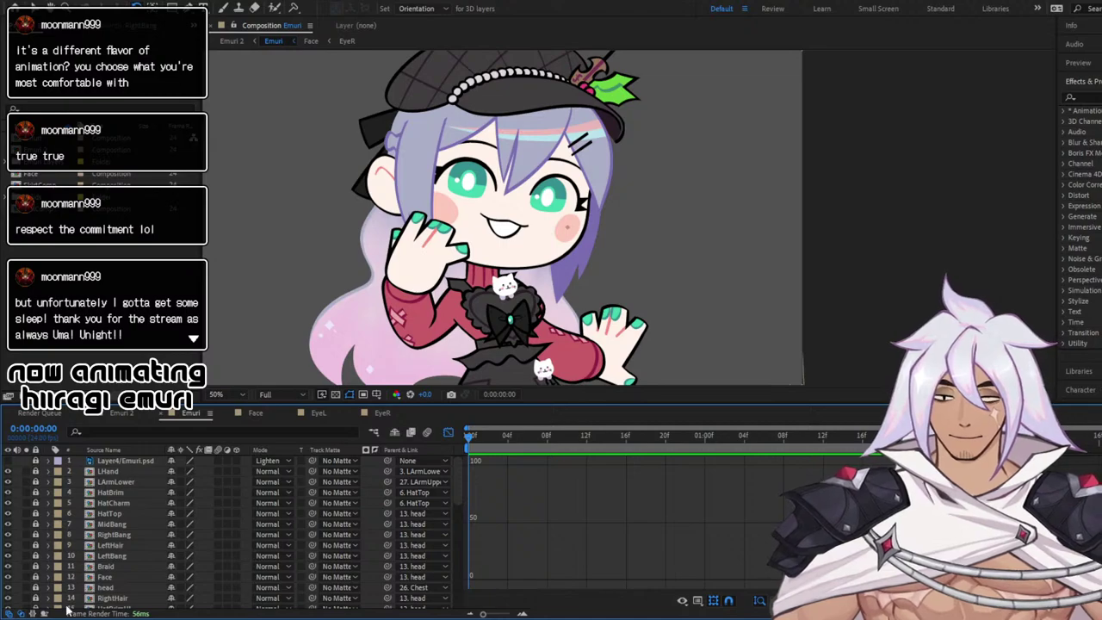
click(105, 515)
click(447, 433)
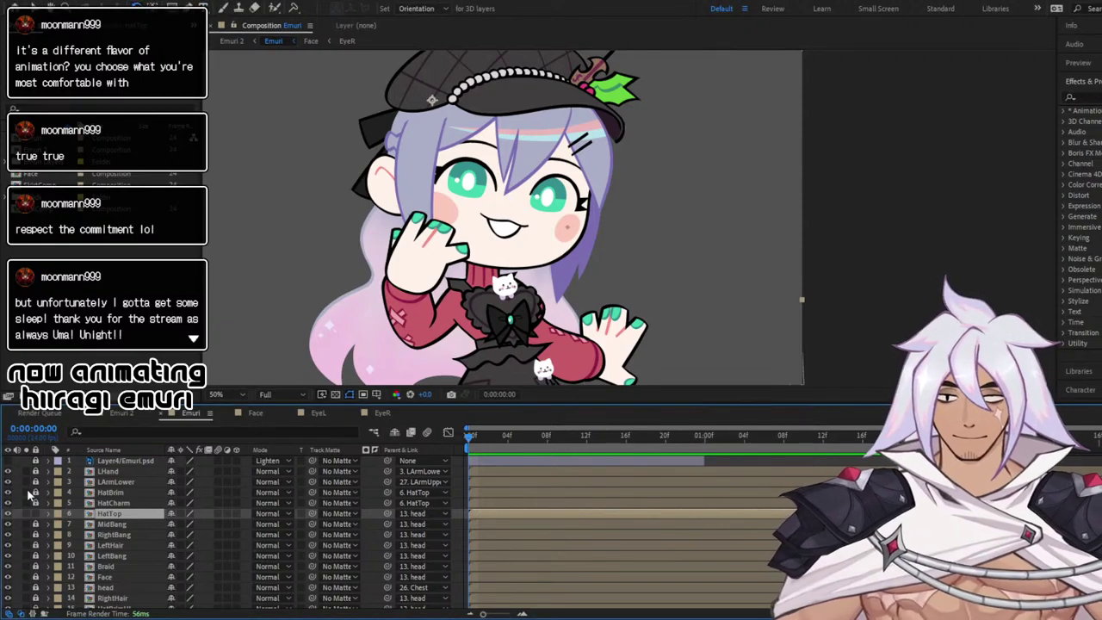
click(48, 514)
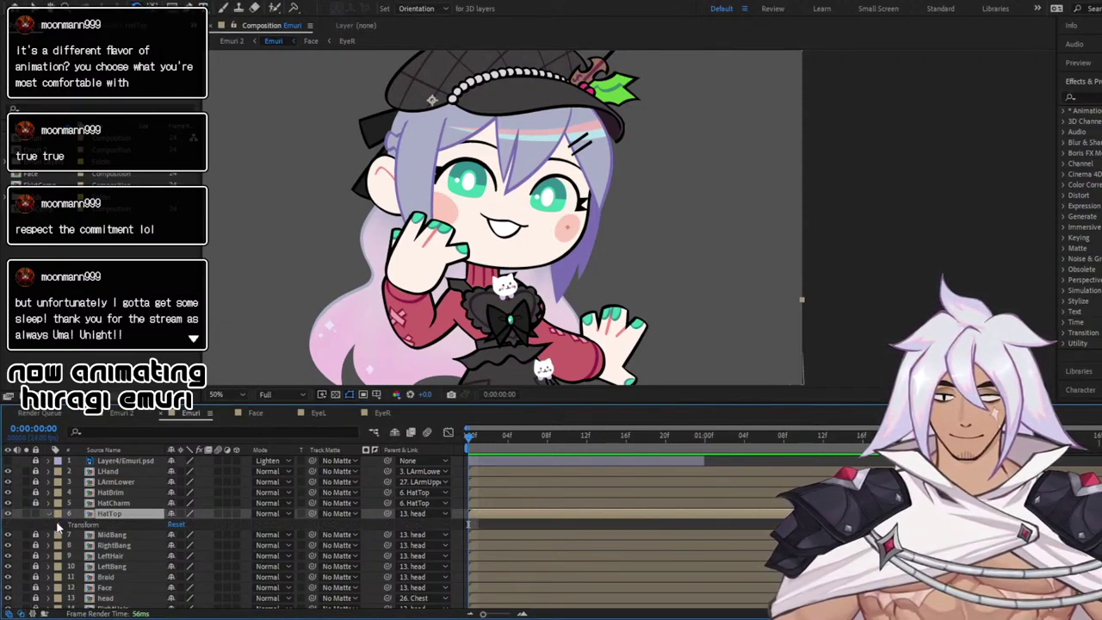
click(60, 525)
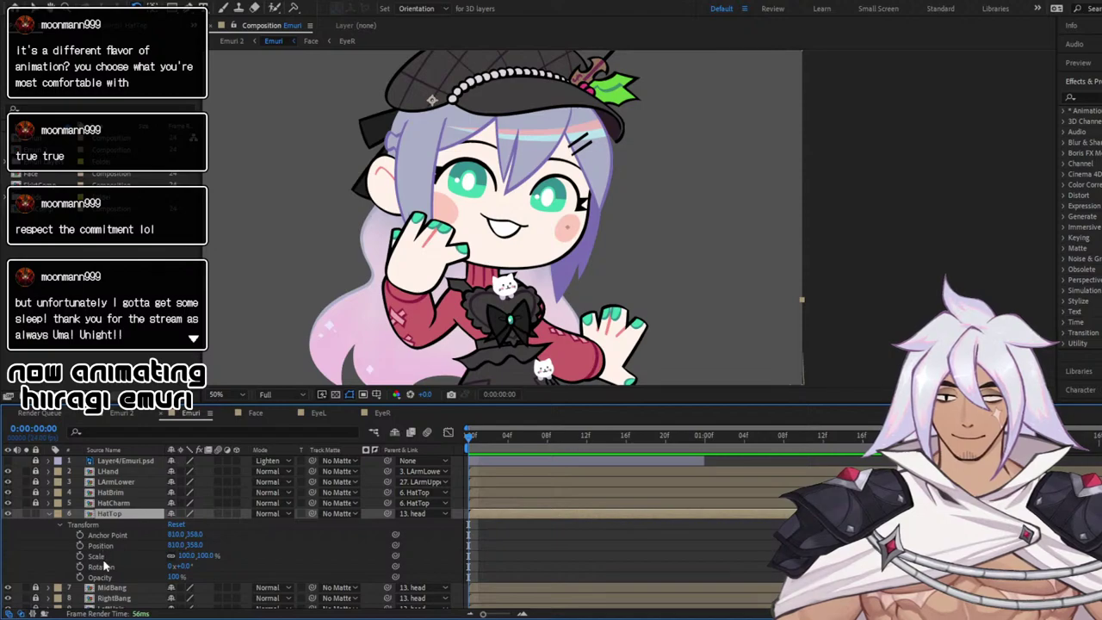
Keyframe HatTop's position, separated into X and Y, and its rotation at 0:00:00:00 and 0:00:02:01
click(80, 566)
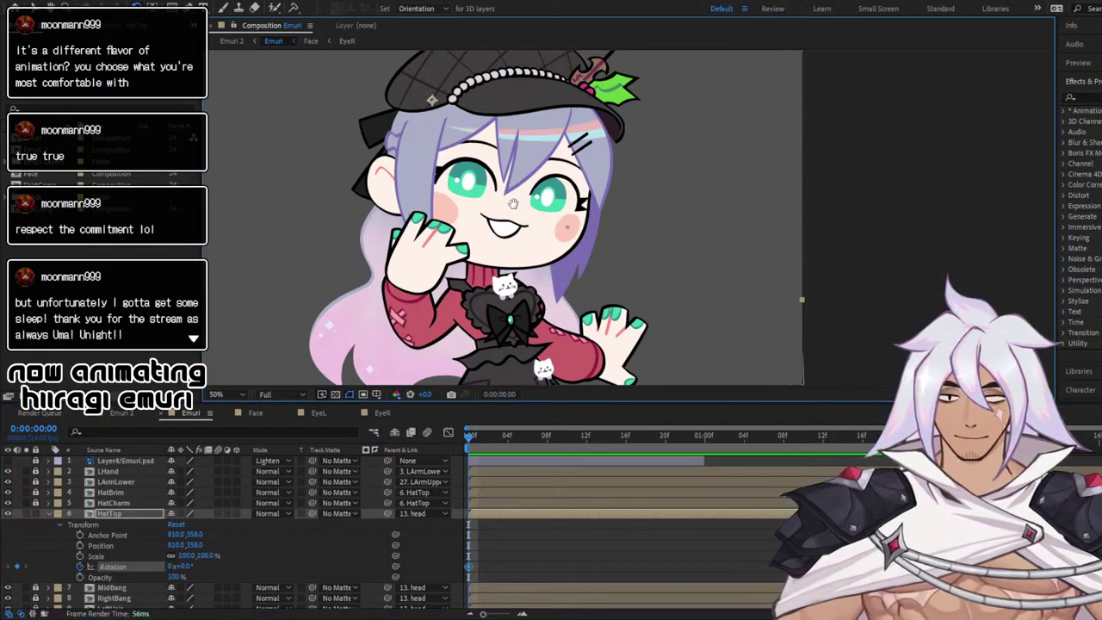
click(81, 547)
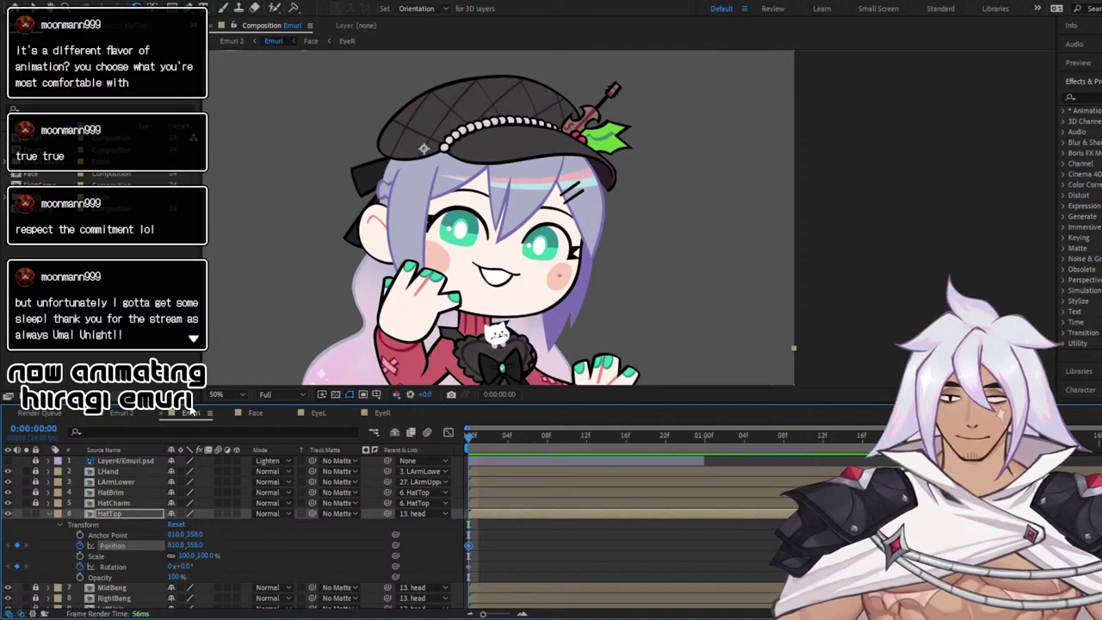
click(191, 409)
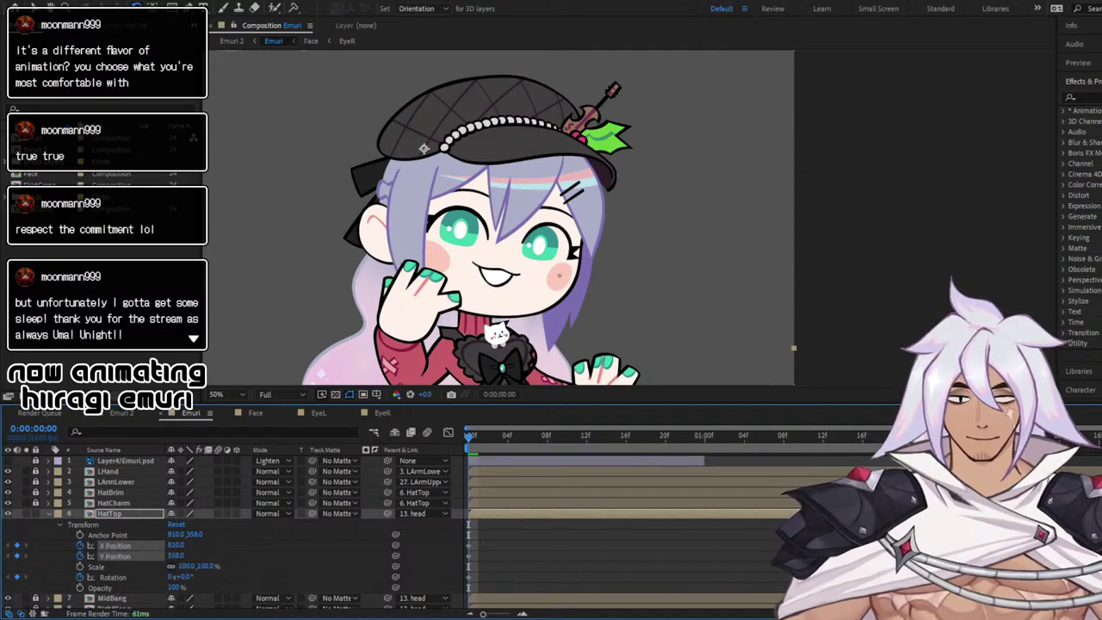
key(space)
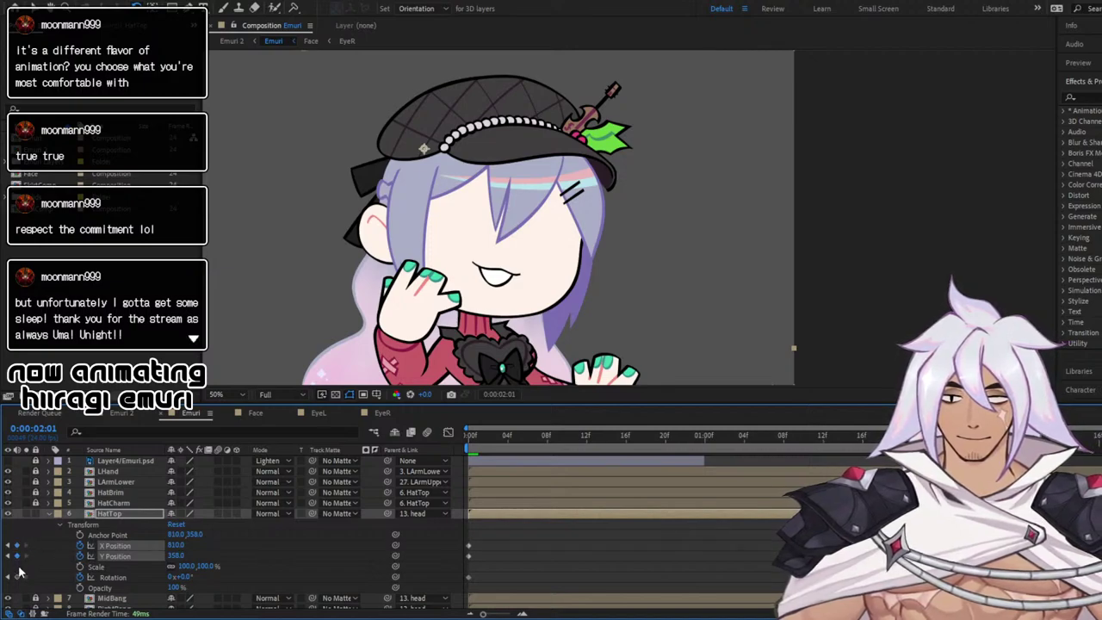
click(80, 577)
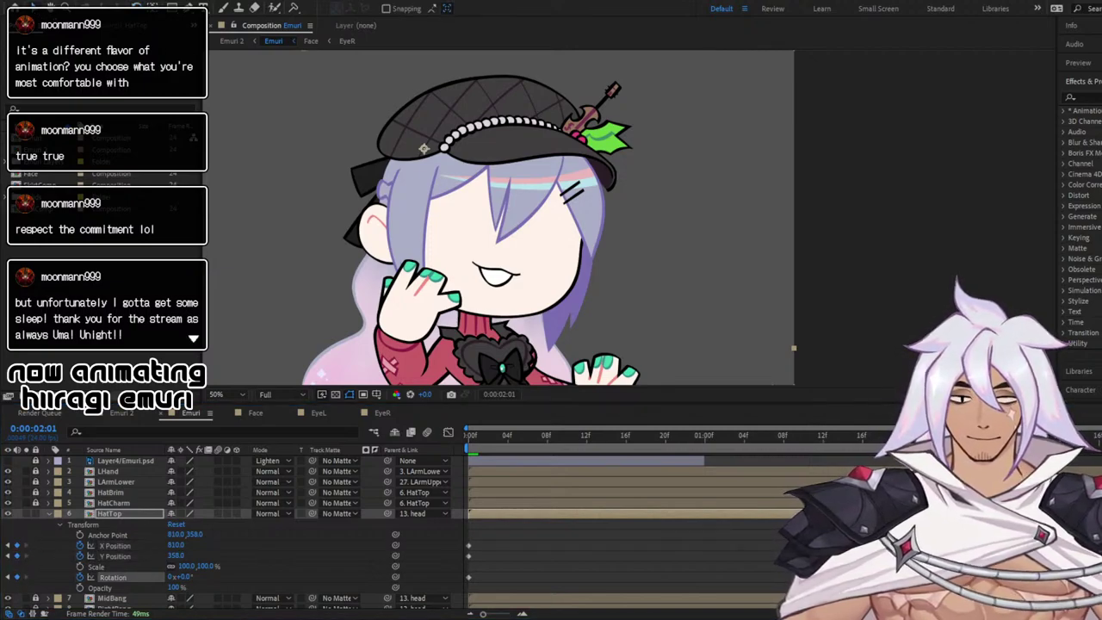
Shift HatTop's end position and rotation keyframes one frame earlier, and go to 0:00:01:00
drag(495, 589, 466, 534)
drag(949, 556, 939, 556)
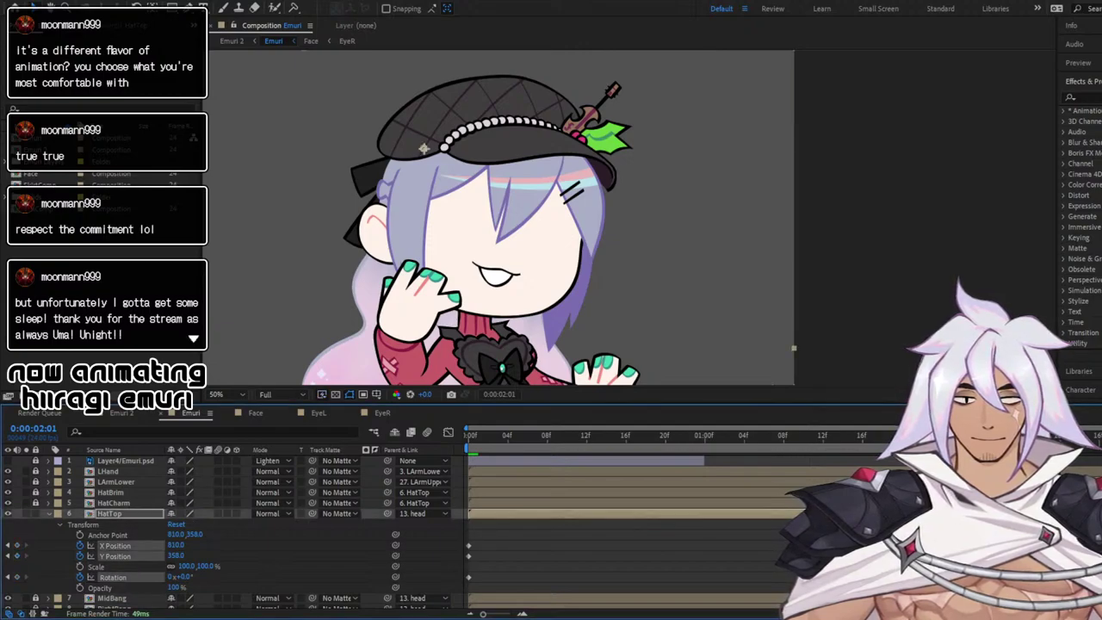
drag(945, 438, 707, 438)
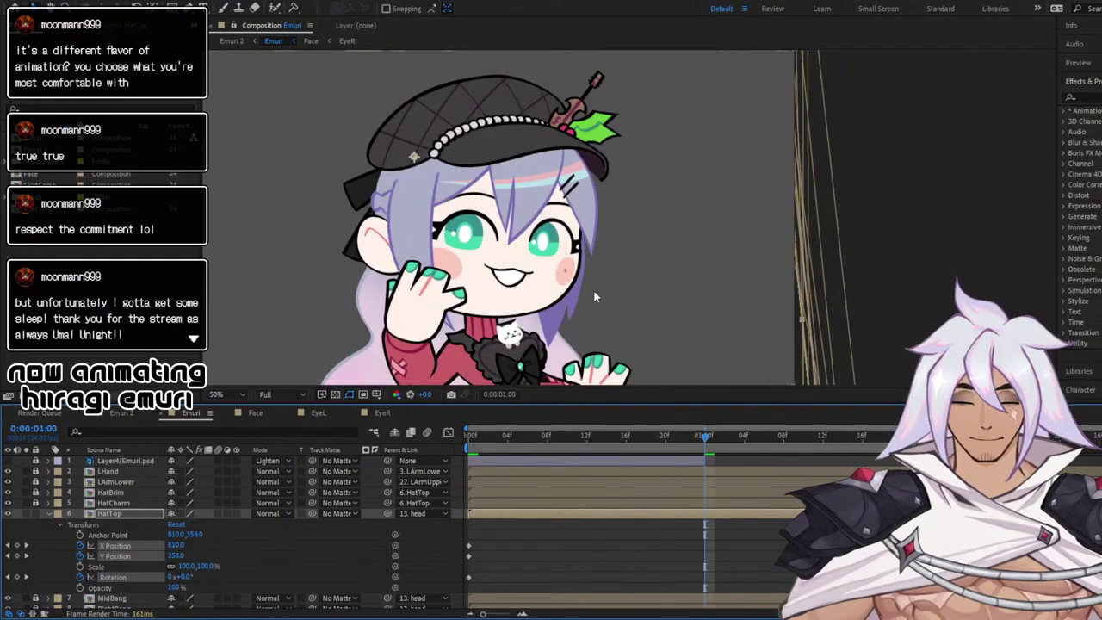
scroll(582, 207, down, 2)
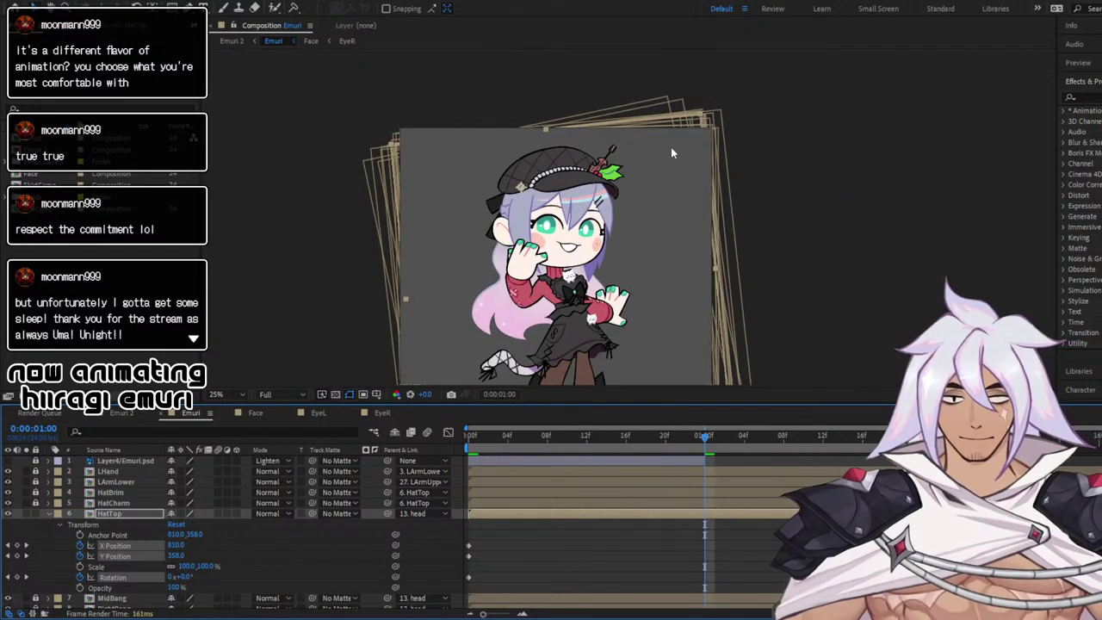
scroll(564, 164, up, 2)
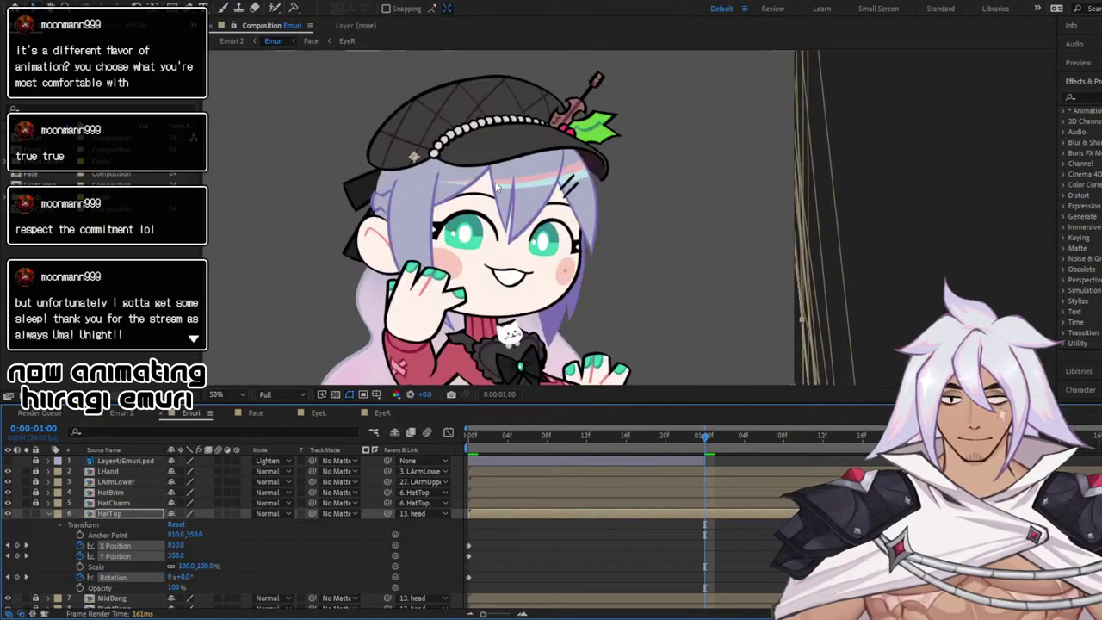
Try to shift HatTop up and to the left on the head at 0:00:01:00
shift+click(124, 546)
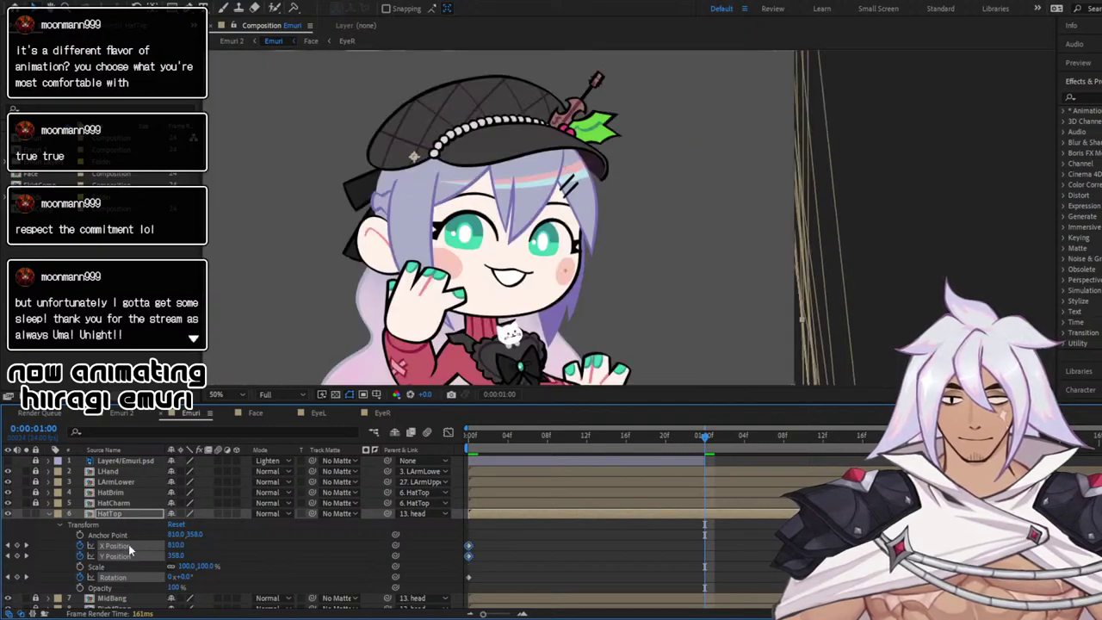
click(135, 531)
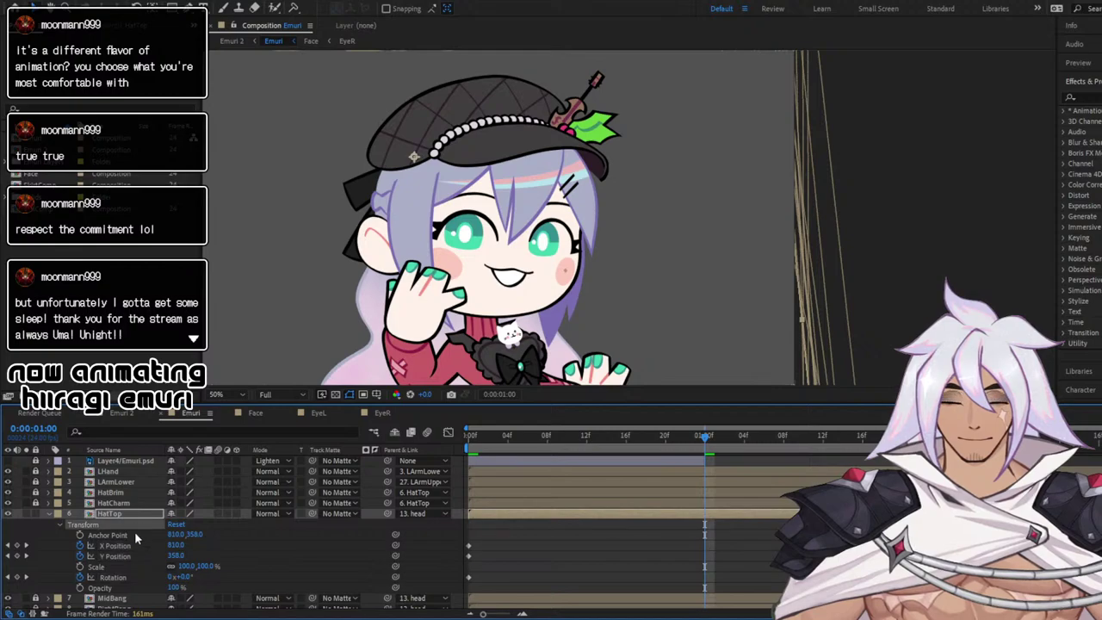
click(127, 545)
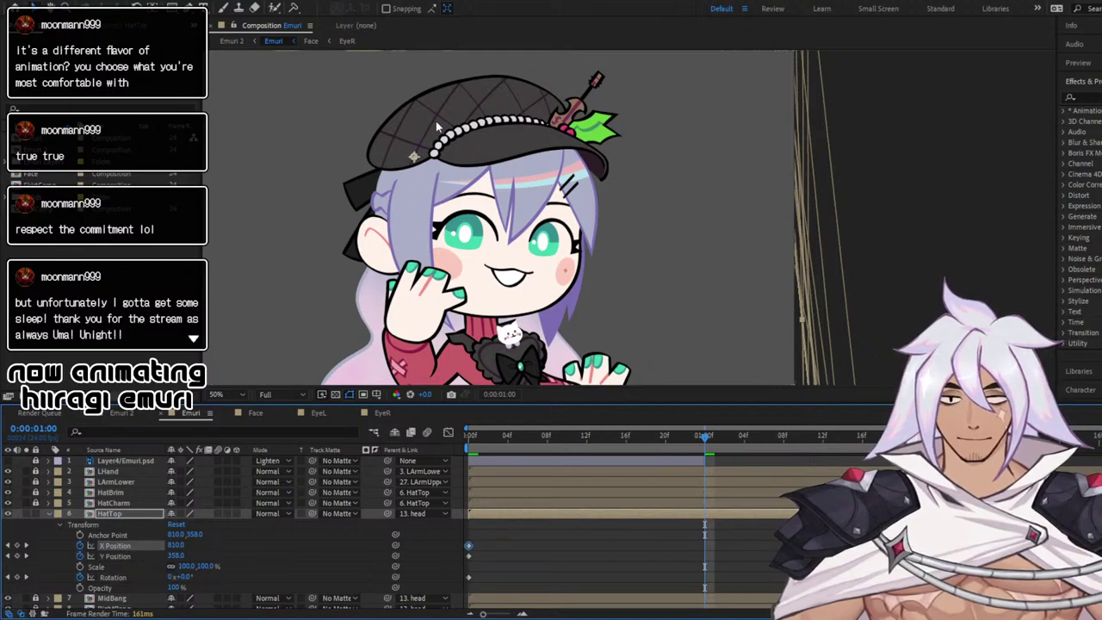
click(124, 514)
click(461, 115)
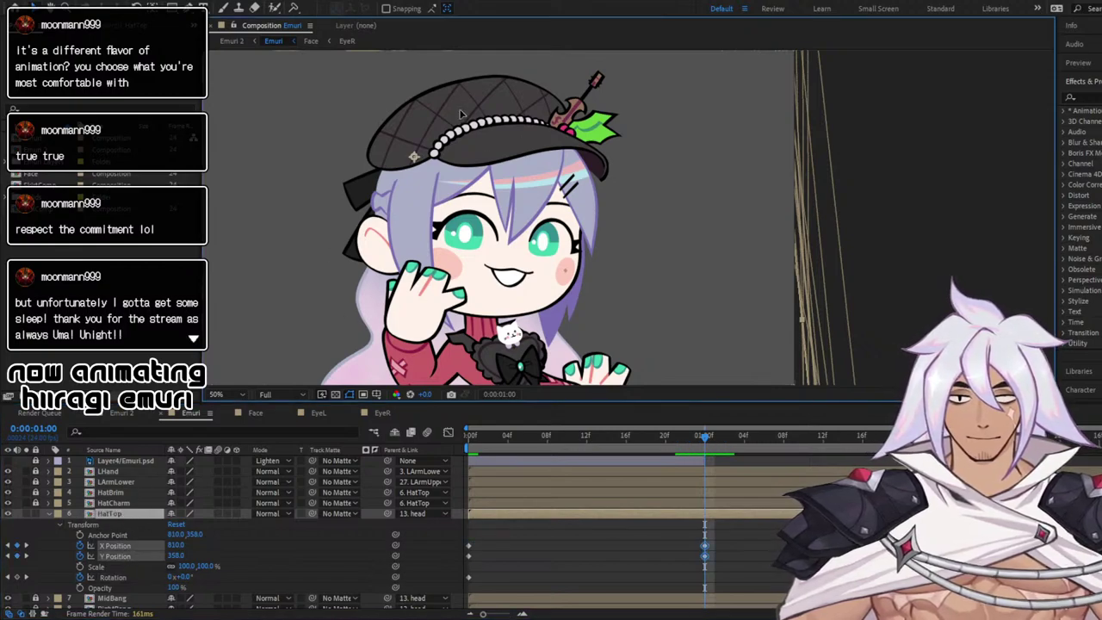
drag(461, 114, 456, 115)
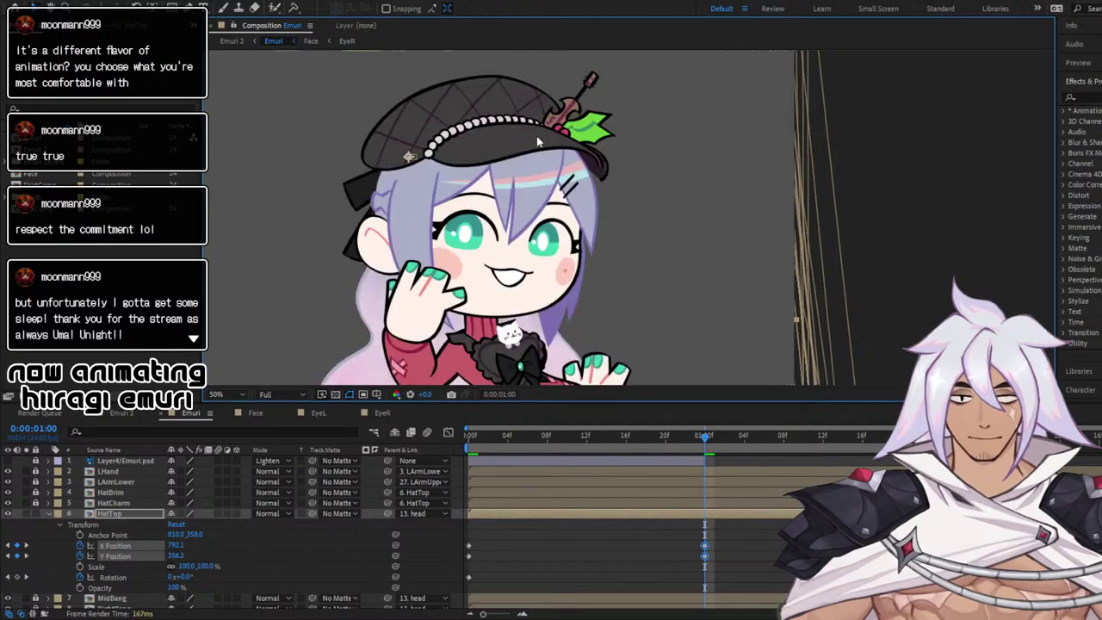
key(ctrl+z)
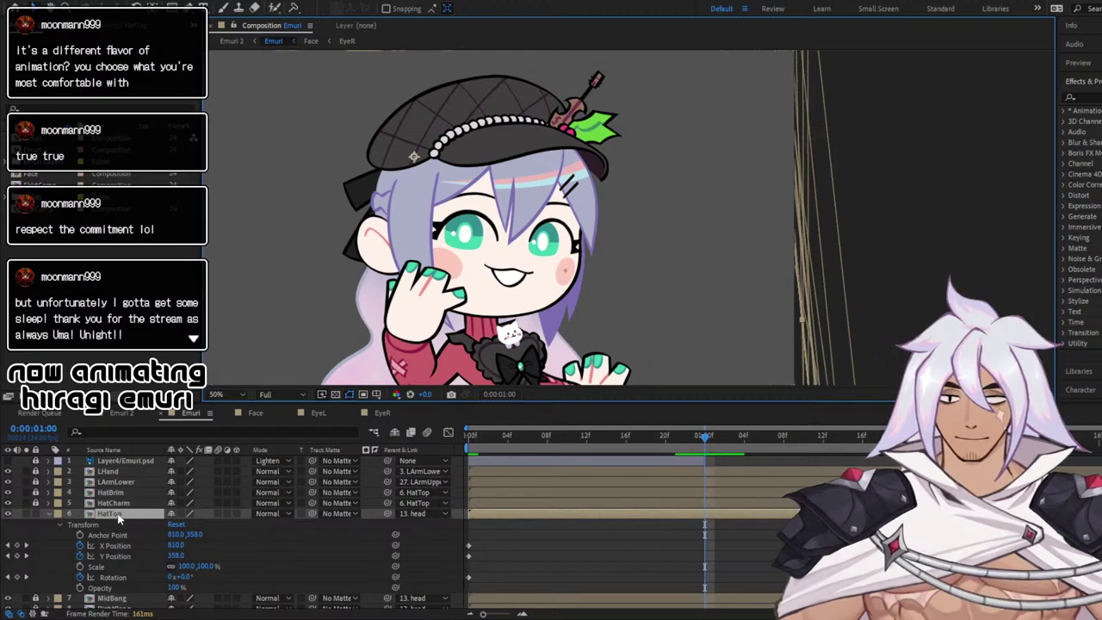
drag(456, 150, 440, 131)
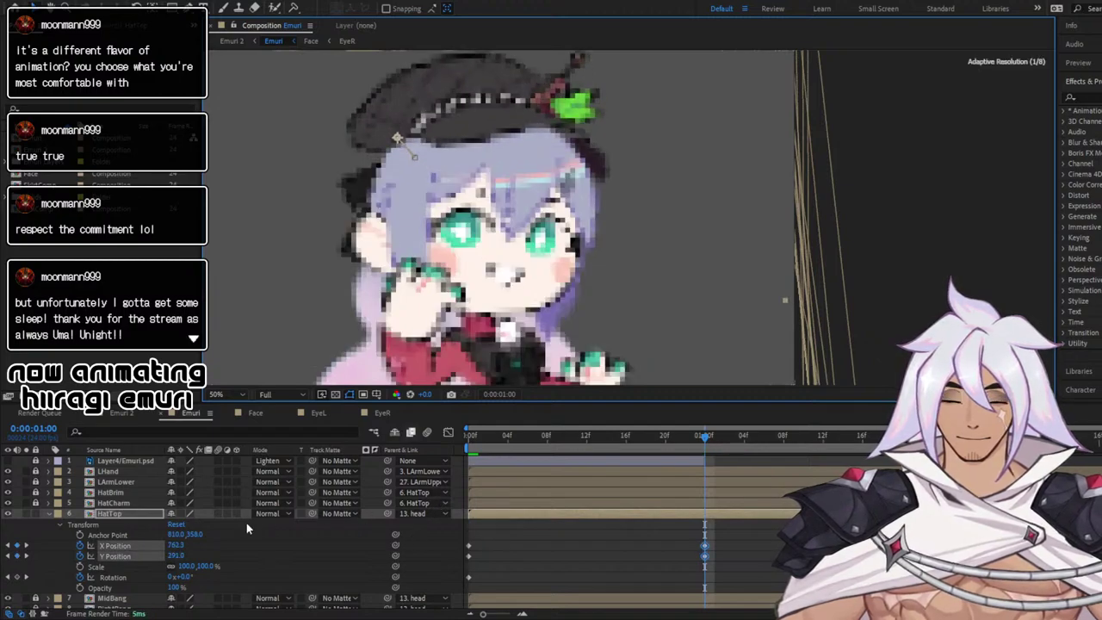
key(ctrl+z)
Unlock HatBrimUL and parent it to HatTop
scroll(286, 539, down, 4)
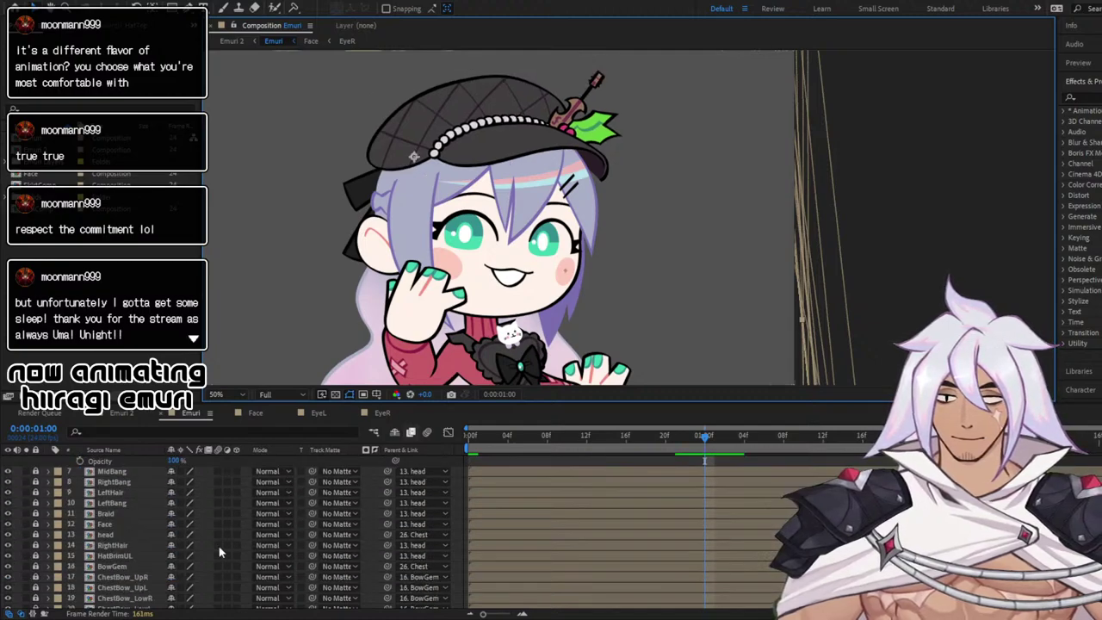
click(35, 555)
click(428, 555)
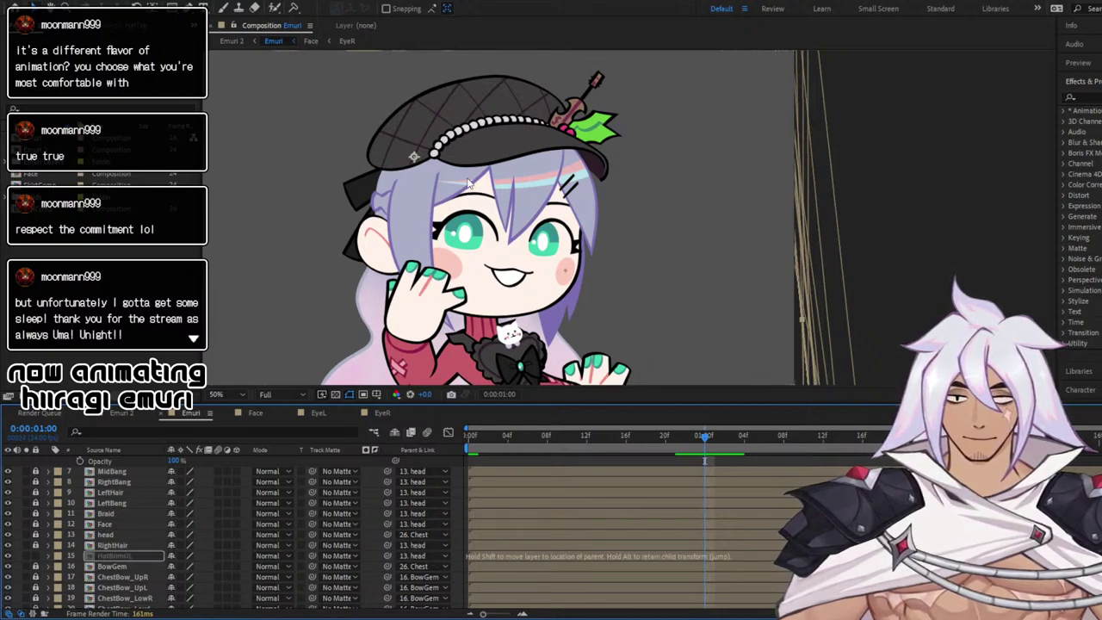
drag(478, 69, 473, 78)
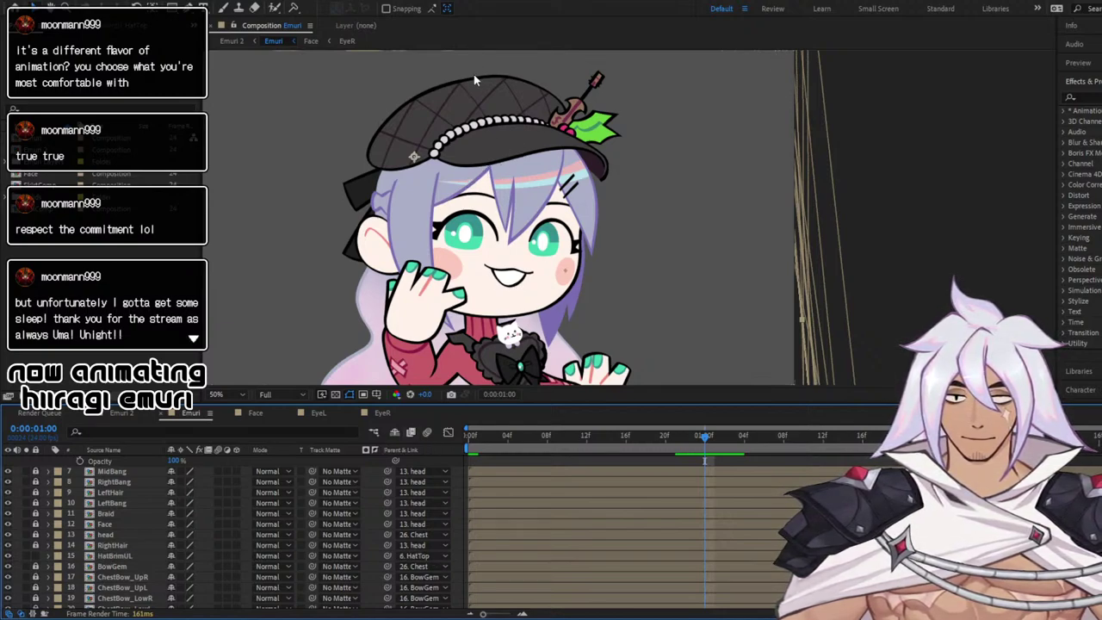
Try moving HatTop slightly to the left to test the reparented brim underside
scroll(38, 561, up, 3)
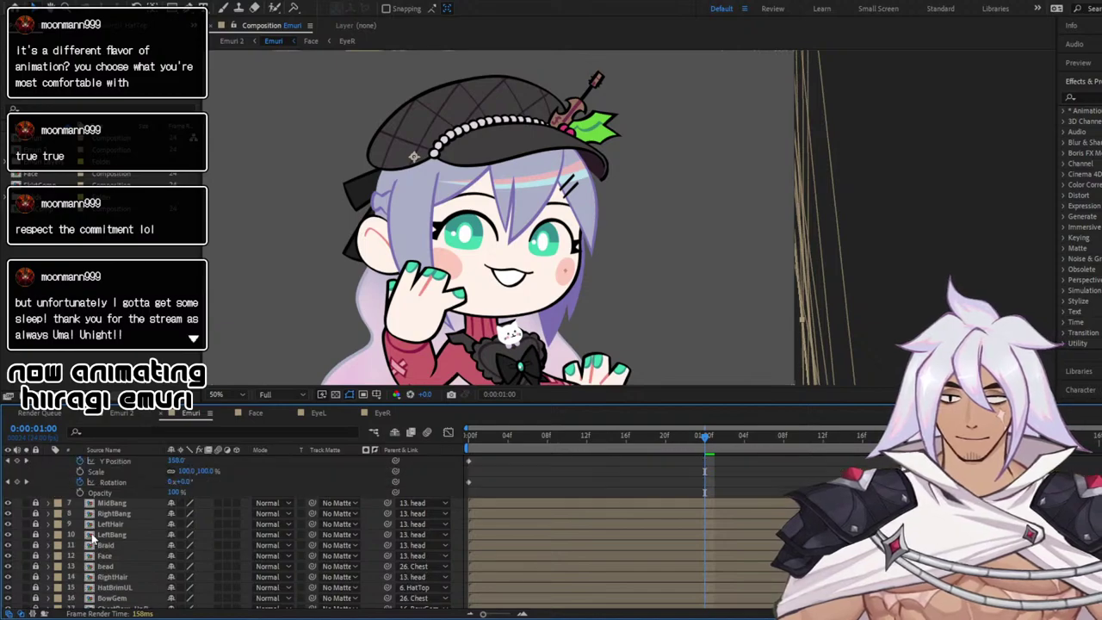
click(48, 513)
drag(520, 160, 511, 157)
key(ctrl+z)
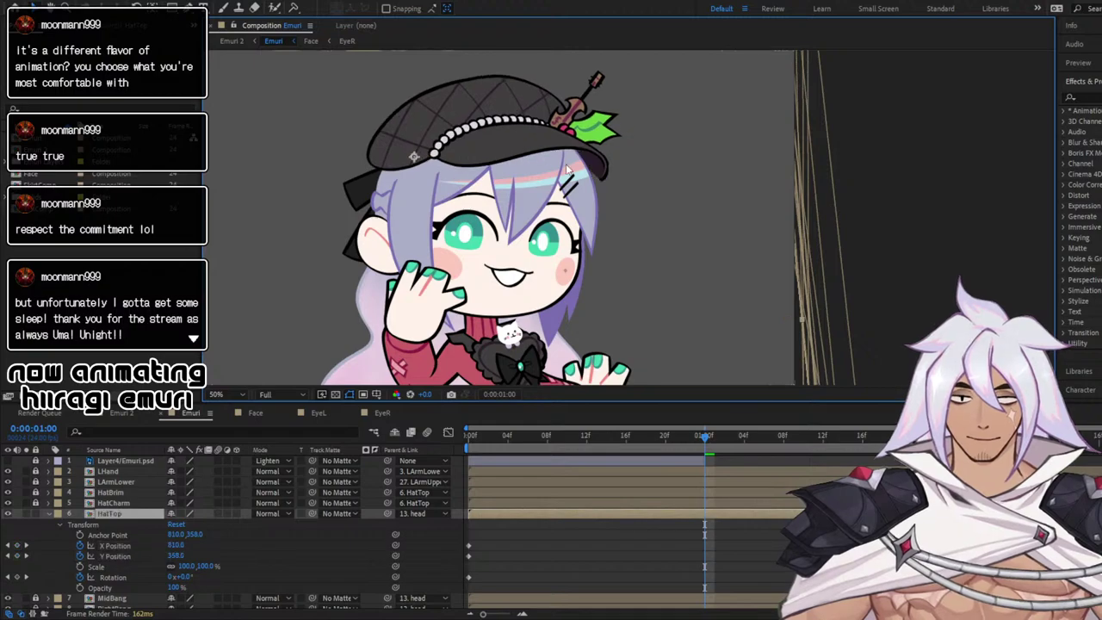
Rotate HatTop to about -1.6° at 0:00:01:00 with the Rotation tool
scroll(583, 194, down, 2)
scroll(583, 176, up, 1)
scroll(580, 167, down, 1)
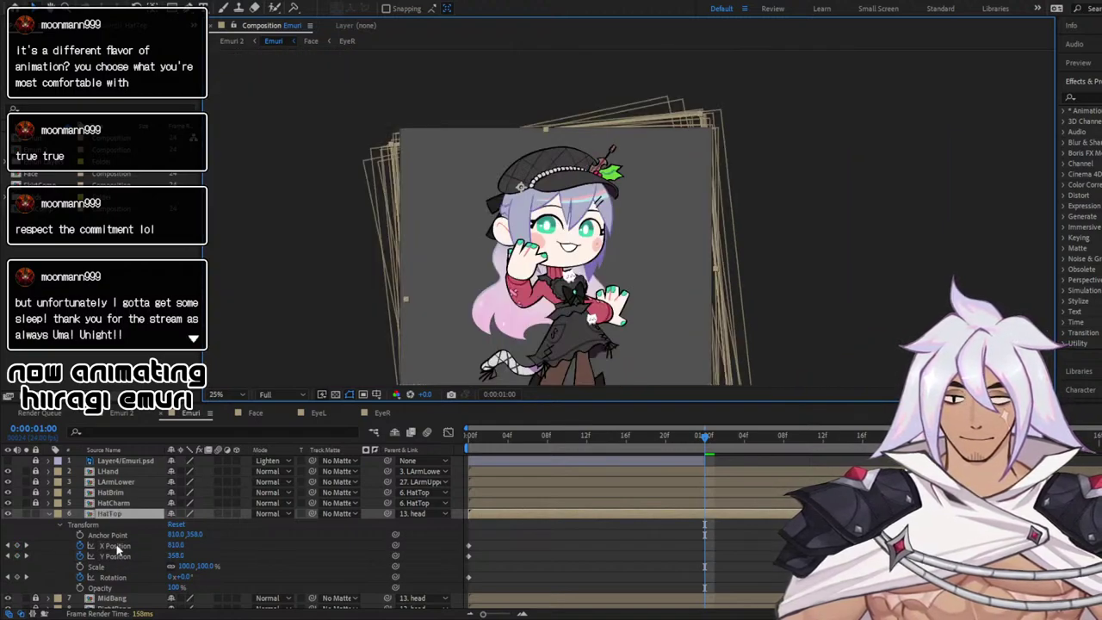
click(114, 514)
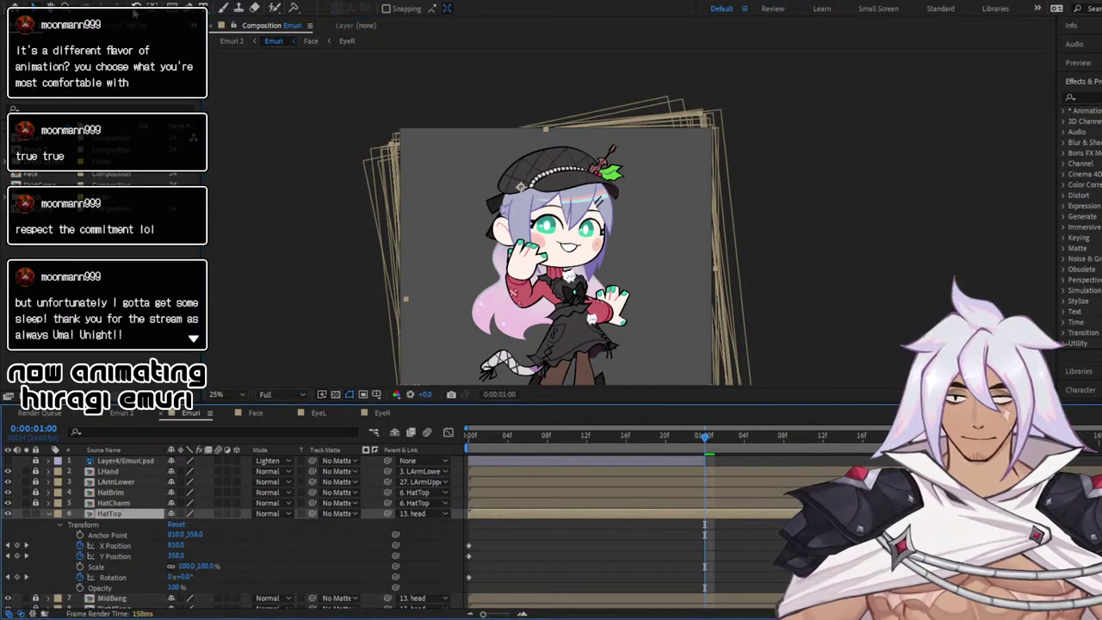
click(134, 10)
drag(702, 115, 699, 110)
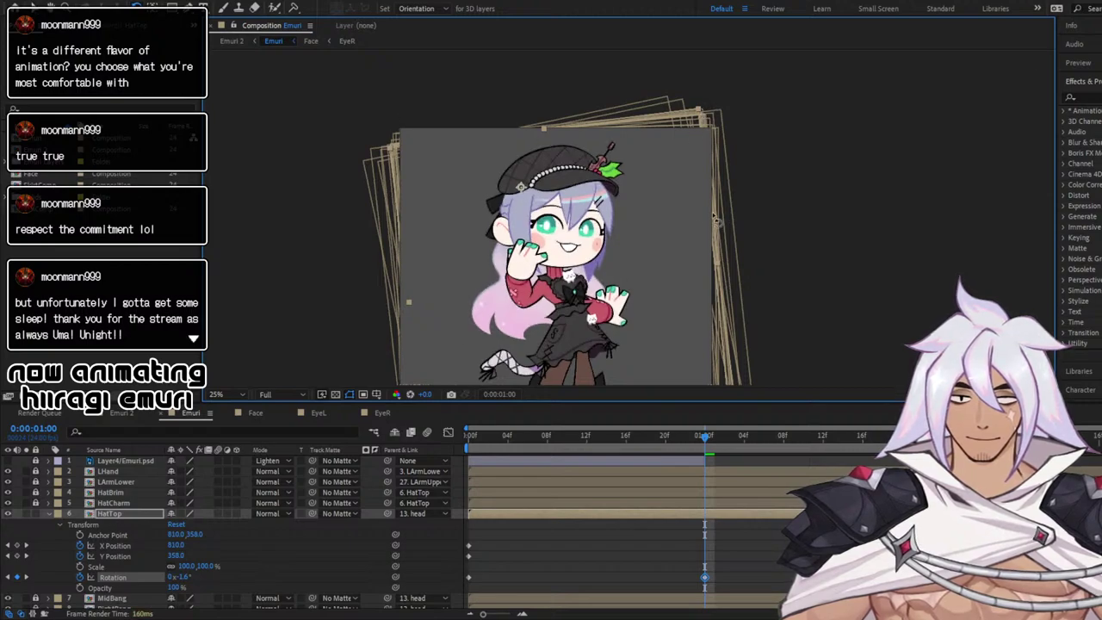
Move HatTop to about X 798.1, Y 356.8 at 0:00:01:00 and play back the animation
key(period)
drag(547, 140, 502, 136)
key(v)
key(ctrl+z)
key(ctrl+z)
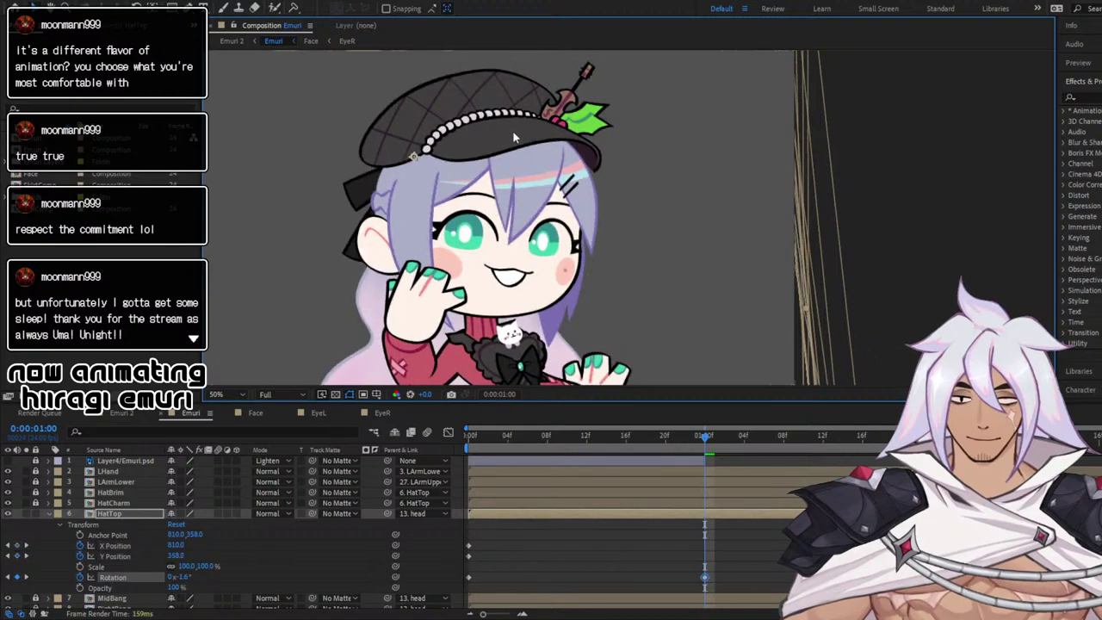
drag(512, 130, 510, 134)
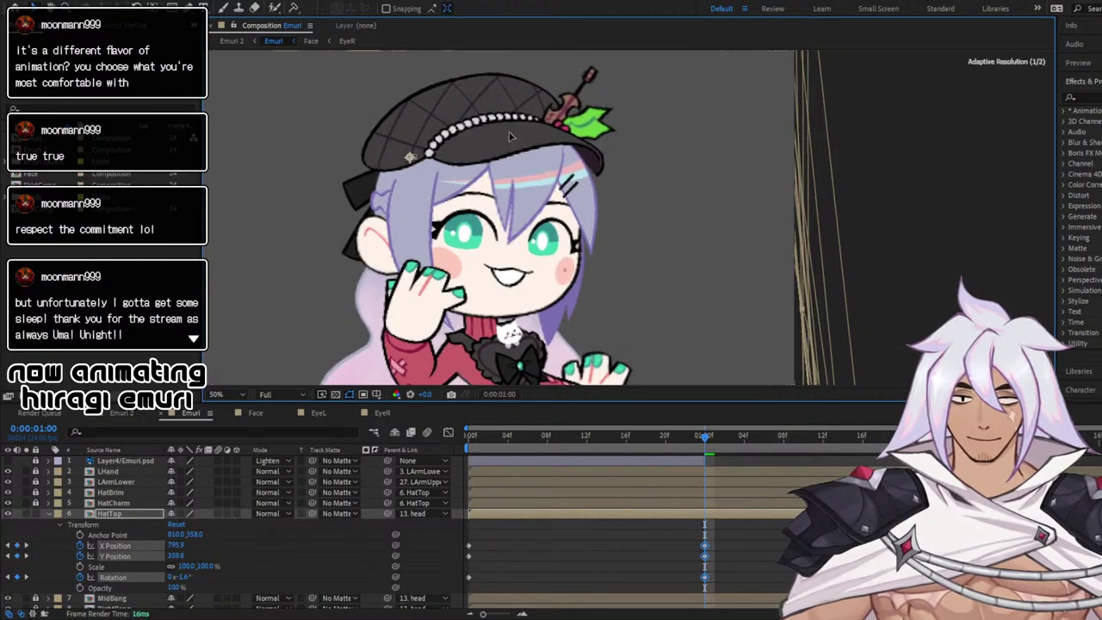
key(Up)
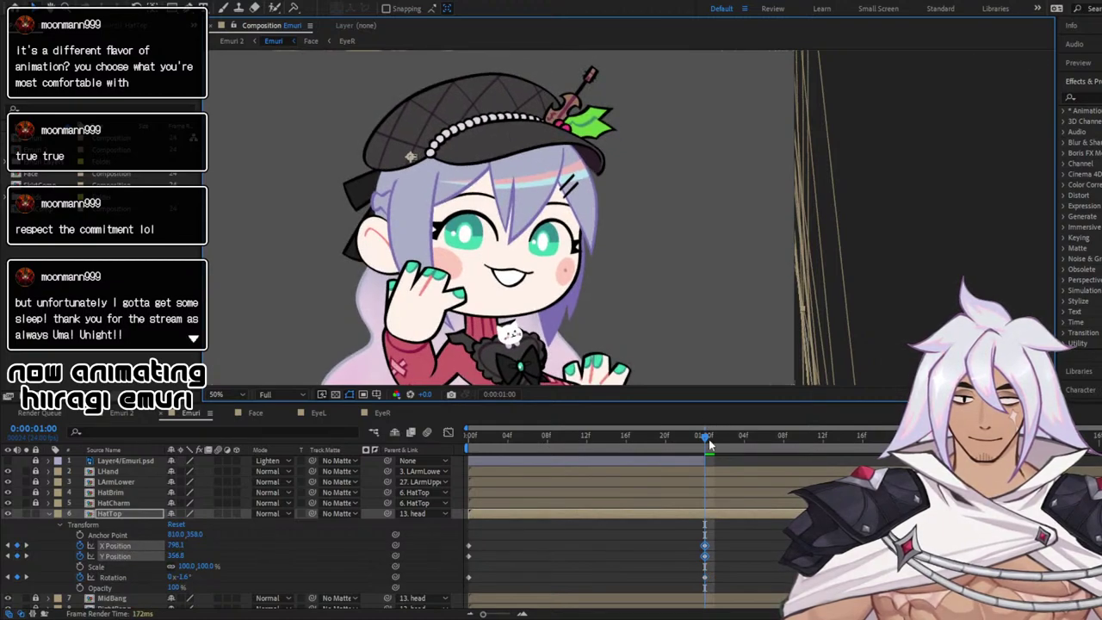
drag(708, 438, 409, 447)
key(space)
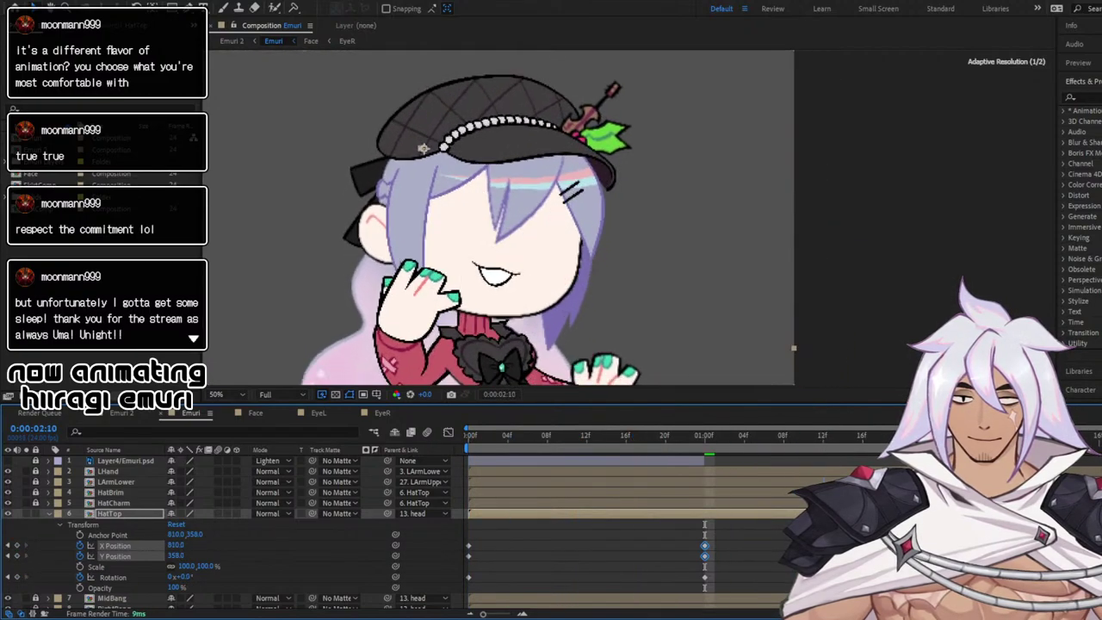
Apply Easy Ease to all of HatTop's position and rotation keyframes in the graph editor, and play back from the start
click(548, 541)
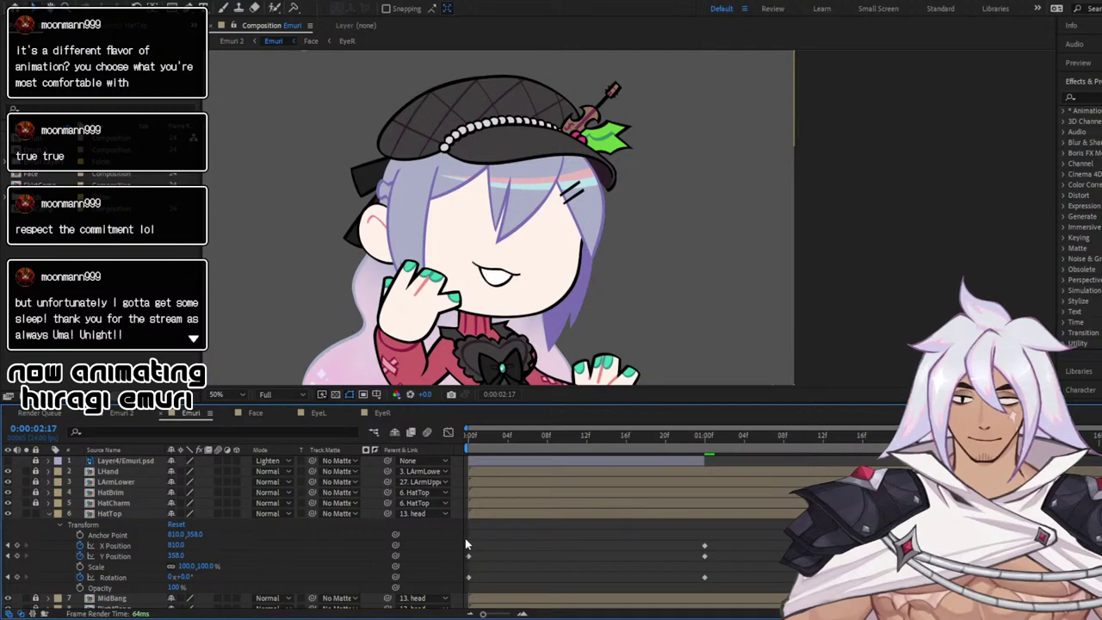
drag(465, 538, 744, 589)
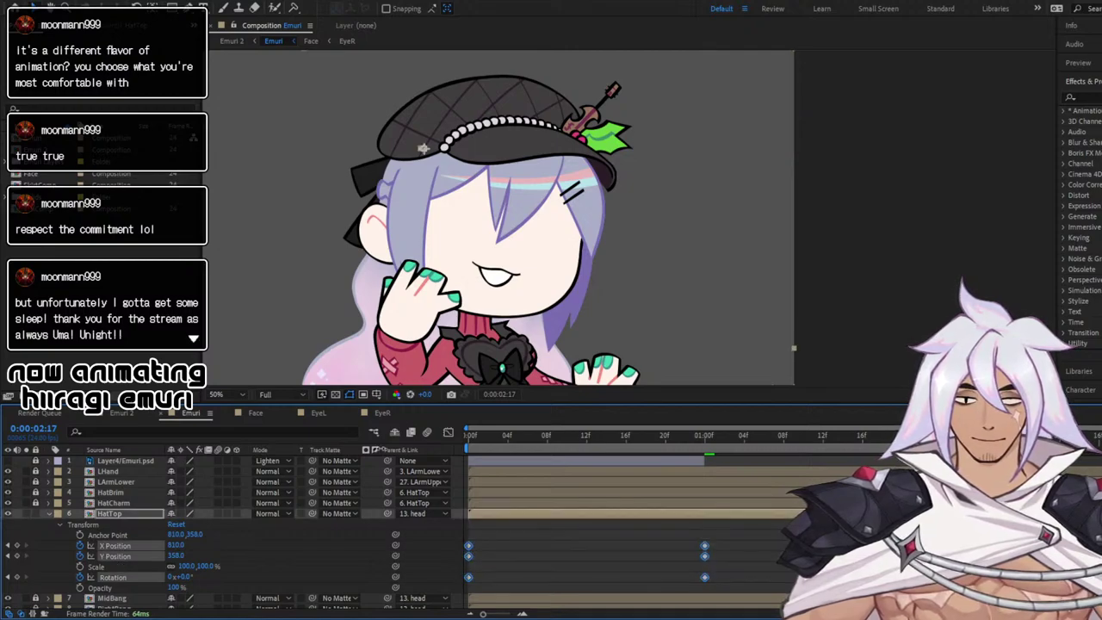
click(449, 433)
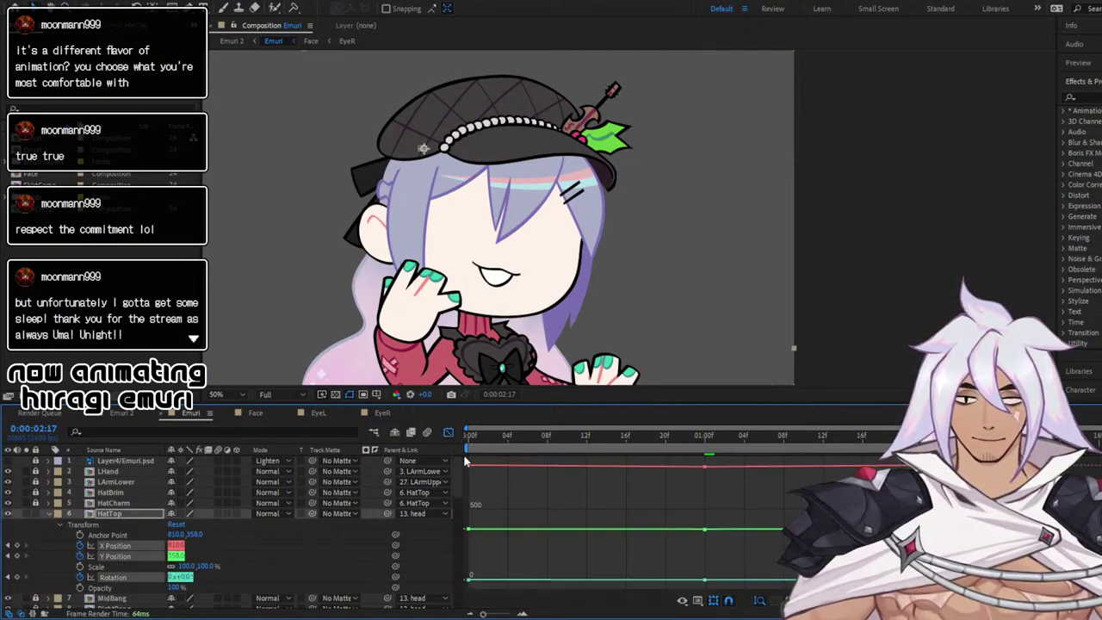
drag(464, 457, 964, 587)
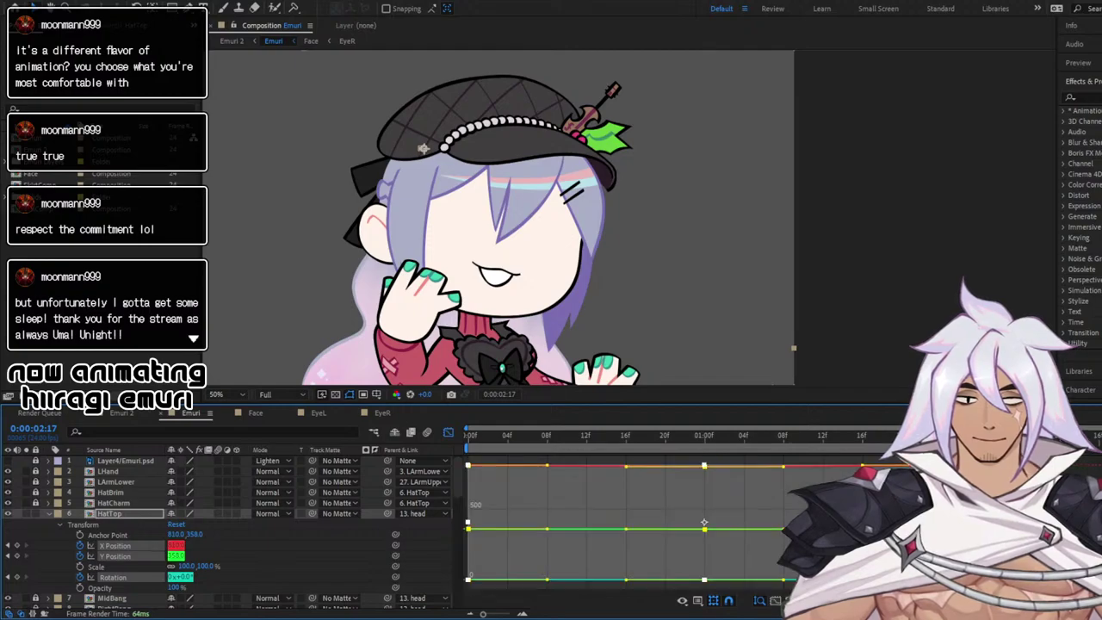
click(469, 434)
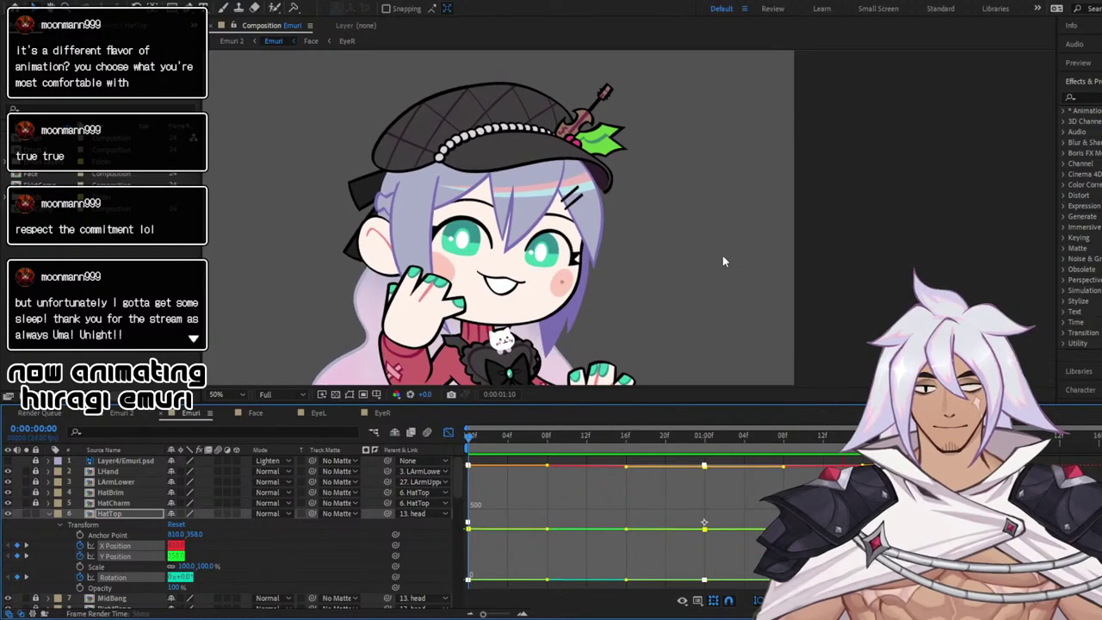
scroll(658, 222, down, 2)
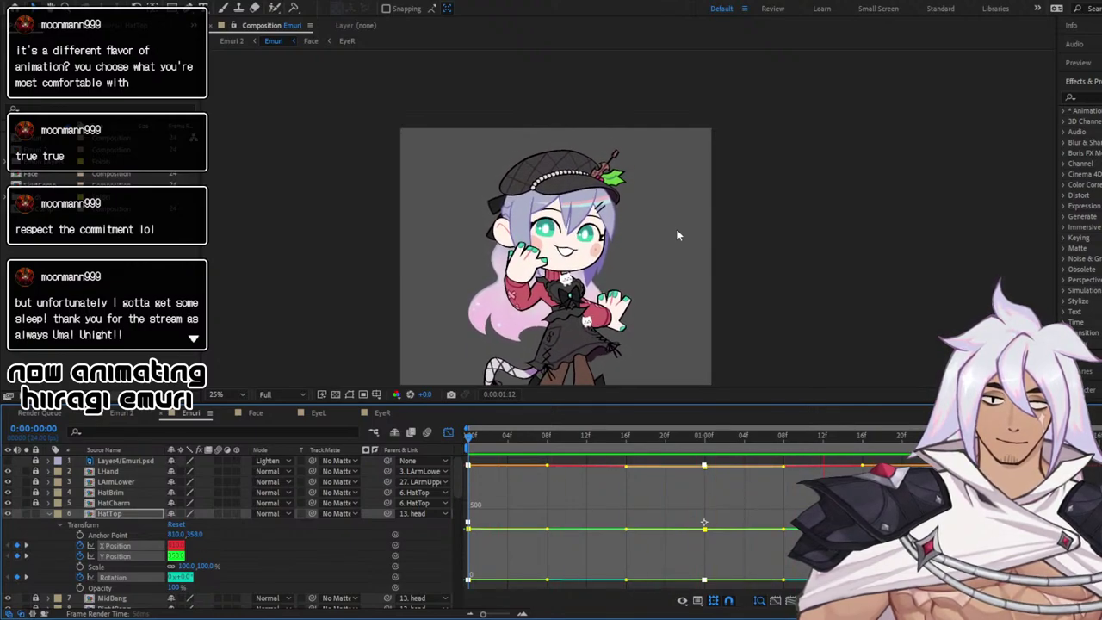
Shift HatTop's selected position keyframes slightly right, to X 829.9 and Y 360.0 at the loop start, and preview the motion
click(697, 441)
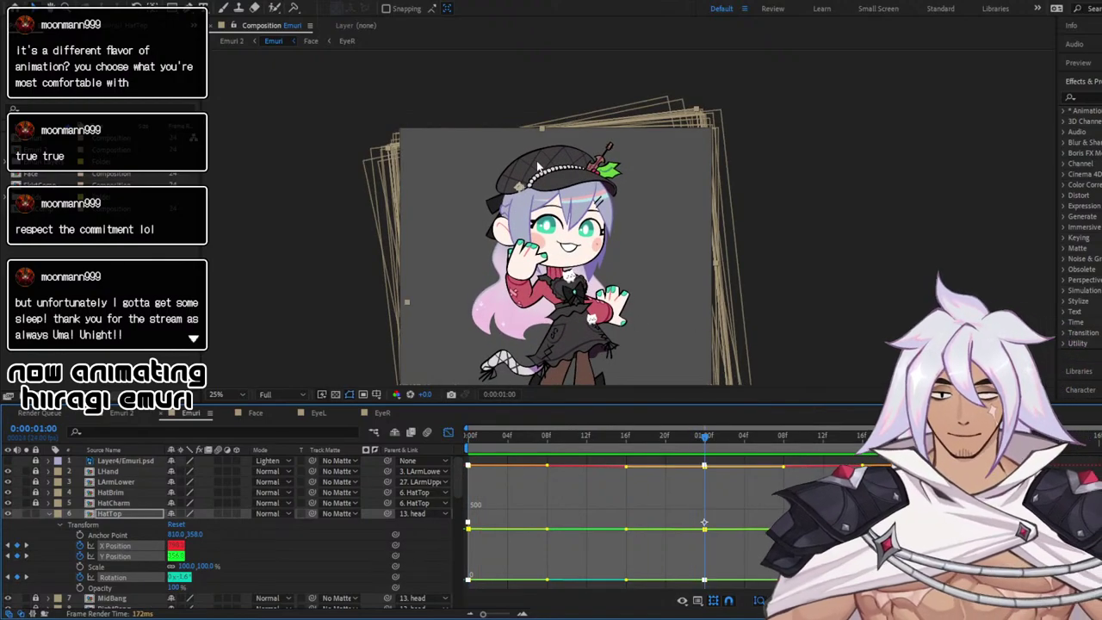
drag(538, 166, 545, 165)
key(space)
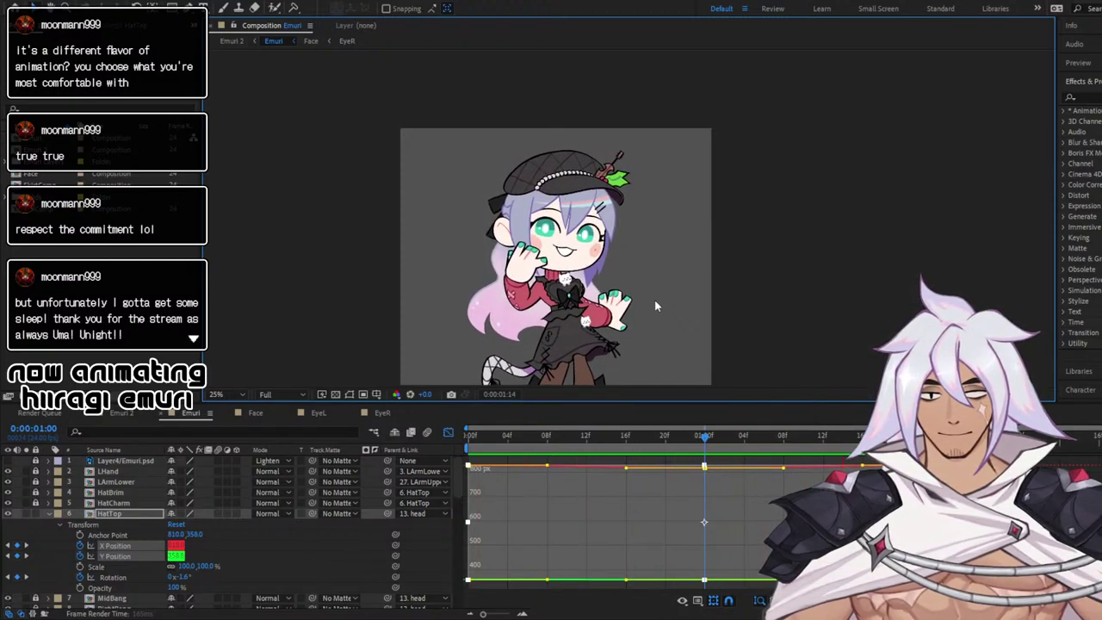
Close the graph editor, delete HatTop's position and rotation keyframes at 0:00:01:00, and play back from the start
click(448, 431)
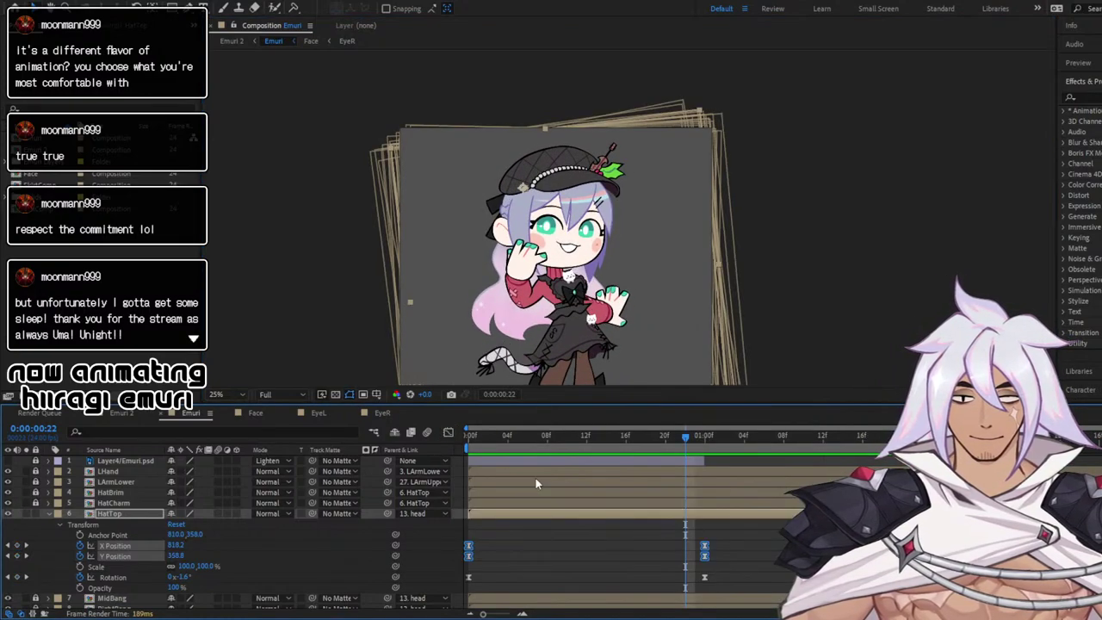
drag(642, 520, 718, 592)
key(Delete)
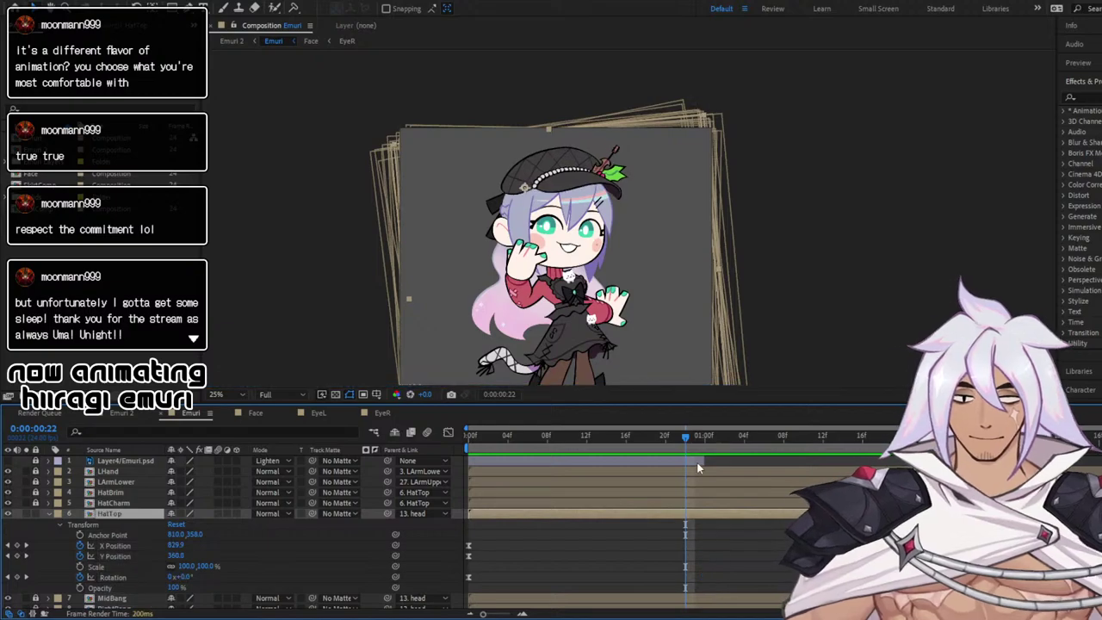
drag(698, 440, 453, 446)
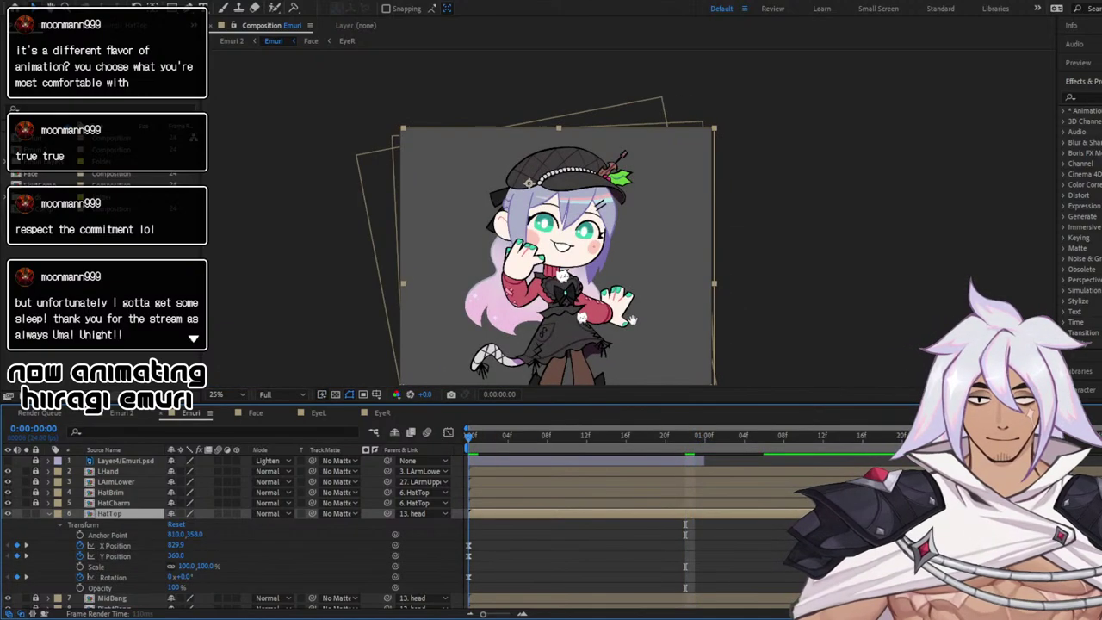
key(space)
key(space)
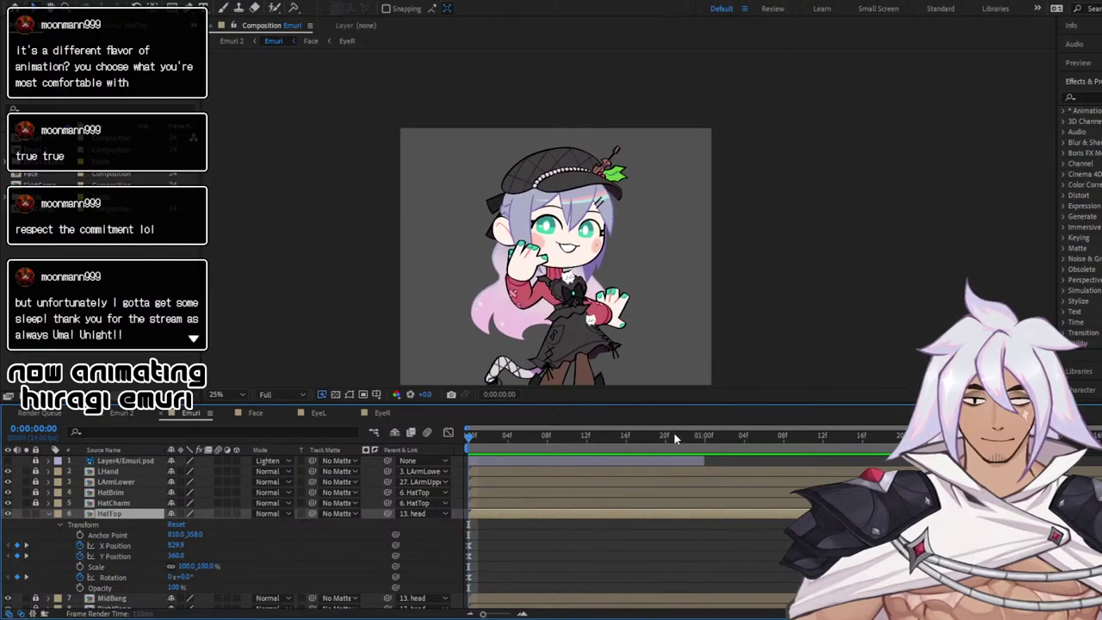
At 0:00:01:00, move HatTop to about X 814.0, Y 358.4, rotate it to about -0.6°, and play back the loop
click(699, 436)
drag(703, 438, 705, 438)
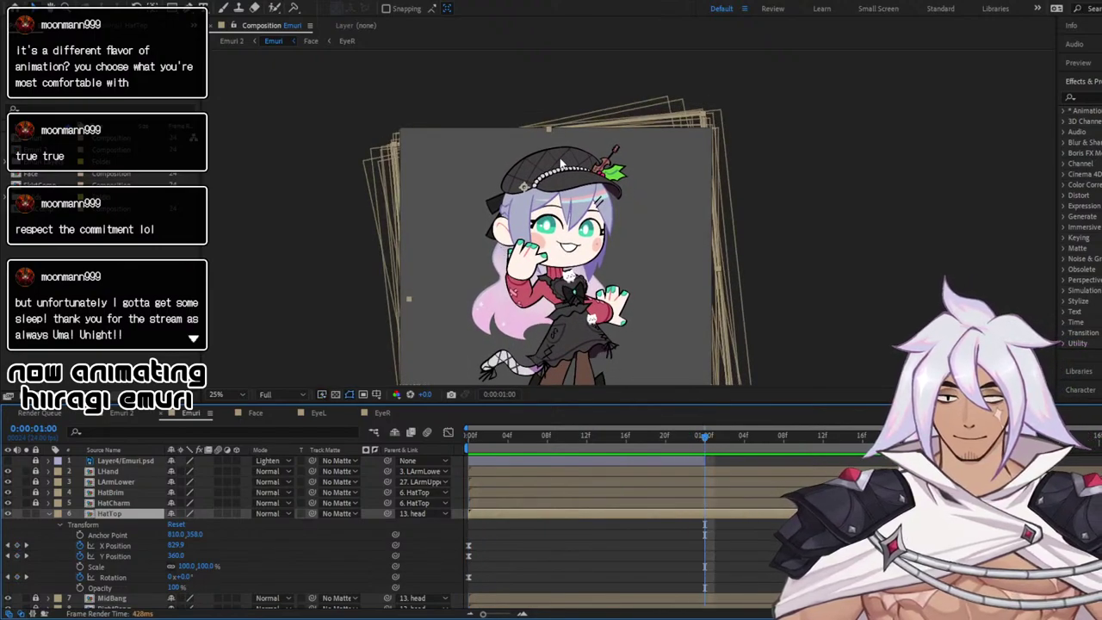
drag(546, 179, 544, 179)
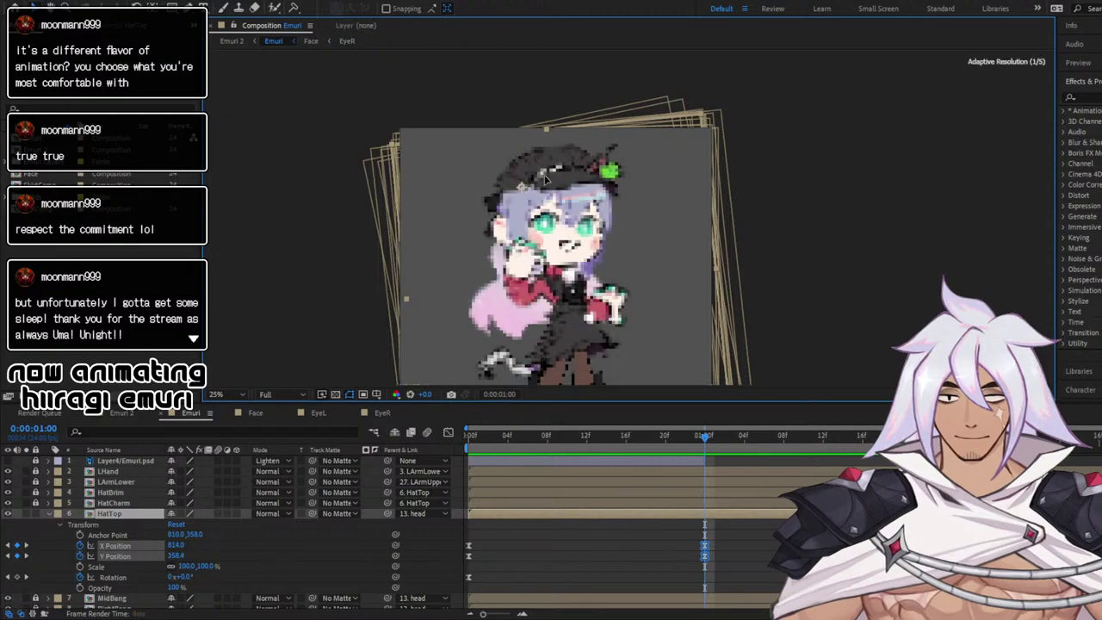
click(137, 8)
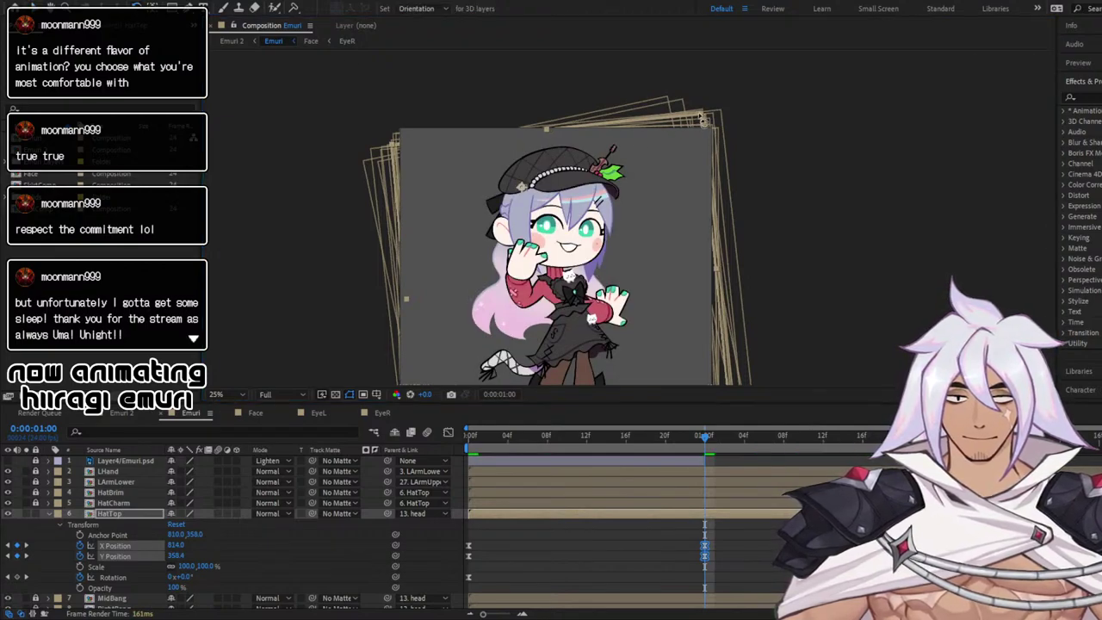
drag(702, 118, 706, 119)
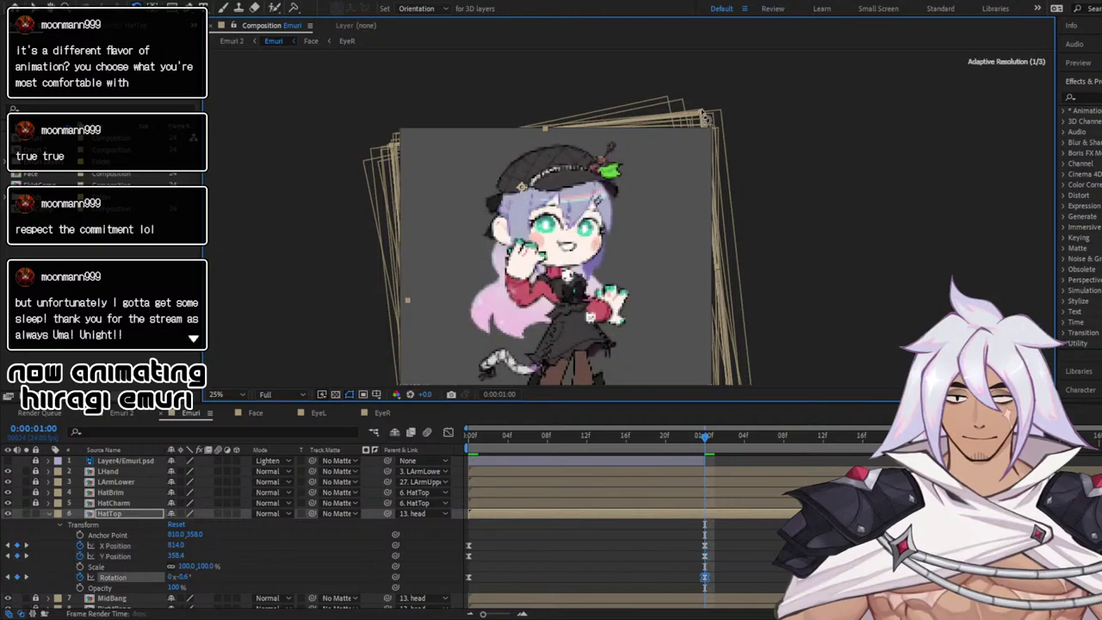
key(space)
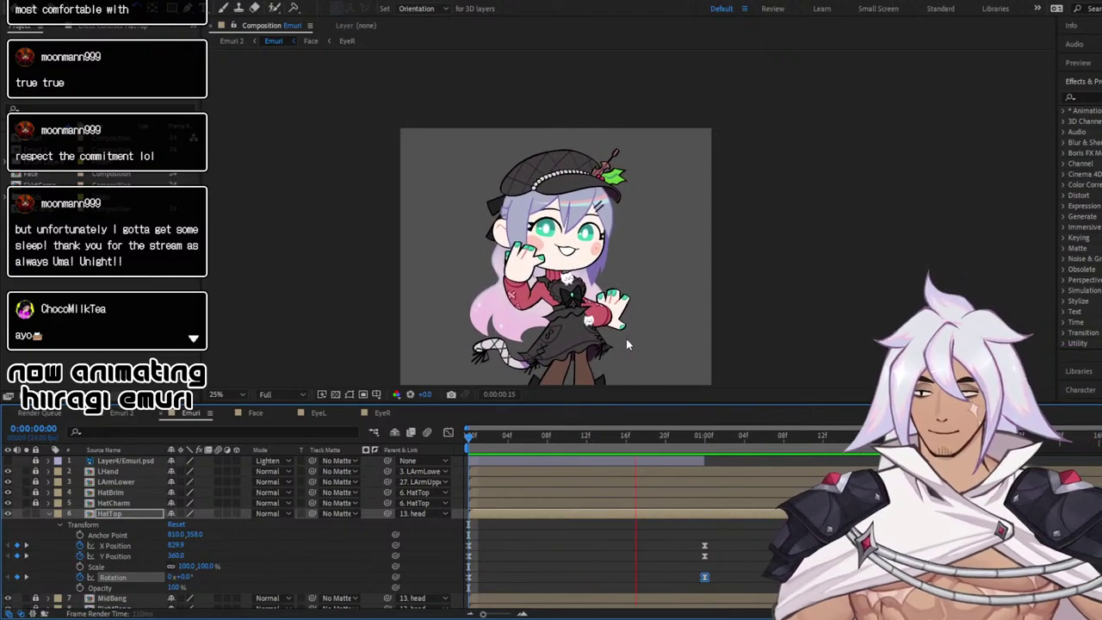
Compare HatTop's pose at 0:00:01:00 with the first frame, rotate it to about -1.6° at 0:00:01:00, and play back
click(703, 437)
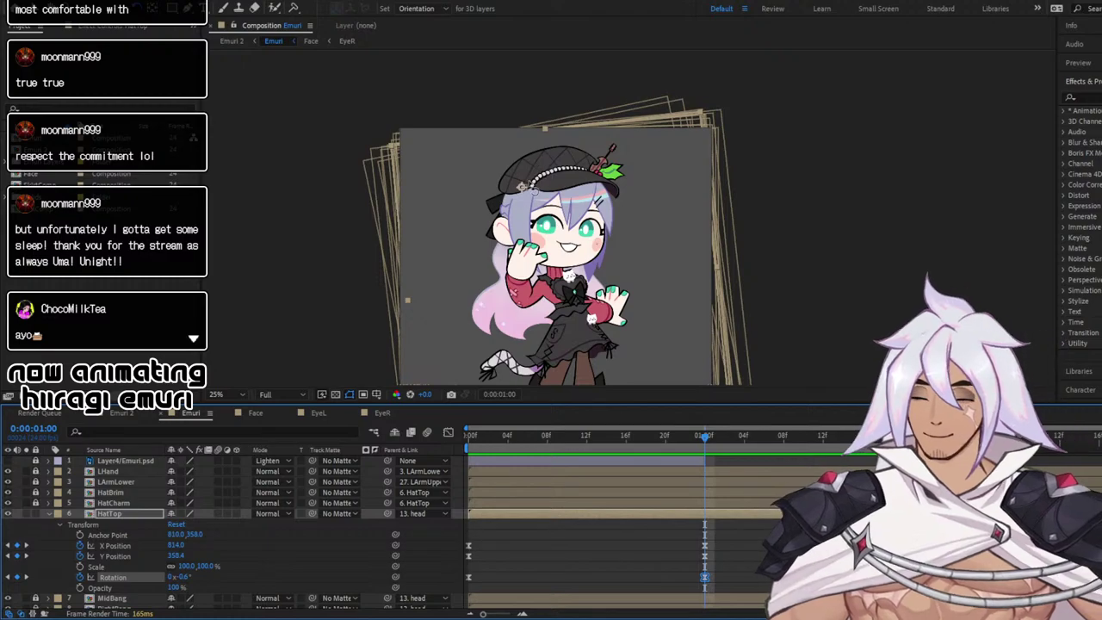
scroll(496, 180, up, 2)
drag(580, 384, 646, 385)
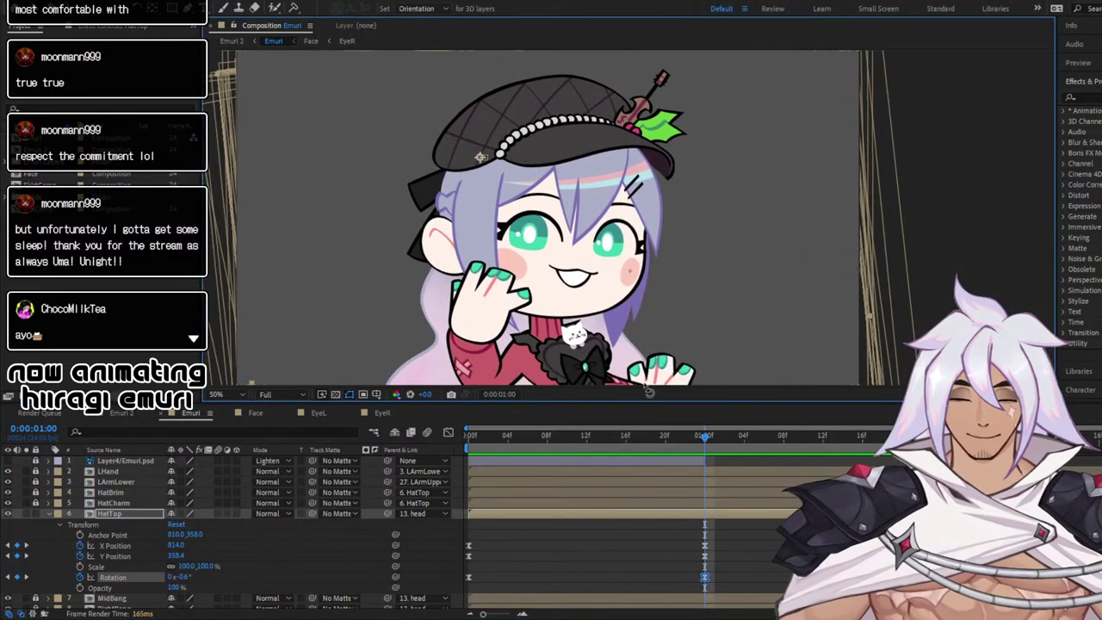
key(Home)
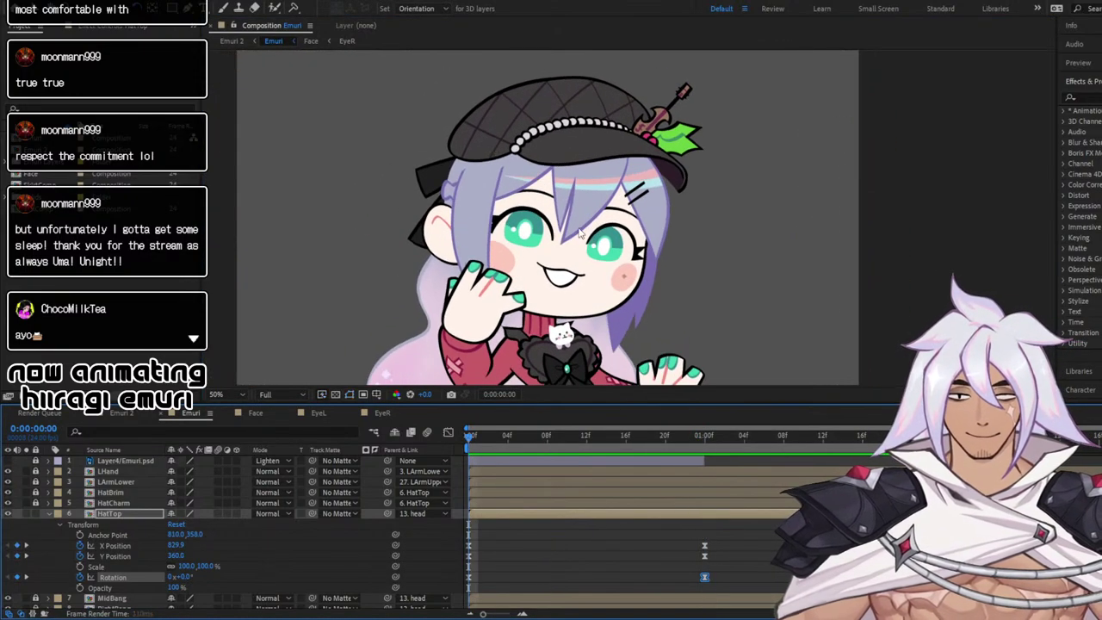
key(space)
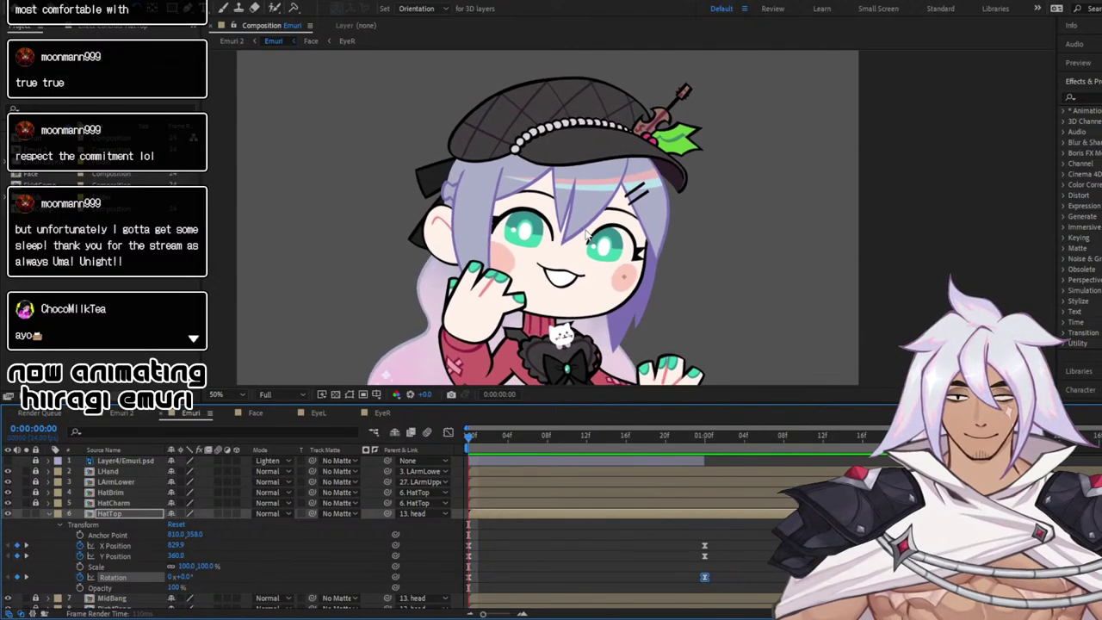
click(697, 437)
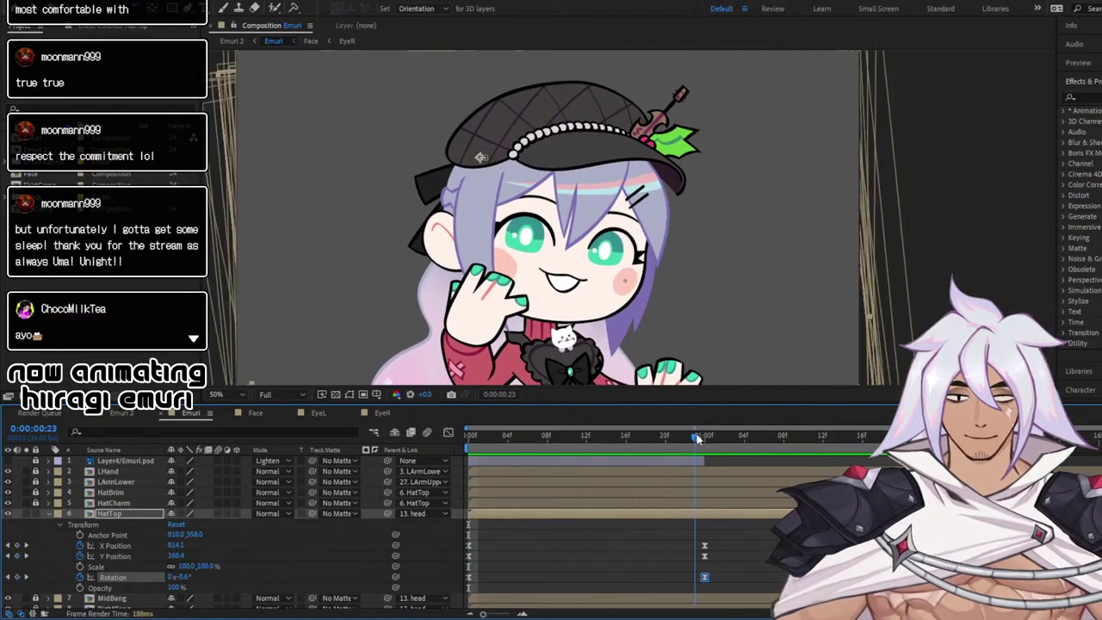
drag(698, 438, 706, 437)
scroll(723, 216, down, 2)
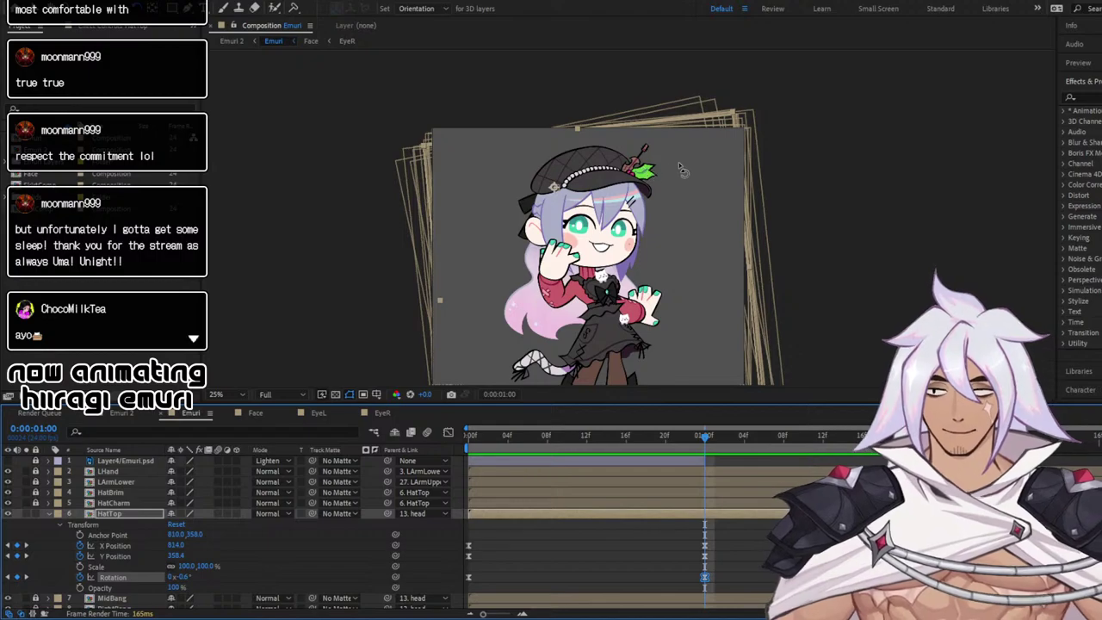
drag(668, 142, 669, 166)
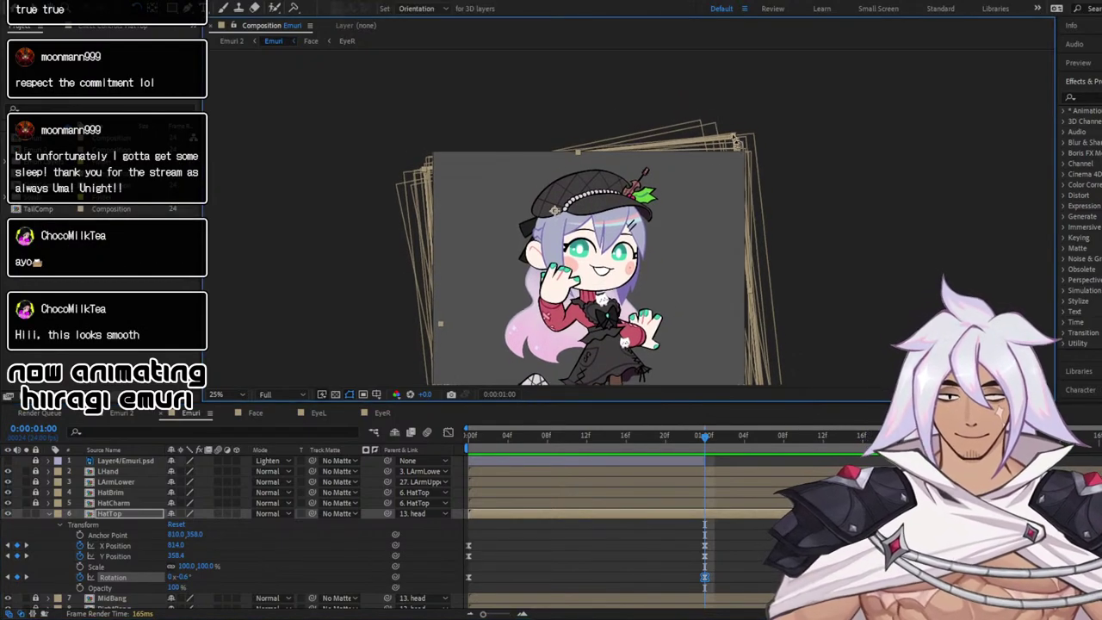
scroll(616, 228, up, 2)
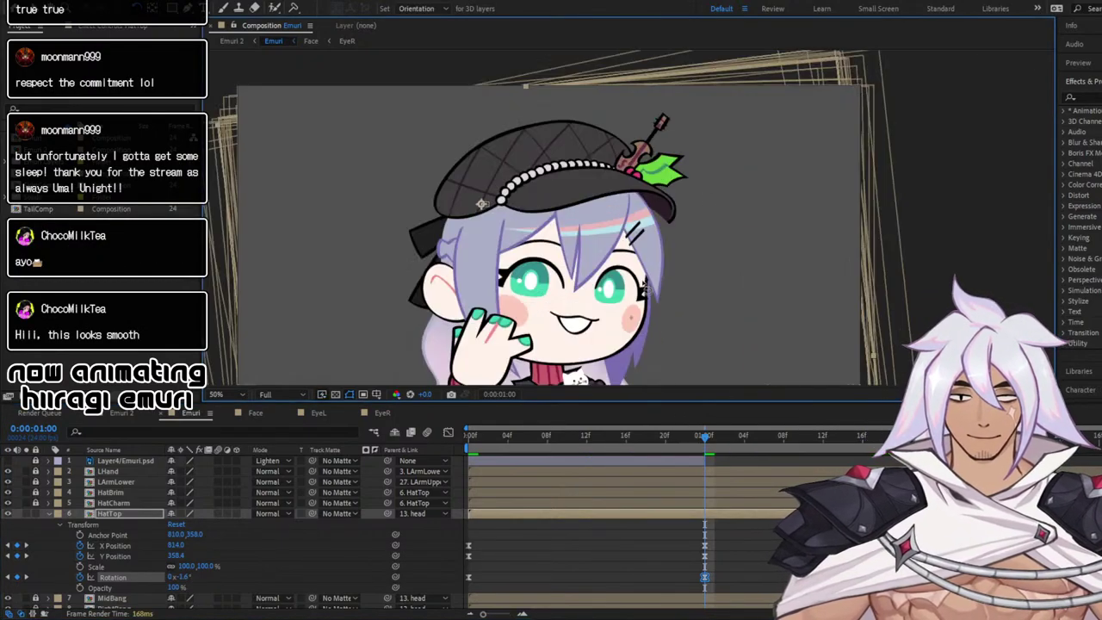
drag(605, 252, 610, 229)
key(space)
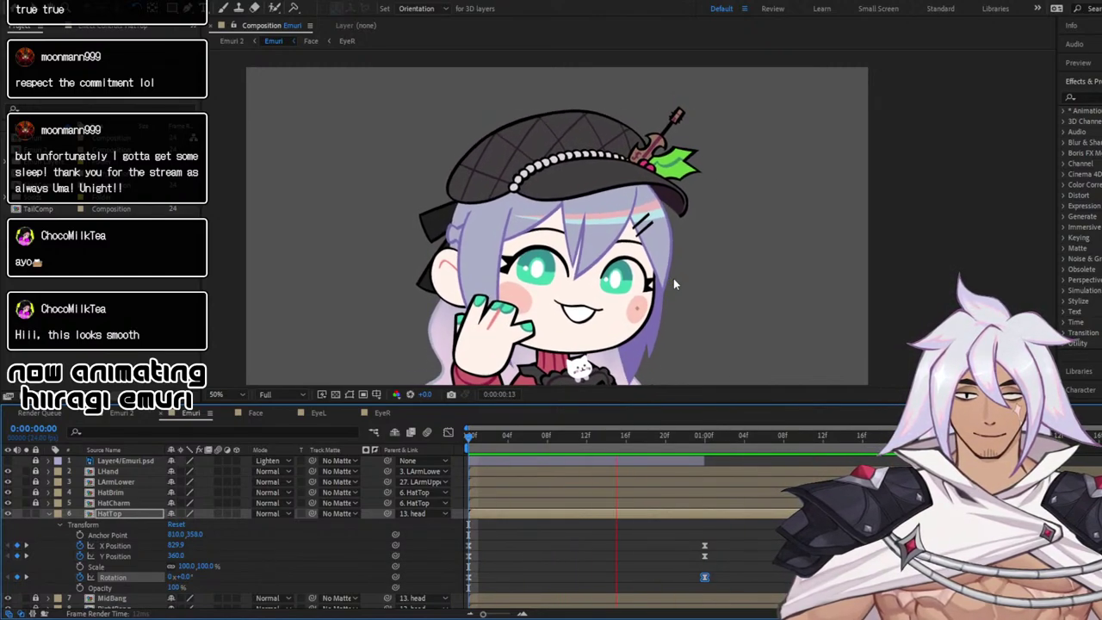
Lock HatTop, unlock HatBrim, and add HatBrim scale keyframes of 100% at 0:00:01:00 and 0:00:00:00
click(703, 437)
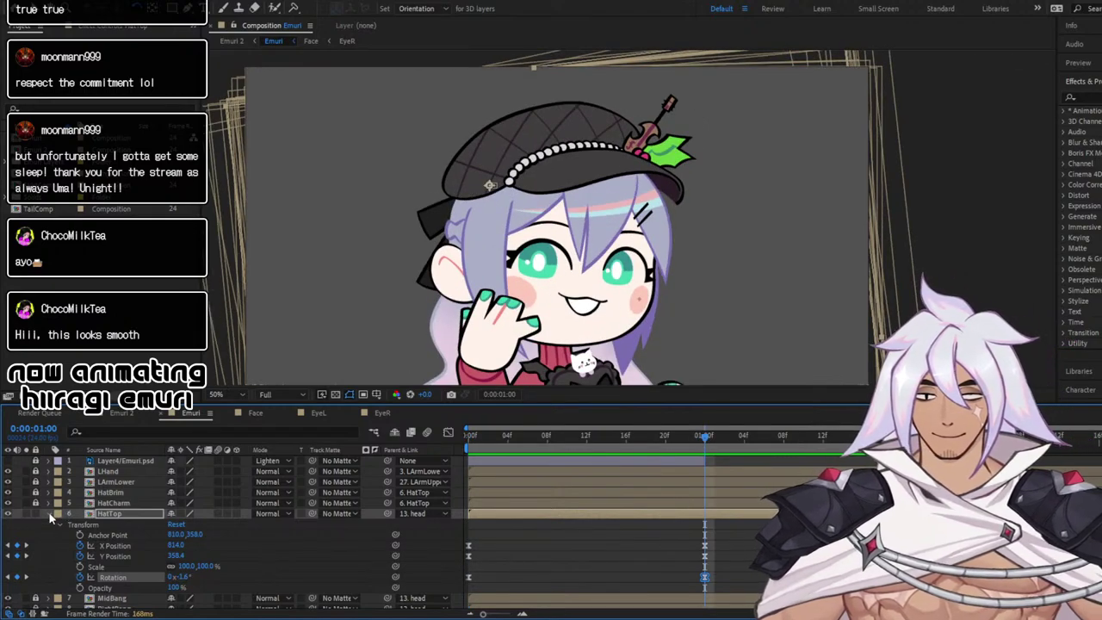
click(49, 514)
click(37, 515)
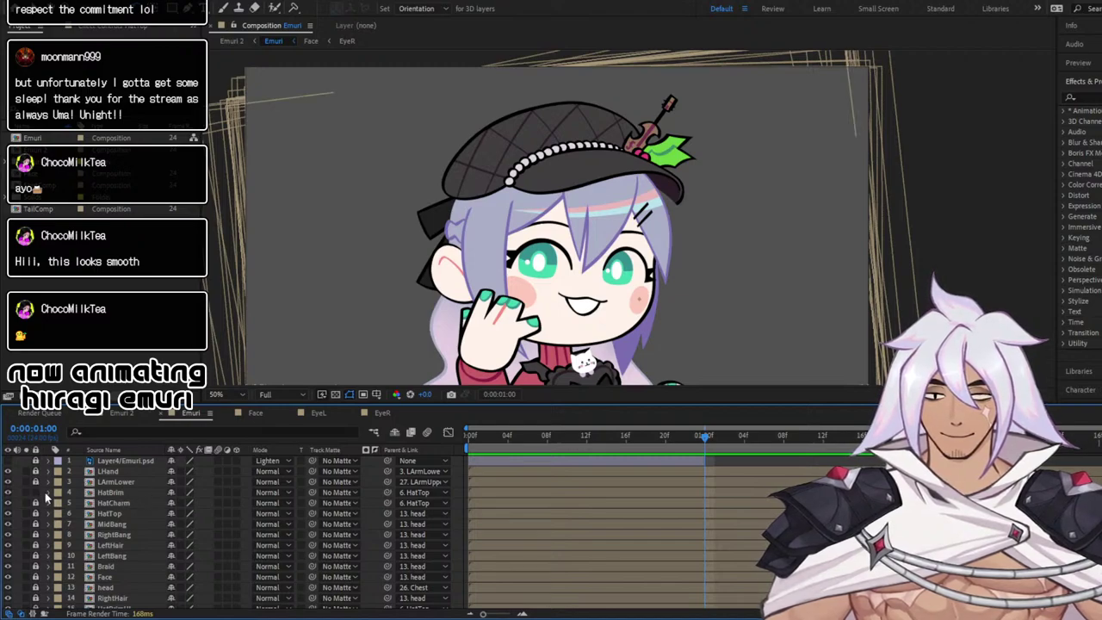
click(47, 492)
click(60, 503)
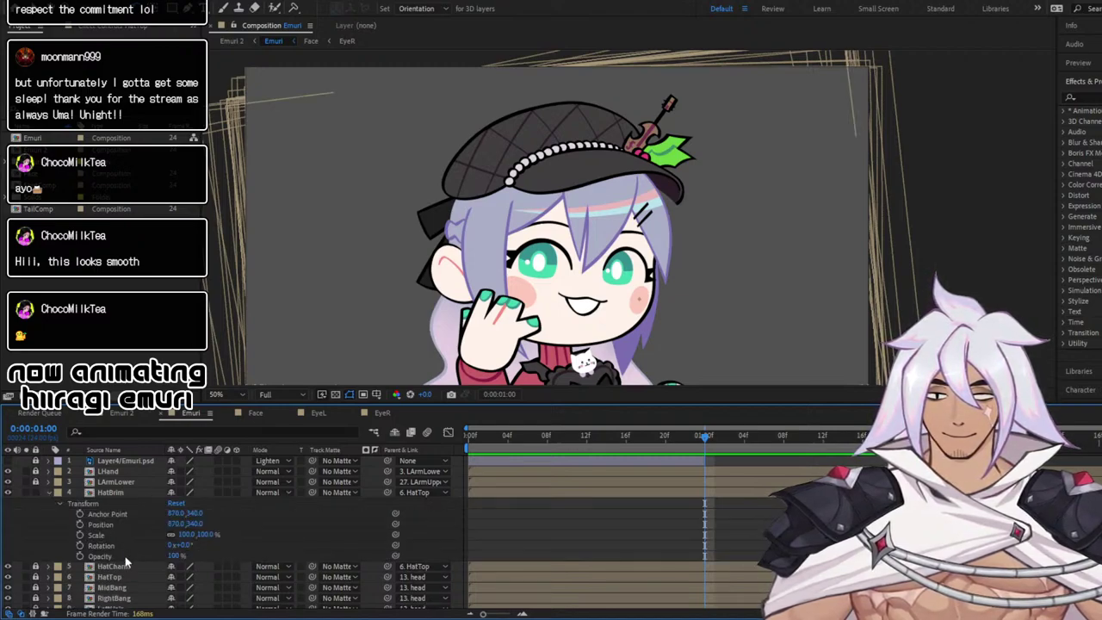
click(79, 535)
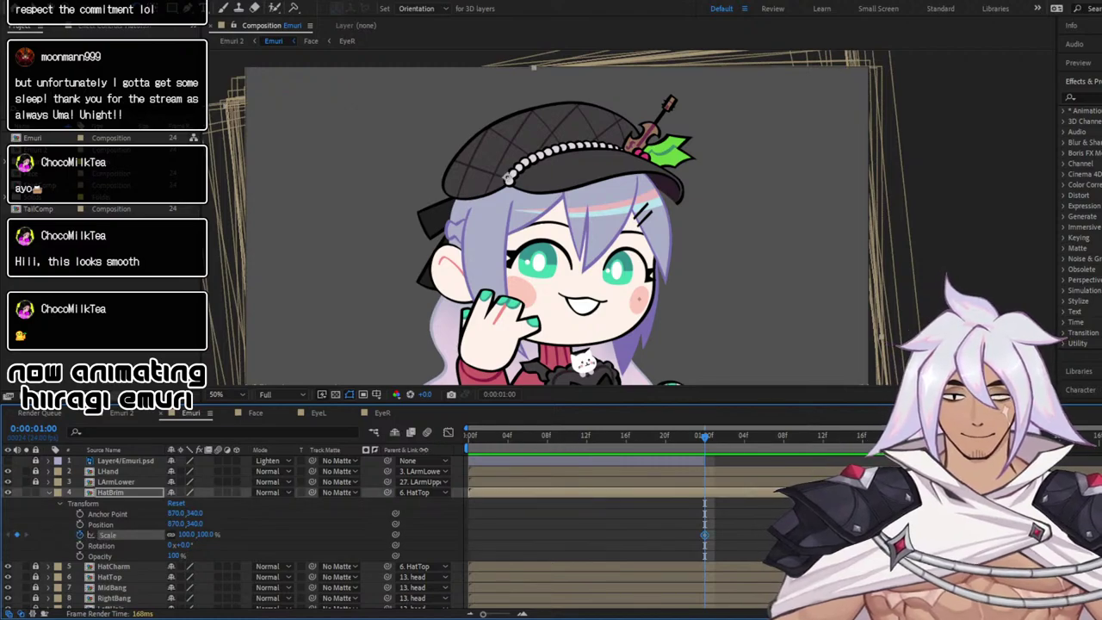
click(473, 436)
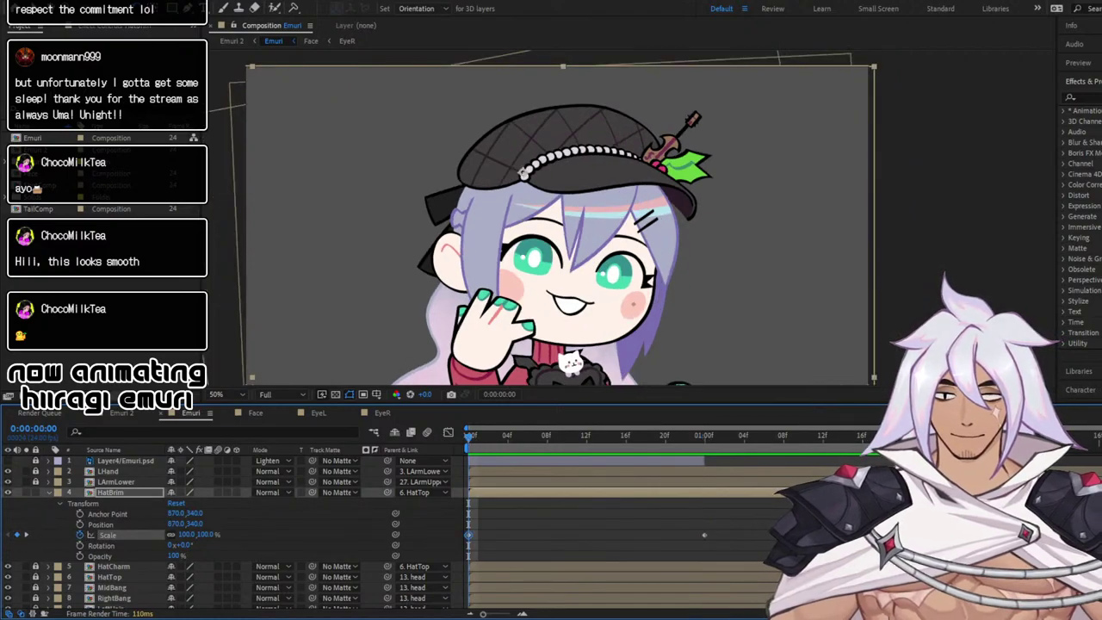
key(space)
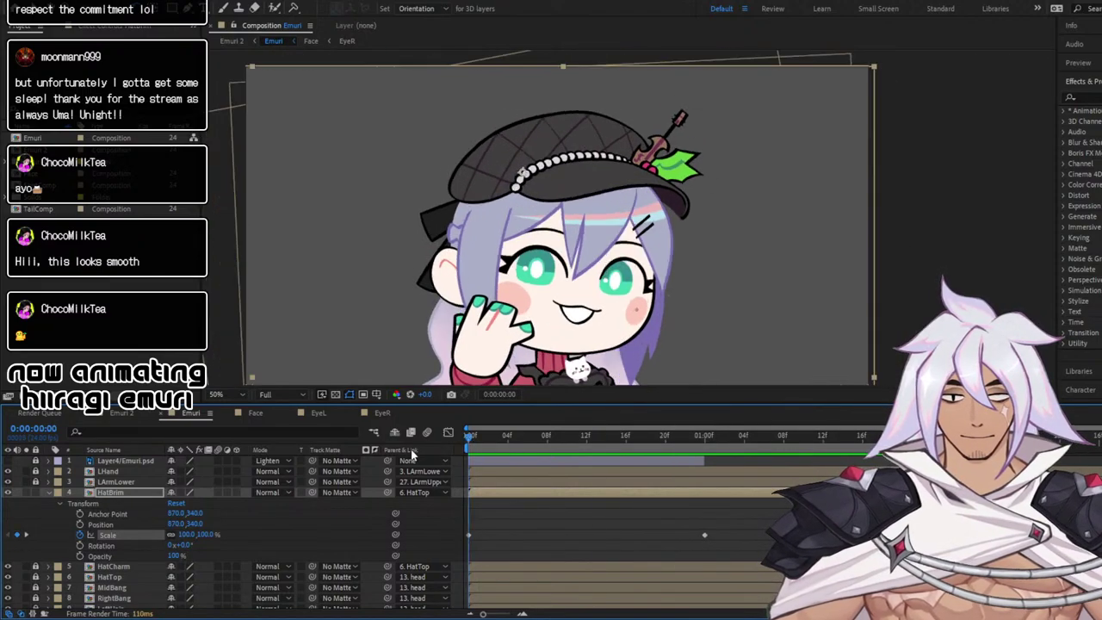
Try stretching HatBrim horizontally to about 106.5% at 0:00:01:00, keeping its height at 100%
drag(470, 438, 705, 451)
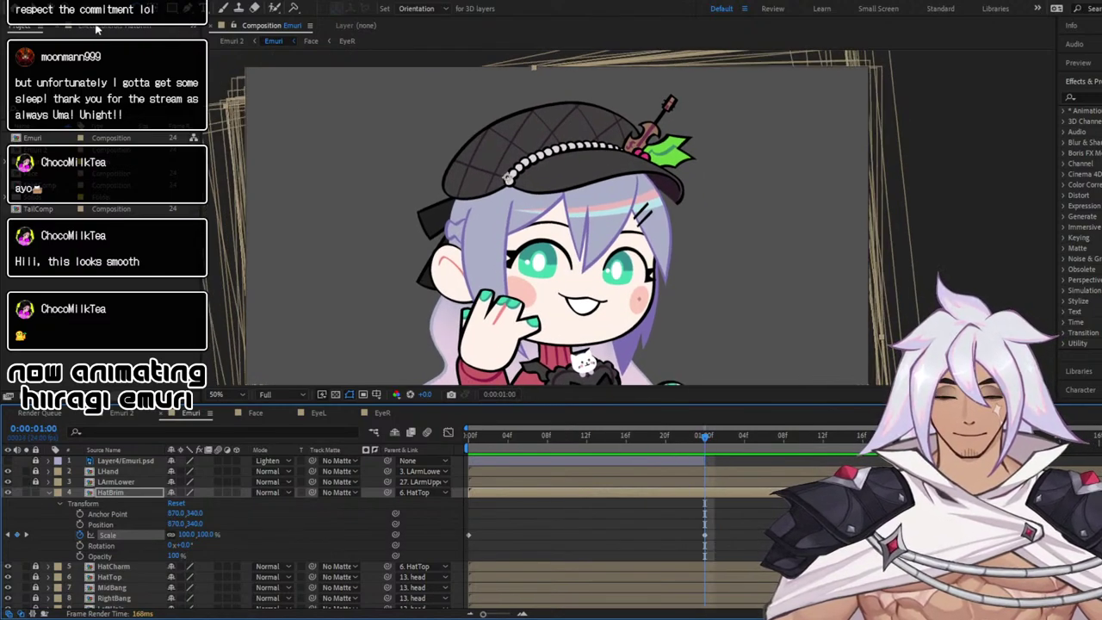
key(v)
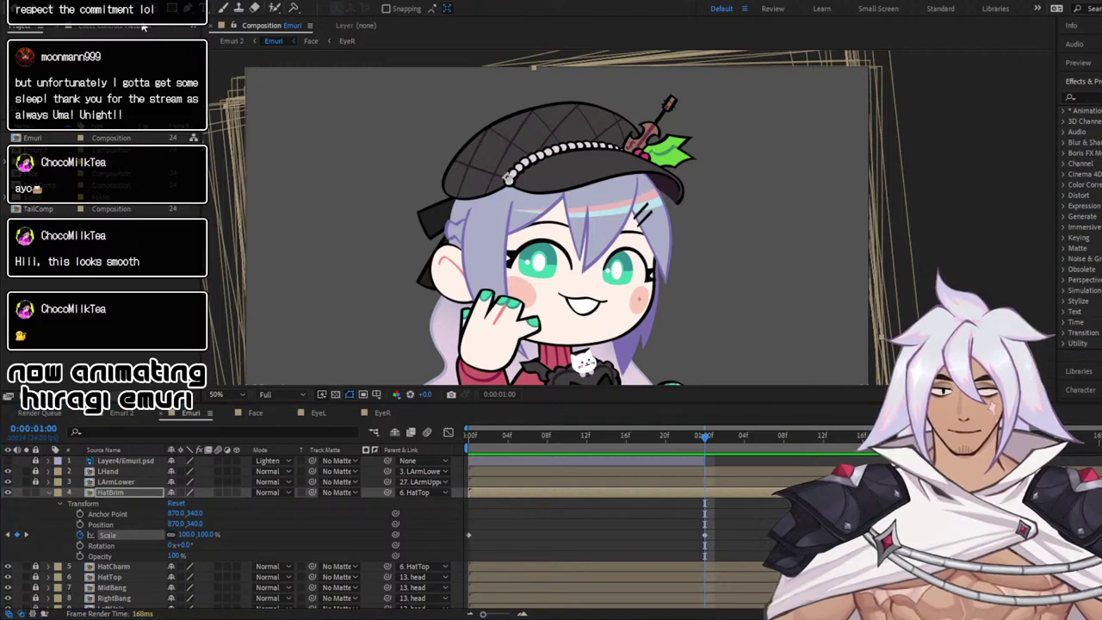
drag(880, 340, 894, 337)
key(ctrl+z)
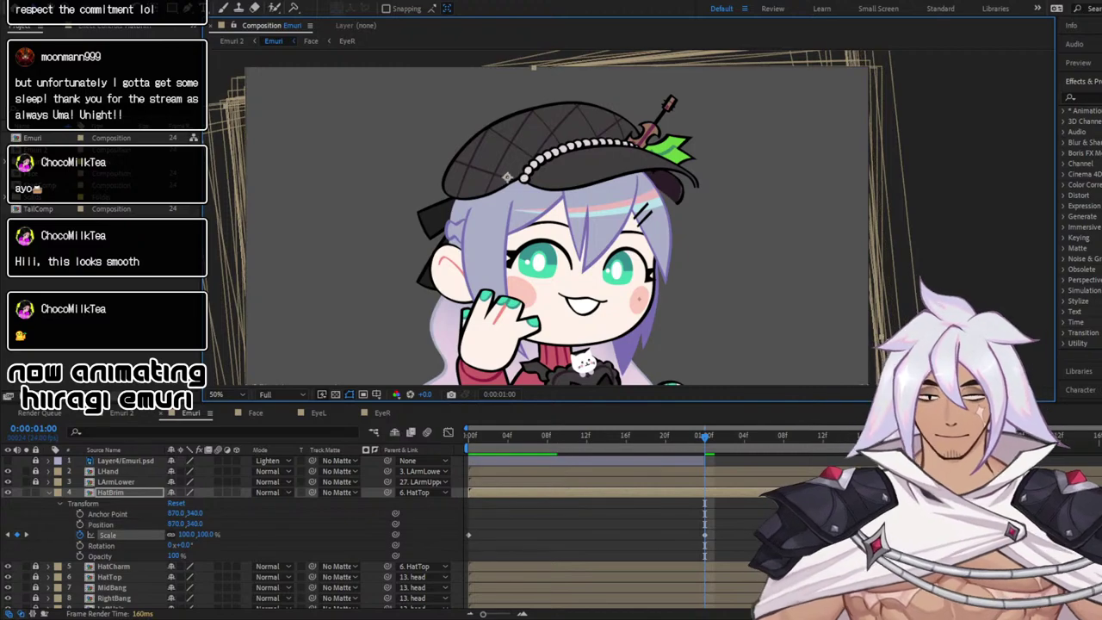
mouse_move(888, 339)
mouse_down()
mouse_move(901, 341)
mouse_move(891, 345)
mouse_up()
Try parenting HatBrimUL to HatBrim, check the brim across the loop, and undo the parenting and the brim stretch
scroll(324, 543, down, 5)
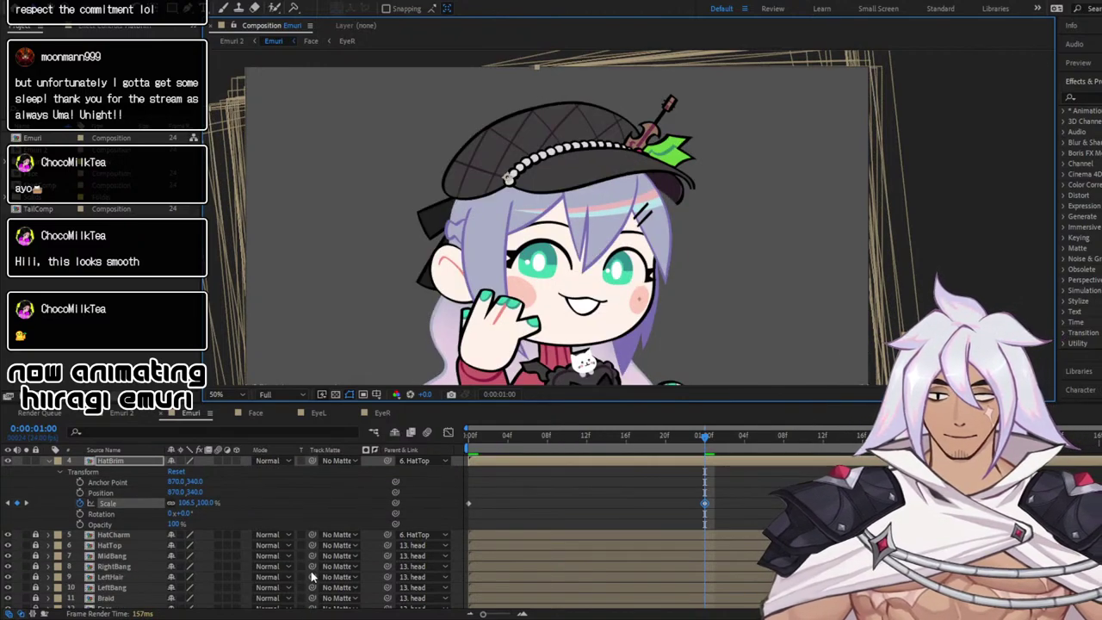
scroll(126, 573, up, 4)
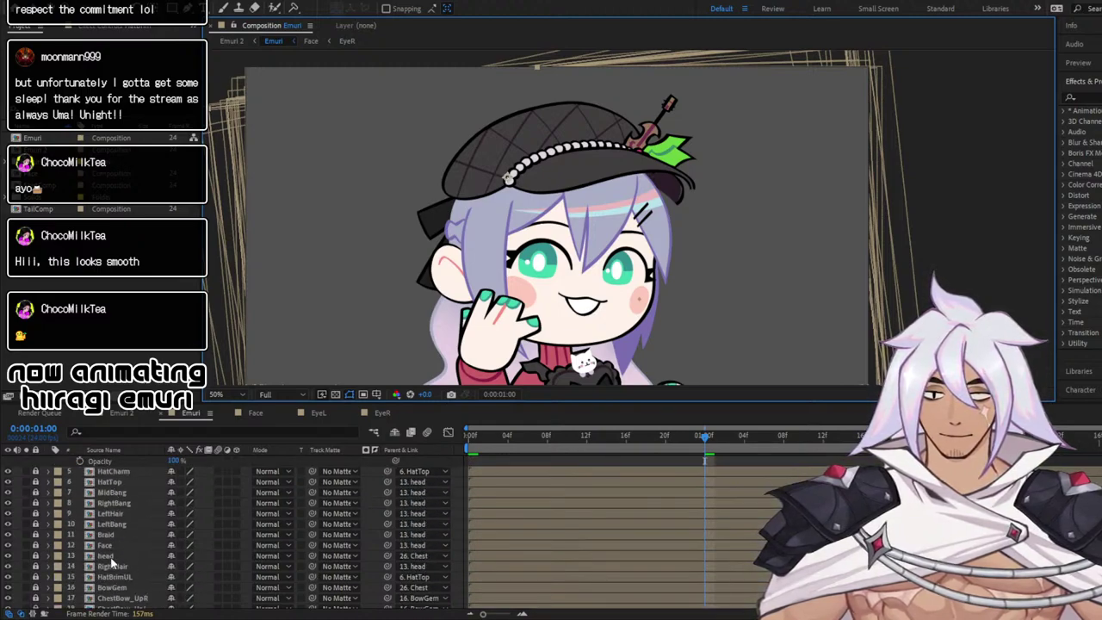
scroll(110, 555, down, 1)
drag(387, 545, 415, 555)
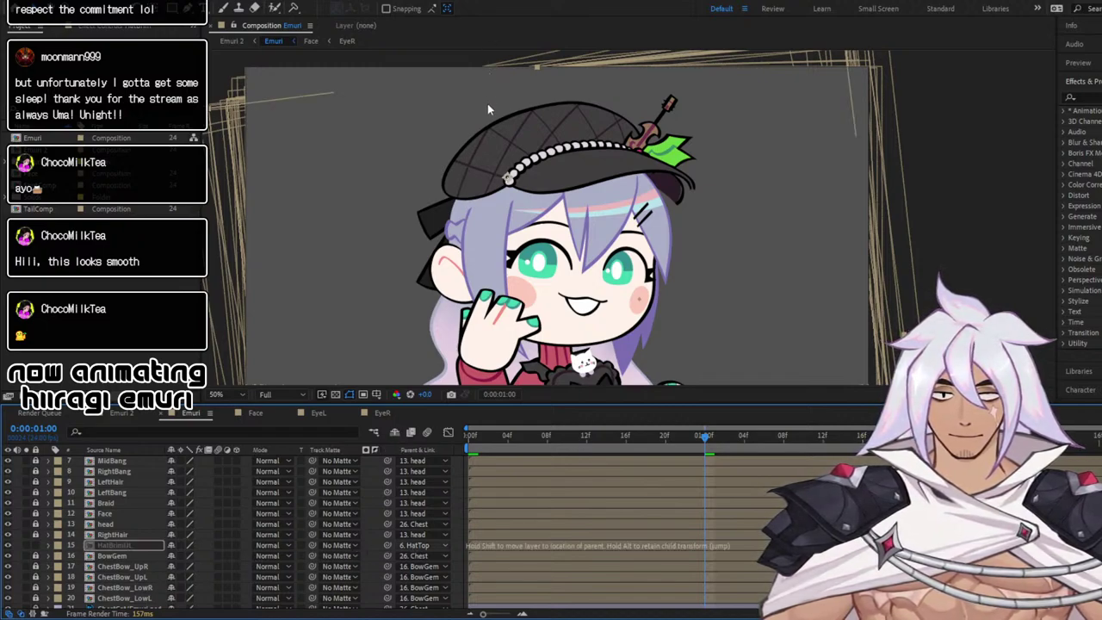
drag(481, 53, 437, 209)
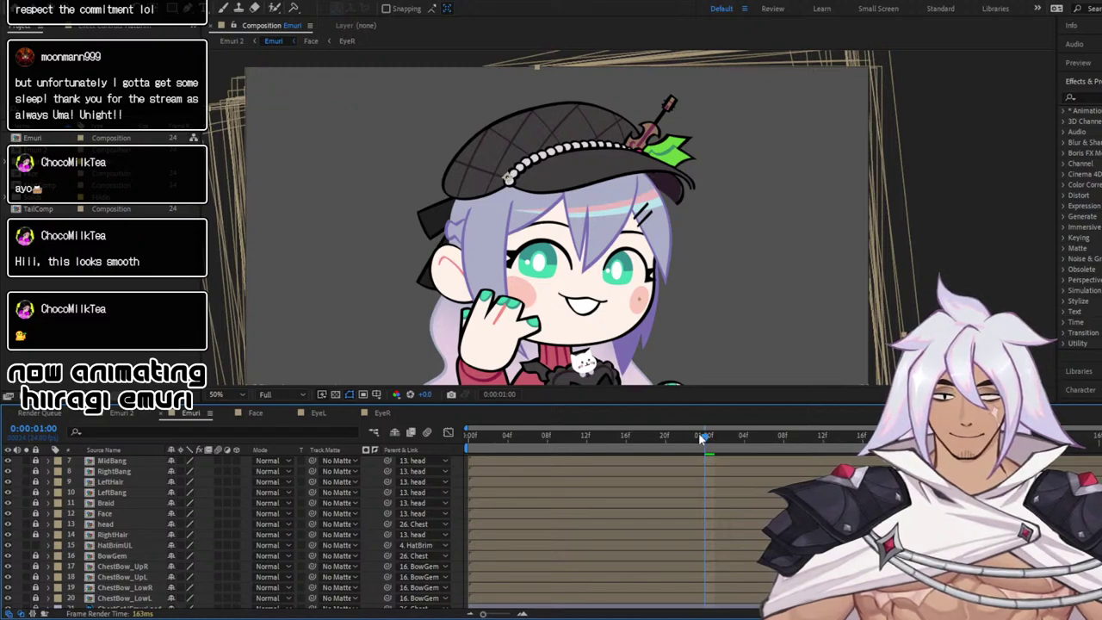
key(space)
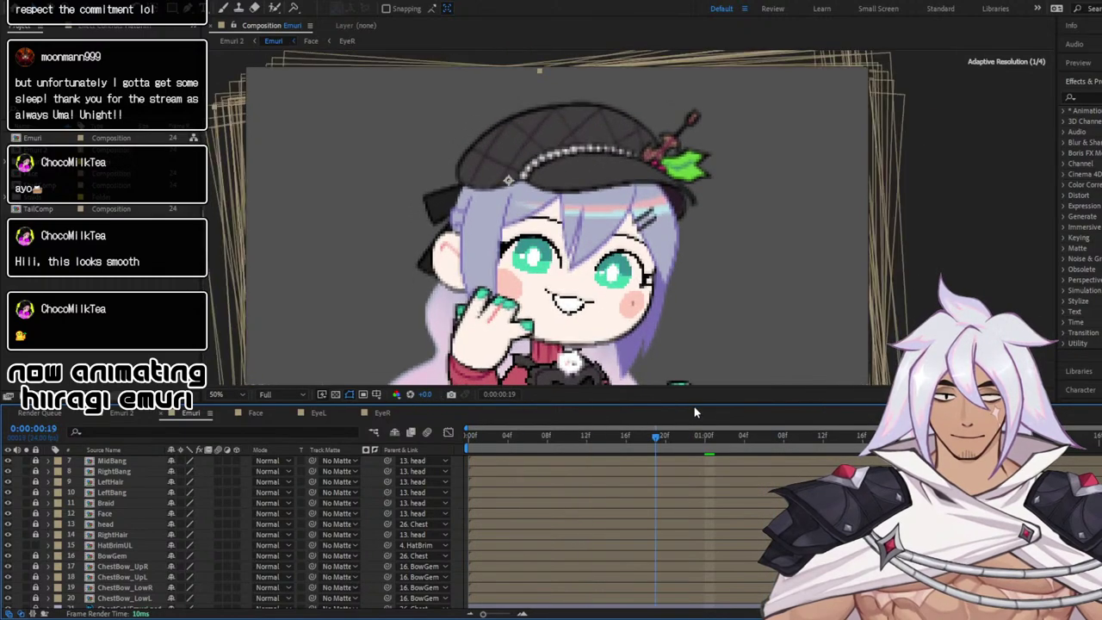
drag(694, 407, 273, 412)
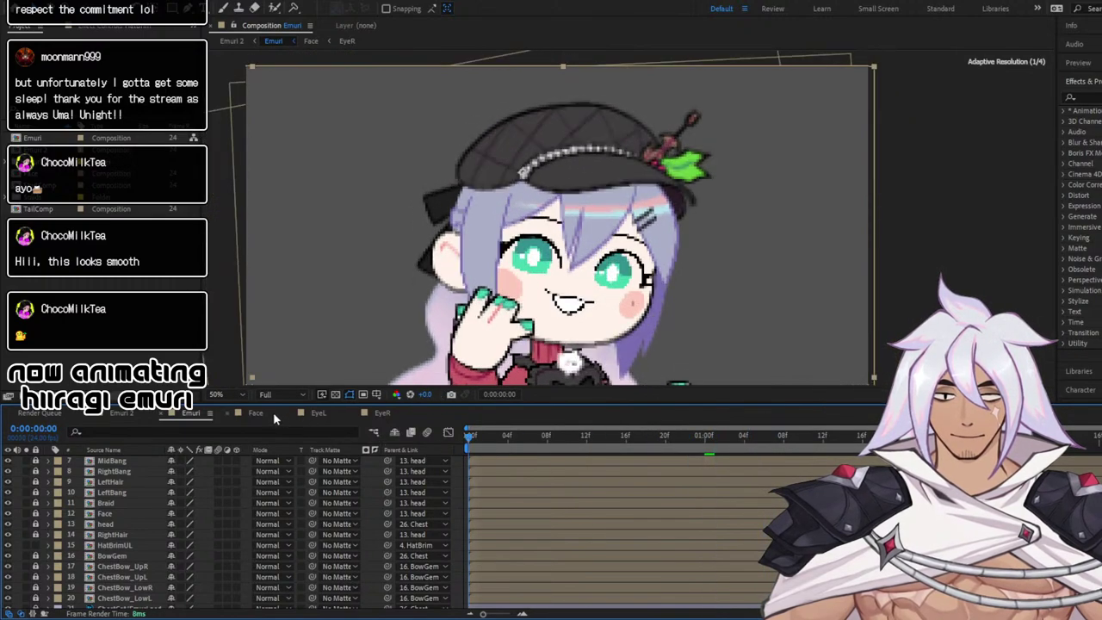
key(ctrl+z)
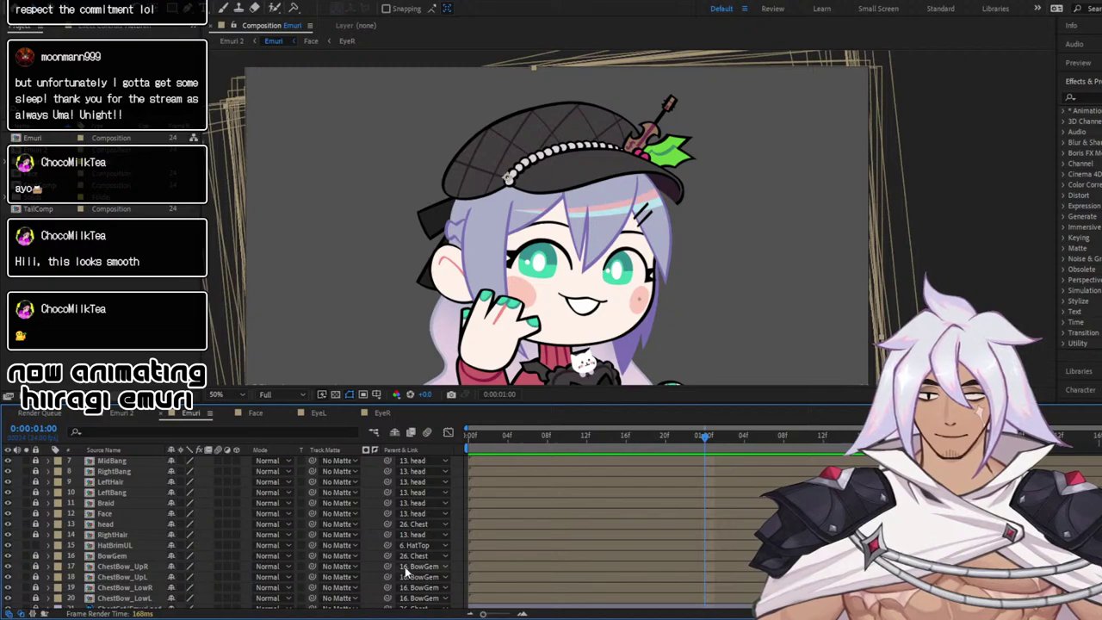
Parent HatBrimUL to HatBrim and set HatBrim's unlinked scale to 104.0, 100.0% at 0:00:01:00
click(416, 545)
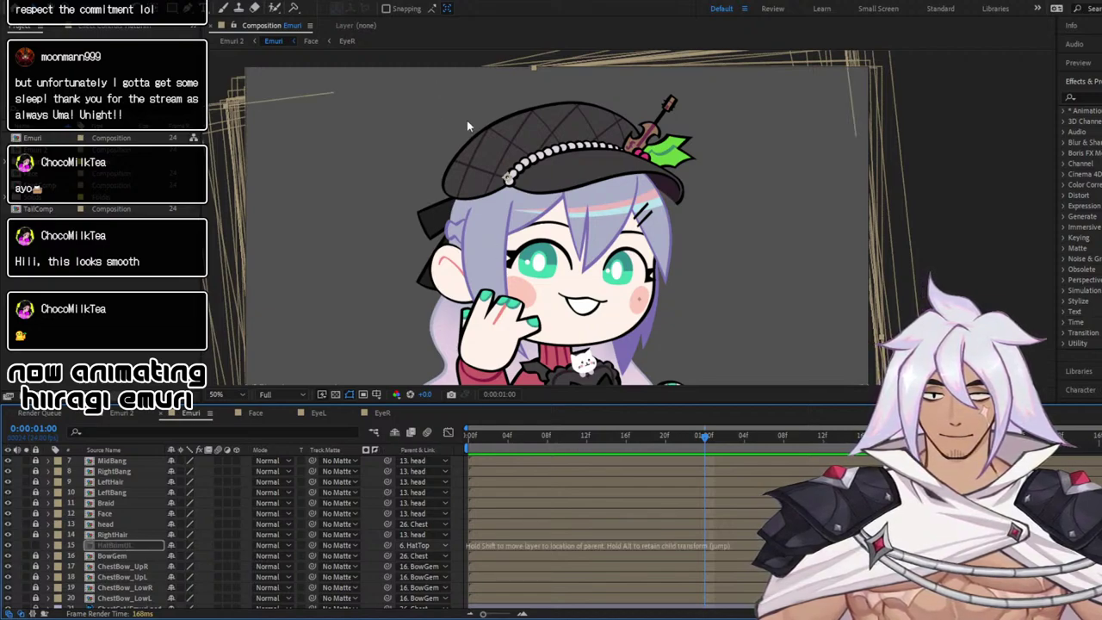
click(469, 50)
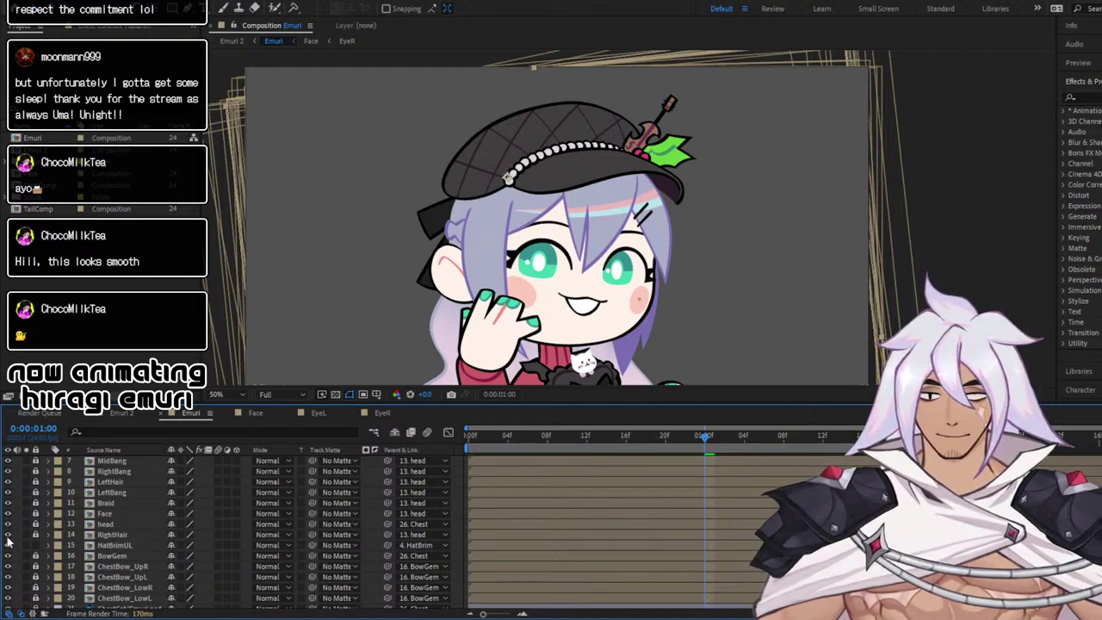
scroll(82, 487, up, 5)
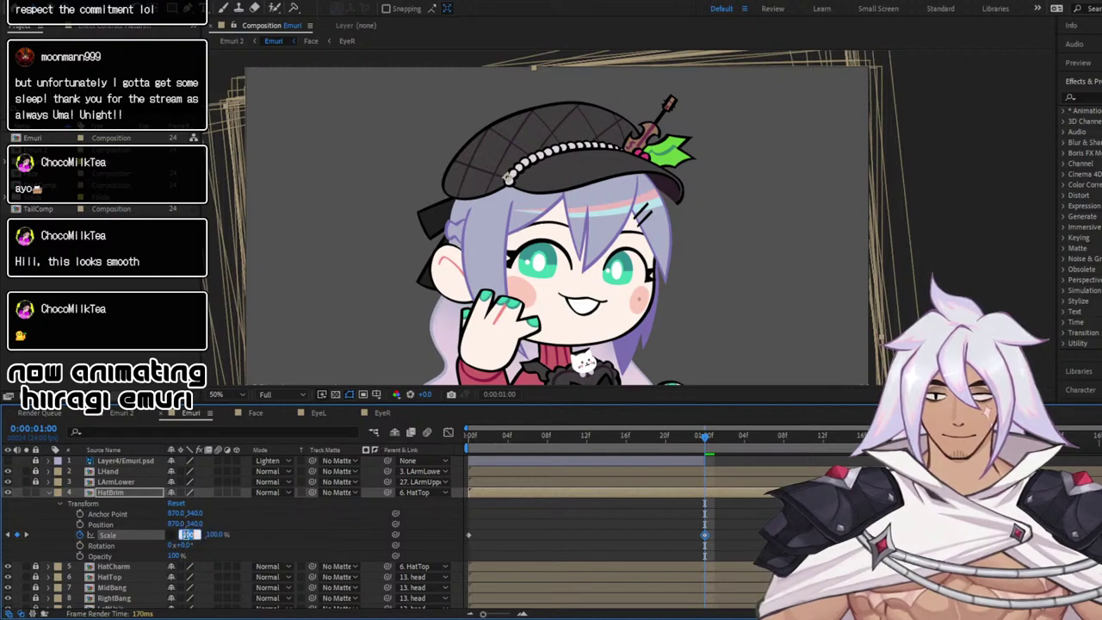
click(248, 525)
drag(188, 534, 195, 536)
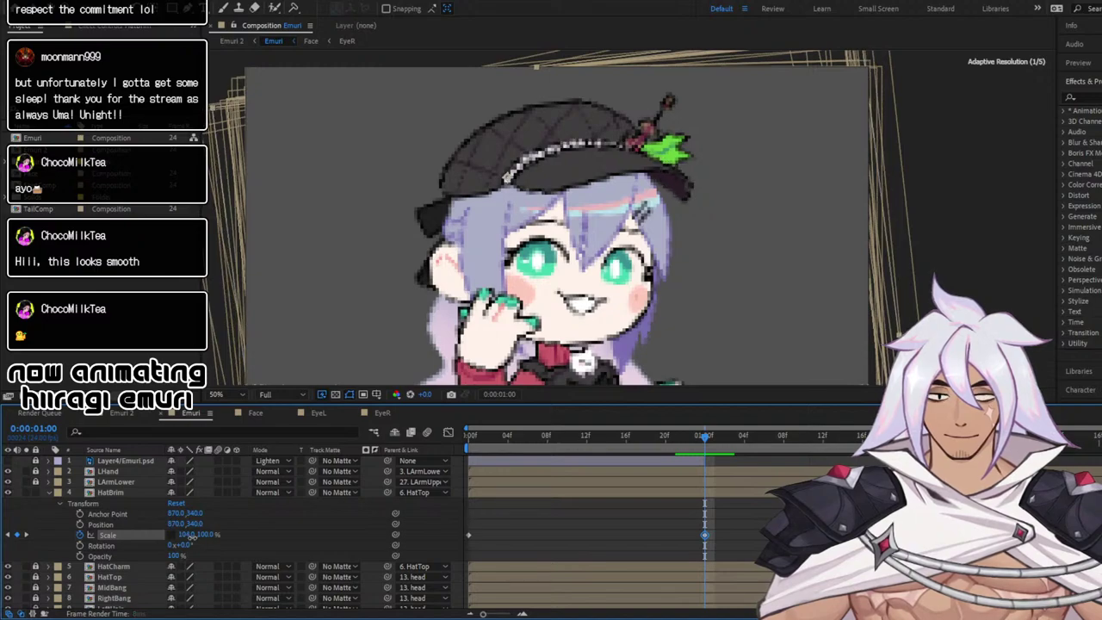
scroll(498, 218, down, 2)
drag(535, 254, 538, 165)
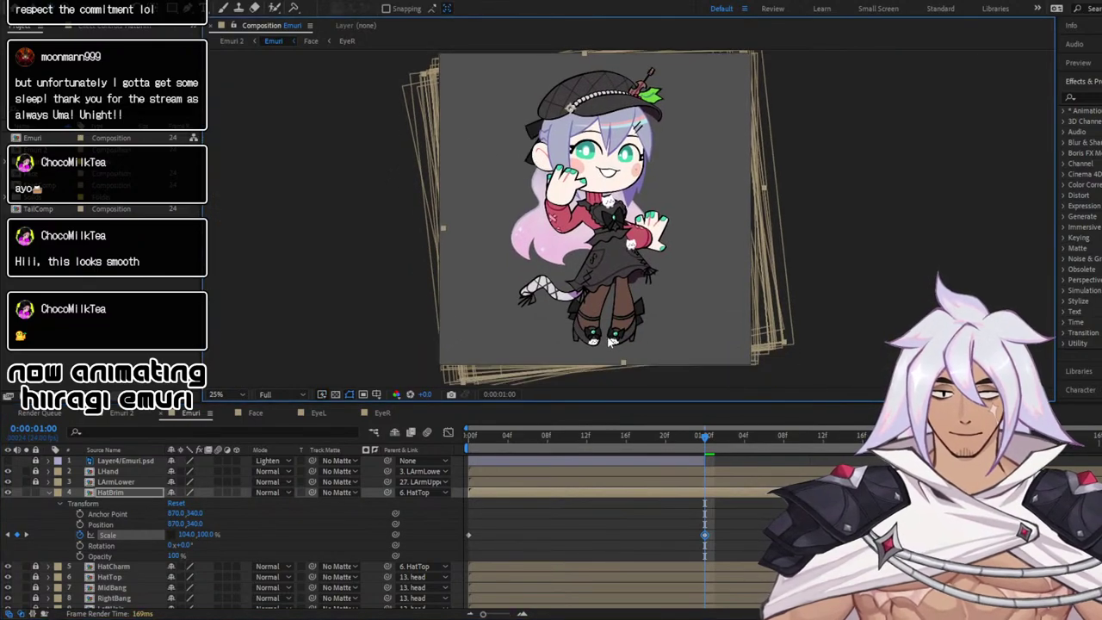
Squash HatBrim's height to 97.8% at 0:00:01:00, keeping its width at 104.0%, and preview the loop from the start
drag(622, 358, 621, 356)
drag(702, 442, 322, 401)
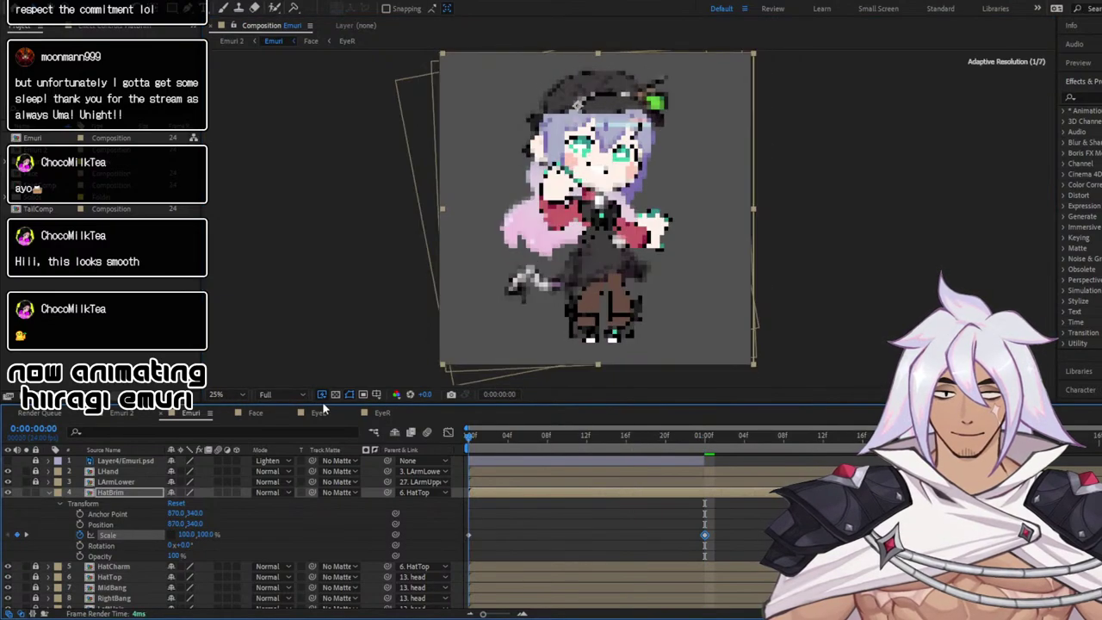
scroll(609, 145, up, 2)
key(space)
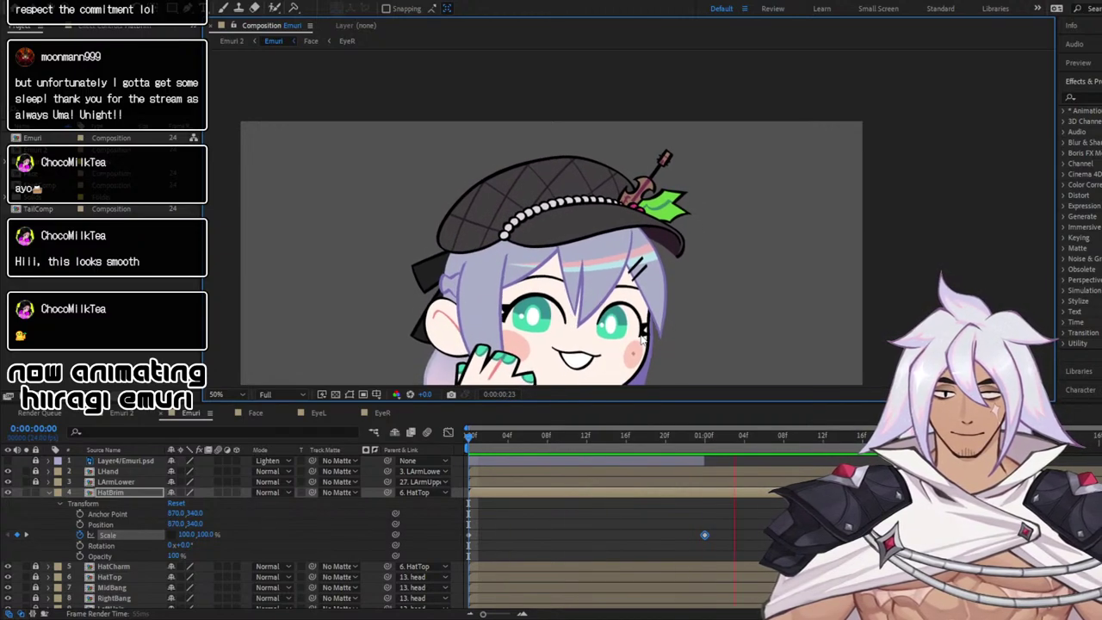
Ease HatBrim's scale keyframes in the Graph Editor, flattening the curve out of the first keyframe, and preview the loop
click(449, 432)
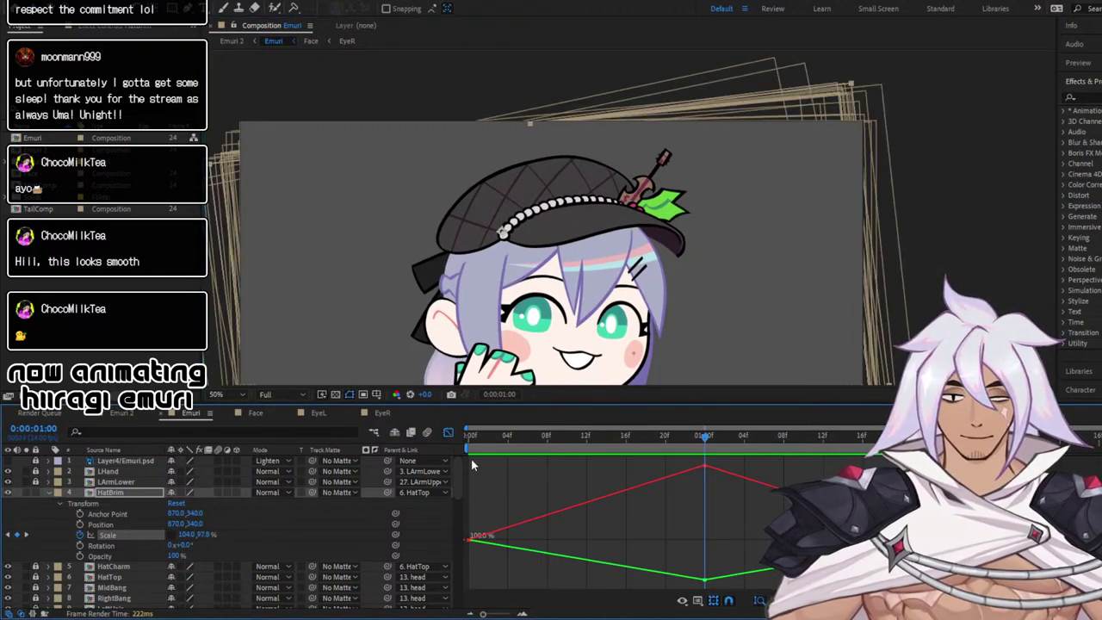
drag(471, 465, 799, 584)
key(F9)
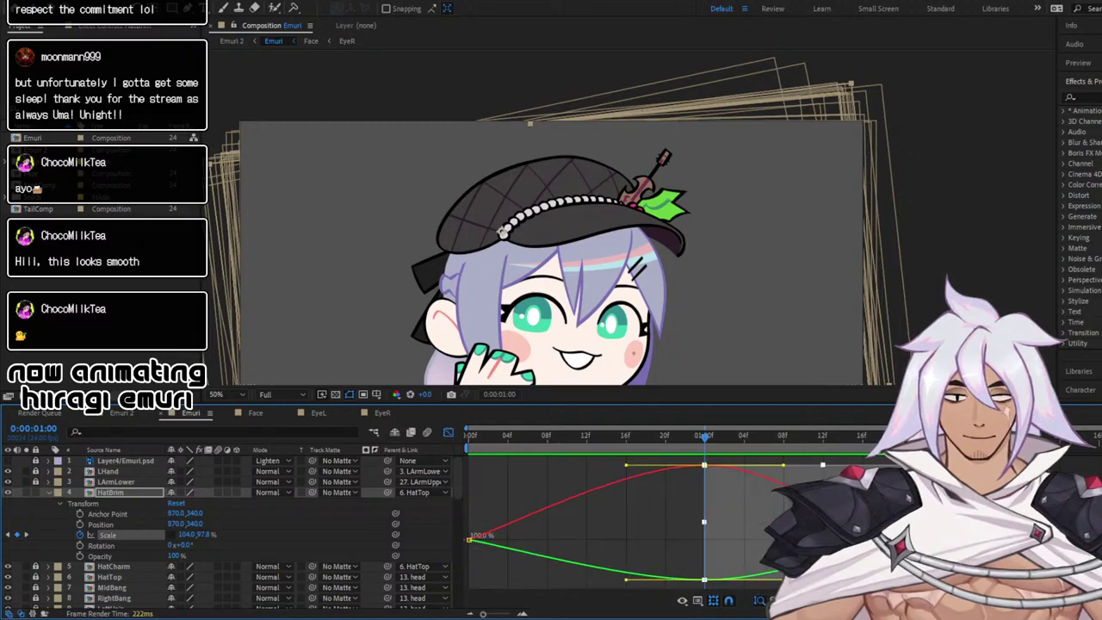
drag(517, 508, 467, 562)
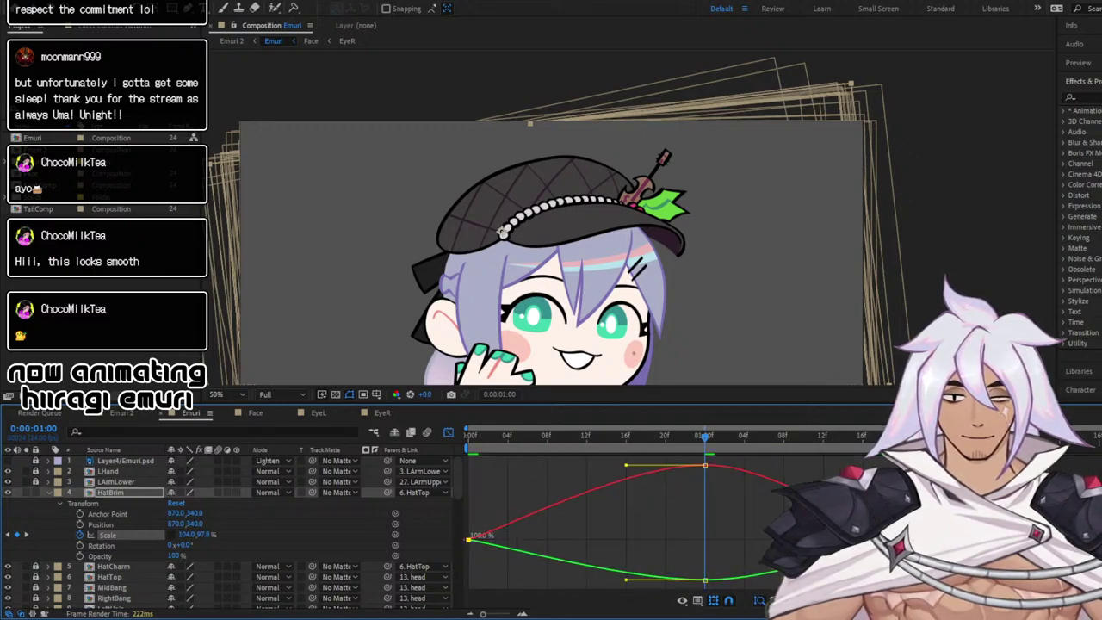
drag(510, 504, 442, 586)
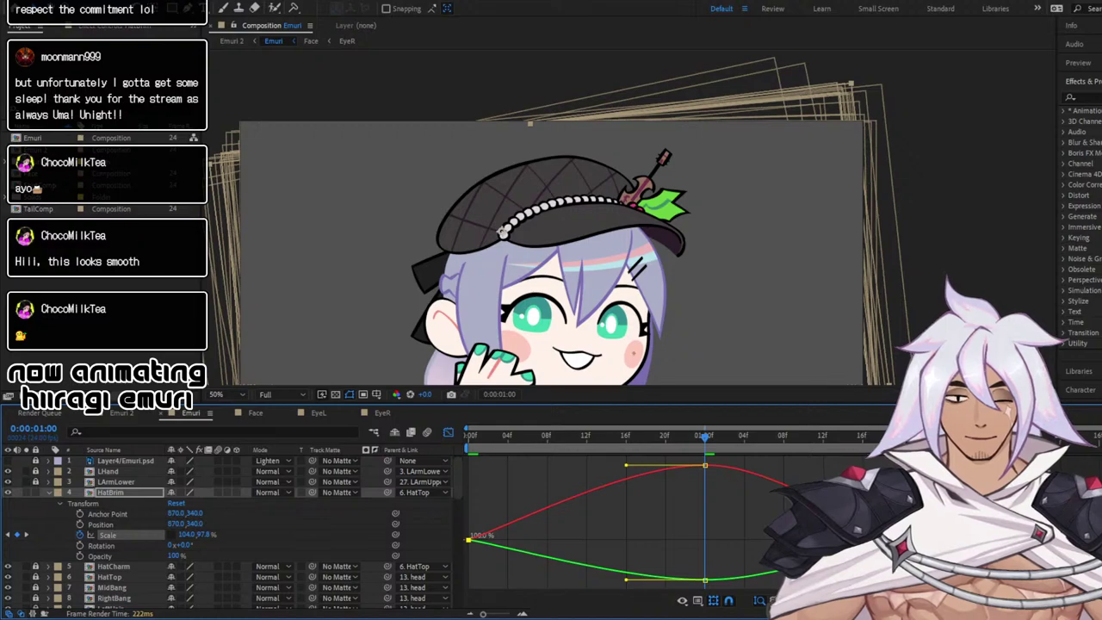
drag(469, 540, 546, 540)
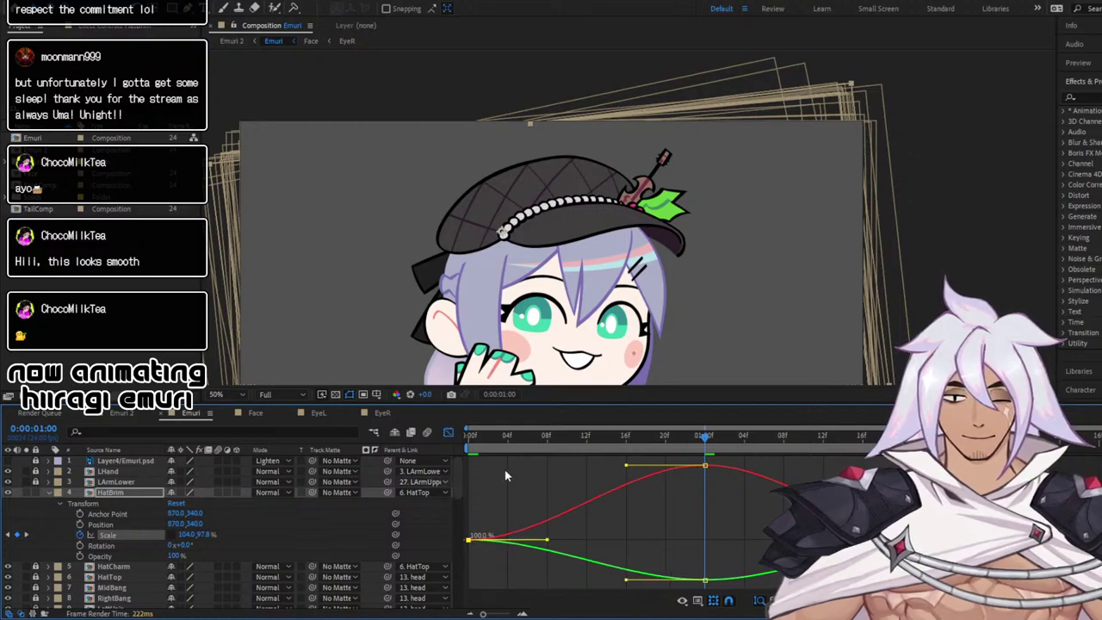
key(space)
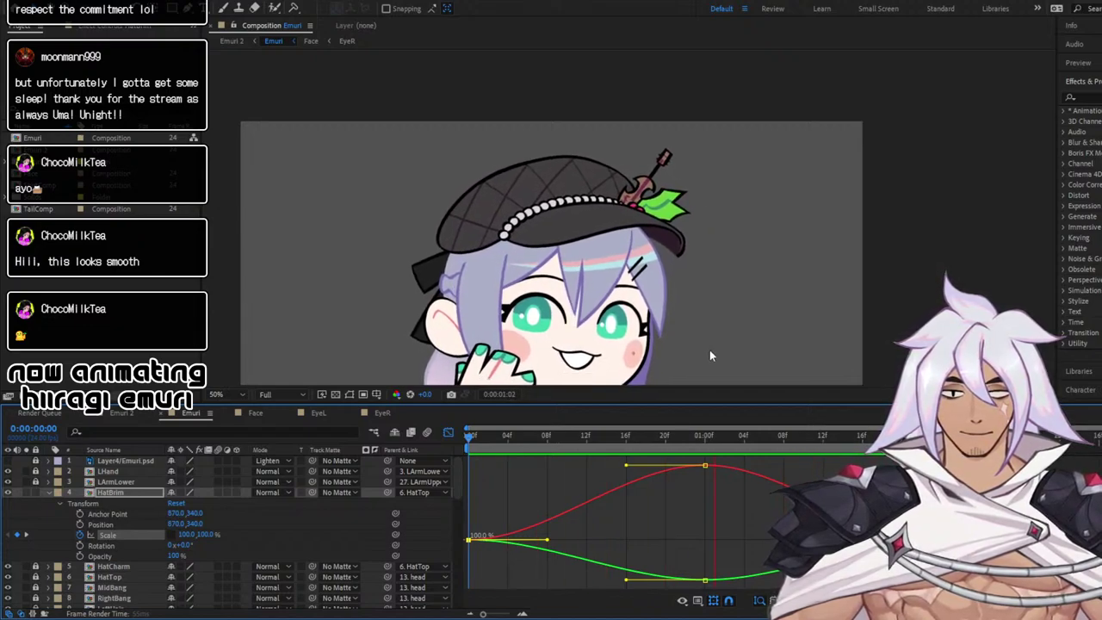
scroll(667, 286, down, 1)
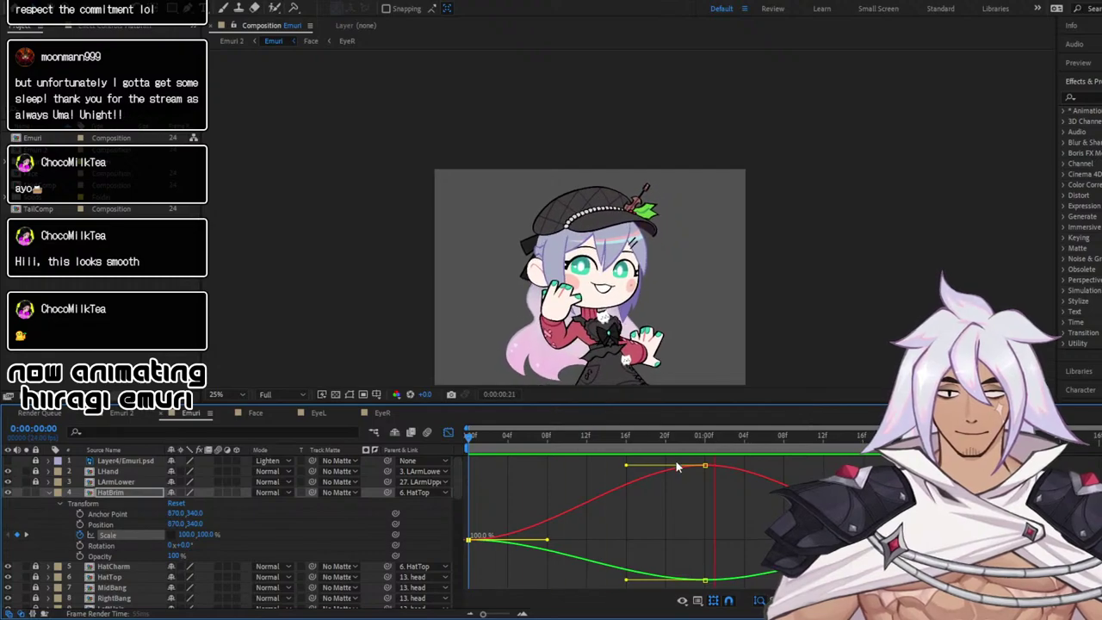
Collapse and lock HatBrim, then unlock and select HatTop with its transform properties expanded at 0:00:01:00 in the layer-bar view
click(686, 436)
click(704, 435)
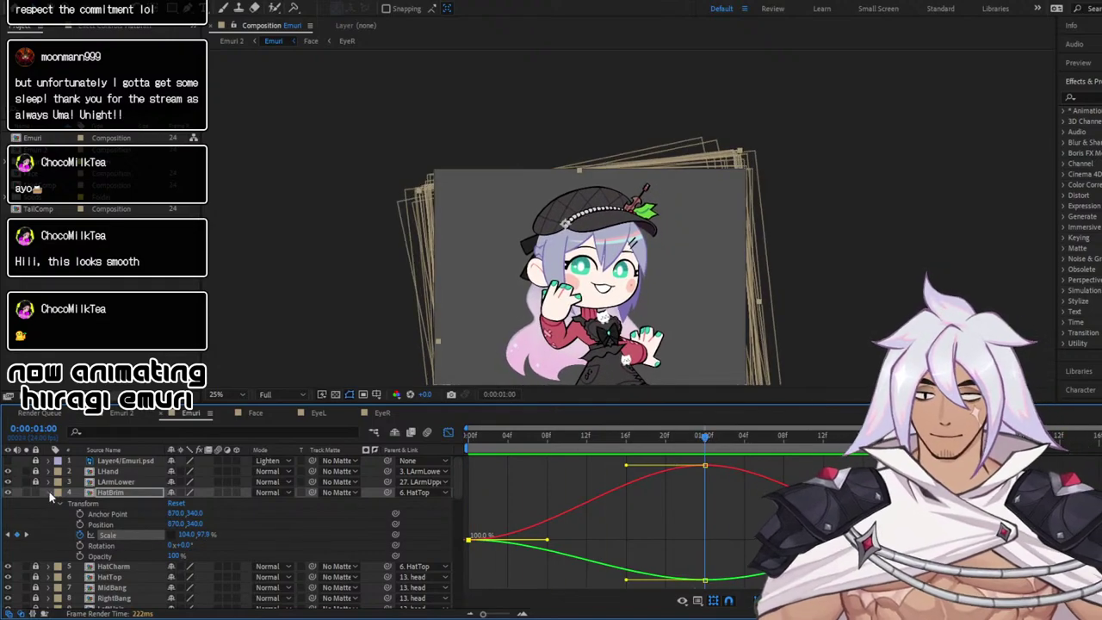
click(49, 492)
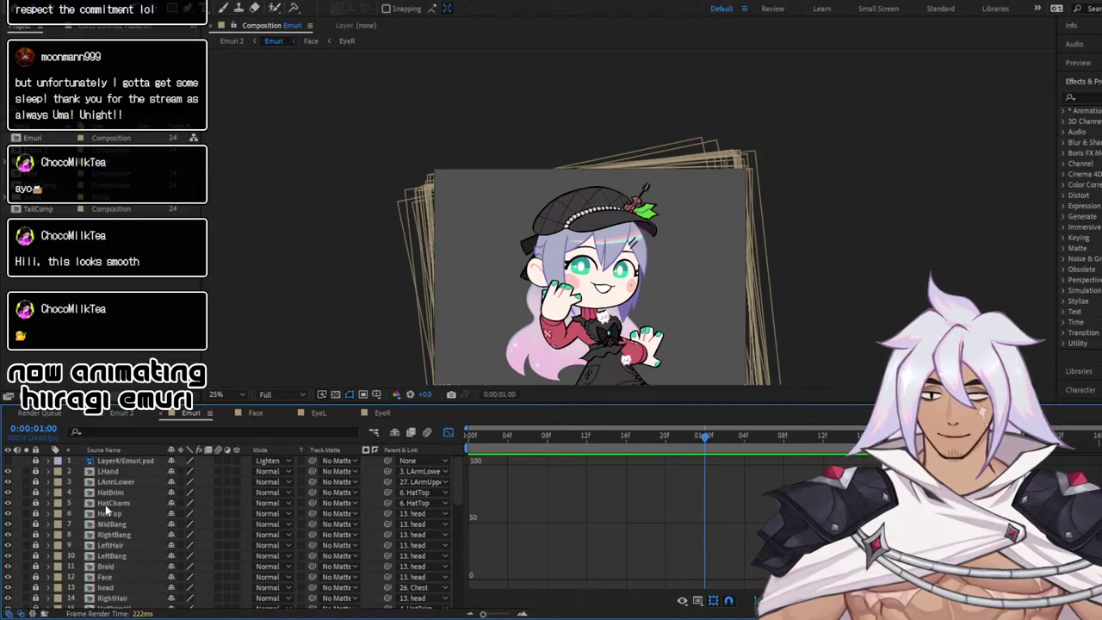
click(48, 513)
click(444, 431)
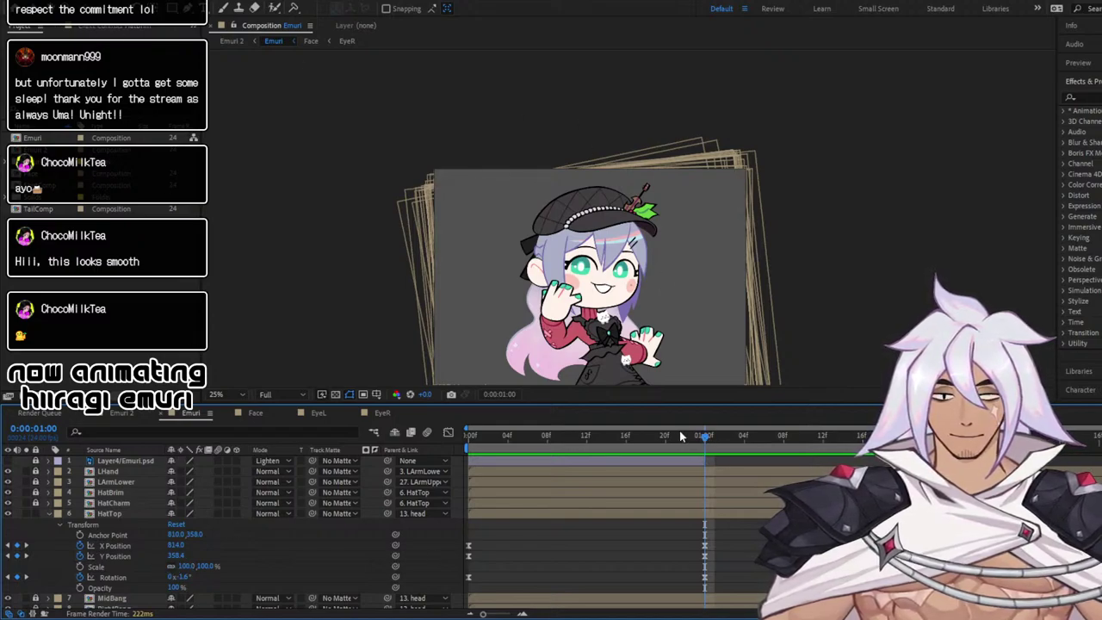
drag(681, 432, 704, 443)
click(110, 514)
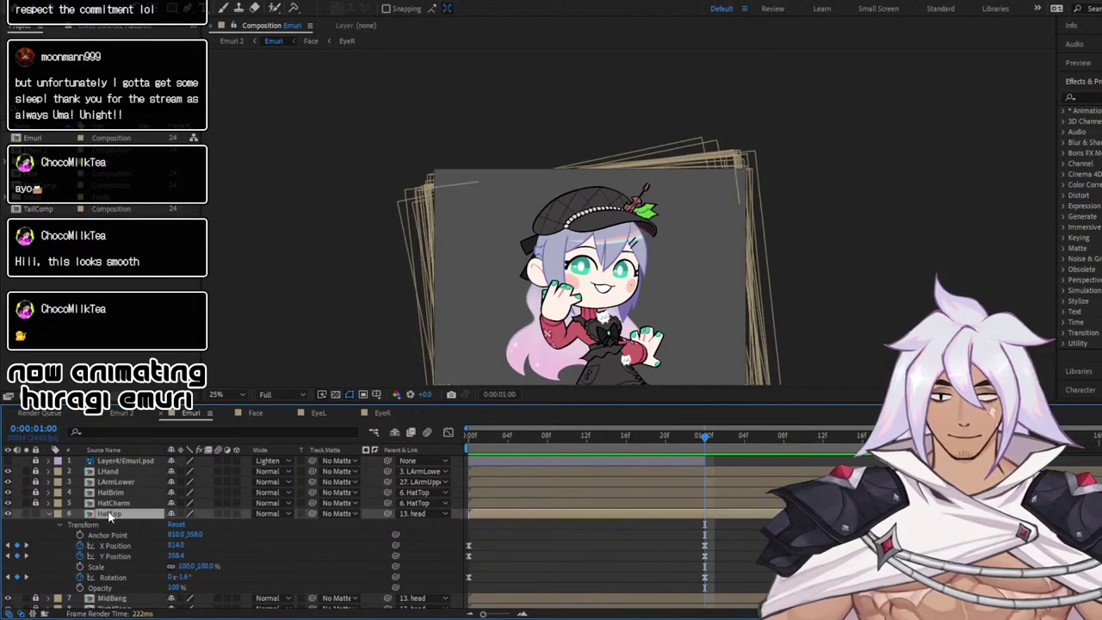
drag(574, 197, 577, 198)
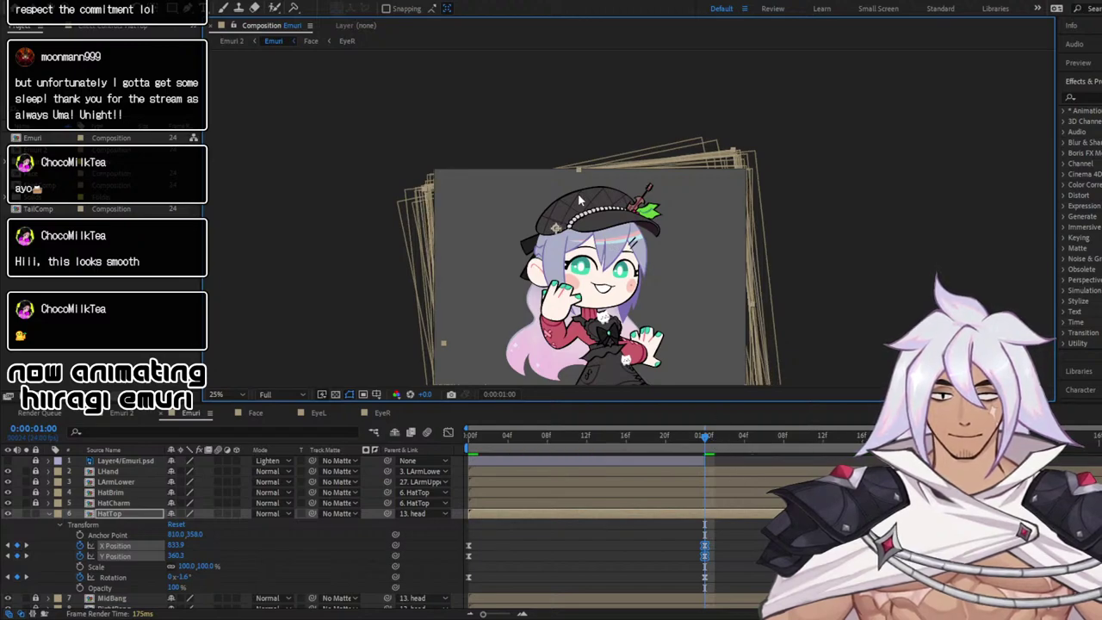
key(ctrl+z)
drag(601, 204, 601, 204)
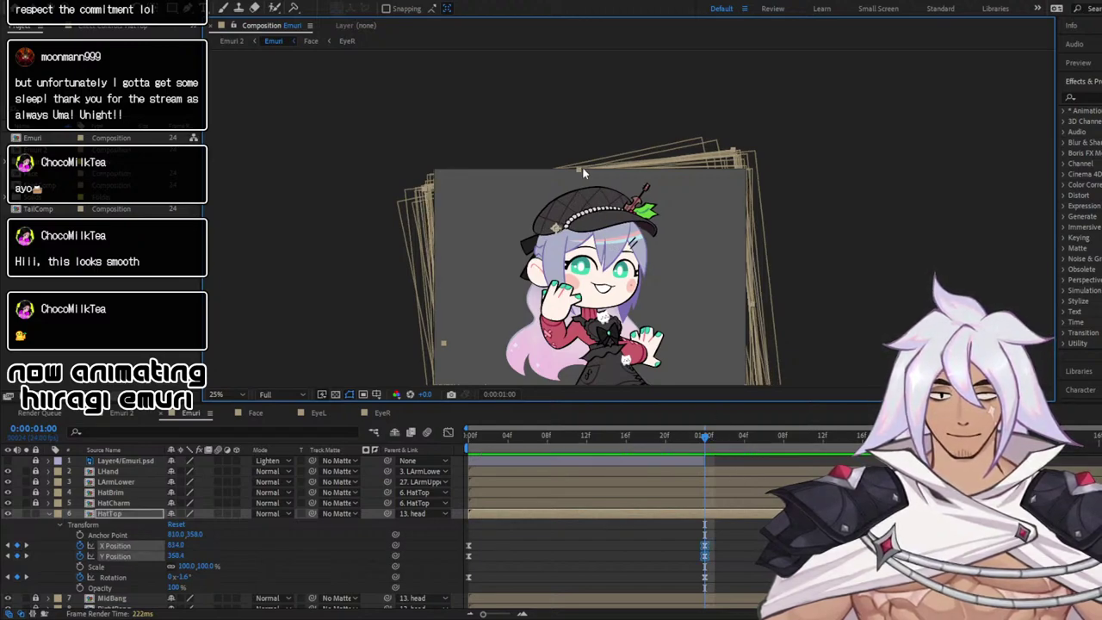
key(ctrl+z)
drag(567, 169, 568, 171)
key(ctrl+z)
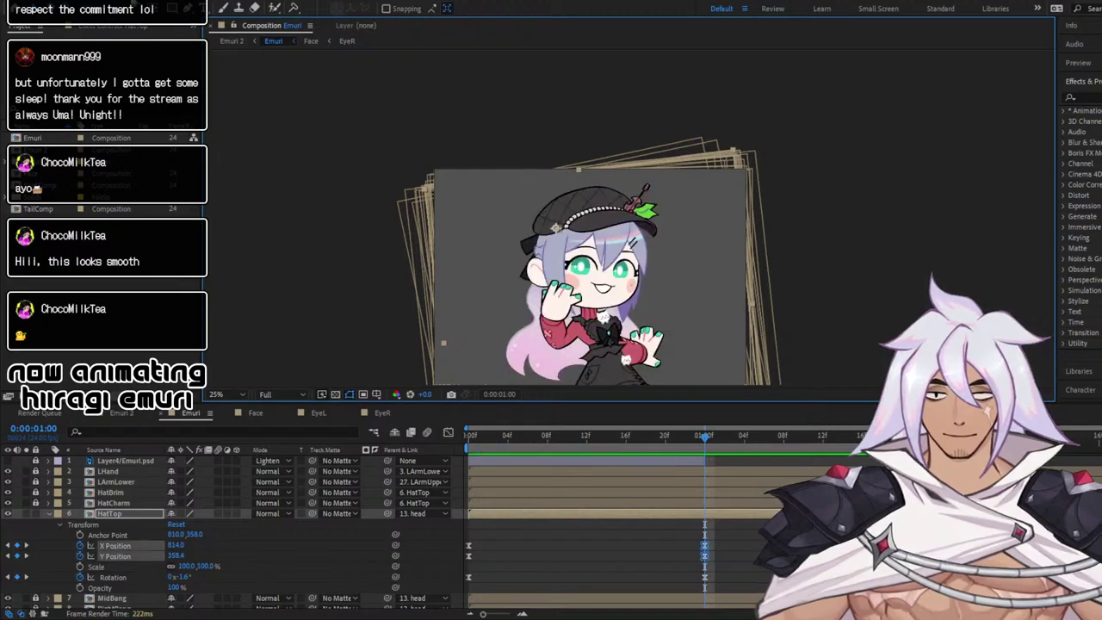
Rotate the HatTop layer to about -2.5° at the 1-second mark
key(w)
drag(737, 158, 739, 153)
drag(629, 171, 629, 171)
key(v)
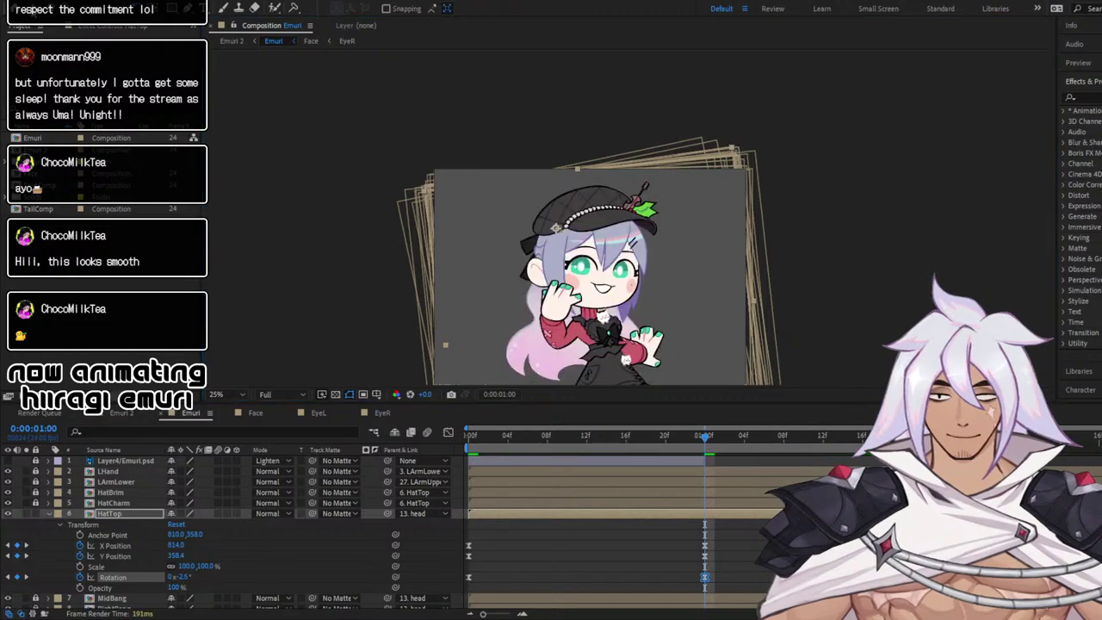
Try shifting the HatTop layer slightly left at the 1-second mark, previewing the motion and undoing the shift
drag(594, 223, 592, 222)
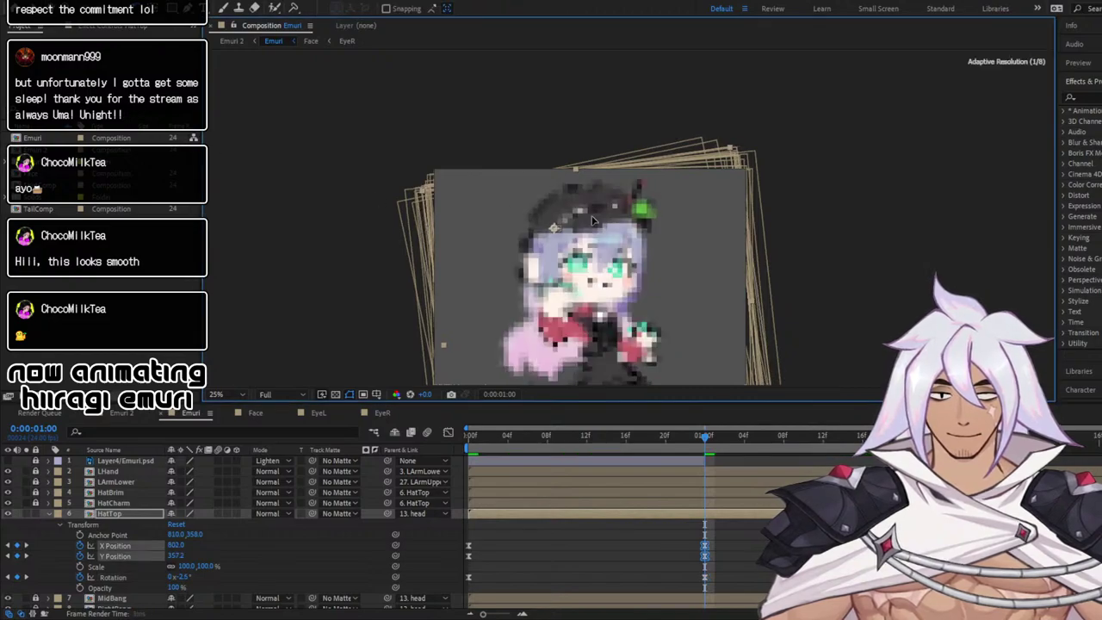
drag(706, 441, 348, 418)
key(space)
key(space)
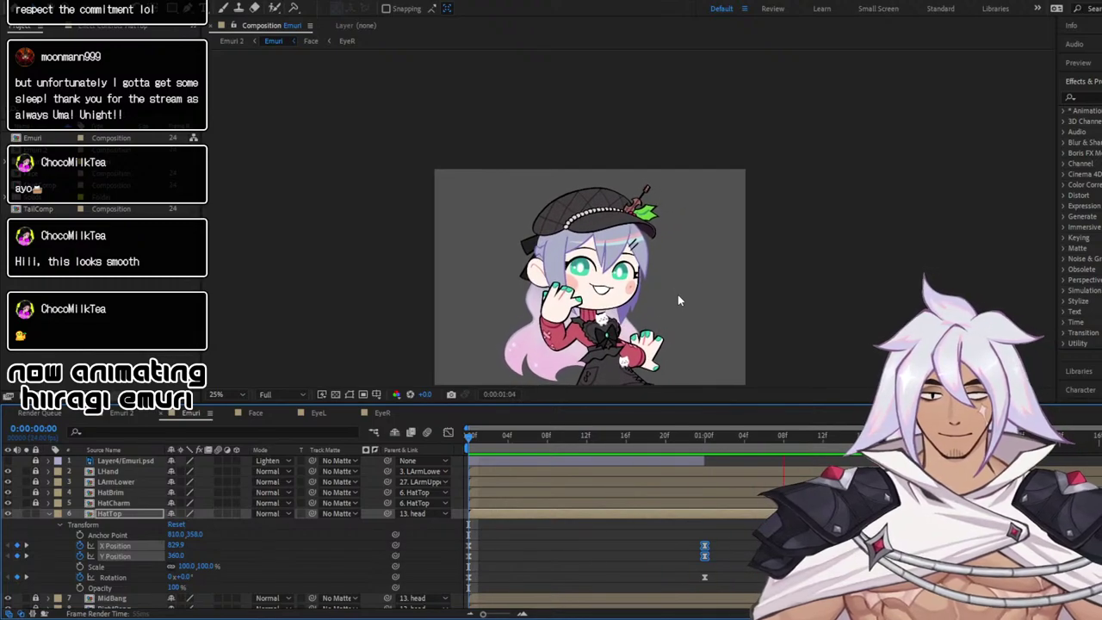
drag(675, 291, 666, 218)
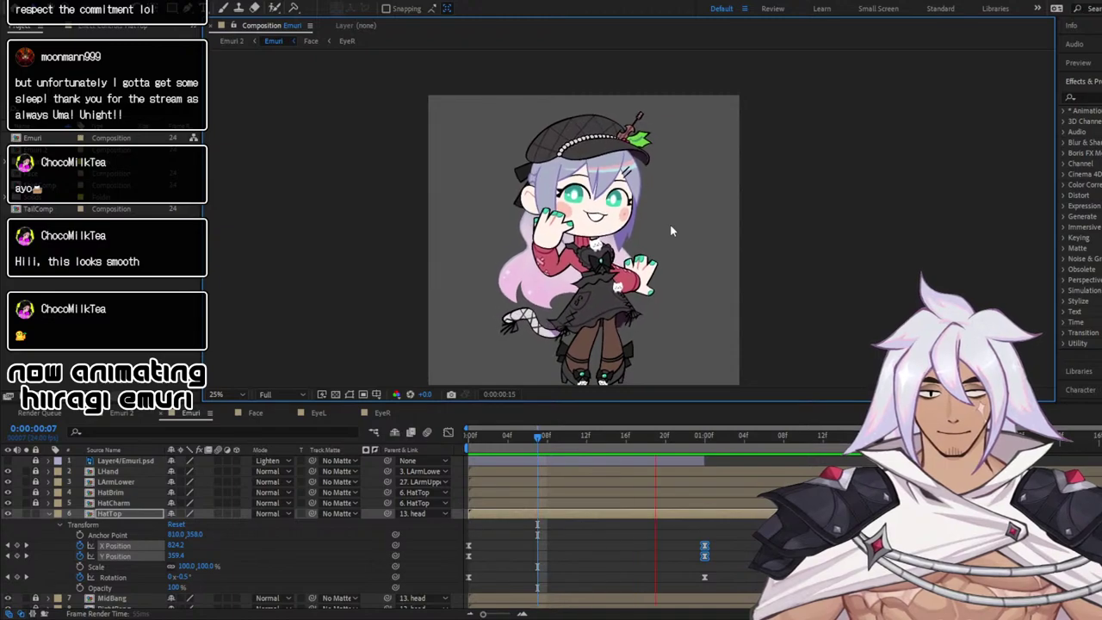
click(705, 438)
key(ctrl+z)
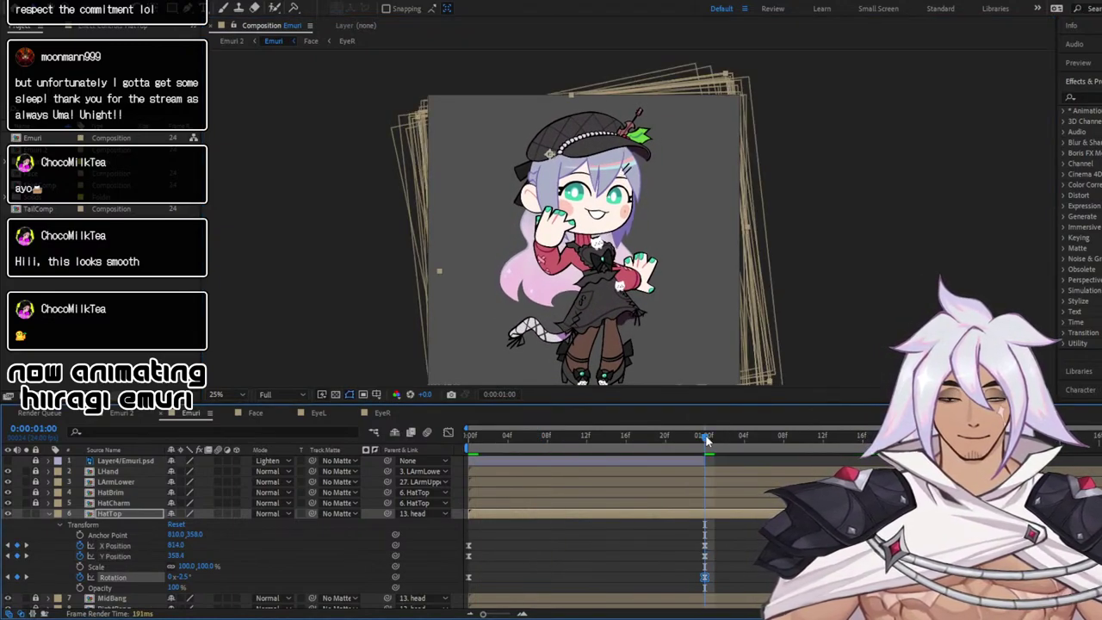
Preview the hat animation, and collapse and lock the HatTop layer
key(space)
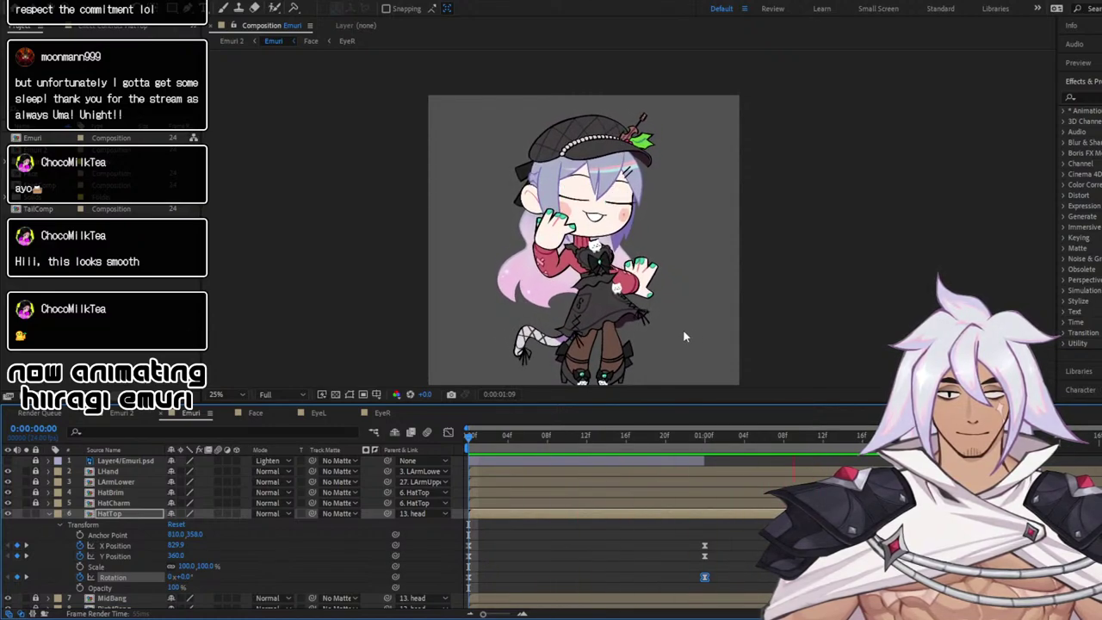
click(705, 440)
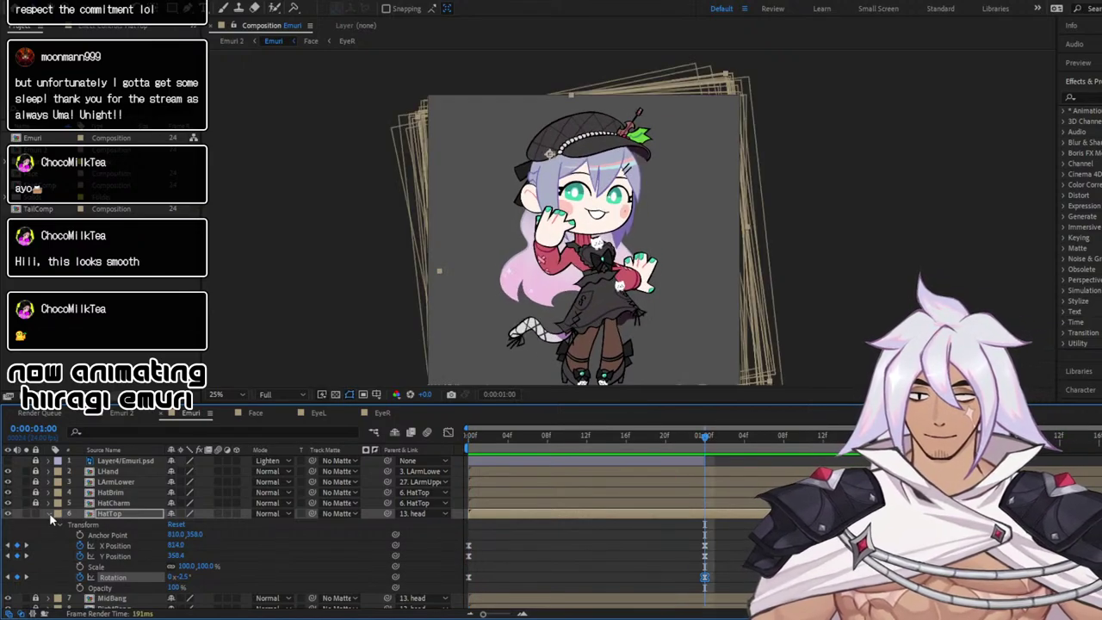
click(49, 514)
click(36, 514)
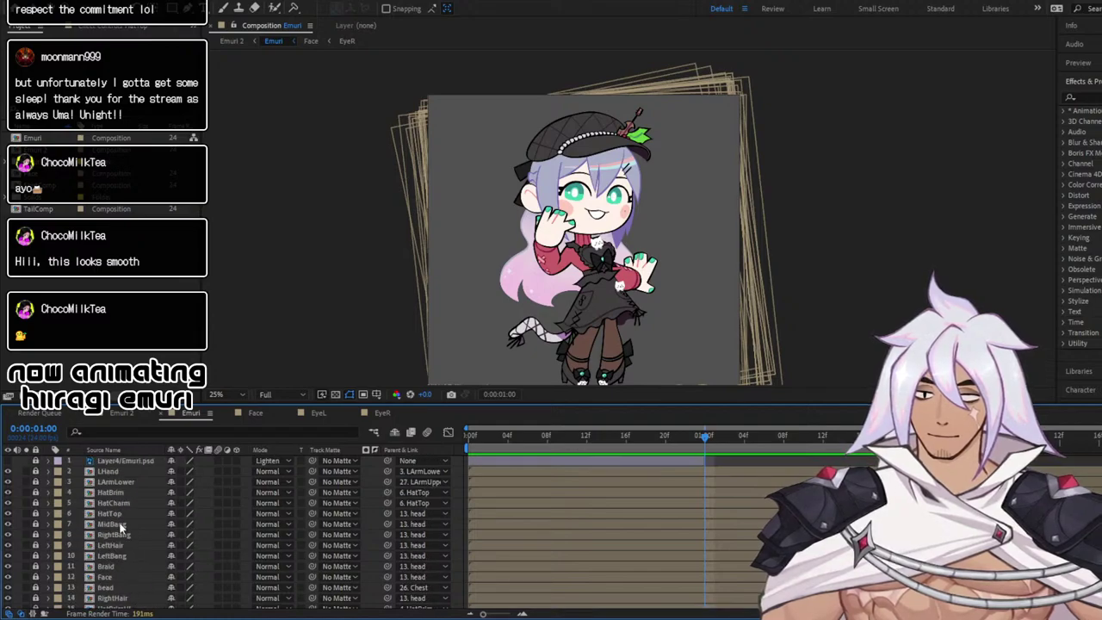
Reveal the HatCharm transform properties and add 0° rotation keyframes at the start and at the 2-second mark
click(47, 502)
click(59, 514)
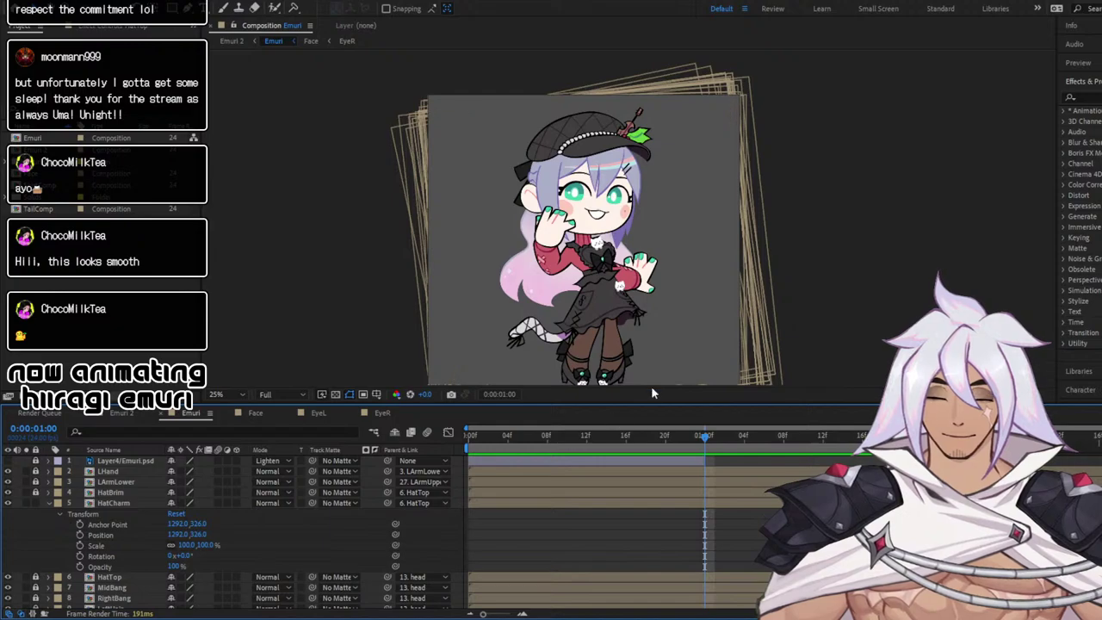
key(Home)
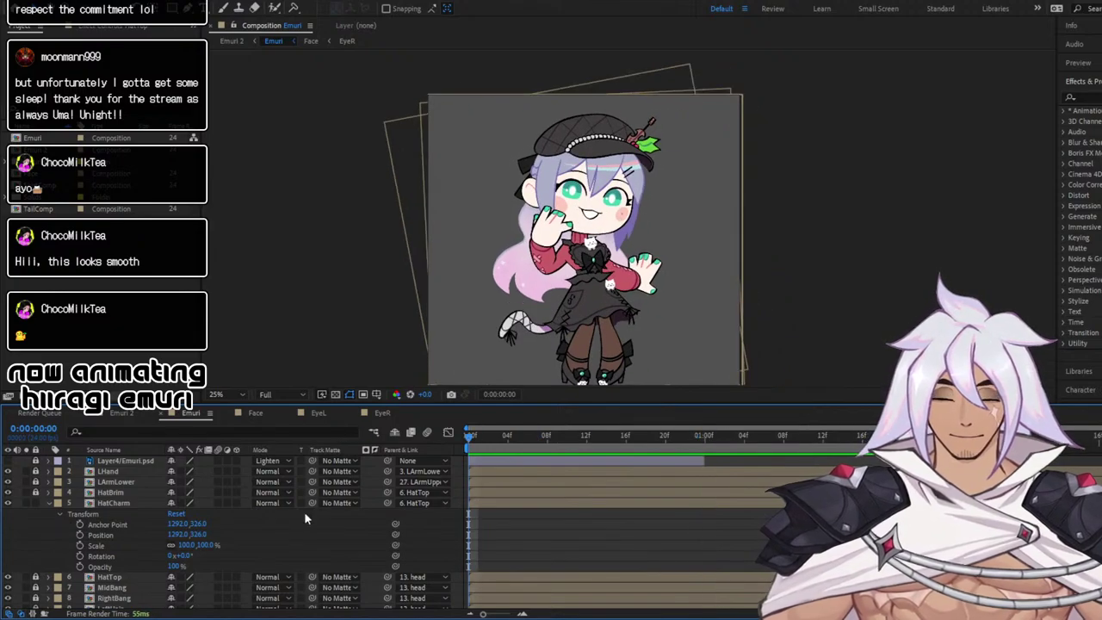
click(79, 556)
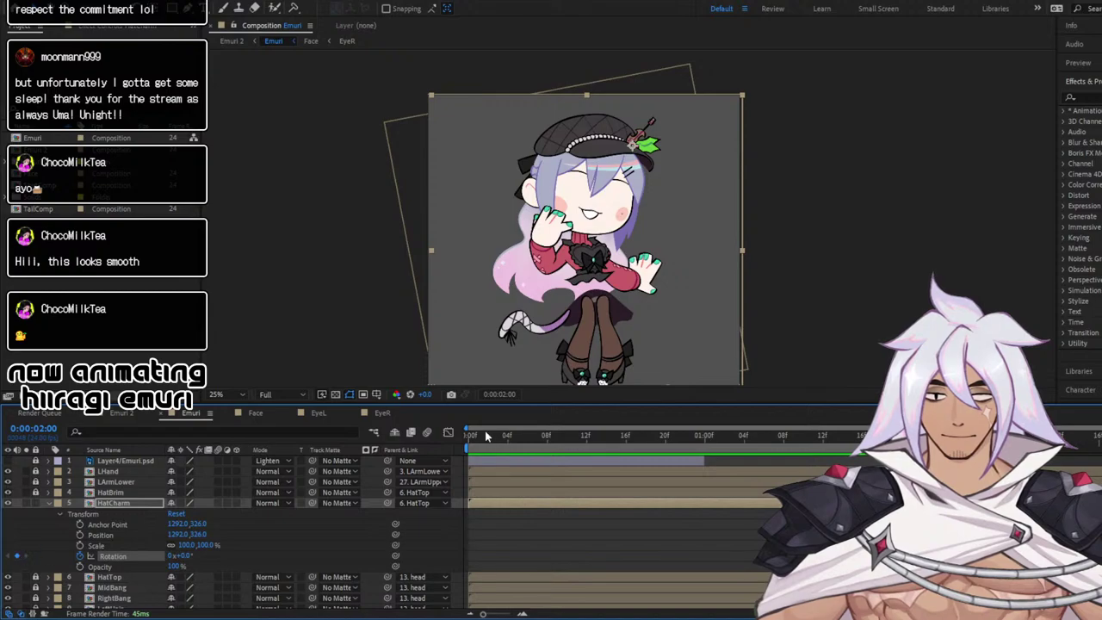
drag(487, 437, 466, 437)
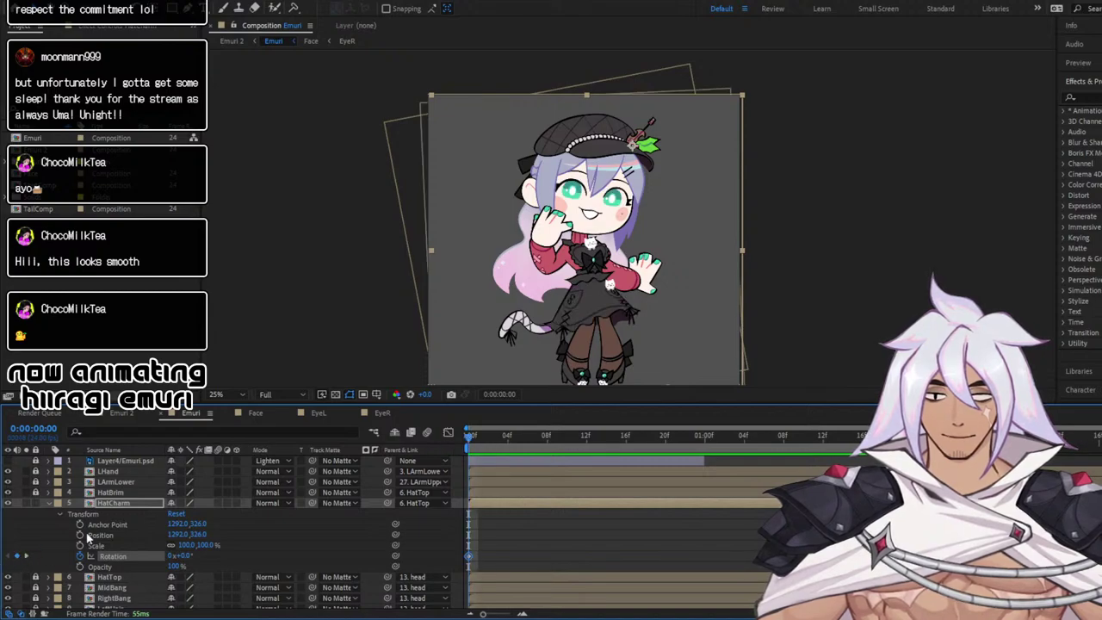
Rotate the HatCharm layer to about 7.7° at frame 12
click(708, 440)
scroll(627, 91, up, 3)
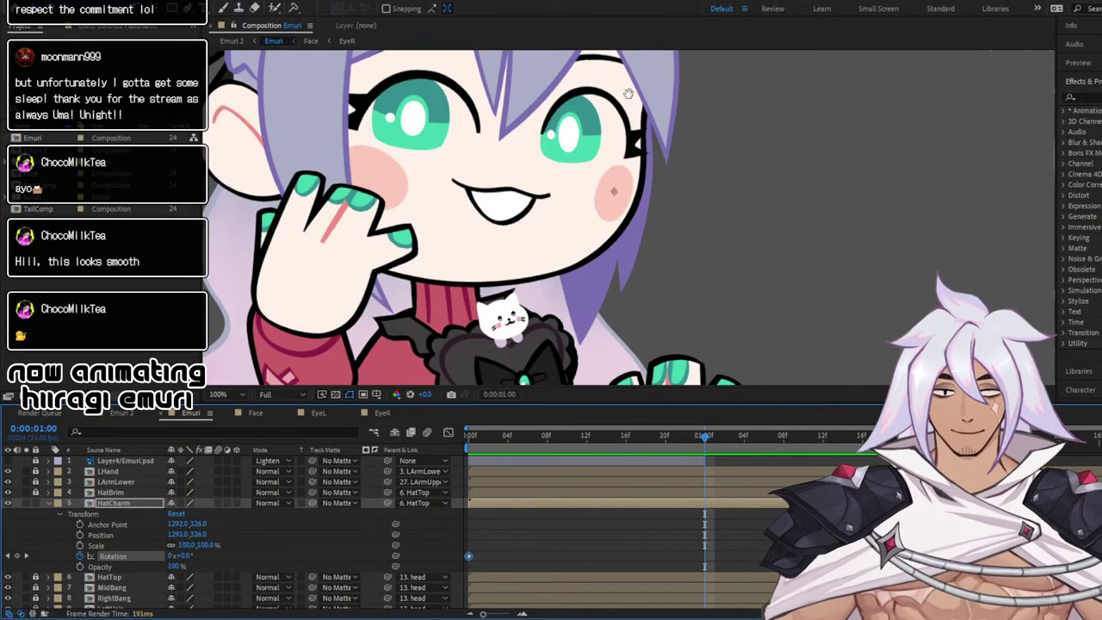
scroll(632, 94, down, 1)
key(space)
key(Home)
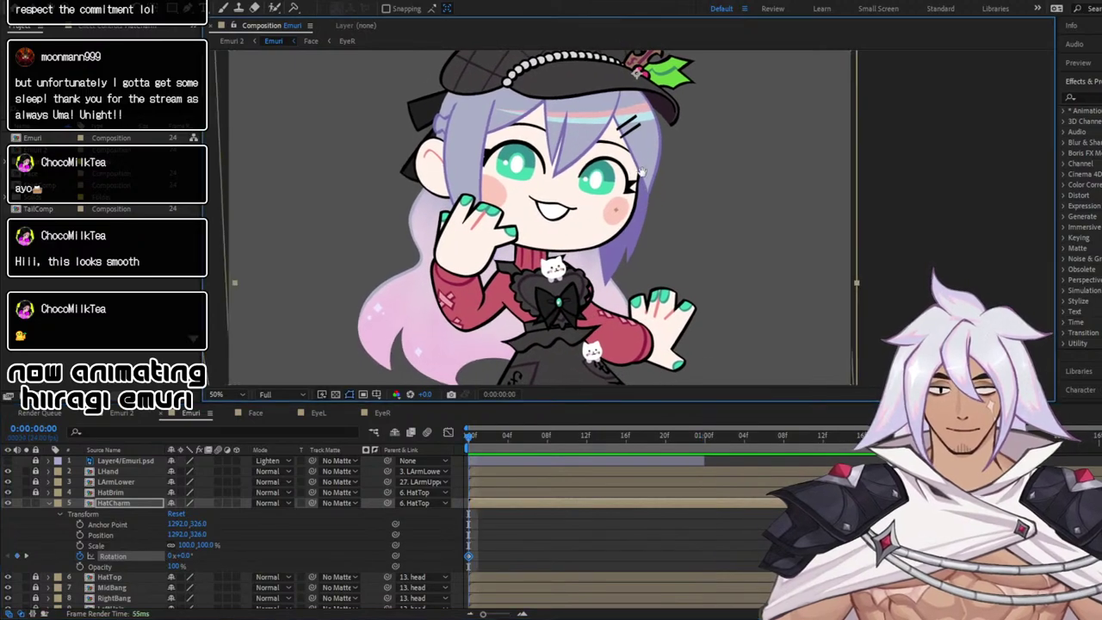
drag(645, 221, 637, 320)
key(space)
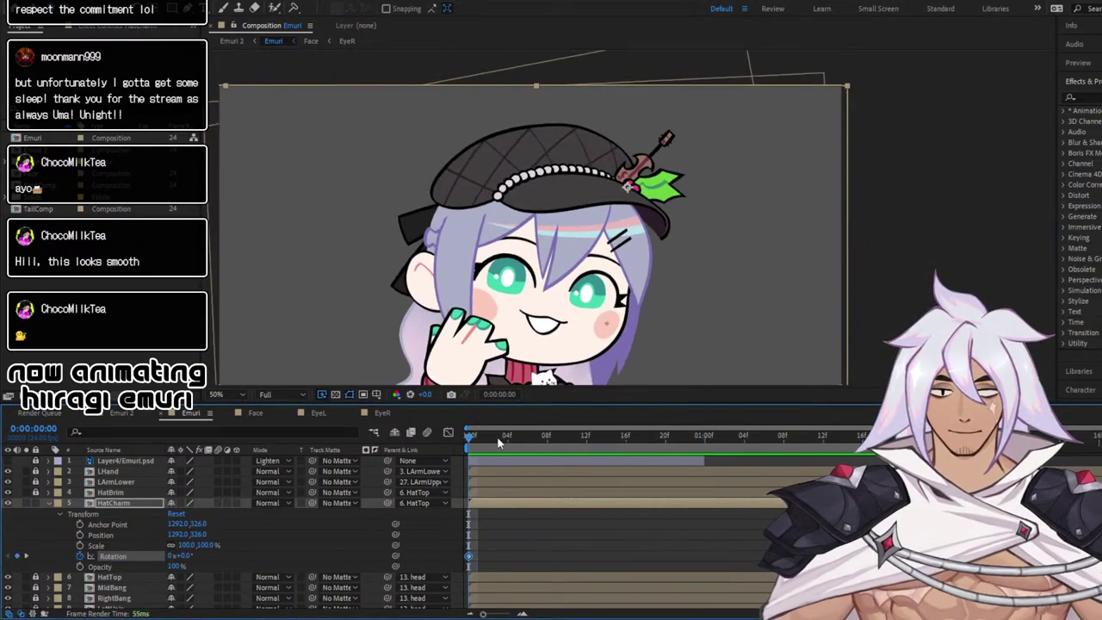
mouse_move(594, 456)
mouse_down()
mouse_move(623, 461)
mouse_move(586, 463)
mouse_up()
key(w)
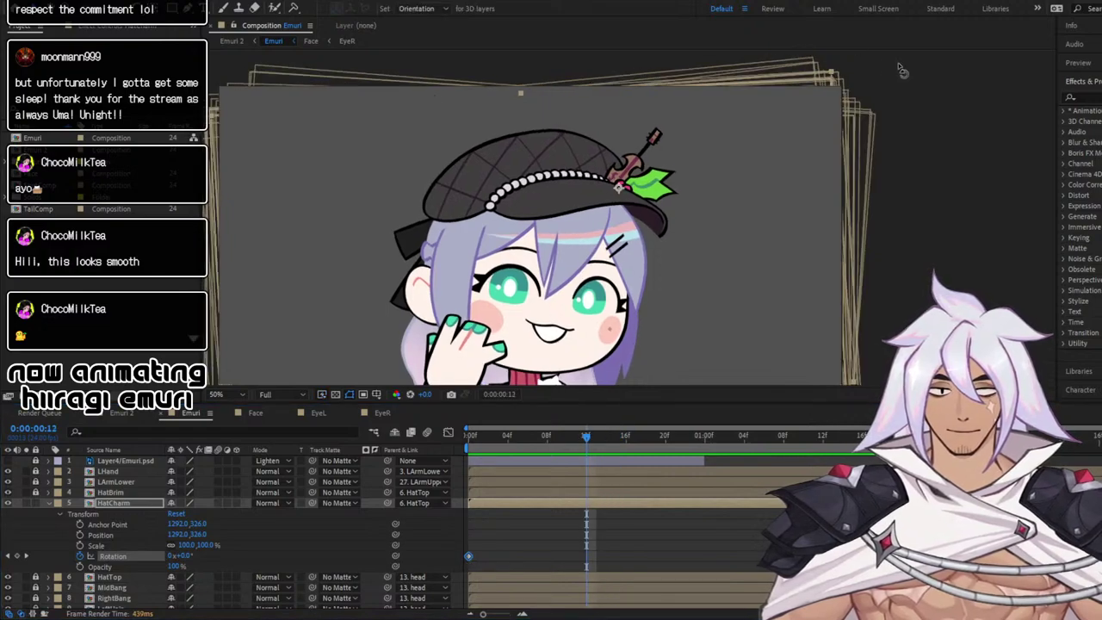
drag(845, 67, 866, 110)
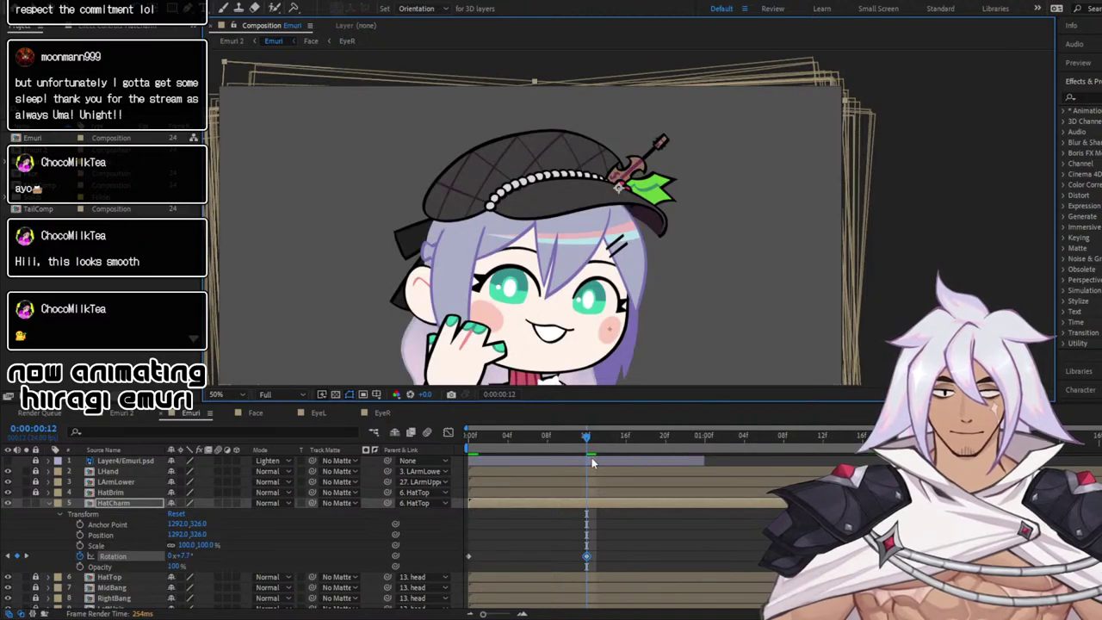
Rotate the HatCharm layer to about -7.5° at 0:00:01:12 and preview the charm's swing
drag(586, 440, 822, 444)
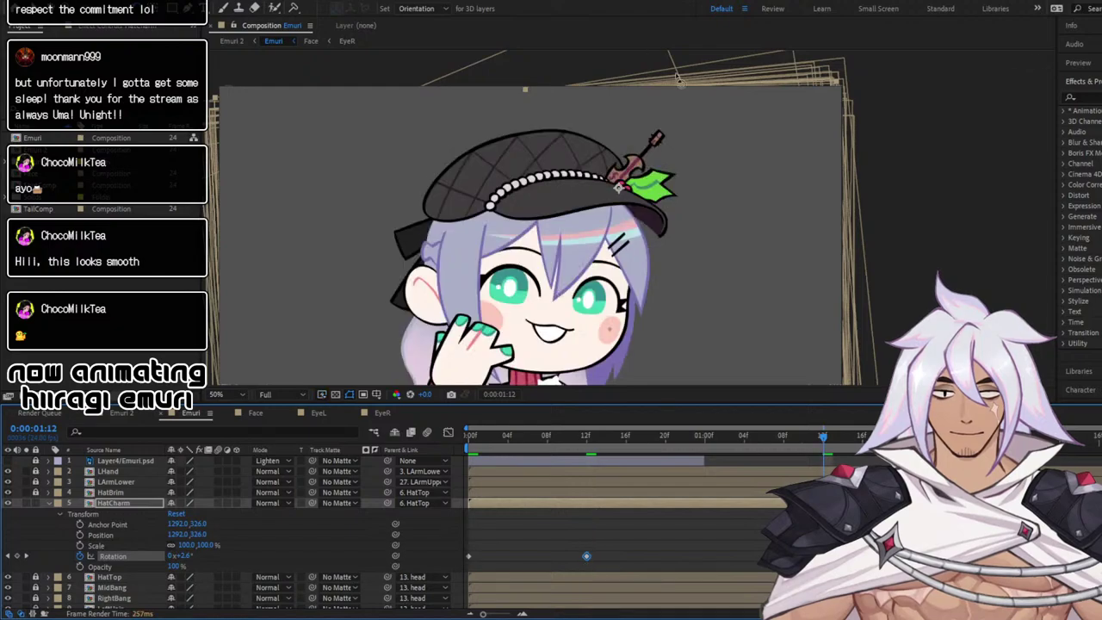
drag(846, 93, 832, 61)
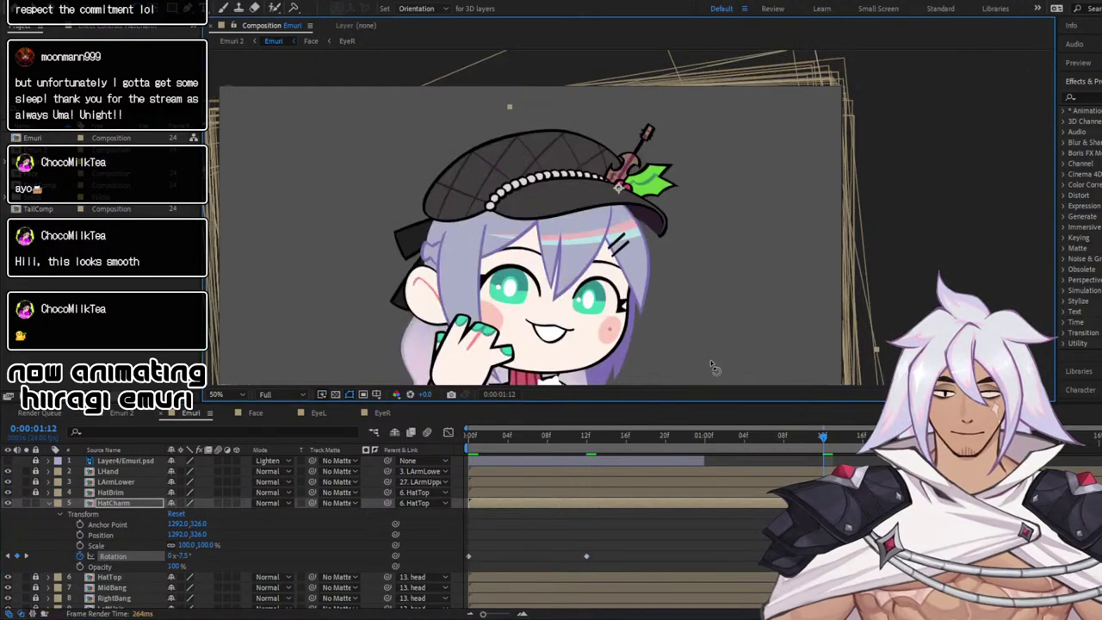
click(509, 441)
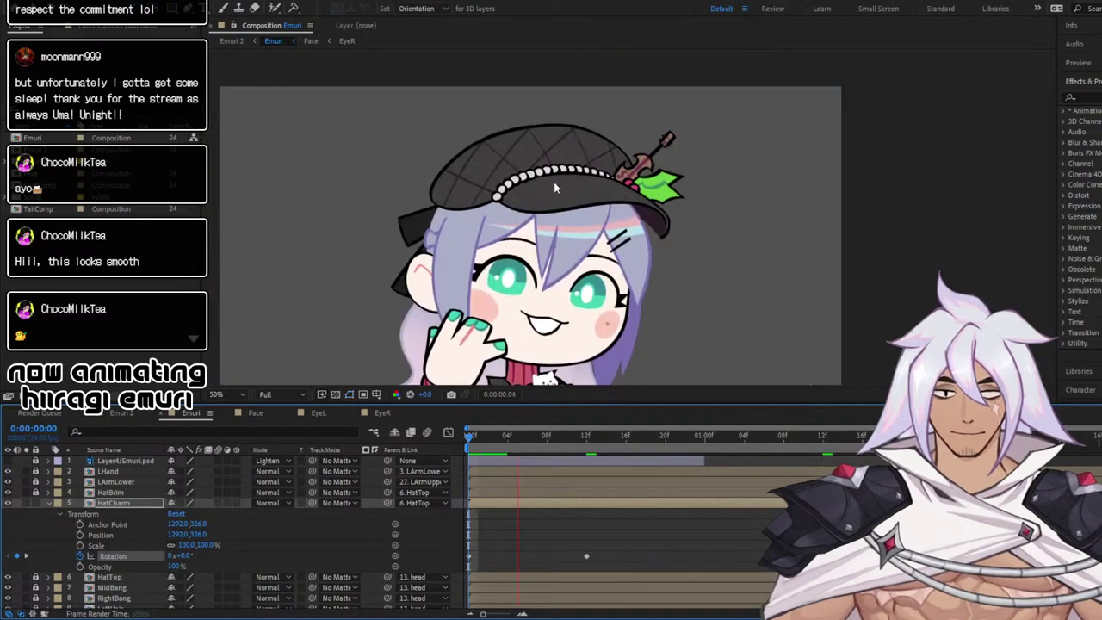
key(space)
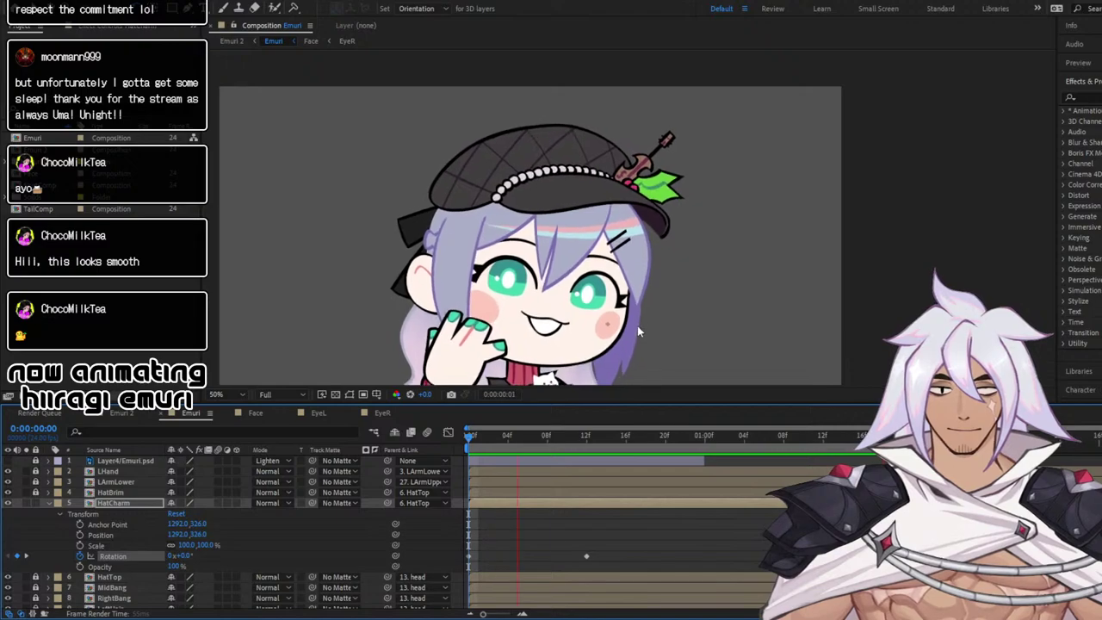
Apply Easy Ease to the HatCharm's two middle rotation keyframes in the graph editor and preview the motion
click(575, 436)
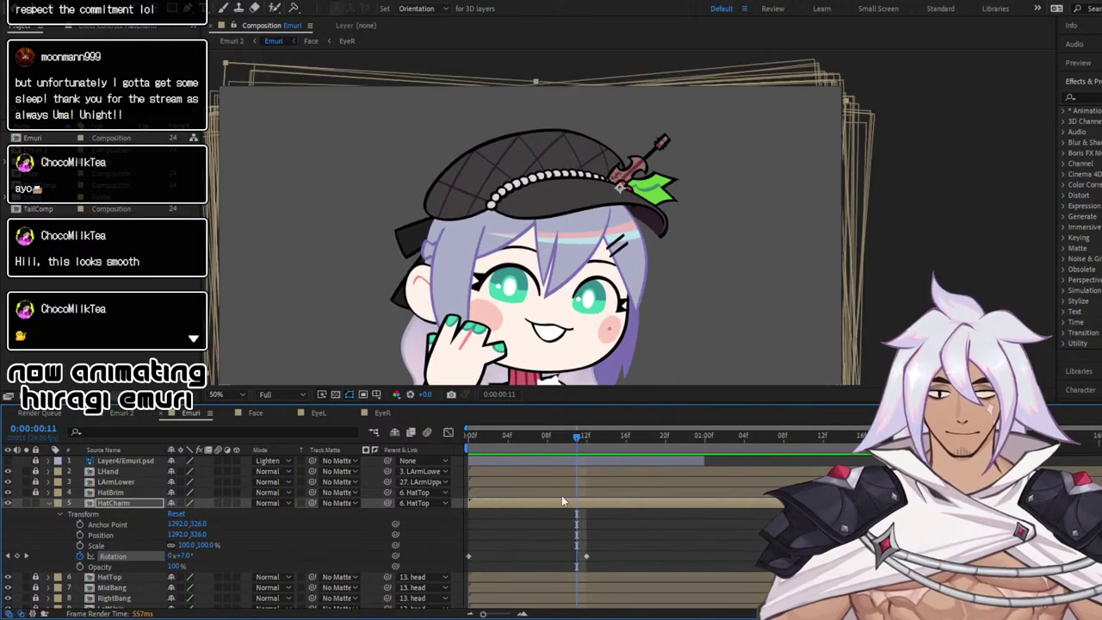
click(448, 432)
drag(553, 466, 826, 587)
key(F9)
key(space)
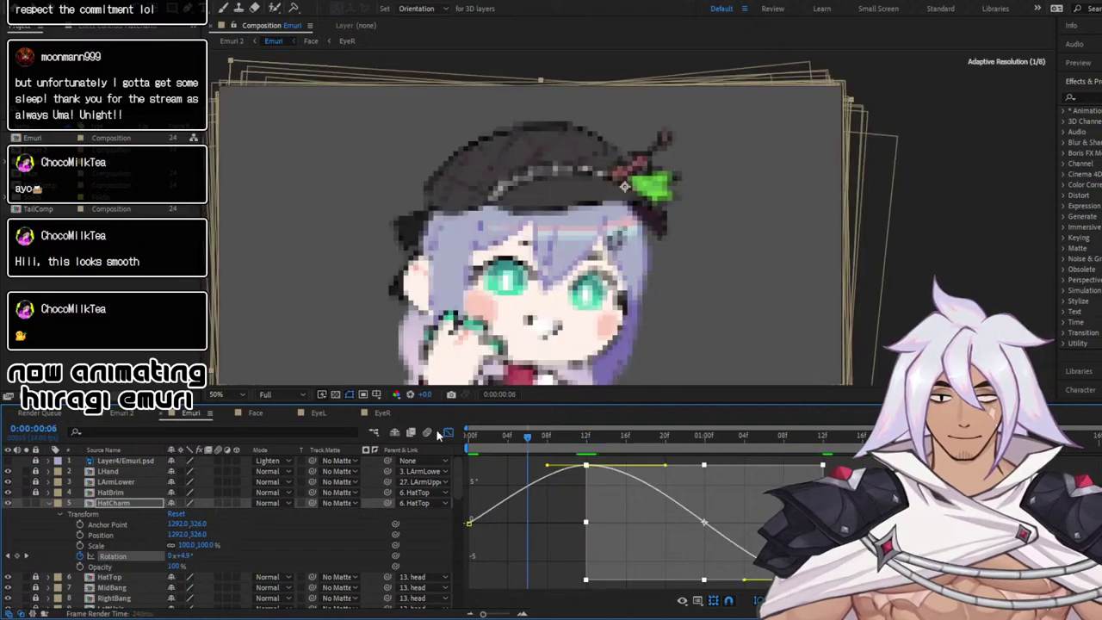
Draw a small closed Pen mask on HatCharm over the hat brim just below the berries at frame 12, and invert it
scroll(666, 142, up, 2)
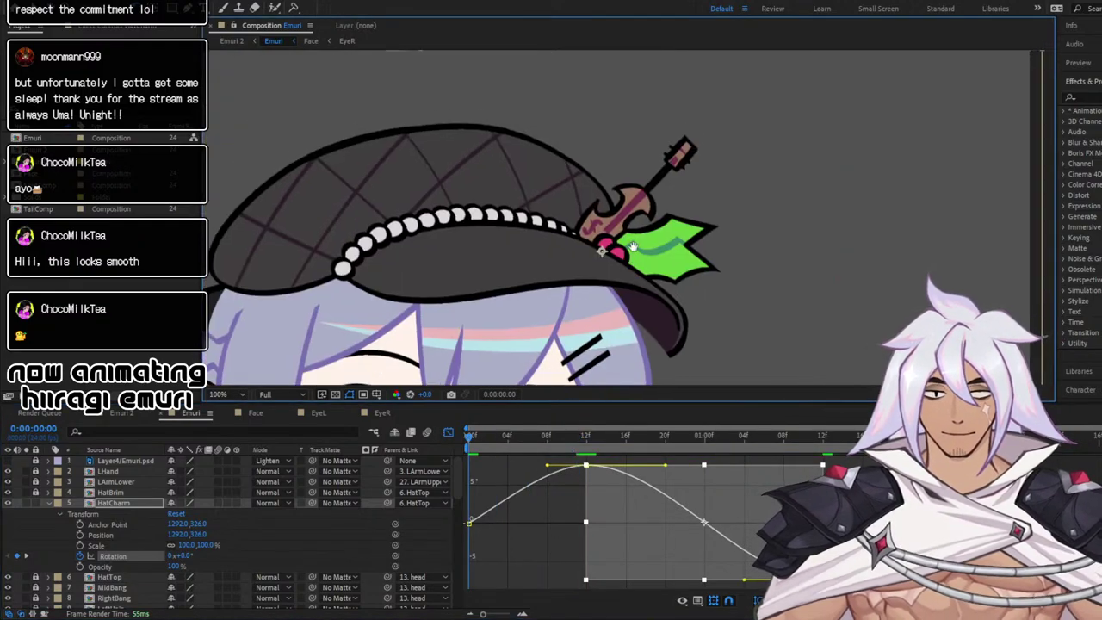
mouse_move(582, 437)
mouse_down()
mouse_move(645, 441)
mouse_move(589, 455)
mouse_up()
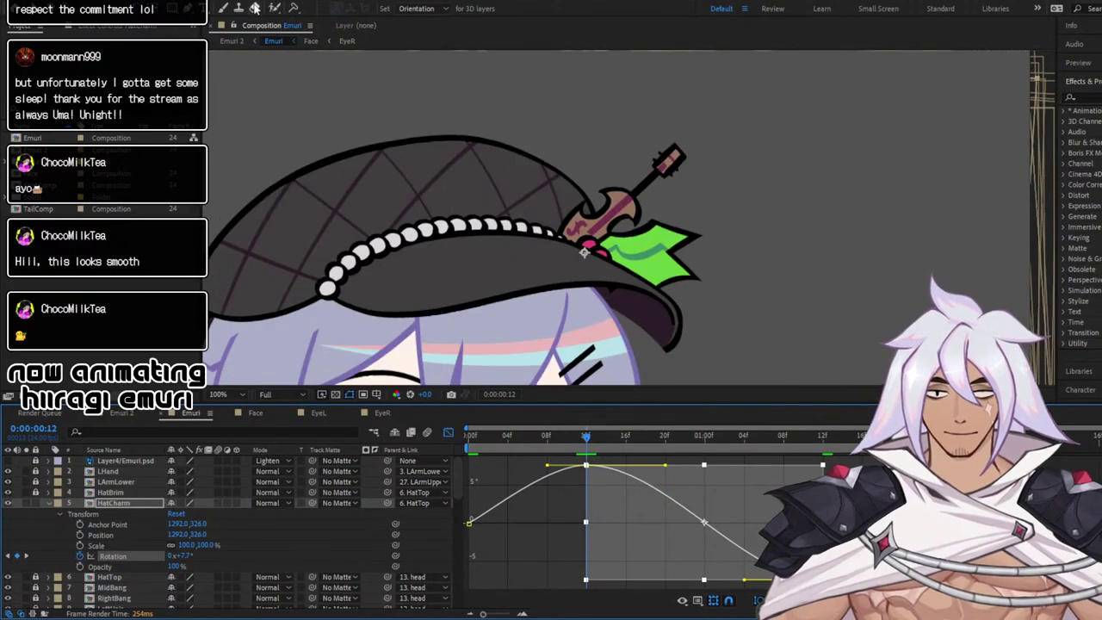
click(187, 10)
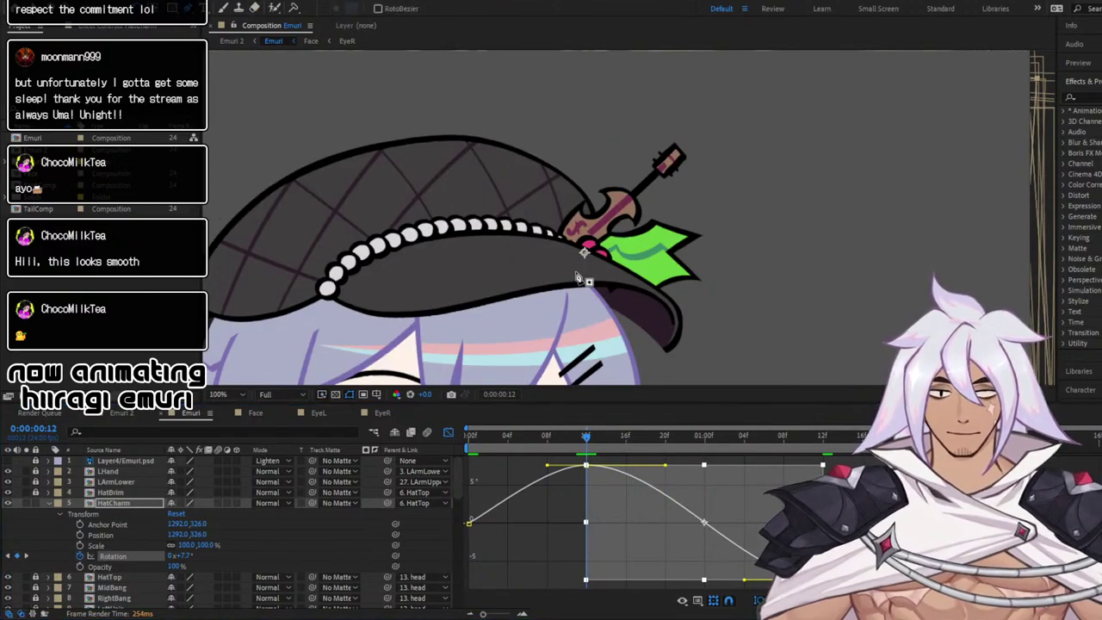
click(450, 432)
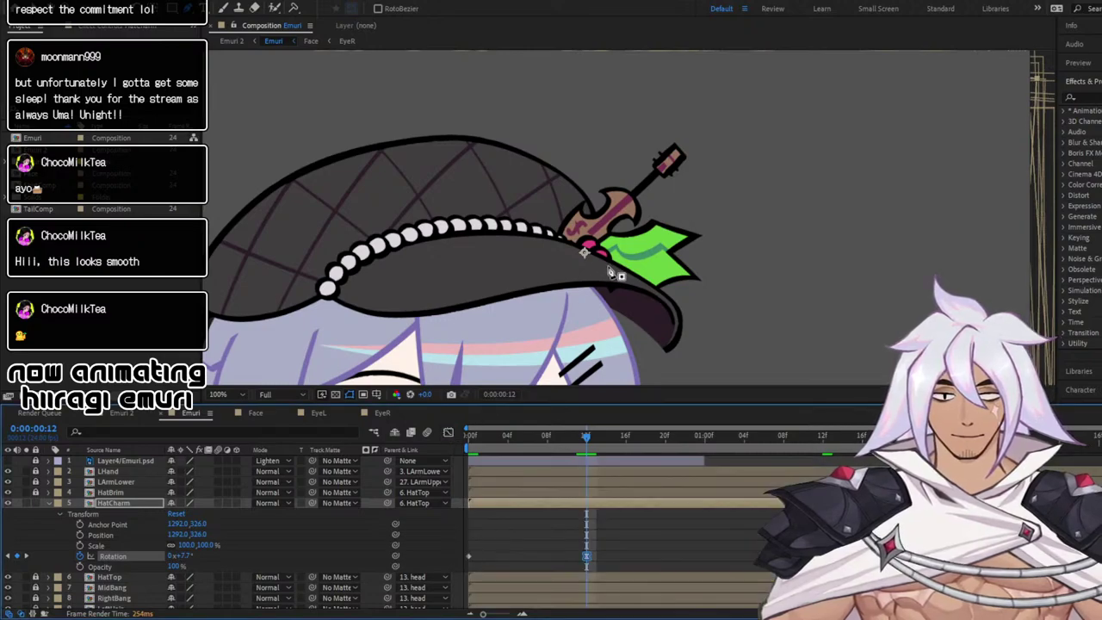
click(99, 504)
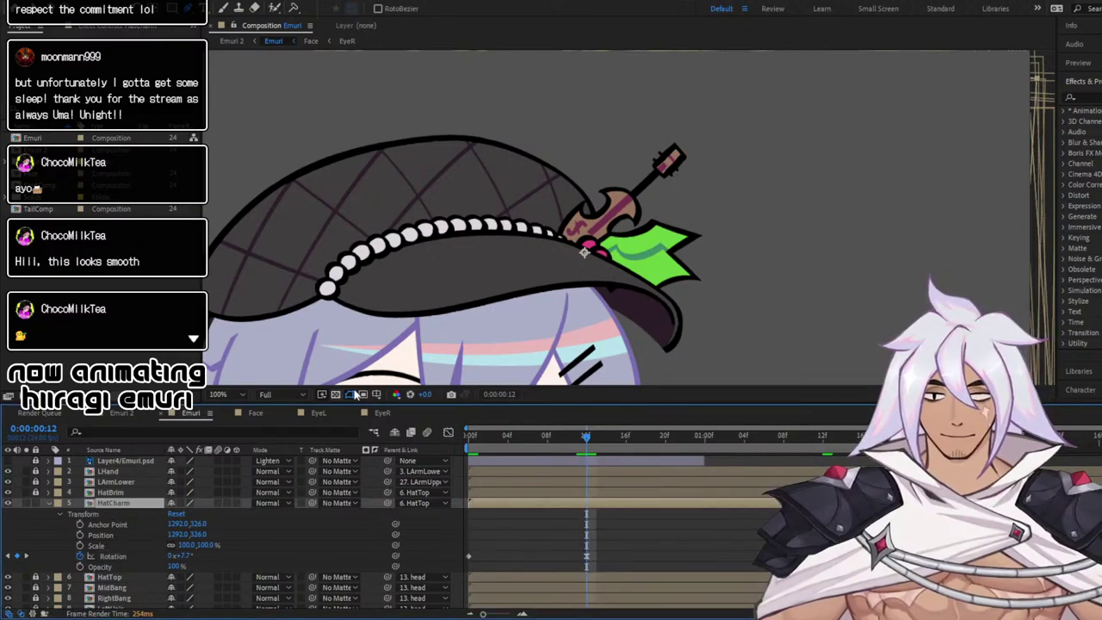
click(604, 266)
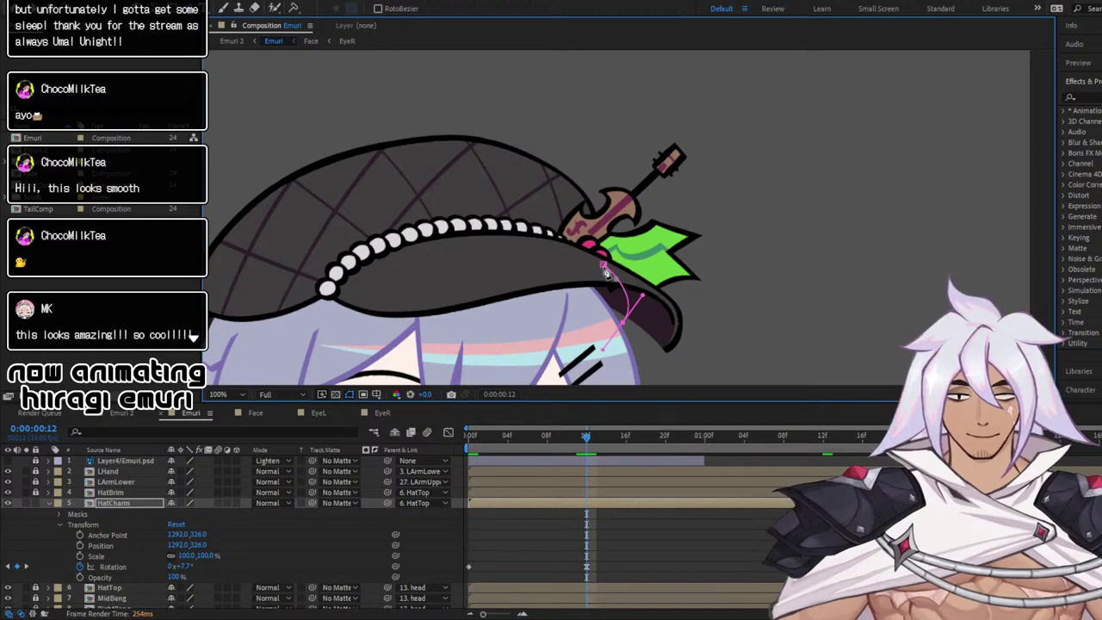
mouse_move(605, 272)
mouse_down()
mouse_move(592, 280)
mouse_move(603, 266)
mouse_move(594, 270)
mouse_up()
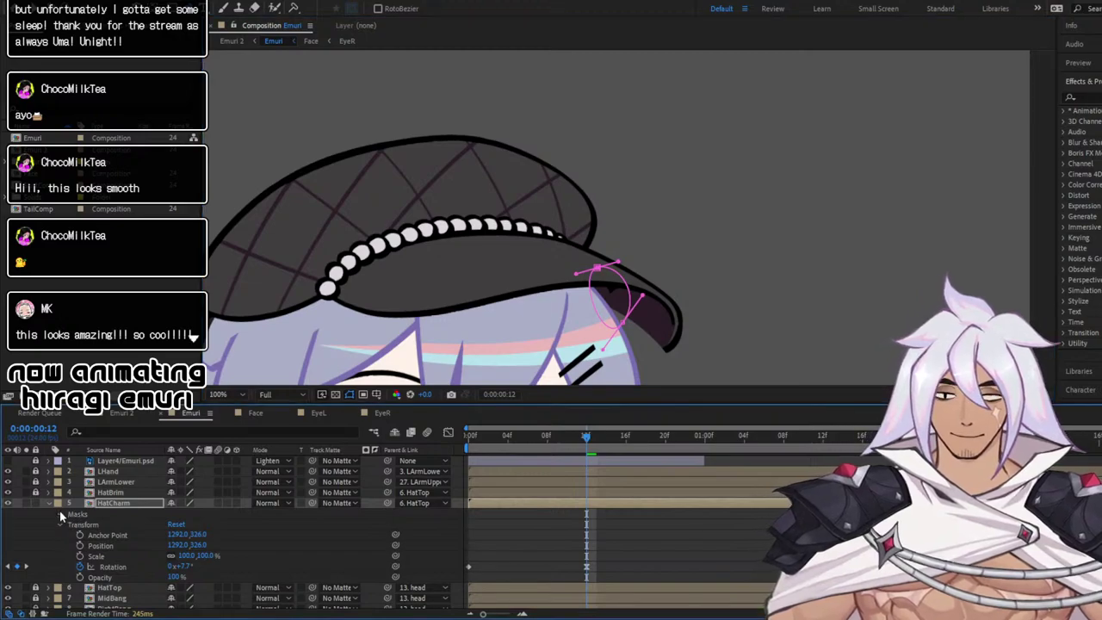
click(61, 514)
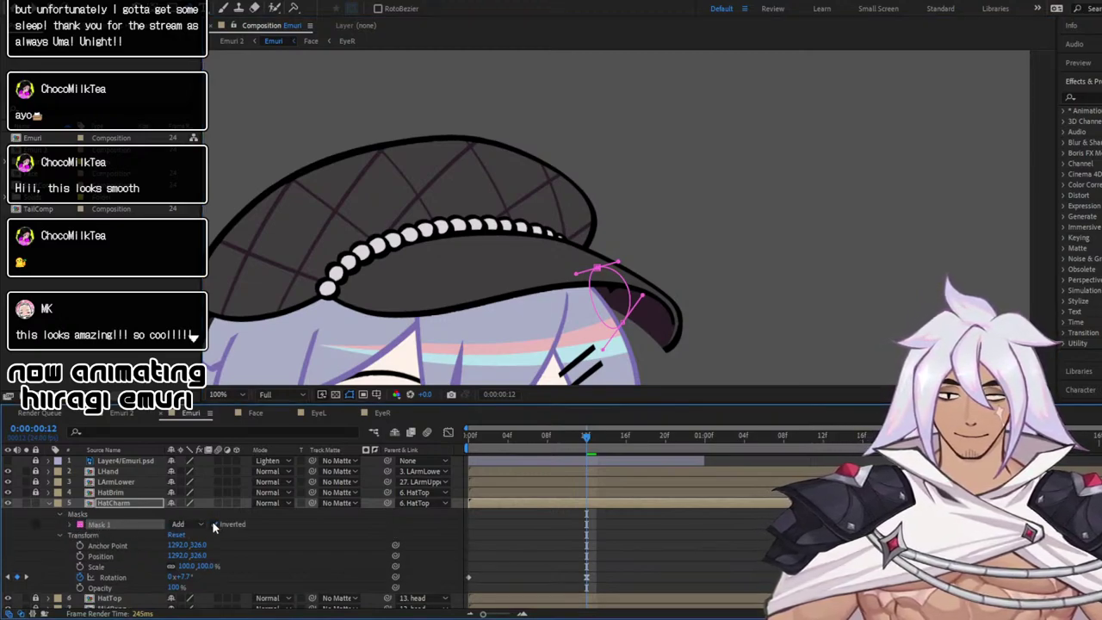
click(215, 524)
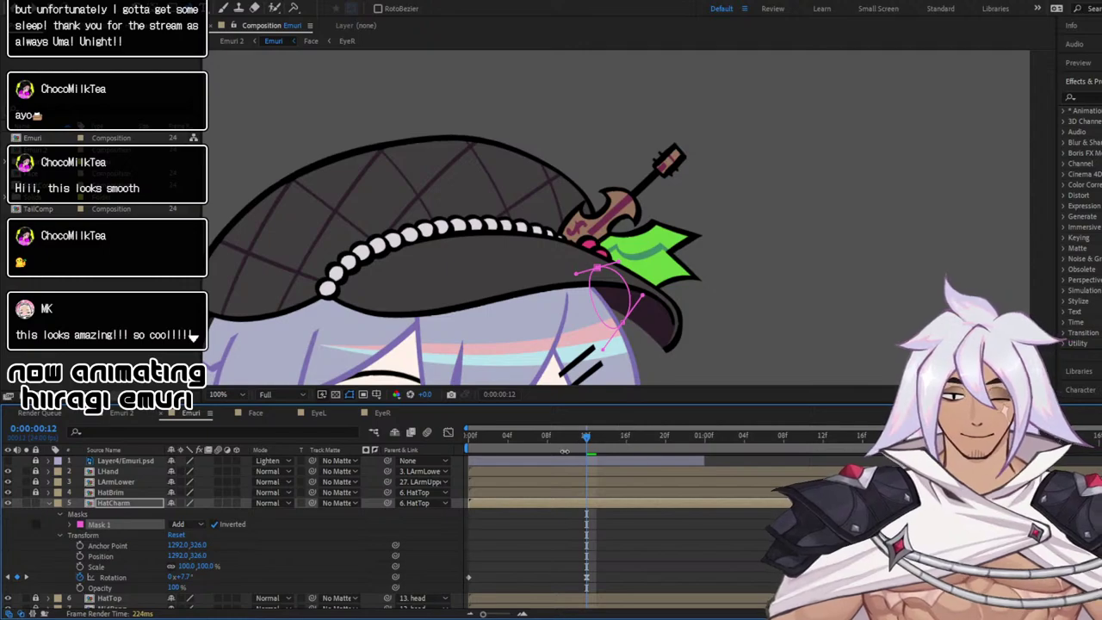
Move the upper vertex of the HatCharm mask down and left, away from the berries, at 0:00:01:12
drag(584, 434, 665, 438)
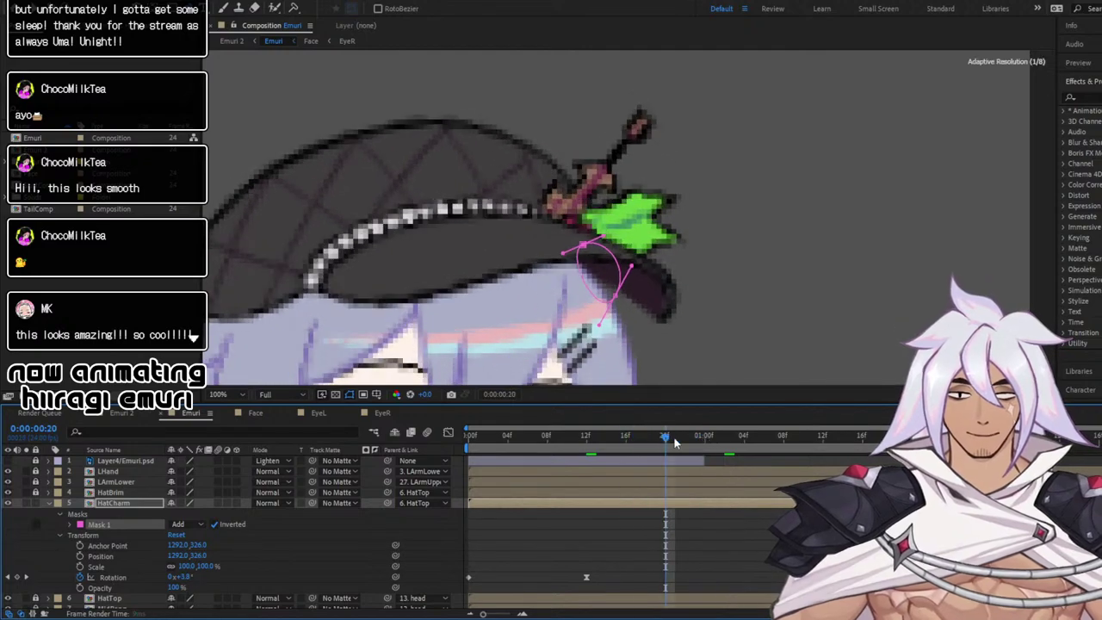
key(space)
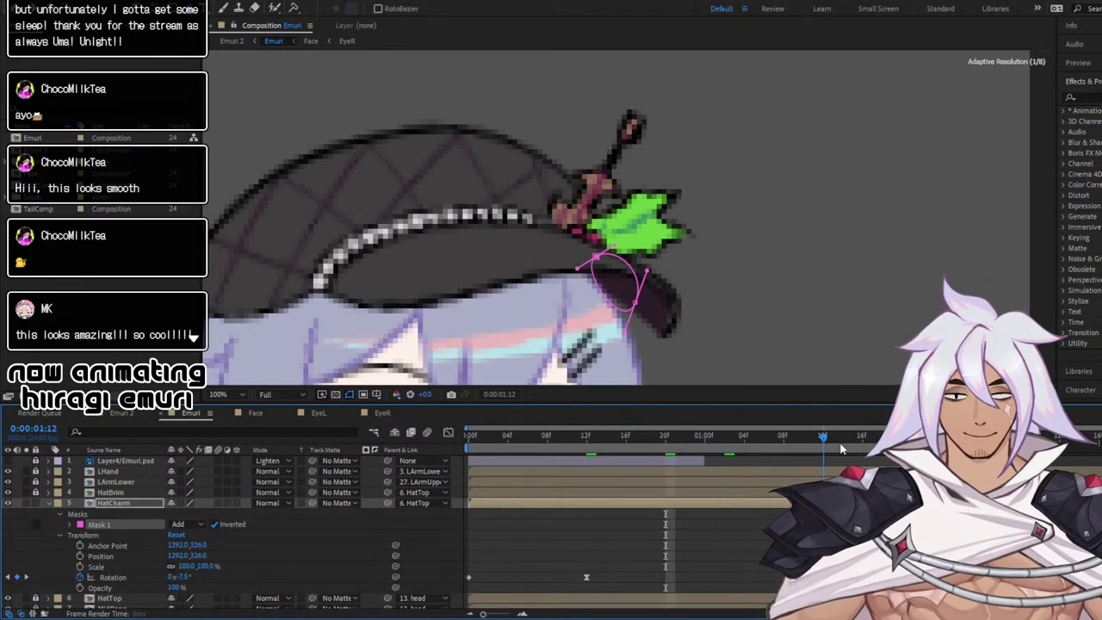
key(space)
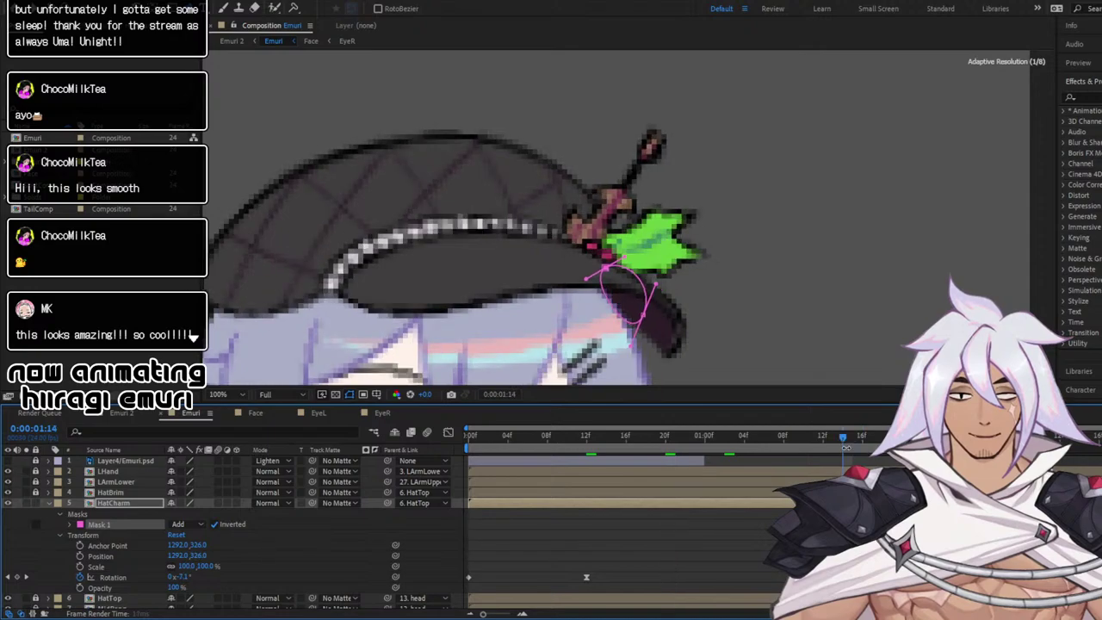
mouse_move(844, 440)
mouse_down()
mouse_move(768, 439)
mouse_move(823, 439)
mouse_up()
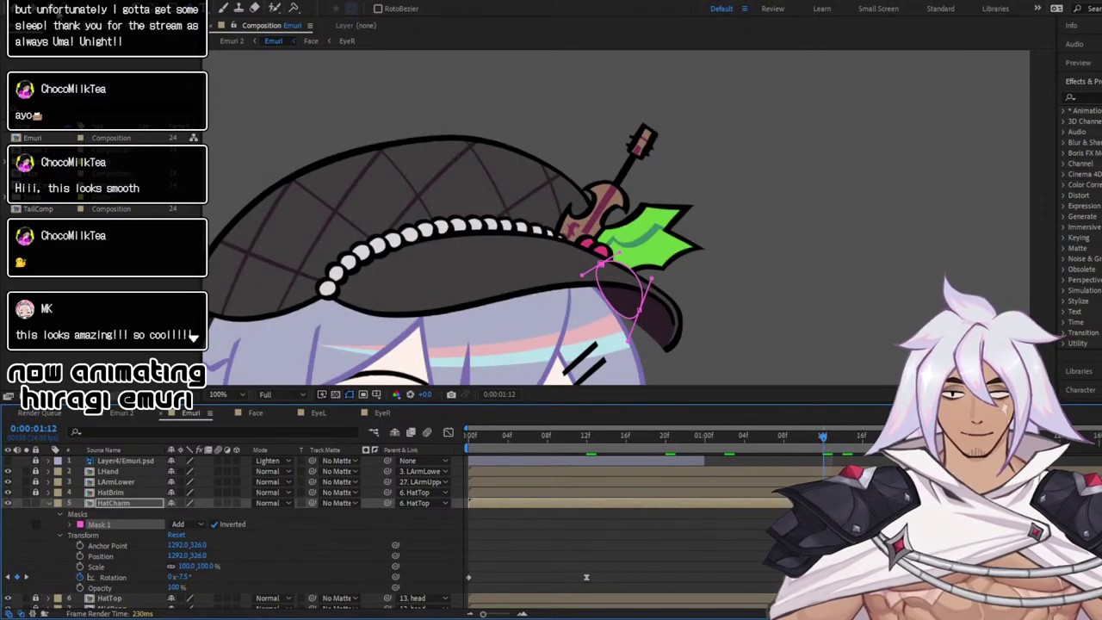
key(v)
drag(605, 268, 601, 273)
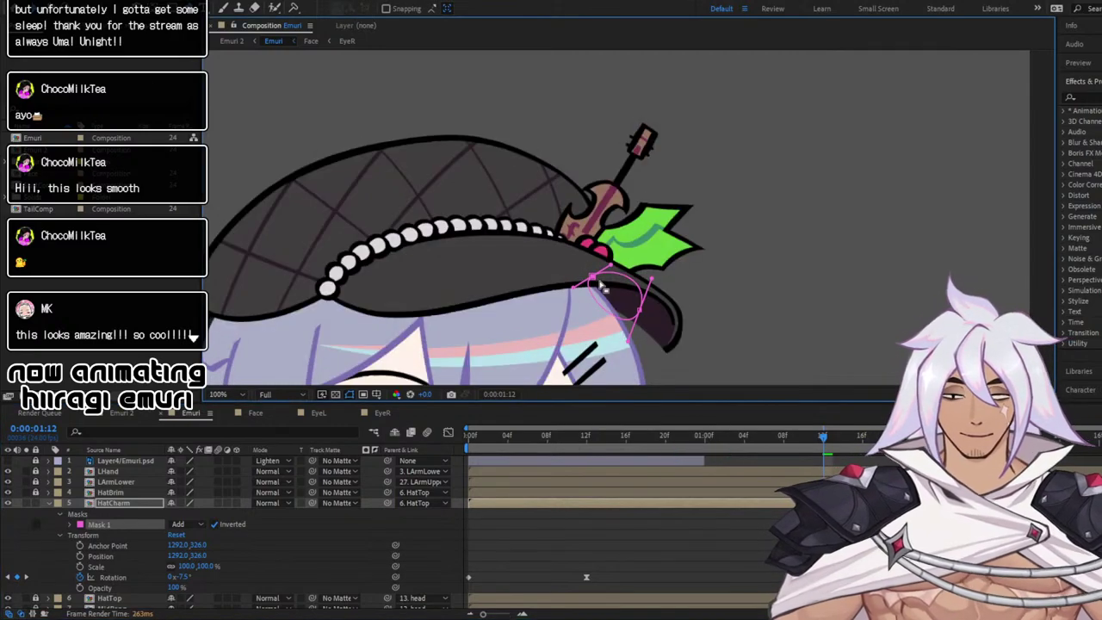
Preview the masked charm's swing from the first frame, then collapse and lock the HatCharm layer
drag(820, 440, 558, 430)
key(space)
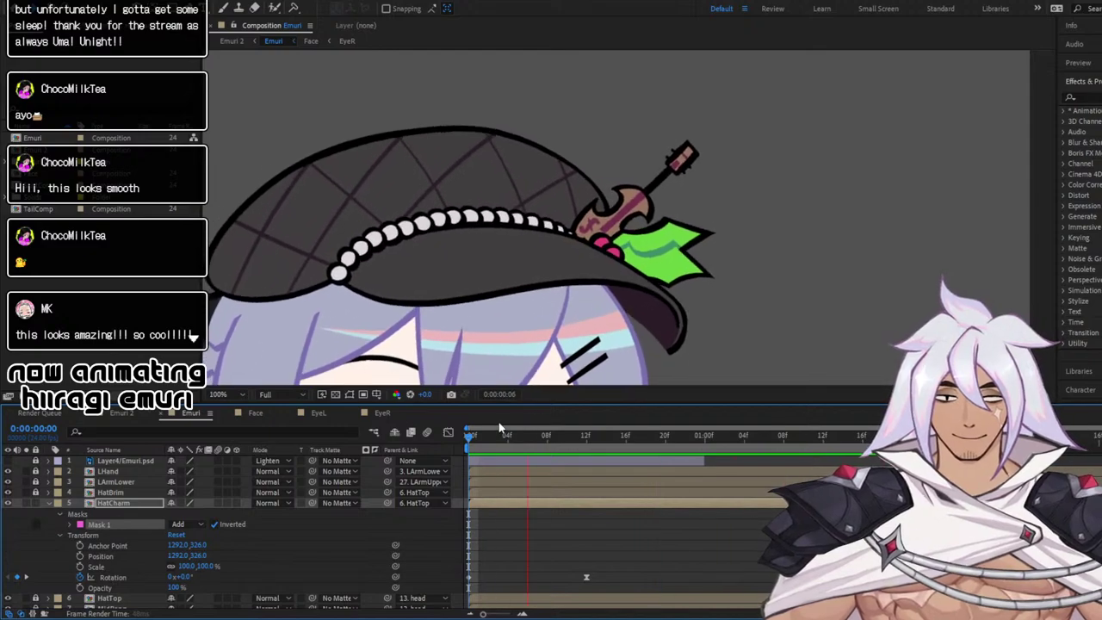
key(space)
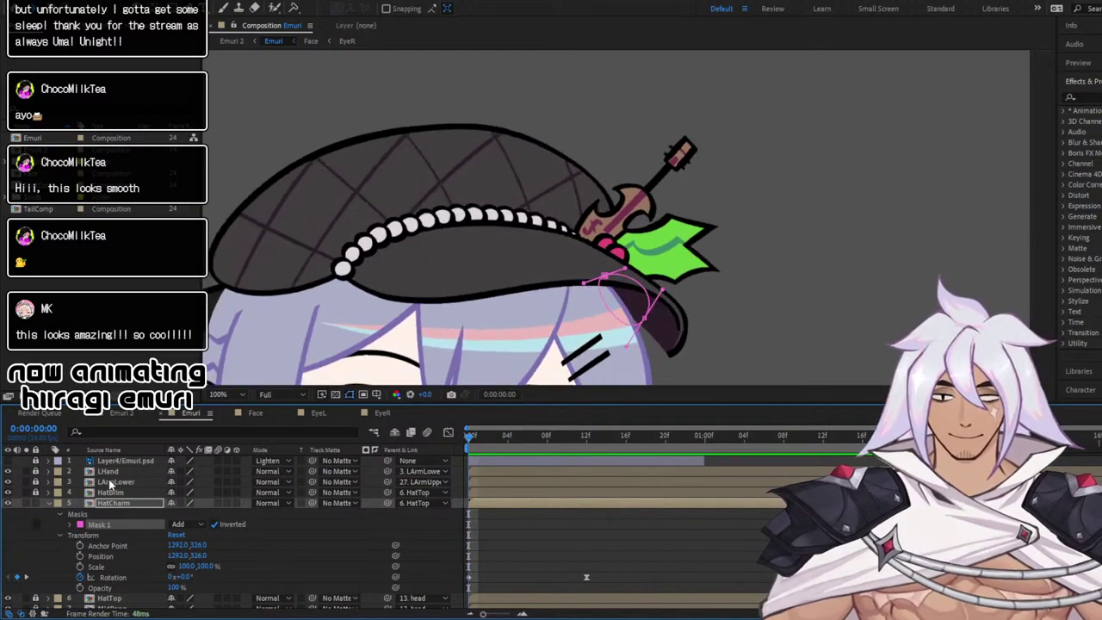
click(46, 503)
scroll(605, 116, down, 2)
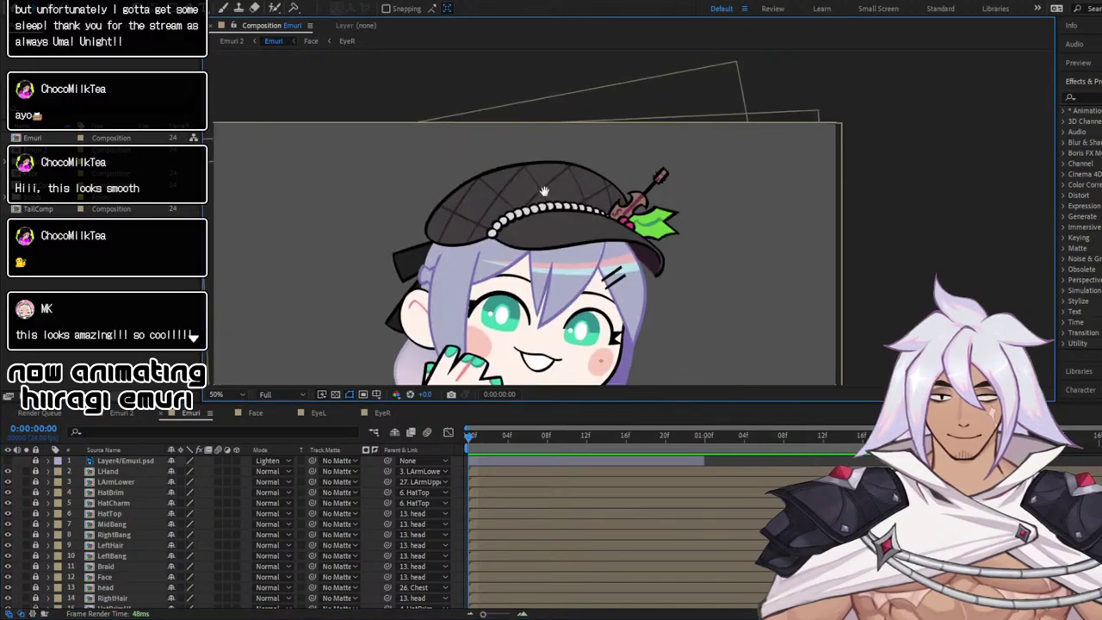
drag(545, 191, 589, 80)
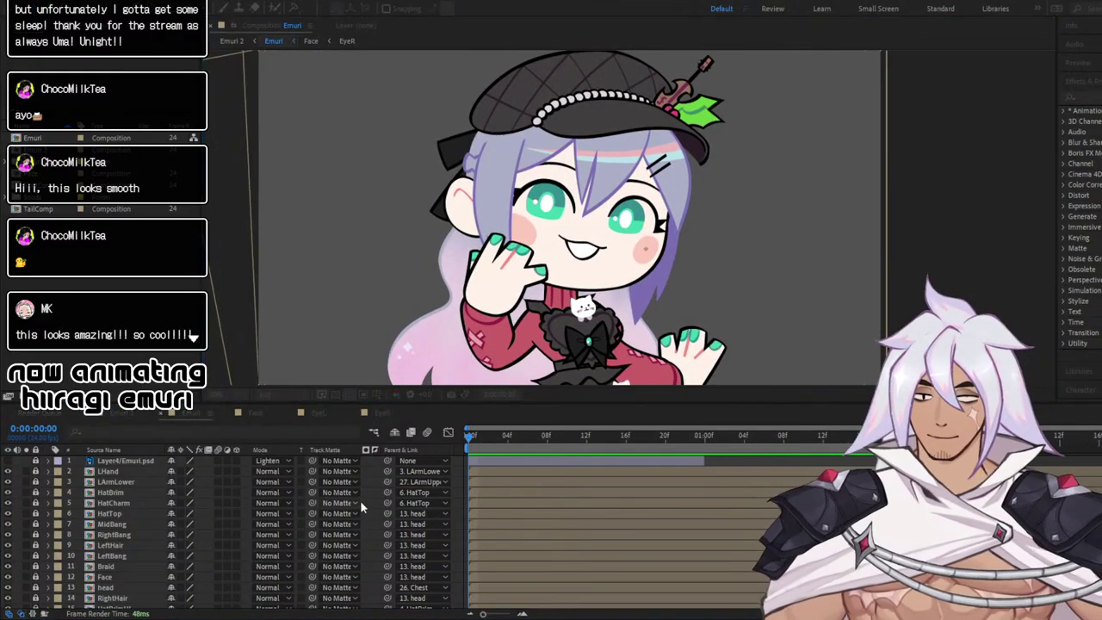
Unlock HeadBowLow and keyframe its Rotation and separated X and Y Position at frame 0, repeating the keyframes at 0:00:02:00
scroll(211, 526, down, 3)
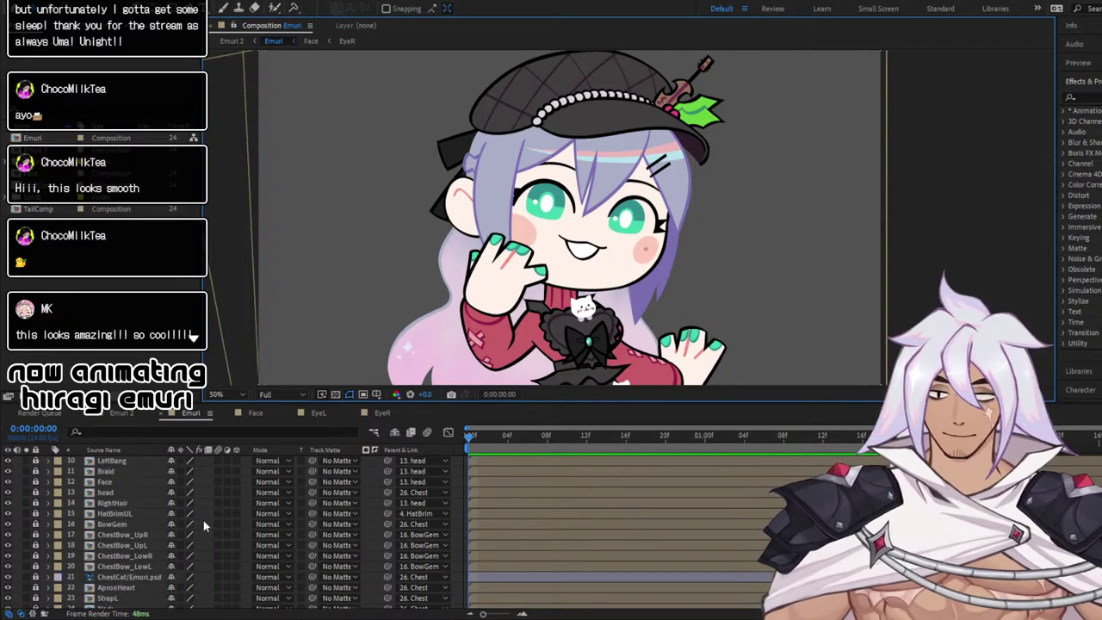
scroll(195, 508, down, 3)
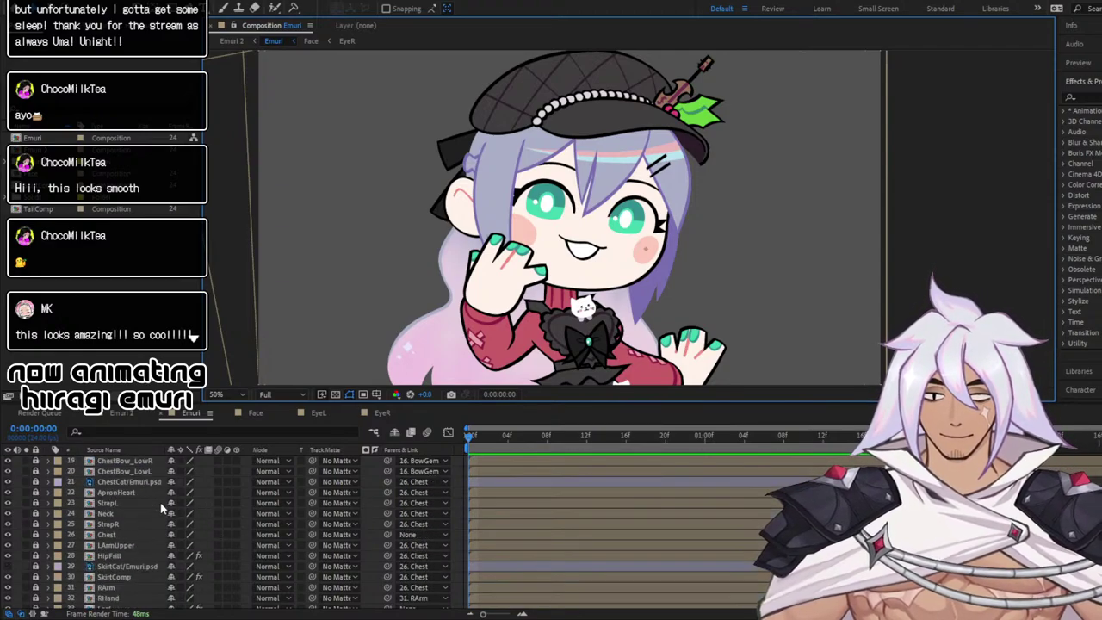
scroll(140, 535, down, 2)
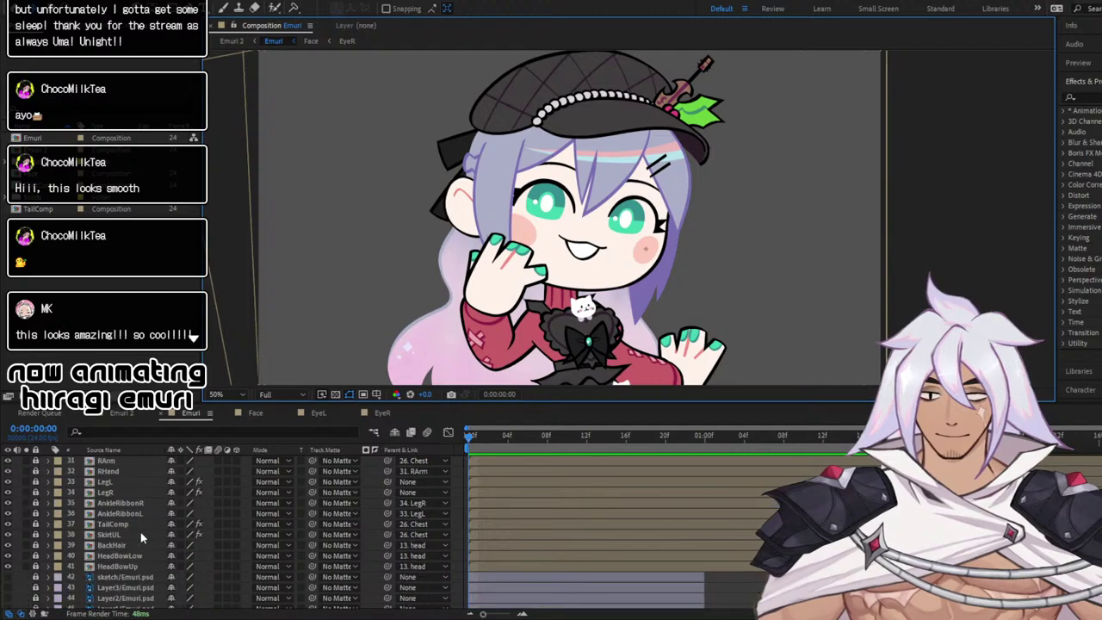
scroll(138, 542, down, 2)
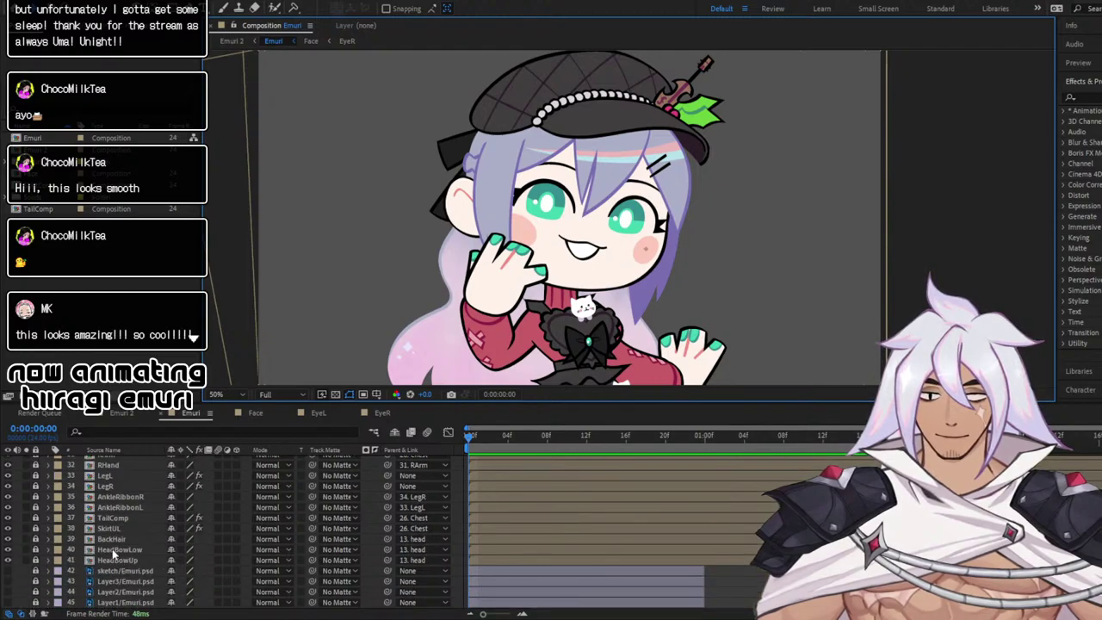
click(36, 550)
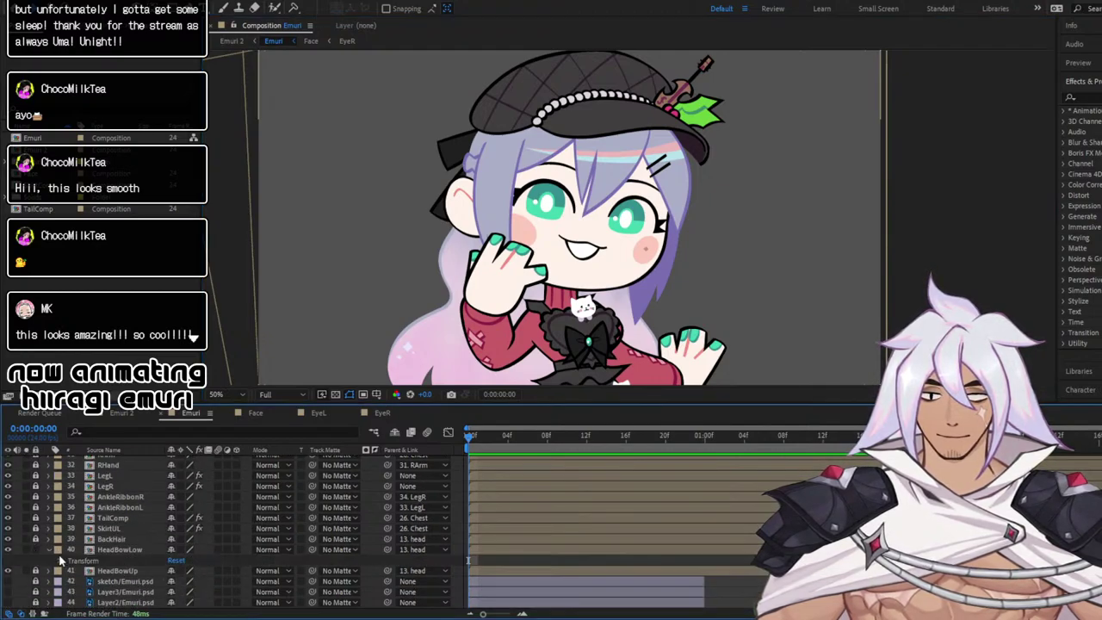
click(48, 550)
scroll(60, 568, down, 1)
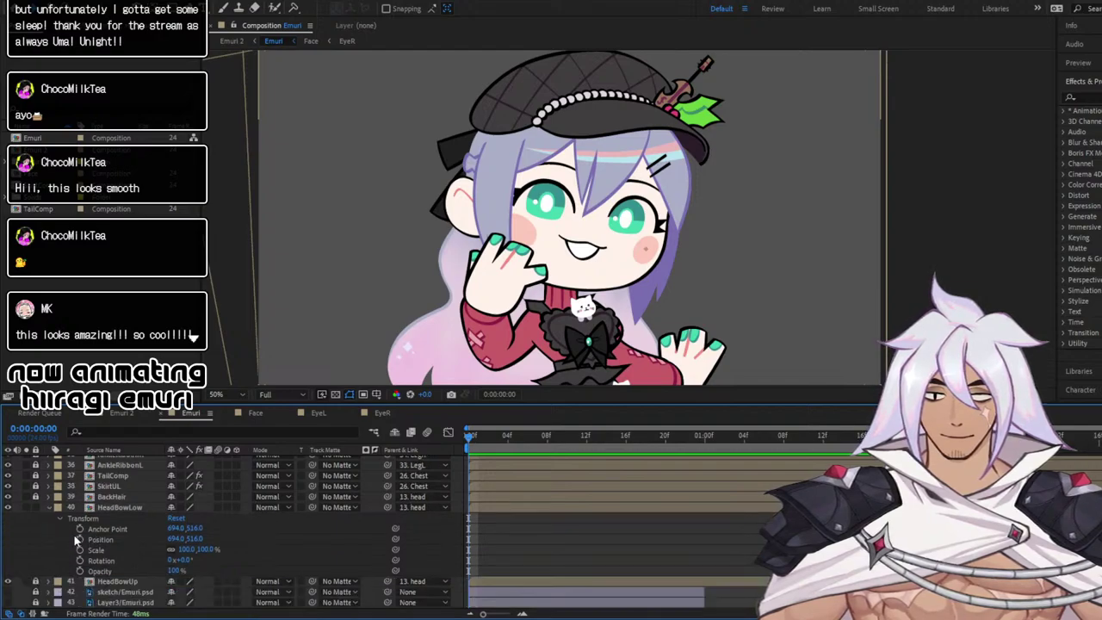
click(80, 543)
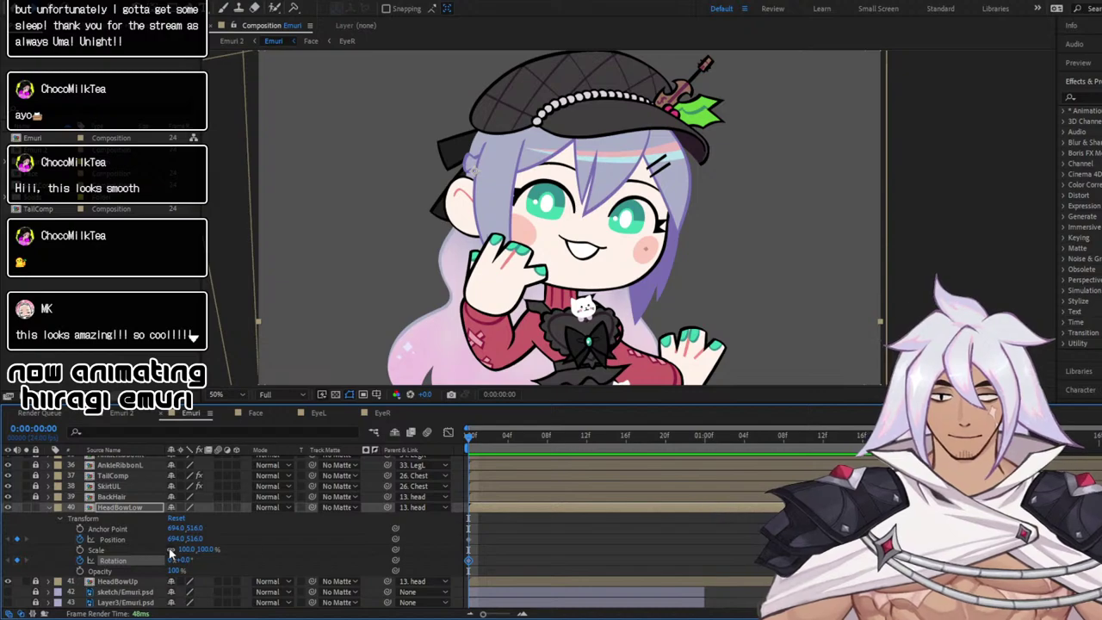
click(155, 559)
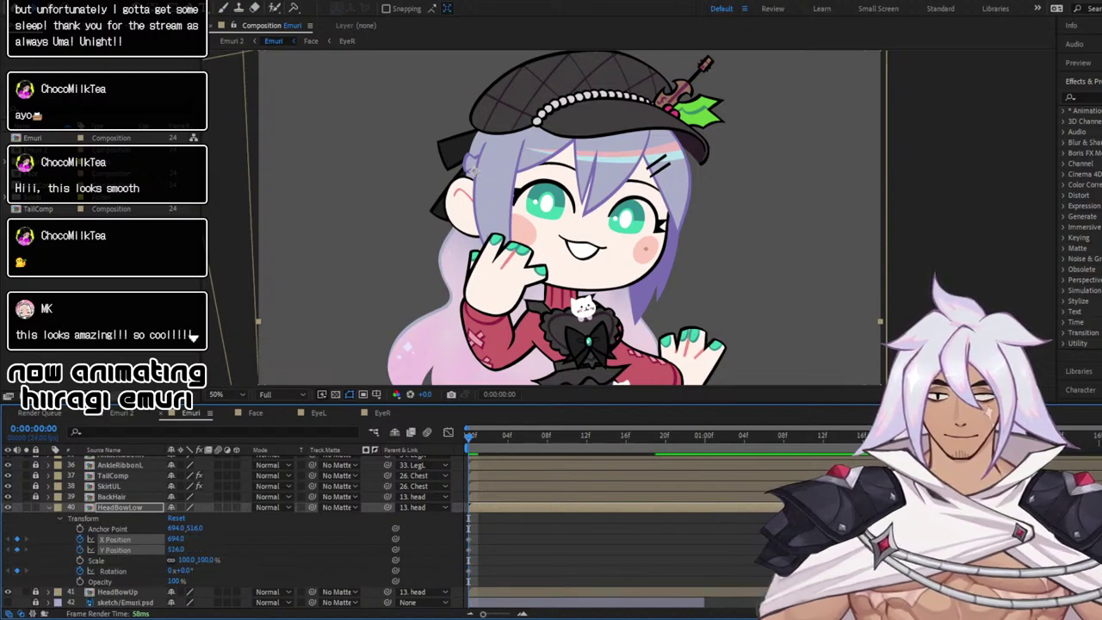
key(space)
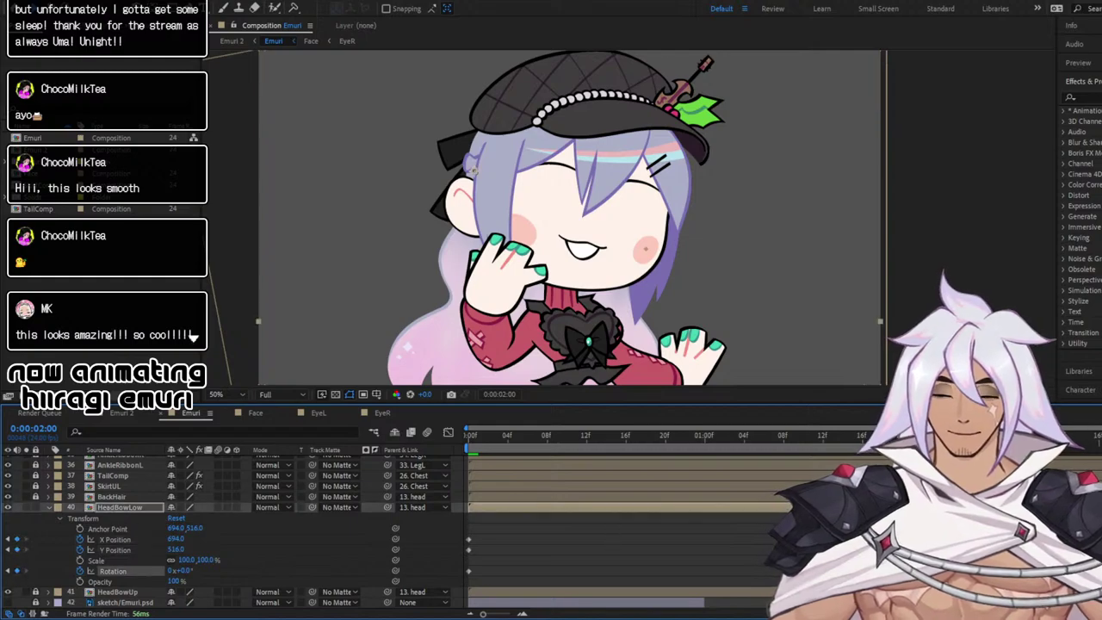
Move HeadBowLow left to about X 672.1, Y 513.9 at 0:00:01:00
drag(719, 443, 706, 443)
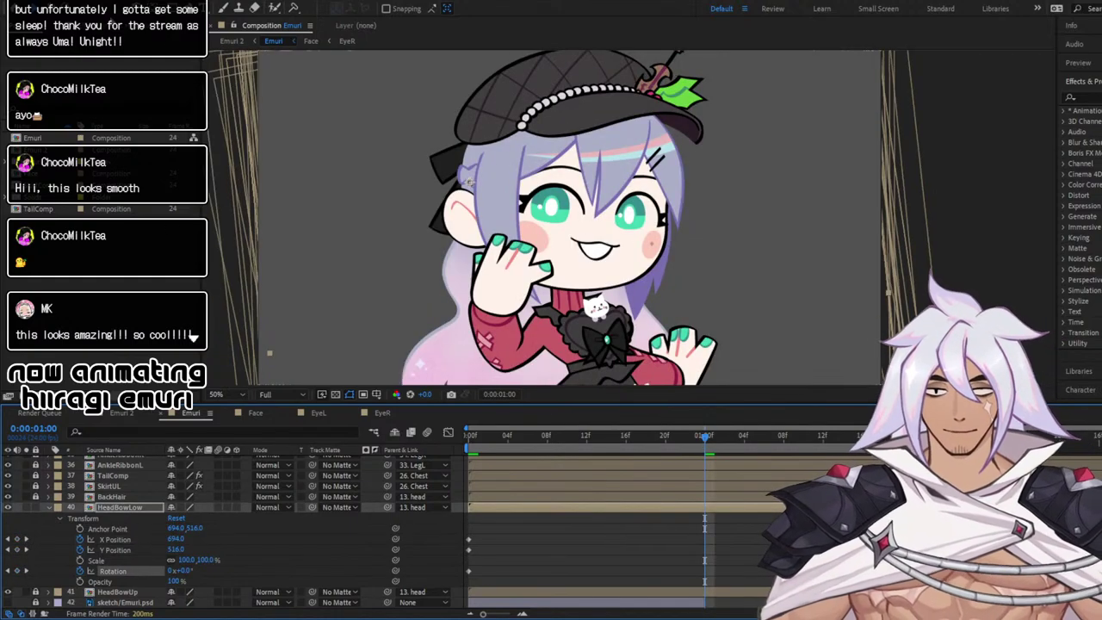
key(w)
drag(490, 219, 515, 272)
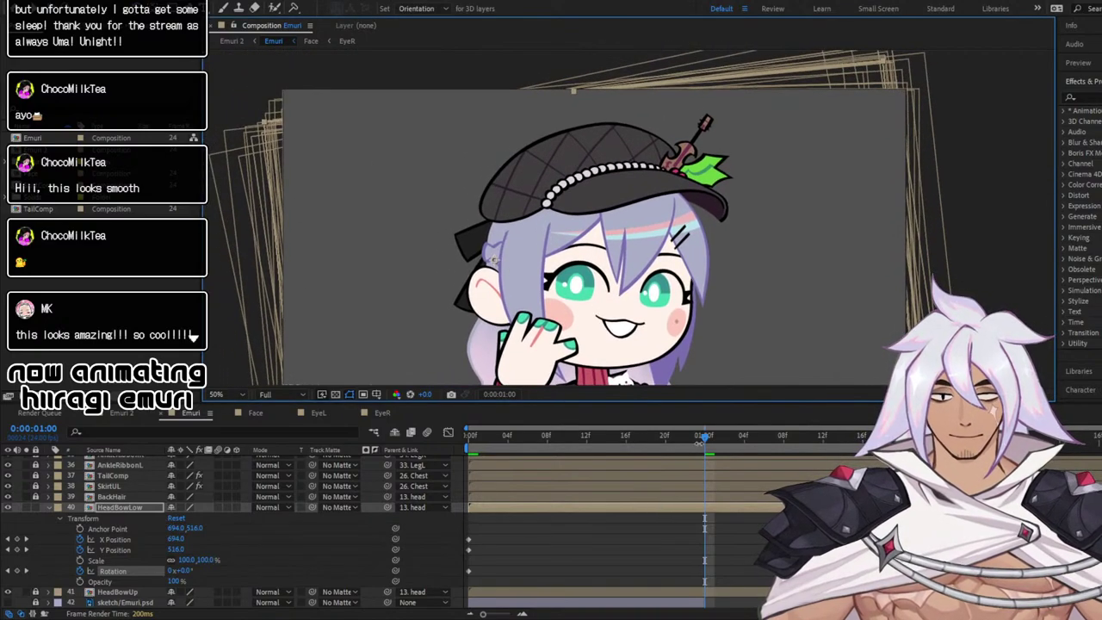
drag(700, 442, 706, 495)
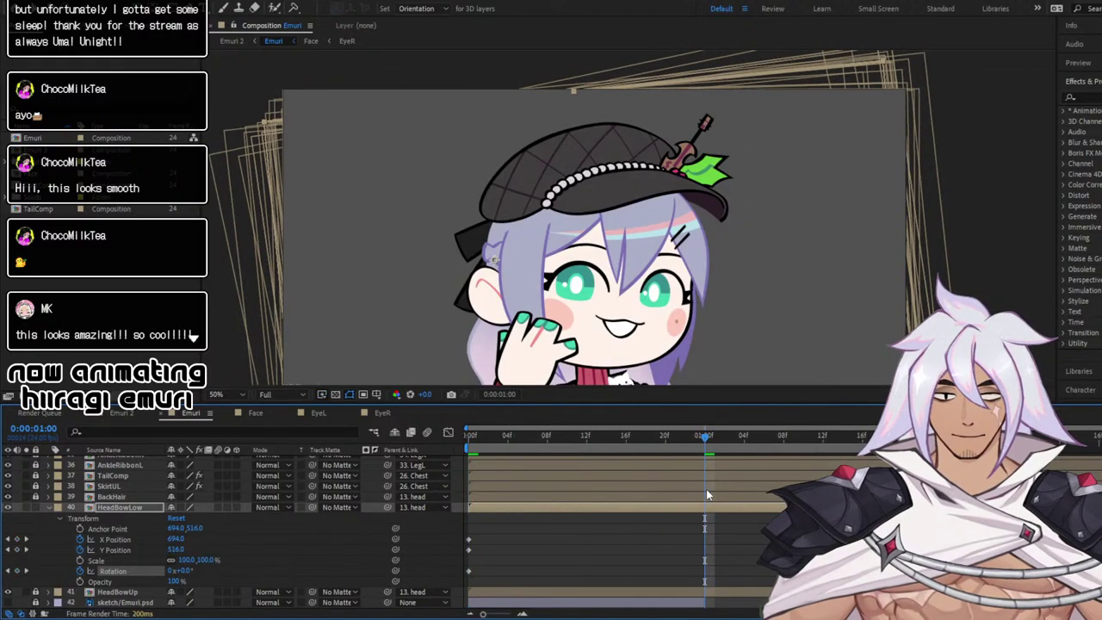
click(27, 9)
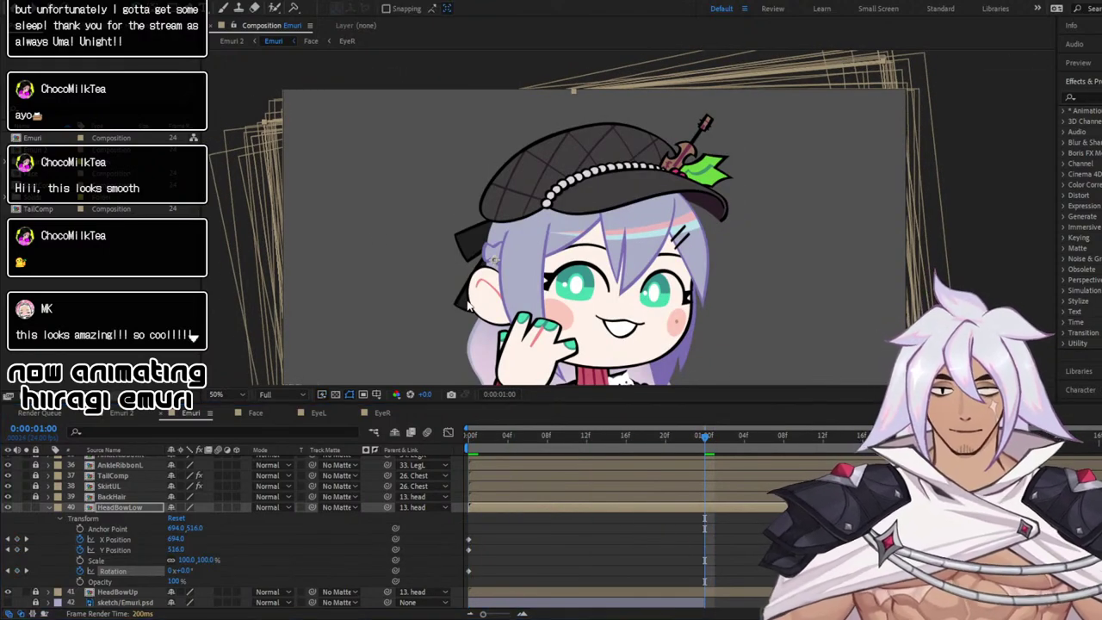
drag(471, 246, 462, 239)
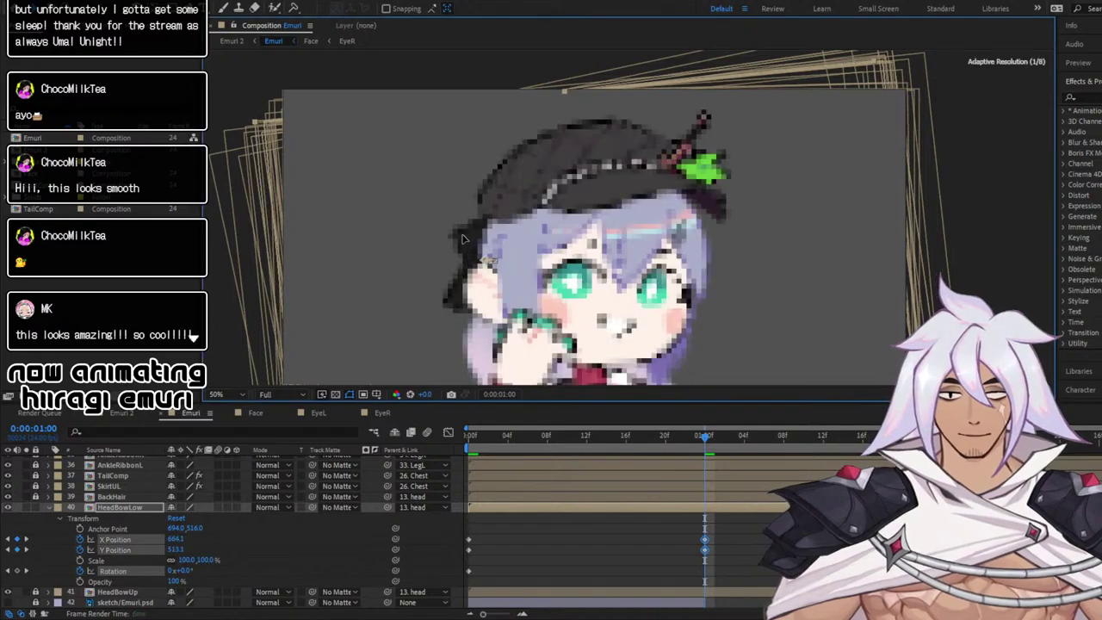
key(ctrl+z)
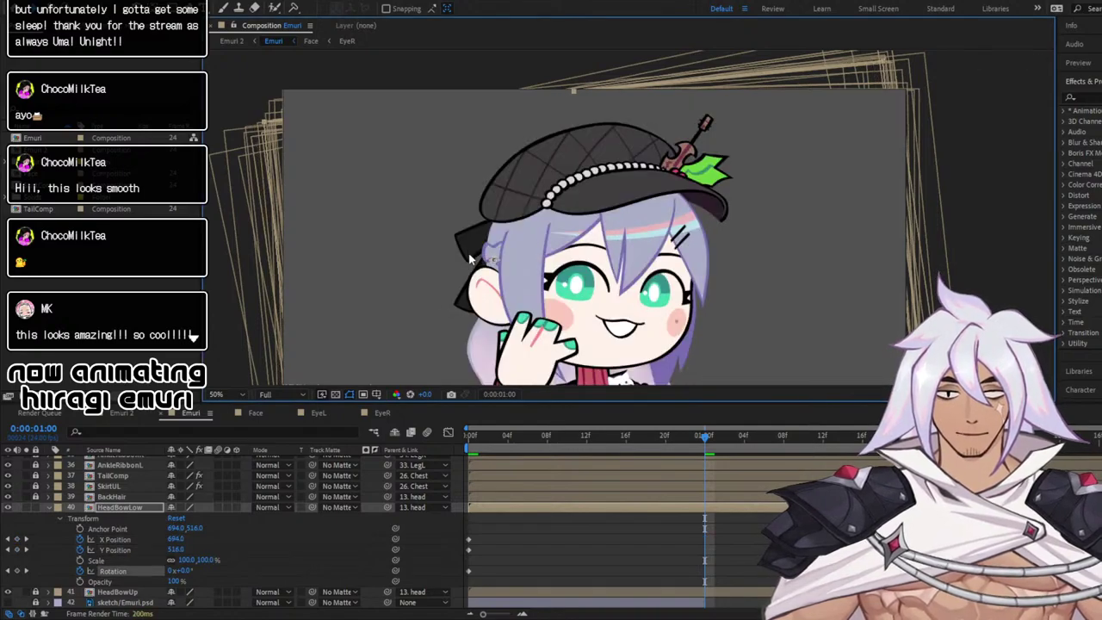
drag(475, 265, 468, 261)
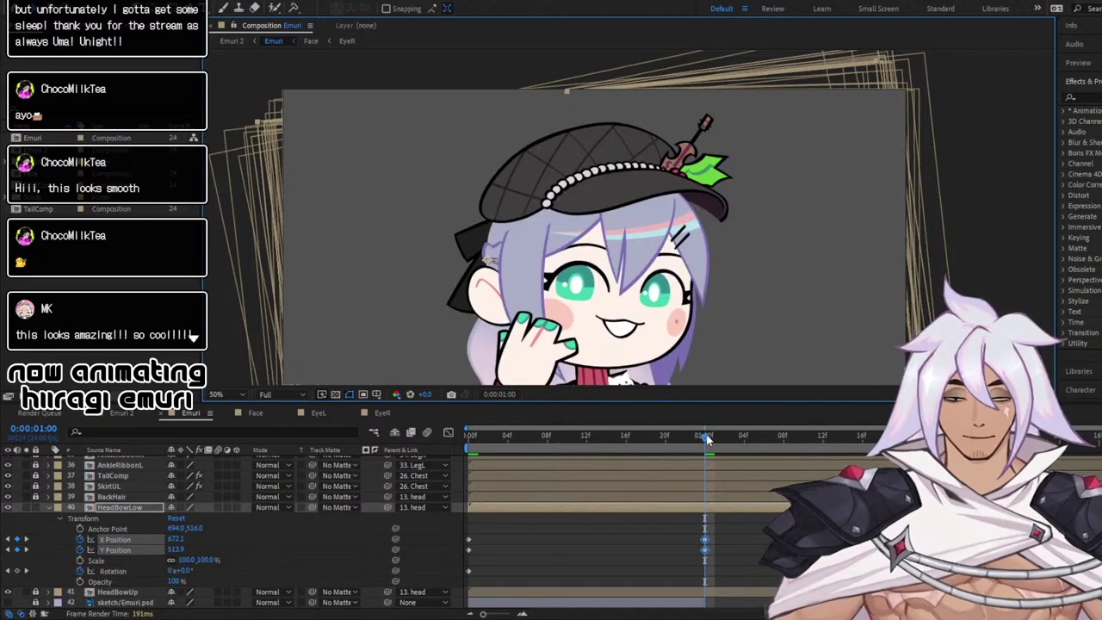
click(734, 536)
Rotate the HeadBowLow layer to about -5.0° at frame 12
drag(702, 437, 586, 439)
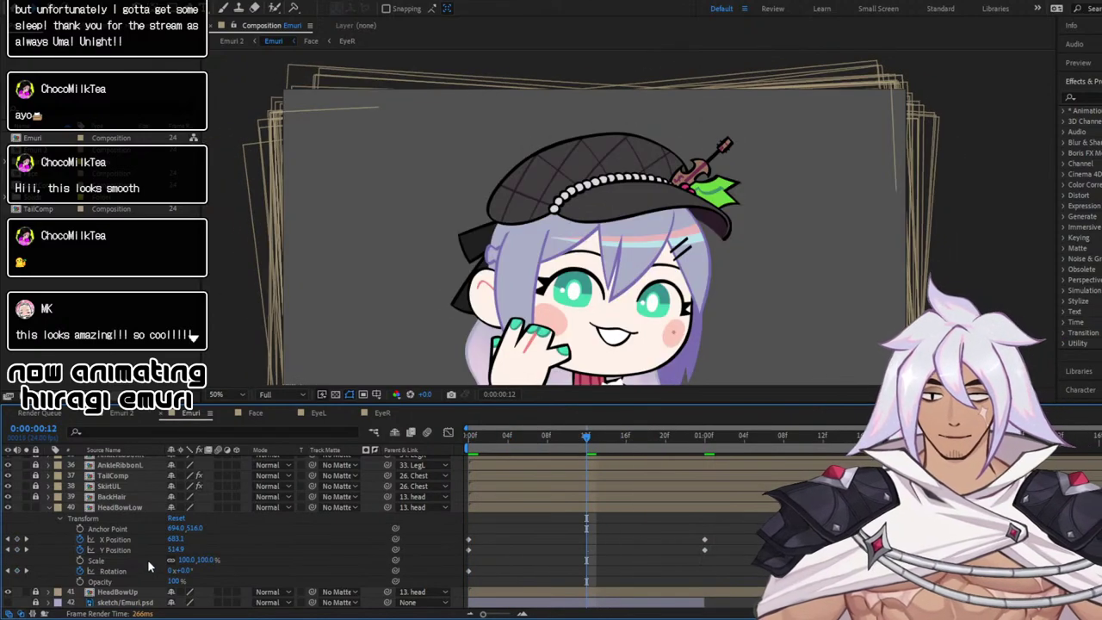
click(121, 571)
key(w)
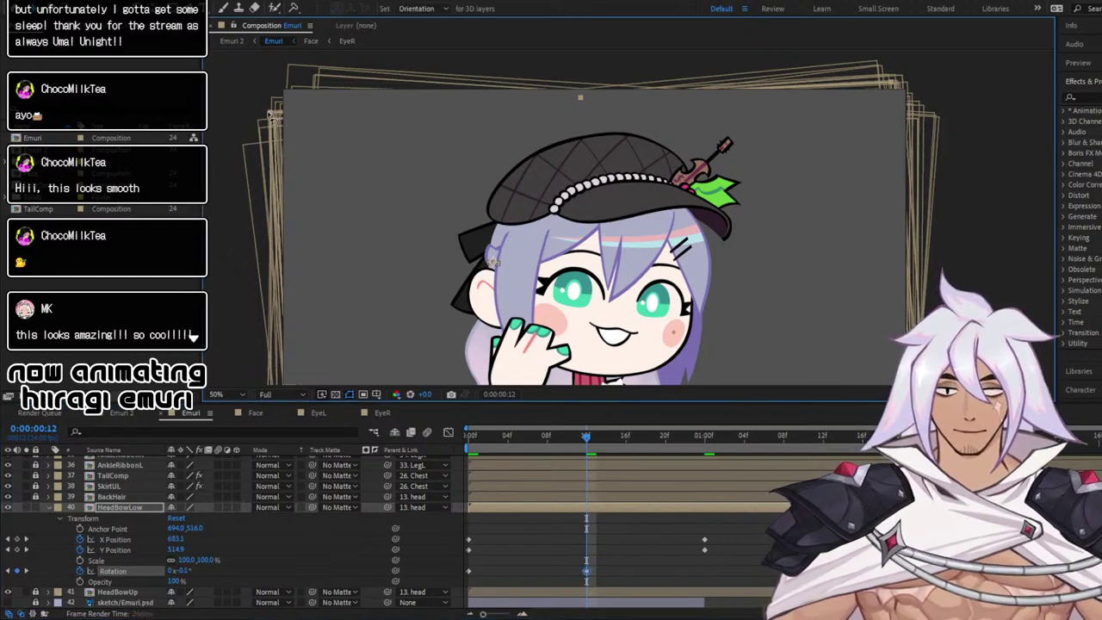
drag(274, 114, 275, 155)
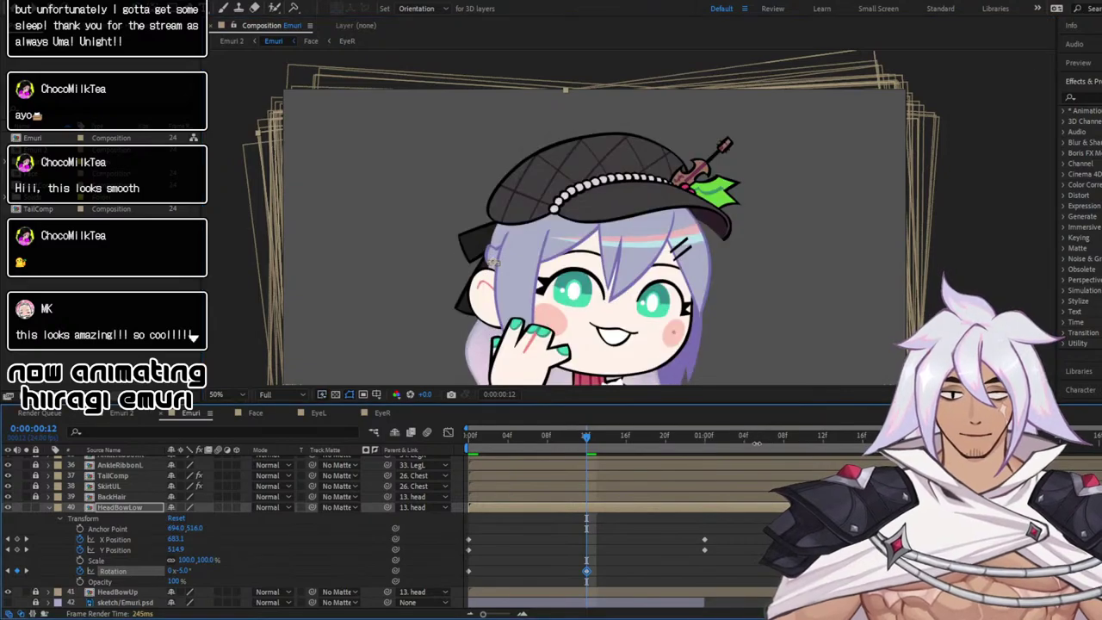
Rotate the HeadBowLow layer to about 8° at 0:00:01:12 and preview the bow's motion from the first frame
drag(758, 444, 826, 431)
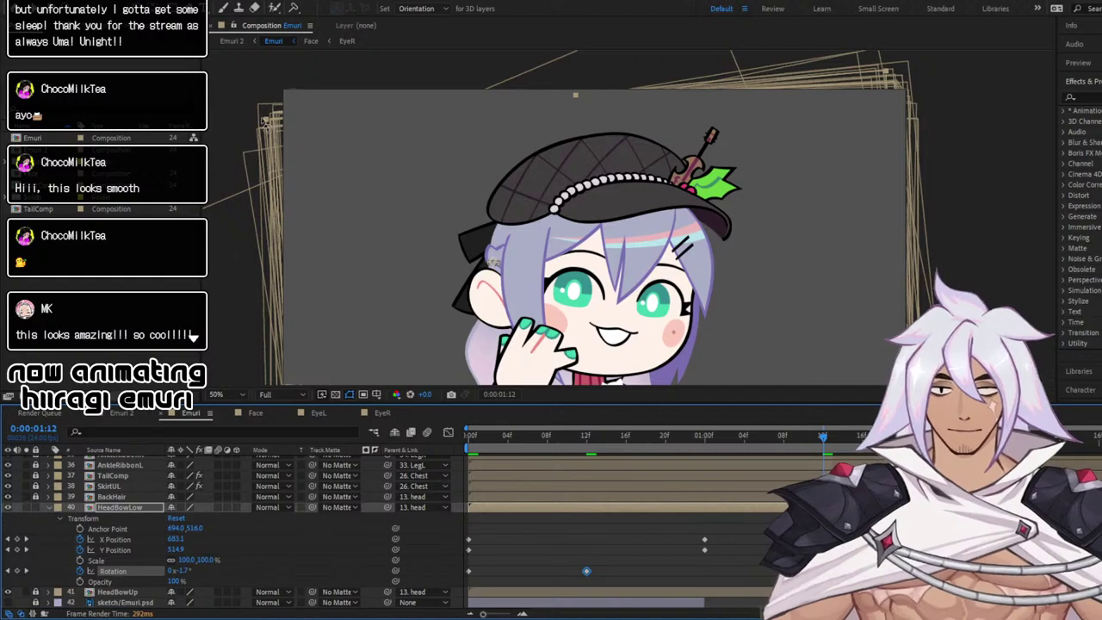
drag(263, 118, 293, 84)
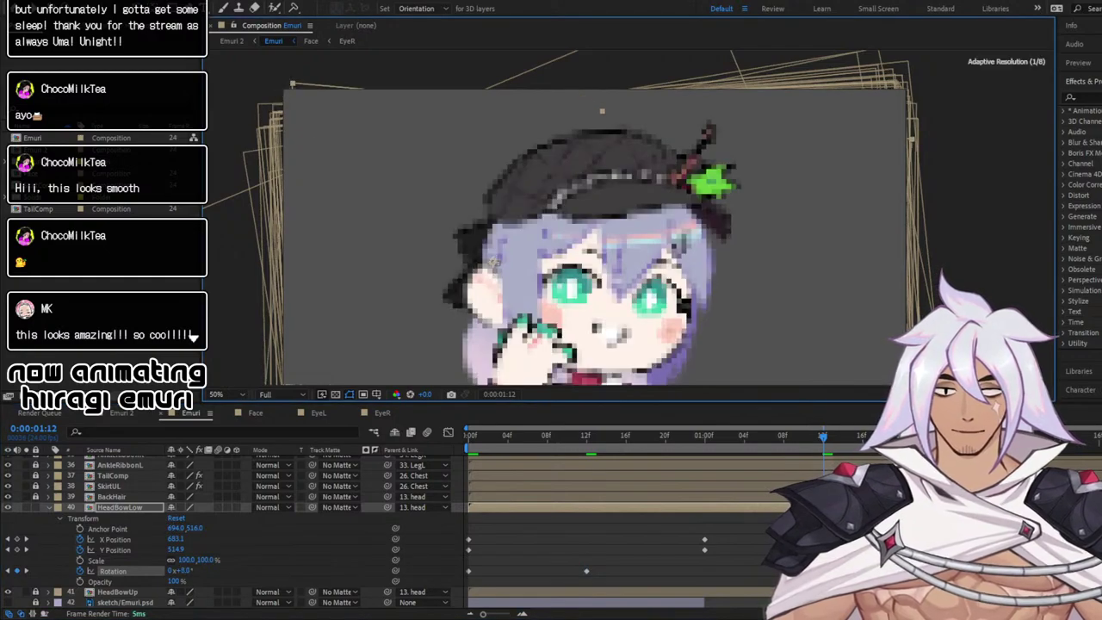
drag(582, 438, 463, 444)
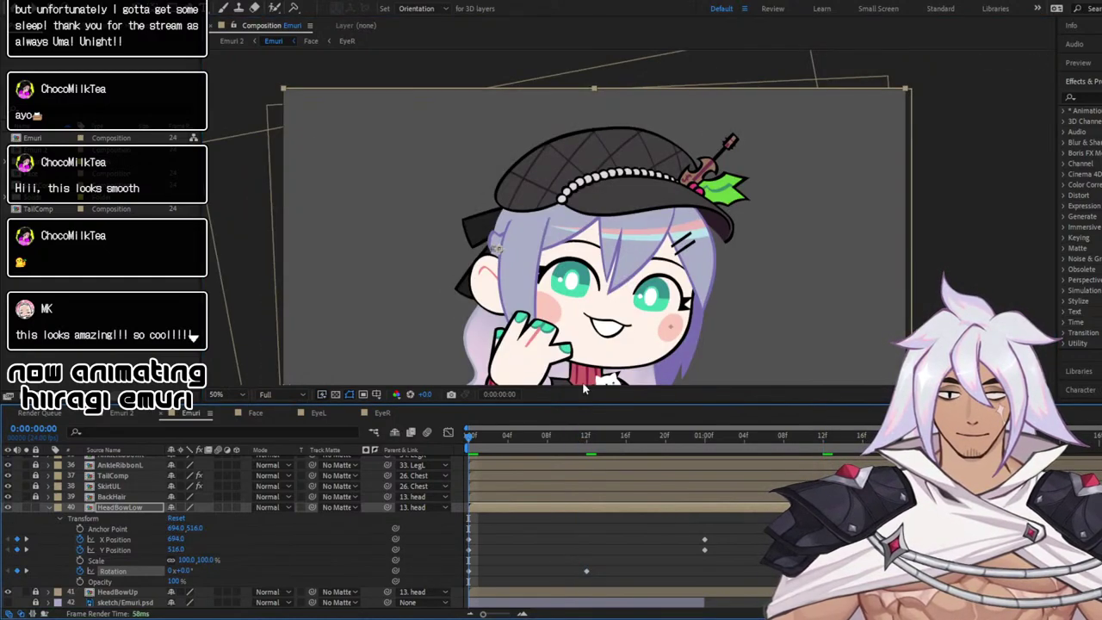
key(space)
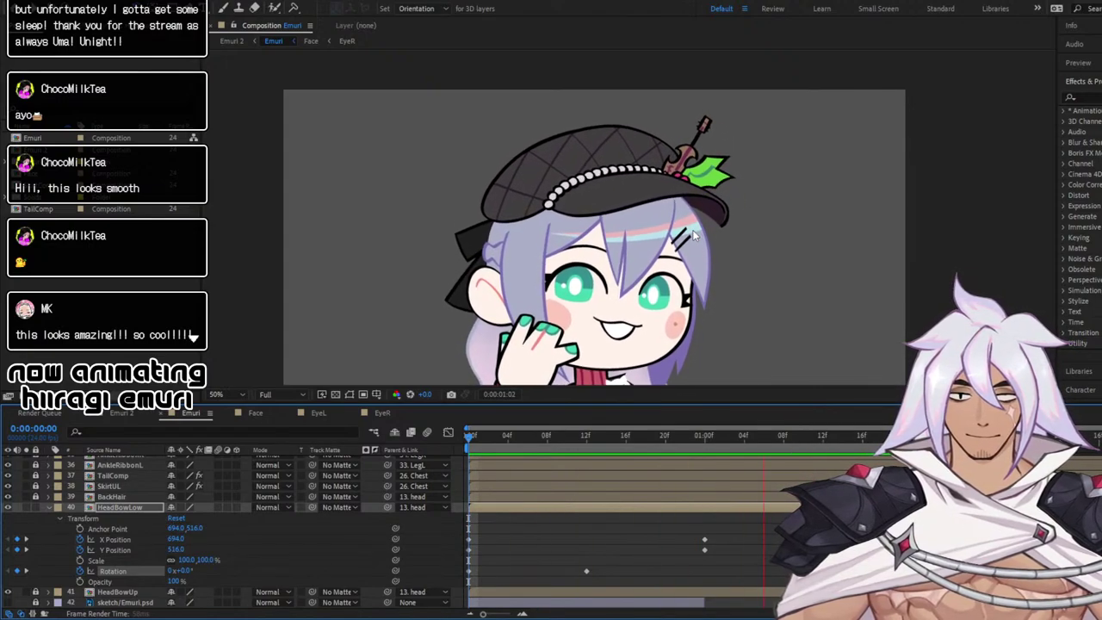
click(657, 436)
Apply Easy Ease to HeadBowLow's two middle rotation keyframes in the graph editor
click(448, 432)
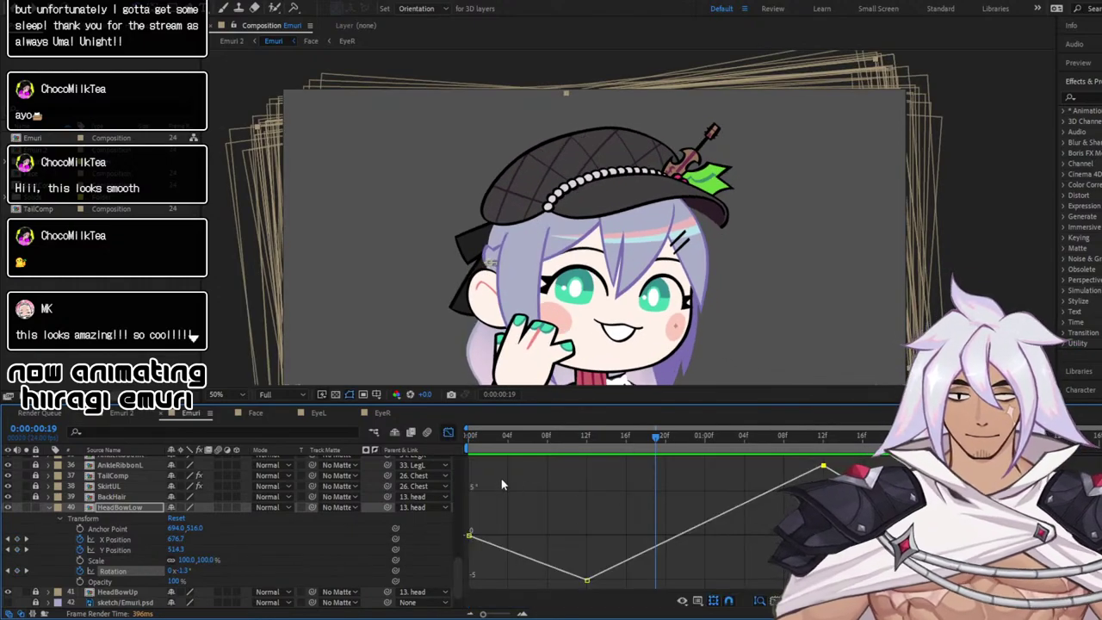
drag(501, 477, 761, 543)
drag(528, 455, 822, 594)
key(F9)
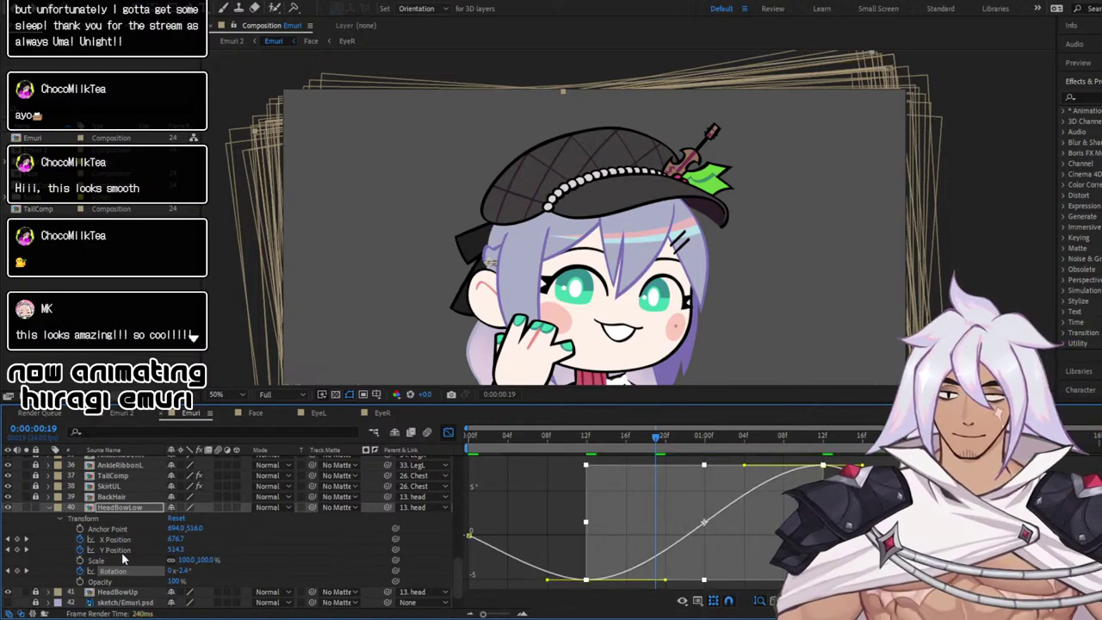
Apply Easy Ease to HeadBowLow's X Position and Y Position keyframes in the graph editor
click(123, 551)
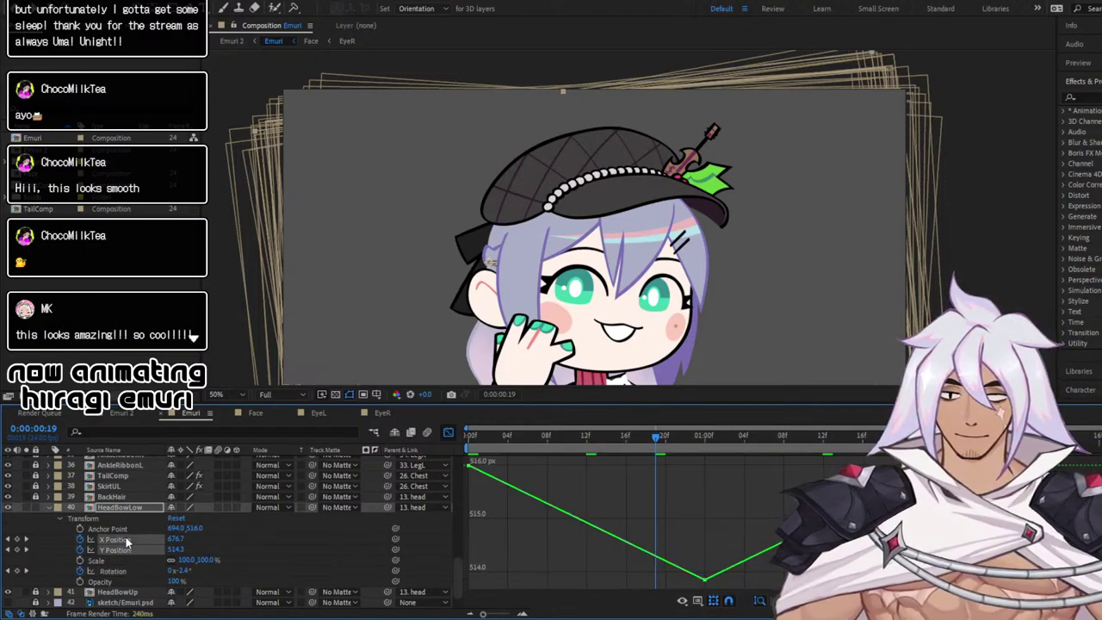
shift+click(126, 541)
drag(465, 465, 827, 565)
click(129, 539)
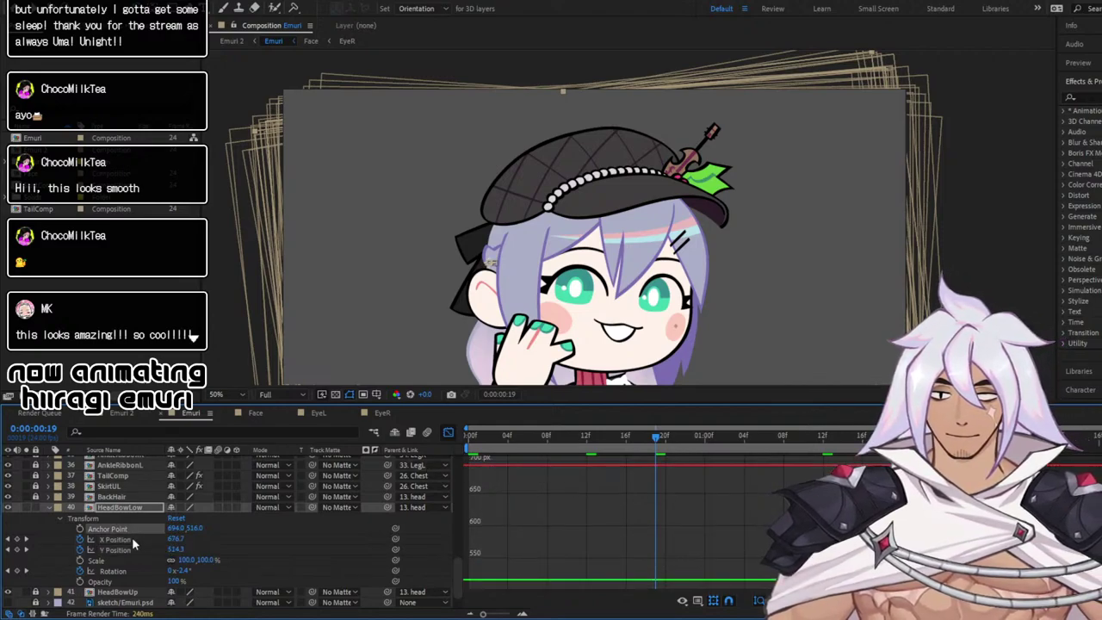
drag(464, 463, 955, 588)
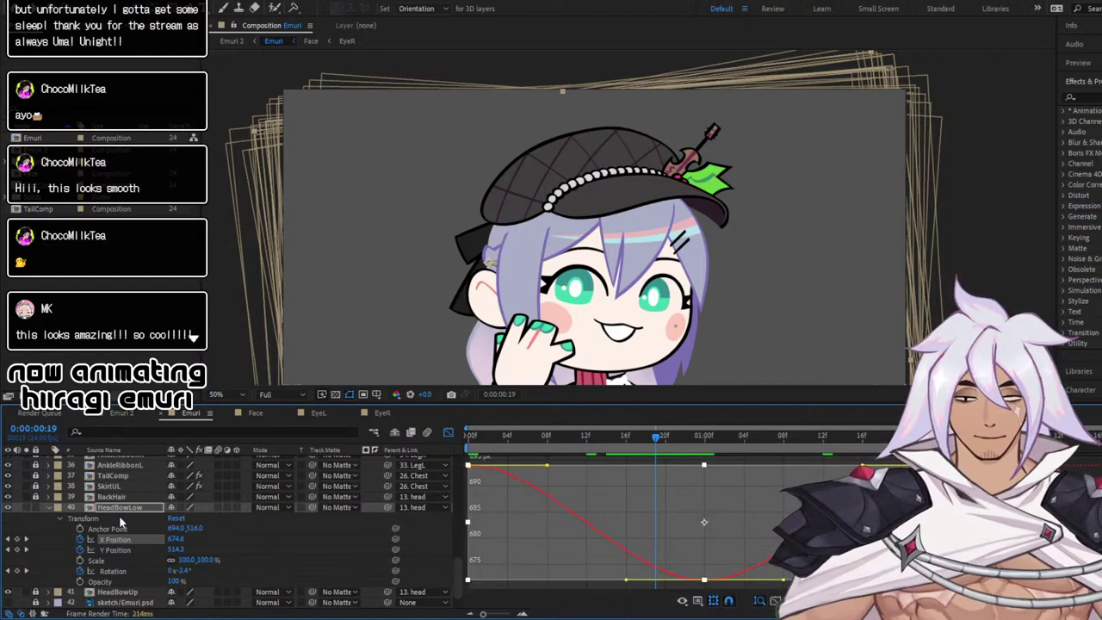
click(116, 549)
drag(465, 465, 810, 595)
key(F9)
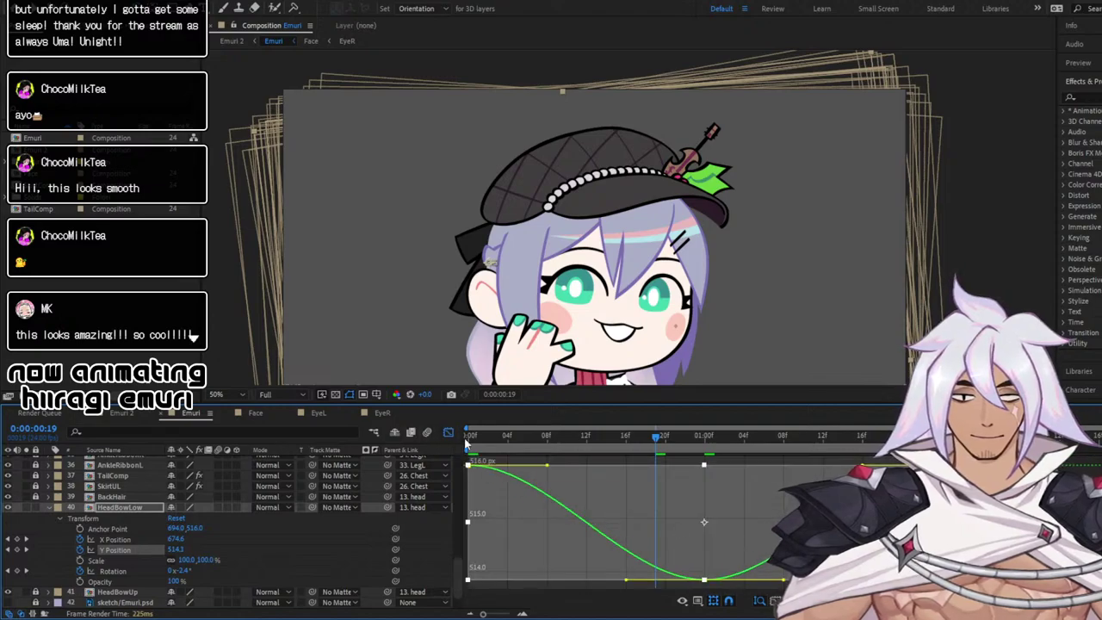
Preview the eased bow motion from the first frame, and collapse and lock the HeadBowLow layer
click(465, 440)
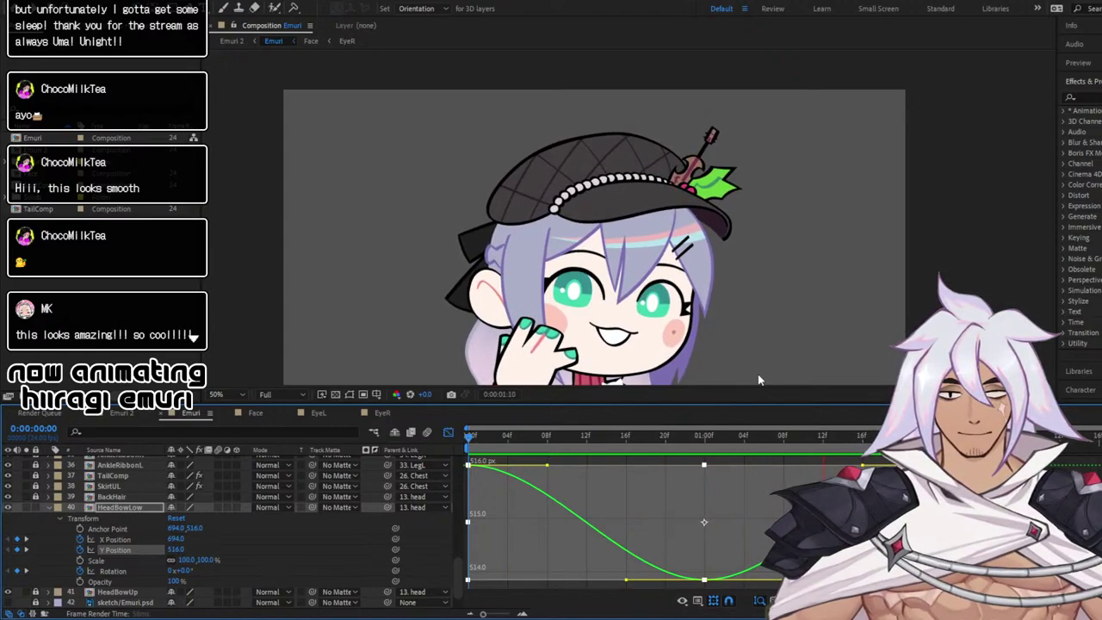
key(space)
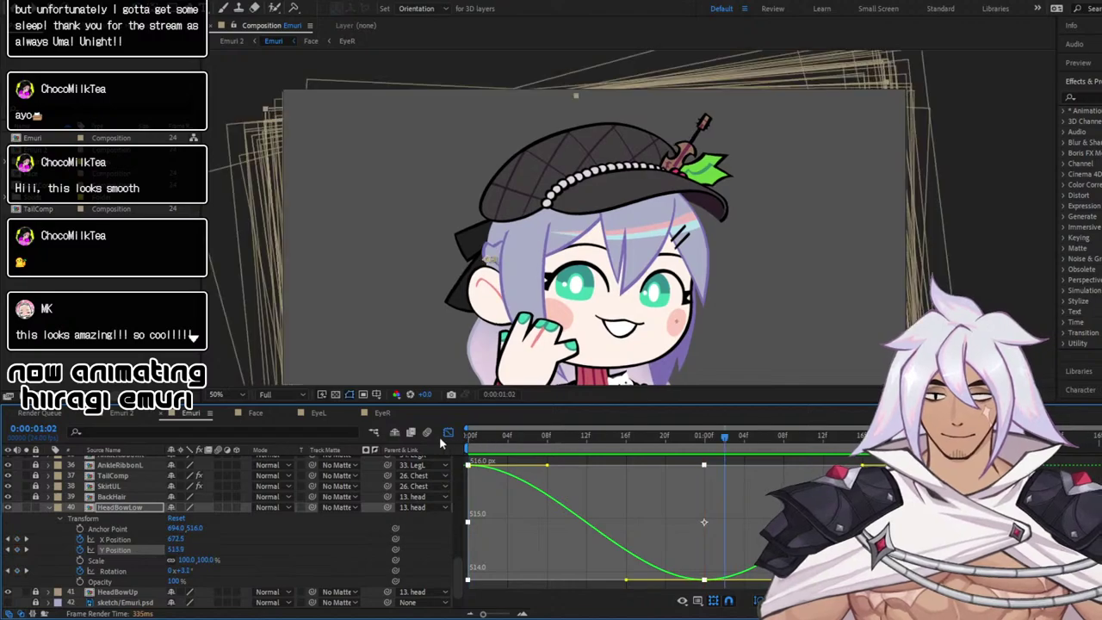
key(Home)
click(47, 509)
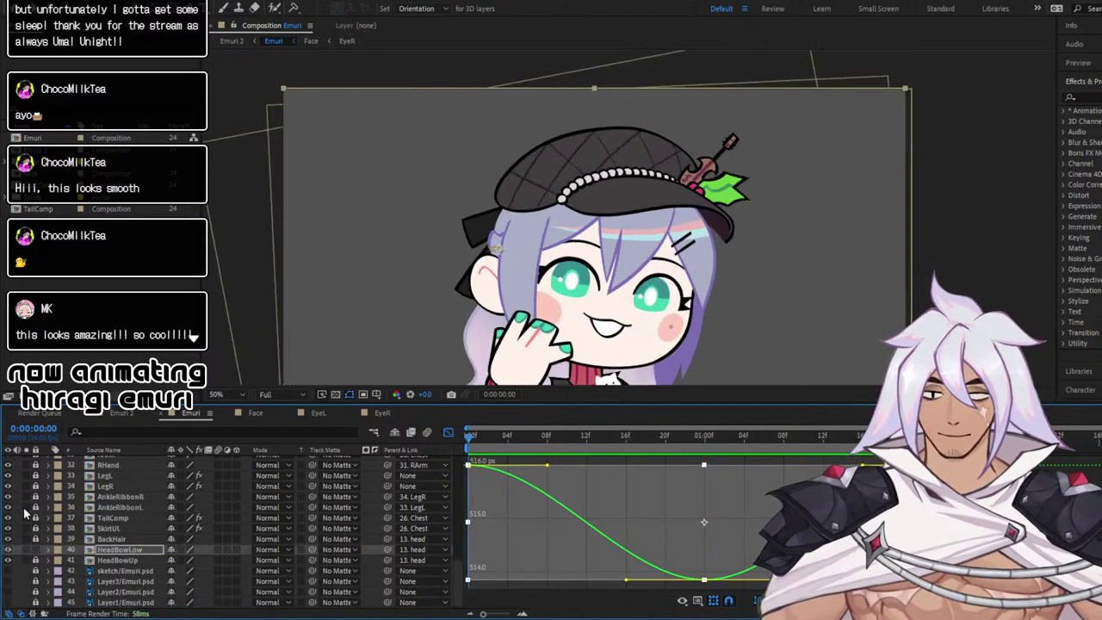
click(35, 551)
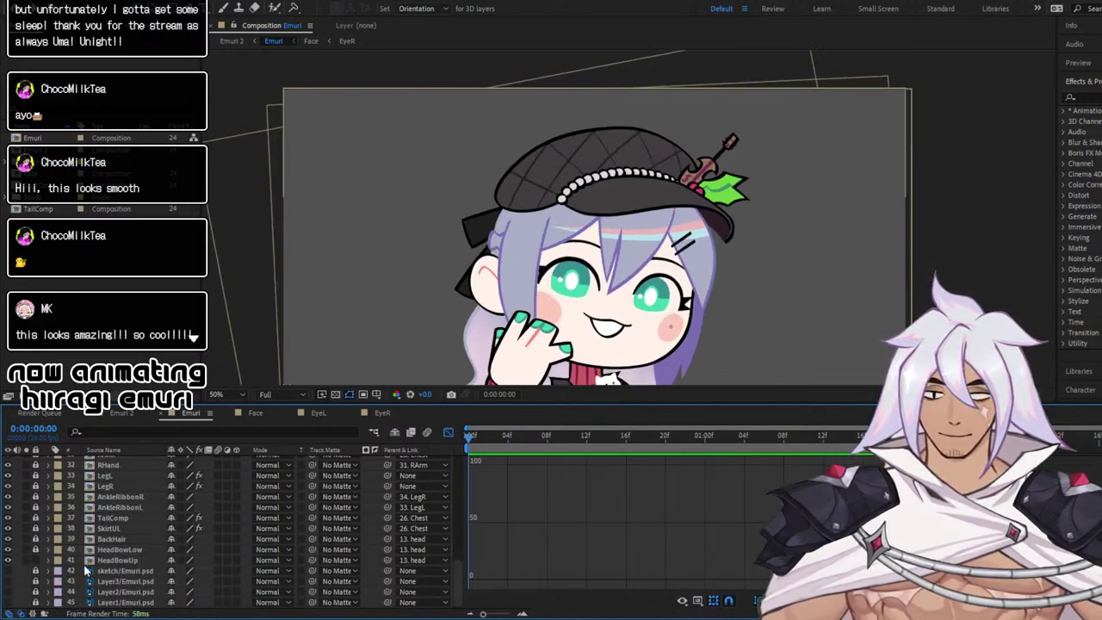
Keyframe HeadBowUp's Position and Rotation at the first frame and separate its position into X and Y dimensions
click(72, 562)
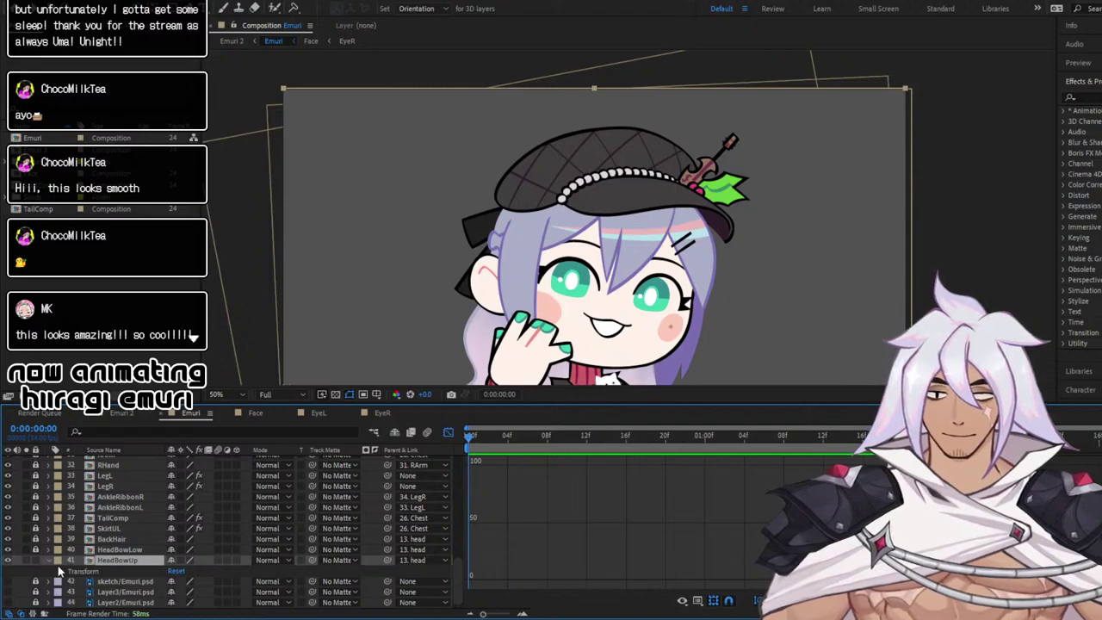
click(47, 561)
scroll(74, 582, down, 2)
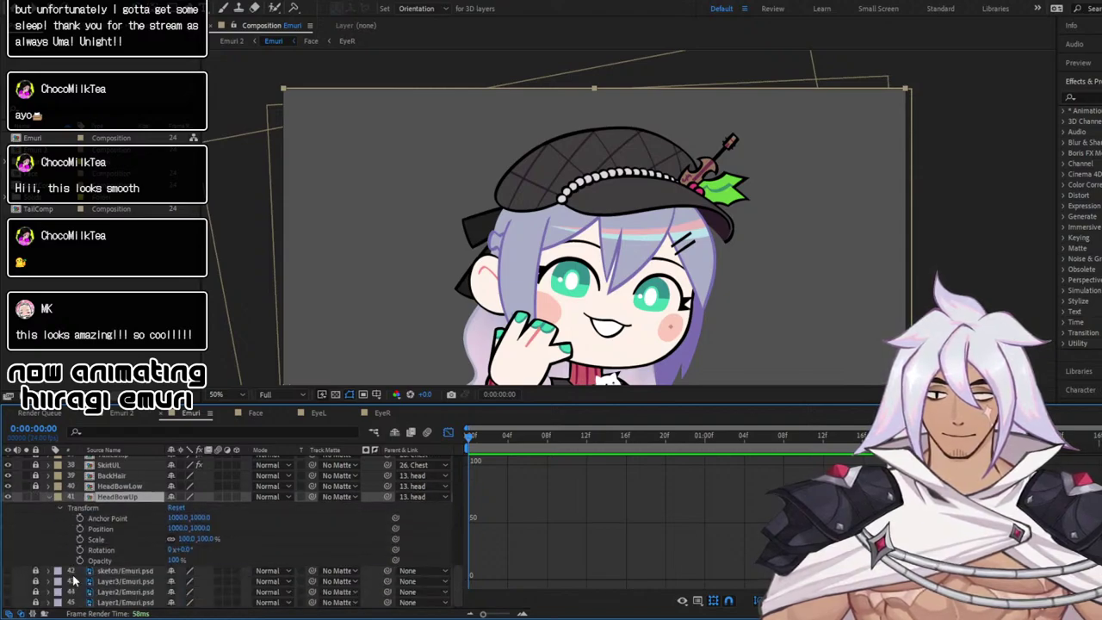
click(448, 433)
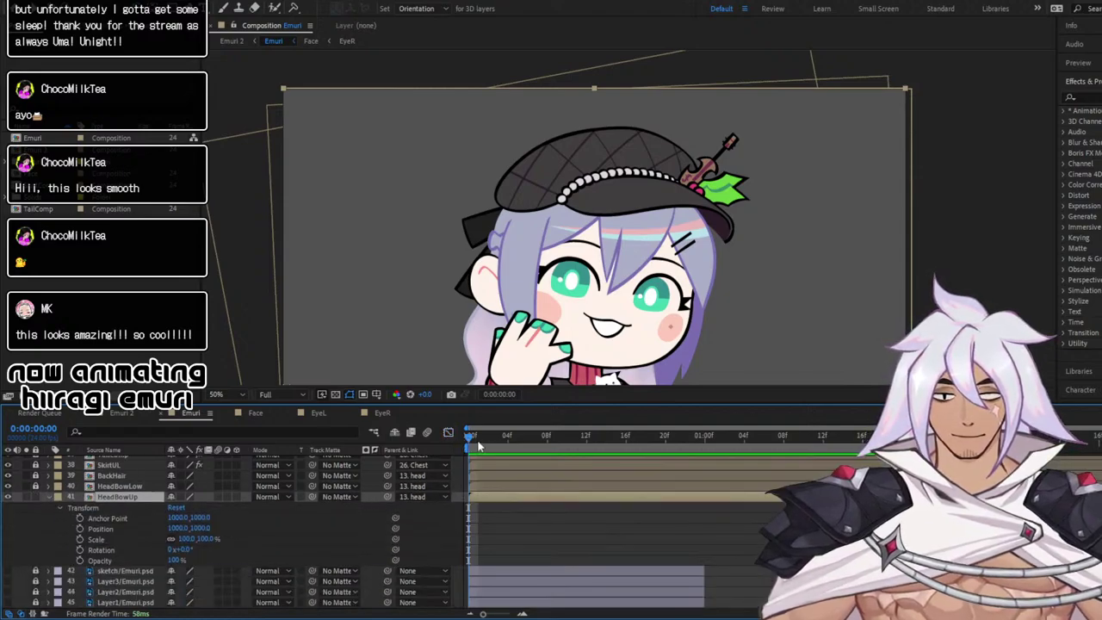
click(100, 530)
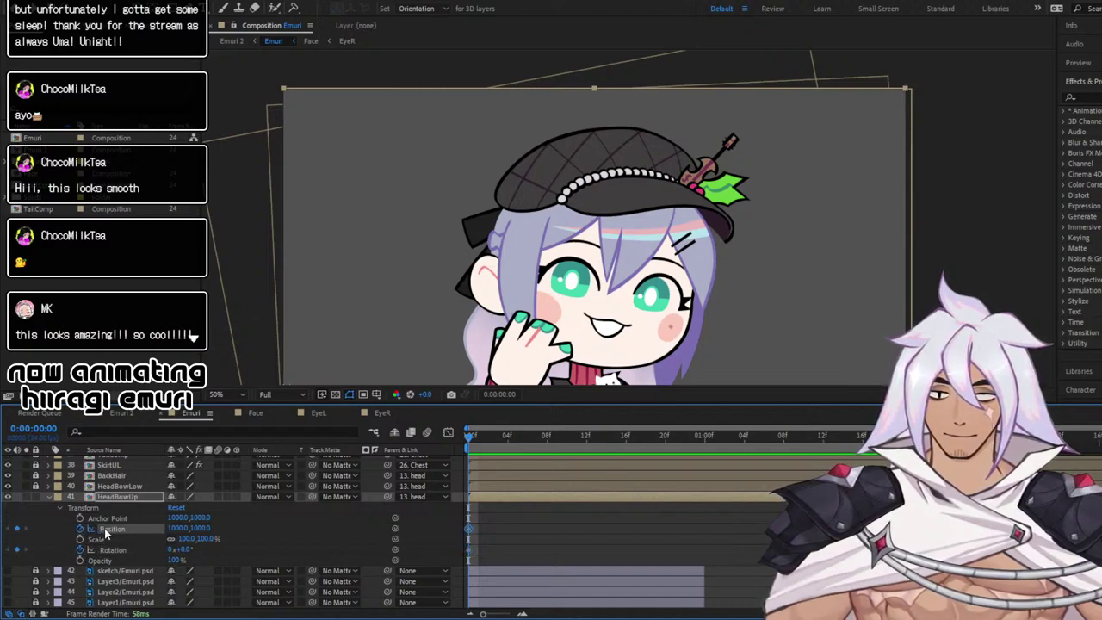
click(163, 388)
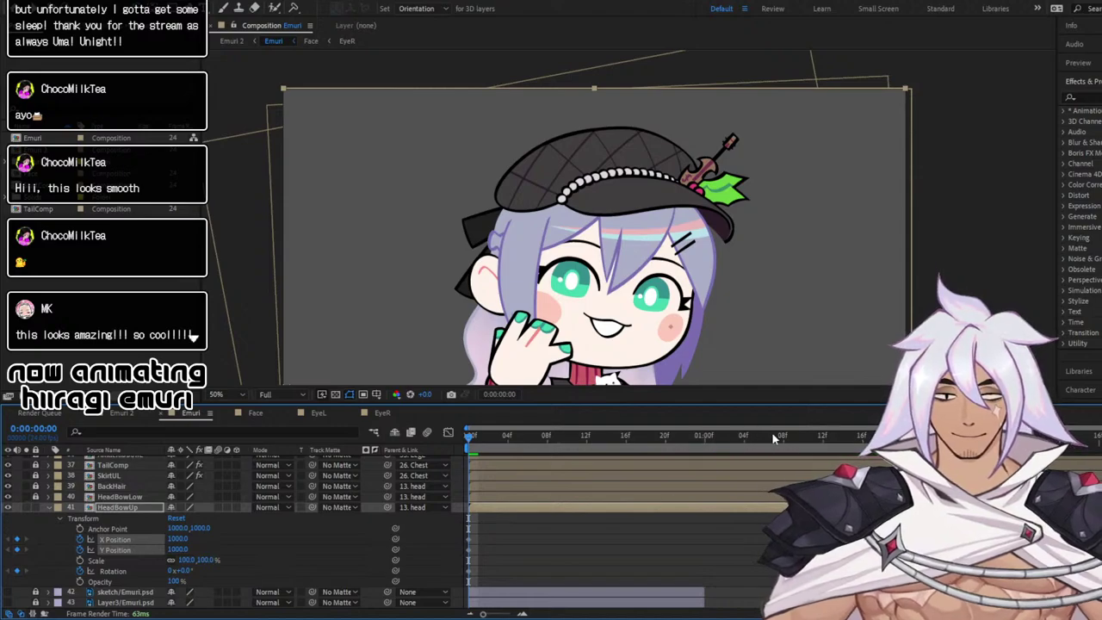
Add X Position, Y Position and Rotation keyframes to HeadBowUp at 0:00:02:00, keeping the first-frame values
key(space)
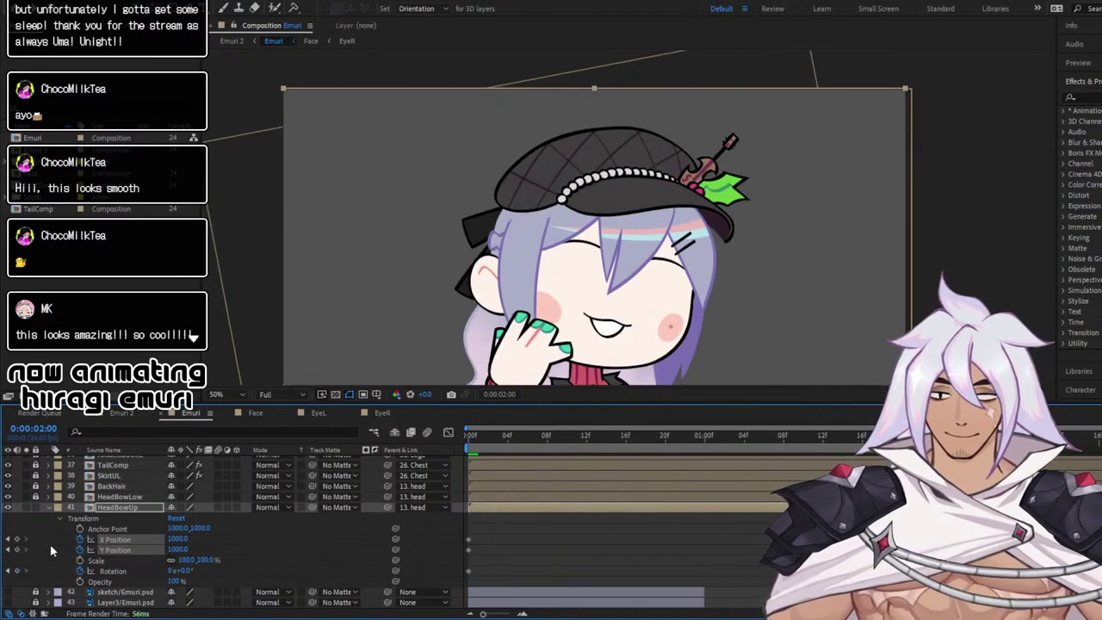
click(17, 570)
click(17, 549)
click(17, 539)
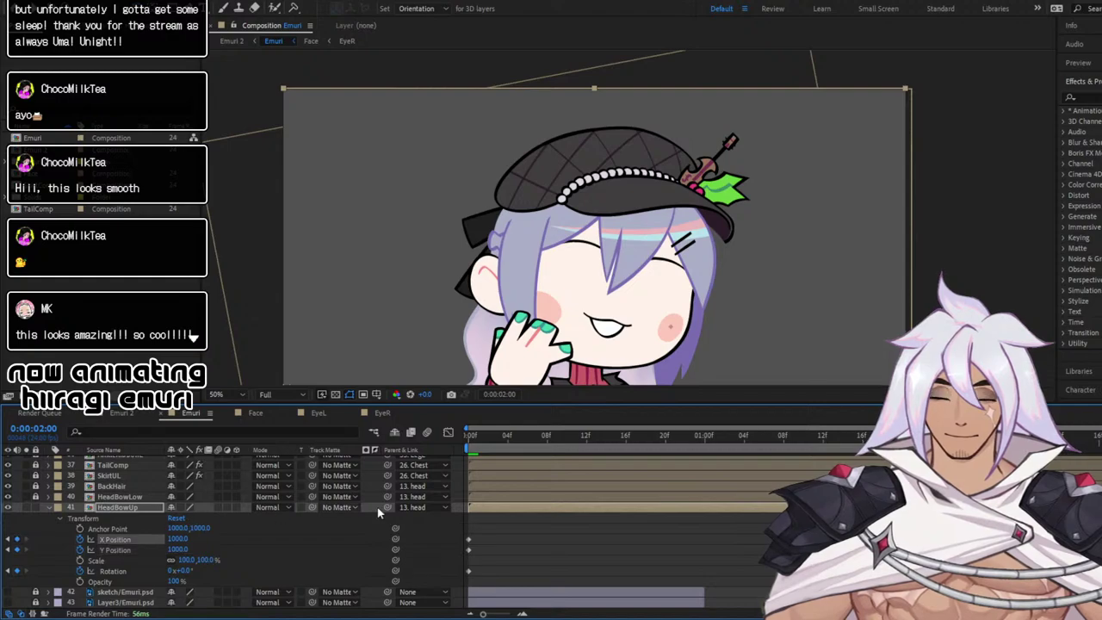
Move HeadBowUp to about X 964.2, Y 996.5 at 0:00:01:00, adding X and Y Position keyframes
click(704, 435)
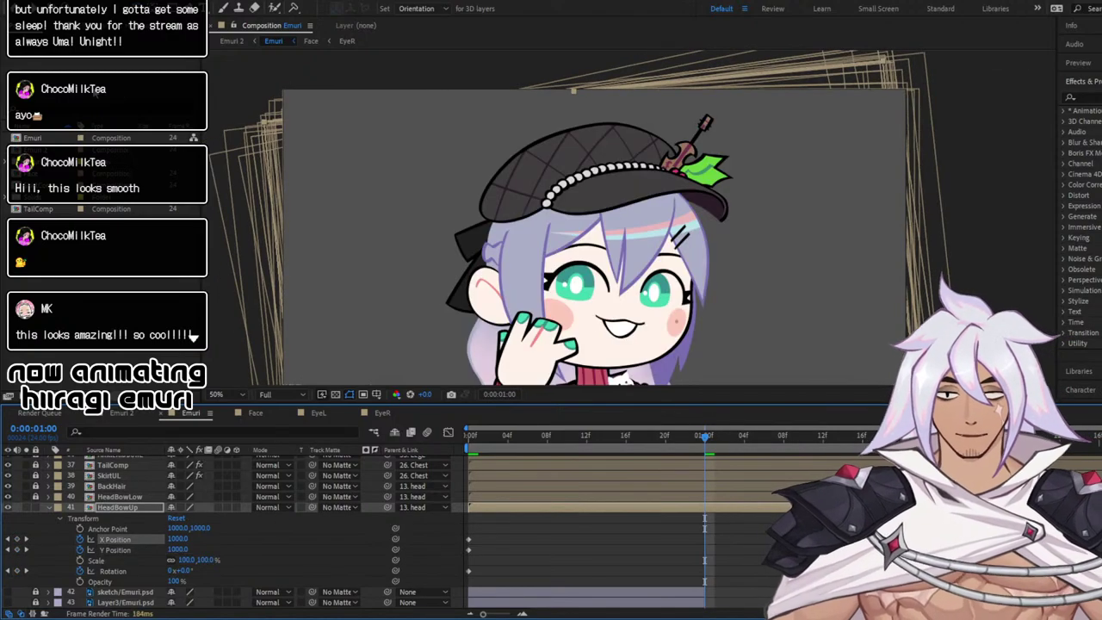
click(17, 539)
click(17, 549)
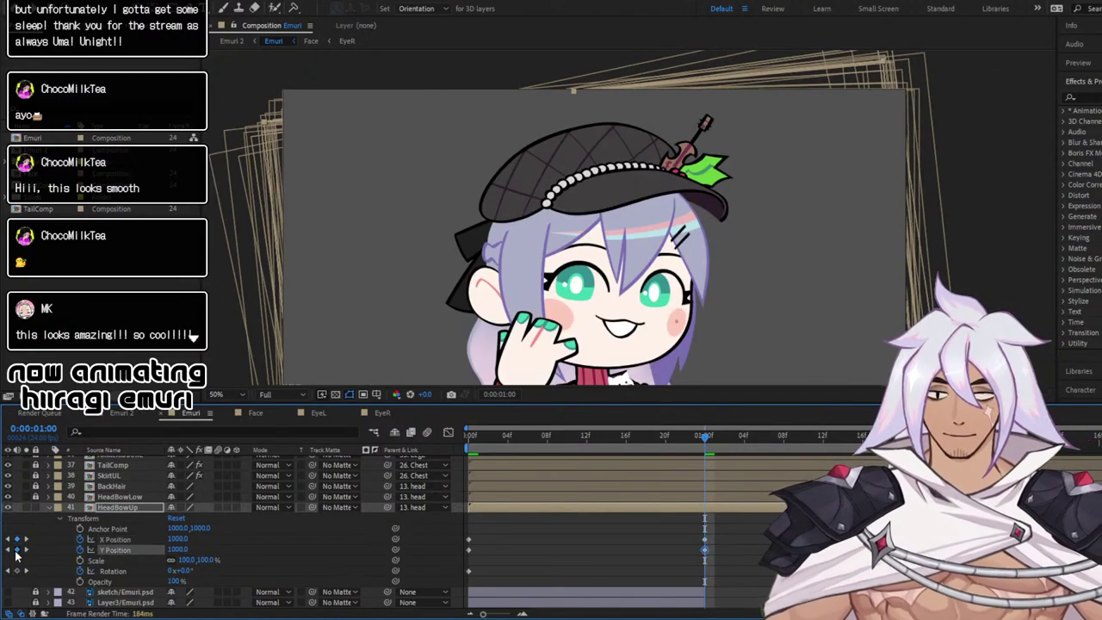
key(v)
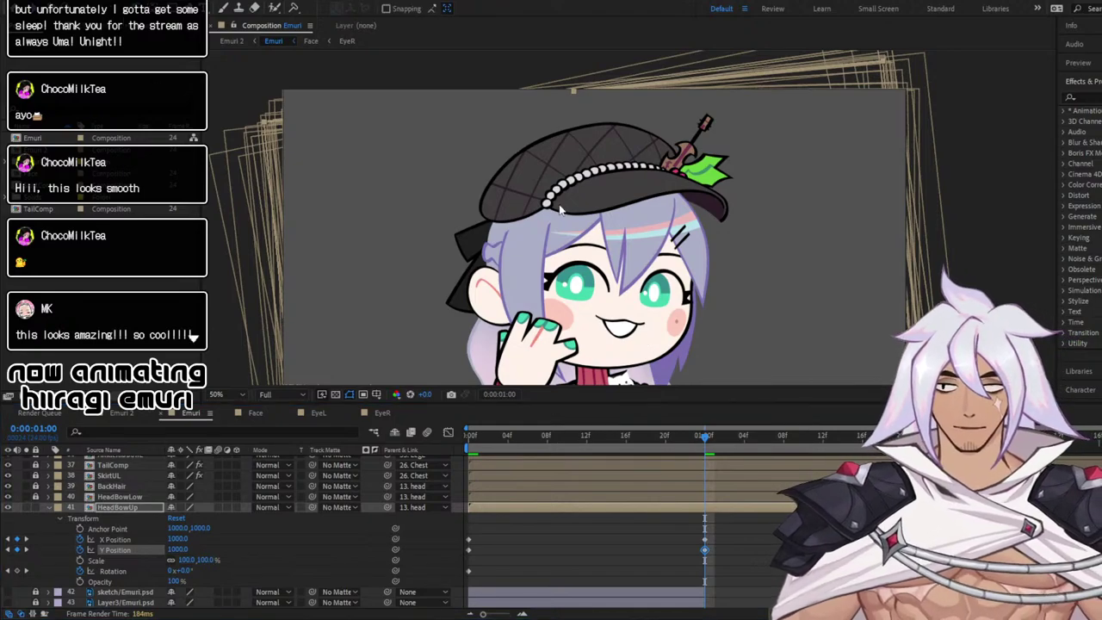
drag(468, 248, 458, 243)
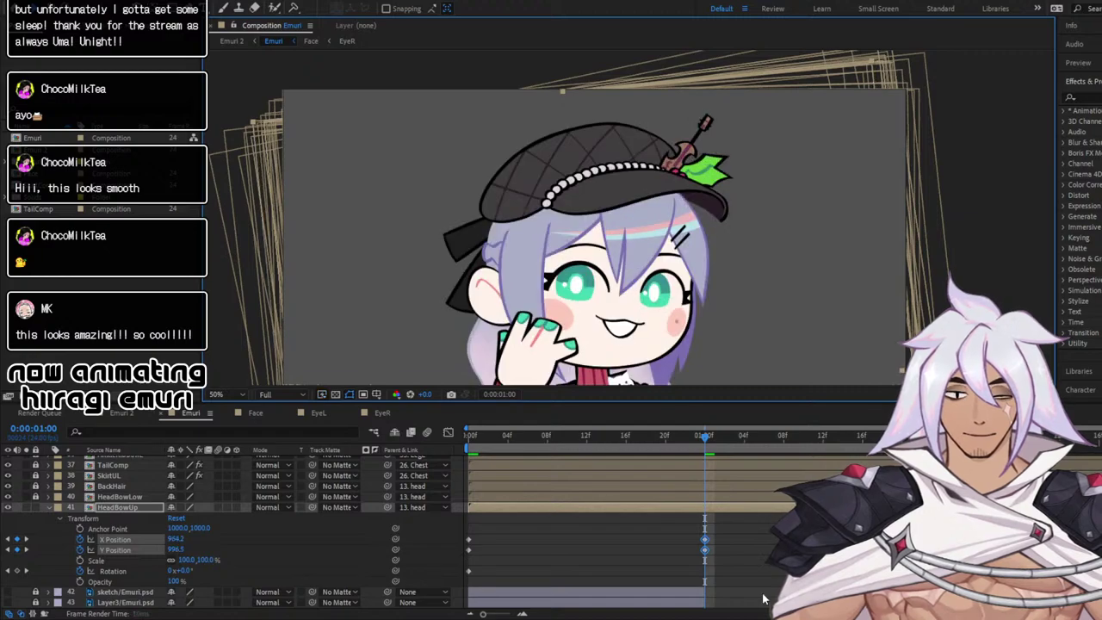
Try rotating HeadBowUp counterclockwise at frame 12 around its current anchor point, then undo the rotation
click(584, 436)
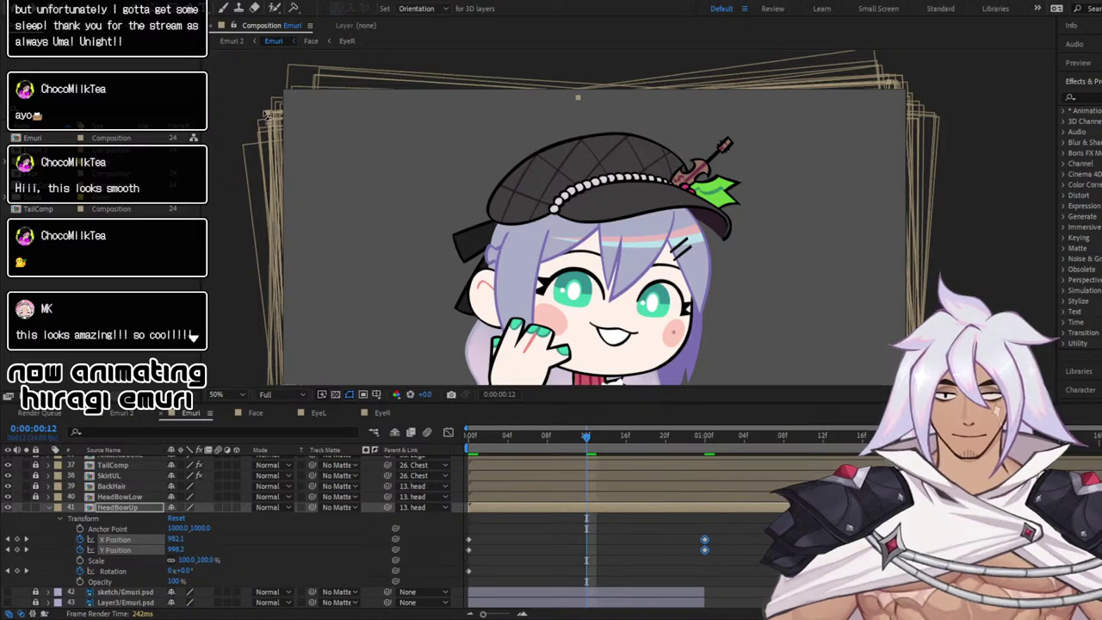
drag(266, 114, 254, 142)
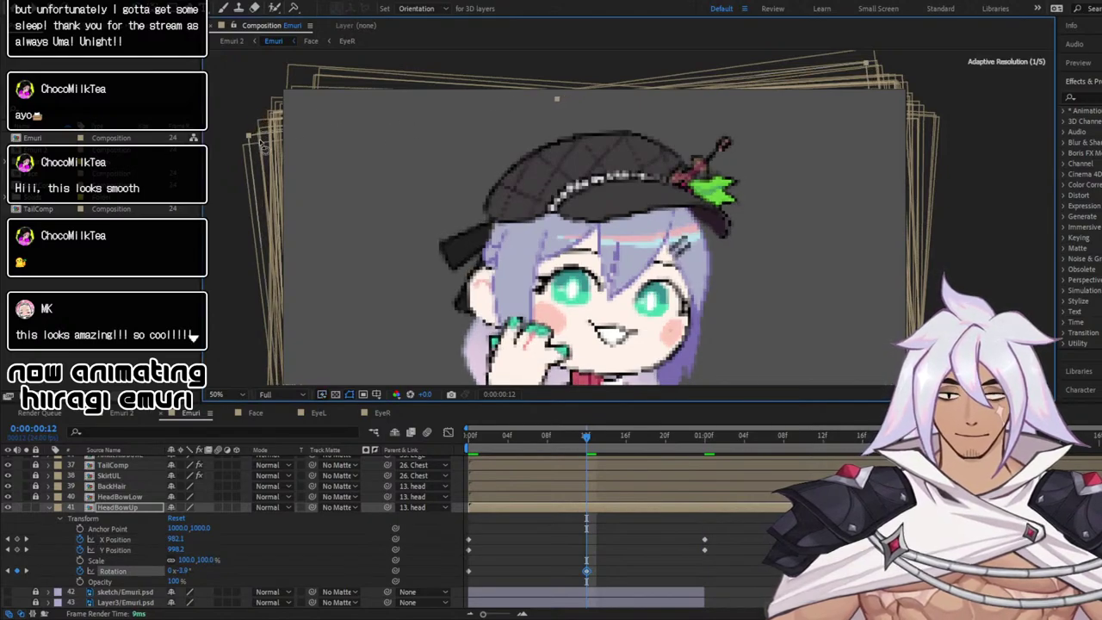
key(ctrl+z)
key(ctrl+z)
Delete all HeadBowUp position and rotation keyframes after the first frame
key(Home)
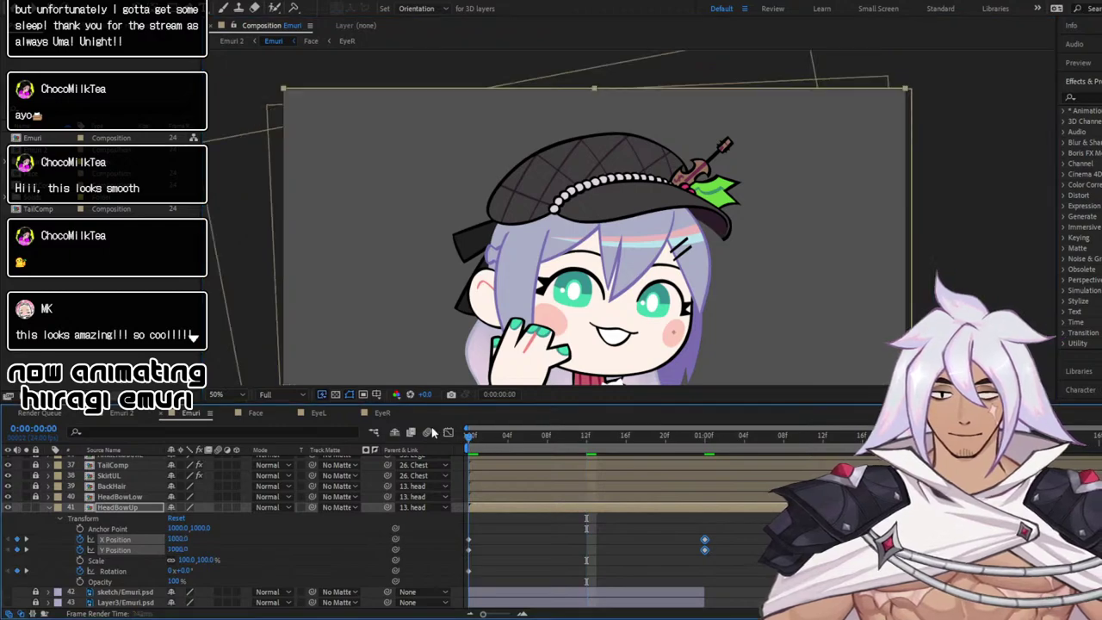
drag(647, 360, 636, 290)
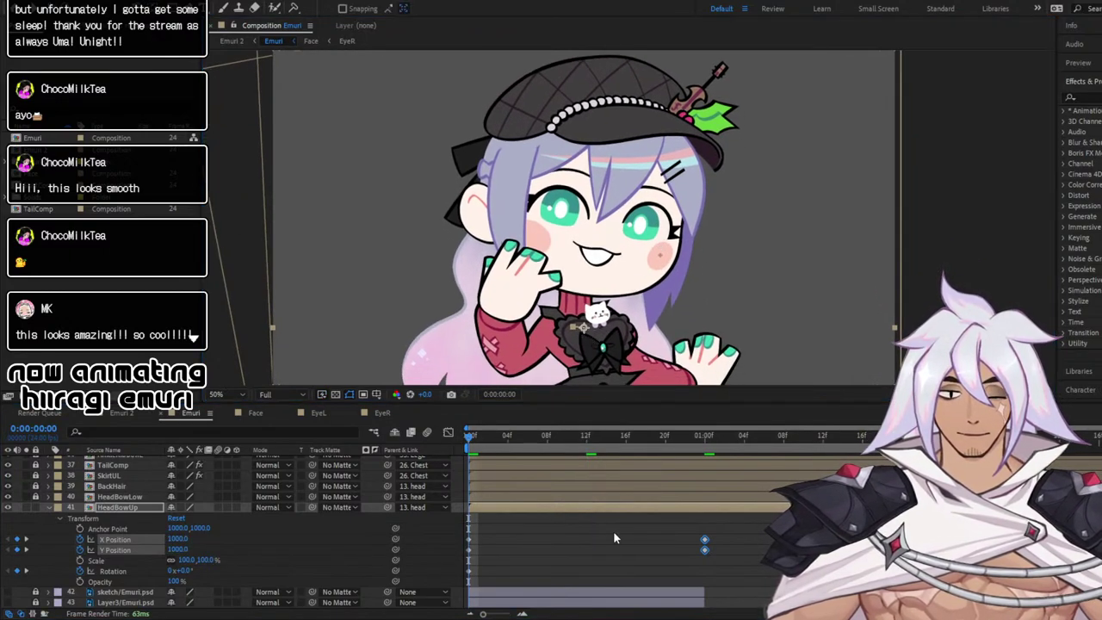
drag(613, 531, 728, 584)
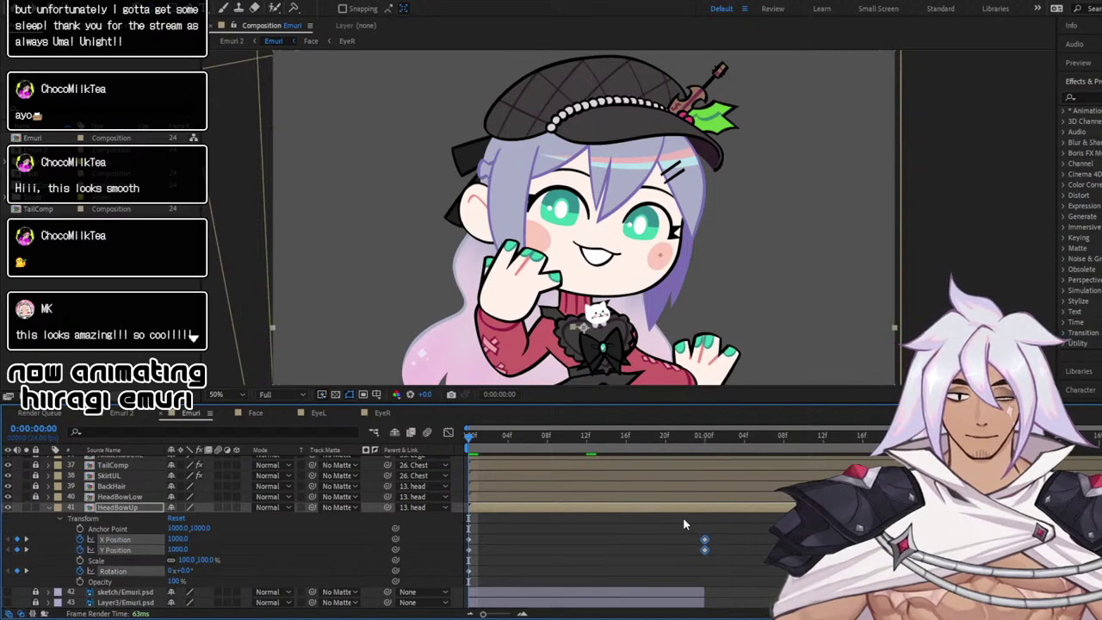
drag(678, 518, 770, 586)
key(Delete)
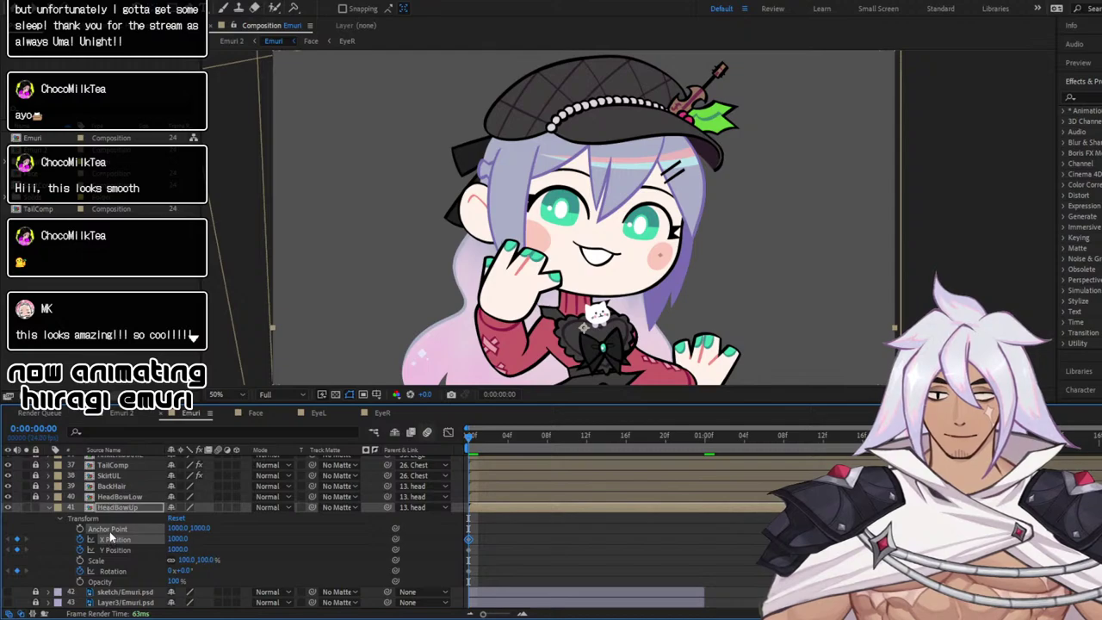
Move HeadBowUp's anchor point to the bow's base behind the hair, at 710.0, 416.0
drag(584, 327, 499, 153)
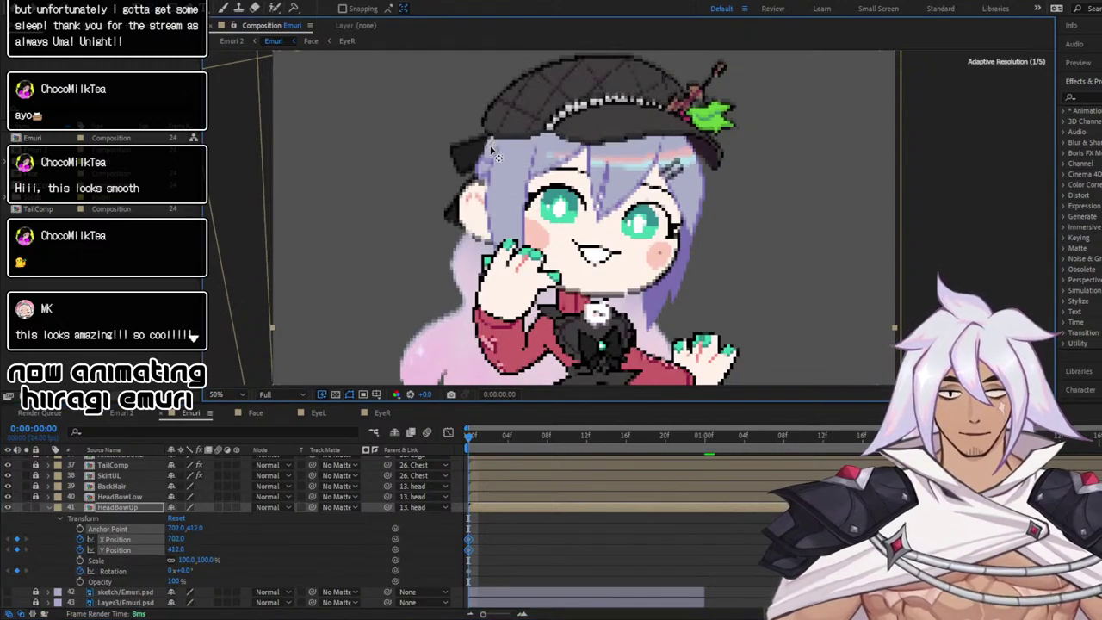
drag(494, 148, 494, 147)
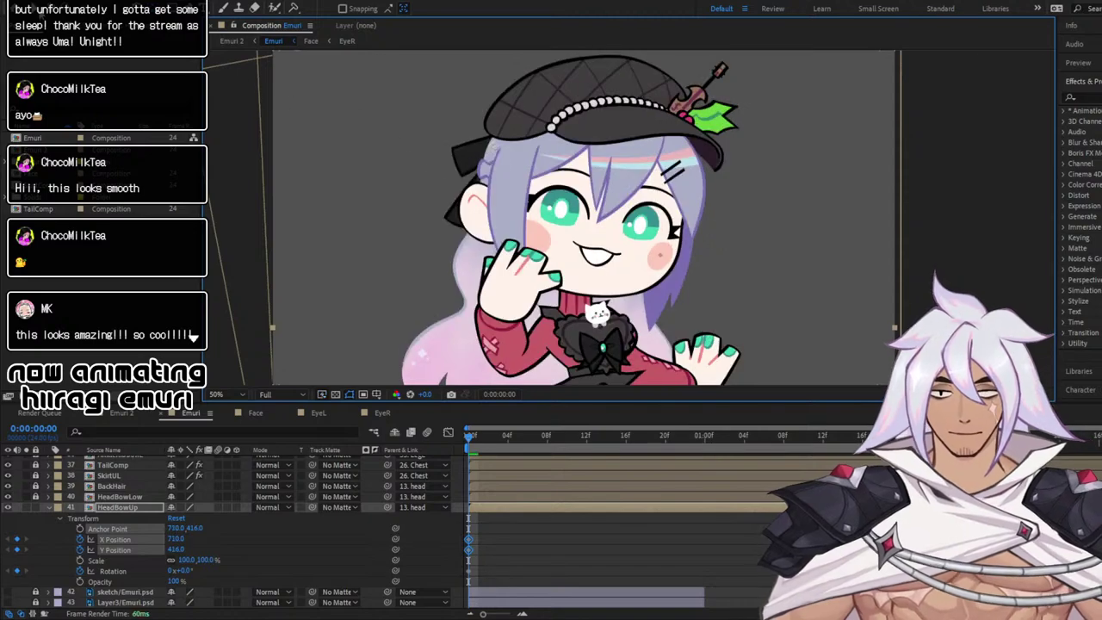
click(39, 11)
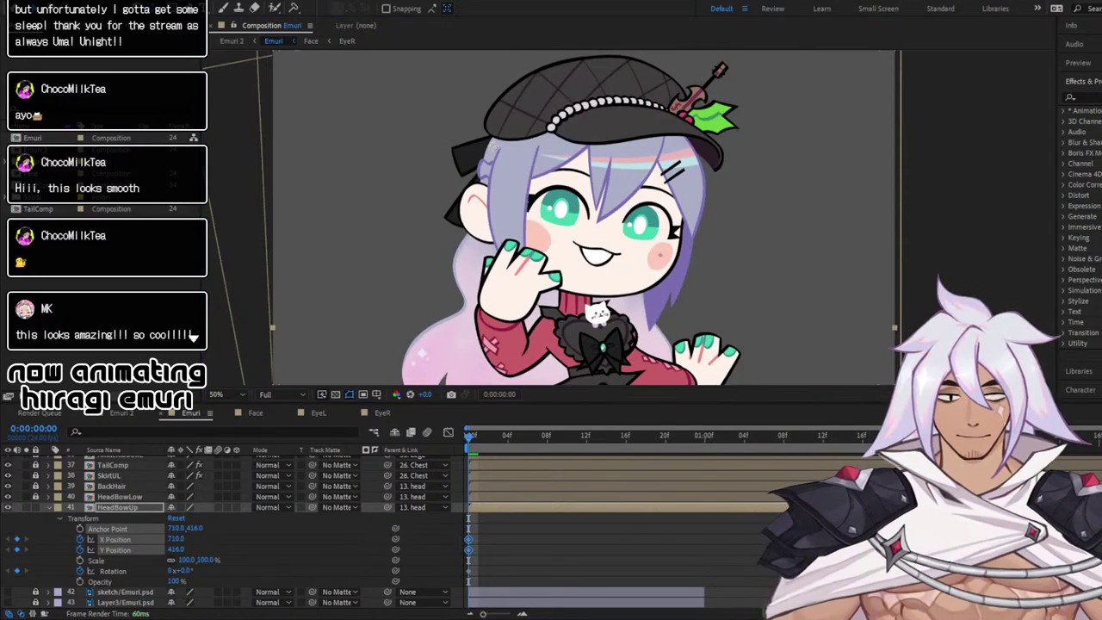
Add closing X Position, Y Position and Rotation keyframes to HeadBowUp at 0:00:02:00 for the loop
click(940, 437)
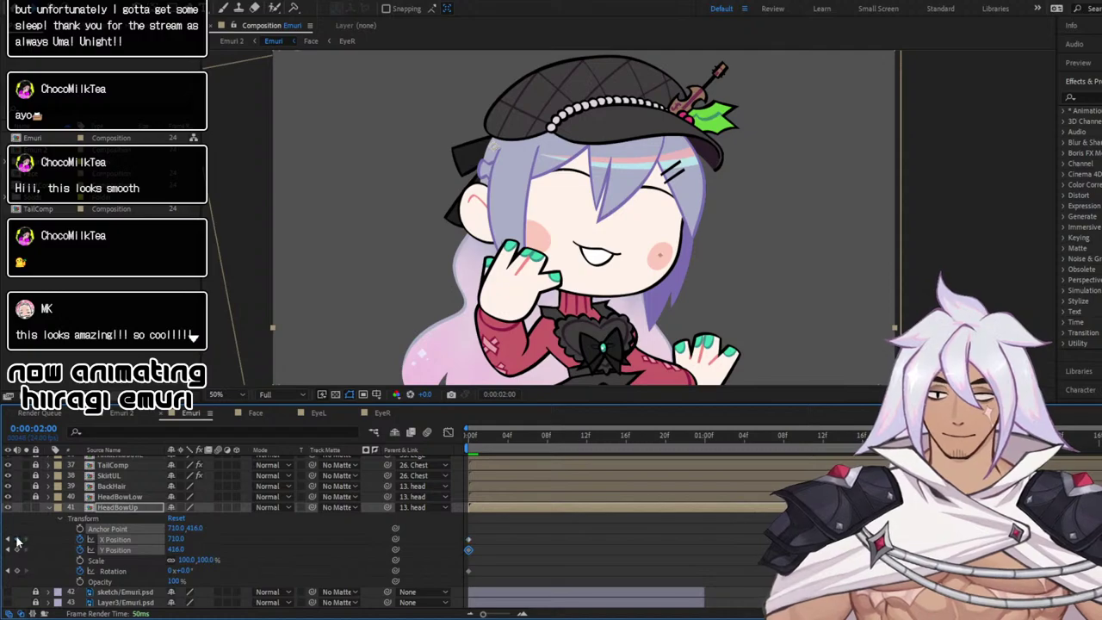
click(17, 571)
click(17, 550)
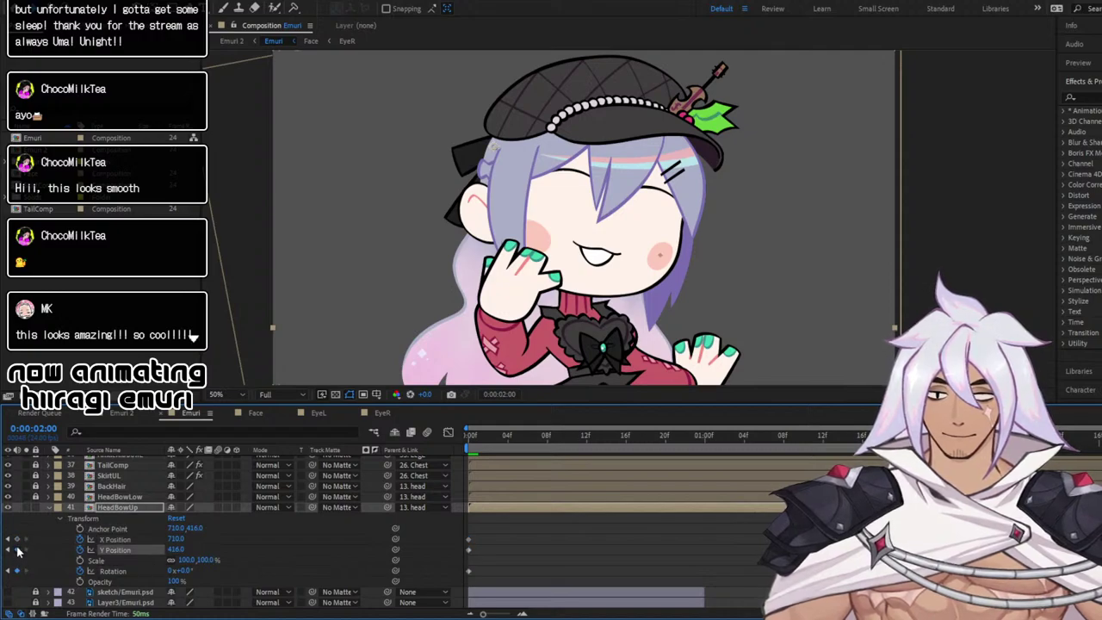
Move HeadBowUp left to about X 680.1, Y 413.1 at 0:00:01:00
click(706, 436)
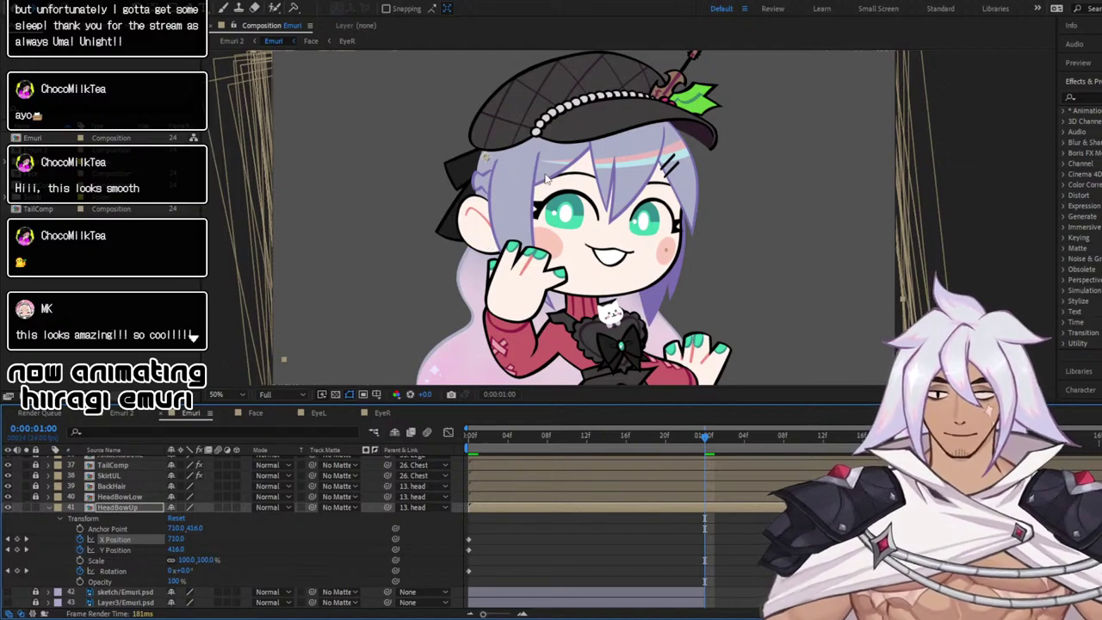
drag(478, 167, 447, 178)
key(ctrl+z)
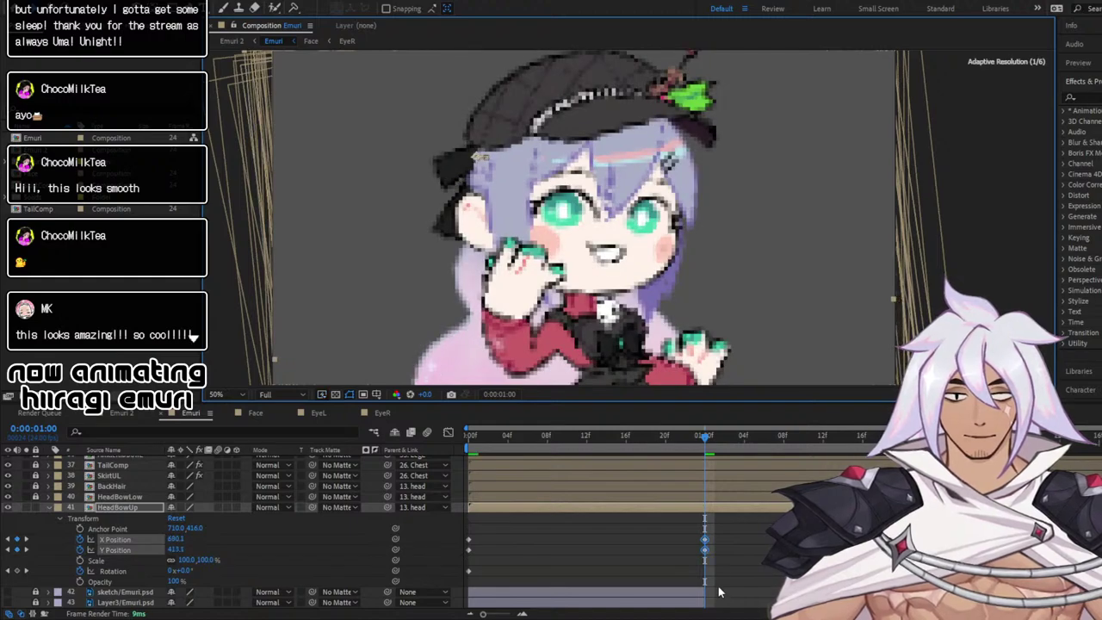
click(591, 559)
Rotate HeadBowUp to about -6.2° at 0:00:00:12
click(588, 435)
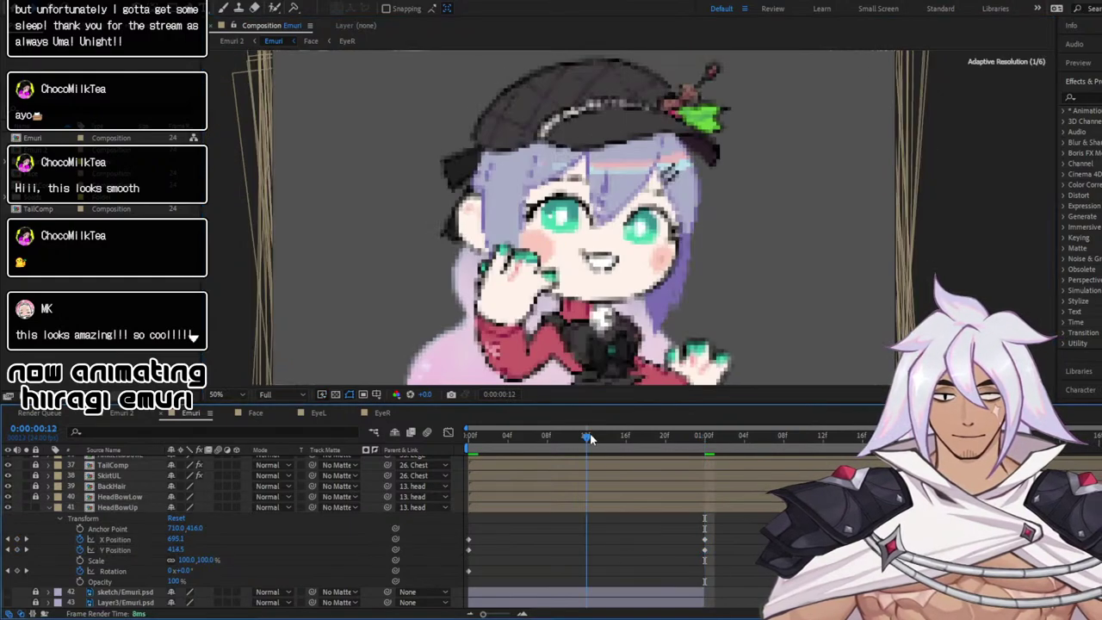
click(144, 15)
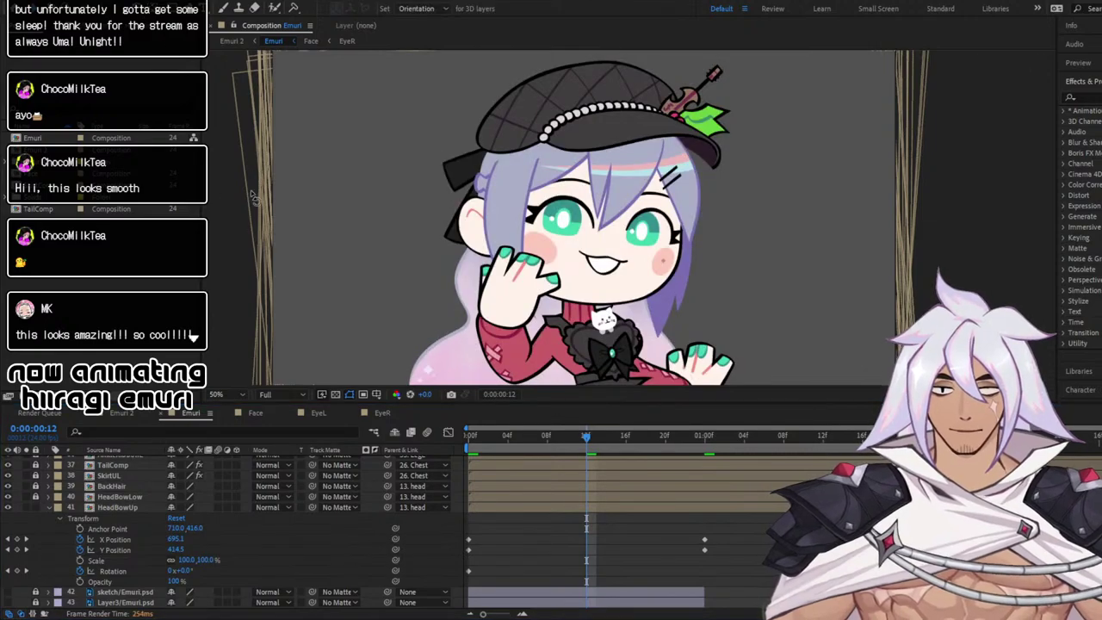
scroll(258, 197, down, 2)
drag(330, 155, 321, 165)
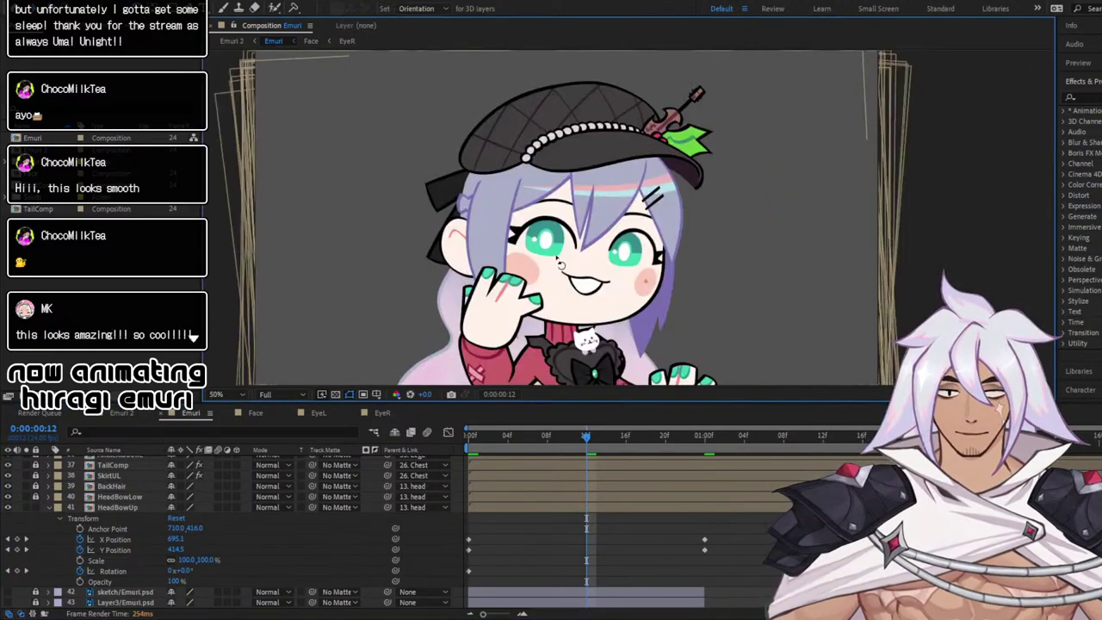
click(109, 507)
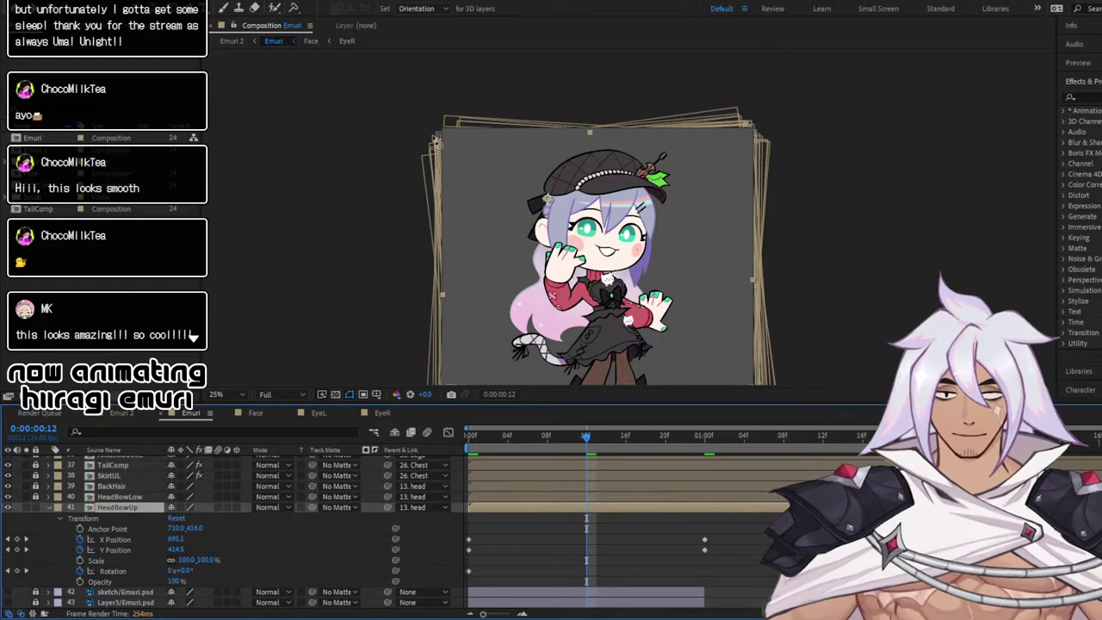
drag(385, 120, 377, 148)
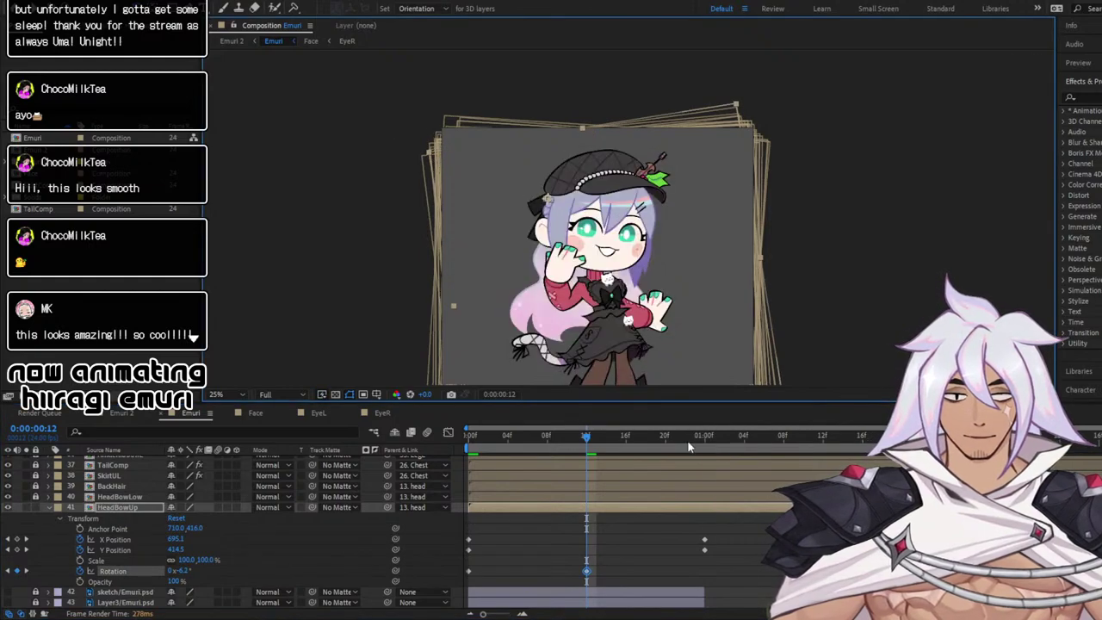
Rotate HeadBowUp to about 4.1° at 0:00:01:12 and preview the sway from the first frame
drag(695, 440, 821, 440)
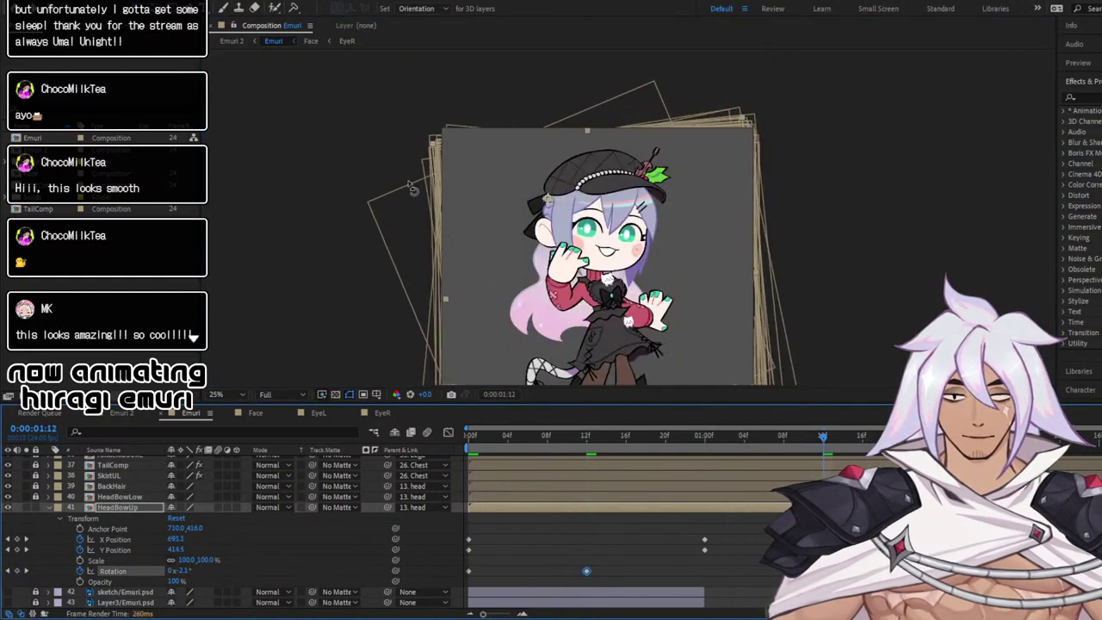
drag(435, 150, 426, 131)
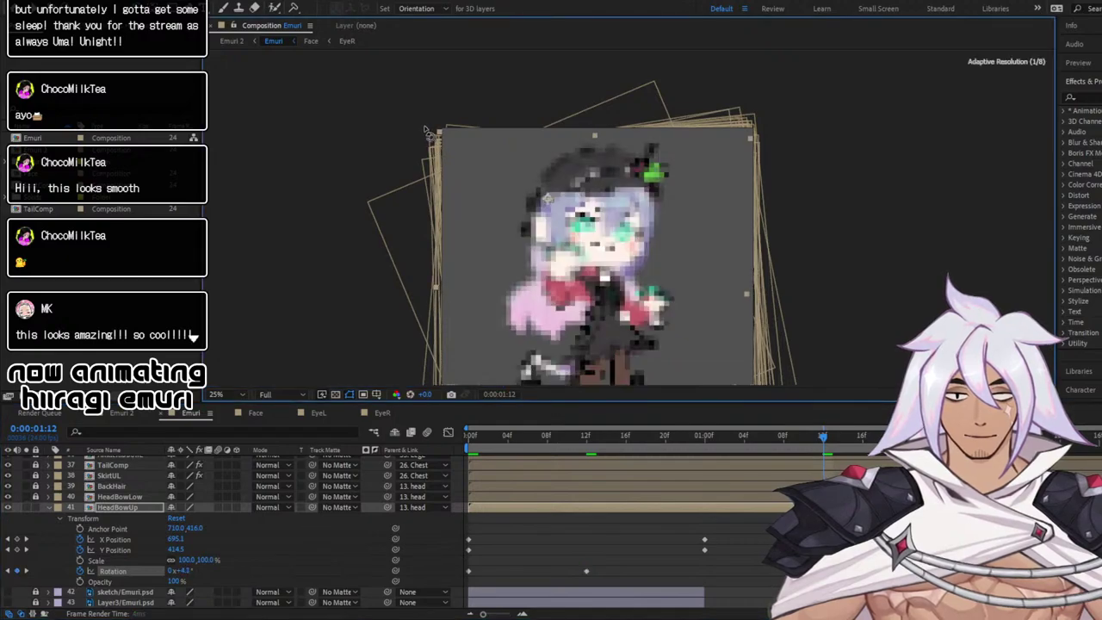
click(461, 443)
key(space)
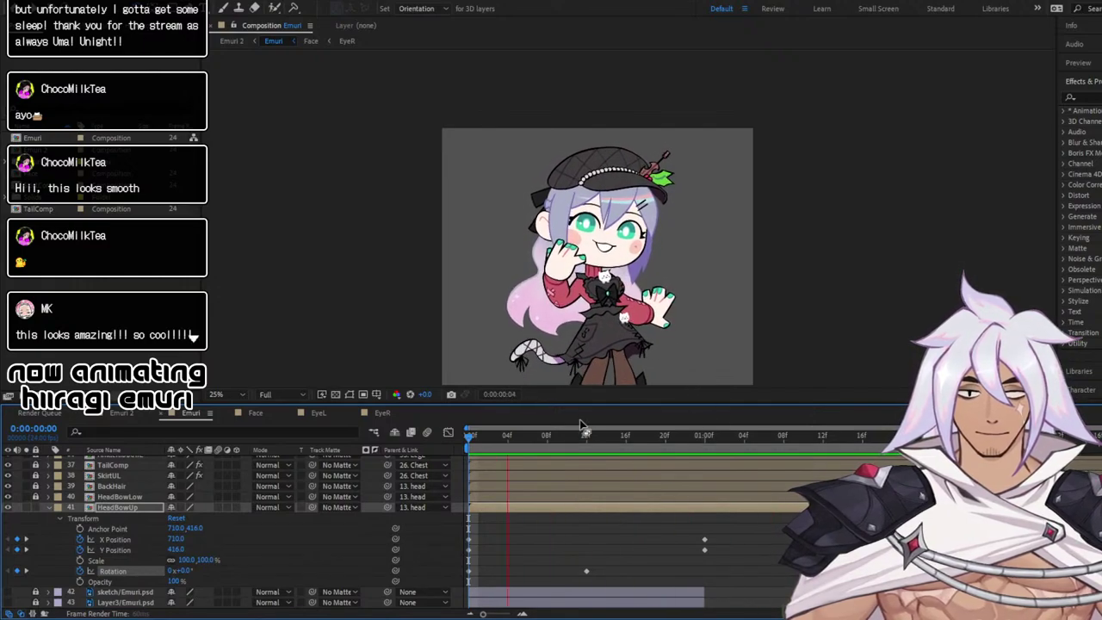
key(space)
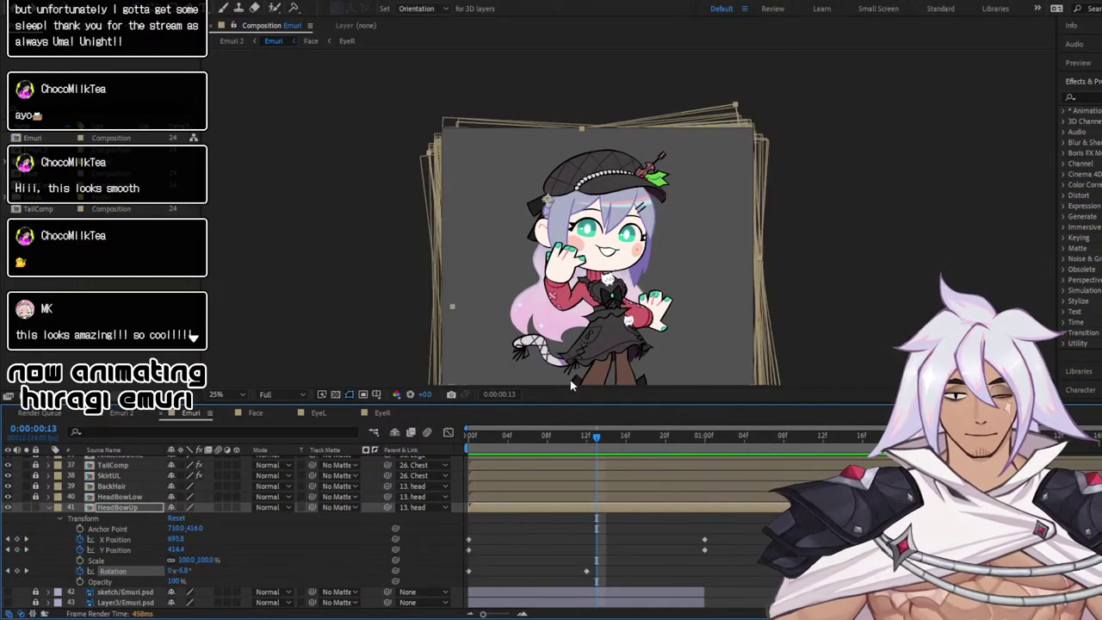
Strengthen HeadBowUp's swing to about -8.8° at 0:00:00:13 and about 7.2° at 0:00:01:12, and preview it
drag(433, 159, 431, 166)
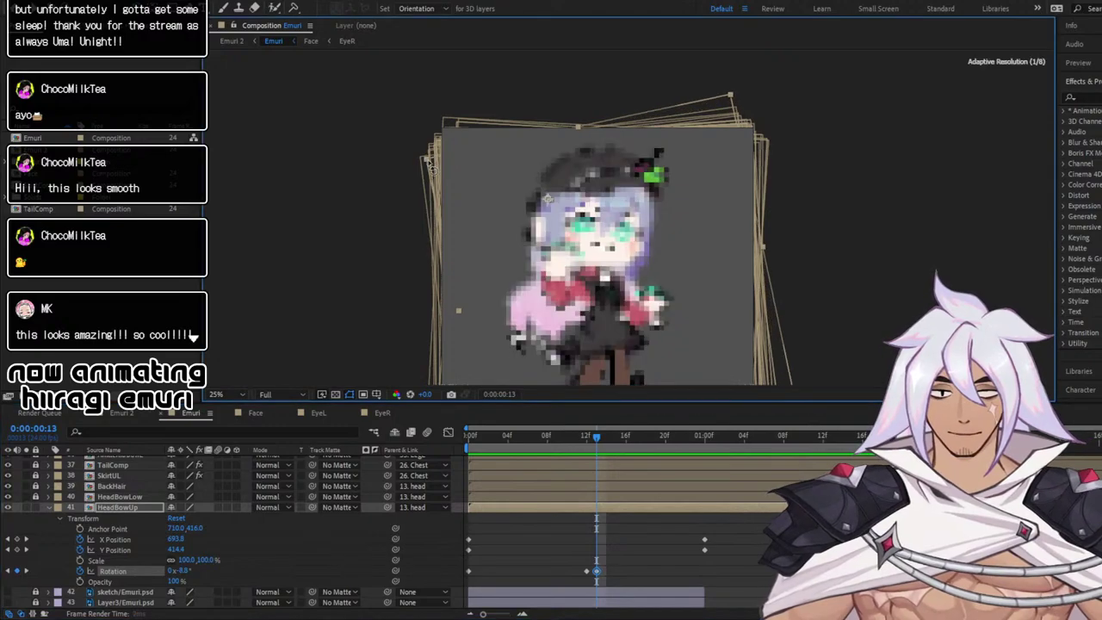
drag(774, 439, 823, 447)
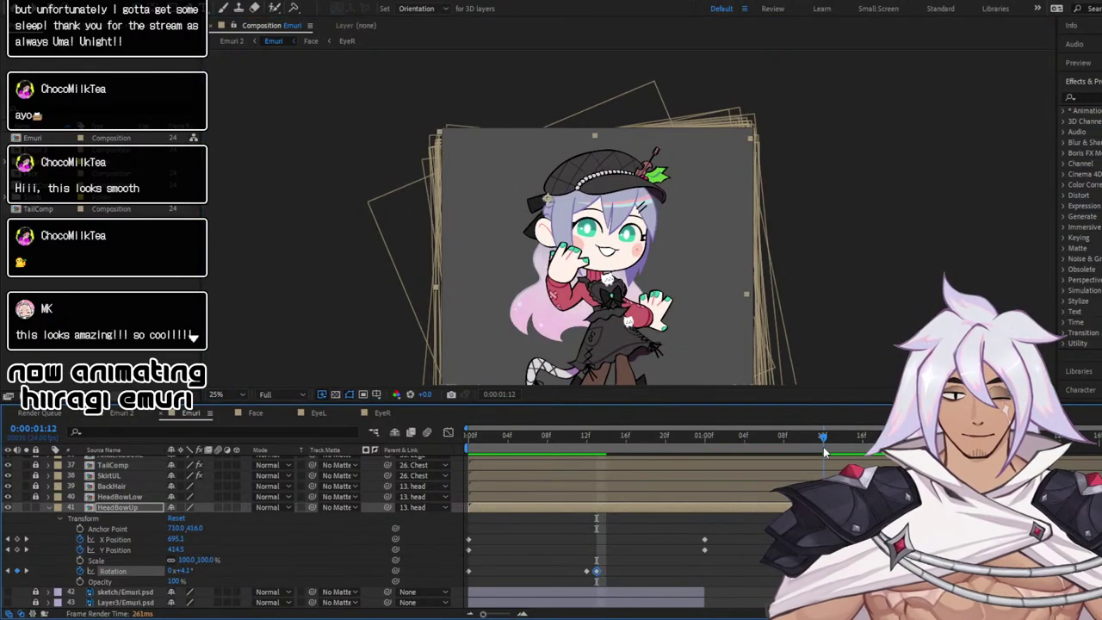
drag(437, 130, 439, 122)
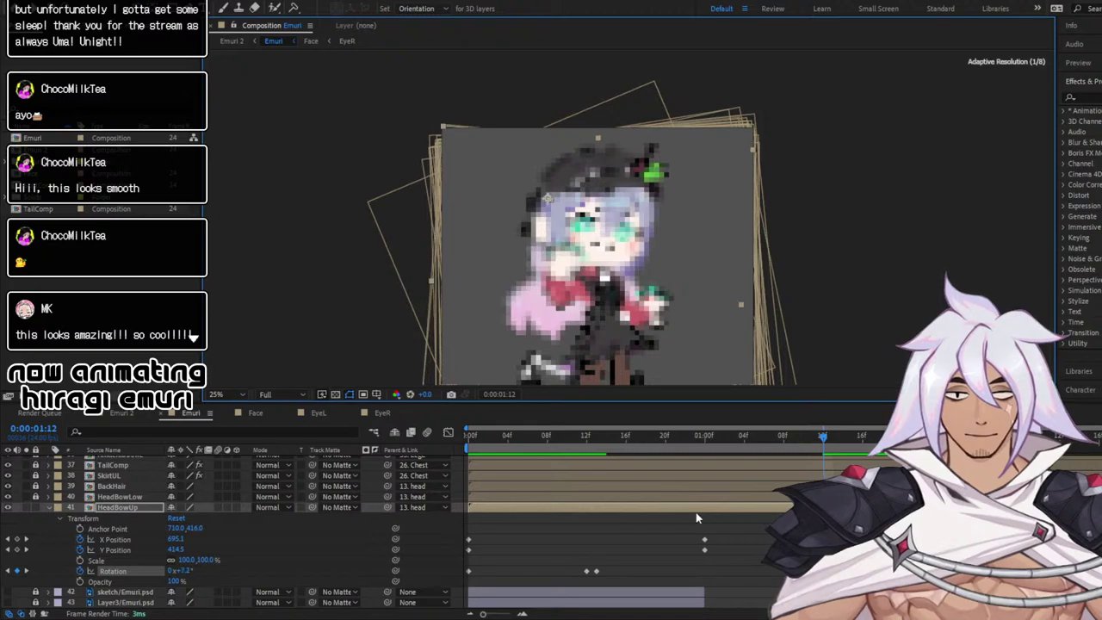
key(space)
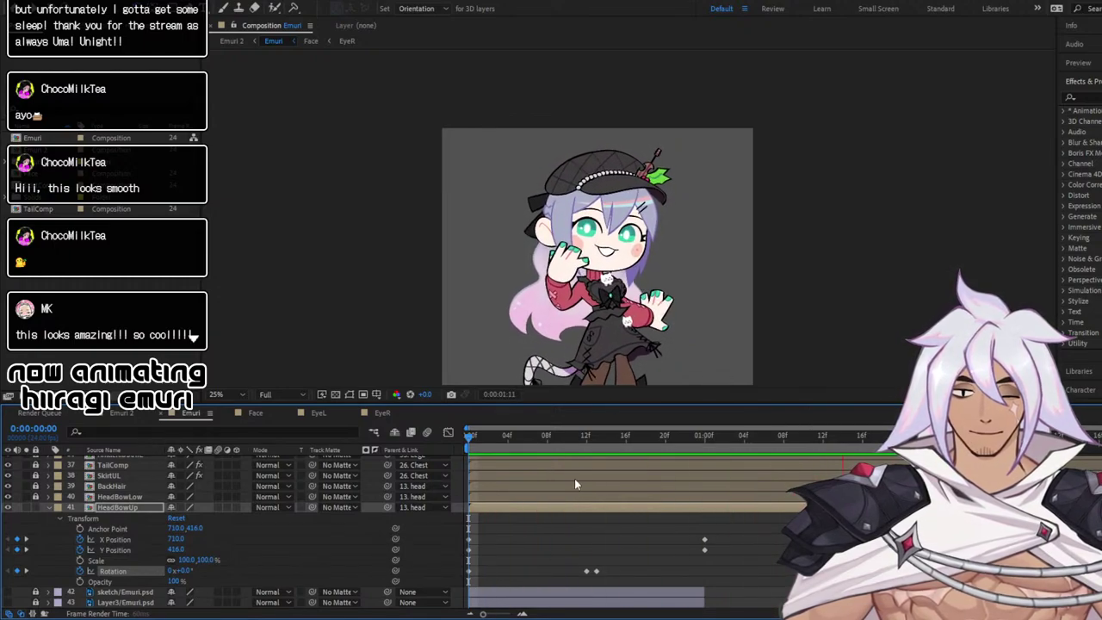
key(space)
Move HeadBowUp's Rotation keyframe from 0:00:00:13 onto the one at 0:00:00:12 and play back the loop
click(589, 444)
drag(595, 572, 587, 574)
drag(555, 440, 453, 439)
key(space)
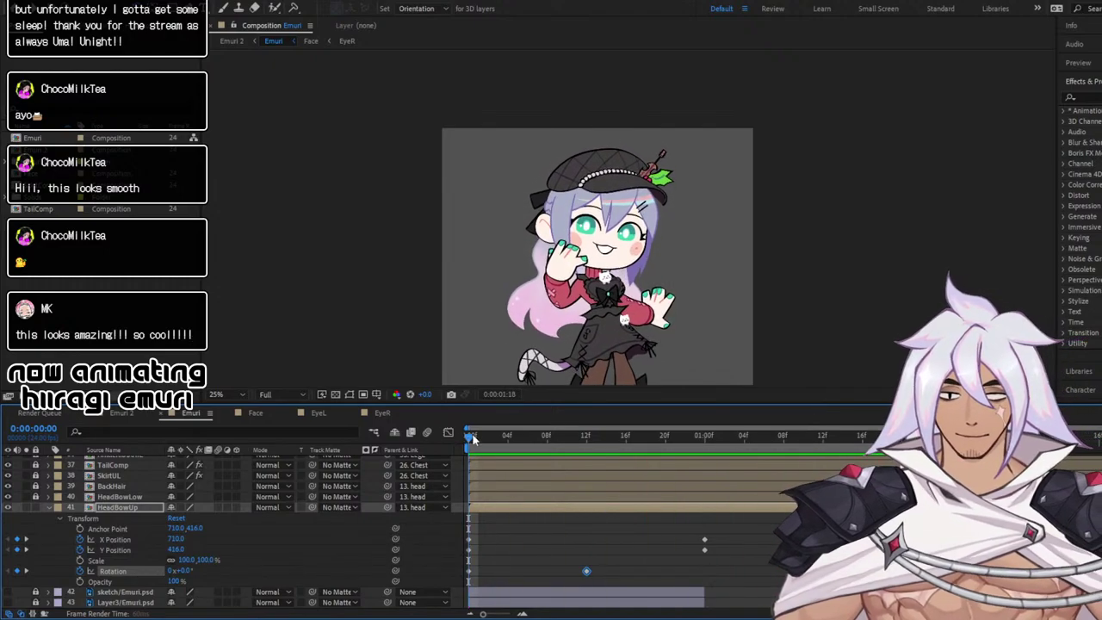
Apply Easy Ease to all of HeadBowUp's X Position and Y Position keyframes in the graph editor
click(468, 437)
click(517, 511)
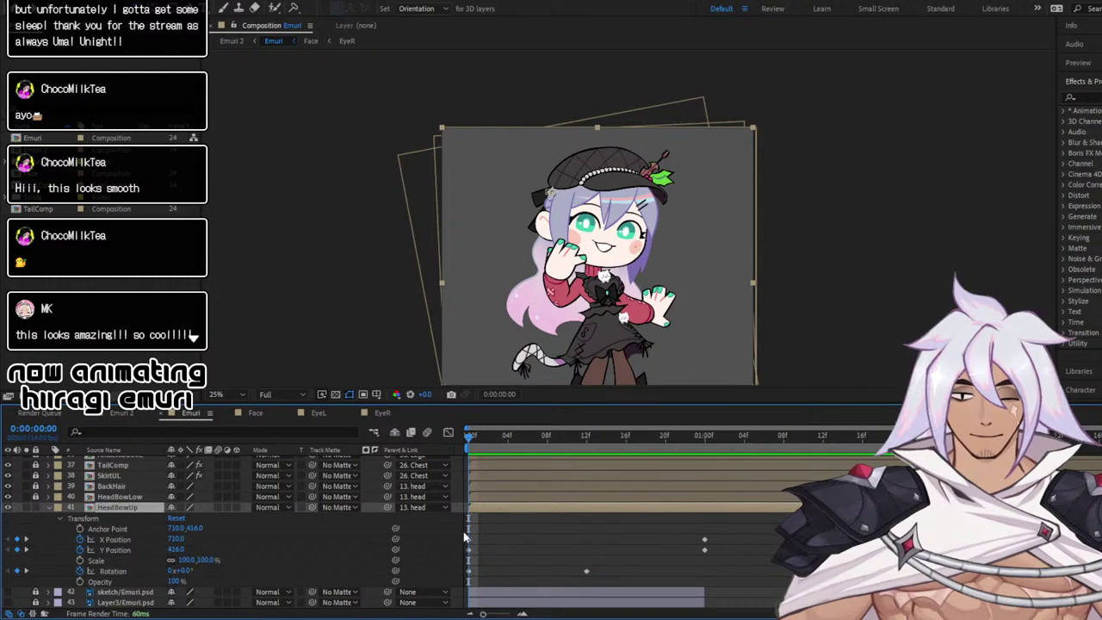
shift+click(121, 547)
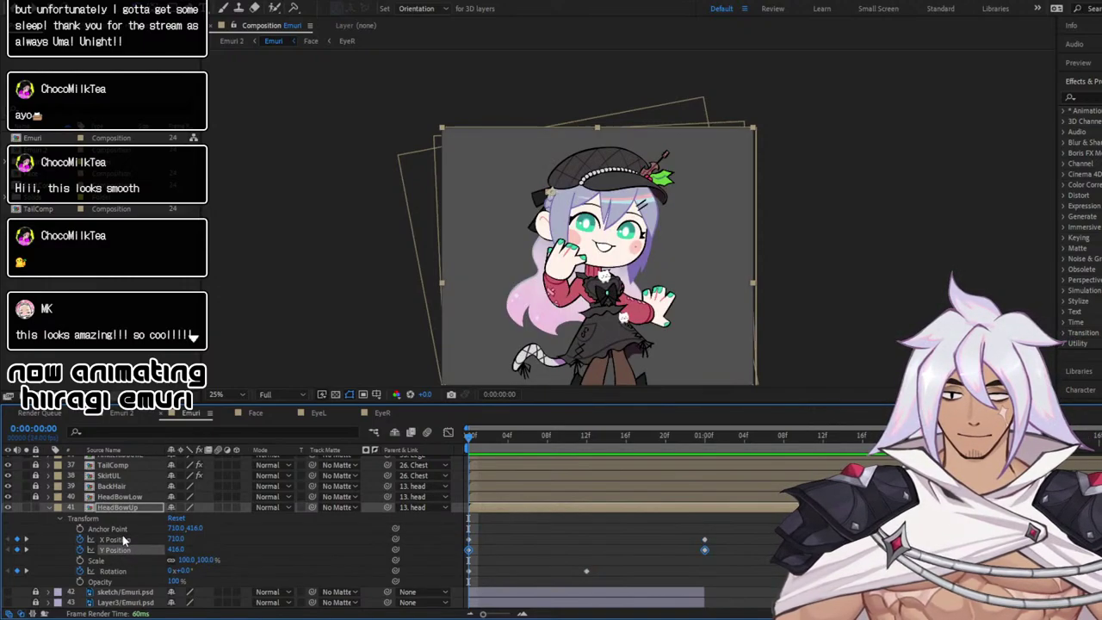
click(446, 432)
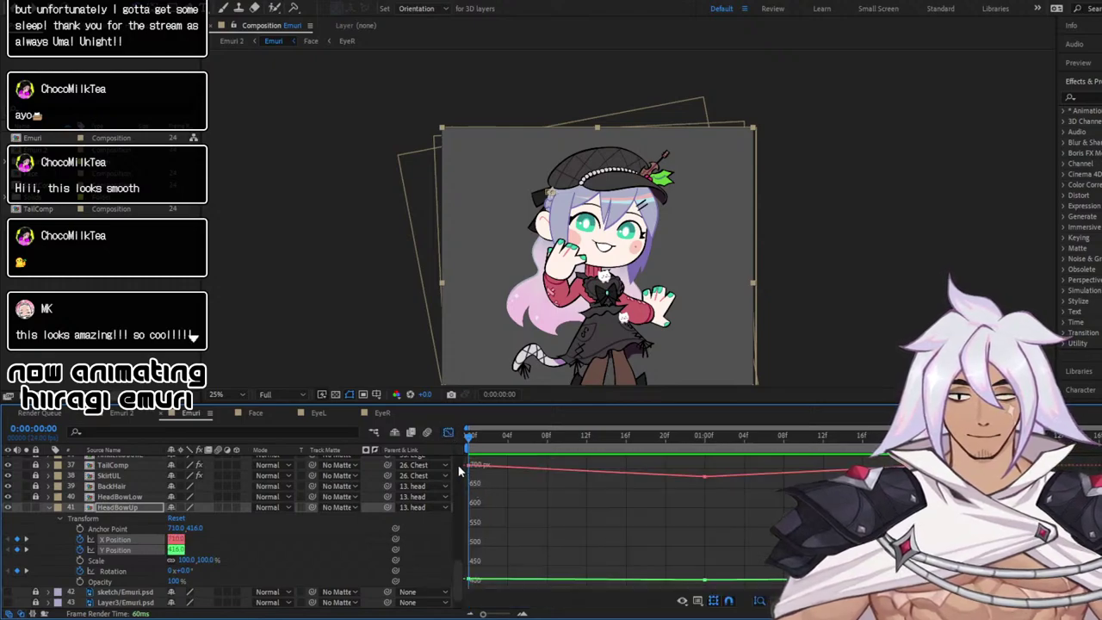
drag(463, 465, 797, 602)
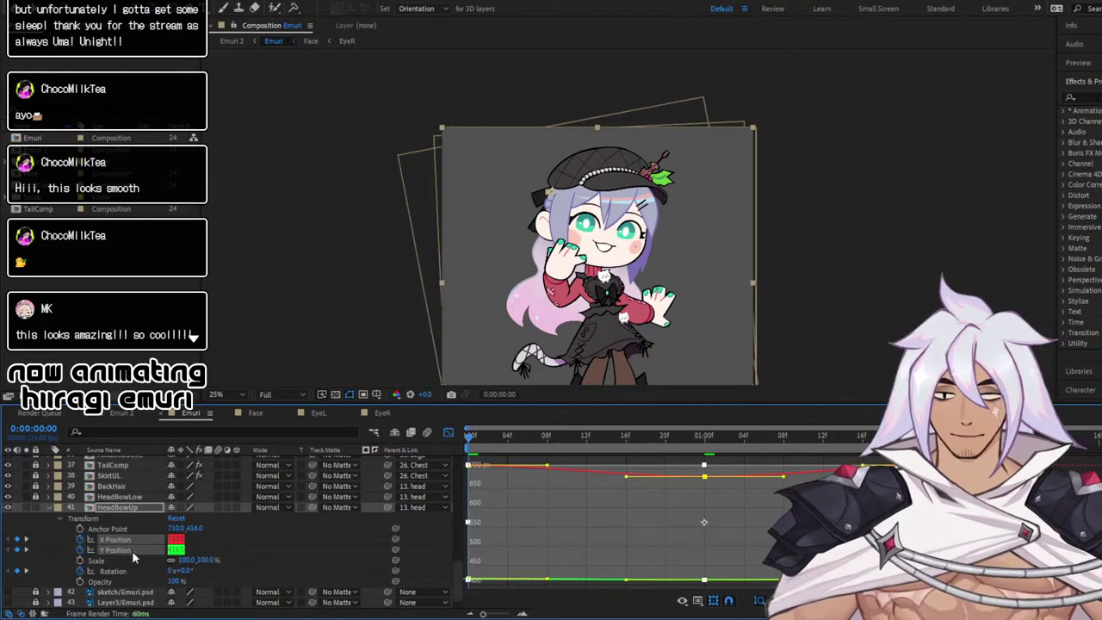
Apply Easy Ease to HeadBowUp's Rotation keyframes at 0:00:00:12 and 0:00:01:12, and preview the motion
click(113, 571)
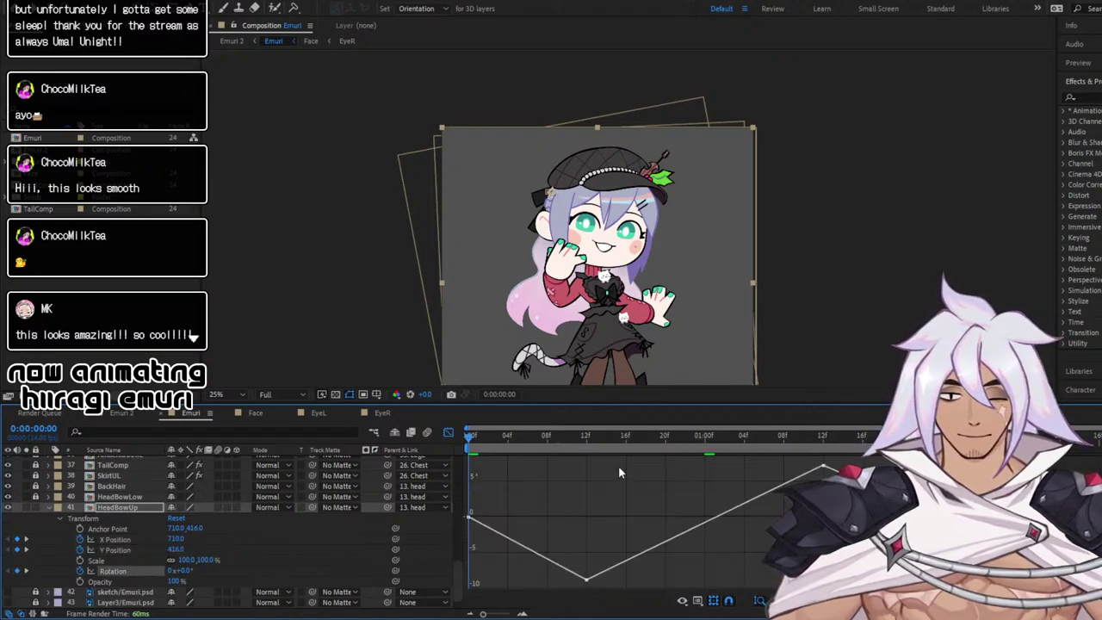
drag(567, 462, 787, 604)
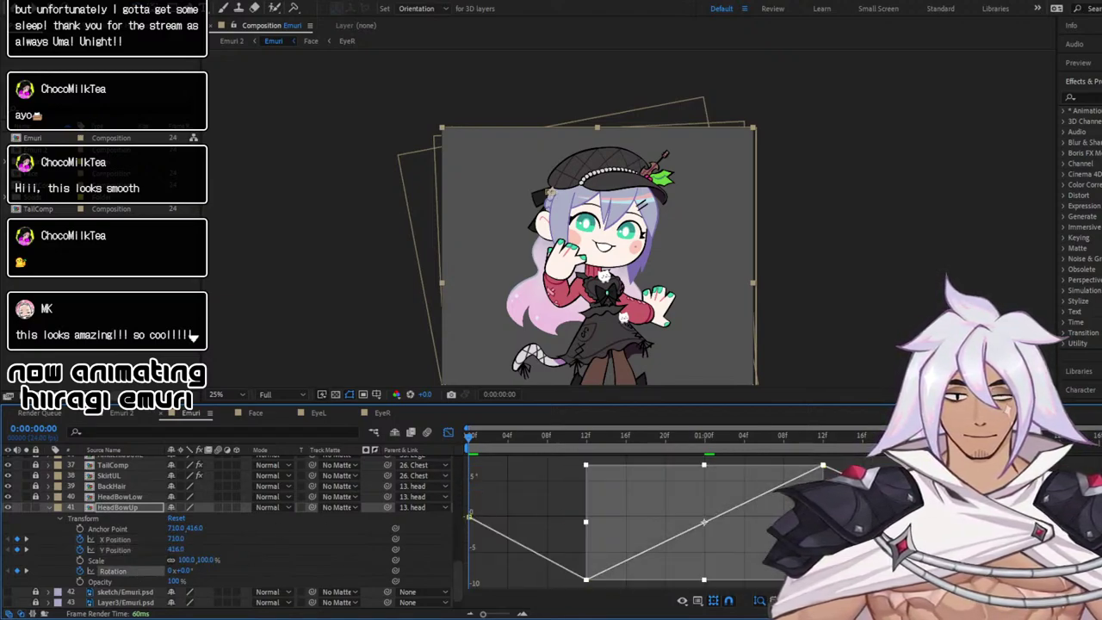
key(F9)
key(space)
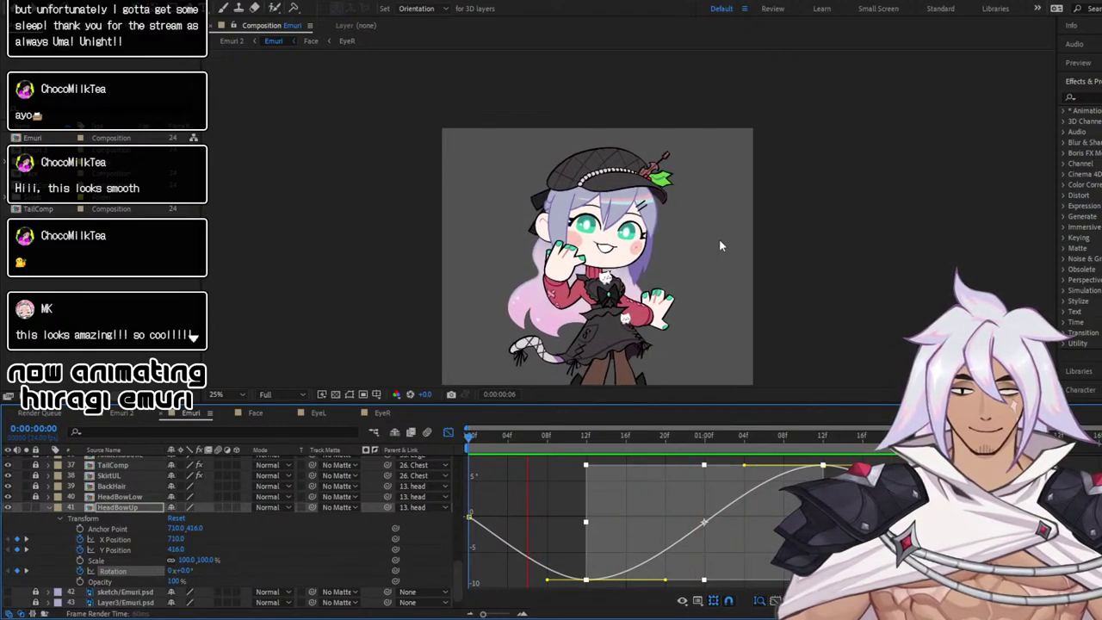
key(space)
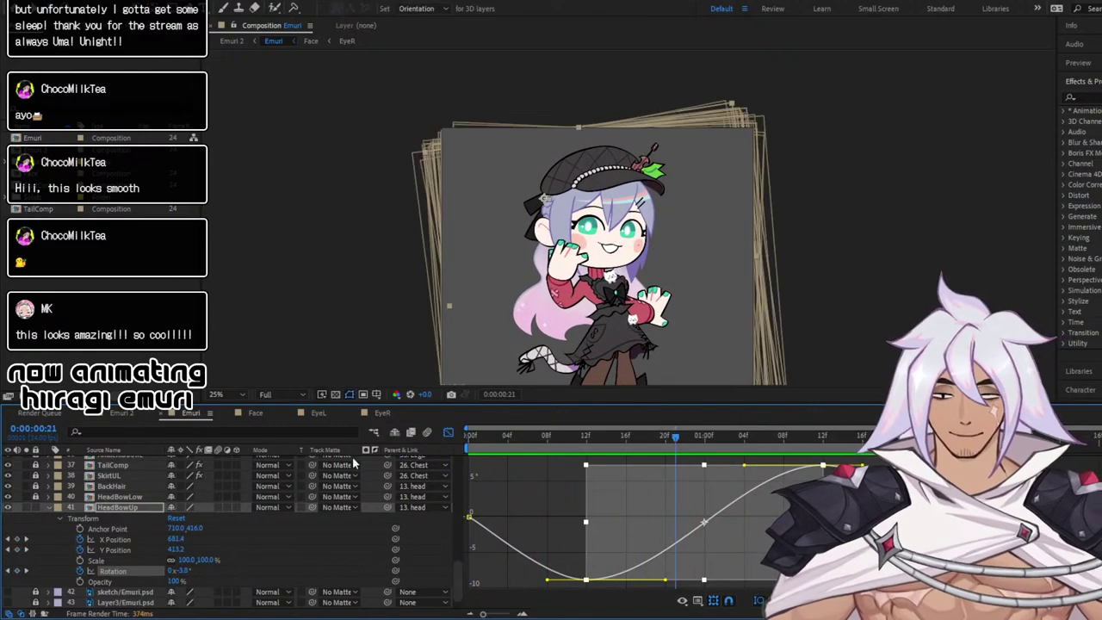
Collapse and lock the HeadBowUp layer and leave the graph editor
click(46, 505)
click(34, 560)
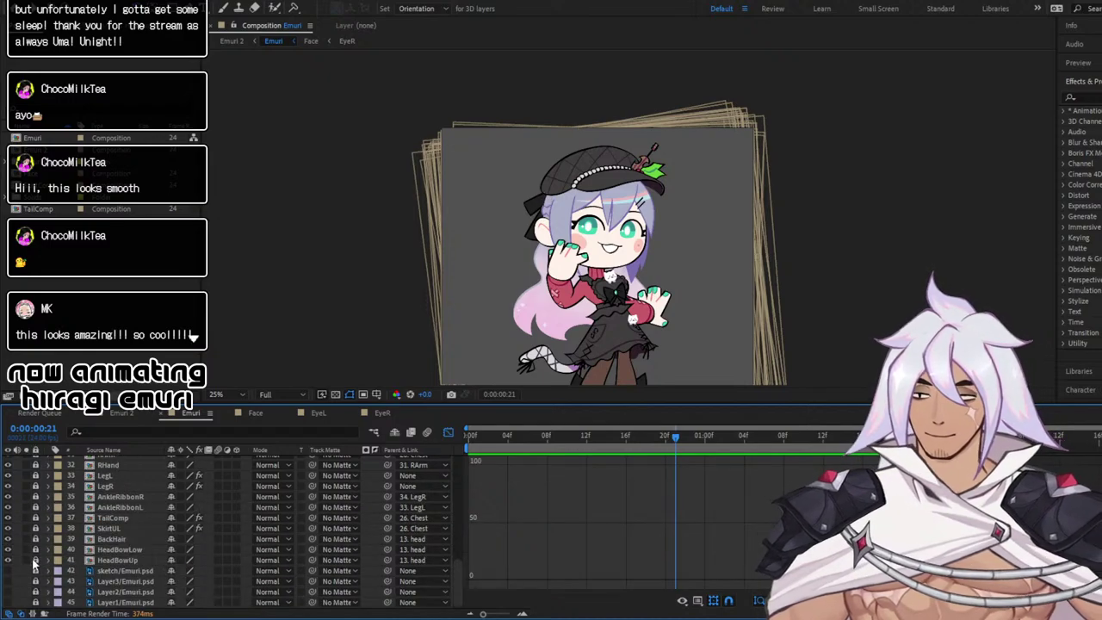
click(448, 432)
Return to the first frame, unlock the BackHair layer and expand its transform properties
click(474, 436)
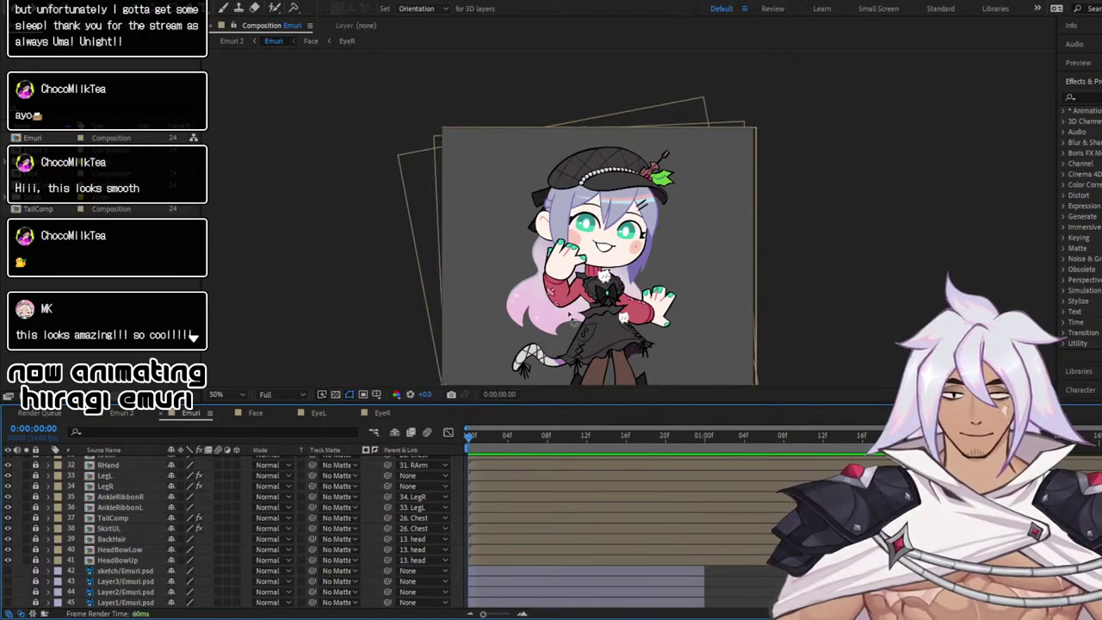
key(period)
key(period)
drag(570, 267, 579, 146)
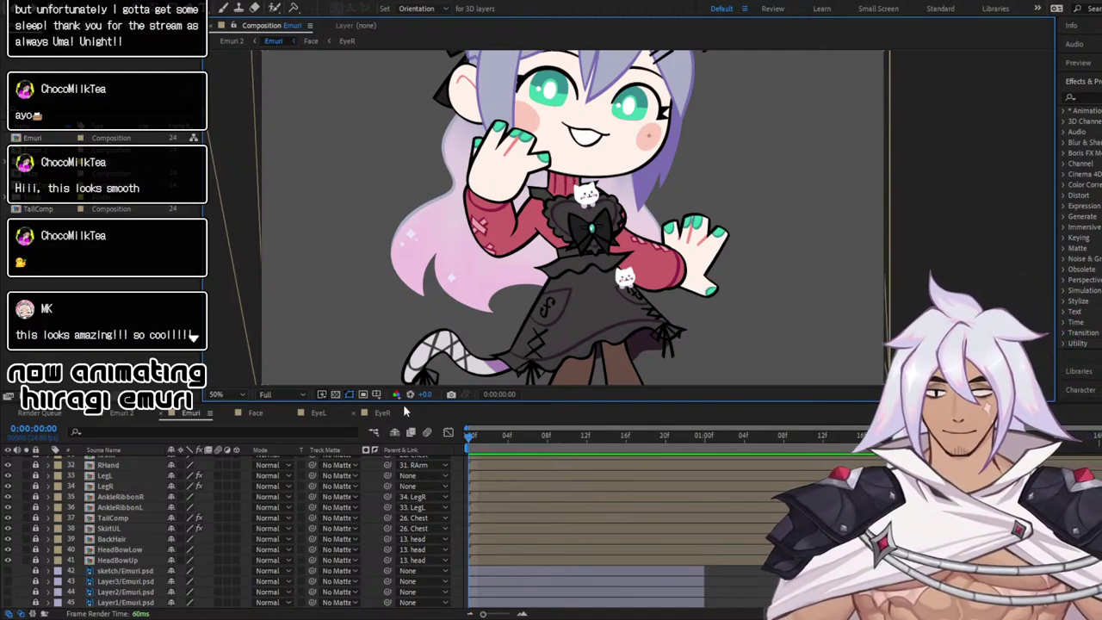
scroll(254, 527, up, 4)
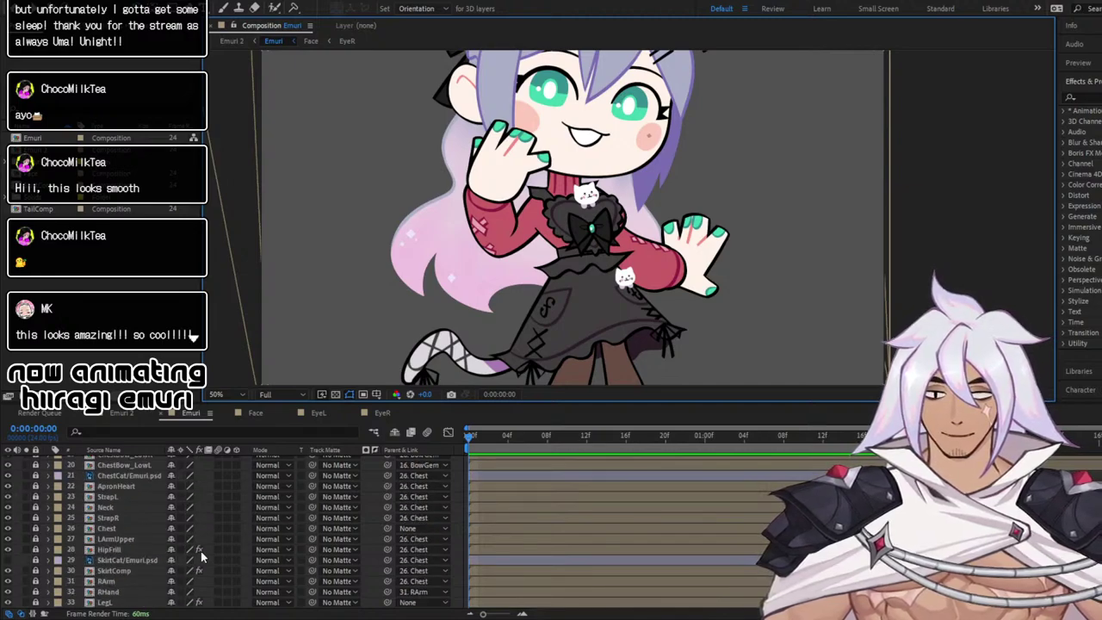
scroll(118, 559, up, 1)
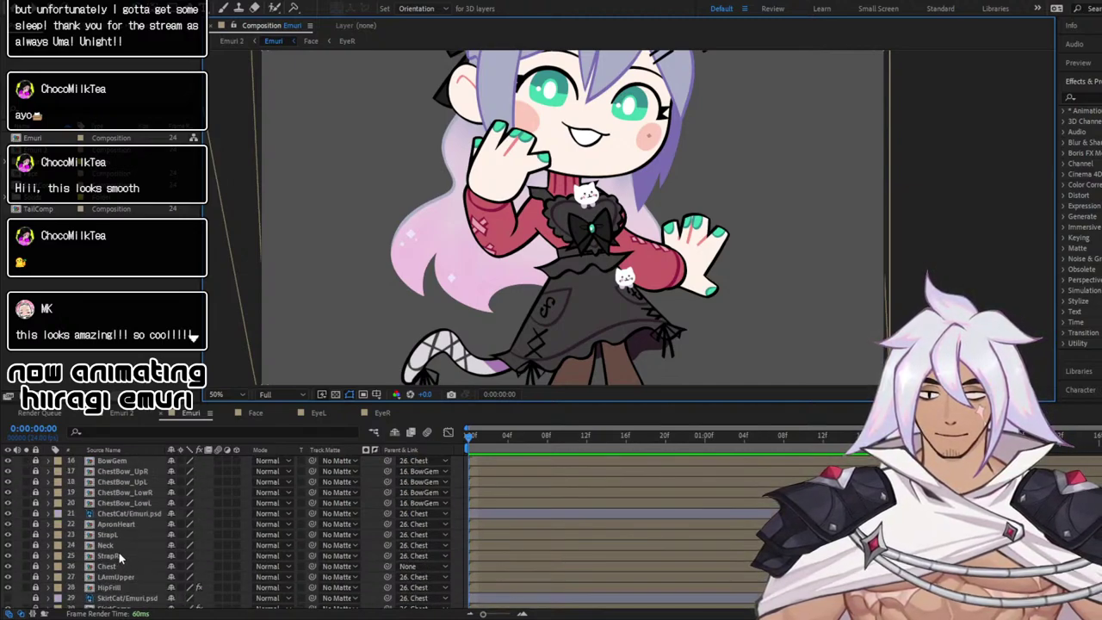
scroll(118, 560, down, 4)
click(113, 539)
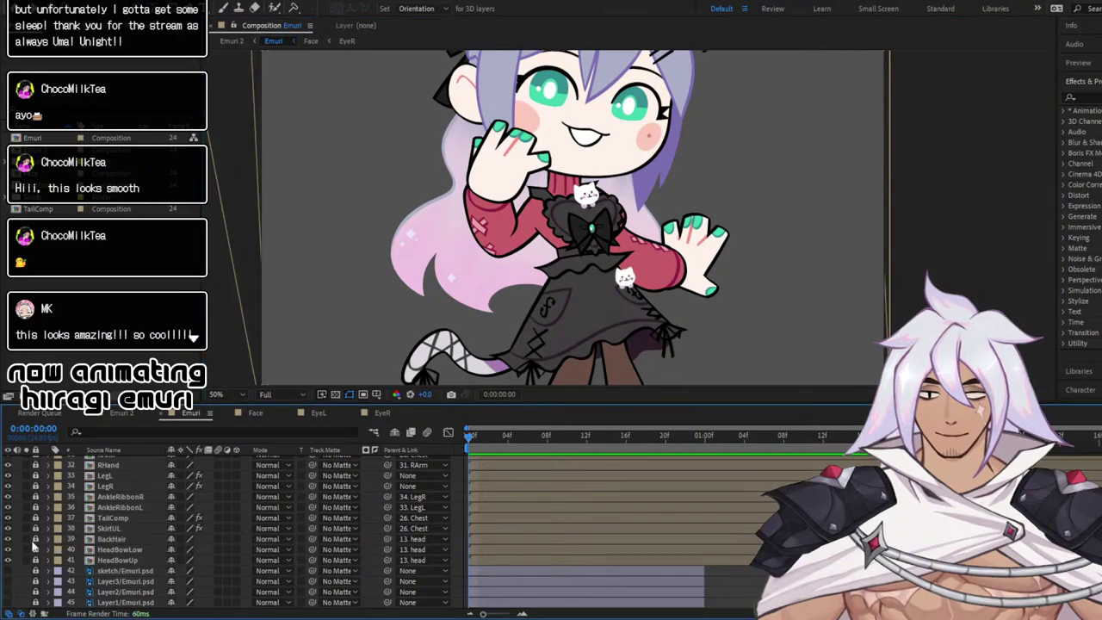
click(50, 540)
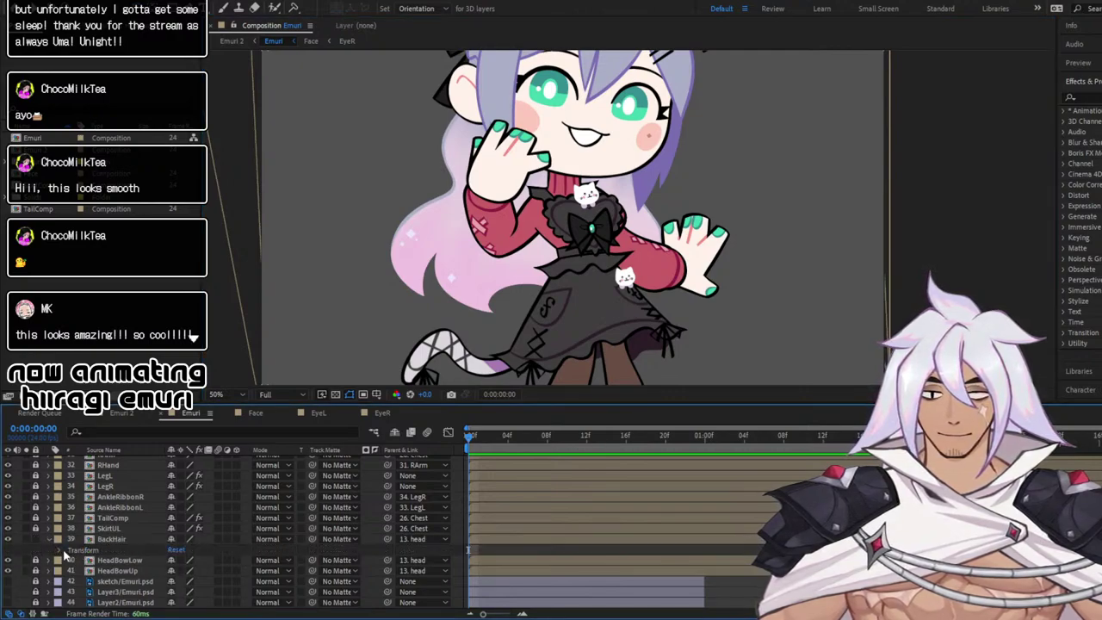
click(61, 550)
scroll(572, 581, down, 1)
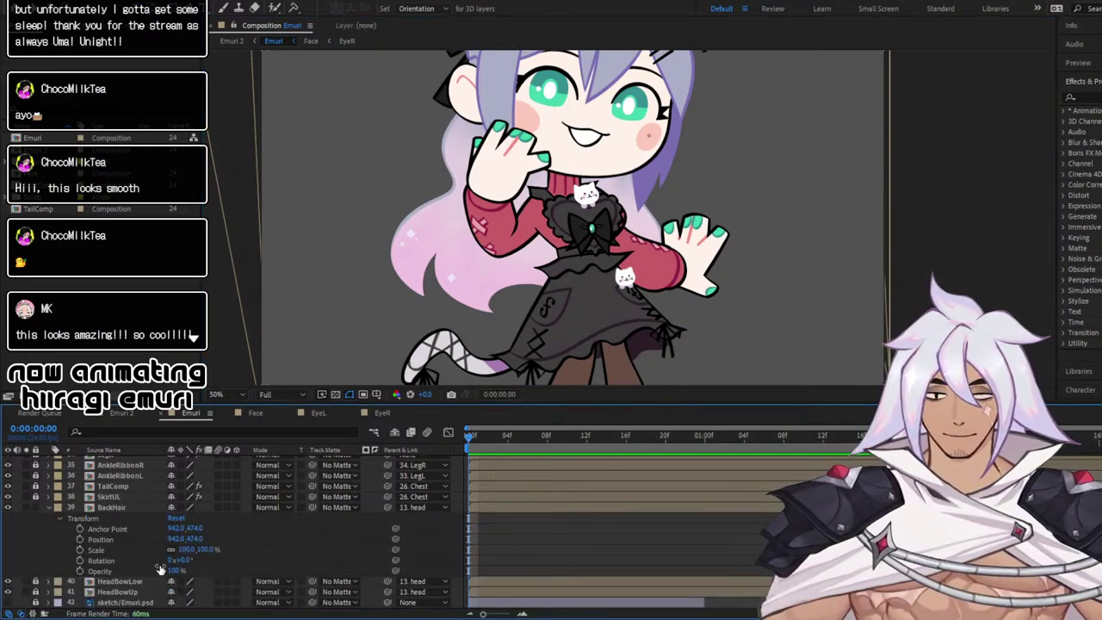
Add Position and Rotation keyframes to BackHair at 0:00:00:00 and separate its position into X and Y dimensions
click(80, 540)
click(80, 560)
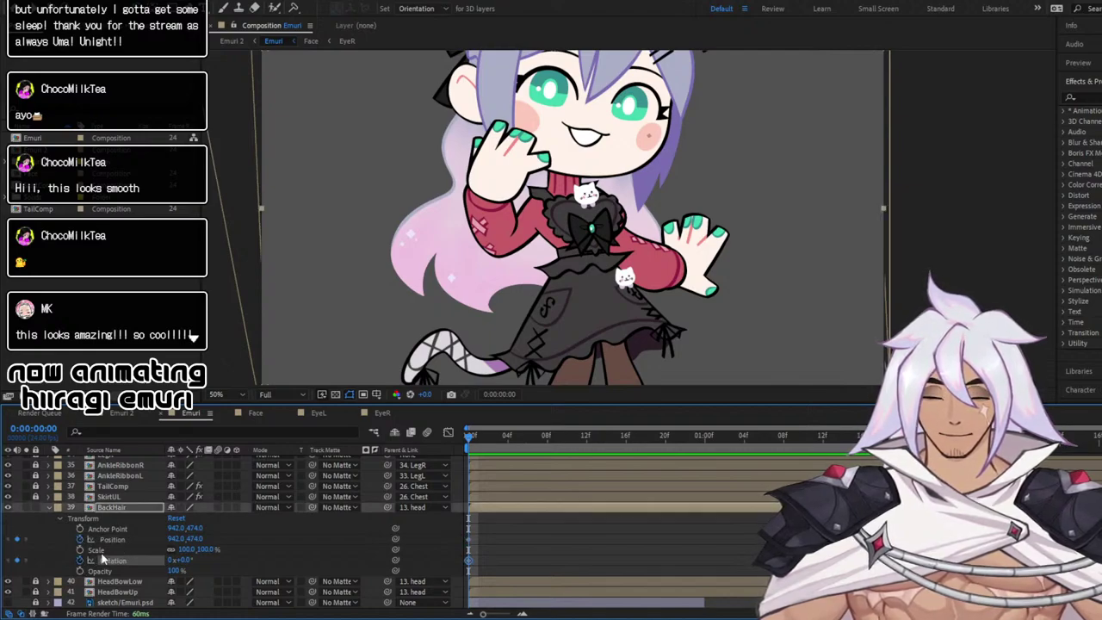
click(192, 390)
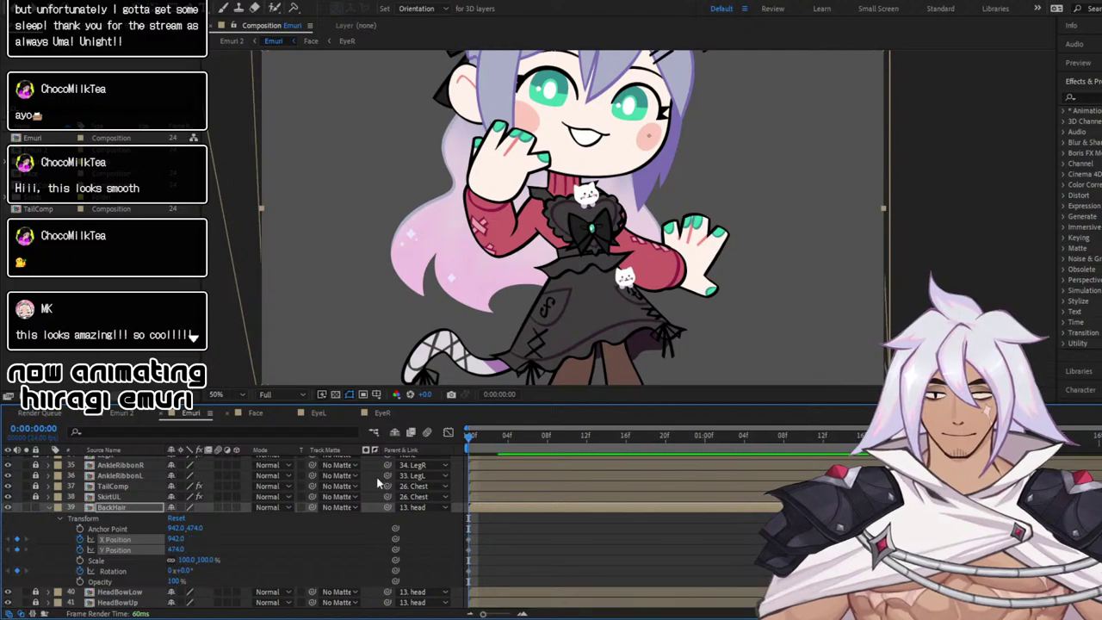
Add closing X Position, Y Position and Rotation keyframes to BackHair at 0:00:02:01
key(space)
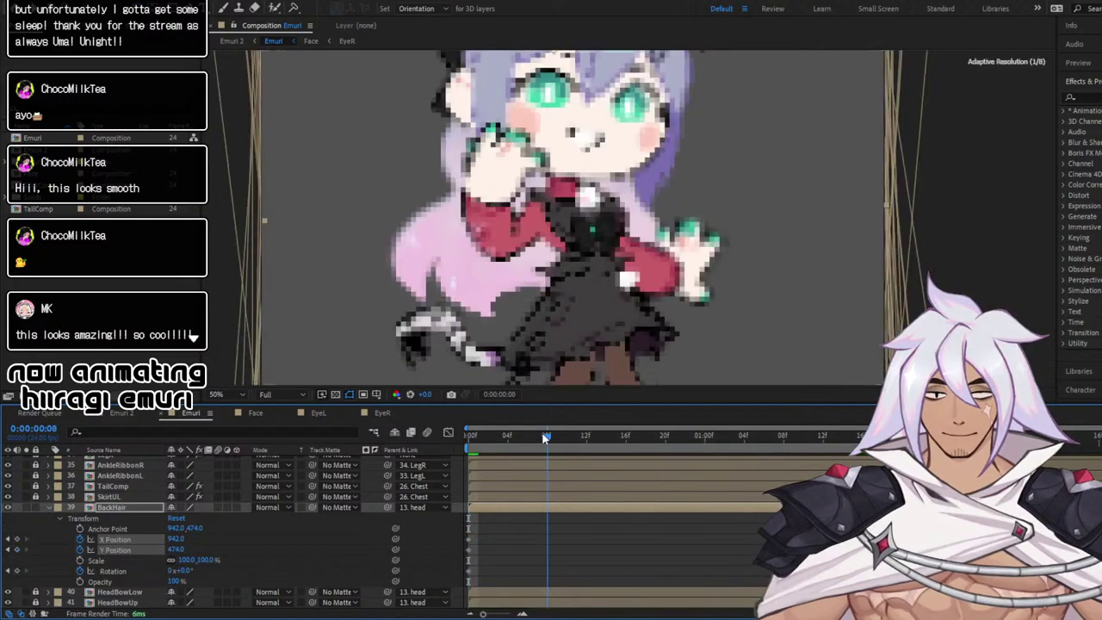
drag(942, 435, 951, 435)
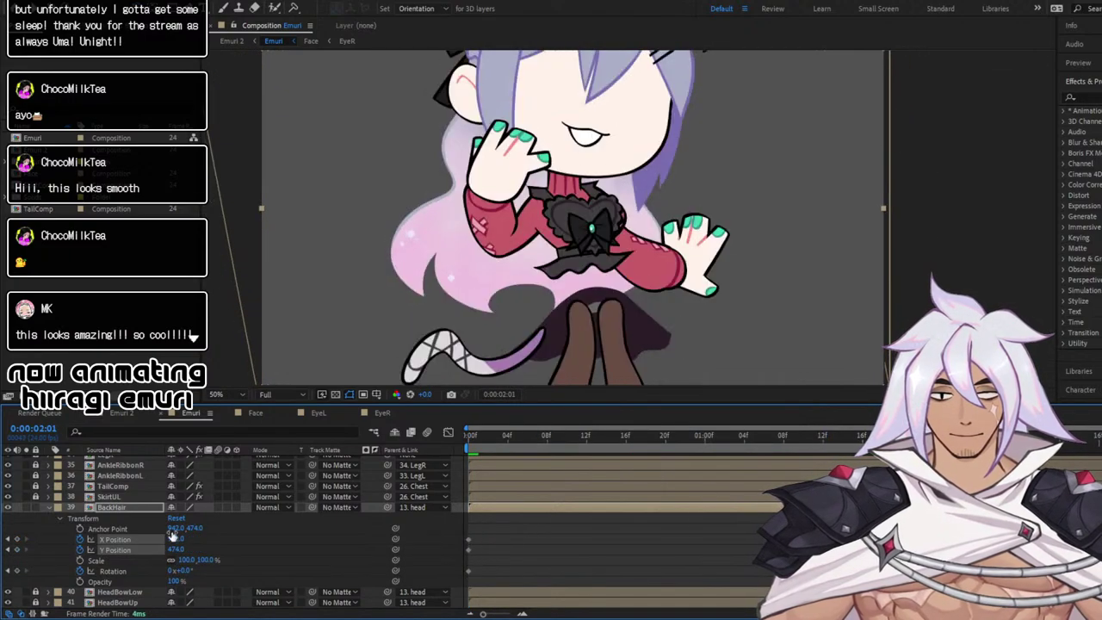
click(21, 572)
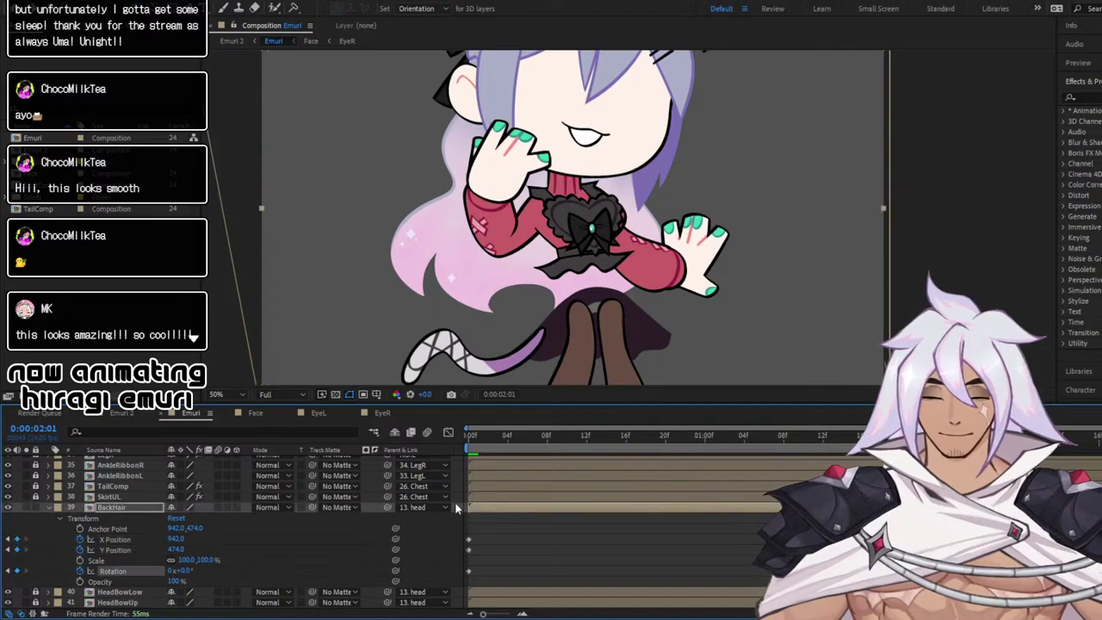
Shift BackHair to X Position 918.1 and Y Position 471.7 at 0:00:01:00 and scrub through the motion
click(700, 436)
key(comma)
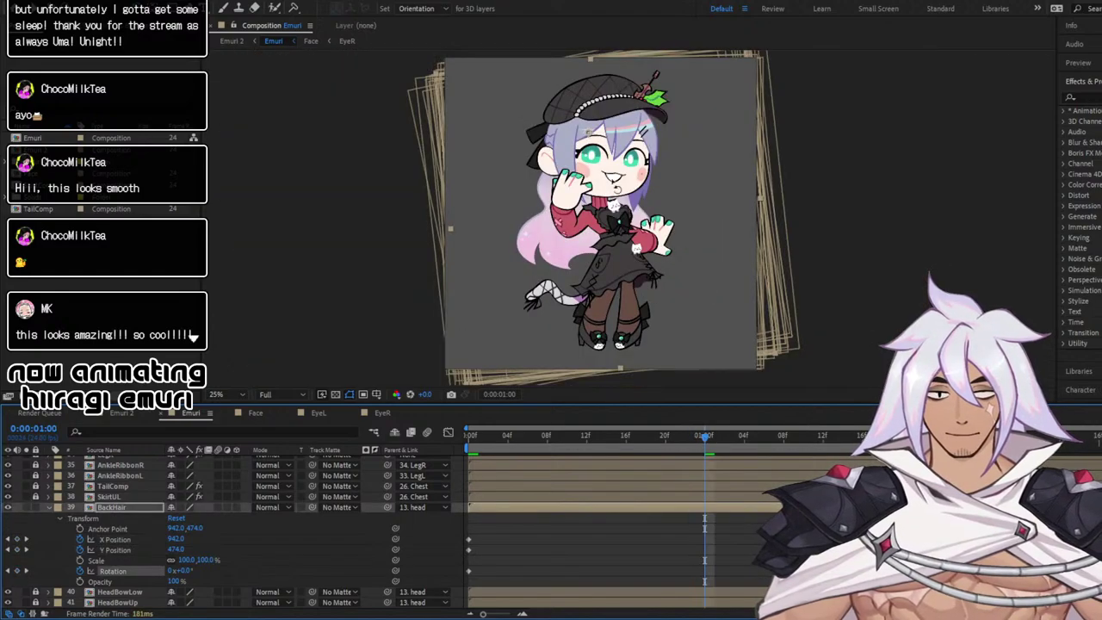
key(period)
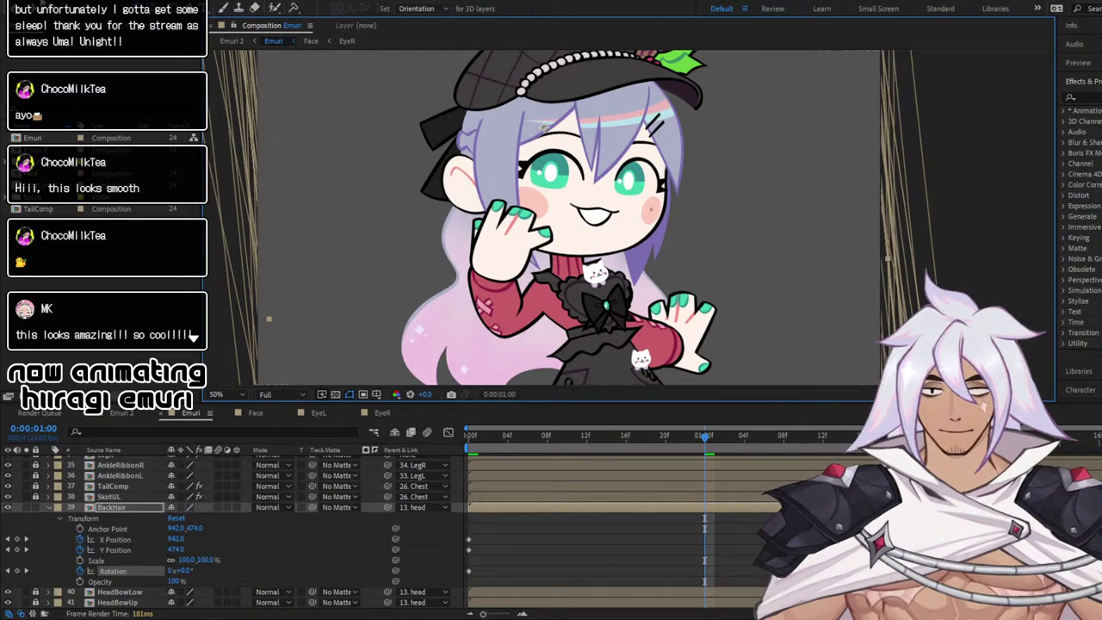
key(v)
drag(447, 236, 441, 235)
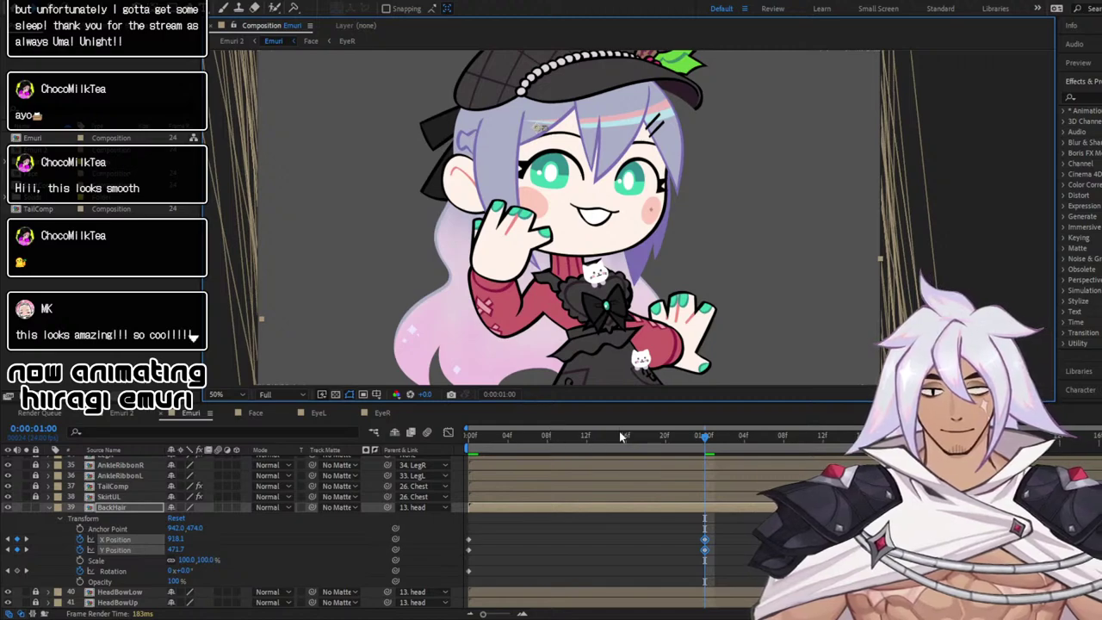
drag(622, 437, 377, 424)
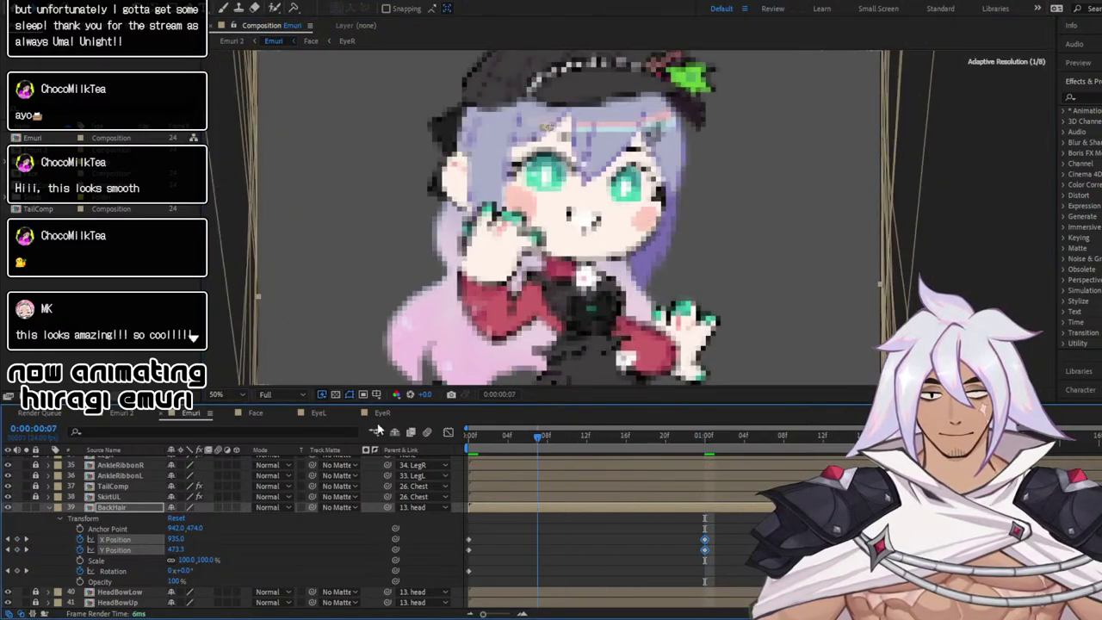
click(733, 436)
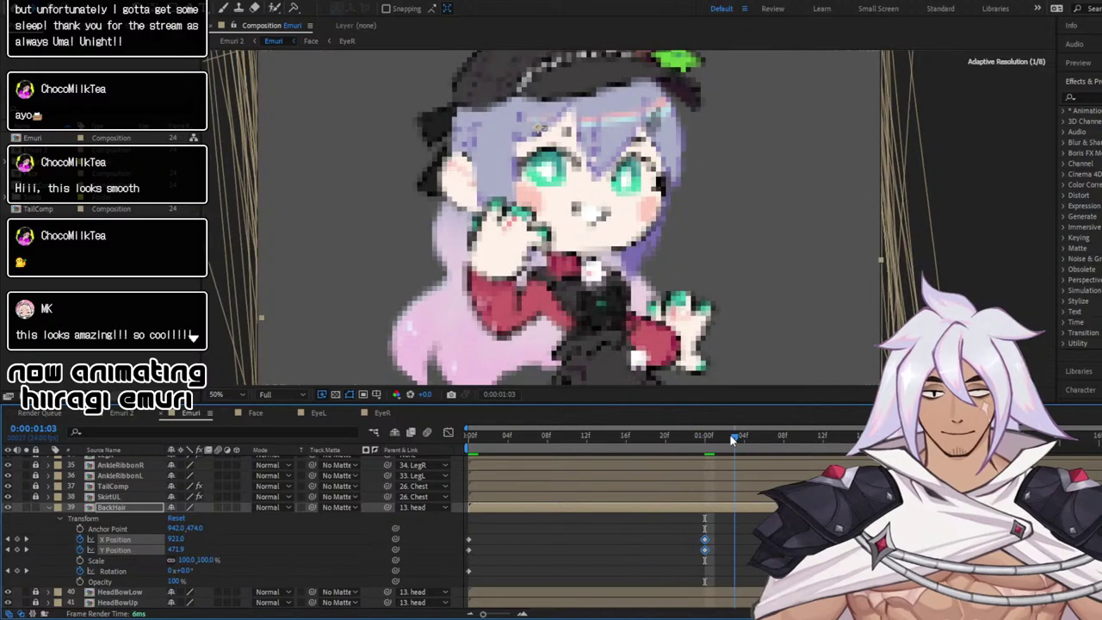
Apply Easy Ease to BackHair's X Position and Y Position keyframes and play back the sway from the first frame
click(449, 432)
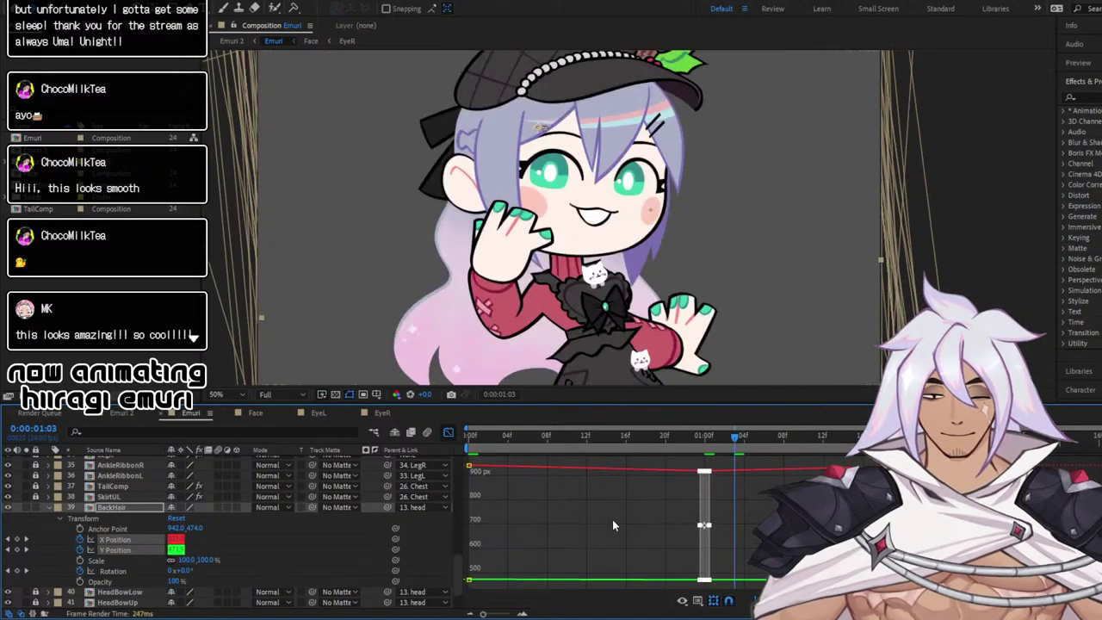
click(565, 519)
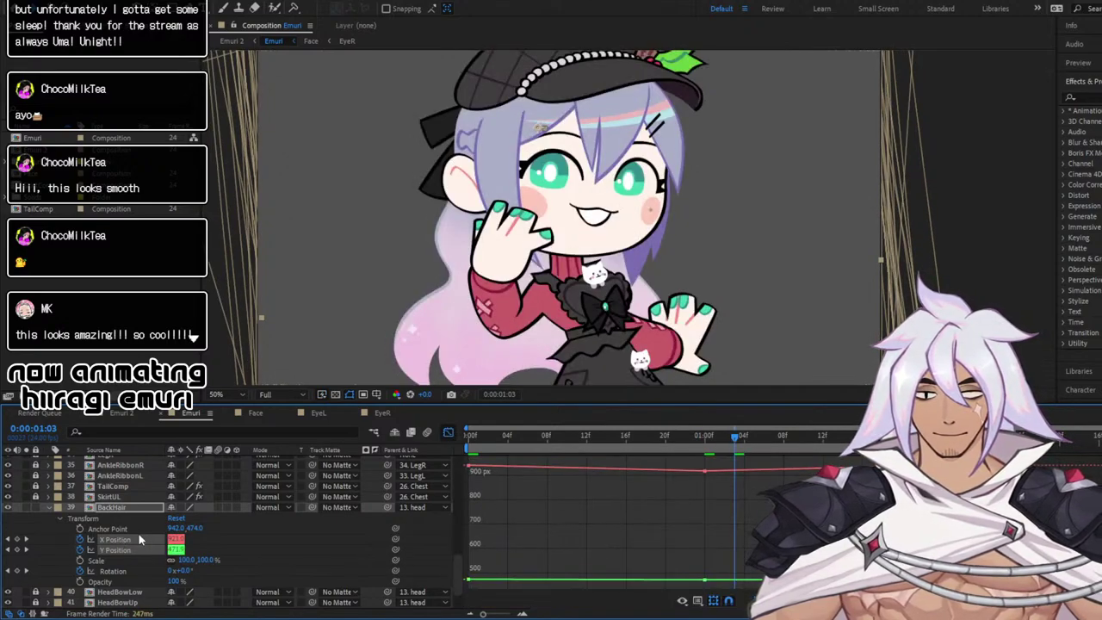
scroll(463, 465, up, 5)
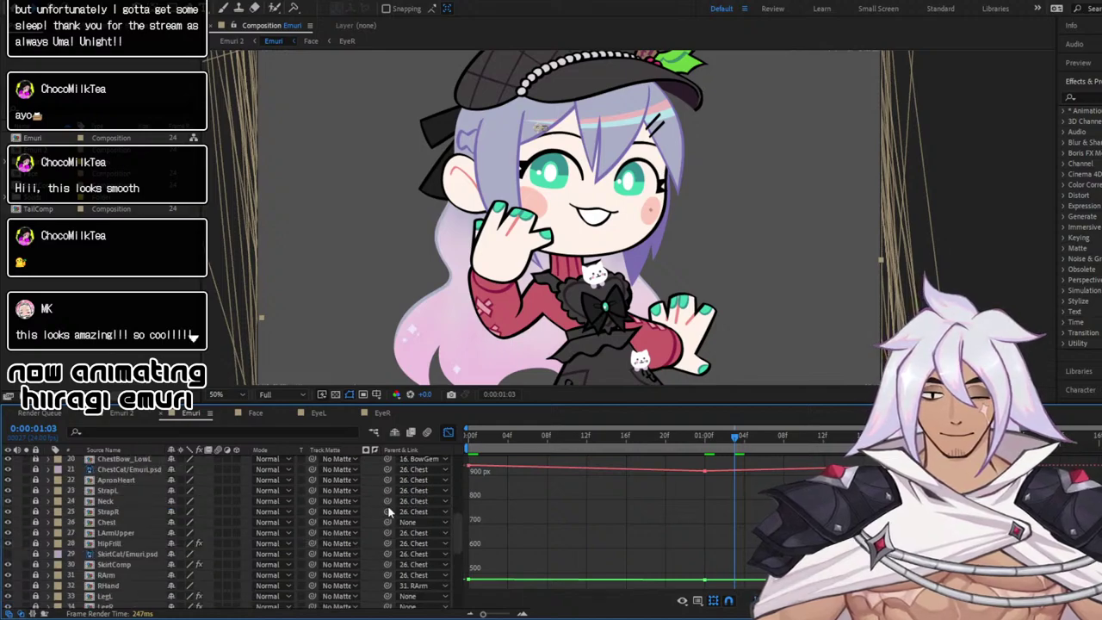
scroll(460, 529, down, 5)
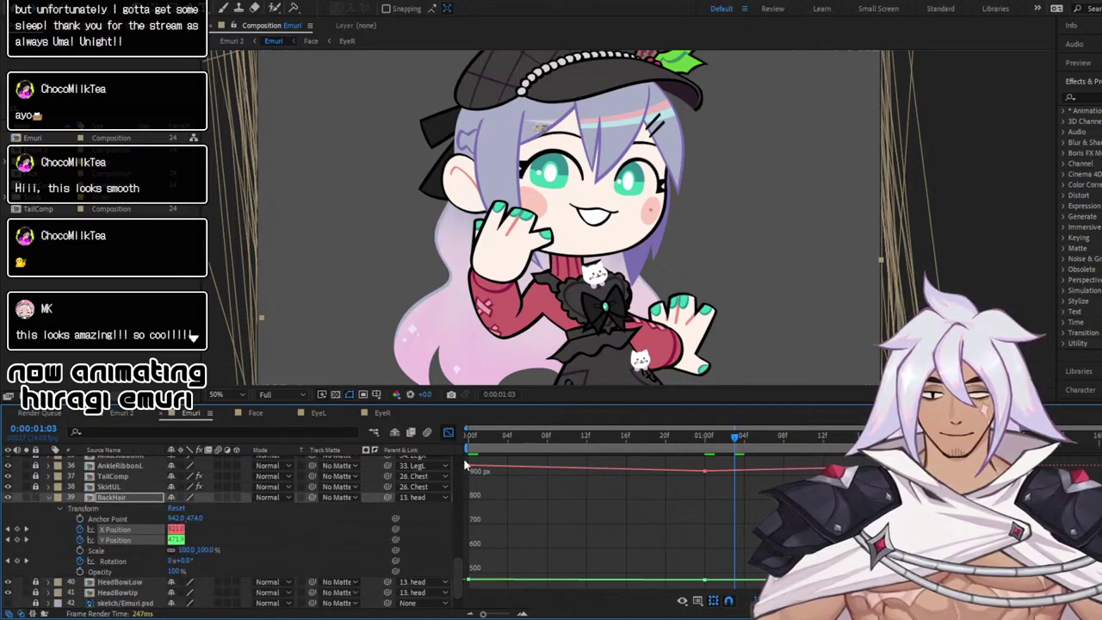
drag(464, 457, 715, 593)
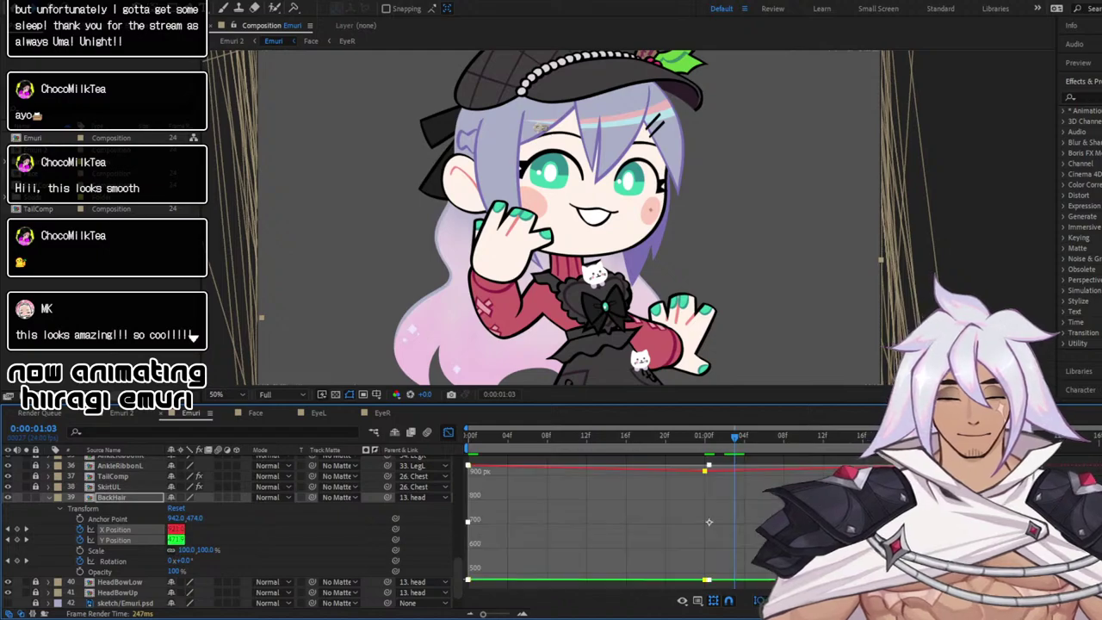
click(113, 561)
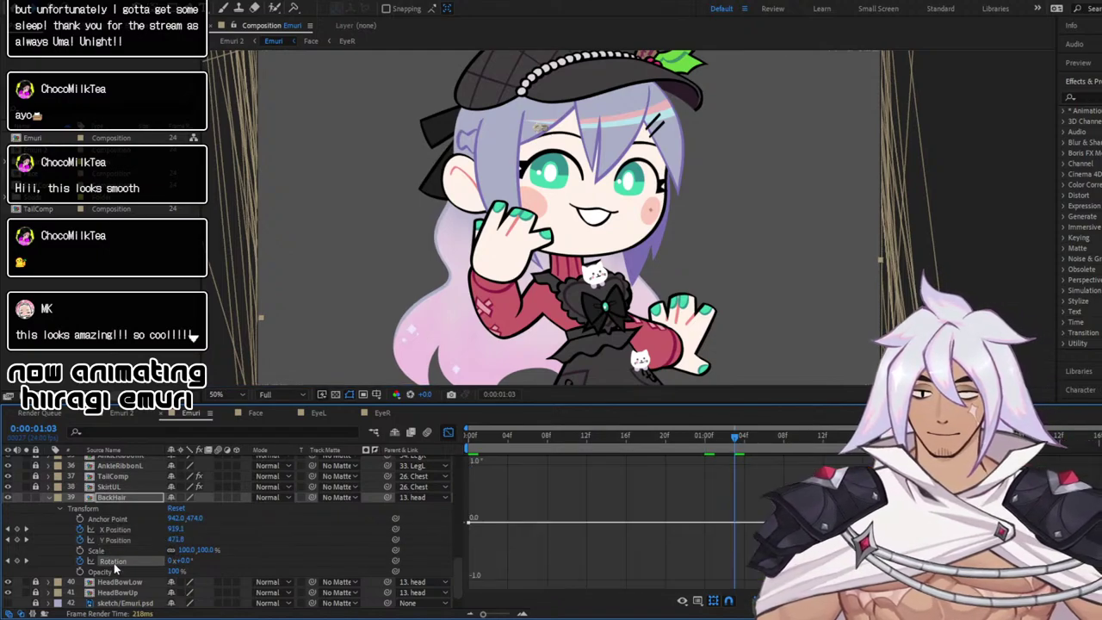
click(447, 432)
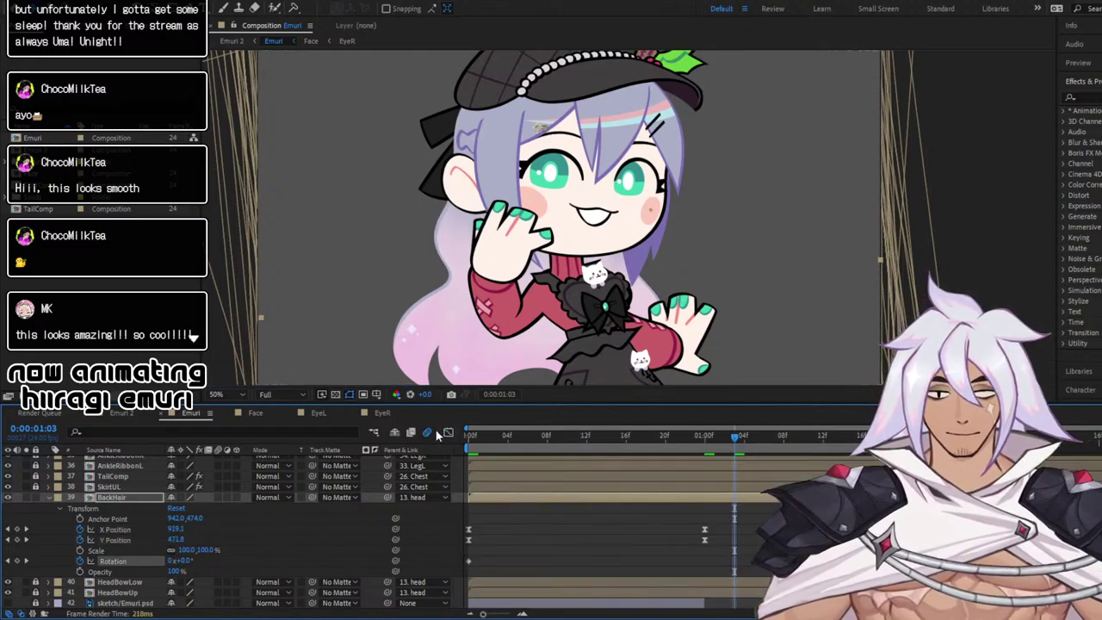
key(Home)
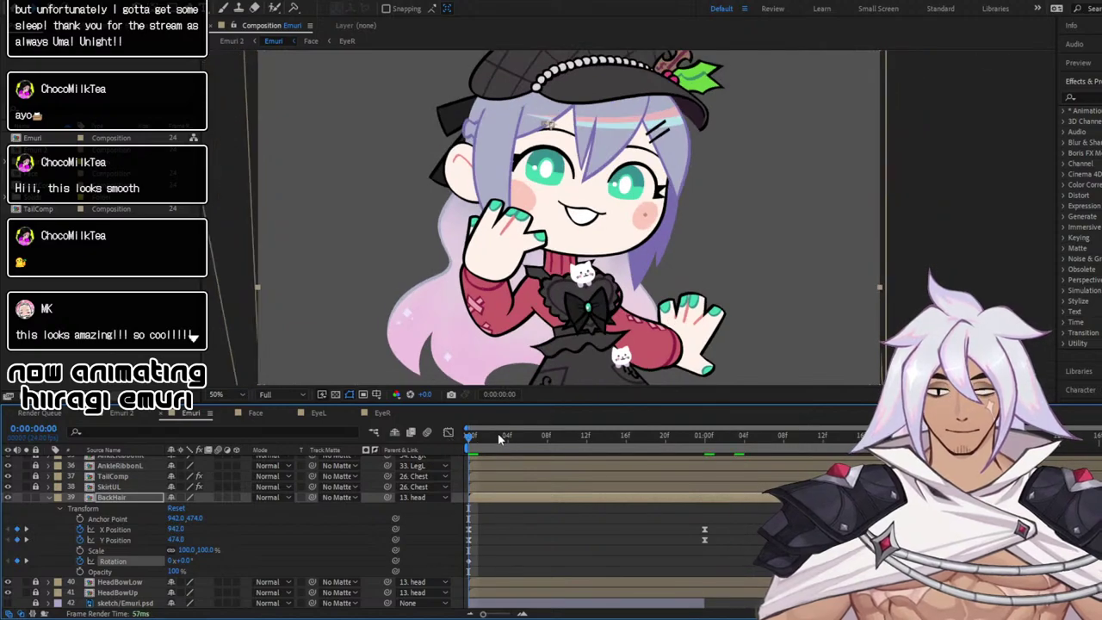
drag(498, 439, 455, 419)
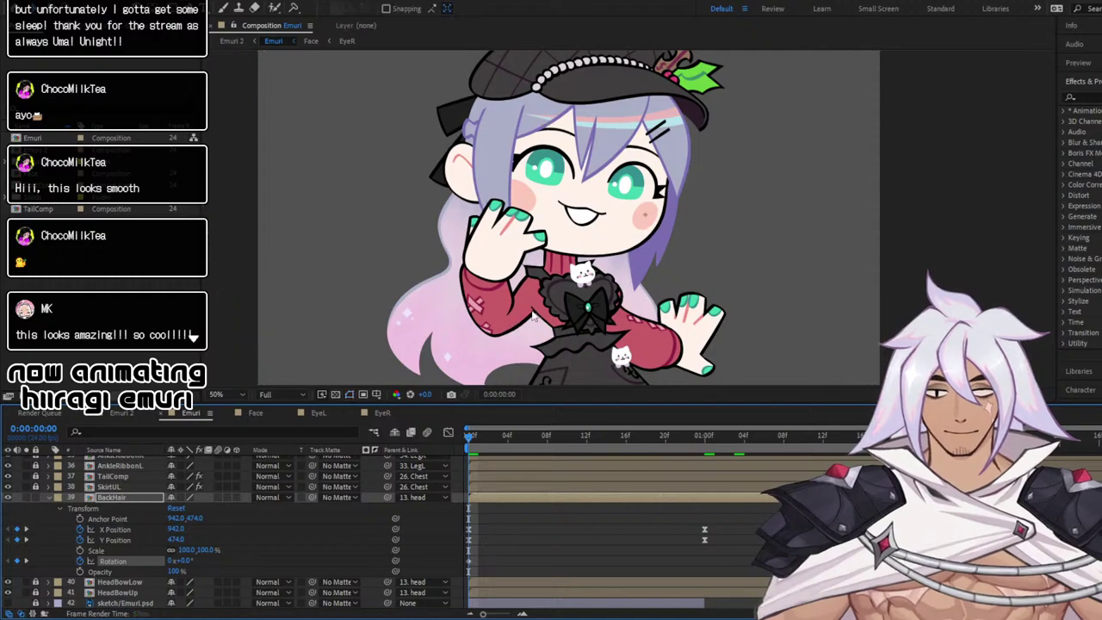
key(space)
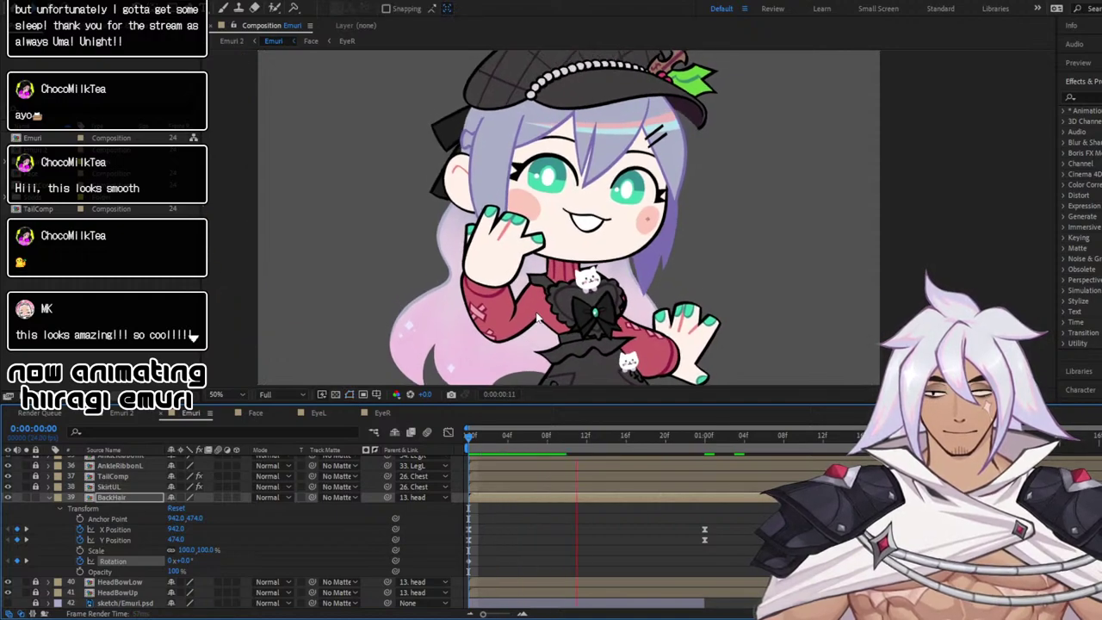
key(space)
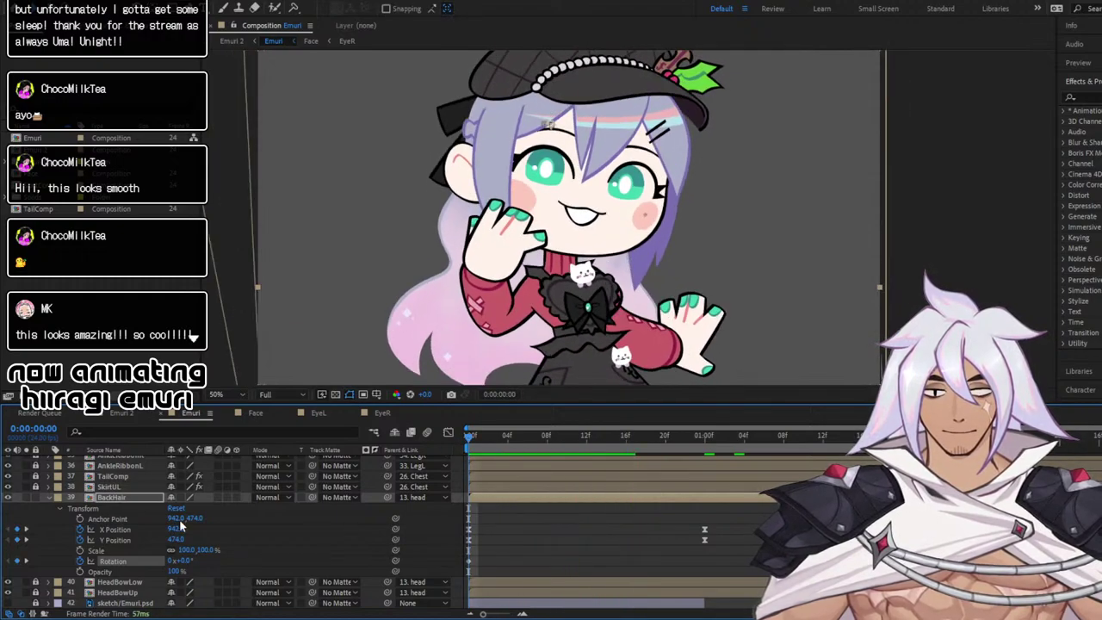
Add BackHair Scale keyframes at 0:00:00:00 and 0:00:02:00, moving the closing Position and Rotation keyframes to 0:00:02:00
click(85, 552)
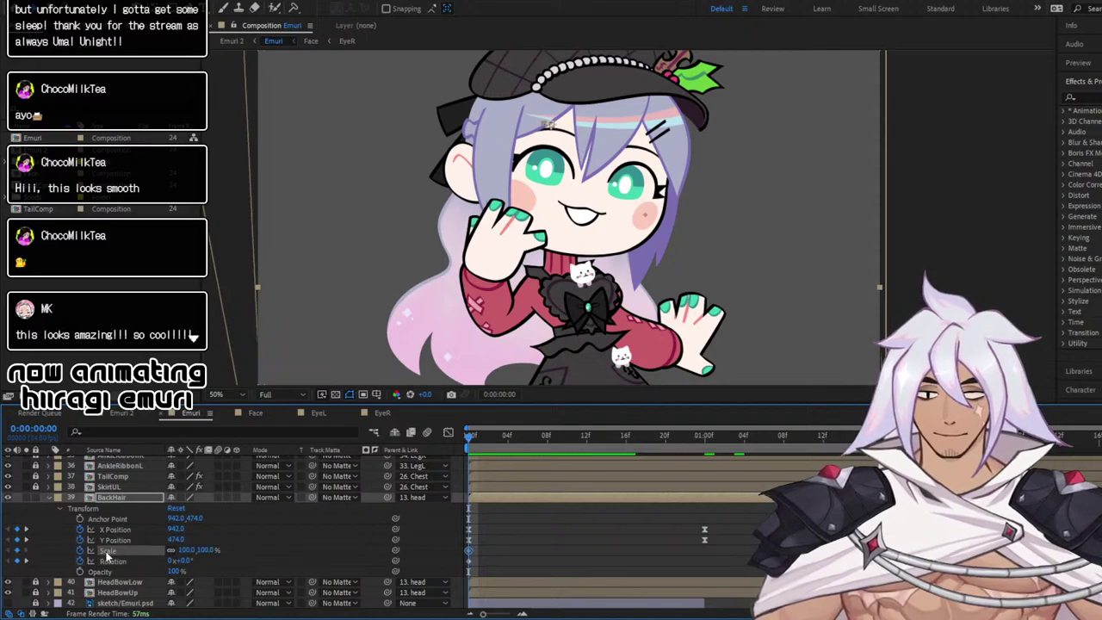
key(space)
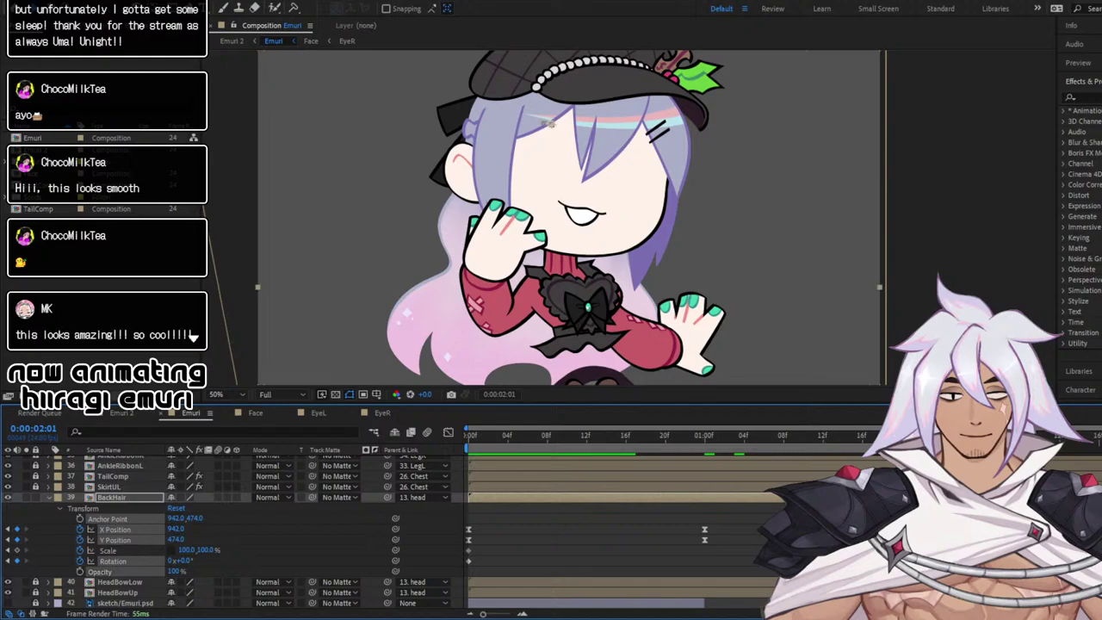
key(ctrl+z)
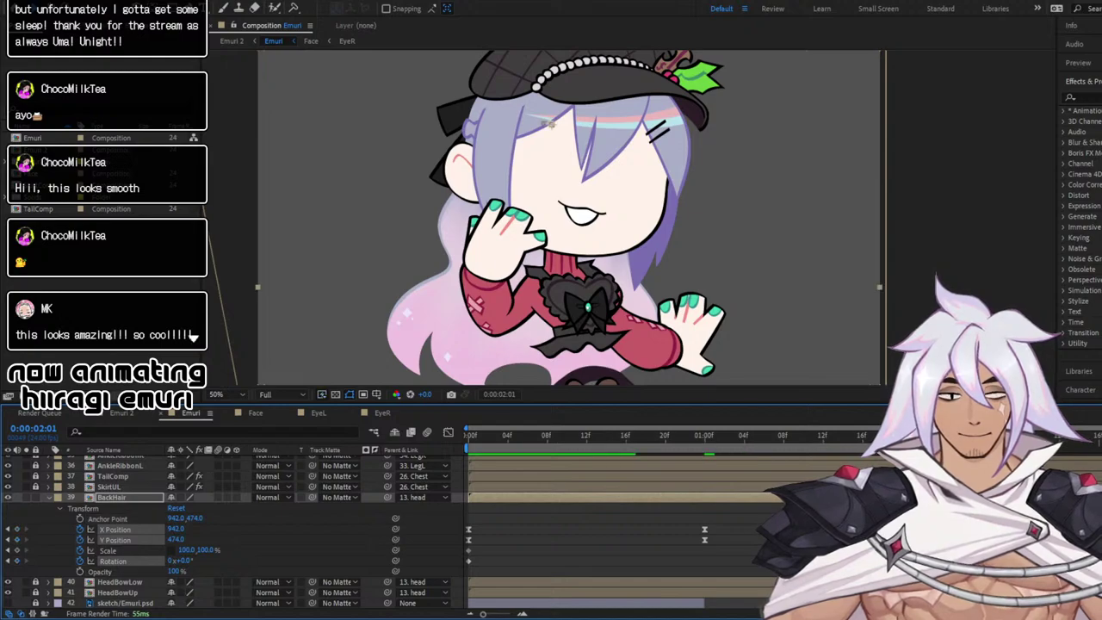
drag(950, 436, 940, 436)
key(ctrl+v)
click(17, 551)
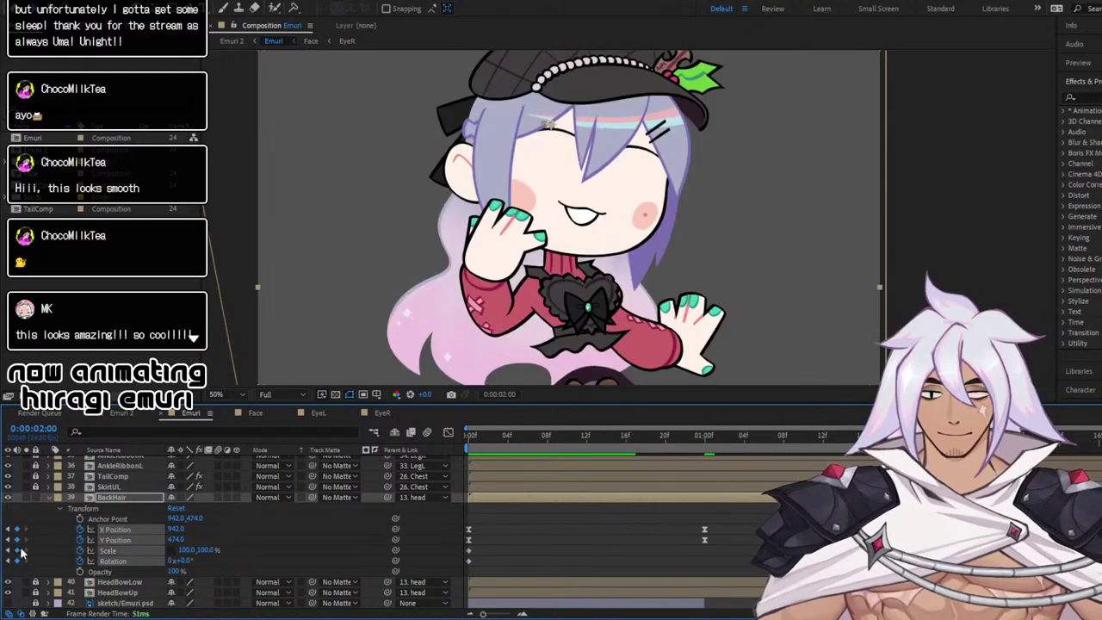
Squash BackHair vertically to a scale of 100.0, 95.3% at 0:00:00:08 and preview the animation
click(702, 437)
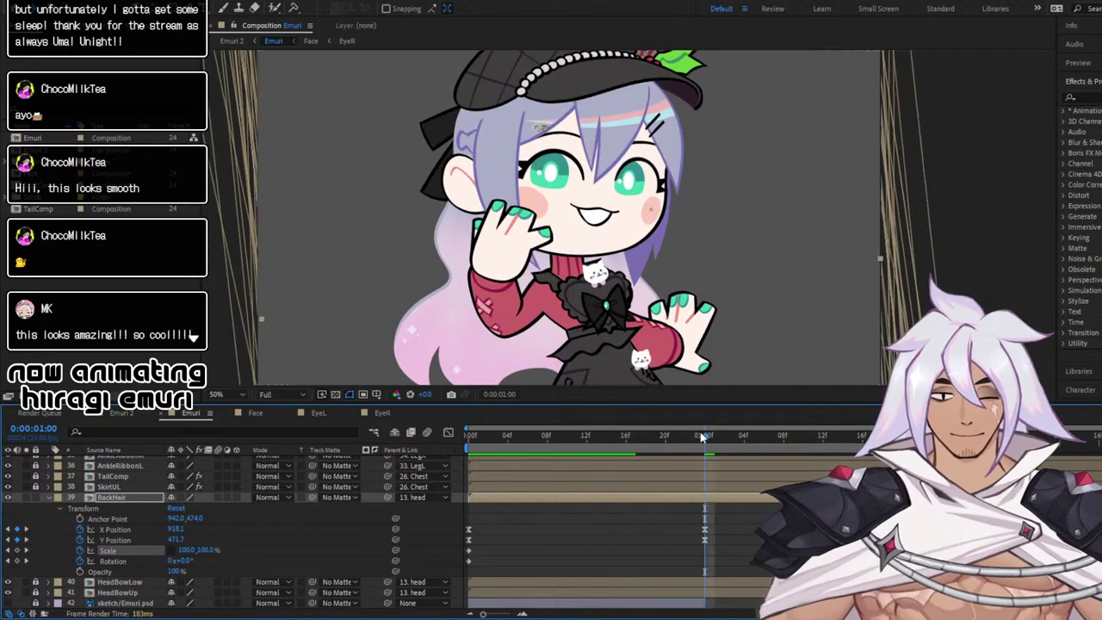
key(comma)
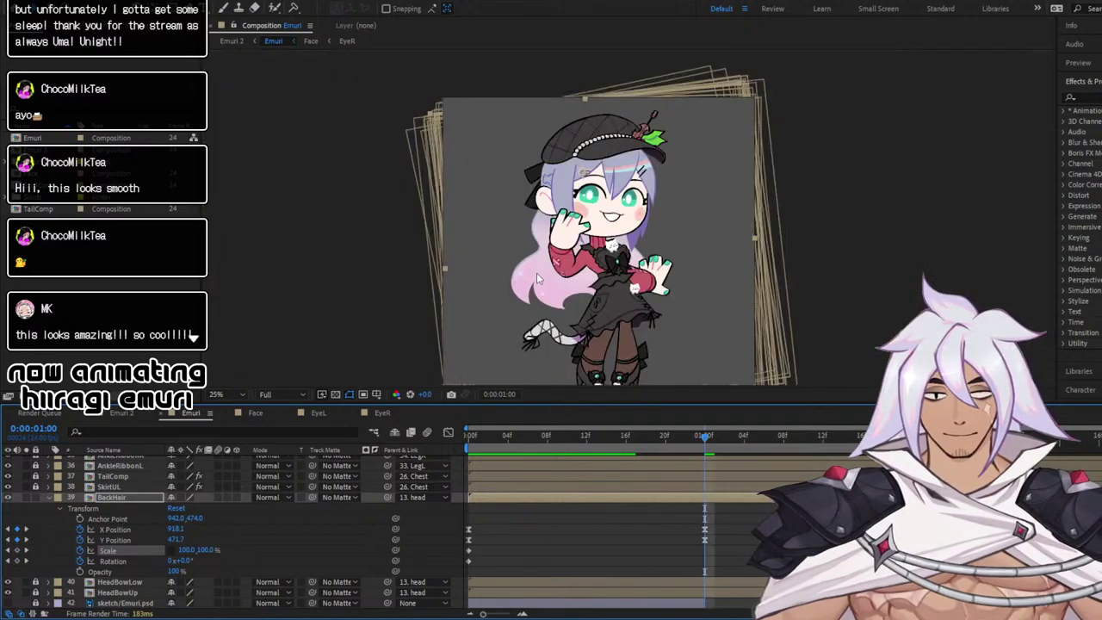
drag(630, 297, 601, 269)
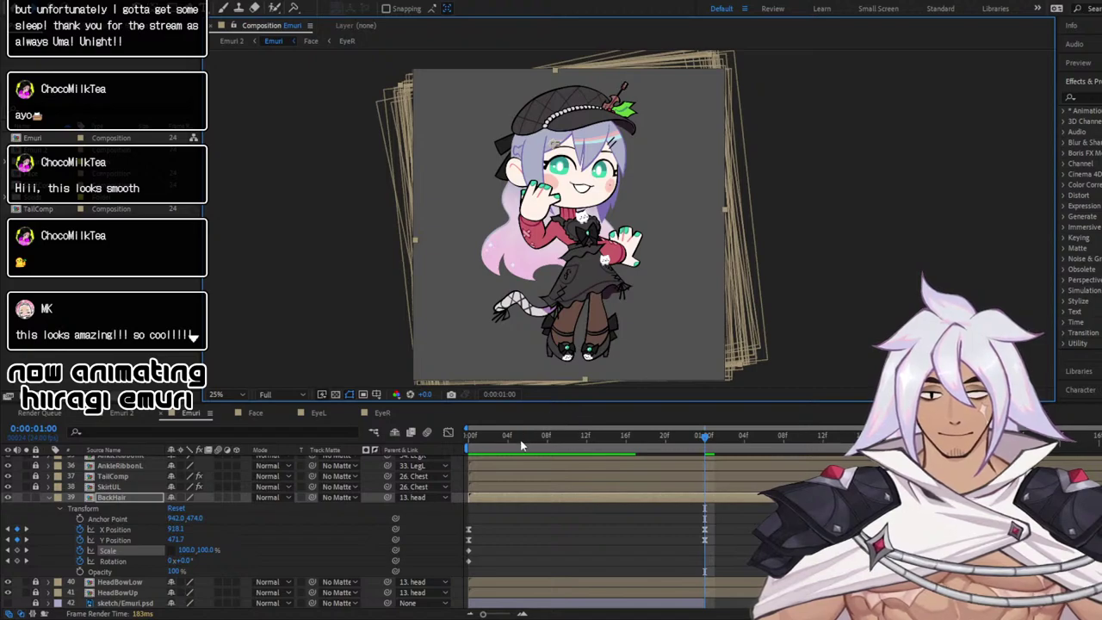
key(Home)
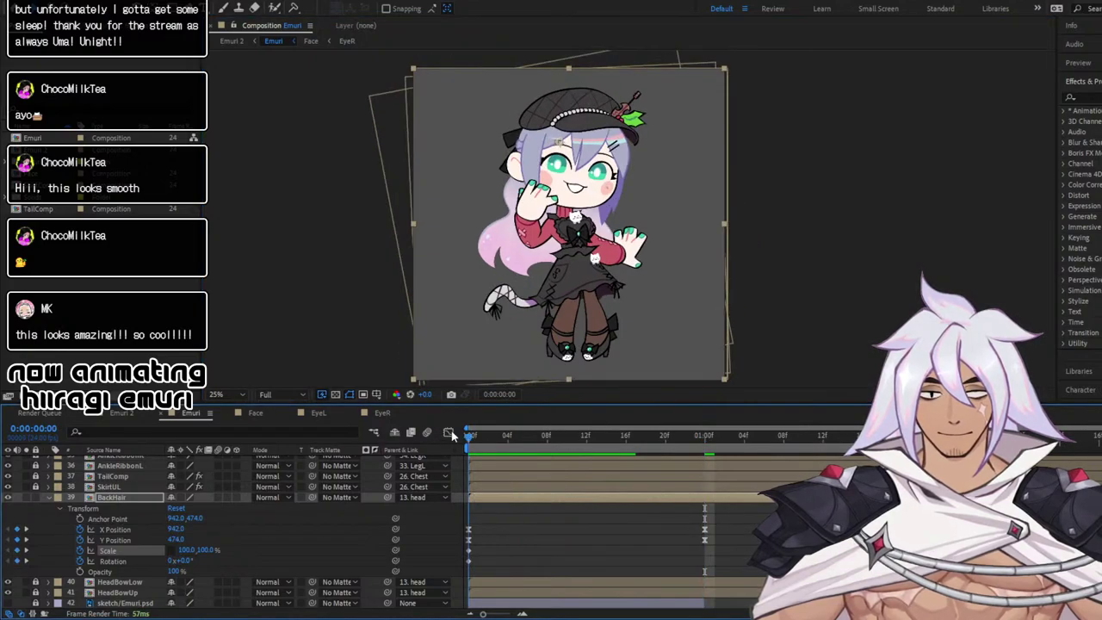
drag(468, 436, 547, 448)
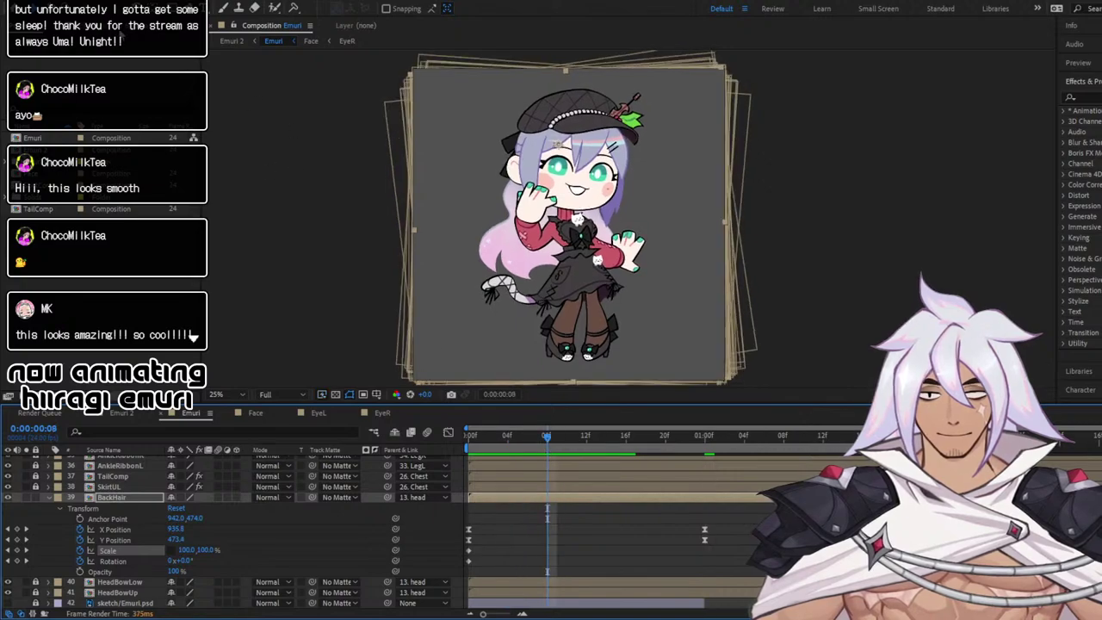
drag(573, 385, 577, 375)
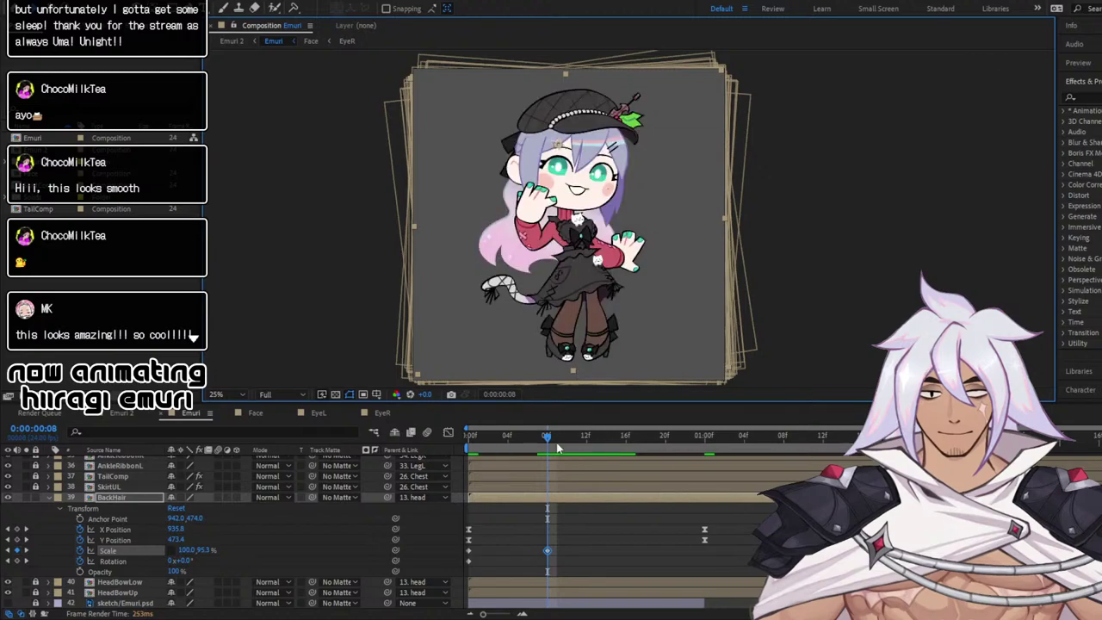
drag(544, 434, 490, 441)
key(space)
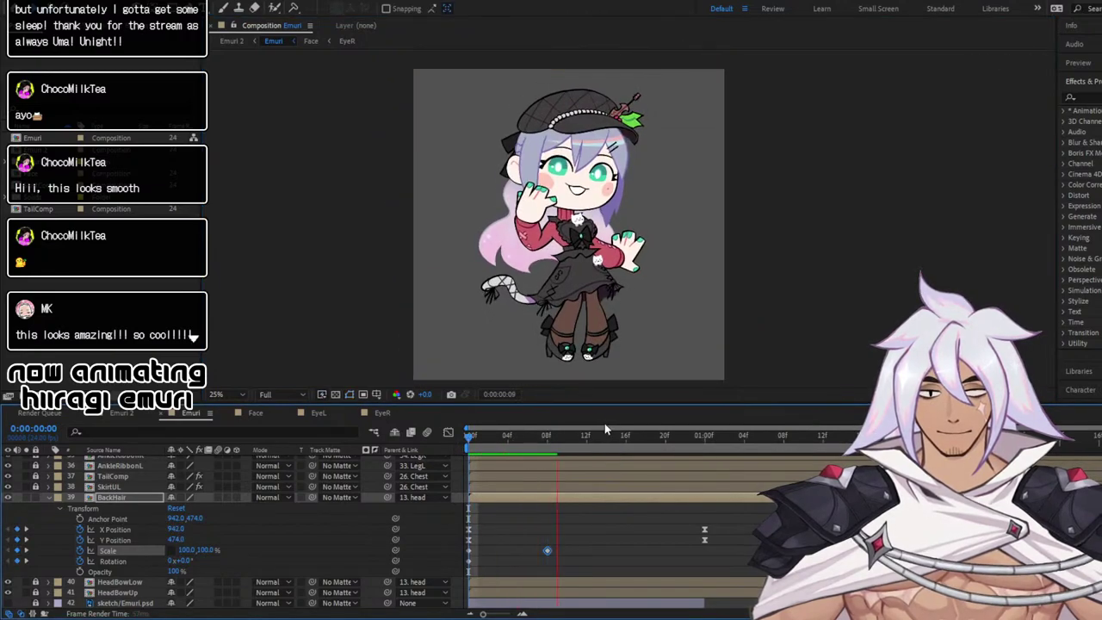
key(space)
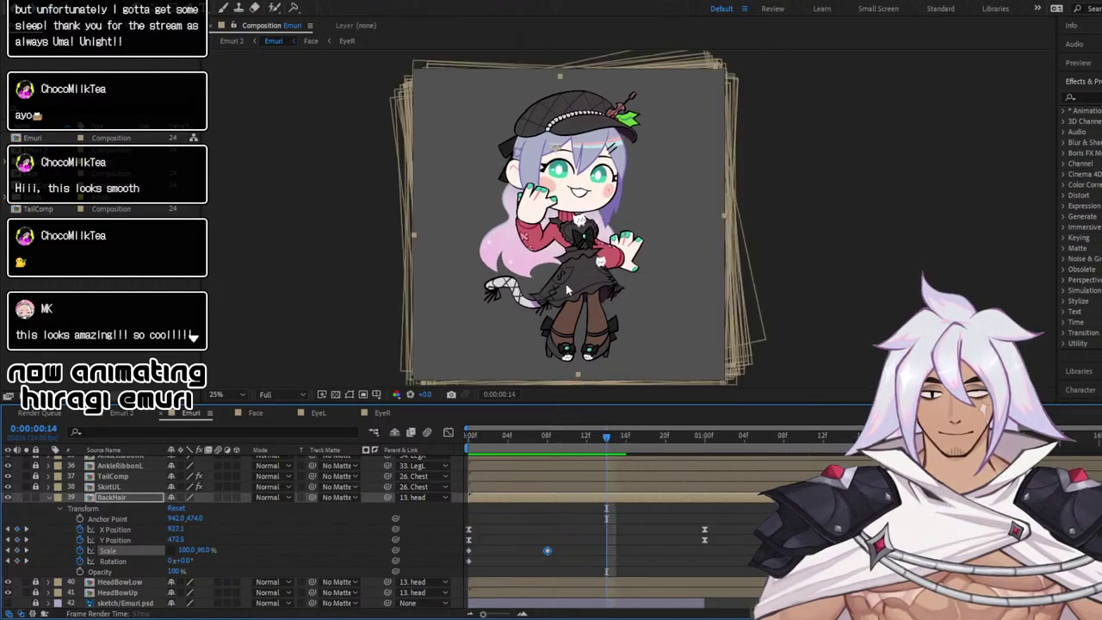
Set BackHair's scale to about 95.9, 99.9% at 0:00:00:14 by stretching its height and narrowing its width
drag(578, 371, 581, 383)
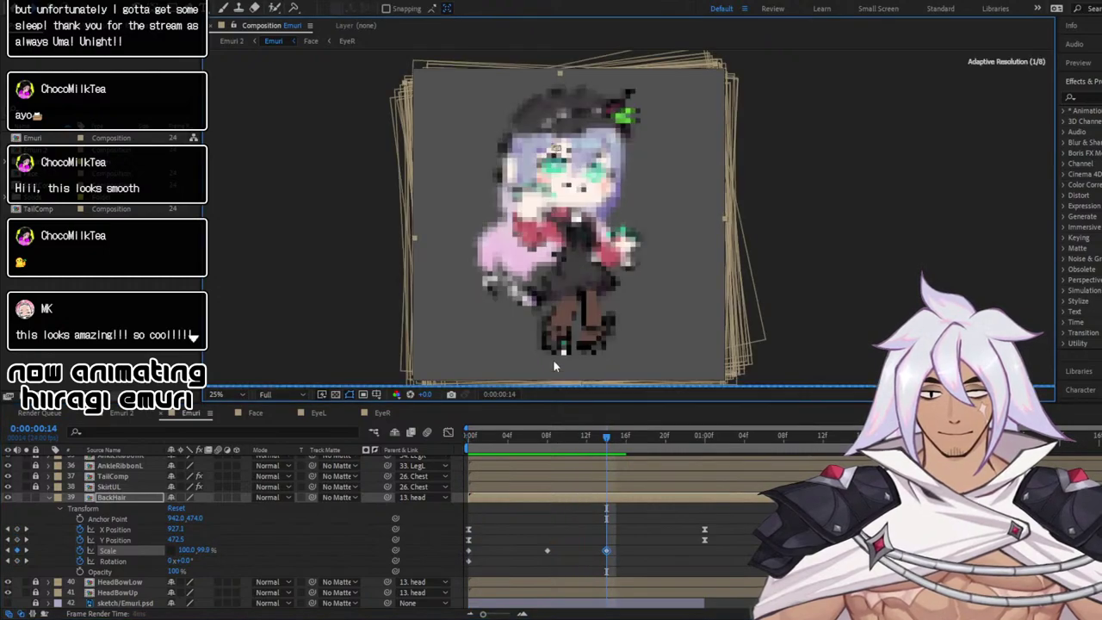
drag(415, 238, 422, 241)
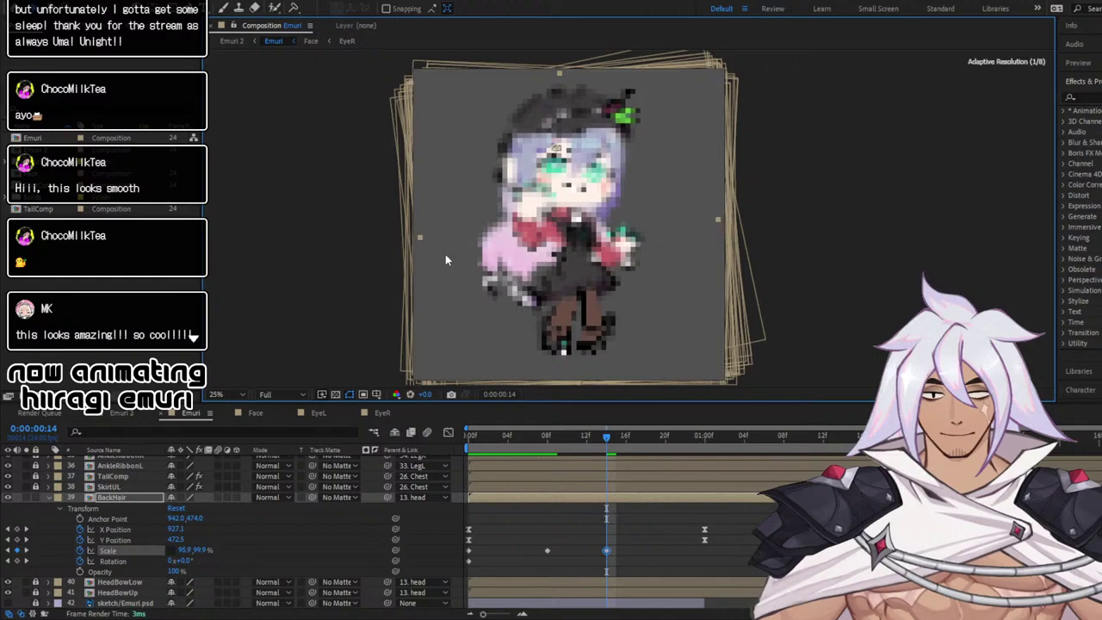
drag(592, 435, 449, 440)
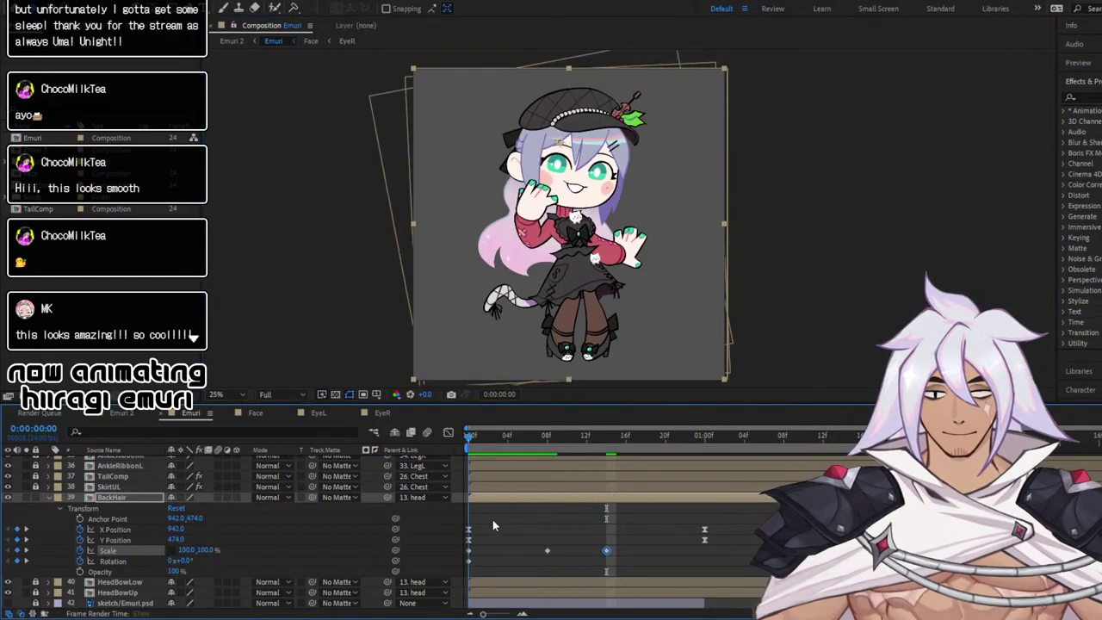
Copy BackHair's three Scale keyframes to 0:00:01:00 and preview the loop, ending at 0:00:00:08
drag(647, 547, 469, 560)
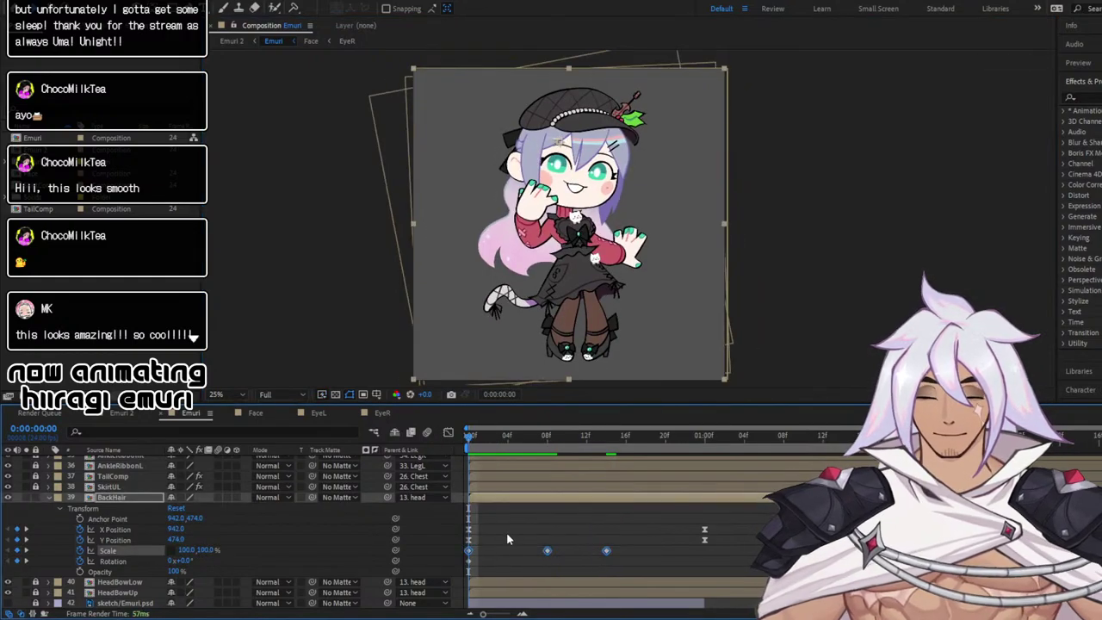
click(703, 437)
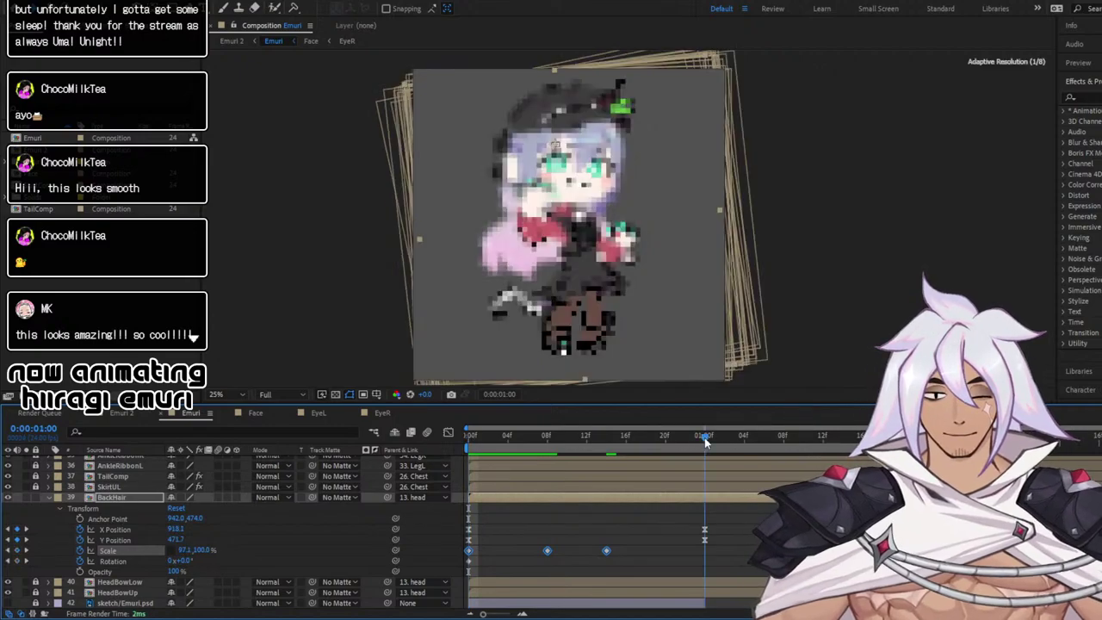
key(ctrl+v)
drag(704, 437, 419, 432)
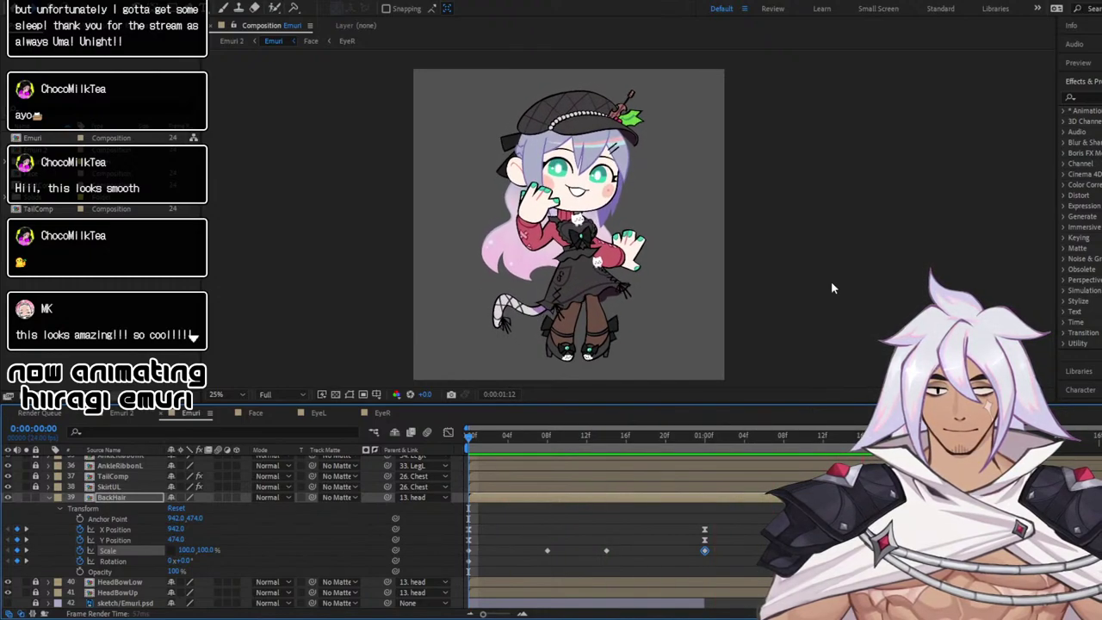
click(545, 437)
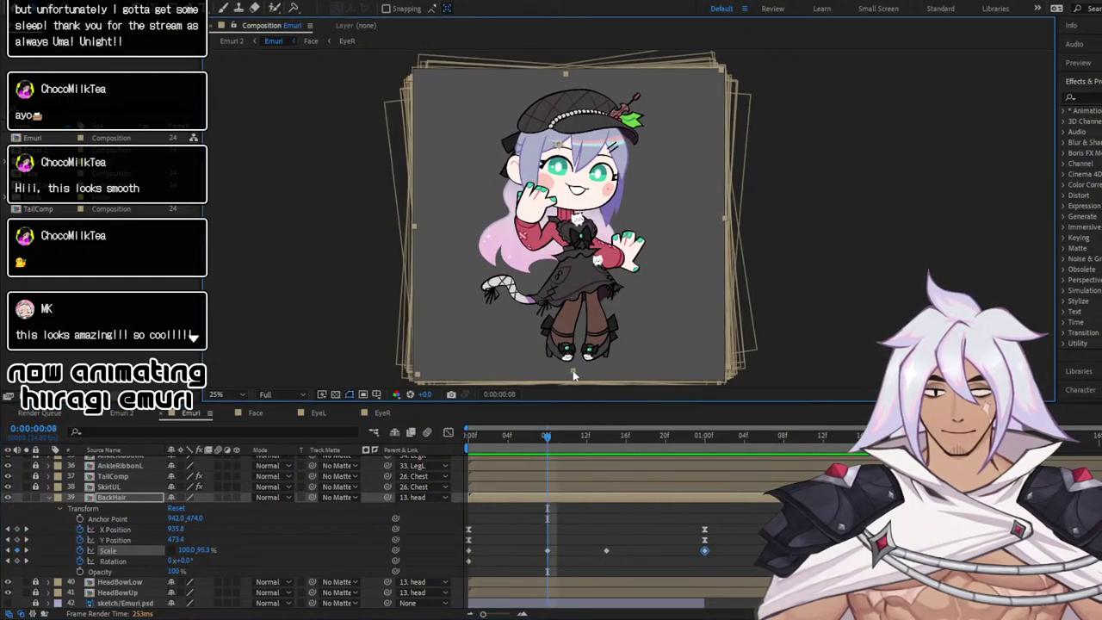
Ease BackHair's vertical squash at 0:00:00:08 to a scale of 100.0, 98.2% and preview the animation
drag(573, 370, 572, 382)
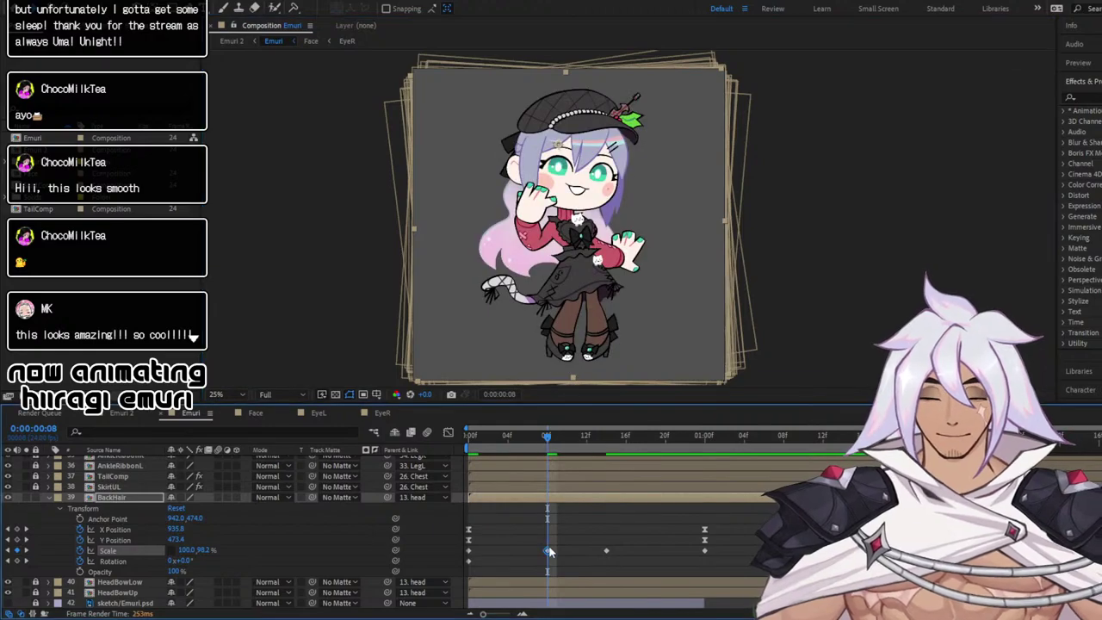
click(778, 439)
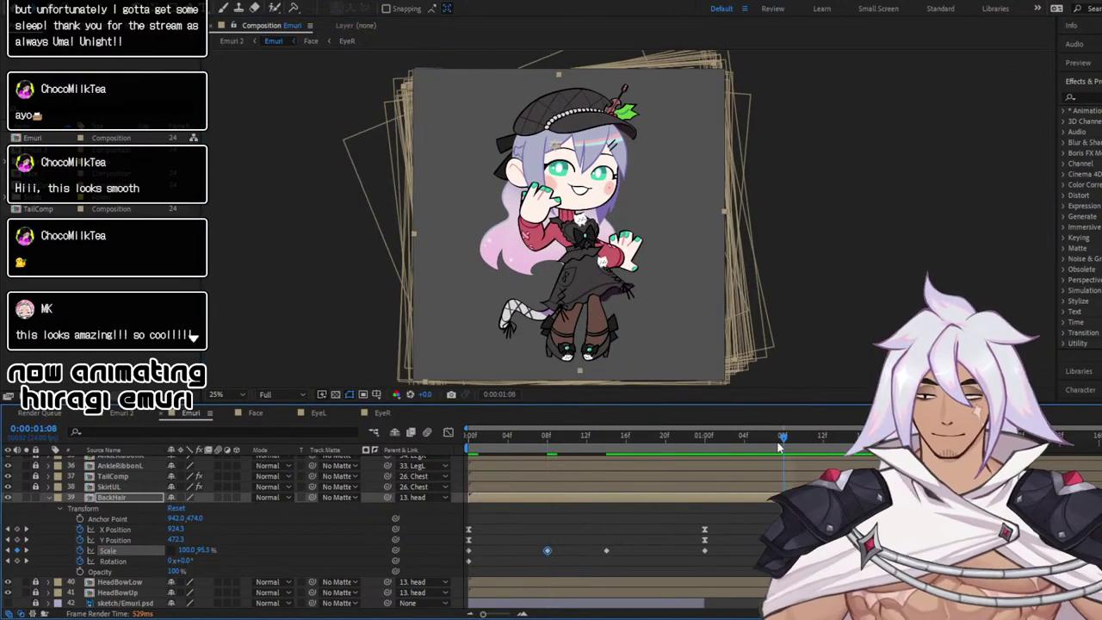
drag(494, 437, 442, 435)
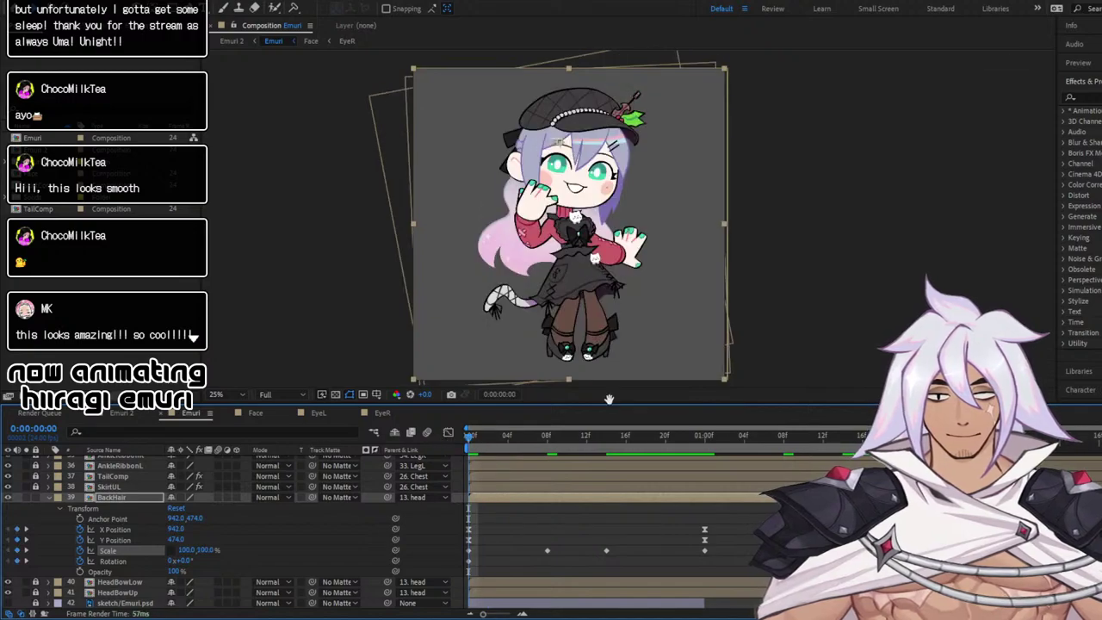
key(space)
key(space)
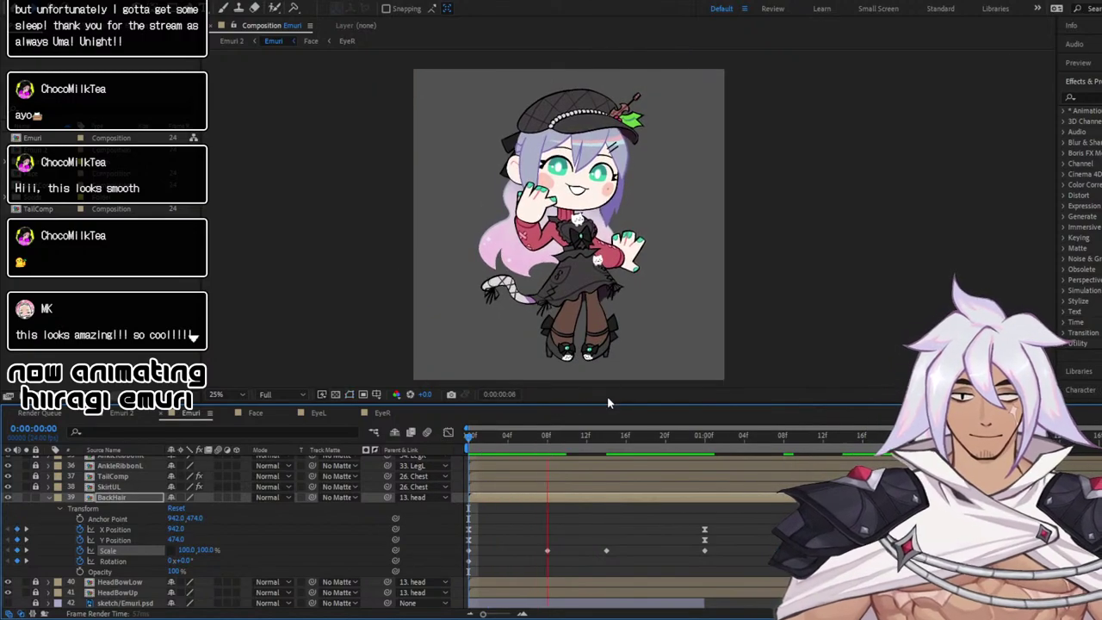
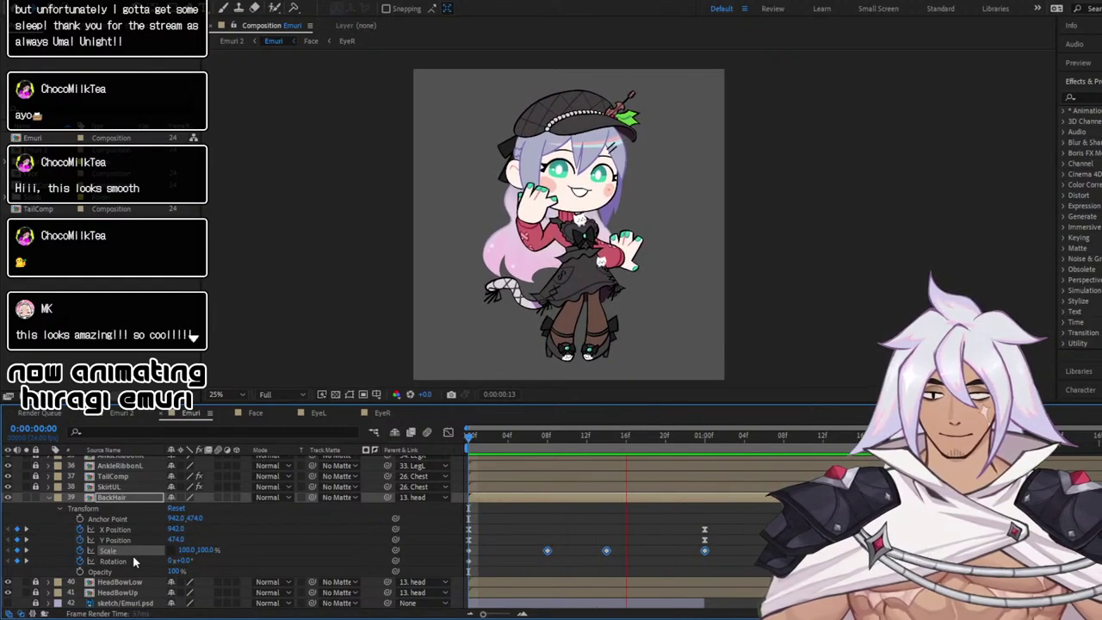
Delete BackHair's intermediate Scale keyframes and rotate the layer to about 1.7° at 0:00:00:10 and -1.6° at 0:00:01:10
key(space)
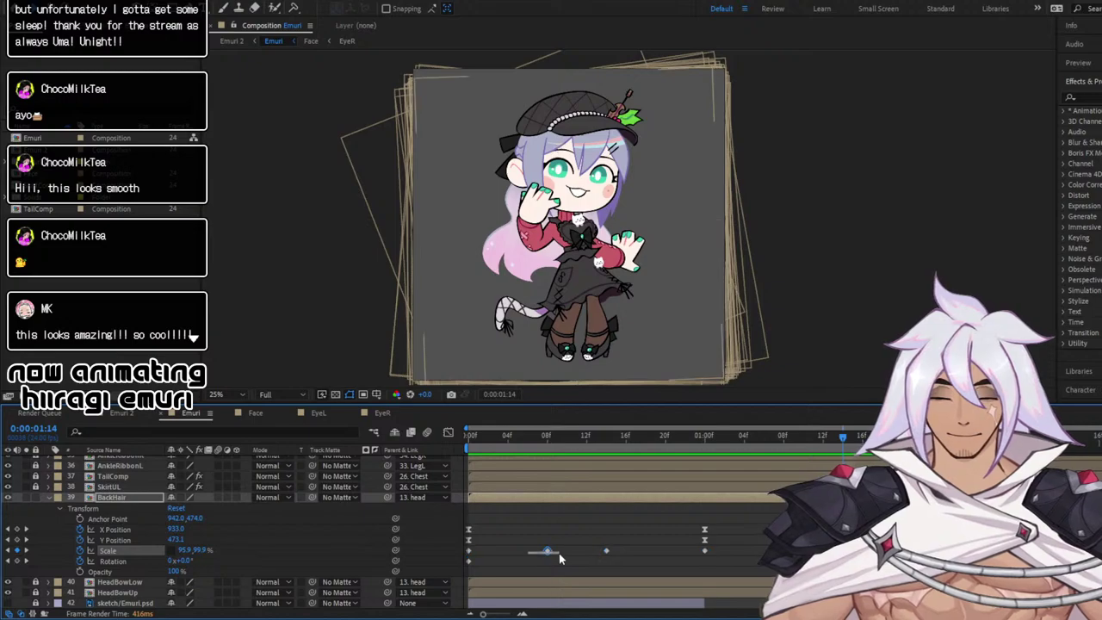
key(Delete)
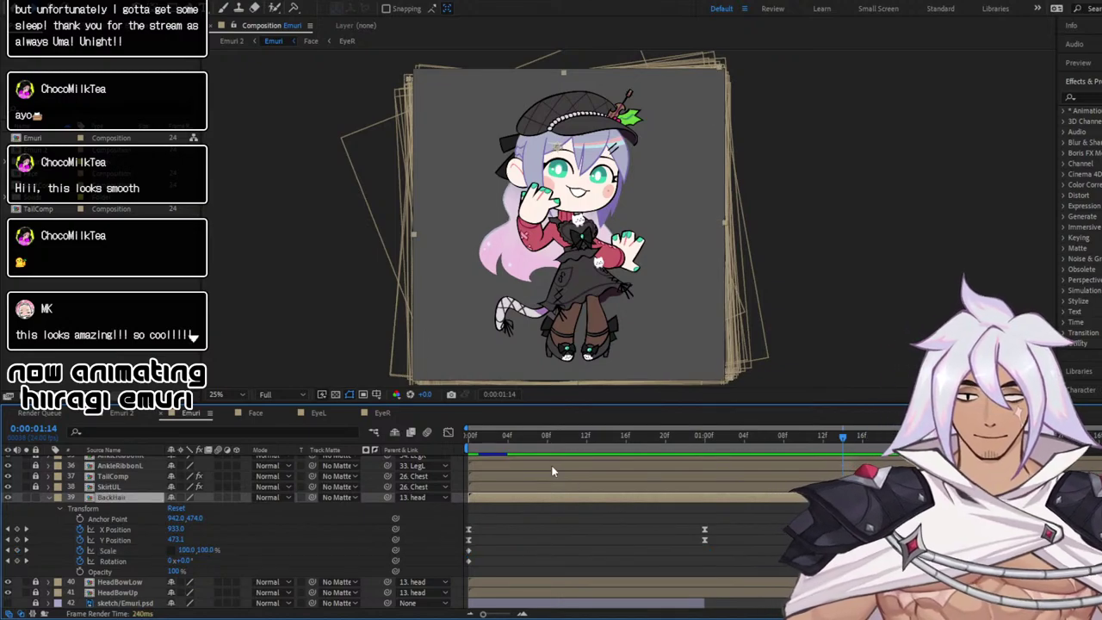
drag(484, 439, 566, 495)
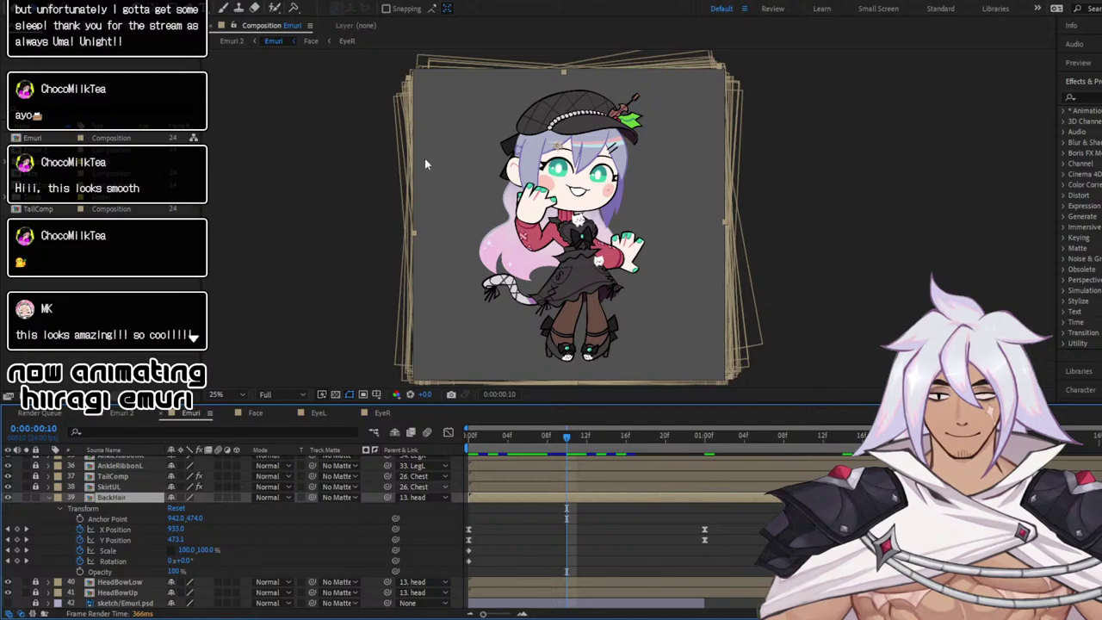
key(w)
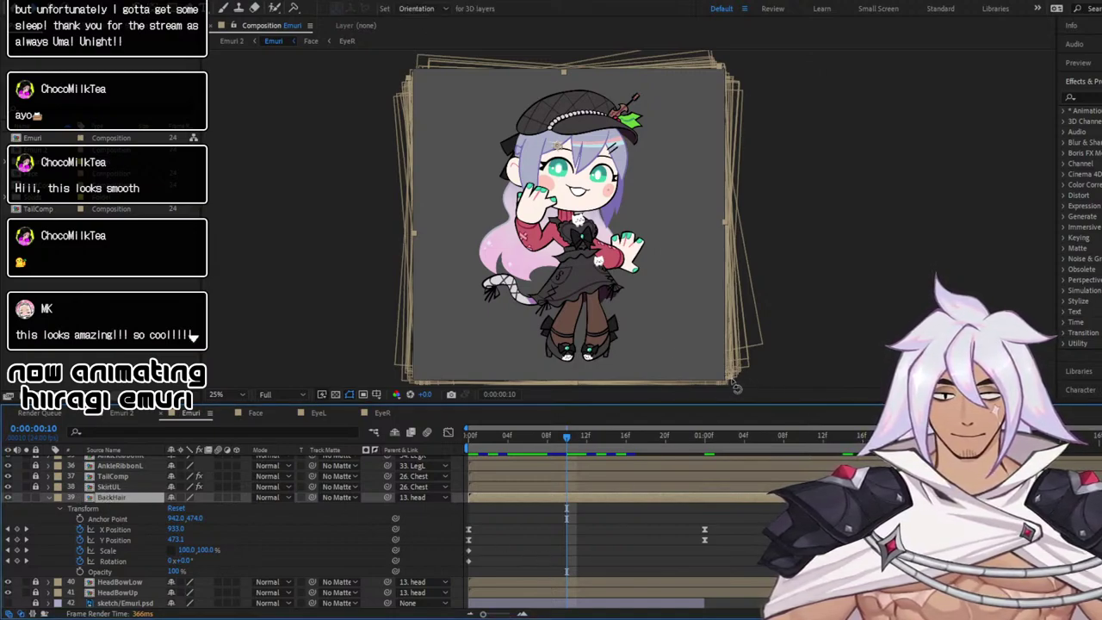
drag(729, 384, 727, 392)
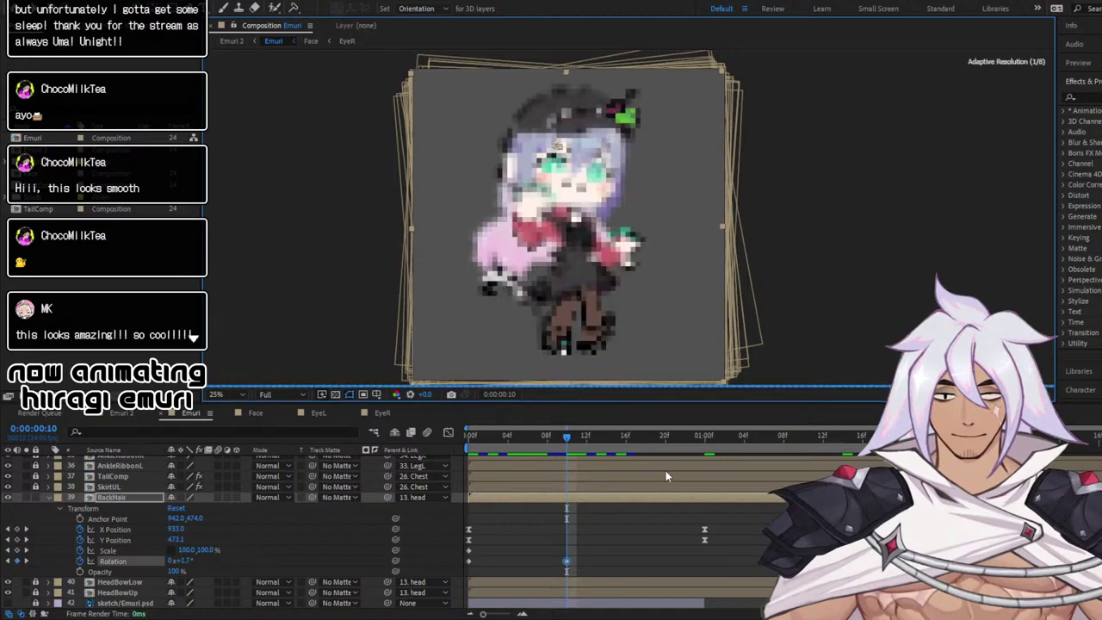
drag(640, 436, 805, 439)
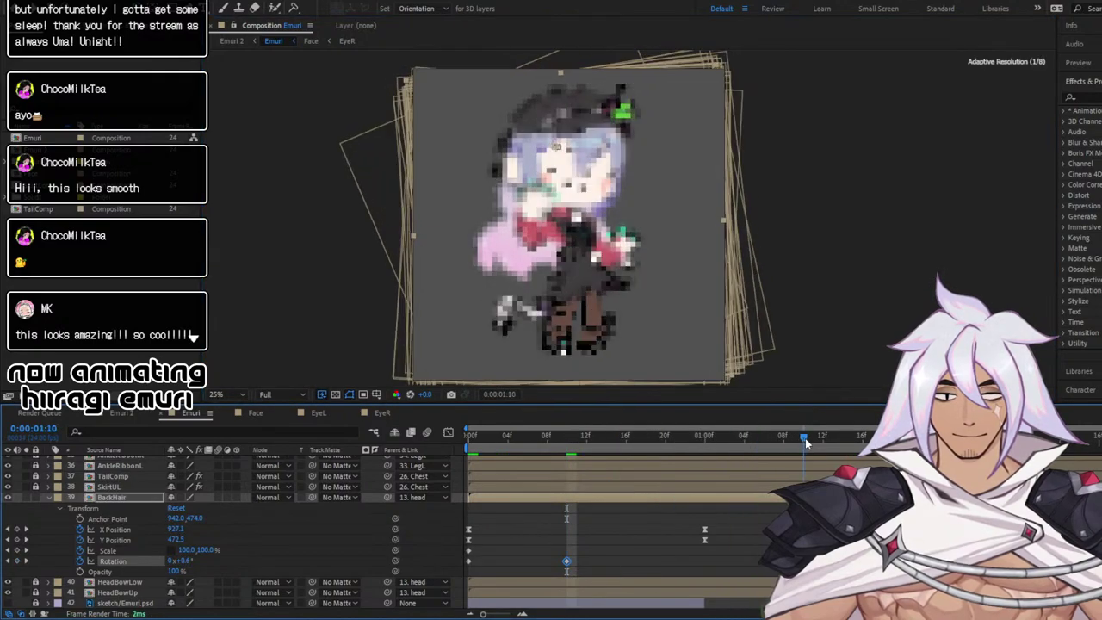
drag(743, 382, 748, 379)
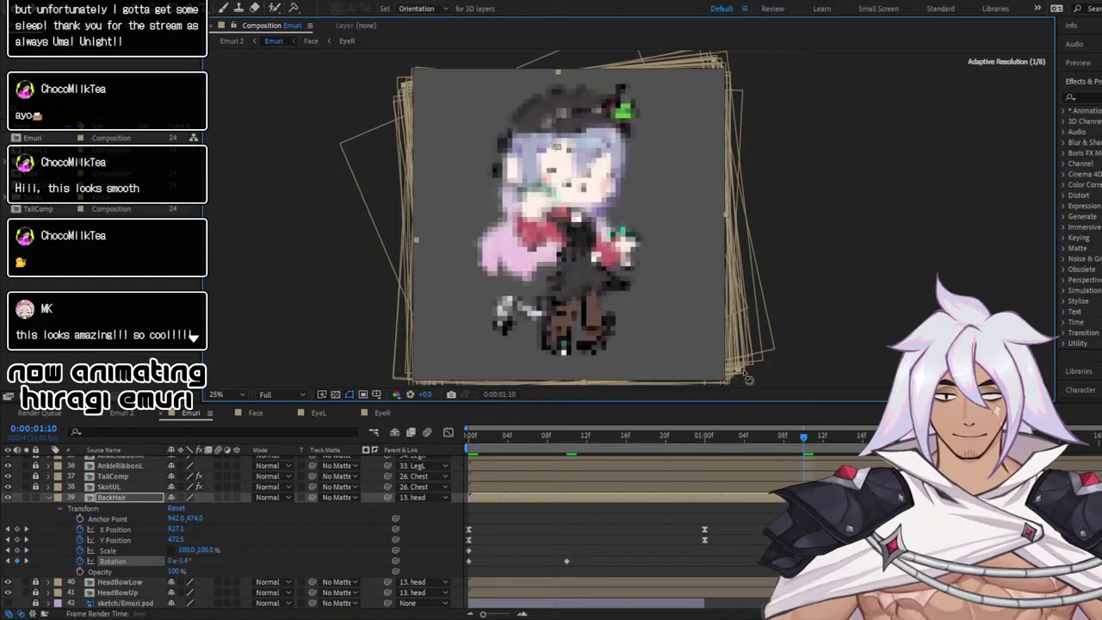
Apply Easy Ease to BackHair's Rotation keyframes at 0:00:00:10 and 0:00:01:10 and preview the loop
click(448, 431)
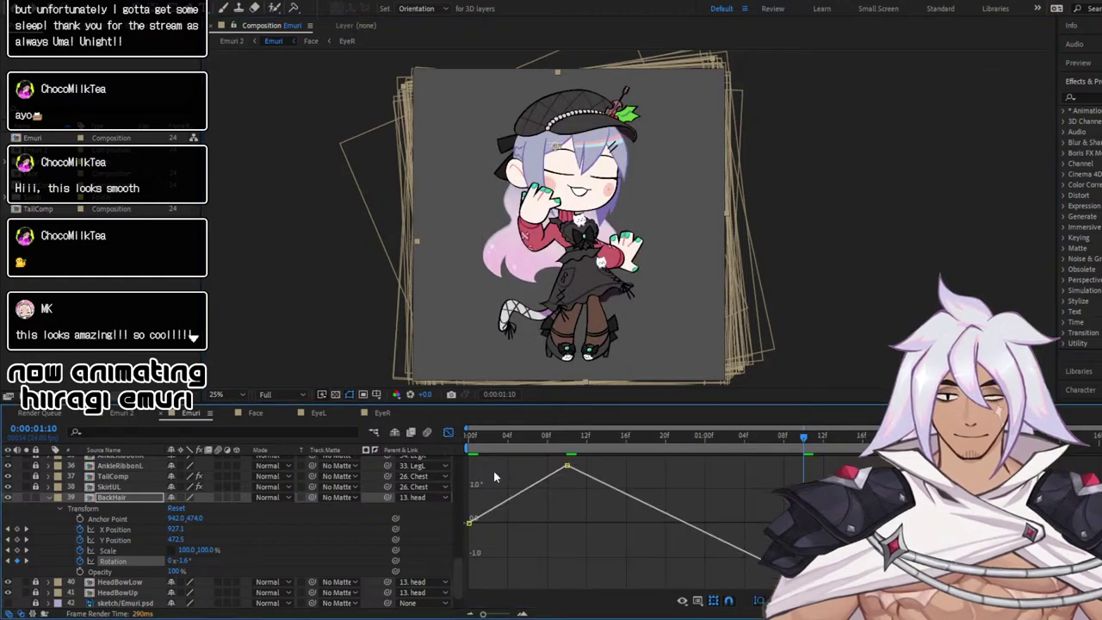
drag(550, 465, 842, 584)
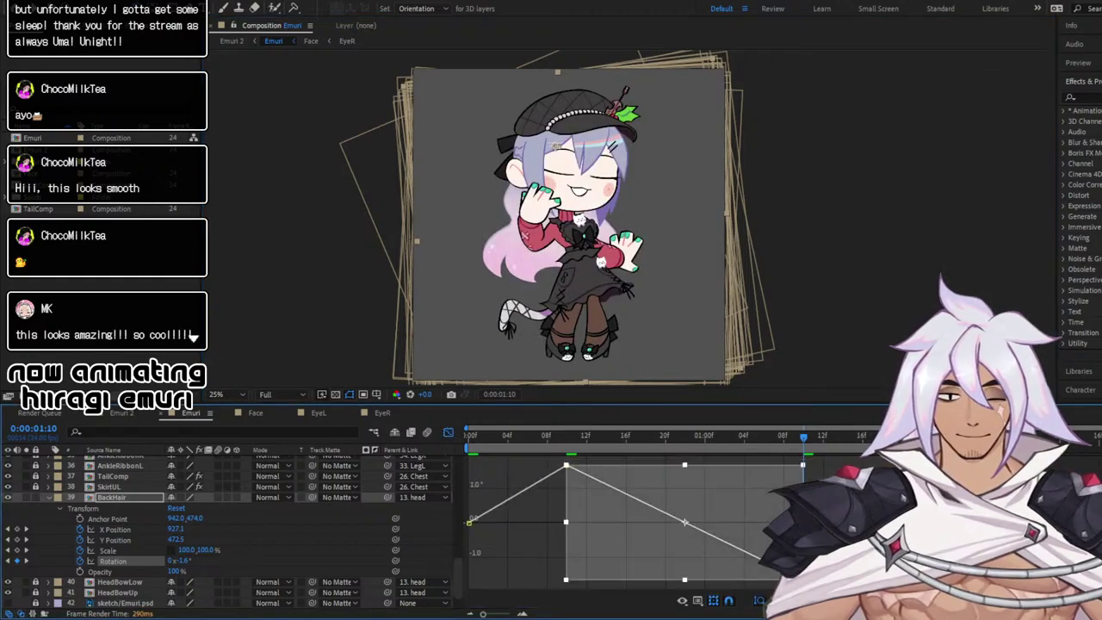
key(F9)
drag(526, 437, 436, 396)
key(space)
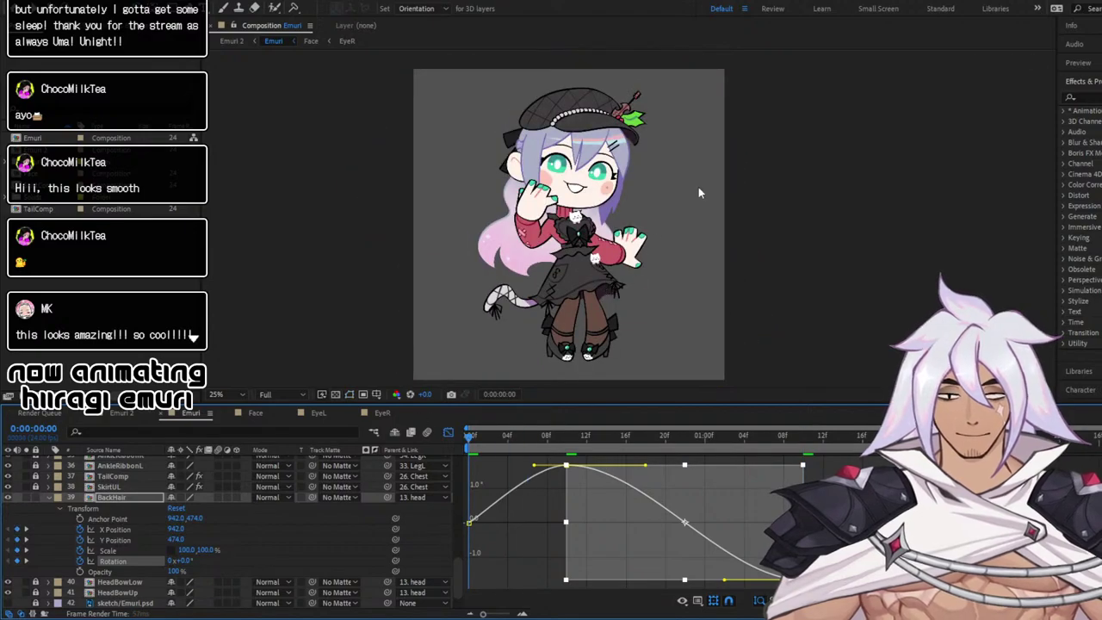
key(space)
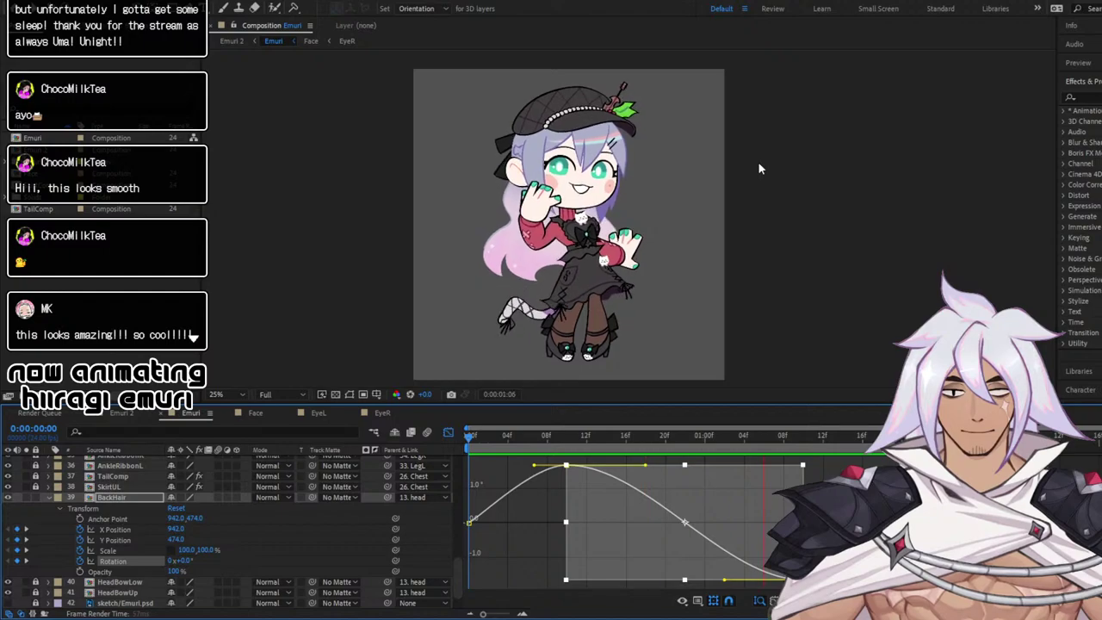
key(space)
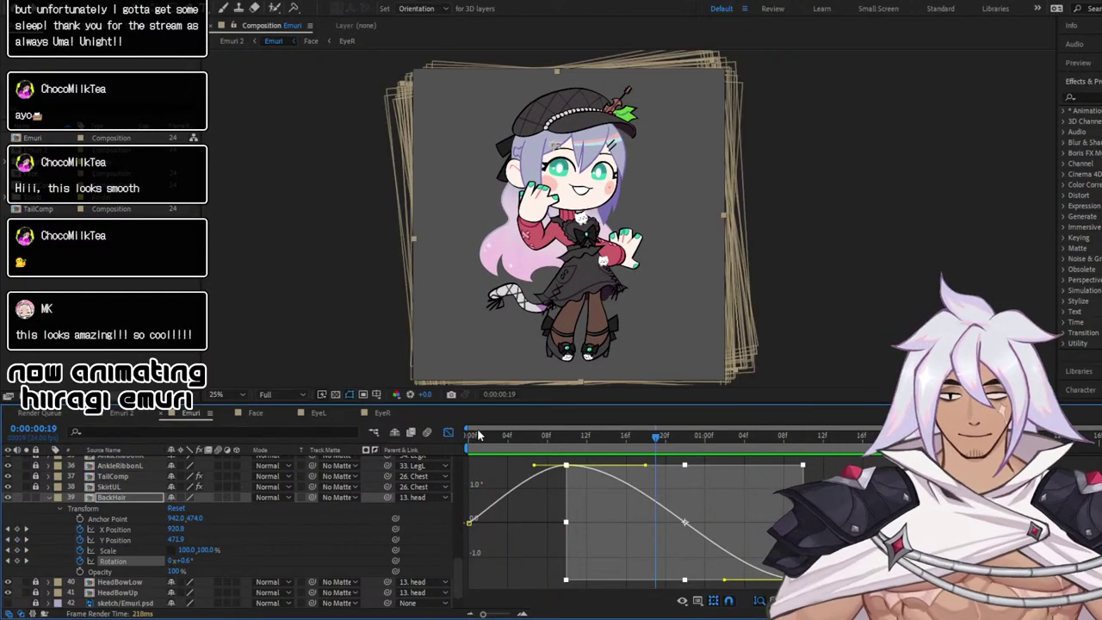
click(477, 429)
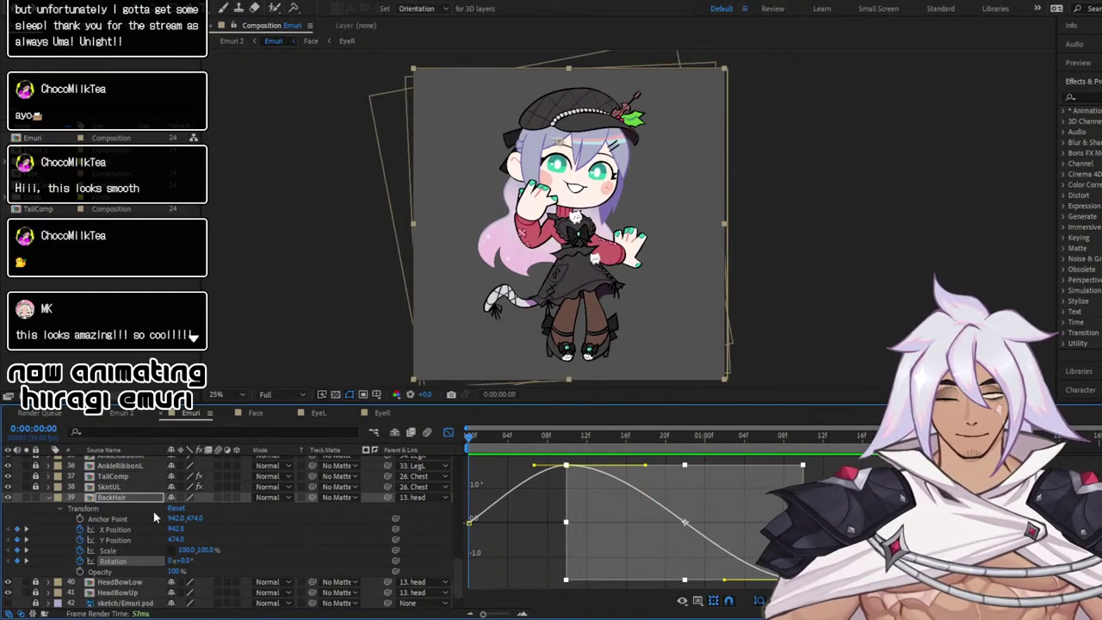
Unlock the Braid layer, reveal its transform properties and add a Scale keyframe at 0:00:00:00
key(u)
scroll(147, 497, up, 10)
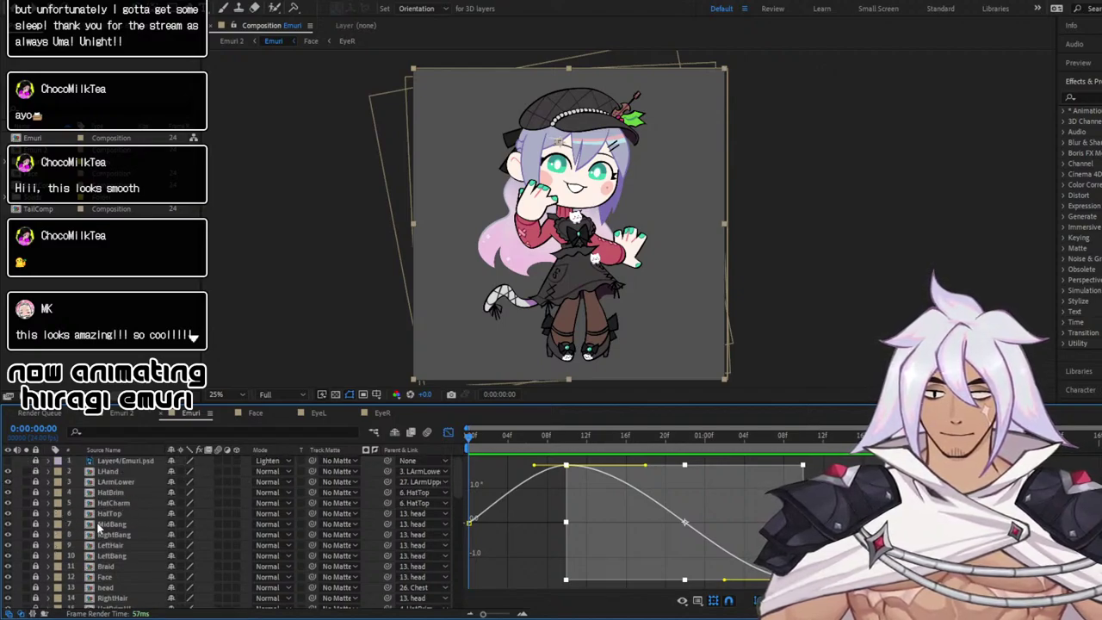
click(36, 567)
click(48, 568)
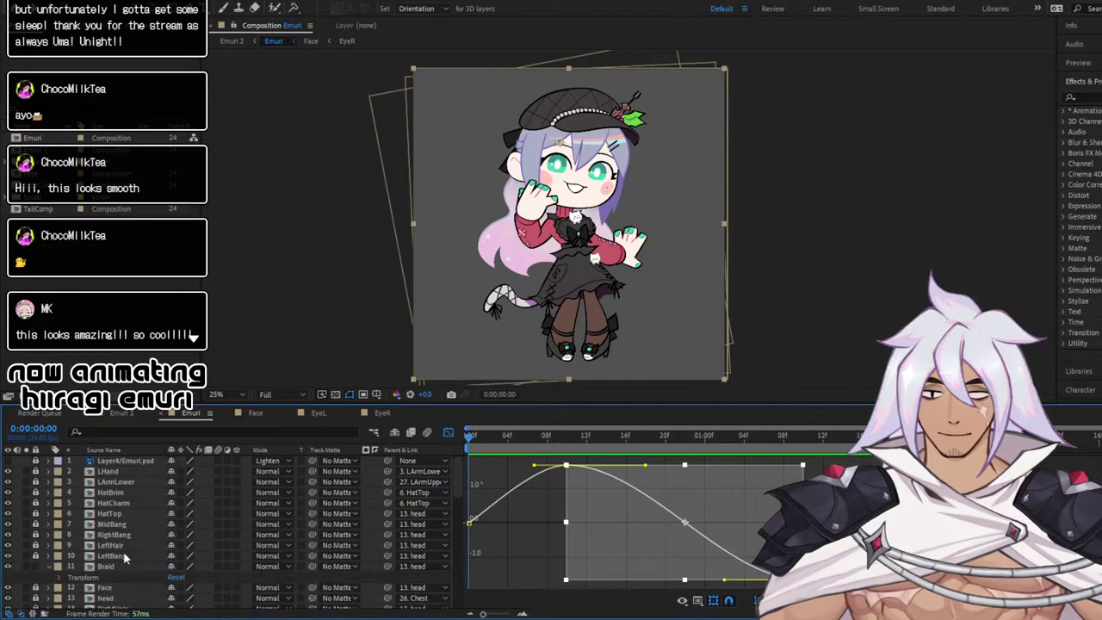
scroll(123, 554, down, 2)
click(448, 433)
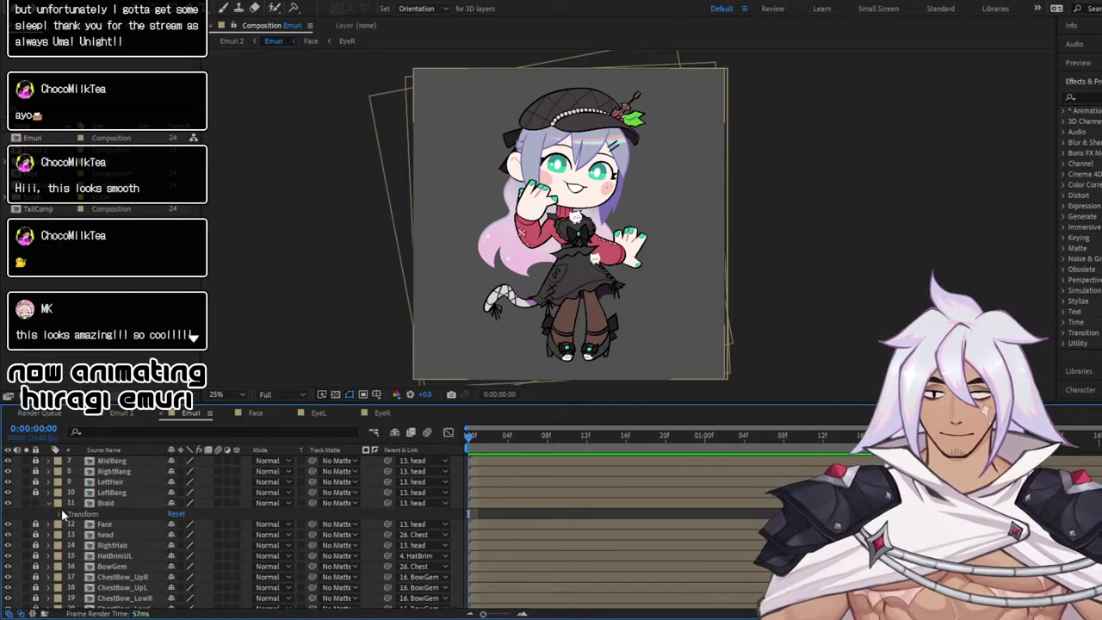
click(59, 514)
click(80, 546)
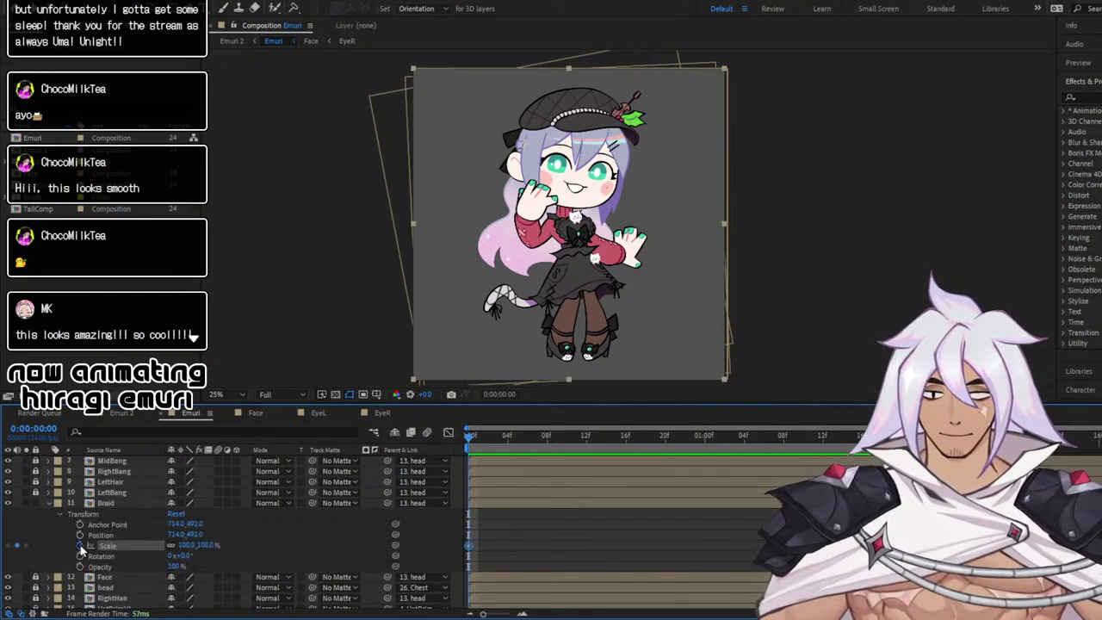
Preview the braid up close and add its closing Scale keyframe at 0:00:02:00
key(slash)
drag(465, 99, 591, 370)
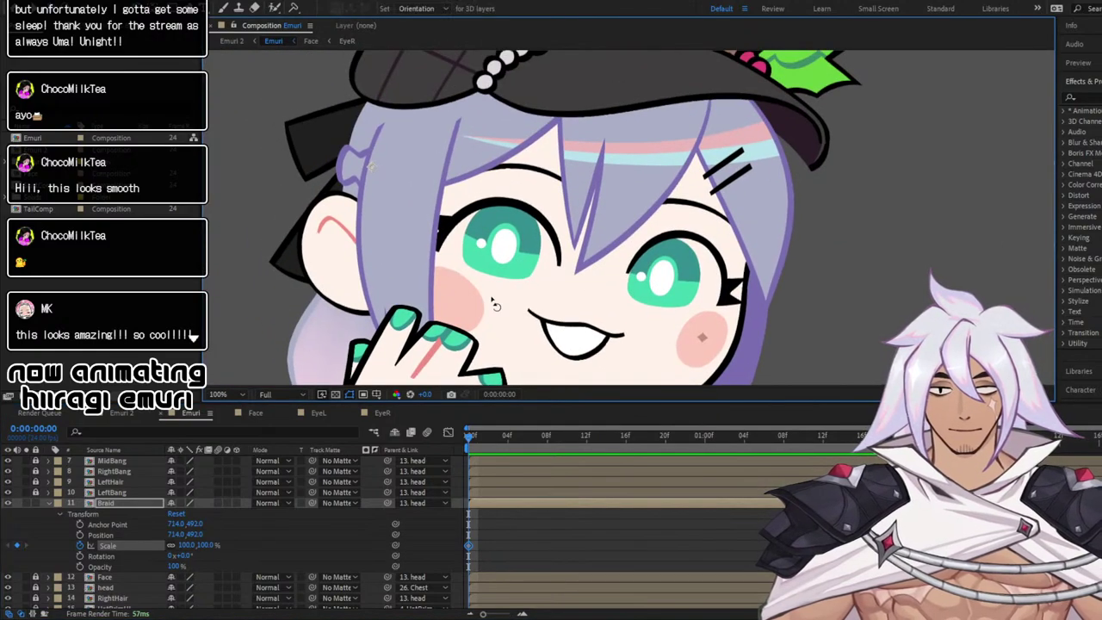
scroll(515, 321, down, 1)
key(space)
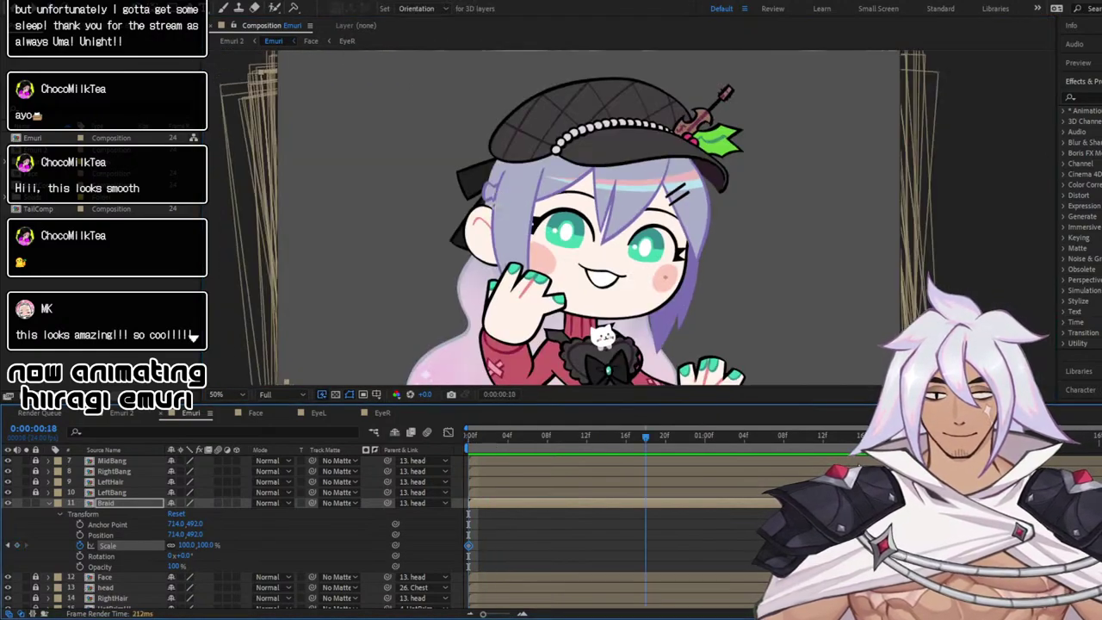
key(space)
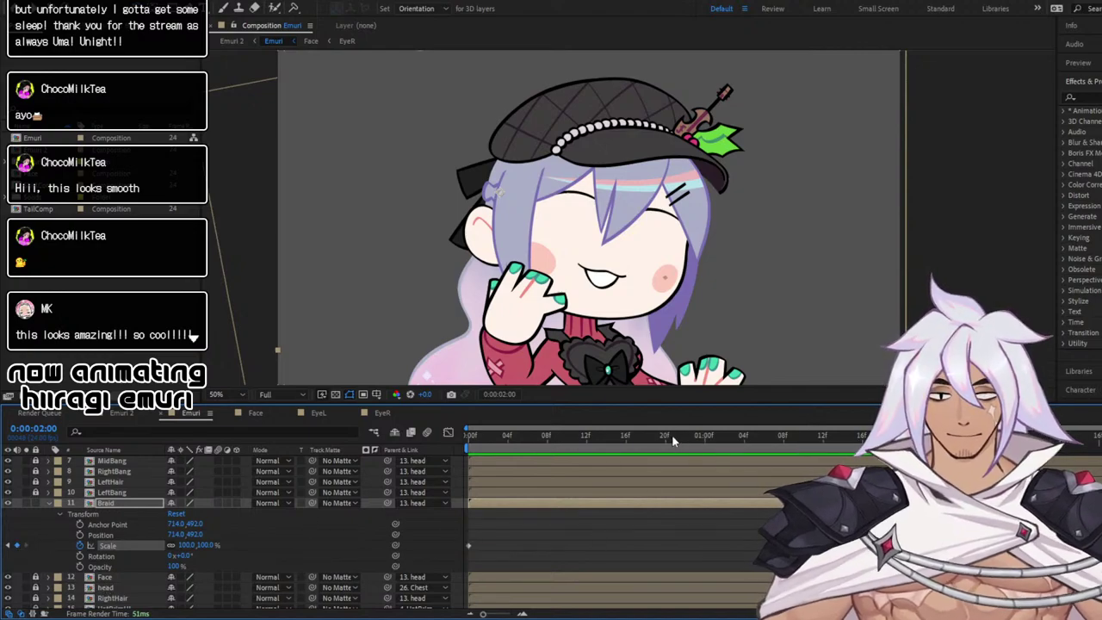
Stretch the Braid layer horizontally to a scale of 150.4, 100.0% at 0:00:01:00
click(703, 437)
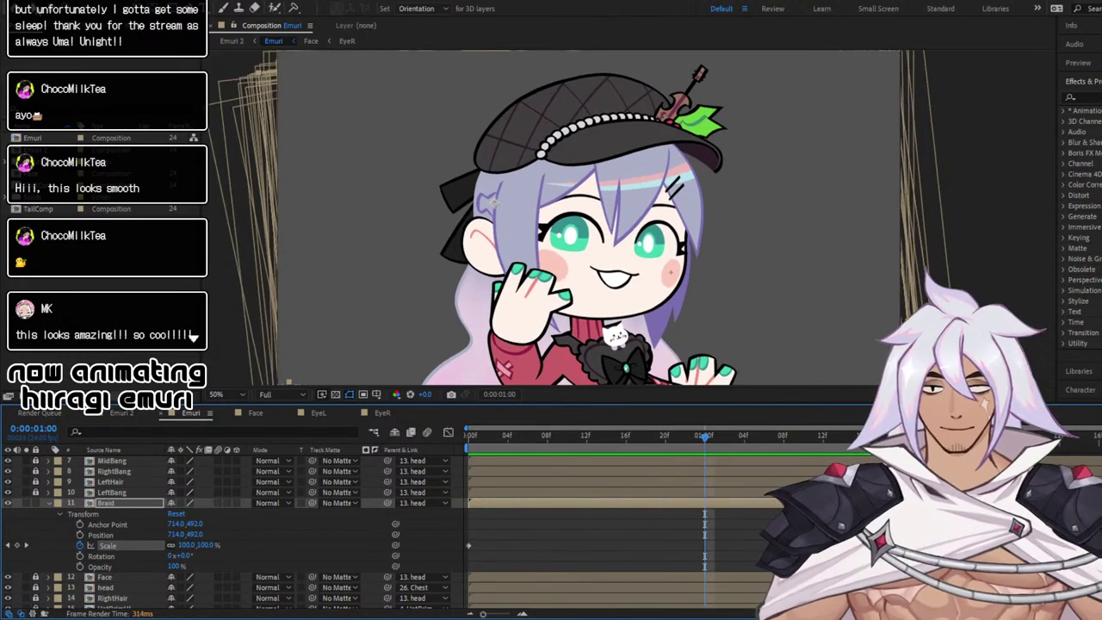
key(v)
drag(309, 291, 322, 223)
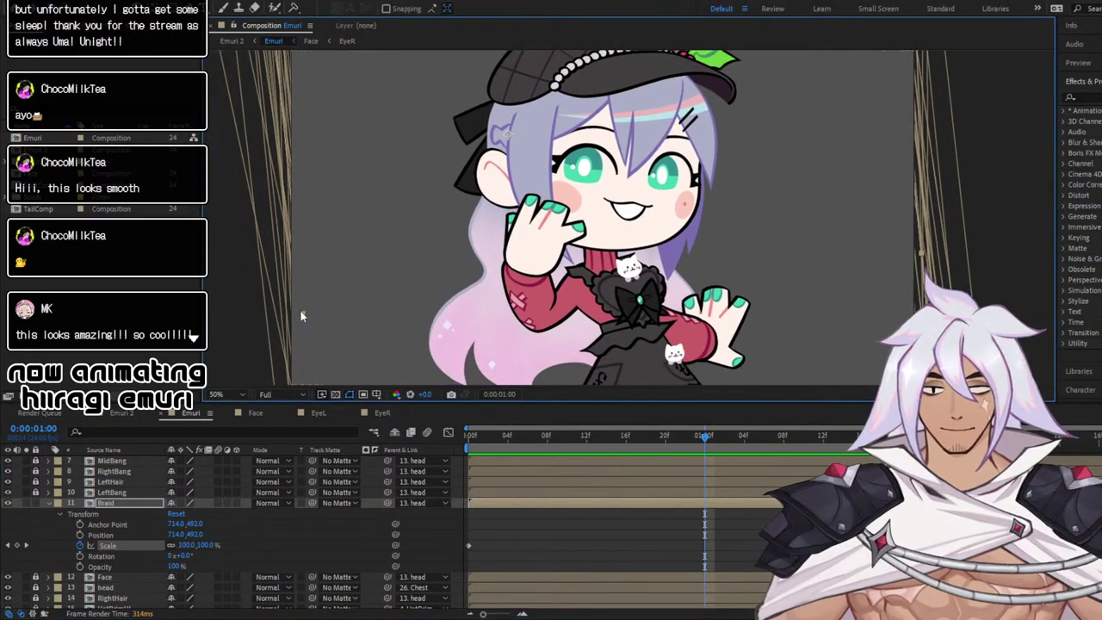
drag(301, 314, 284, 316)
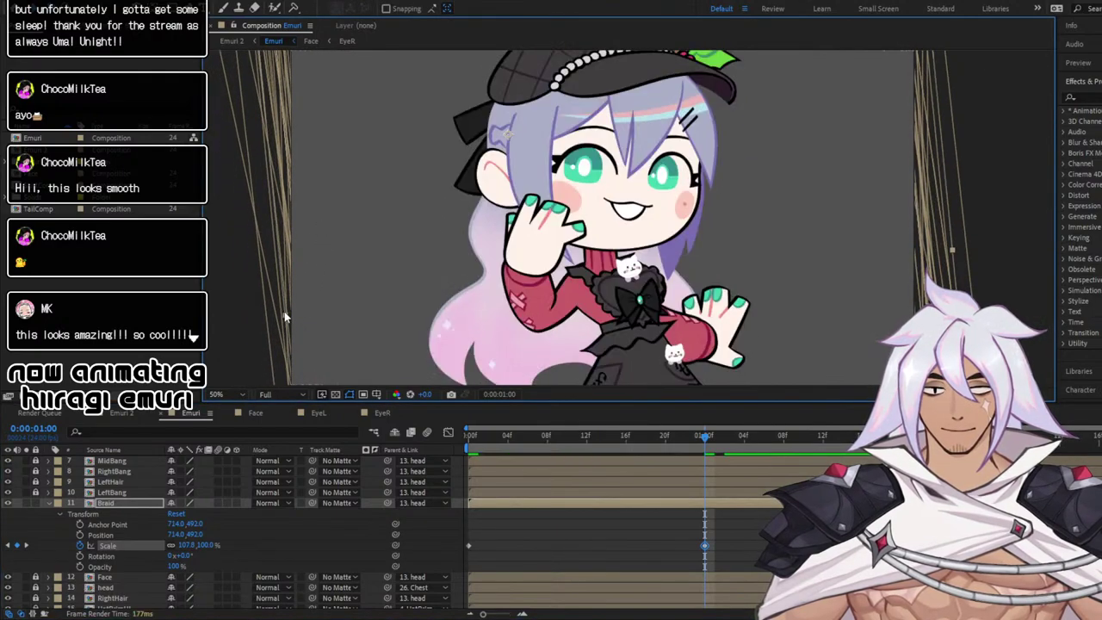
key(ctrl+z)
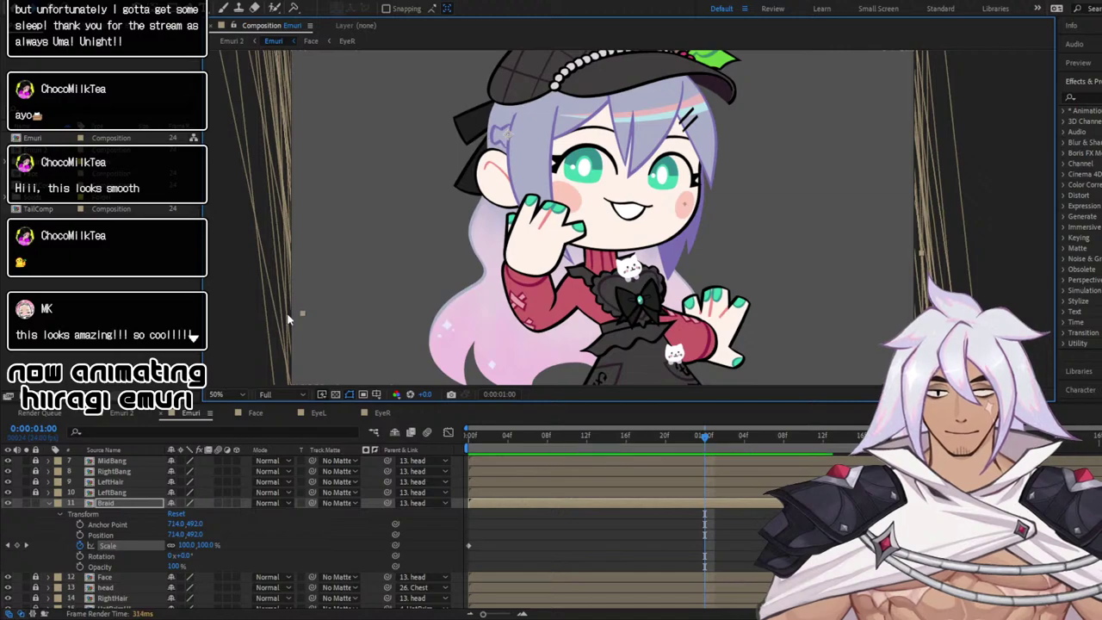
drag(296, 311, 194, 307)
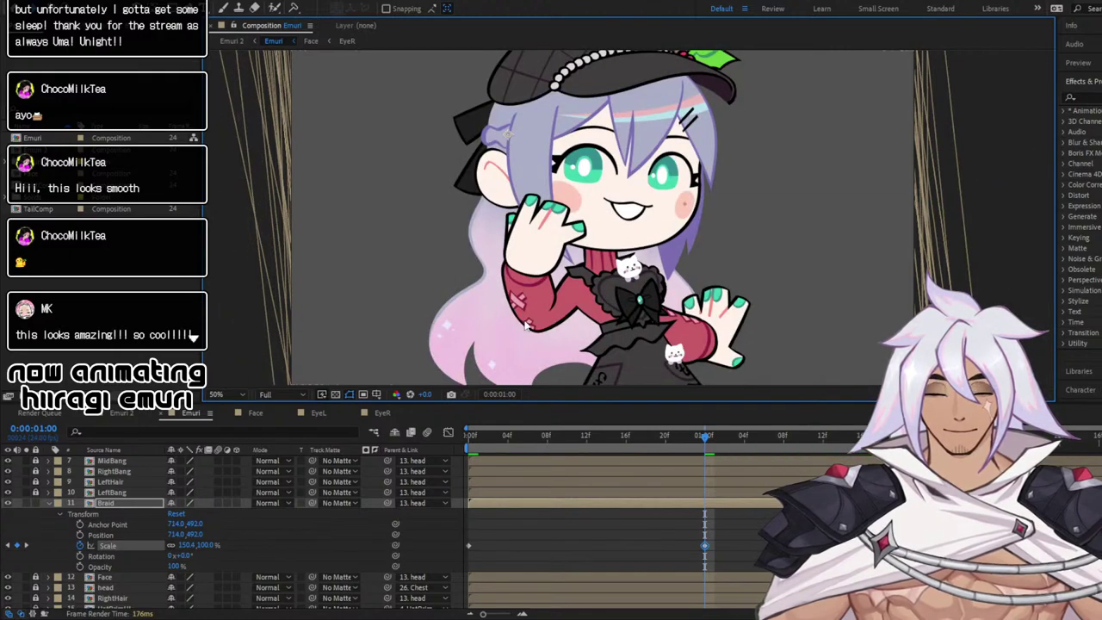
Apply Easy Ease to the Braid's Scale keyframes and preview the animation from the start
click(448, 431)
drag(466, 463, 798, 591)
key(F9)
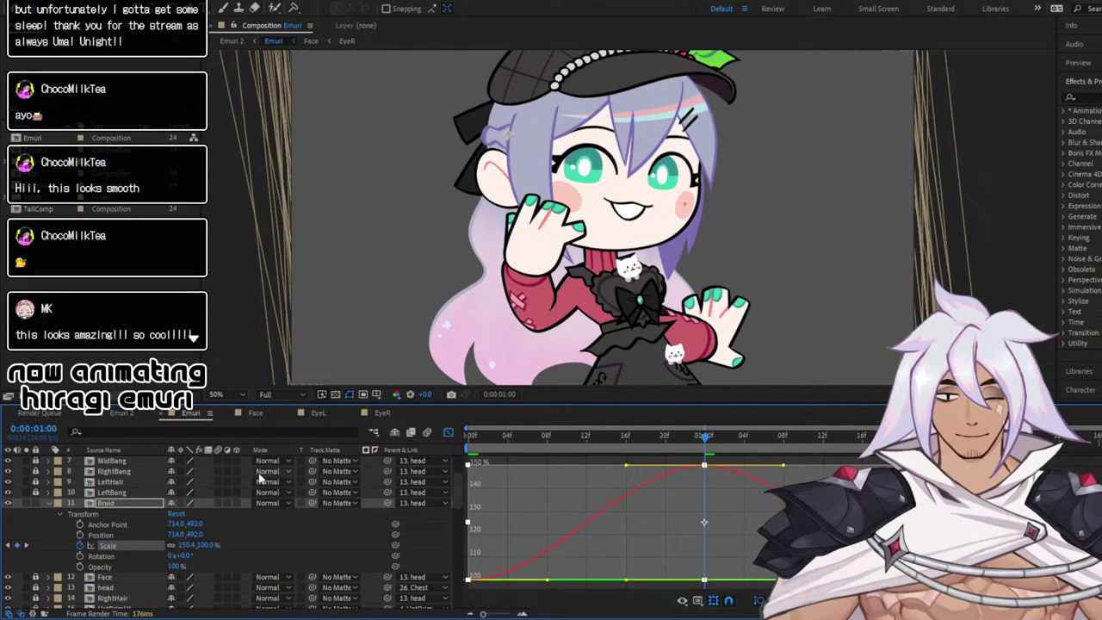
key(Home)
key(space)
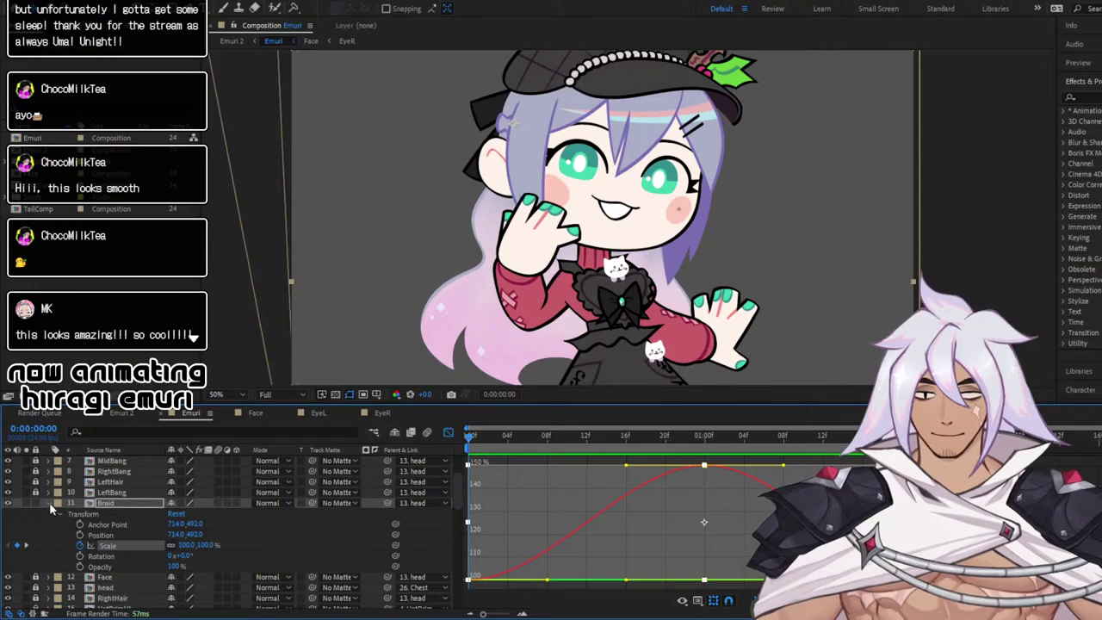
Collapse the Braid layer and place a Puppet pin on the upper part of the BackHair layer, between ear and face
click(47, 503)
scroll(508, 172, down, 2)
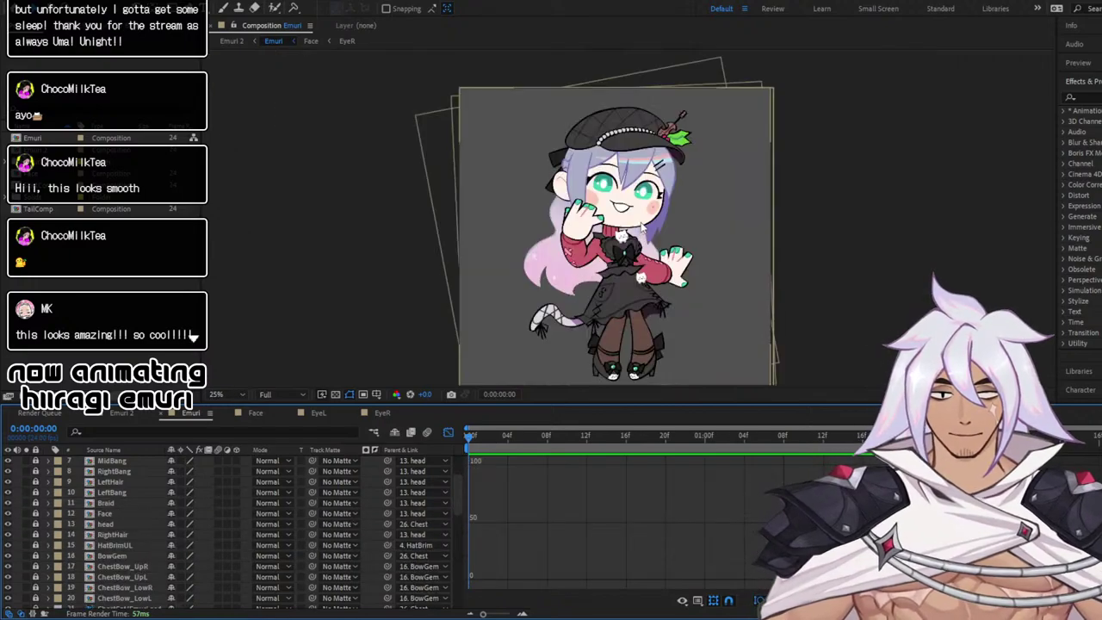
scroll(375, 482, down, 10)
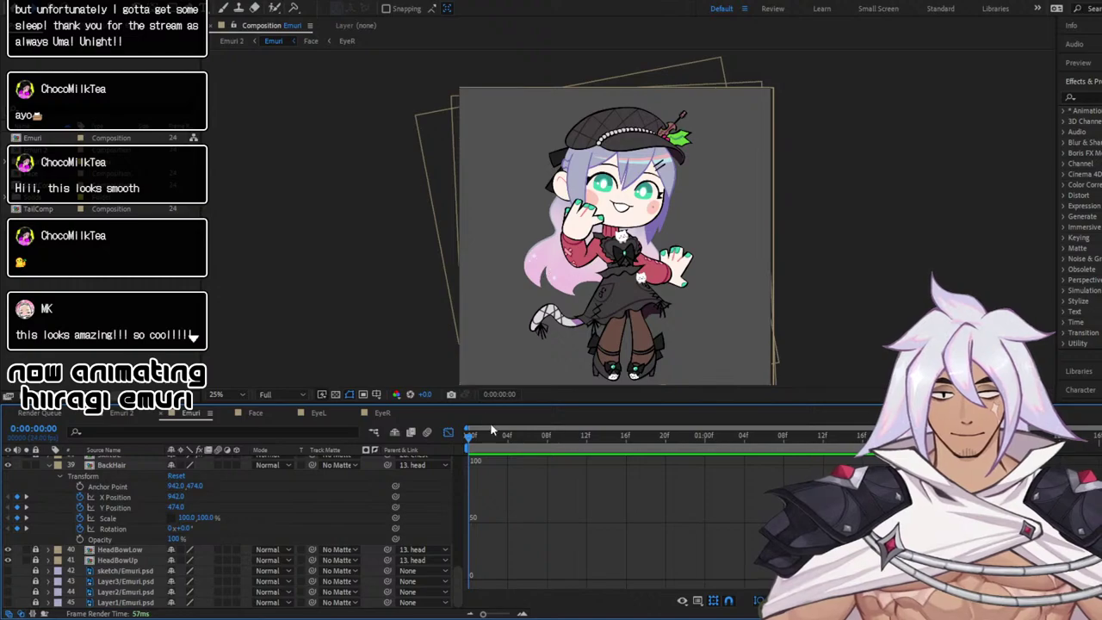
click(120, 467)
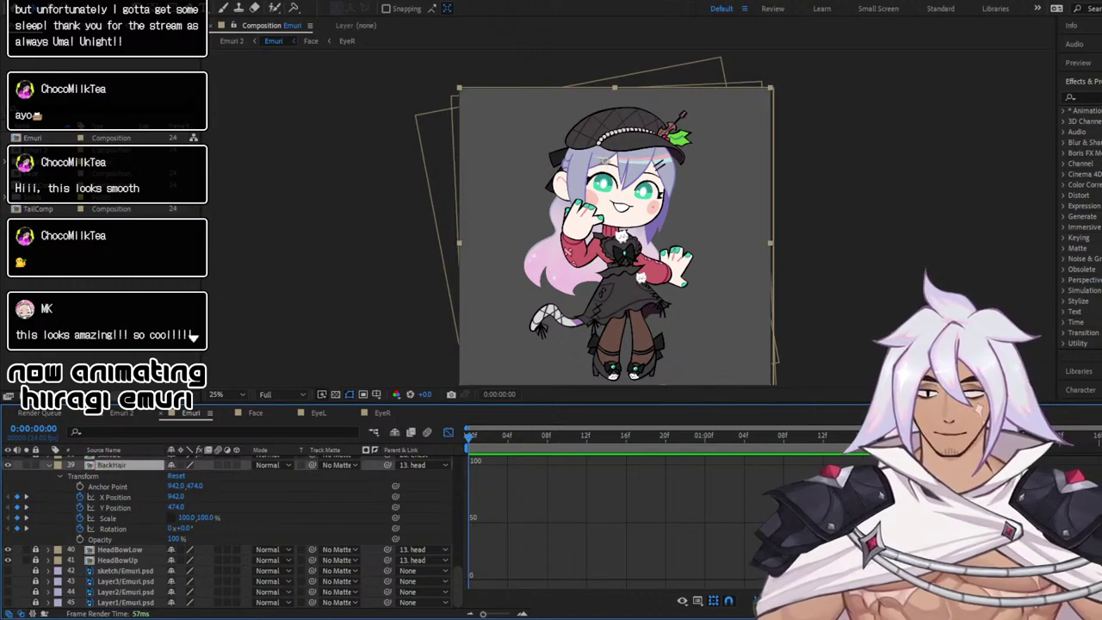
click(298, 9)
scroll(636, 264, up, 1)
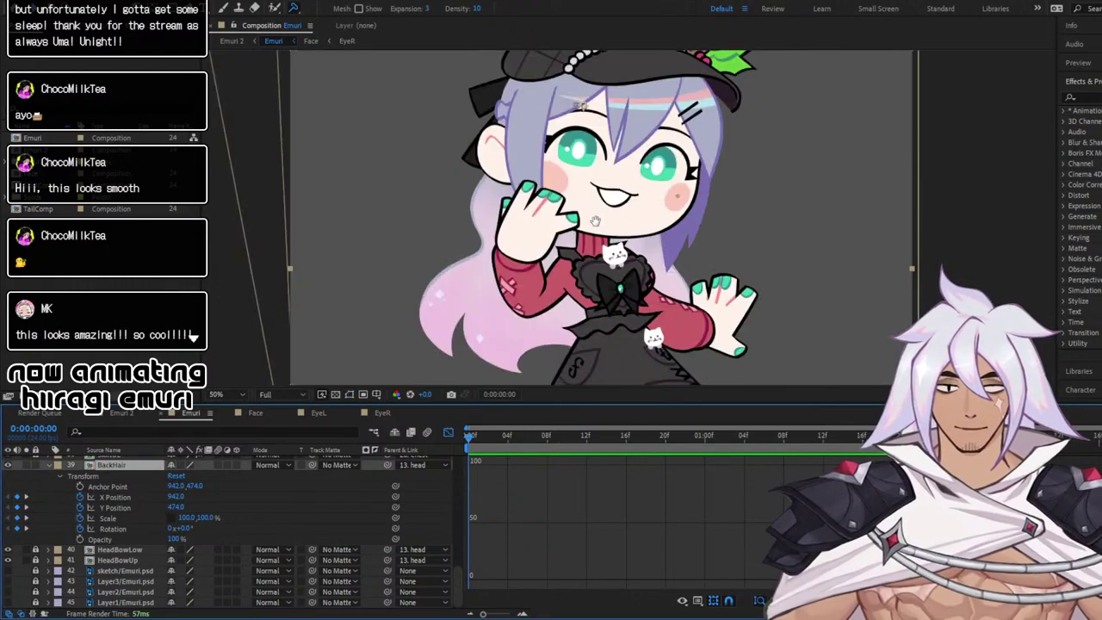
drag(589, 214, 586, 183)
drag(509, 180, 521, 198)
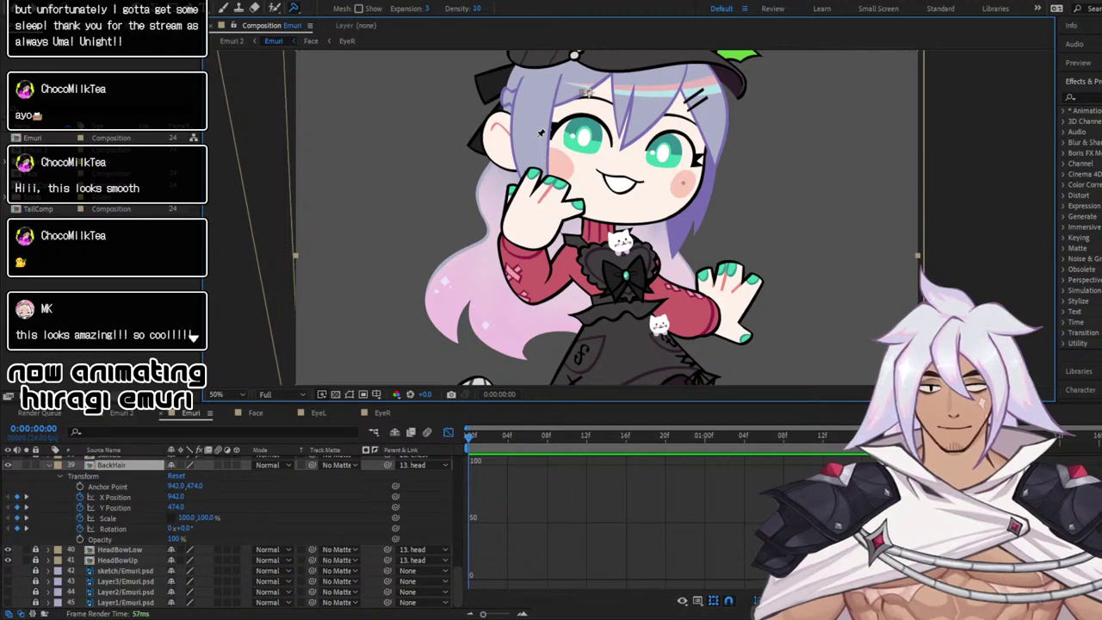
click(539, 140)
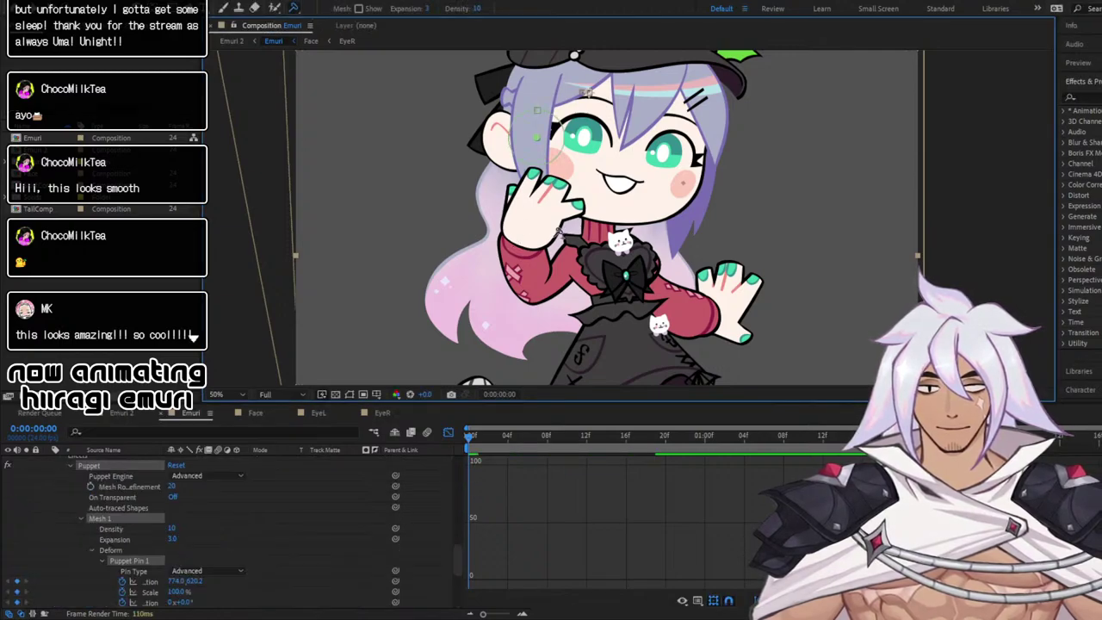
Place a second Puppet pin on the outermost lower tip of the back hair
scroll(468, 276, down, 3)
key(ctrl+p)
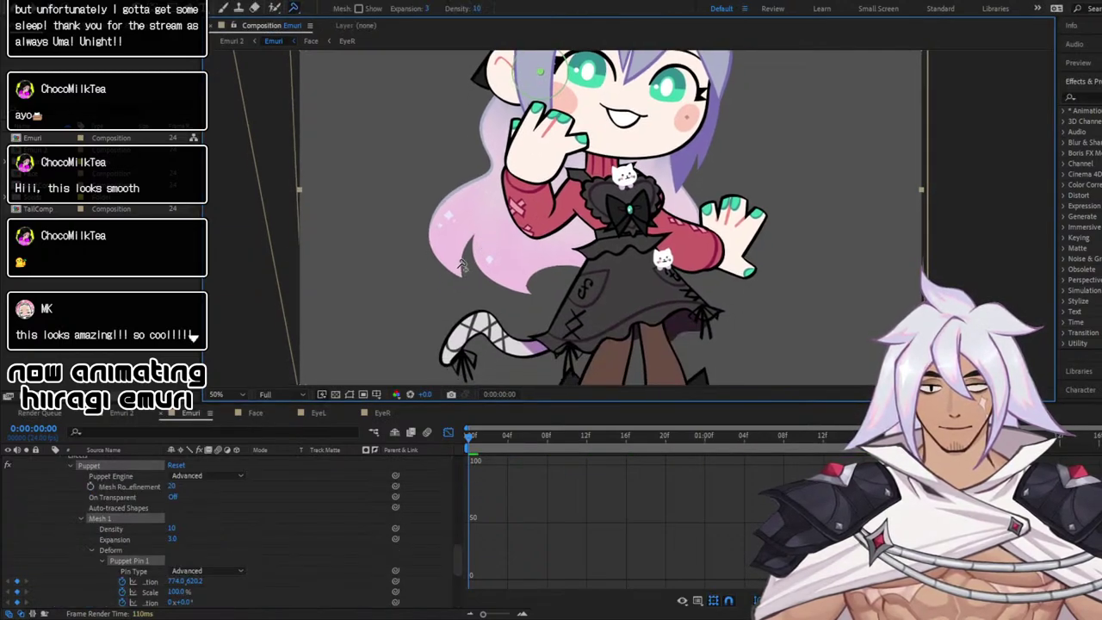
click(461, 268)
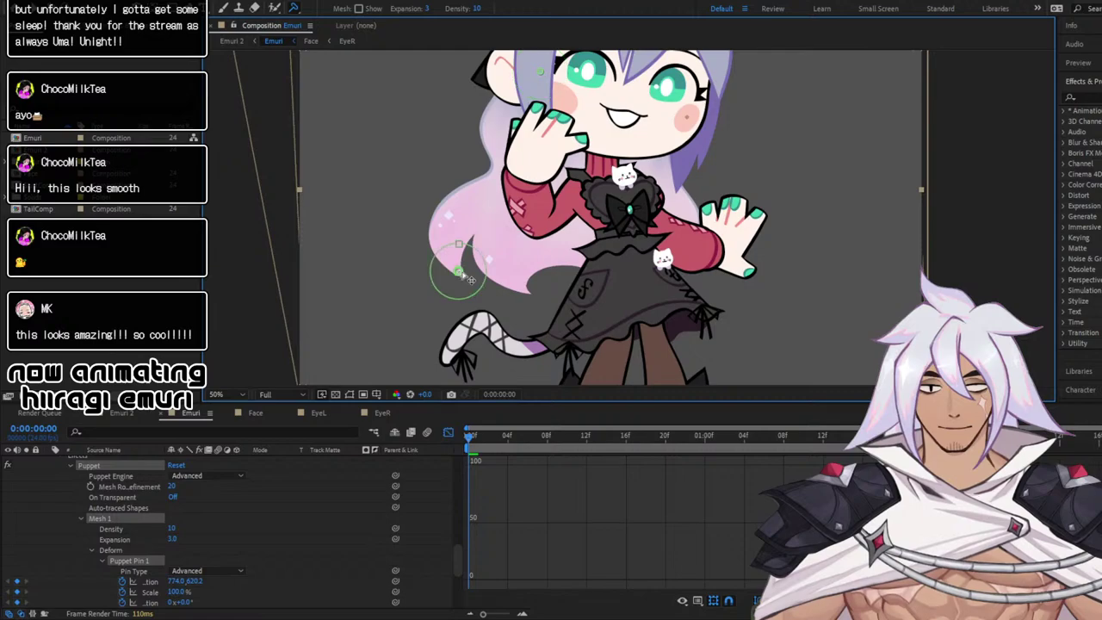
click(527, 285)
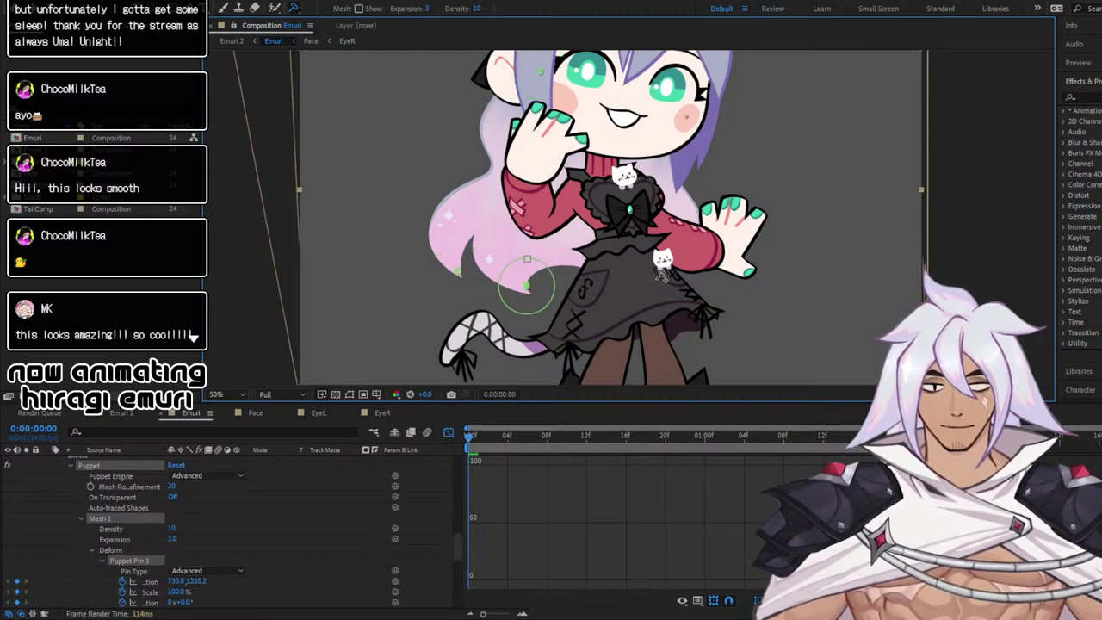
click(656, 277)
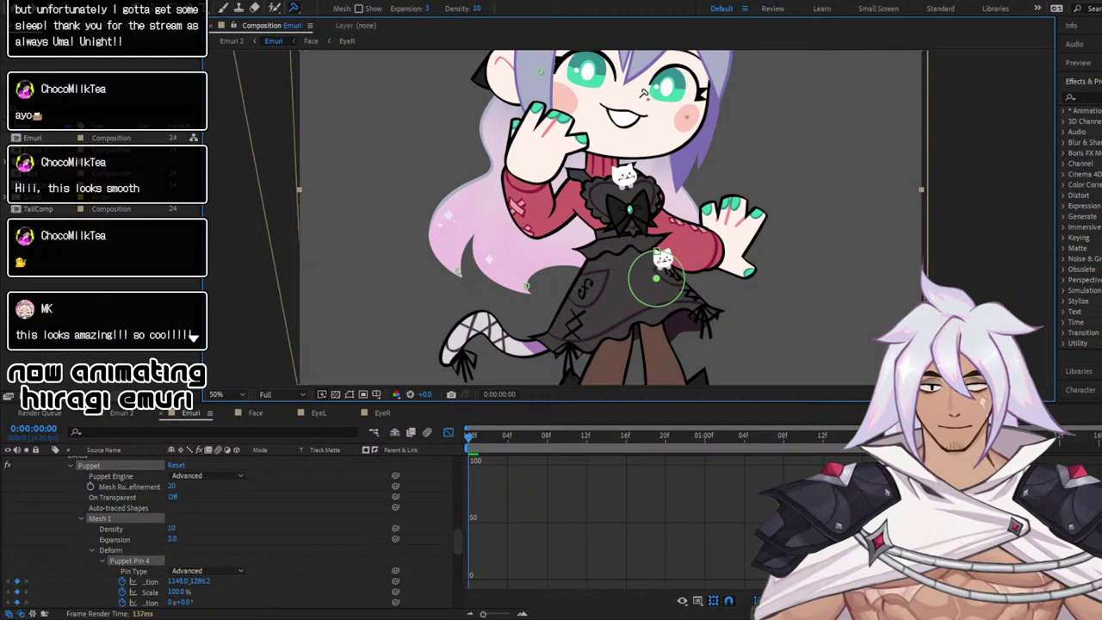
click(652, 101)
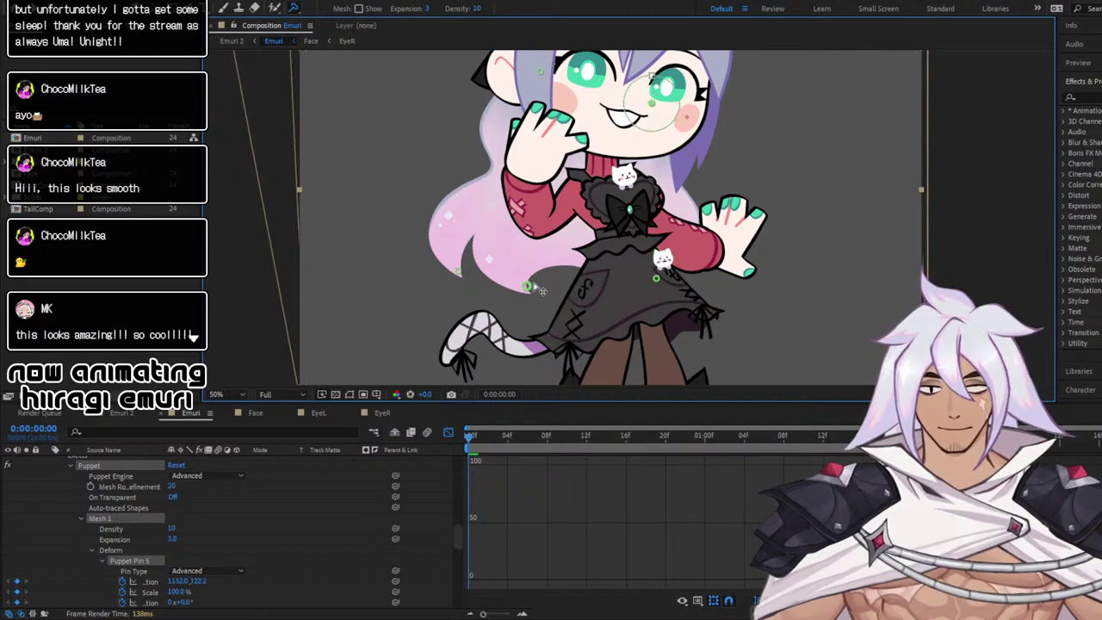
mouse_move(534, 292)
mouse_down()
mouse_move(520, 293)
mouse_move(553, 287)
mouse_move(527, 287)
mouse_up()
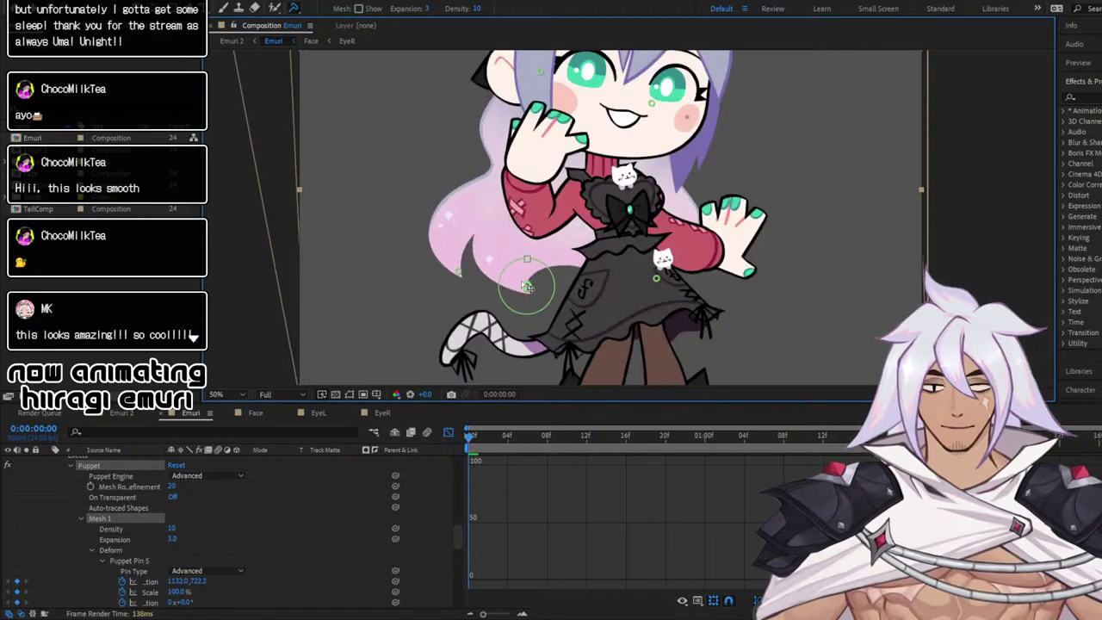
click(527, 287)
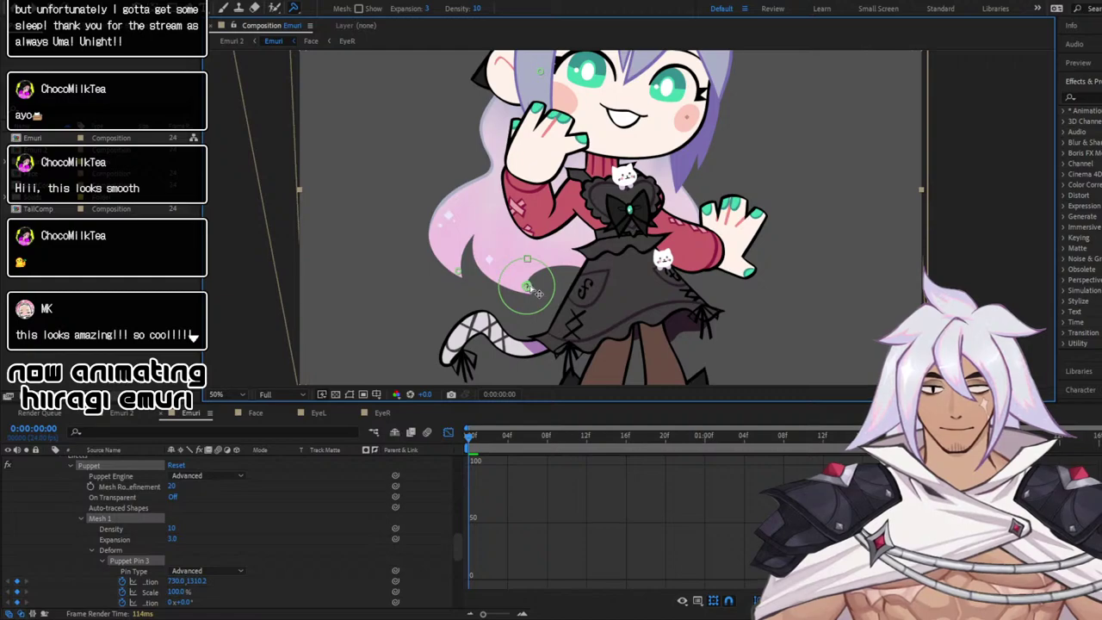
drag(527, 287, 652, 271)
key(ctrl+z)
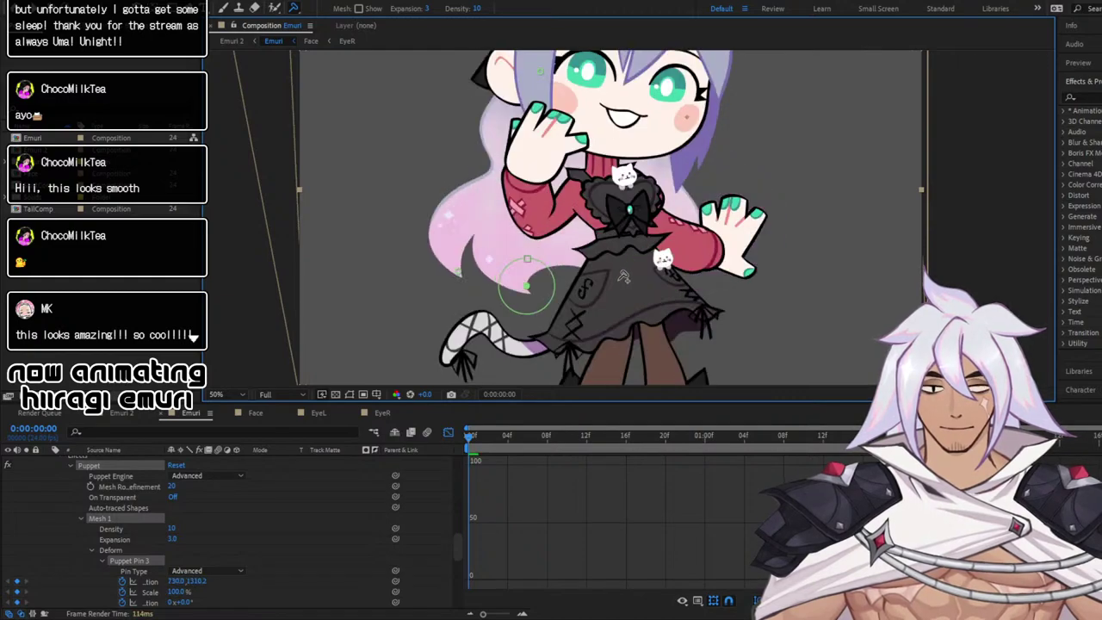
mouse_move(457, 272)
mouse_down()
mouse_move(446, 277)
mouse_move(466, 281)
mouse_up()
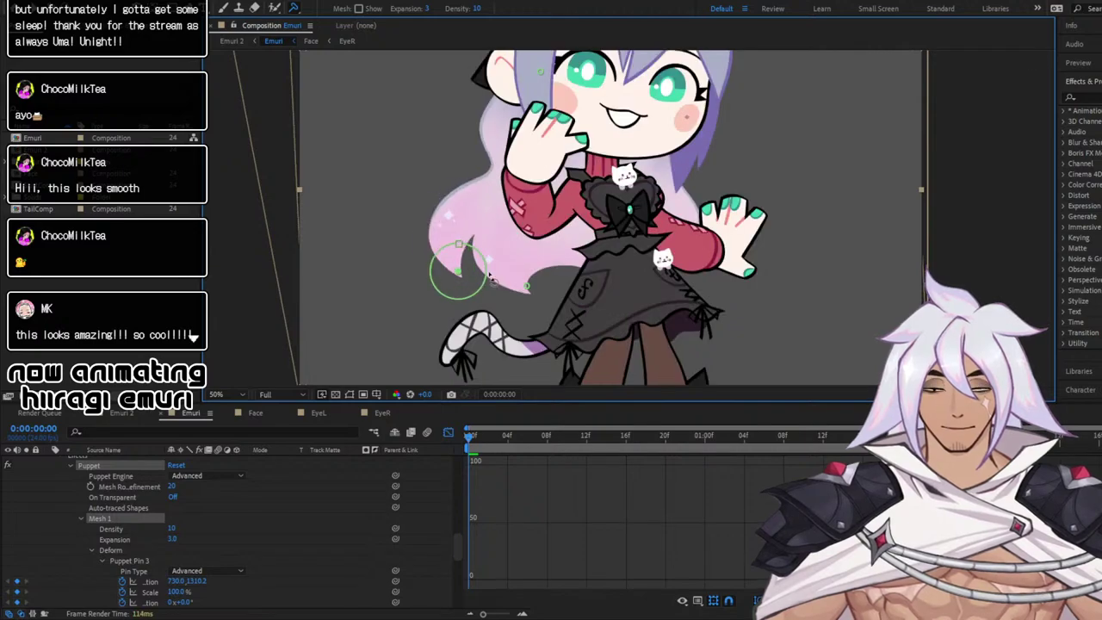
key(ctrl+z)
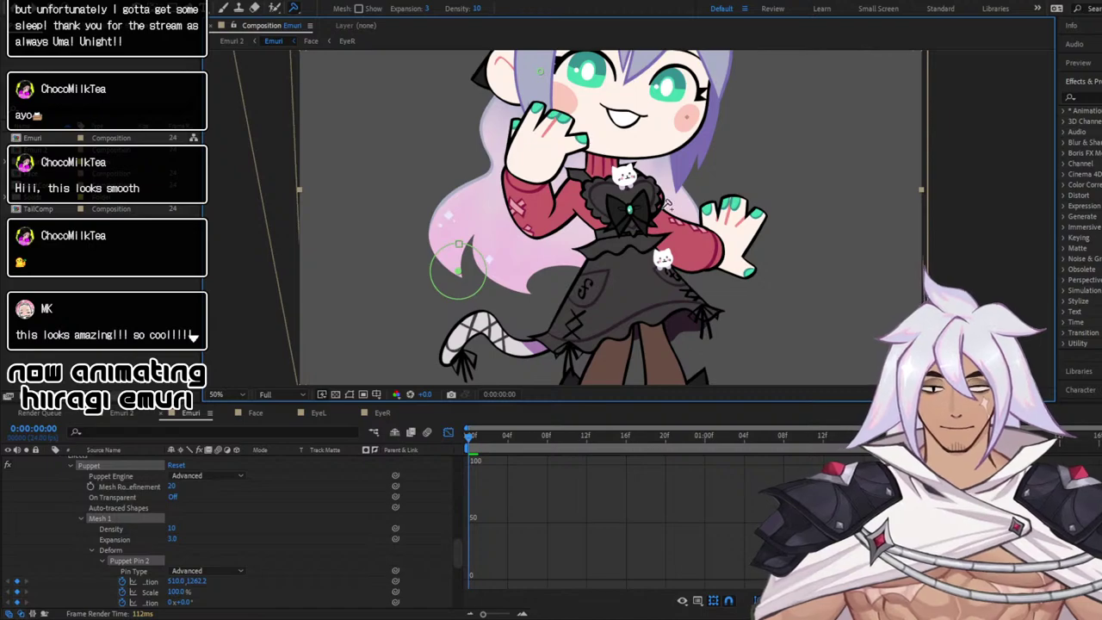
Add Puppet pins on the BackHair behind the skirt and behind the mouth, and select the outer hair tip's pin
click(644, 274)
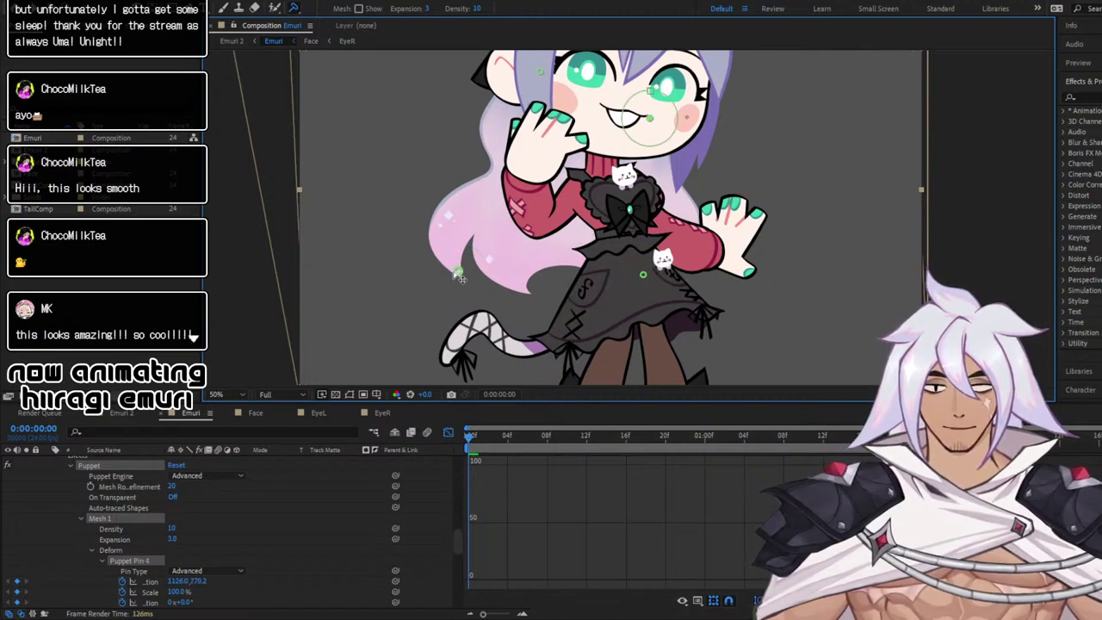
mouse_move(460, 276)
mouse_down()
mouse_move(430, 266)
mouse_move(487, 270)
mouse_move(440, 269)
mouse_move(484, 277)
mouse_move(459, 271)
mouse_up()
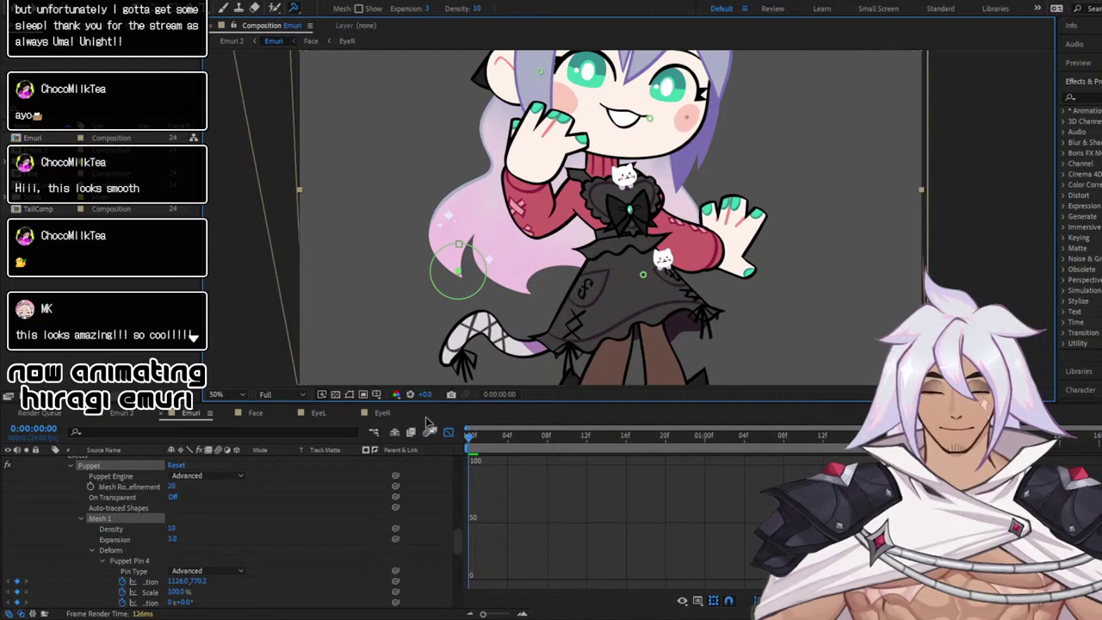
Switch the timeline from the graph editor to keyframes and collapse every Puppet pin except Puppet Pin 2
click(448, 432)
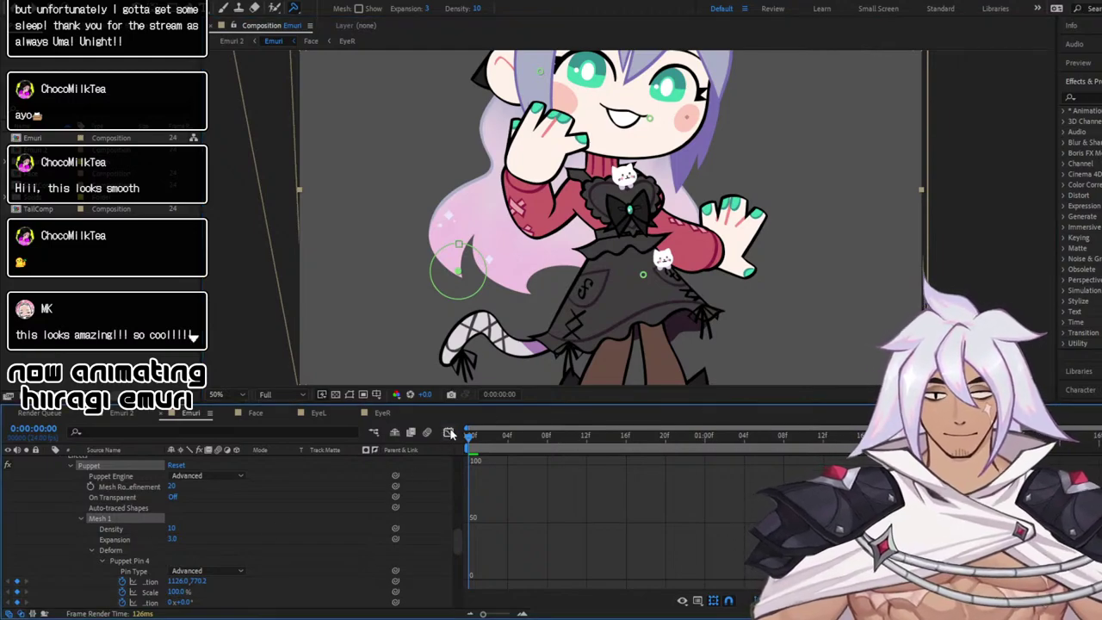
scroll(283, 526, up, 1)
scroll(284, 526, down, 2)
scroll(283, 527, down, 4)
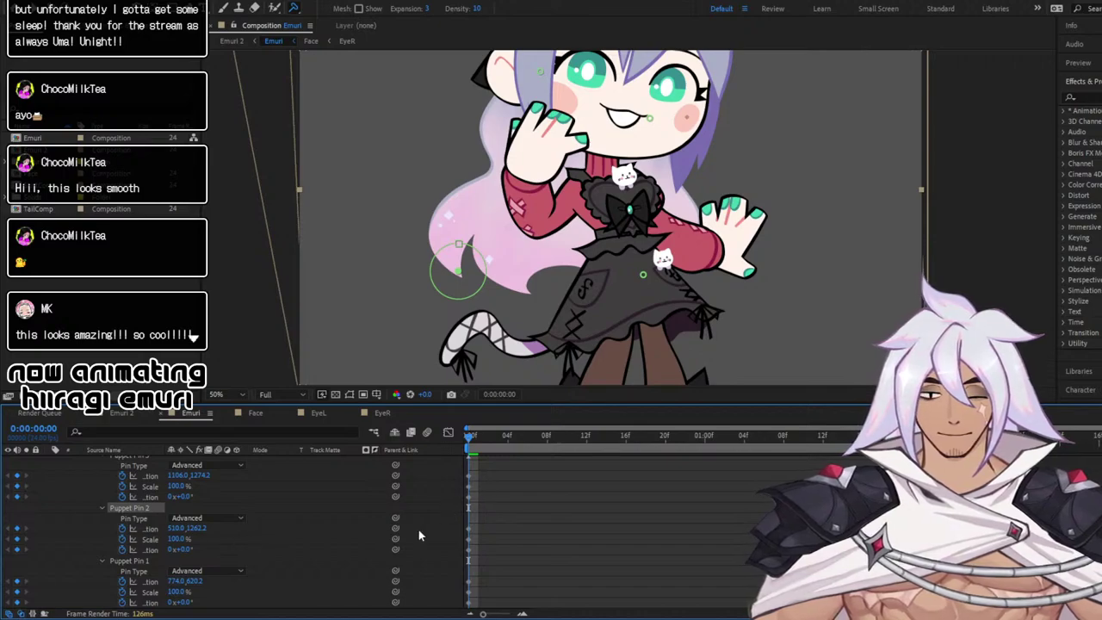
scroll(105, 560, up, 2)
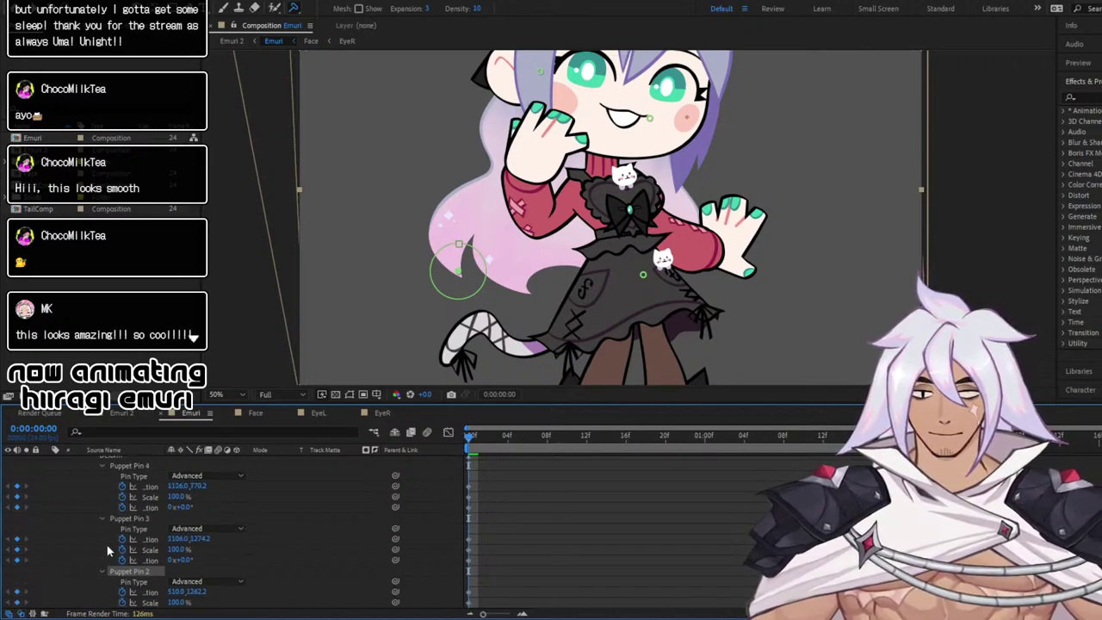
click(101, 519)
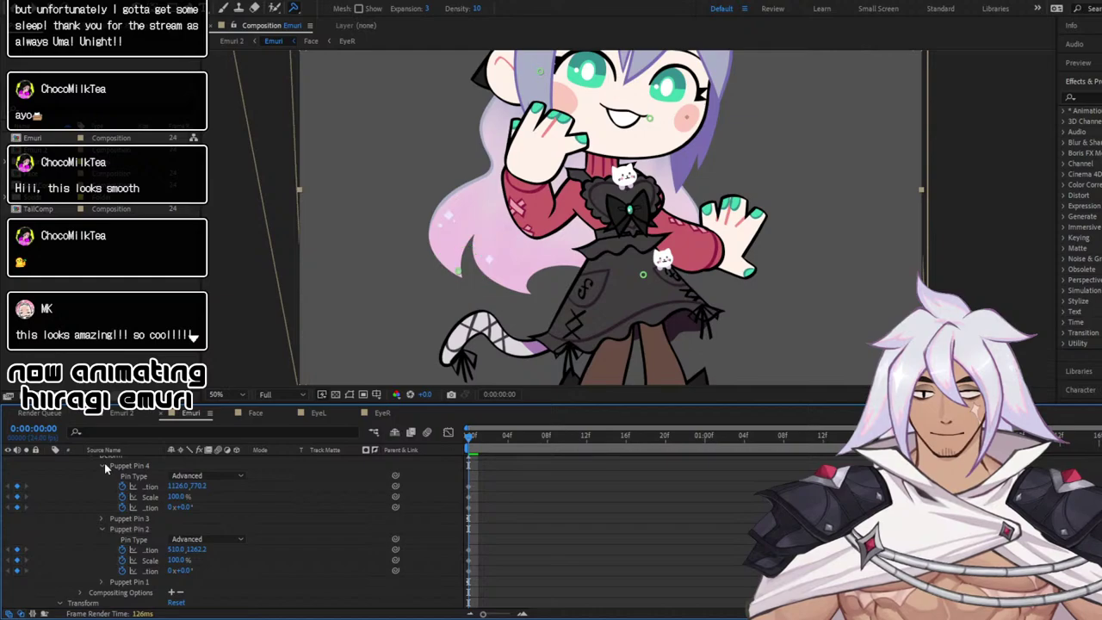
click(103, 465)
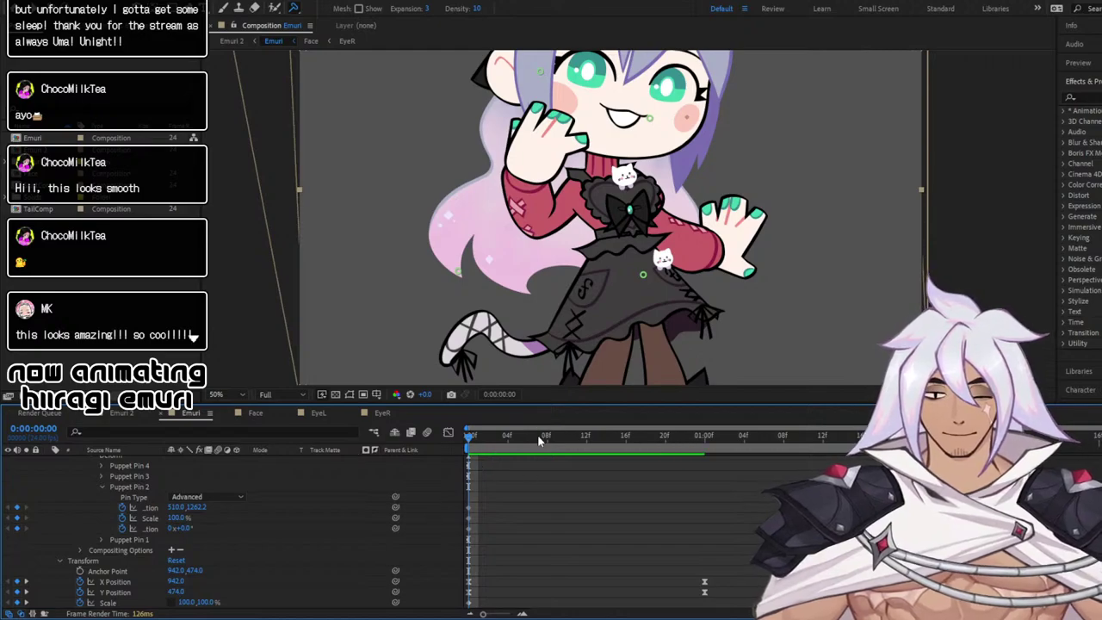
Add closing position, scale and rotation keyframes for Puppet Pin 2 at 0:00:02:00
key(space)
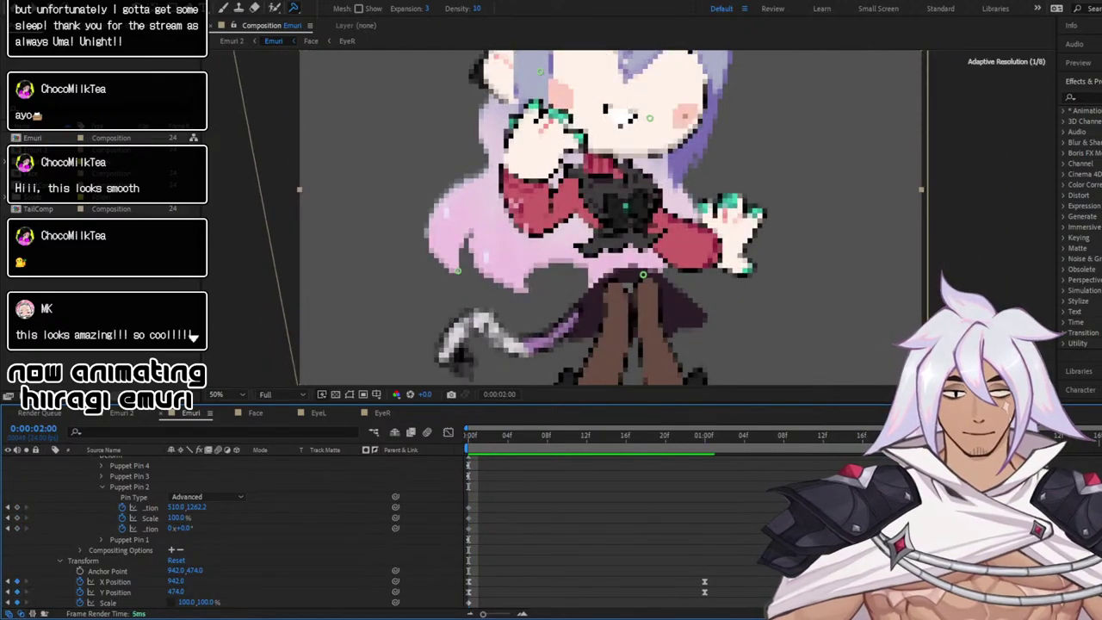
key(space)
click(19, 513)
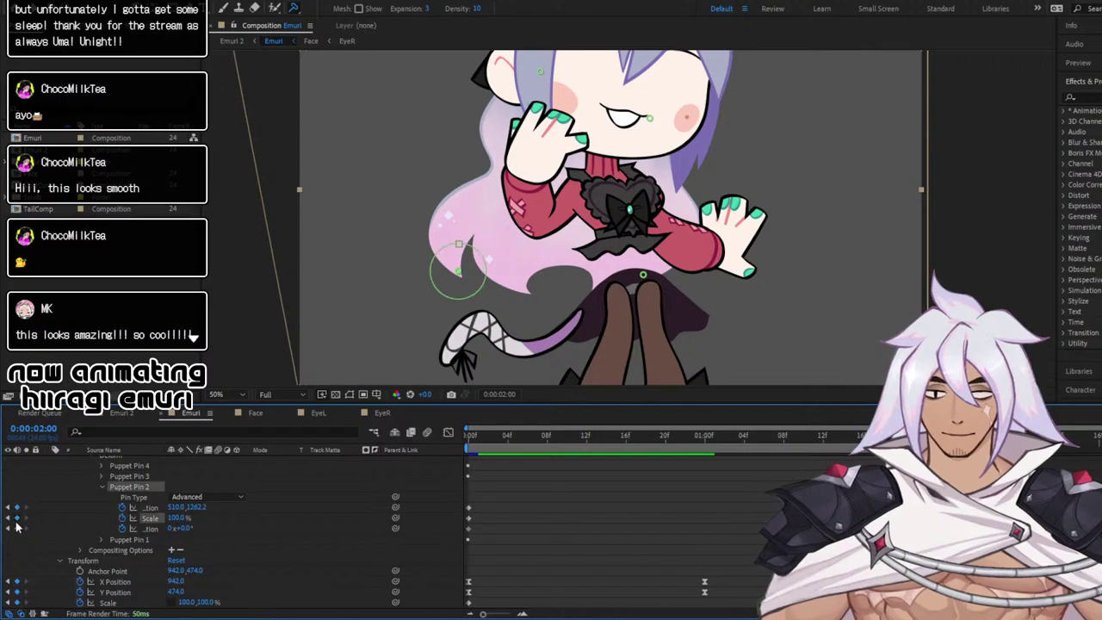
At 0:00:00:10, move Puppet Pin 2 outward to position 488.0, 1260.0, rotate it clockwise and preview the motion
drag(540, 436, 430, 456)
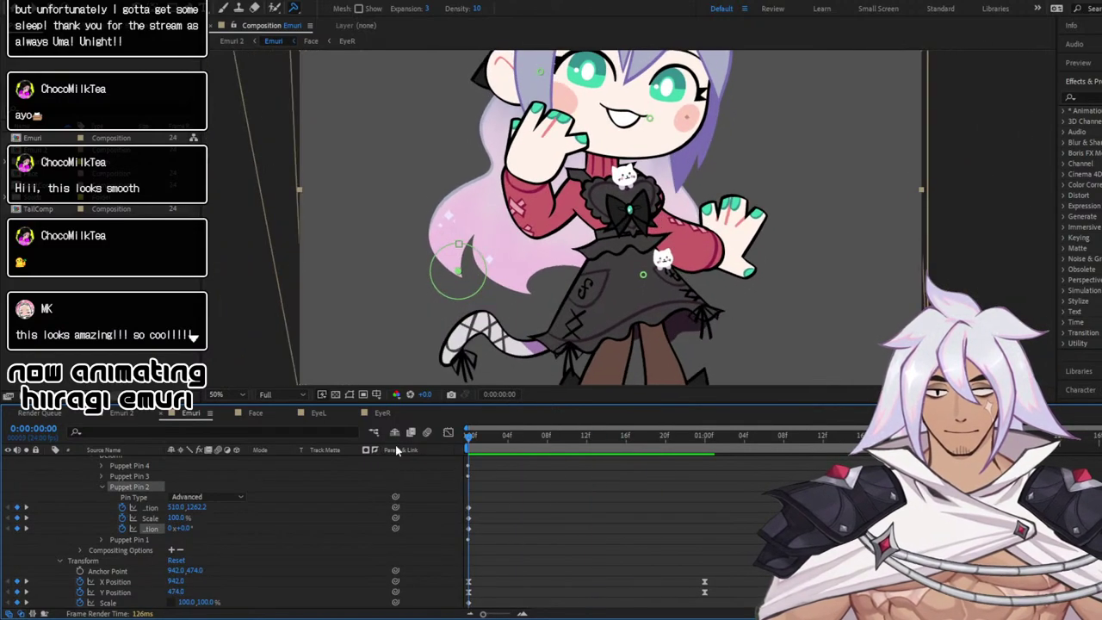
key(space)
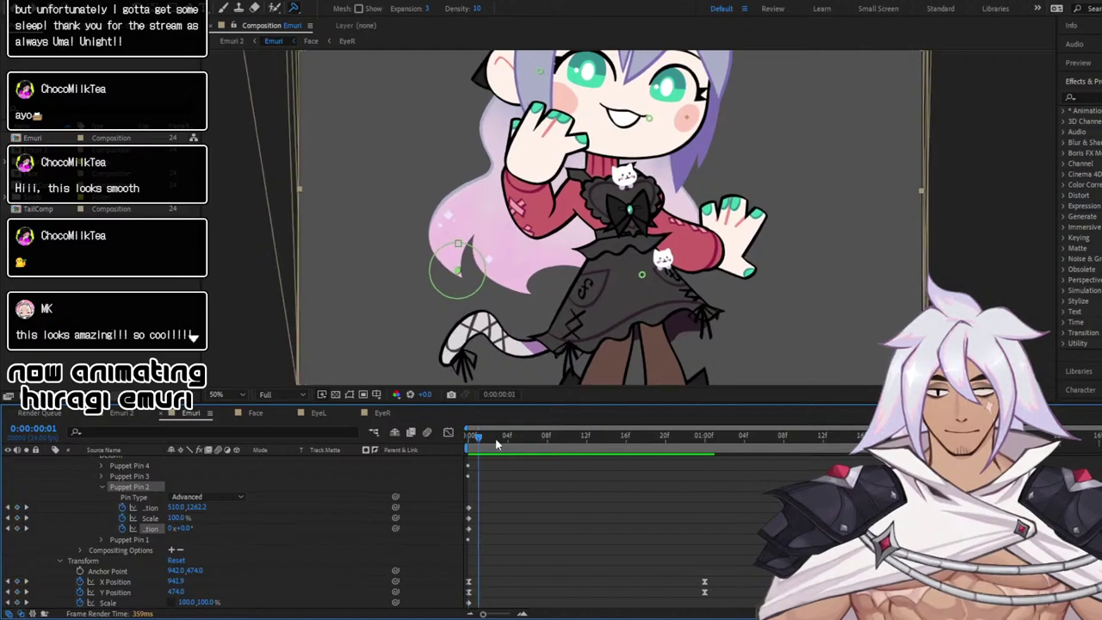
drag(589, 446, 567, 458)
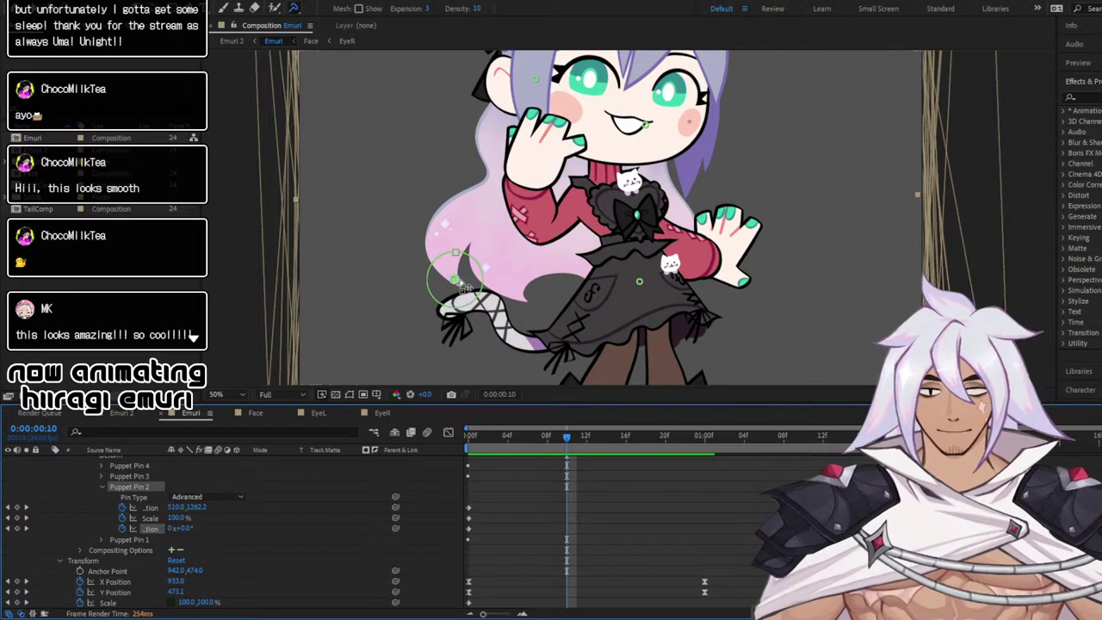
drag(459, 281, 459, 291)
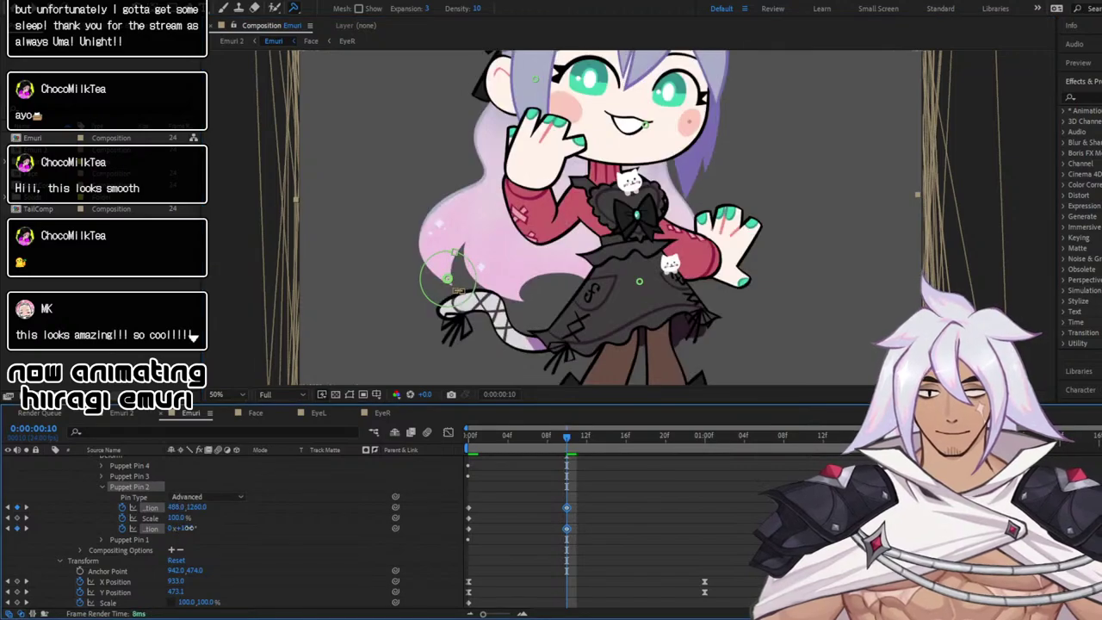
key(Page_Up)
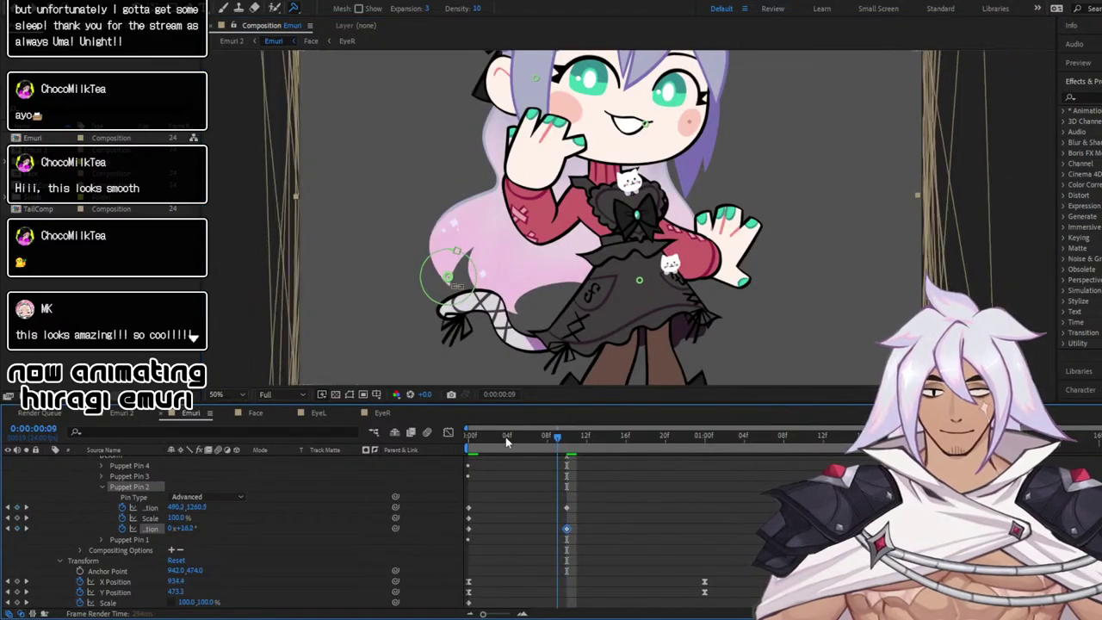
key(space)
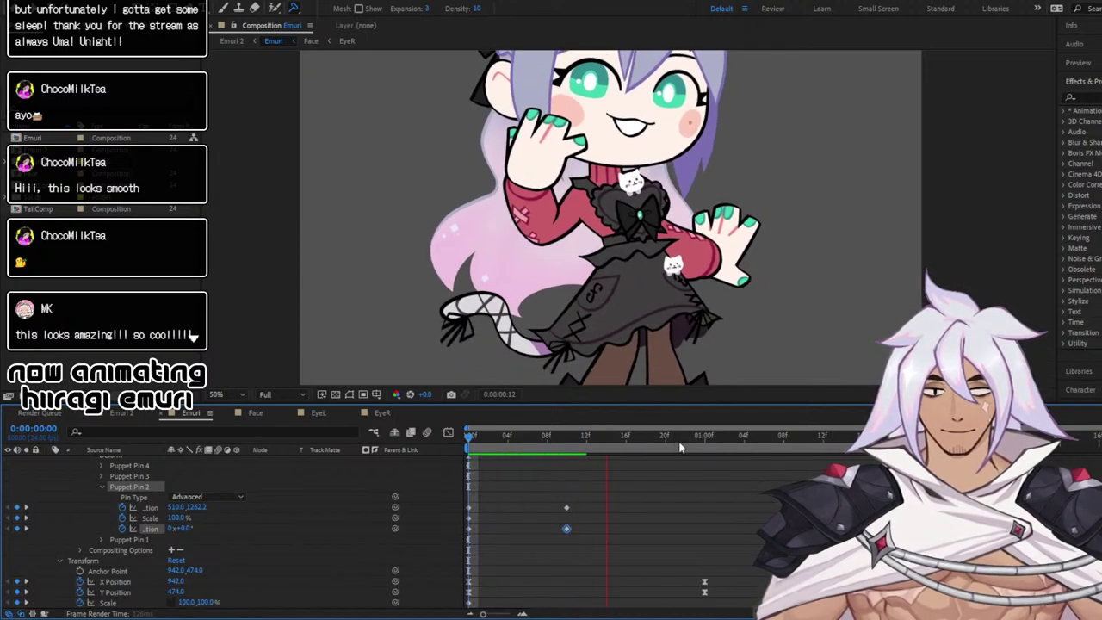
At 0:00:01:06, move Puppet Pin 2 toward the body, rotate it counterclockwise and preview the whole character's animation
mouse_move(756, 438)
mouse_down()
mouse_move(778, 435)
mouse_move(766, 437)
mouse_up()
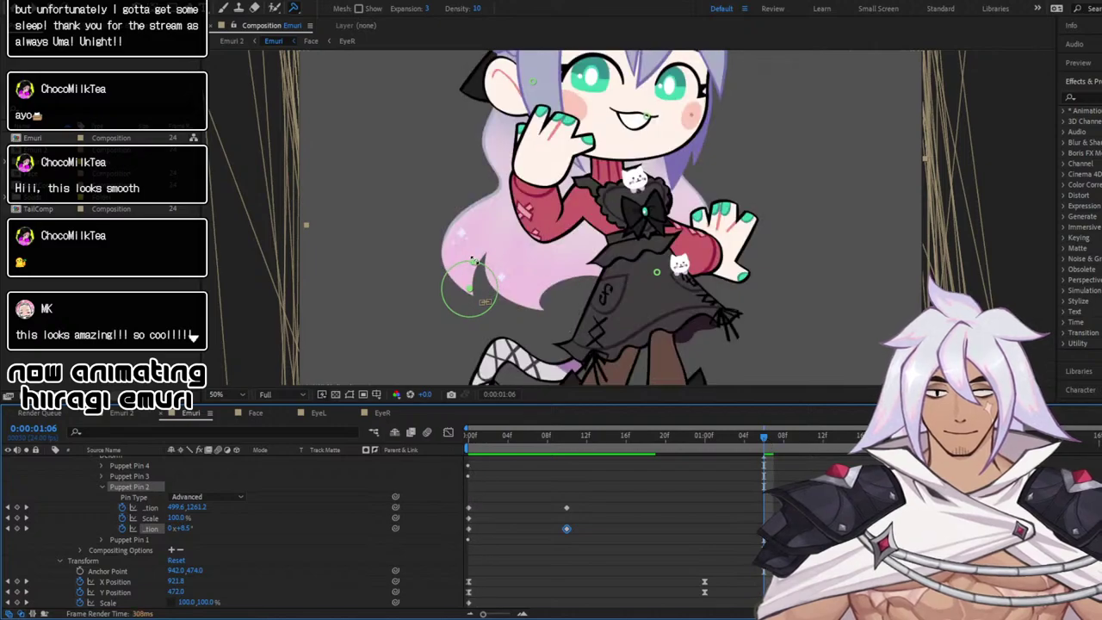
drag(473, 261, 488, 295)
drag(185, 529, 158, 517)
drag(492, 298, 498, 299)
key(space)
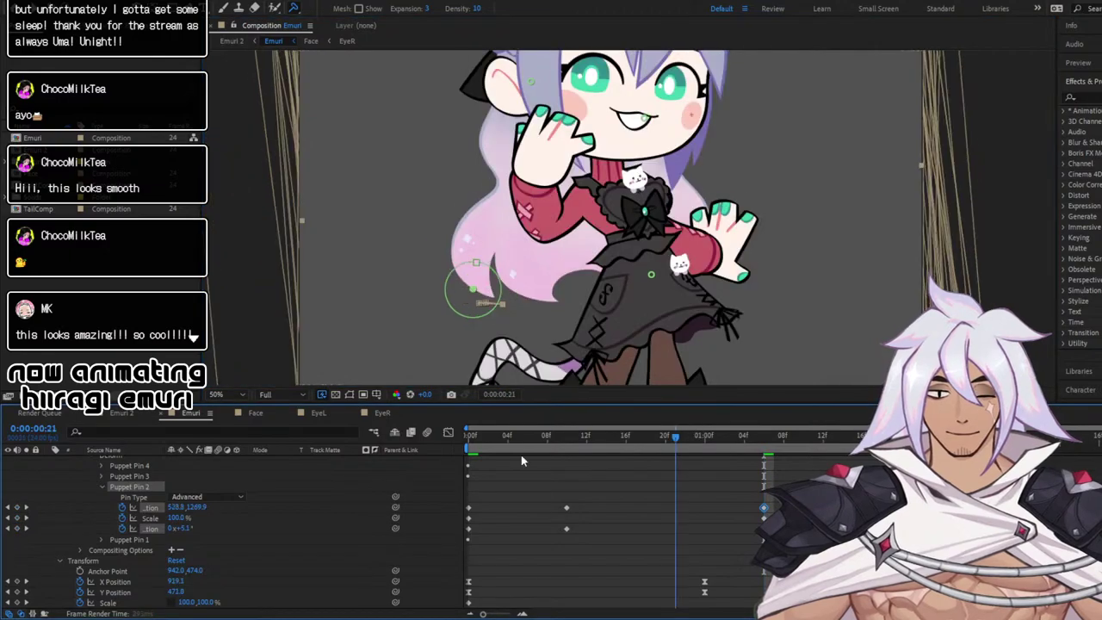
key(space)
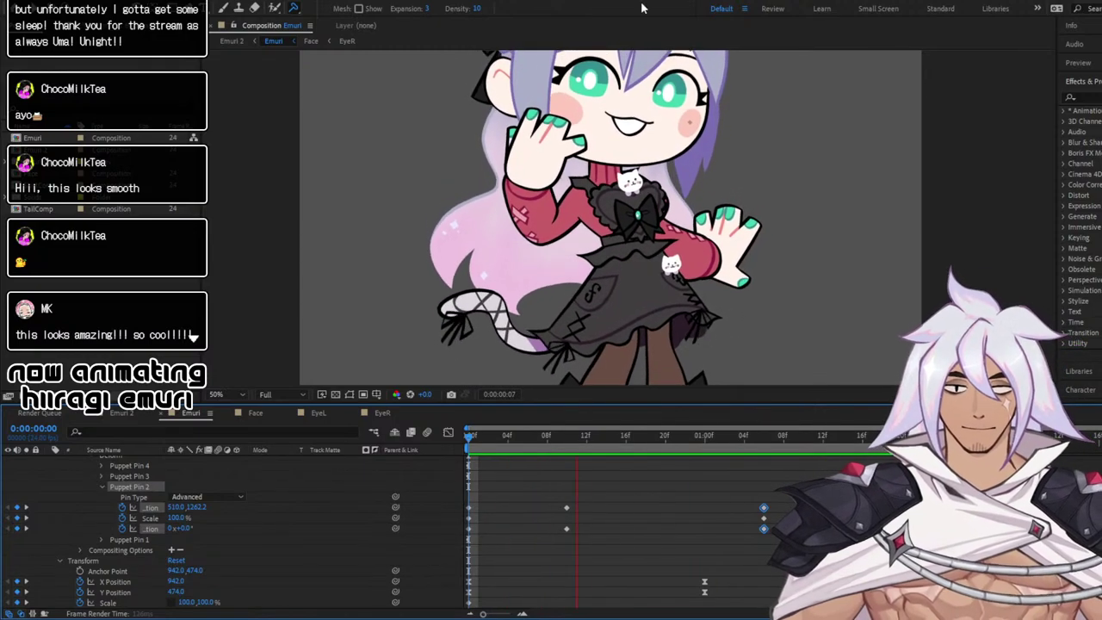
scroll(827, 302, down, 1)
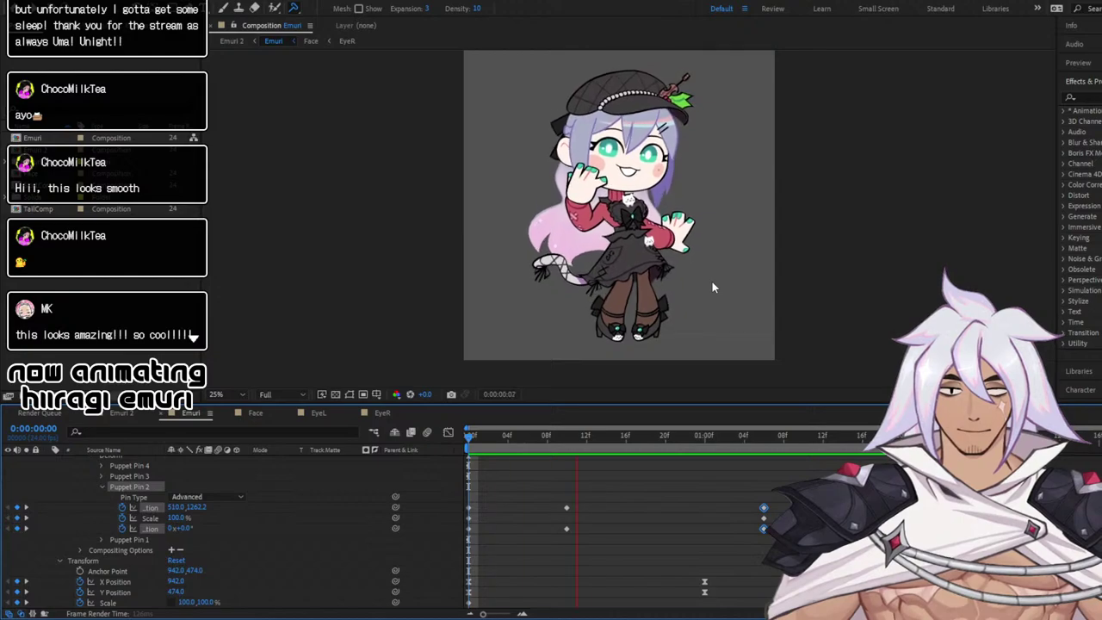
At 0:00:00:10, raise Puppet Pin 2 to a position of about 484, 1218 and preview the hair motion
key(space)
click(566, 436)
scroll(555, 297, up, 2)
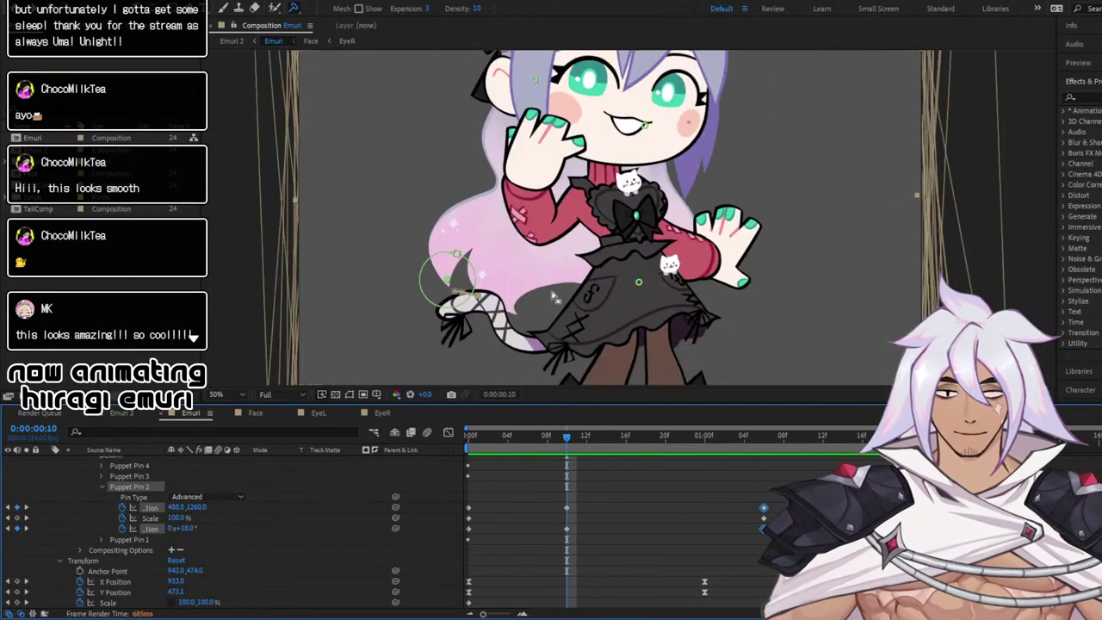
drag(441, 291, 450, 280)
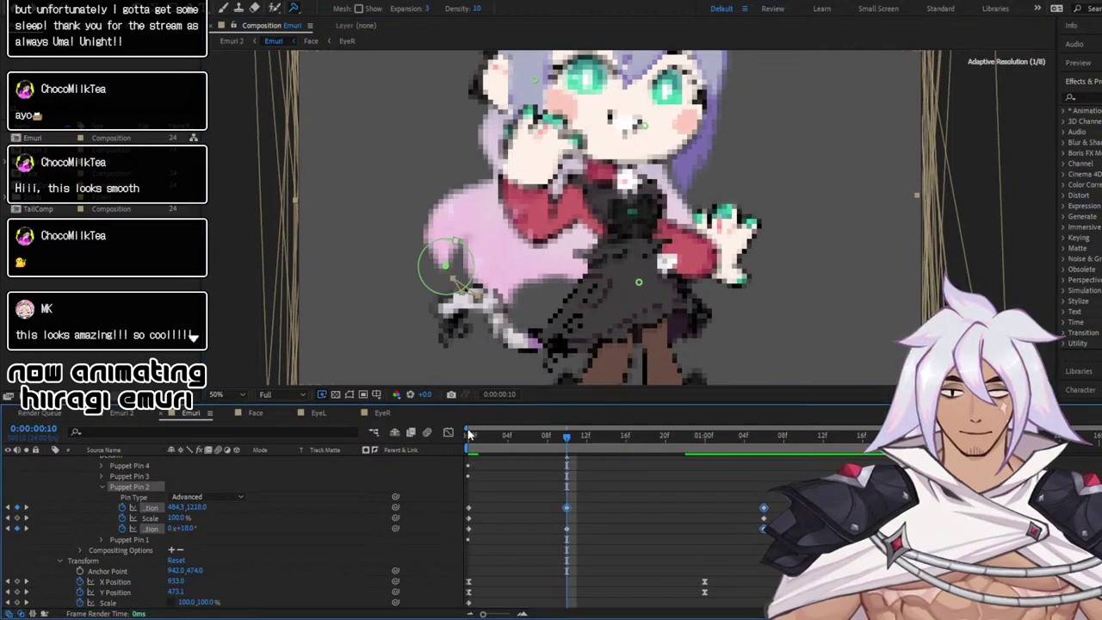
key(space)
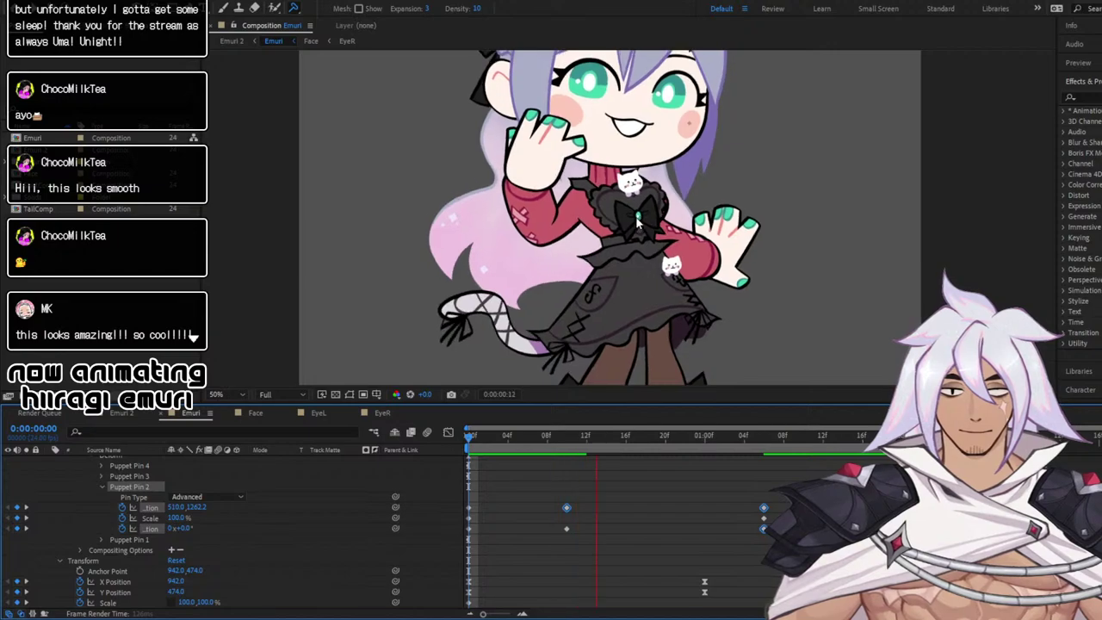
At 0:00:00:18, add a position keyframe by moving Puppet Pin 2 downward, and preview the hair swing
click(663, 441)
click(665, 439)
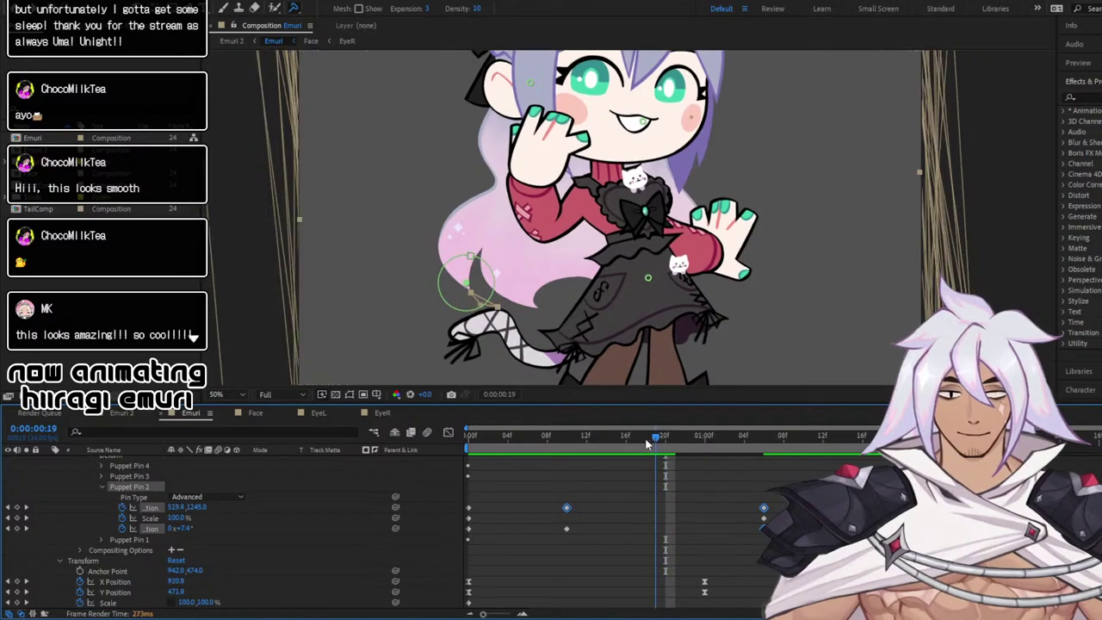
click(646, 438)
drag(465, 286, 471, 299)
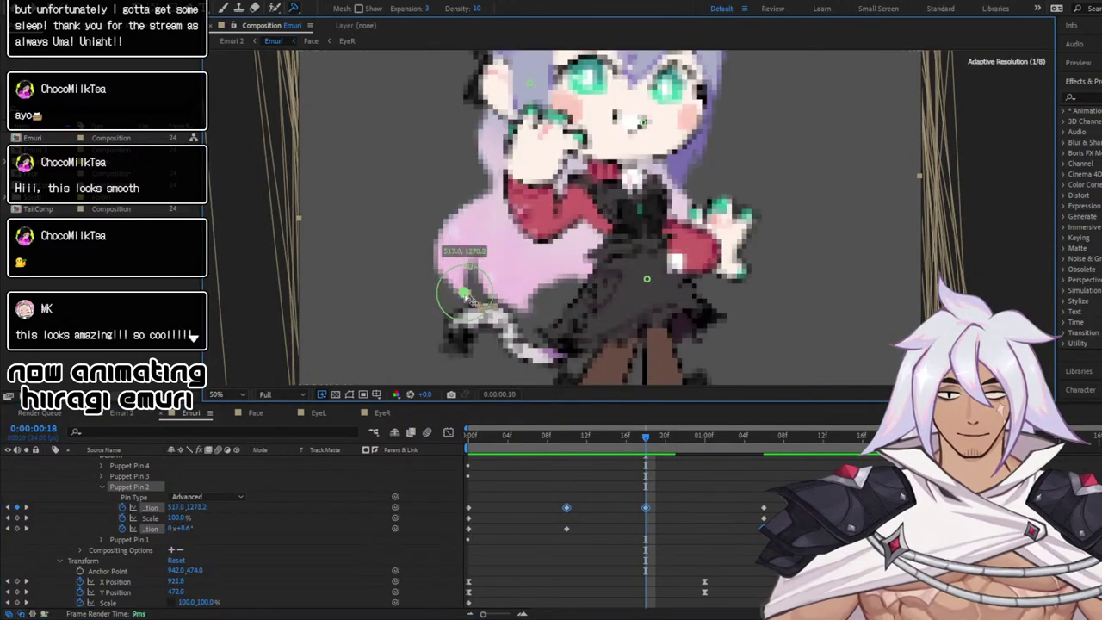
key(space)
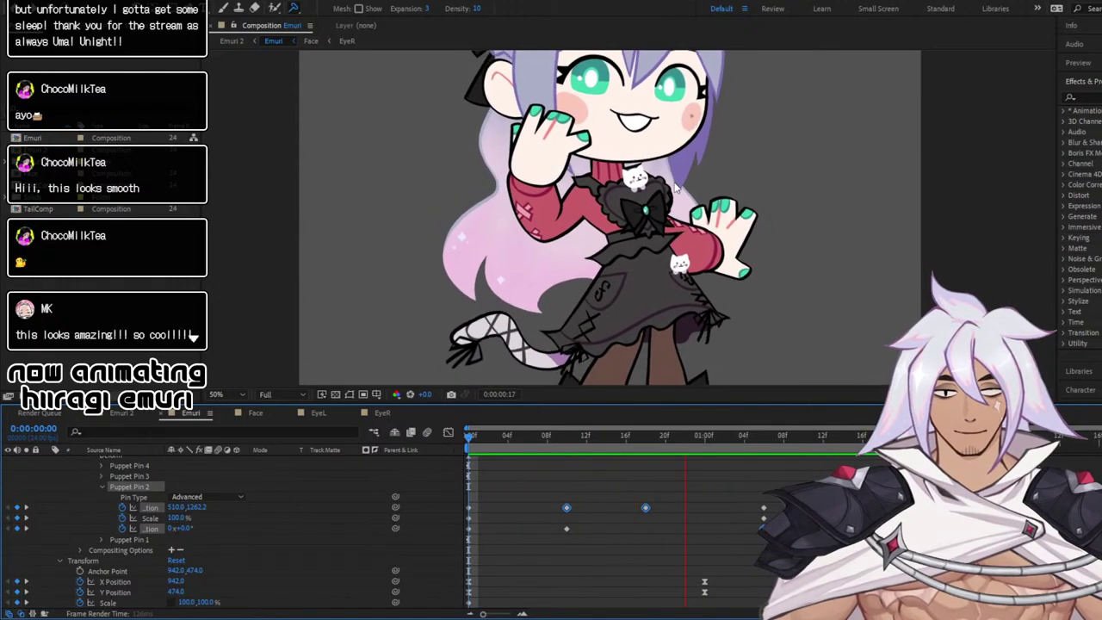
Refine Puppet Pin 2 at 0:00:00:18 to position 524.7, 1282.7 and replay the animation from the start
click(647, 438)
drag(466, 296, 468, 293)
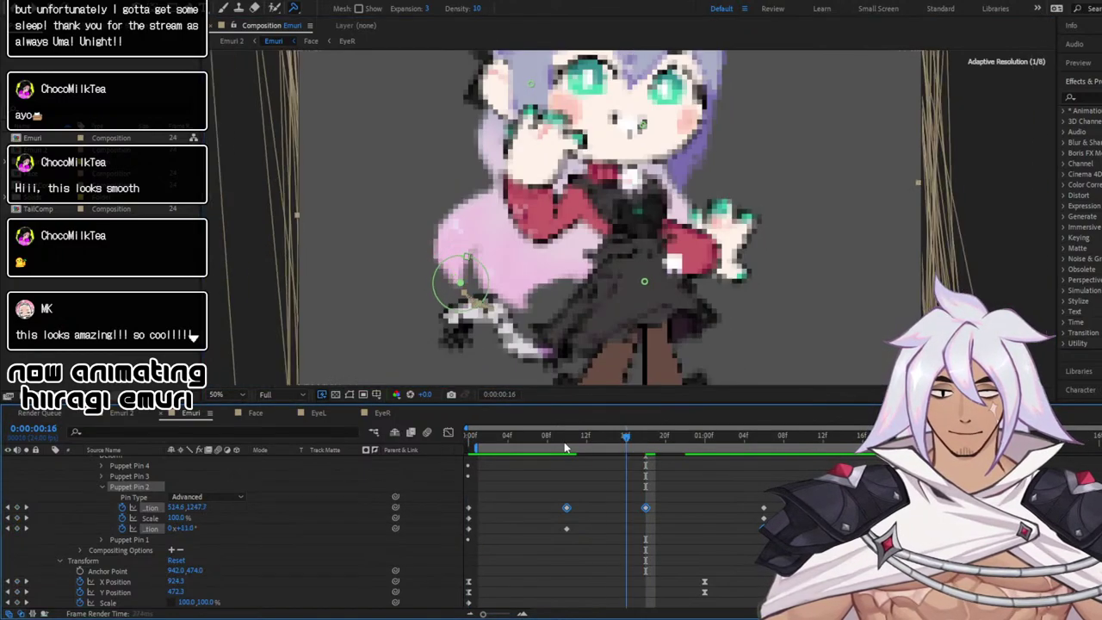
key(space)
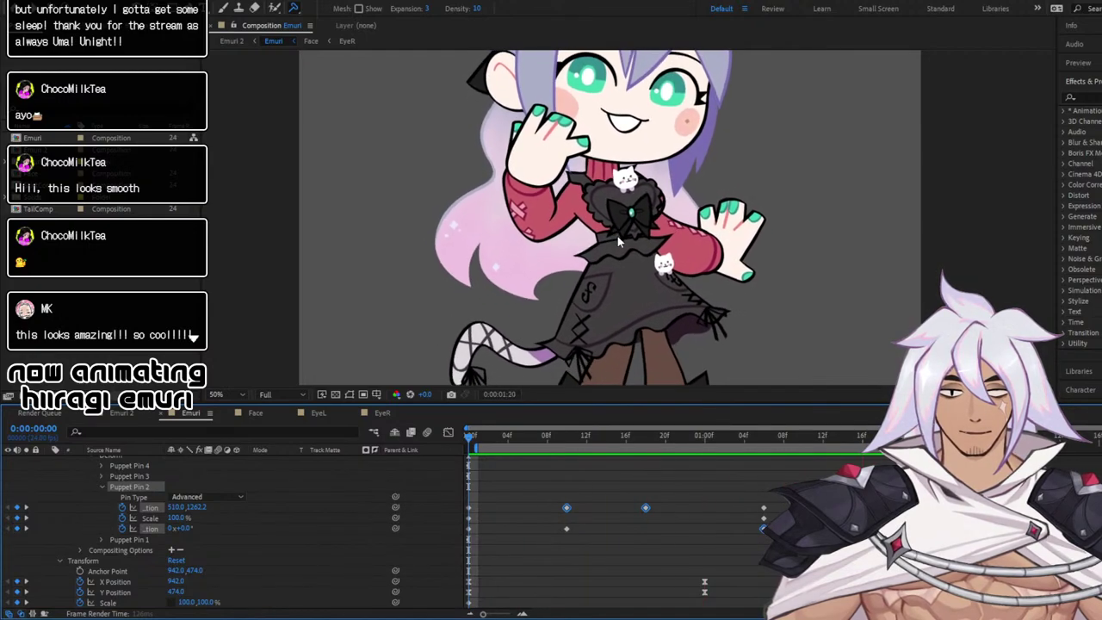
click(646, 438)
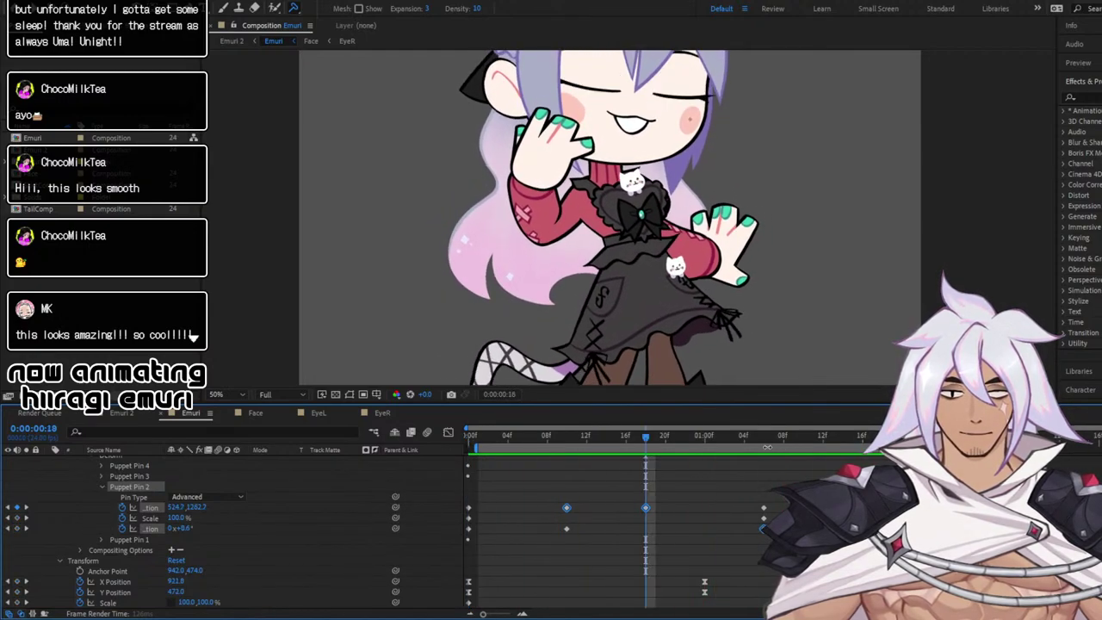
key(space)
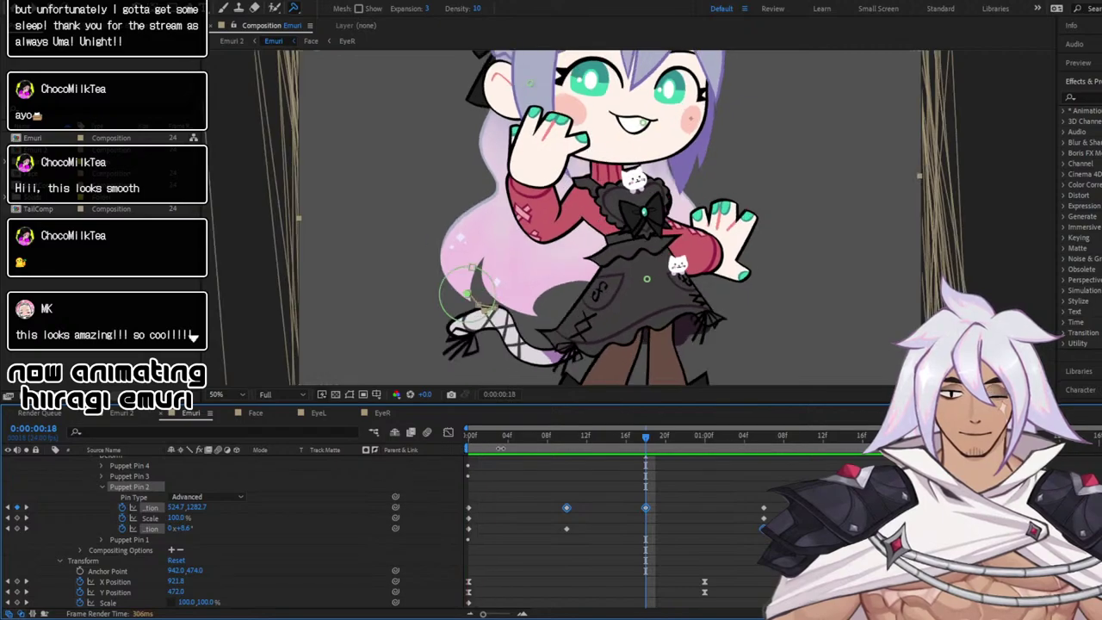
click(477, 433)
key(space)
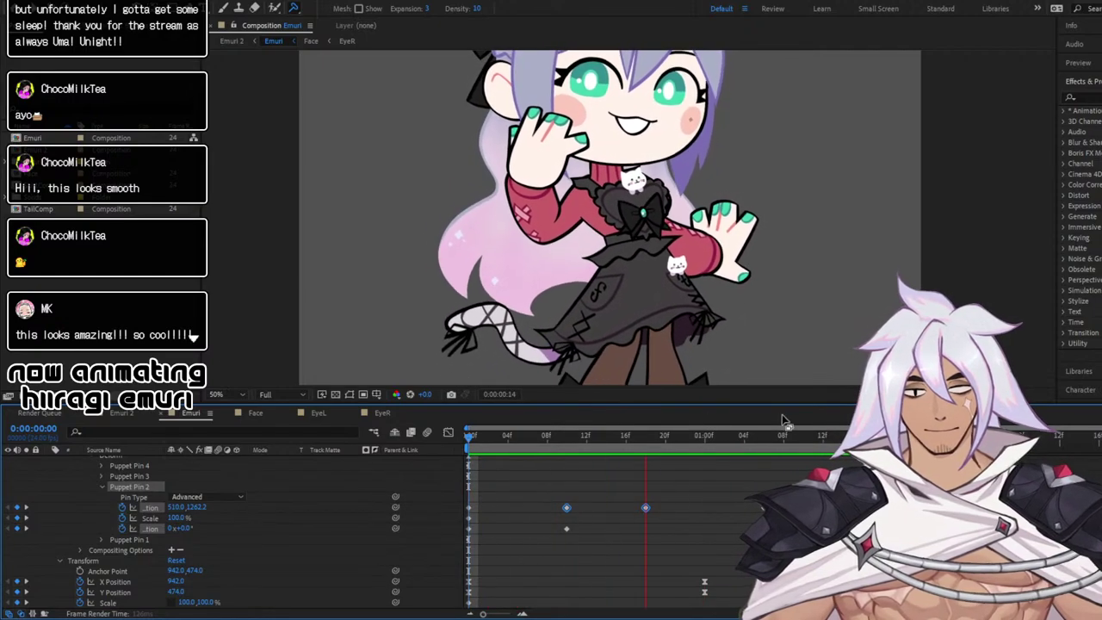
Nudge Puppet Pin 2 slightly downward at 0:00:01:14, remove its scale keyframe at 0:00:01:06 and preview the loop
drag(812, 439, 846, 465)
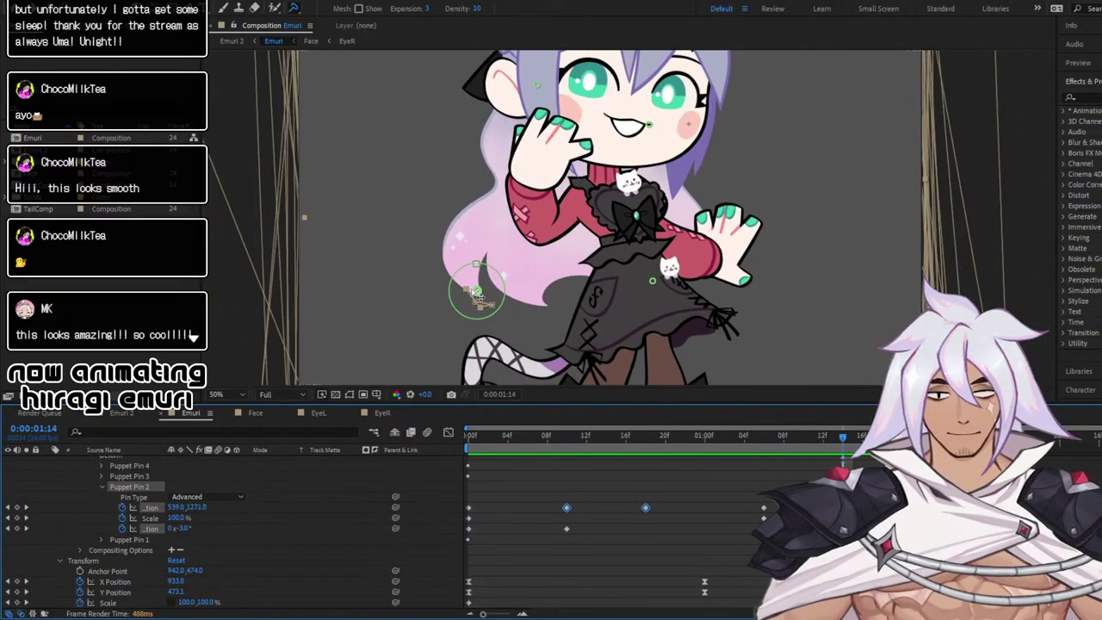
drag(479, 297, 482, 303)
key(space)
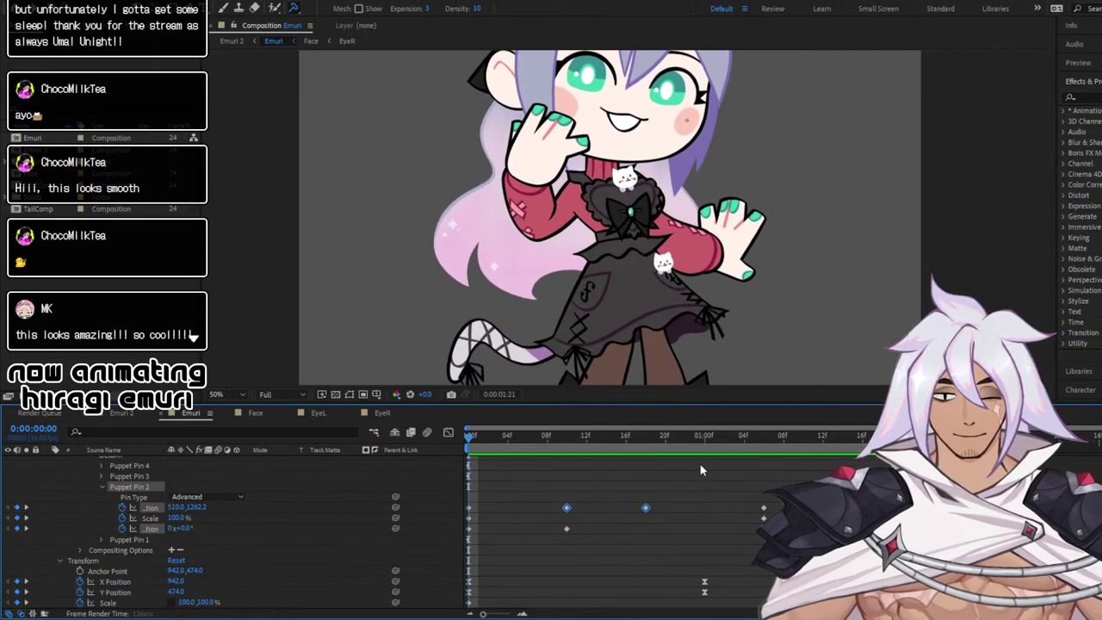
click(749, 524)
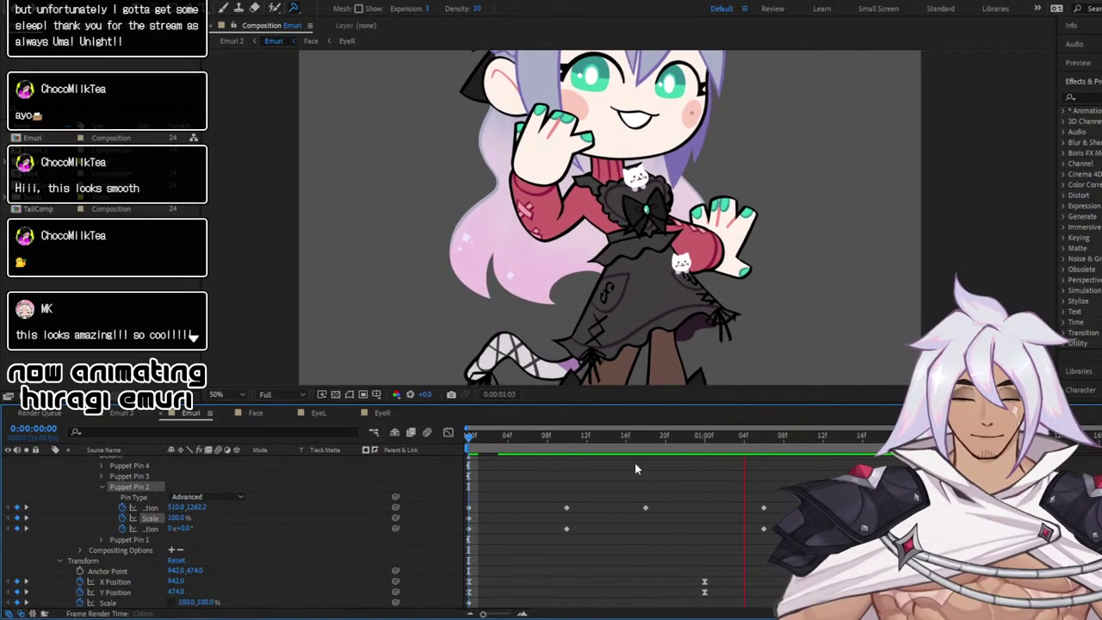
key(space)
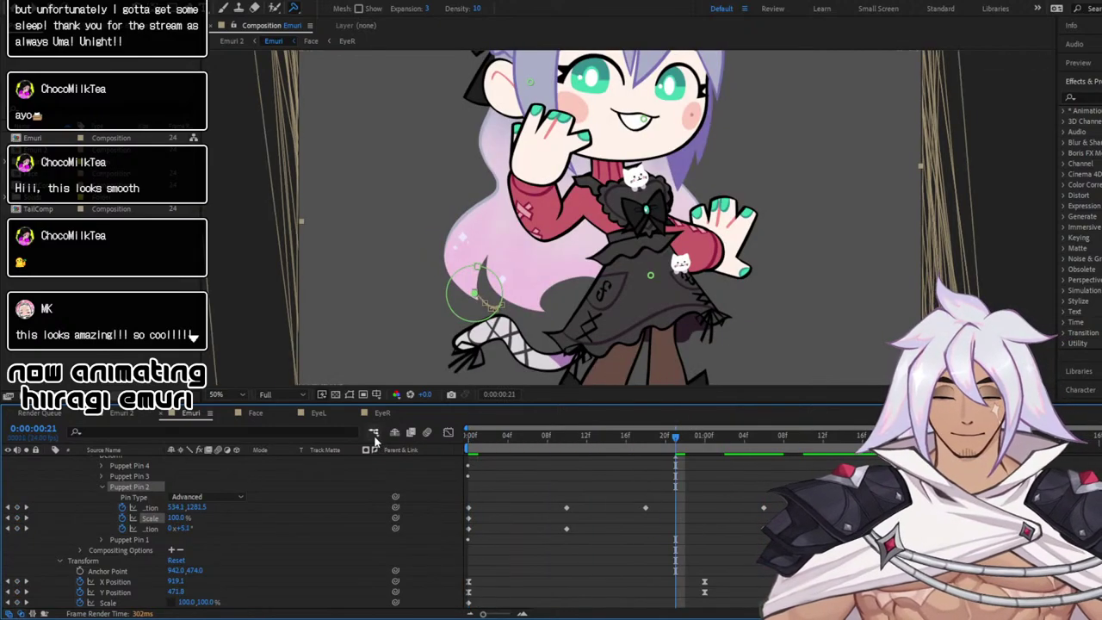
Apply Easy Ease to Puppet Pin 2's position keyframes from 0:00:00:10 to 0:00:01:14 in the graph editor and preview the result
click(449, 432)
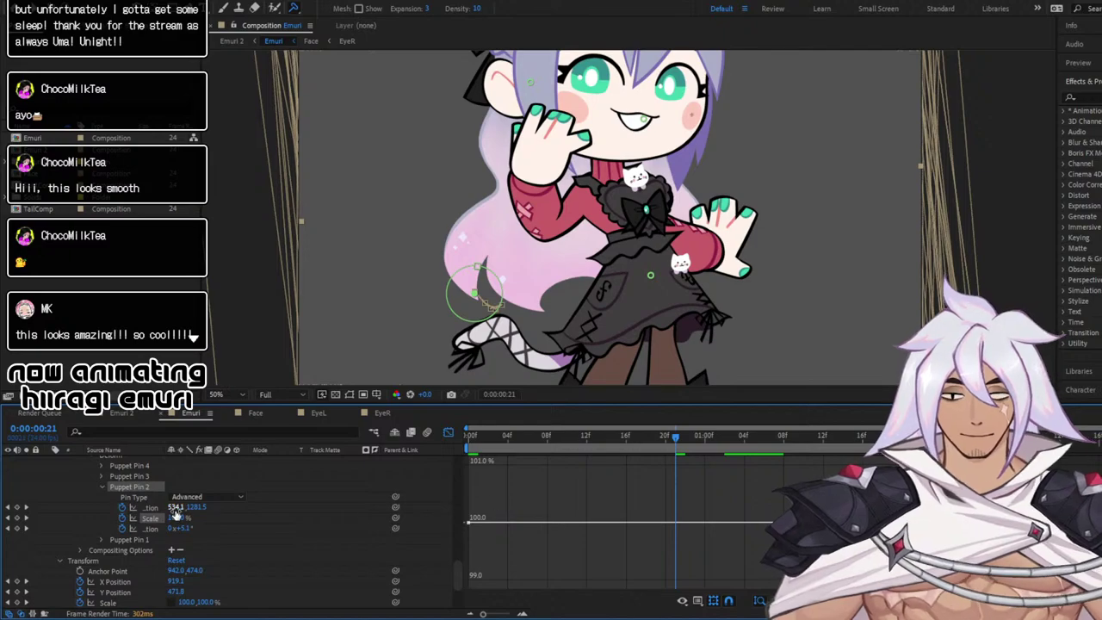
click(152, 506)
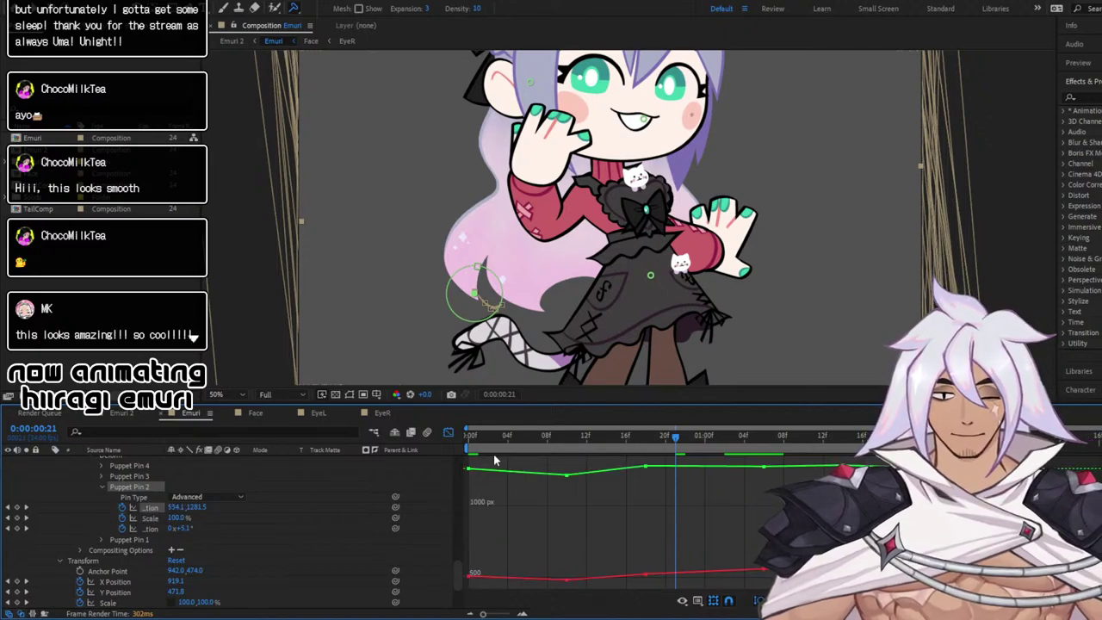
drag(479, 437, 625, 446)
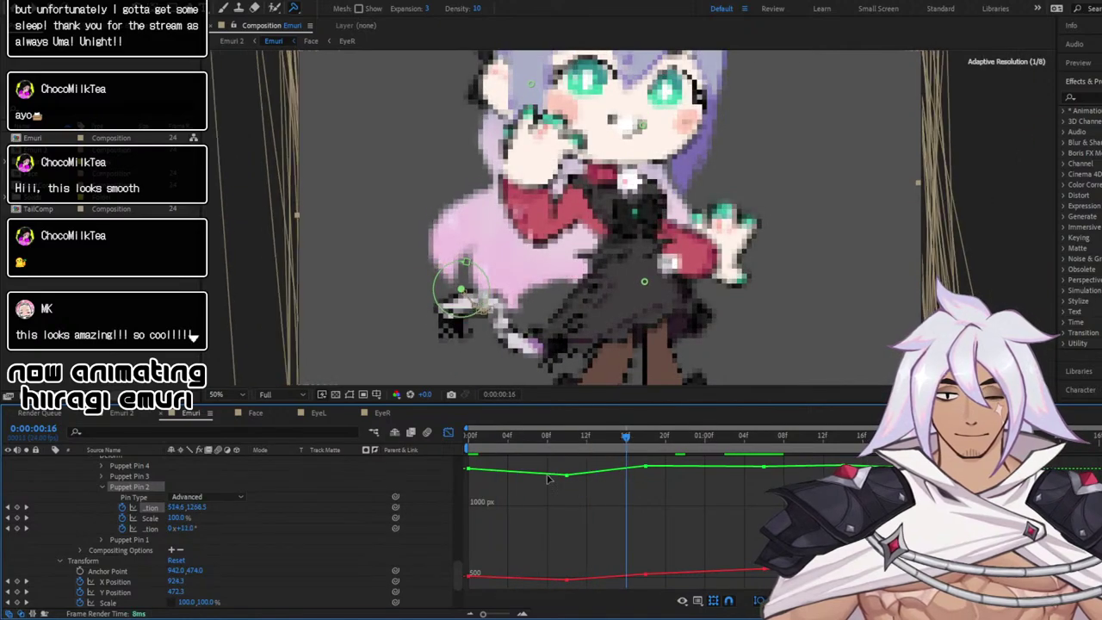
drag(482, 463, 887, 578)
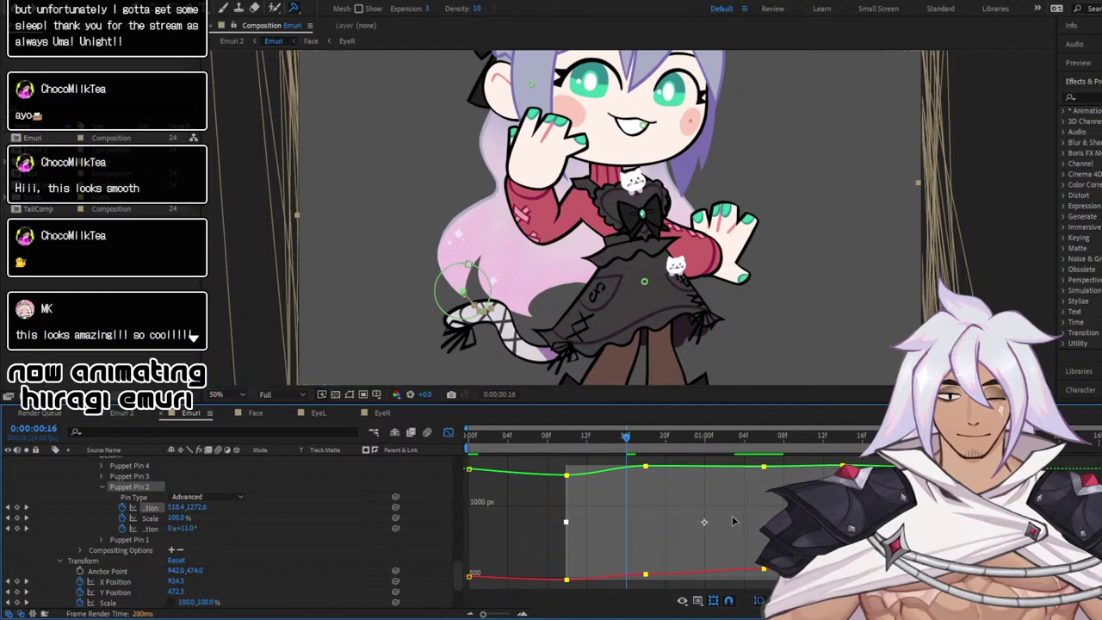
click(466, 438)
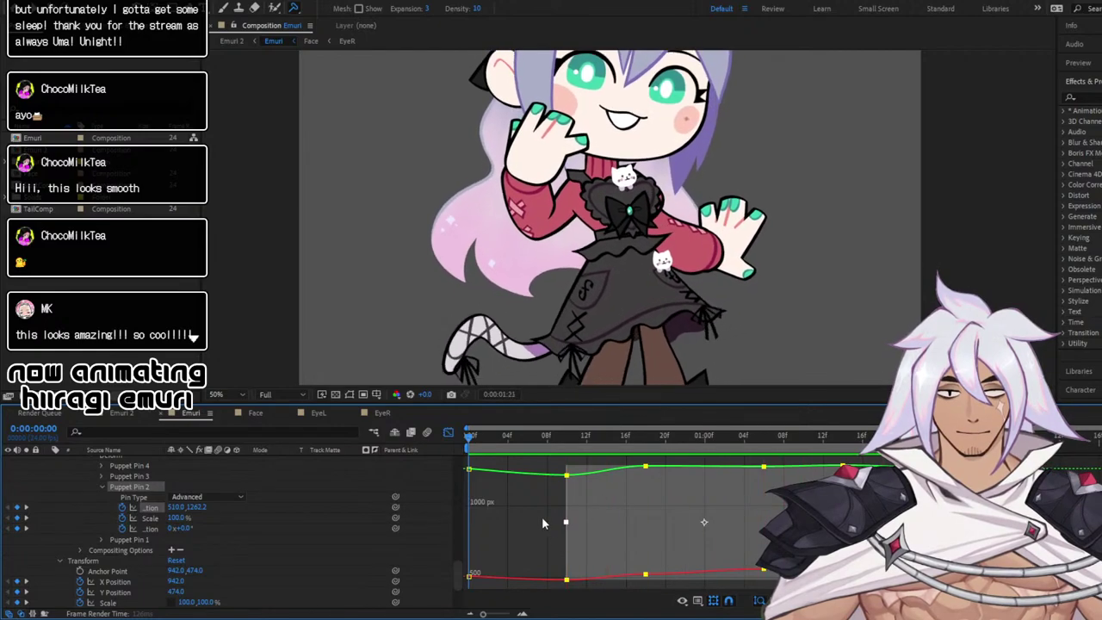
click(448, 432)
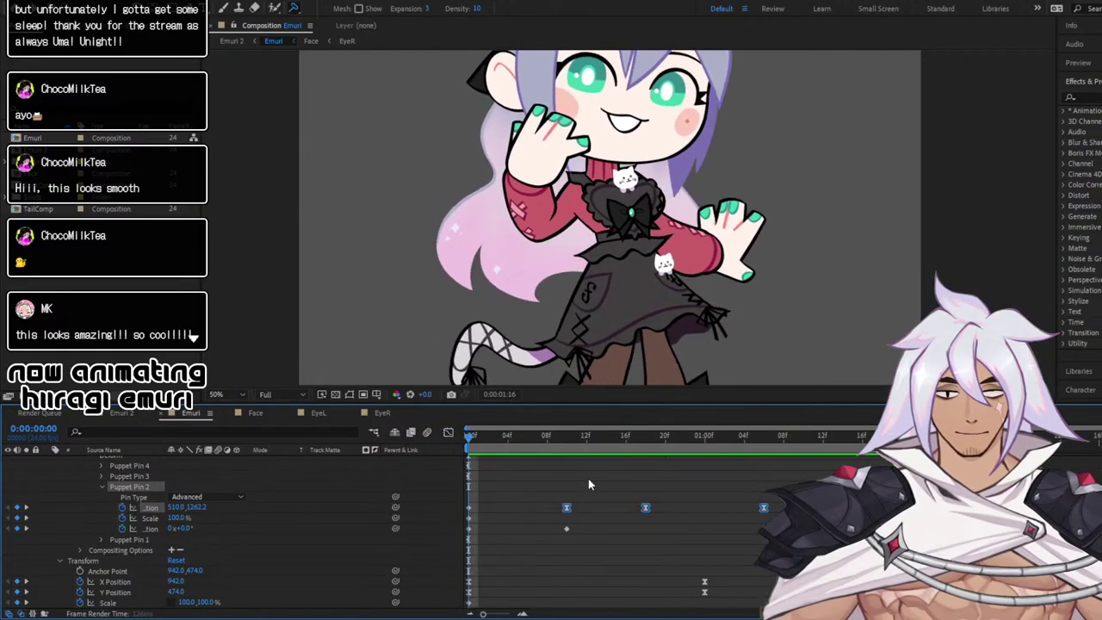
Ease Puppet Pin 2's rotation keyframes at 0:00:00:10 and 0:00:01:06 in the graph editor and preview the motion
click(499, 436)
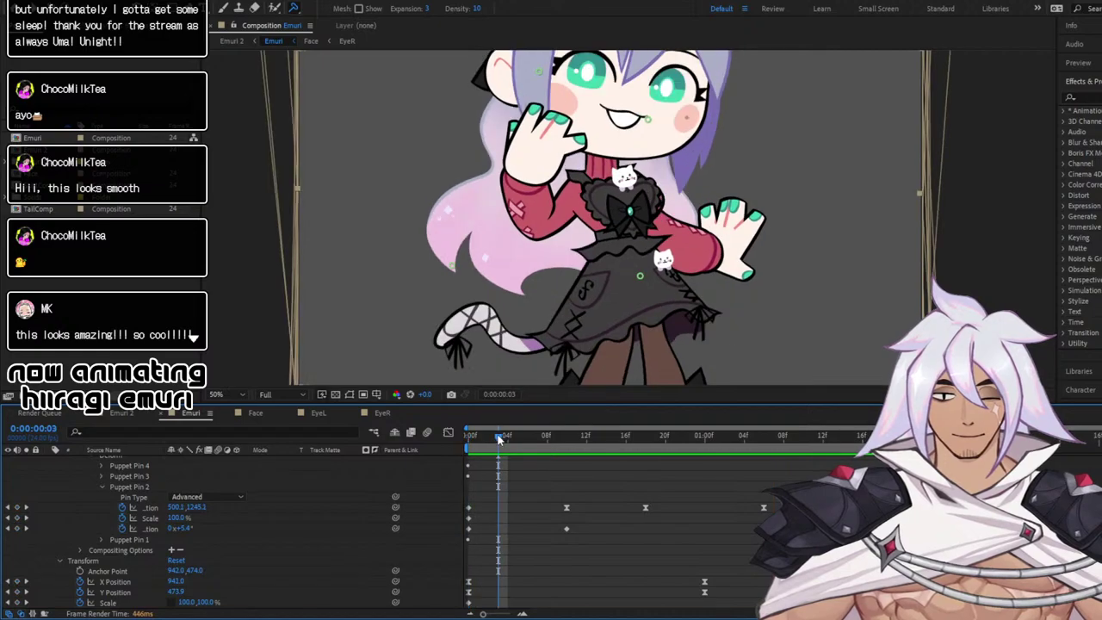
click(451, 433)
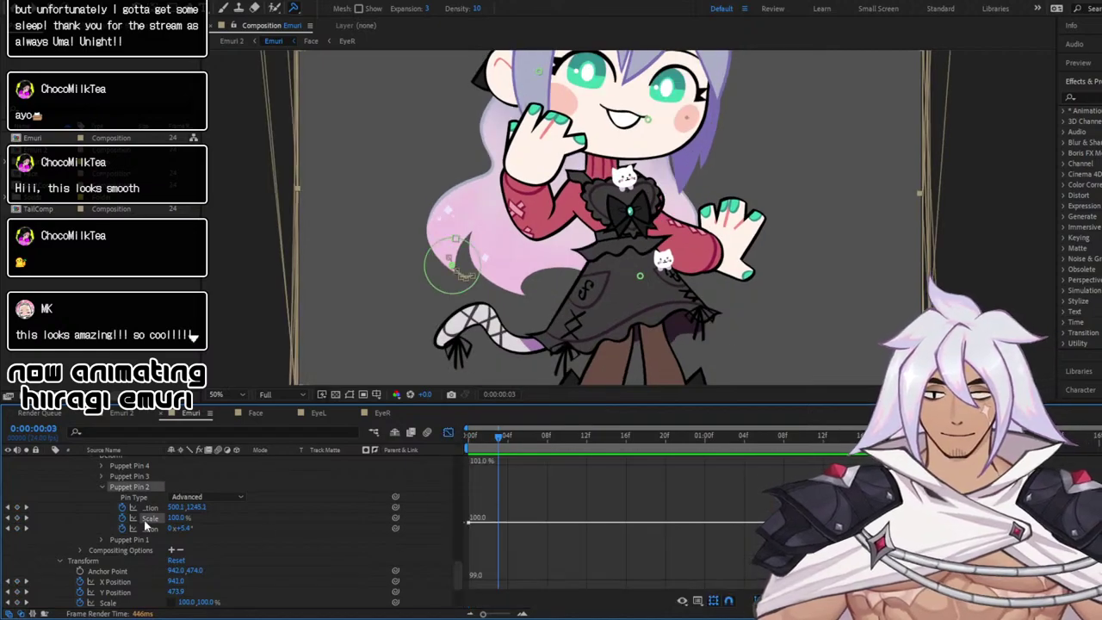
drag(551, 466, 784, 588)
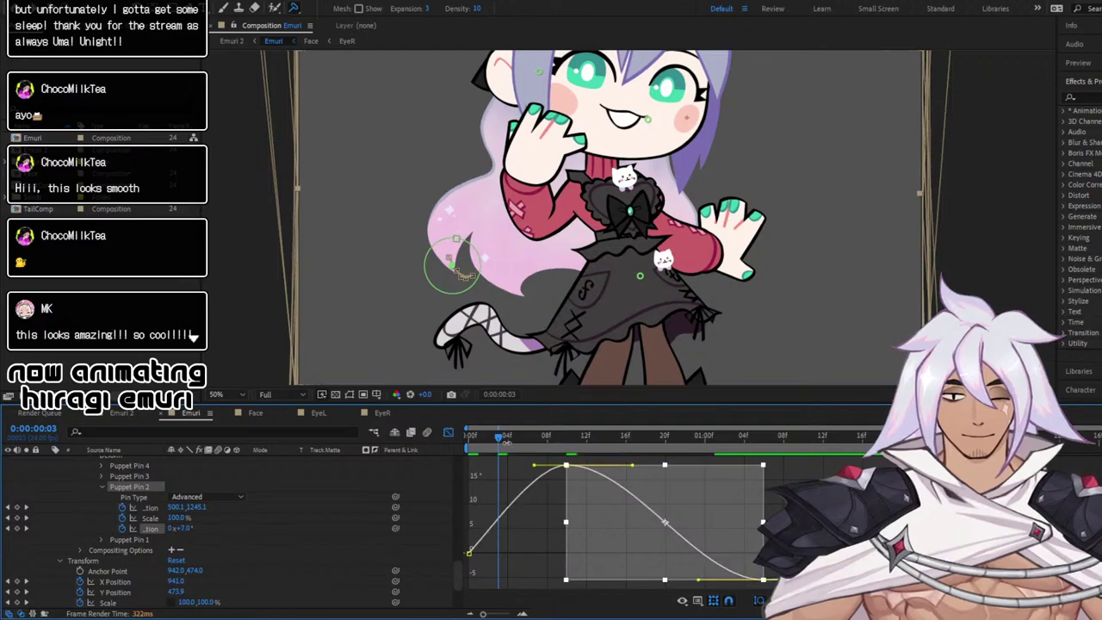
key(space)
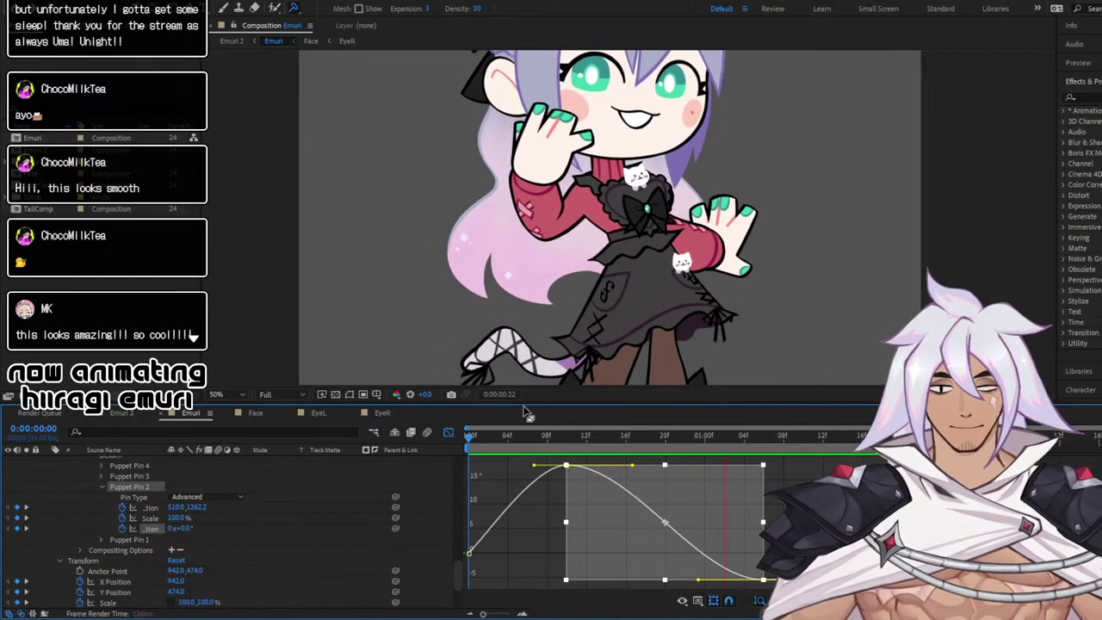
Lengthen the outgoing ease of Puppet Pin 2's peak rotation keyframe at 0:00:00:10 and preview the swing
click(535, 438)
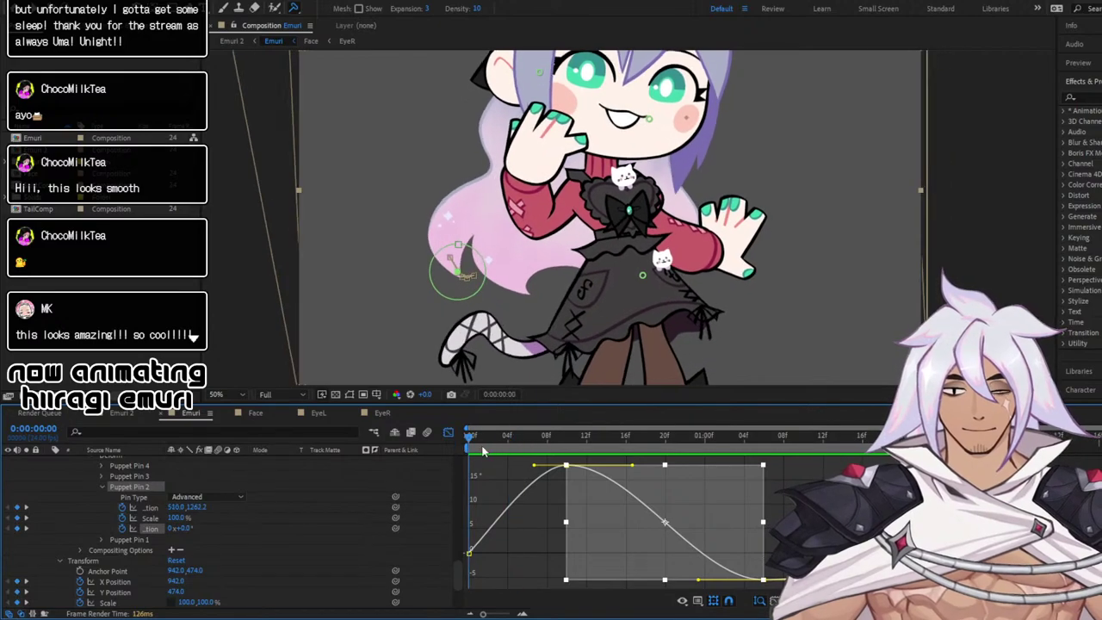
drag(559, 460, 446, 484)
key(space)
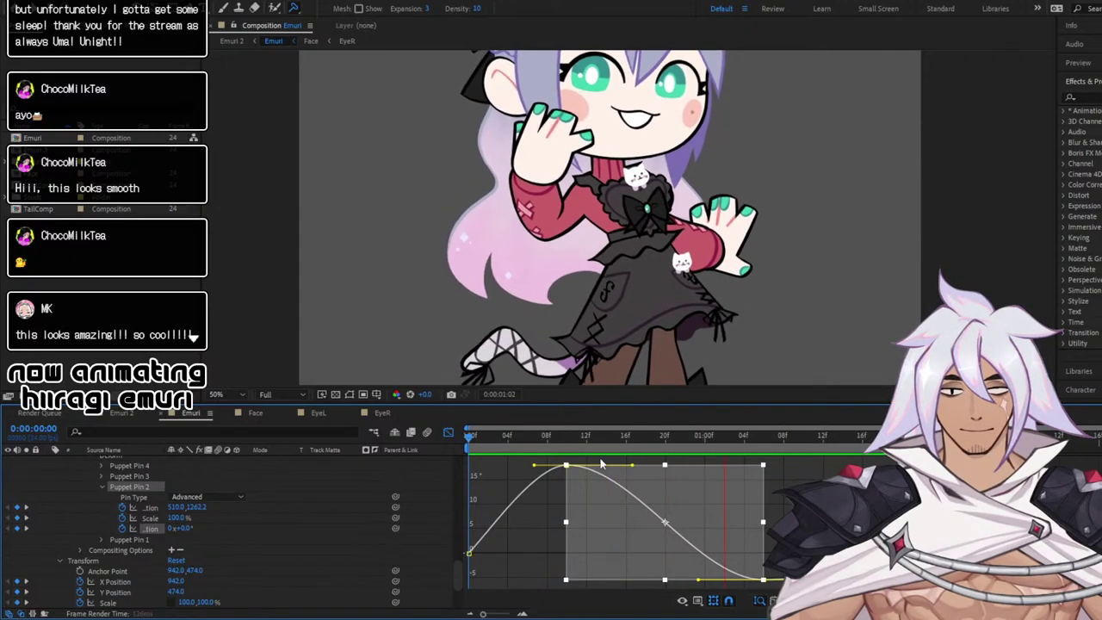
drag(559, 438, 588, 452)
click(535, 522)
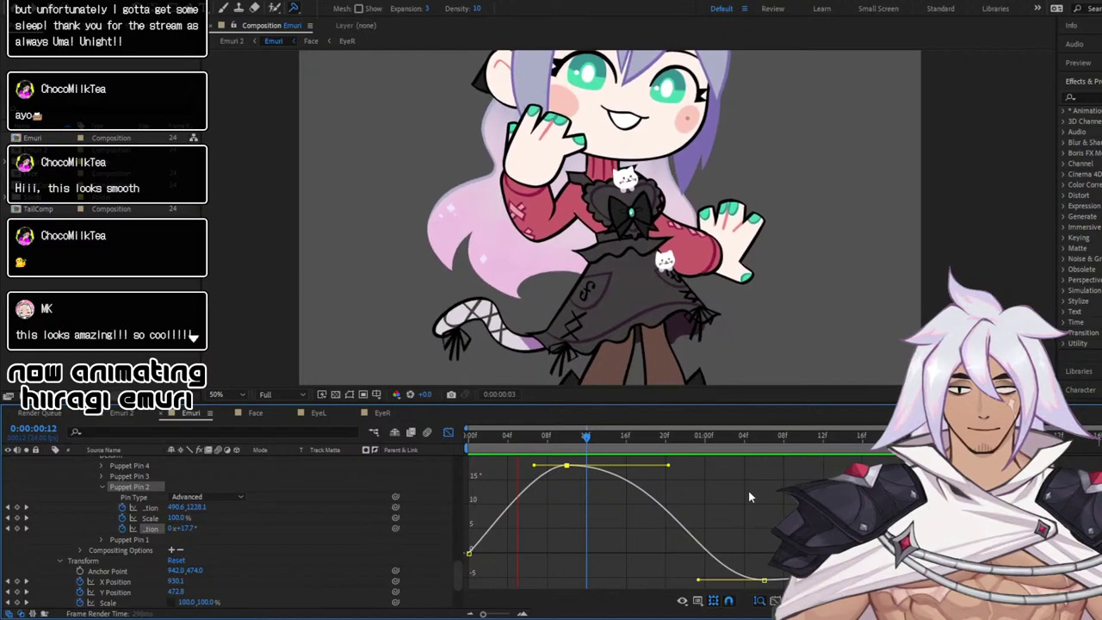
key(space)
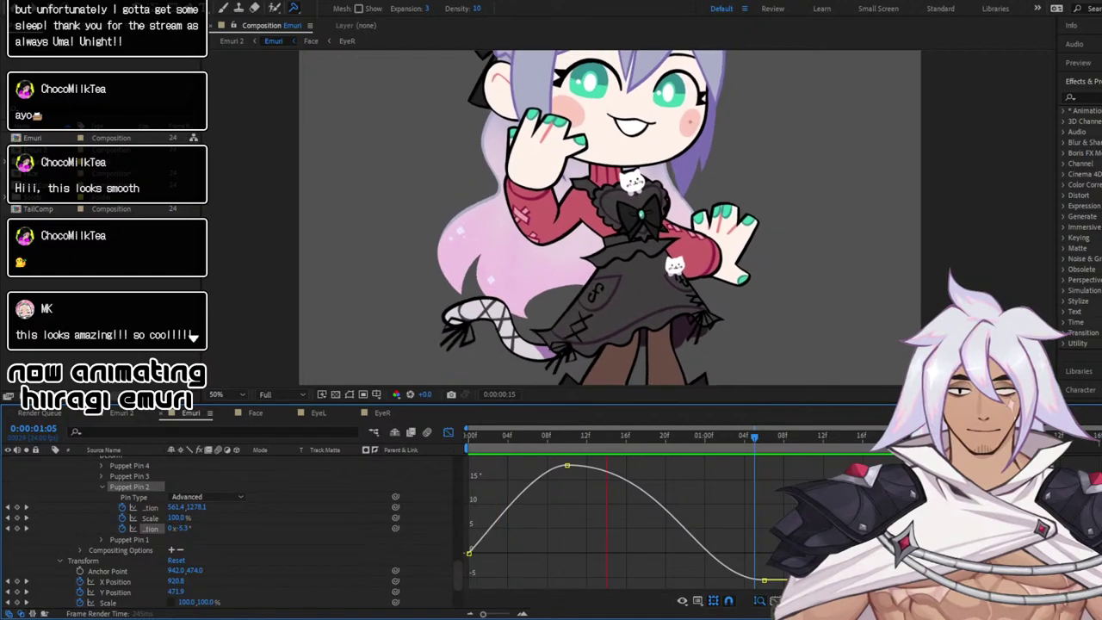
Steepen the start of Puppet Pin 2's rotation curve by pulling out the first keyframe's outgoing handle, and replay the animation
click(546, 437)
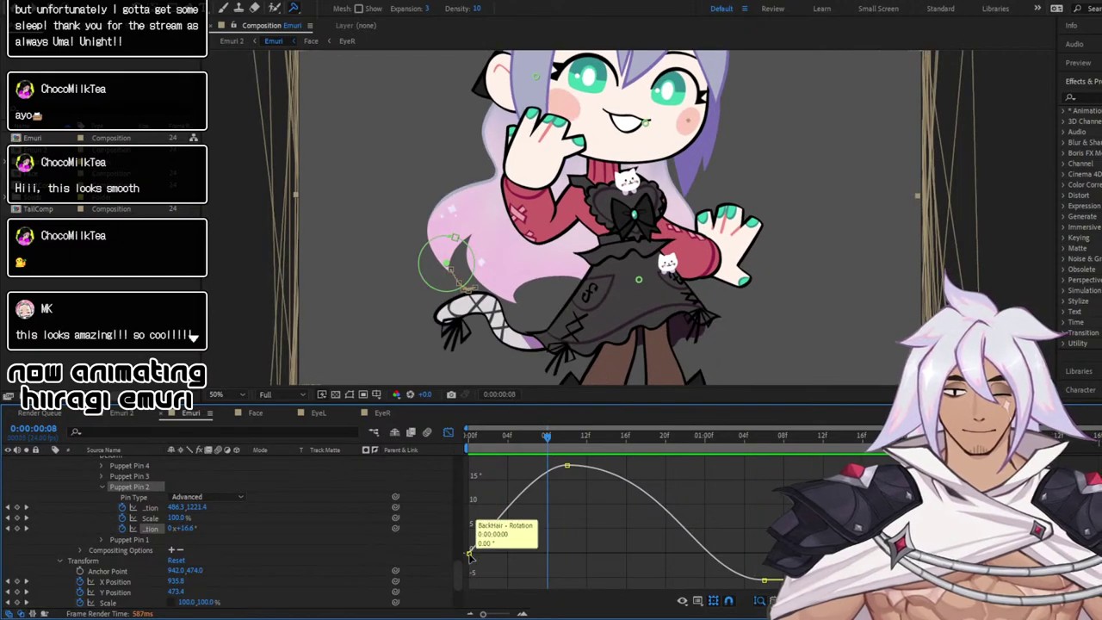
click(470, 556)
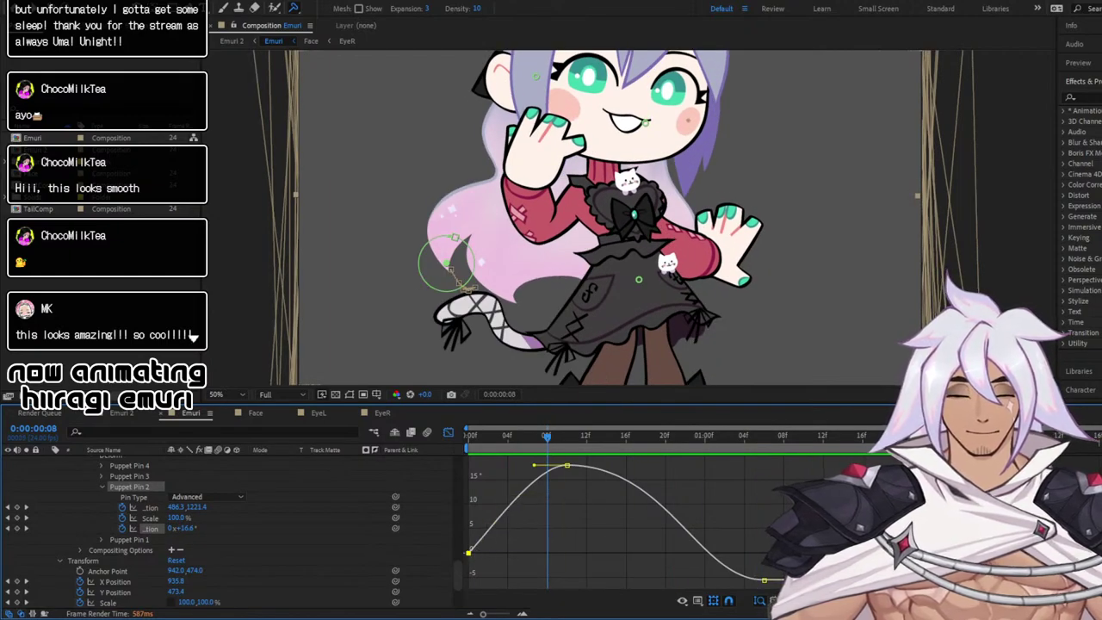
drag(471, 554, 499, 505)
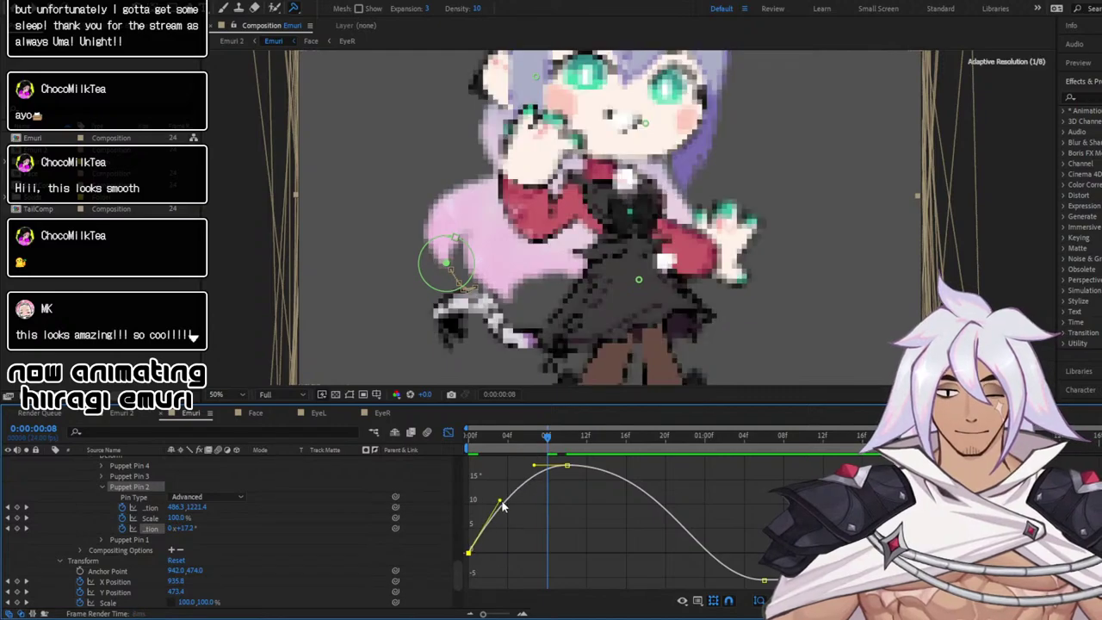
drag(547, 436, 471, 437)
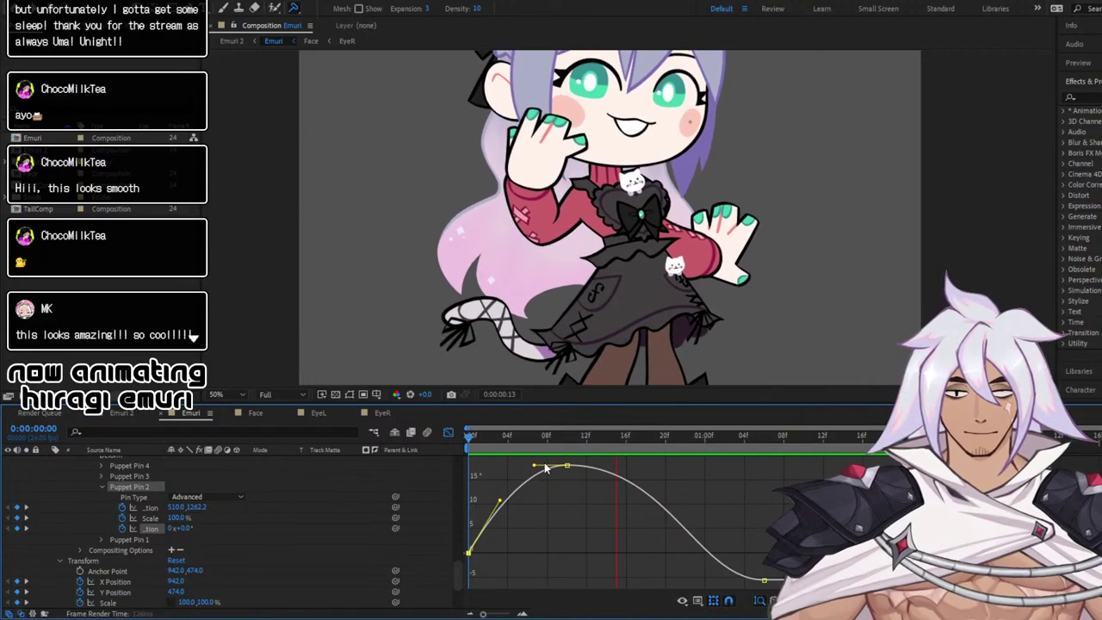
Shift Puppet Pin 2's peak rotation keyframe to 0:00:00:13 on the graph and preview the loop from the start
click(569, 438)
drag(568, 466, 596, 466)
drag(533, 440, 463, 440)
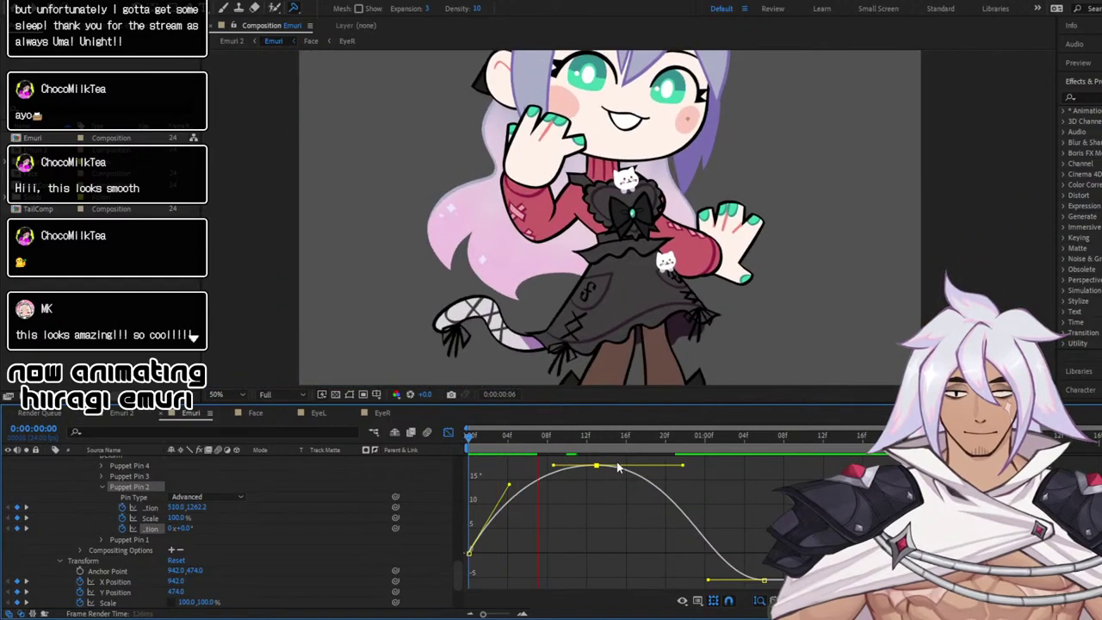
mouse_move(617, 470)
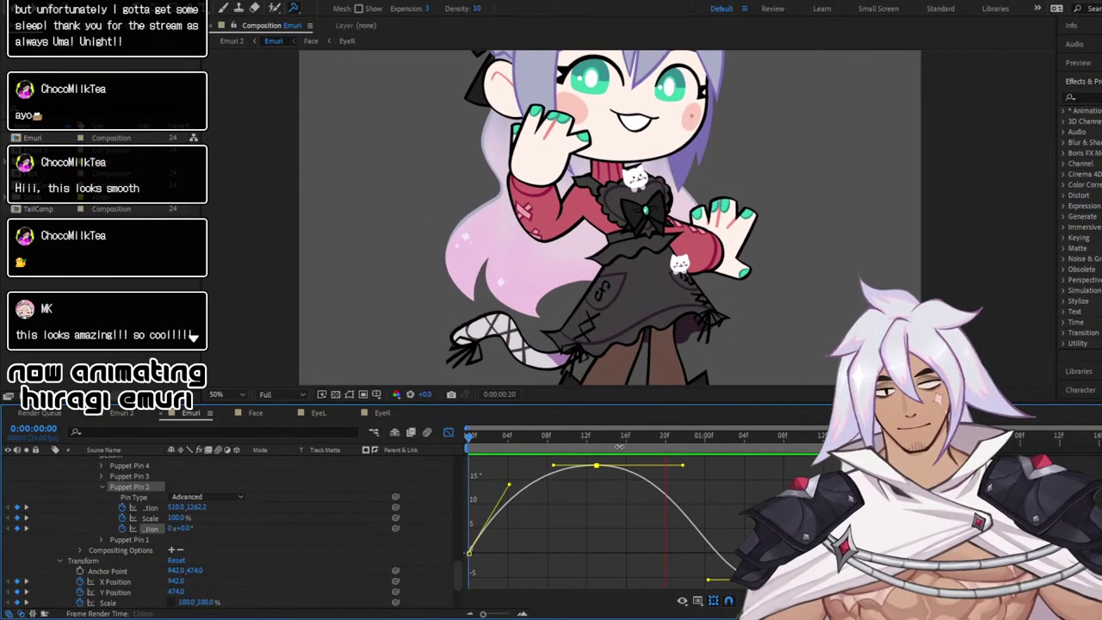
Undo the shift of Puppet Pin 2's peak rotation keyframe, lower the peak at 0:00:00:10 to about 15°, and preview the swing
click(627, 438)
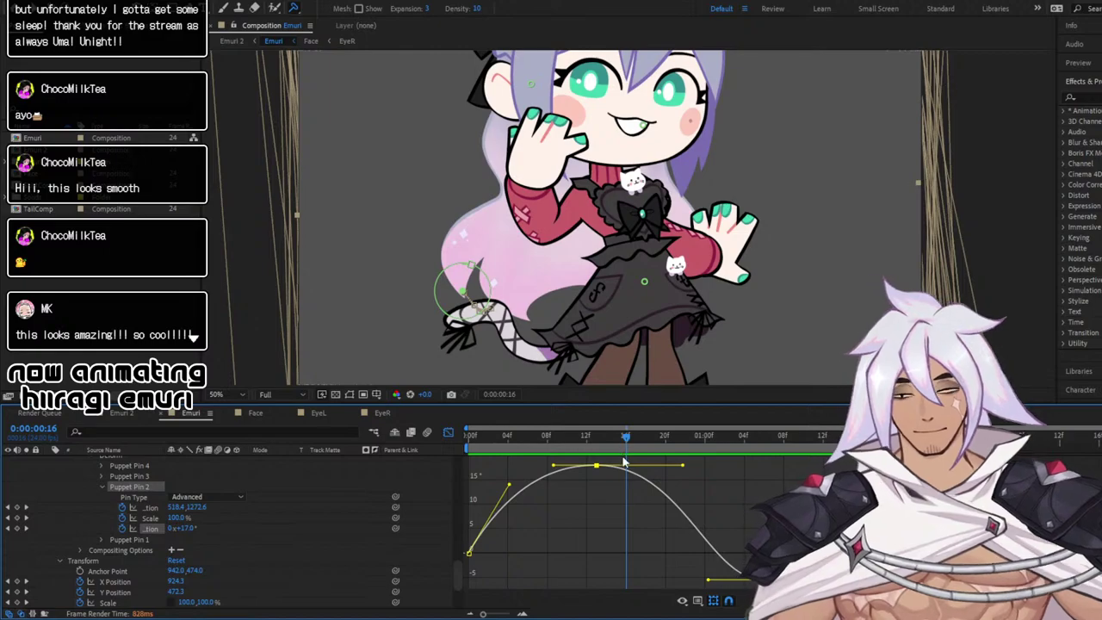
key(ctrl+z)
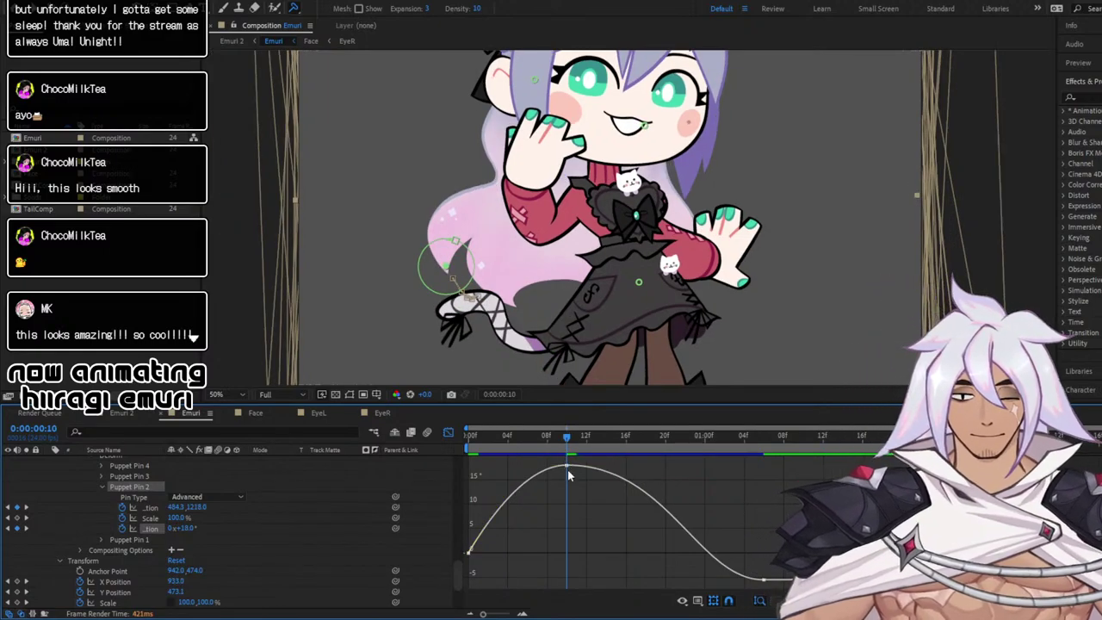
drag(567, 466, 568, 480)
drag(528, 439, 489, 448)
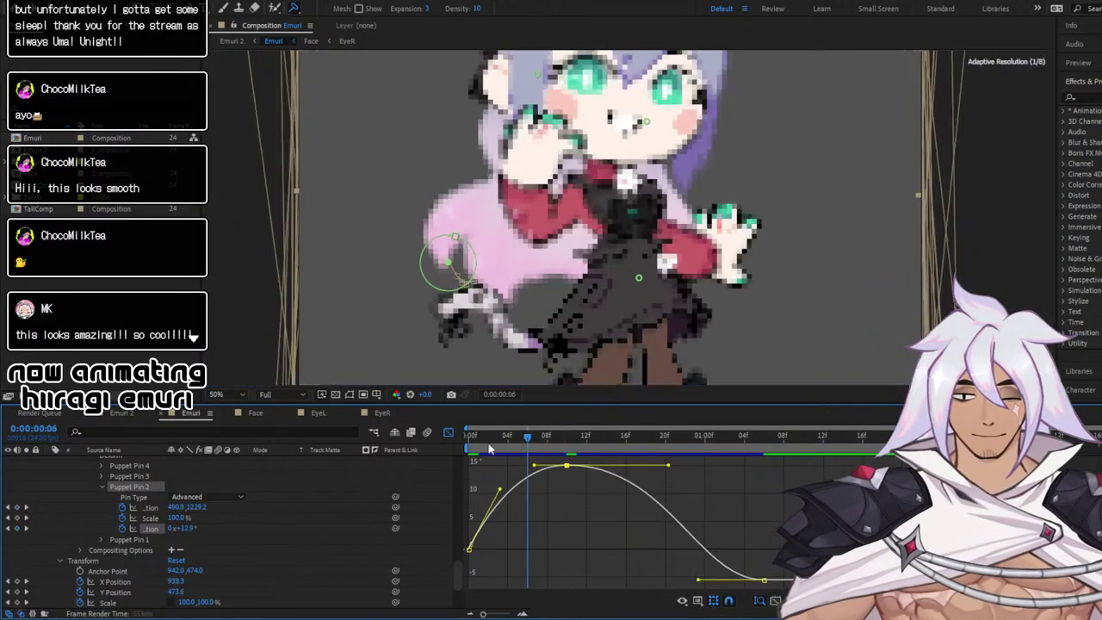
key(Home)
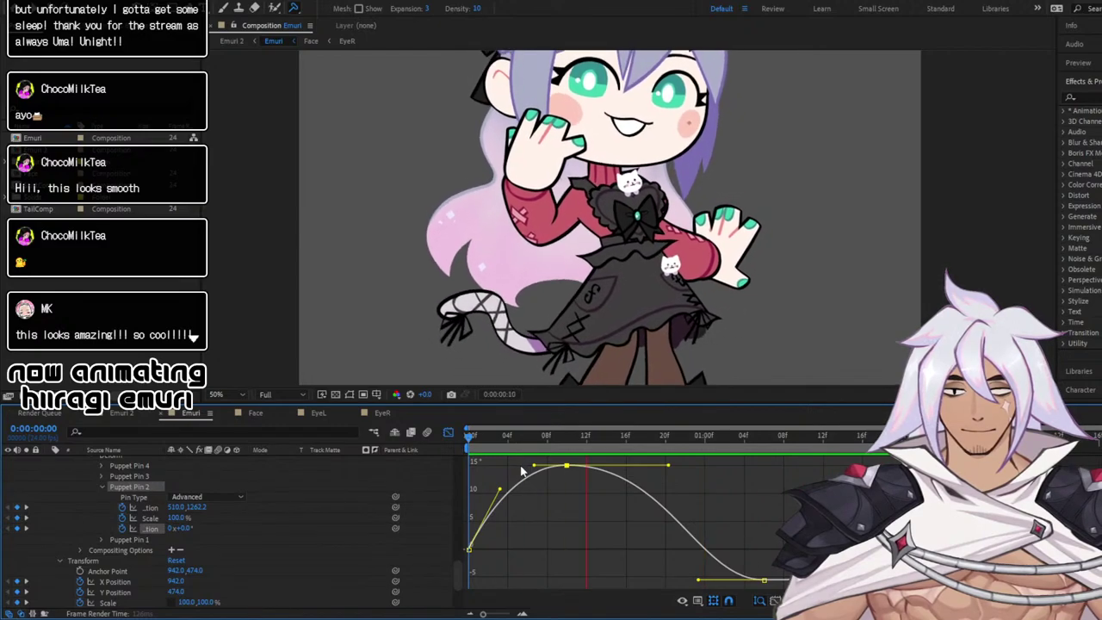
Shorten the outgoing handle of Puppet Pin 2's first rotation keyframe and watch the full character in the preview
drag(499, 490, 481, 520)
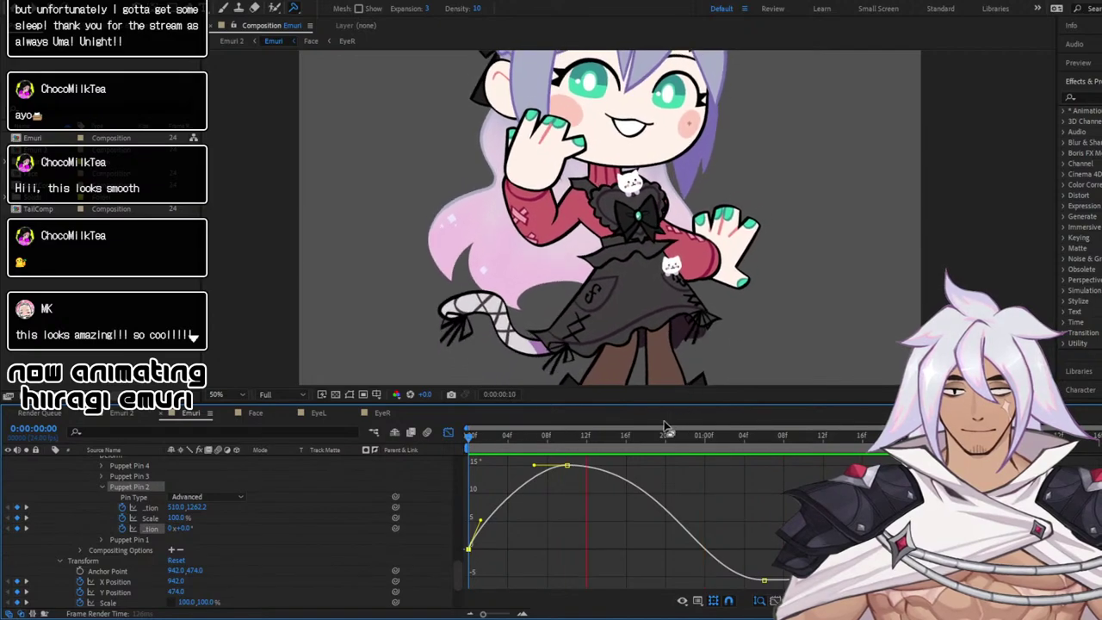
scroll(637, 251, down, 2)
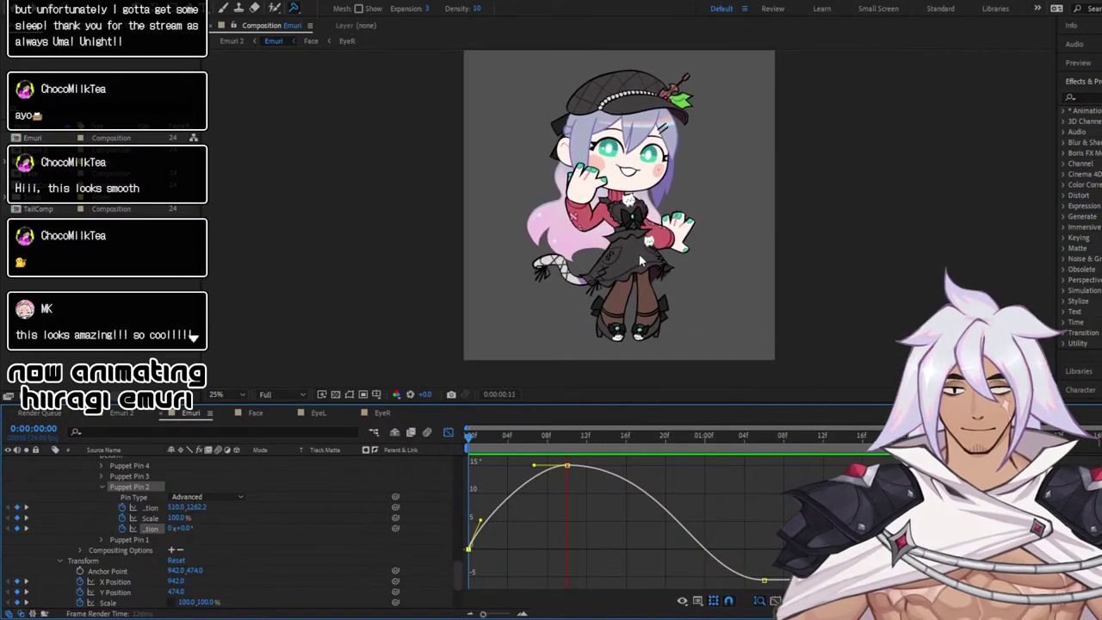
key(space)
Set Puppet Pin 2's end rotation keyframe at 0:00:02:00 to 4°
click(568, 466)
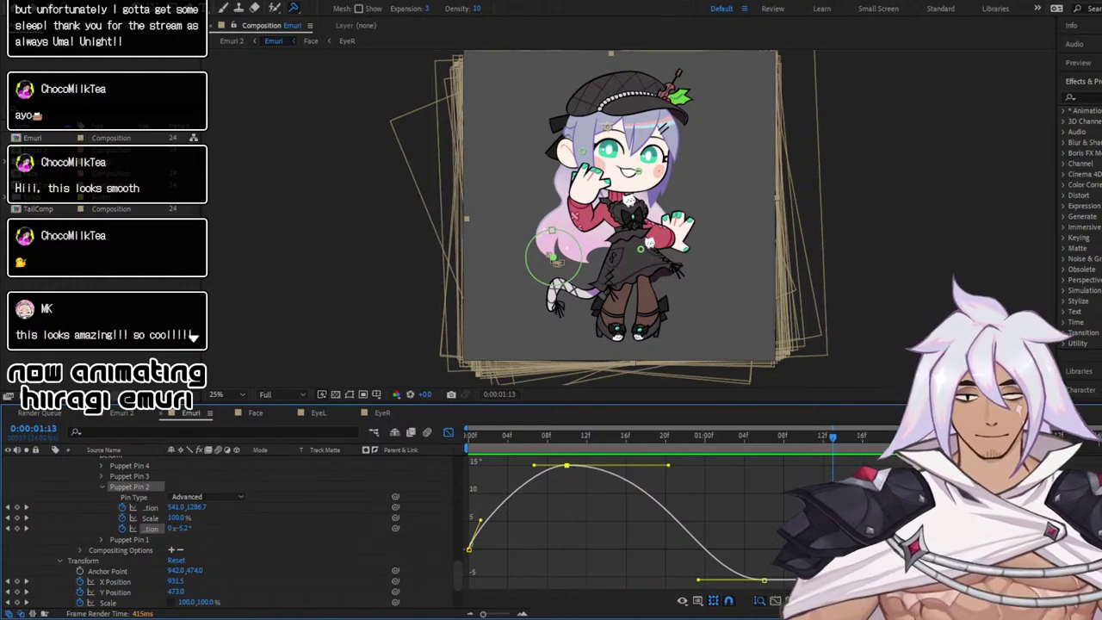
key(space)
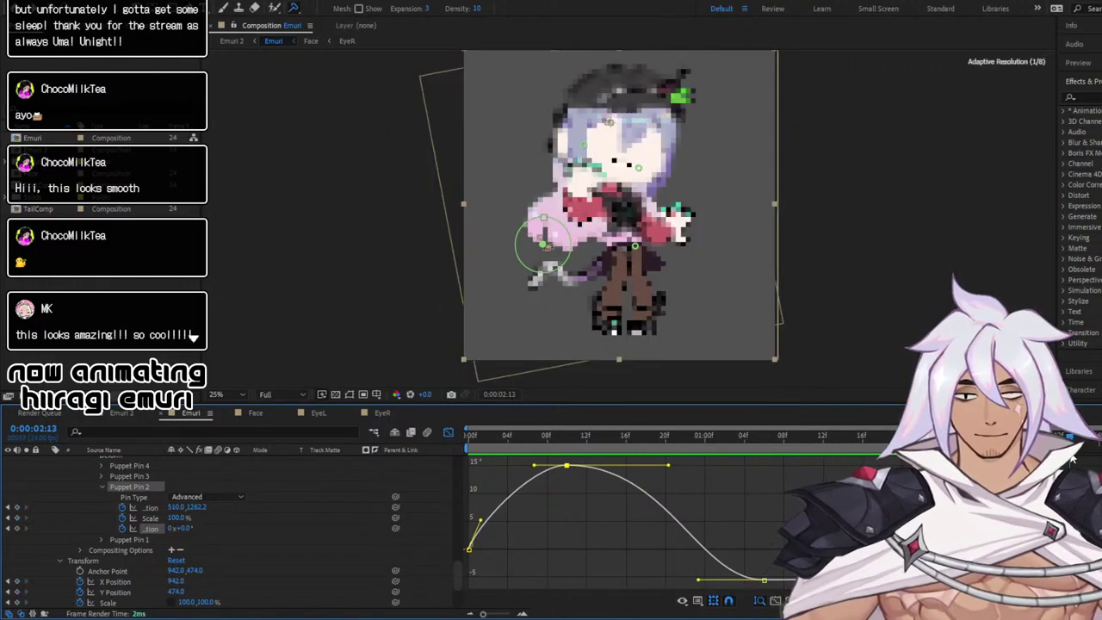
key(space)
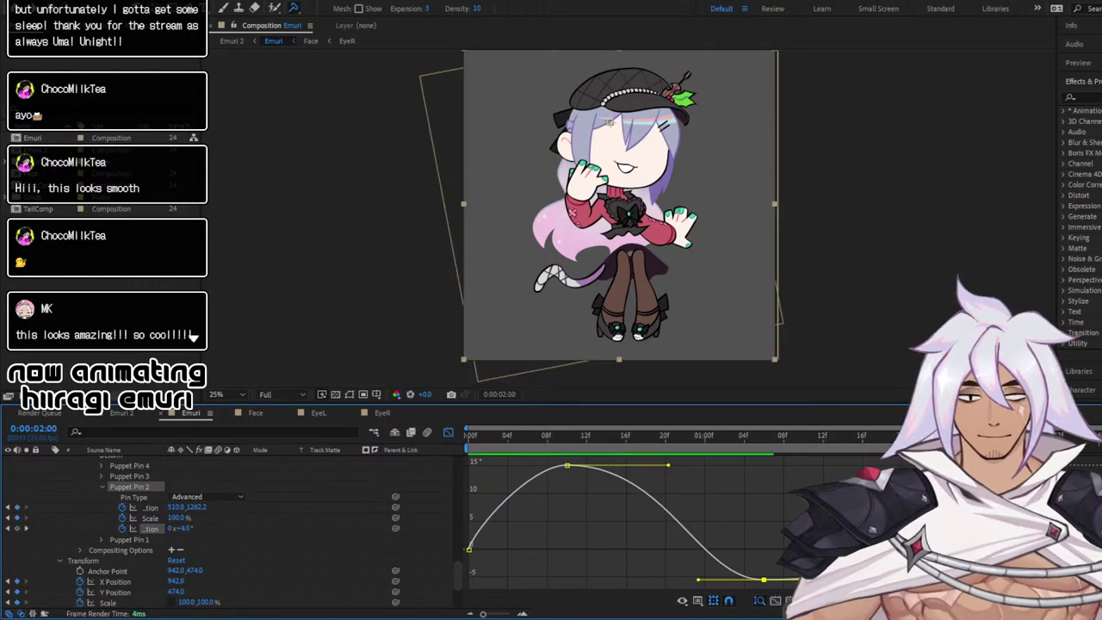
click(543, 244)
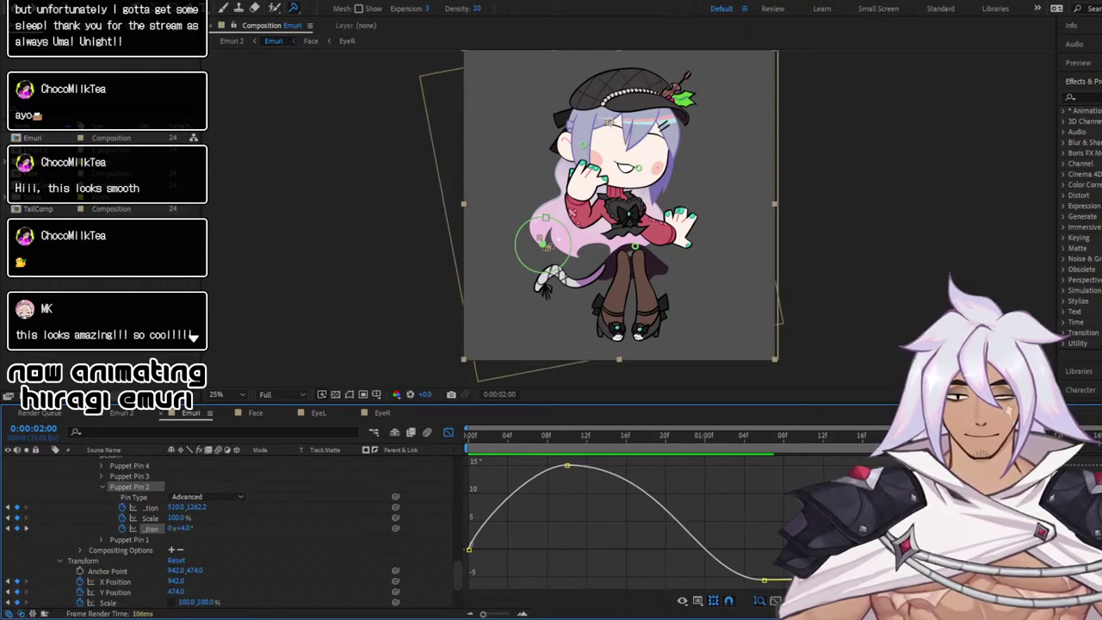
Raise Puppet Pin 2's rotation keyframe at 0:00:00:00 to 4°, extend its outgoing handle, and preview the loop
drag(518, 443, 425, 438)
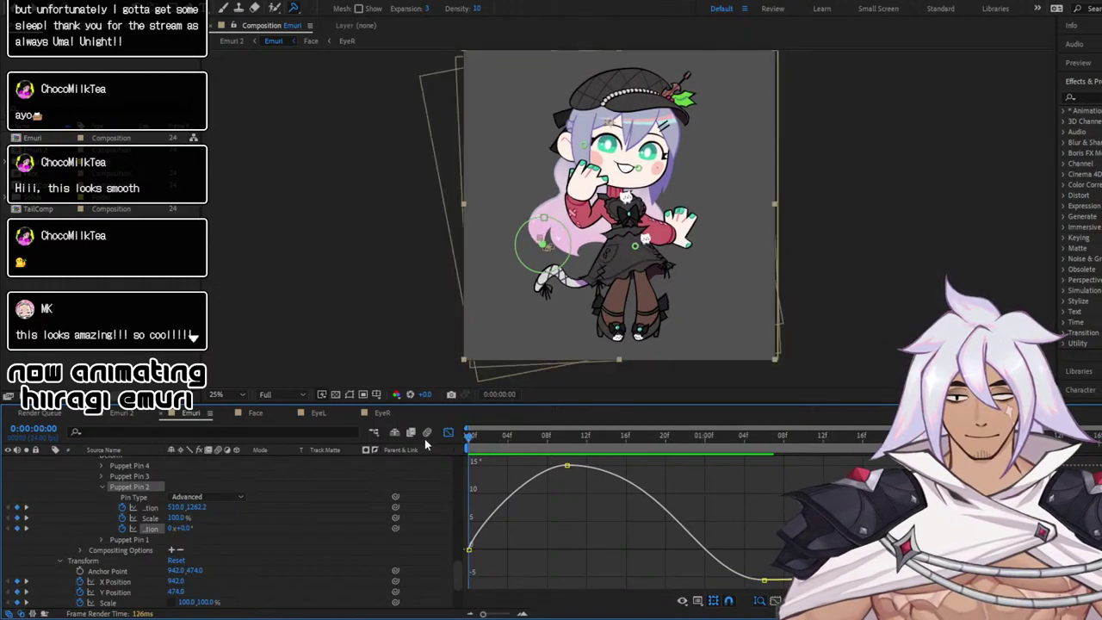
mouse_move(471, 552)
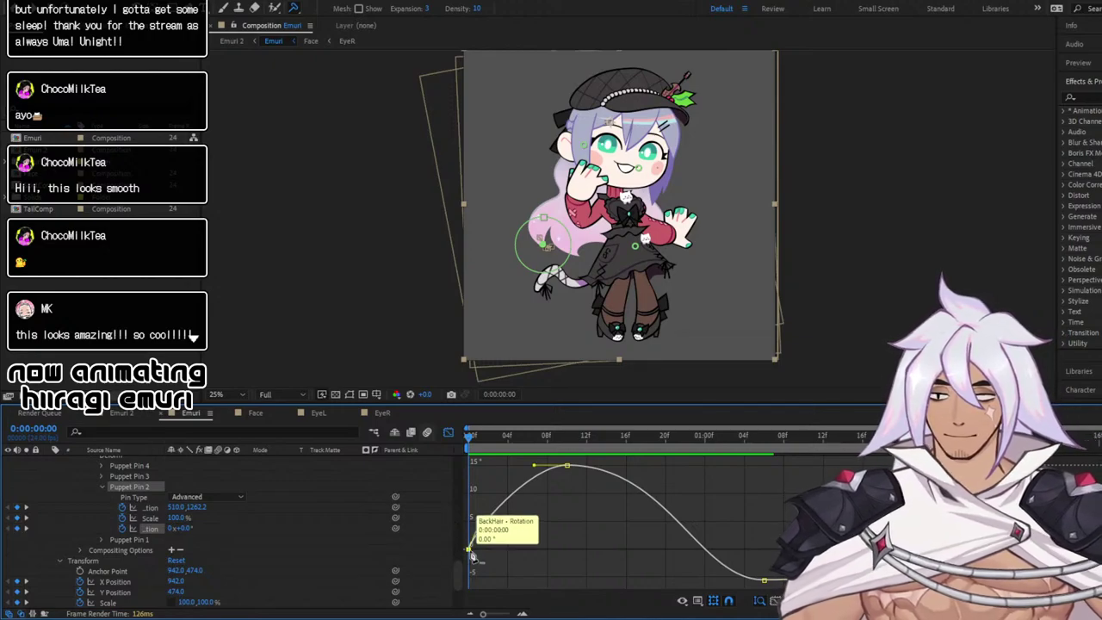
drag(470, 551, 474, 529)
key(space)
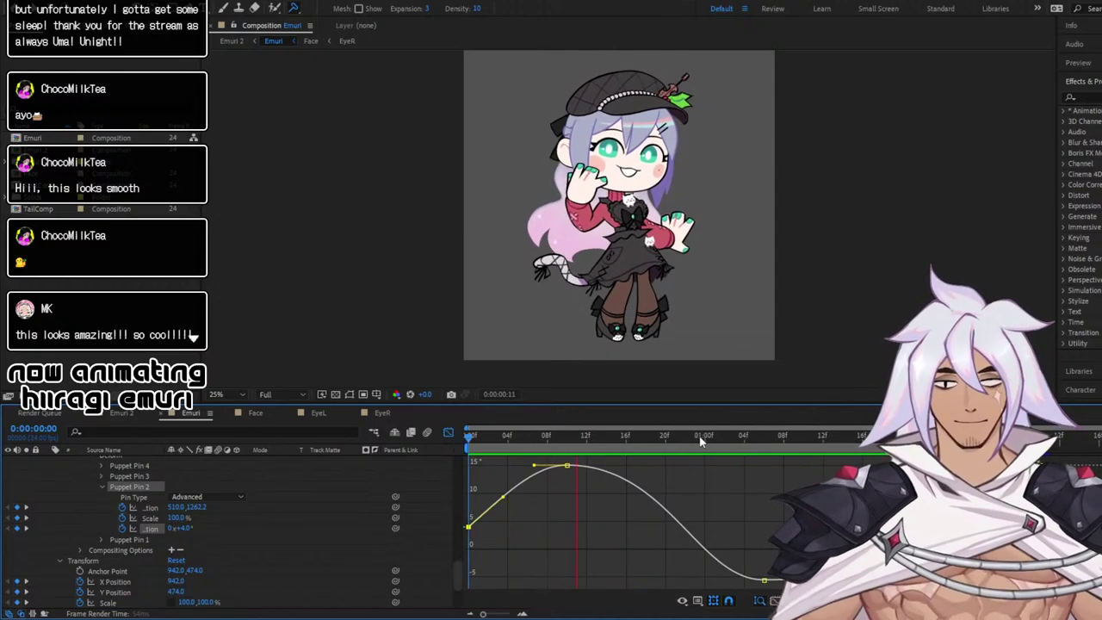
scroll(636, 216, up, 5)
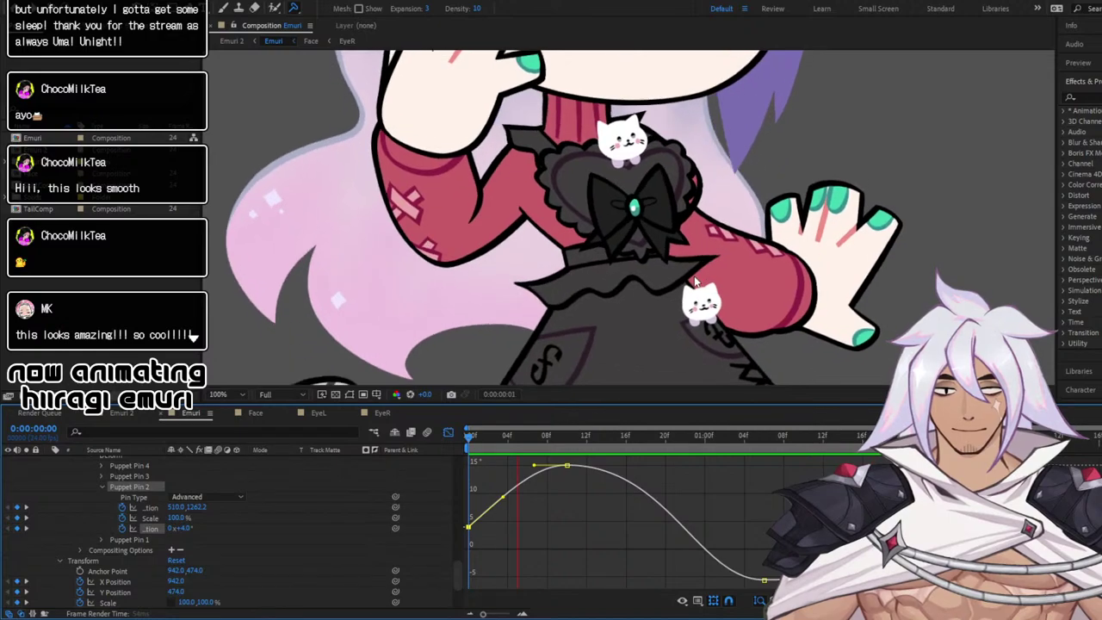
scroll(694, 276, down, 3)
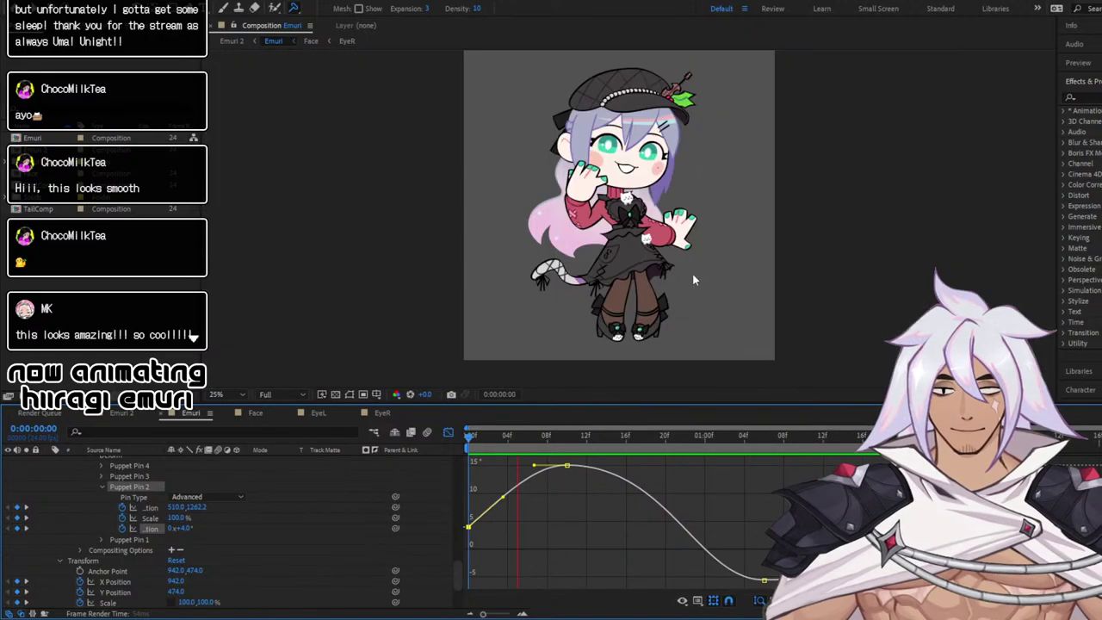
scroll(692, 273, up, 1)
scroll(690, 277, down, 2)
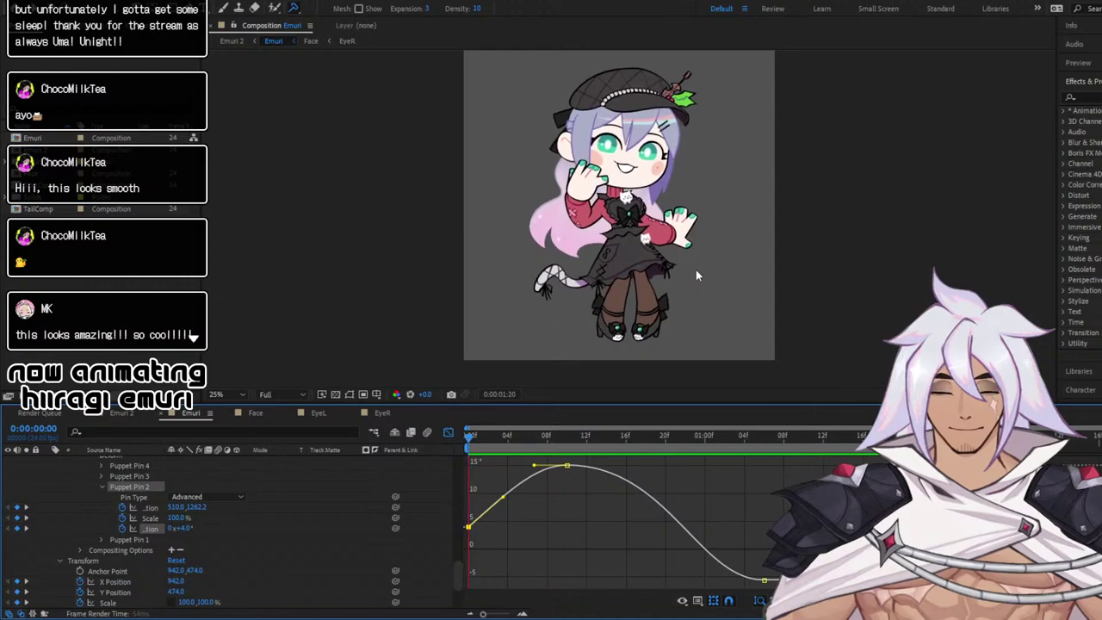
key(space)
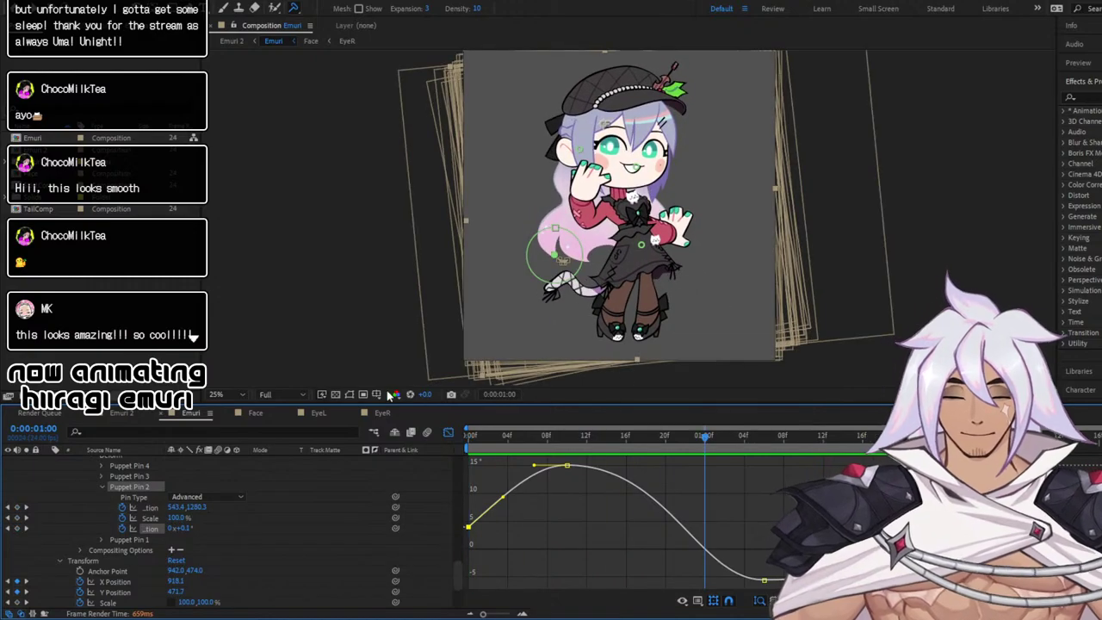
Close the graph editor, collapse and lock the BackHair layer, and return to the first frame
click(448, 435)
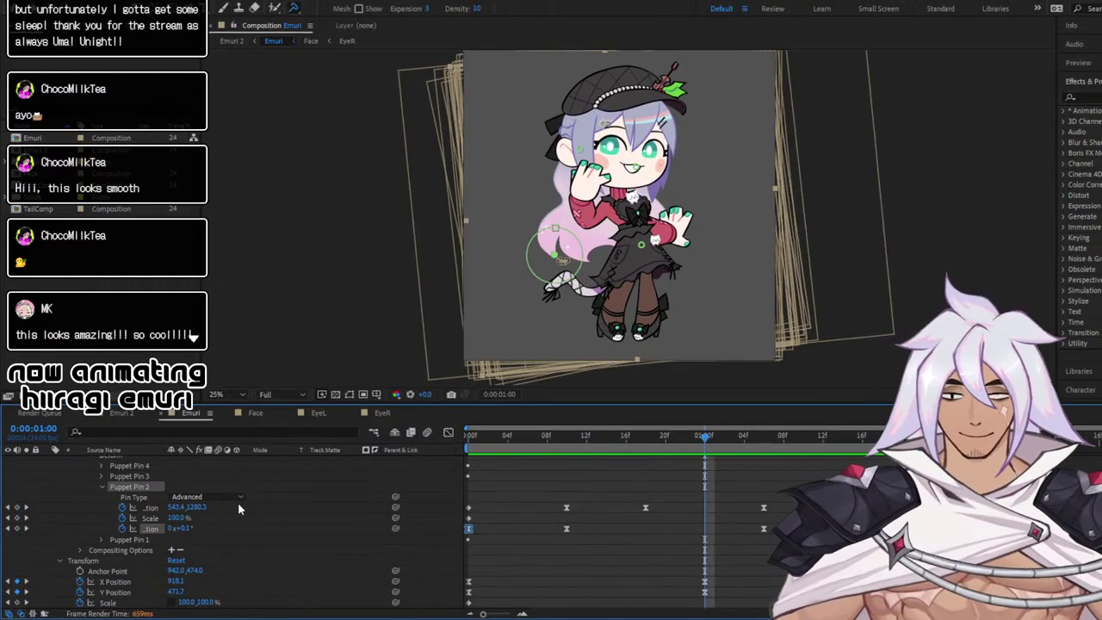
scroll(238, 502, up, 4)
click(48, 478)
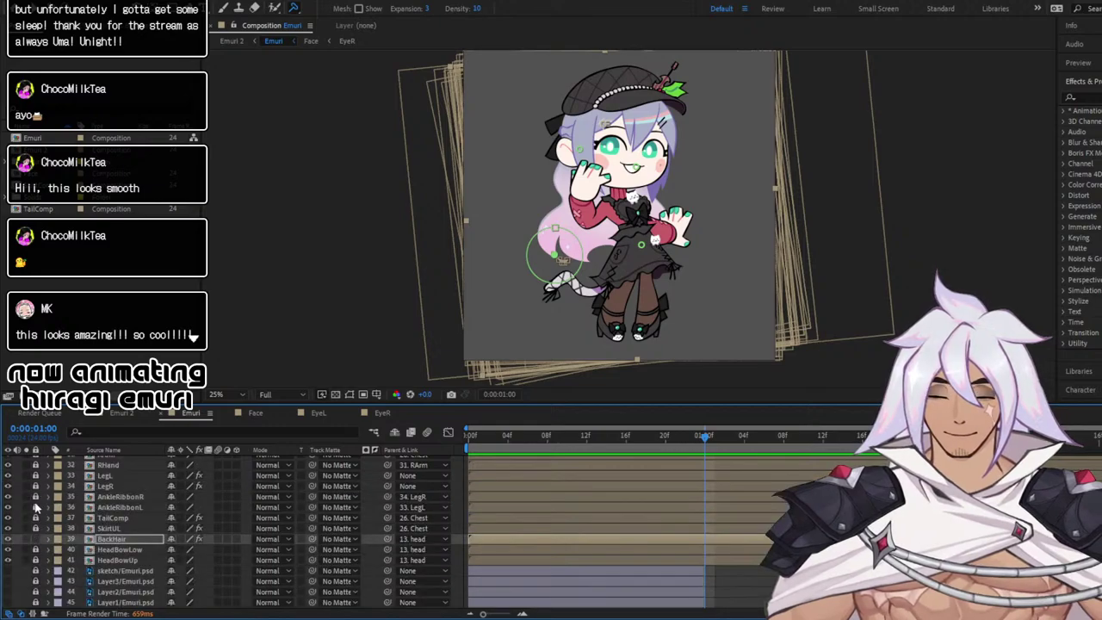
click(35, 540)
drag(483, 437, 411, 453)
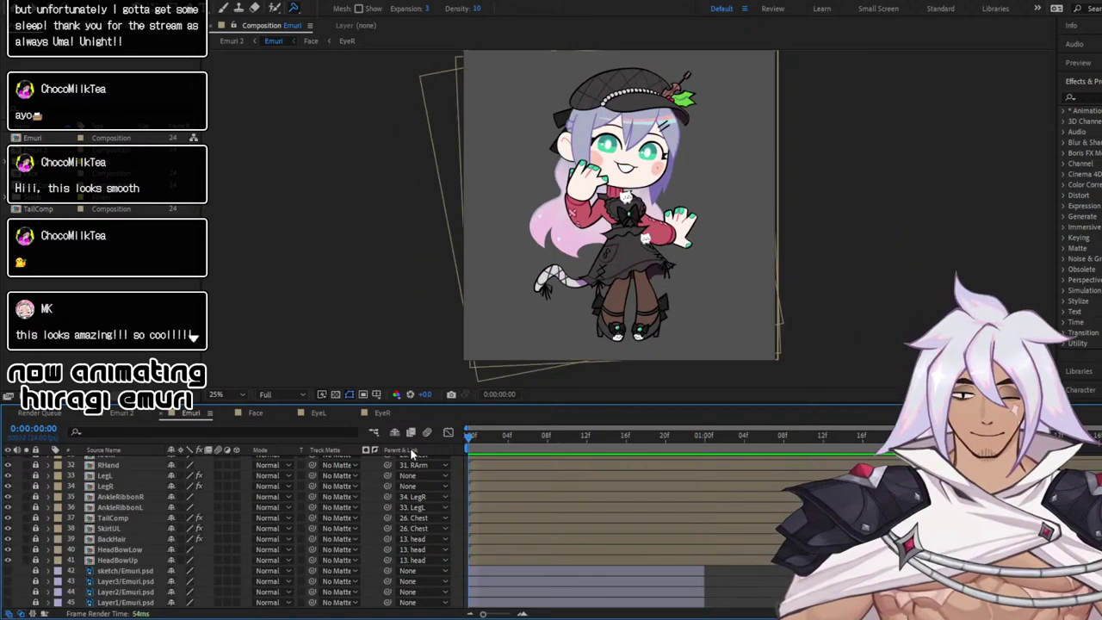
Examine the skirt, tail and legs in the composition while playing back the animation up to about 0:00:01:02
scroll(657, 229, up, 2)
drag(626, 244, 615, 145)
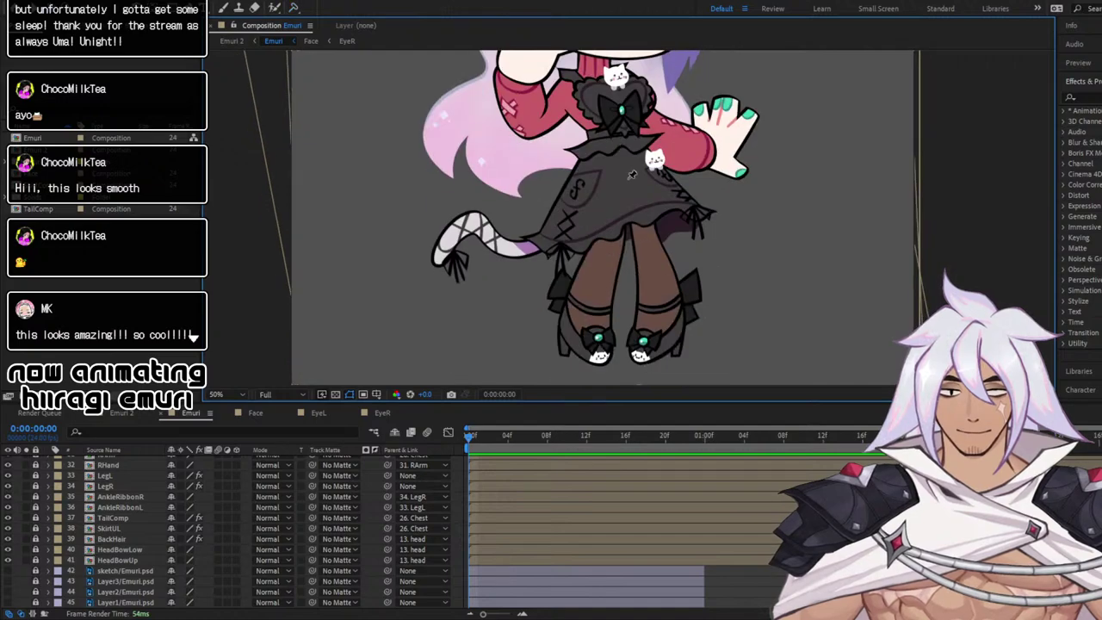
scroll(558, 241, down, 2)
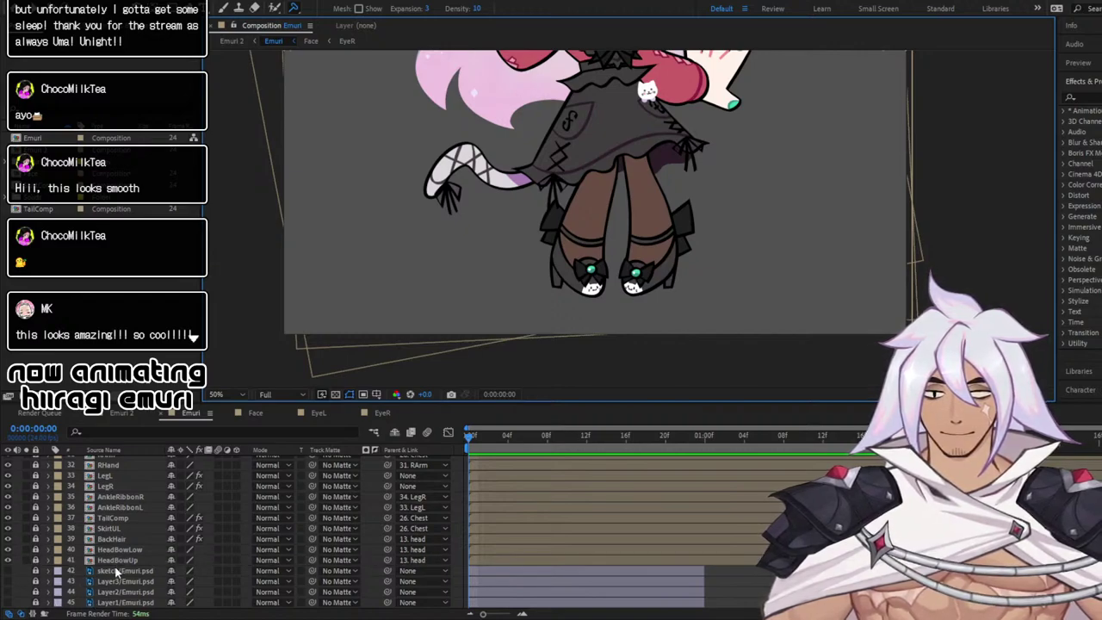
scroll(118, 542, up, 3)
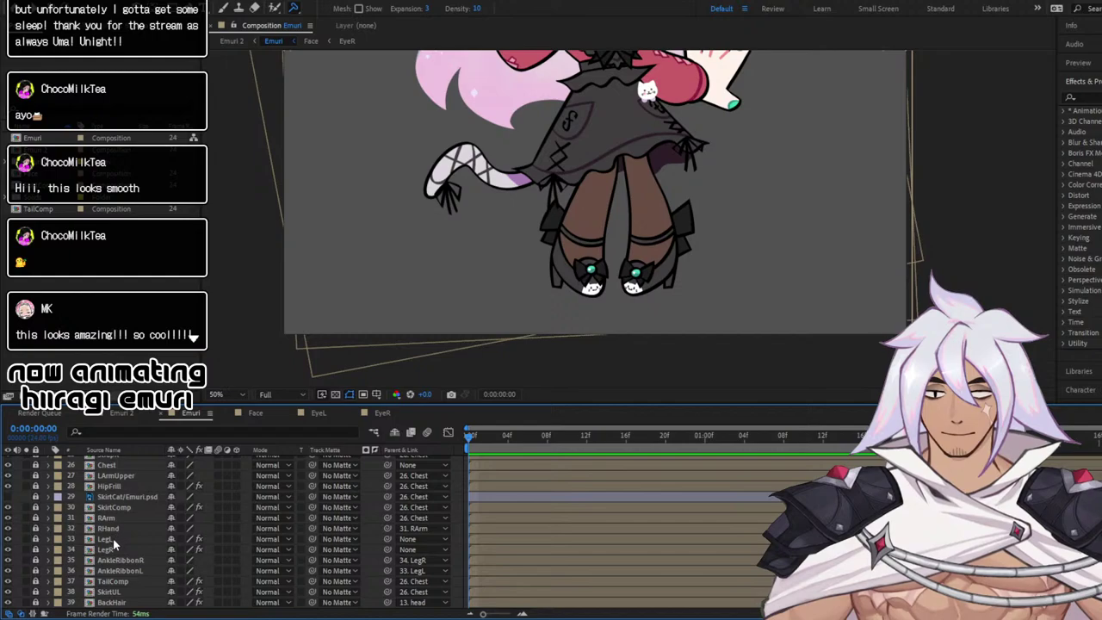
drag(568, 215, 535, 326)
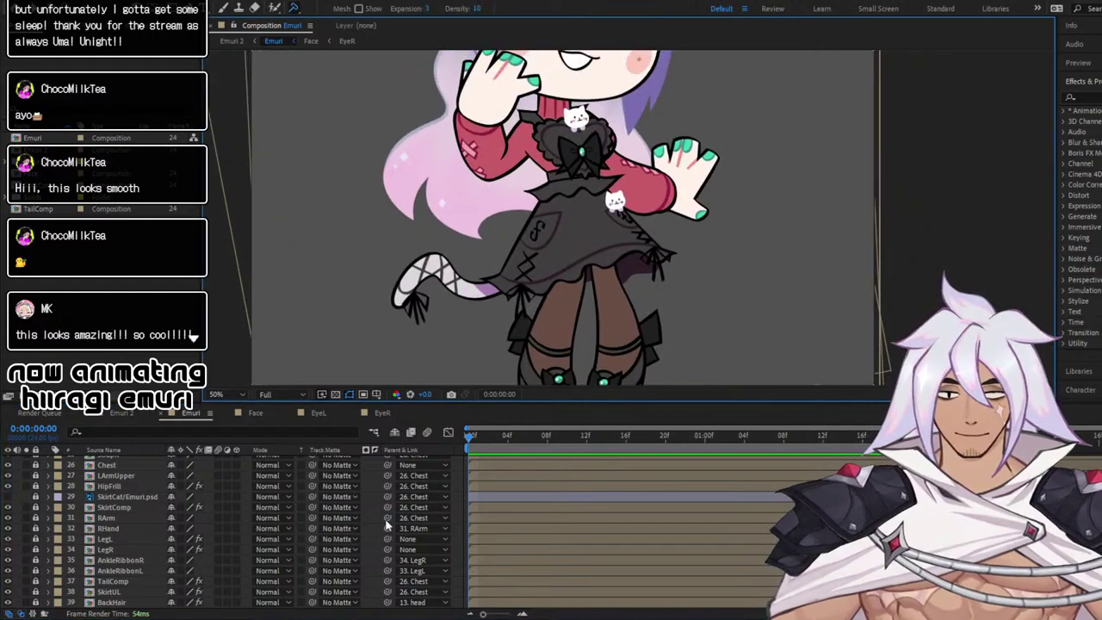
key(space)
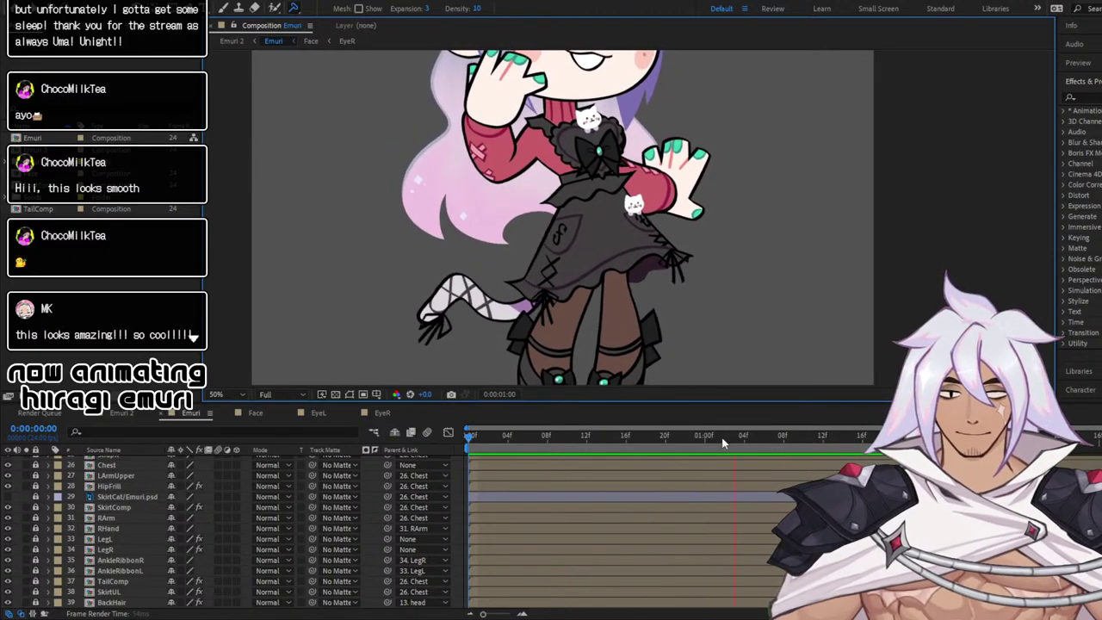
click(721, 437)
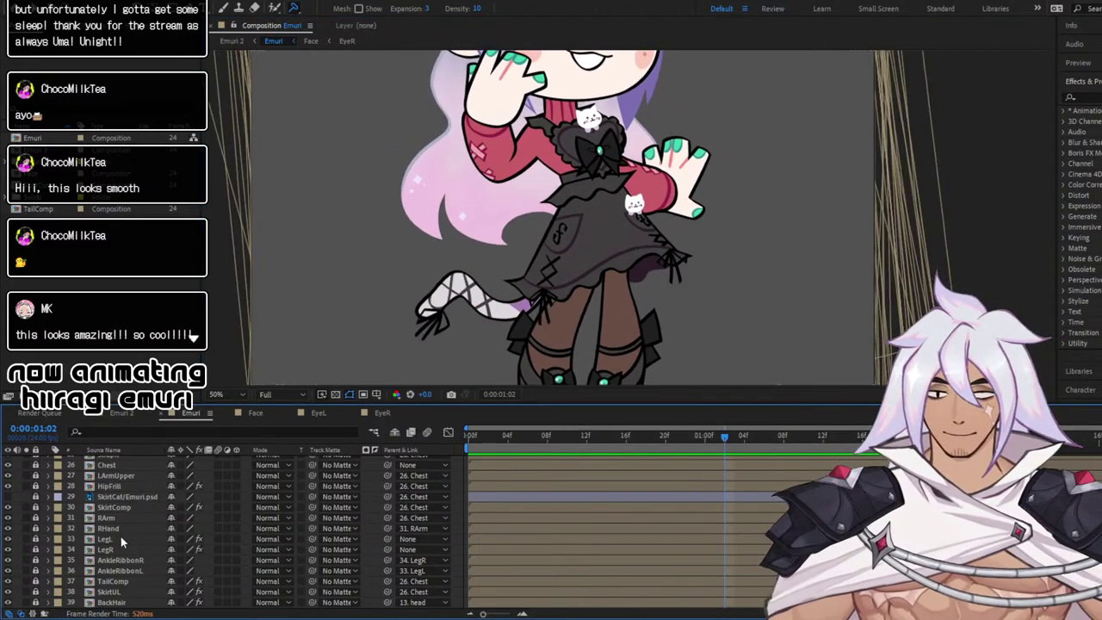
Expand the LegR layer's Puppet effect and show Puppet Pin 4's motion path close up at 0:00:00:12
click(48, 551)
scroll(136, 567, down, 3)
scroll(742, 497, down, 2)
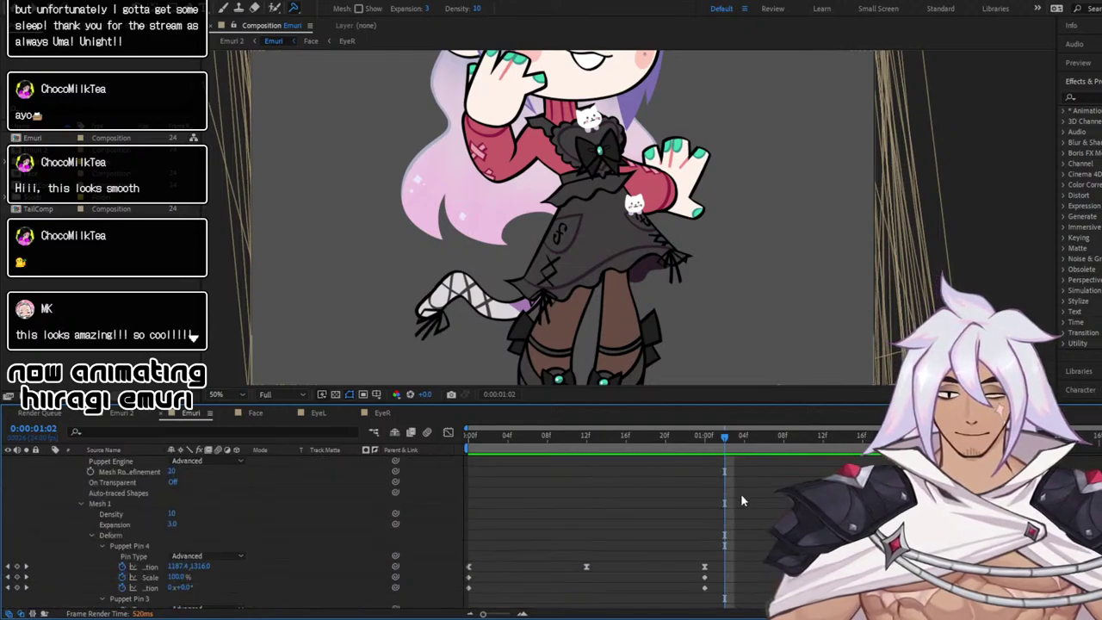
drag(724, 438, 584, 450)
scroll(616, 239, up, 3)
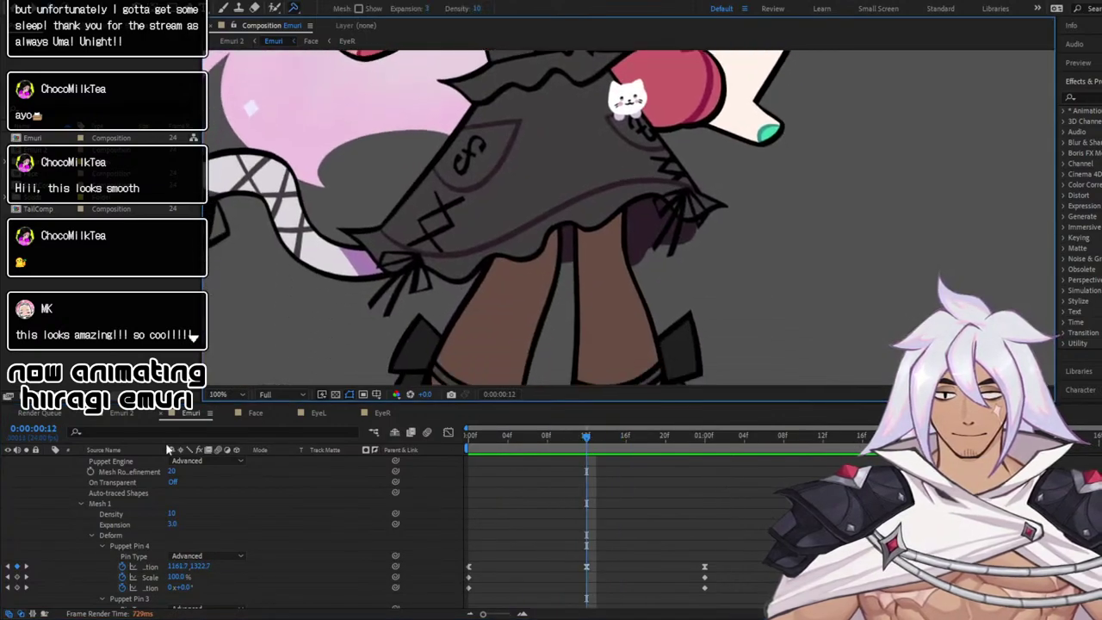
click(141, 565)
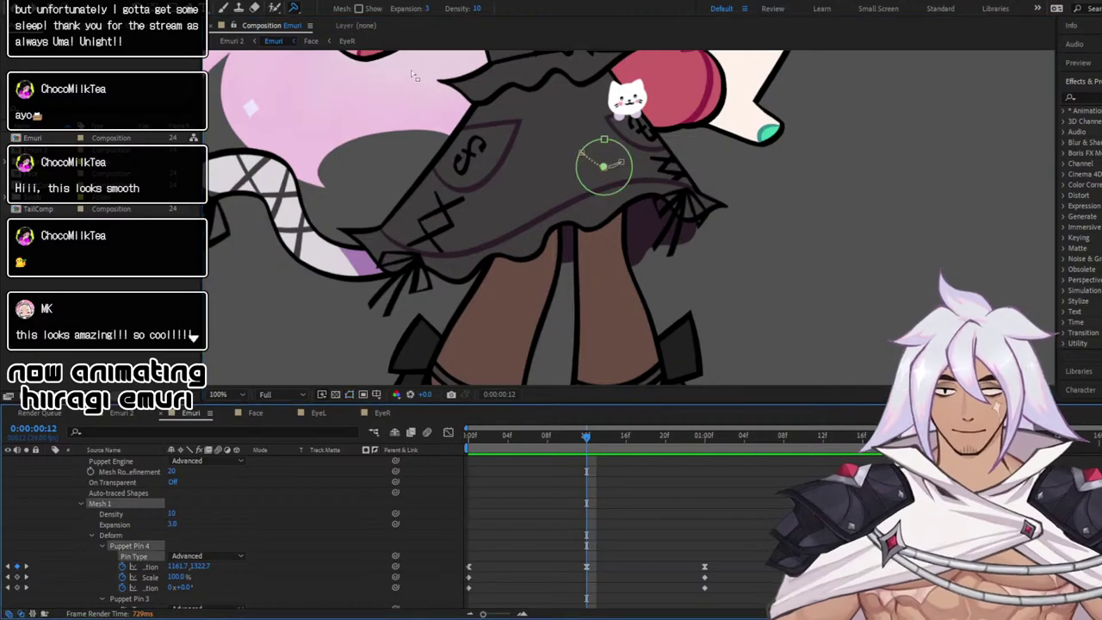
scroll(630, 184, up, 1)
drag(543, 143, 529, 195)
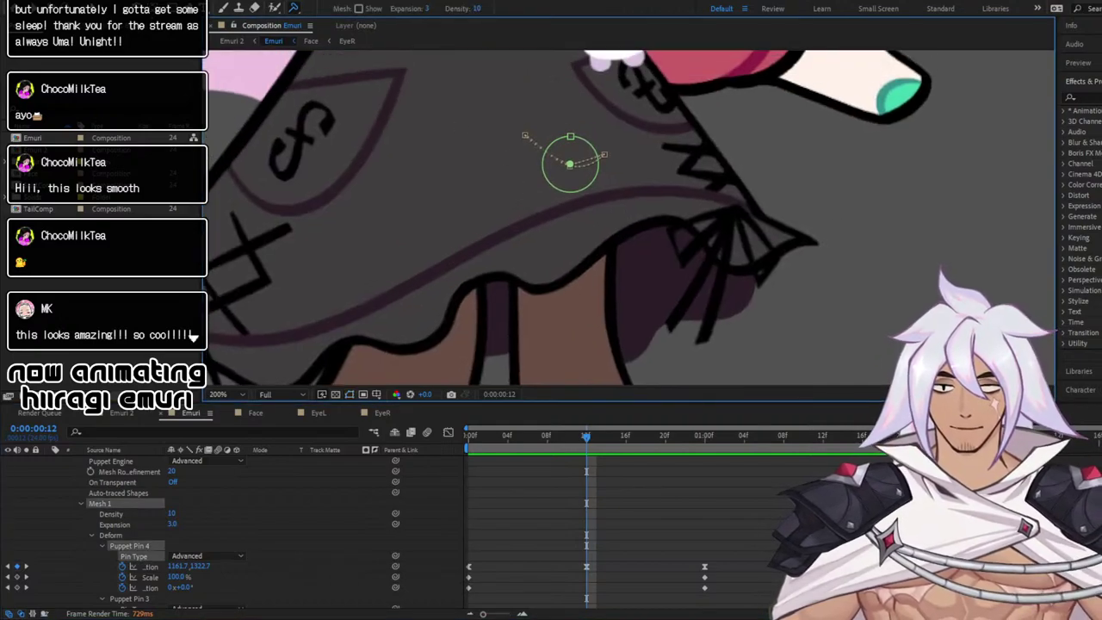
key(v)
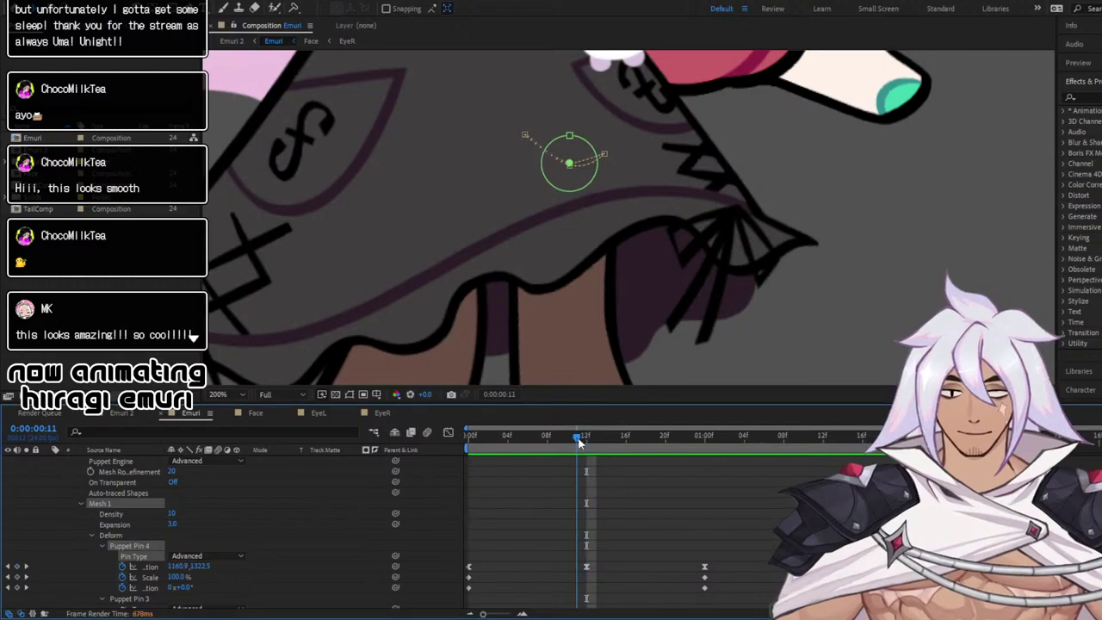
Preview the leg motion around 0:00:00:11 and display Puppet Pin 4's position curves in the graph editor
drag(587, 456, 454, 434)
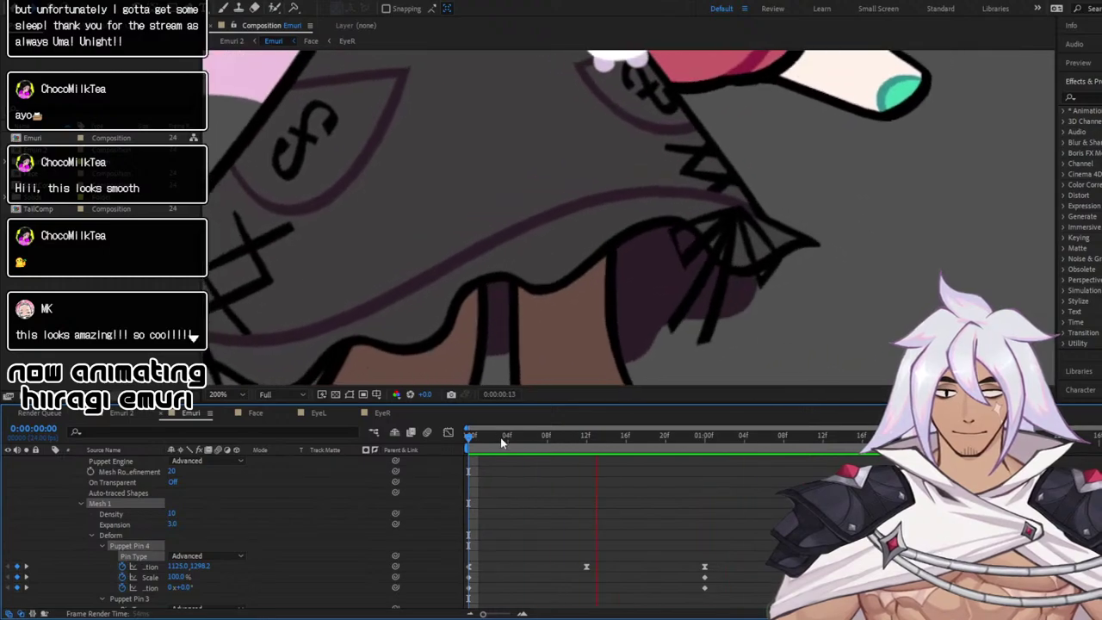
key(space)
drag(478, 436, 605, 441)
key(Page_Up)
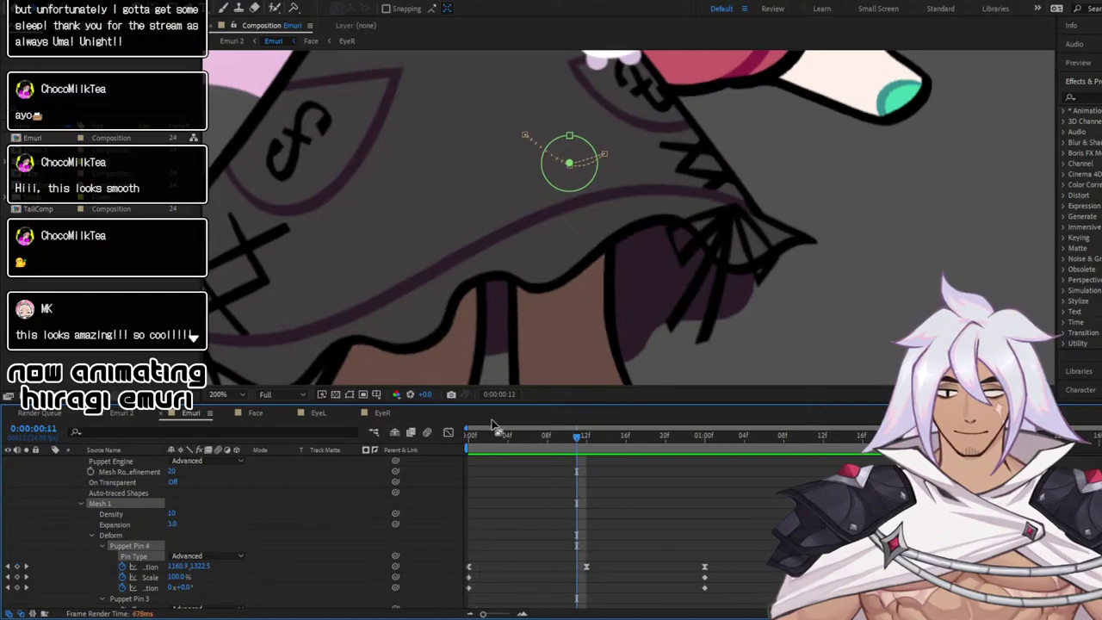
click(449, 433)
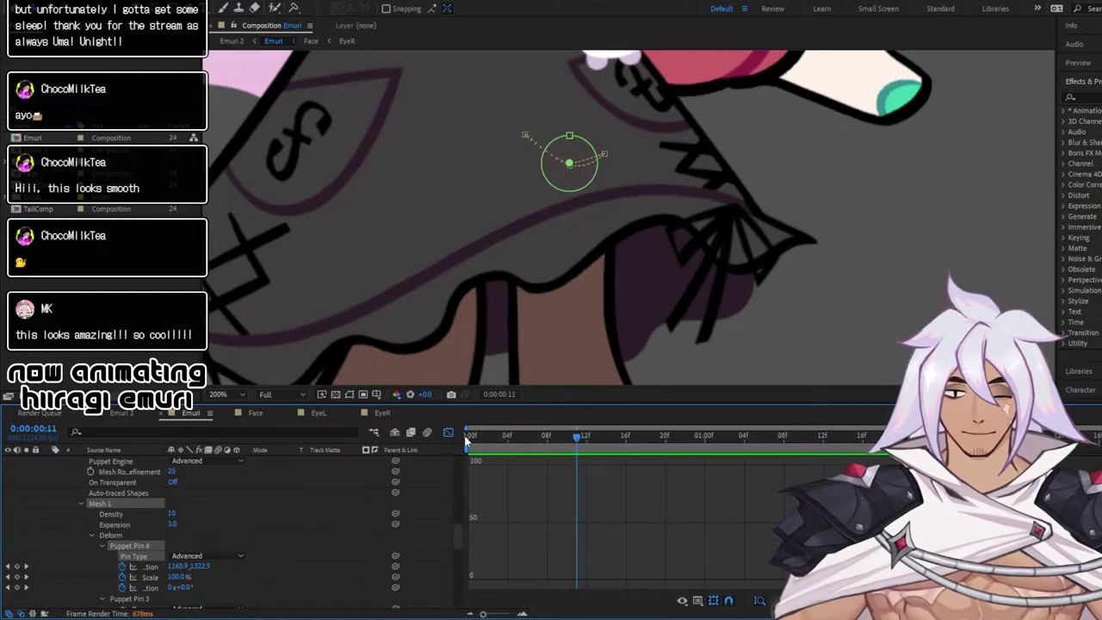
click(145, 566)
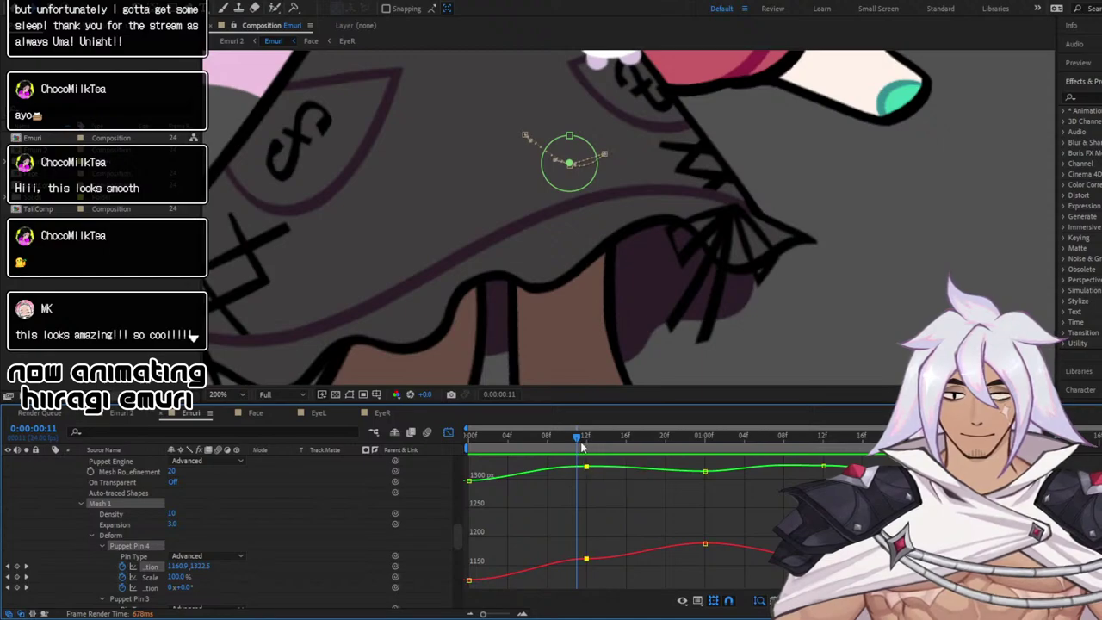
Delete LegR Puppet Pin 4's Position keyframes at 0:00:00:12 and 0:00:01:12, and play back the leg and skirt motion
click(586, 437)
key(Delete)
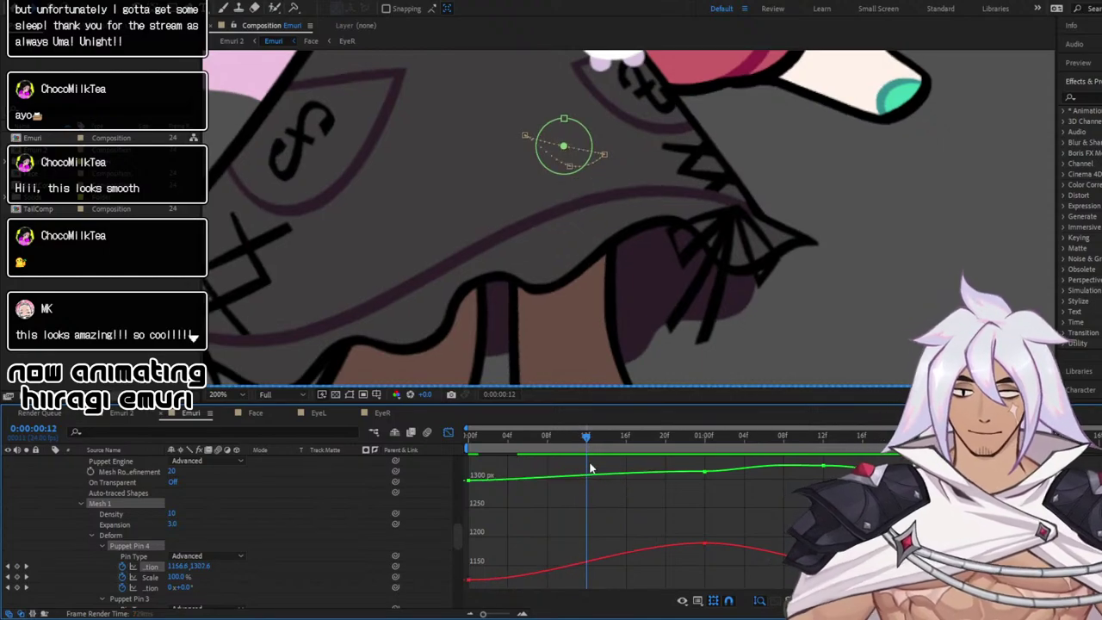
key(Home)
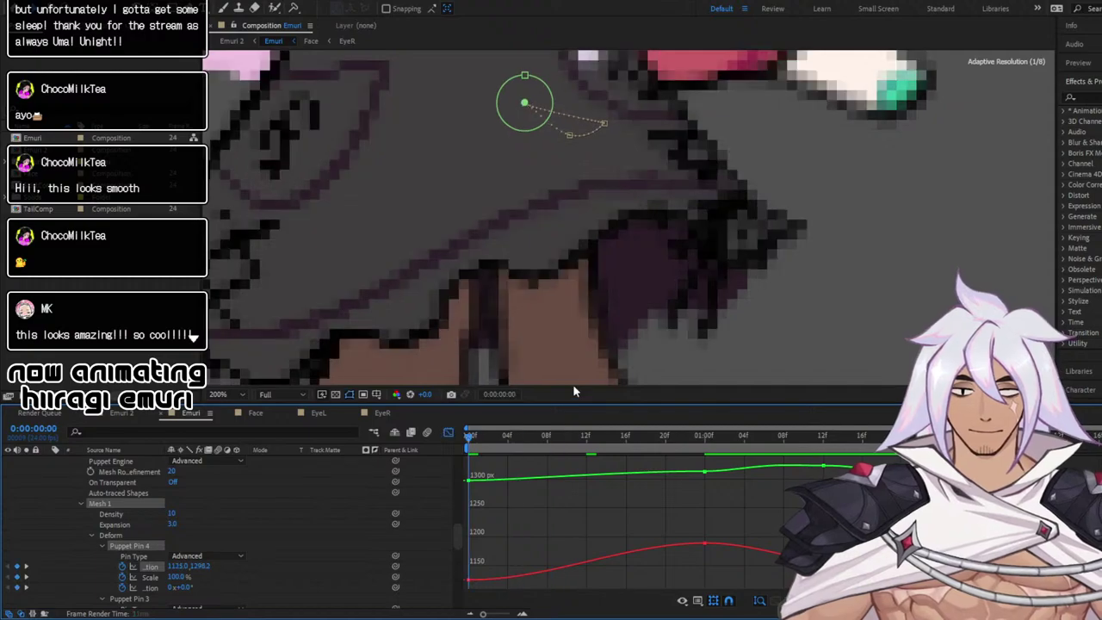
key(space)
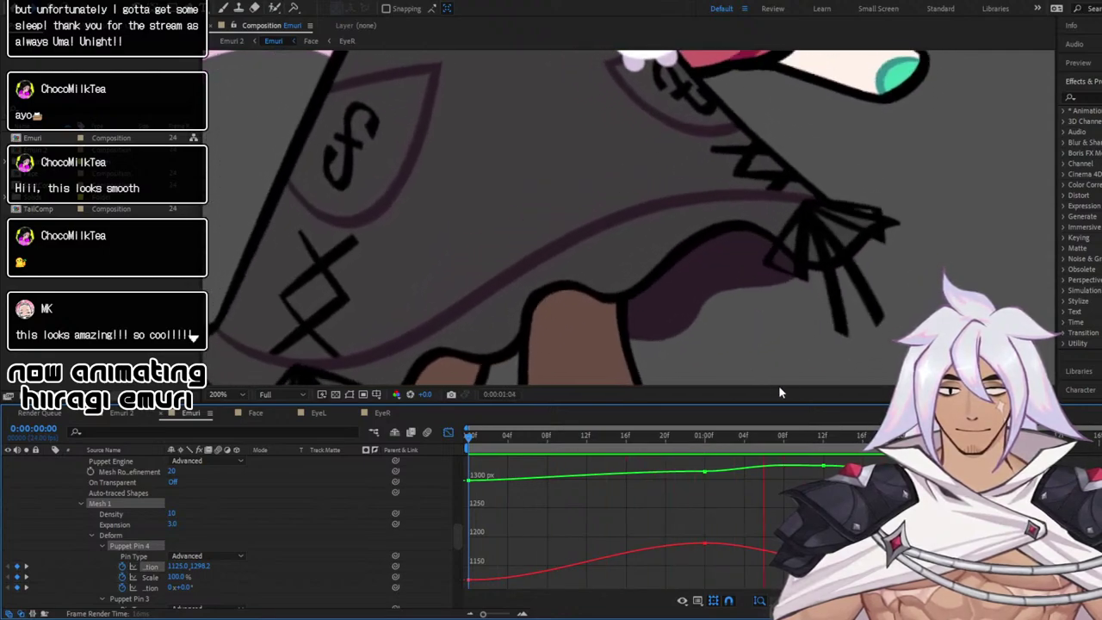
key(space)
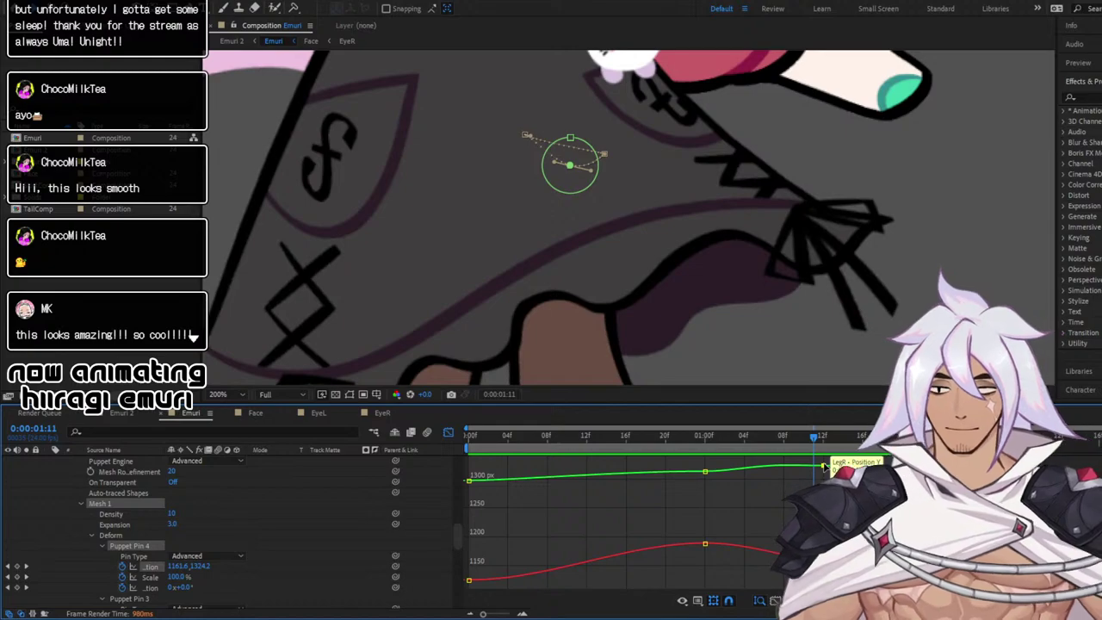
key(comma)
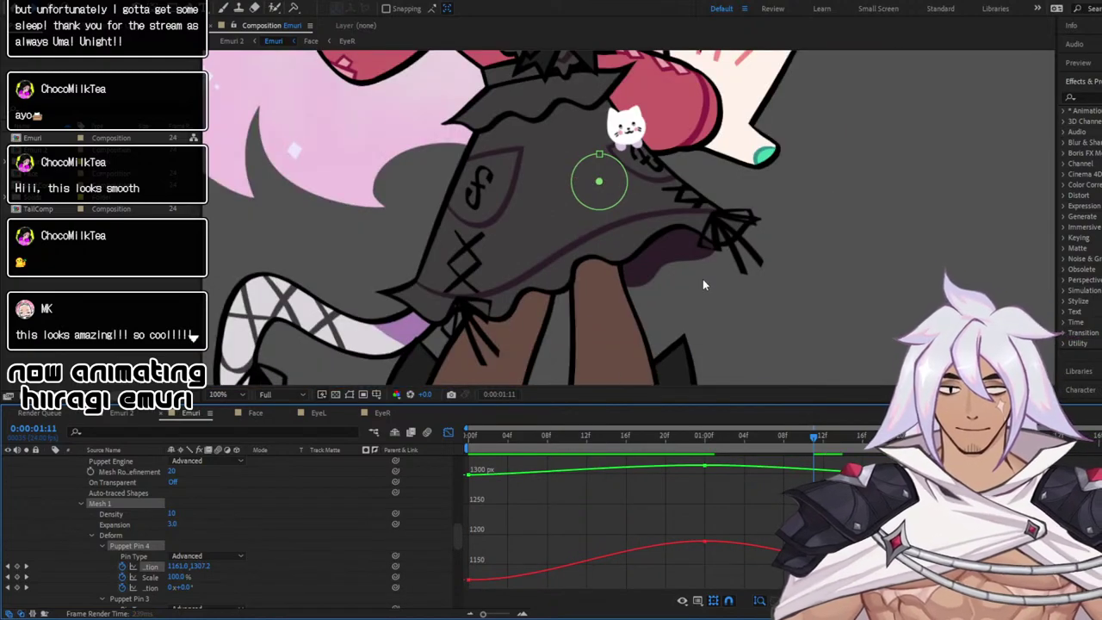
key(space)
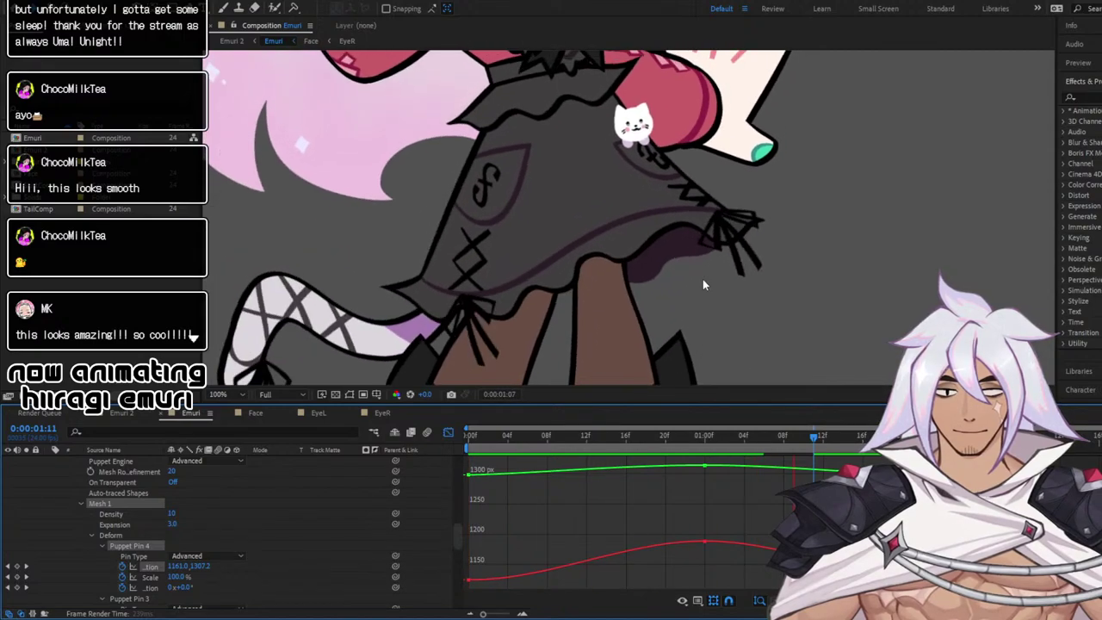
key(comma)
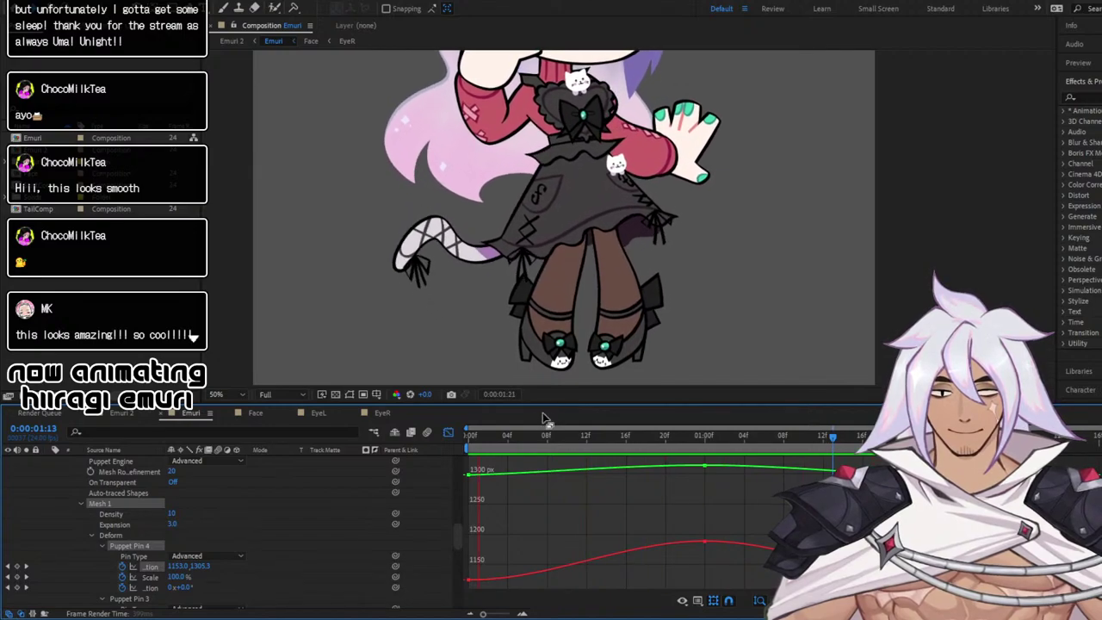
key(space)
Unlock and expand the LegL layer, and display Puppet Pin 3's Position curves in the graph editor
scroll(152, 492, up, 3)
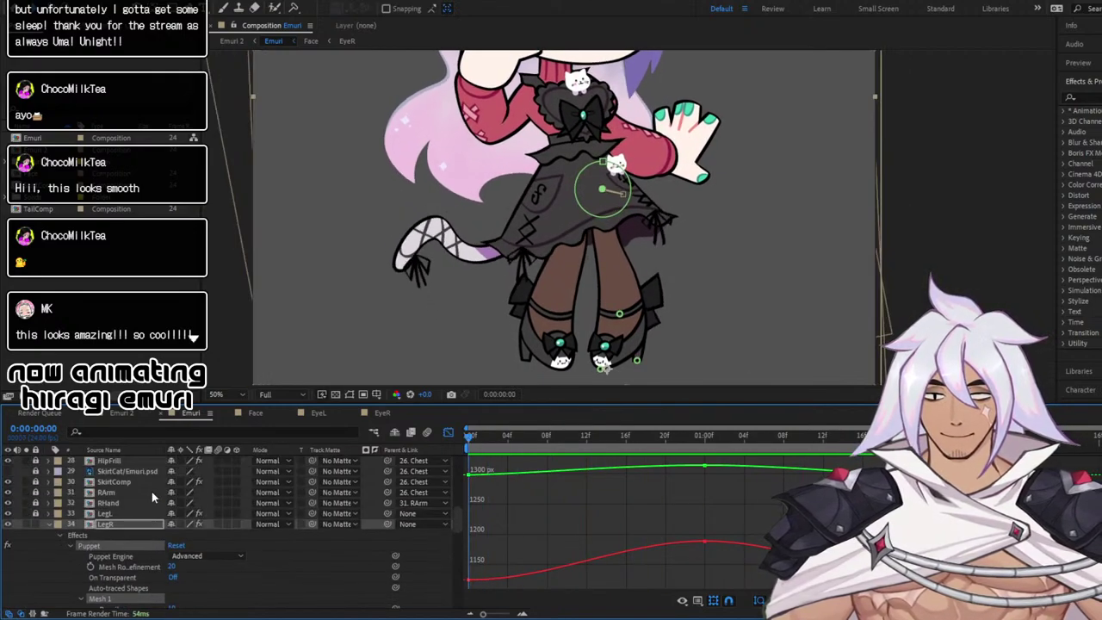
click(37, 515)
click(48, 512)
scroll(48, 510, down, 2)
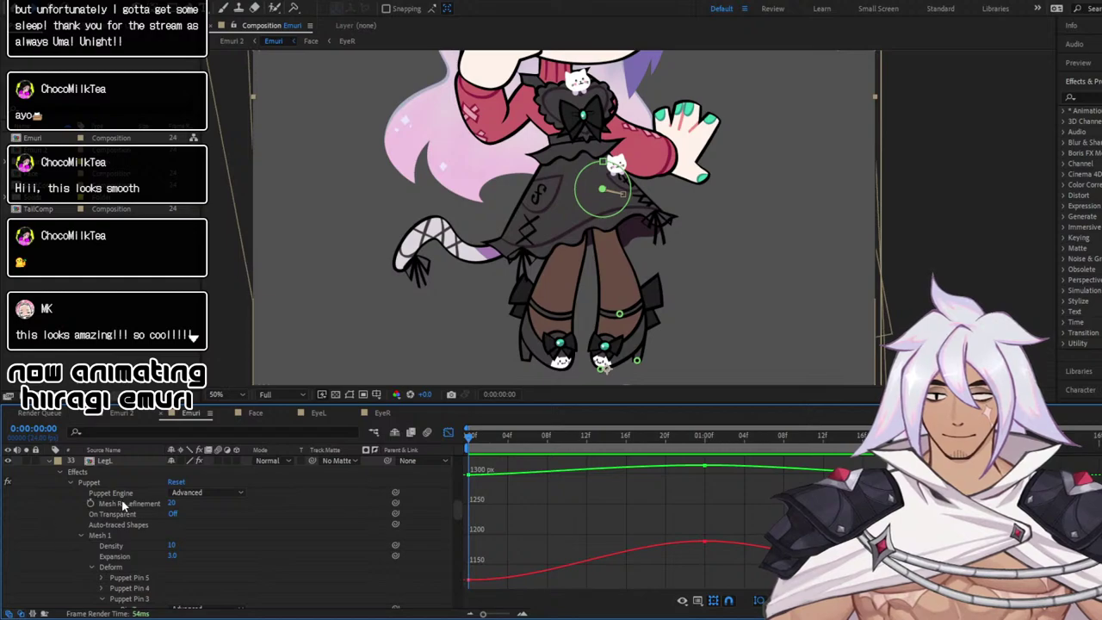
scroll(130, 508, down, 3)
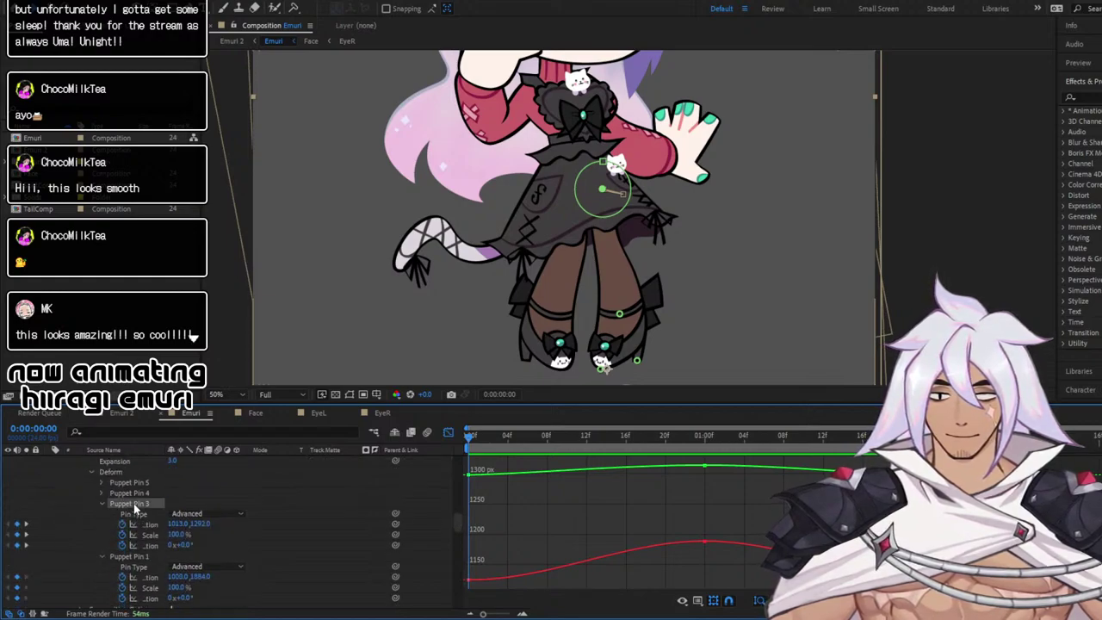
click(133, 509)
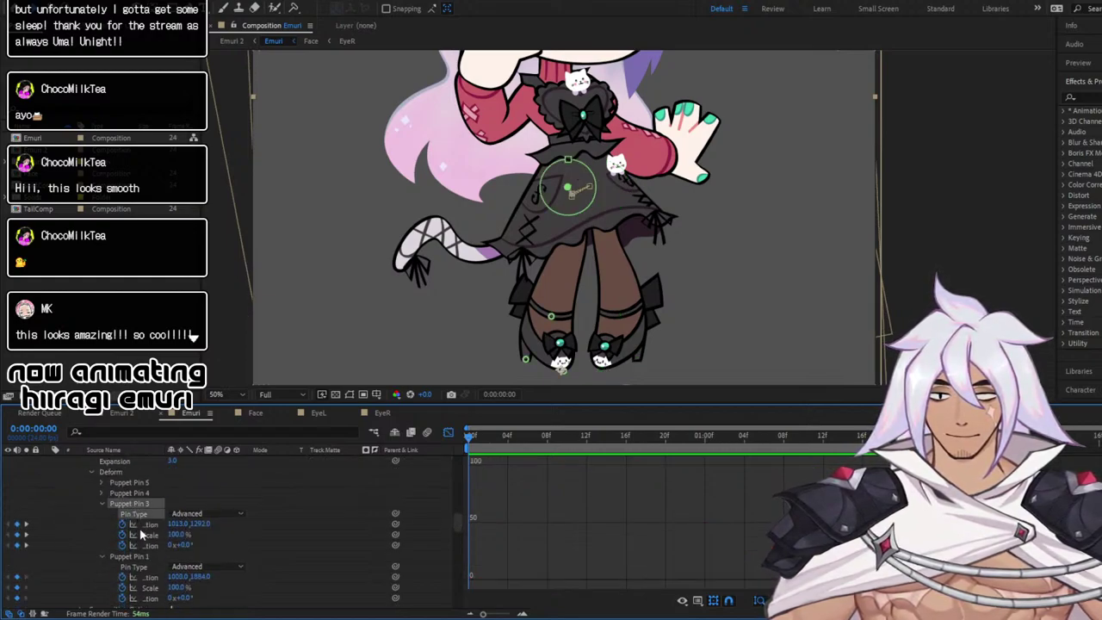
click(143, 525)
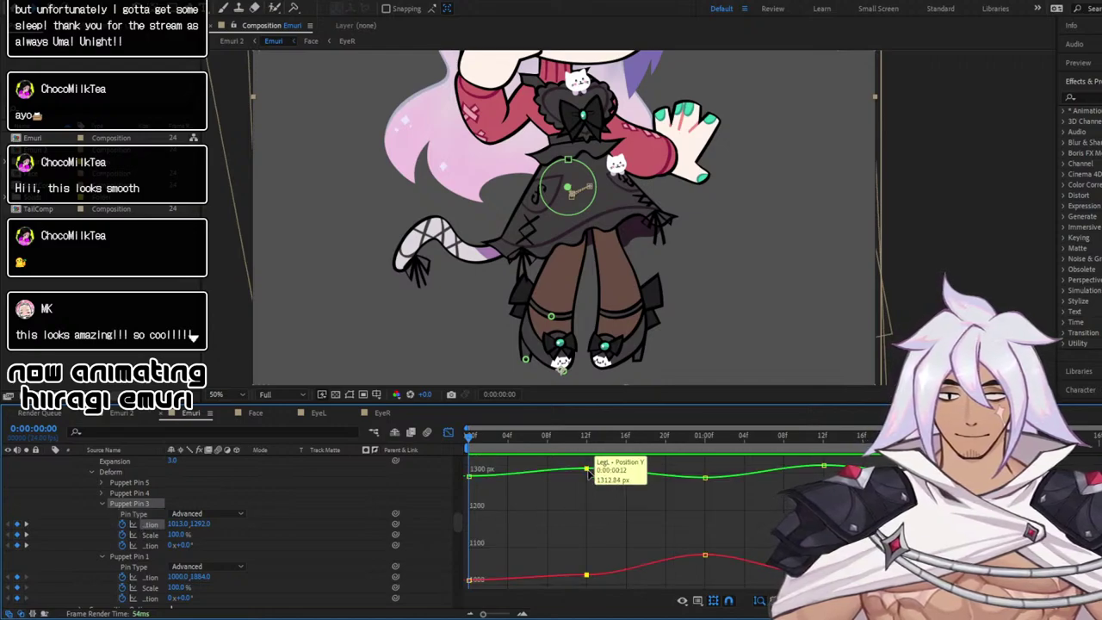
Delete LegL Puppet Pin 3's Position keyframes at 0:00:00:12 and 0:00:01:12, and preview the loop on the whole character
key(Delete)
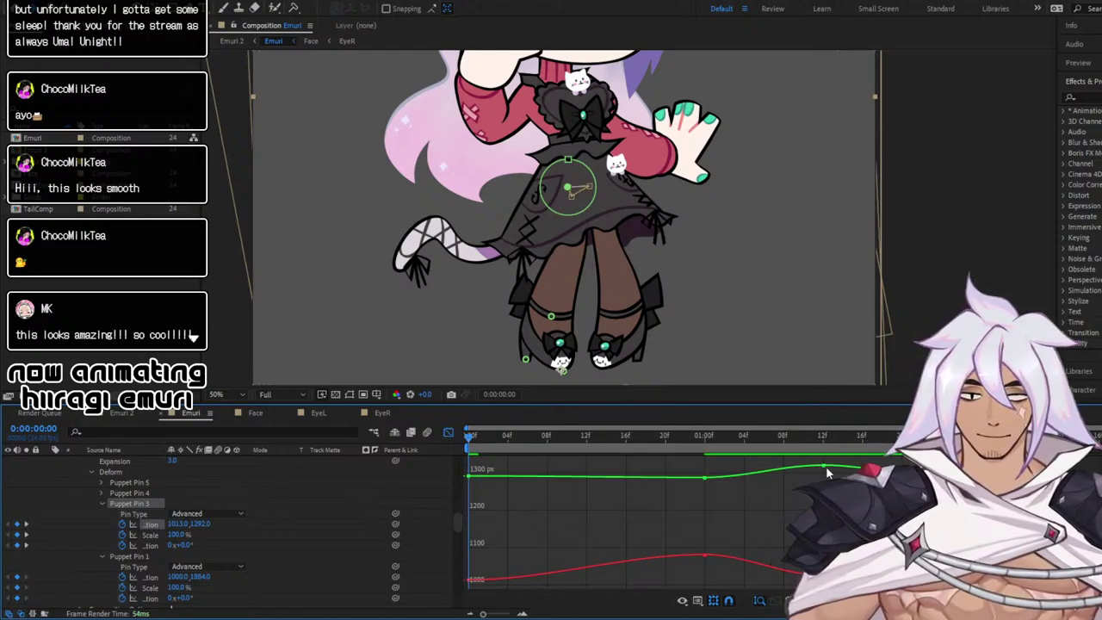
click(825, 467)
key(Delete)
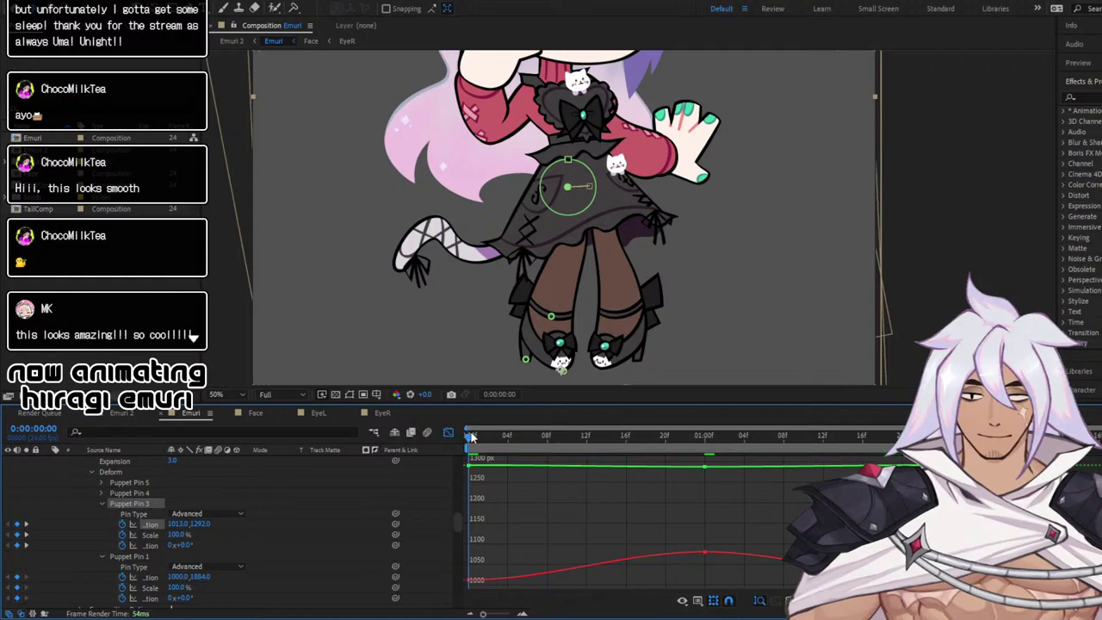
key(space)
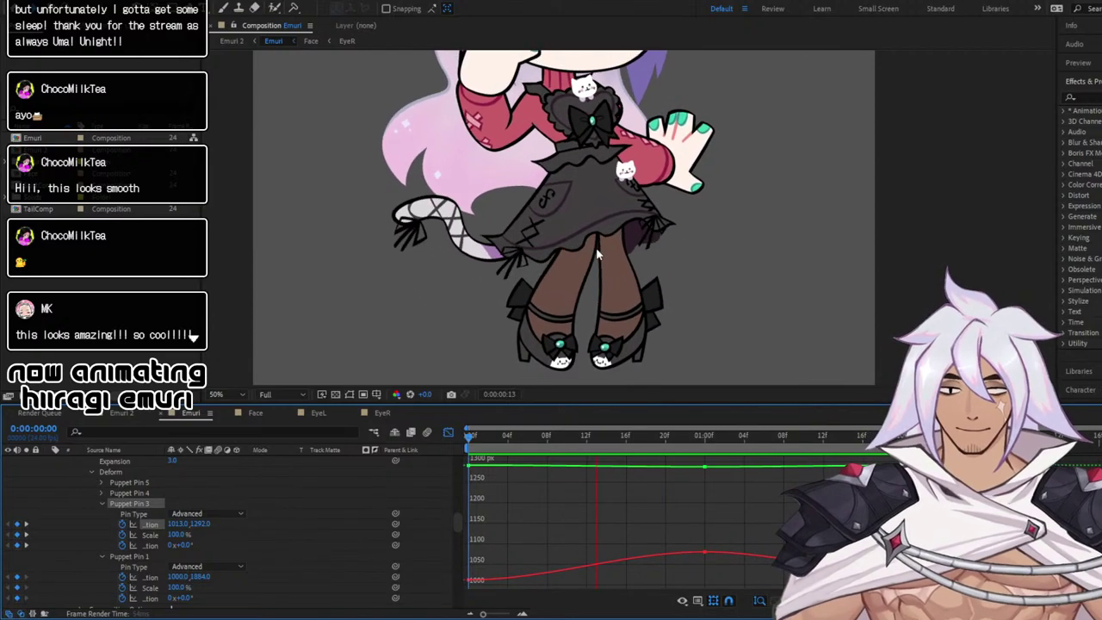
scroll(596, 247, down, 2)
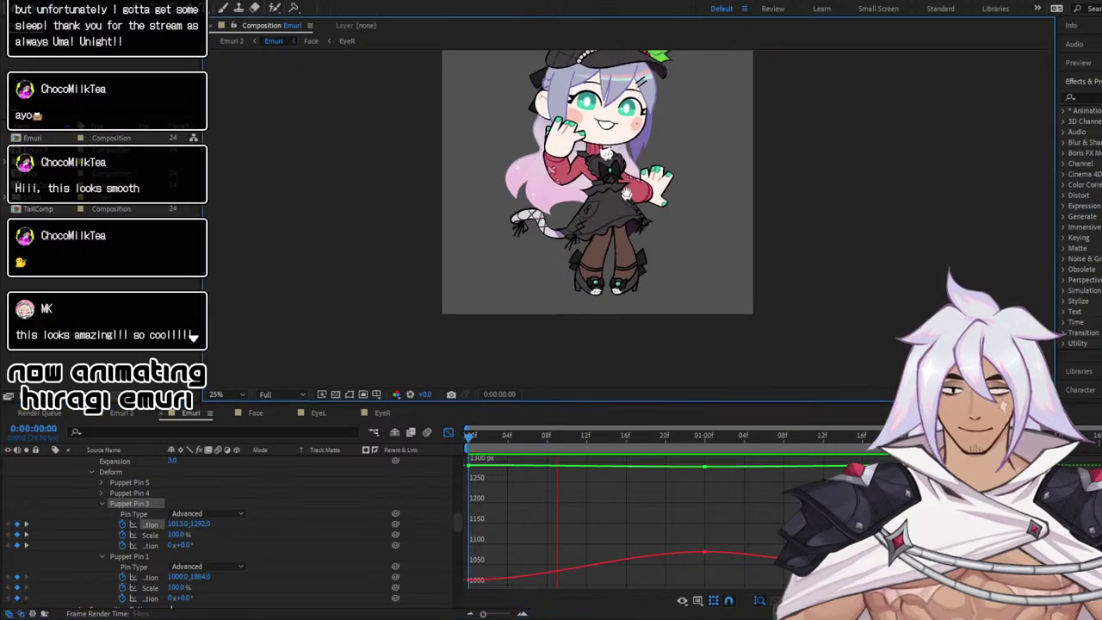
drag(608, 245, 610, 229)
key(space)
key(space)
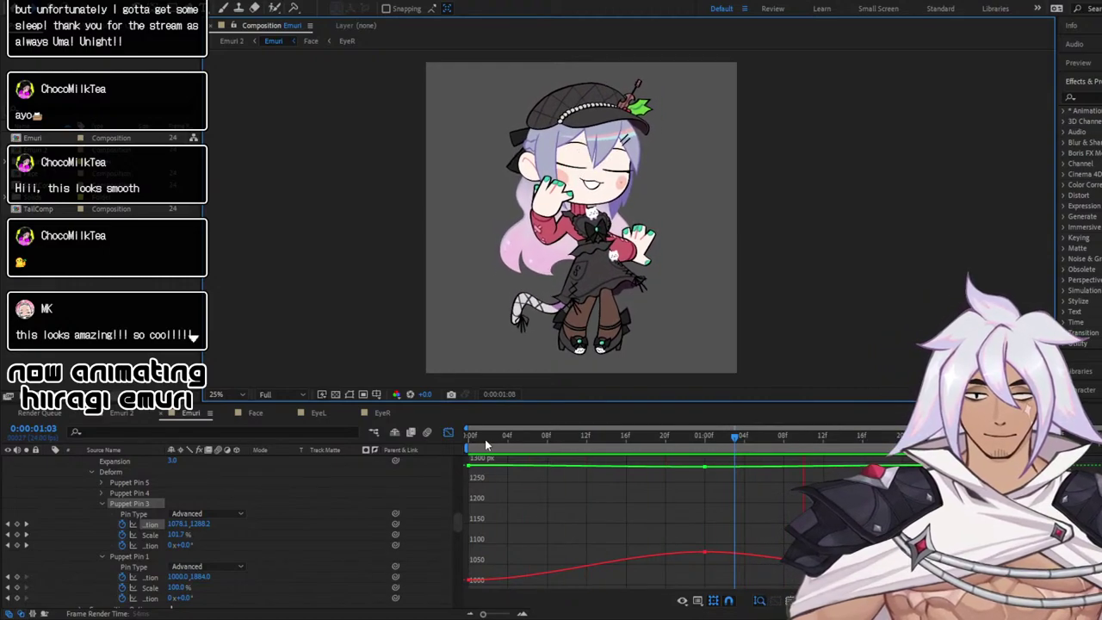
key(space)
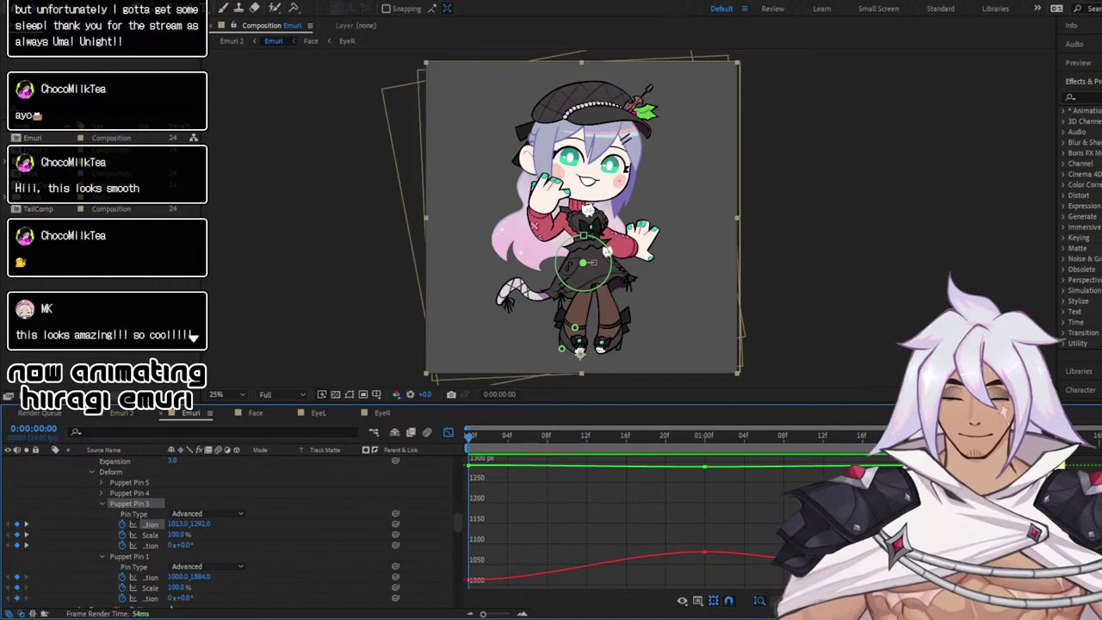
Collapse and lock the LegL and LegR layers, and return to the start of the layer list
scroll(174, 511, up, 8)
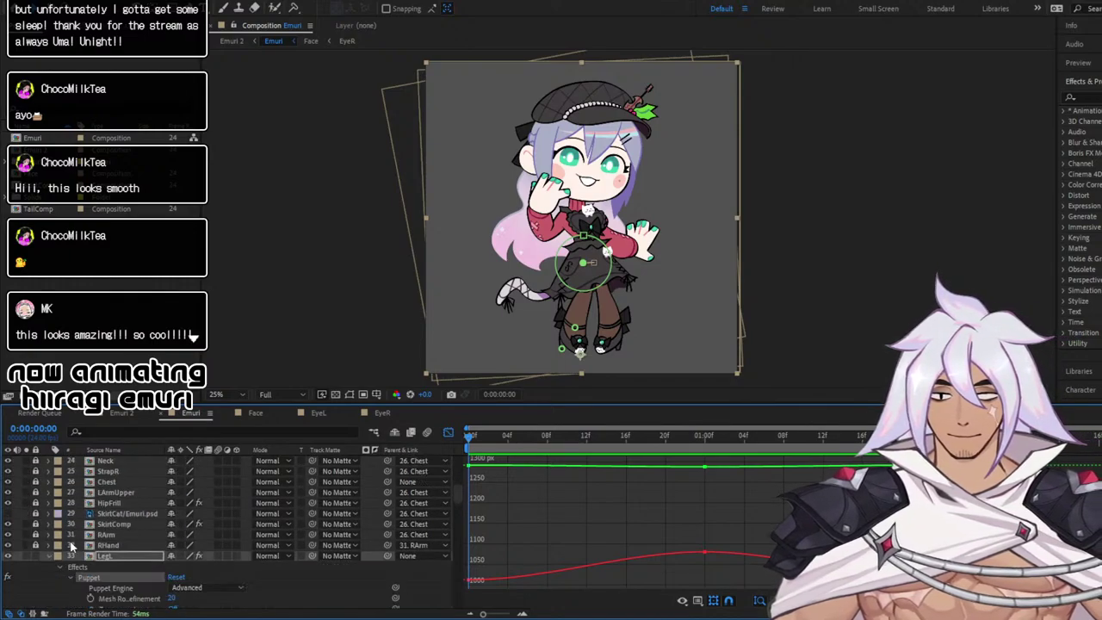
click(48, 552)
click(38, 558)
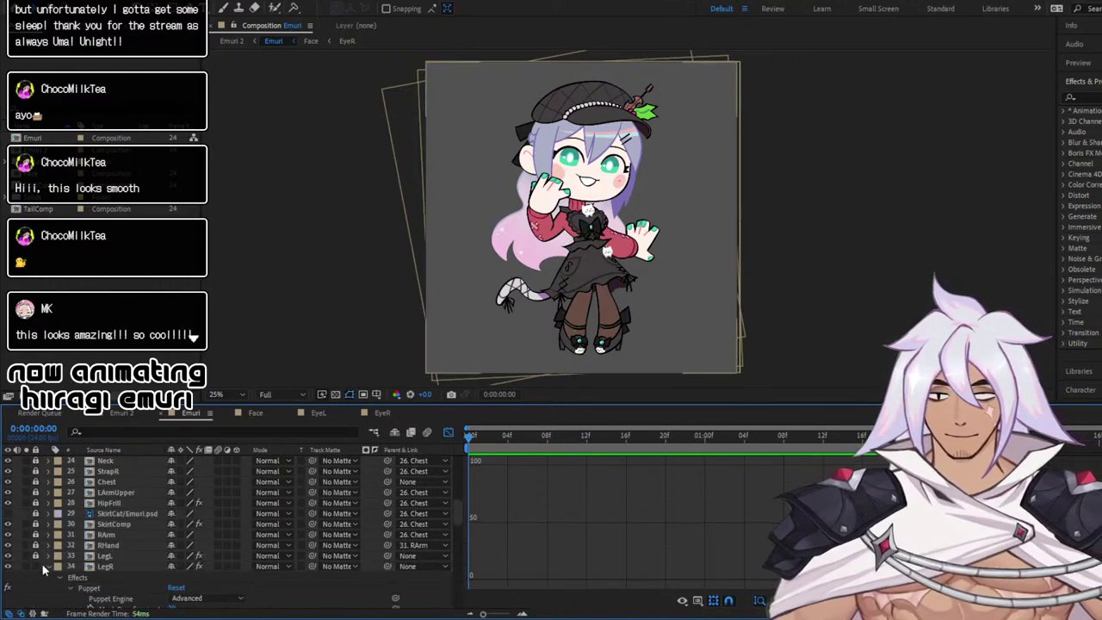
scroll(164, 516, up, 8)
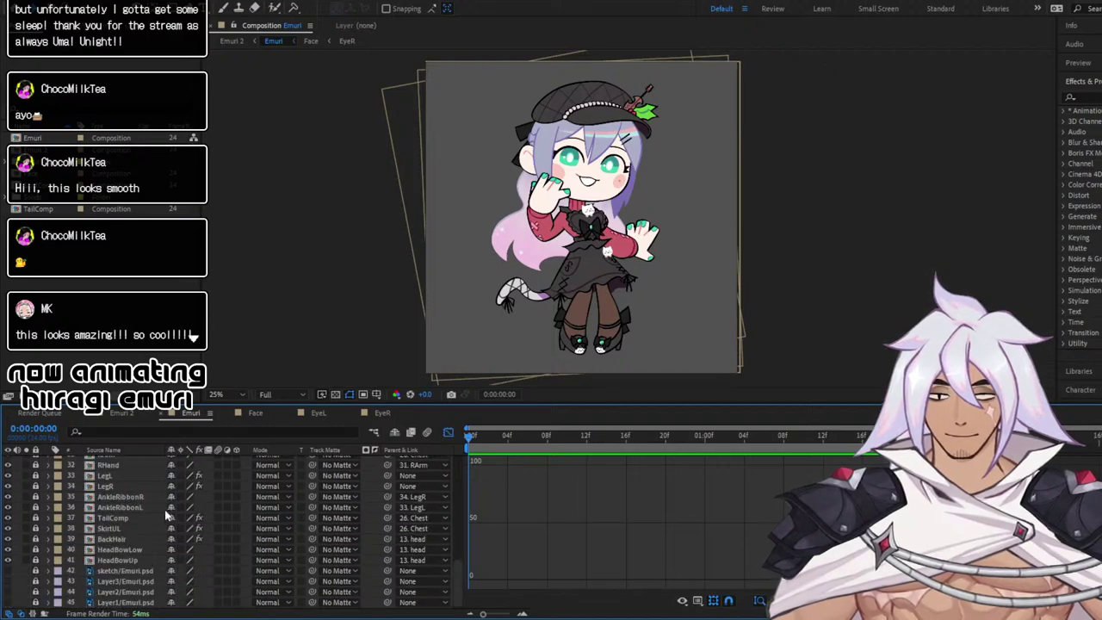
scroll(294, 481, down, 5)
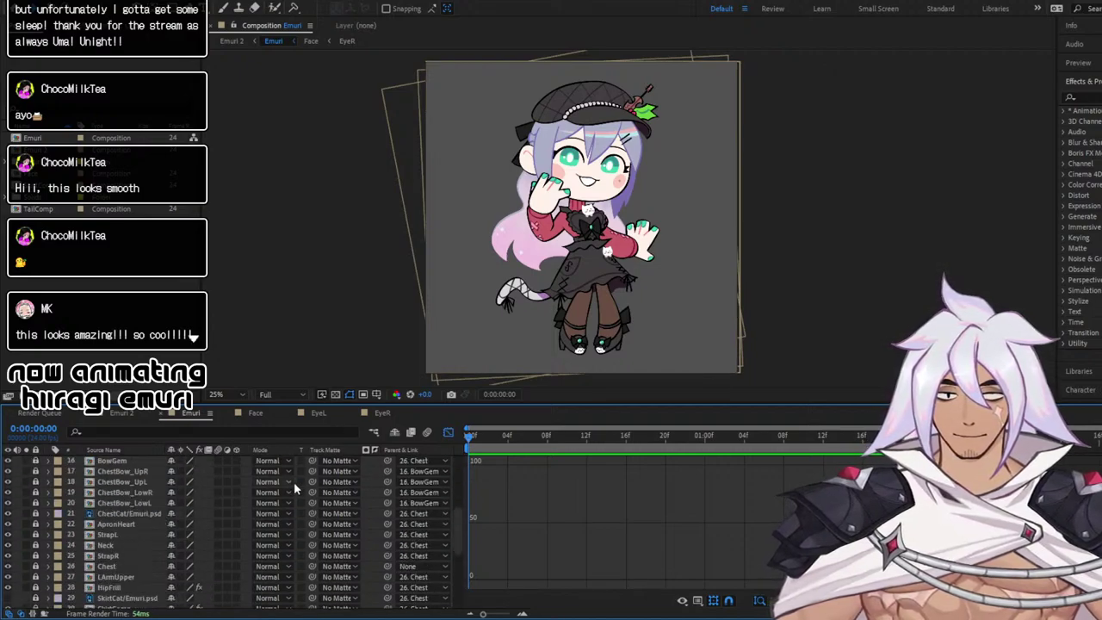
scroll(295, 478, up, 5)
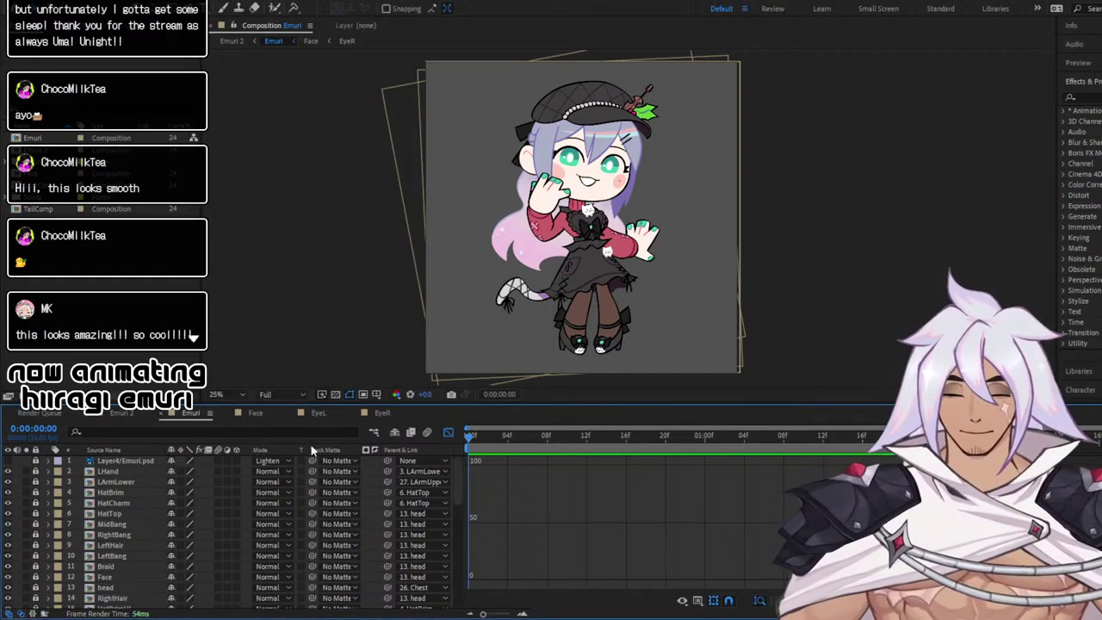
Close the Face, EyeL and EyeR timelines, switch to the Emuri 2 composition and play it back
click(229, 412)
click(228, 413)
click(228, 413)
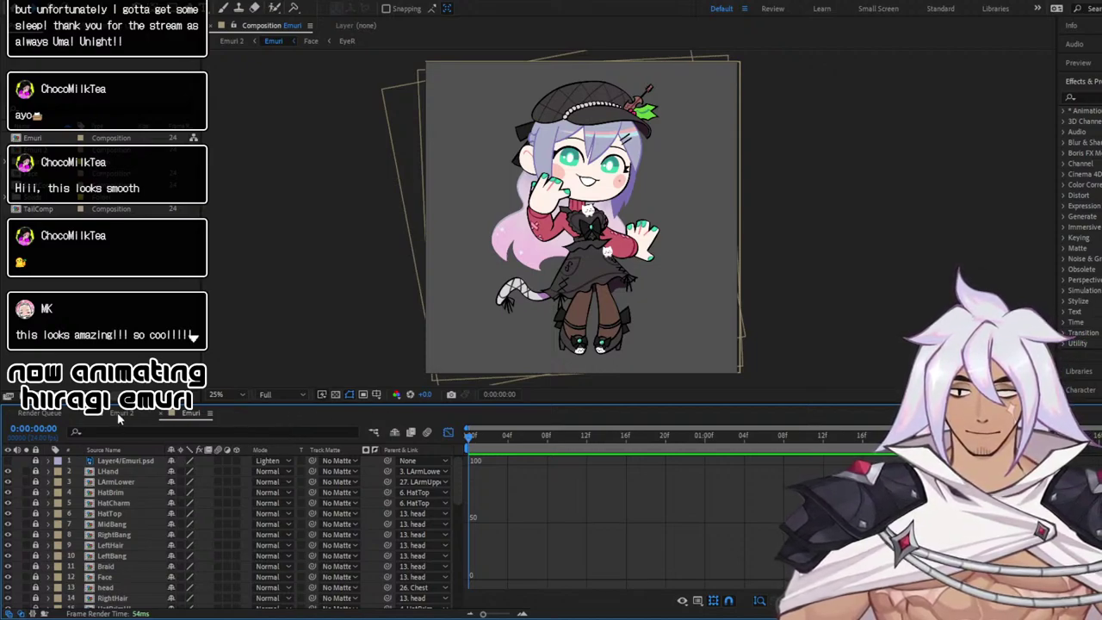
click(118, 413)
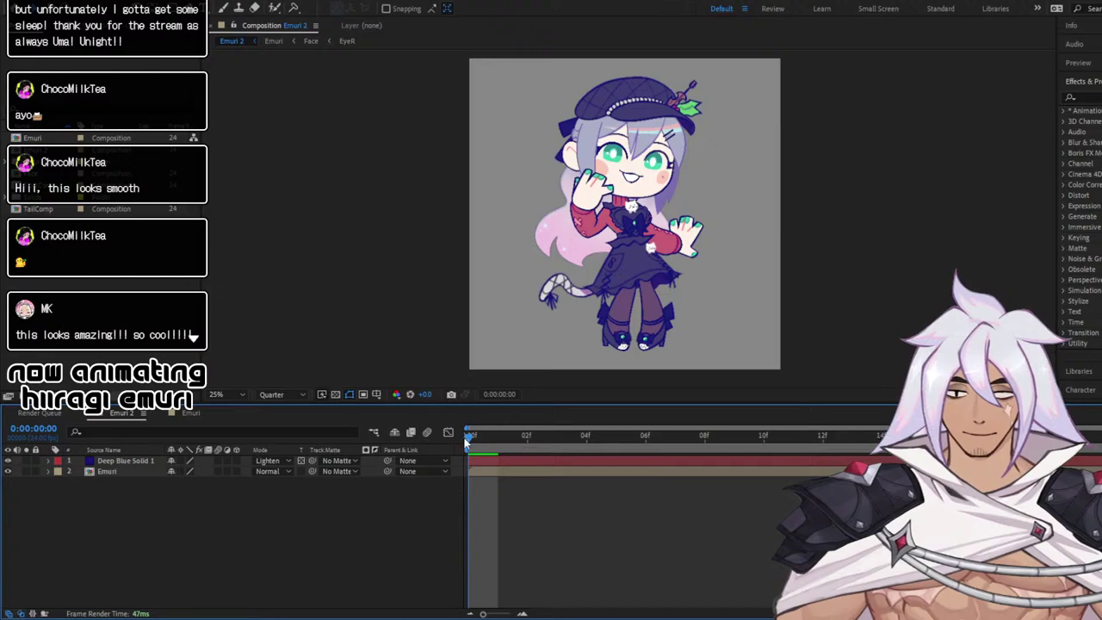
key(space)
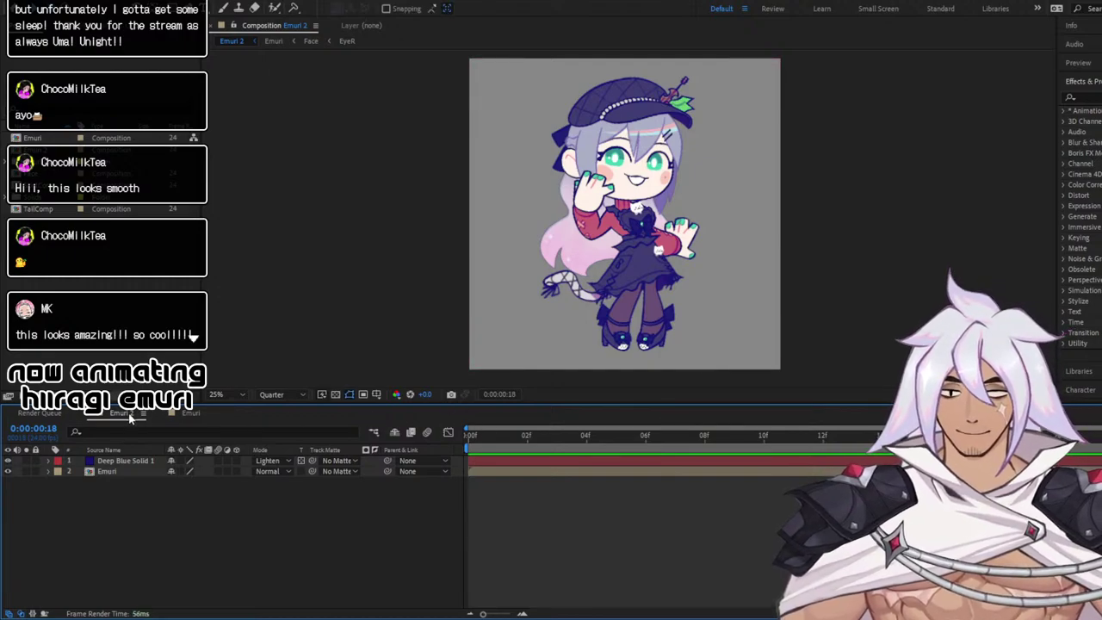
Open the settings of the Emuri 2 composition and lengthen its duration
key(ctrl+s)
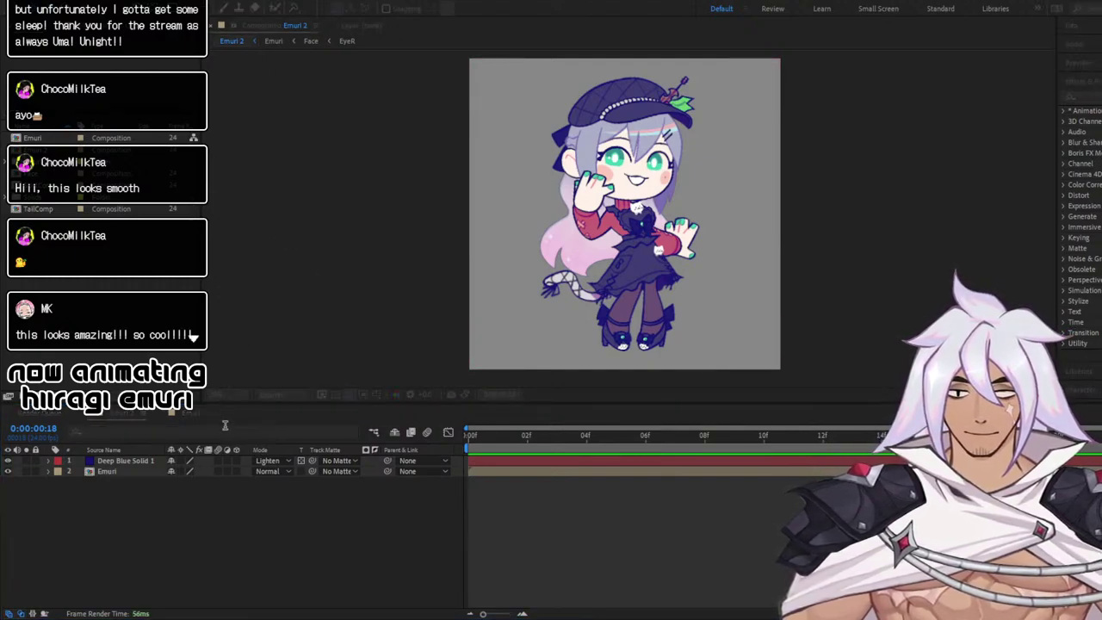
click(406, 523)
click(405, 521)
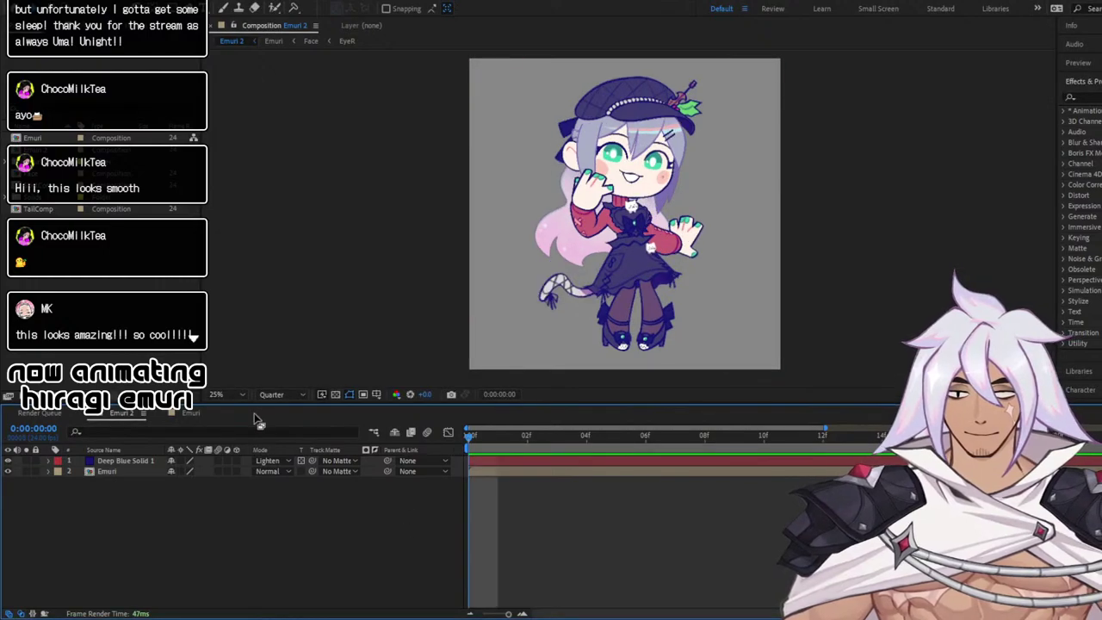
Switch to the Emuri composition and check its composition settings
click(190, 414)
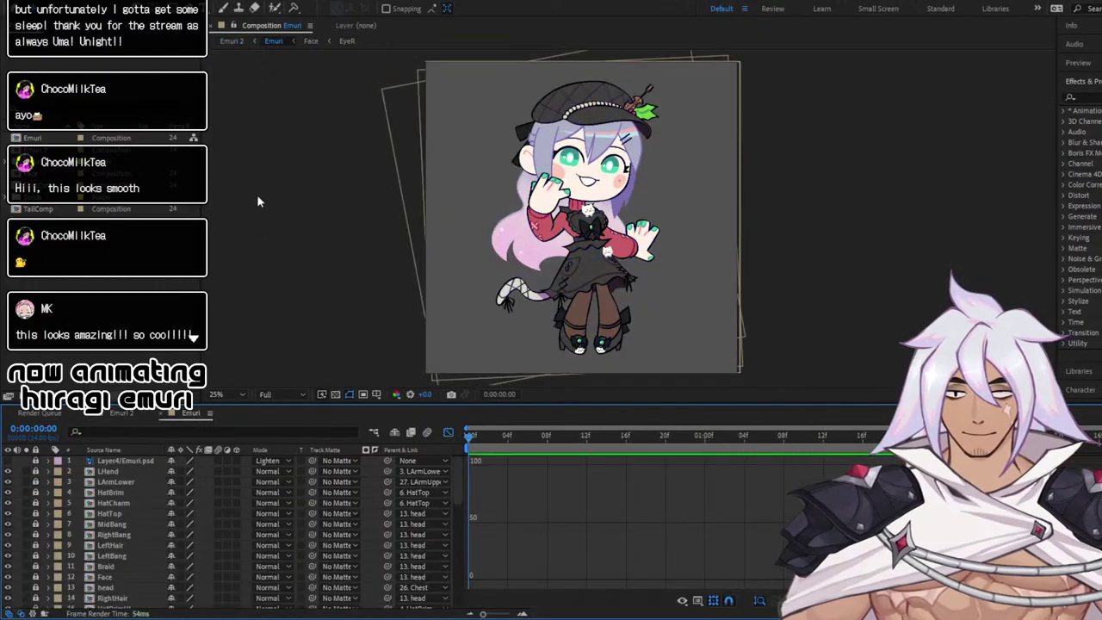
key(ctrl+k)
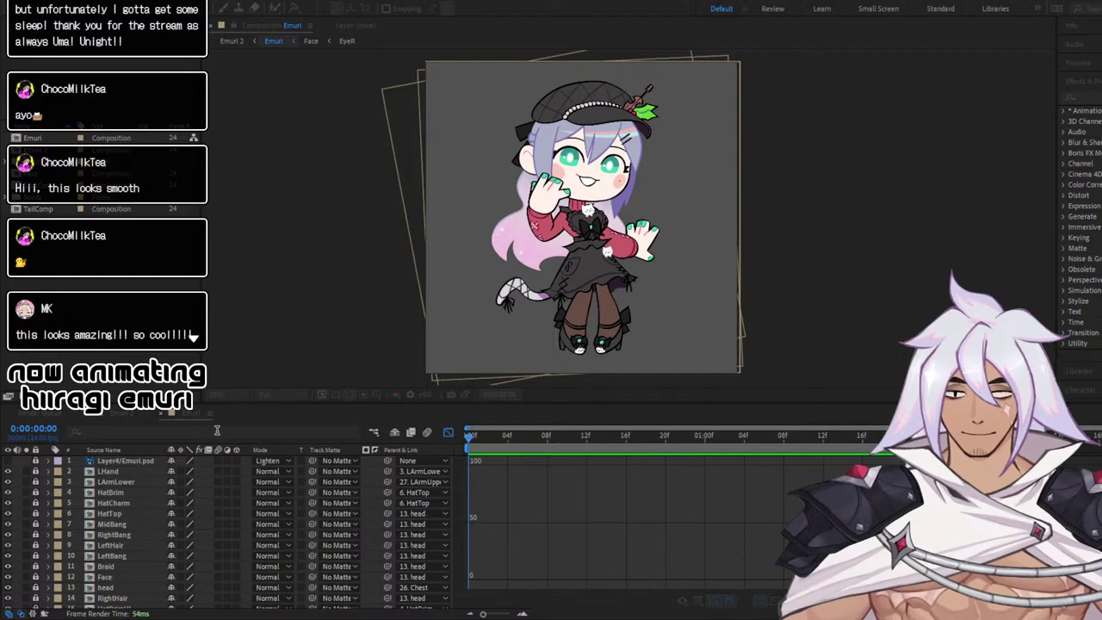
click(395, 522)
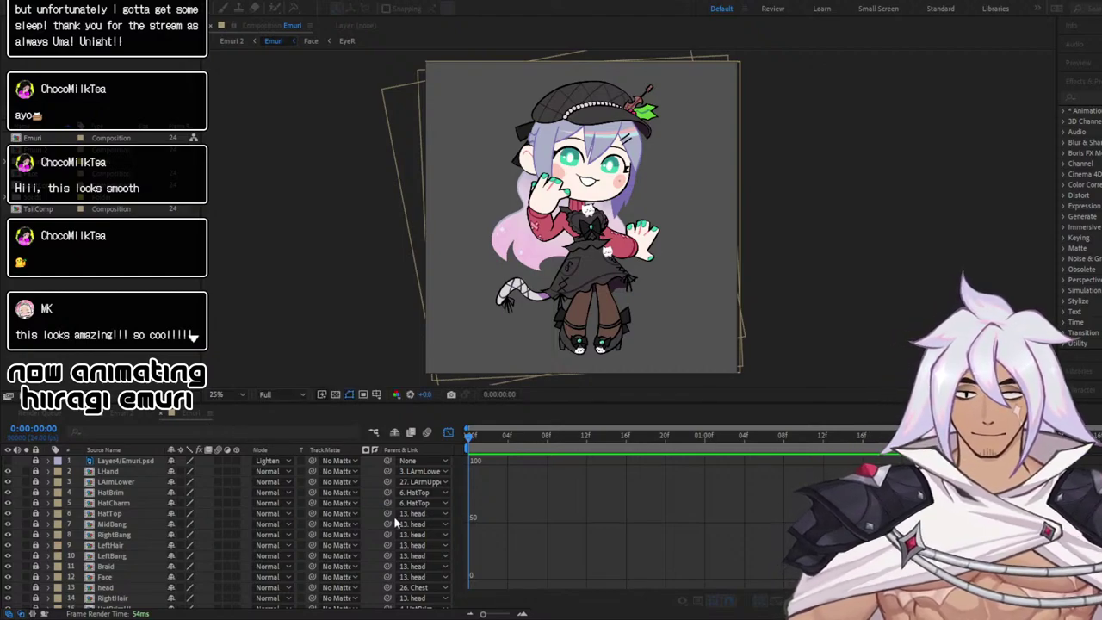
Return to Emuri 2, extend the Deep Blue Solid 1 layer beyond 0:00:01:00, preview the composition and select the Emuri layer
click(129, 414)
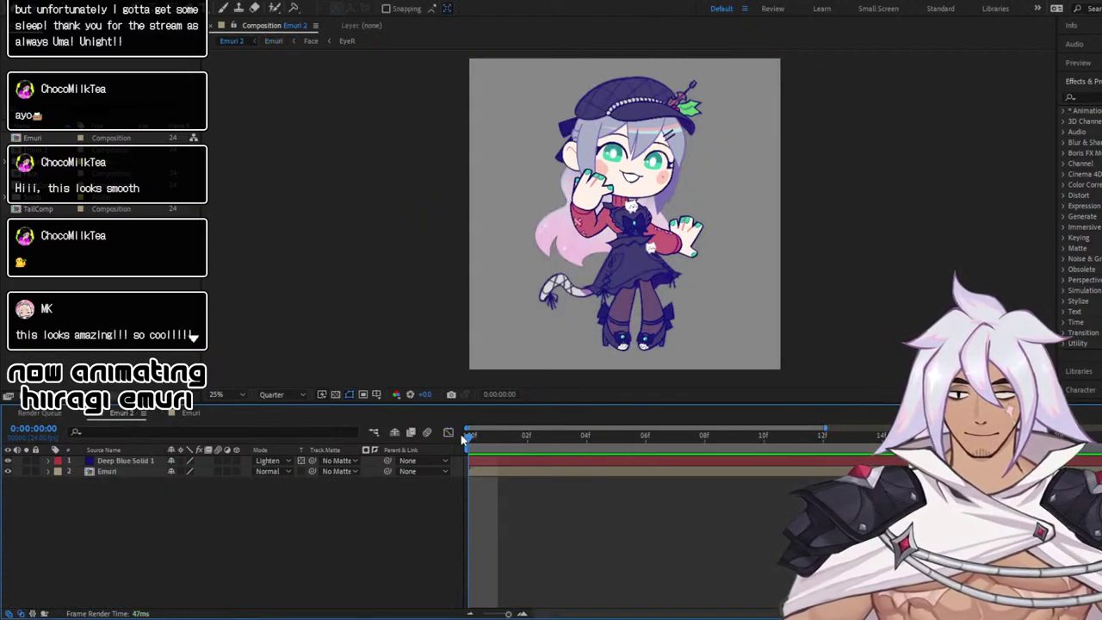
key(space)
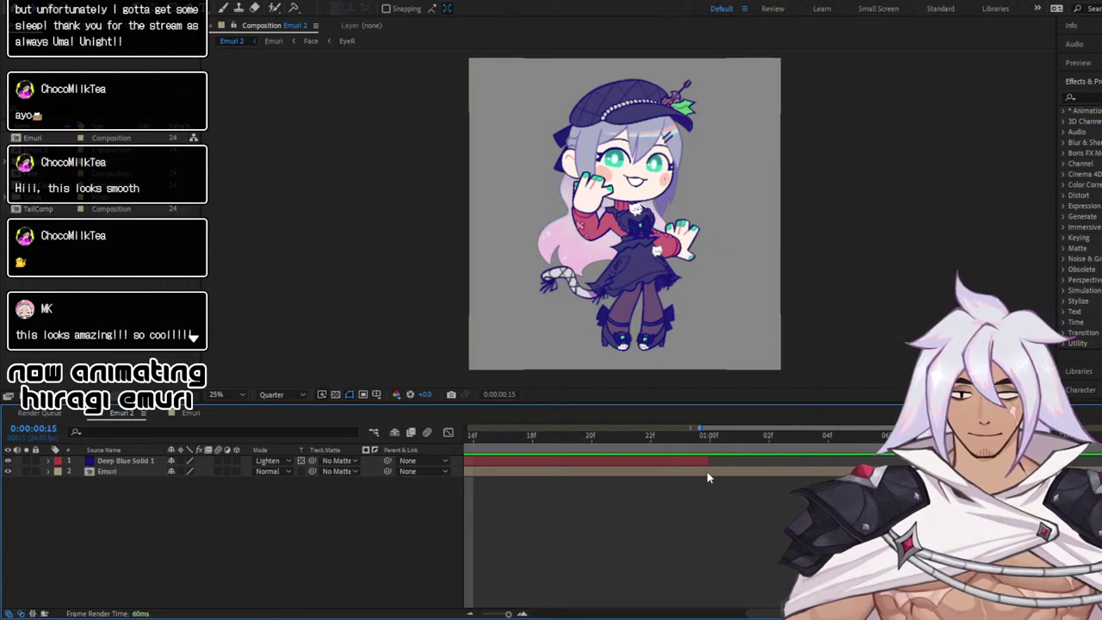
click(708, 463)
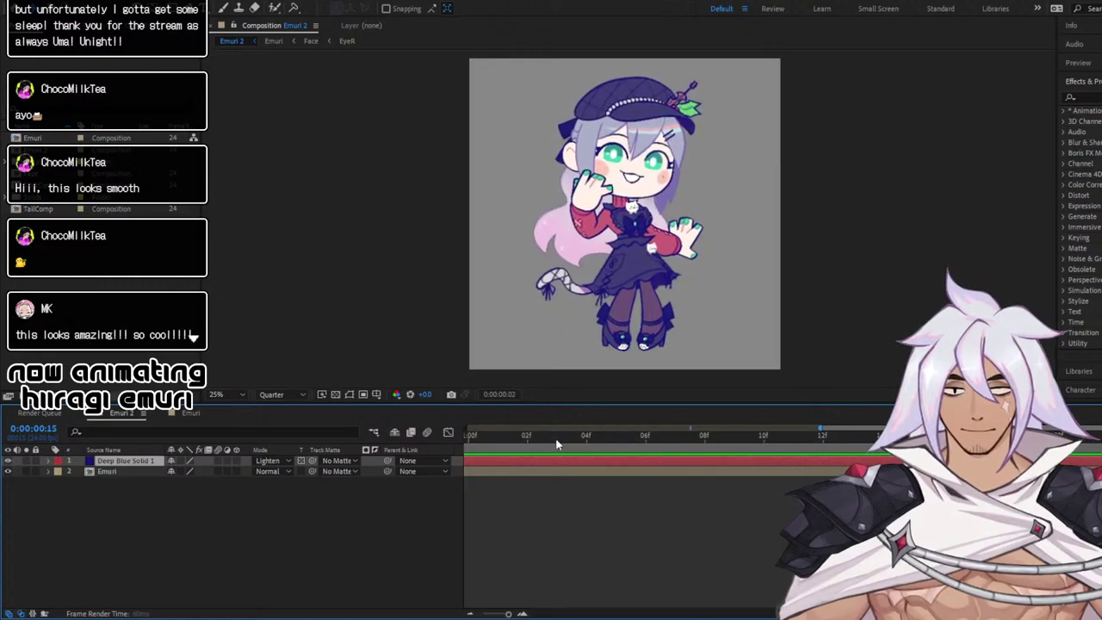
key(space)
click(118, 475)
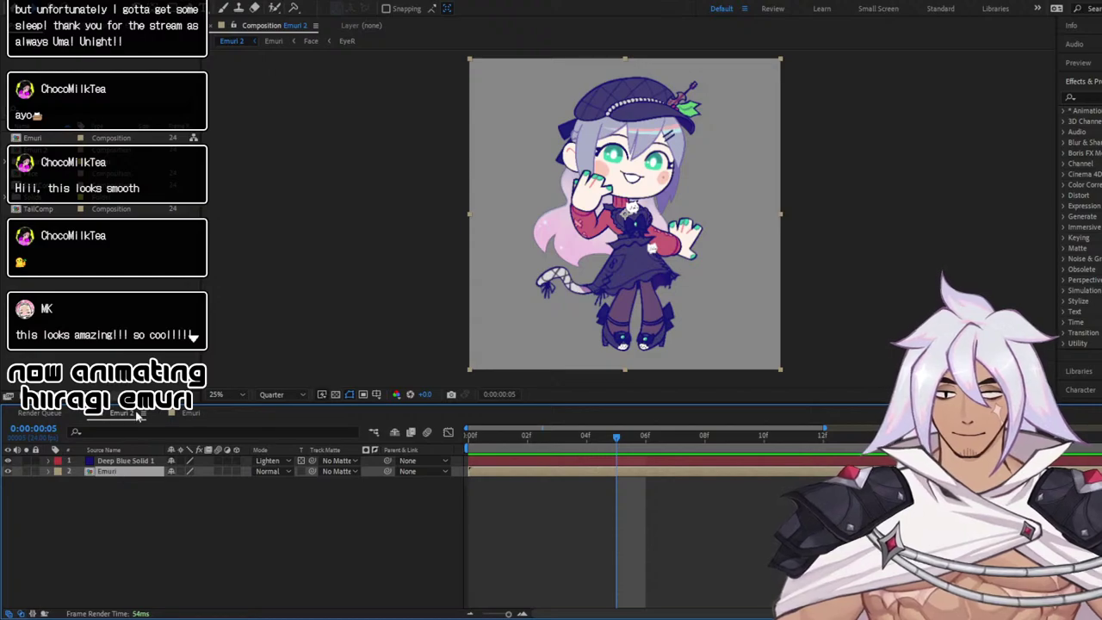
Set the Emuri 2 composition's background color to white, and lock the Deep Blue Solid 1 and Emuri layers
click(165, 204)
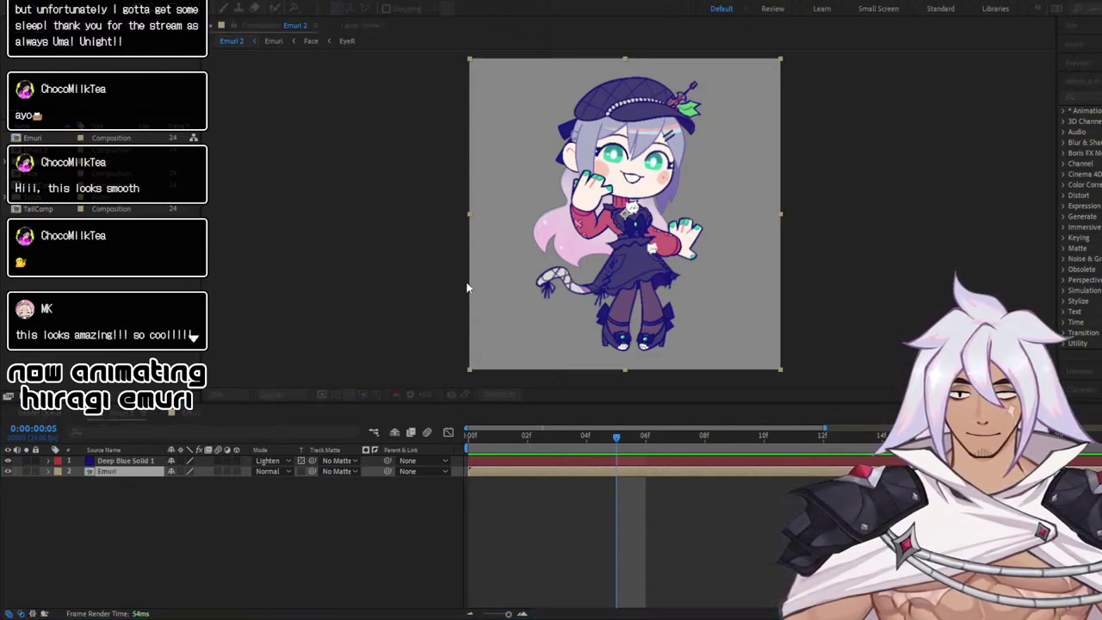
click(179, 274)
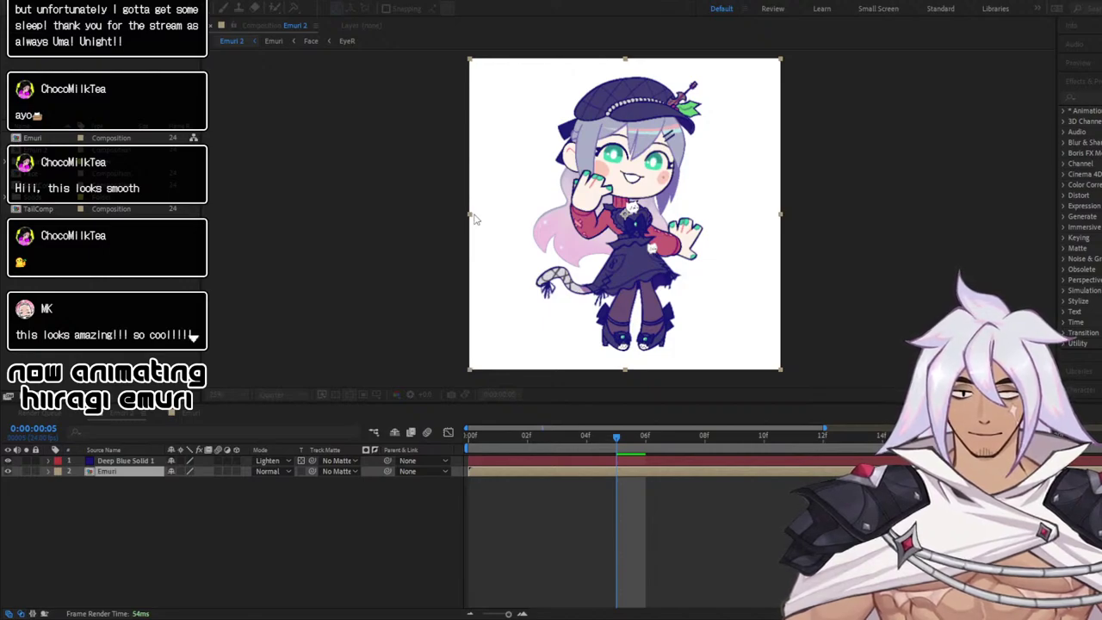
click(375, 528)
click(478, 437)
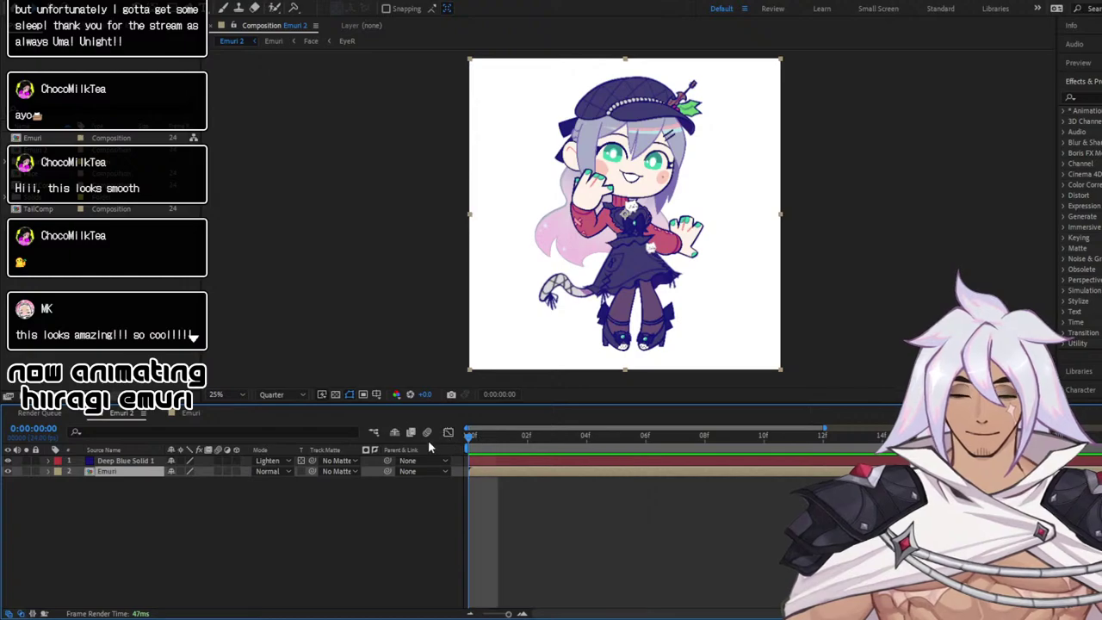
click(36, 461)
click(36, 471)
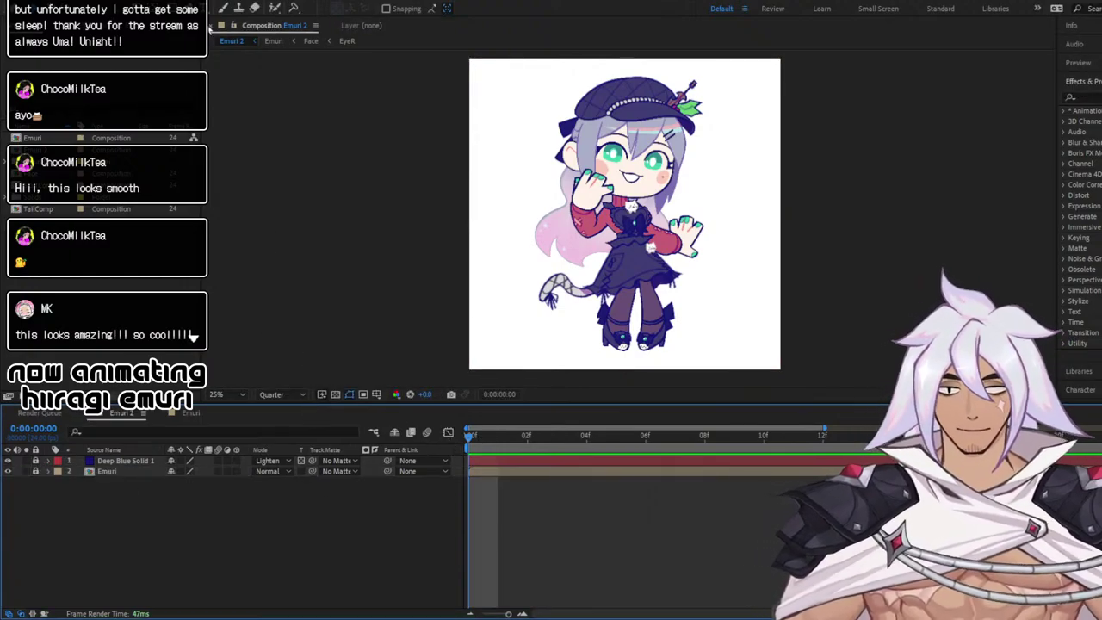
Add a Fuku Catch text box over the character's lower half reading "hiiragi emuri", with a second line of "by" and the artist's name
click(206, 8)
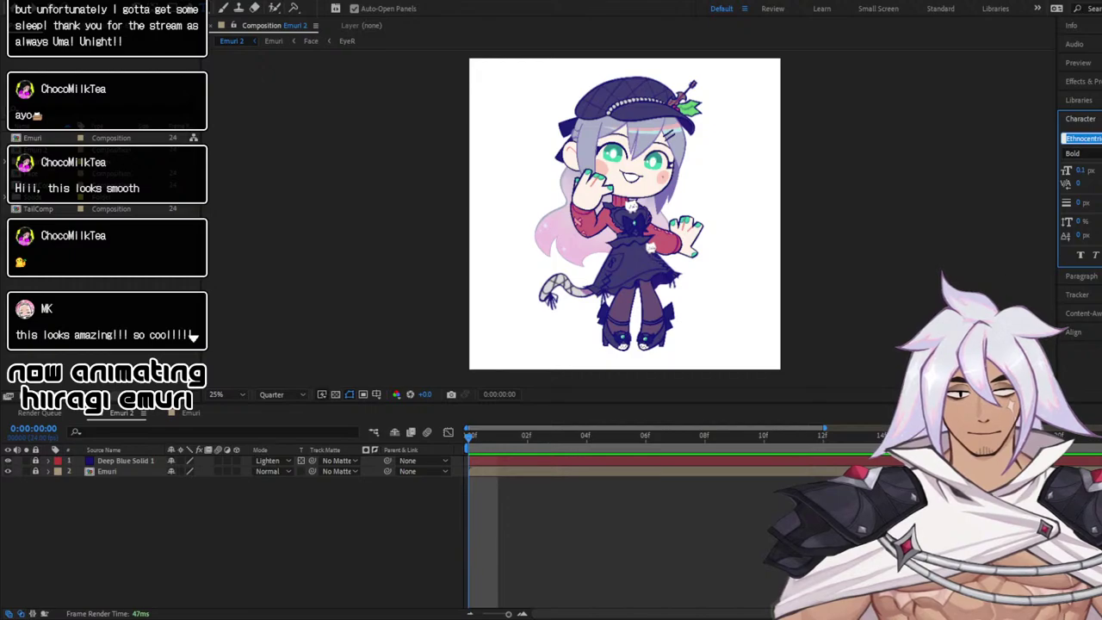
drag(488, 245, 716, 361)
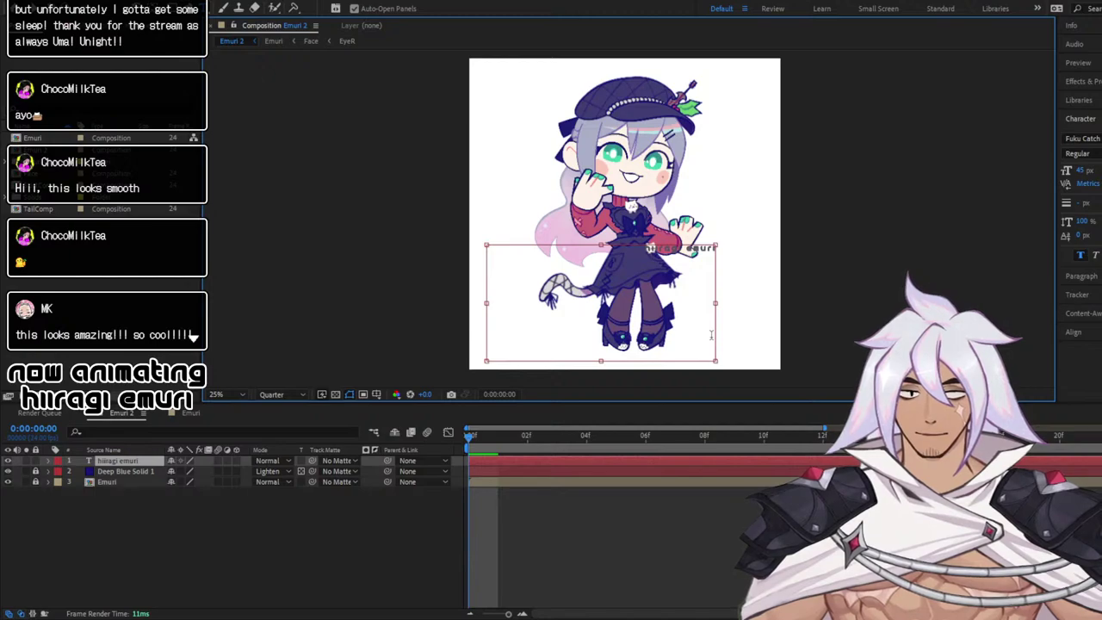
key(Return)
text(by)
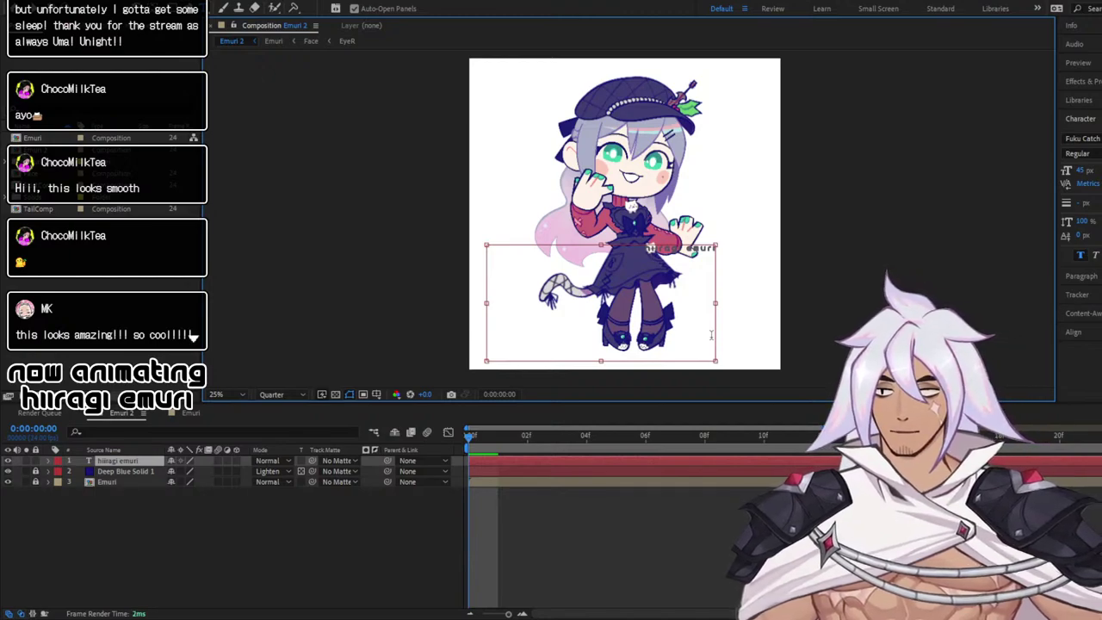
text( uma arktos)
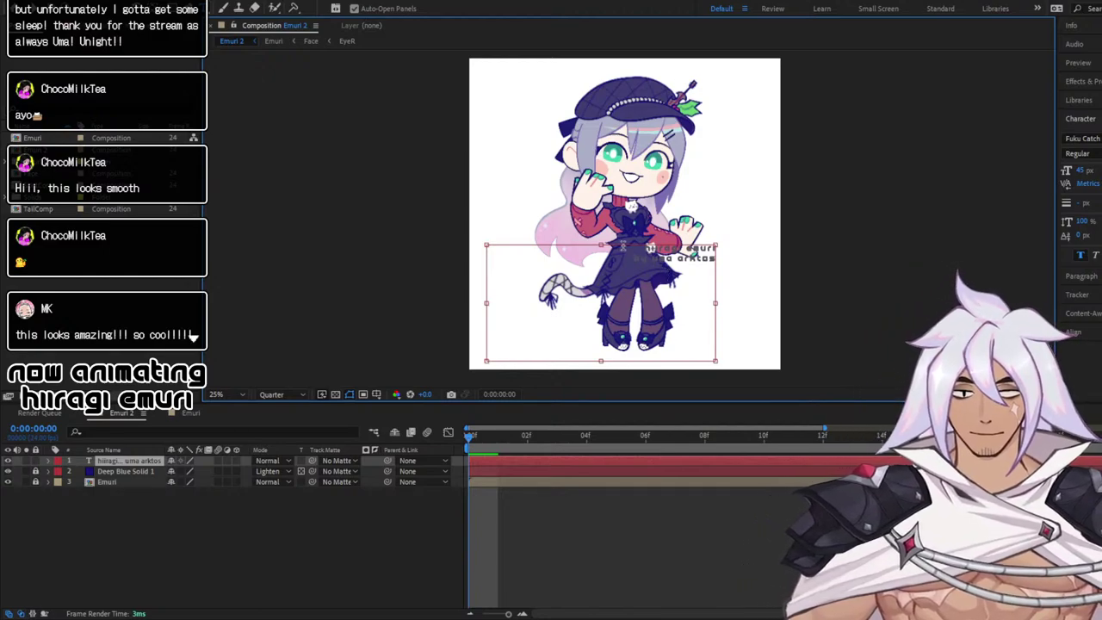
Select both lines of the credit text and center-align them within the text box
drag(678, 258, 721, 261)
drag(644, 249, 728, 266)
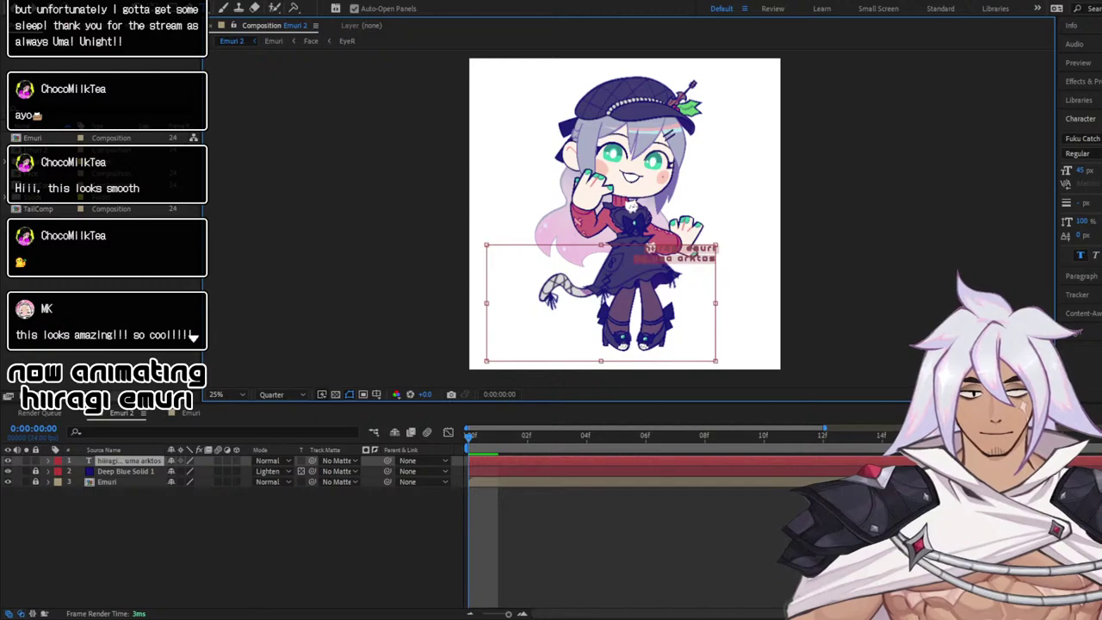
click(1081, 275)
click(1067, 155)
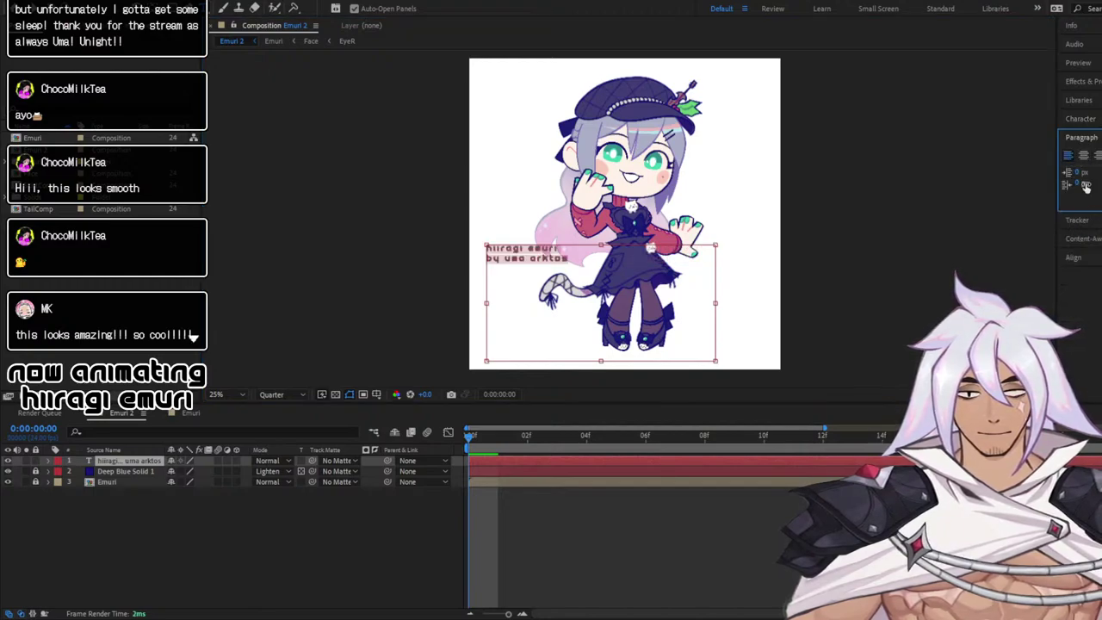
click(1087, 155)
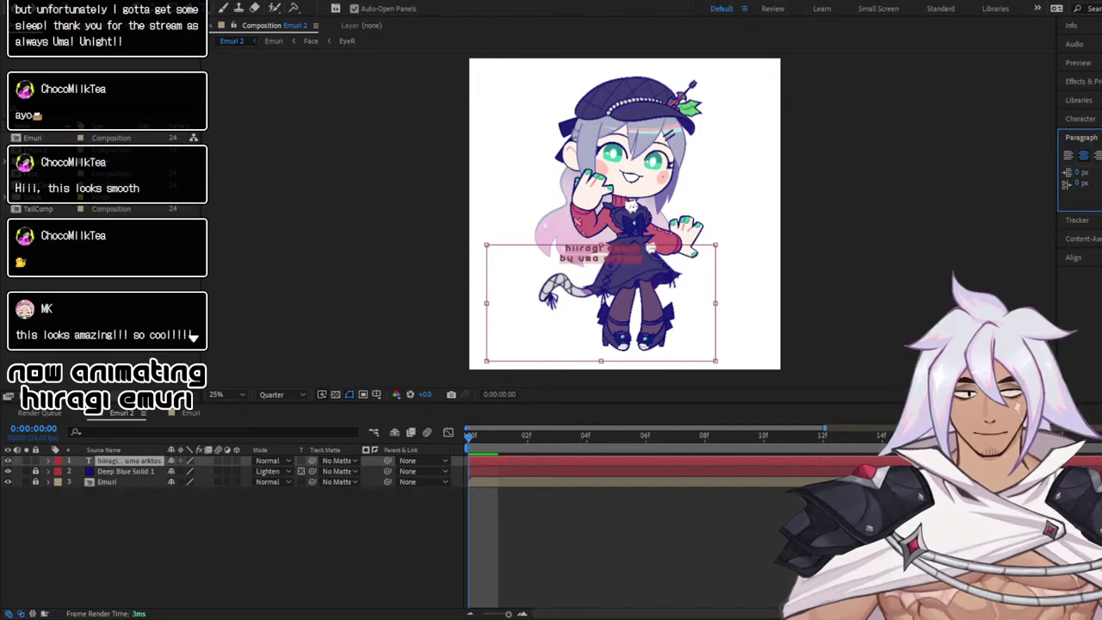
Set the credit text to 105 px with wider line spacing and tighter letter spacing, and move it to the artwork's lower-left corner
click(1081, 119)
click(1101, 145)
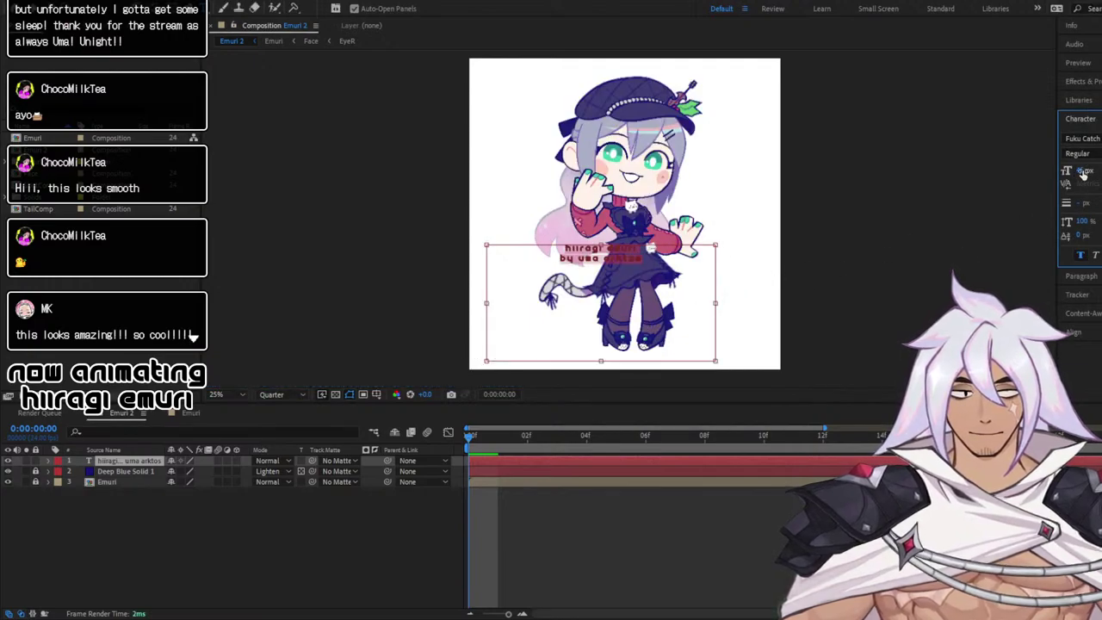
drag(1084, 173, 1101, 172)
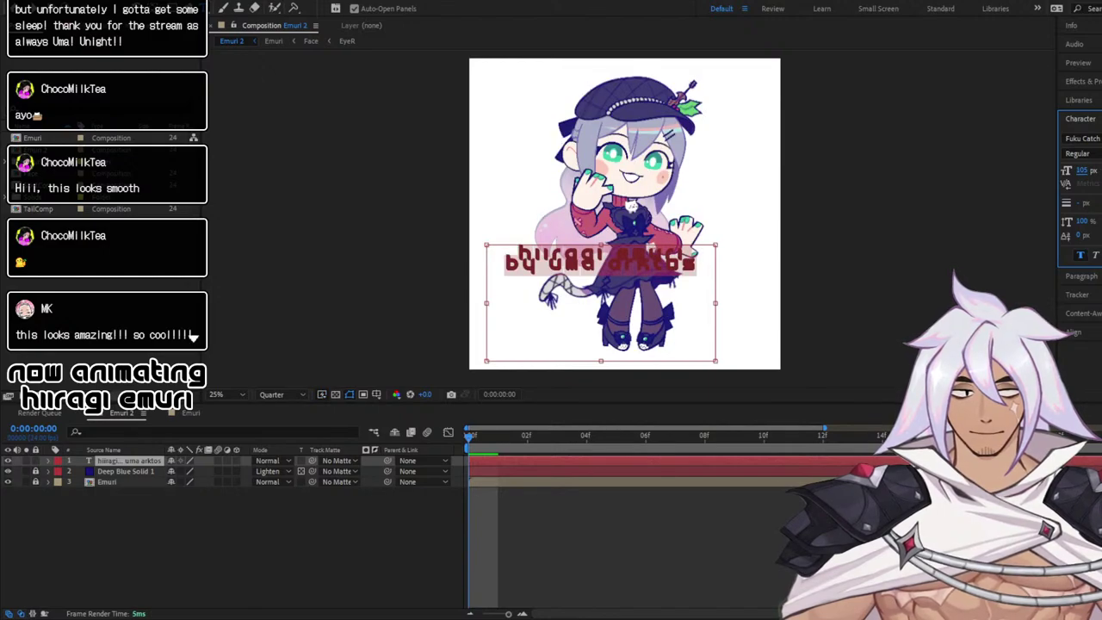
click(1101, 173)
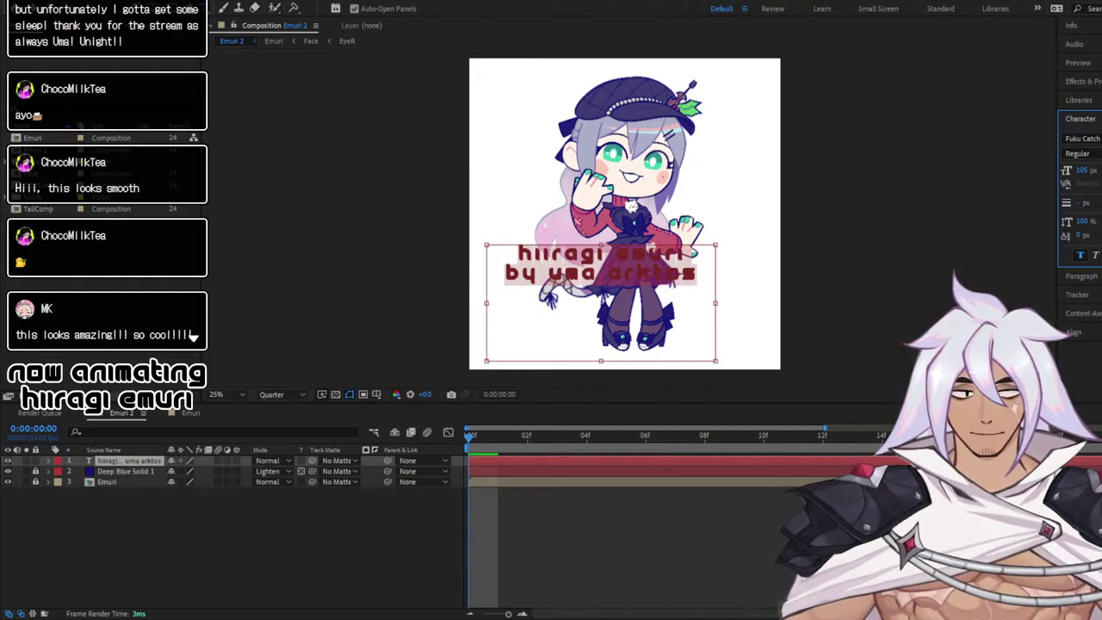
drag(1101, 184, 1101, 184)
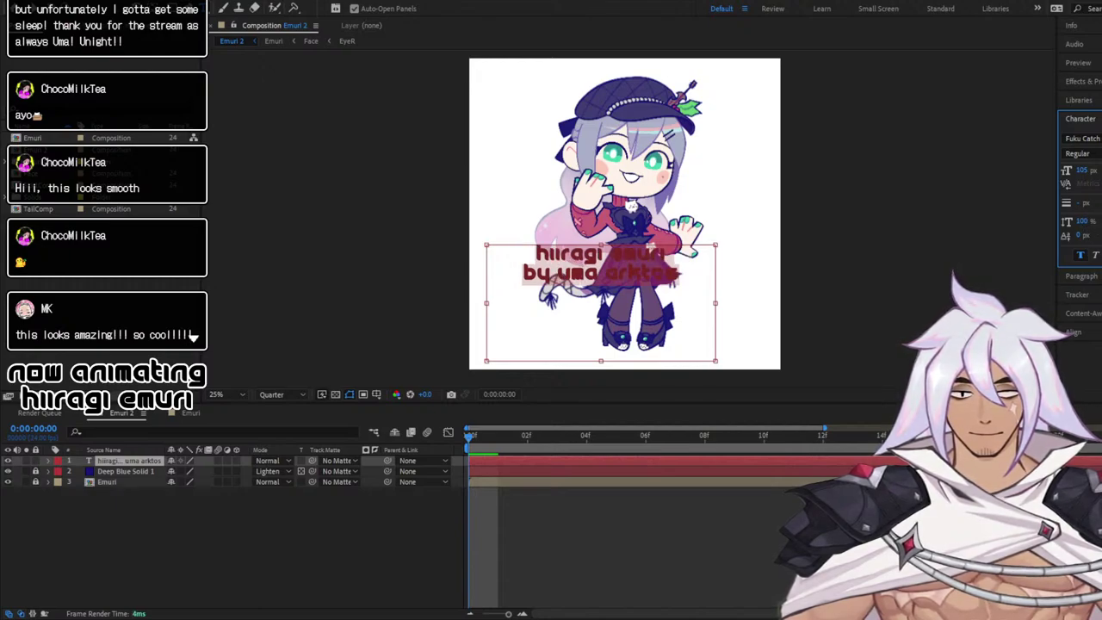
click(34, 11)
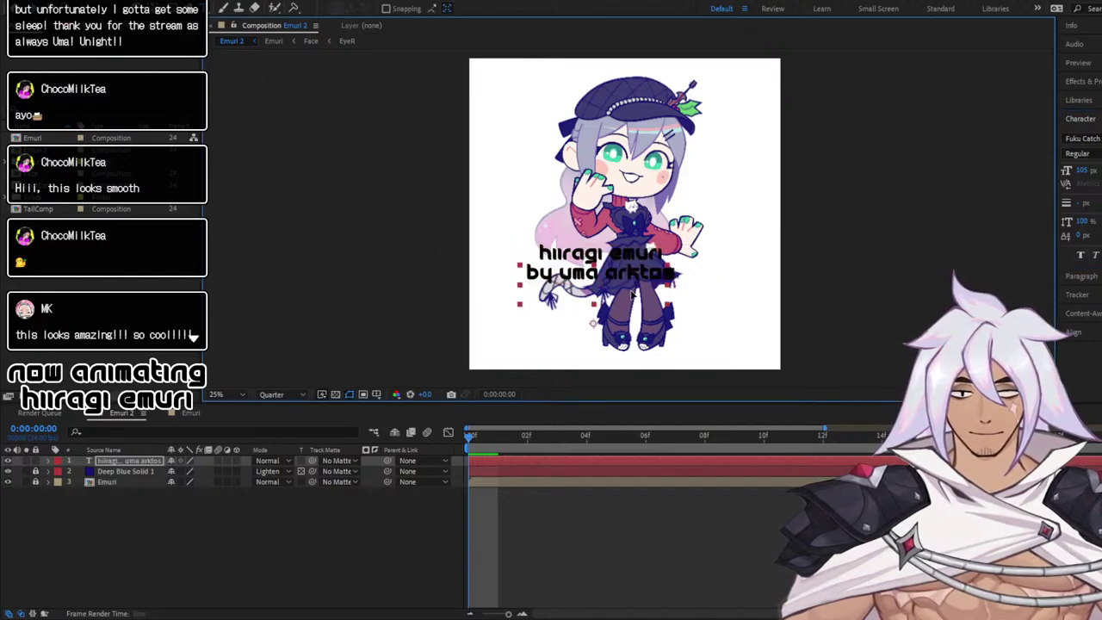
drag(638, 271, 587, 333)
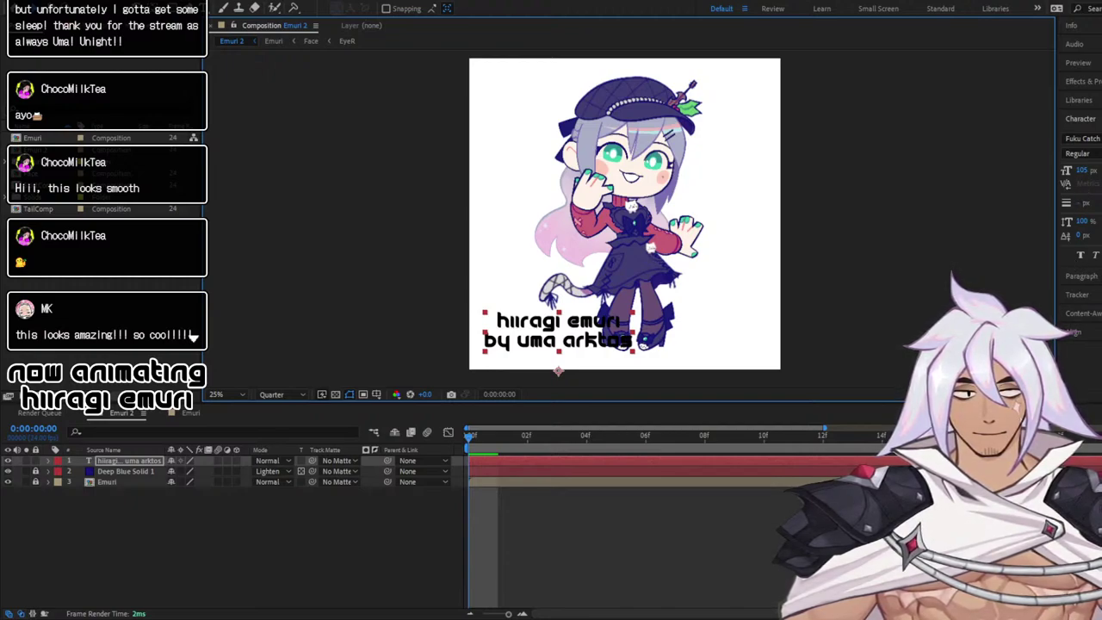
Give the credit text a white stroke while keeping its black fill
click(1101, 140)
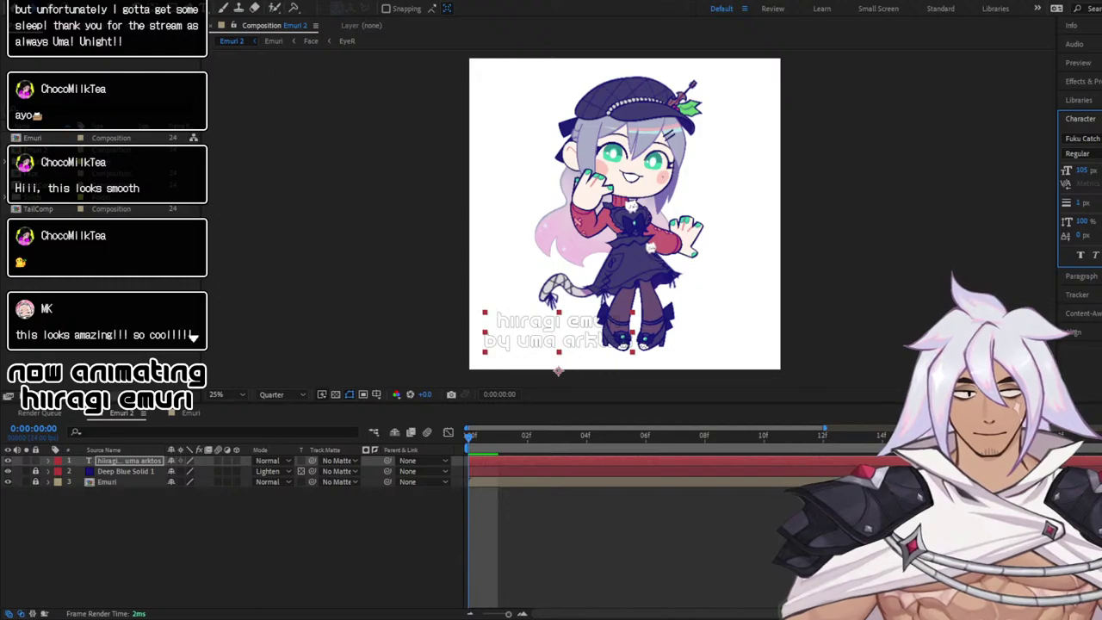
key(ctrl+z)
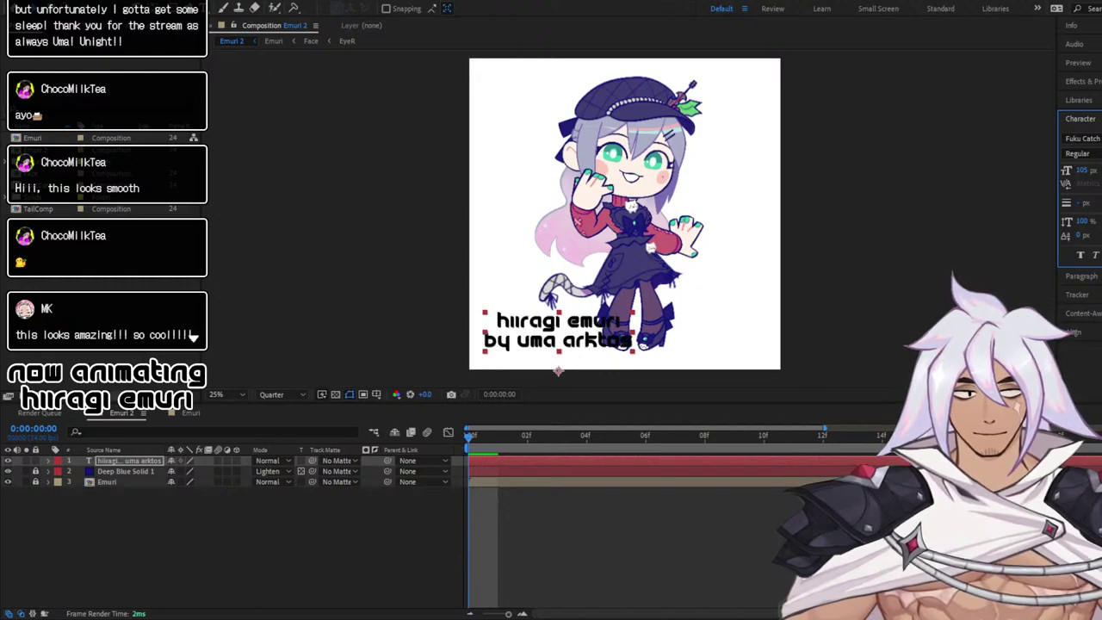
click(1101, 139)
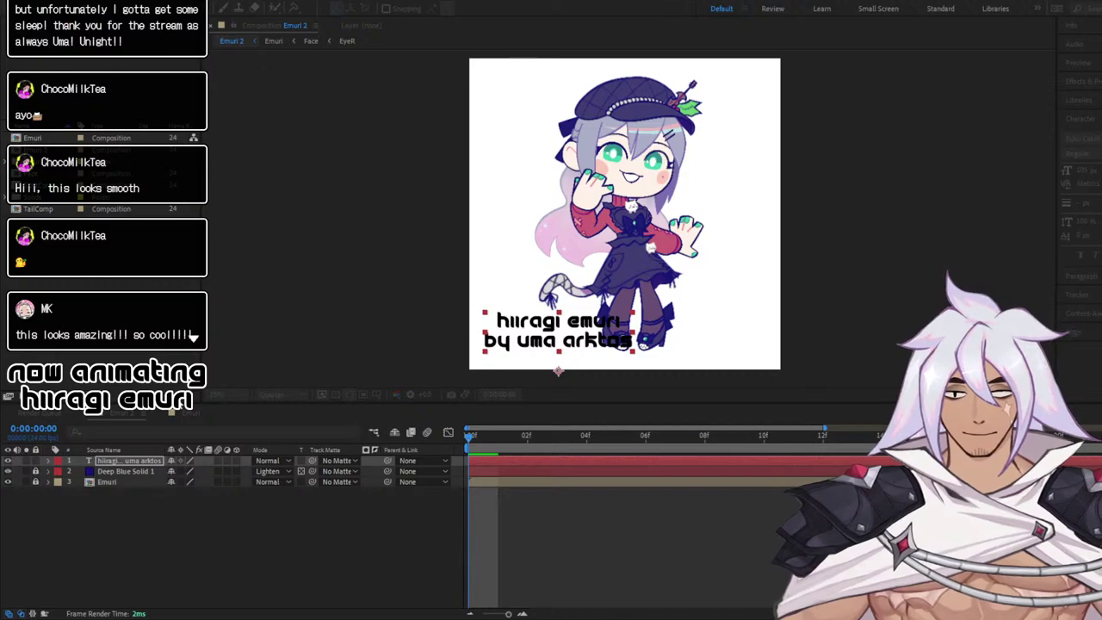
click(137, 299)
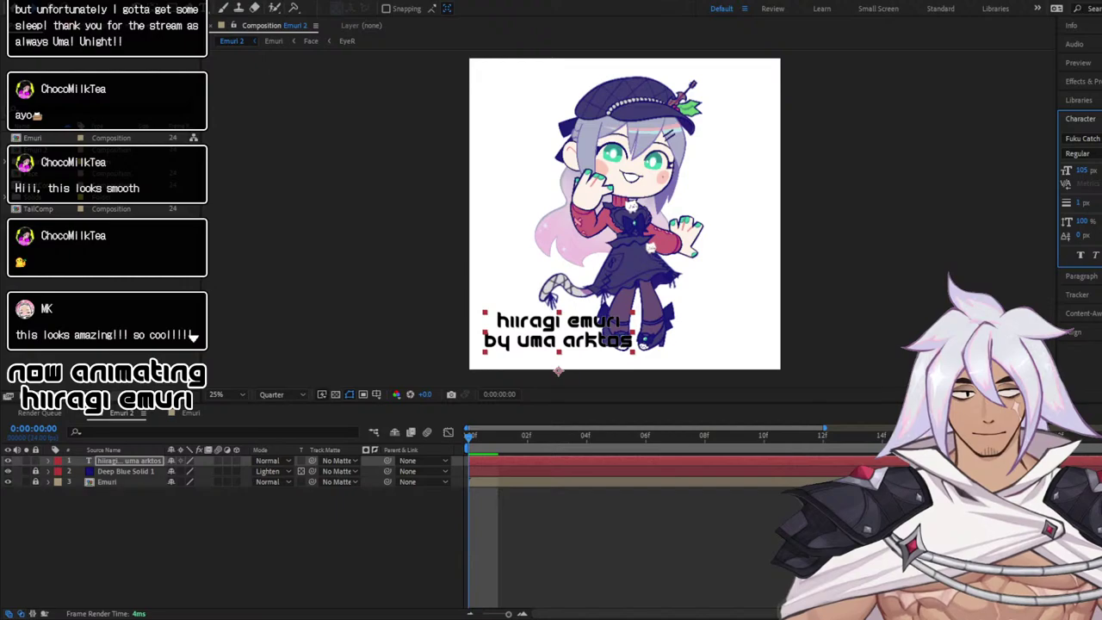
Thicken the outline of the credit text to 19 px
scroll(621, 280, up, 2)
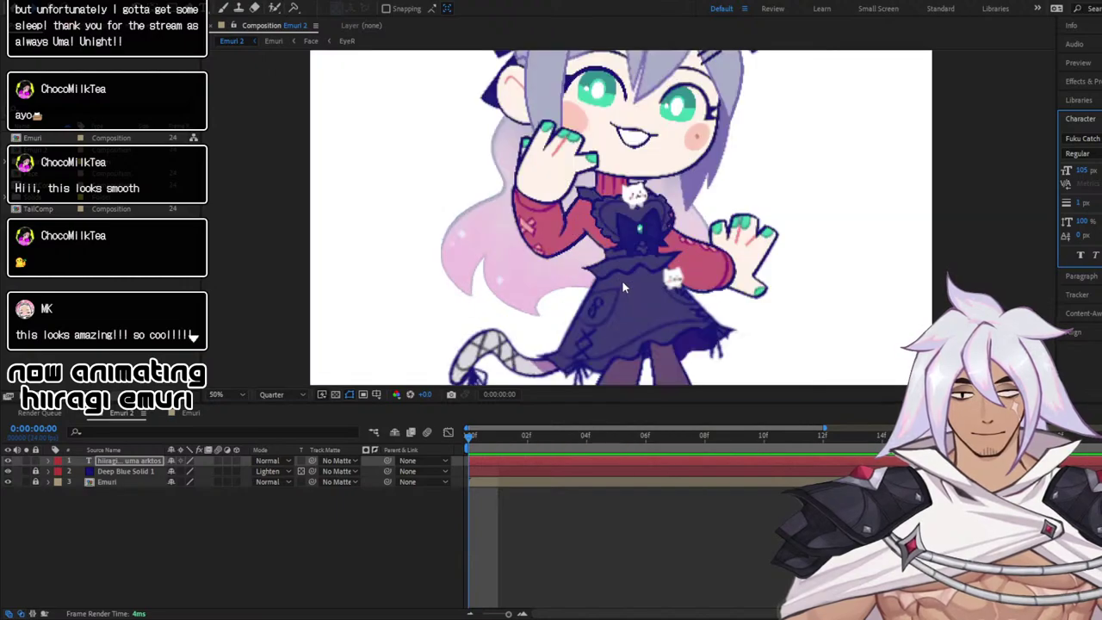
drag(622, 280, 648, 109)
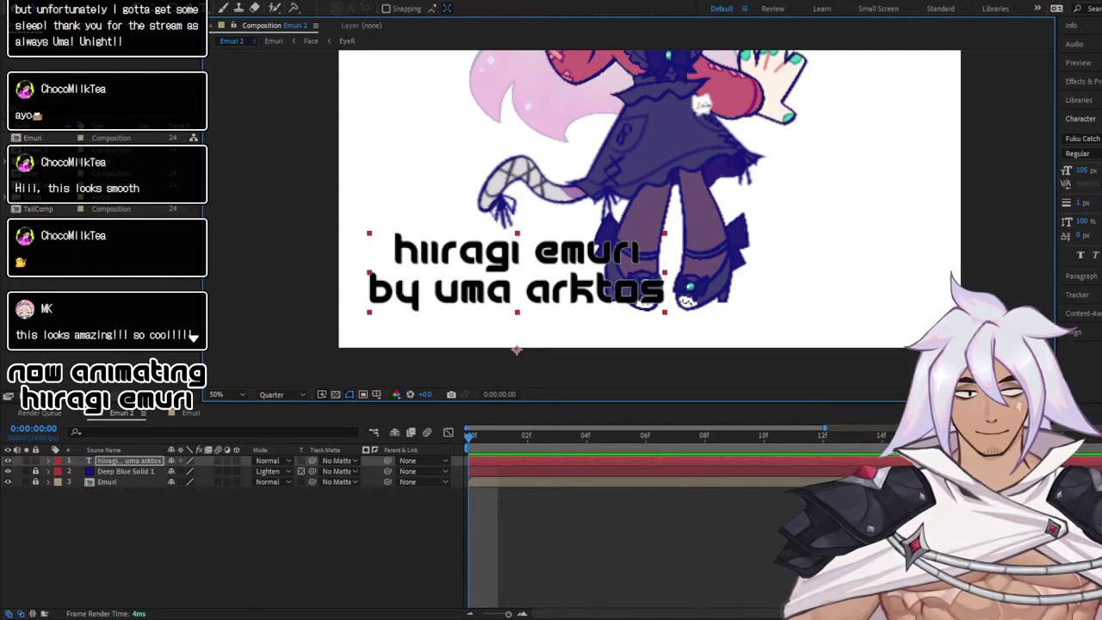
click(1080, 153)
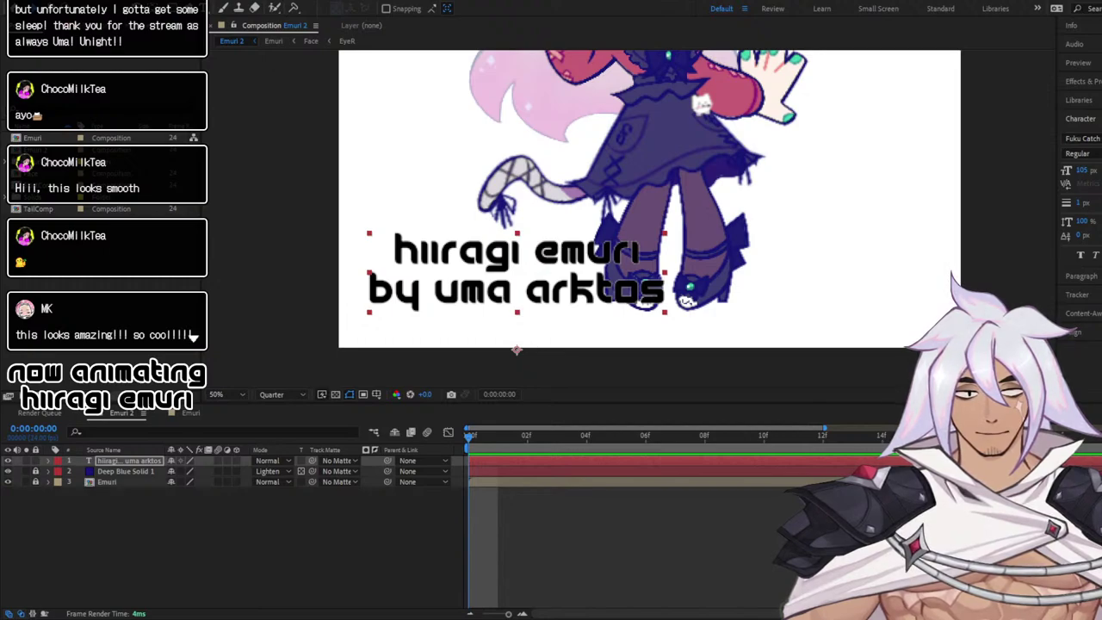
key(Return)
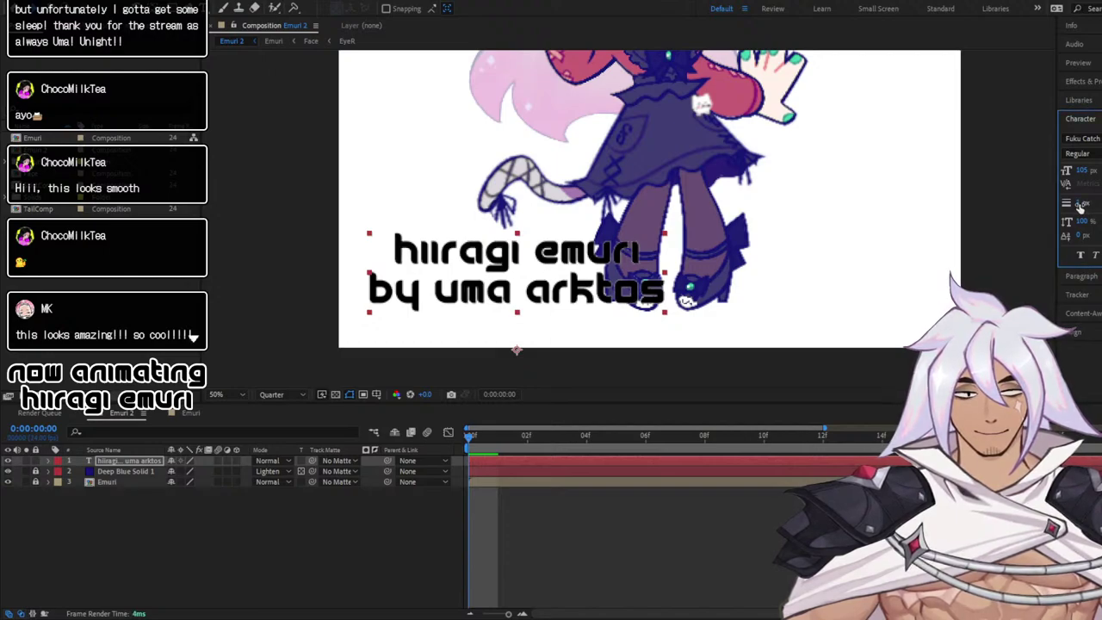
drag(1080, 206, 1086, 207)
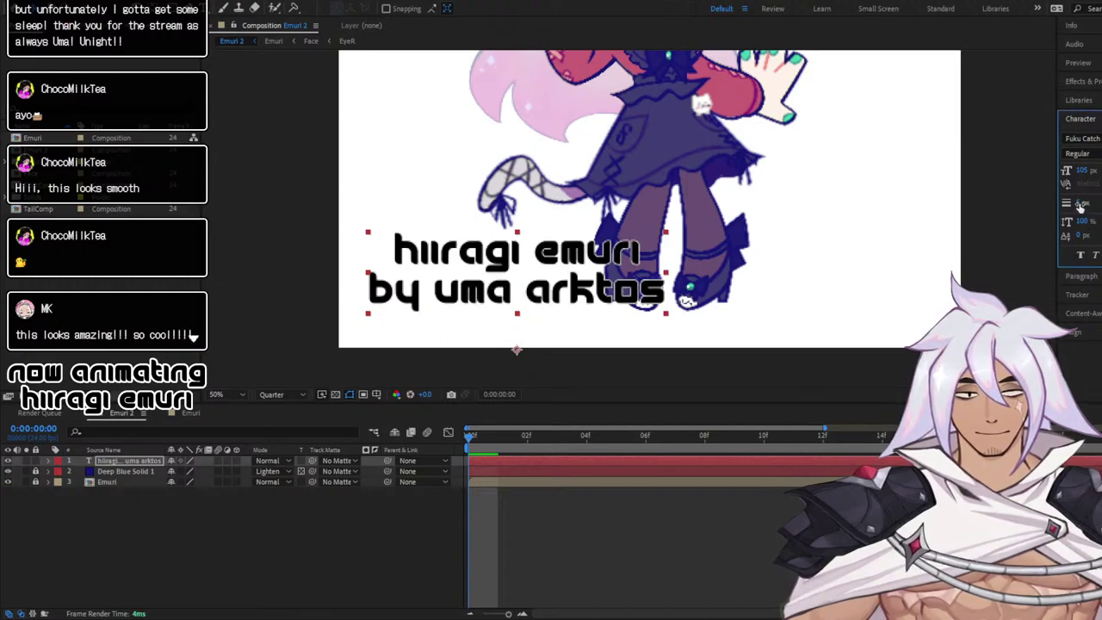
drag(1080, 204, 1087, 203)
Play back the Emuri 2 composition to check the credit text over the animated character
scroll(542, 227, down, 2)
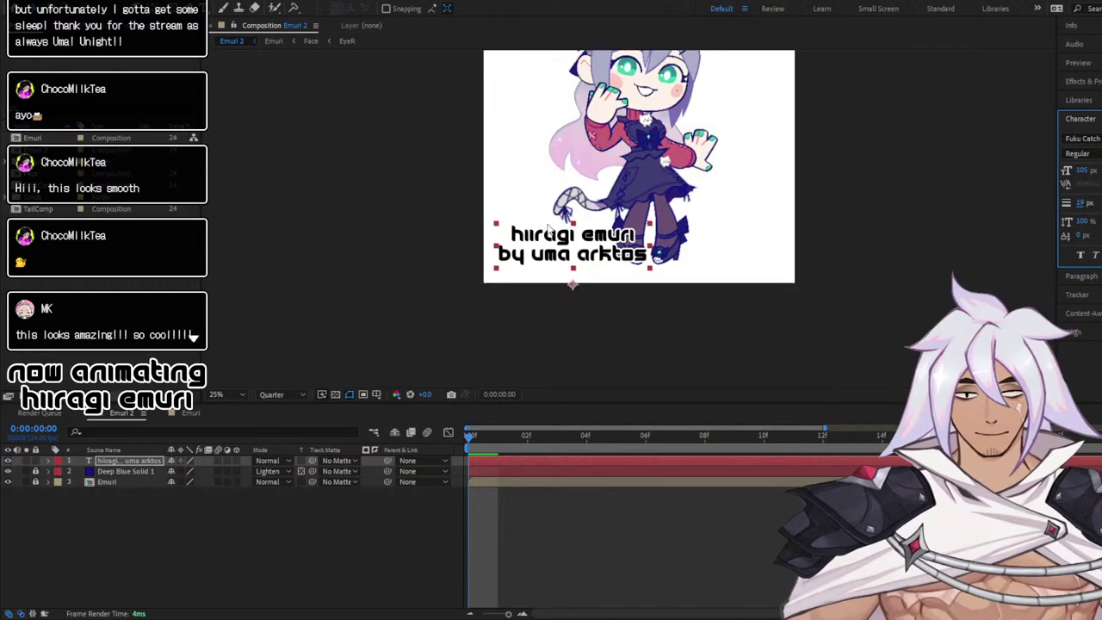
click(548, 229)
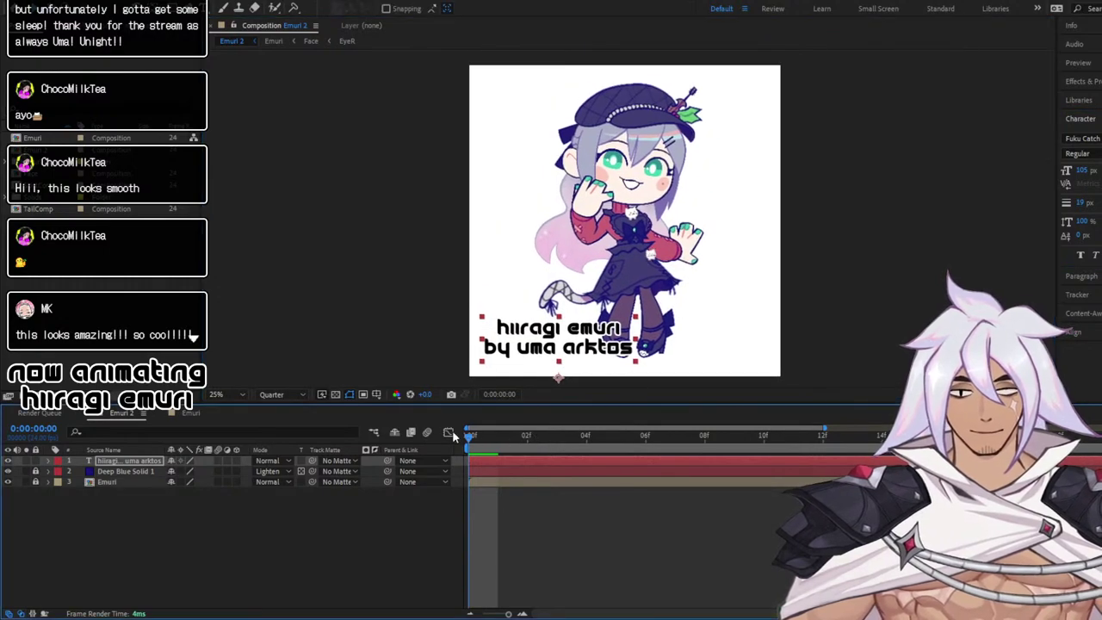
key(space)
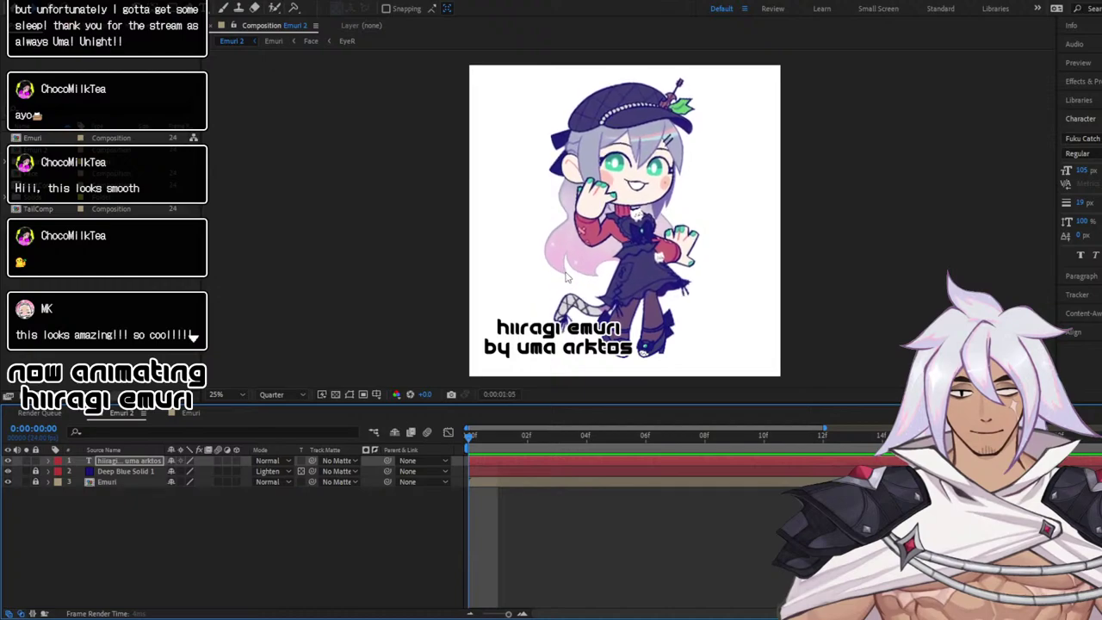
key(space)
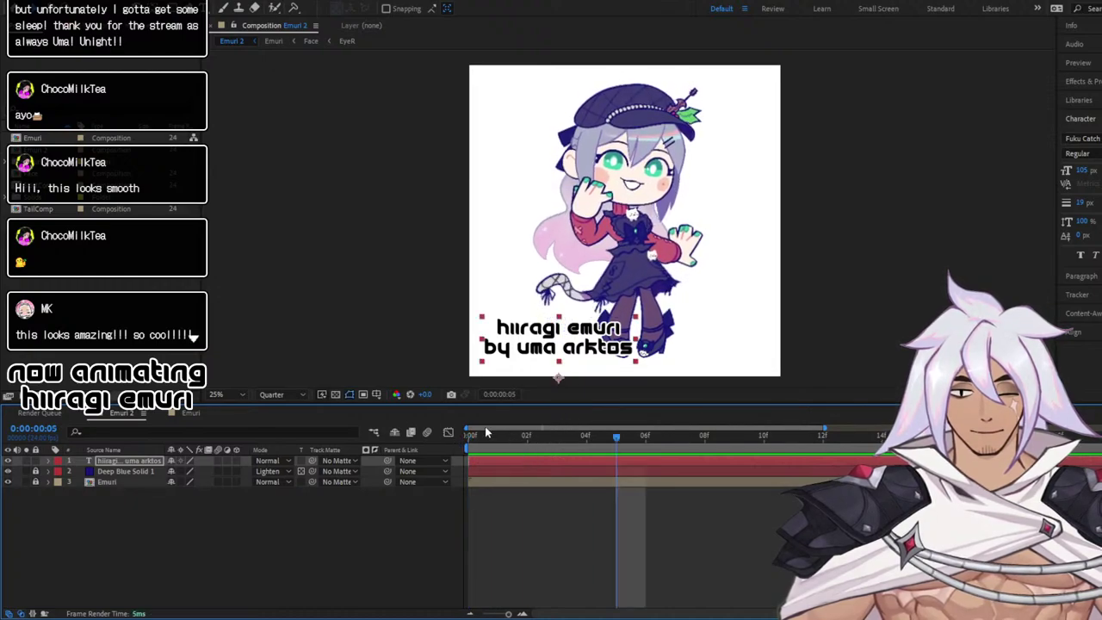
Return to the first frame, try Overlay on the text layer and settle on the Lighten blending mode
key(Home)
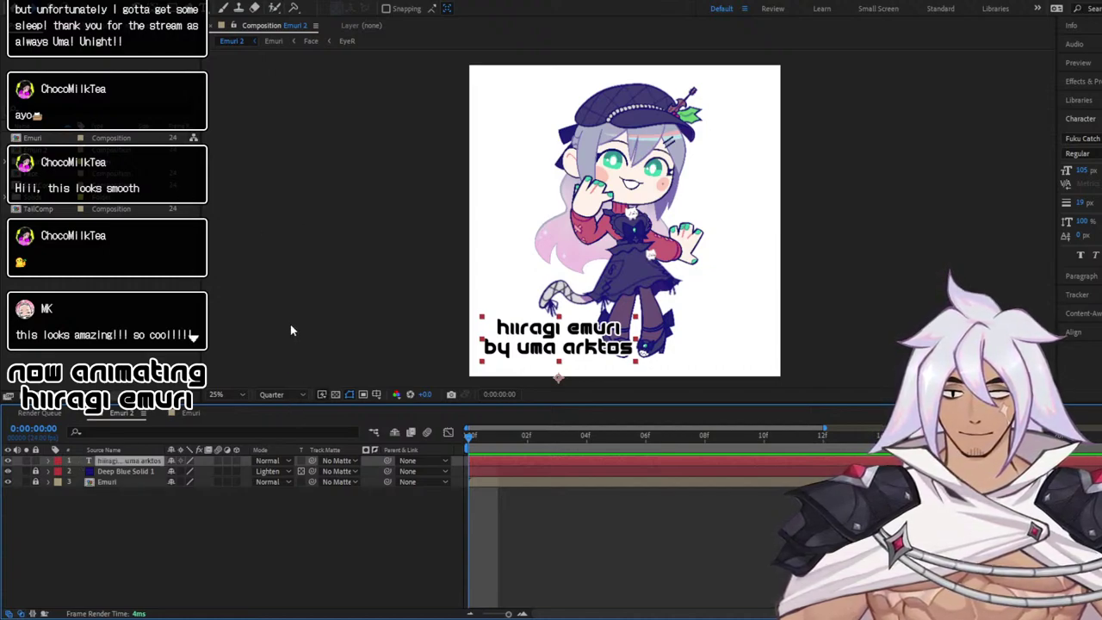
key(alt+shift+o)
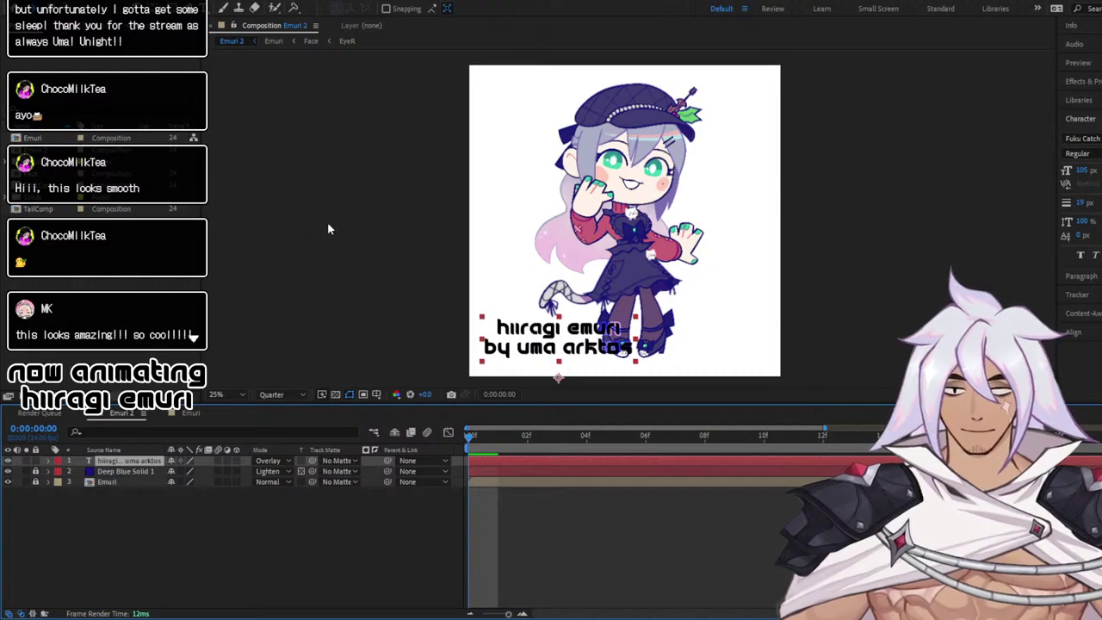
click(324, 245)
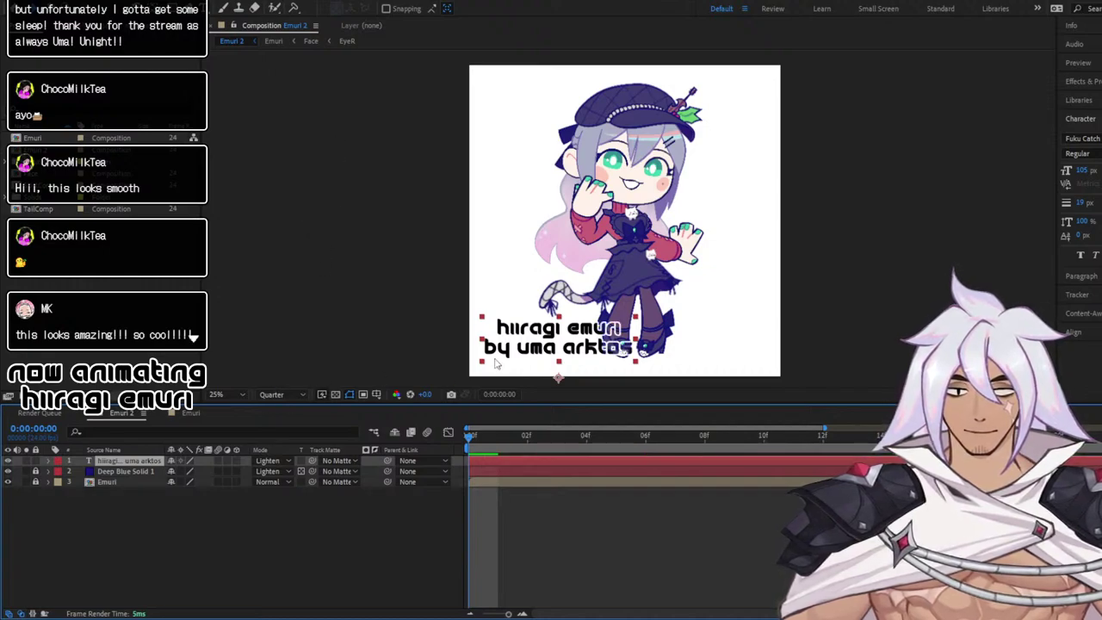
Move the credit text to the bottom center over the character's feet and place its layer below Deep Blue Solid 1
drag(548, 345, 648, 370)
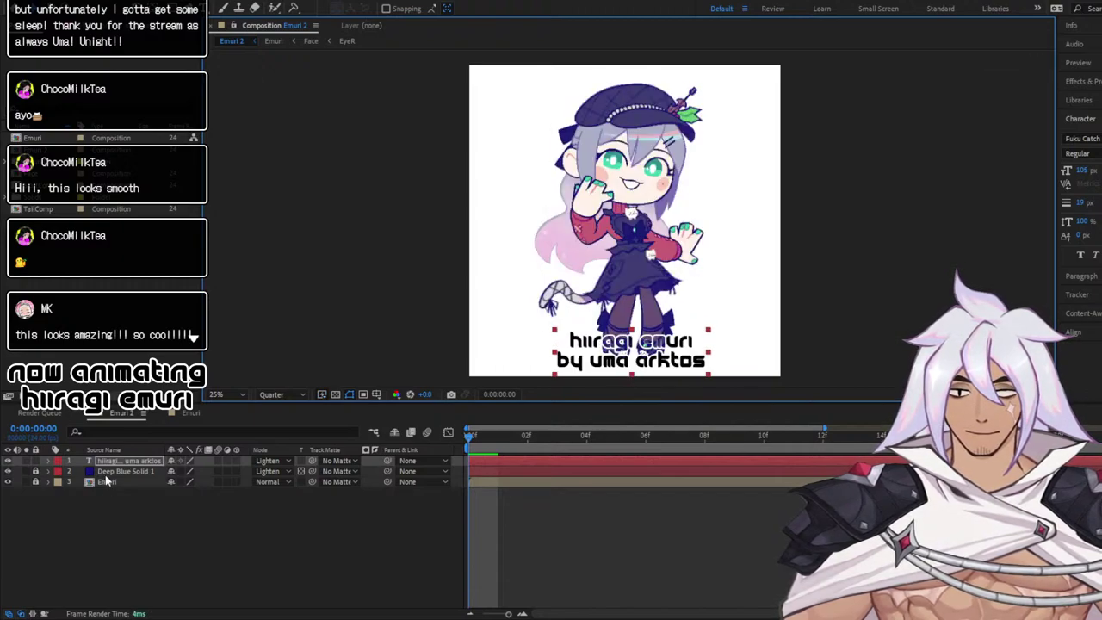
drag(153, 486, 153, 477)
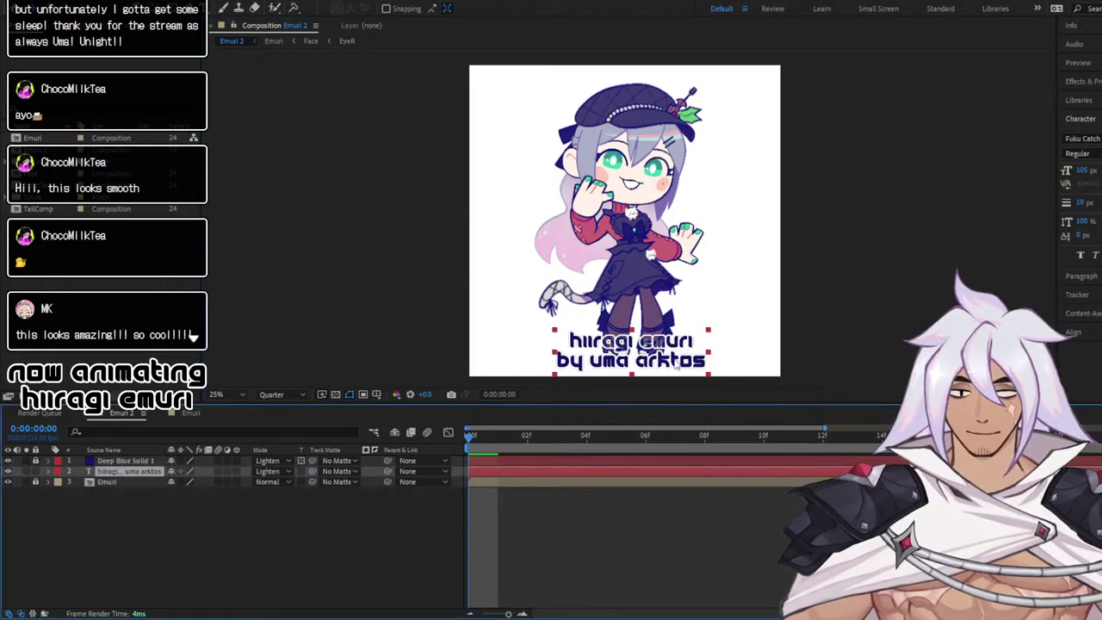
Raise the credit text over the character's lower legs and reduce its opacity to 48%, previewing the loop
drag(675, 367, 678, 327)
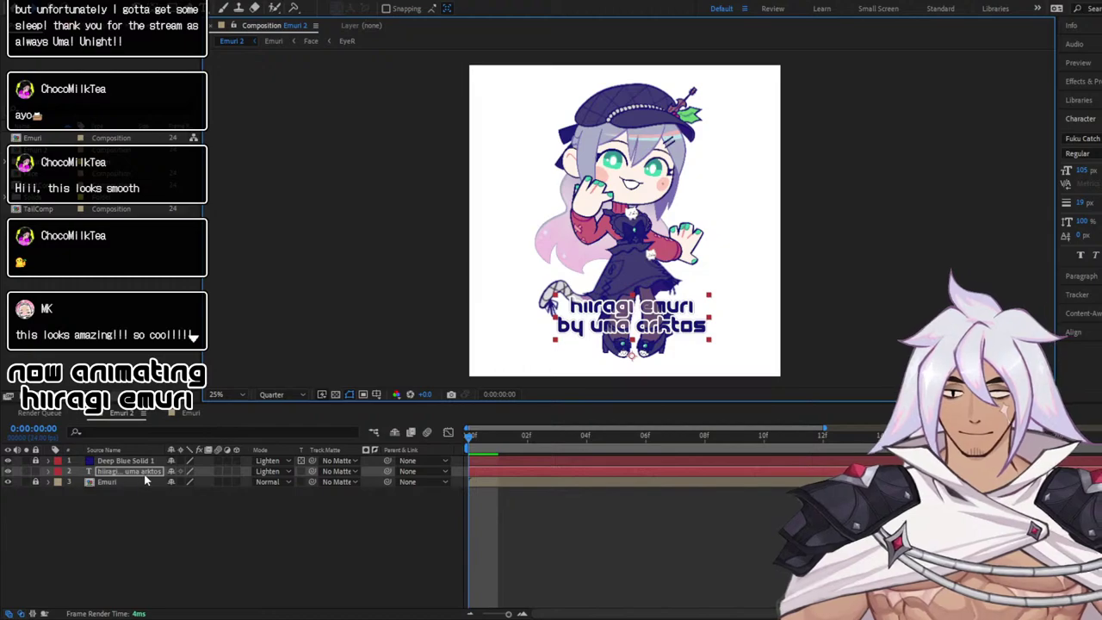
click(51, 471)
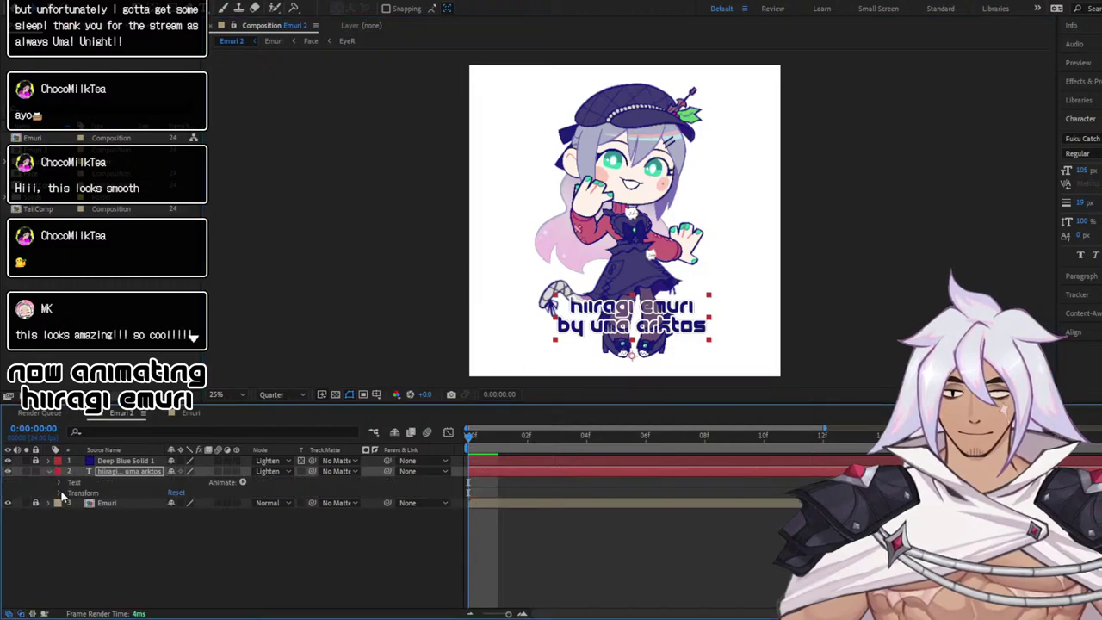
click(59, 492)
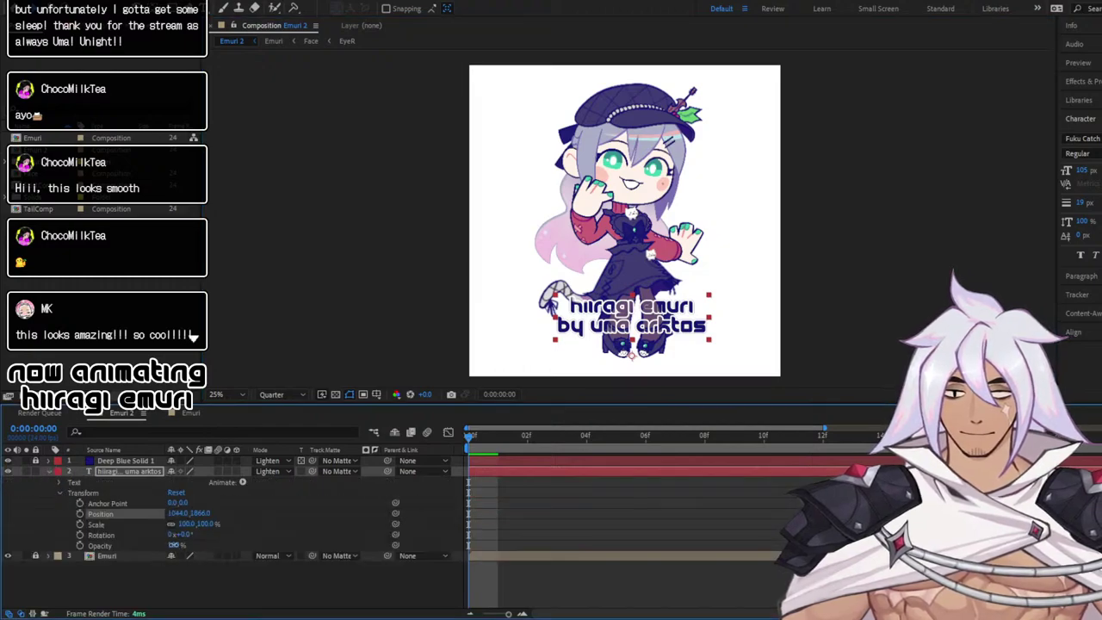
drag(174, 545, 145, 545)
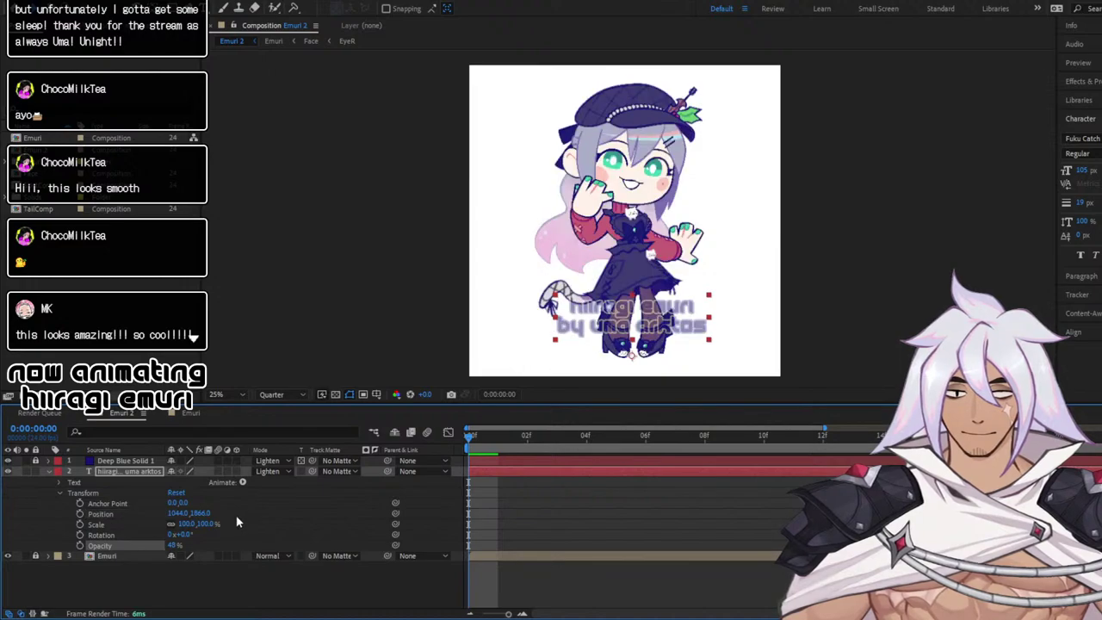
key(space)
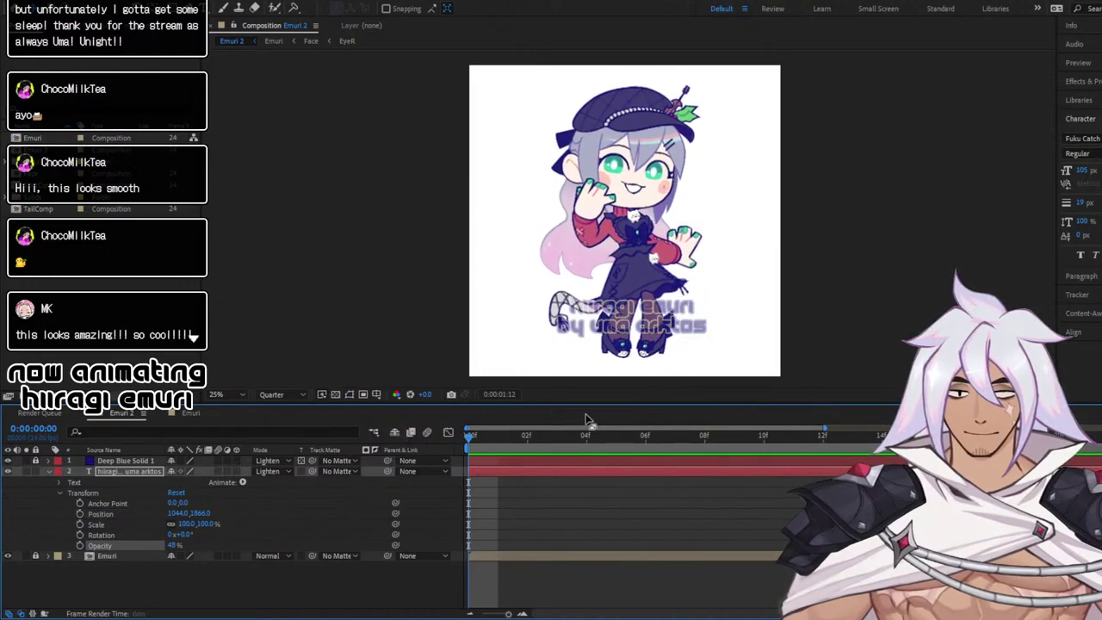
key(space)
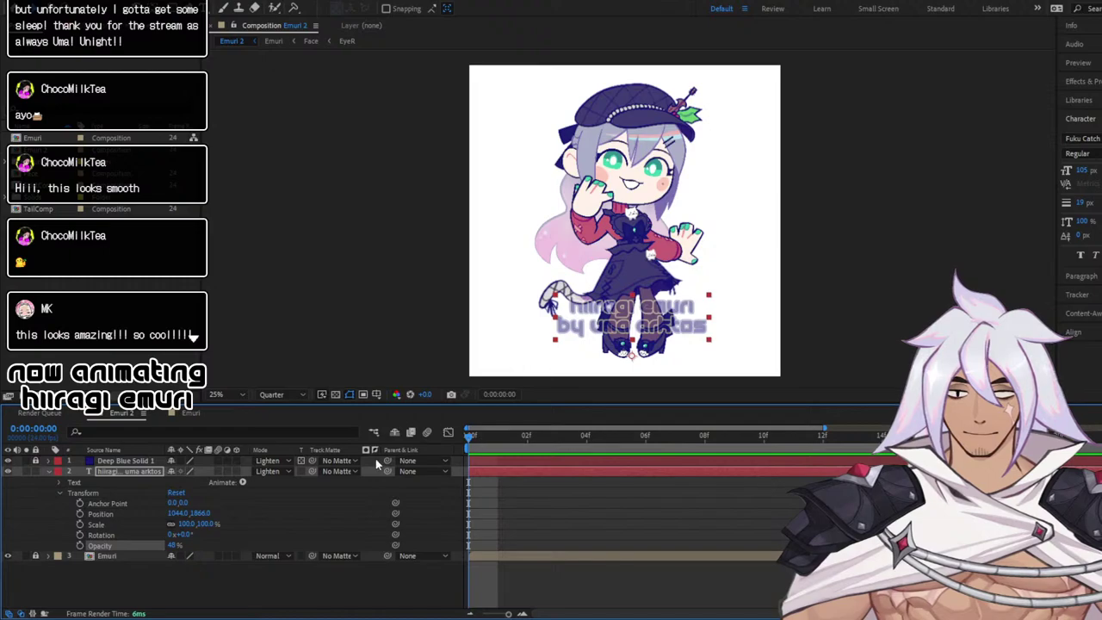
Scale the credit text down to 74.6% and place it over the character's skirt, previewing the loop
drag(618, 324, 634, 345)
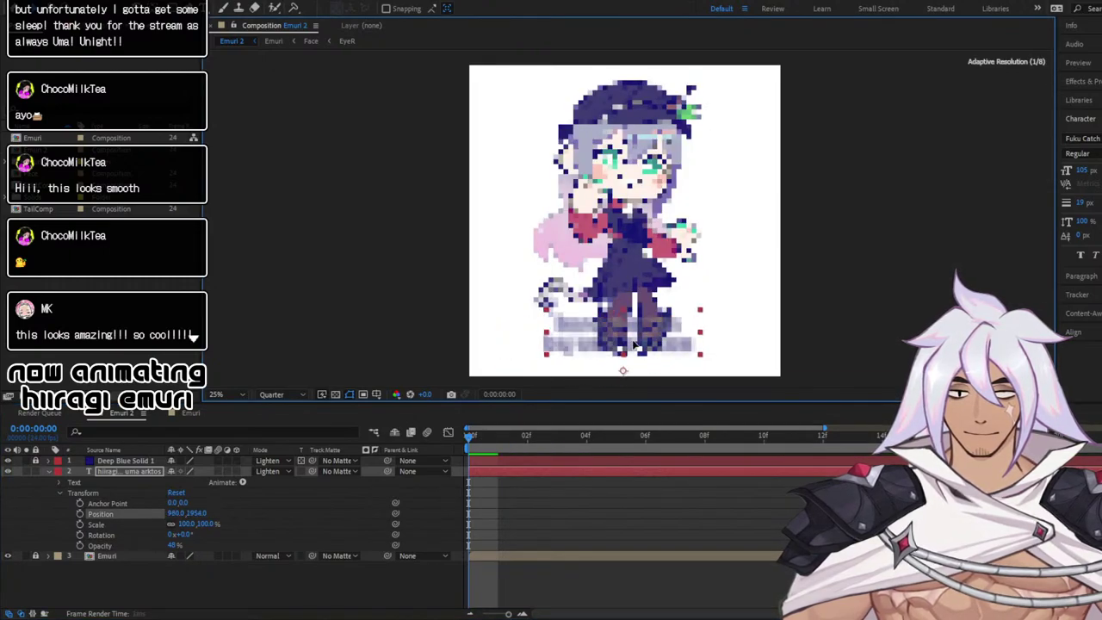
drag(703, 310, 652, 273)
key(space)
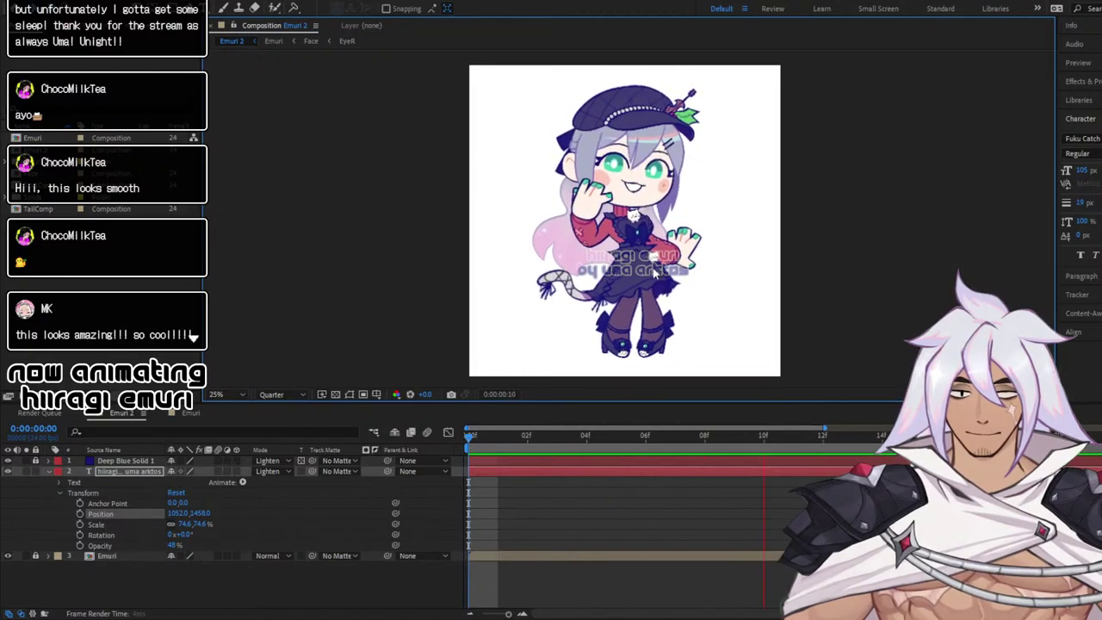
key(space)
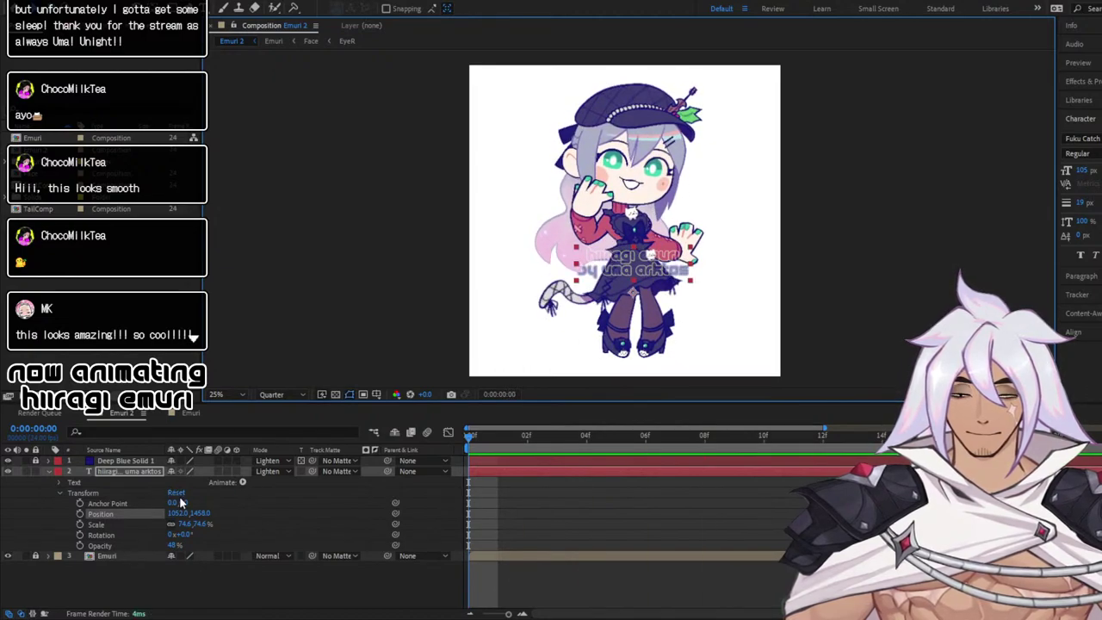
Shift the credit text left across the pink hair and skirt, to position 692, 1434, and preview the loop
click(477, 461)
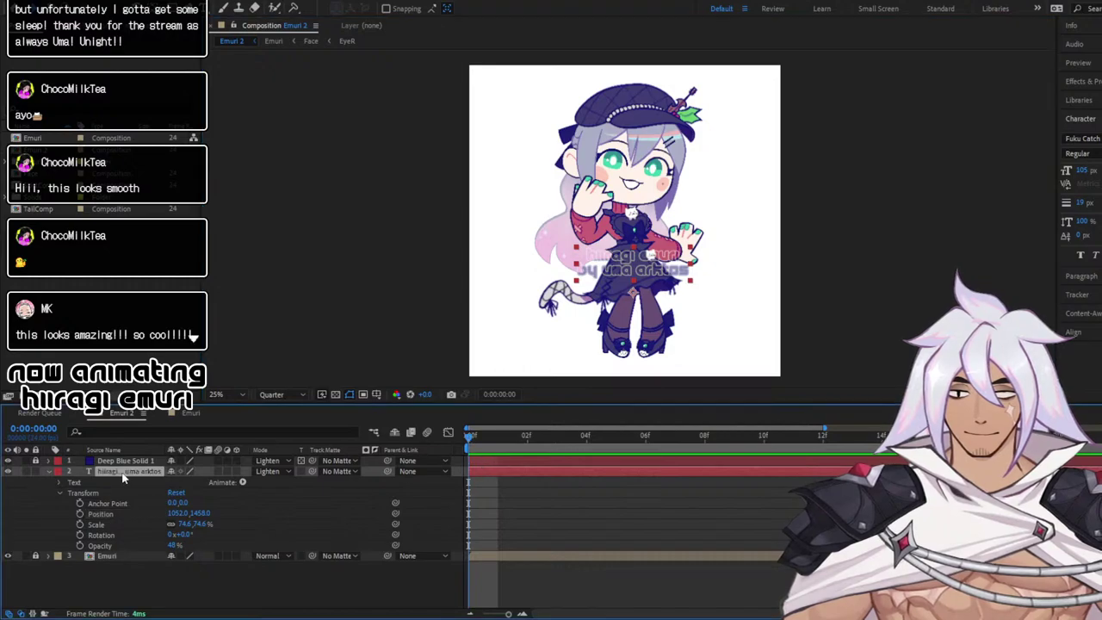
mouse_move(618, 278)
mouse_down()
mouse_move(620, 252)
mouse_move(579, 257)
mouse_move(606, 265)
mouse_up()
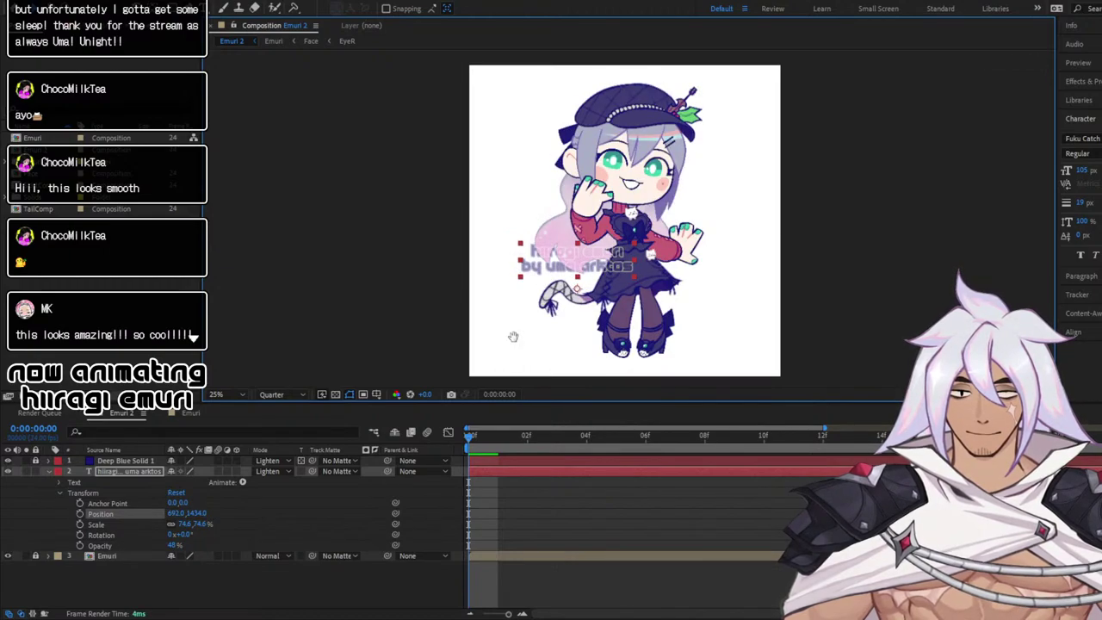
key(space)
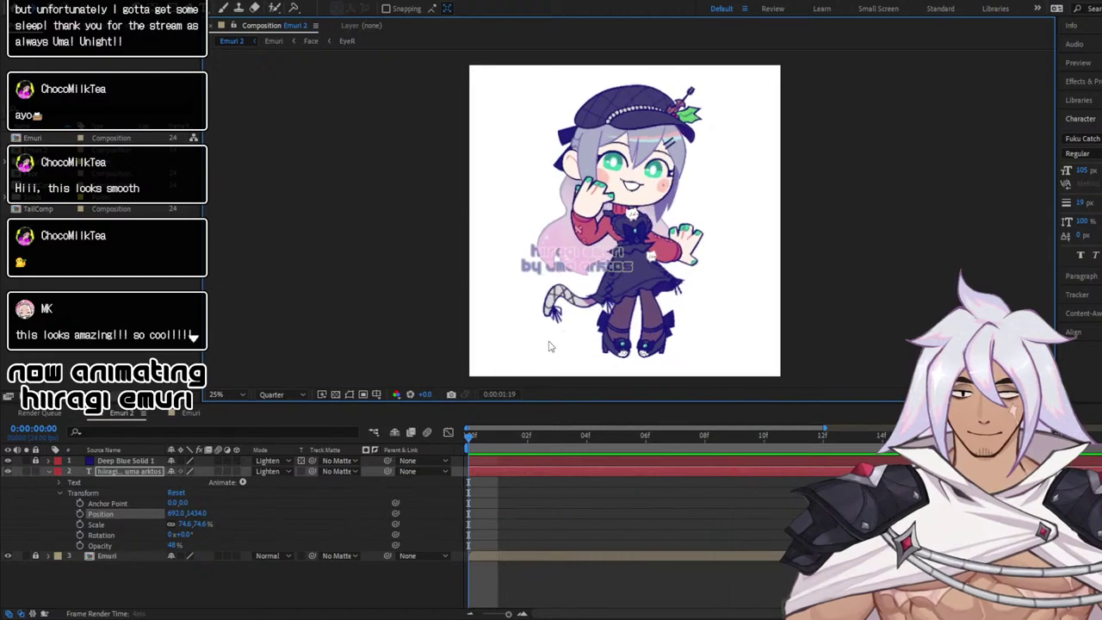
key(space)
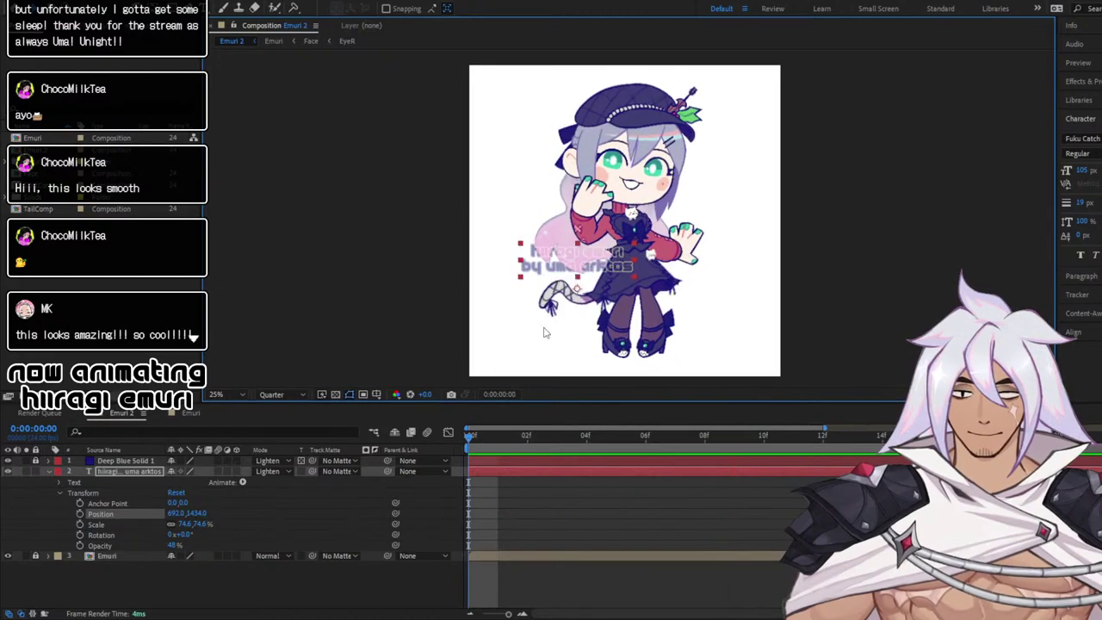
Nudge the credit text slightly down to position 684, 1462 and replay the animation from the first frame
drag(575, 271, 573, 275)
key(space)
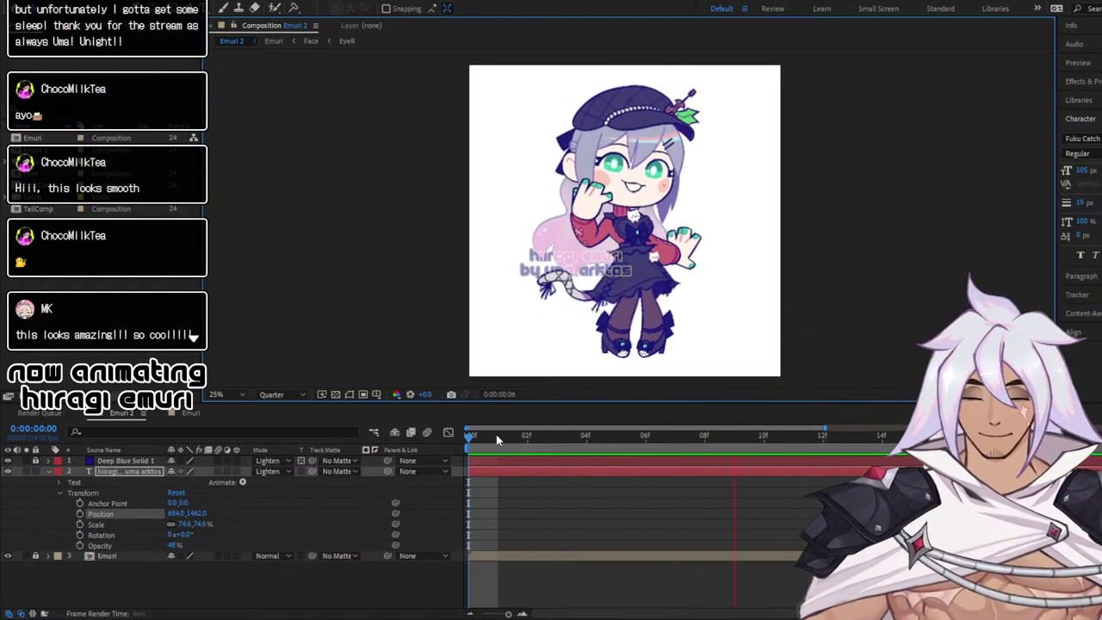
click(467, 440)
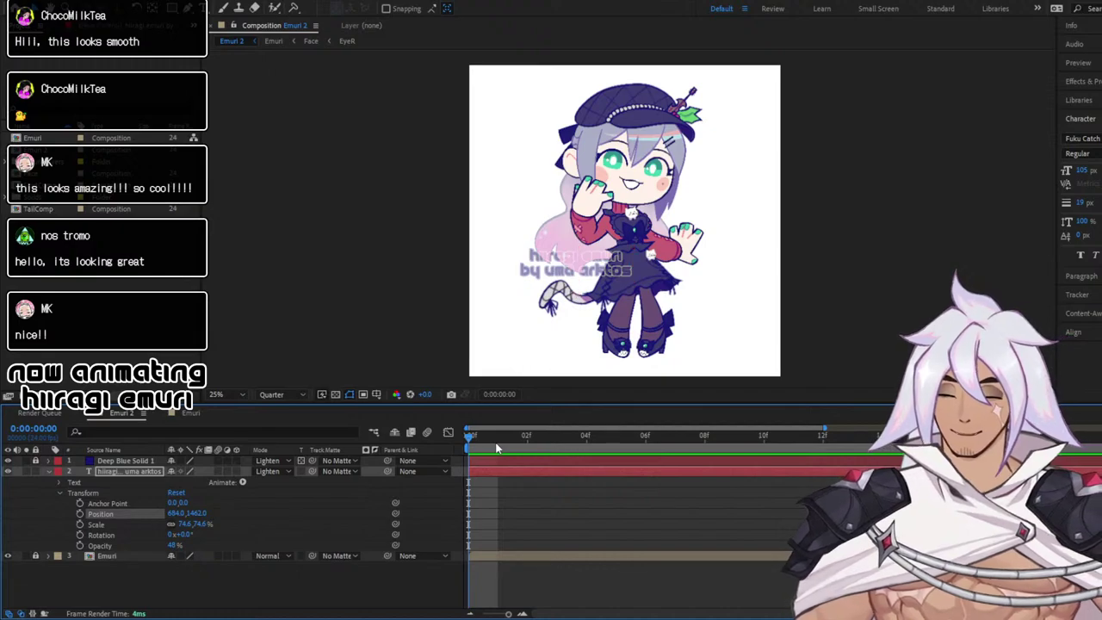
key(space)
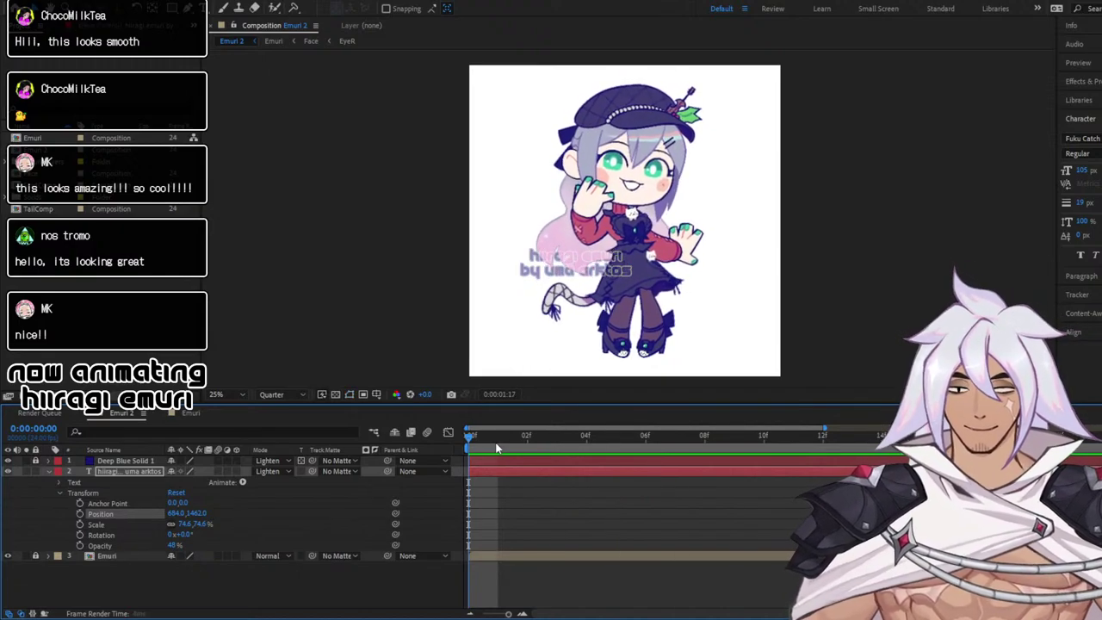